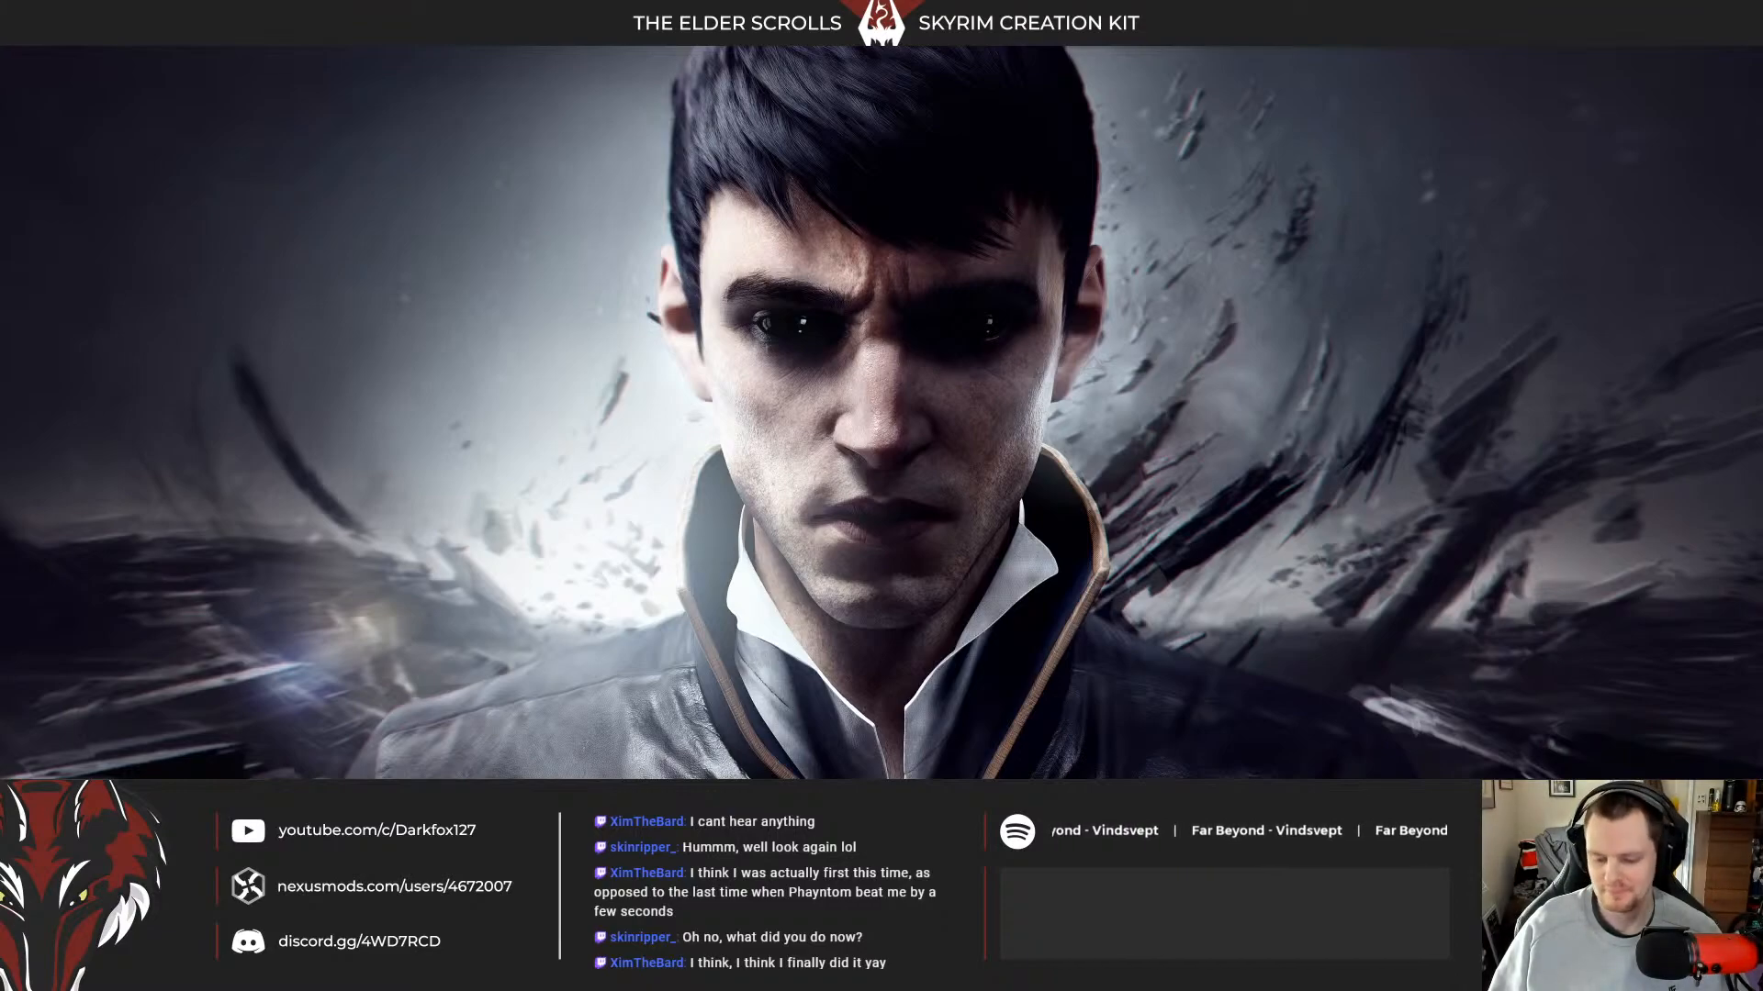
pyautogui.press('XF86AudioRaiseVolume')
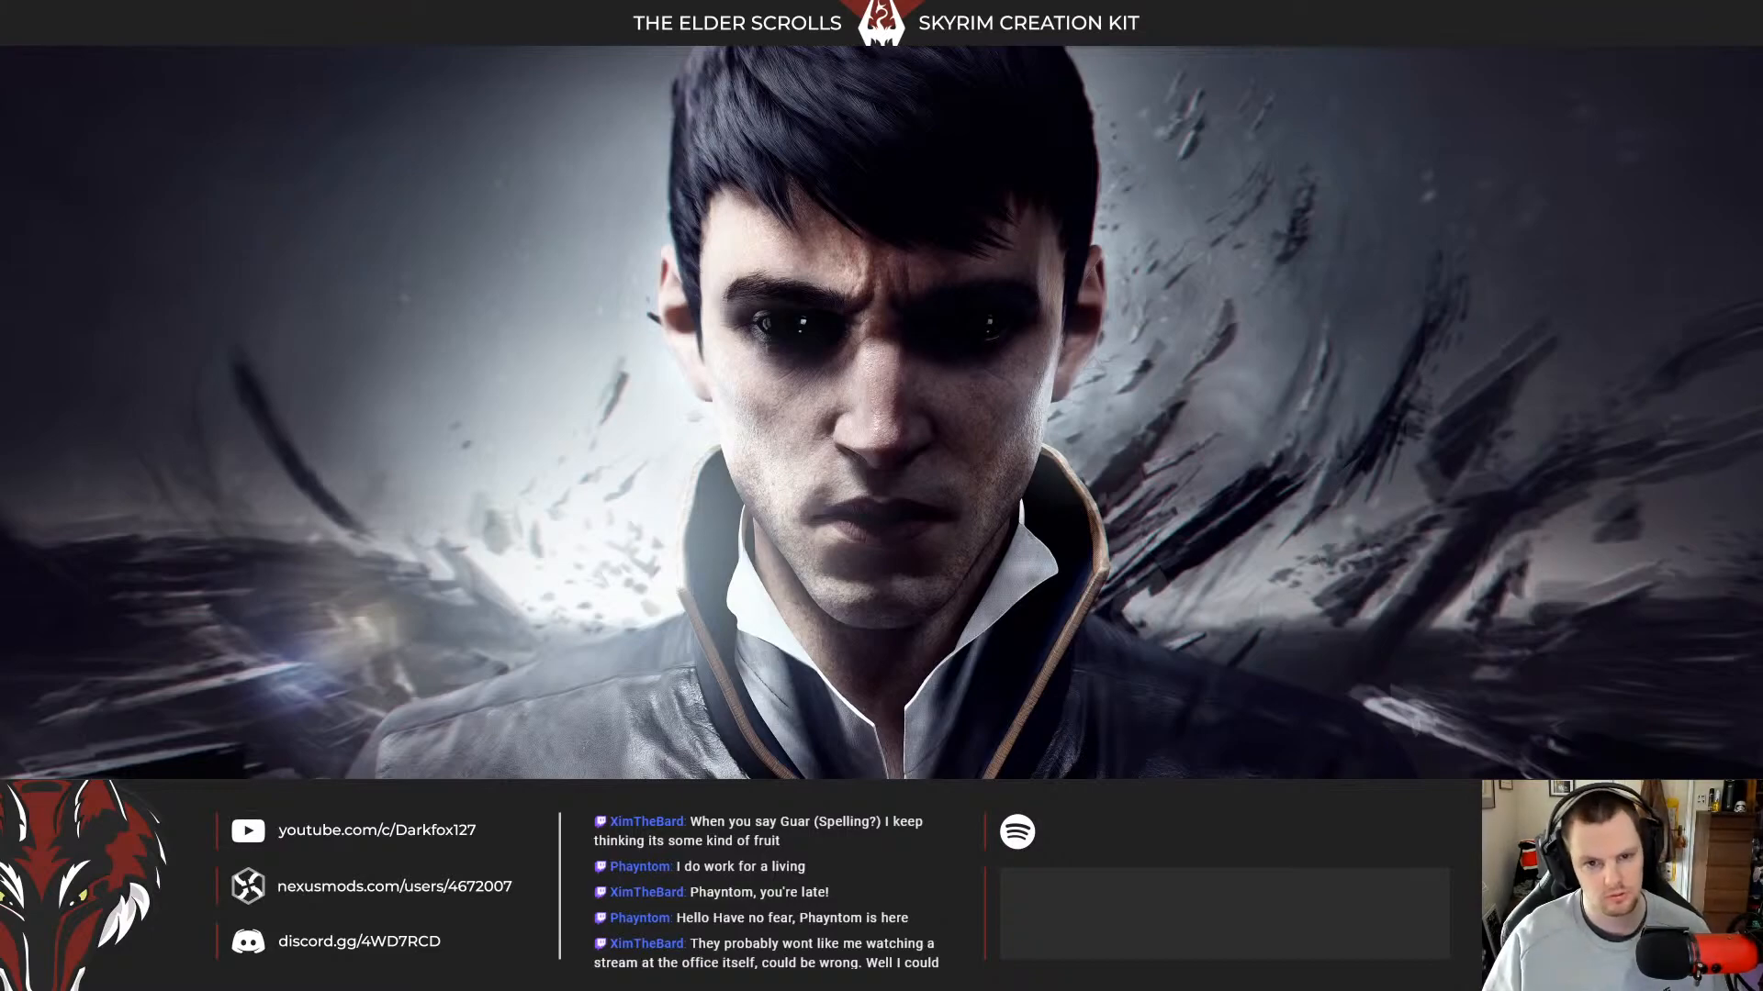
# Switch to the Creation Kit and load MyPetGuar.esp as the active file, suppressing all warnings raised during loading.
pyautogui.moveTo(633, 777)
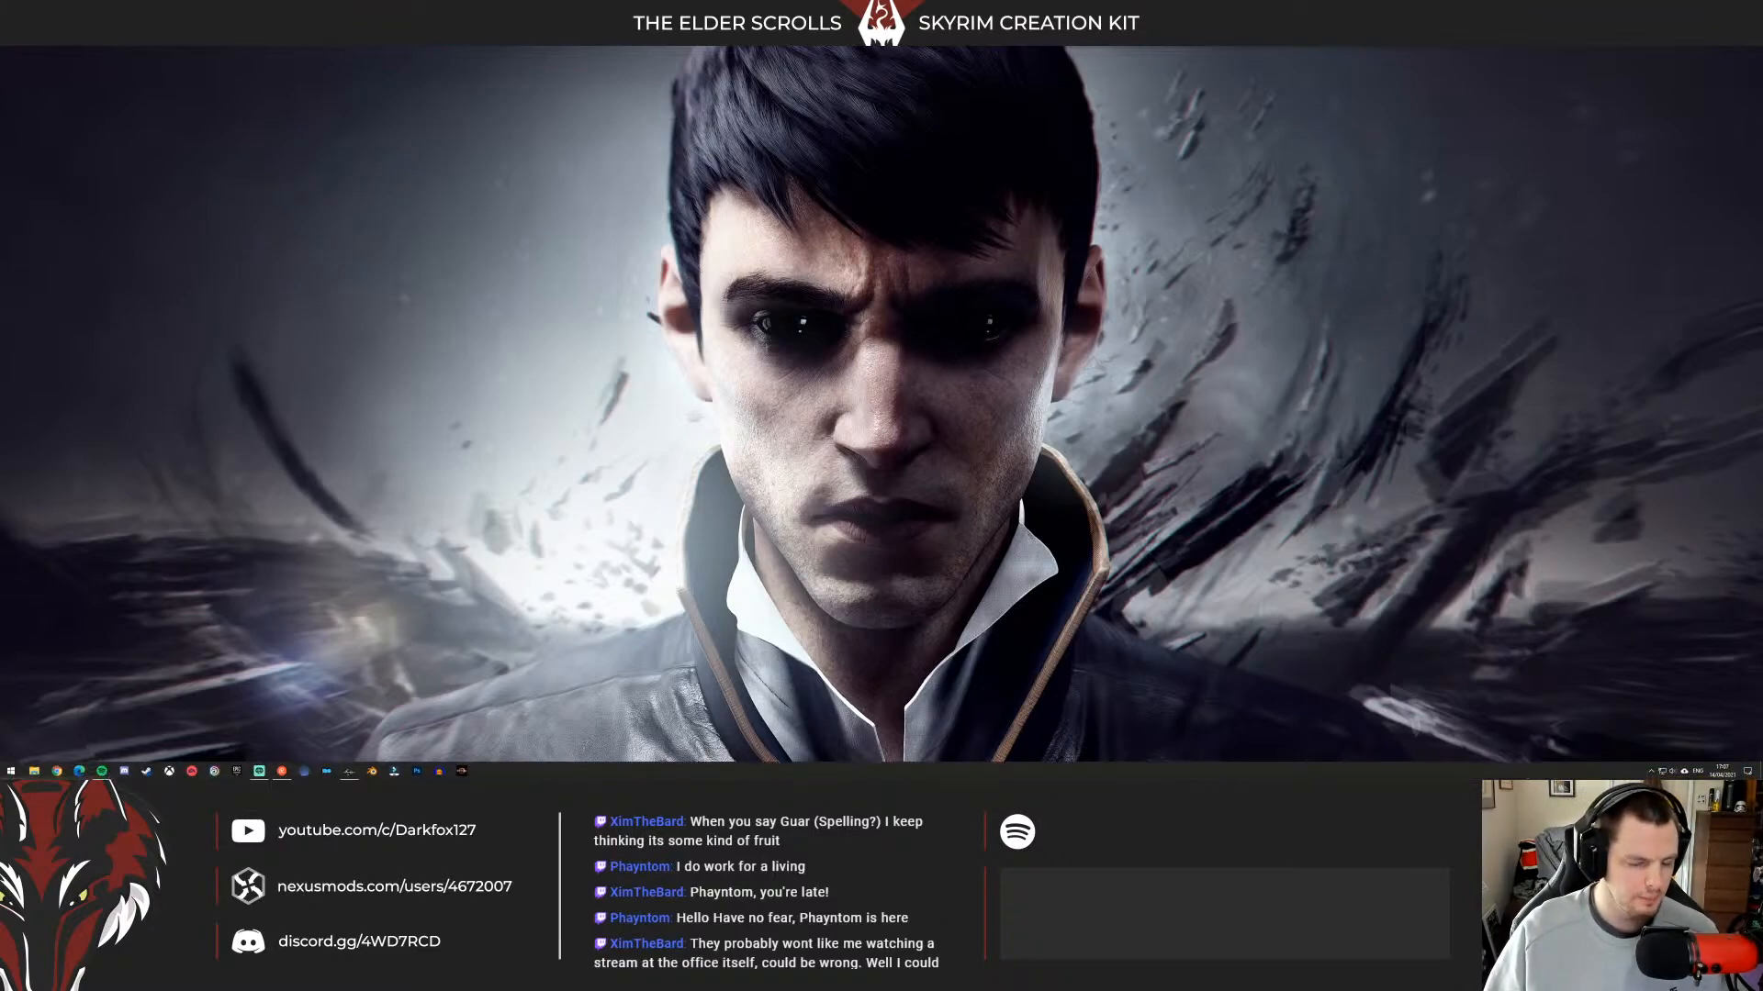
pyautogui.click(349, 771)
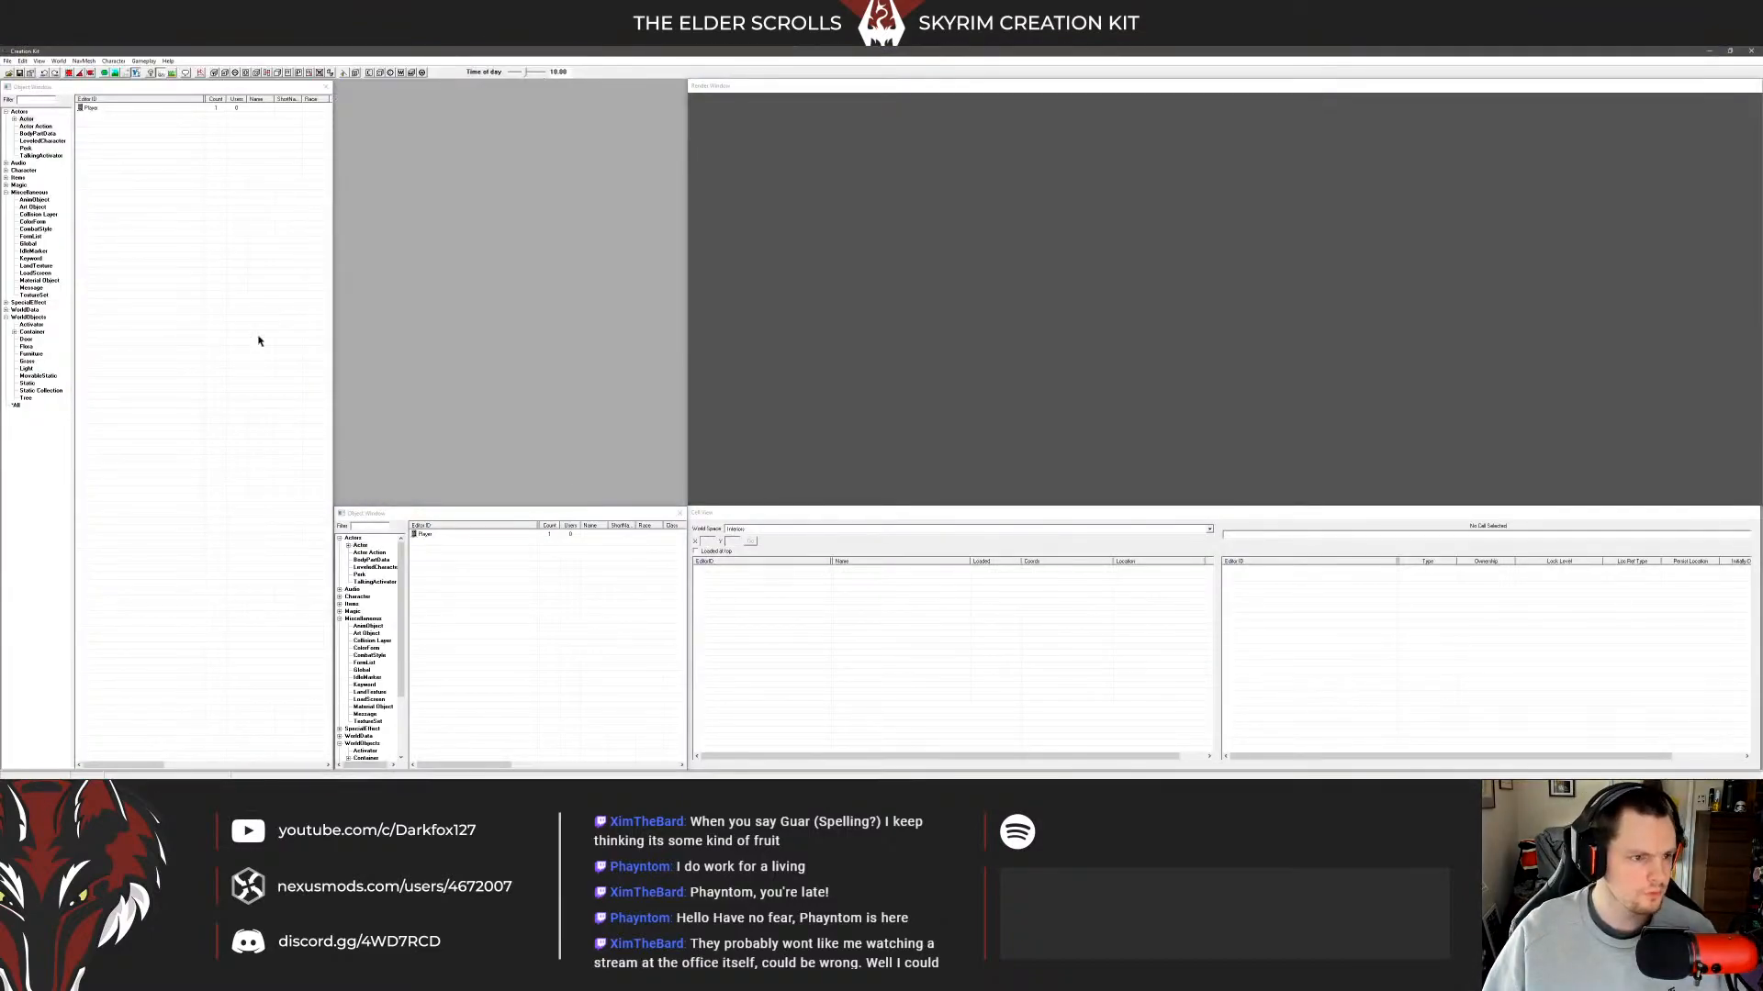
pyautogui.click(8, 73)
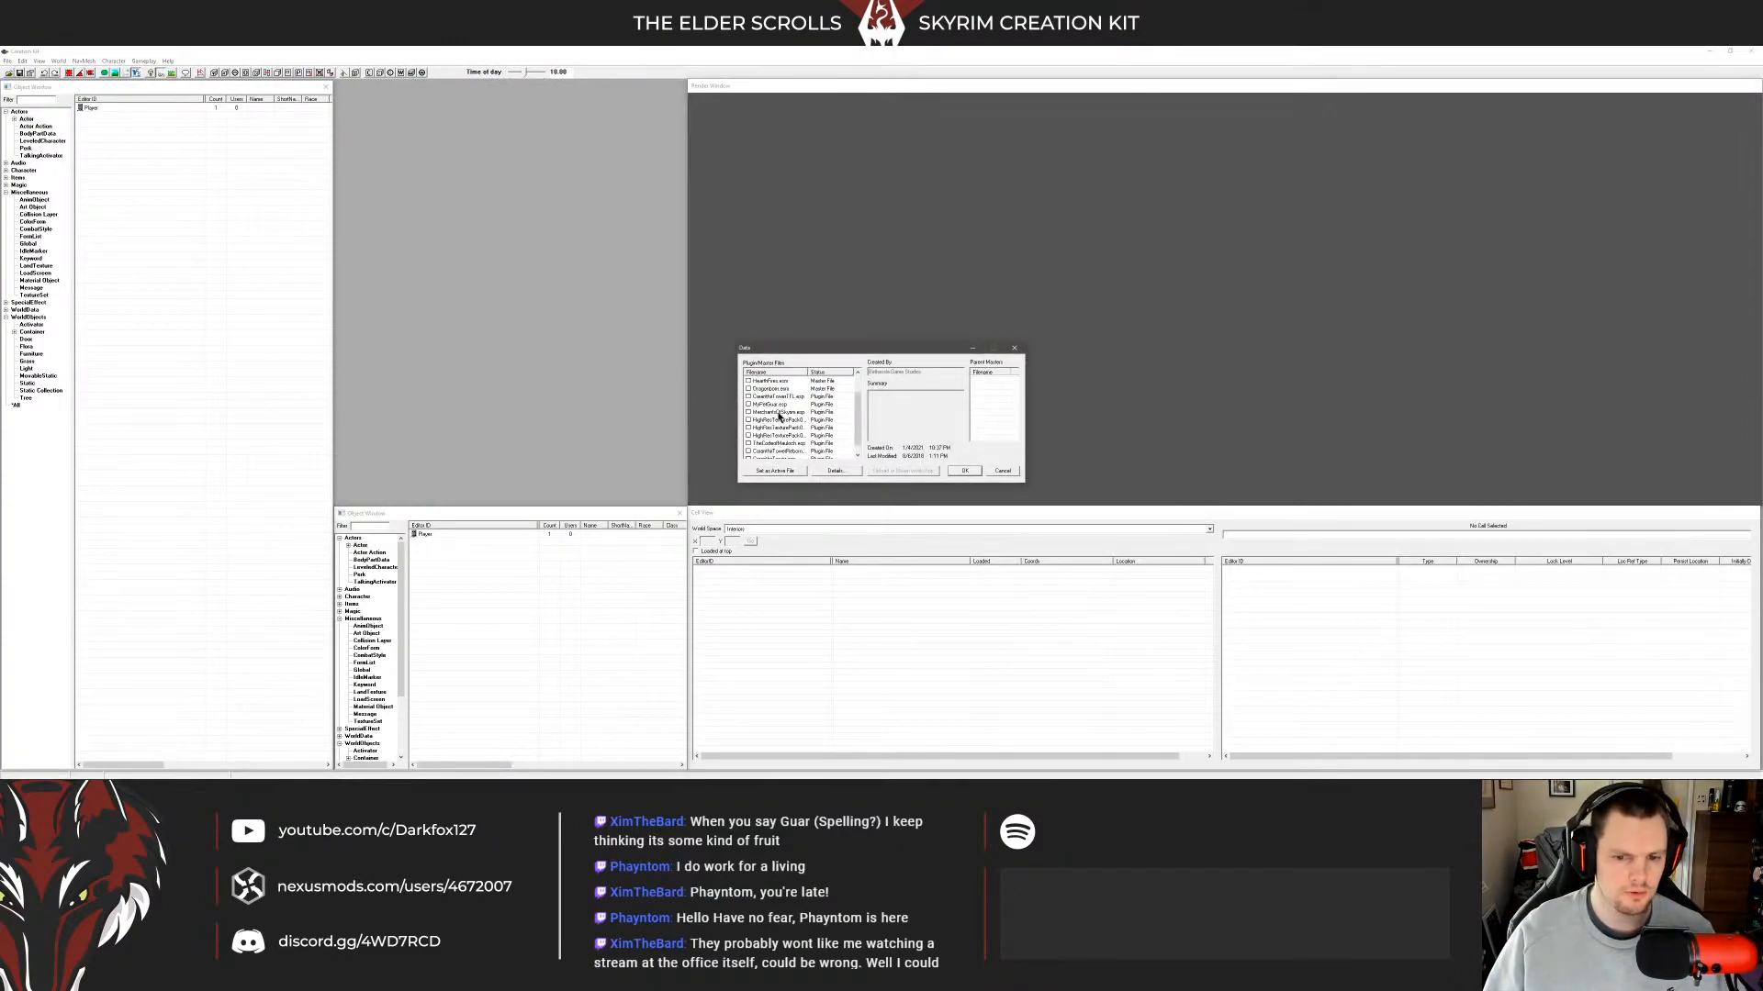
pyautogui.click(780, 405)
pyautogui.click(775, 471)
pyautogui.click(964, 471)
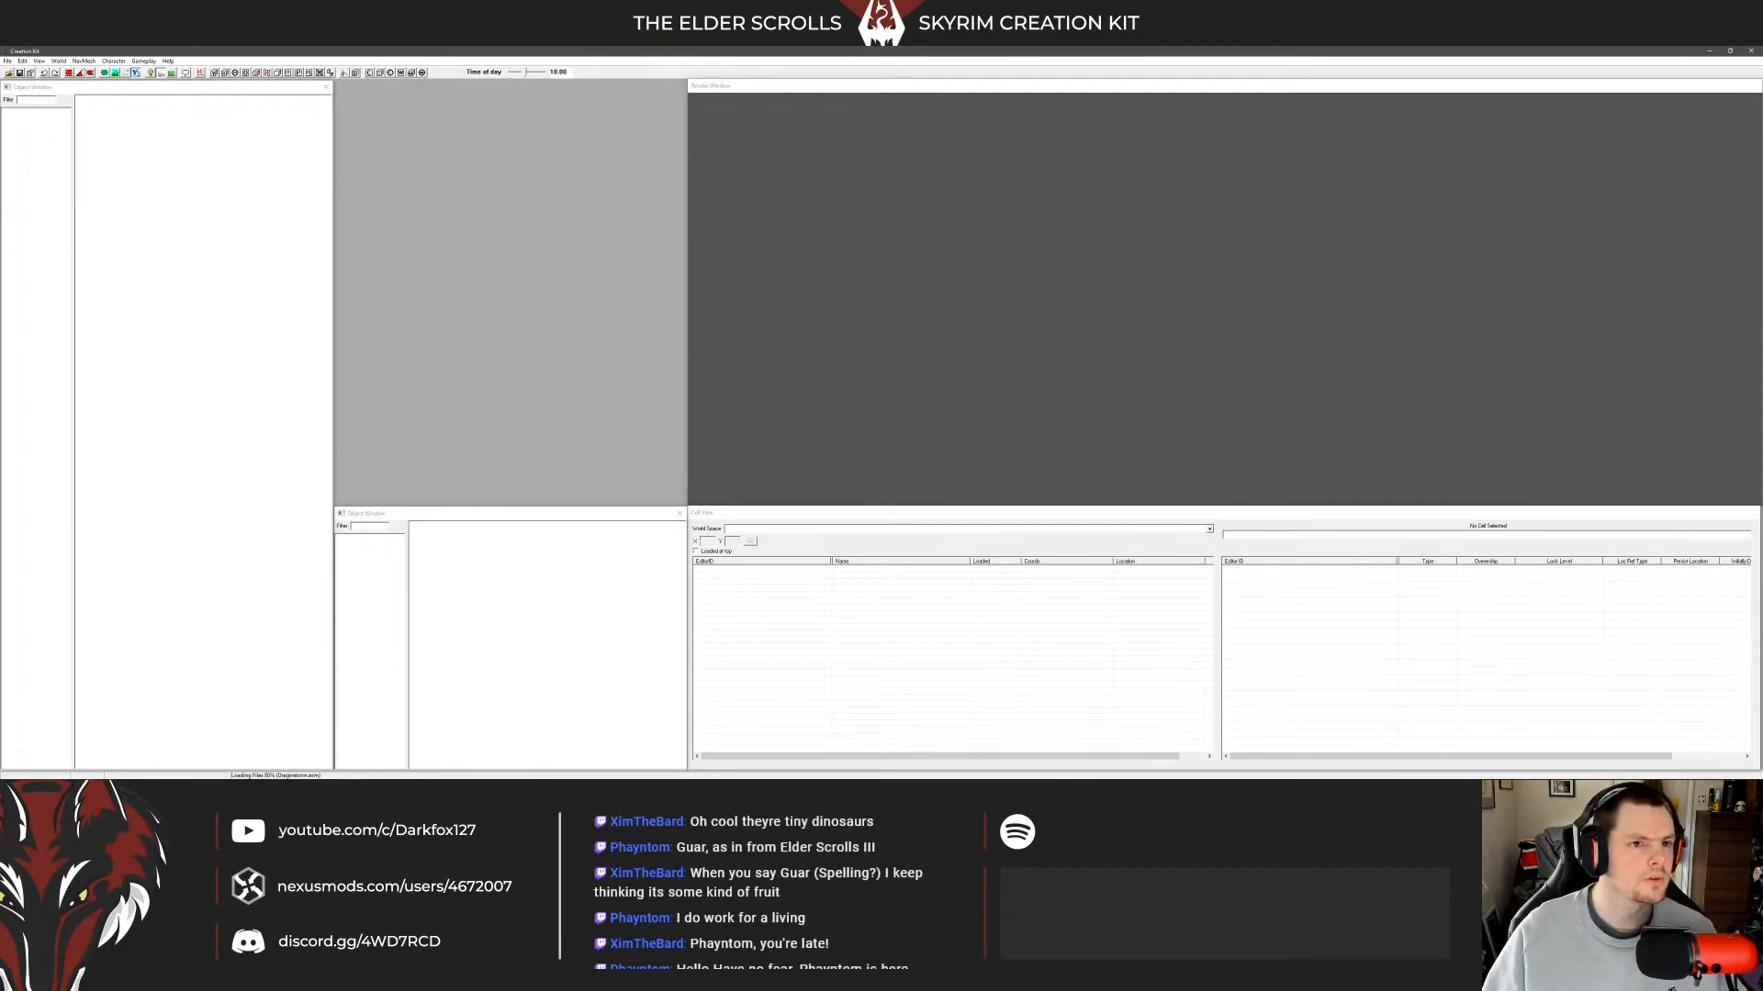
pyautogui.press('XF86AudioPlay')
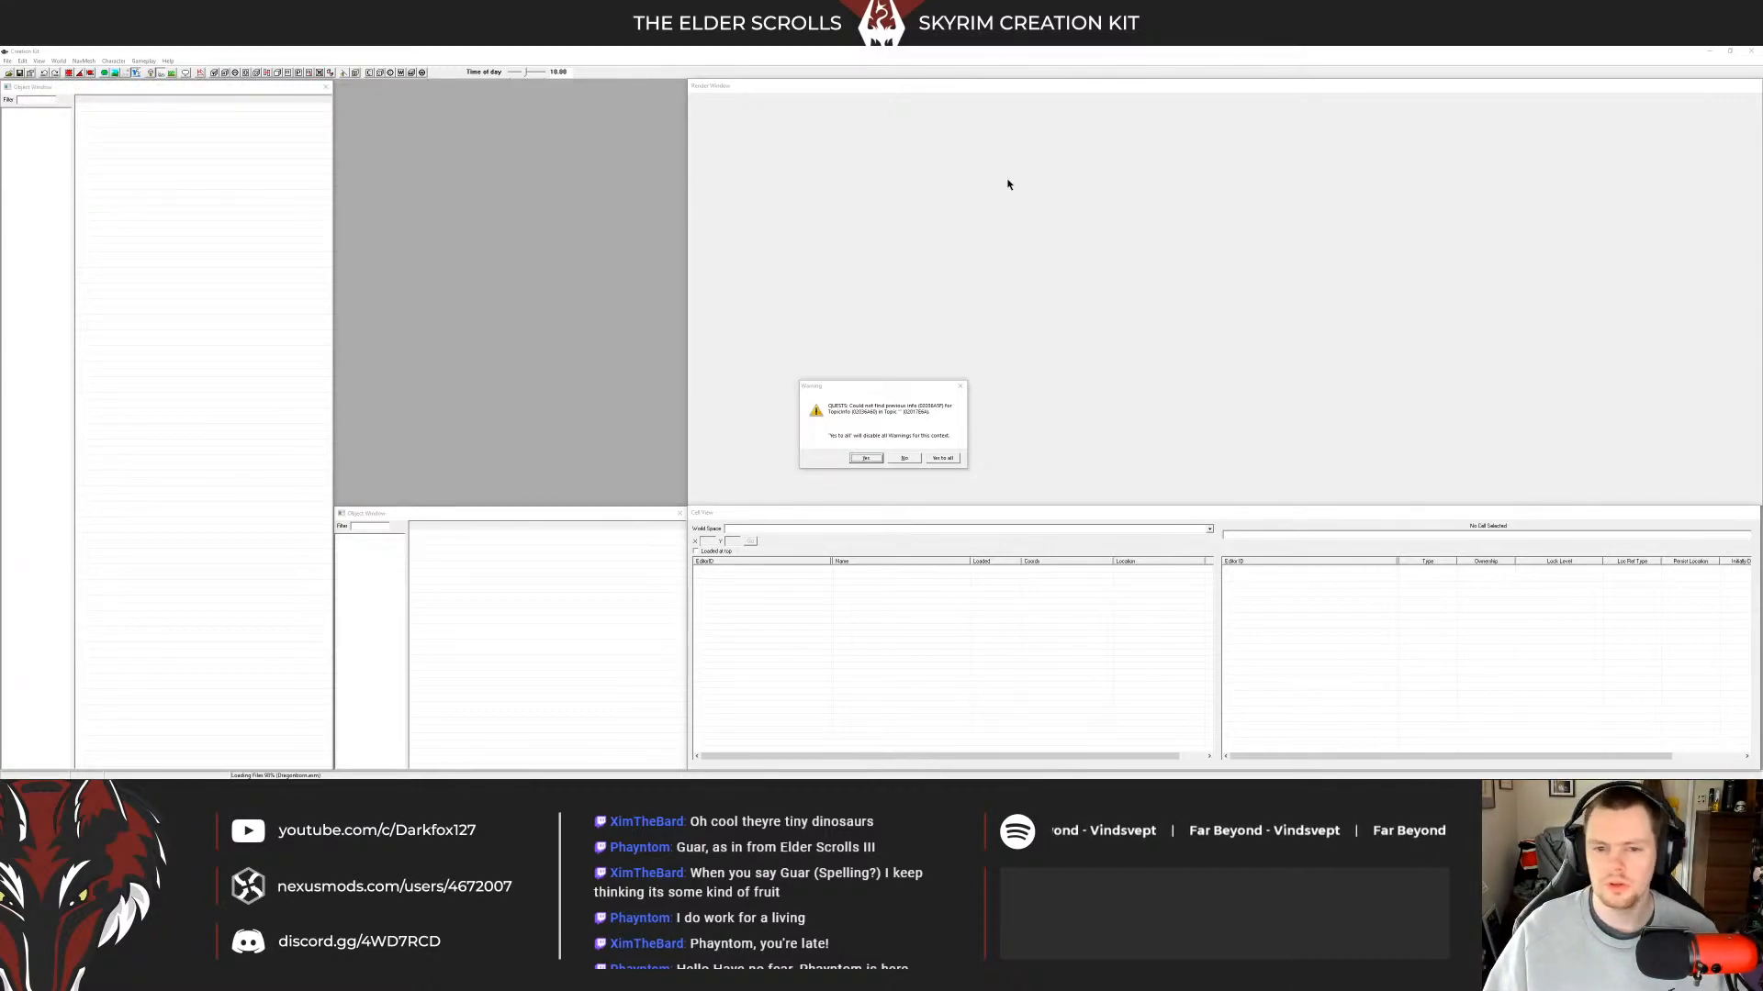
pyautogui.click(941, 456)
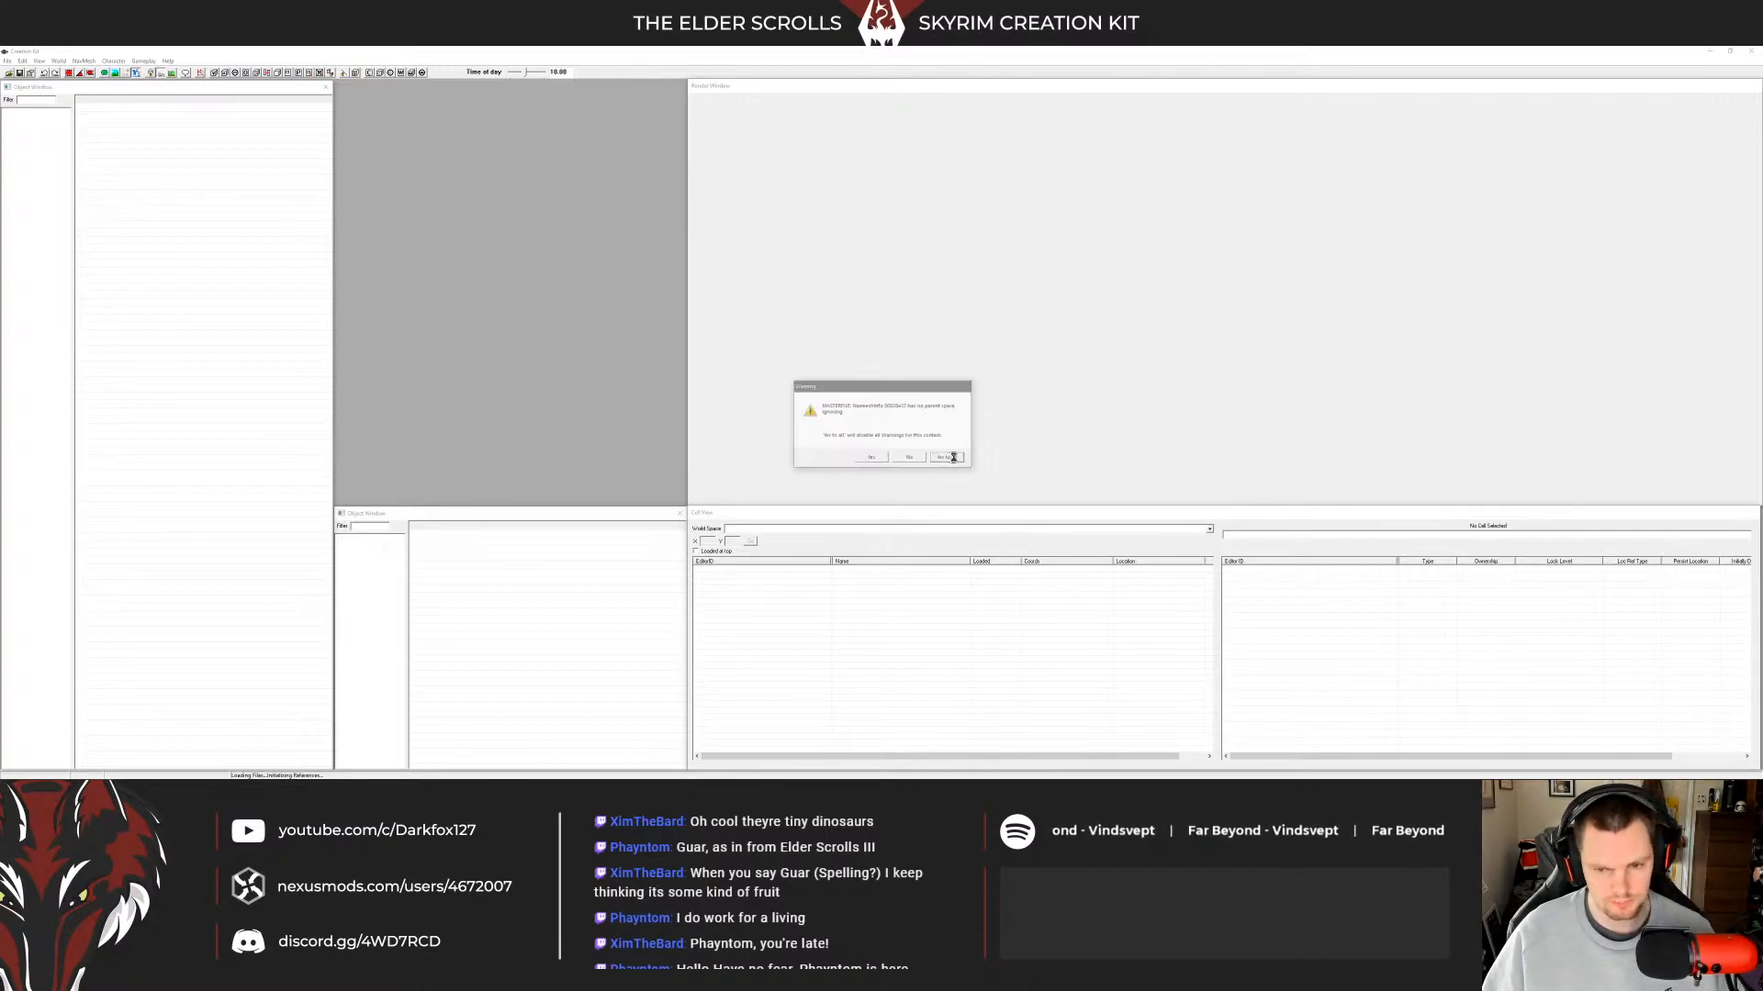
pyautogui.click(950, 457)
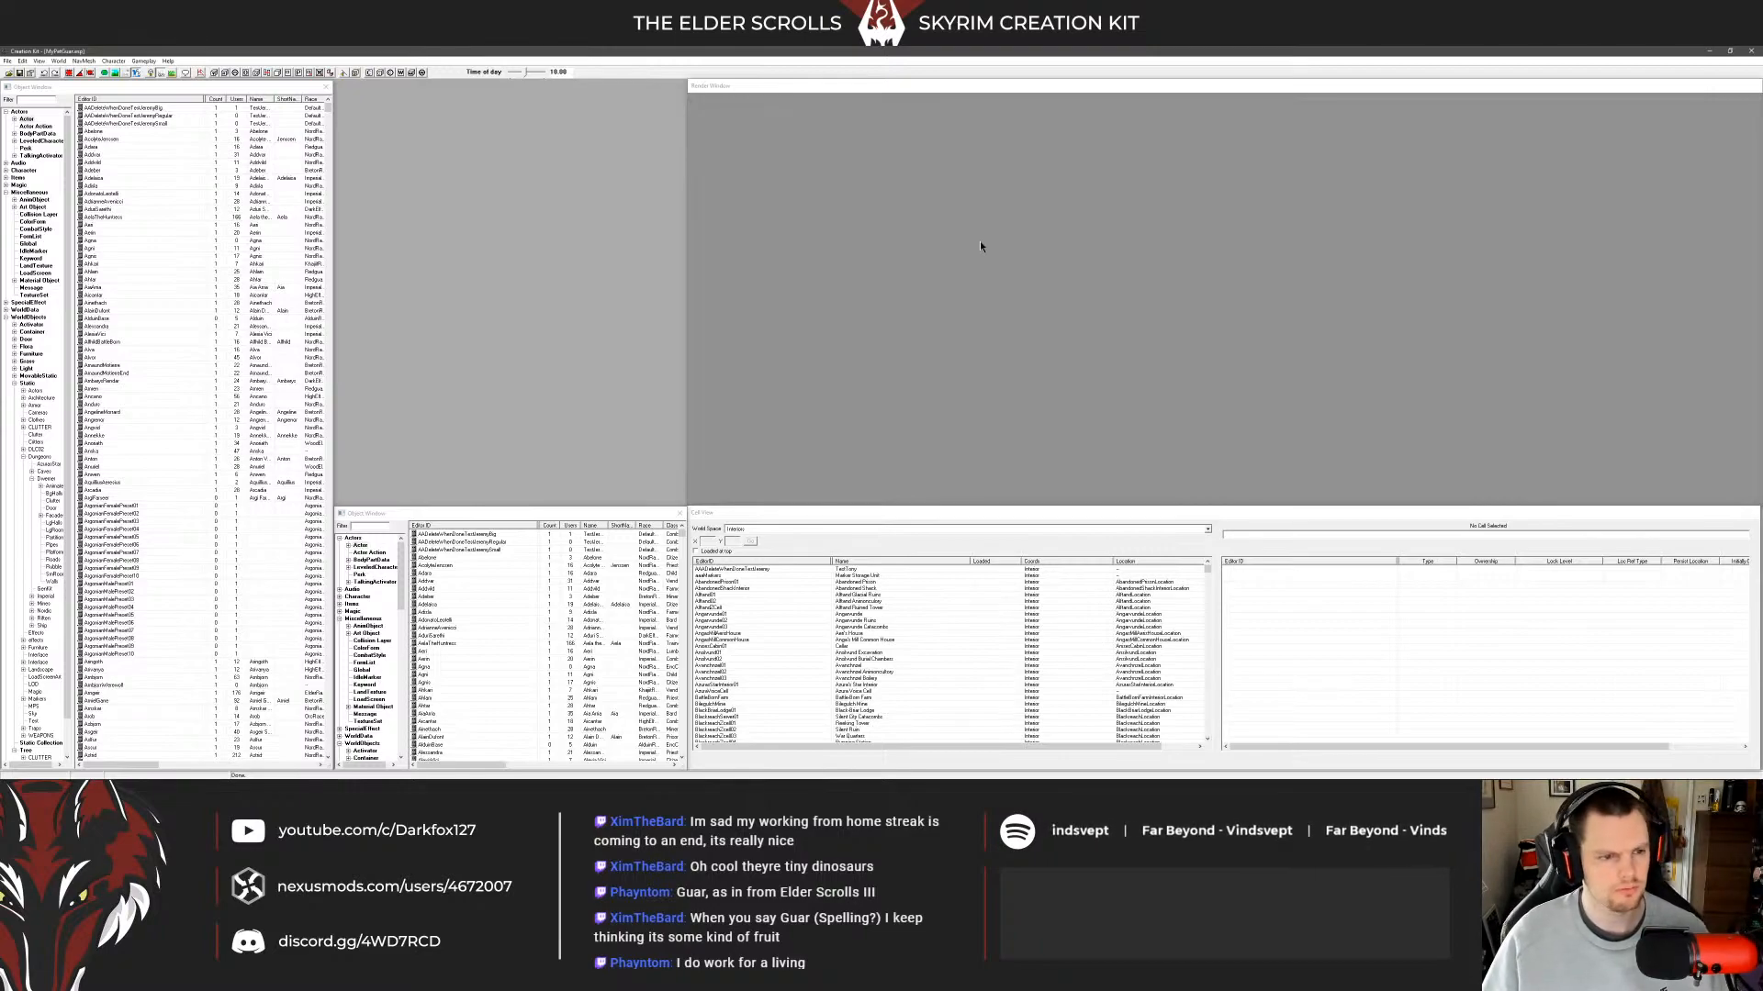
# Filter the actors in the main Object Window by "guar".
pyautogui.click(934, 238)
pyautogui.click(298, 210)
pyautogui.click(206, 164)
pyautogui.click(99, 131)
pyautogui.click(28, 99)
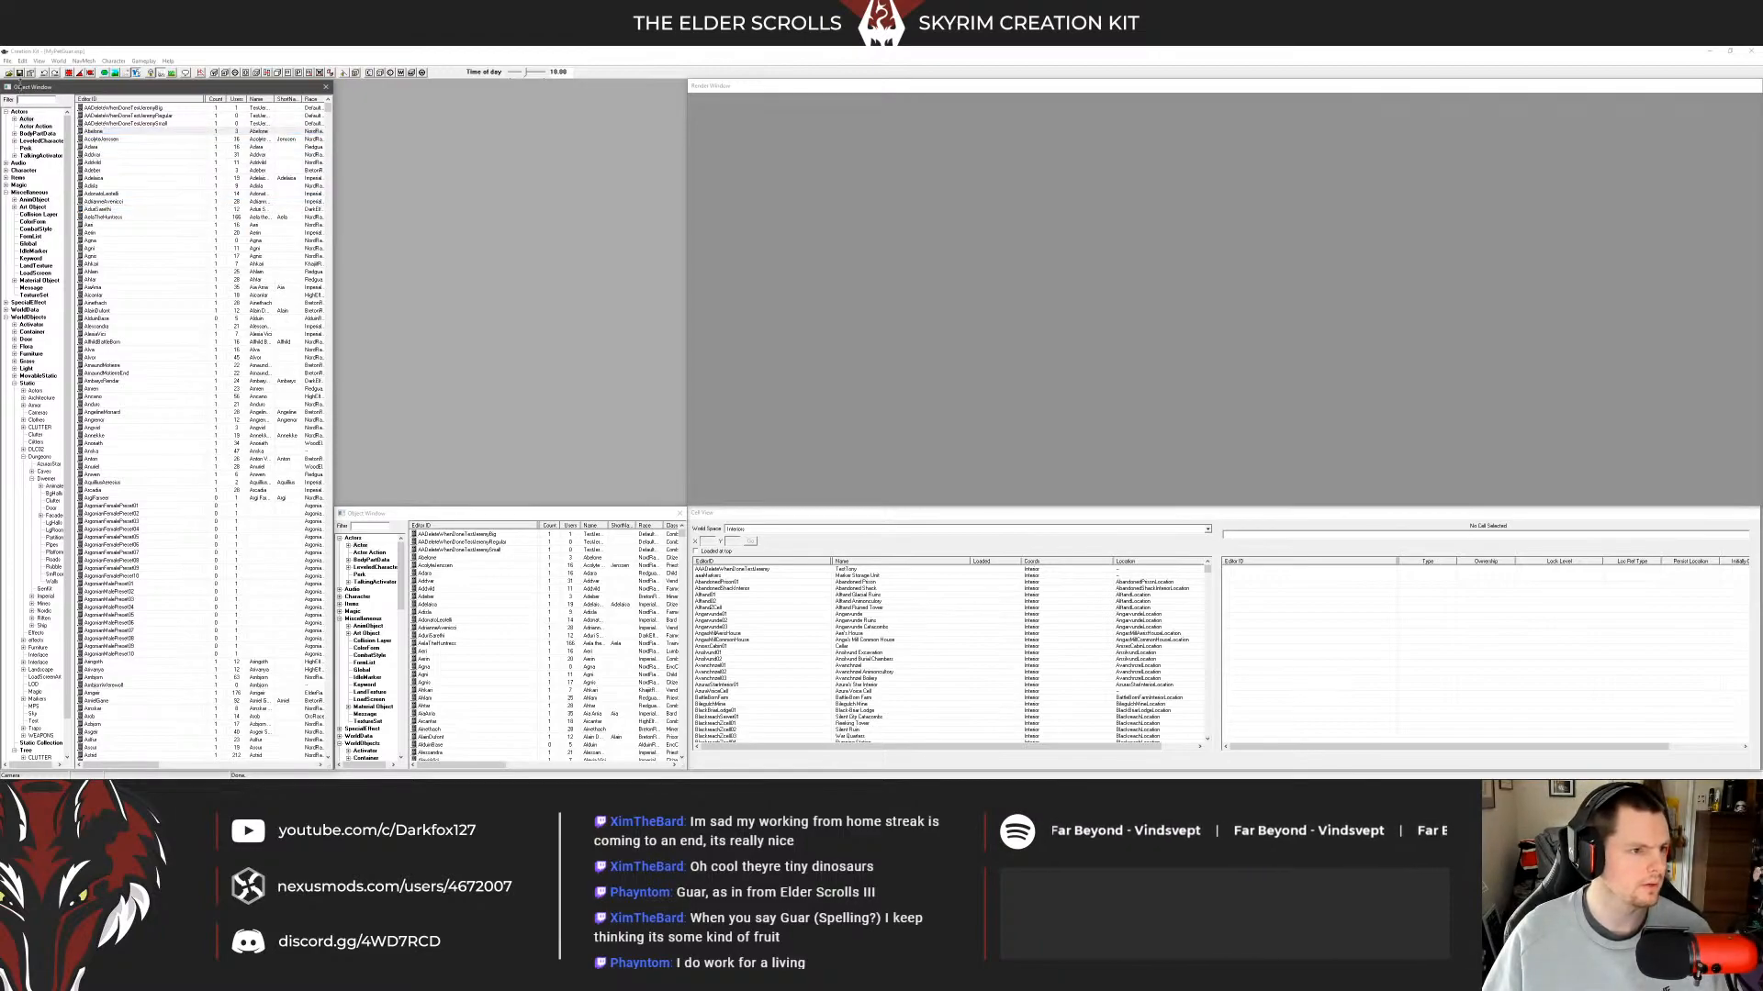
pyautogui.click(13, 112)
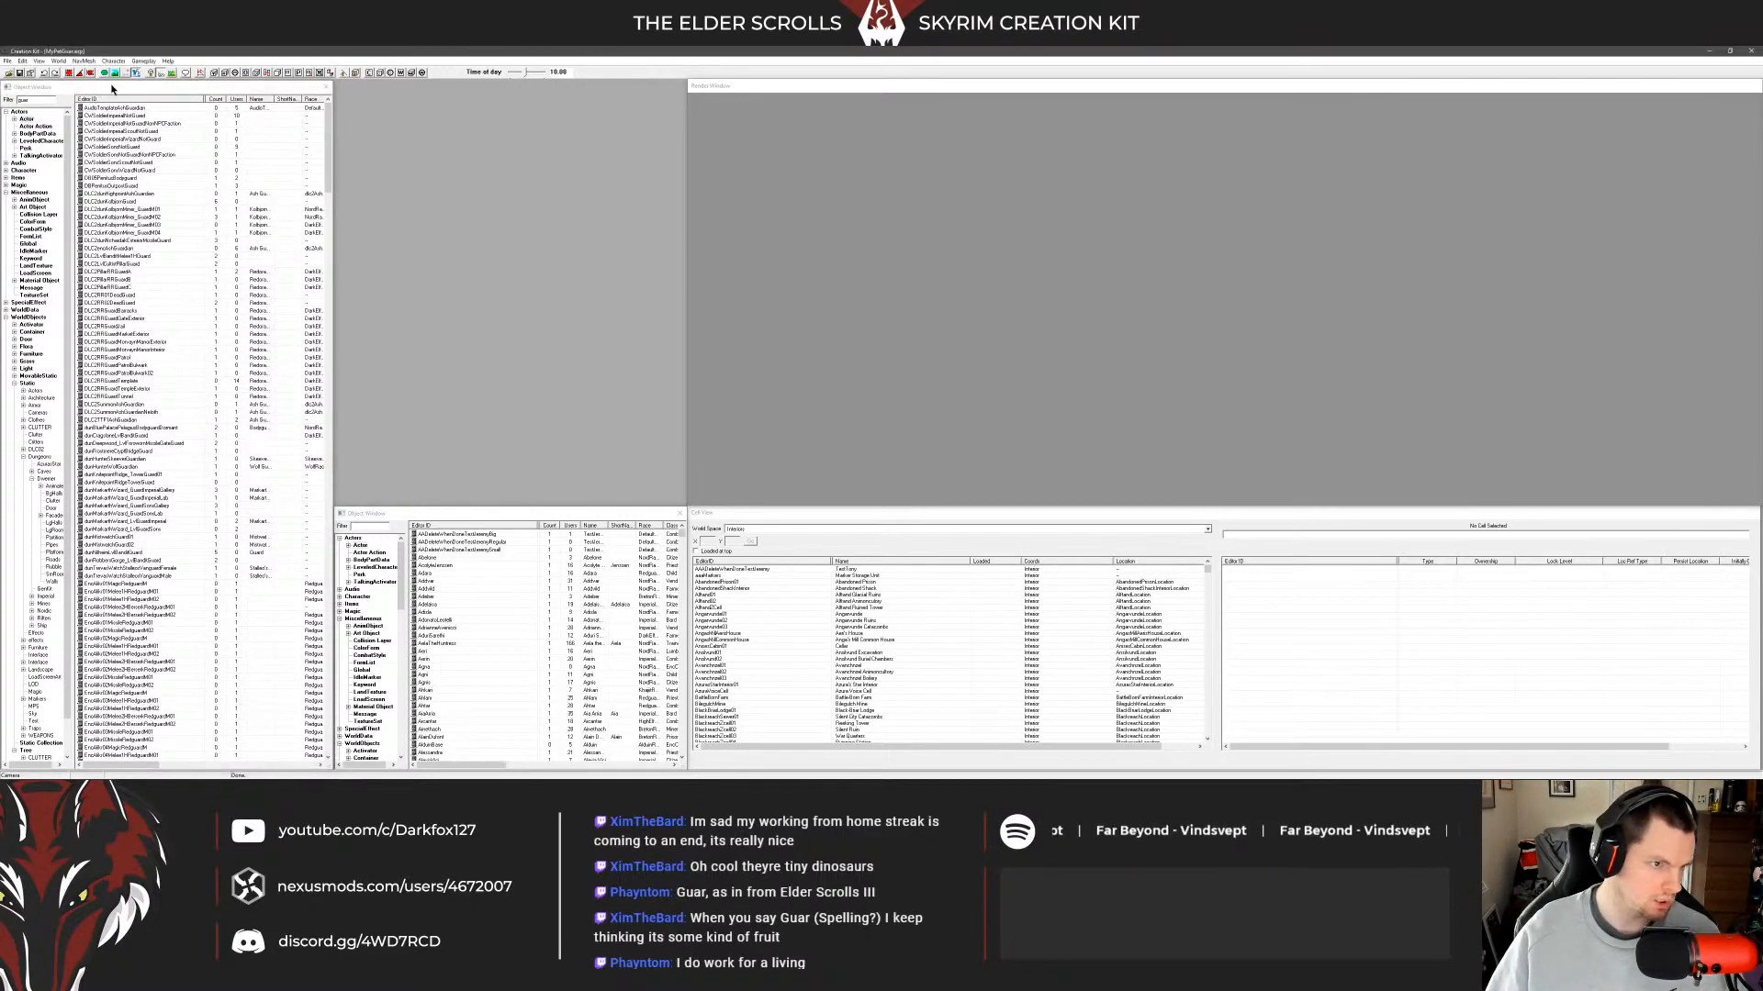
pyautogui.scroll(-8, 190, 212)
pyautogui.scroll(8, 190, 212)
# Open the model preview and check several of the filtered guard and guardian actors, suppressing any animation warnings.
pyautogui.click(204, 201)
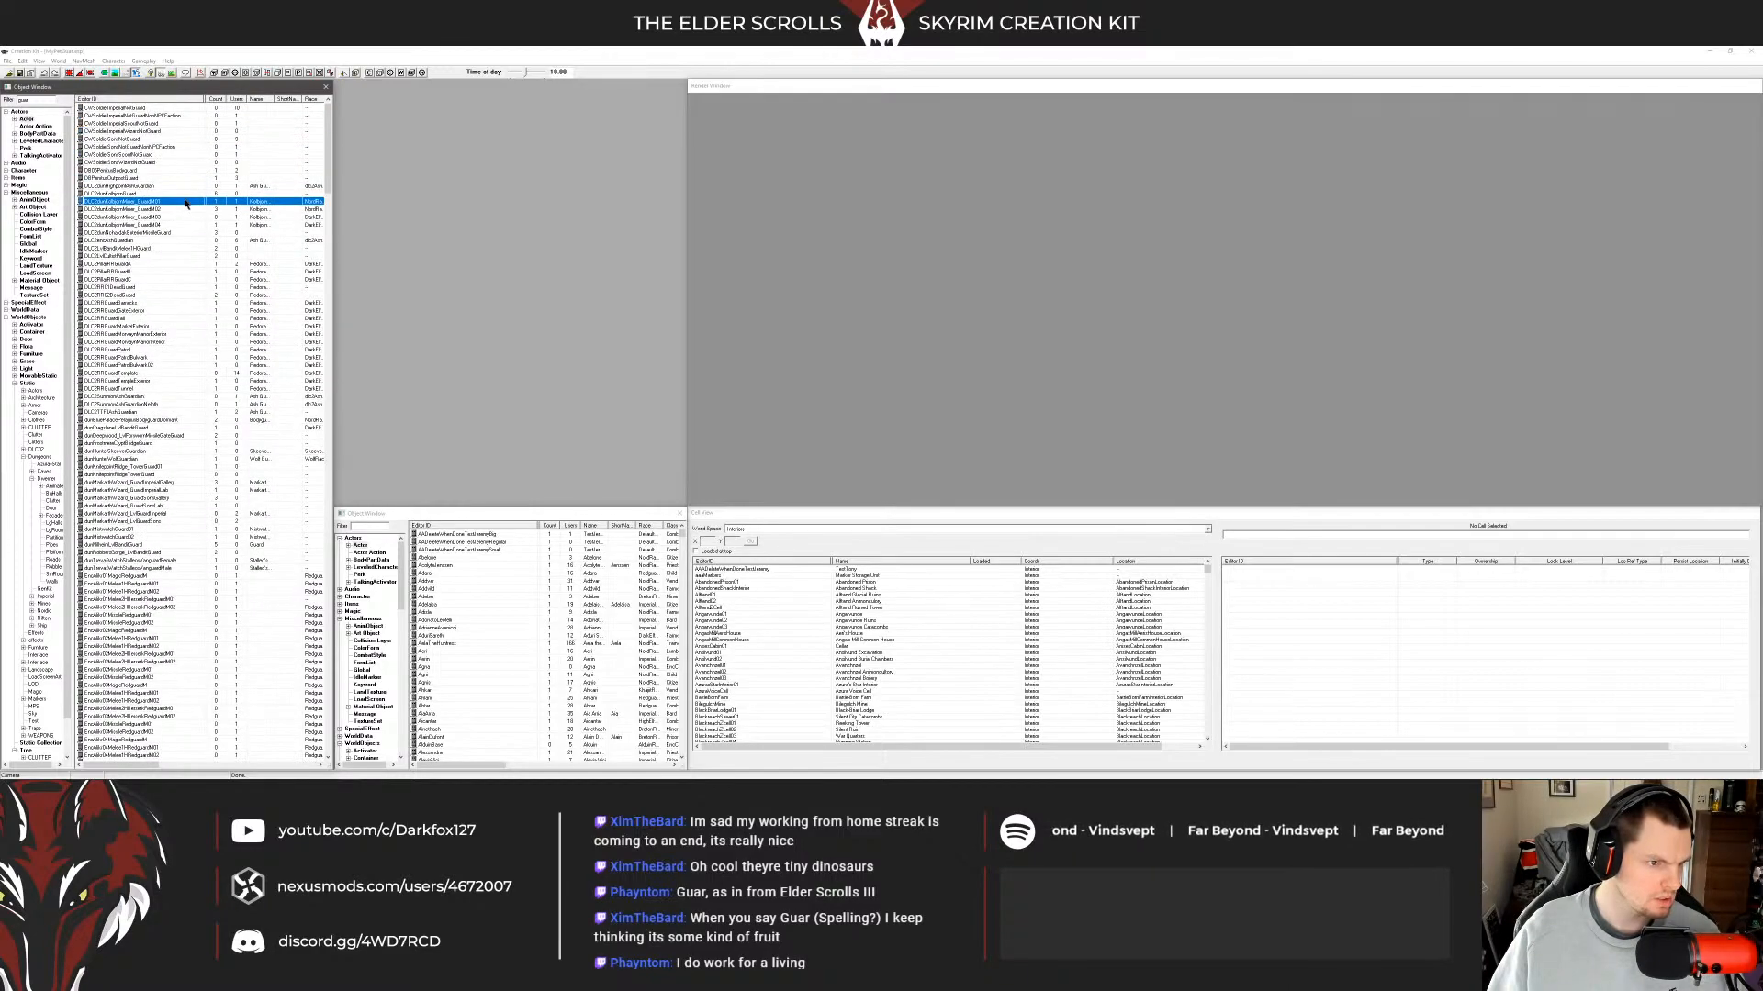
pyautogui.rightClick(144, 266)
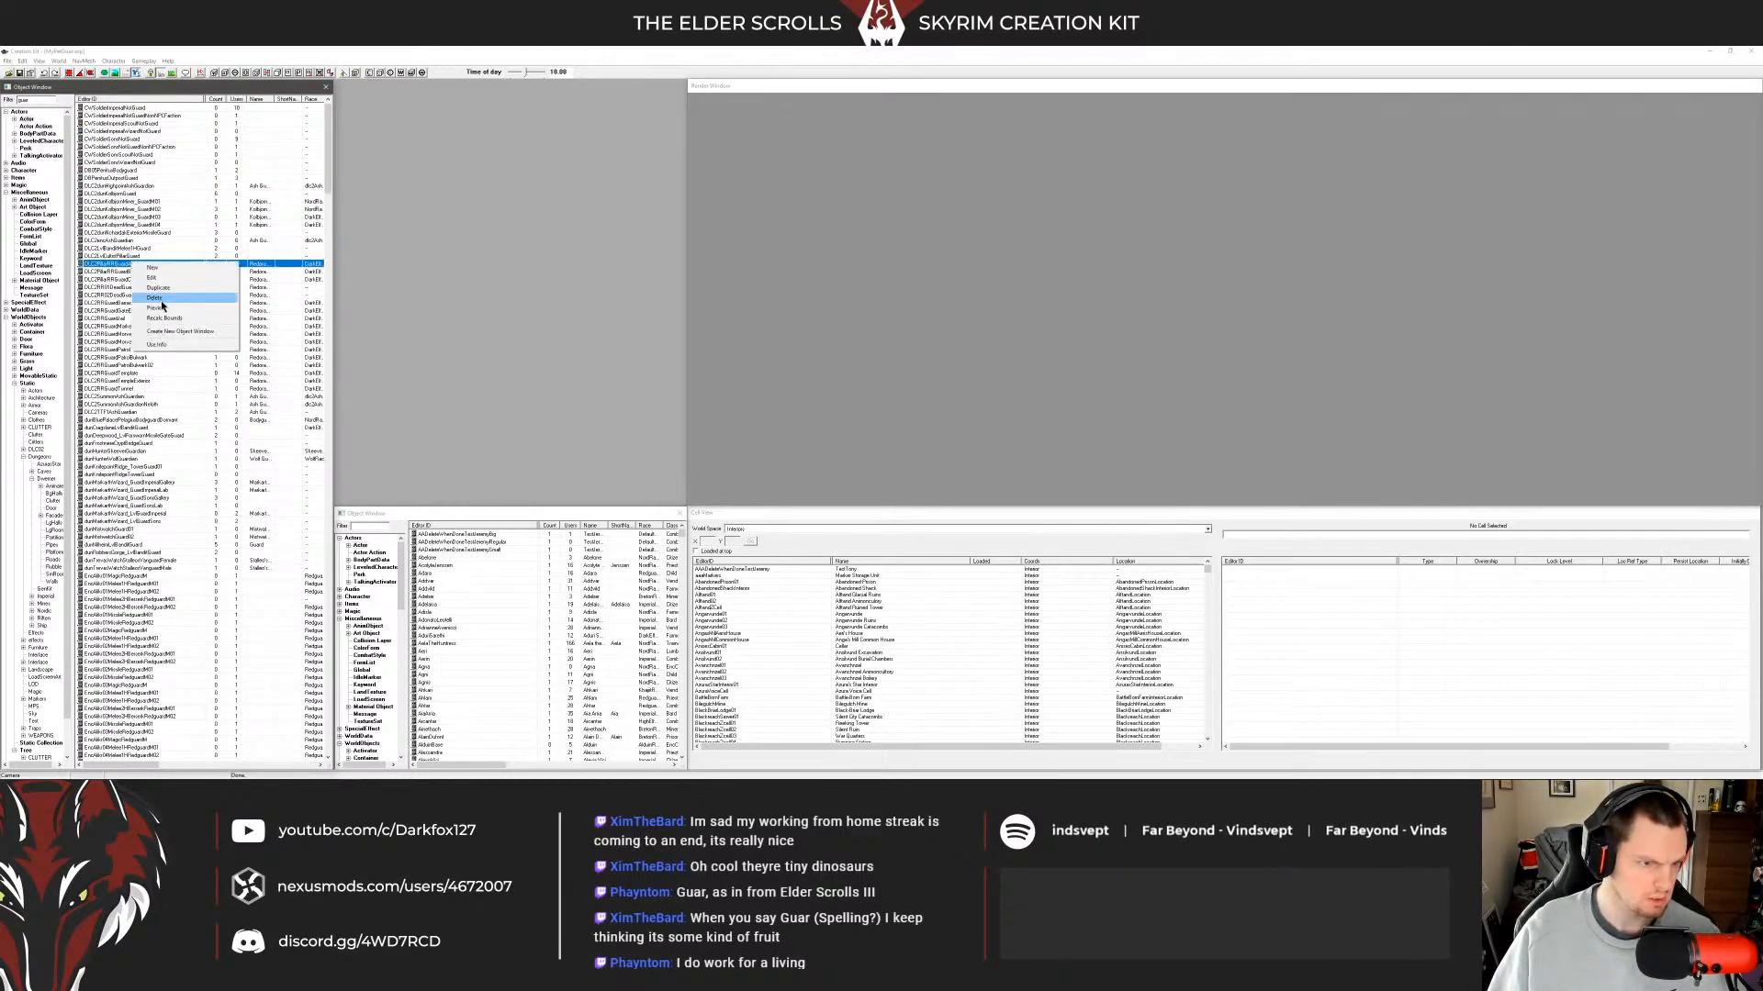
pyautogui.click(165, 305)
pyautogui.moveTo(581, 249); pyautogui.dragTo(686, 246)
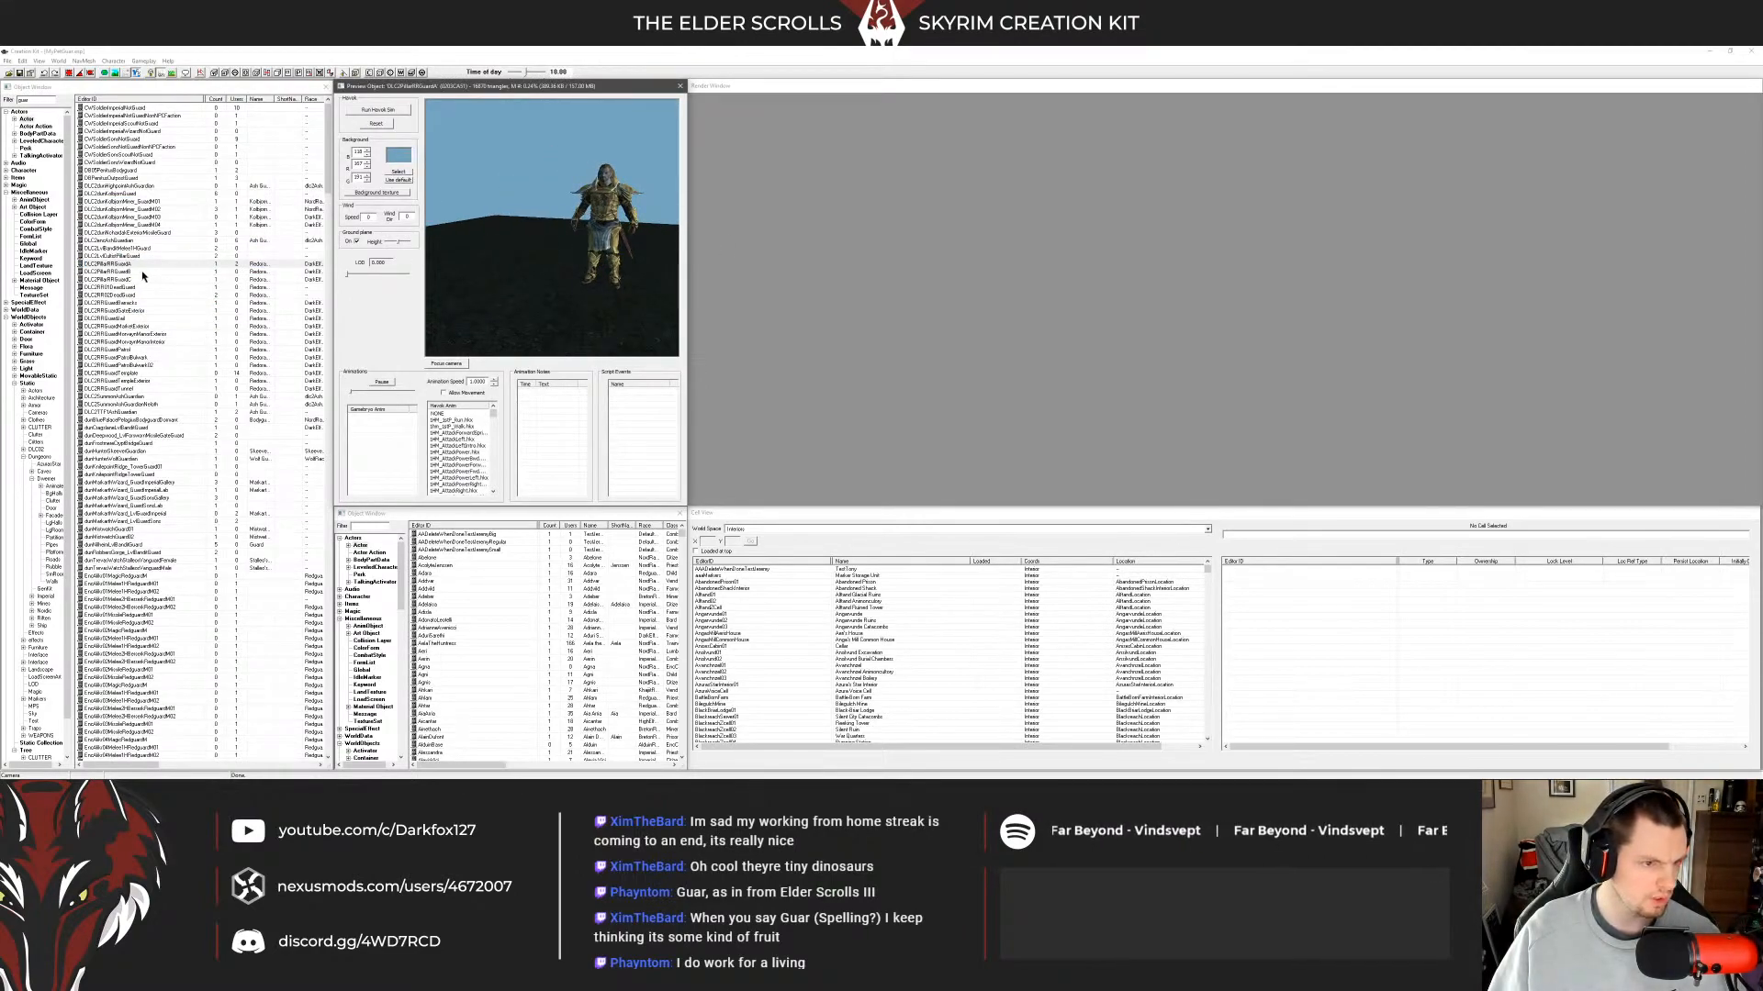
pyautogui.click(139, 256)
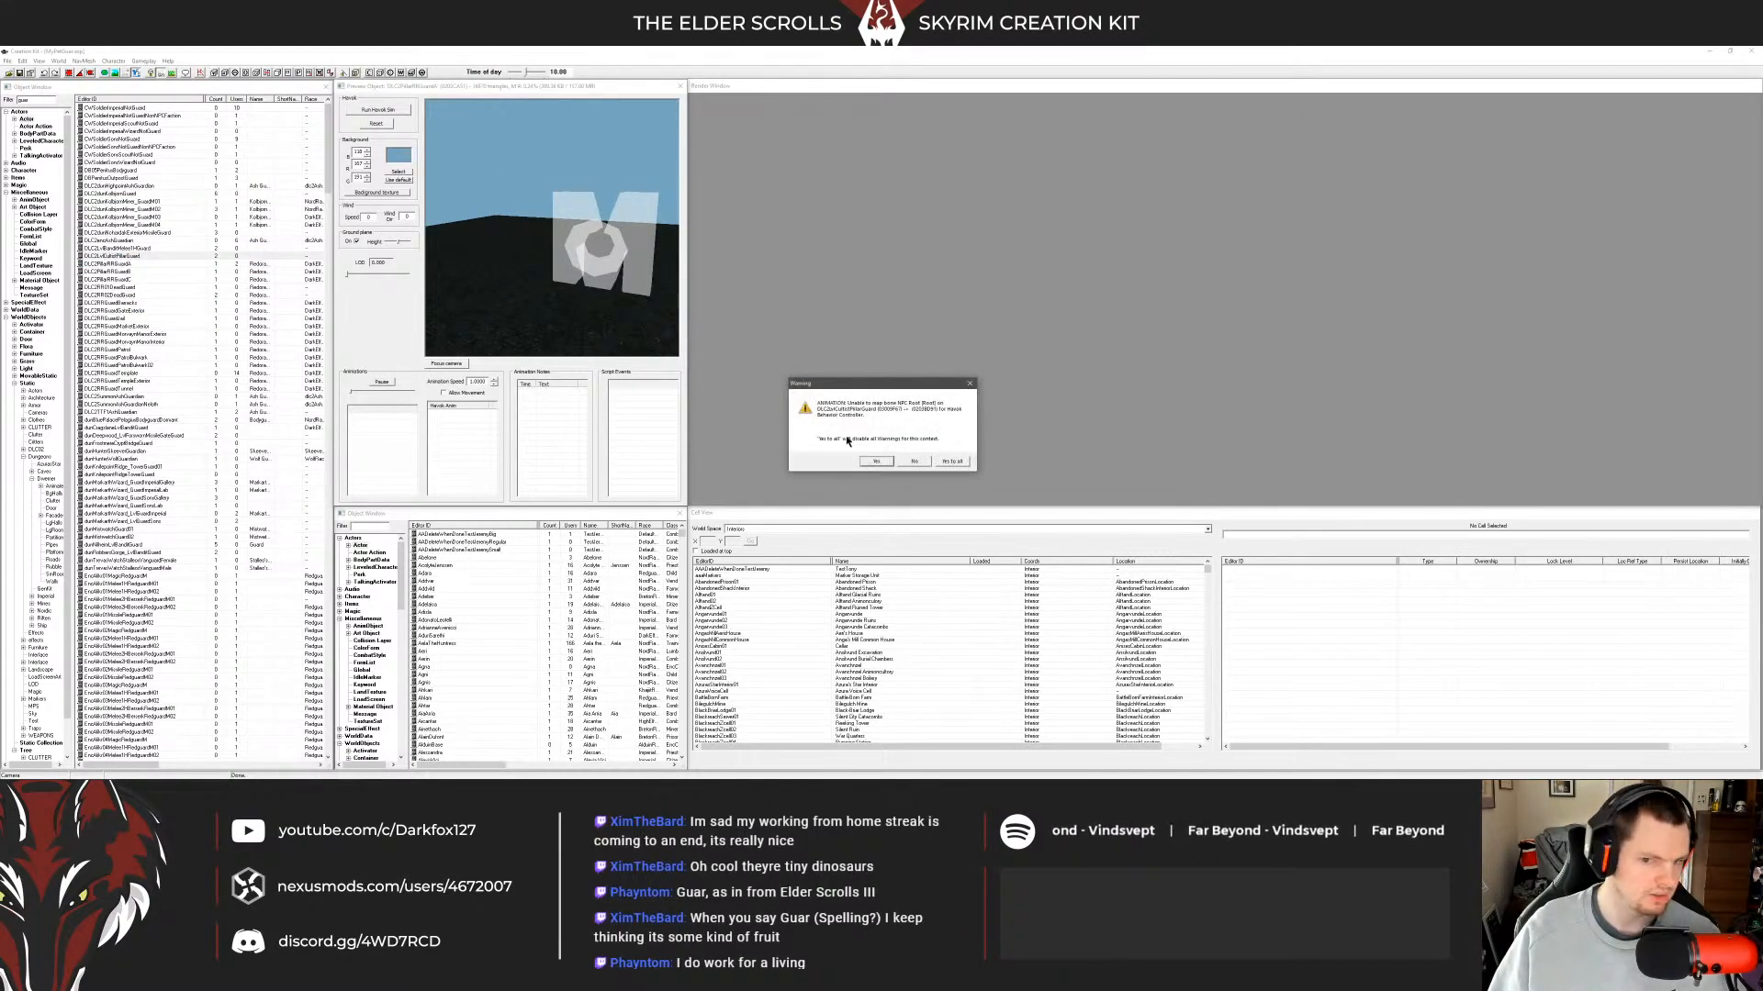
pyautogui.click(952, 461)
pyautogui.click(179, 185)
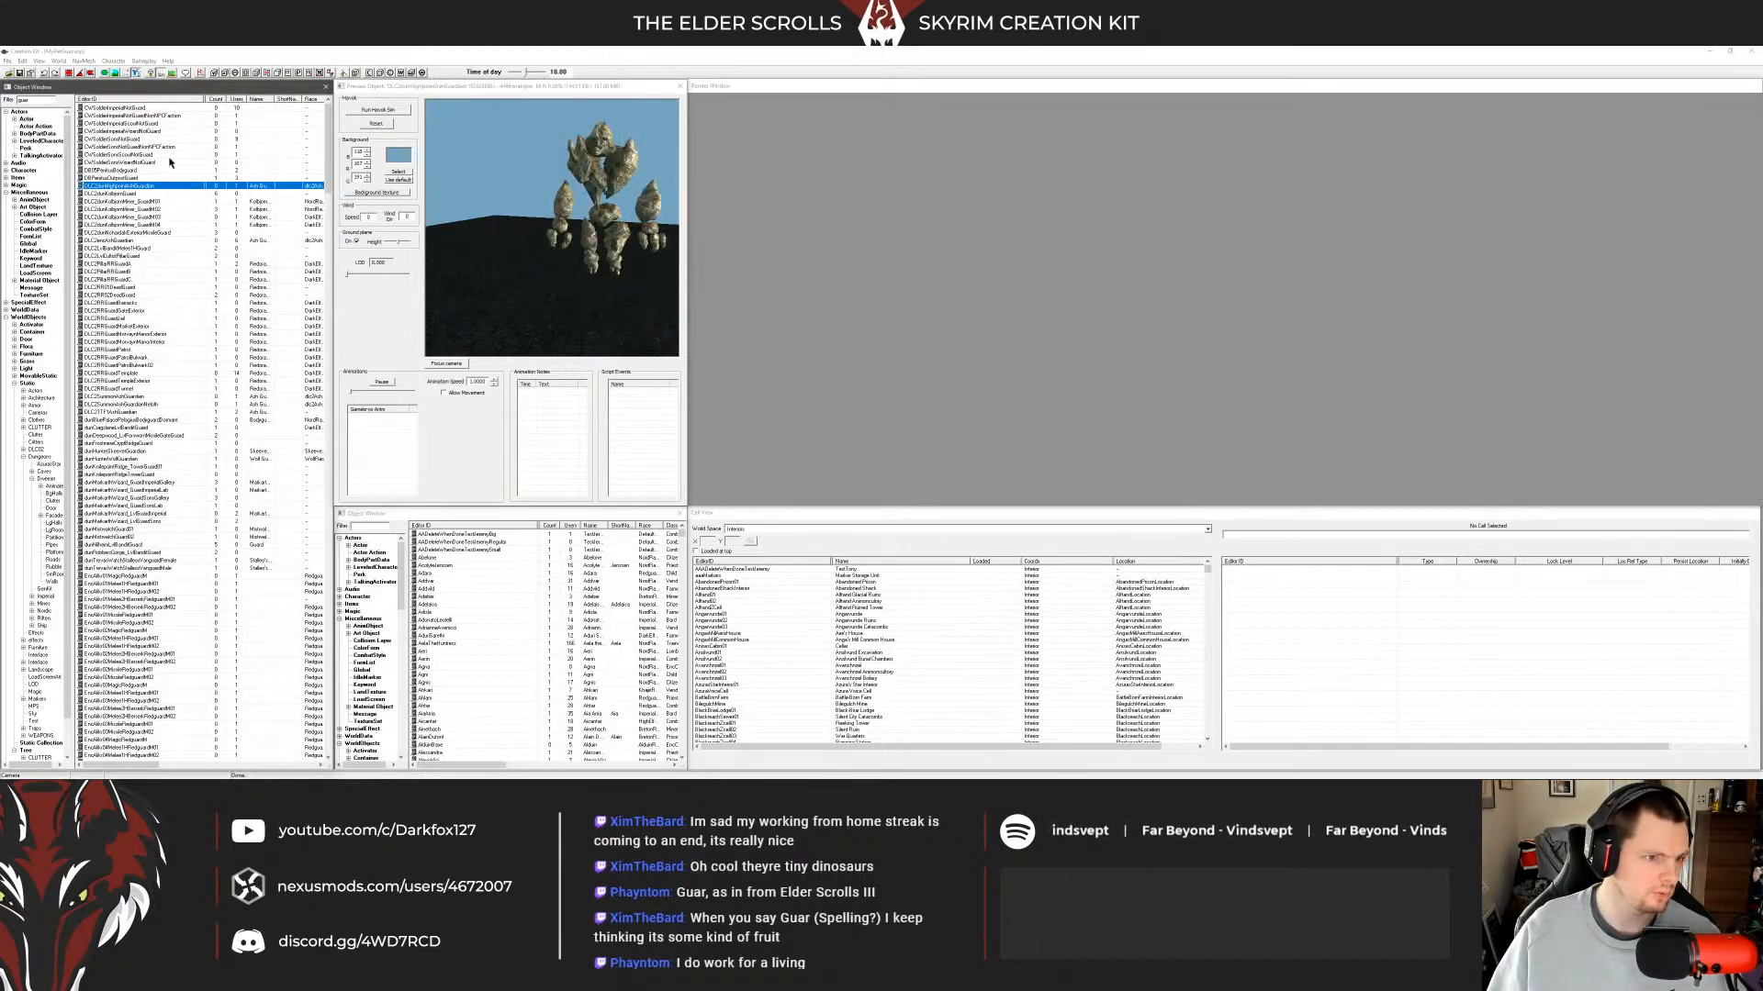
pyautogui.press('Down')
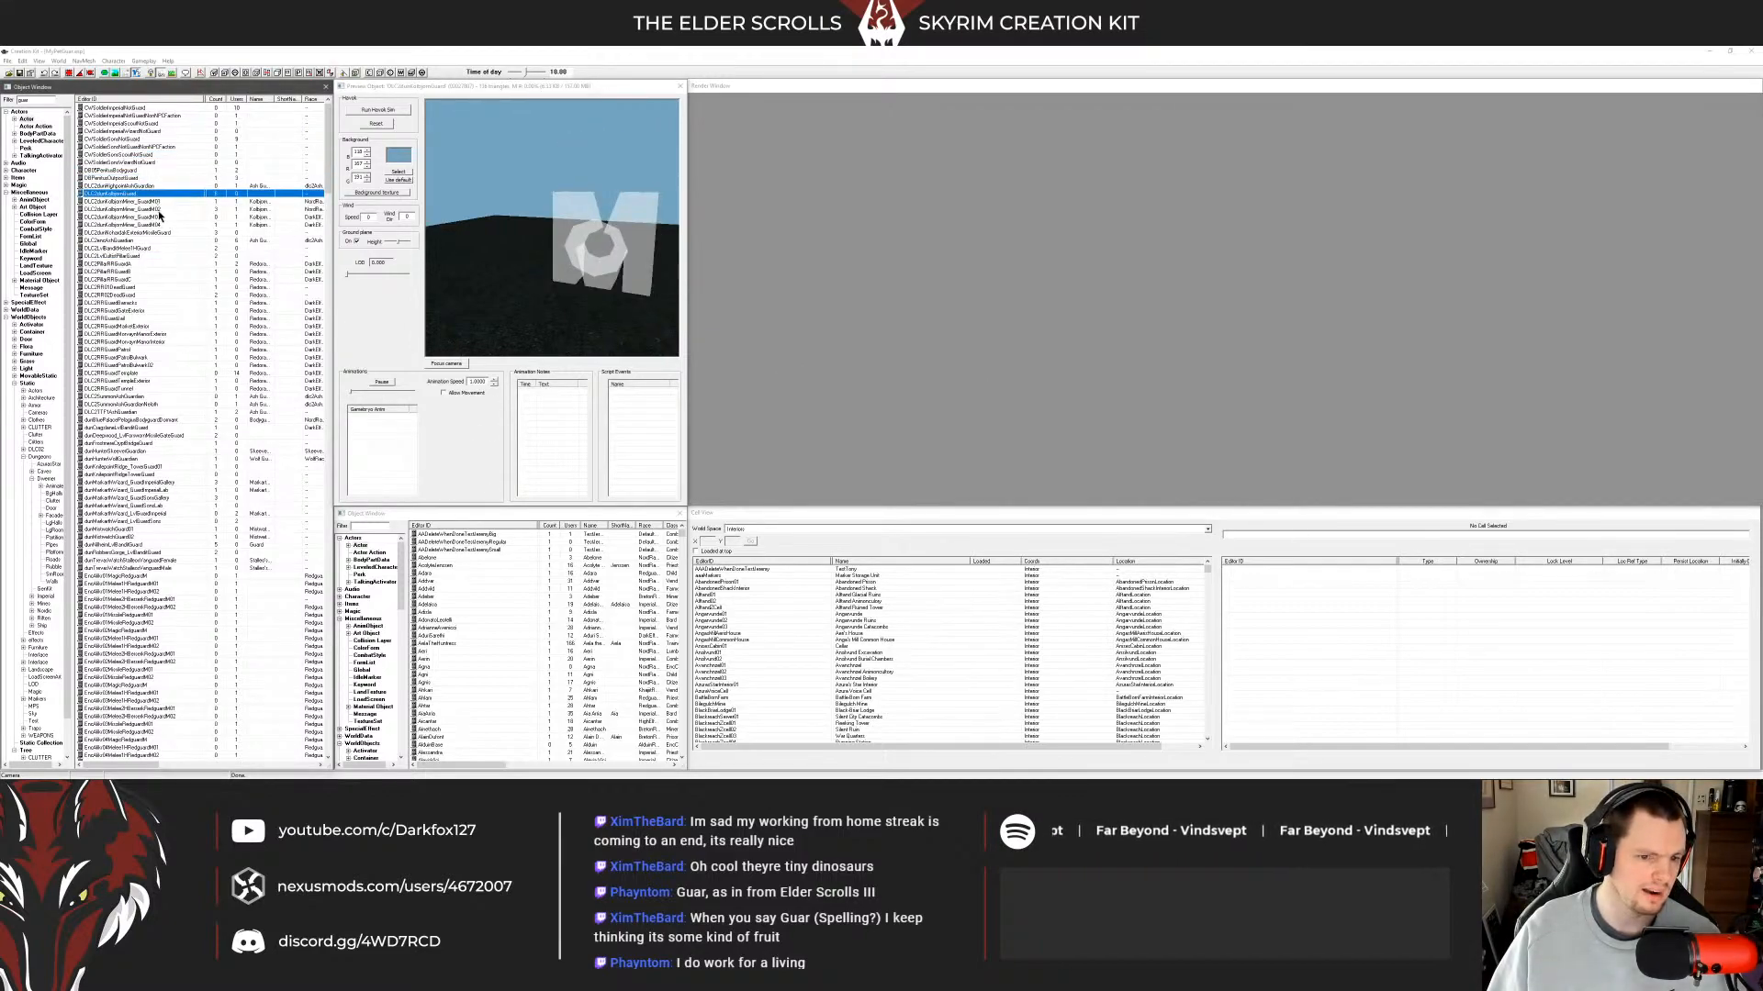
pyautogui.click(158, 215)
pyautogui.scroll(-2, 158, 232)
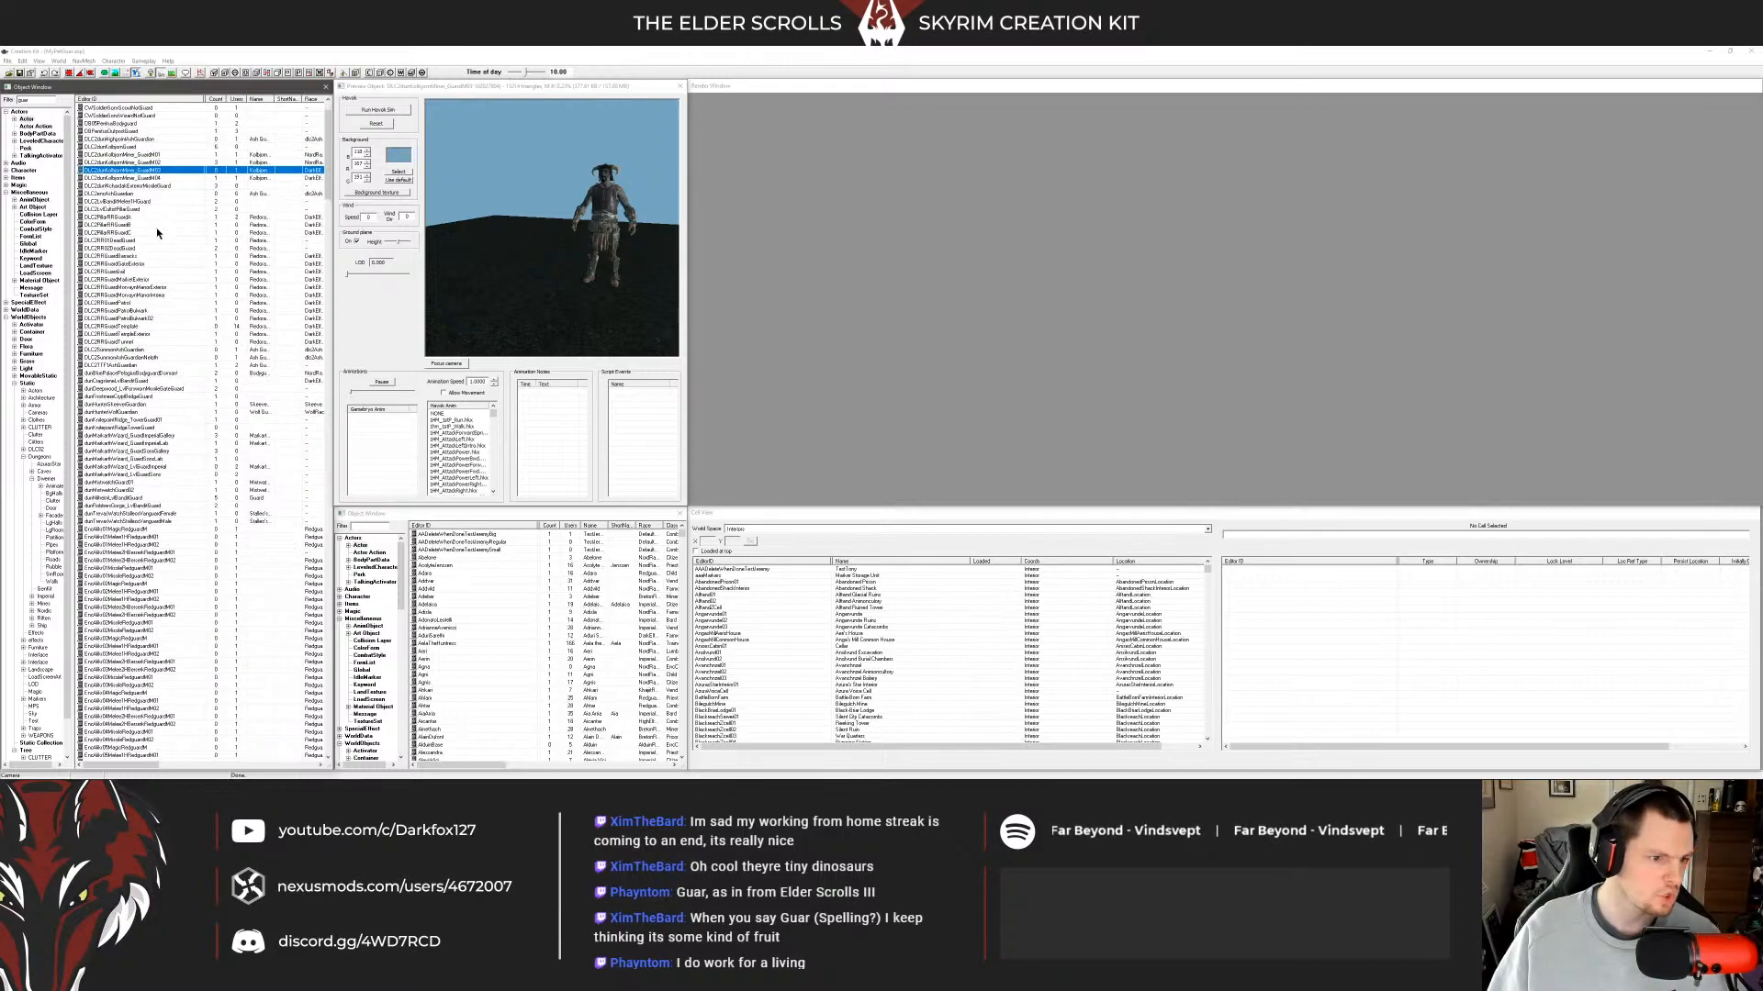
pyautogui.scroll(-3, 175, 367)
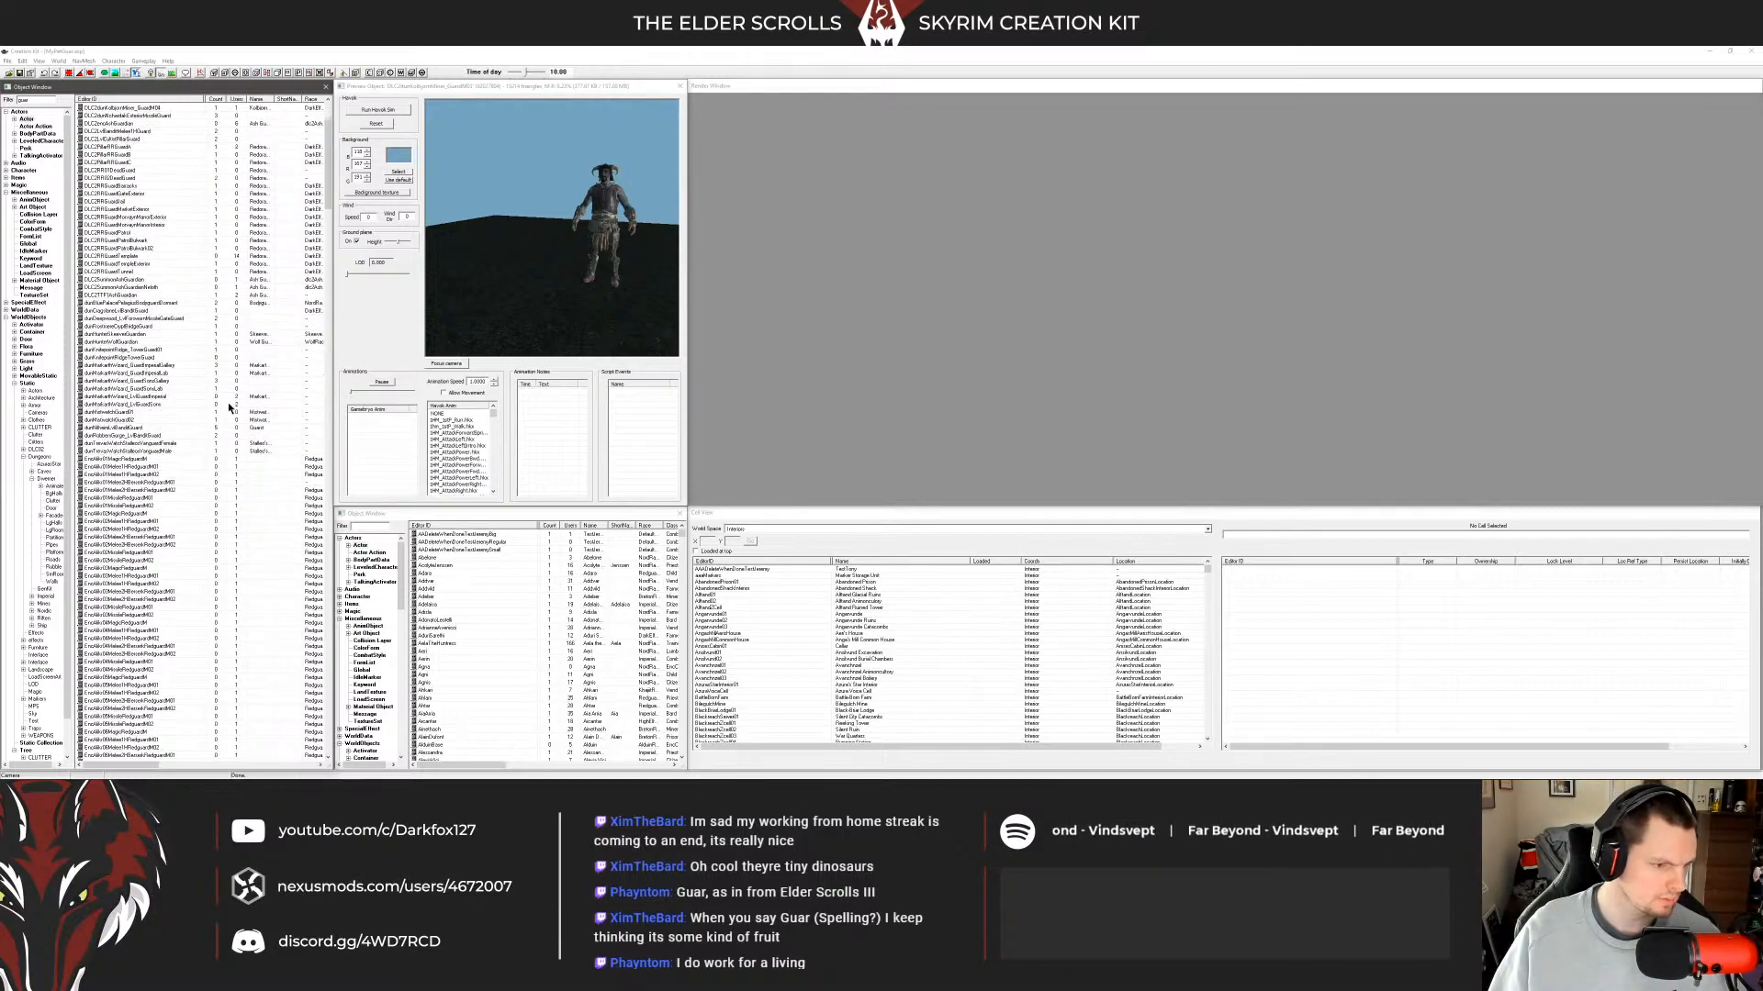
pyautogui.click(140, 406)
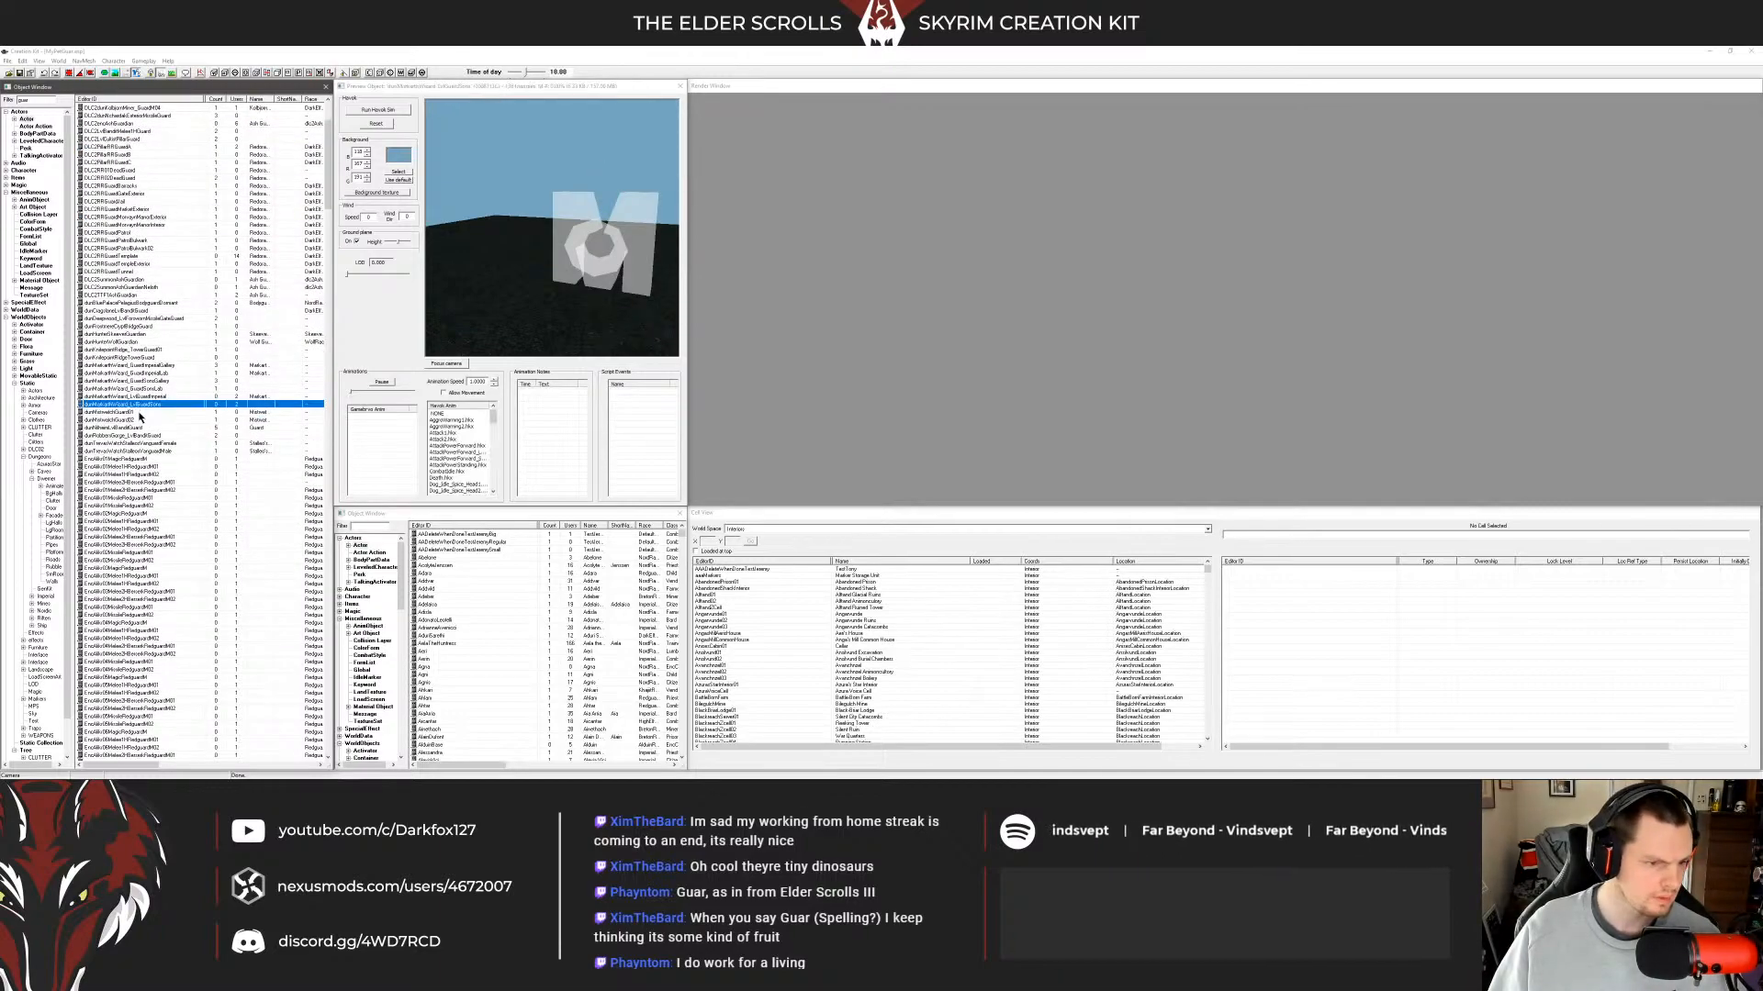
# Find MPG_Guar_01 among the filtered actors and preview its model, suppressing the texture warnings and ignoring the assertion.
pyautogui.scroll(-3, 144, 413)
pyautogui.scroll(-20, 147, 413)
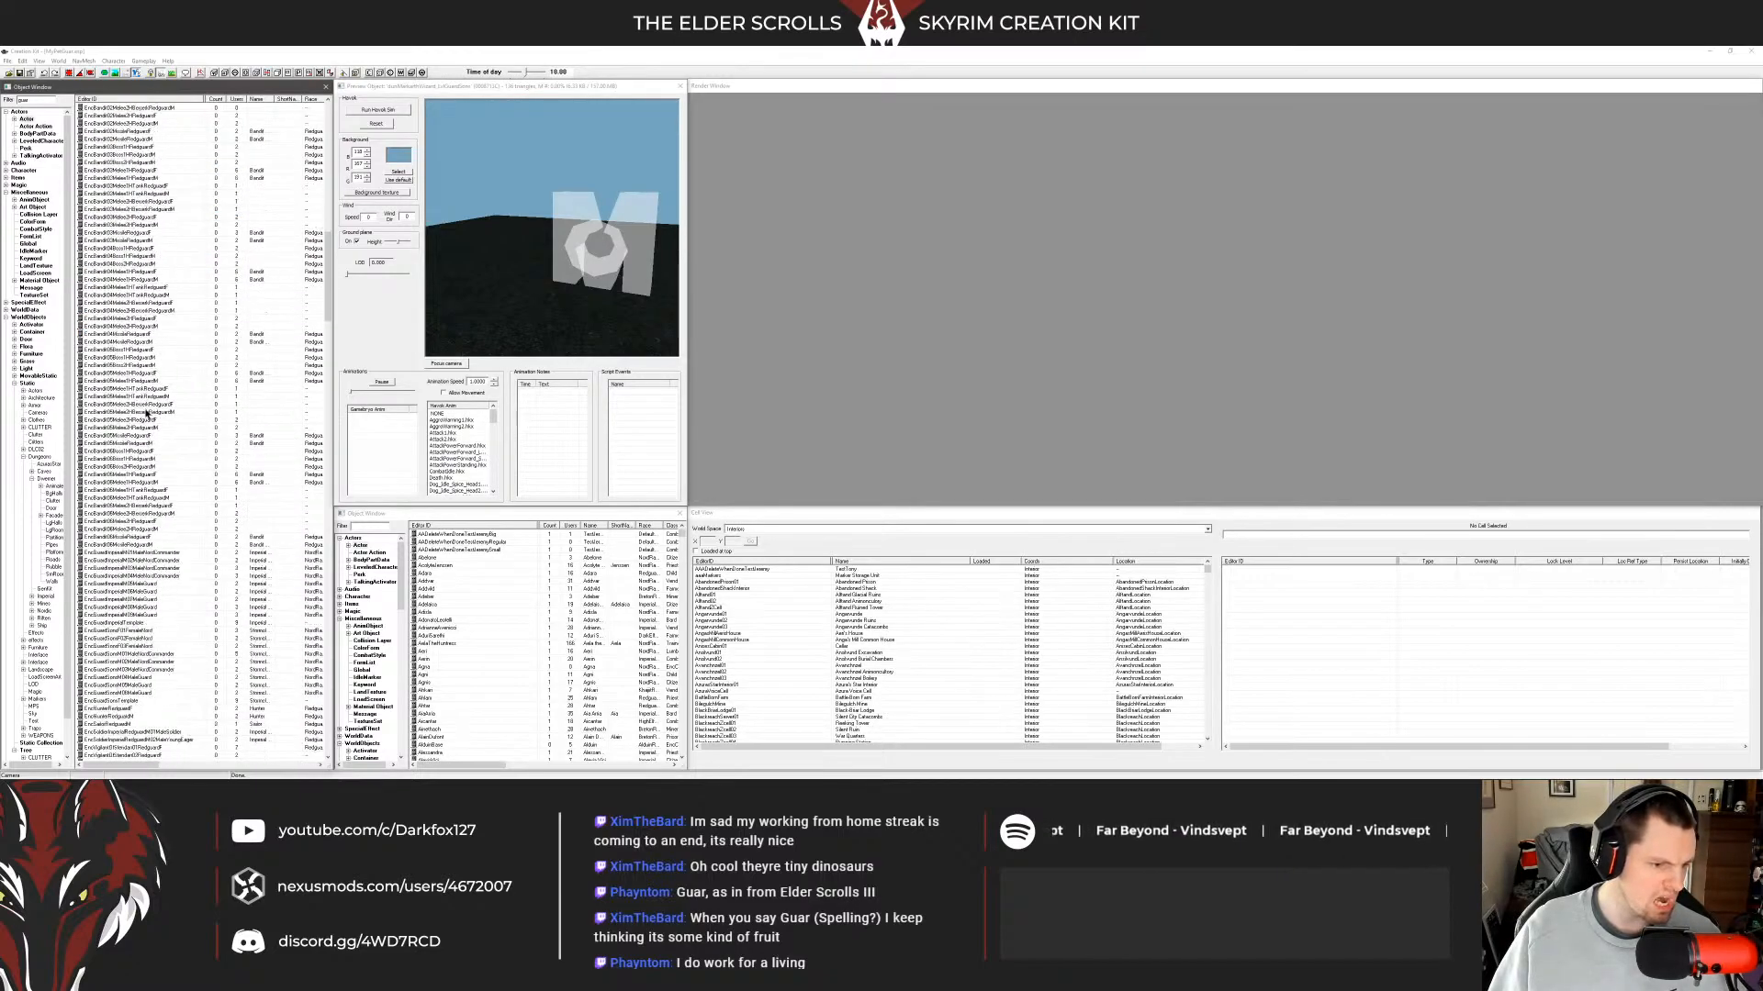
pyautogui.scroll(-20, 165, 414)
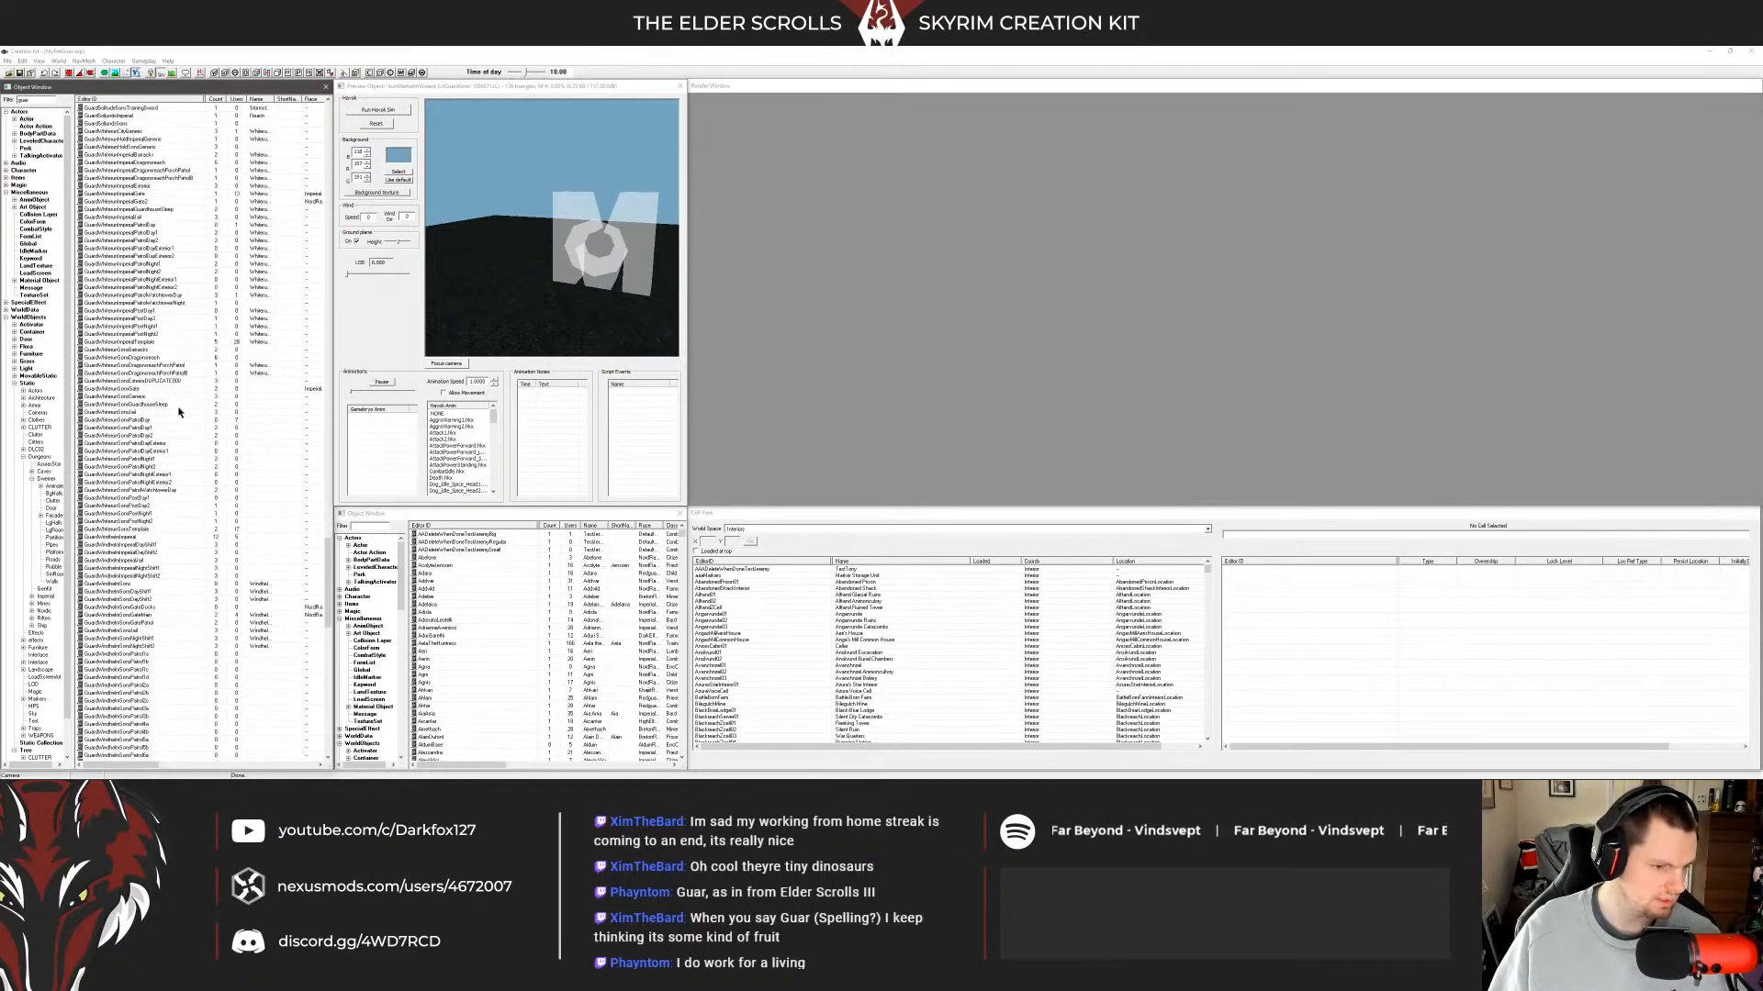
pyautogui.scroll(4, 177, 411)
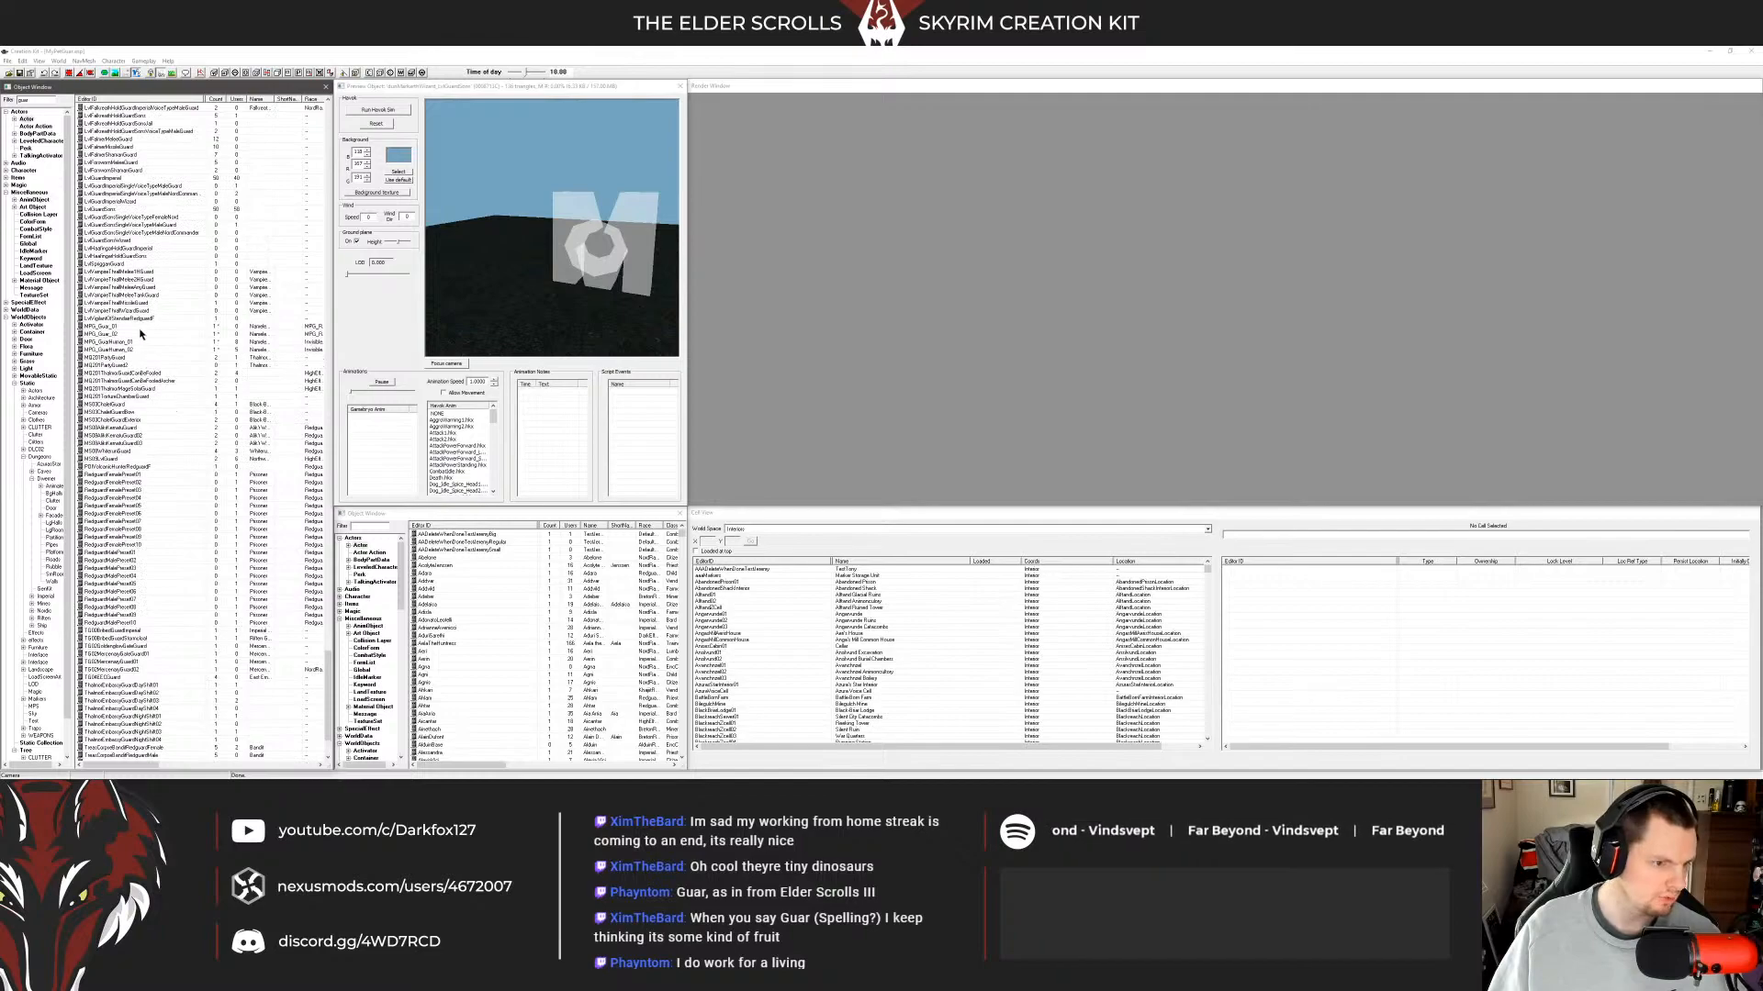
pyautogui.click(135, 329)
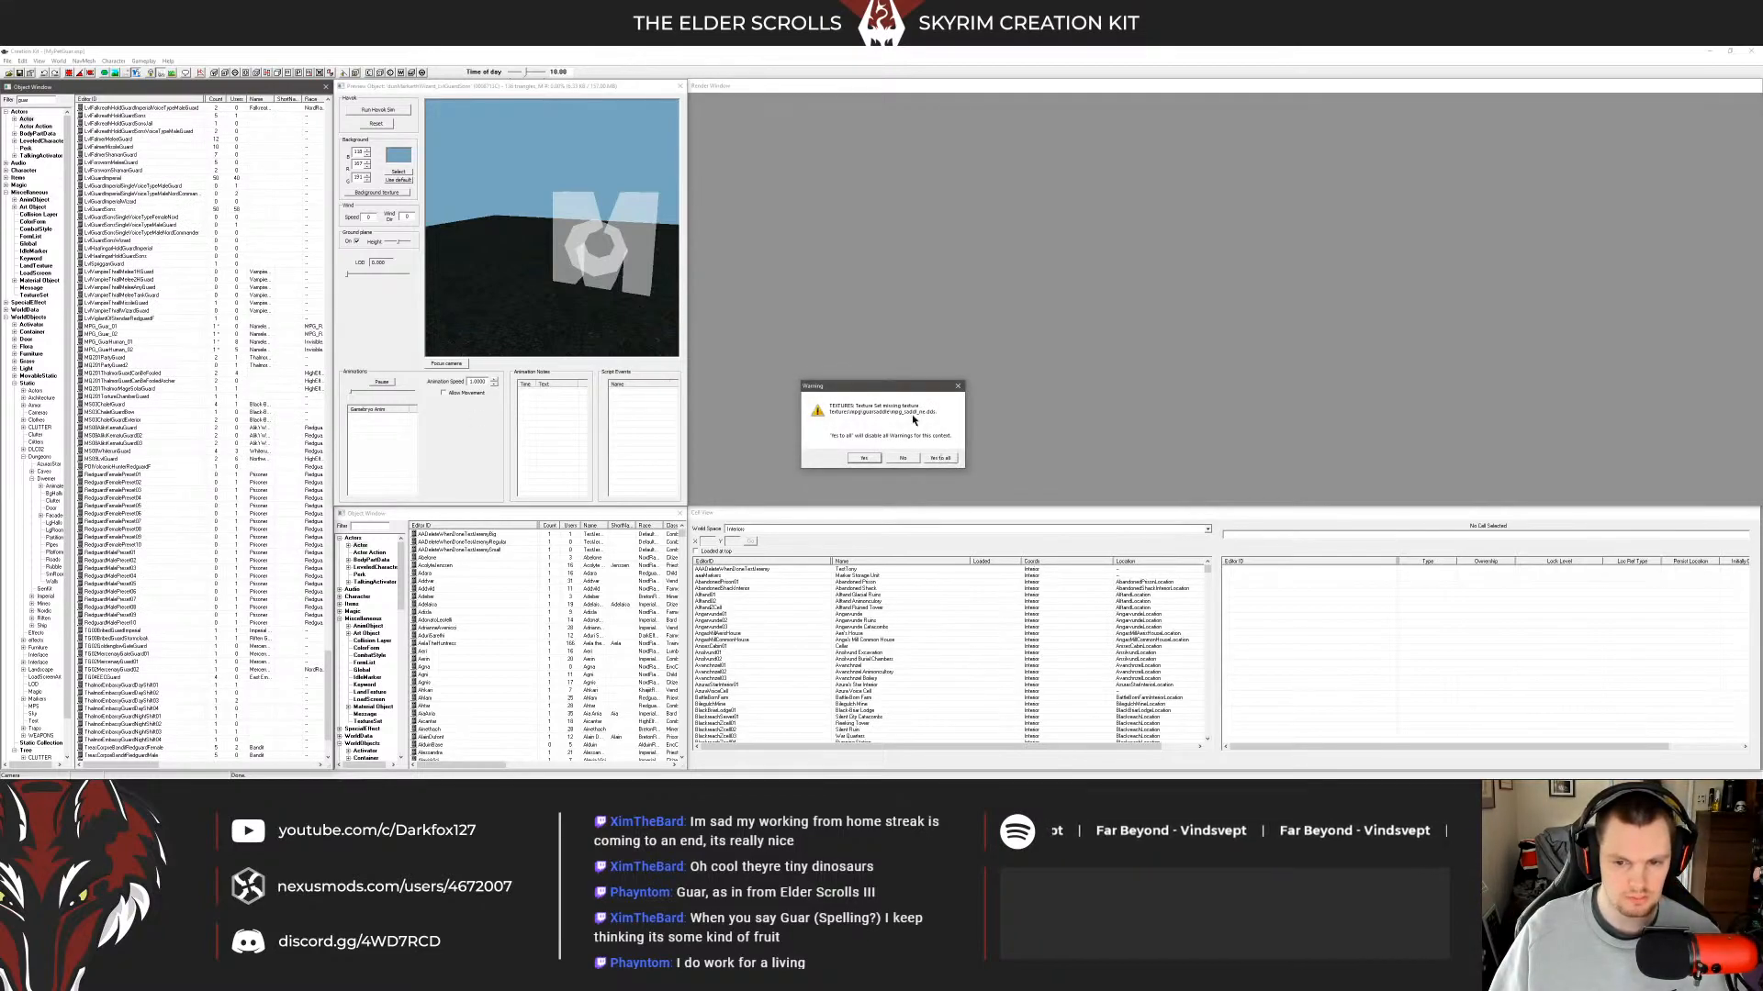
pyautogui.click(946, 461)
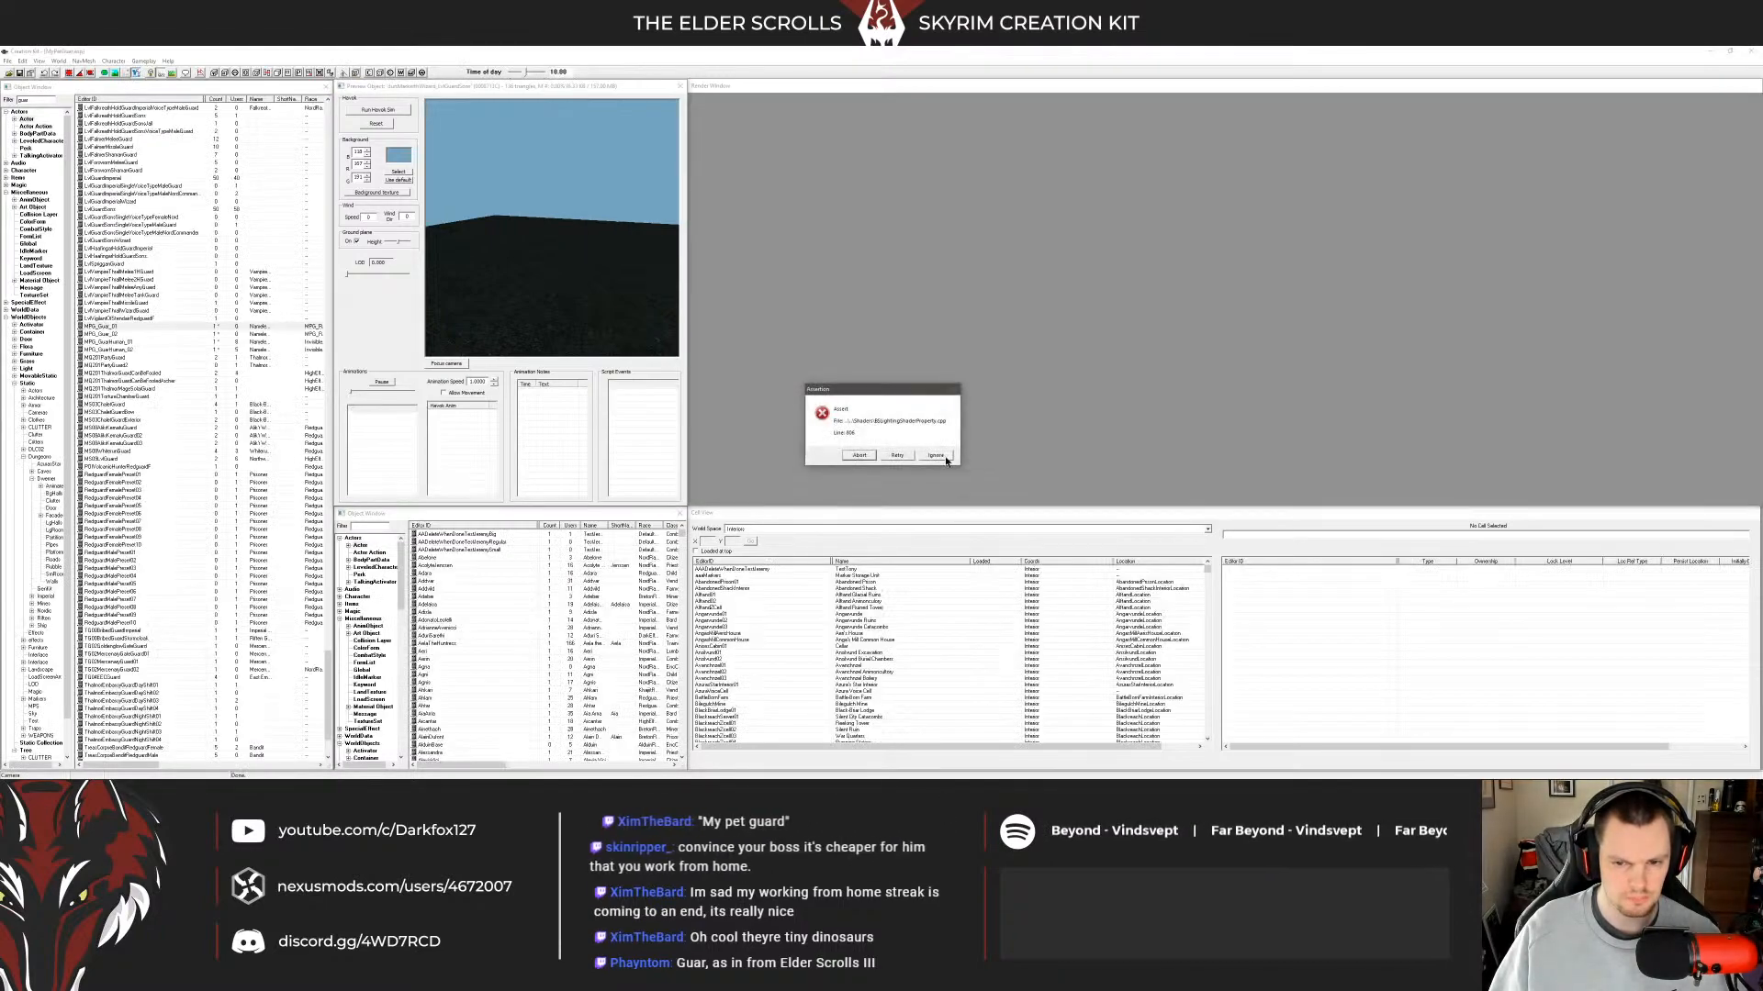
pyautogui.click(945, 461)
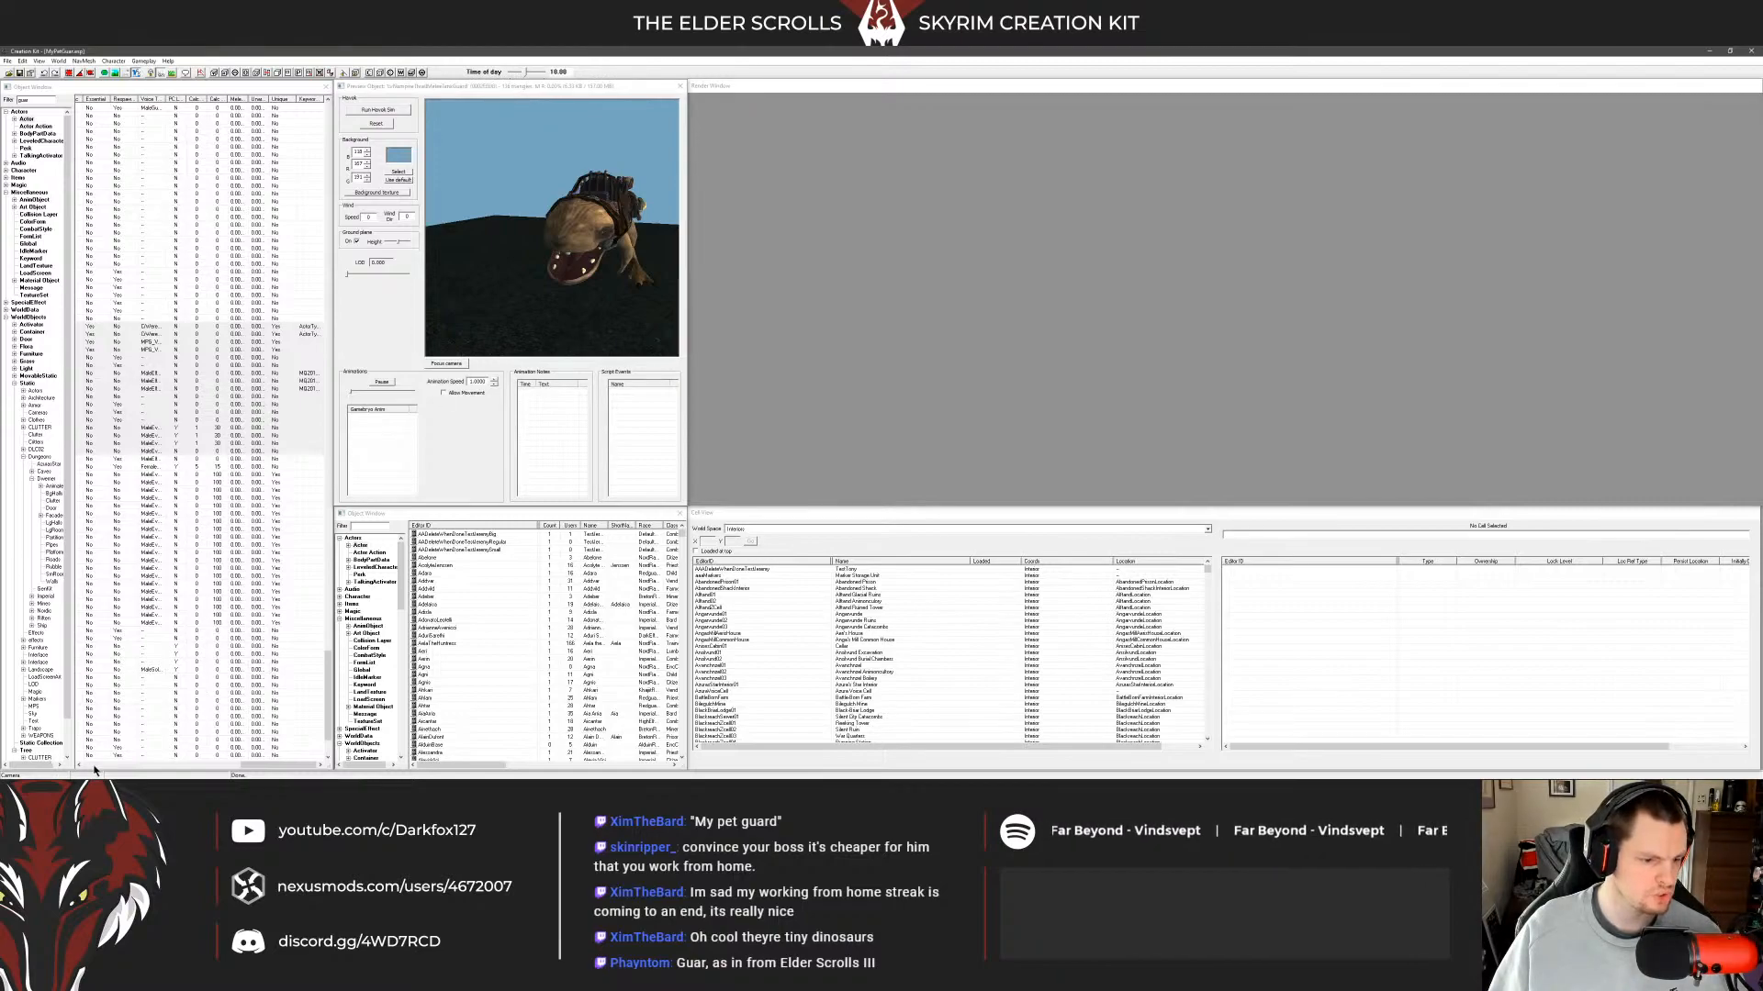
# Return to the Editor ID column of the actor list and inspect the MPG_Guar_01 model again from other angles.
pyautogui.click(36, 101)
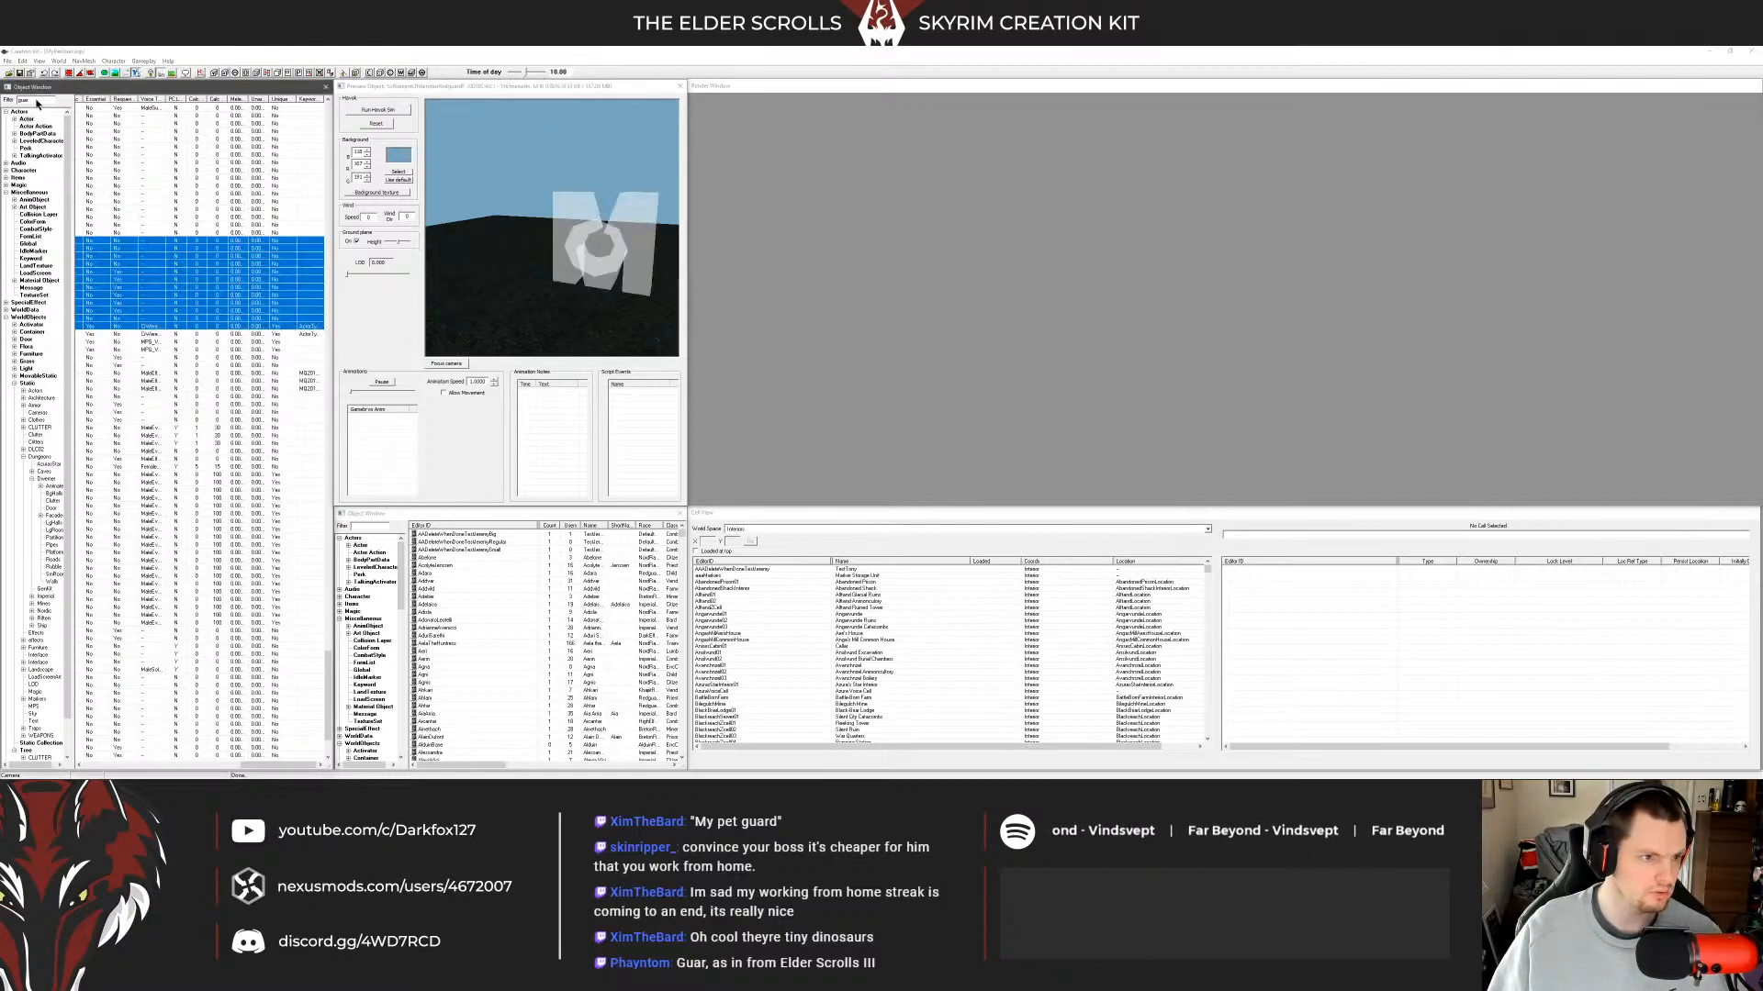
pyautogui.click(268, 242)
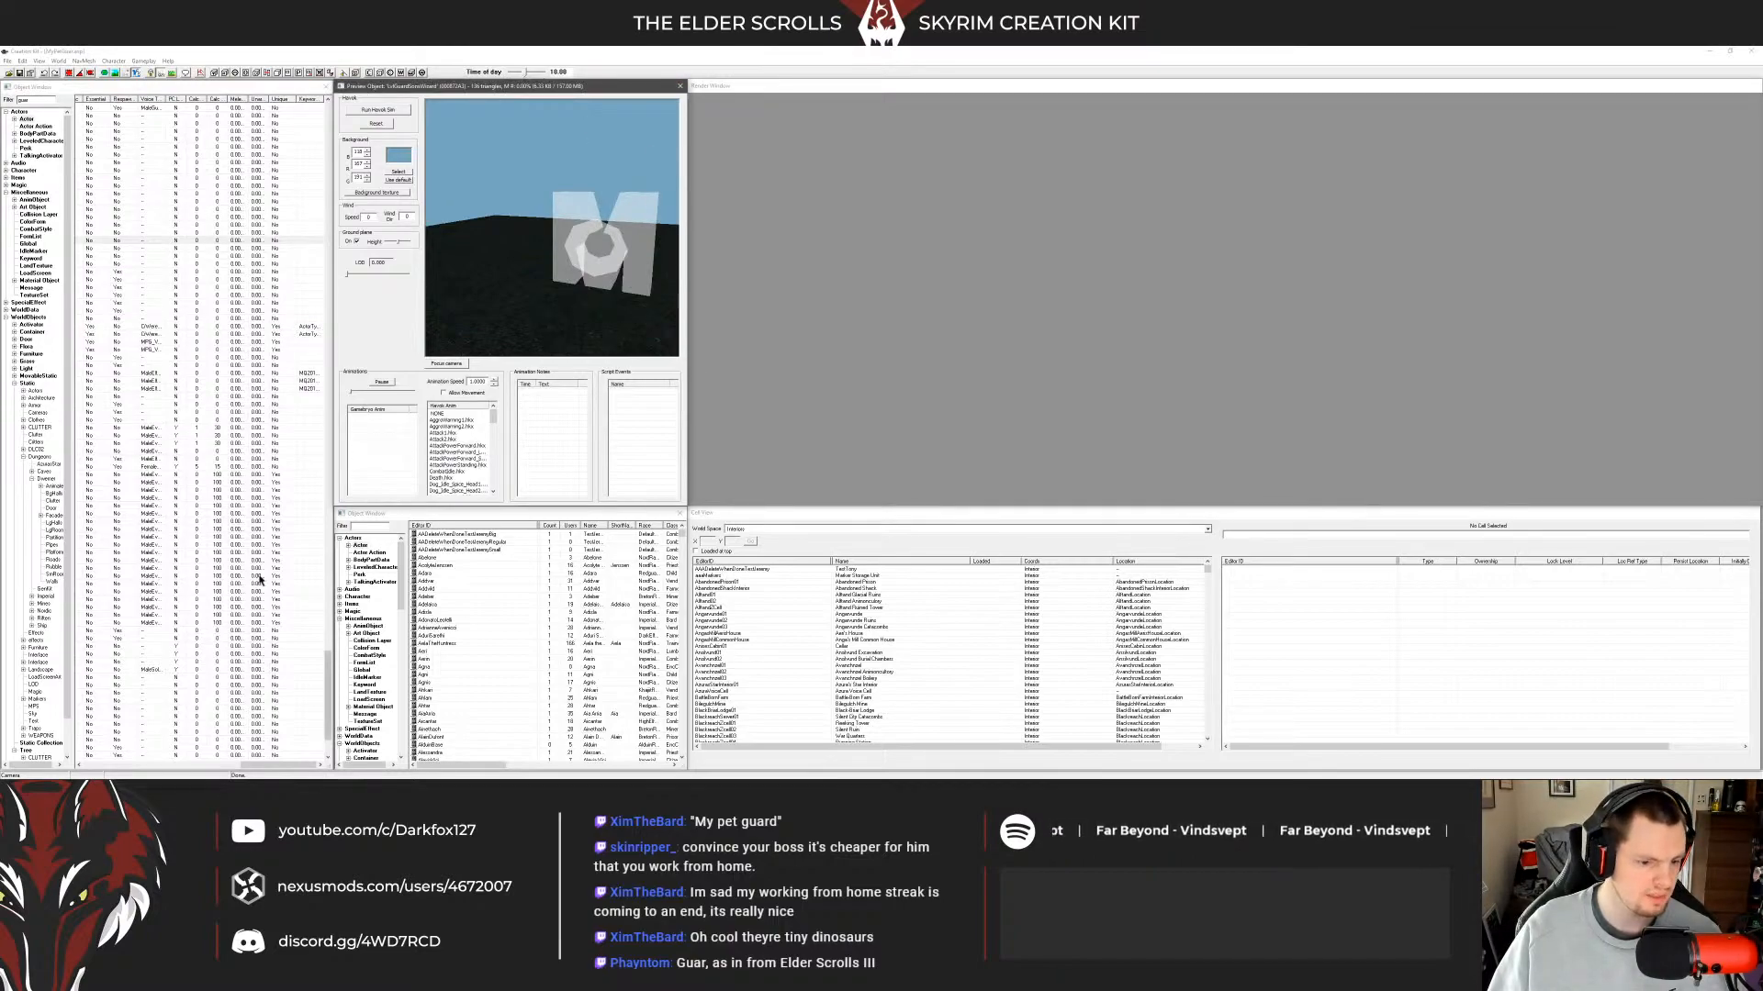
pyautogui.moveTo(257, 755); pyautogui.dragTo(100, 755)
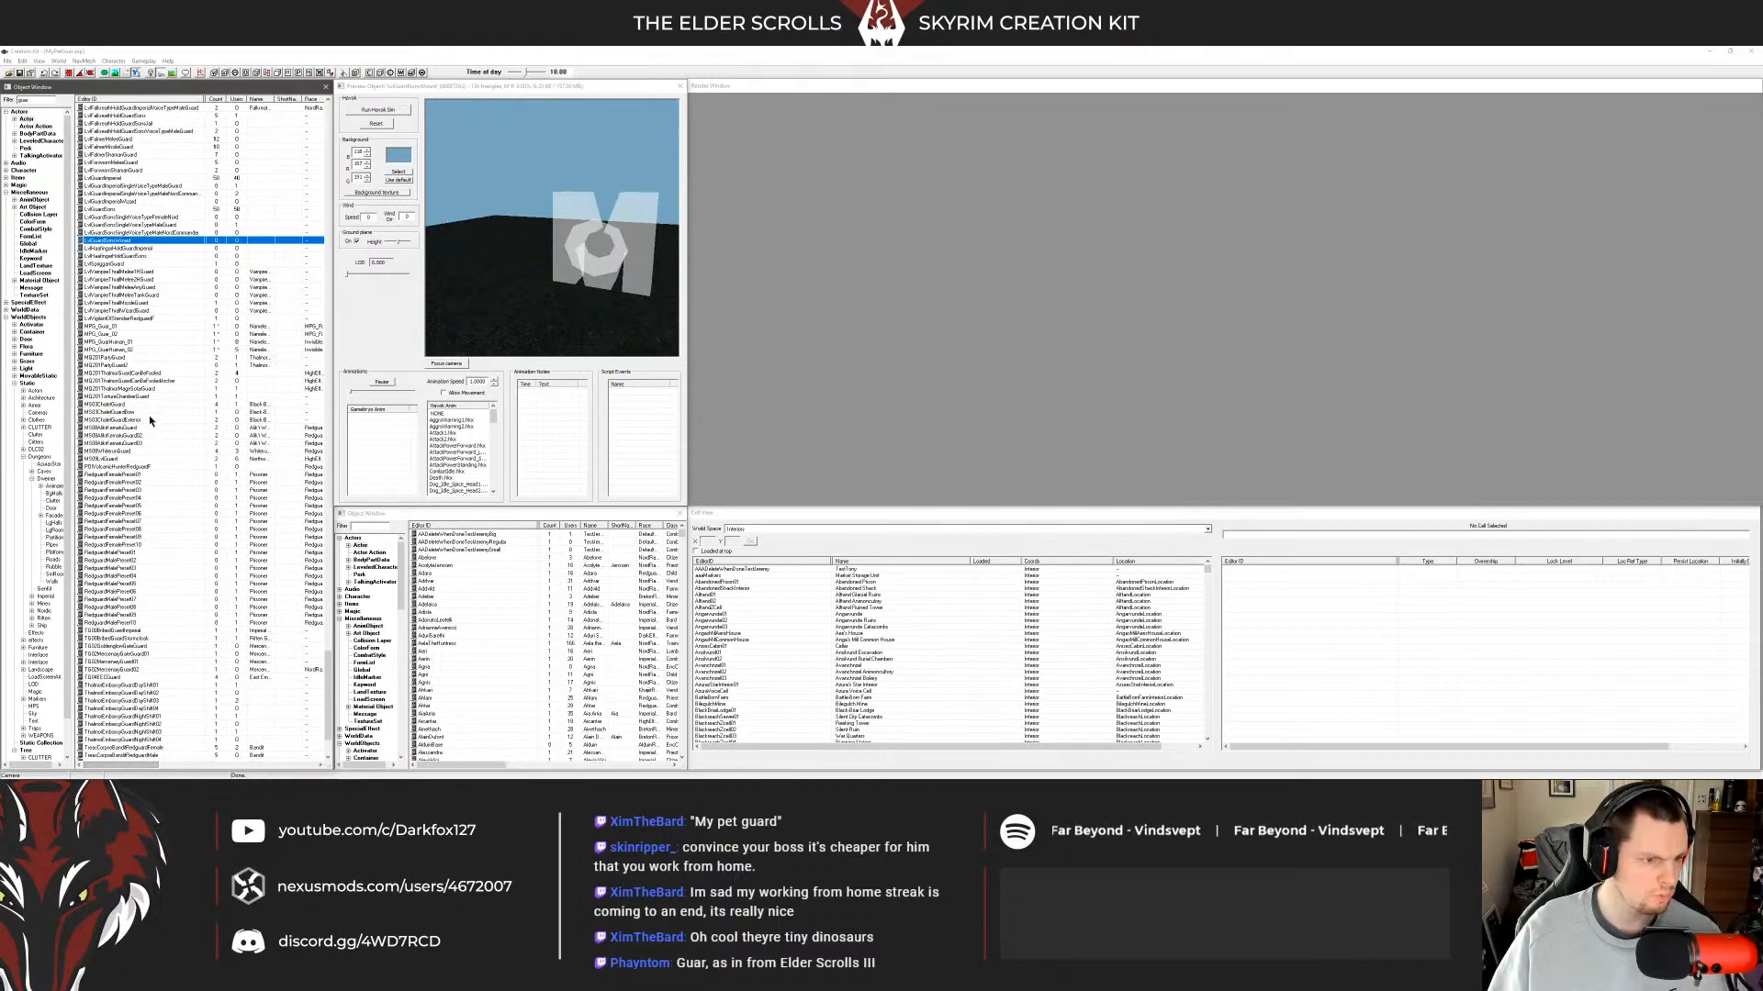
pyautogui.scroll(10, 161, 378)
pyautogui.click(493, 374)
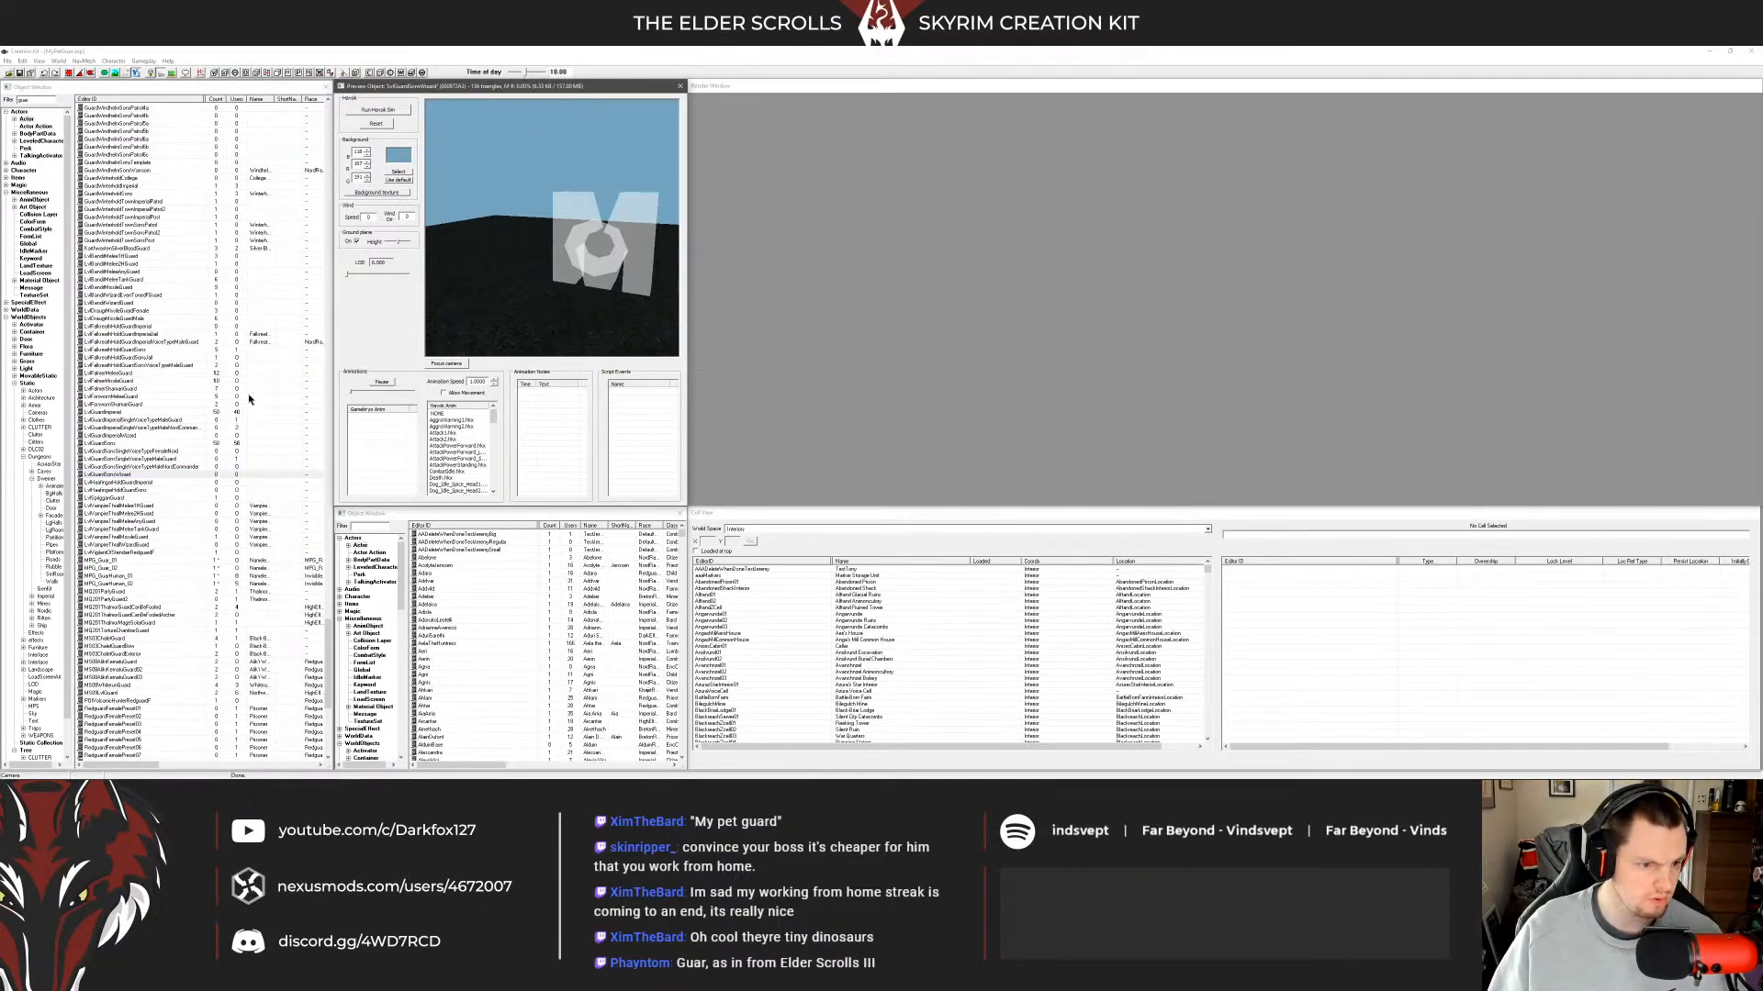
pyautogui.click(115, 562)
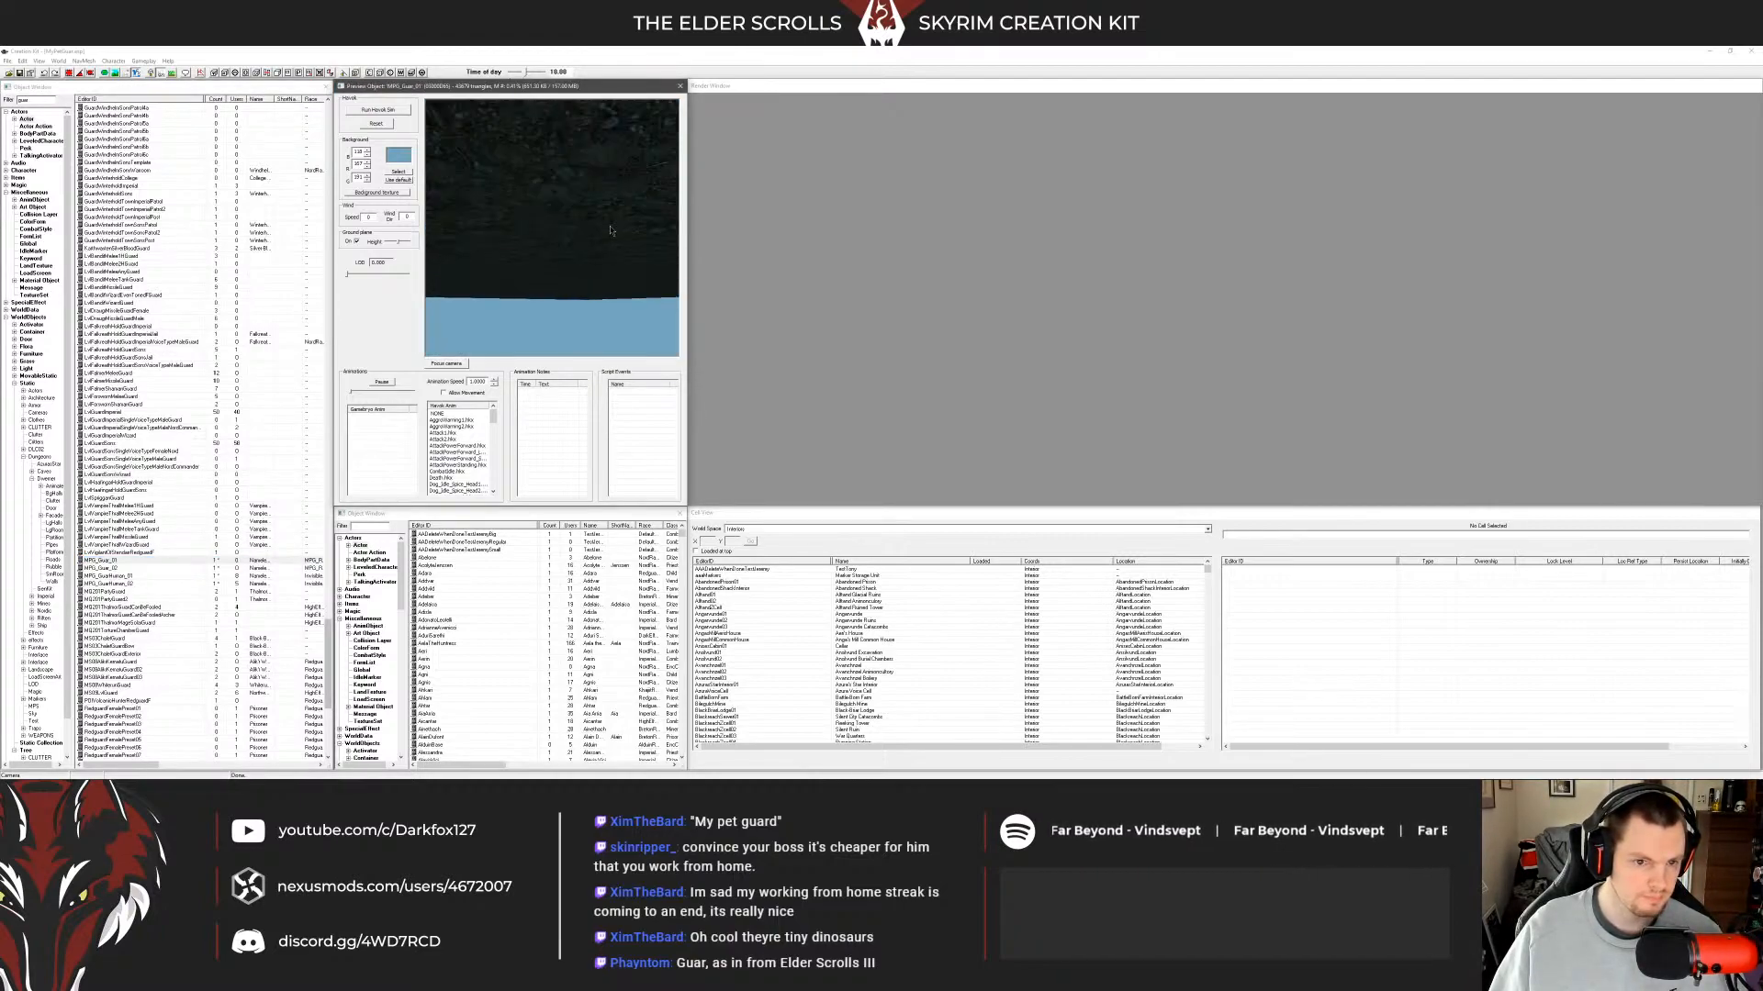
pyautogui.moveTo(573, 248)
pyautogui.mouseDown()
pyautogui.moveTo(542, 265)
pyautogui.moveTo(606, 244)
pyautogui.moveTo(559, 232)
pyautogui.moveTo(622, 235)
pyautogui.moveTo(616, 209)
pyautogui.moveTo(577, 239)
pyautogui.mouseUp()
# Switch to File Explorer and open the Data folder inside the Skyrim installation.
pyautogui.moveTo(48, 775)
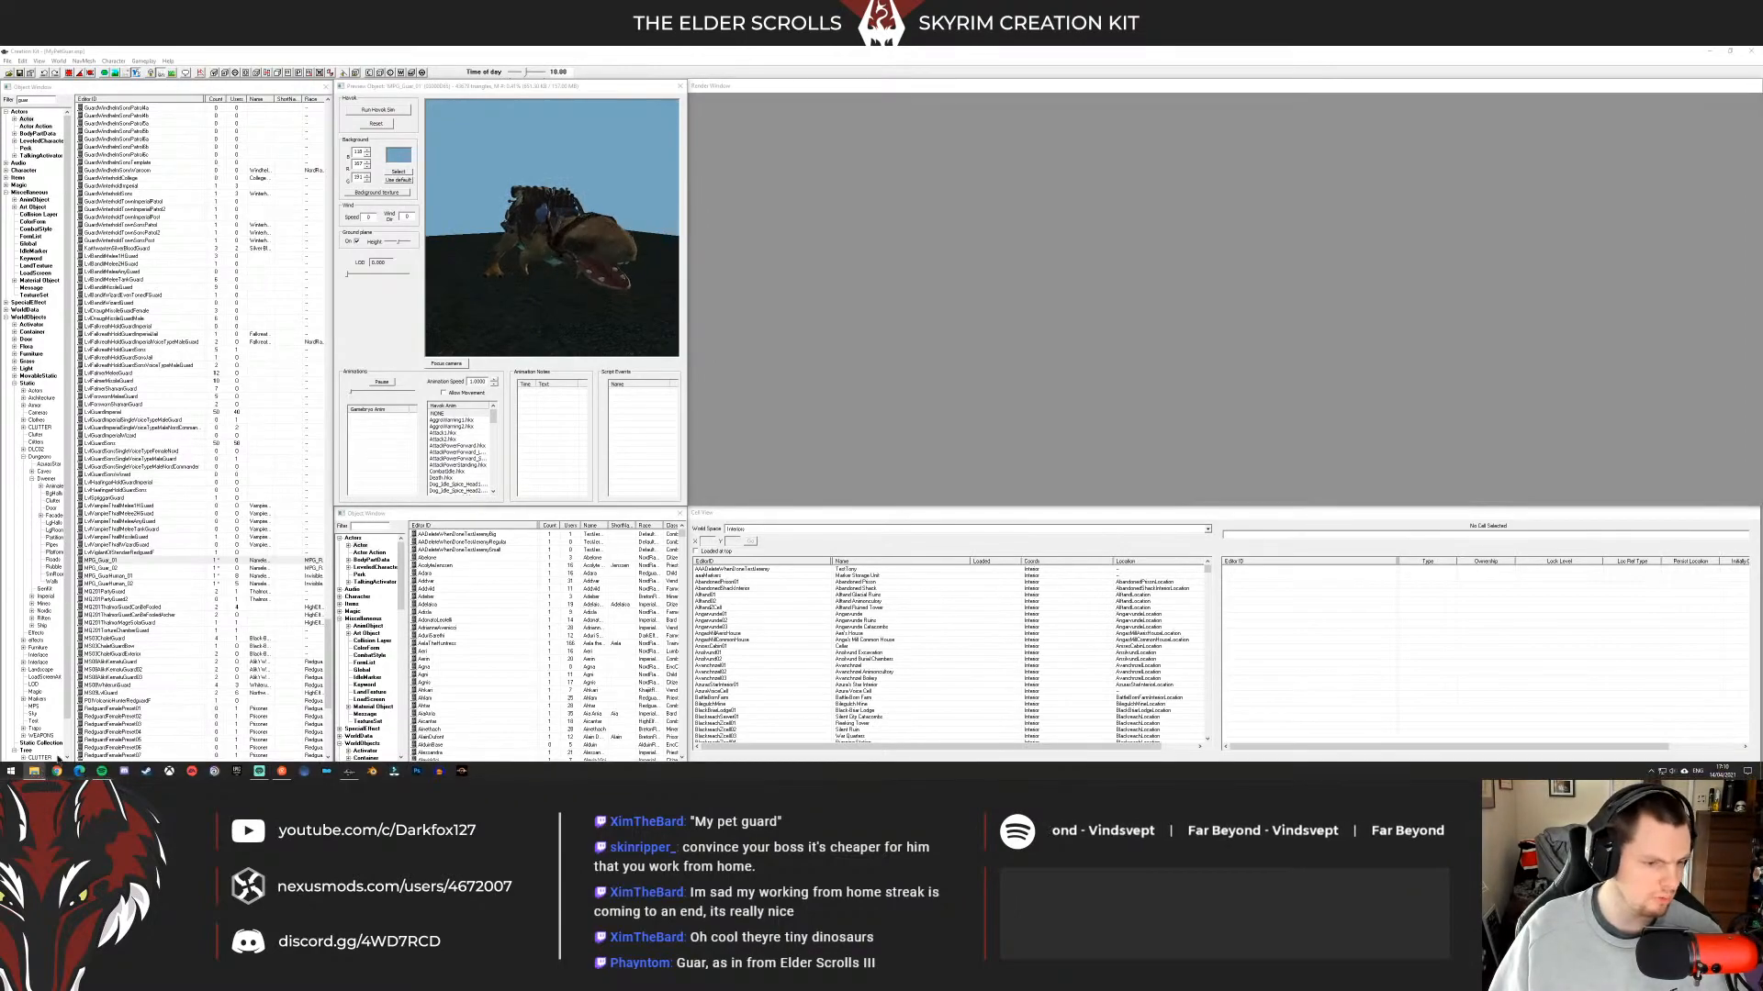
pyautogui.press('super+e')
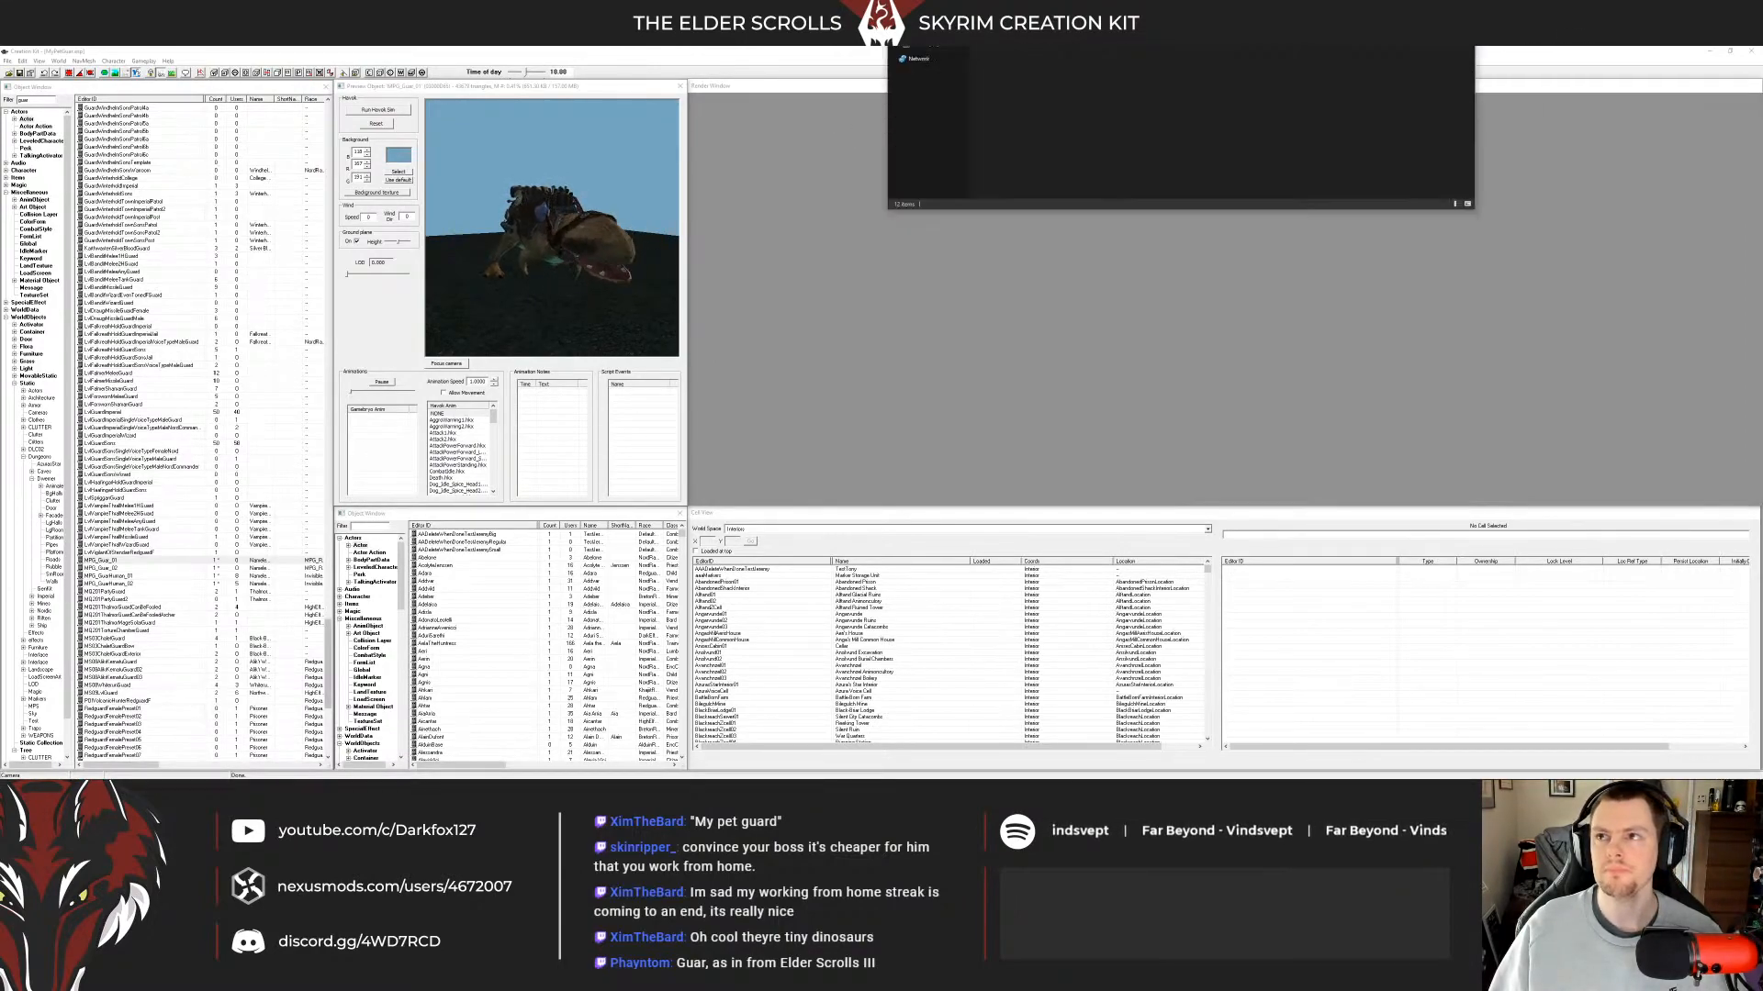
pyautogui.moveTo(868, 140); pyautogui.dragTo(885, 223)
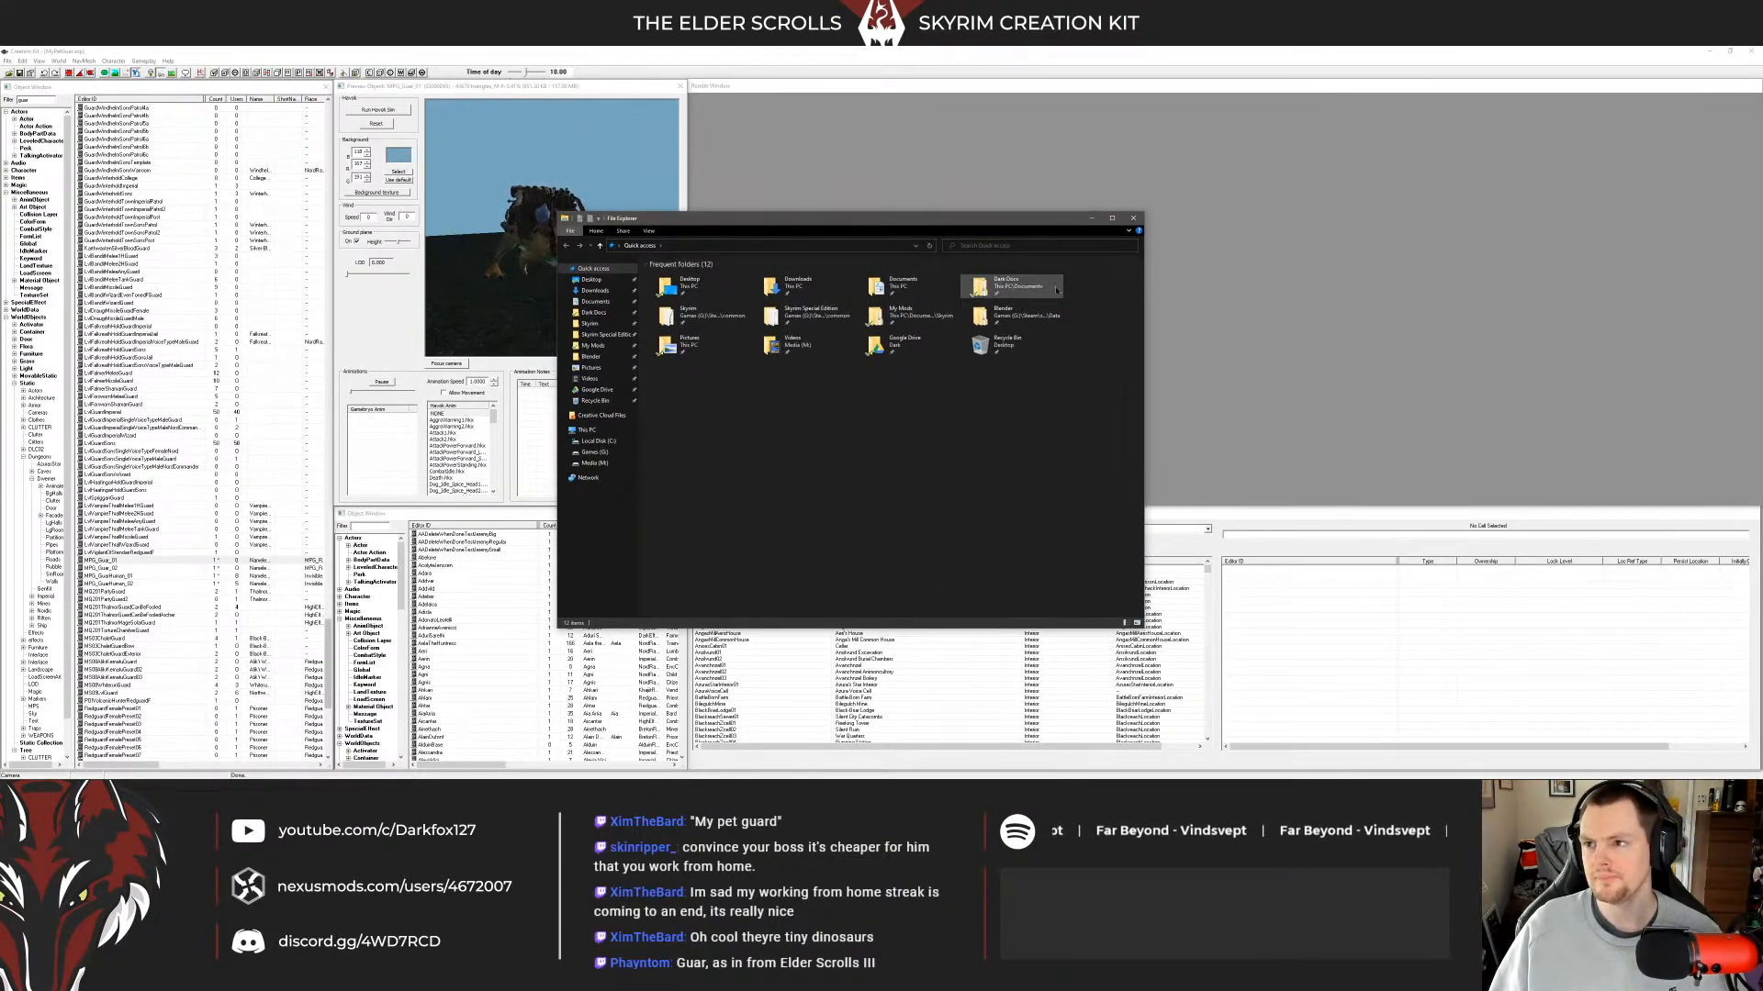
pyautogui.click(593, 312)
pyautogui.click(600, 322)
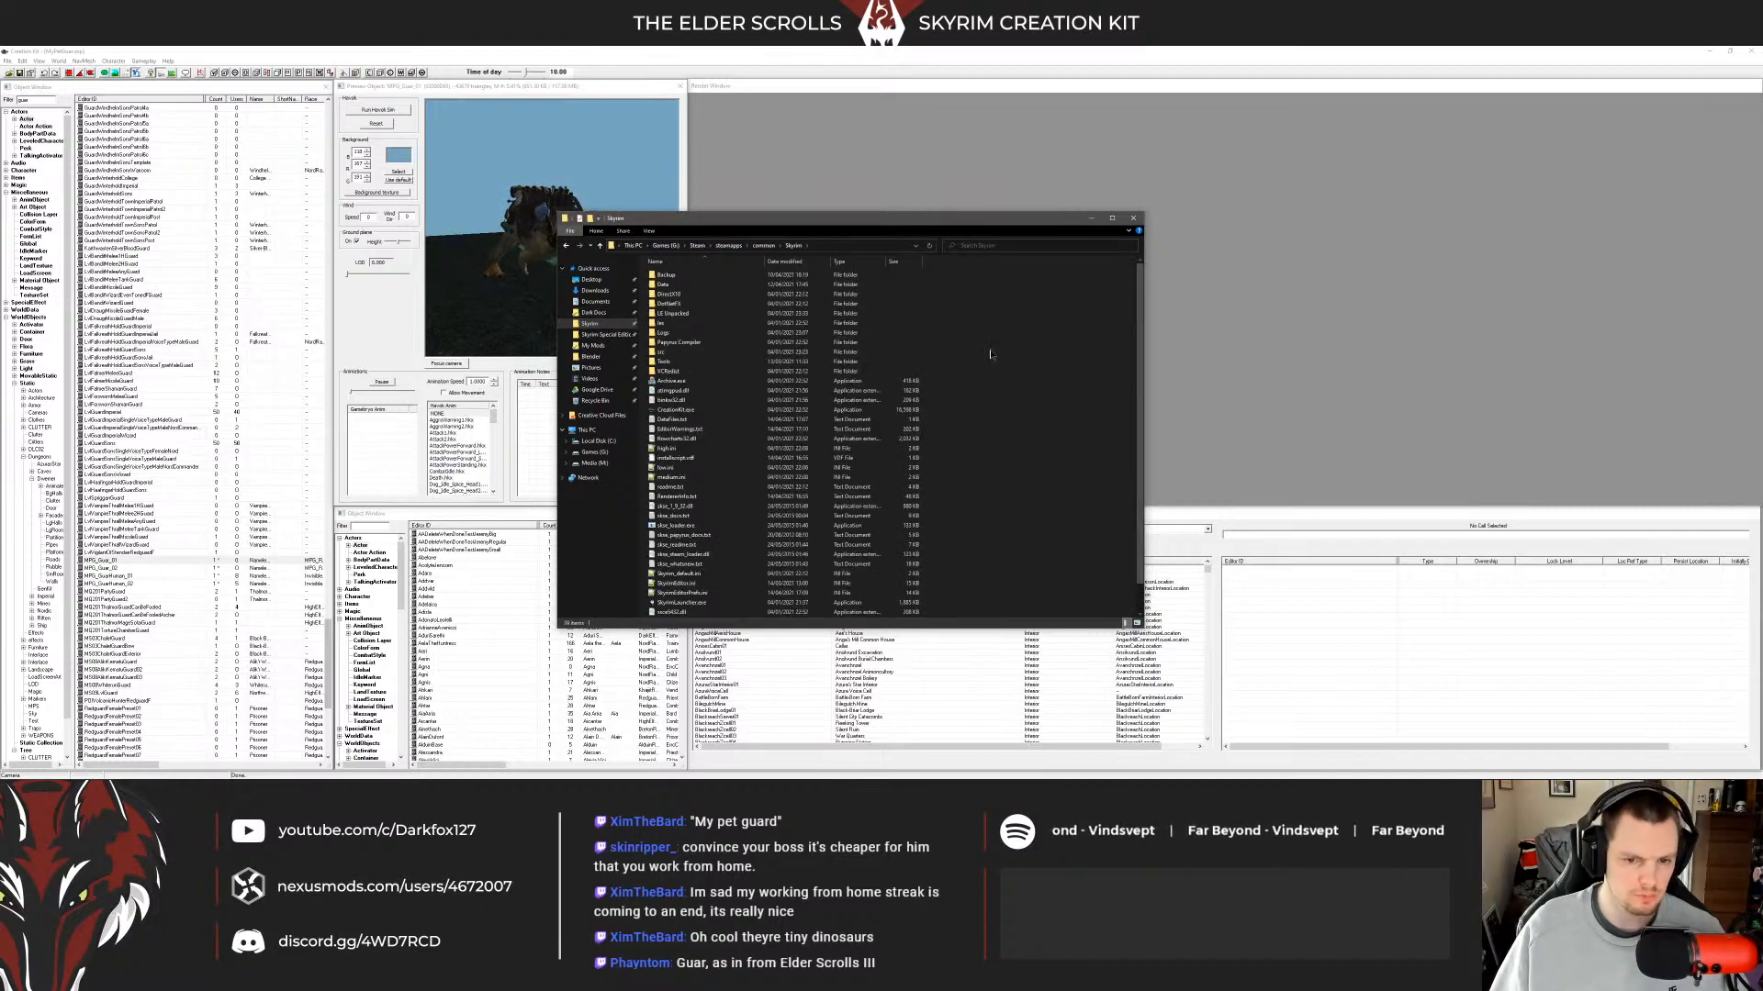
pyautogui.doubleClick(663, 284)
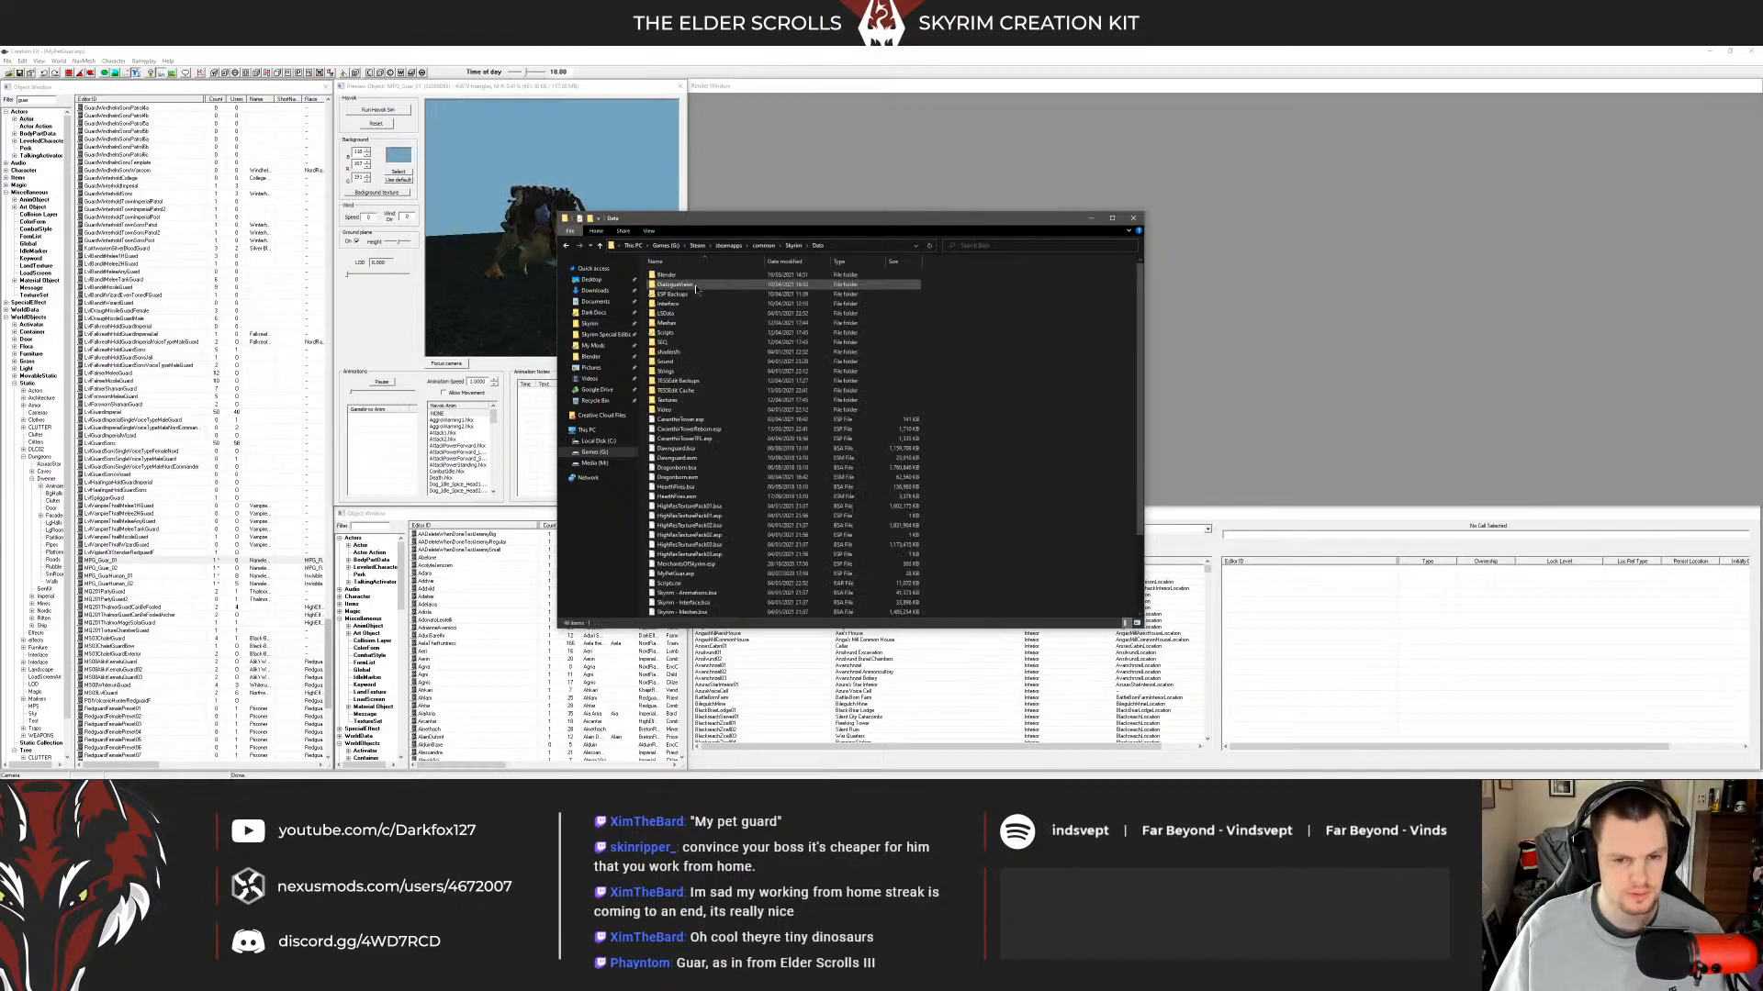
# Open the GuarBody folder of the MPG mod inside the Data folder's Meshes directory.
pyautogui.click(688, 325)
pyautogui.doubleClick(690, 325)
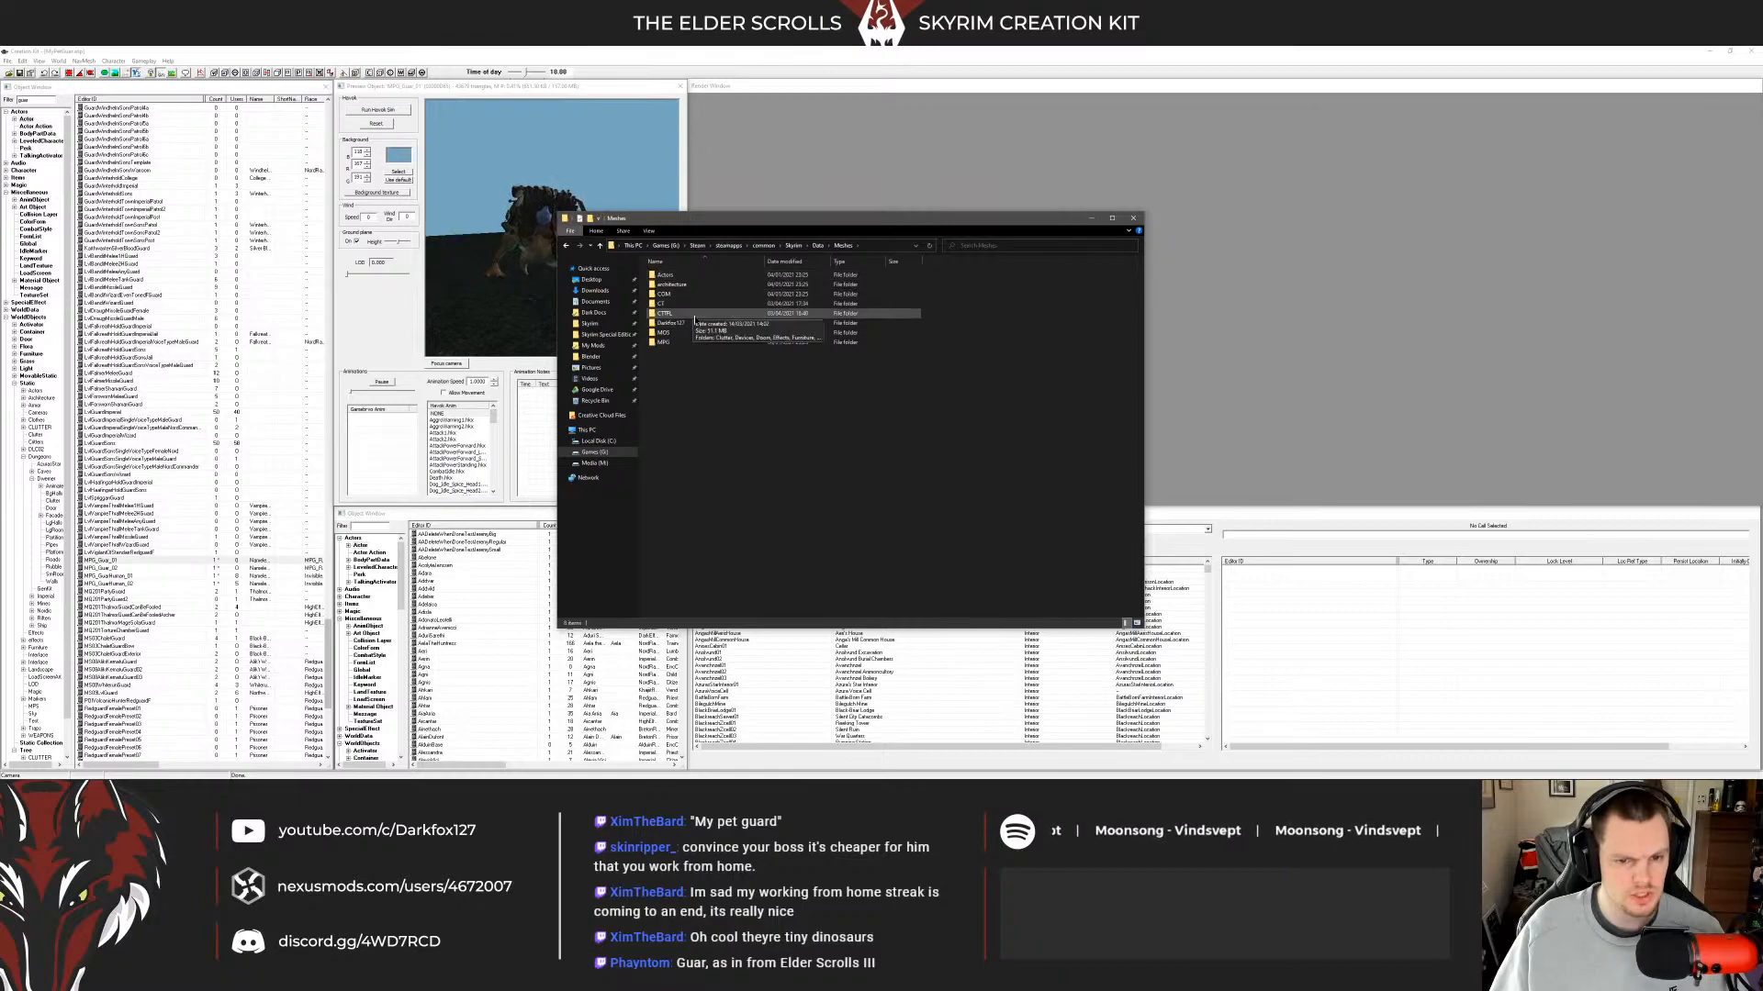
pyautogui.doubleClick(671, 304)
pyautogui.doubleClick(668, 275)
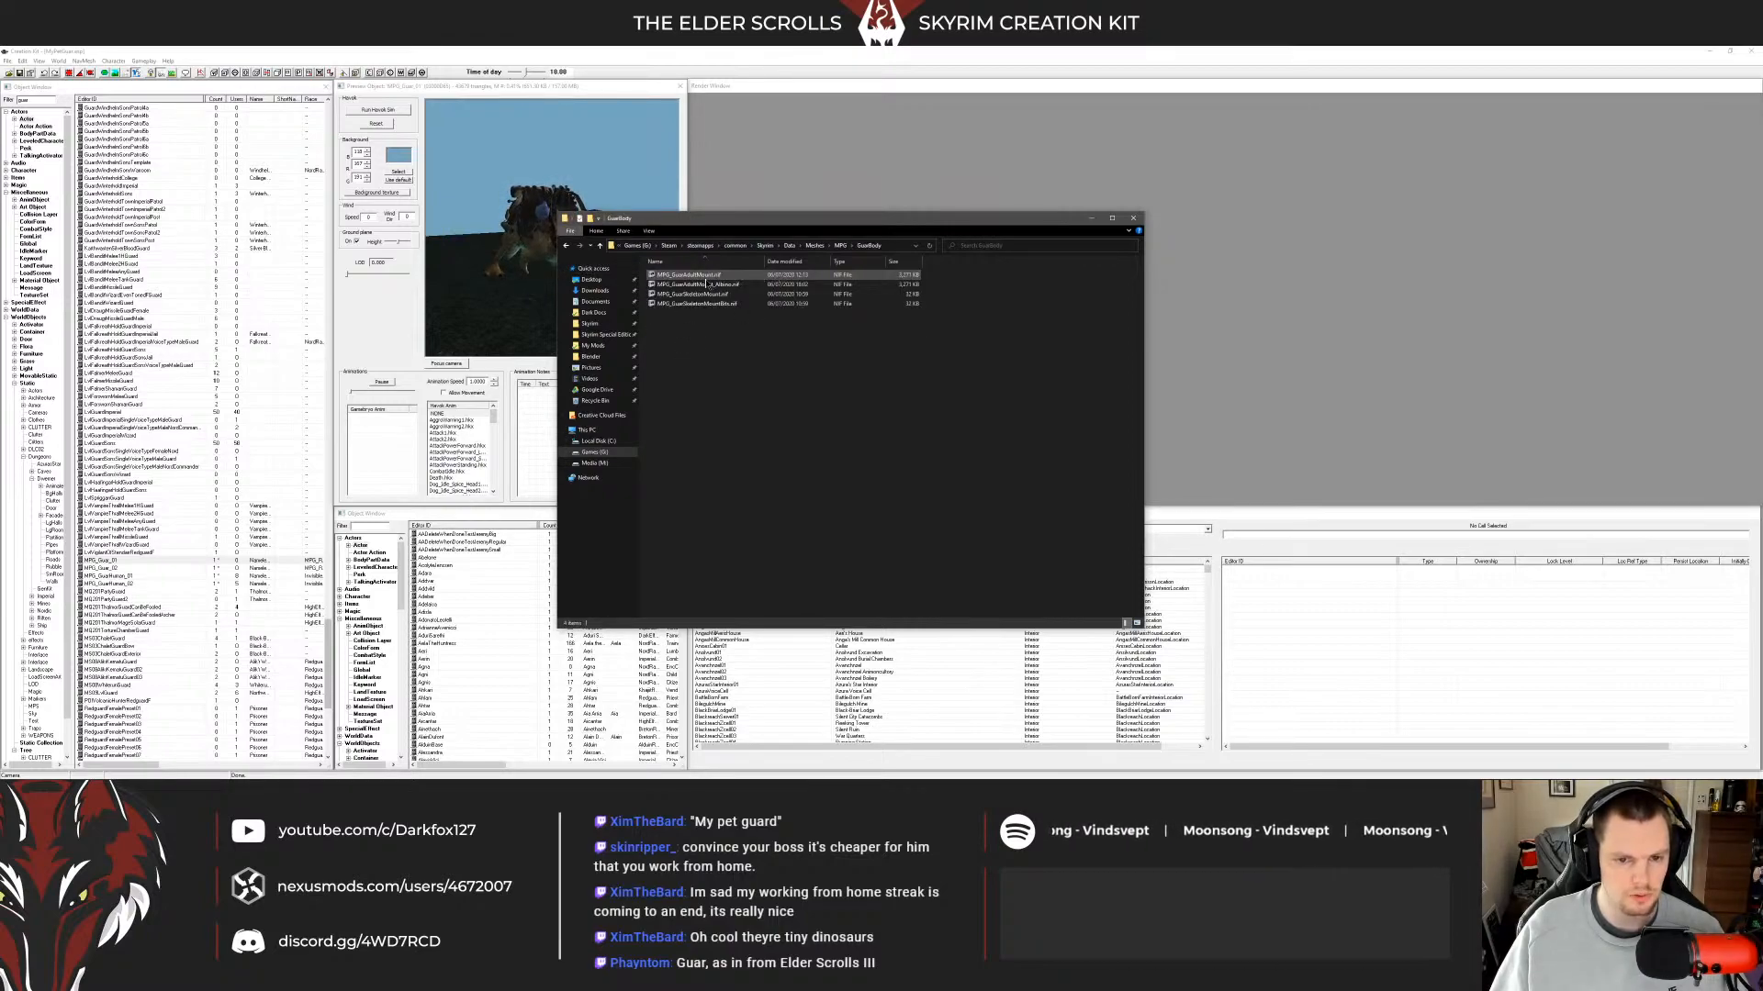
# Check the guar mesh files, open the last skeleton mount file in NifSkope, and return to the GuarBody folder.
pyautogui.click(733, 285)
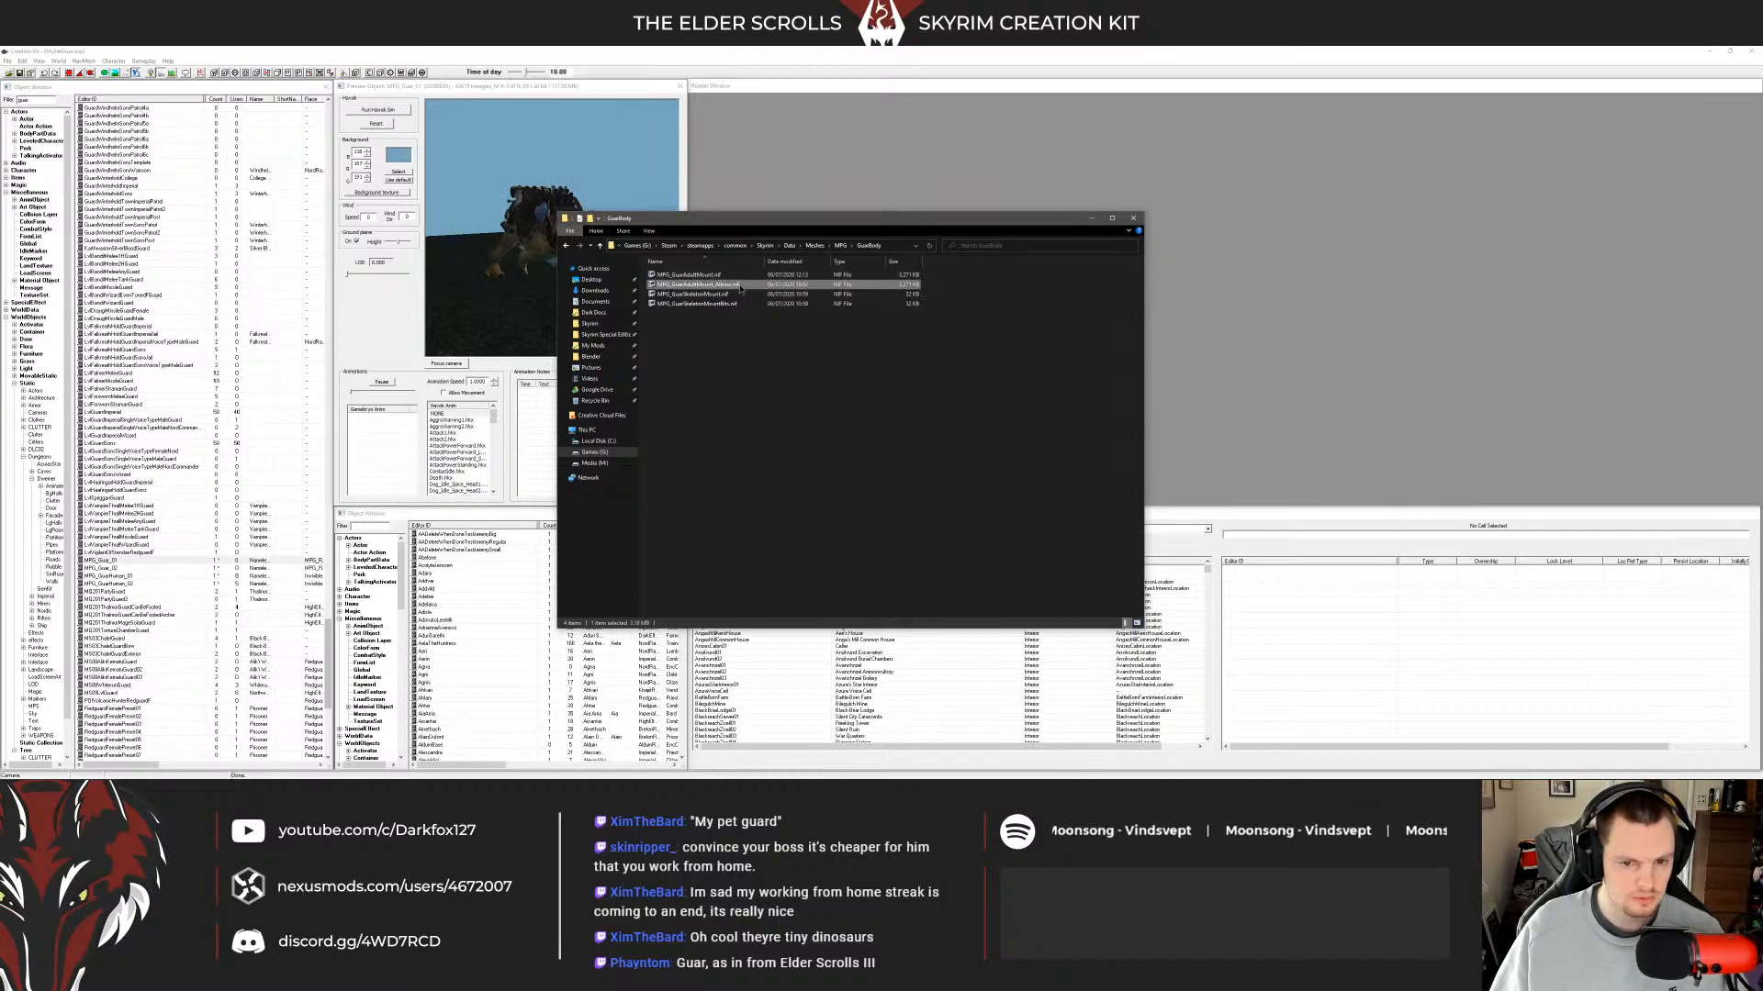
pyautogui.click(735, 304)
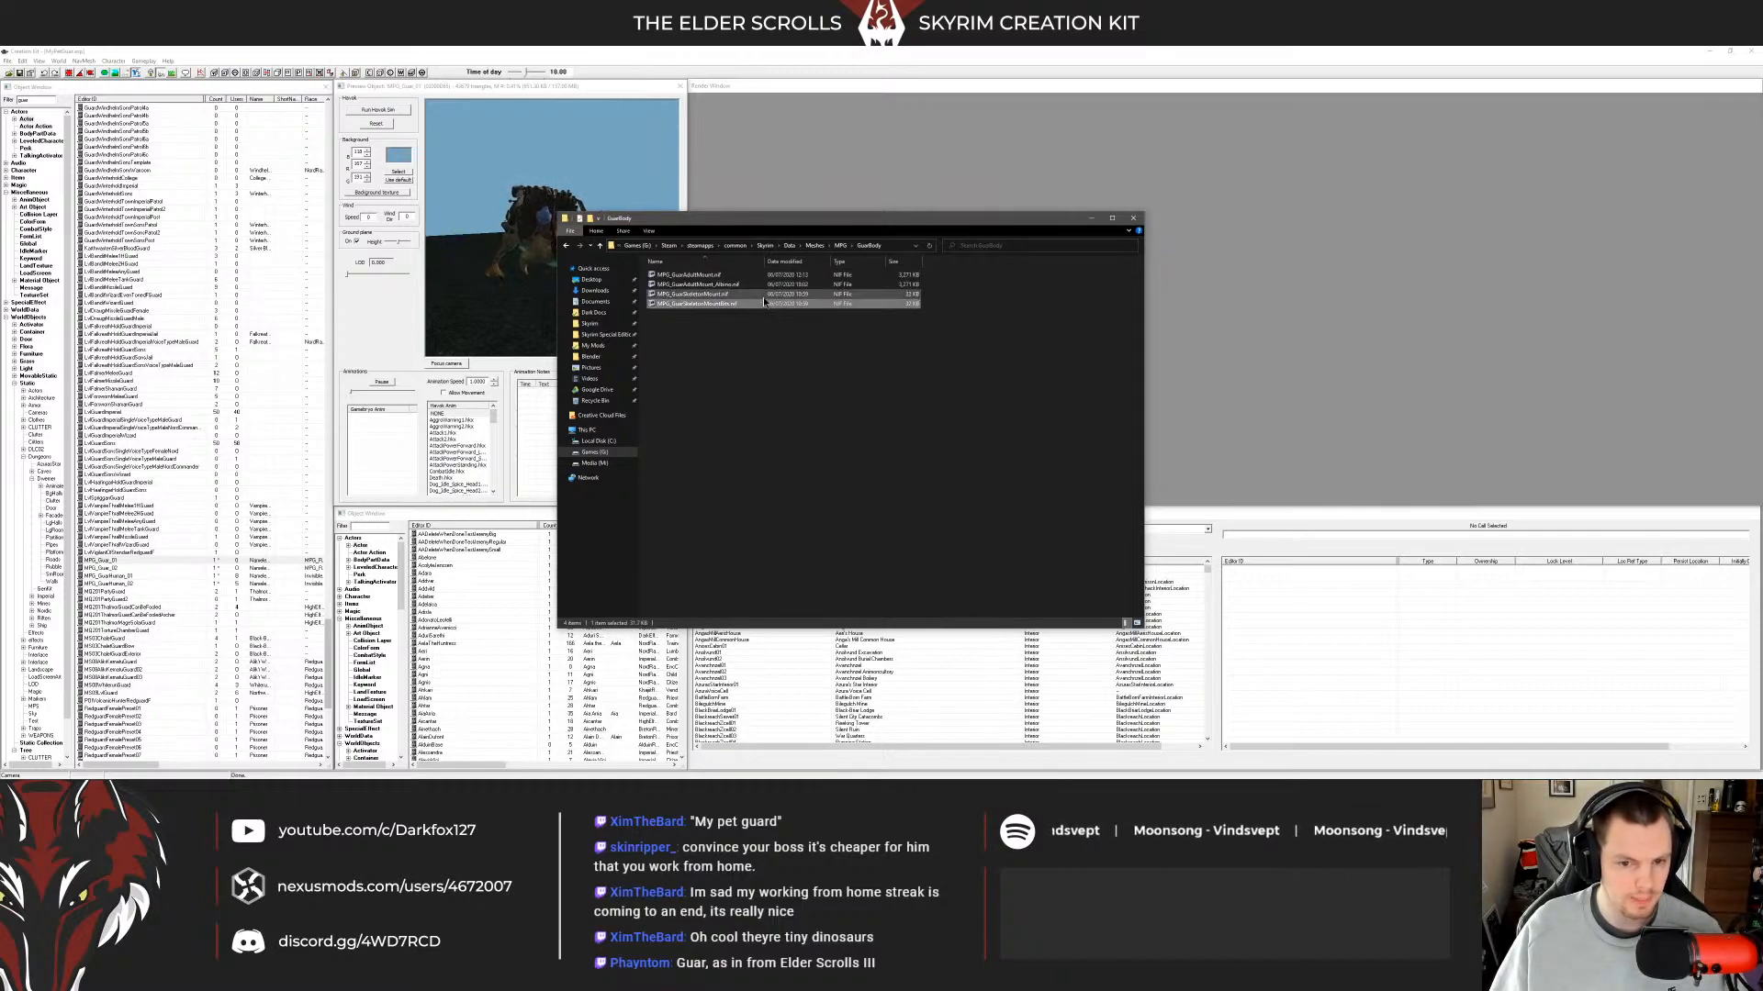
pyautogui.click(751, 284)
pyautogui.click(719, 304)
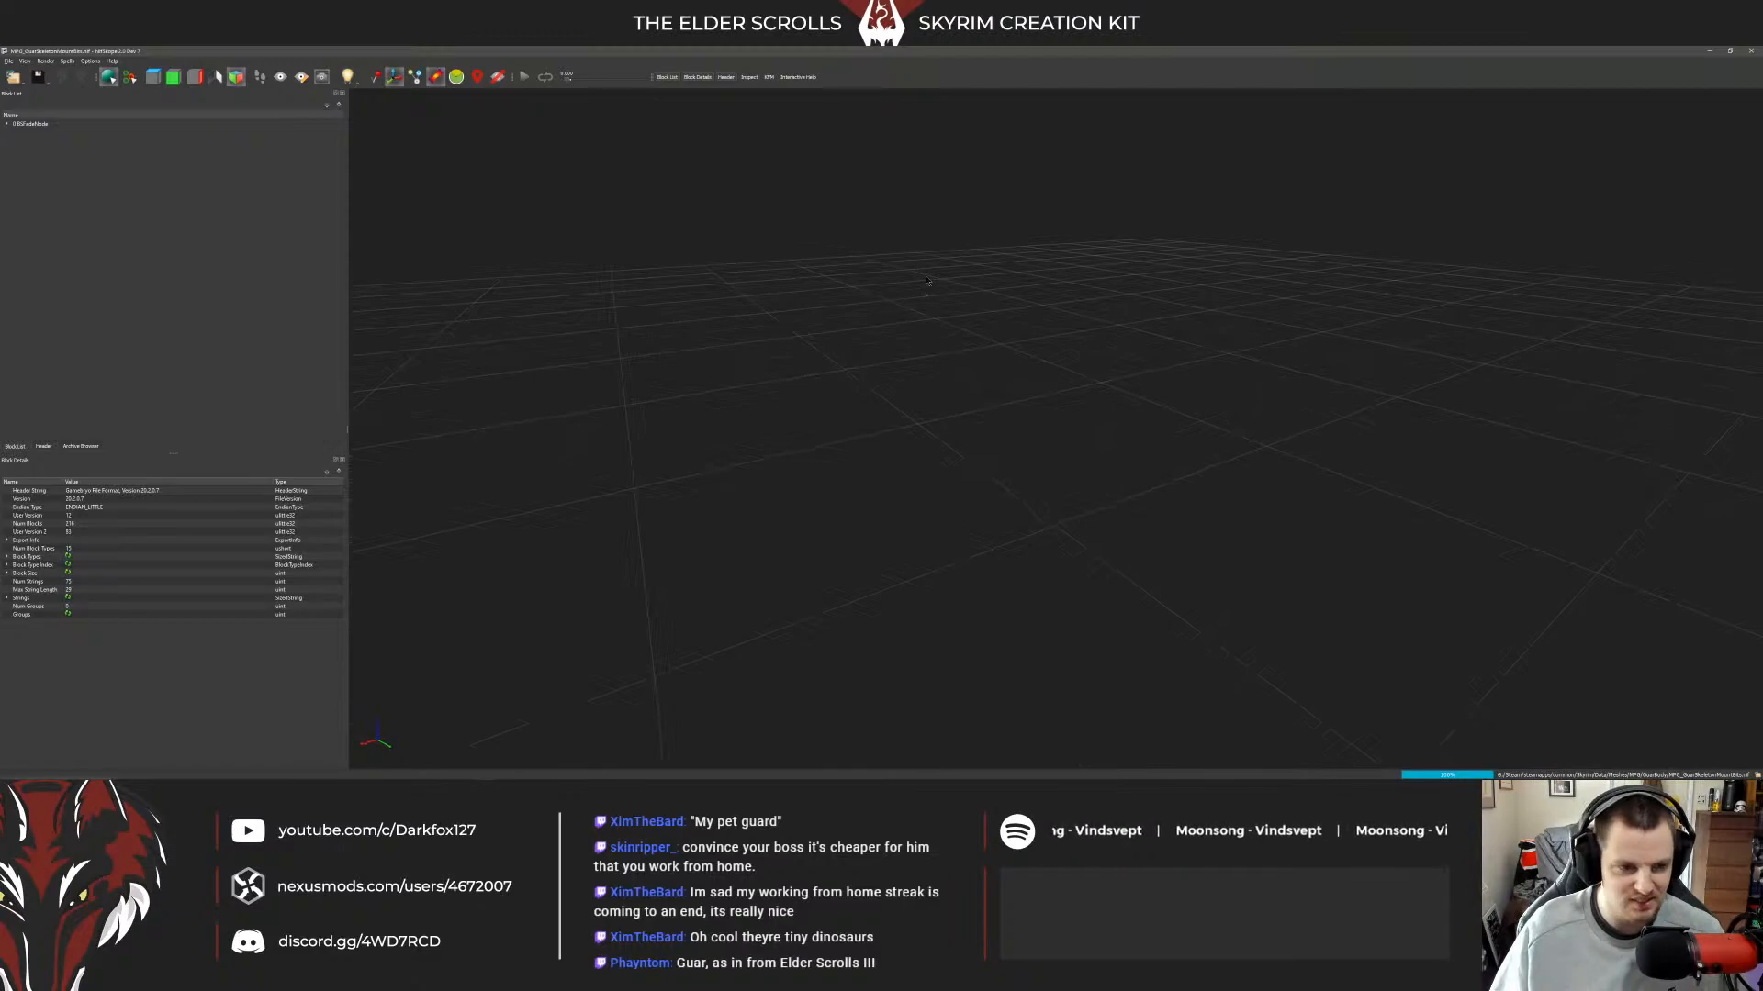
pyautogui.hotkey('alt', 'Tab')
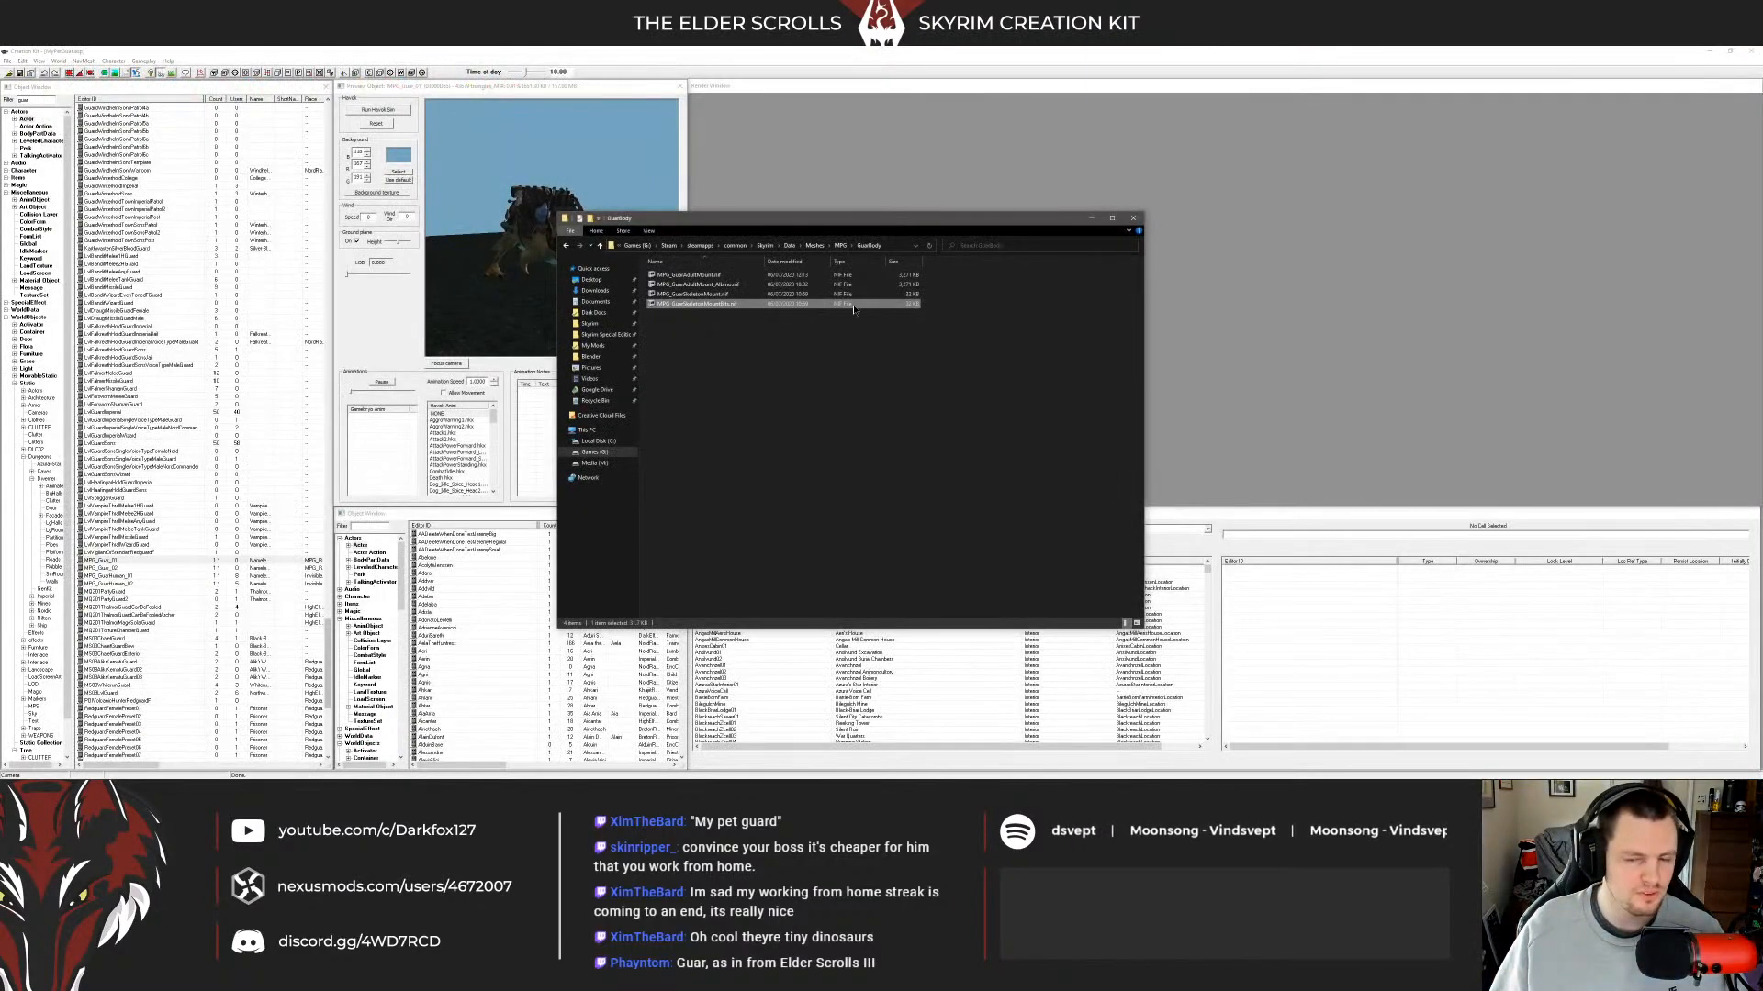
# Open the MPG_GuarAdultMount mesh in NifSkope, expand its root node and check which part the first NiTriShape covers.
pyautogui.click(698, 275)
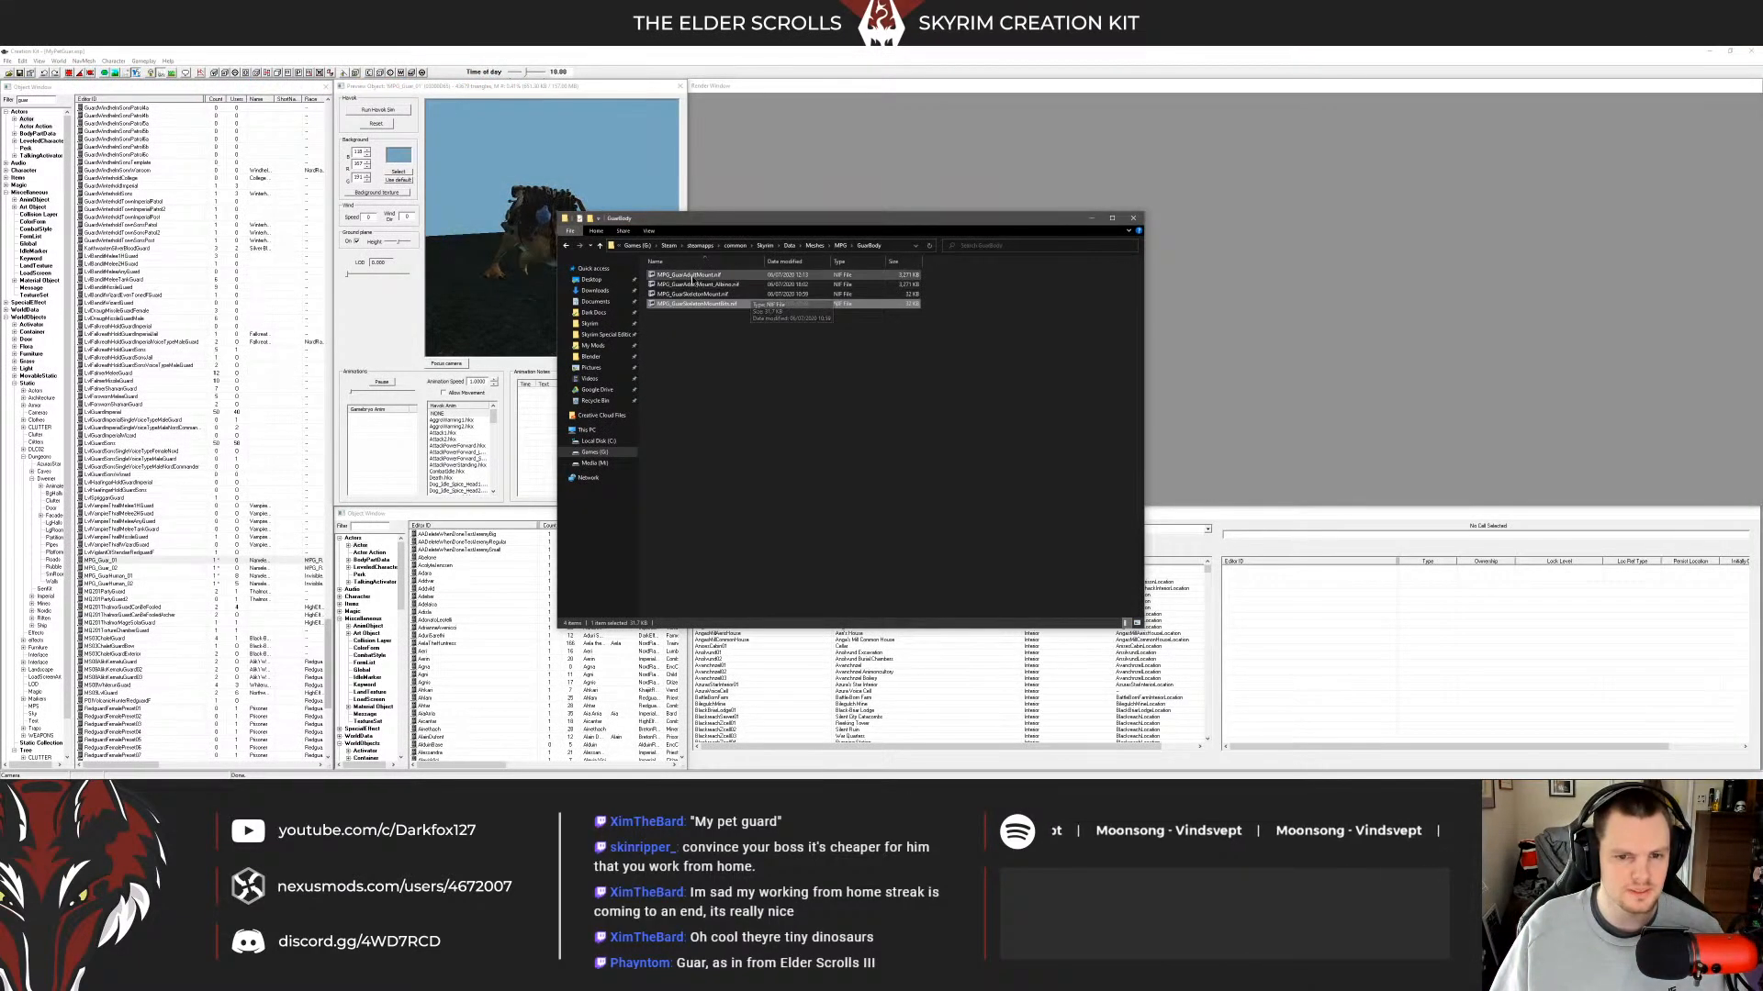
pyautogui.doubleClick(698, 276)
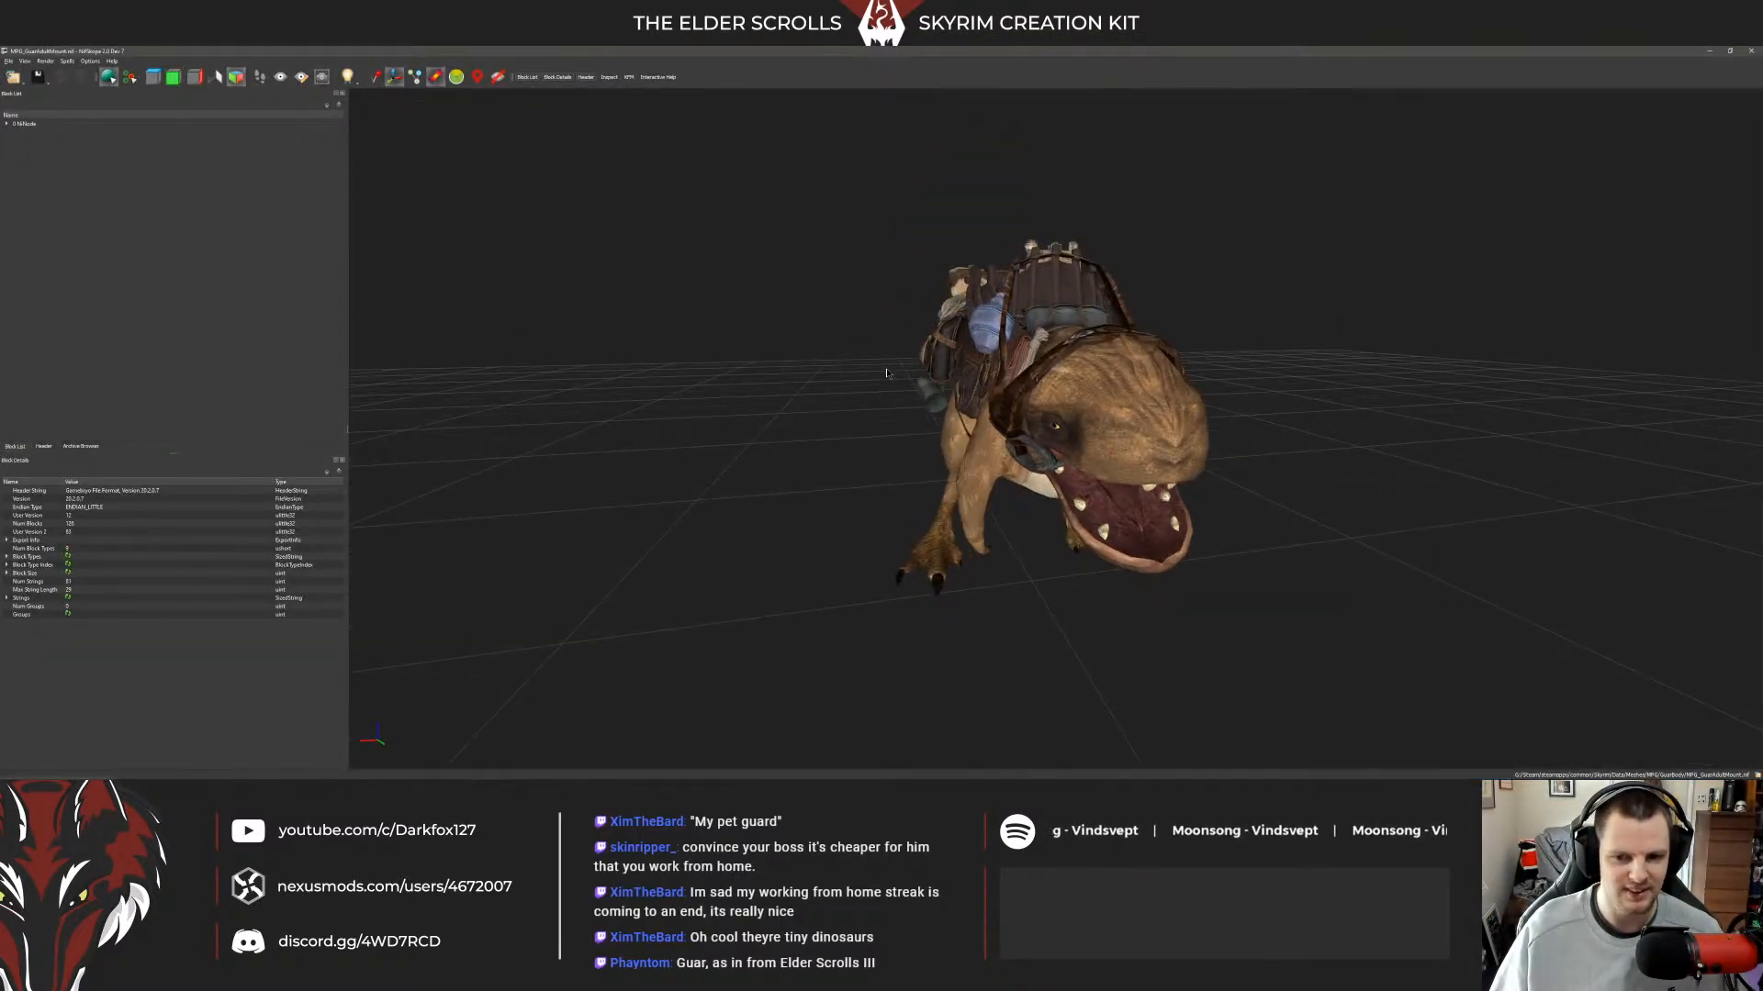
pyautogui.click(5, 123)
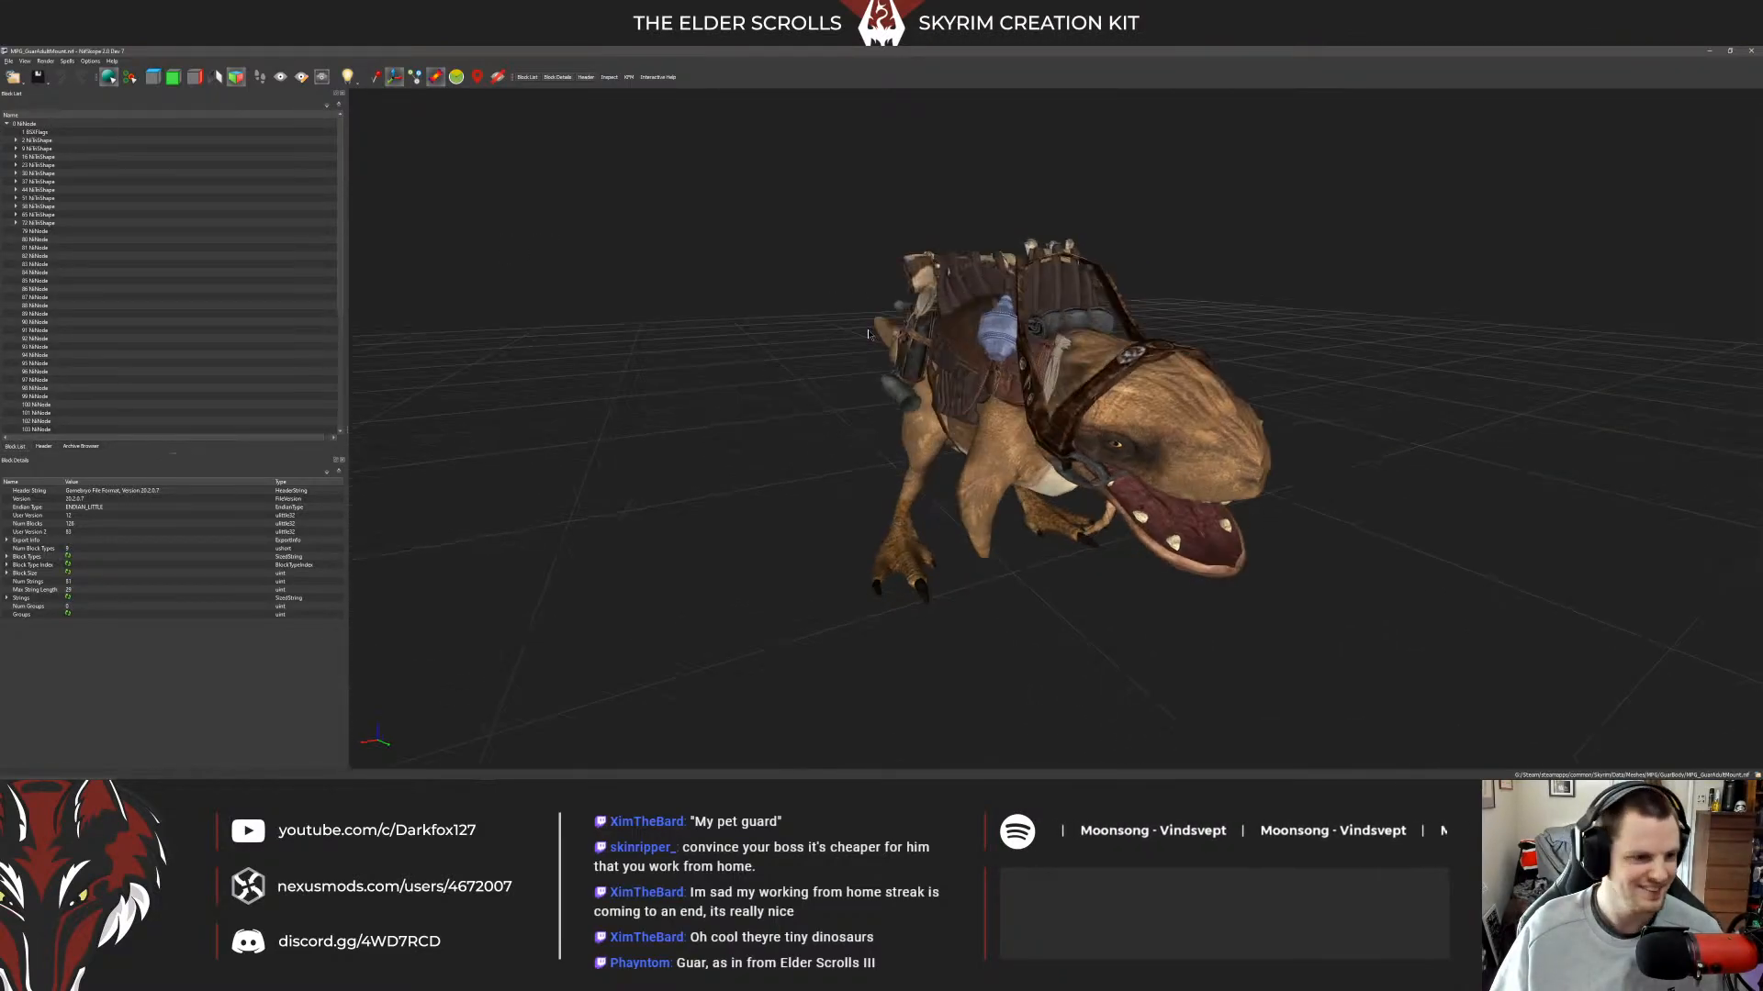
pyautogui.click(39, 139)
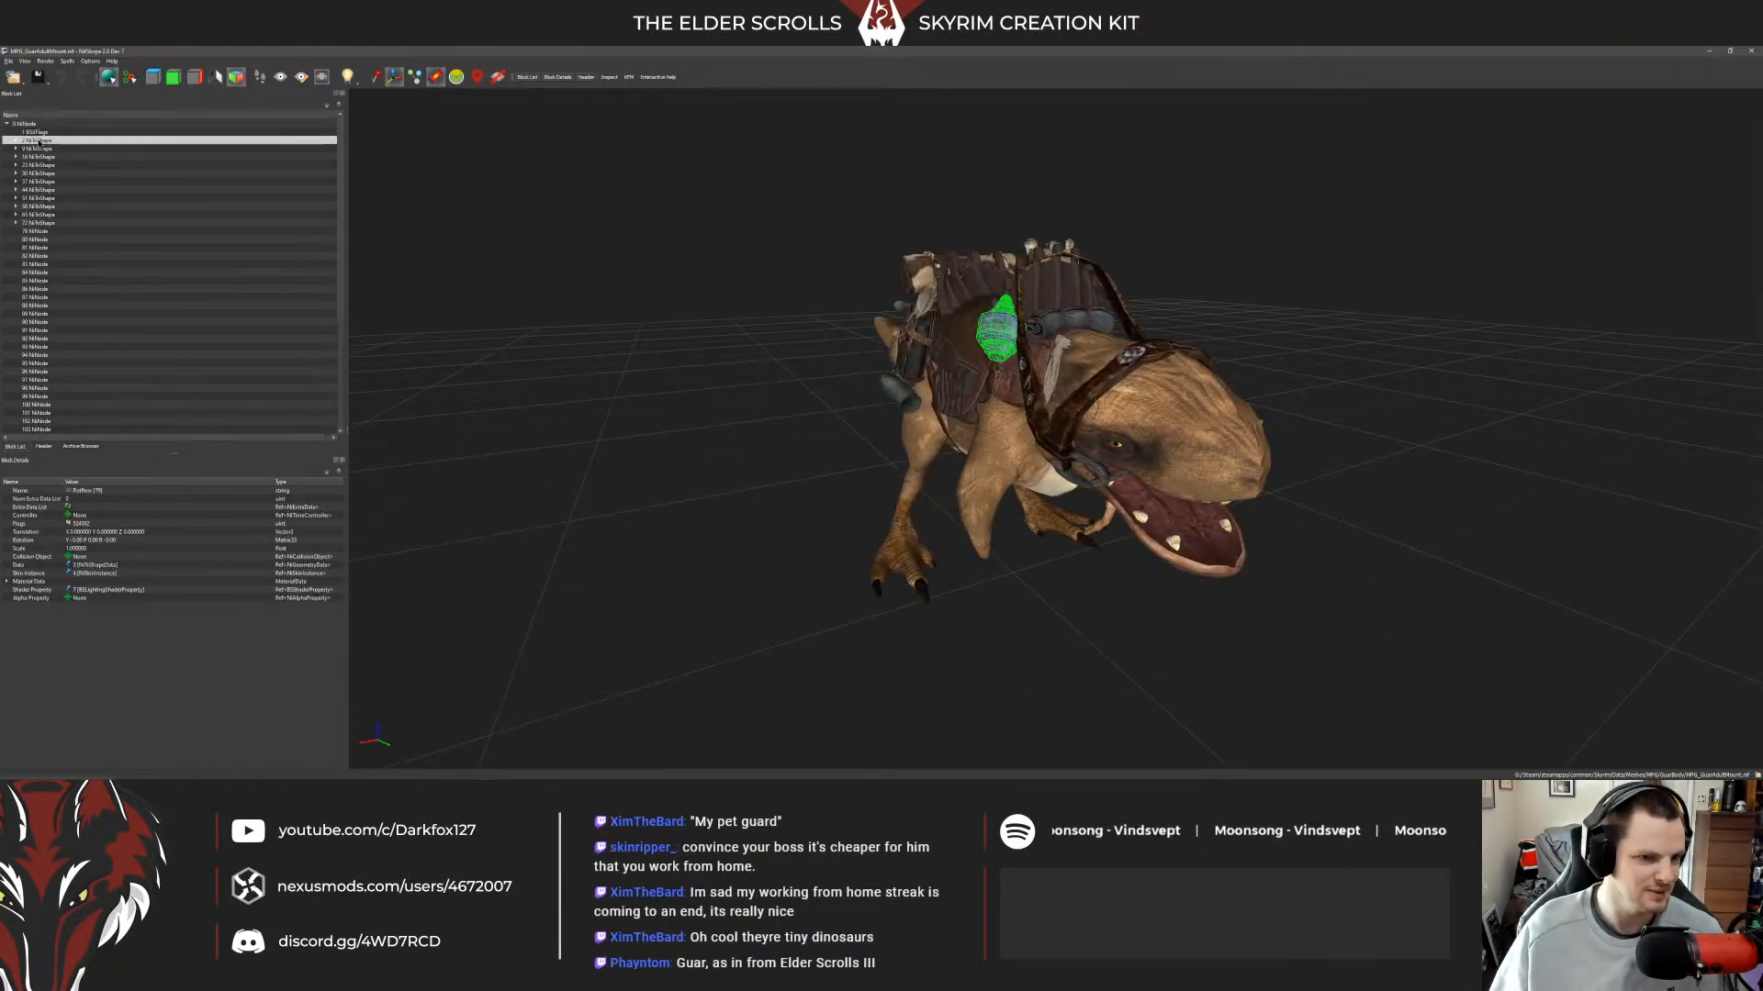
# Examine the diffuse and normal map paths in the texture set of the 65 NiTriShape block.
pyautogui.click(1182, 409)
pyautogui.click(16, 214)
pyautogui.click(25, 238)
pyautogui.click(67, 247)
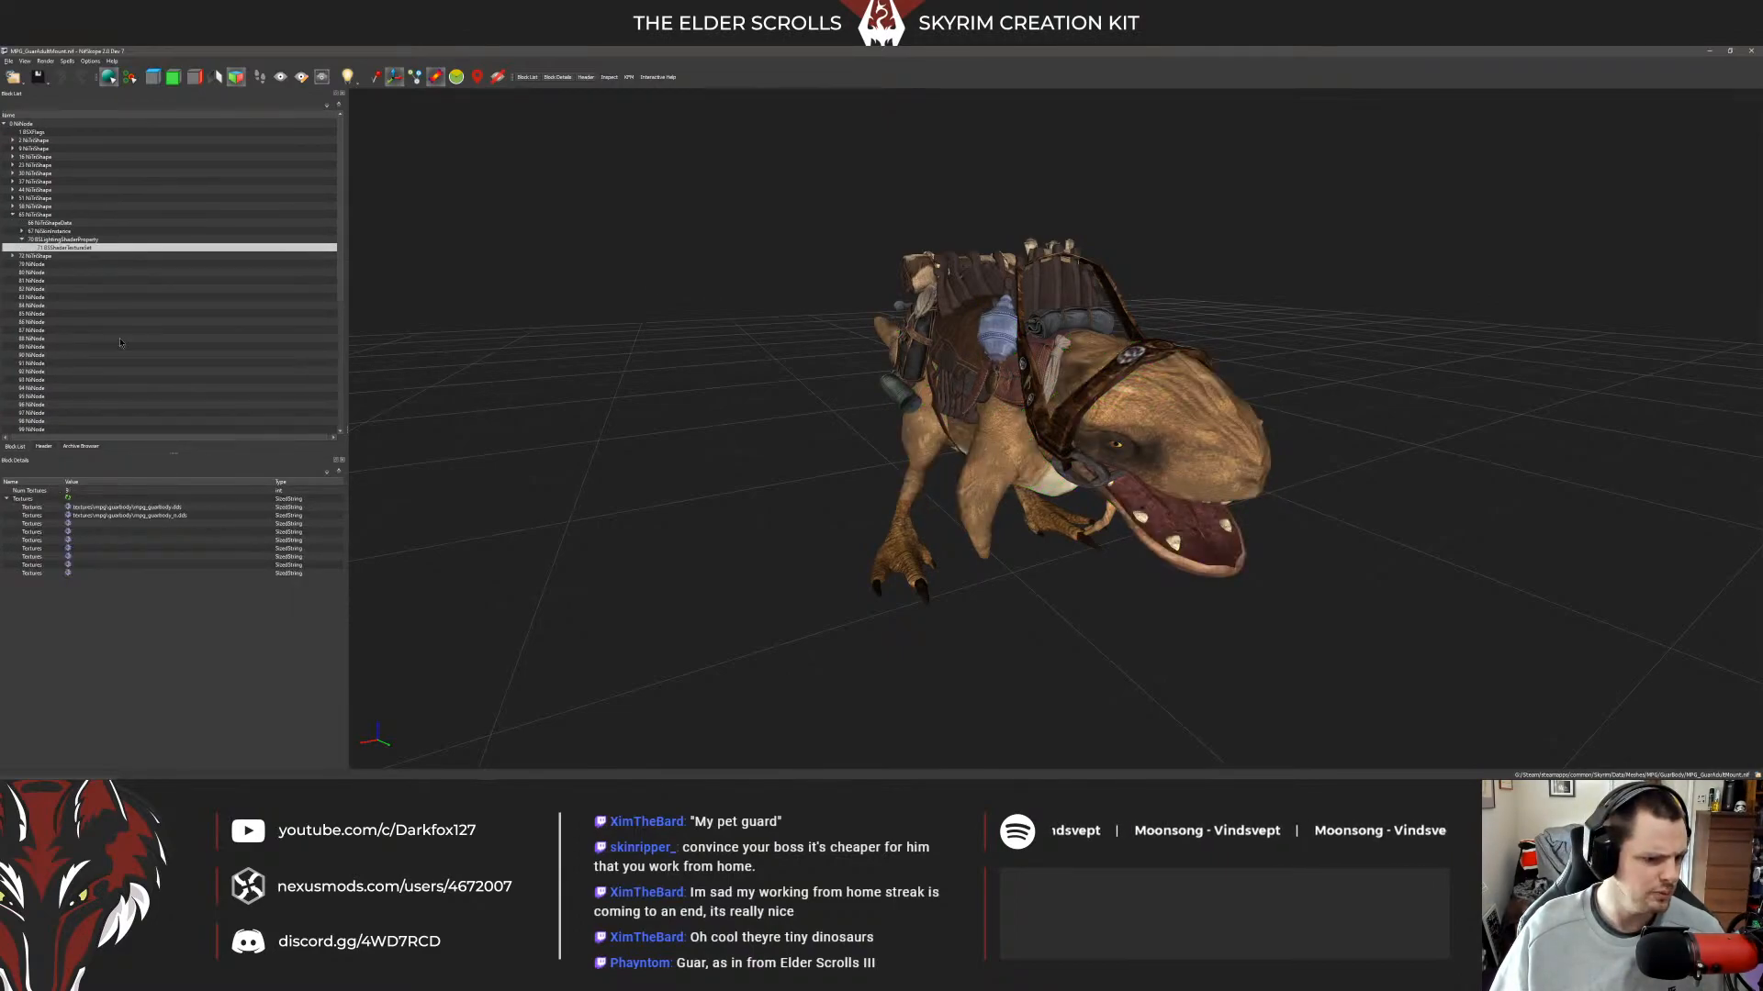
pyautogui.doubleClick(136, 508)
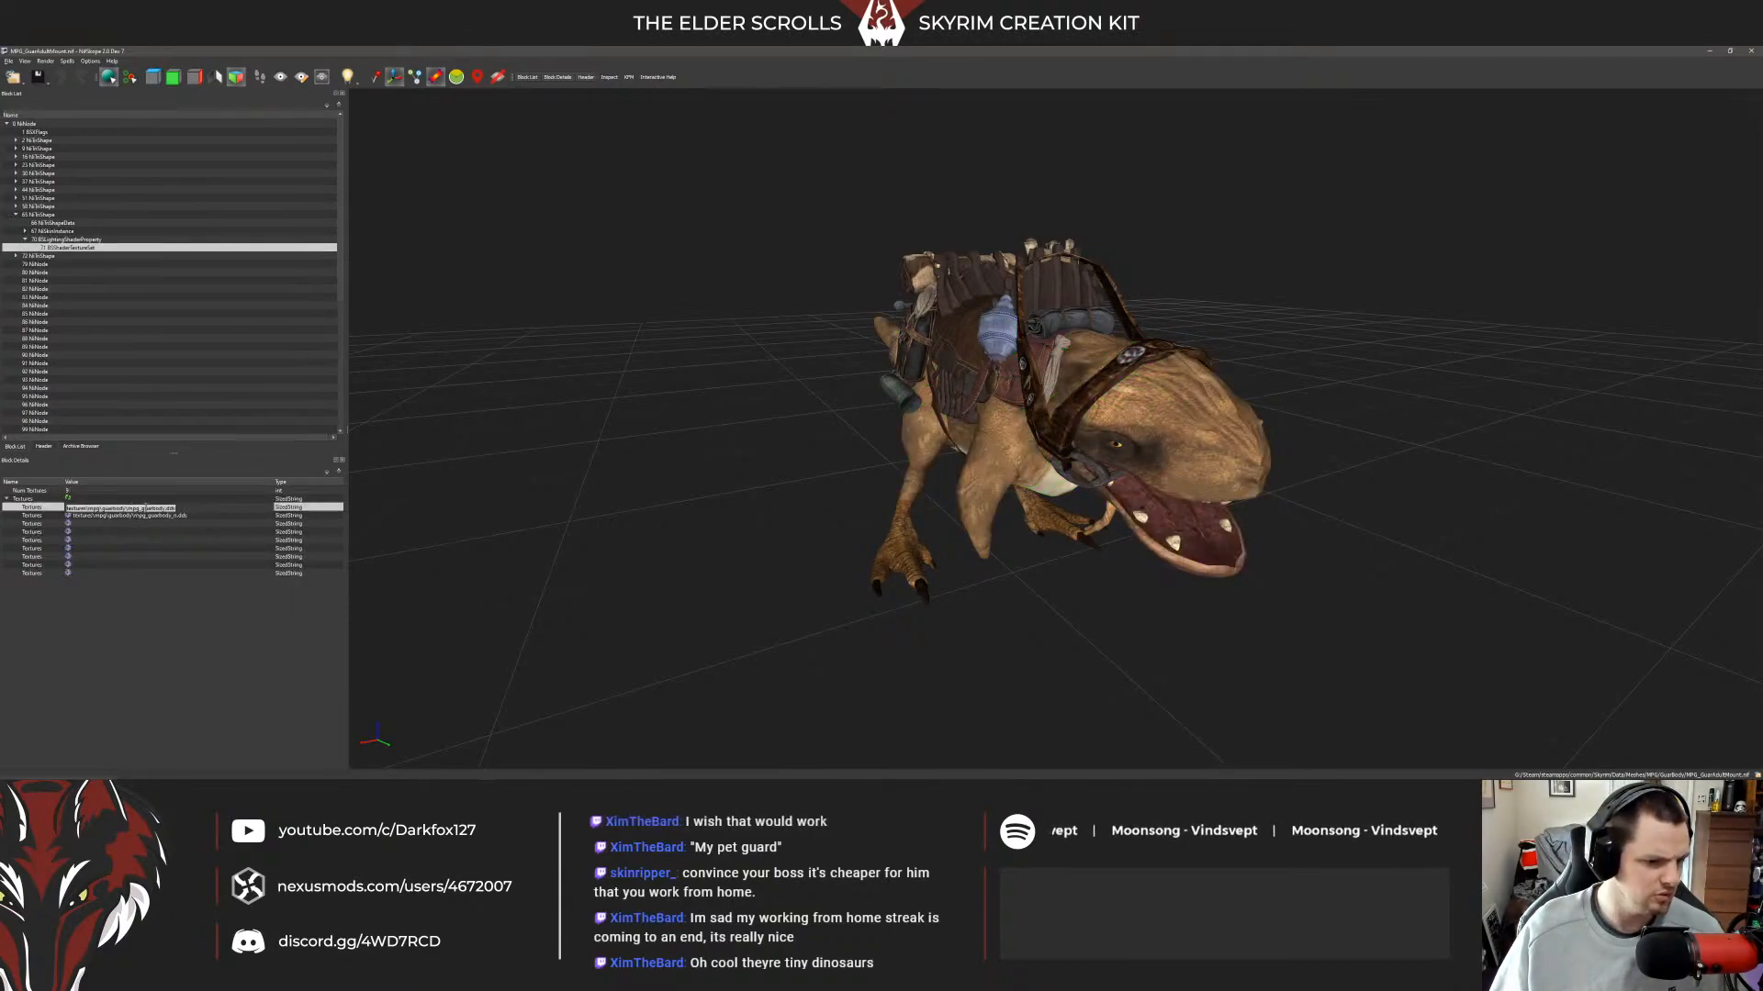
pyautogui.click(195, 516)
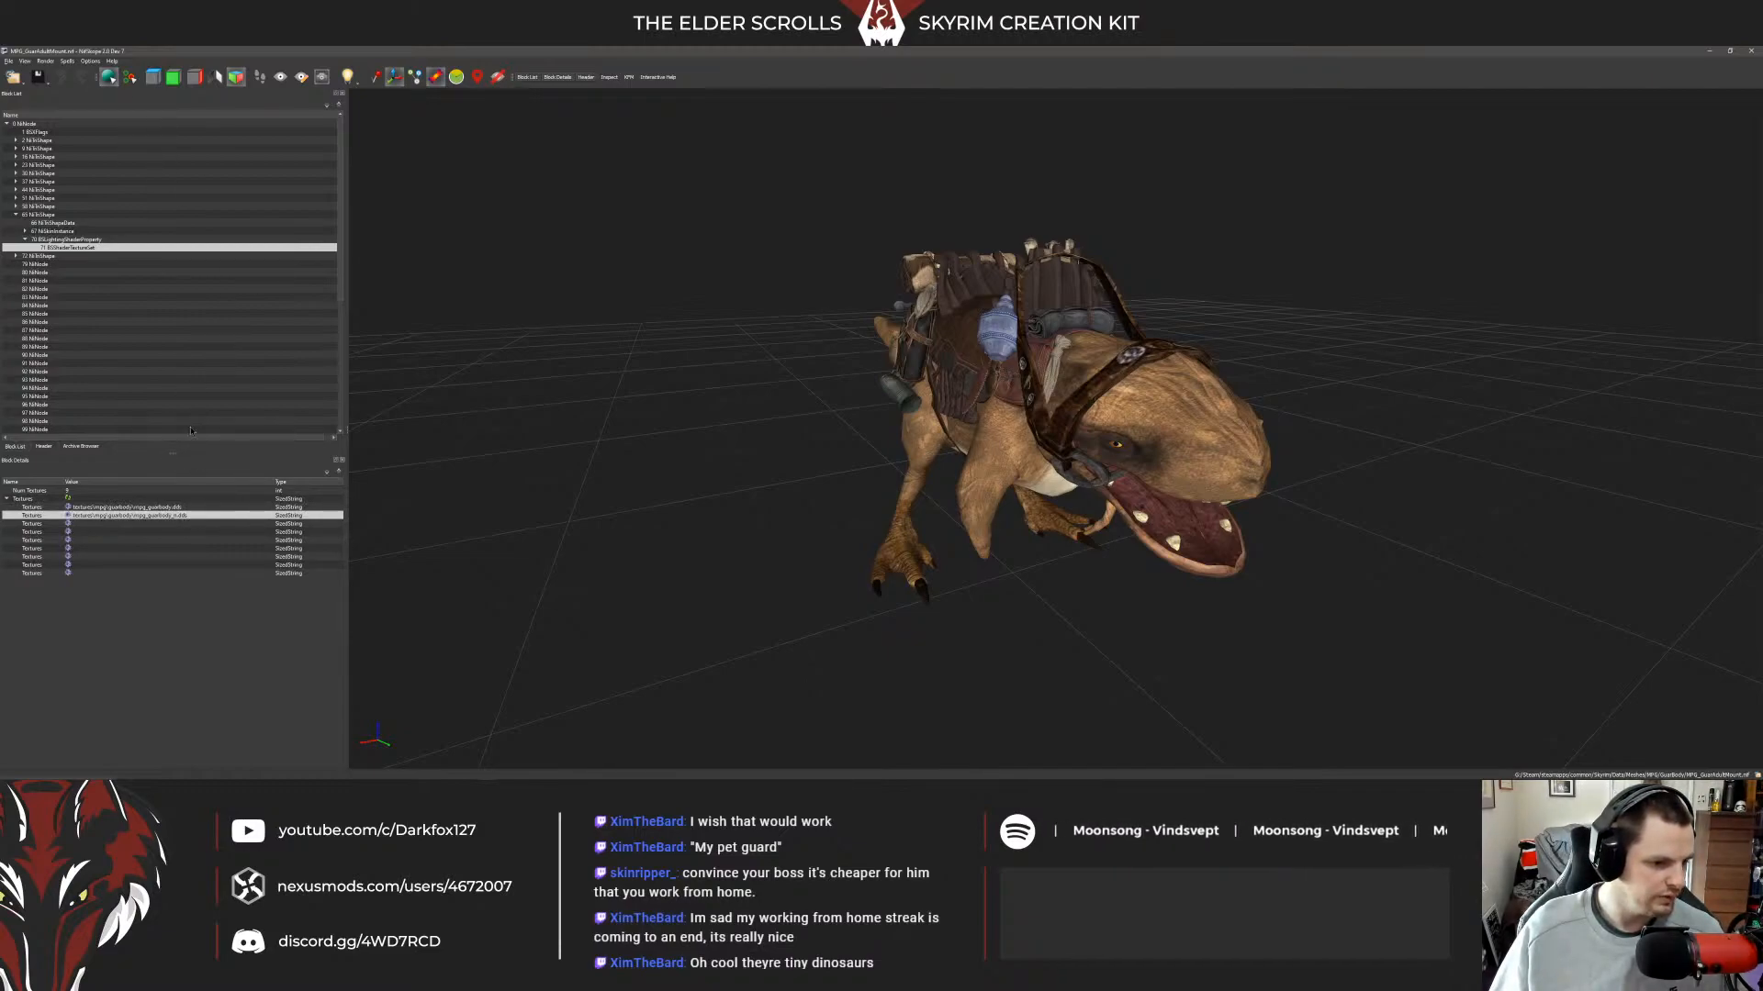
# Check the gear shape on the guar's back, and examine the texture paths of the 72 NiTriShape block.
pyautogui.moveTo(1056, 362); pyautogui.dragTo(1108, 398)
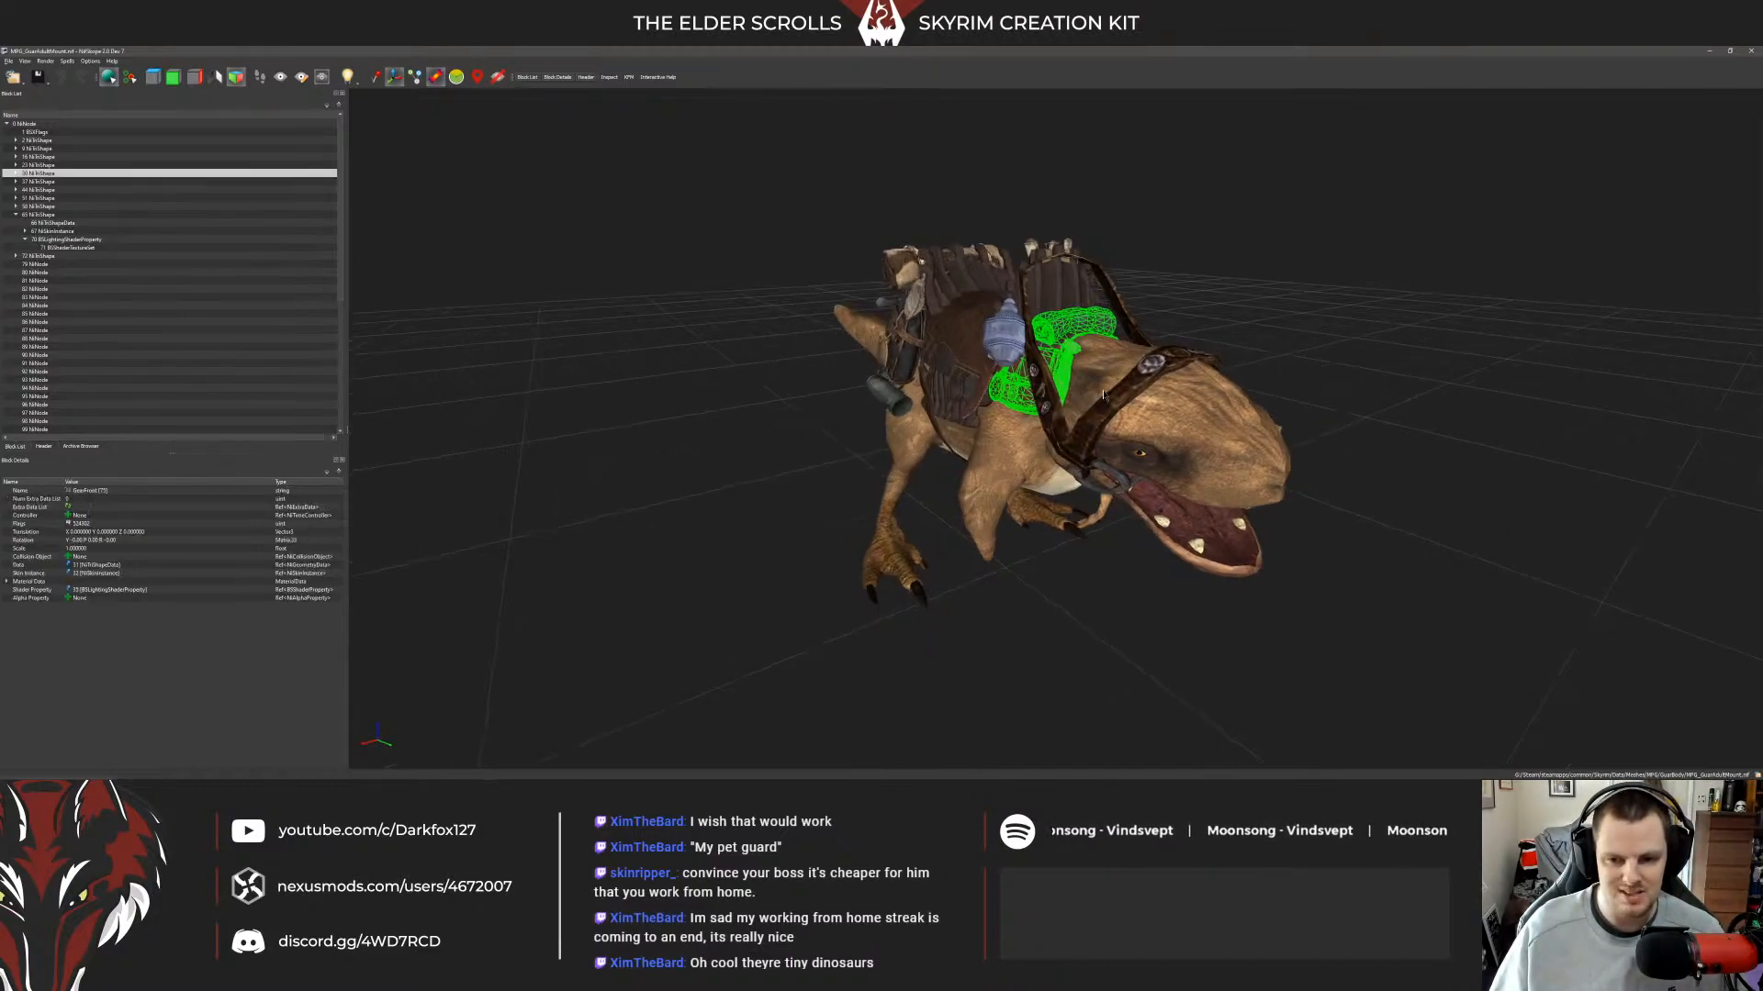
pyautogui.scroll(-1, 91, 229)
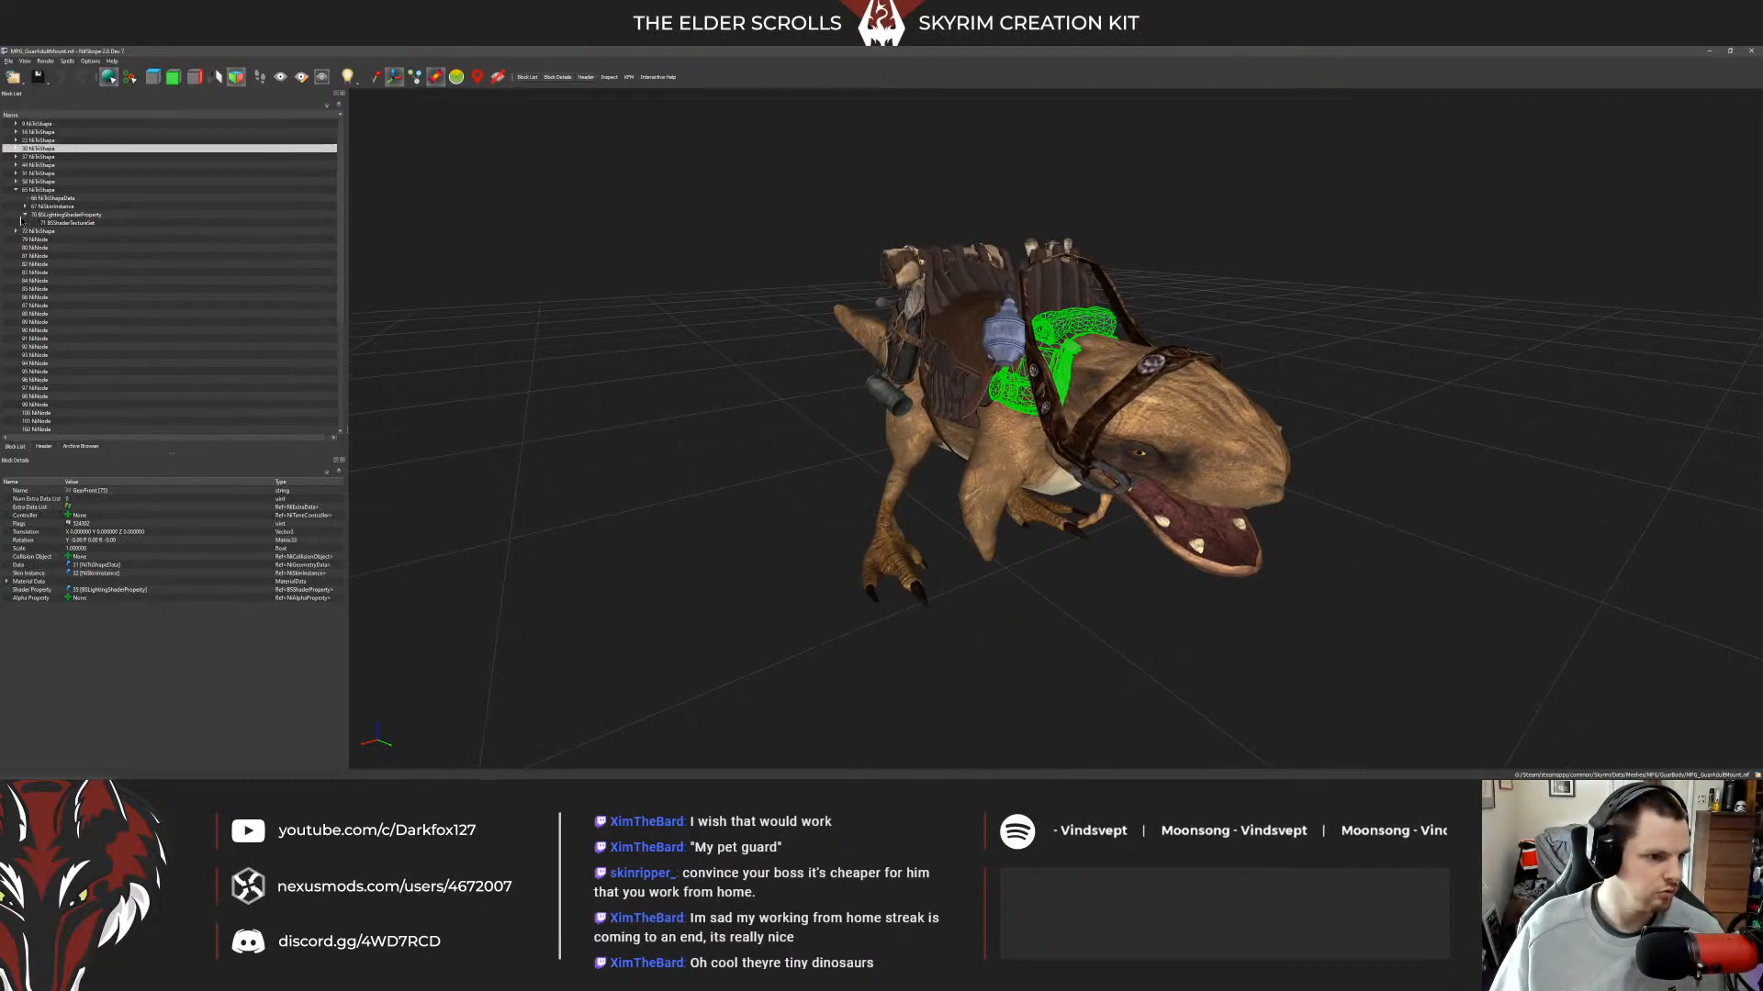
pyautogui.click(20, 233)
pyautogui.click(16, 231)
pyautogui.scroll(1, 19, 236)
pyautogui.doubleClick(64, 280)
pyautogui.click(65, 290)
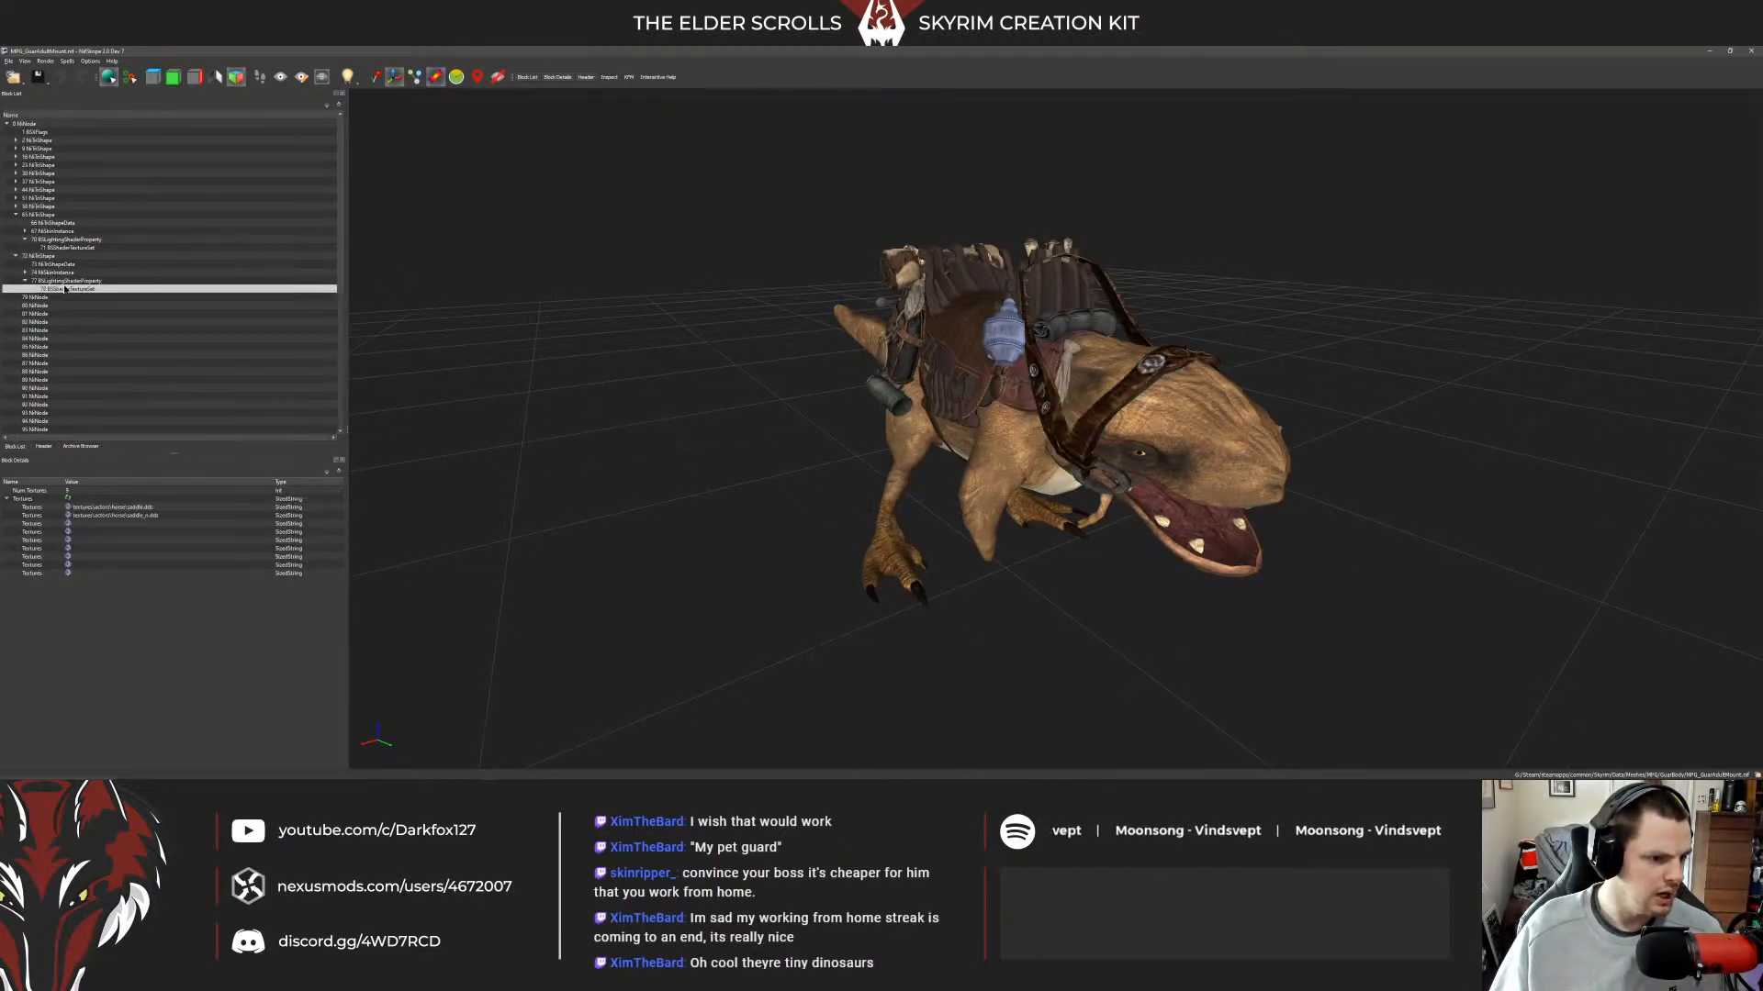
pyautogui.click(163, 509)
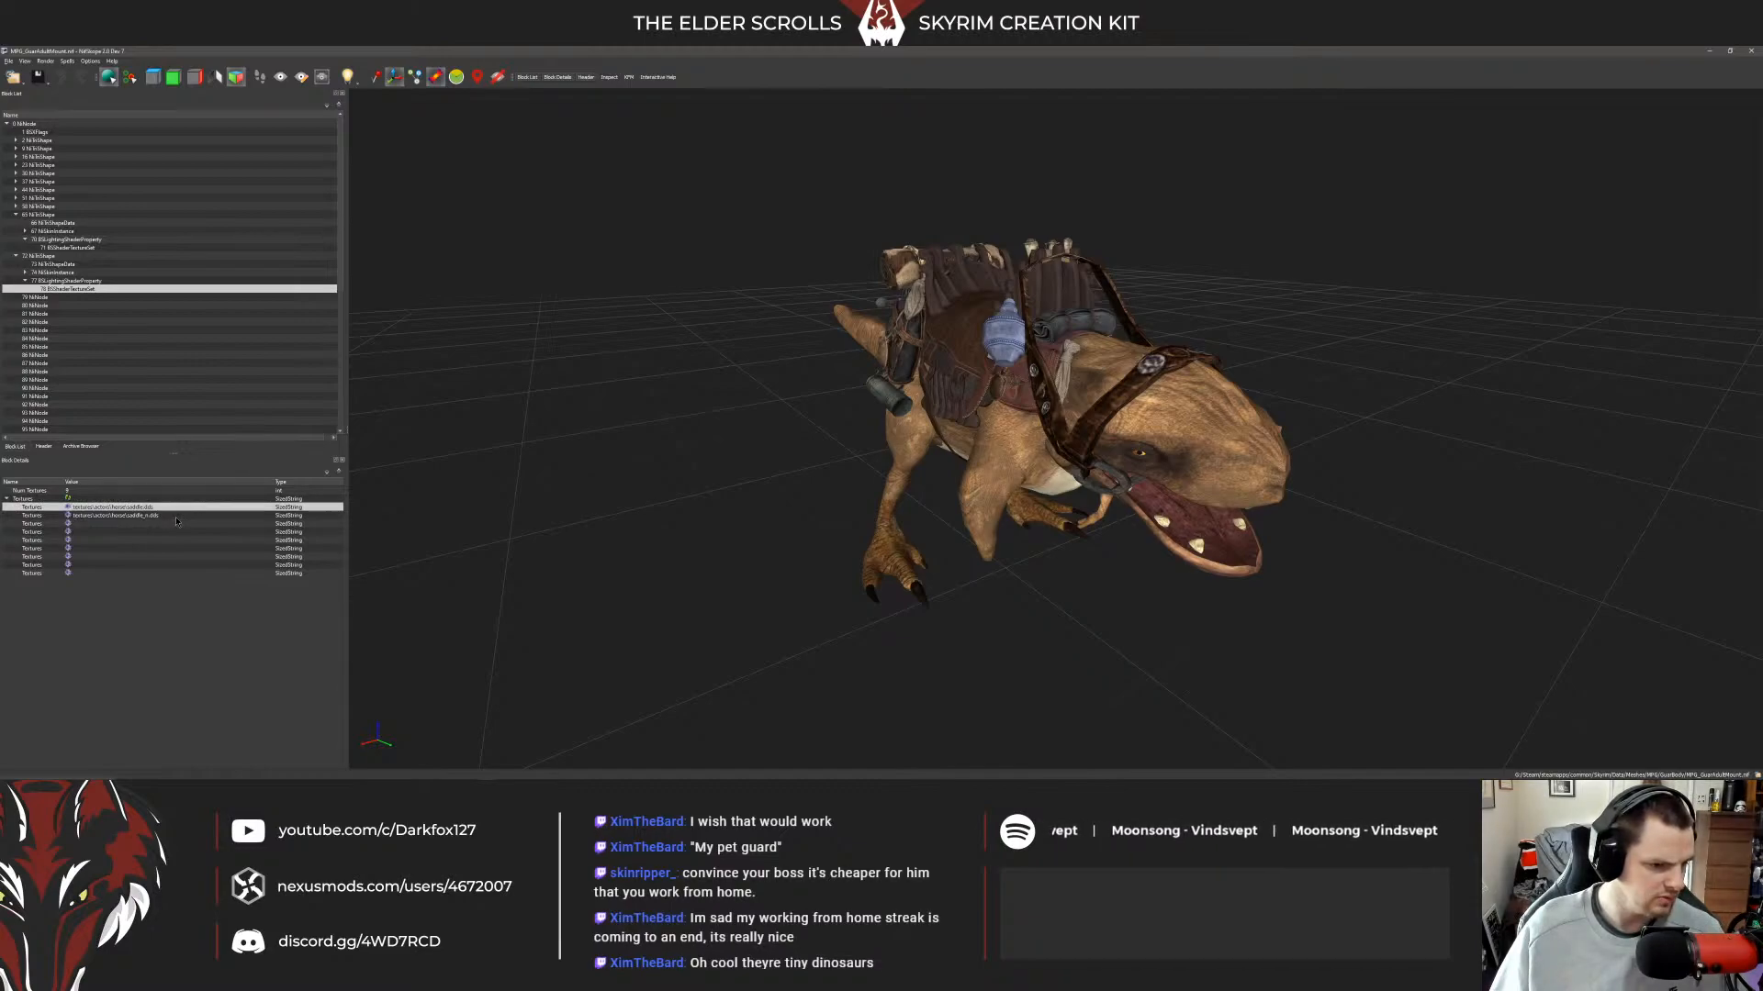
pyautogui.click(176, 516)
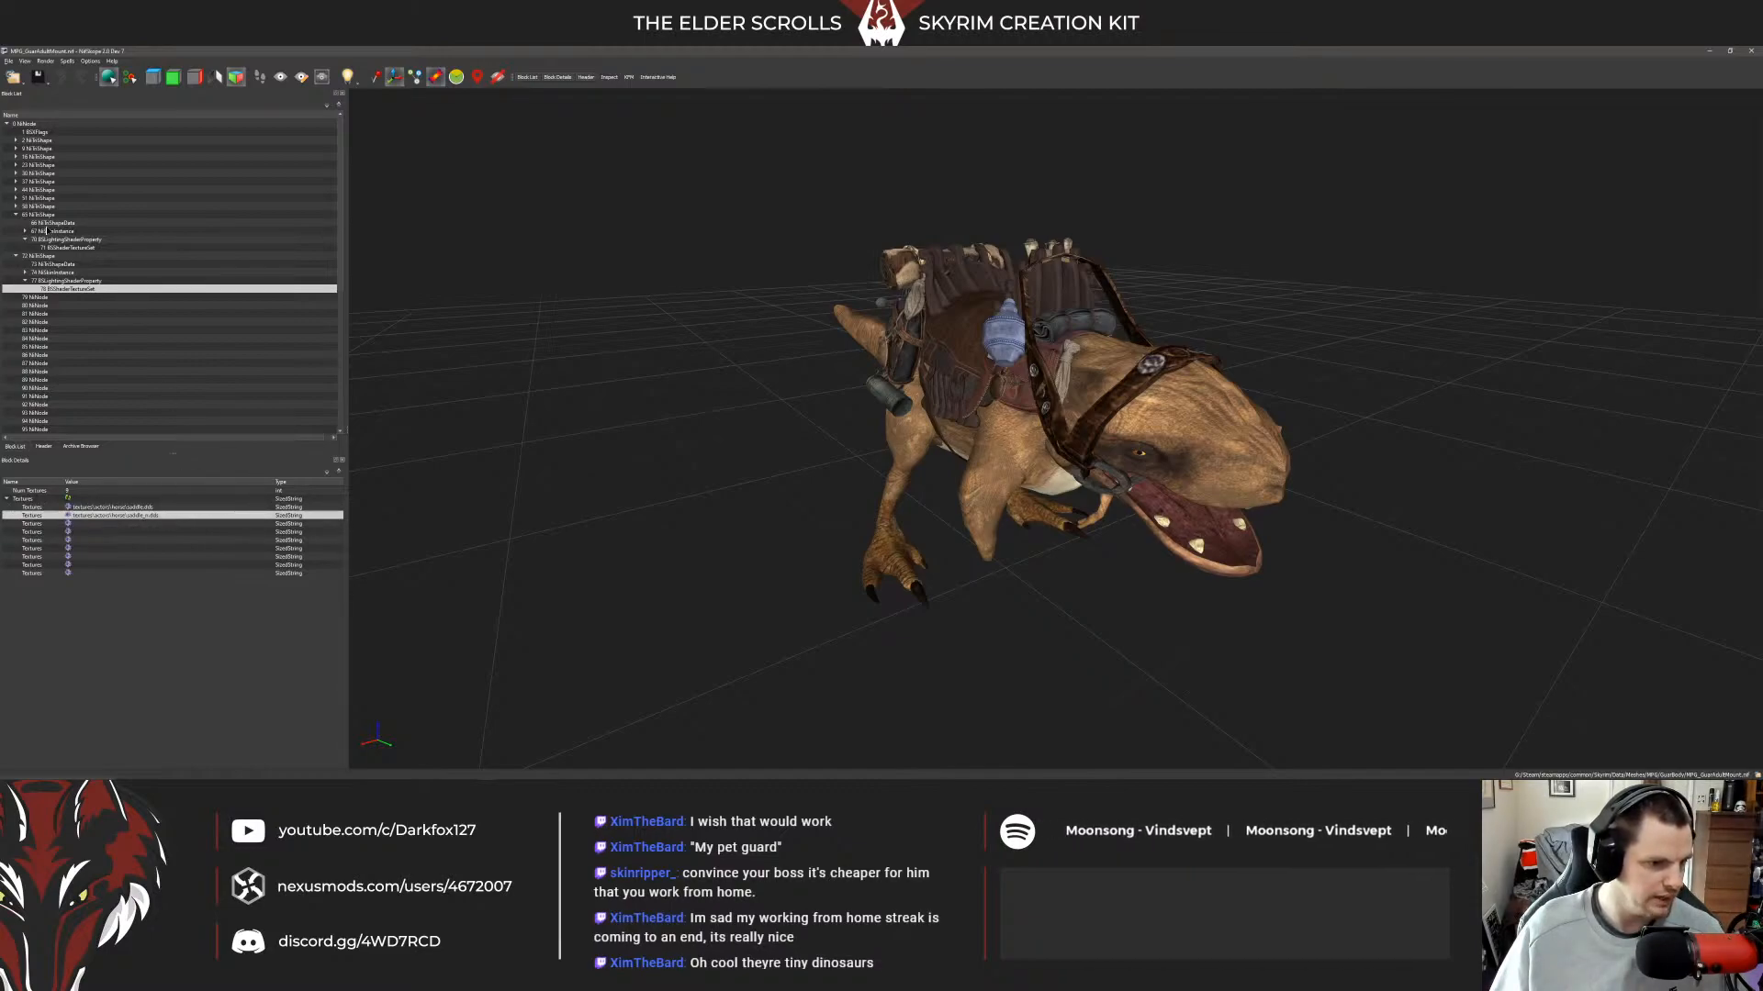
# Examine the texture sets of the guar's feet shape and the 51 NiTriShape block.
pyautogui.click(16, 207)
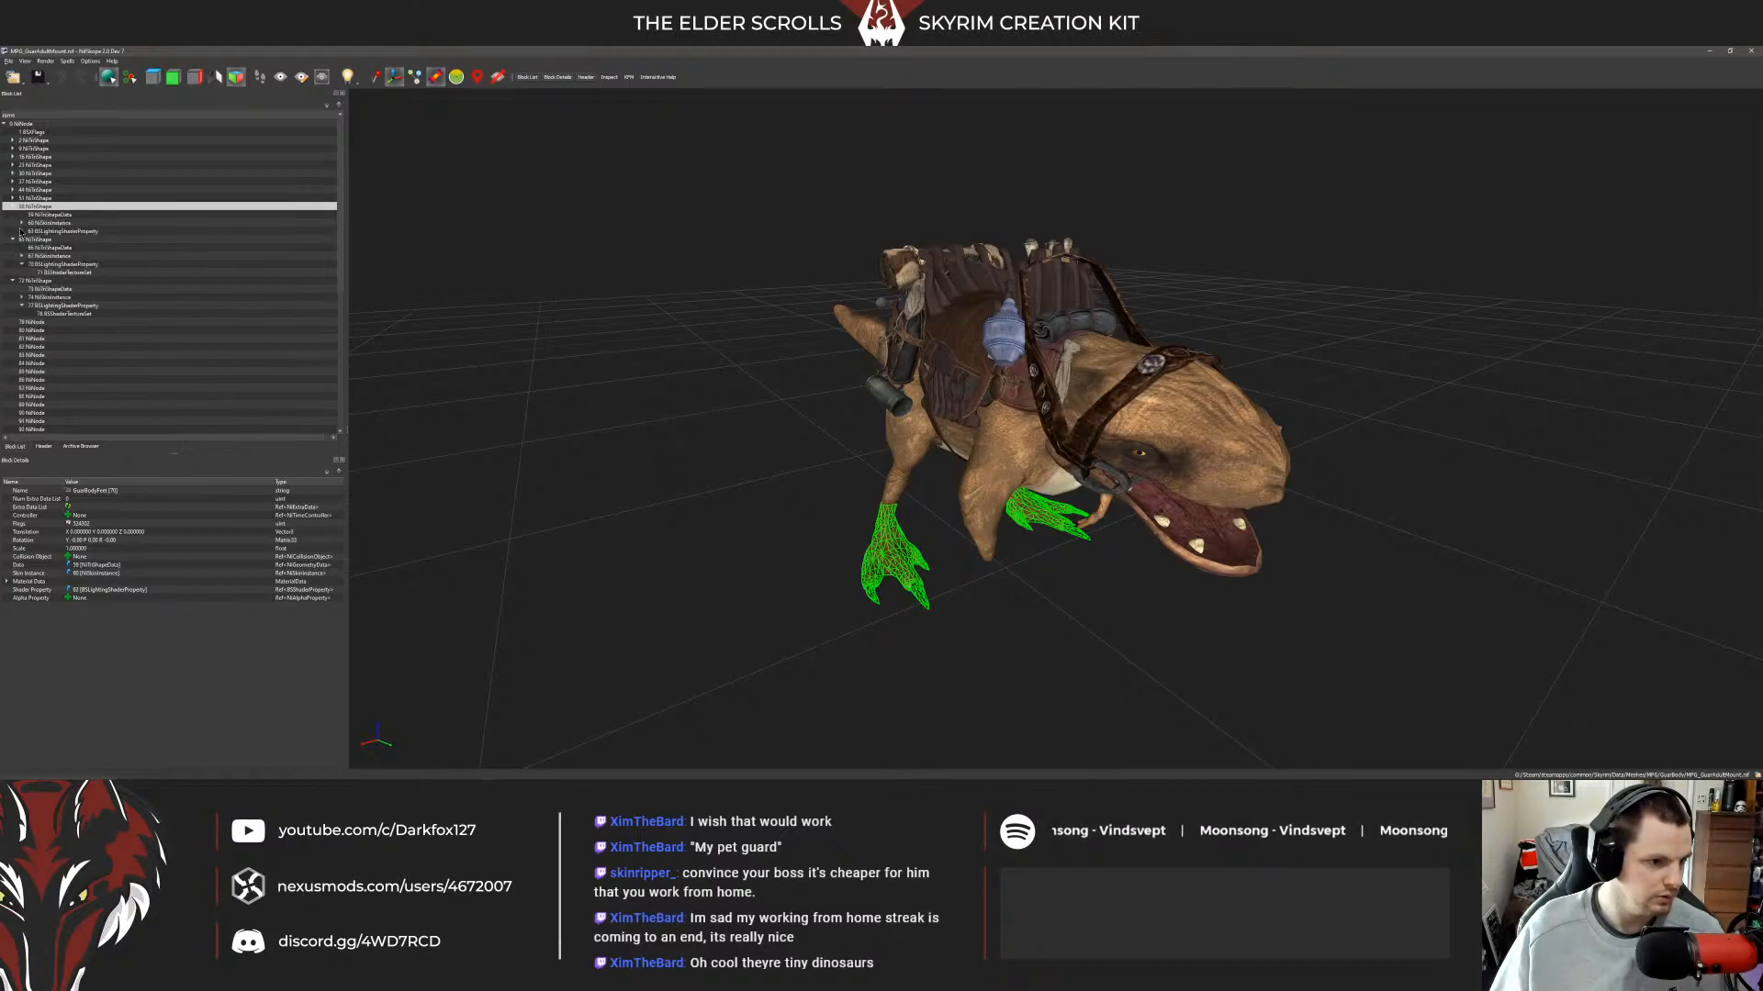
pyautogui.click(21, 232)
pyautogui.click(47, 240)
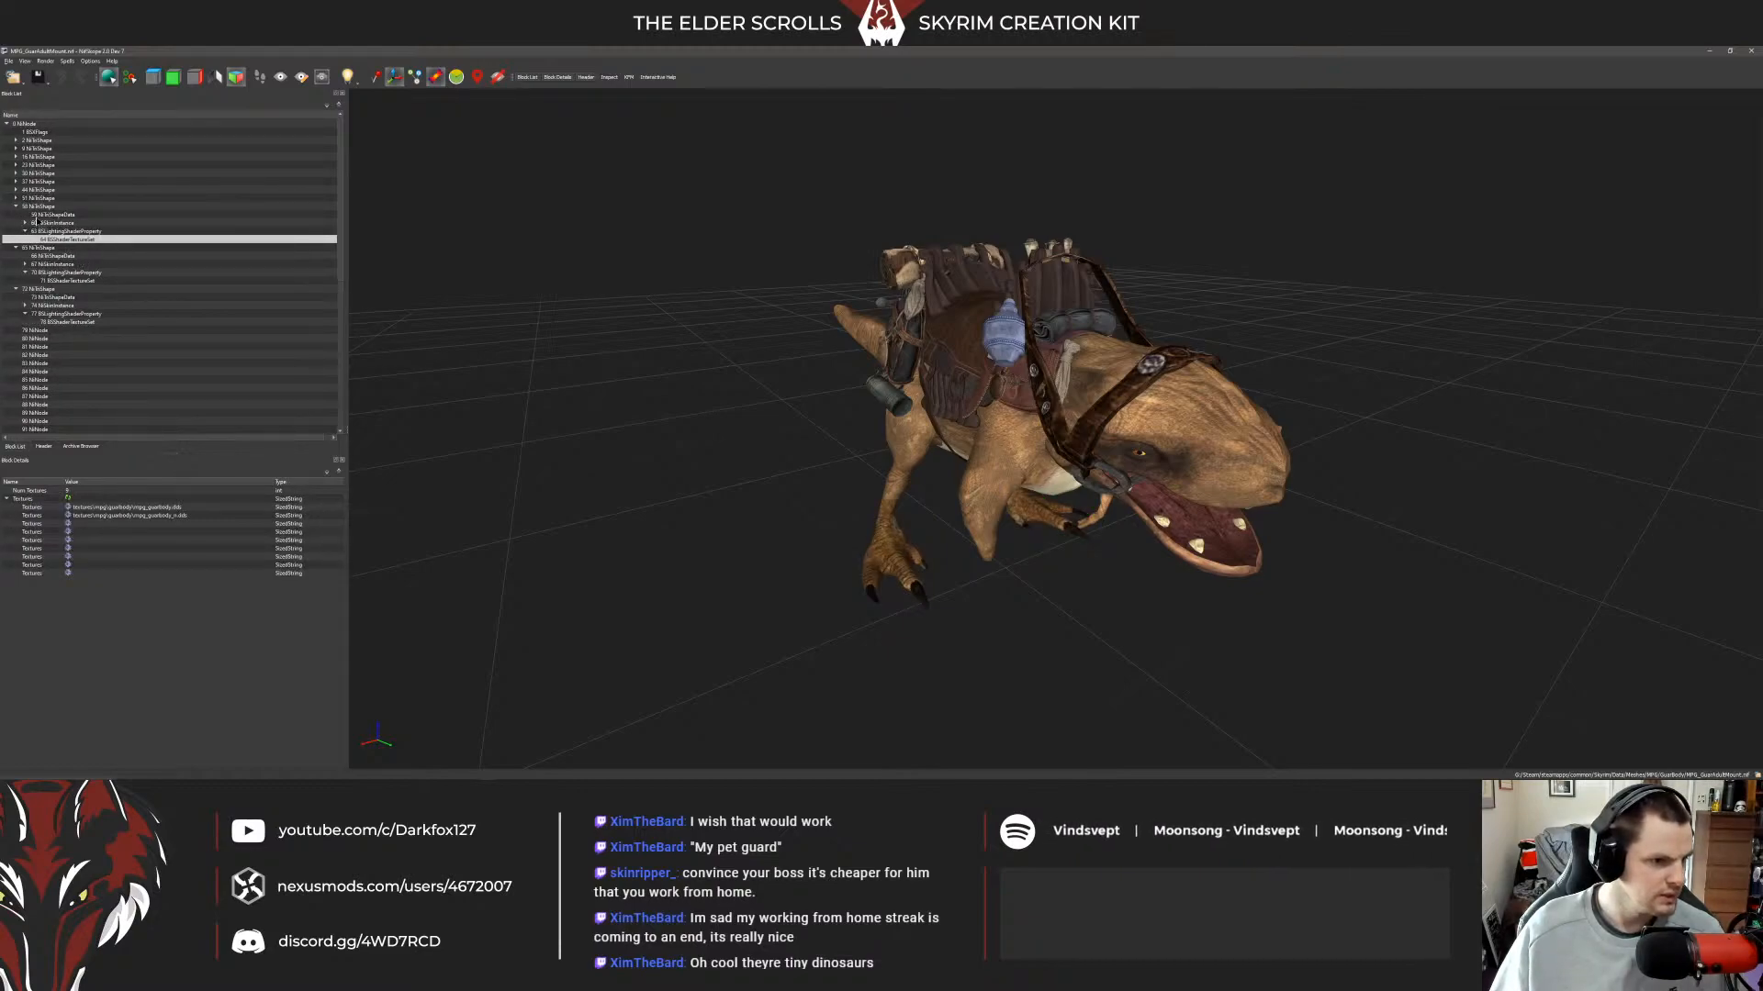
pyautogui.doubleClick(31, 199)
pyautogui.doubleClick(39, 223)
pyautogui.click(48, 232)
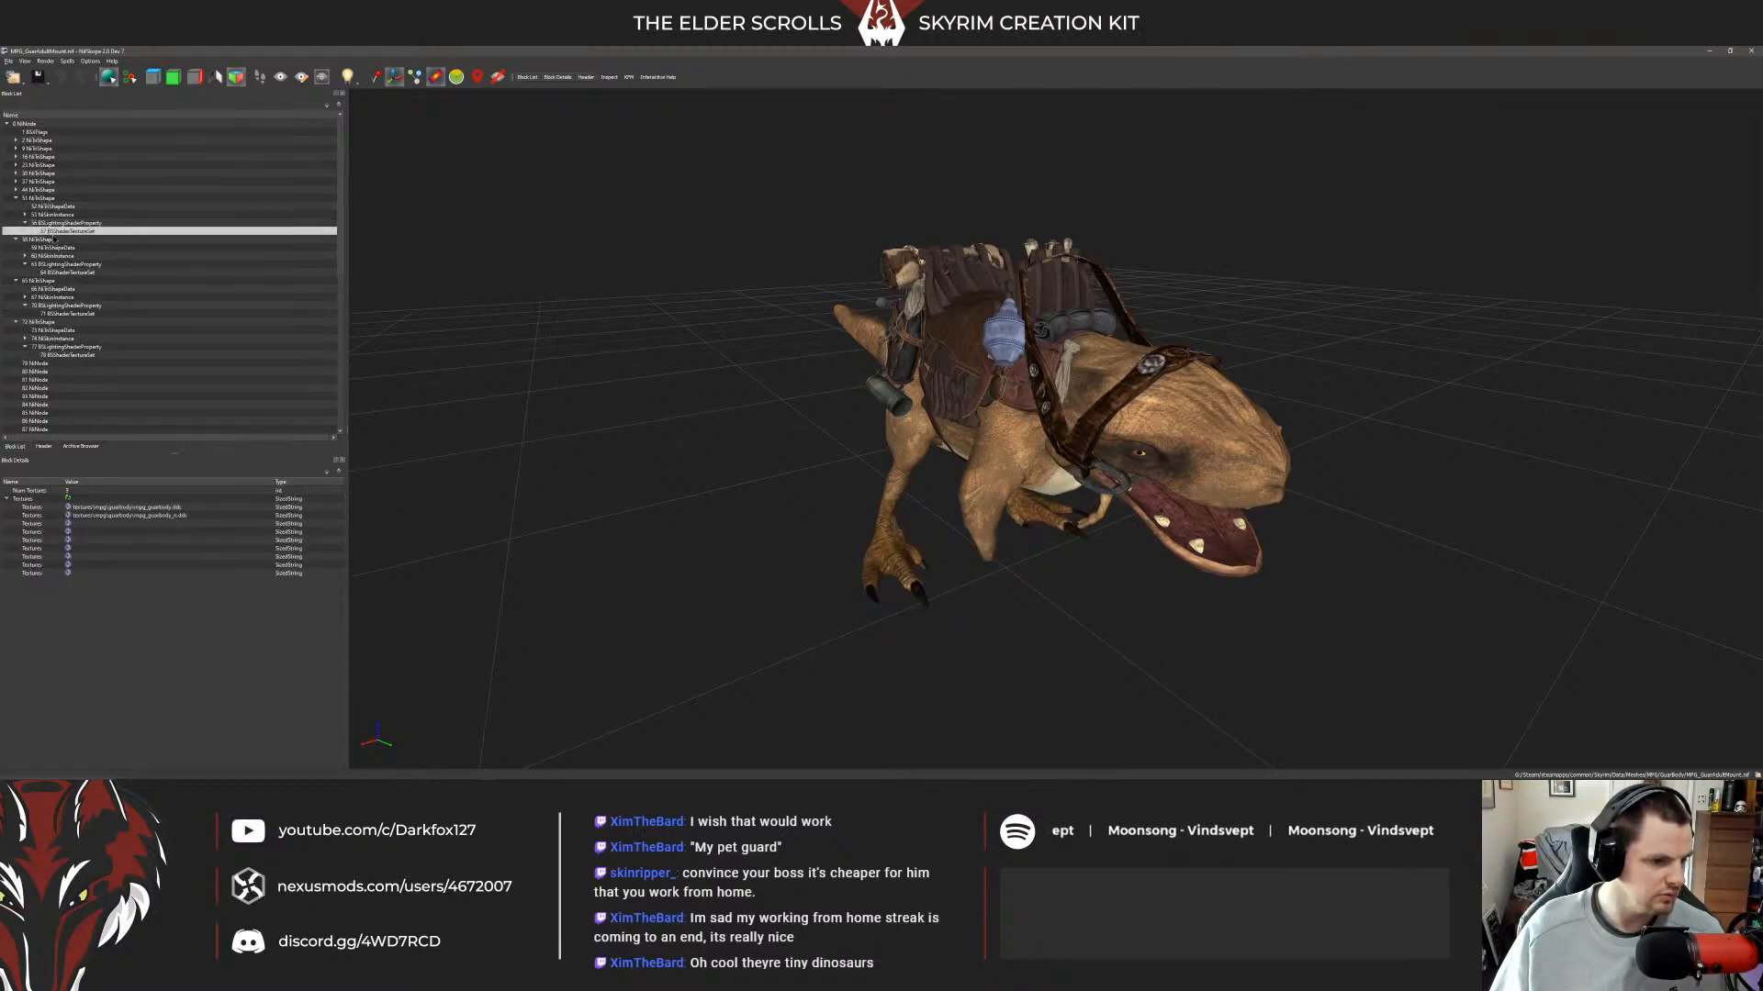
# Change the normal map path in the 44 NiTriShape texture set to the mpg_saddle_n.dds file in the guarsaddle folder.
pyautogui.doubleClick(31, 190)
pyautogui.doubleClick(41, 215)
pyautogui.click(53, 224)
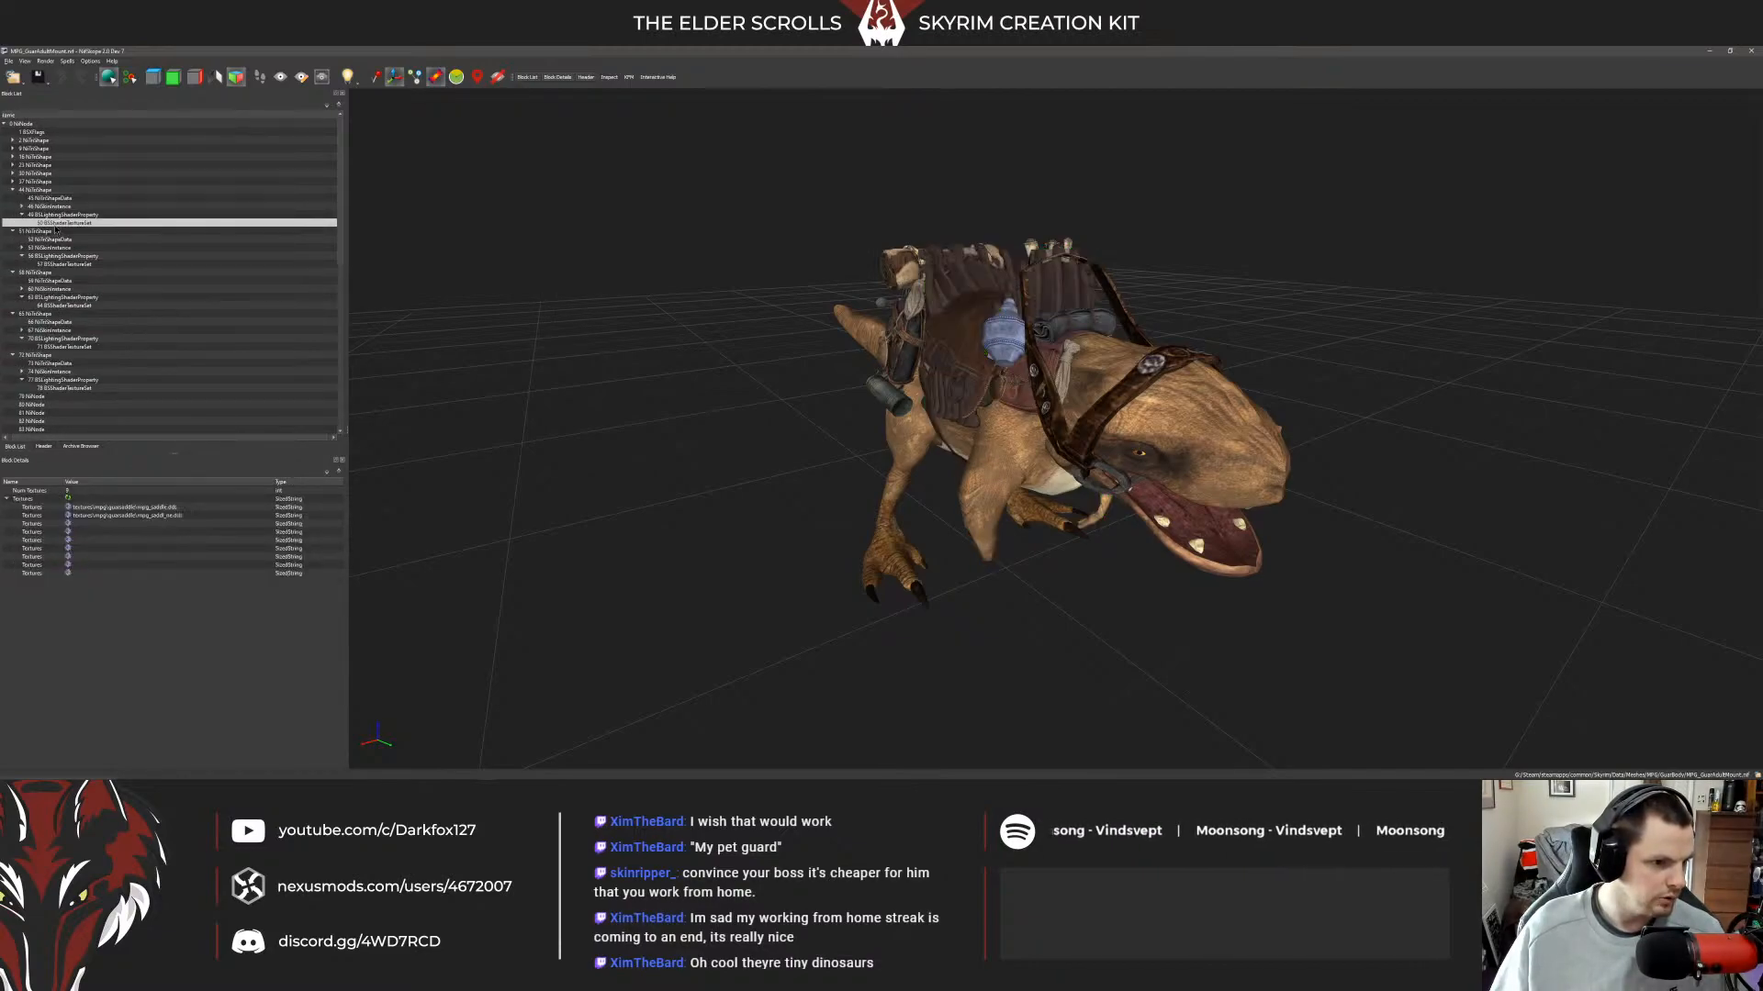
pyautogui.doubleClick(162, 516)
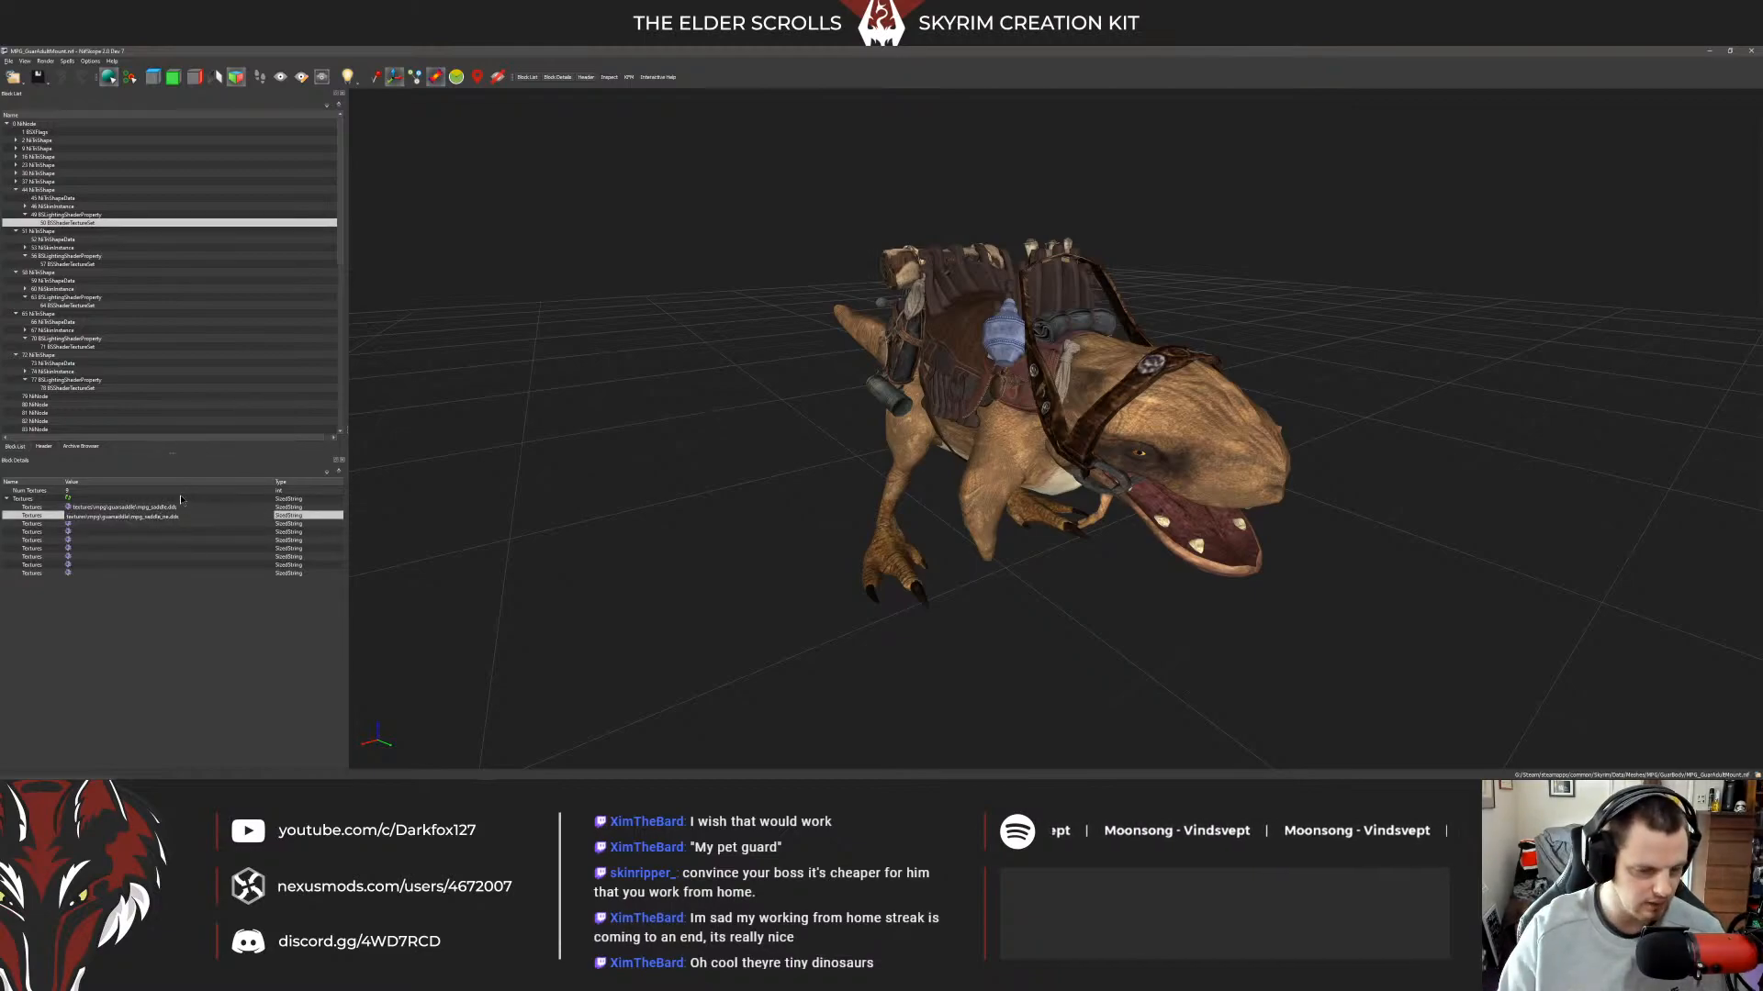
pyautogui.press('Return')
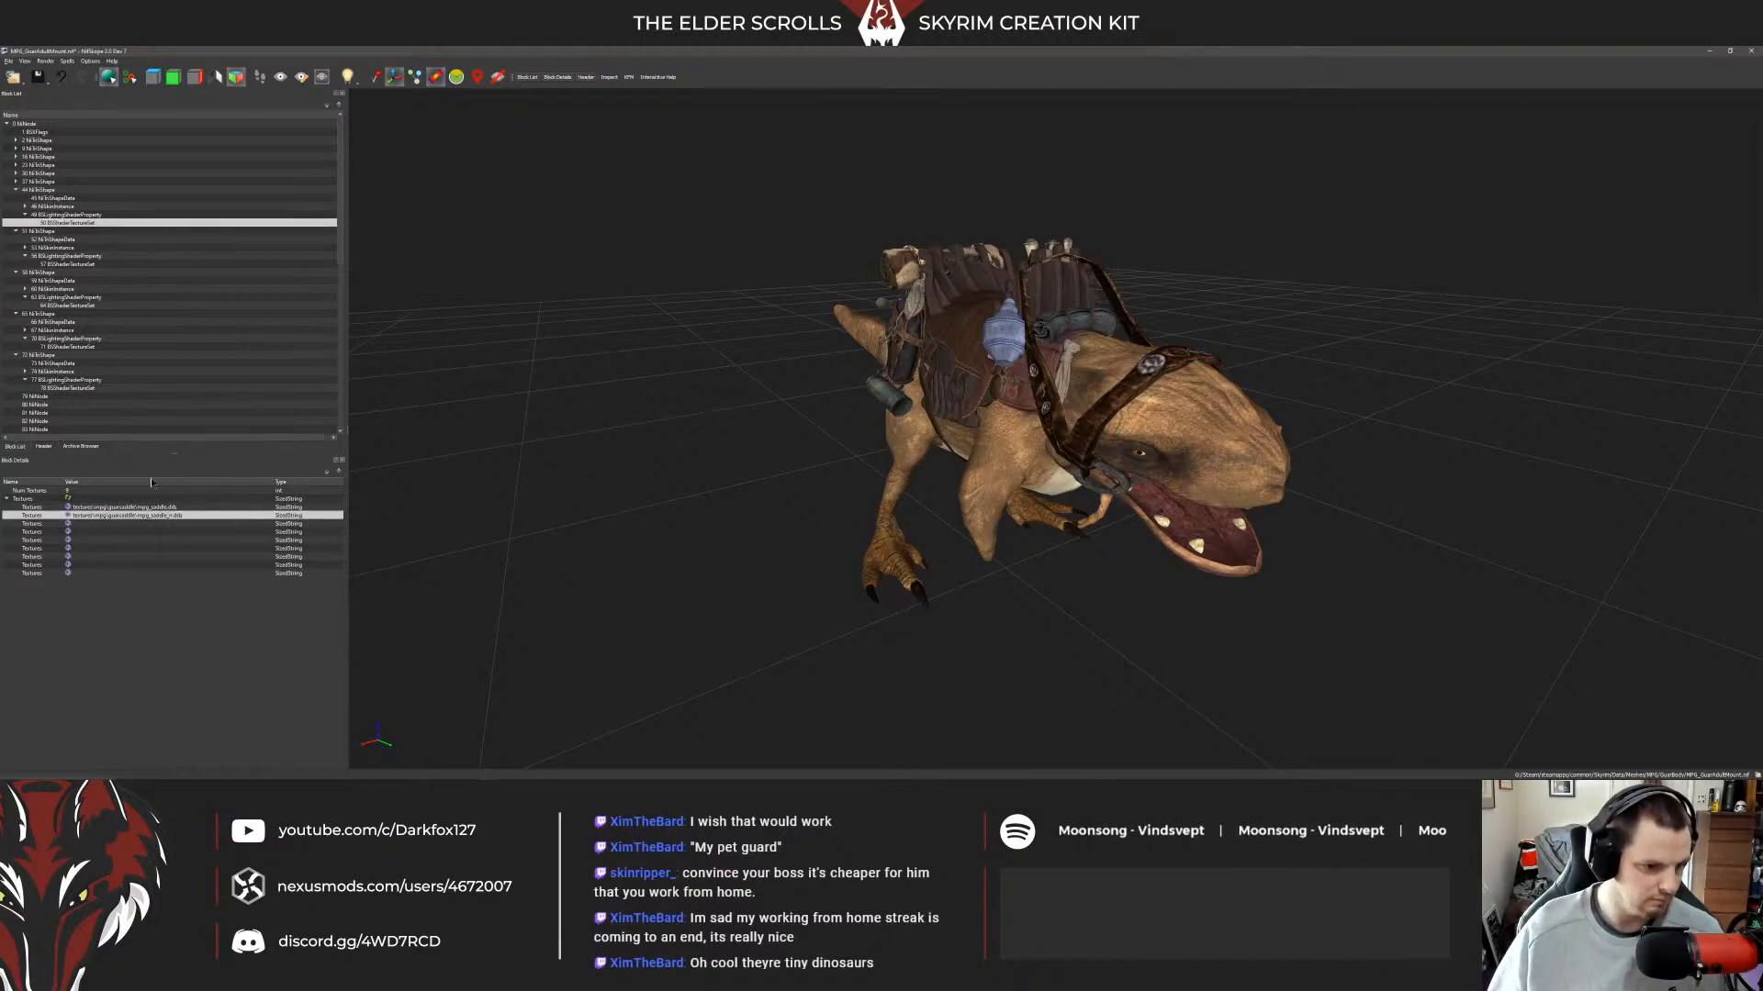
# Examine the texture paths of the 37 and 30 NiTriShape blocks.
pyautogui.moveTo(643, 403); pyautogui.dragTo(704, 400)
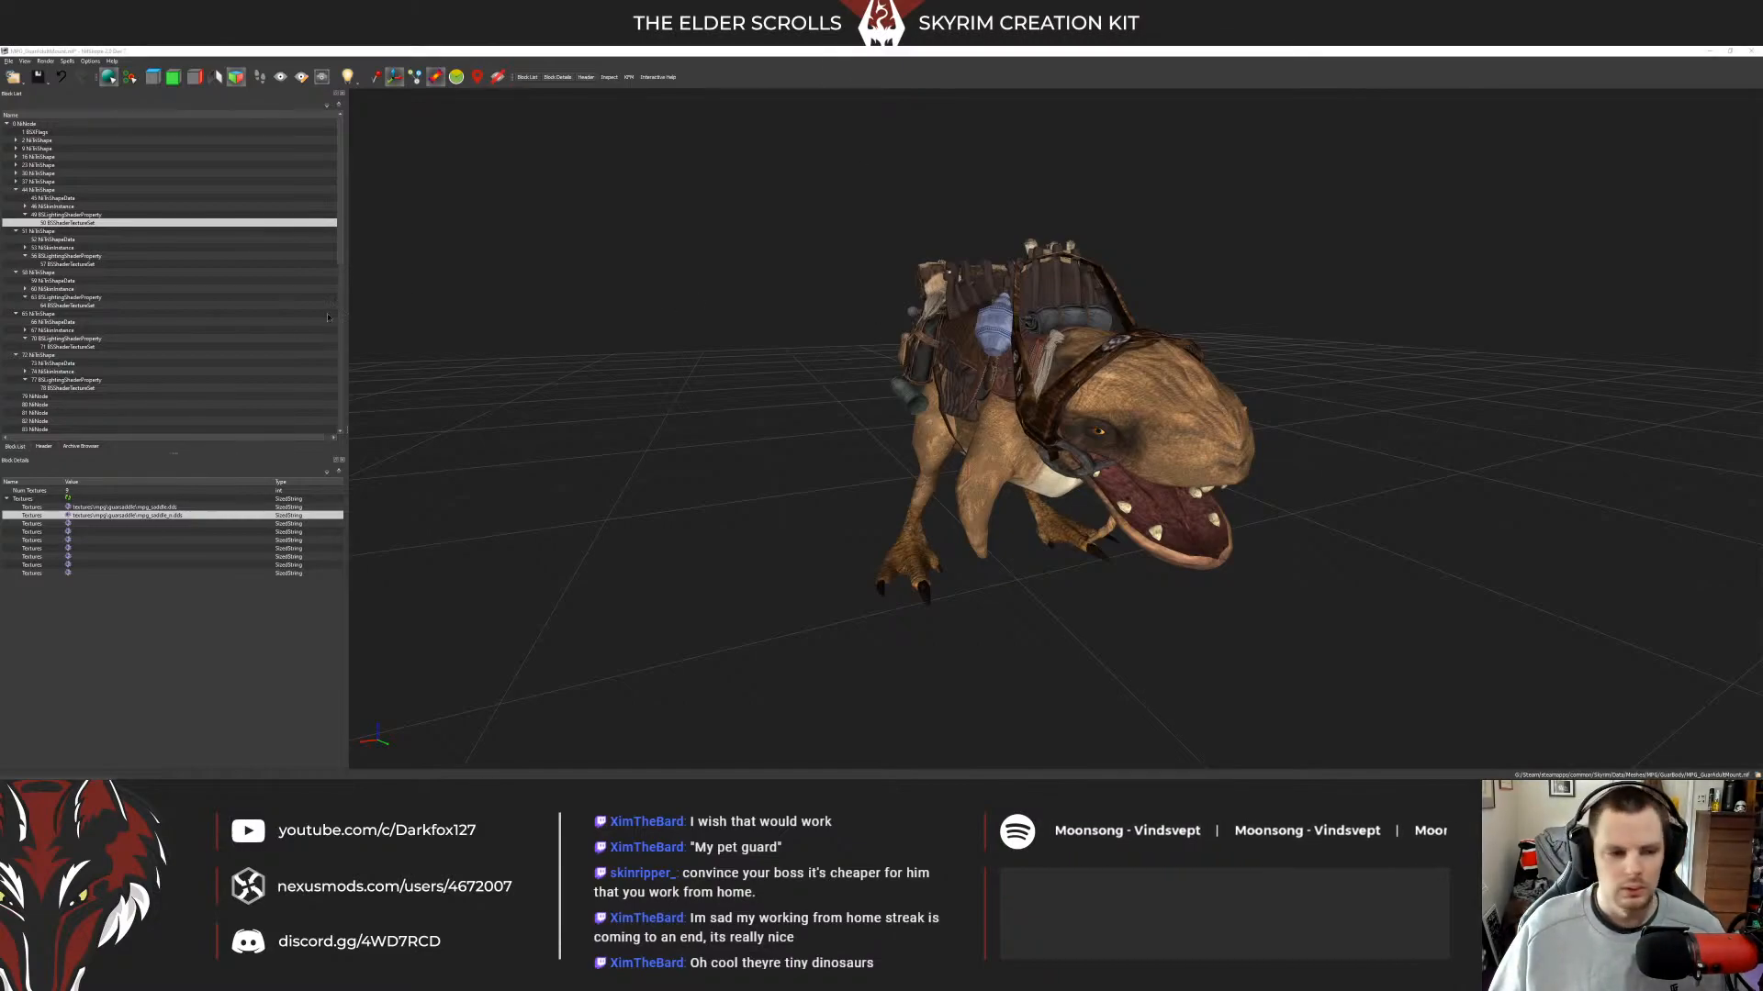
pyautogui.click(46, 183)
pyautogui.click(14, 182)
pyautogui.click(23, 207)
pyautogui.click(45, 216)
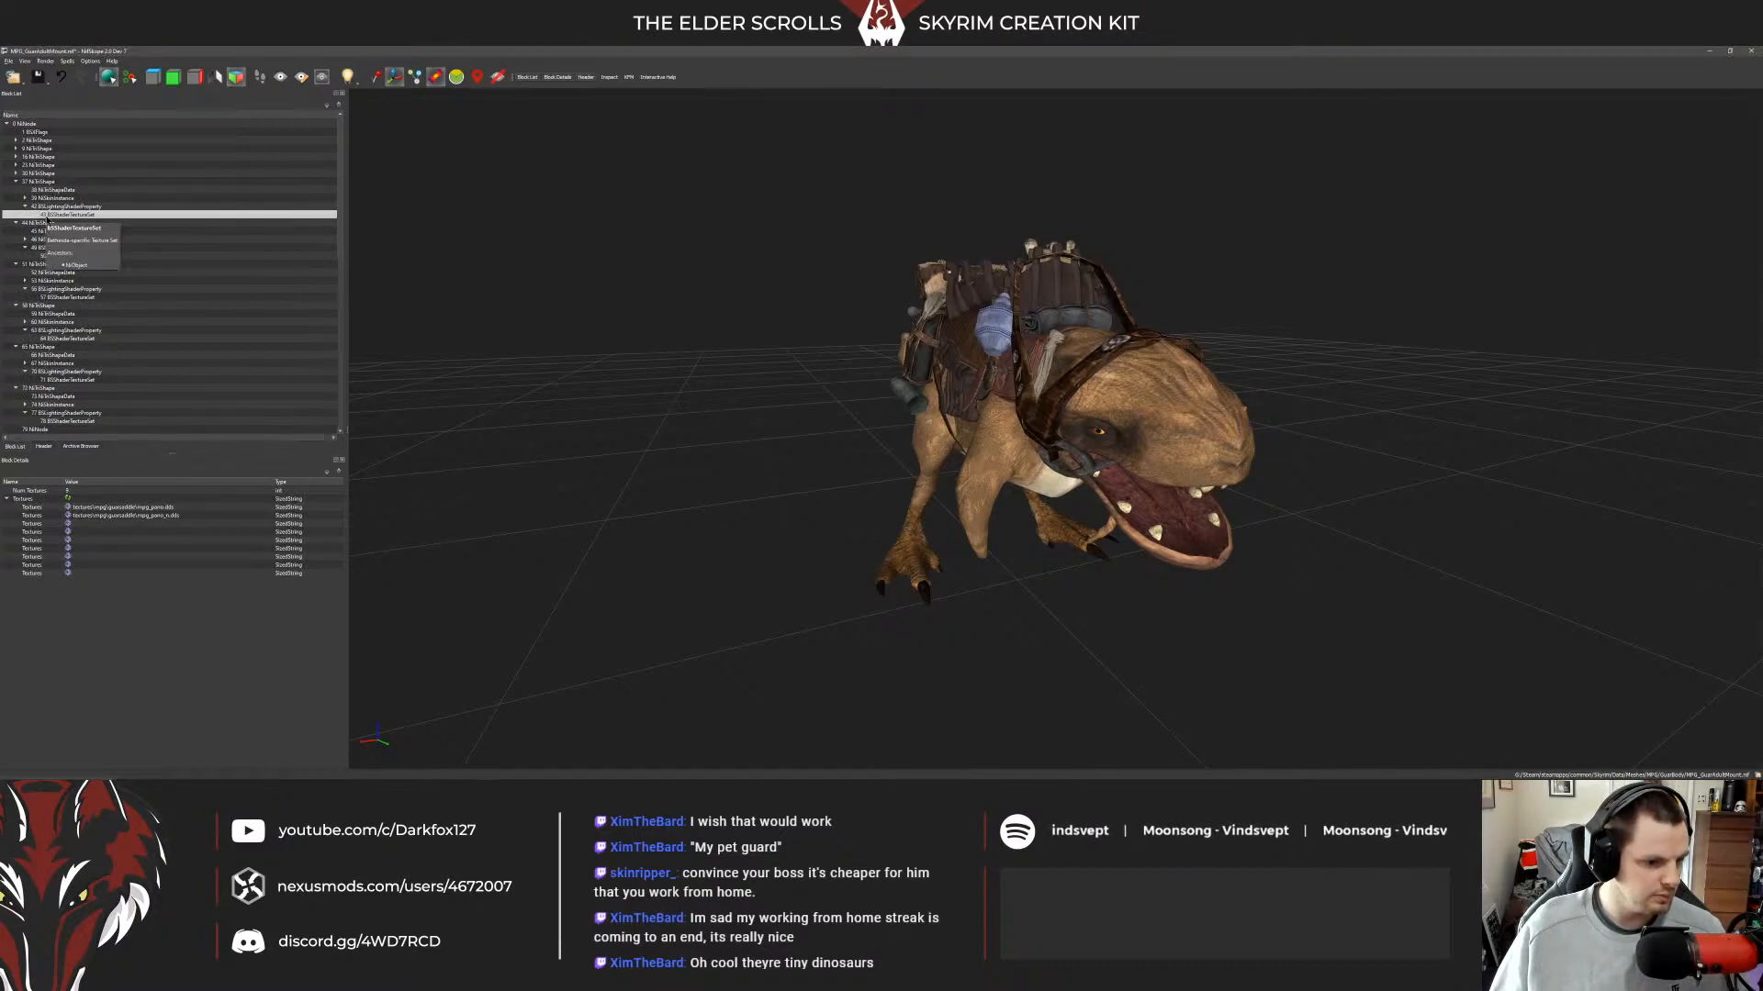
pyautogui.click(37, 173)
pyautogui.click(15, 174)
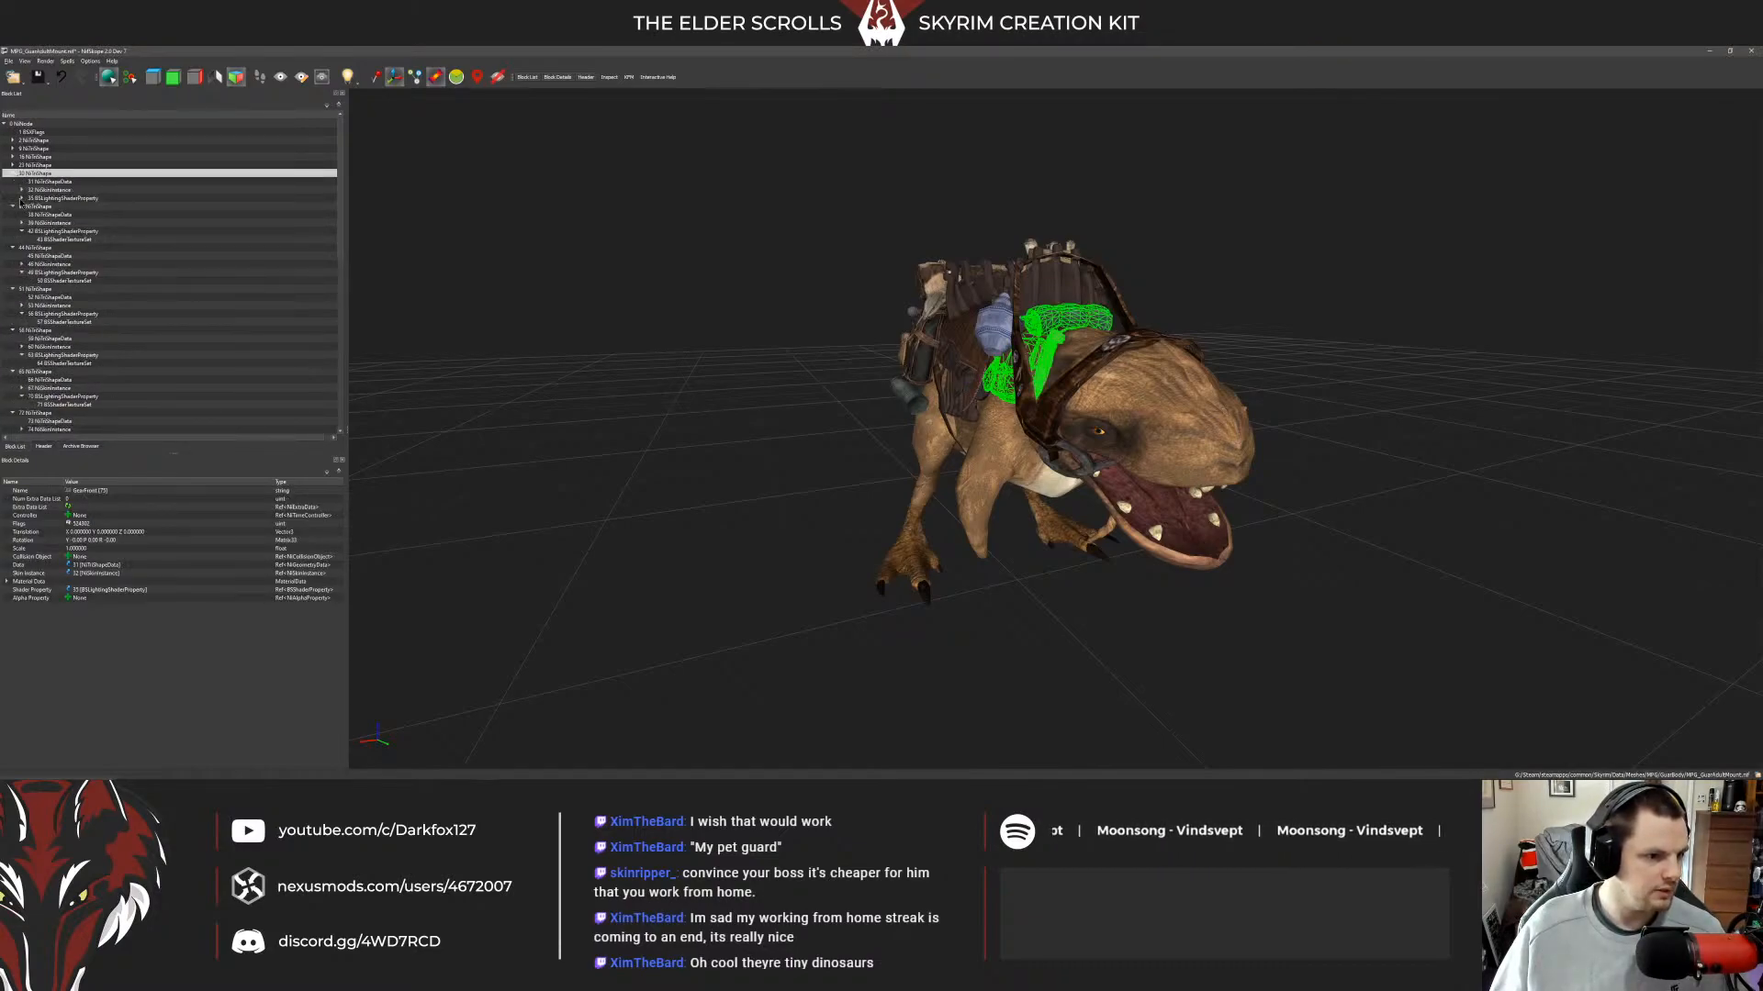
pyautogui.click(23, 199)
pyautogui.click(44, 207)
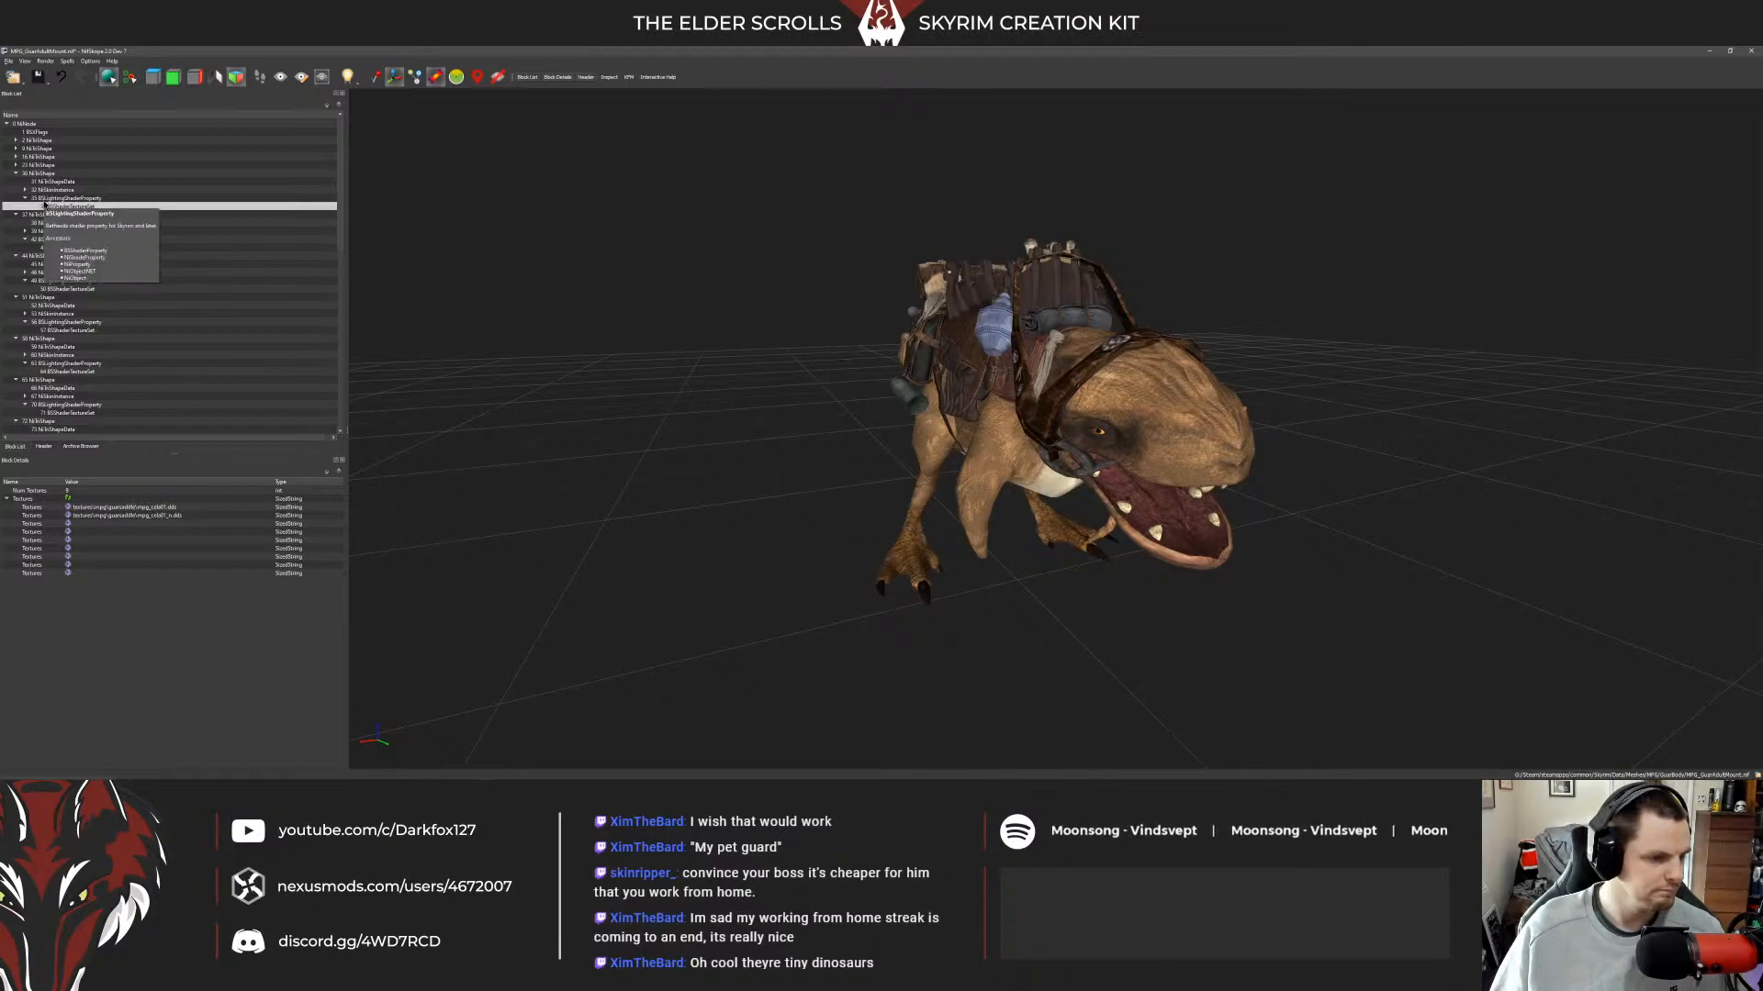
# Examine the texture paths of the 23 and 16 NiTriShape blocks.
pyautogui.click(37, 165)
pyautogui.click(15, 165)
pyautogui.click(22, 190)
pyautogui.click(61, 199)
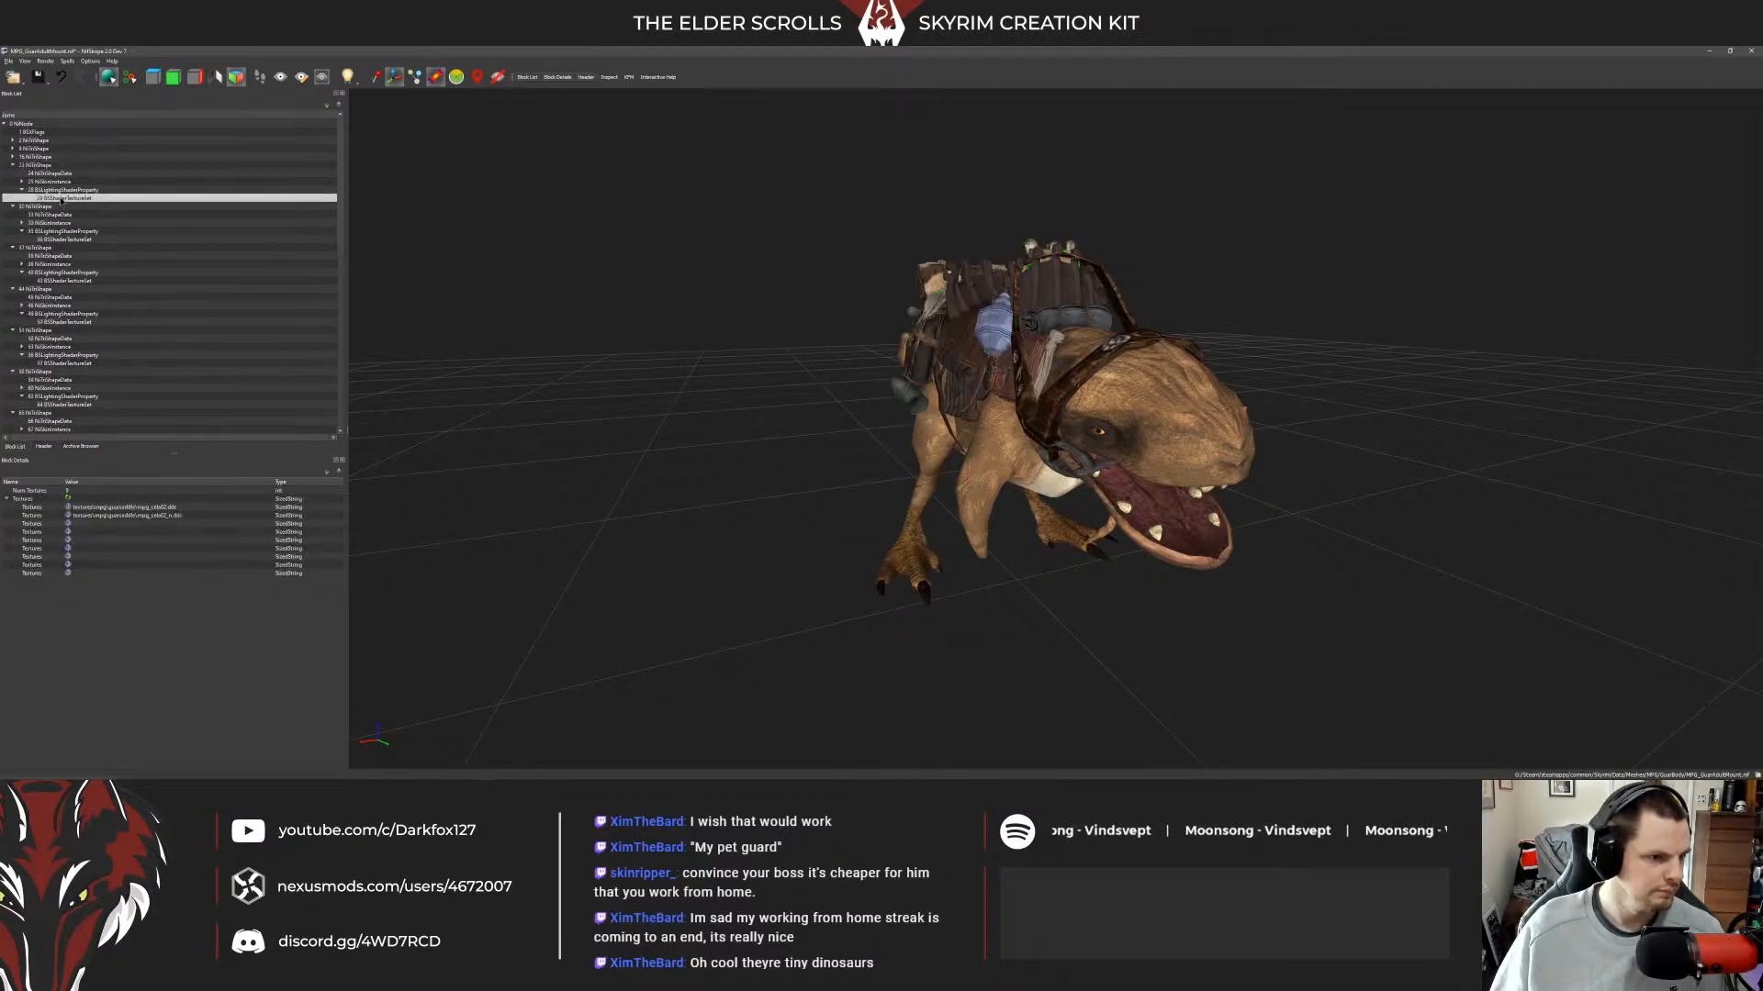
pyautogui.click(15, 158)
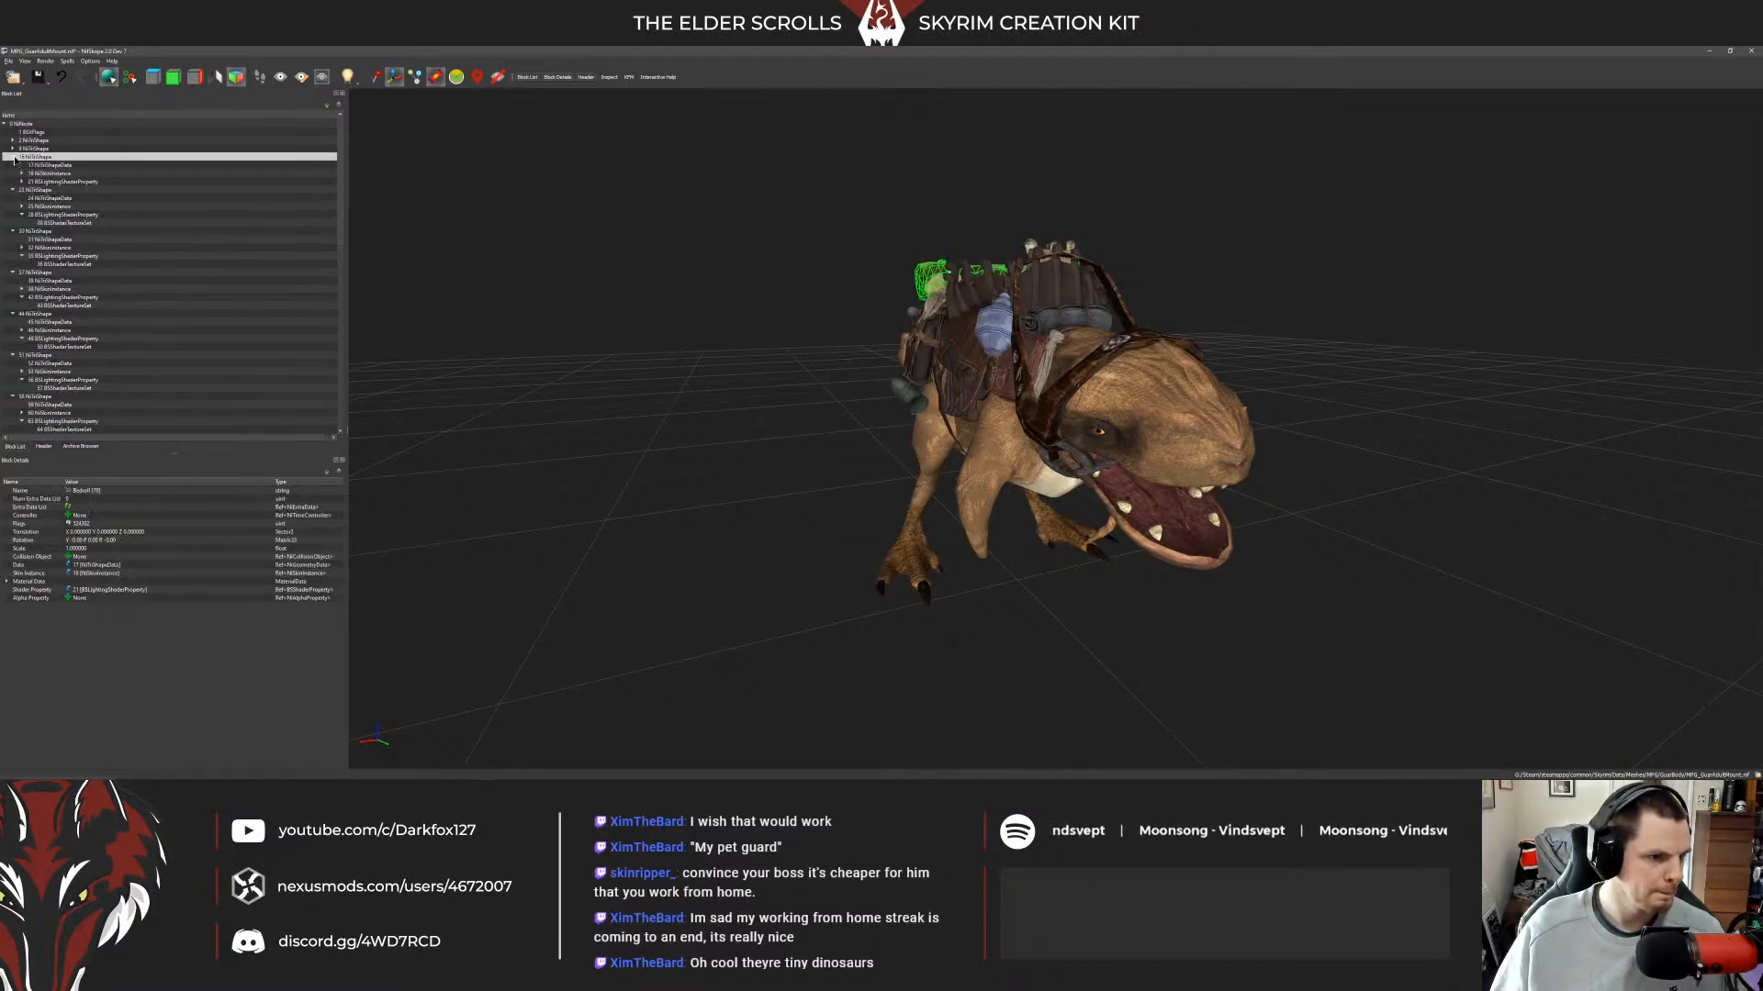
pyautogui.click(22, 182)
pyautogui.click(57, 190)
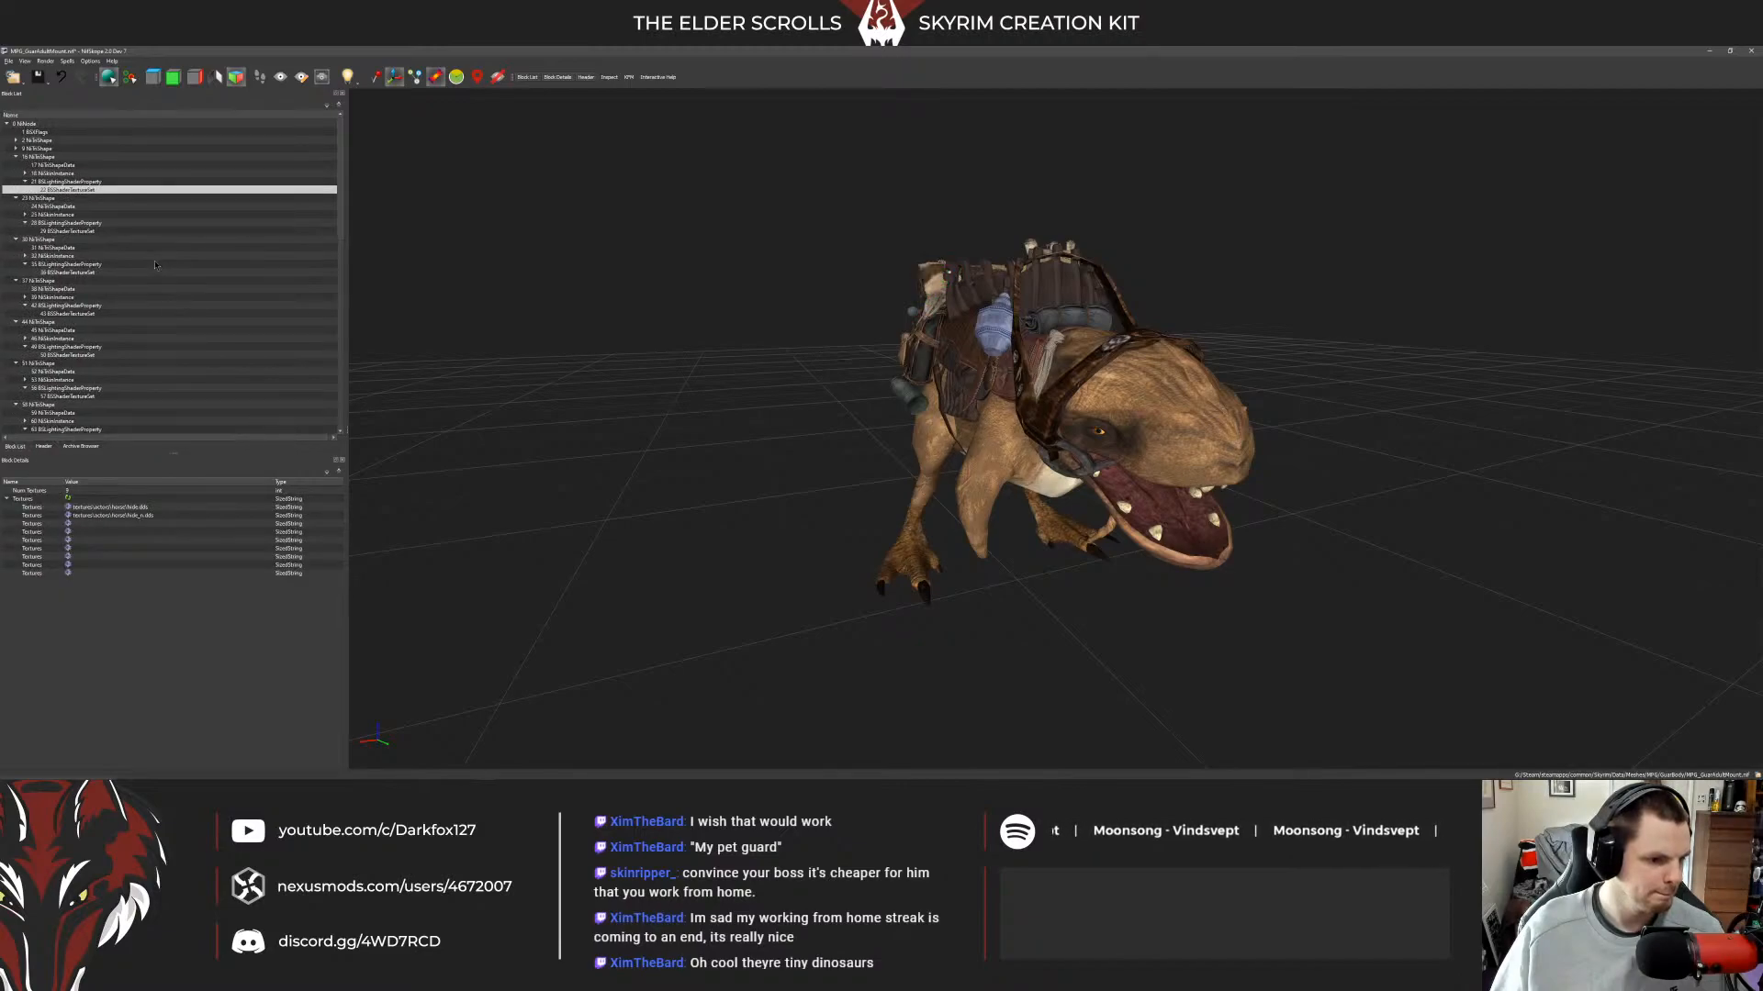
# Examine the texture sets of the 9 NiTriShape block and the blue pot shape in the 2 NiTriShape block.
pyautogui.click(15, 149)
pyautogui.click(22, 174)
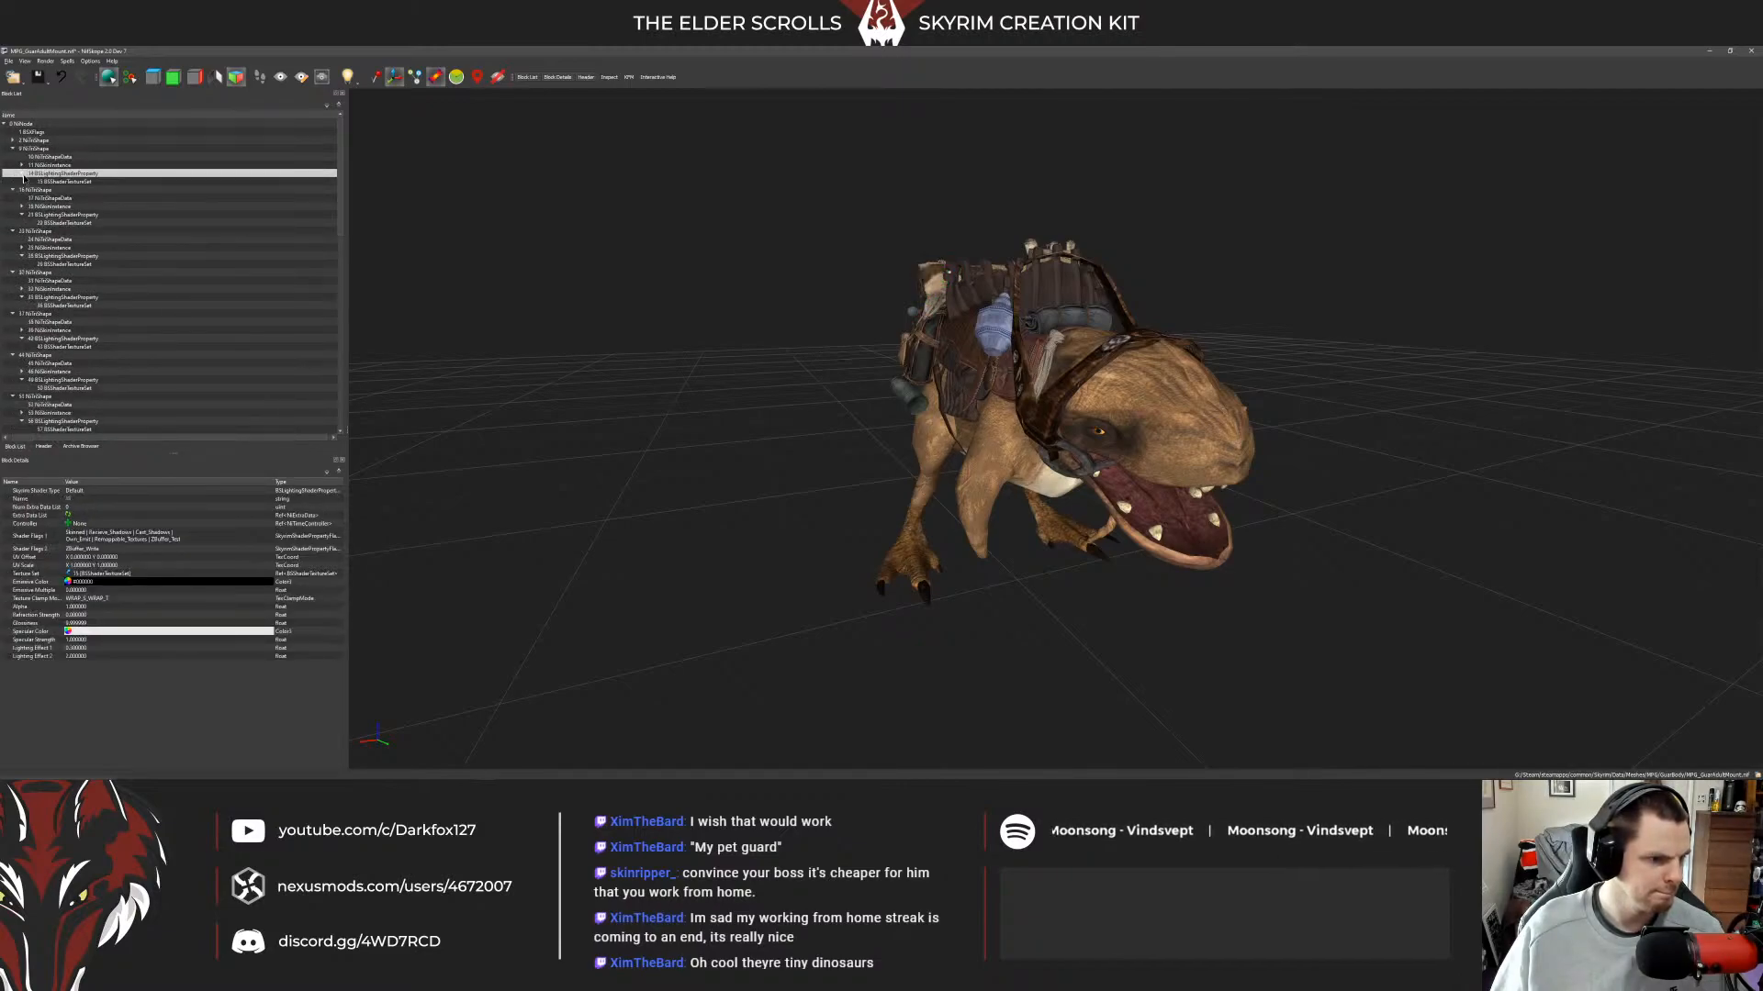
pyautogui.click(64, 181)
pyautogui.click(16, 140)
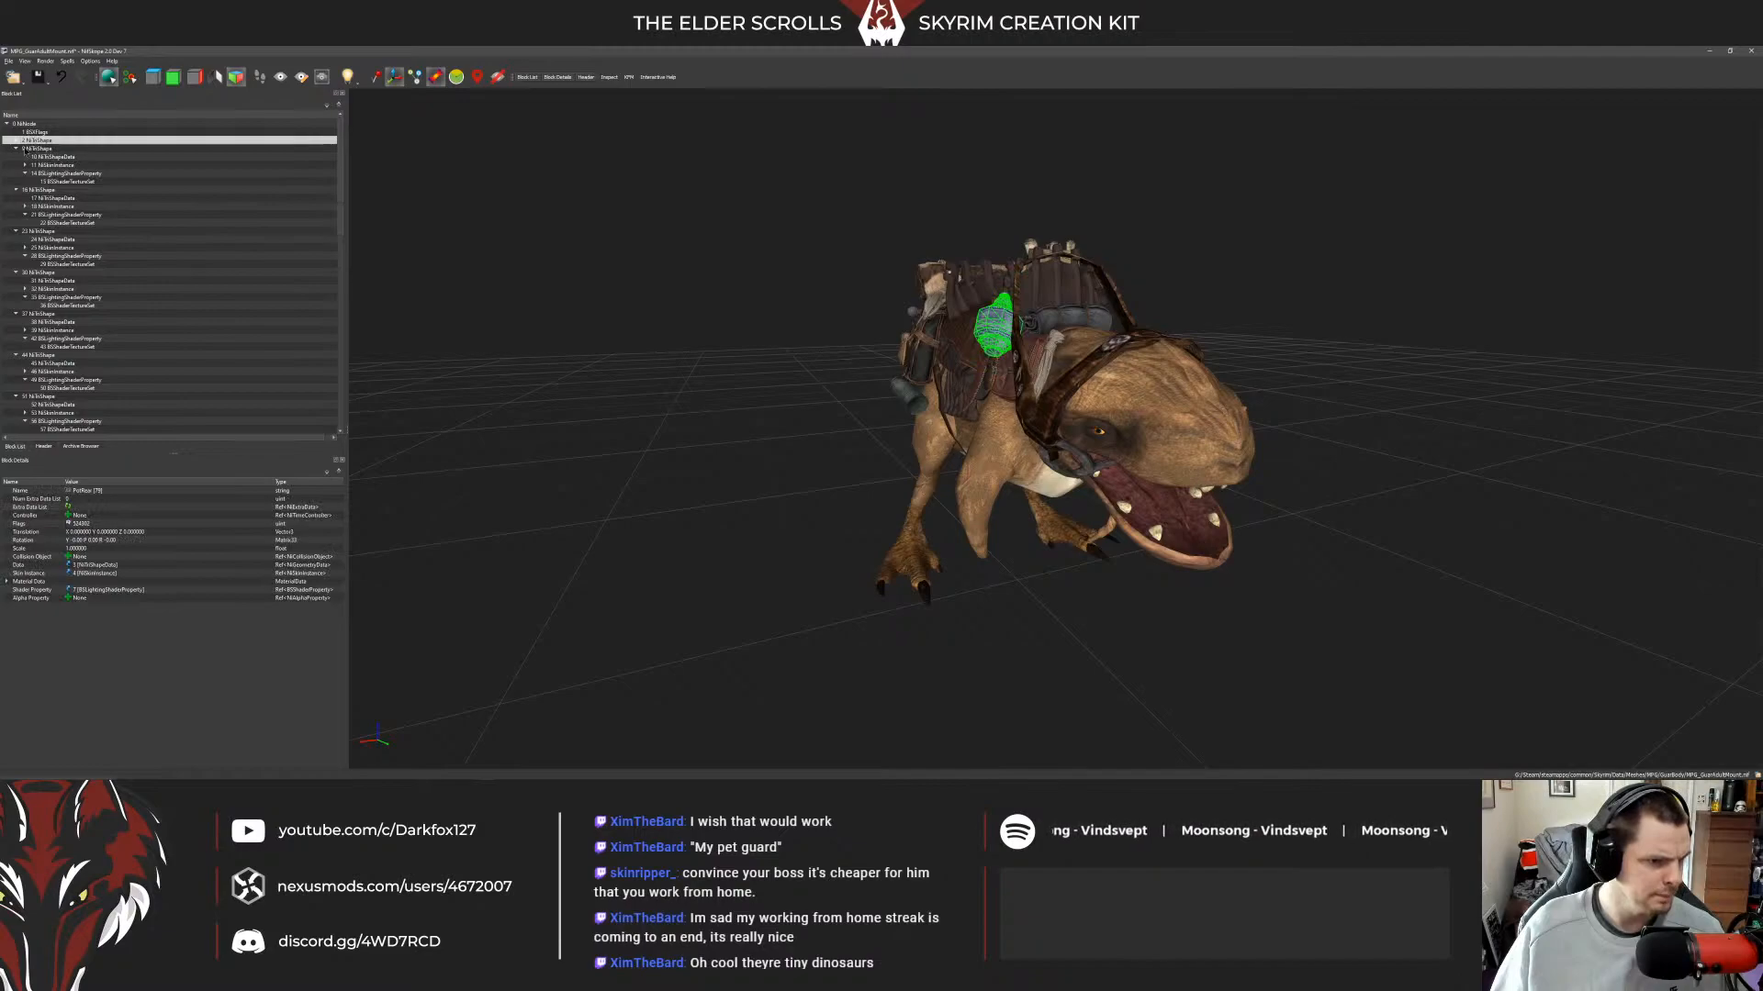
pyautogui.click(22, 165)
pyautogui.click(55, 173)
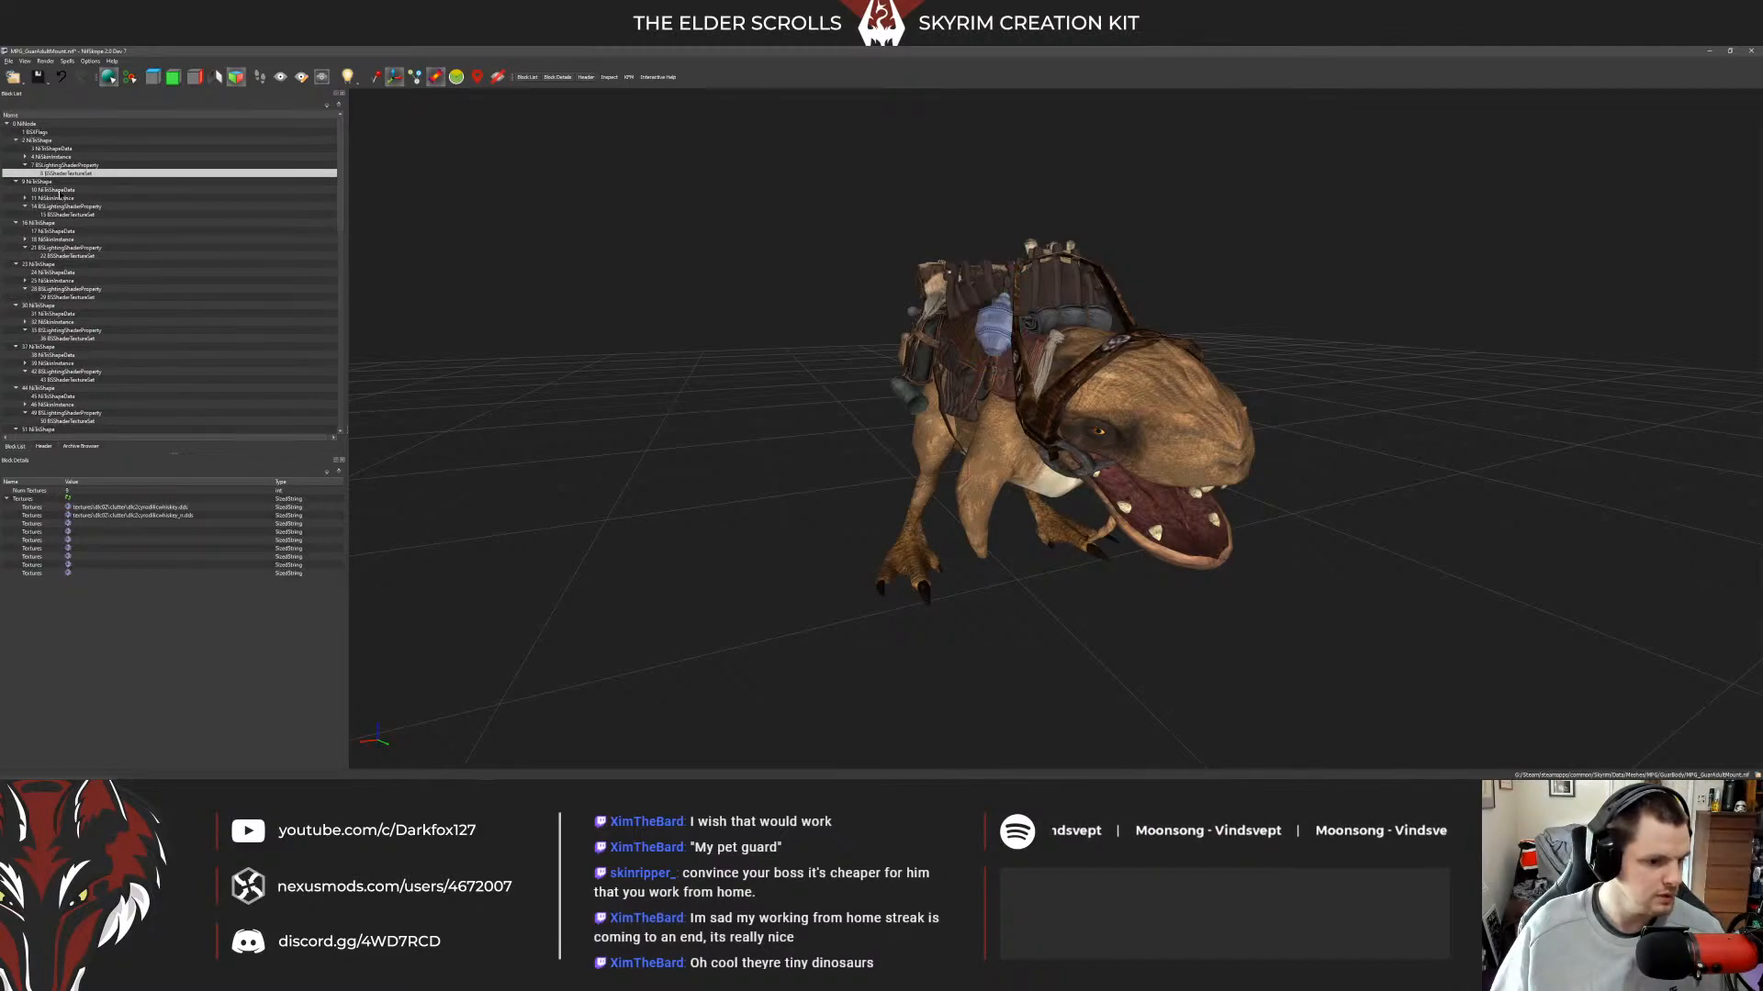
pyautogui.scroll(-1, 73, 156)
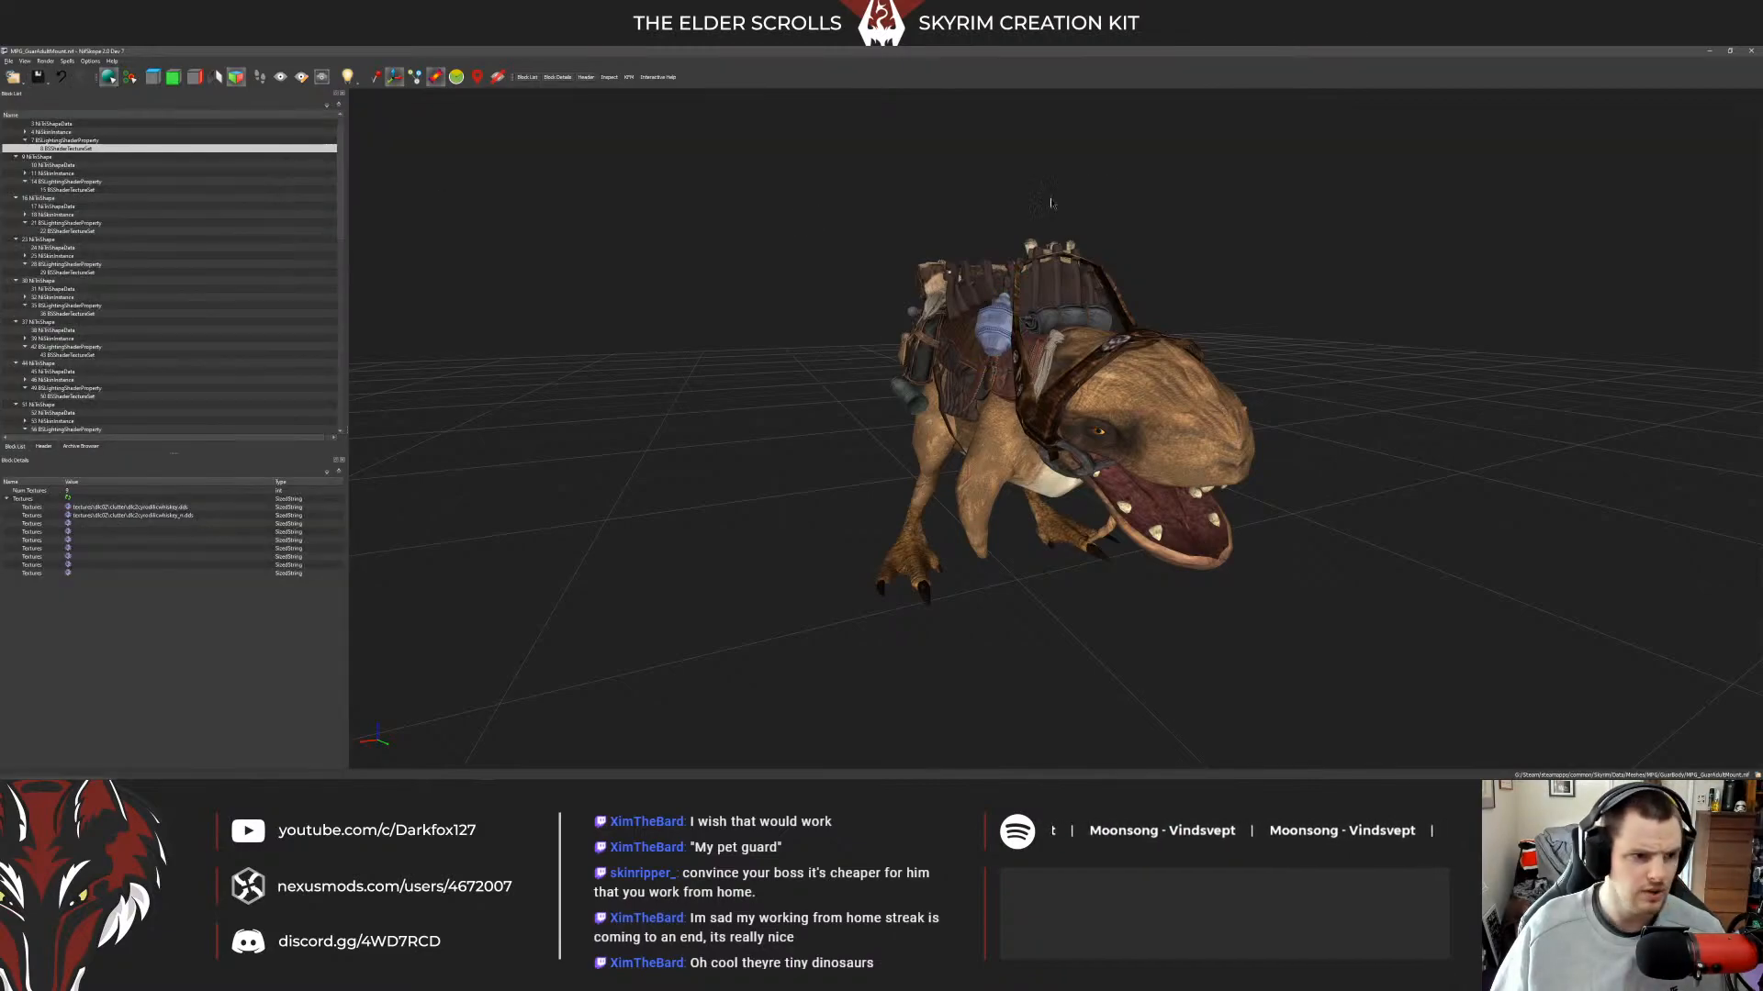
# Close the current mesh, open MPG_GuarAdultMount_Albino.nif from the GuarBody folder, and view the 65 NiTriShape body's texture set.
pyautogui.click(1751, 51)
pyautogui.doubleClick(695, 285)
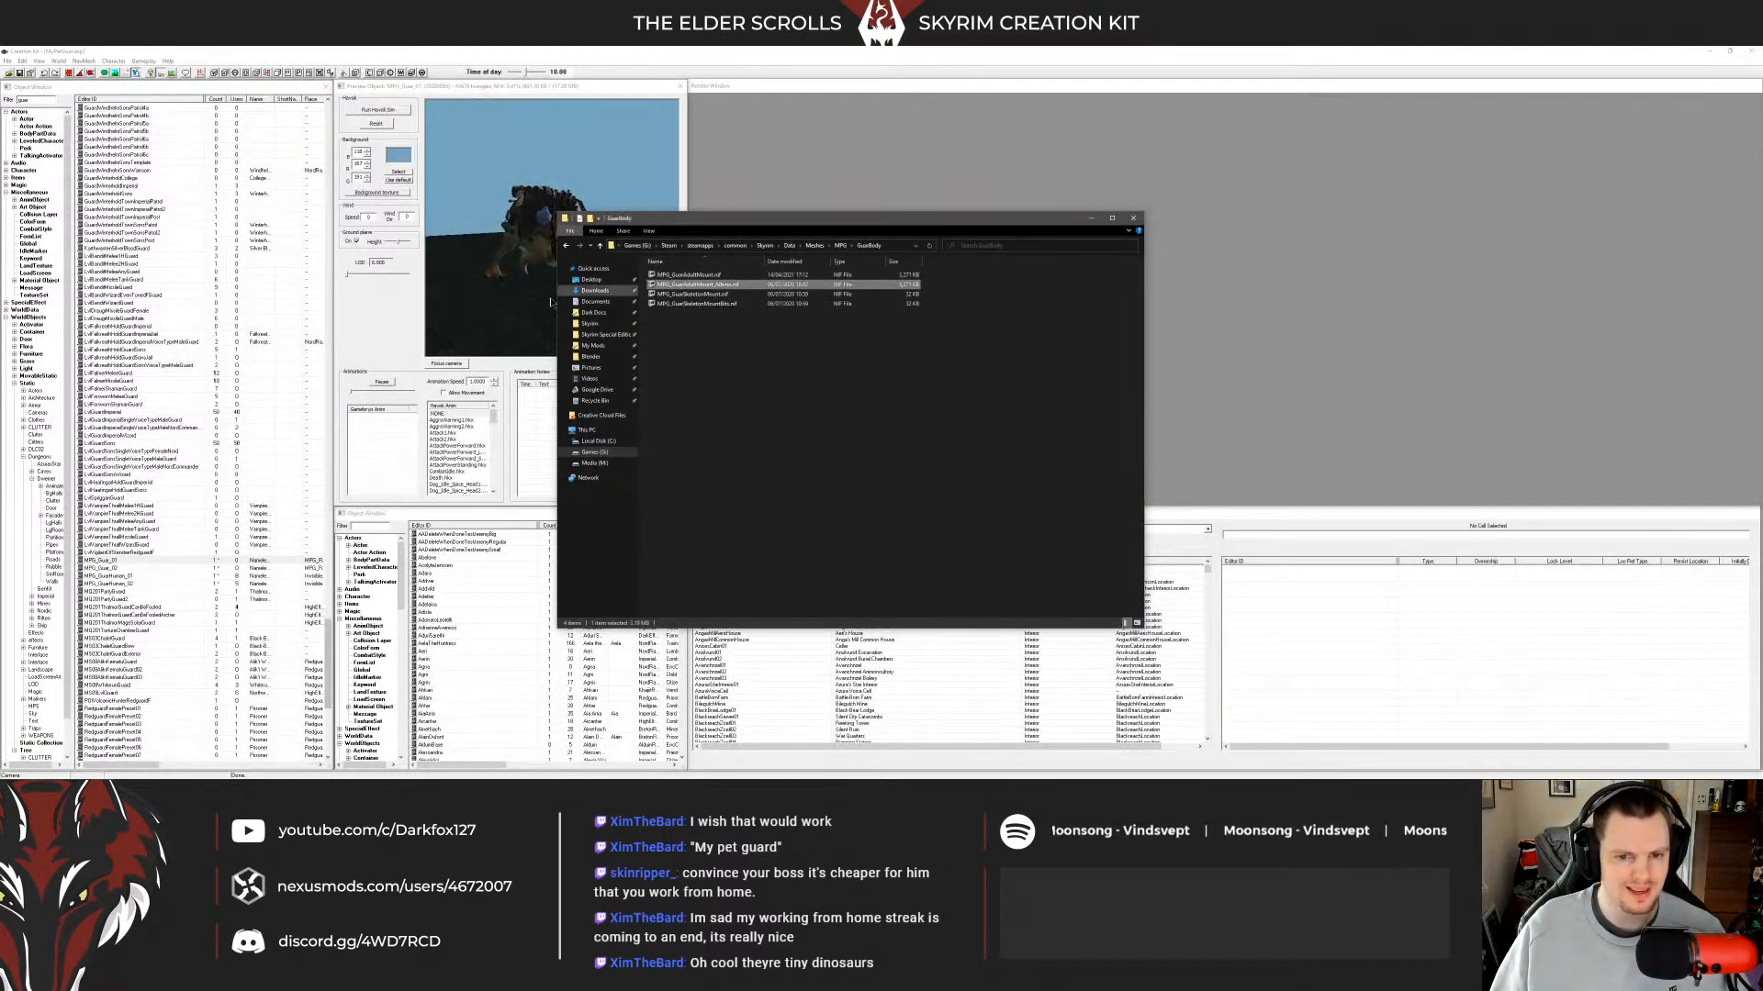
pyautogui.click(946, 403)
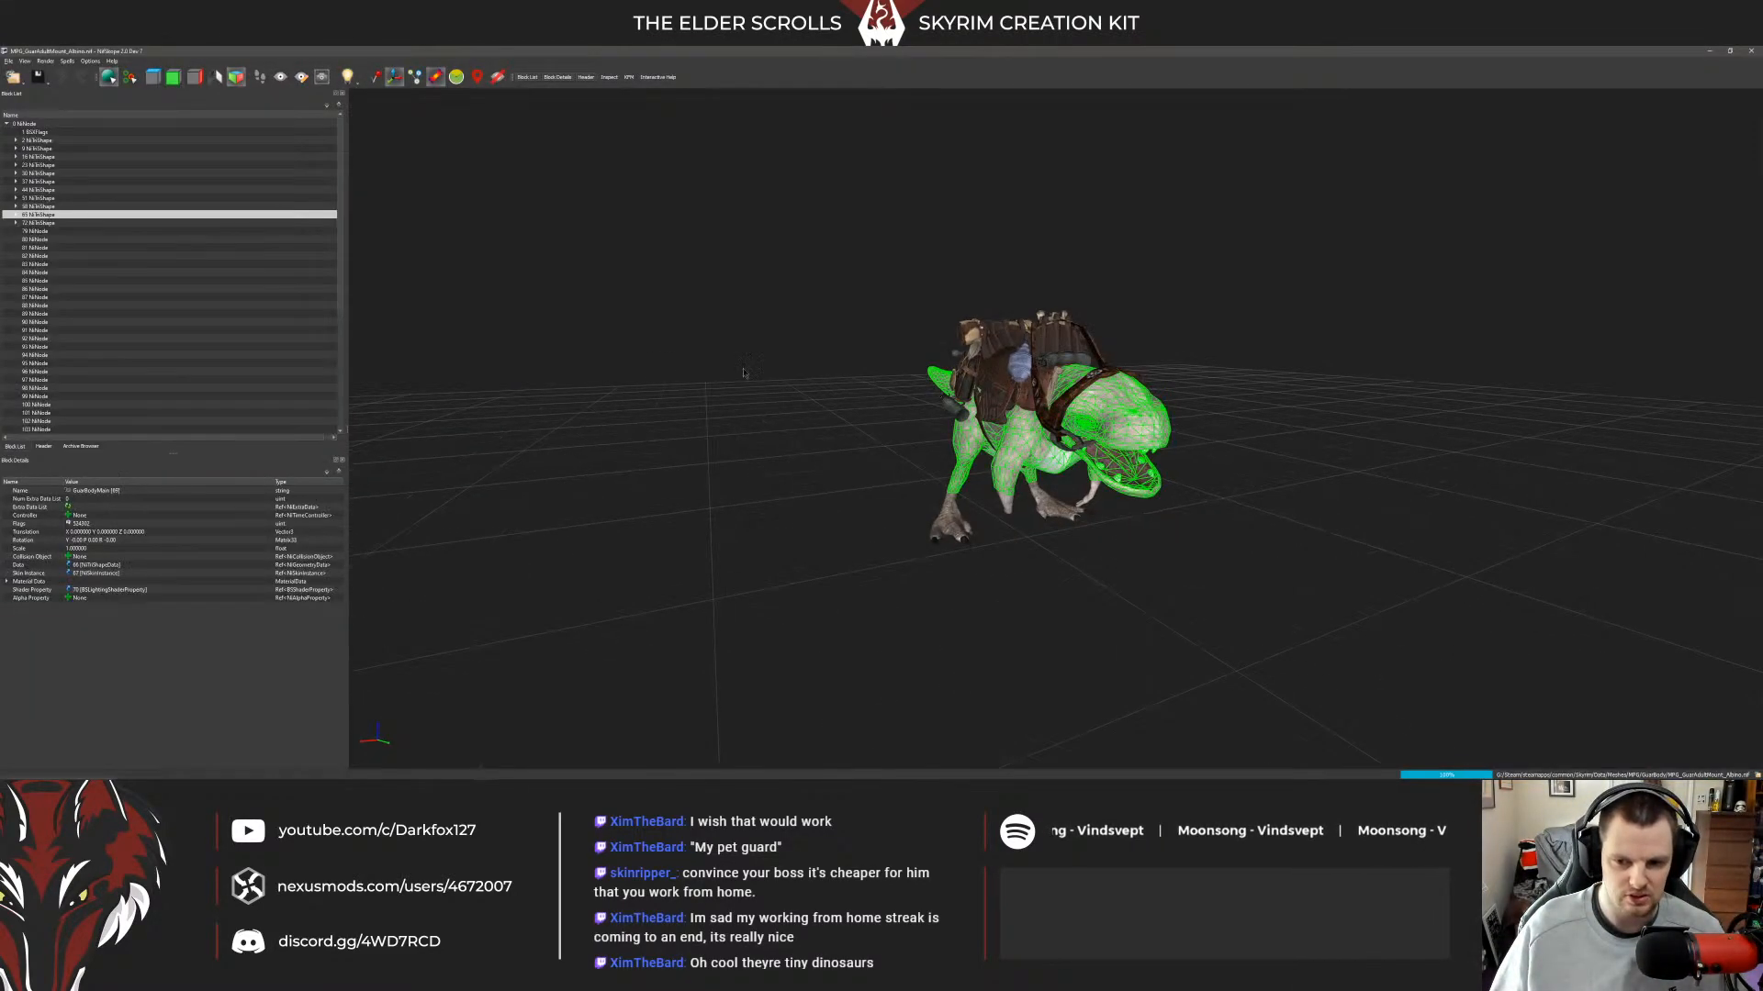
pyautogui.click(15, 215)
pyautogui.click(22, 240)
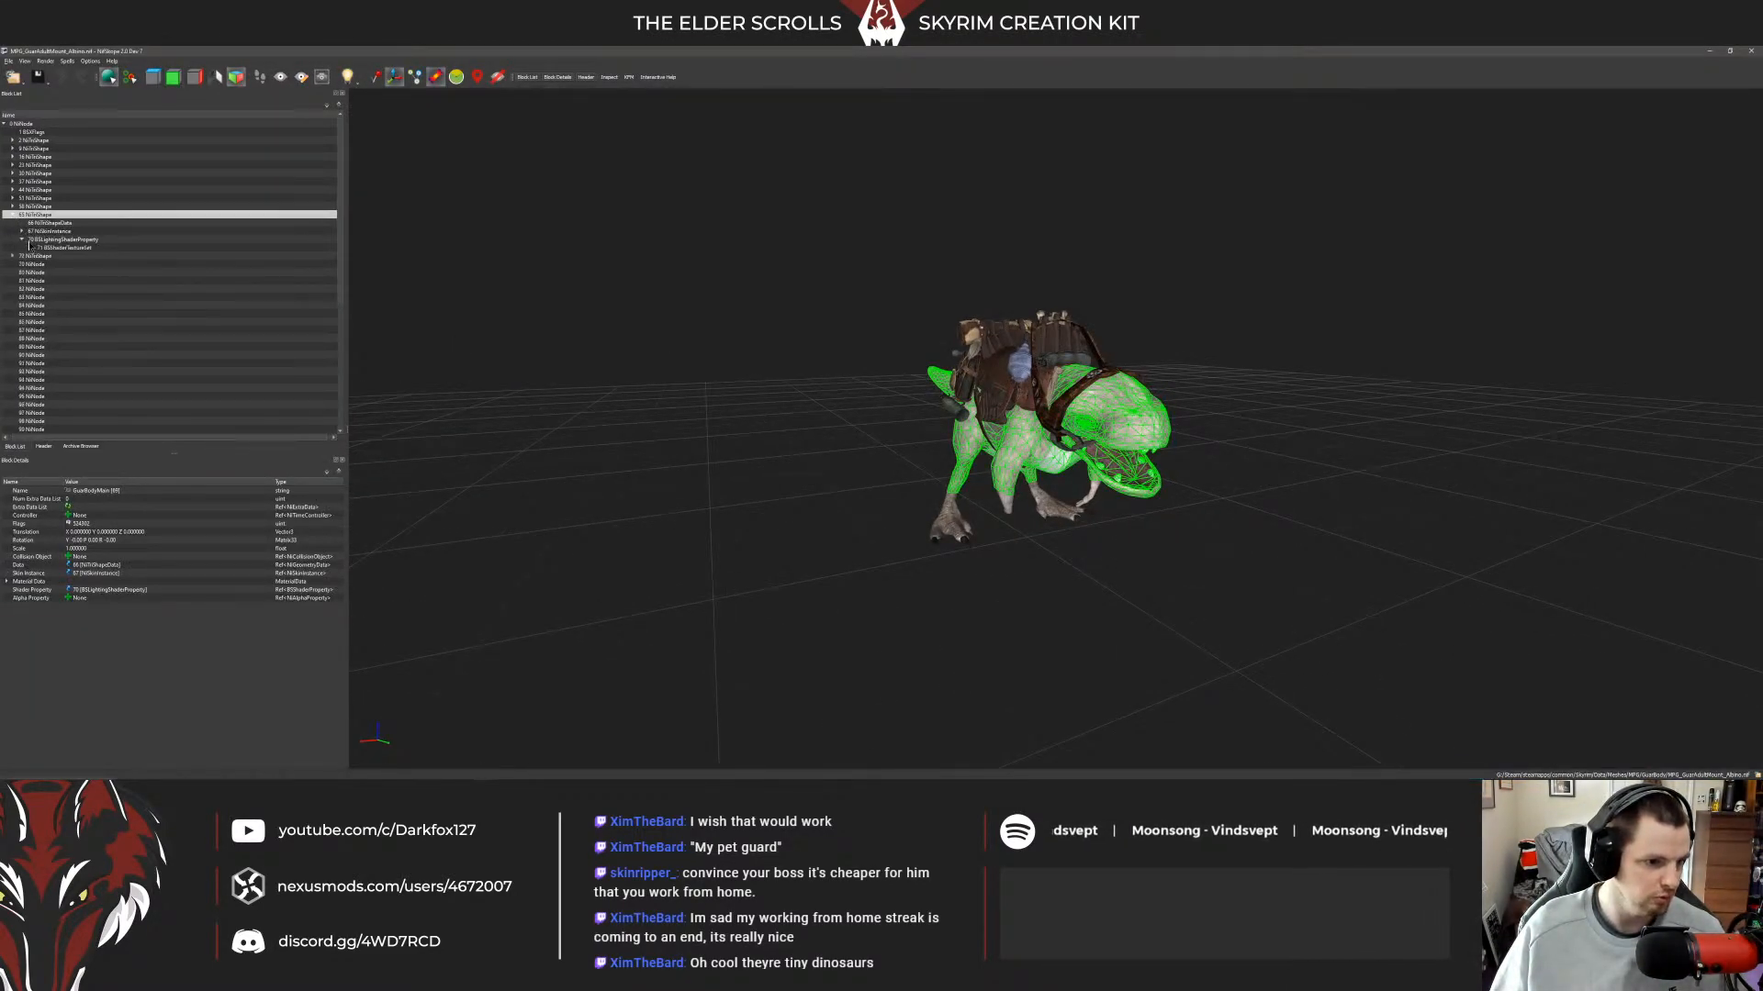
pyautogui.click(46, 247)
# Examine the texture paths of the 58 and 51 NiTriShape blocks in the albino guar mesh.
pyautogui.click(37, 206)
pyautogui.click(16, 205)
pyautogui.click(21, 231)
pyautogui.click(55, 239)
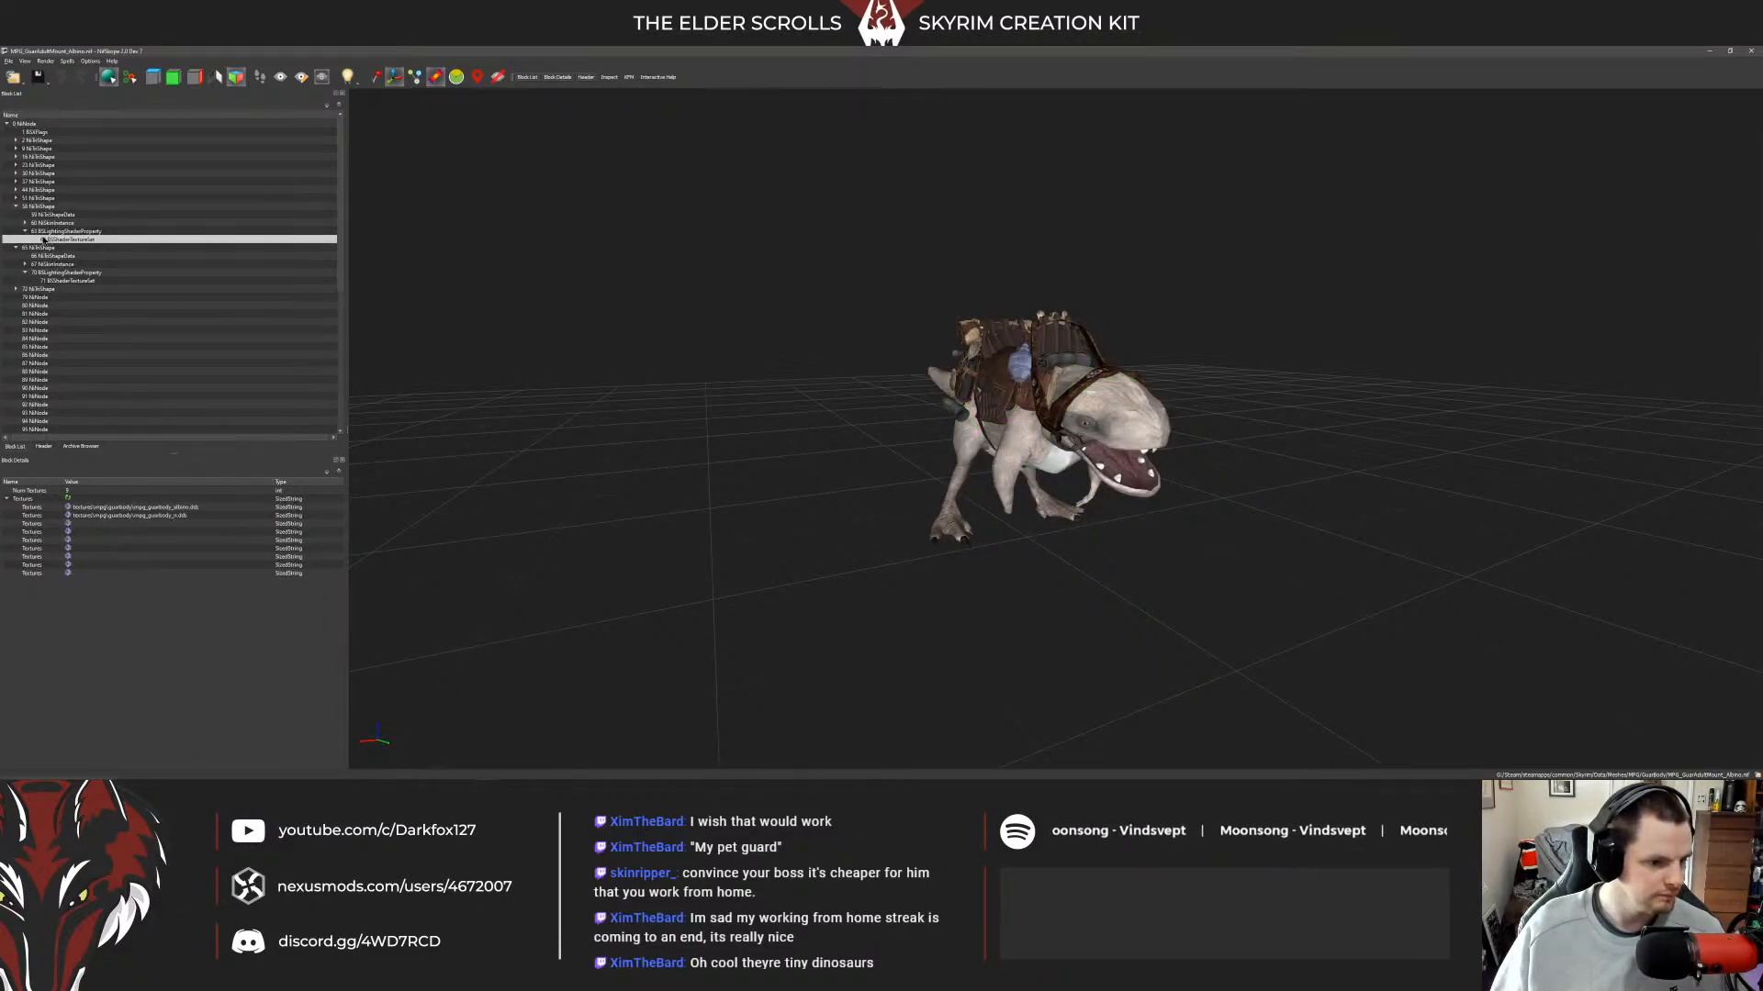
pyautogui.click(37, 197)
pyautogui.click(16, 198)
pyautogui.click(25, 222)
pyautogui.click(55, 230)
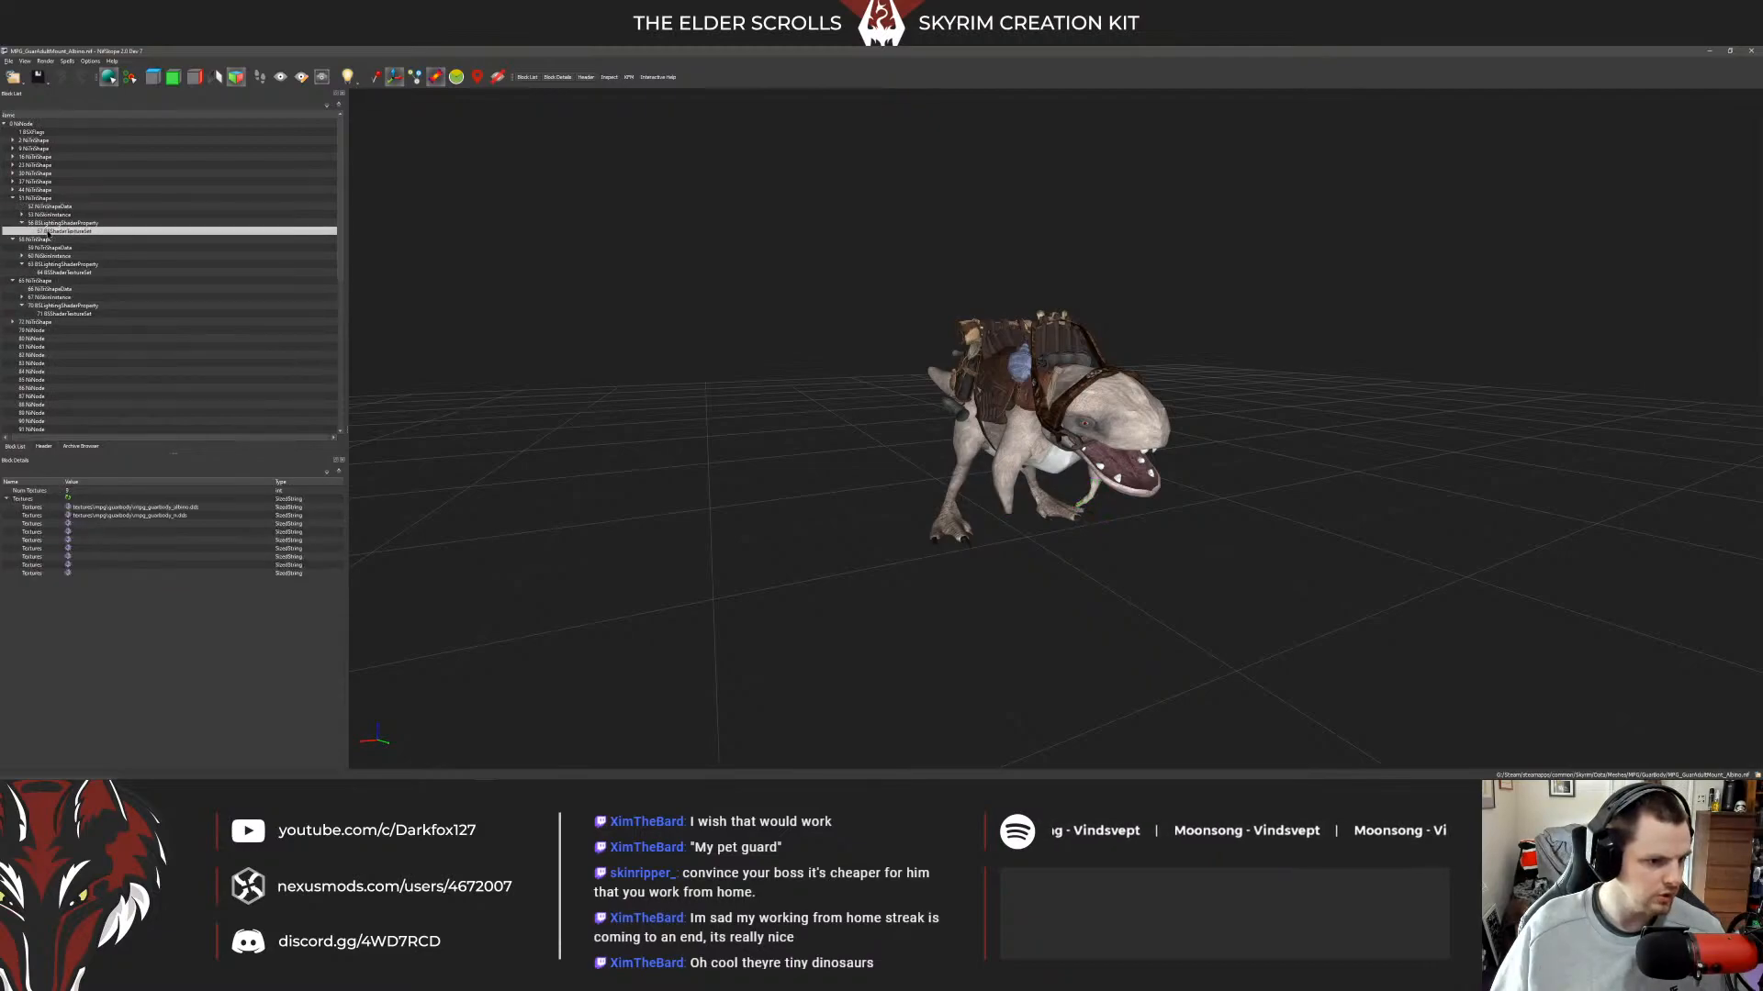
# Change the normal map path in the albino mesh's 44 NiTriShape texture set to the mpg_saddle_n.dds file.
pyautogui.click(37, 189)
pyautogui.click(16, 189)
pyautogui.click(25, 214)
pyautogui.click(55, 222)
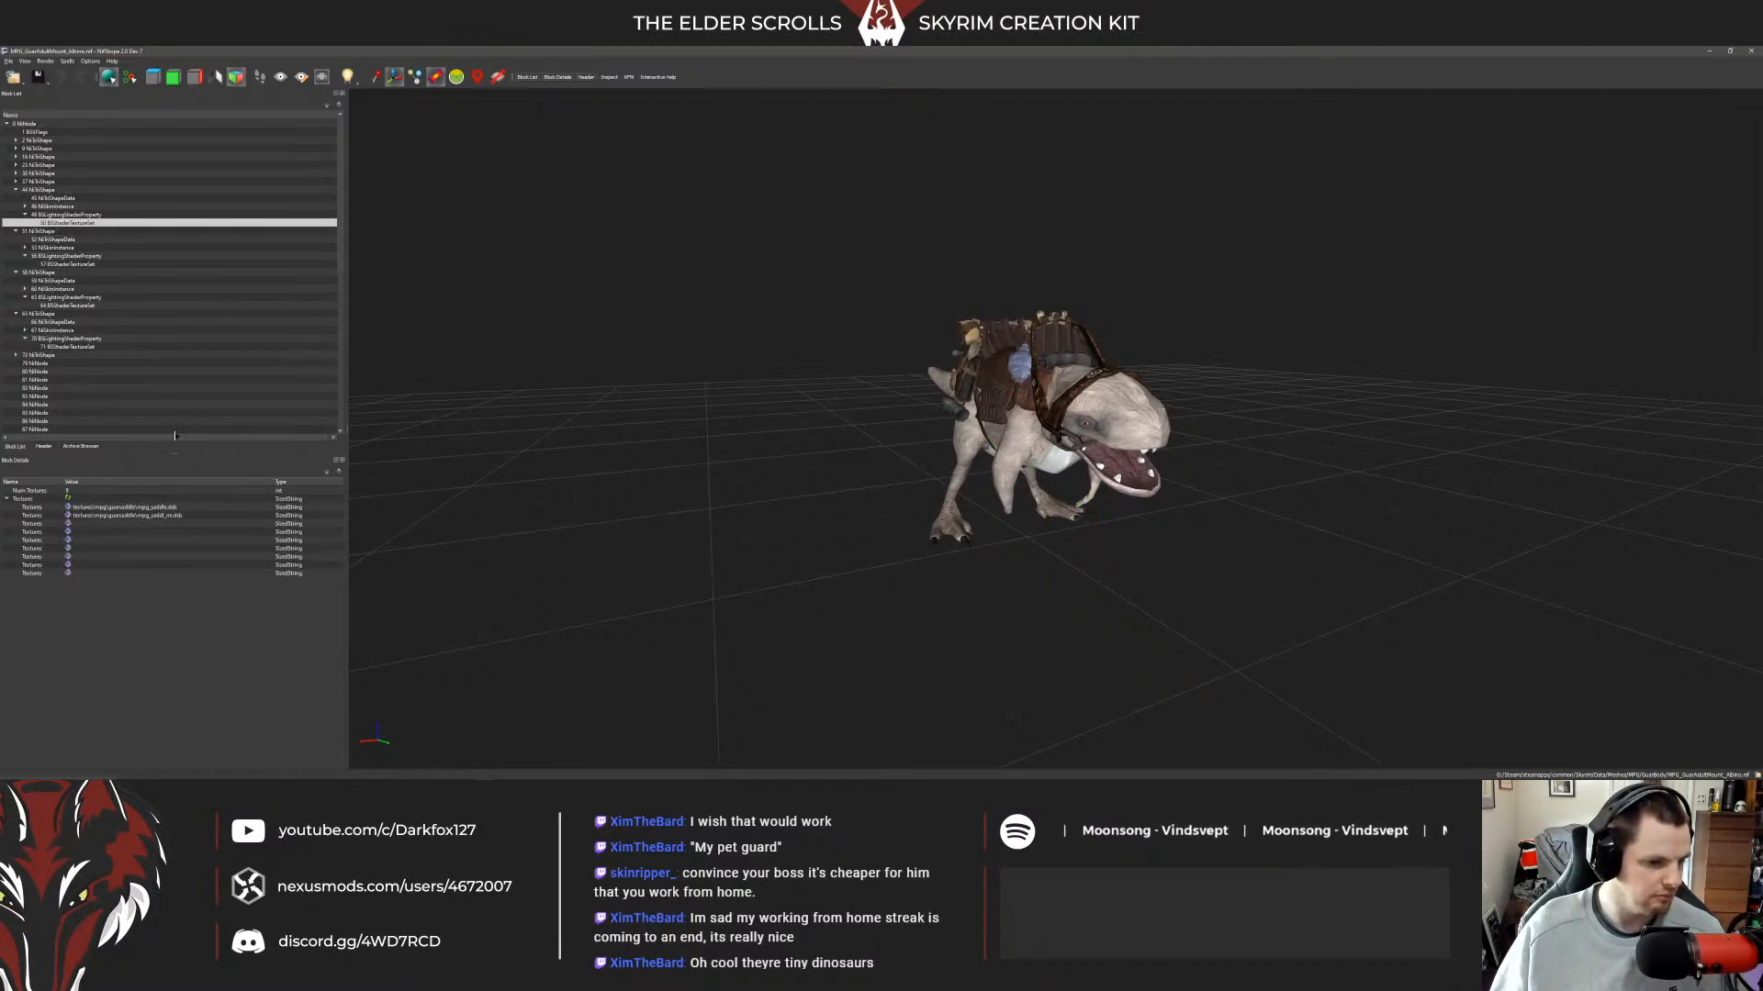
pyautogui.doubleClick(162, 516)
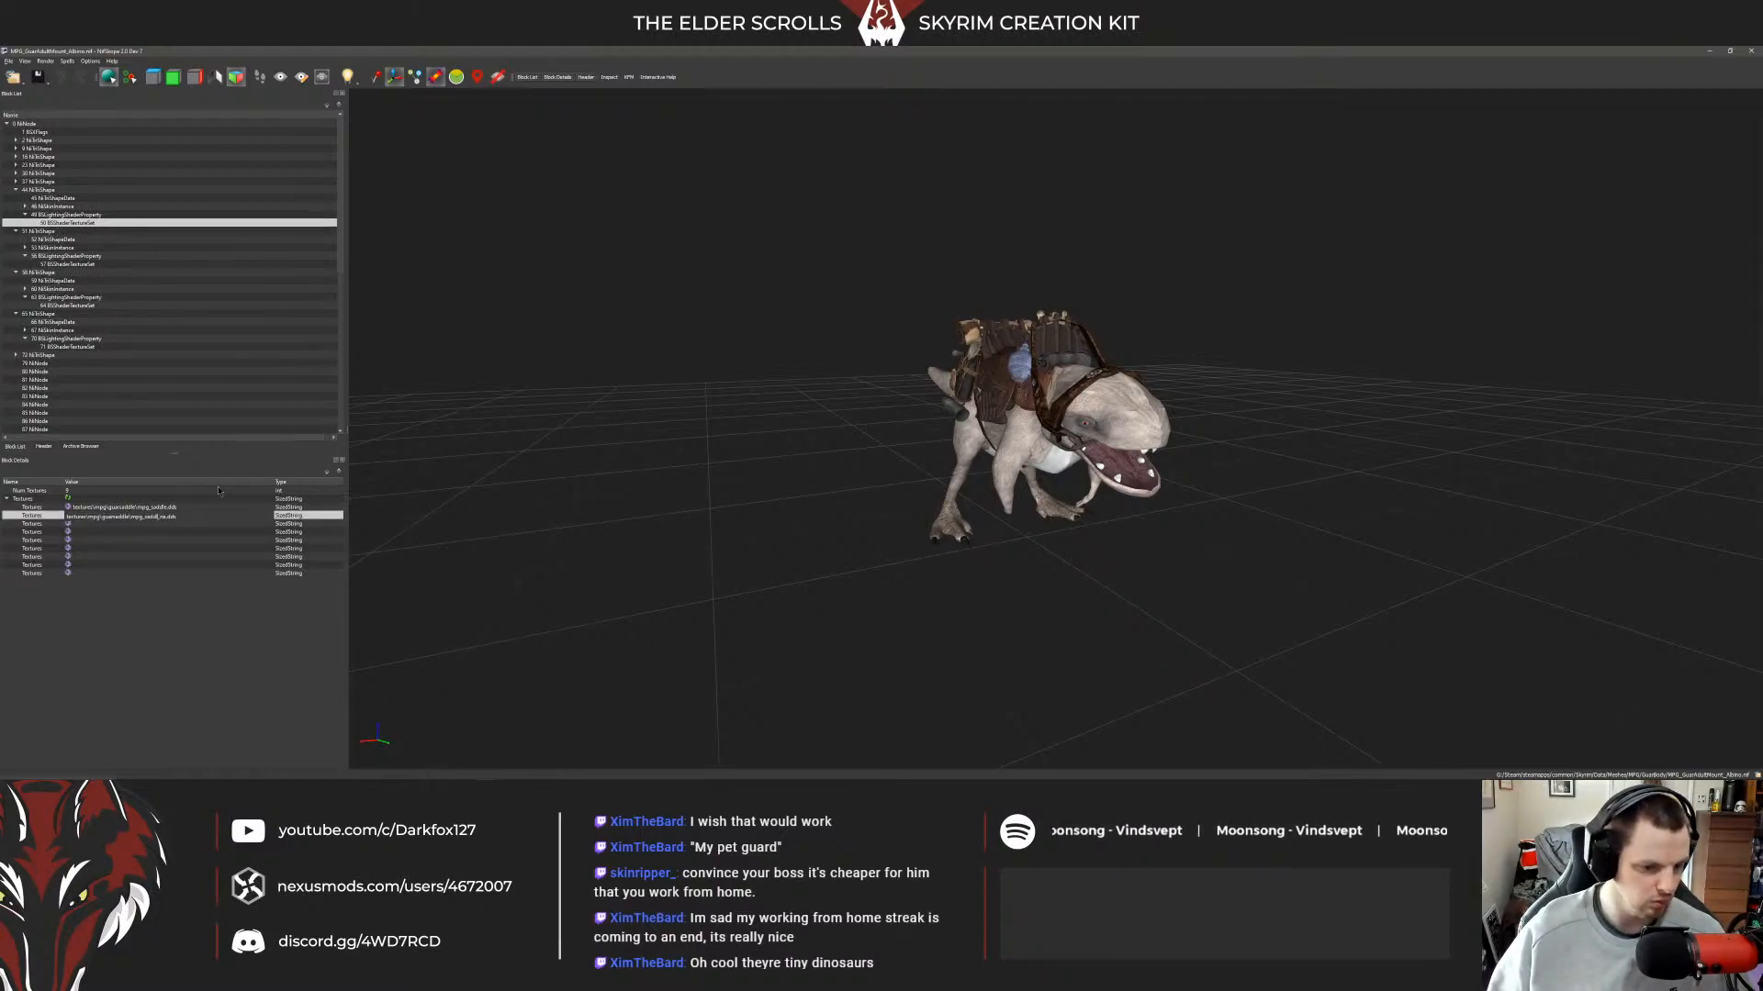
pyautogui.press('BackSpace')
pyautogui.press('BackSpace')
pyautogui.press('BackSpace')
pyautogui.write('e_n')
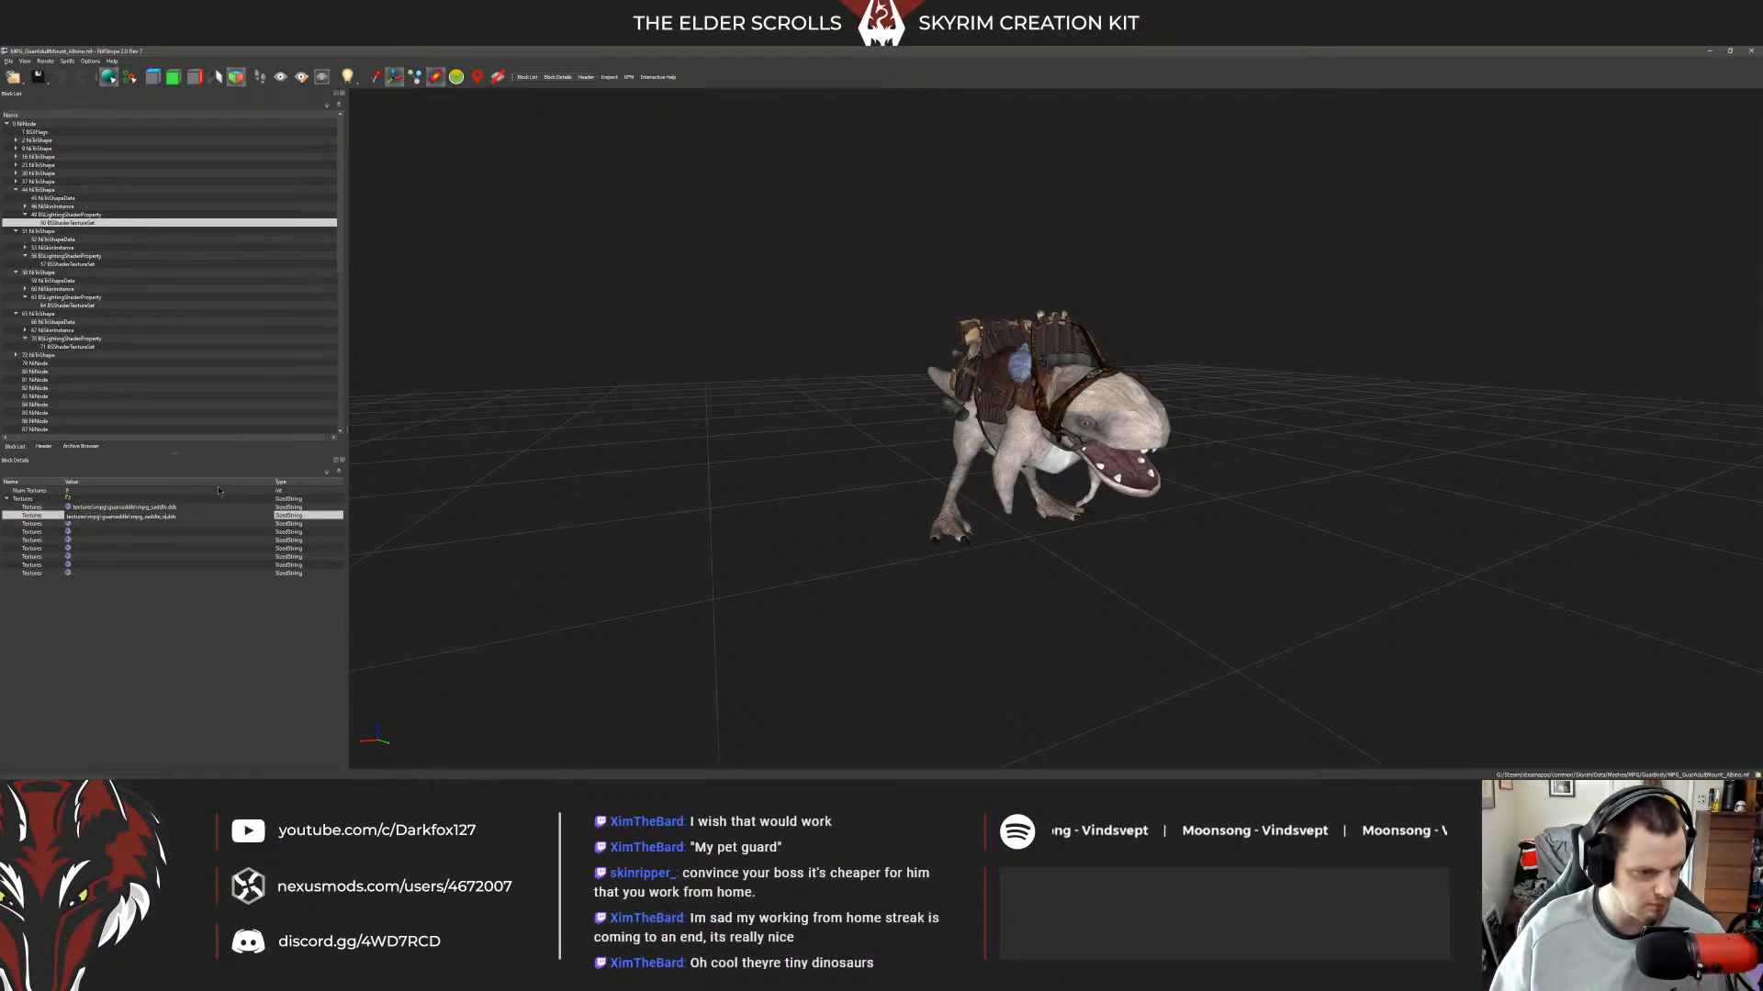
pyautogui.click(204, 557)
# Save the albino guar mesh and close NifSkope.
pyautogui.click(38, 77)
pyautogui.click(46, 89)
pyautogui.moveTo(476, 199); pyautogui.dragTo(490, 206)
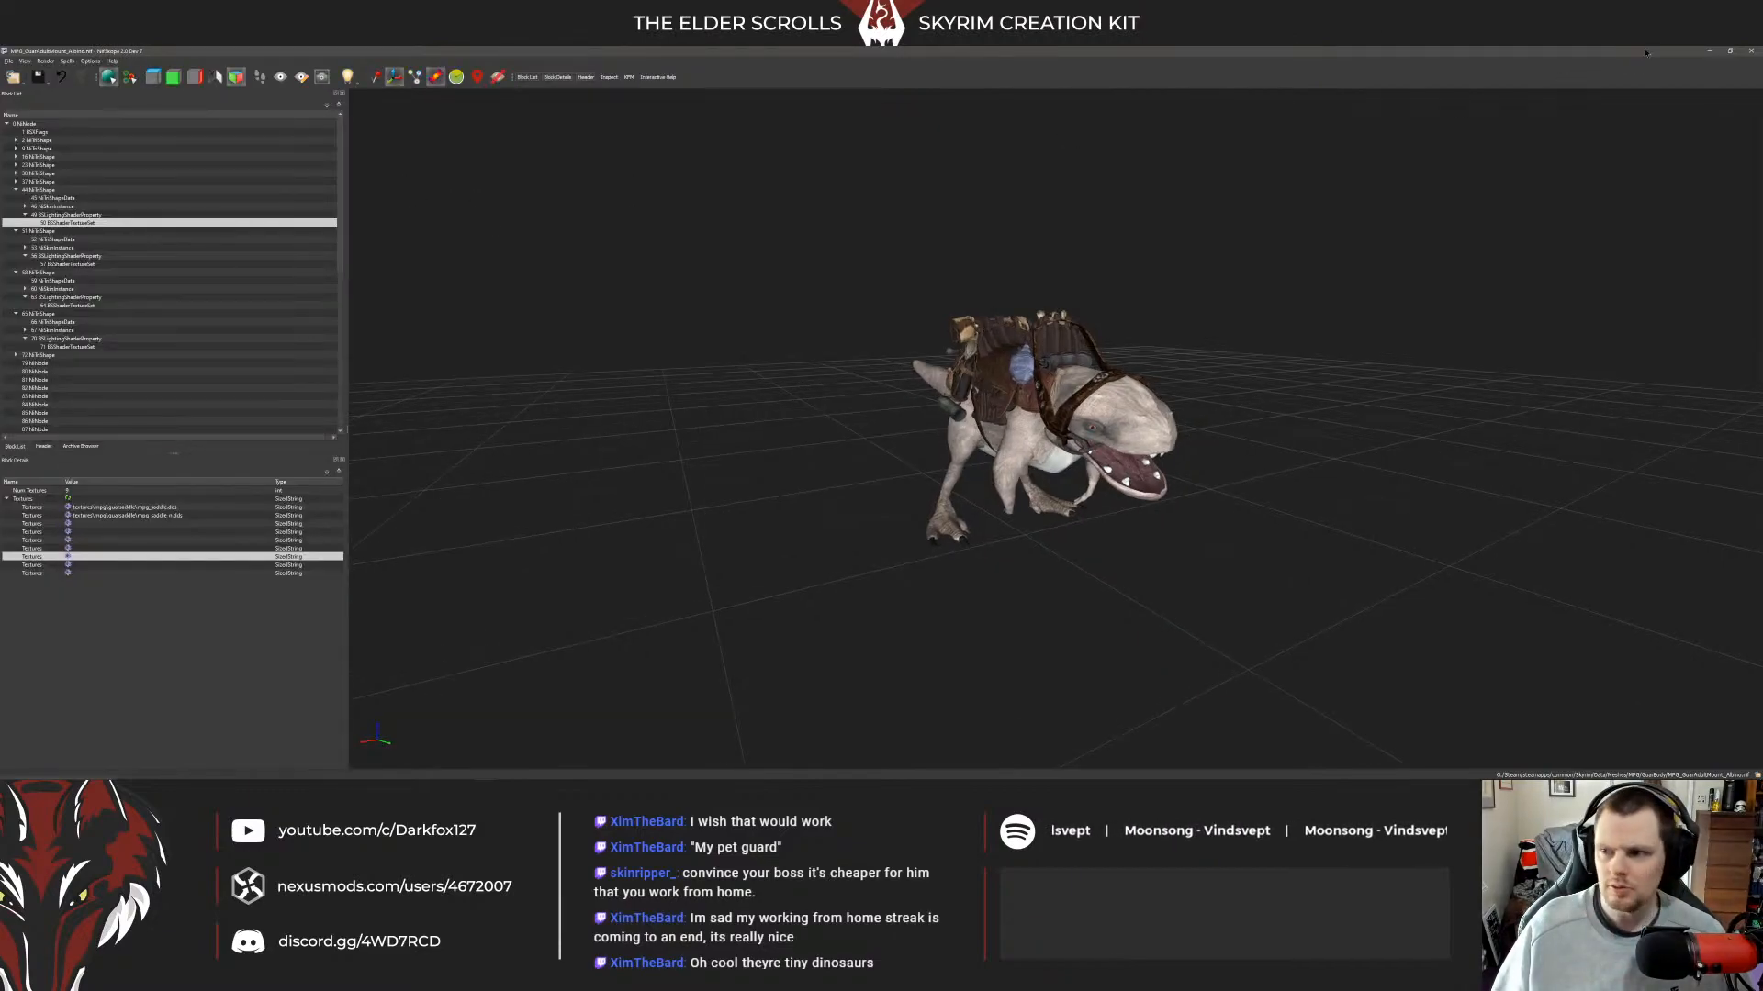
pyautogui.click(1752, 54)
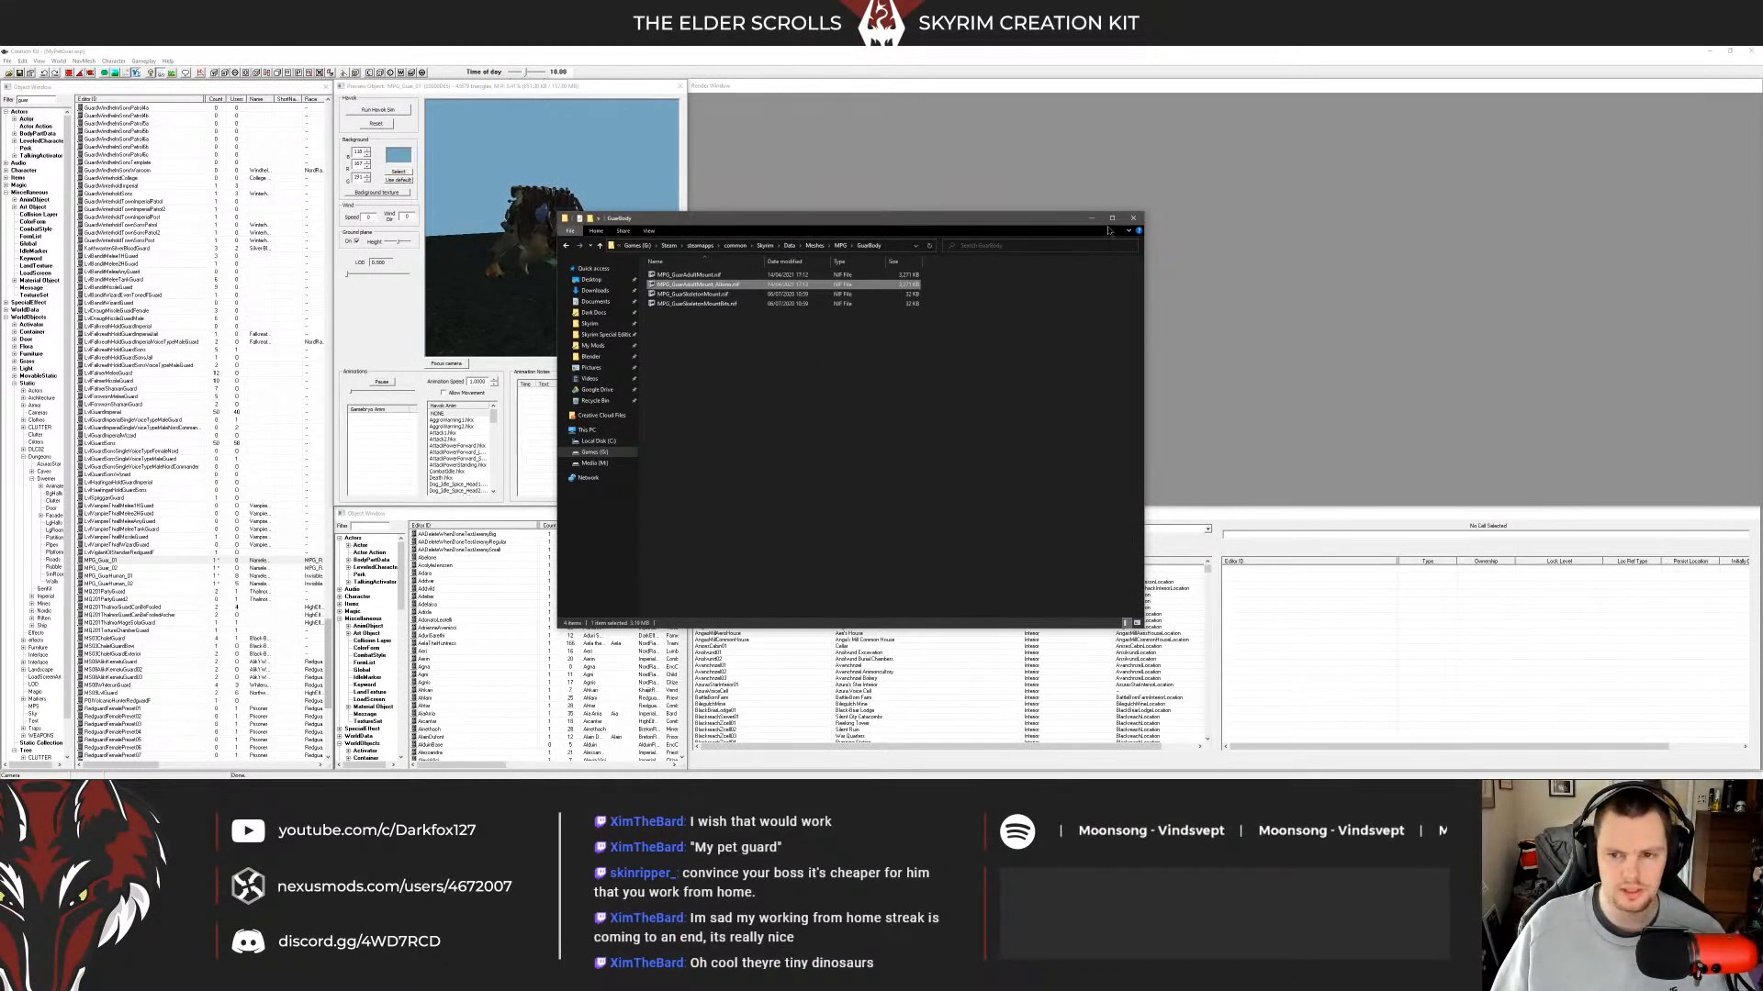
# Minimize the GuarBody folder window and close the guar's preview window in the Creation Kit.
pyautogui.click(1092, 222)
pyautogui.moveTo(597, 259)
pyautogui.mouseDown()
pyautogui.moveTo(635, 219)
pyautogui.moveTo(609, 242)
pyautogui.mouseUp()
pyautogui.click(156, 143)
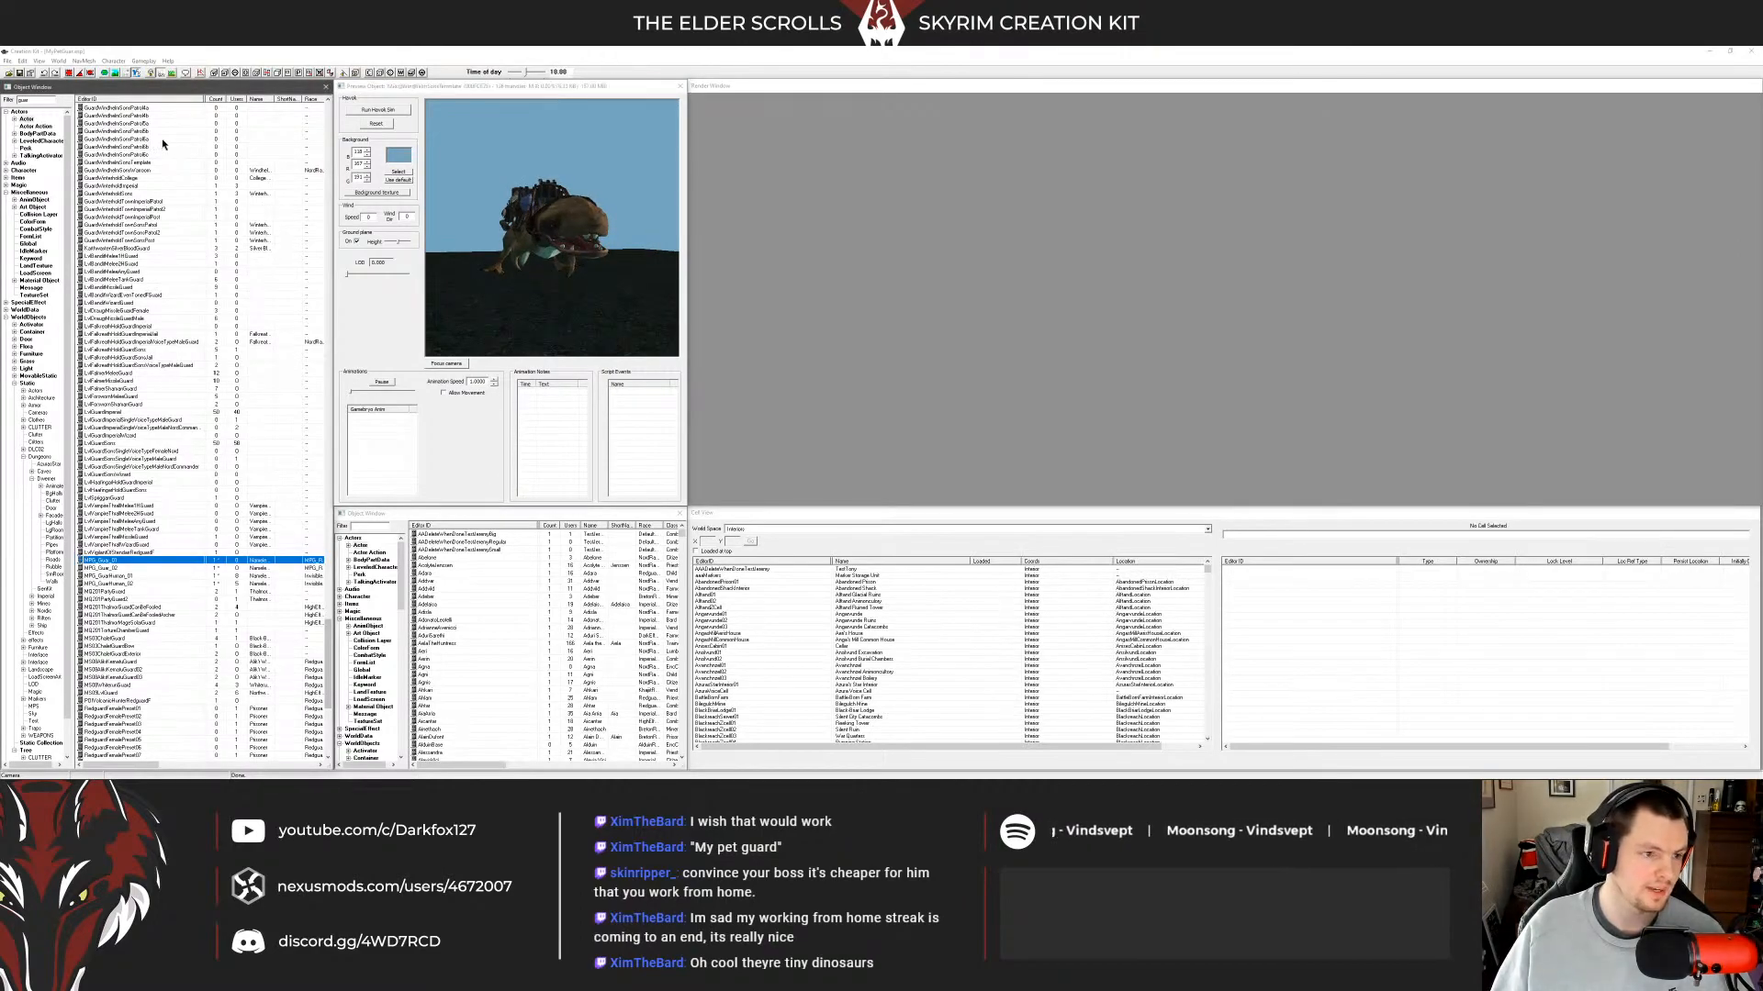
pyautogui.click(681, 85)
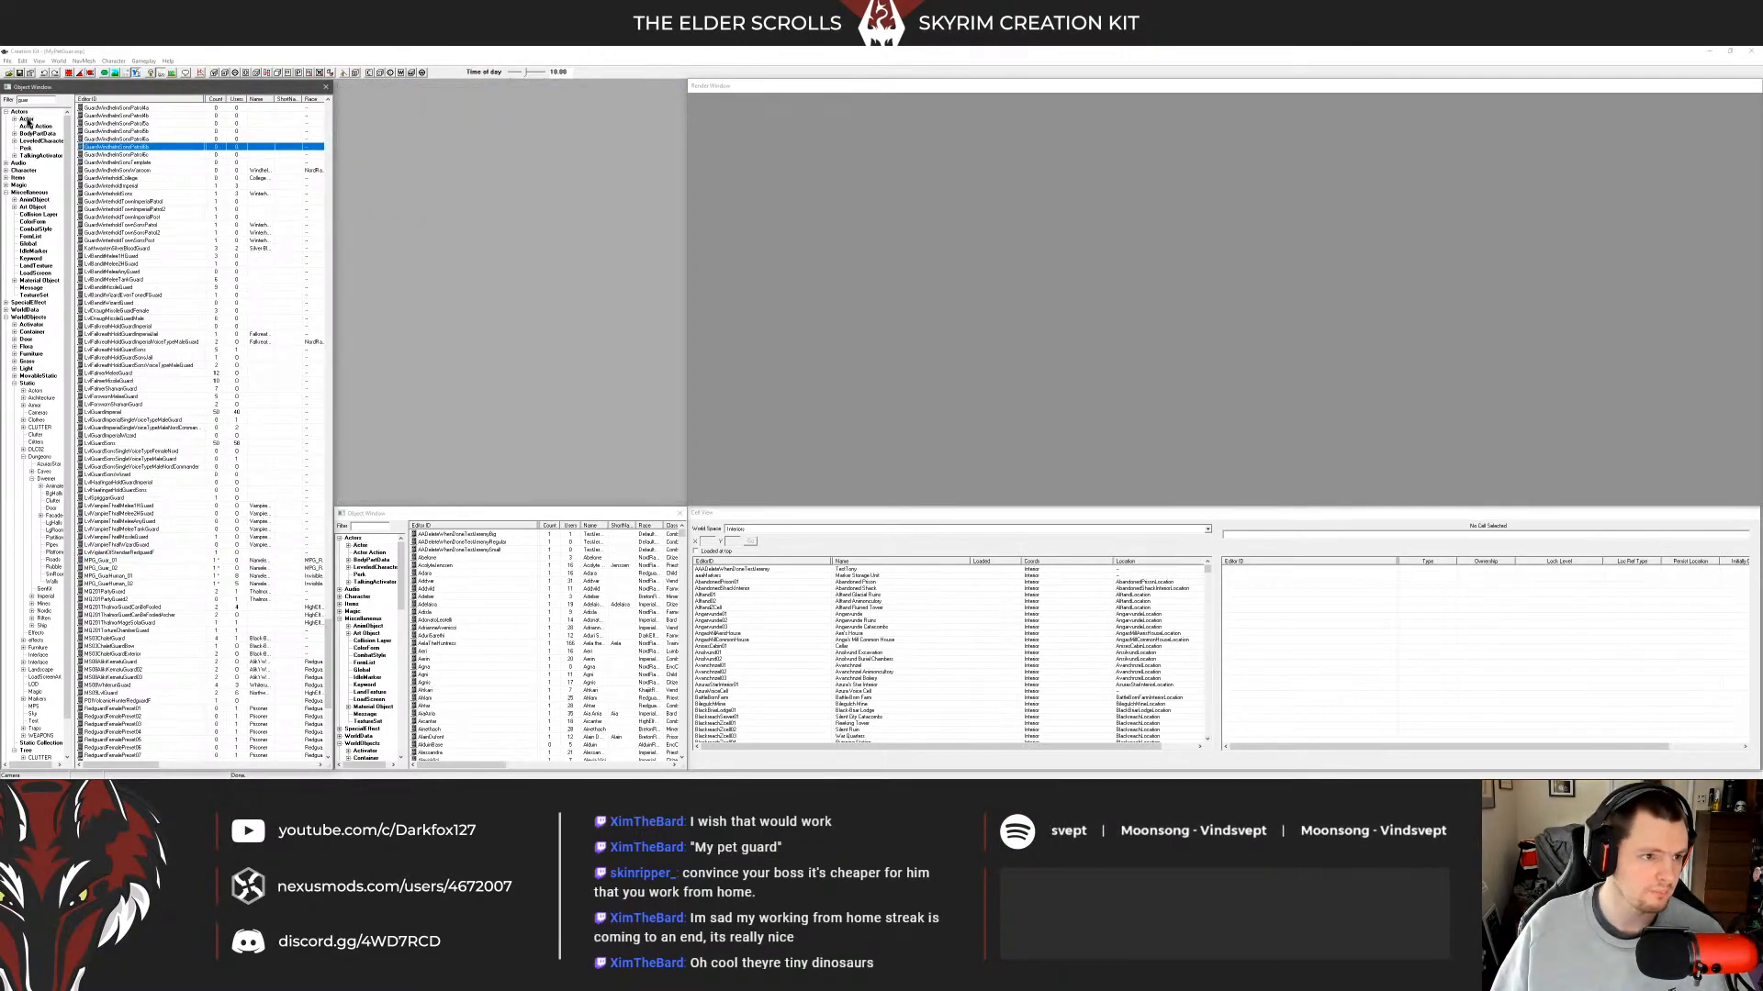
pyautogui.click(36, 101)
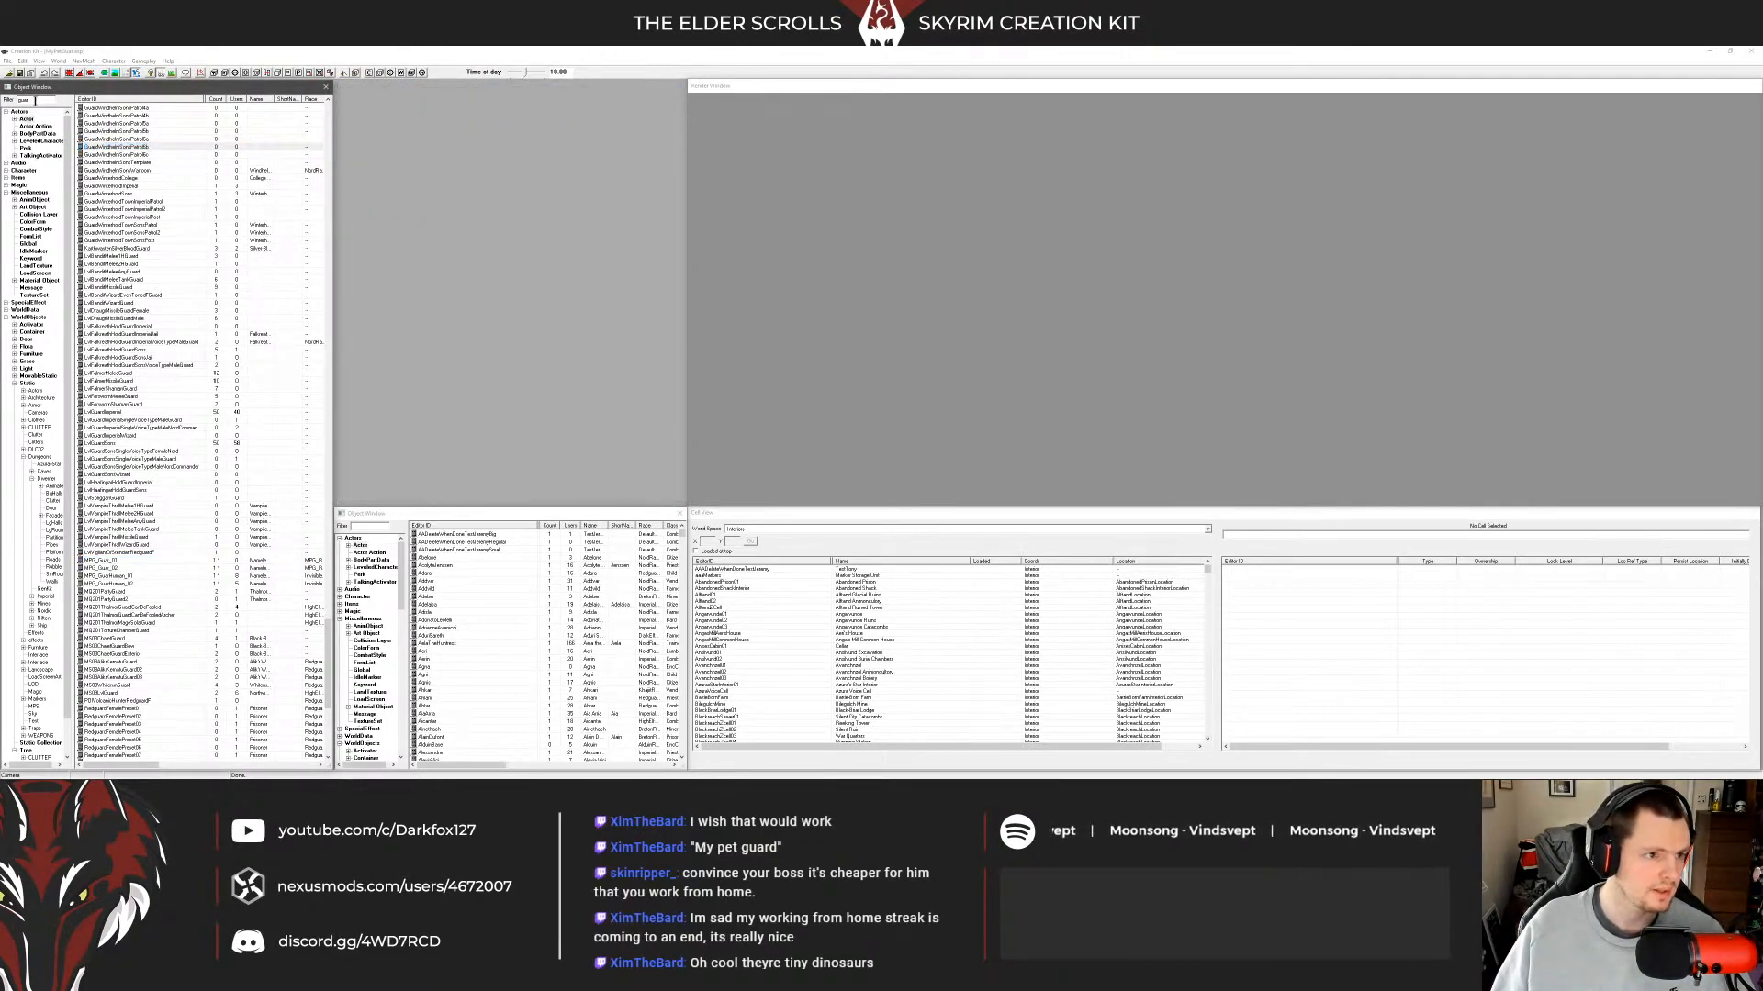
pyautogui.click(738, 583)
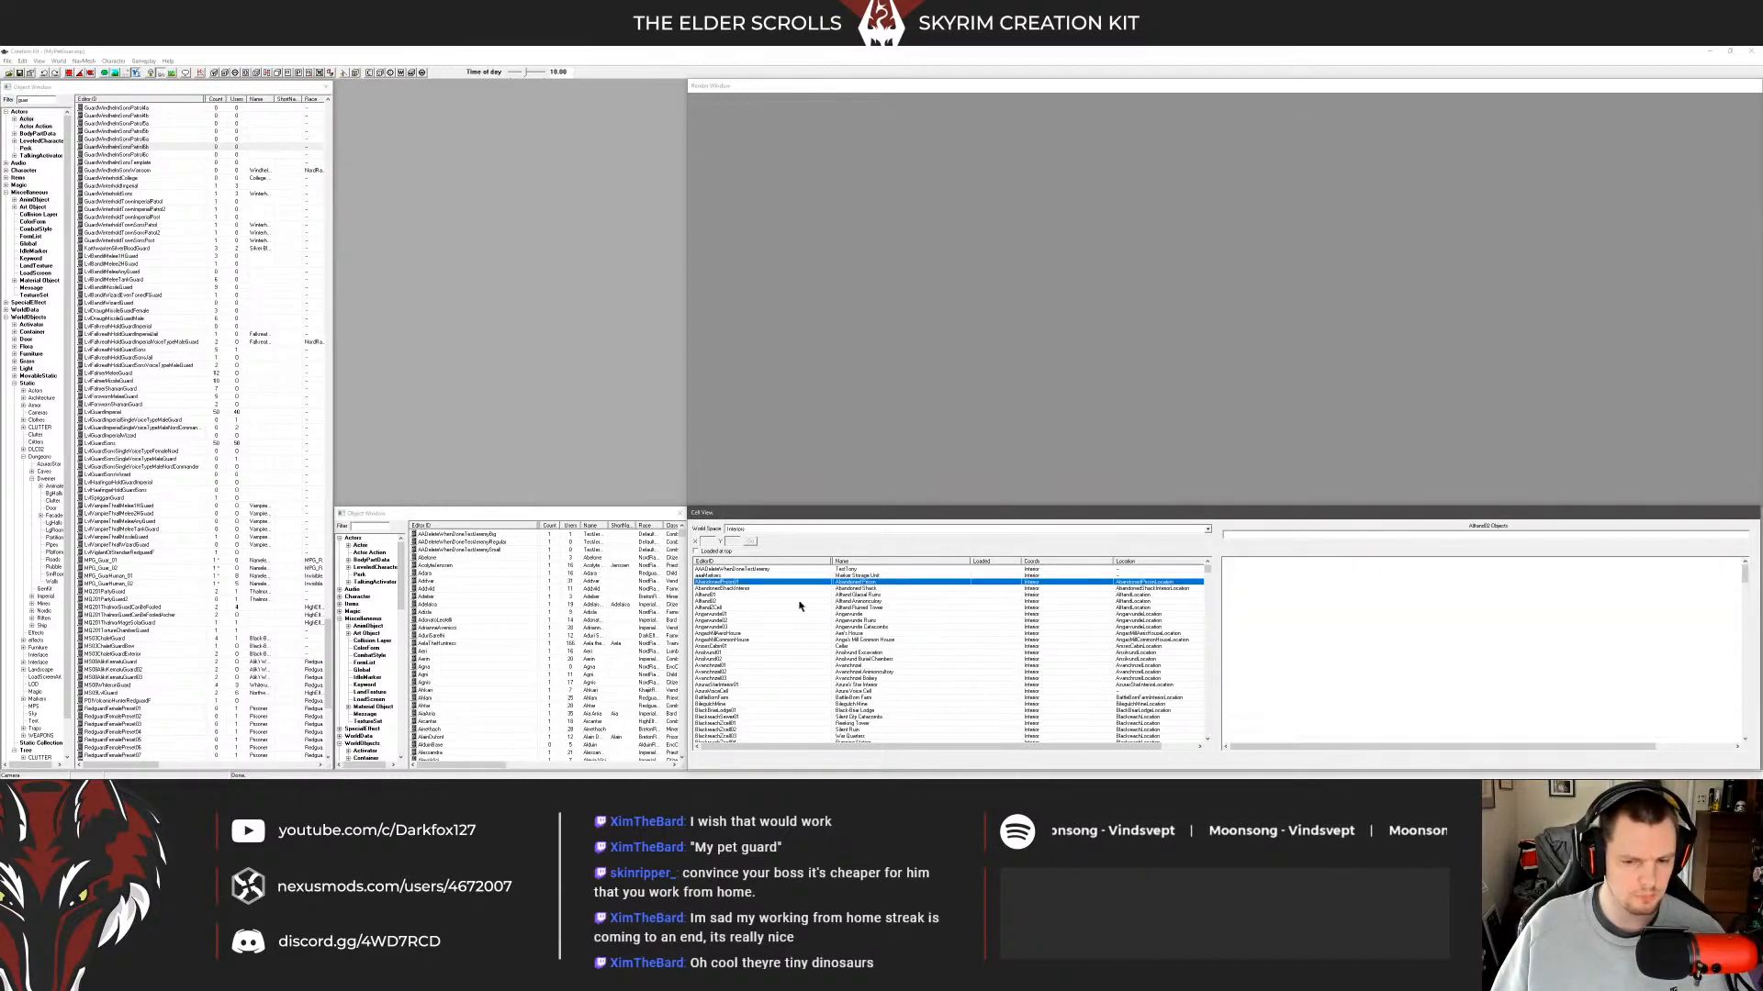
pyautogui.click(776, 602)
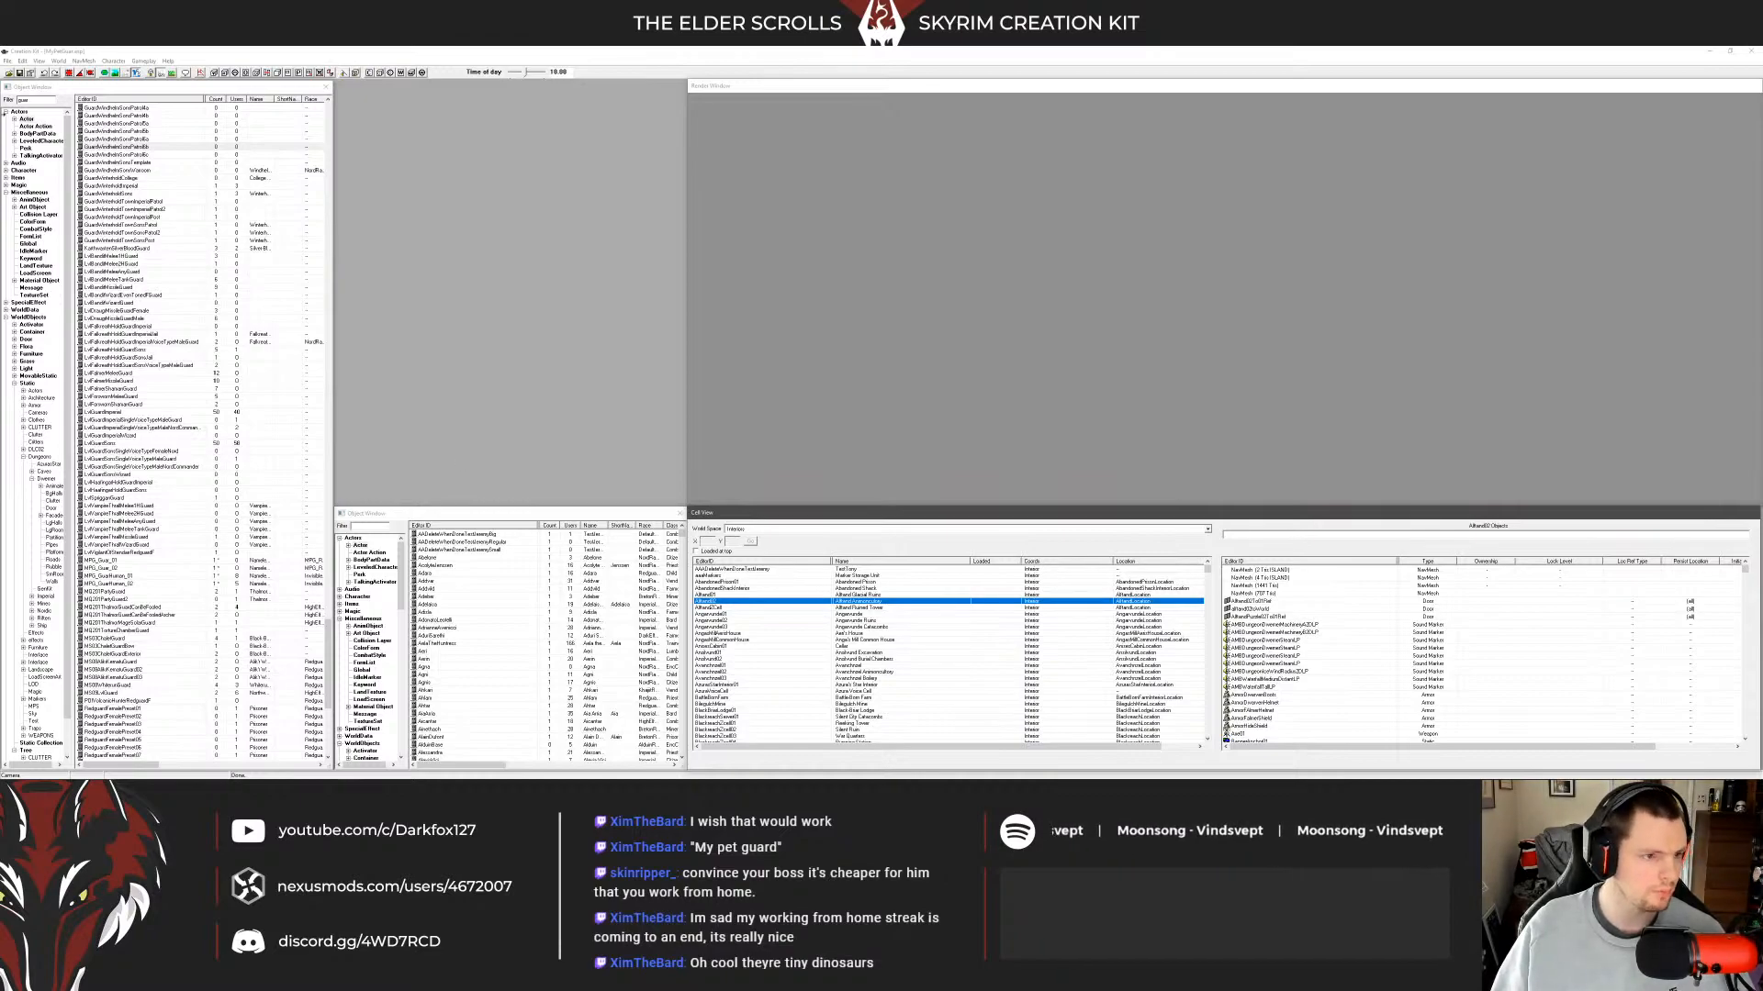
# Open the MPG_GuarDialogue quest from the Character category's filtered quest list.
pyautogui.click(6, 112)
pyautogui.click(7, 127)
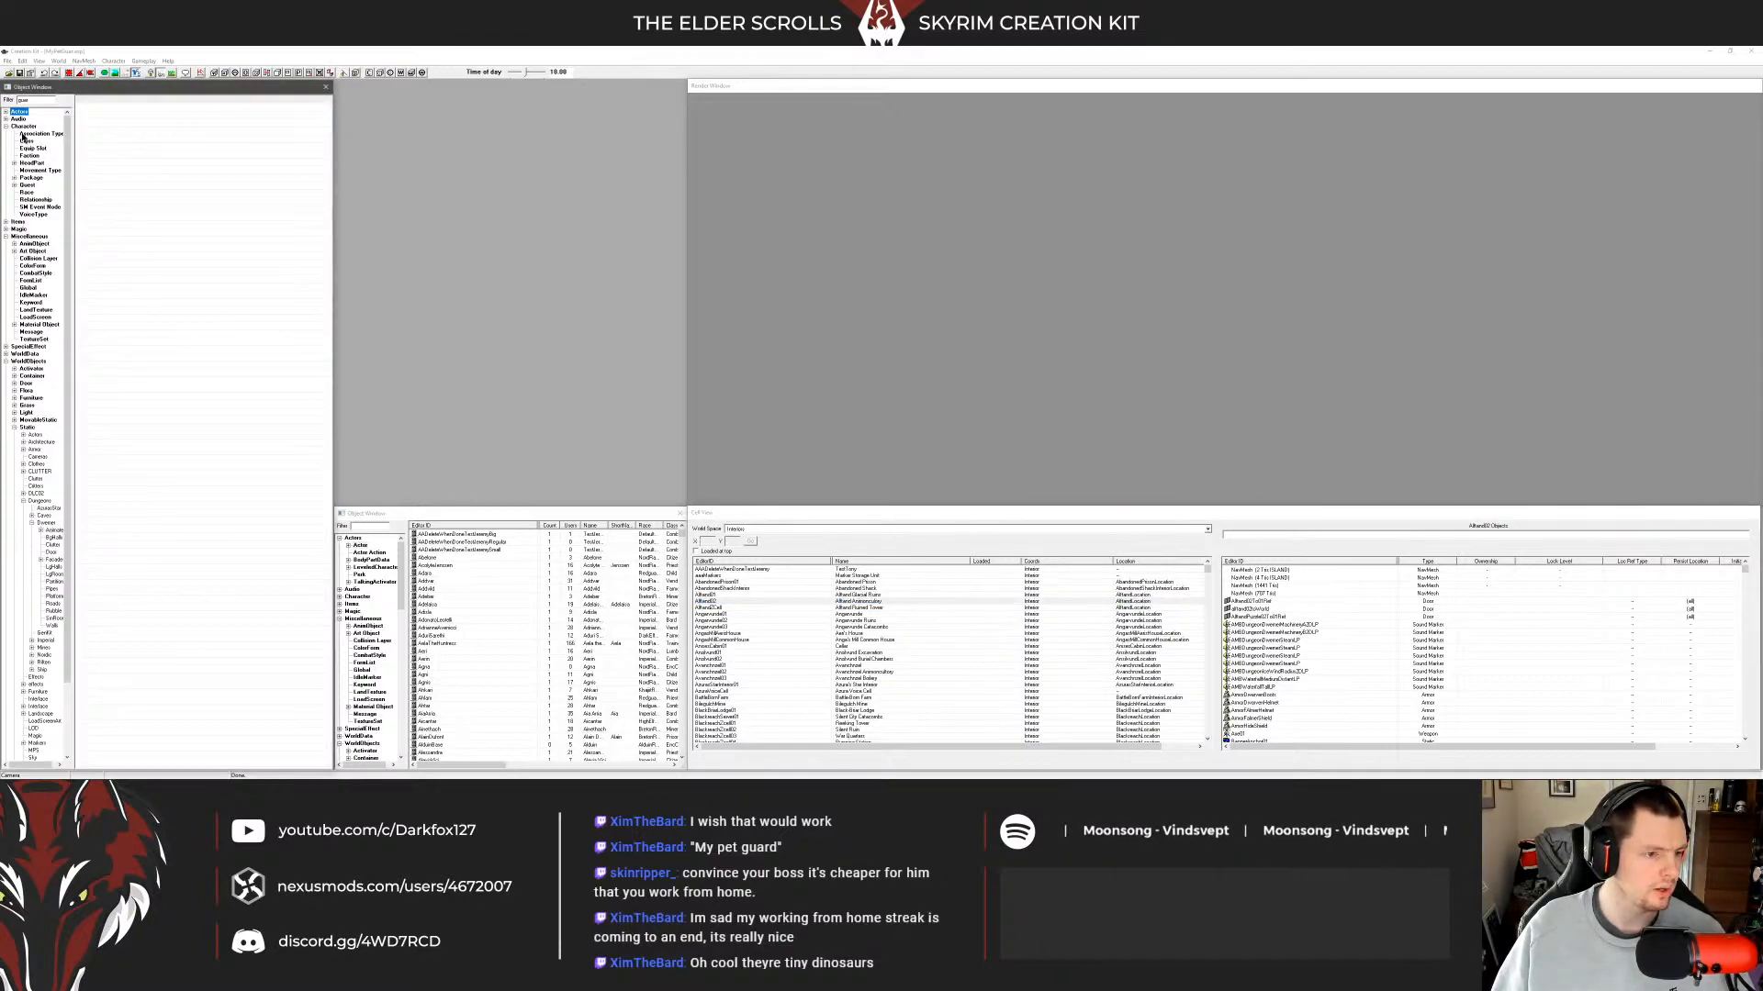
pyautogui.click(26, 185)
pyautogui.click(111, 116)
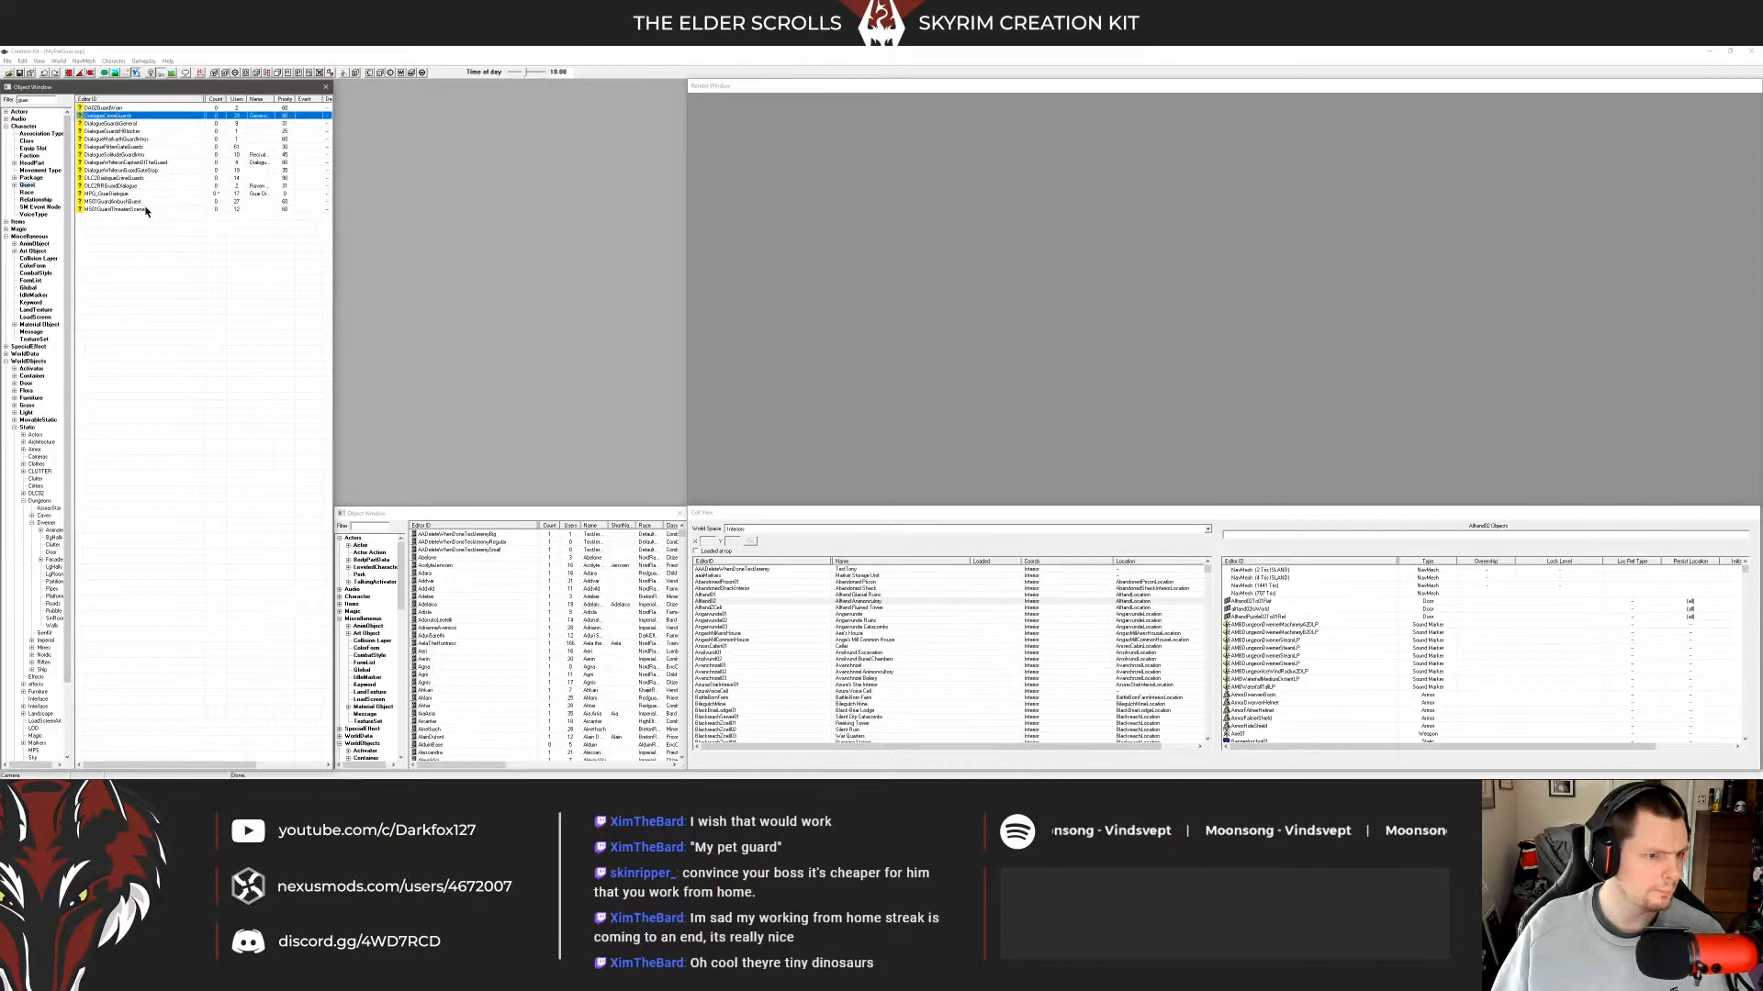
pyautogui.doubleClick(130, 195)
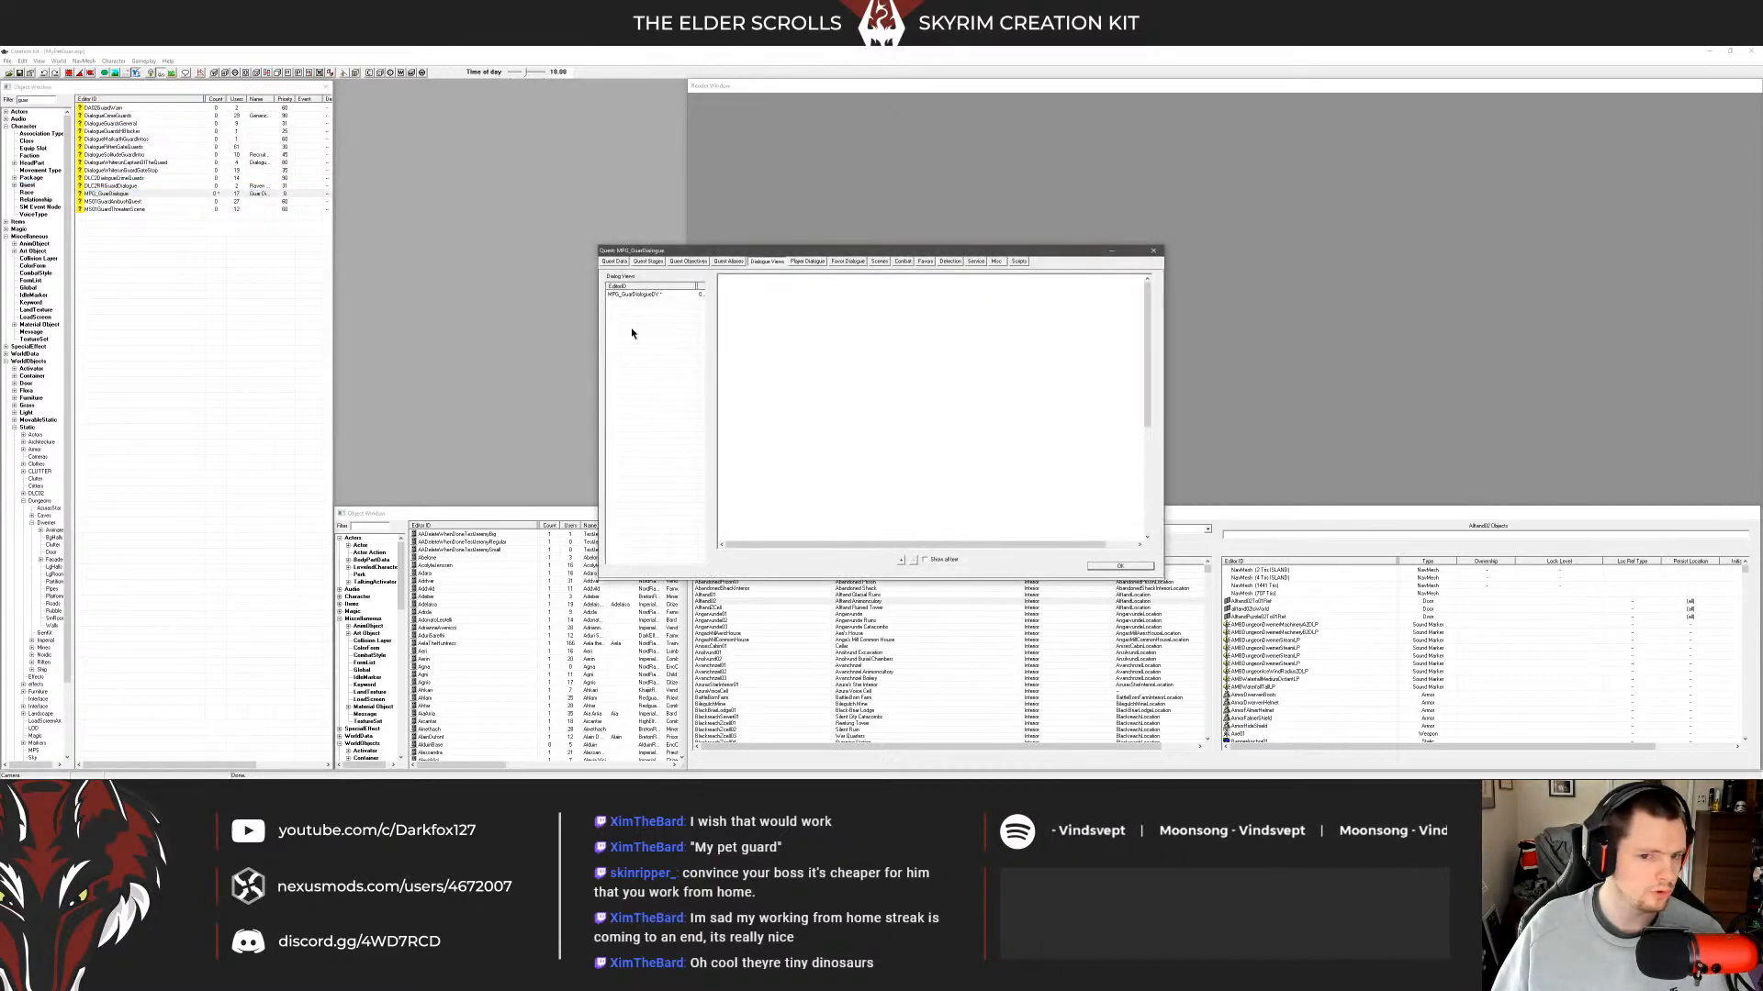
# Spread the overlapping branch boxes apart in the quest's MPG_GuarDialogue dialogue view.
pyautogui.moveTo(801, 312); pyautogui.dragTo(1017, 470)
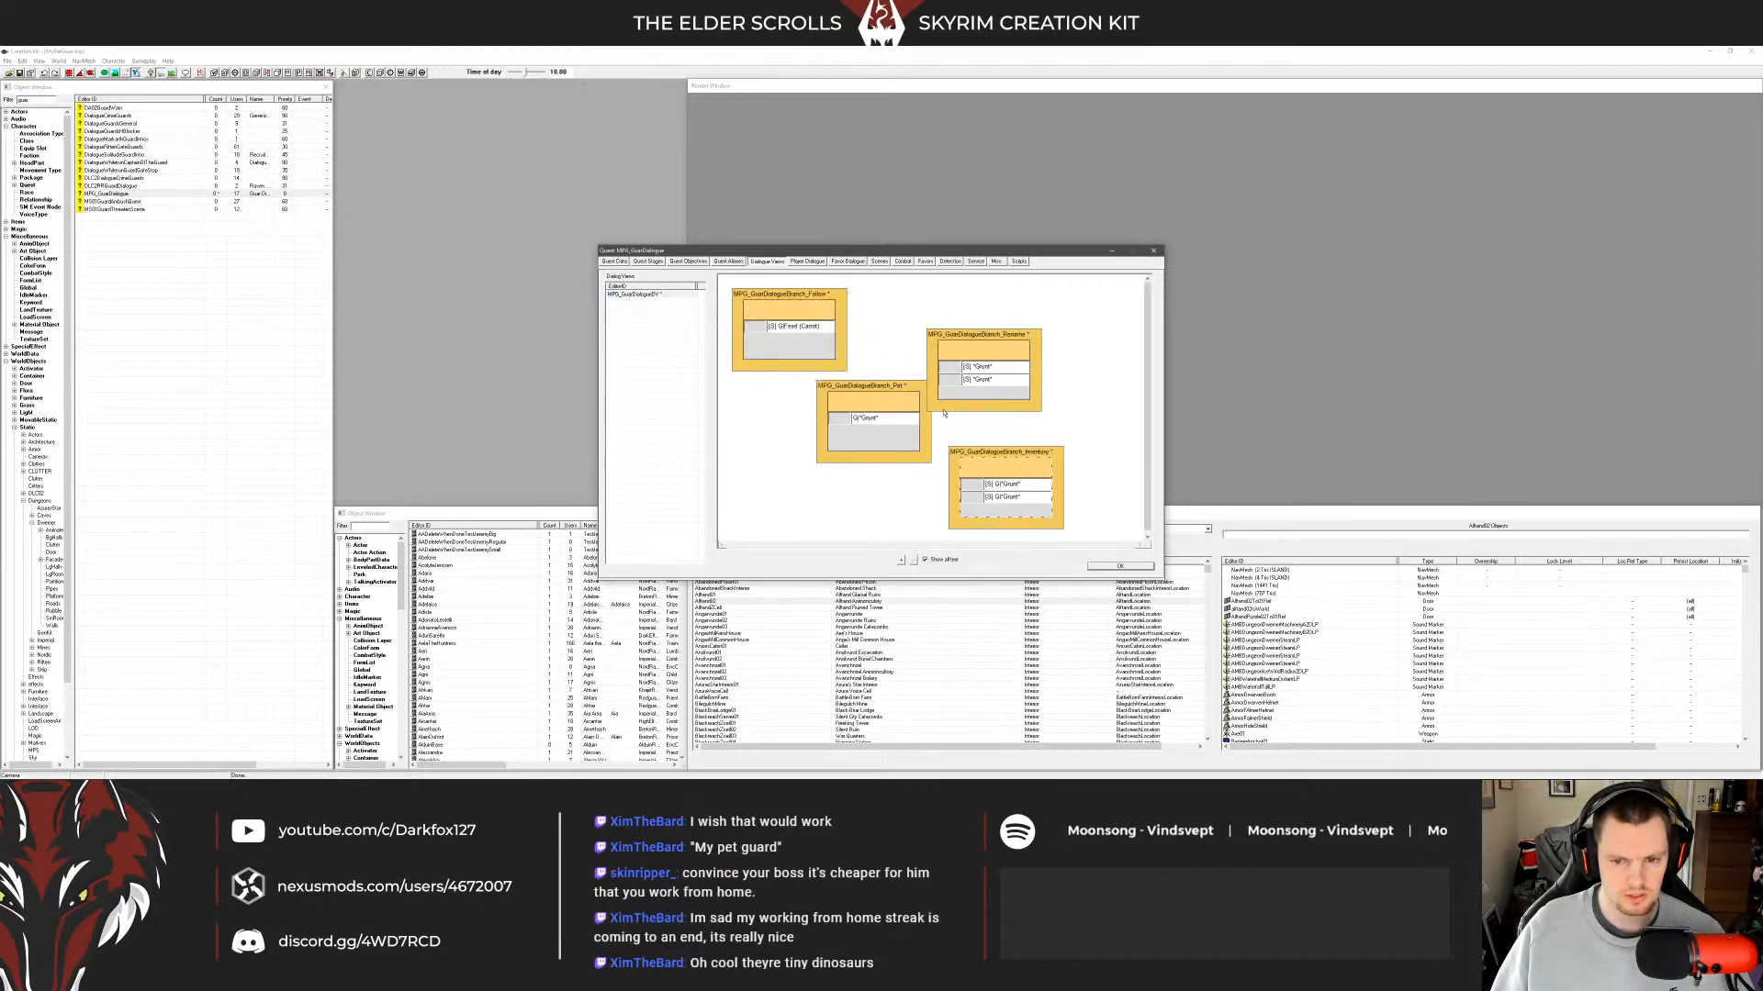
pyautogui.moveTo(804, 314); pyautogui.dragTo(847, 495)
pyautogui.moveTo(787, 304); pyautogui.dragTo(940, 485)
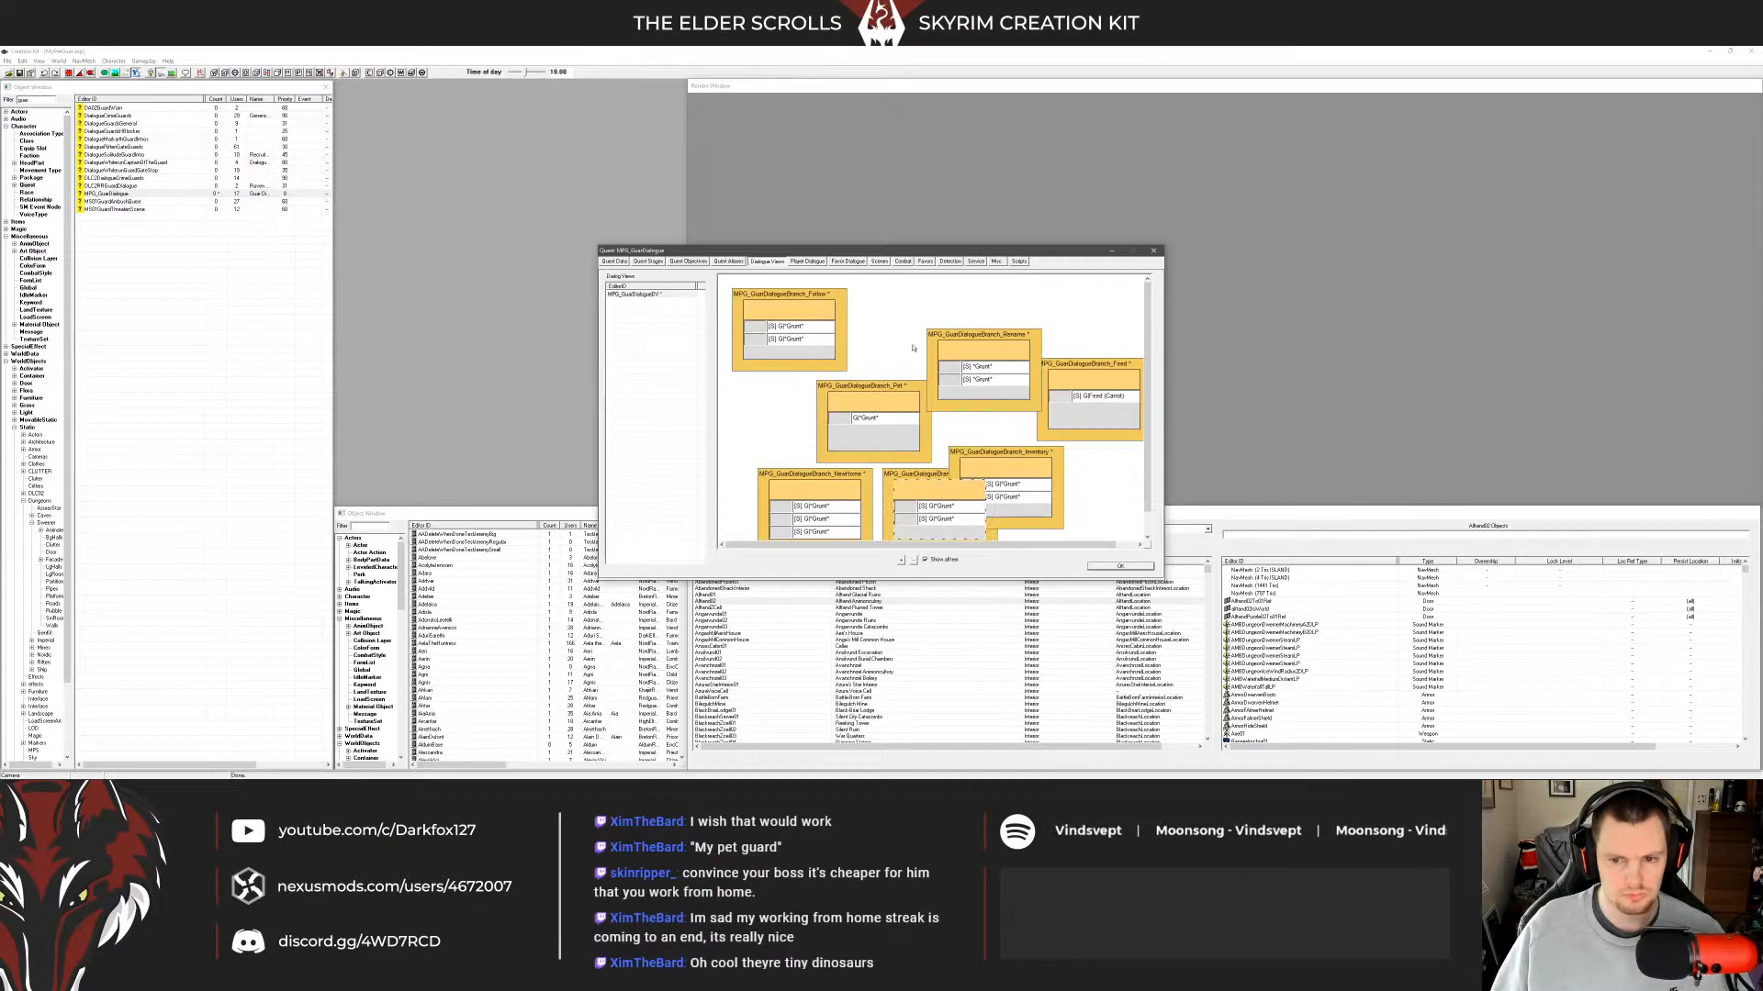
pyautogui.scroll(-2, 912, 348)
pyautogui.moveTo(940, 419); pyautogui.dragTo(1029, 477)
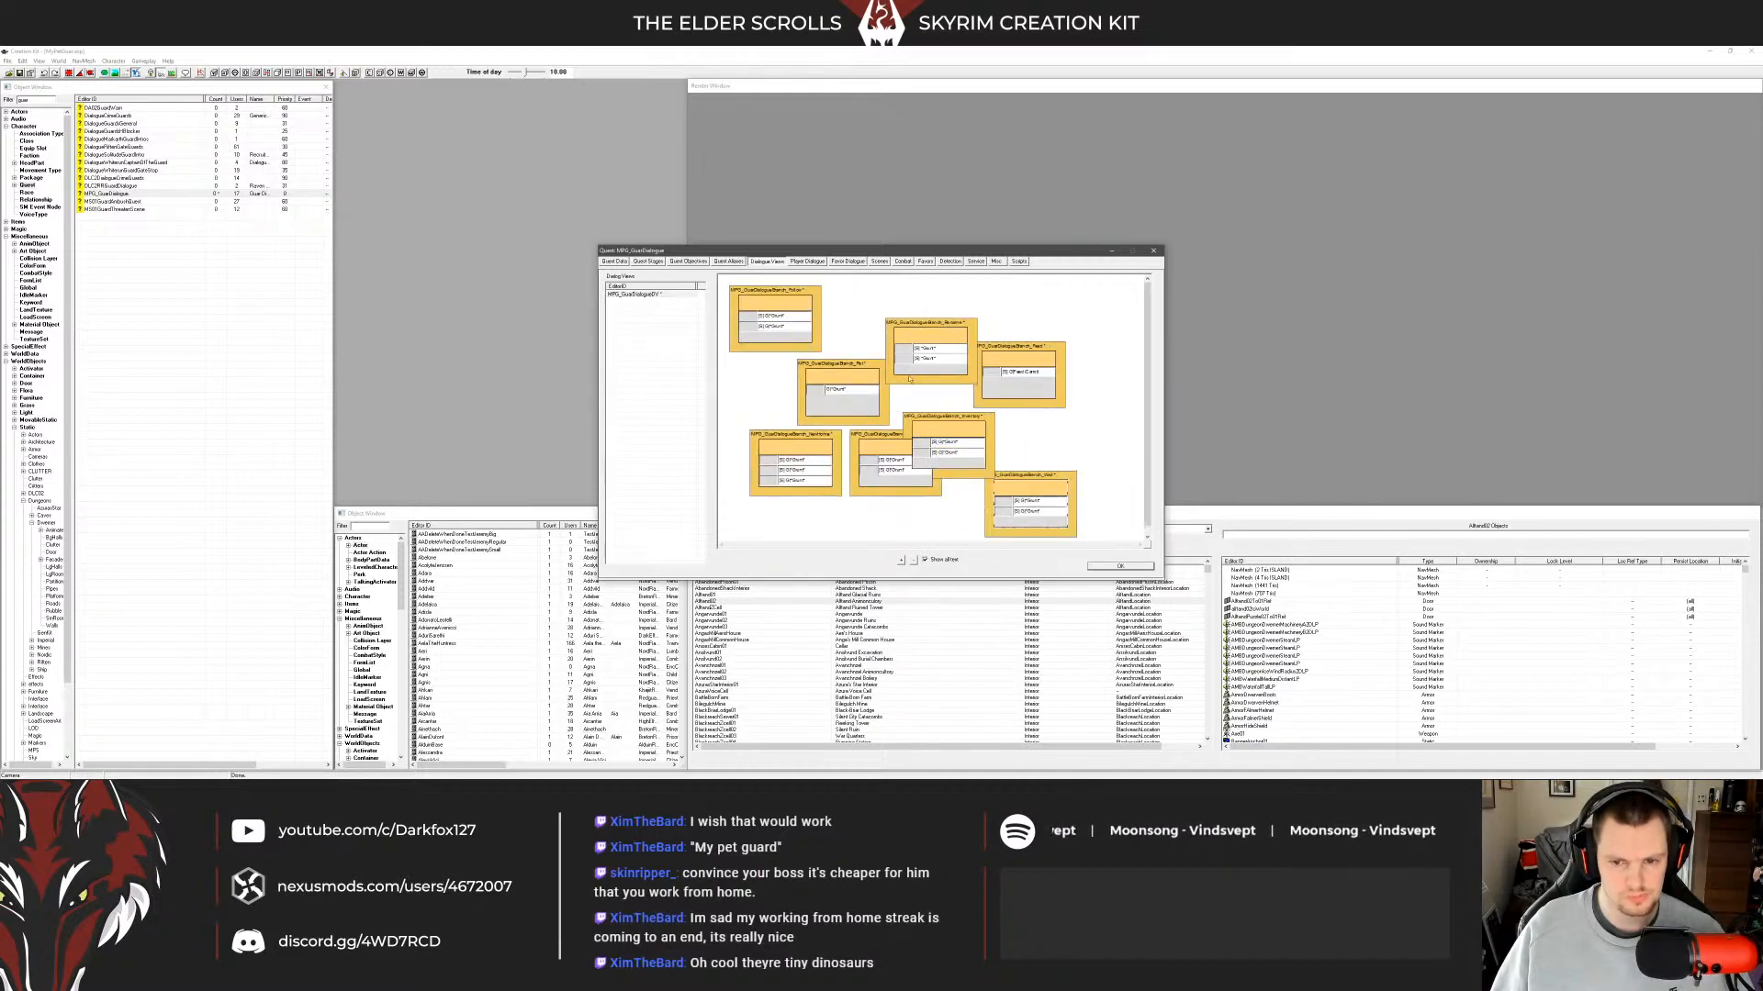
pyautogui.moveTo(781, 305)
pyautogui.mouseDown()
pyautogui.moveTo(872, 326)
pyautogui.moveTo(852, 305)
pyautogui.moveTo(784, 303)
pyautogui.mouseUp()
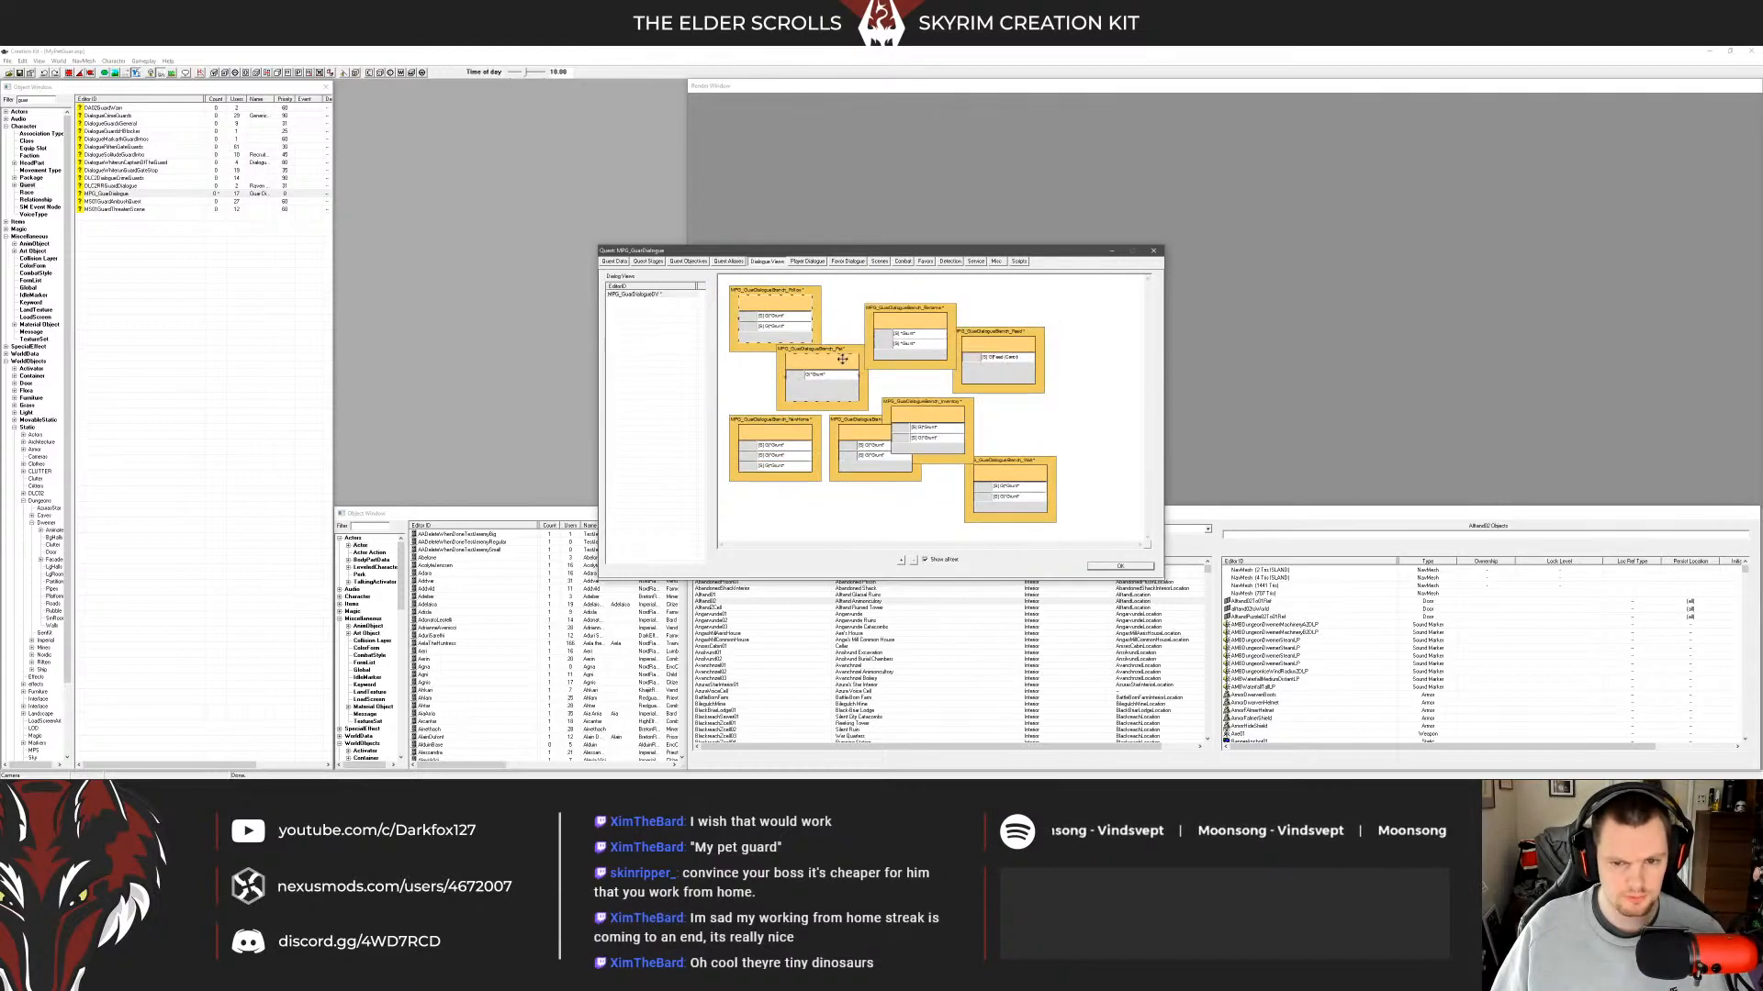
pyautogui.moveTo(843, 359); pyautogui.dragTo(928, 468)
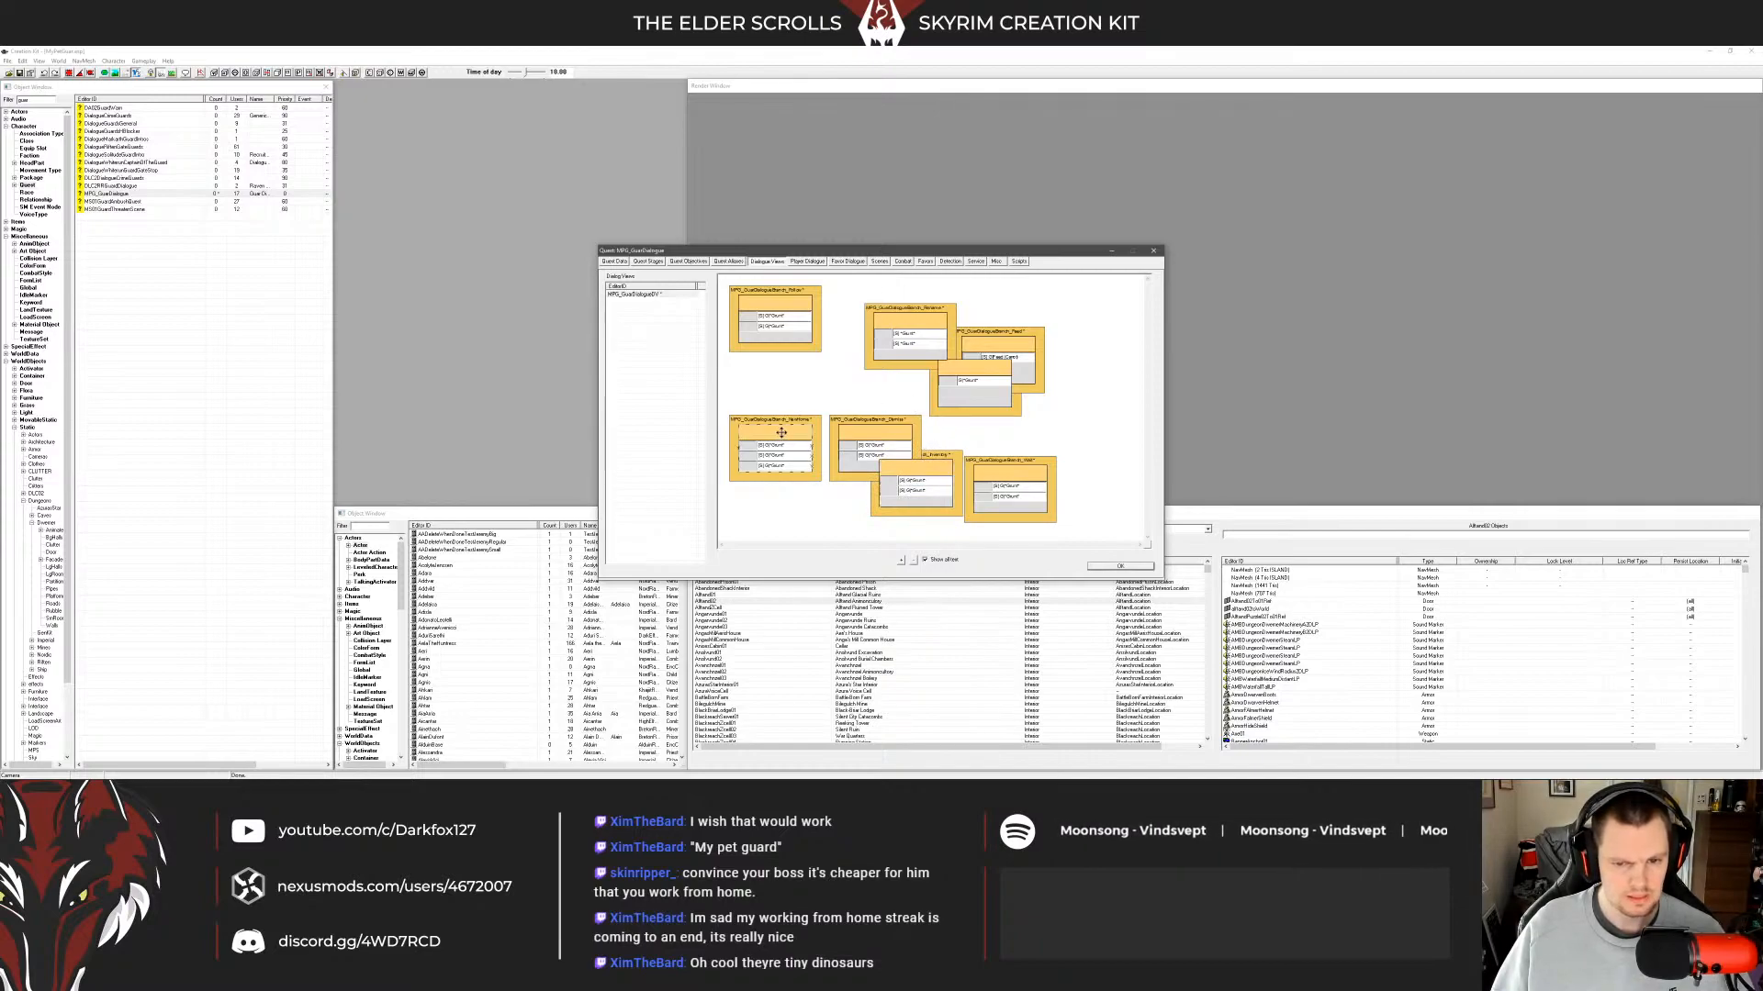
pyautogui.moveTo(863, 426); pyautogui.dragTo(888, 433)
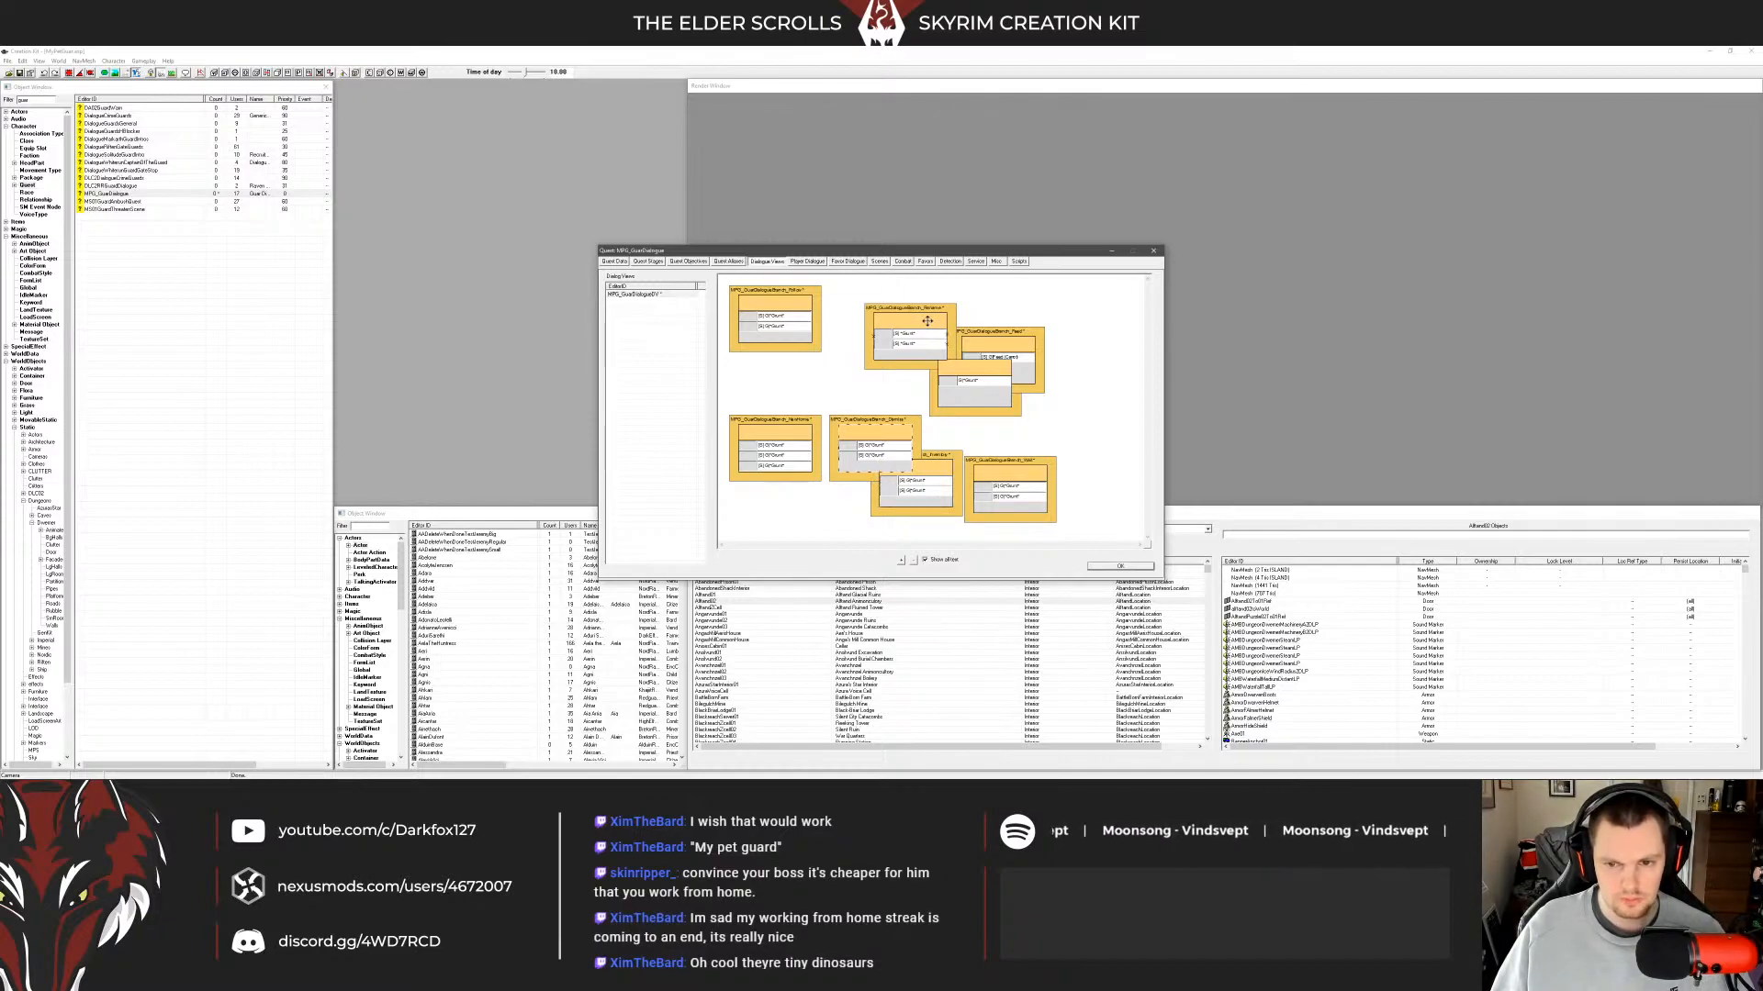
# Refresh the Show all text option, widen the Follow branch box, and place the widened Pet branch beneath it.
pyautogui.moveTo(945, 365); pyautogui.dragTo(764, 365)
pyautogui.click(946, 560)
pyautogui.click(946, 560)
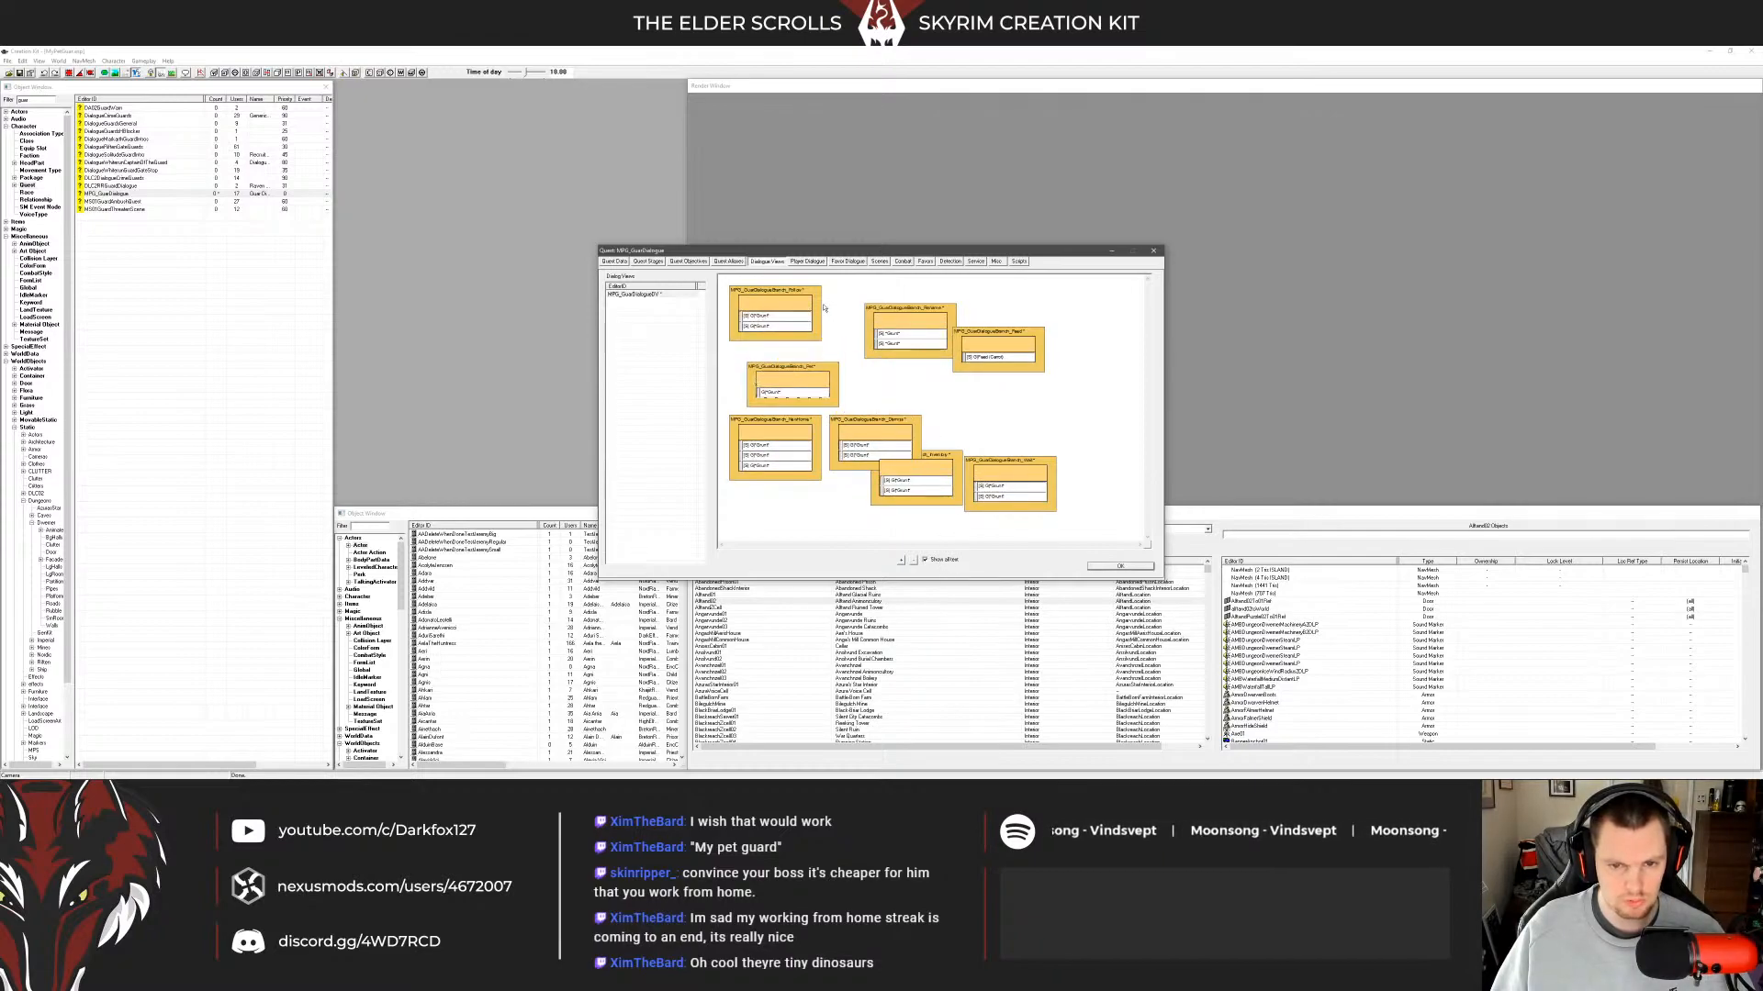
pyautogui.click(808, 312)
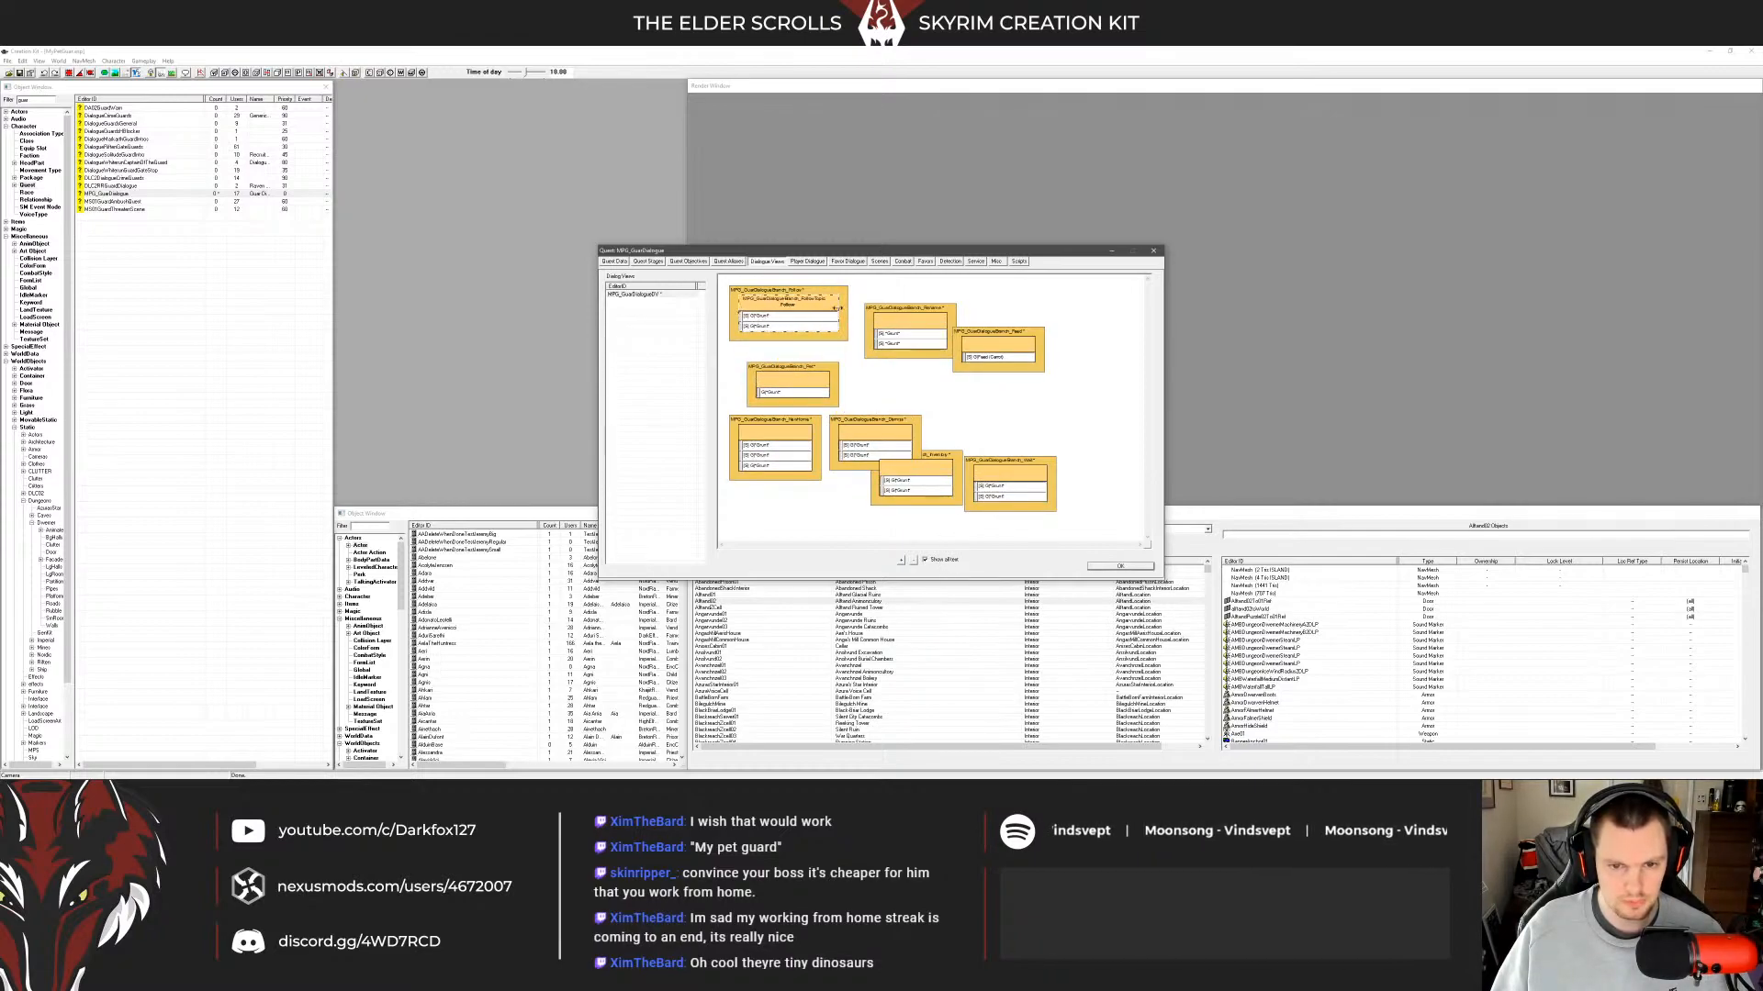
pyautogui.moveTo(788, 378); pyautogui.dragTo(774, 364)
pyautogui.click(810, 358)
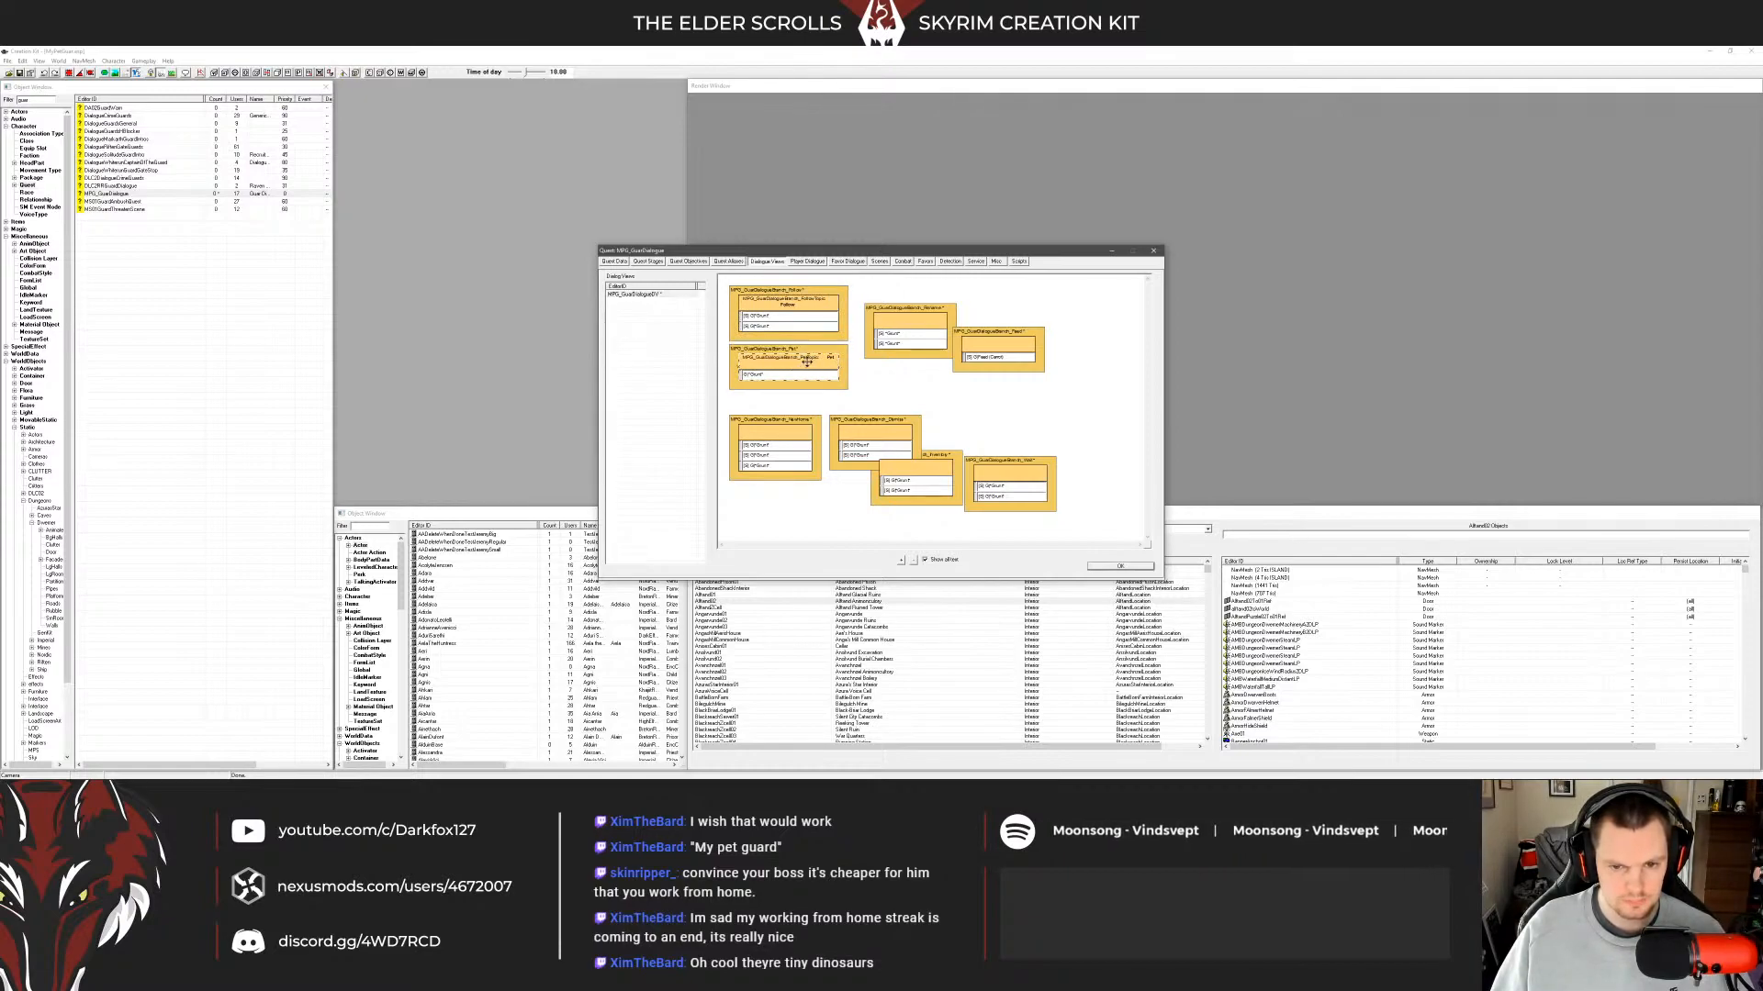
# Move the Pet and NewHome branches aside, and stack the widened Wait and Dismiss branches beneath the Follow branch.
pyautogui.moveTo(806, 362); pyautogui.dragTo(935, 380)
pyautogui.click(806, 433)
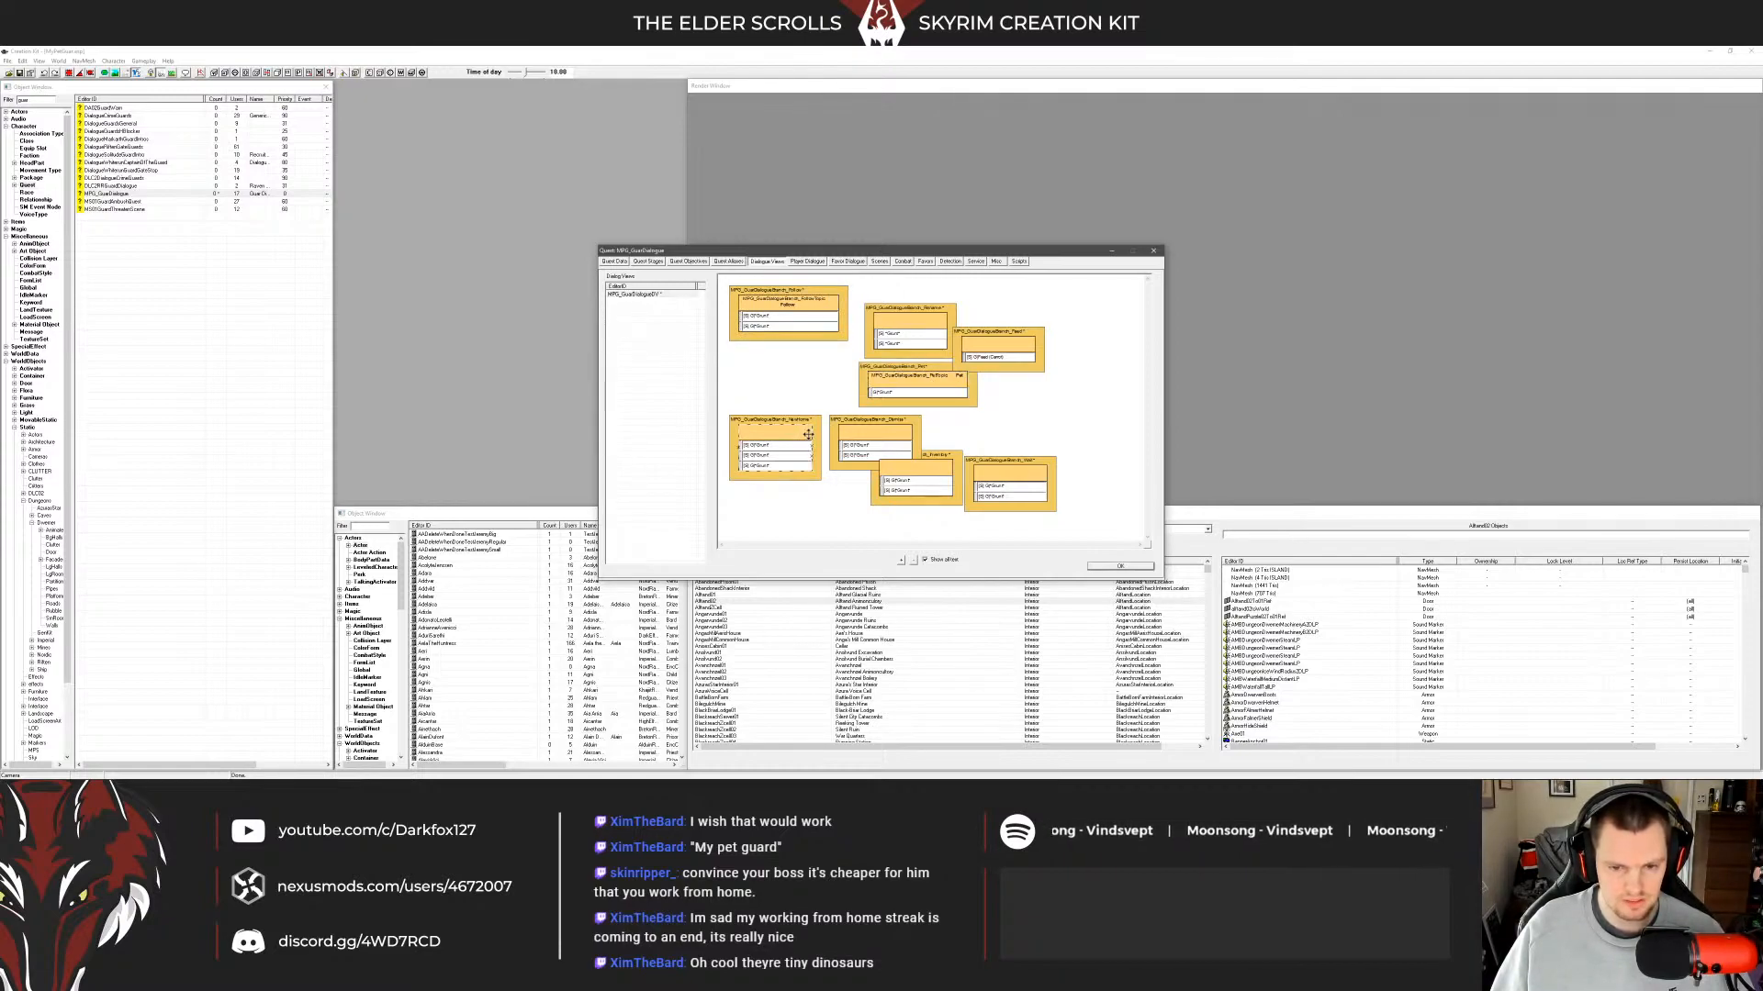
pyautogui.moveTo(808, 433); pyautogui.dragTo(1047, 404)
pyautogui.click(889, 439)
pyautogui.moveTo(889, 439); pyautogui.dragTo(796, 410)
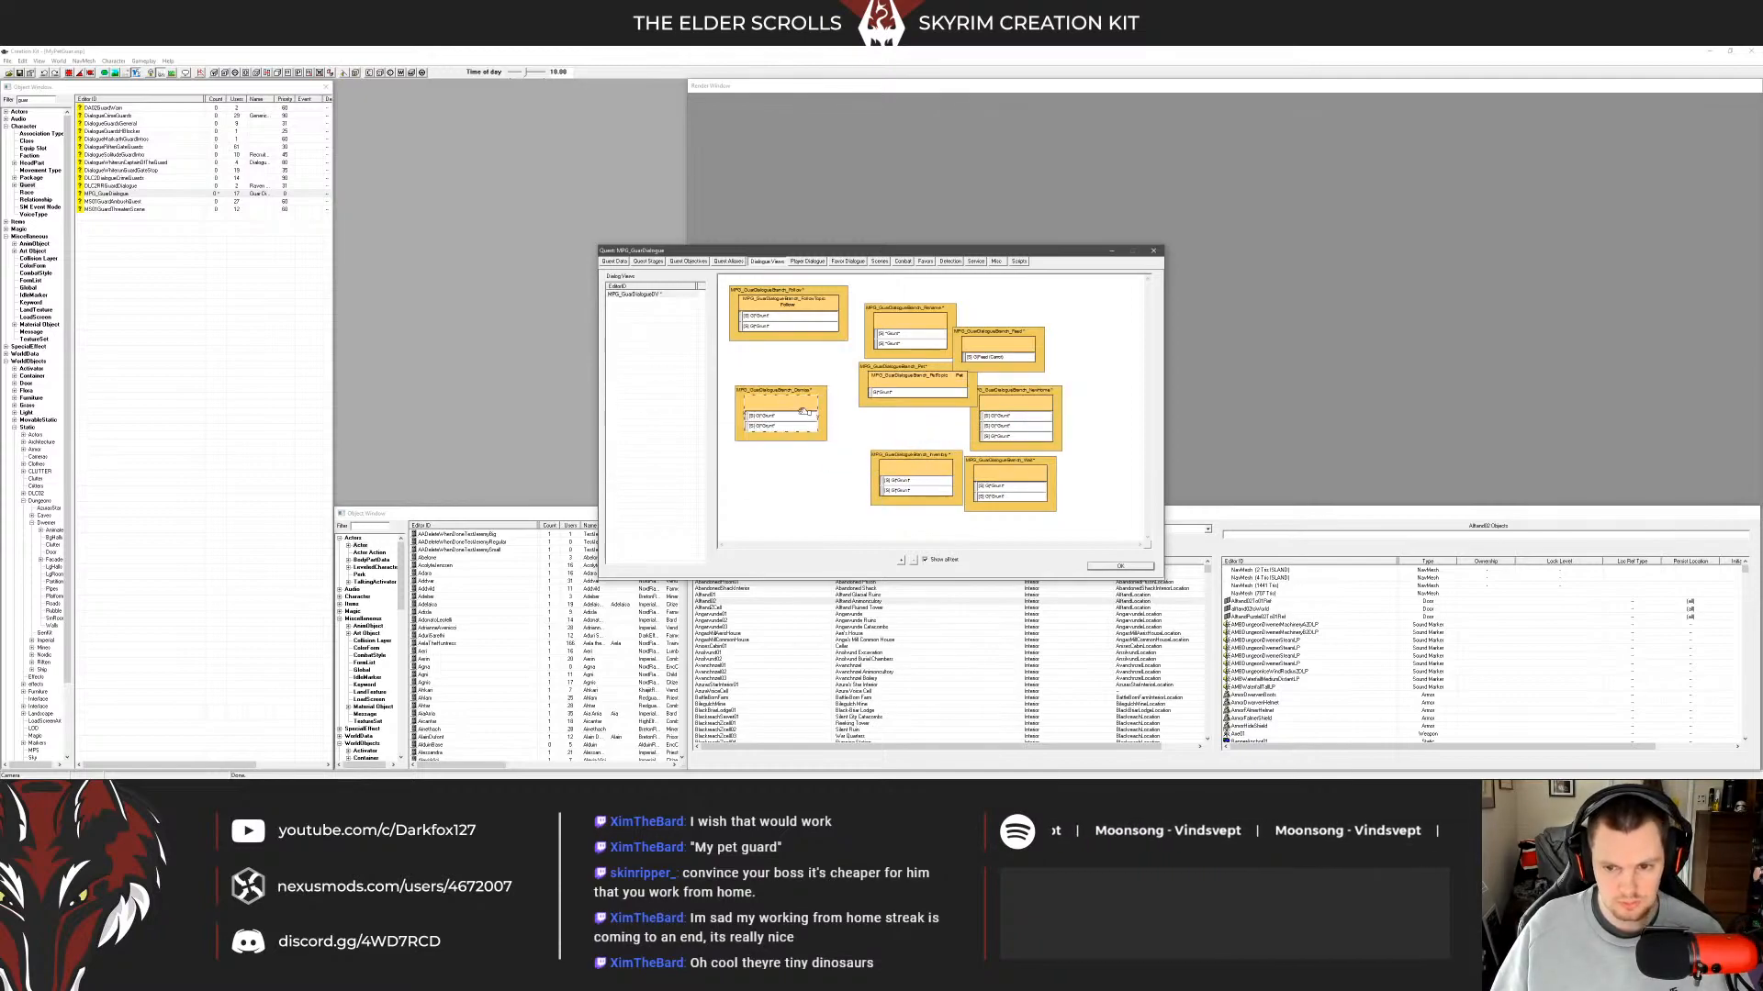
pyautogui.moveTo(1037, 494); pyautogui.dragTo(786, 425)
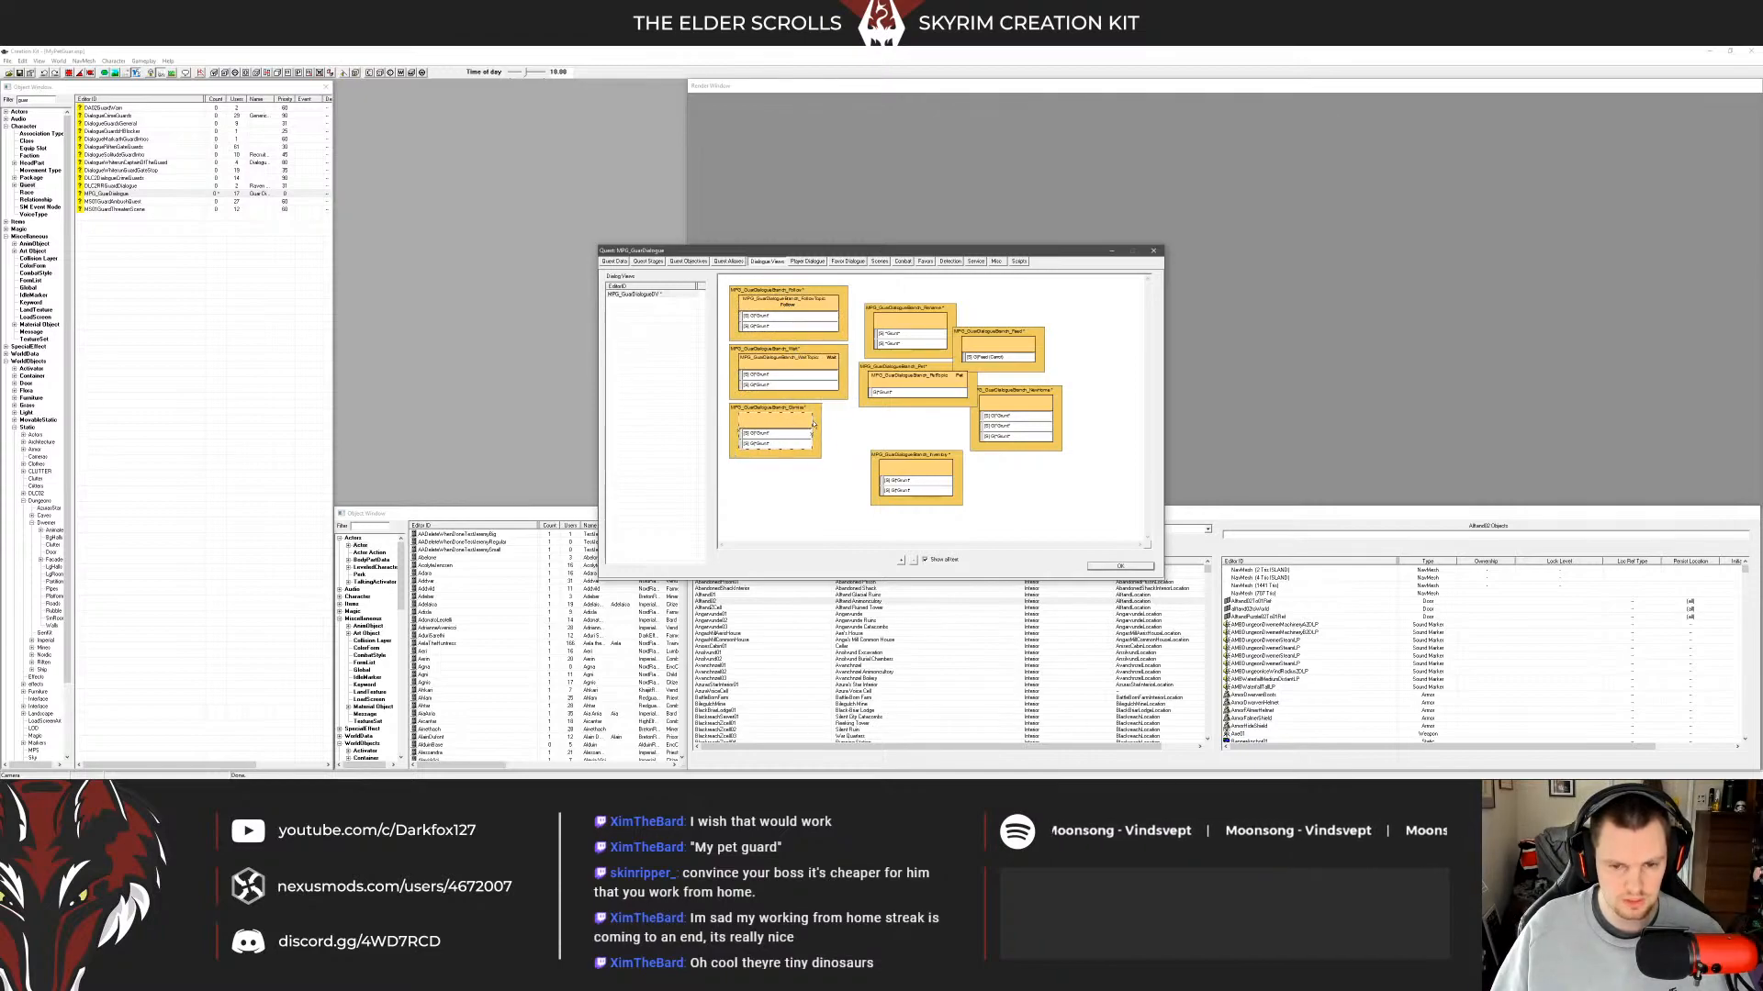
pyautogui.moveTo(813, 423); pyautogui.dragTo(846, 426)
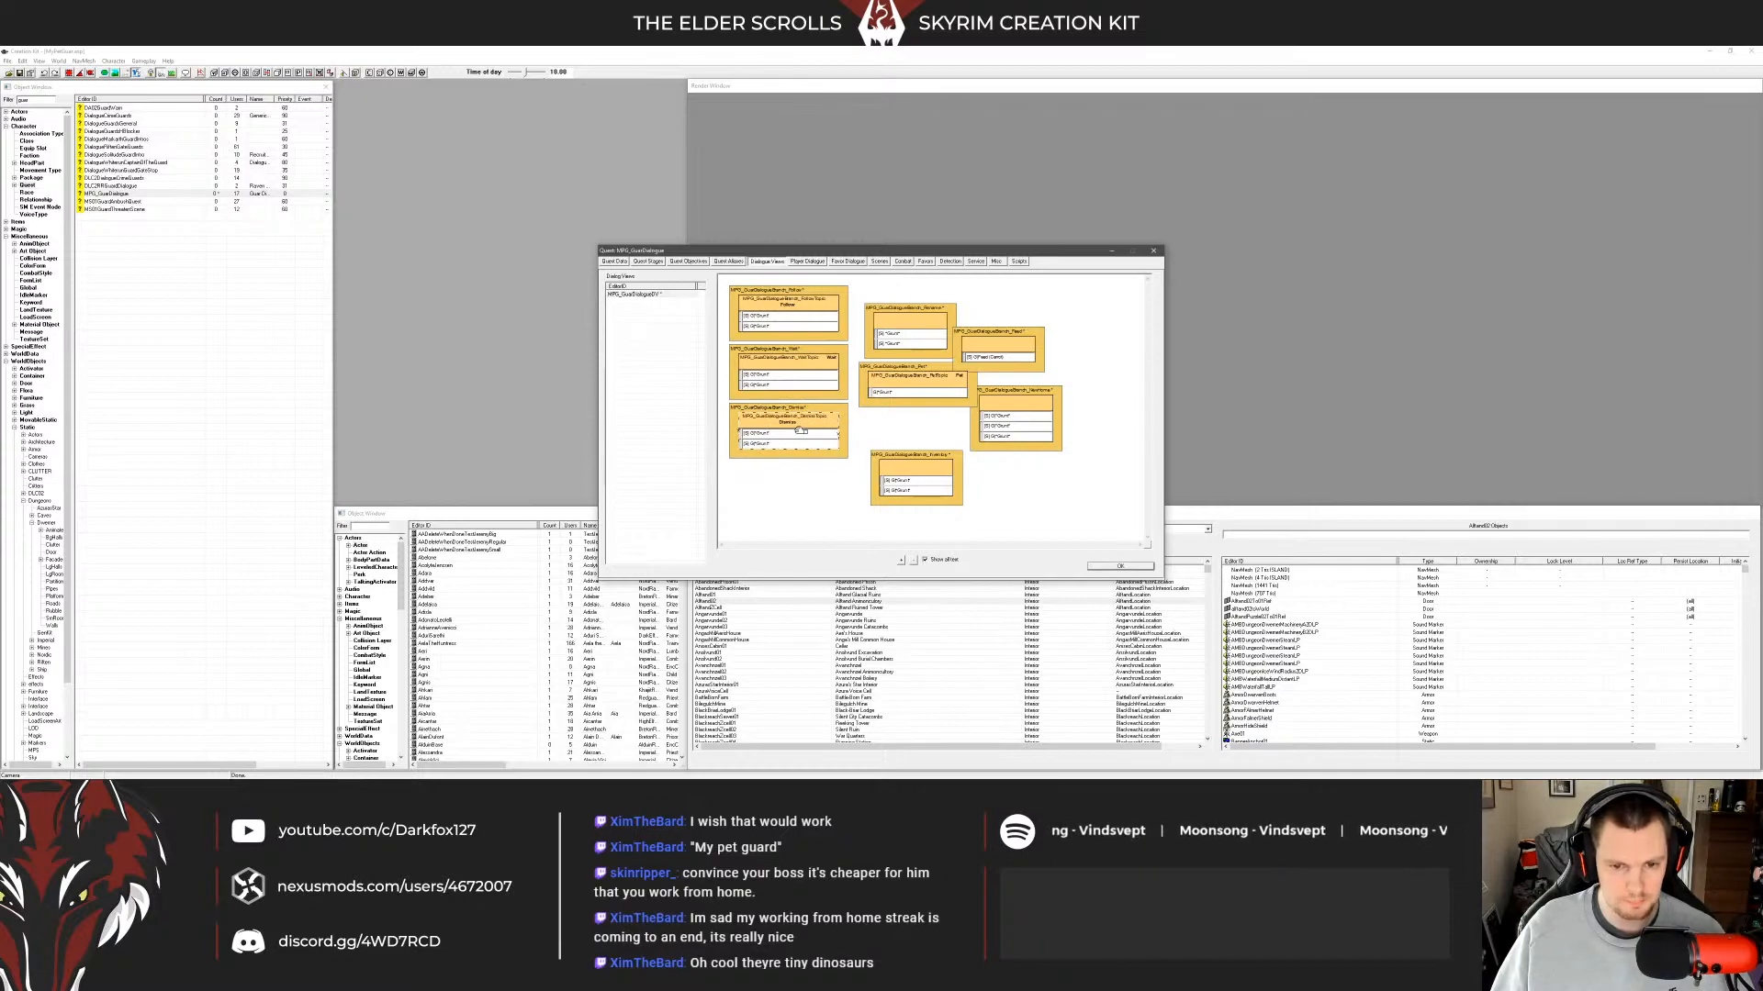
# Start a second column with the Pet branch, stacking the widened Rename branch and the Feed branch beneath it.
pyautogui.click(904, 381)
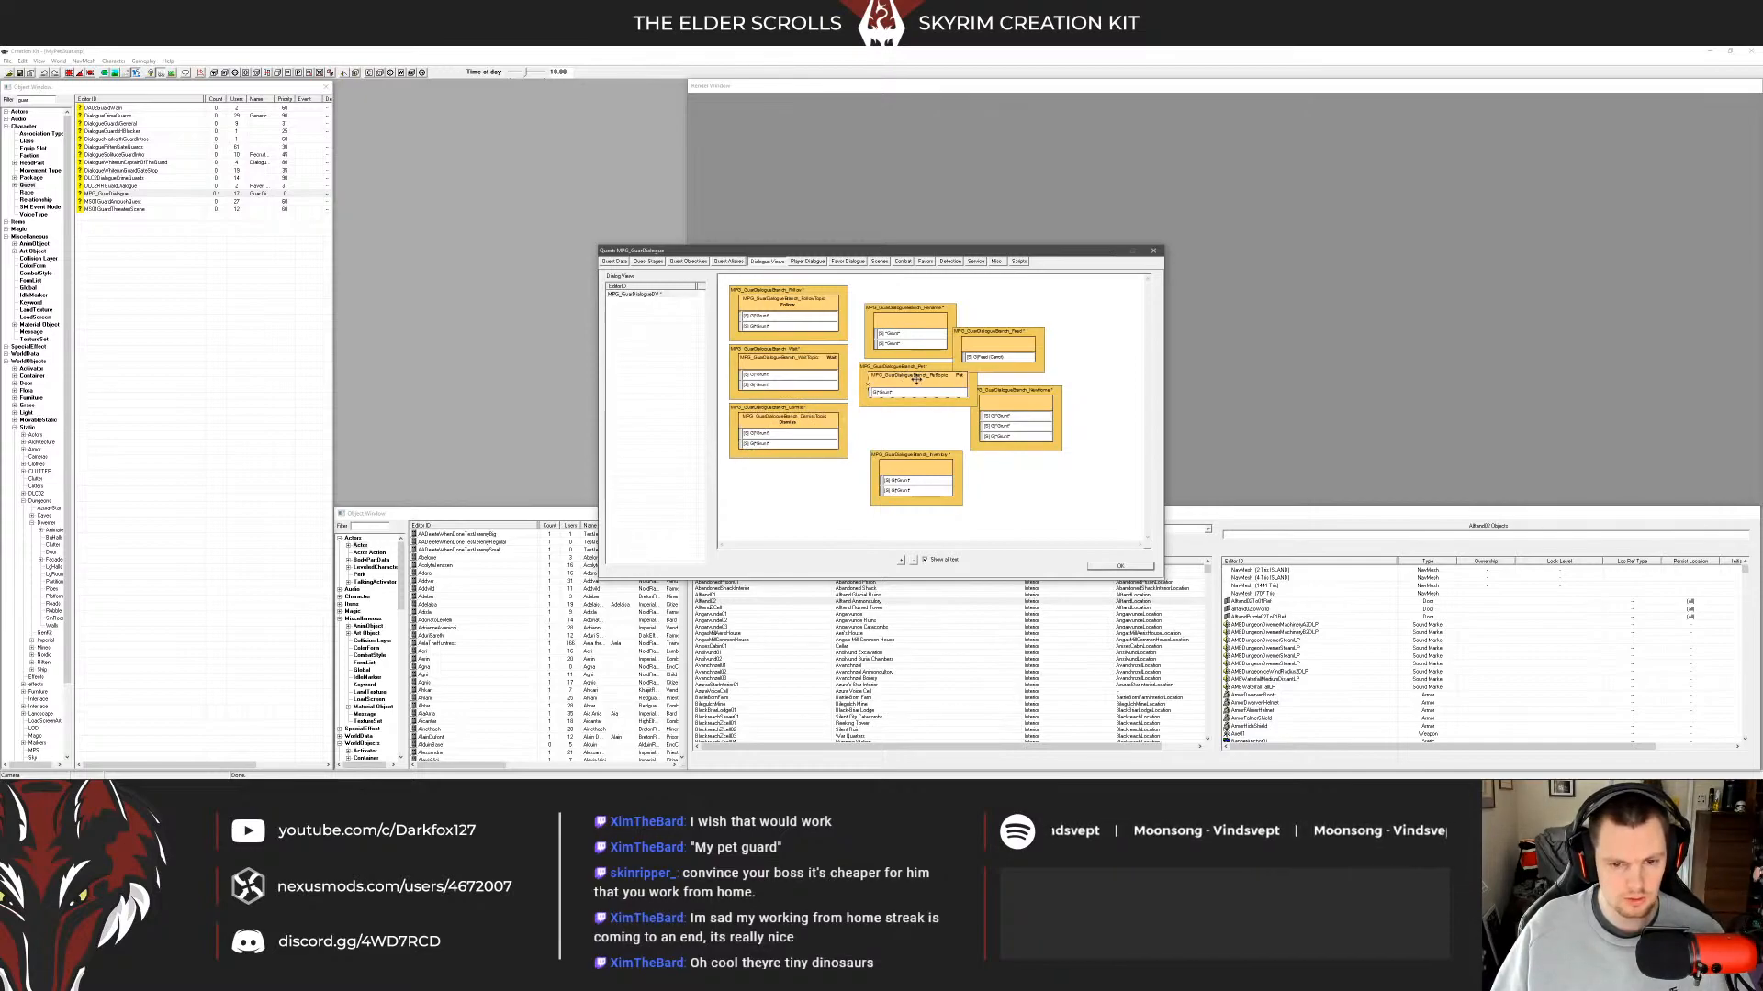
pyautogui.click(913, 317)
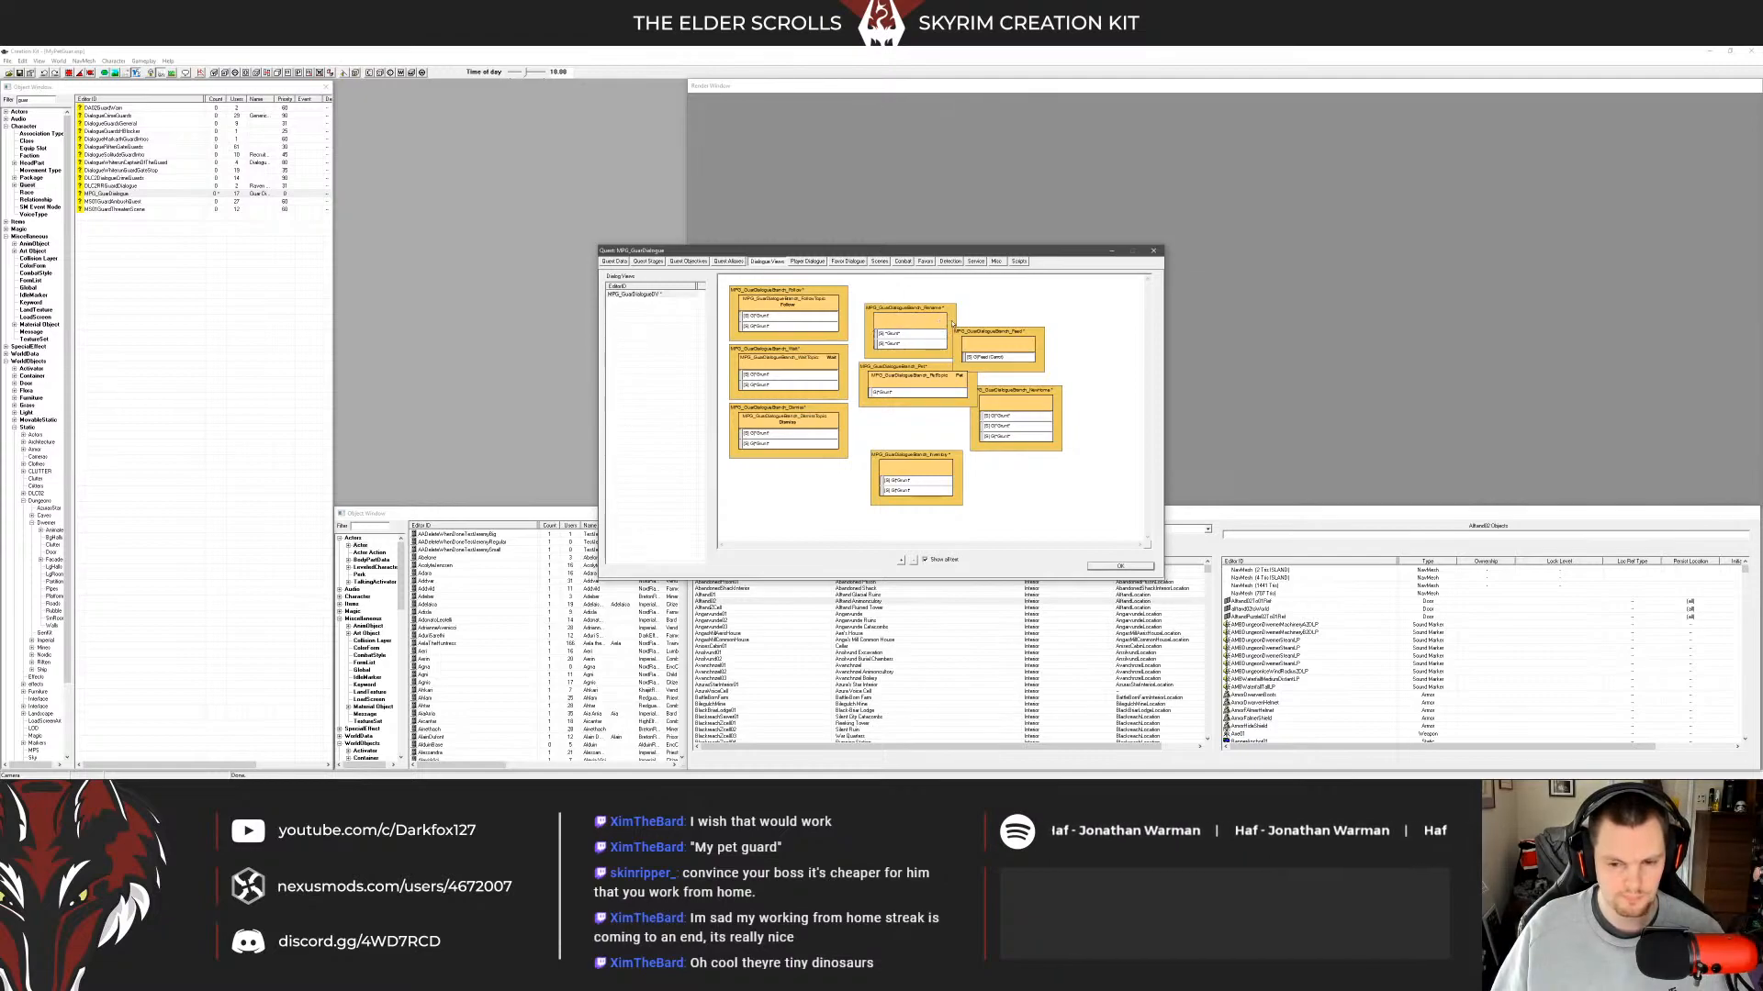
pyautogui.moveTo(902, 321)
pyautogui.mouseDown()
pyautogui.moveTo(876, 424)
pyautogui.moveTo(925, 443)
pyautogui.moveTo(918, 306)
pyautogui.mouseUp()
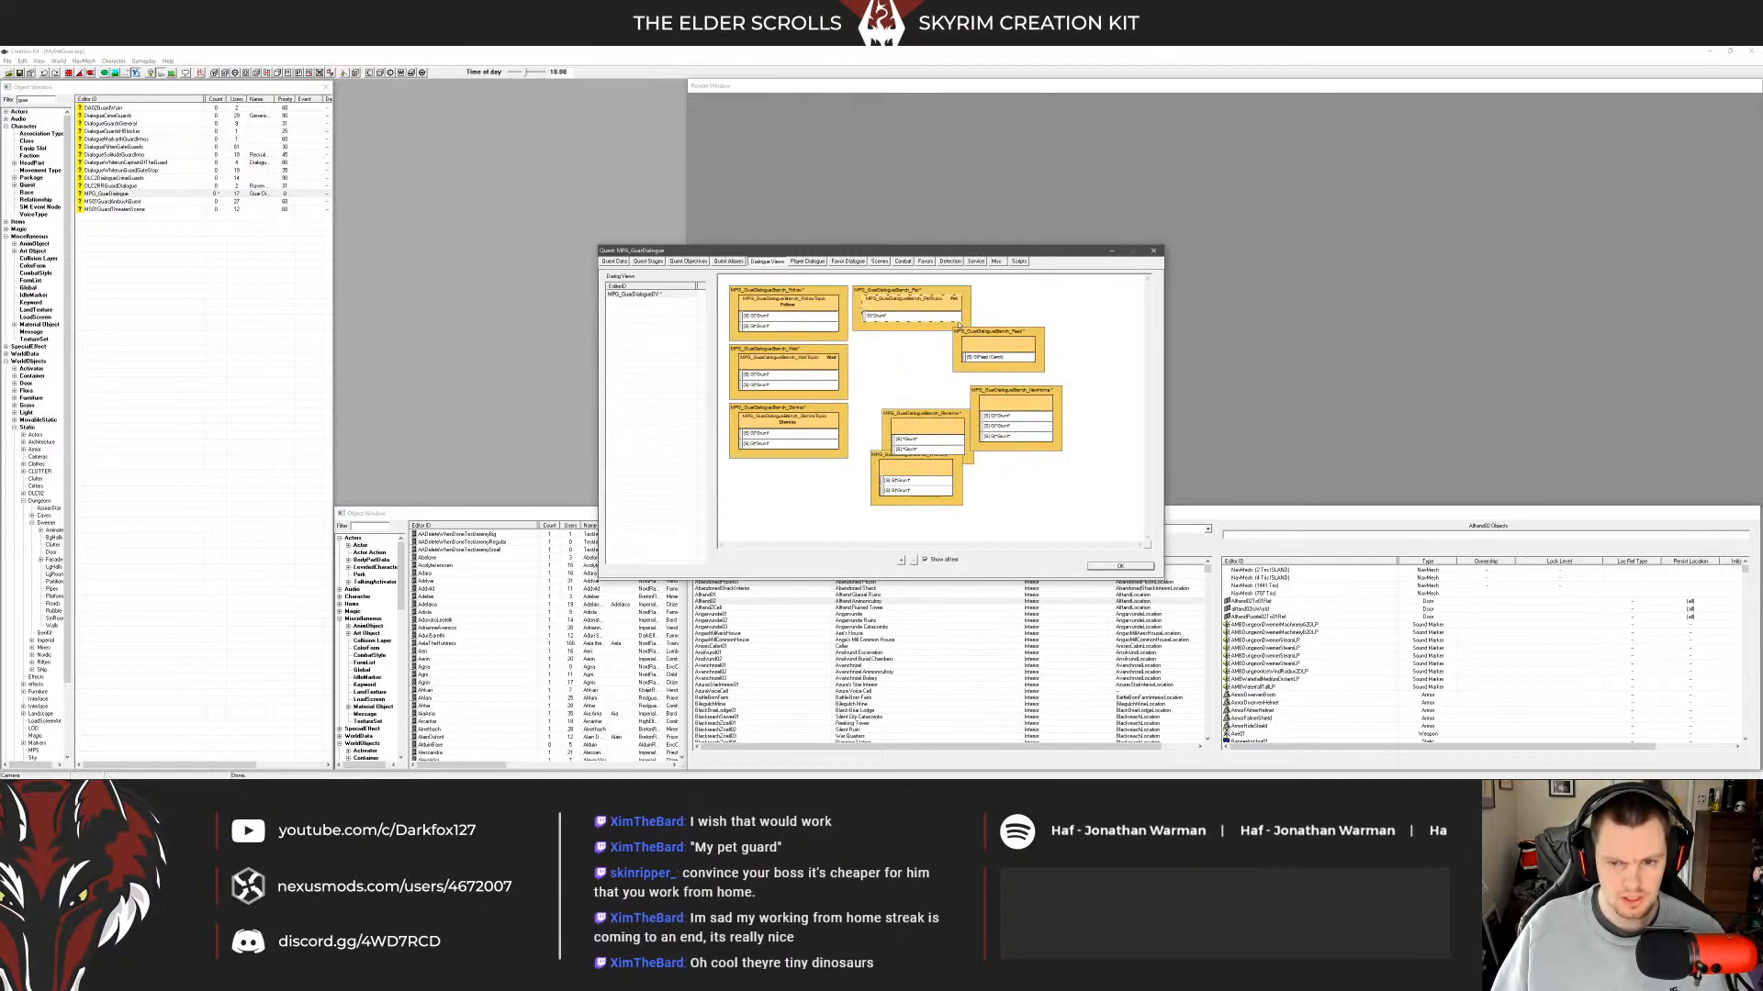
pyautogui.moveTo(922, 415); pyautogui.dragTo(884, 413)
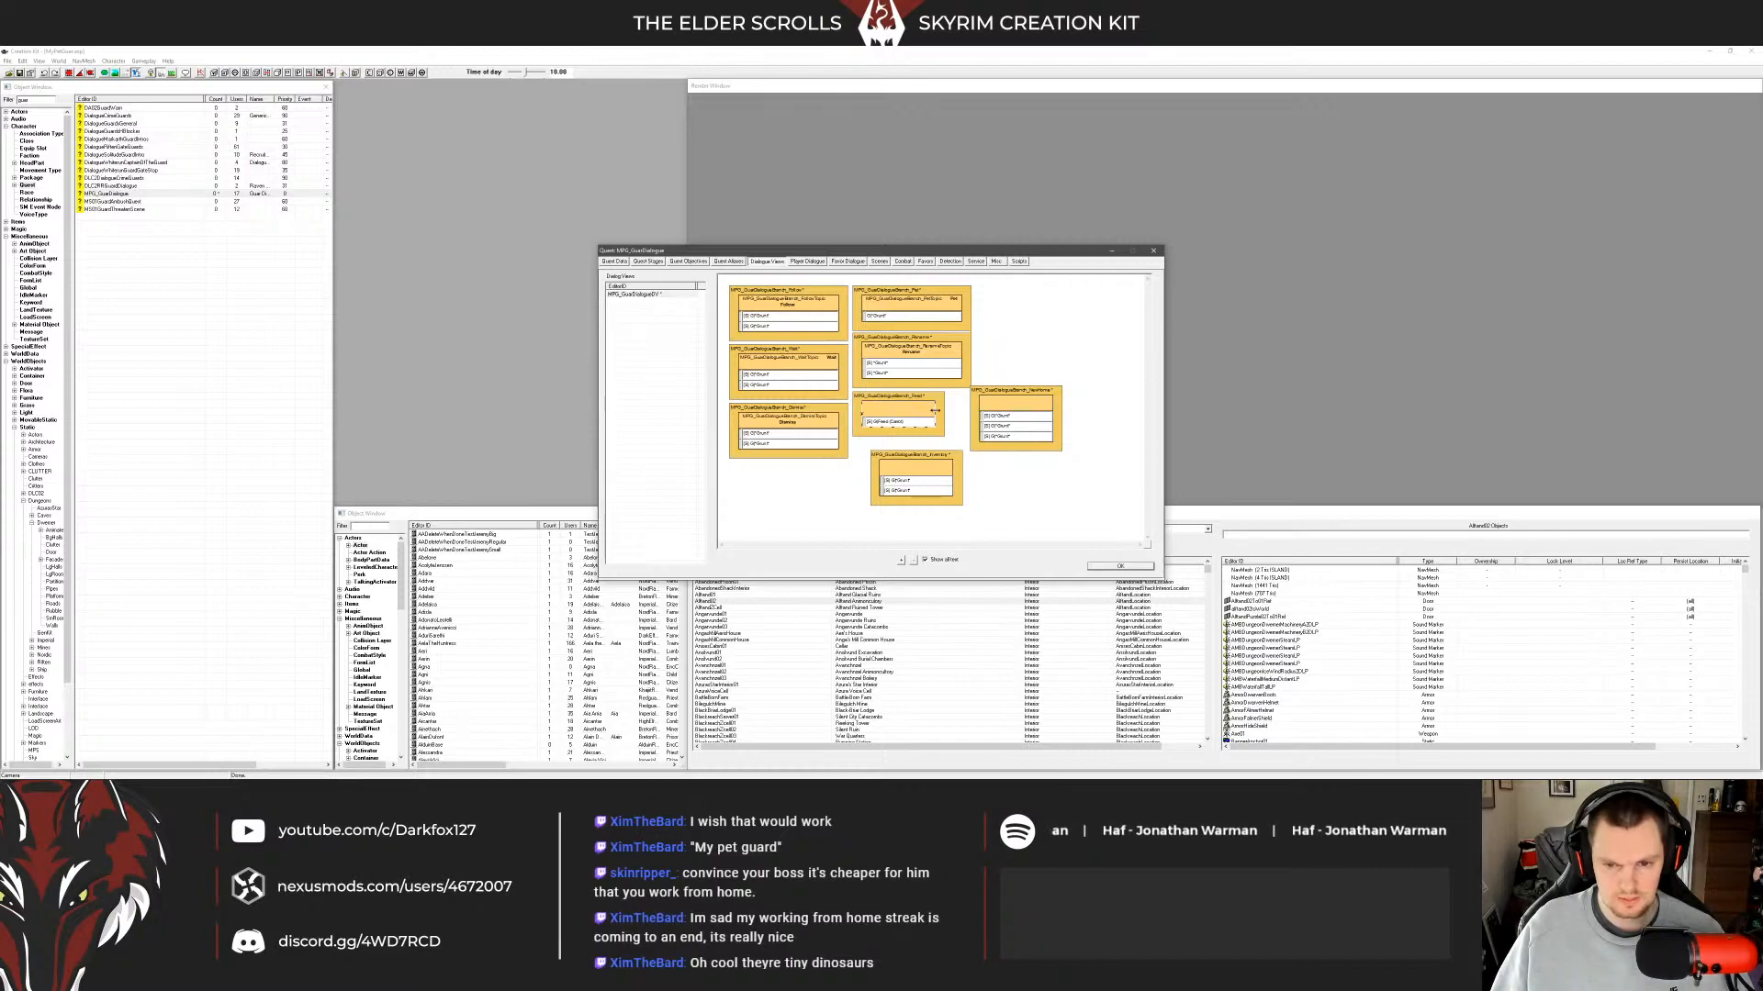
# Widen the Feed branch, place the widened Inventory branch beneath it, and start a third column with the widened NewHome branch.
pyautogui.click(1014, 401)
pyautogui.moveTo(1014, 402); pyautogui.dragTo(1037, 424)
pyautogui.moveTo(913, 473); pyautogui.dragTo(943, 474)
pyautogui.moveTo(1028, 425); pyautogui.dragTo(1022, 308)
pyautogui.moveTo(945, 468)
pyautogui.mouseDown()
pyautogui.moveTo(907, 459)
pyautogui.moveTo(955, 465)
pyautogui.mouseUp()
pyautogui.moveTo(1020, 330); pyautogui.dragTo(1009, 324)
pyautogui.moveTo(950, 454); pyautogui.dragTo(956, 453)
pyautogui.click(1059, 303)
pyautogui.moveTo(1058, 302); pyautogui.dragTo(1088, 306)
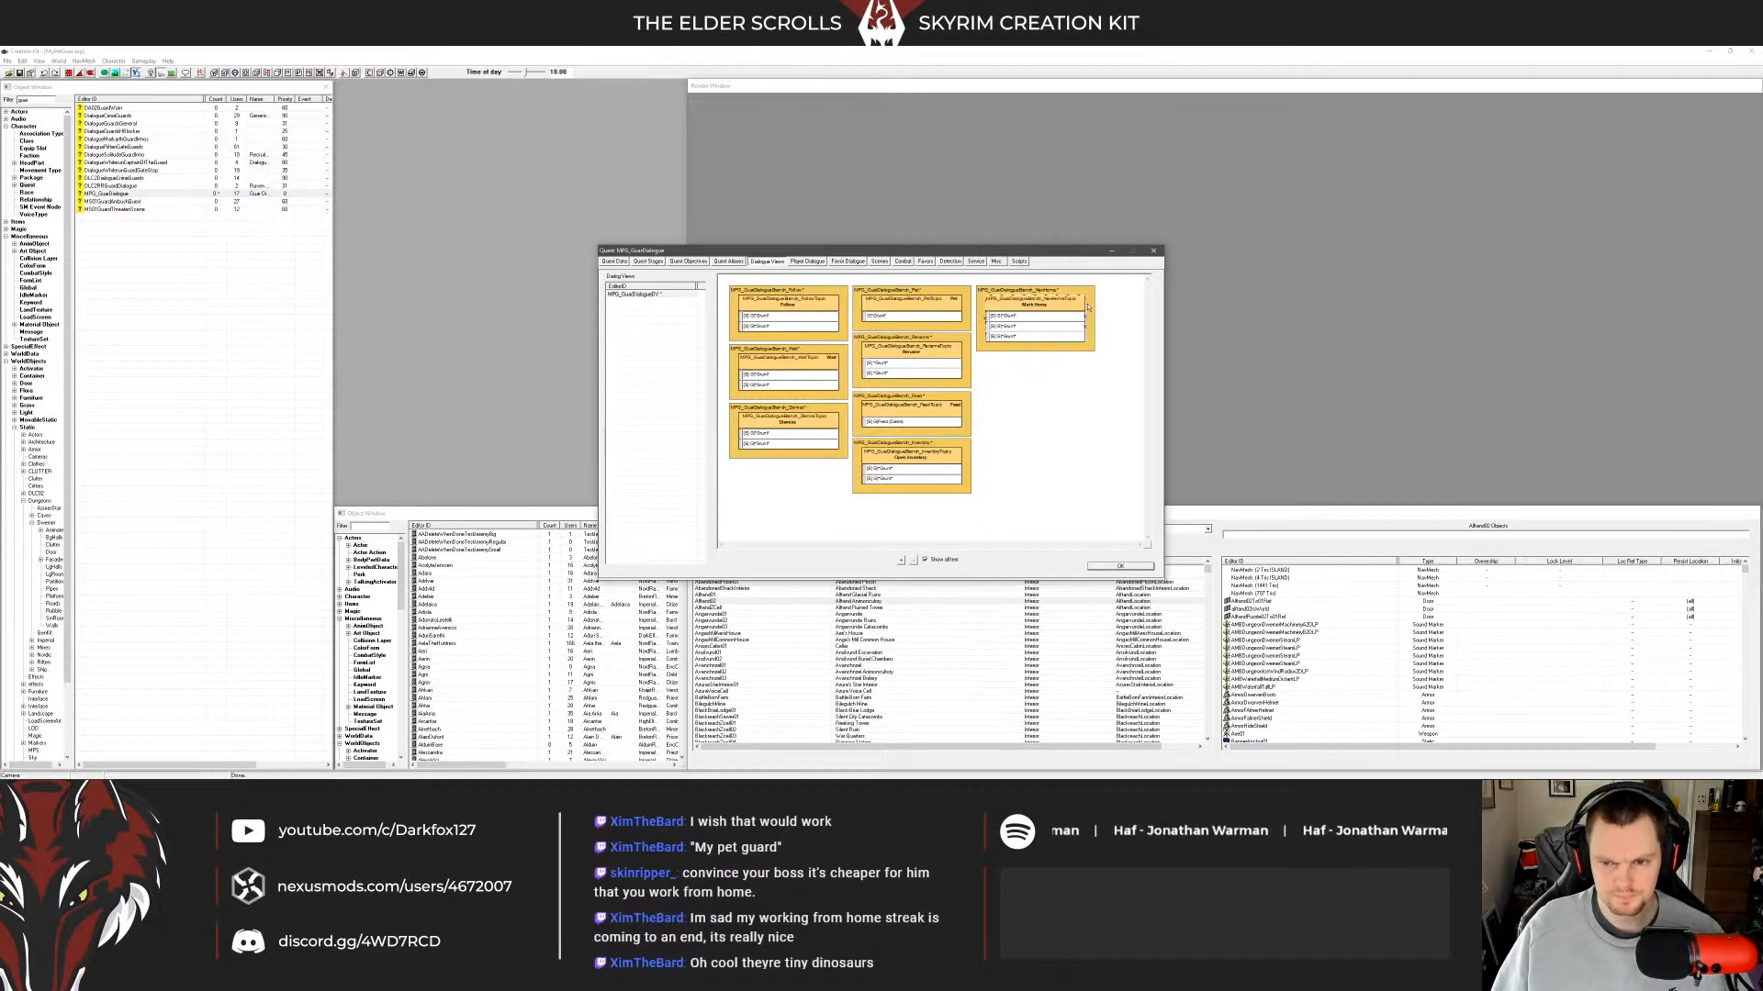
pyautogui.click(1065, 334)
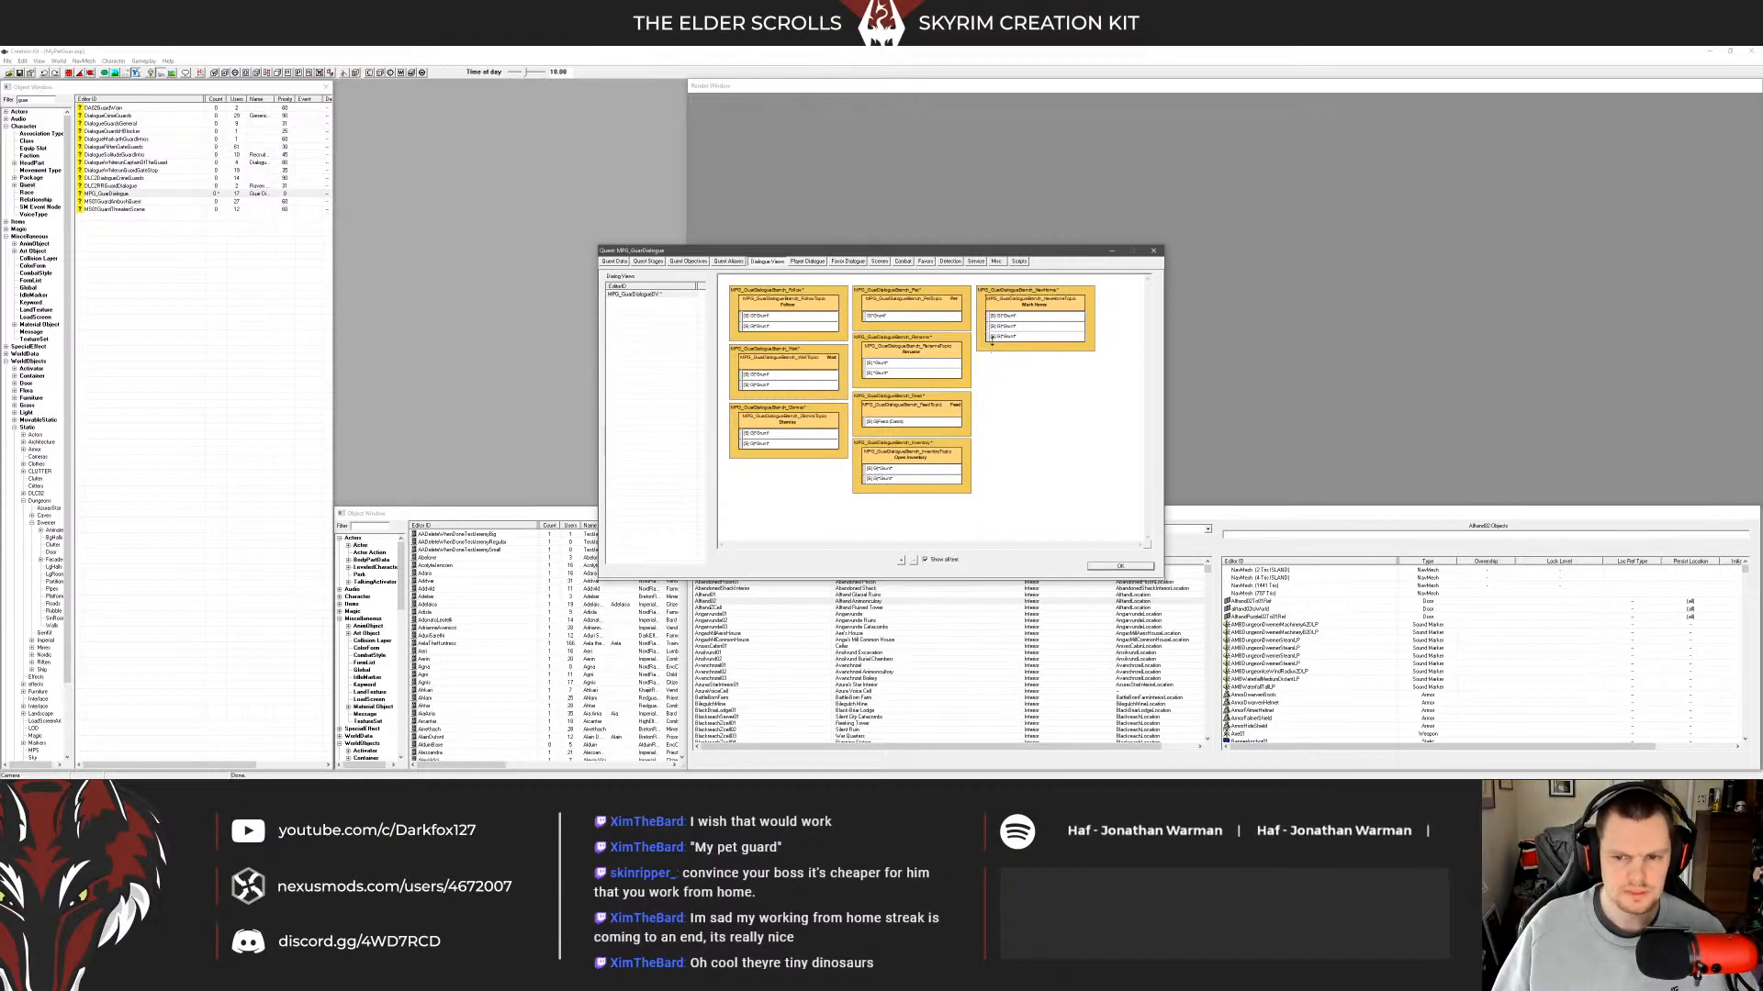
# Open the Follow topic's first response info and widen the condition list to read the full function details.
pyautogui.click(832, 325)
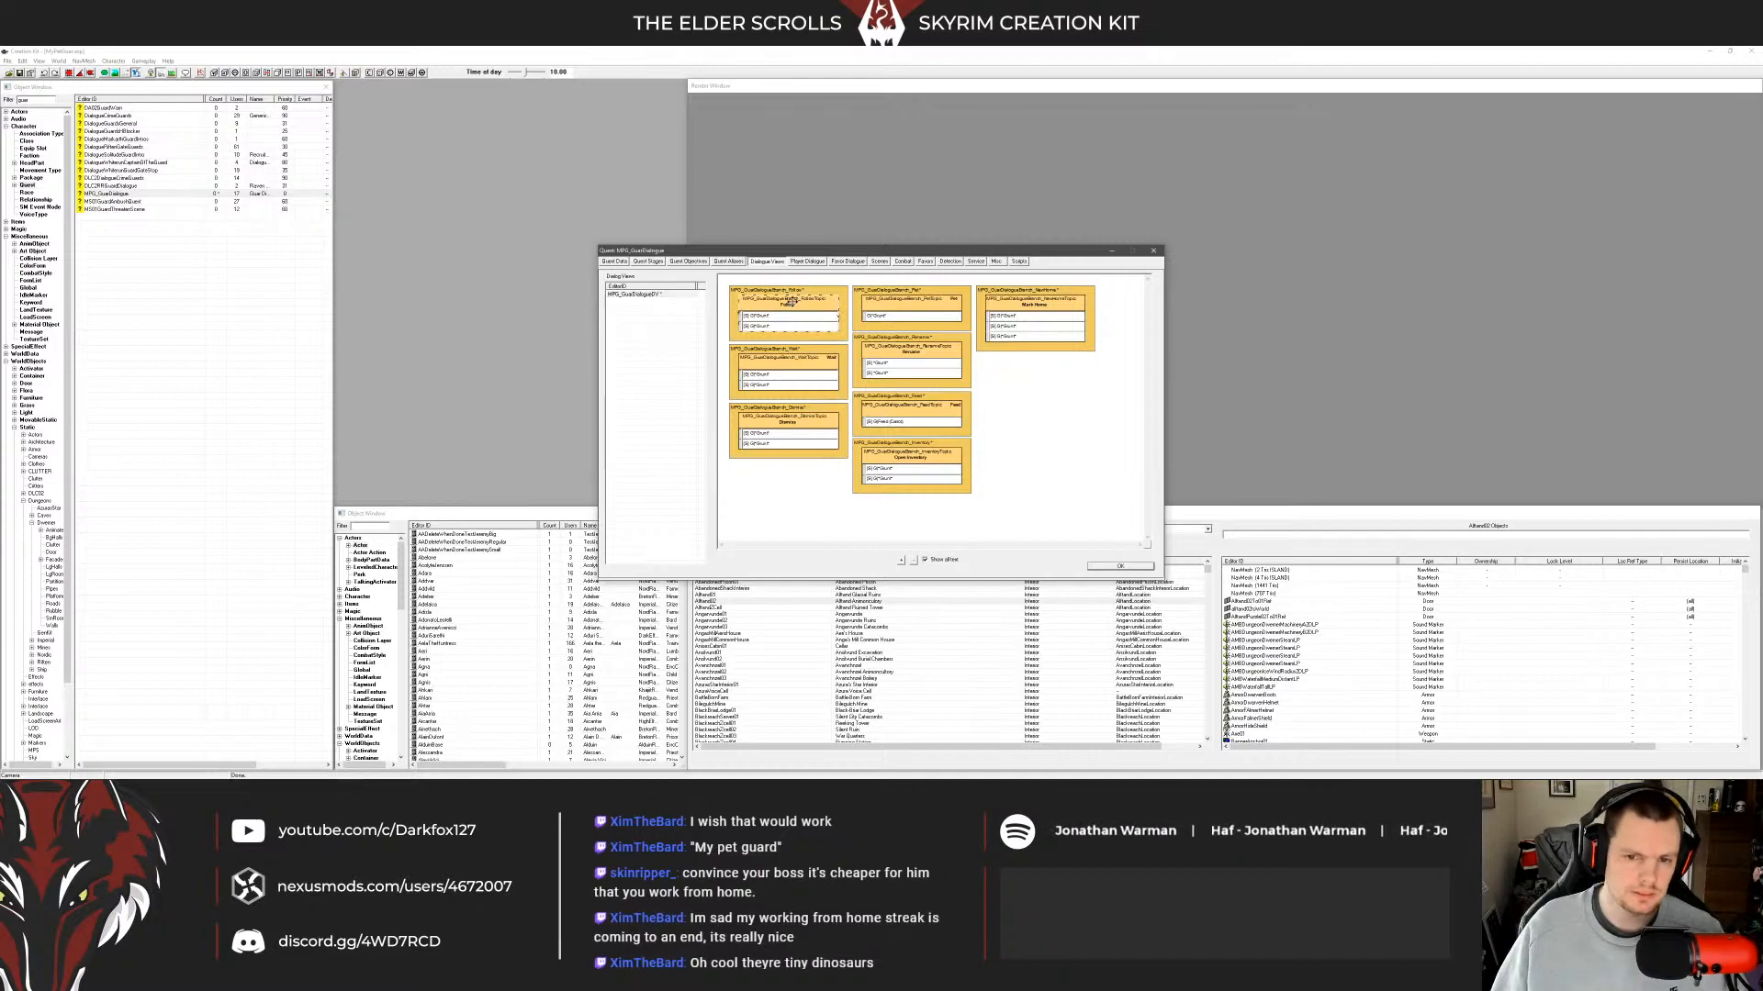
pyautogui.doubleClick(833, 326)
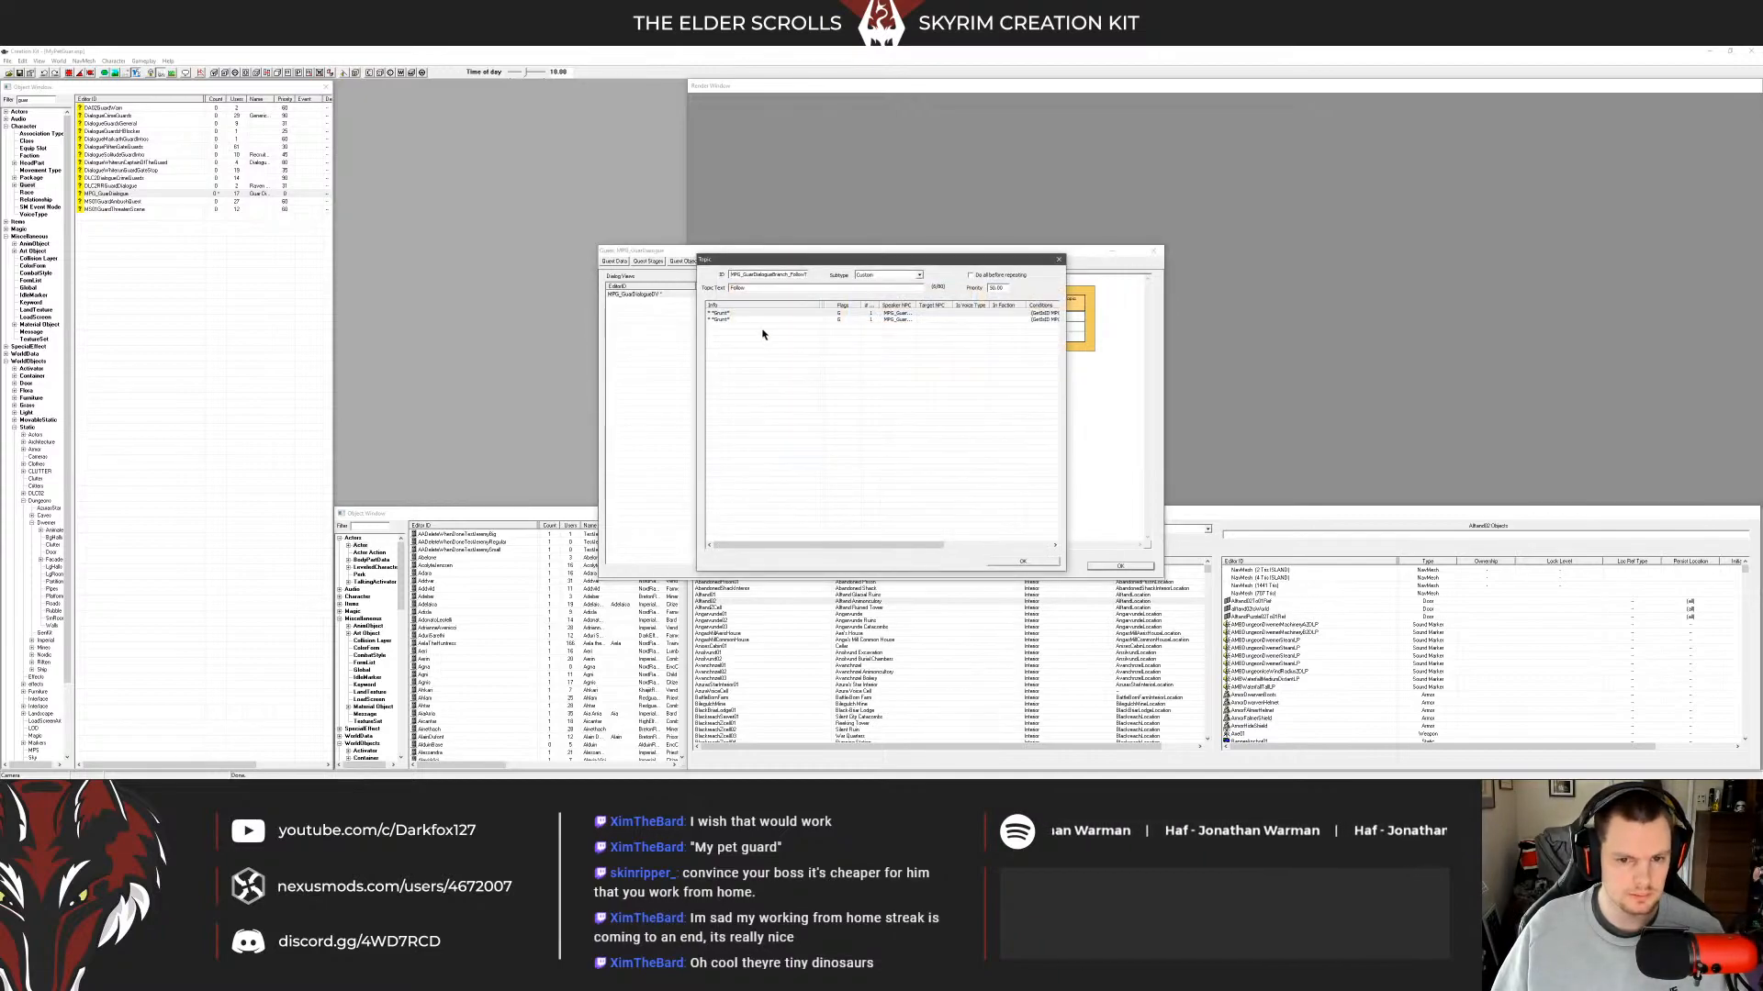
pyautogui.doubleClick(758, 313)
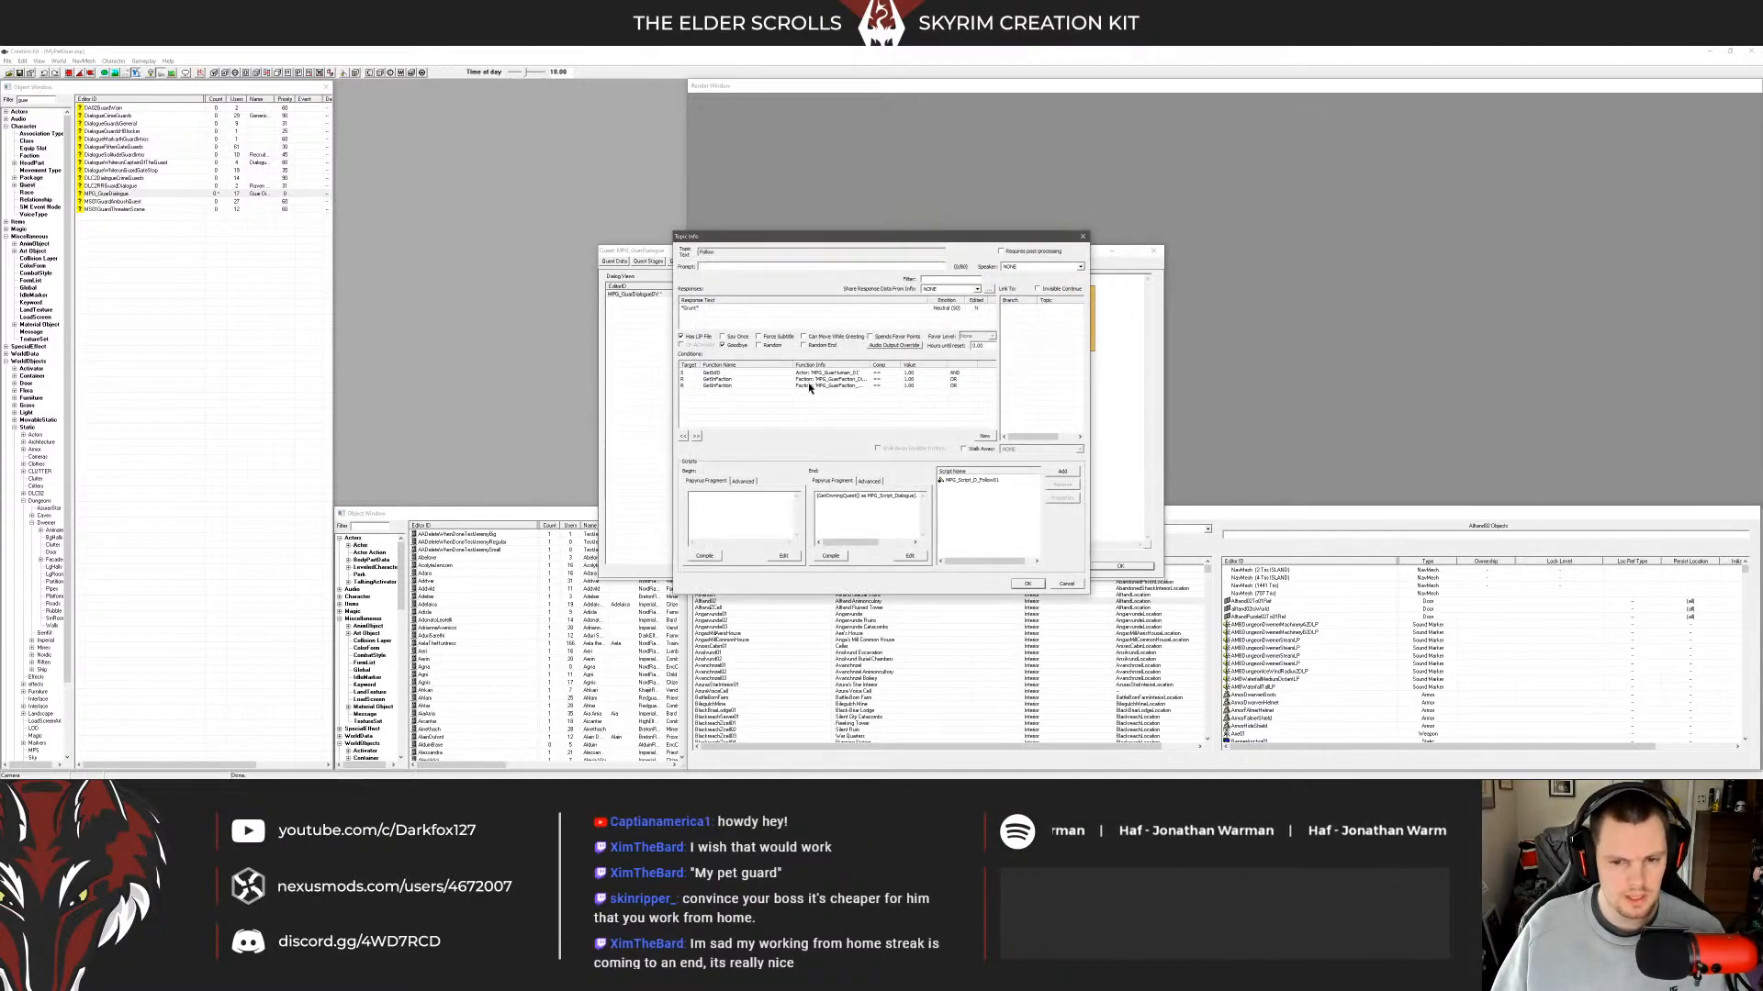
pyautogui.click(824, 379)
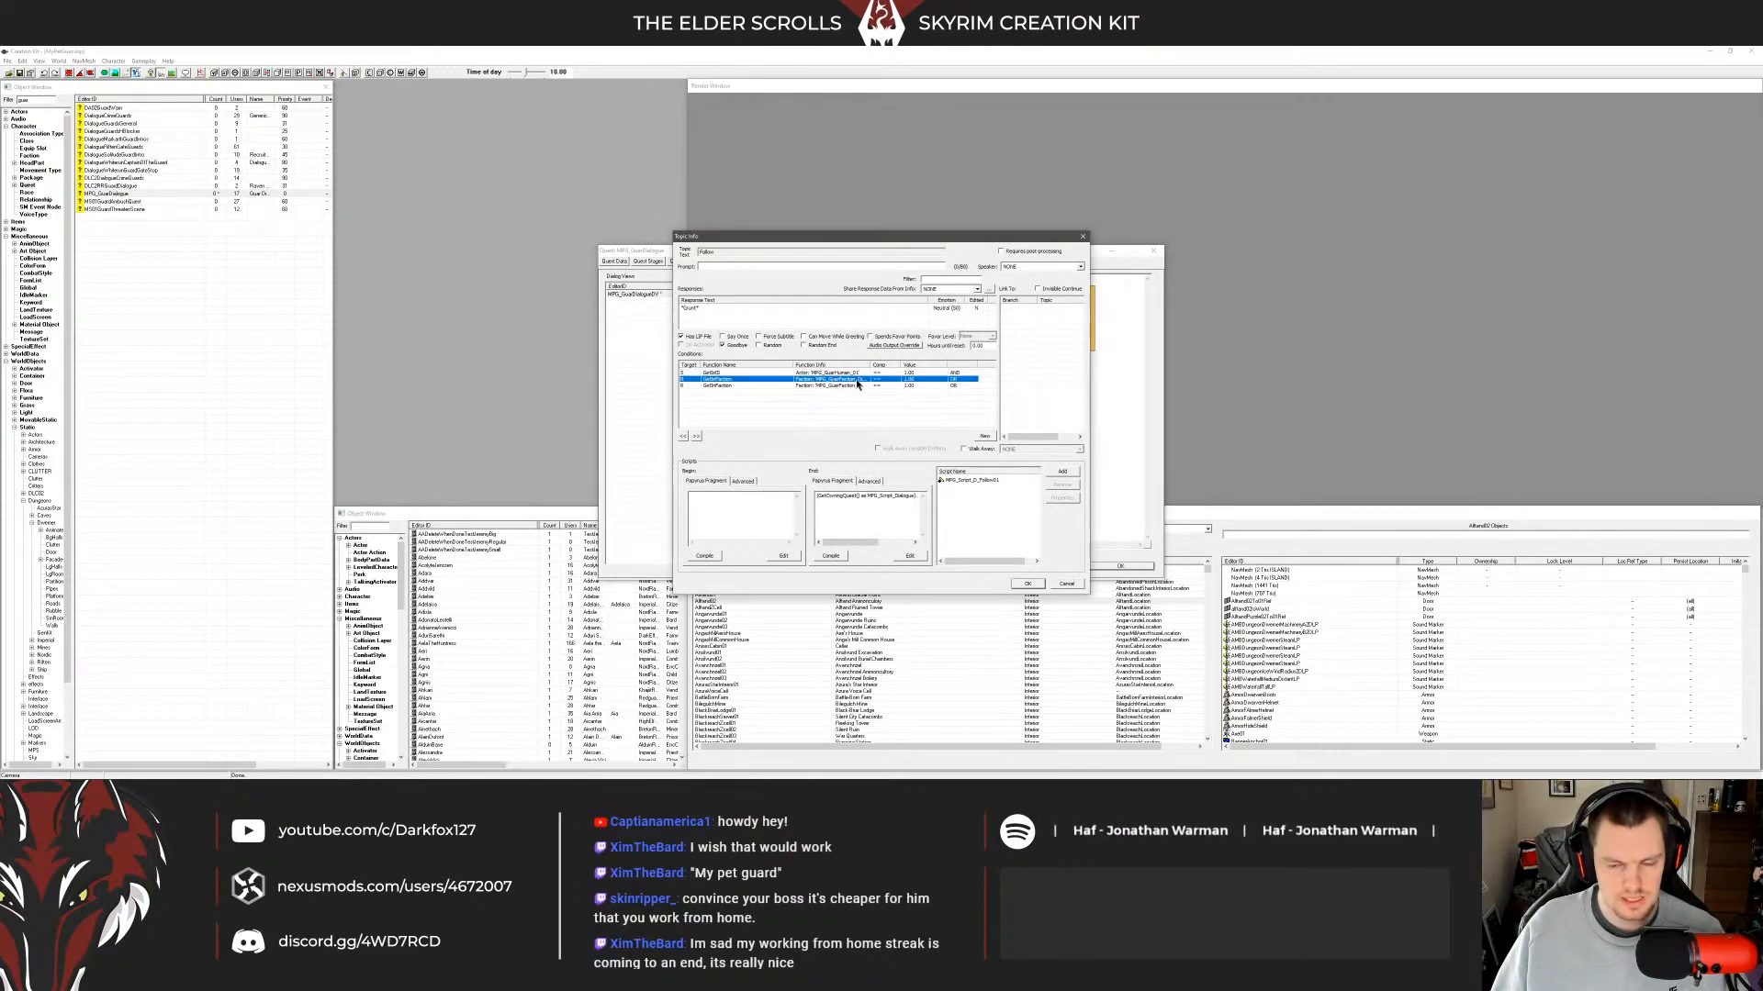
pyautogui.moveTo(868, 366); pyautogui.dragTo(908, 367)
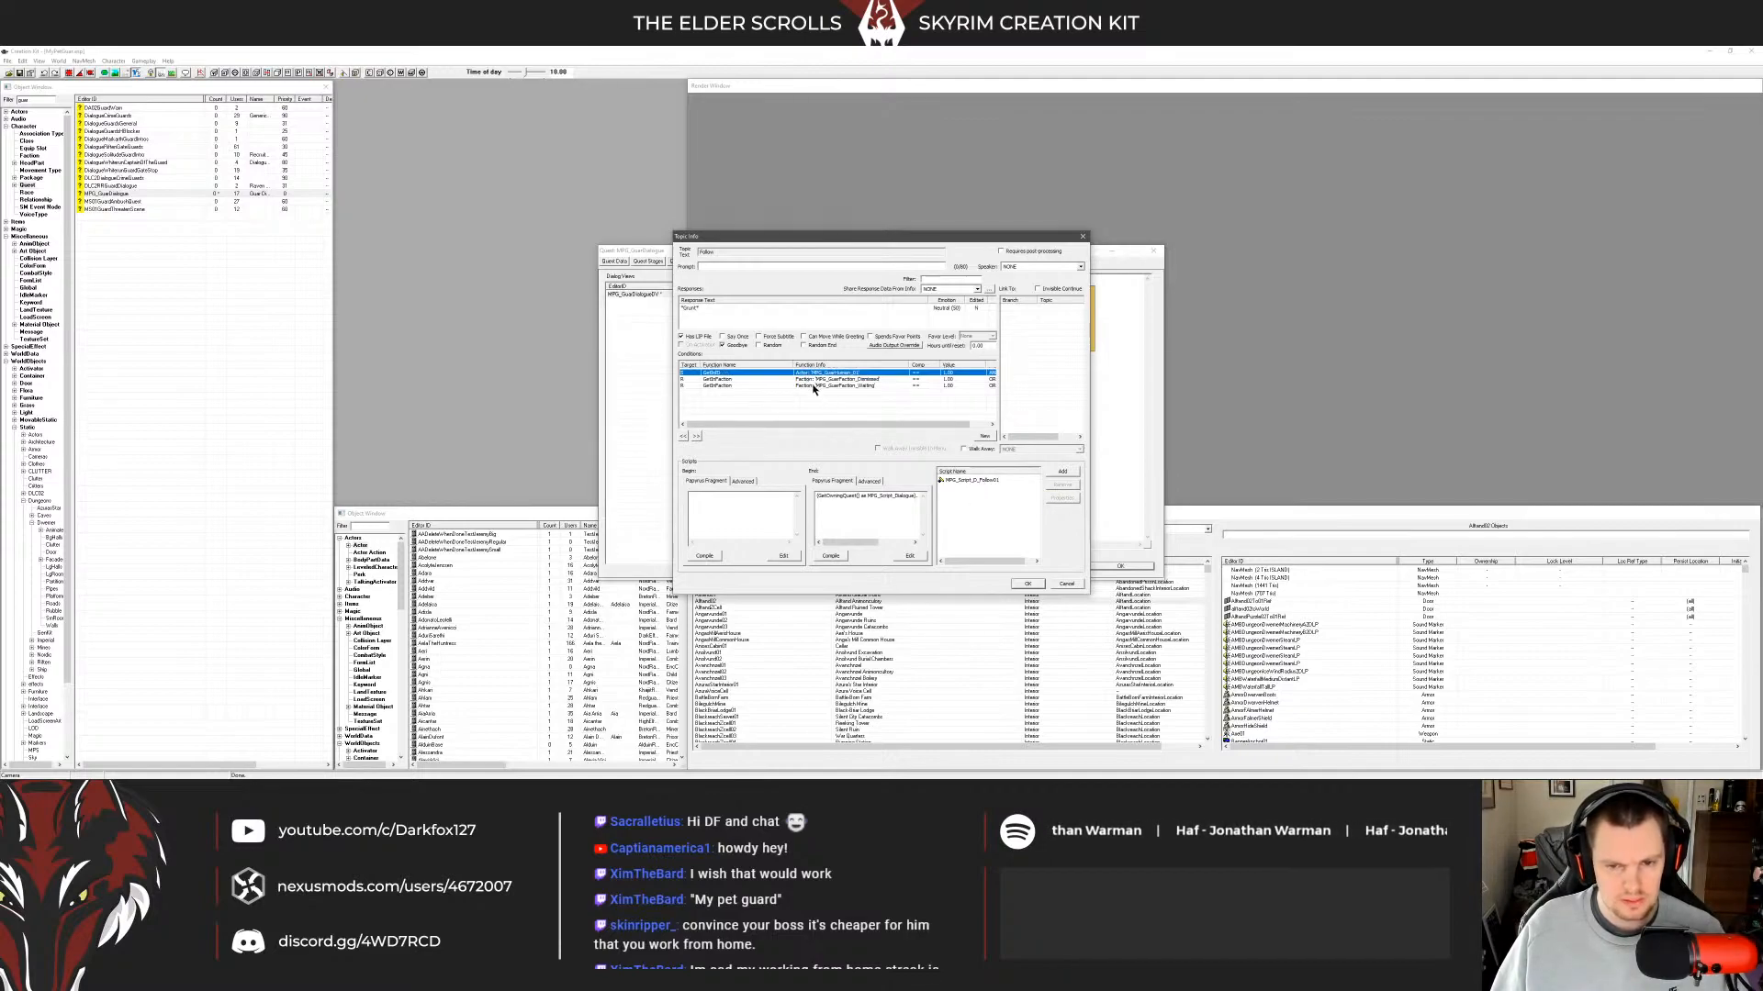
pyautogui.press('Up')
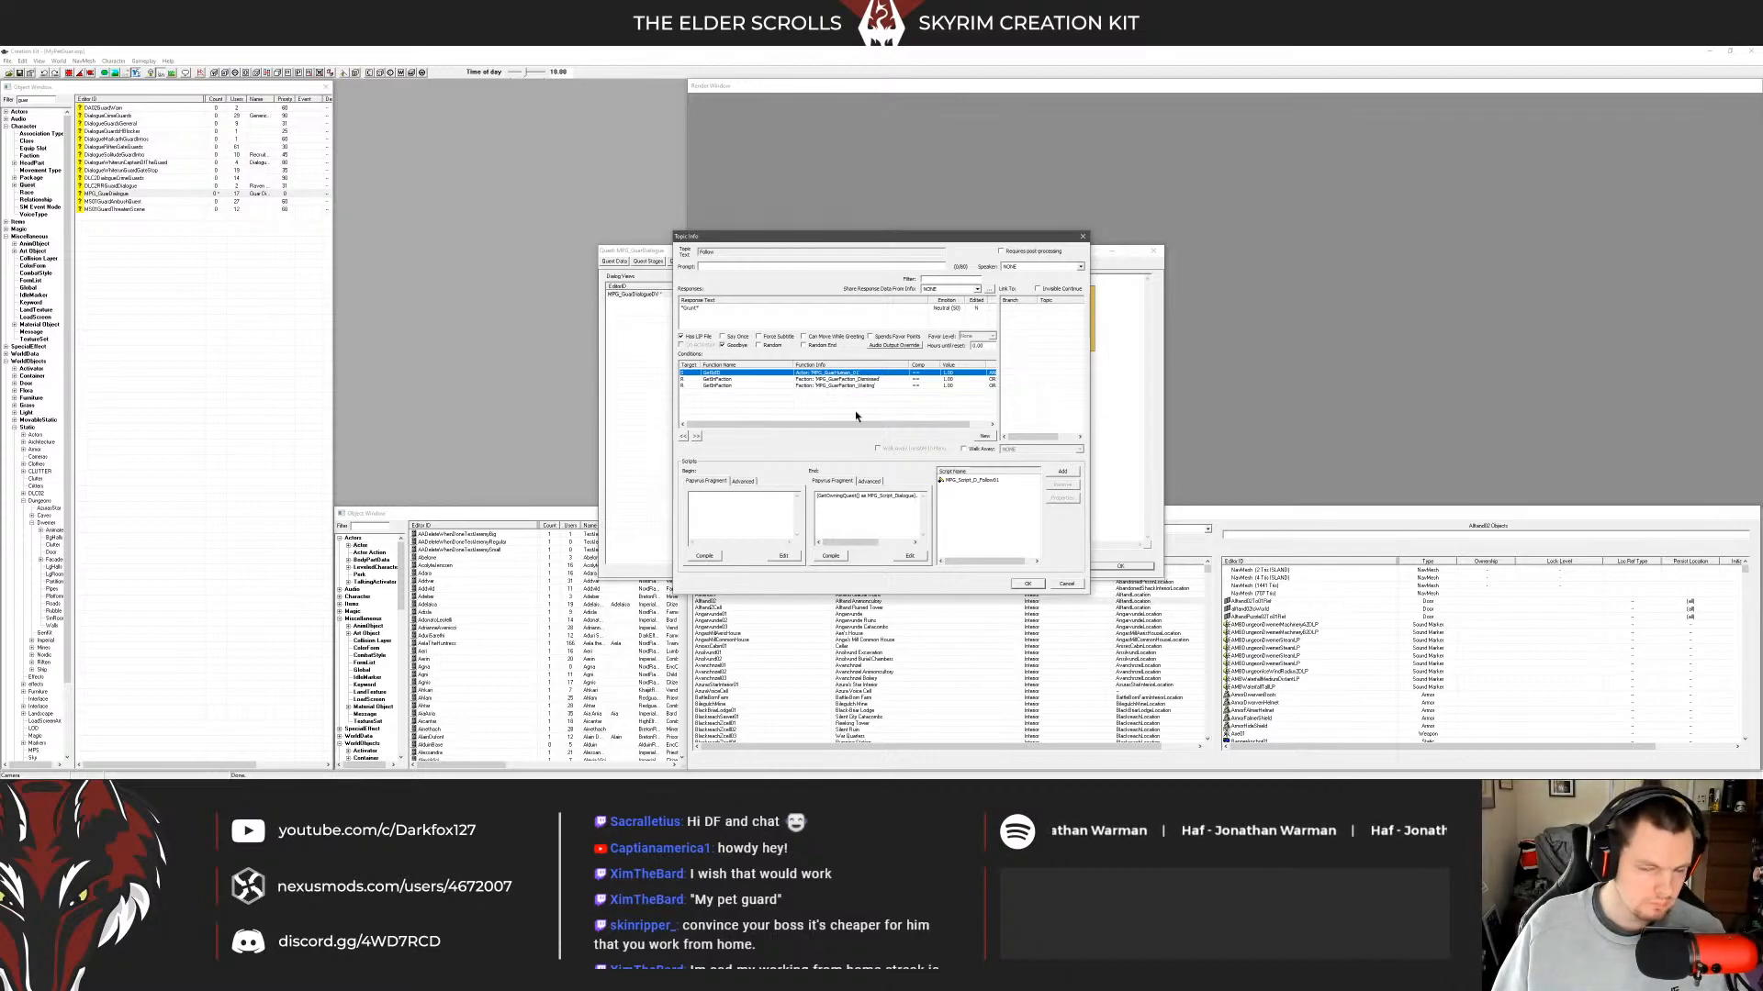
# Inspect the actor parameter of the Follow response's GetIsID condition, leaving the condition as it is.
pyautogui.doubleClick(824, 379)
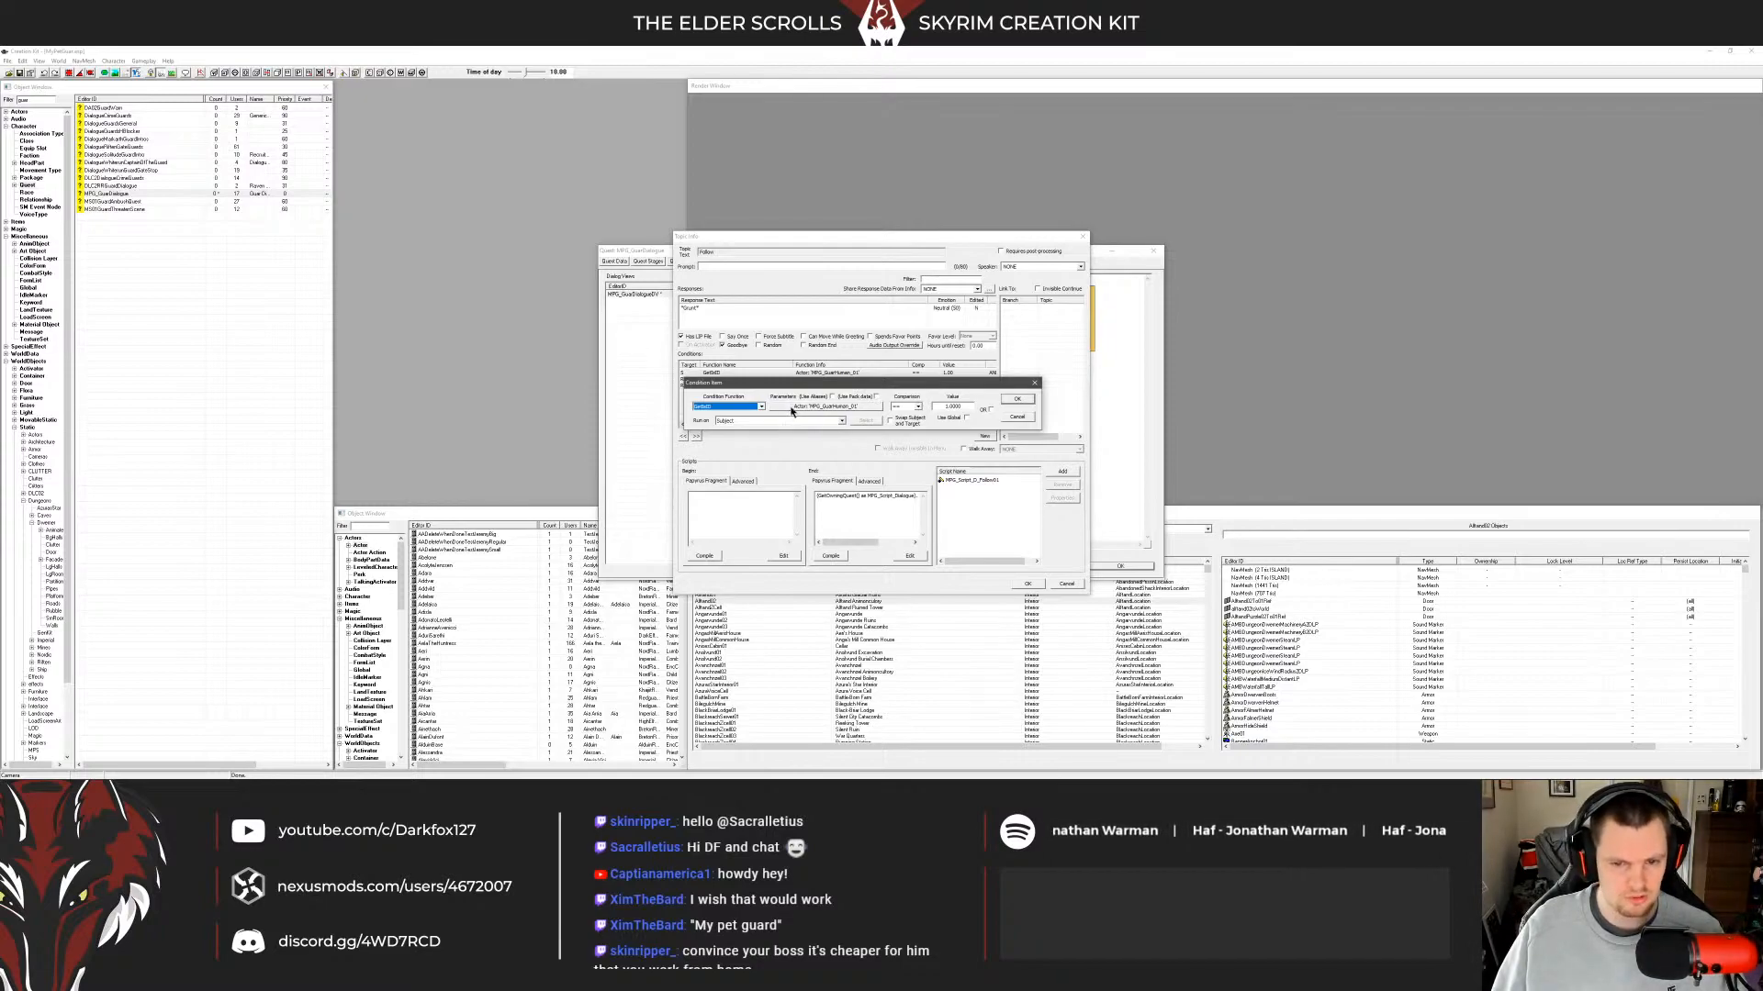
pyautogui.click(842, 405)
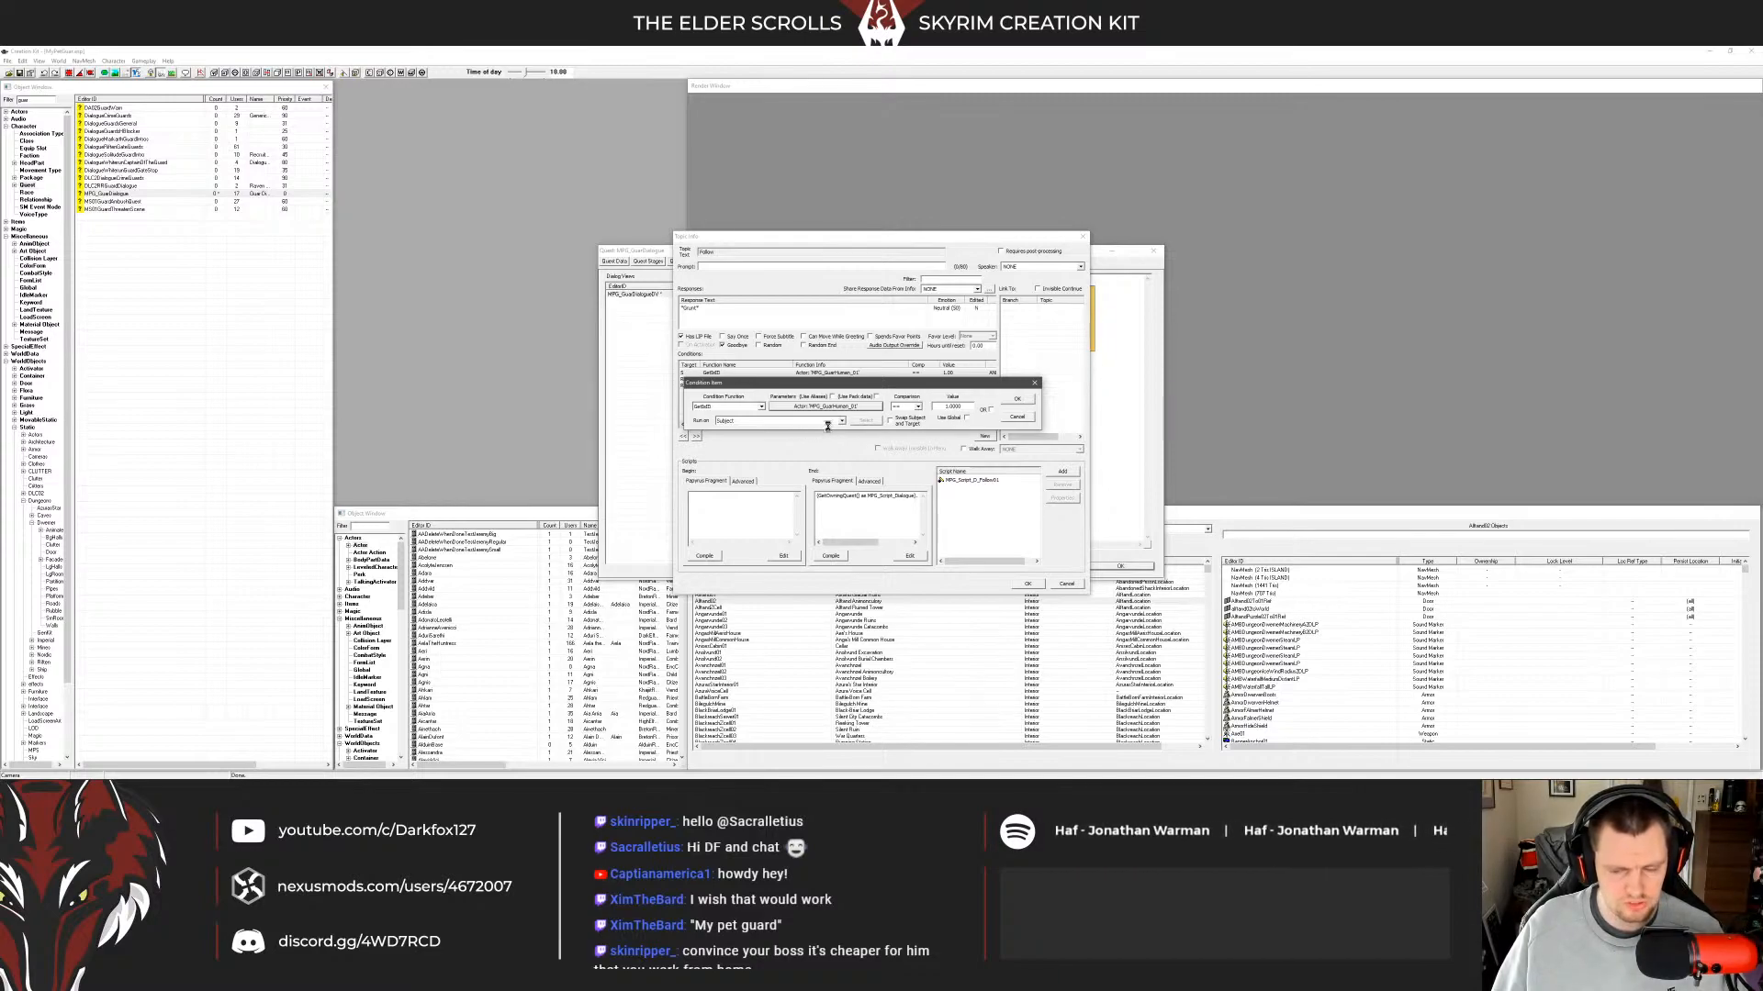
pyautogui.press('space')
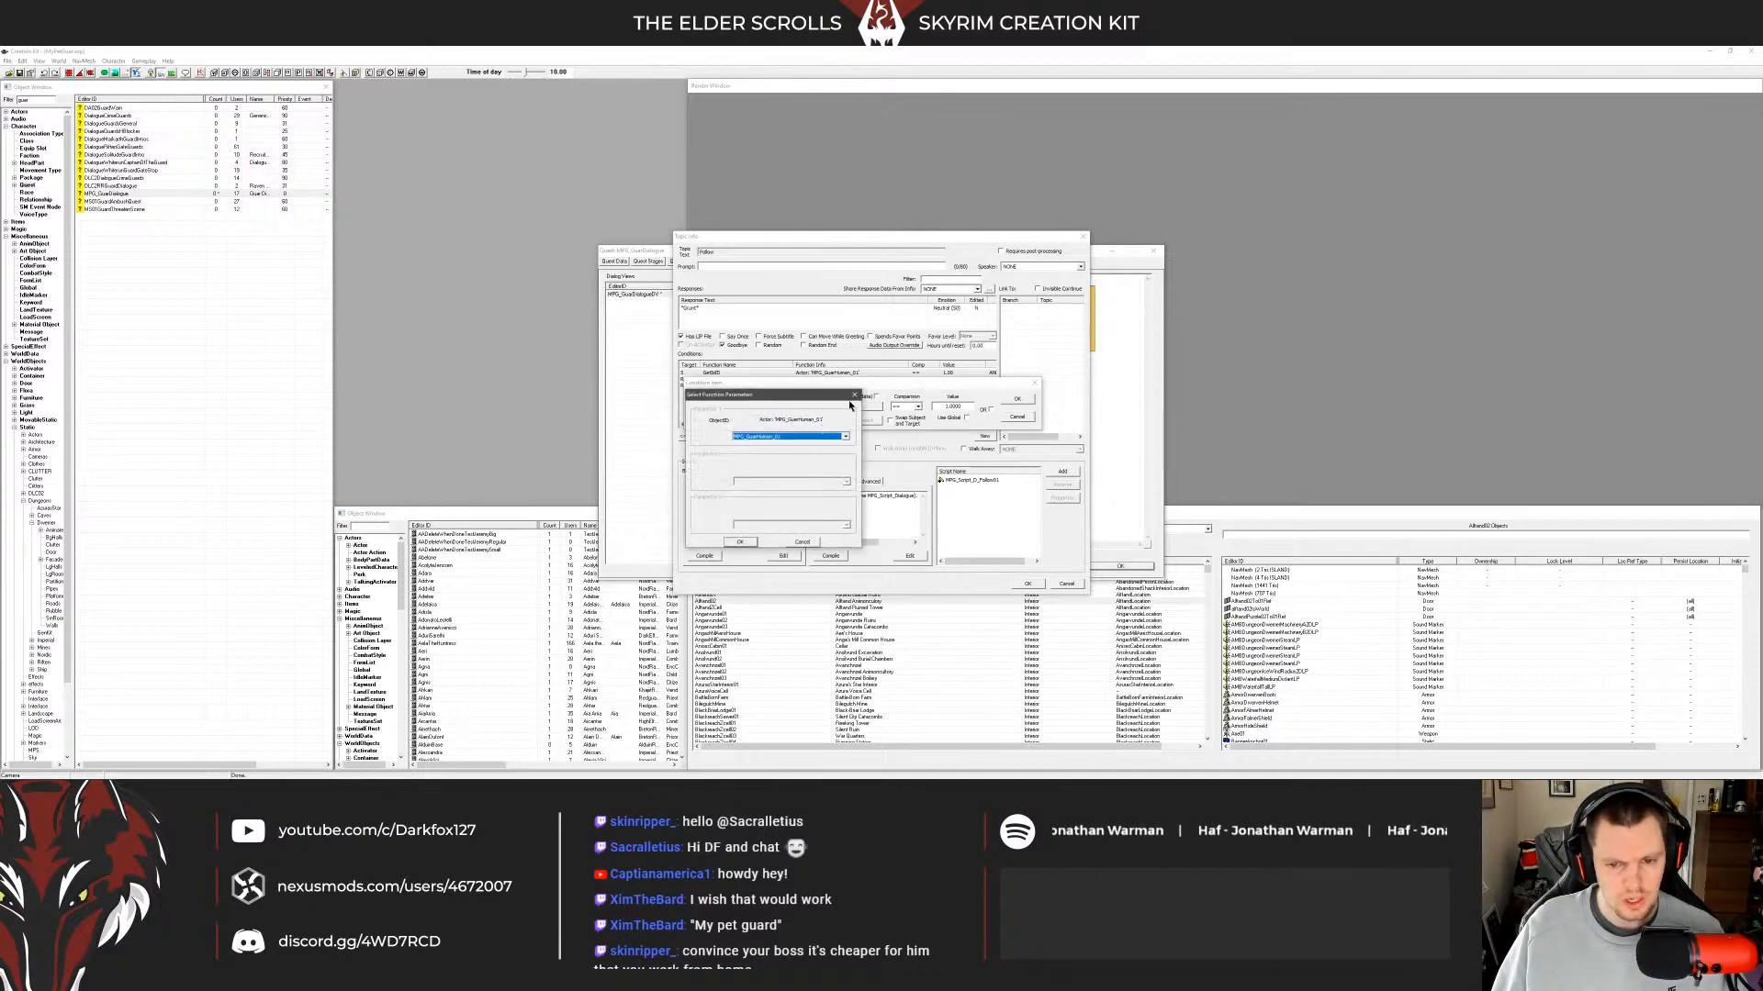
pyautogui.click(855, 395)
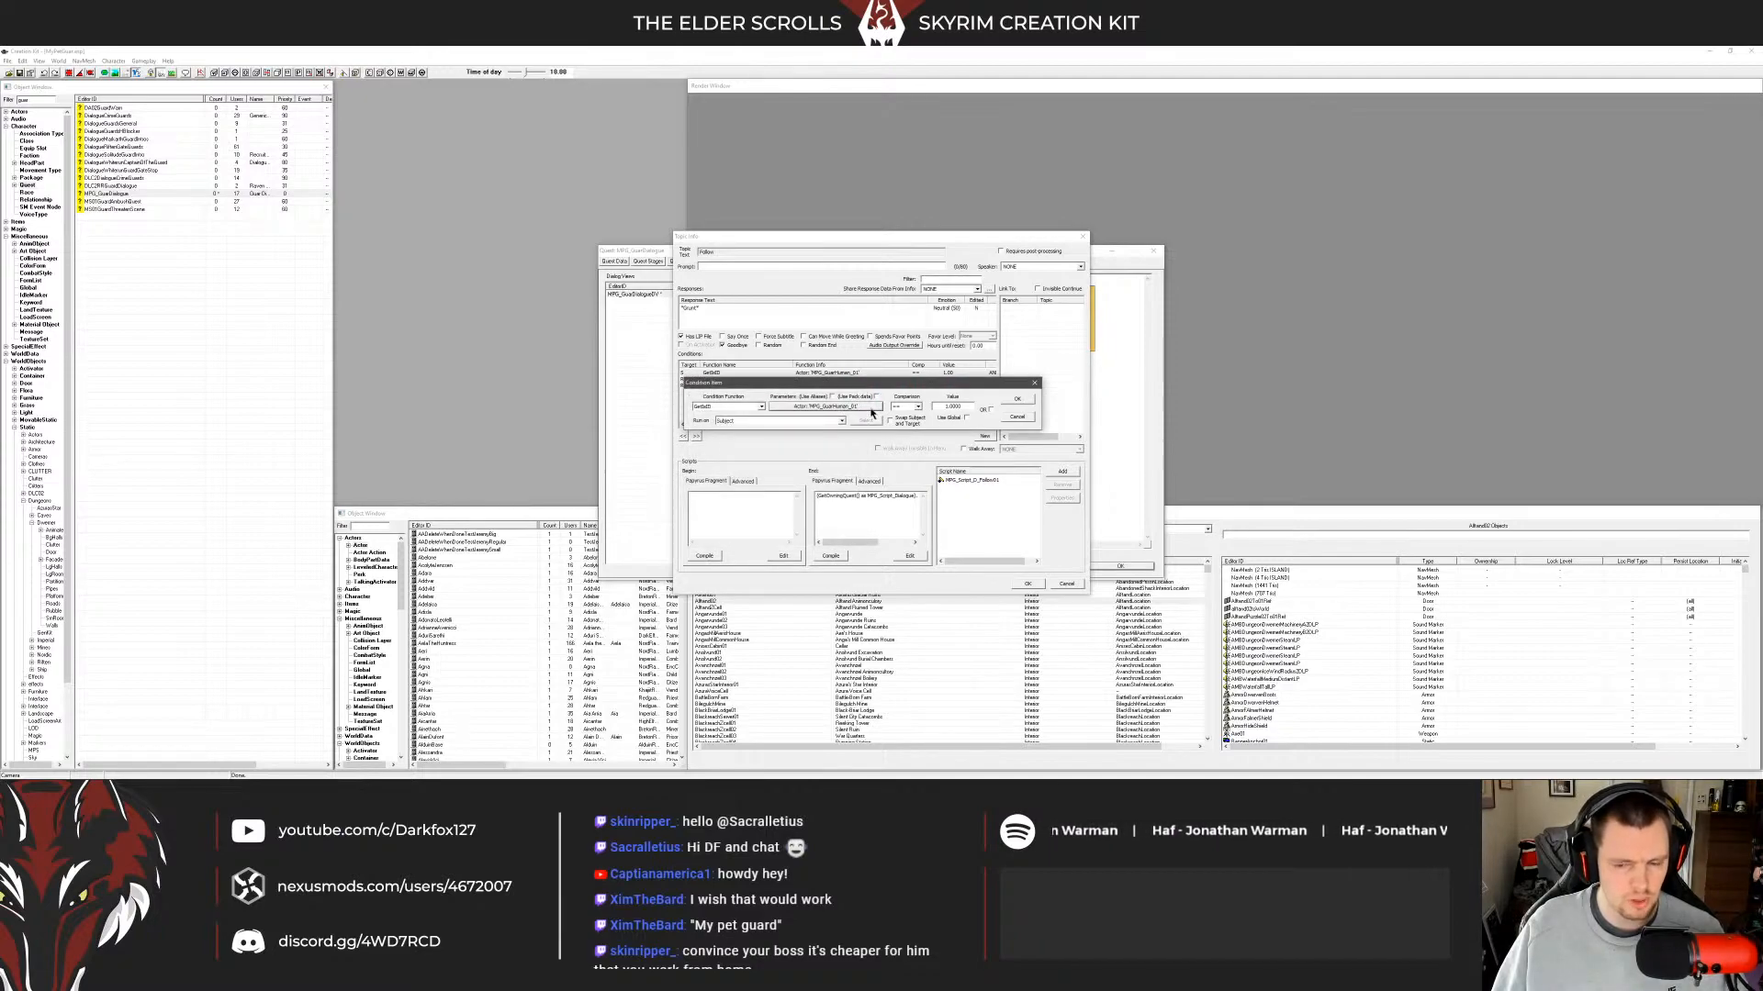
pyautogui.click(1012, 417)
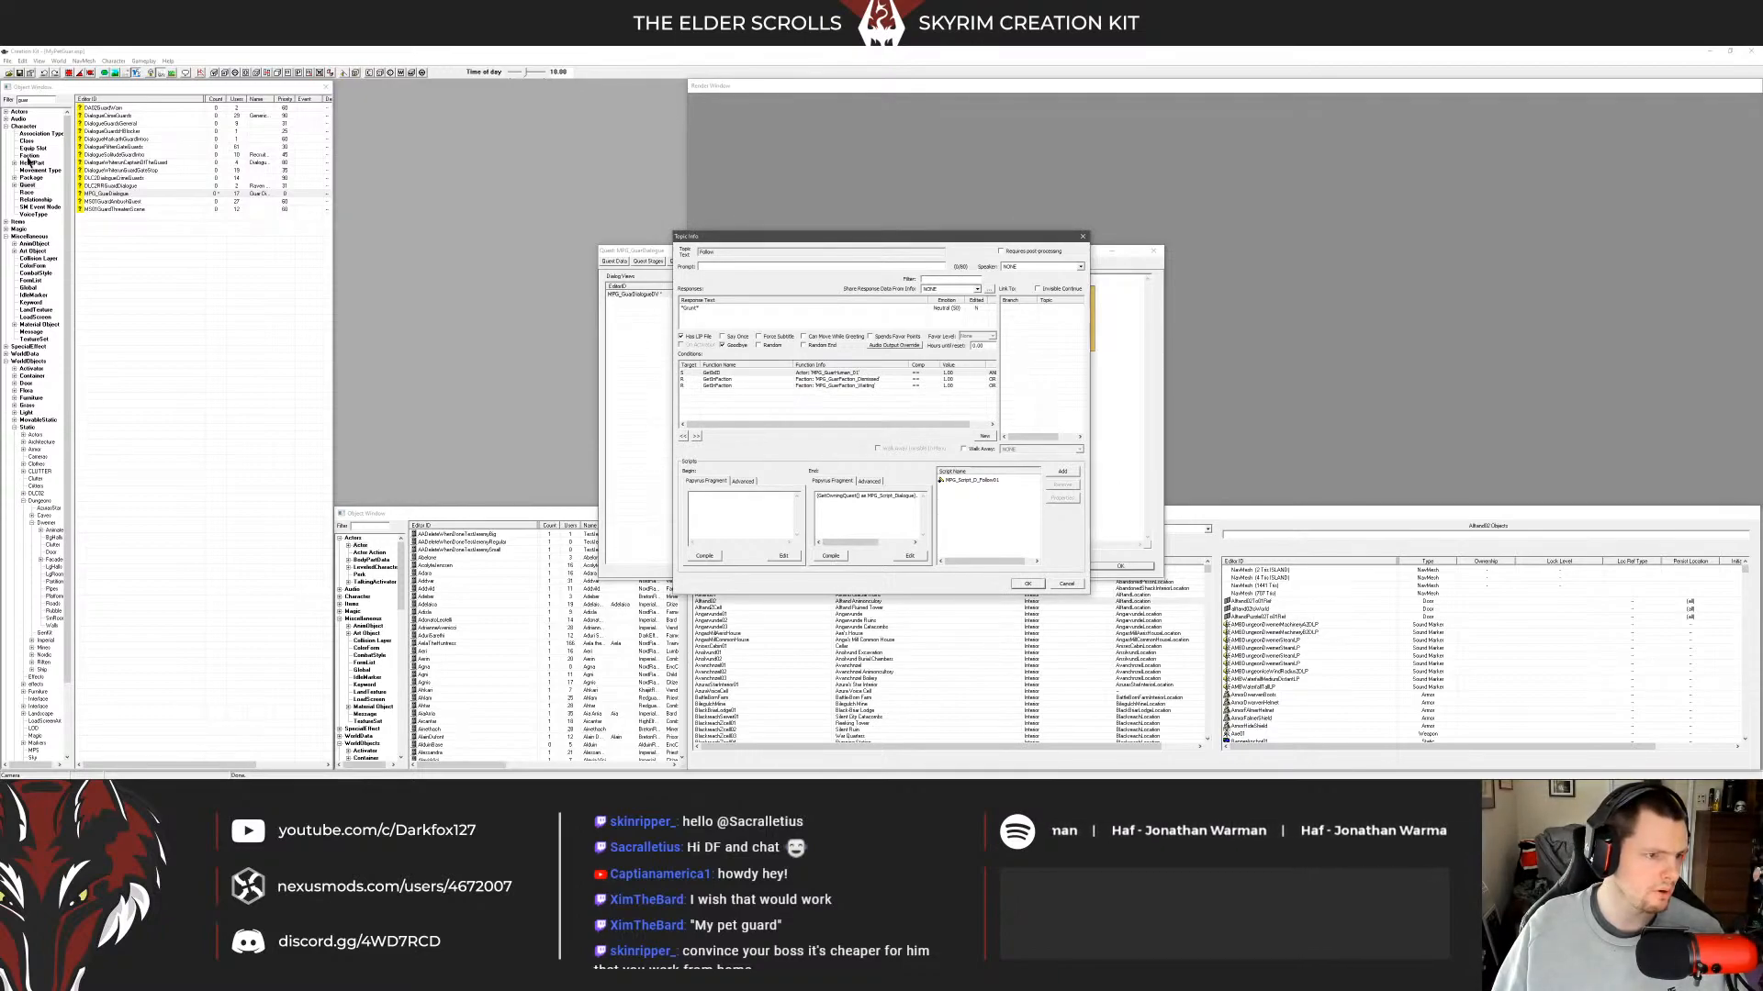
# Rename the MPG_Race_Guar race's ID as MPGGuarRace, keeping the same form instead of creating a new one.
pyautogui.click(27, 192)
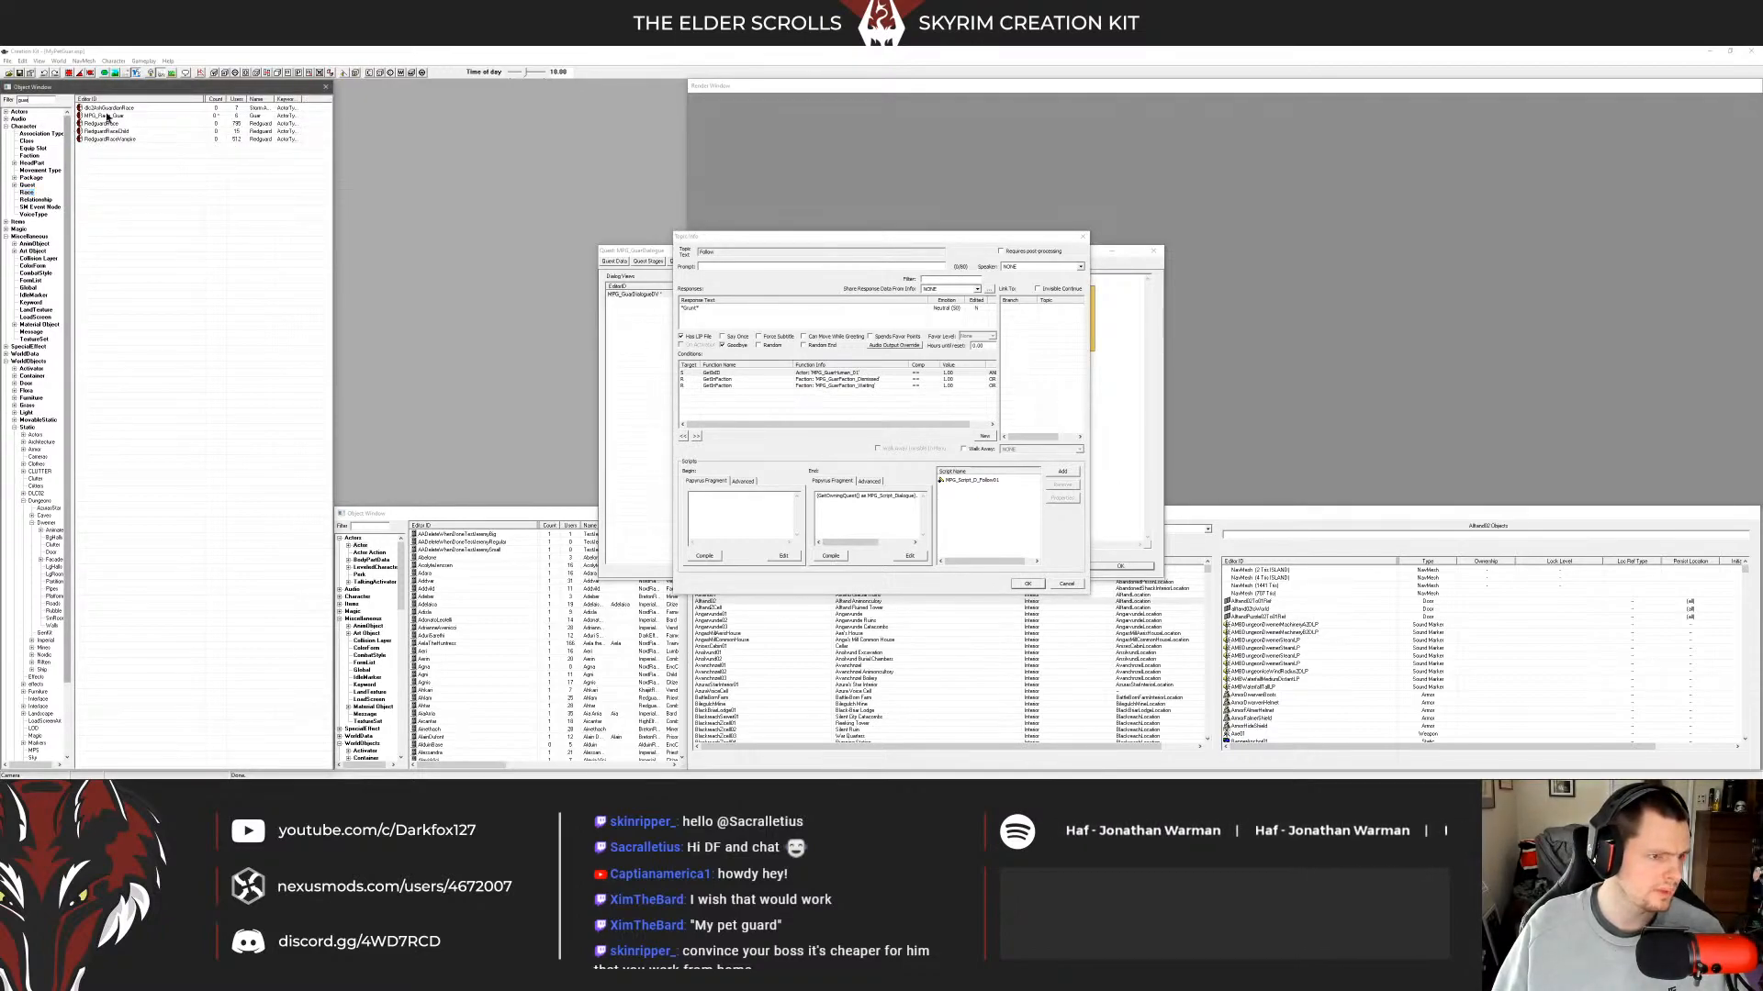
pyautogui.click(148, 115)
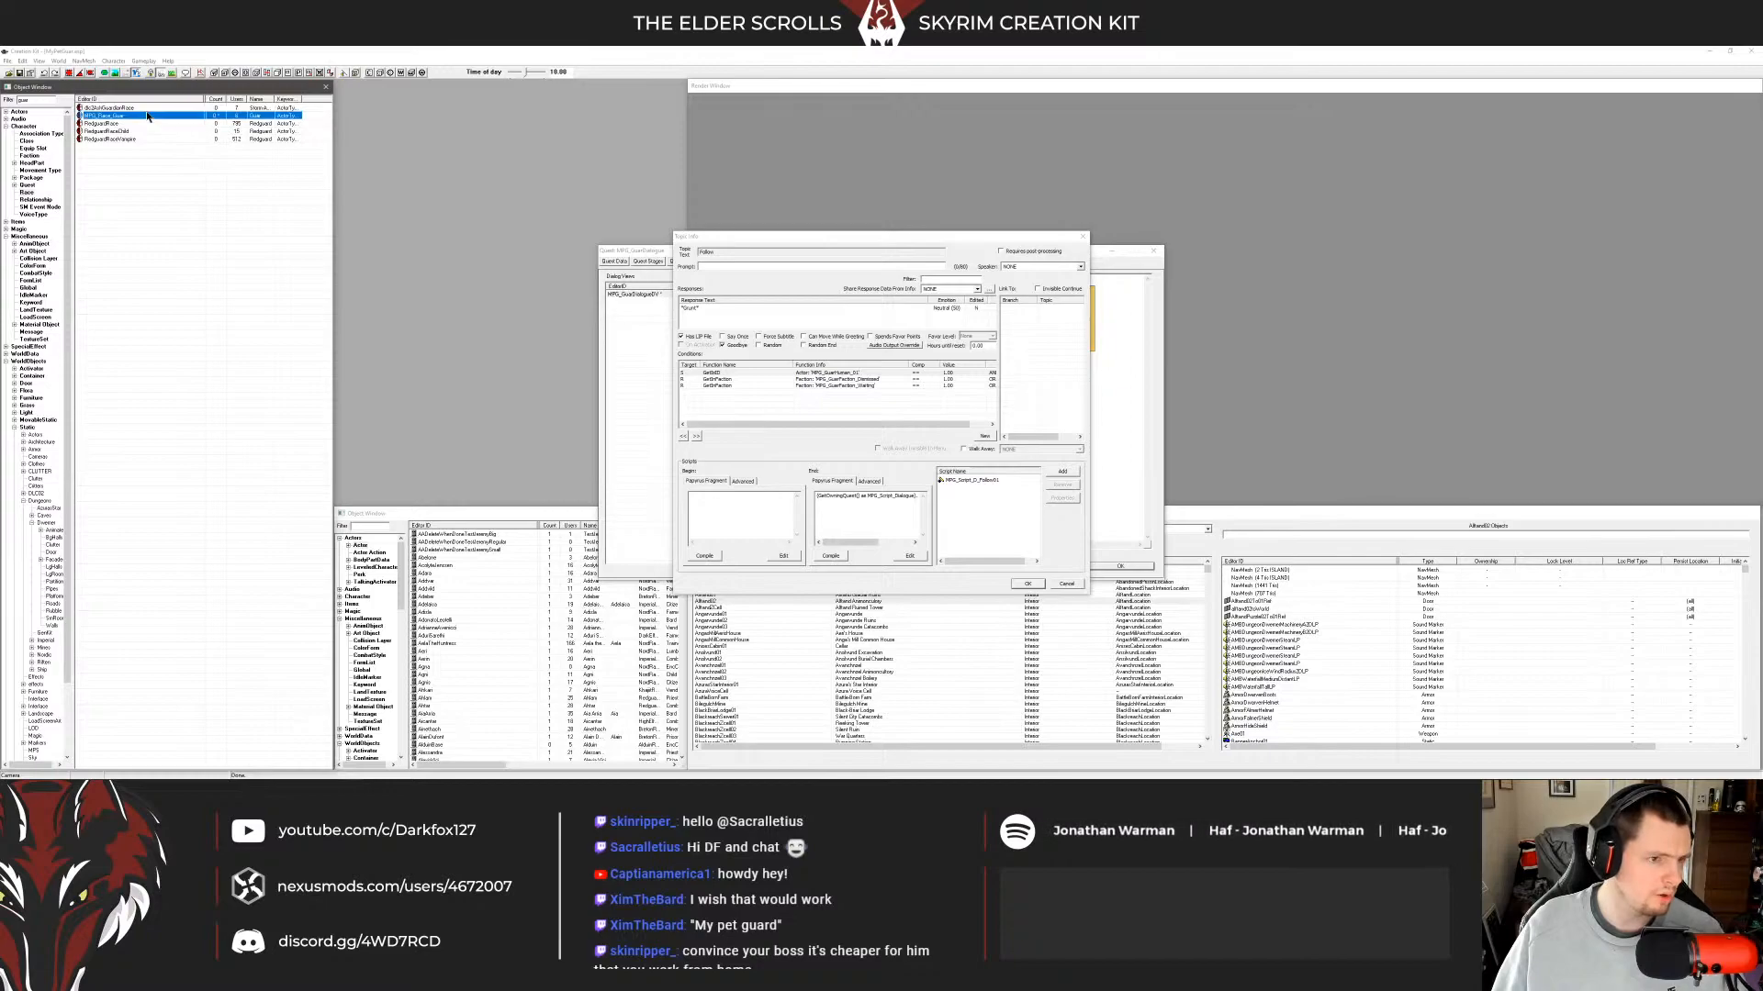
pyautogui.doubleClick(148, 115)
pyautogui.click(674, 279)
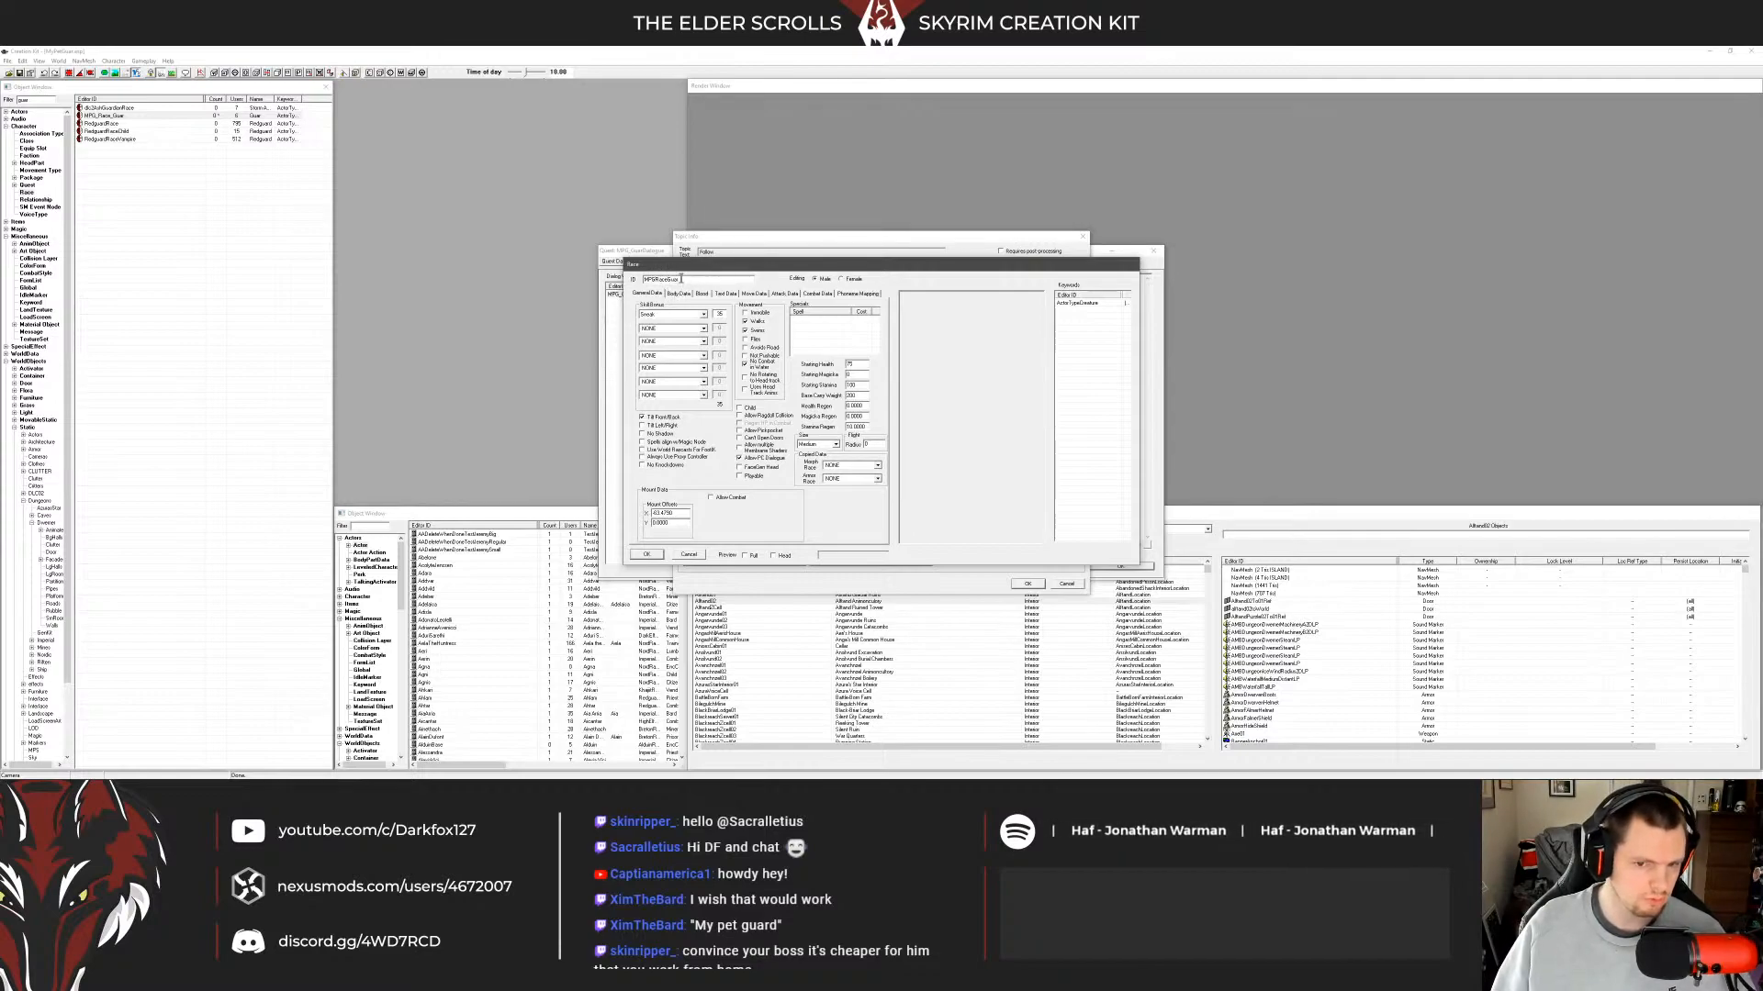
pyautogui.press('BackSpace')
pyautogui.press('BackSpace')
pyautogui.press('BackSpace')
pyautogui.press('BackSpace')
pyautogui.press('BackSpace')
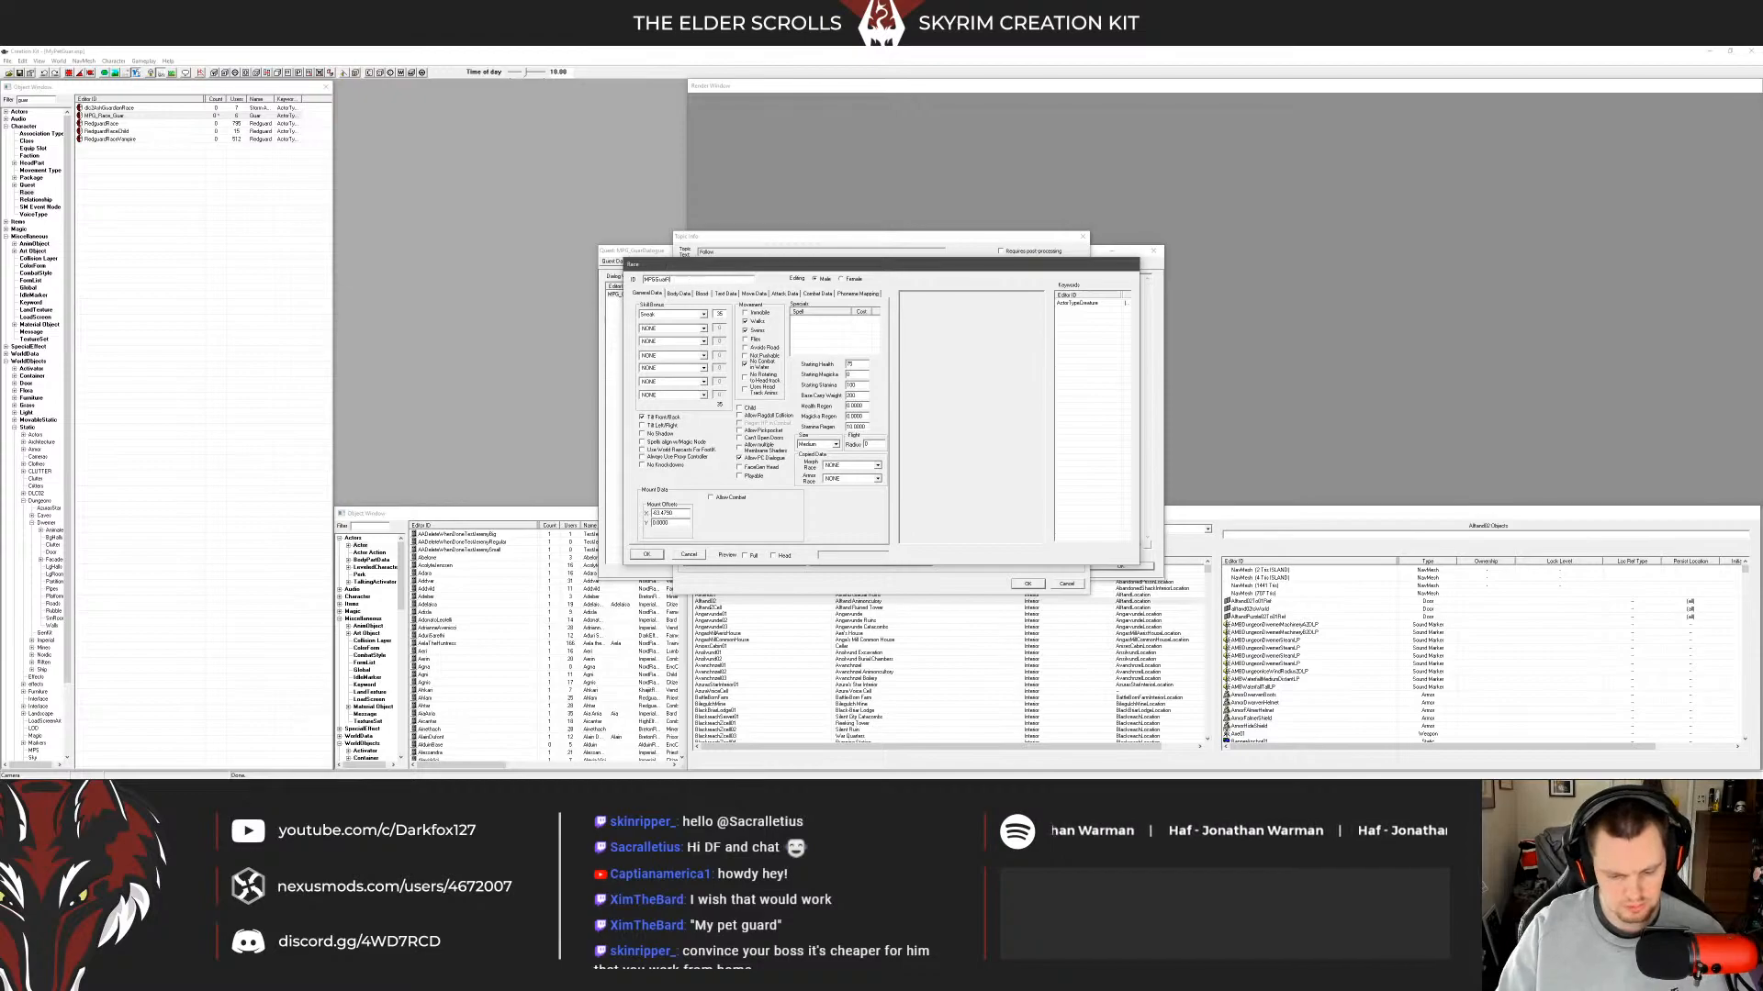
pyautogui.click(646, 554)
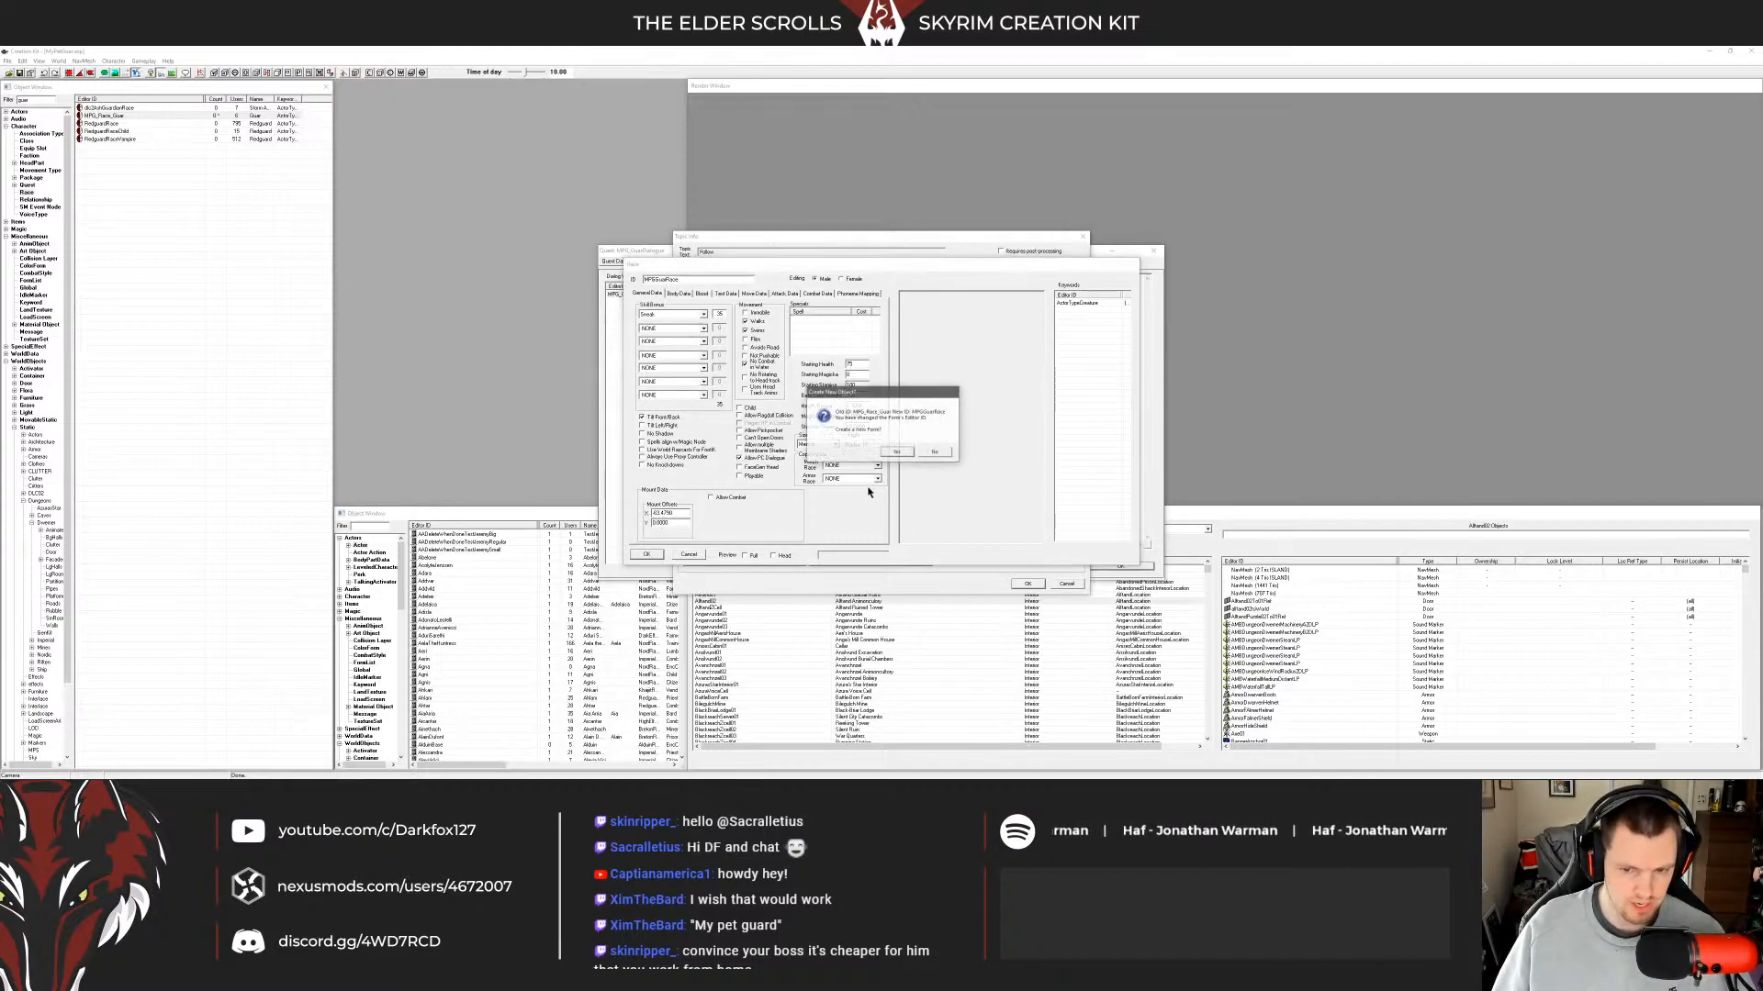
pyautogui.click(922, 454)
# Filter the object list by mpg and show matching objects of all types.
pyautogui.click(113, 109)
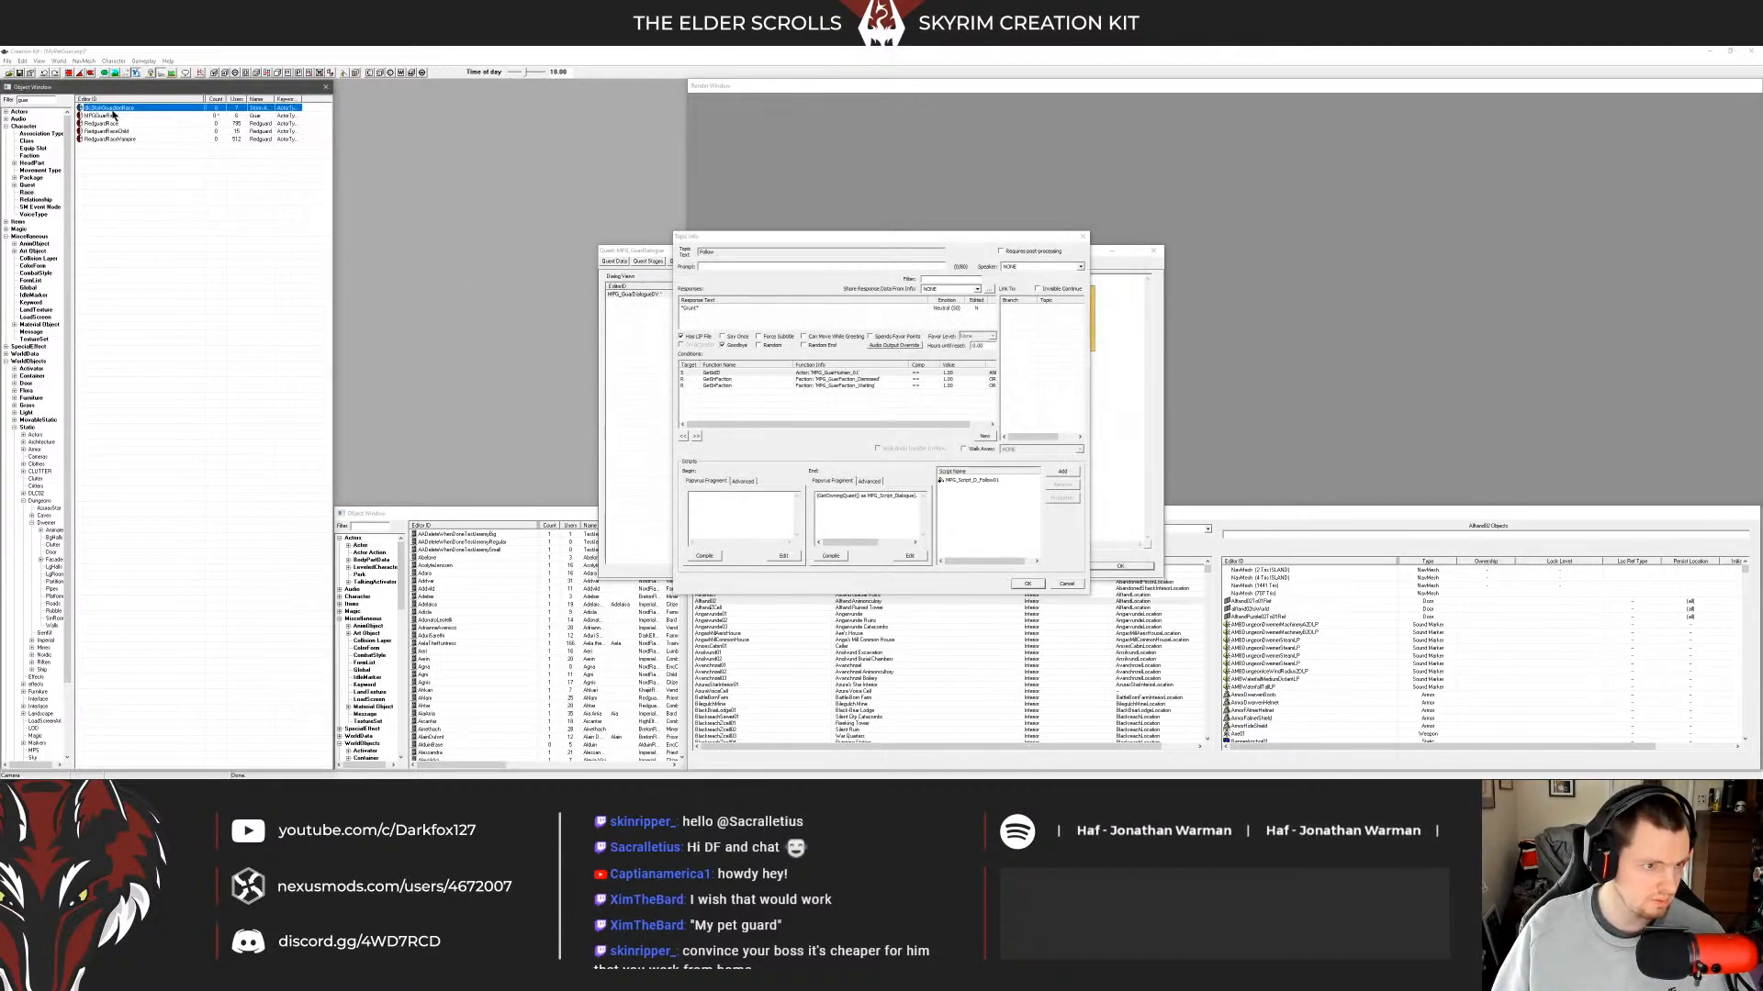
pyautogui.doubleClick(46, 101)
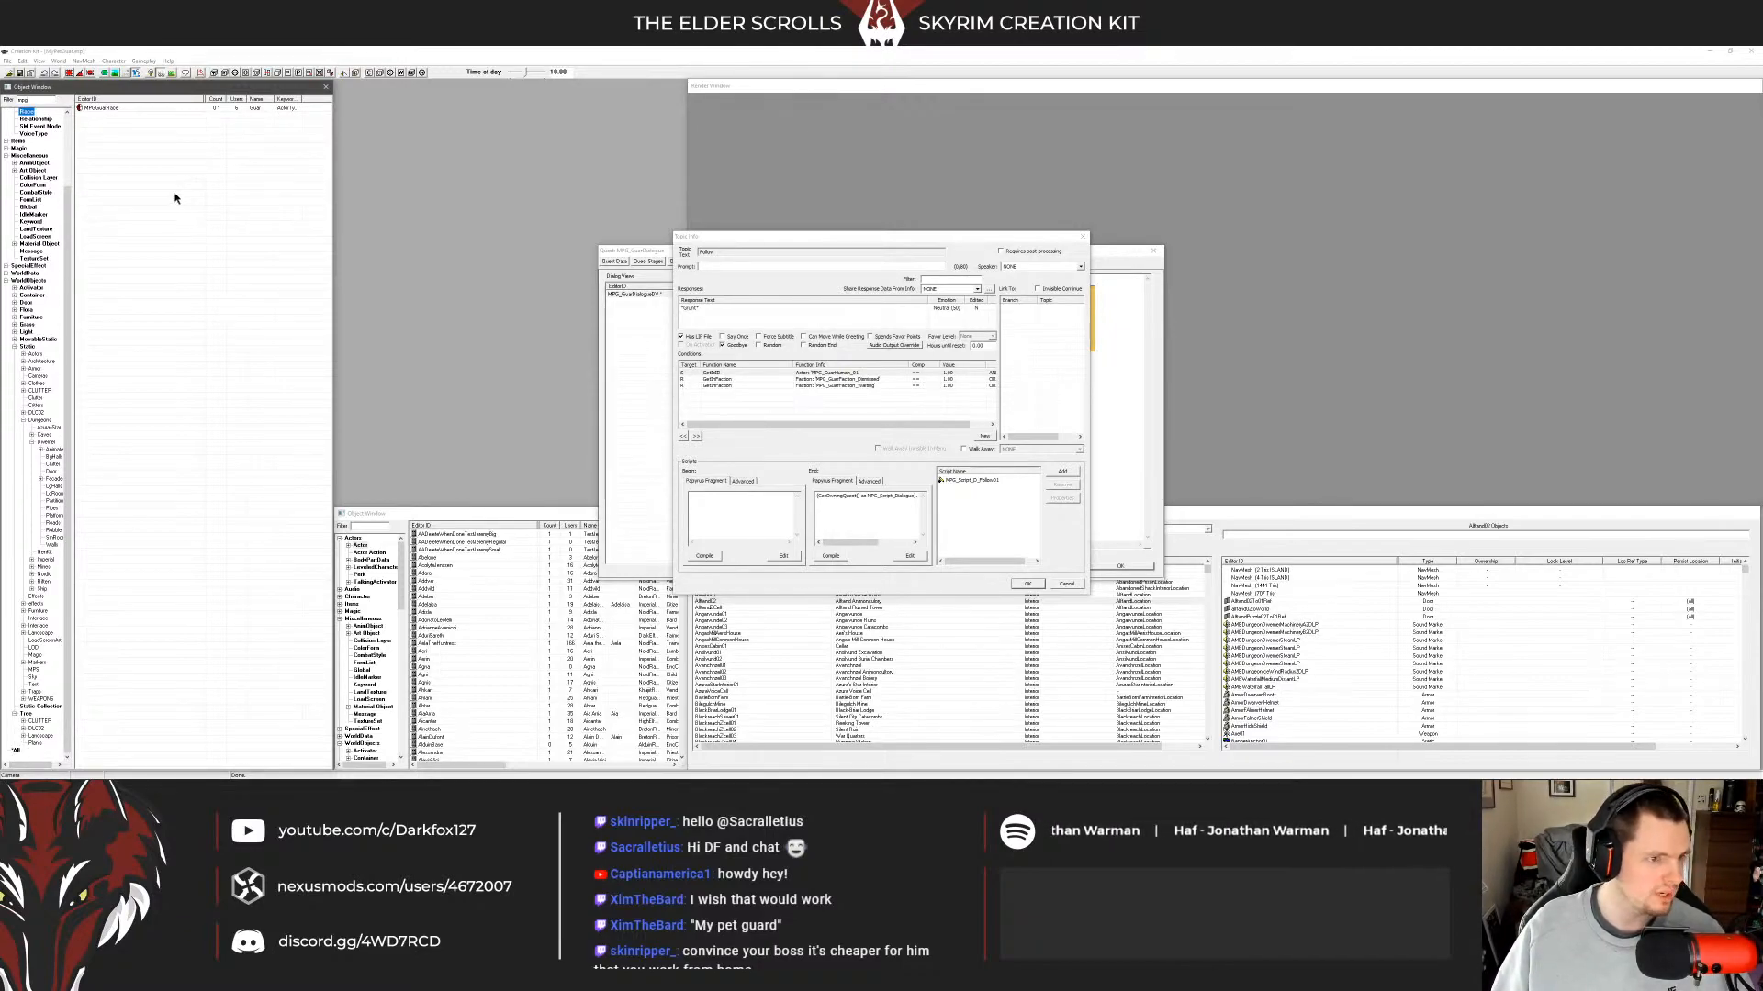
pyautogui.click(16, 749)
# Rename the MPG_FL_Following form list's ID as MPGFormFollowing, without creating a new form.
pyautogui.click(131, 108)
pyautogui.click(129, 117)
pyautogui.click(124, 132)
pyautogui.doubleClick(121, 124)
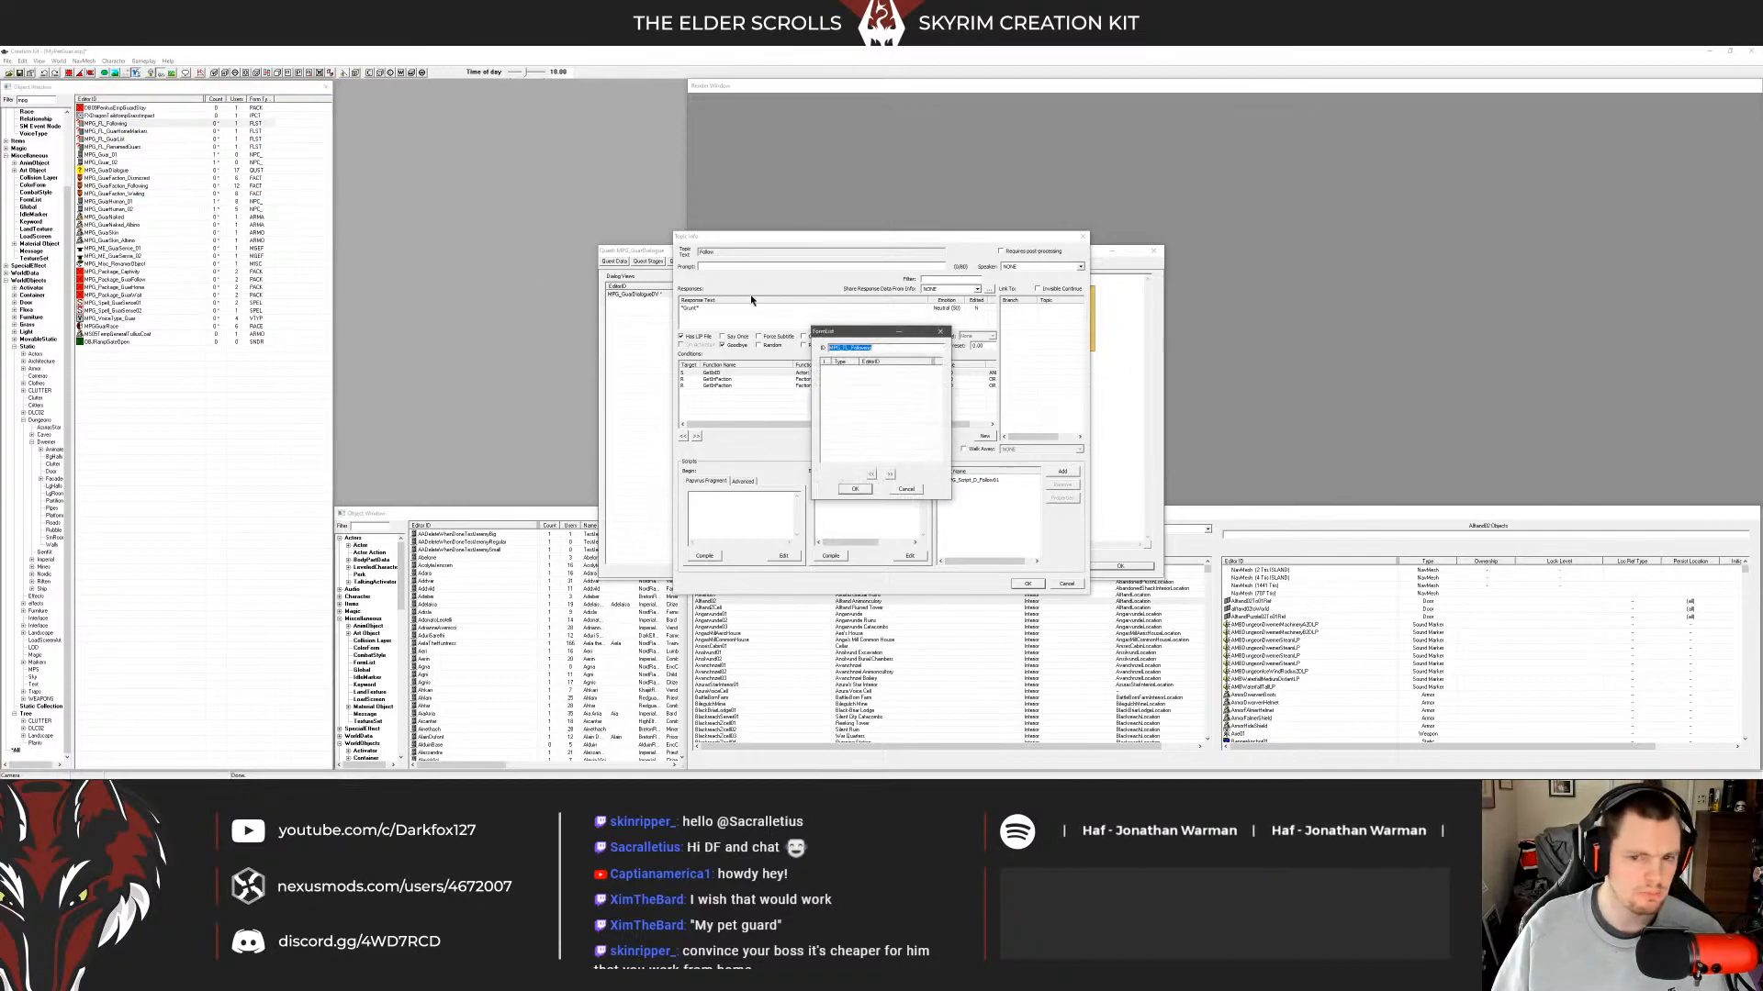
pyautogui.click(883, 351)
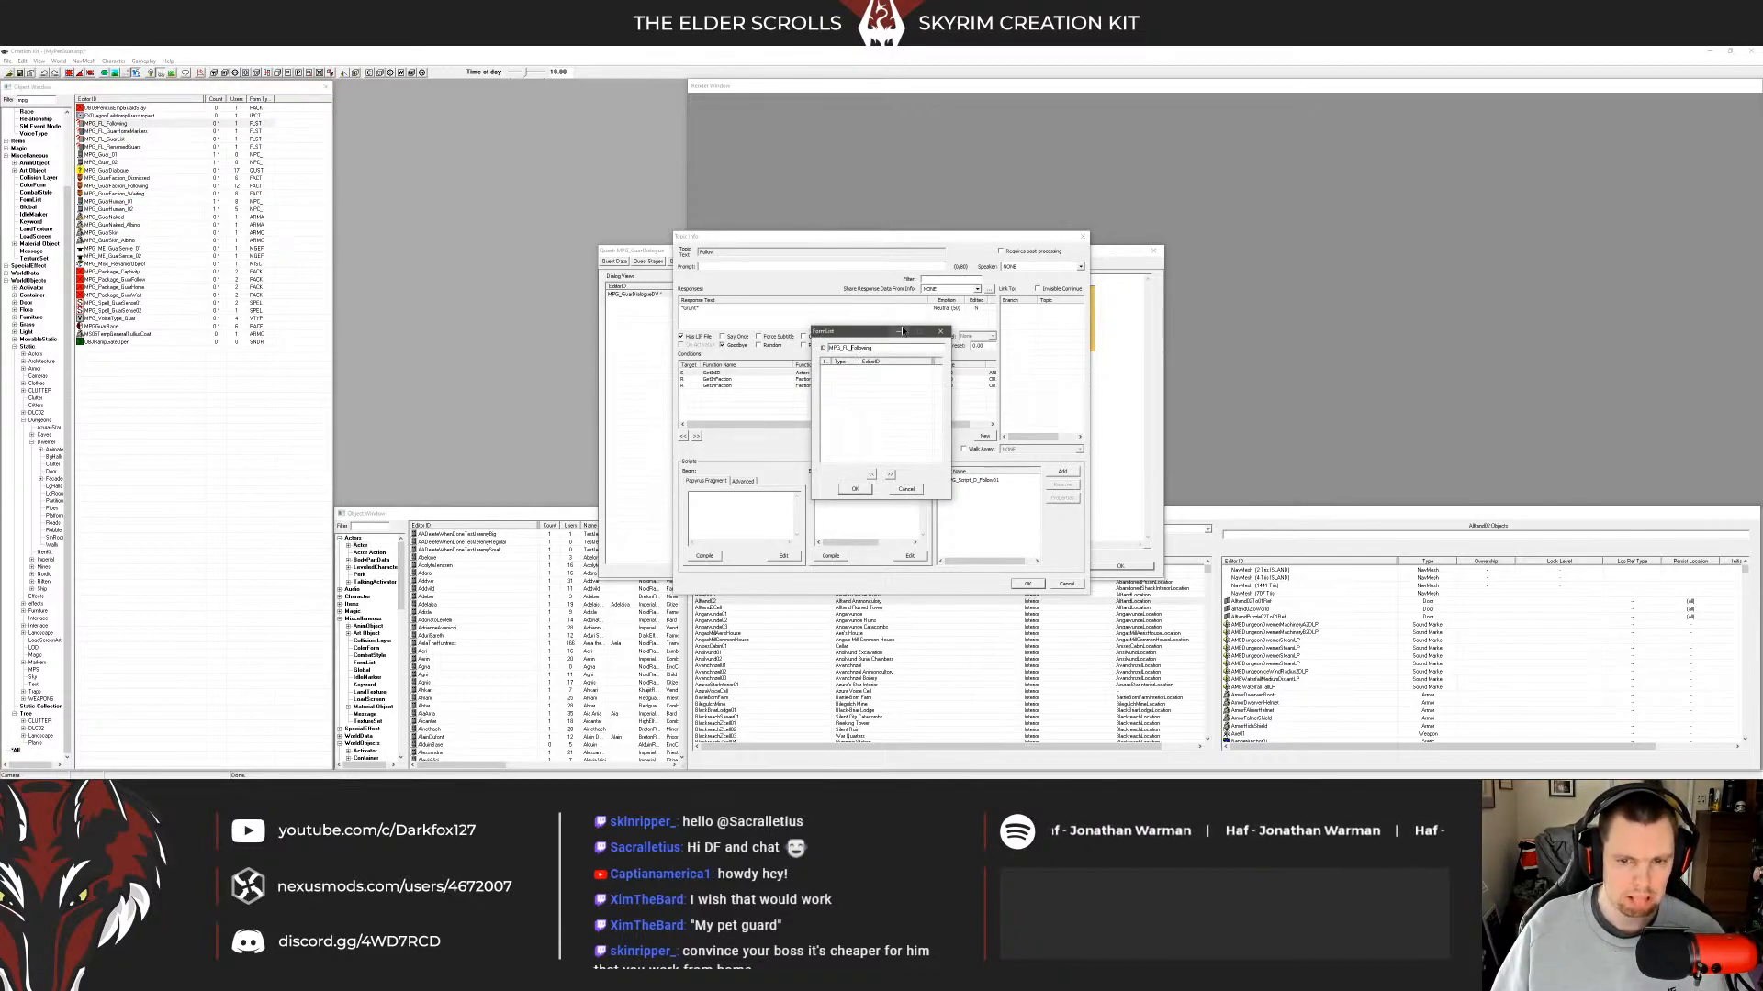
pyautogui.press('BackSpace')
pyautogui.press('BackSpace')
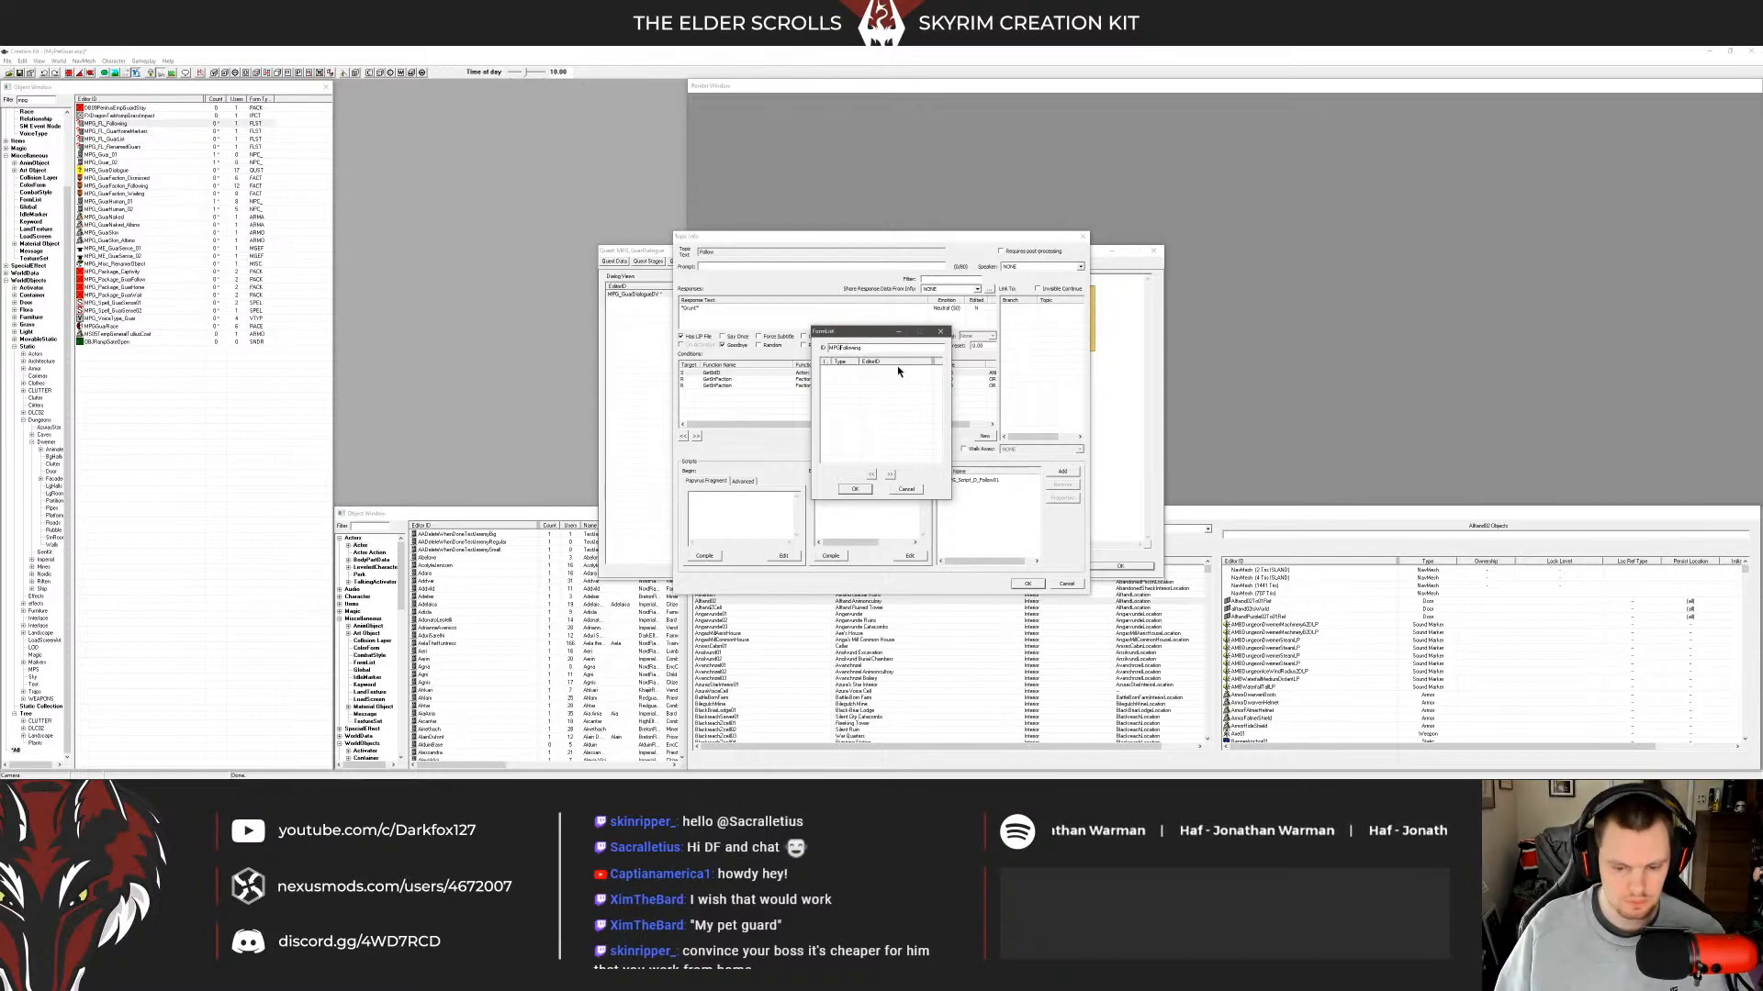
pyautogui.write('LST_')
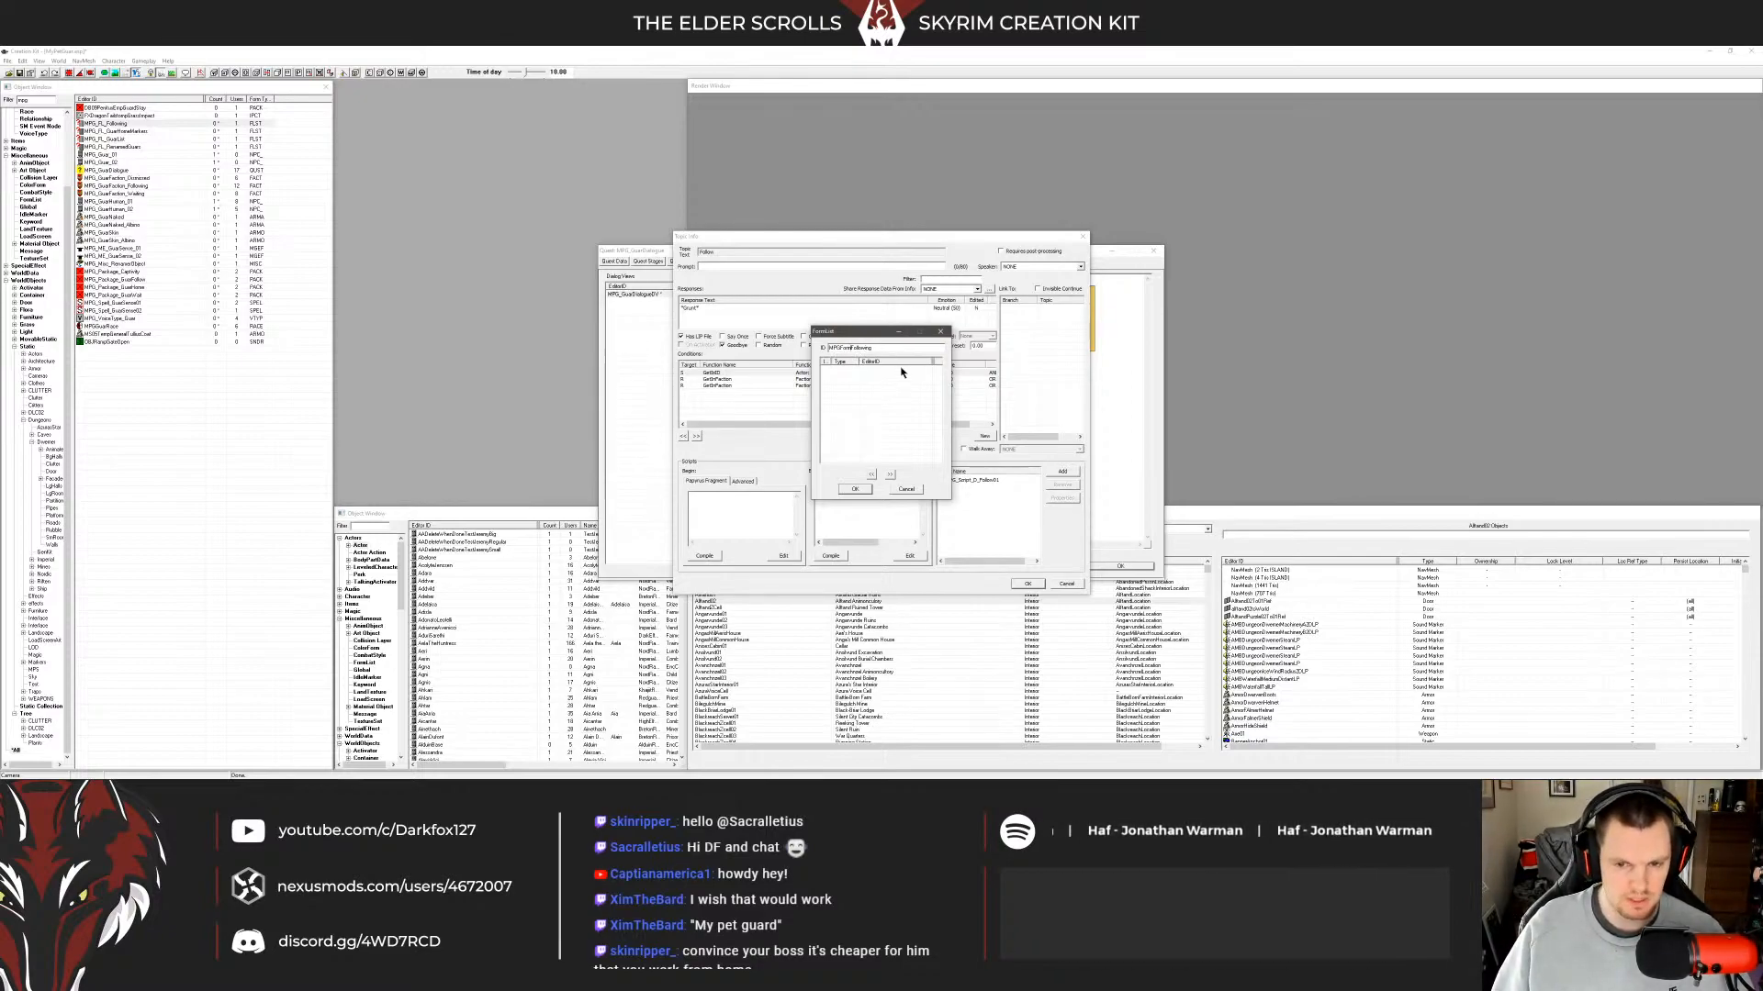
pyautogui.click(854, 489)
pyautogui.click(945, 457)
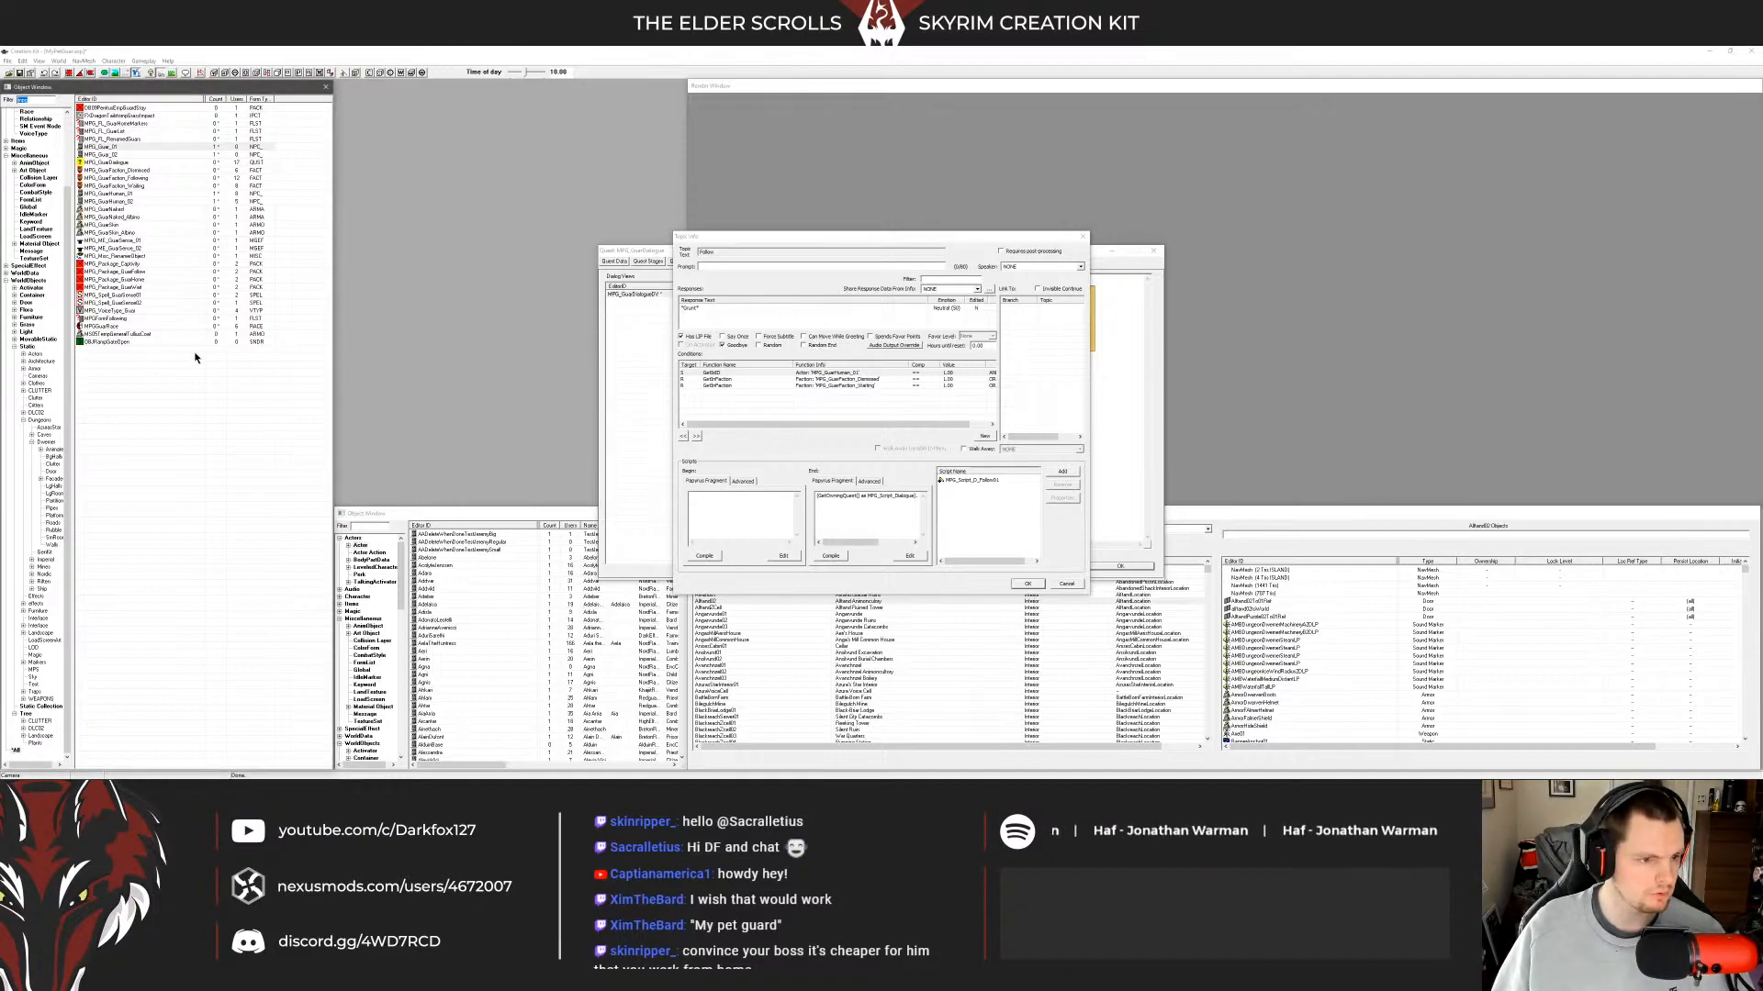
# Rename the MPG_Guar_01 actor's ID as MPGGuar01, keeping the same form instead of creating a new one.
pyautogui.press('Return')
pyautogui.doubleClick(672, 279)
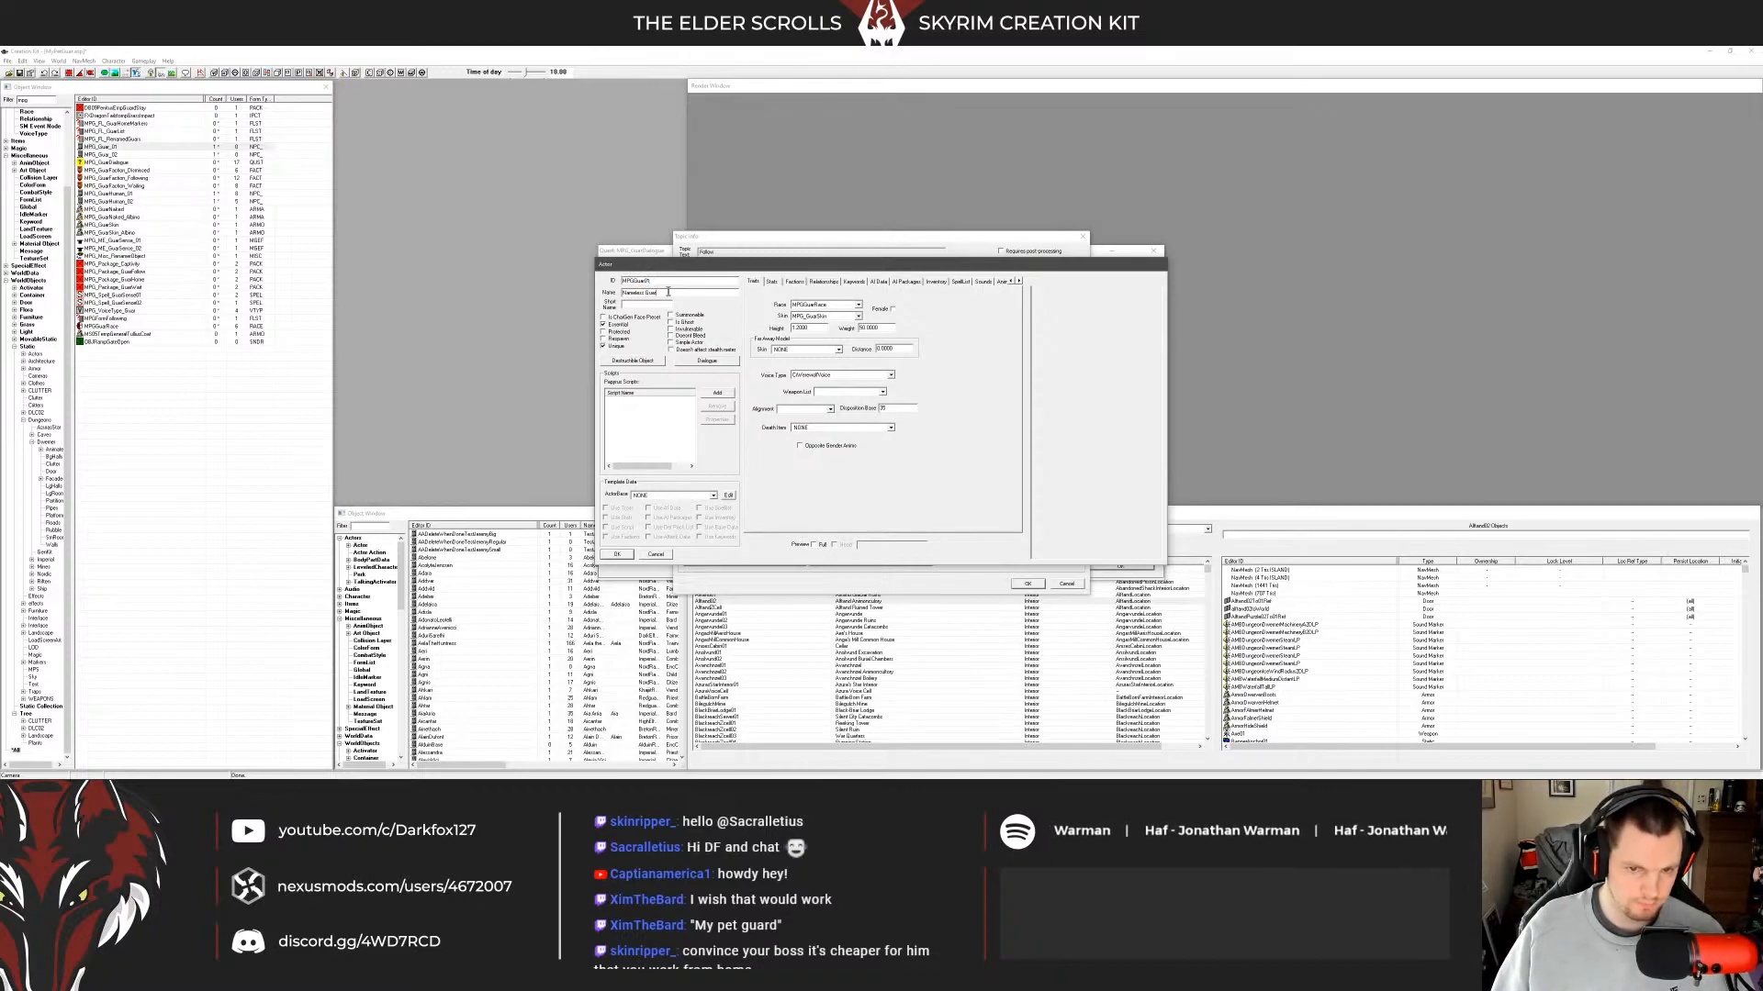
pyautogui.click(618, 555)
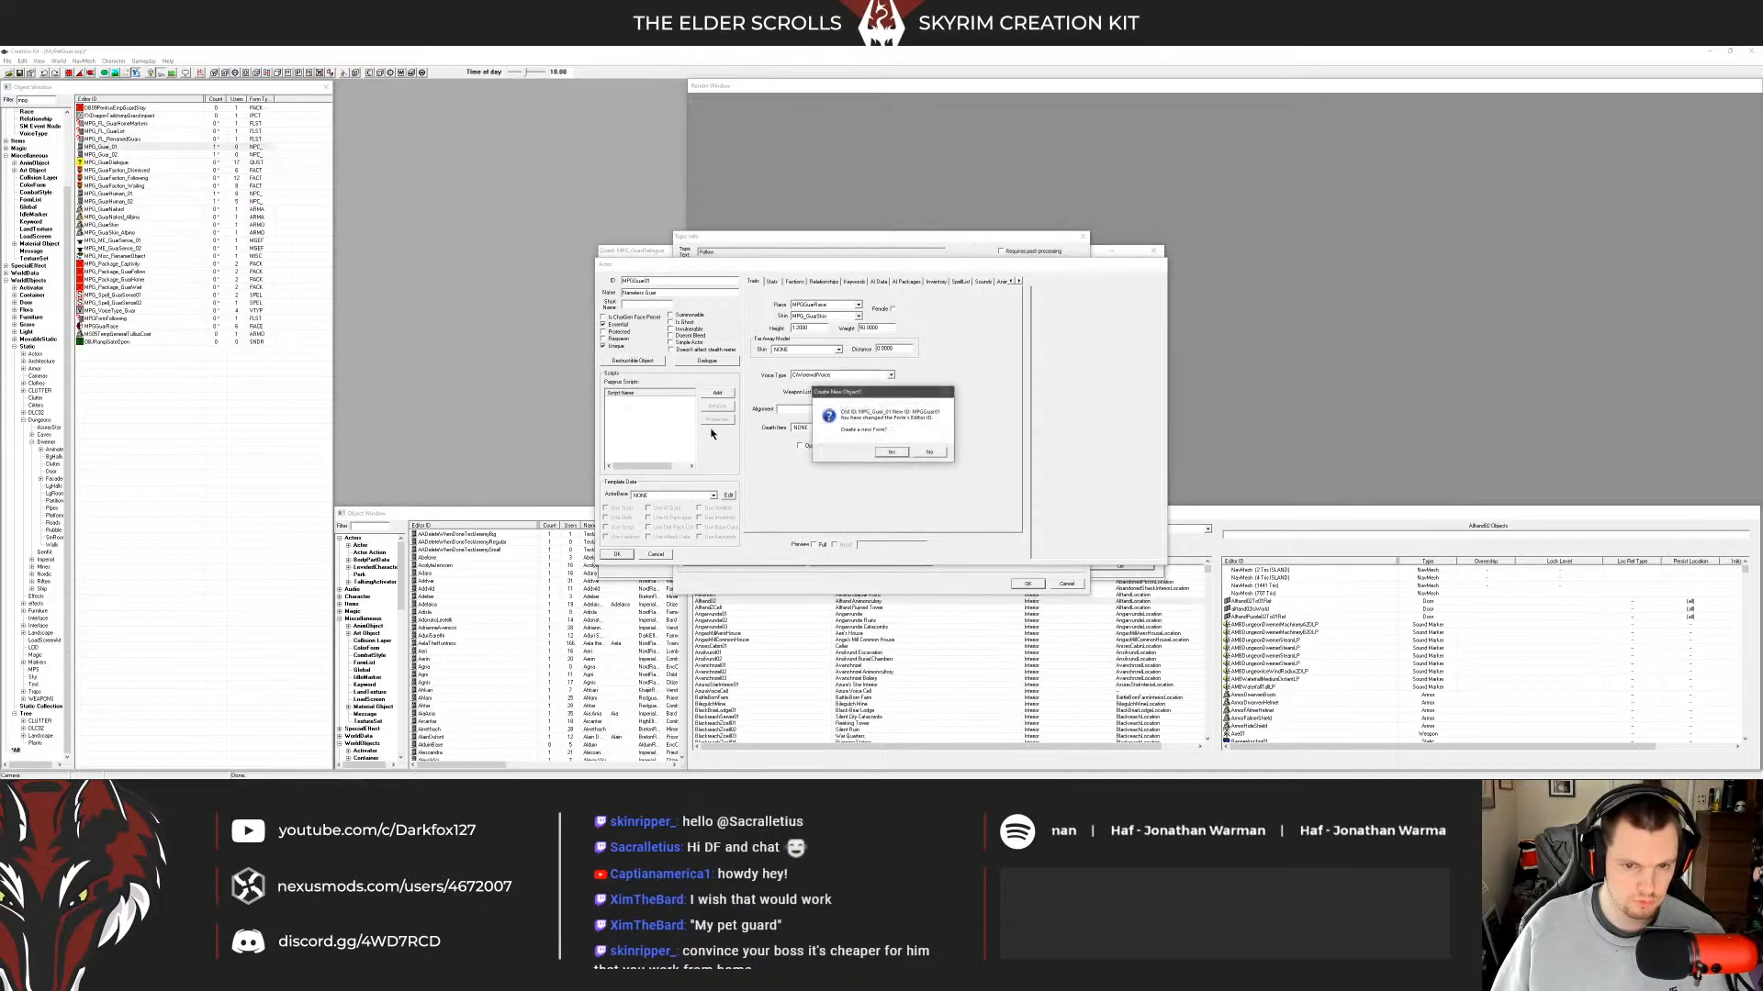
pyautogui.click(932, 452)
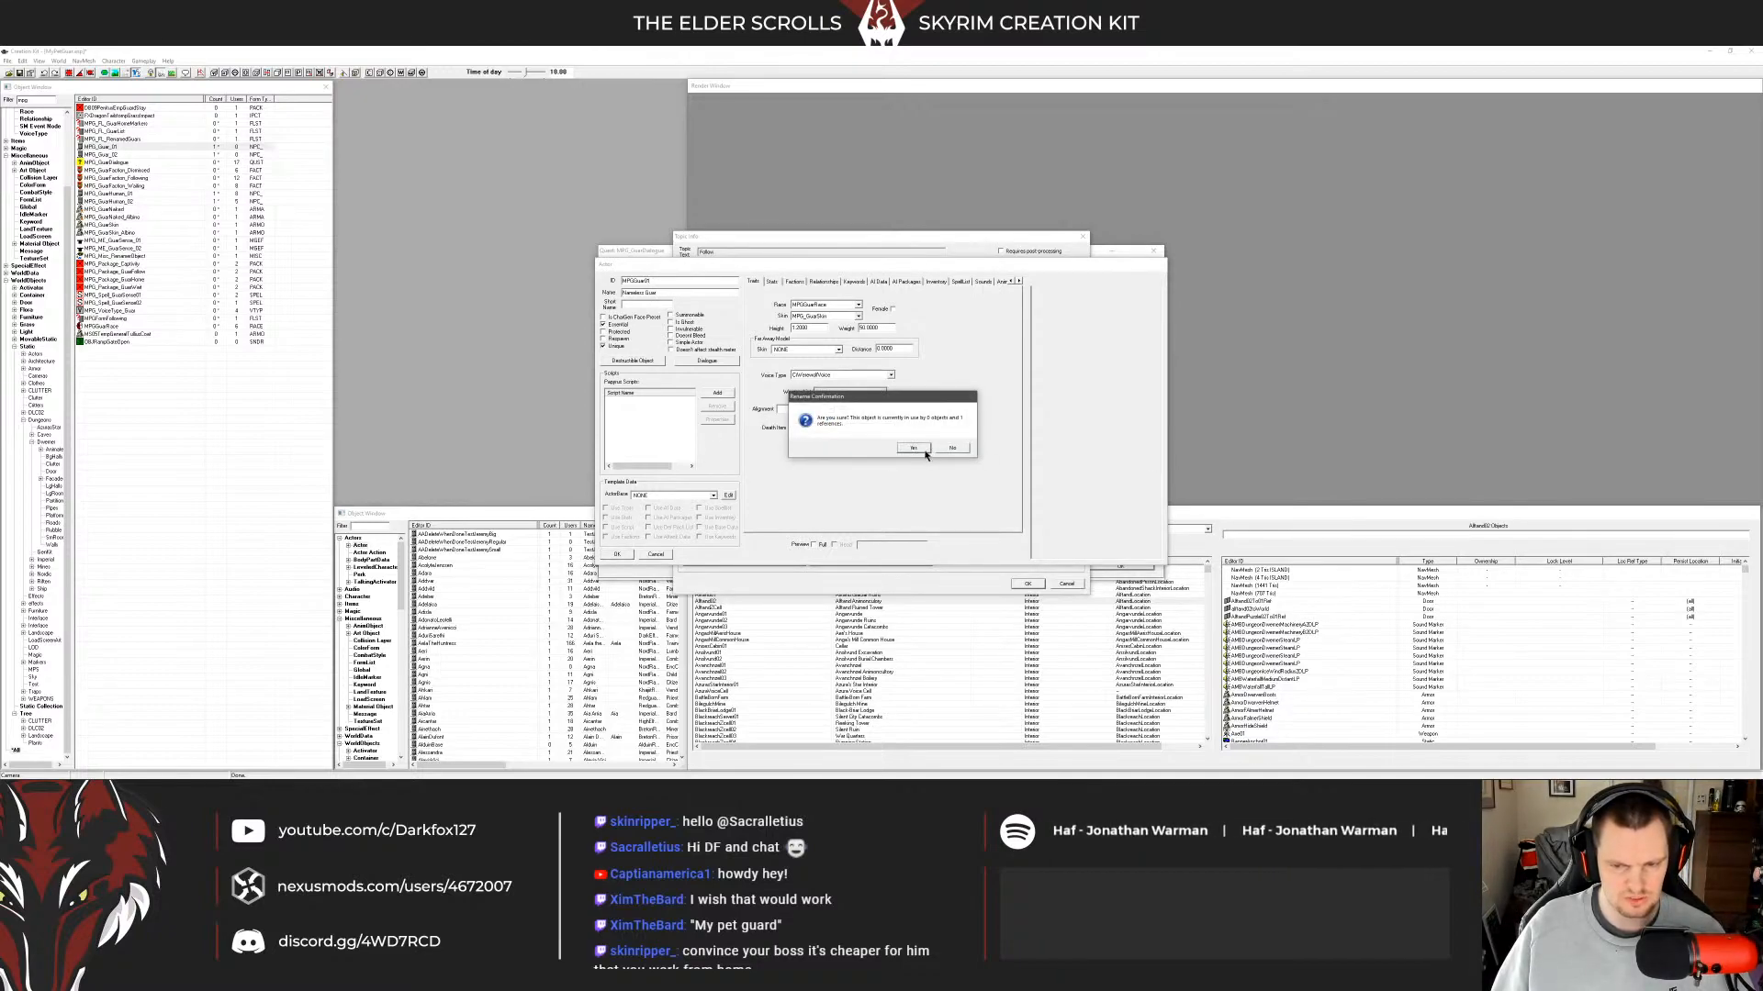
pyautogui.click(915, 449)
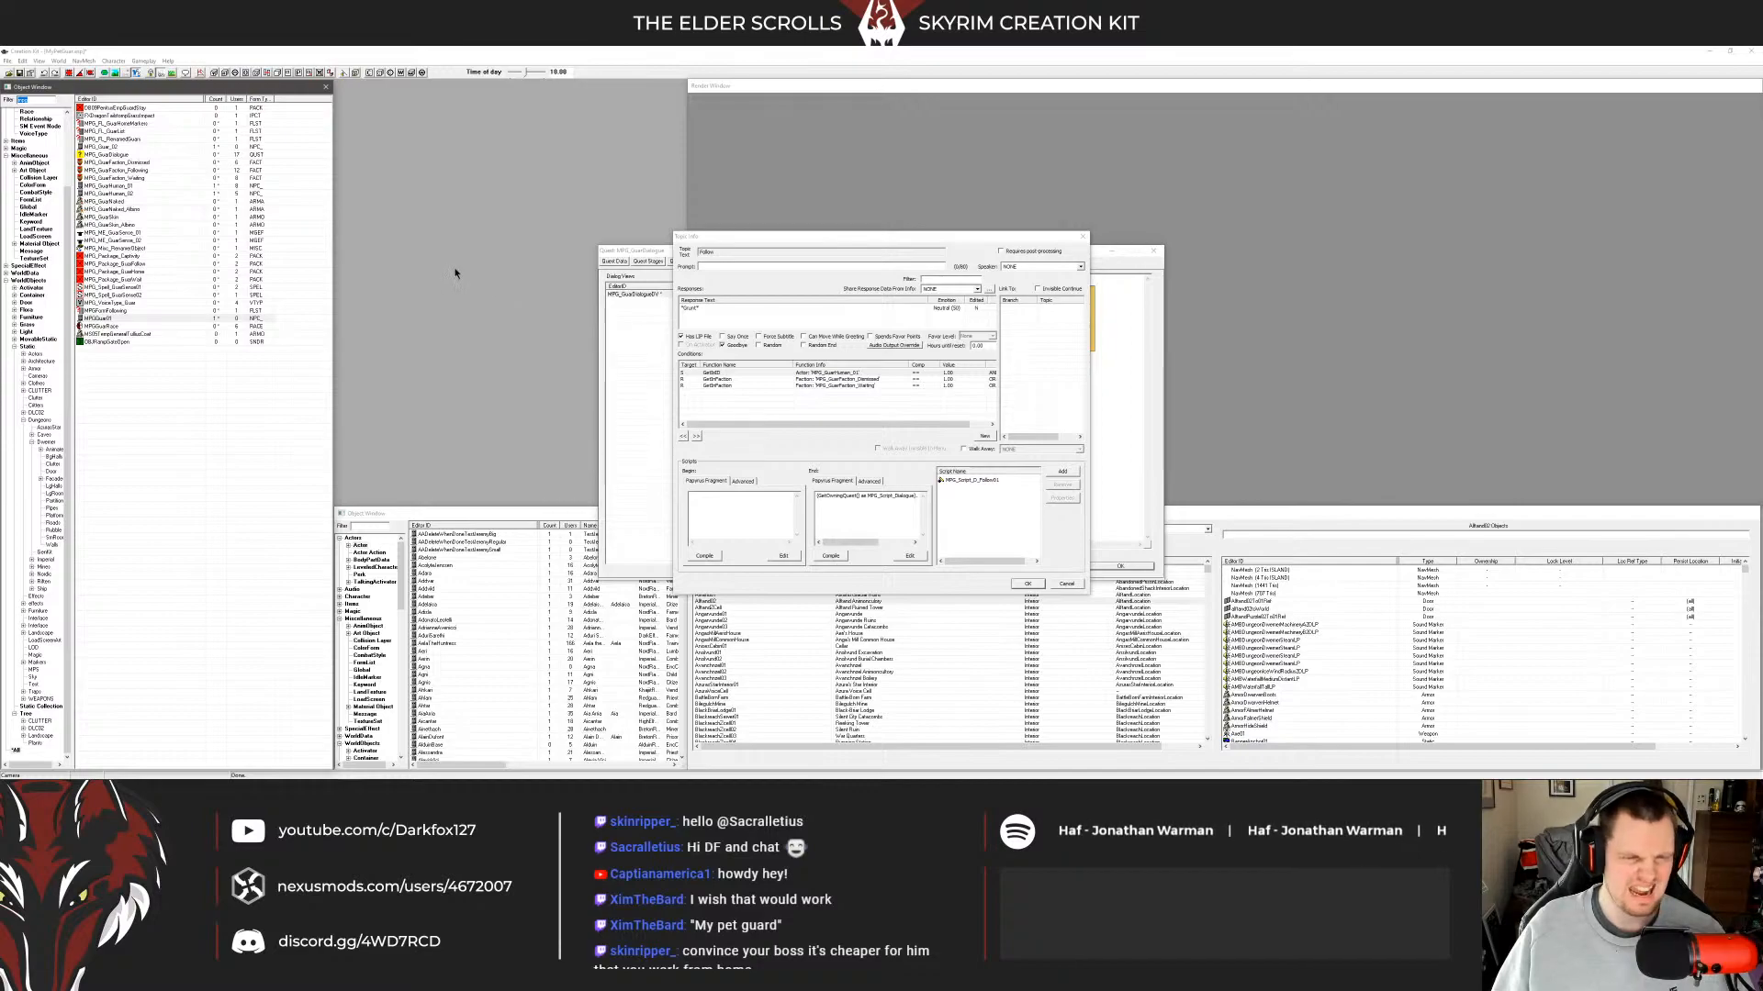
# Set the MPGGuar01 actor's name to Guar and close the Follow response's details.
pyautogui.moveTo(659, 290); pyautogui.dragTo(620, 292)
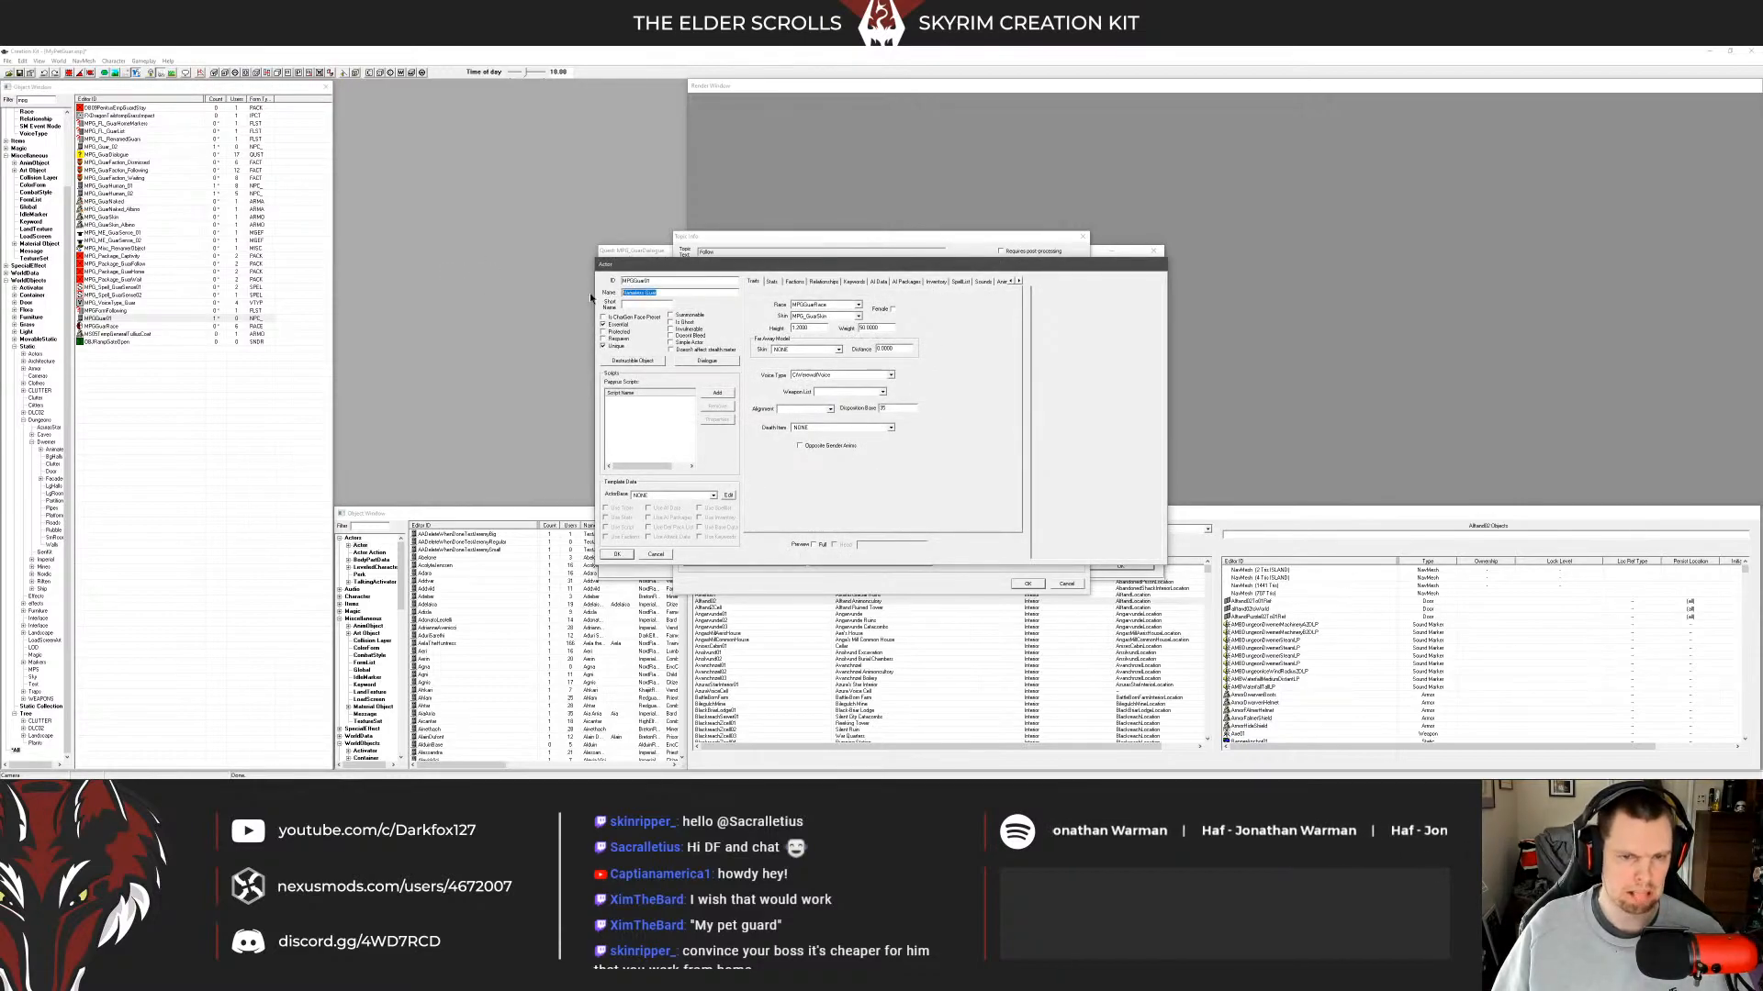
pyautogui.write('Guar')
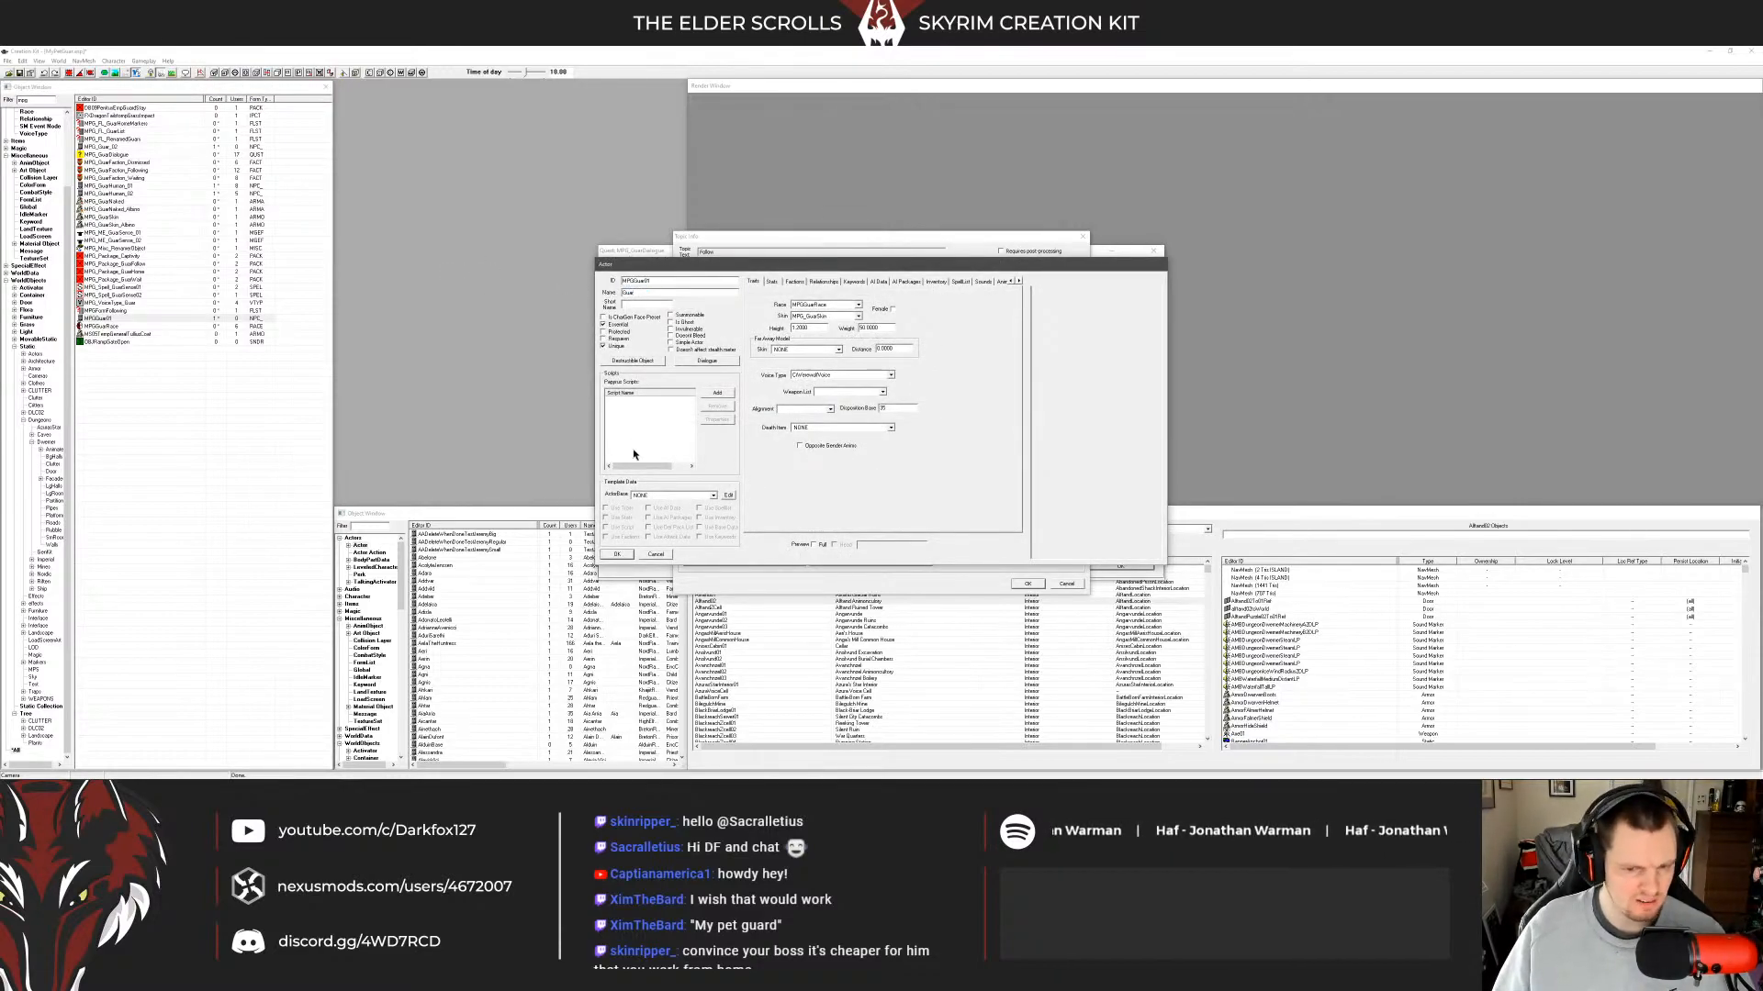
pyautogui.click(617, 555)
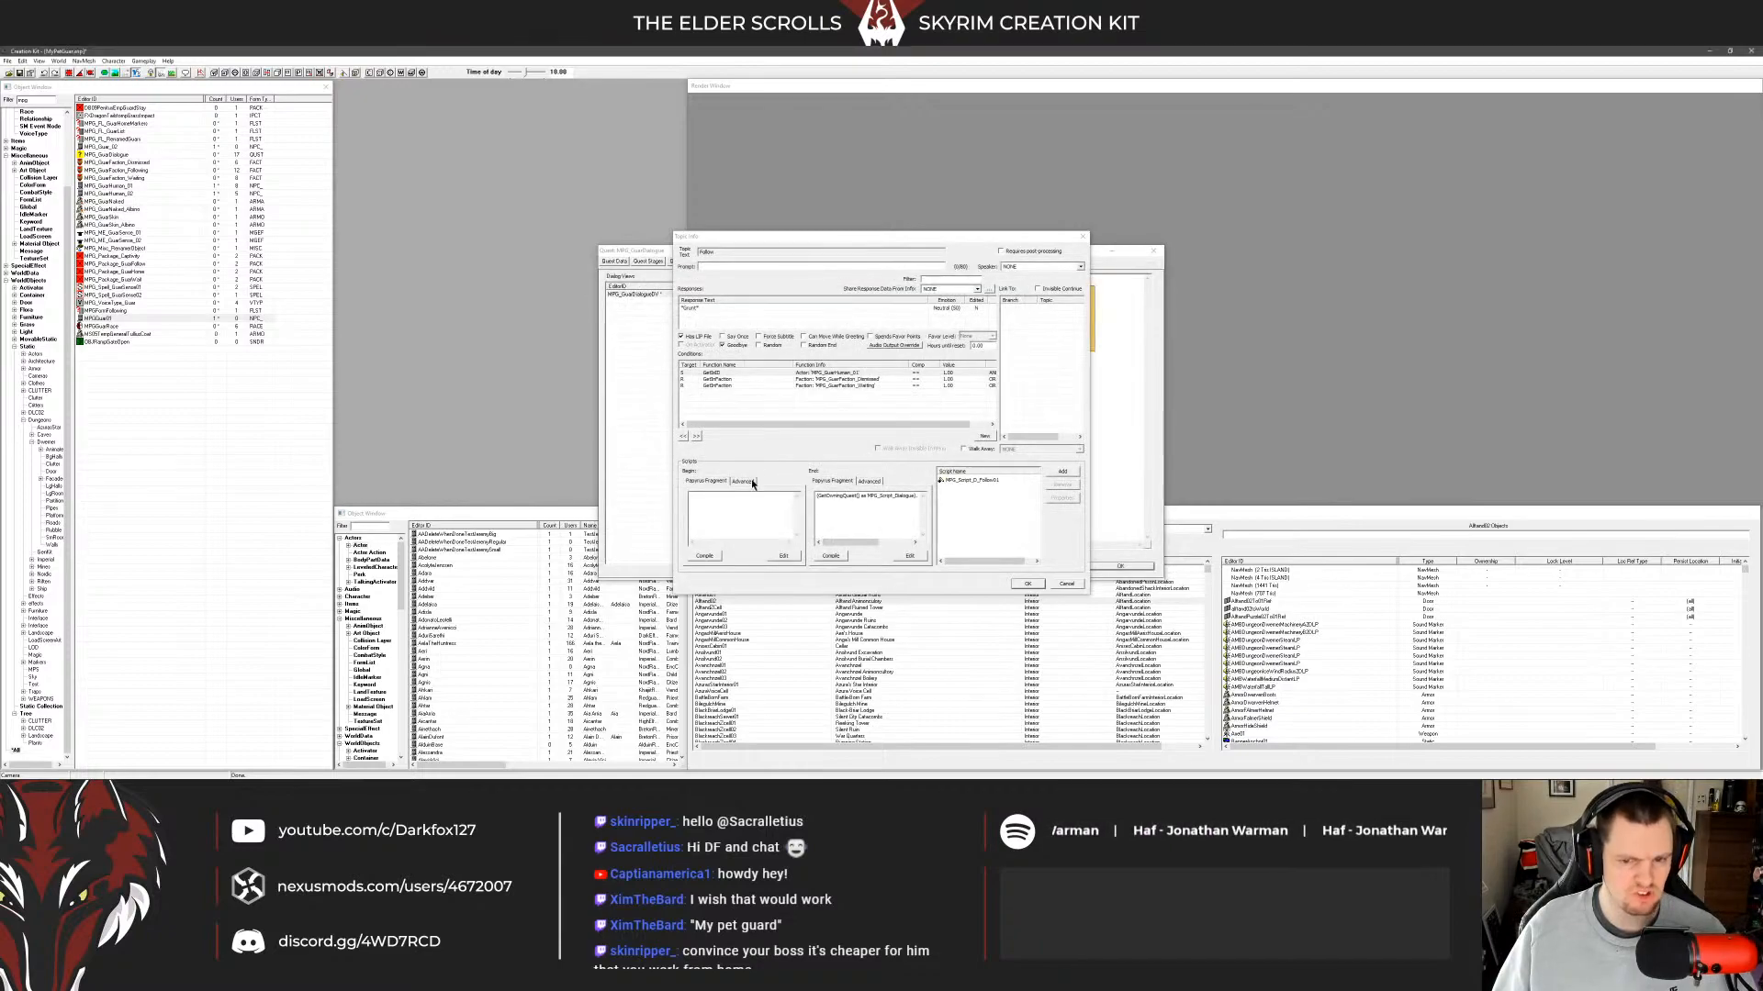
pyautogui.click(1025, 584)
# Shorten the MPG_Guar_02 actor's name to Albino Guar and change its ID to MPGGuar02 without creating a new form.
pyautogui.click(112, 147)
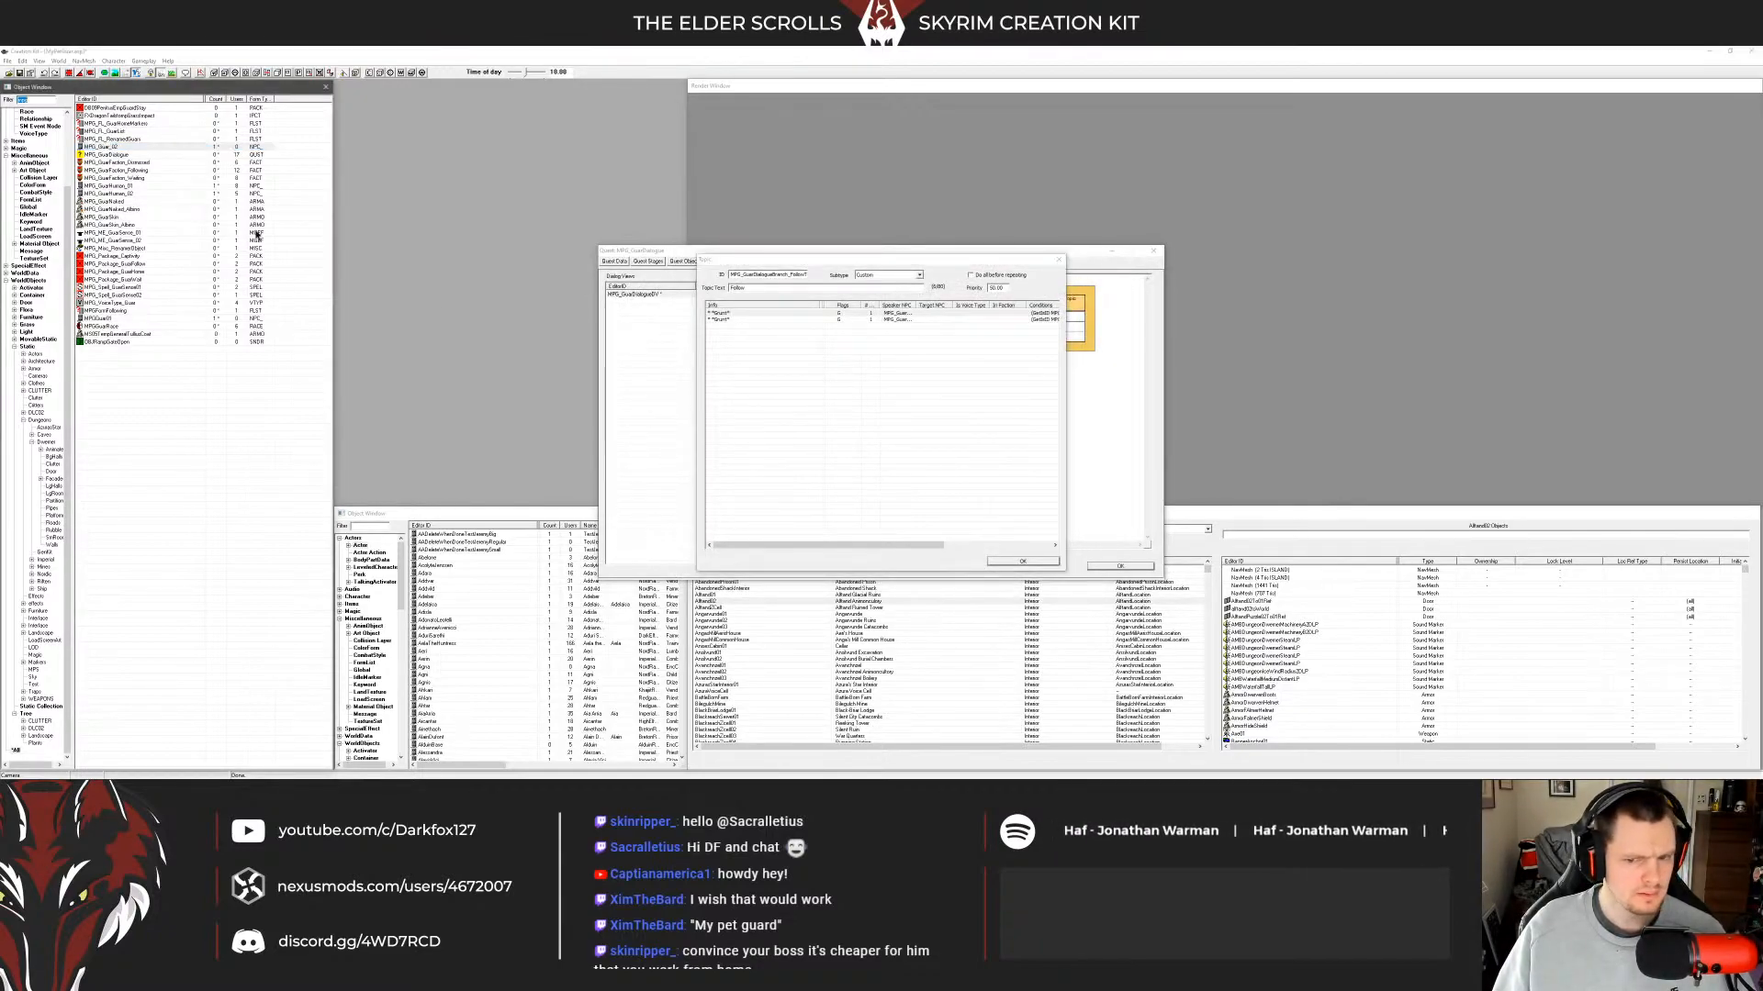
pyautogui.click(959, 368)
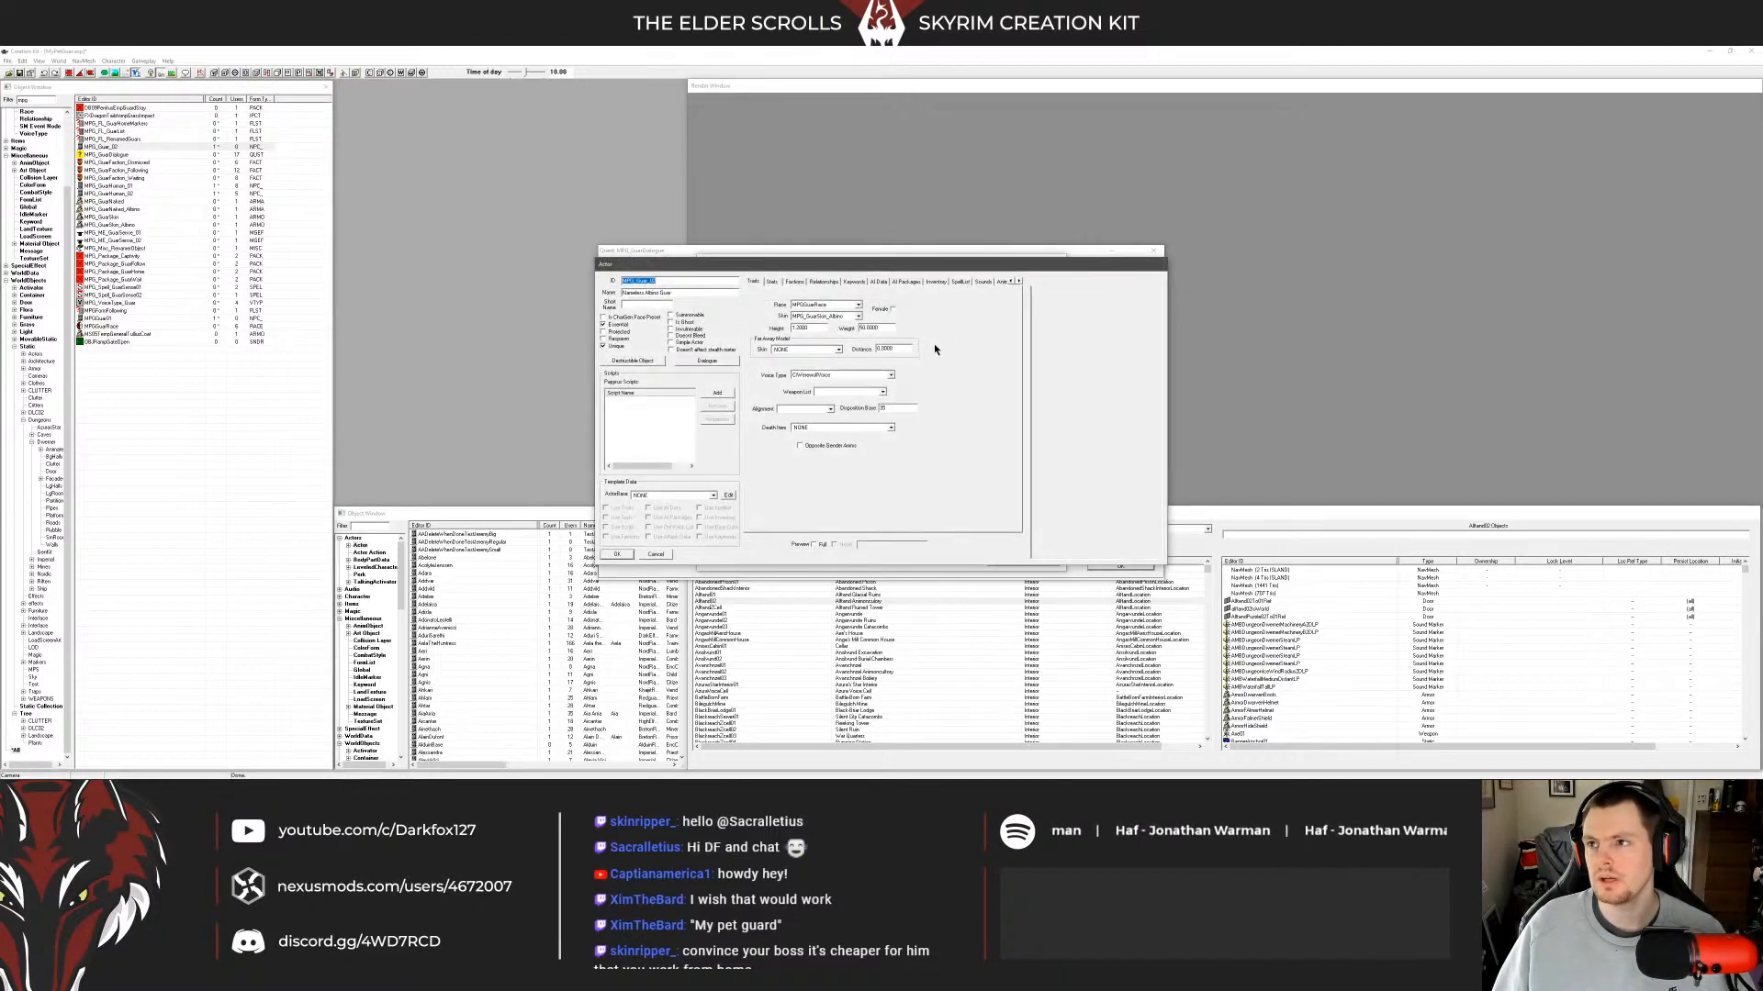
pyautogui.moveTo(771, 264); pyautogui.dragTo(671, 285)
pyautogui.click(598, 314)
pyautogui.moveTo(562, 314); pyautogui.dragTo(514, 313)
pyautogui.press('Delete')
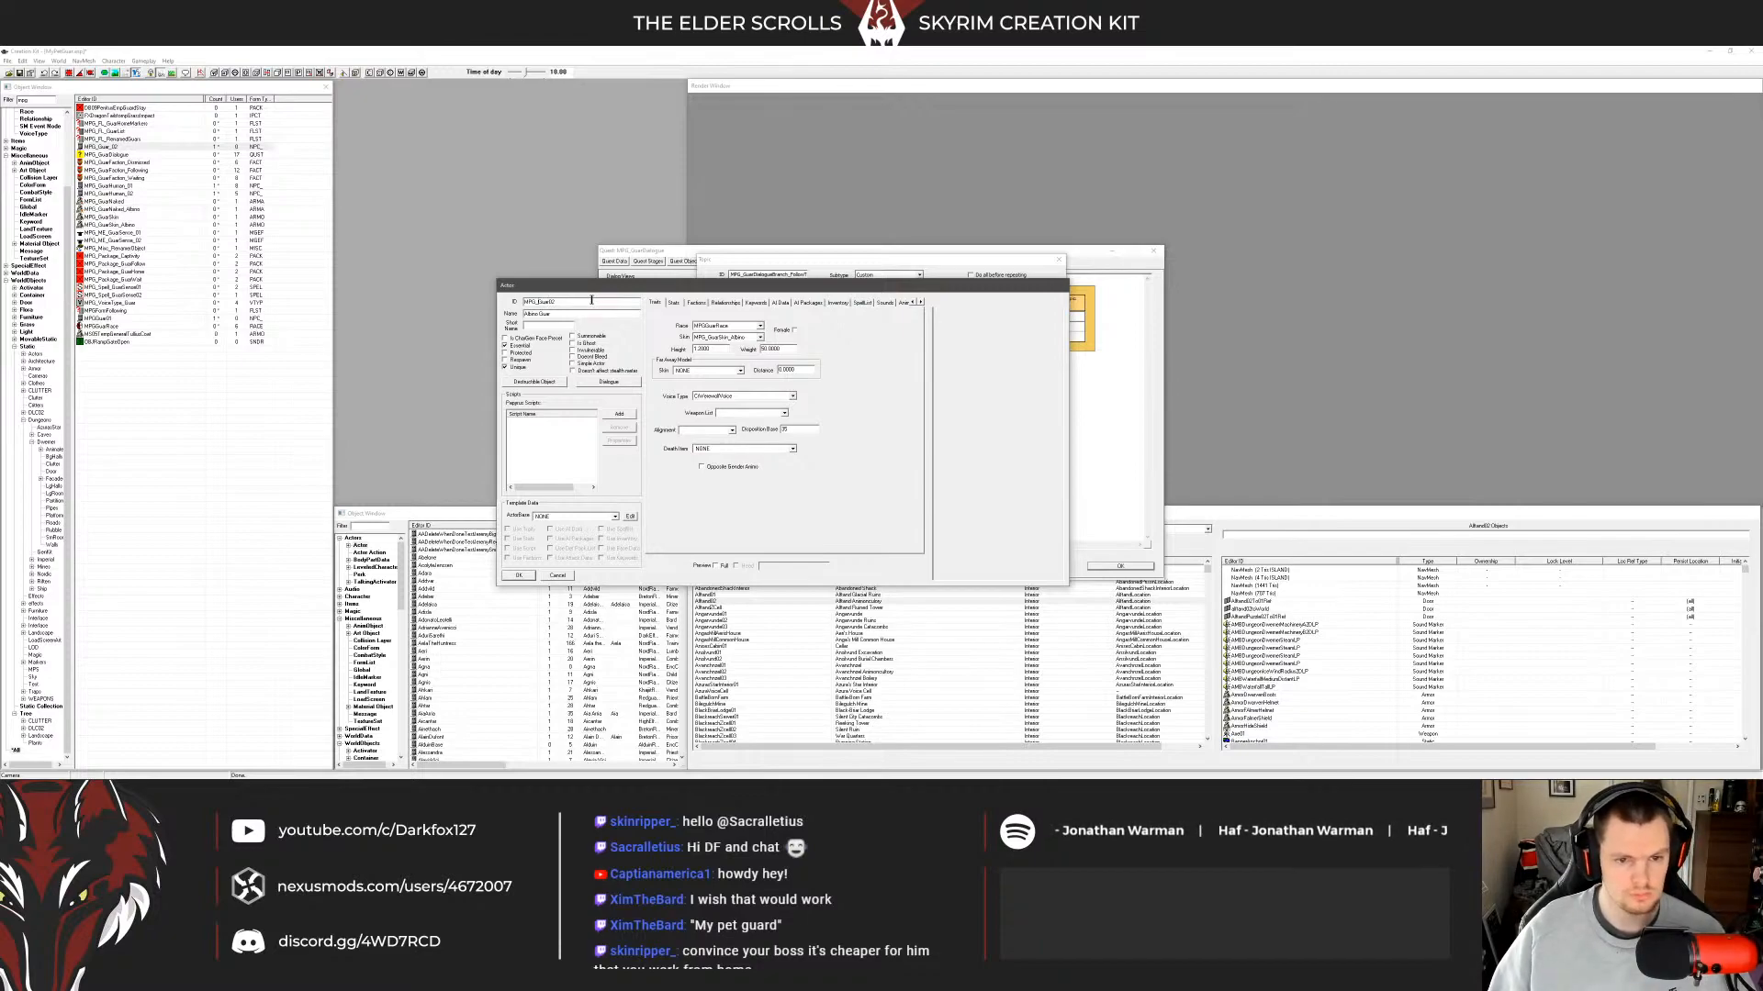
pyautogui.click(519, 574)
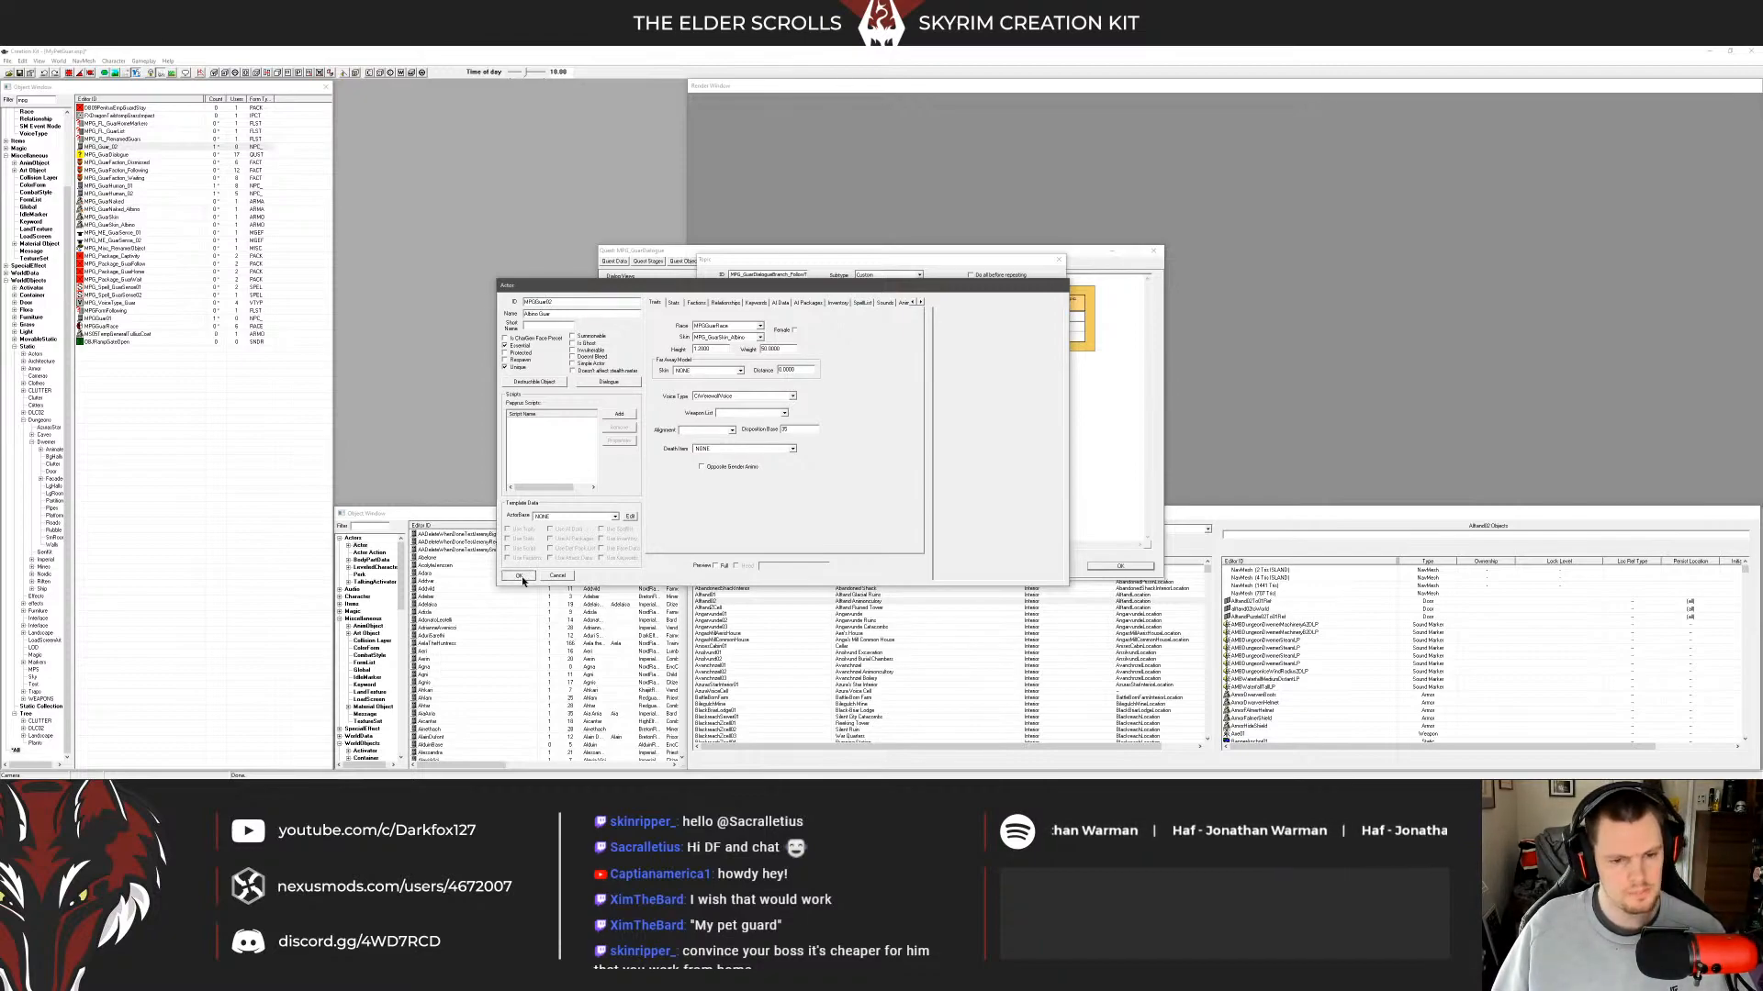
pyautogui.click(900, 445)
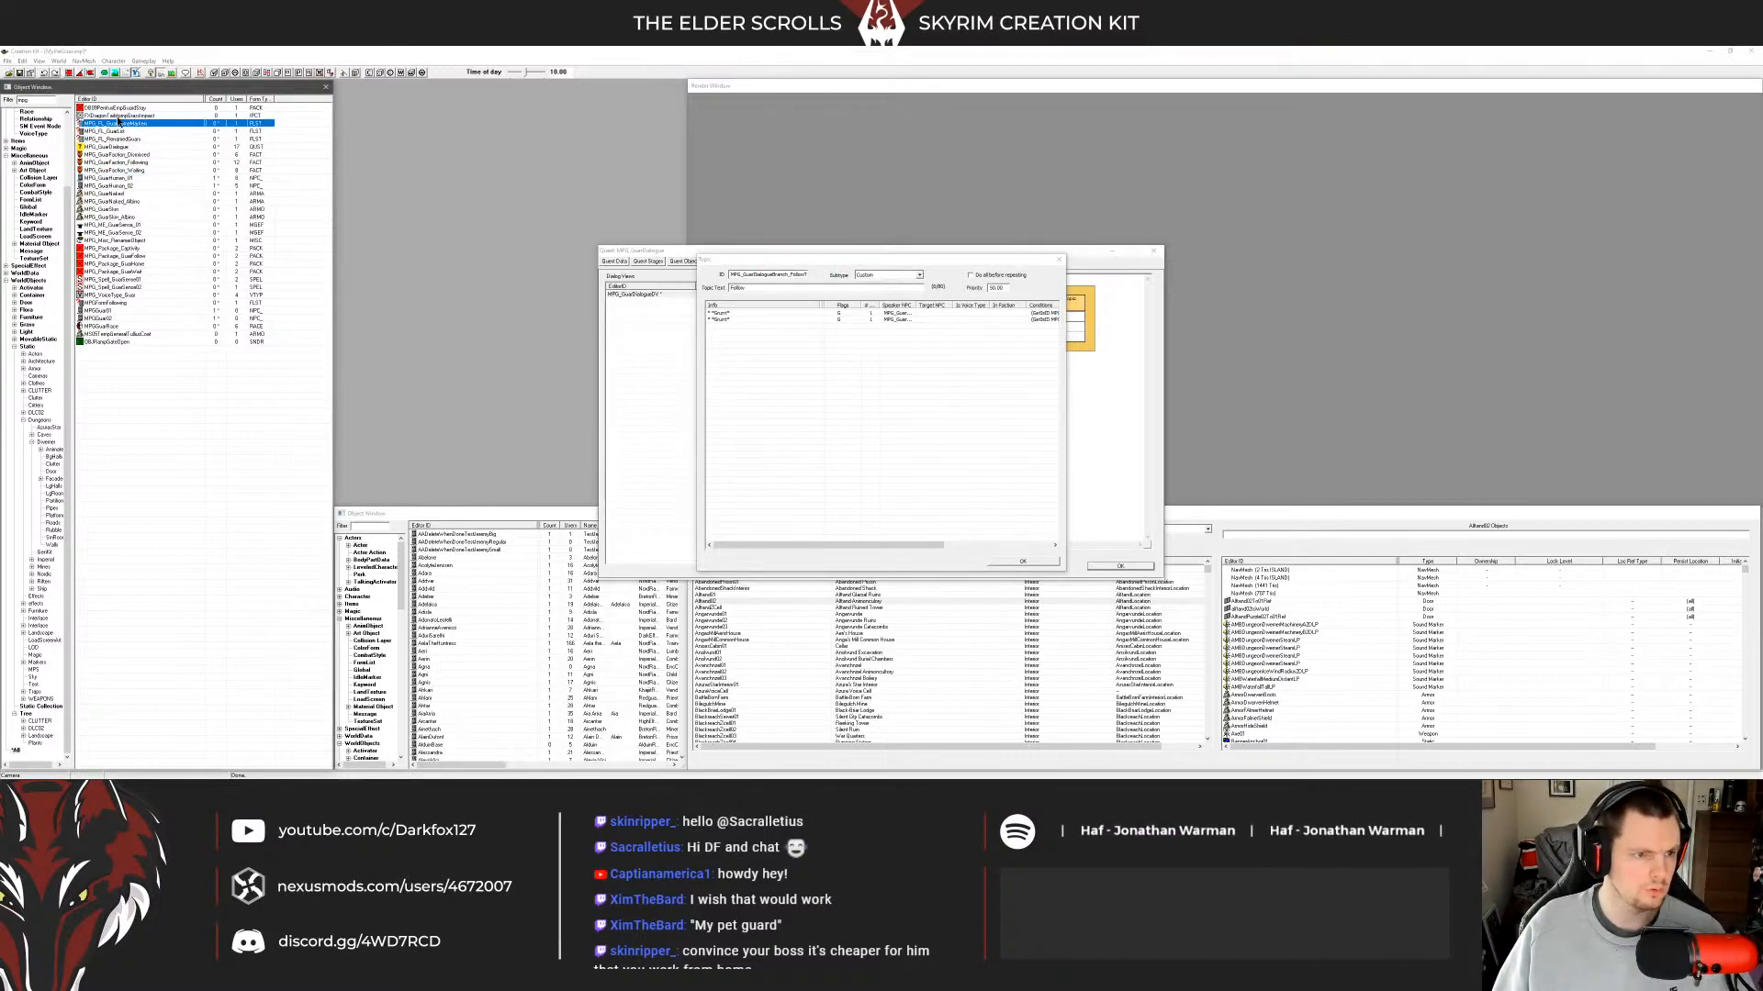
# Rename the MPG_FL_GuarHomeMarkers form list's ID as MPGFormGuarHomeMarkers, without creating a new form.
pyautogui.doubleClick(115, 123)
pyautogui.click(848, 348)
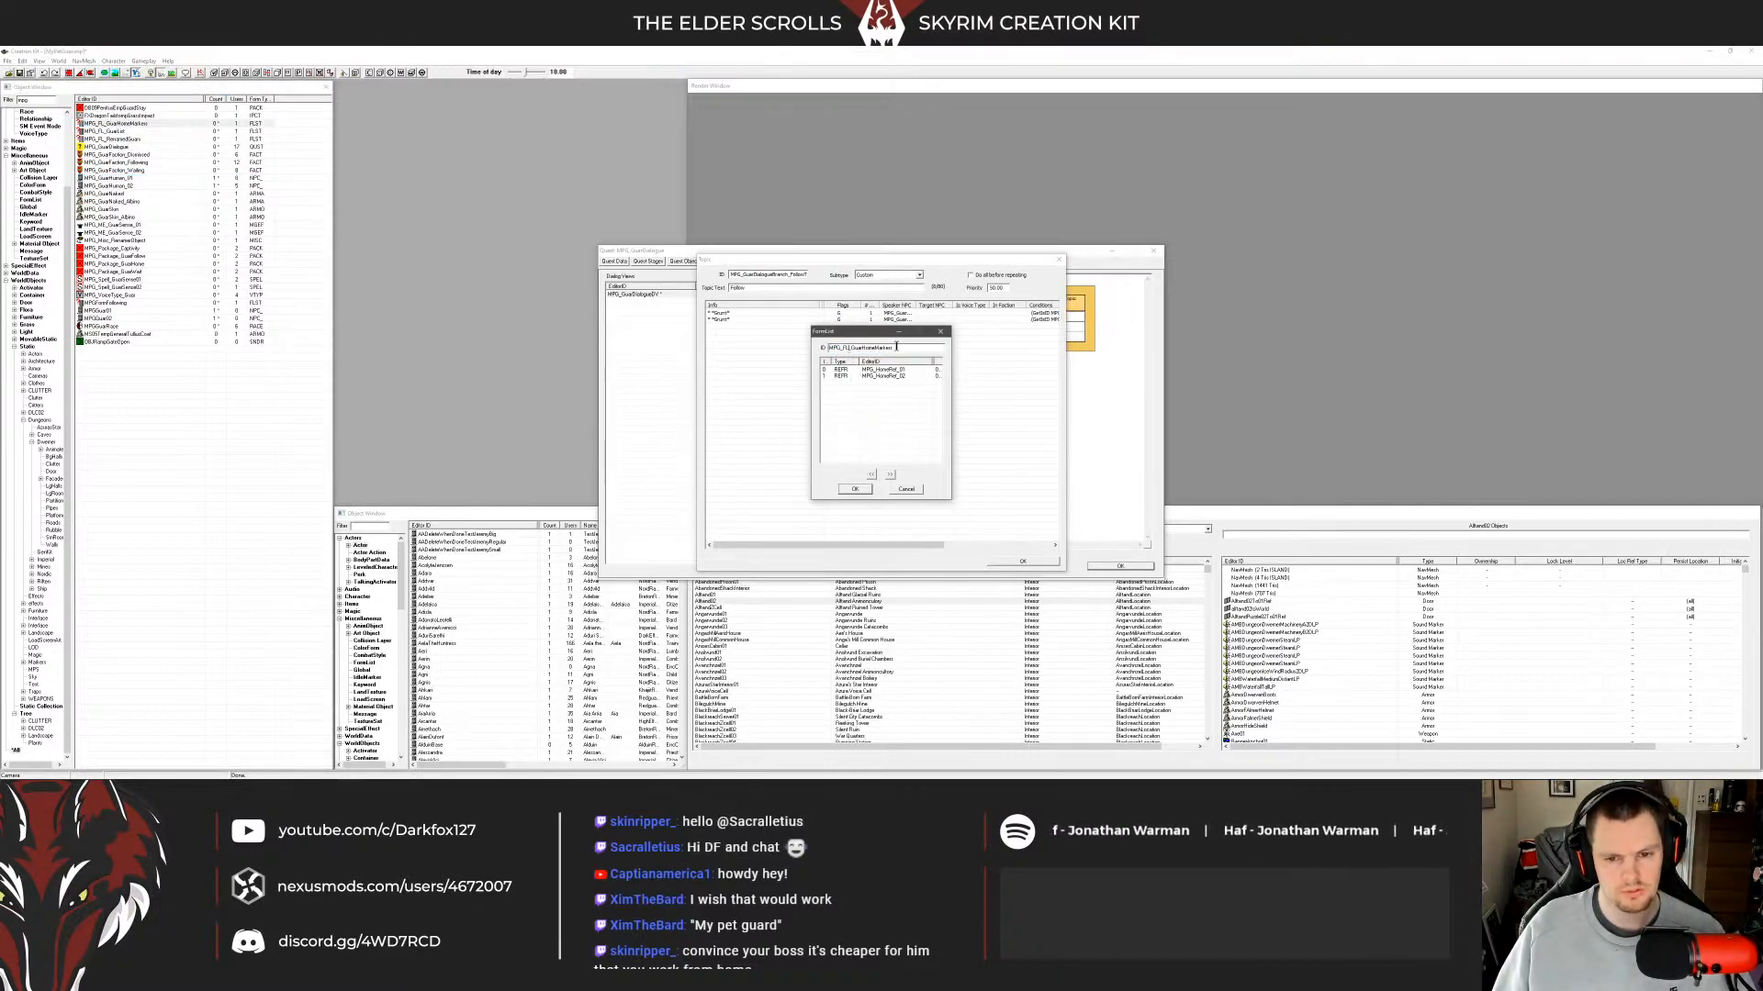
pyautogui.press('BackSpace')
pyautogui.press('BackSpace')
pyautogui.press('BackSpace')
pyautogui.press('BackSpace')
pyautogui.write('Form')
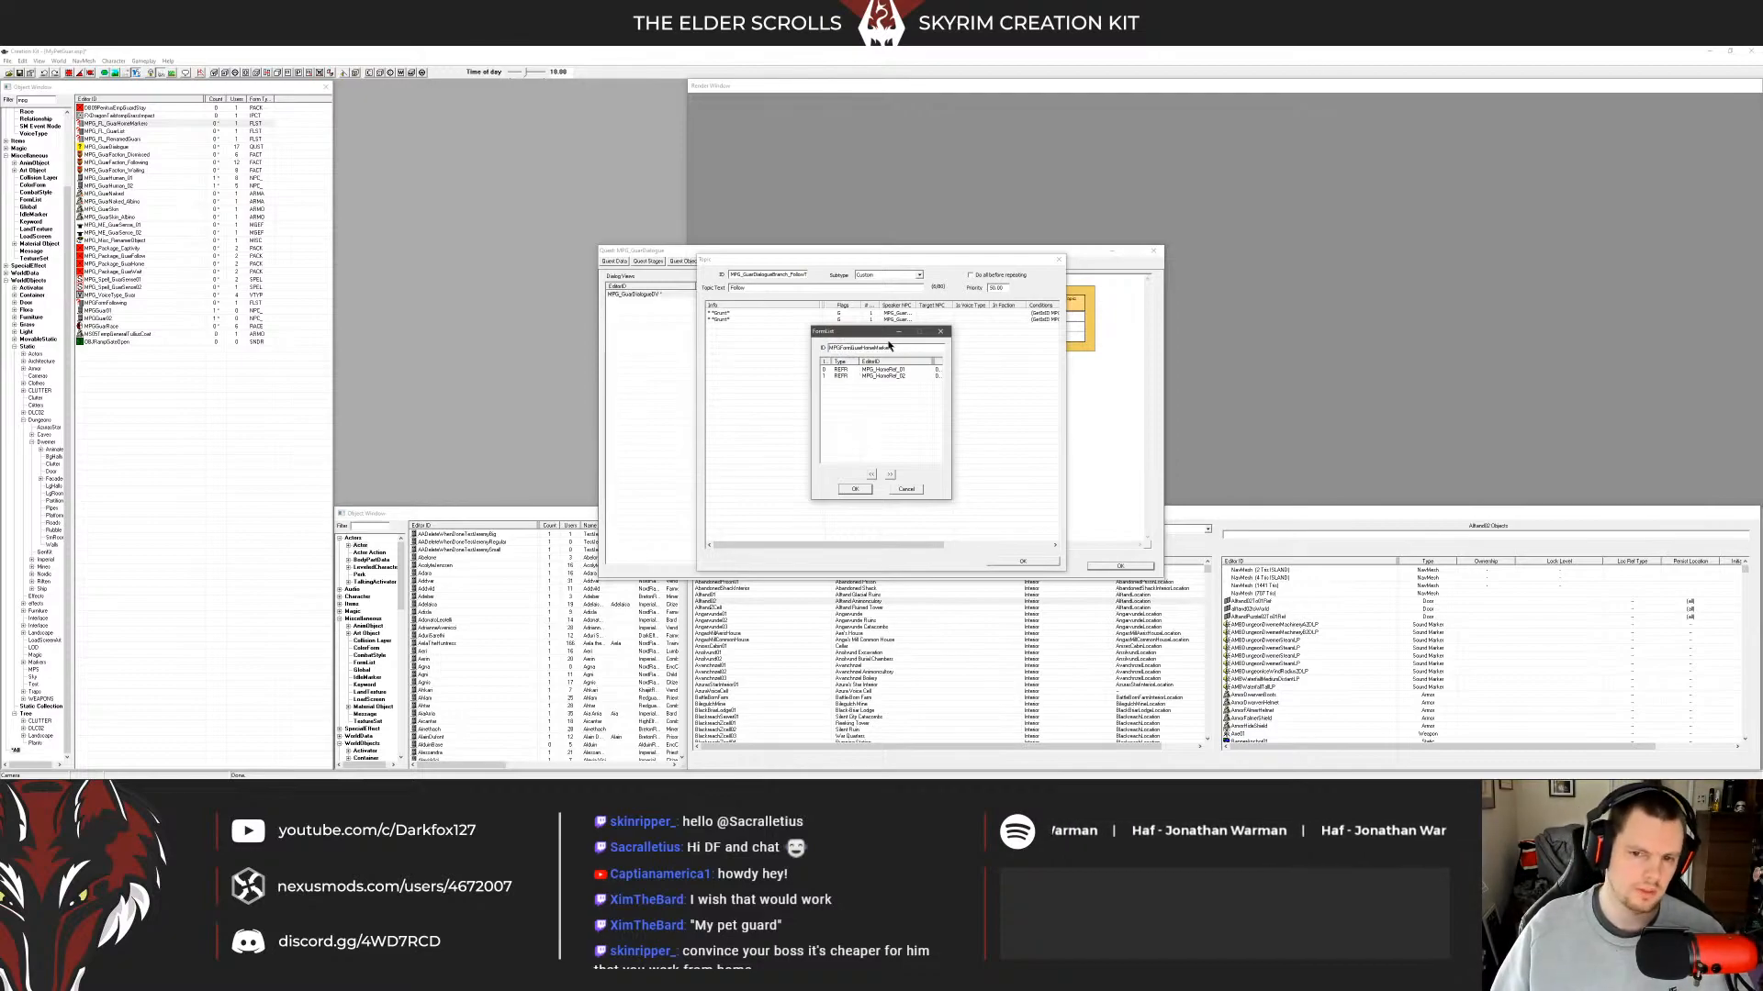
pyautogui.click(889, 370)
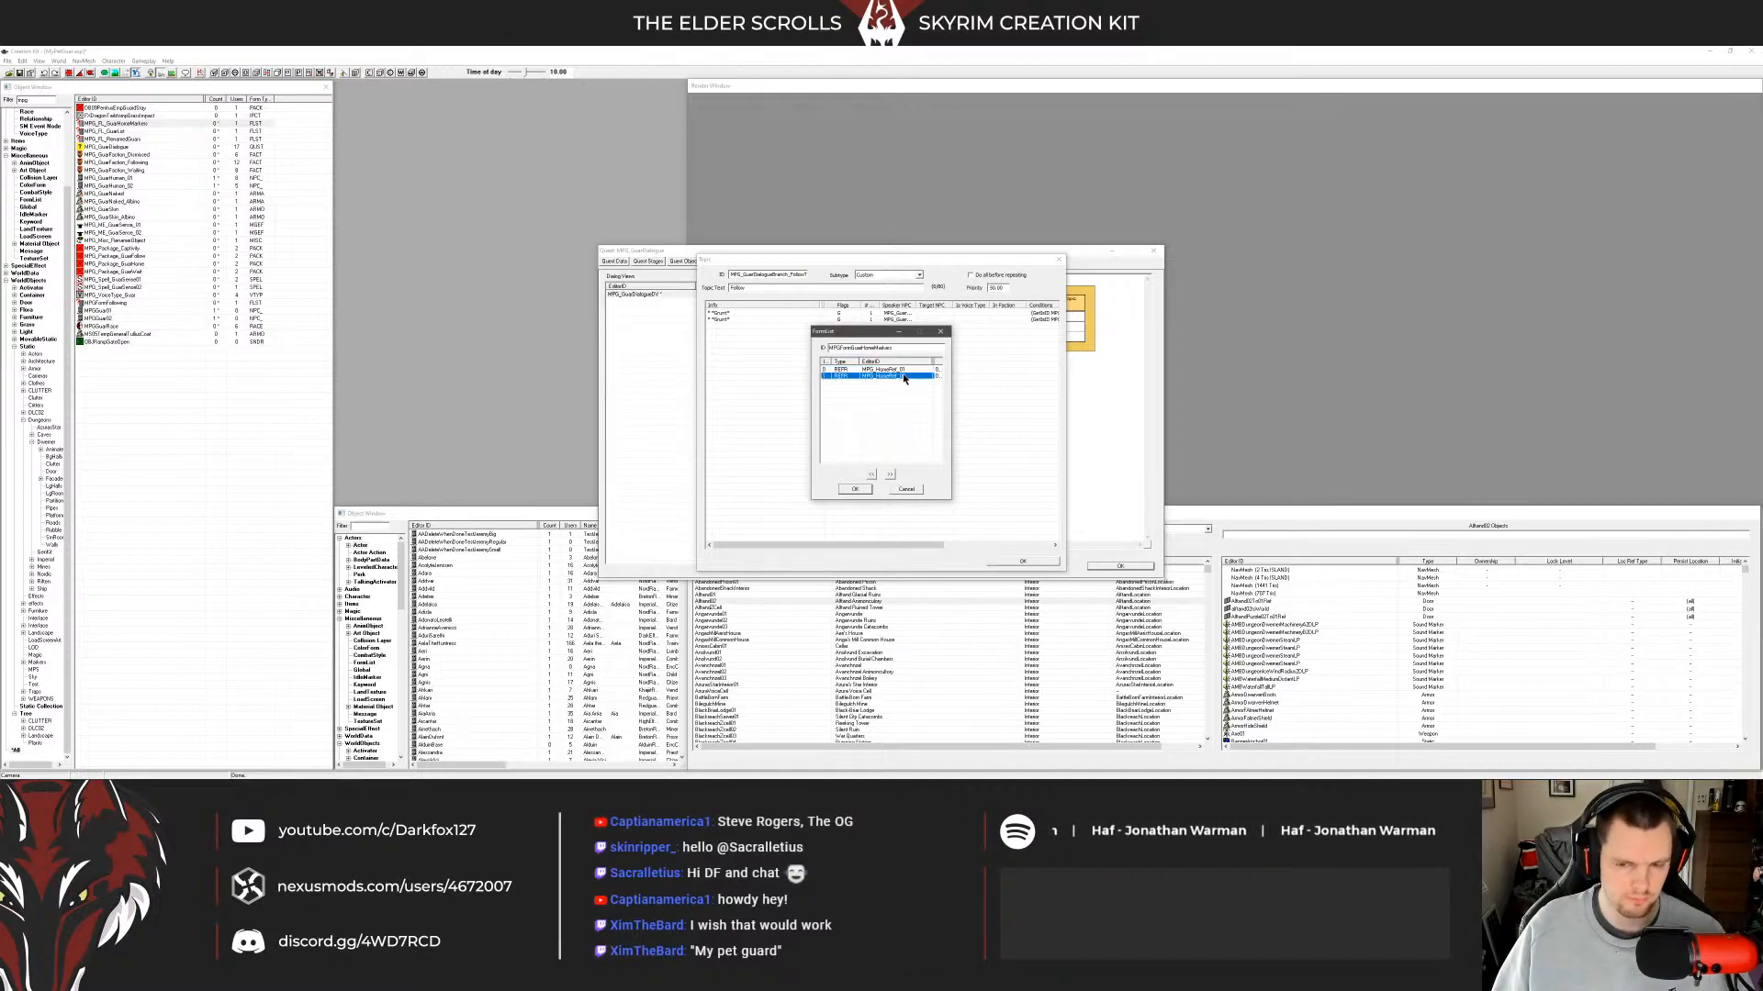
pyautogui.click(855, 489)
pyautogui.click(893, 456)
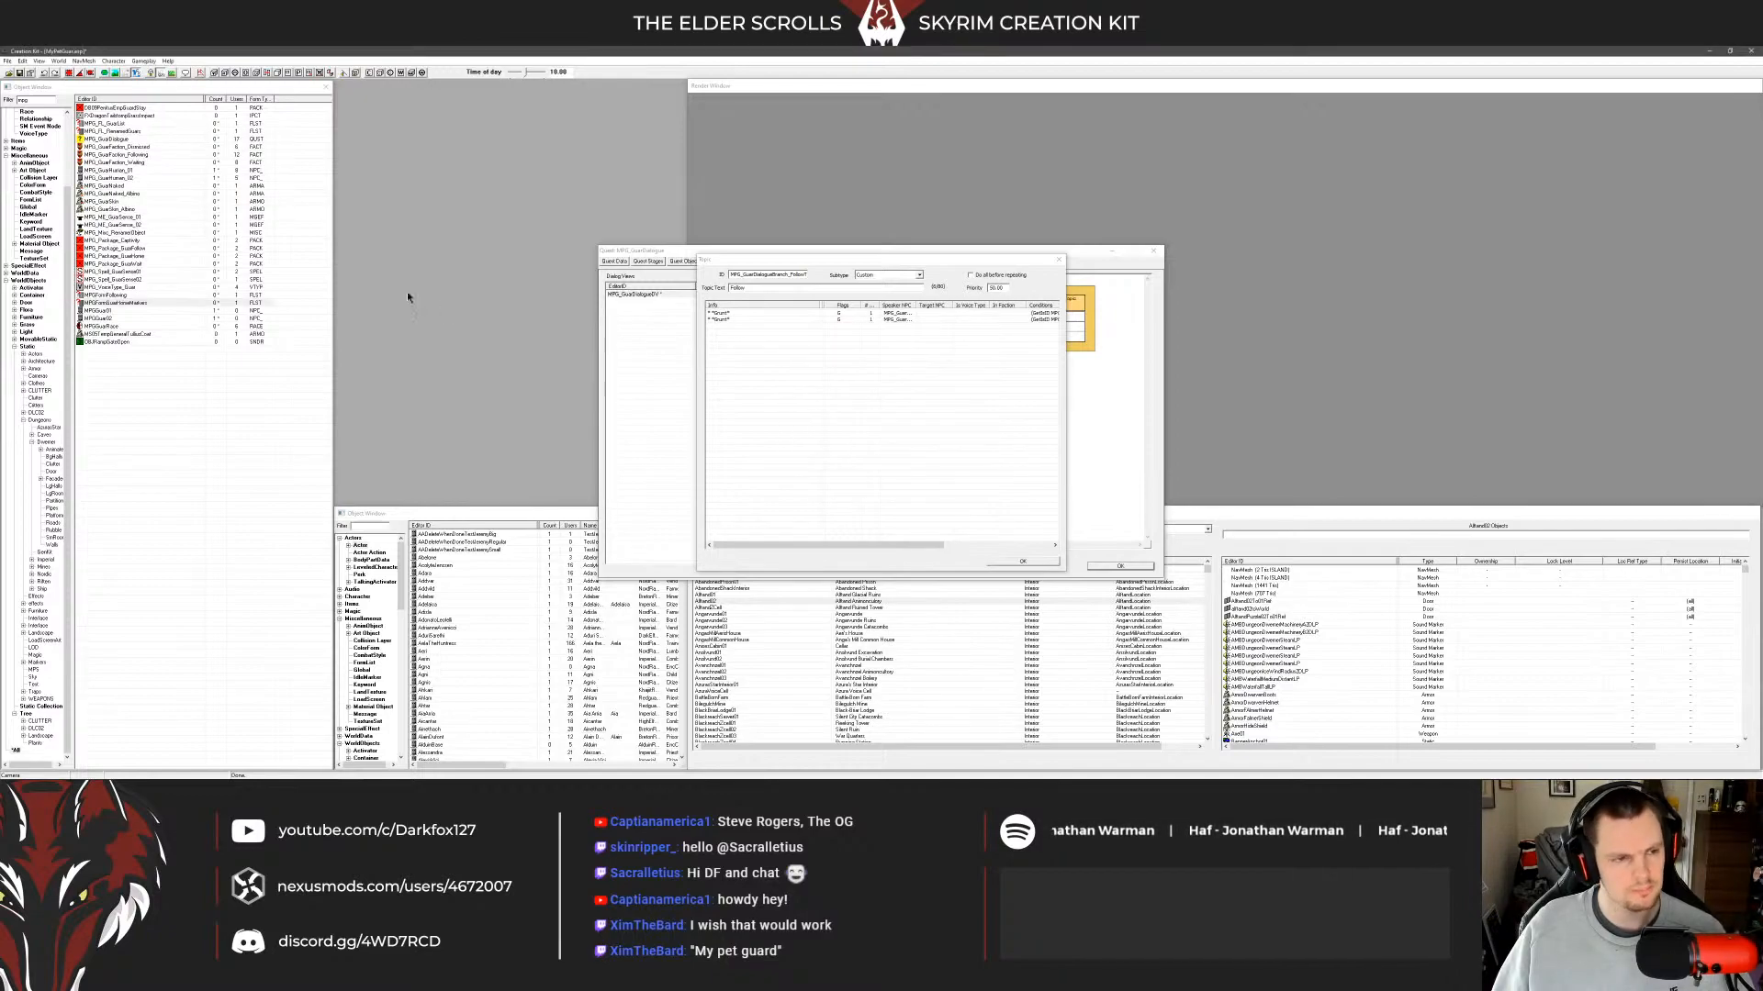
# Rename the MPG_FL_GuarList form list's ID as MPGFormGuarList, without creating a new form.
pyautogui.click(120, 297)
pyautogui.click(133, 225)
pyautogui.click(134, 172)
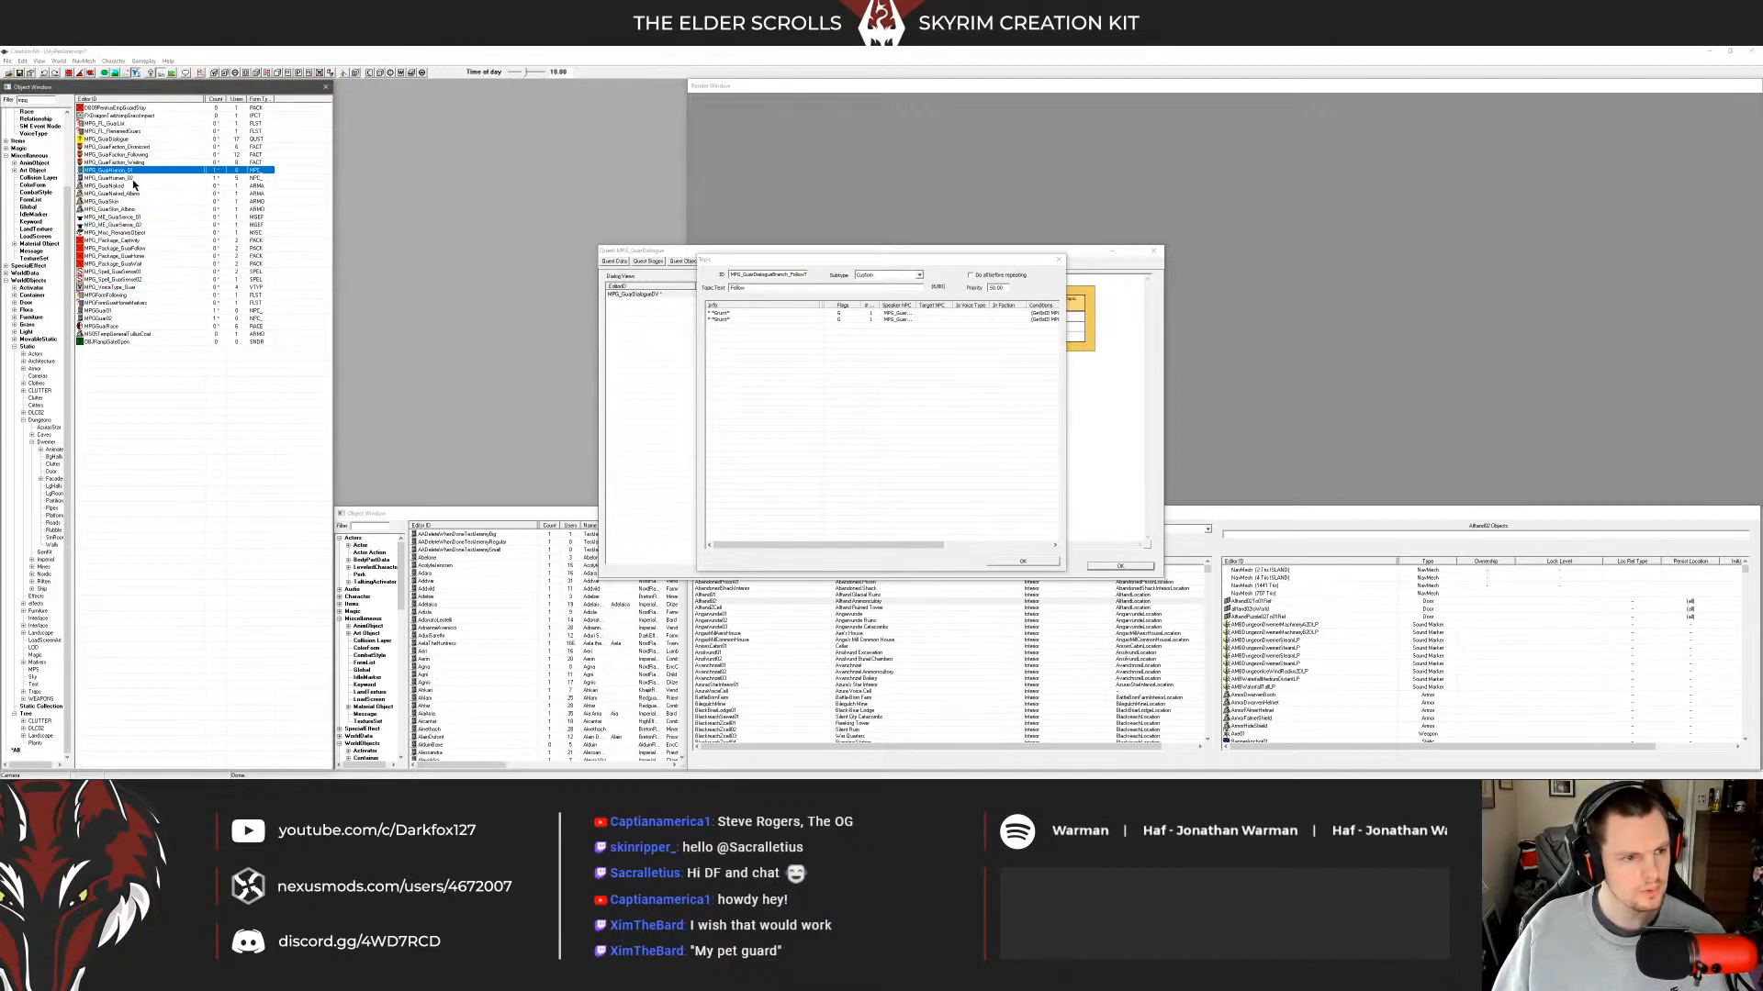
pyautogui.click(122, 147)
pyautogui.doubleClick(110, 123)
pyautogui.click(863, 349)
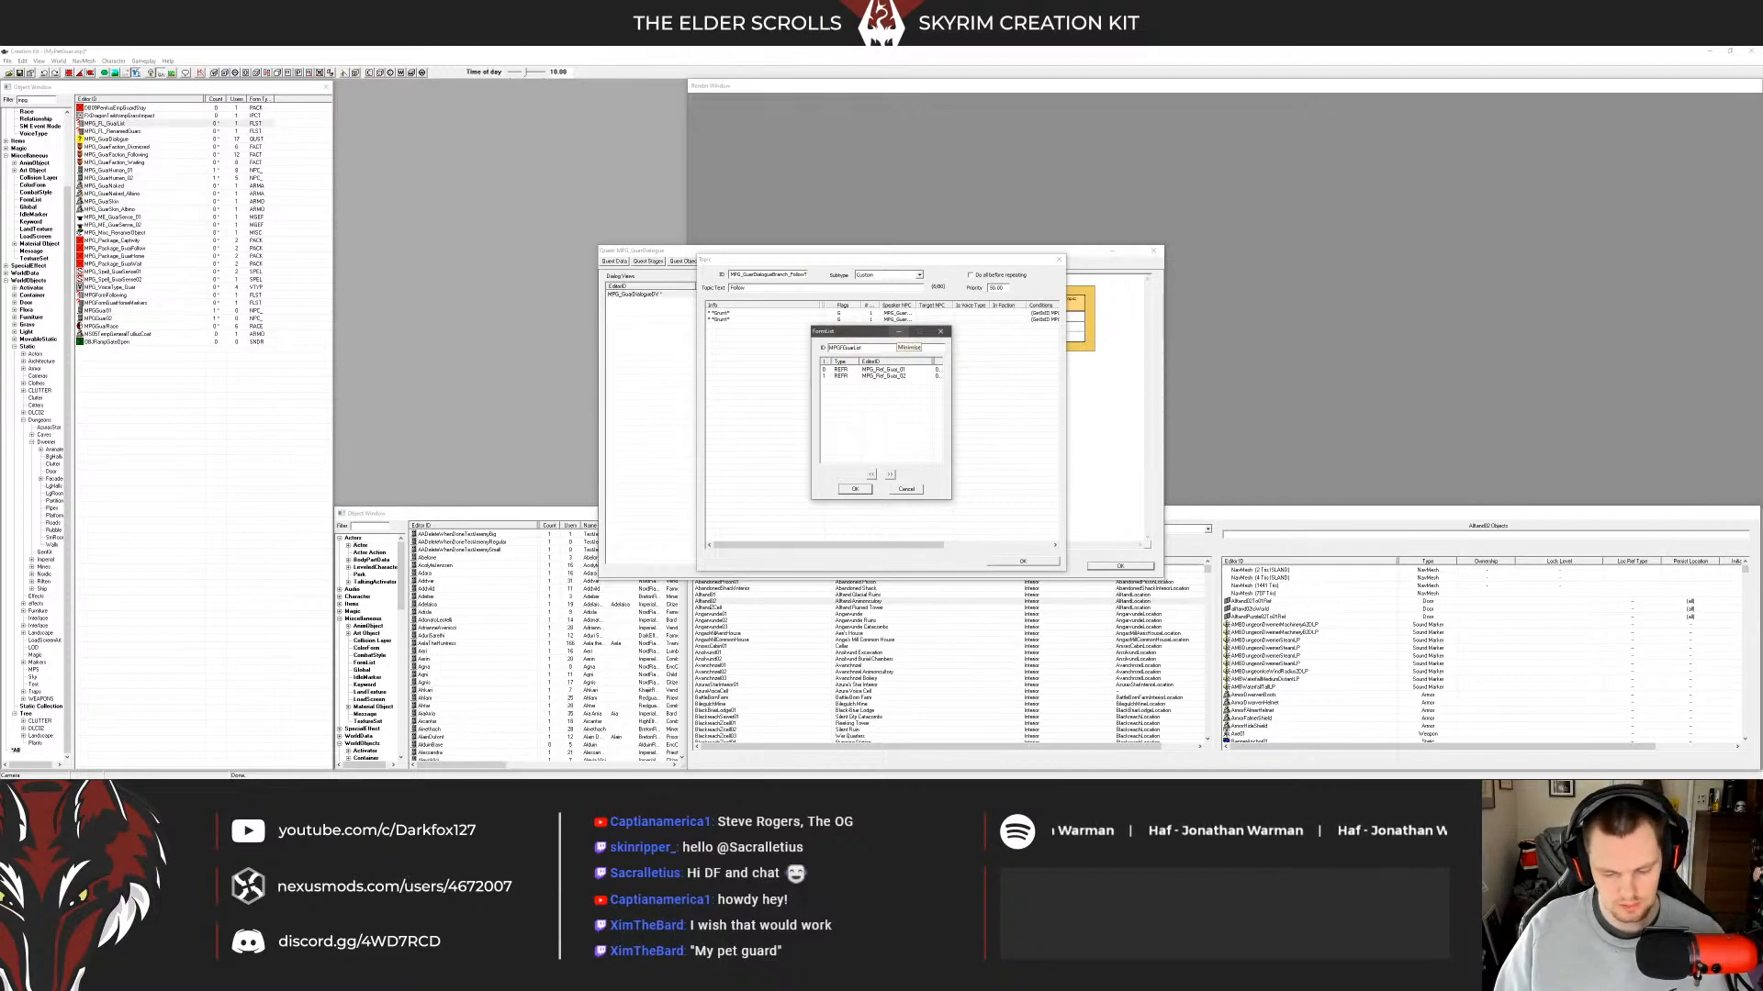
pyautogui.write('orm')
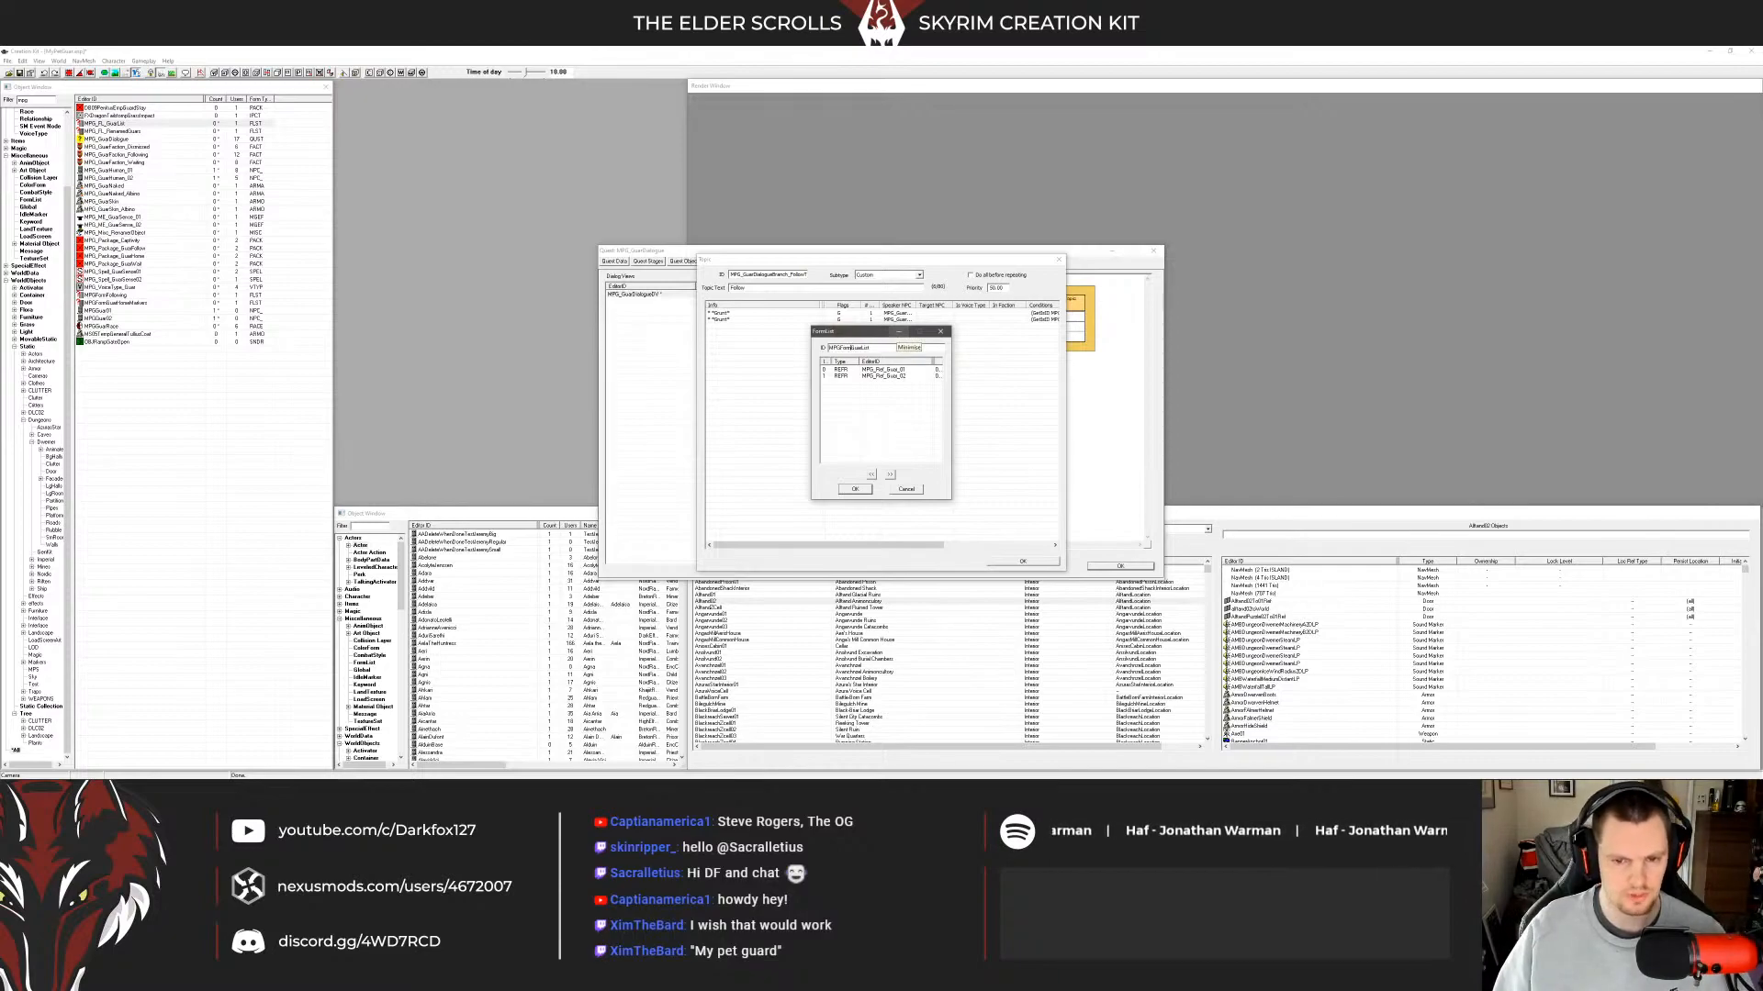
pyautogui.click(854, 490)
pyautogui.click(943, 452)
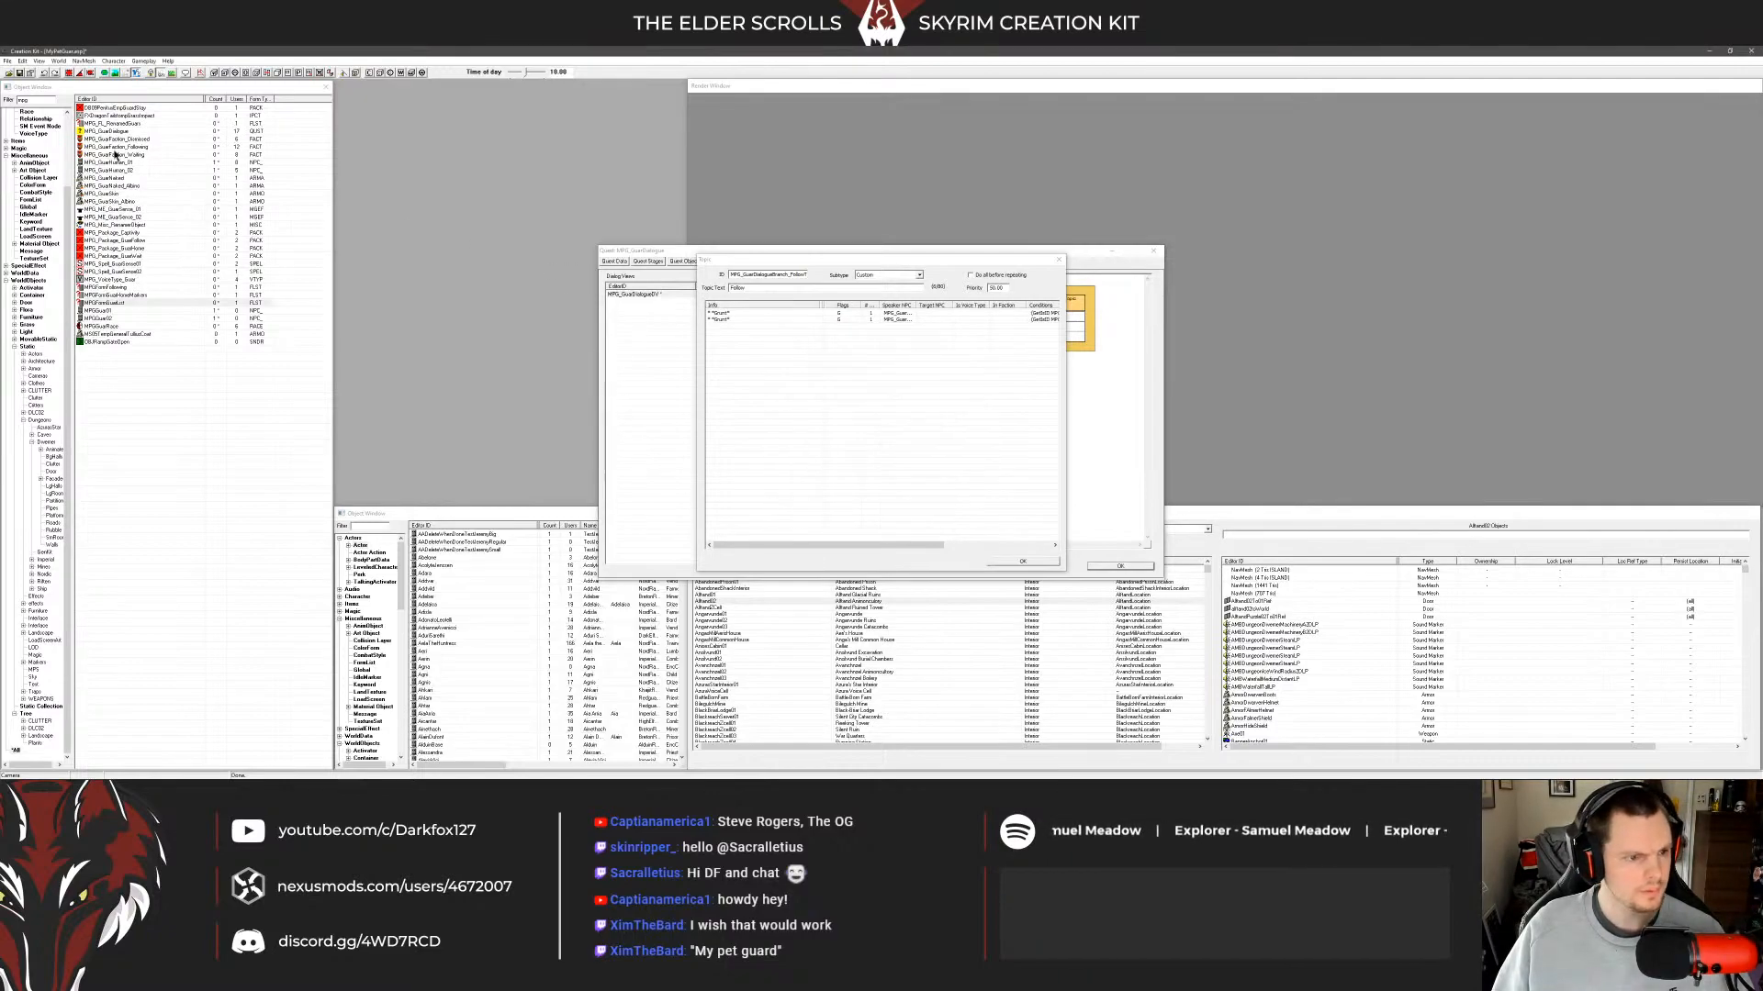
# Rename the MPG_FL_RenamedGuars form list's ID as MPGFormRenamedGuars, without creating a new form.
pyautogui.doubleClick(108, 123)
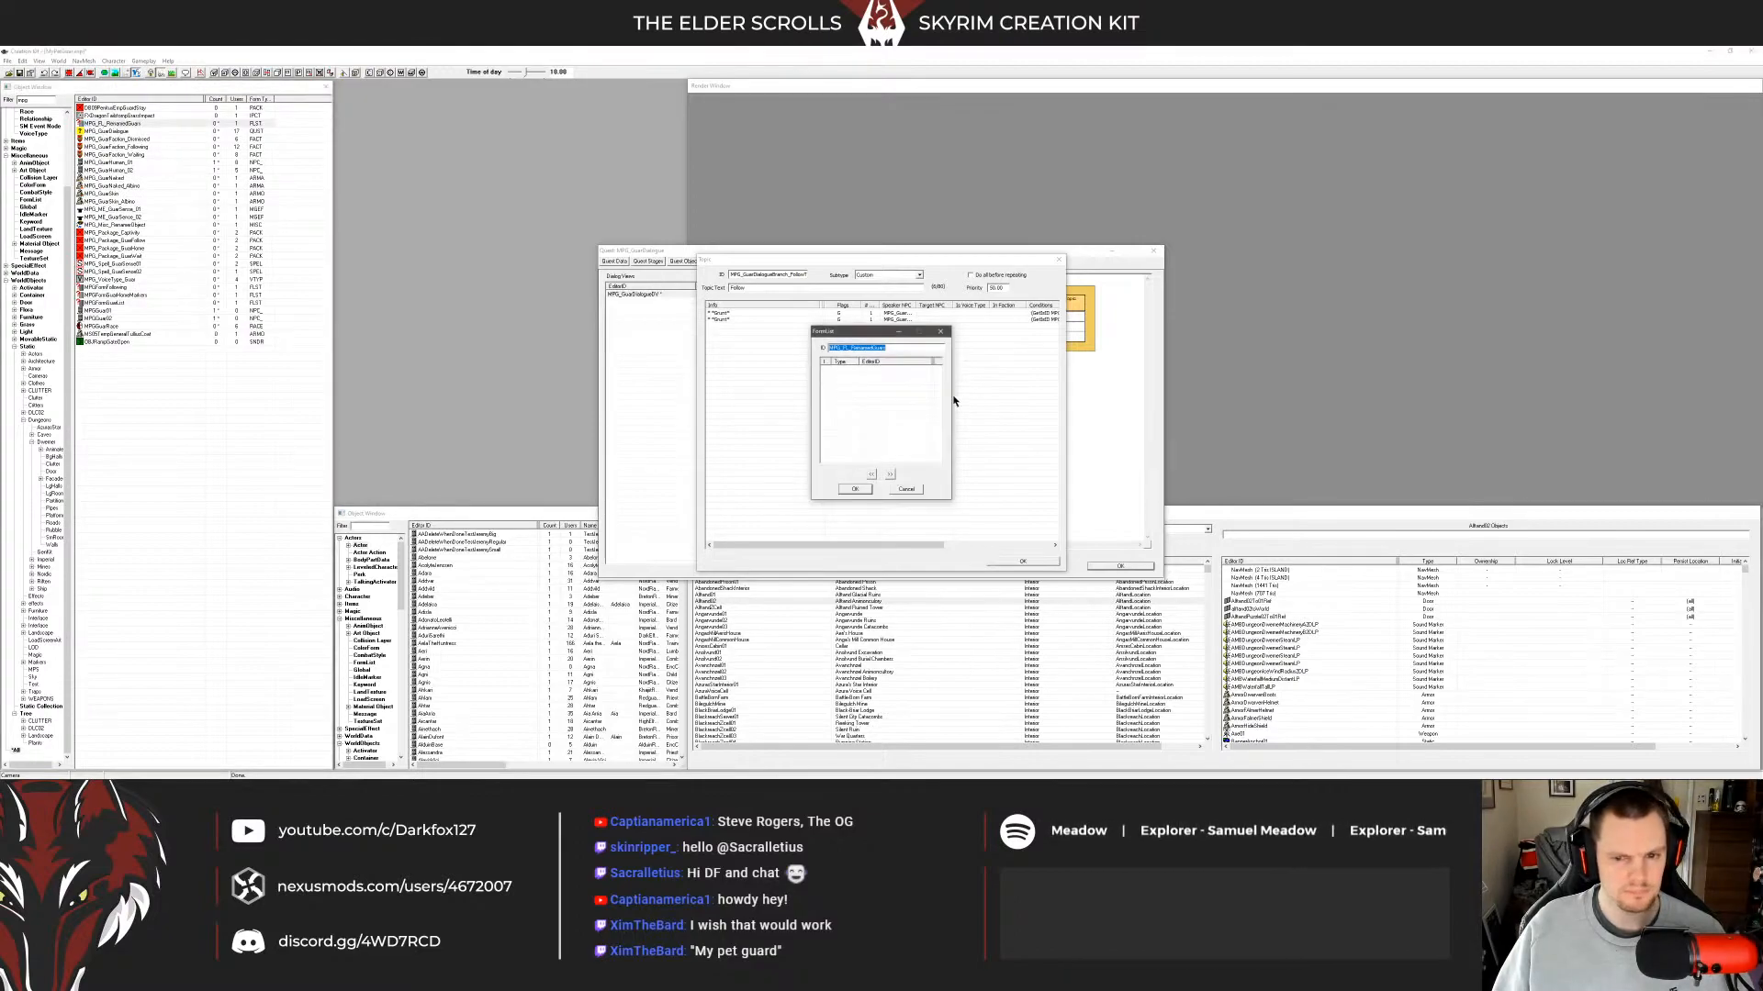
pyautogui.click(900, 346)
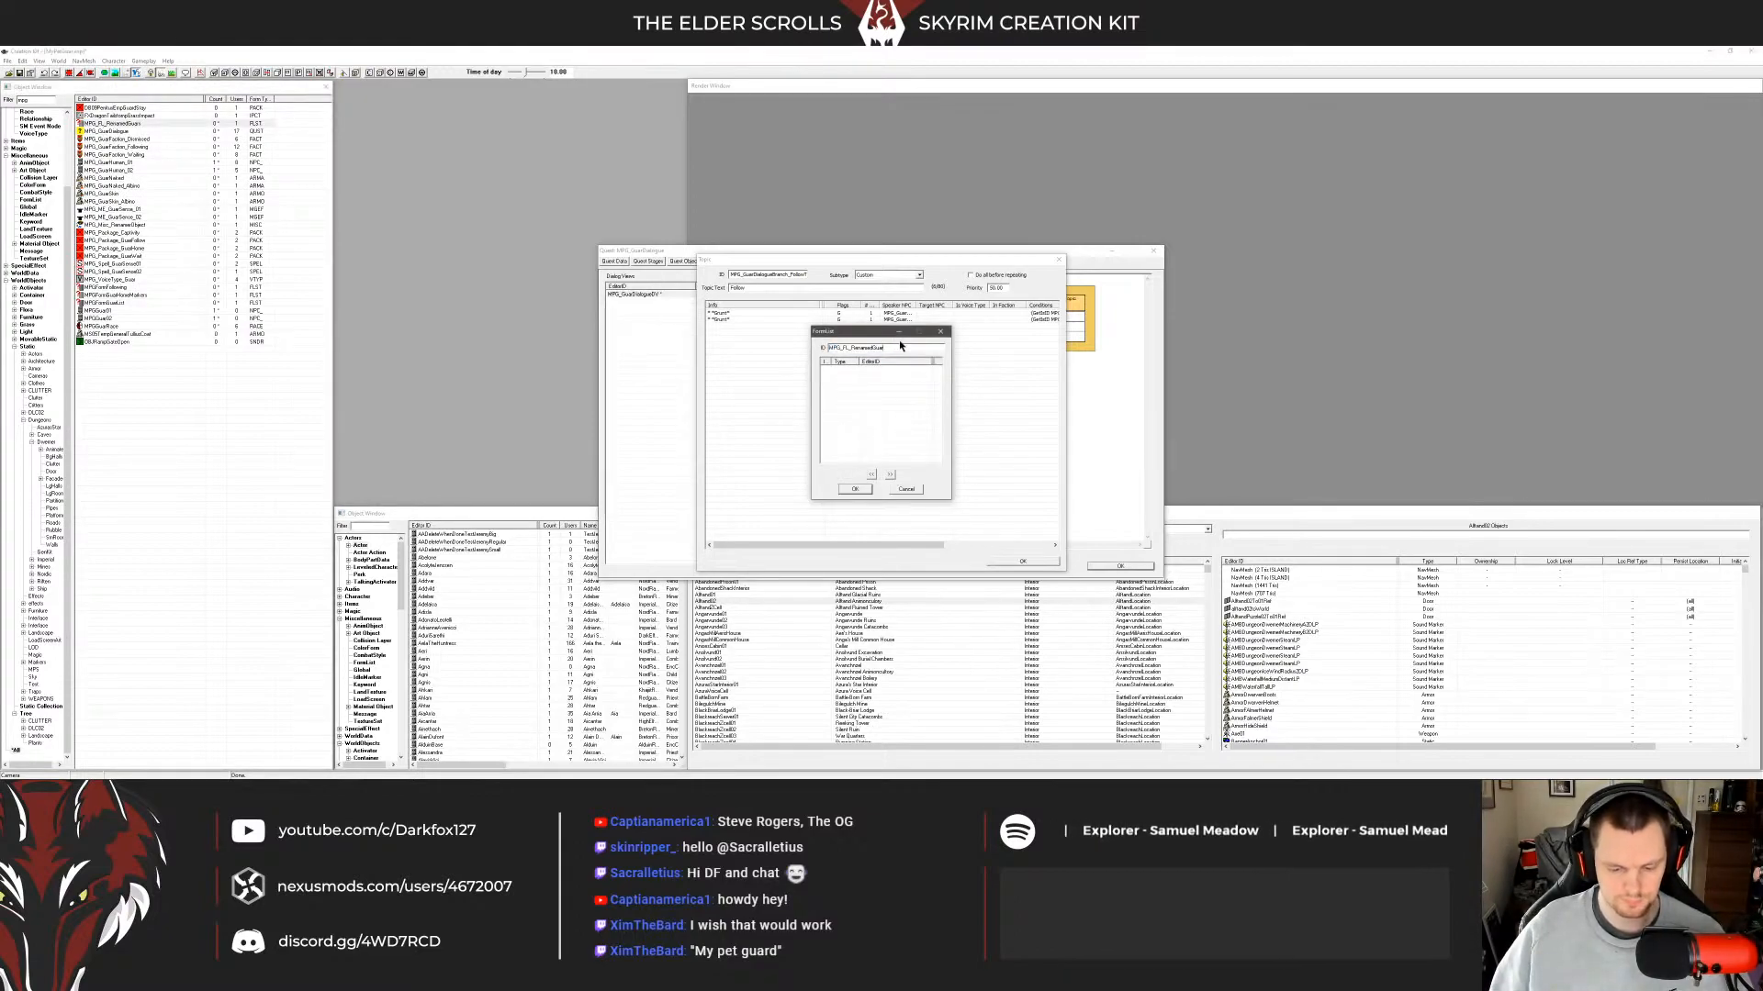
pyautogui.press('BackSpace')
pyautogui.press('BackSpace')
pyautogui.press('BackSpace')
pyautogui.press('BackSpace')
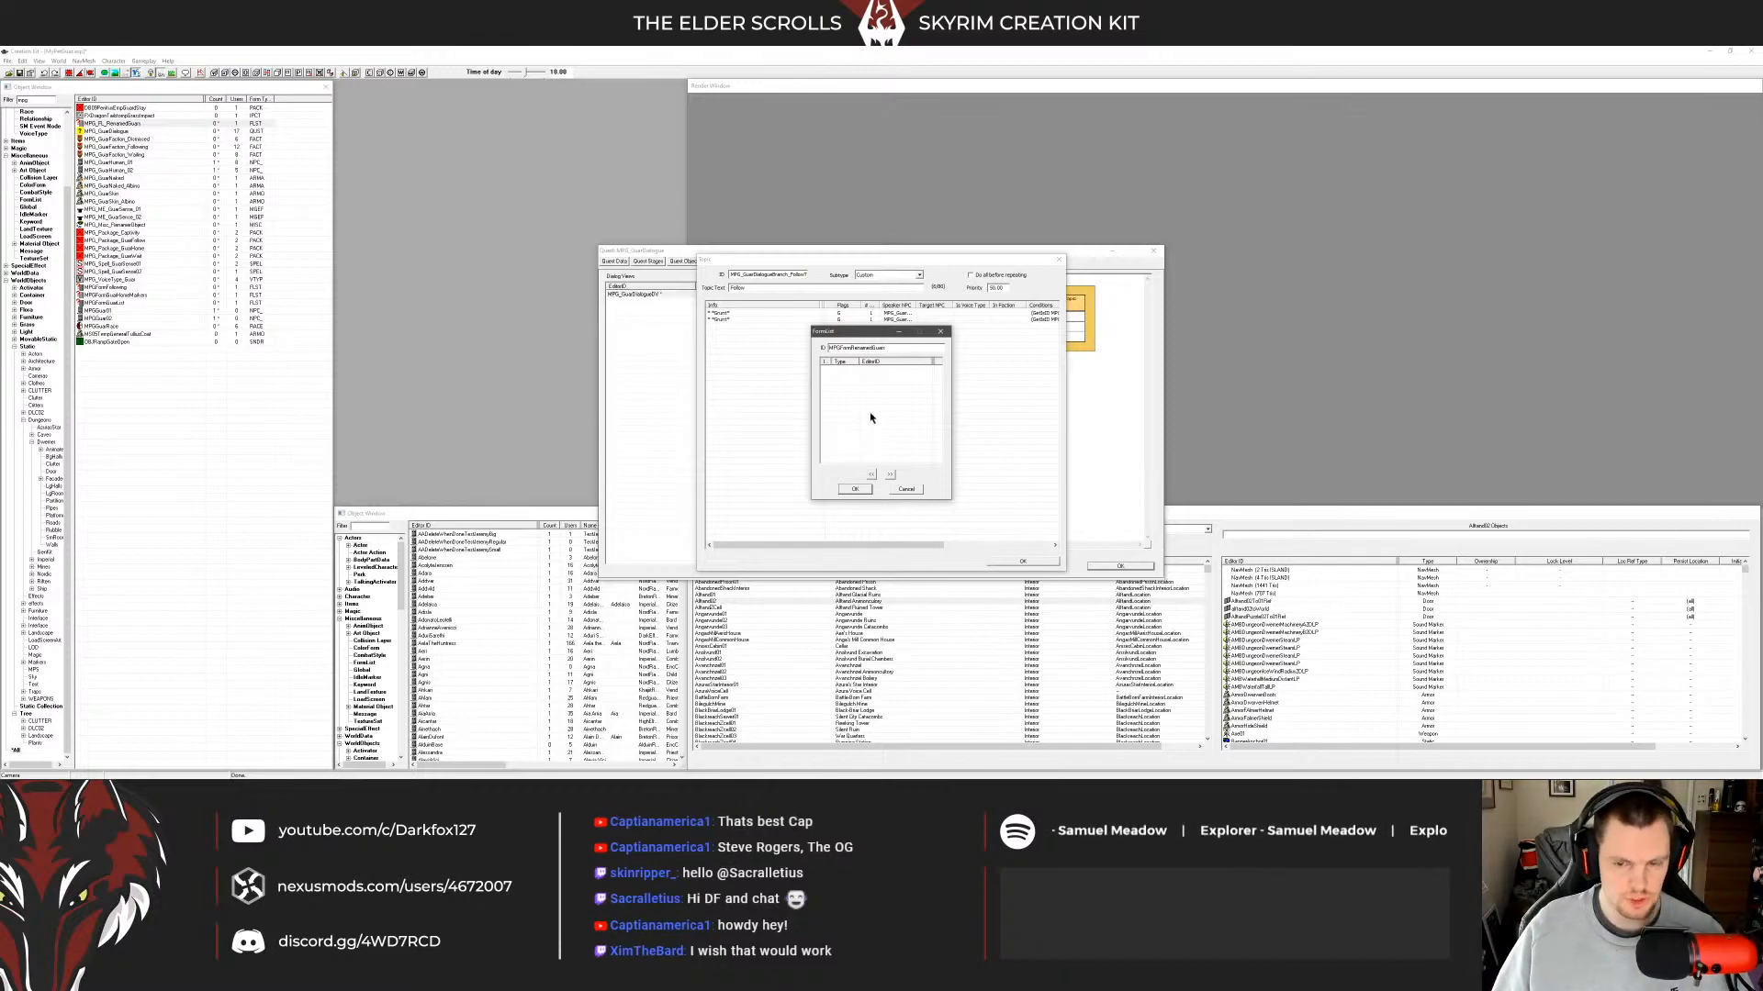
pyautogui.write('Form')
pyautogui.click(854, 488)
pyautogui.click(879, 470)
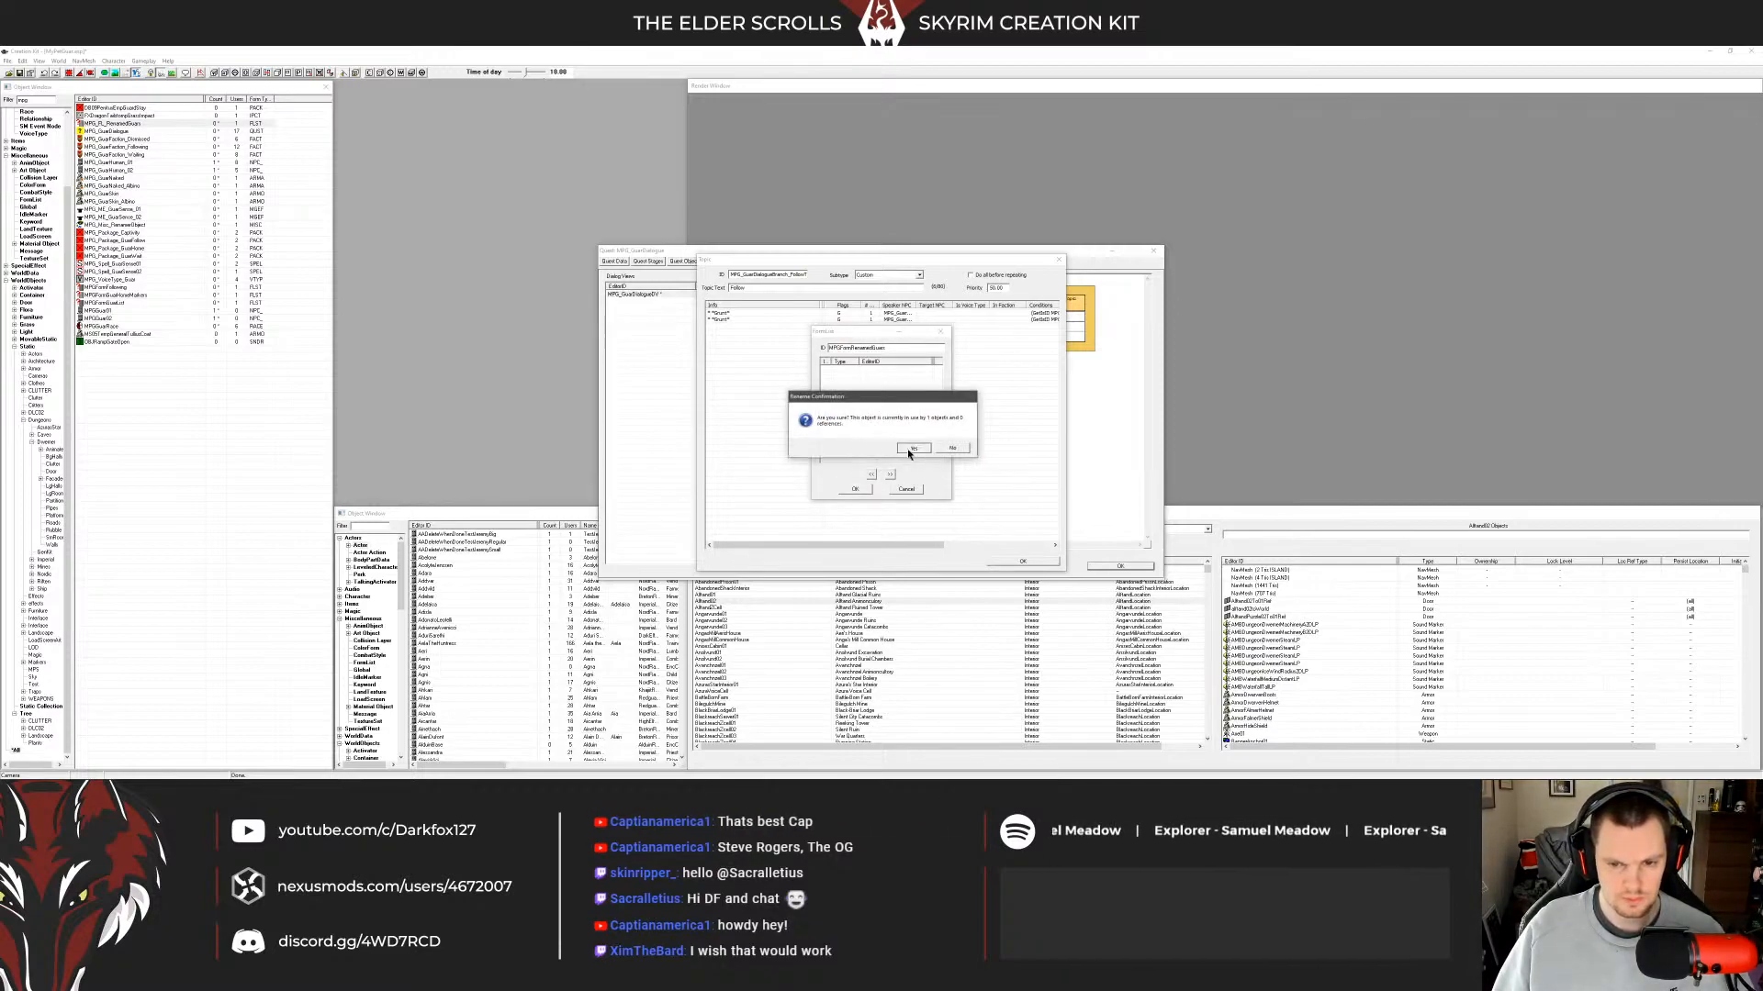
pyautogui.click(906, 467)
# Rename the MPG_GuarFaction_Dismissed faction's ID as MPGGuarFactionDismissed, without creating a new form.
pyautogui.click(136, 163)
pyautogui.click(121, 131)
pyautogui.click(111, 116)
pyautogui.doubleClick(112, 123)
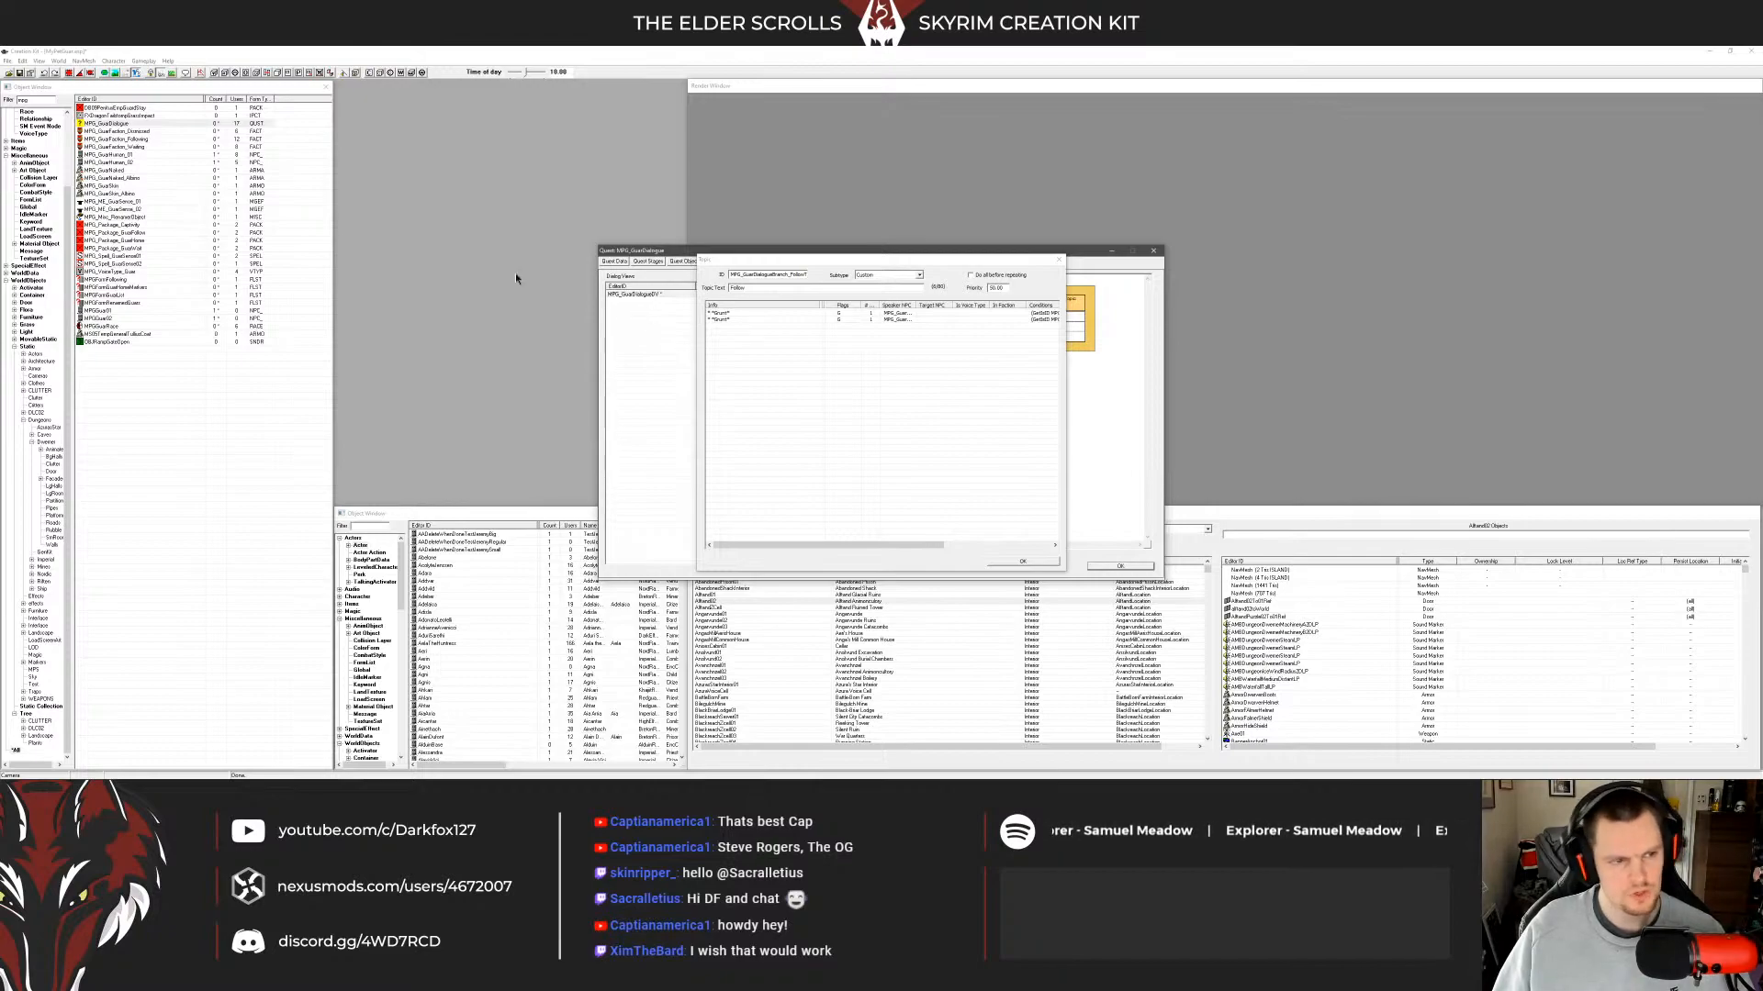
pyautogui.click(116, 132)
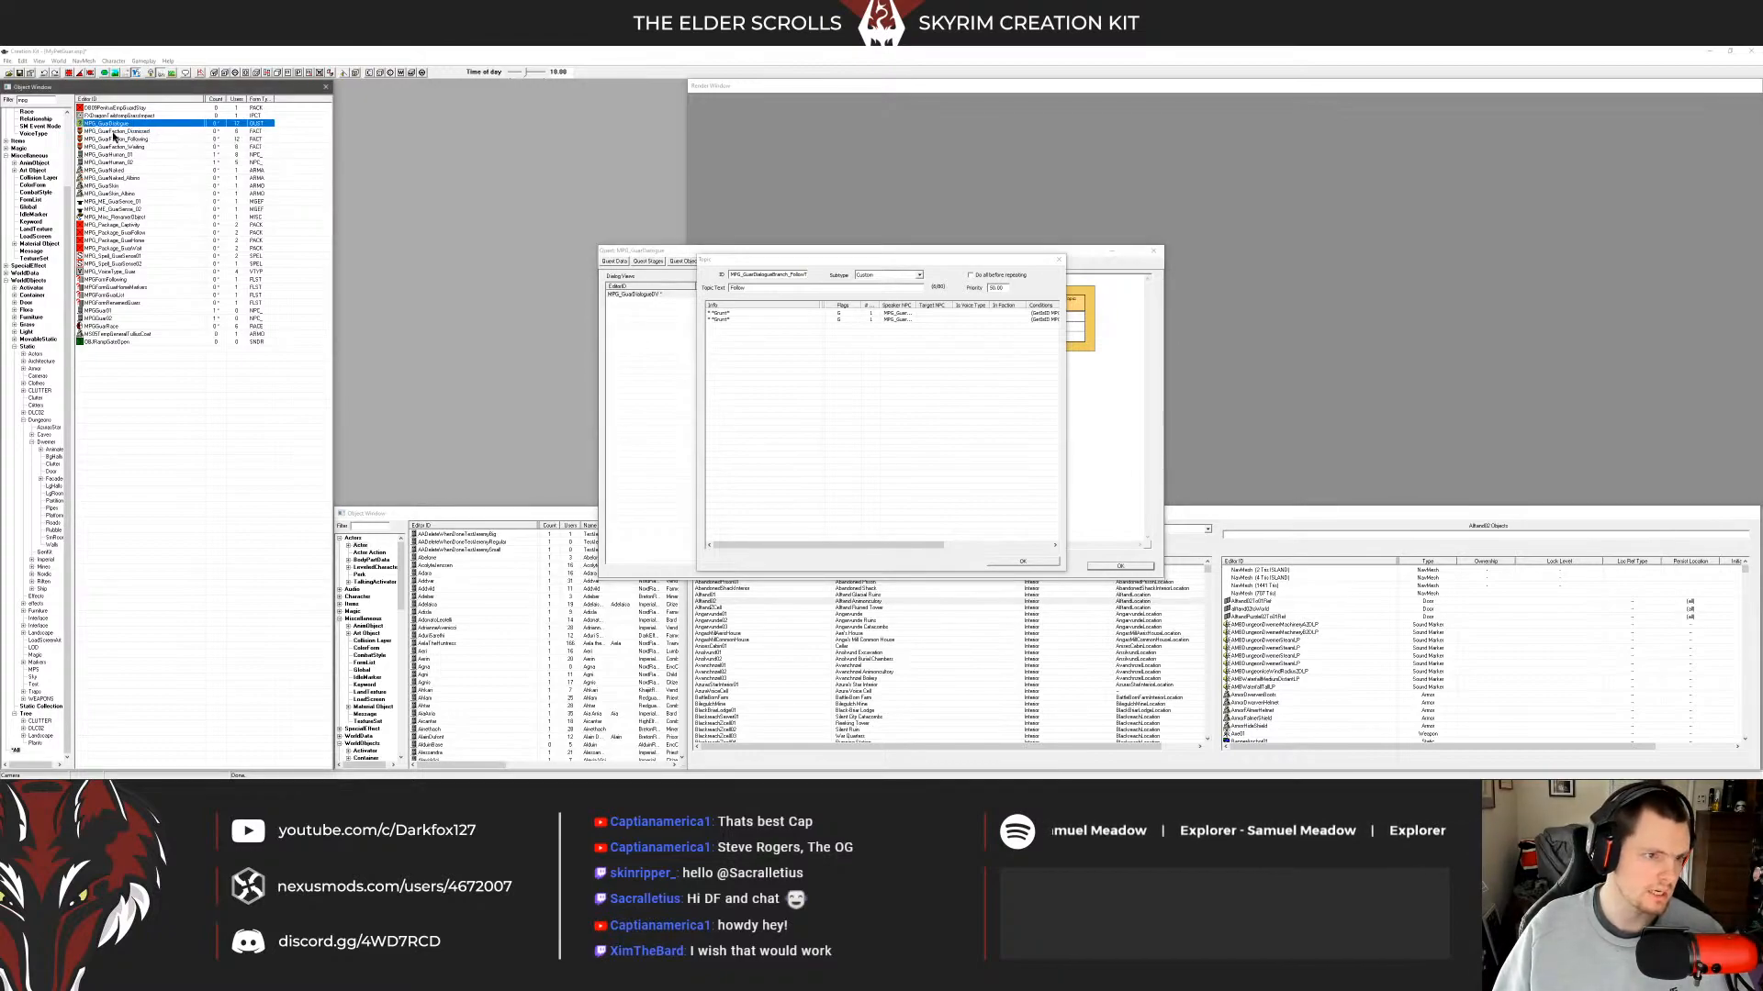
pyautogui.doubleClick(116, 133)
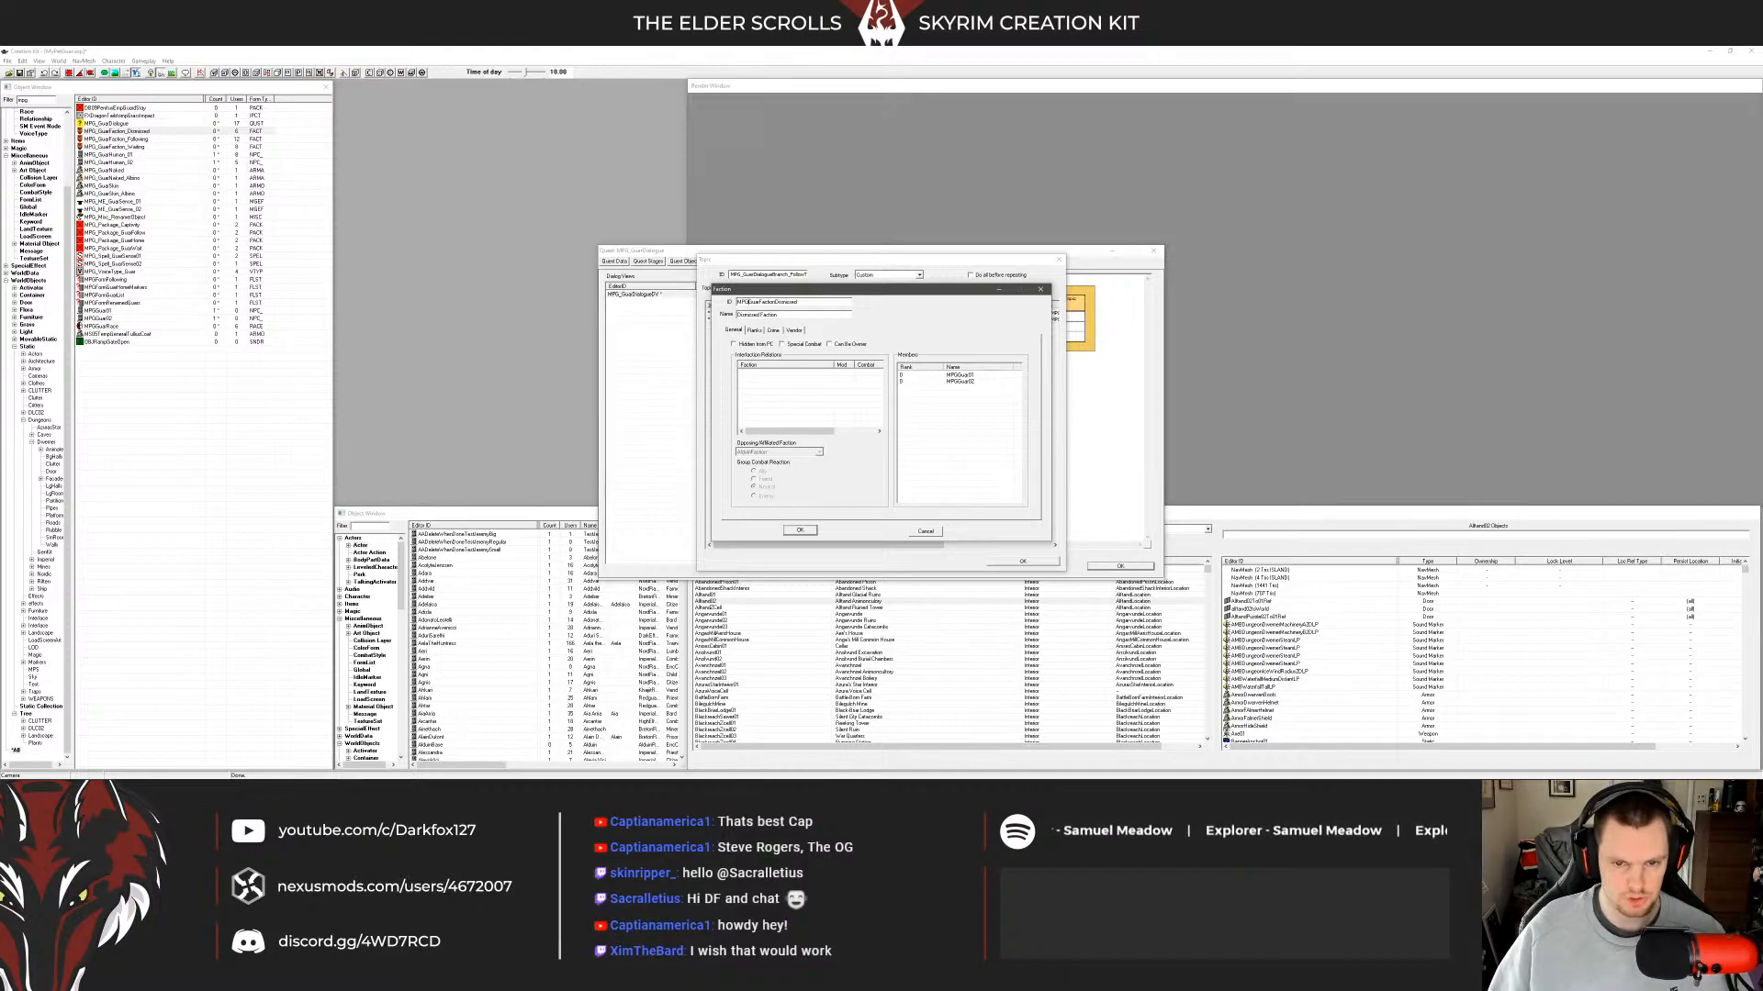
pyautogui.click(800, 530)
pyautogui.click(929, 458)
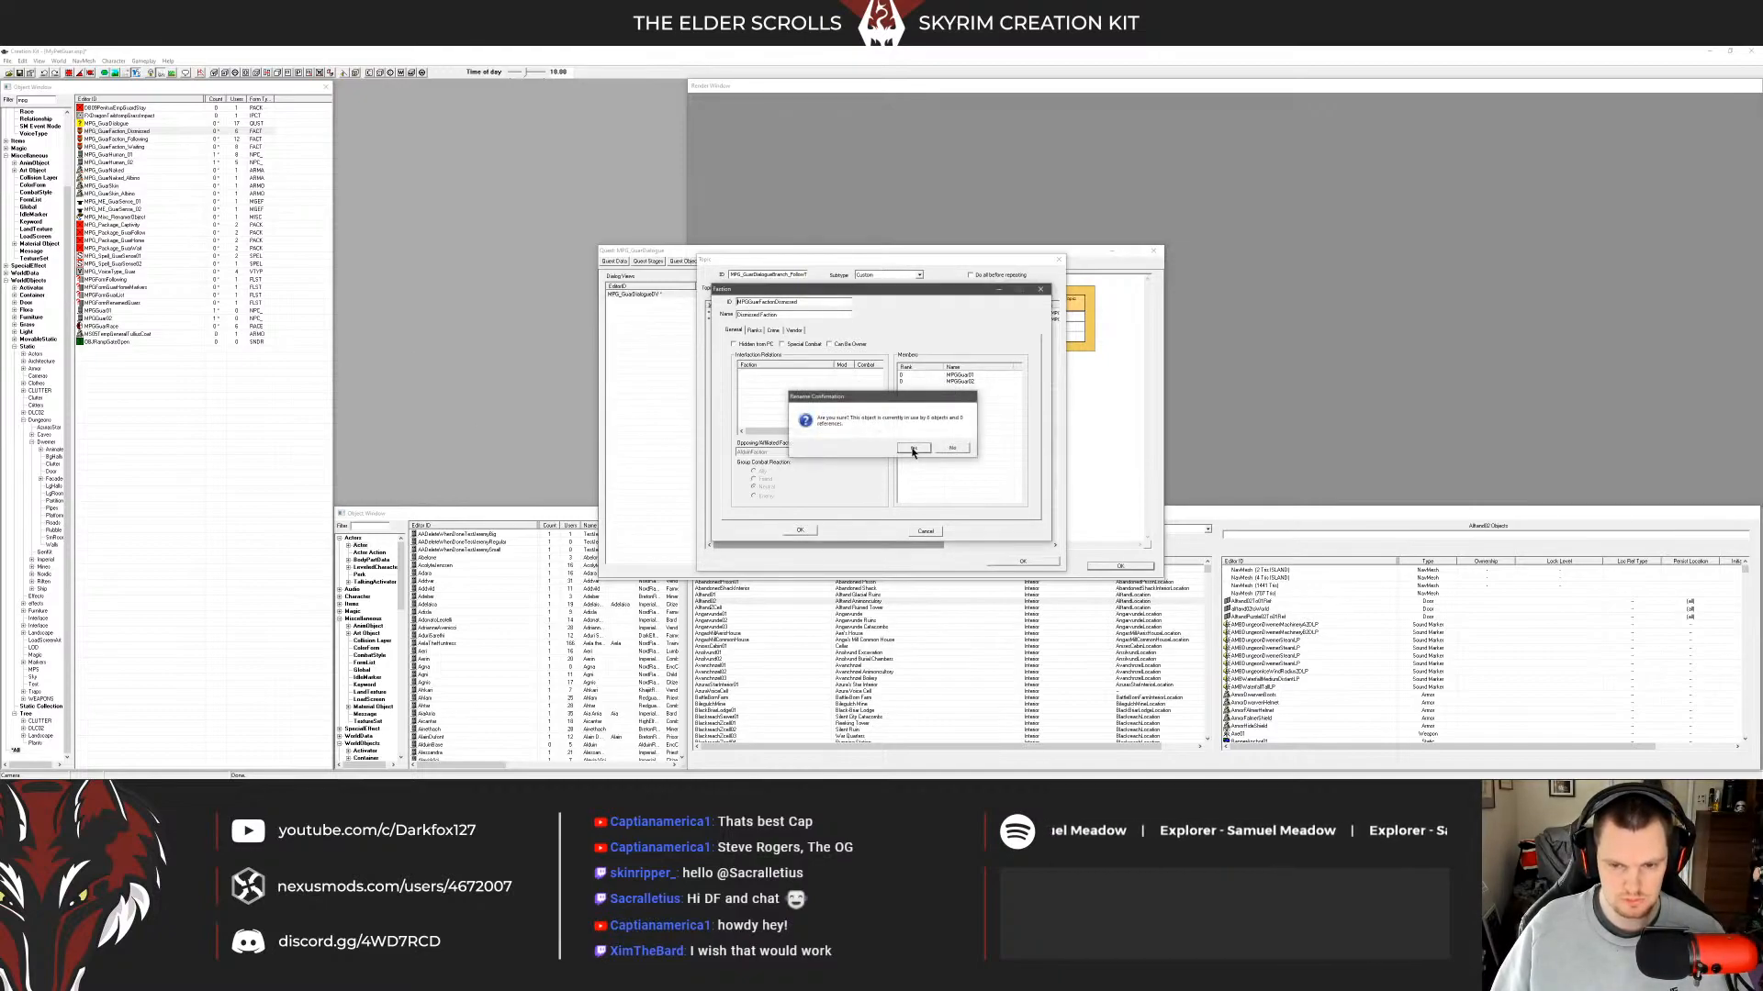
pyautogui.click(913, 450)
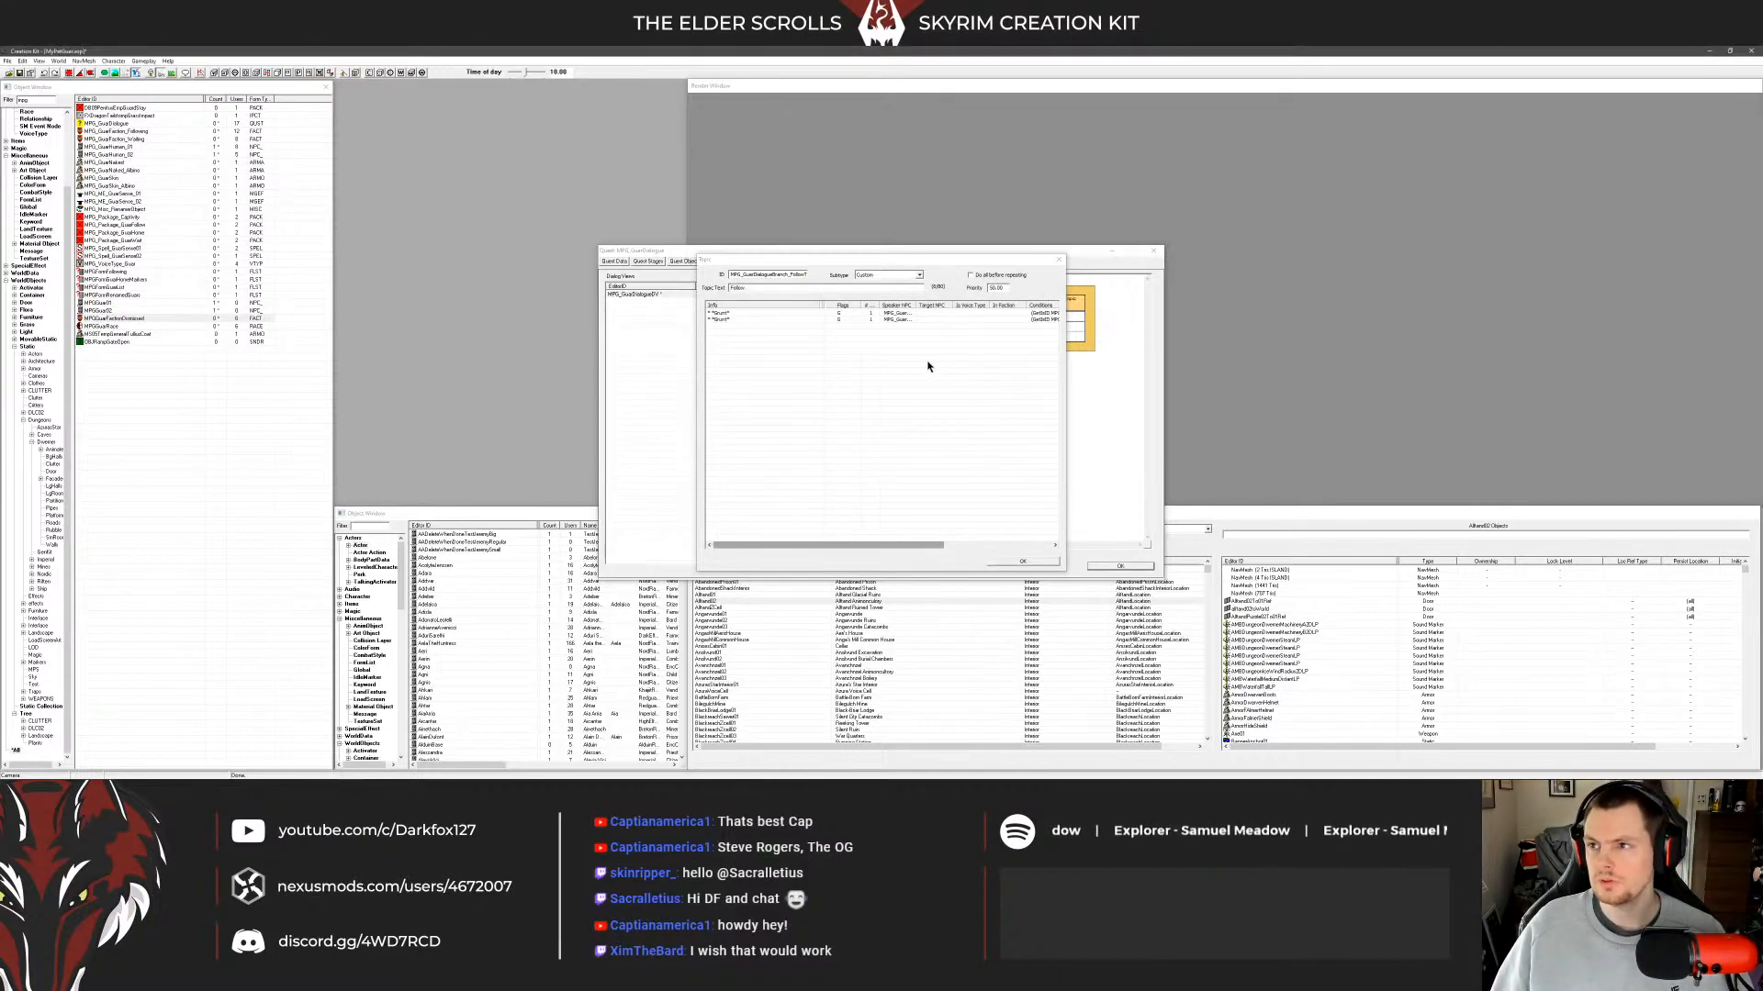
# Rename the MPG_GuarFaction_Following faction's ID as MPGGuarFactionFollowing, without creating a new form.
pyautogui.click(111, 123)
pyautogui.doubleClick(115, 131)
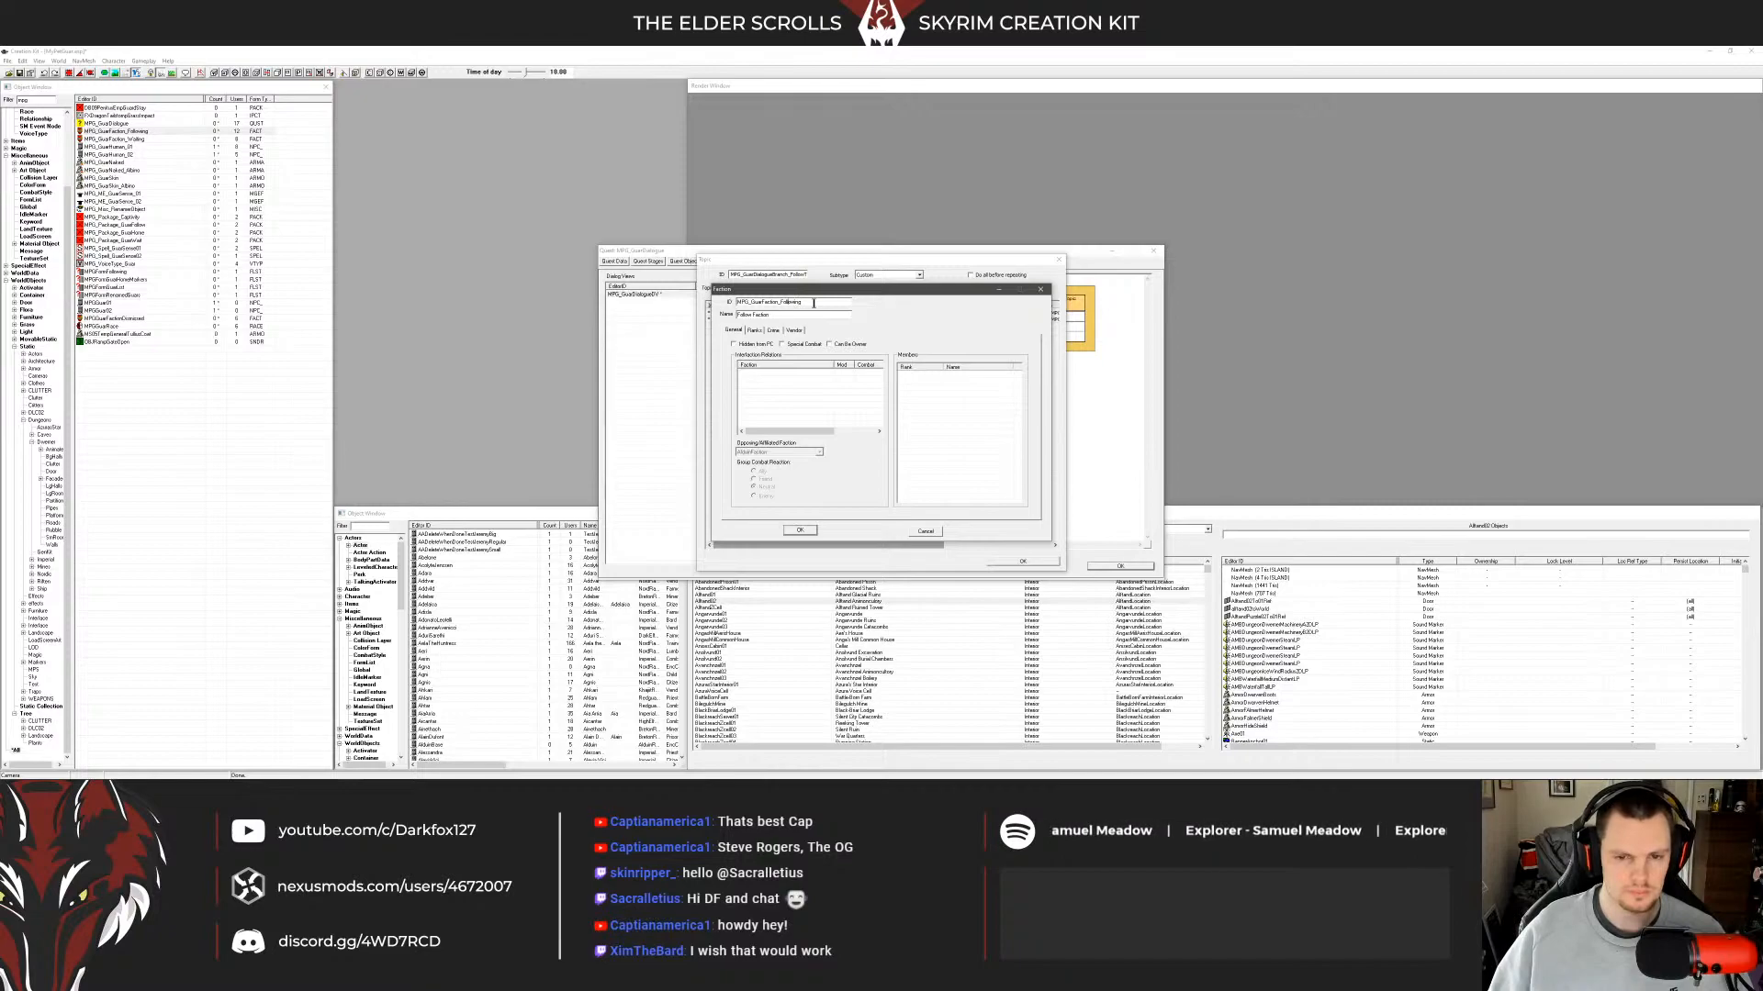
pyautogui.press('Left')
pyautogui.press('BackSpace')
pyautogui.press('Left')
pyautogui.press('Left')
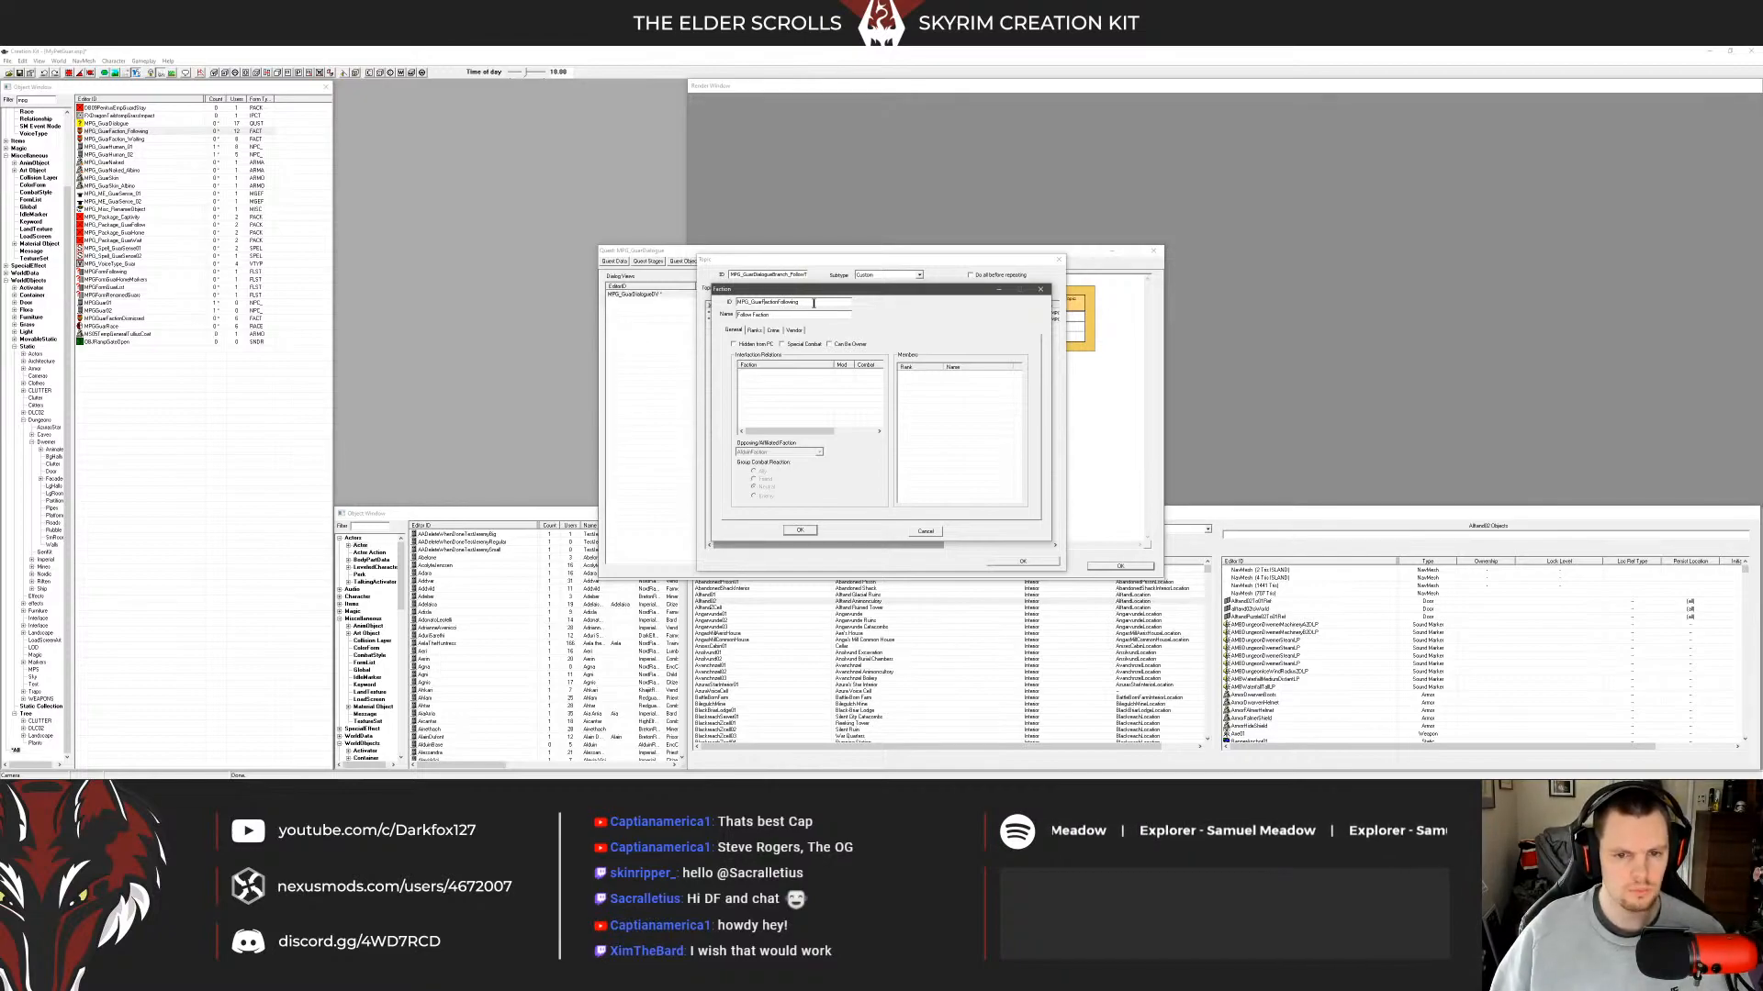
pyautogui.press('Left')
pyautogui.press('Left')
pyautogui.press('Left')
pyautogui.press('Left')
pyautogui.press('BackSpace')
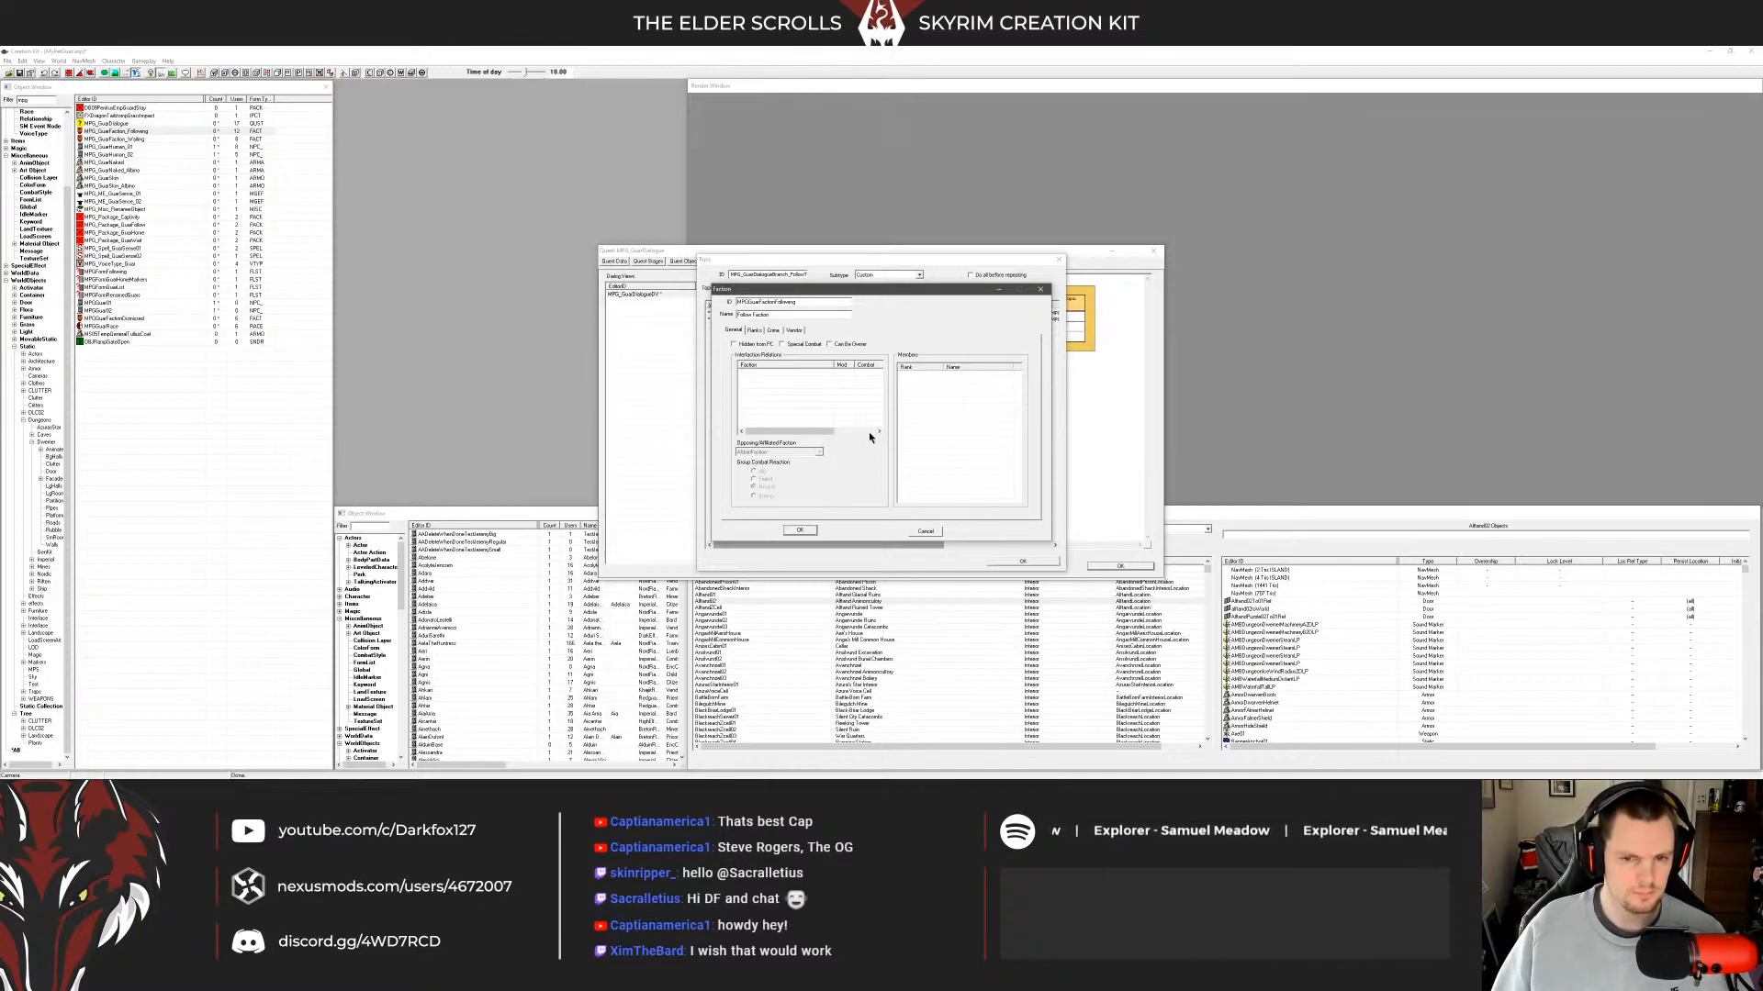
pyautogui.click(799, 530)
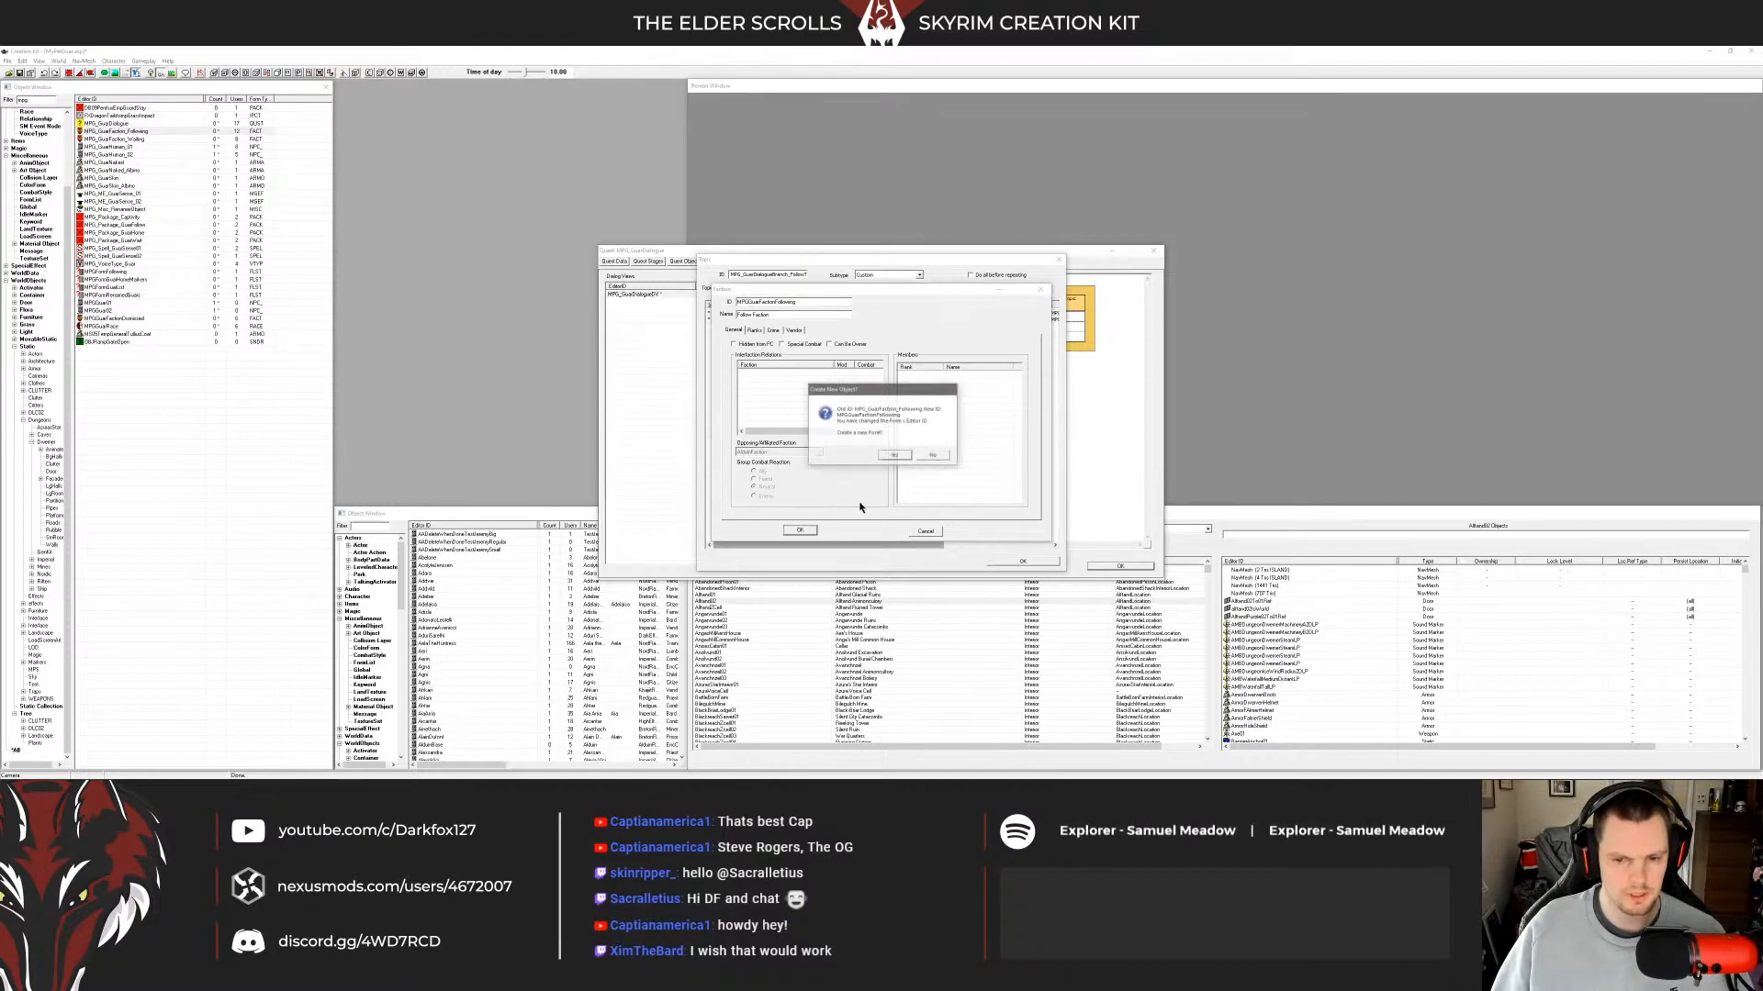
pyautogui.click(912, 448)
# Rename the MPG_GuarFaction_Waiting faction's ID as MPGGuarFactionWaiting, without creating a new form.
pyautogui.click(118, 139)
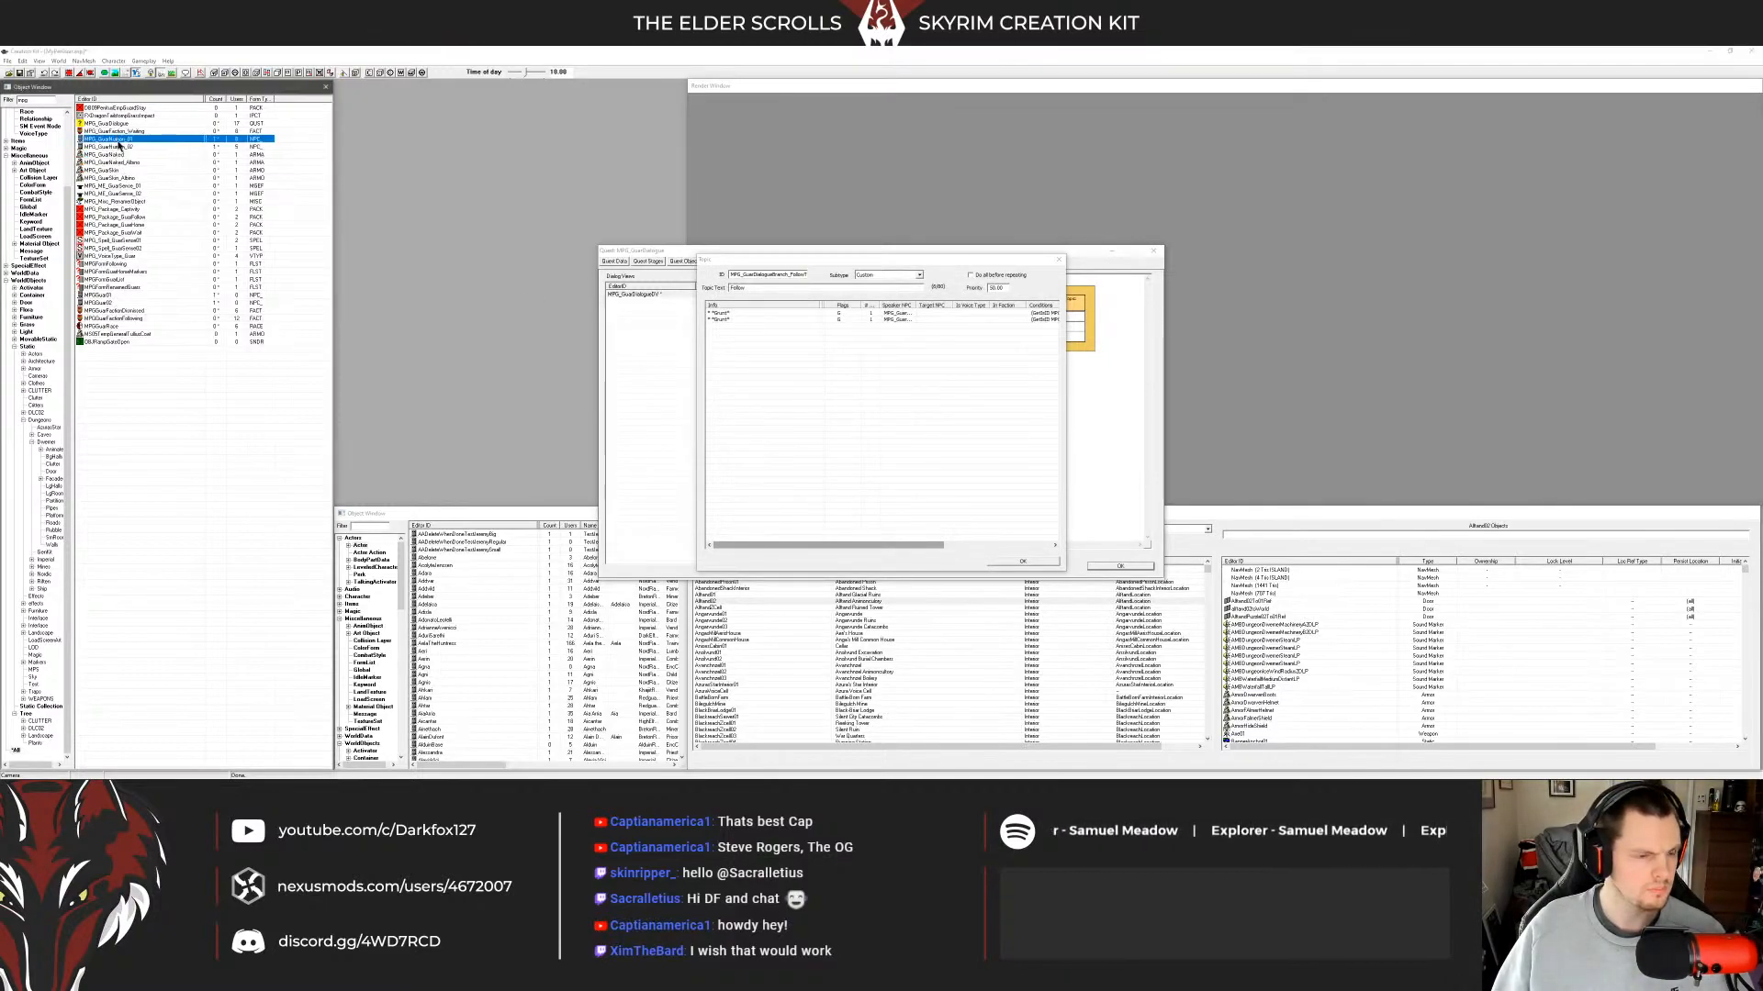
pyautogui.click(112, 131)
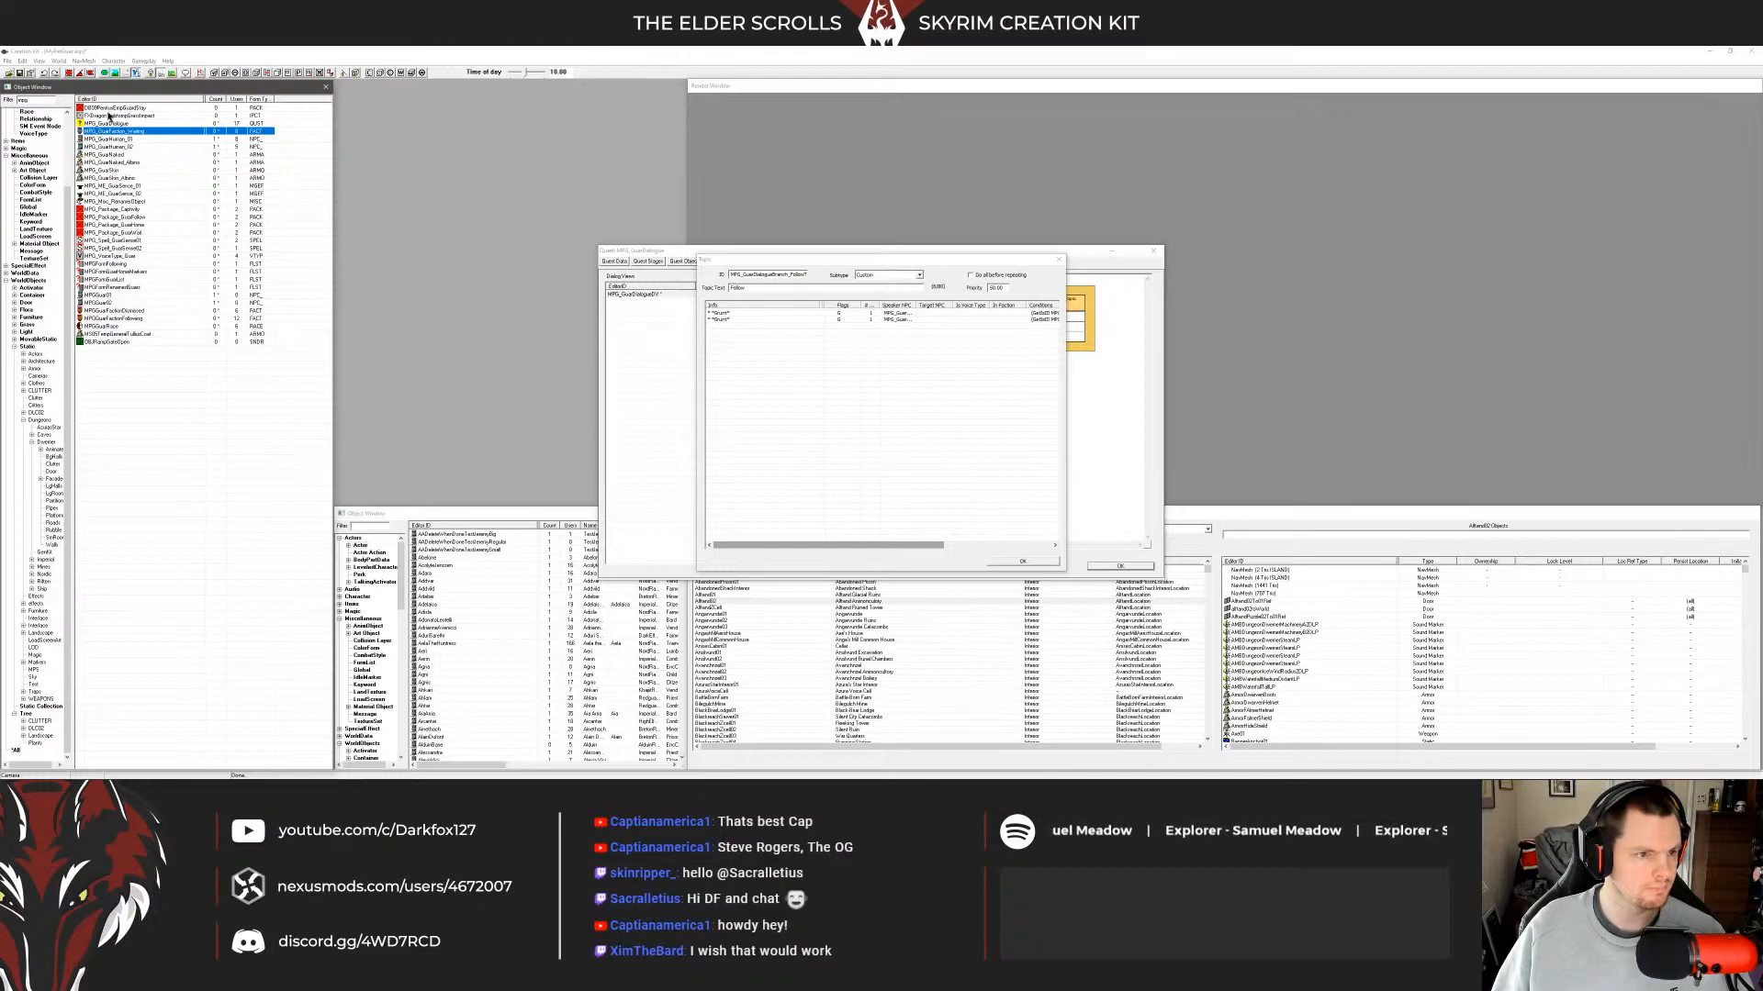
pyautogui.doubleClick(110, 132)
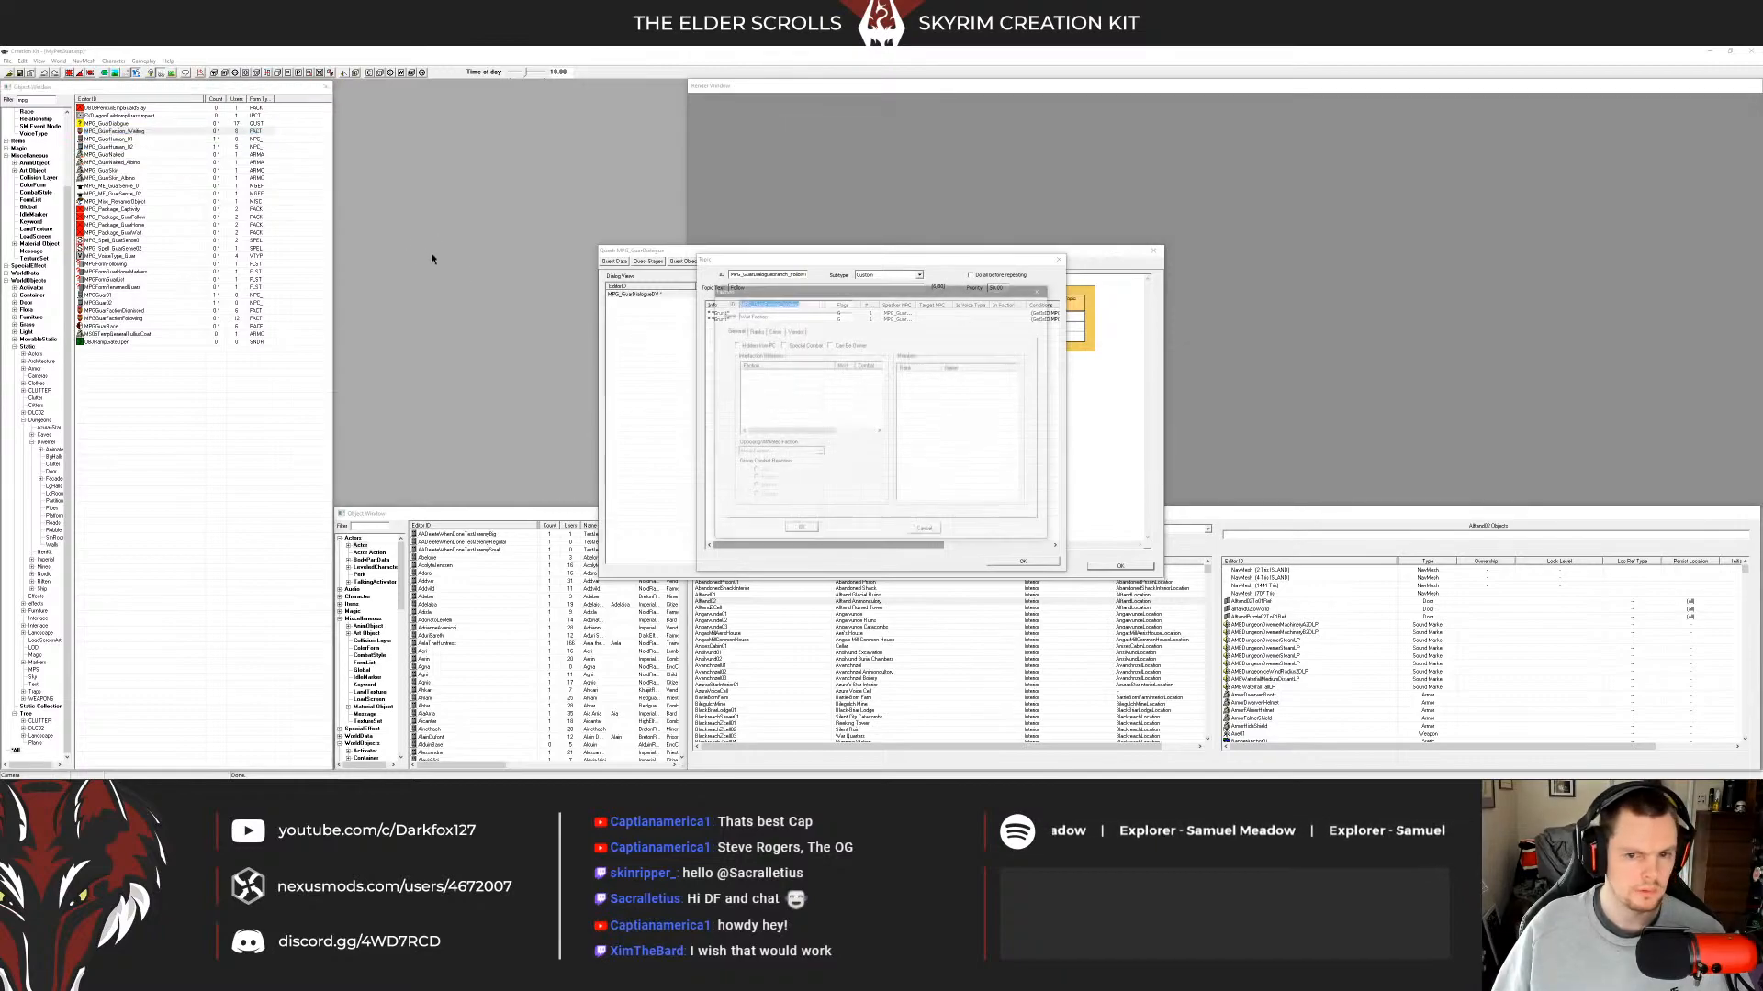
pyautogui.click(823, 300)
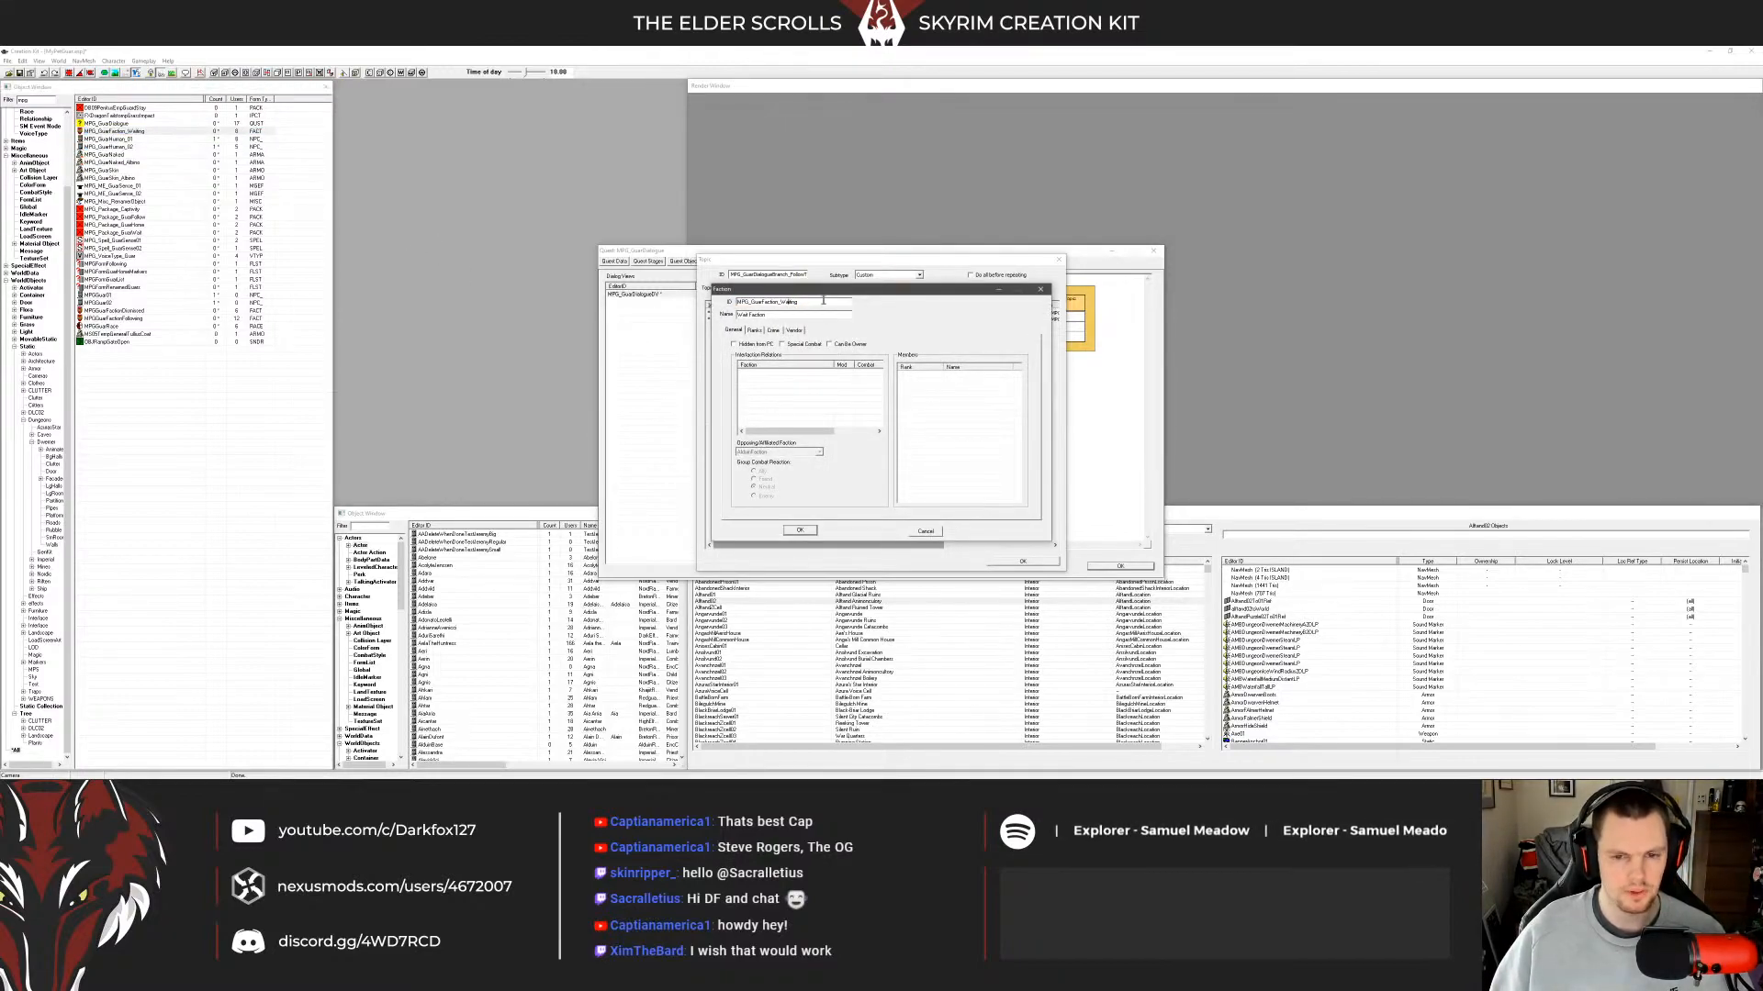
pyautogui.press('Left')
pyautogui.press('Left')
pyautogui.press('Left')
pyautogui.press('Left')
pyautogui.press('Left')
pyautogui.press('Left')
pyautogui.press('Left')
pyautogui.press('BackSpace')
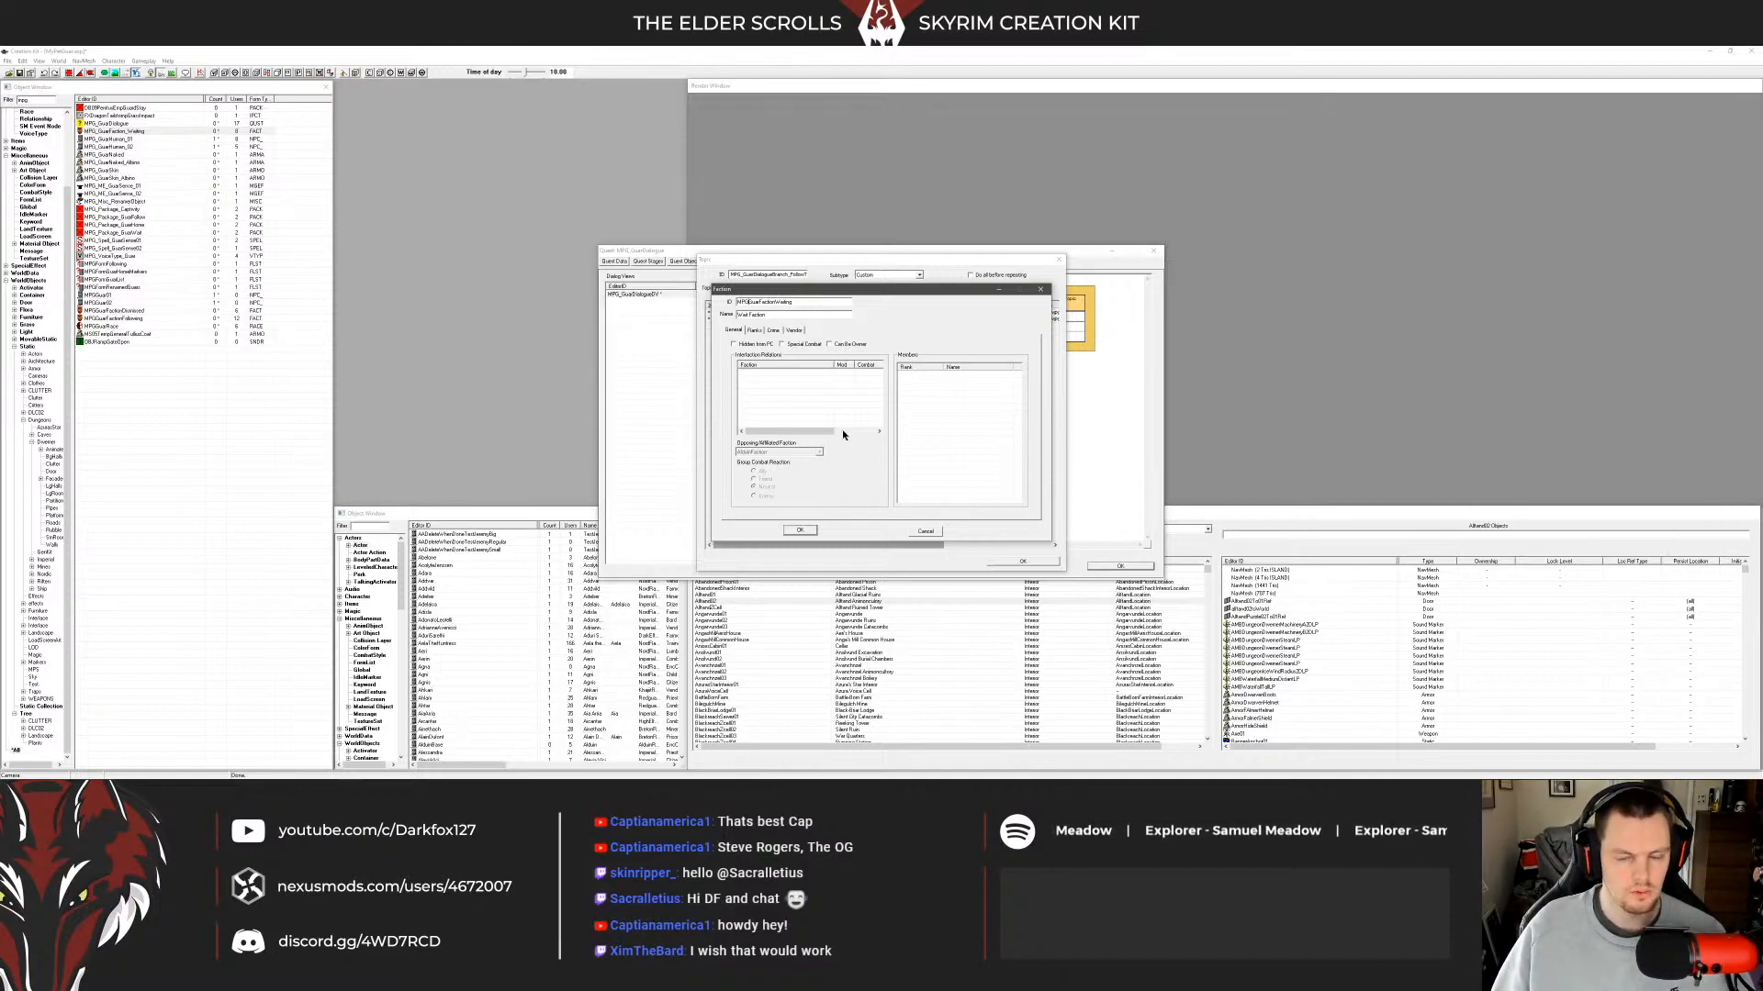
pyautogui.click(800, 531)
pyautogui.click(905, 456)
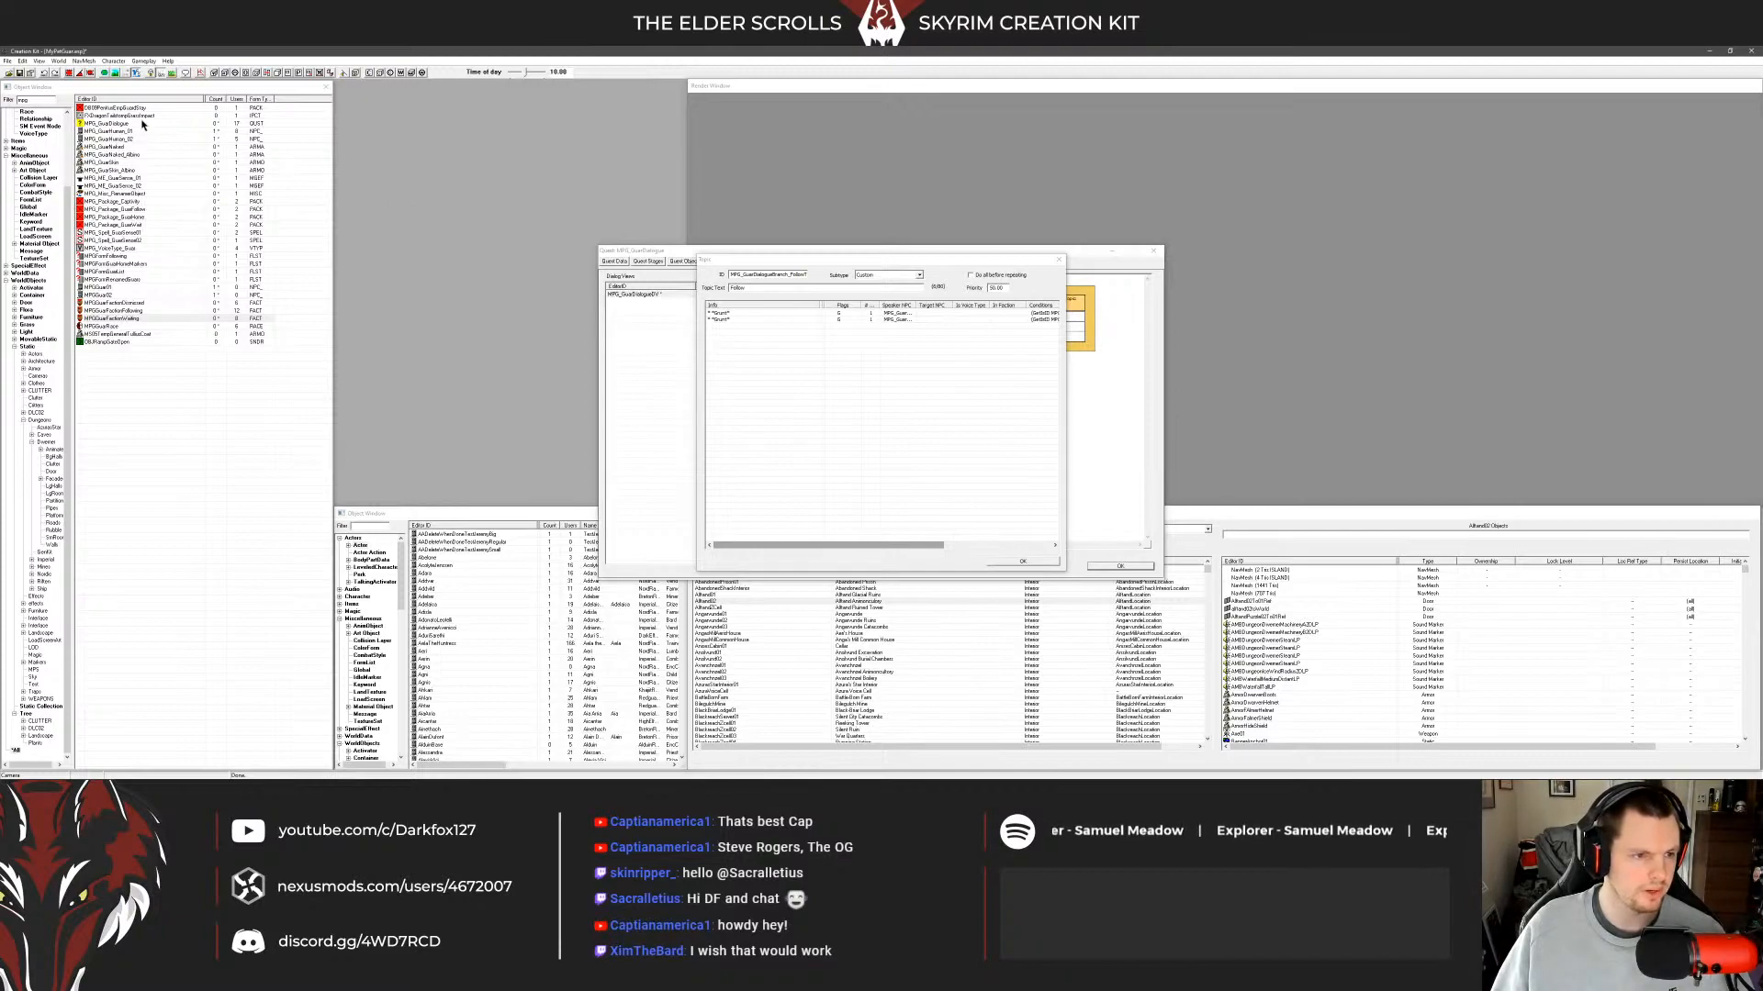
# Rename the MPG_GuarNaked armor addon's ID as MPGGuarNaked, without creating a new form.
pyautogui.click(133, 131)
pyautogui.click(116, 147)
pyautogui.click(114, 139)
pyautogui.click(114, 148)
pyautogui.click(289, 209)
pyautogui.doubleClick(110, 148)
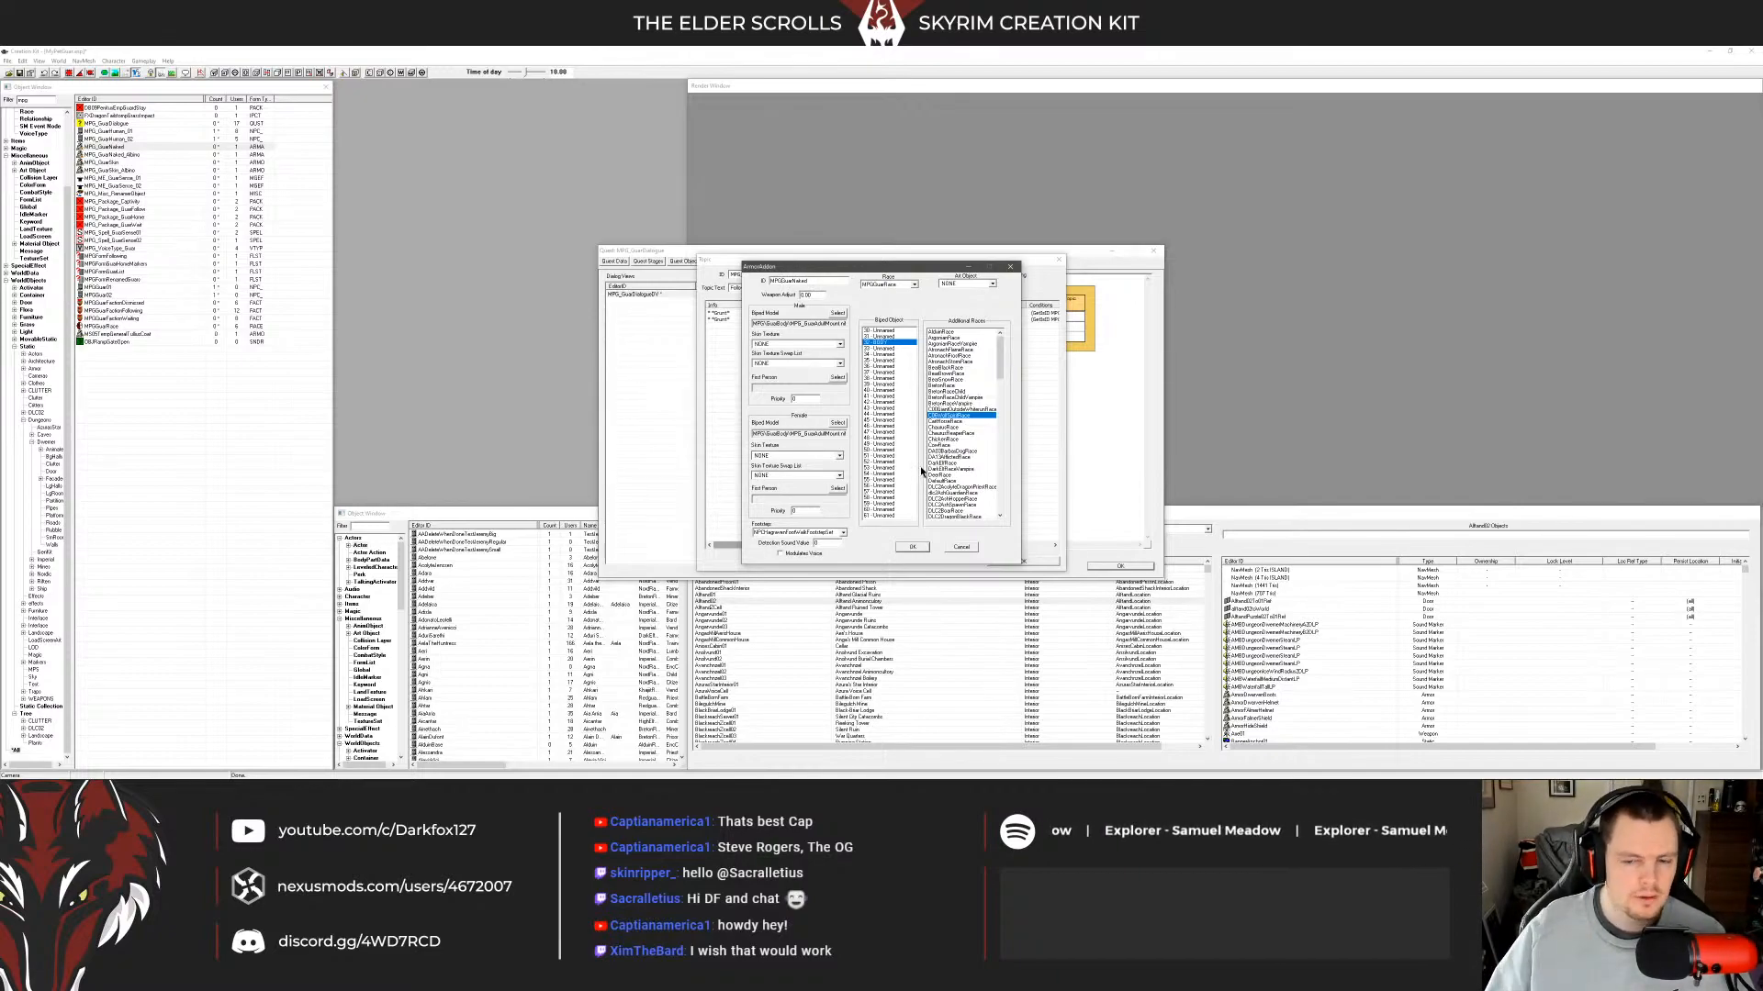
pyautogui.click(912, 546)
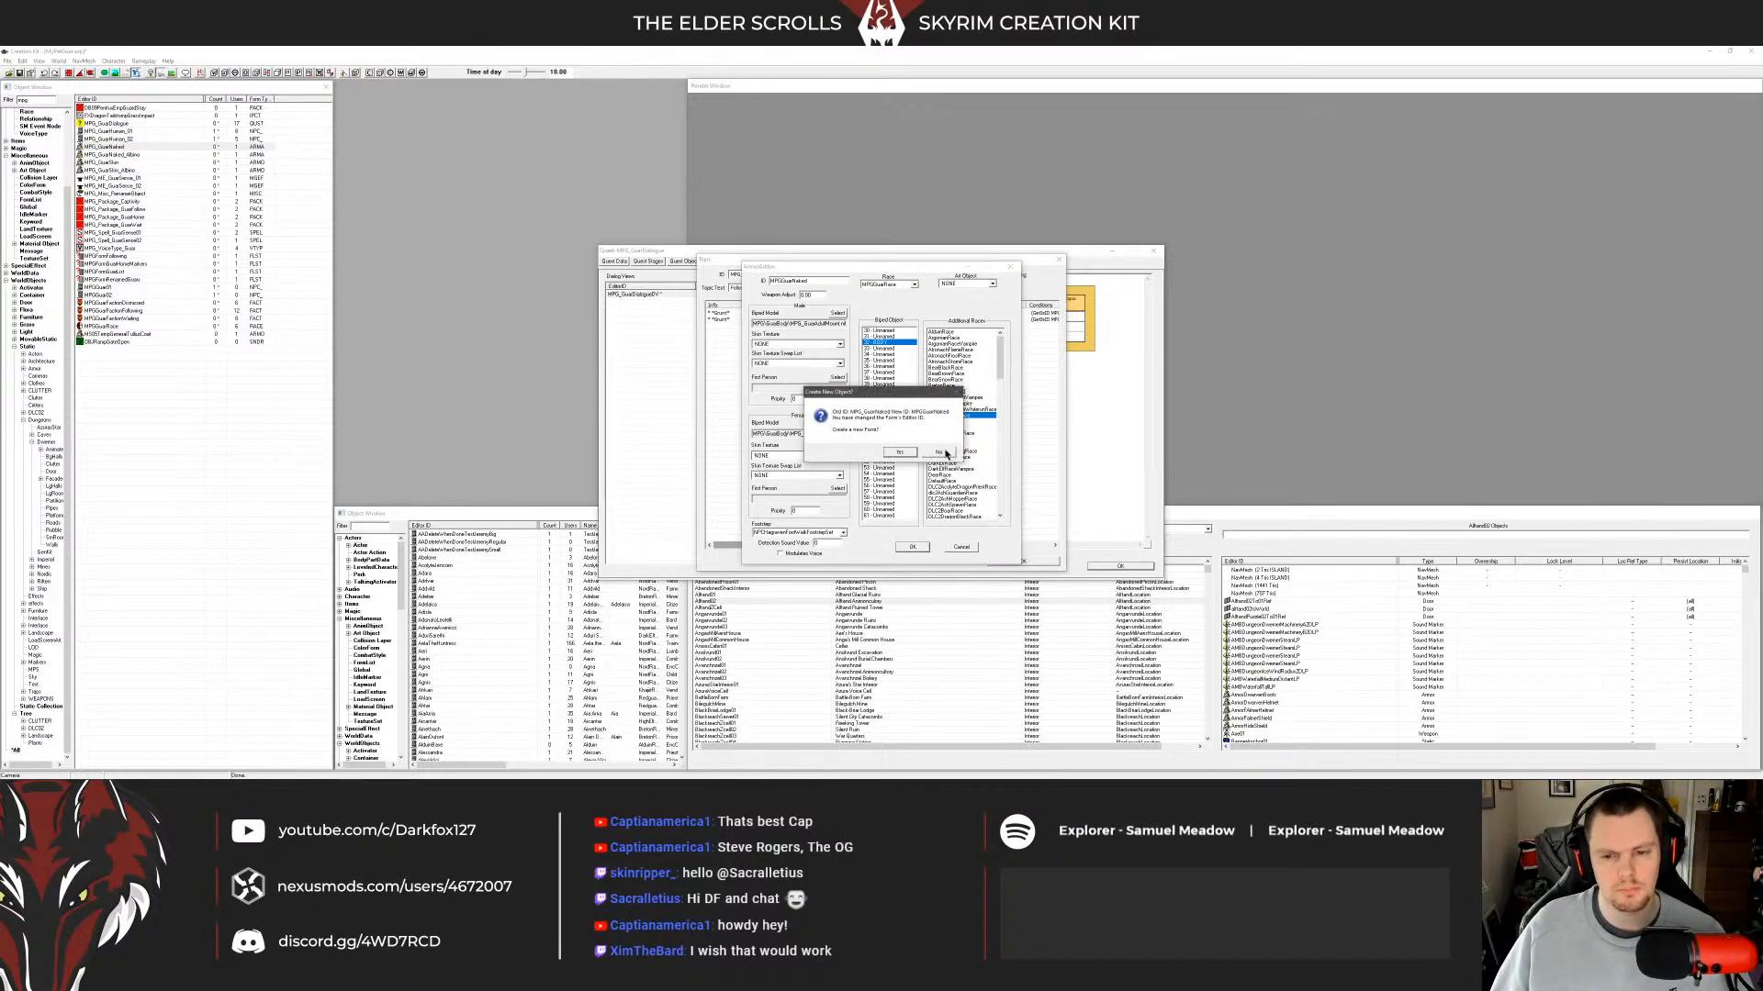
pyautogui.click(914, 450)
# Rename the MPG_GuarSkin armor's ID as MPGGuarSkin, without creating a new form.
pyautogui.click(119, 147)
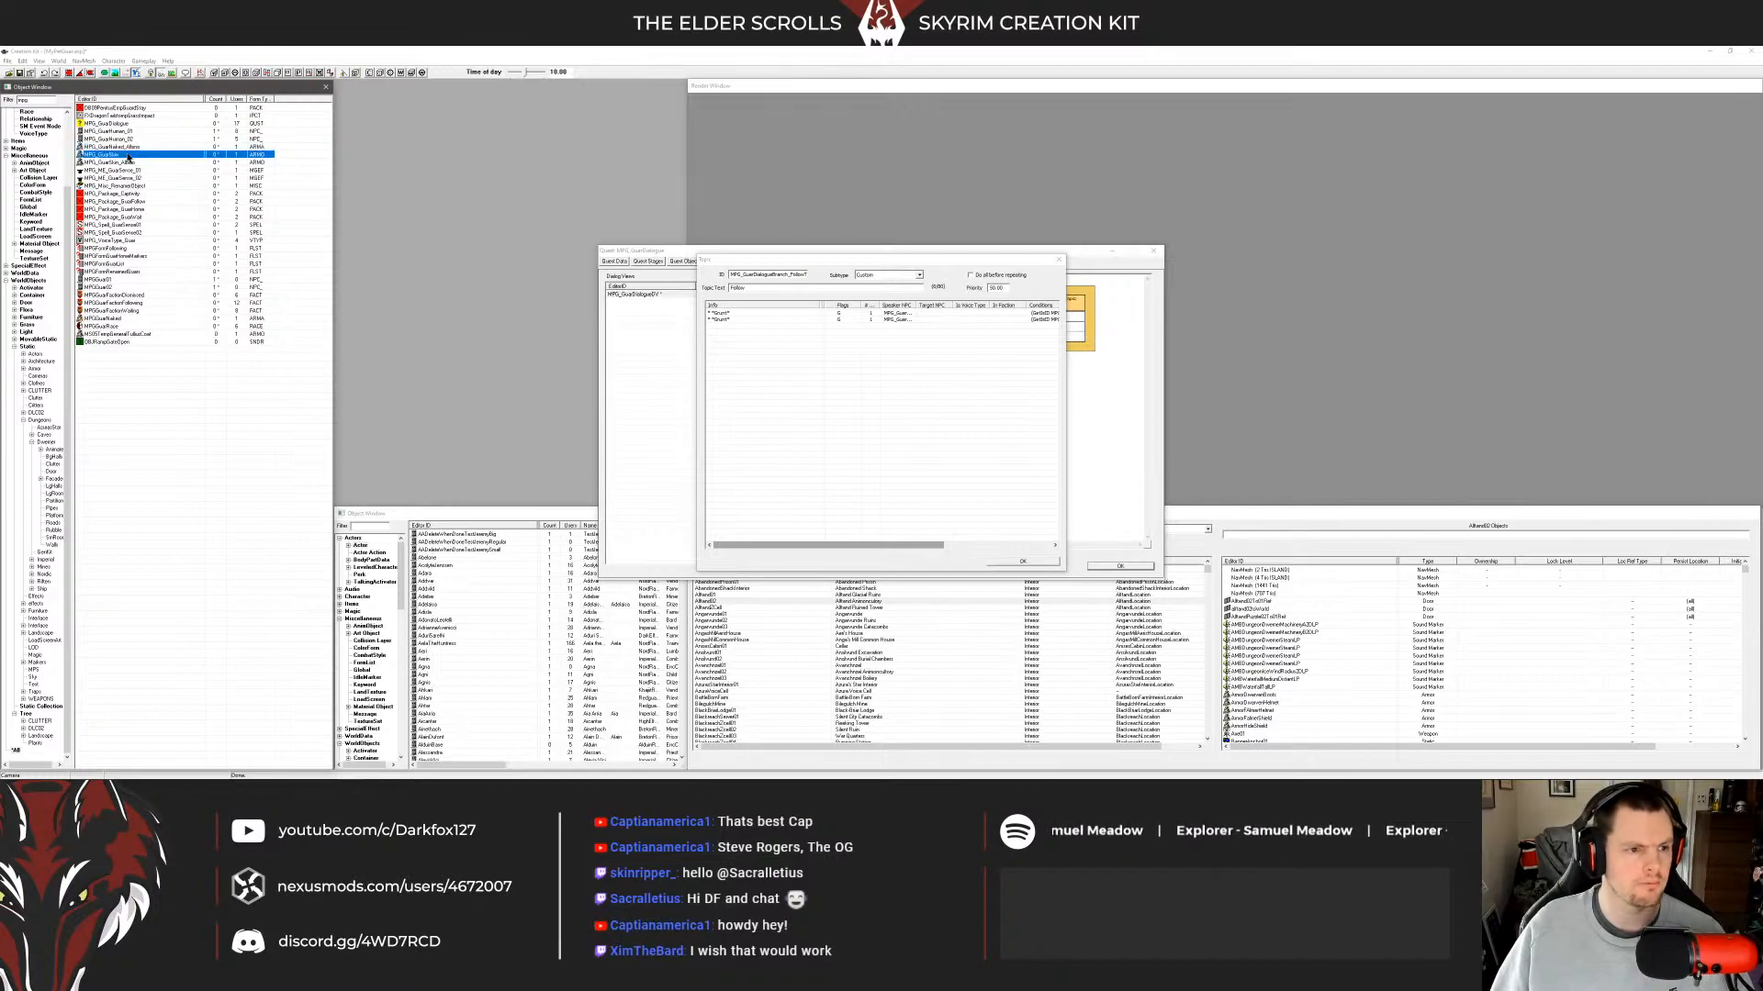
pyautogui.click(131, 153)
pyautogui.click(133, 146)
pyautogui.click(135, 155)
pyautogui.click(138, 148)
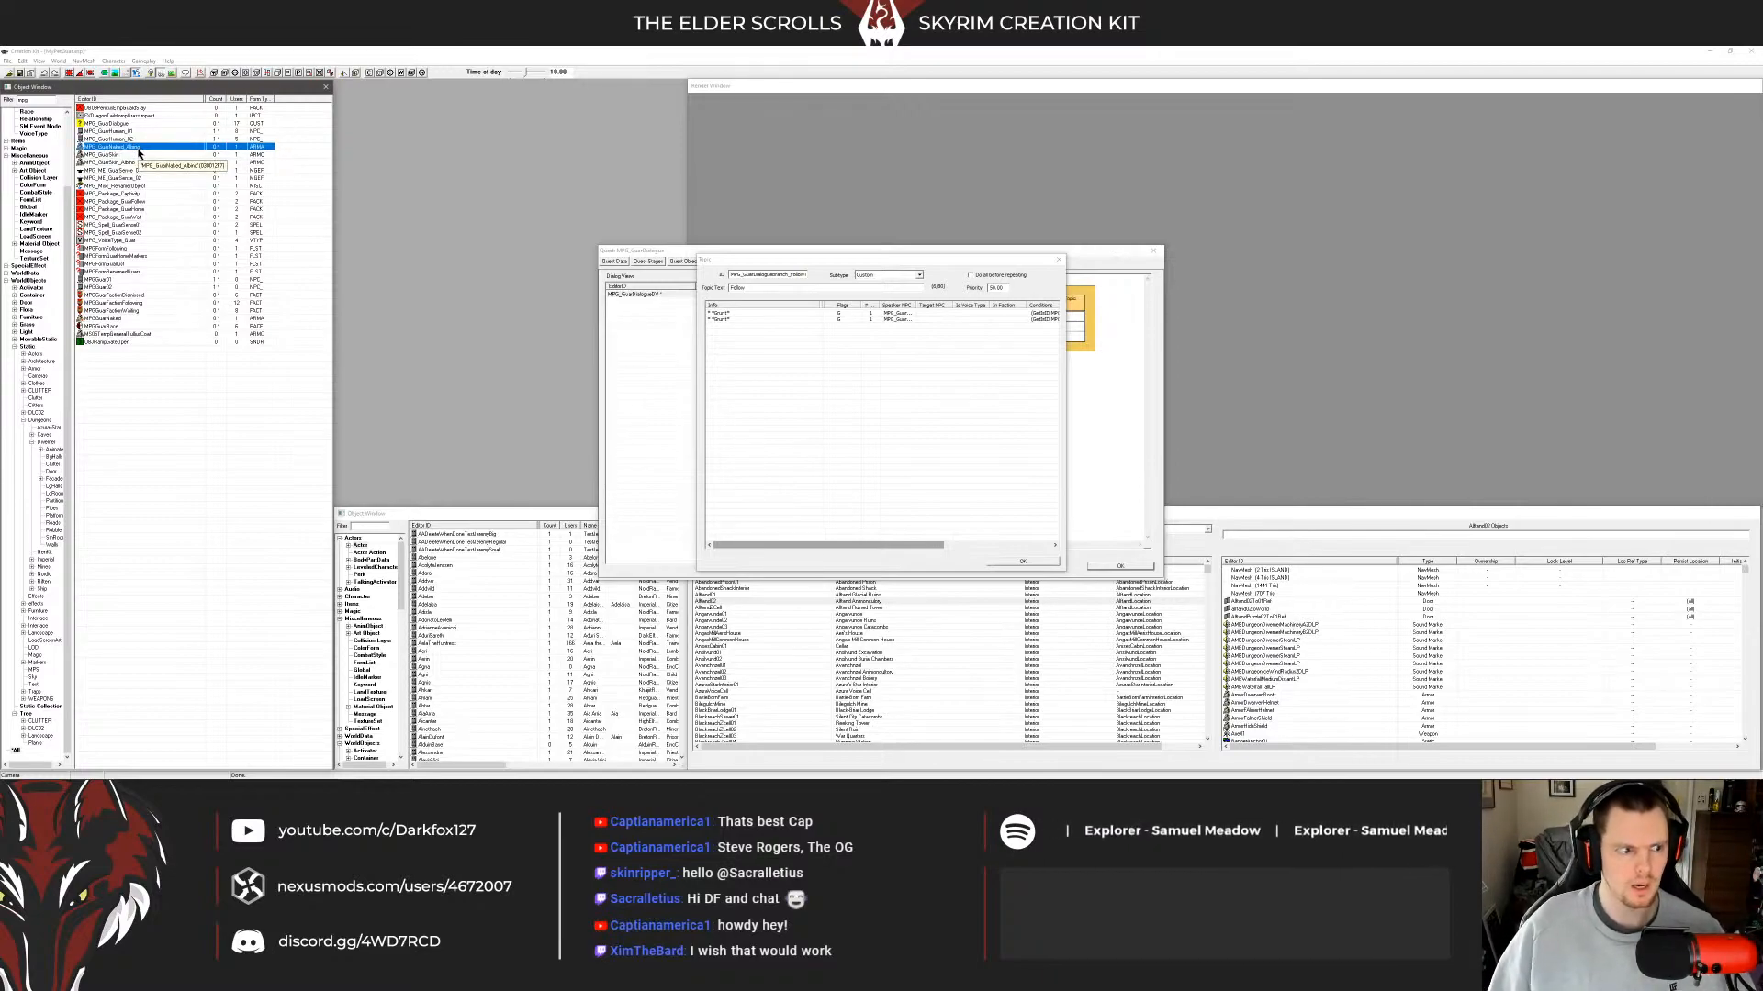
pyautogui.click(136, 154)
pyautogui.click(136, 147)
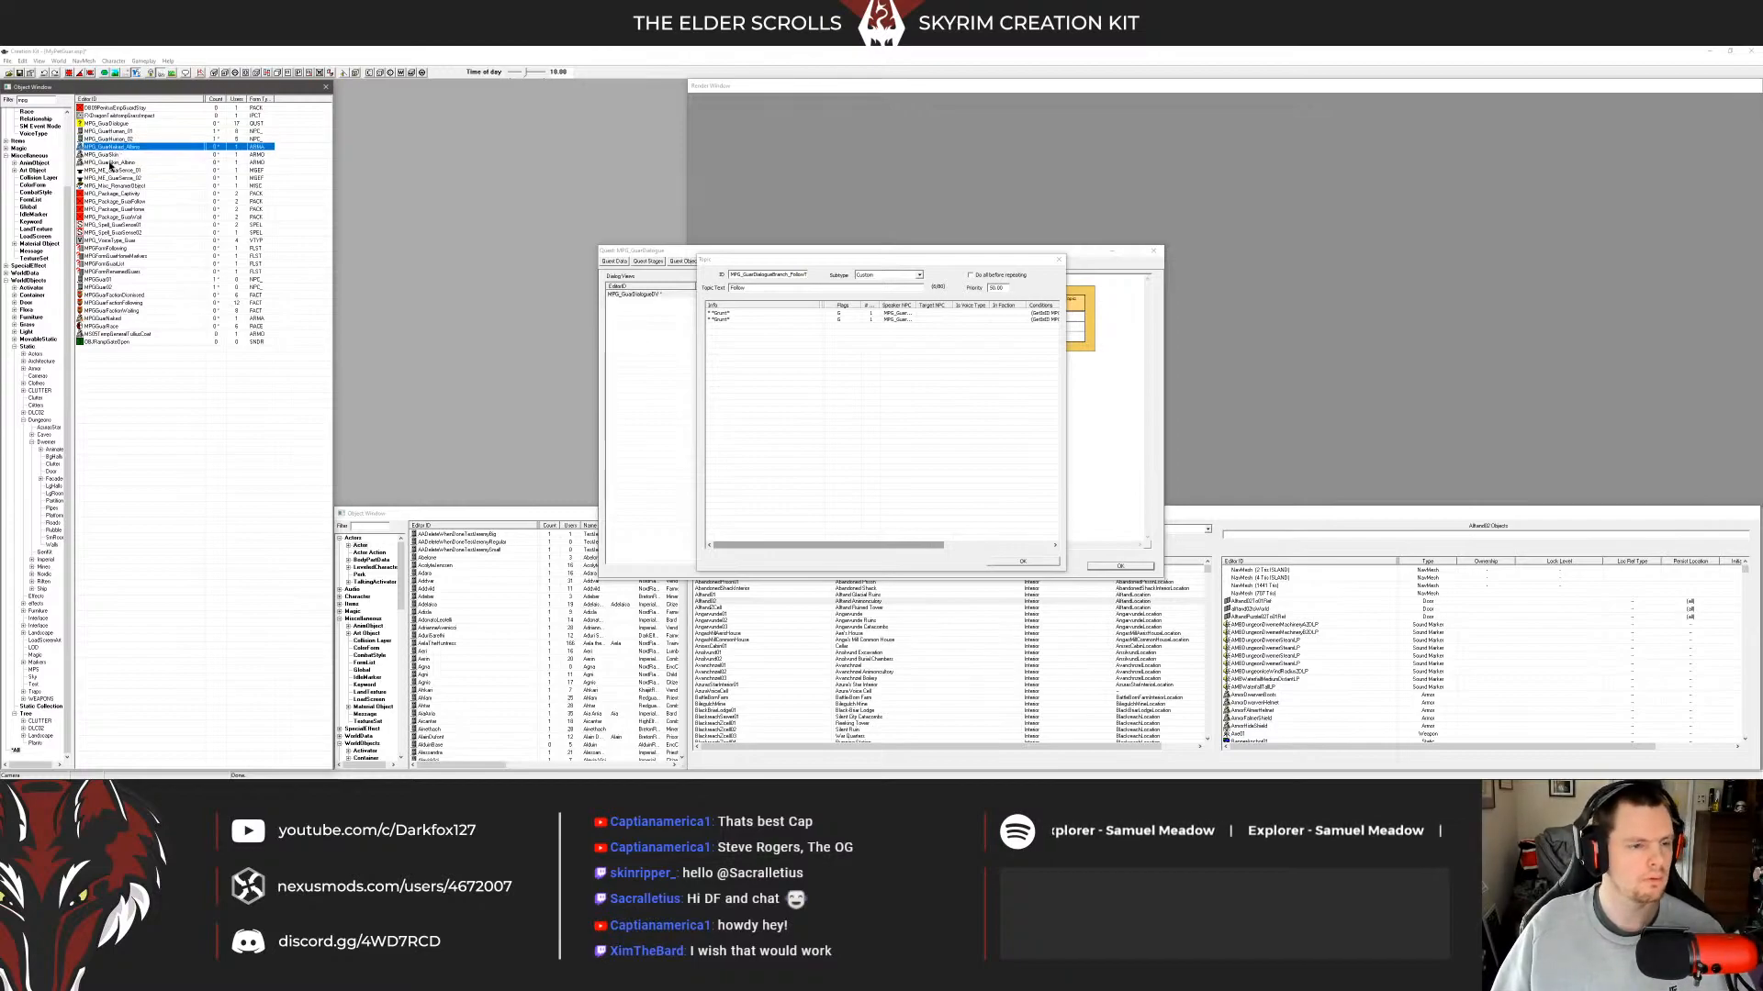
pyautogui.click(109, 154)
pyautogui.doubleClick(113, 153)
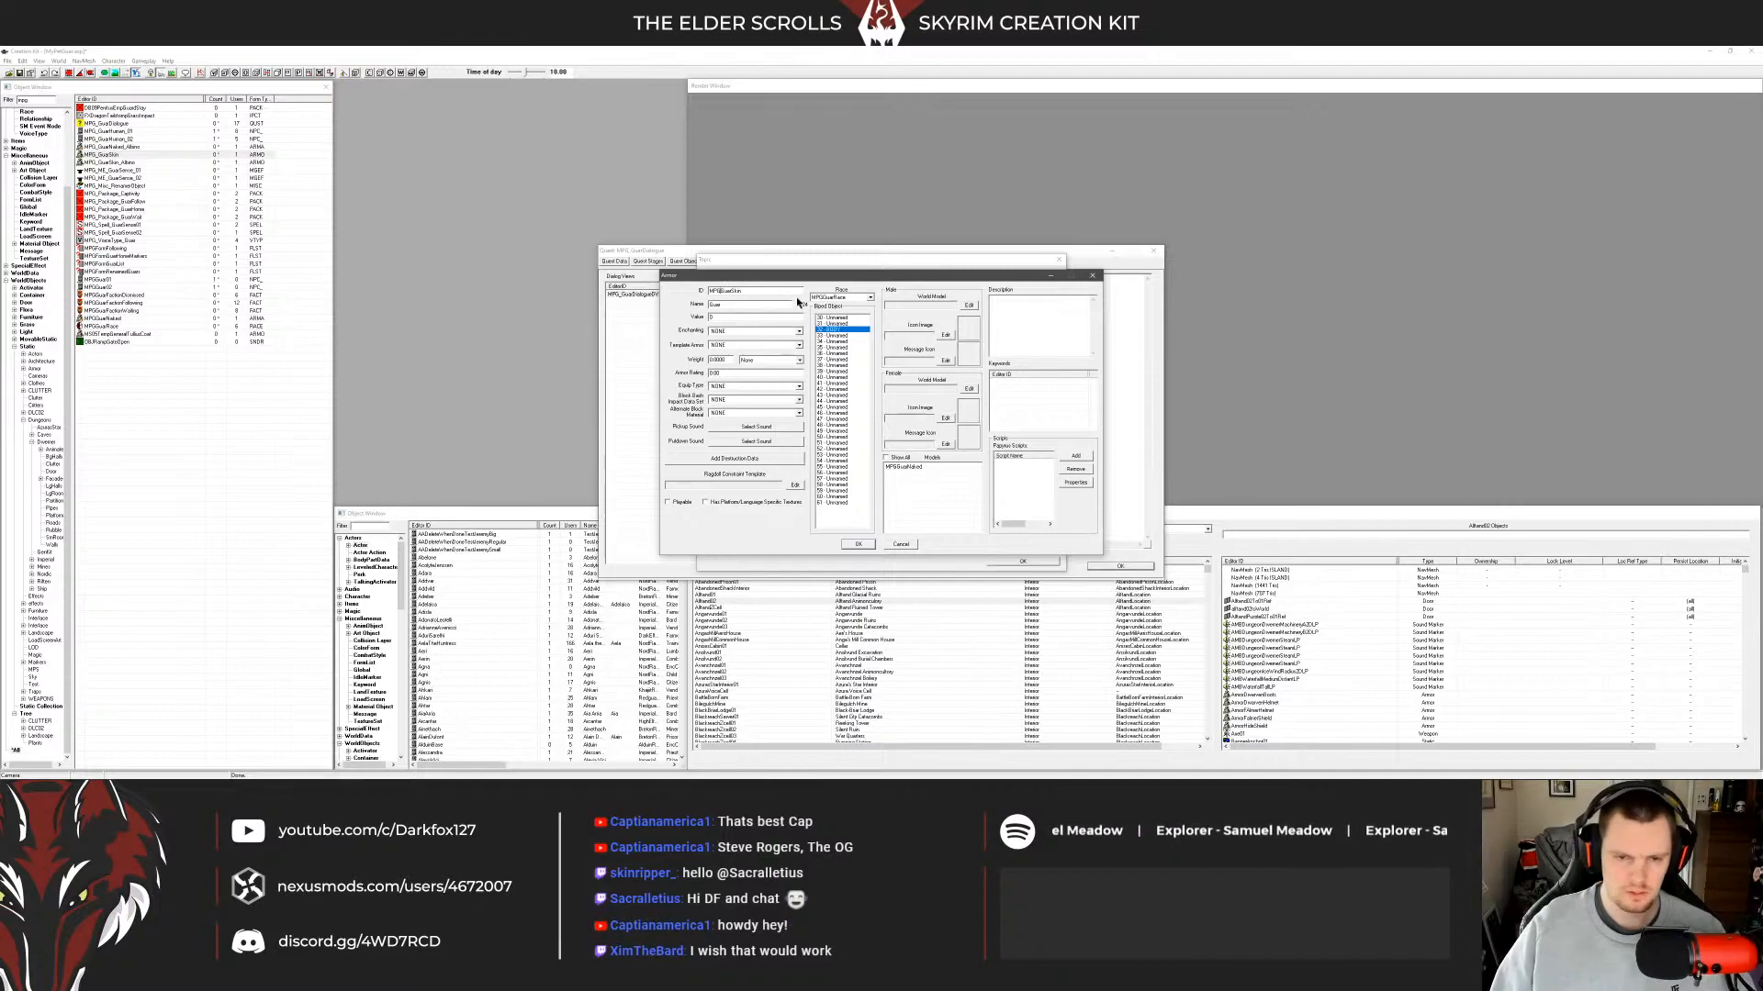
pyautogui.click(858, 544)
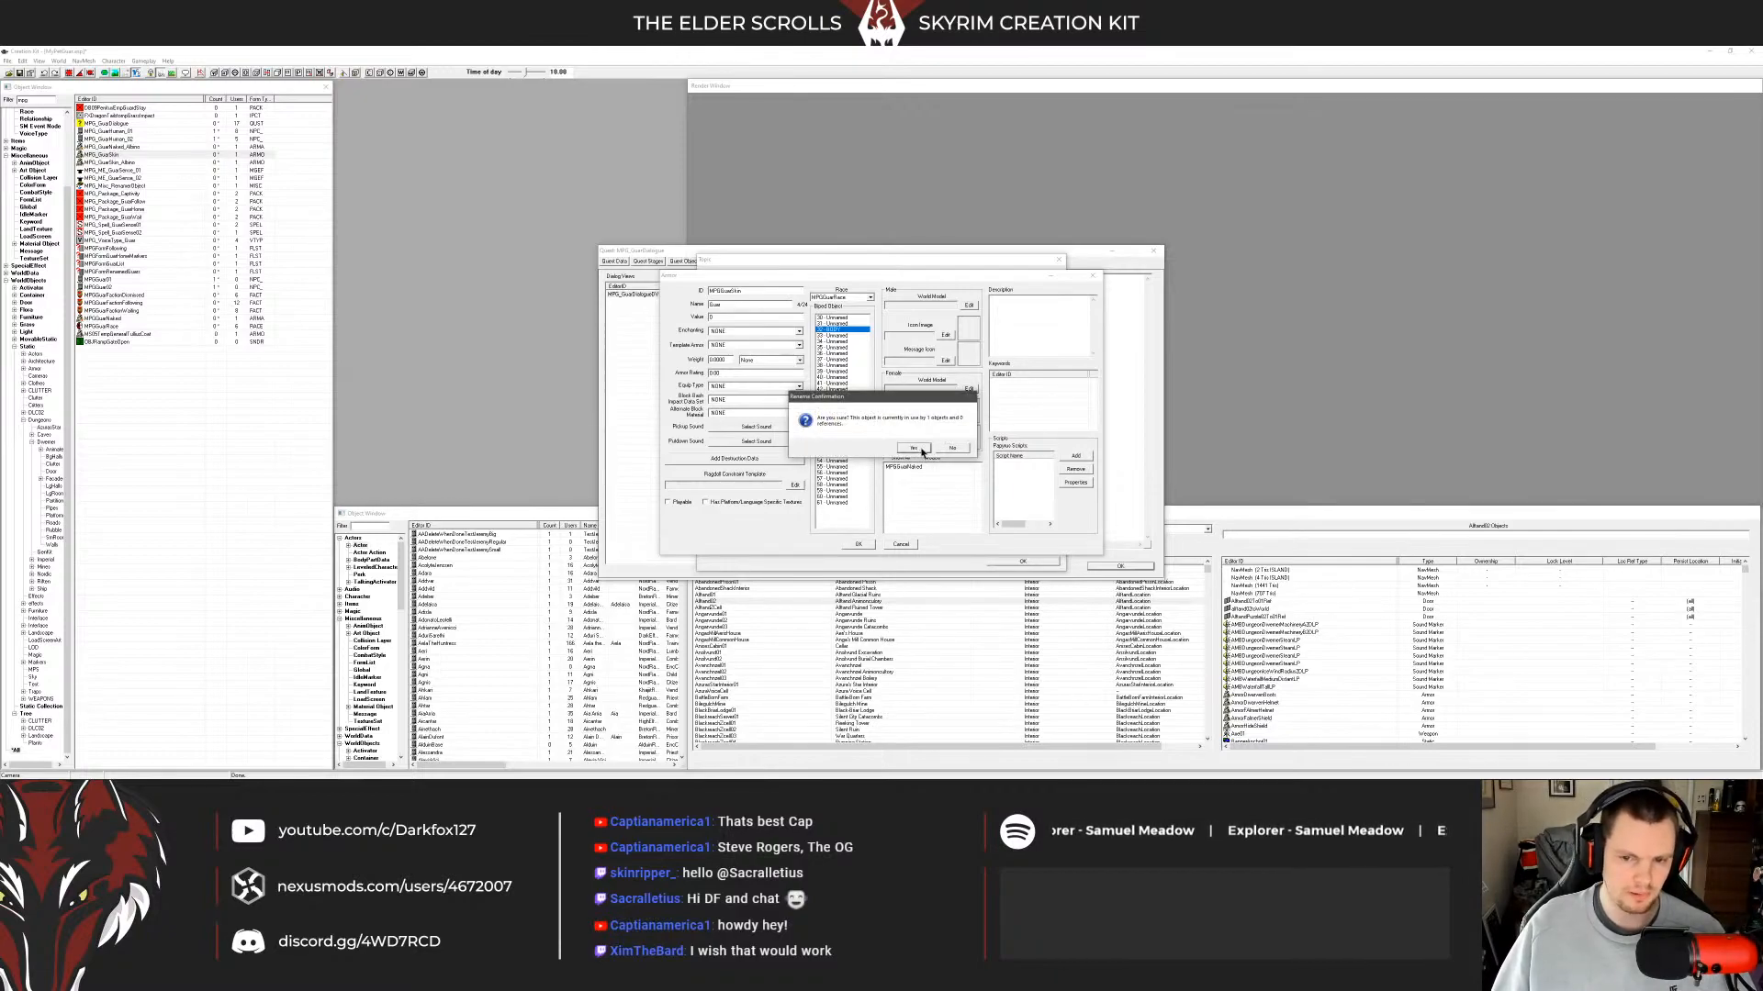
pyautogui.click(933, 452)
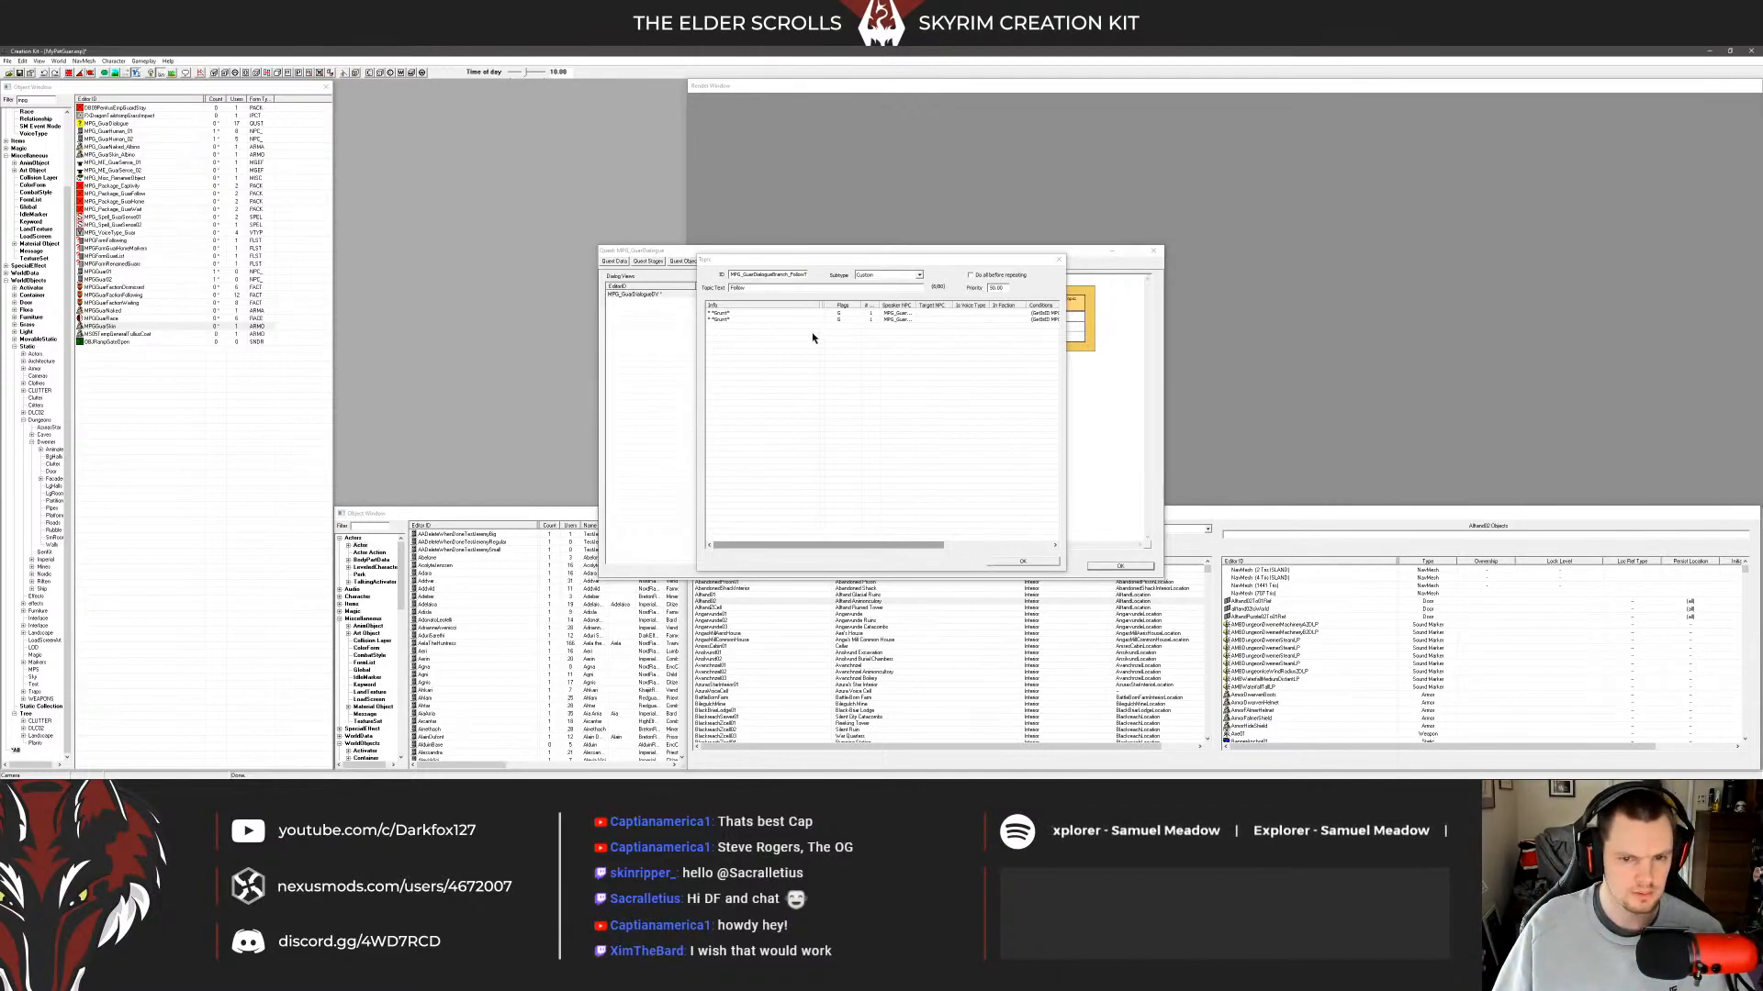
# Move the Follow dialogue topic window so it partly clears the quest window behind it.
pyautogui.click(748, 321)
pyautogui.click(765, 338)
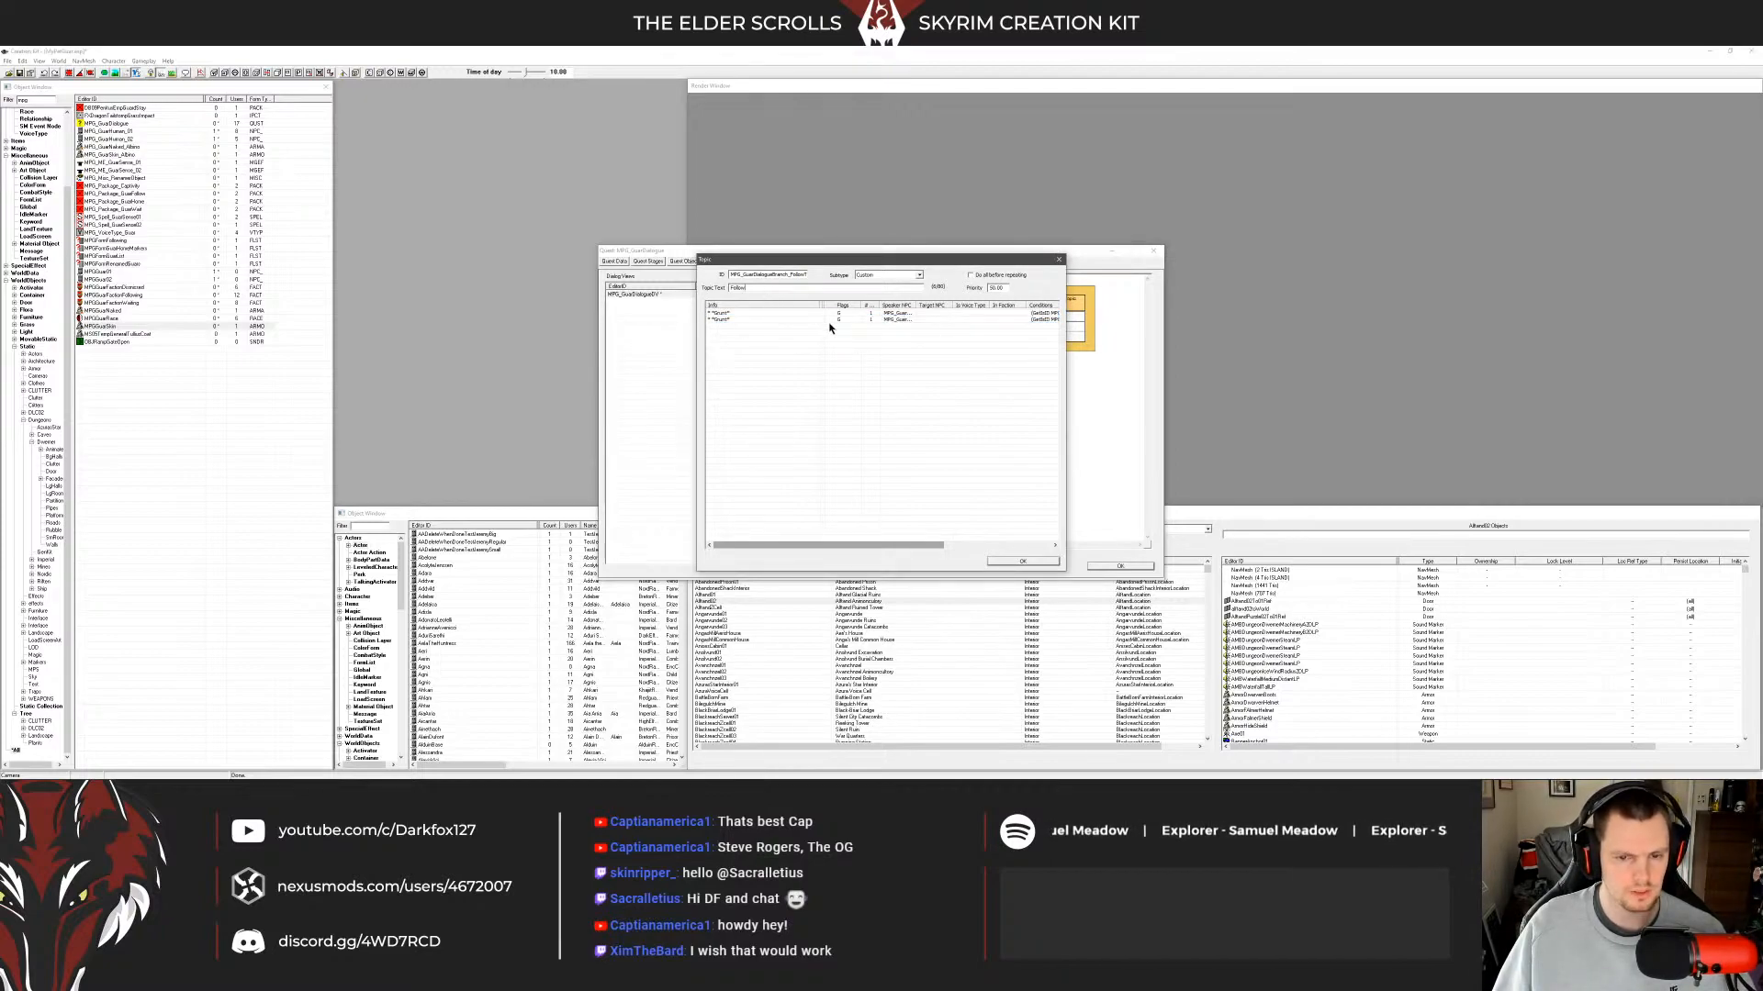
pyautogui.moveTo(754, 264); pyautogui.dragTo(705, 226)
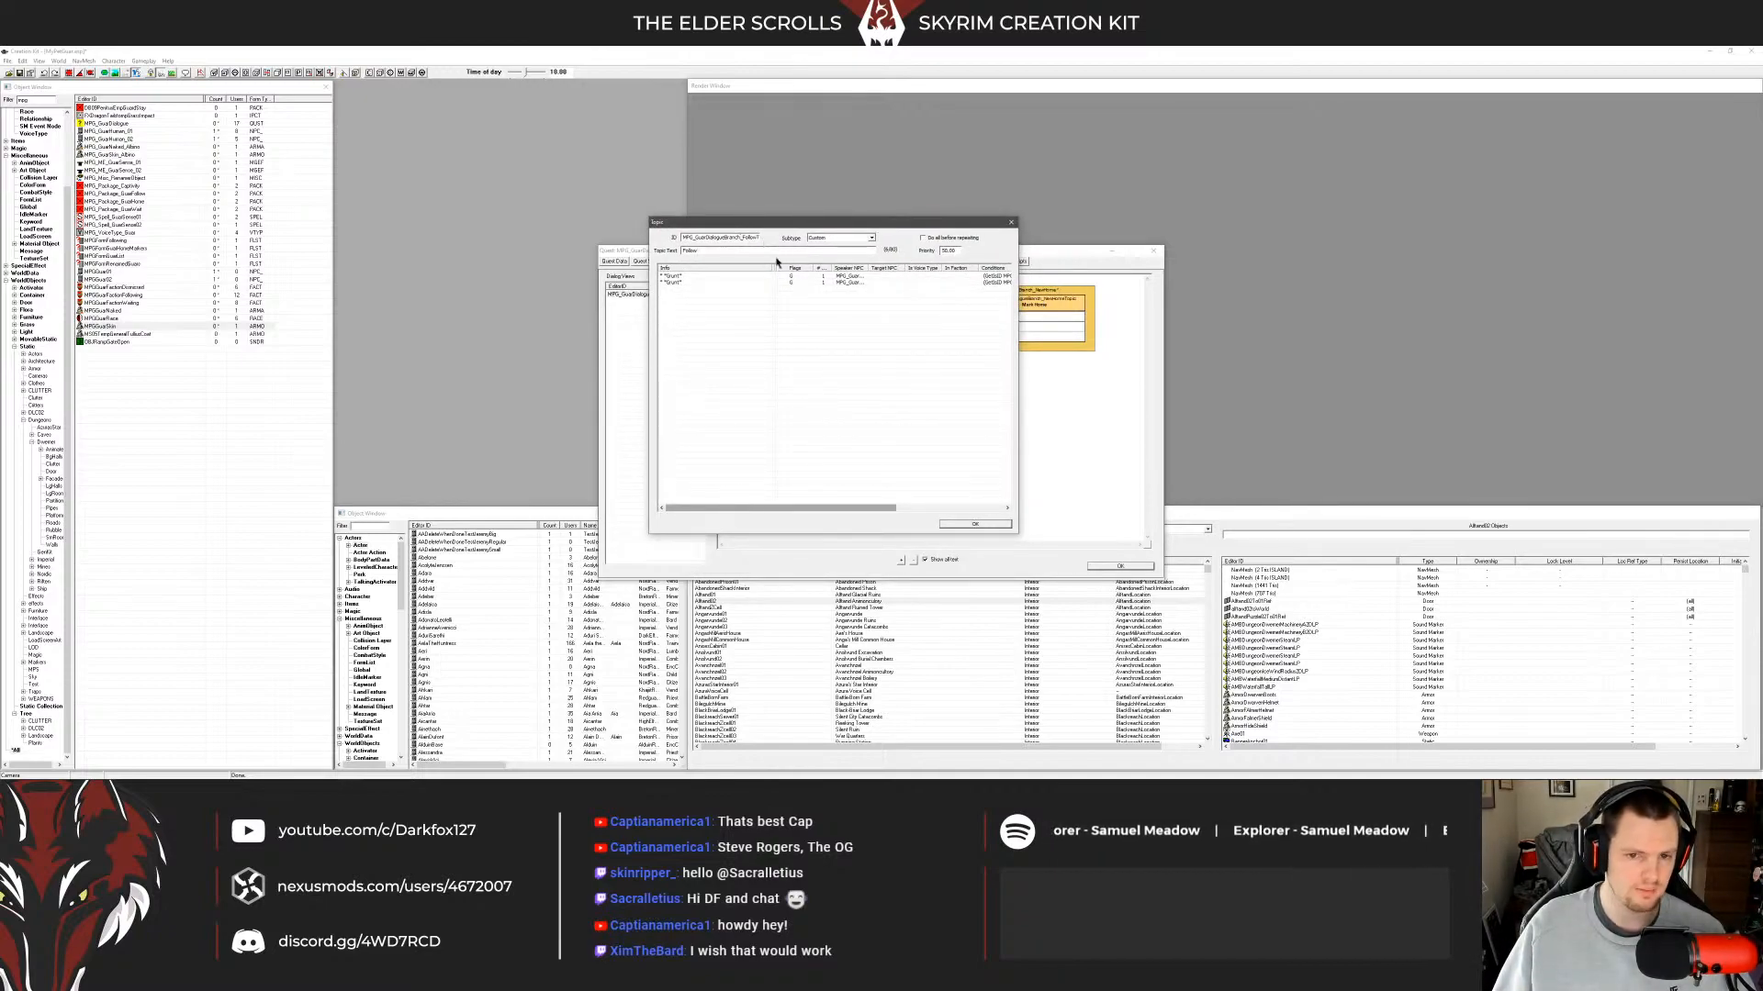
# Rename the MPG_GuarHuman_01 actor's ID as MPGGuarHuman01, without creating a new form.
pyautogui.click(168, 214)
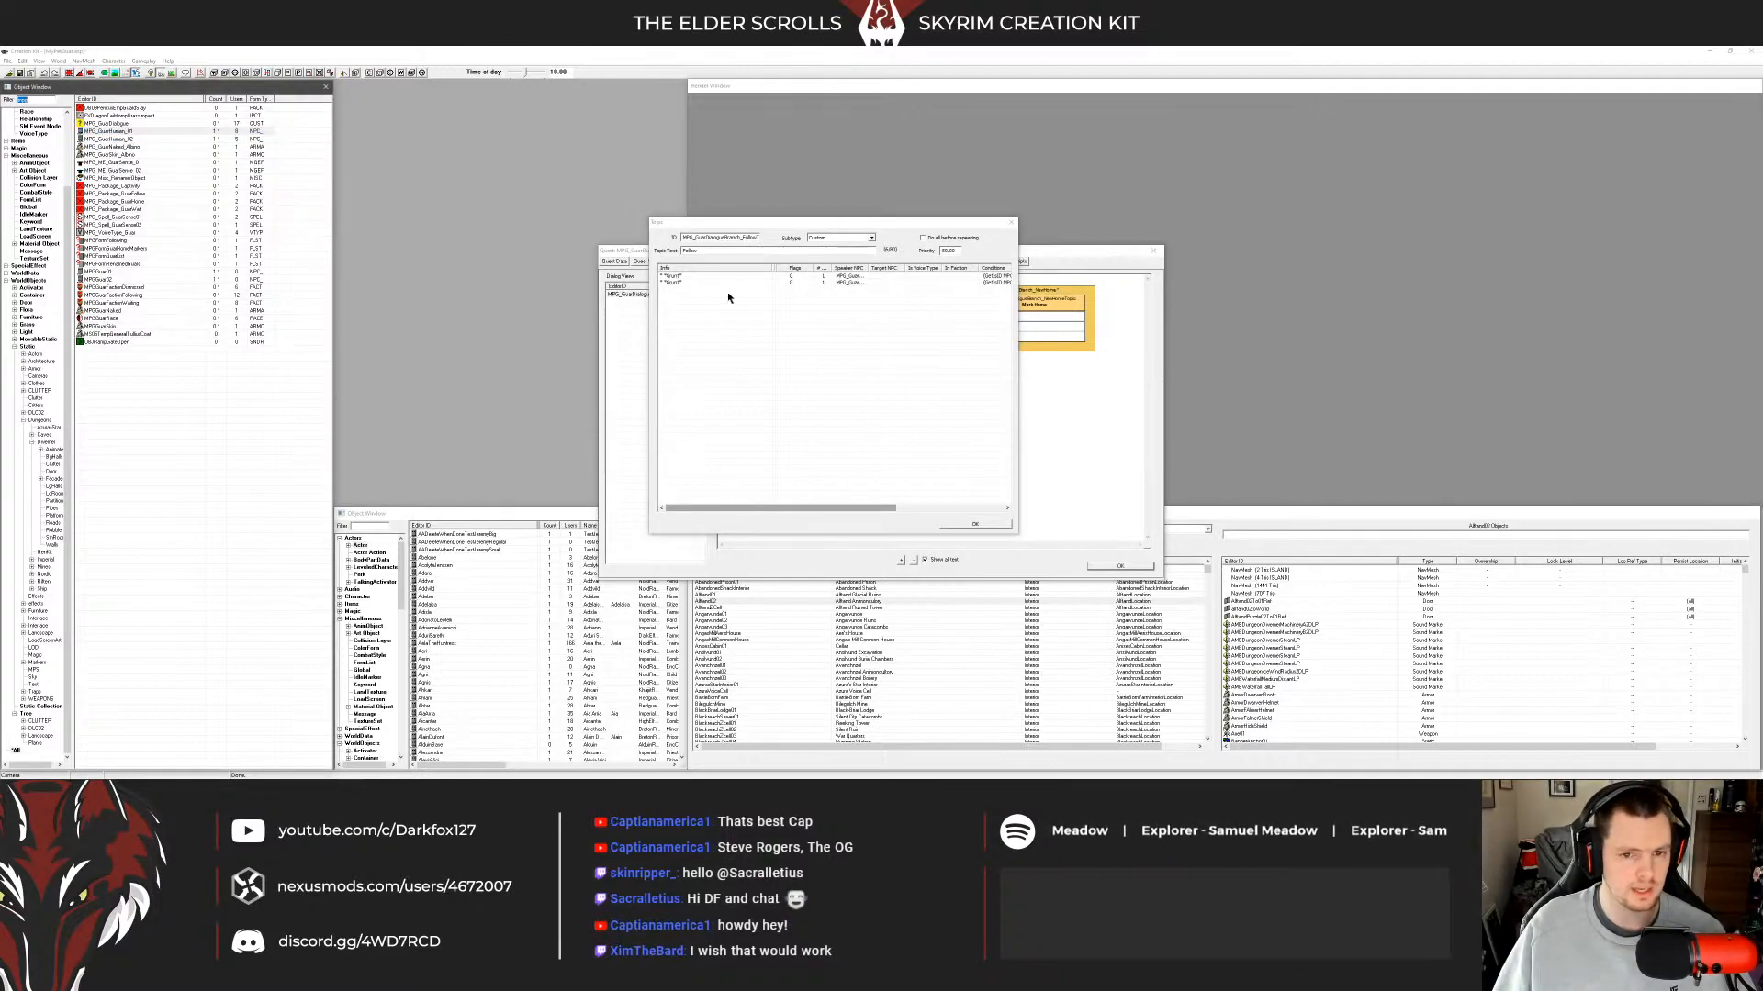
pyautogui.click(954, 322)
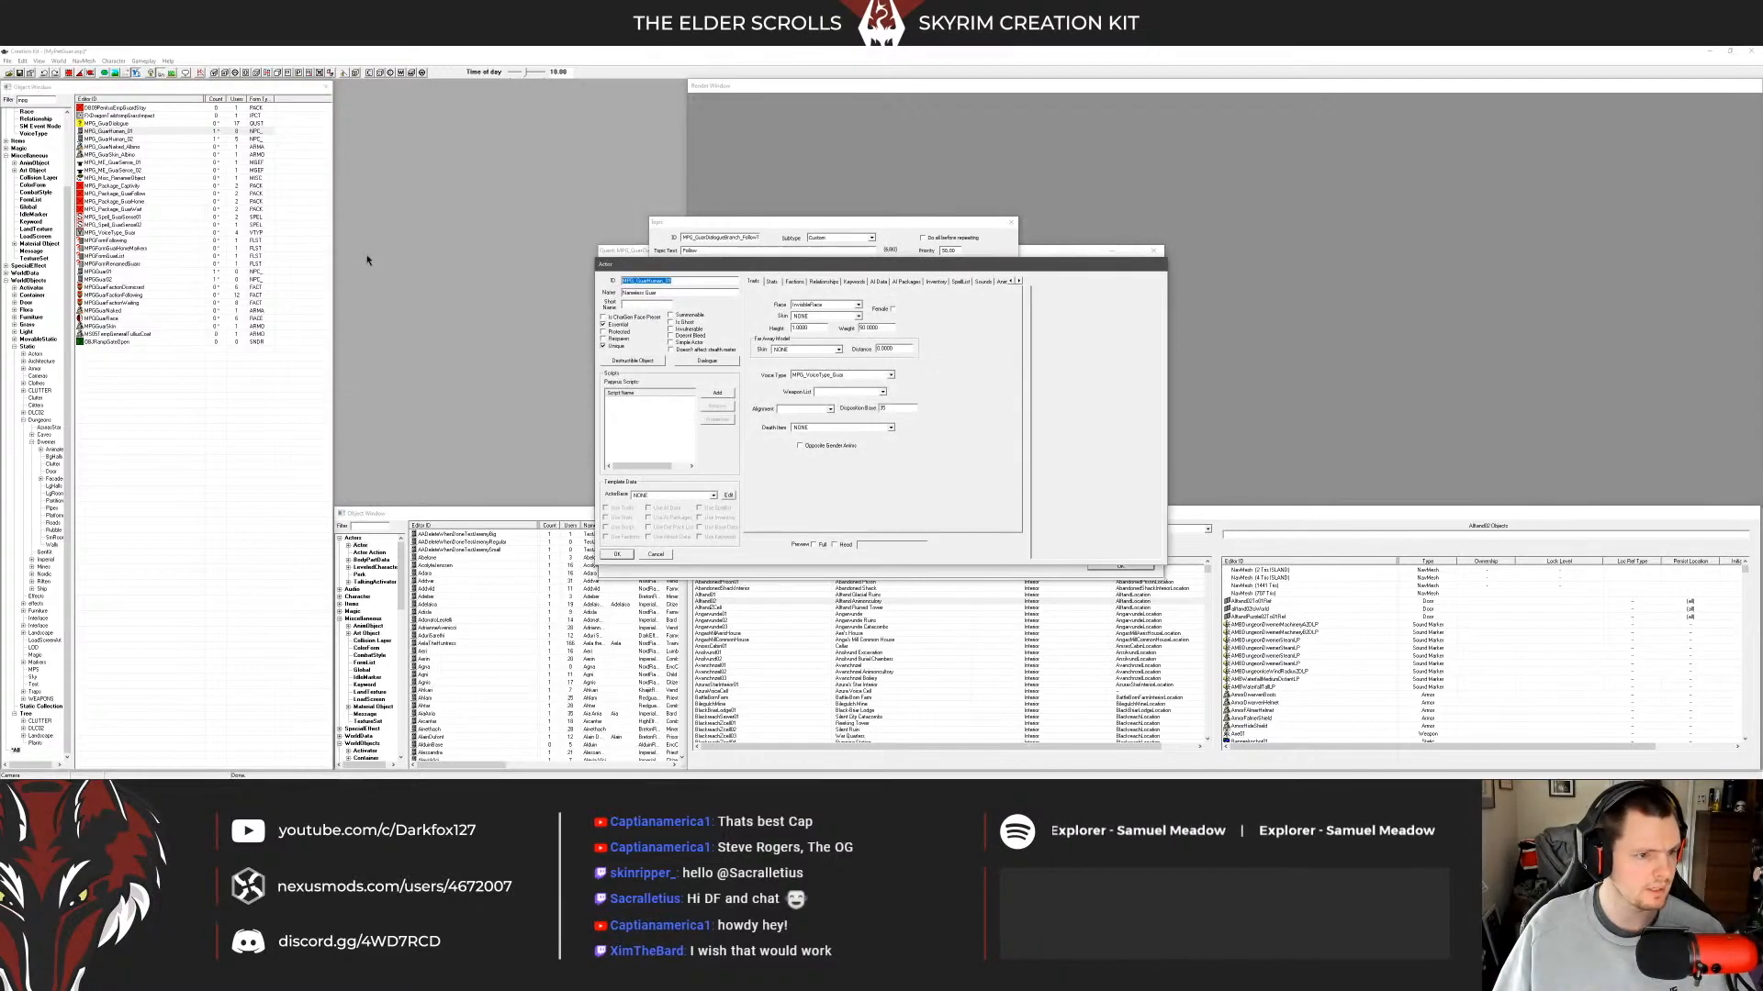
pyautogui.moveTo(704, 270); pyautogui.dragTo(671, 298)
pyautogui.click(654, 308)
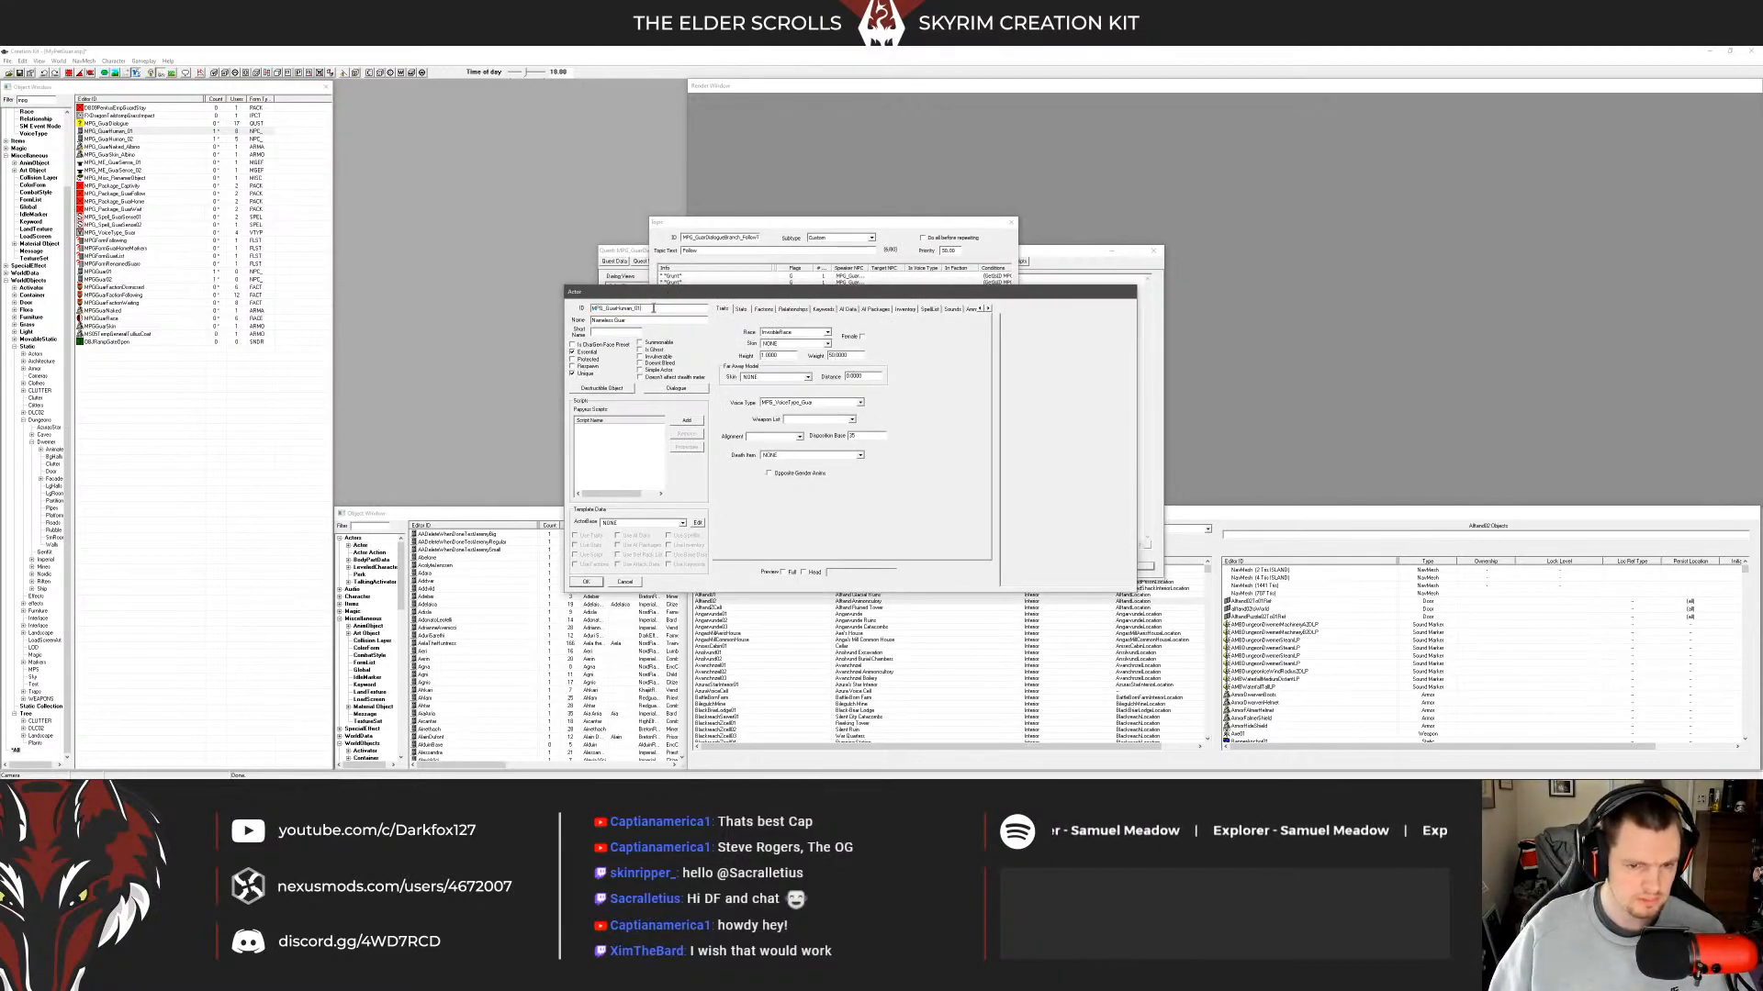
pyautogui.press('BackSpace')
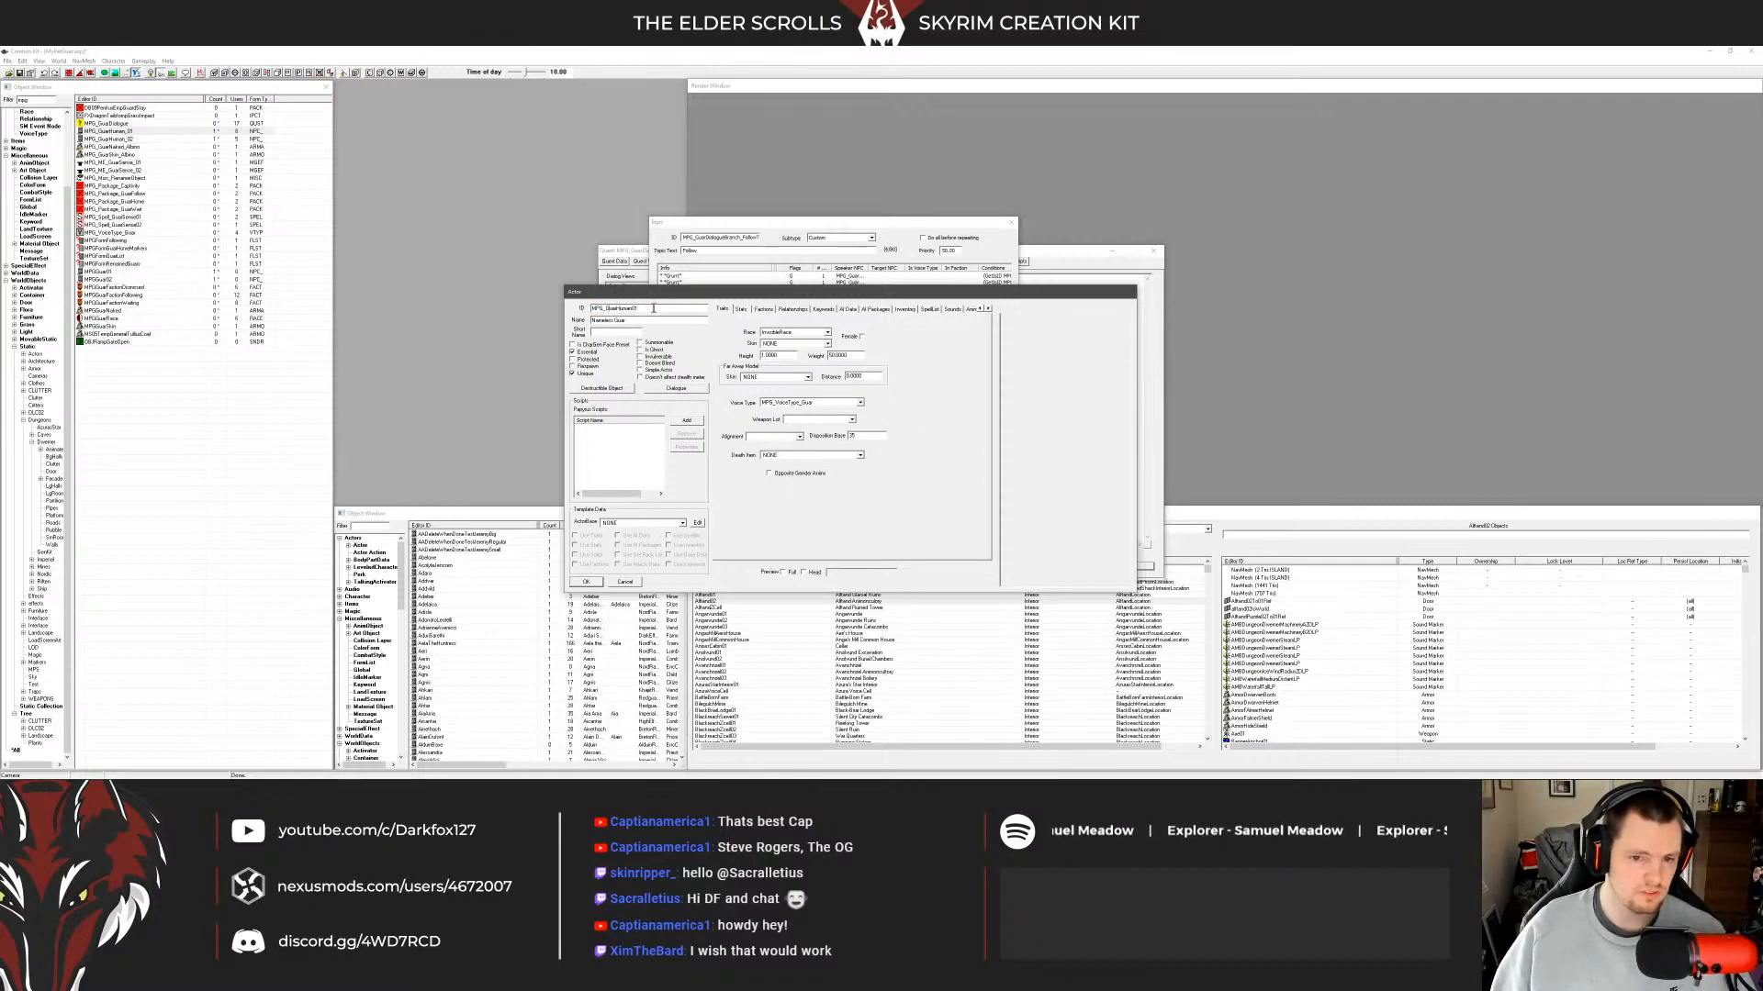
pyautogui.press('BackSpace')
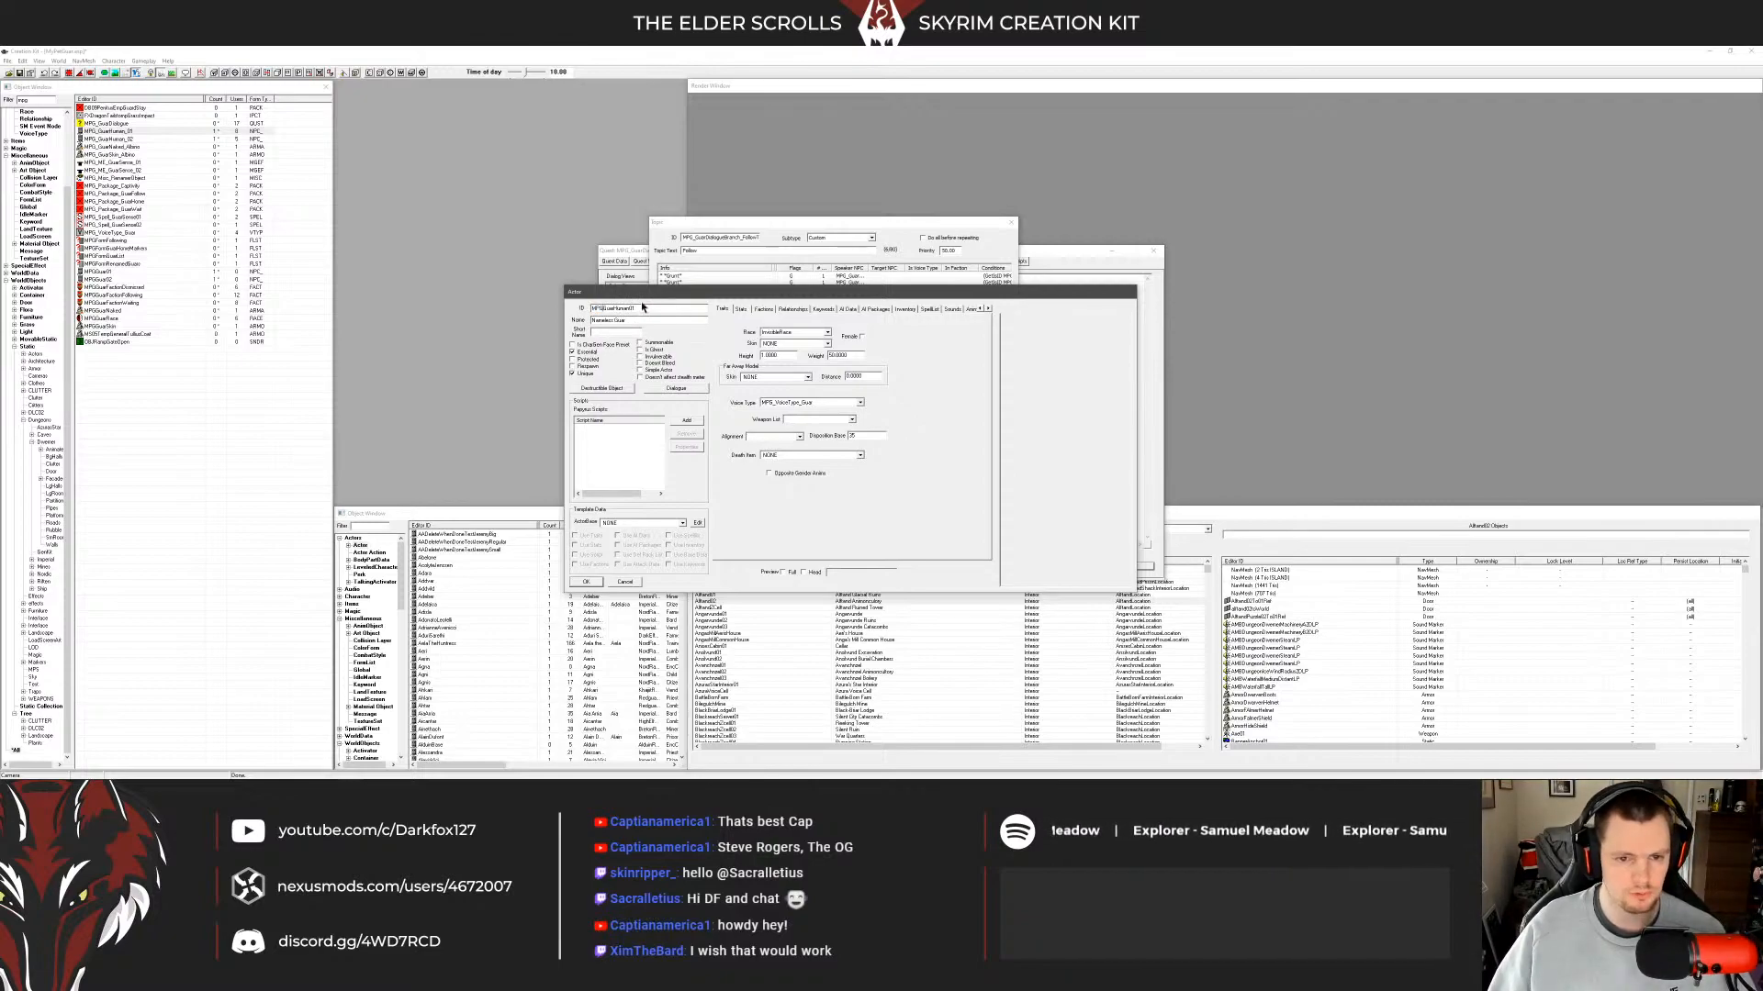
pyautogui.click(586, 582)
pyautogui.click(944, 452)
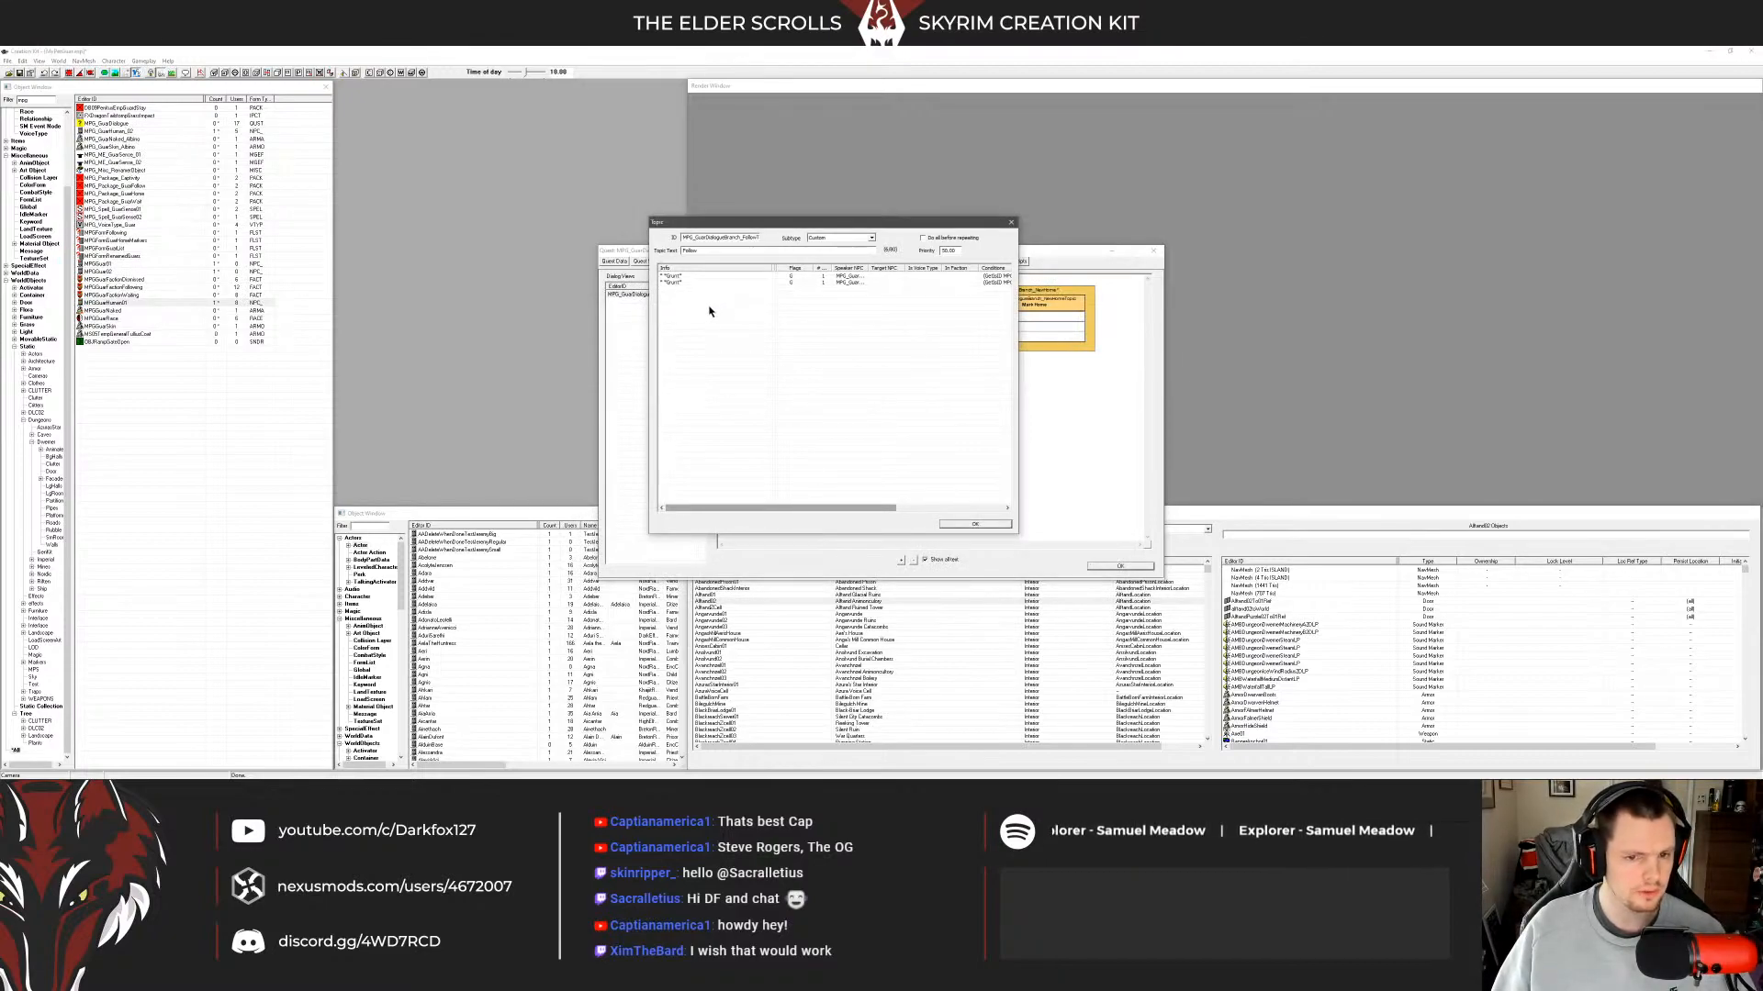
# Rename the MPG_GuarHuman_02 actor's ID as MPGGuarHuman02, without creating a new form.
pyautogui.click(188, 131)
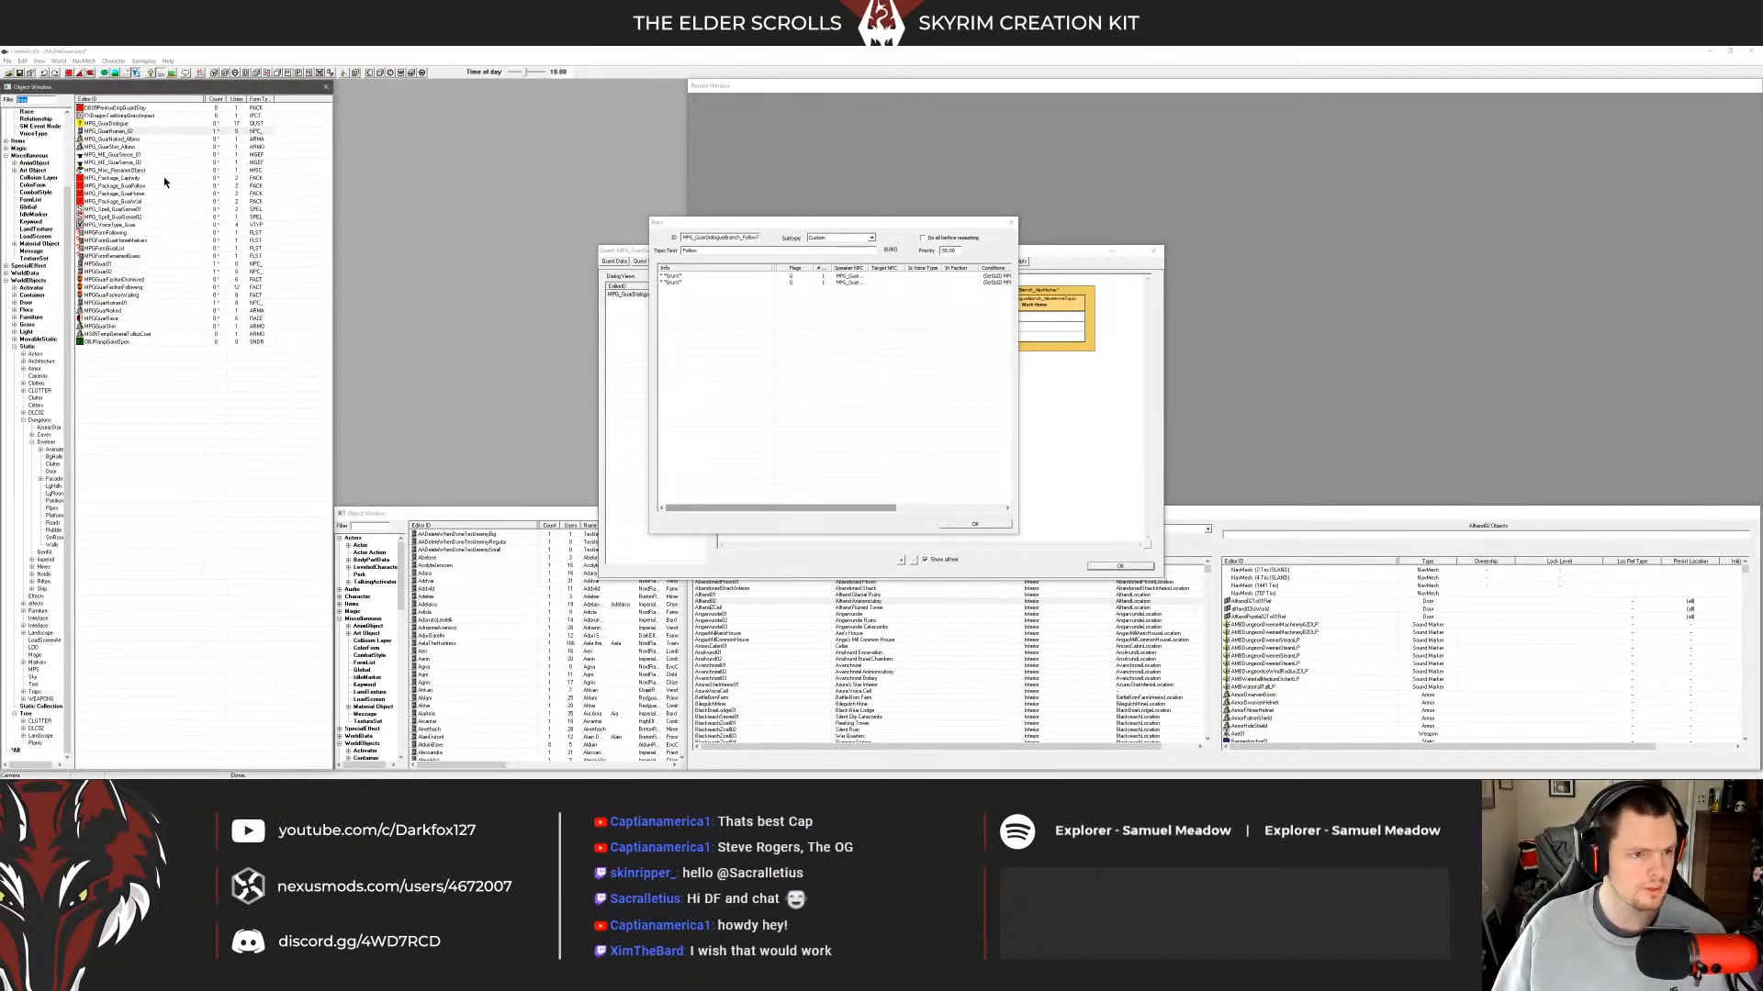
pyautogui.click(691, 280)
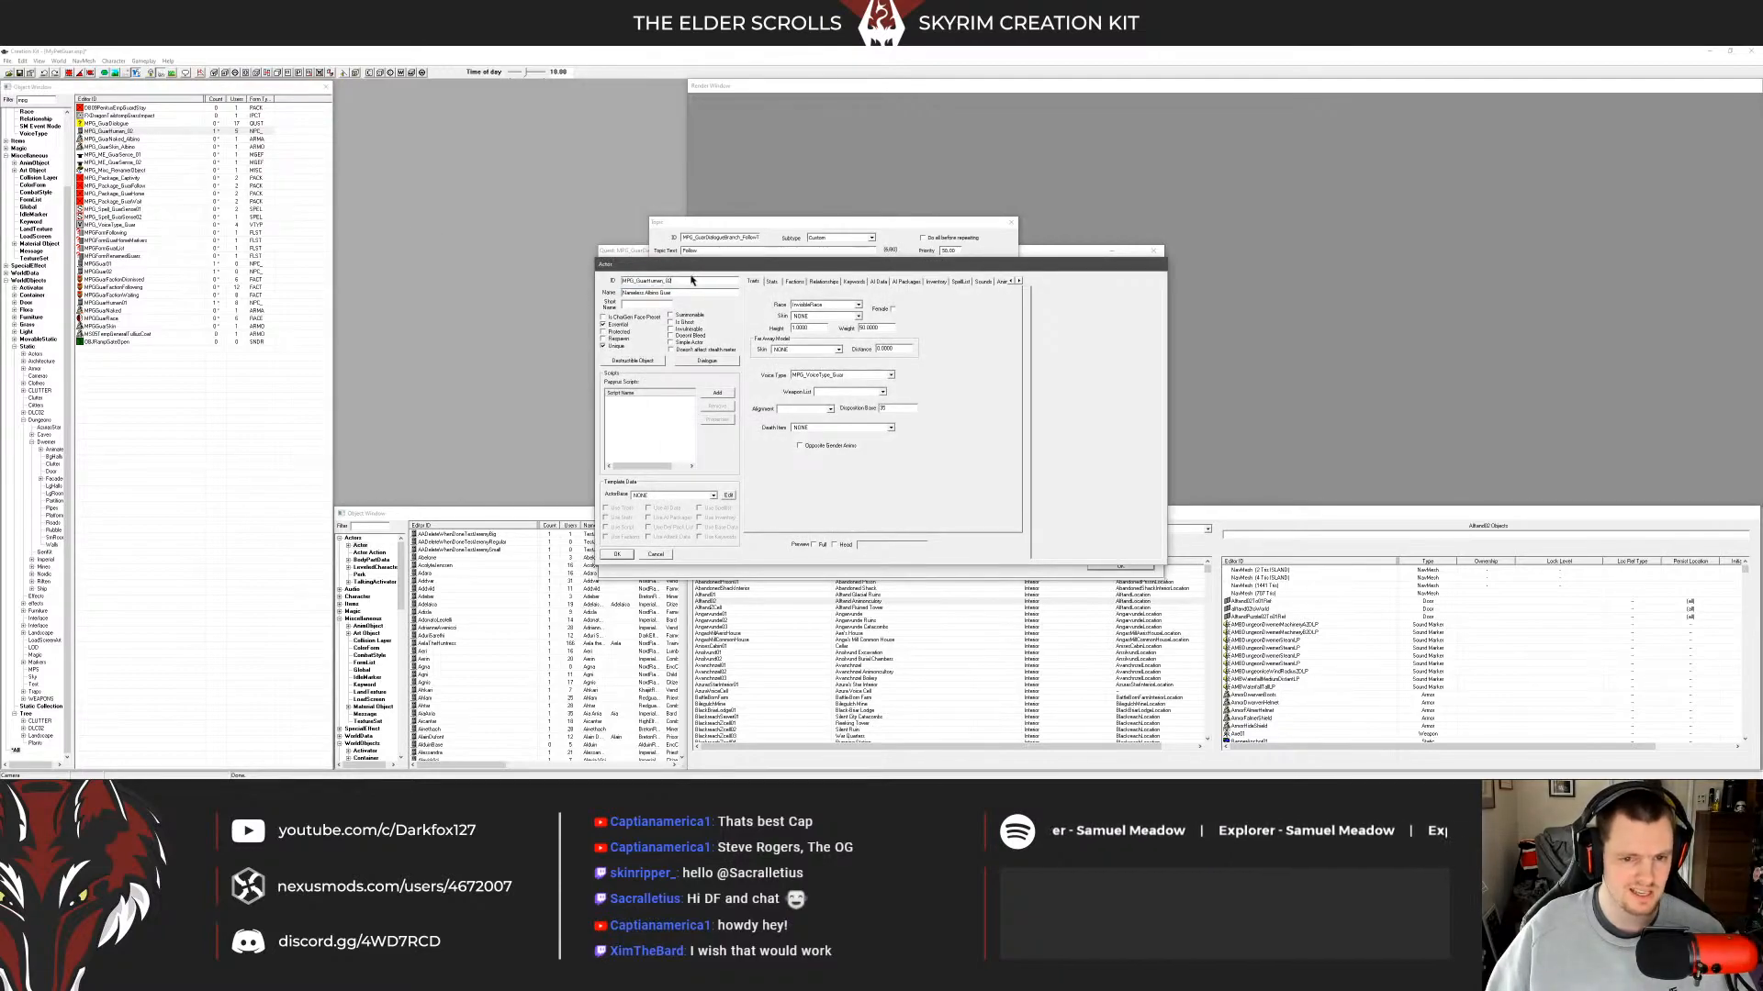
pyautogui.press('Left')
pyautogui.press('BackSpace')
pyautogui.click(618, 556)
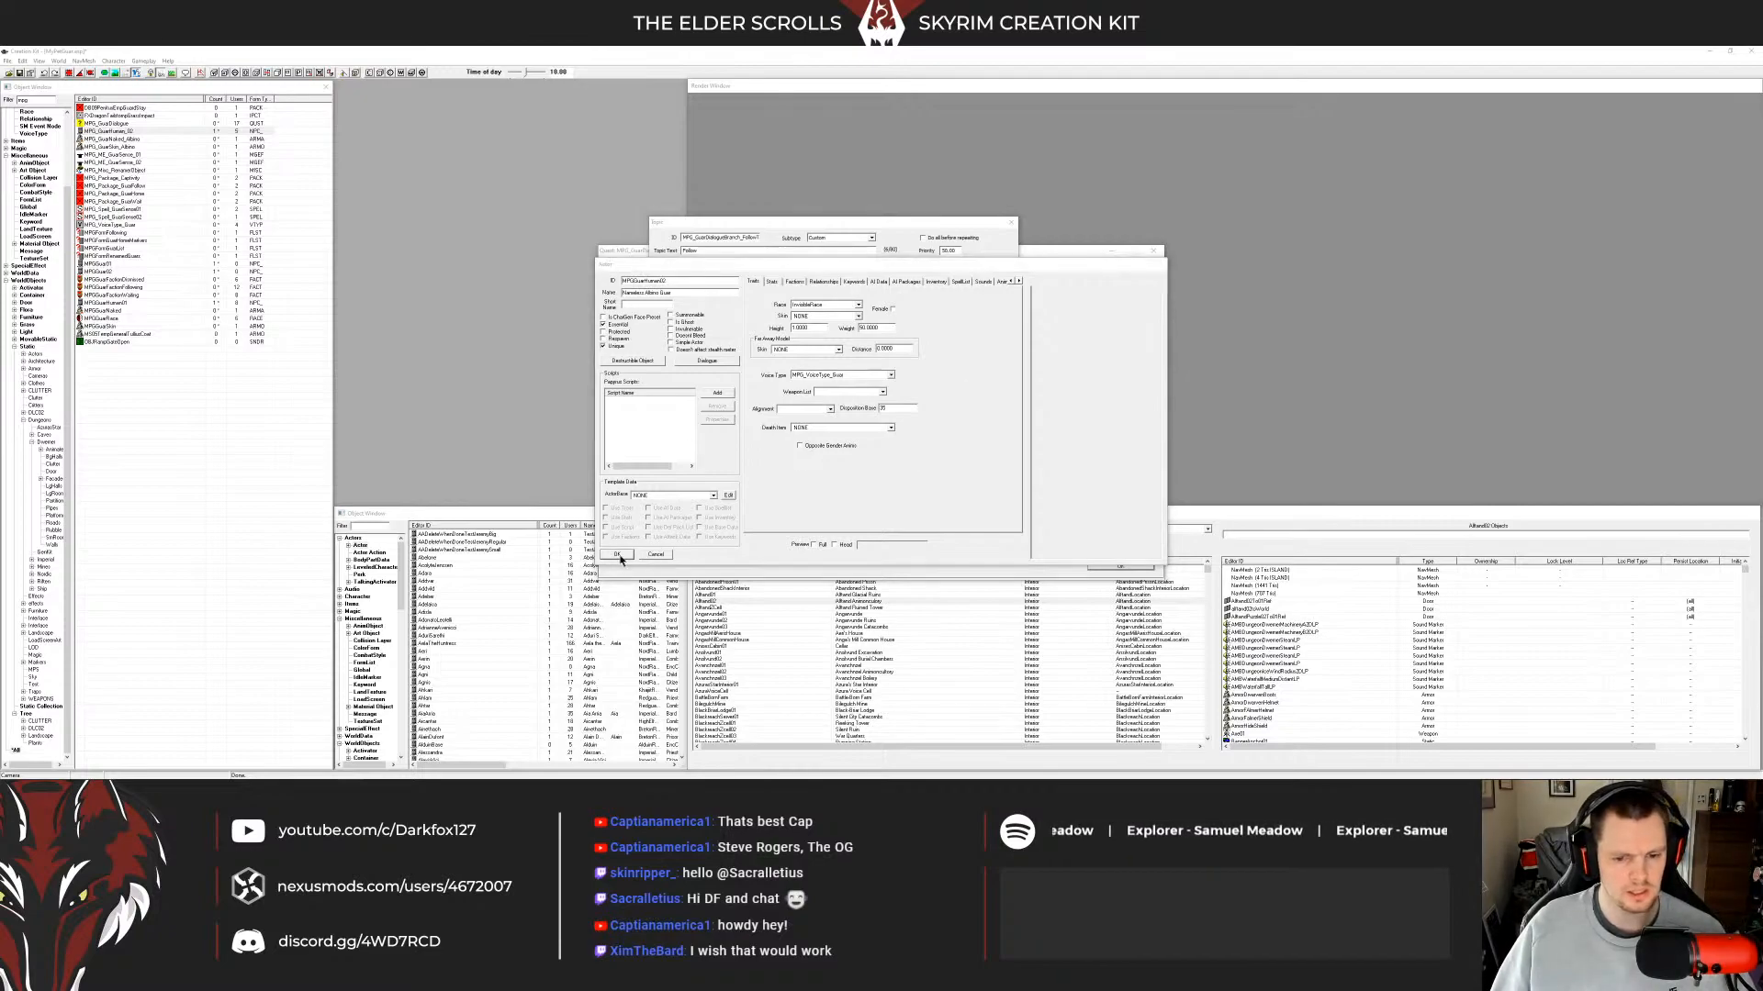
pyautogui.click(936, 453)
# Rename the MPG_GuarNaked_Albino armor addon's ID as MPGGuarNakedAlbino, without creating a new form.
pyautogui.click(105, 133)
pyautogui.press('Return')
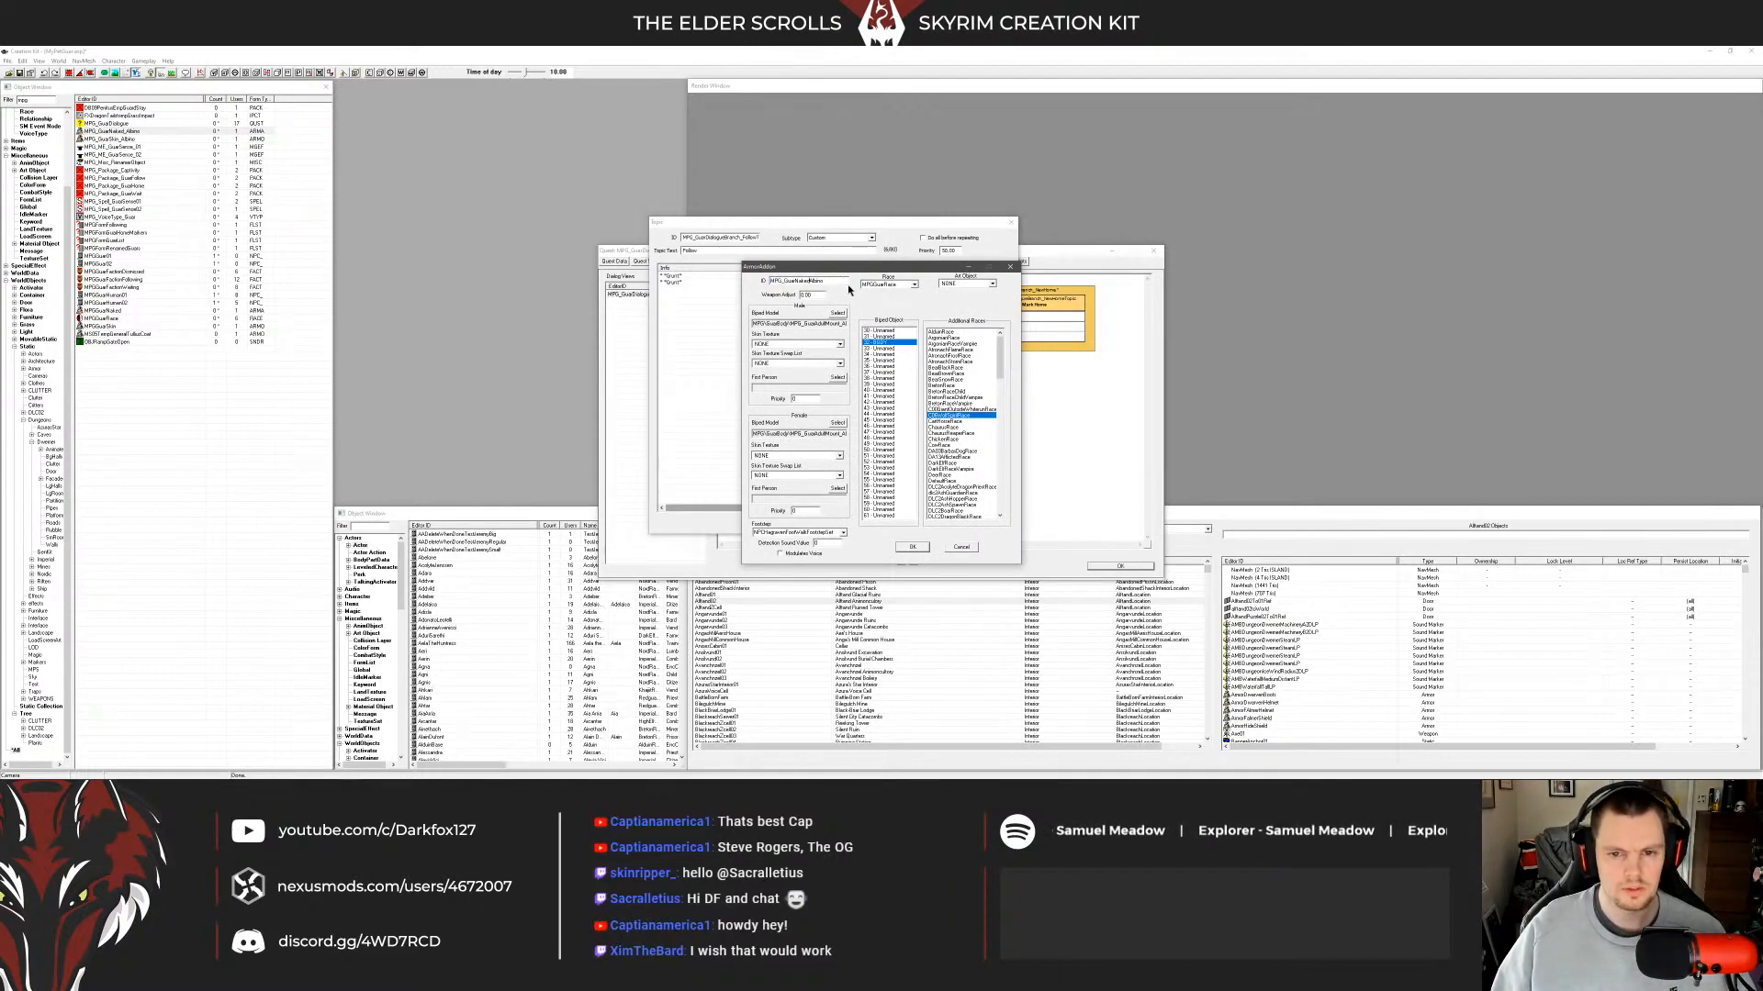
pyautogui.press('BackSpace')
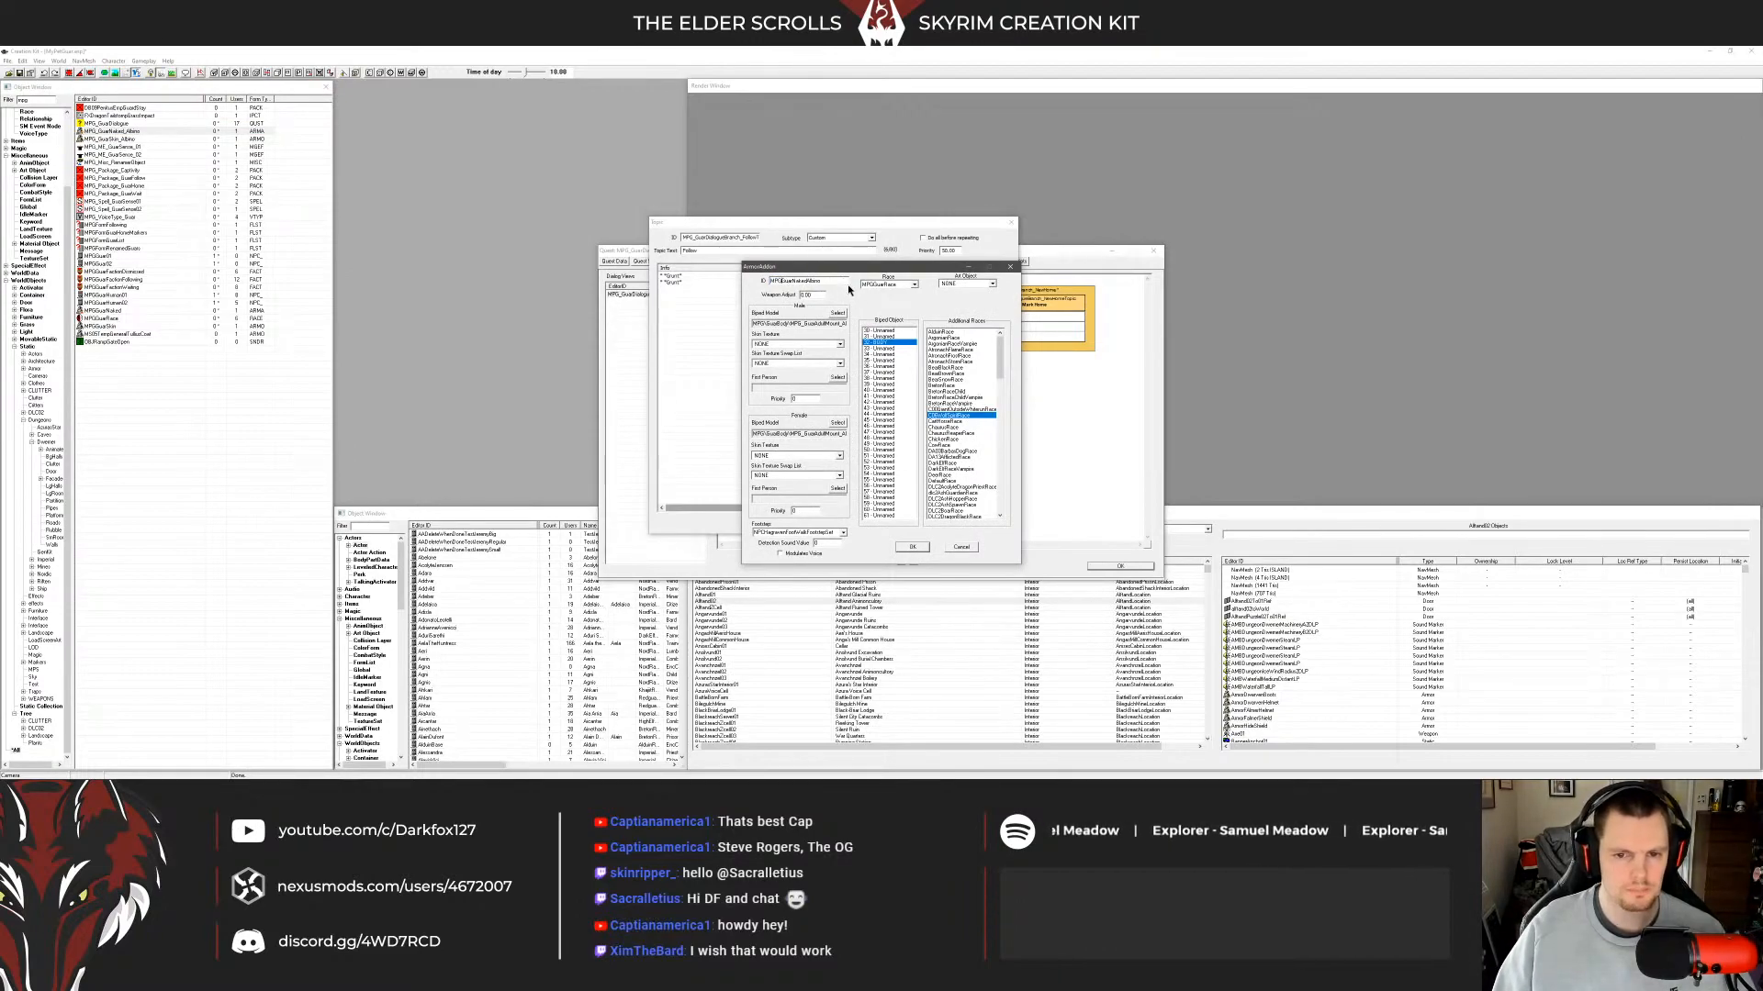
pyautogui.click(910, 545)
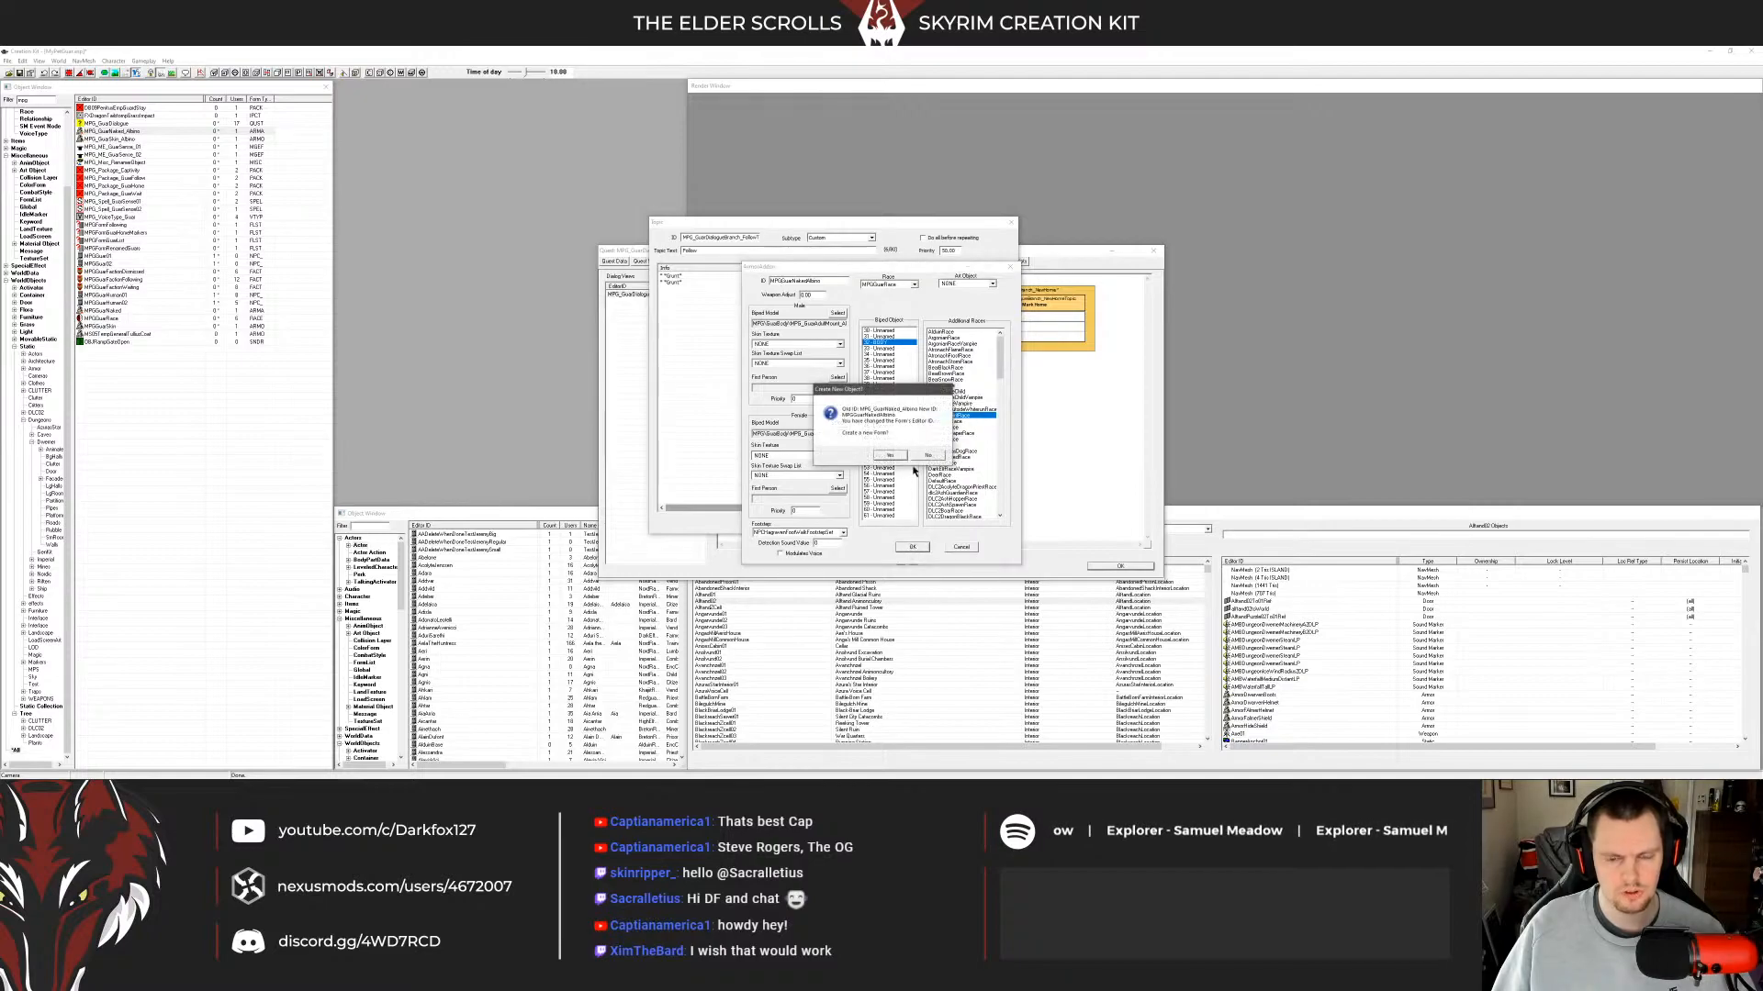
pyautogui.click(913, 455)
# Rename the MPG_GuarSkin_Albino armor's ID as MPGGuarSkinAlbino, without creating a new form.
pyautogui.click(116, 131)
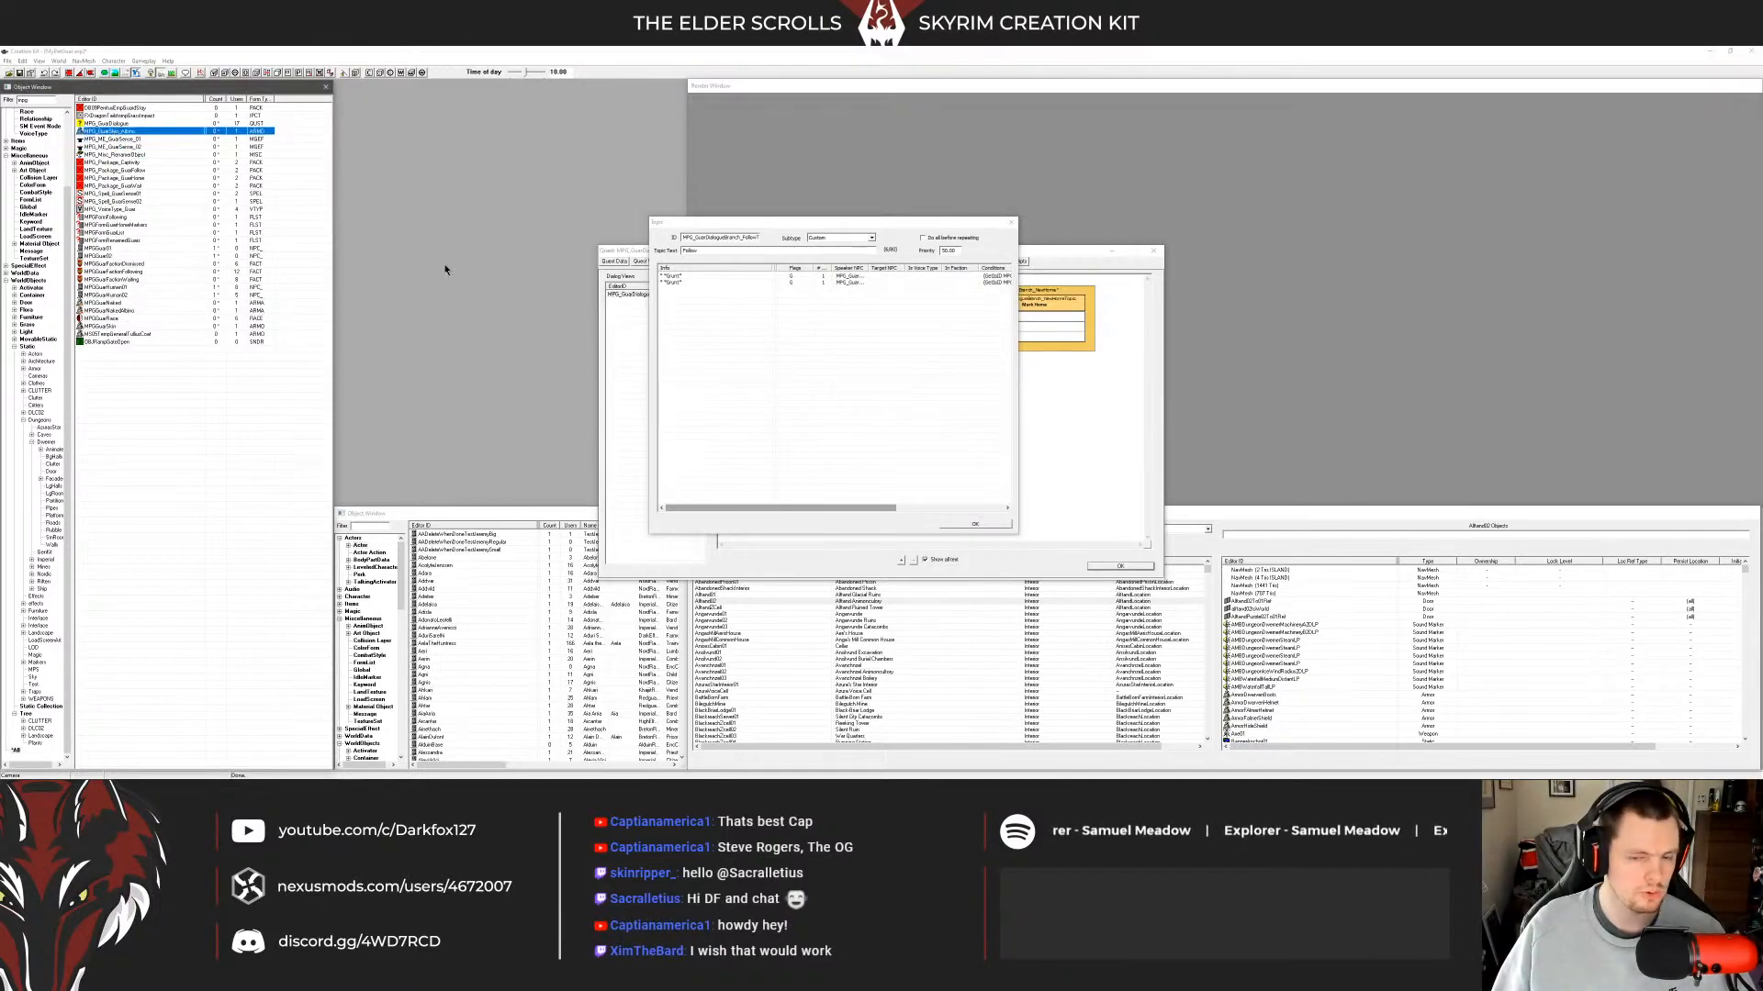
pyautogui.press('Return')
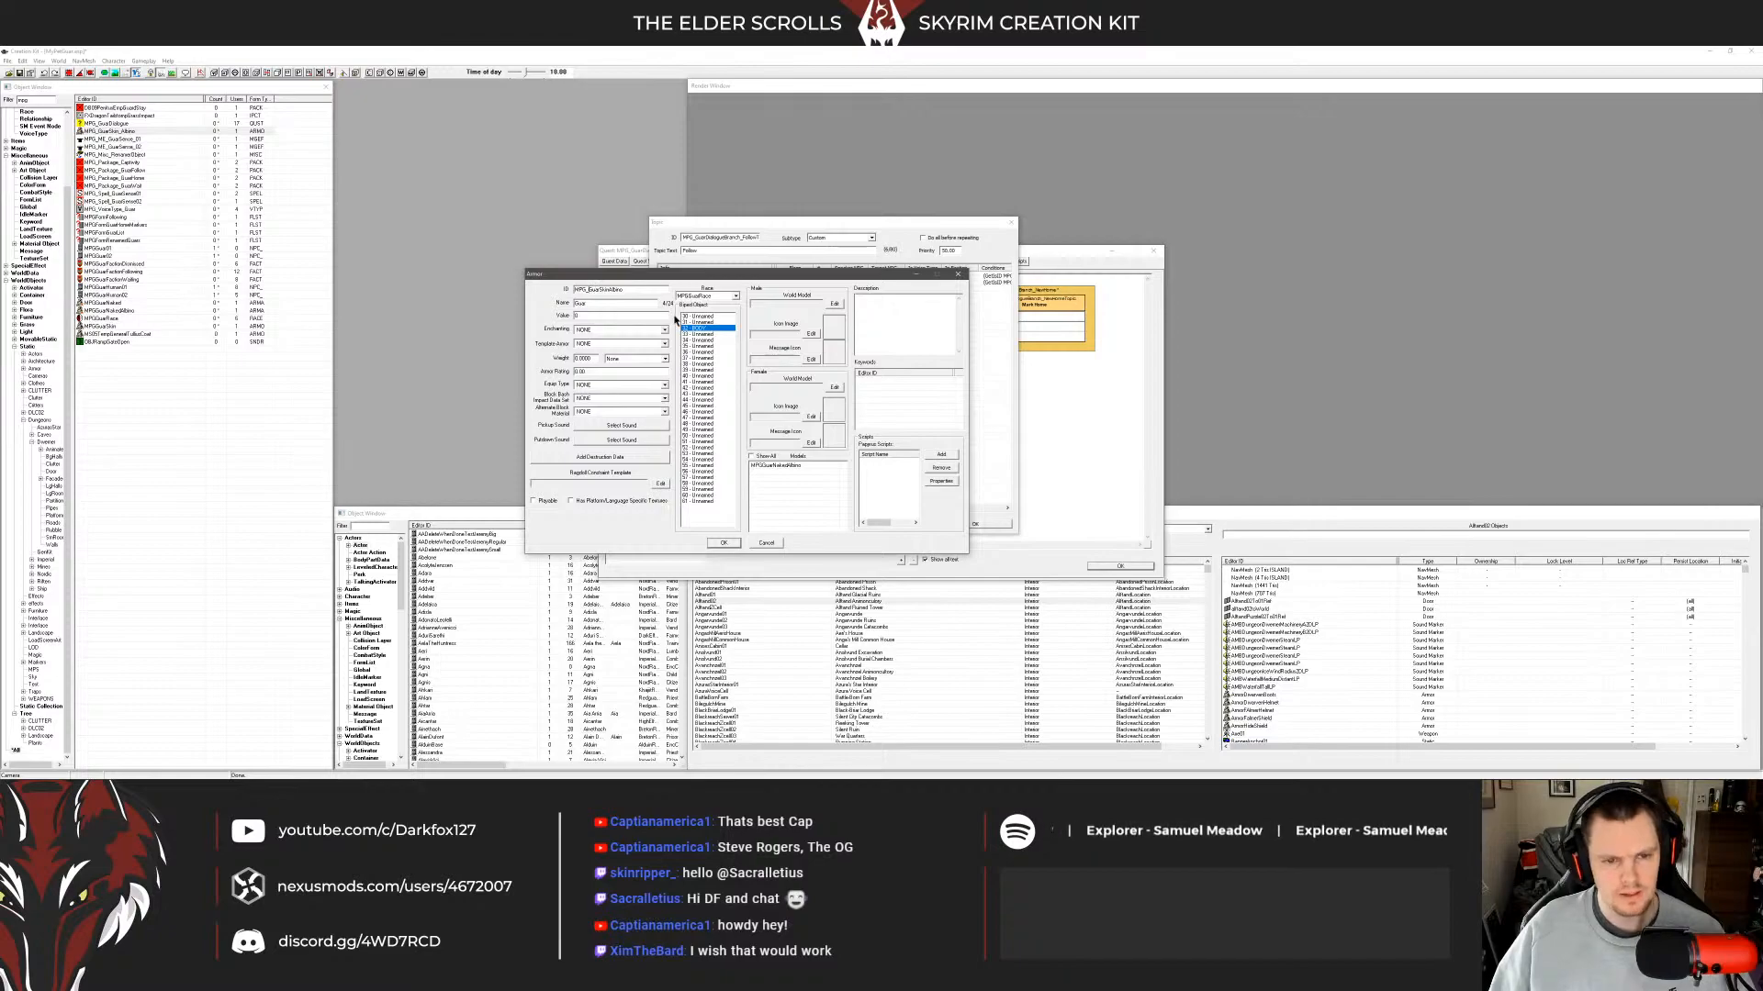
pyautogui.click(725, 543)
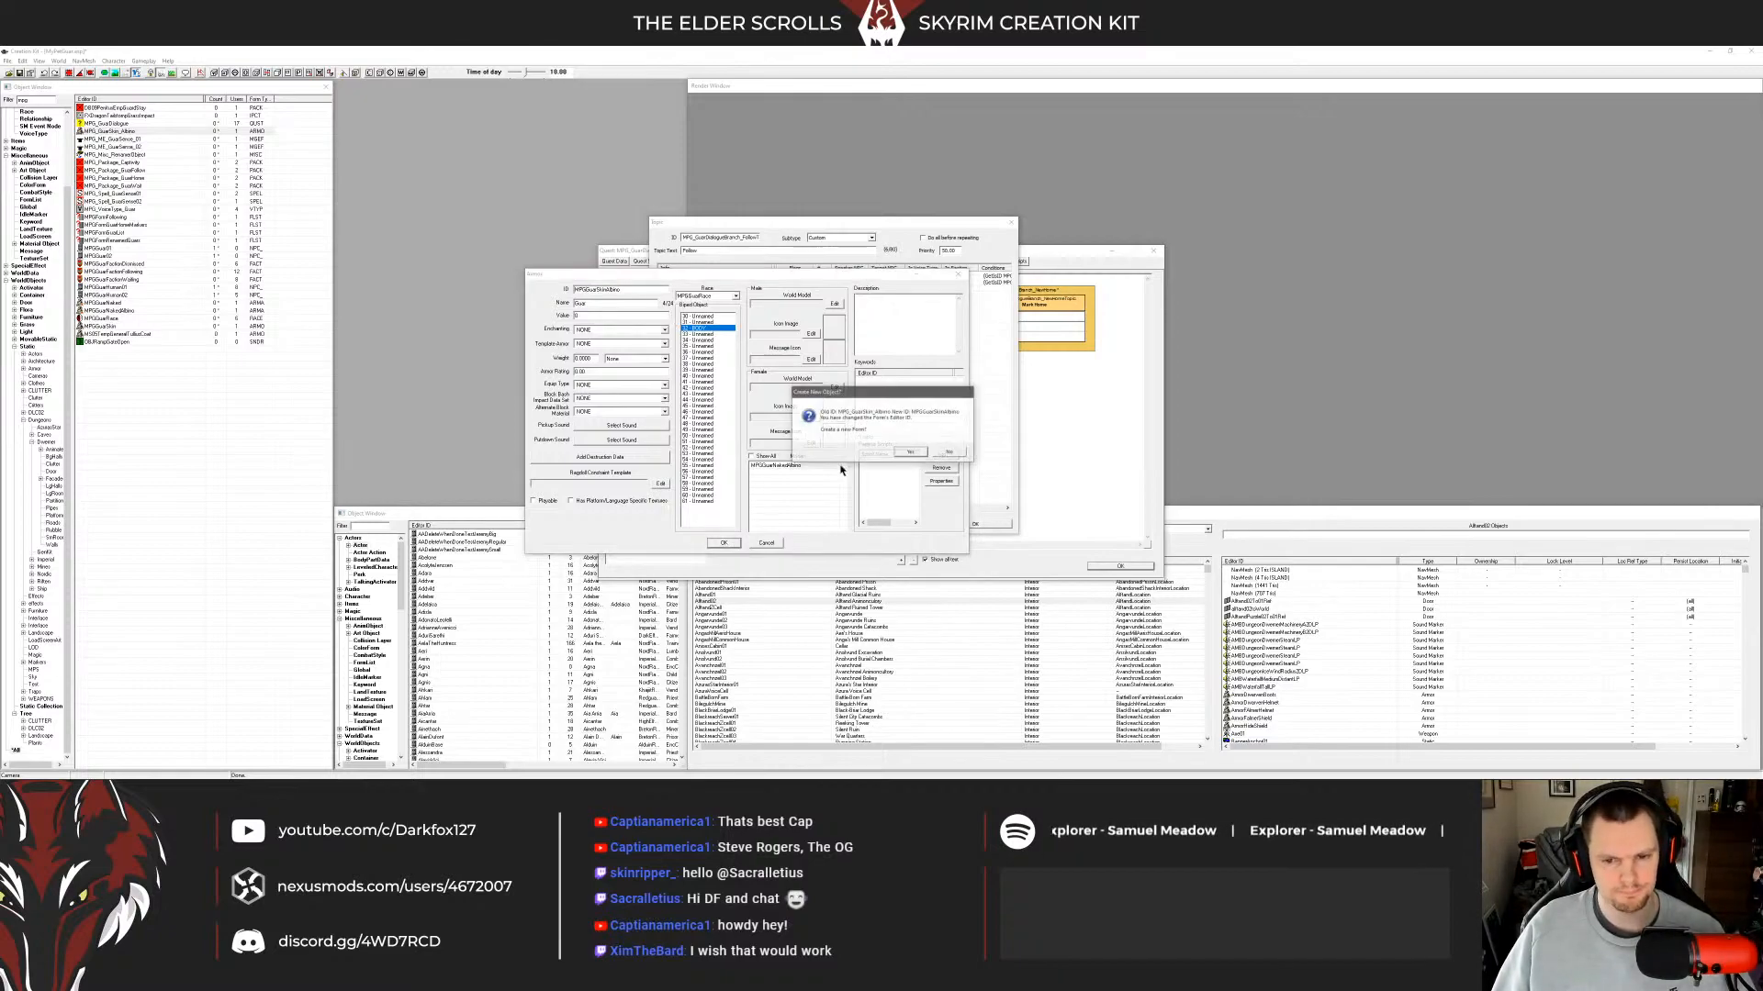
pyautogui.click(941, 454)
# Rename the MPG_ME_GuarSense_01 magic effect's ID as MPGEffectGuarSense_01, without creating a new form.
pyautogui.click(92, 130)
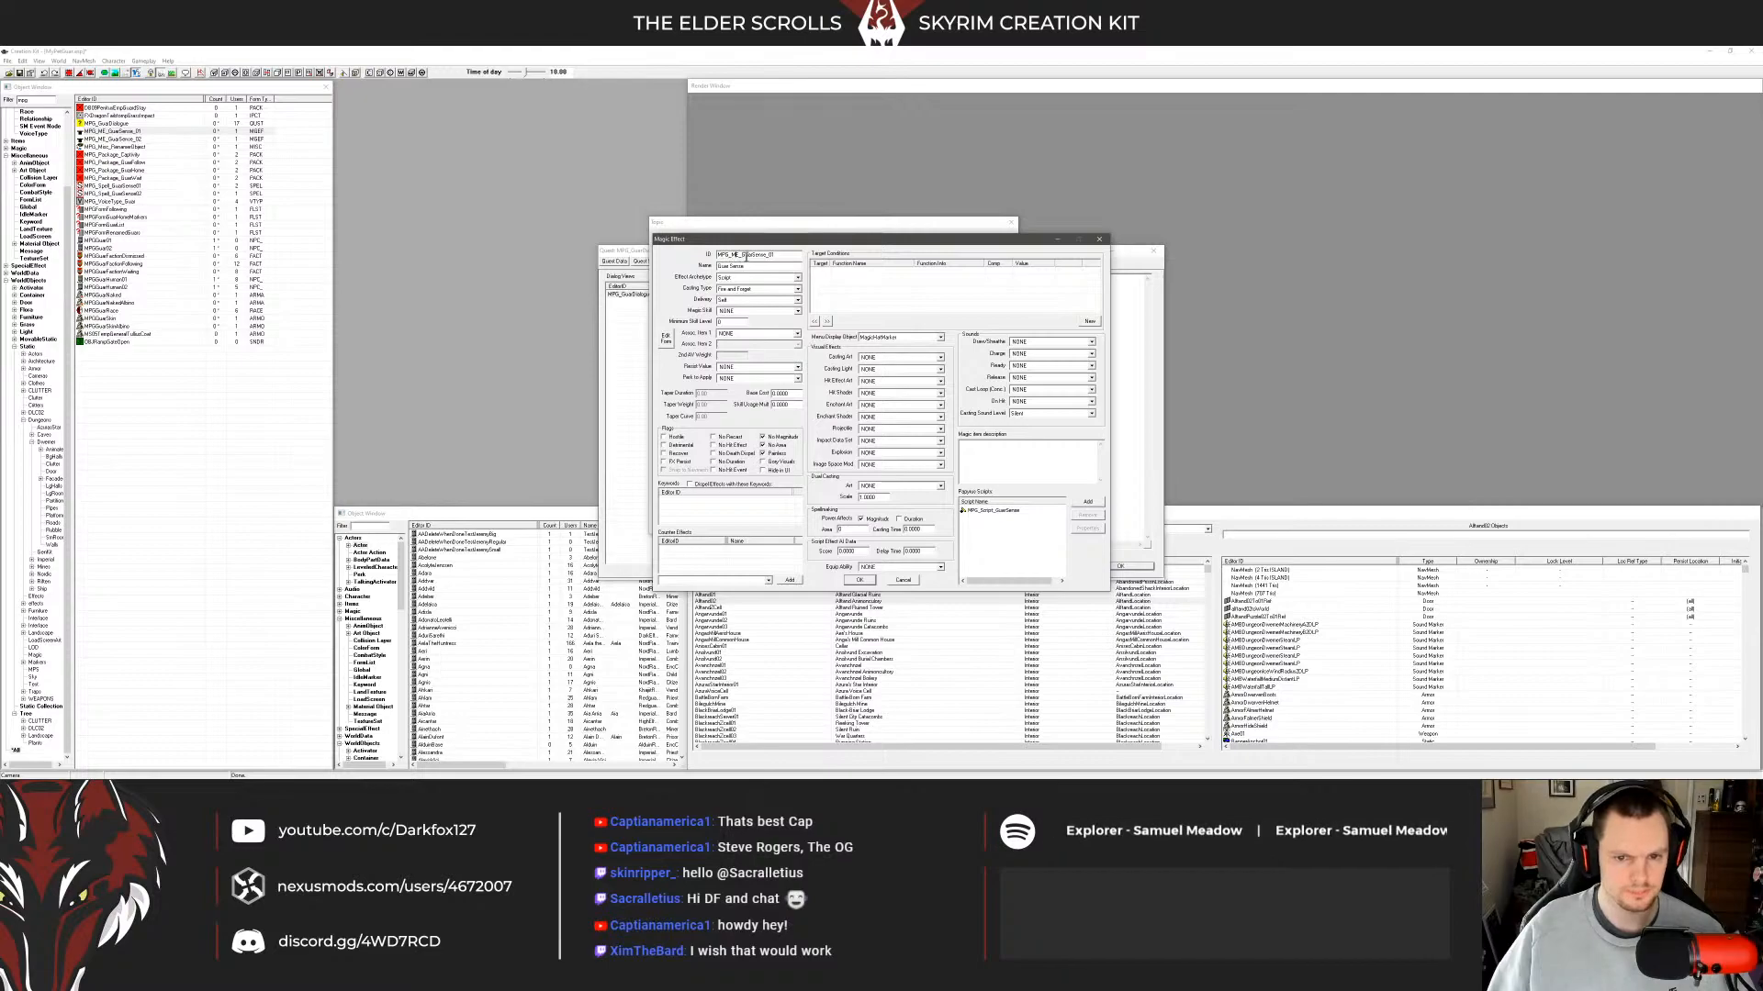
pyautogui.press('BackSpace')
pyautogui.press('Delete')
pyautogui.press('Delete')
pyautogui.write('EF')
pyautogui.press('BackSpace')
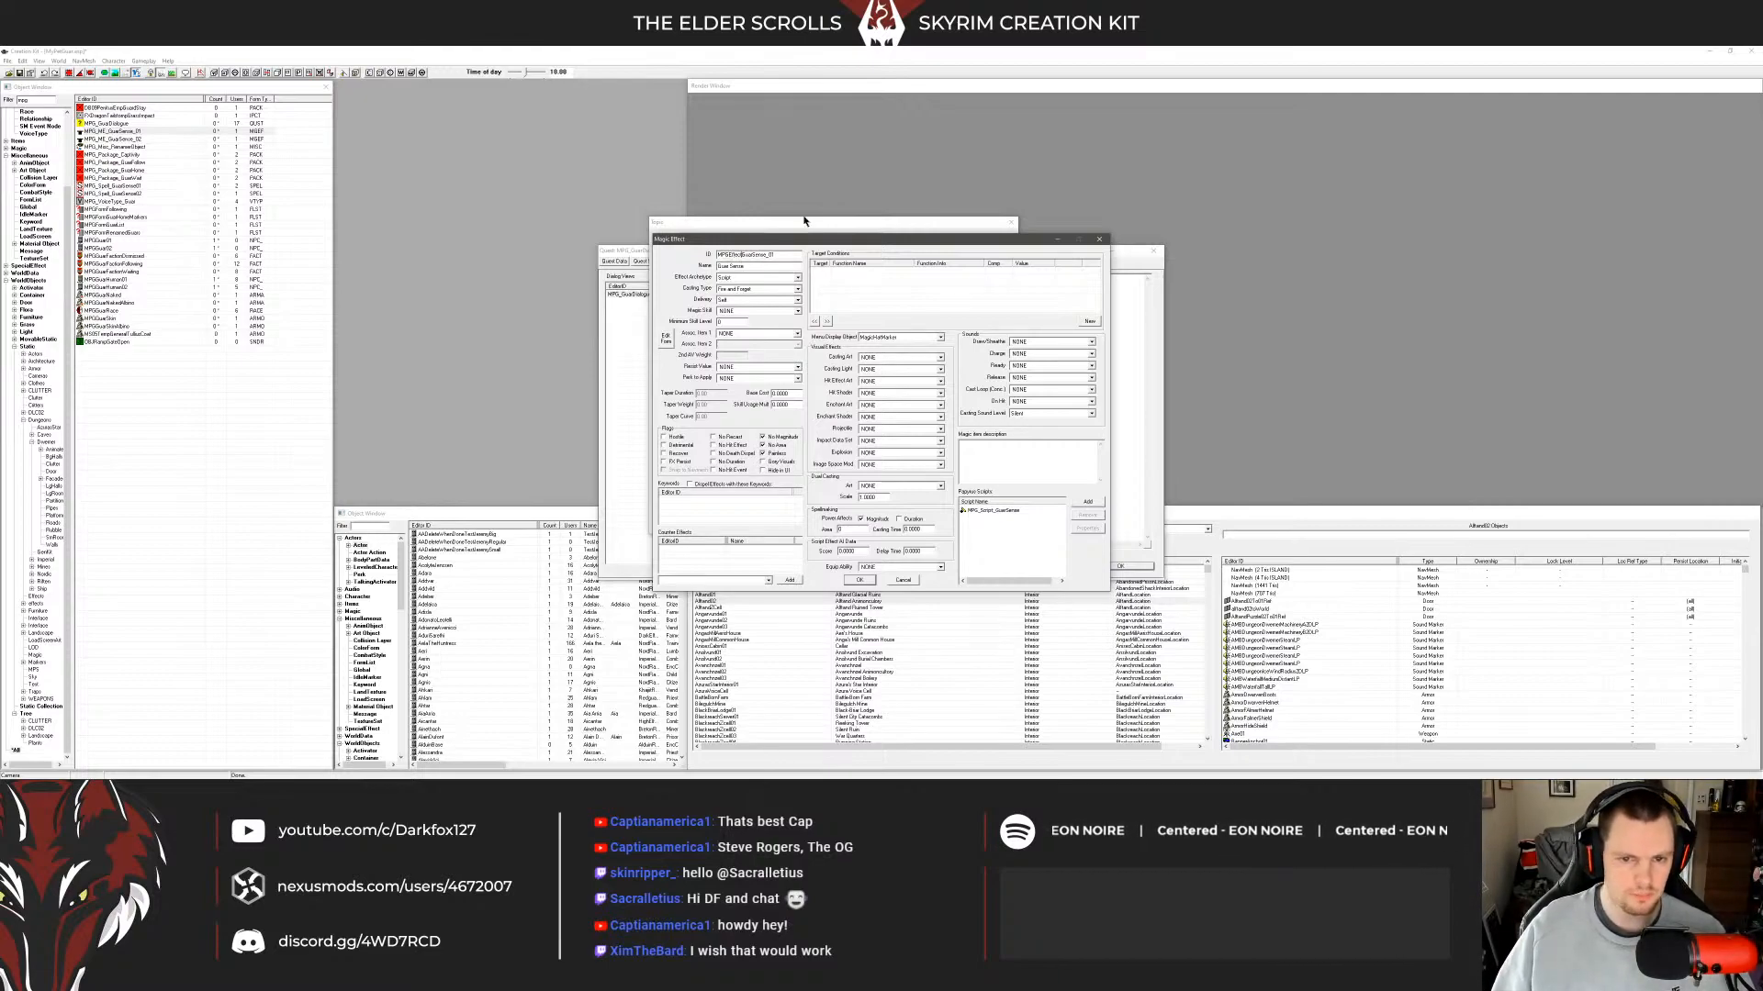
pyautogui.click(860, 581)
pyautogui.click(928, 457)
pyautogui.click(923, 449)
# Rename the MPGEffectGuarSense_01 magic effect's ID as MPGEffectGuarSense01, without creating a new form.
pyautogui.click(138, 201)
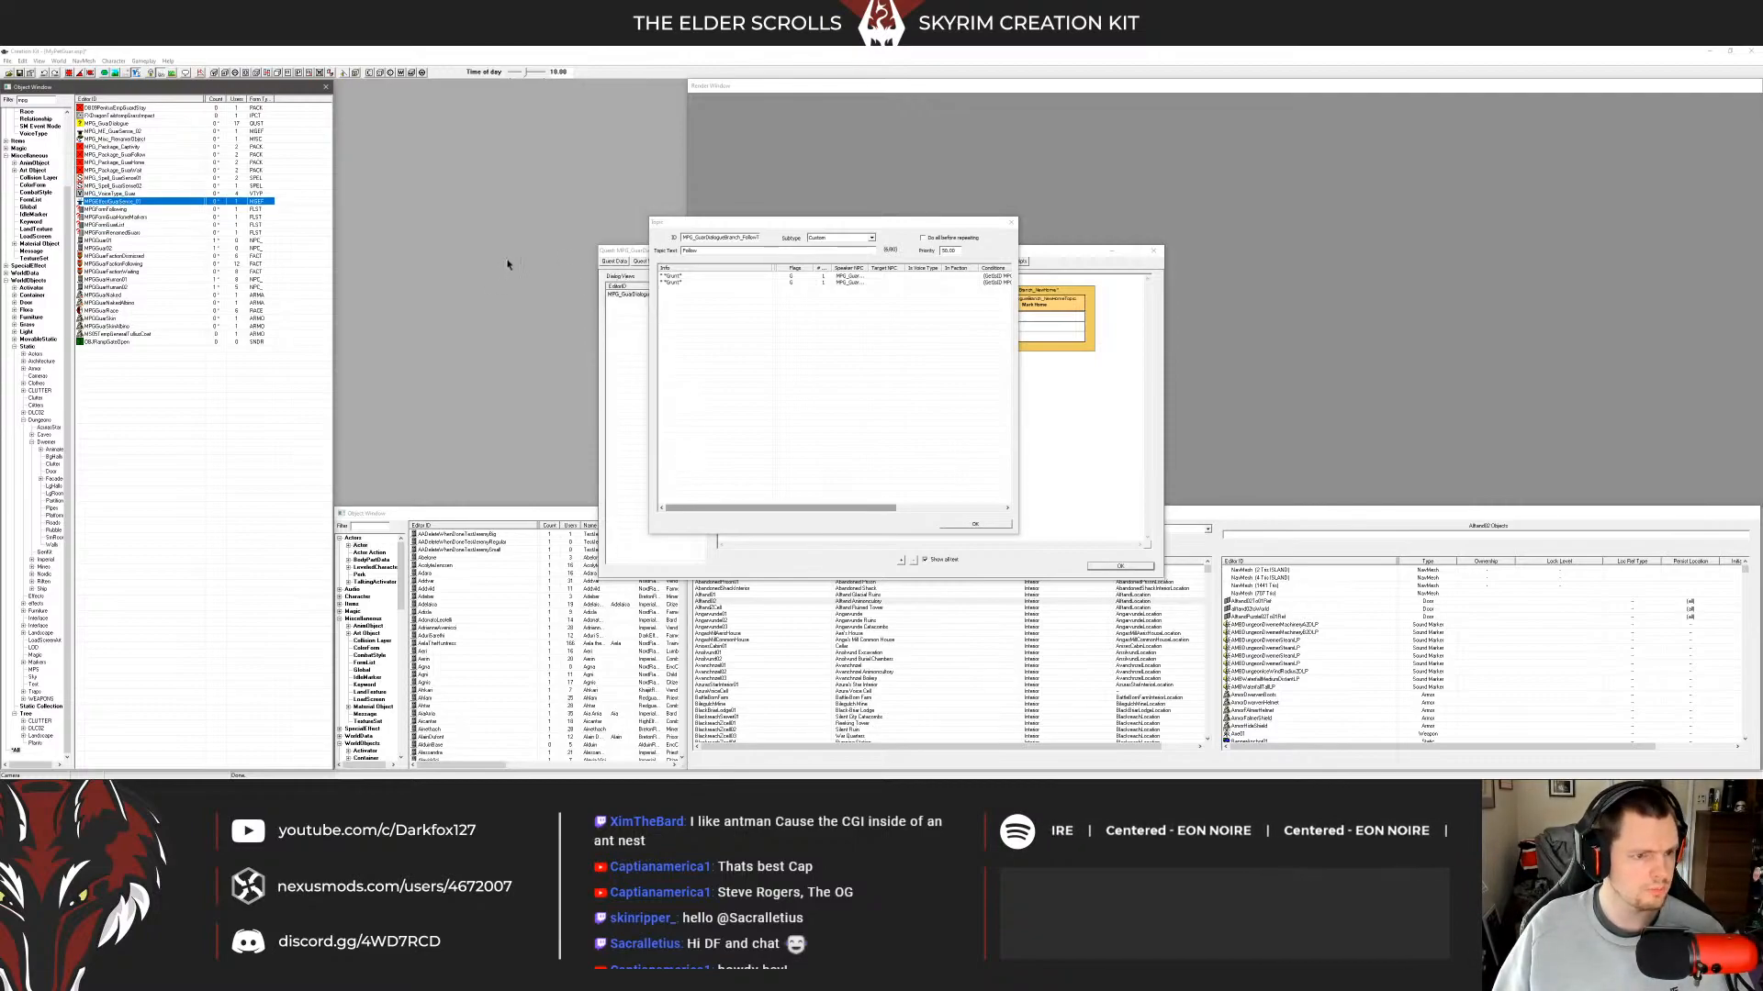
pyautogui.press('Return')
pyautogui.click(770, 254)
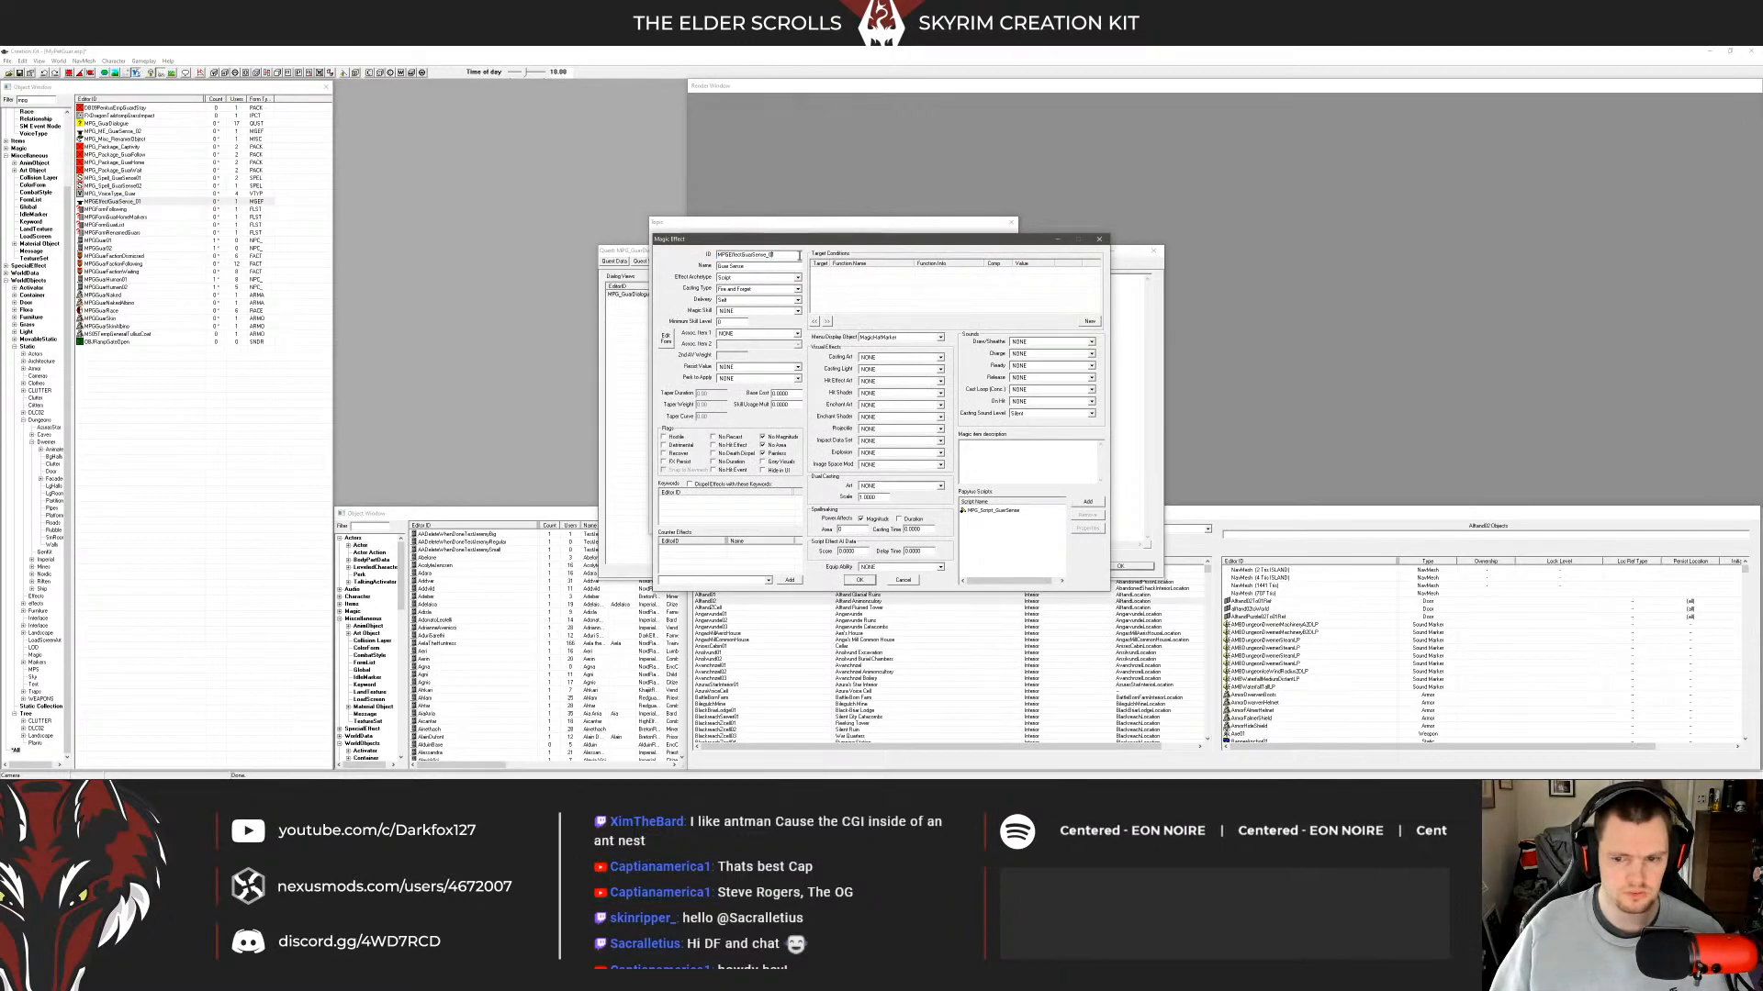
pyautogui.click(859, 580)
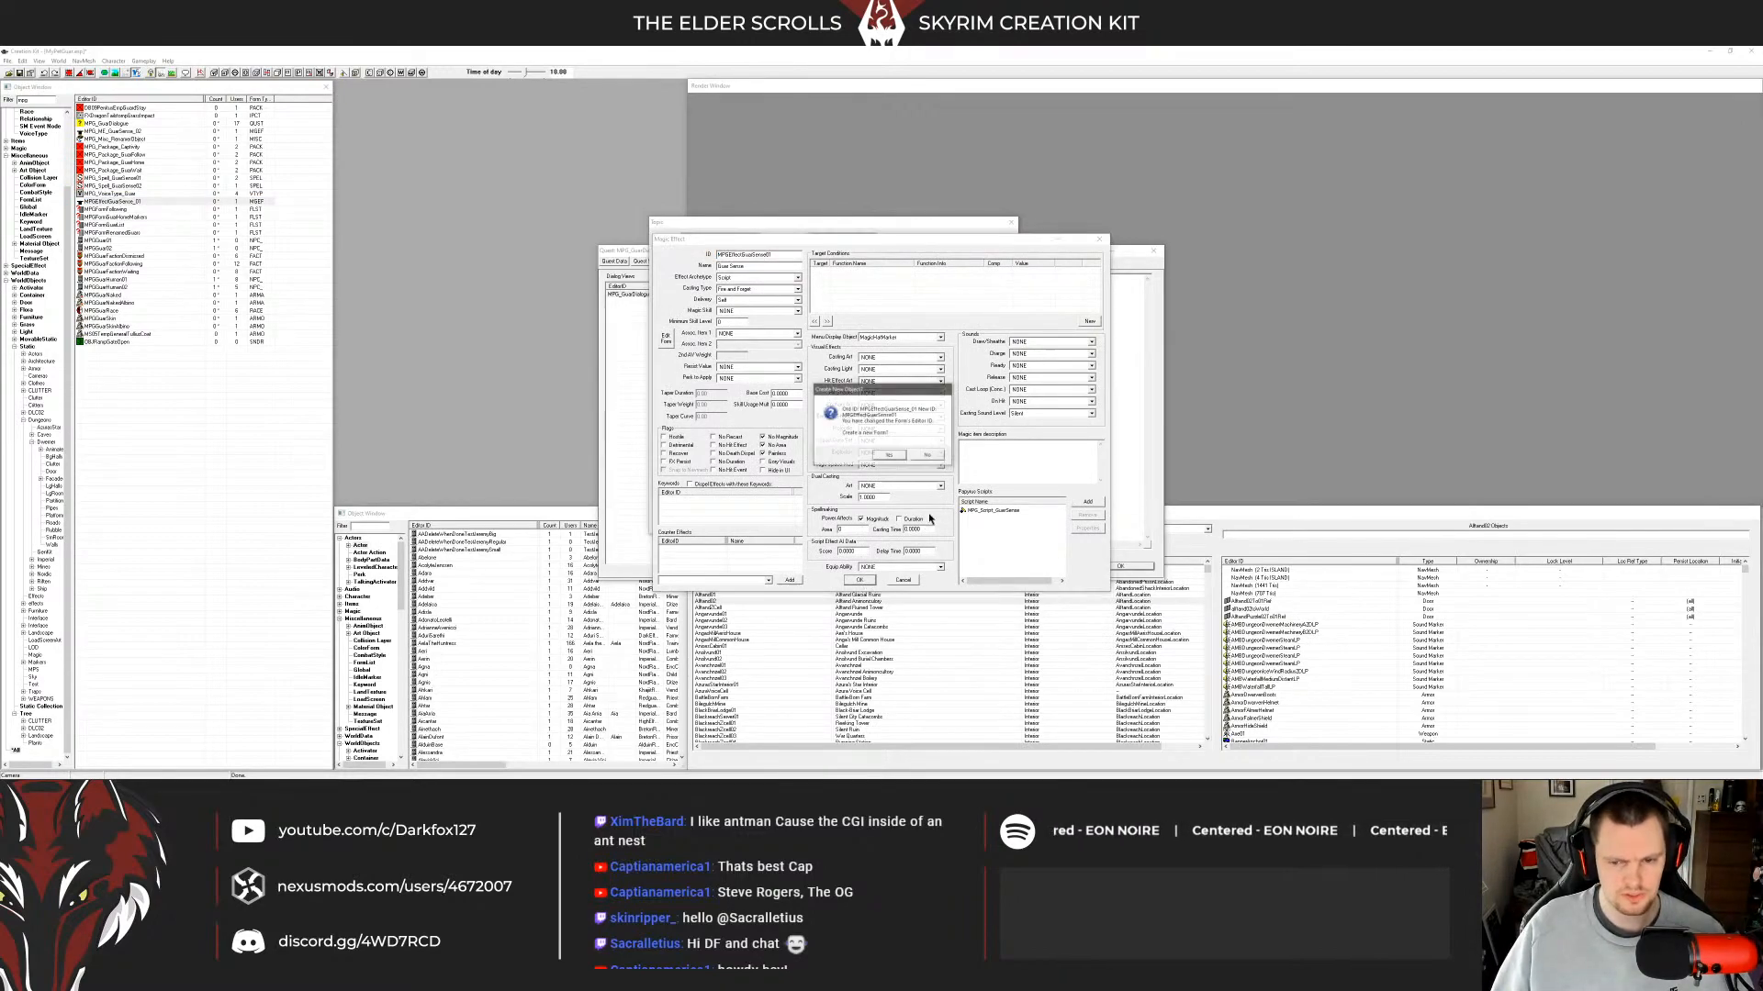
pyautogui.click(926, 454)
pyautogui.click(138, 203)
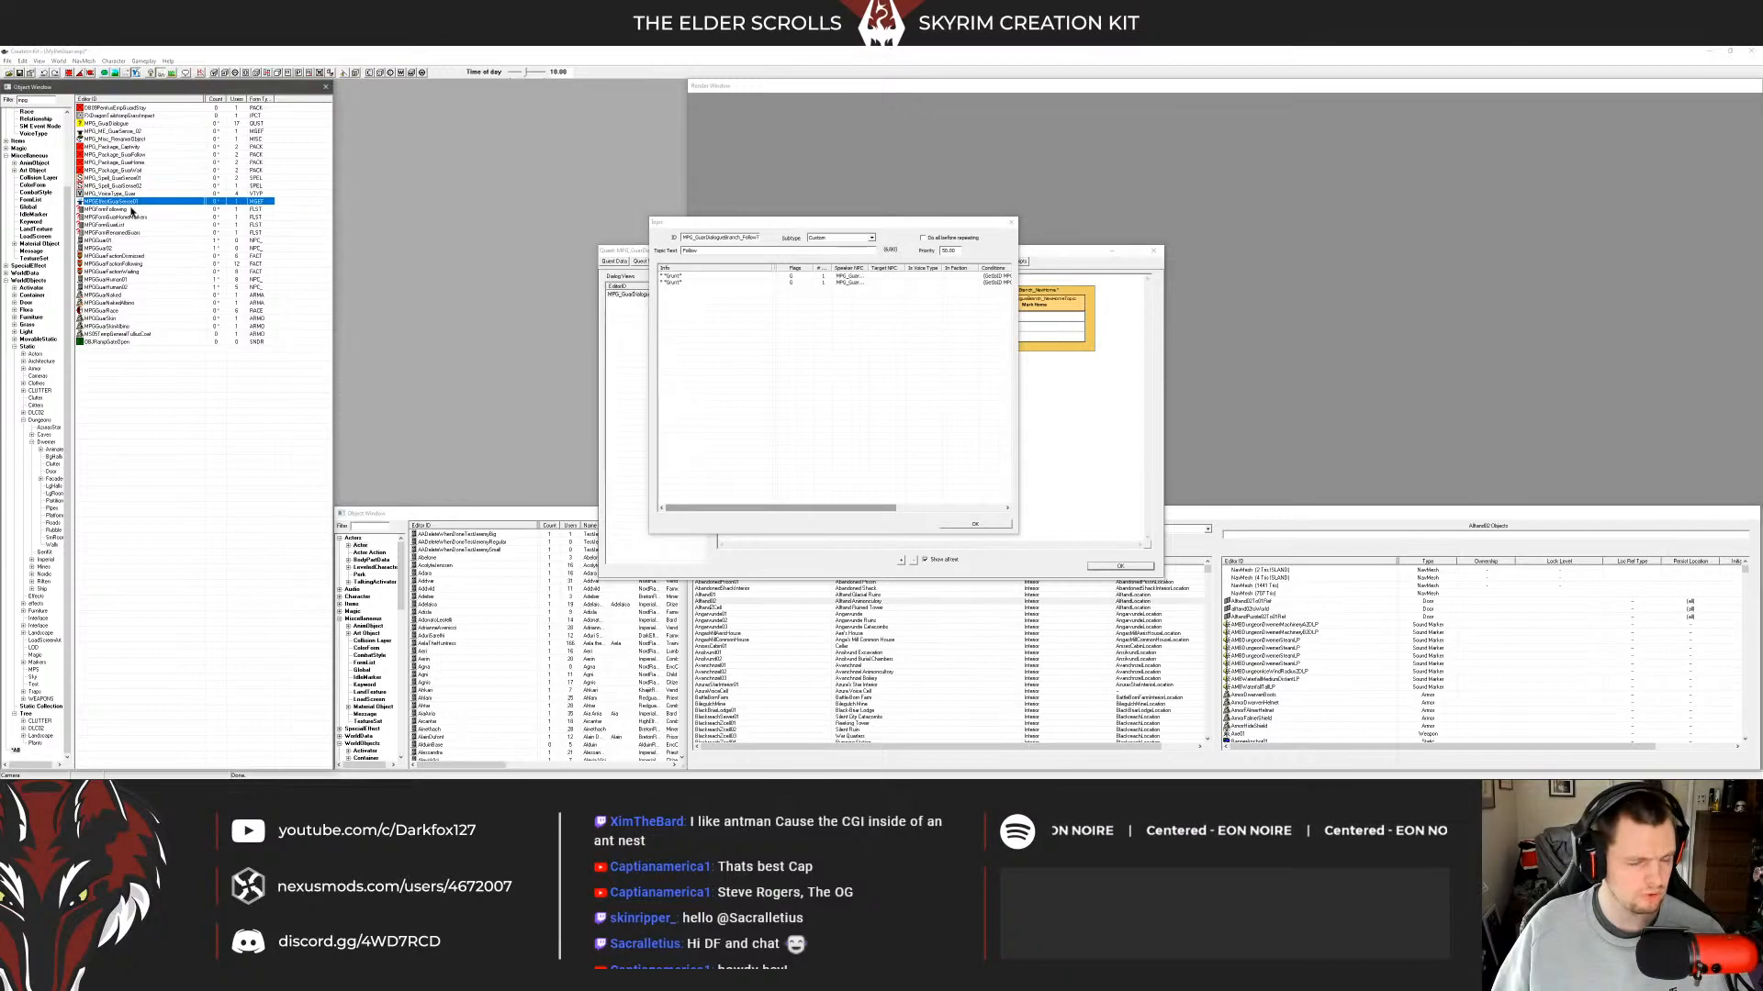
# Examine the filtered object list for IDs that still contain underscores.
pyautogui.click(129, 210)
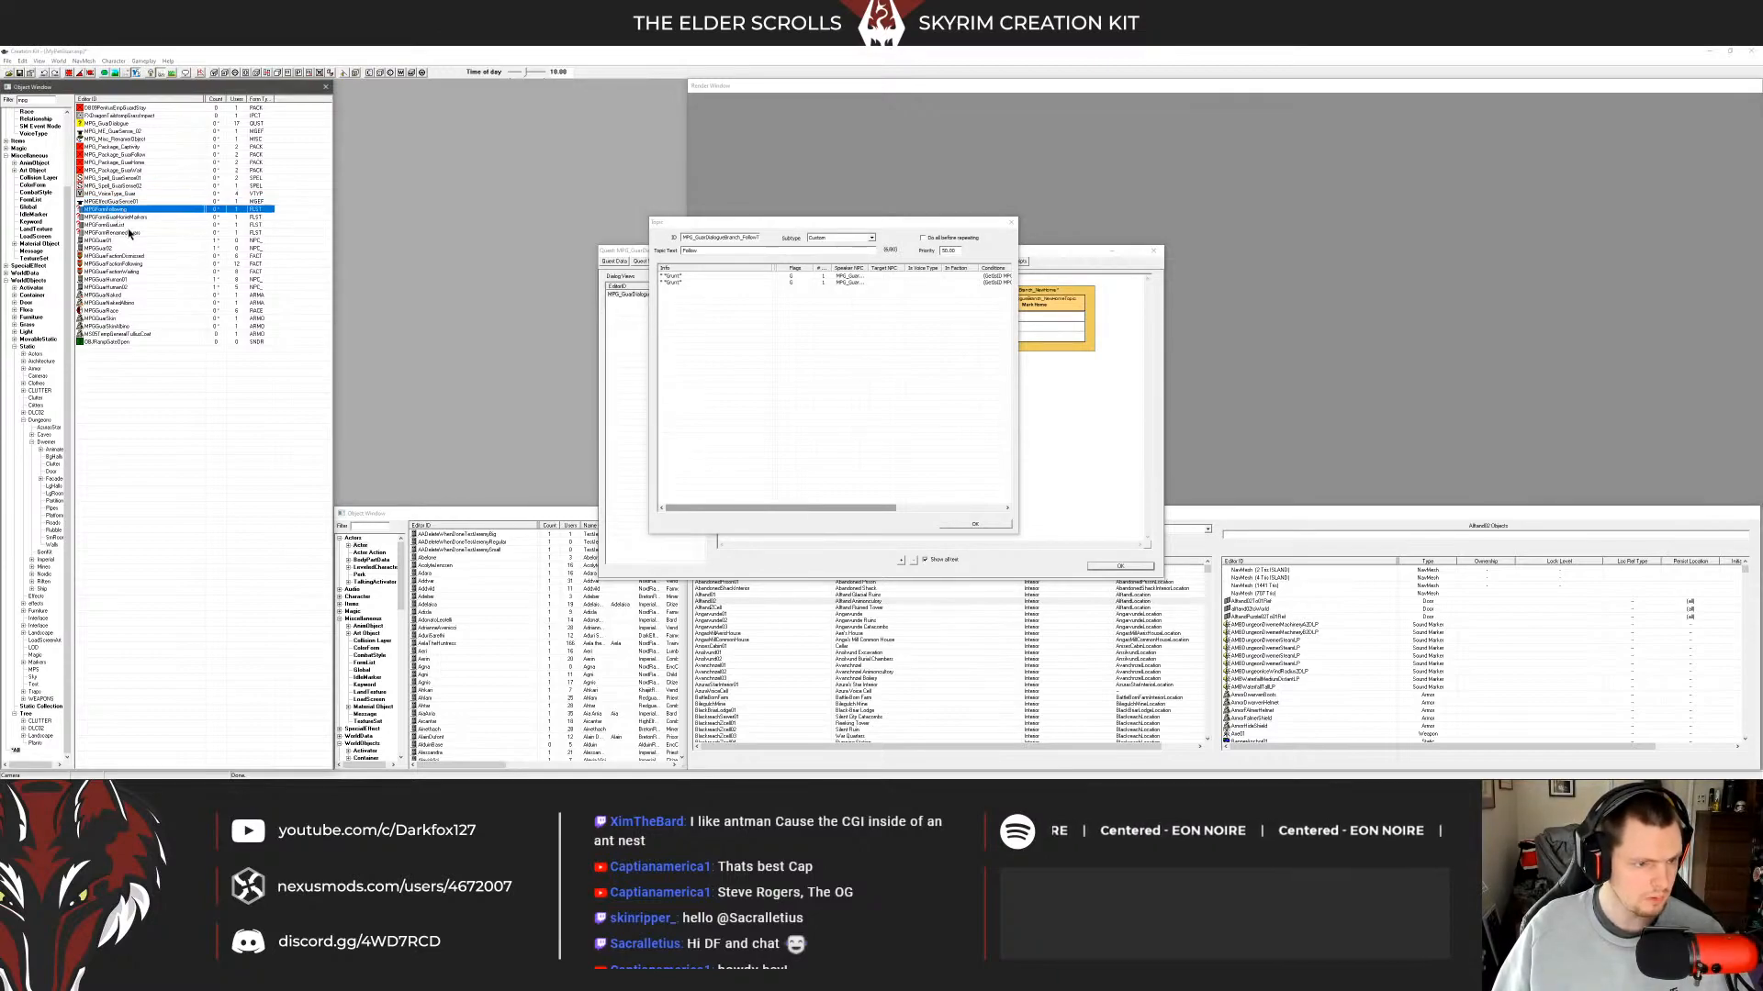
pyautogui.press('Down')
pyautogui.press('Down')
pyautogui.press('Down')
pyautogui.press('Down')
pyautogui.press('Down')
pyautogui.press('Down')
pyautogui.press('Down')
pyautogui.press('Down')
pyautogui.press('Down')
pyautogui.press('Down')
# Rename the MPG_ME_GuarSense_02 magic effect's ID as MPGMEGuarSense02, without creating a new form.
pyautogui.press('Up')
pyautogui.press('Up')
pyautogui.press('Up')
pyautogui.press('Up')
pyautogui.press('Up')
pyautogui.press('Up')
pyautogui.press('Up')
pyautogui.press('Up')
pyautogui.press('Up')
pyautogui.press('Up')
pyautogui.press('Up')
pyautogui.press('Up')
pyautogui.press('Up')
pyautogui.press('Up')
pyautogui.press('Up')
pyautogui.press('Up')
pyautogui.press('Up')
pyautogui.press('Up')
pyautogui.press('Up')
pyautogui.press('Up')
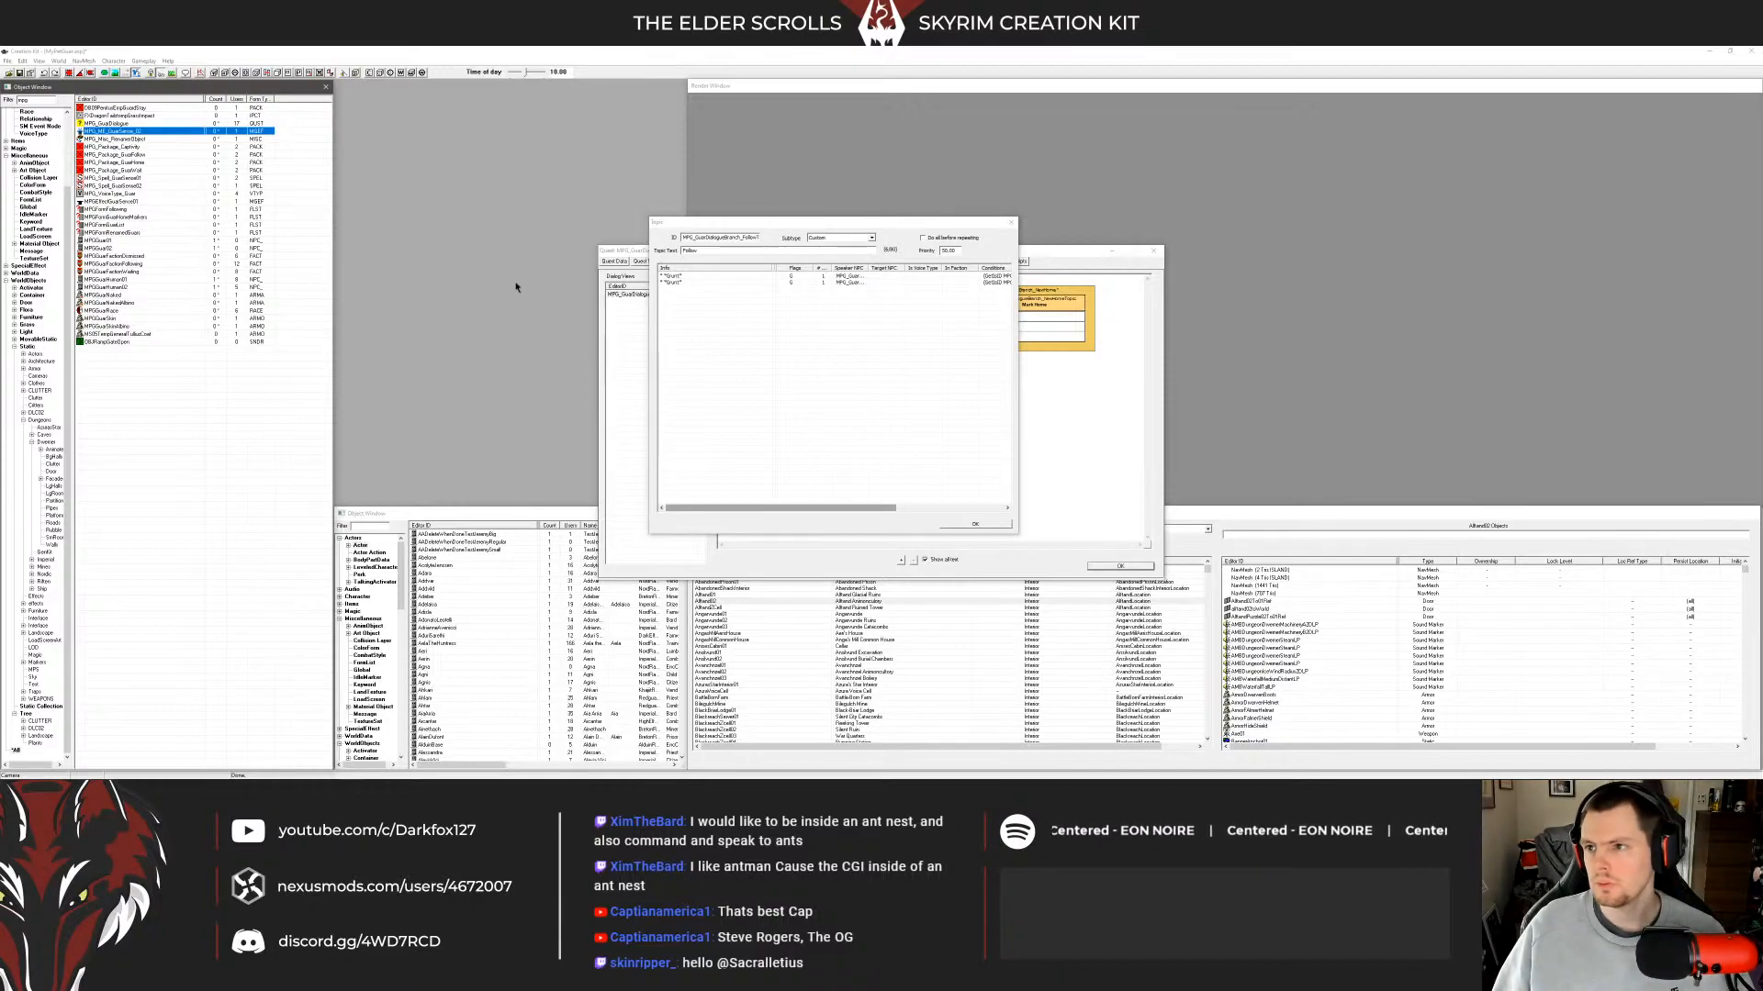
pyautogui.press('Return')
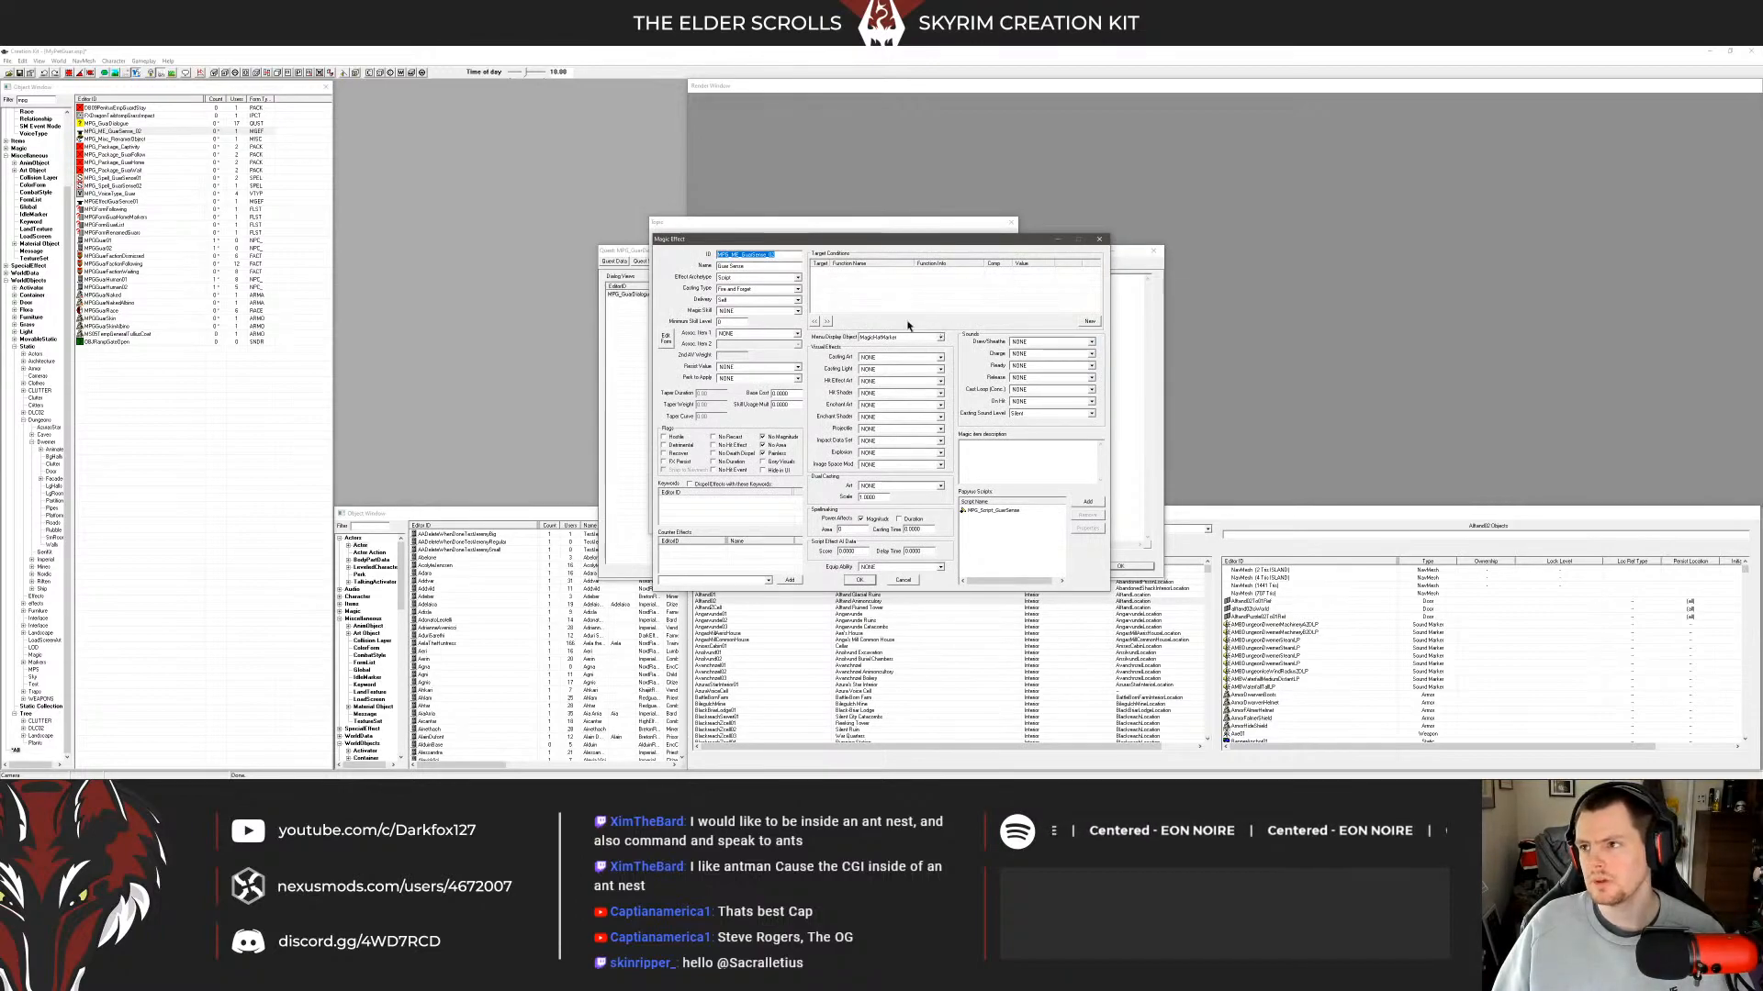
pyautogui.click(753, 265)
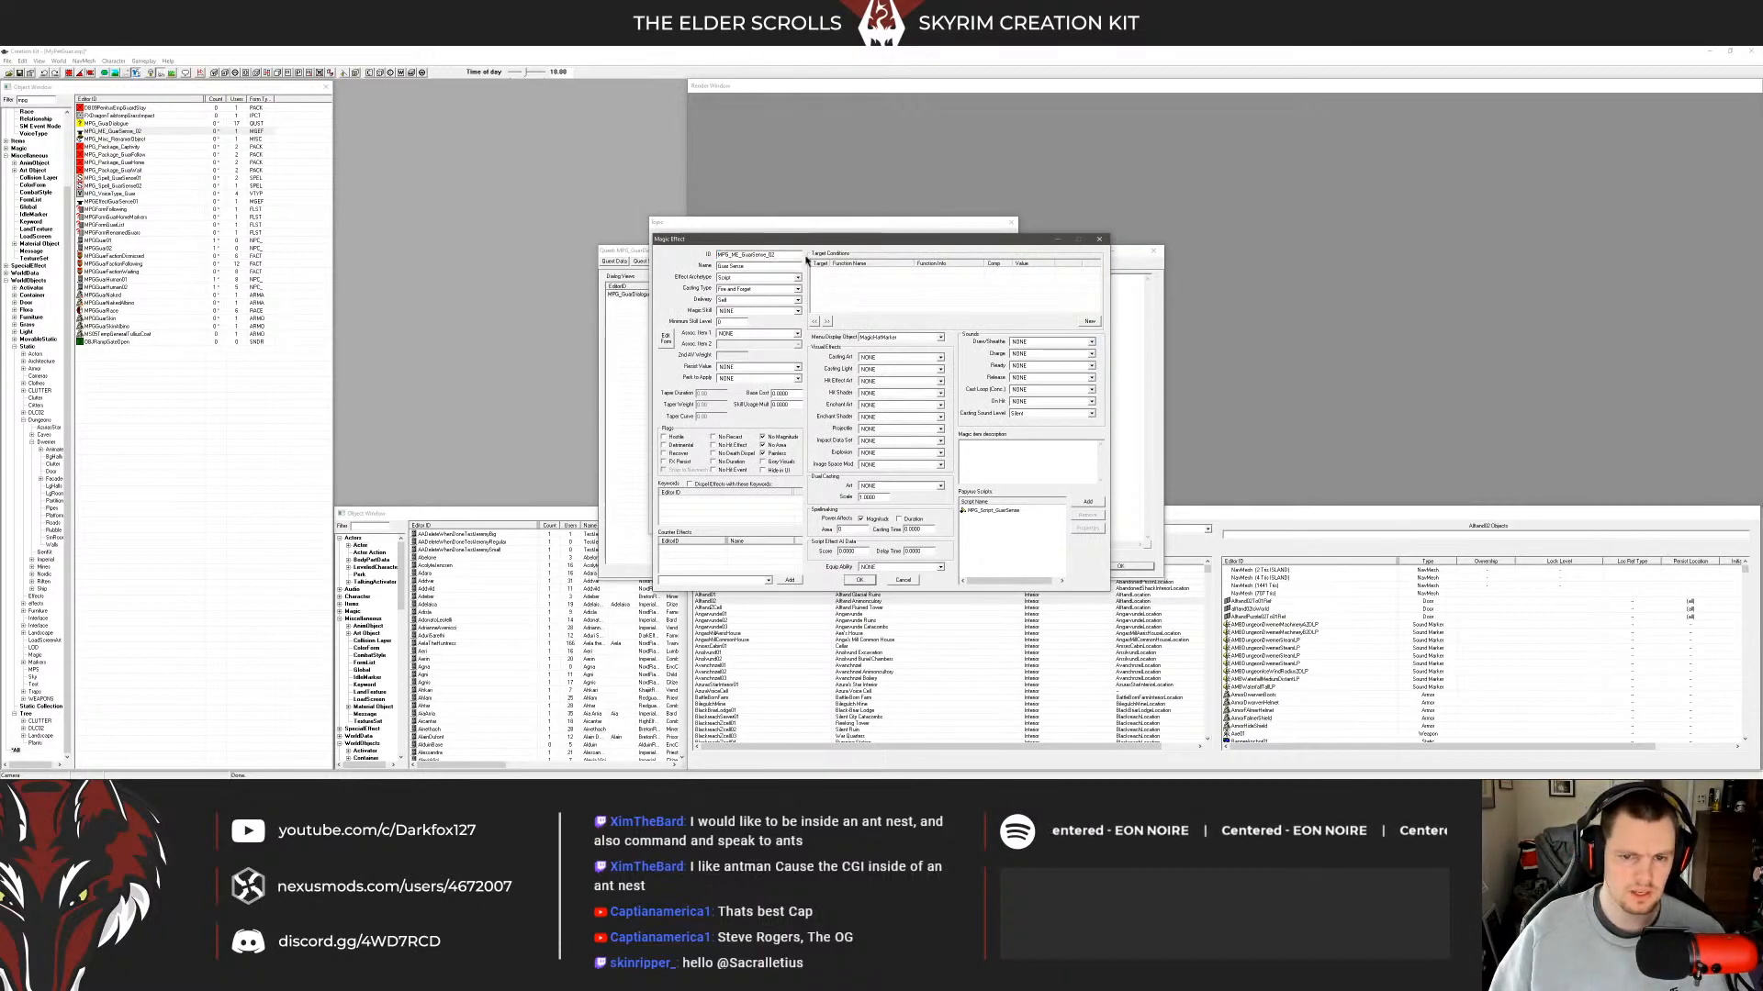
pyautogui.press('Left')
pyautogui.press('BackSpace')
pyautogui.press('Left')
pyautogui.press('Left')
pyautogui.press('BackSpace')
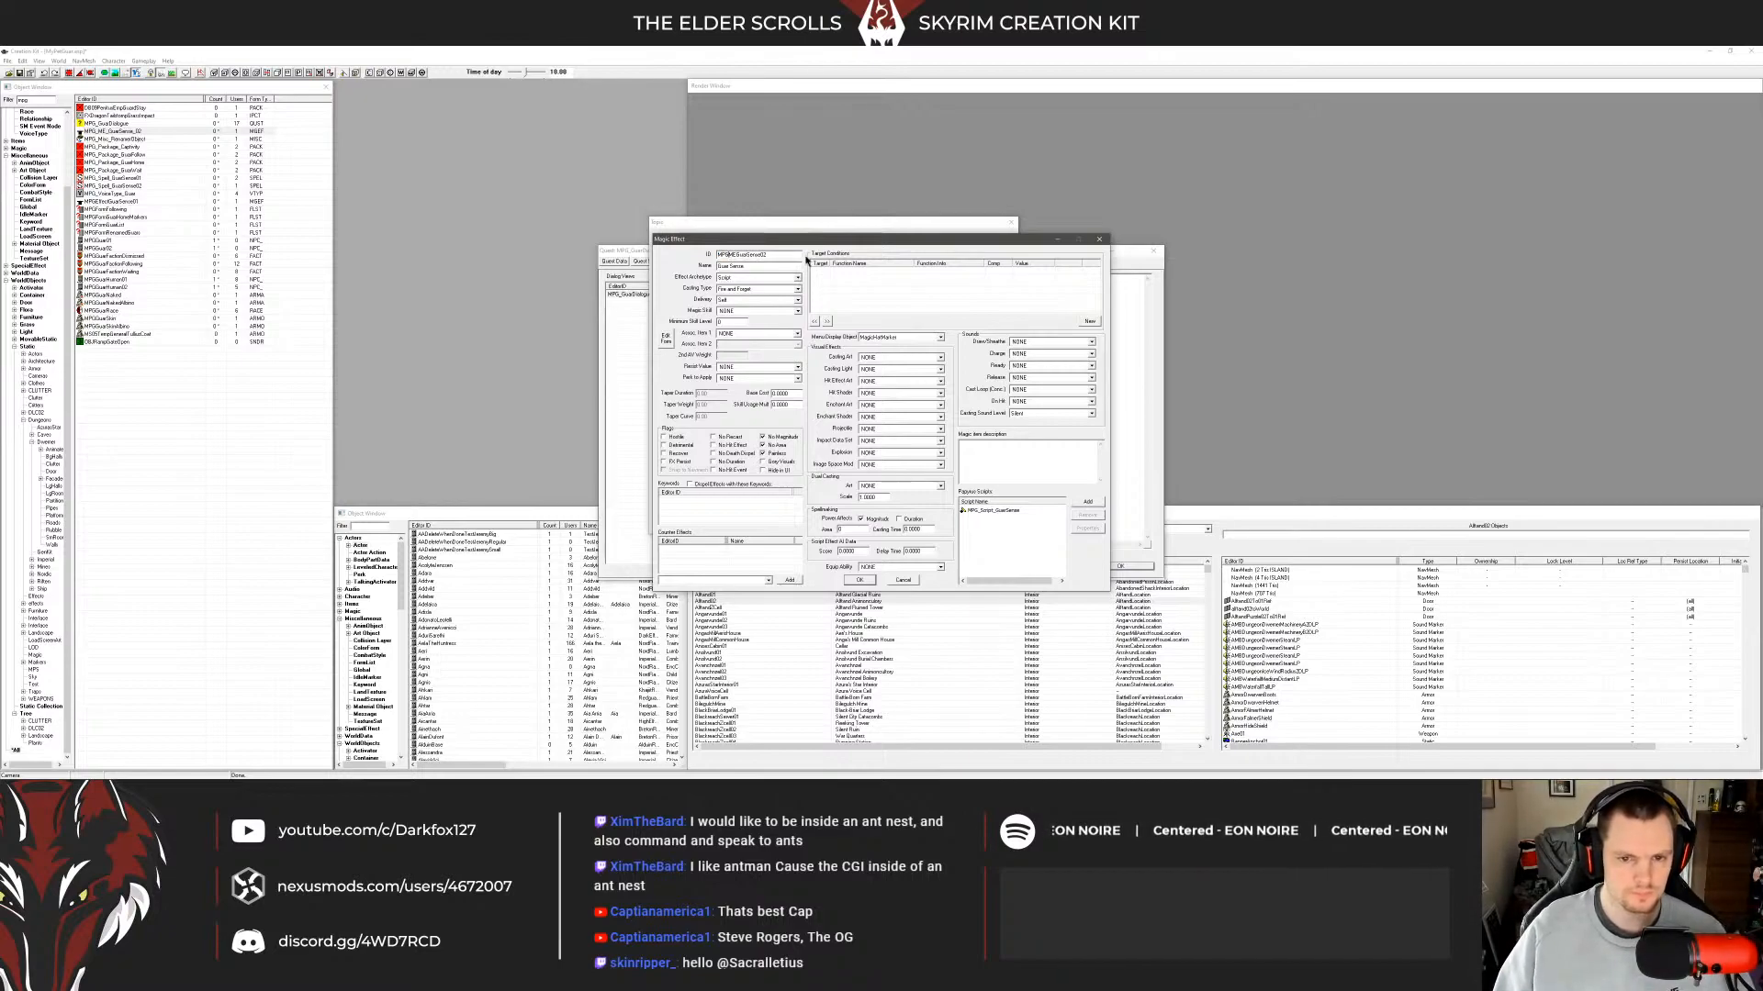
pyautogui.click(863, 579)
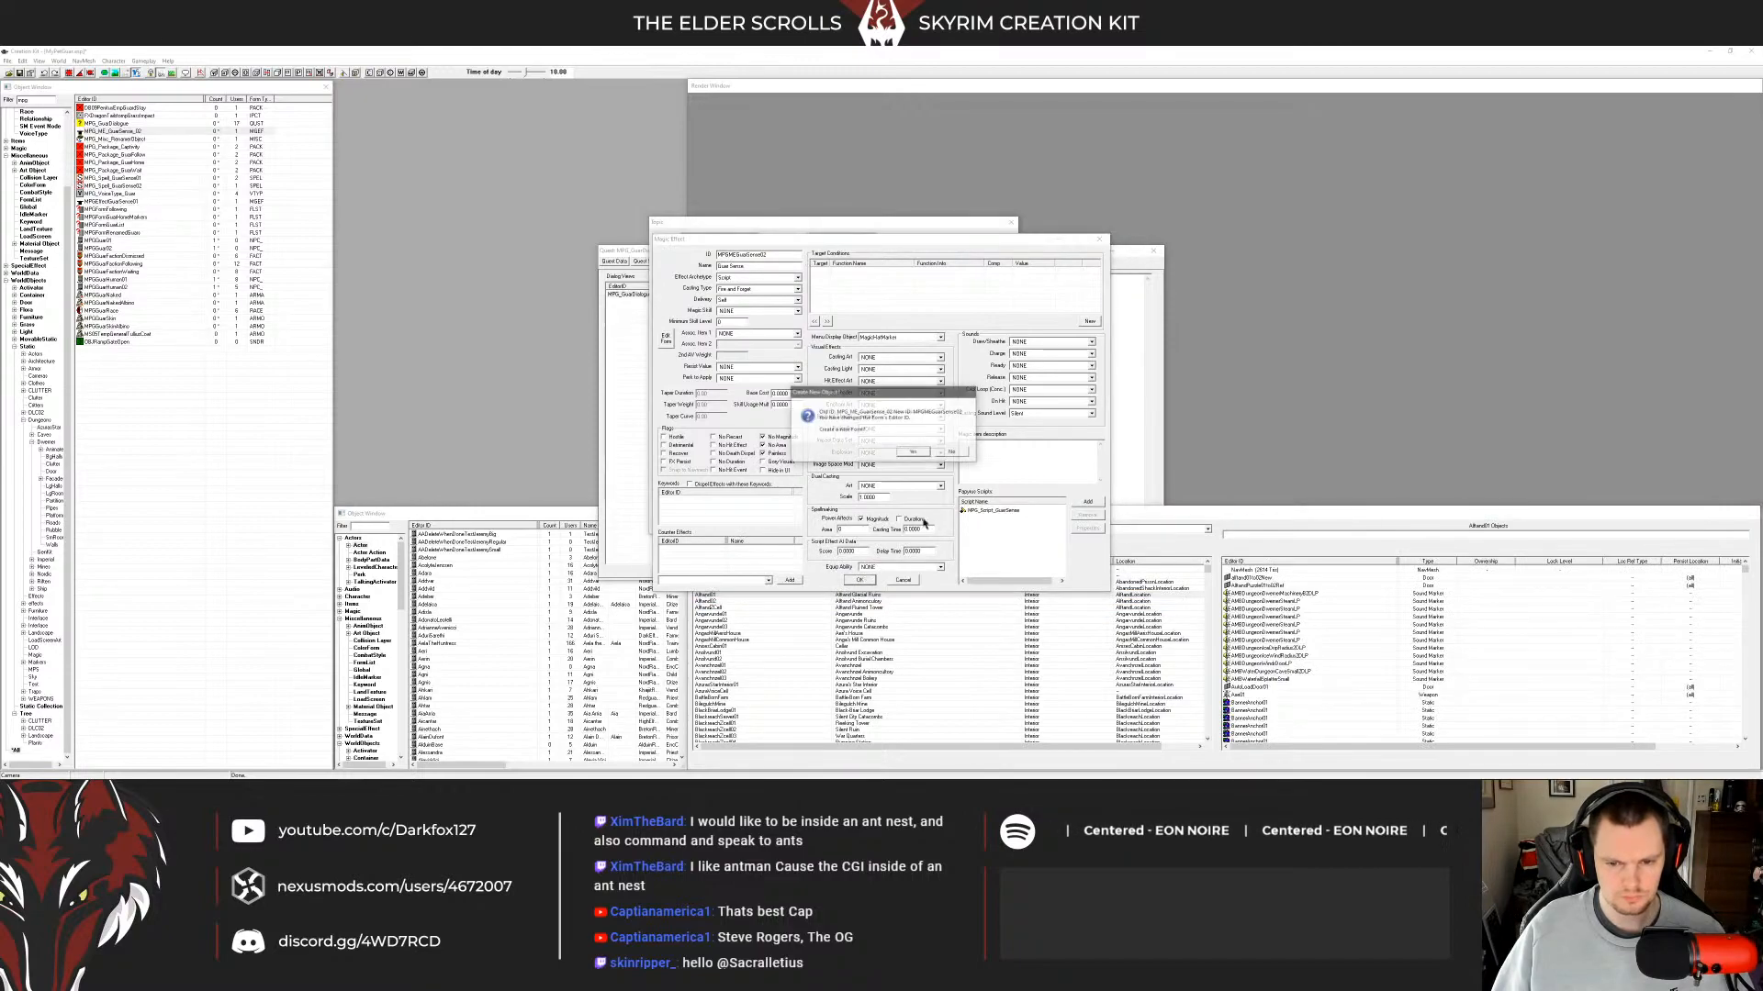
pyautogui.click(912, 449)
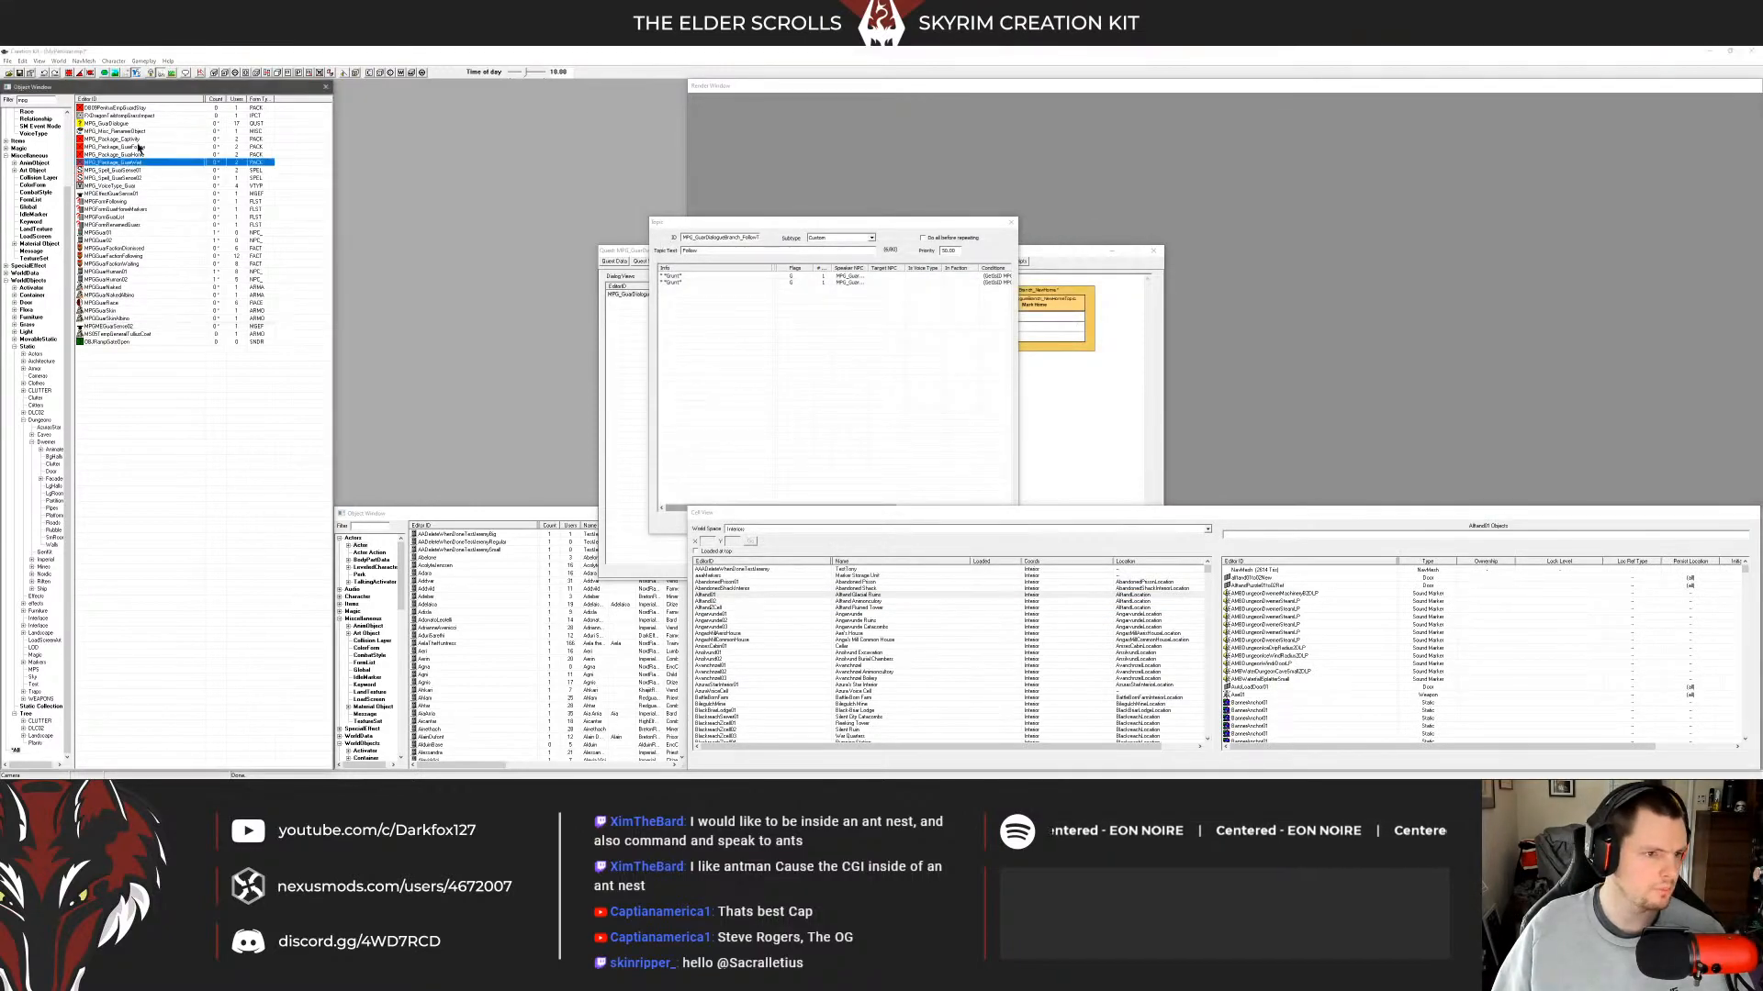
# Rename the MPG_Misc_RenameObject misc item's ID as MPGMiscRenameObject, without creating a new form.
pyautogui.click(118, 115)
pyautogui.doubleClick(115, 131)
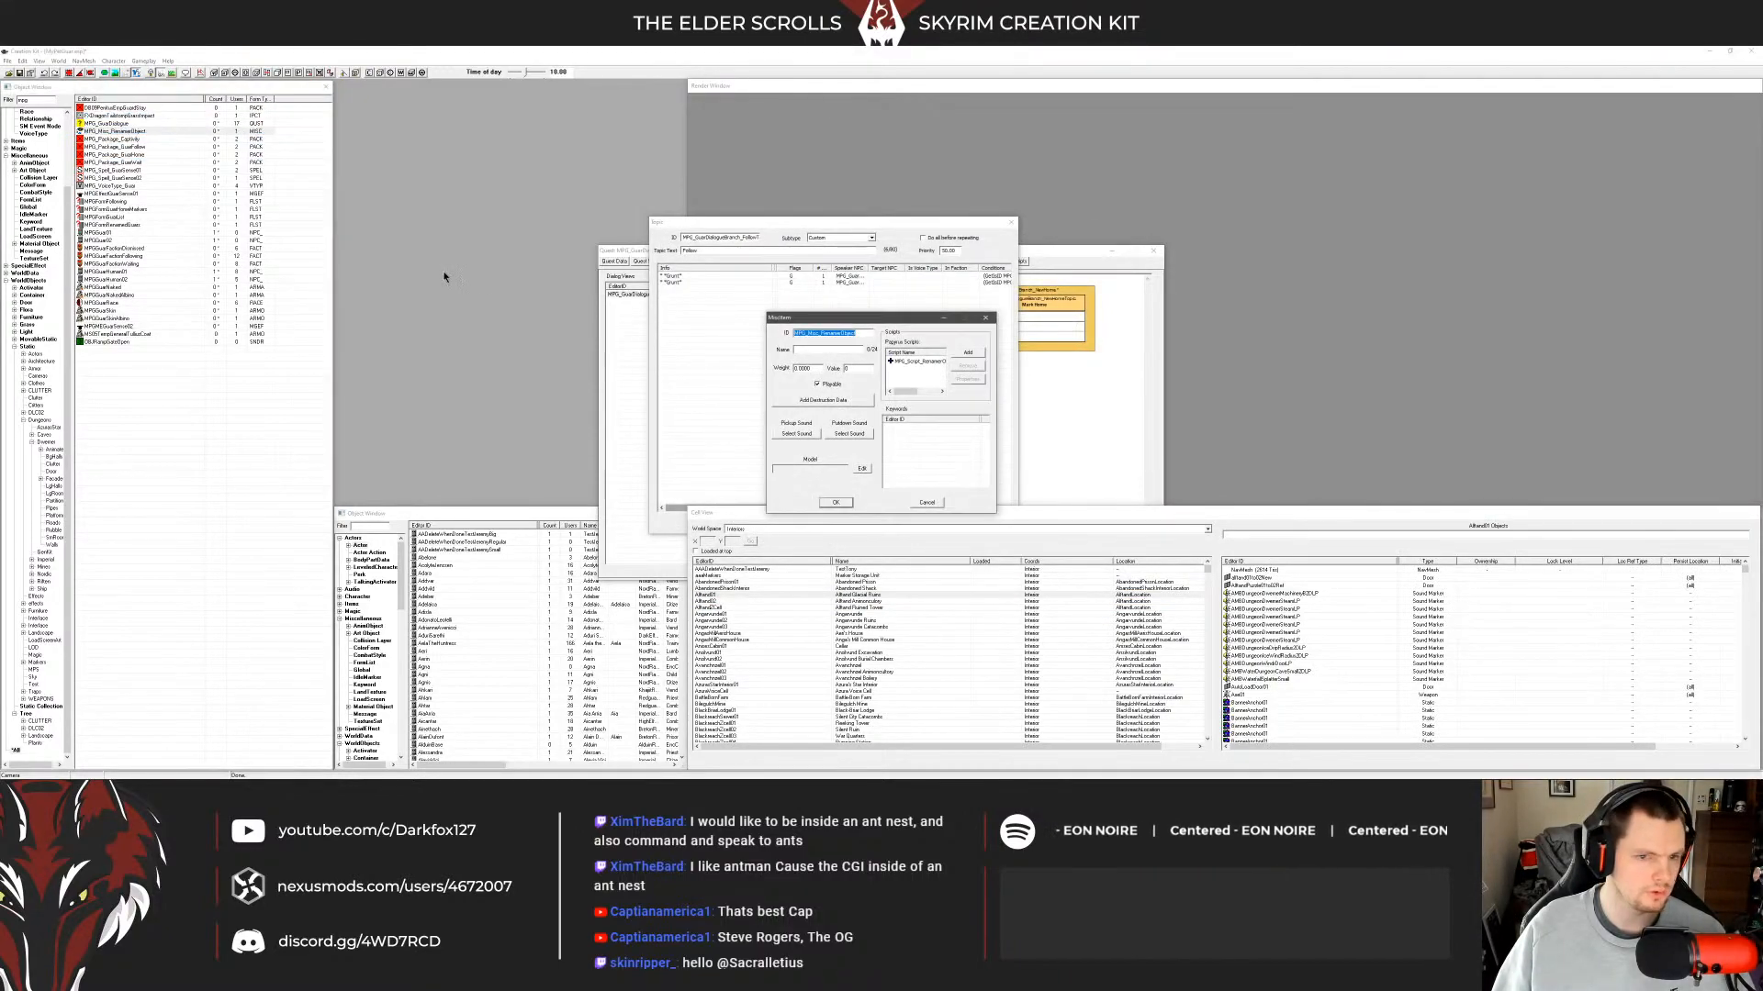
pyautogui.click(861, 333)
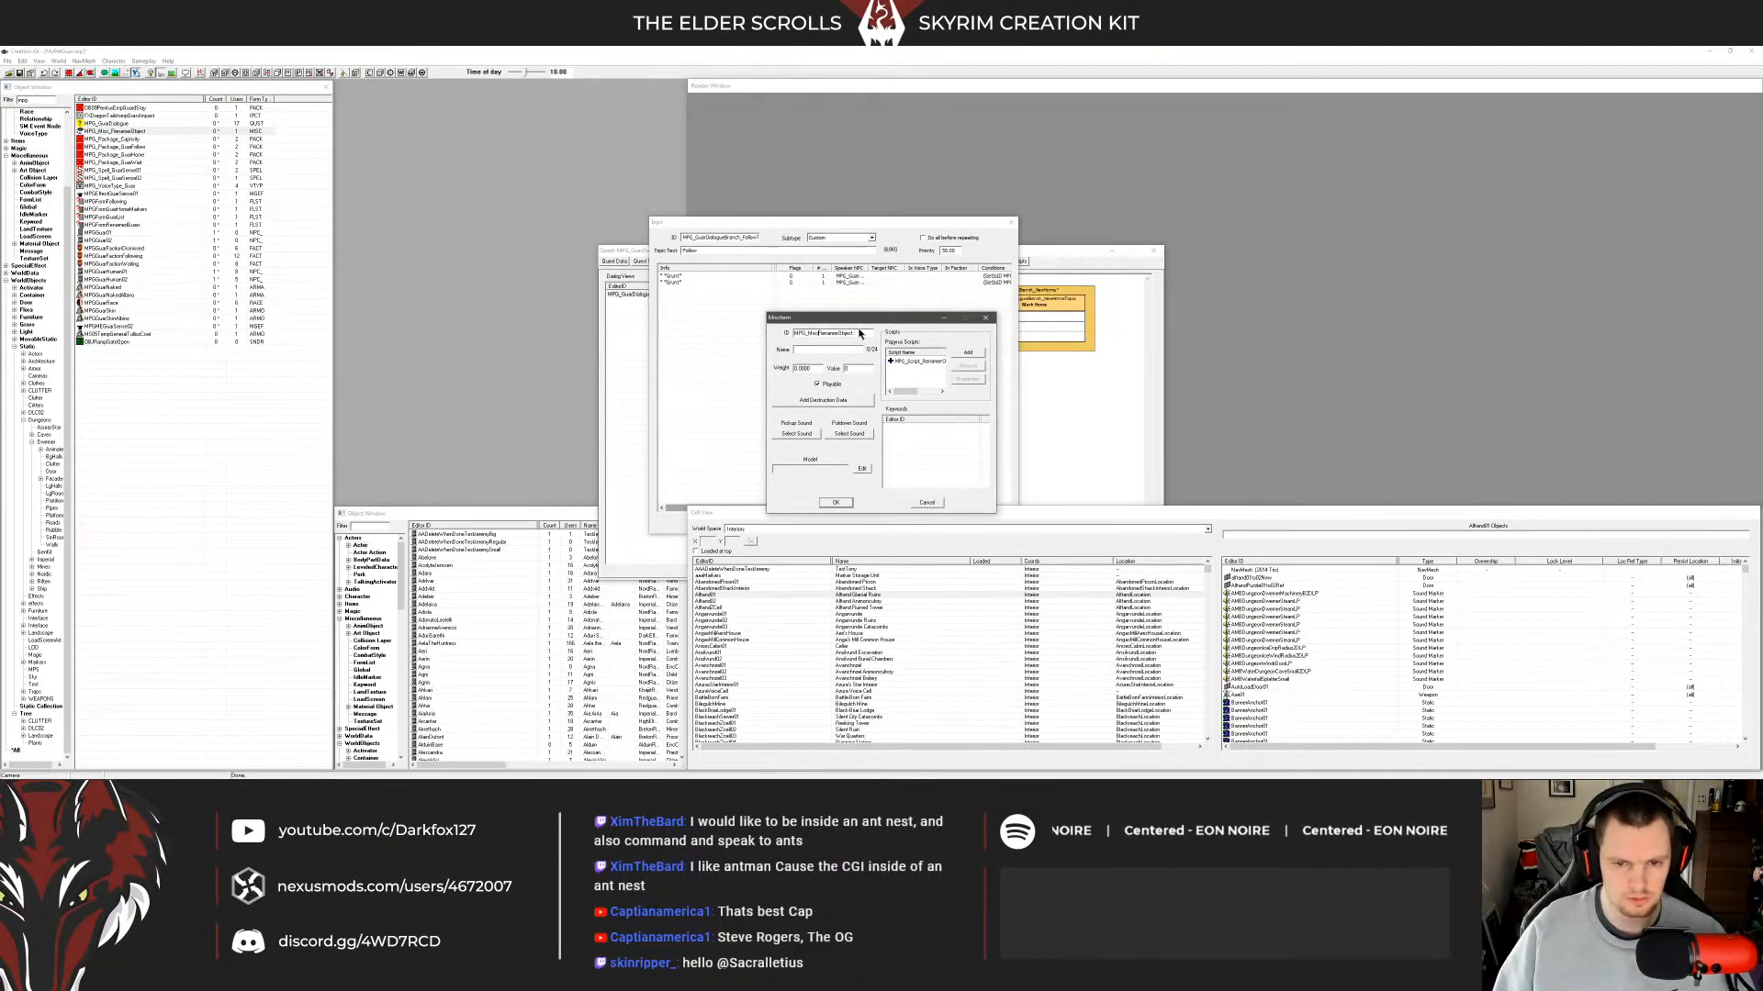
pyautogui.press('Left')
pyautogui.press('BackSpace')
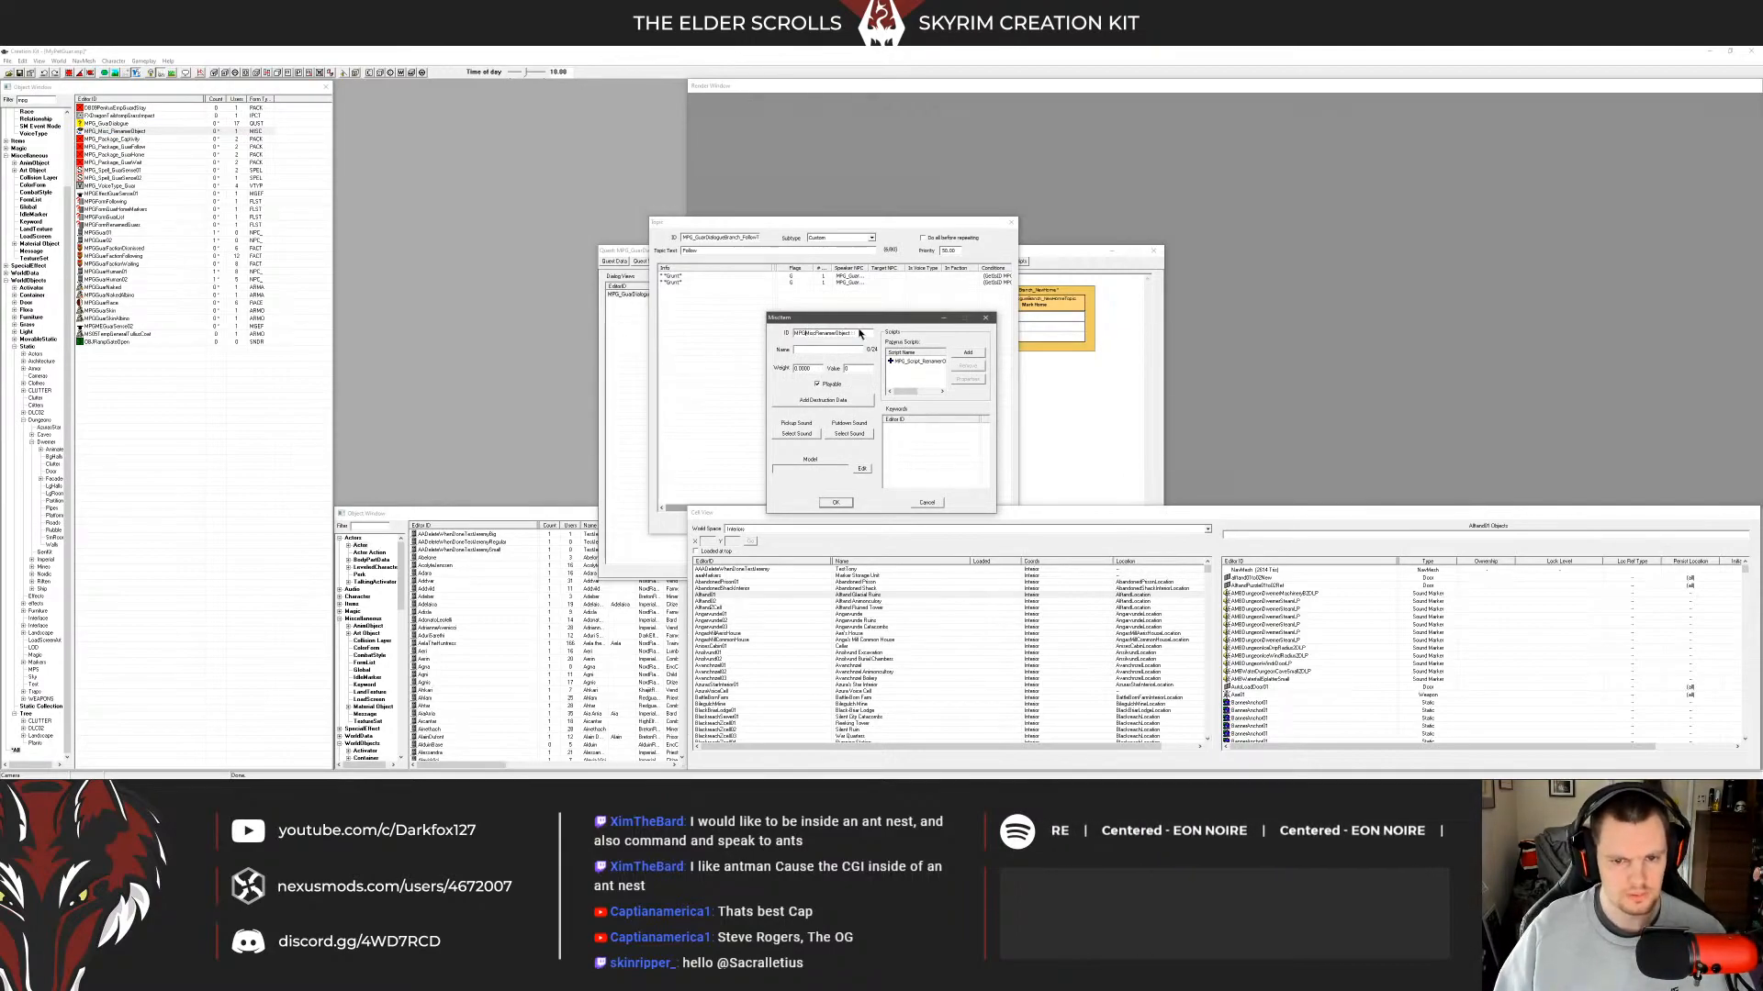
pyautogui.click(835, 504)
pyautogui.click(929, 459)
pyautogui.click(906, 450)
pyautogui.click(225, 226)
pyautogui.click(167, 179)
pyautogui.click(168, 185)
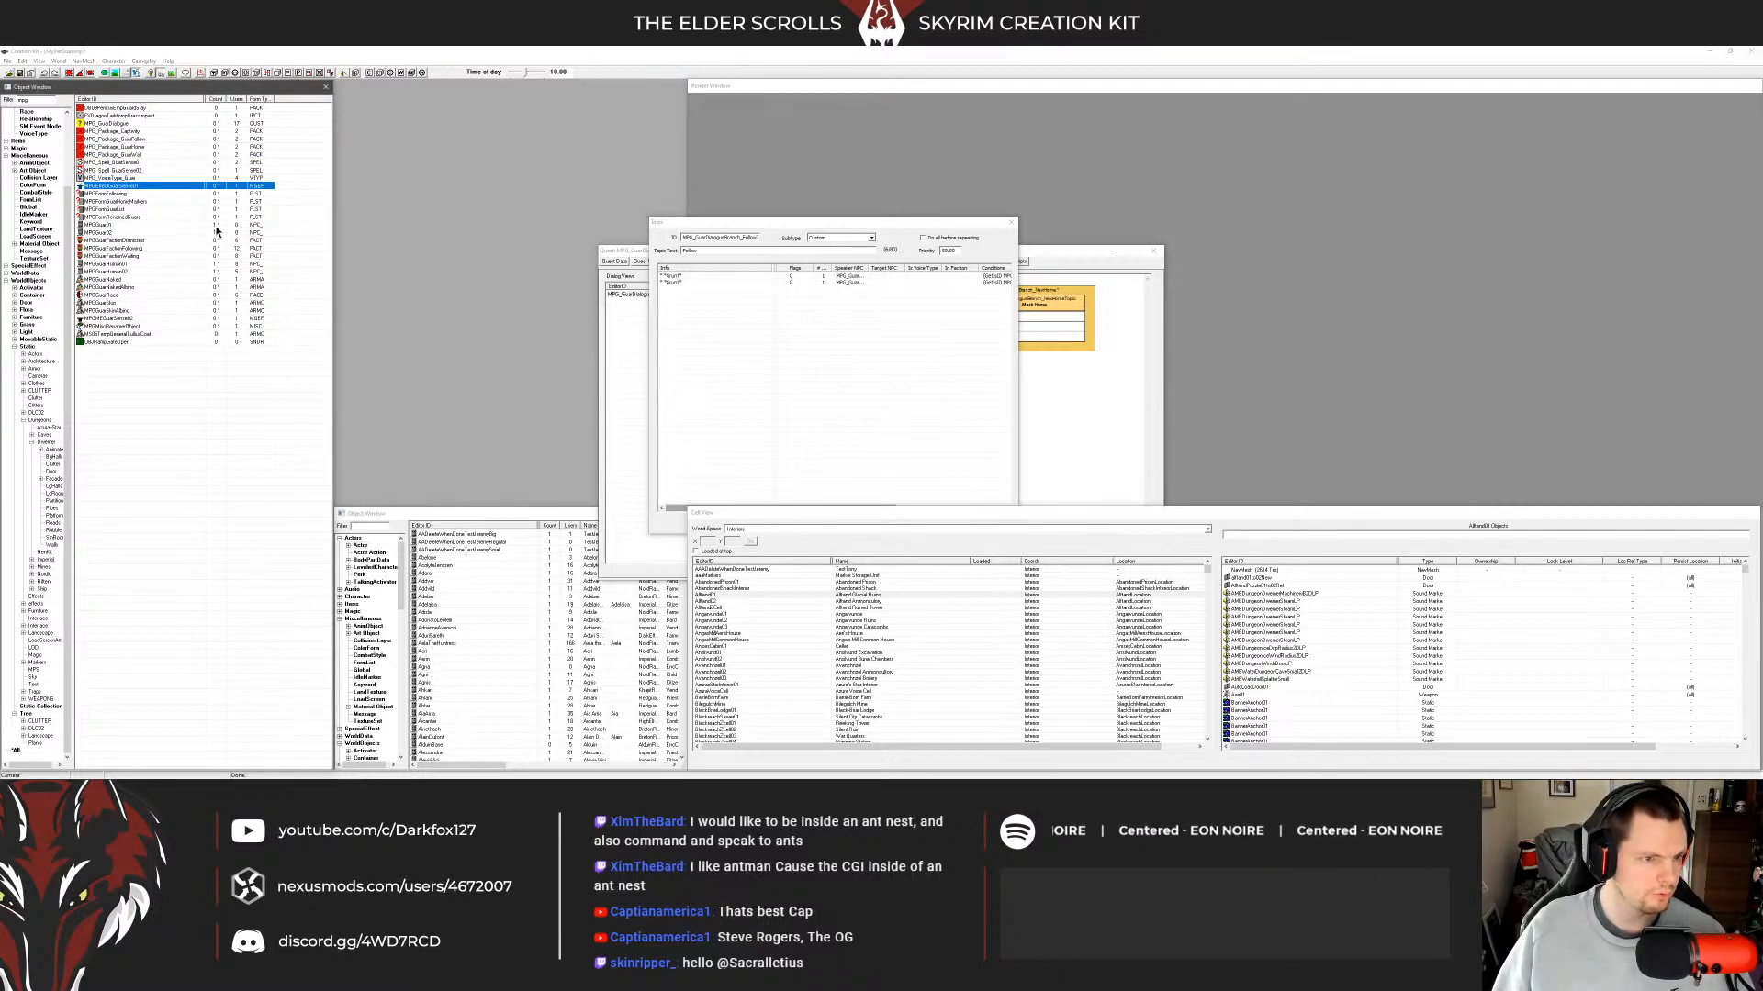
pyautogui.click(907, 581)
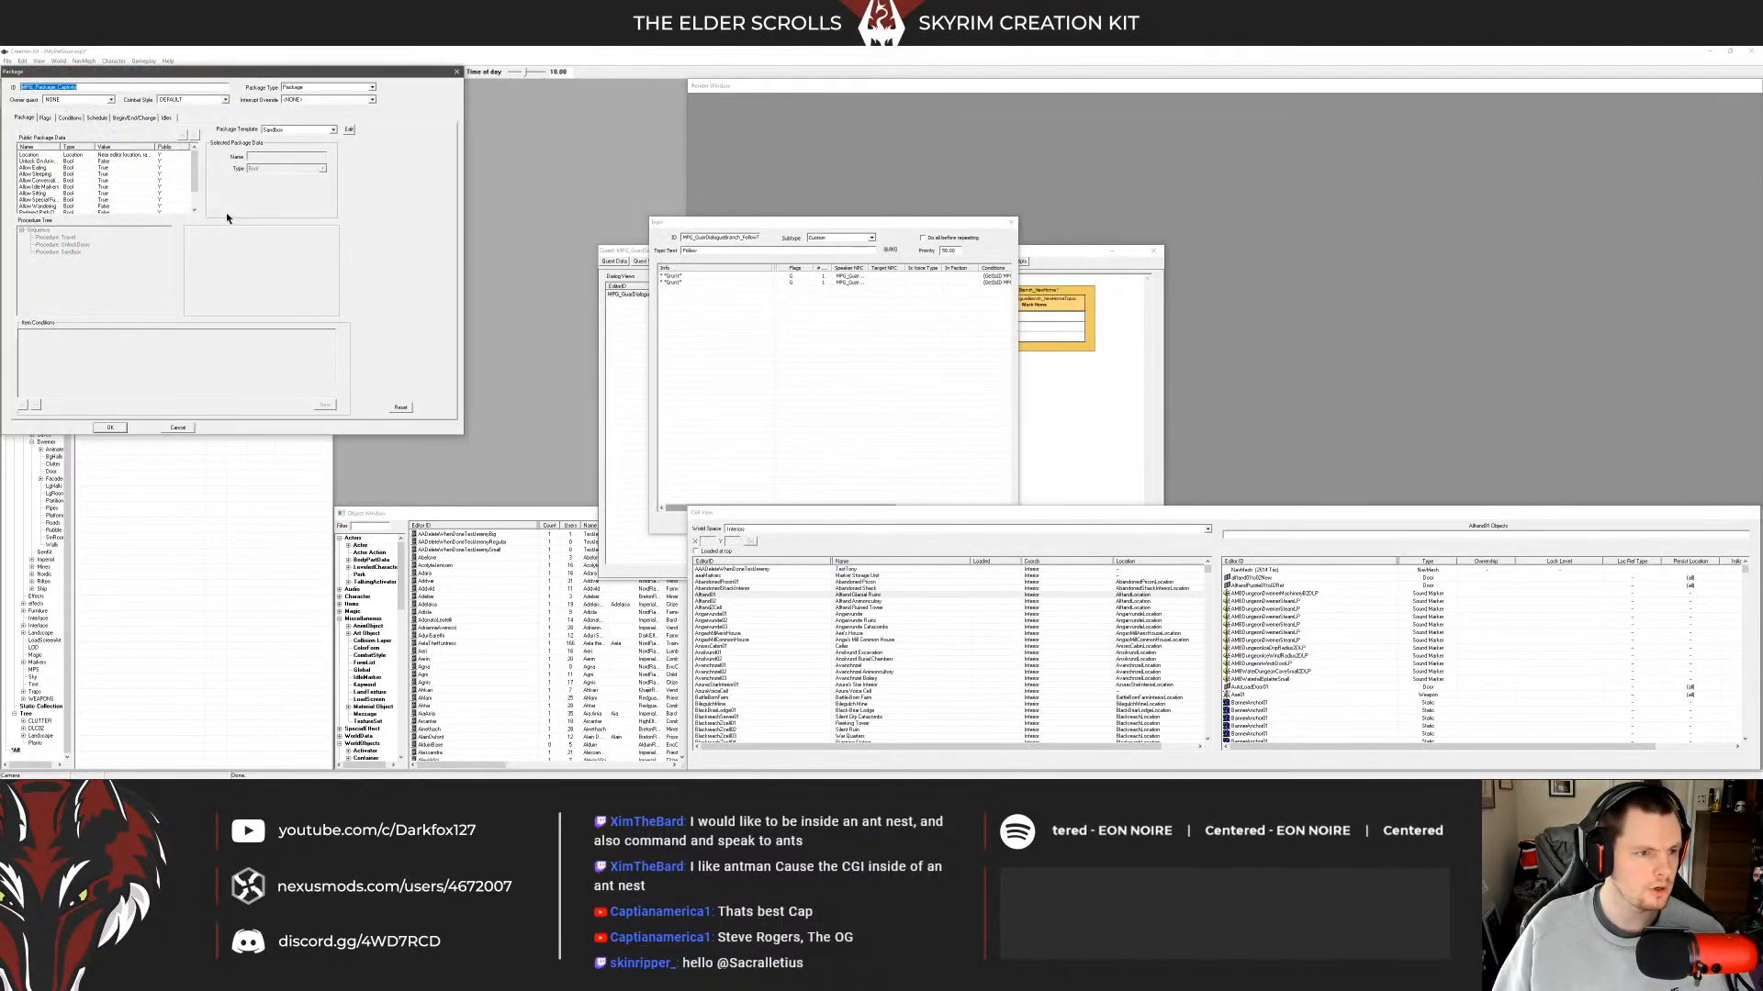
# Rename the MPG_Package_Captivity package's ID as MPGPackageCaptivity, without creating a new form.
pyautogui.moveTo(158, 80); pyautogui.dragTo(459, 186)
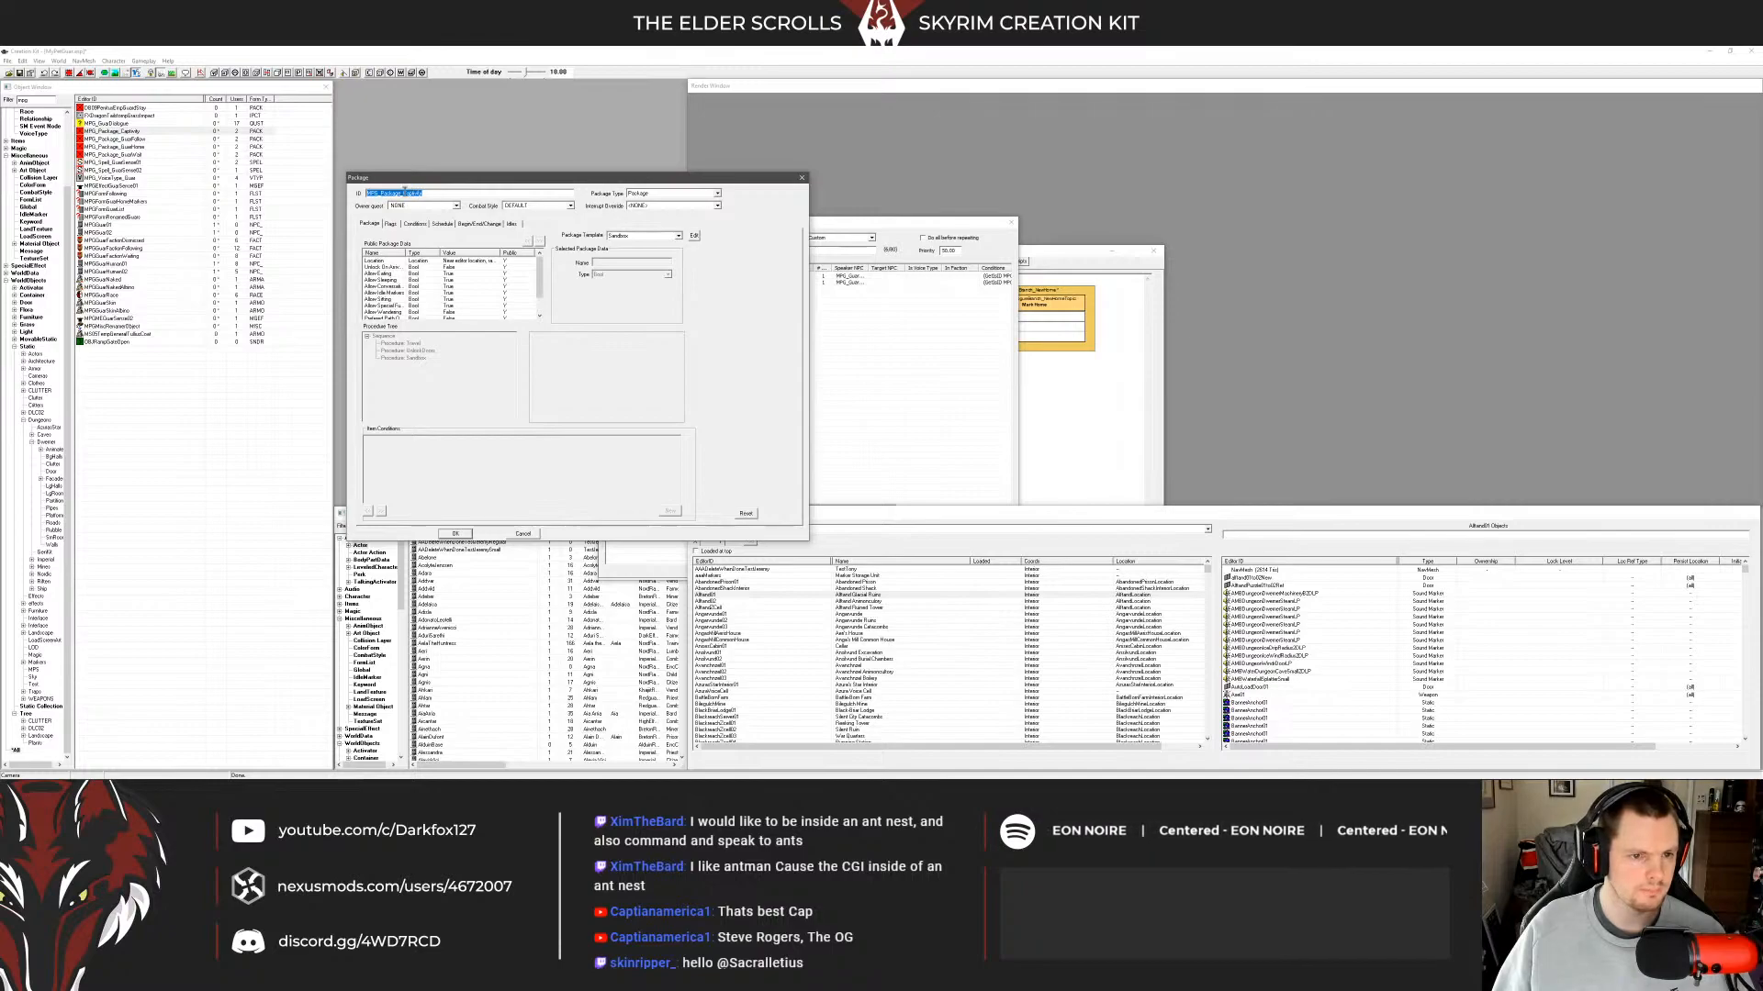
pyautogui.press('BackSpace')
pyautogui.press('Left')
pyautogui.press('Left')
pyautogui.press('Left')
pyautogui.press('Left')
pyautogui.press('Left')
pyautogui.press('Left')
pyautogui.press('Left')
pyautogui.press('BackSpace')
pyautogui.click(456, 533)
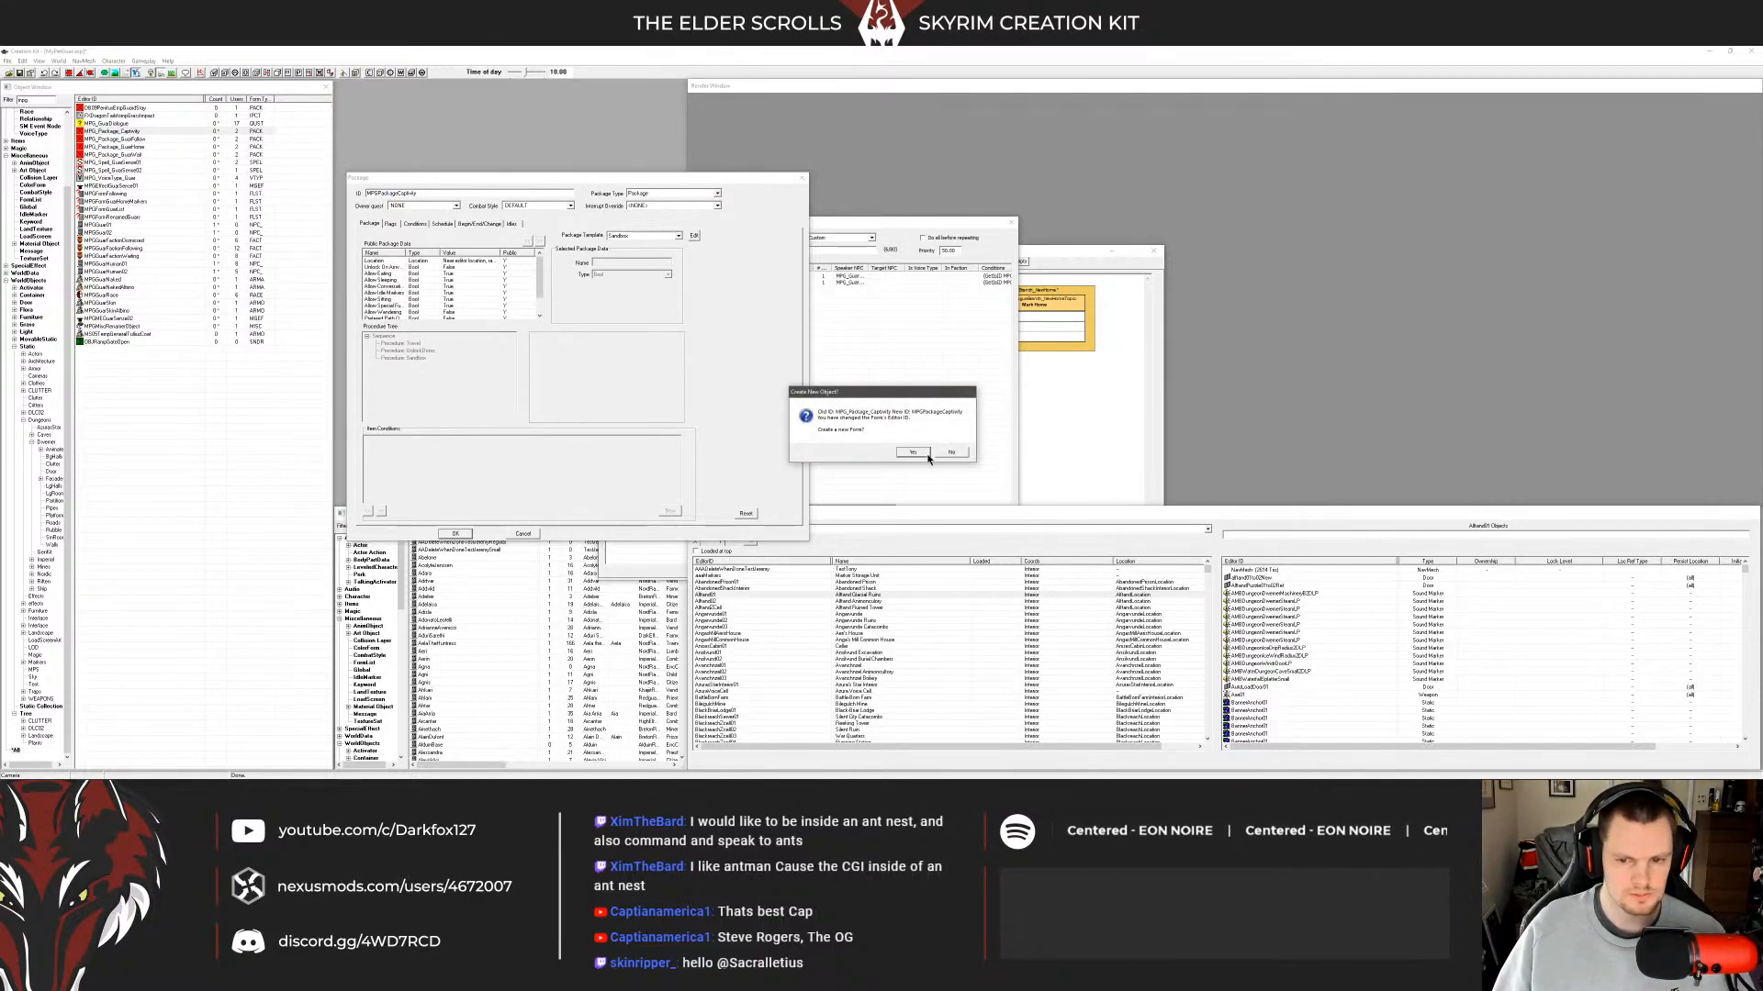
pyautogui.click(951, 459)
# Rename the MPG_Package_GuarFollow package's ID as MPGPackageGuarFollow, without creating a new form.
pyautogui.doubleClick(138, 132)
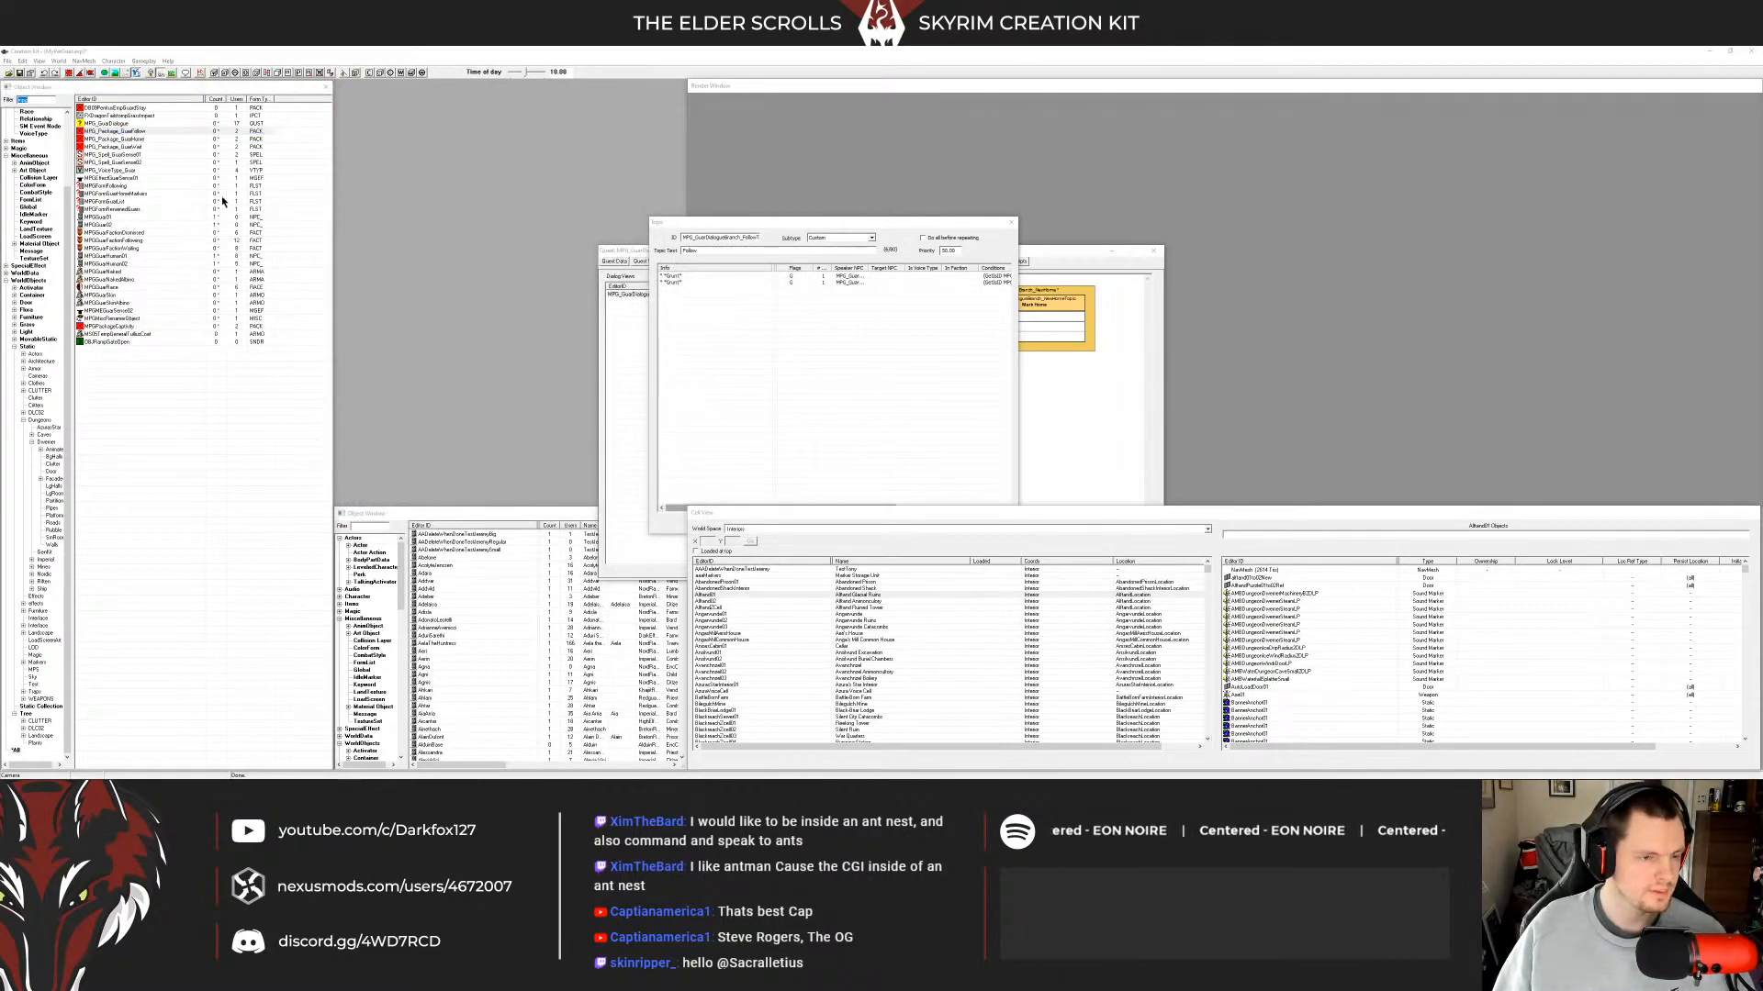
pyautogui.click(58, 88)
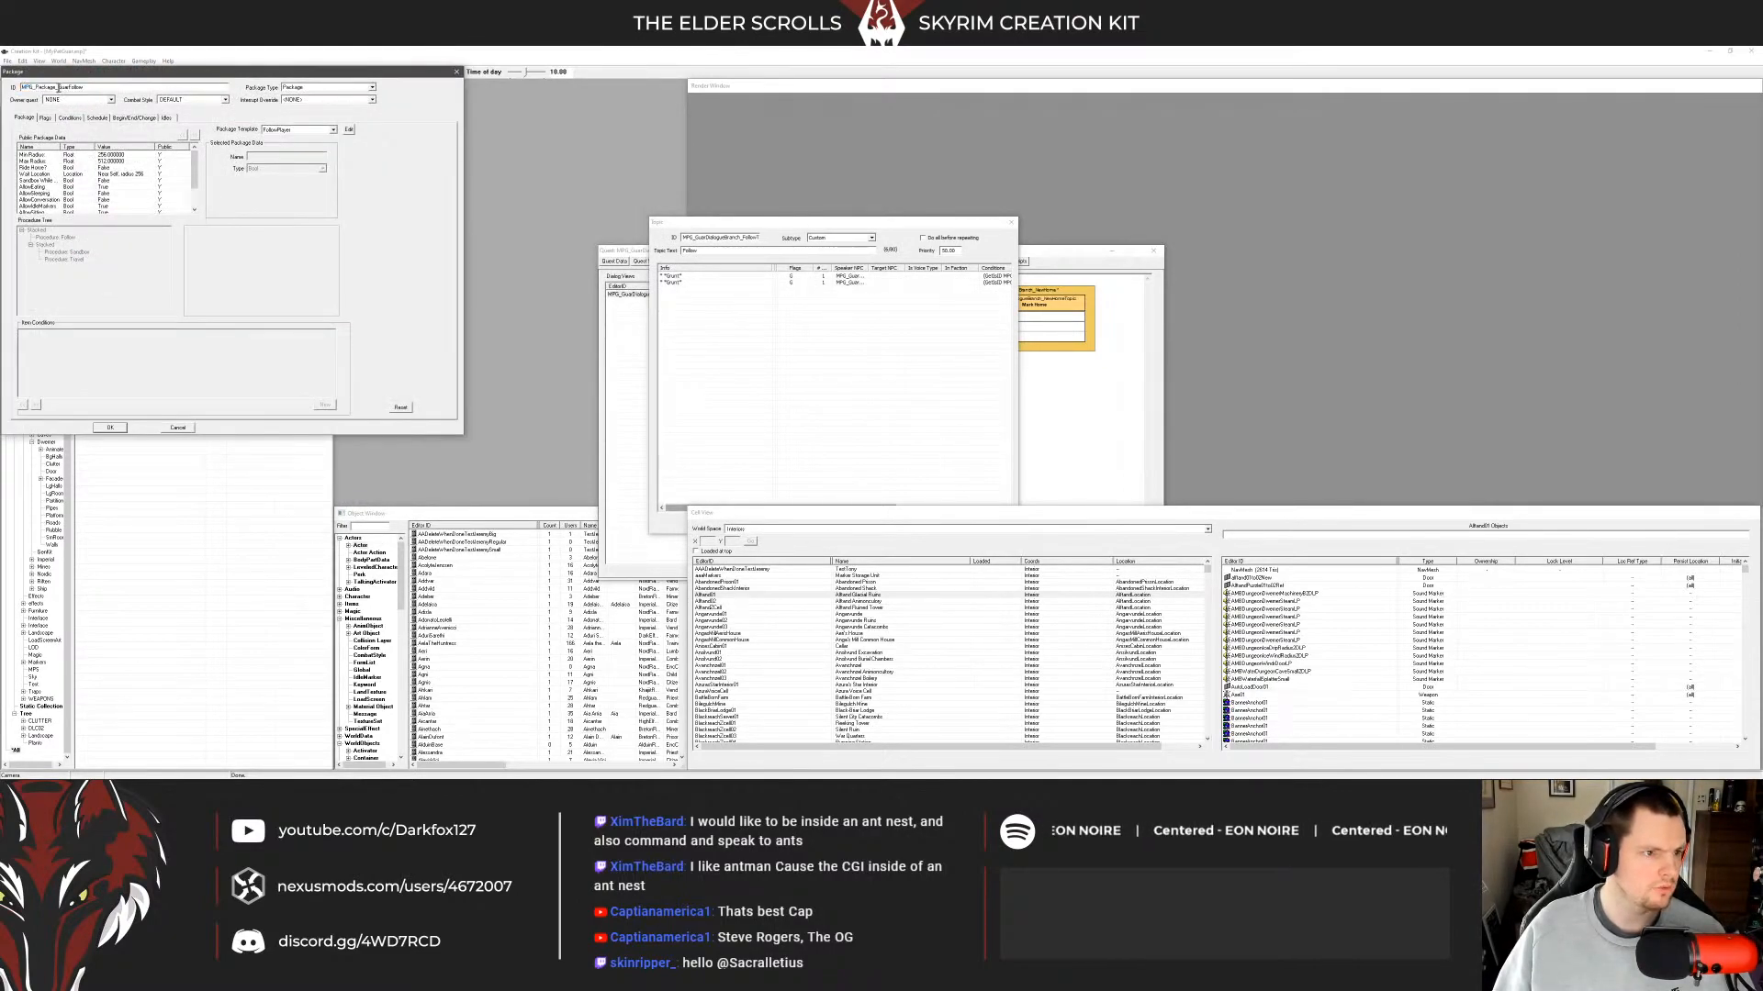
pyautogui.press('BackSpace')
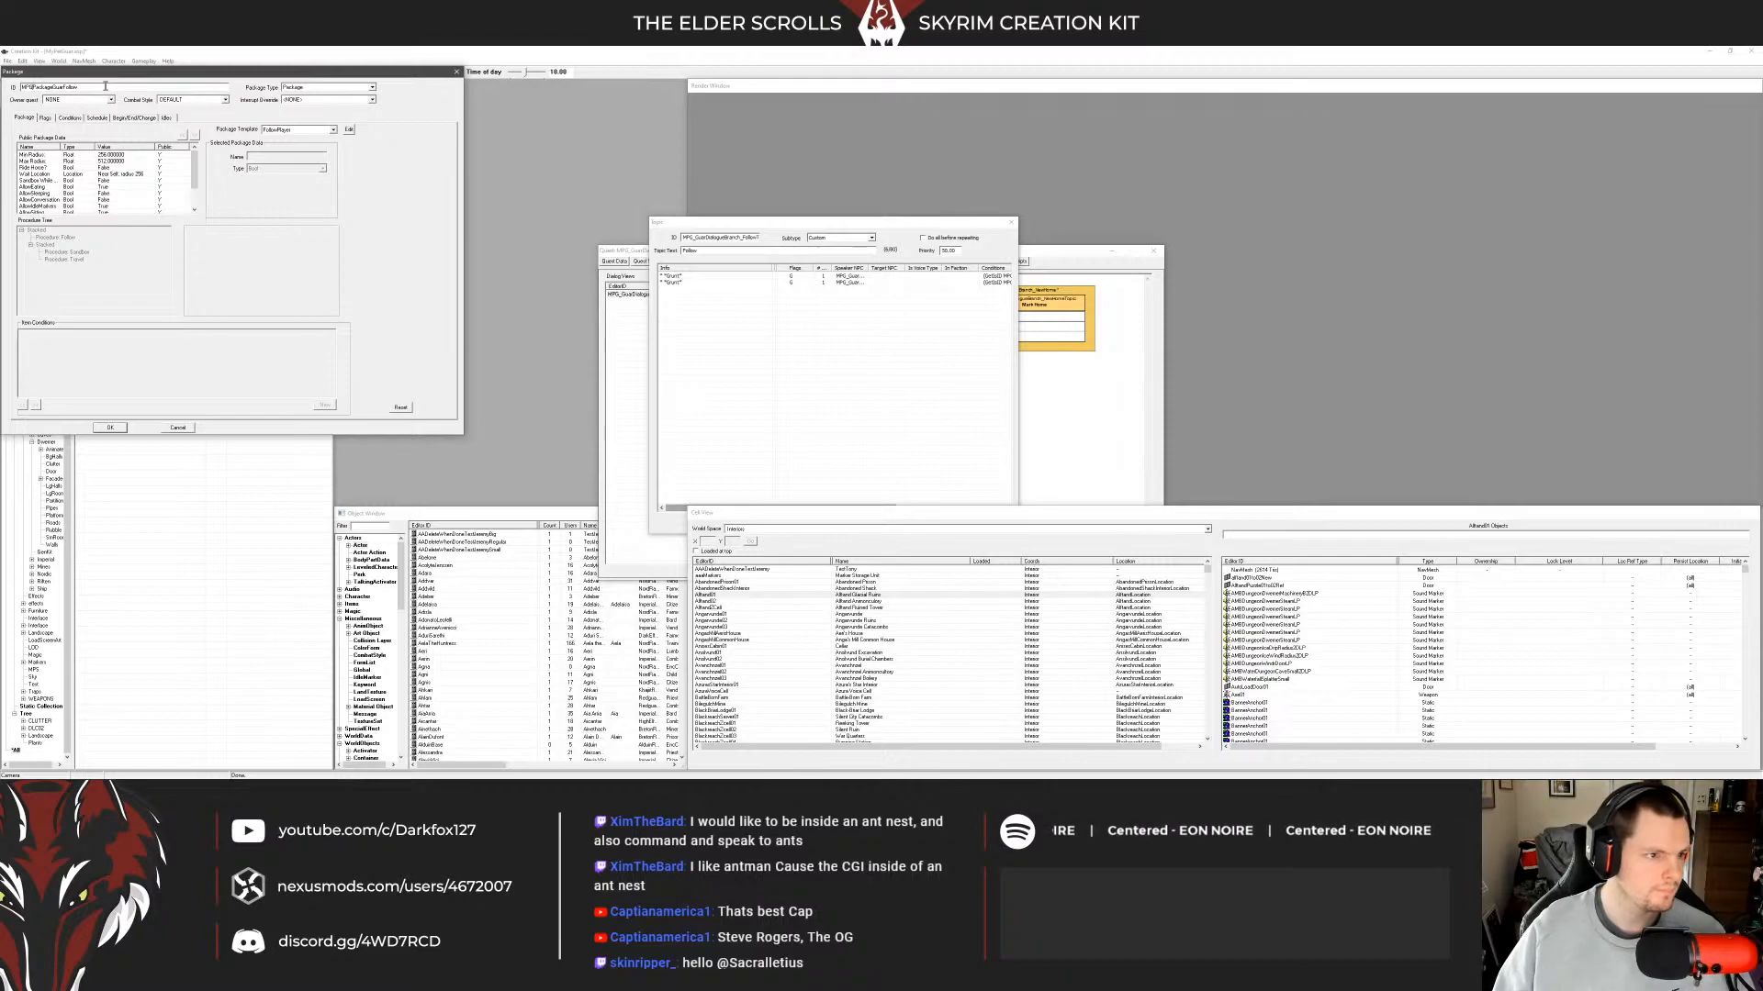
pyautogui.click(109, 427)
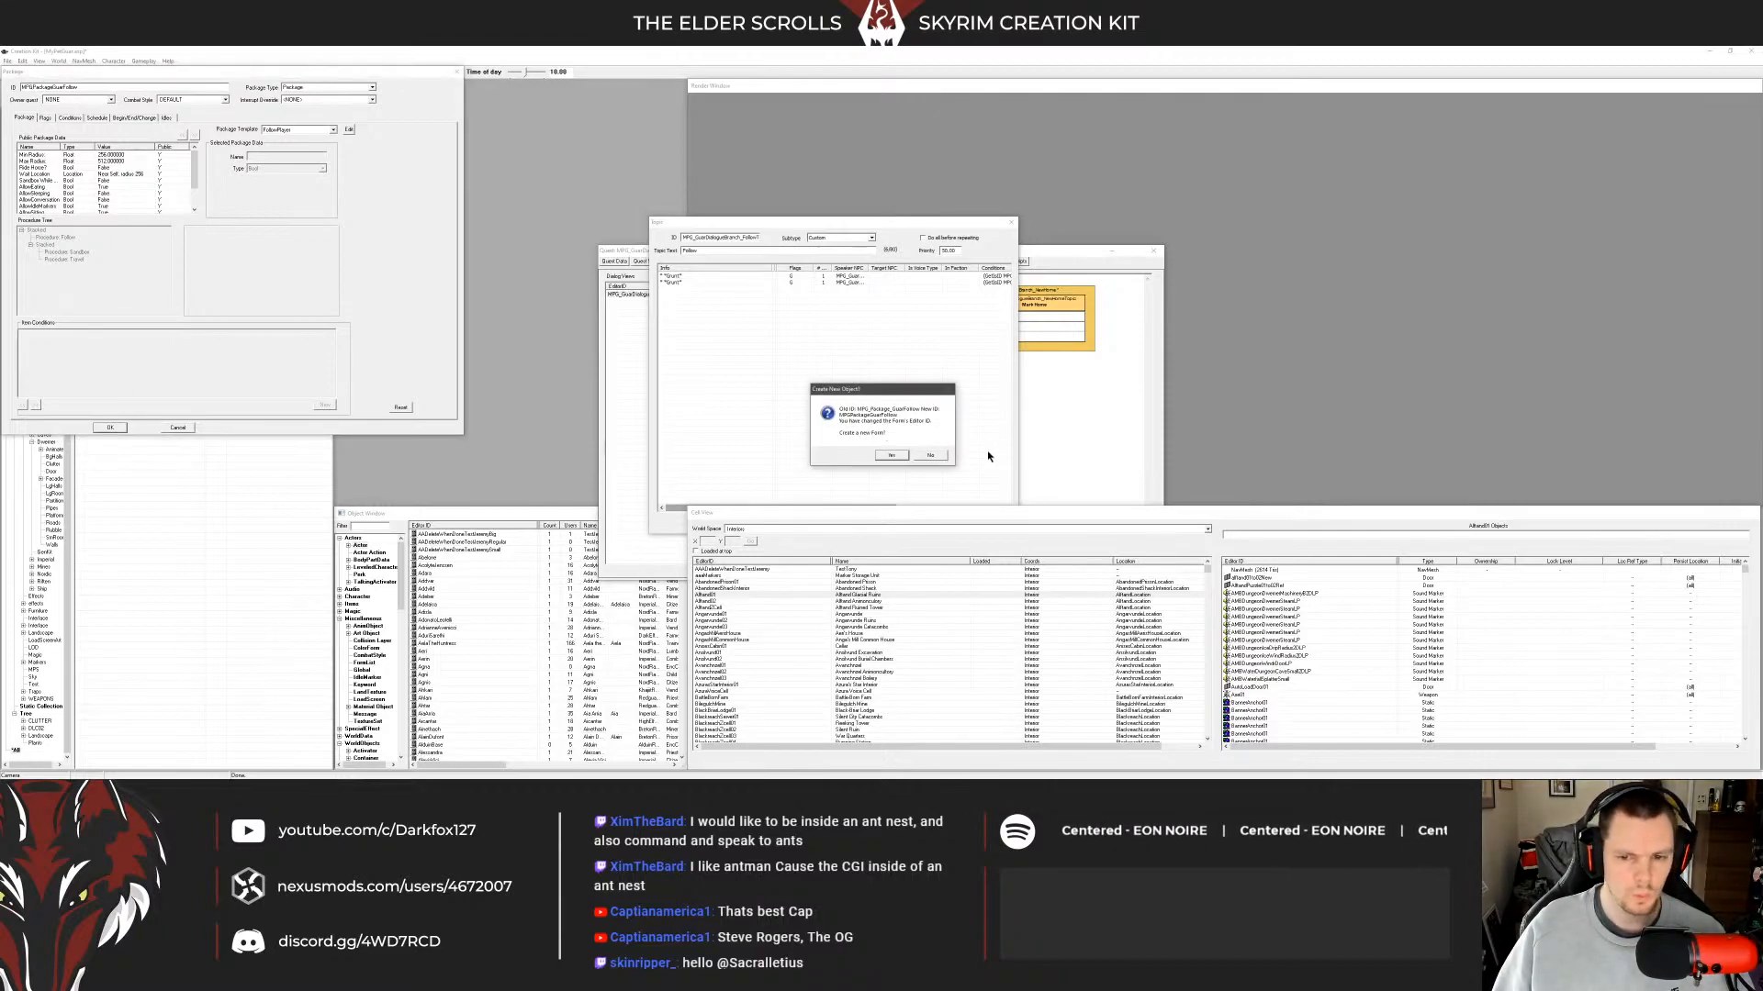
pyautogui.click(921, 456)
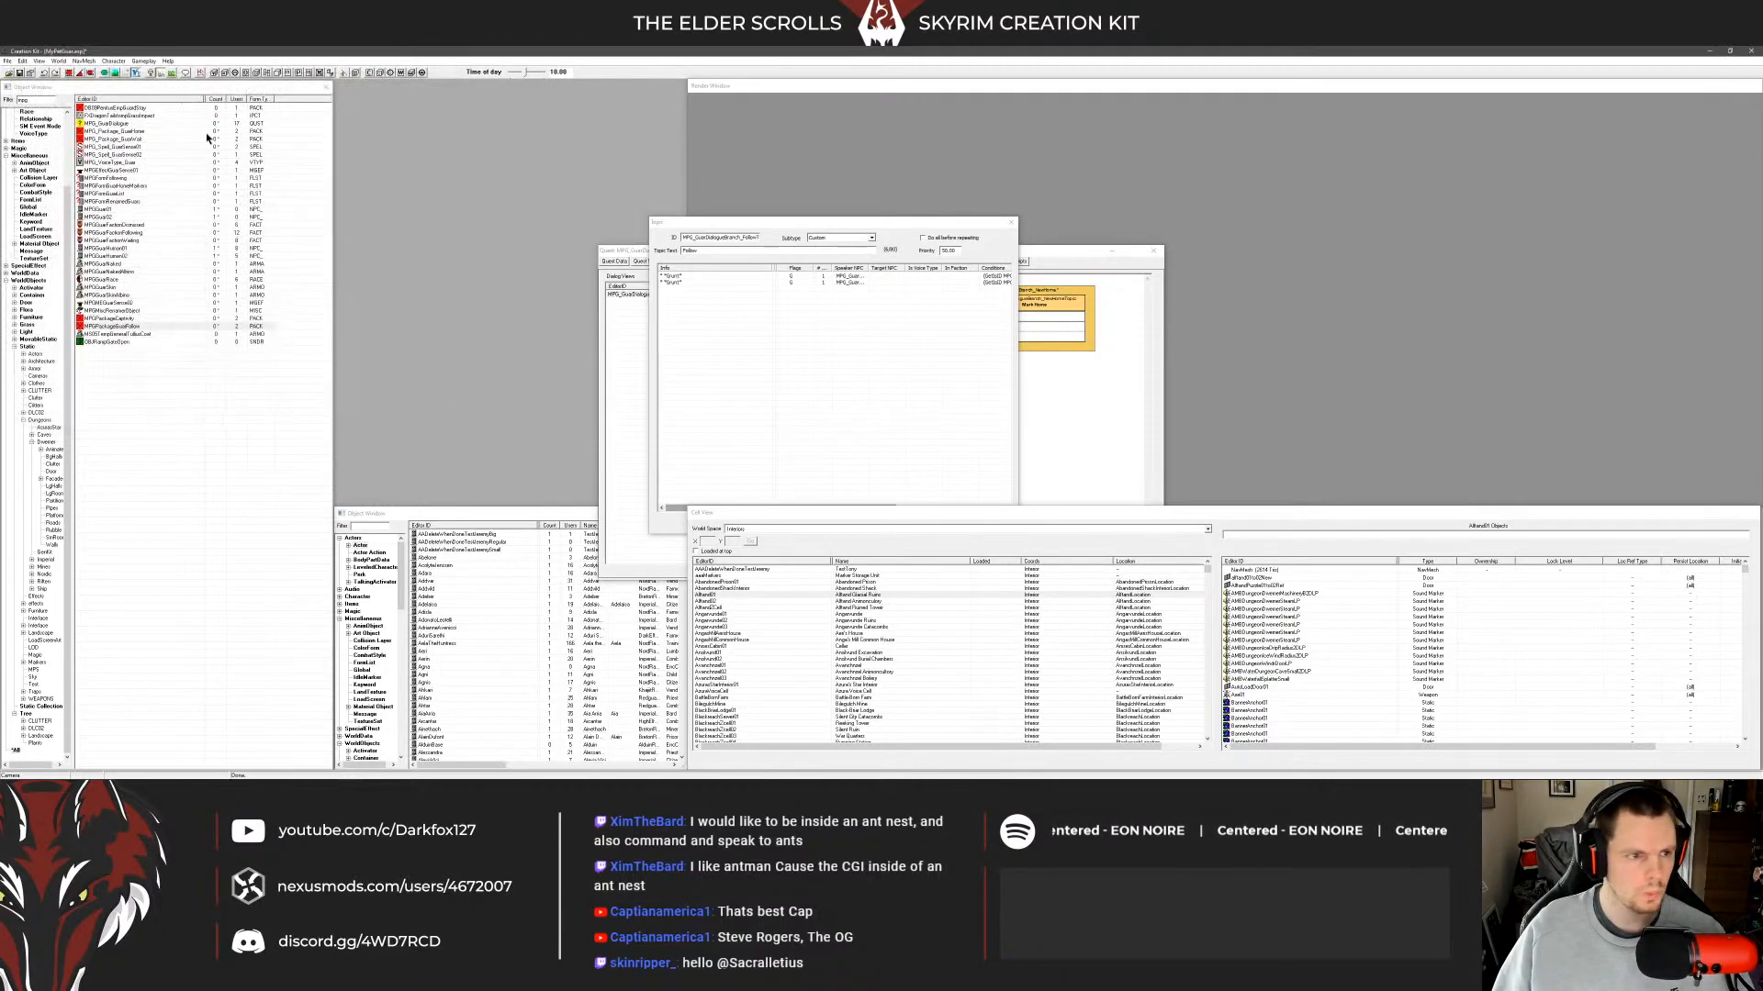
# Rename the MPG_Package_GuarWait package's ID as MPGPackageGuarWait, without creating a new form.
pyautogui.doubleClick(119, 138)
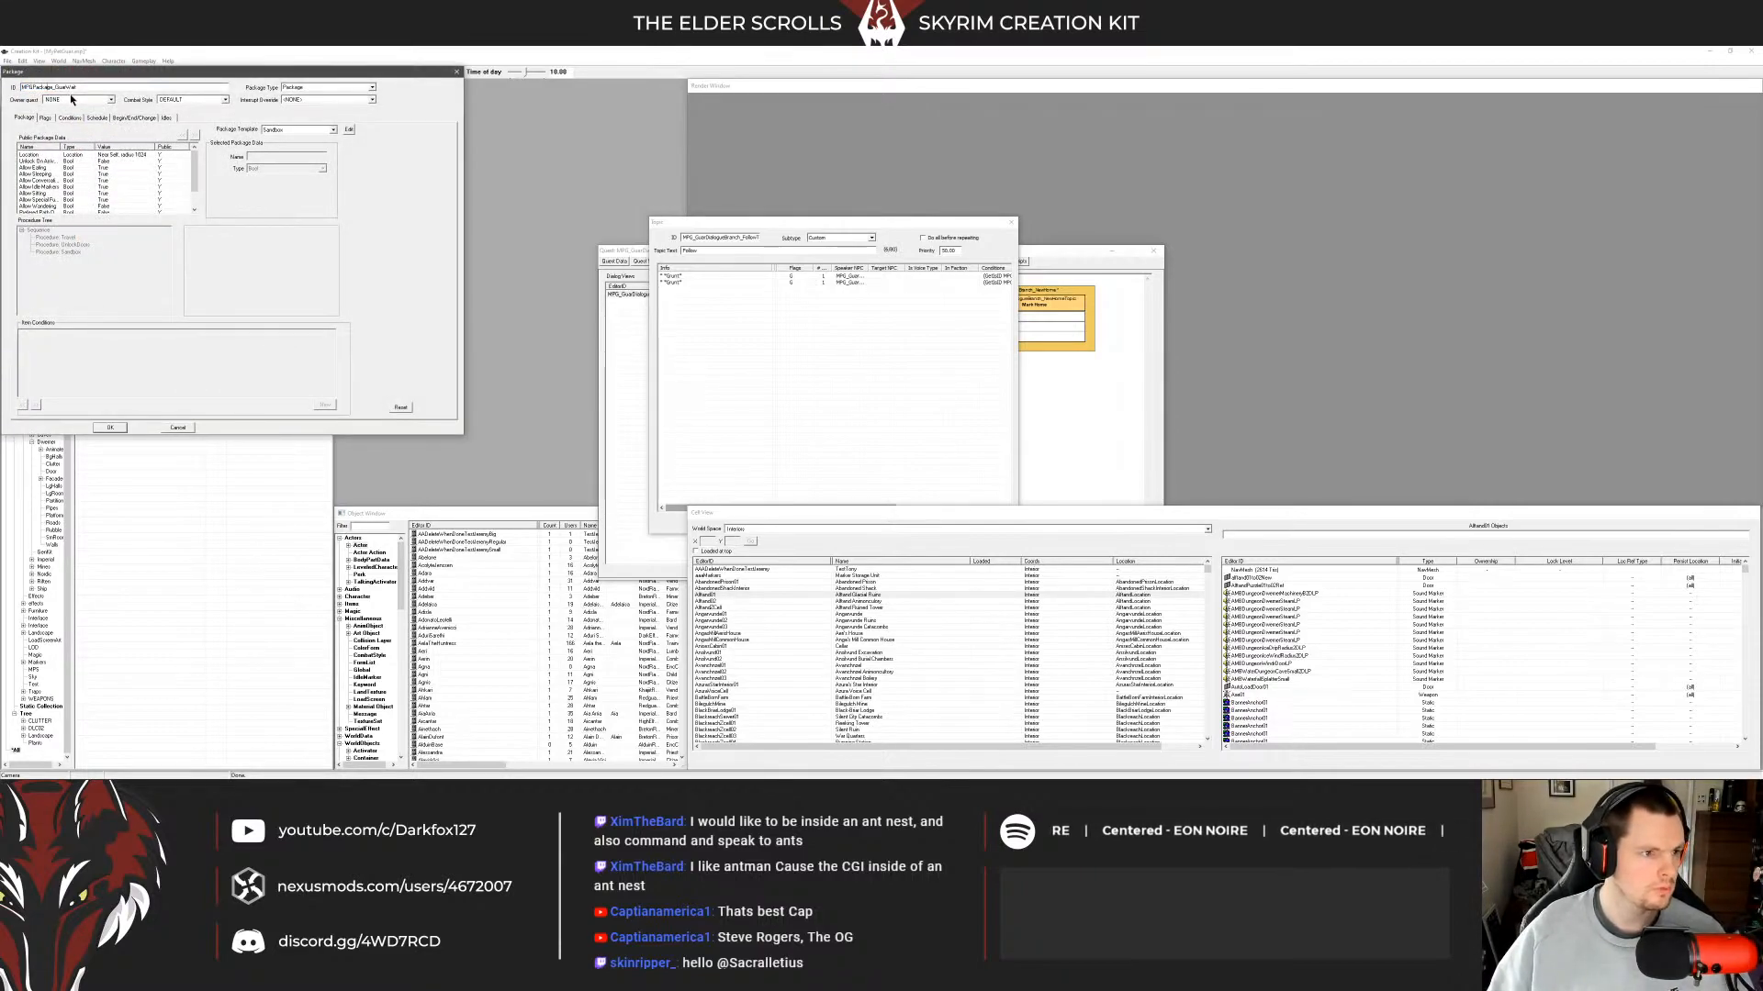
pyautogui.press('BackSpace')
pyautogui.click(109, 428)
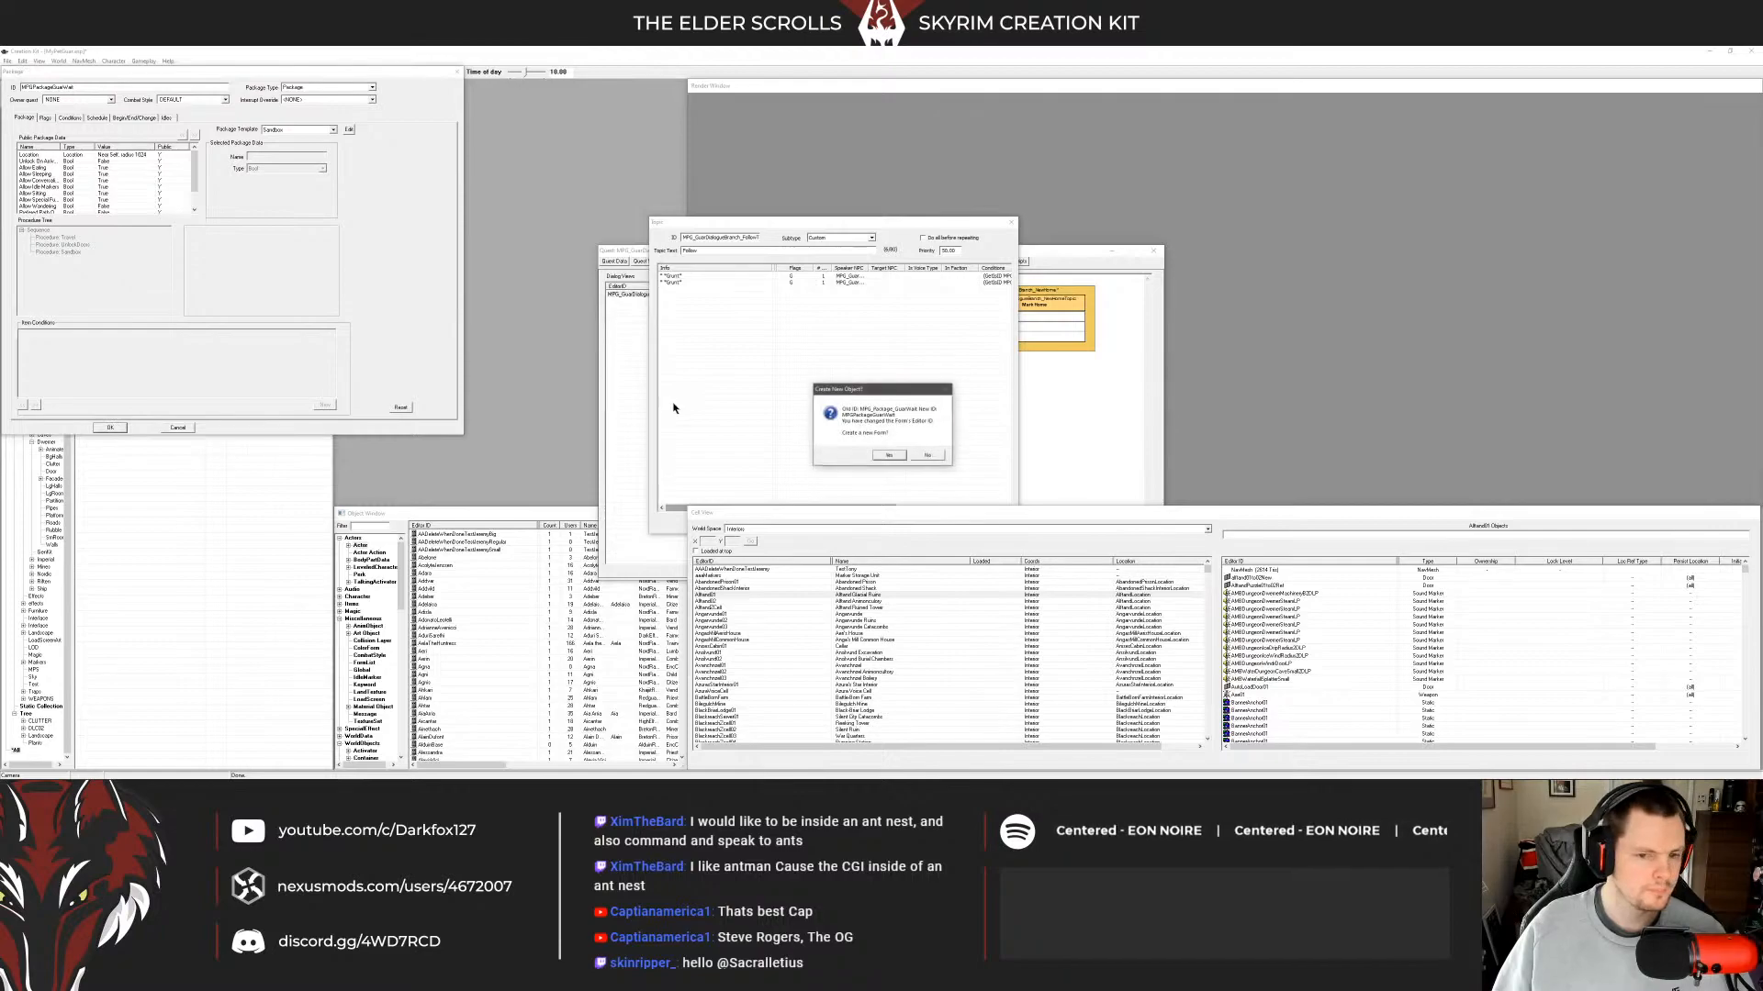
pyautogui.click(927, 456)
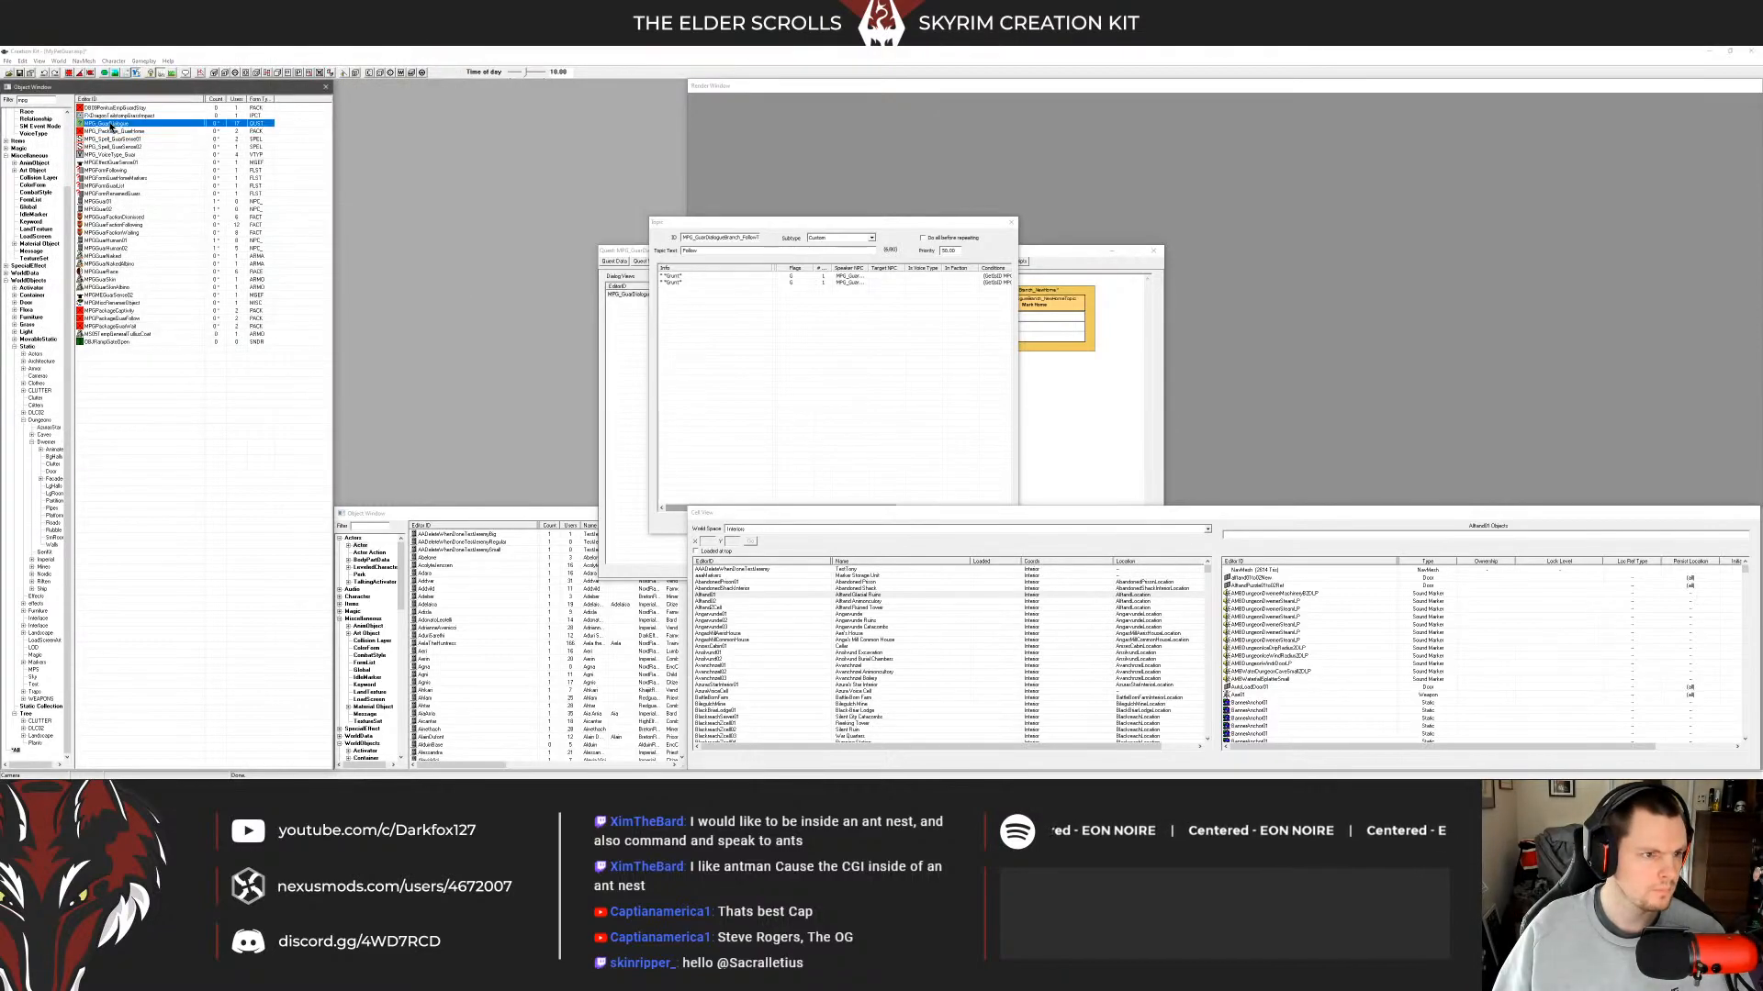
# Rename the MPG_Package_GuarHome package's ID as MPGPackageGuarHome, without creating a new form.
pyautogui.moveTo(697, 231); pyautogui.dragTo(696, 245)
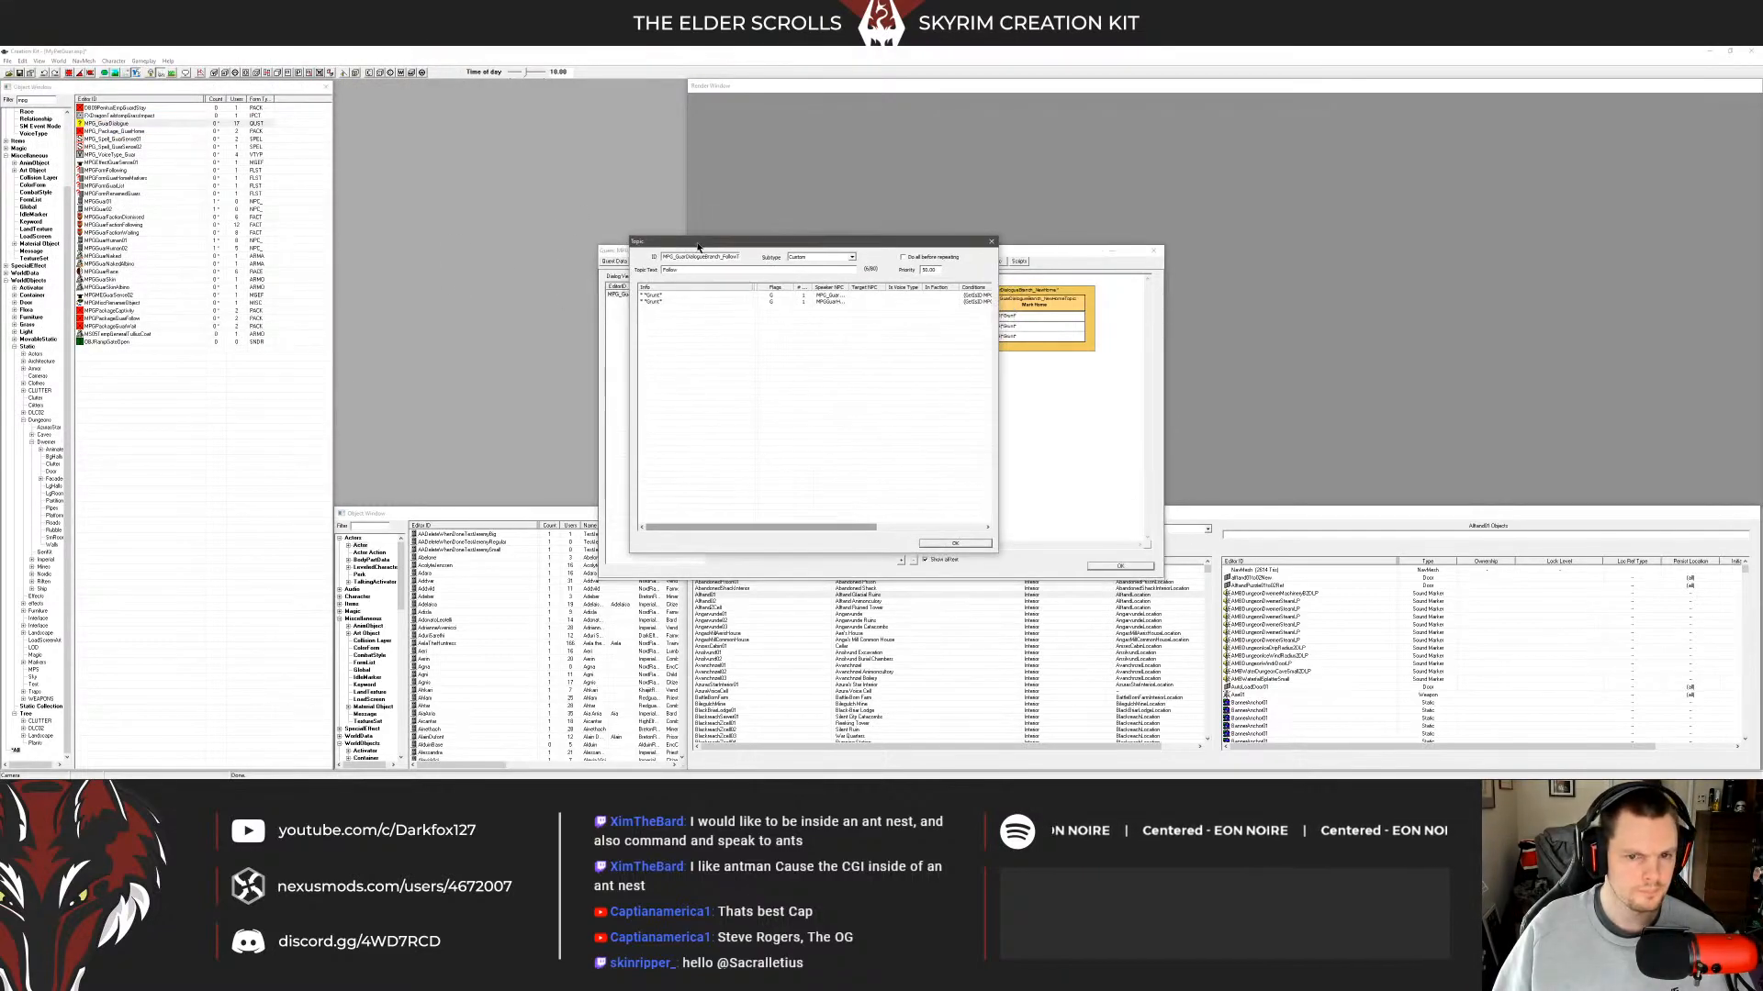
pyautogui.doubleClick(114, 131)
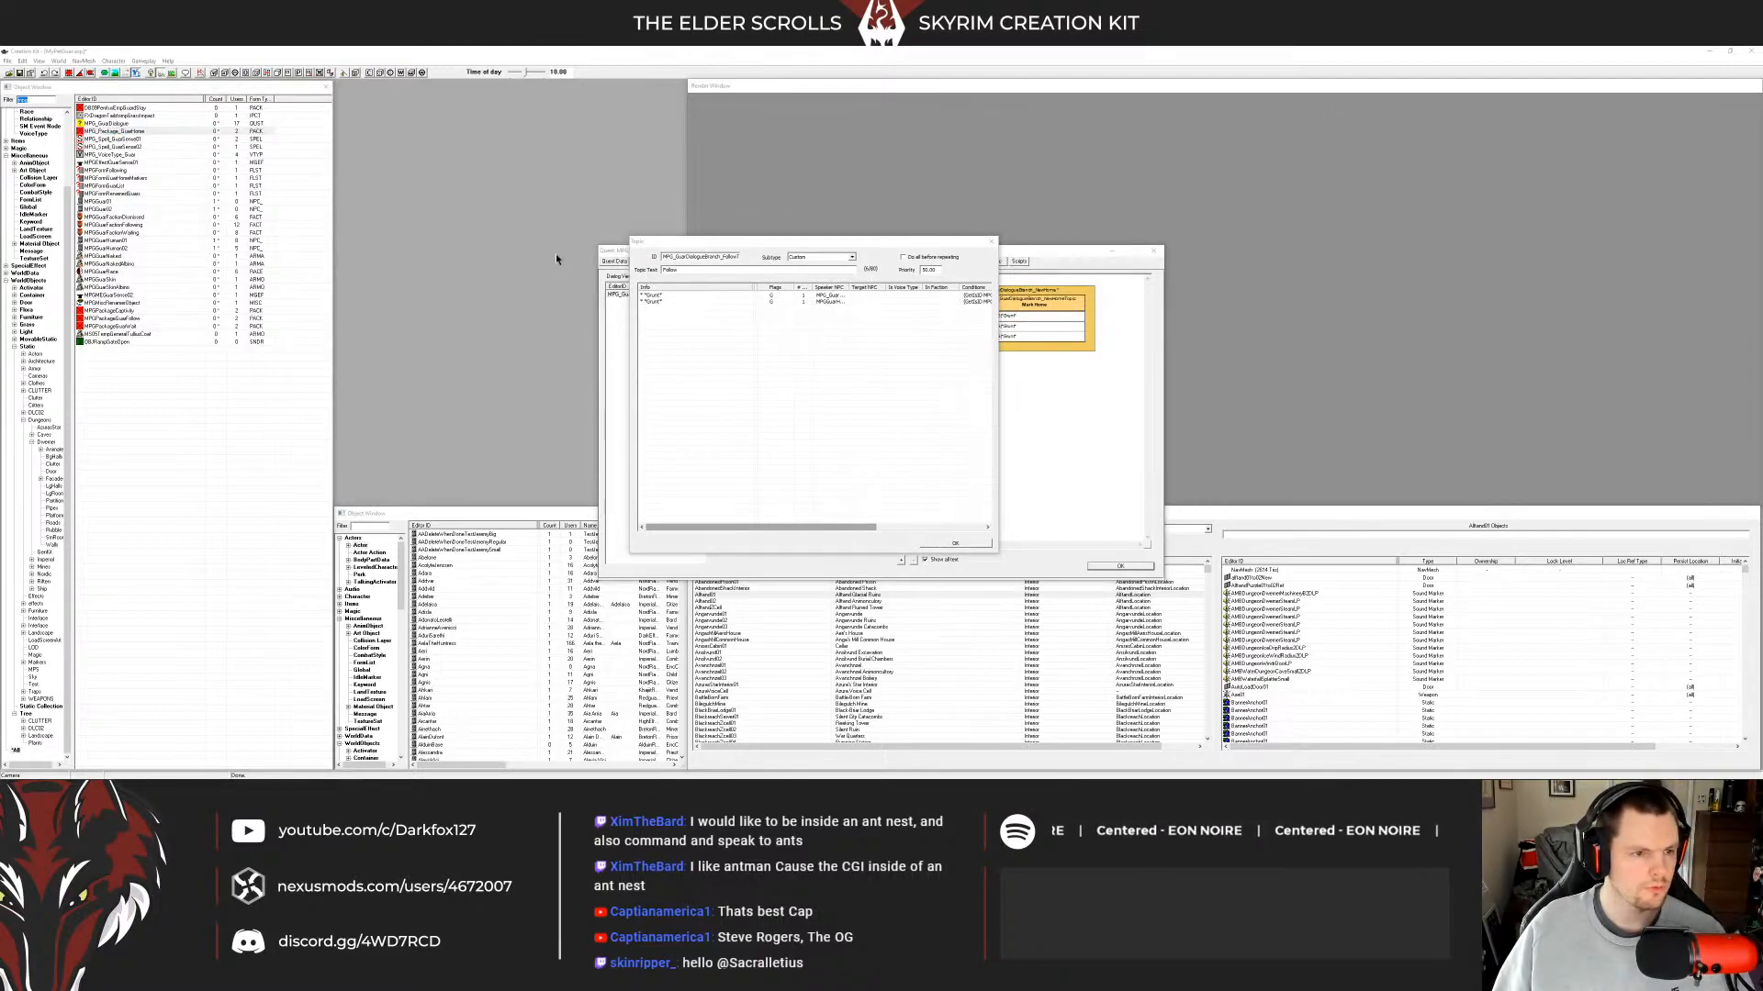
pyautogui.moveTo(213, 72); pyautogui.dragTo(664, 251)
pyautogui.click(504, 268)
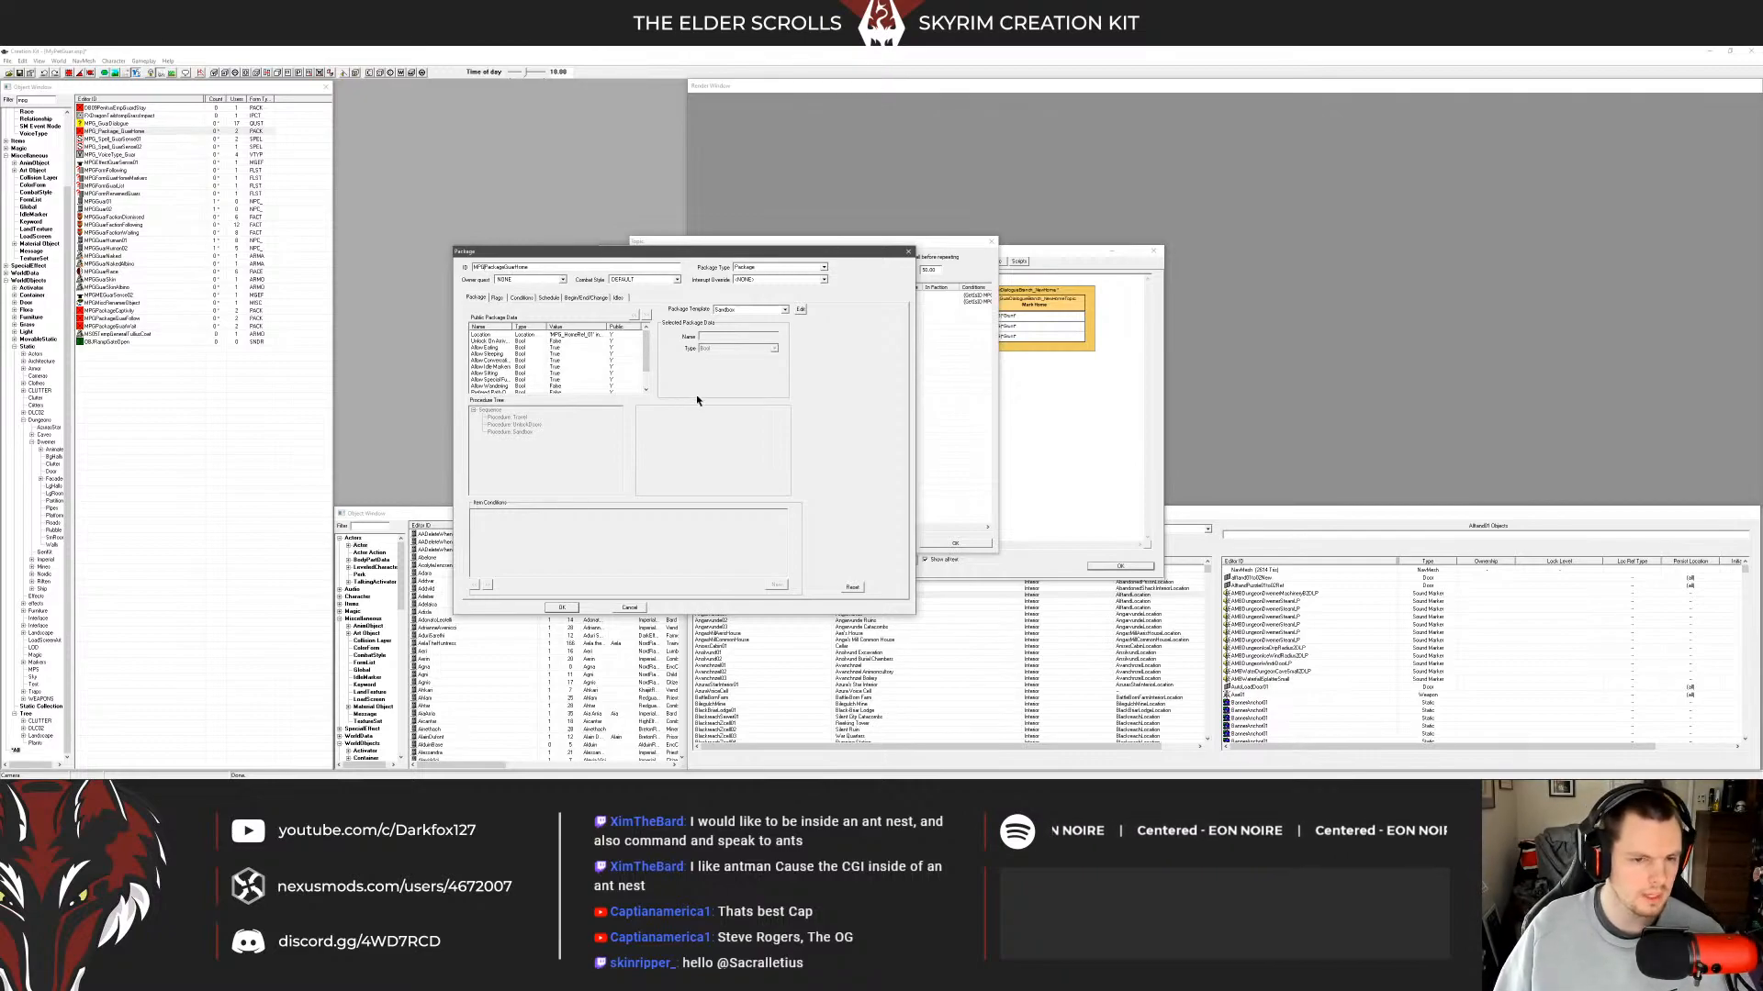
pyautogui.click(562, 608)
pyautogui.click(916, 459)
pyautogui.click(917, 458)
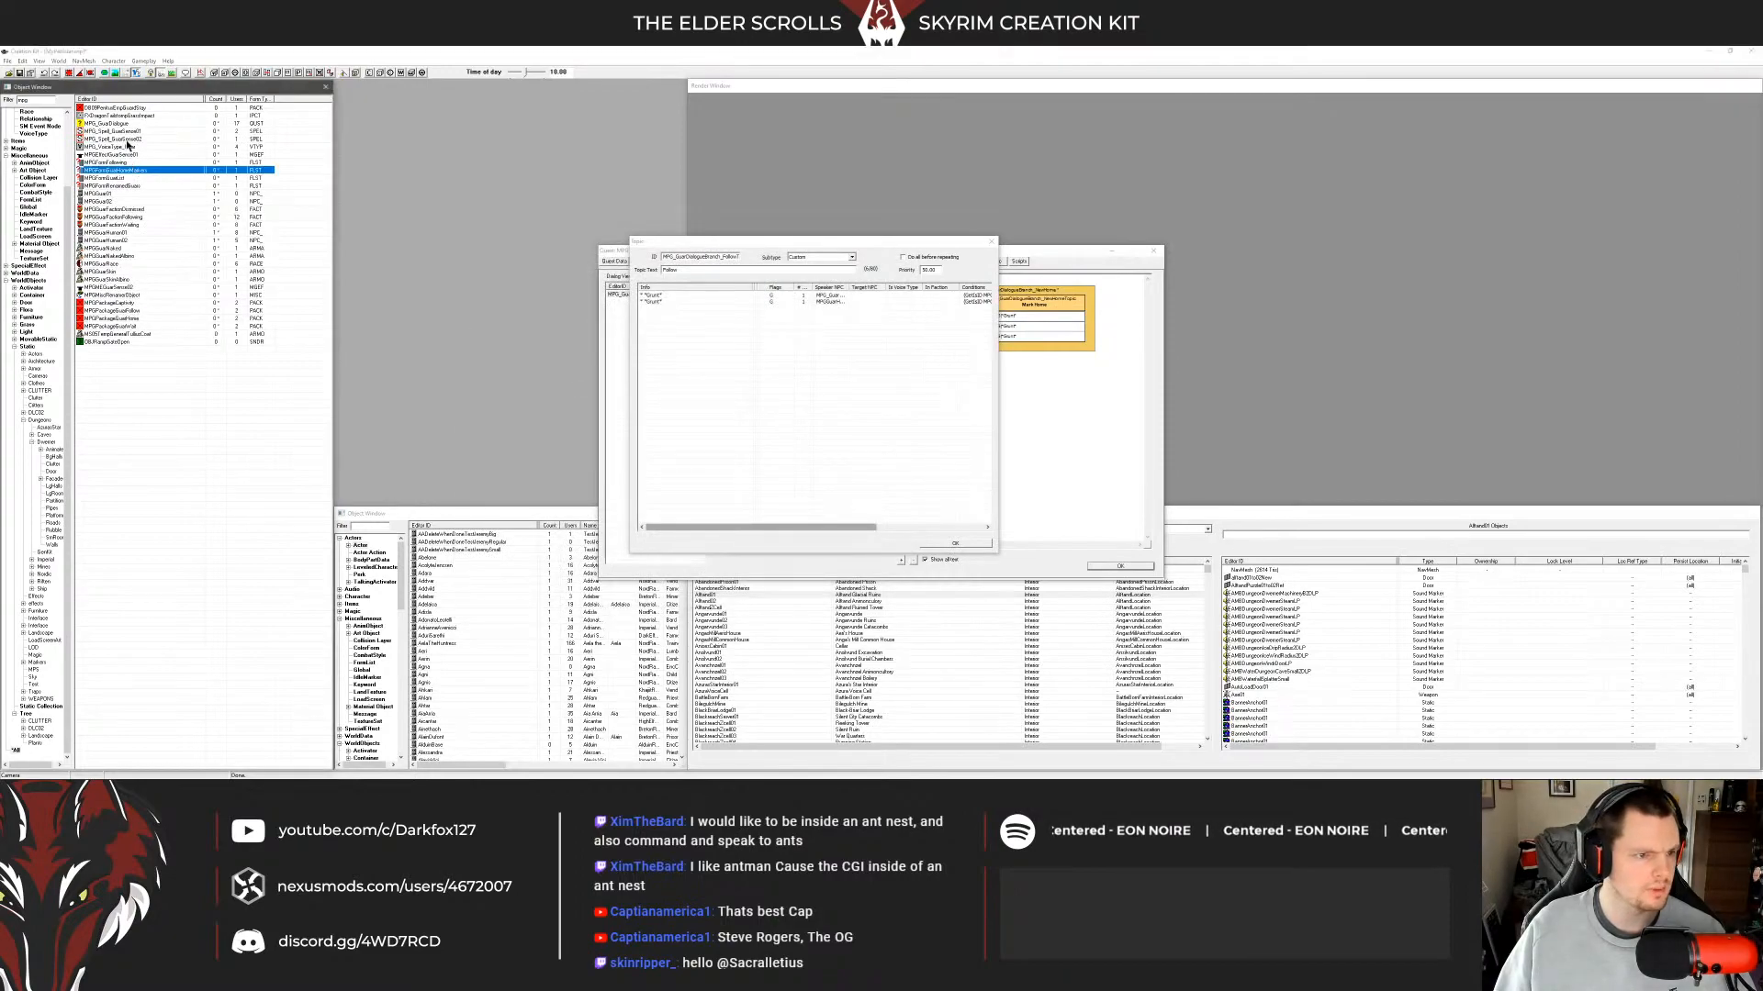
# Rename the MPG_Spell_GuarSense01 spell's ID as MPGSpellGuarSense01, without creating a new form.
pyautogui.click(127, 132)
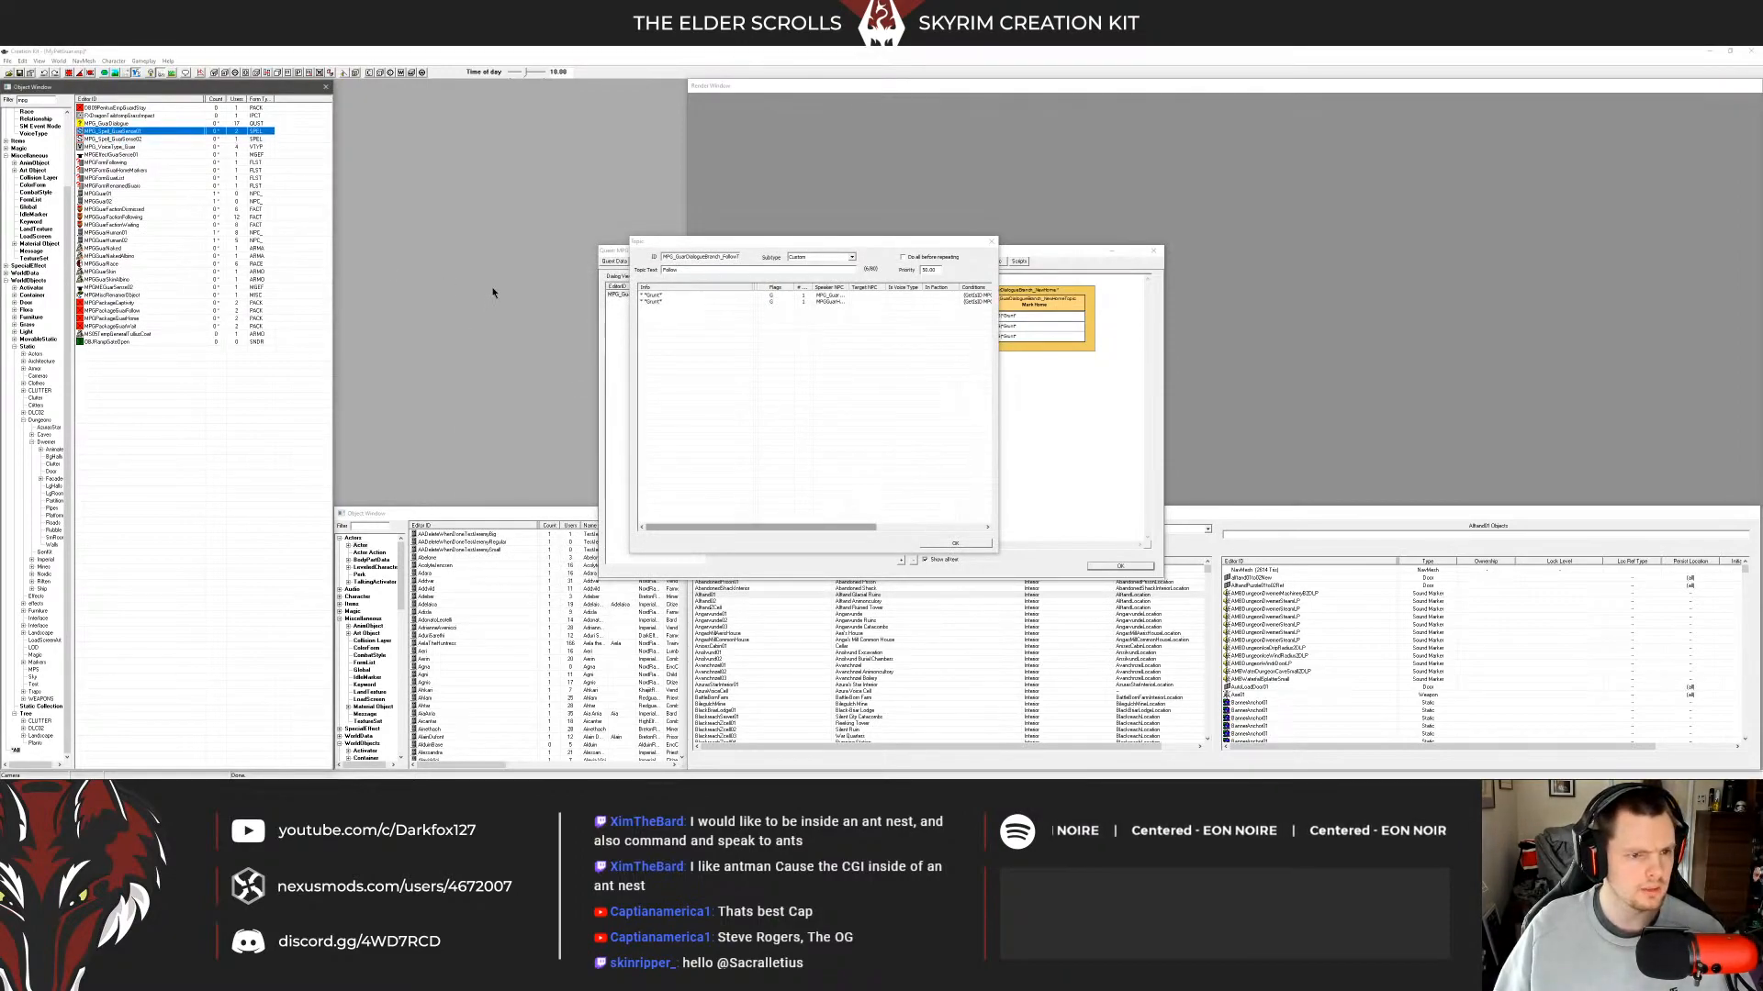
pyautogui.press('Return')
pyautogui.moveTo(770, 304); pyautogui.dragTo(613, 316)
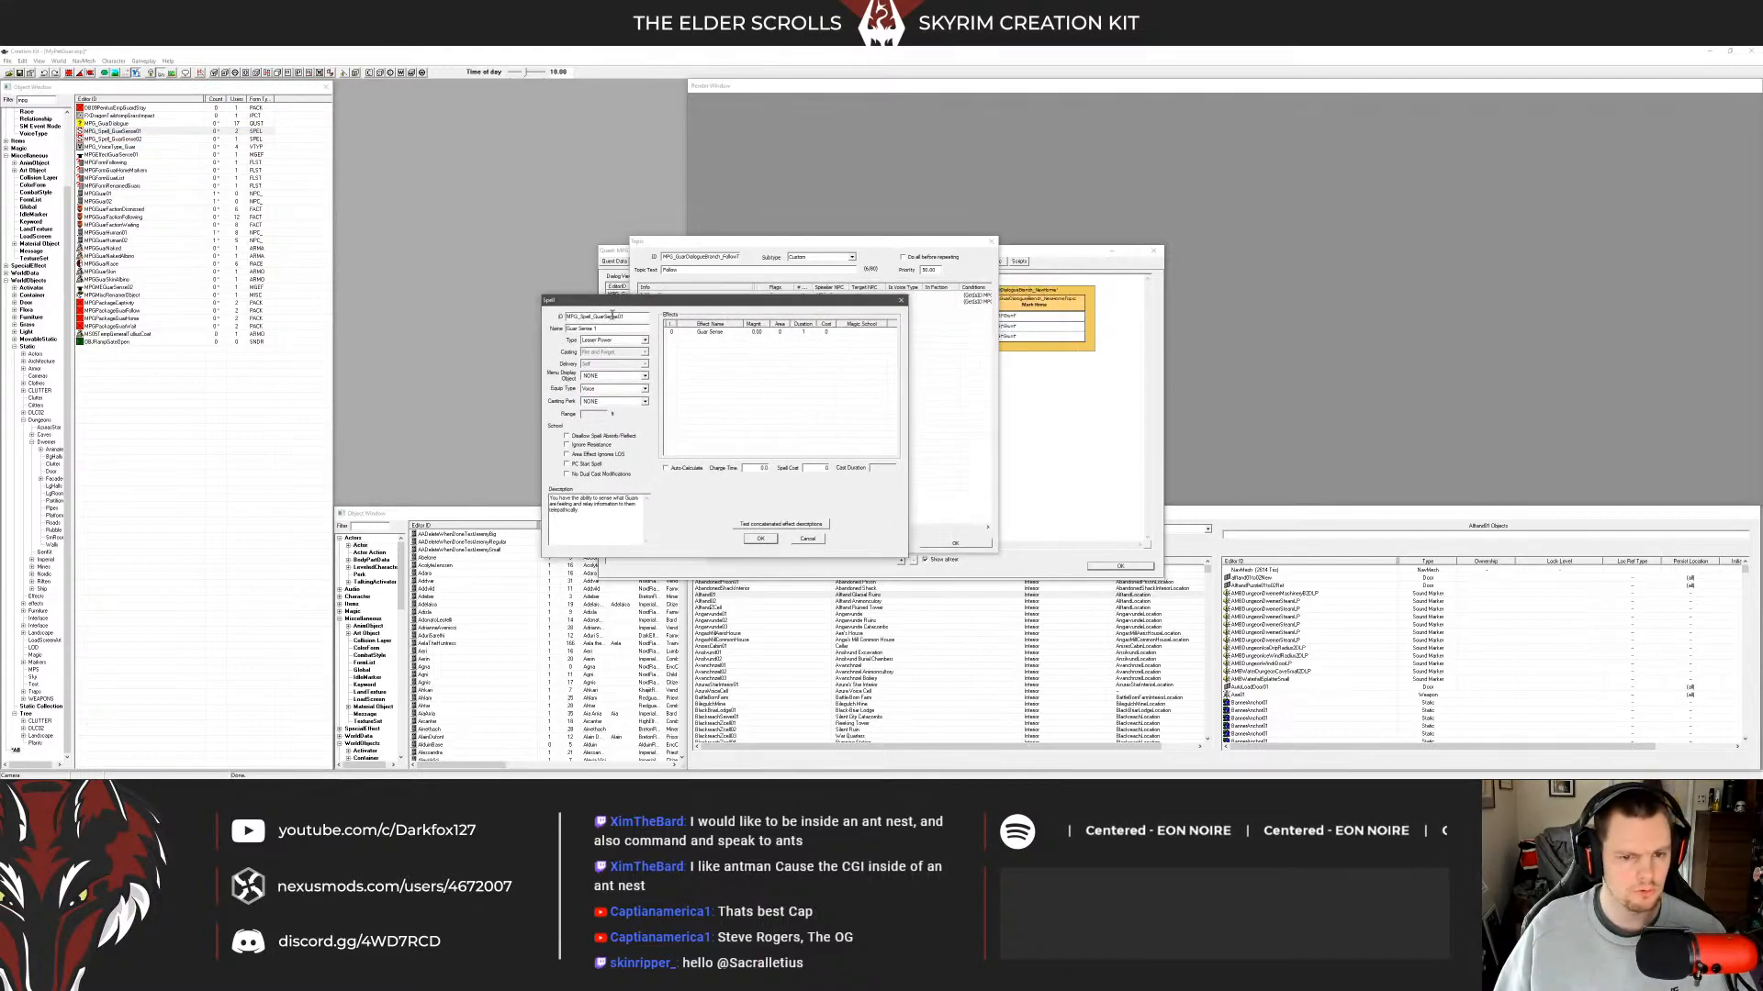
pyautogui.click(621, 315)
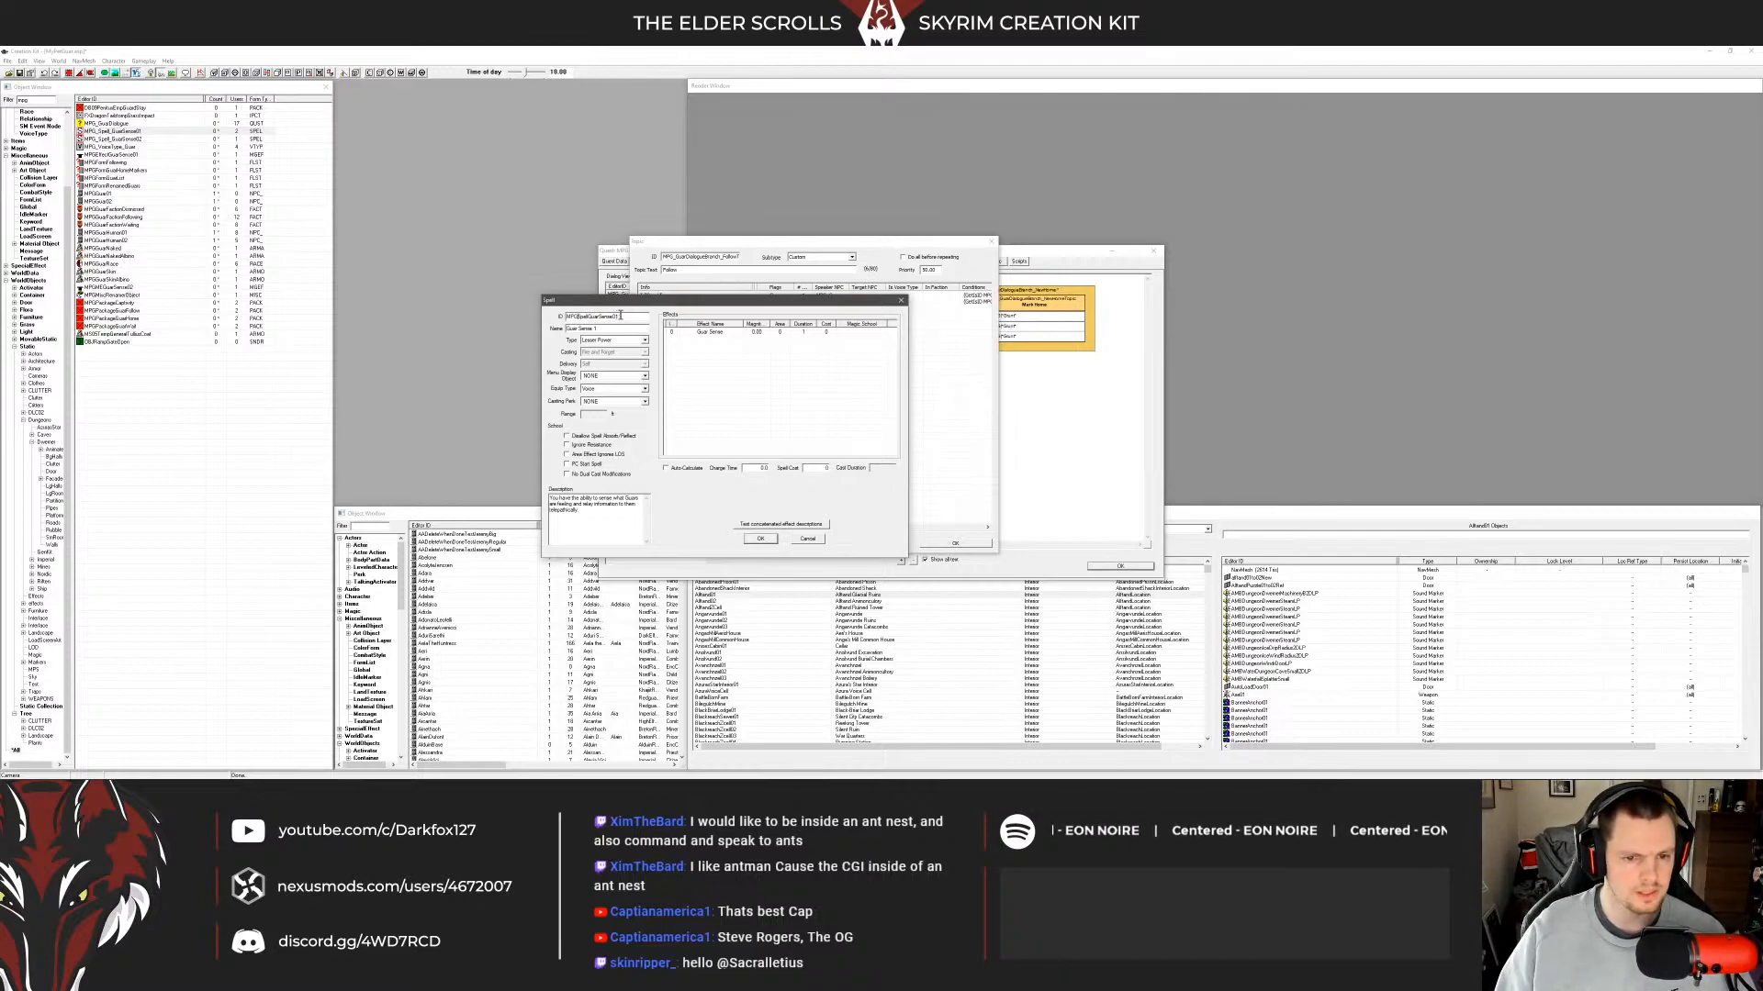
pyautogui.click(760, 539)
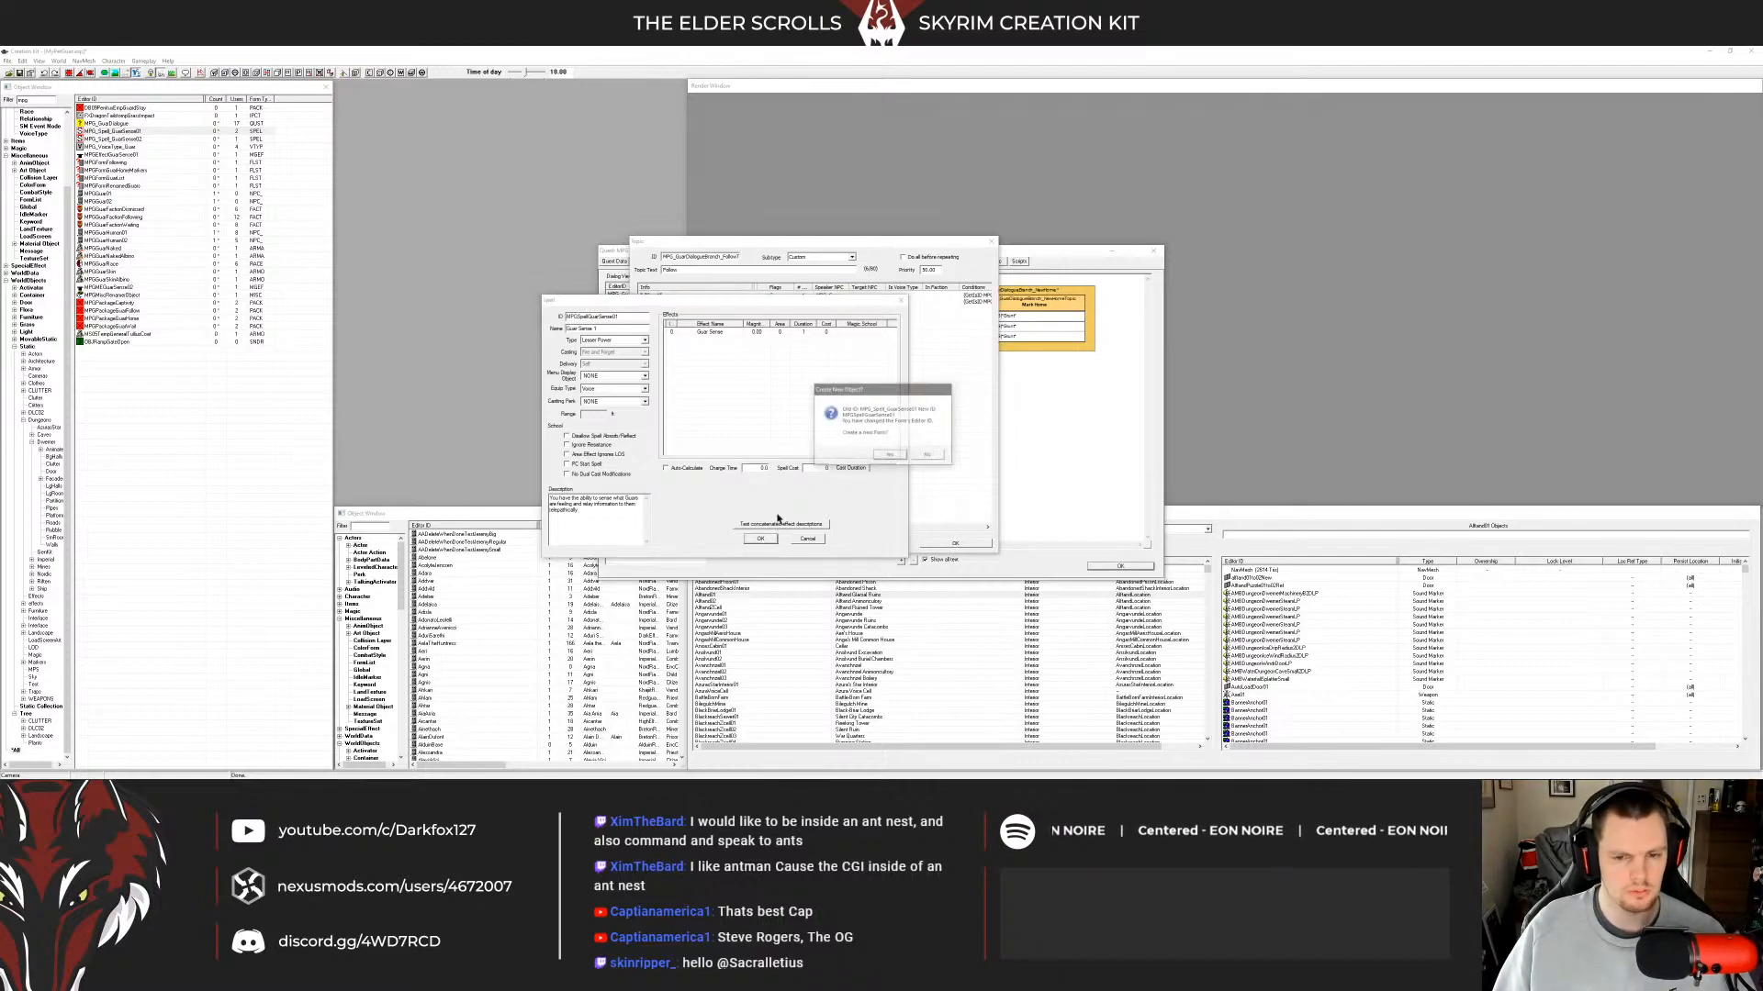
pyautogui.click(928, 456)
# Rename the MPG_Spell_GuarSense02 spell's ID as MPGSpellGuarSense02, without creating a new form.
pyautogui.press('Up')
pyautogui.press('Up')
pyautogui.press('Up')
pyautogui.press('Up')
pyautogui.press('Up')
pyautogui.press('Down')
pyautogui.press('Down')
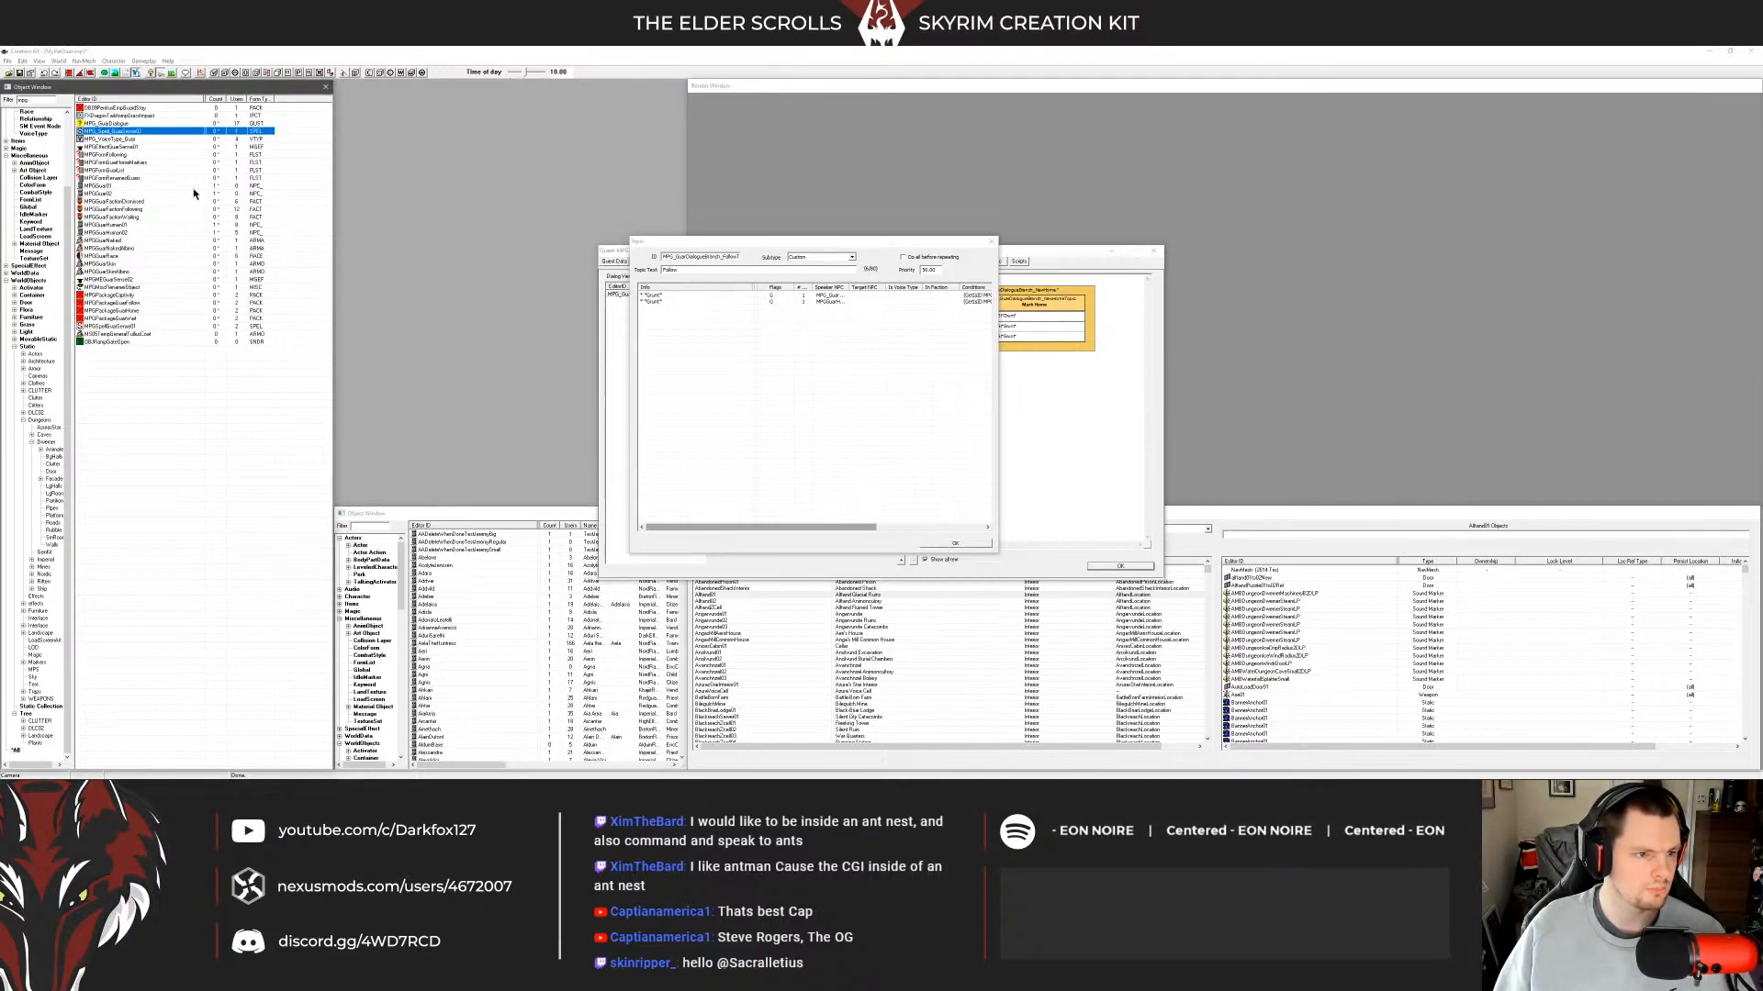
pyautogui.press('Return')
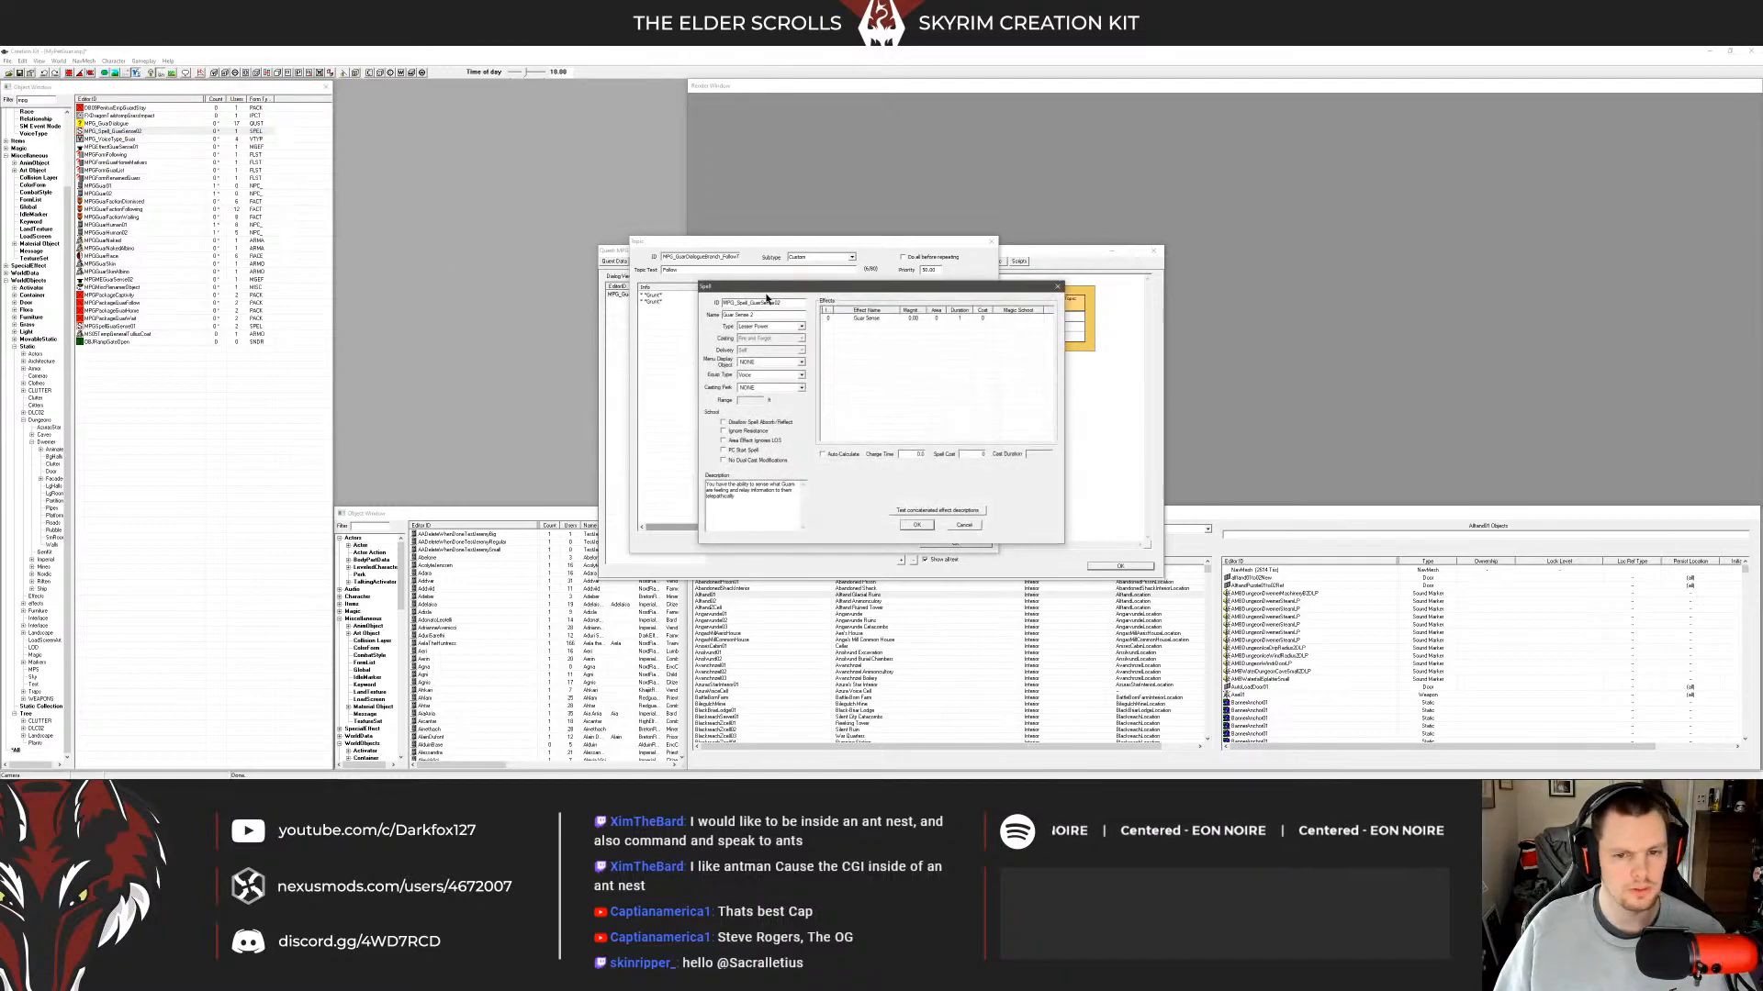
pyautogui.moveTo(767, 288); pyautogui.dragTo(621, 328)
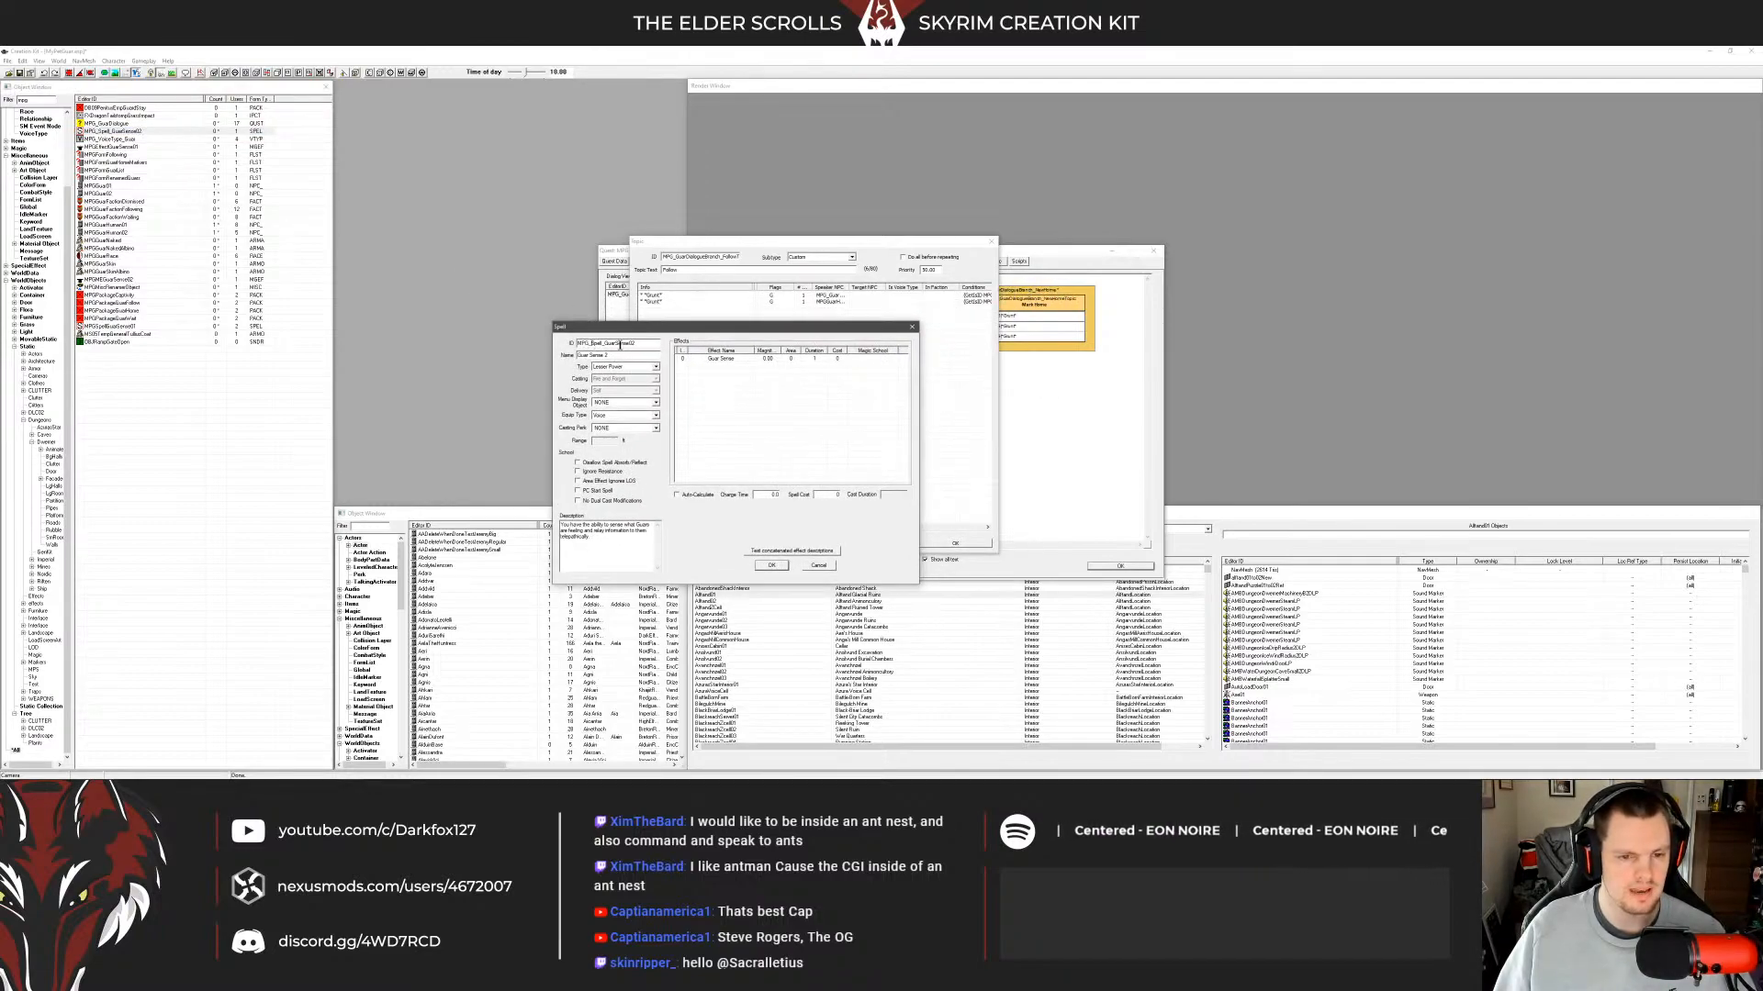
pyautogui.press('BackSpace')
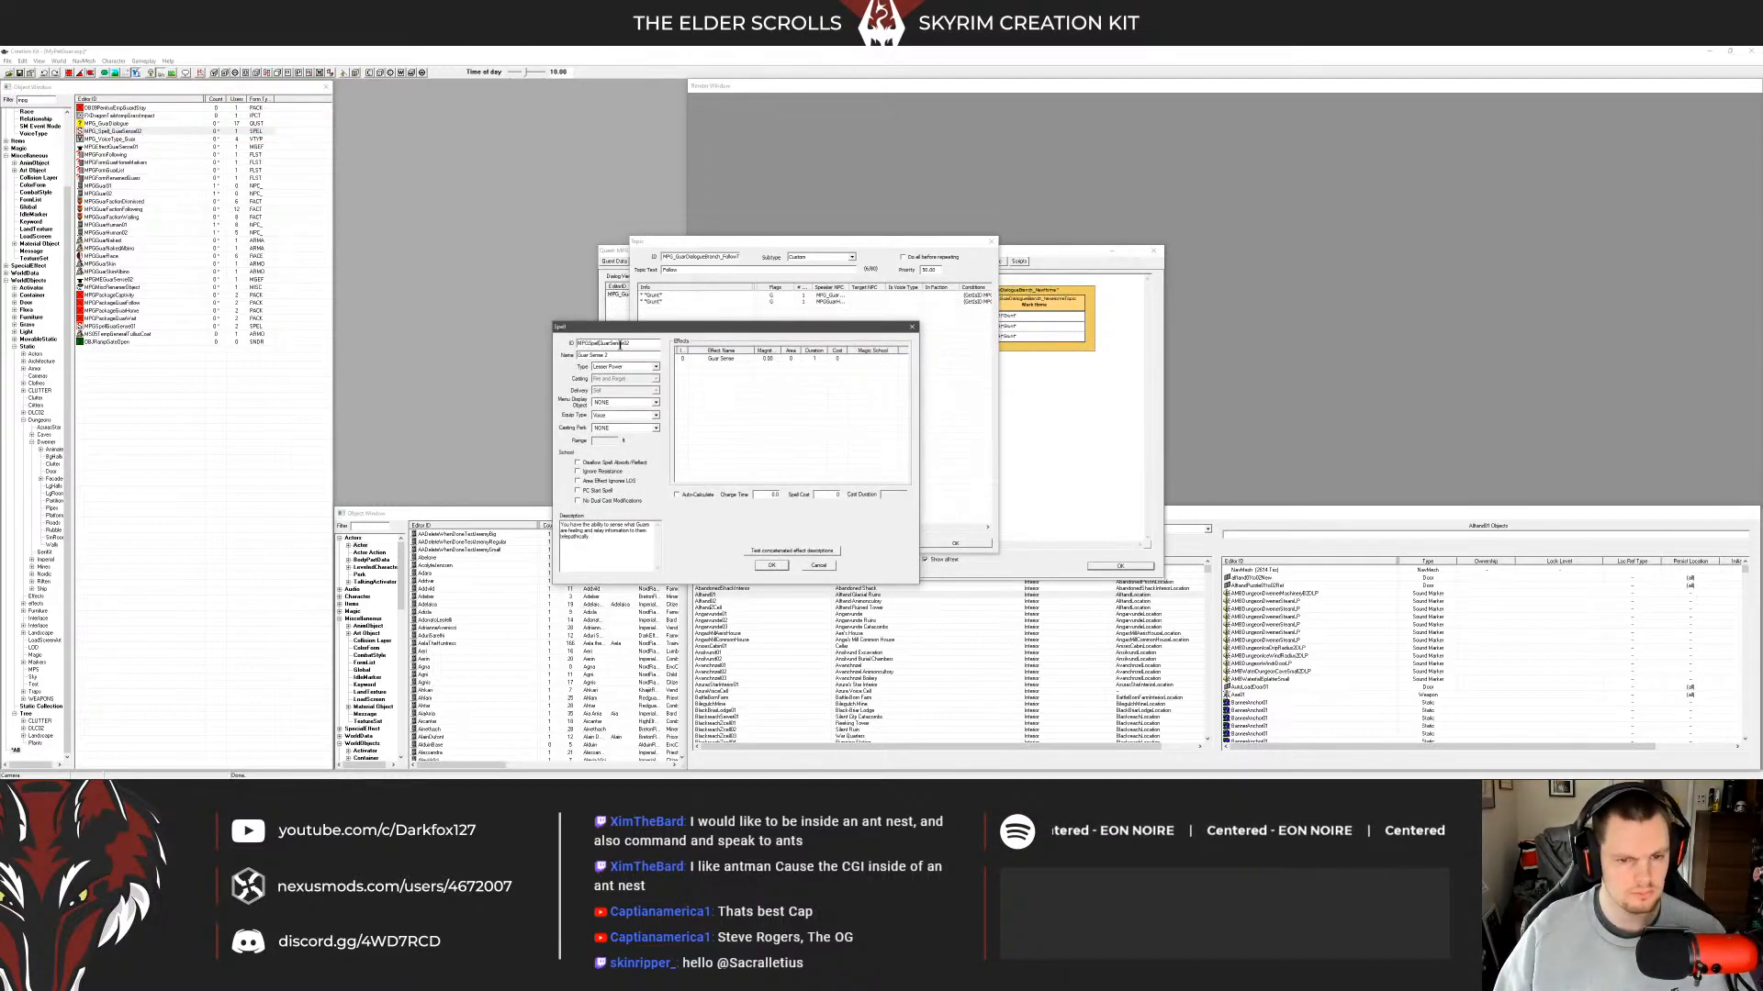
pyautogui.click(771, 565)
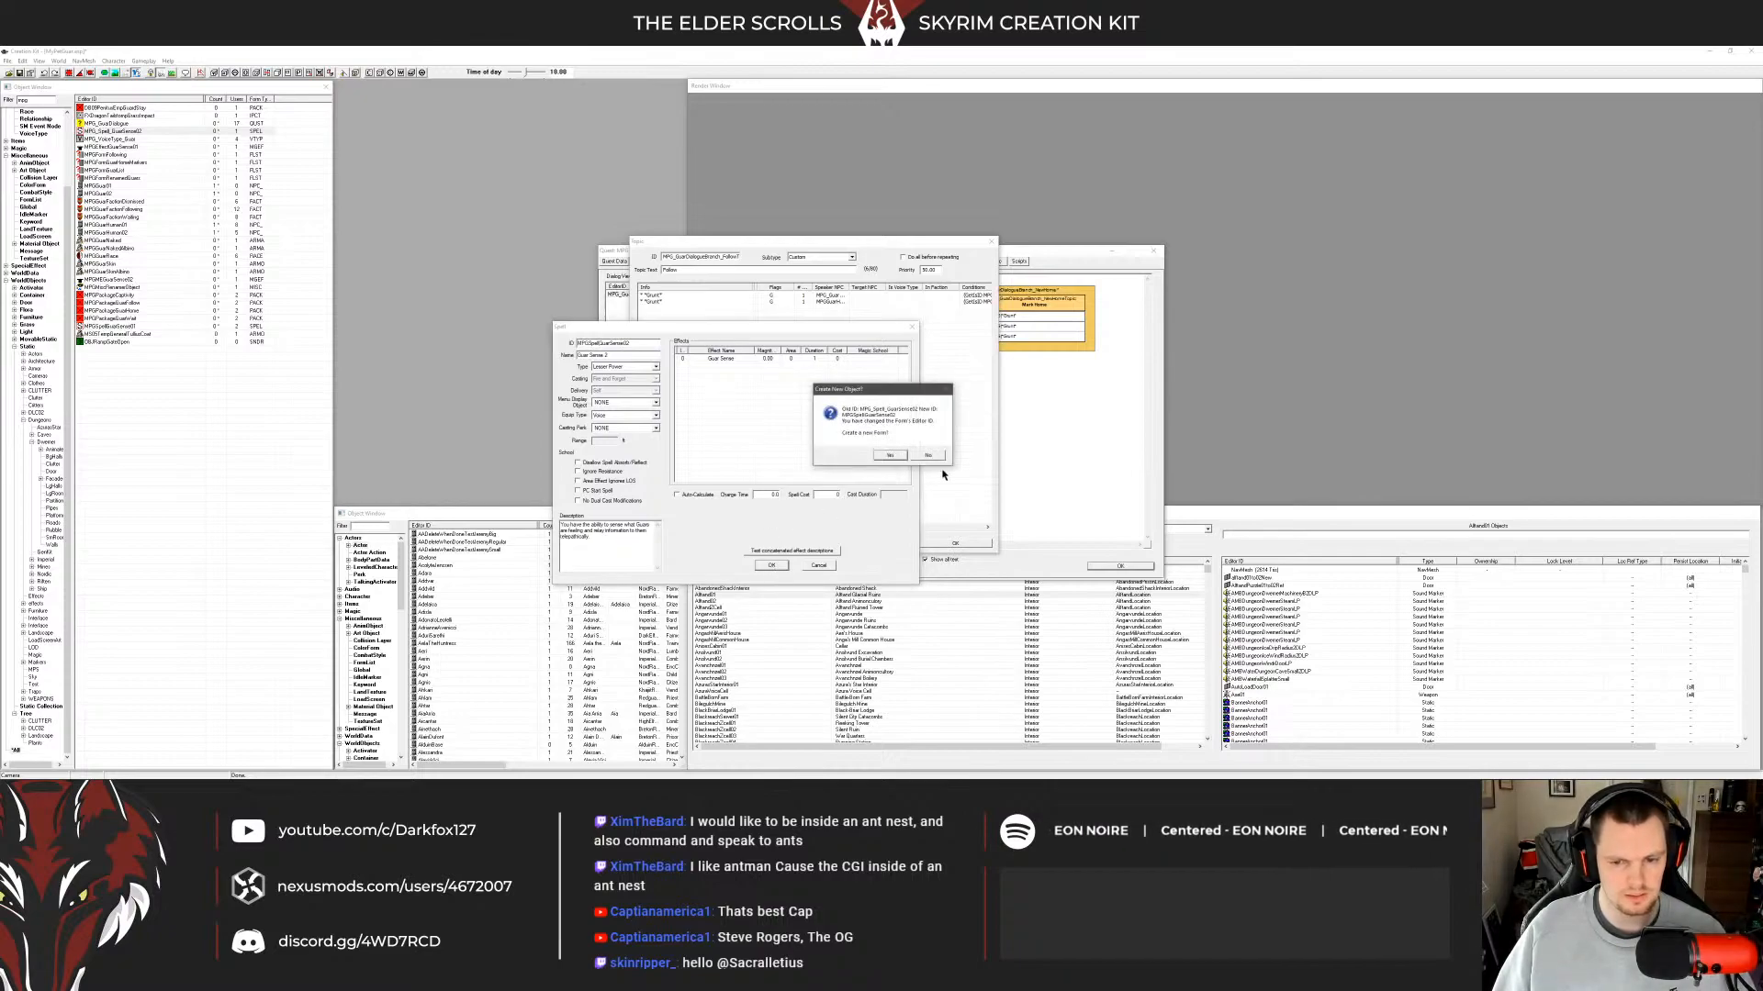
pyautogui.click(908, 458)
# Check the mod's filtered object list for IDs that still contain underscores.
pyautogui.click(186, 171)
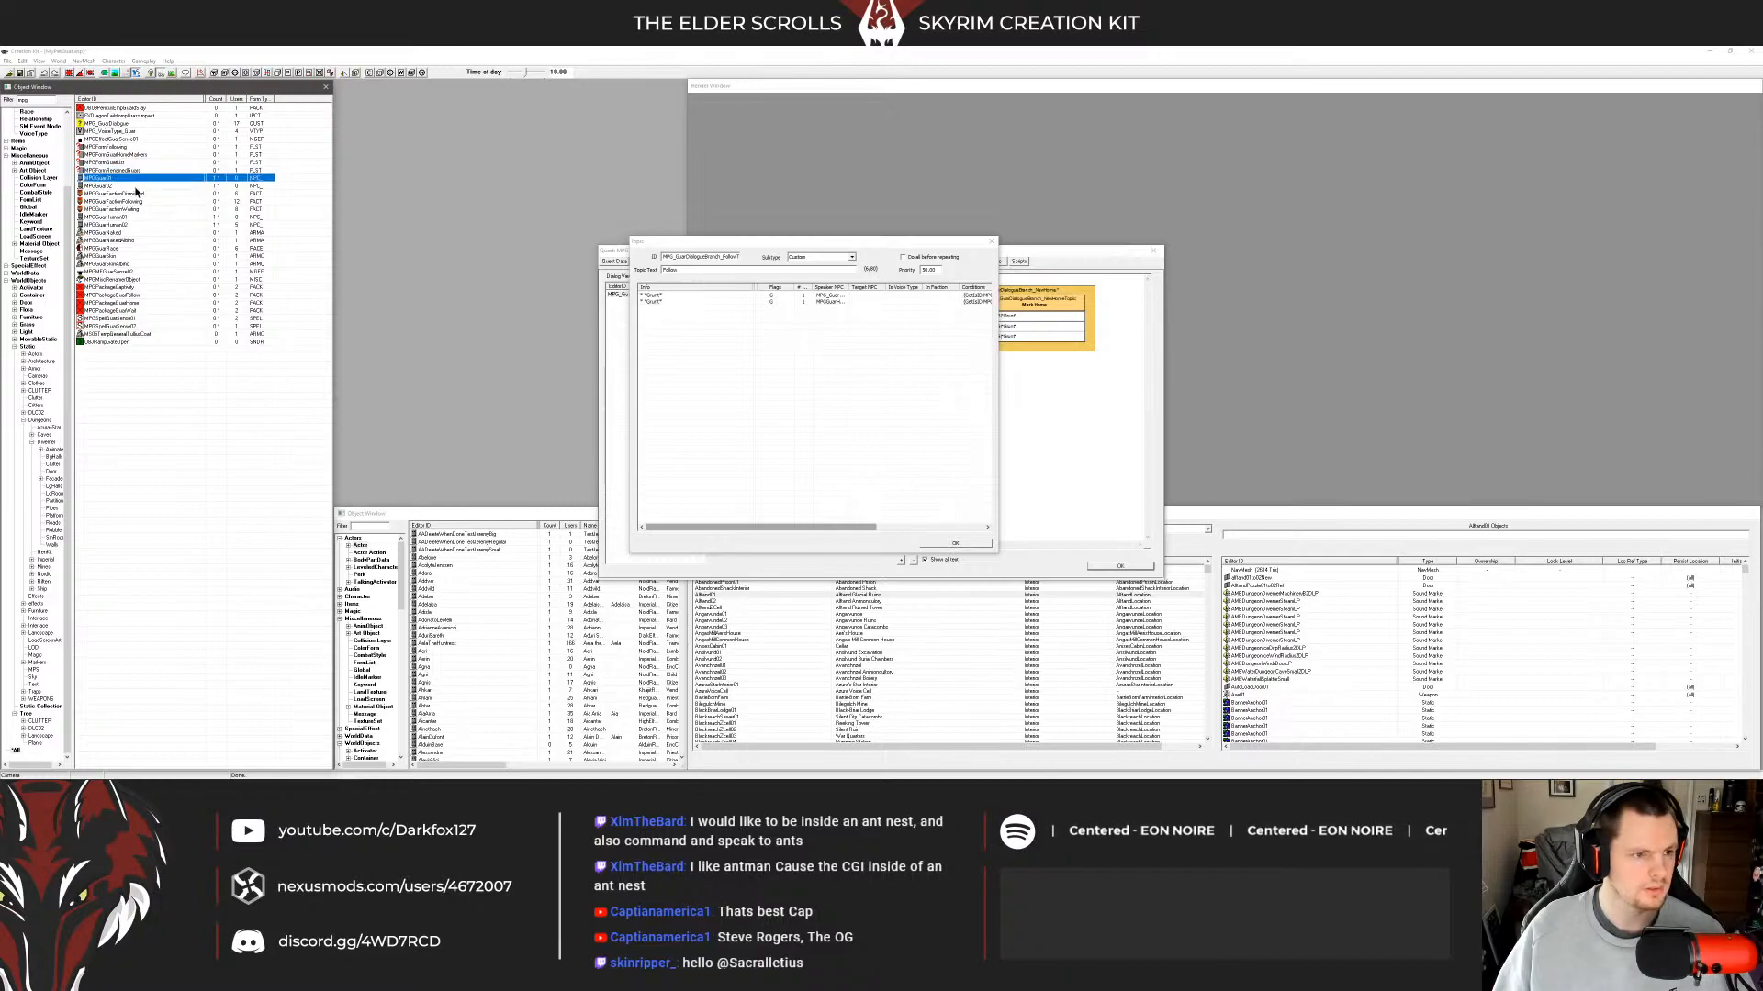
pyautogui.click(136, 187)
pyautogui.press('Down')
pyautogui.press('Down')
pyautogui.press('Down')
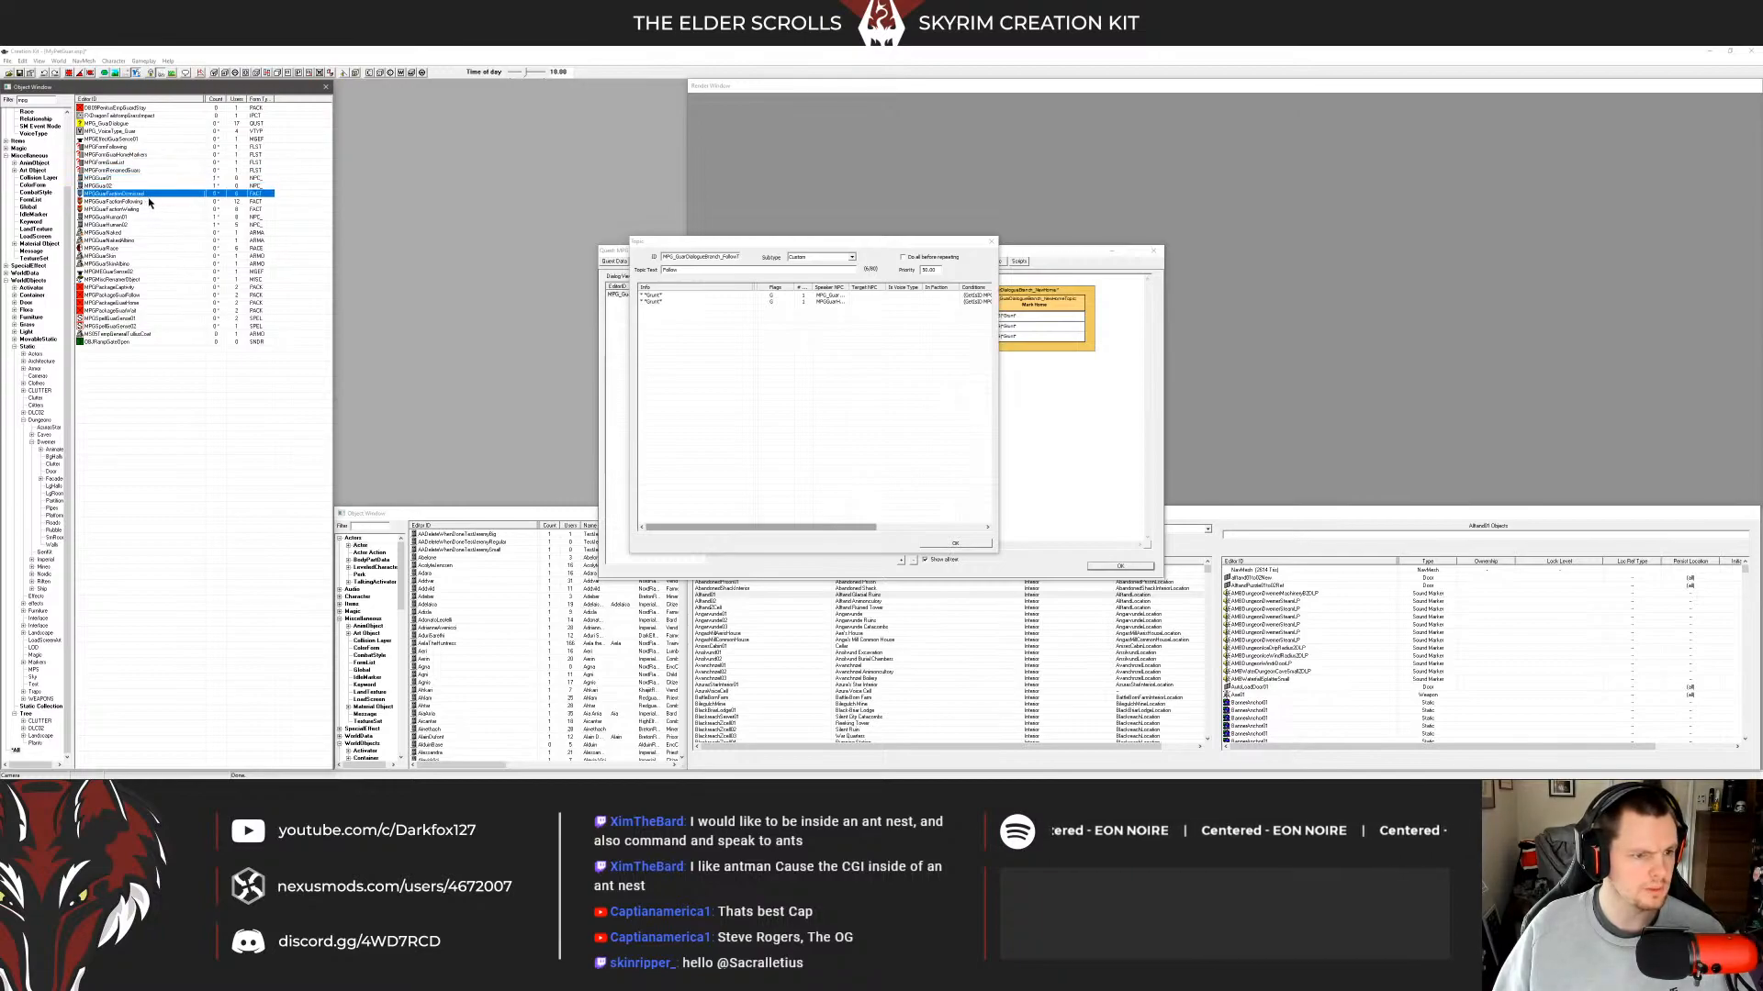
pyautogui.click(148, 196)
pyautogui.click(193, 380)
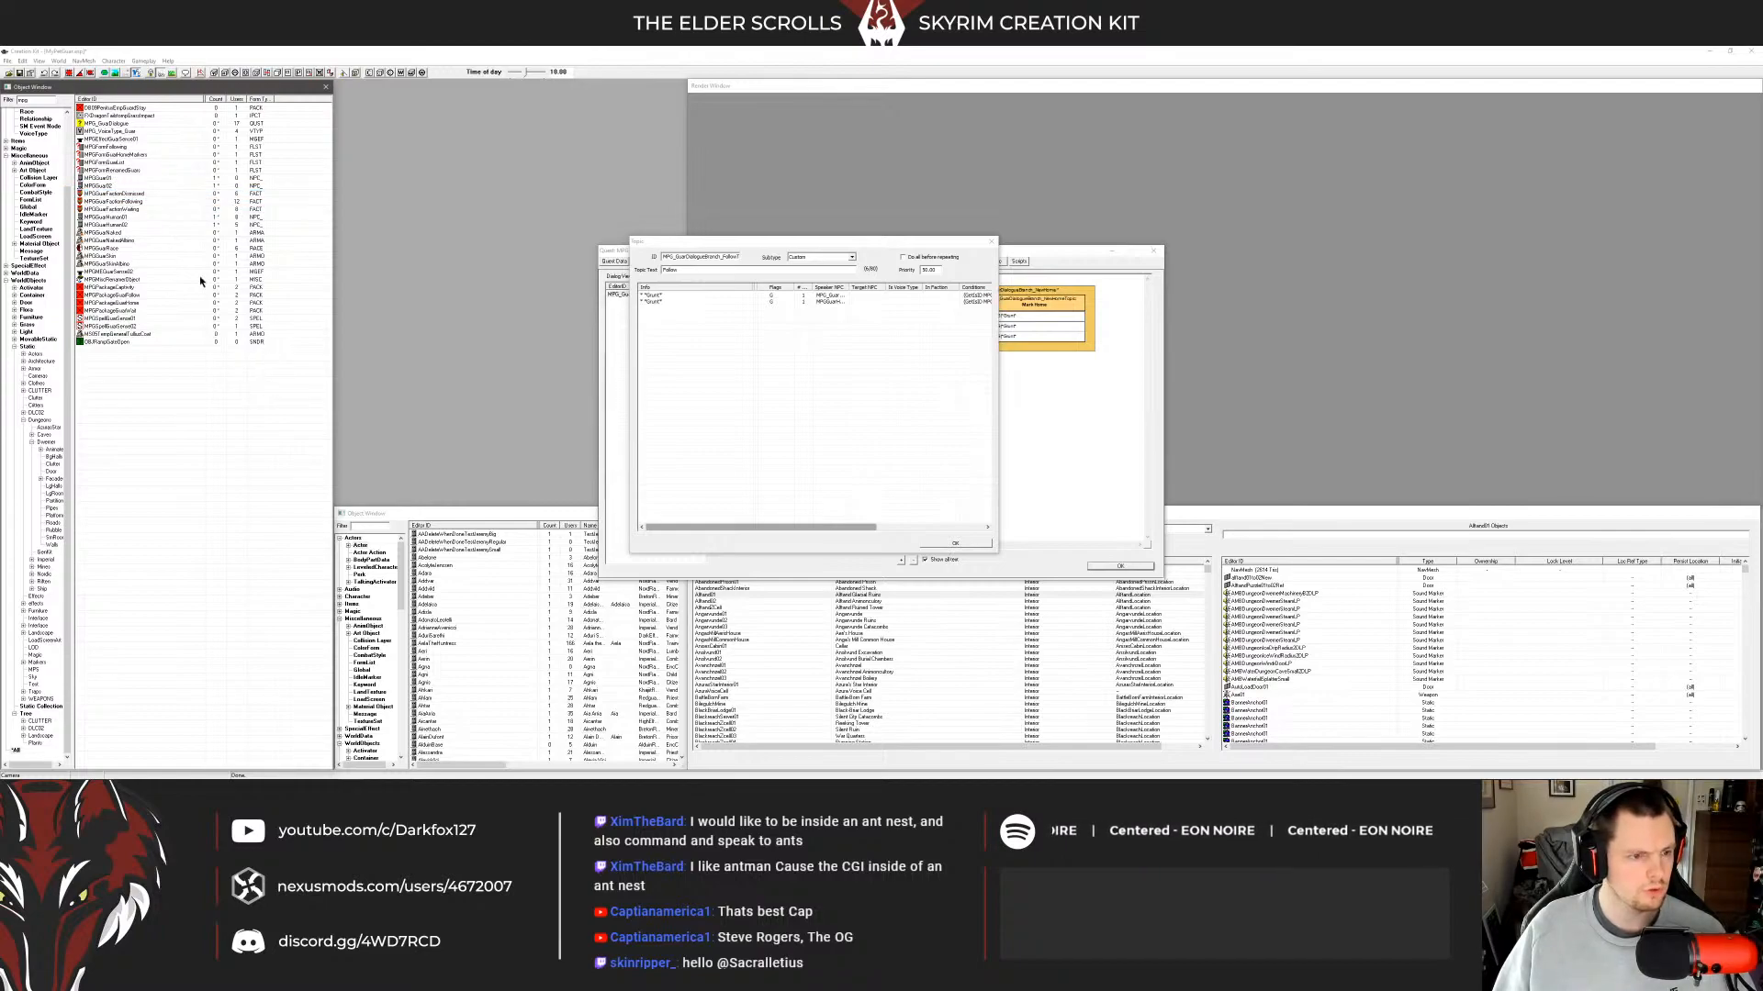
pyautogui.click(158, 185)
pyautogui.press('Up')
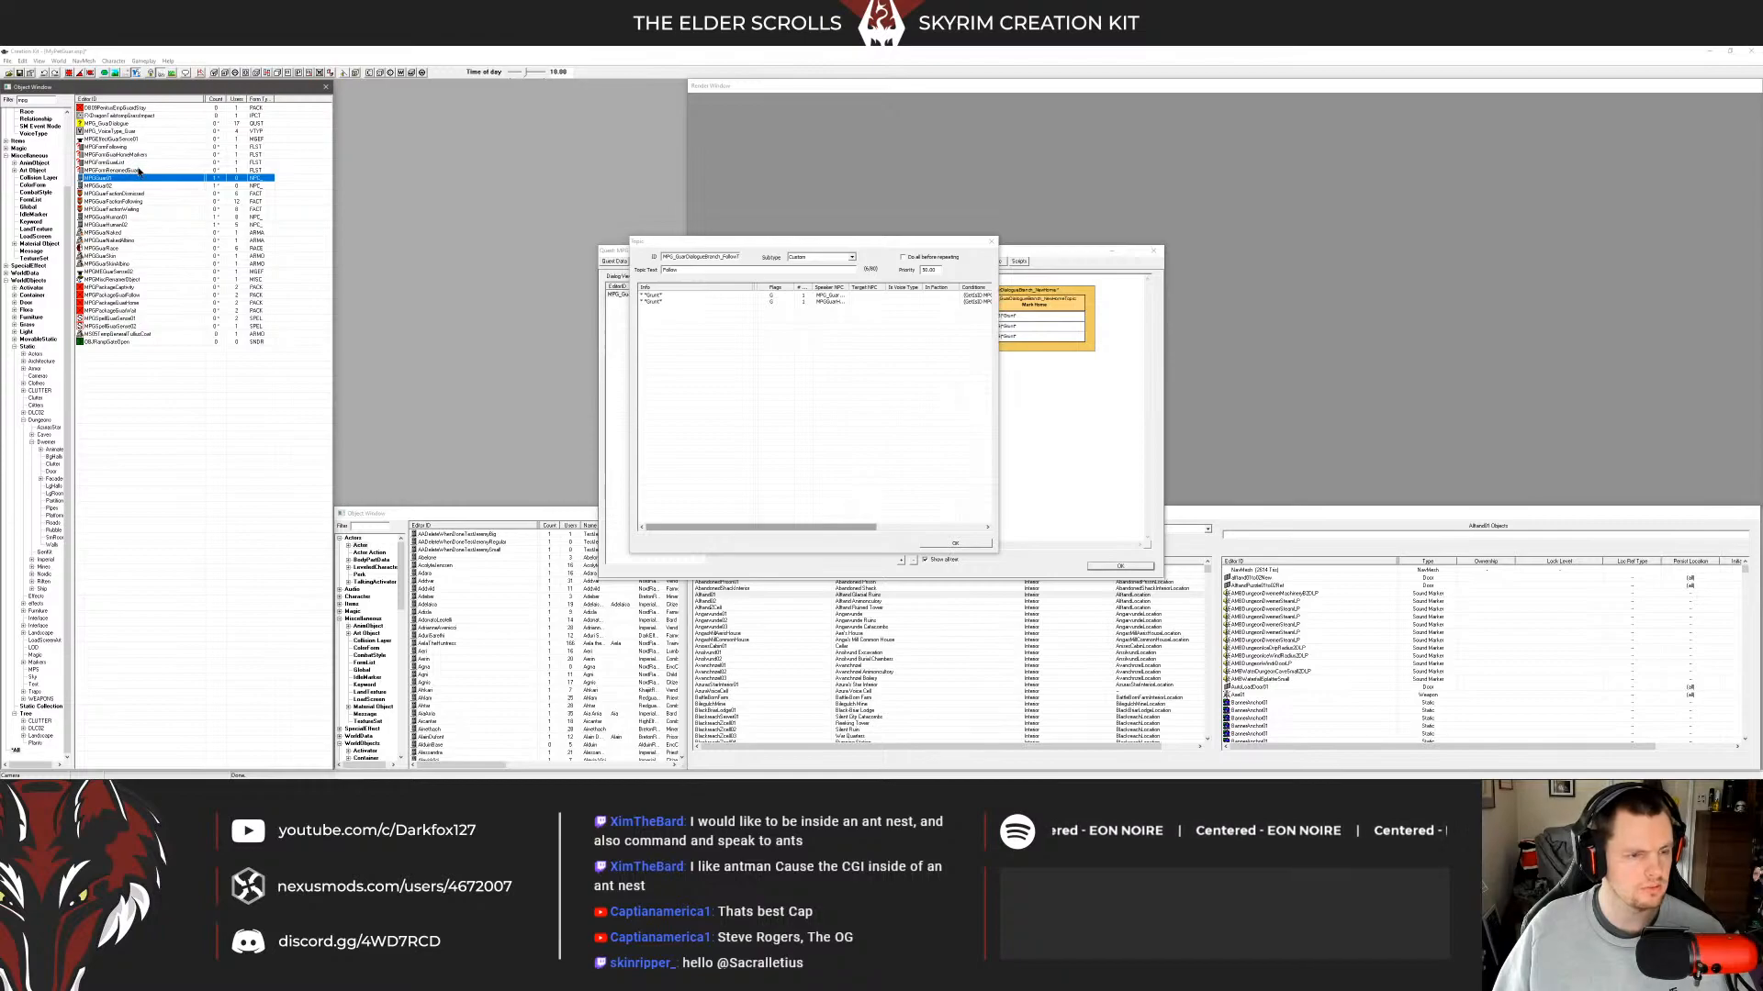
pyautogui.click(136, 163)
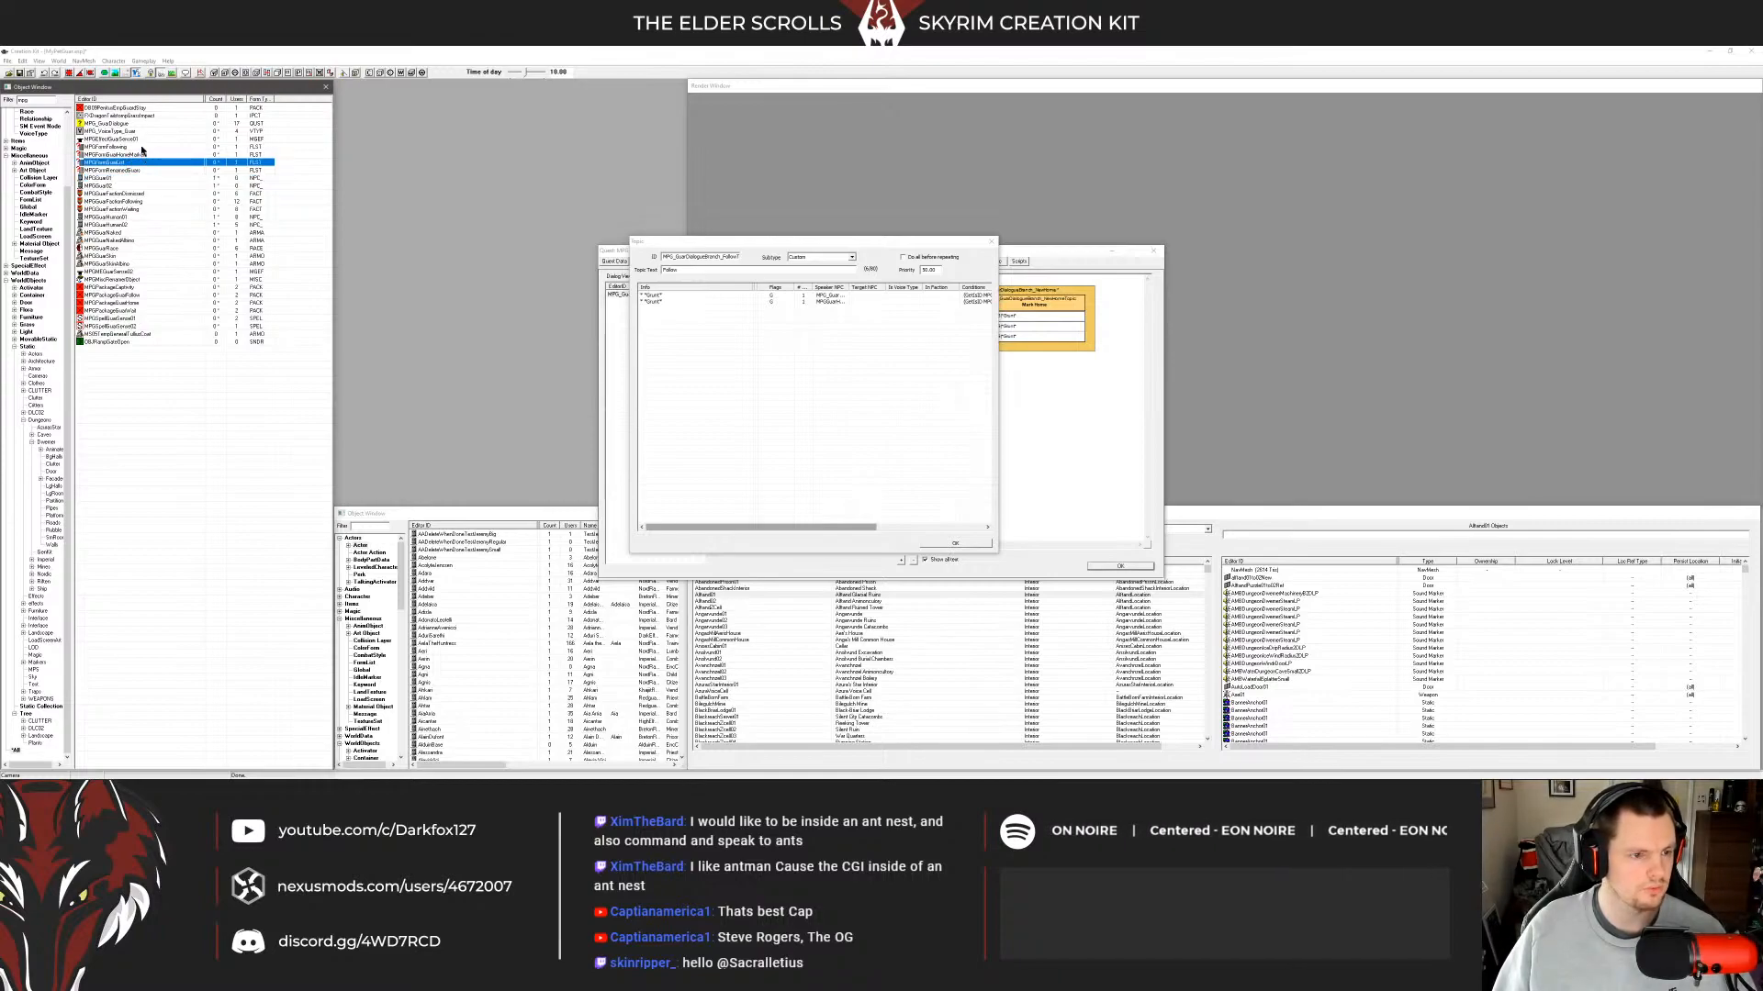
pyautogui.click(138, 122)
pyautogui.click(137, 117)
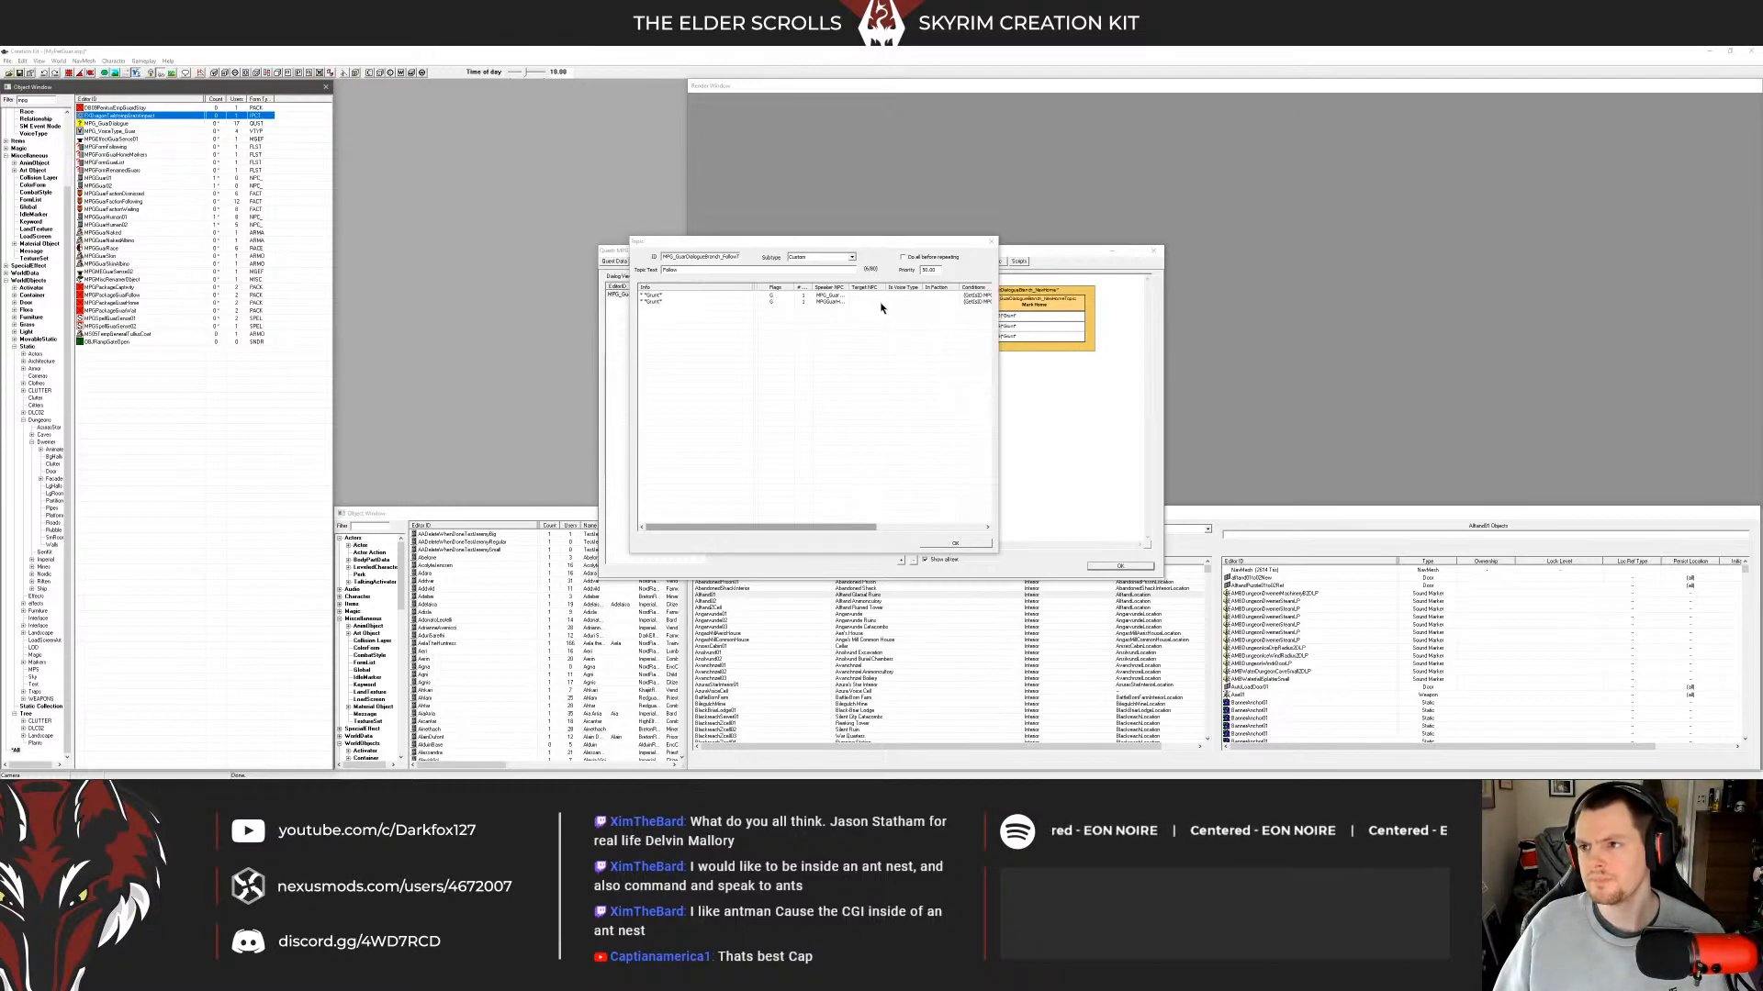
# Close the Follow topic, rename the MPG_GuarDialogue quest's ID as MPGDialogueQuest and save the plugin.
pyautogui.moveTo(837, 243); pyautogui.dragTo(737, 227)
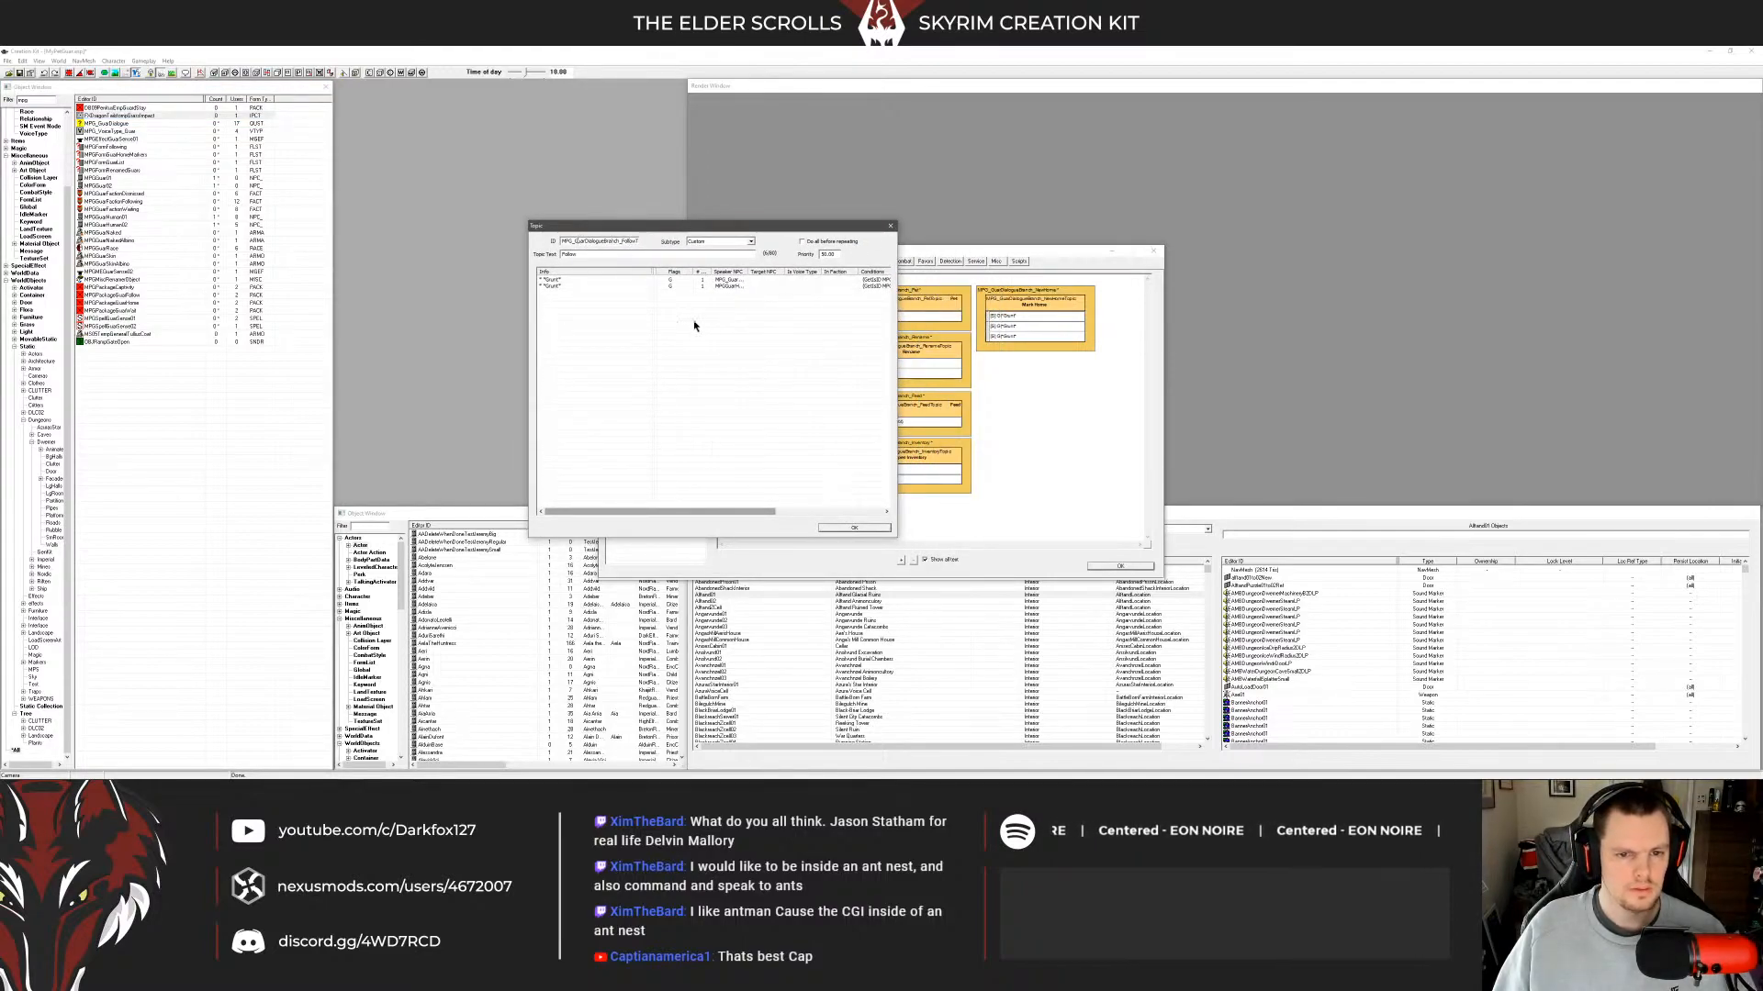
pyautogui.click(853, 527)
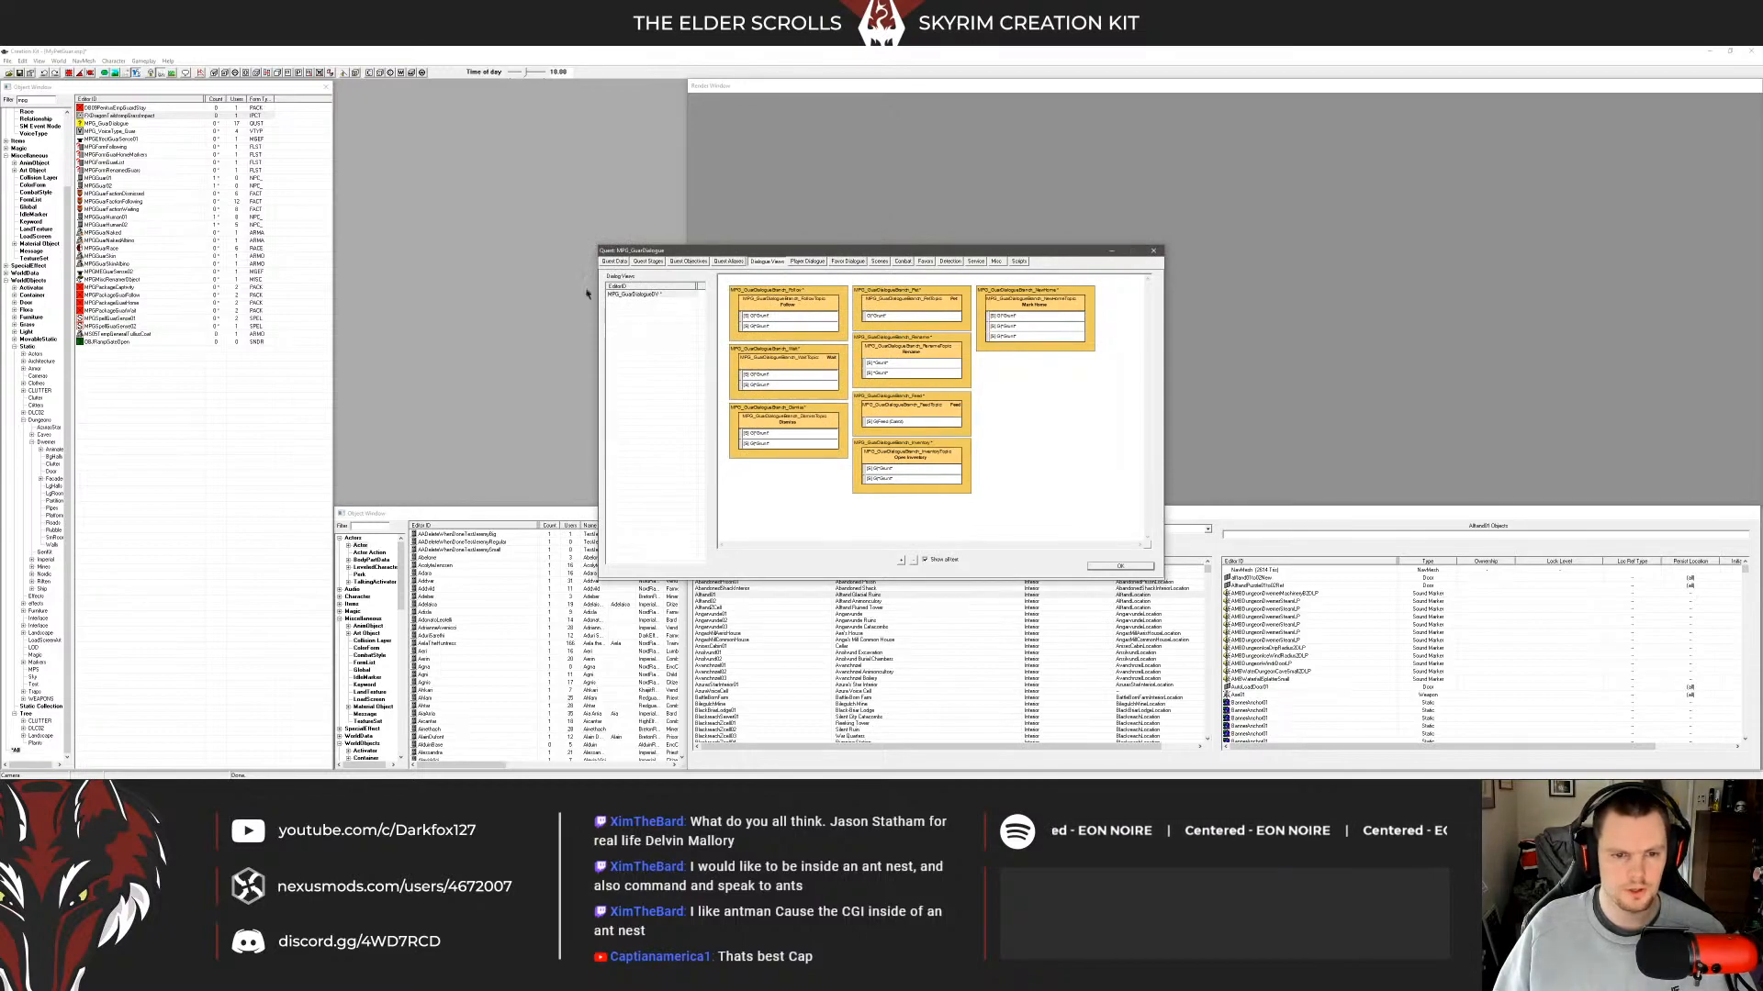
pyautogui.click(614, 262)
pyautogui.press('Left')
pyautogui.press('BackSpace')
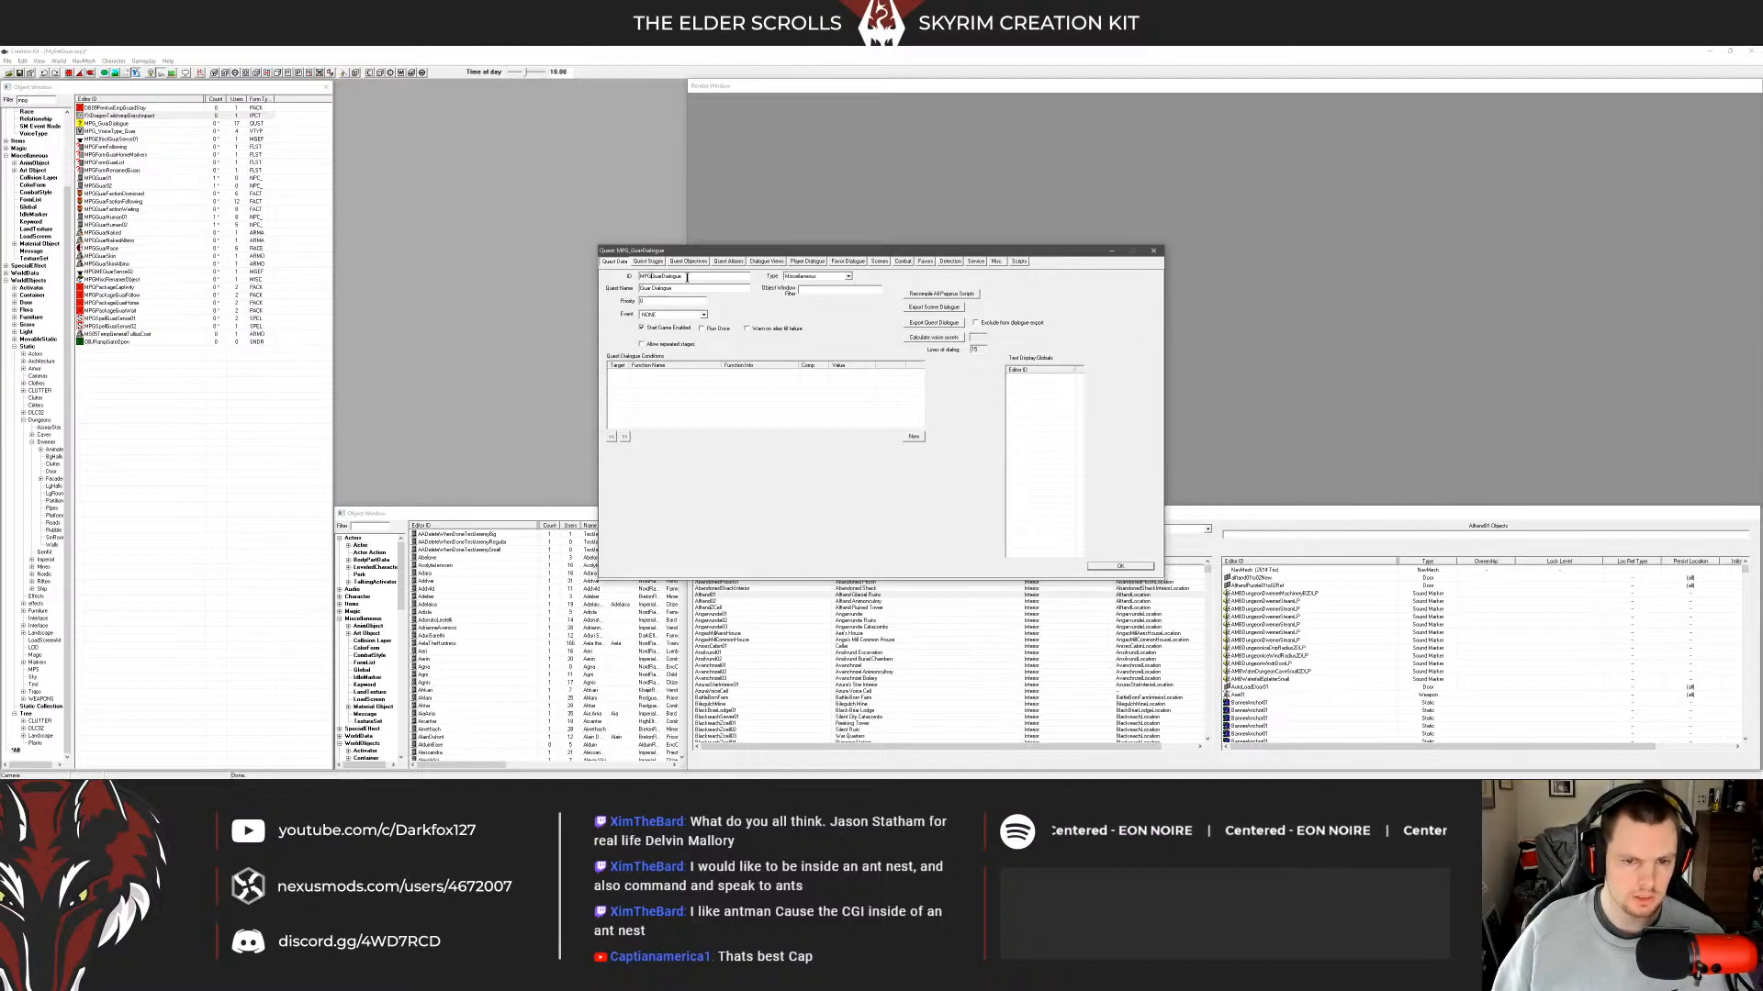
pyautogui.write('Dialogue')
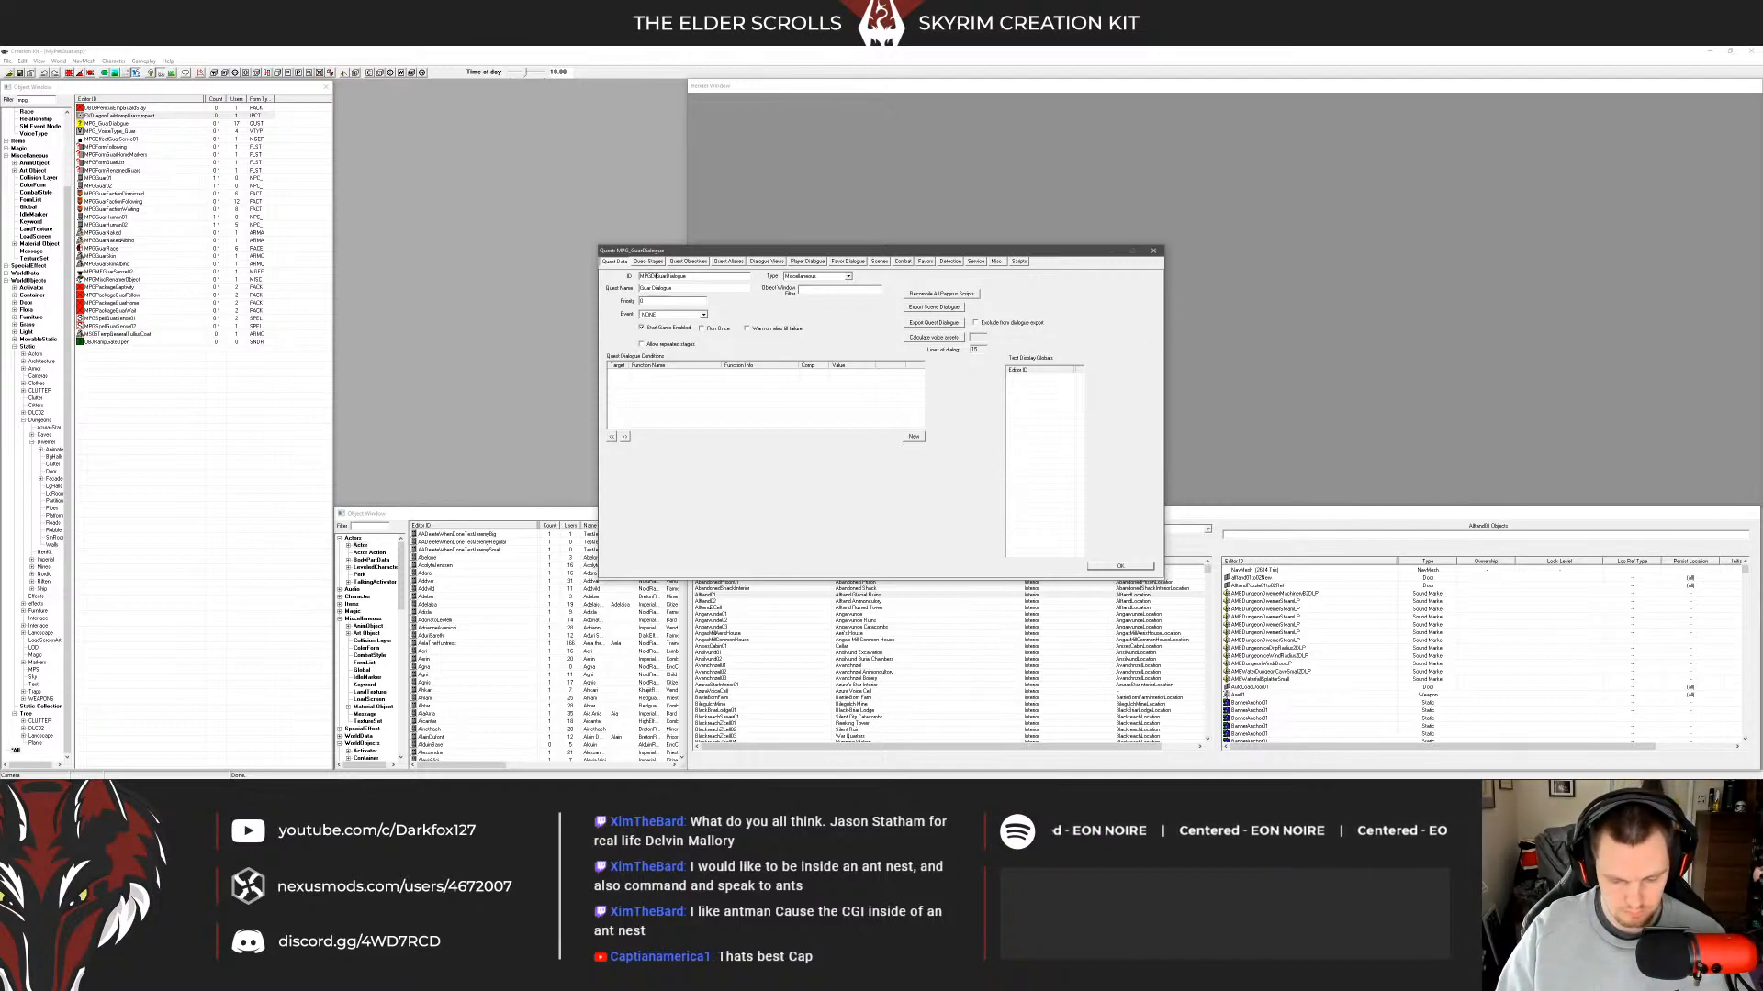
pyautogui.write('Quest')
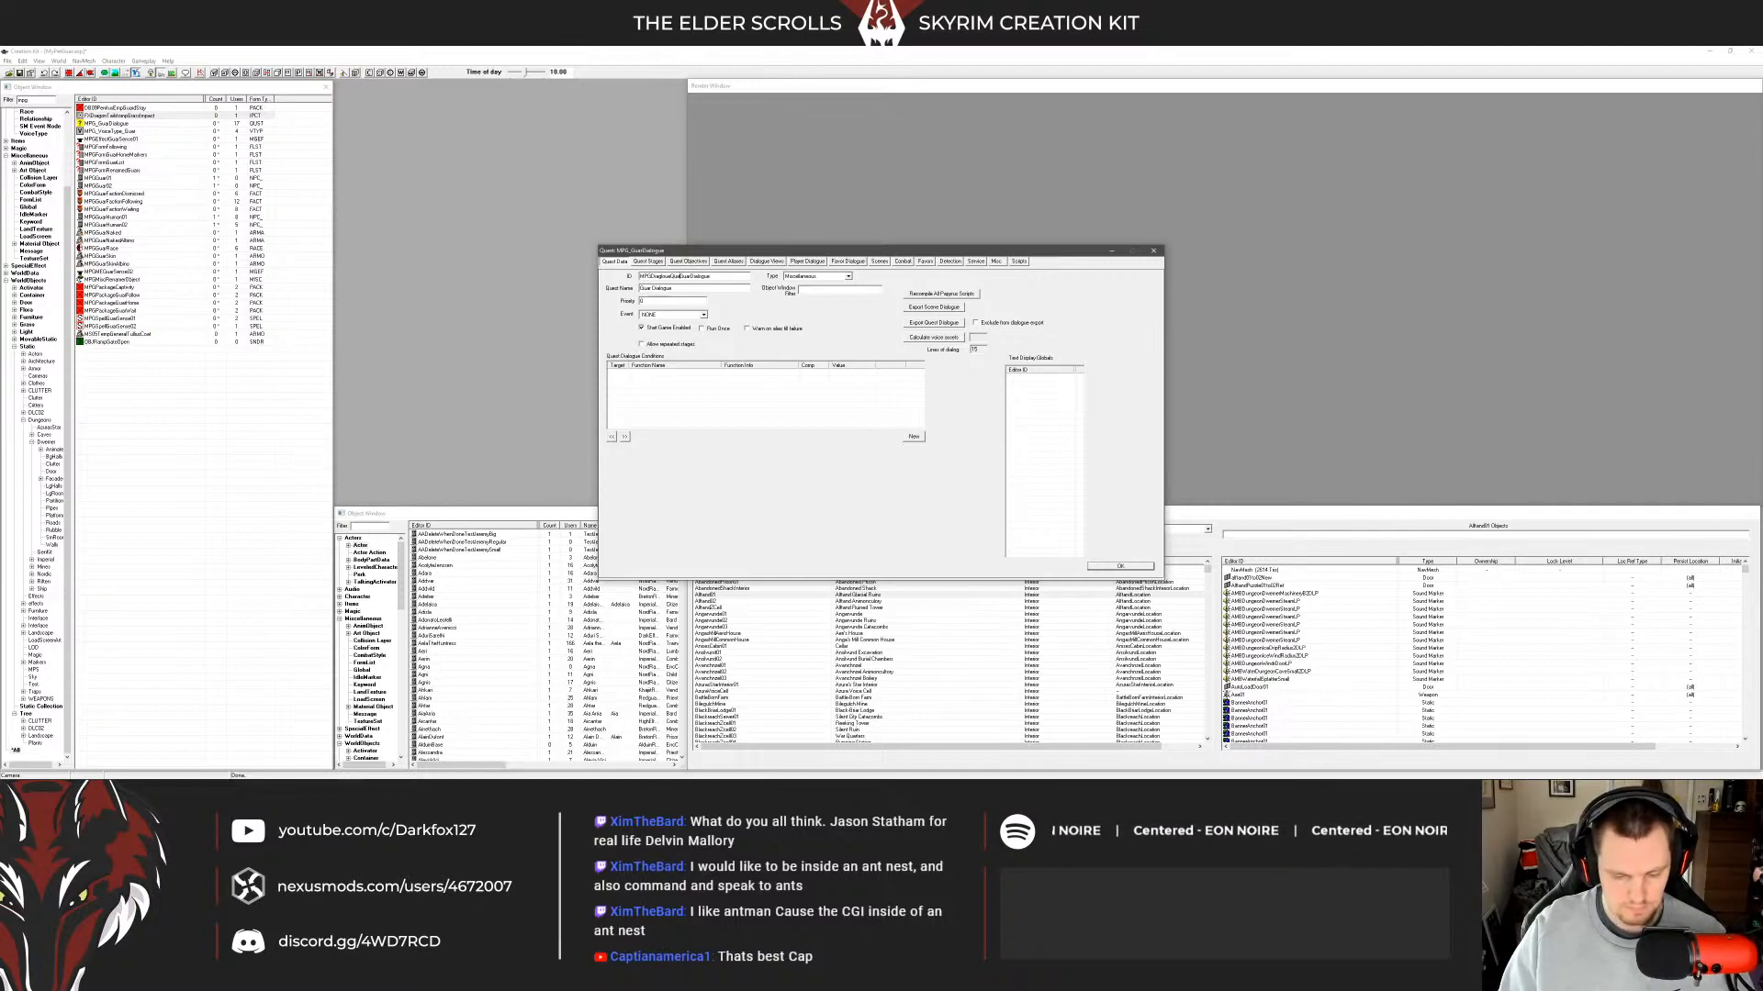
pyautogui.press('Delete')
pyautogui.press('Delete')
pyautogui.press('Delete')
pyautogui.press('Delete')
pyautogui.press('Delete')
pyautogui.press('Delete')
pyautogui.press('Delete')
pyautogui.press('Delete')
pyautogui.press('Delete')
pyautogui.press('Delete')
pyautogui.press('Delete')
pyautogui.press('Delete')
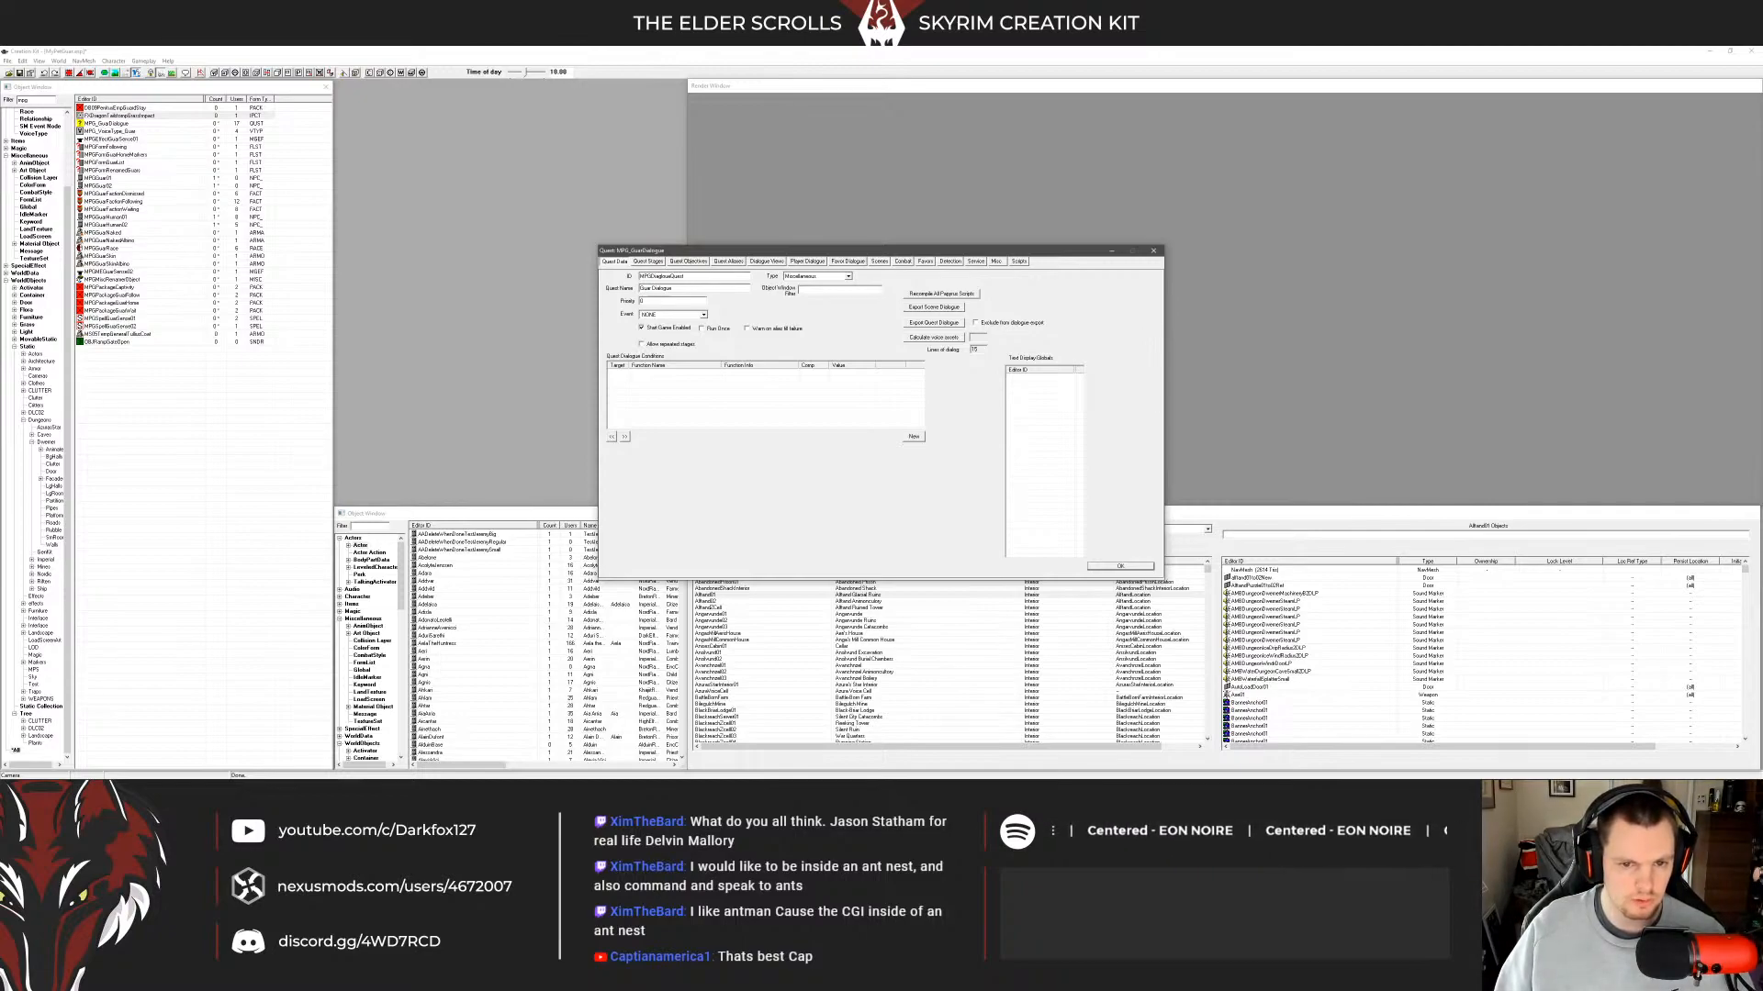
pyautogui.press('BackSpace')
pyautogui.press('BackSpace')
pyautogui.press('BackSpace')
pyautogui.press('BackSpace')
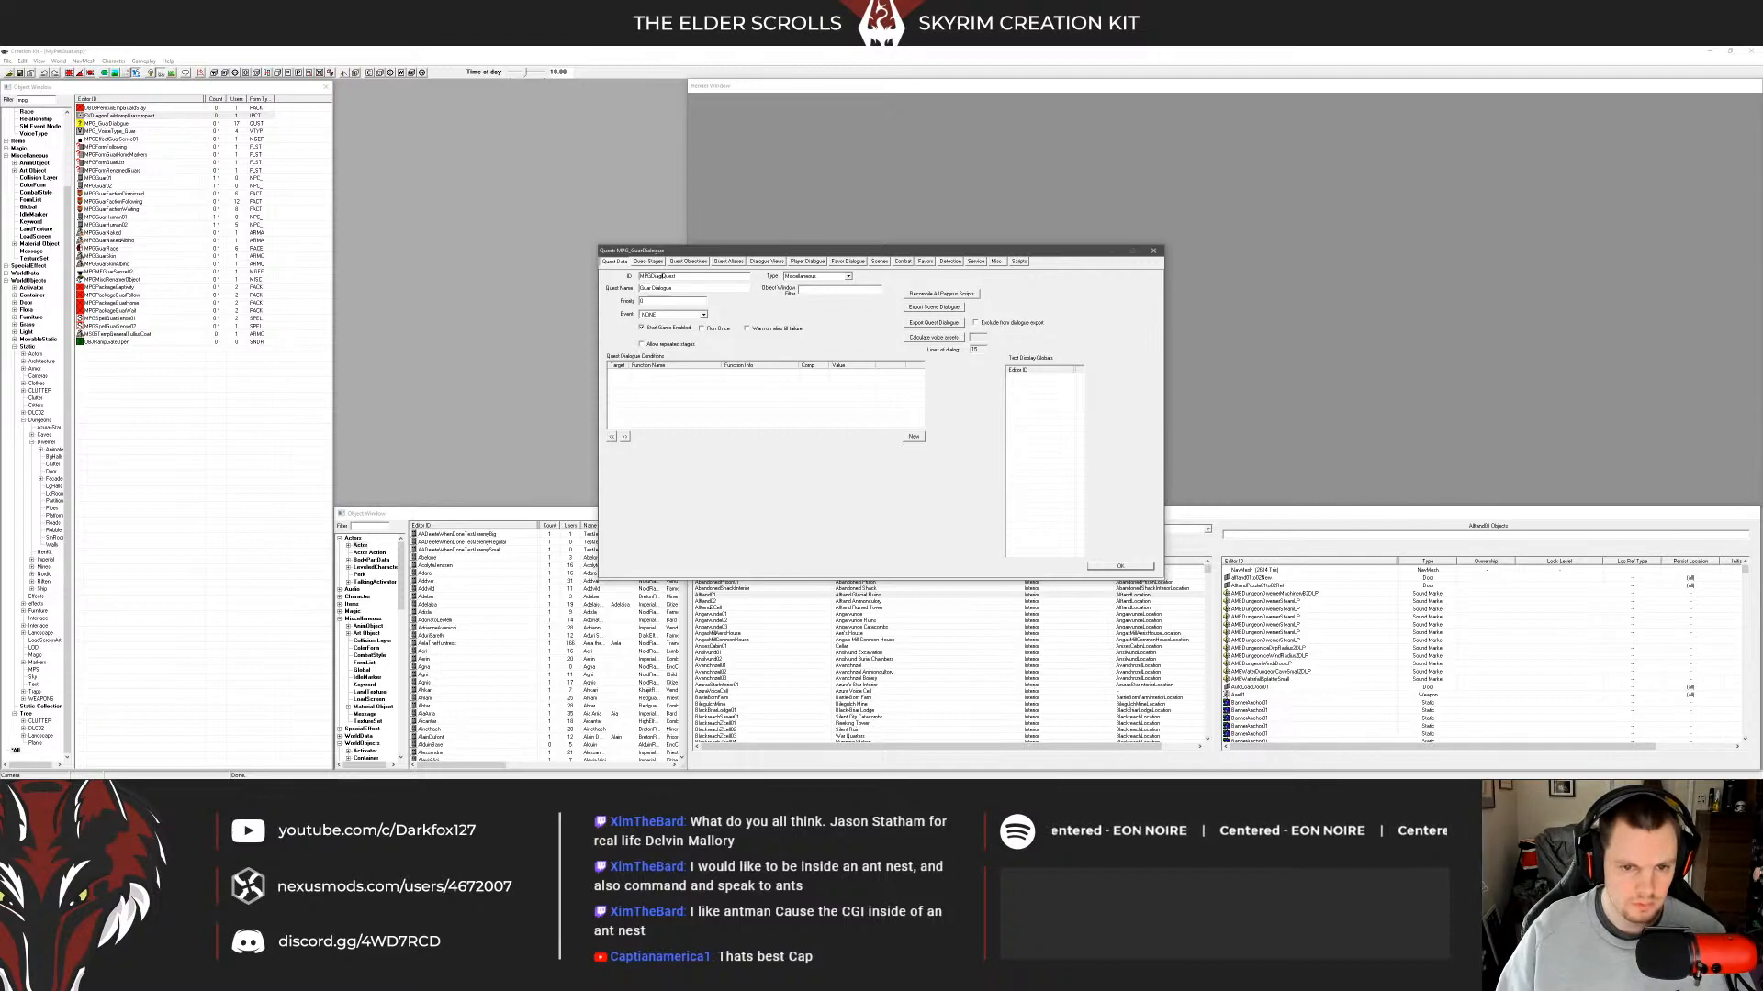
pyautogui.write('ogue')
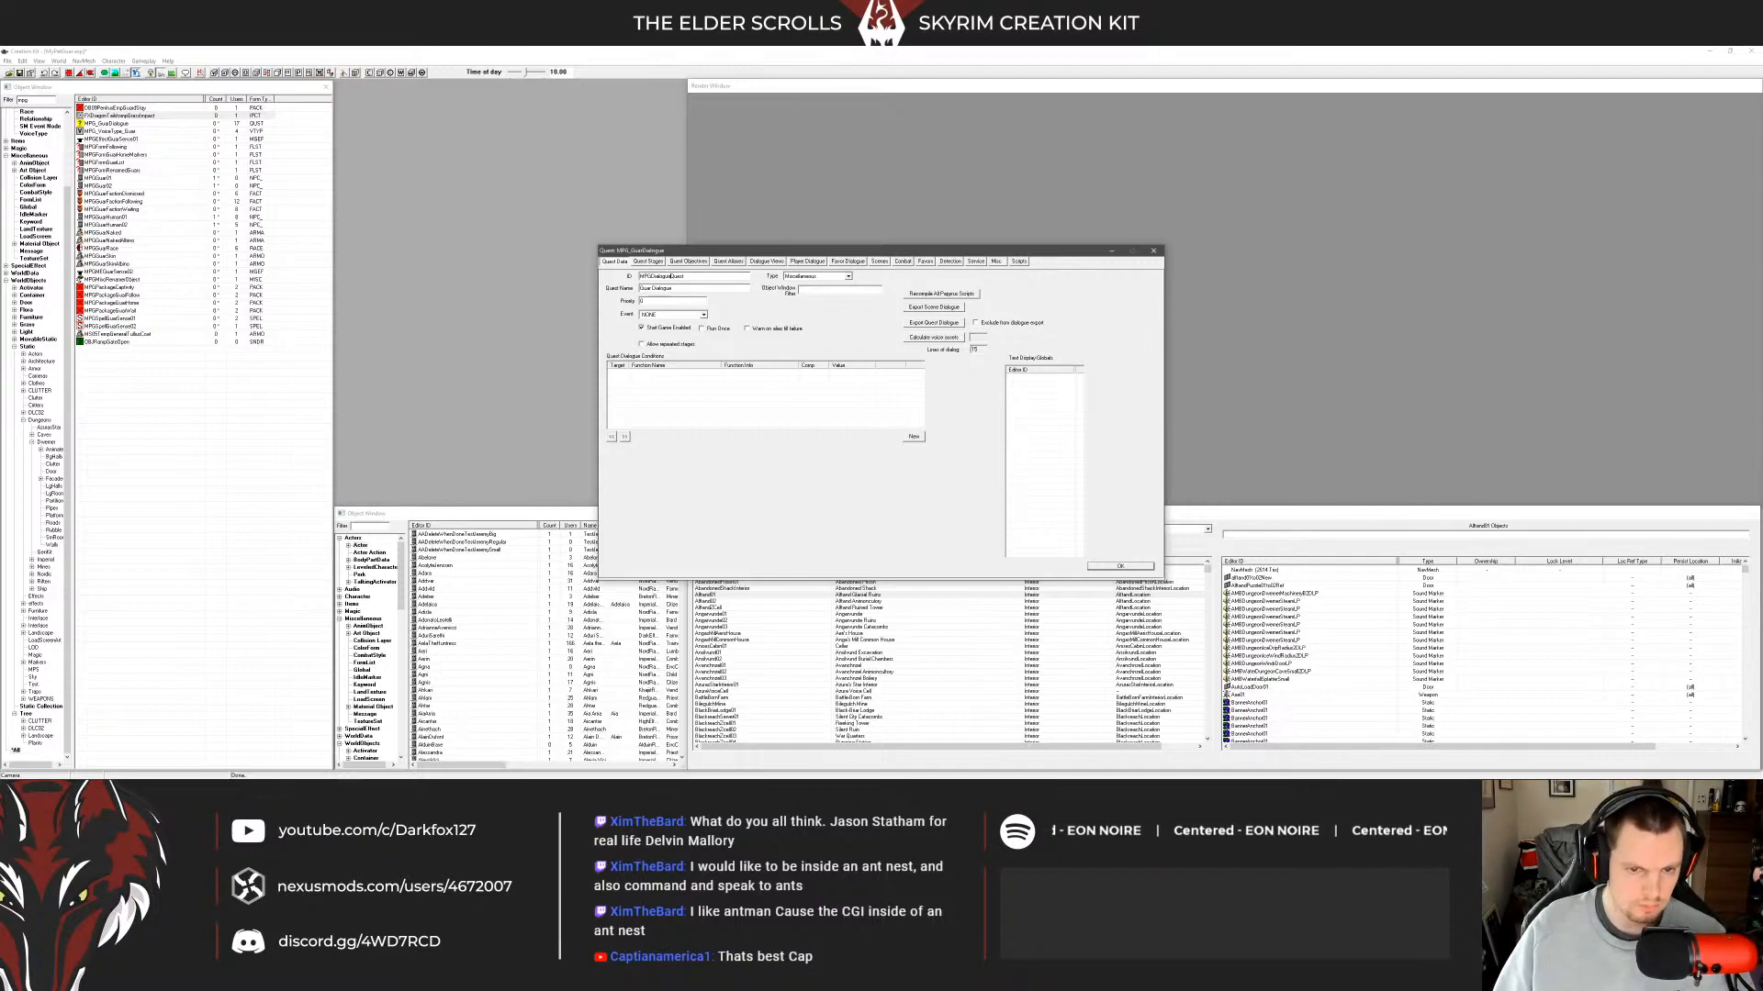
pyautogui.click(1119, 567)
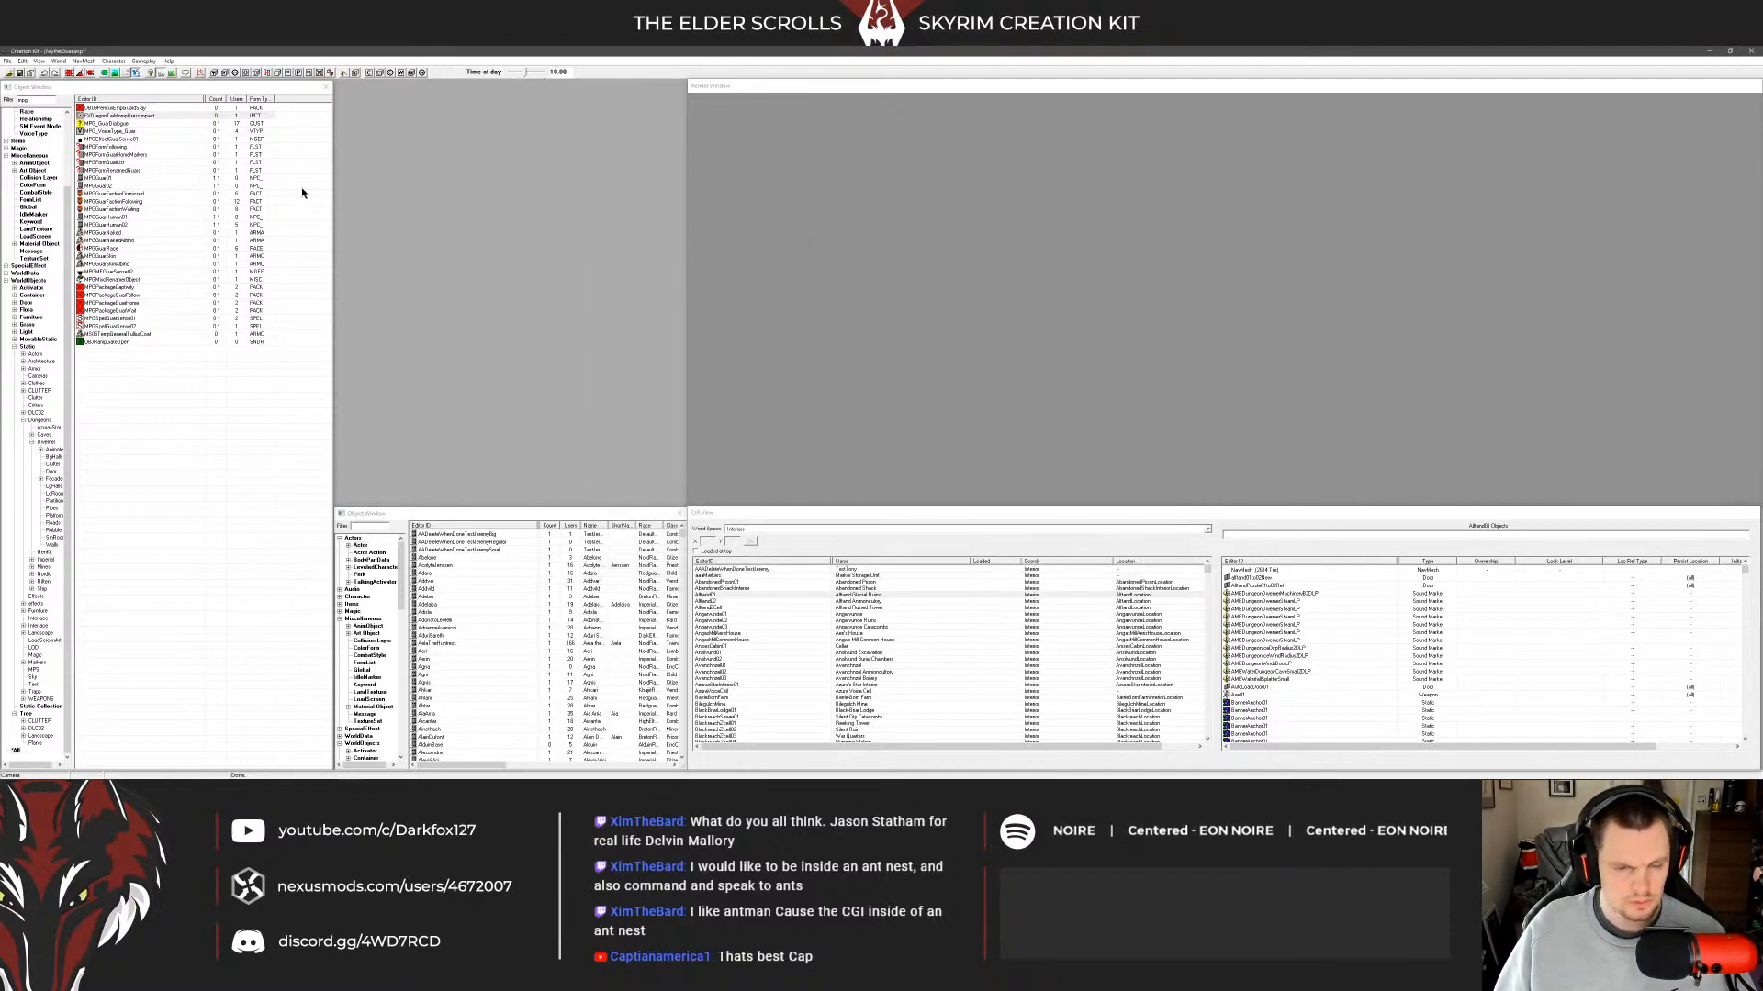
pyautogui.hotkey('ctrl', 's')
# Rename the MPG_VoiceType_Guar voice type's ID as MPGVoiceTypeGuar, without creating a new form.
pyautogui.click(146, 115)
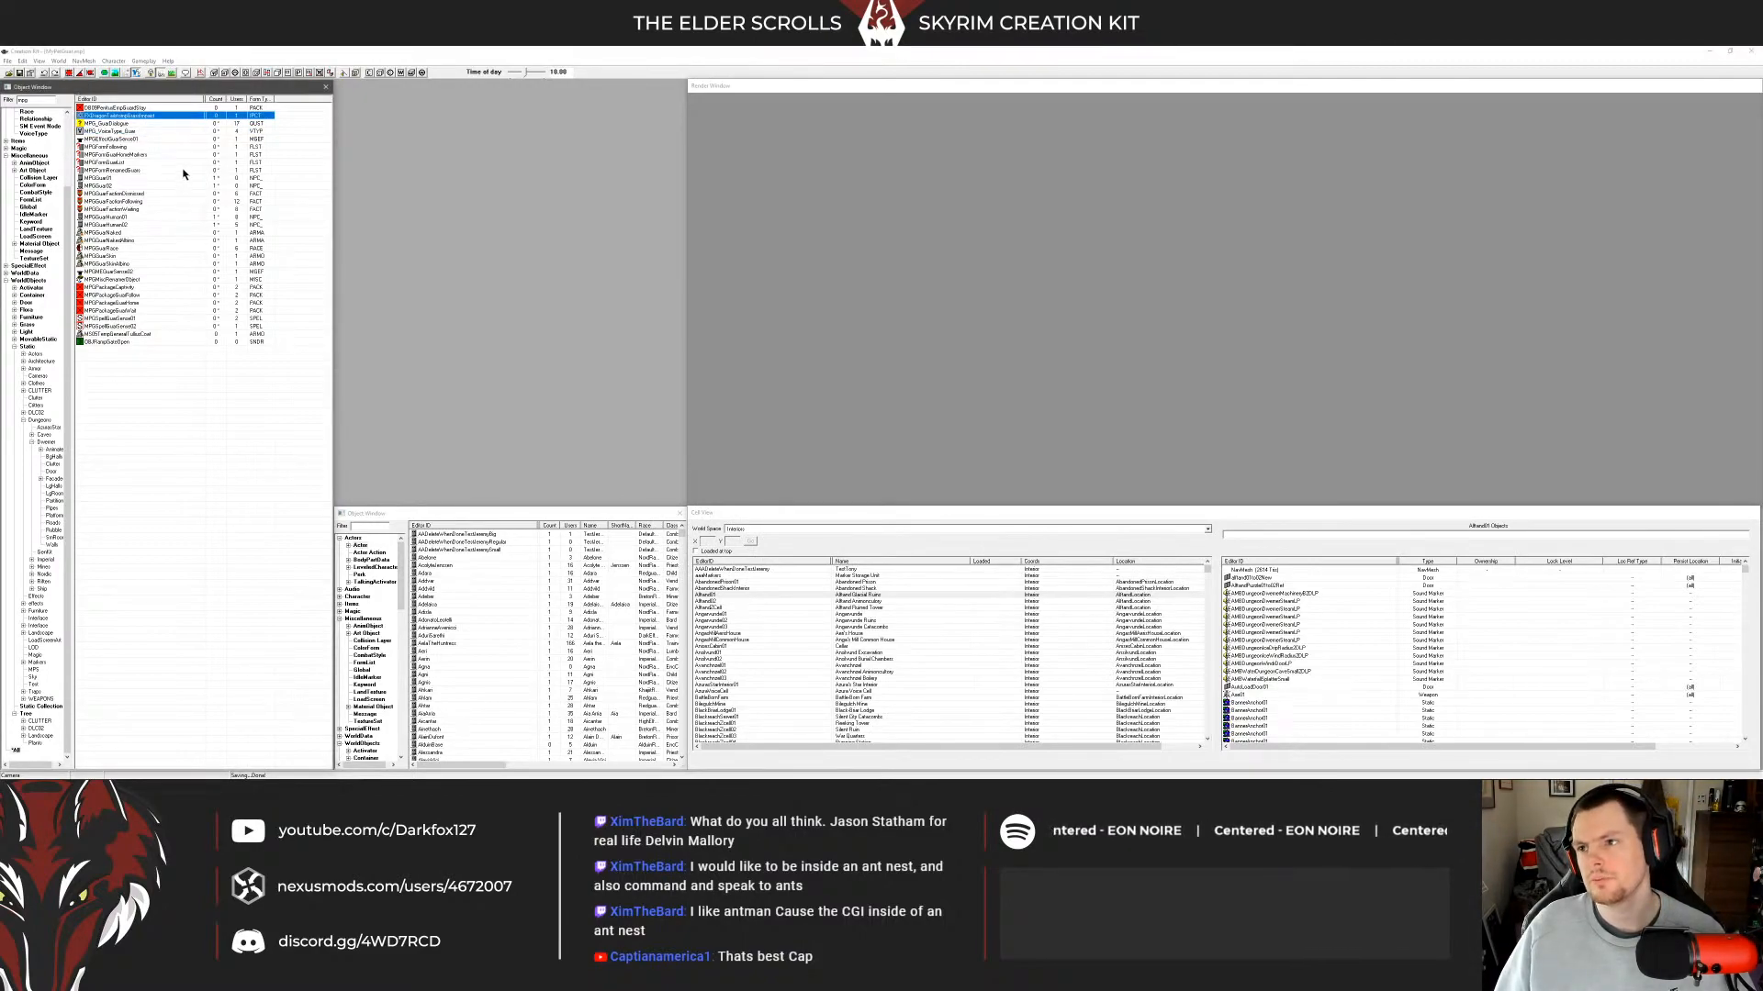
pyautogui.click(125, 123)
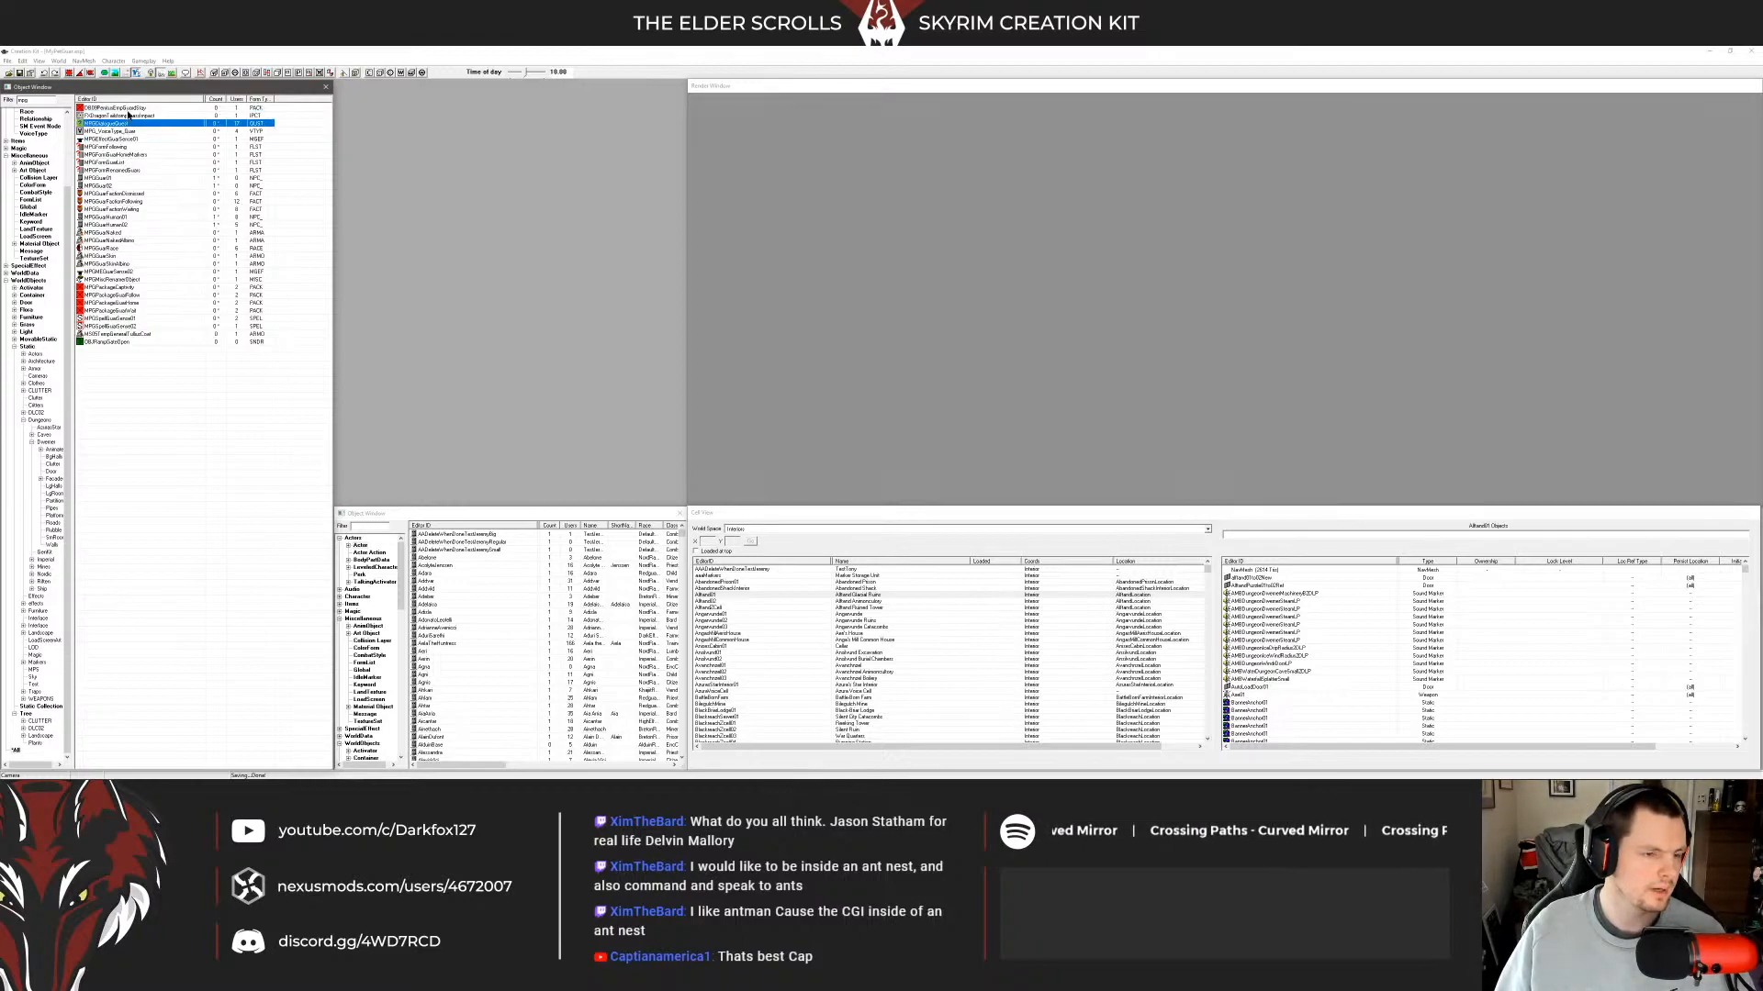
pyautogui.doubleClick(129, 132)
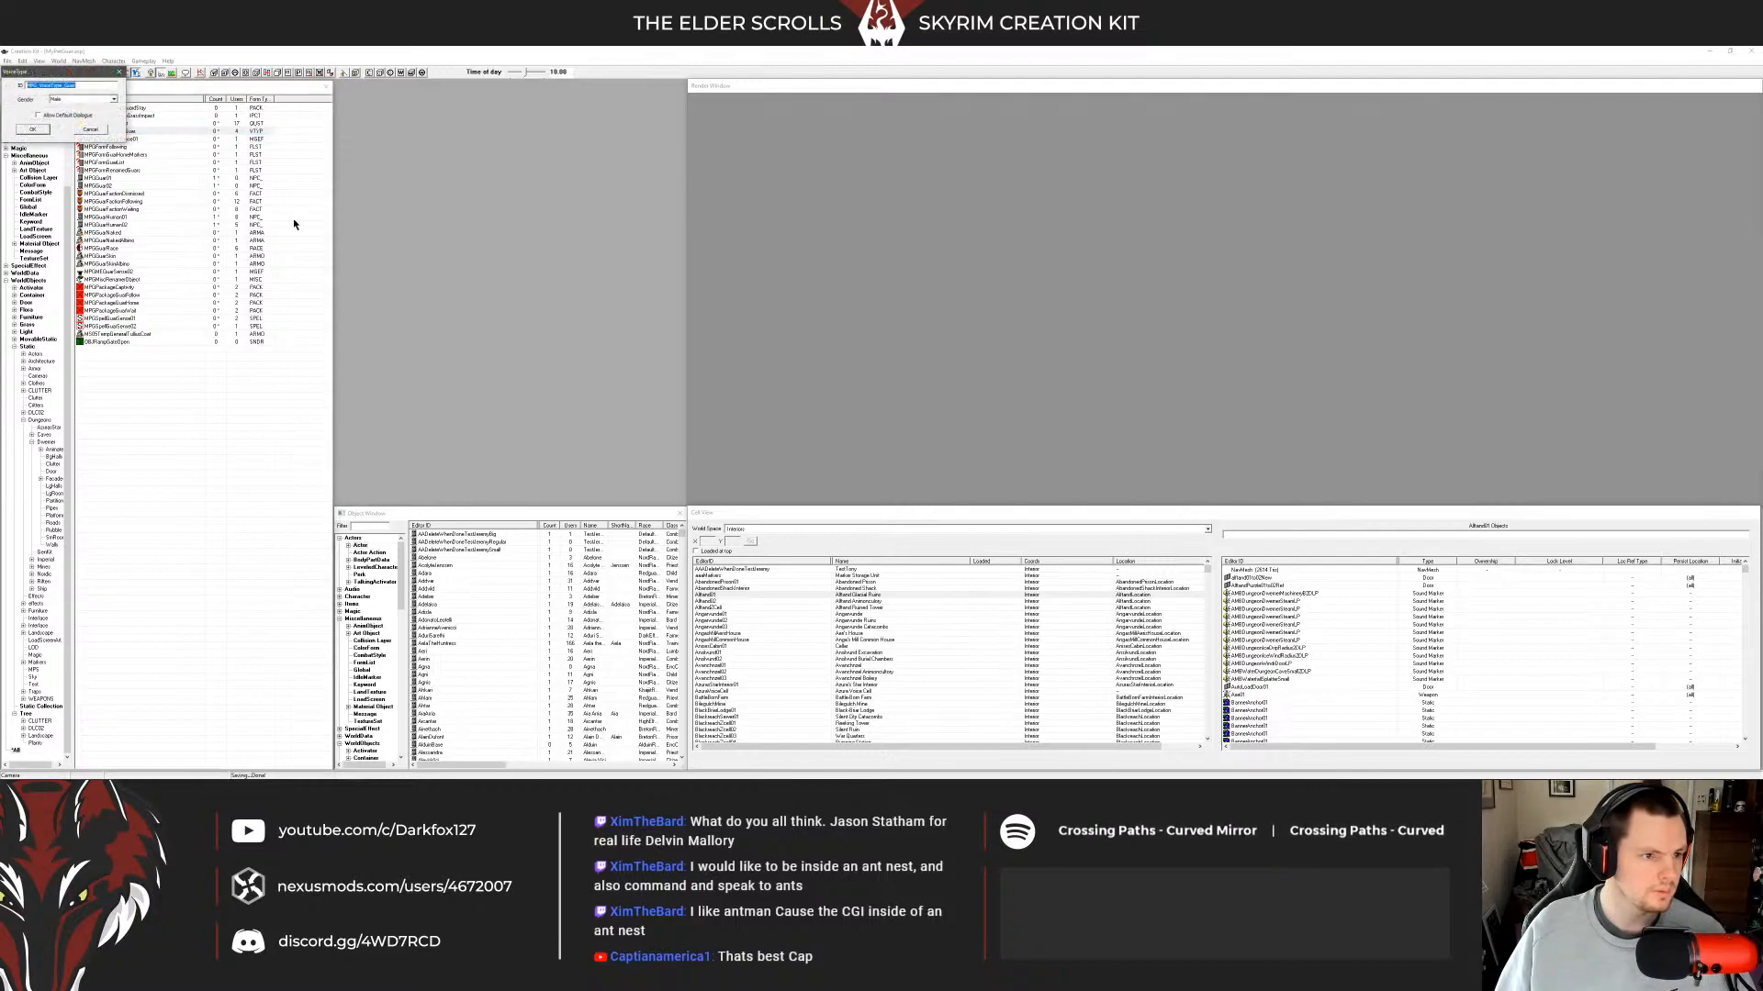
pyautogui.click(376, 196)
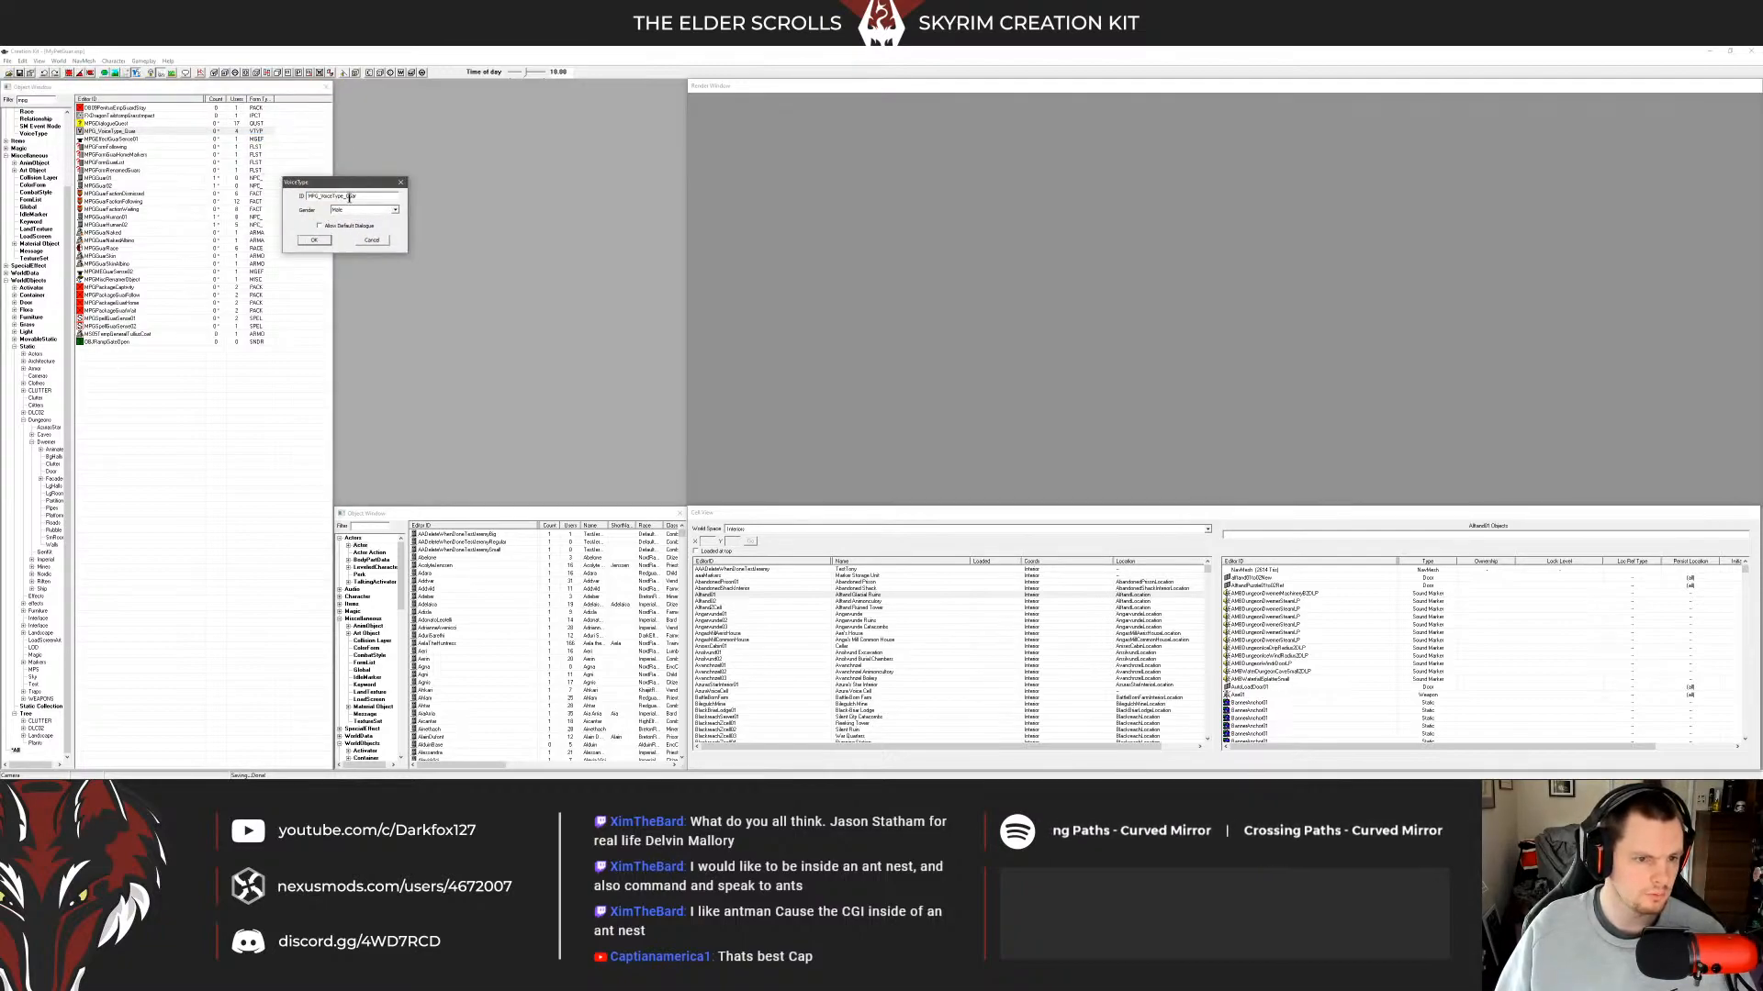
pyautogui.press('BackSpace')
pyautogui.press('Left')
pyautogui.press('Left')
pyautogui.press('Left')
pyautogui.press('Left')
pyautogui.press('Left')
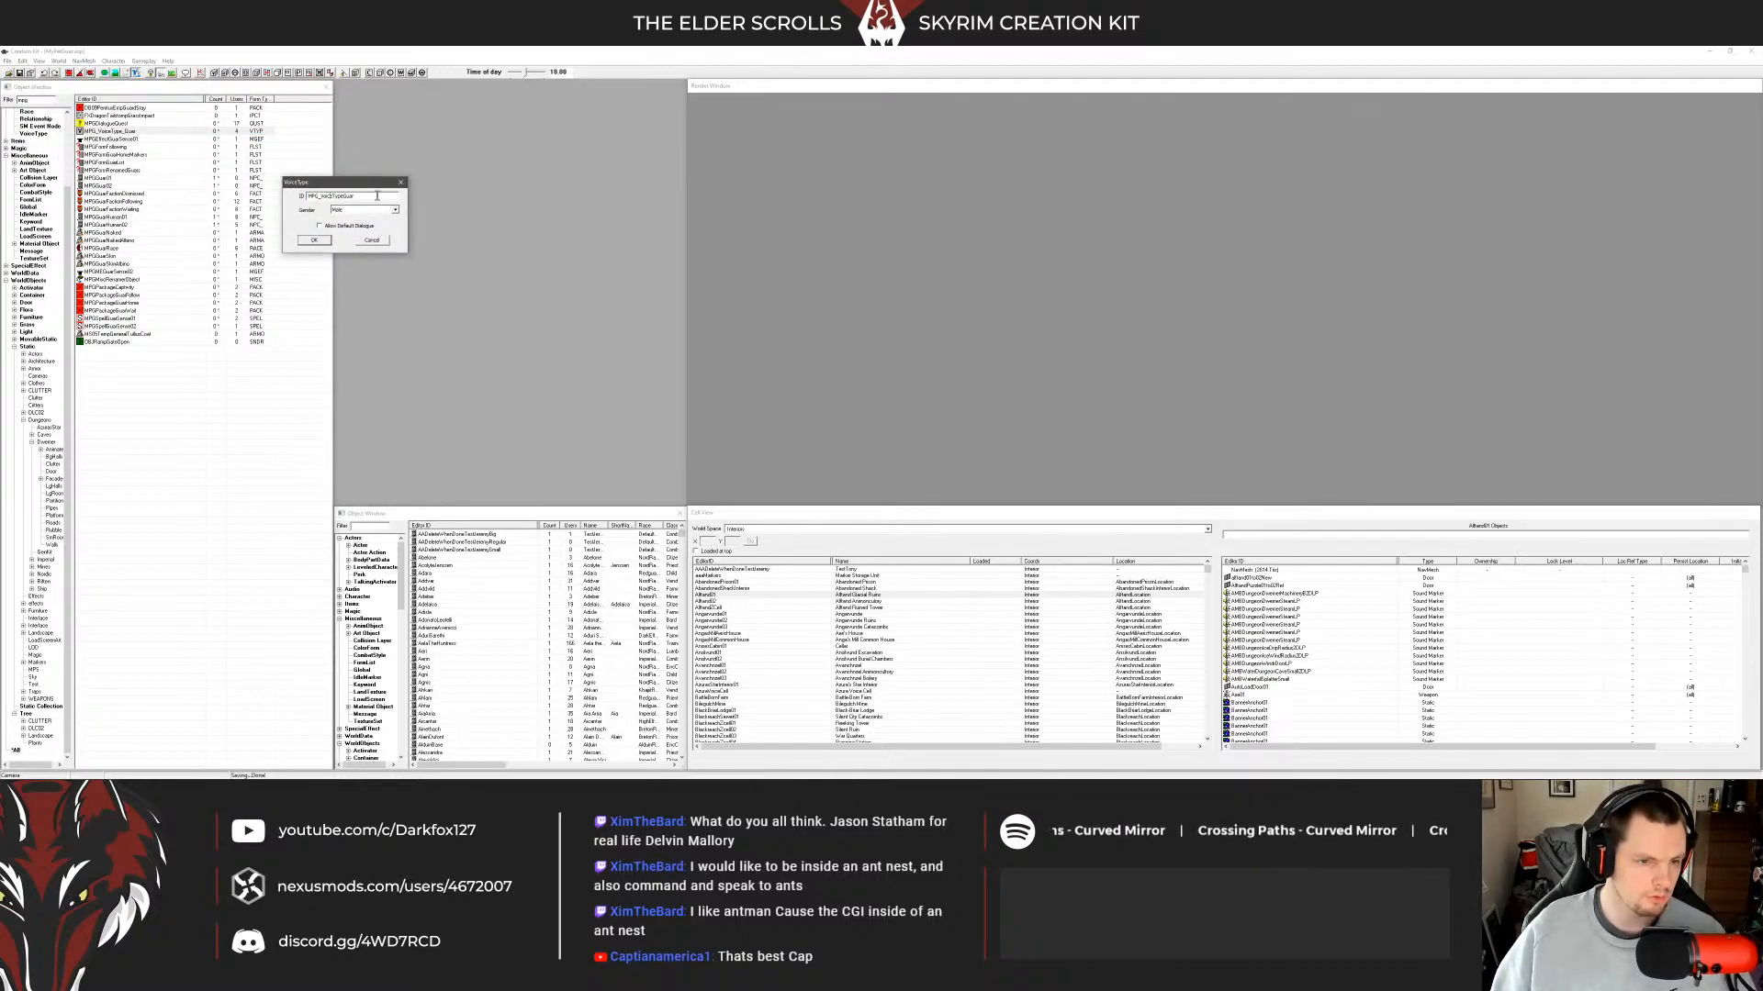
pyautogui.press('BackSpace')
pyautogui.click(314, 239)
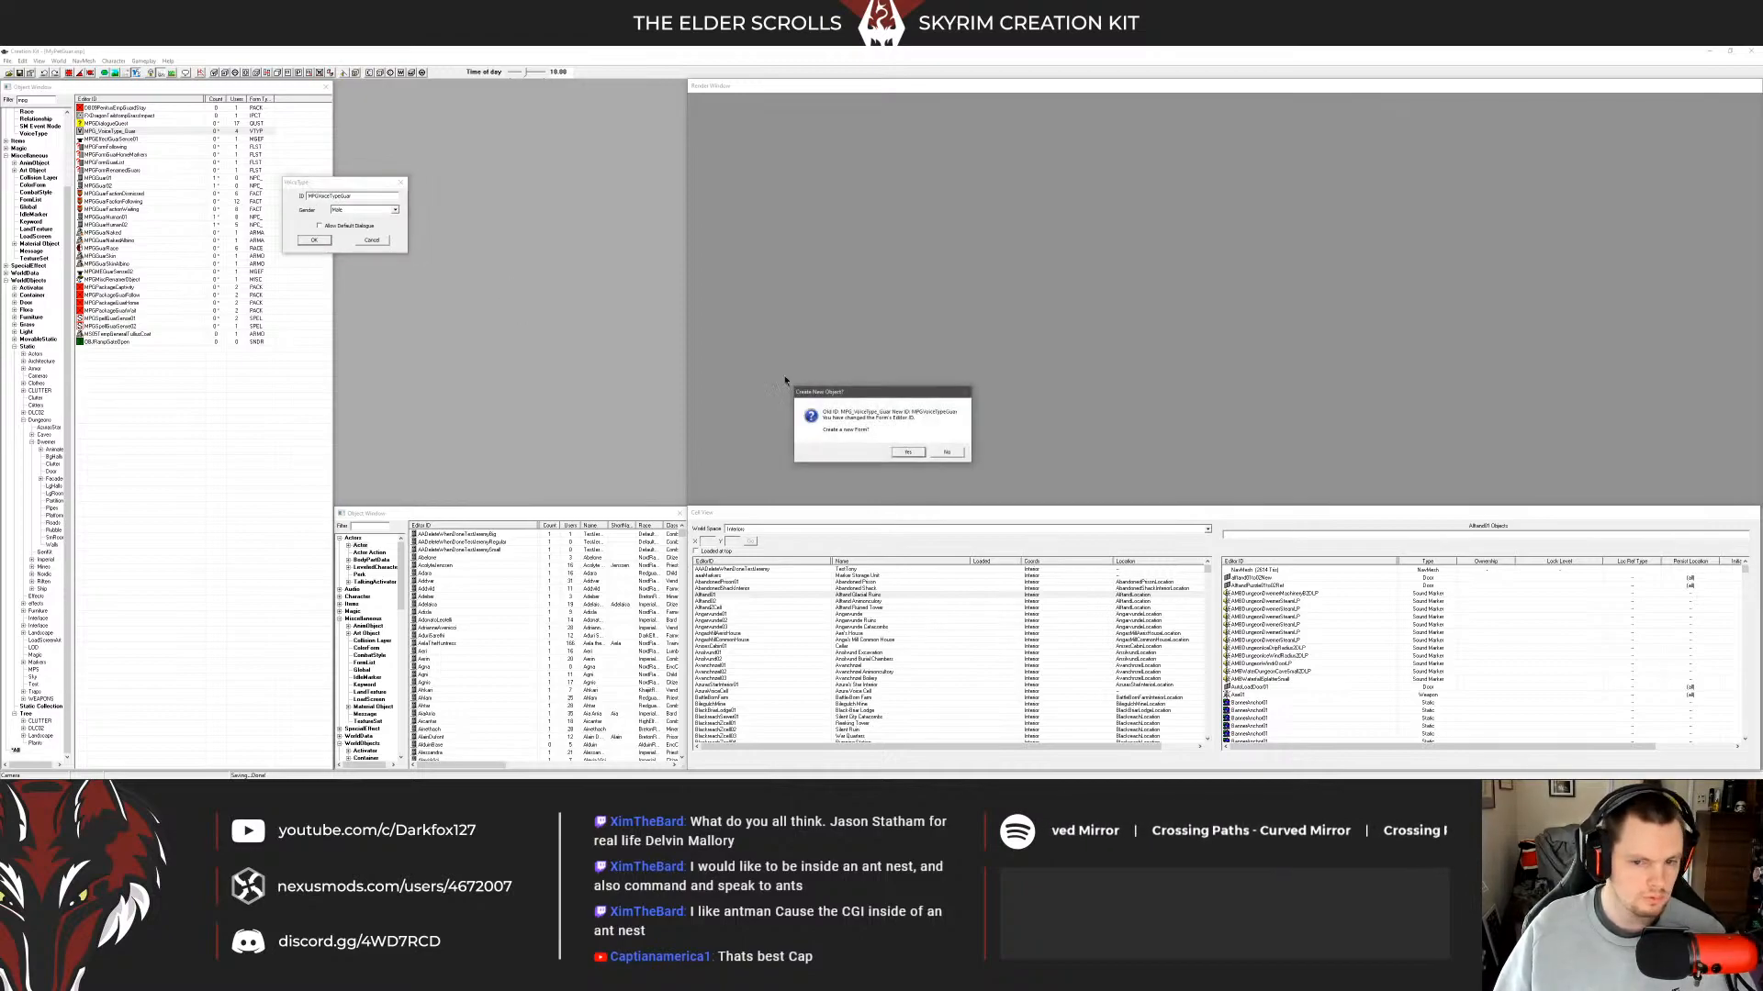
pyautogui.click(947, 452)
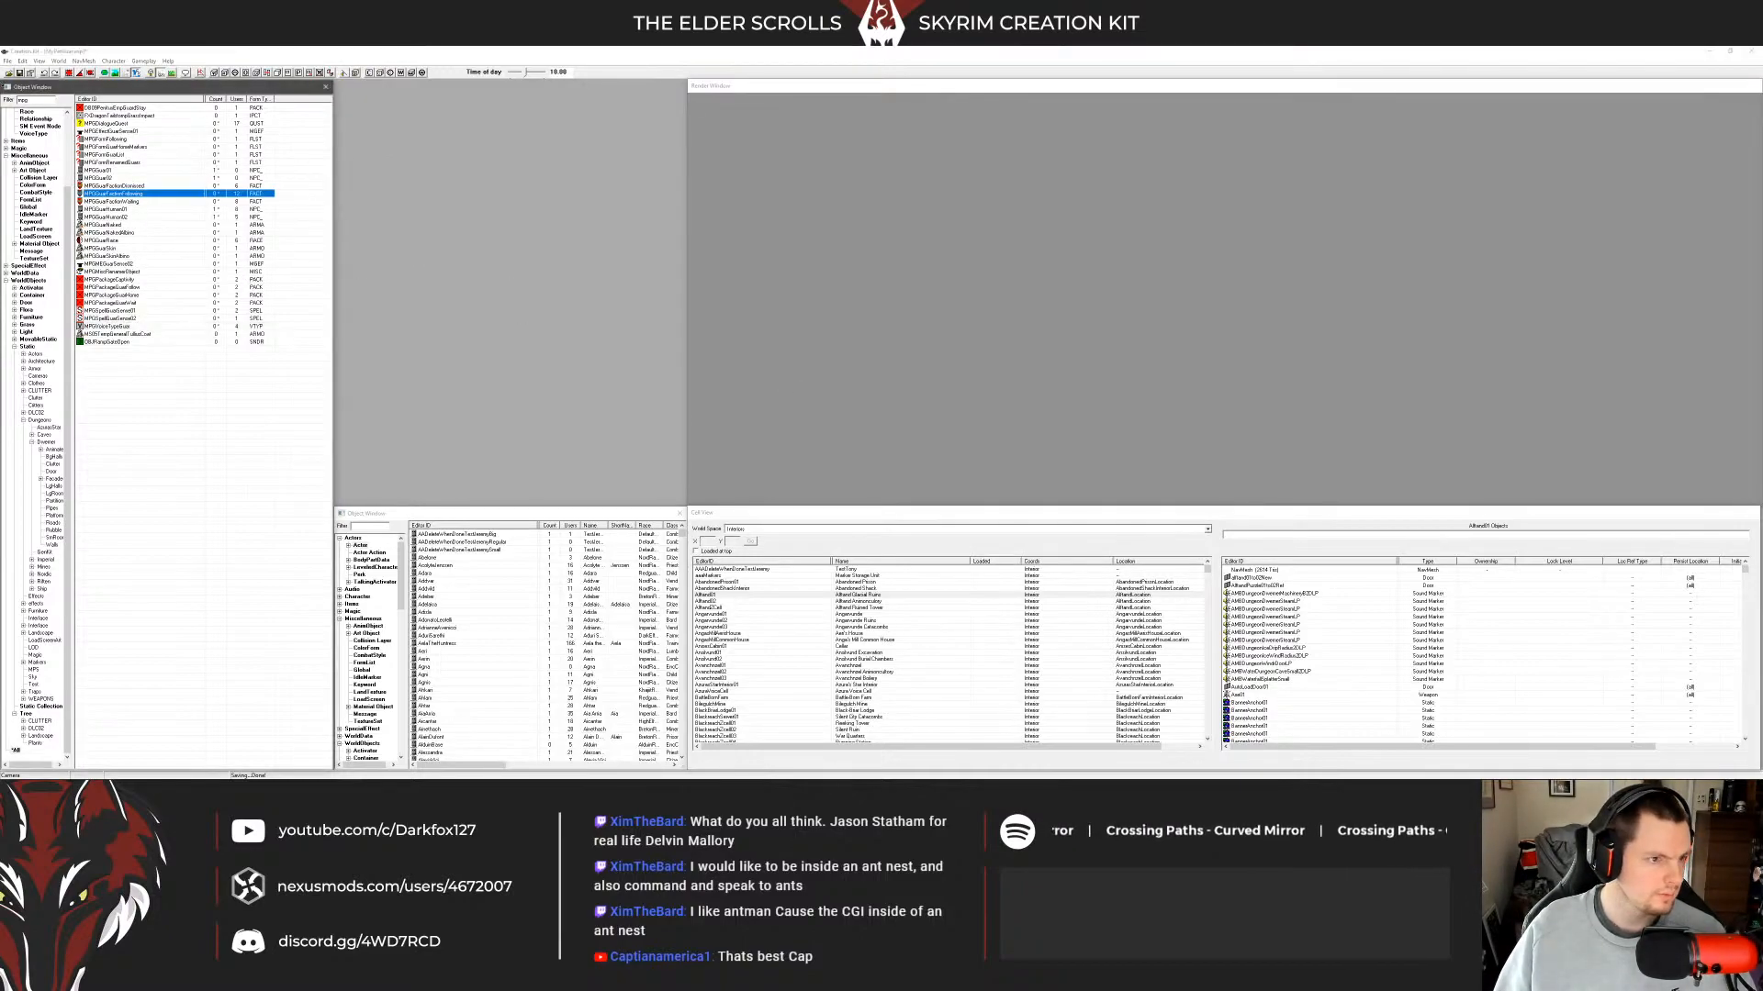
# List the mod's actors and open the MPGGuar01 actor for editing.
pyautogui.click(158, 132)
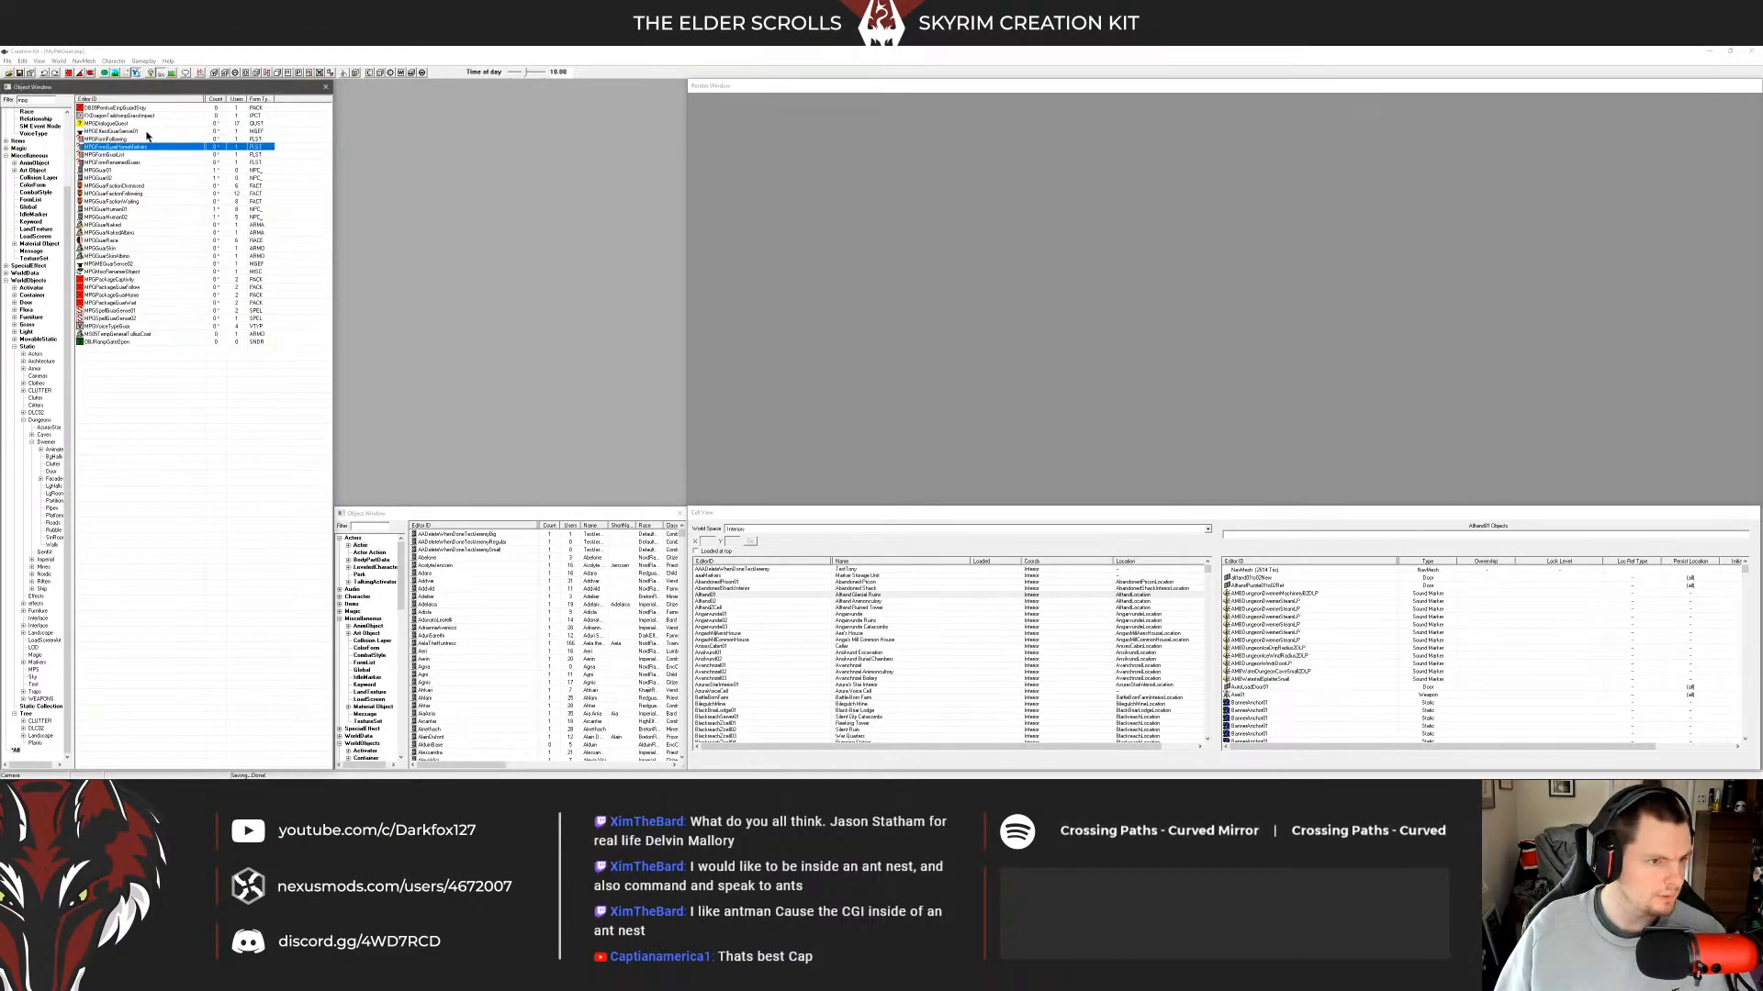
pyautogui.click(197, 147)
pyautogui.scroll(10, 37, 230)
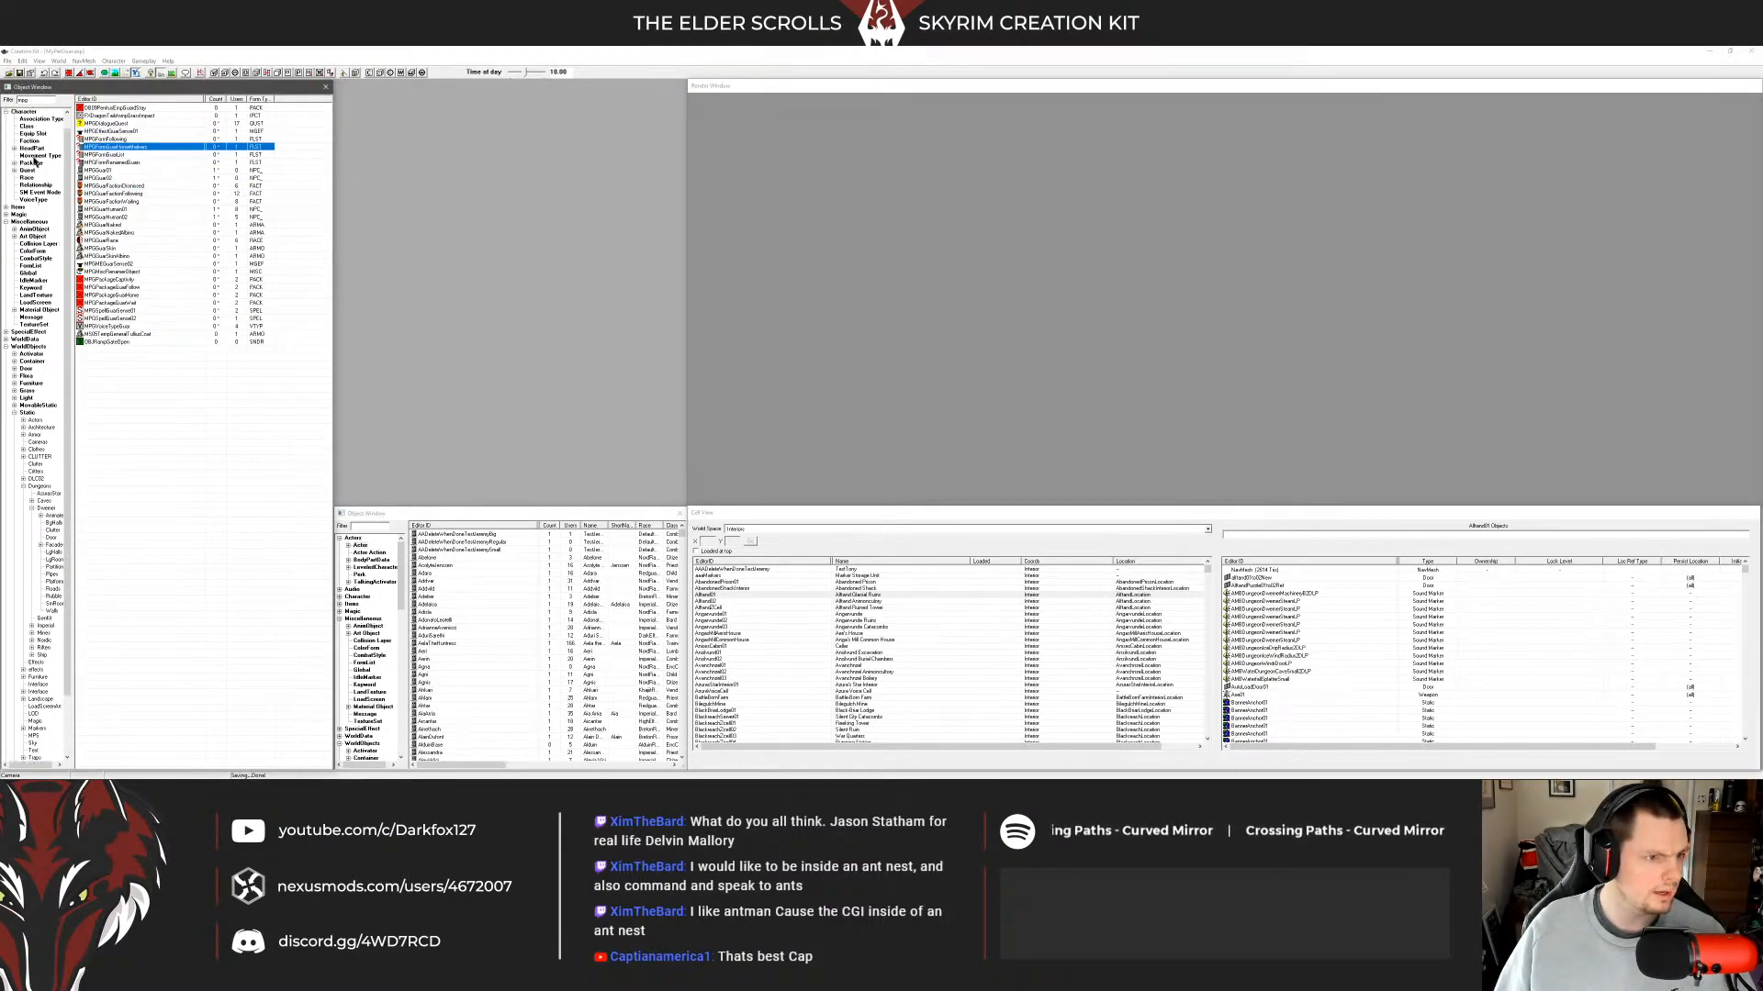
pyautogui.click(12, 112)
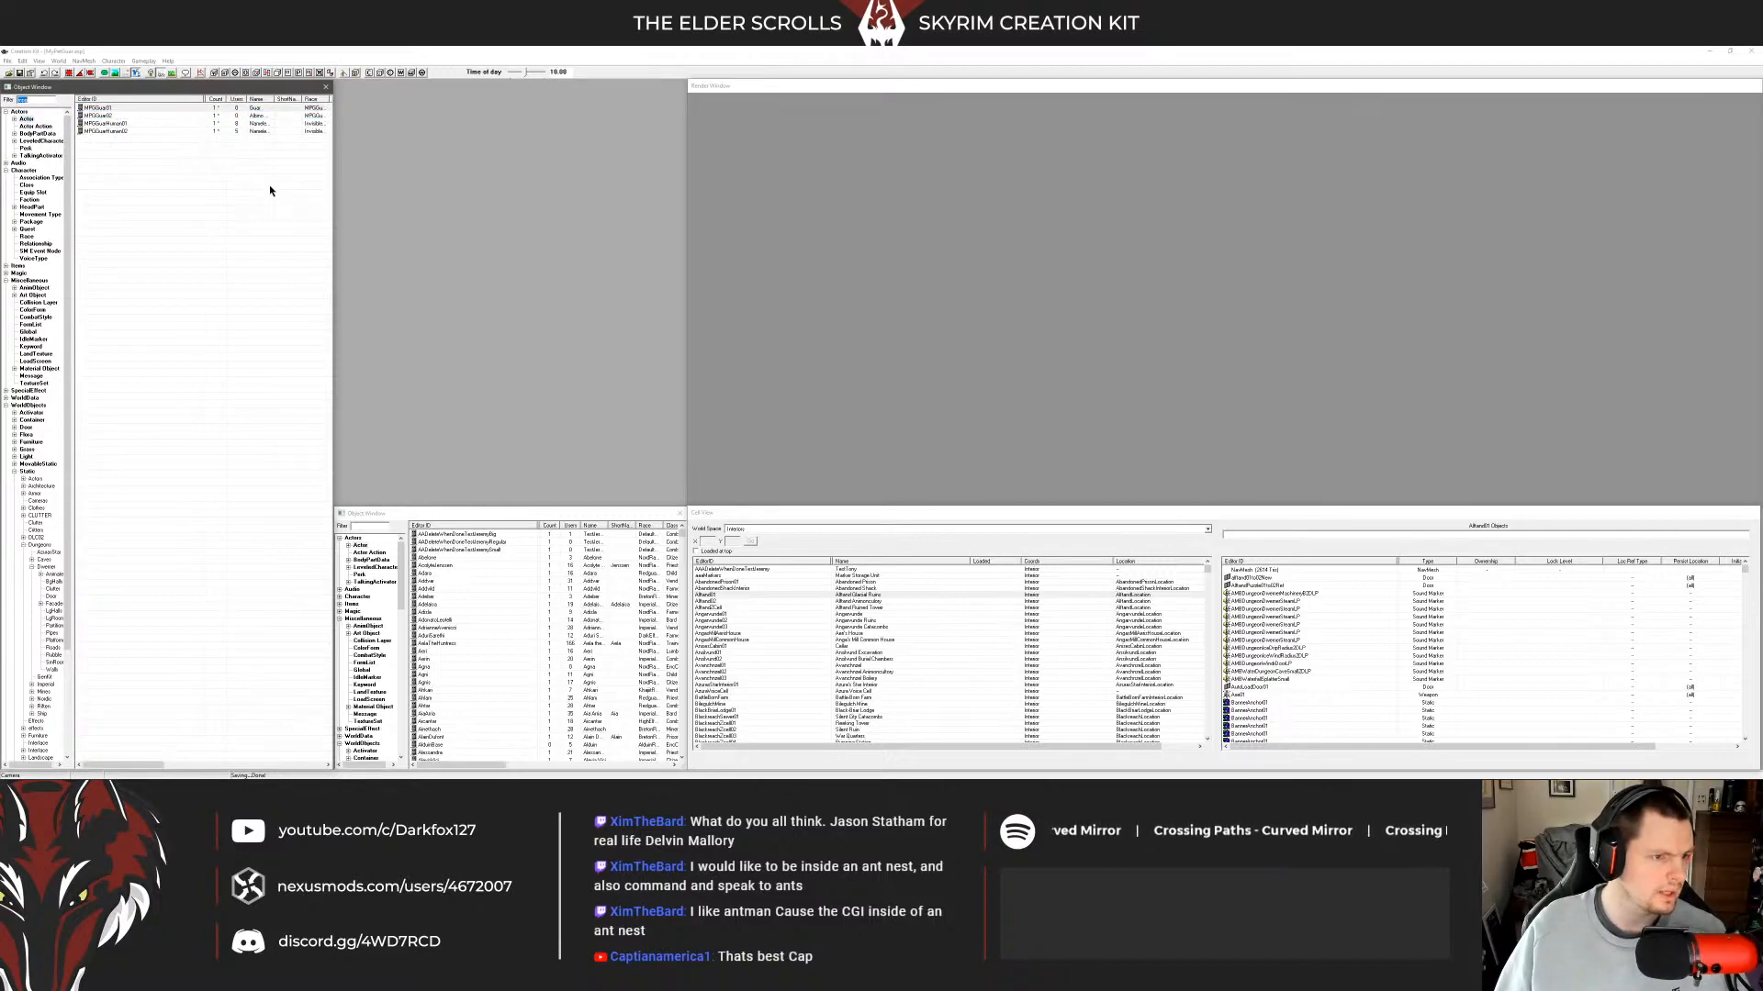
pyautogui.click(215, 204)
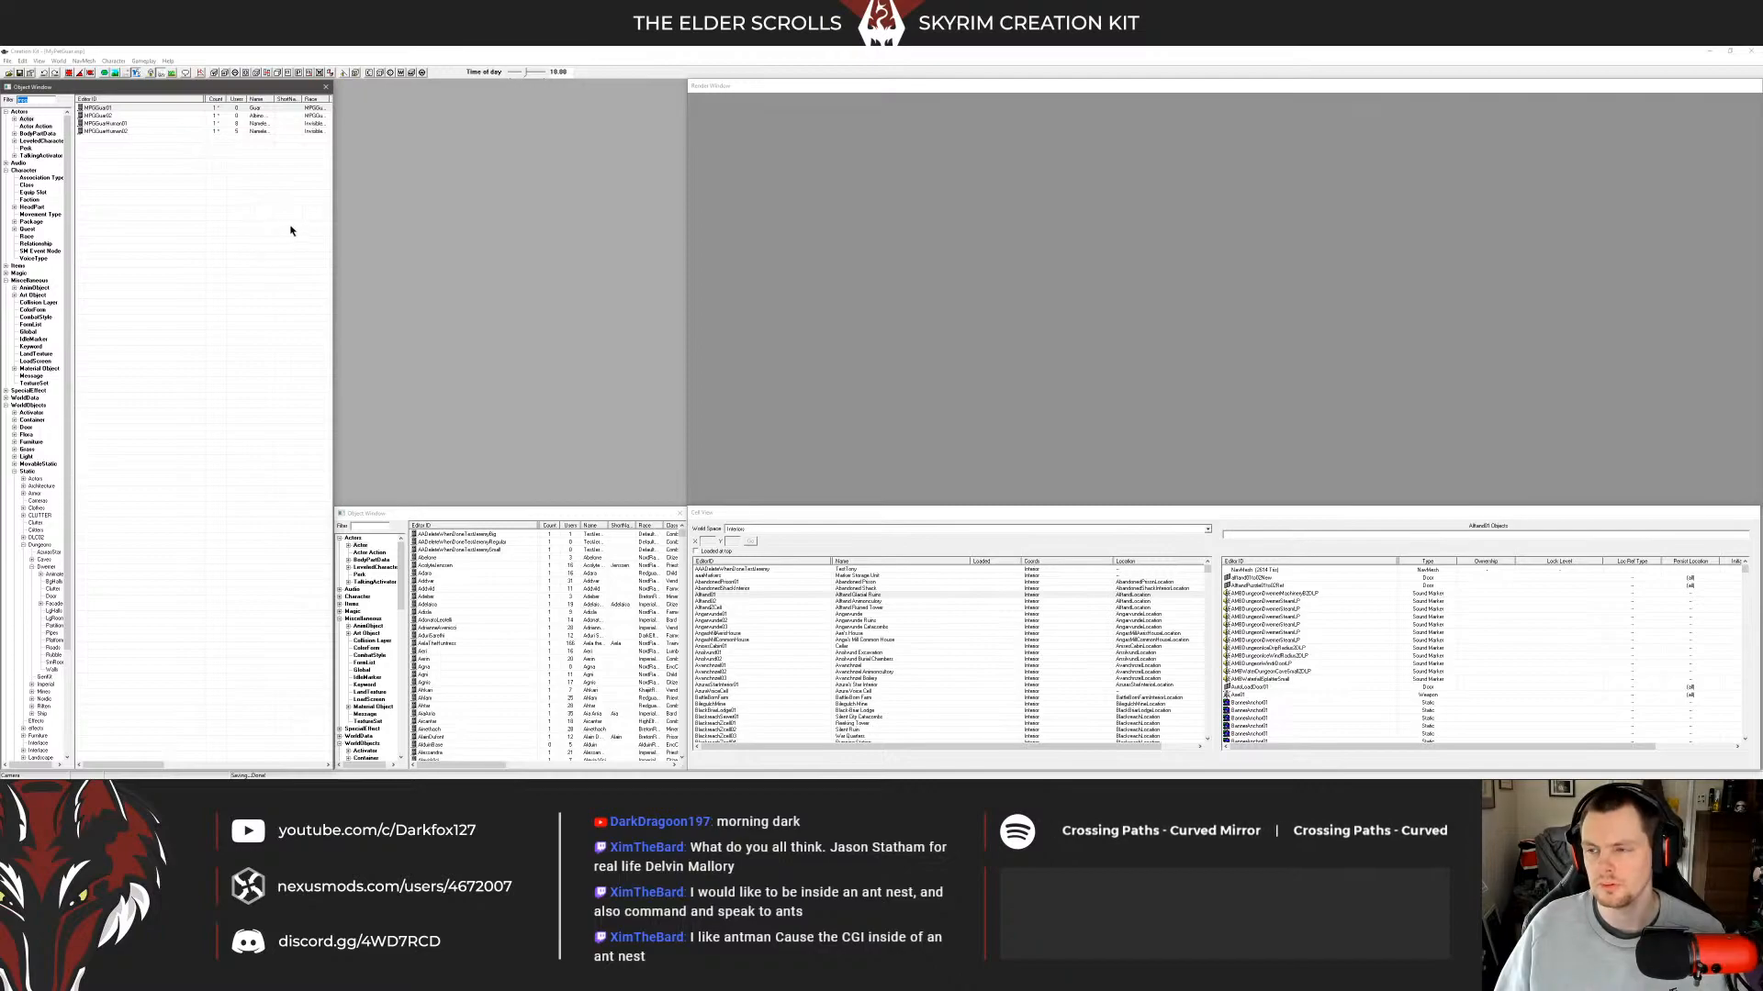
pyautogui.press('Return')
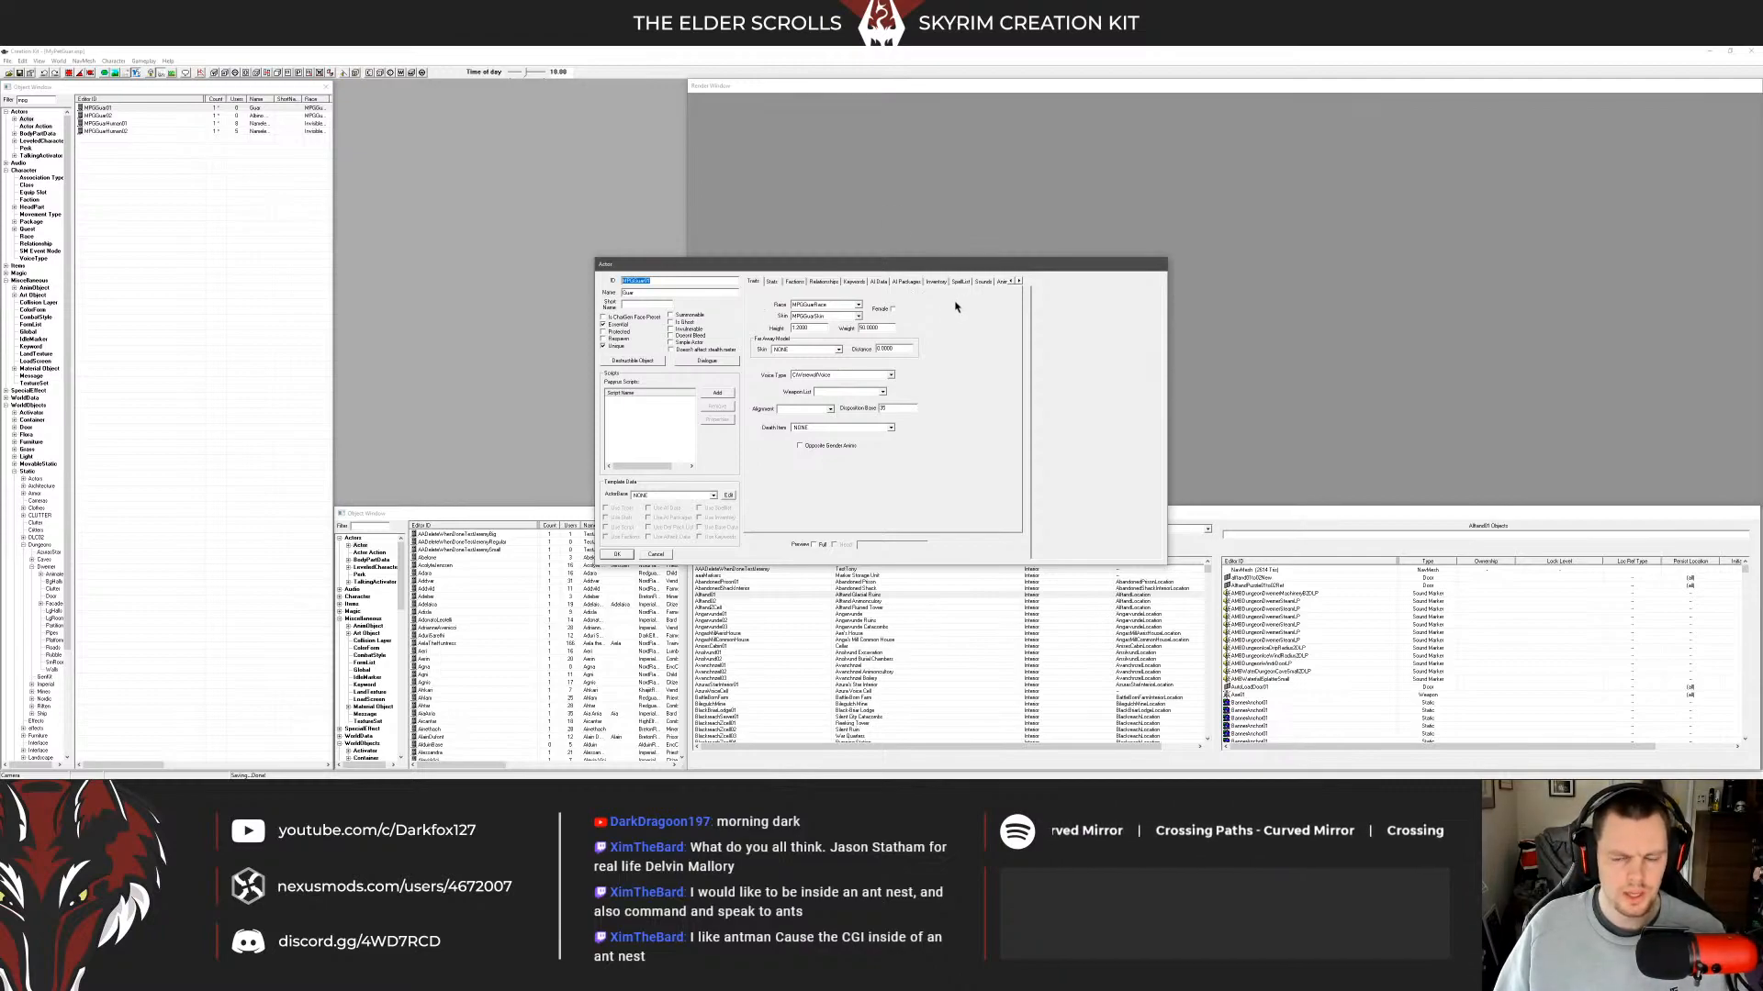
# Examine the sound templates that the MPGGuar01 actor can inherit its sounds from, leaving the inherited sounds set to NONE.
pyautogui.click(982, 281)
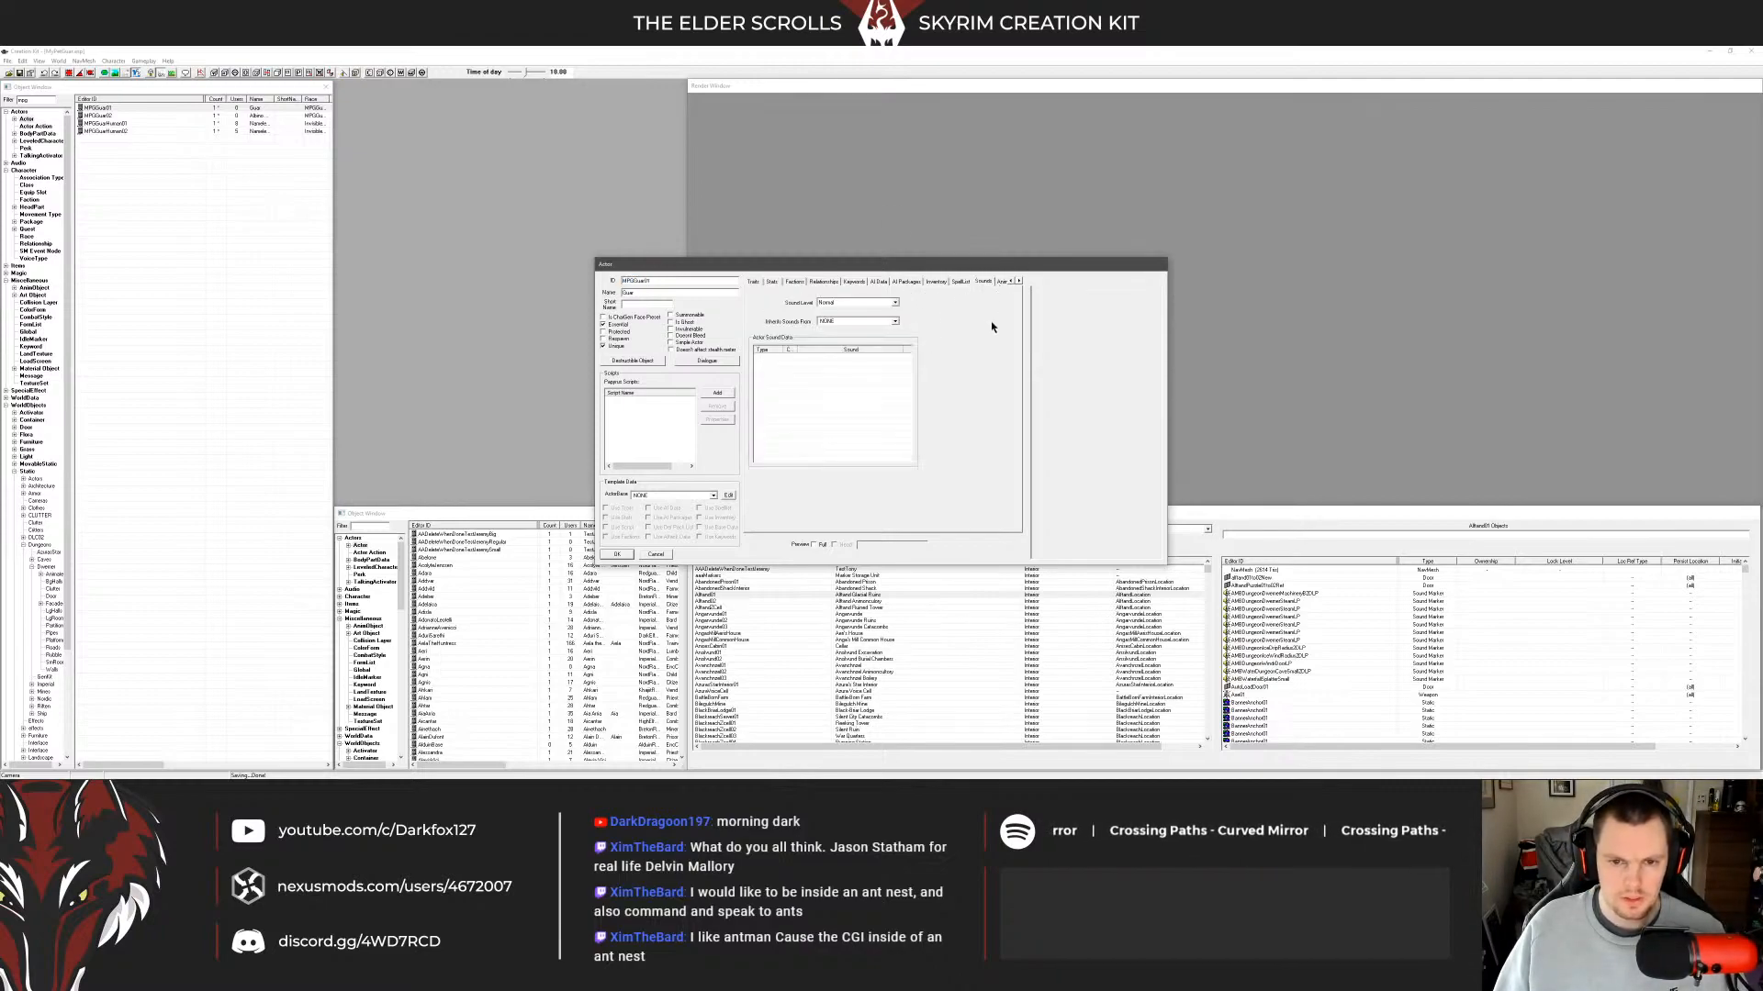
pyautogui.click(887, 323)
pyautogui.scroll(-7, 887, 335)
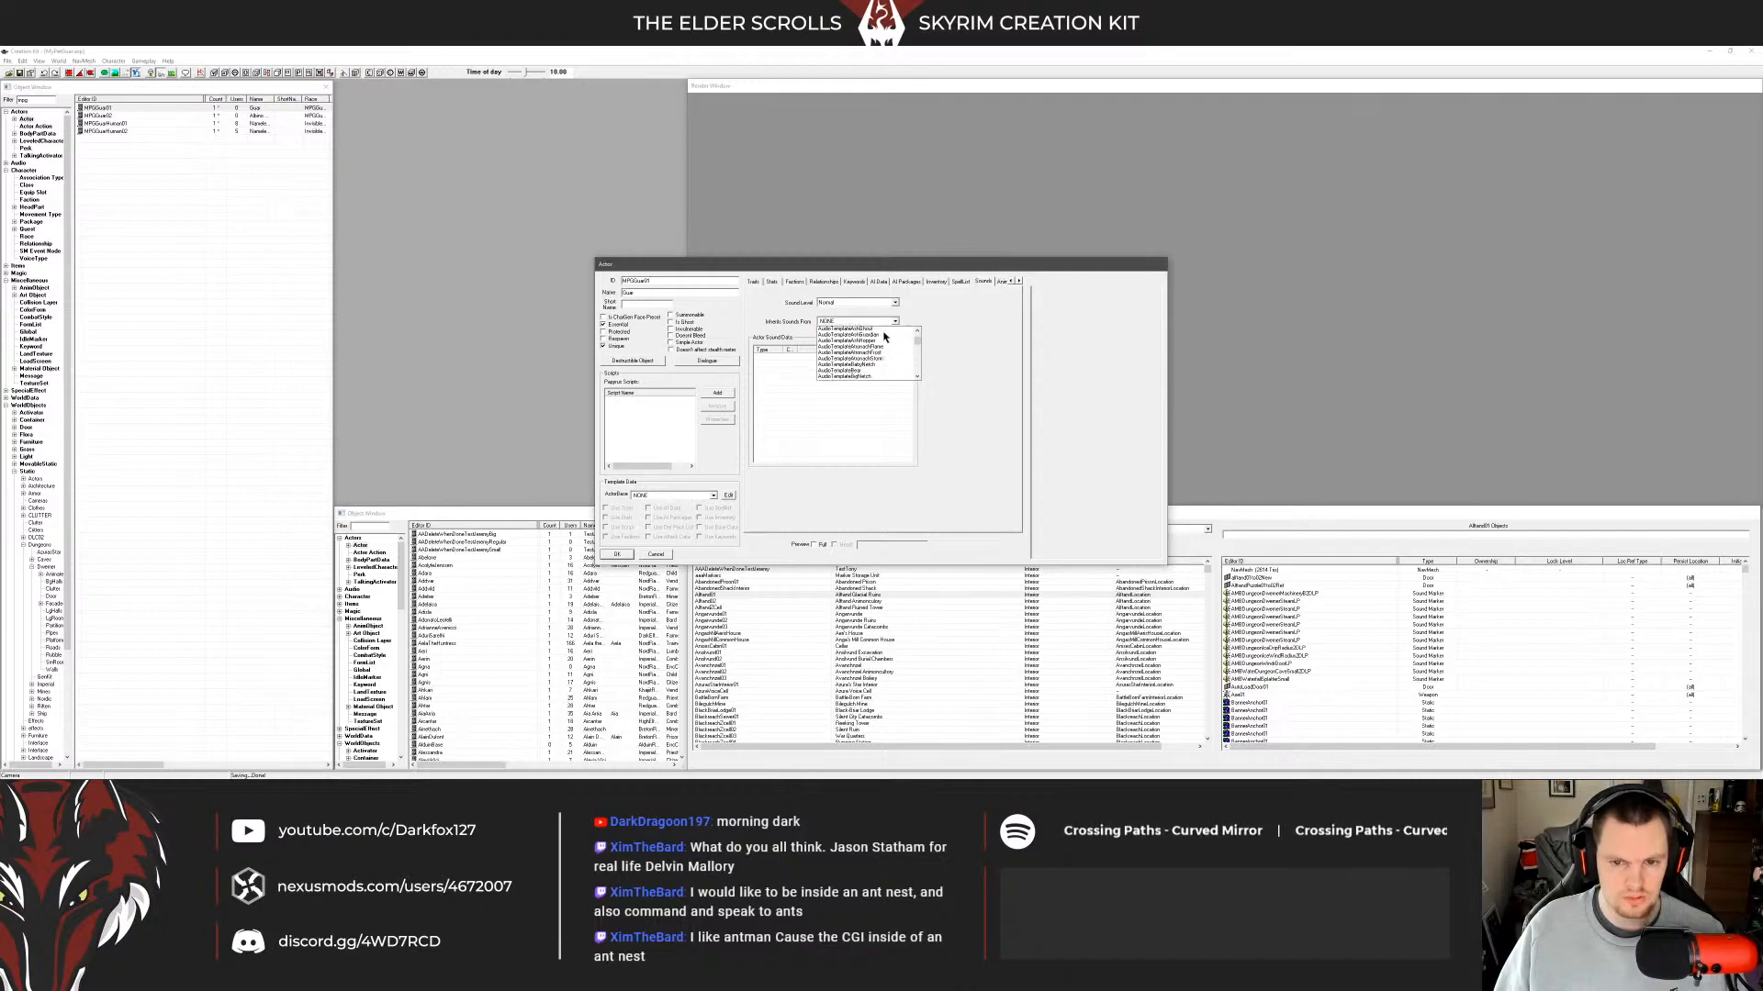
pyautogui.scroll(-8, 886, 342)
pyautogui.scroll(10, 883, 346)
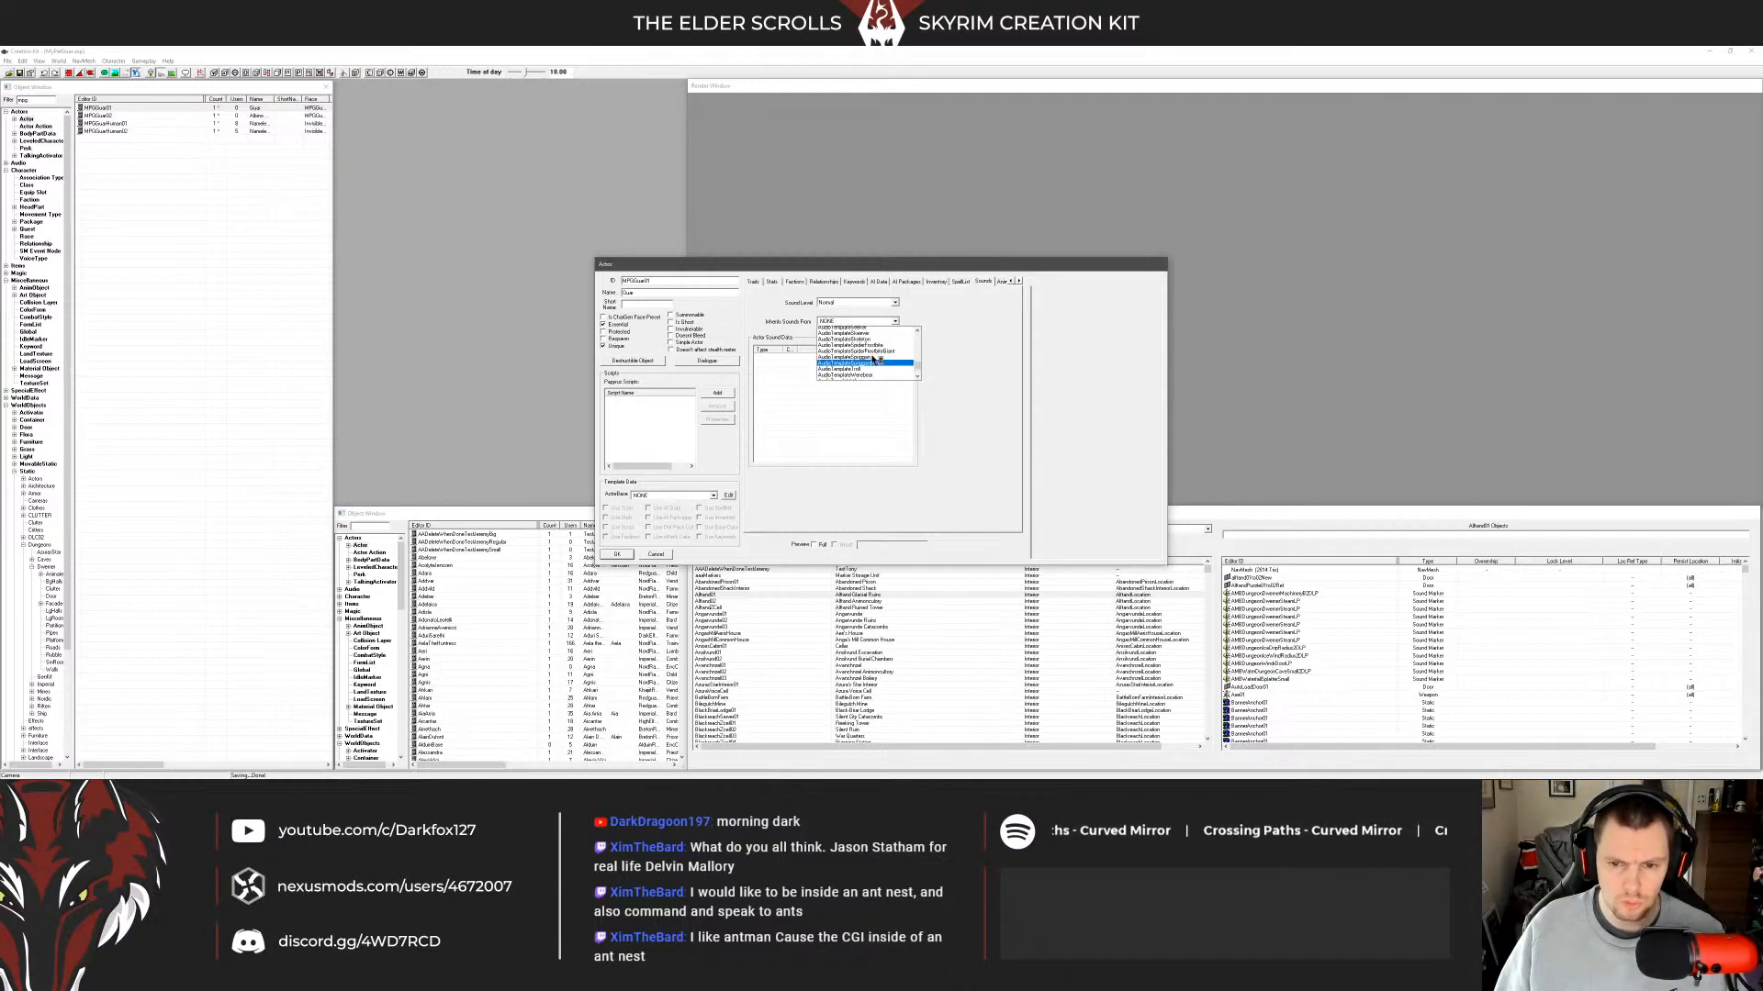
pyautogui.scroll(4, 898, 356)
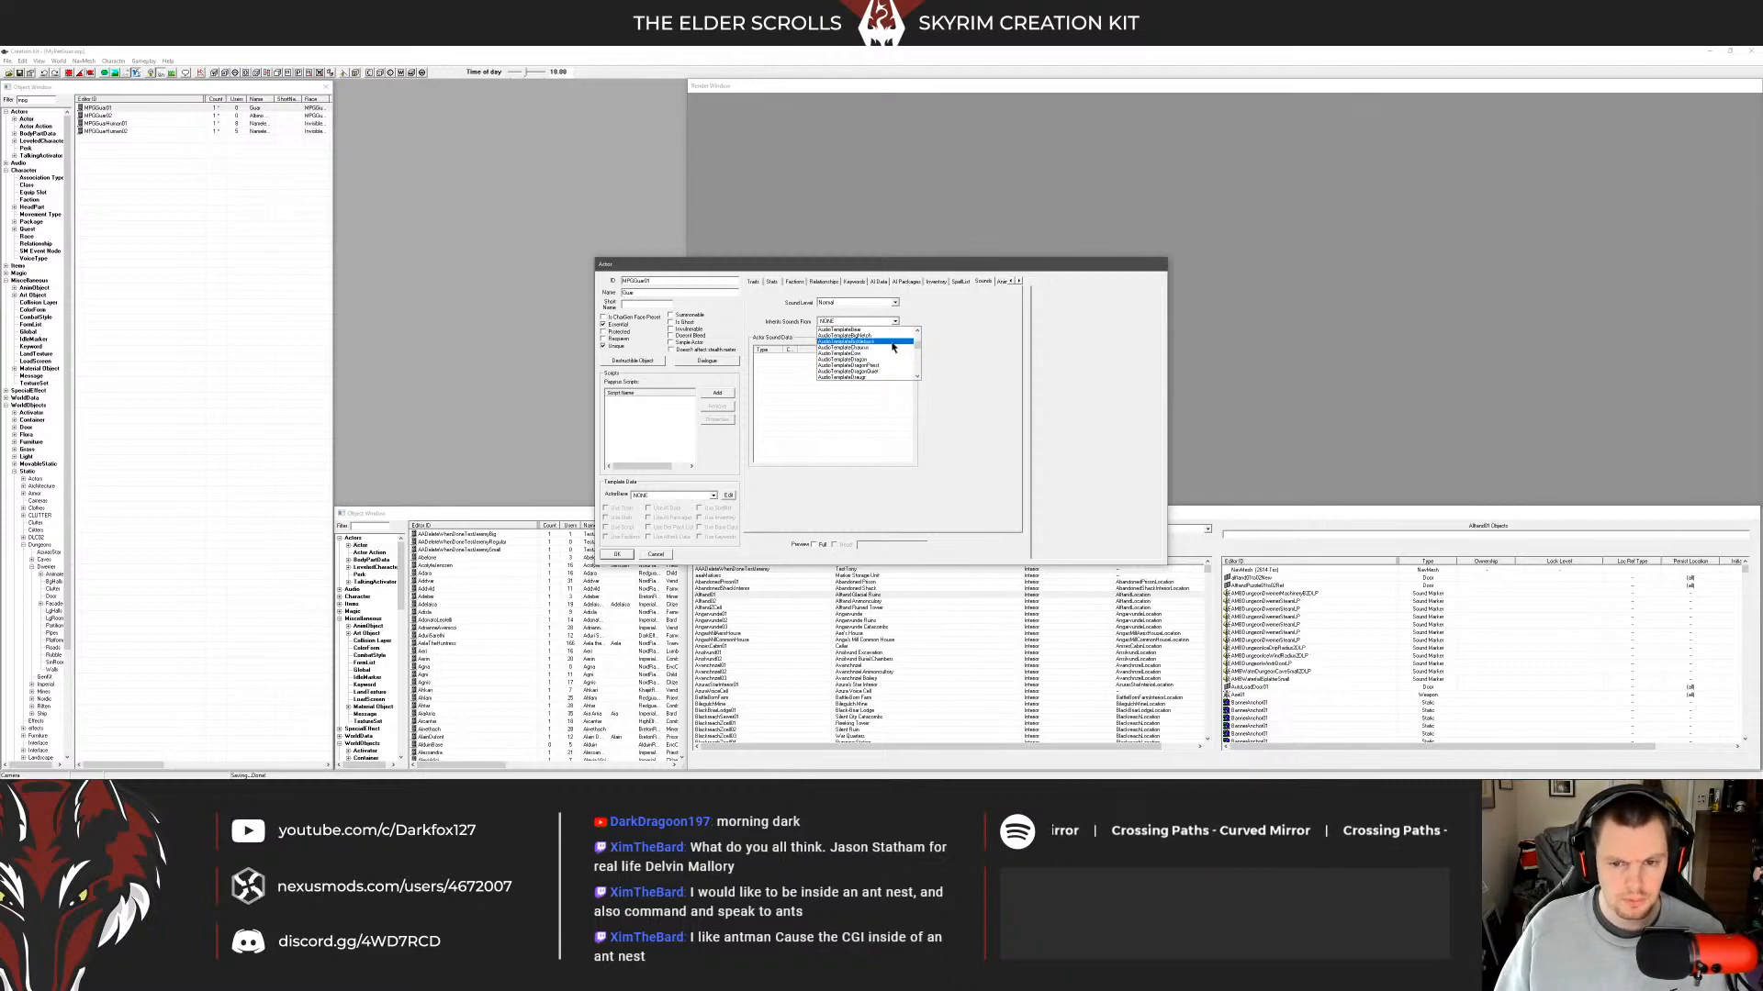
pyautogui.scroll(1, 893, 353)
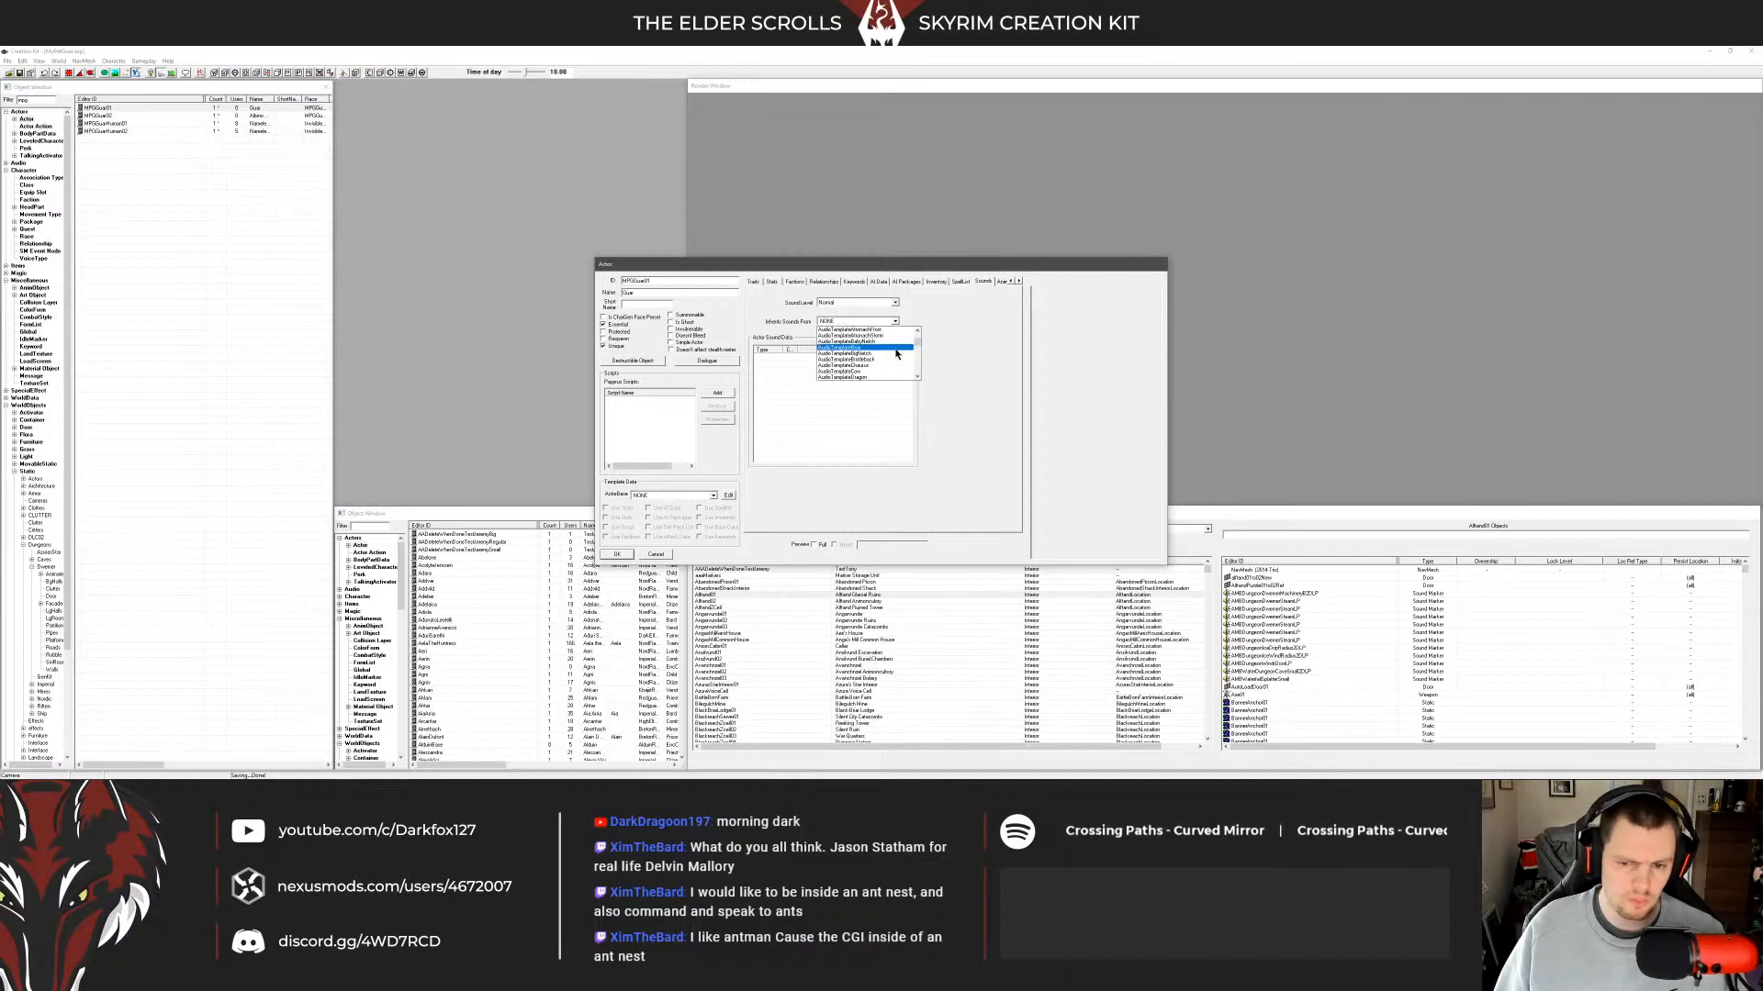
pyautogui.scroll(1, 893, 353)
pyautogui.scroll(1, 893, 353)
pyautogui.scroll(-1, 892, 351)
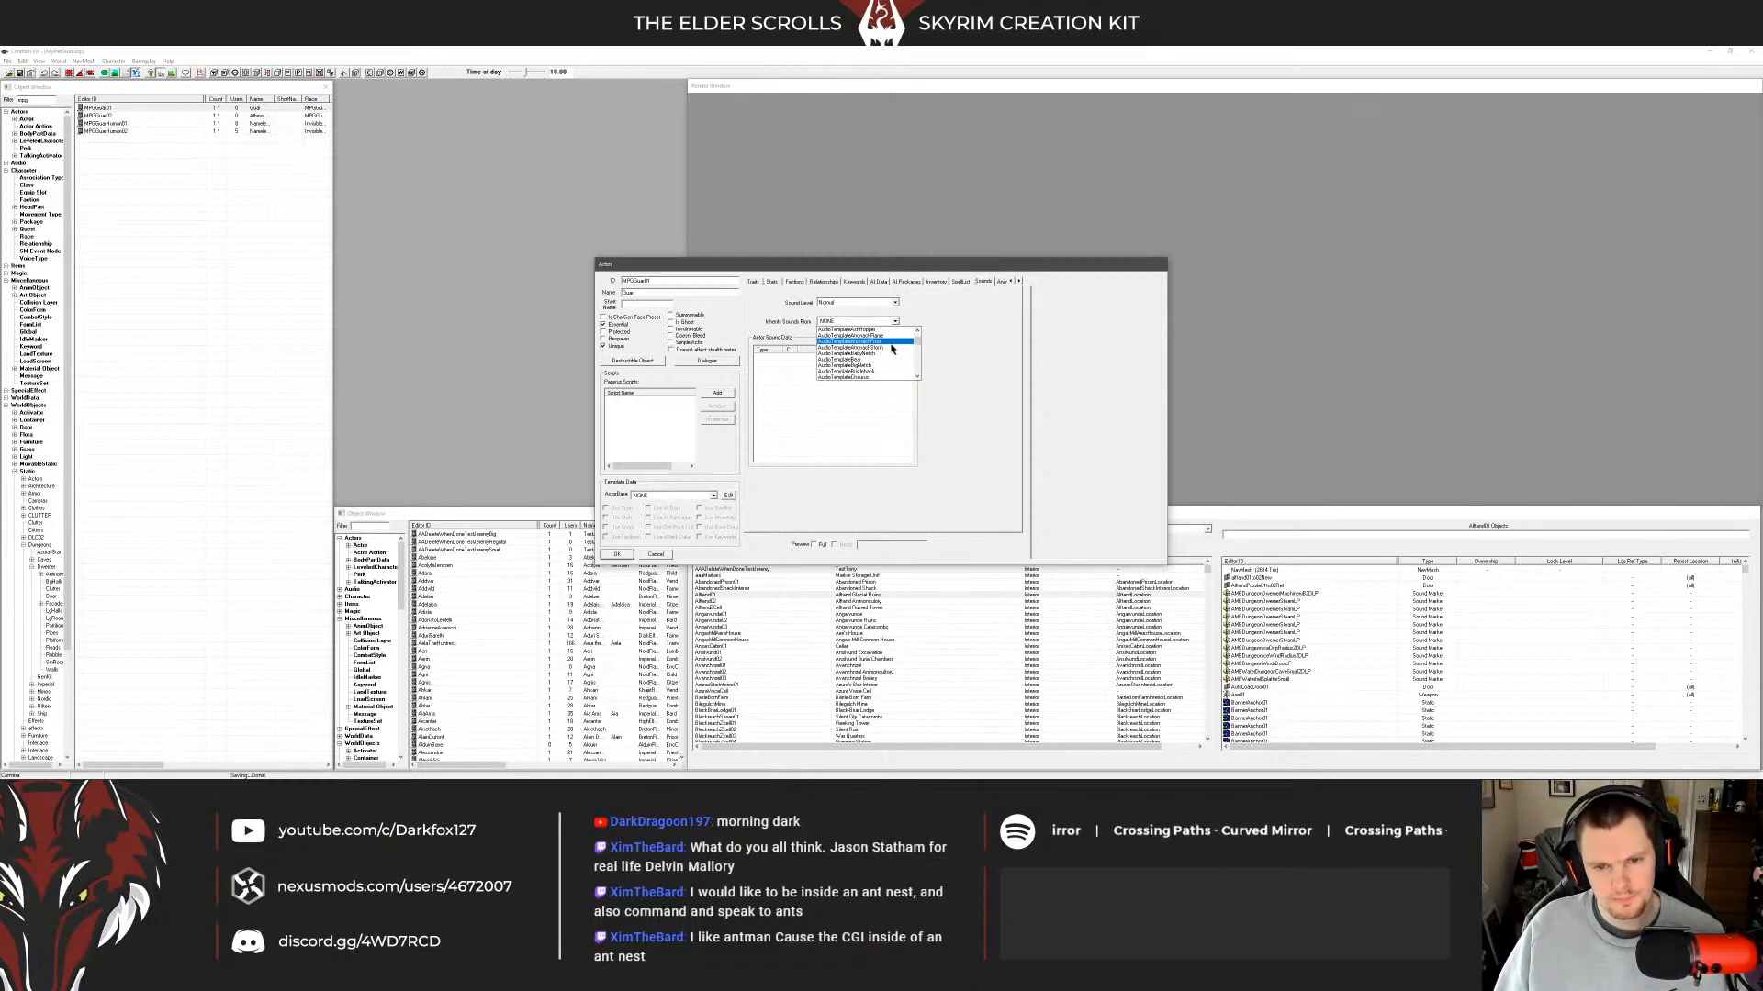
pyautogui.scroll(-1, 890, 349)
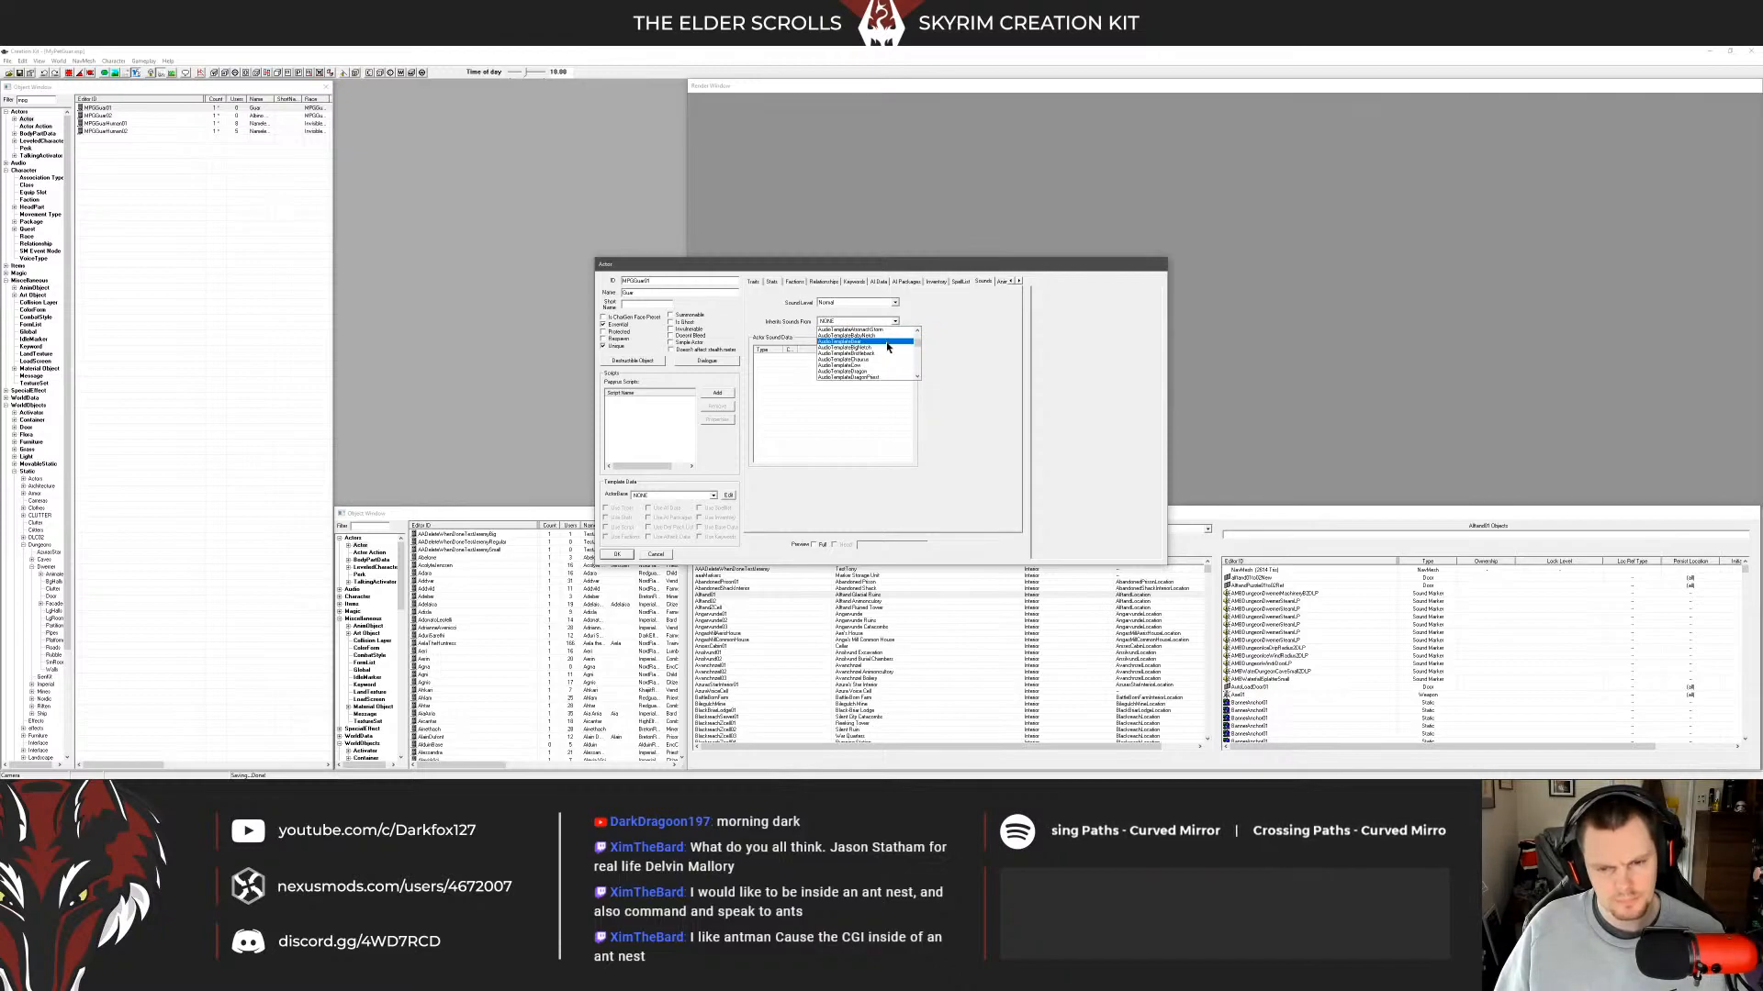
pyautogui.scroll(-2, 888, 347)
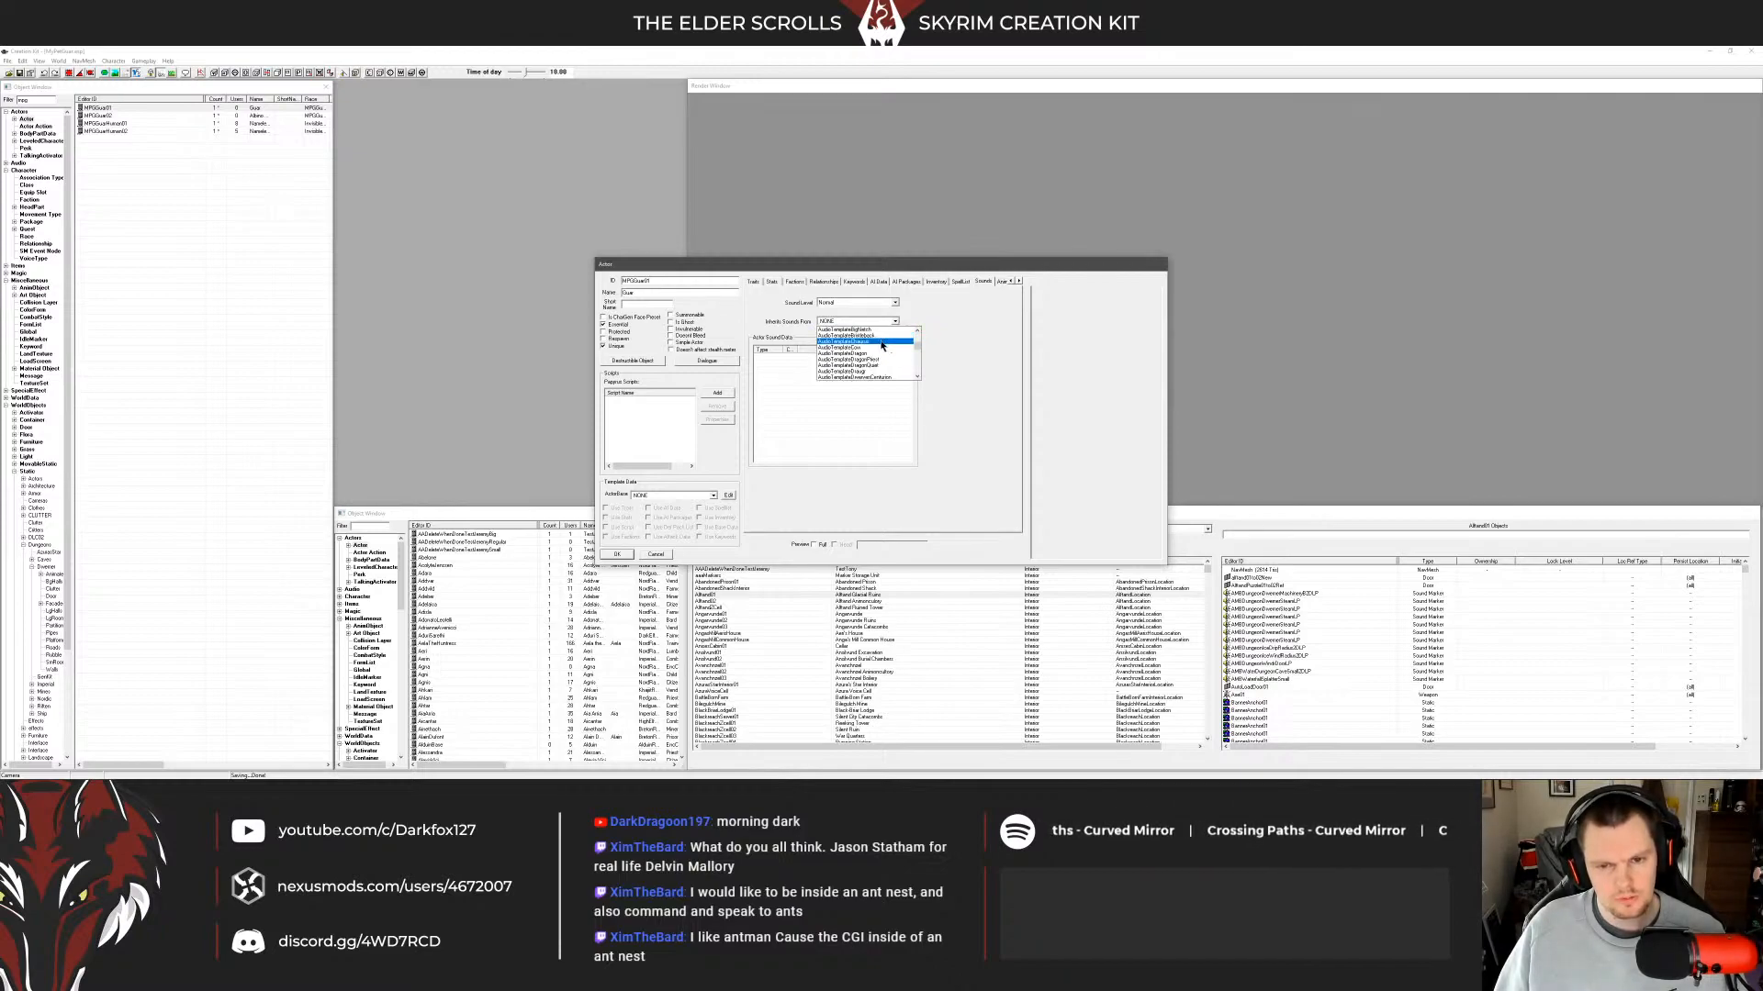
pyautogui.scroll(-3, 890, 347)
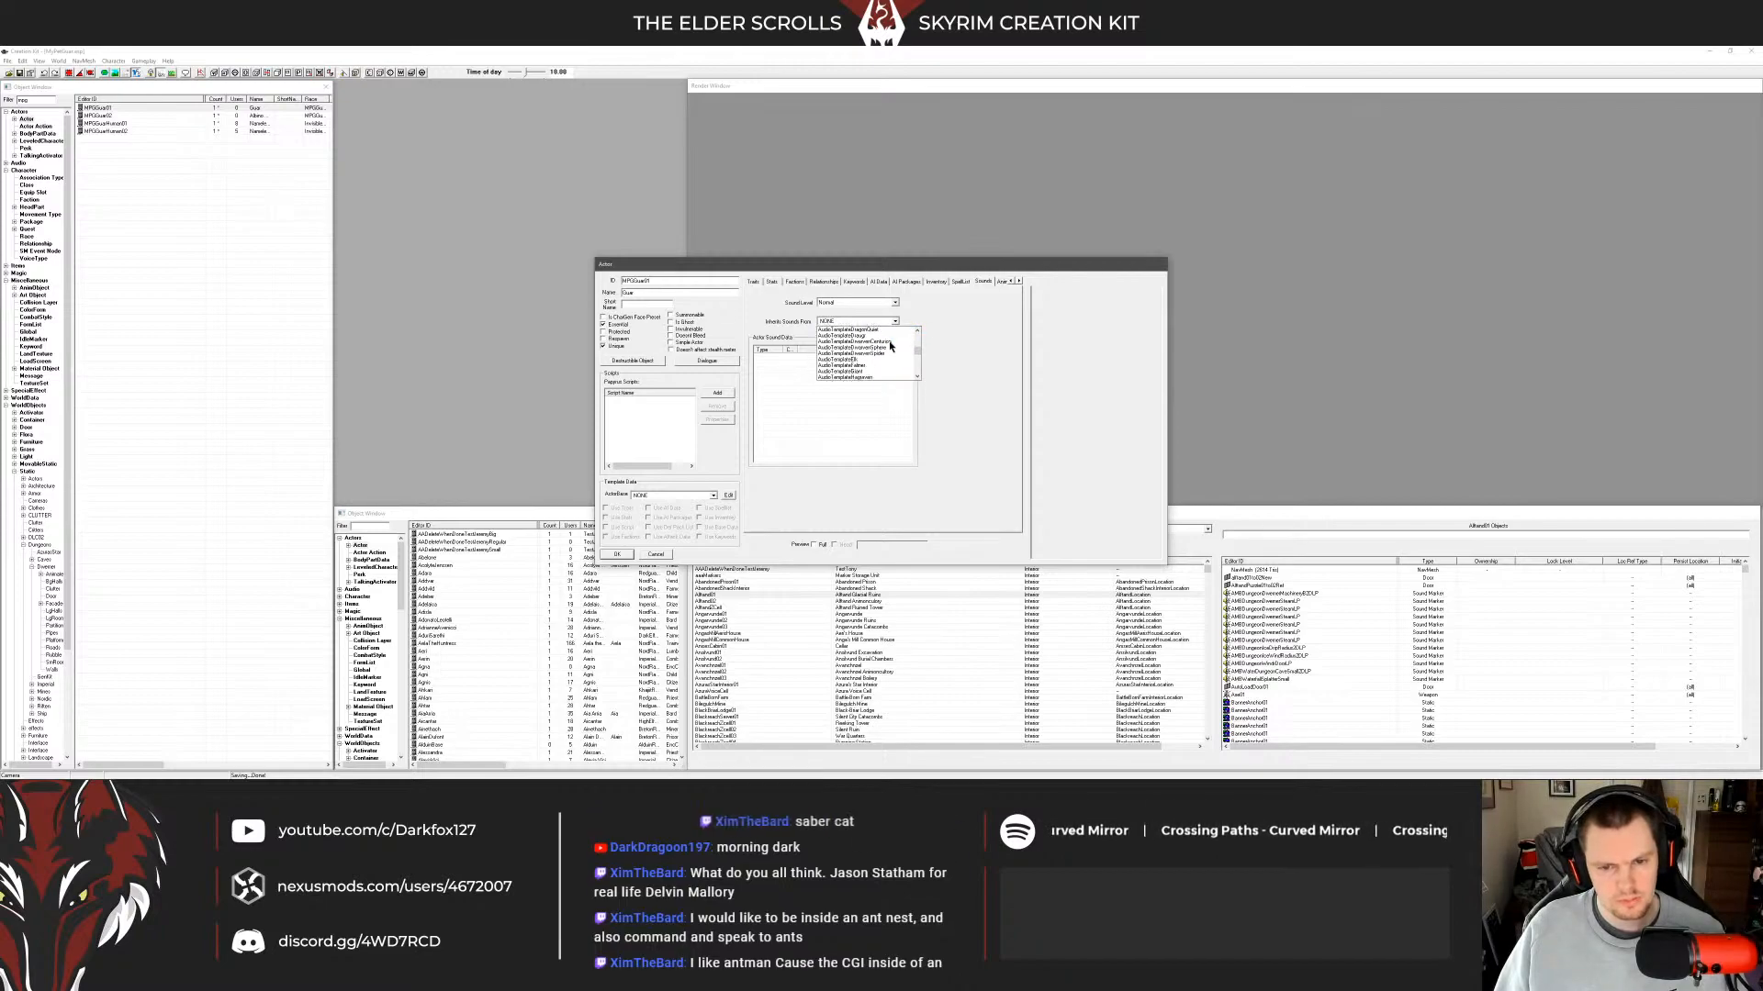
pyautogui.scroll(-3, 890, 351)
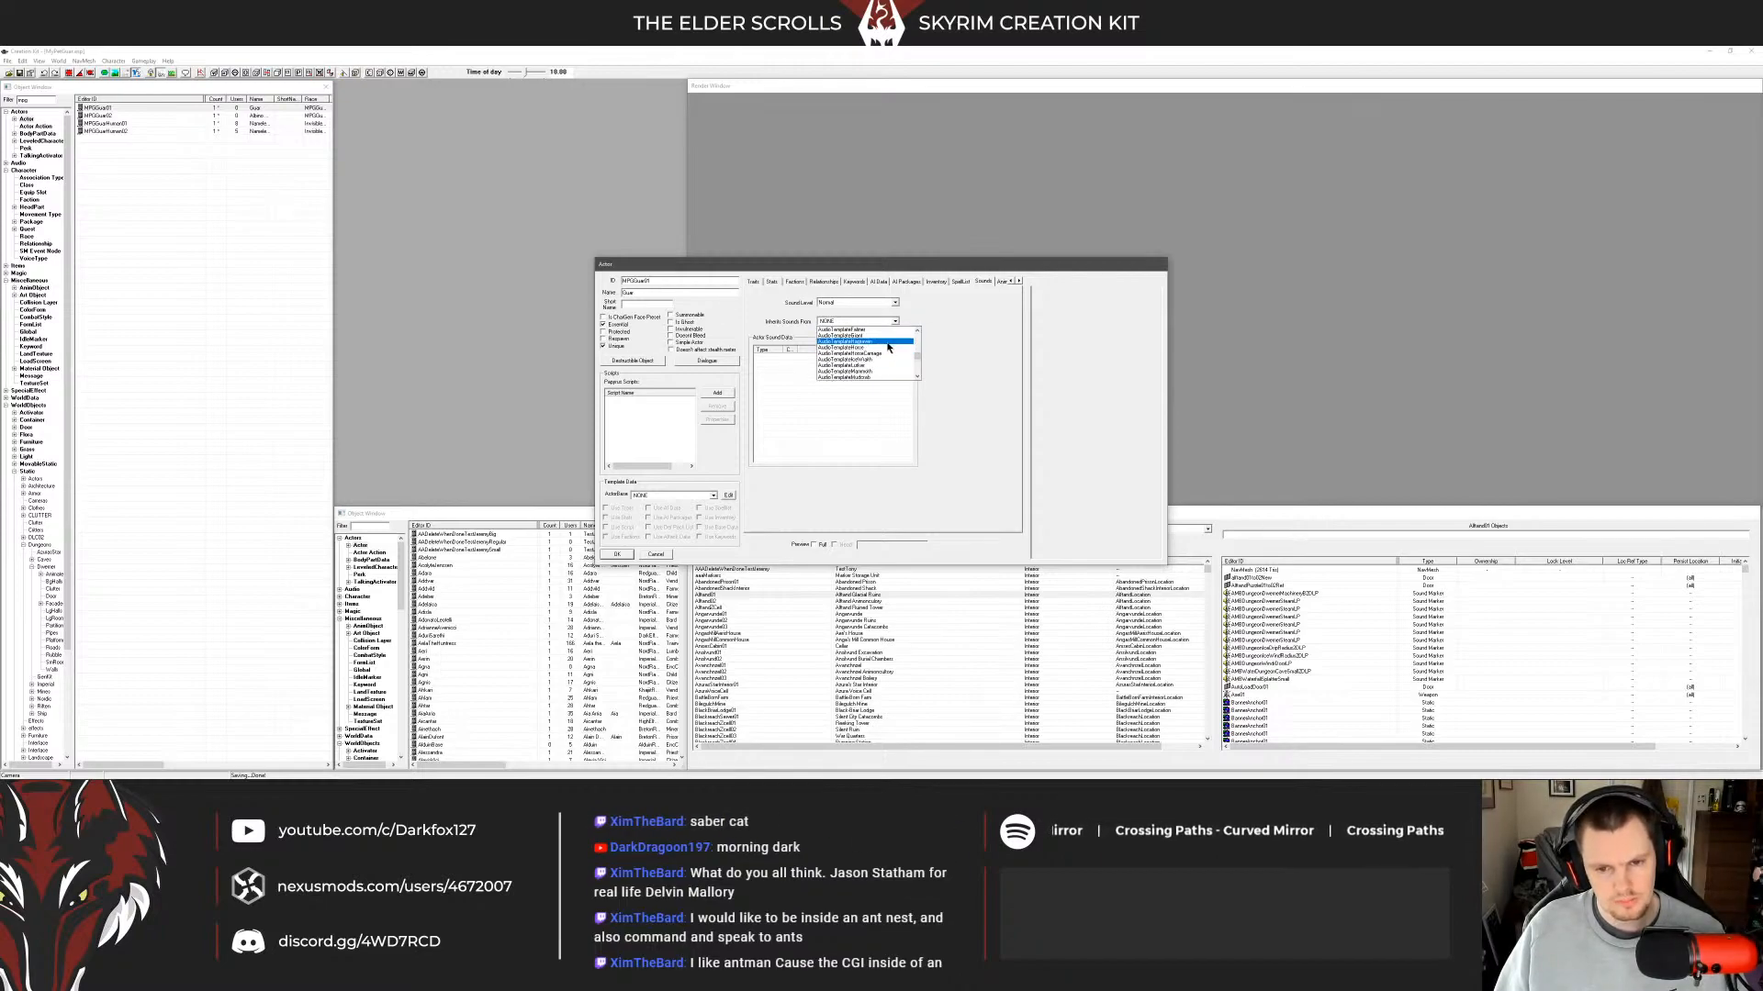
pyautogui.scroll(-3, 881, 353)
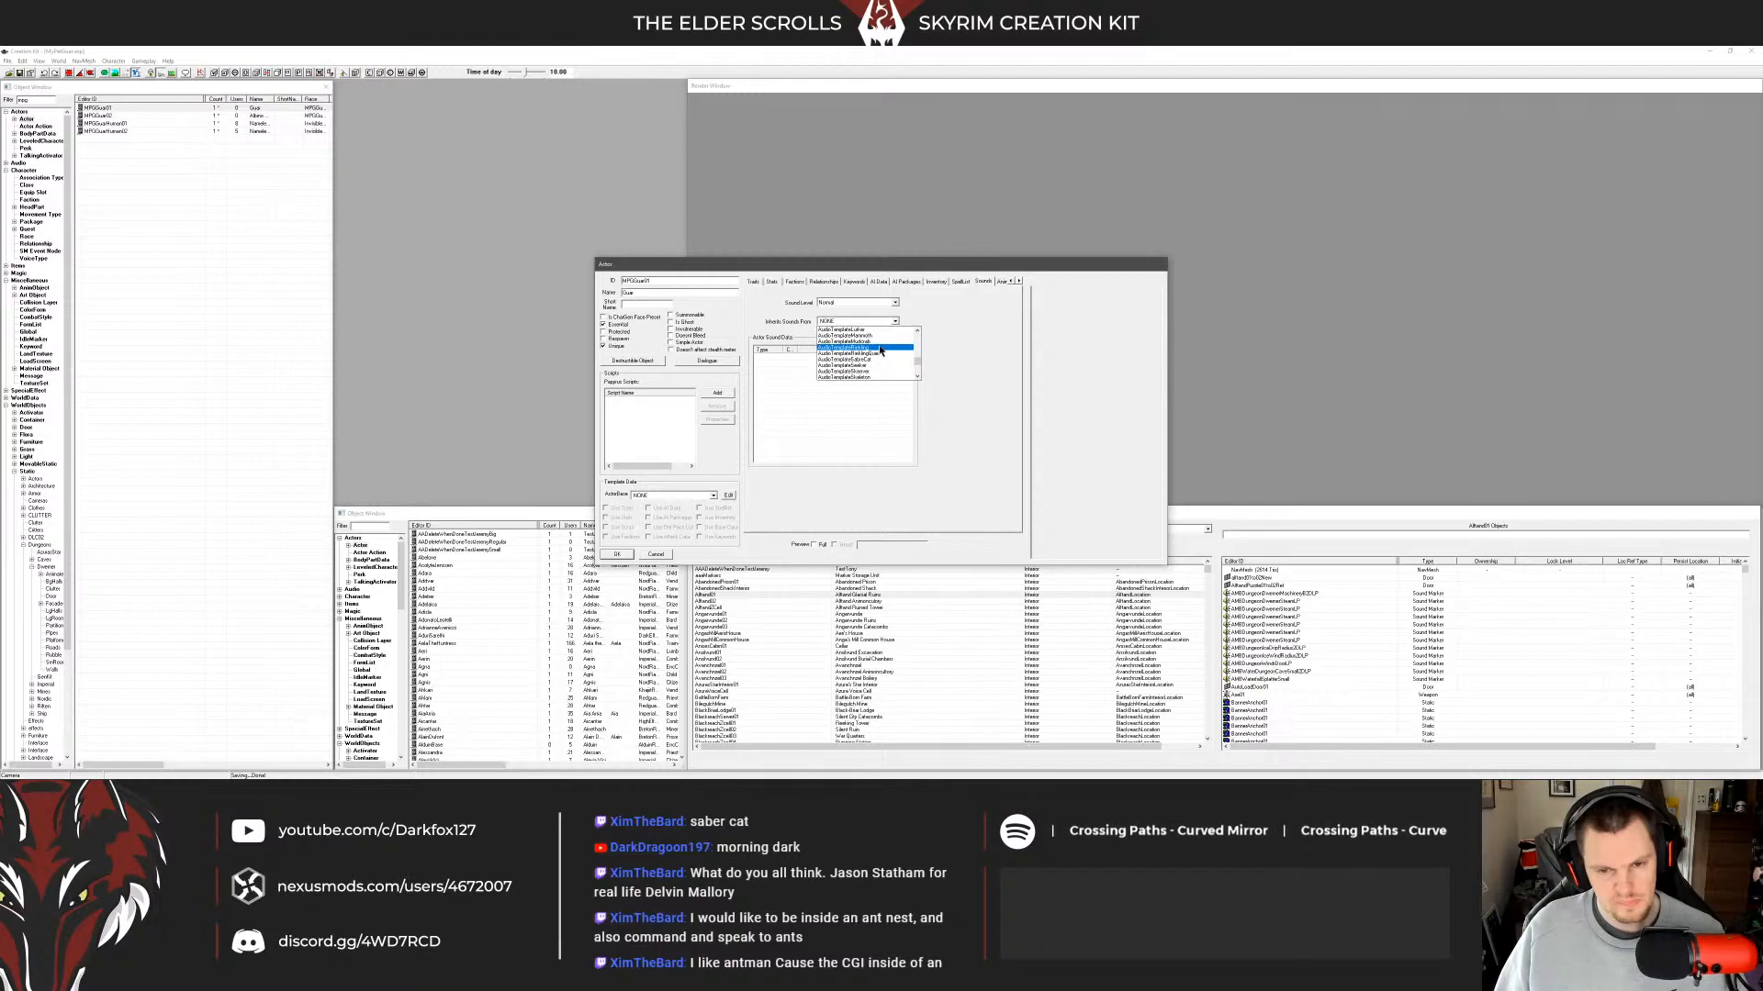
pyautogui.scroll(-3, 879, 348)
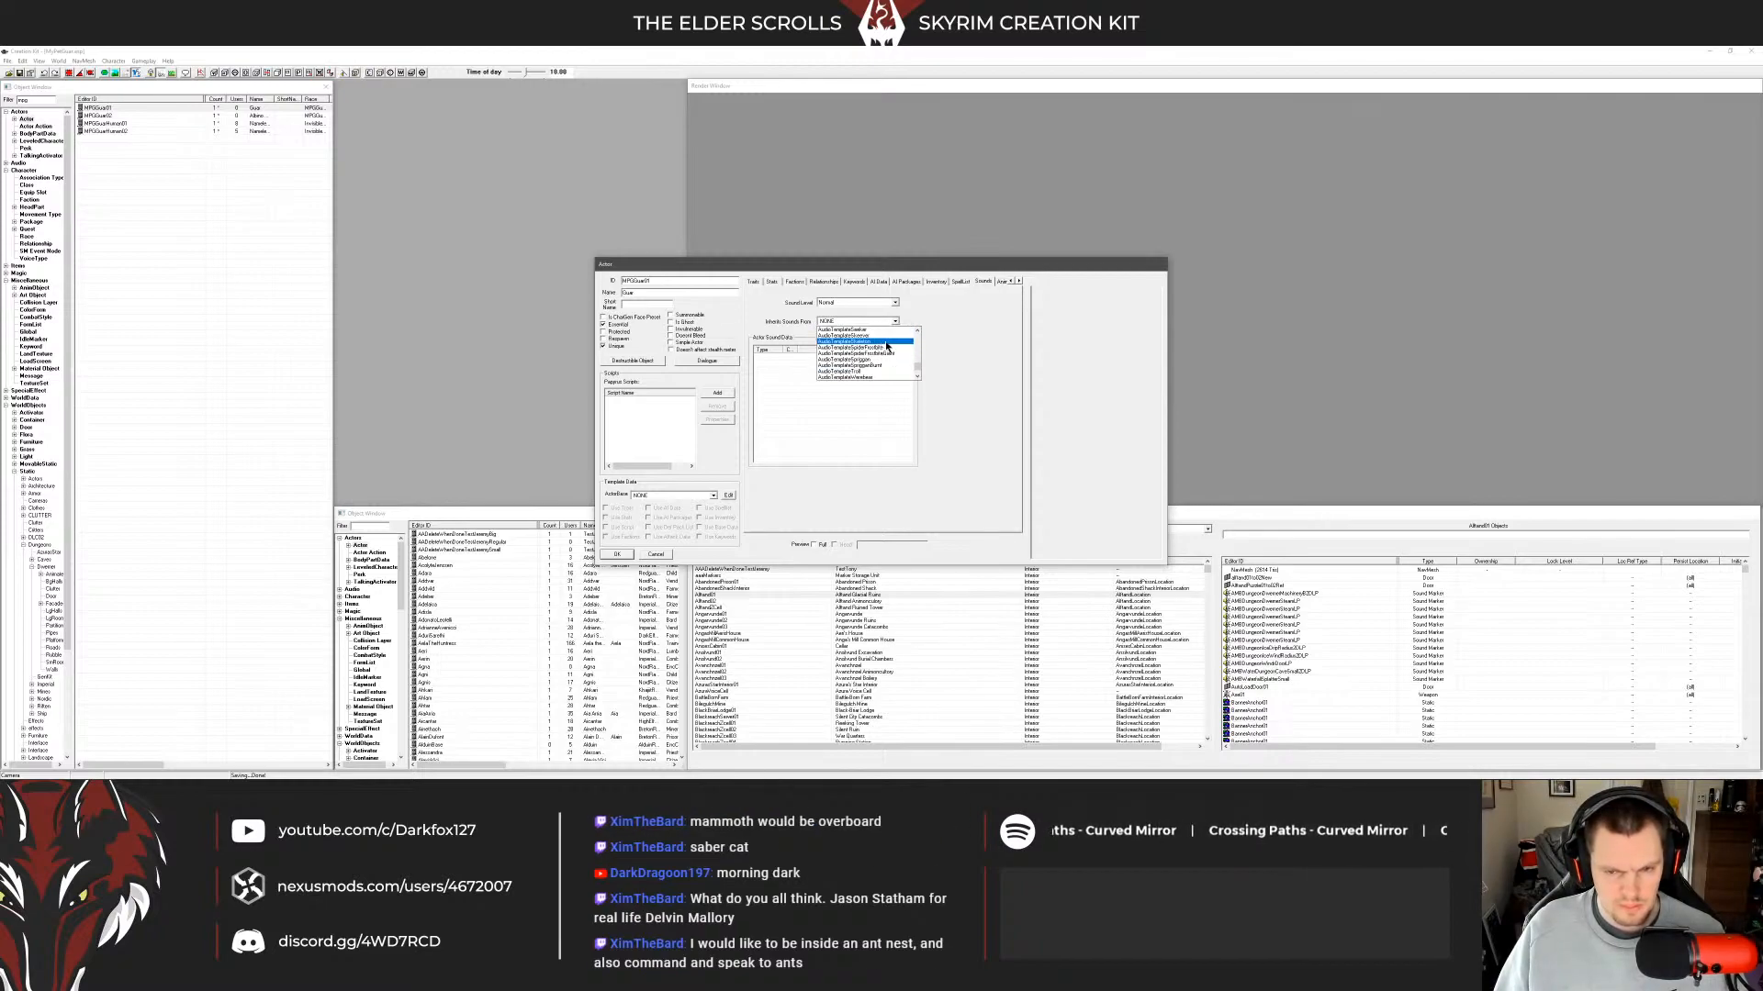
pyautogui.scroll(-1, 886, 352)
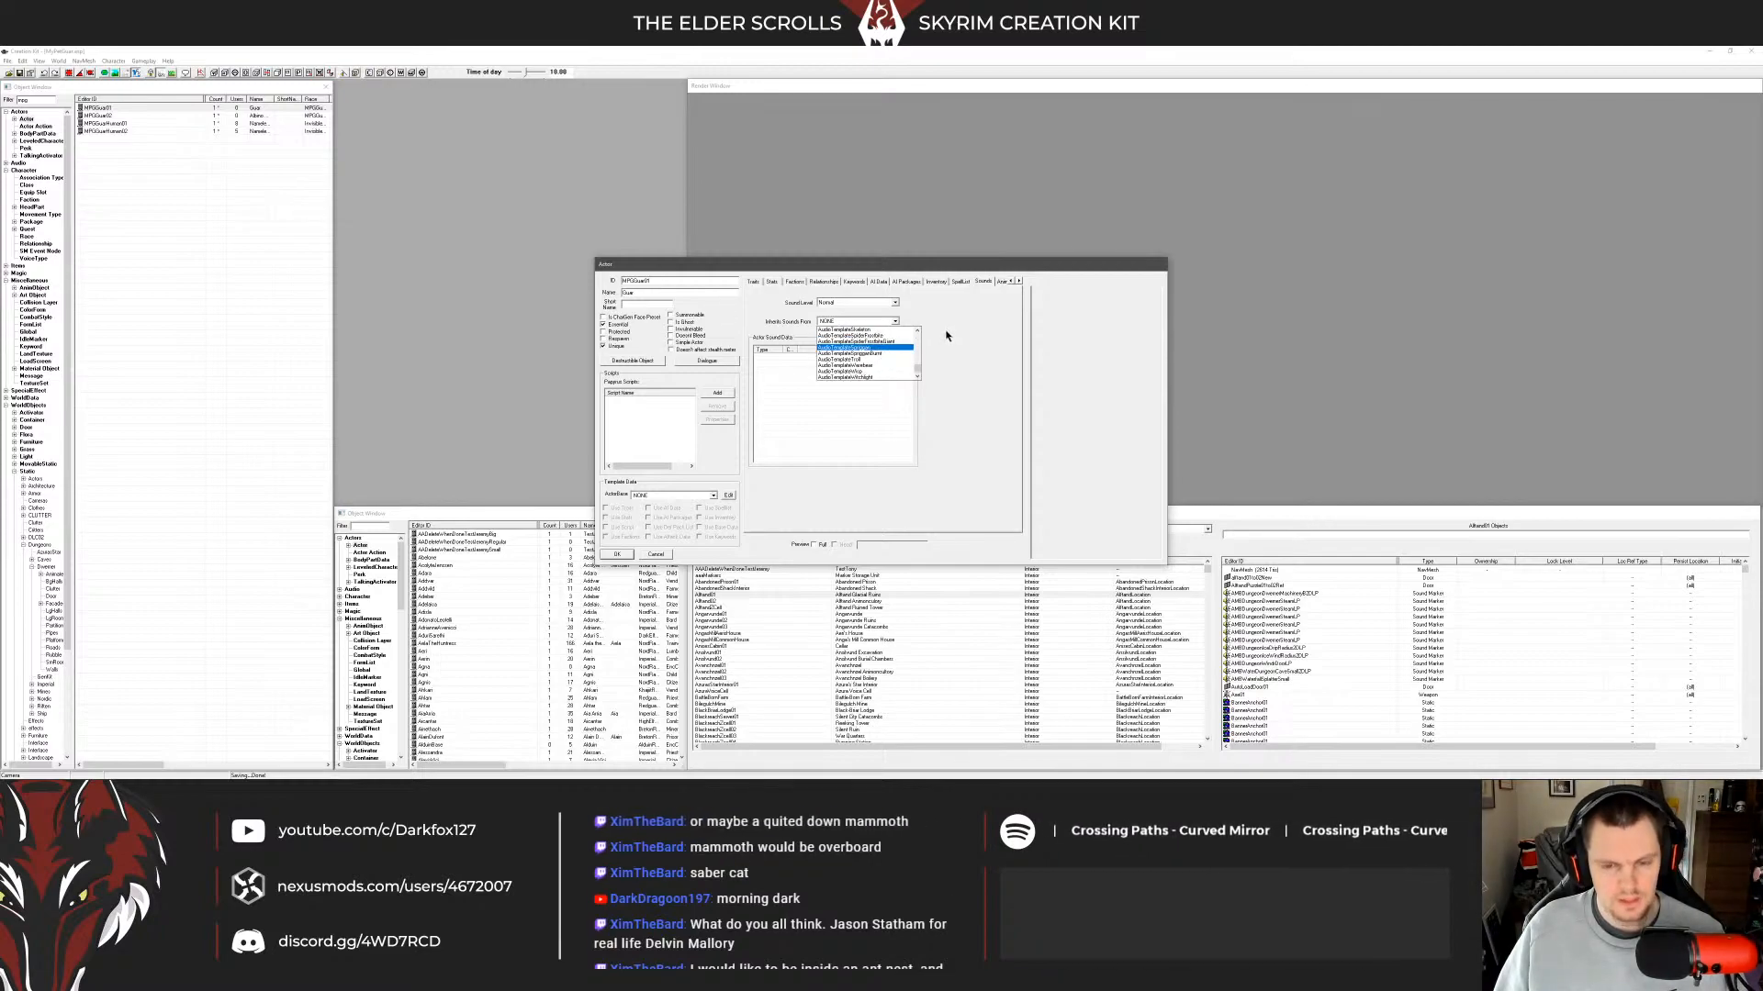
pyautogui.scroll(20, 889, 352)
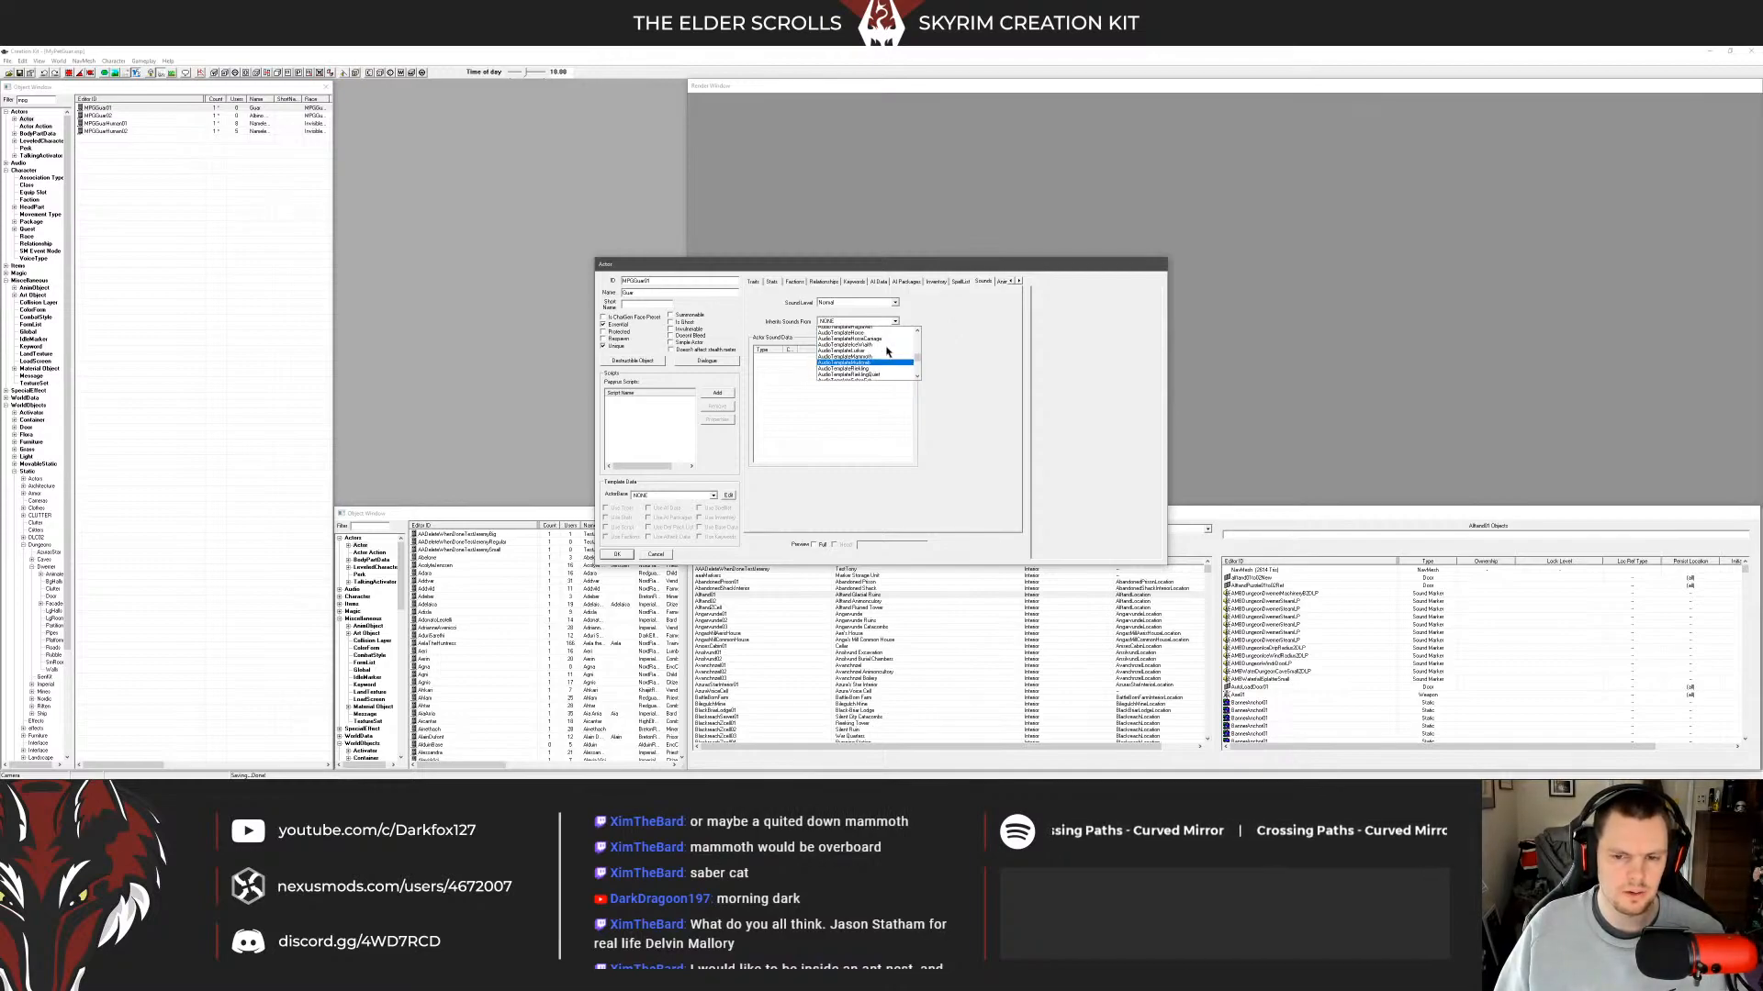
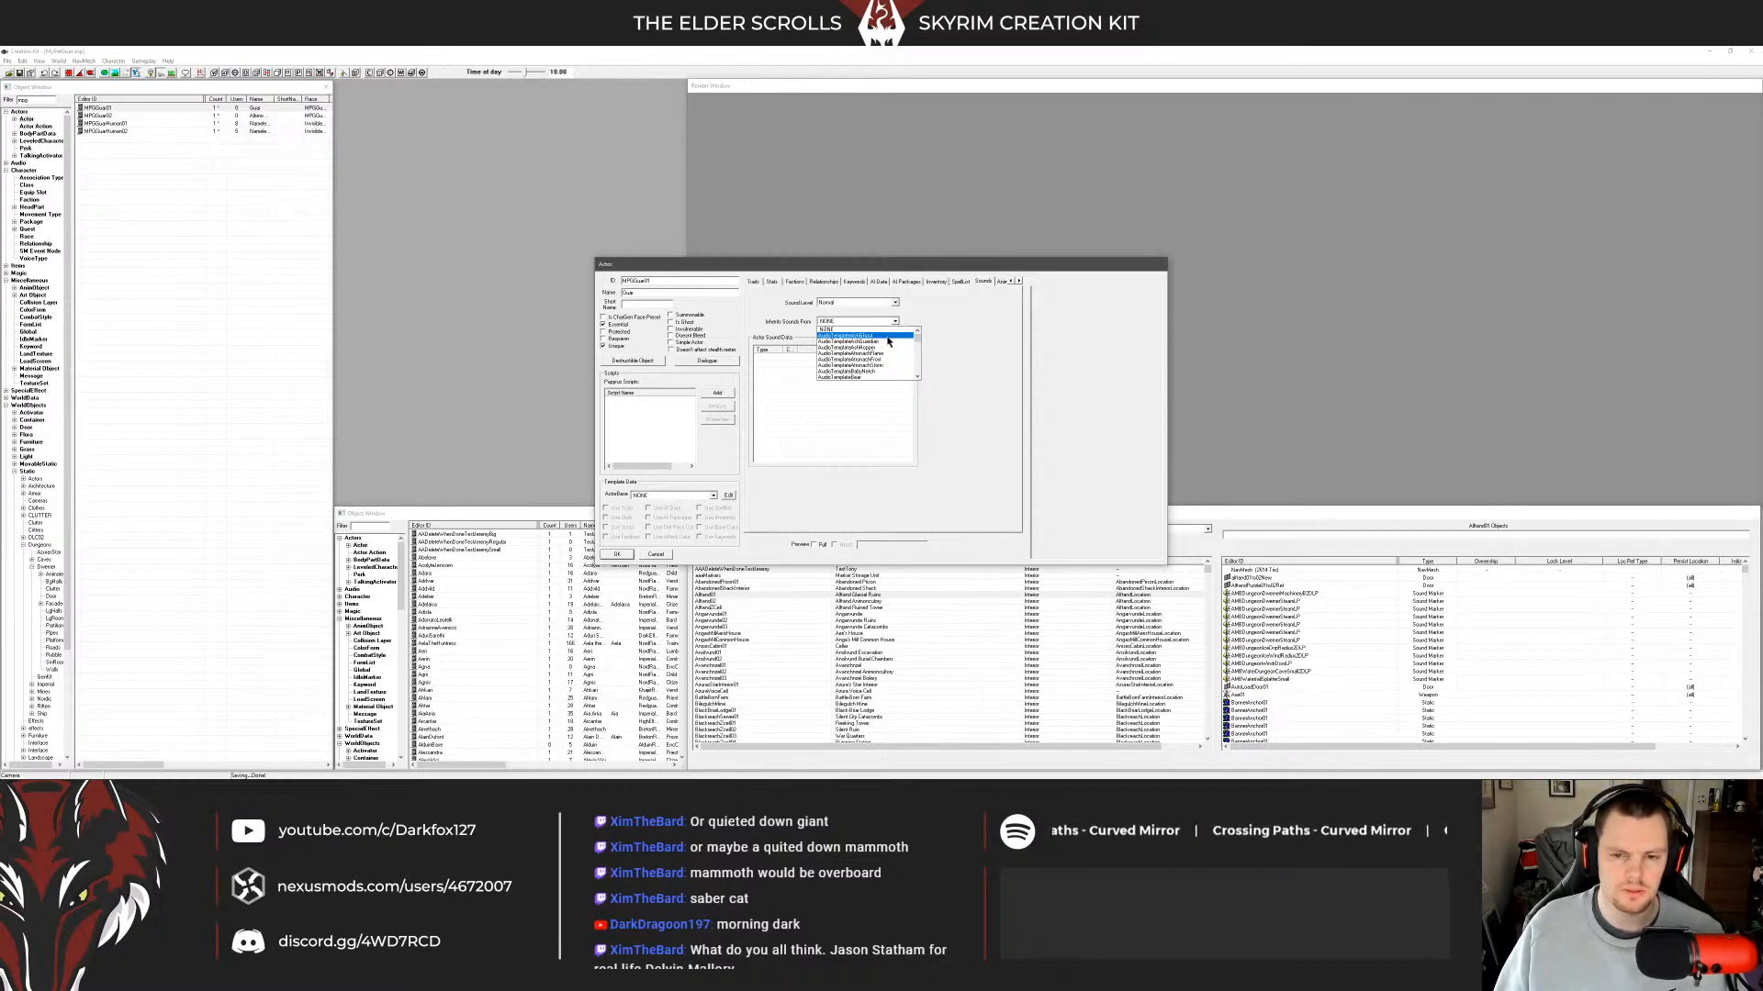
pyautogui.scroll(-2, 888, 342)
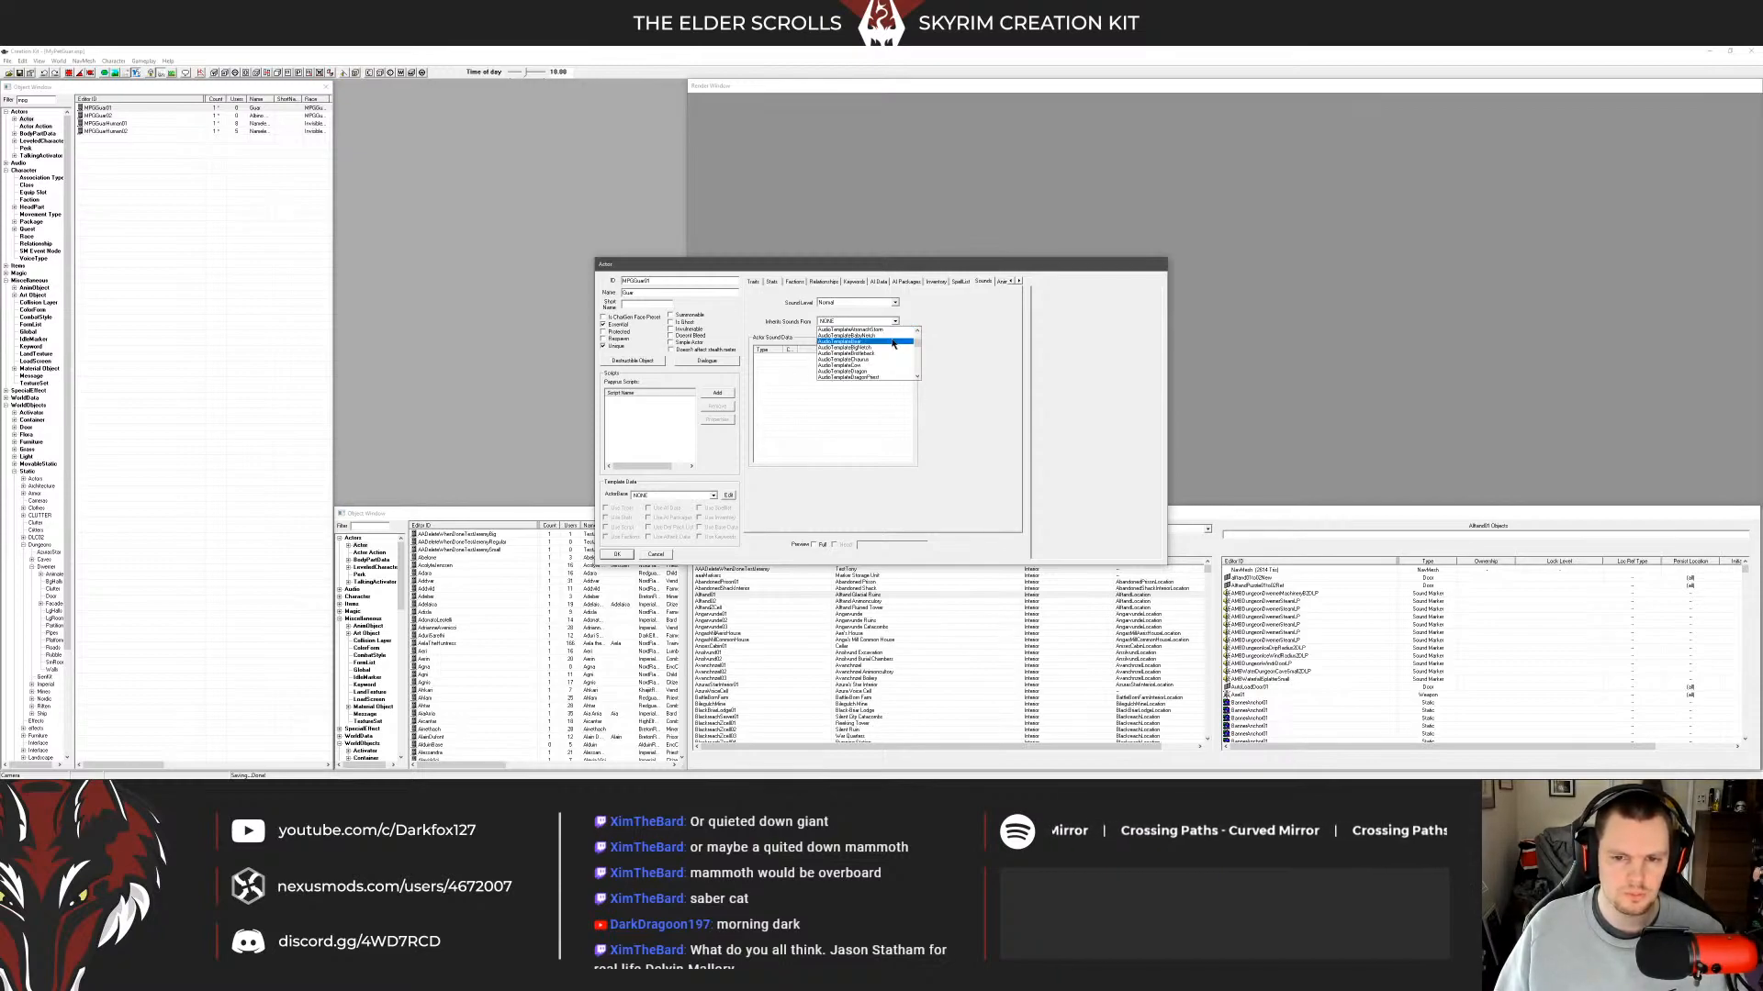
pyautogui.scroll(-1, 890, 341)
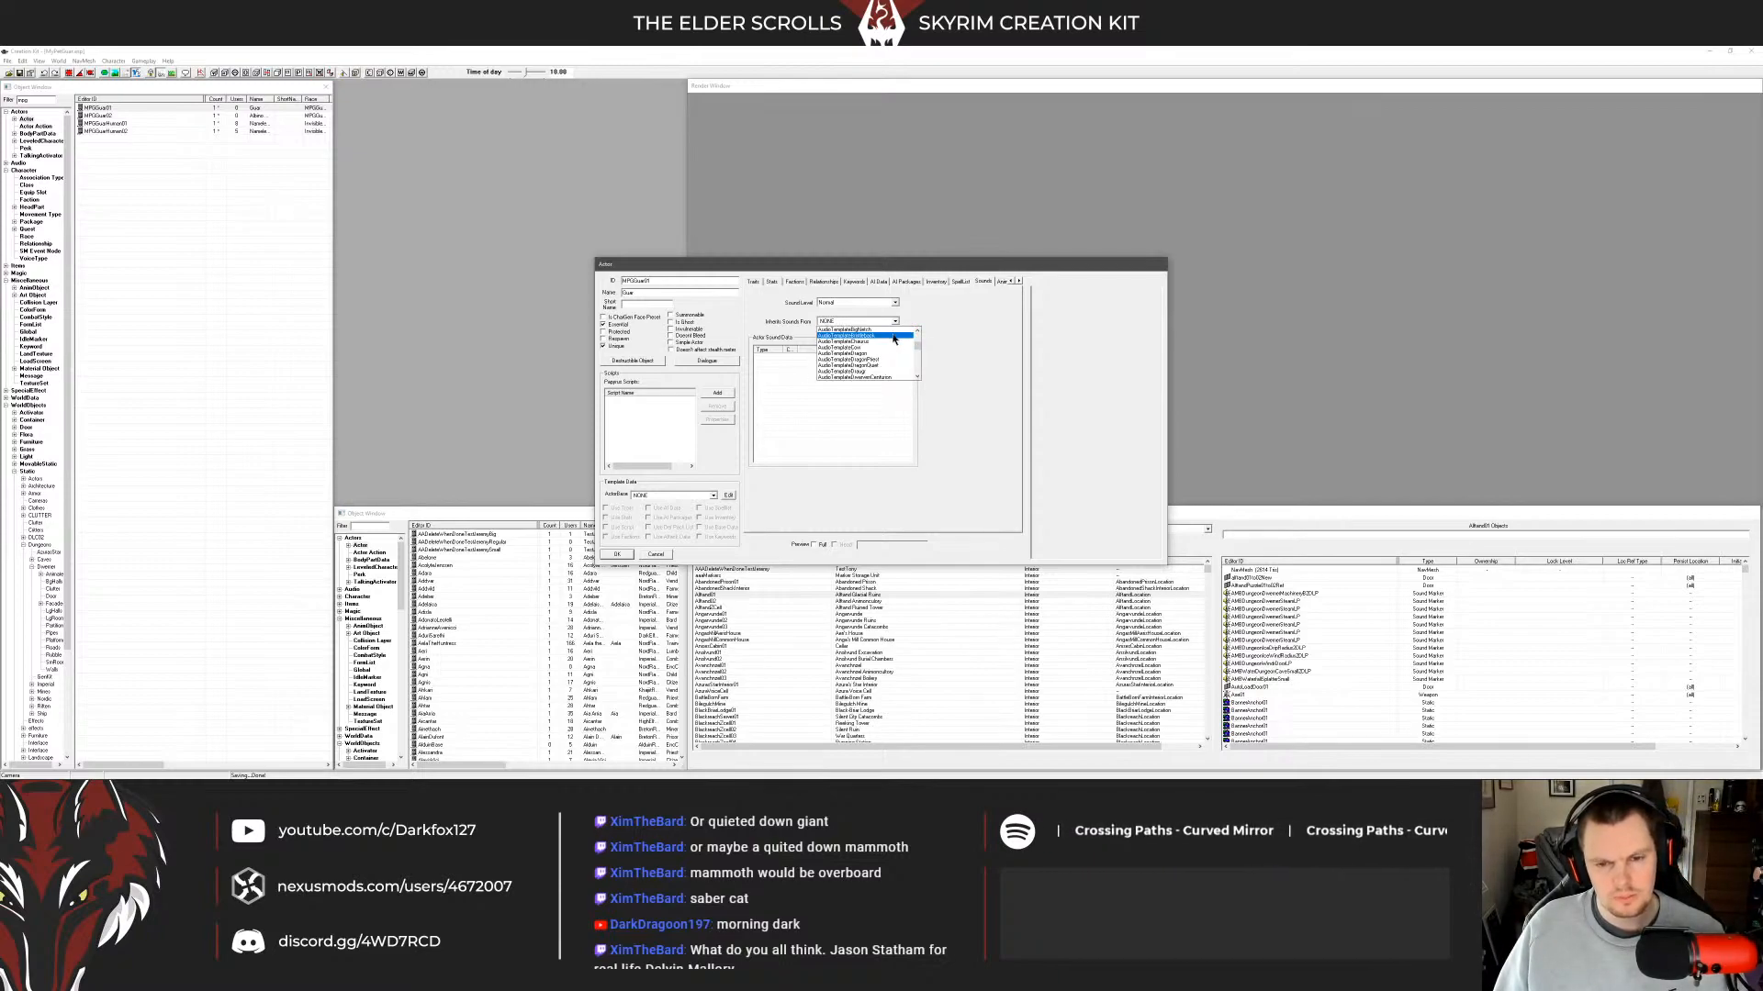
pyautogui.scroll(-1, 894, 343)
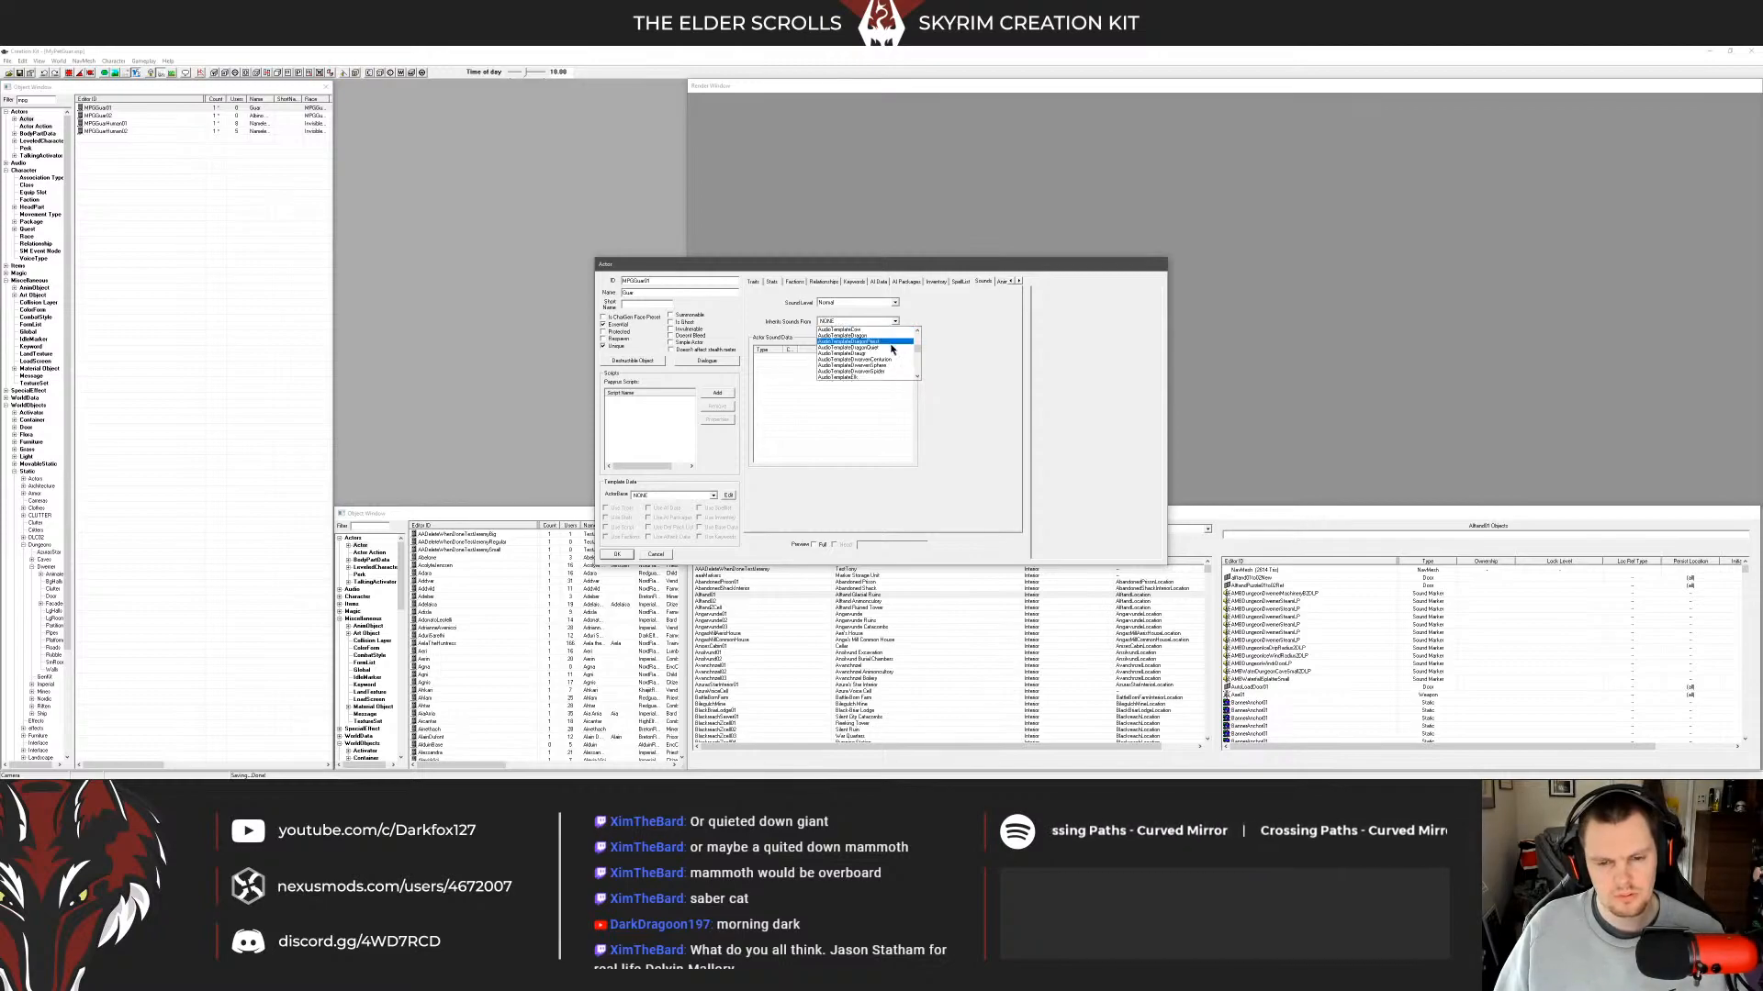
pyautogui.scroll(-1, 890, 345)
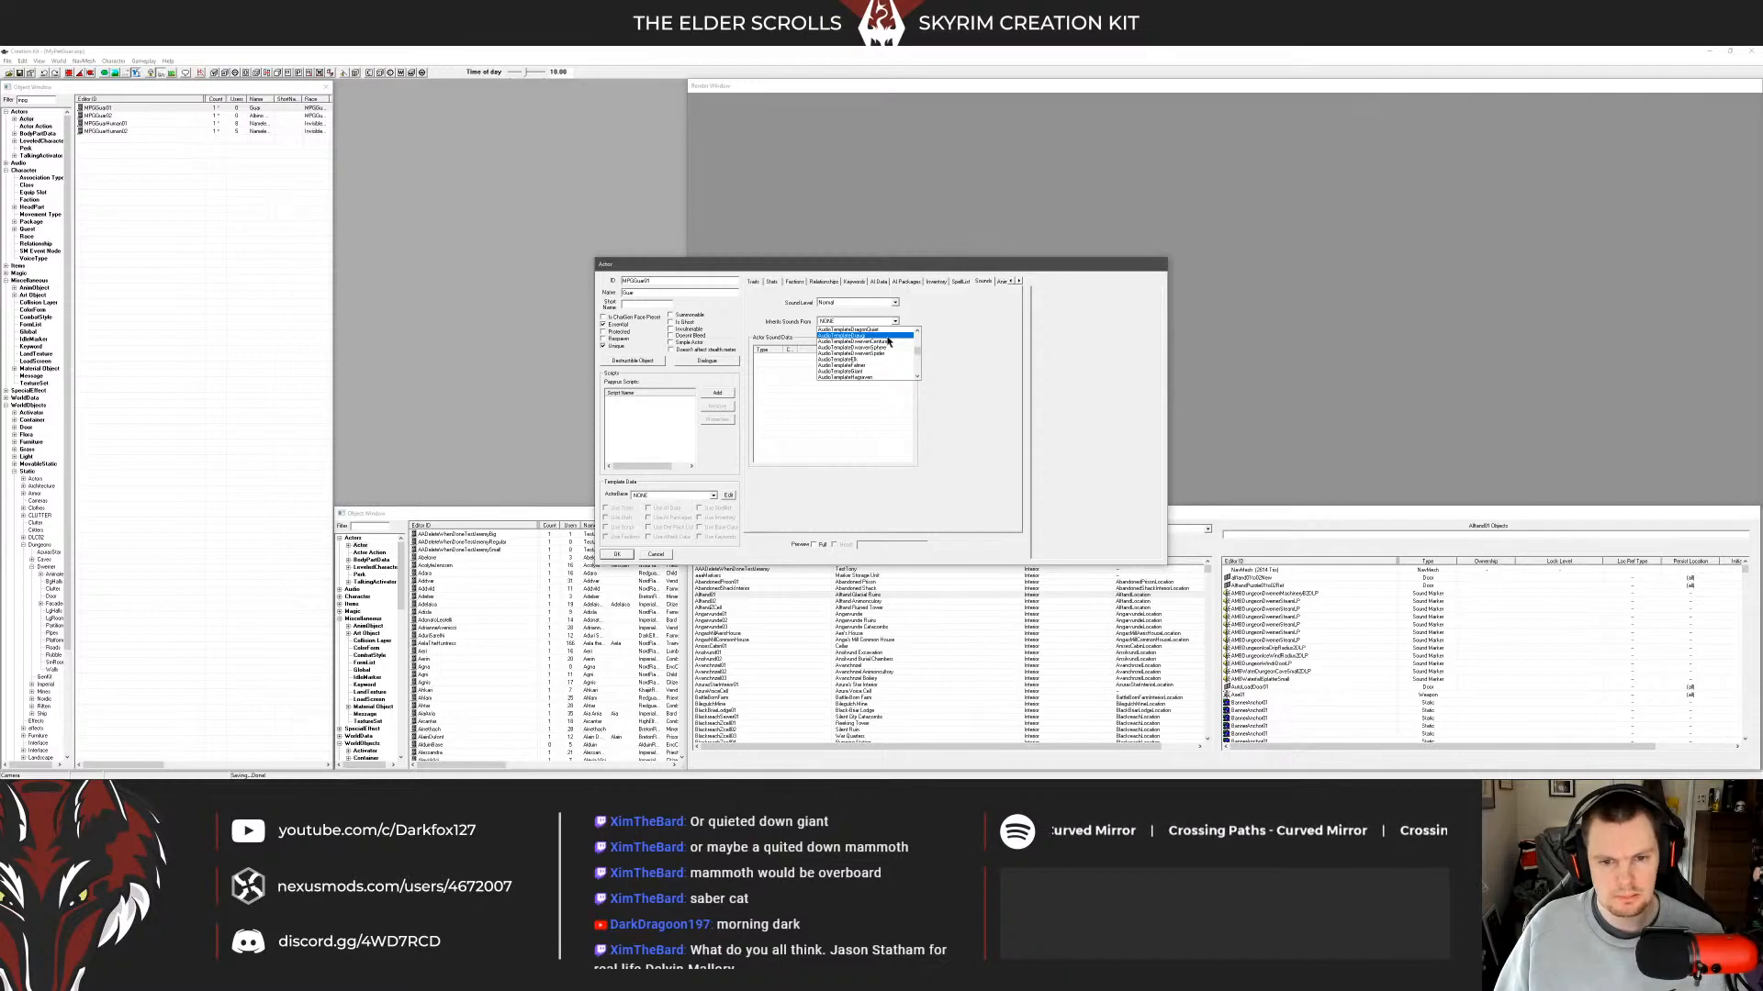
pyautogui.click(962, 338)
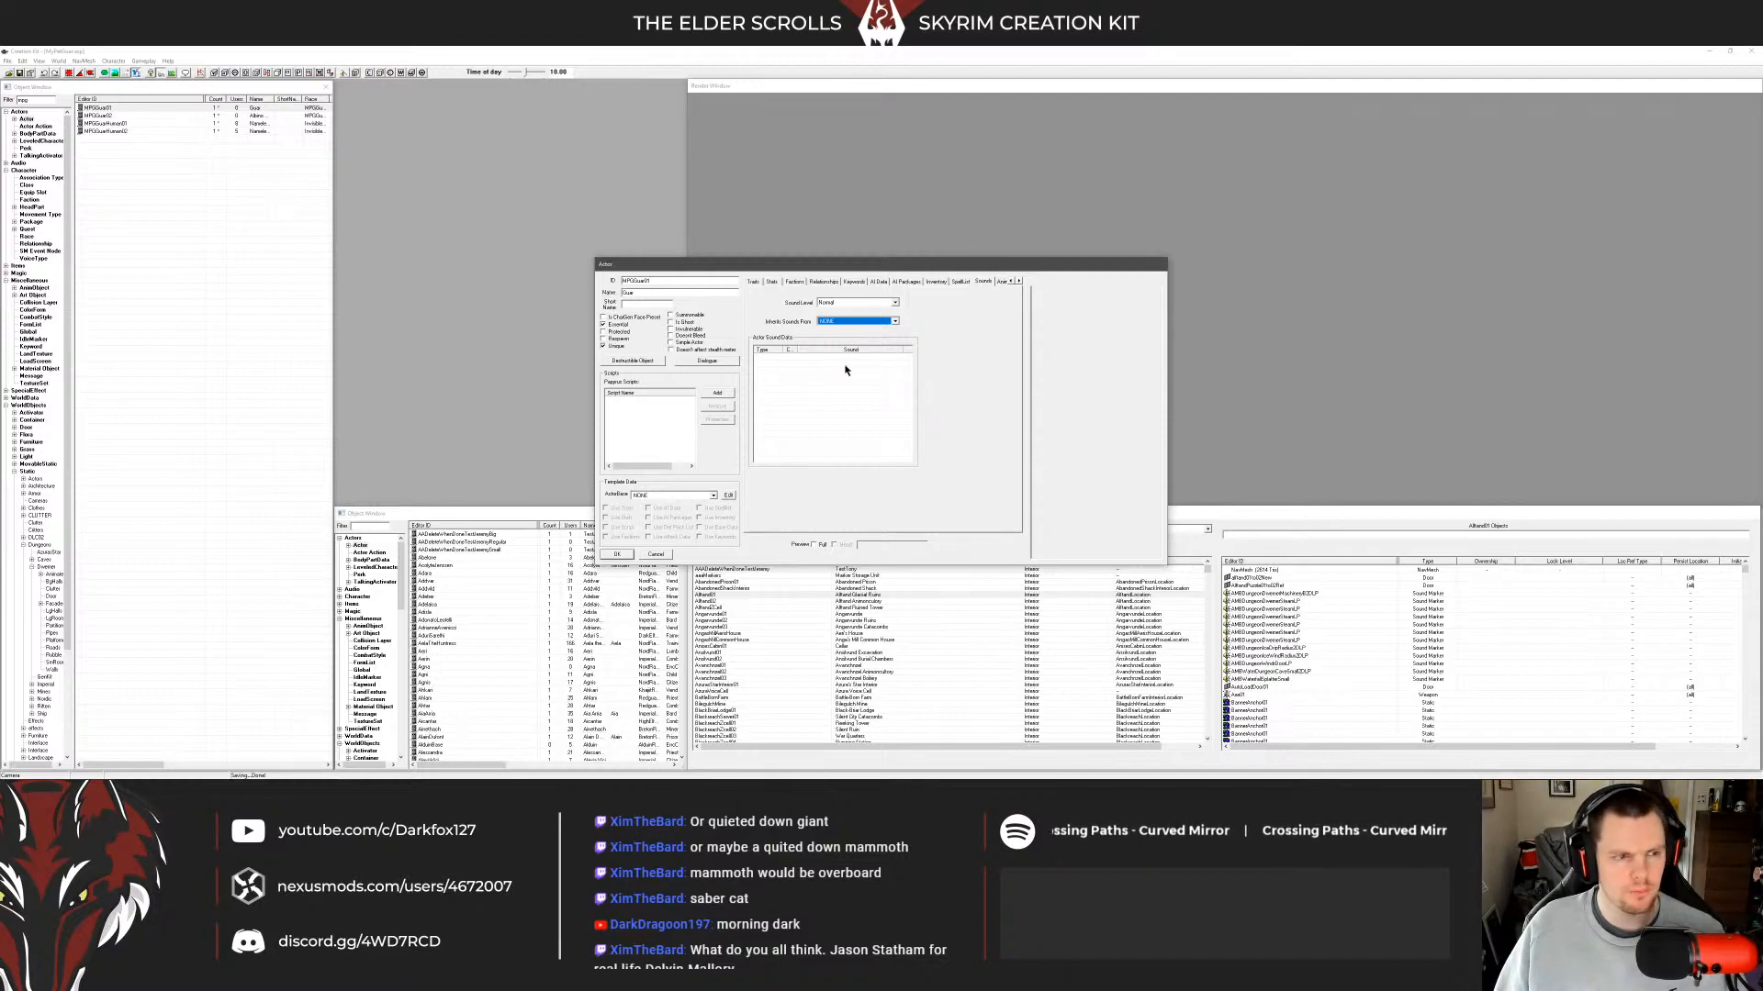
# Look through the inheritable sound templates once more for a creature suited to the guar, without selecting one.
pyautogui.click(868, 323)
pyautogui.scroll(-3, 868, 332)
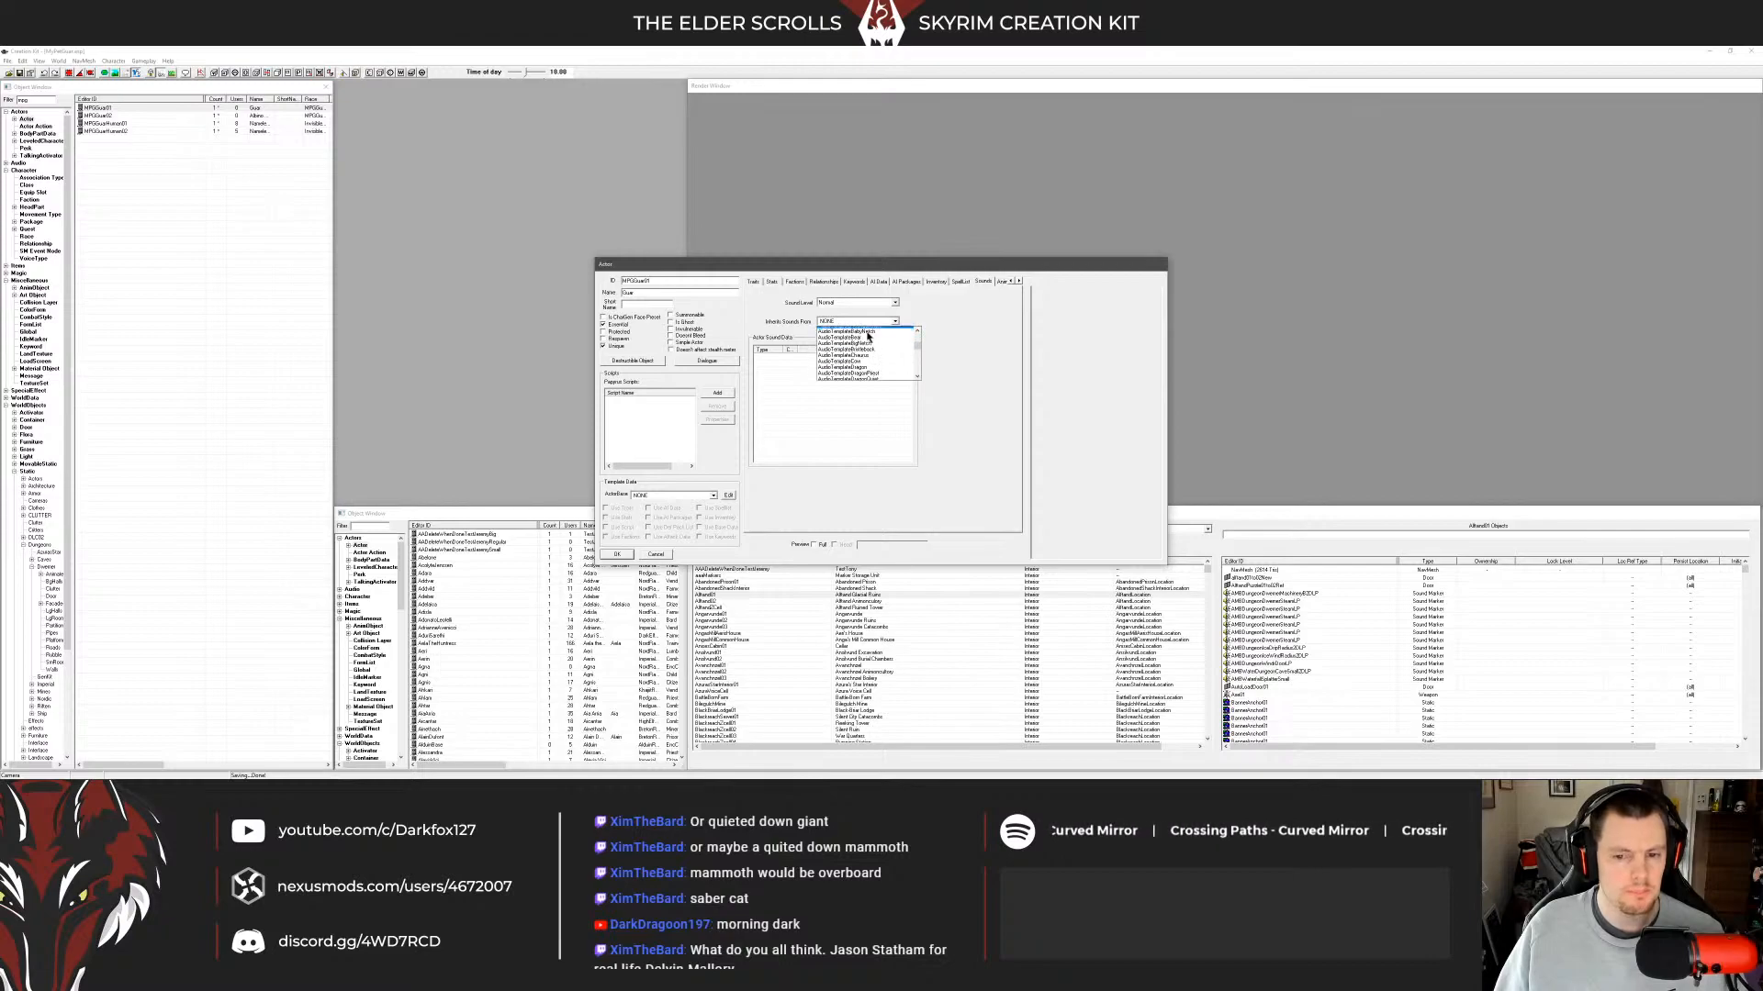
pyautogui.scroll(-1, 872, 337)
pyautogui.scroll(-3, 895, 341)
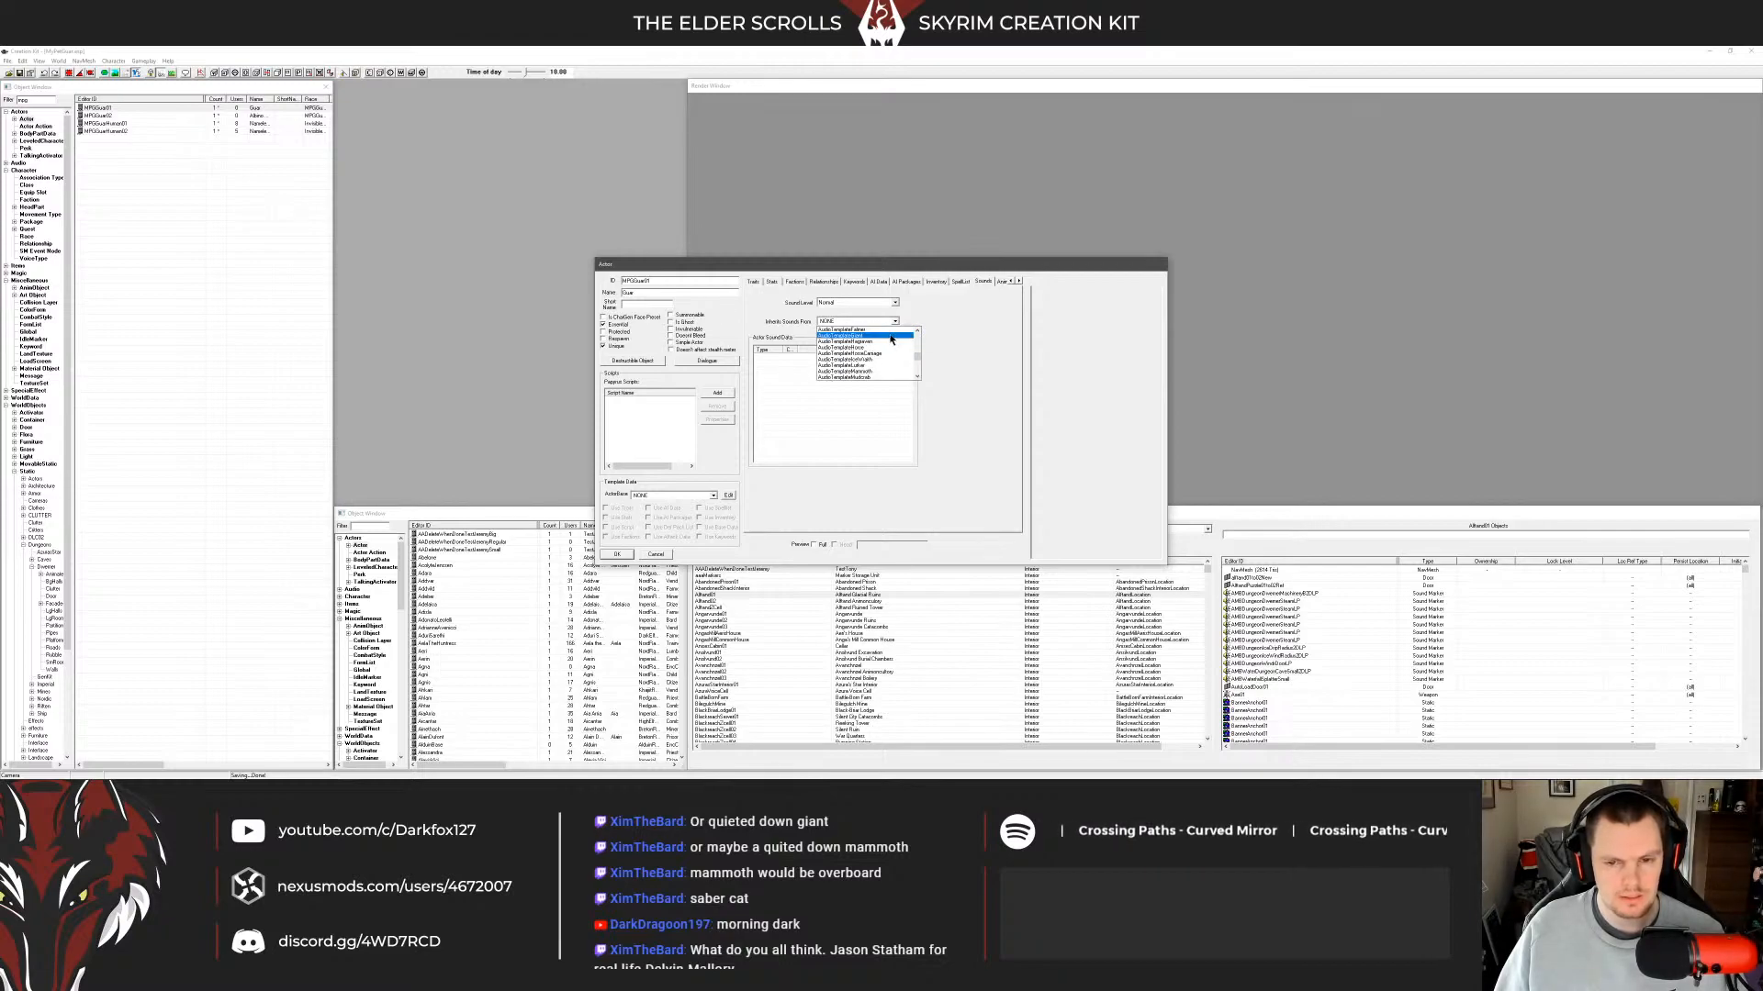
pyautogui.scroll(-2, 895, 340)
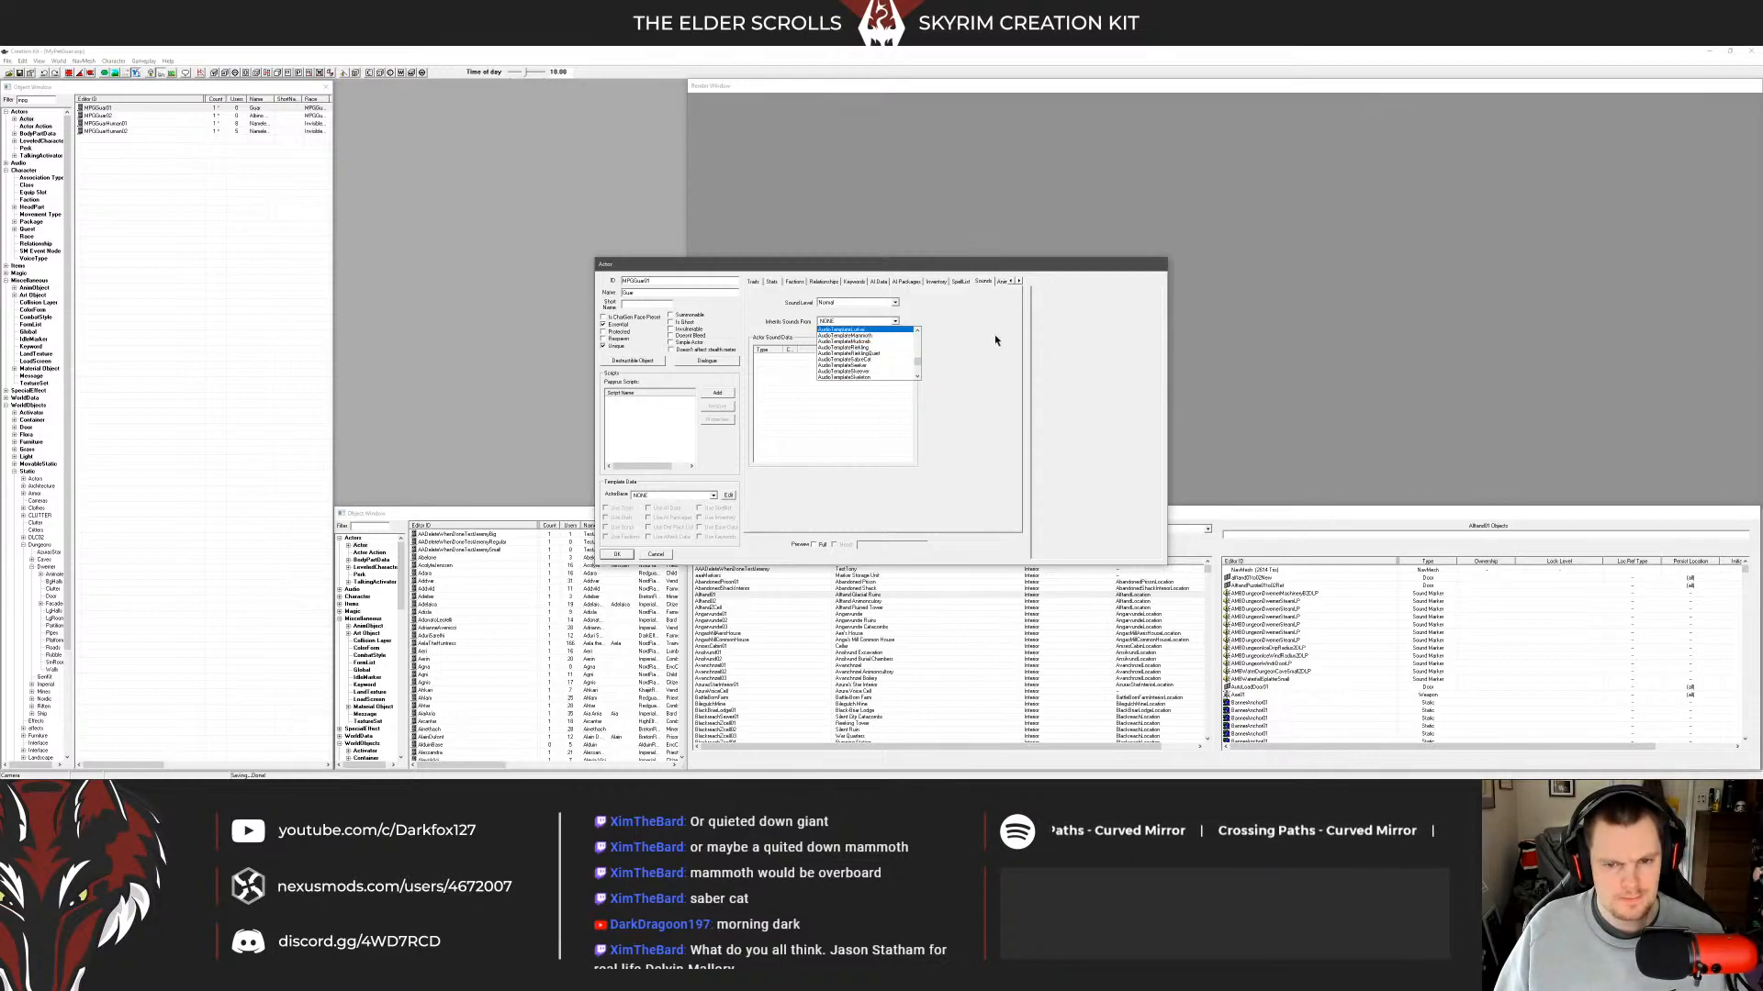
pyautogui.click(978, 332)
pyautogui.click(880, 322)
pyautogui.click(879, 327)
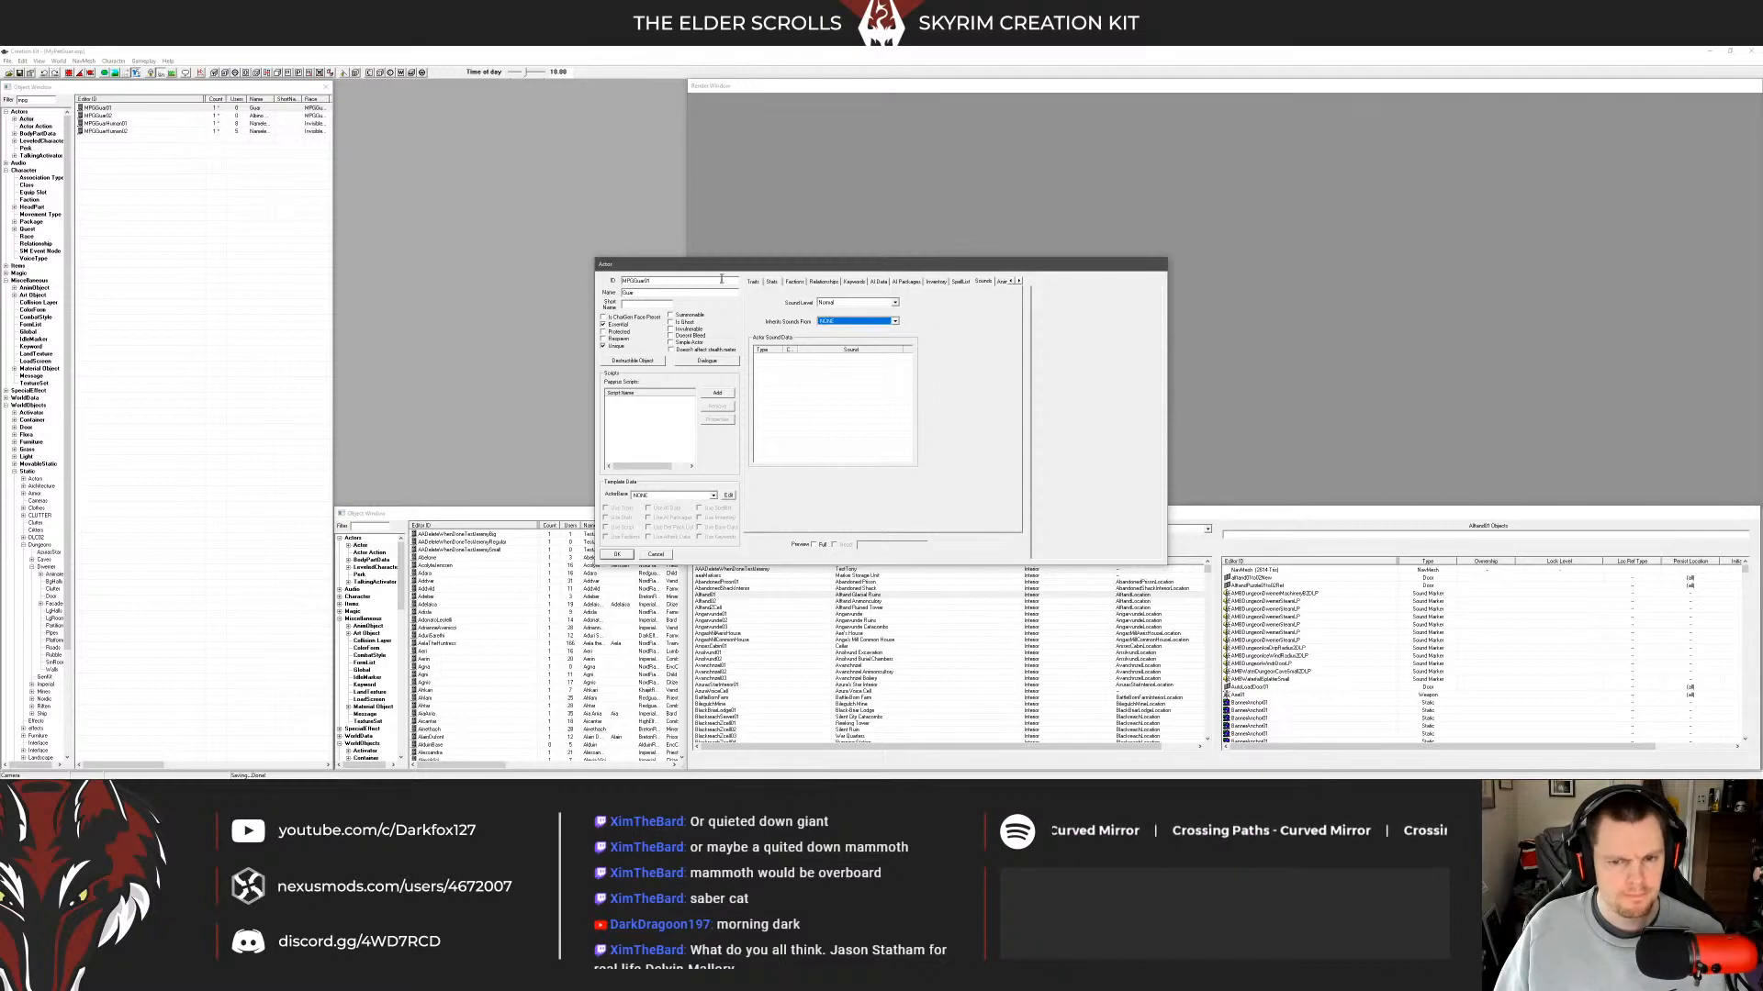
# Filter the actors by "lurker" and preview the DLC2EncLurker01 actor, dismissing all model warnings.
pyautogui.click(25, 115)
pyautogui.write('lurker')
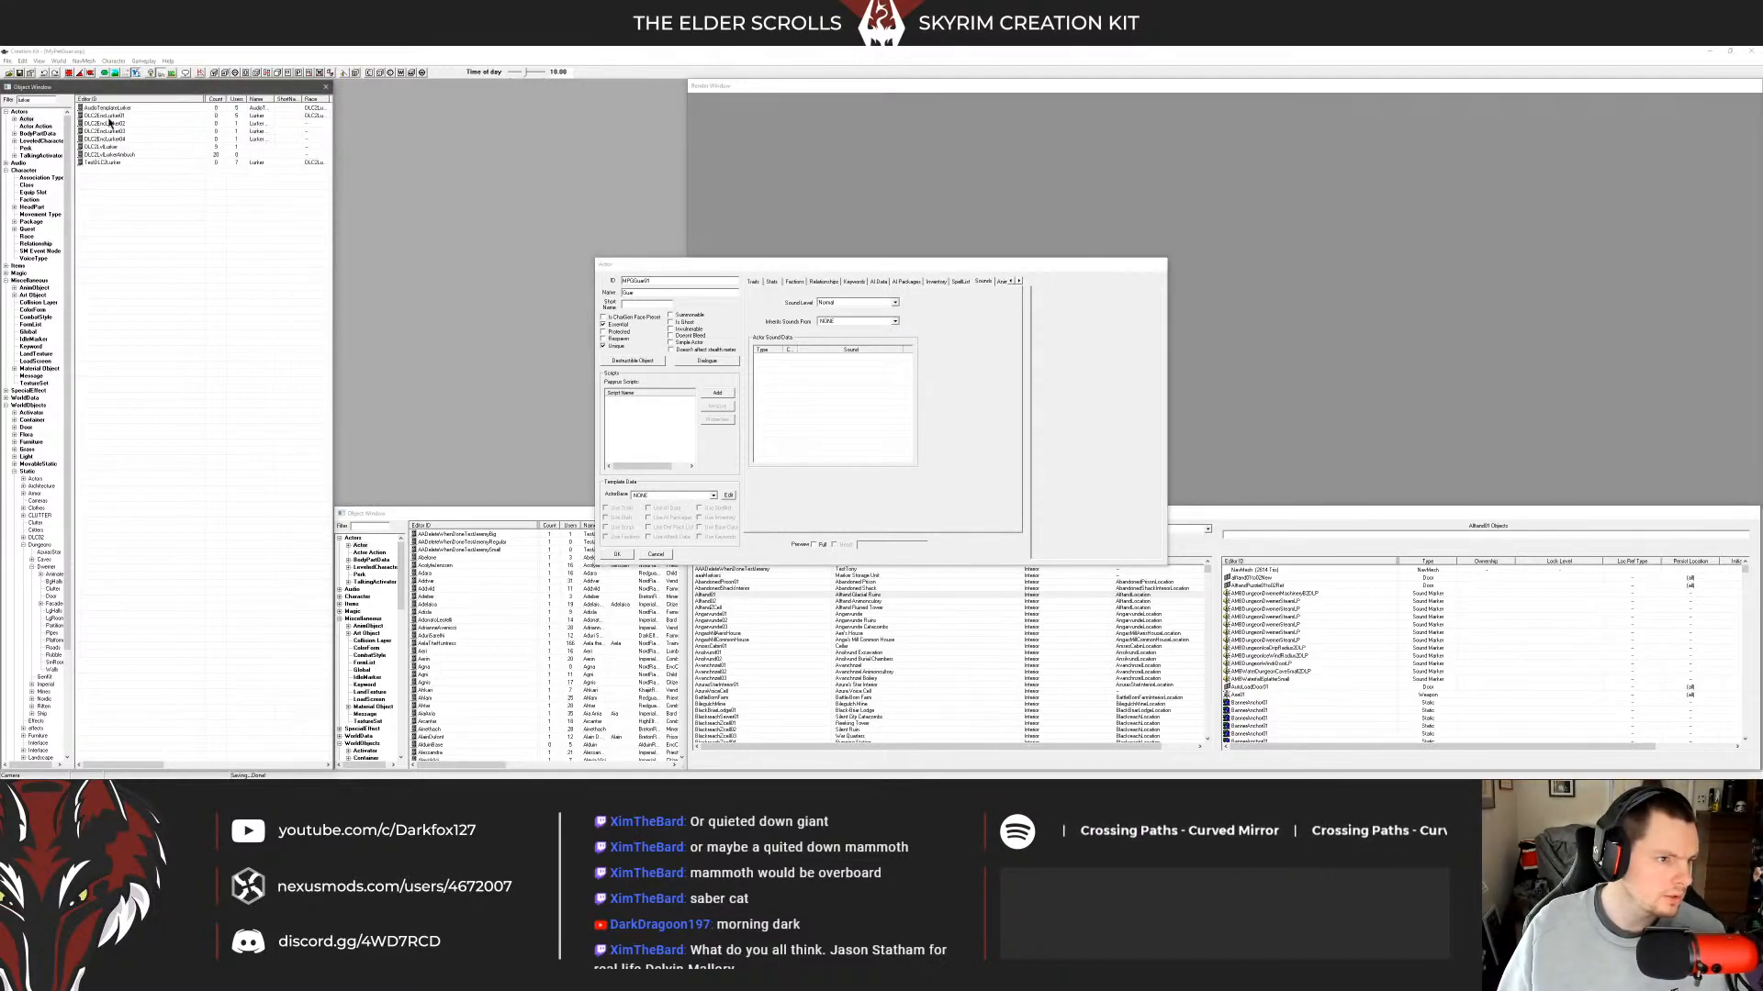
pyautogui.rightClick(111, 116)
pyautogui.click(134, 162)
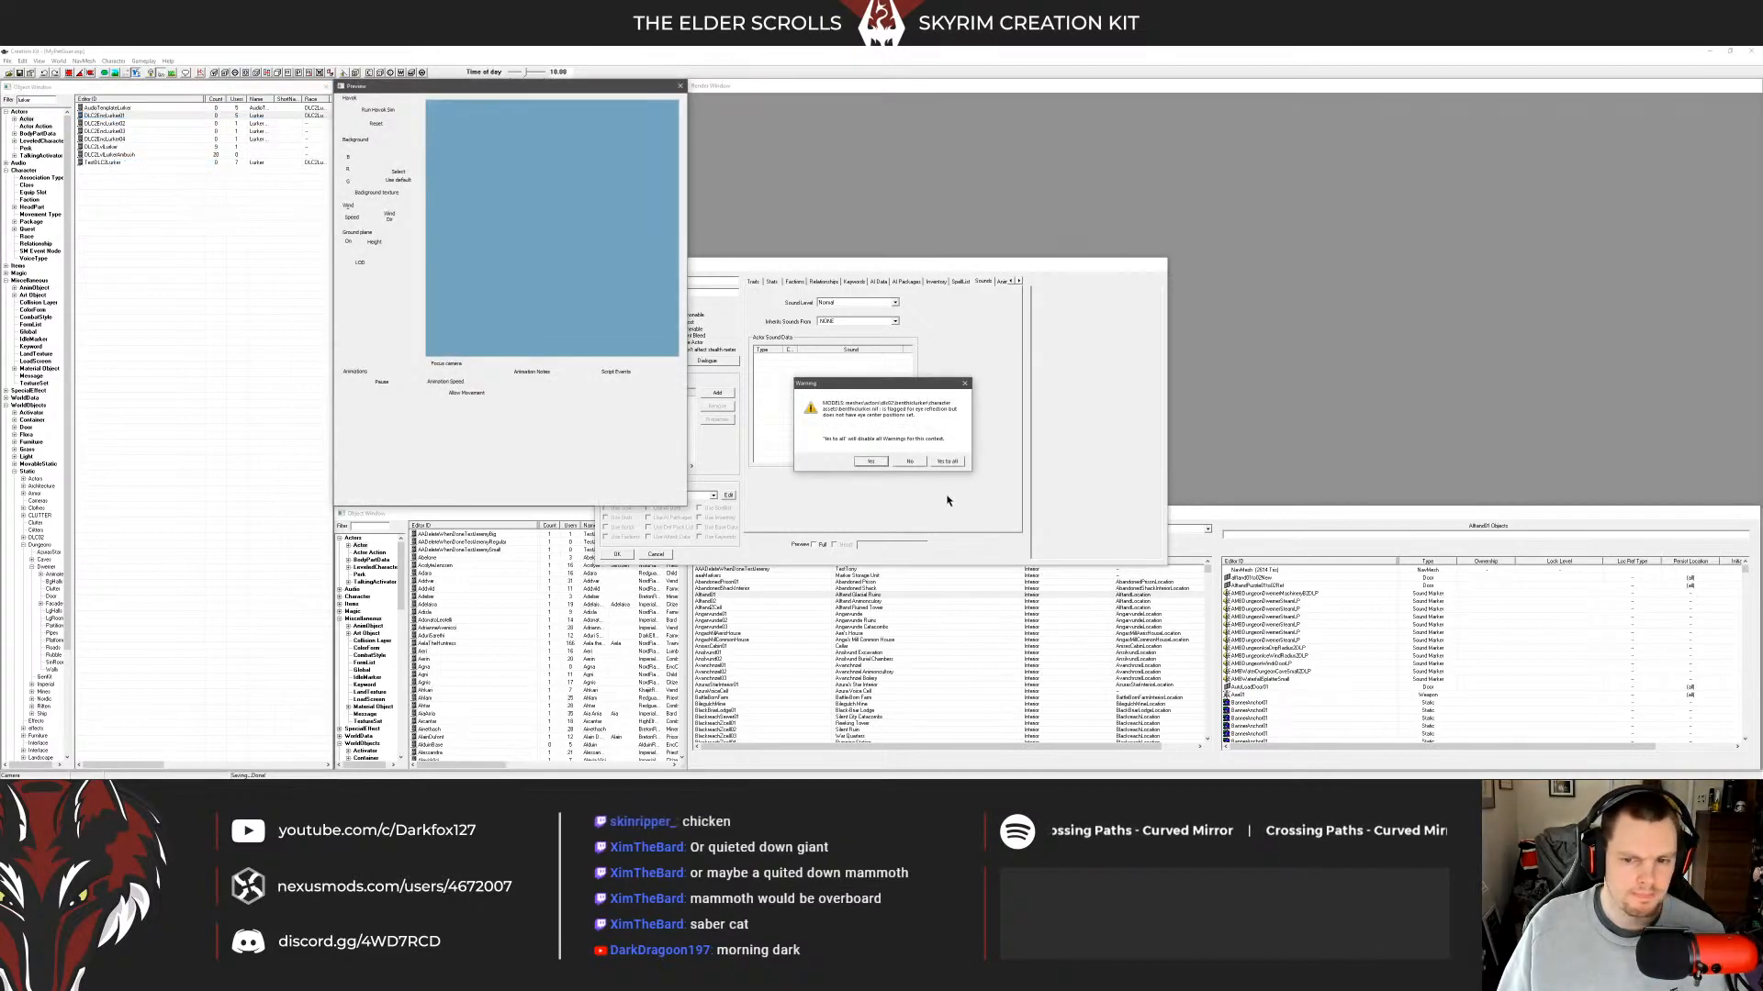
pyautogui.click(940, 456)
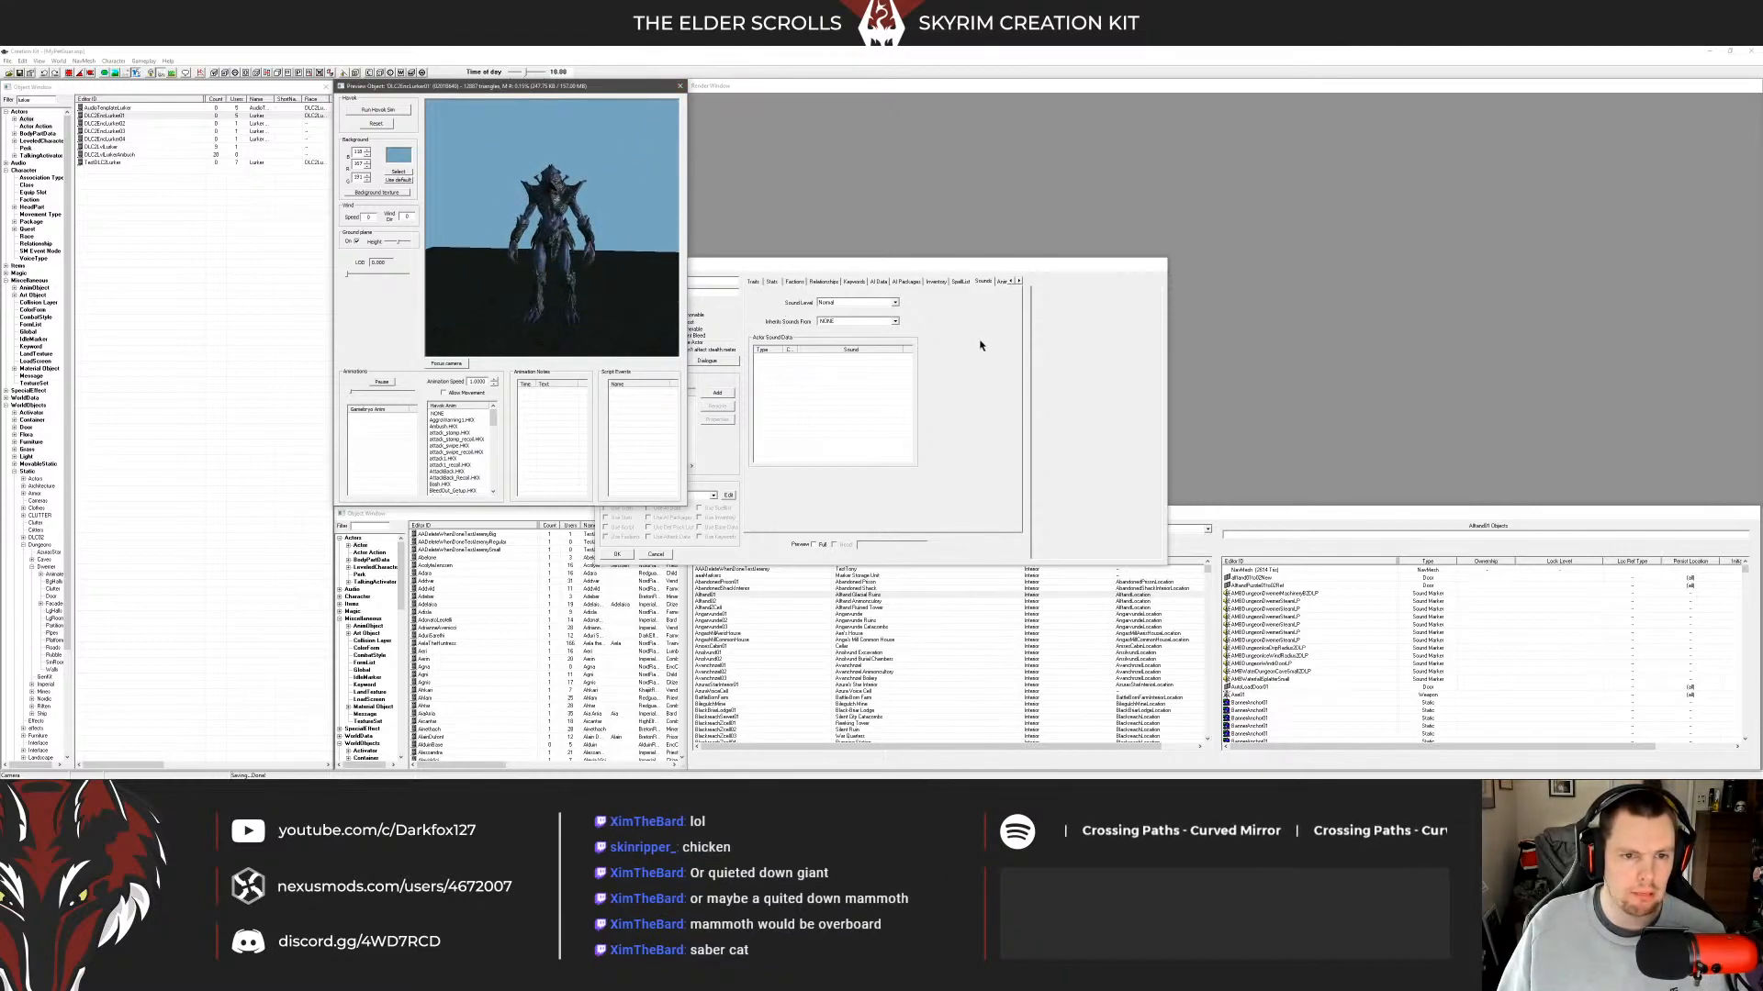
# Check the guar actor's inheritable sounds and its animation list, and close the actor.
pyautogui.click(914, 312)
pyautogui.click(870, 323)
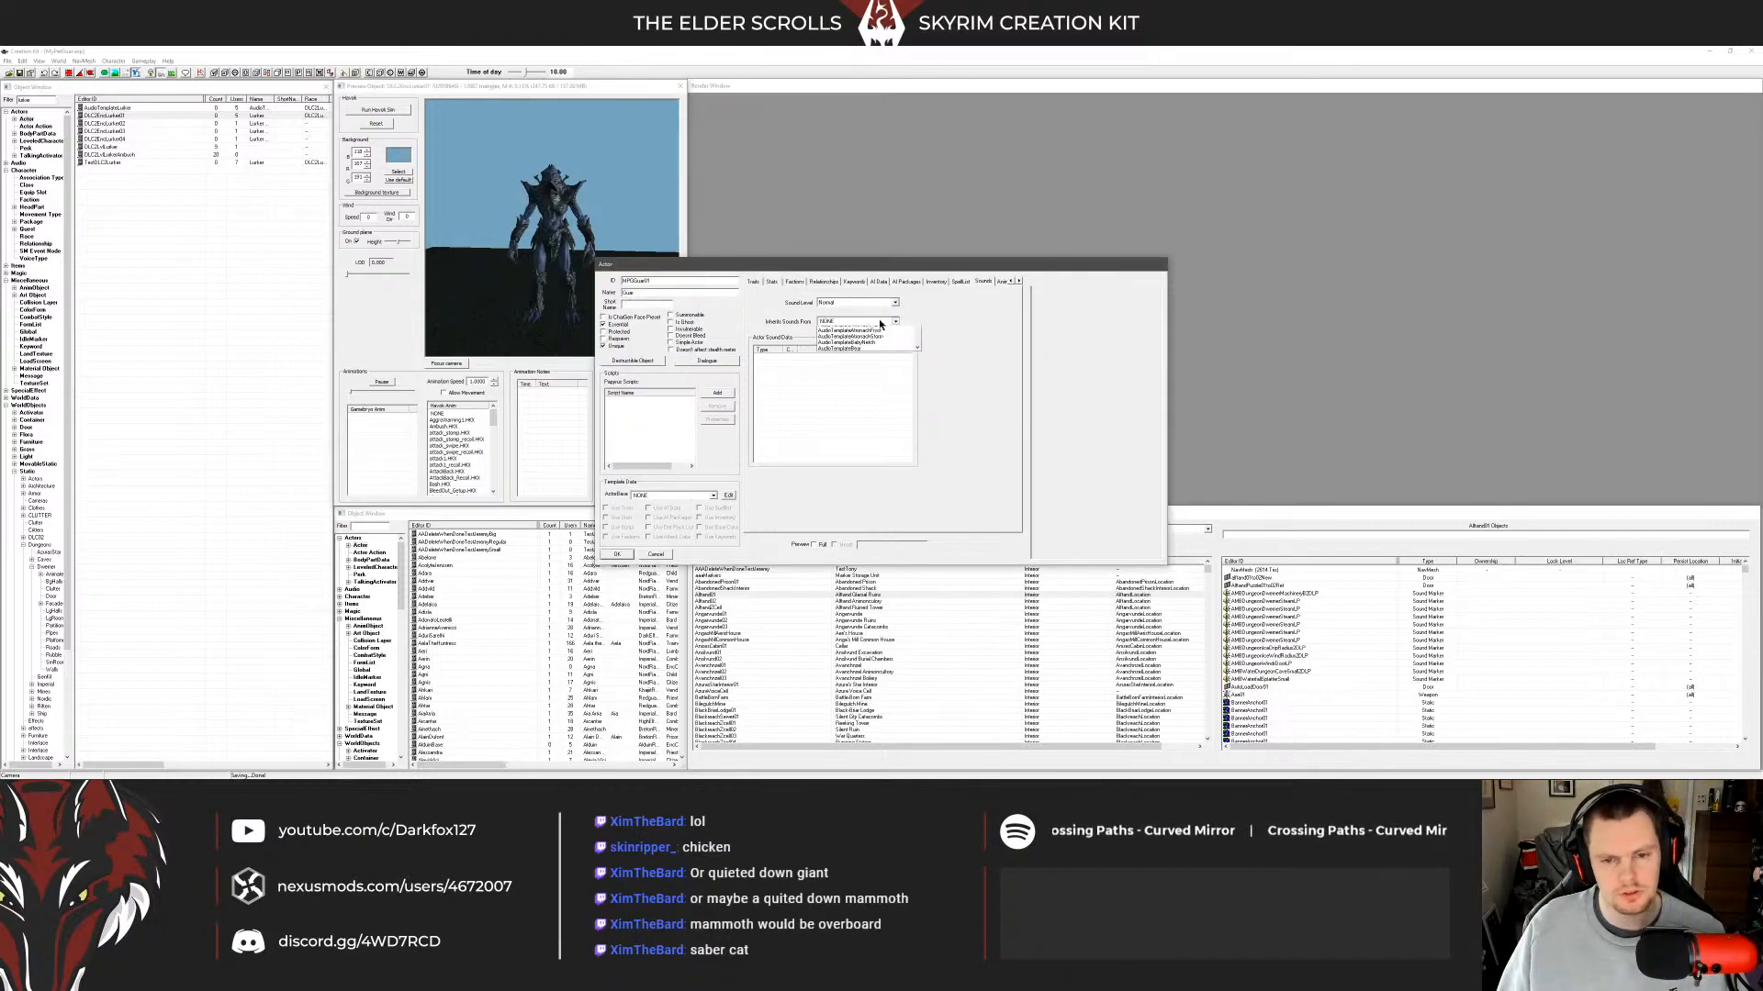
pyautogui.click(964, 338)
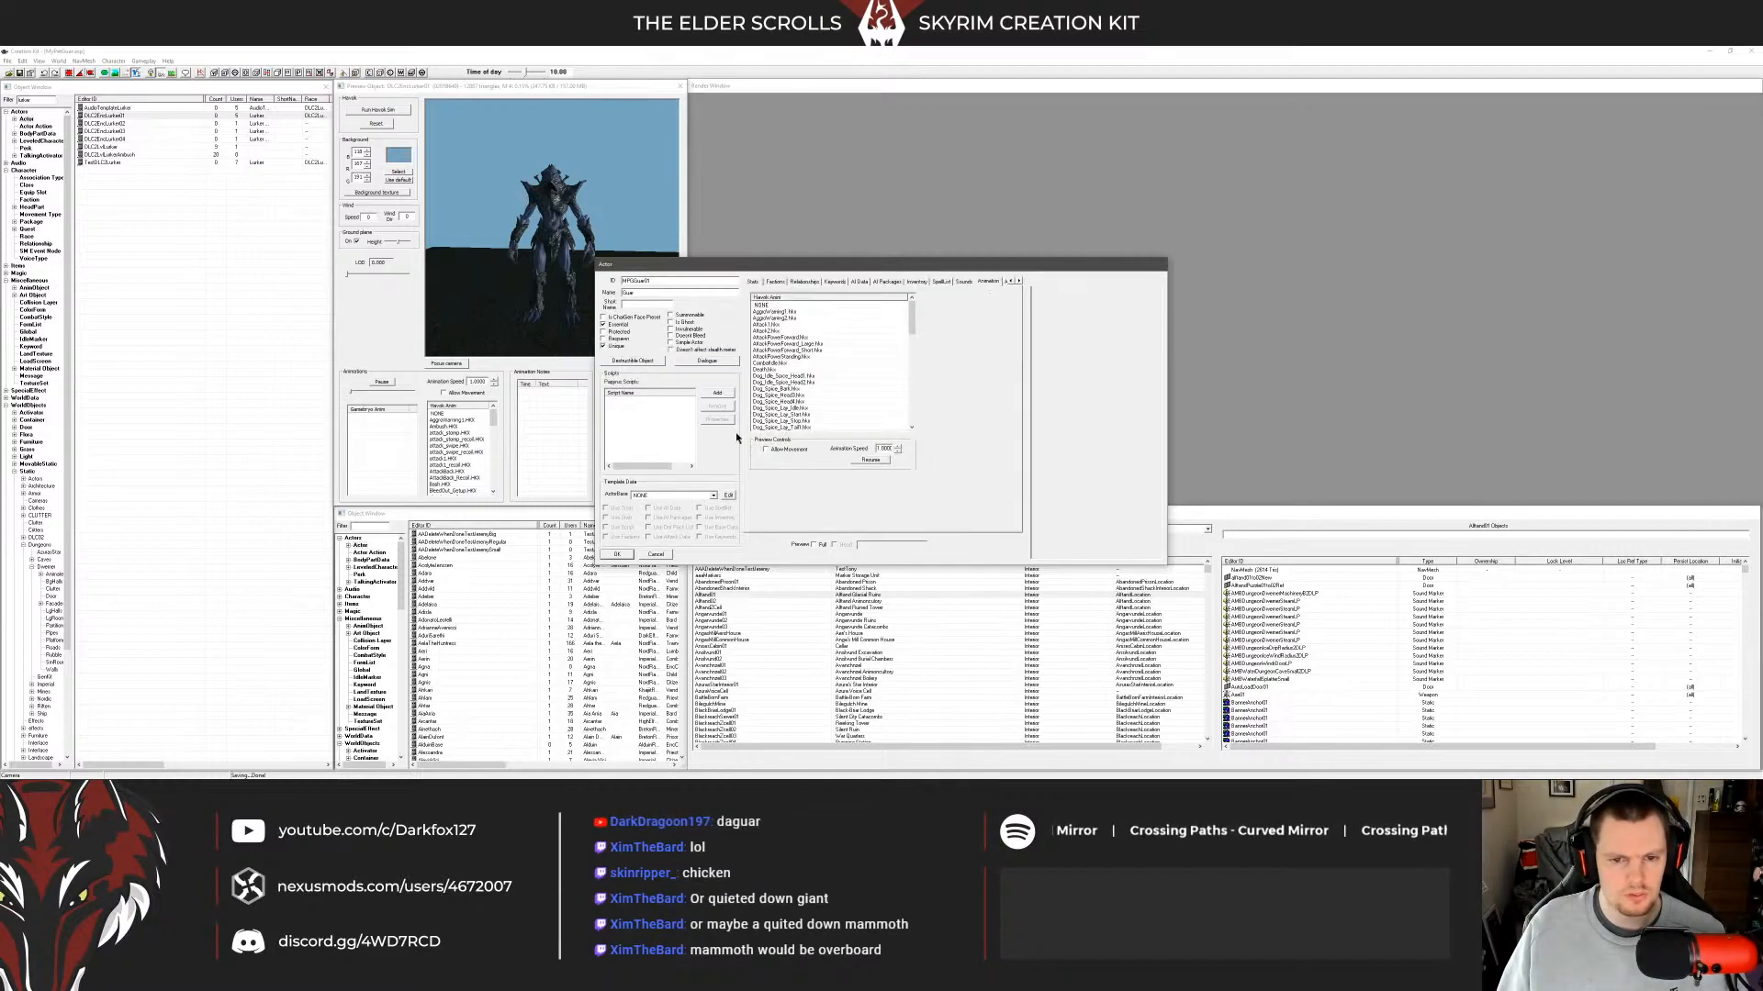
pyautogui.click(621, 555)
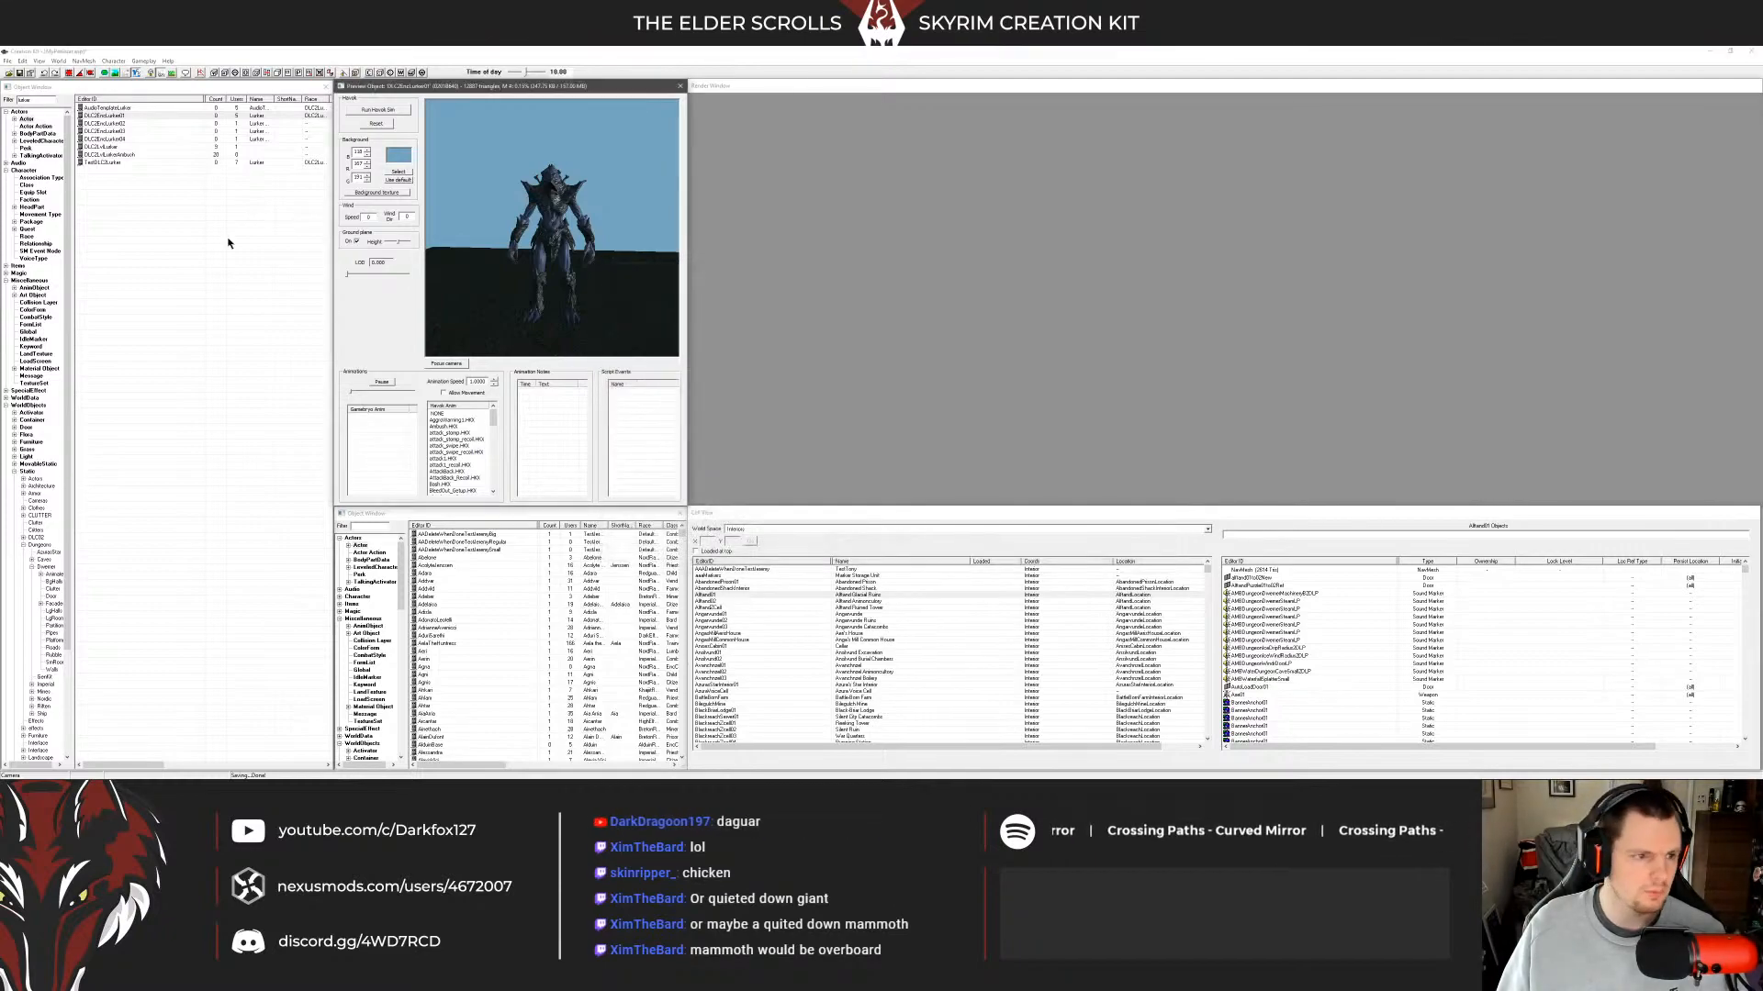
# List the races, filter them by "guar" and open the MPGGuarRace race.
pyautogui.click(27, 236)
pyautogui.click(118, 108)
pyautogui.moveTo(46, 100); pyautogui.dragTo(13, 100)
pyautogui.write('guar')
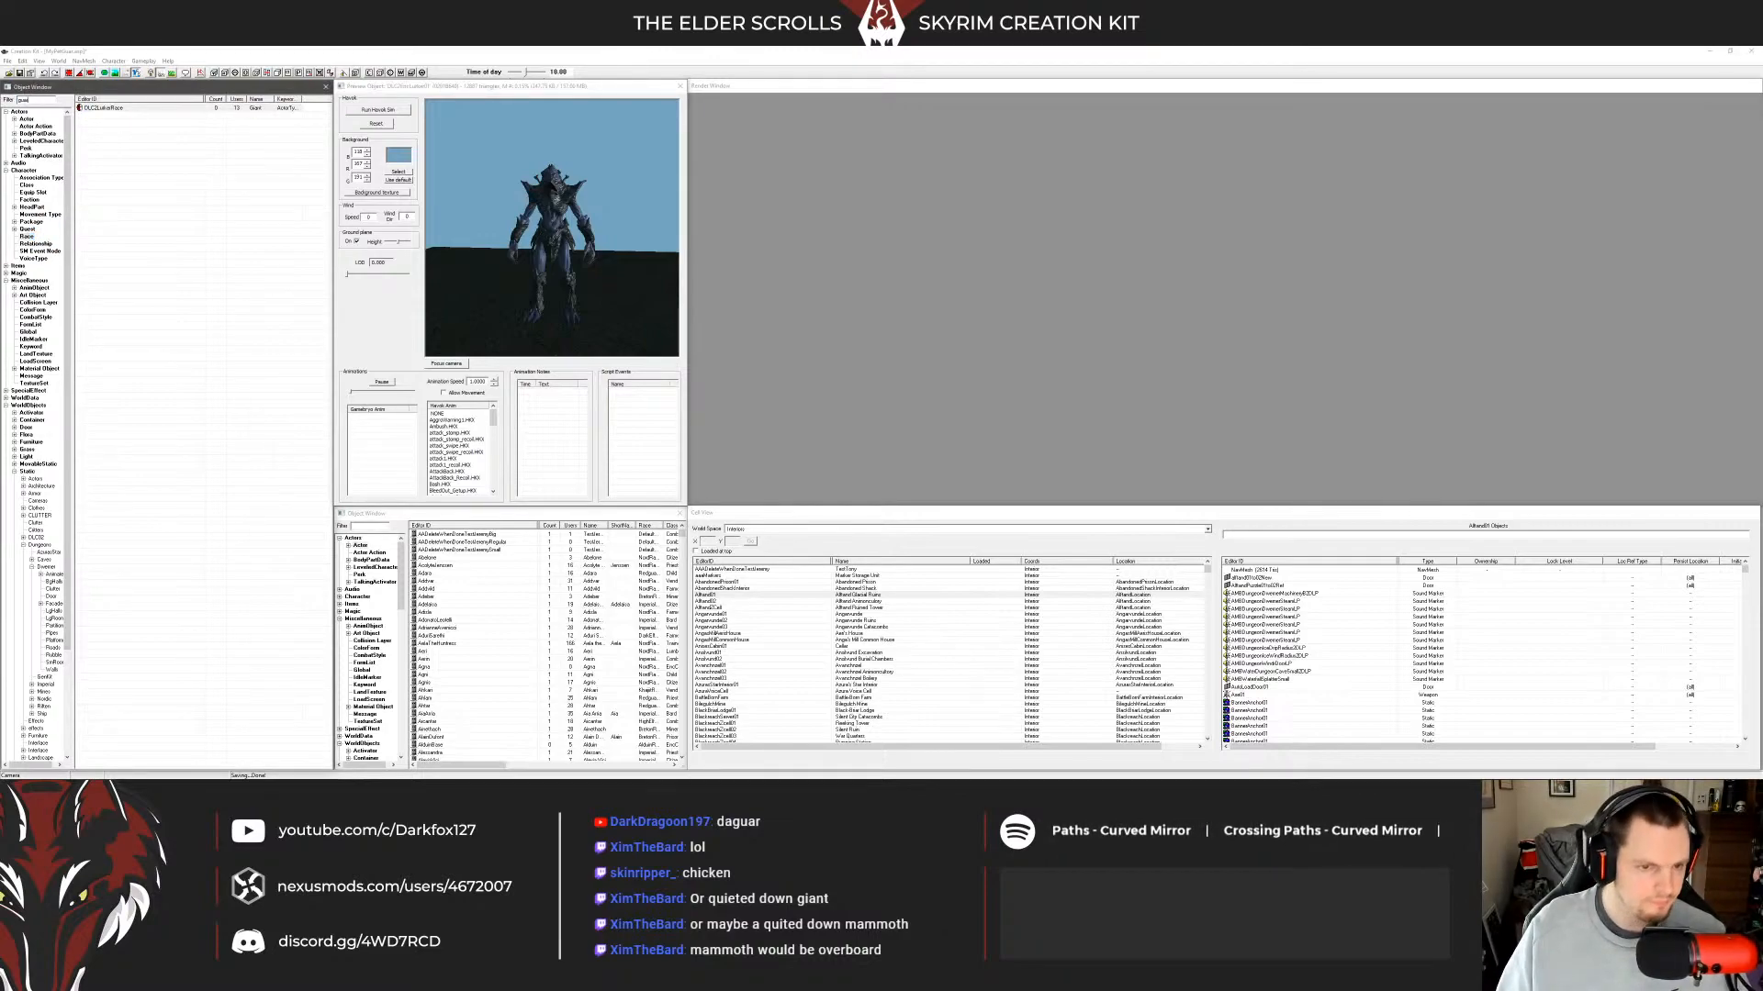
pyautogui.click(108, 116)
pyautogui.doubleClick(108, 116)
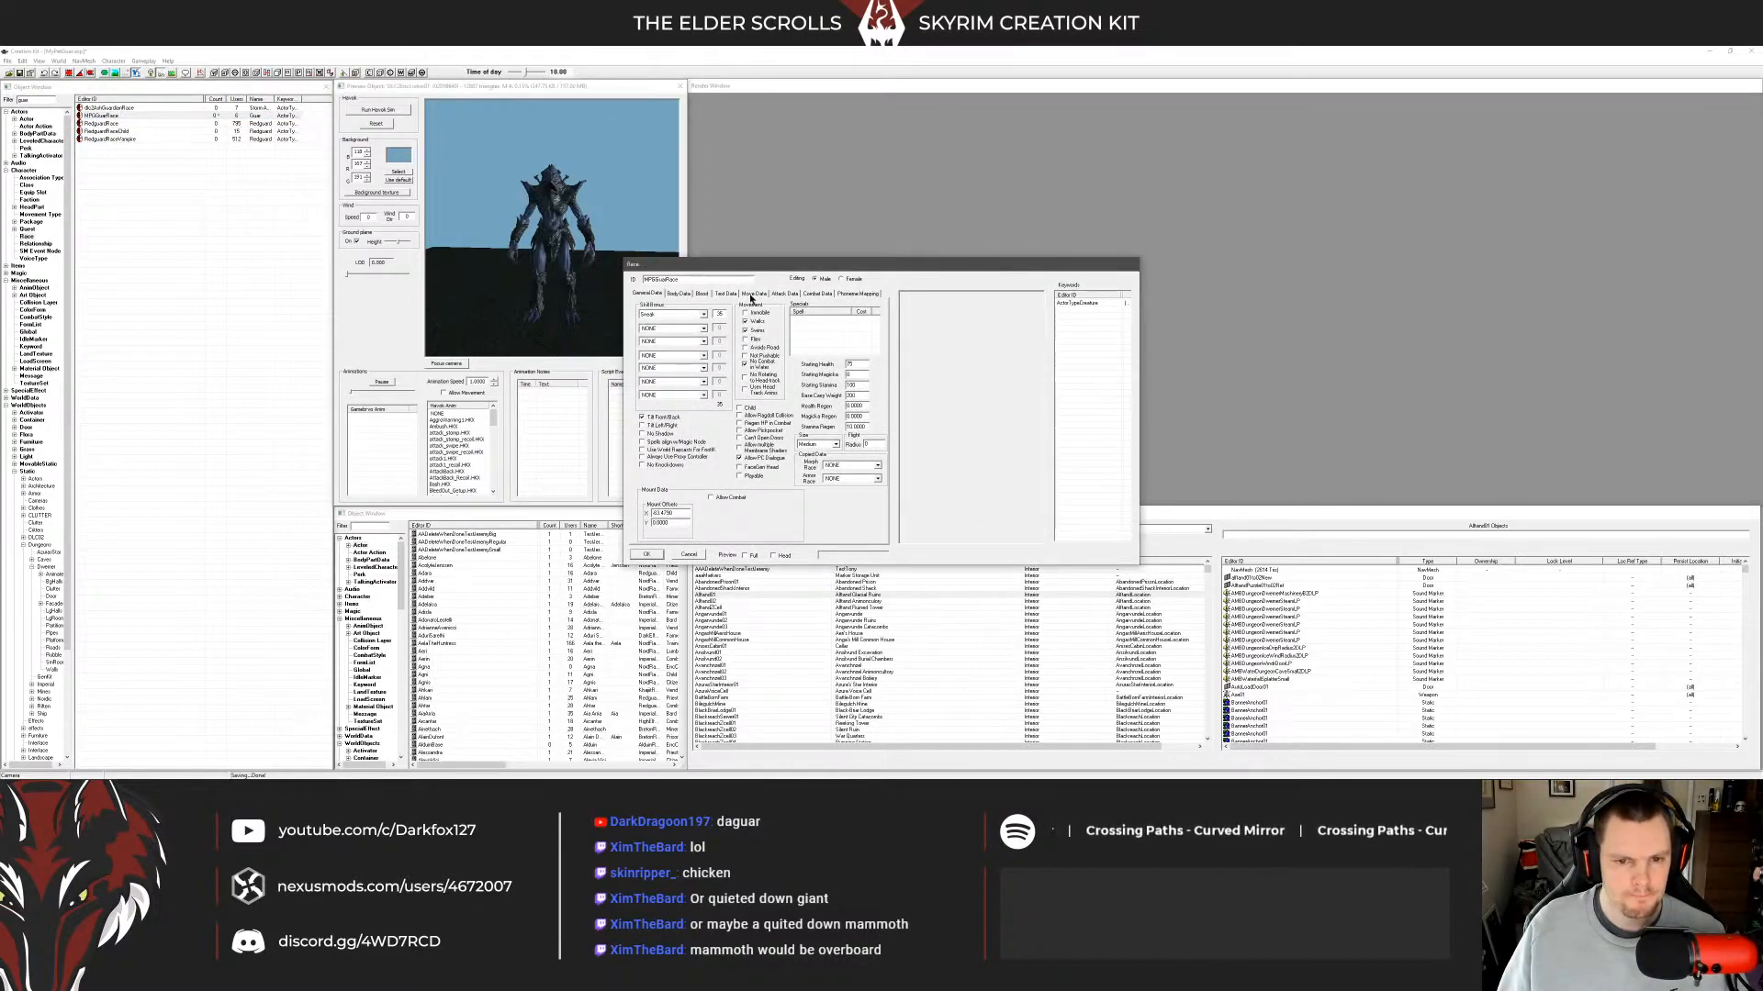
# Review the guar race's attack data and general data, and close the race without saving changes.
pyautogui.click(784, 293)
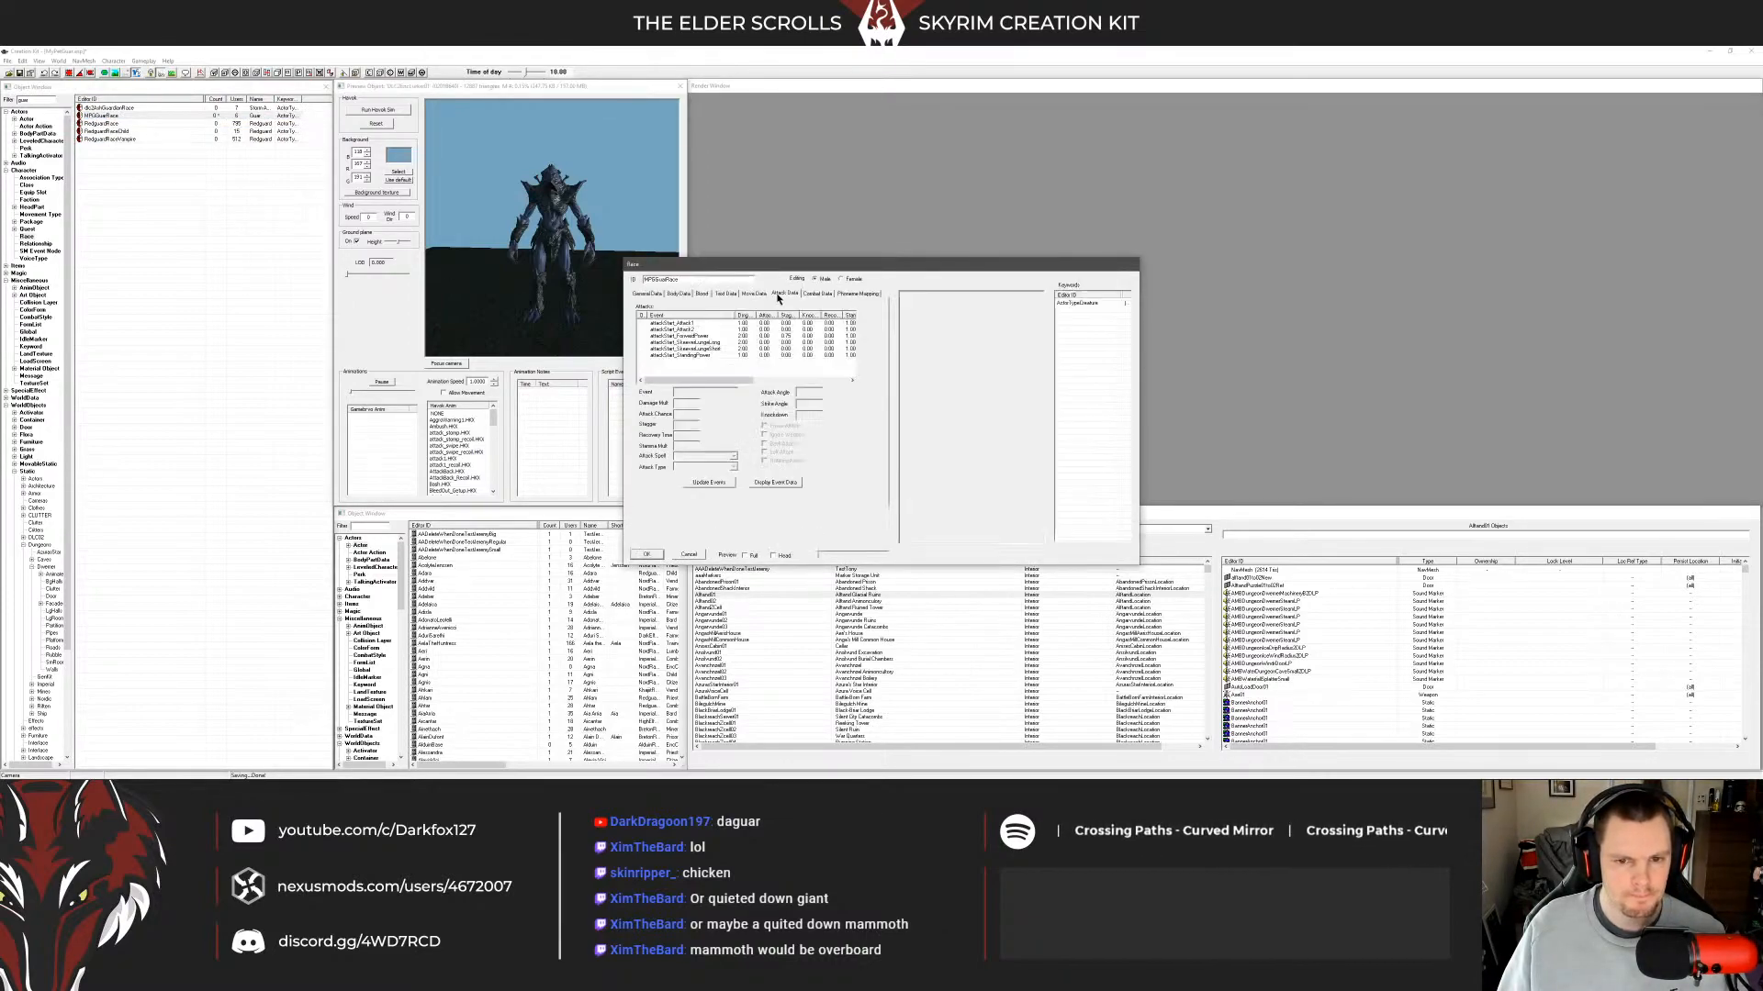
pyautogui.click(653, 295)
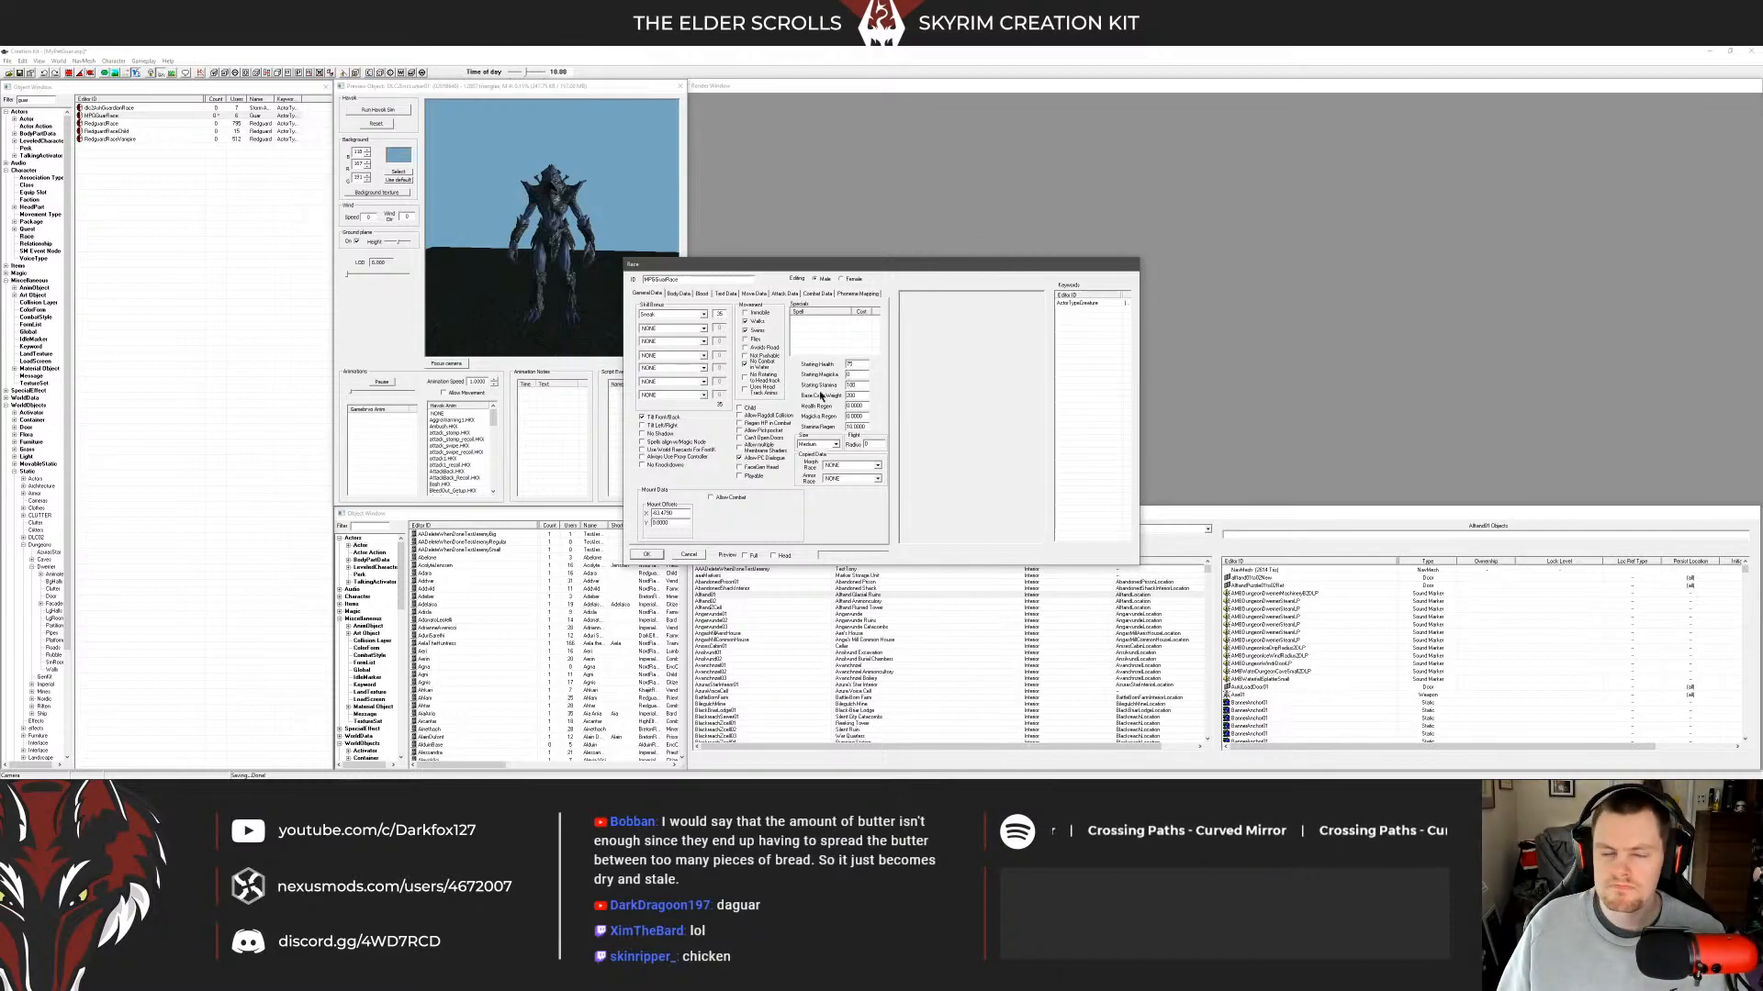
pyautogui.click(689, 555)
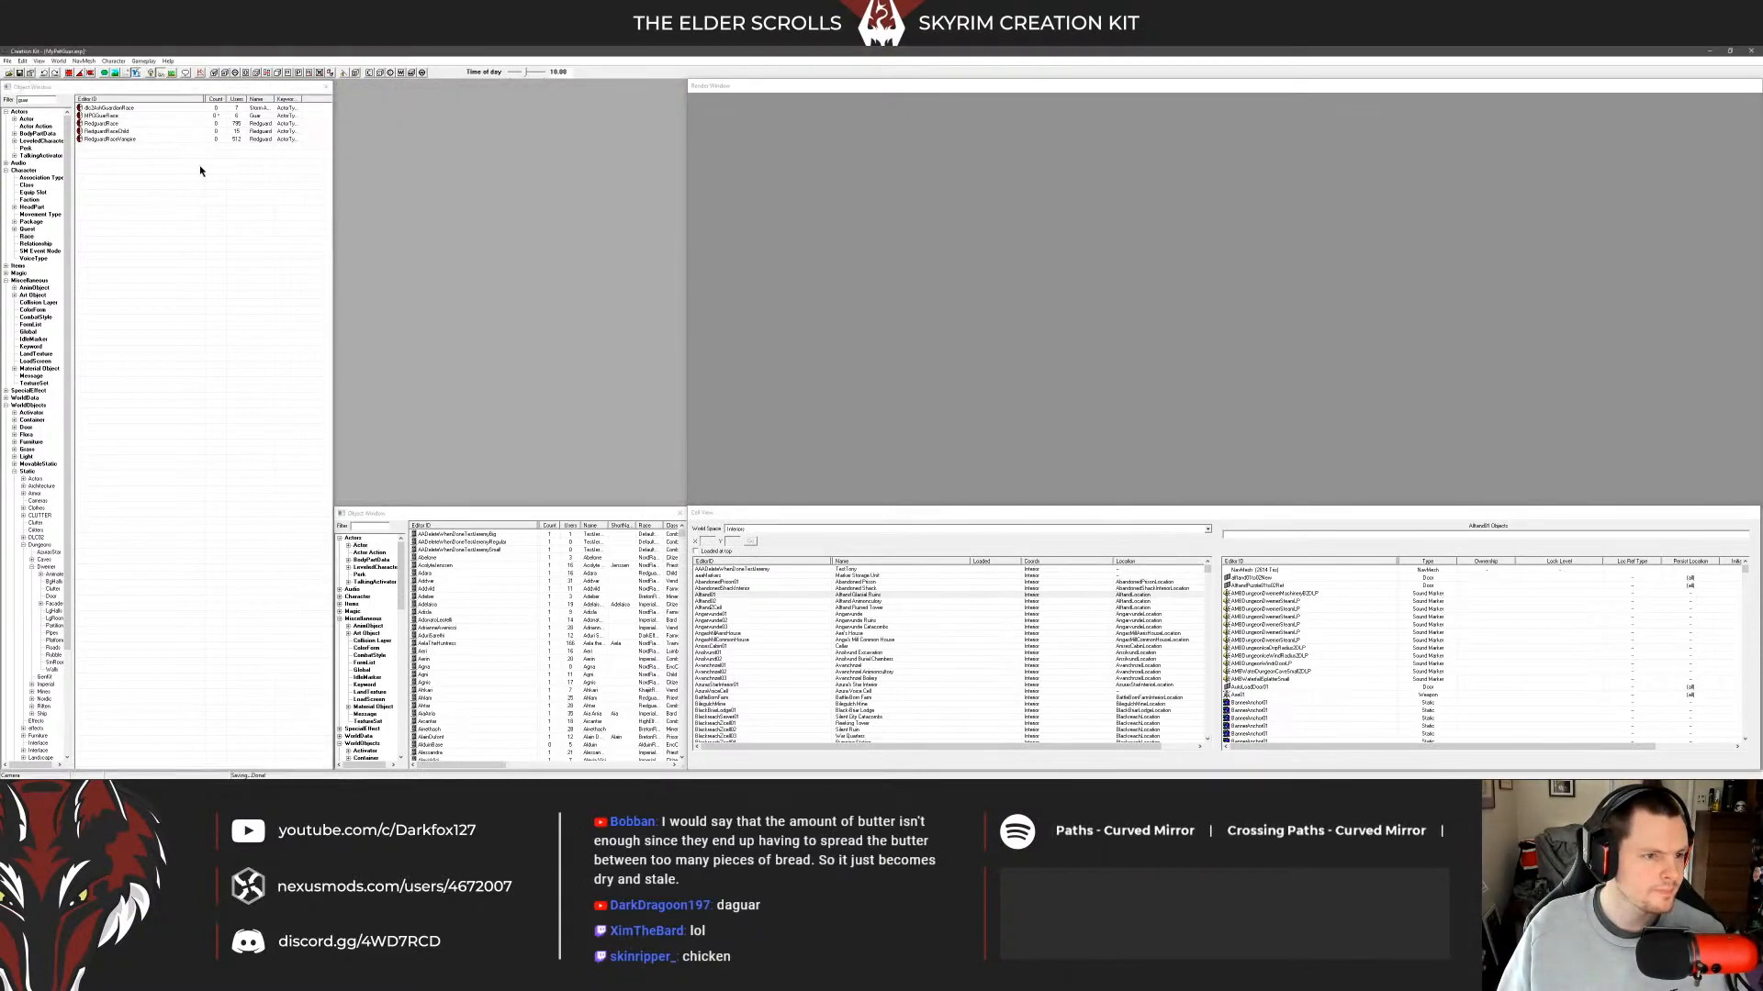
pyautogui.click(156, 124)
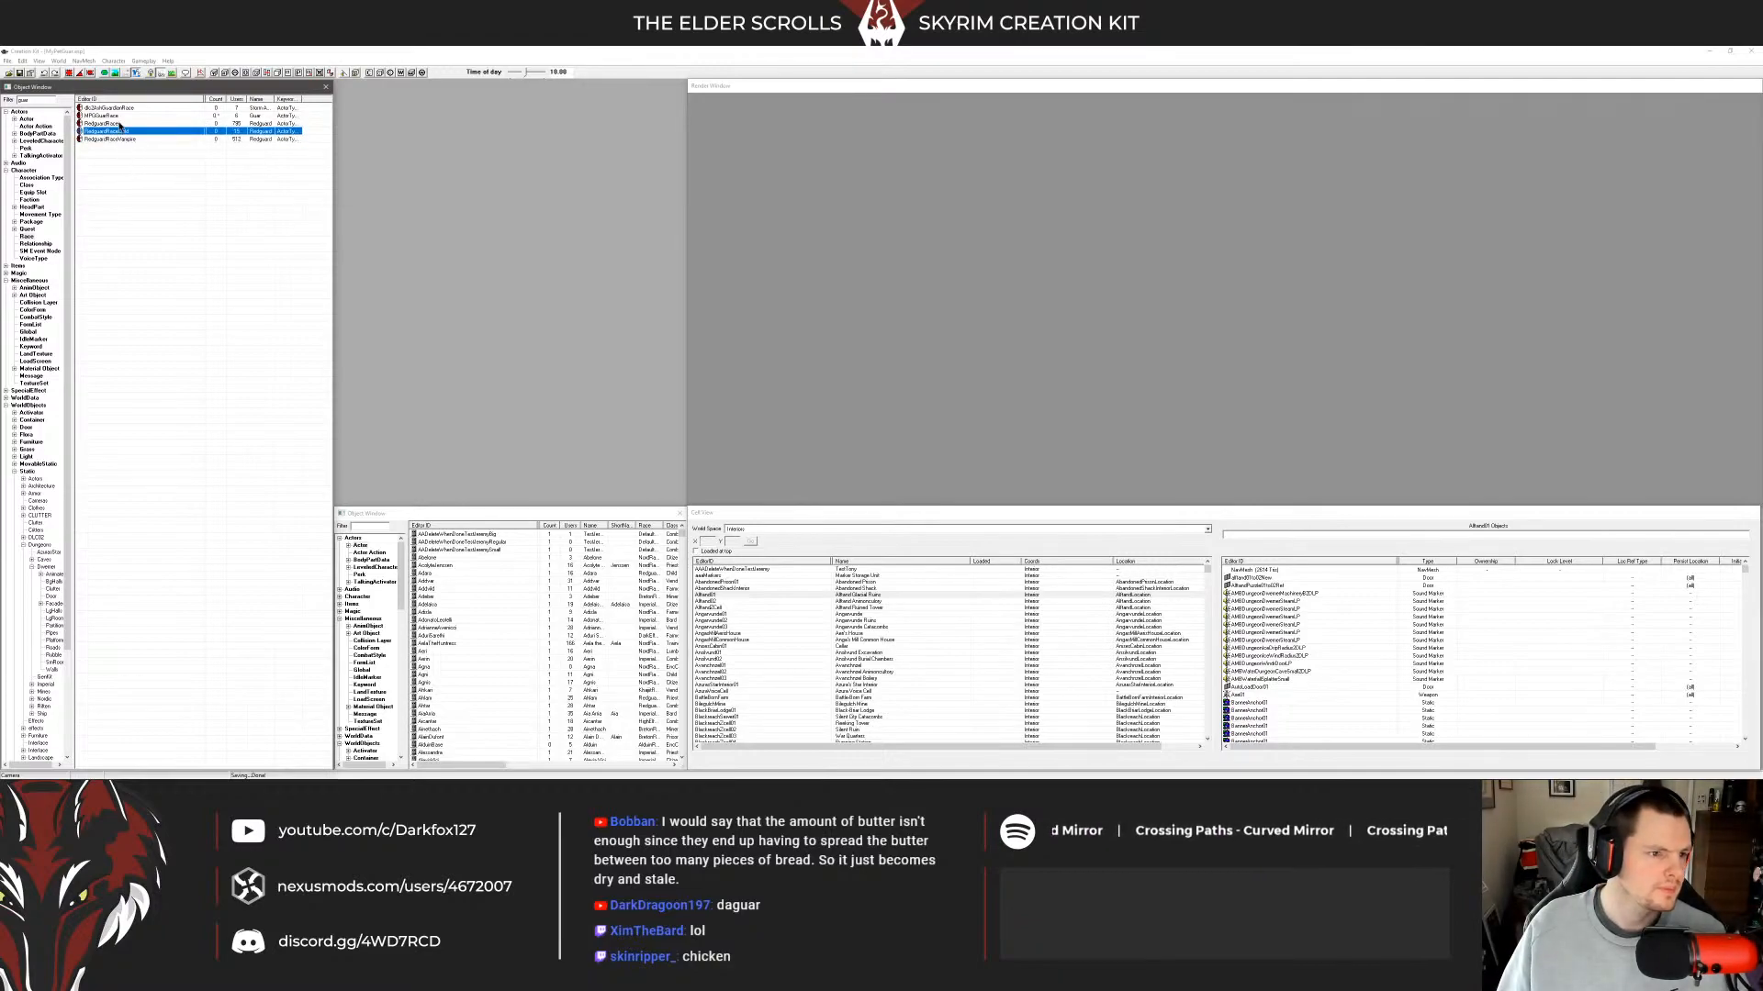
pyautogui.click(122, 115)
pyautogui.click(121, 108)
pyautogui.click(119, 124)
pyautogui.click(120, 132)
pyautogui.click(151, 178)
pyautogui.click(742, 596)
pyautogui.click(752, 590)
pyautogui.click(754, 582)
pyautogui.click(755, 577)
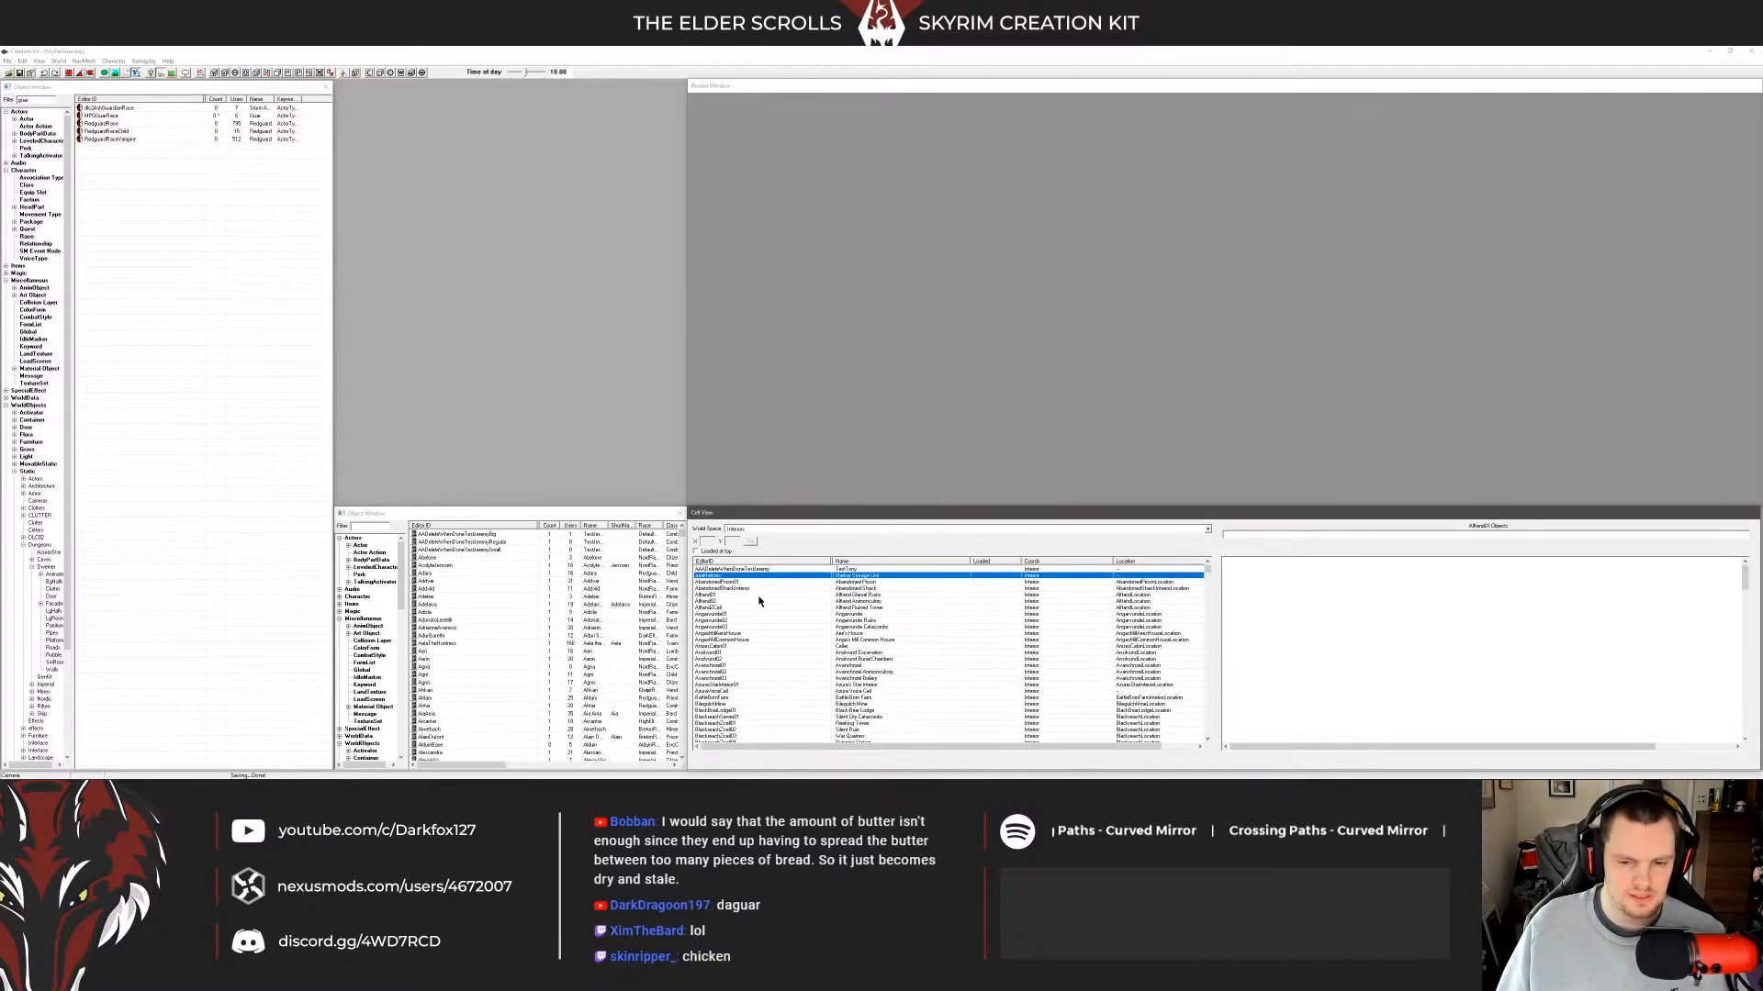
pyautogui.click(1190, 595)
pyautogui.moveTo(1208, 567); pyautogui.dragTo(1208, 561)
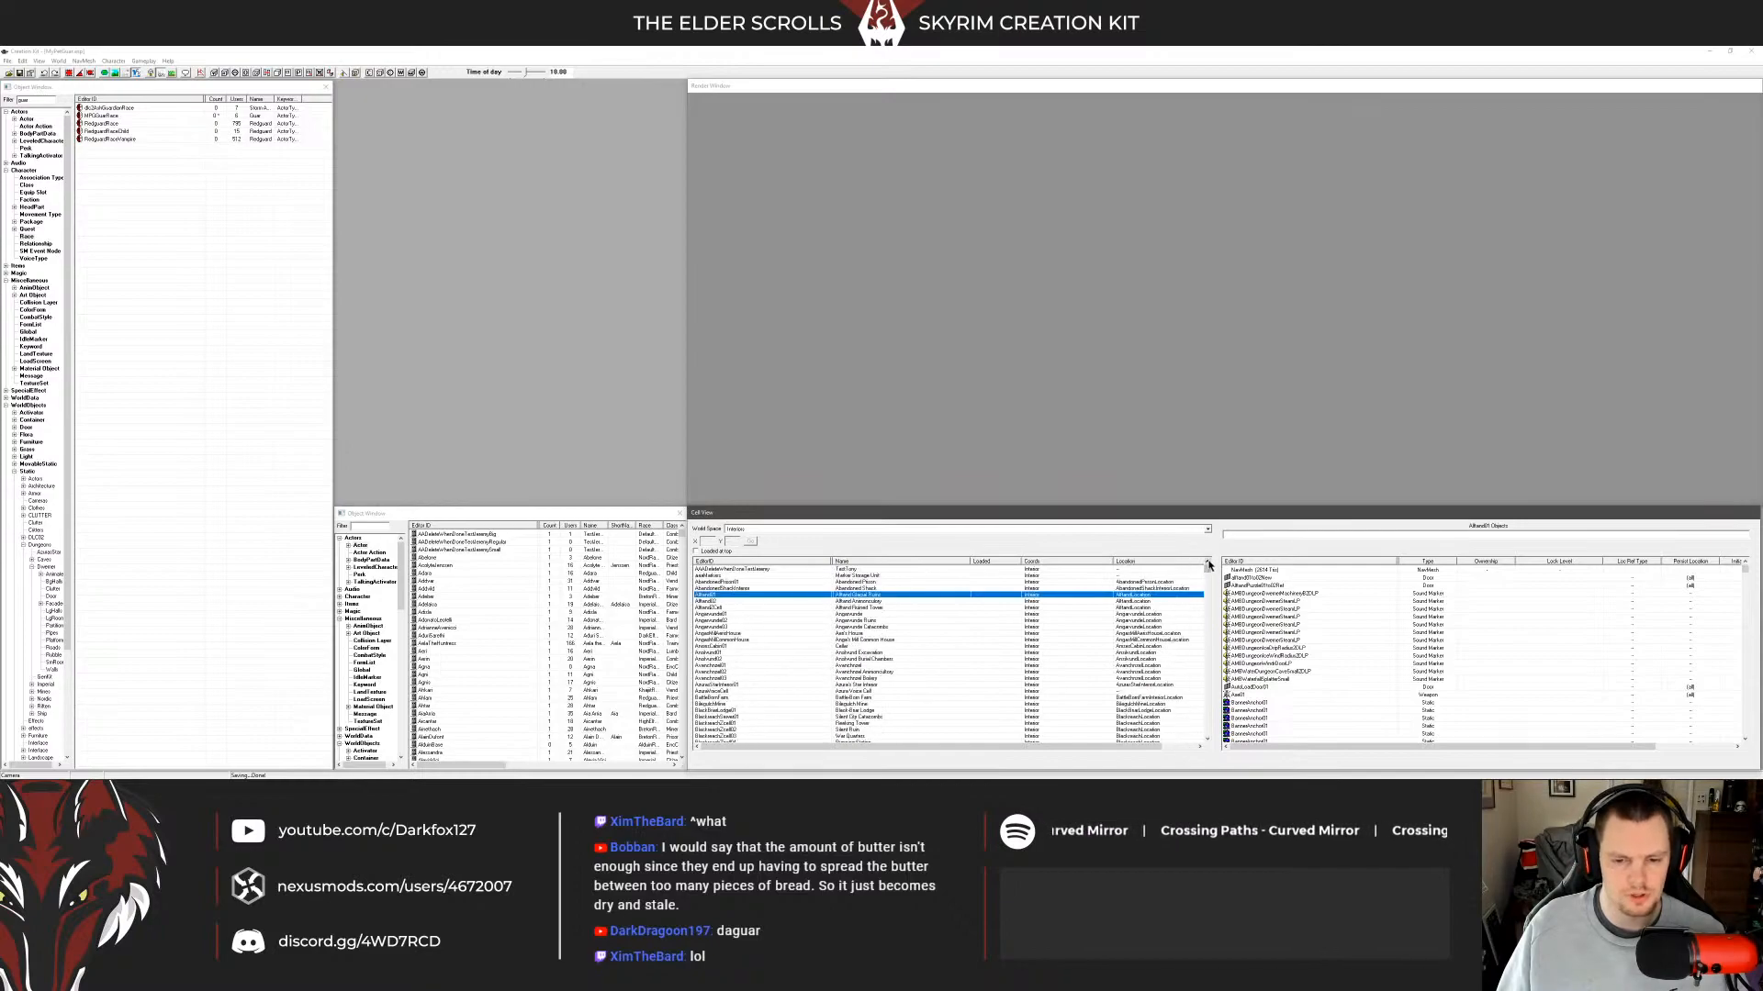
pyautogui.click(909, 577)
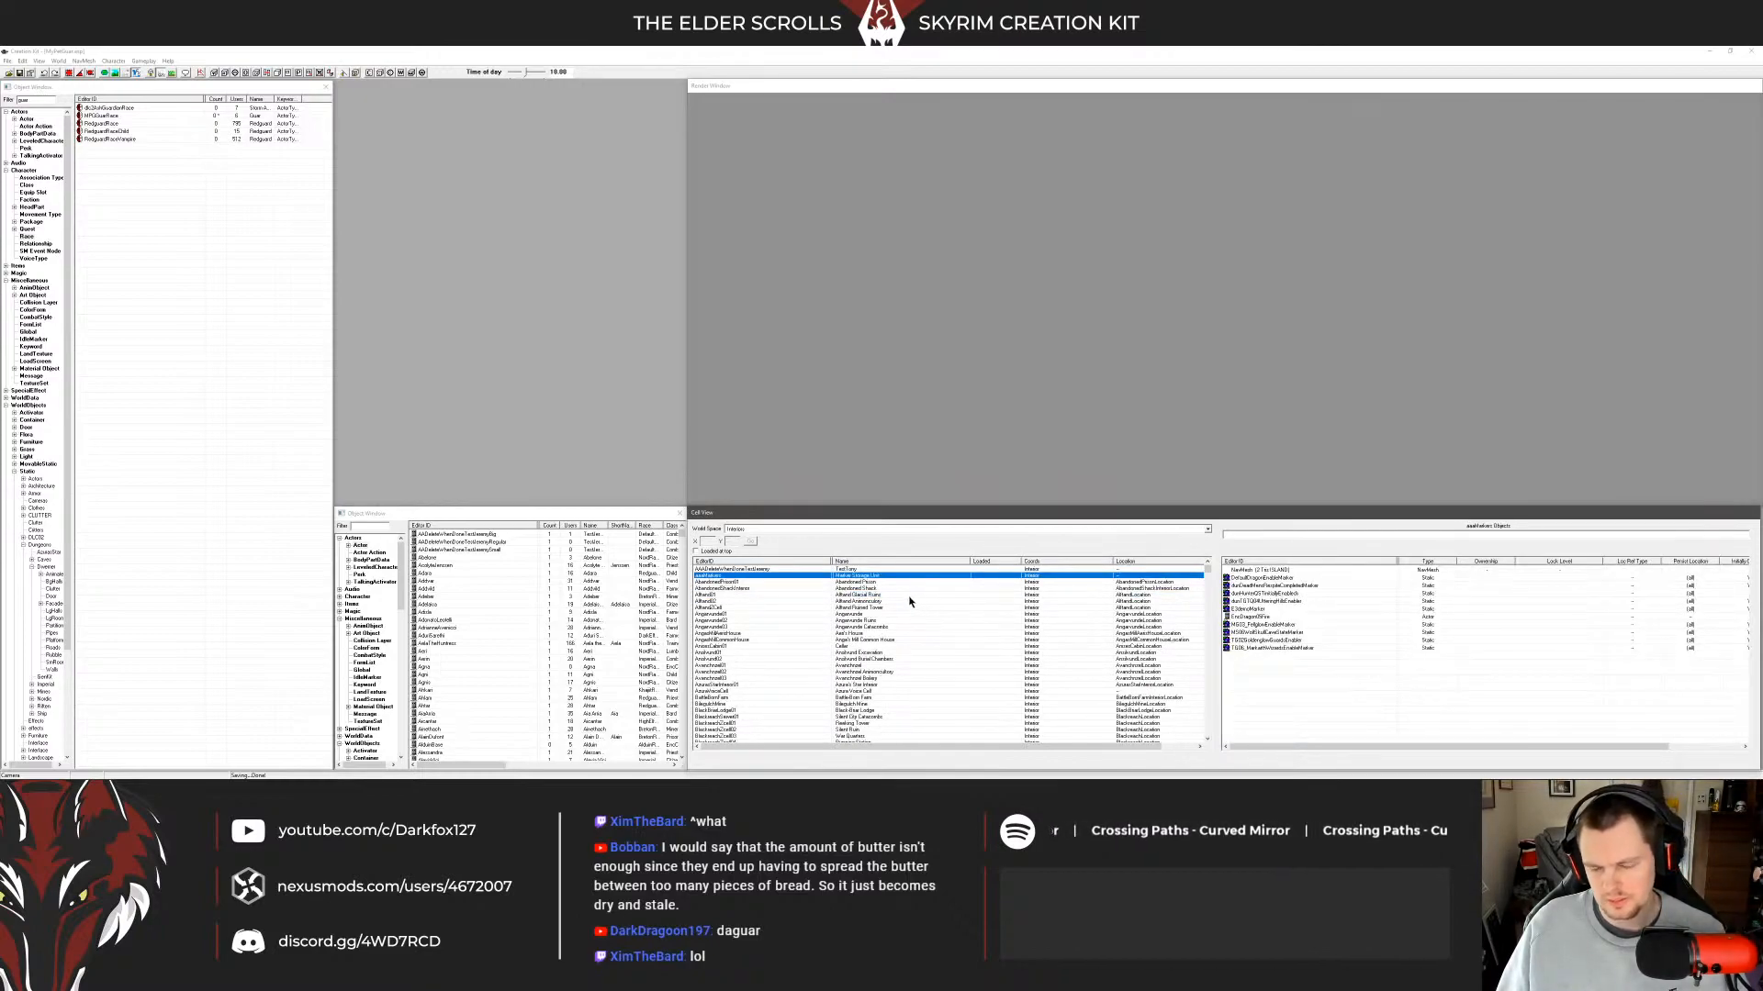
pyautogui.click(838, 602)
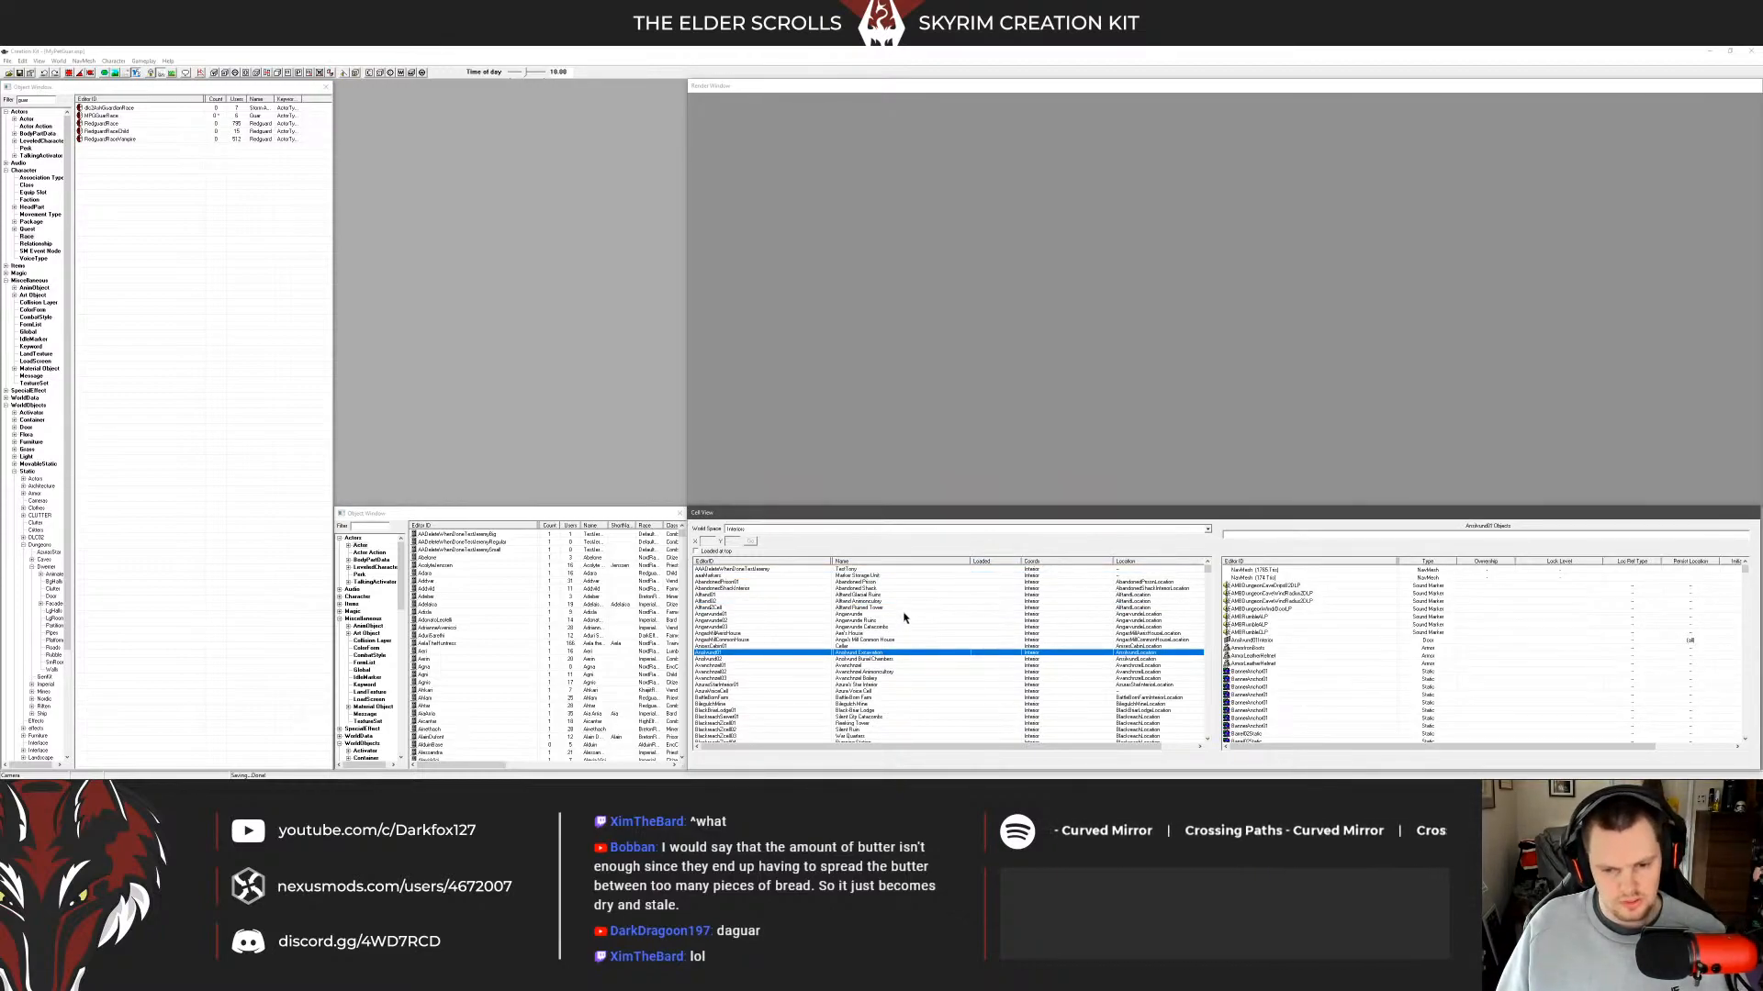
pyautogui.click(904, 615)
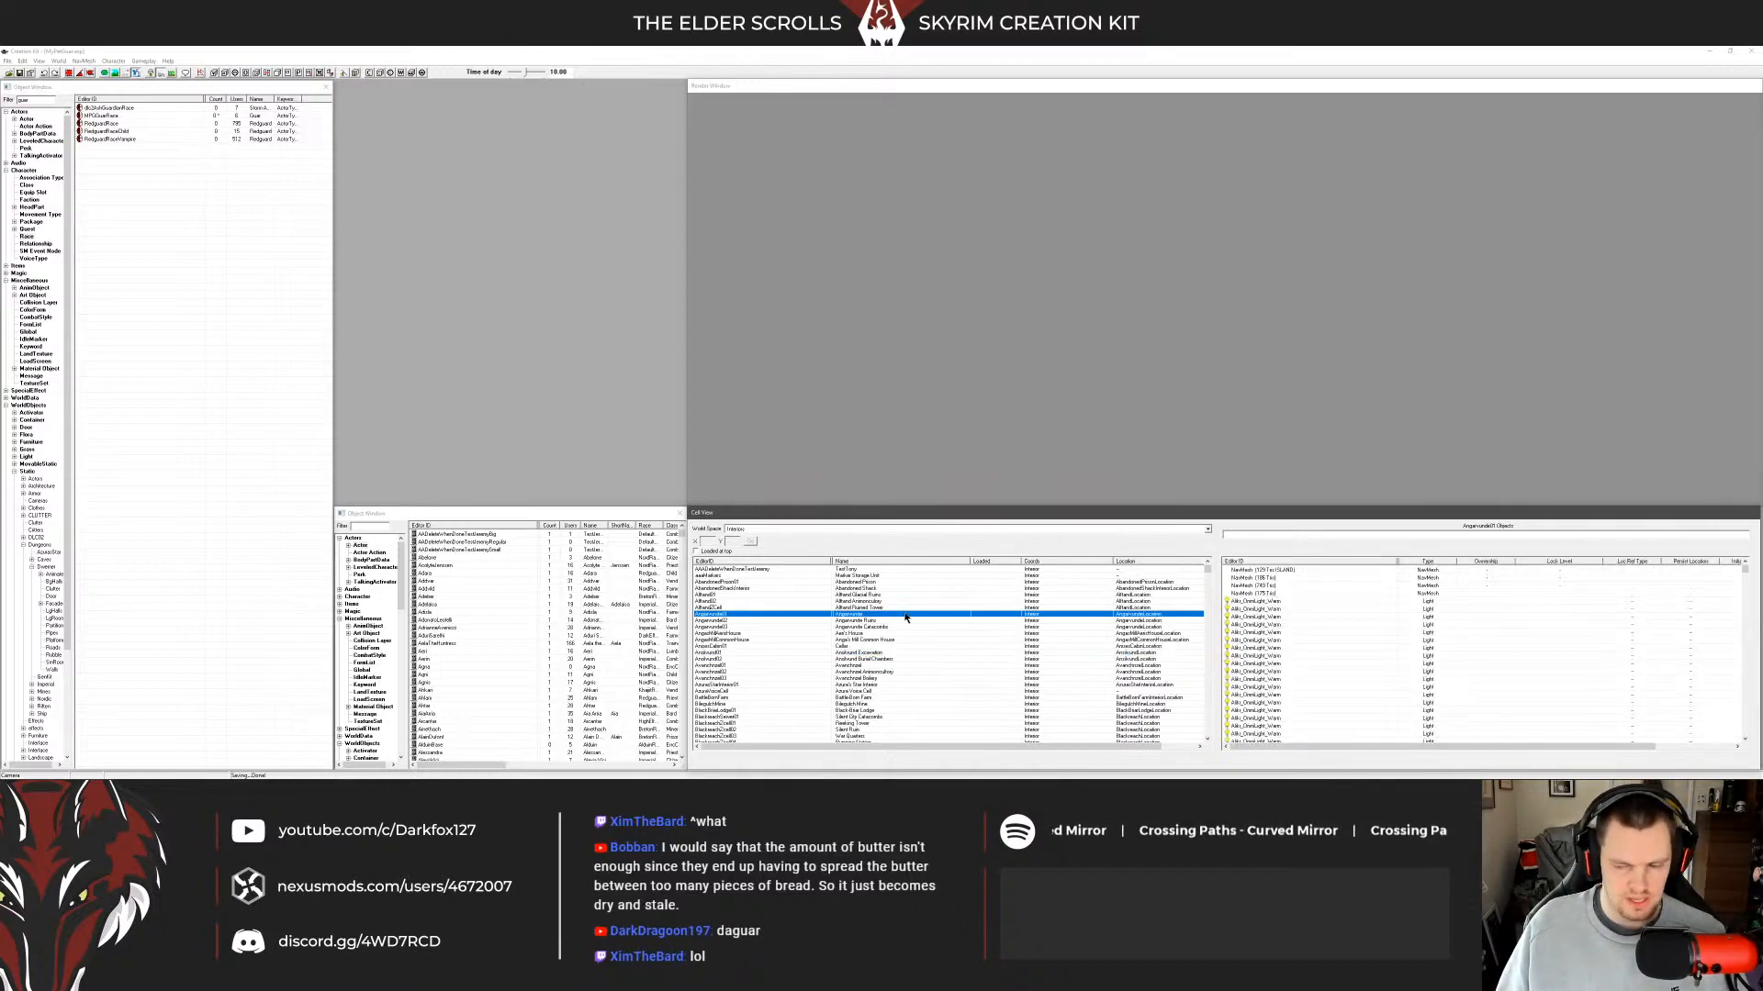
pyautogui.click(910, 605)
pyautogui.click(906, 603)
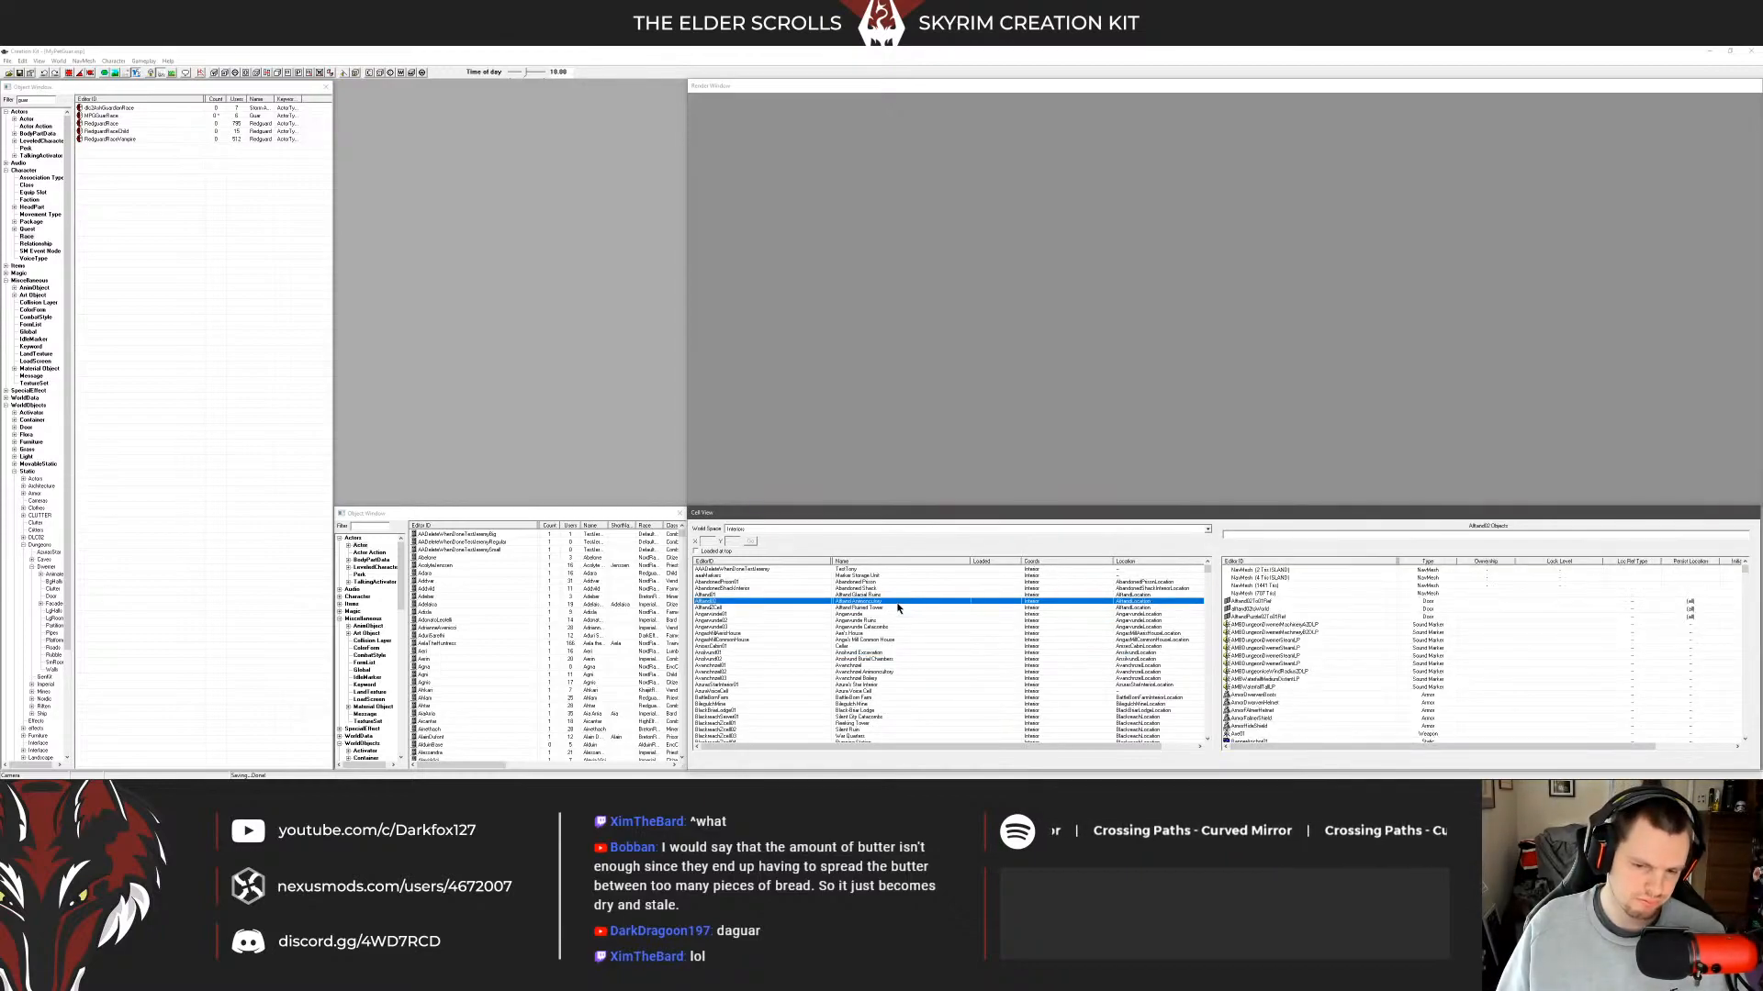
pyautogui.click(876, 595)
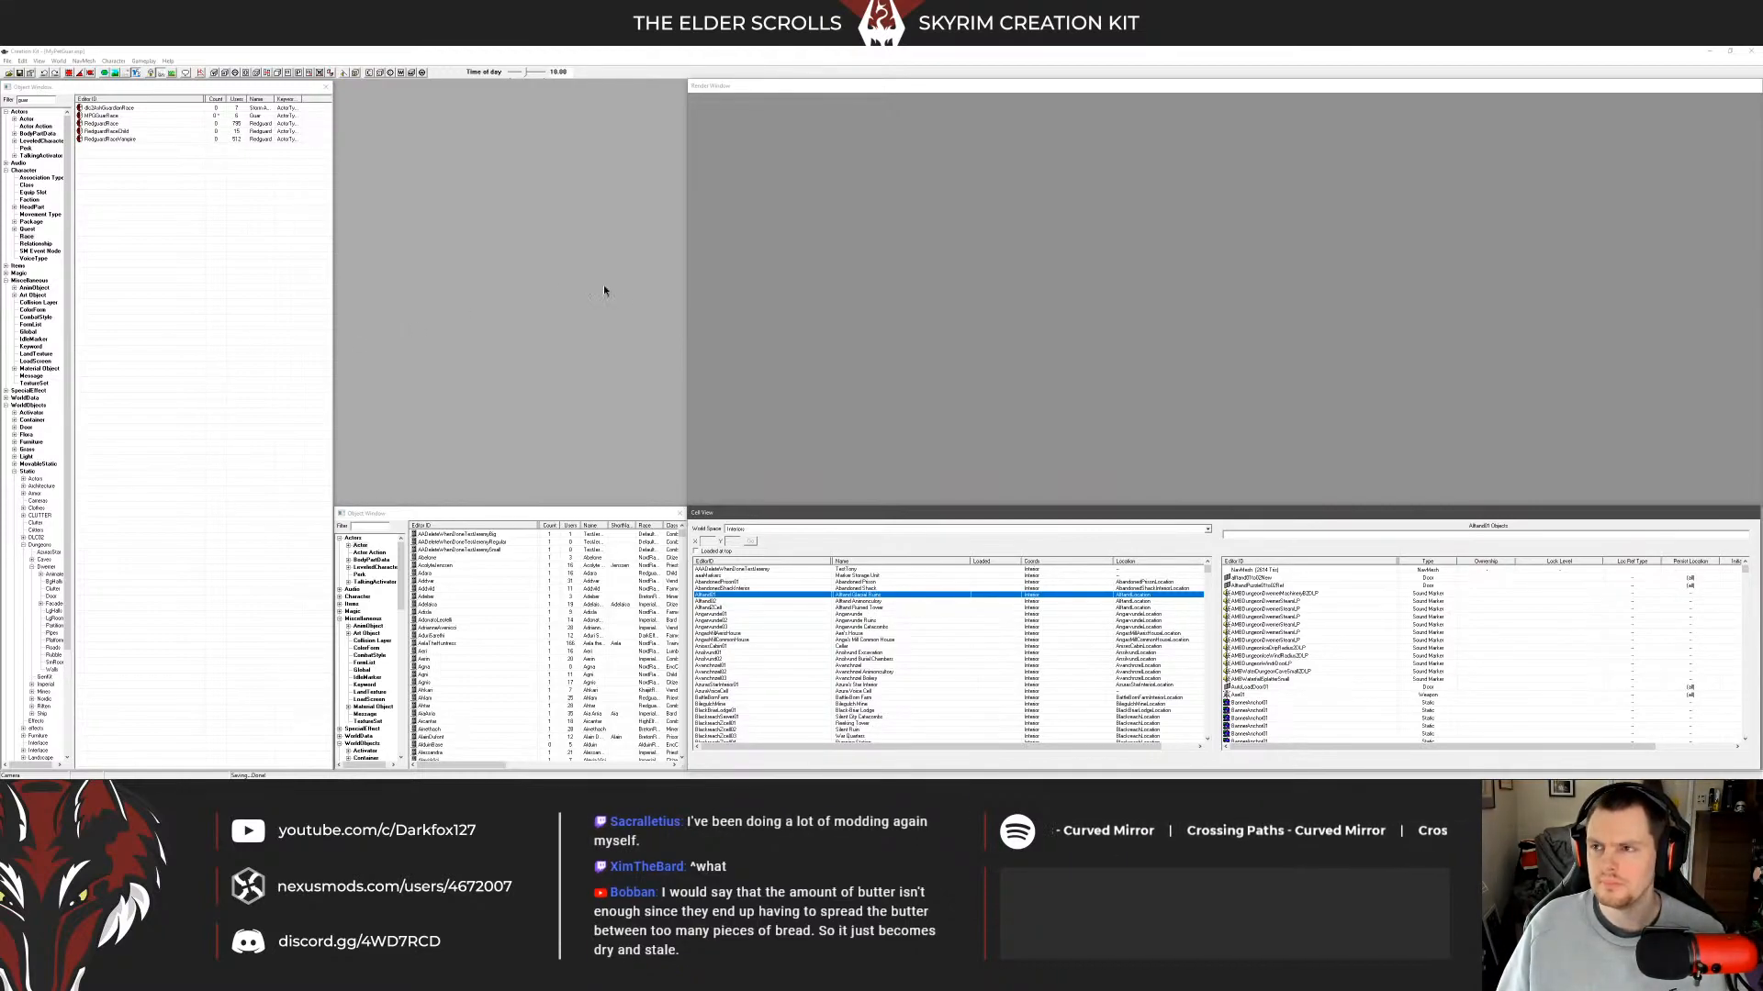
# List the actors that match the current filter and open the guar actor MPGGuar01.
pyautogui.click(105, 108)
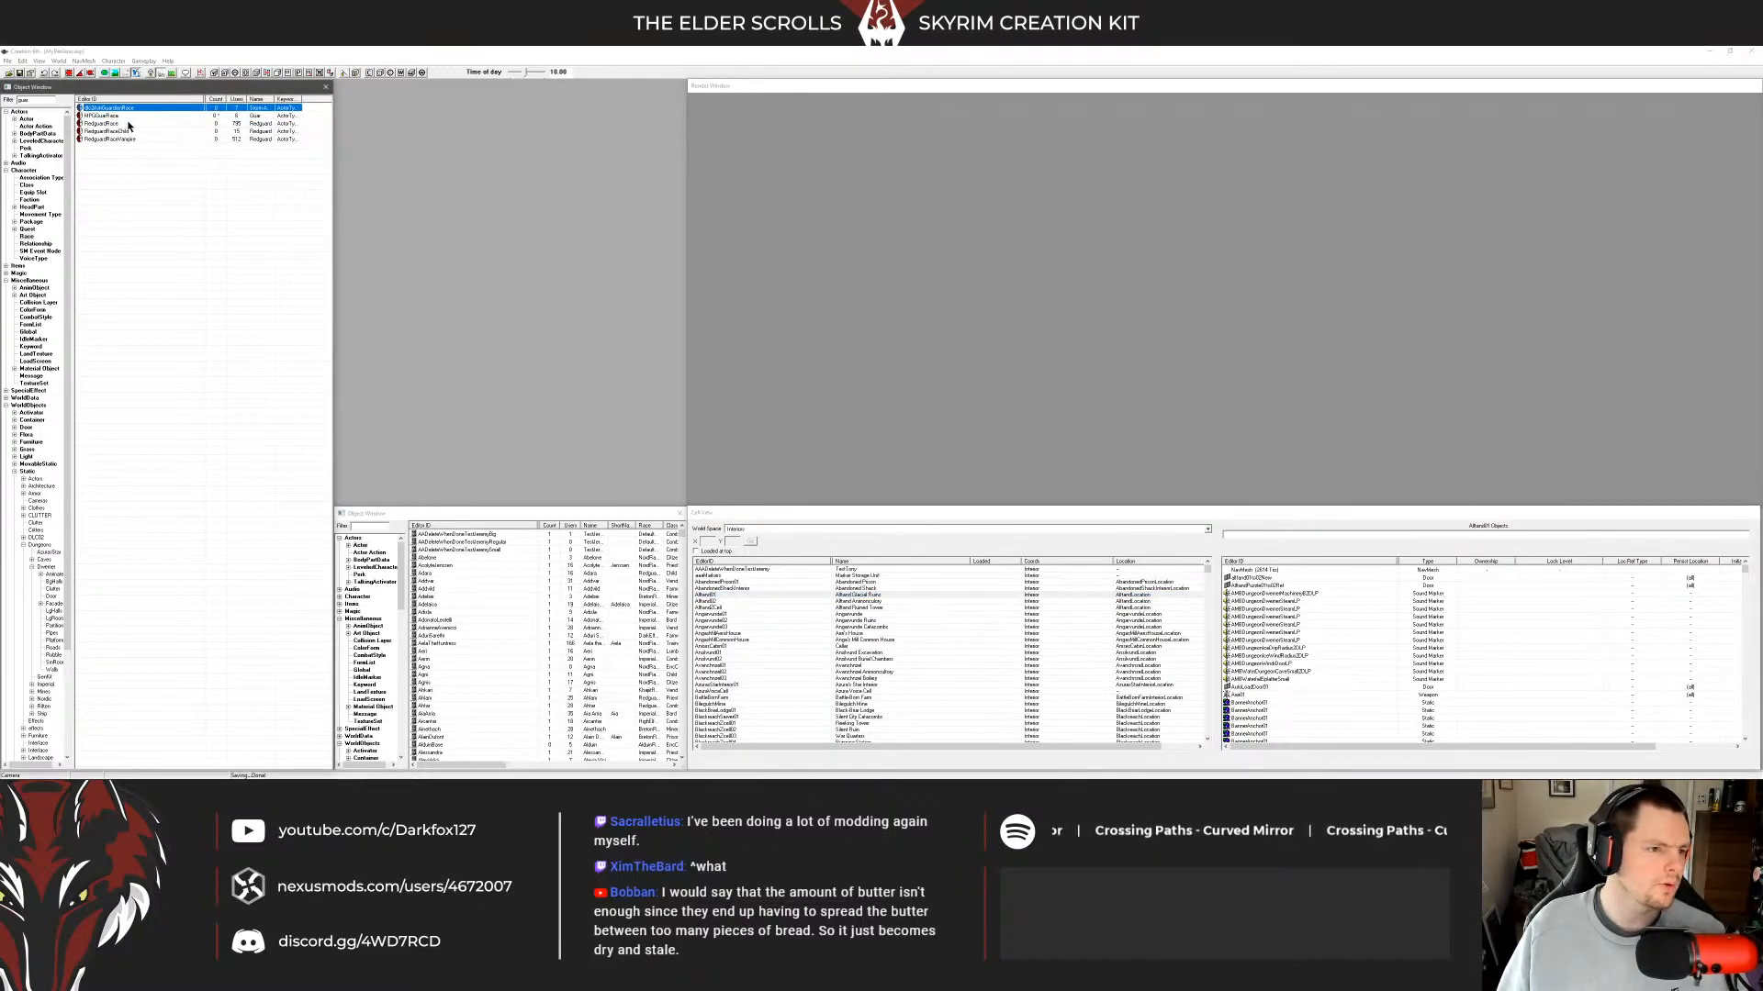
pyautogui.click(28, 229)
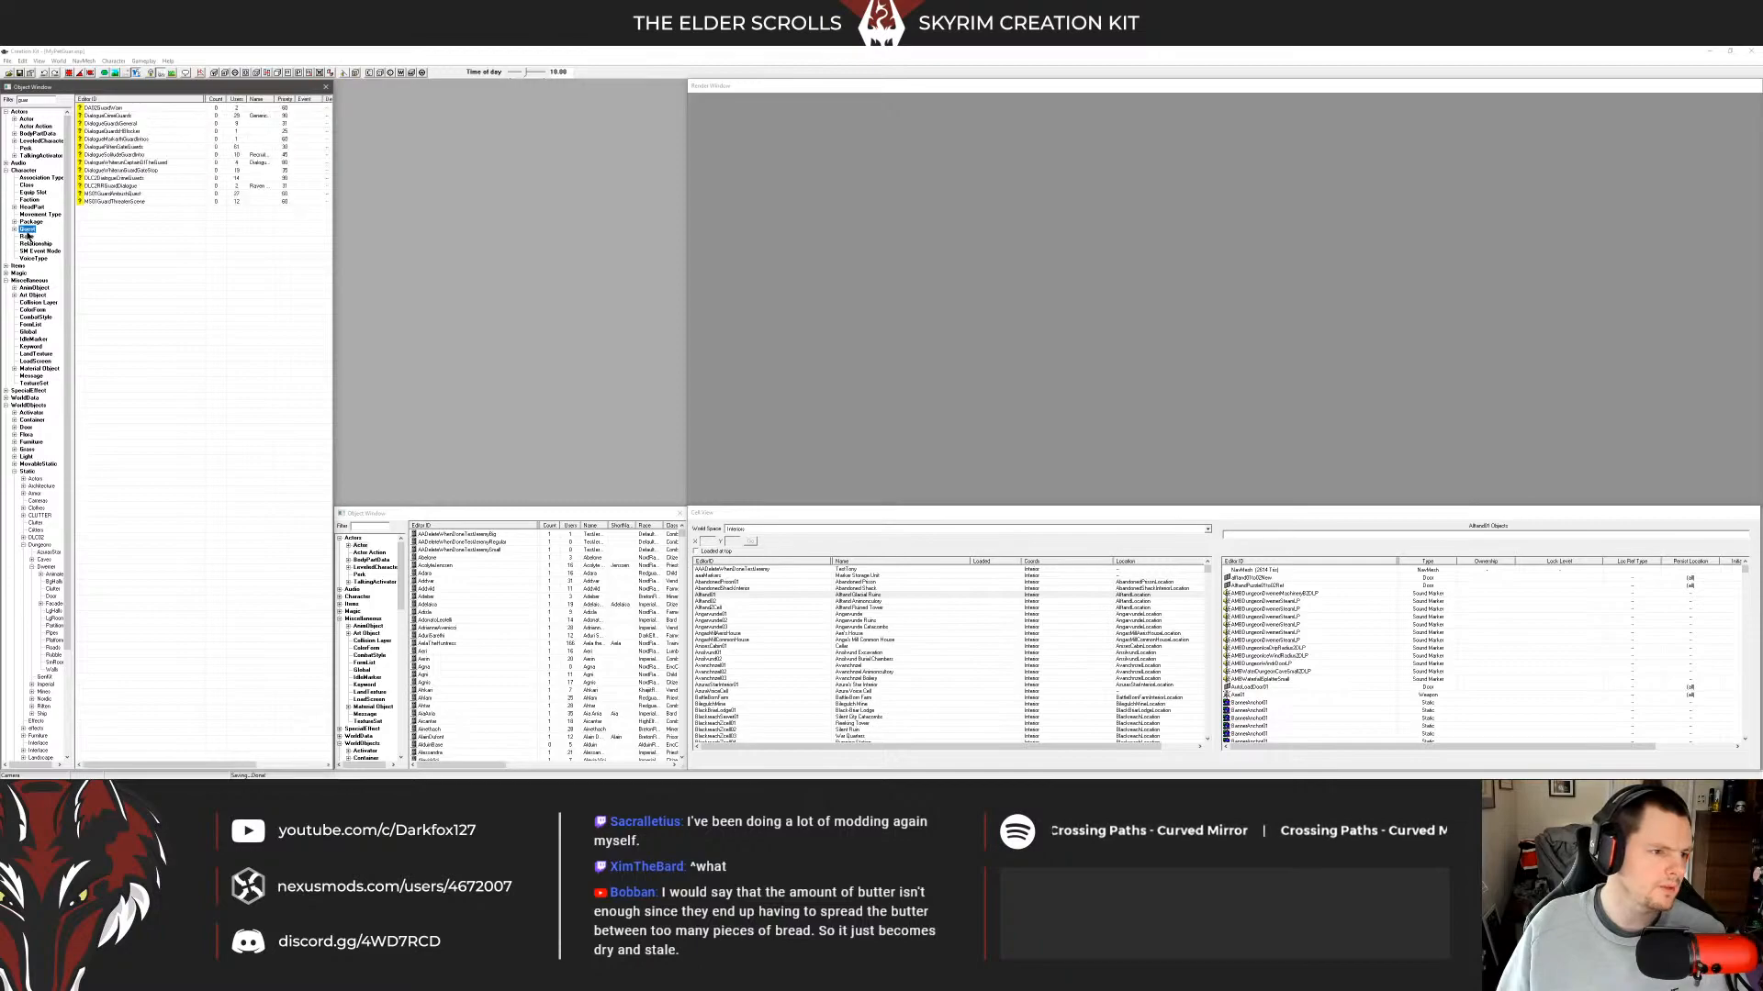
pyautogui.click(105, 108)
pyautogui.click(28, 120)
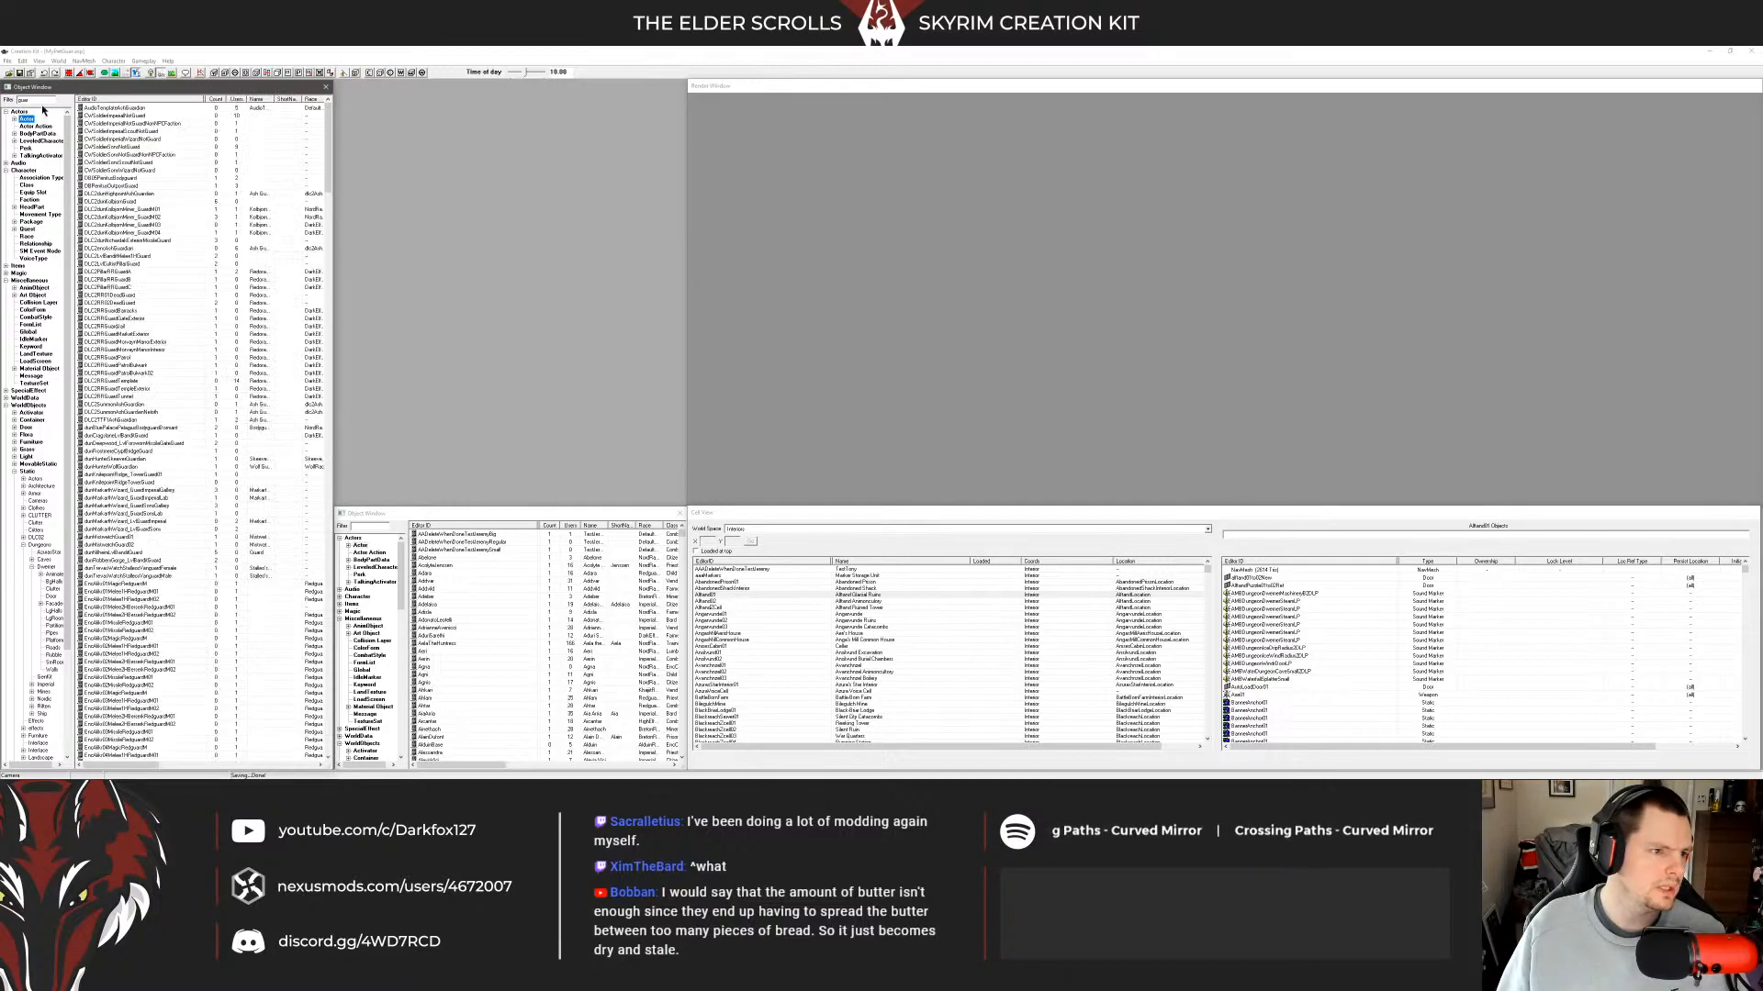
pyautogui.scroll(-20, 147, 156)
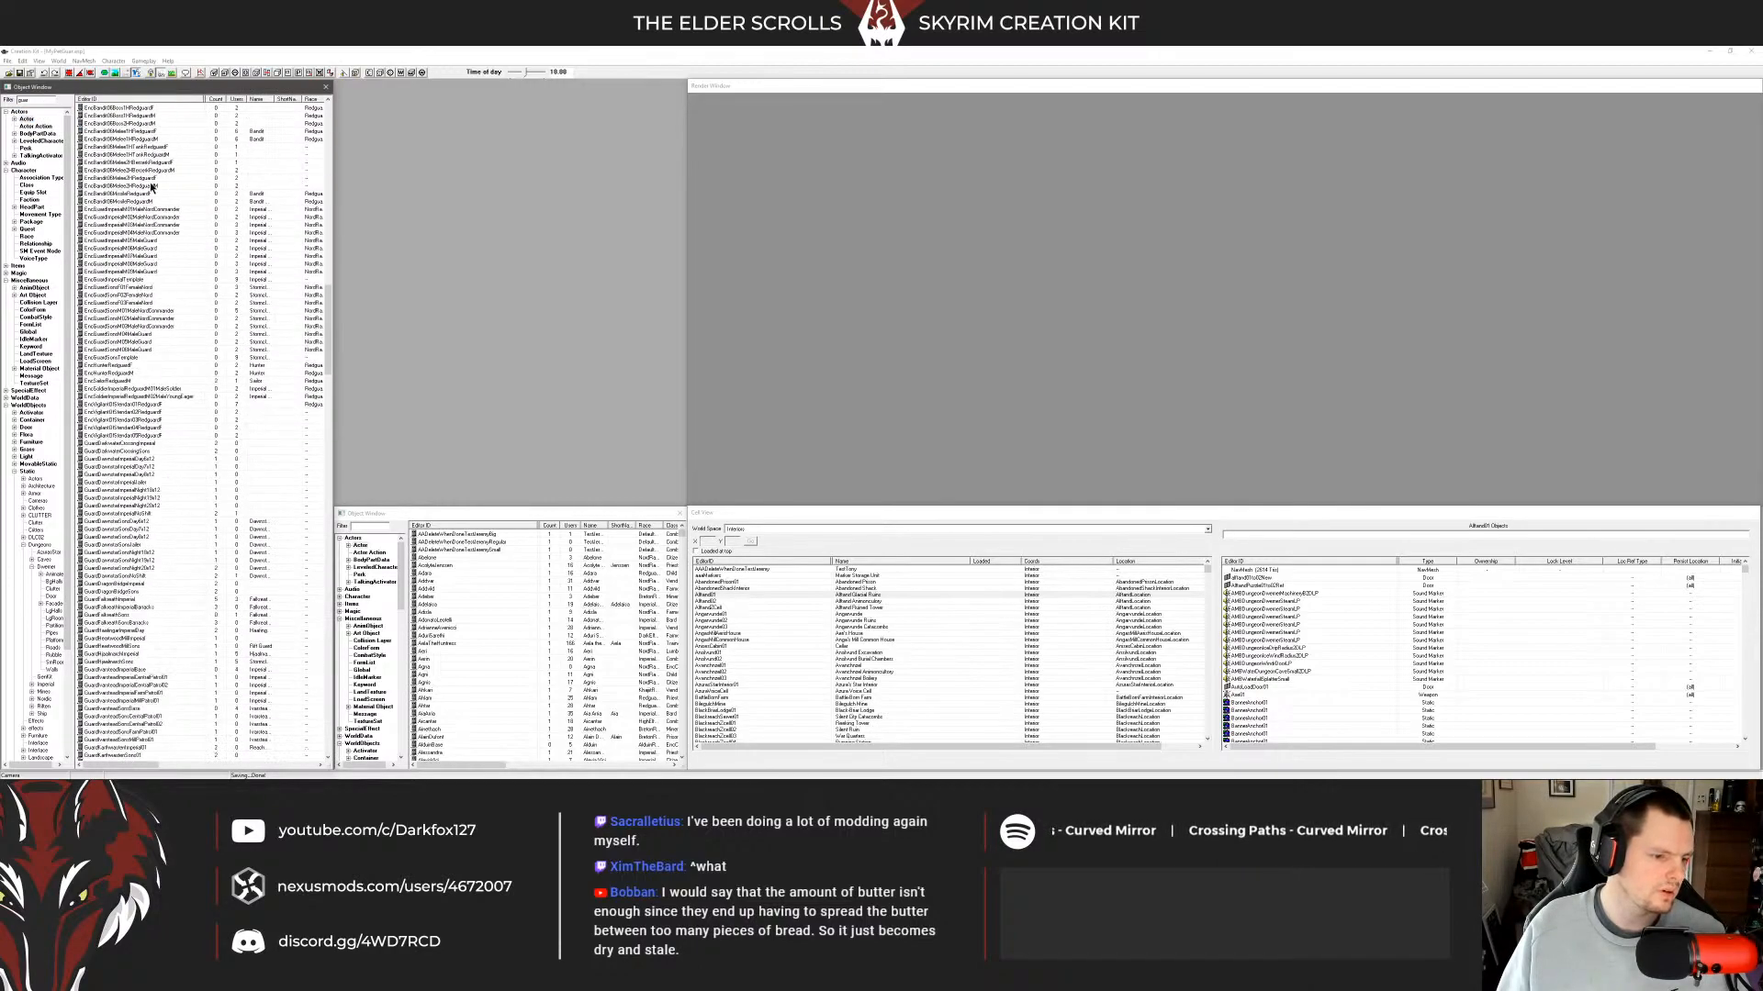
pyautogui.scroll(-20, 152, 186)
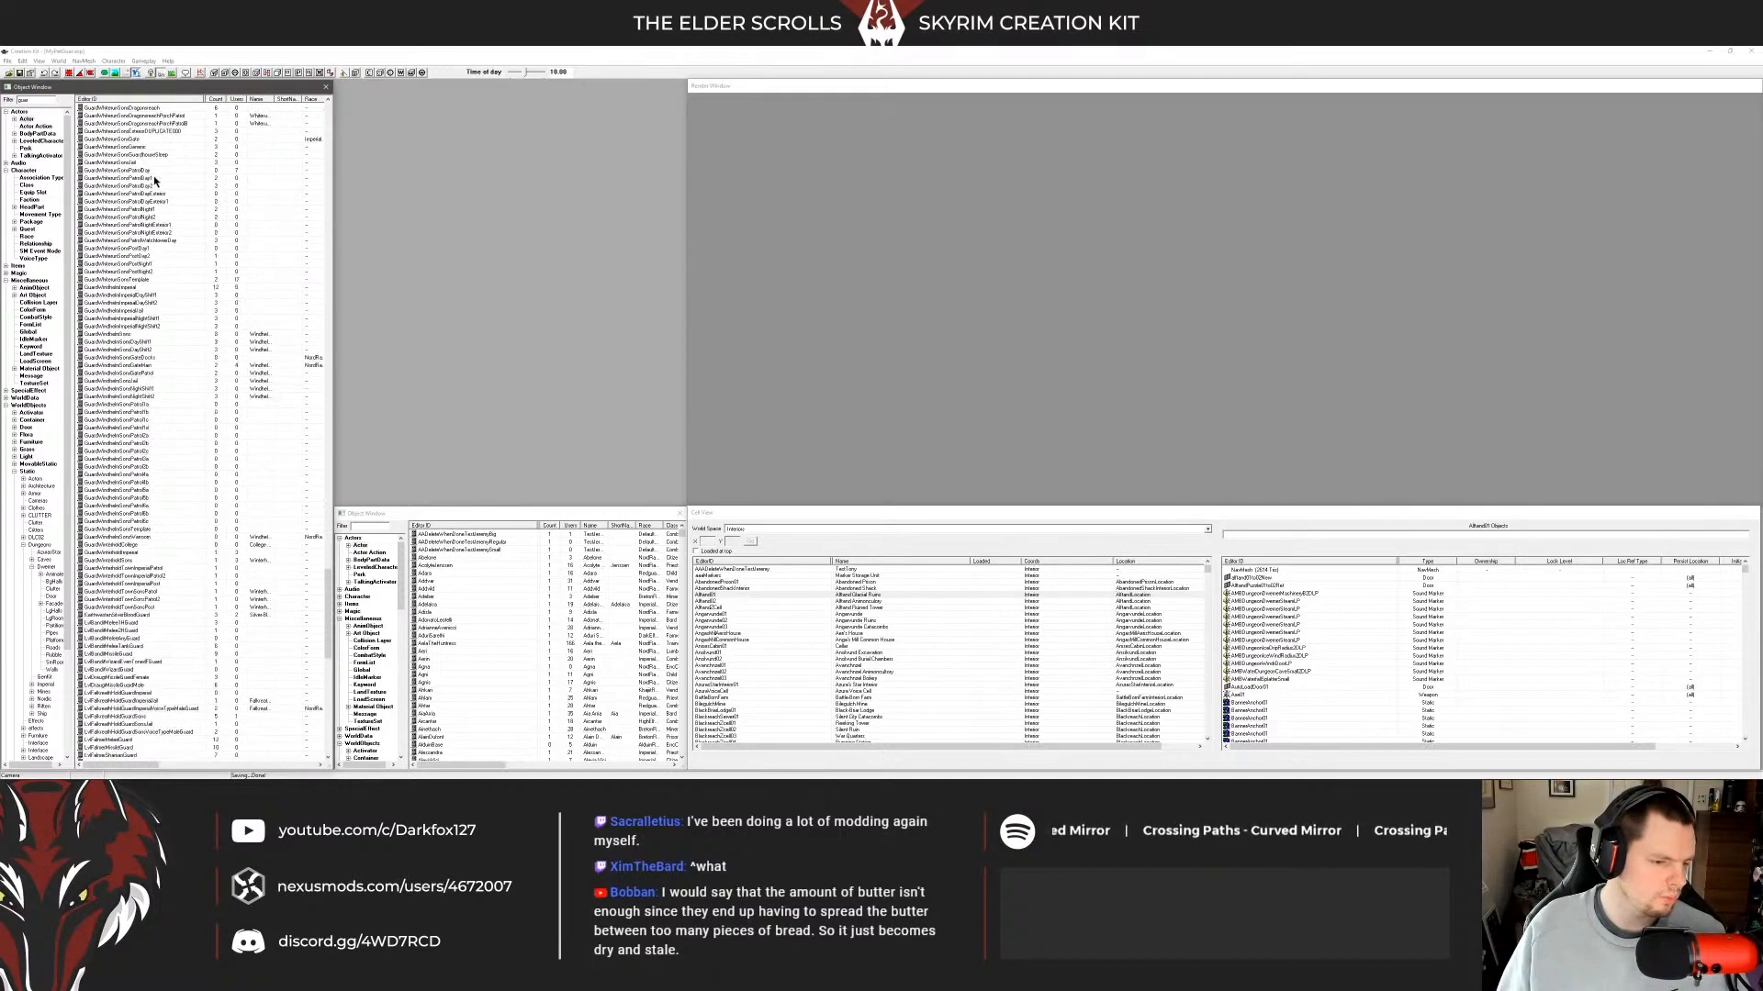
pyautogui.scroll(-20, 156, 179)
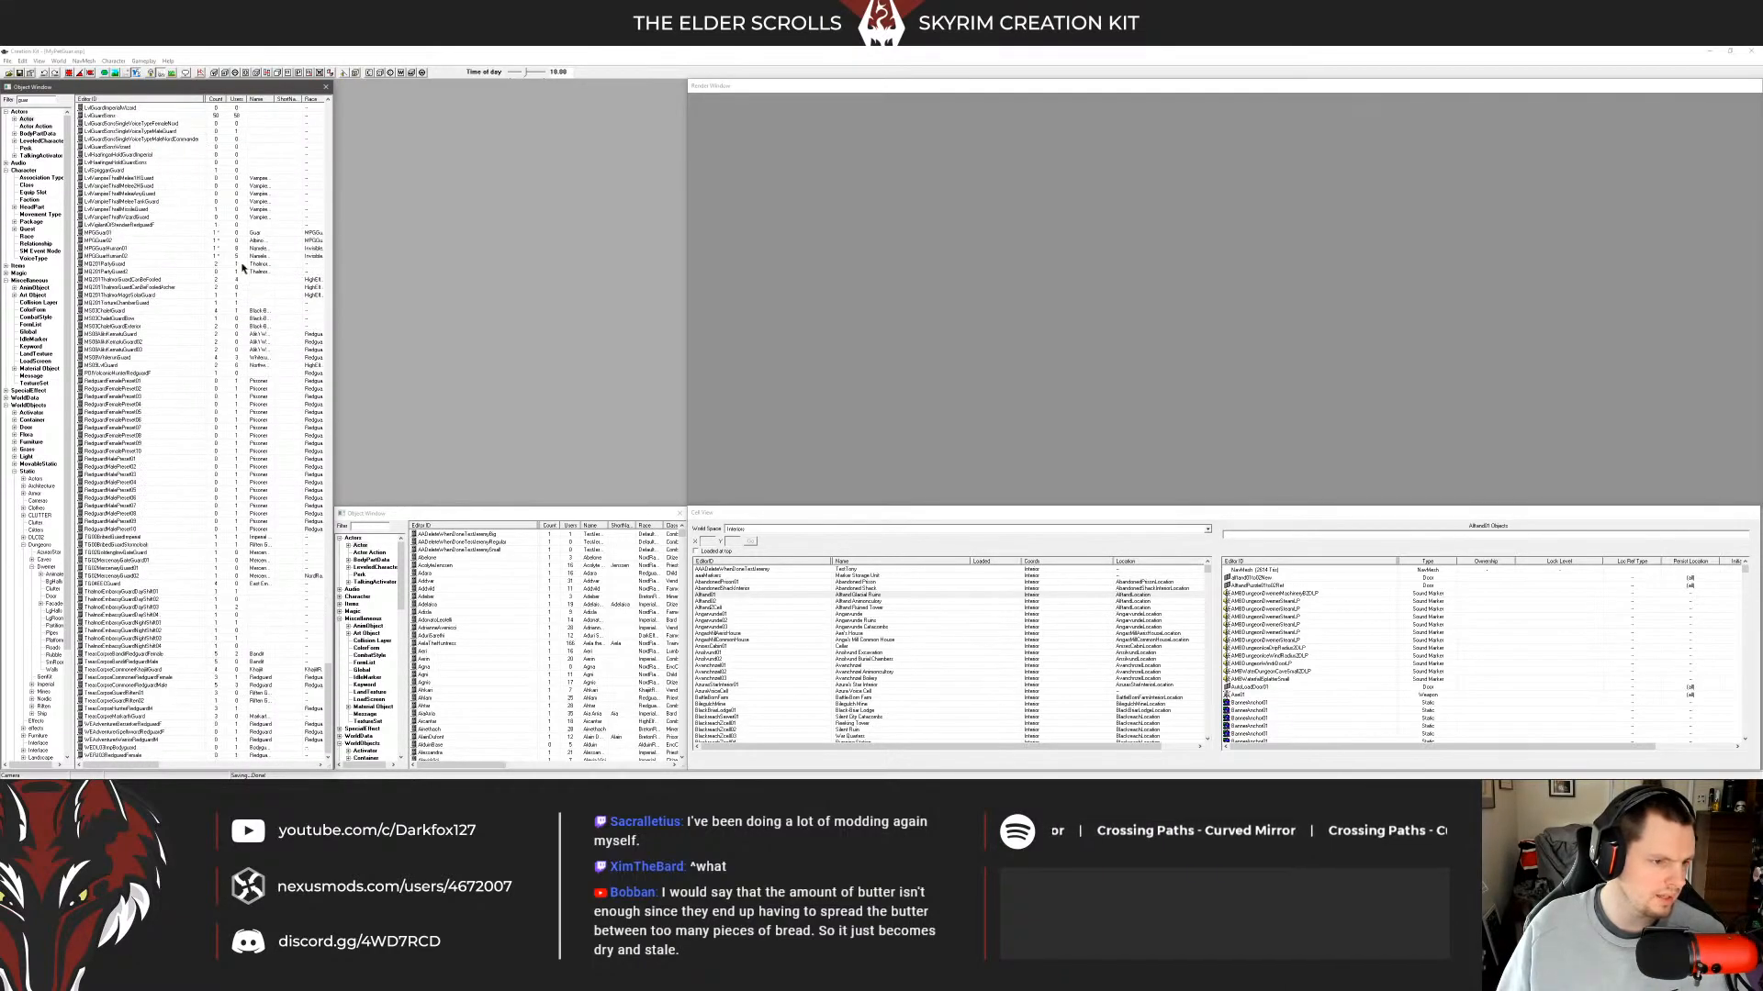
pyautogui.click(142, 312)
pyautogui.click(119, 242)
pyautogui.doubleClick(121, 235)
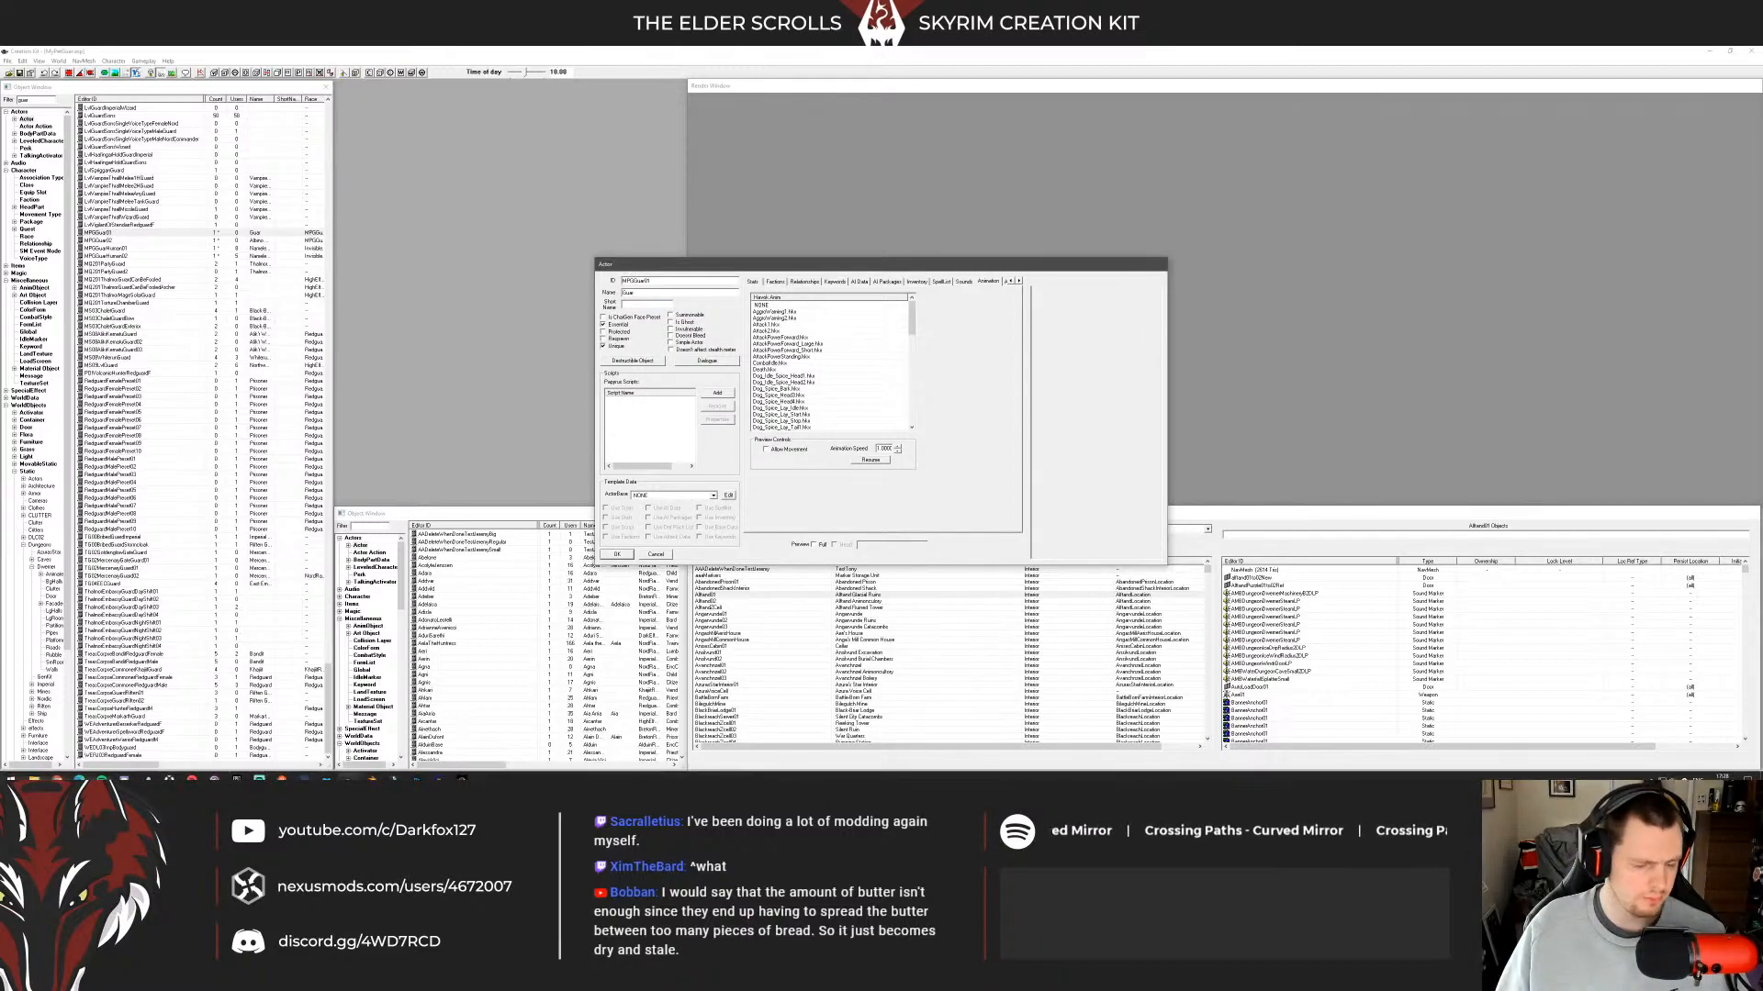
# Switch to File Explorer and open the Scripts folder of the released My Pet Boar mod's Legacy files.
pyautogui.click(34, 771)
pyautogui.click(589, 323)
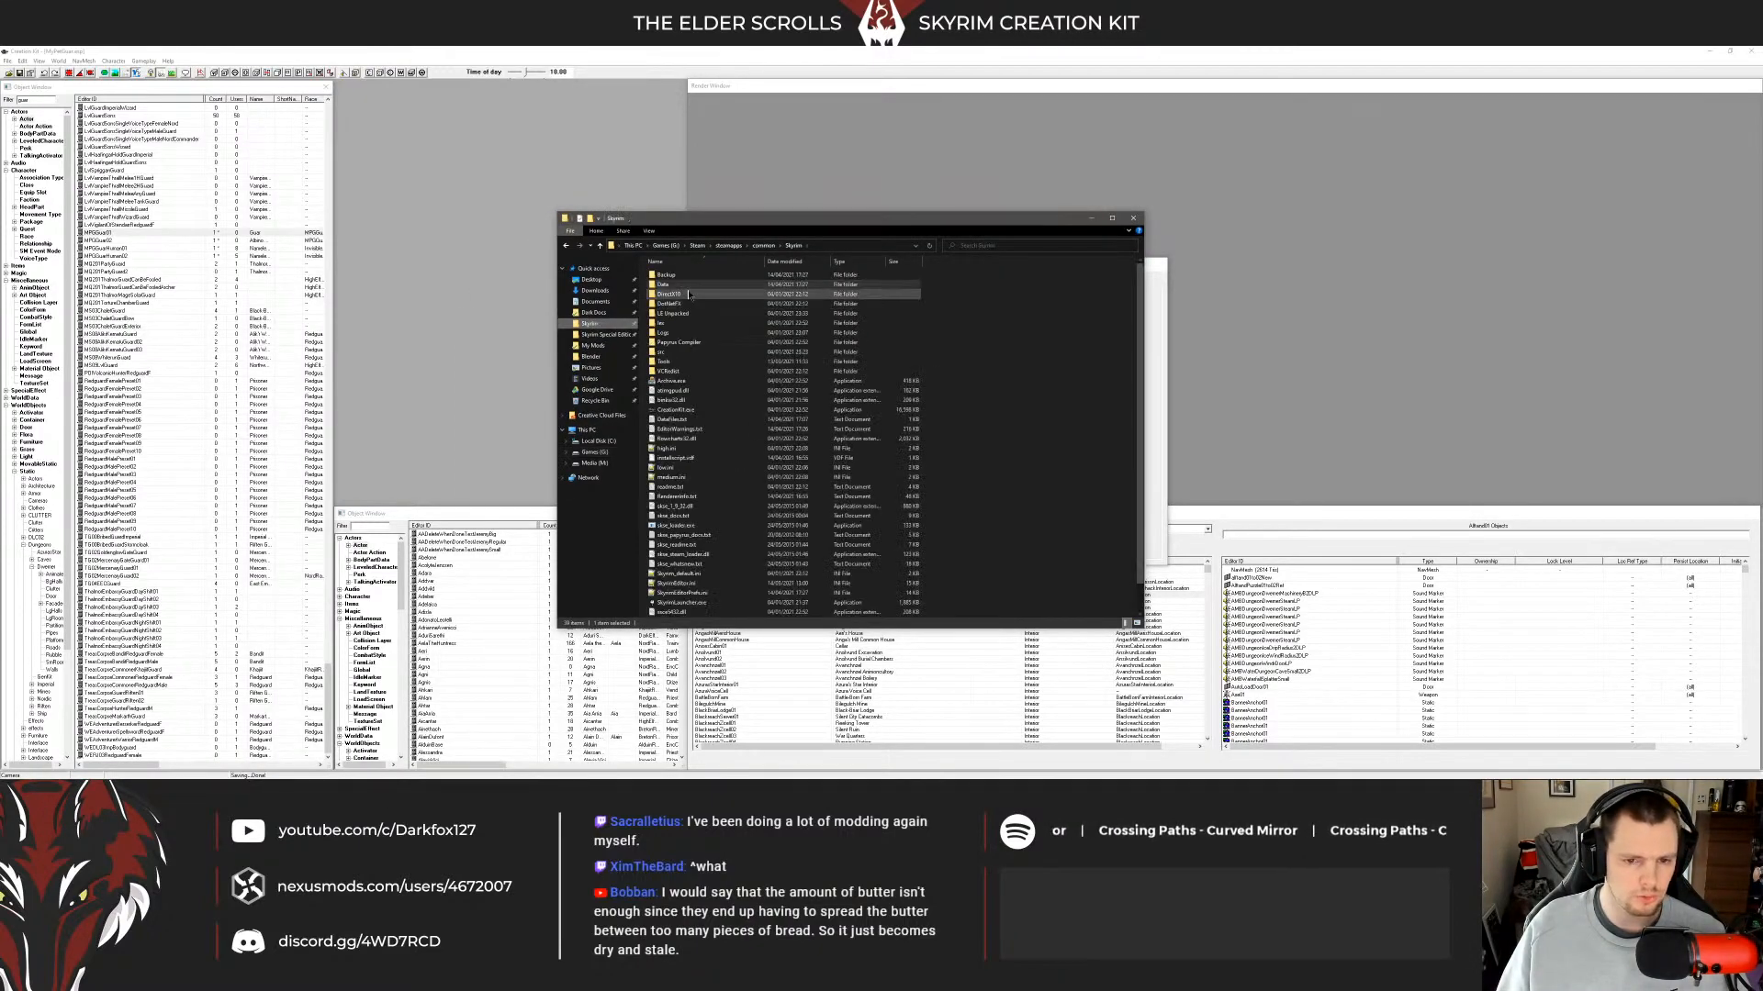
pyautogui.click(613, 345)
pyautogui.doubleClick(685, 313)
pyautogui.doubleClick(679, 303)
pyautogui.doubleClick(681, 284)
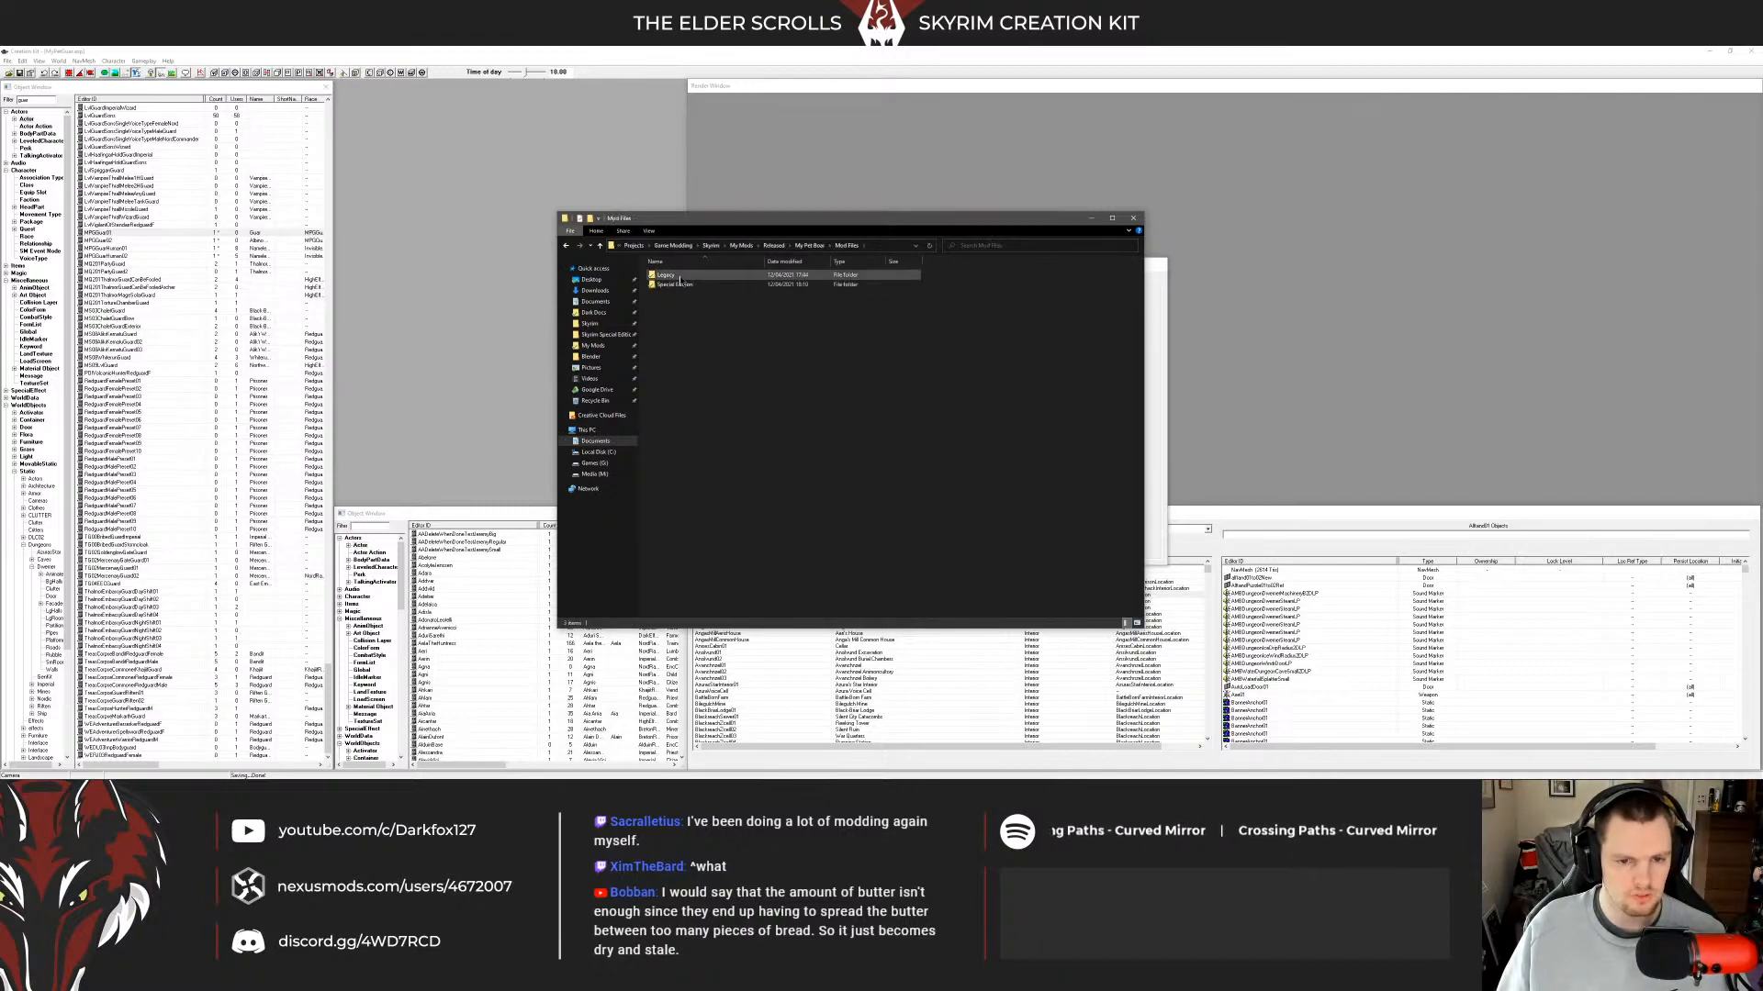
pyautogui.doubleClick(681, 276)
pyautogui.doubleClick(667, 284)
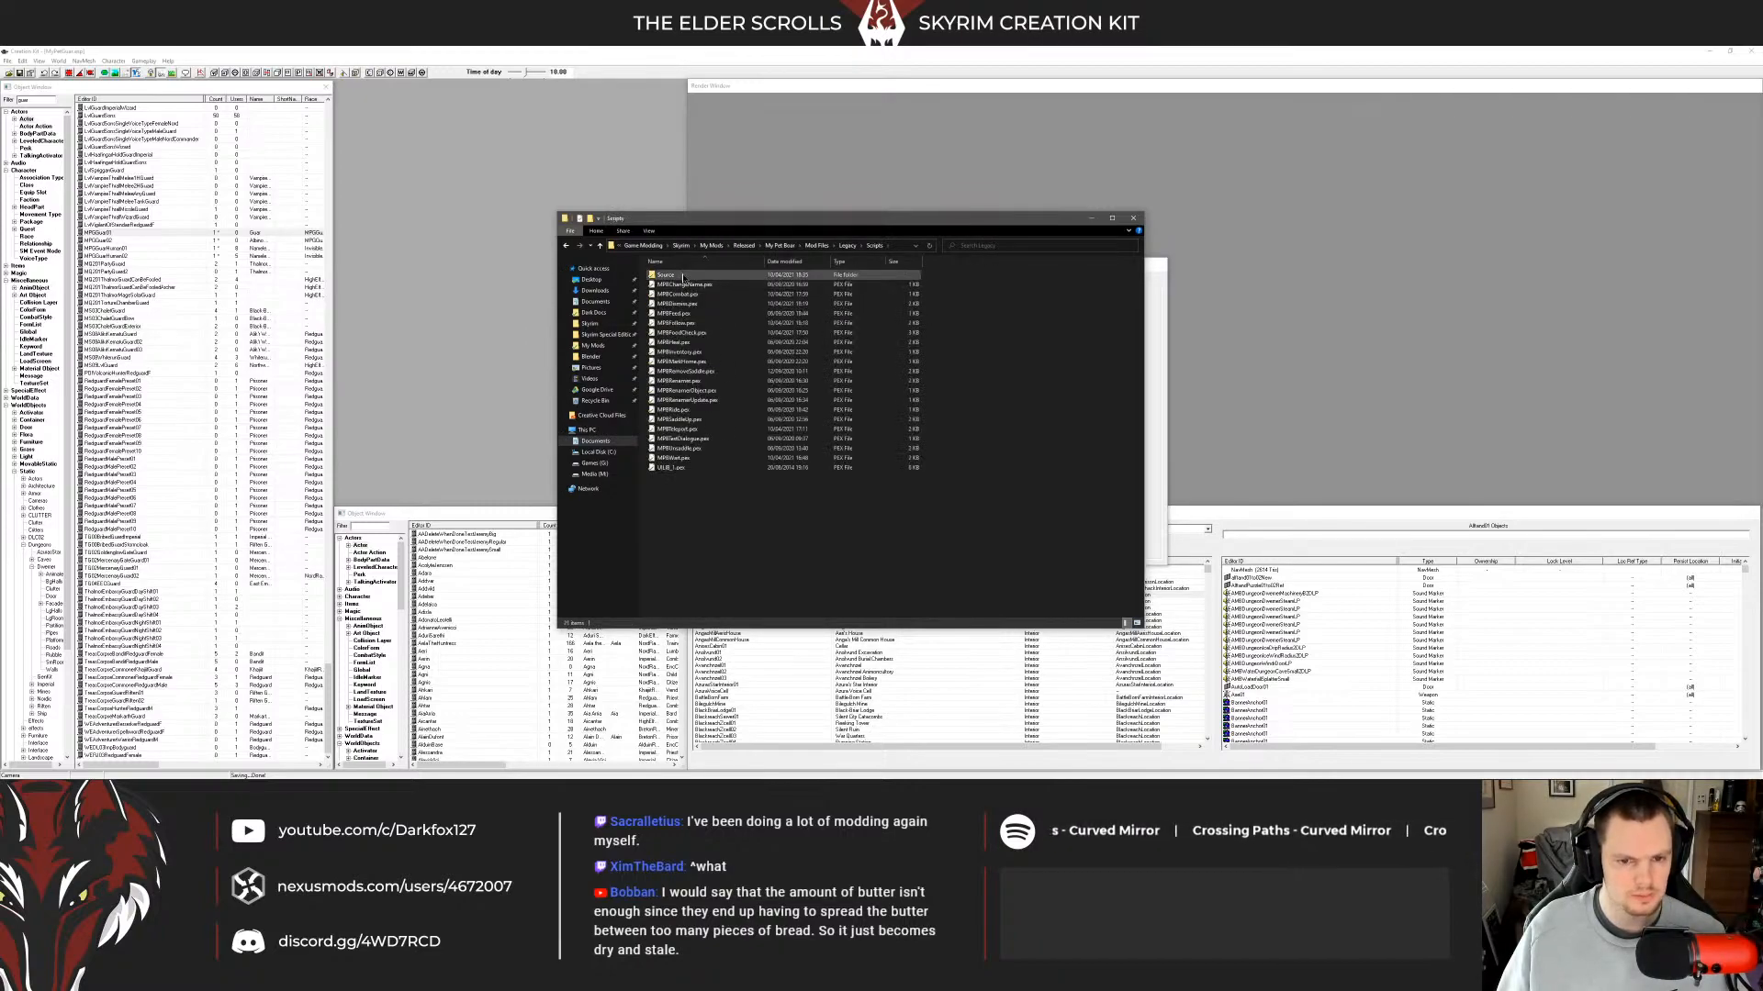
# Look through the My Pet Boar mod's compiled scripts, from the name-change script through the combat, follow and food check scripts.
pyautogui.click(684, 286)
pyautogui.click(727, 295)
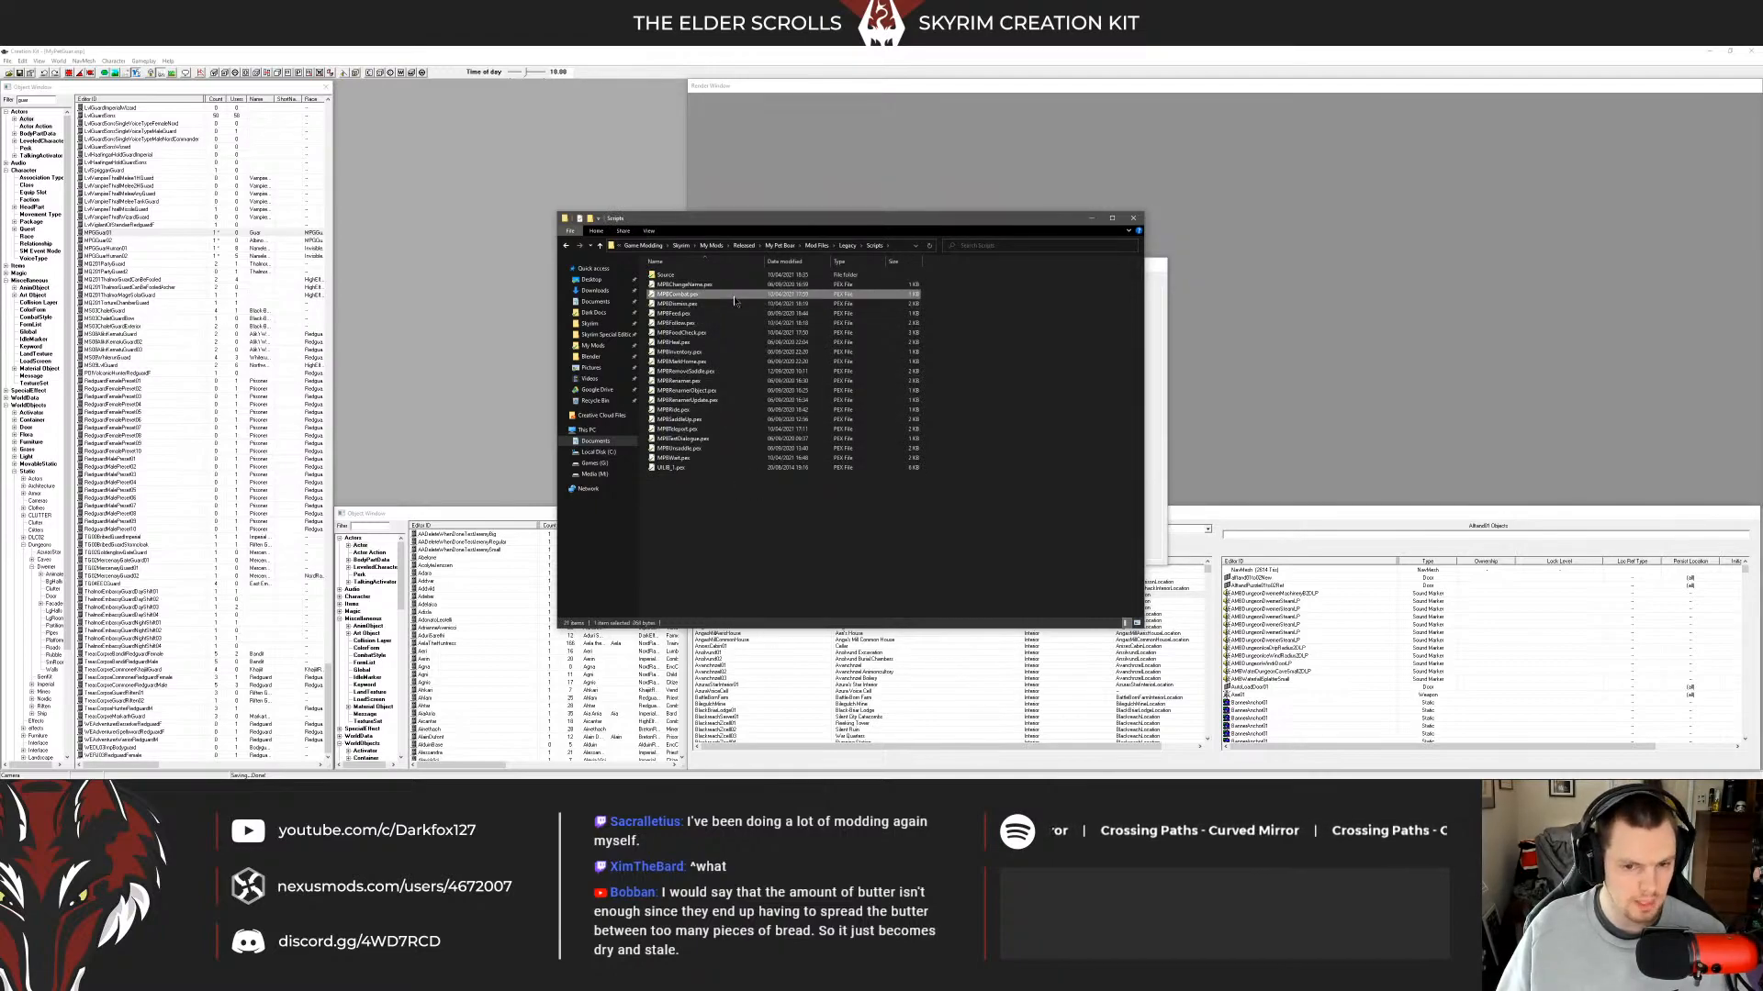
pyautogui.press('Down')
pyautogui.press('Down')
pyautogui.press('Up')
pyautogui.press('Up')
pyautogui.press('Up')
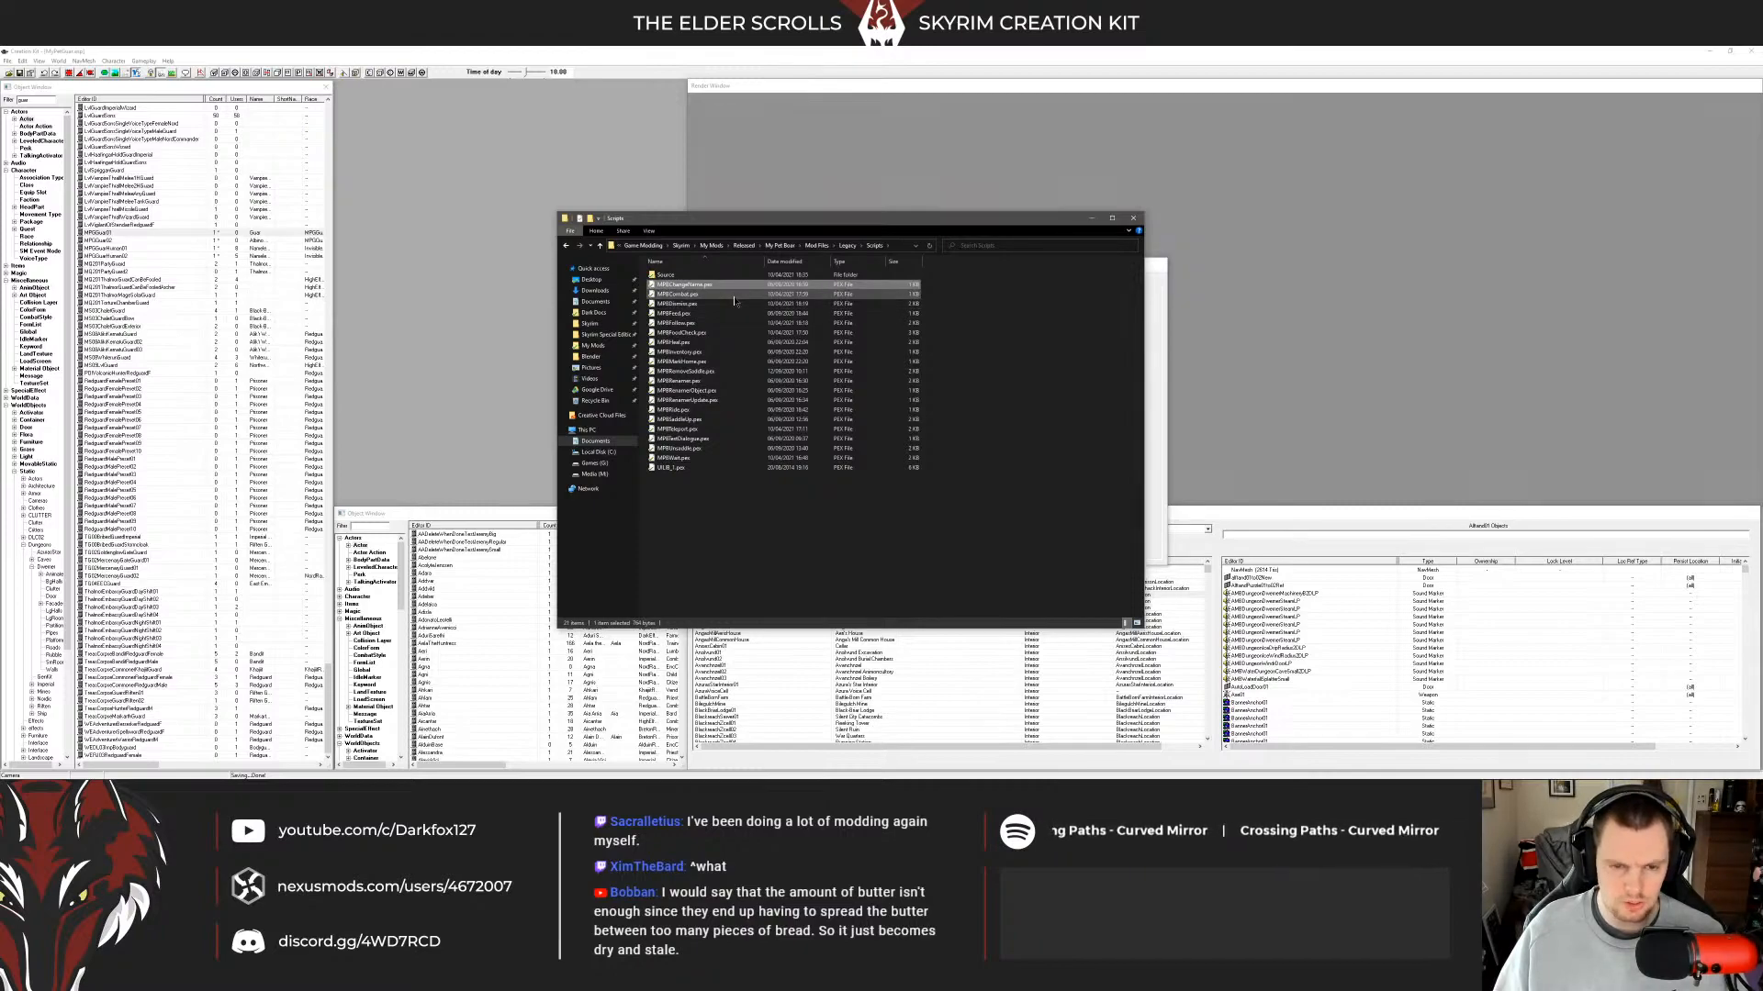
pyautogui.click(735, 295)
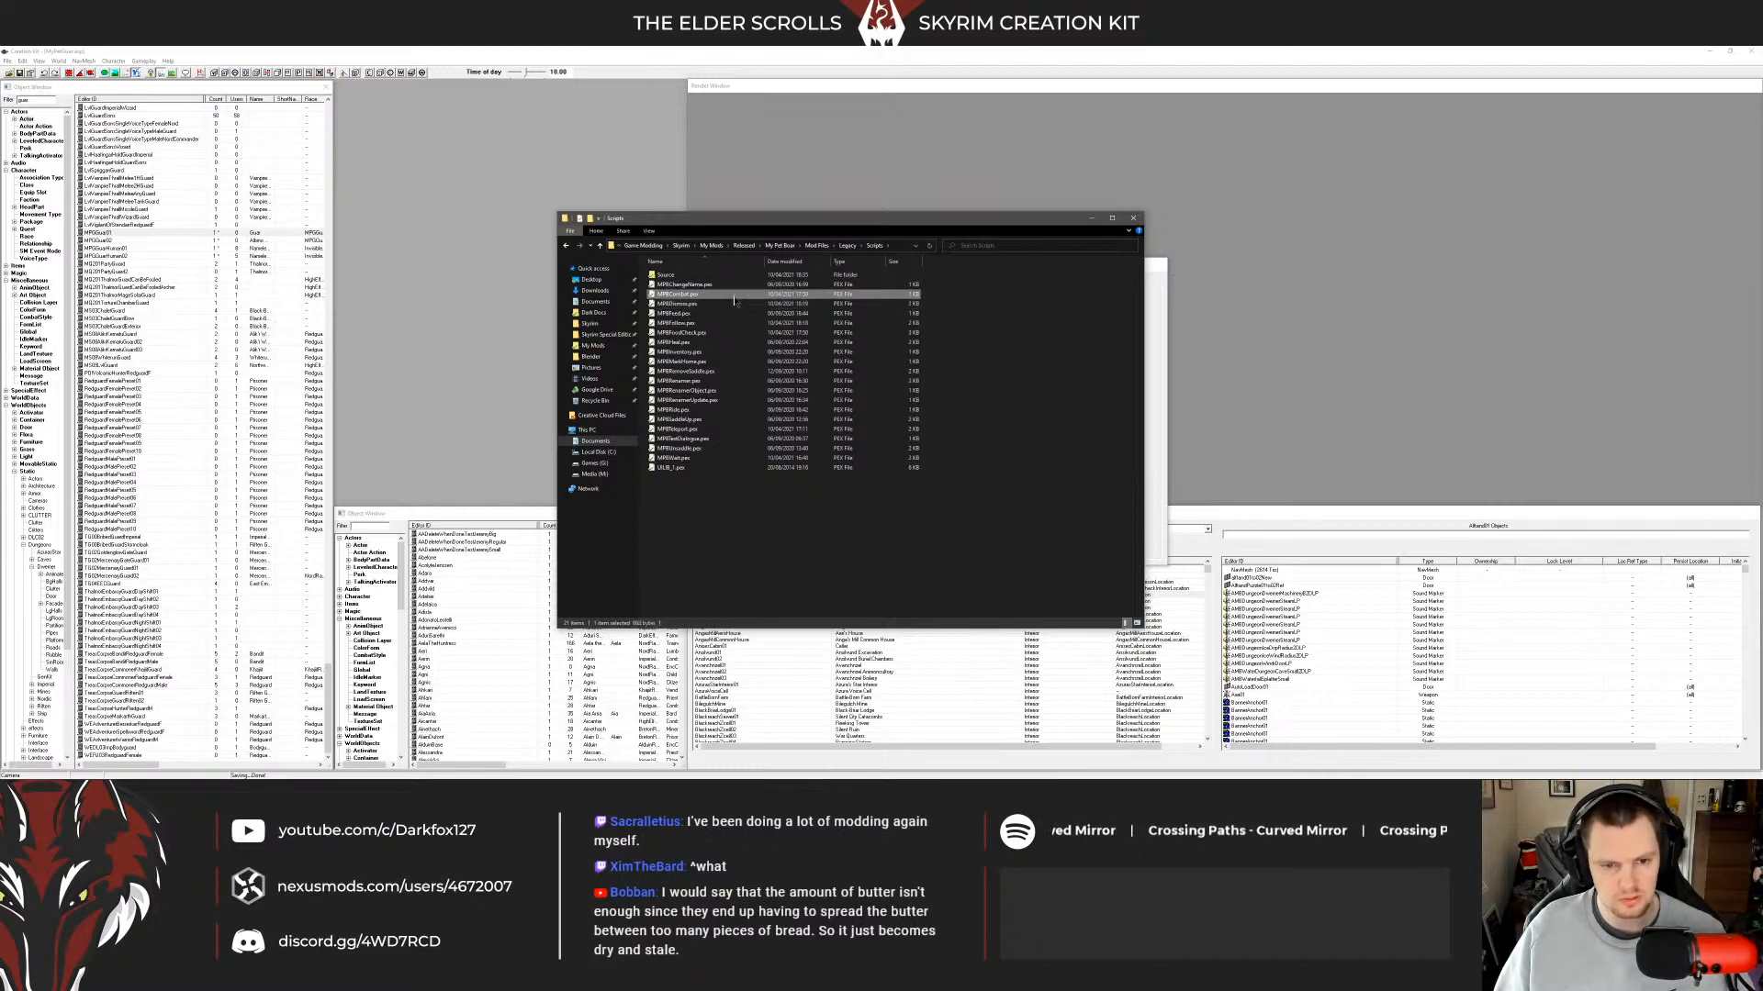
pyautogui.press('Down')
pyautogui.press('Down')
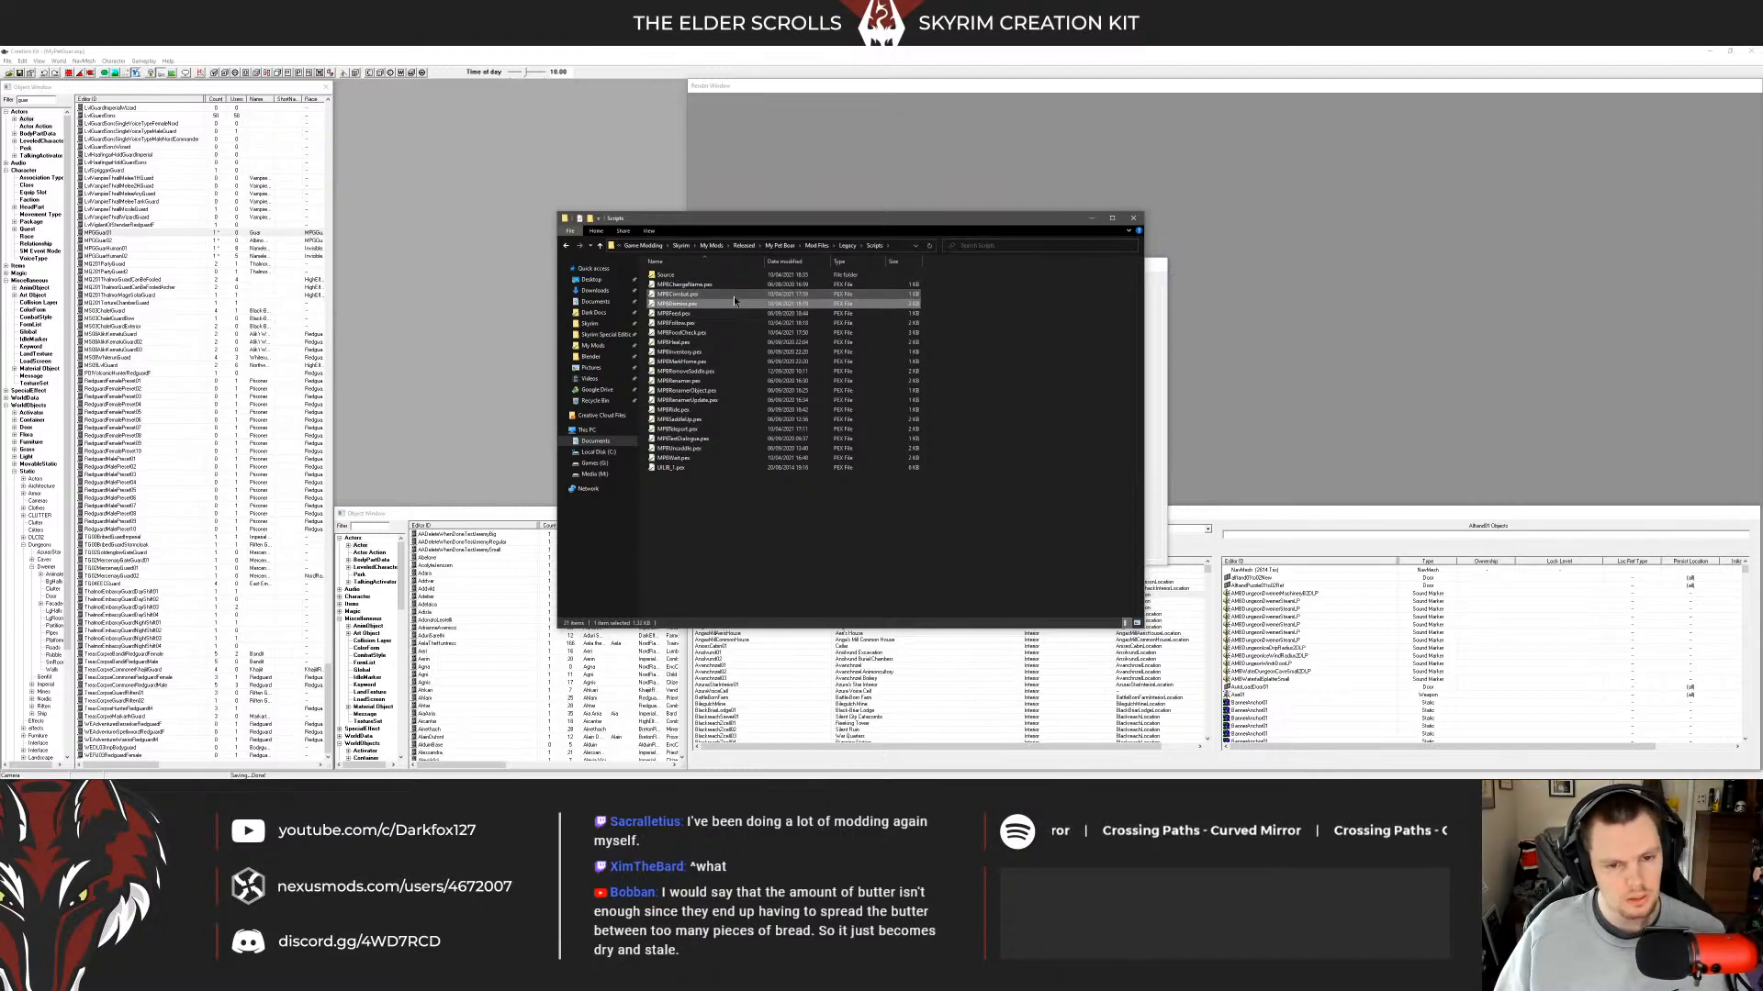
pyautogui.press('Down')
pyautogui.press('Down')
pyautogui.press('Down')
pyautogui.press('Down')
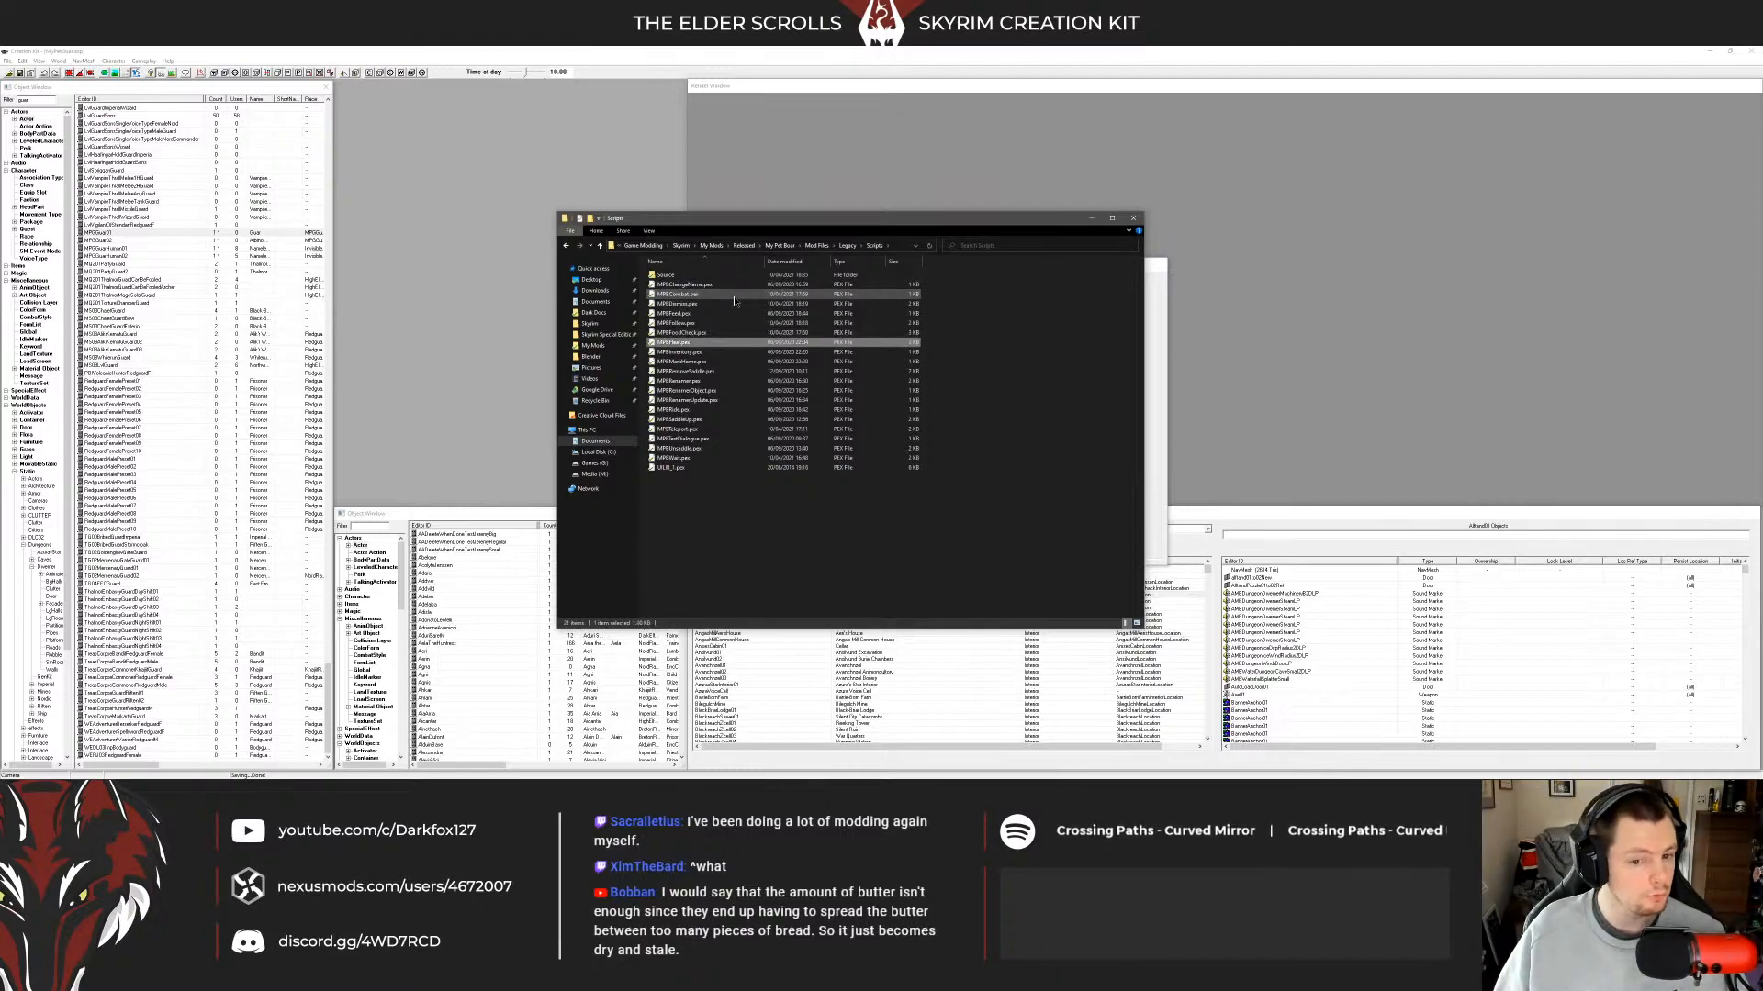
pyautogui.press('Up')
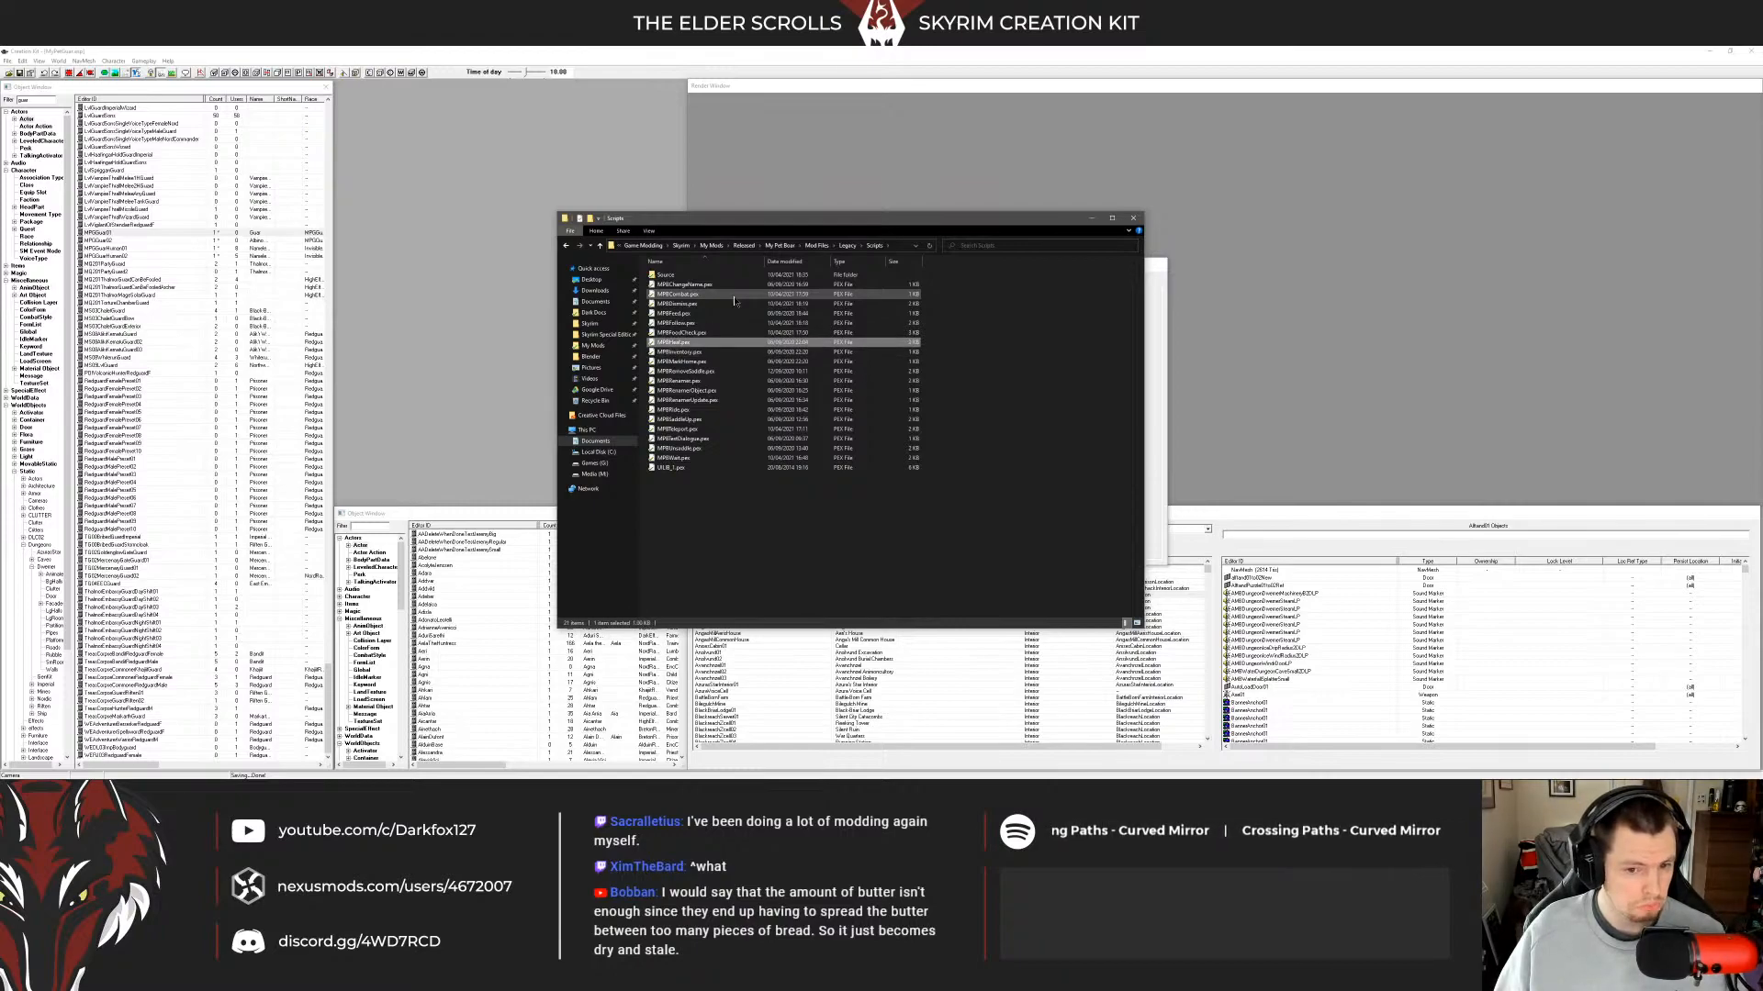
pyautogui.press('Up')
pyautogui.press('Up')
pyautogui.press('Up')
pyautogui.press('Up')
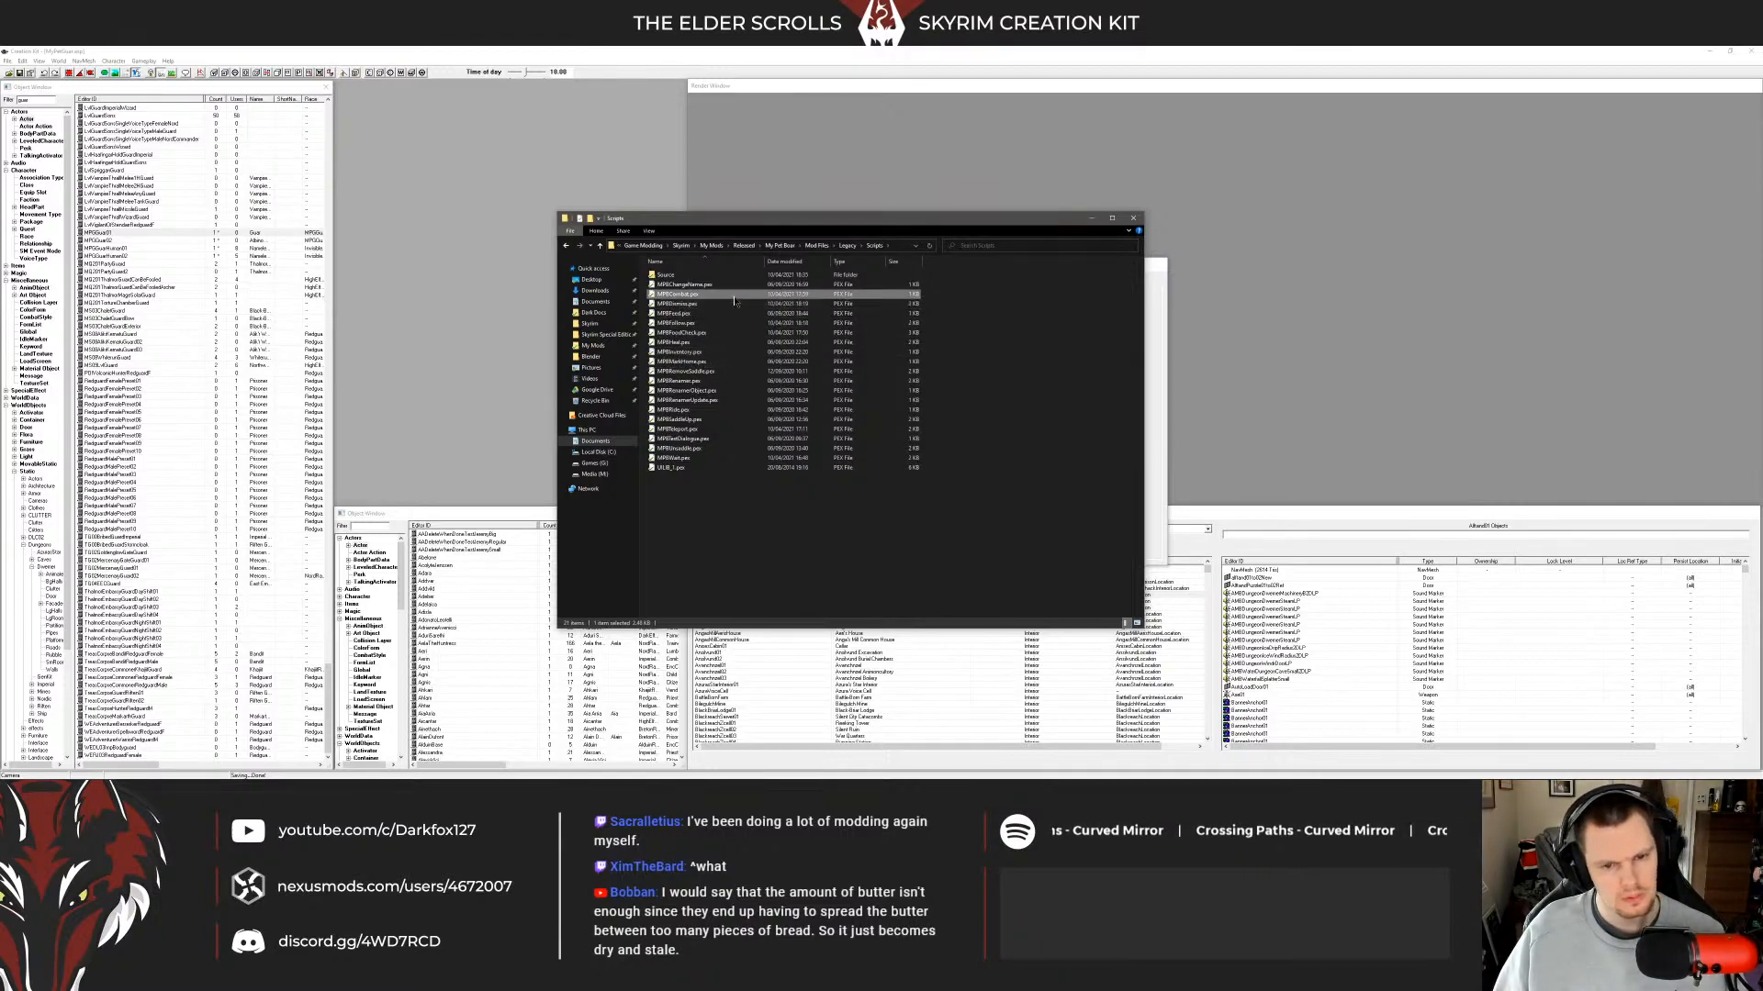
pyautogui.press('Up')
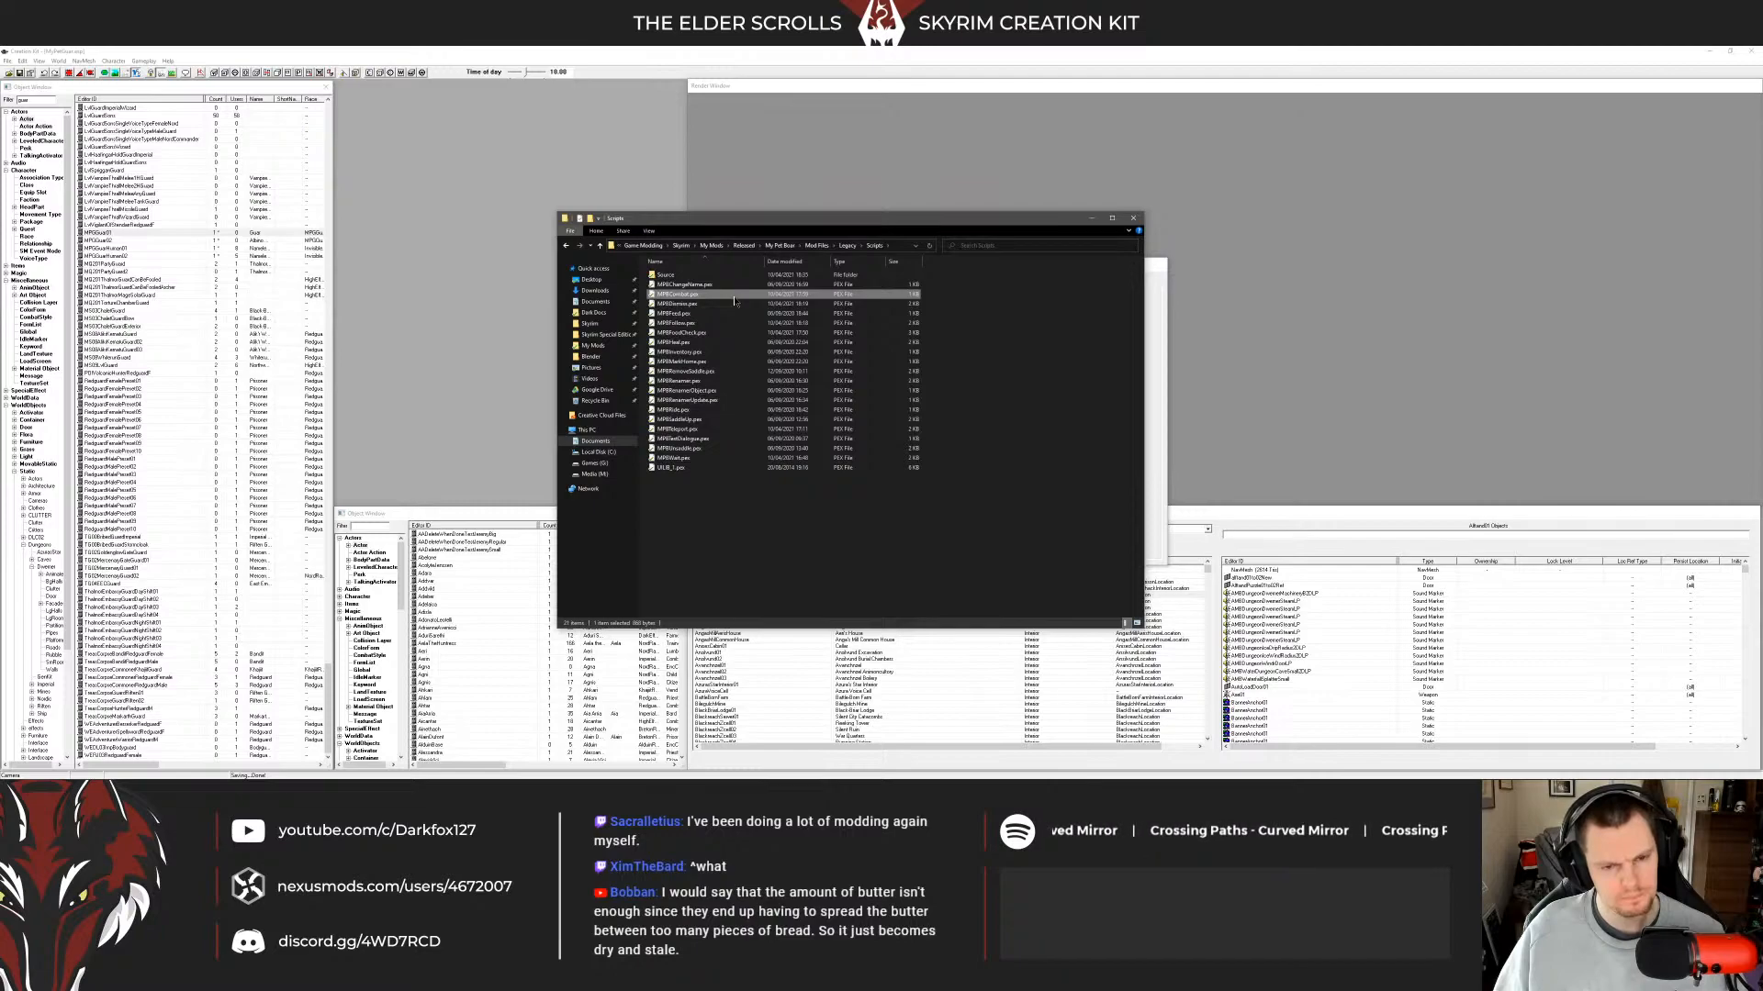
pyautogui.press('Up')
pyautogui.press('Down')
pyautogui.press('Up')
pyautogui.press('Down')
pyautogui.press('Down')
pyautogui.press('Down')
pyautogui.press('Down')
pyautogui.press('Down')
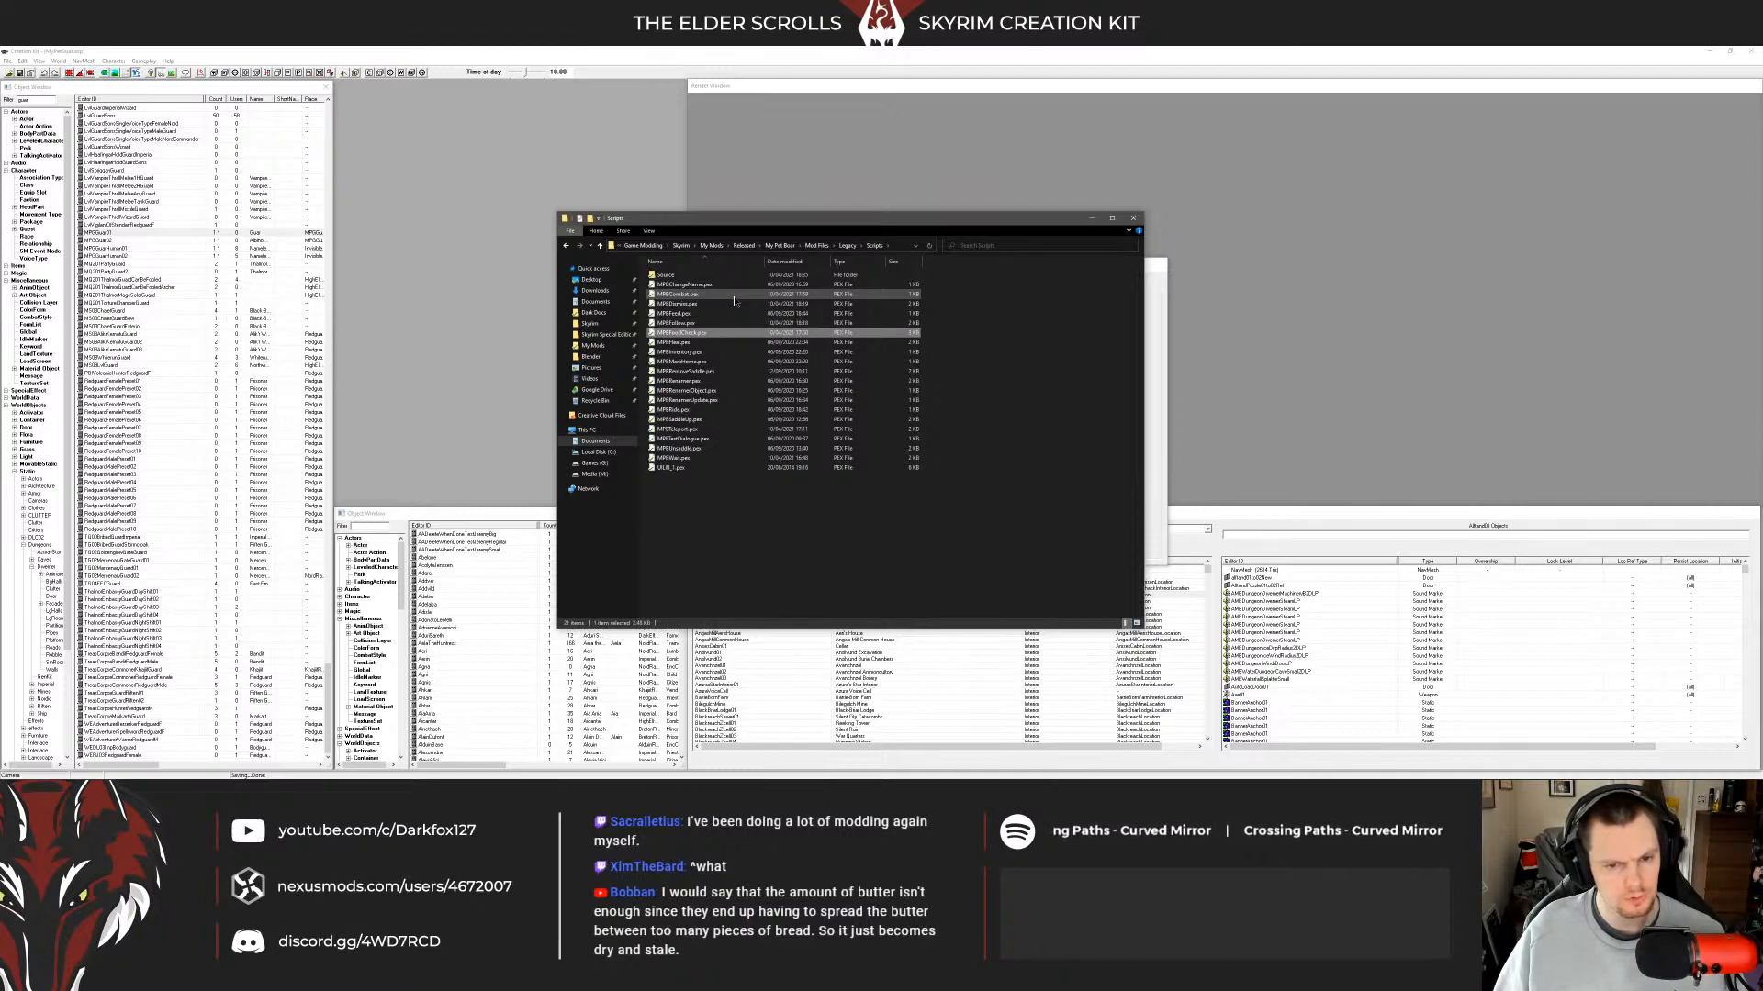
pyautogui.press('Down')
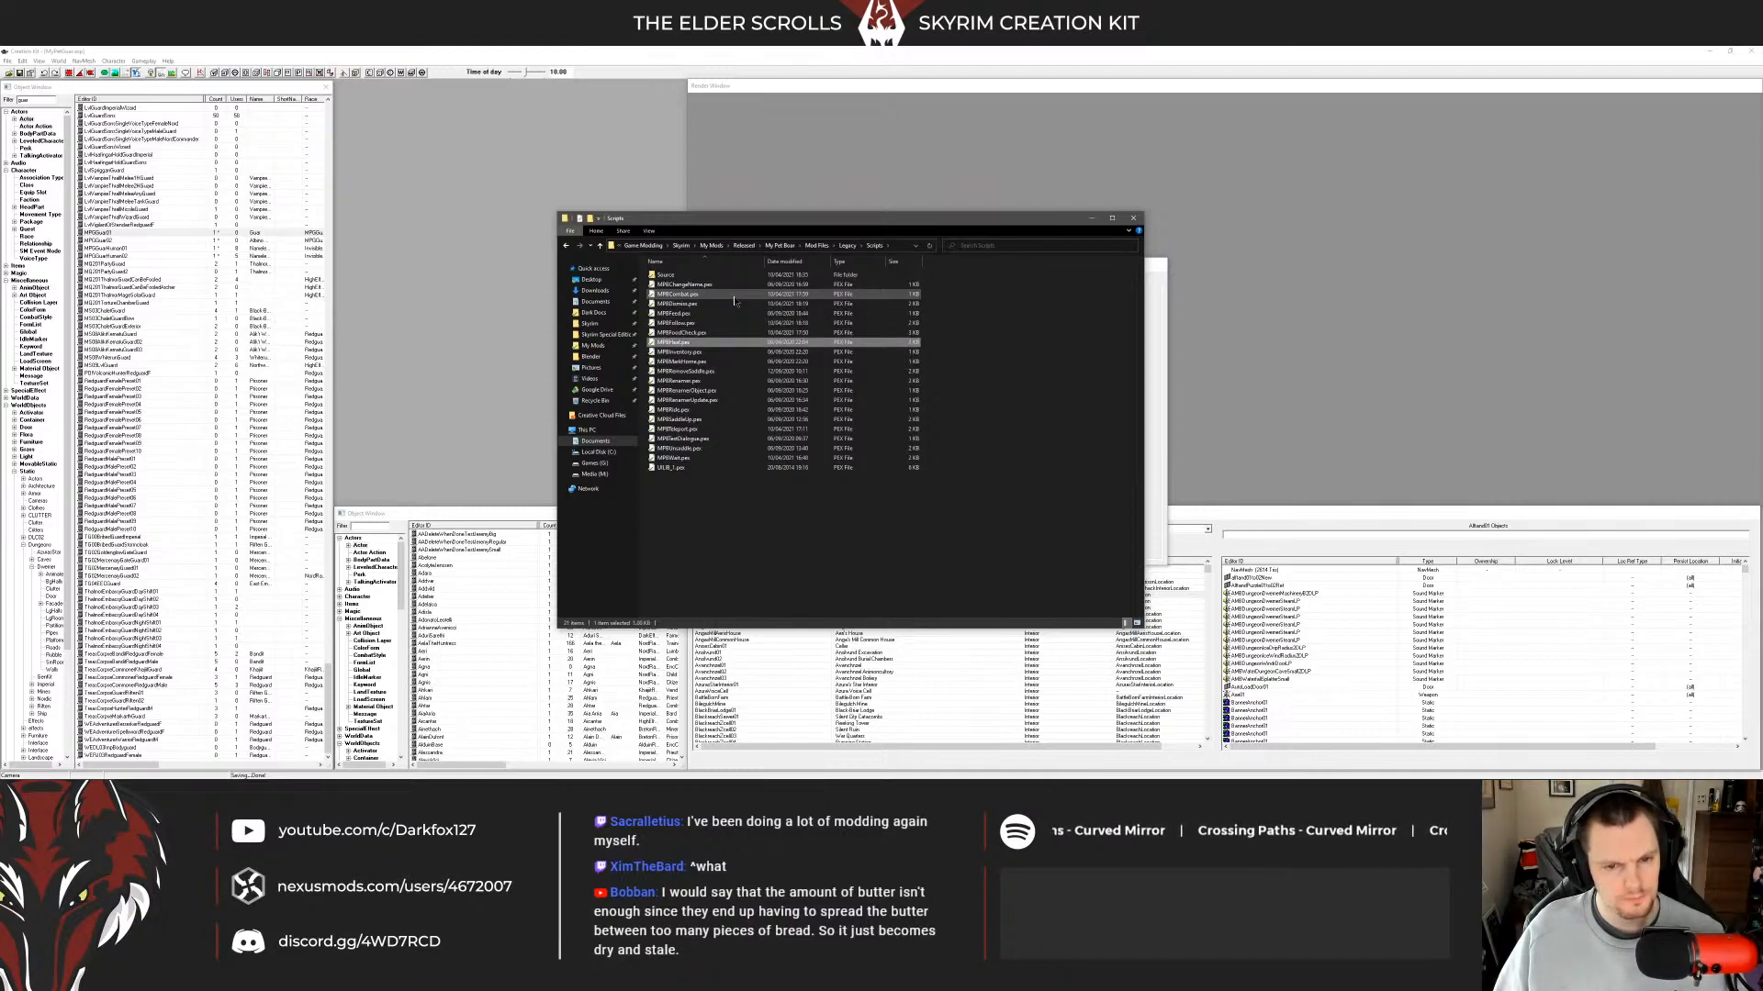
pyautogui.press('Up')
pyautogui.press('Up')
pyautogui.press('Up')
pyautogui.press('Up')
pyautogui.press('Up')
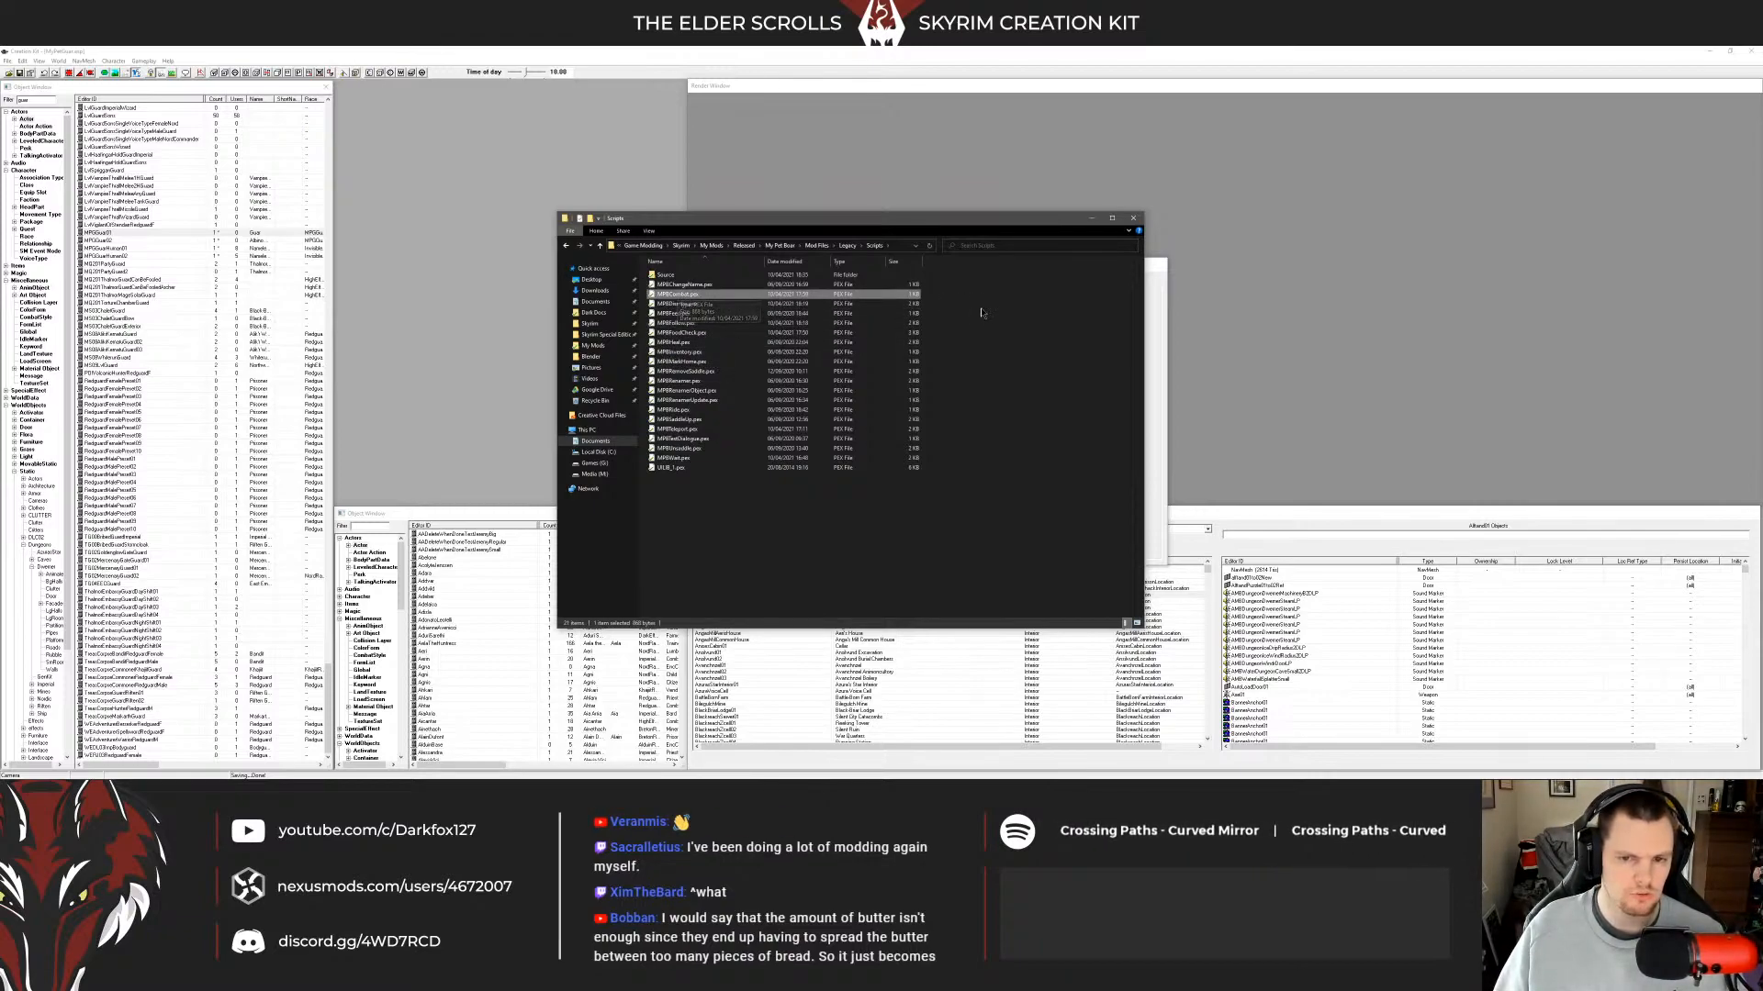
# Open the MPBCombat source script in Sublime Text and copy its code from the CombatActor property through EndEvent.
pyautogui.doubleClick(680, 275)
pyautogui.doubleClick(705, 284)
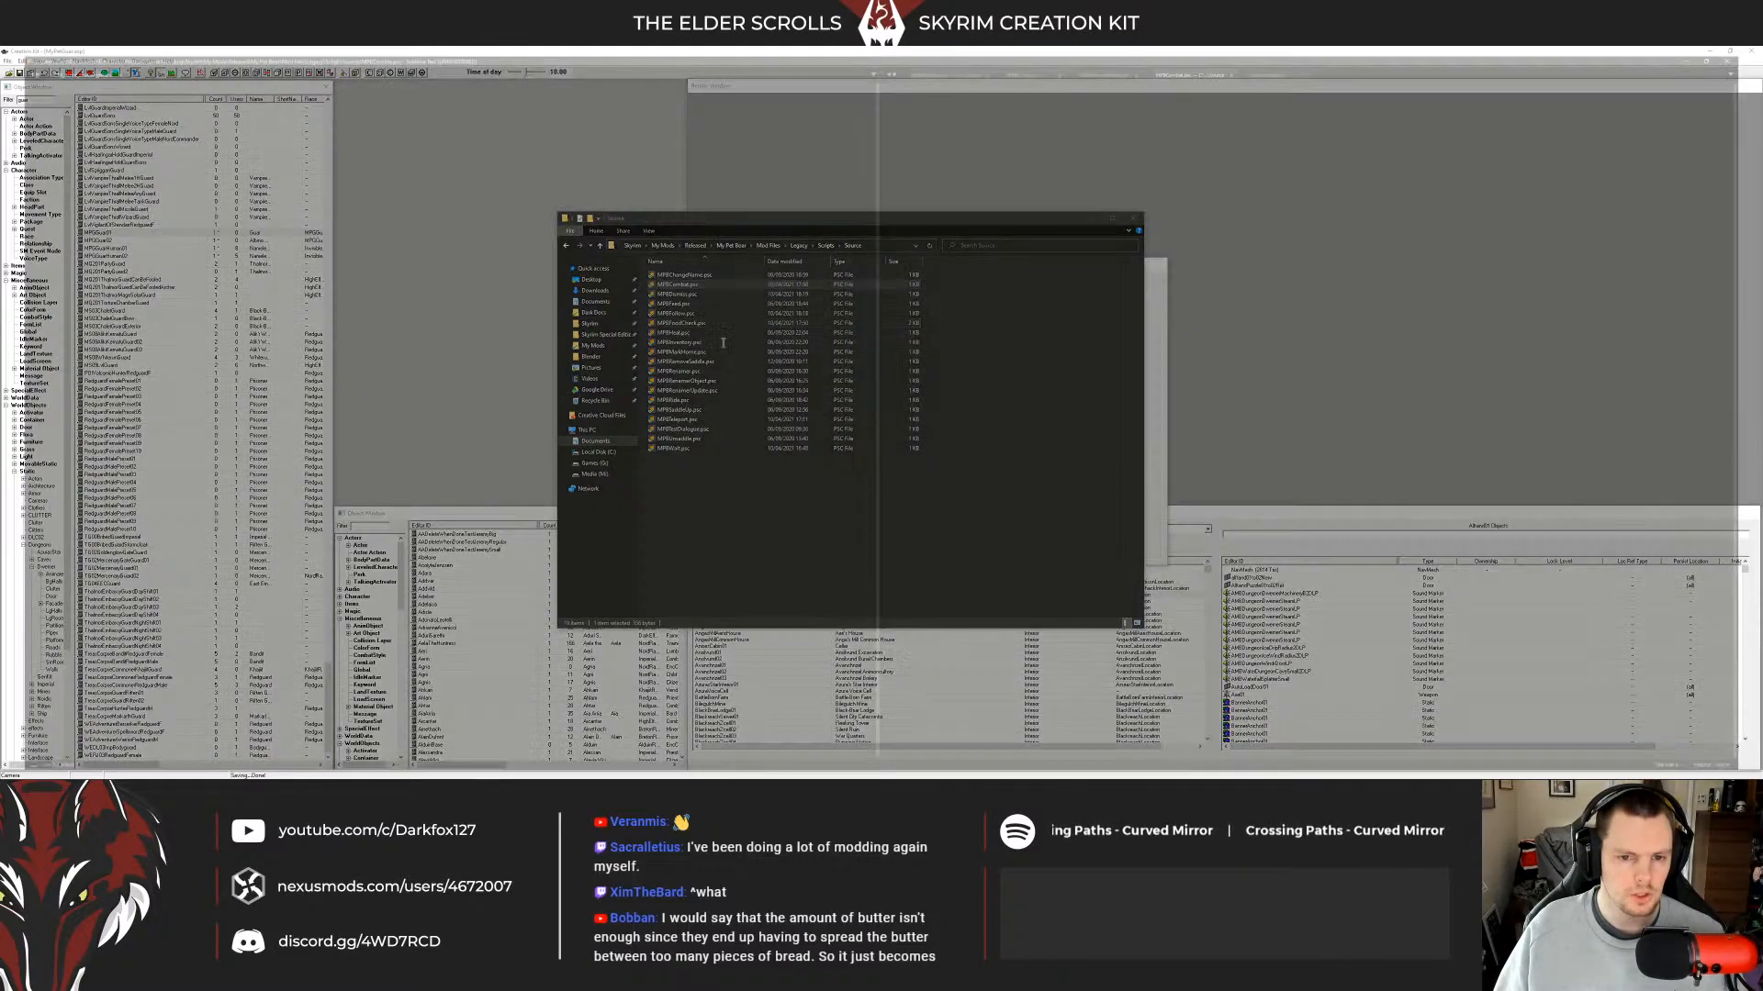
pyautogui.click(1033, 214)
pyautogui.moveTo(959, 202); pyautogui.dragTo(911, 103)
pyautogui.rightClick(936, 106)
pyautogui.click(973, 134)
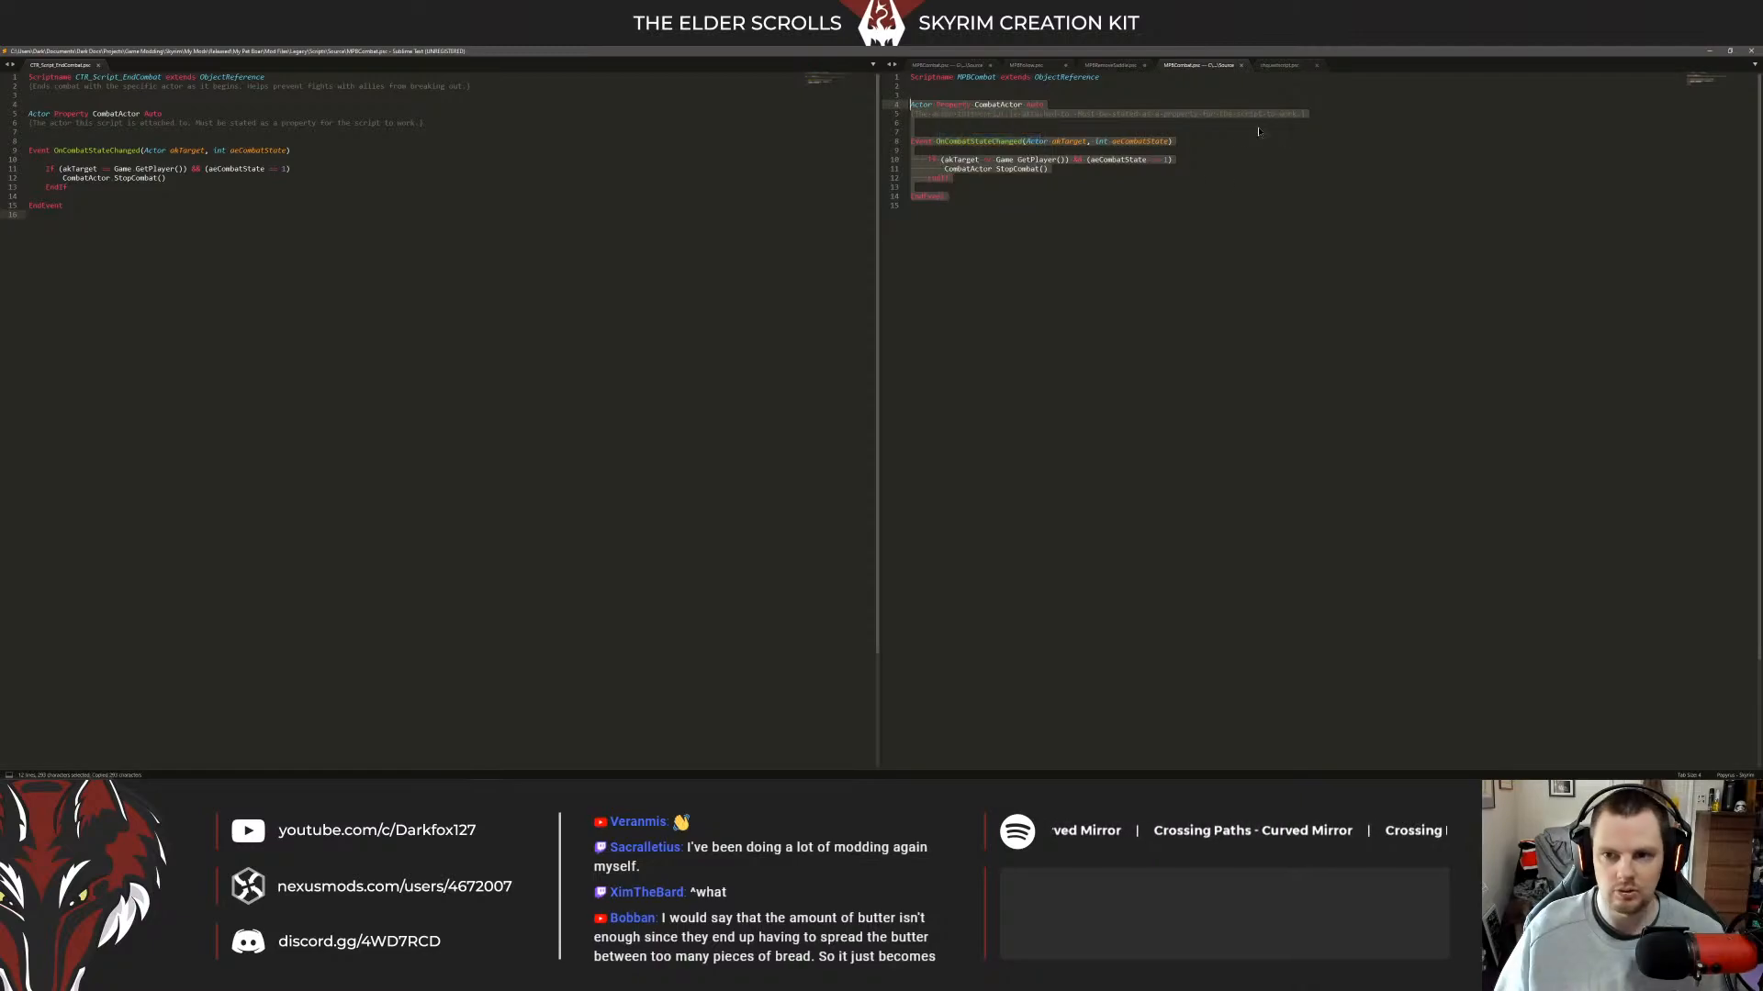
# Close the MPBRemoveSaddle, MPBFollow and duplicate MPBCombat scripts in Sublime Text, discarding their unsaved changes.
pyautogui.middleClick(1122, 66)
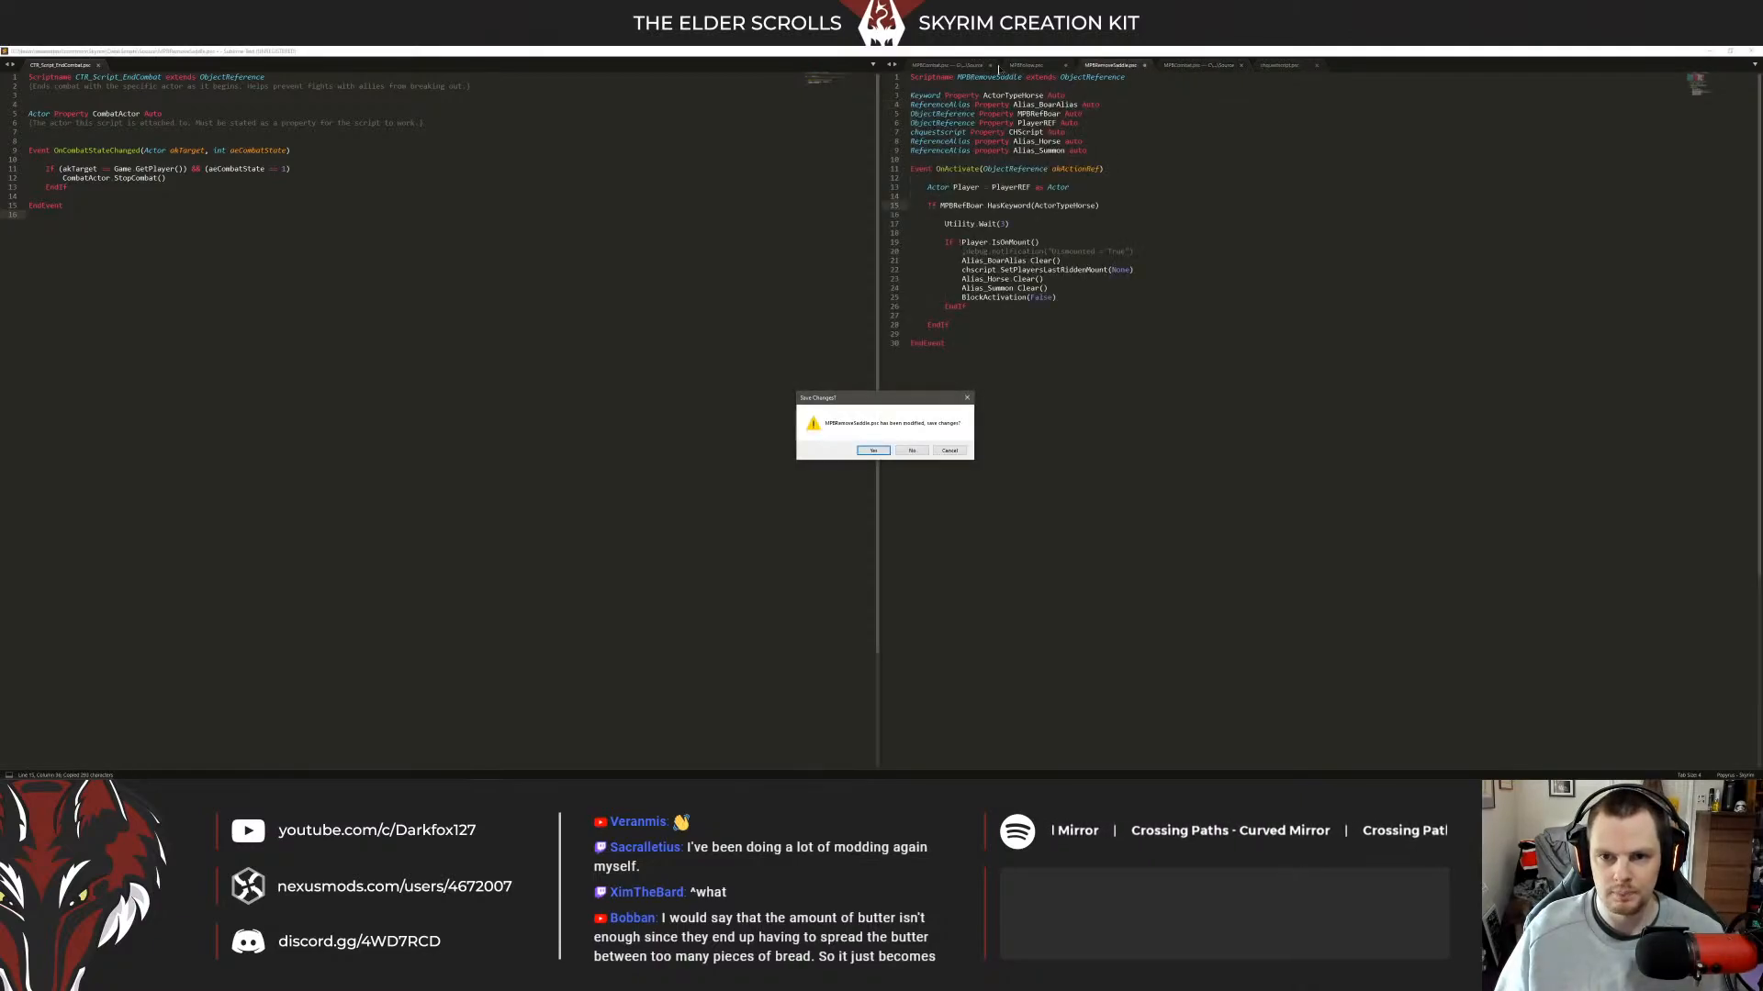
pyautogui.click(914, 450)
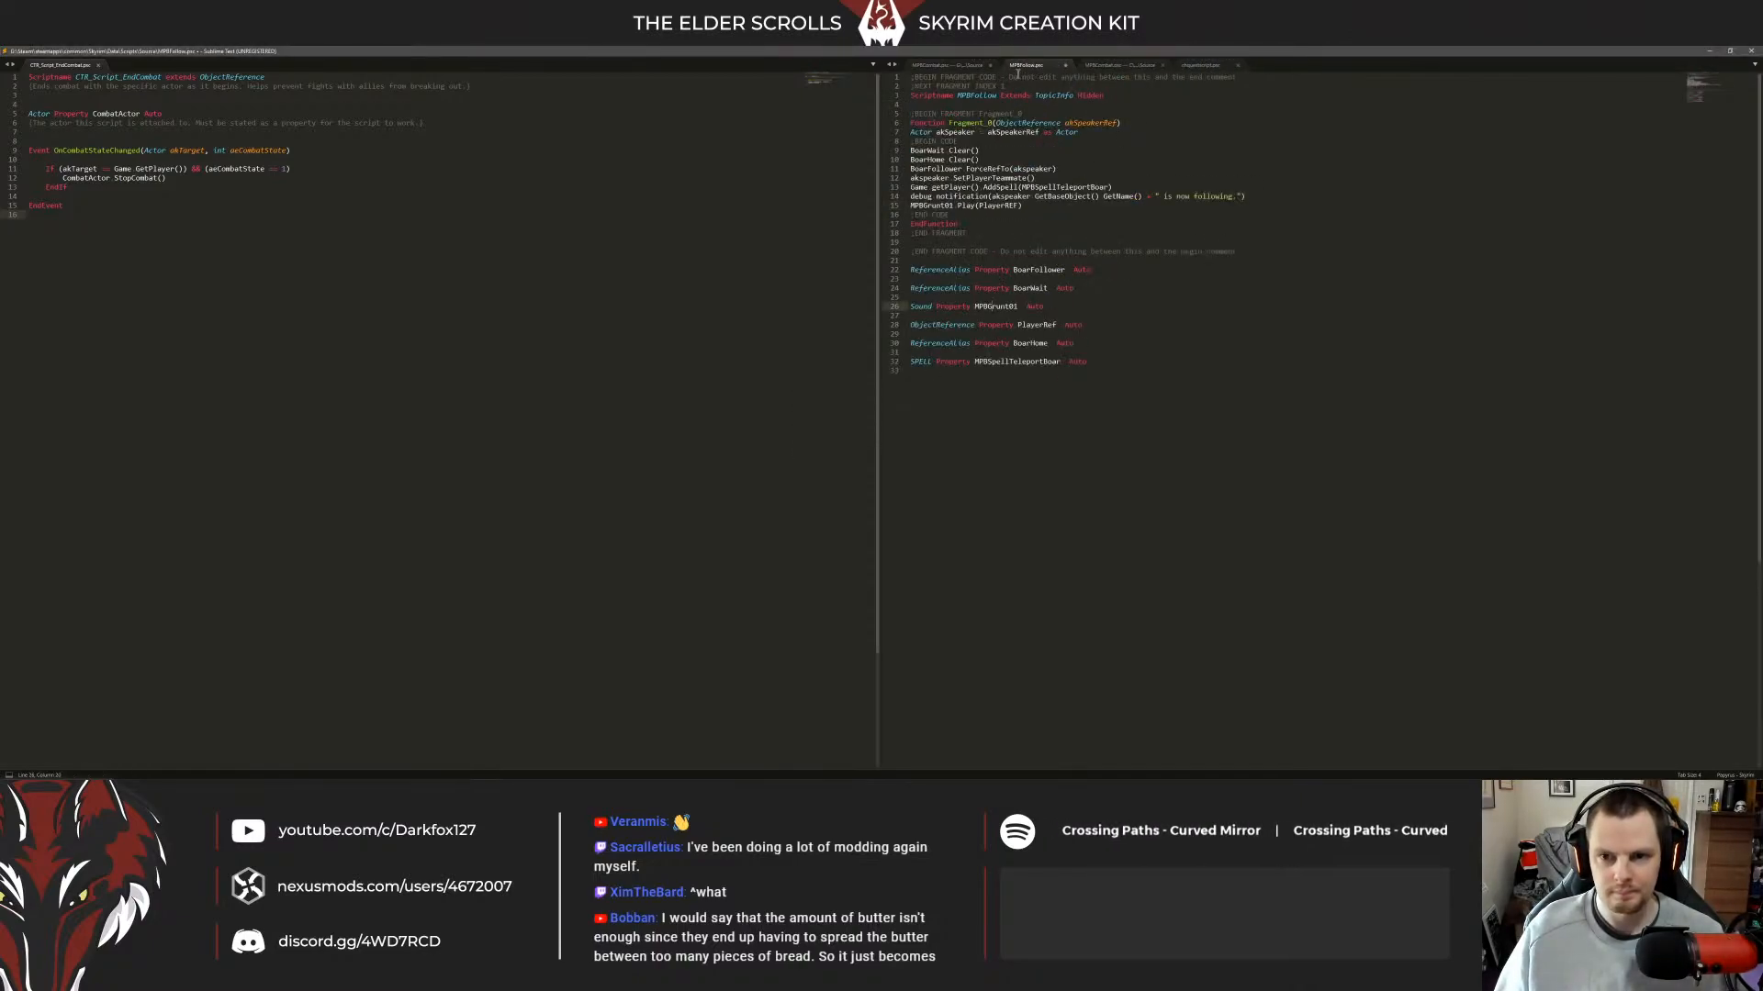
pyautogui.middleClick(1020, 66)
pyautogui.click(909, 449)
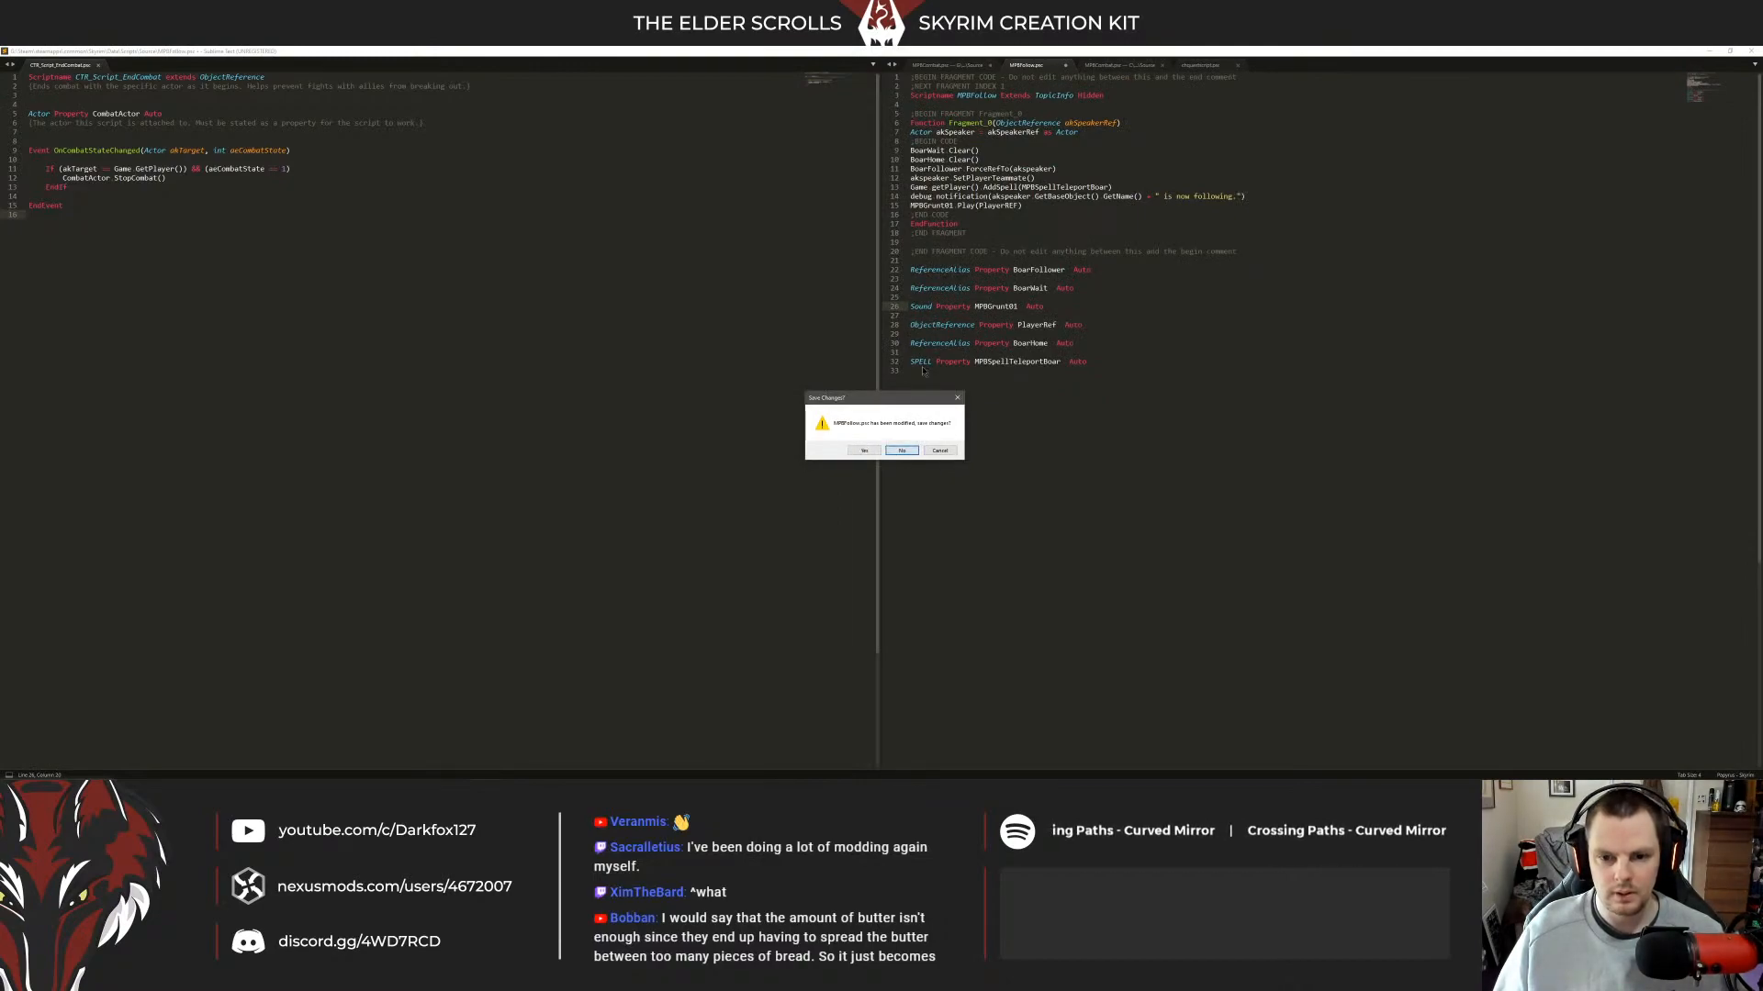
pyautogui.click(902, 449)
pyautogui.middleClick(951, 67)
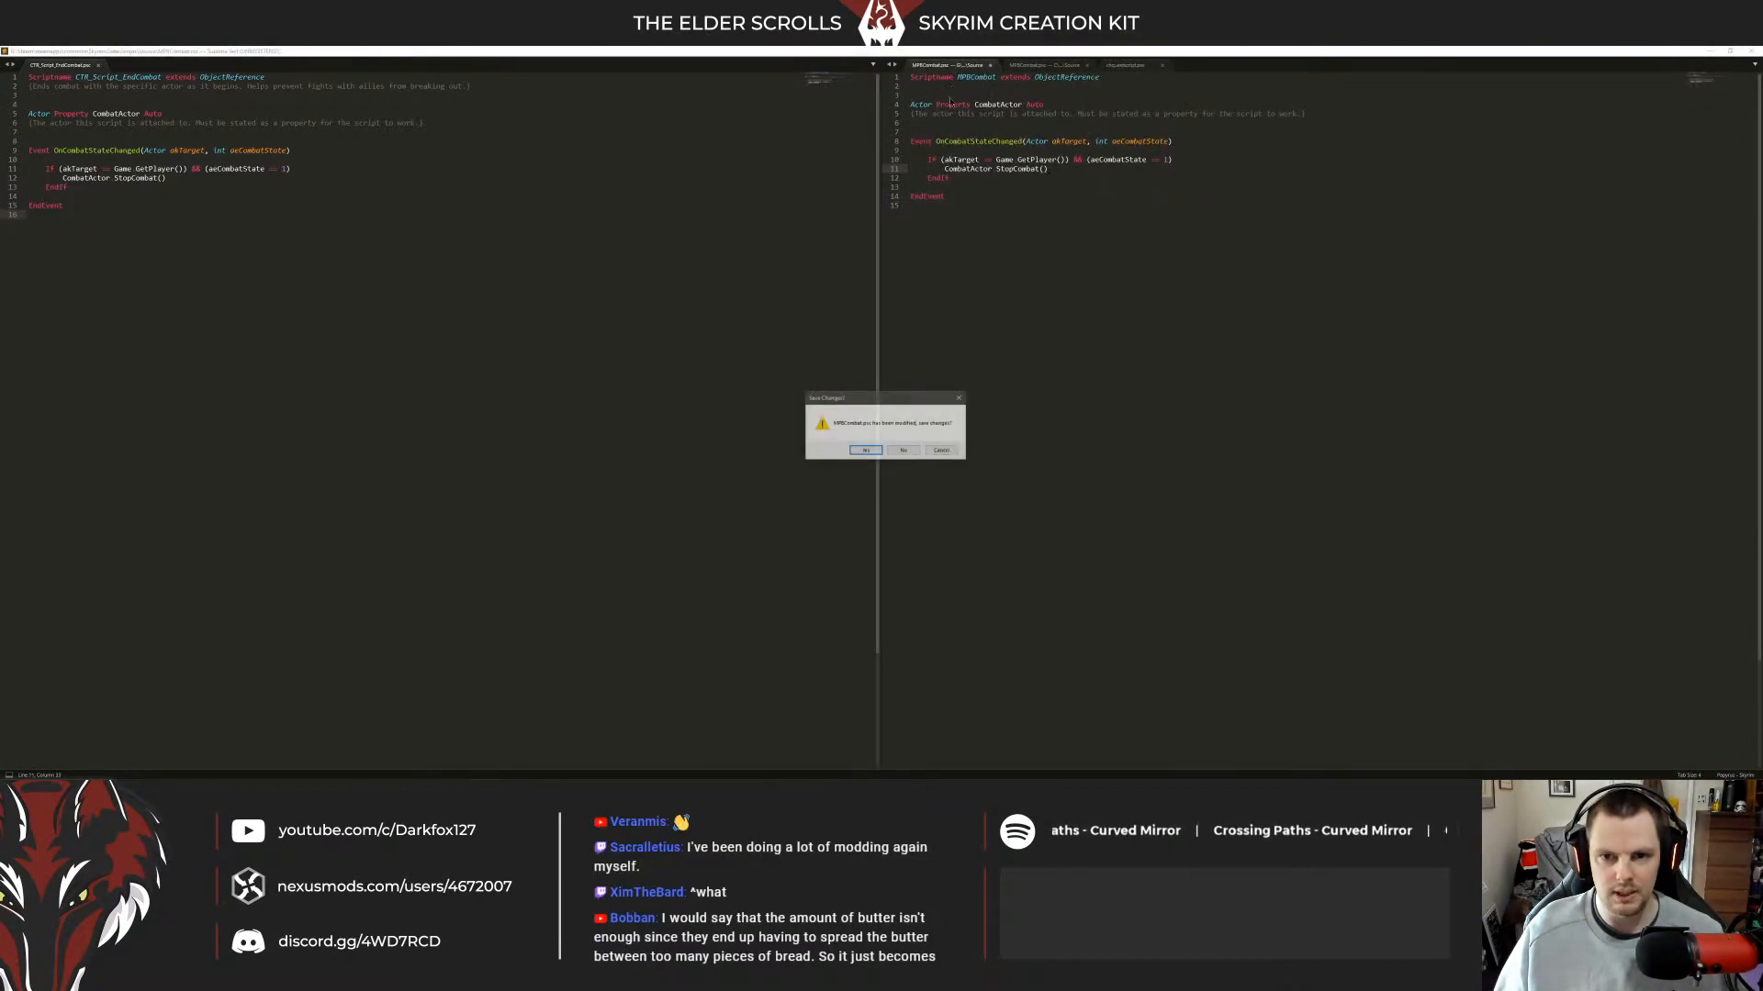
pyautogui.click(903, 450)
# Close the CTB_Script_EndCombat script and return the editor to a single-column layout with only MPBCombat open.
pyautogui.hotkey('ctrl', 'v')
pyautogui.hotkey('ctrl', 'z')
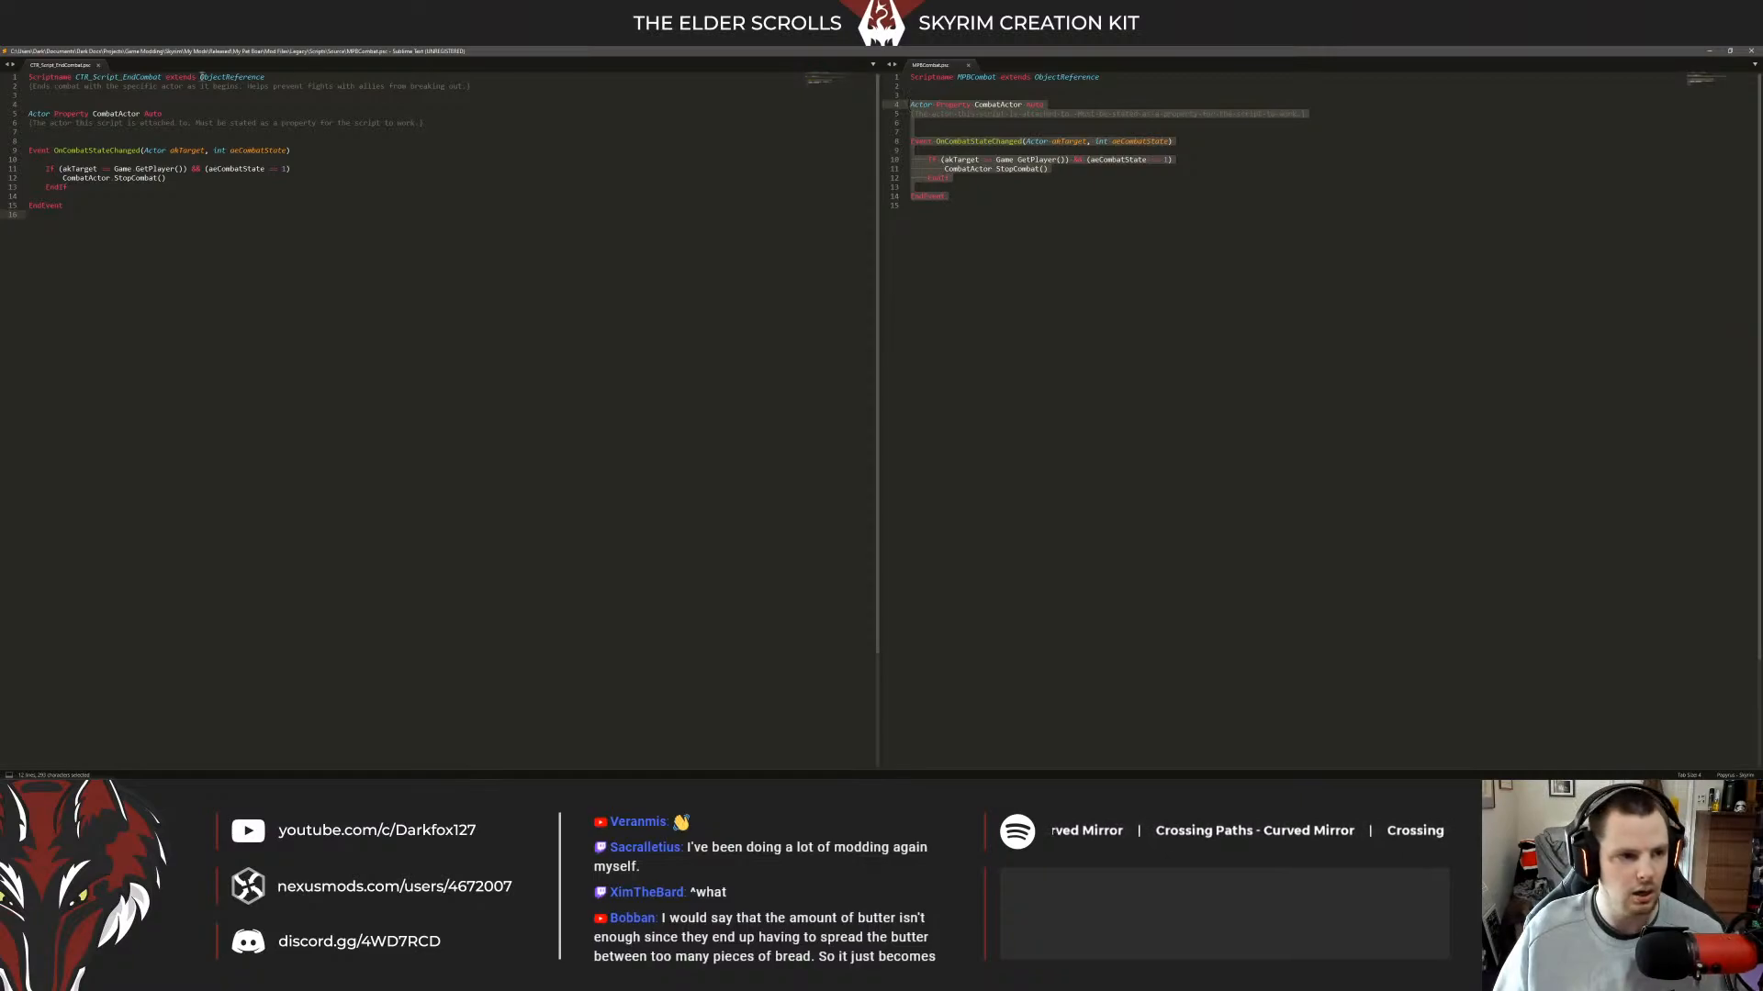
pyautogui.hotkey('ctrl', 'w')
pyautogui.hotkey('alt', 'shift', '1')
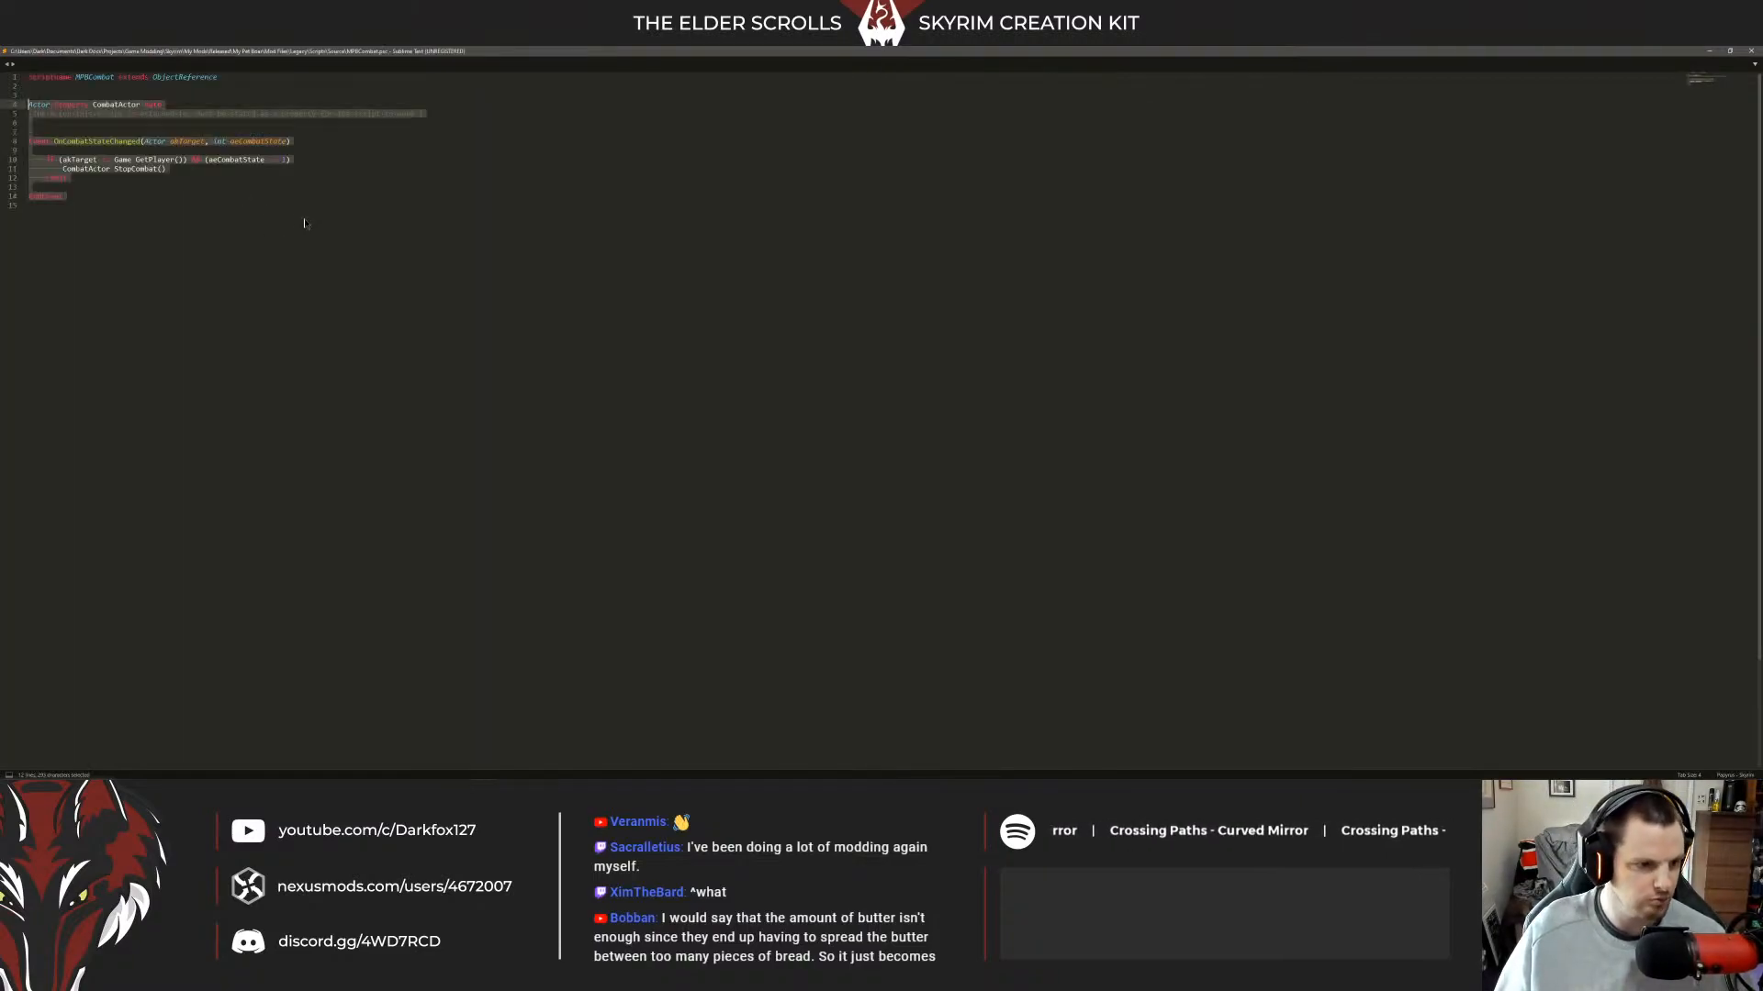
# Copy the MPBCombat code from the CombatActor property through EndEvent and switch back to the actor window in the Creation Kit.
pyautogui.moveTo(122, 195); pyautogui.dragTo(28, 104)
pyautogui.rightClick(82, 108)
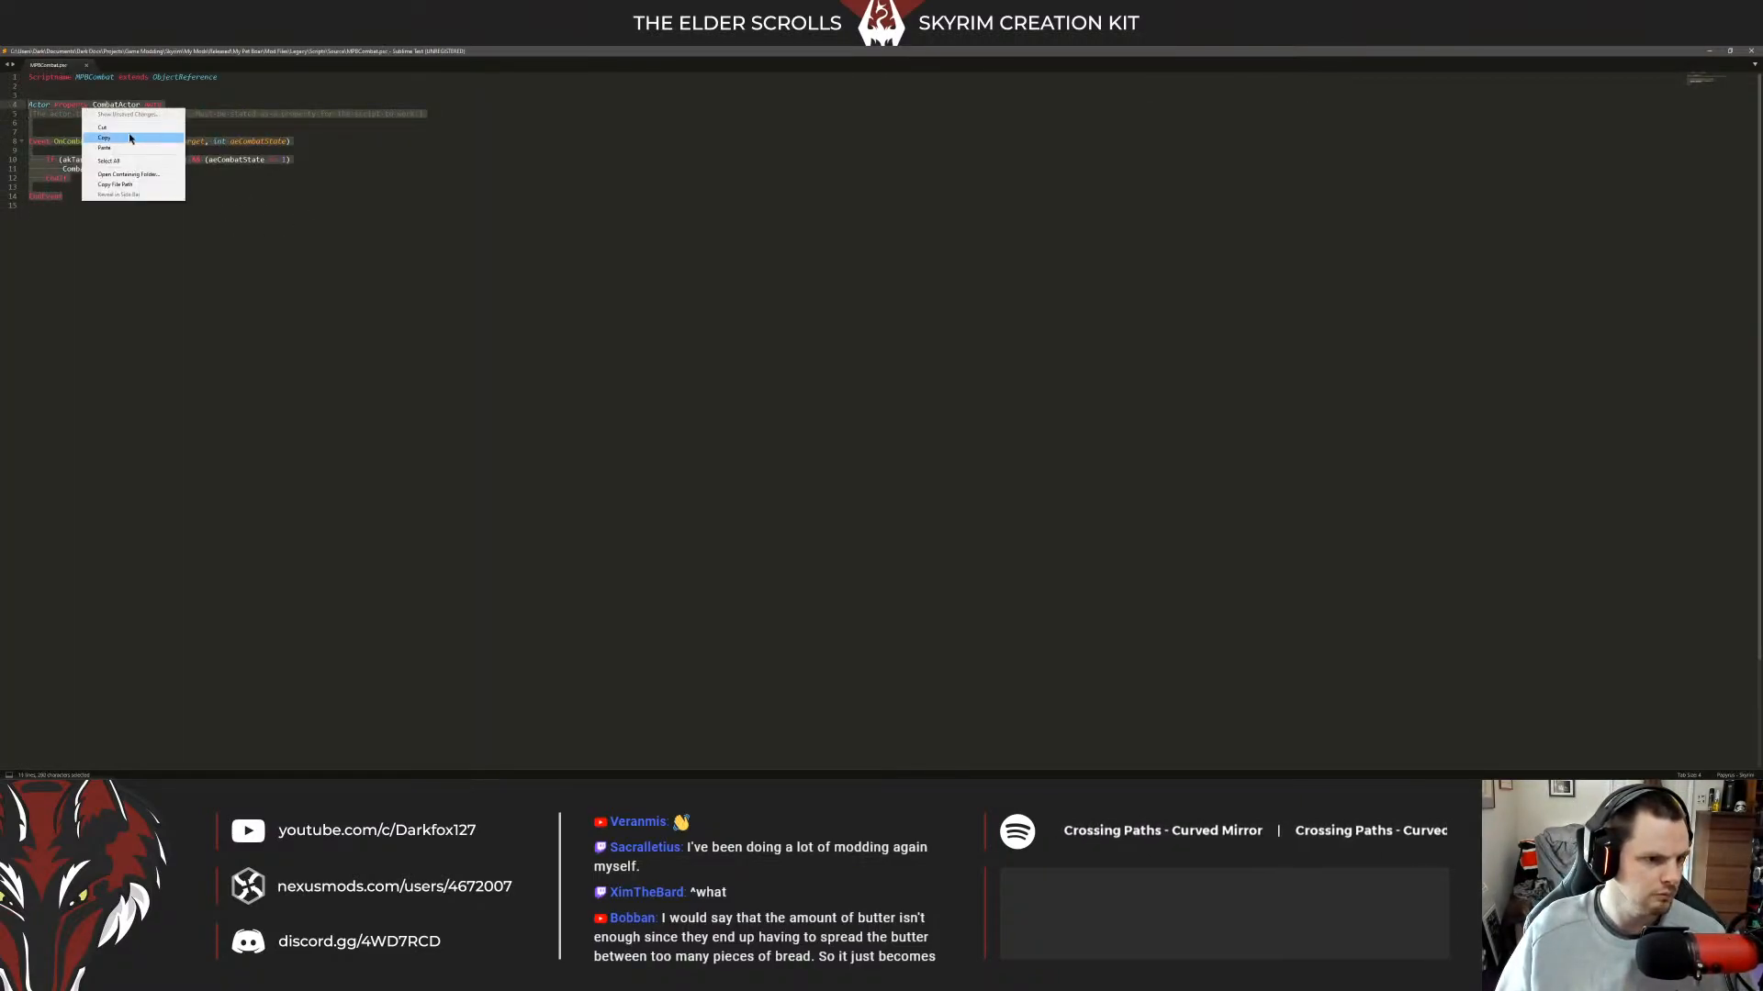
pyautogui.click(125, 140)
pyautogui.click(1710, 50)
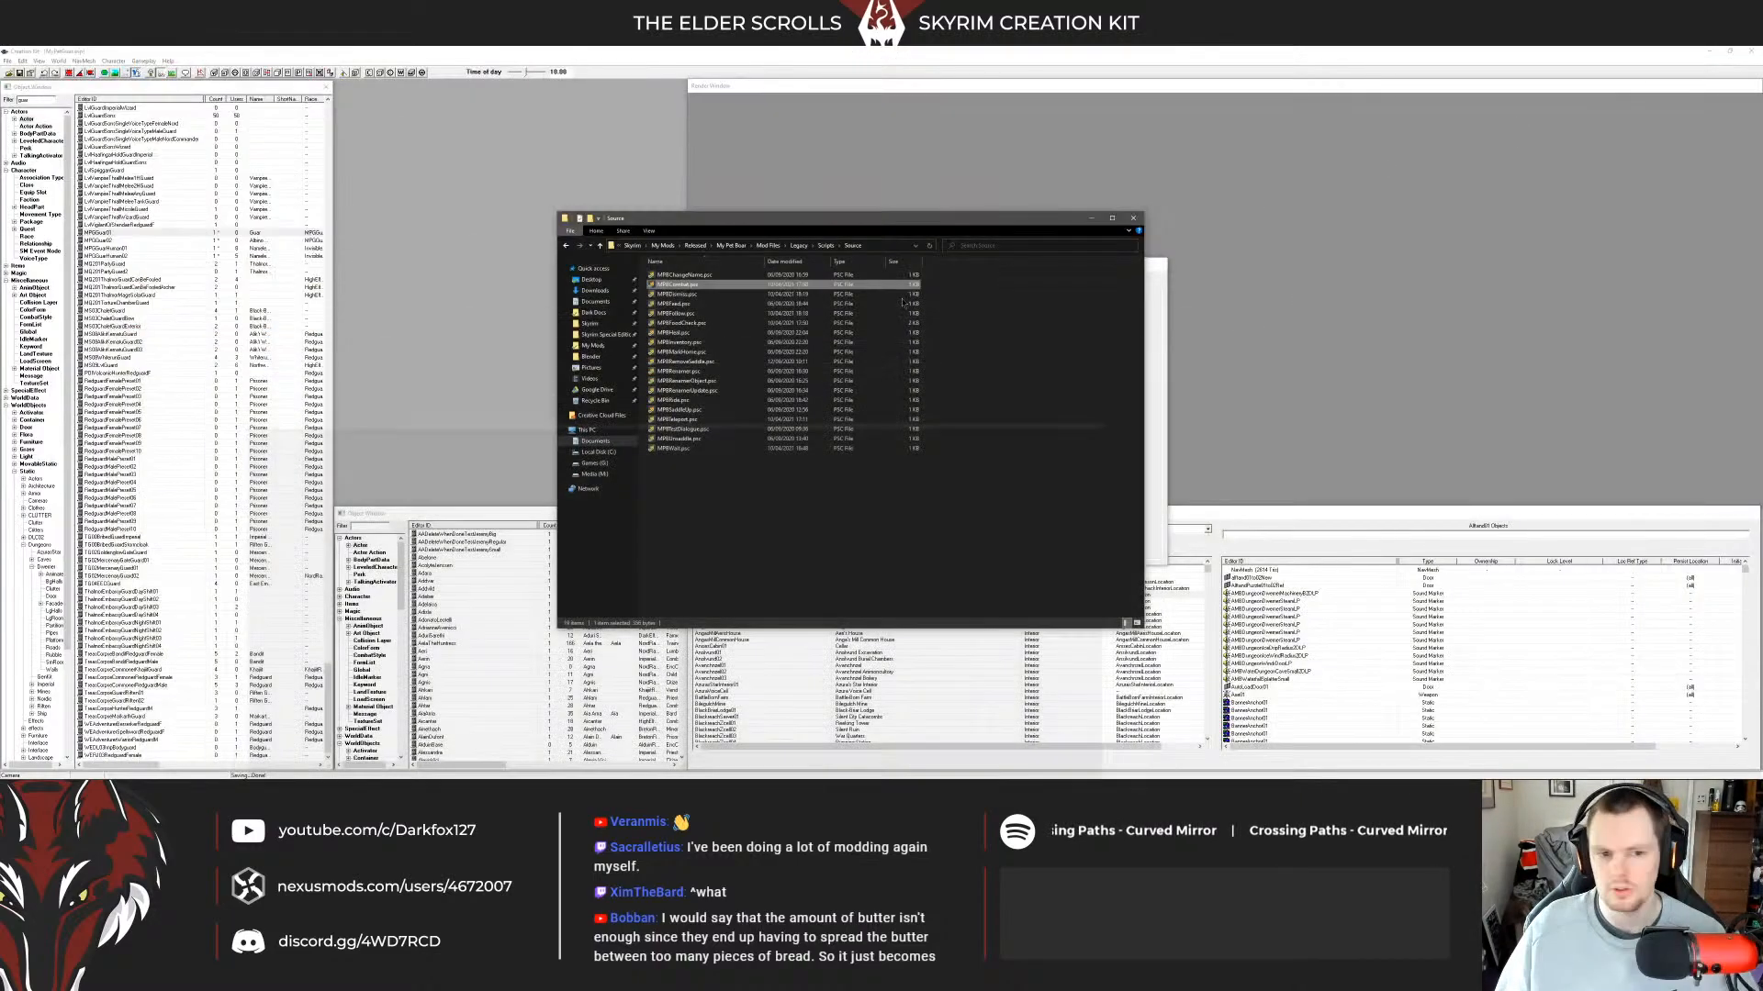
pyautogui.click(1091, 218)
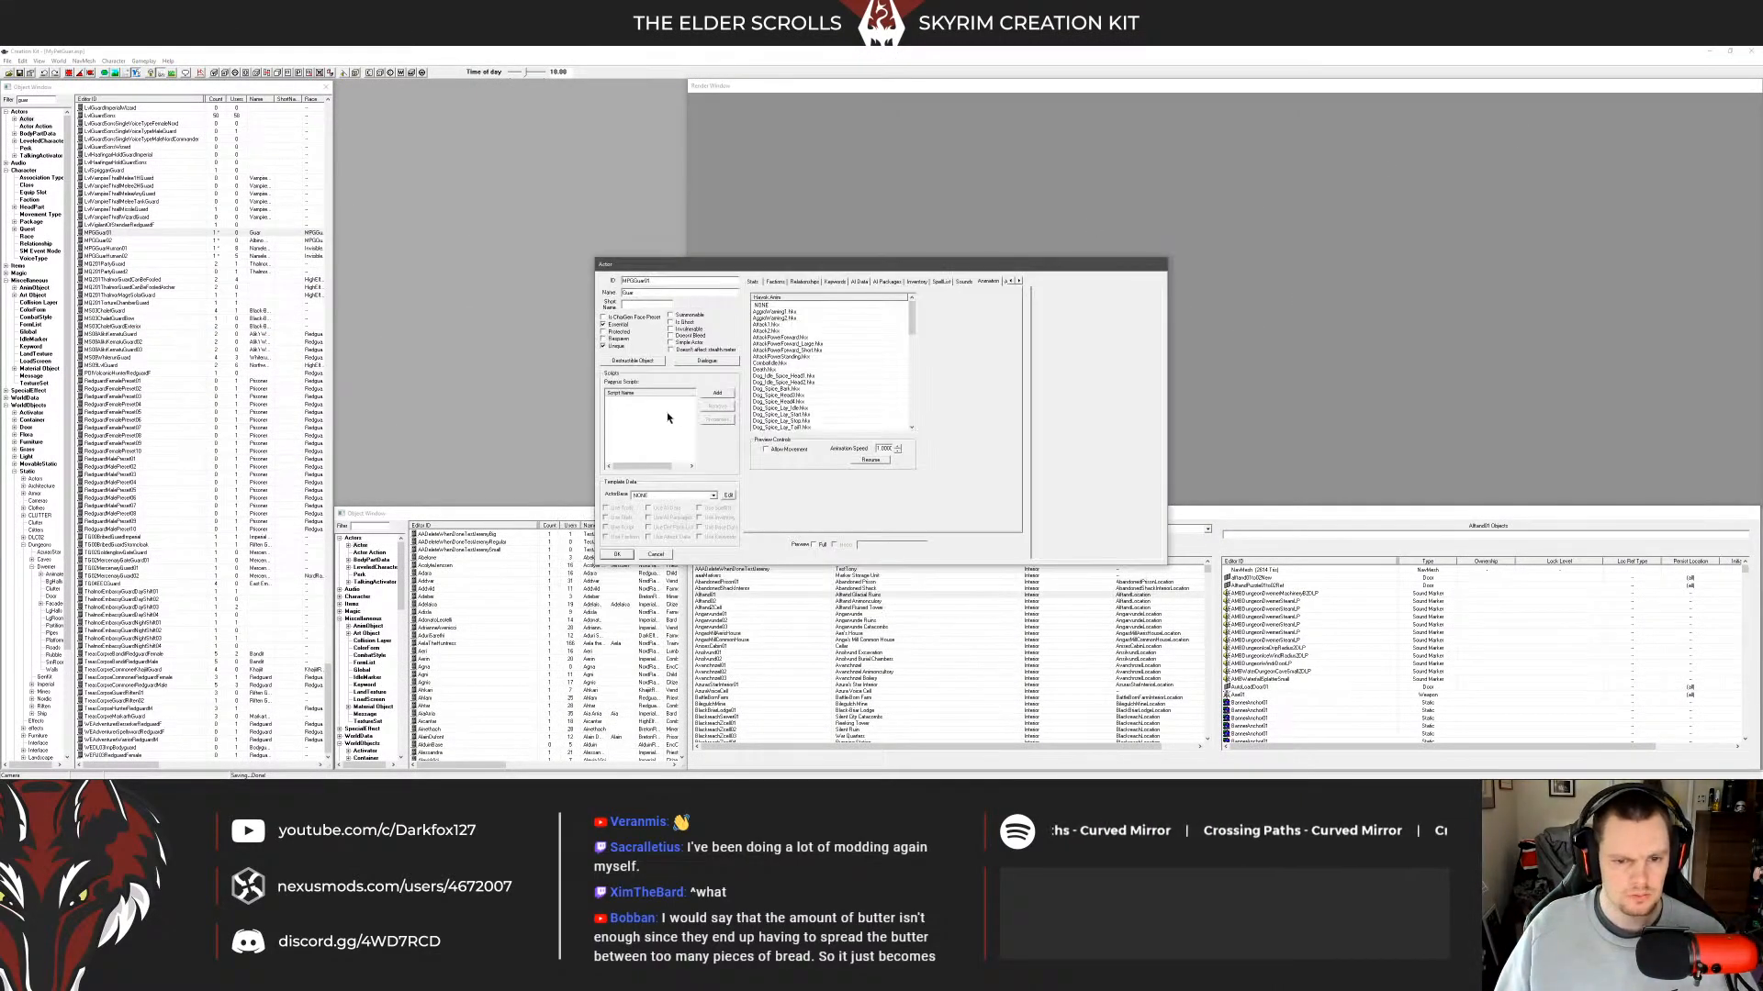
# Start adding a new script to the MPGGuar01 actor and begin its name with the prefix MPG.
pyautogui.click(717, 393)
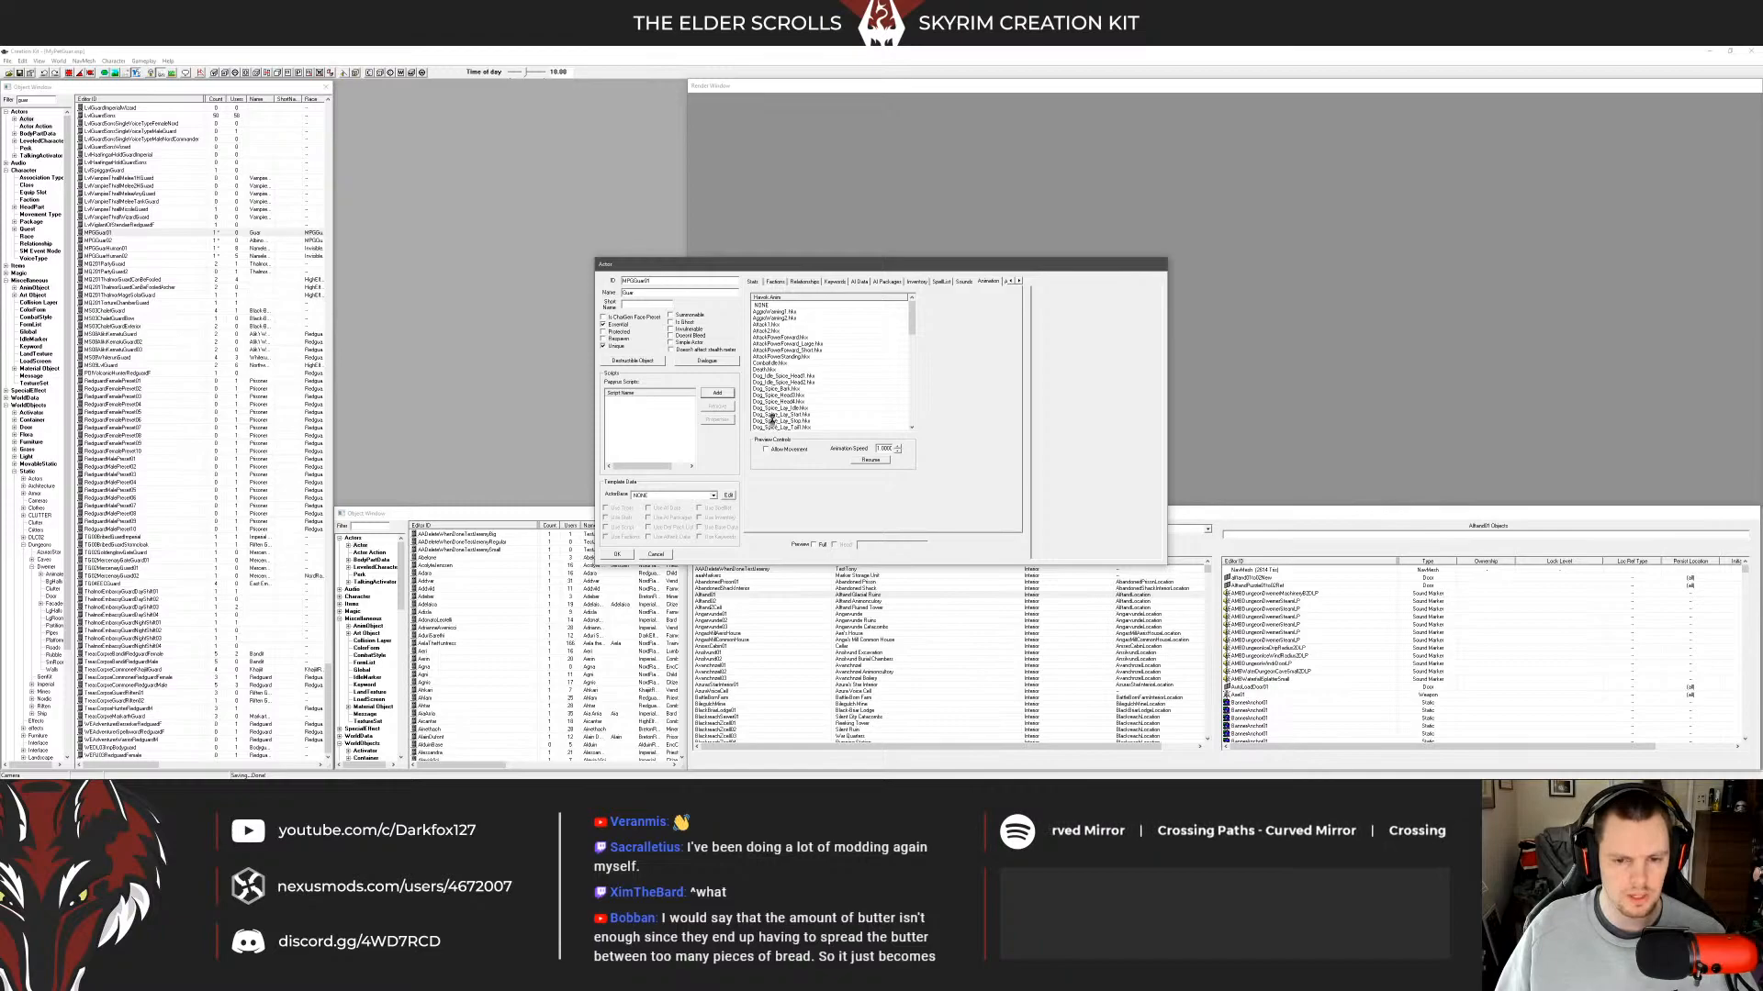
pyautogui.click(947, 459)
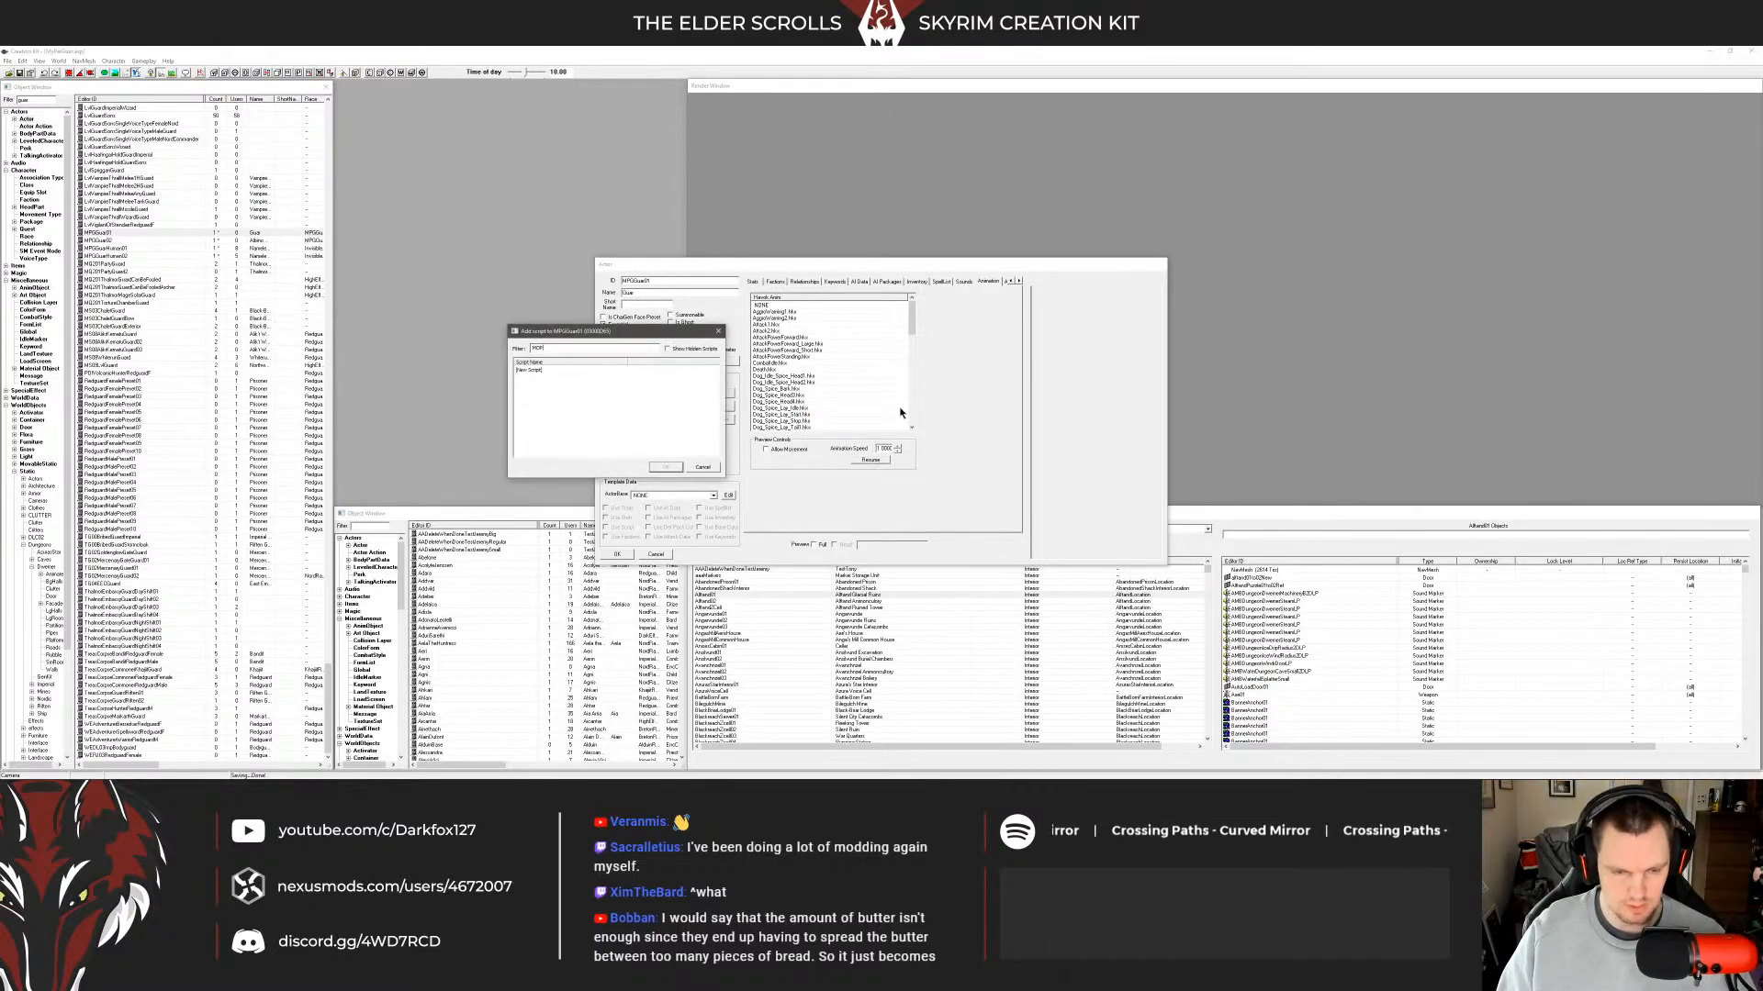
pyautogui.press('BackSpace')
pyautogui.press('BackSpace')
pyautogui.press('BackSpace')
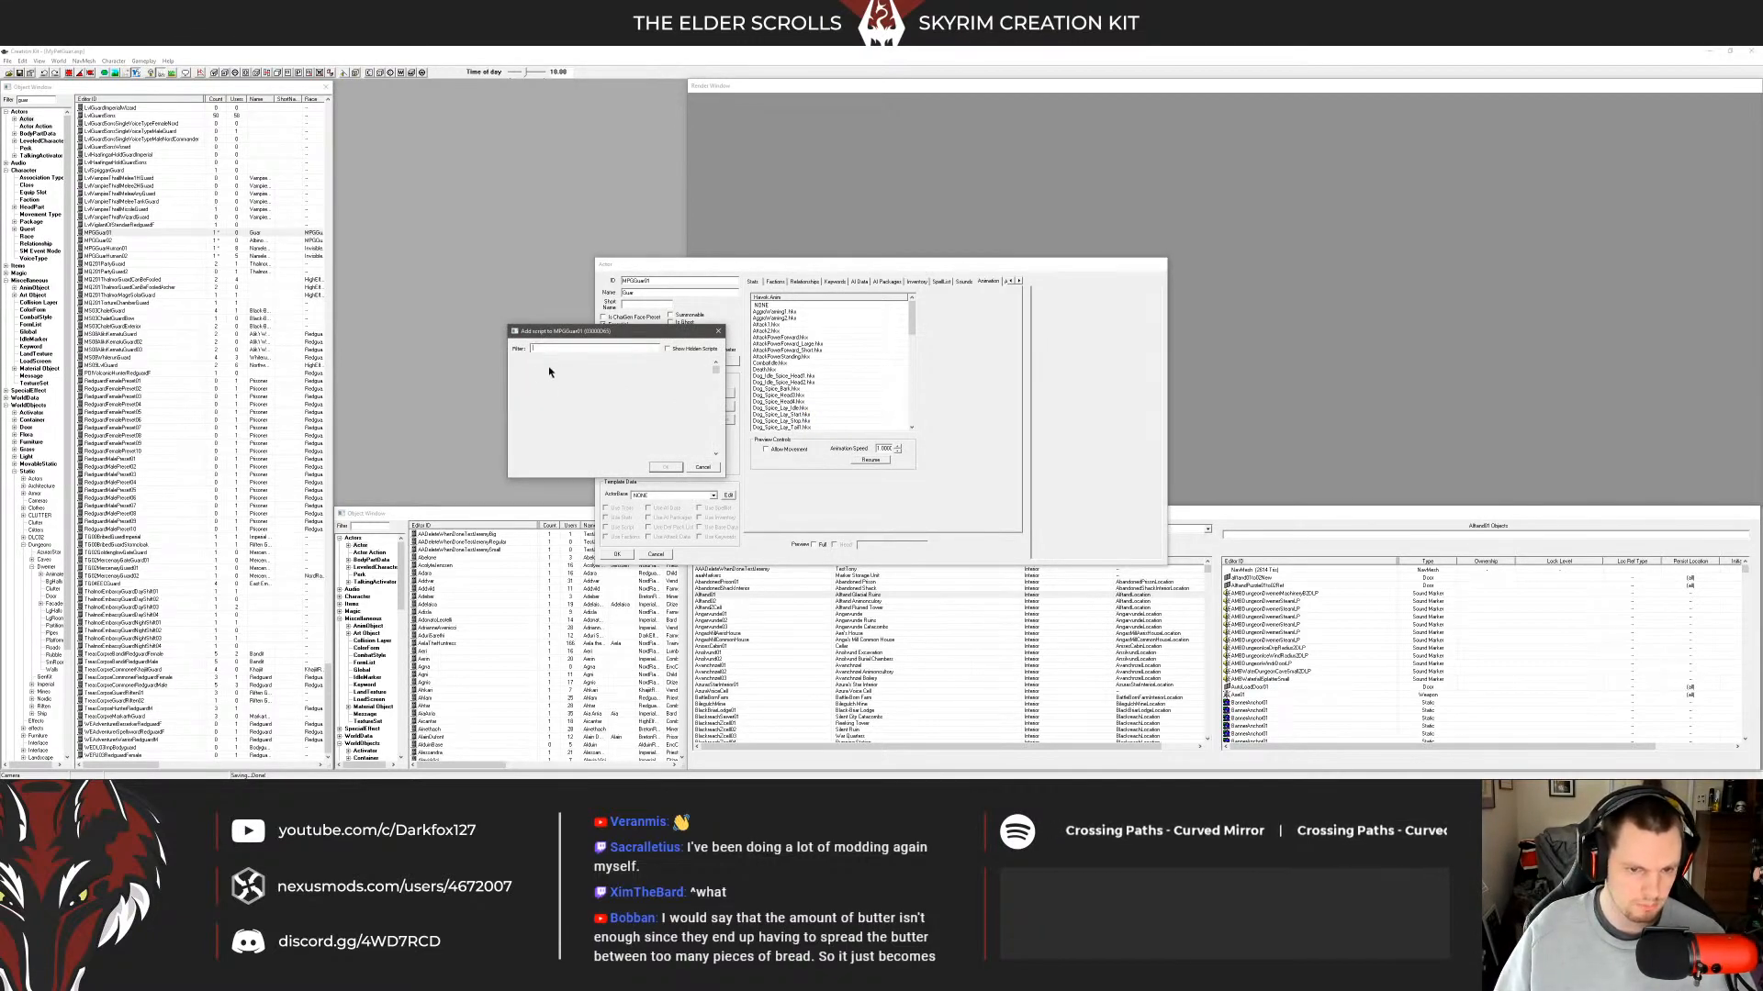
pyautogui.doubleClick(552, 371)
pyautogui.write('mpg')
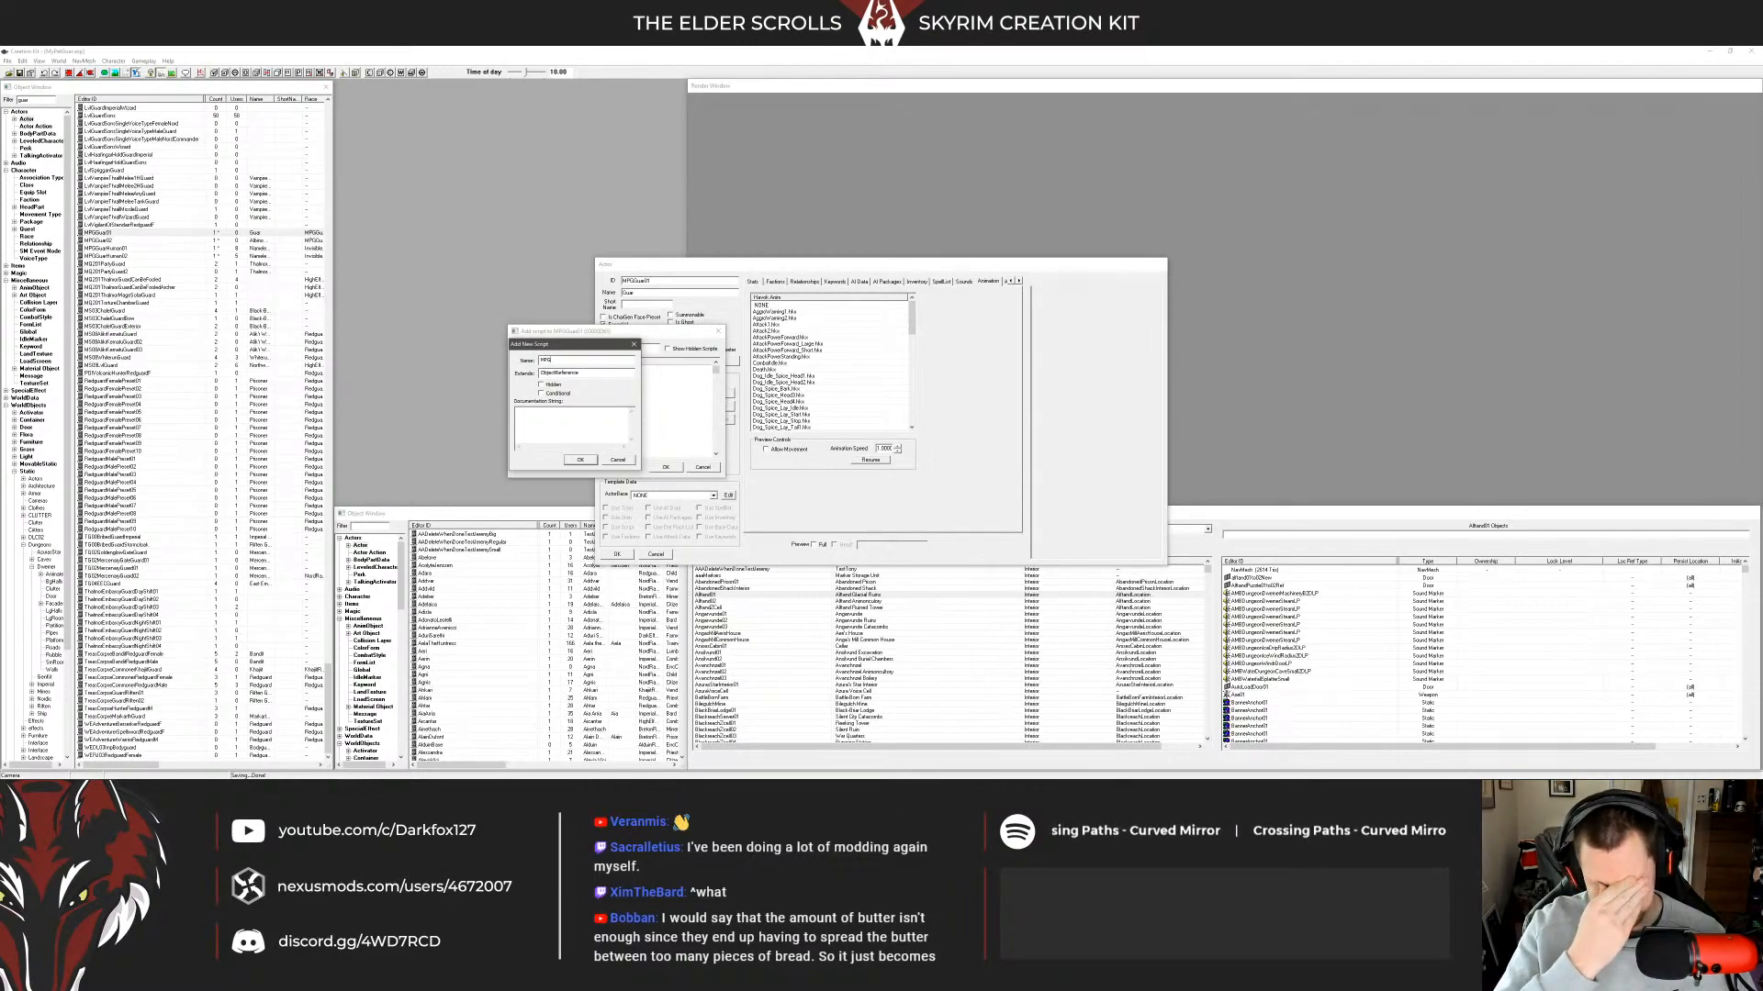
# Create a new script named MPGCombatBlock extending ObjectReference on the MPGGuar01 actor and open its source for editing.
pyautogui.click(34, 771)
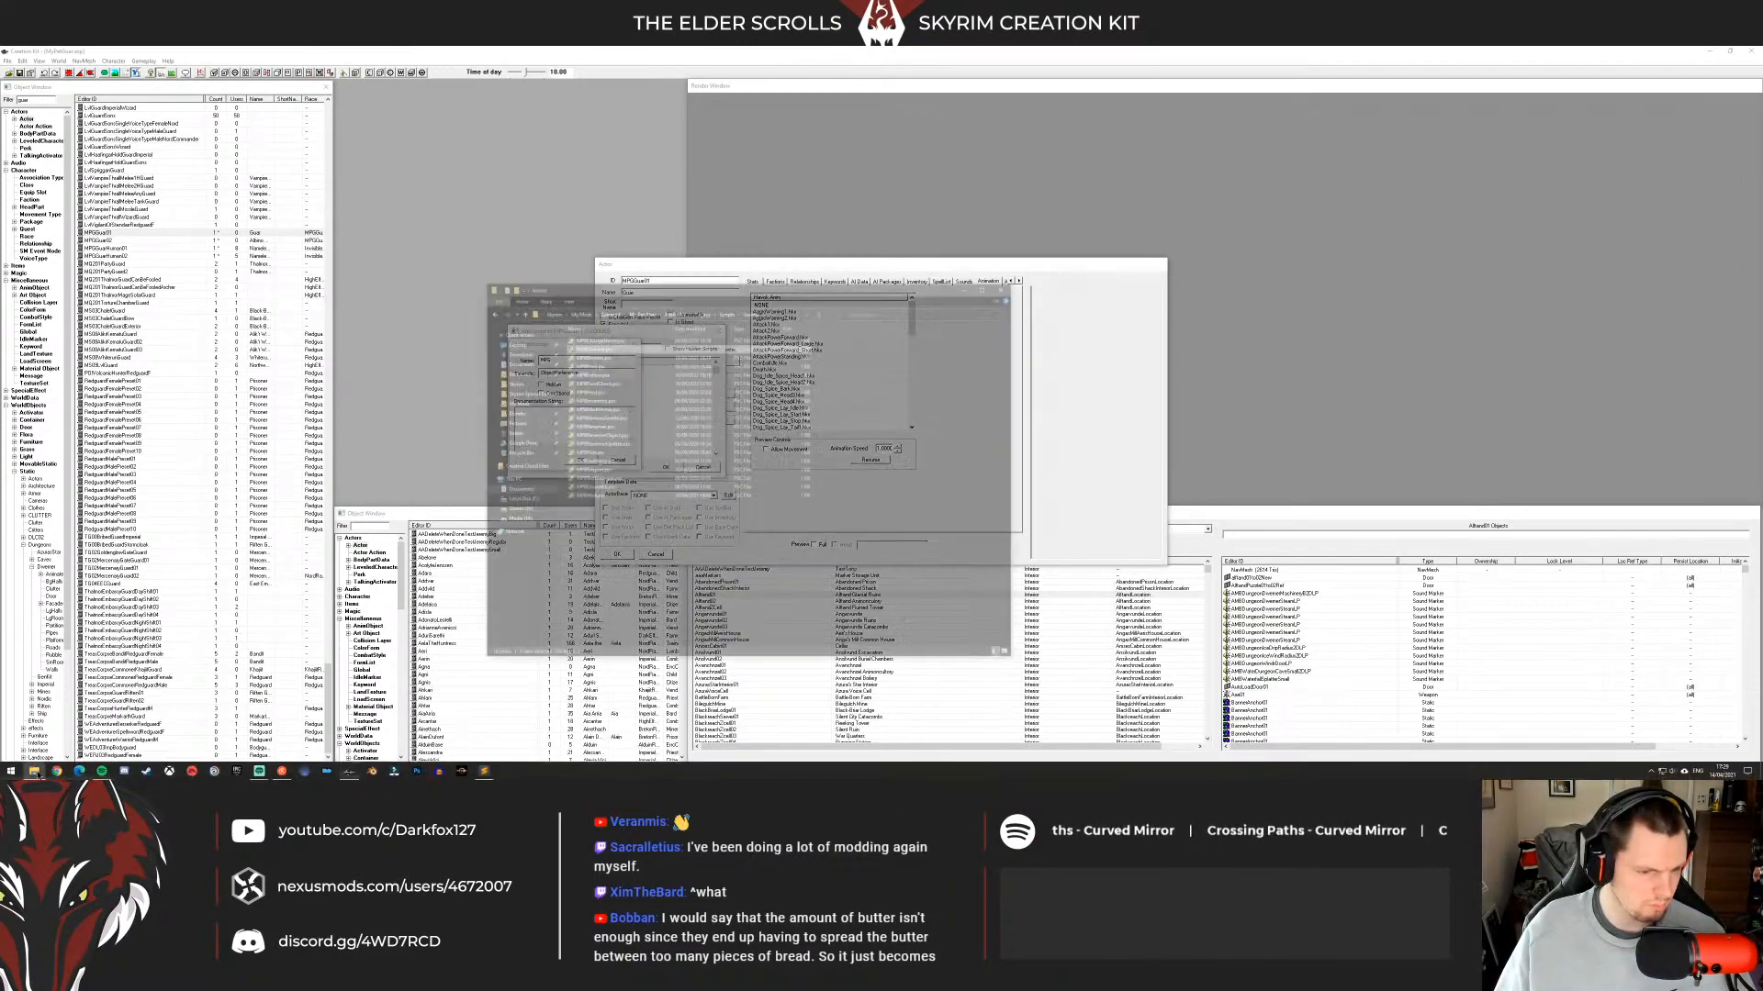
pyautogui.click(34, 771)
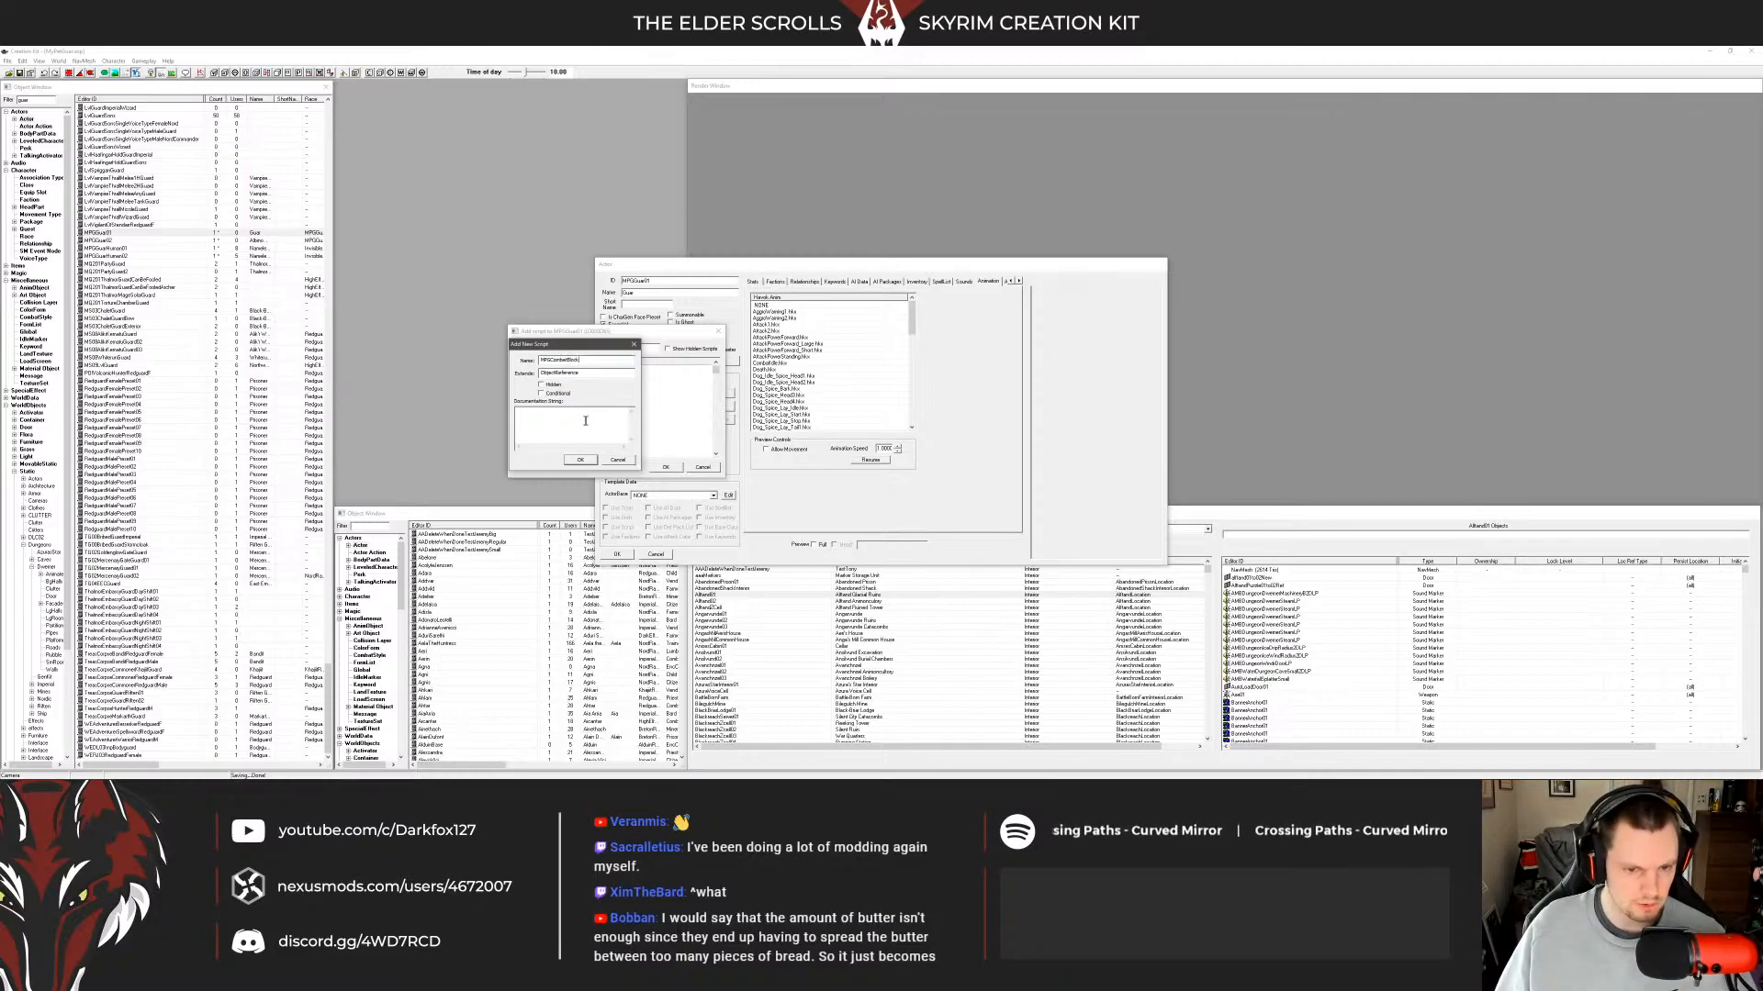
pyautogui.click(580, 459)
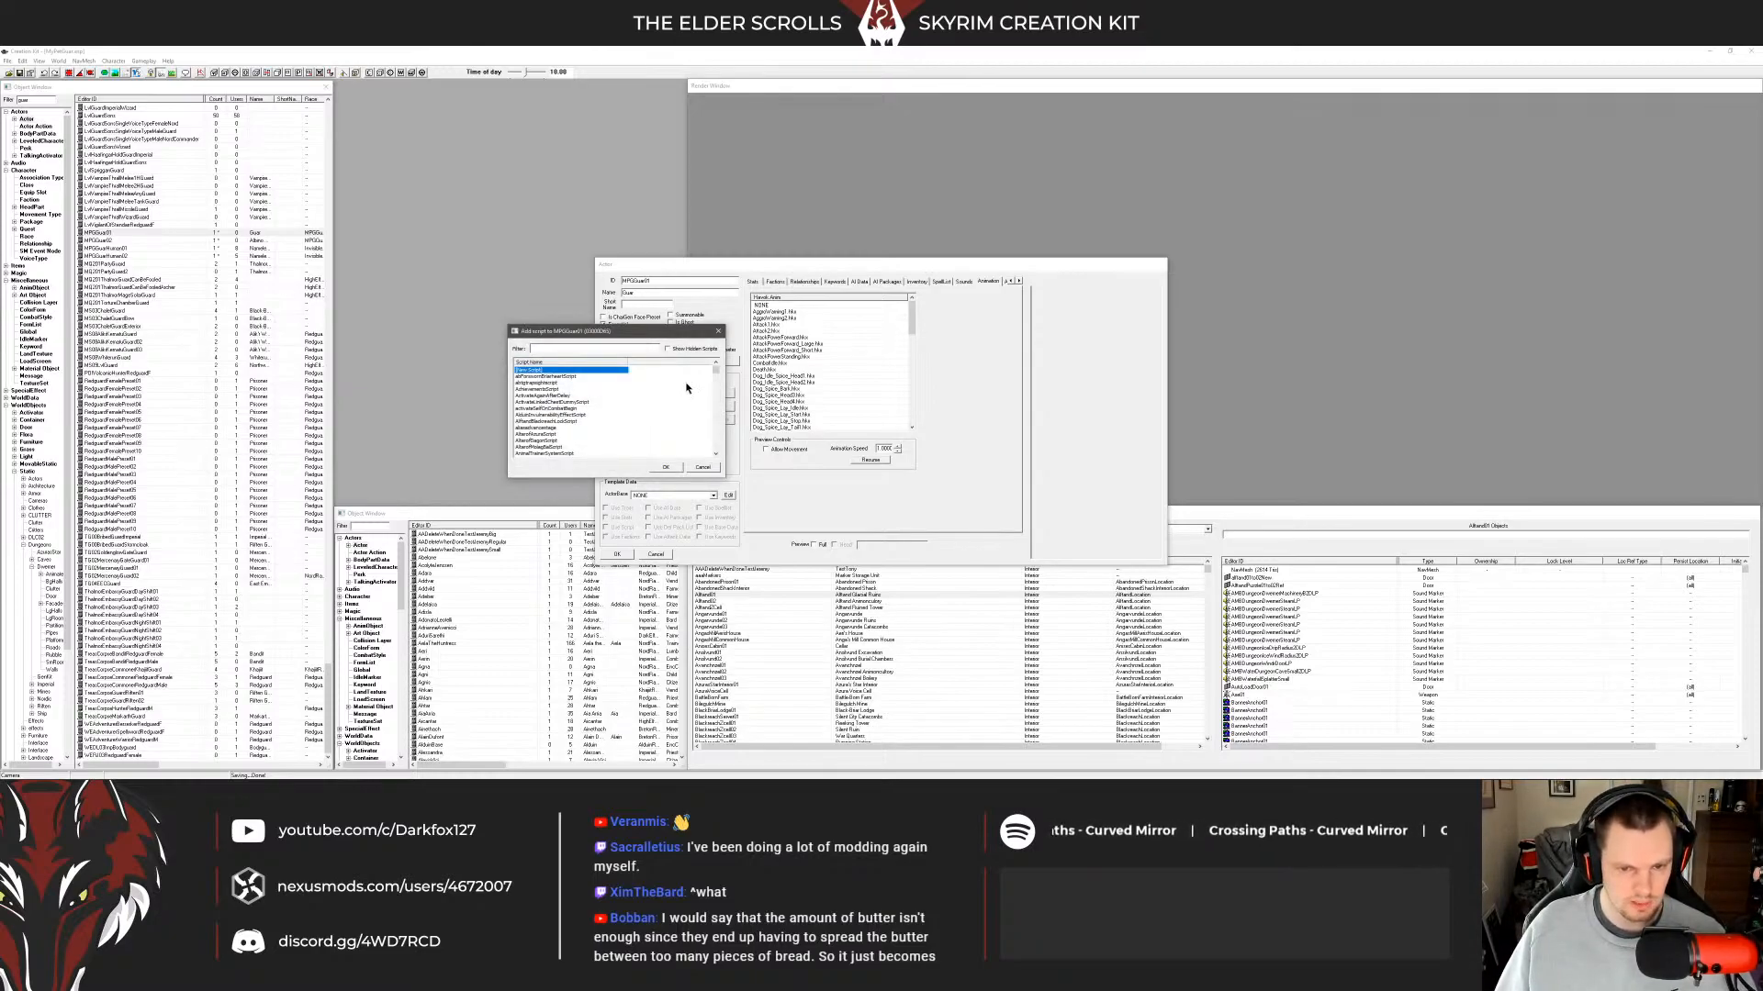
pyautogui.rightClick(634, 408)
pyautogui.click(653, 409)
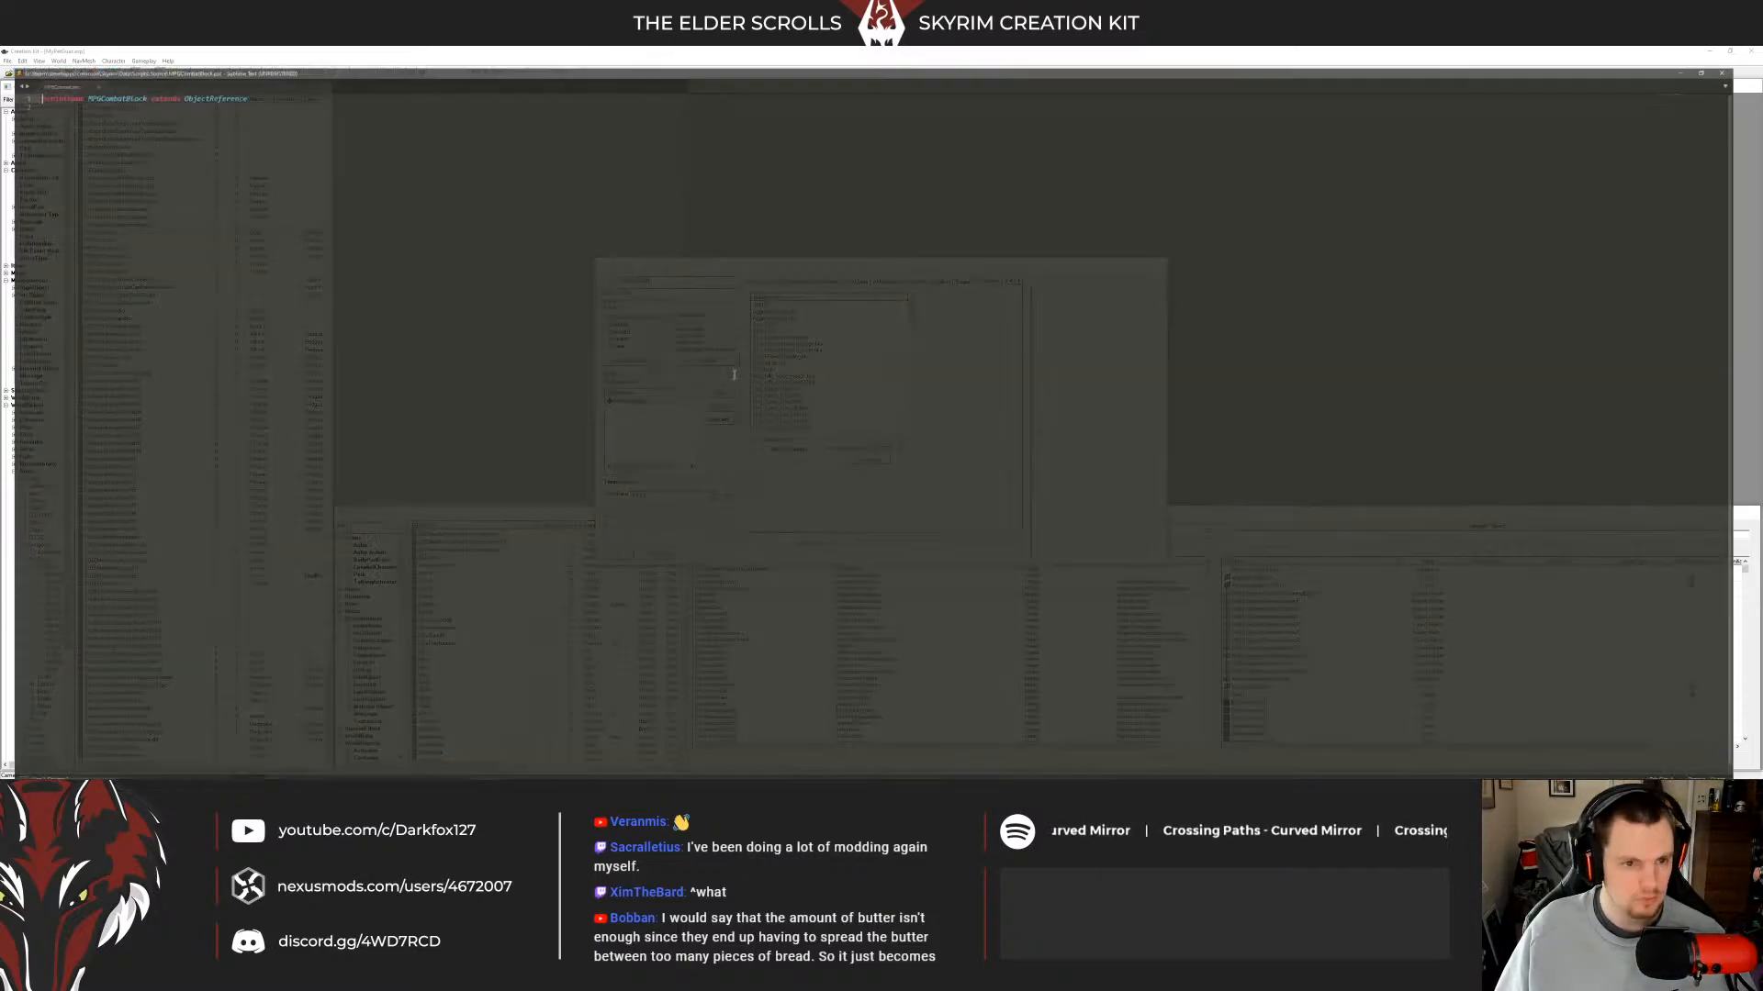
# Add the CombatActor property and OnCombatStateChanged event below the MPGCombatBlock header with blank spacing lines, save and compile it, and close the editor.
pyautogui.click(275, 77)
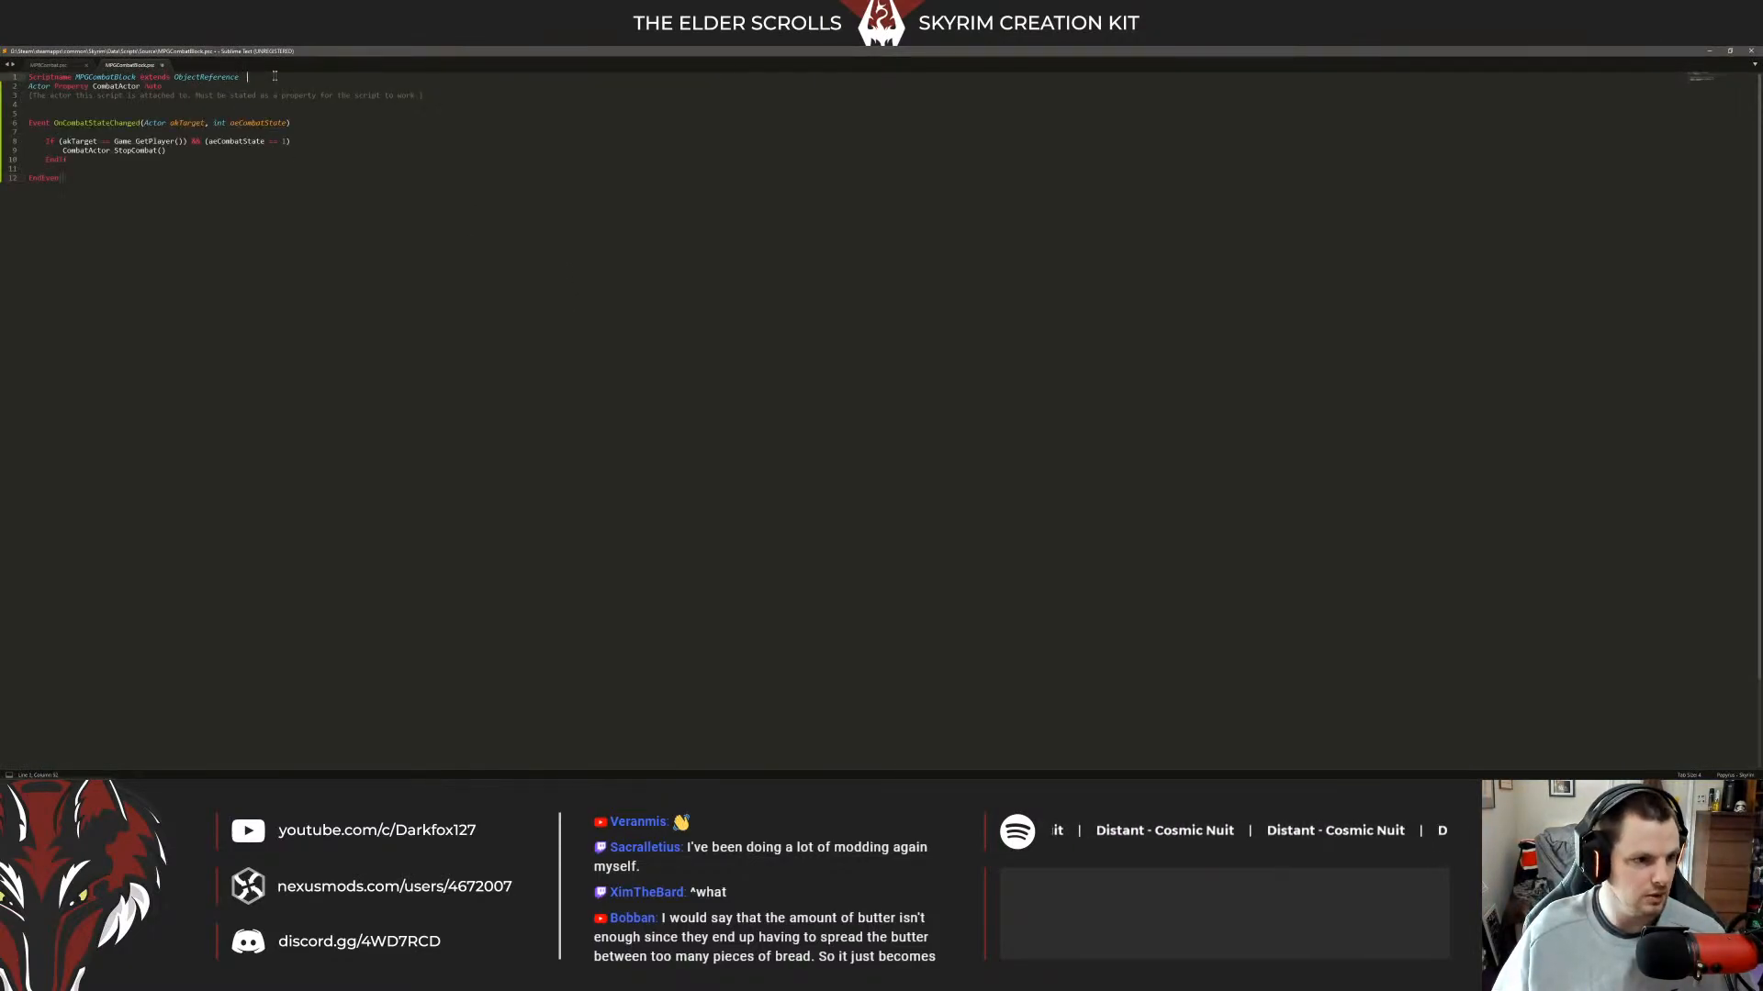
pyautogui.press('Return')
pyautogui.press('Return')
pyautogui.hotkey('ctrl', 's')
pyautogui.hotkey('ctrl', 'b')
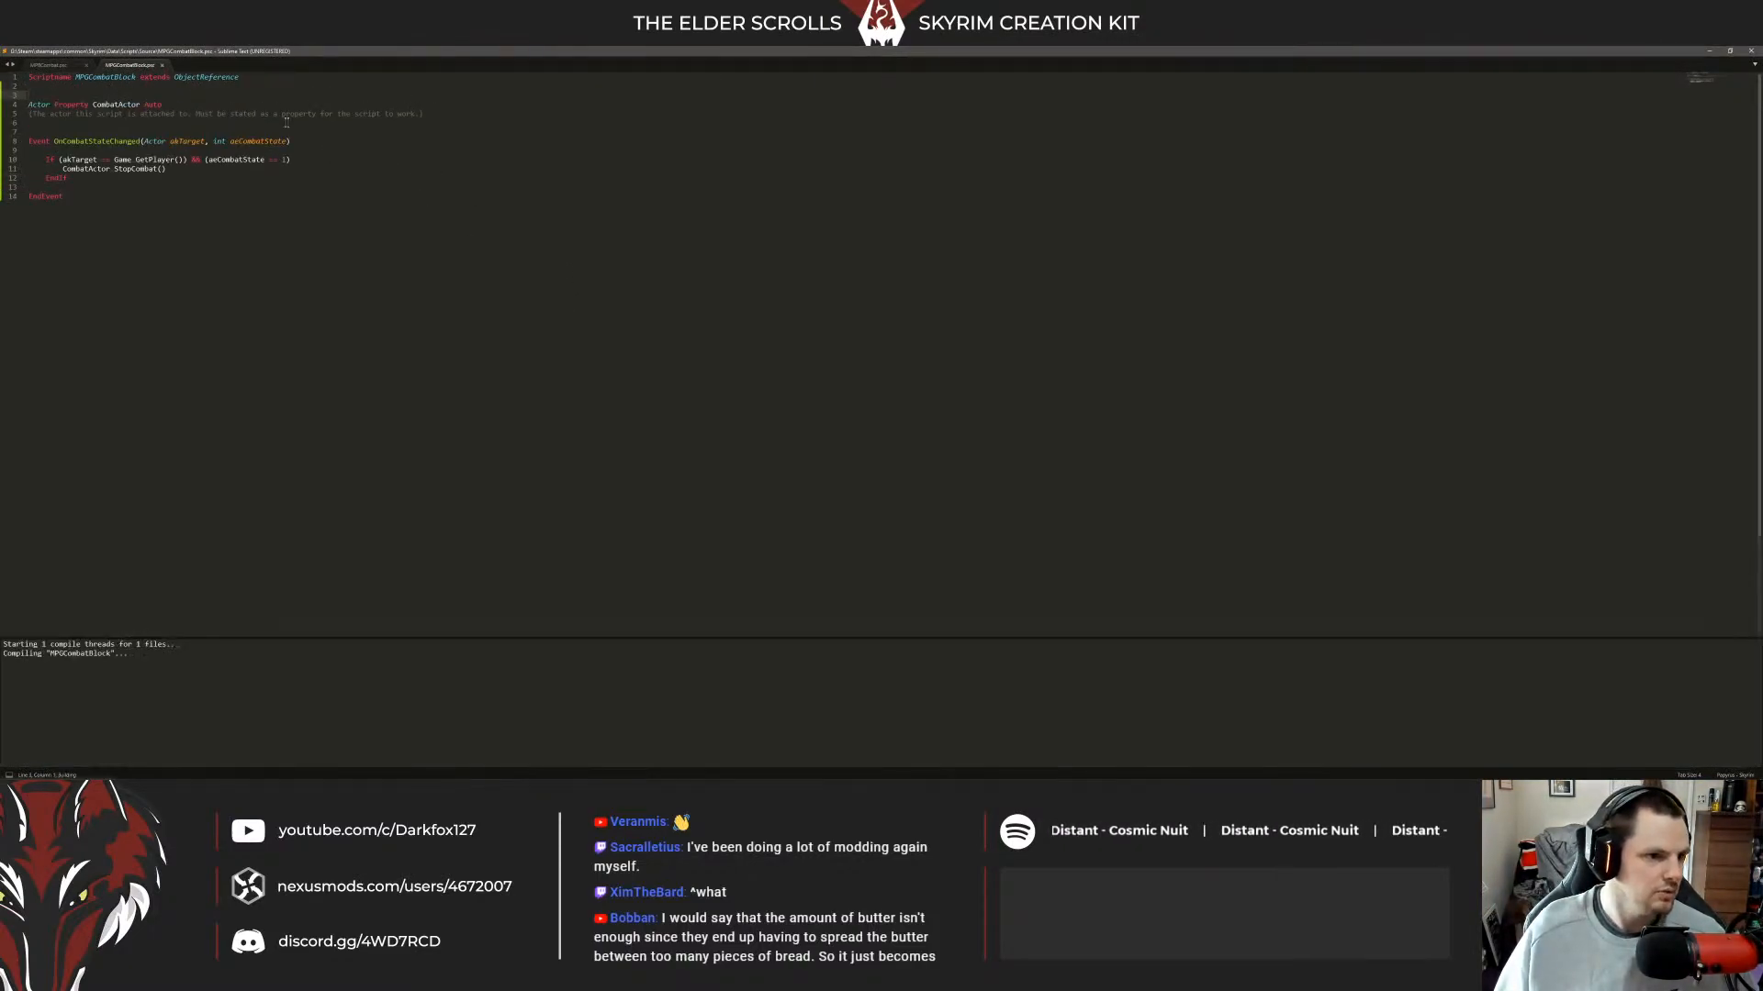
pyautogui.click(178, 142)
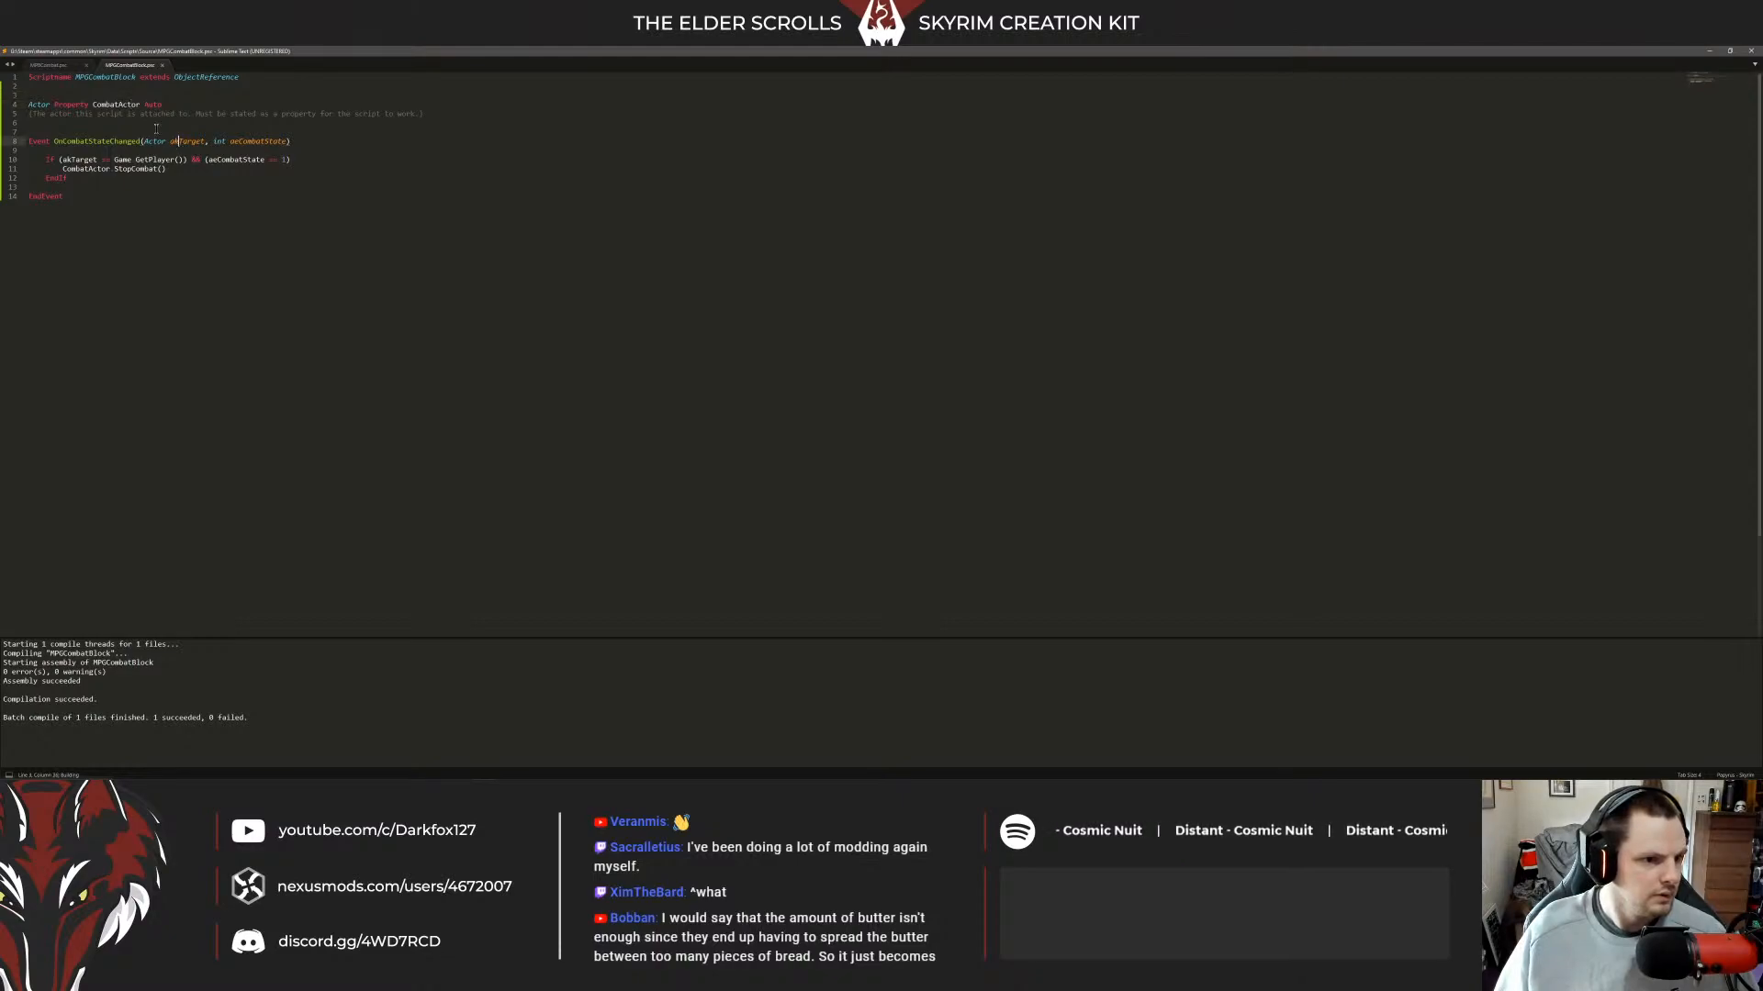
pyautogui.middleClick(133, 65)
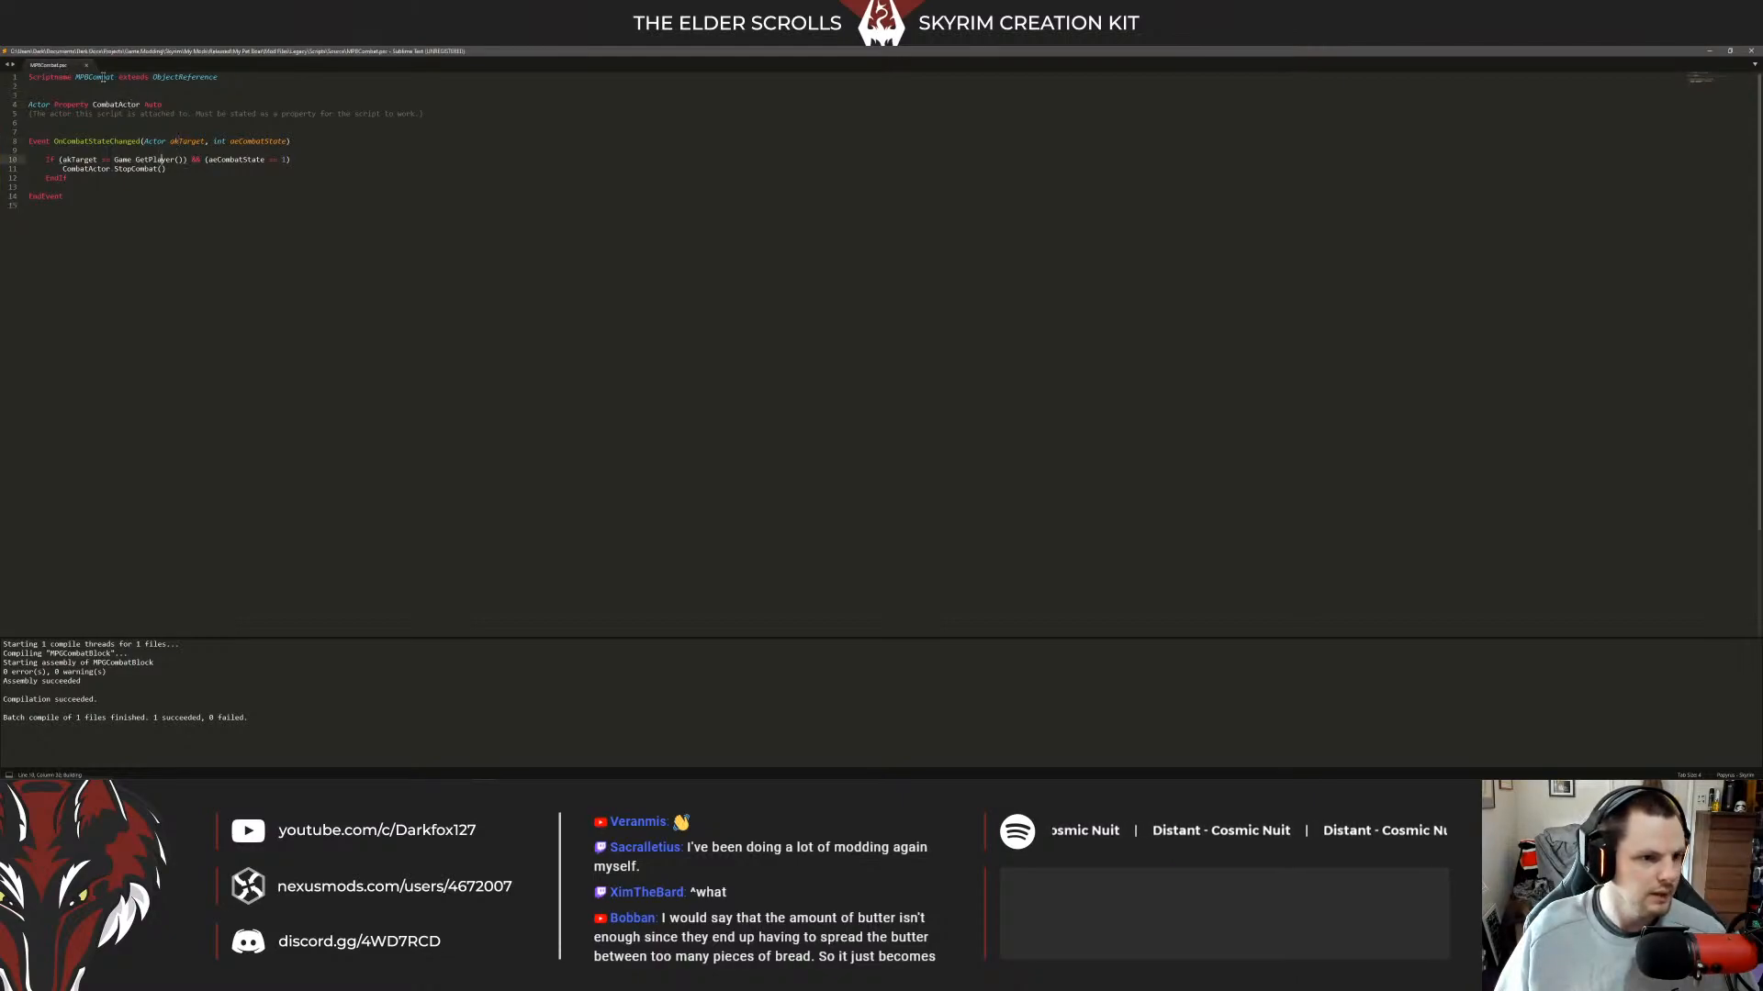
pyautogui.click(1750, 51)
# Open the properties of the attached MPGCombatBlock script and check the CombatActor property's value.
pyautogui.click(782, 351)
pyautogui.click(797, 325)
pyautogui.rightClick(652, 402)
pyautogui.click(663, 409)
pyautogui.click(699, 450)
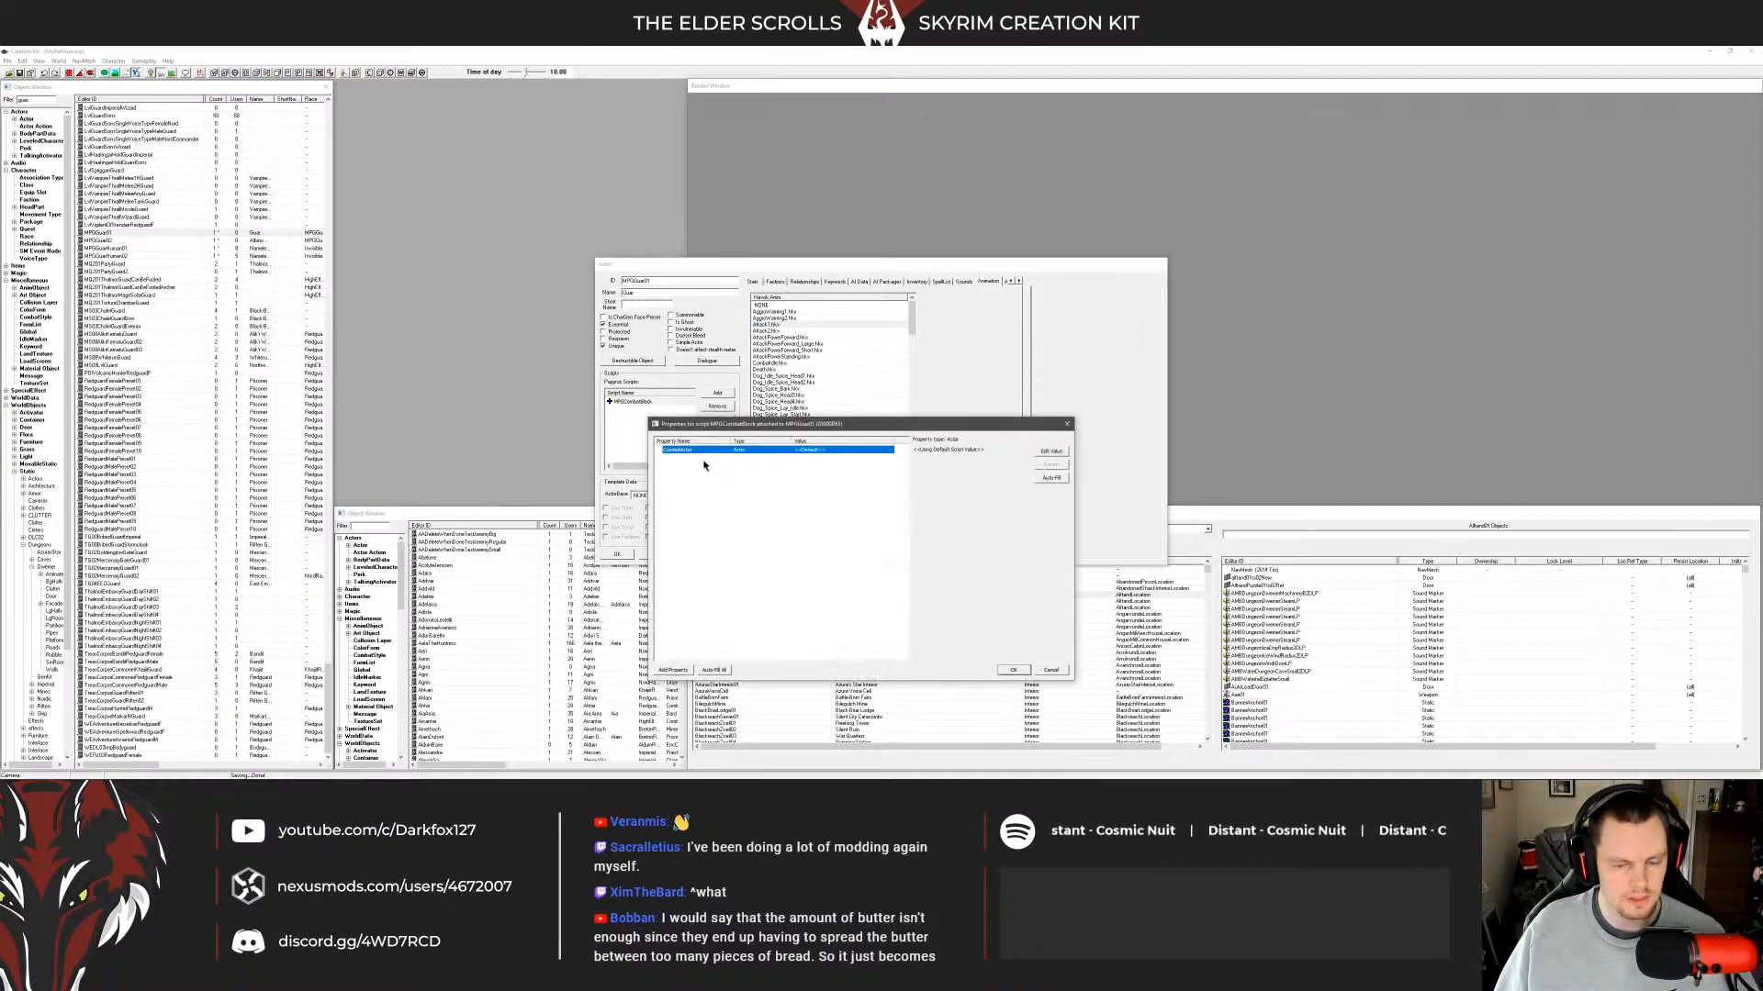
pyautogui.click(851, 480)
pyautogui.click(905, 449)
pyautogui.click(826, 501)
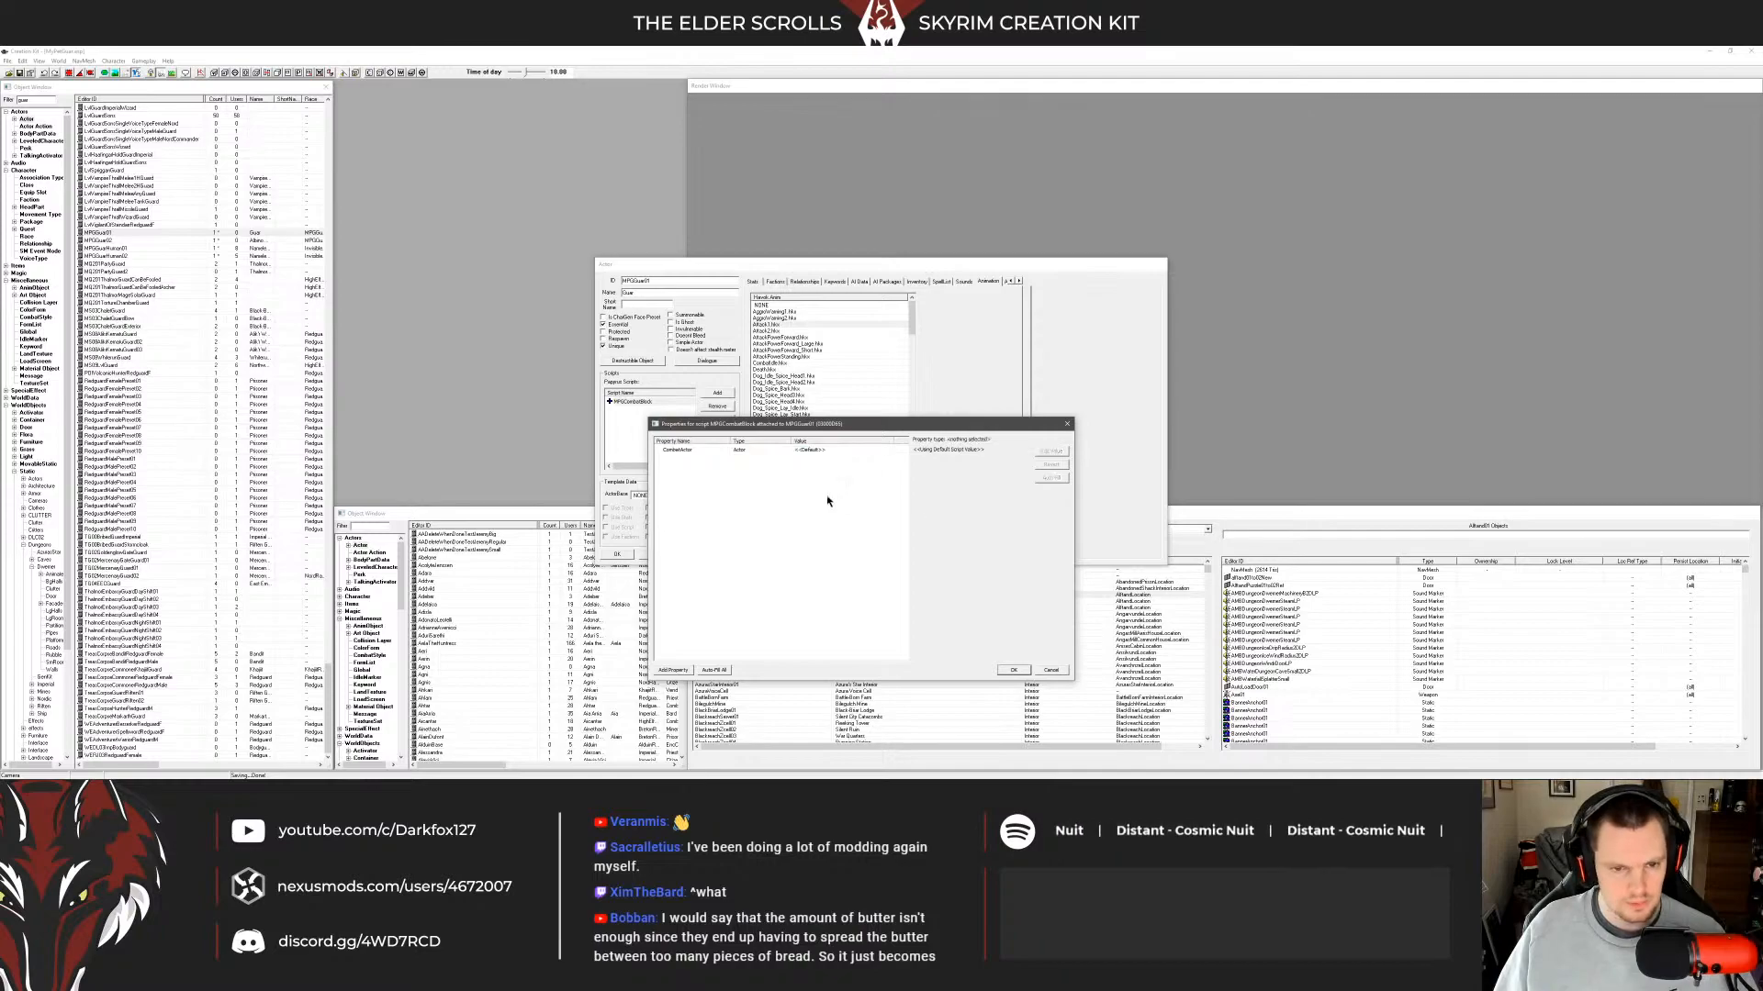
pyautogui.click(823, 451)
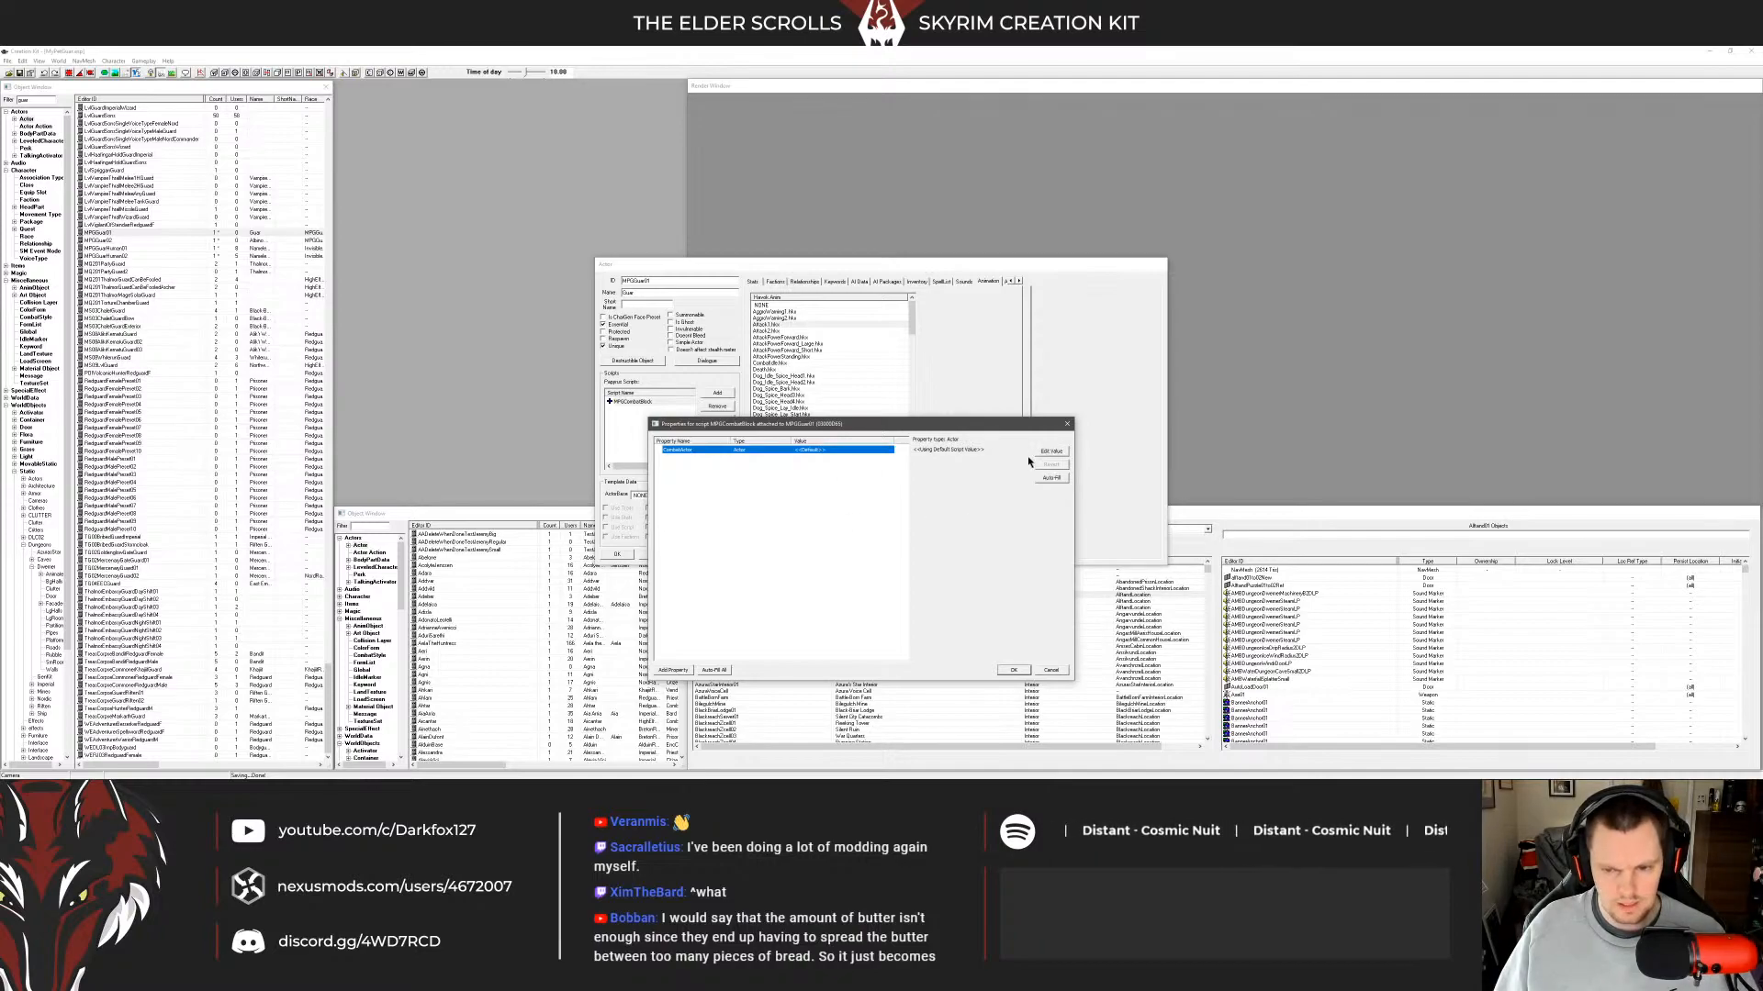
pyautogui.click(1022, 669)
pyautogui.click(648, 415)
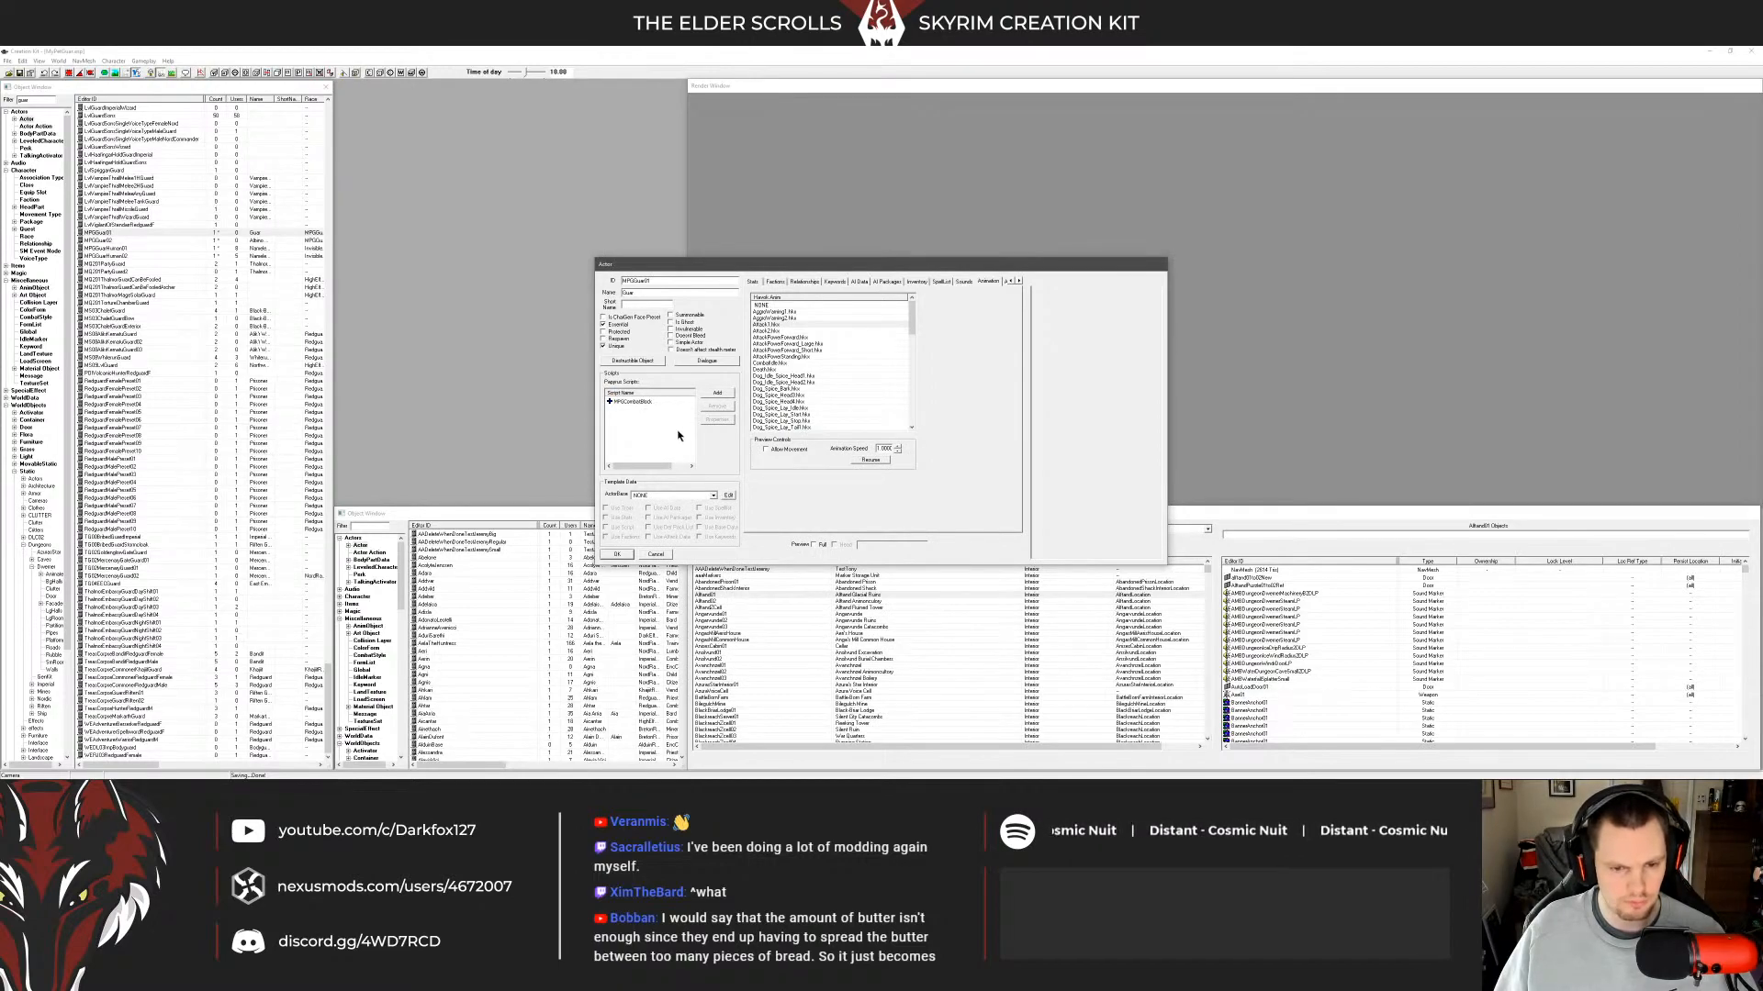
# Switch to Chrome, open Trello and create a board titled My Pet Guar in the Shelved Modding Projects workspace.
pyautogui.click(58, 772)
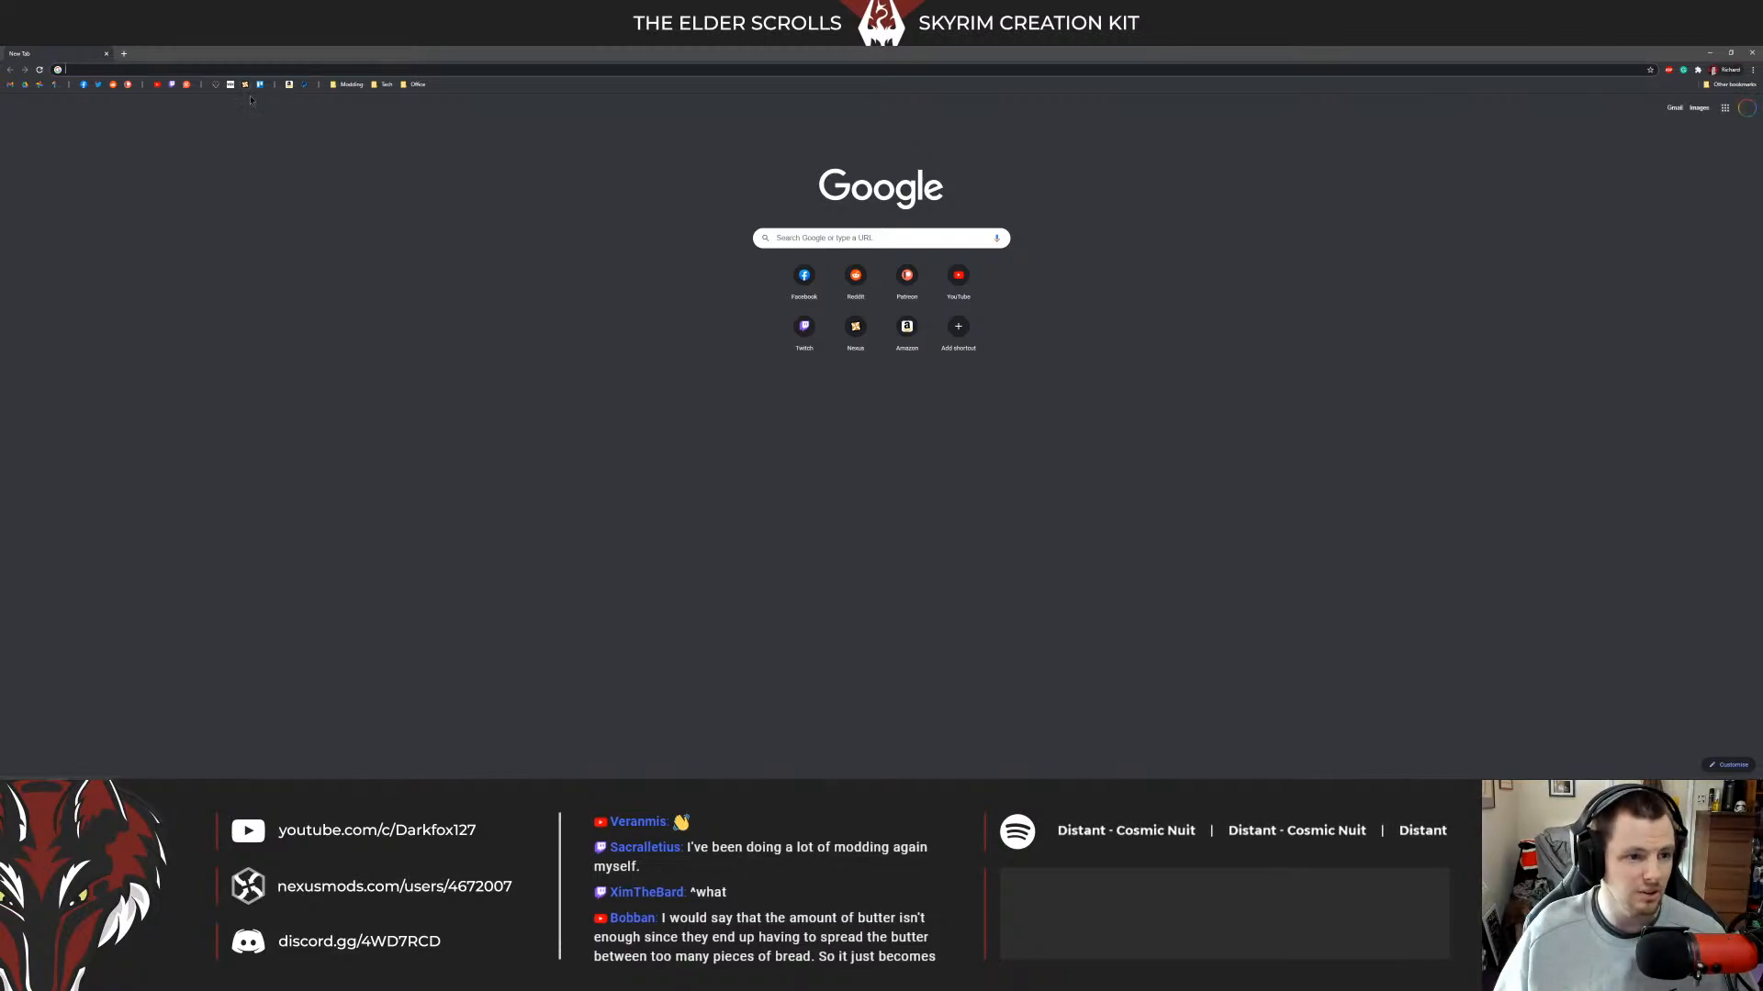
pyautogui.click(260, 85)
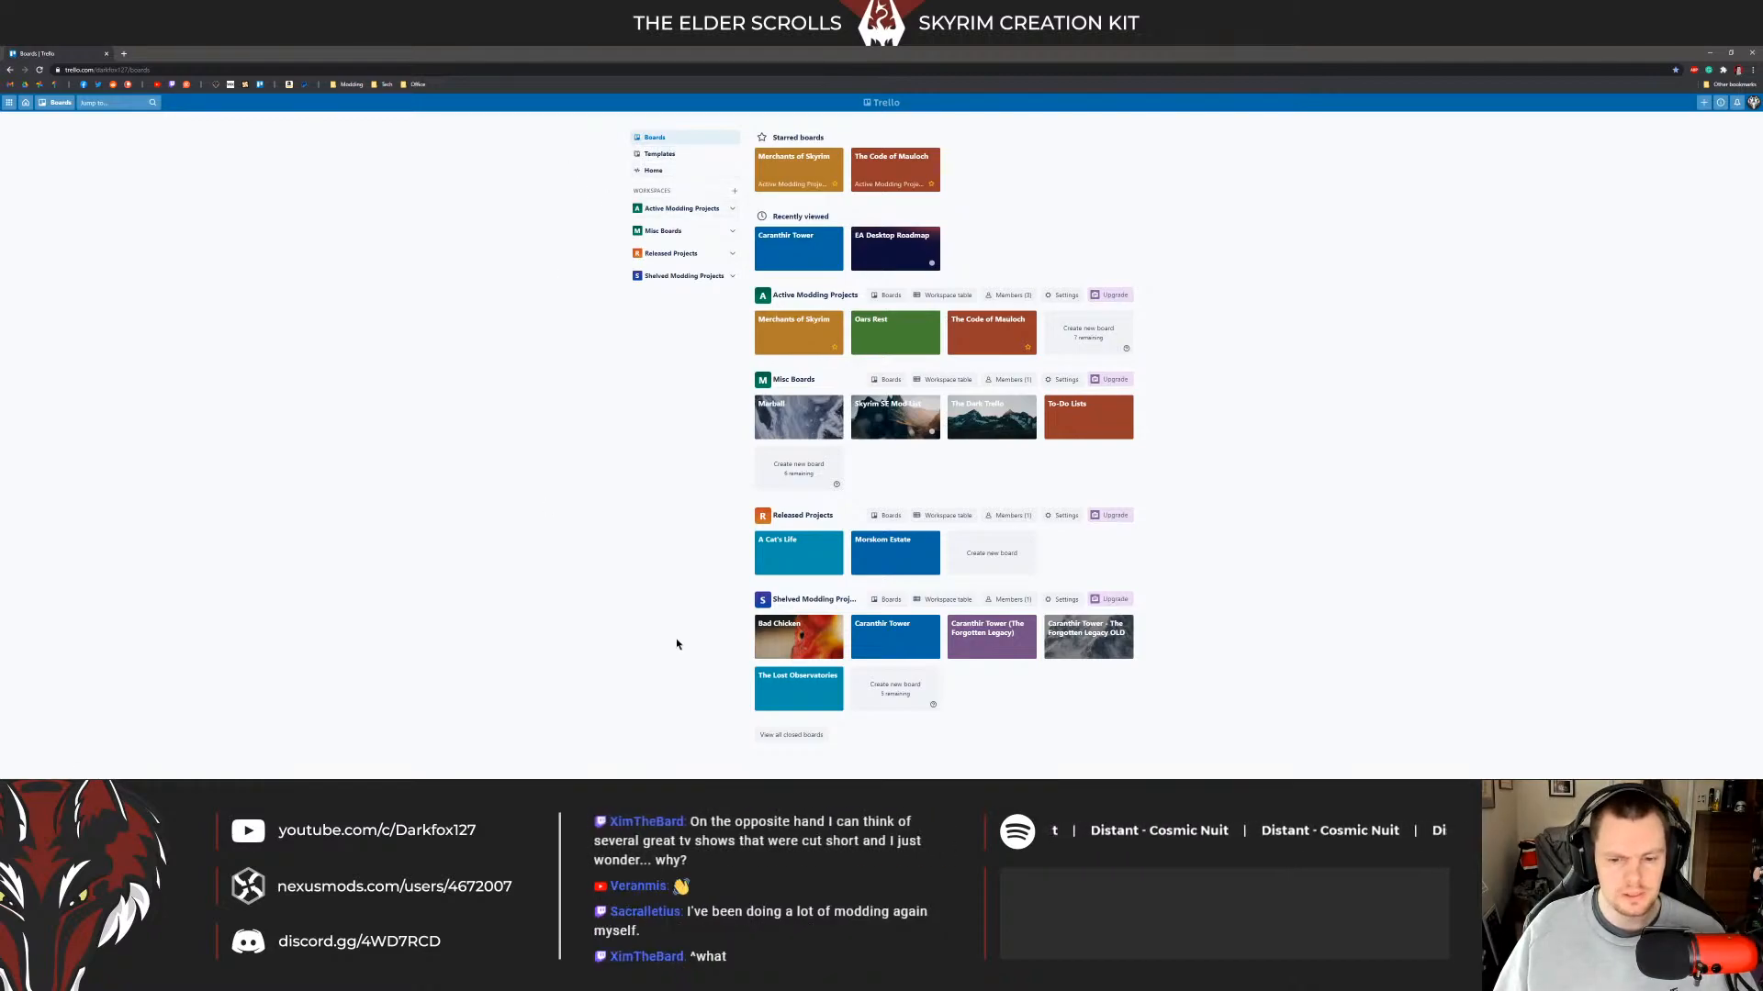
pyautogui.click(1704, 102)
pyautogui.click(1709, 149)
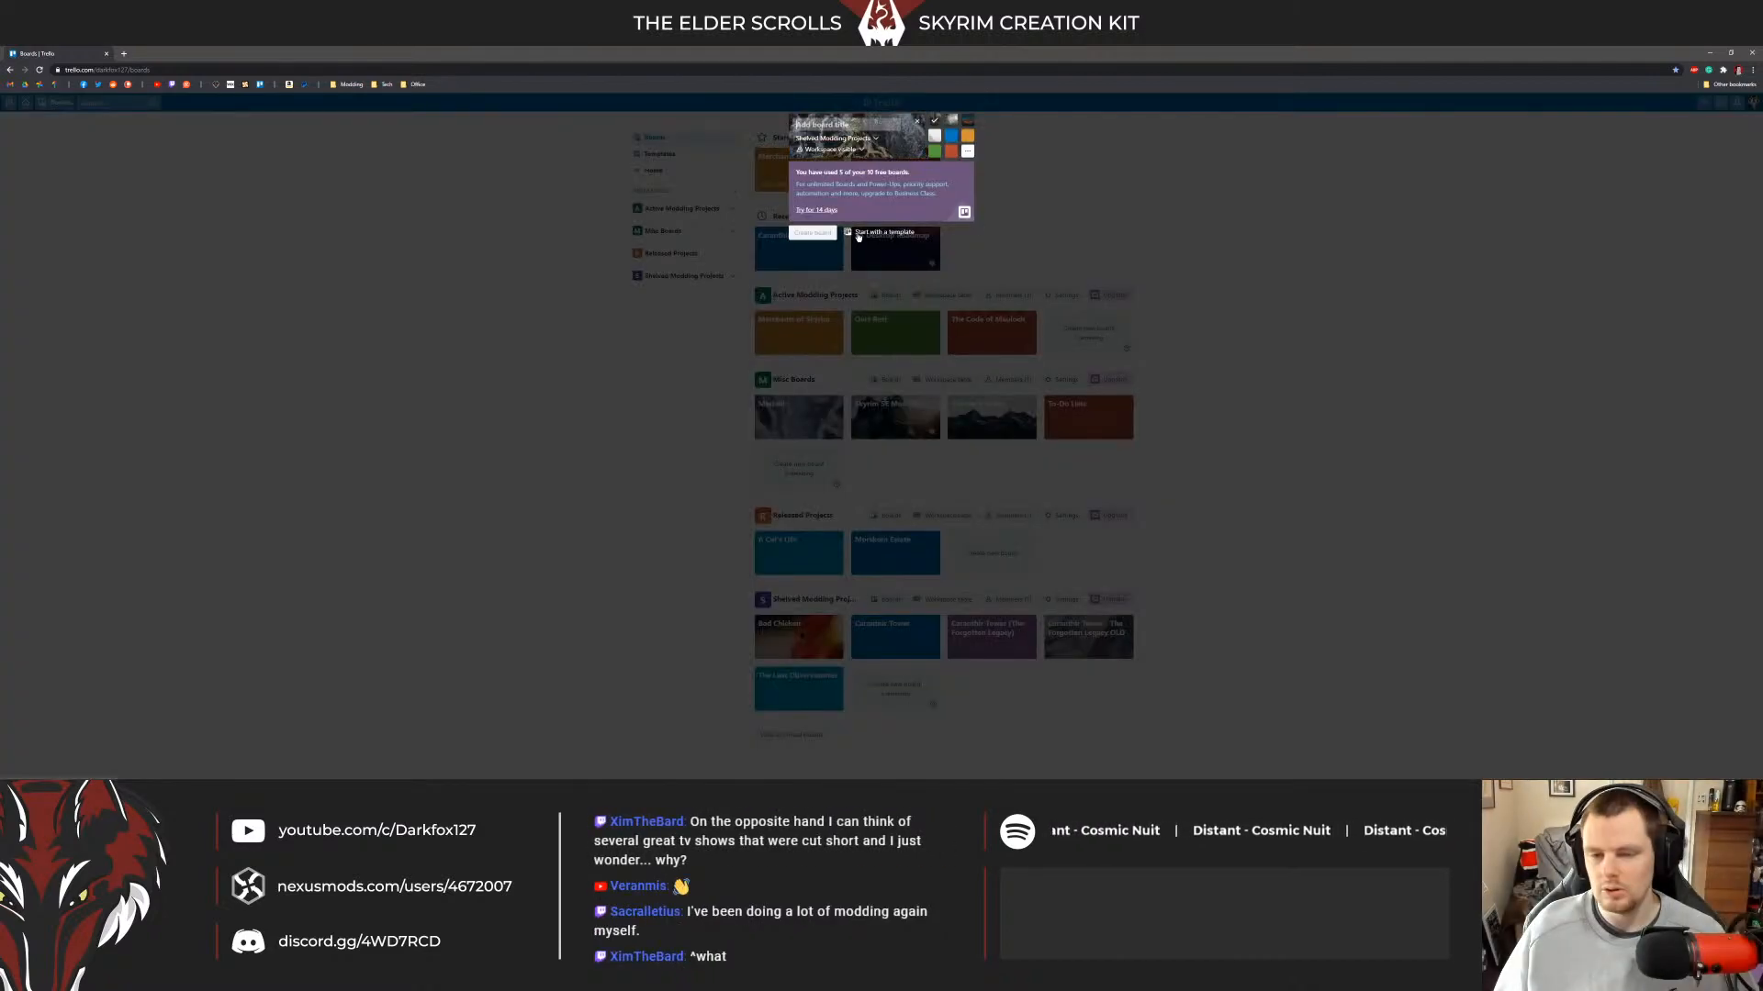
pyautogui.click(934, 136)
pyautogui.click(827, 123)
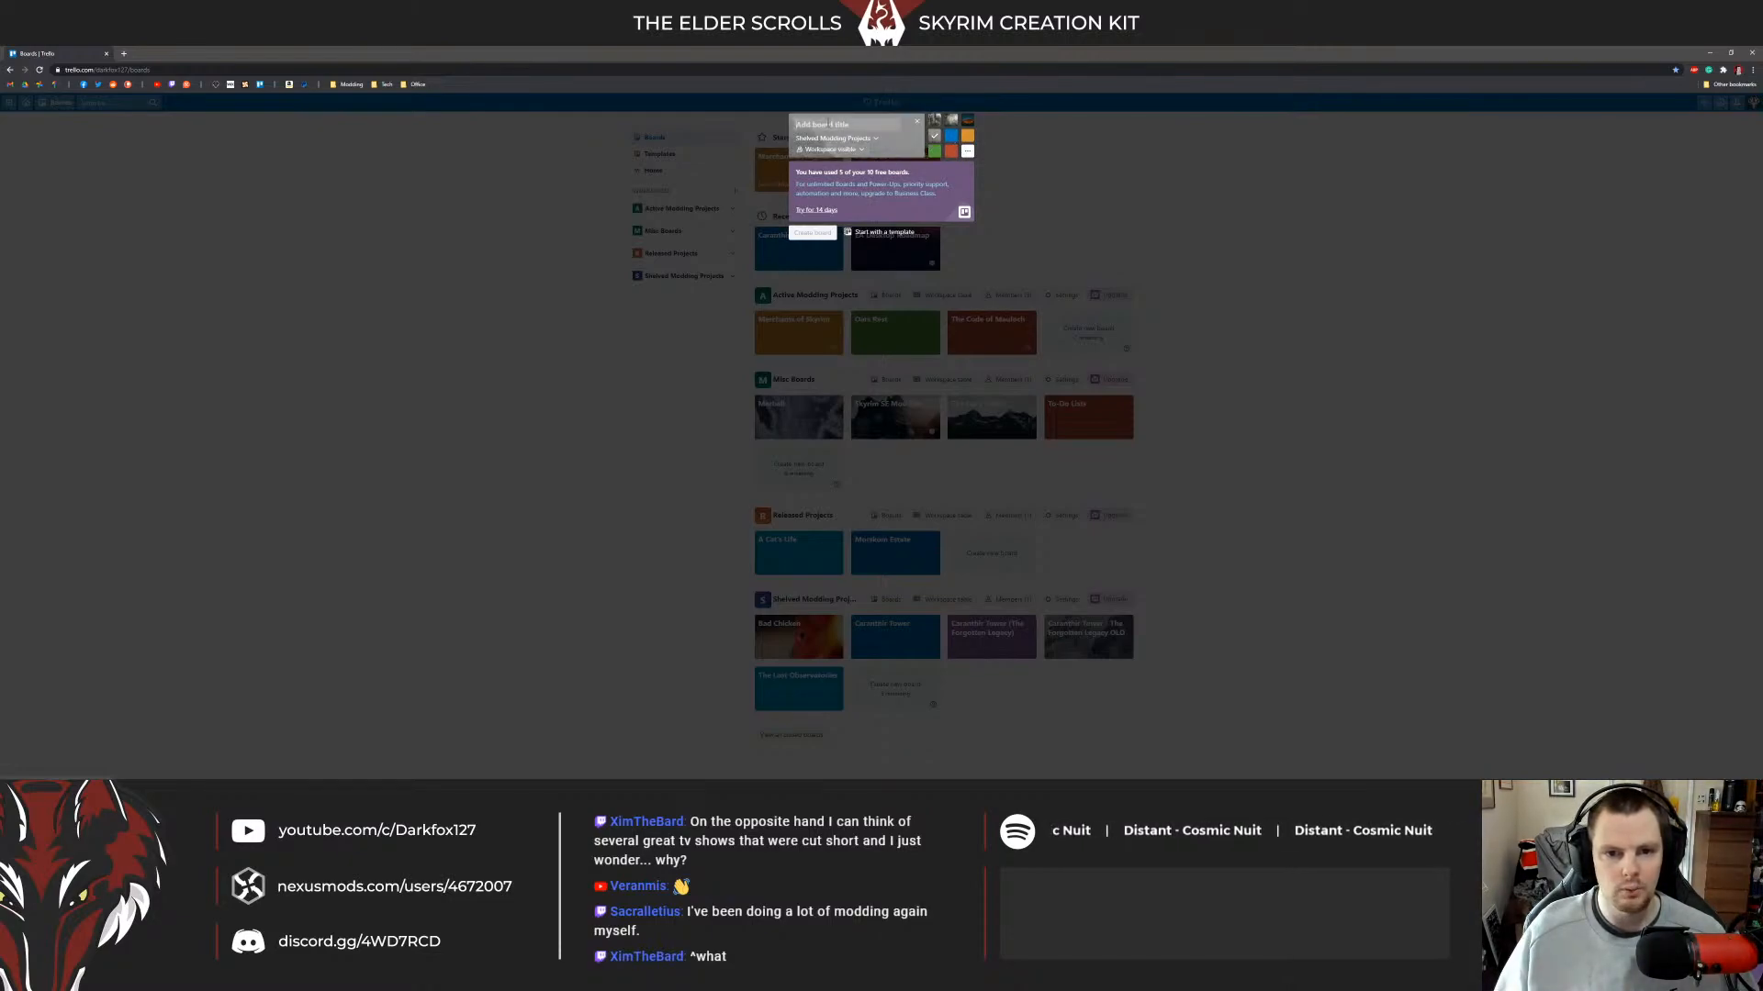
pyautogui.write('My Pet G')
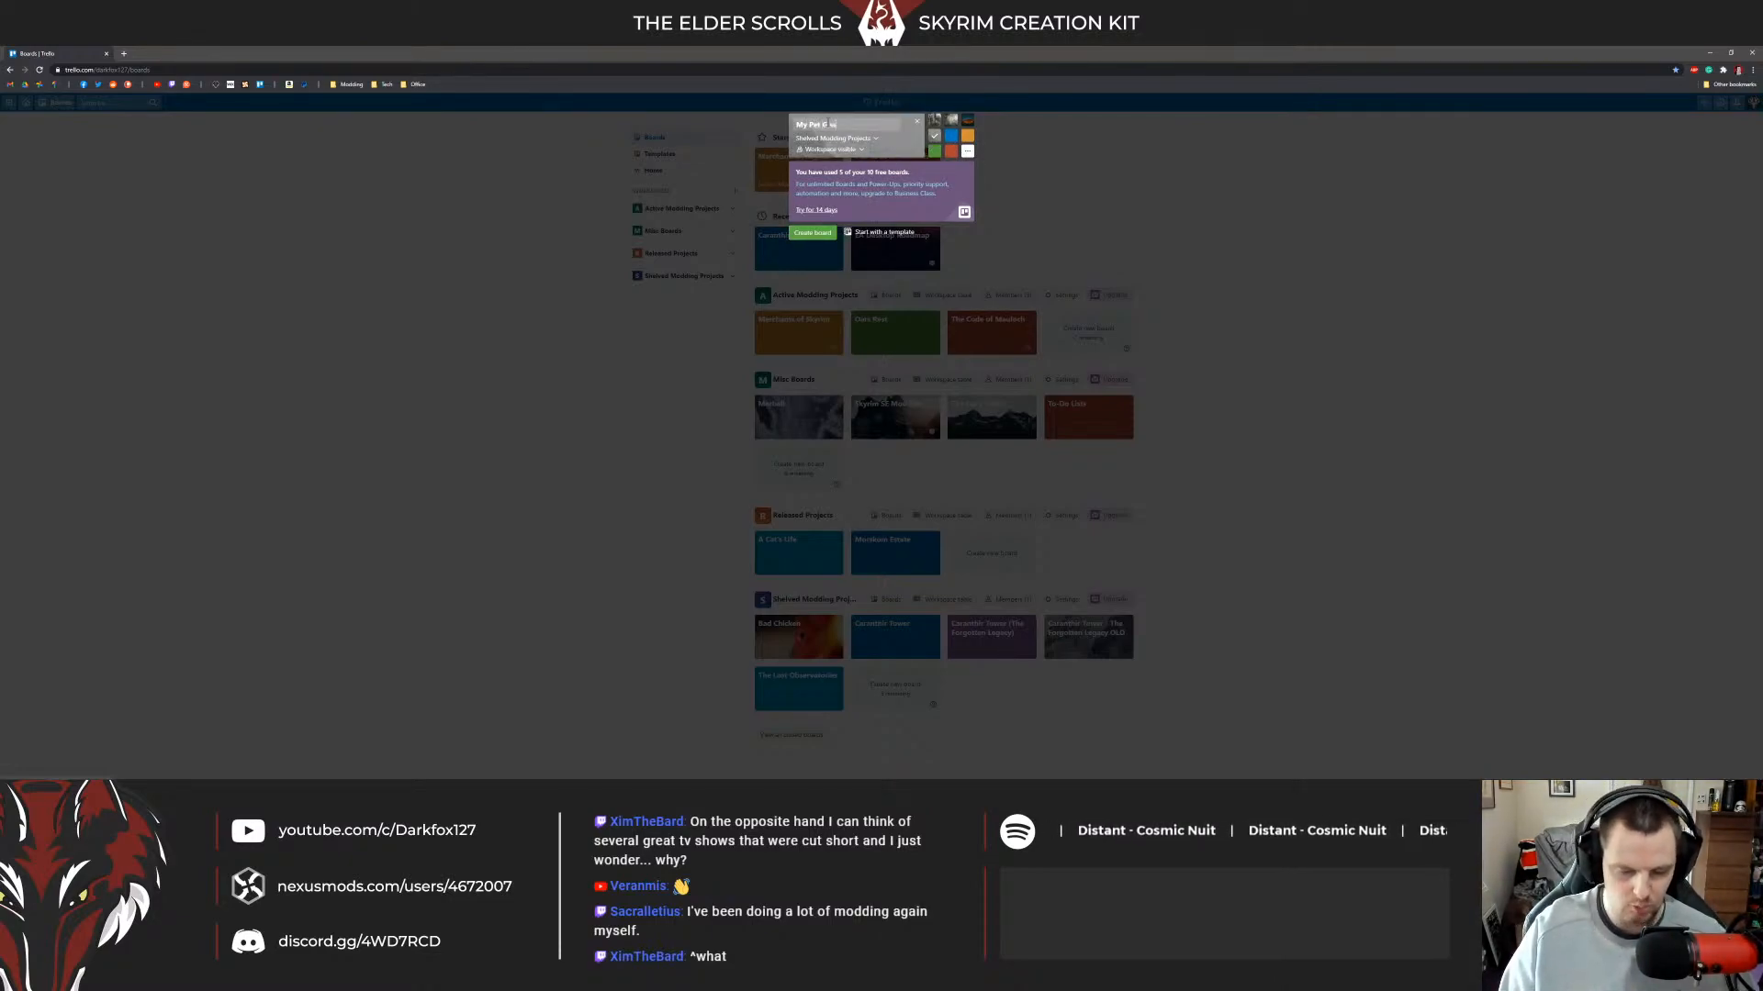
pyautogui.write('uar')
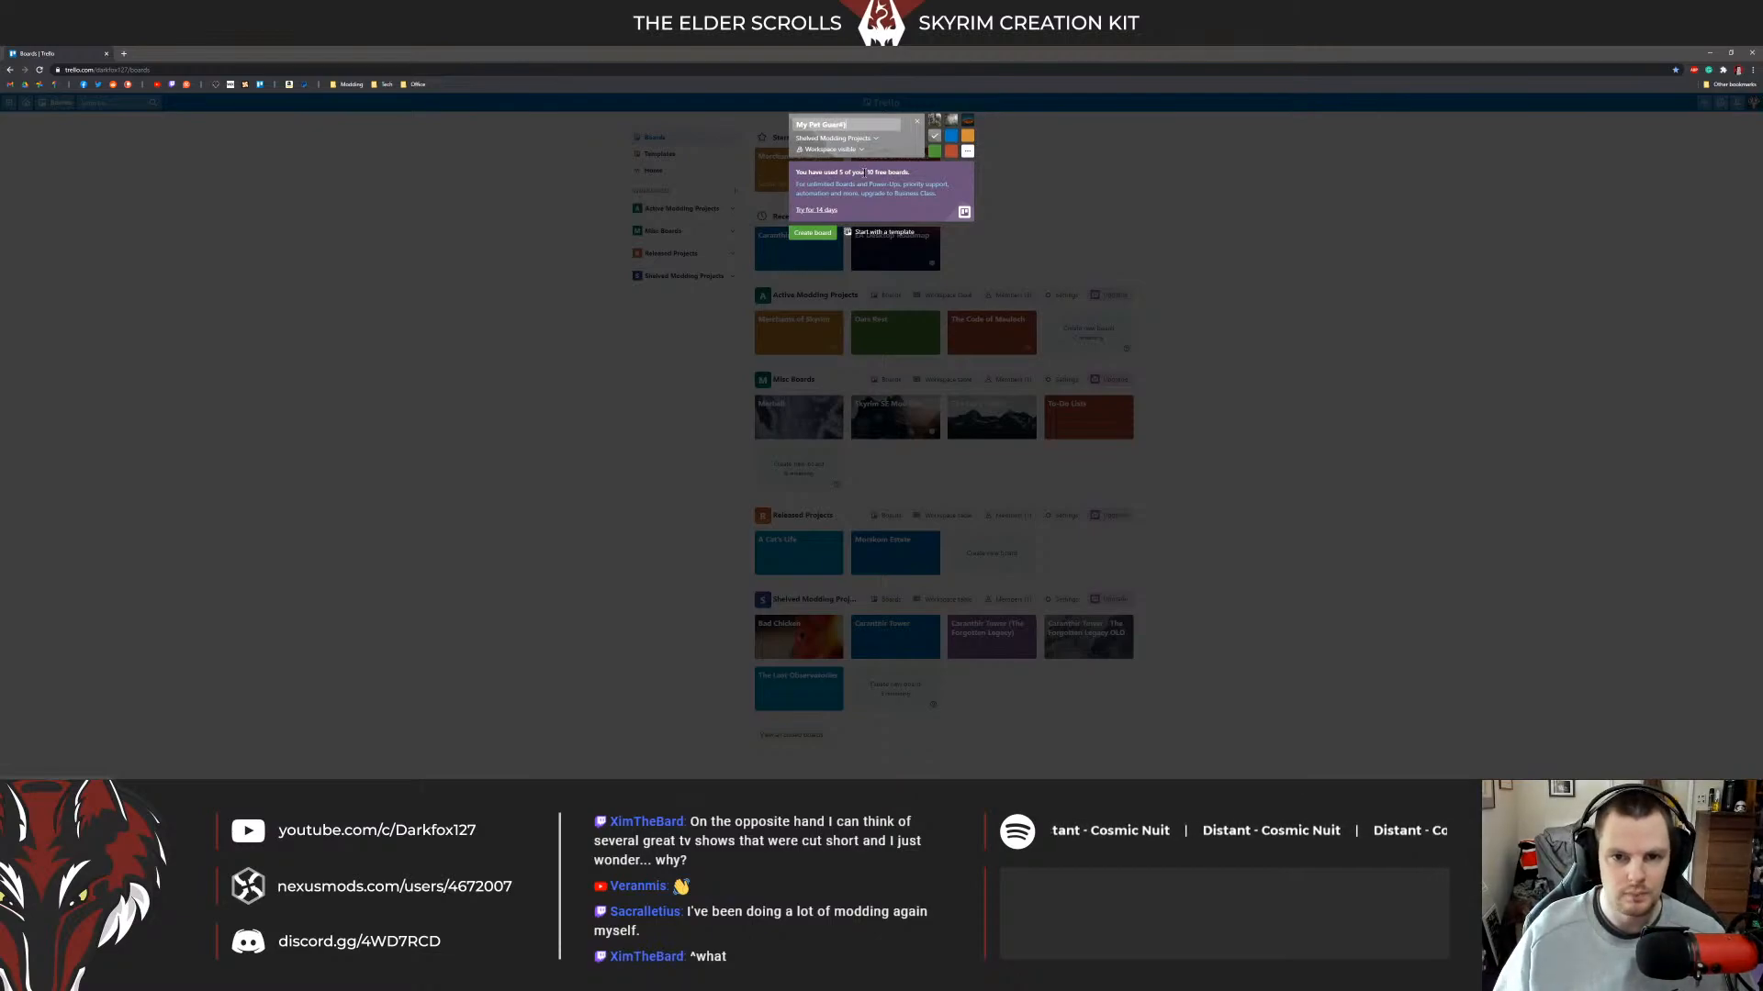
pyautogui.click(812, 233)
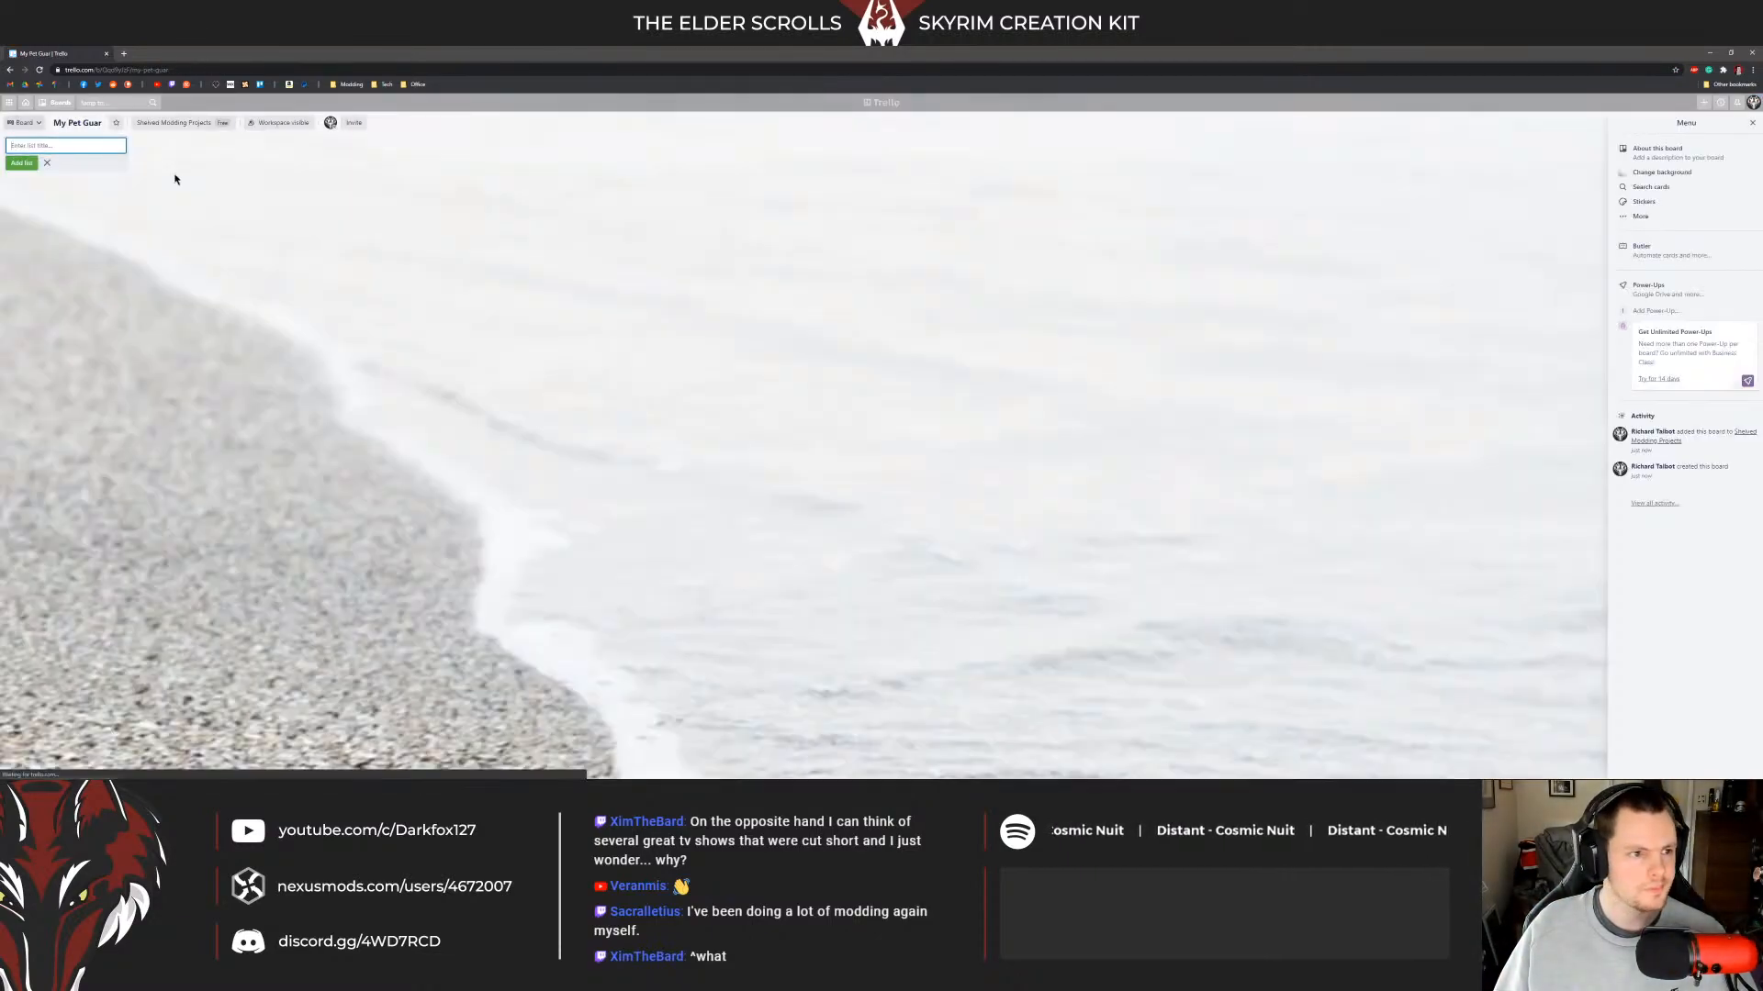
# Check the new board's invitation options and the board member's permission settings.
pyautogui.click(350, 126)
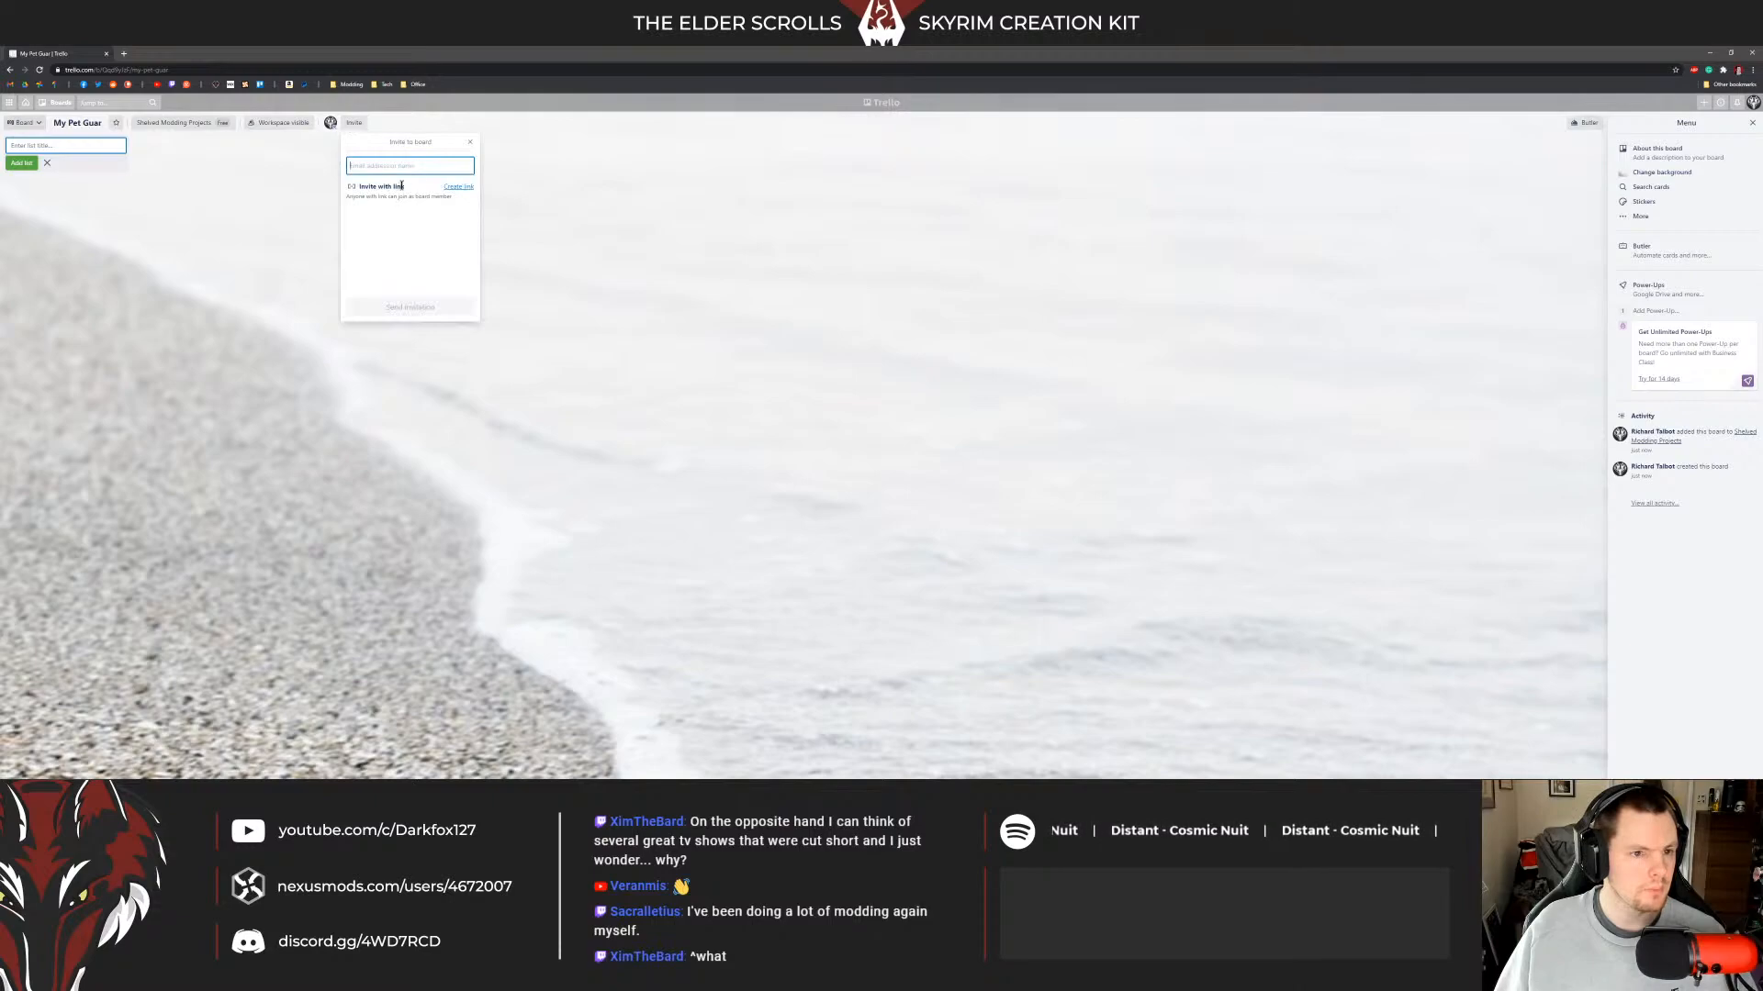
pyautogui.click(284, 206)
pyautogui.click(337, 121)
pyautogui.click(337, 121)
pyautogui.click(335, 122)
pyautogui.click(292, 157)
pyautogui.click(331, 123)
pyautogui.click(376, 175)
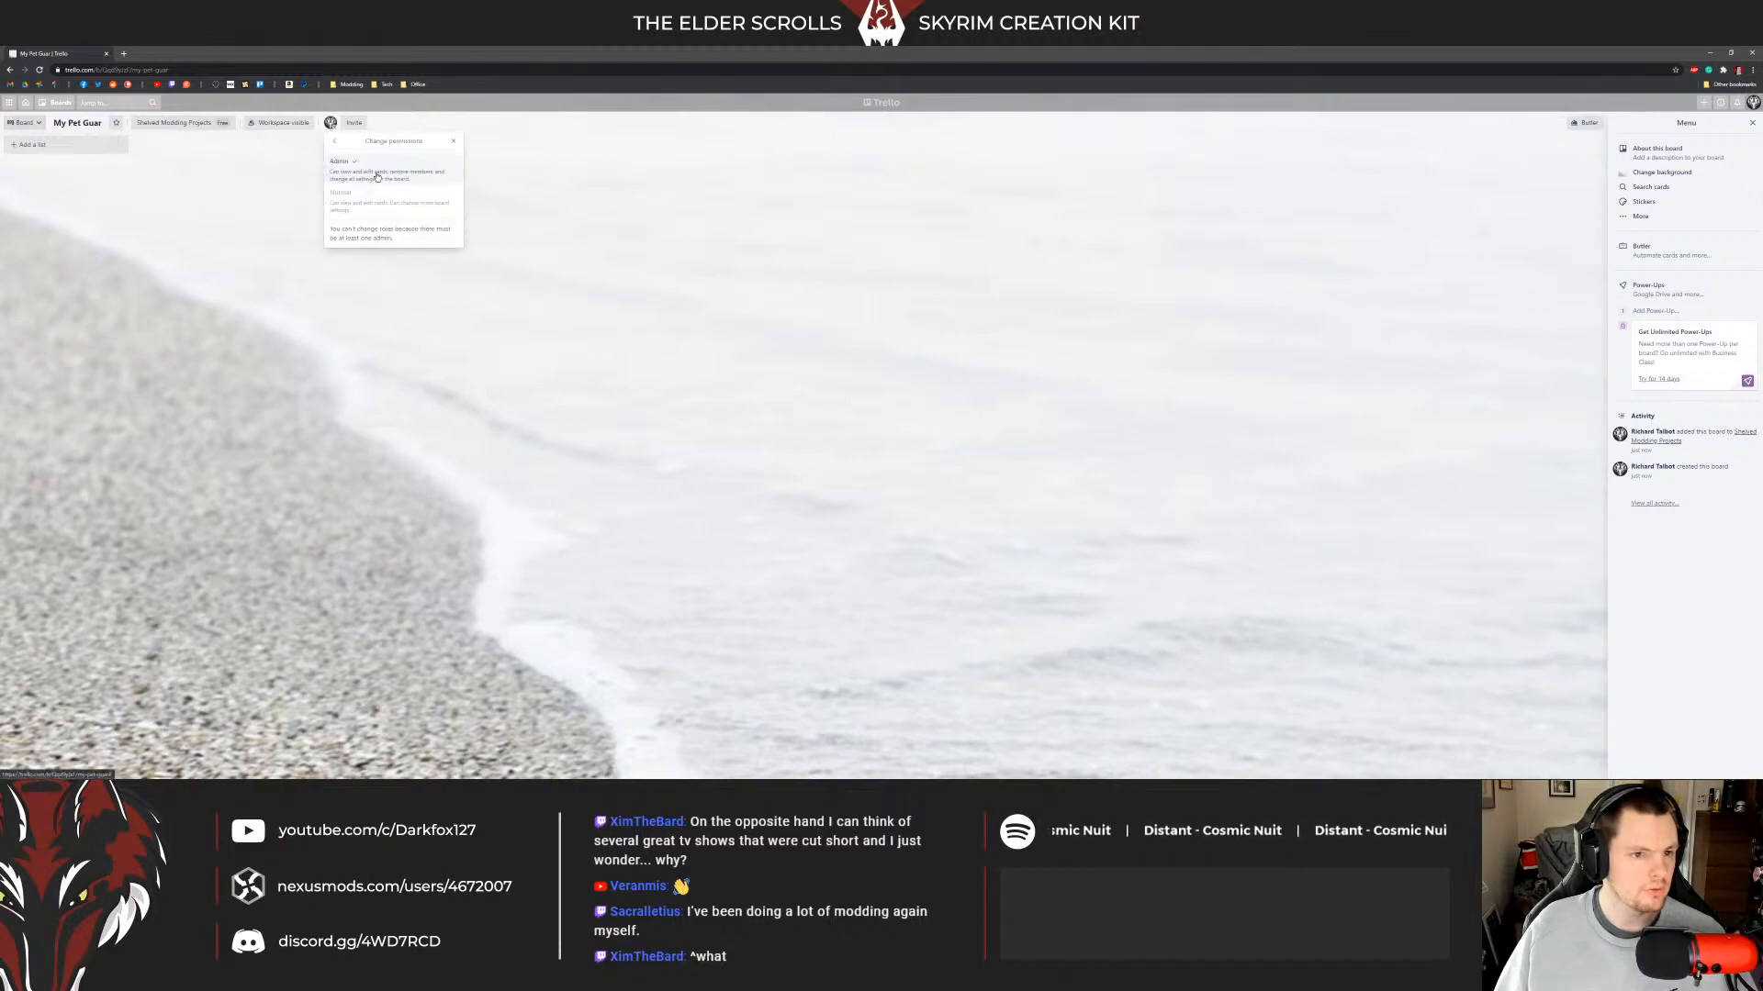
pyautogui.click(452, 142)
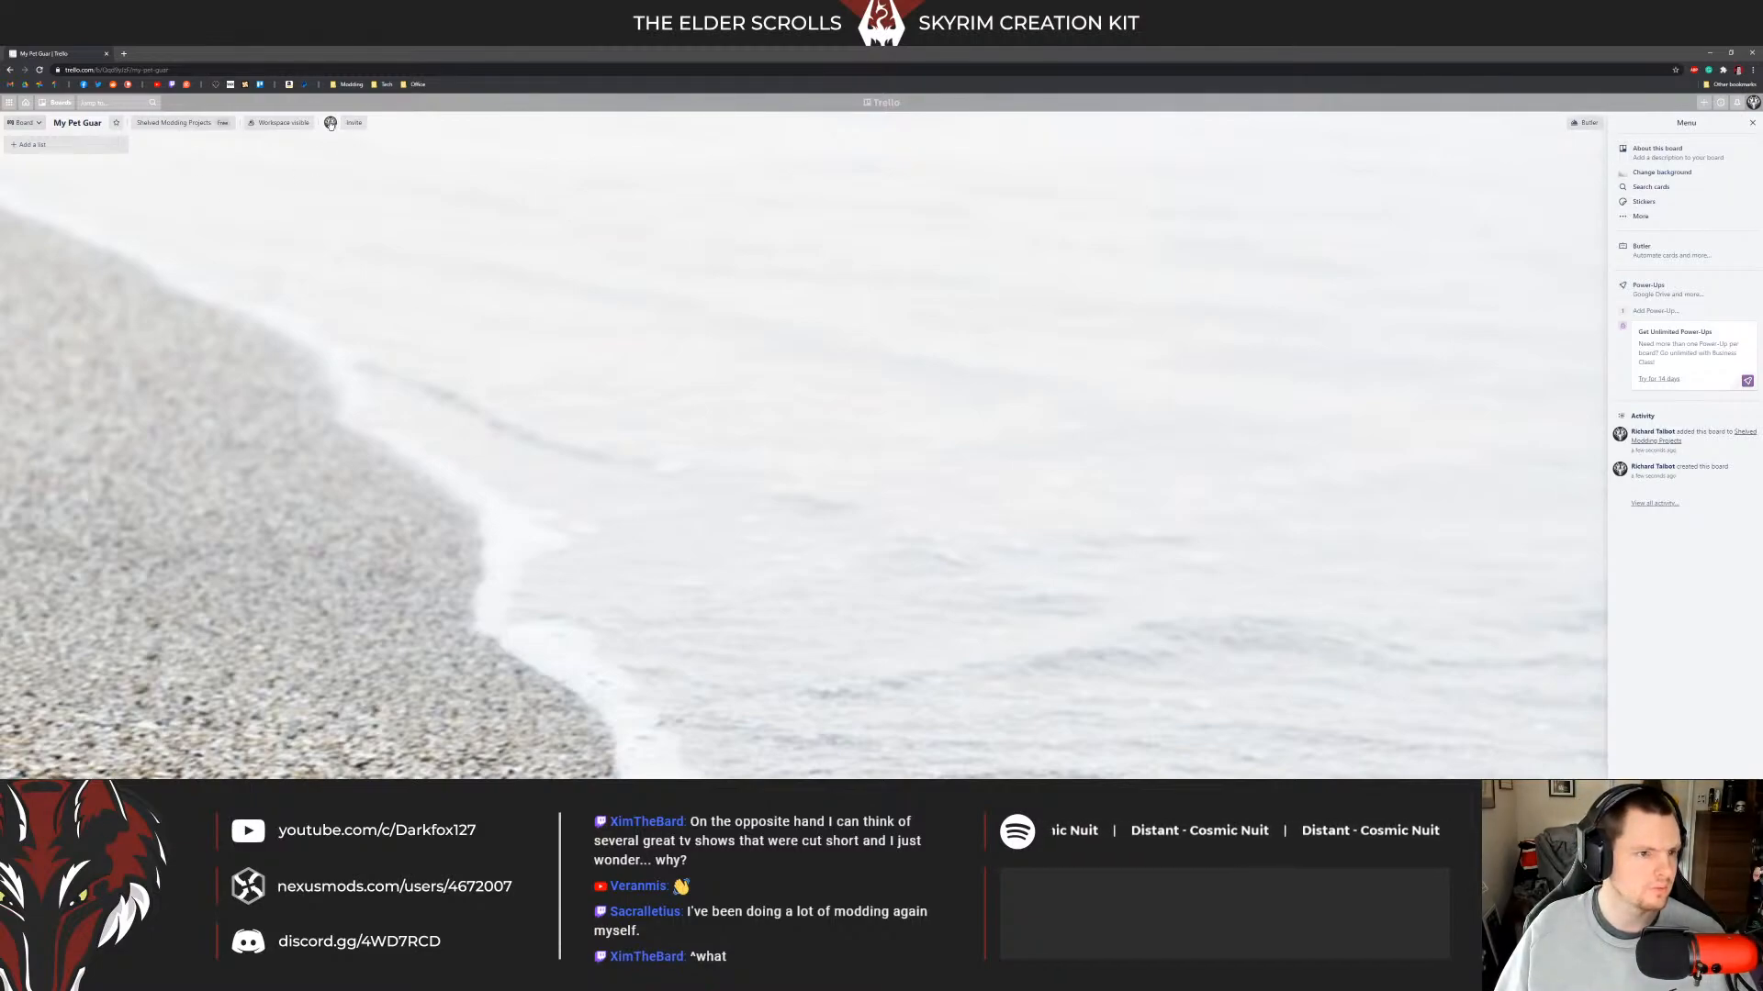
# Set the My Pet Guar board's visibility to Public.
pyautogui.click(289, 123)
pyautogui.click(268, 163)
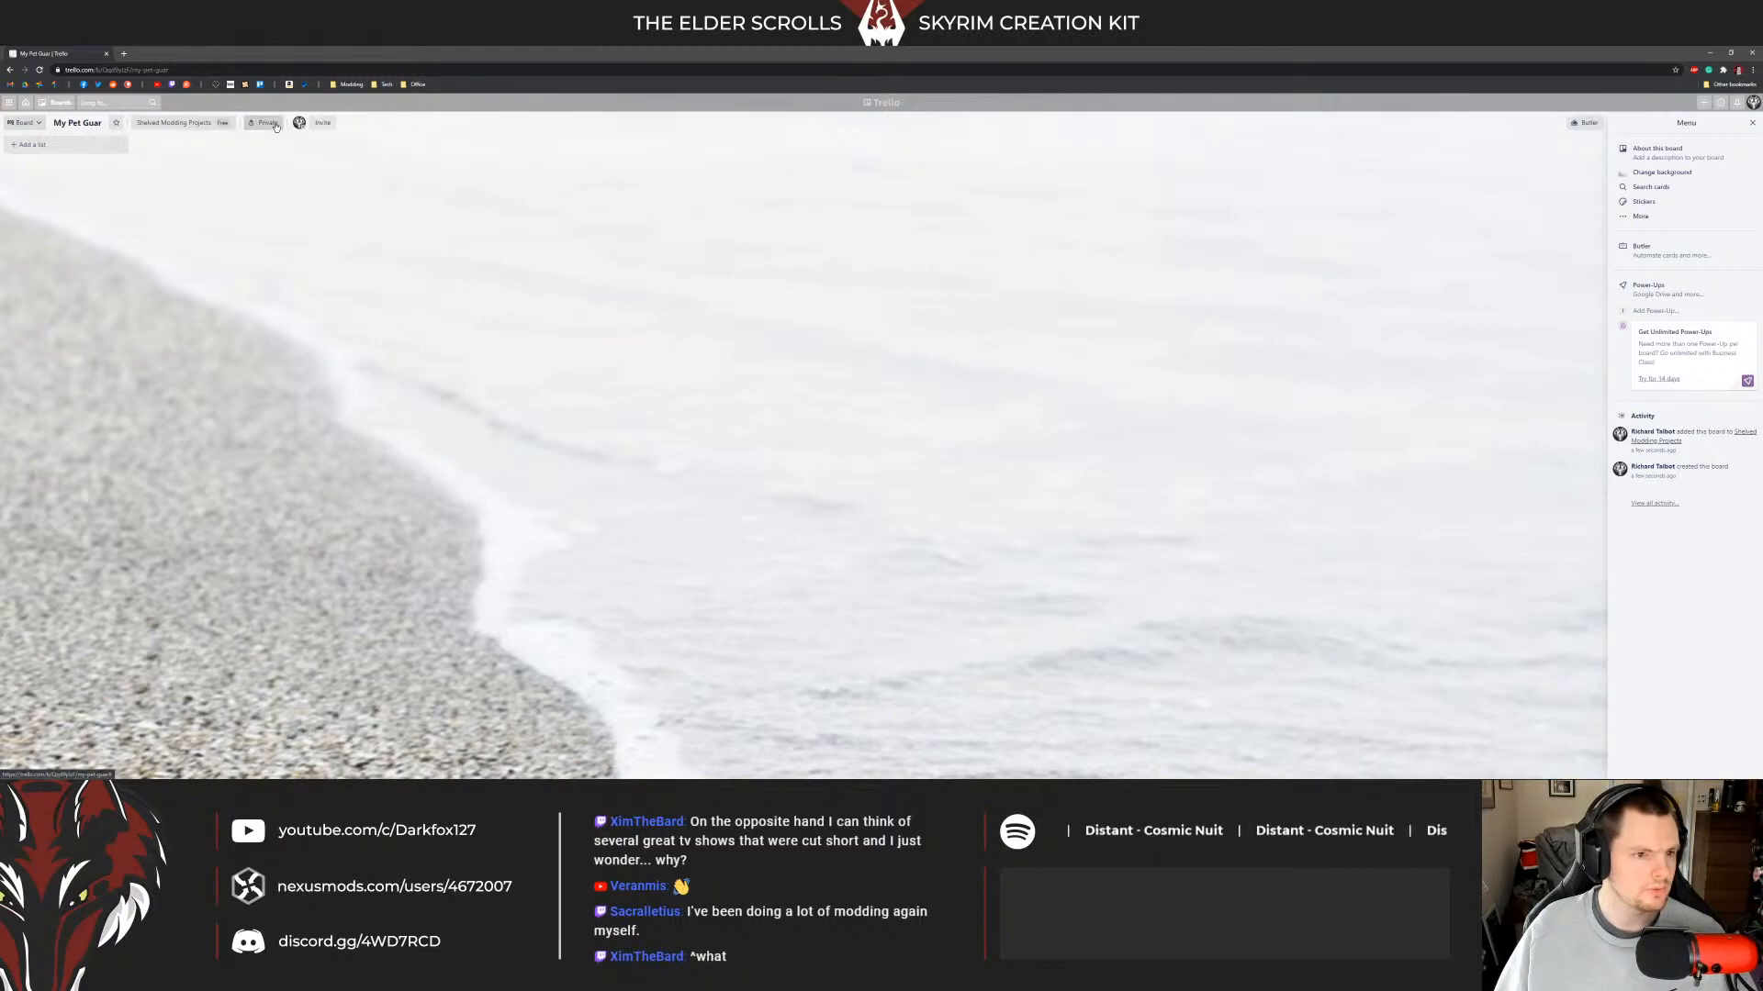
pyautogui.click(264, 123)
pyautogui.click(284, 247)
pyautogui.click(308, 190)
# Add a list titled Checks to the board with a card titled Combat Script Reference.
pyautogui.click(115, 167)
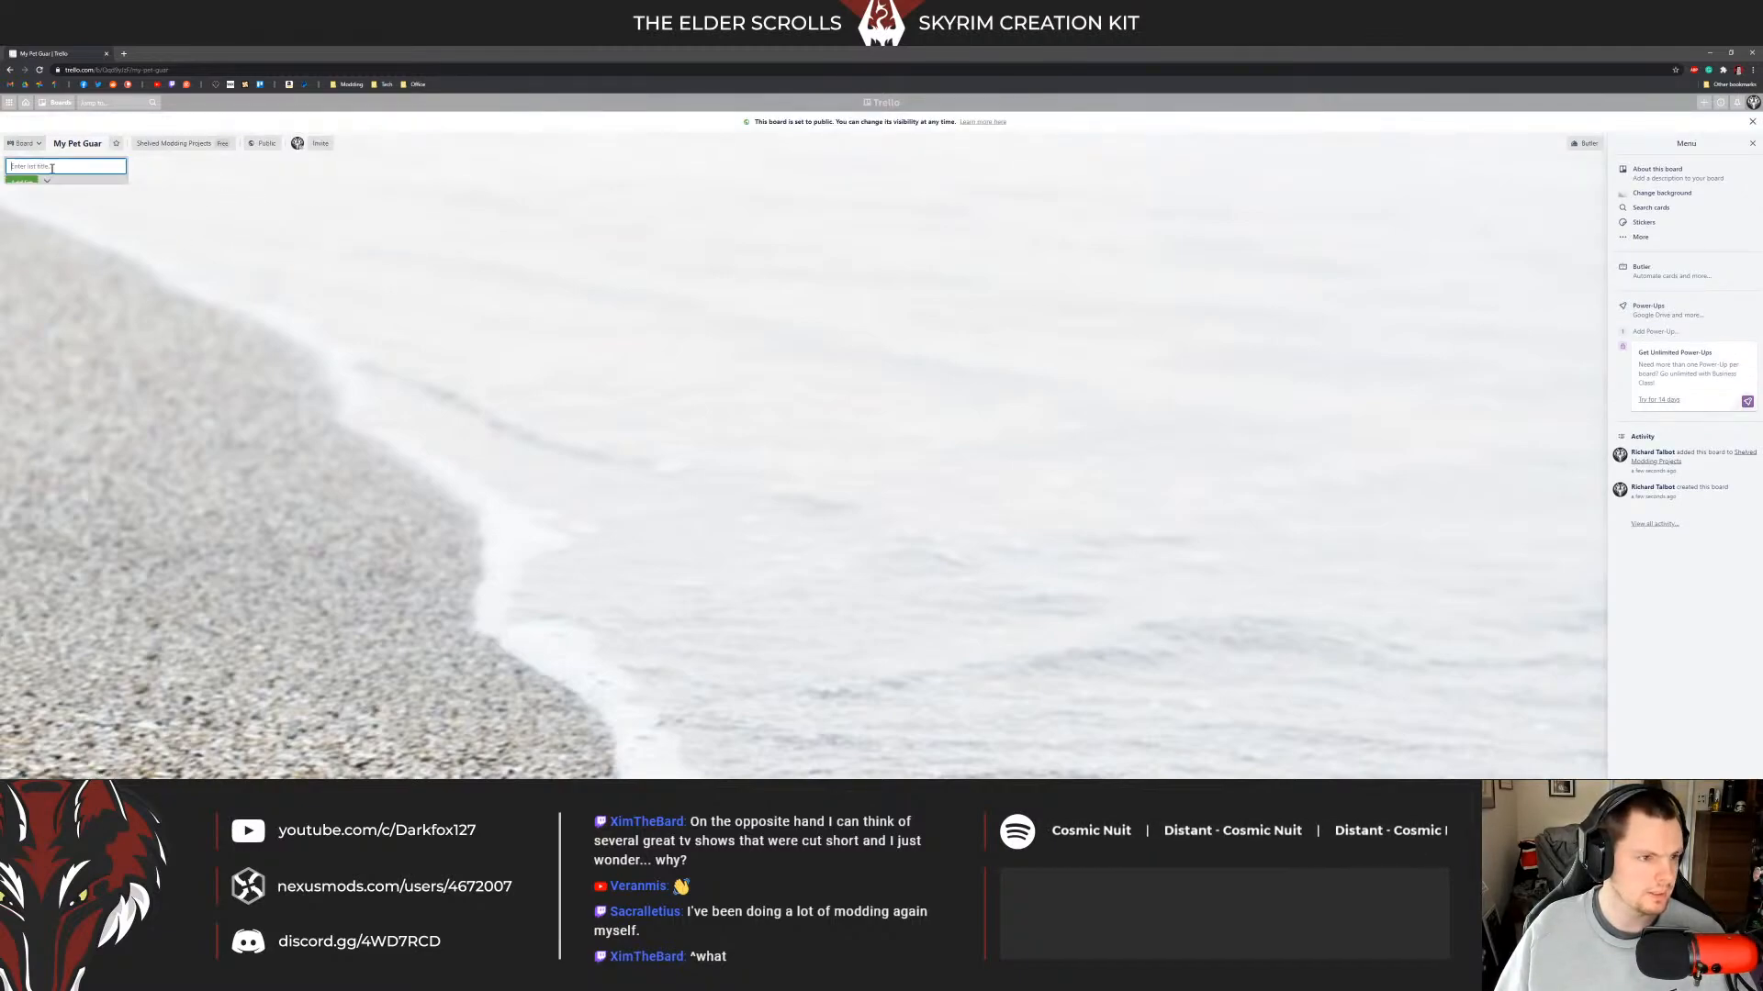
pyautogui.write('Checks')
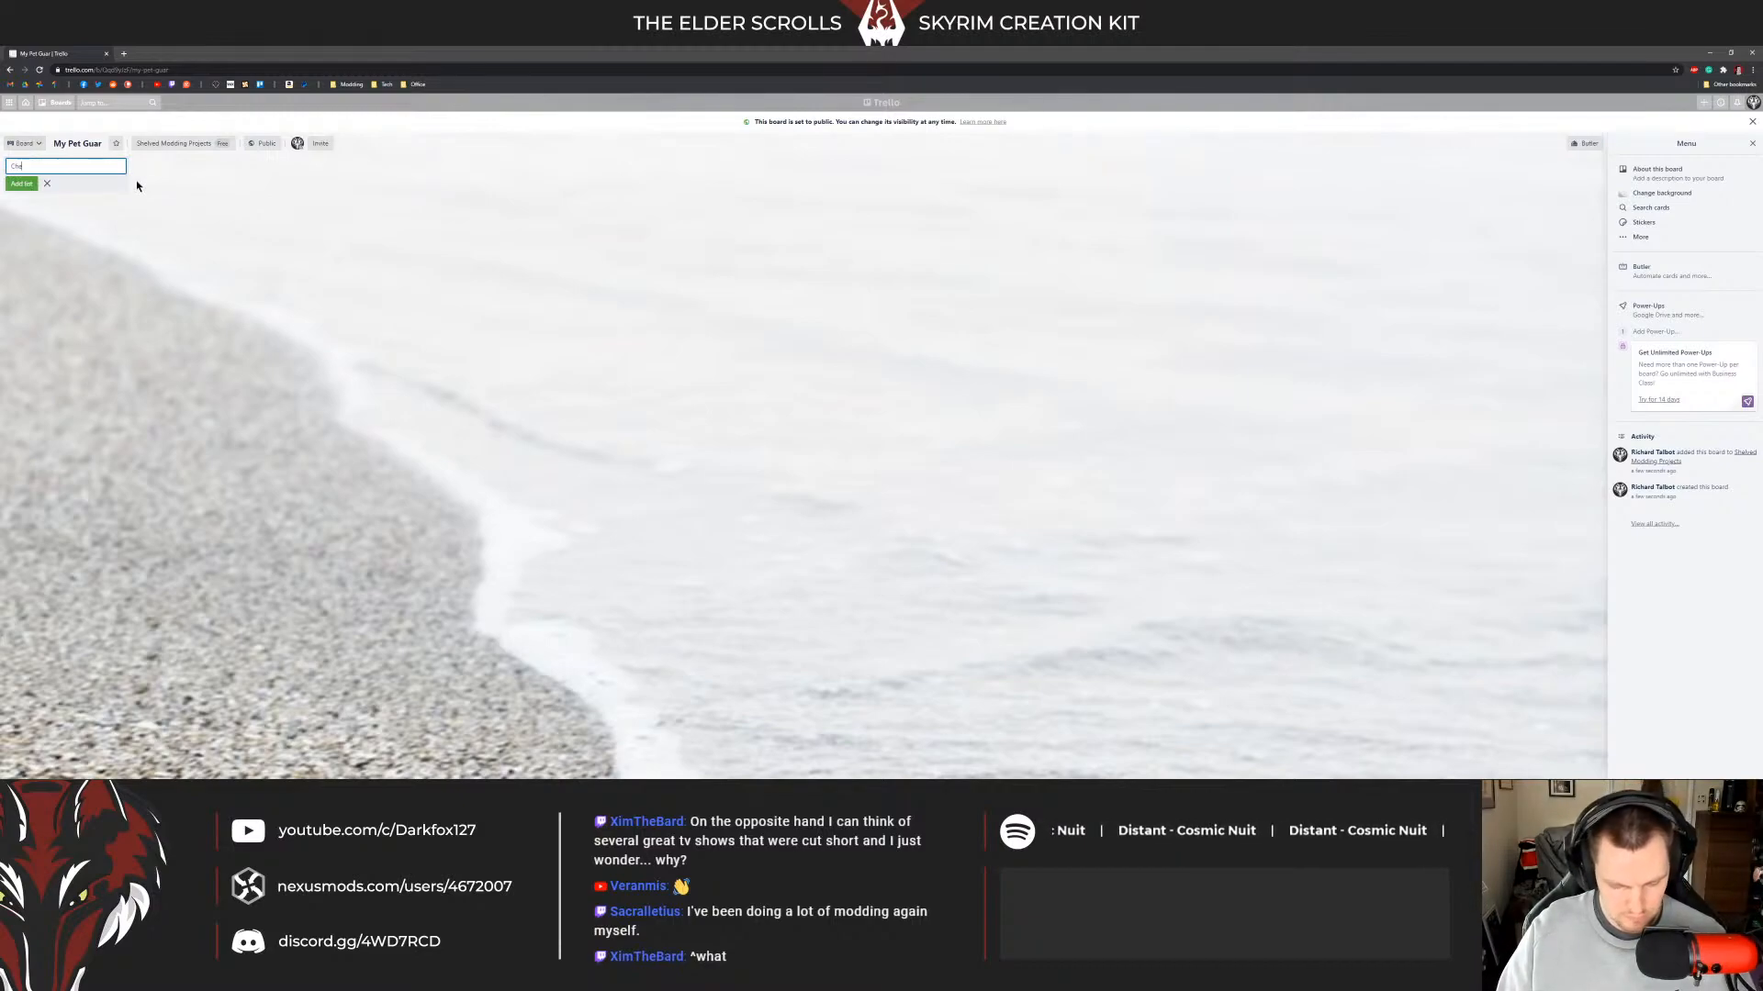
pyautogui.press('Return')
pyautogui.click(66, 183)
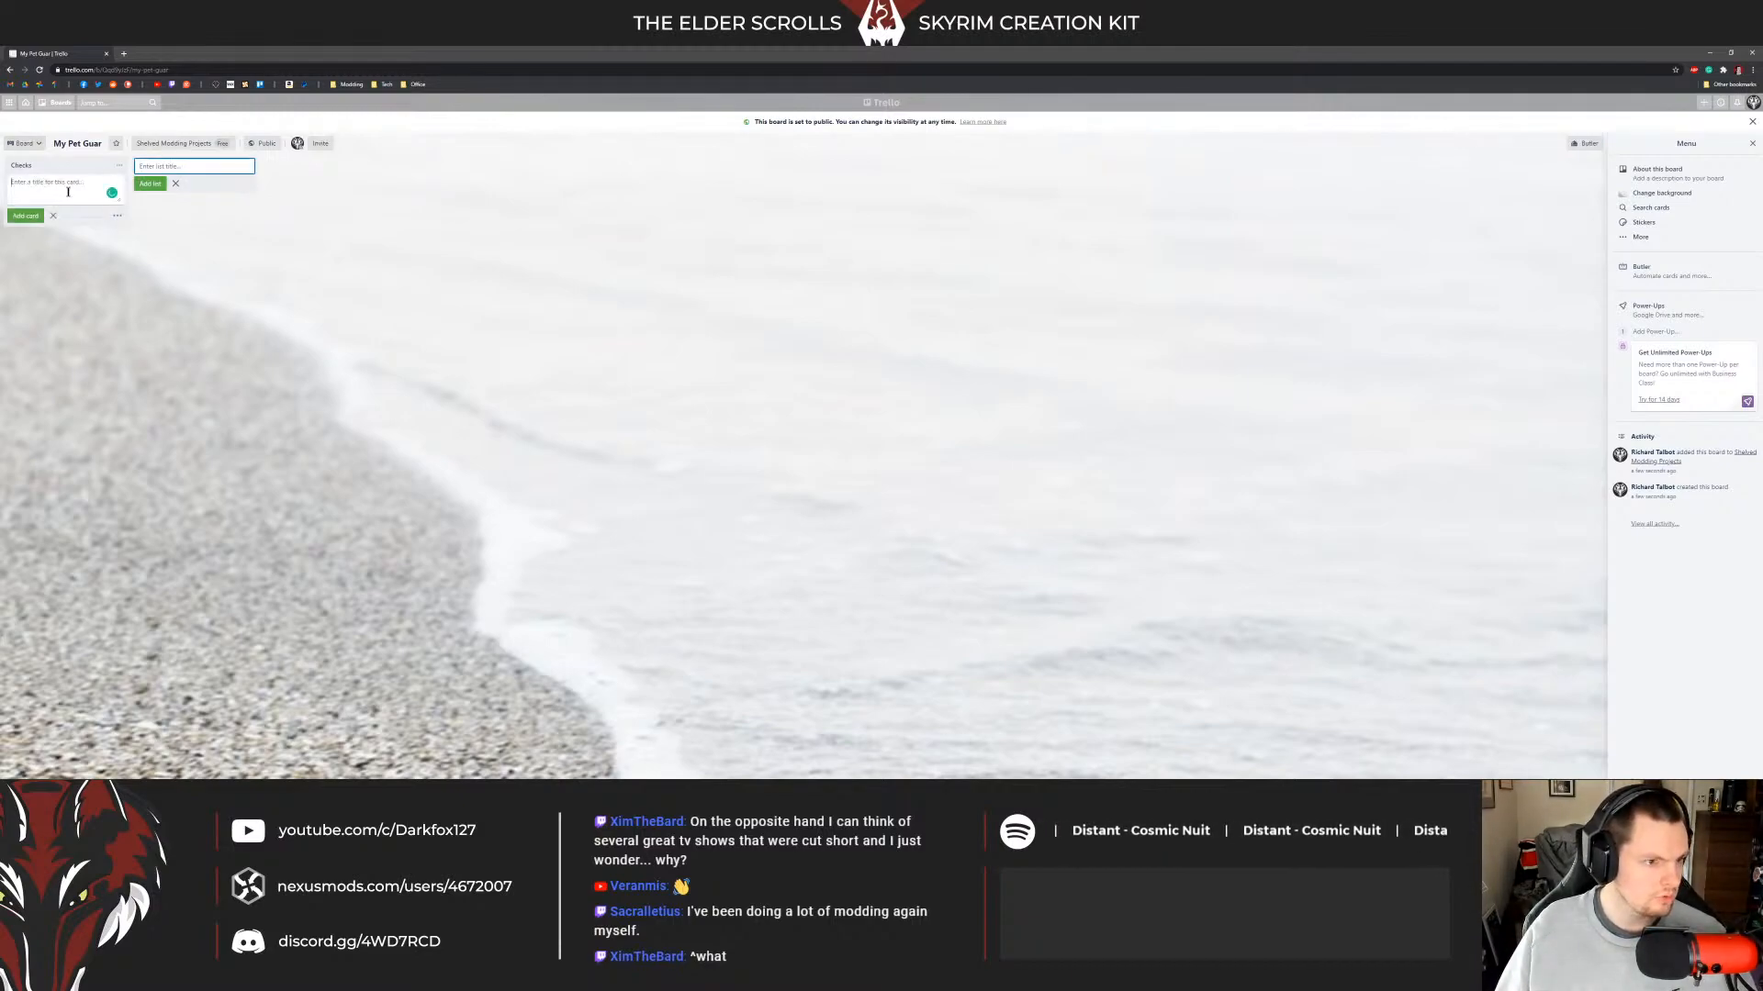
pyautogui.write('Com')
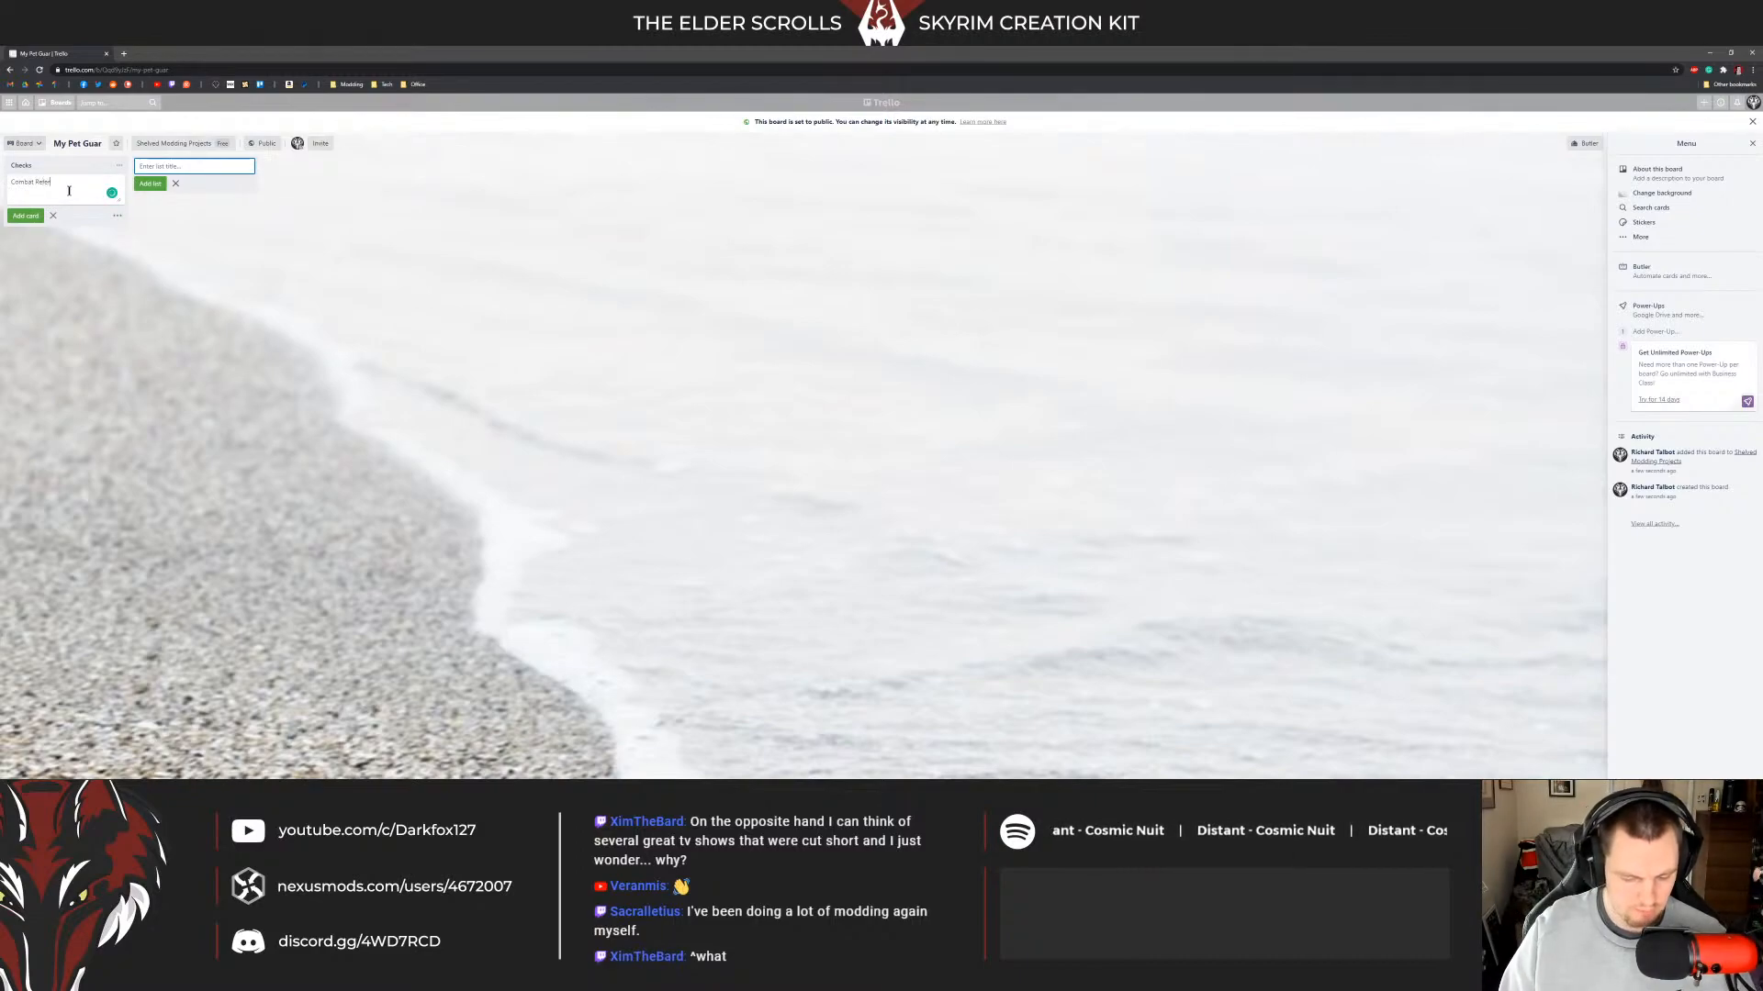
pyautogui.write('bat Script Reference')
pyautogui.press('Return')
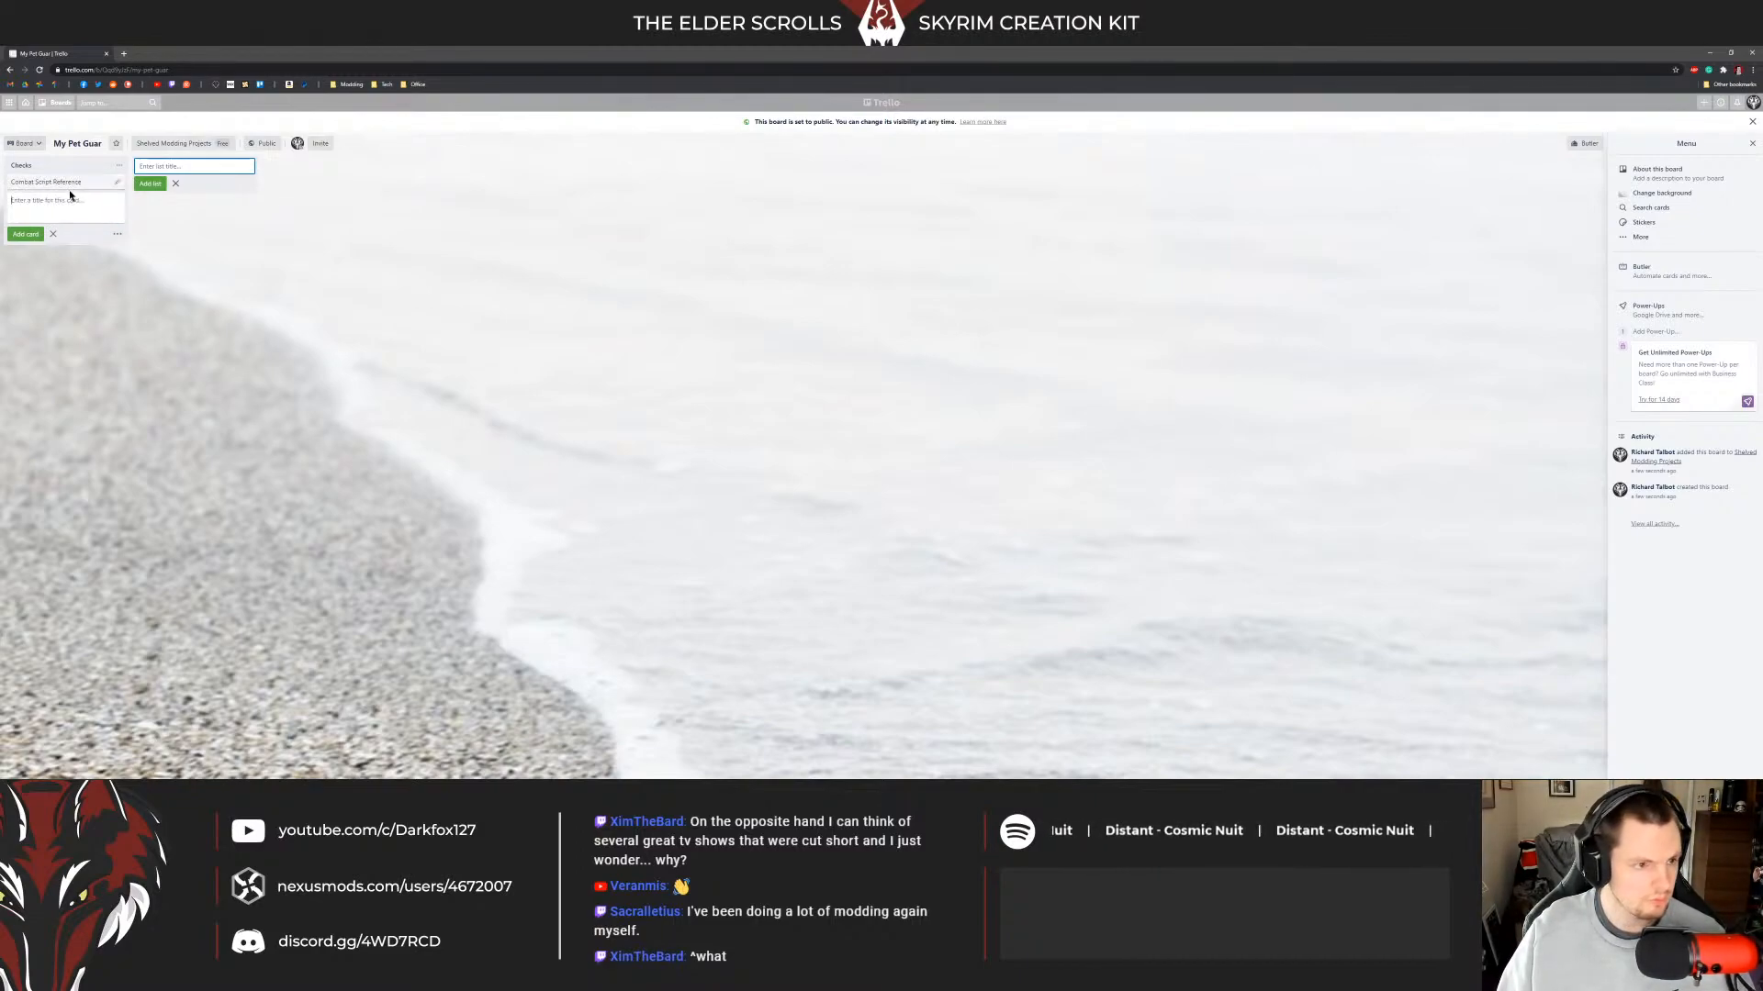
# Save a description on the Combat Script Reference card about filling in both Guars' script references on their base objects to prevent combat when bashing them.
pyautogui.click(67, 182)
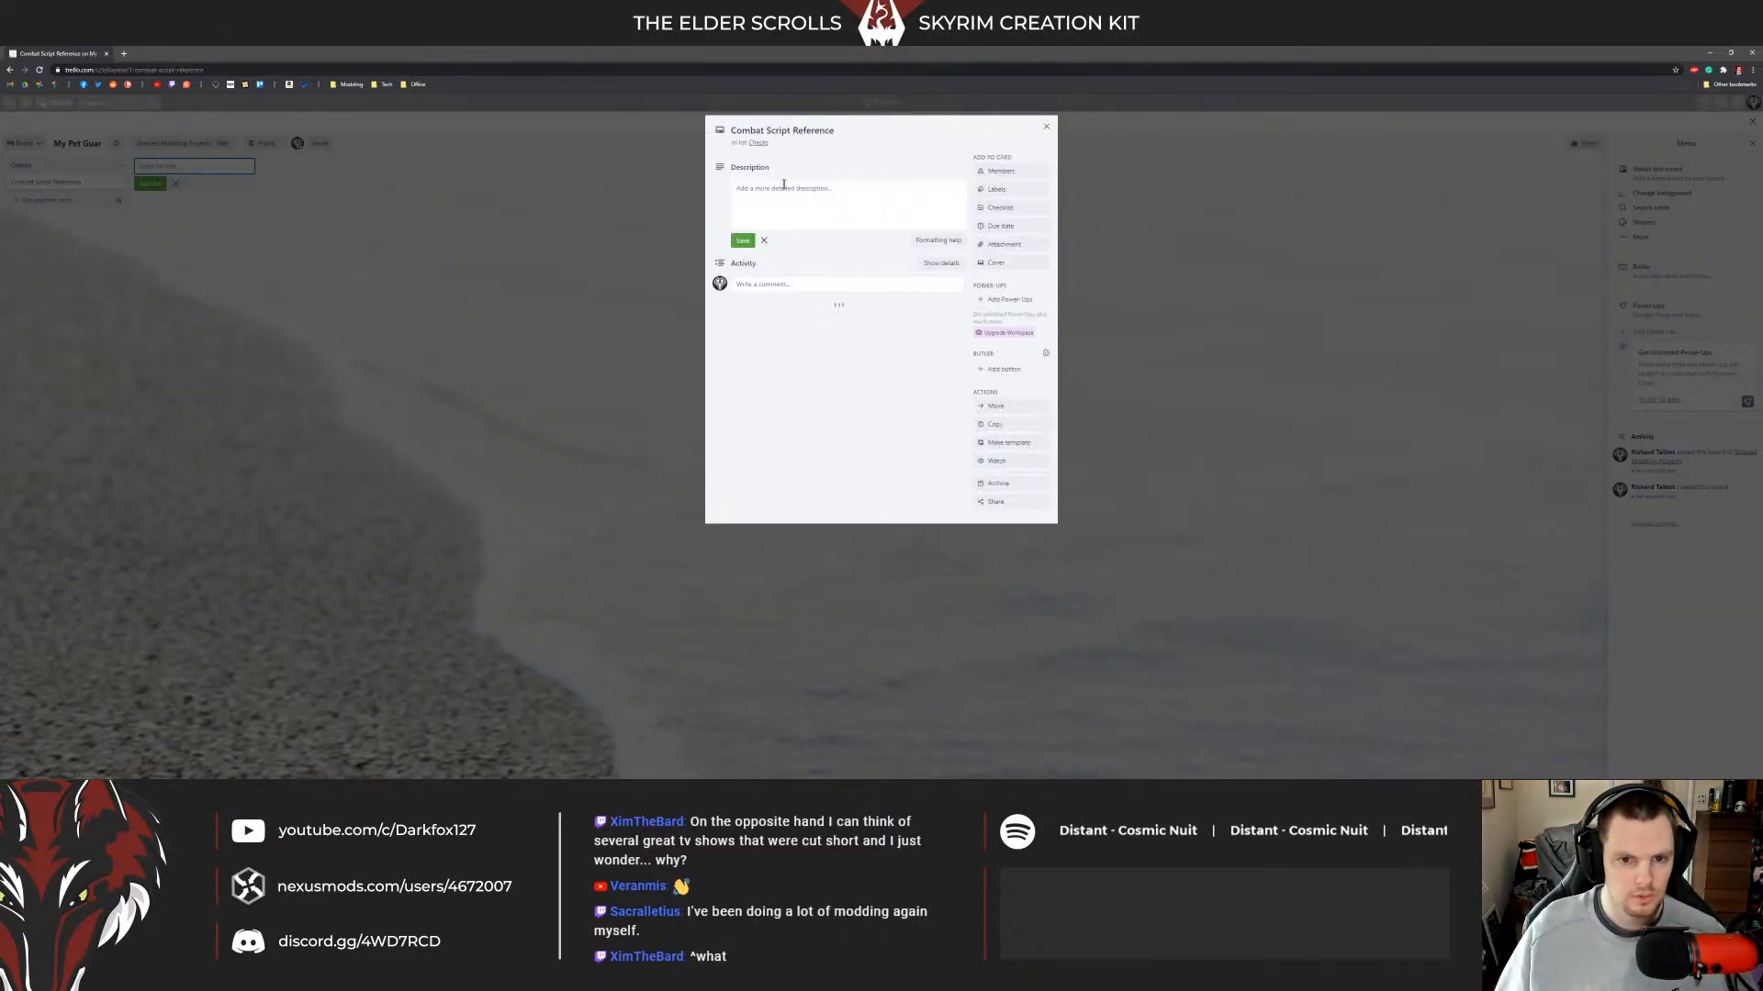
pyautogui.click(783, 184)
pyautogui.write('F')
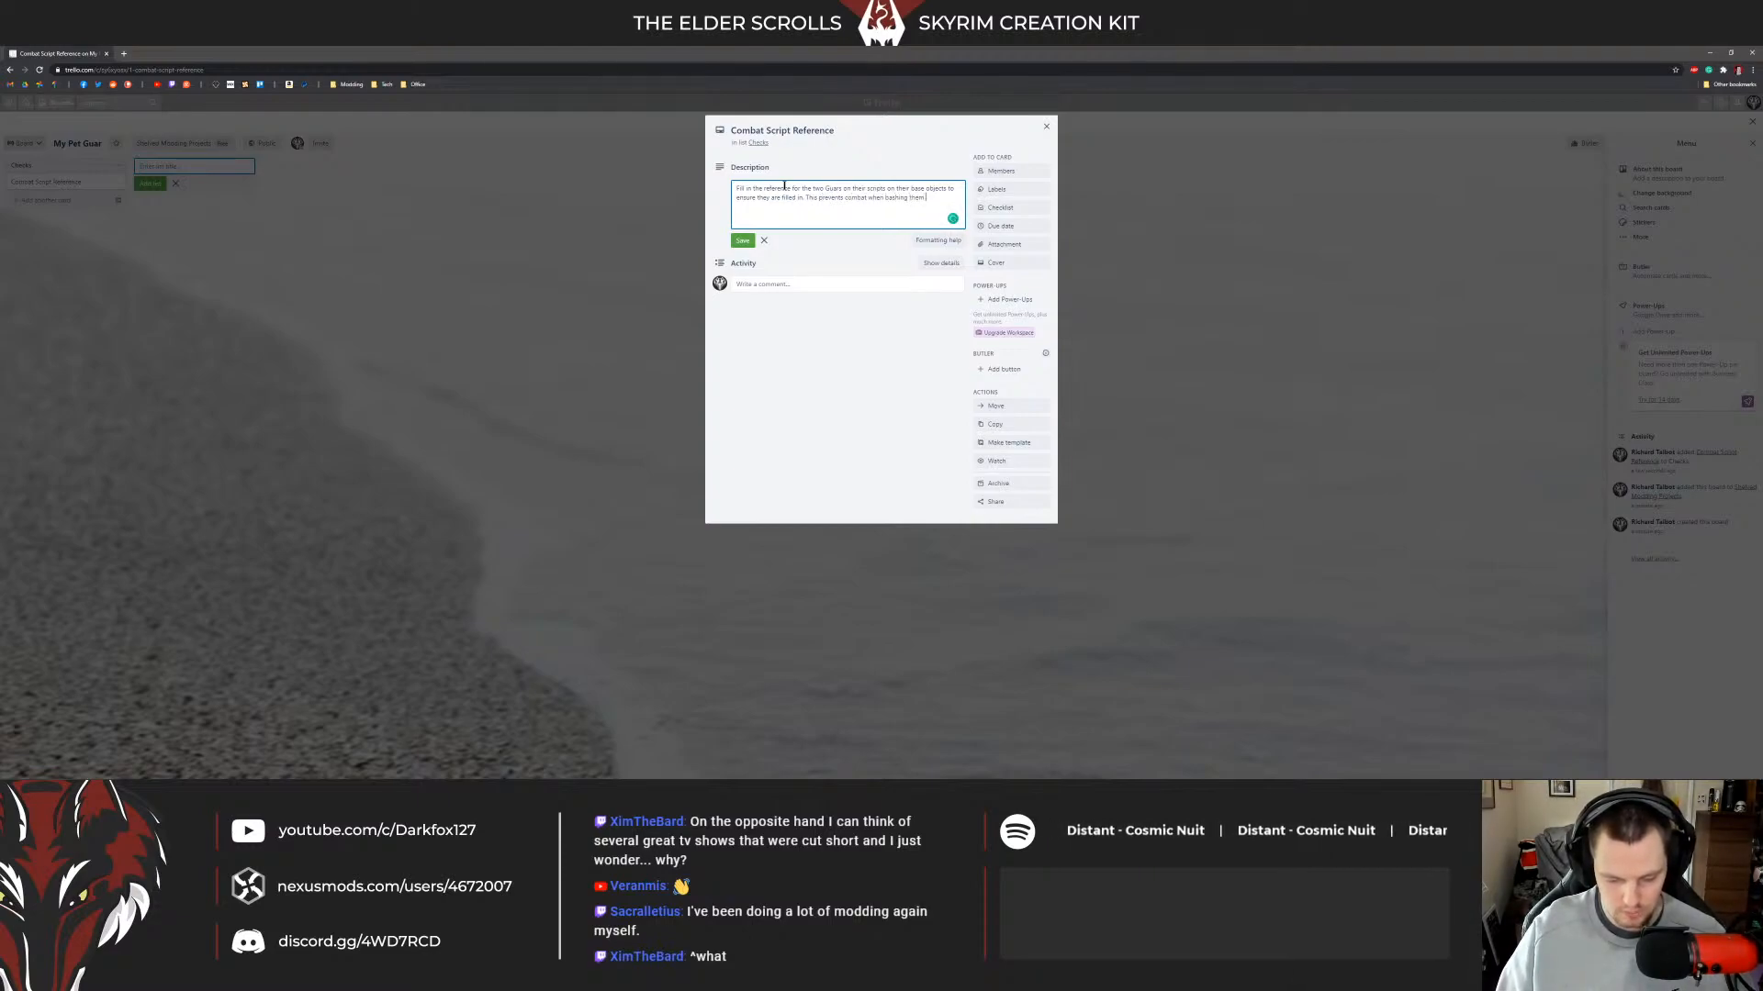
pyautogui.write('ad.')
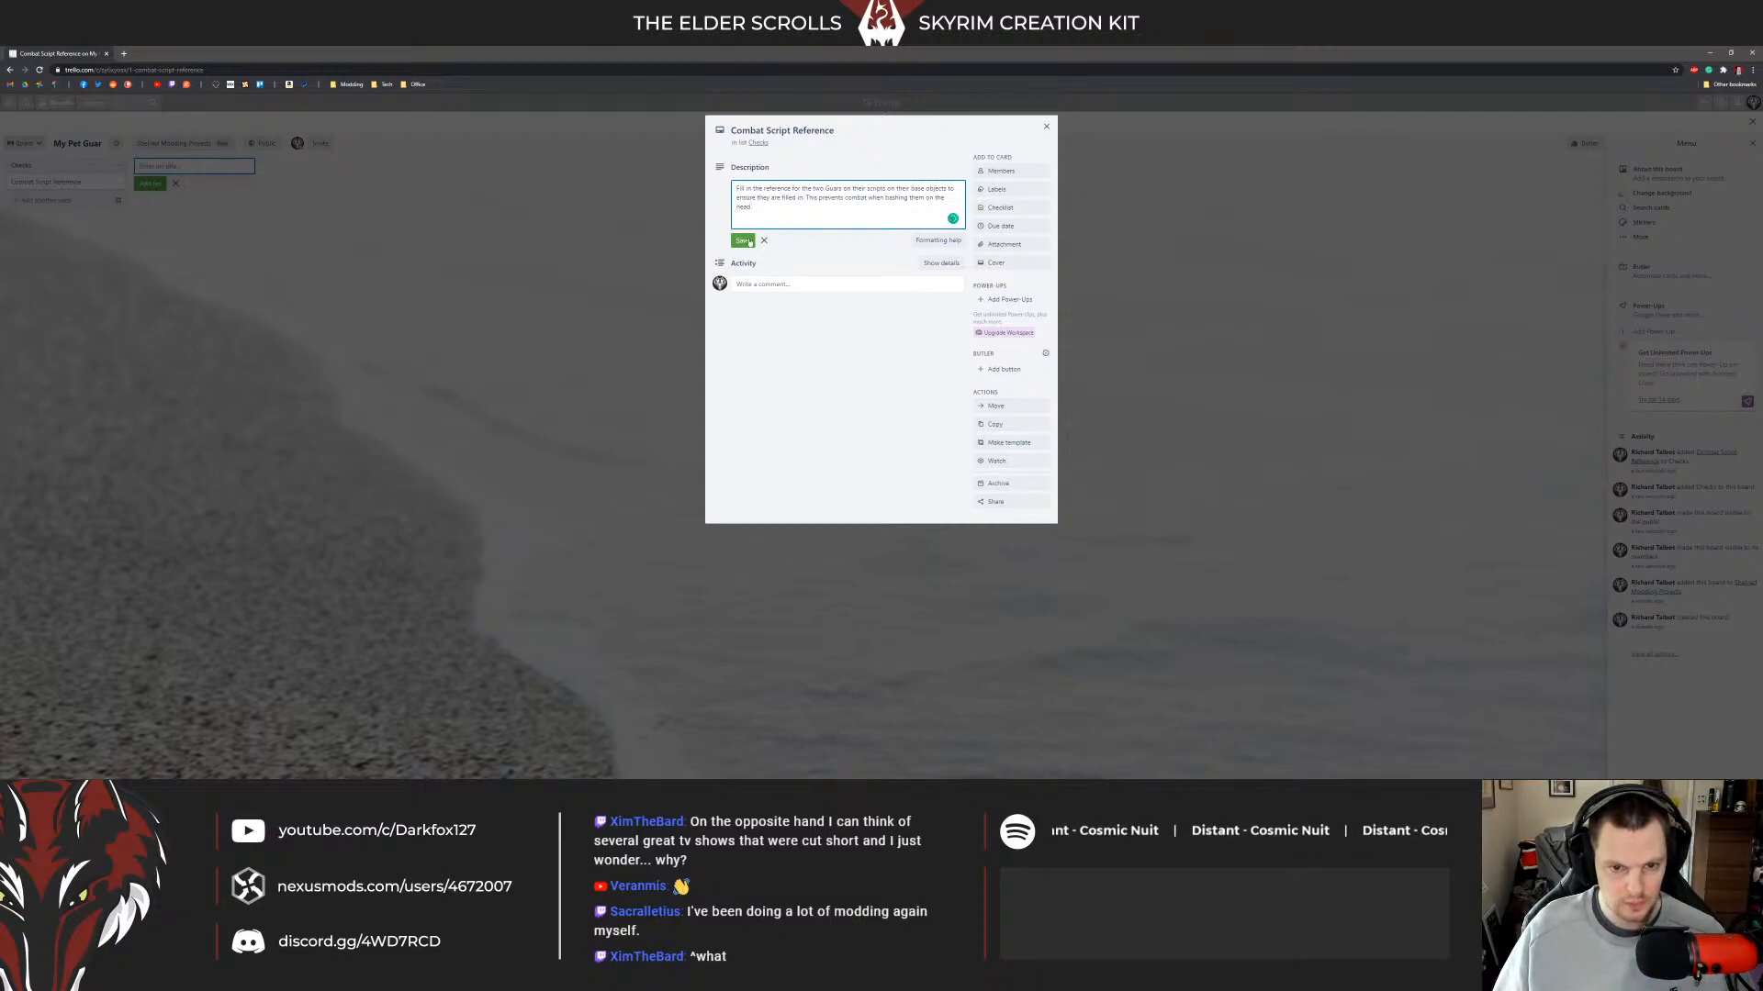
pyautogui.click(743, 240)
pyautogui.click(293, 242)
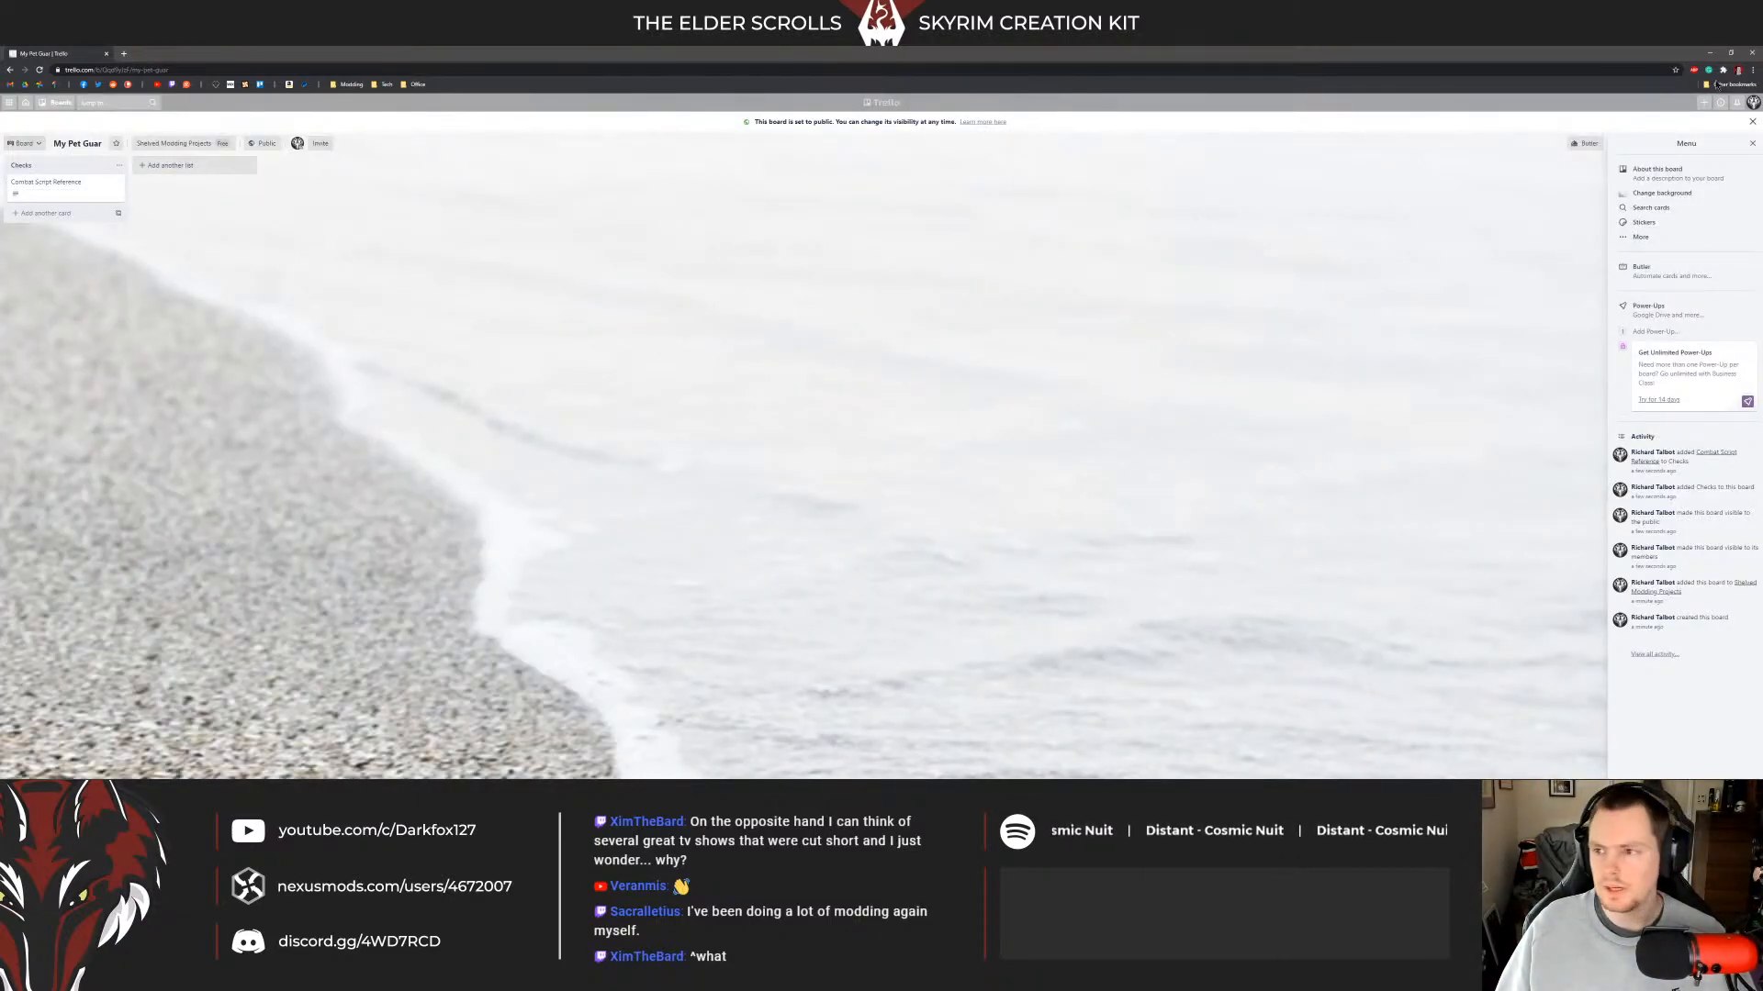
# Return to the Creation Kit, accept the MPGGuar01 actor's changes and open the MPGGuar02 actor.
pyautogui.click(1709, 52)
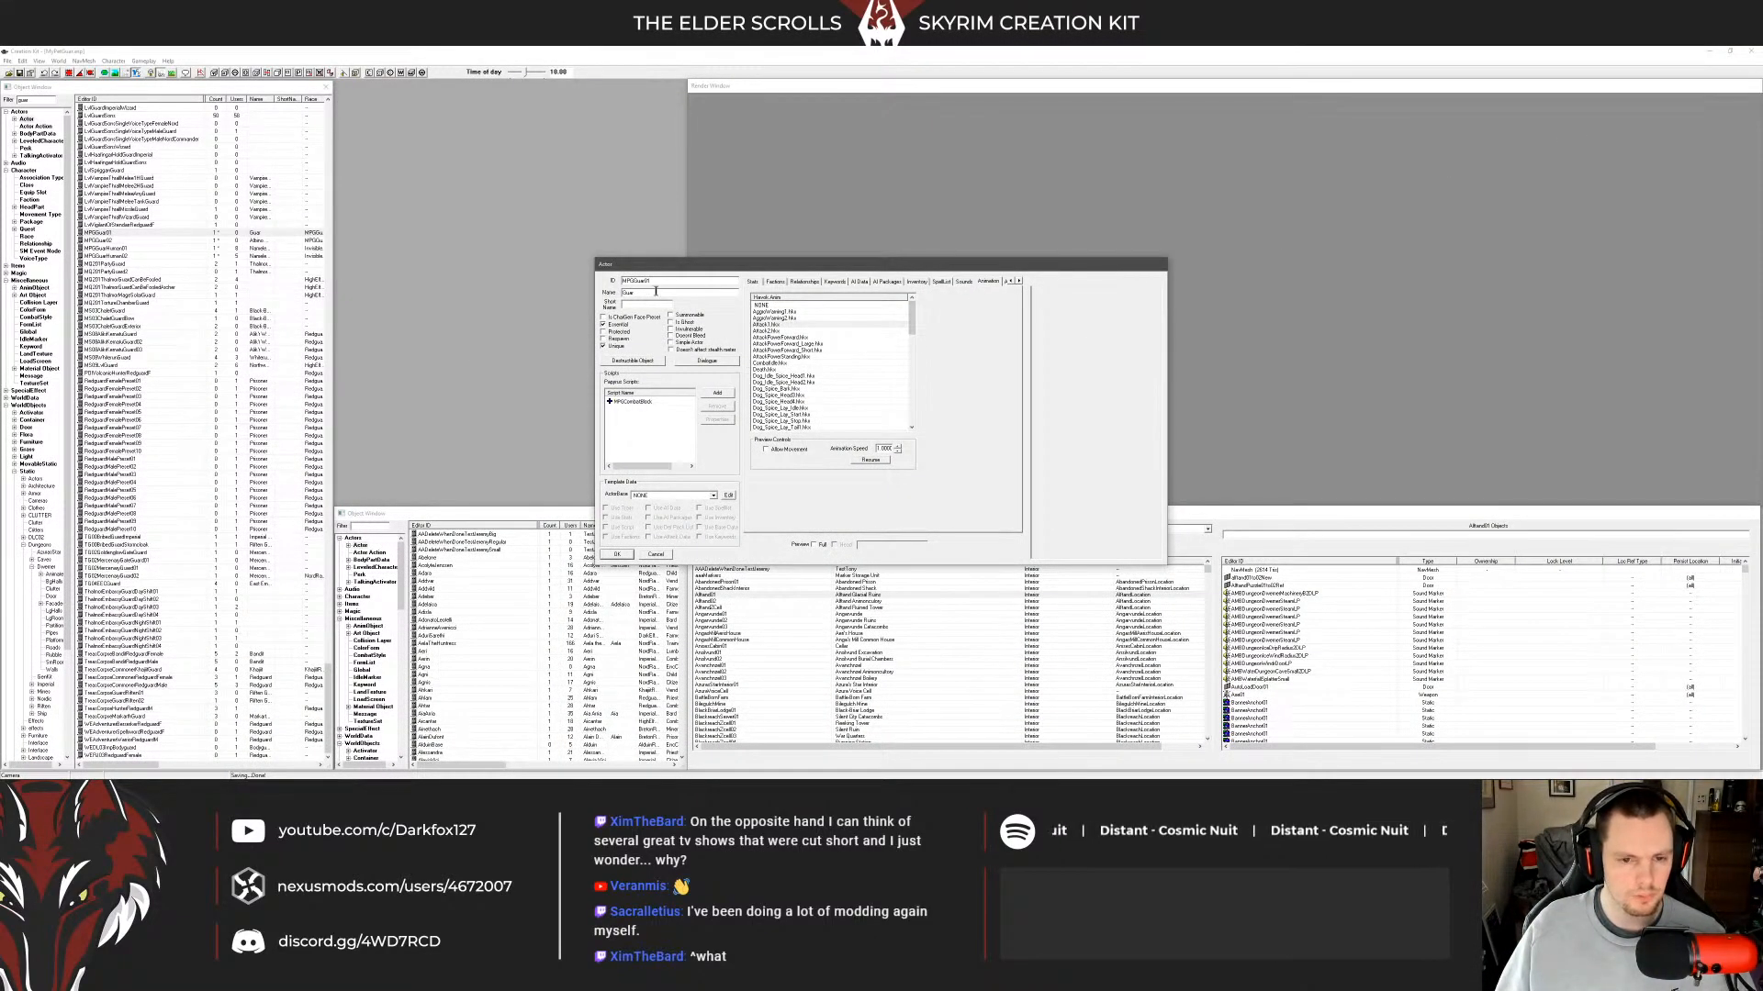
pyautogui.click(675, 403)
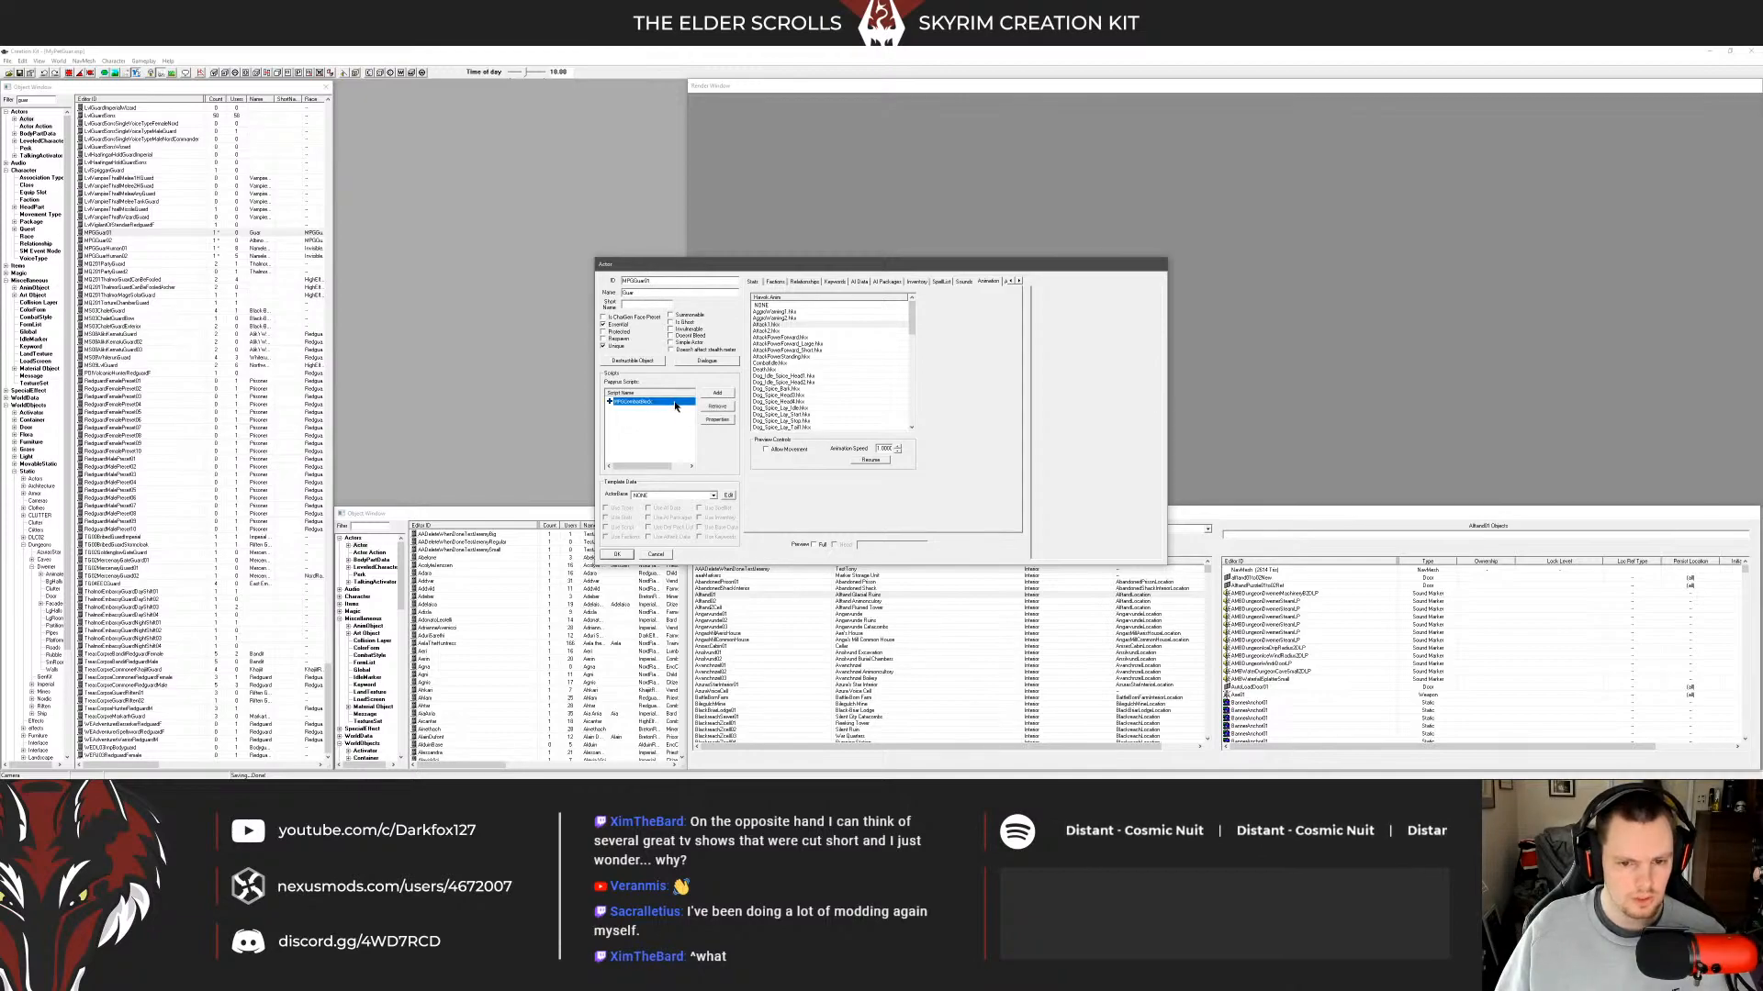
pyautogui.click(618, 556)
pyautogui.click(106, 242)
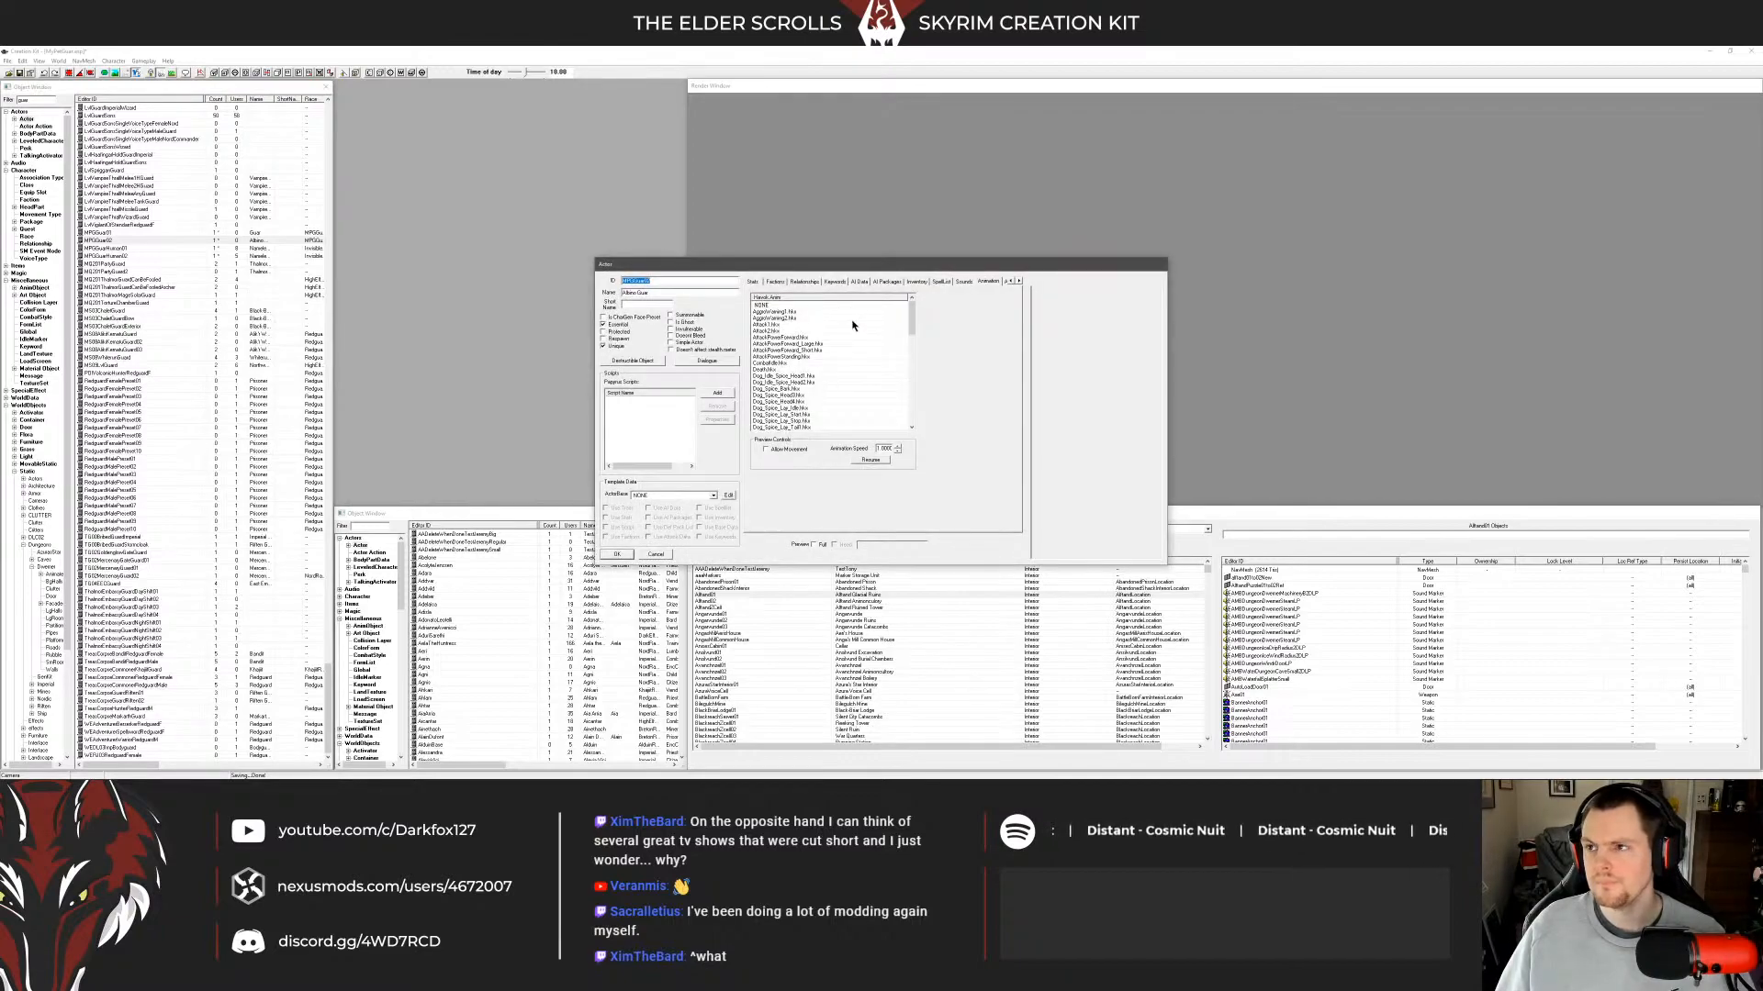
# Add the combat-blocking script to the MPGGuar02 actor and accept the actor's changes.
pyautogui.click(725, 393)
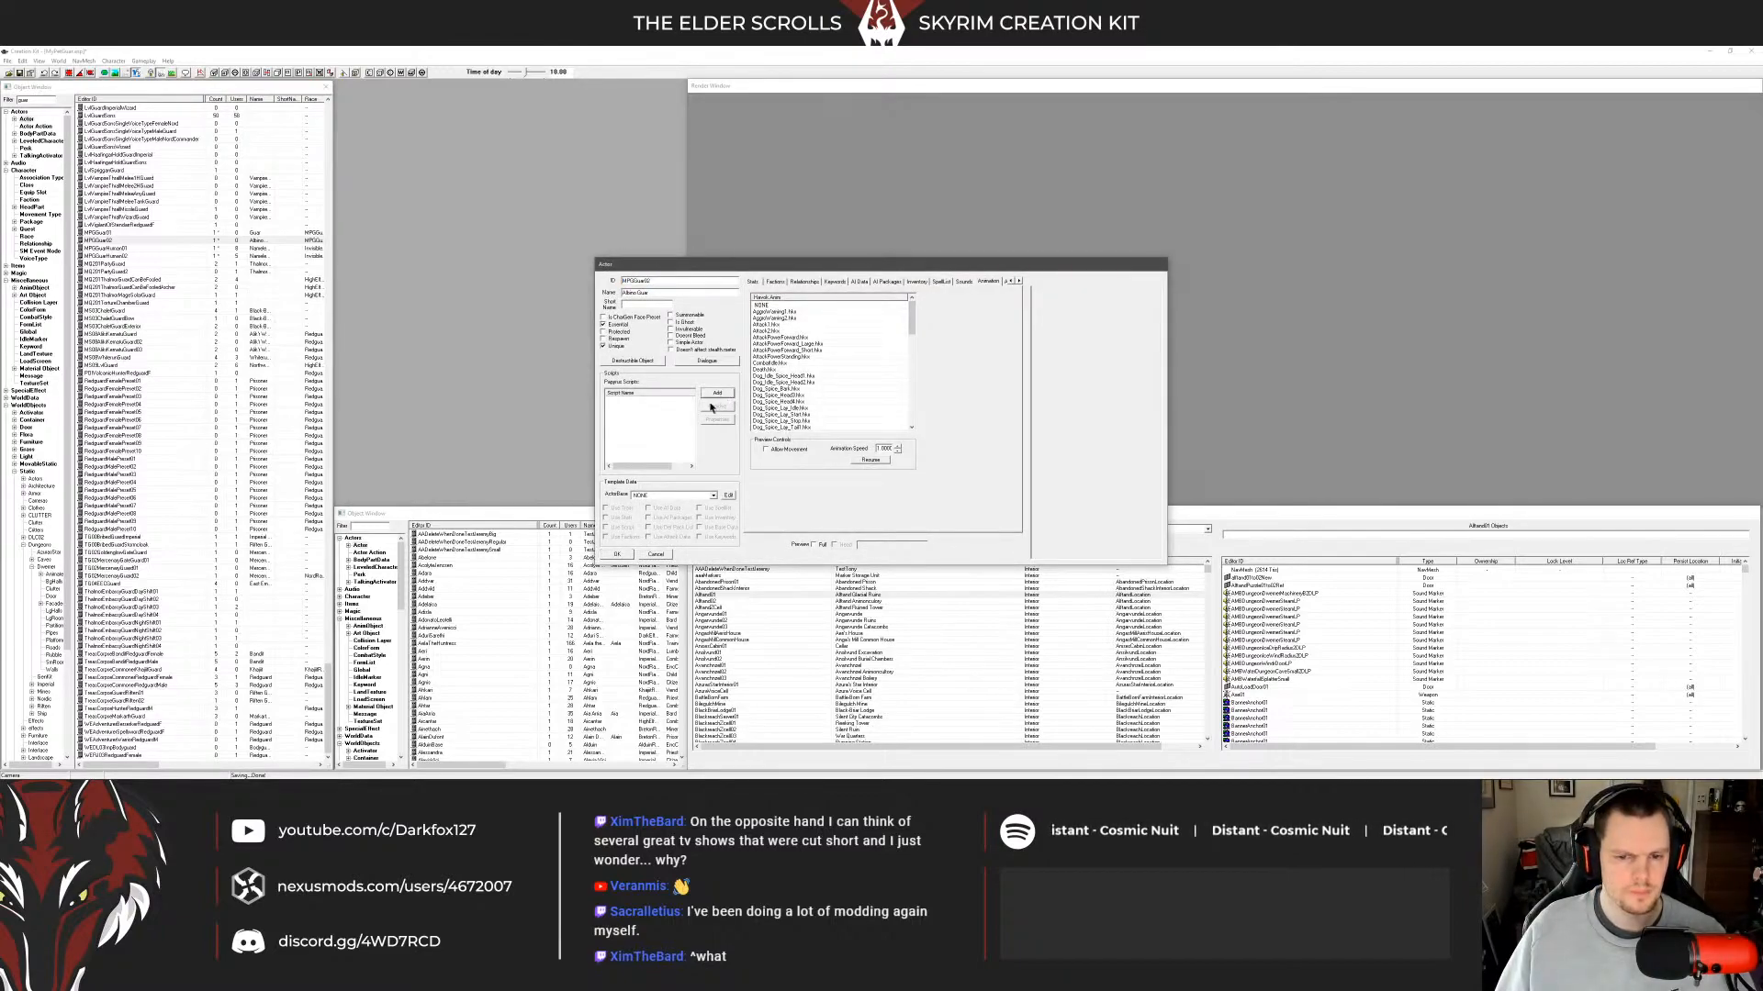
pyautogui.click(713, 395)
pyautogui.write('sc')
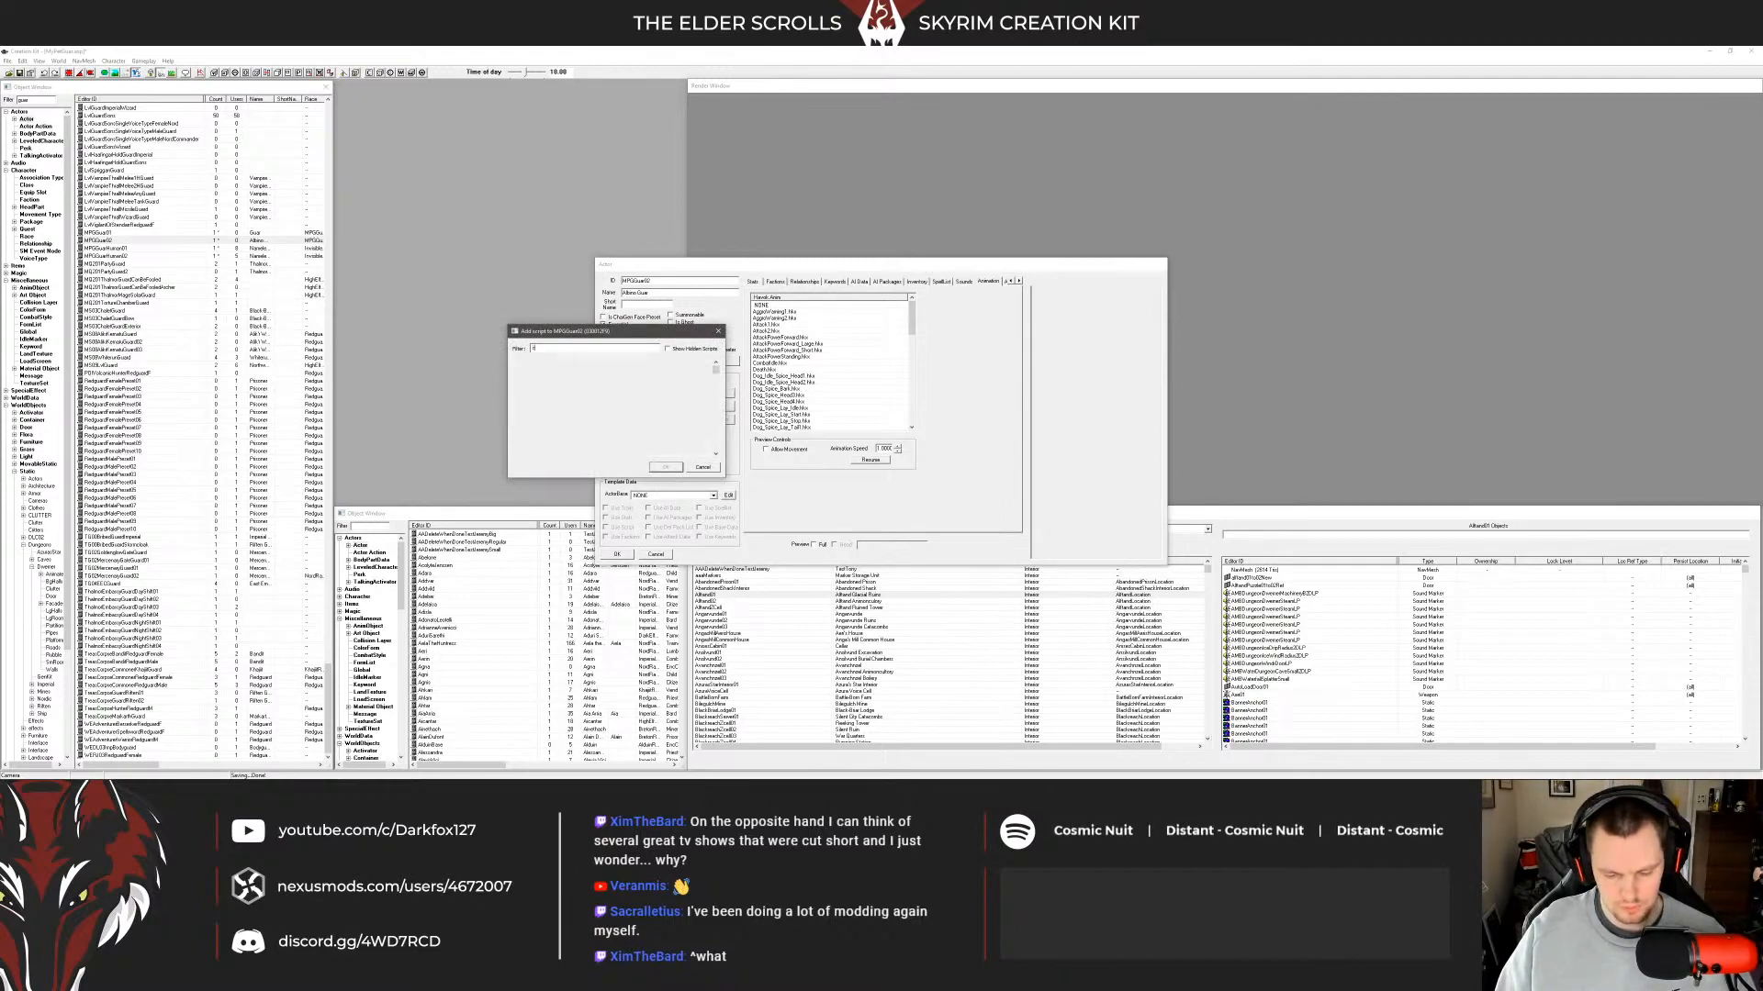
pyautogui.click(569, 392)
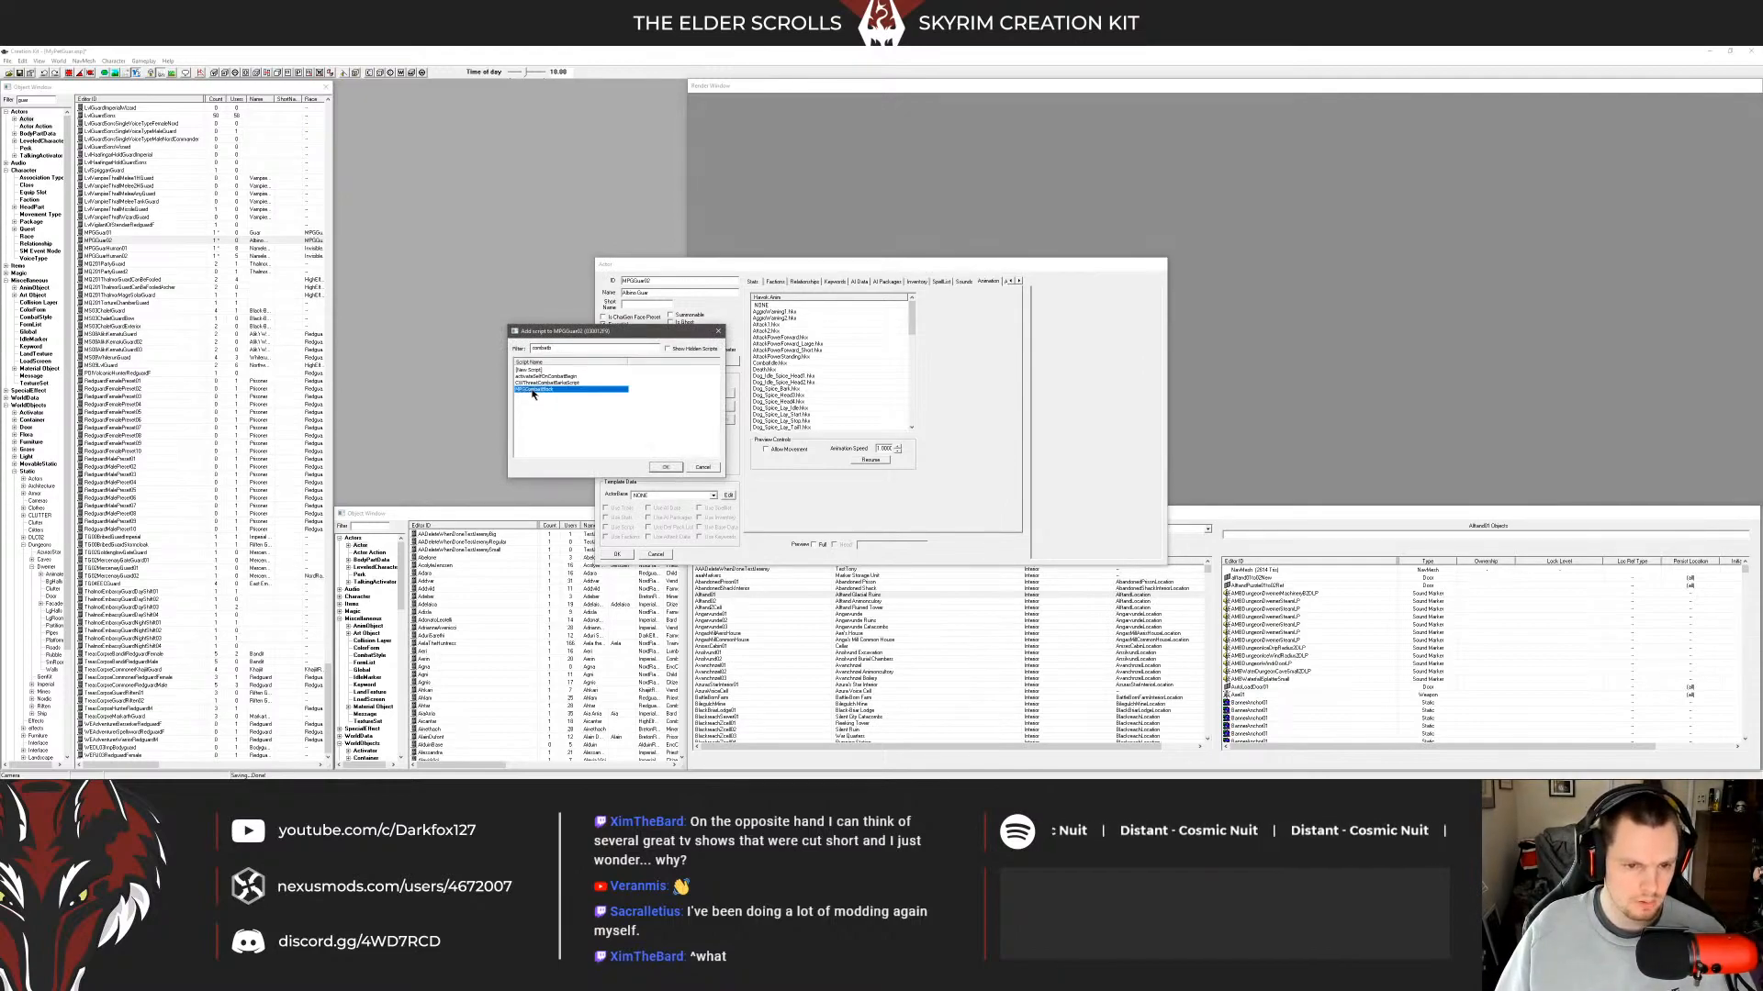
pyautogui.click(666, 467)
pyautogui.click(617, 554)
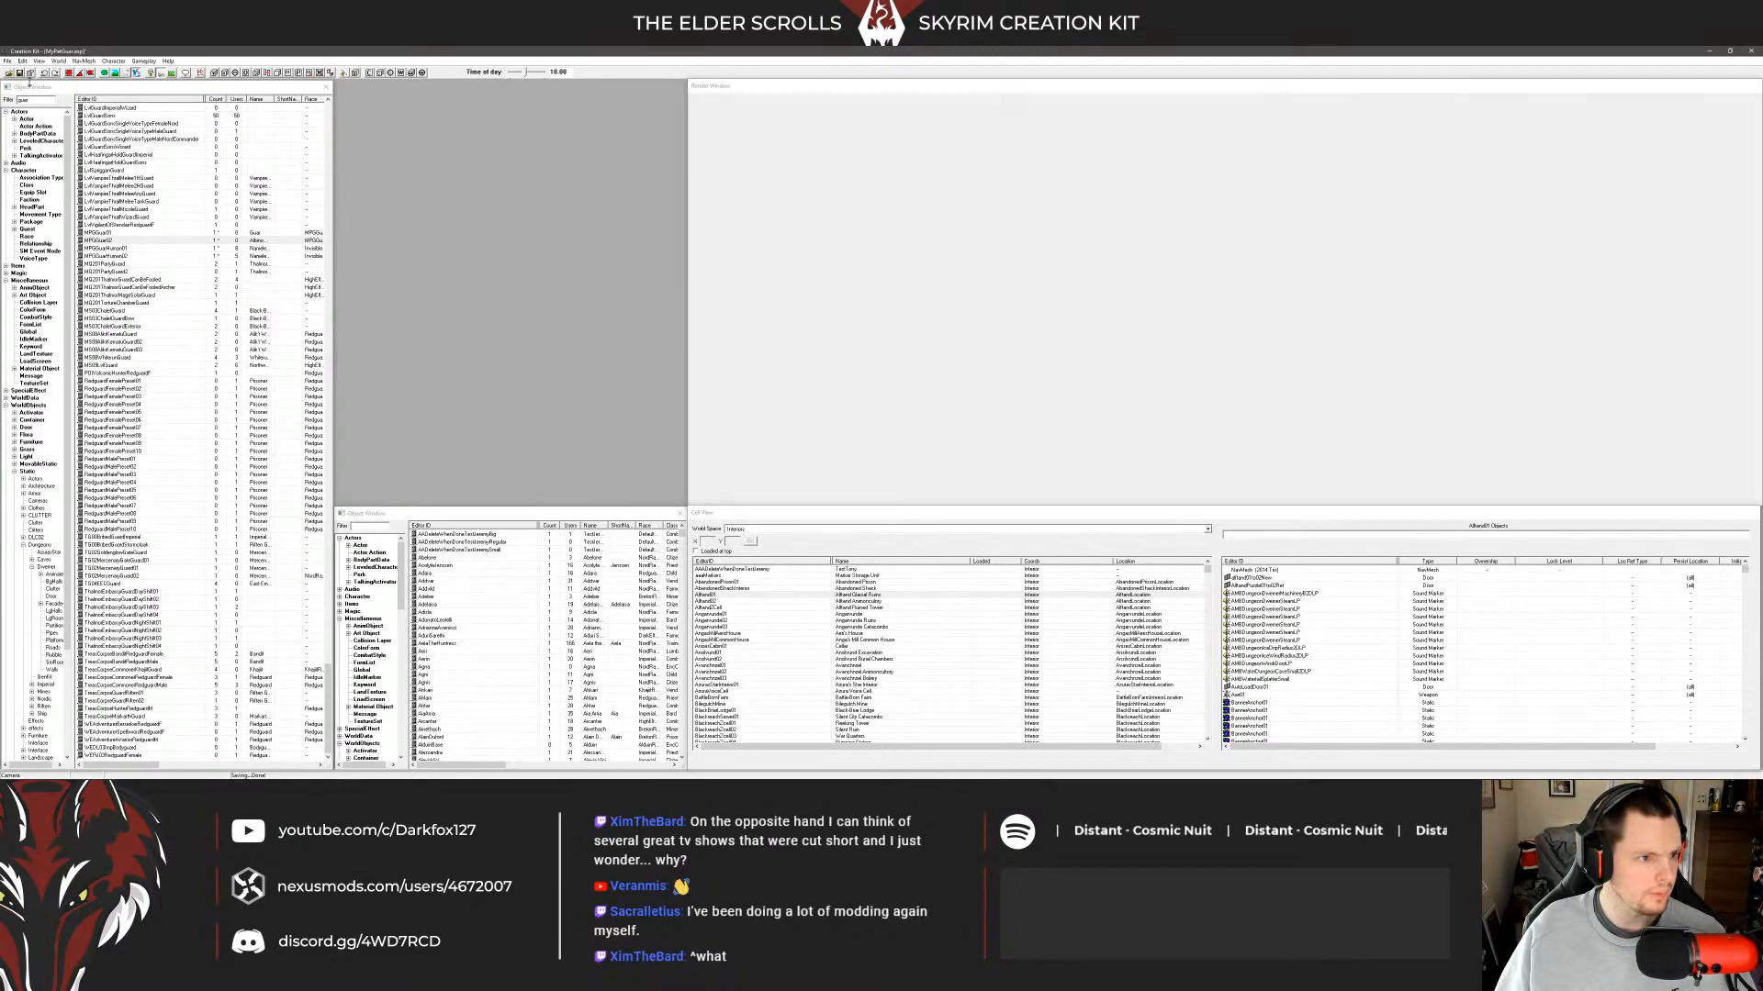
# List the Quest objects, filter them by "mpg" and open MPGDialogueQuest.
pyautogui.click(117, 233)
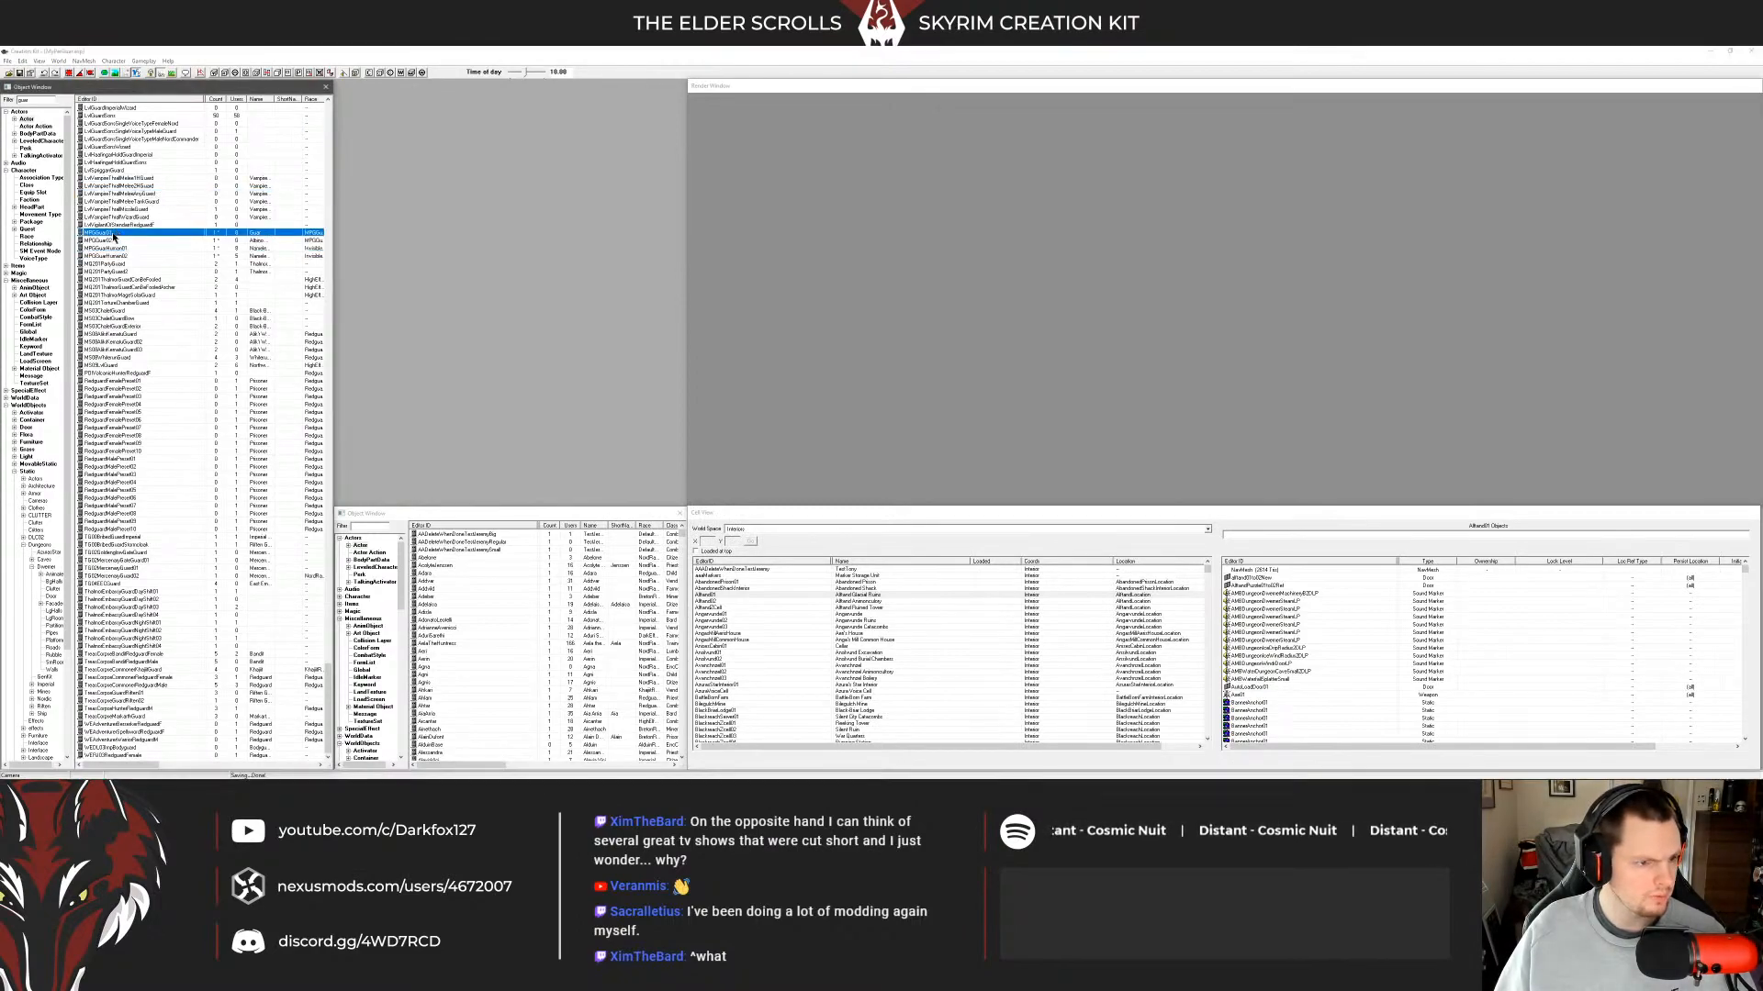
pyautogui.click(117, 240)
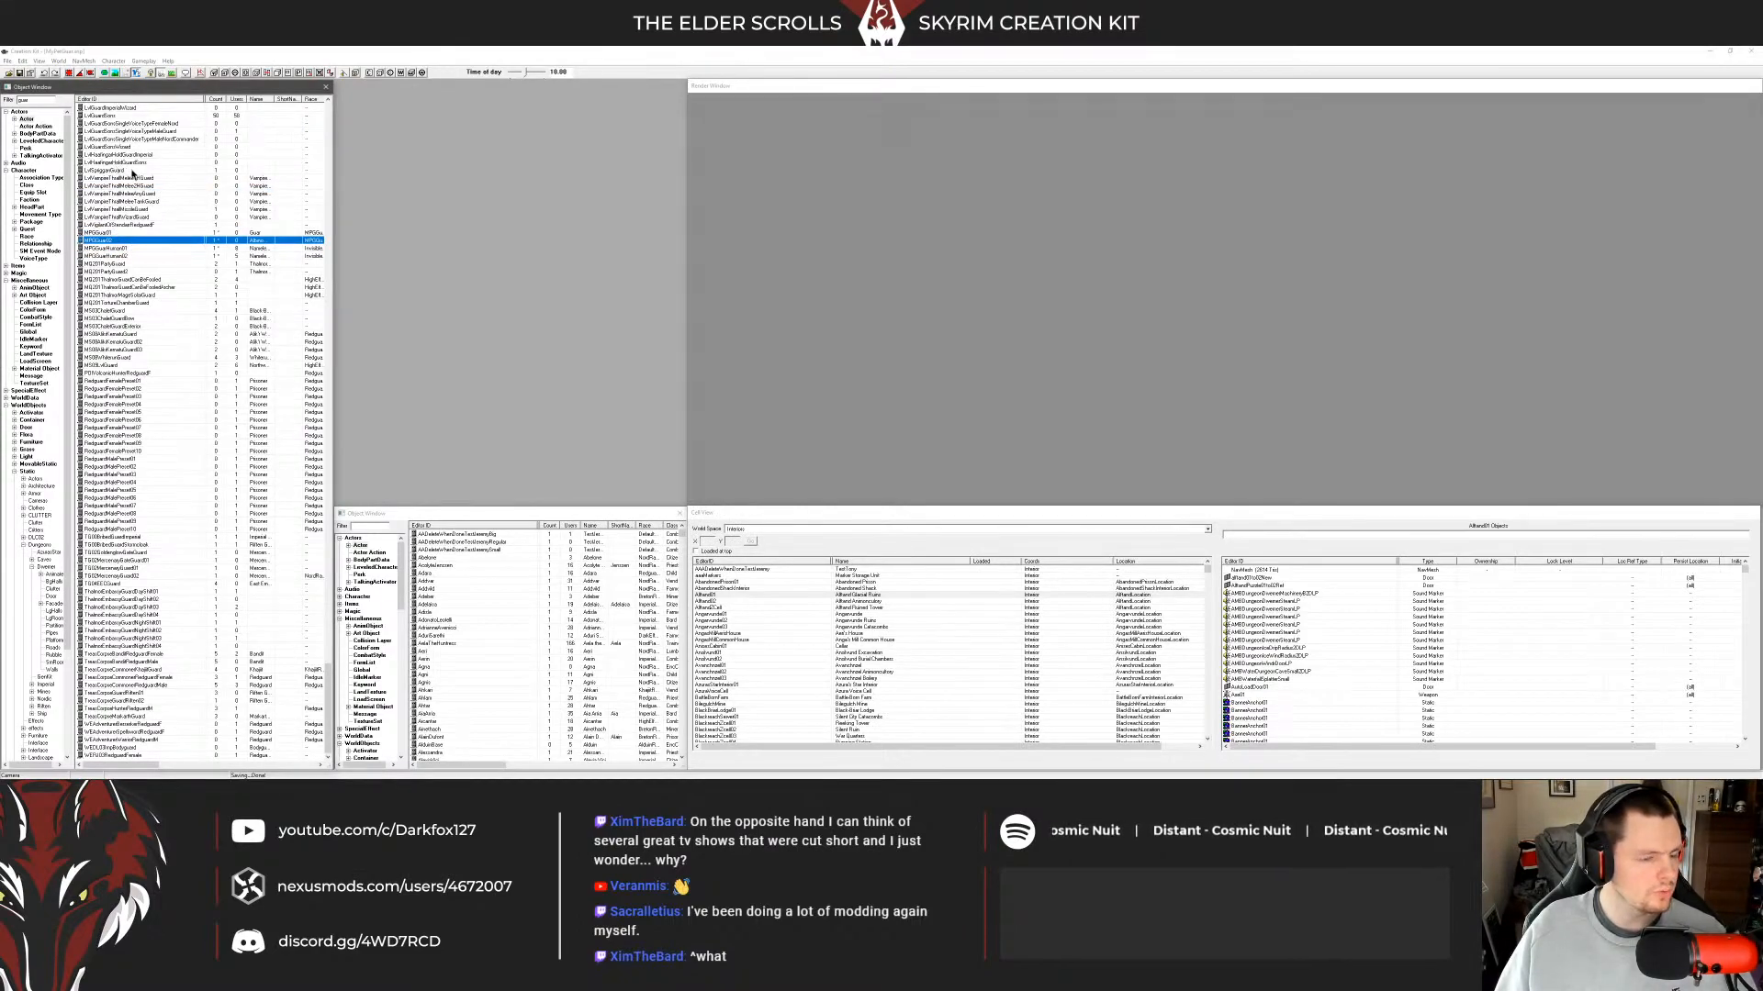
pyautogui.click(29, 229)
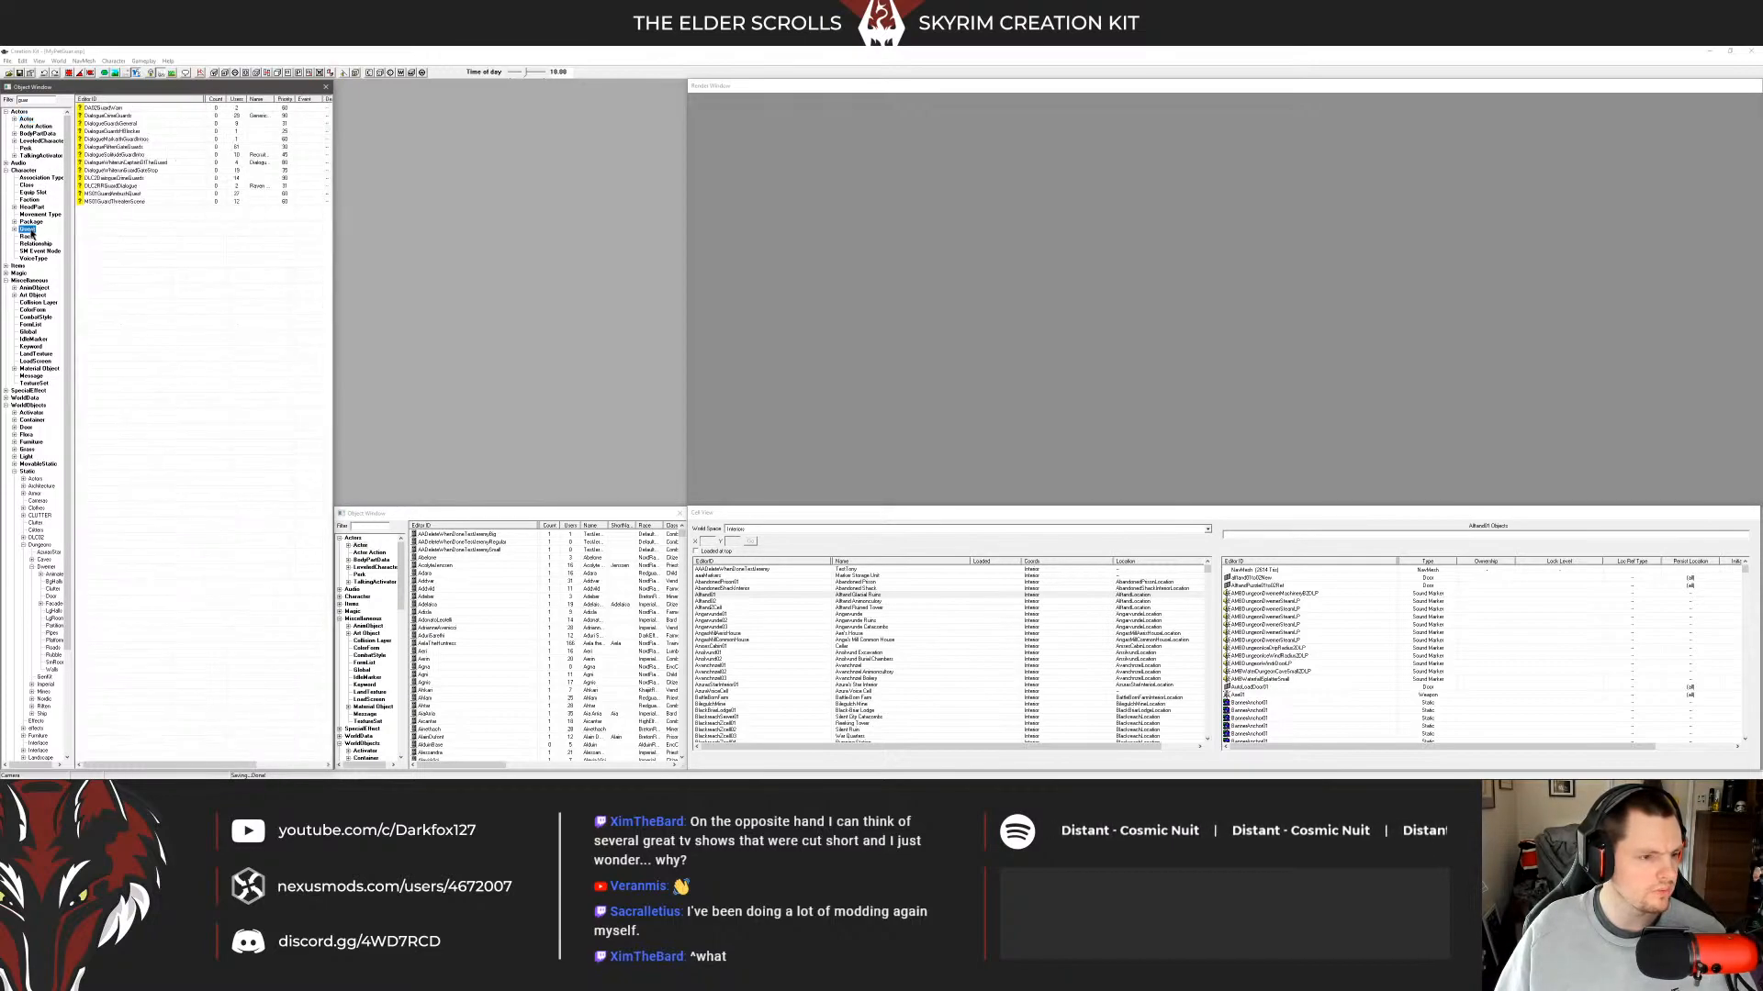
pyautogui.click(116, 109)
pyautogui.click(117, 194)
pyautogui.click(113, 178)
pyautogui.click(98, 193)
pyautogui.click(98, 187)
pyautogui.doubleClick(36, 101)
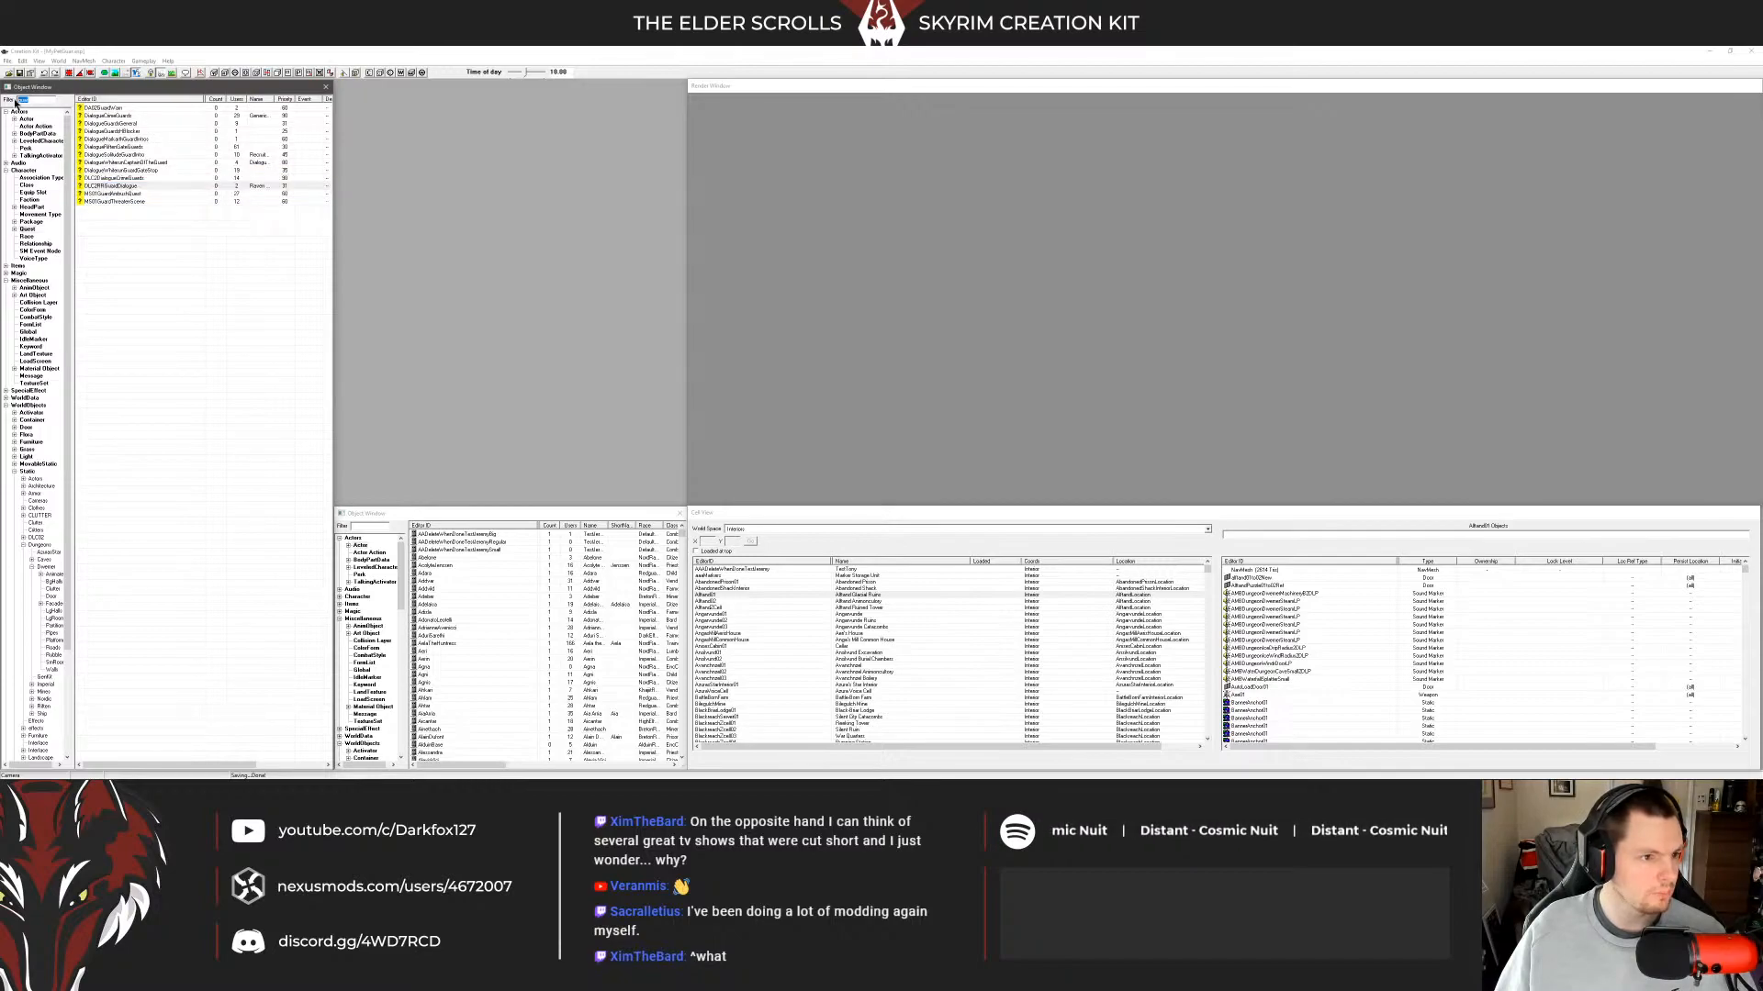
pyautogui.write('mpg')
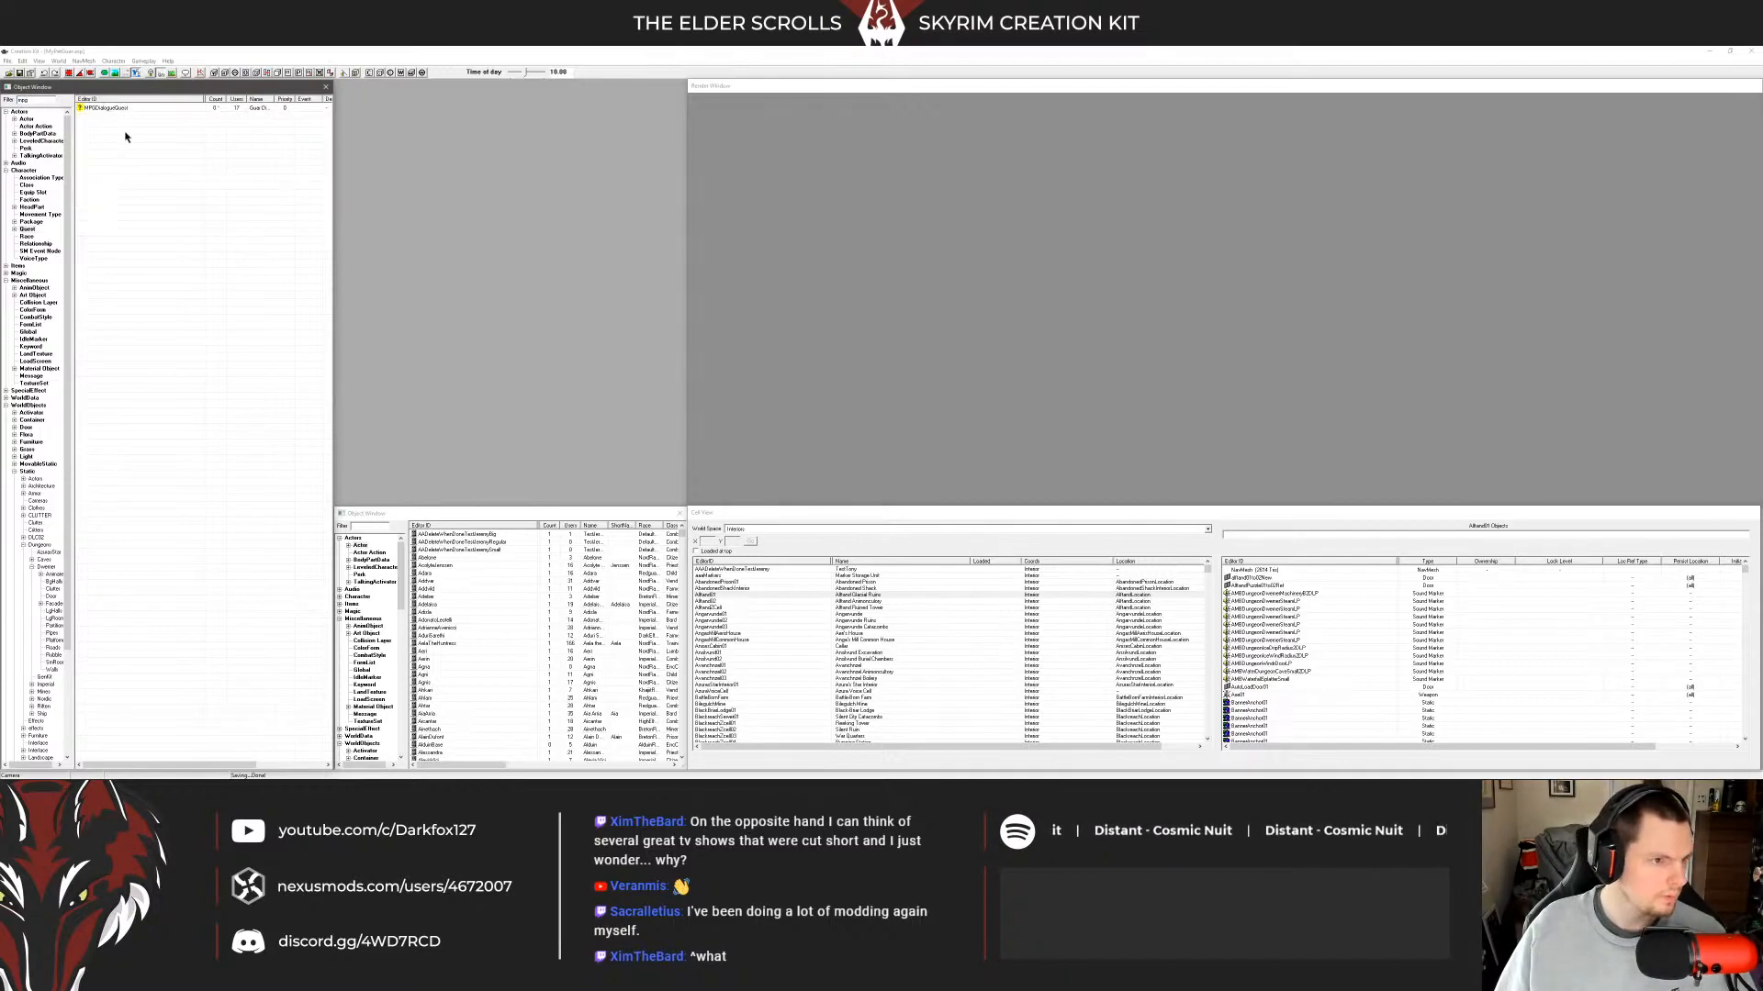
pyautogui.doubleClick(125, 108)
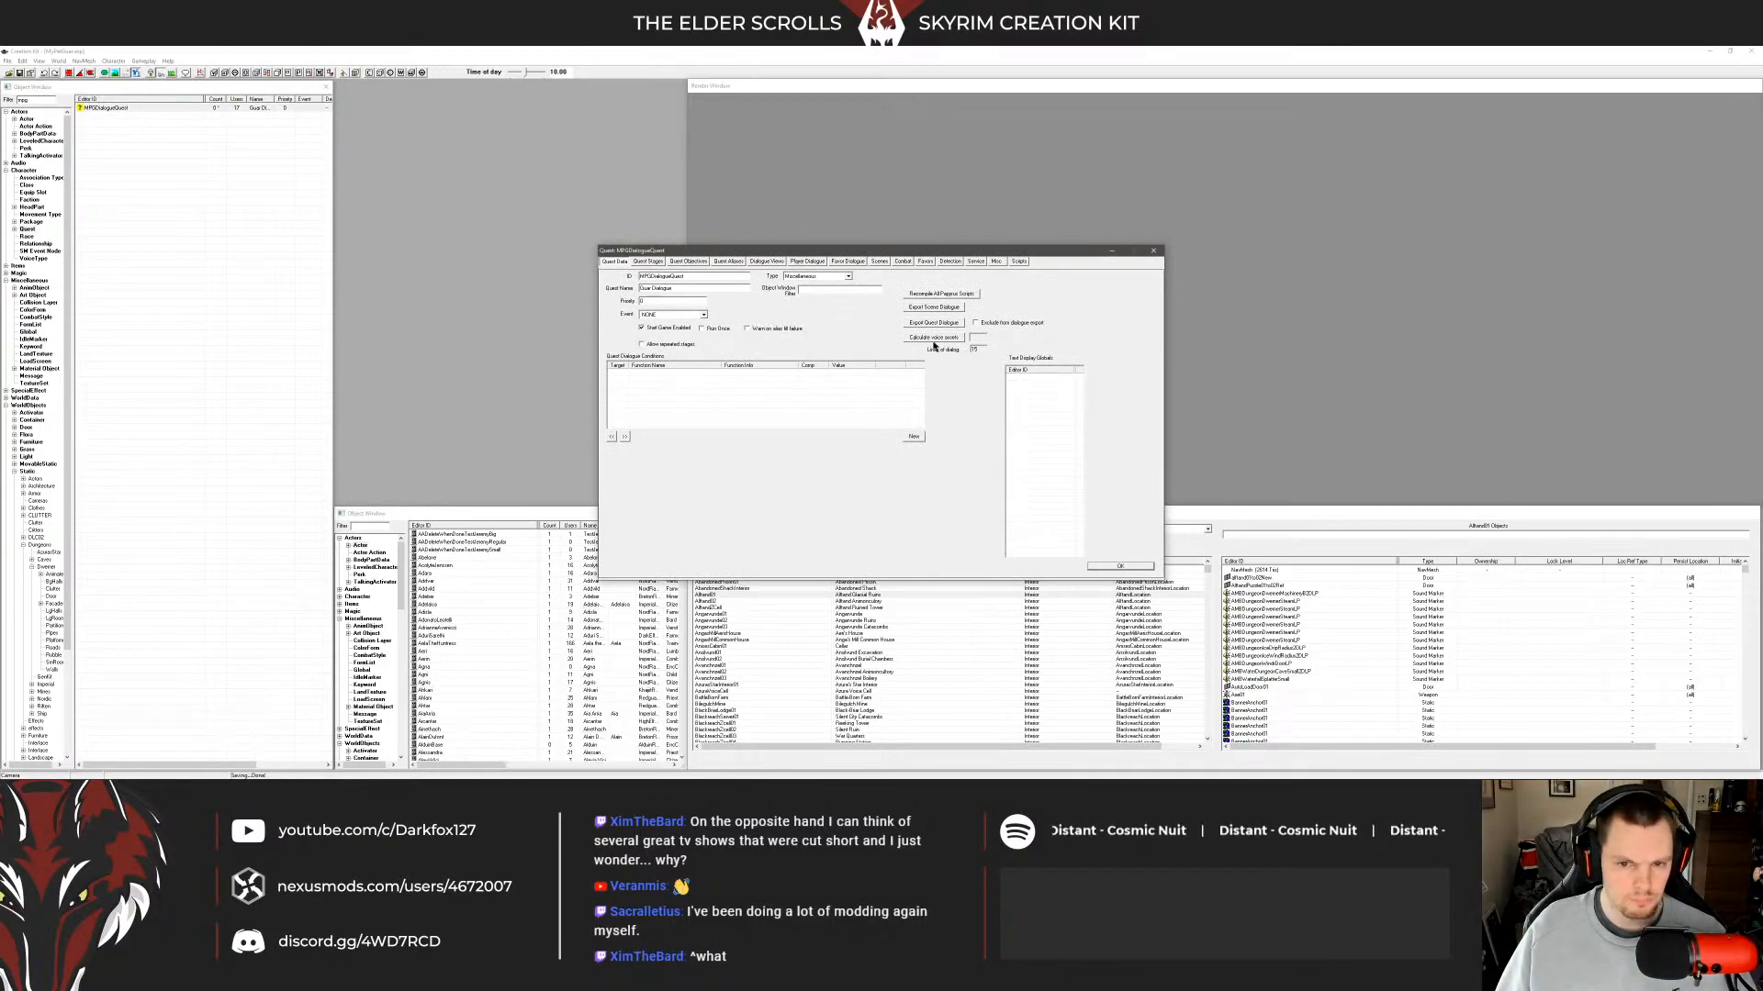
# Open the first response of the Follow topic in the quest's dialogue view and delete its GetIsID condition.
pyautogui.click(765, 262)
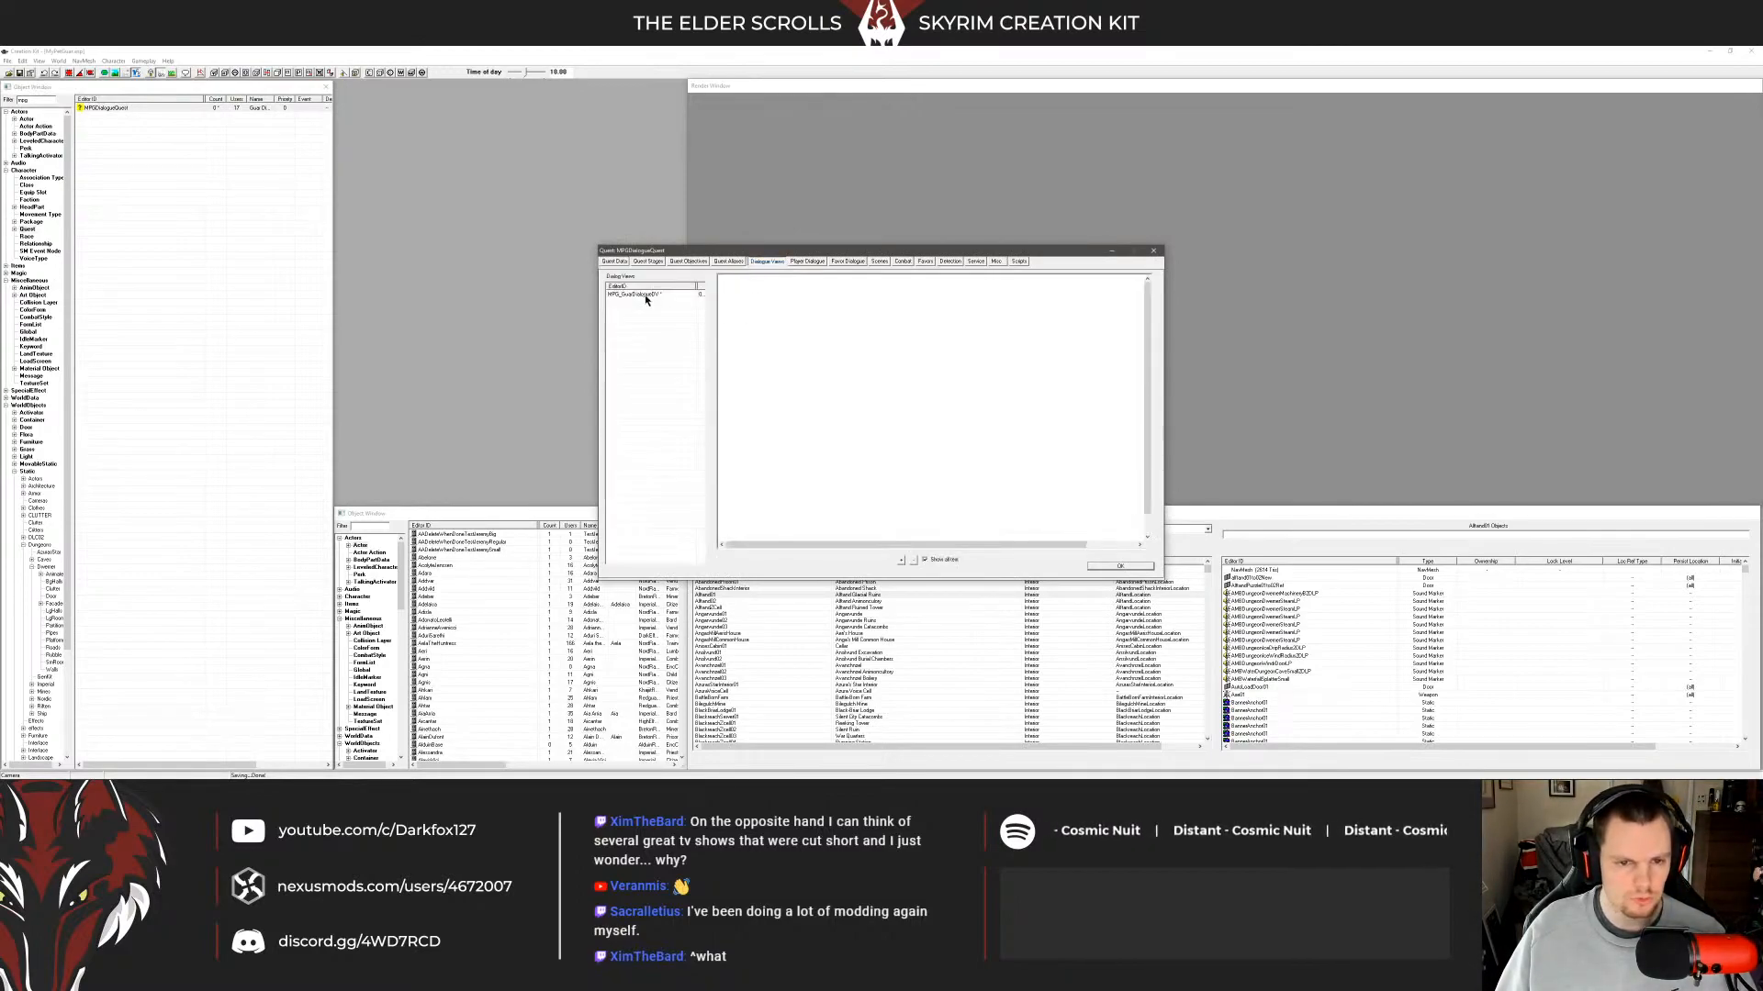
pyautogui.click(803, 304)
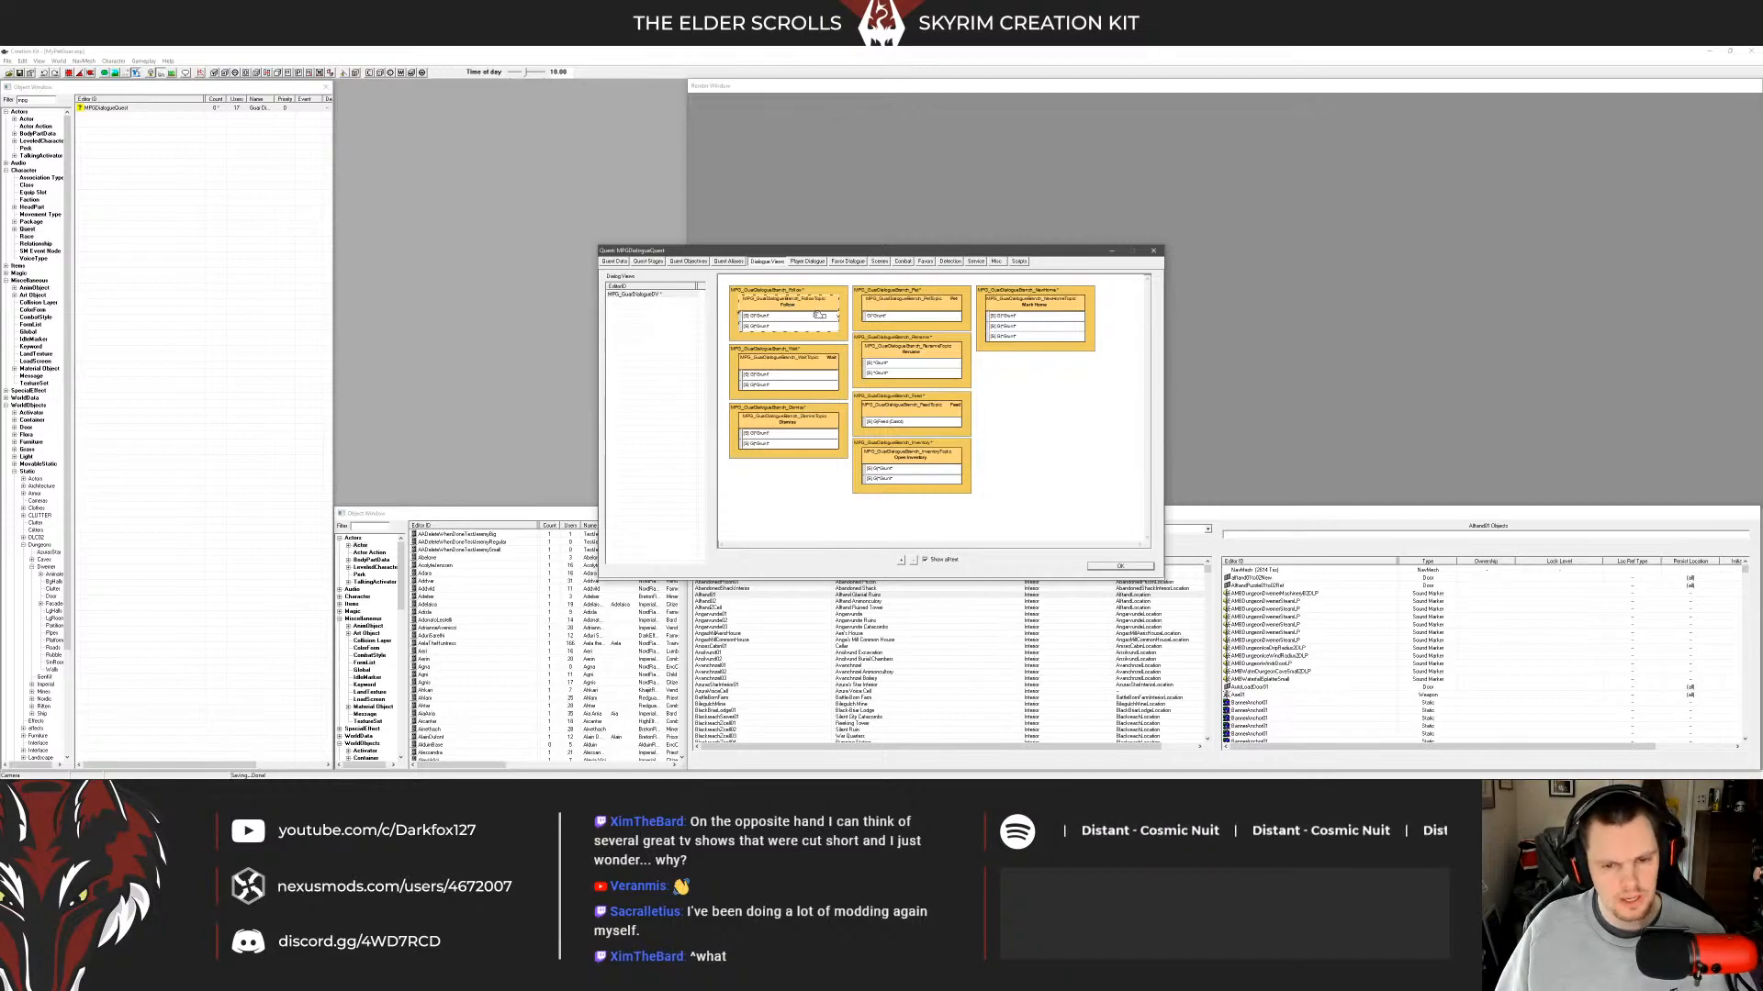
pyautogui.doubleClick(811, 330)
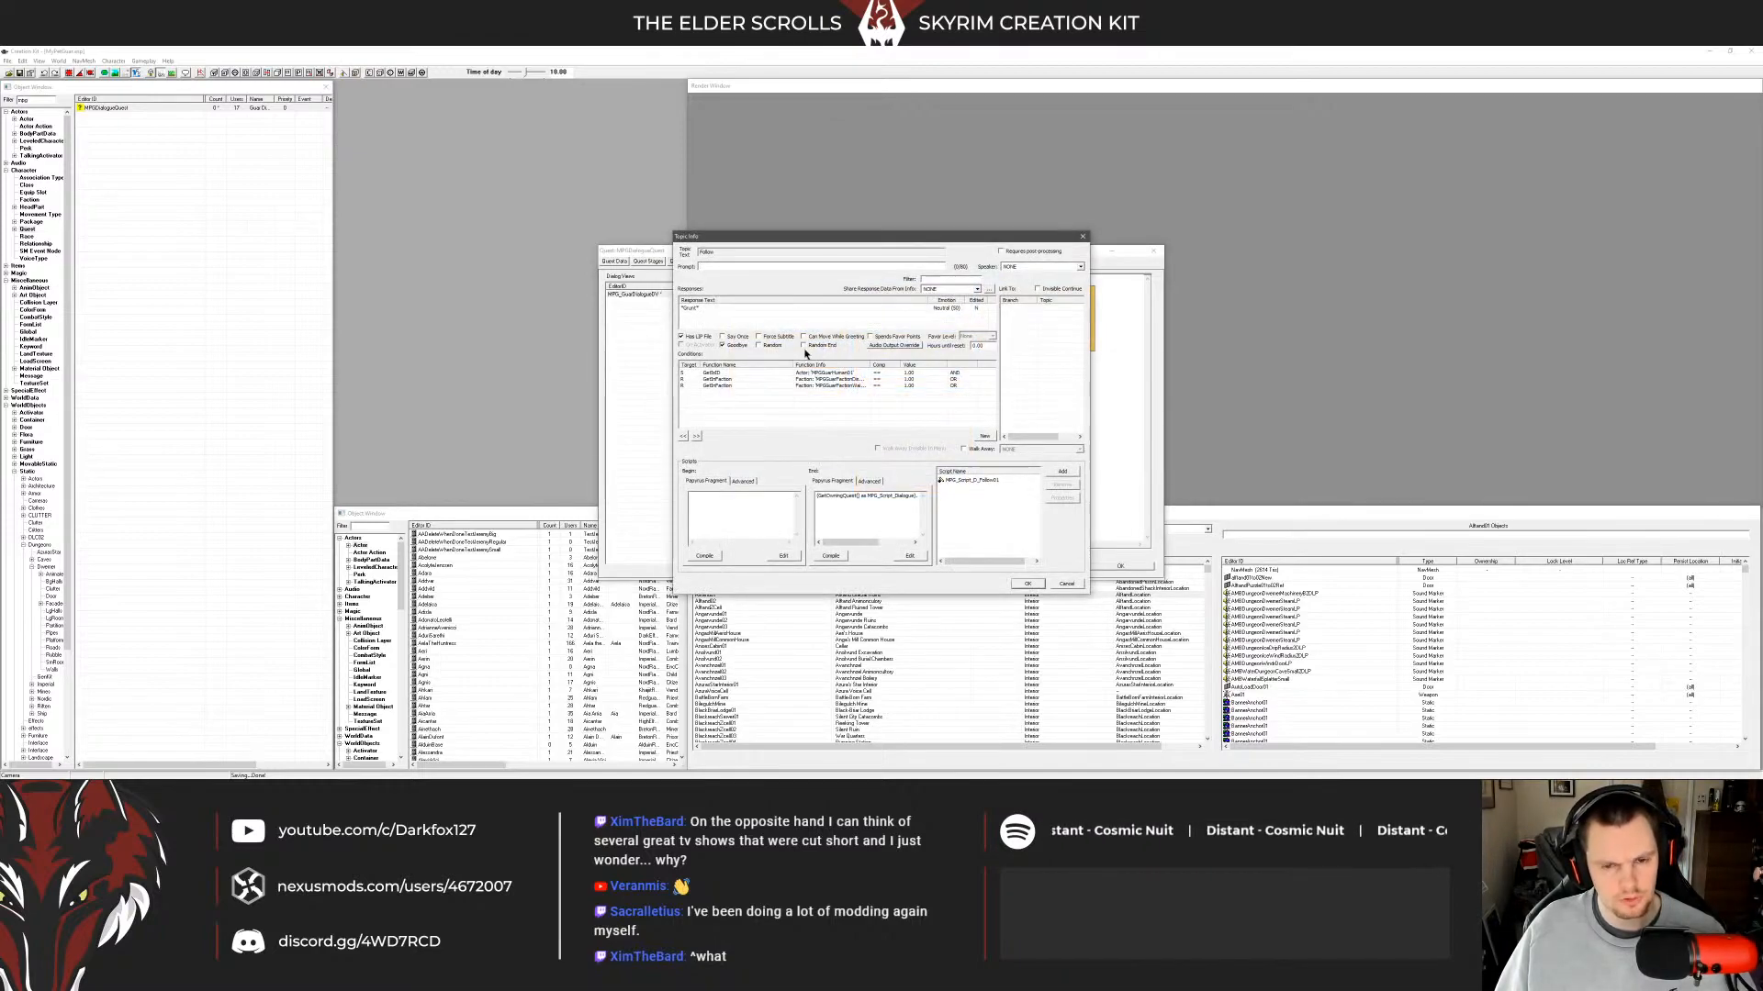
pyautogui.moveTo(820, 241); pyautogui.dragTo(843, 230)
pyautogui.click(778, 363)
pyautogui.press('Delete')
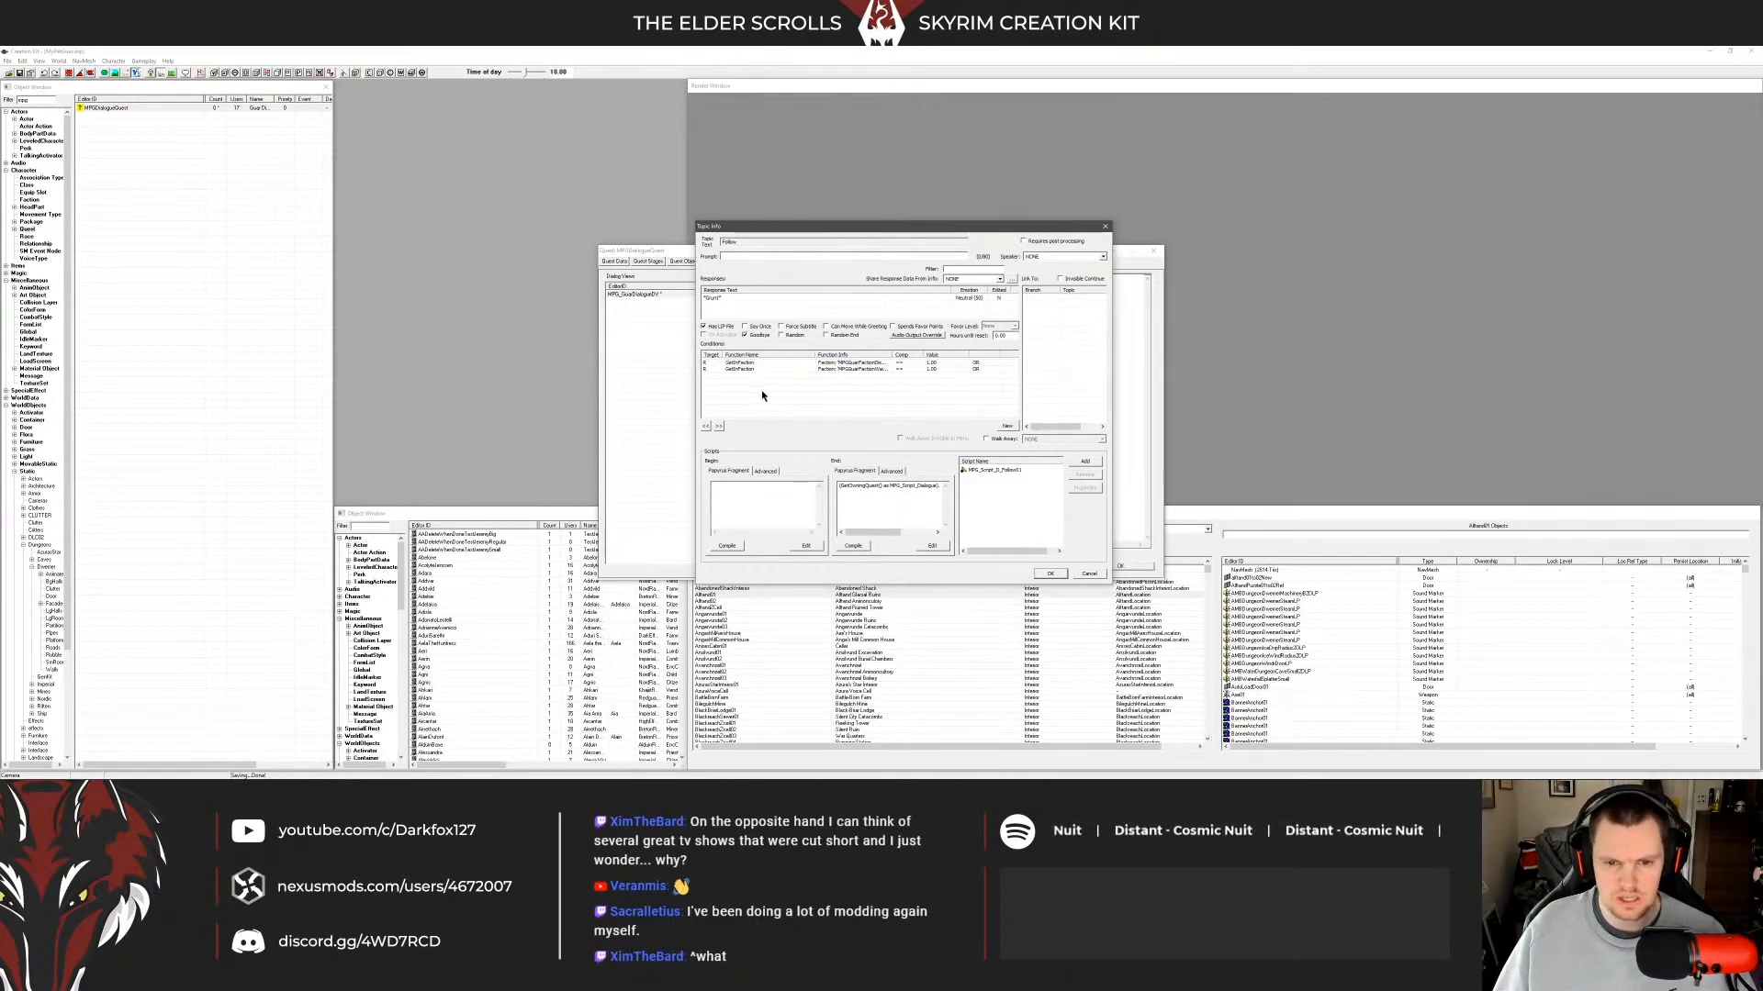
# Add a GetIsRace condition for MPGGuarRace with a value of 1 to the Follow response.
pyautogui.rightClick(762, 394)
pyautogui.click(782, 398)
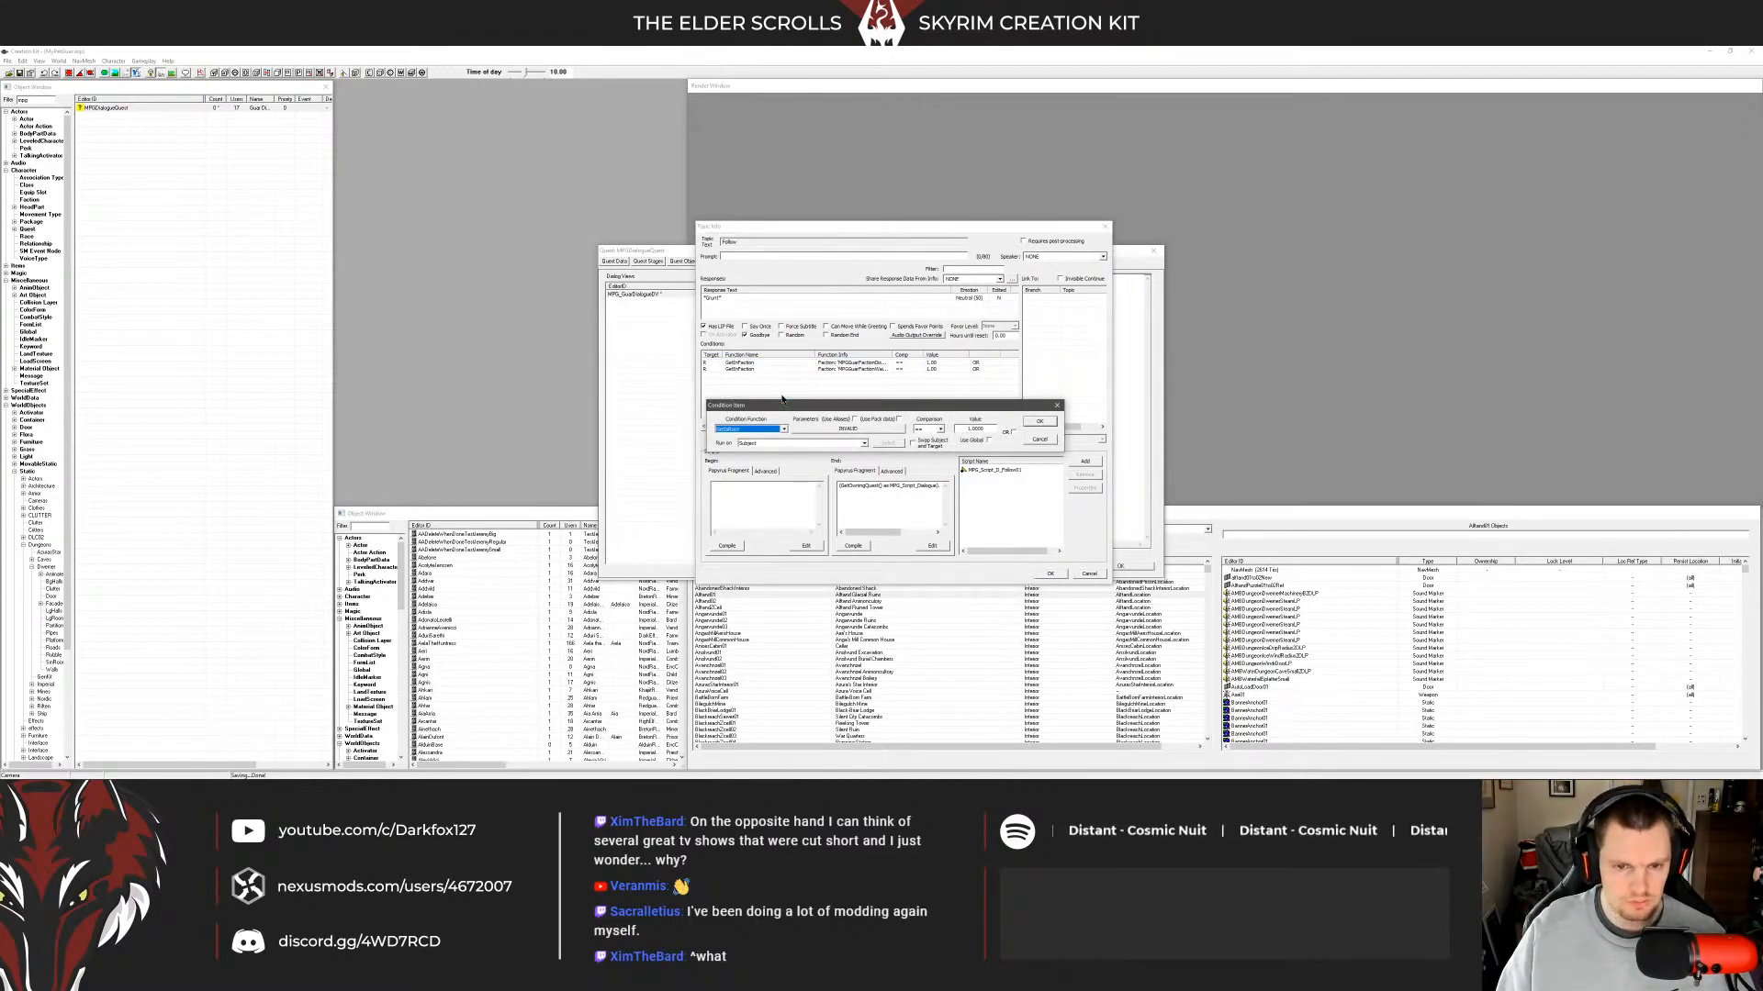
pyautogui.write('GetIsID')
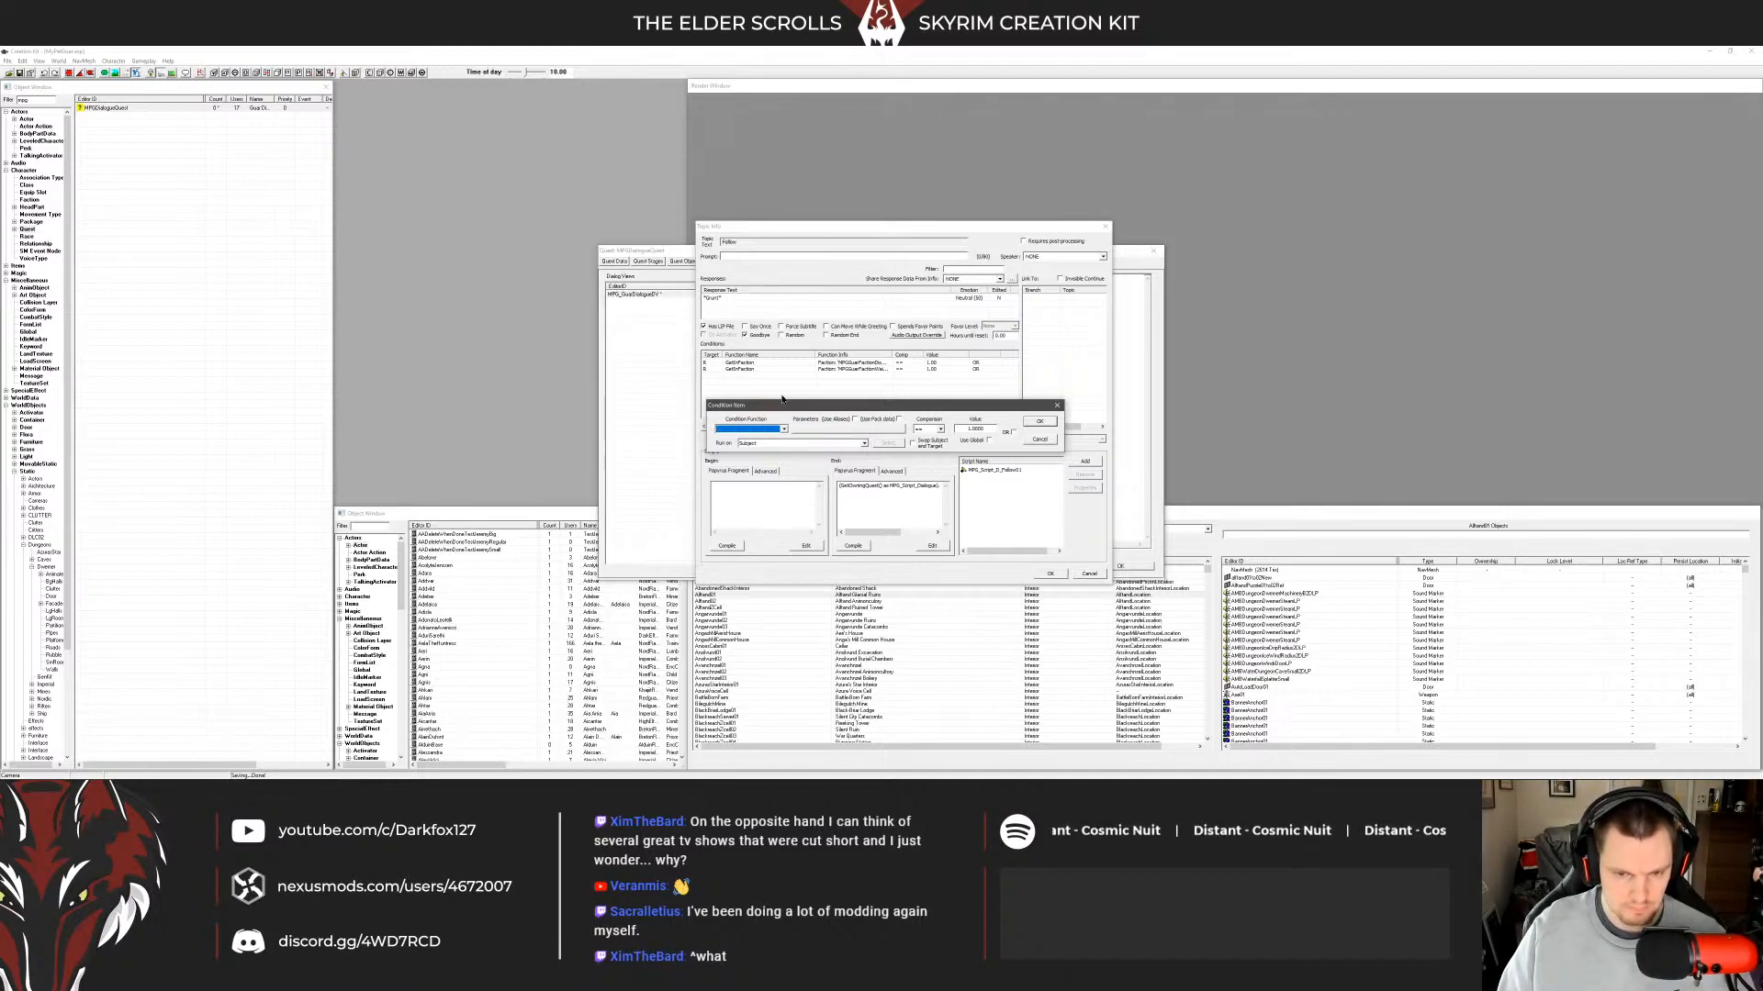
pyautogui.write('israce')
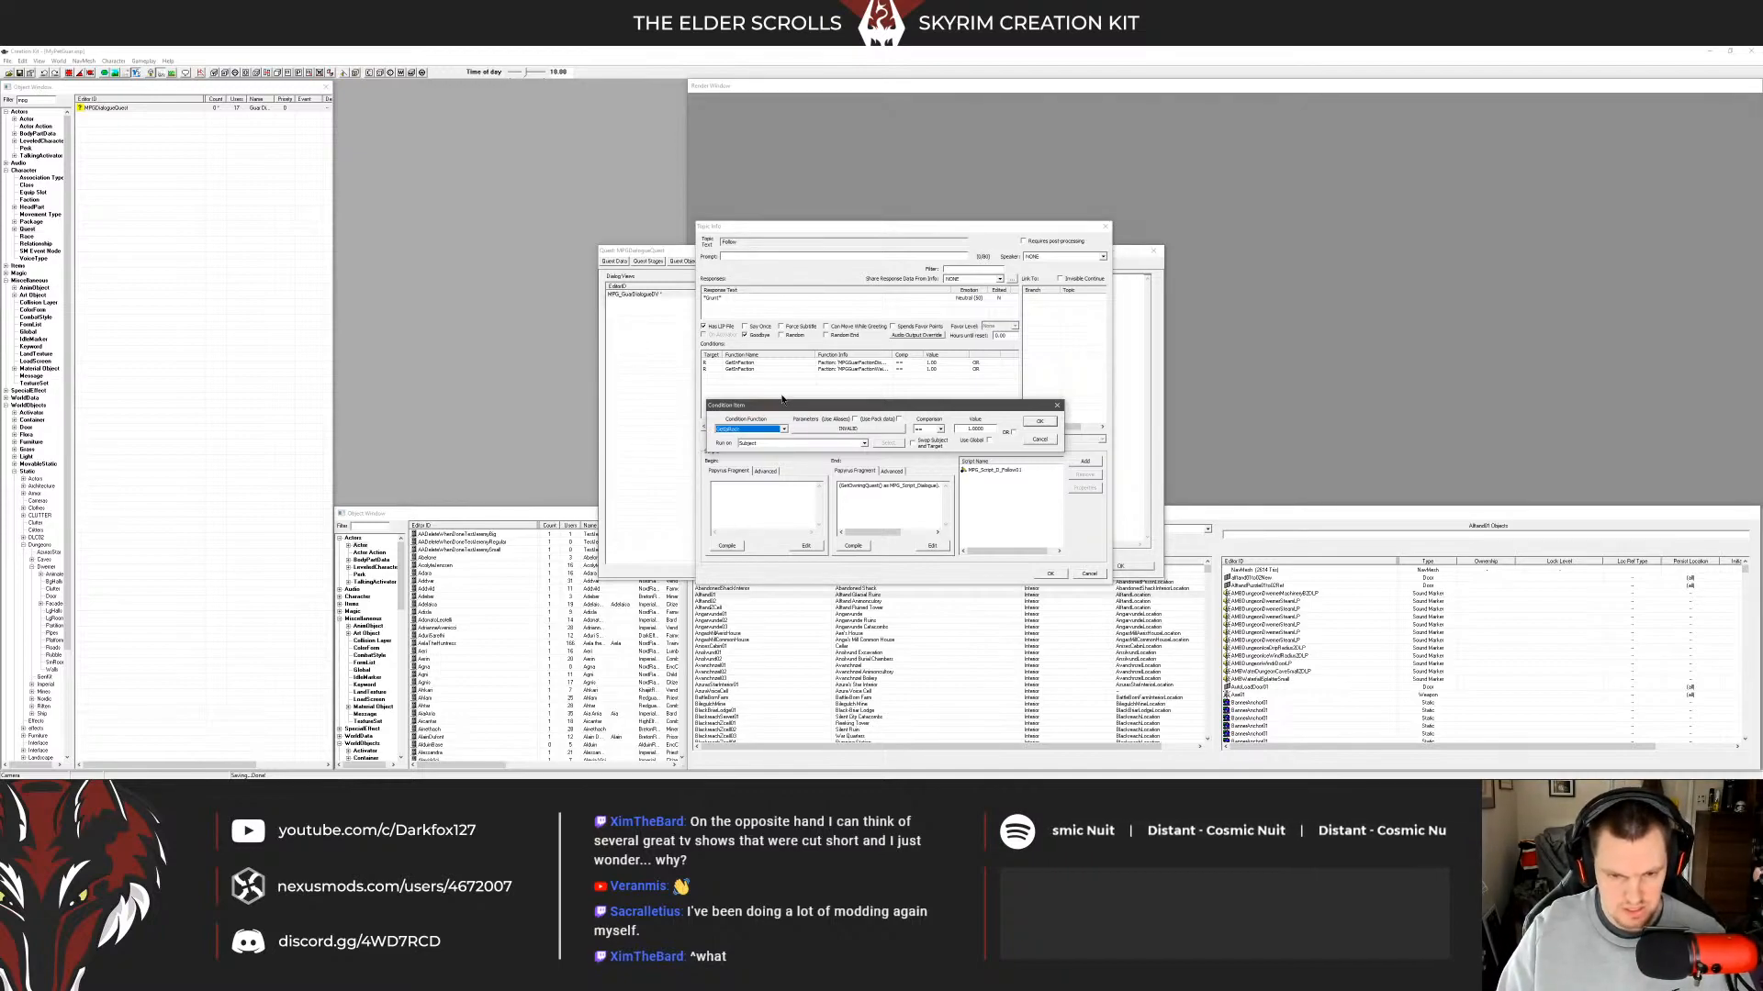
pyautogui.click(834, 429)
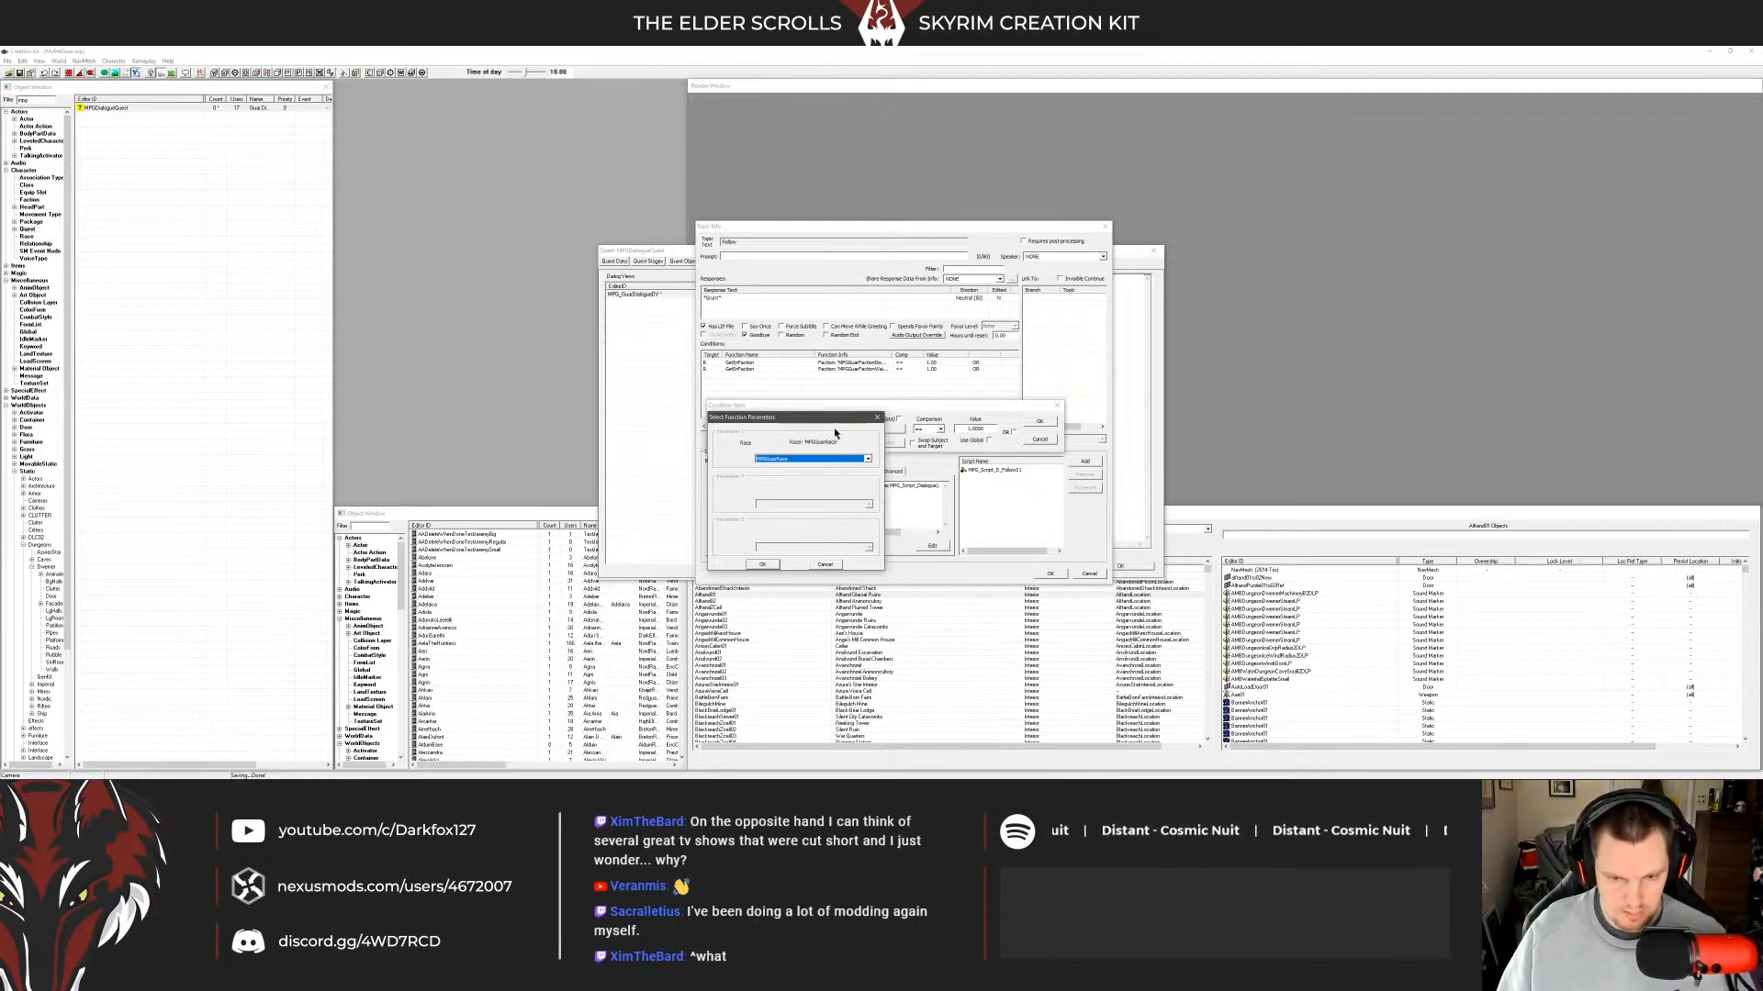
pyautogui.click(762, 564)
pyautogui.click(1039, 421)
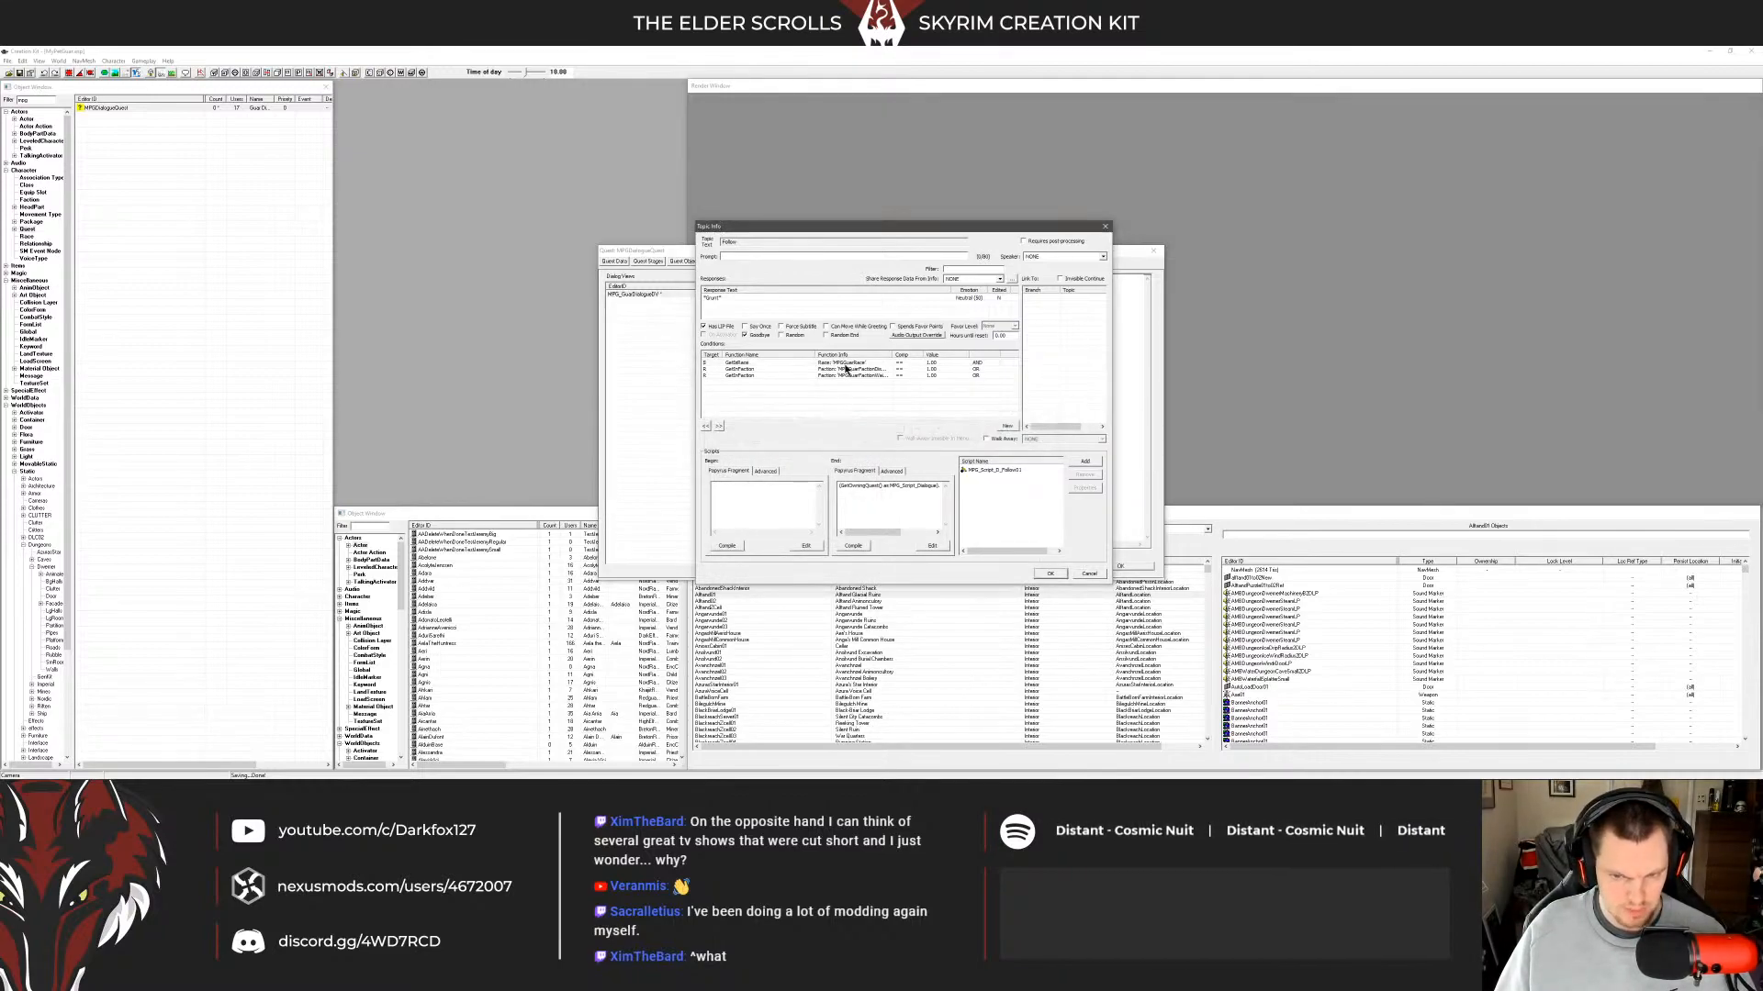
# Review the race and faction conditions of the Follow response, widening the function info column, and accept the response's changes.
pyautogui.click(867, 369)
pyautogui.moveTo(892, 351); pyautogui.dragTo(931, 352)
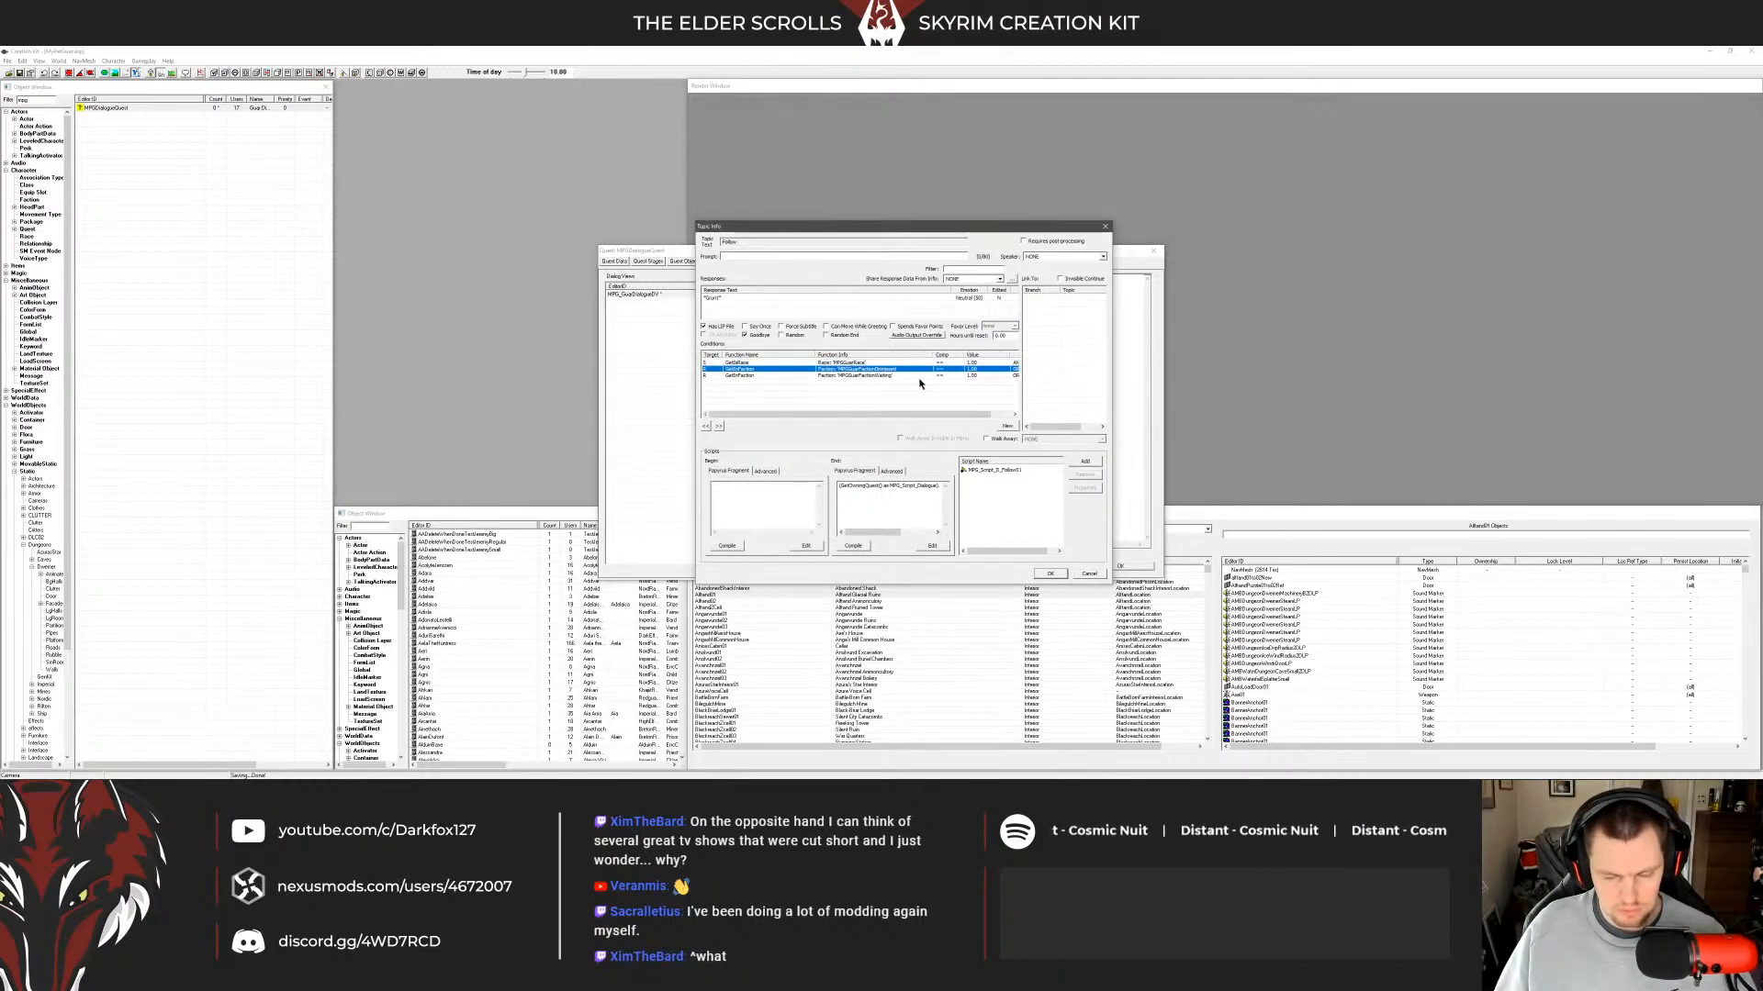
pyautogui.click(876, 400)
pyautogui.click(863, 363)
pyautogui.click(861, 369)
pyautogui.click(887, 399)
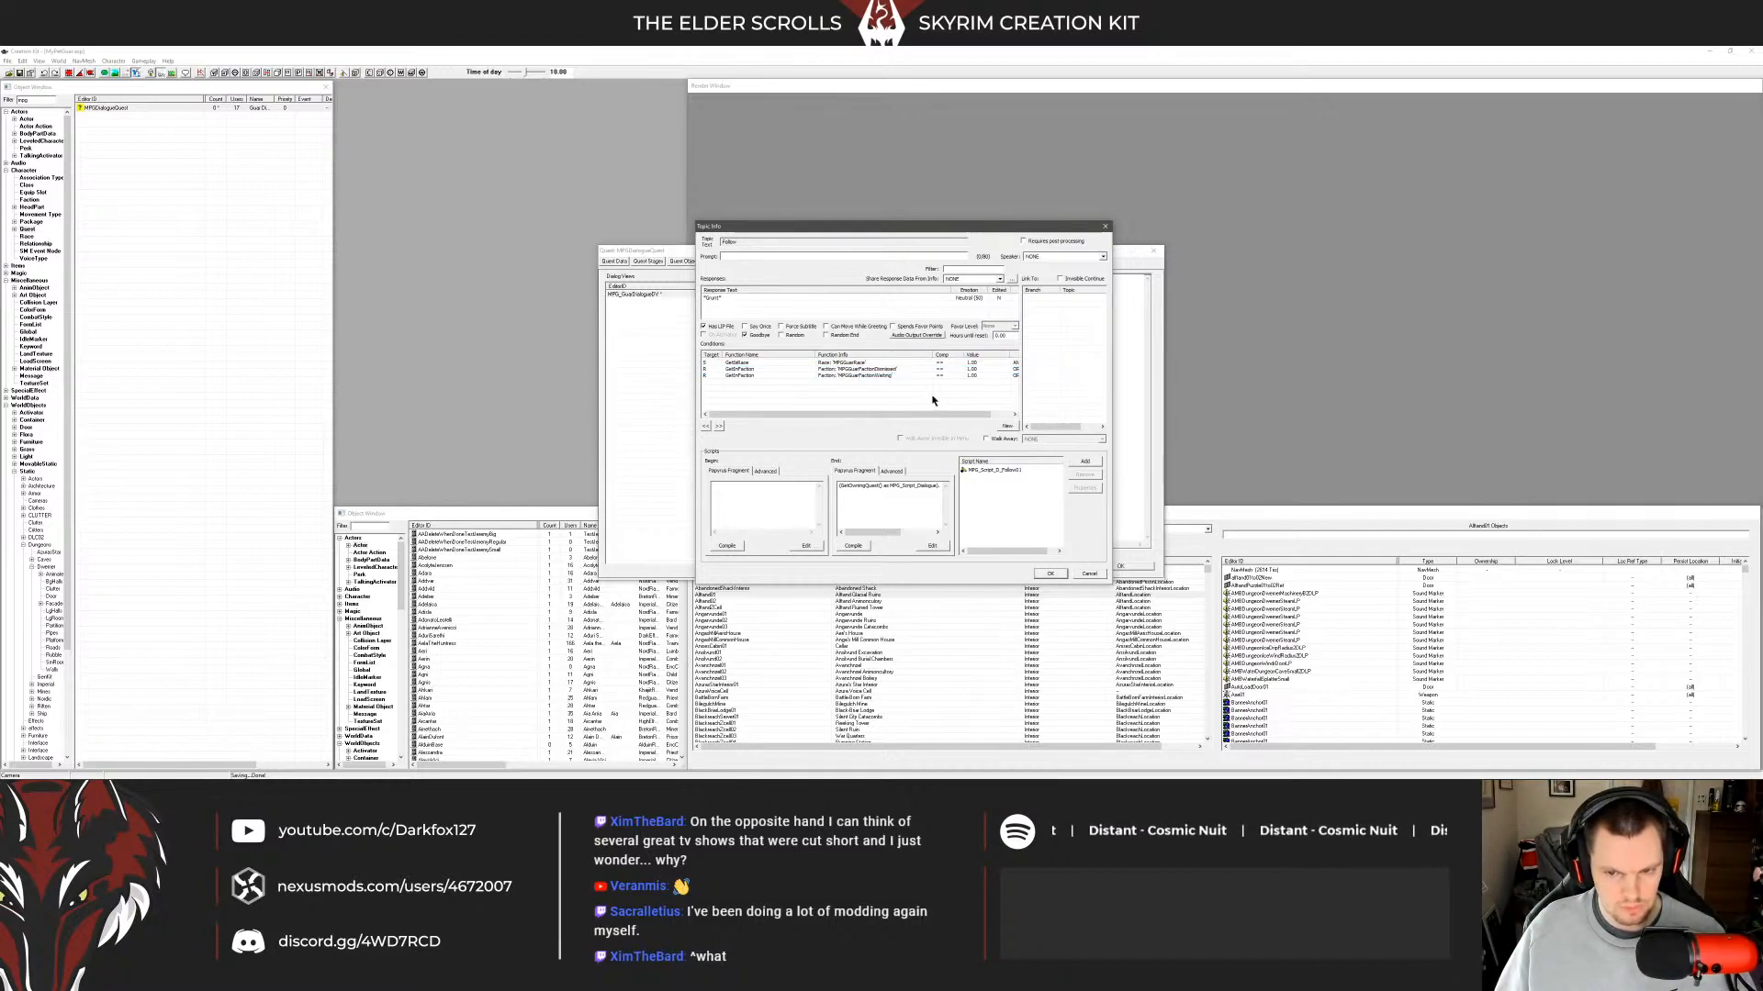
pyautogui.click(882, 369)
pyautogui.click(897, 392)
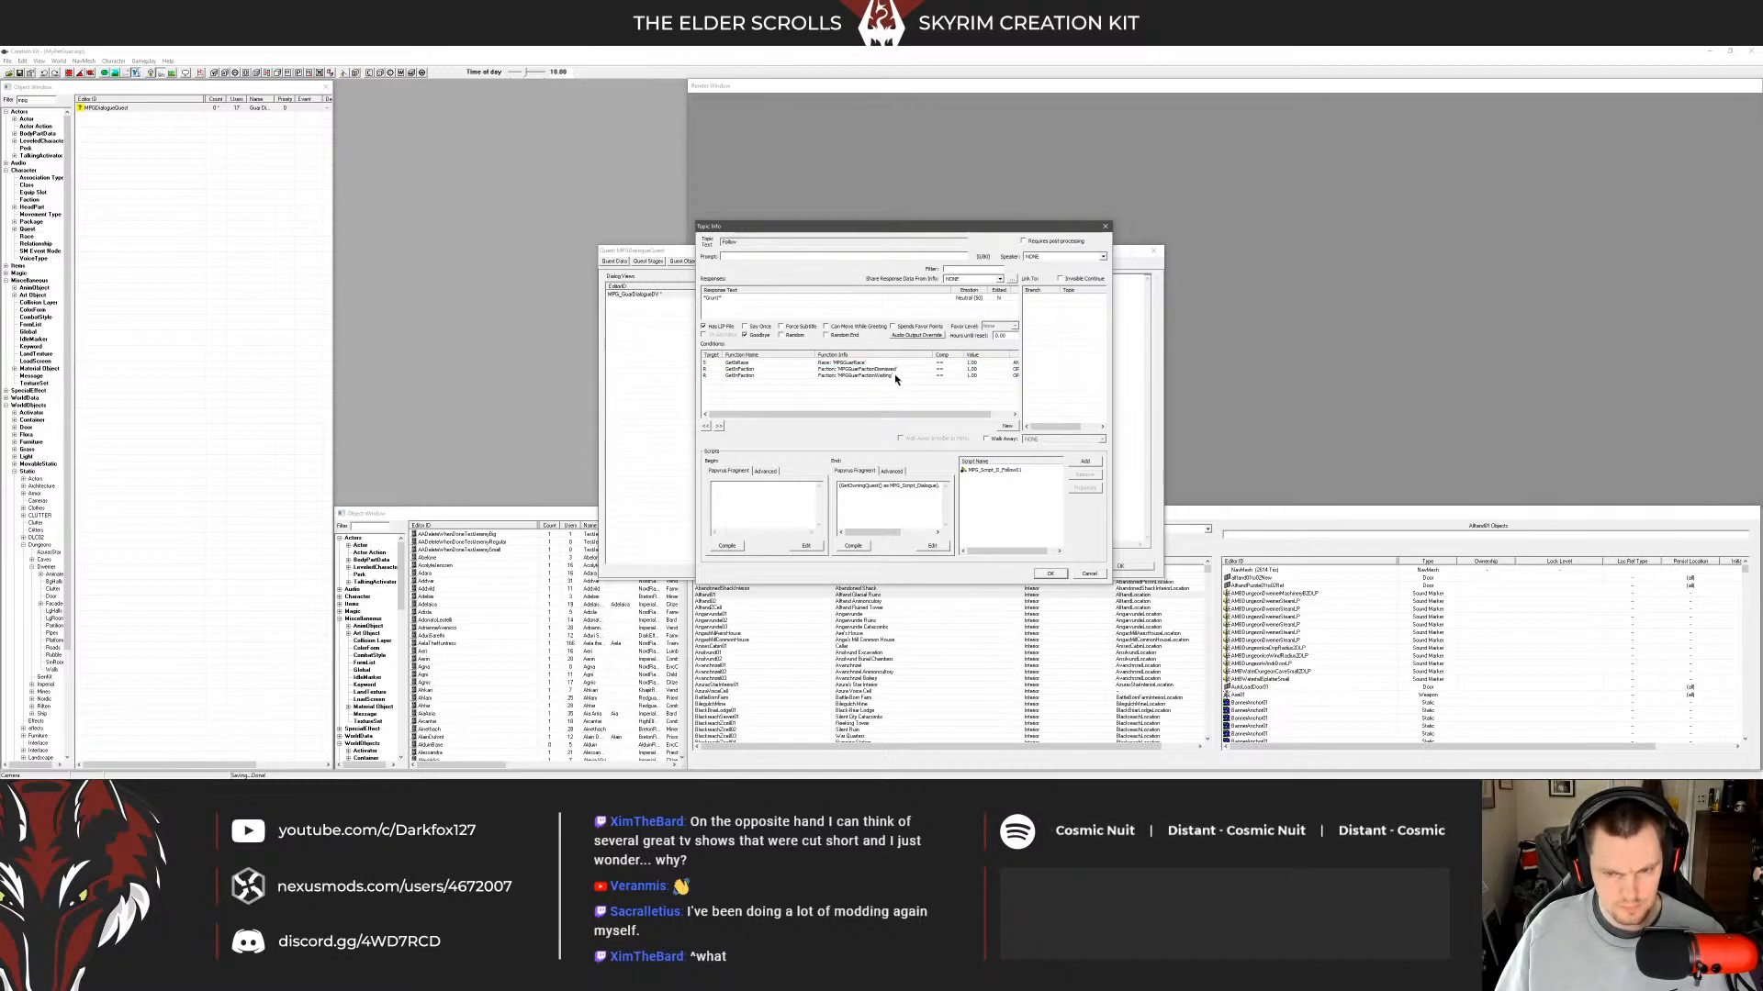
pyautogui.click(887, 374)
pyautogui.click(890, 388)
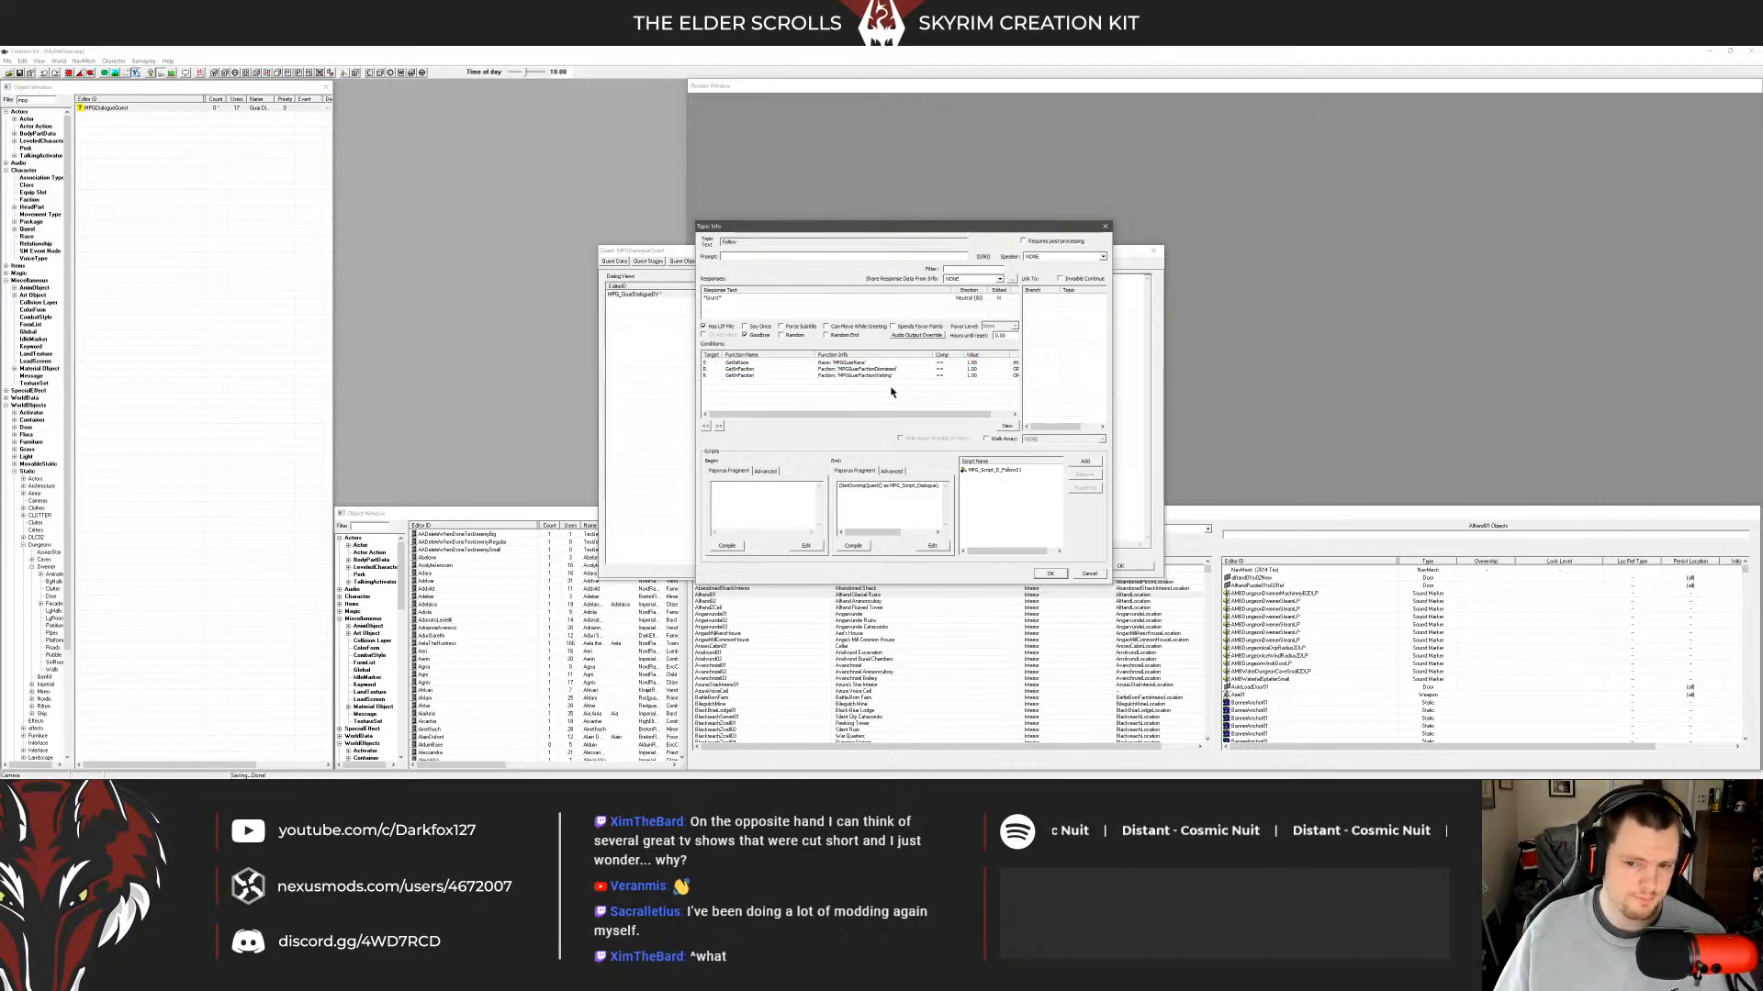
pyautogui.click(1051, 574)
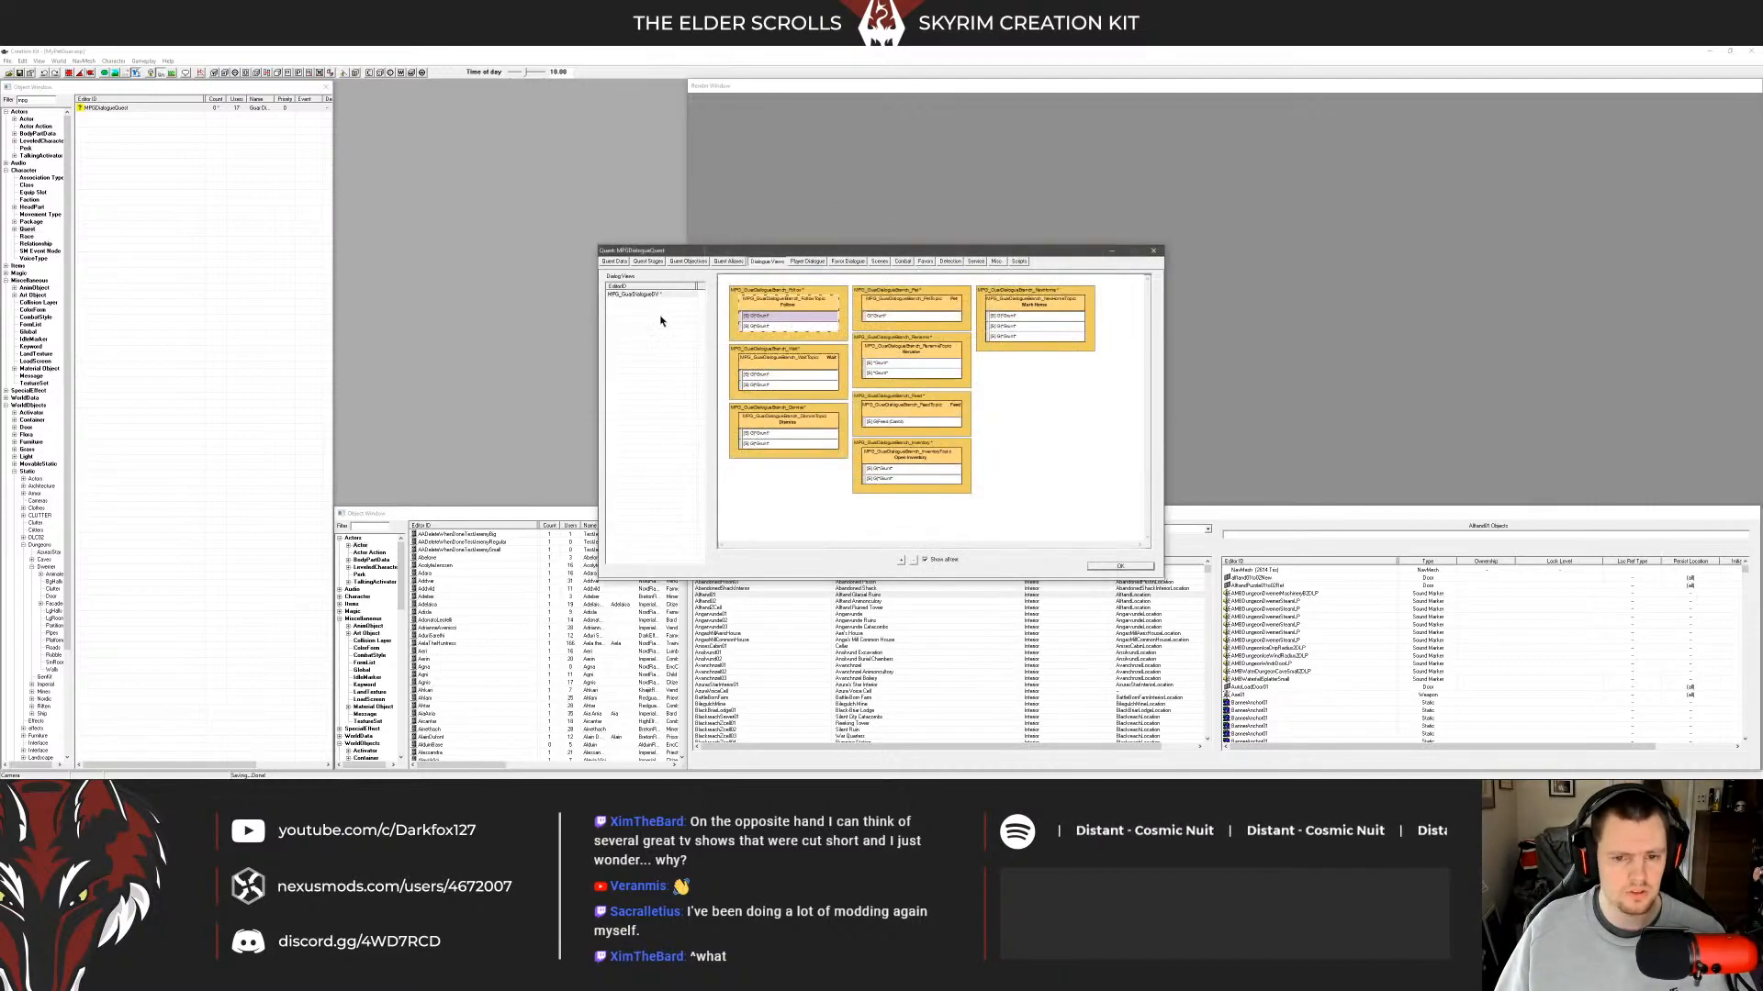
# View the quest's aliases, then switch to File Explorer and browse from the My Pet Bear files to Skyrim's Tools folder.
pyautogui.click(729, 262)
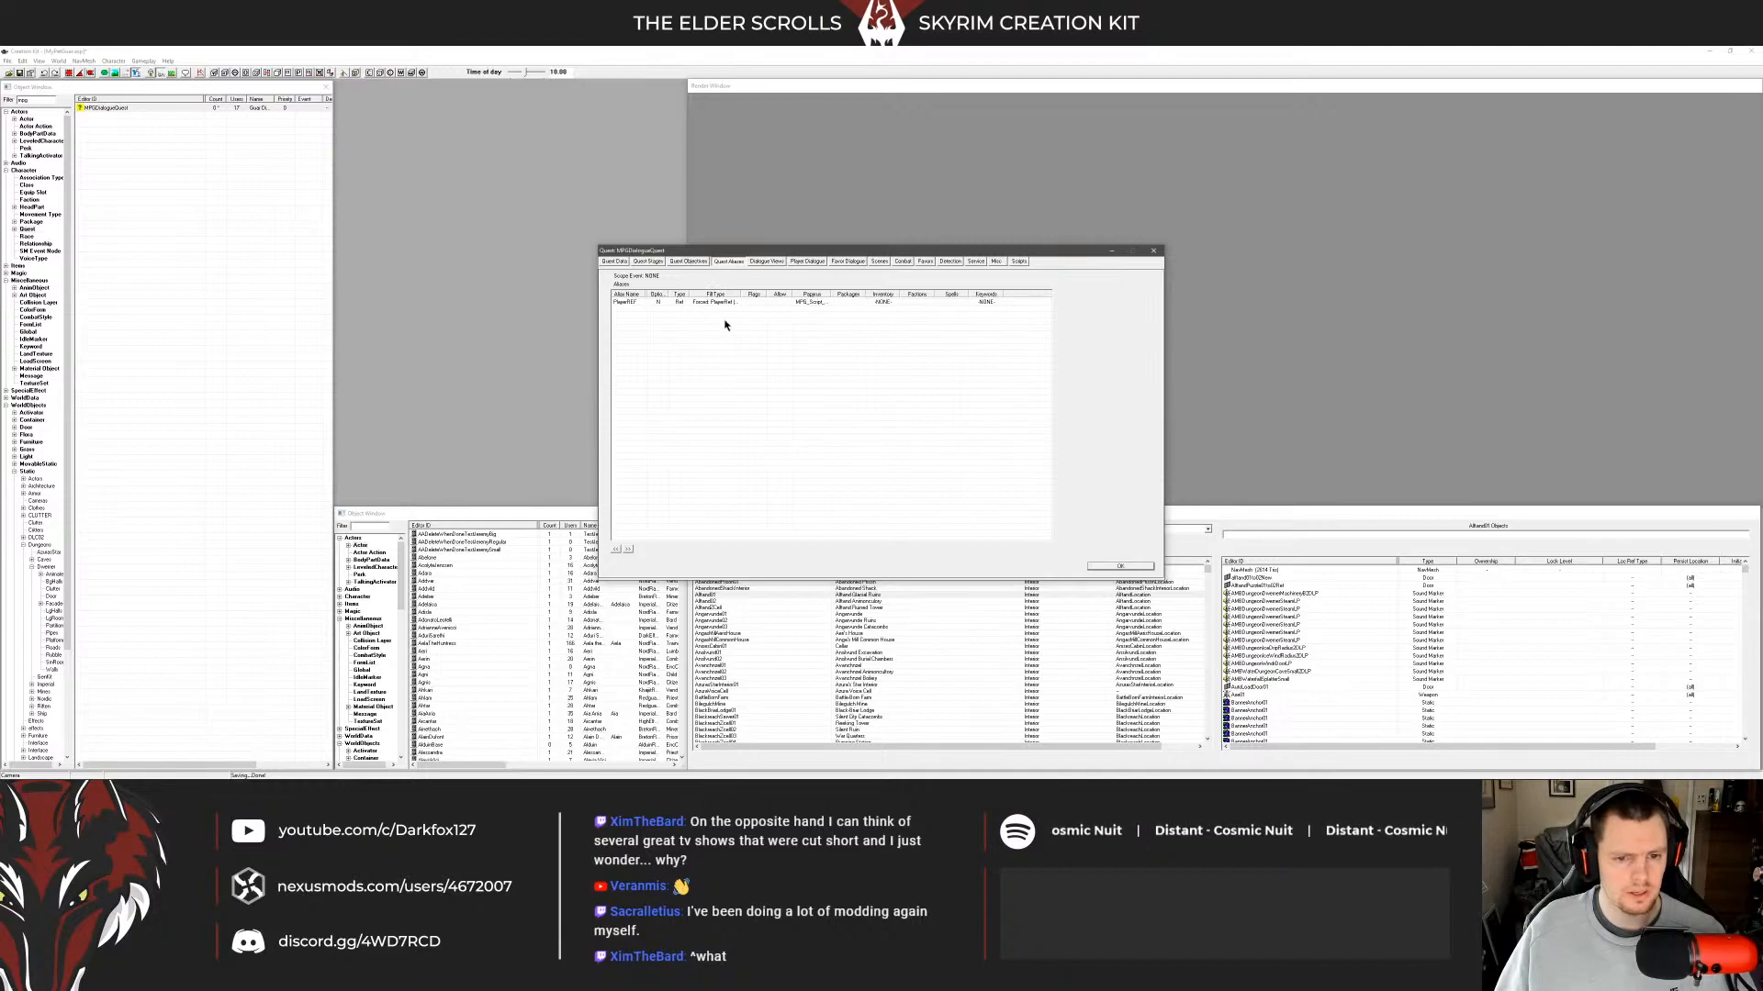
pyautogui.hotkey('alt', 'Tab')
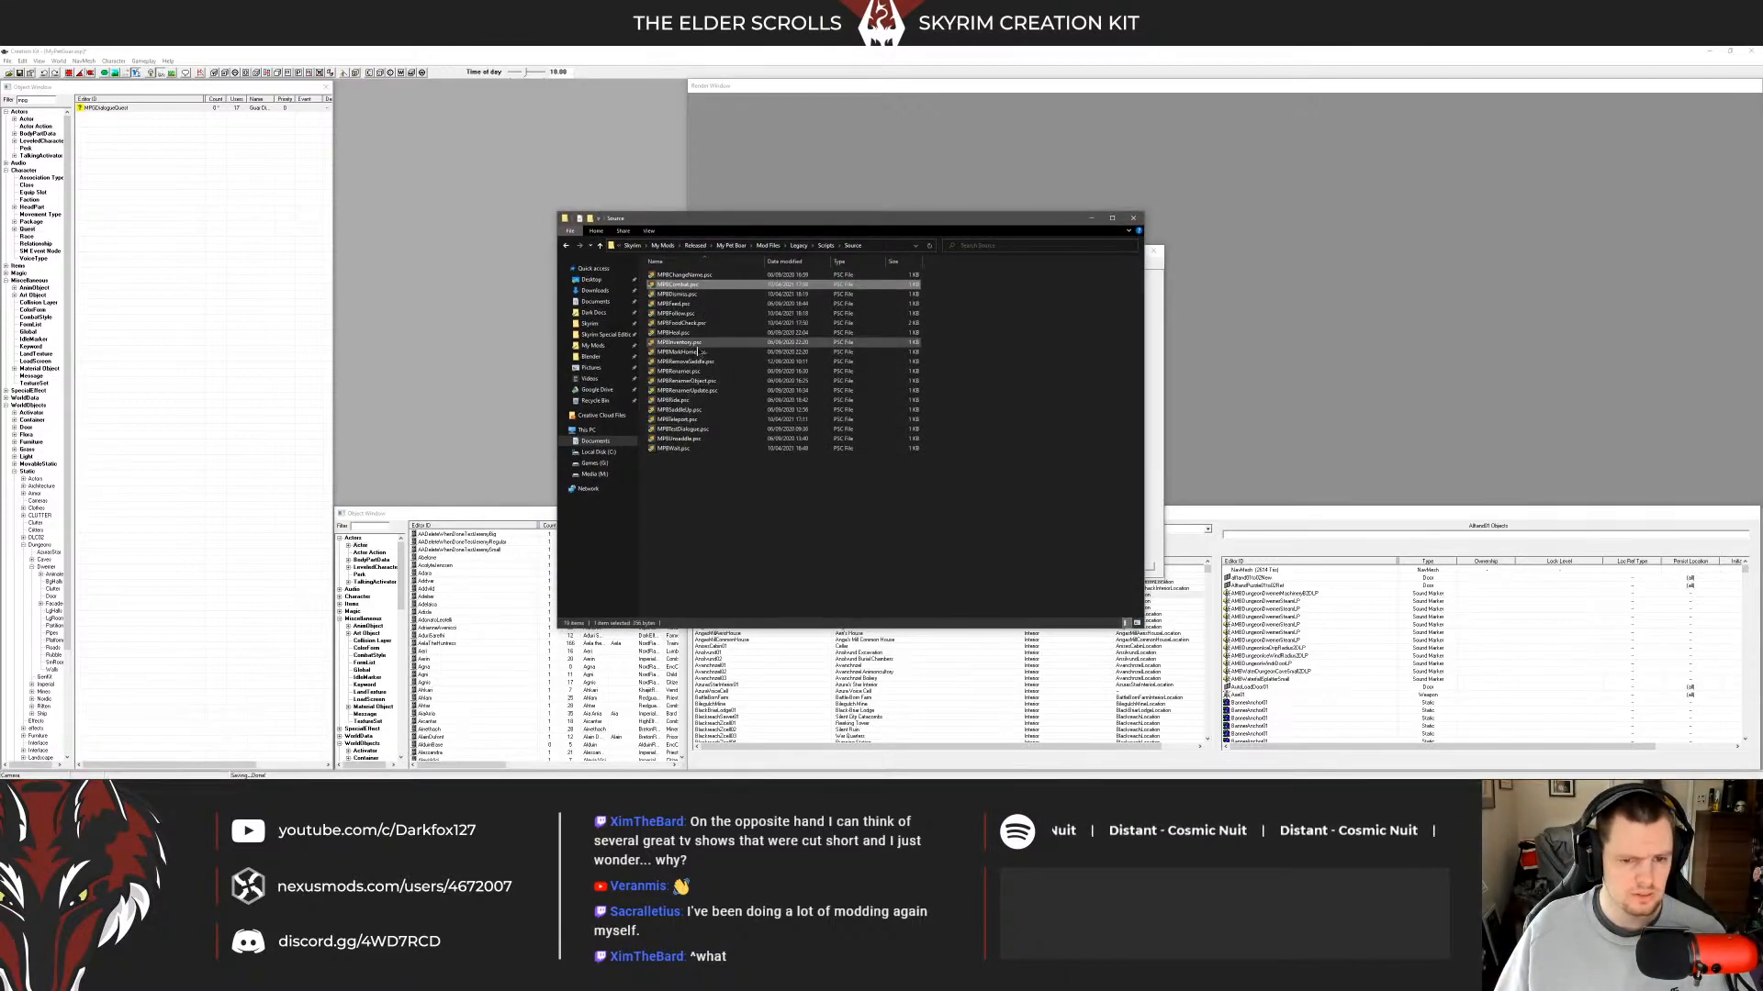
pyautogui.click(729, 246)
pyautogui.click(699, 275)
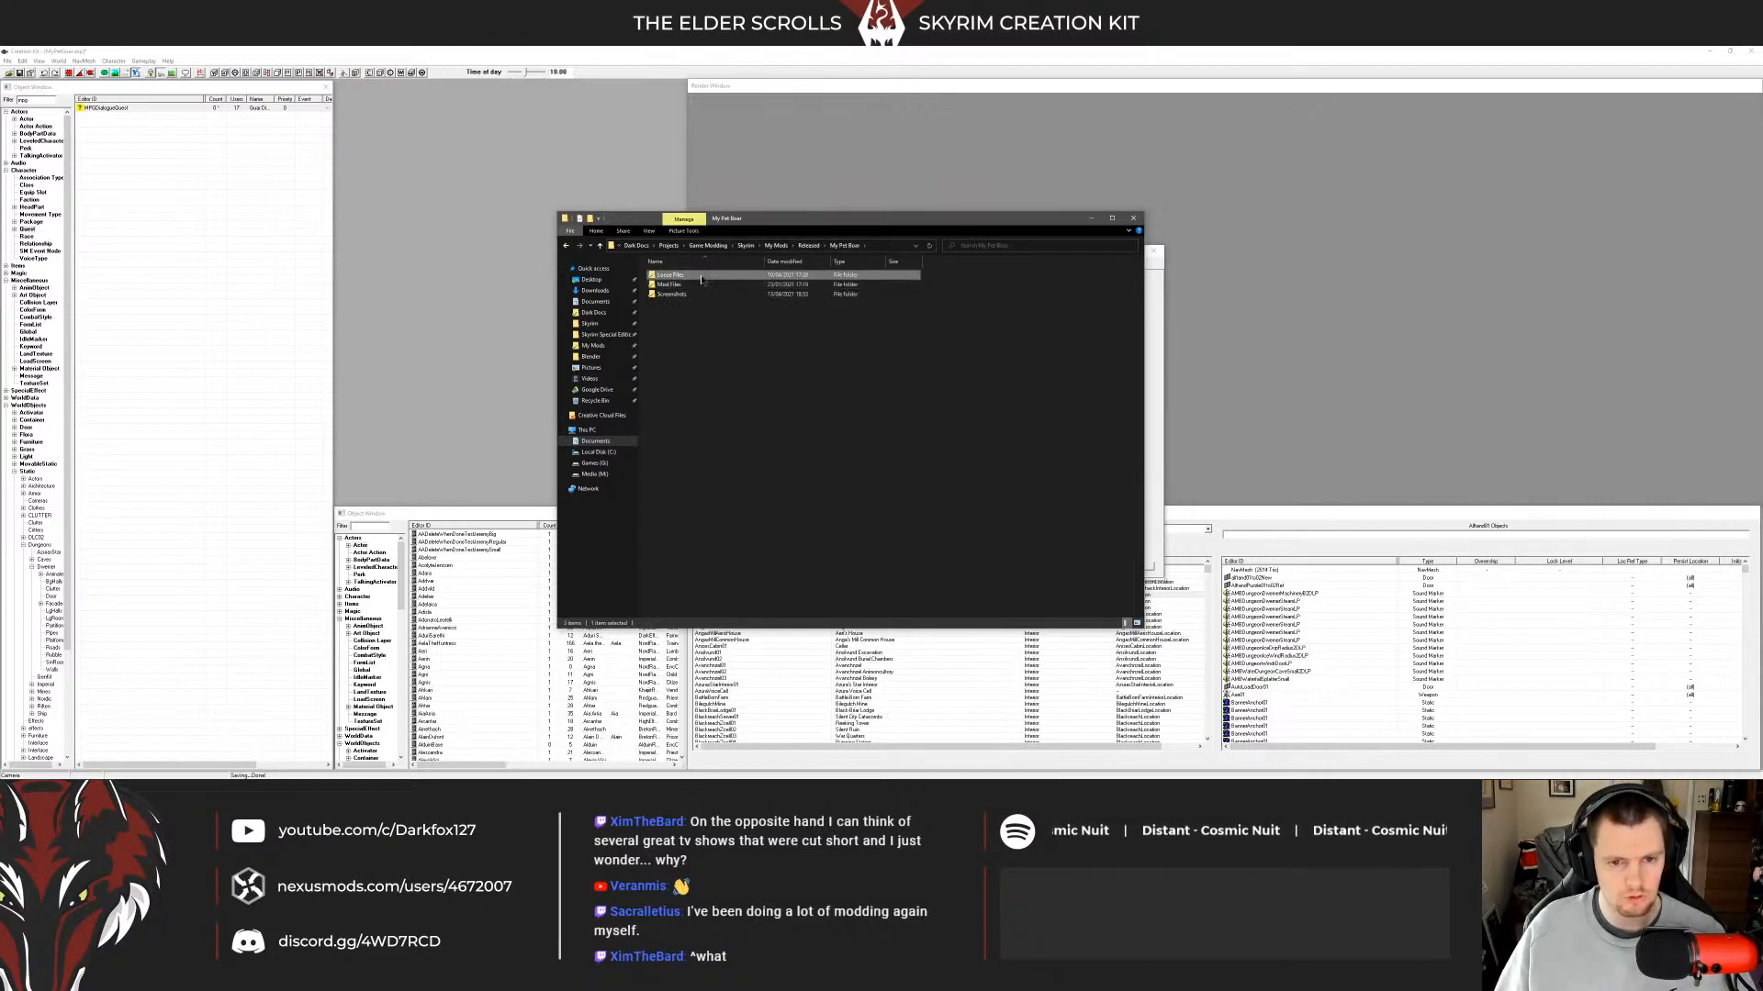
pyautogui.hotkey('alt', 'Up')
pyautogui.hotkey('alt', 'Up')
pyautogui.hotkey('alt', 'Up')
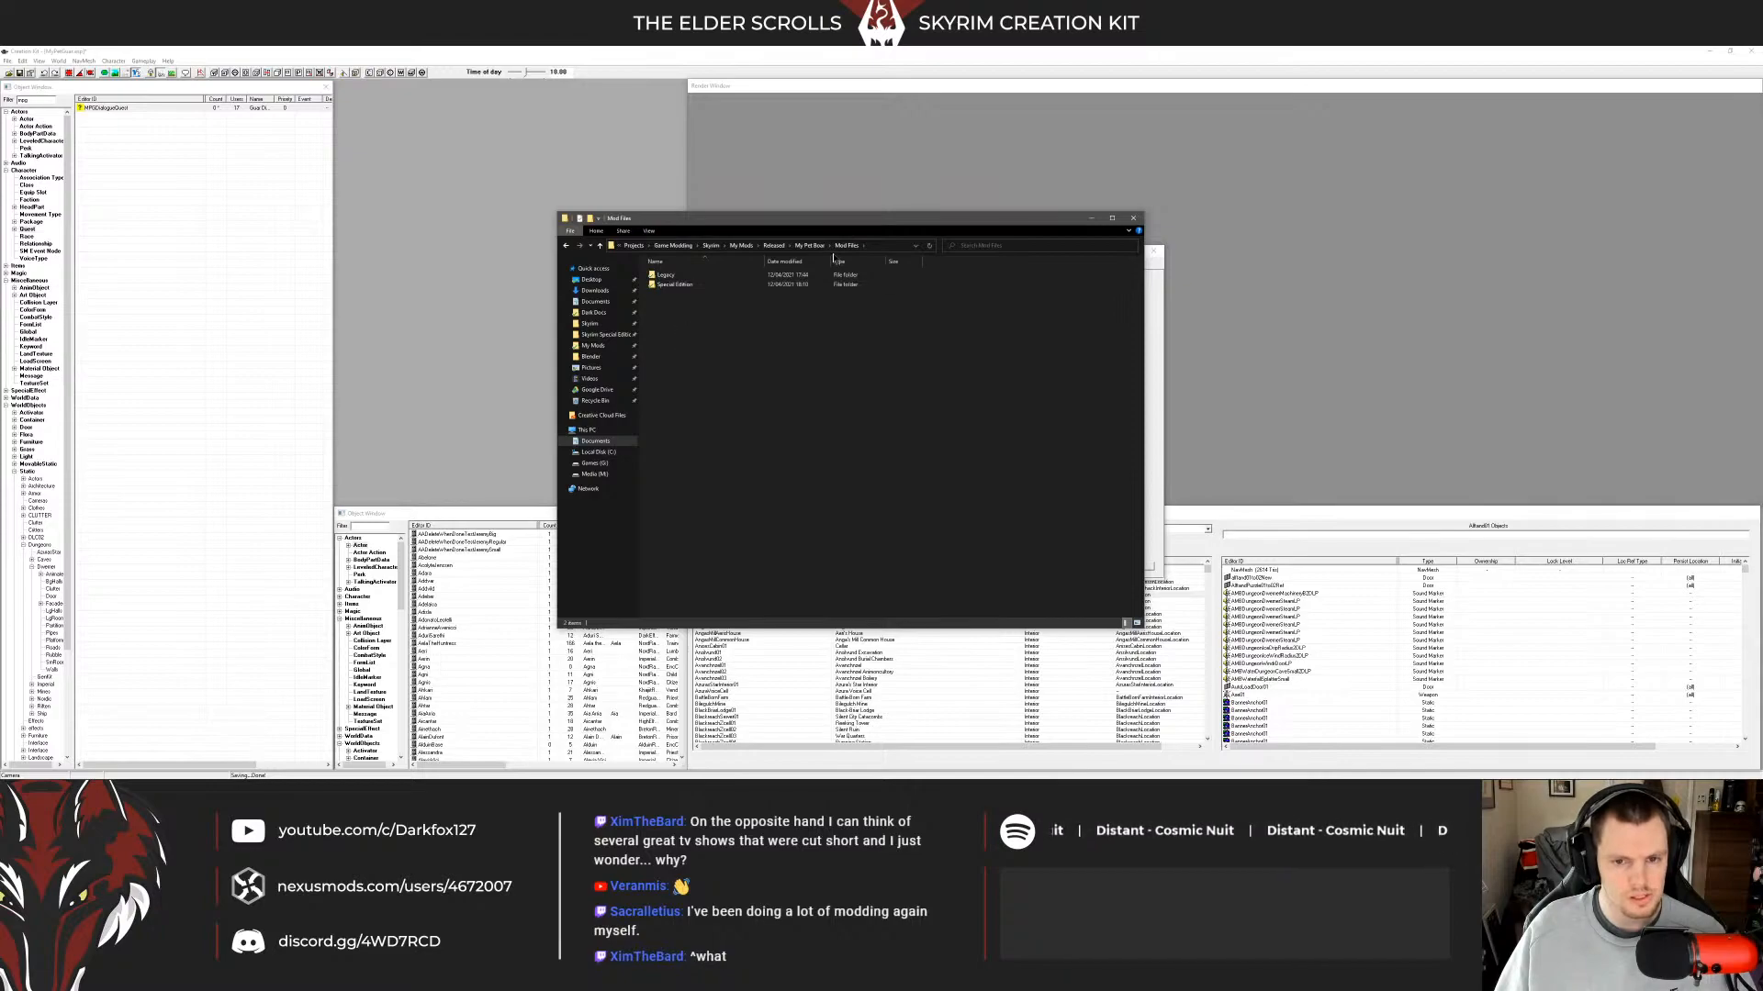
pyautogui.doubleClick(666, 323)
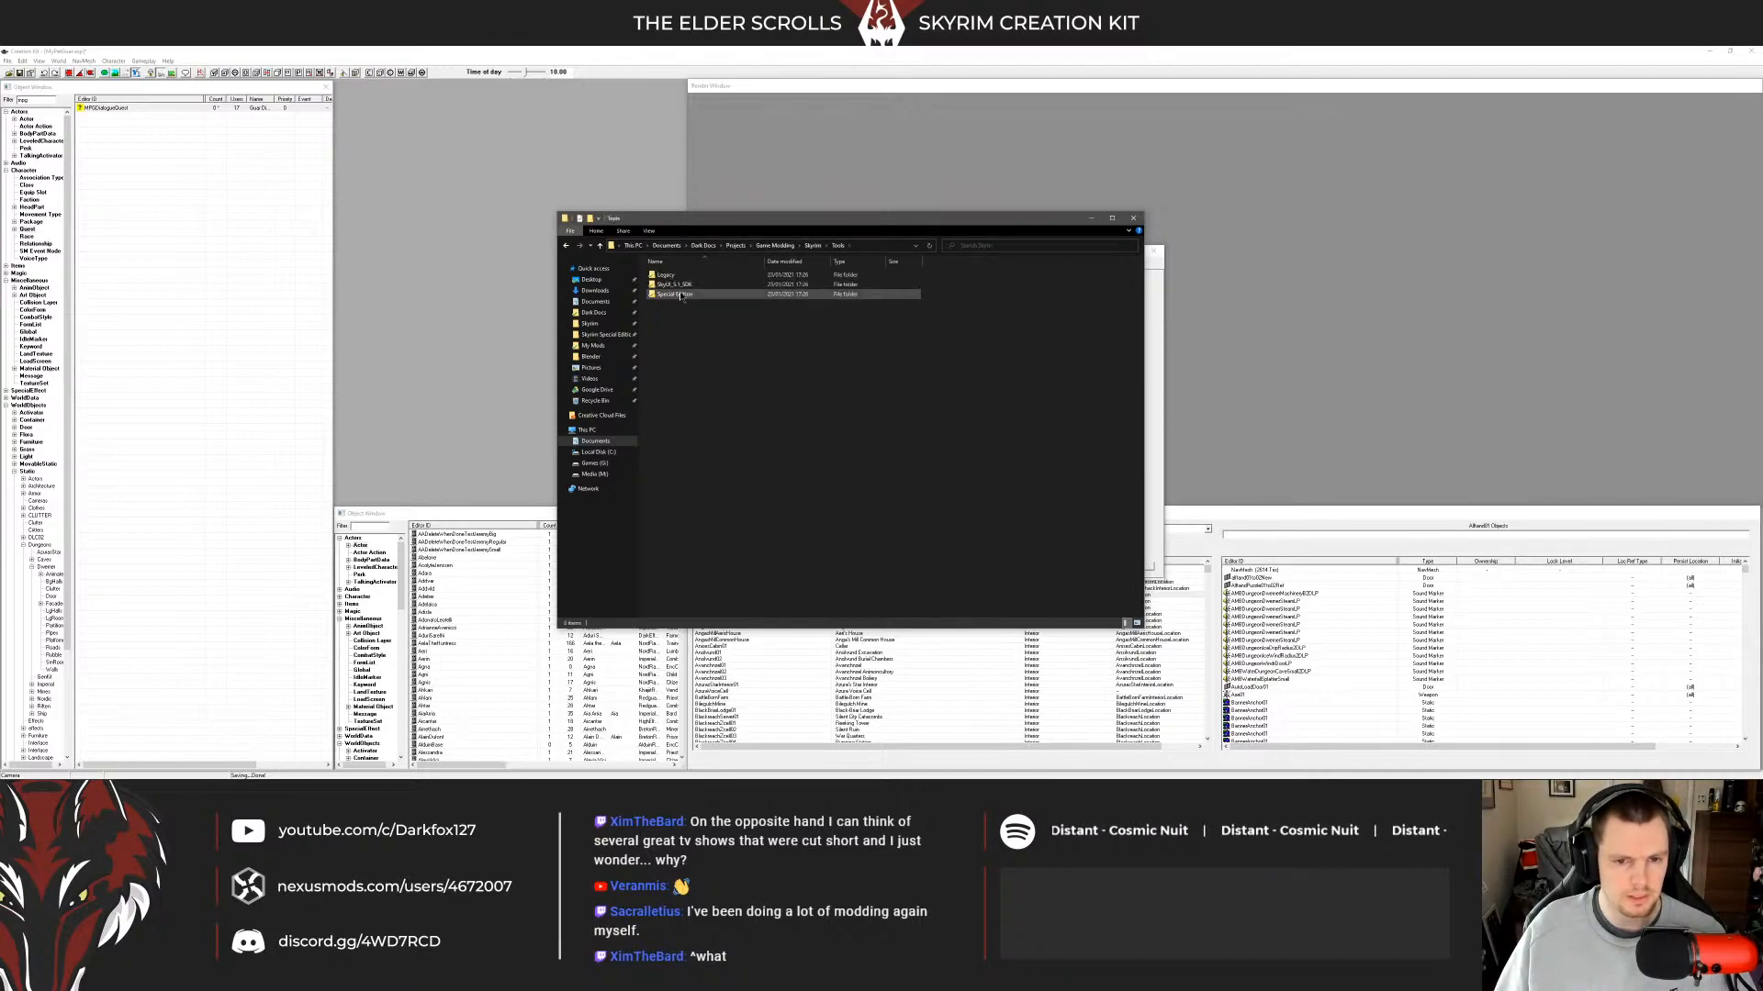
pyautogui.doubleClick(675, 285)
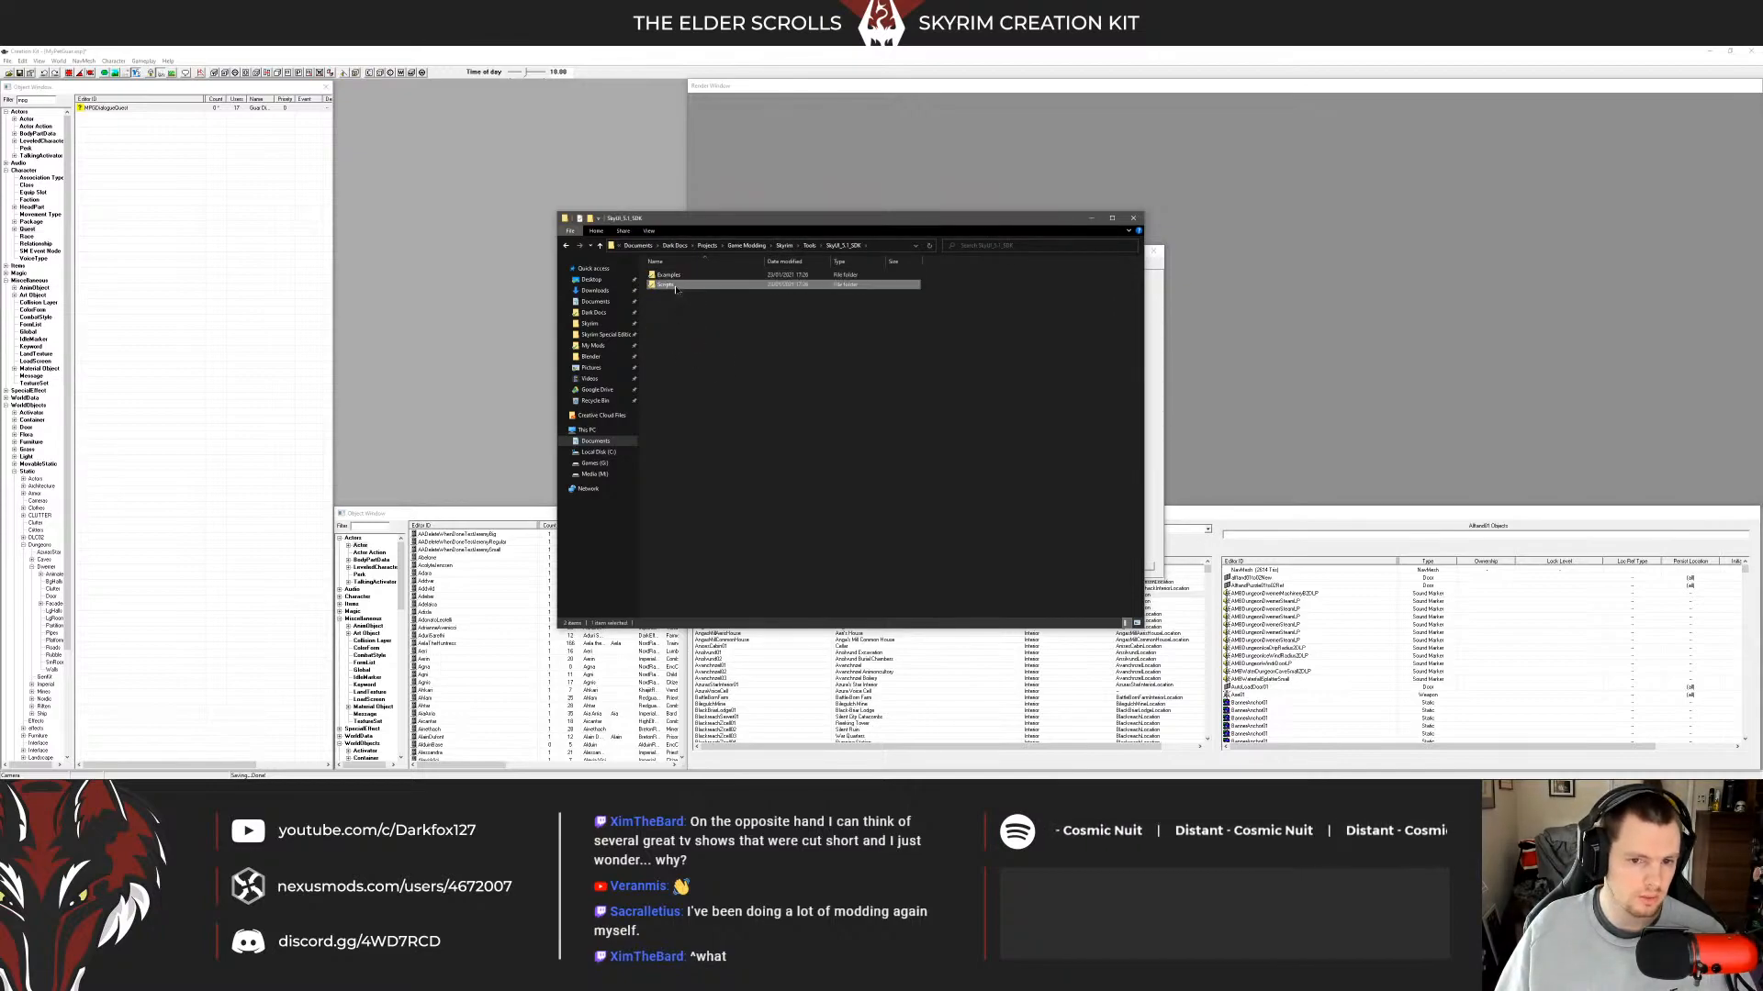
pyautogui.click(690, 287)
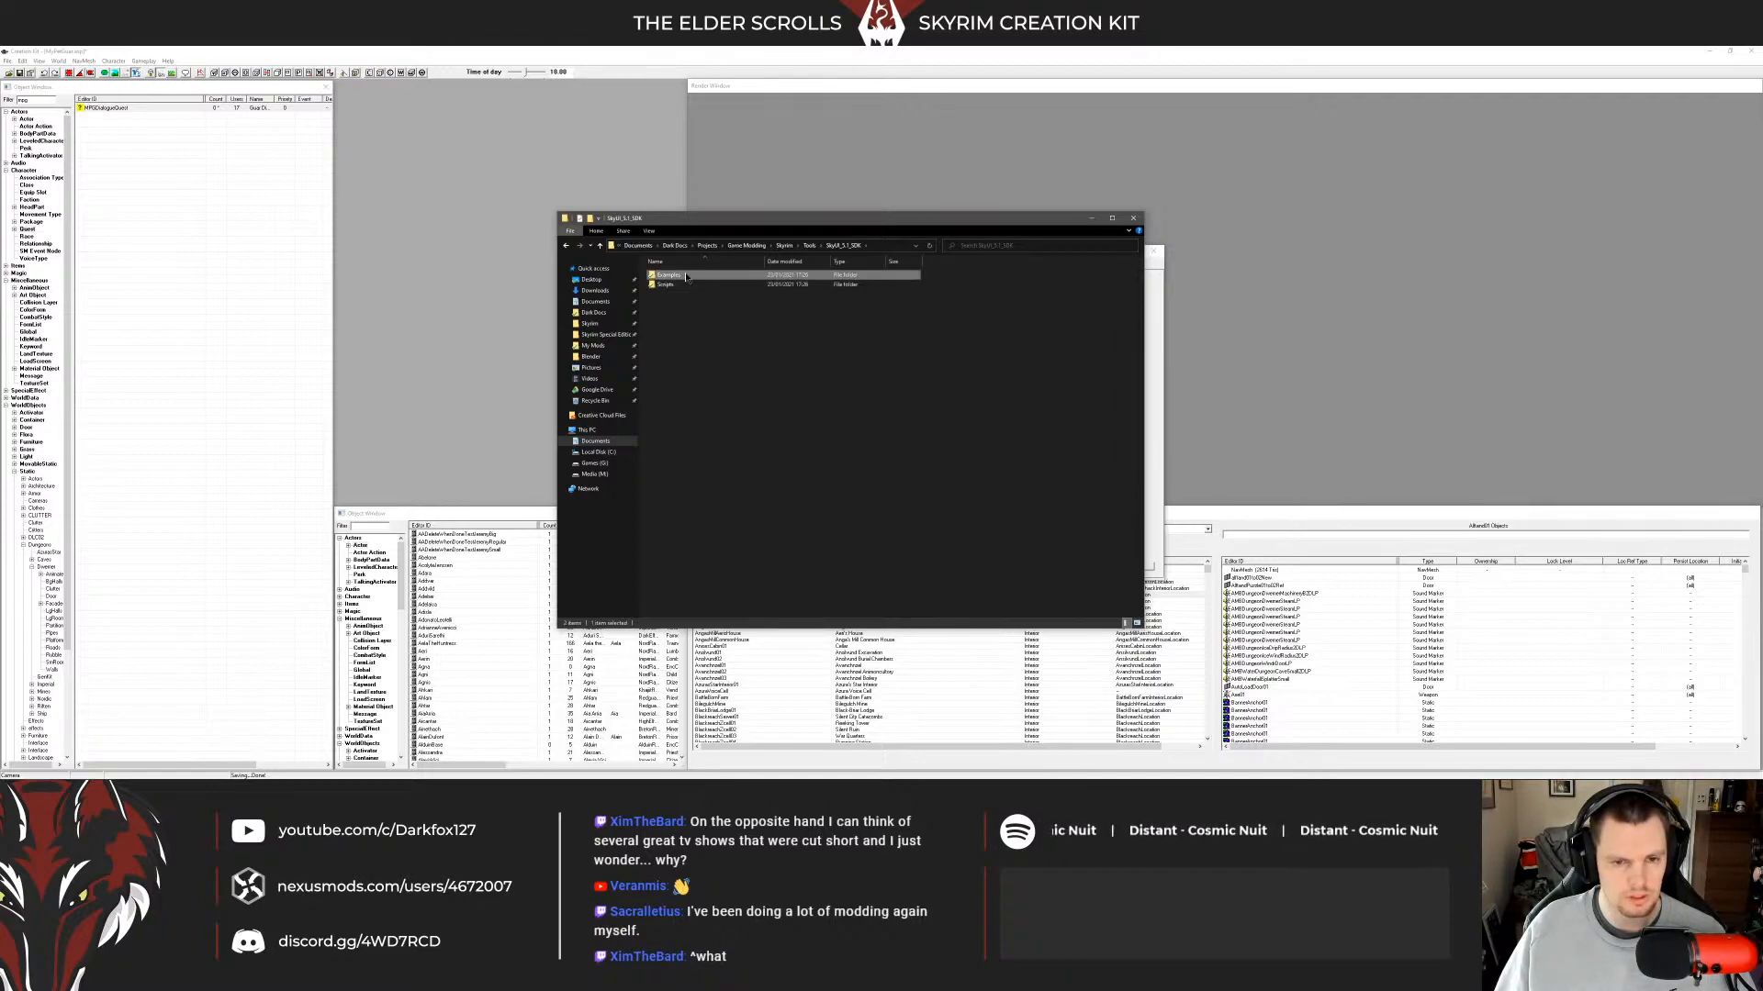
pyautogui.click(809, 245)
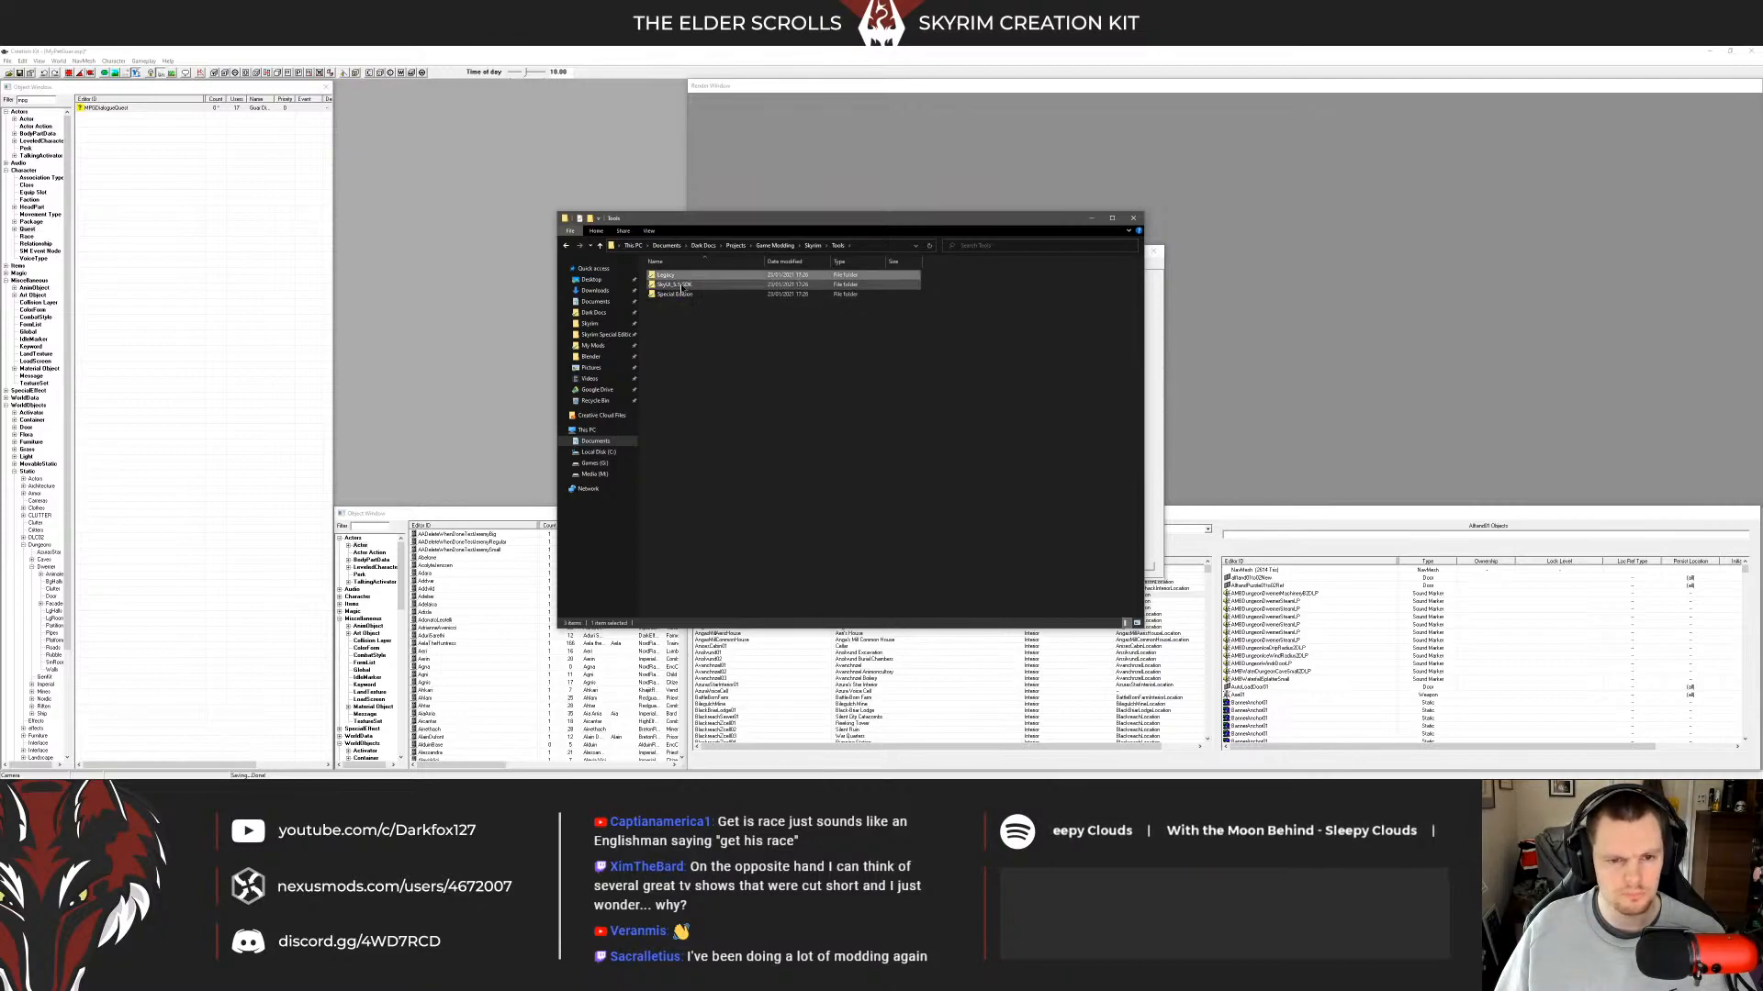
pyautogui.rightClick(683, 286)
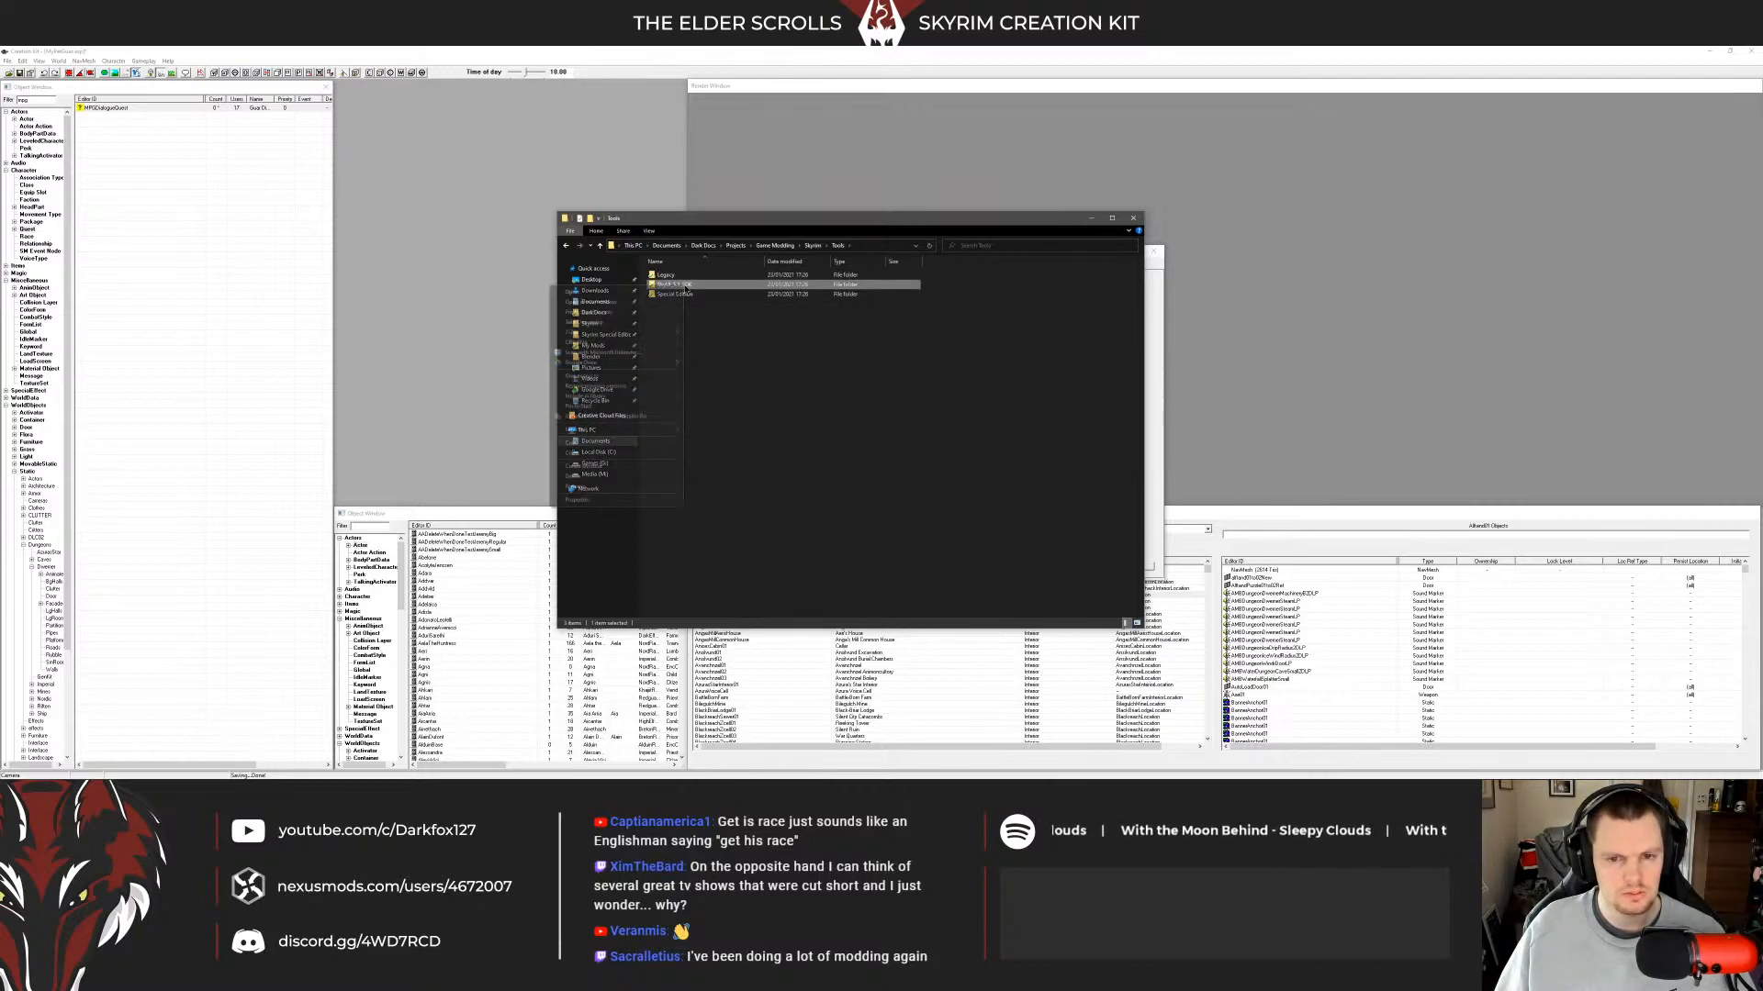
pyautogui.click(690, 295)
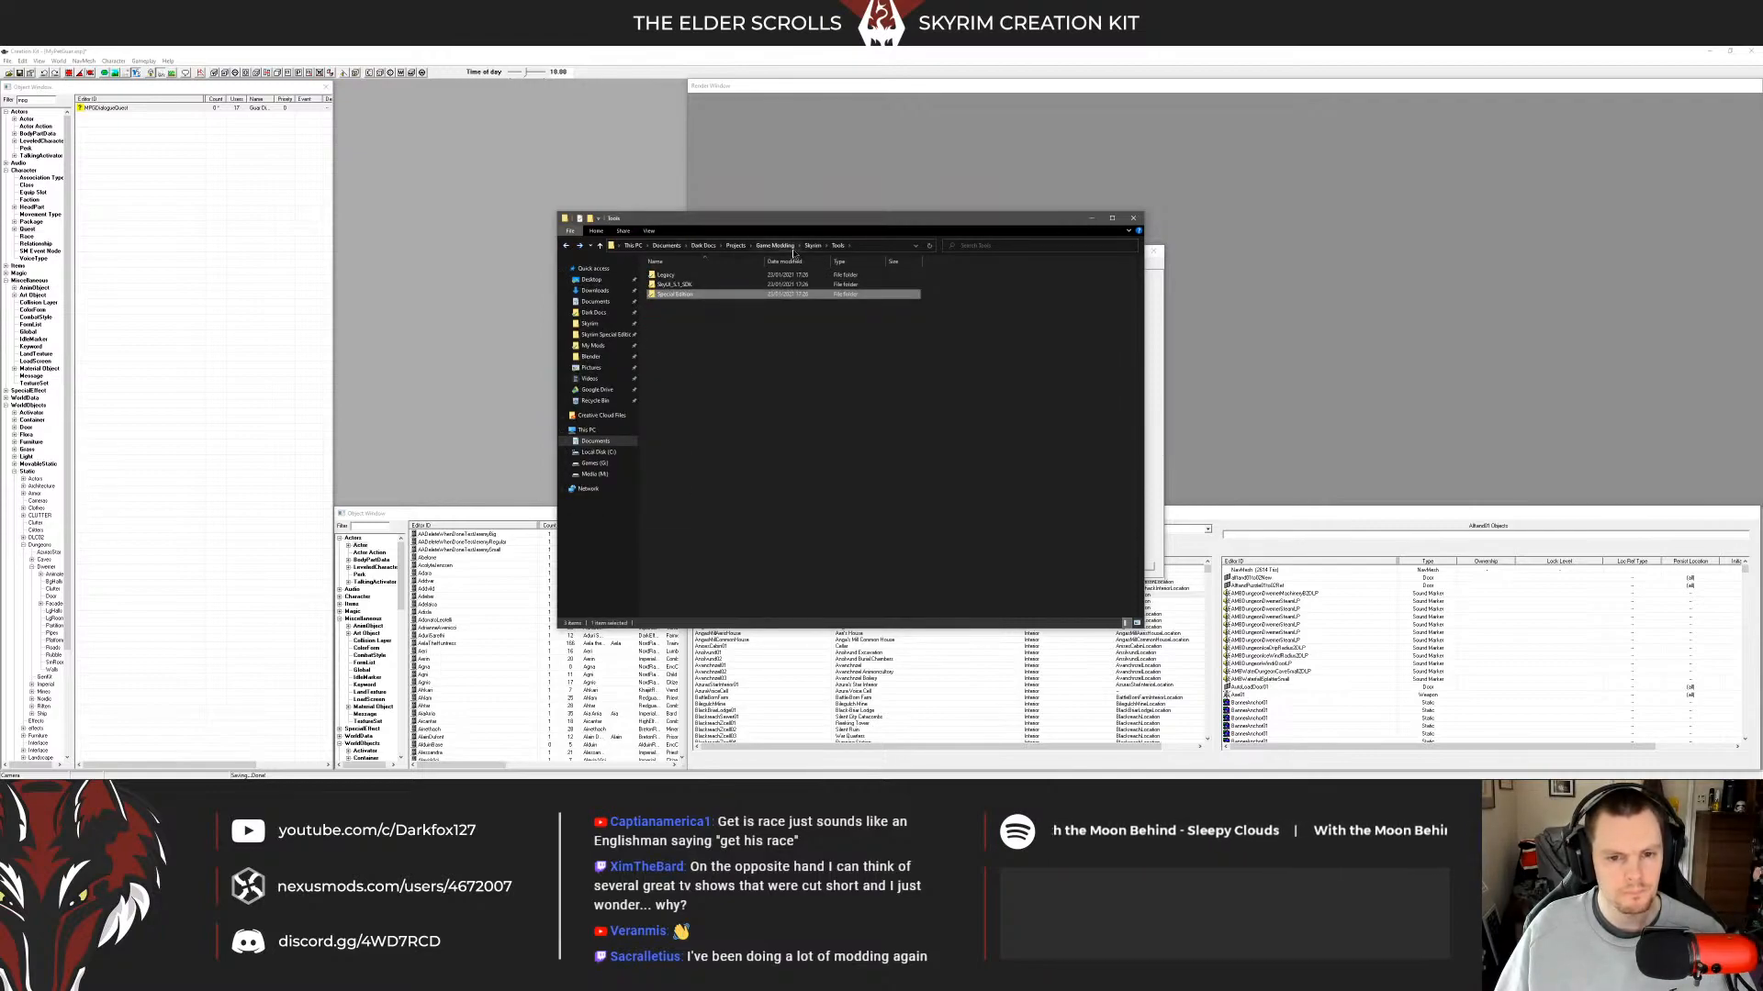
# Go to the TES5Edit folder inside the Skyrim game directory's Tools folder and launch TES5EditQAC.exe.
pyautogui.click(604, 326)
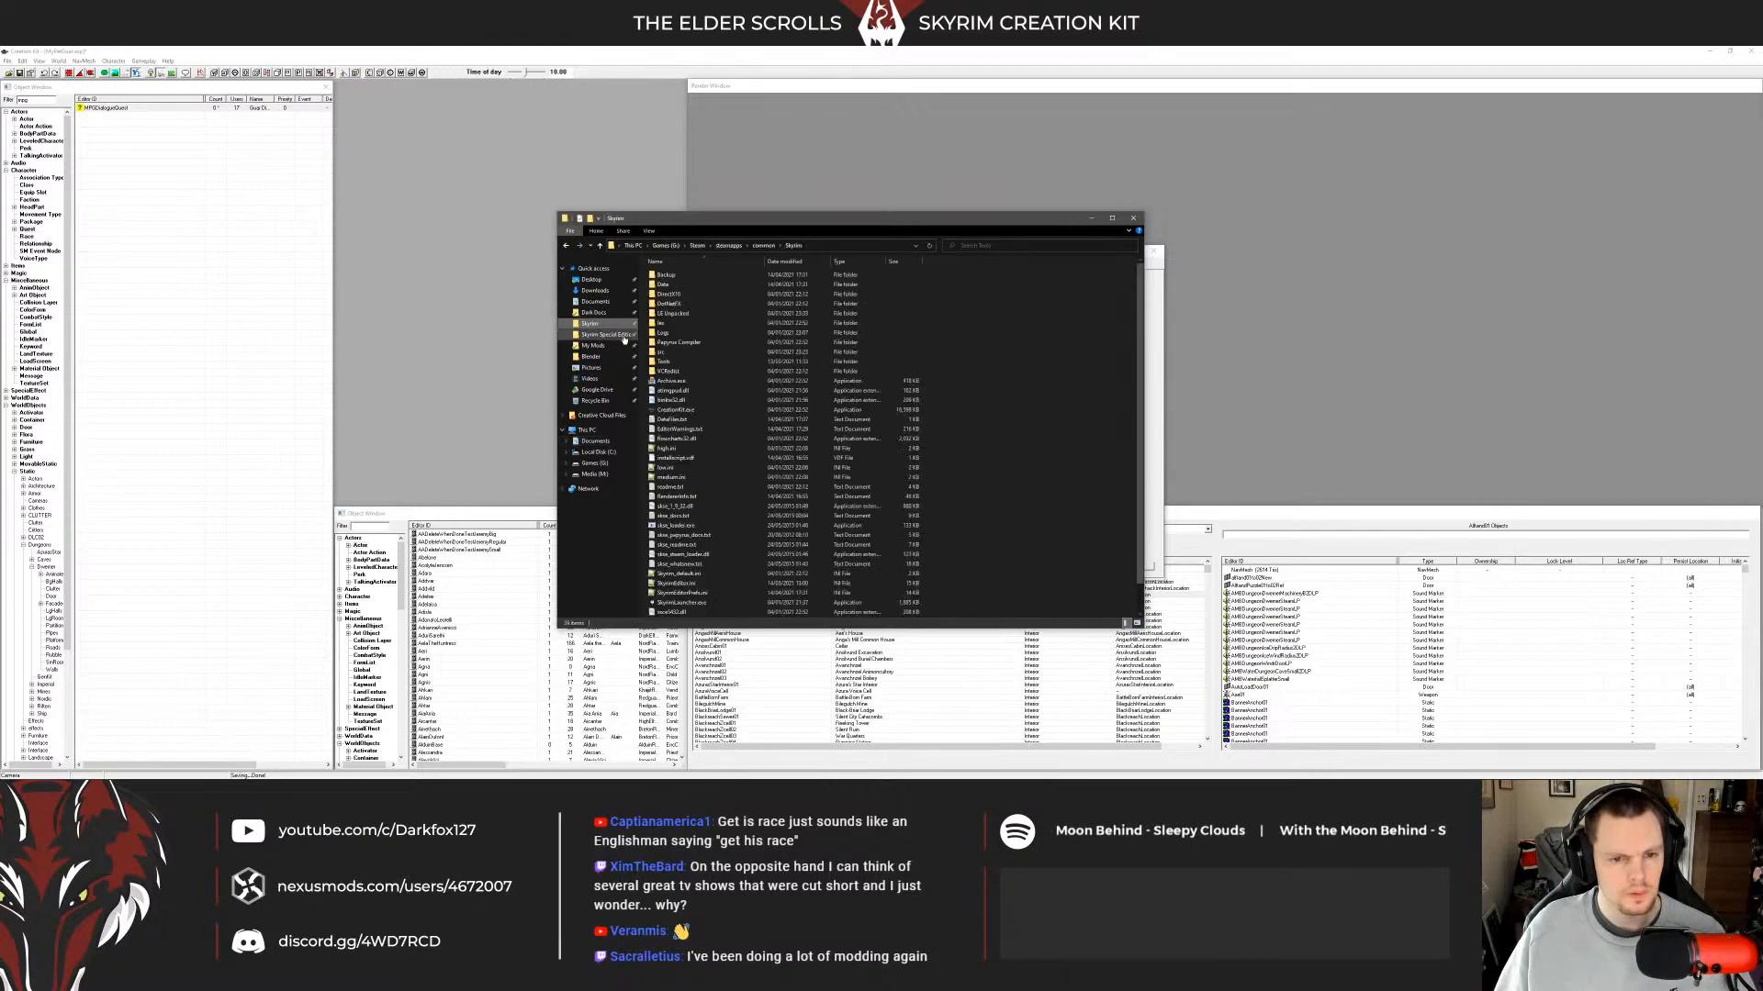
pyautogui.doubleClick(703, 365)
pyautogui.click(713, 324)
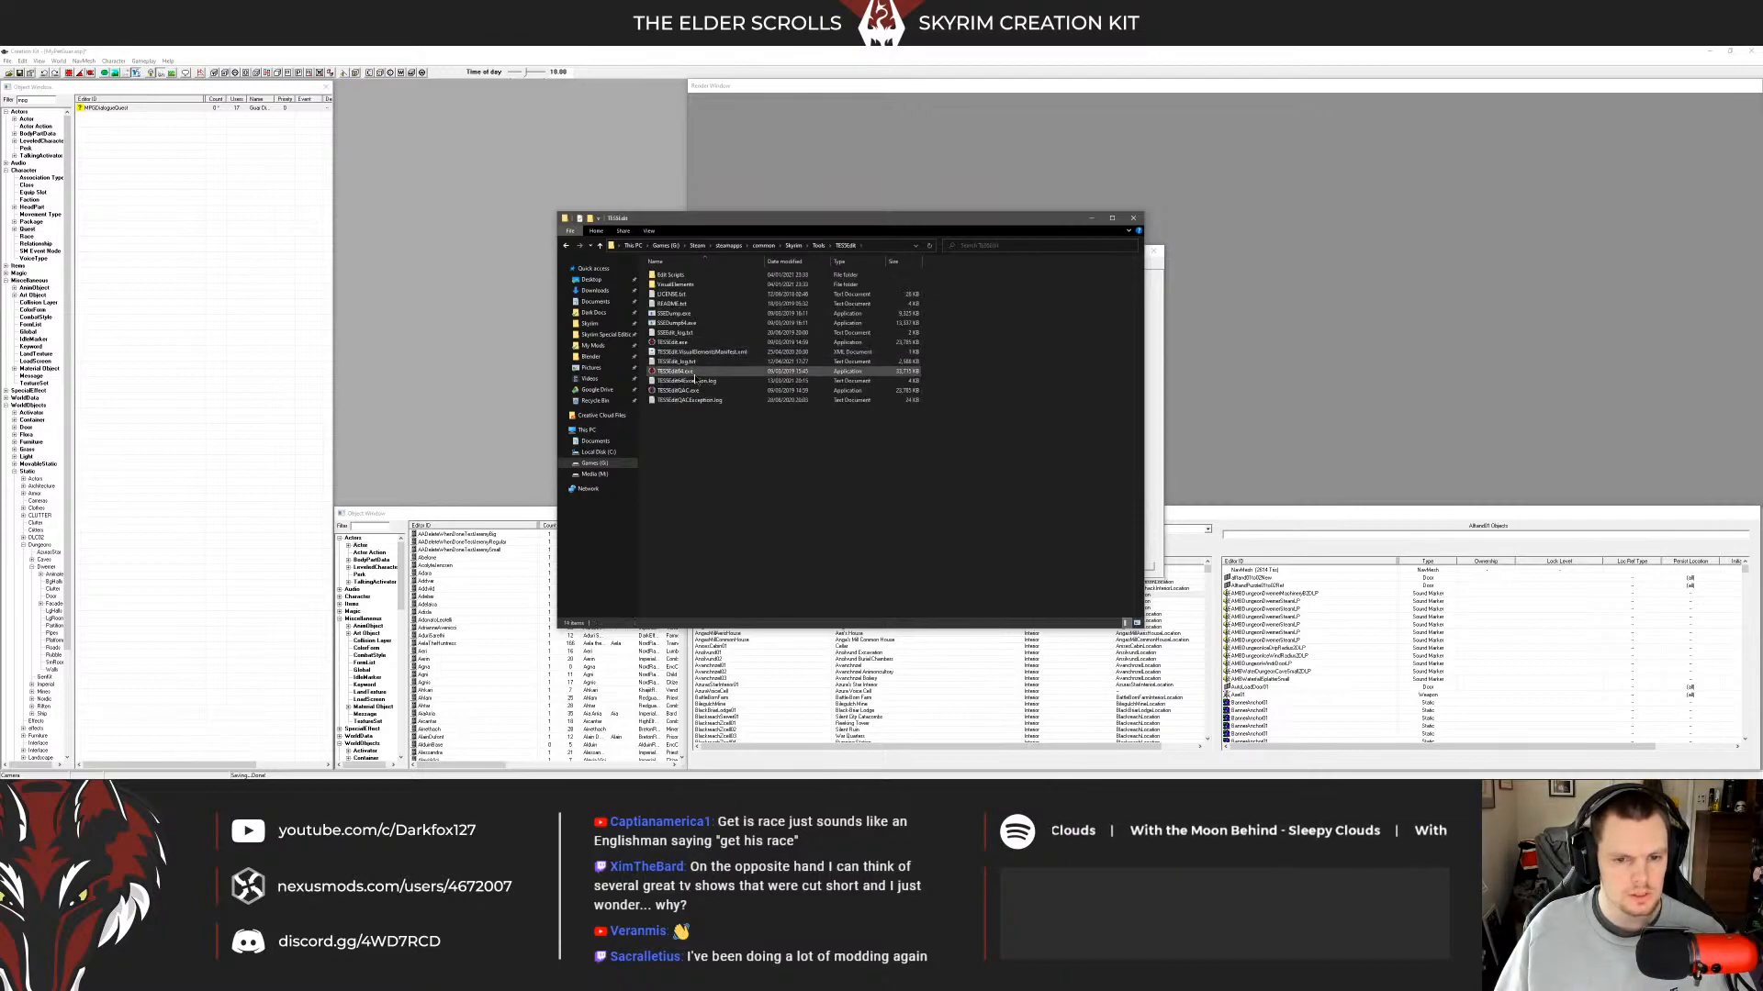
pyautogui.click(707, 390)
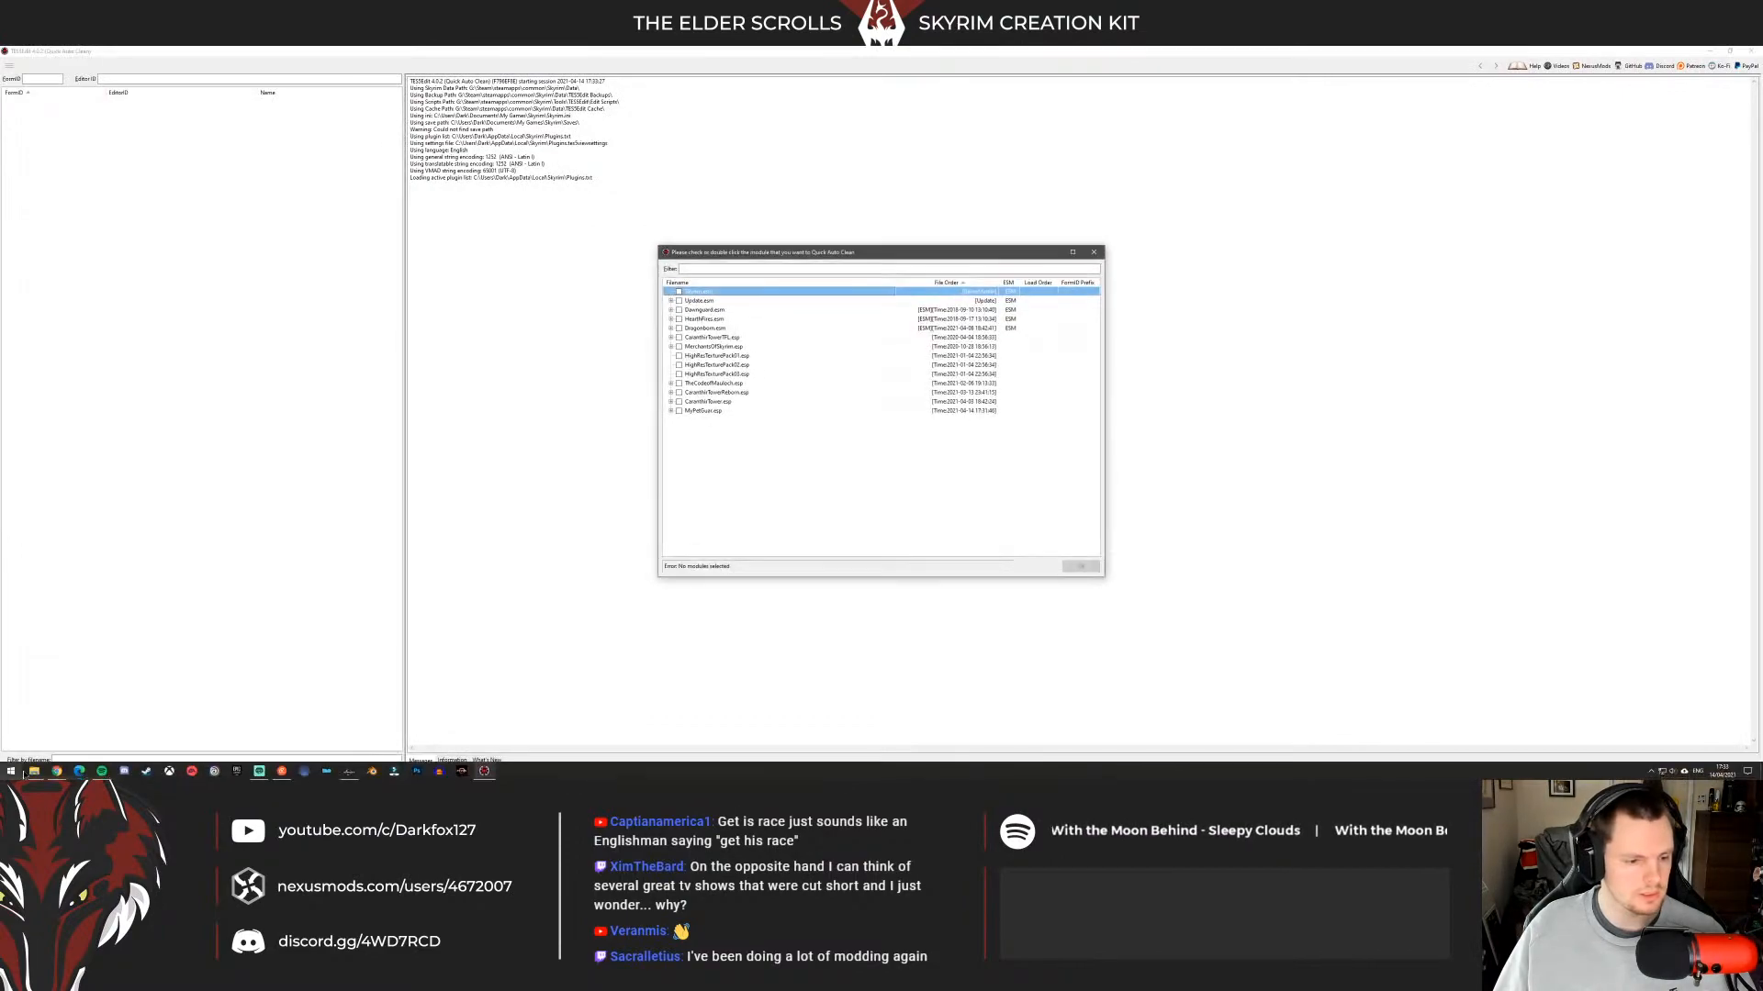
# Copy MyPetBoar.esp from the released My Pet Boar mod's Legacy files into Skyrim's Data folder, using File Explorer.
pyautogui.click(34, 771)
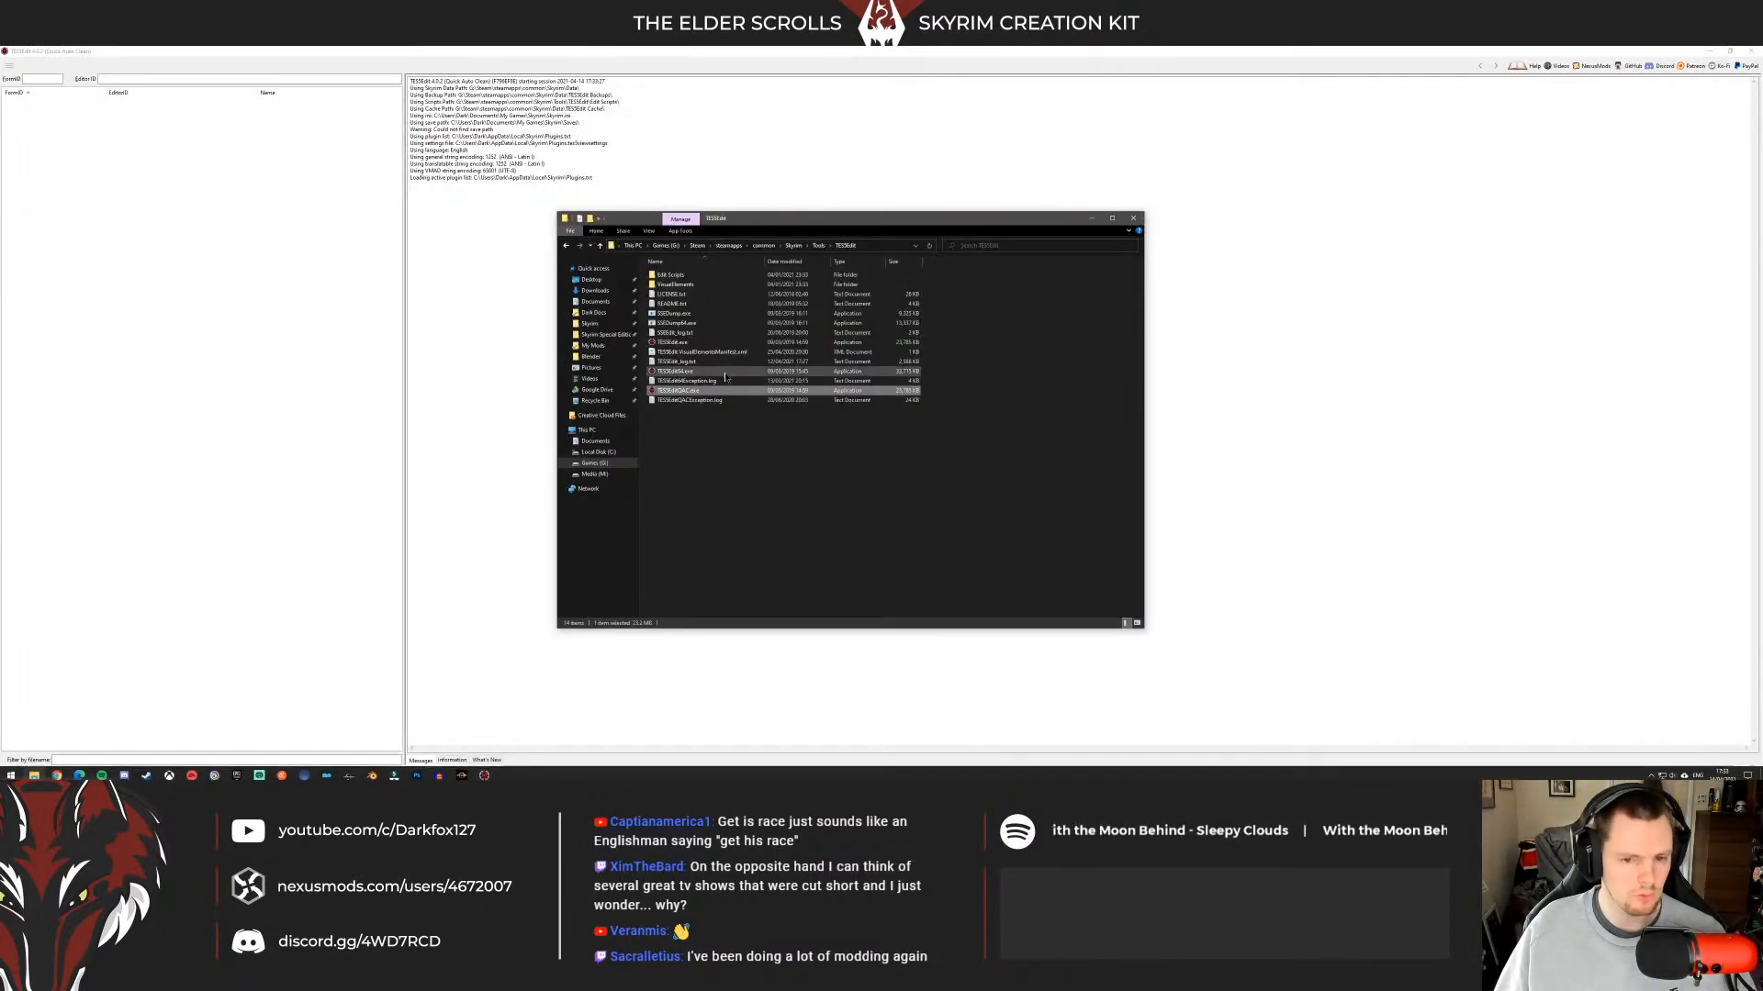
pyautogui.doubleClick(668, 315)
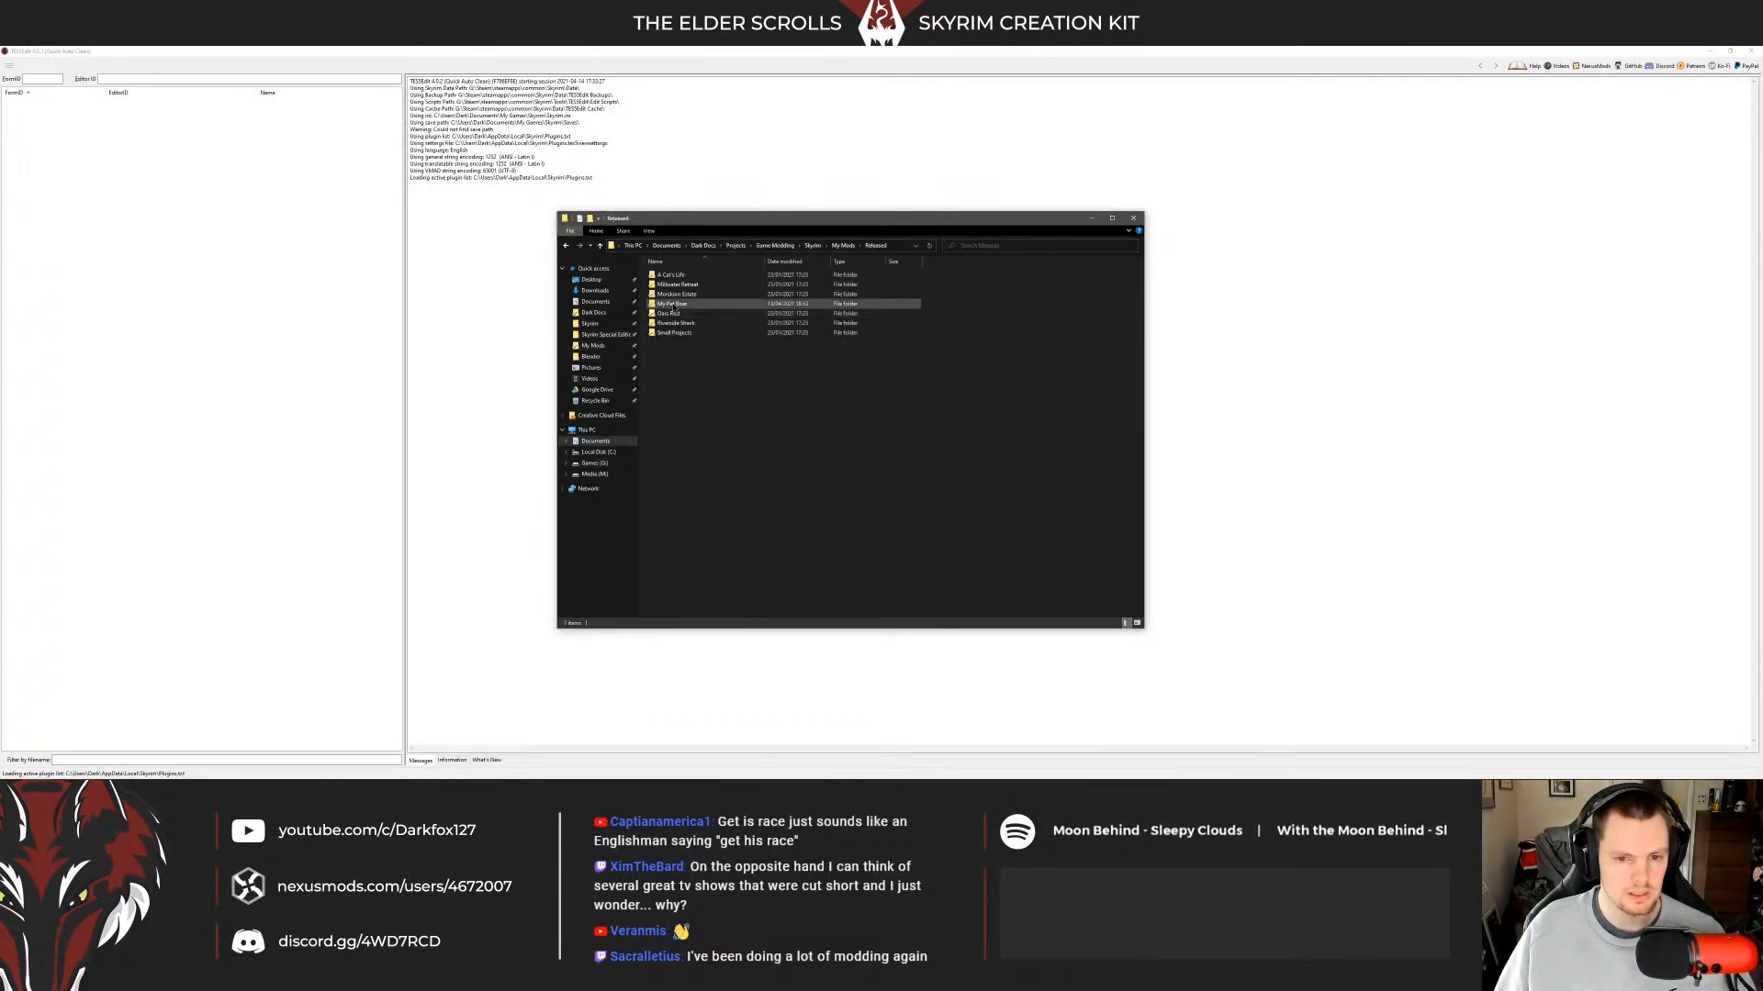
pyautogui.doubleClick(675, 293)
pyautogui.doubleClick(679, 284)
pyautogui.doubleClick(670, 275)
pyautogui.click(689, 343)
pyautogui.click(689, 352)
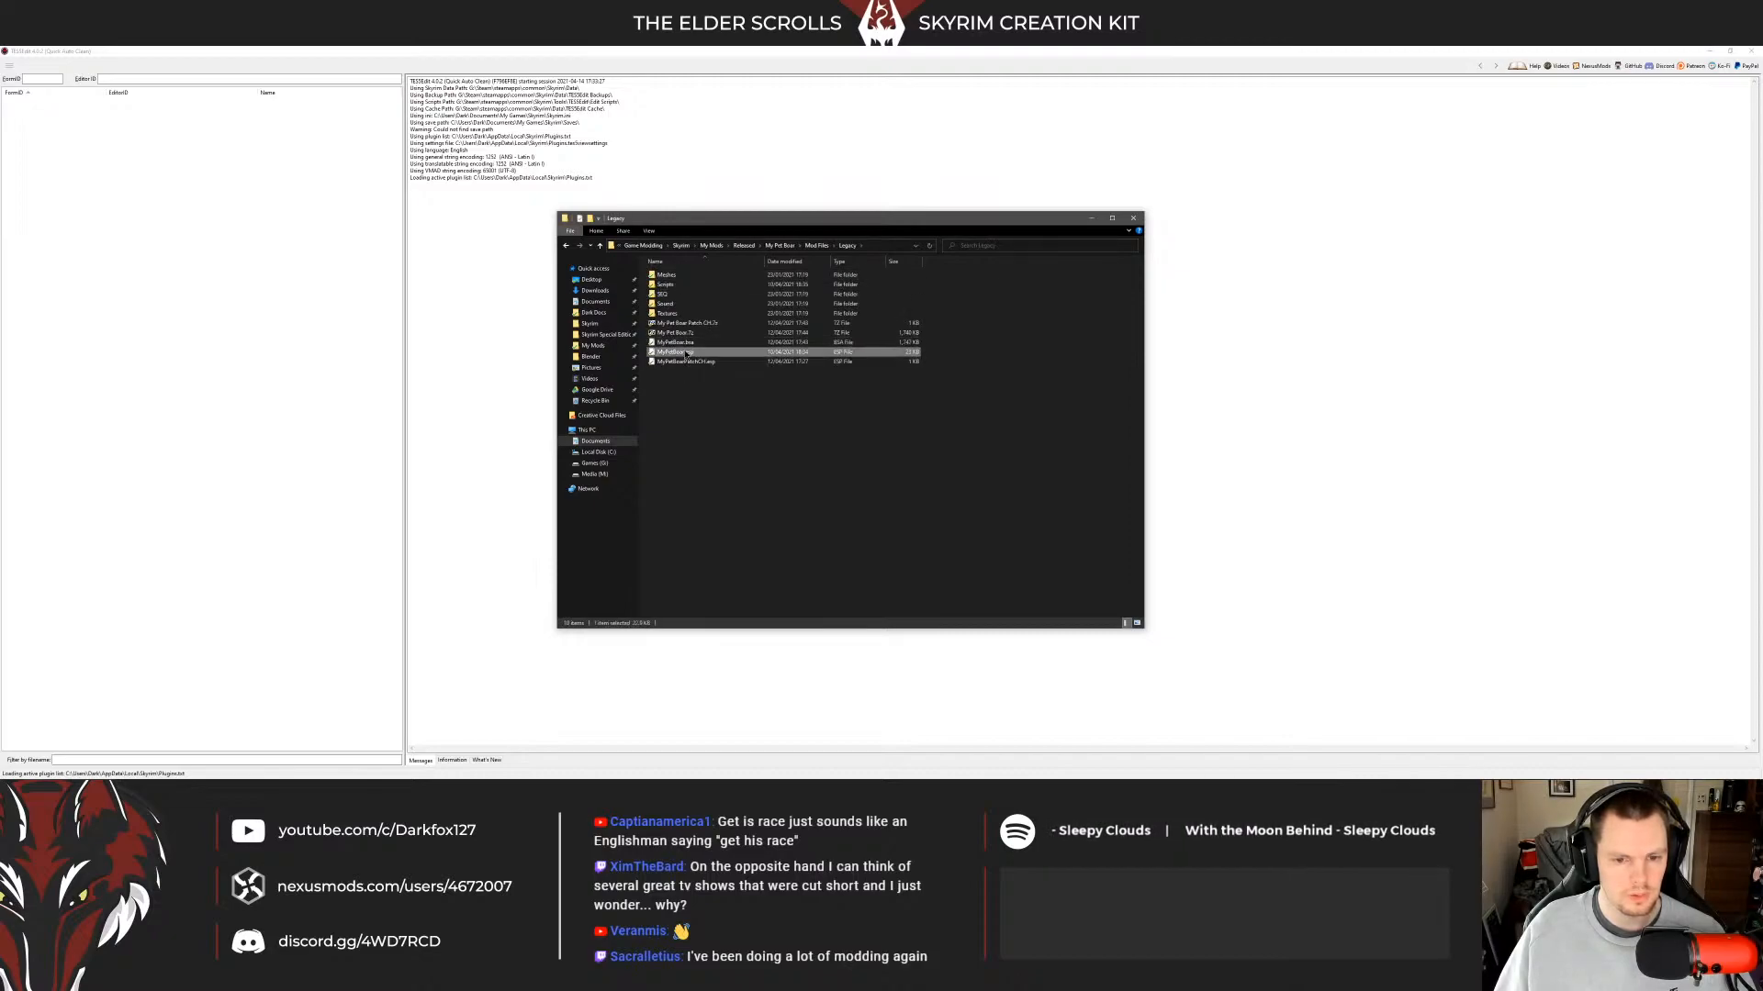
pyautogui.rightClick(684, 352)
pyautogui.click(601, 493)
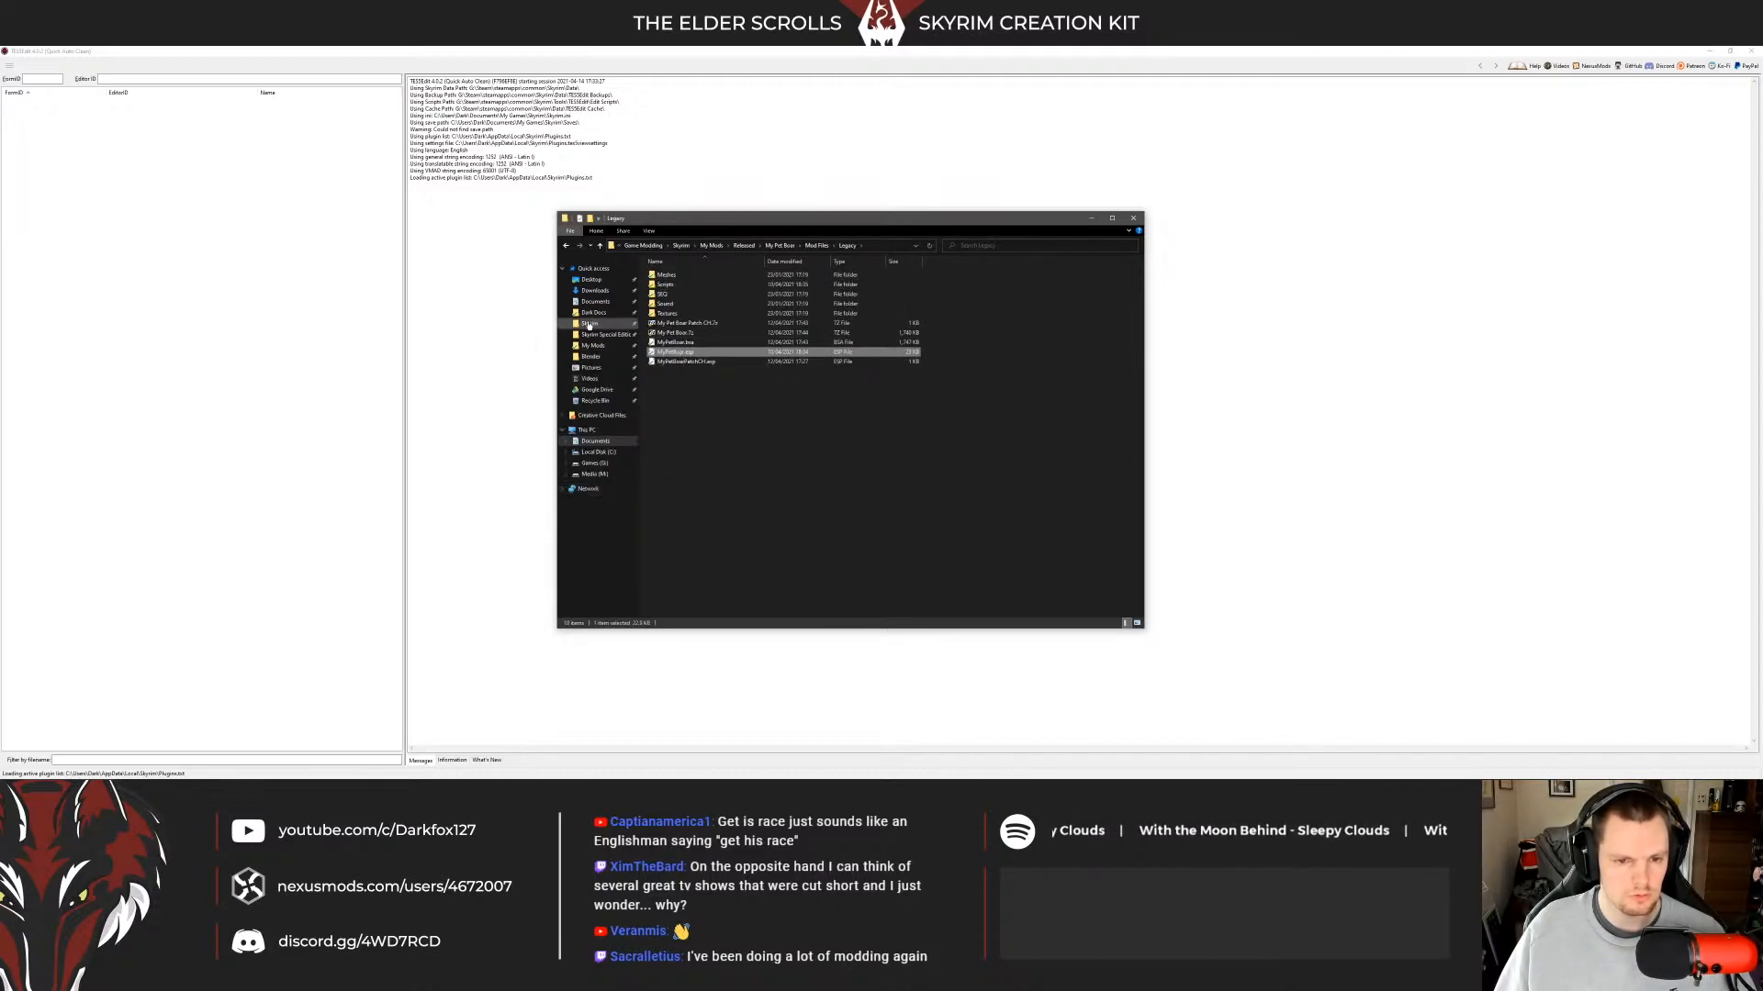
pyautogui.click(590, 323)
pyautogui.rightClick(873, 380)
pyautogui.click(941, 442)
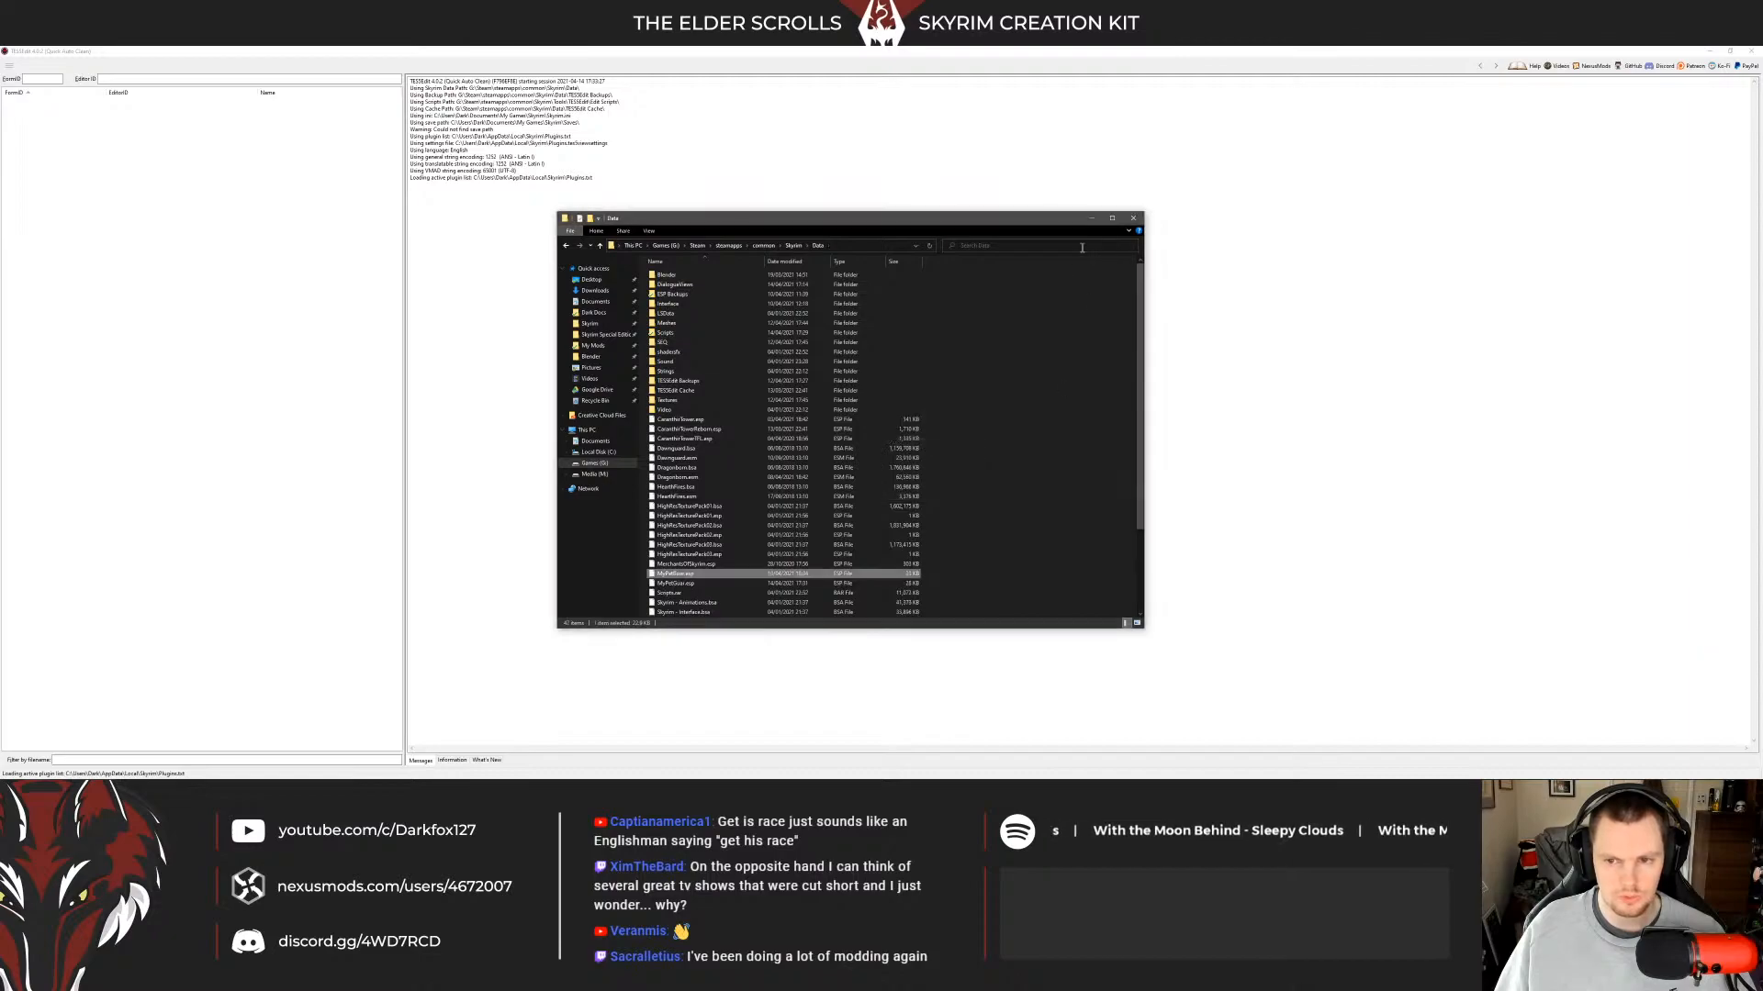
pyautogui.click(1090, 218)
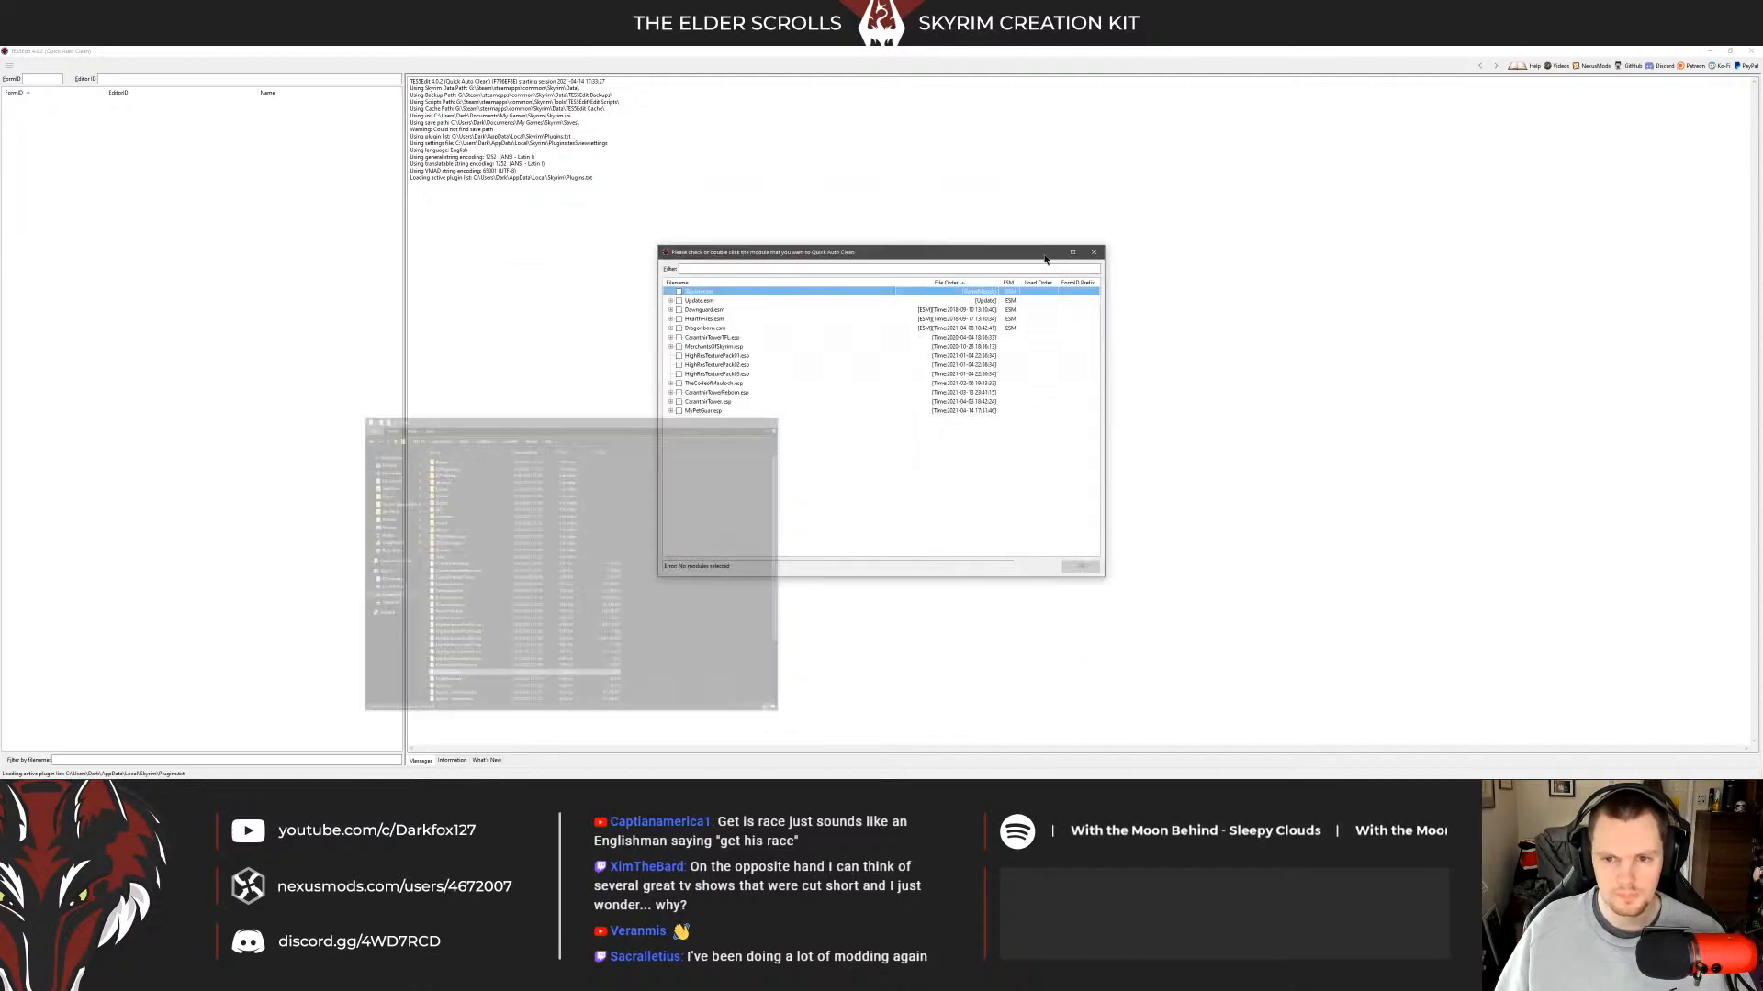
# Close the TES5Edit quick auto clean session and return to the TES5Edit folder in File Explorer.
pyautogui.click(702, 410)
pyautogui.rightClick(755, 452)
pyautogui.click(732, 450)
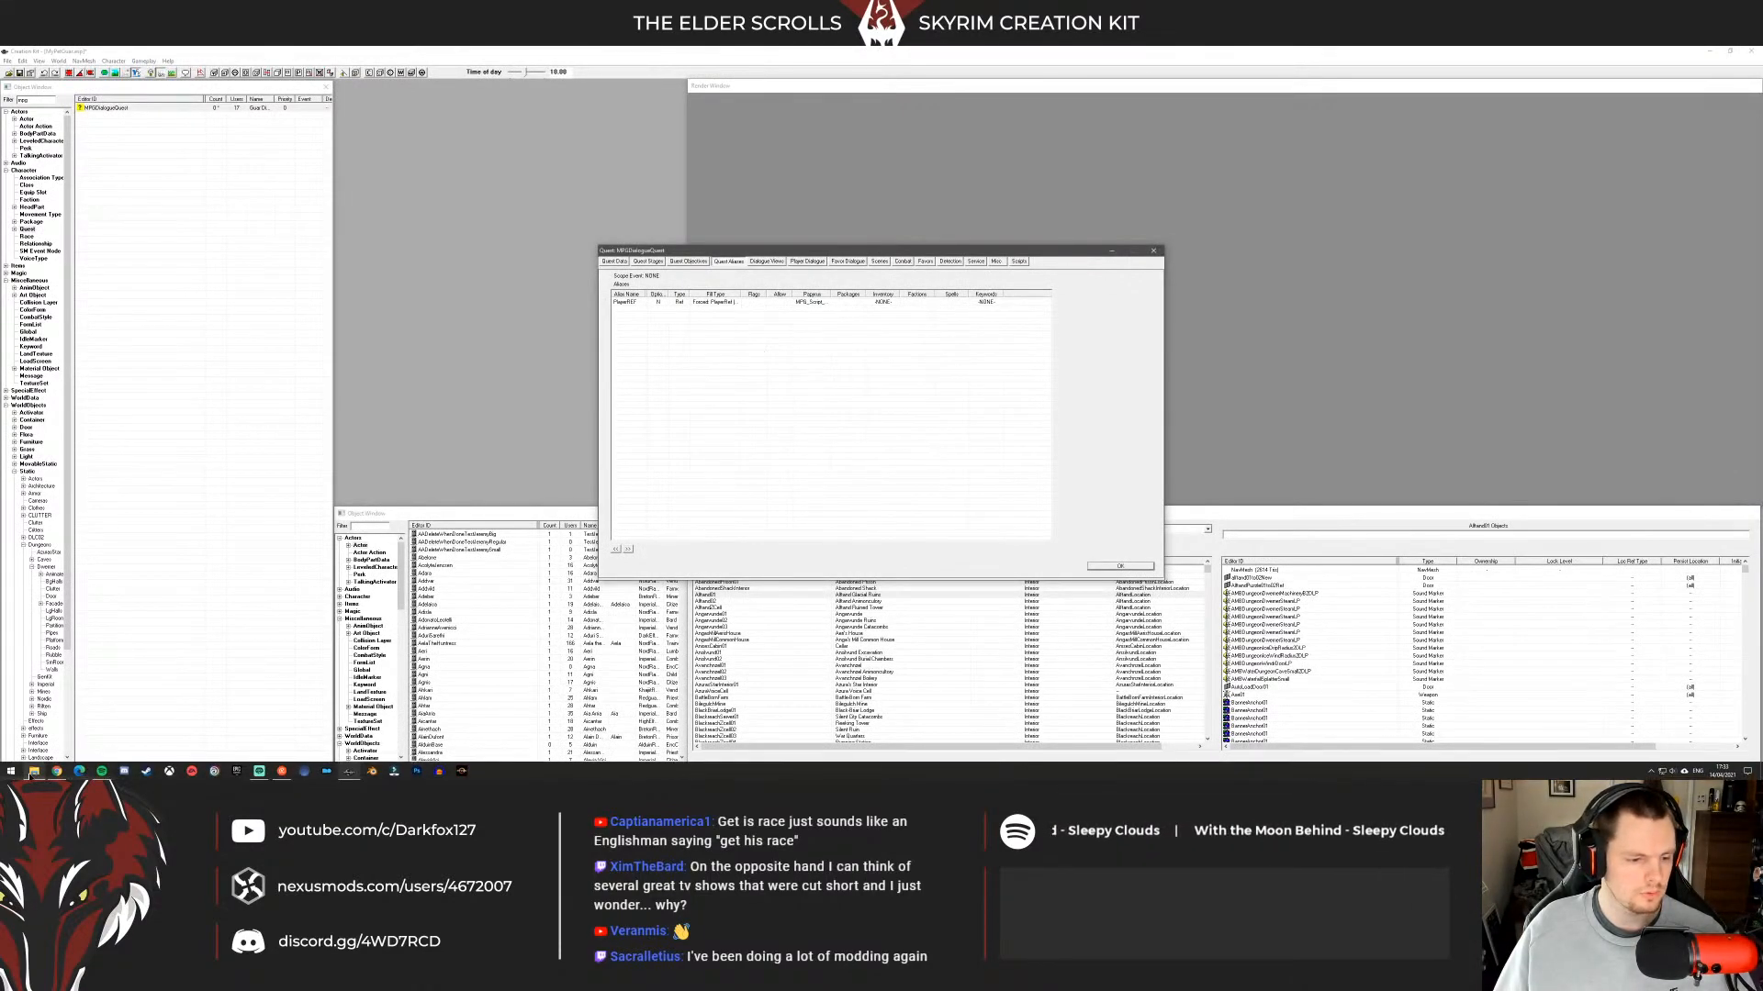
pyautogui.hotkey('alt', 'Tab')
pyautogui.click(567, 246)
pyautogui.click(566, 246)
pyautogui.click(566, 246)
pyautogui.click(566, 246)
pyautogui.click(566, 246)
pyautogui.click(566, 246)
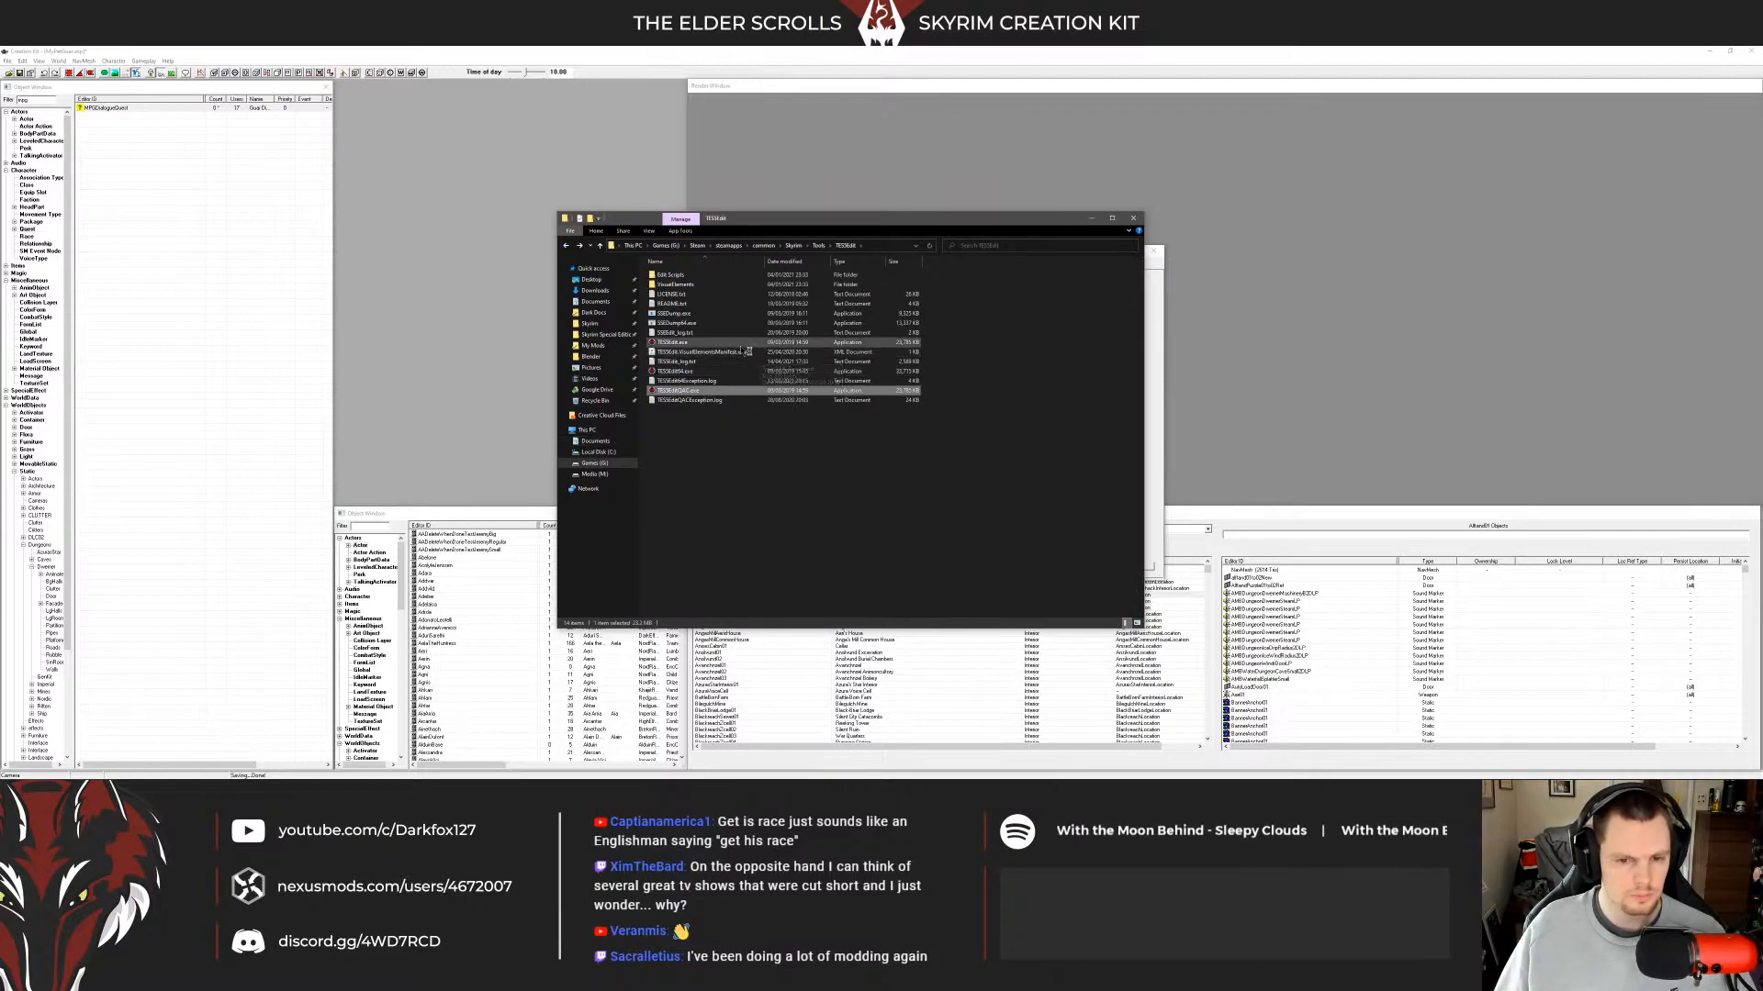
# Relaunch TES5EditQAC.exe and load MyPetBoar.esp for quick auto cleaning.
pyautogui.doubleClick(697, 390)
pyautogui.click(703, 420)
pyautogui.doubleClick(702, 421)
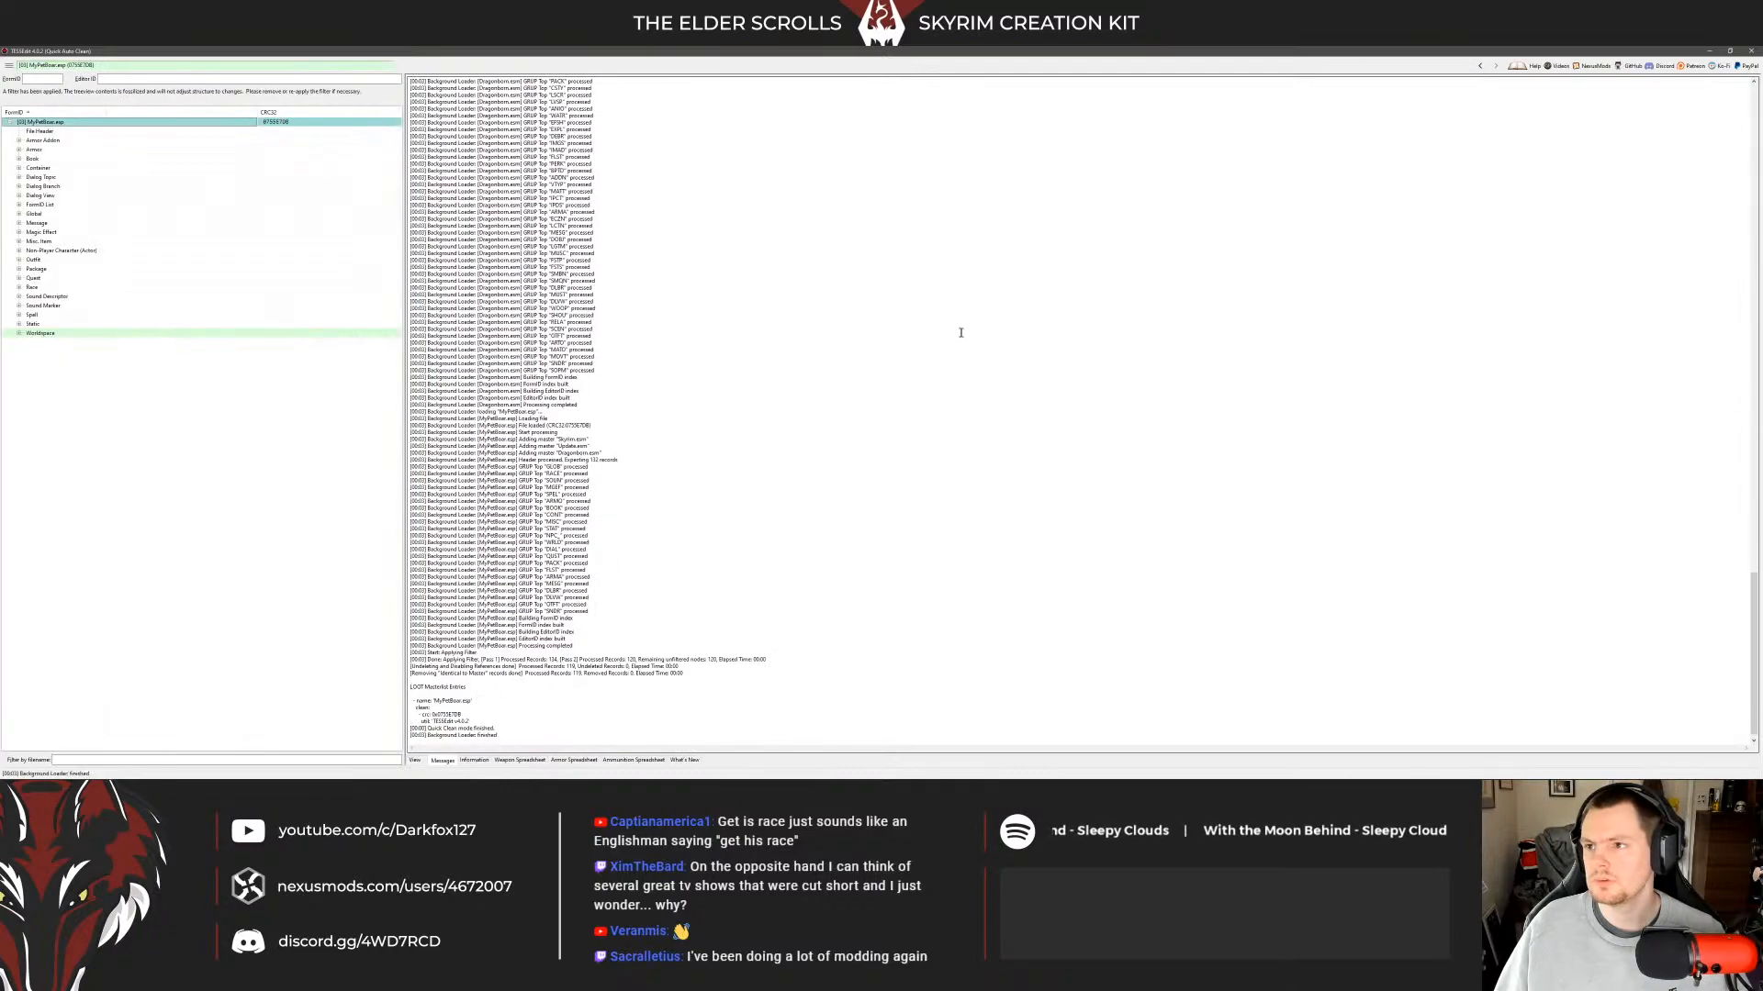
# Examine MyPetBoar.esp's worldspace entries and the scripts and aliases in the Boar Control Quest record.
pyautogui.doubleClick(27, 335)
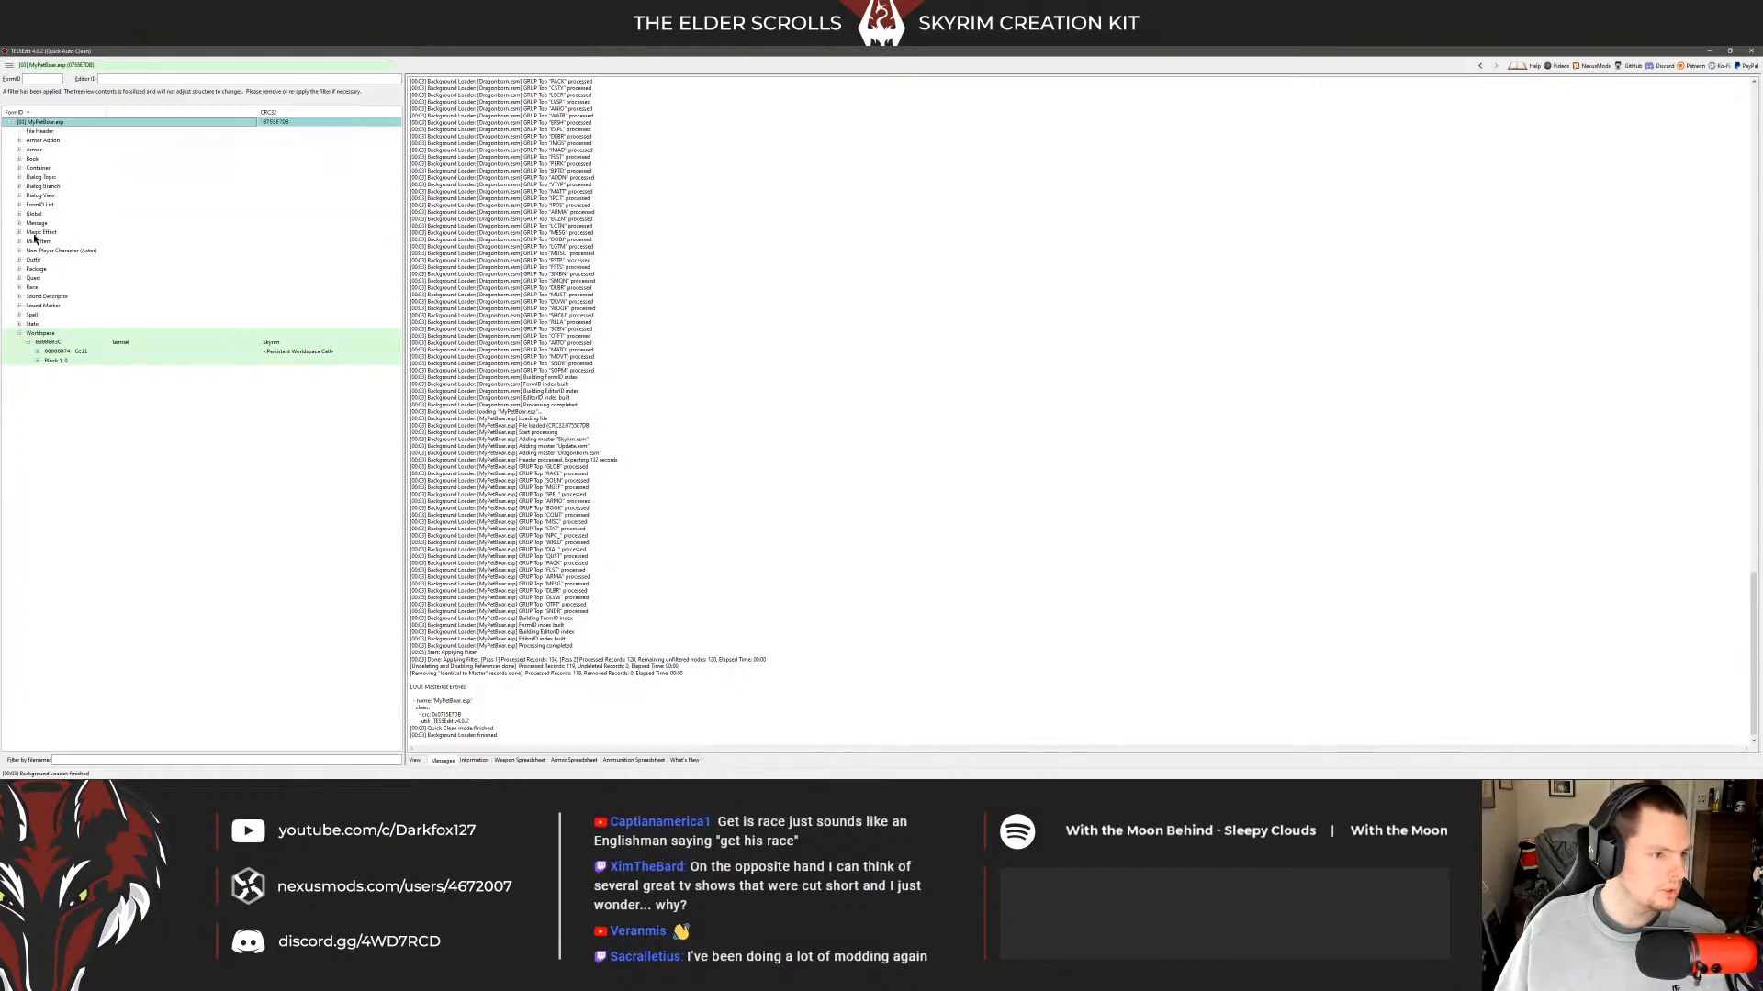
pyautogui.doubleClick(33, 277)
pyautogui.click(55, 287)
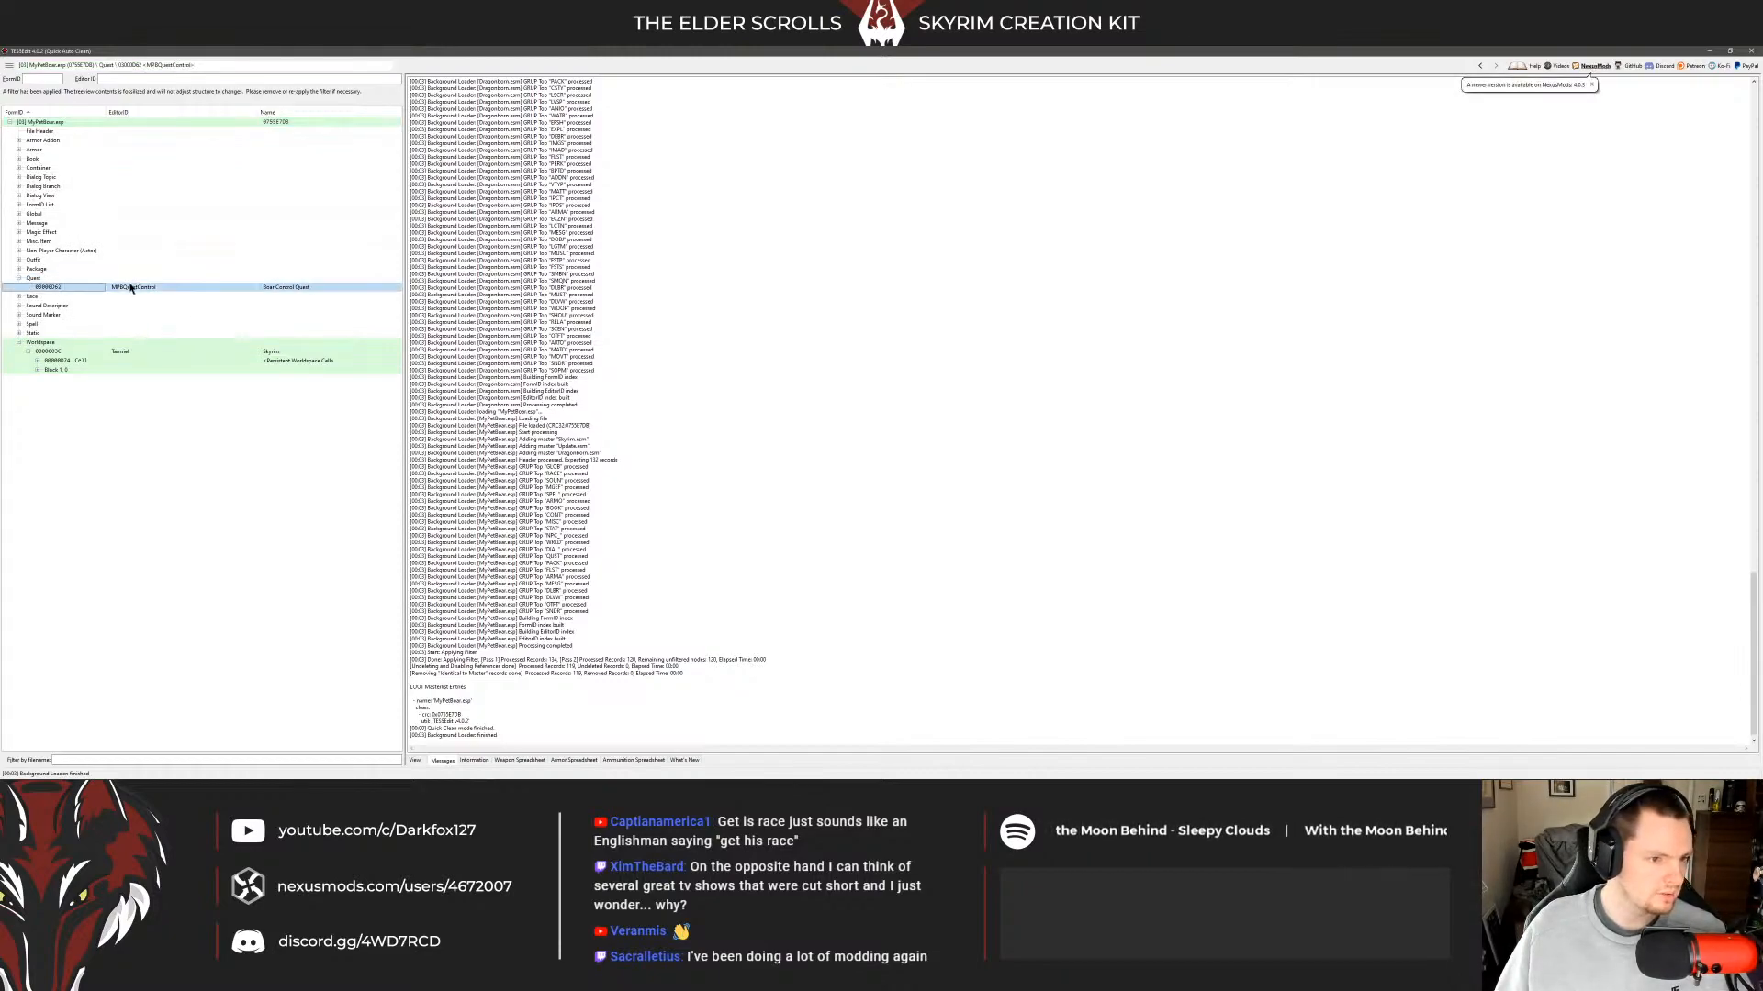
pyautogui.scroll(-16, 700, 297)
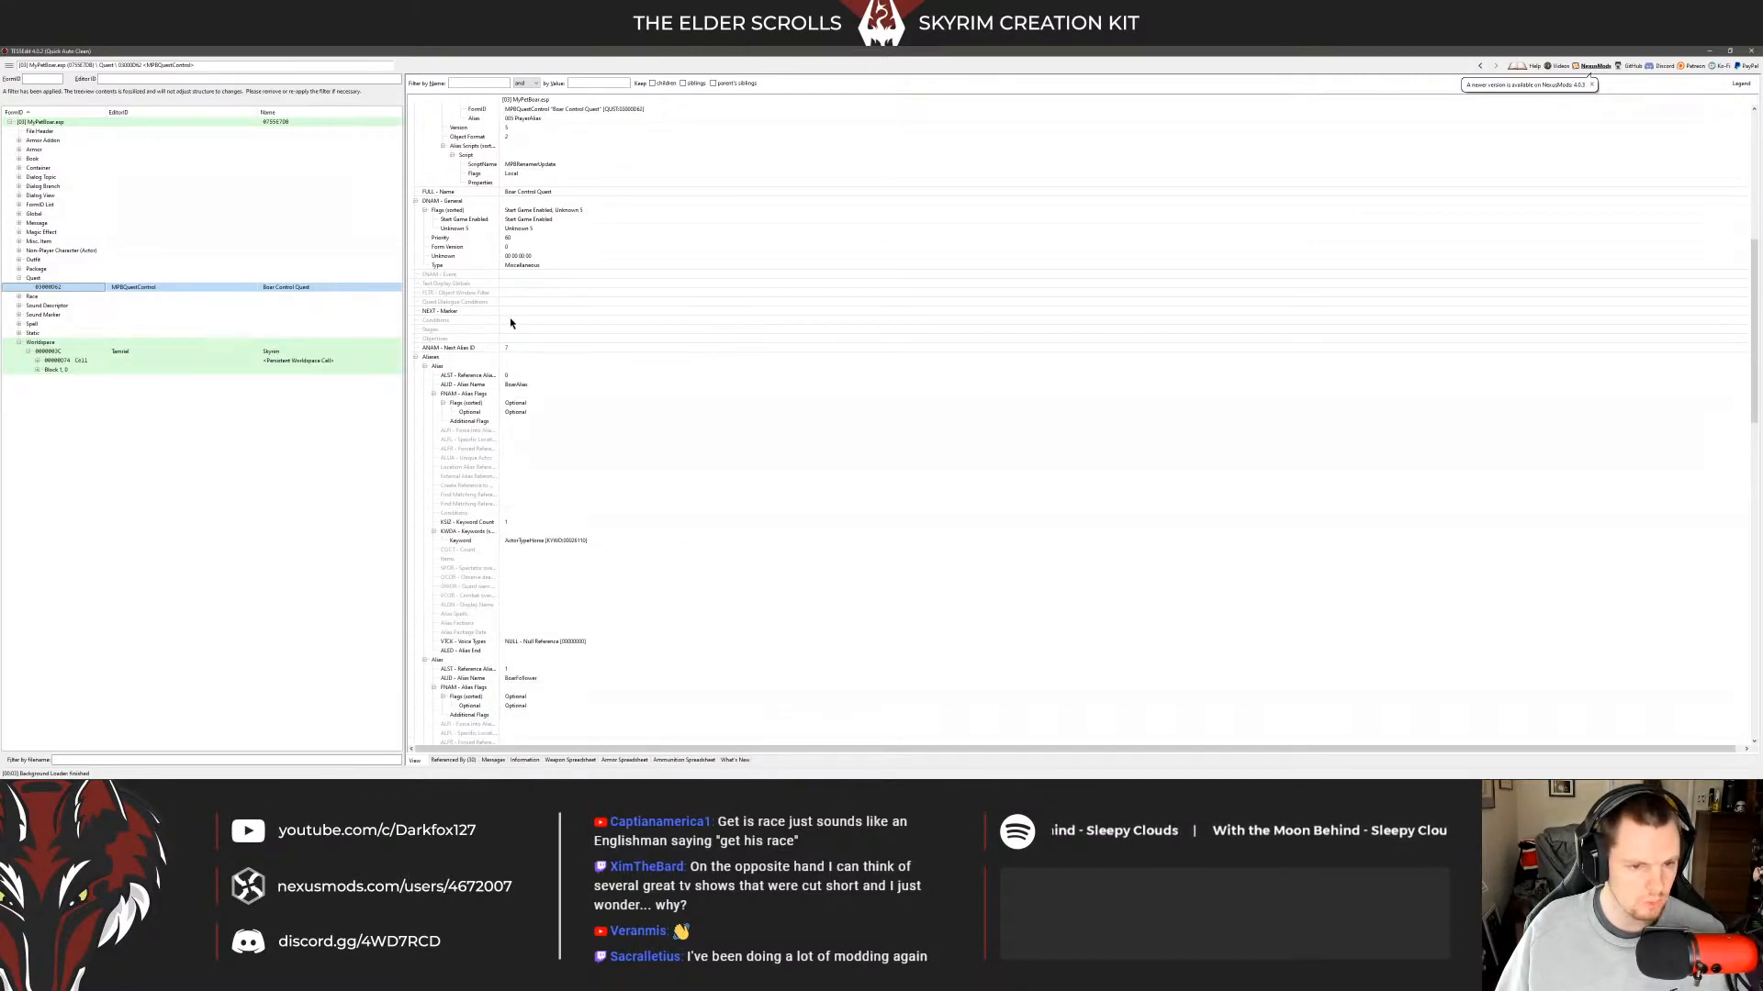
pyautogui.scroll(-3, 524, 370)
pyautogui.scroll(-20, 644, 359)
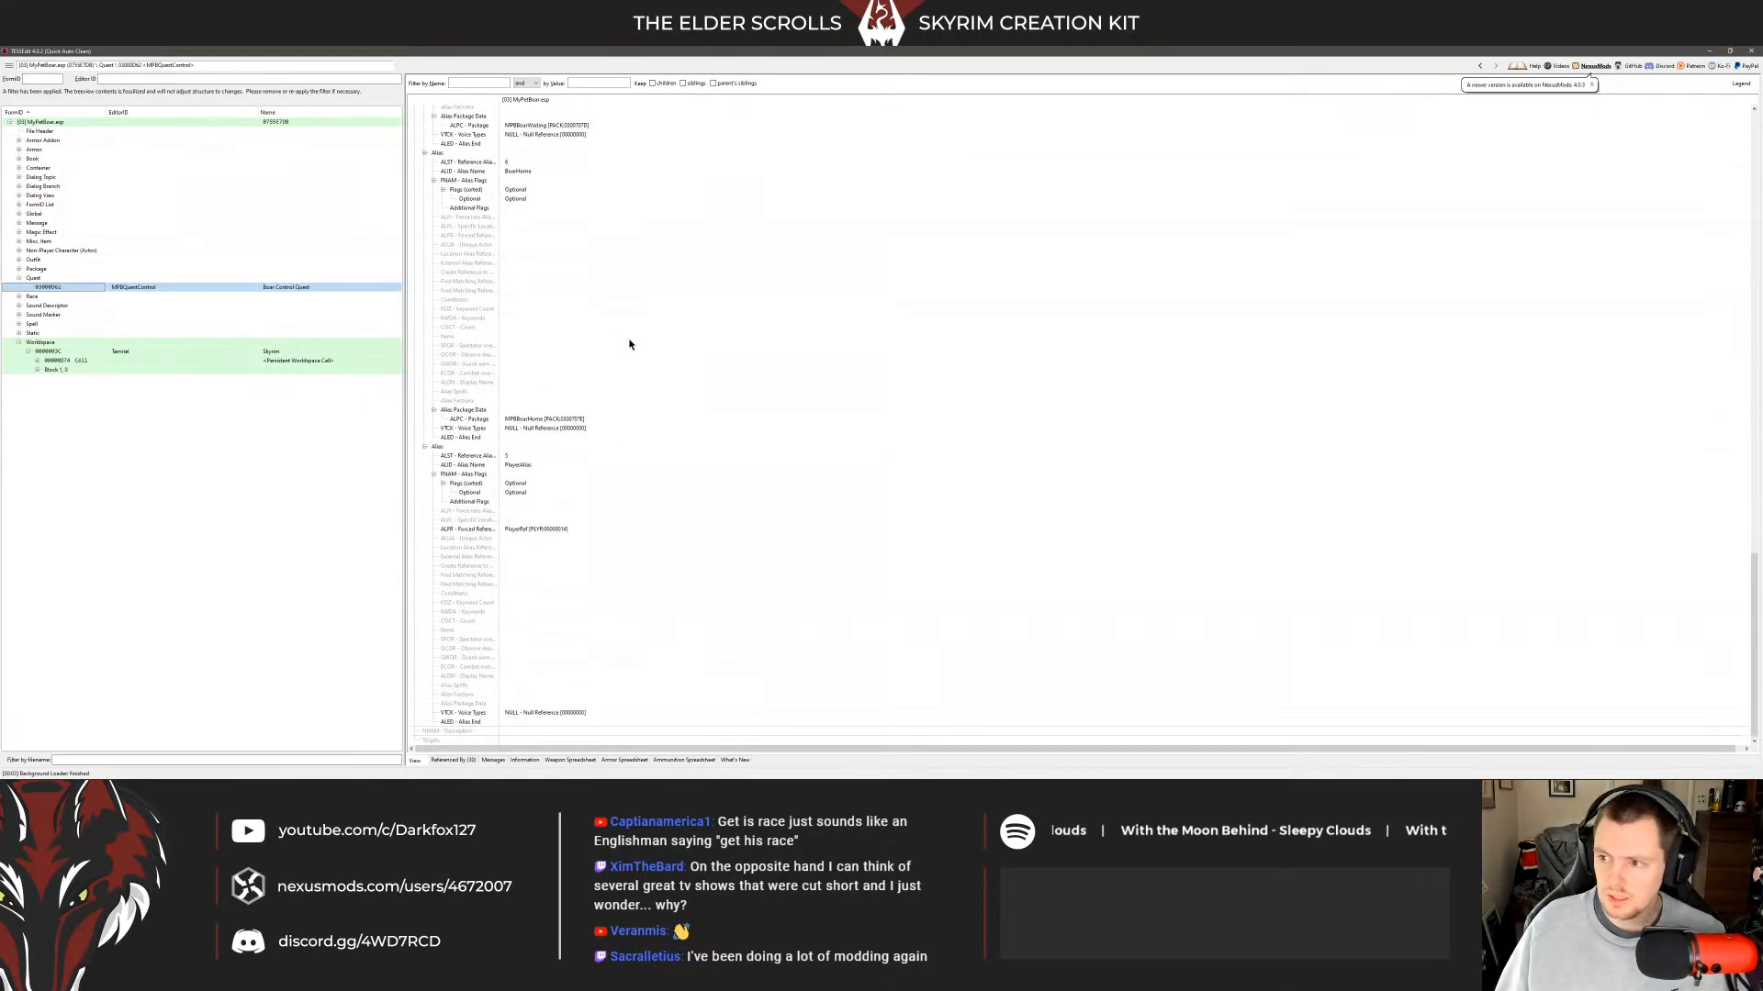
pyautogui.scroll(20, 630, 345)
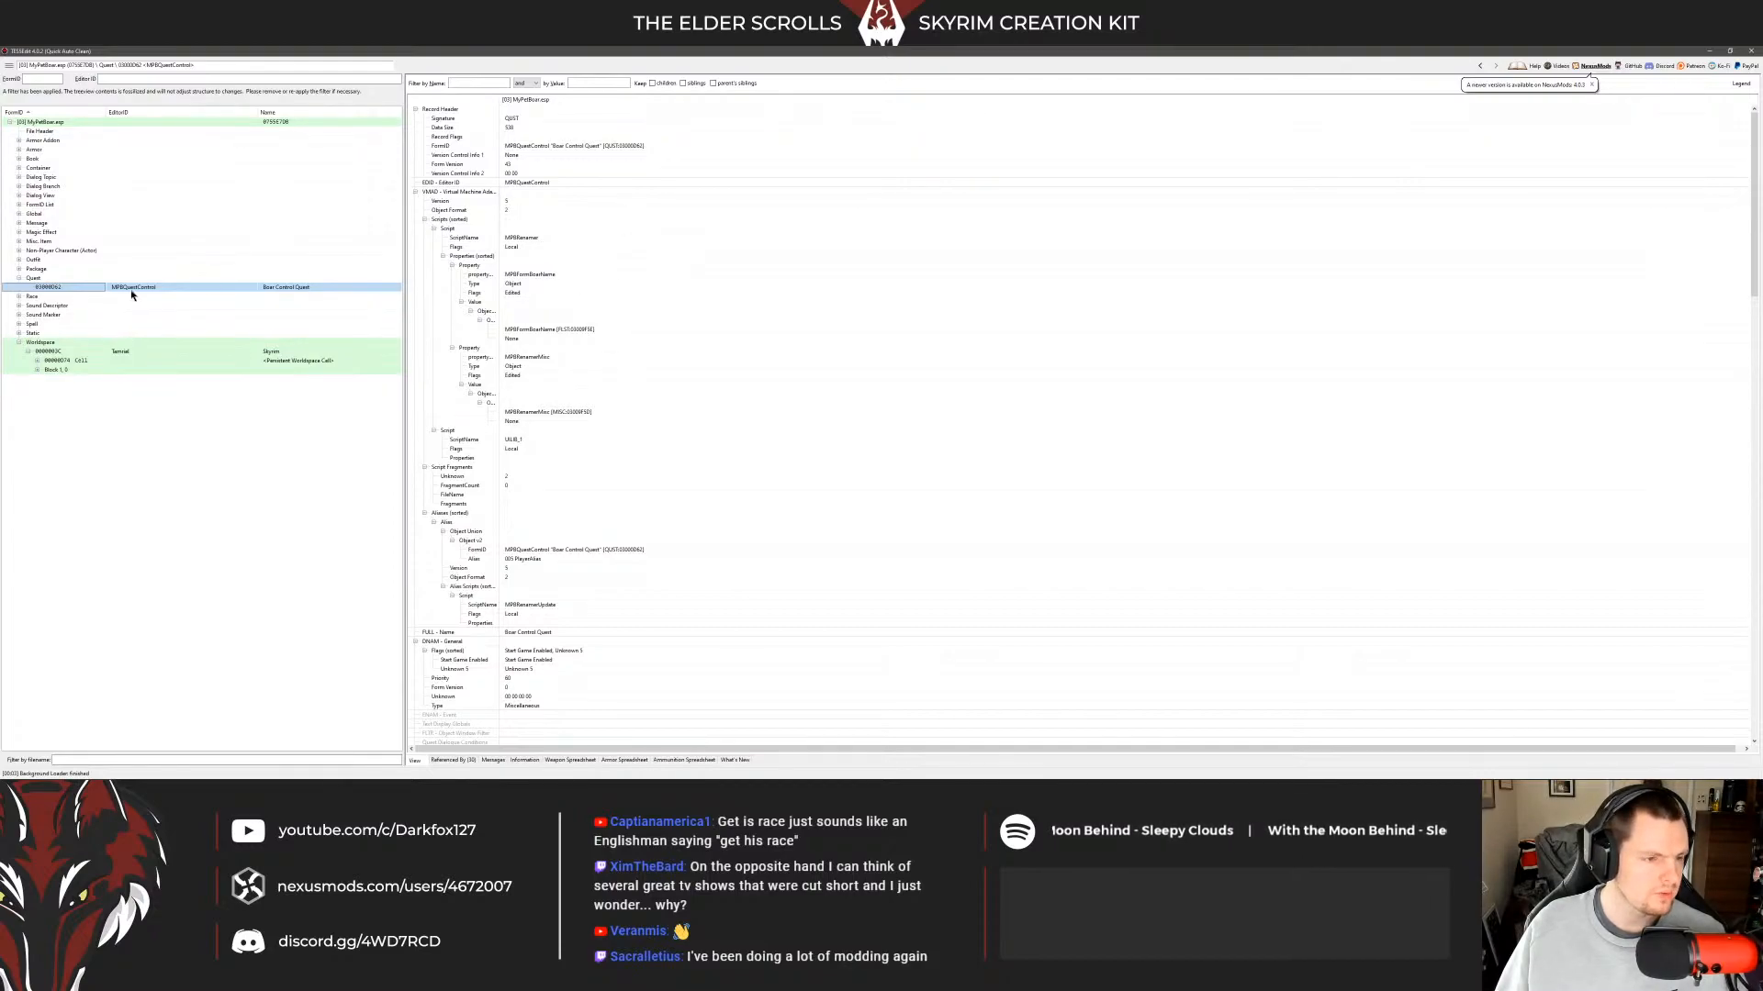
# Expand the plugin's dialog branches and dialog topics and view the response record under the Saddle up topic.
pyautogui.click(19, 187)
pyautogui.click(18, 186)
pyautogui.click(18, 187)
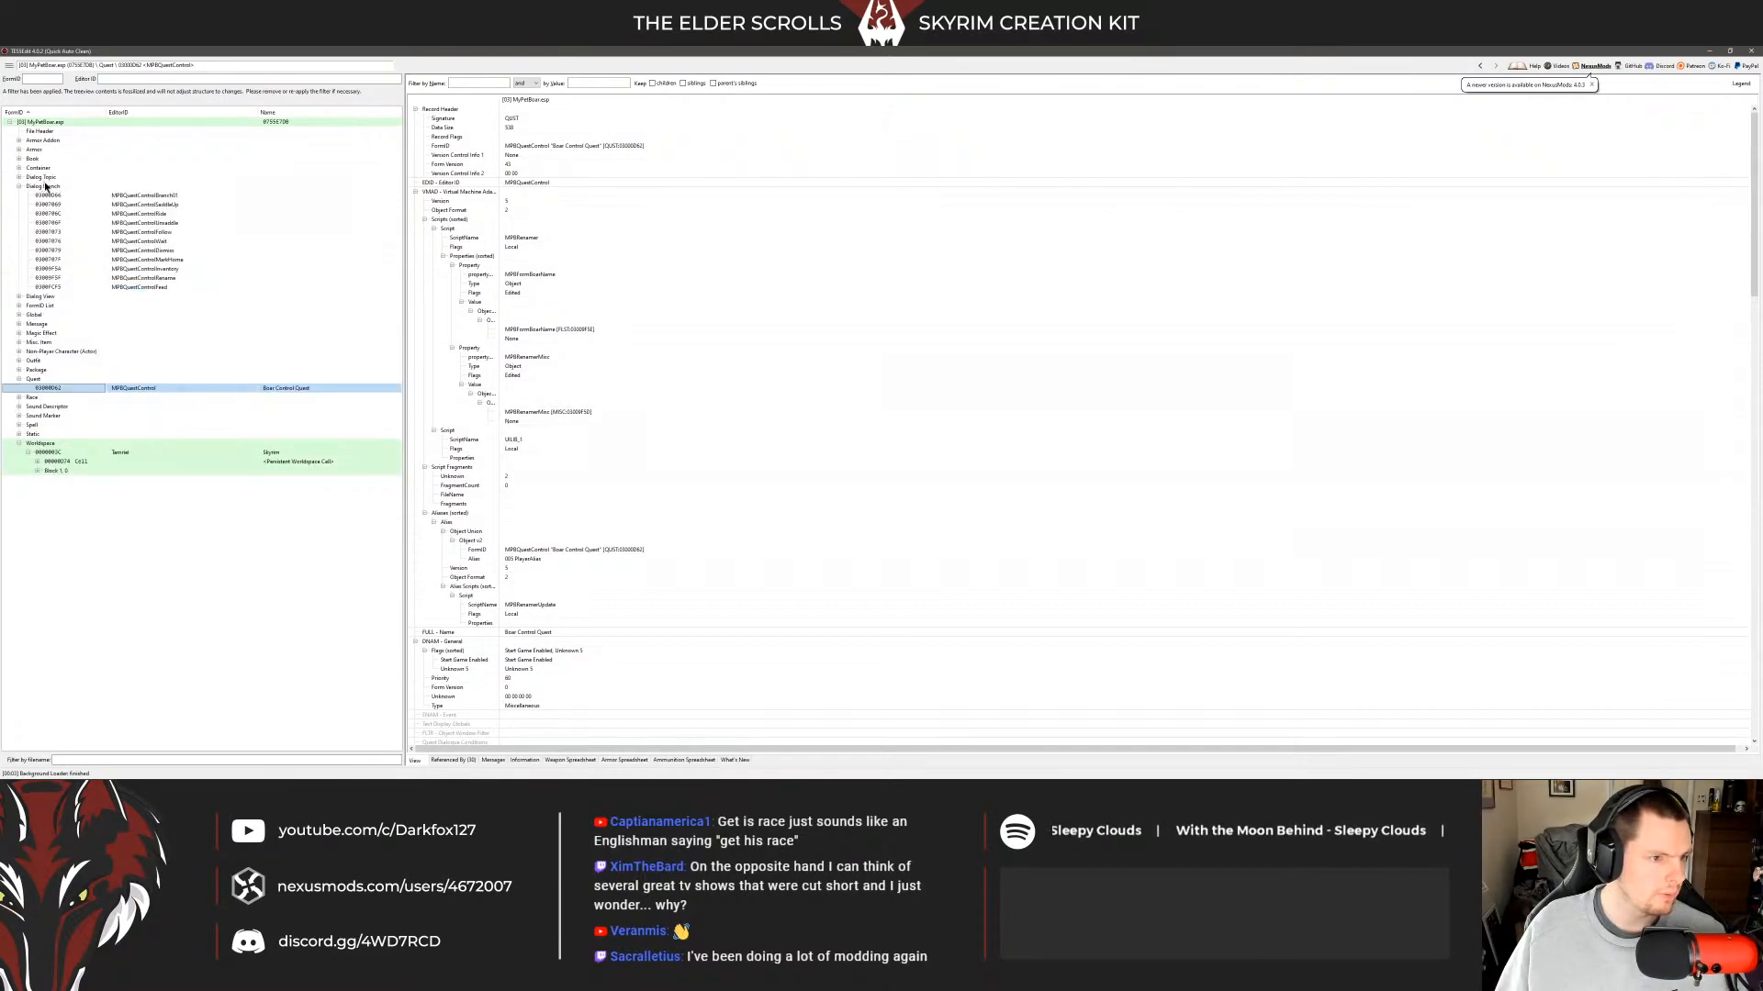
pyautogui.doubleClick(42, 177)
pyautogui.click(137, 185)
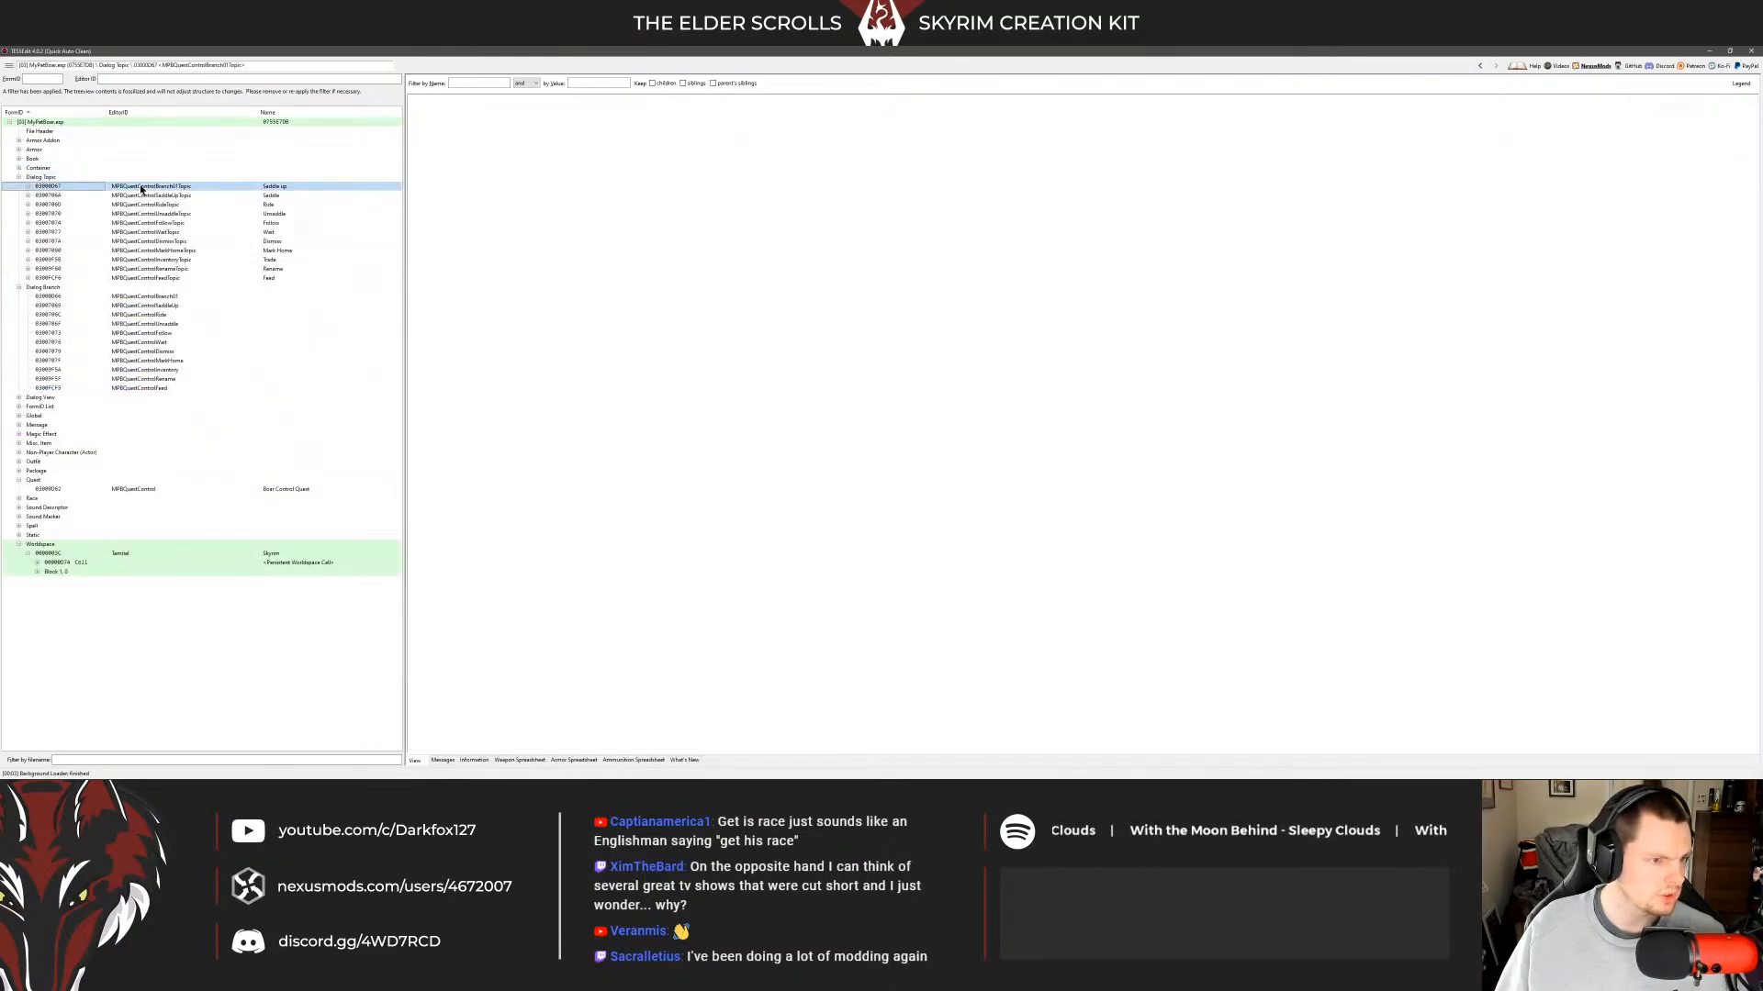
pyautogui.click(28, 186)
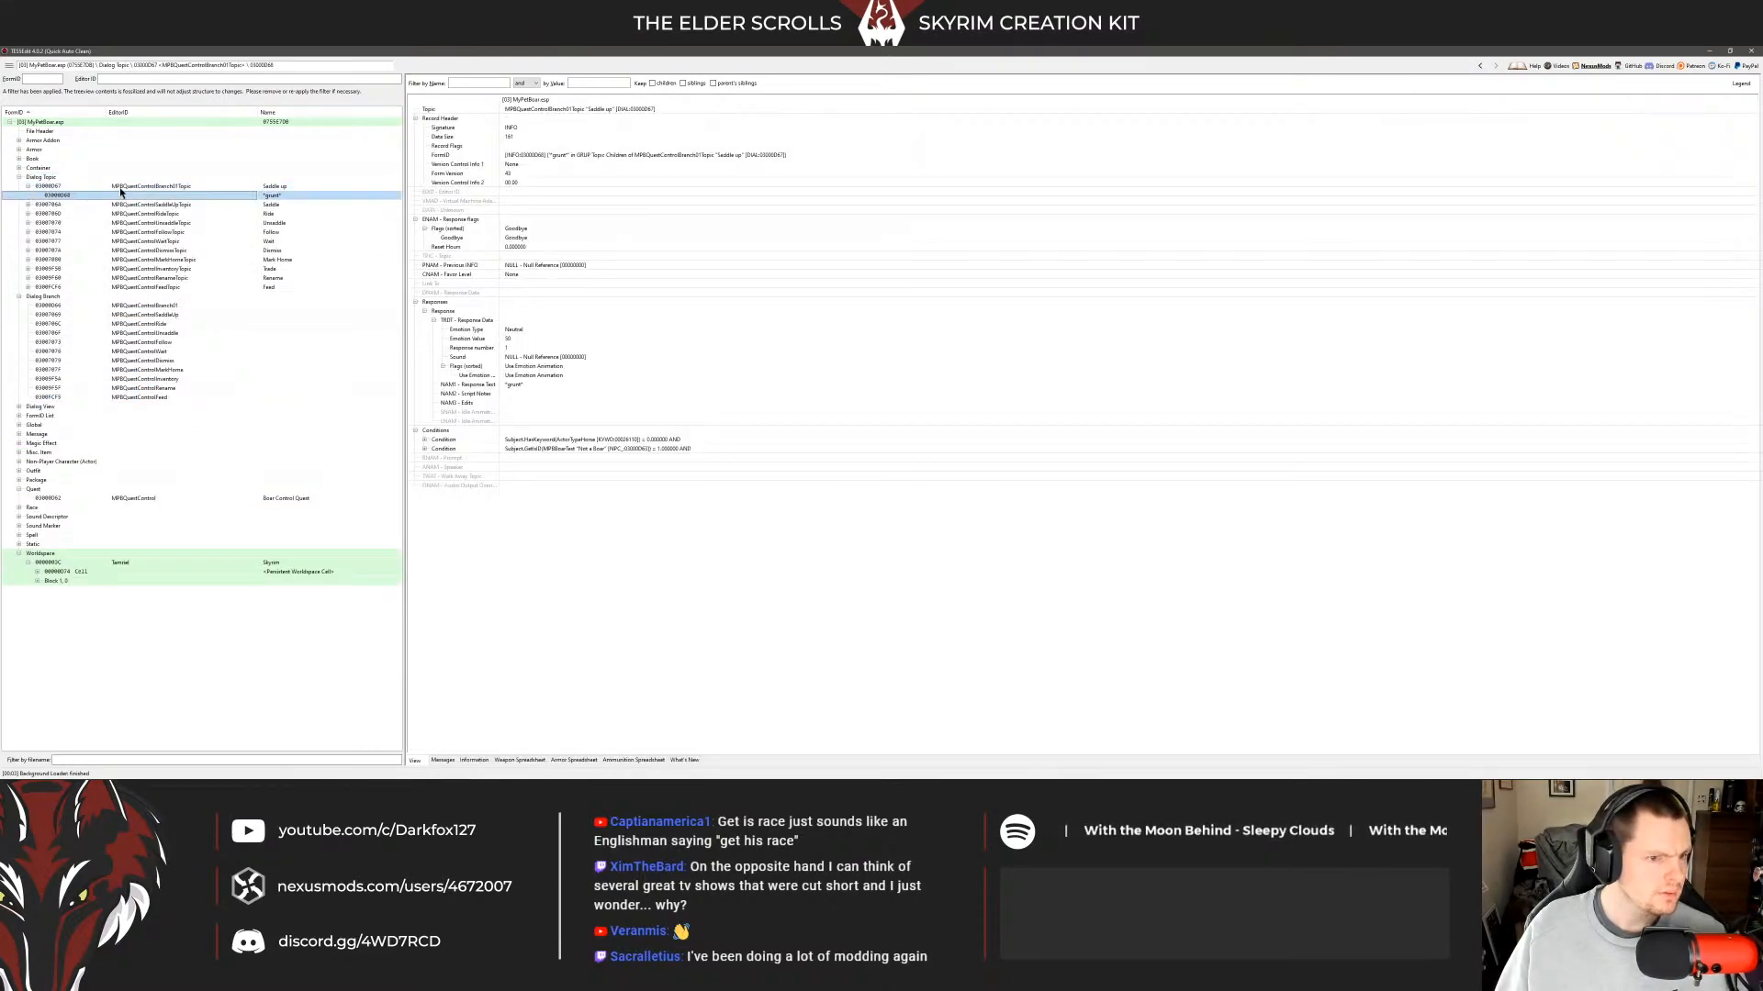
# Look at the Unsaddle and Follow topic records and open the Follow topic's response.
pyautogui.click(256, 222)
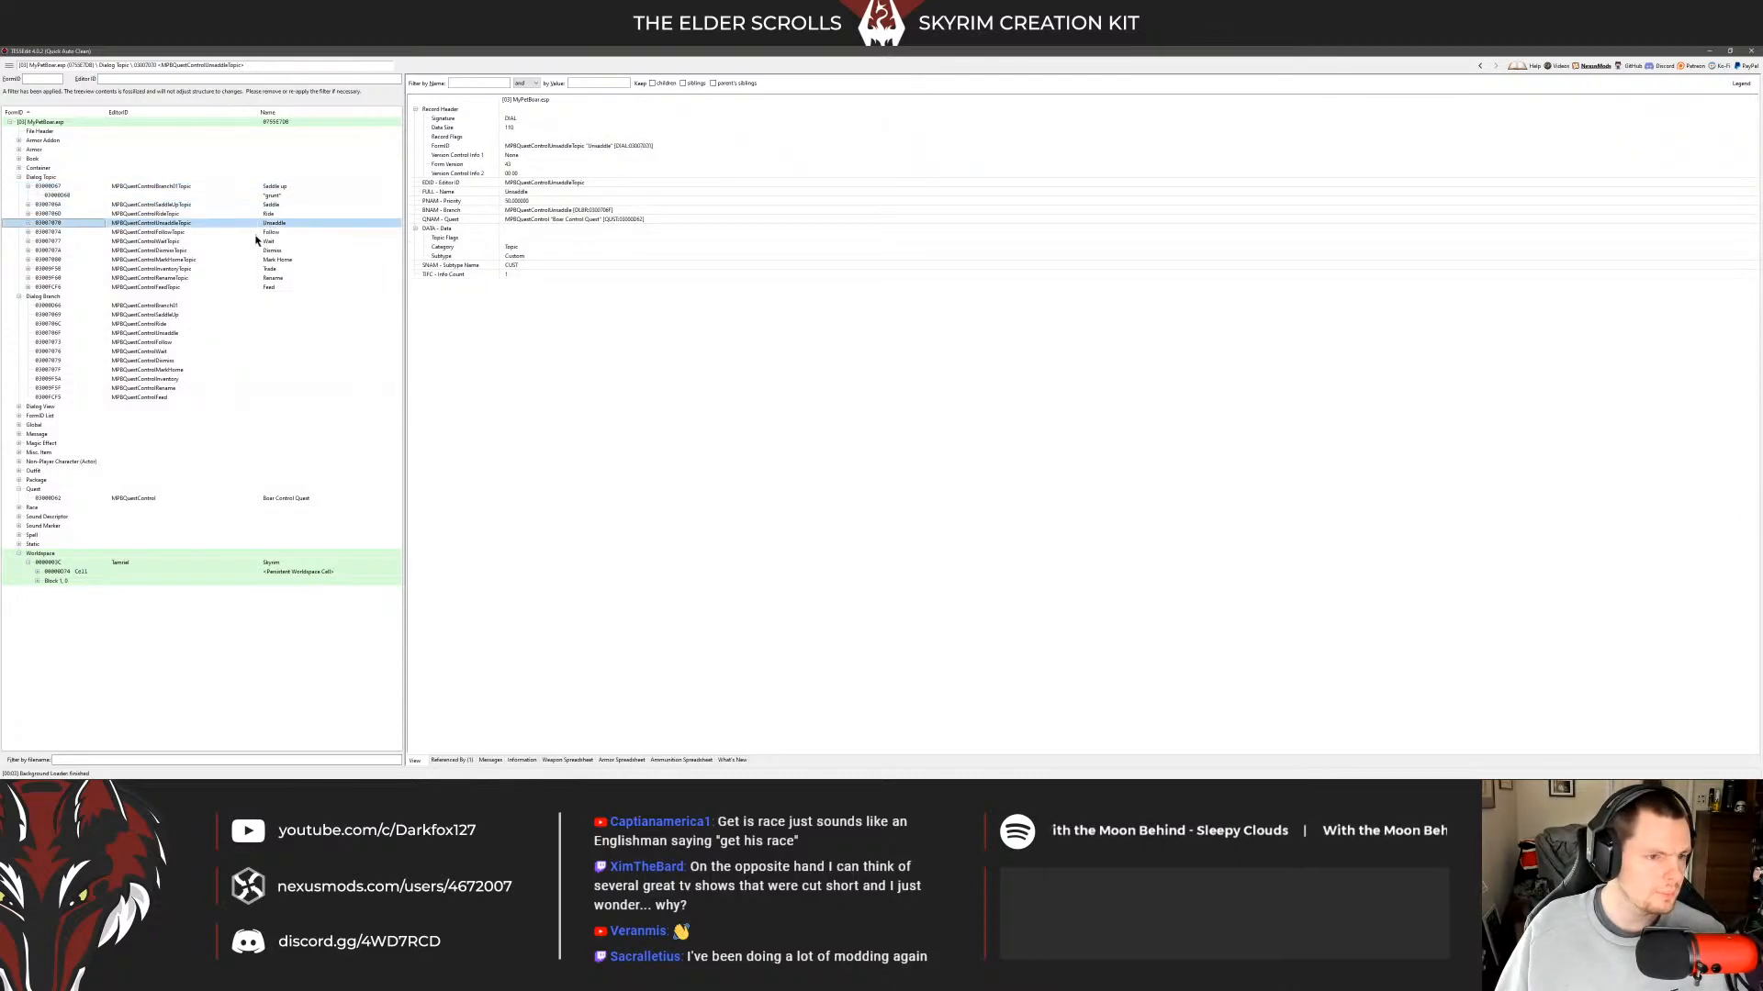
pyautogui.click(264, 232)
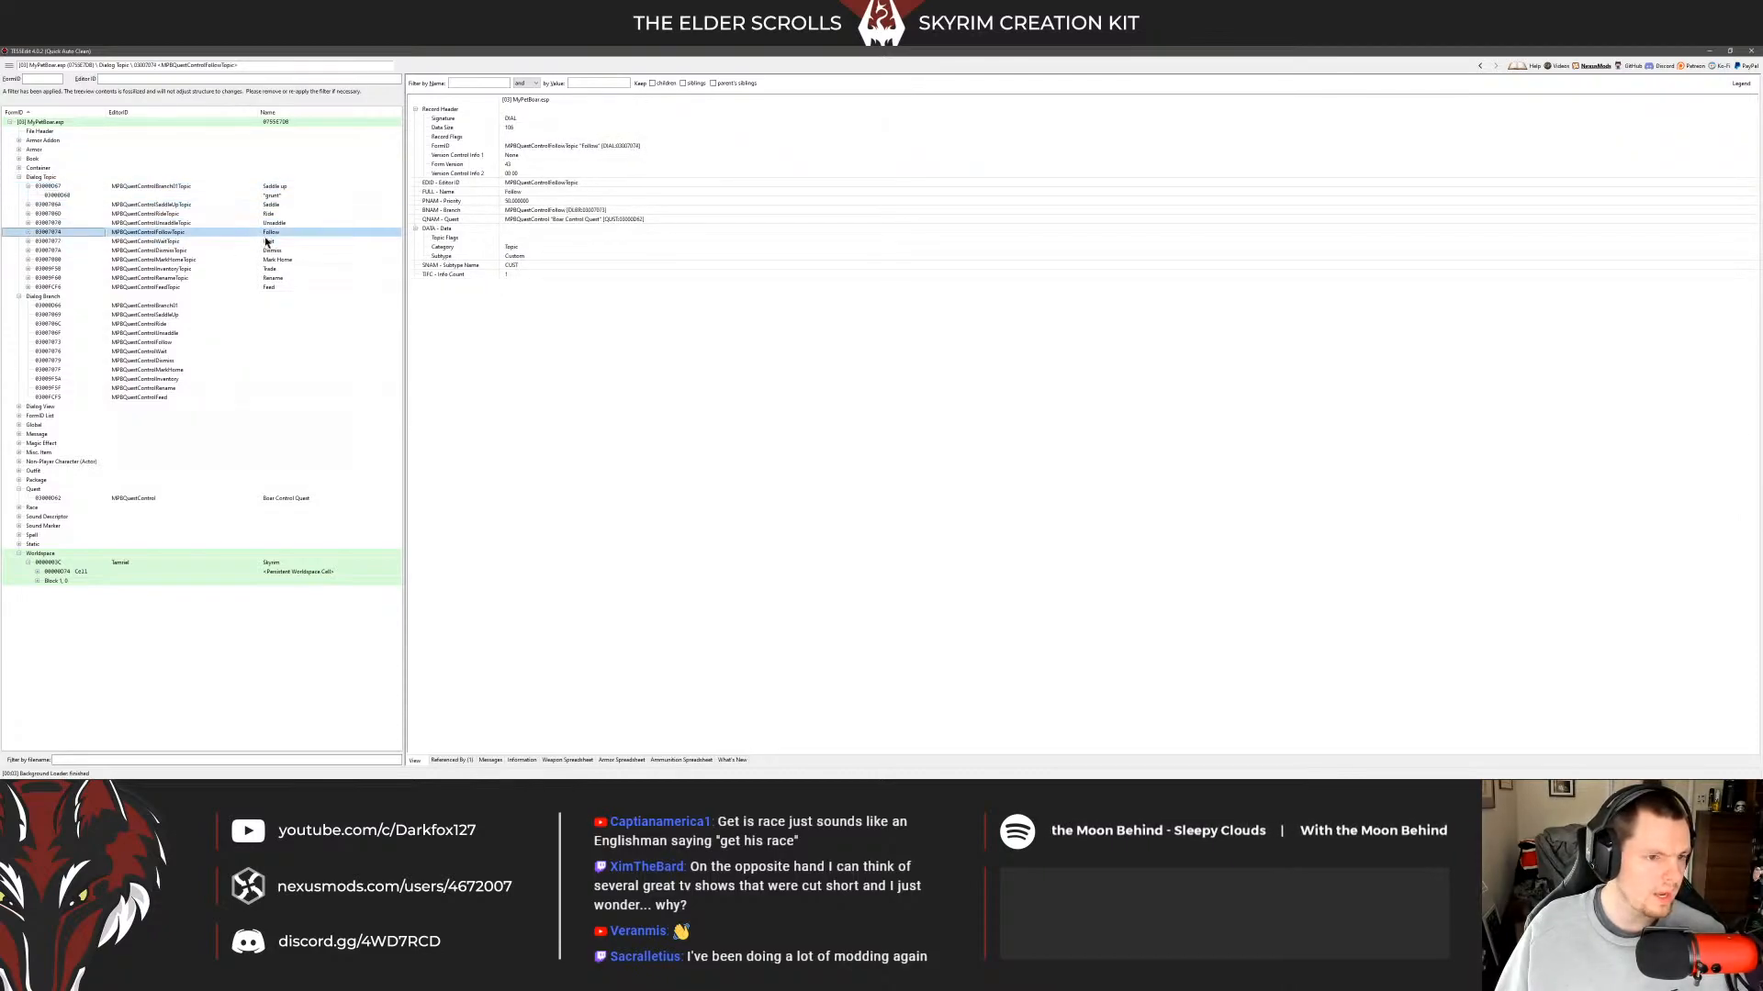
pyautogui.click(28, 233)
pyautogui.click(107, 242)
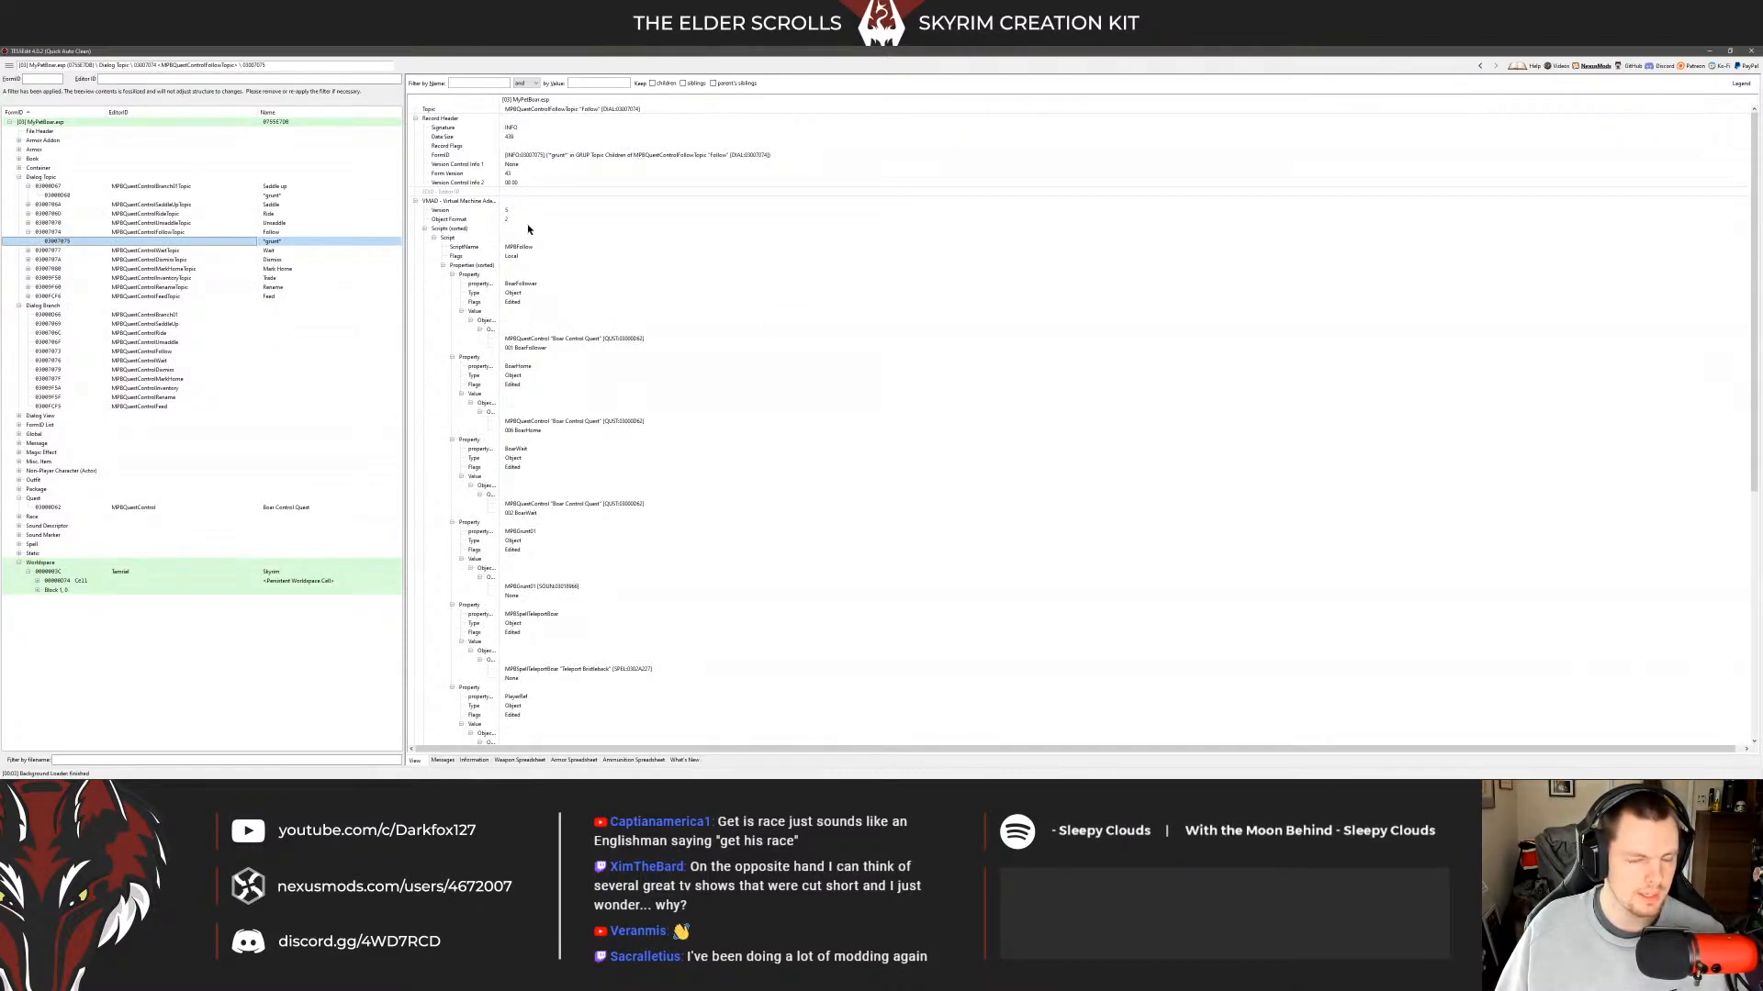
# Widen the field name column of the Follow response and examine each of its conditions.
pyautogui.doubleClick(497, 97)
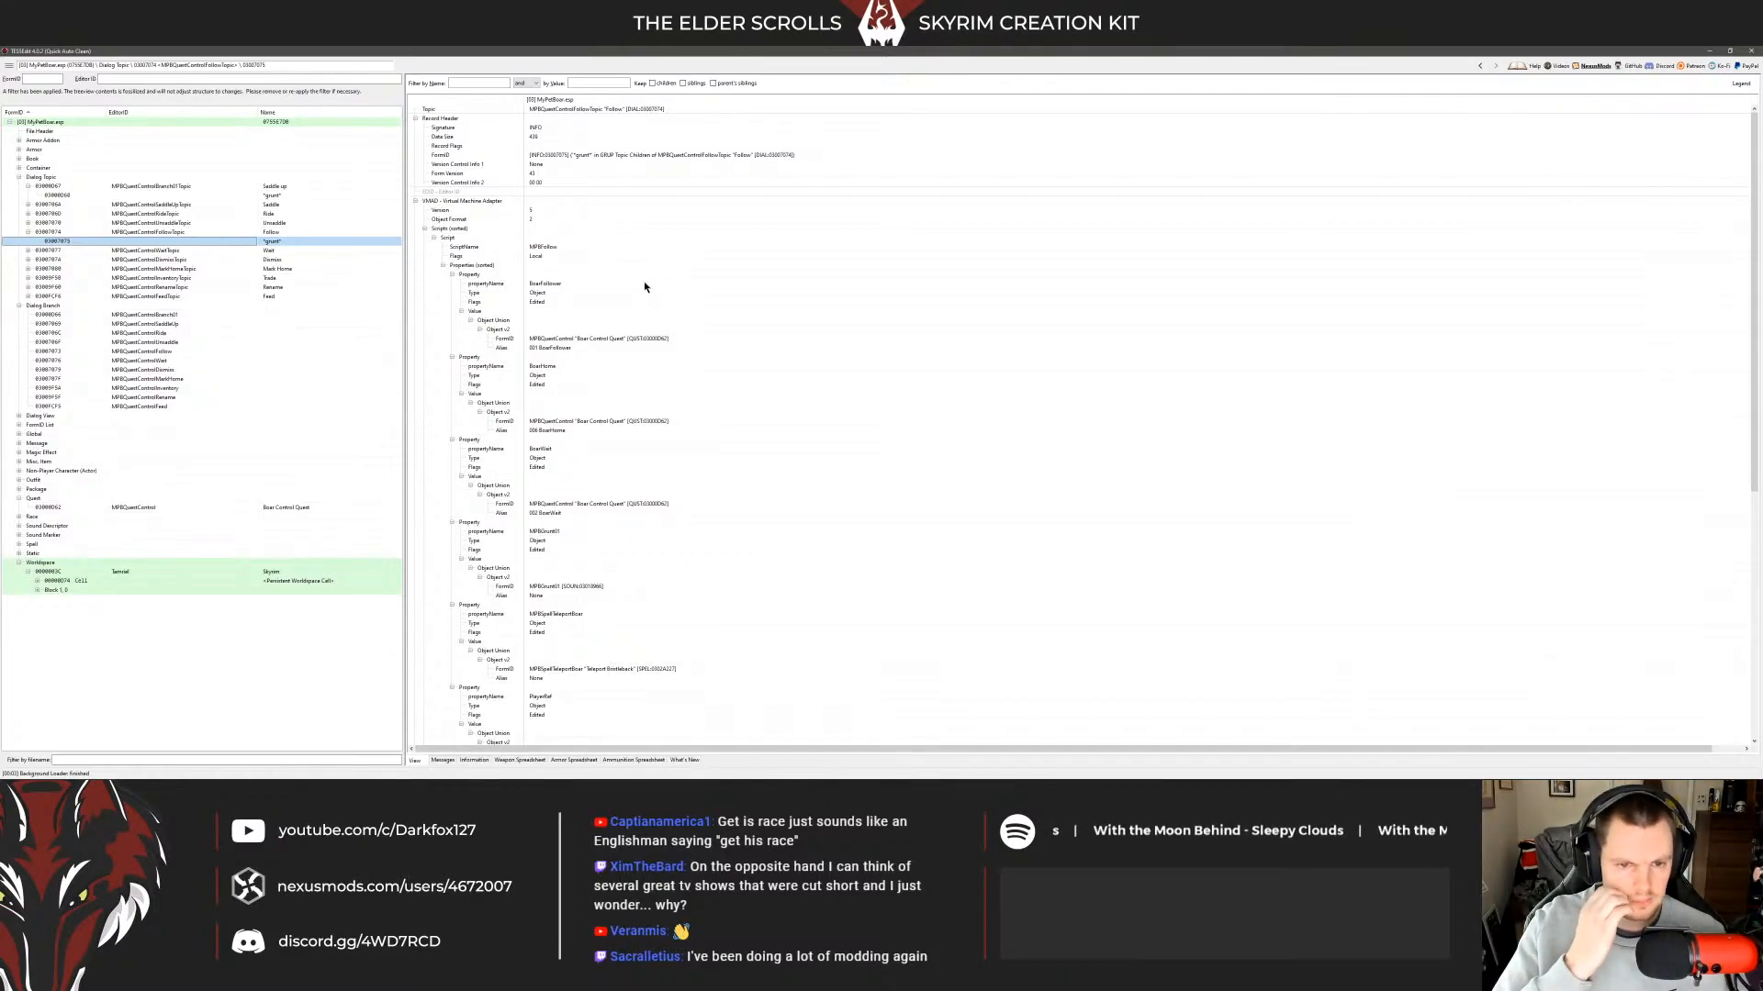
pyautogui.scroll(-15, 680, 294)
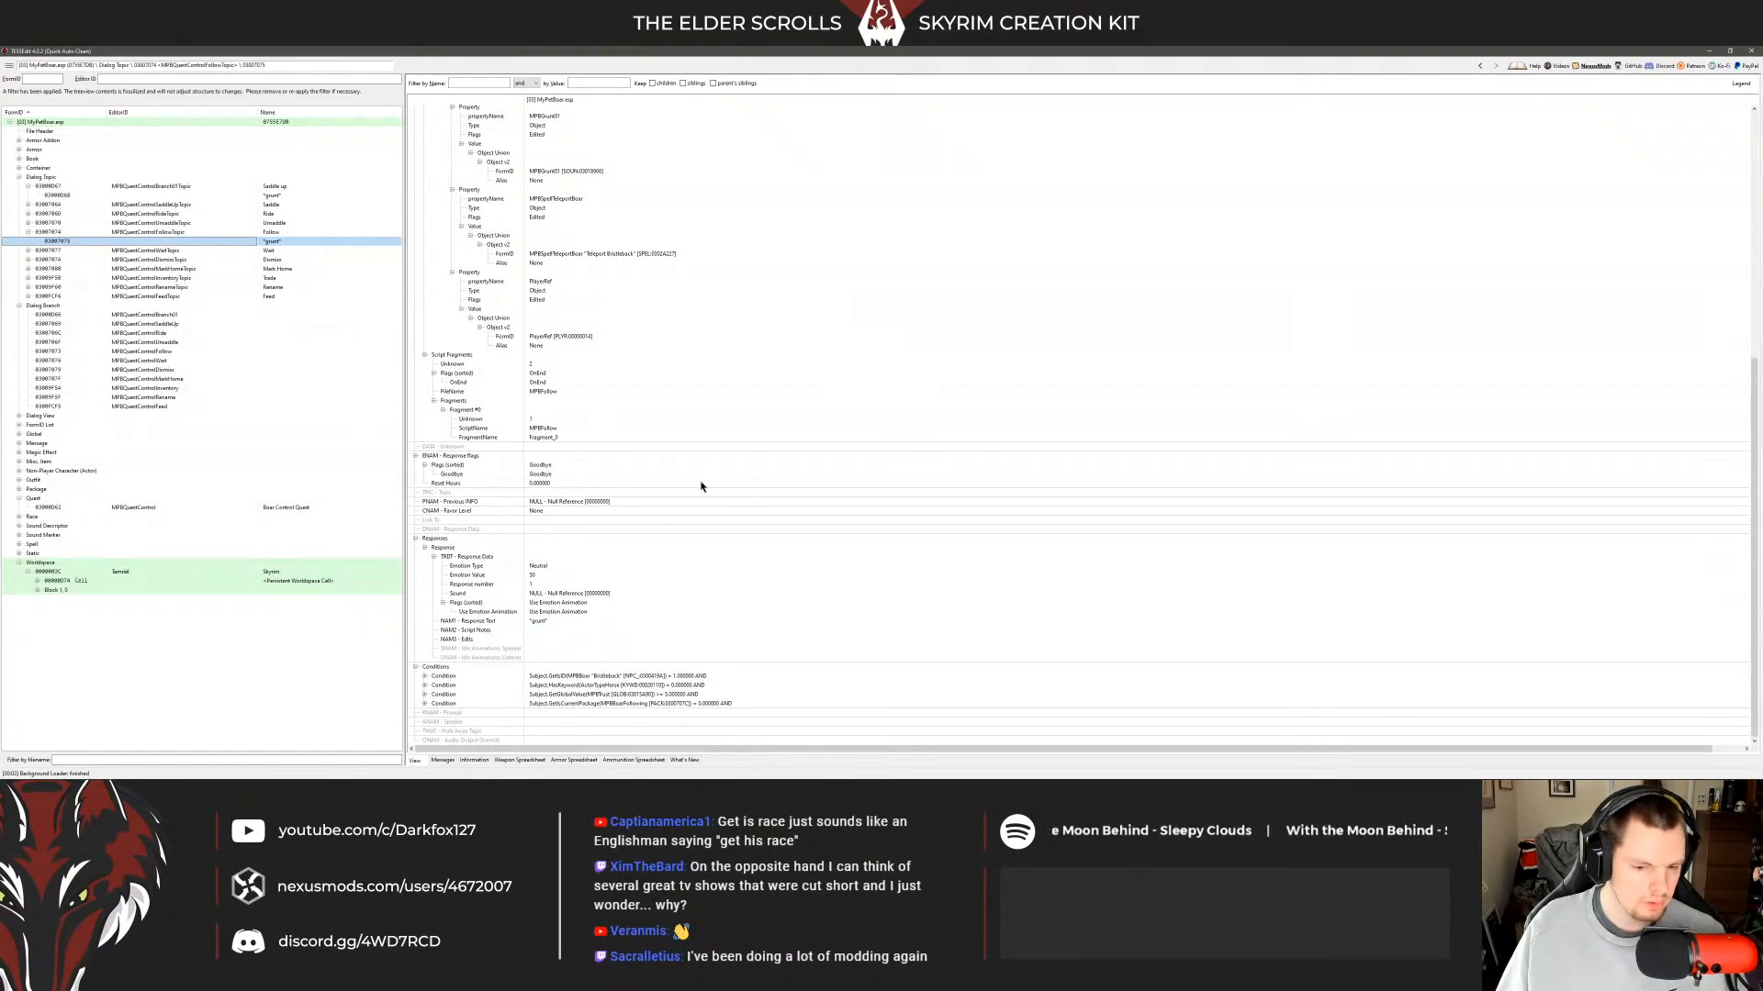
pyautogui.click(605, 686)
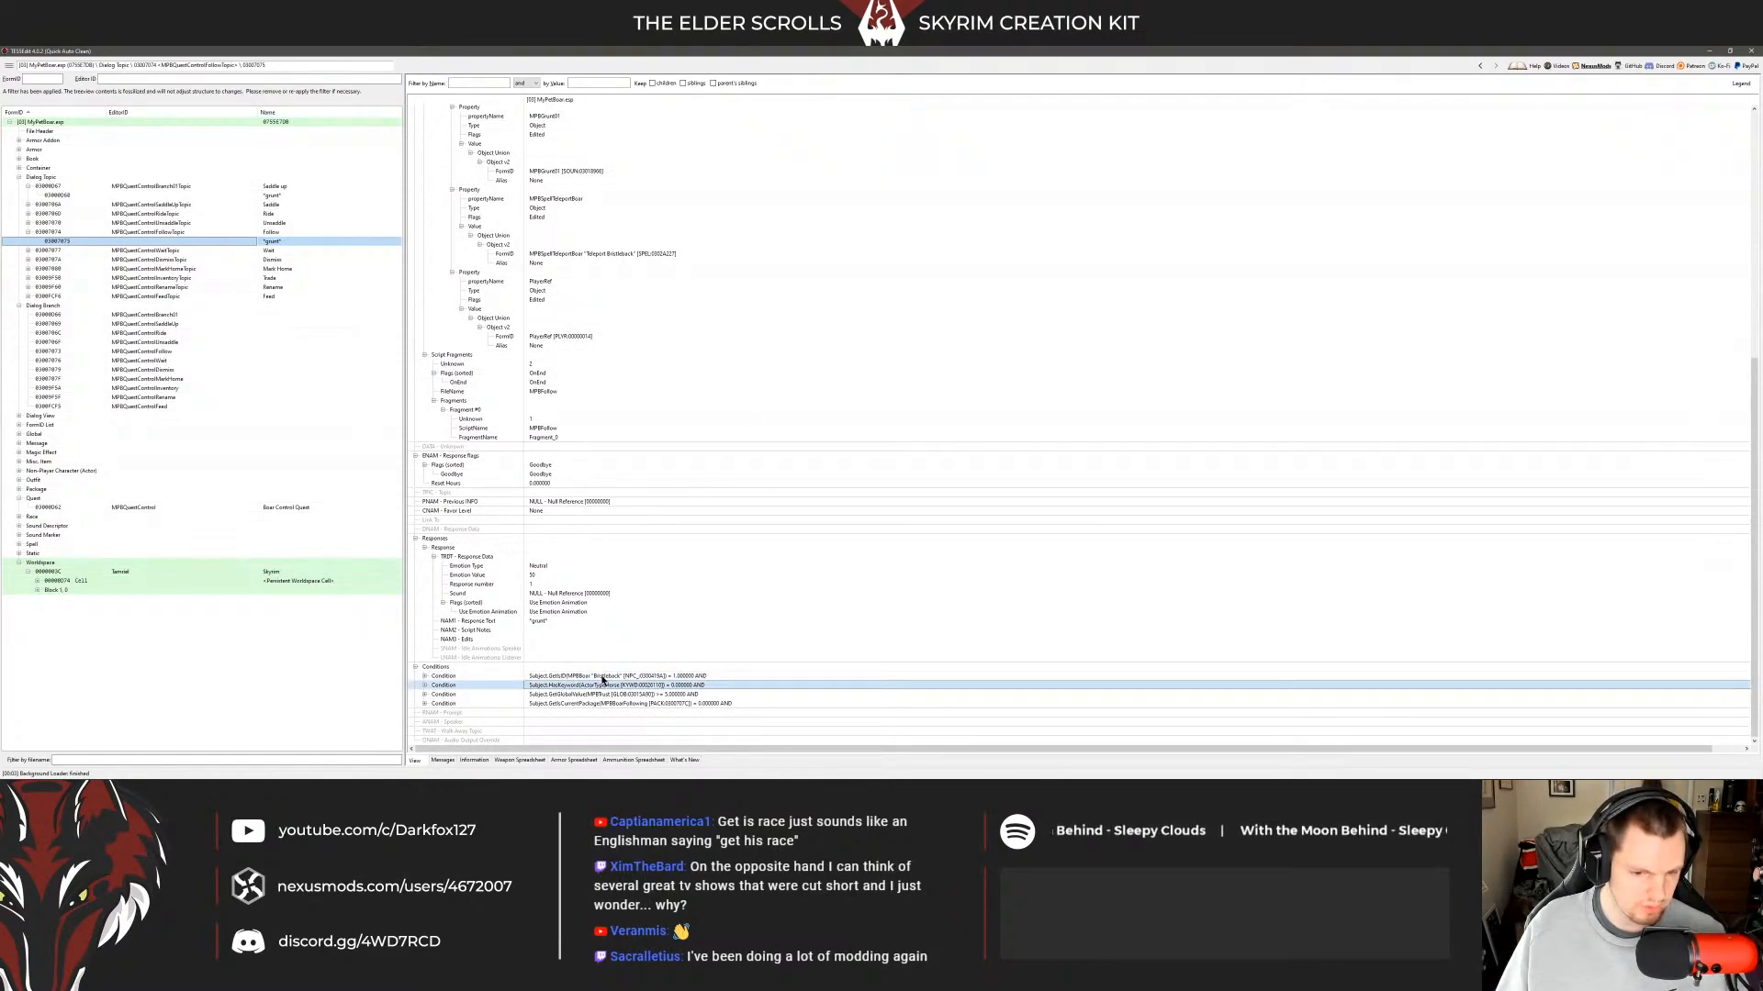
pyautogui.click(606, 677)
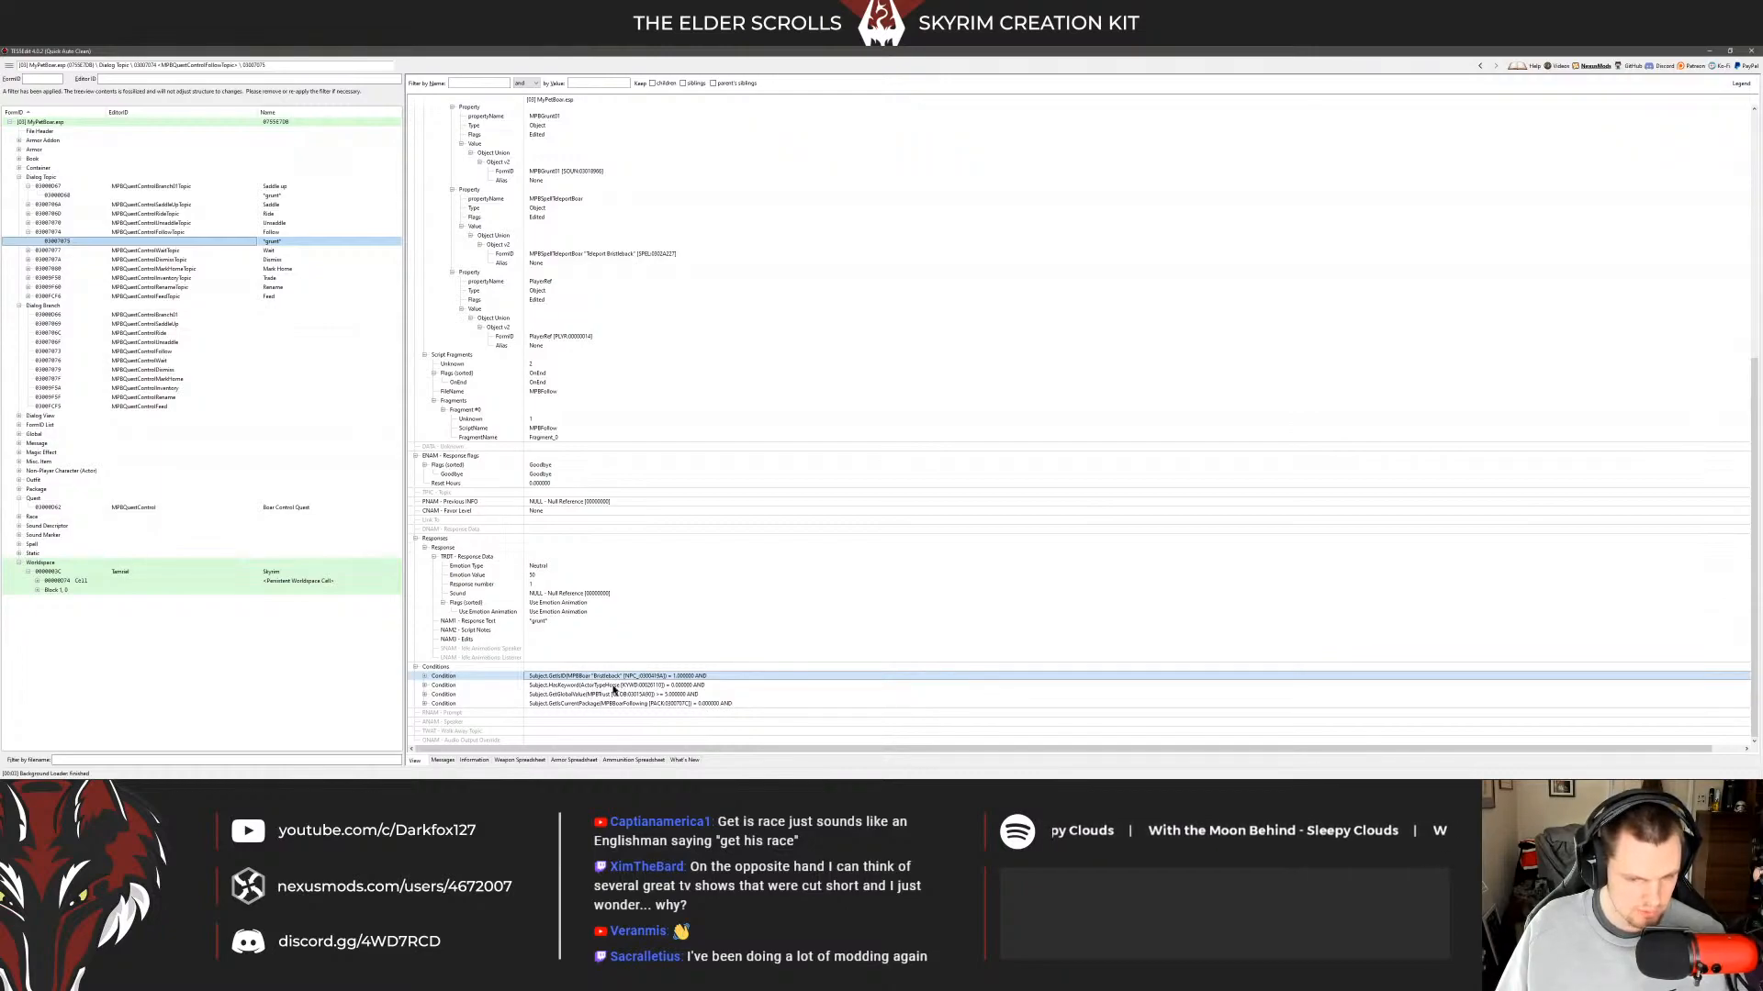
pyautogui.press('Down')
pyautogui.press('Down')
pyautogui.press('Down')
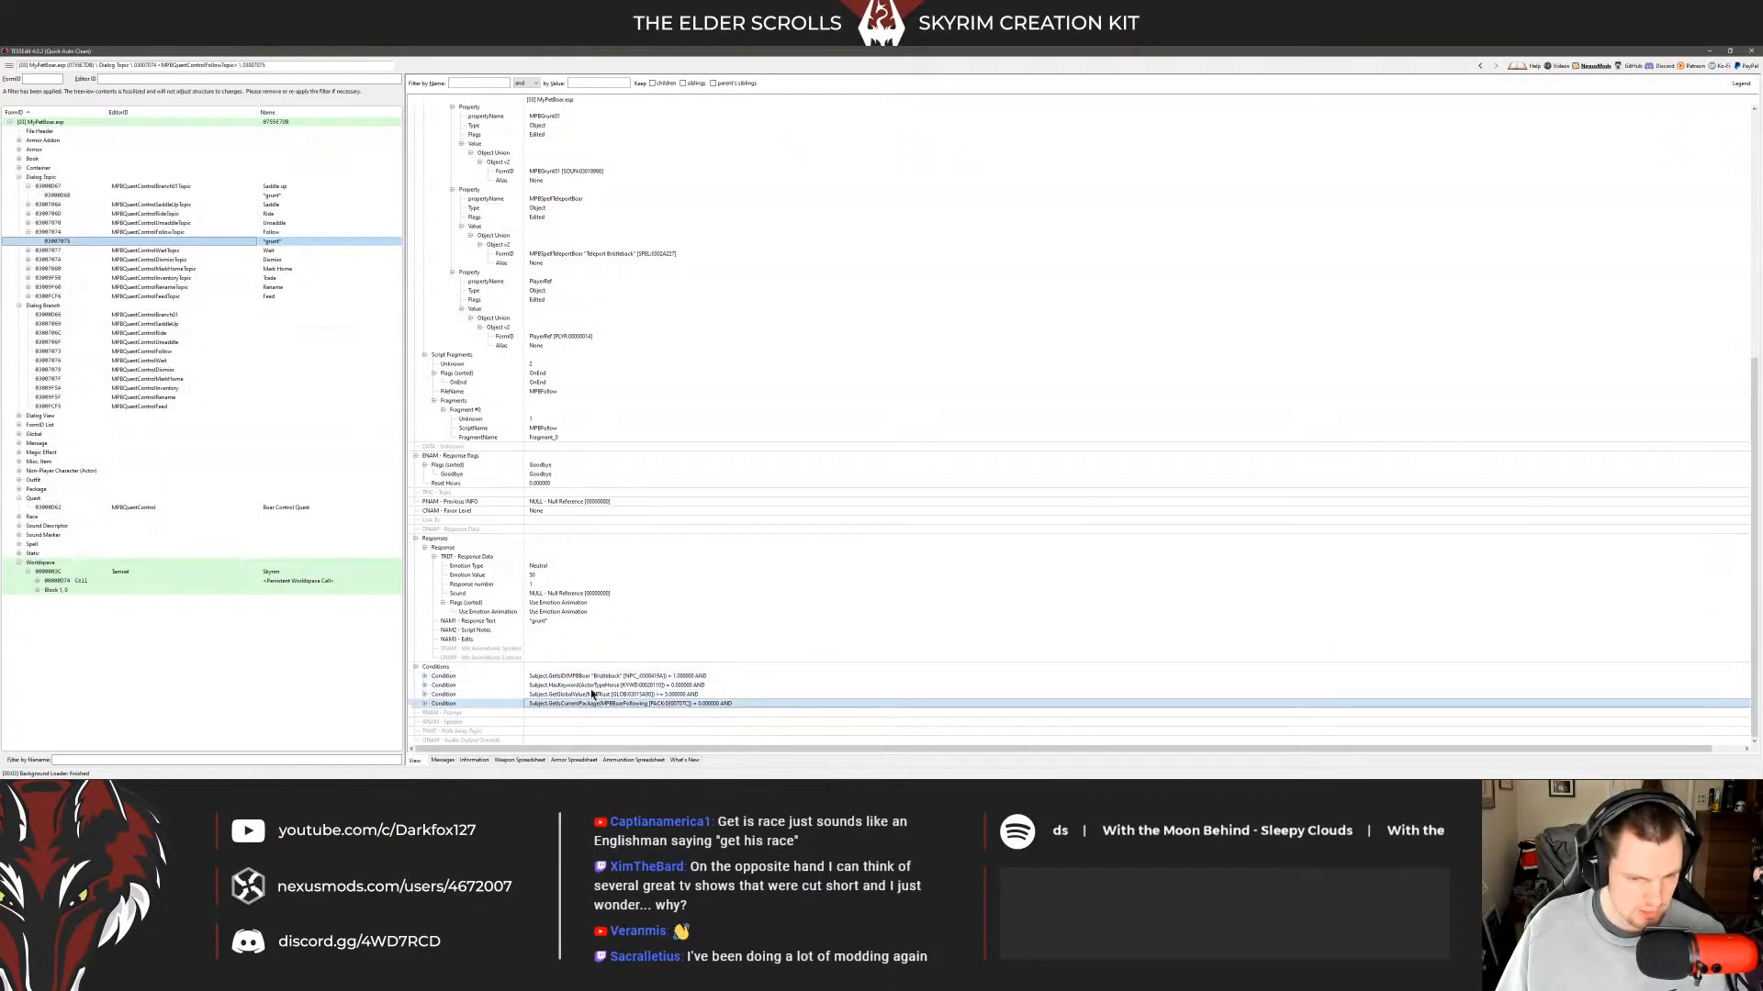
pyautogui.press('Up')
pyautogui.press('Up')
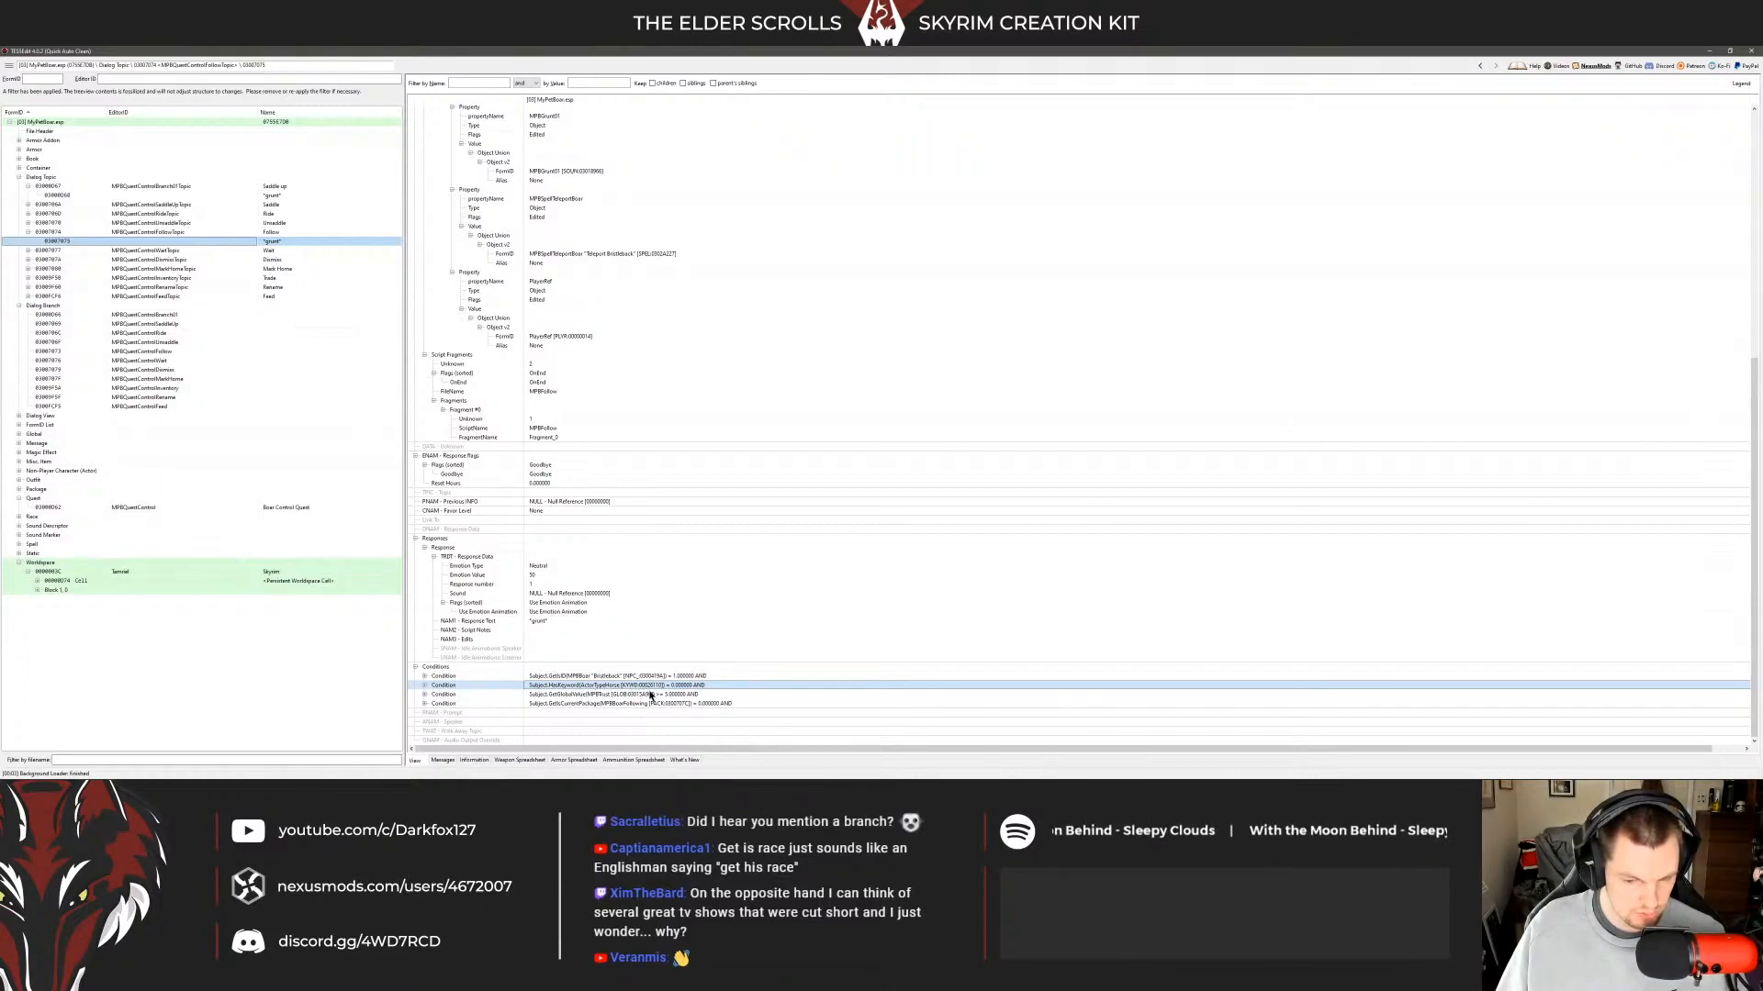
pyautogui.press('Down')
pyautogui.press('Down')
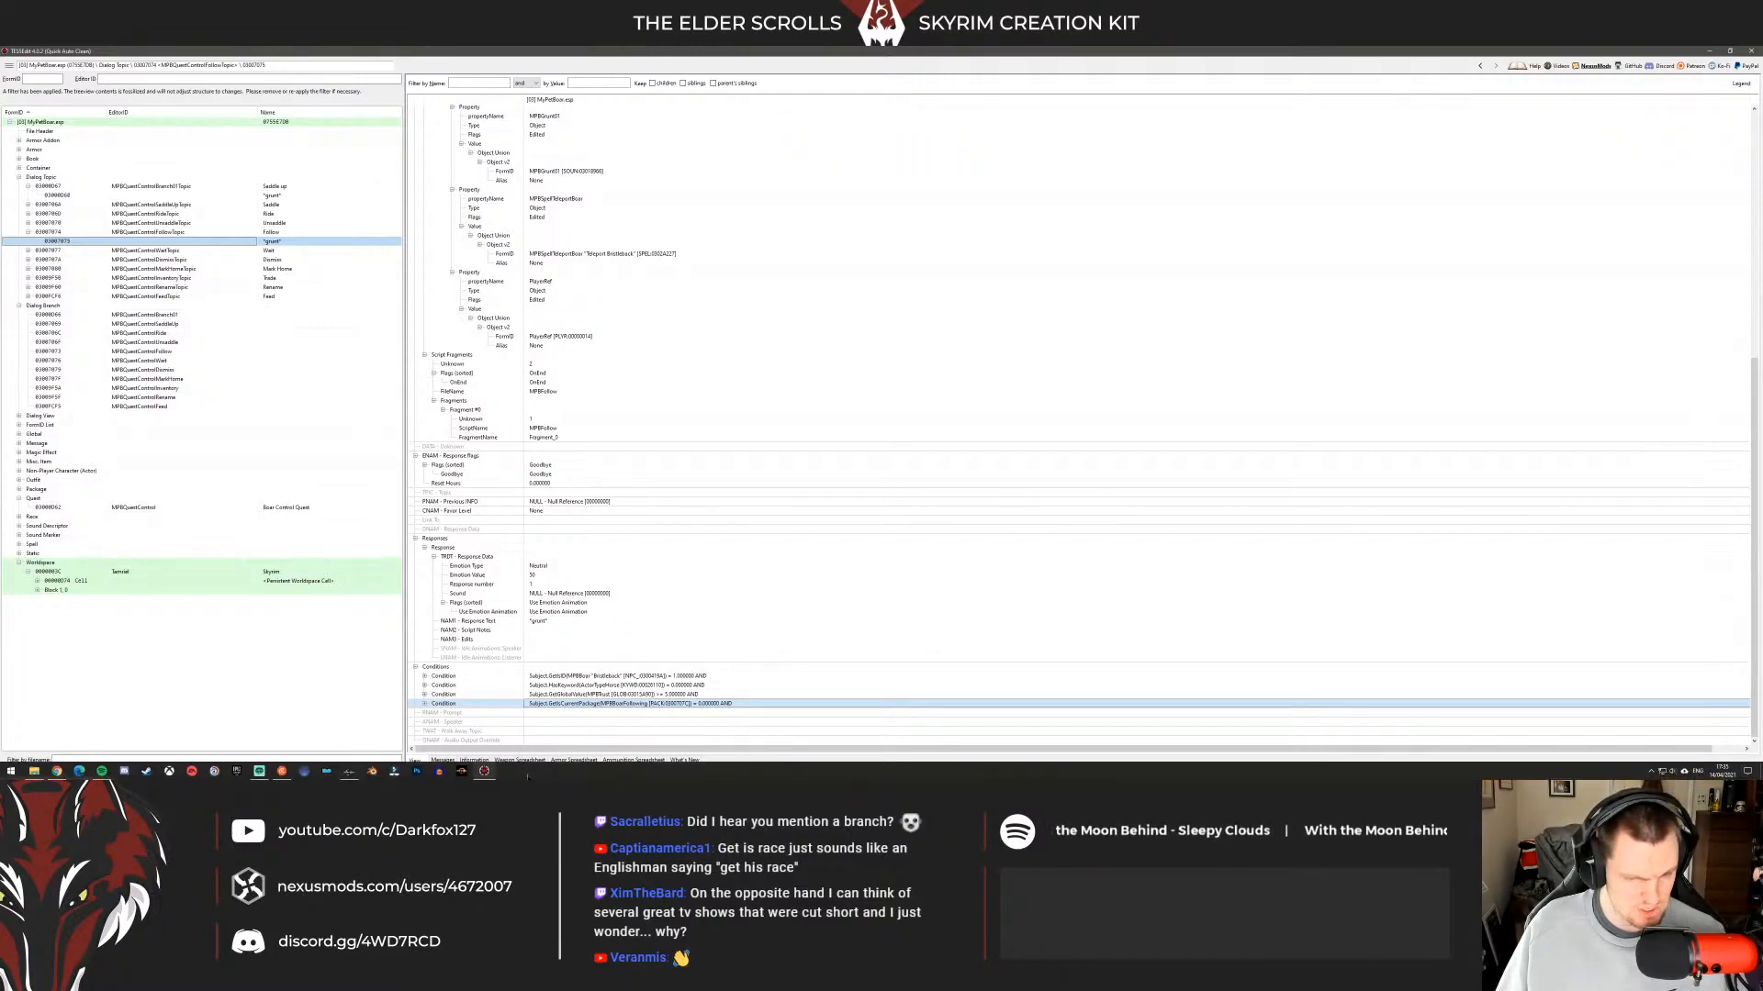
# Switch to the Creation Kit and open the first Follow response in the dialogue view of MPGDialogueQuest.
pyautogui.click(327, 771)
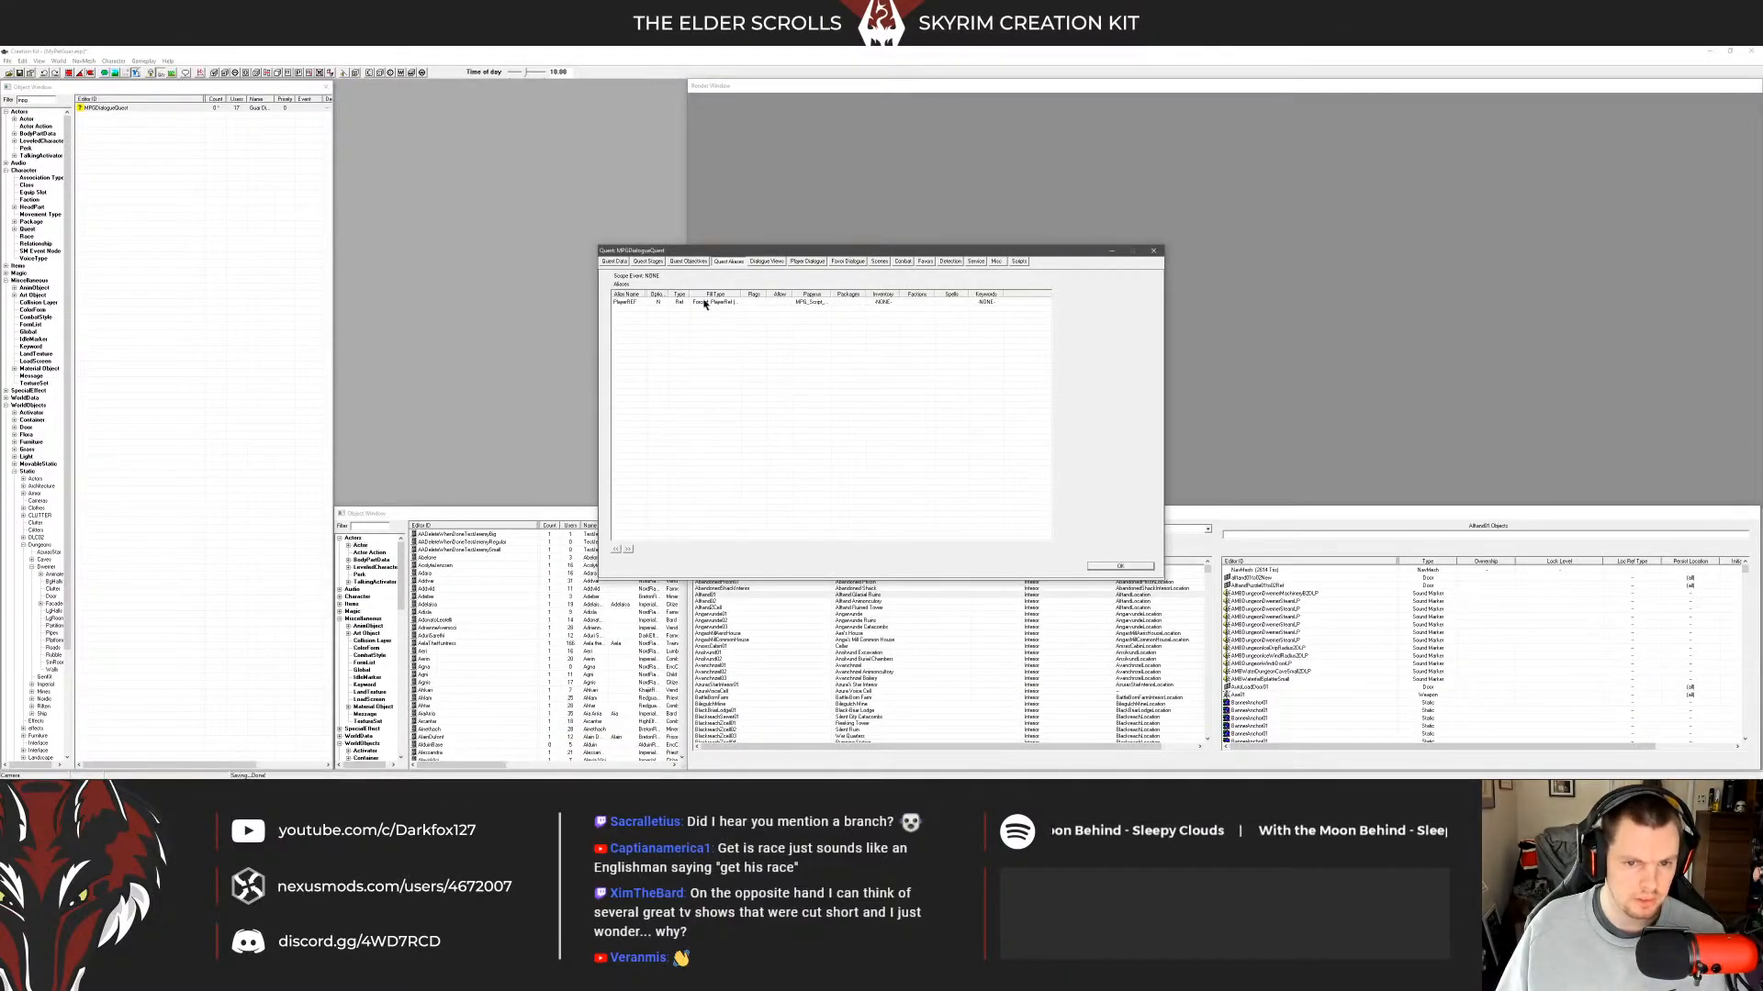
pyautogui.click(754, 264)
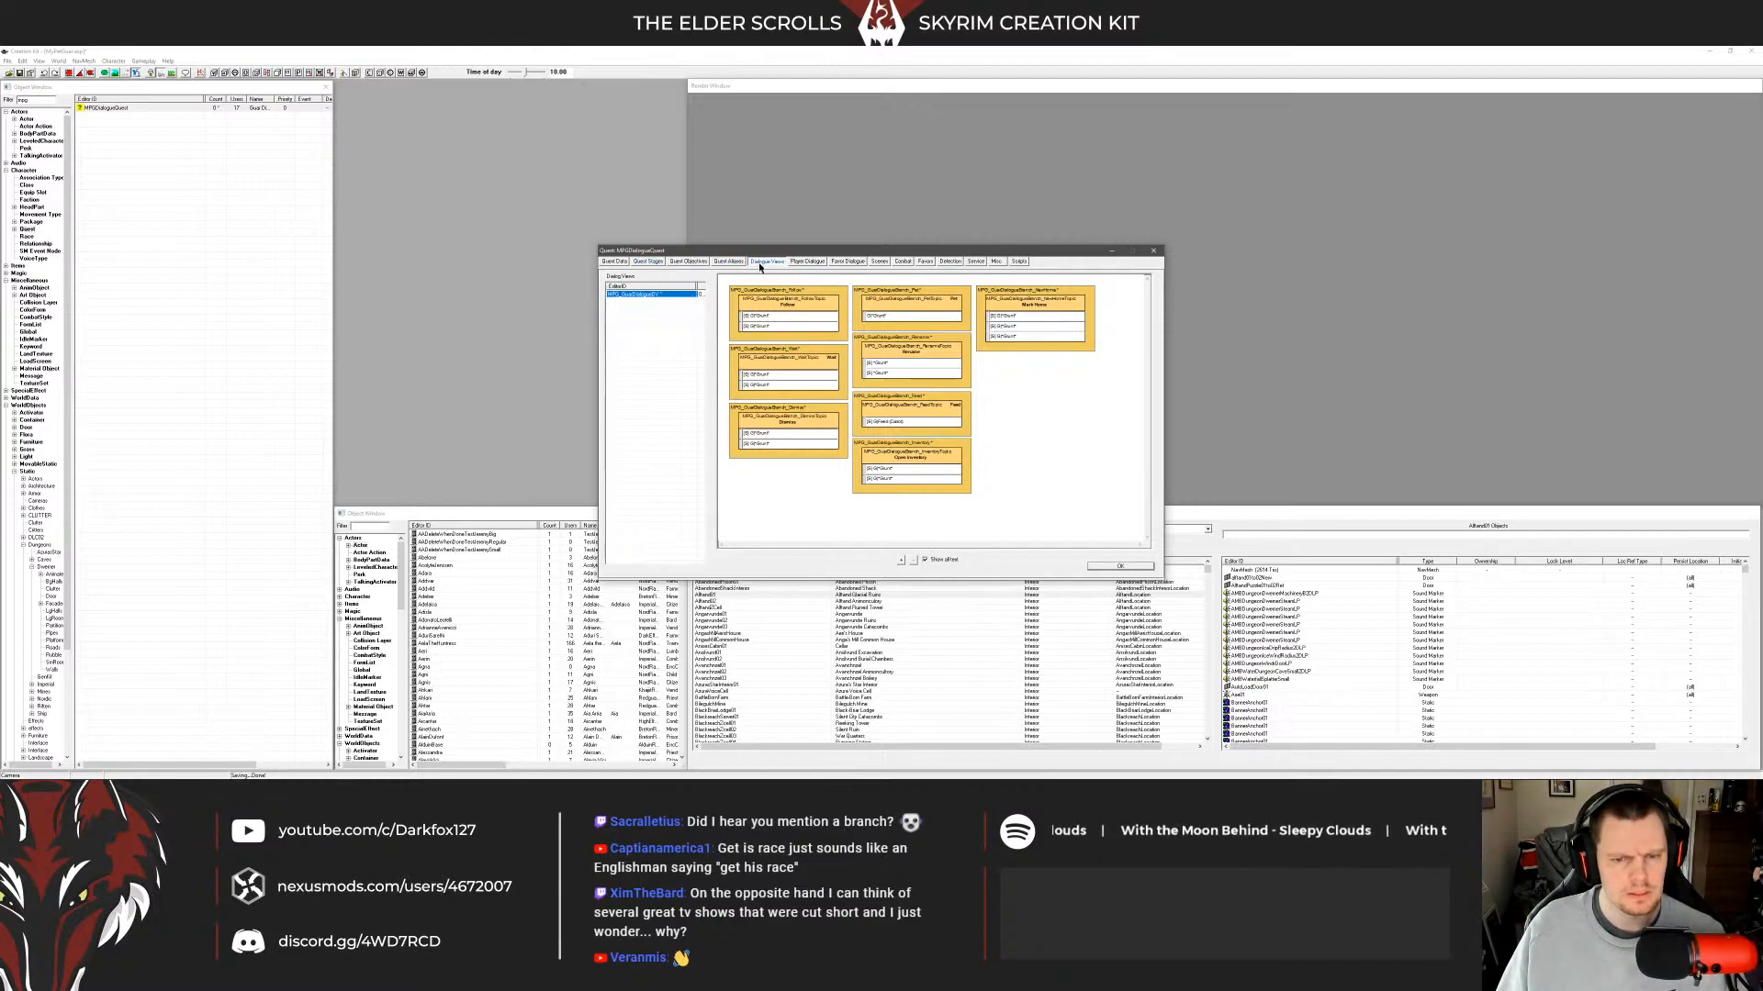
pyautogui.doubleClick(781, 311)
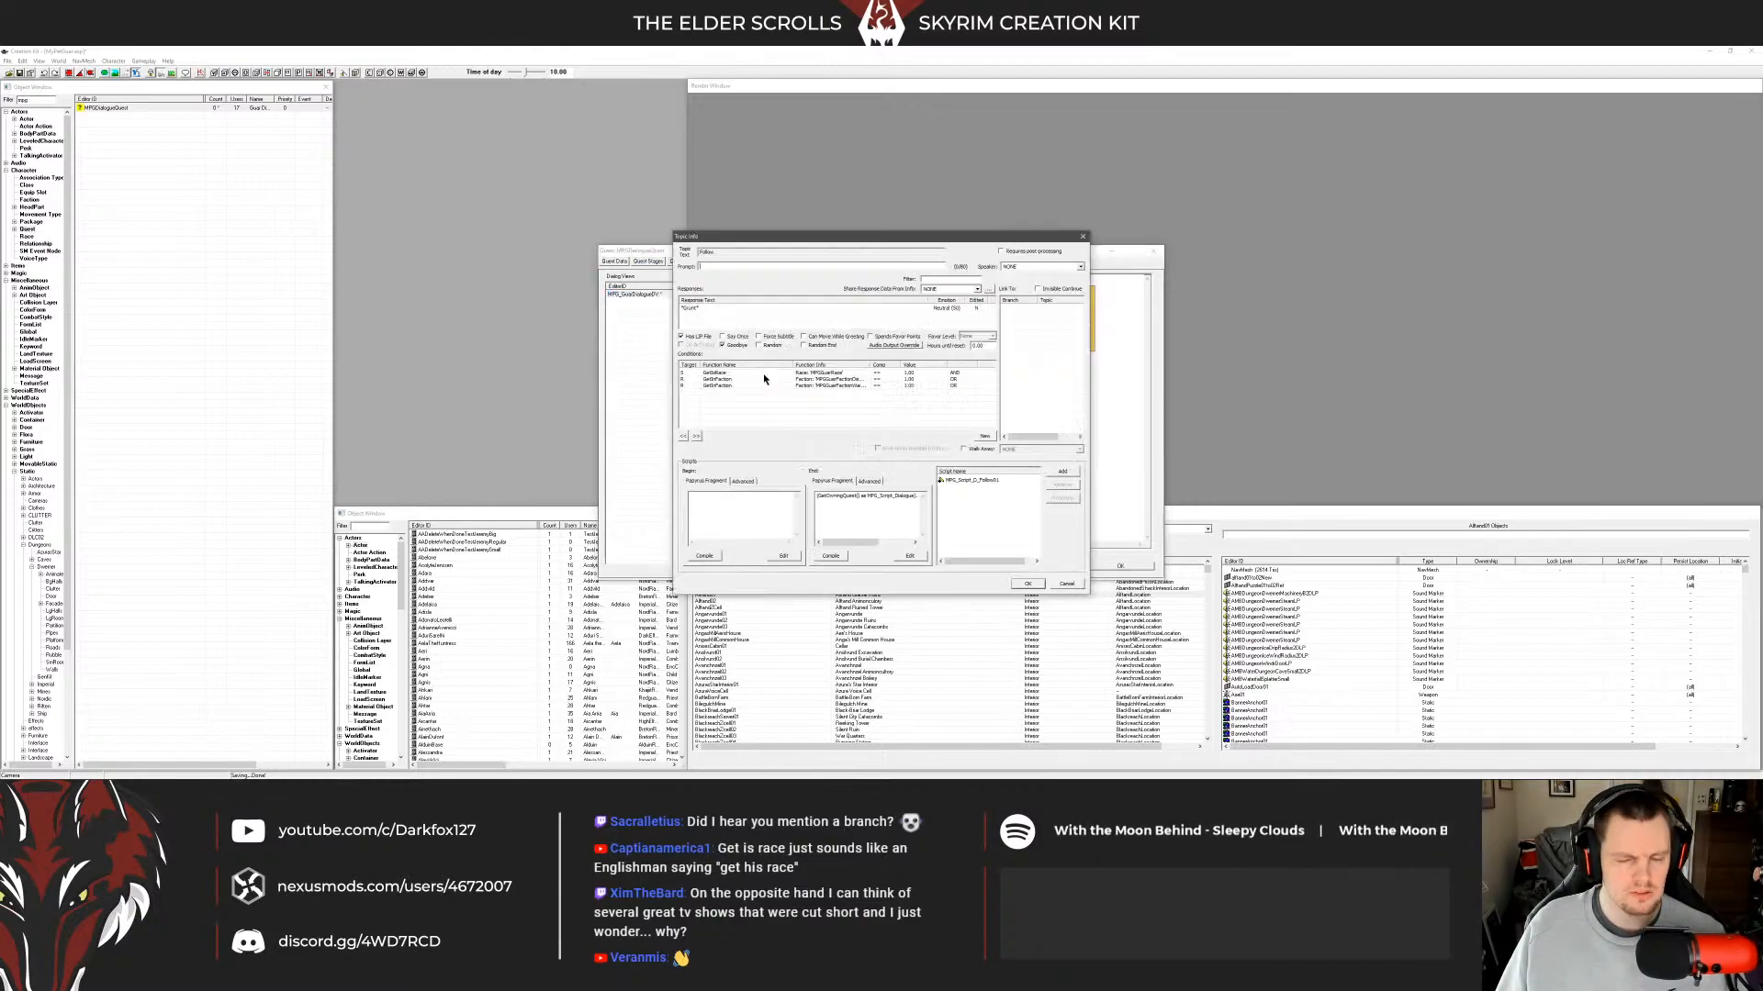
# Examine the race condition and the two faction conditions of the Guar's Follow response.
pyautogui.click(837, 374)
pyautogui.click(844, 380)
pyautogui.click(847, 385)
pyautogui.click(850, 392)
pyautogui.click(850, 381)
pyautogui.click(851, 385)
pyautogui.click(851, 373)
pyautogui.click(850, 385)
pyautogui.click(850, 373)
pyautogui.click(850, 379)
pyautogui.click(851, 373)
pyautogui.click(852, 392)
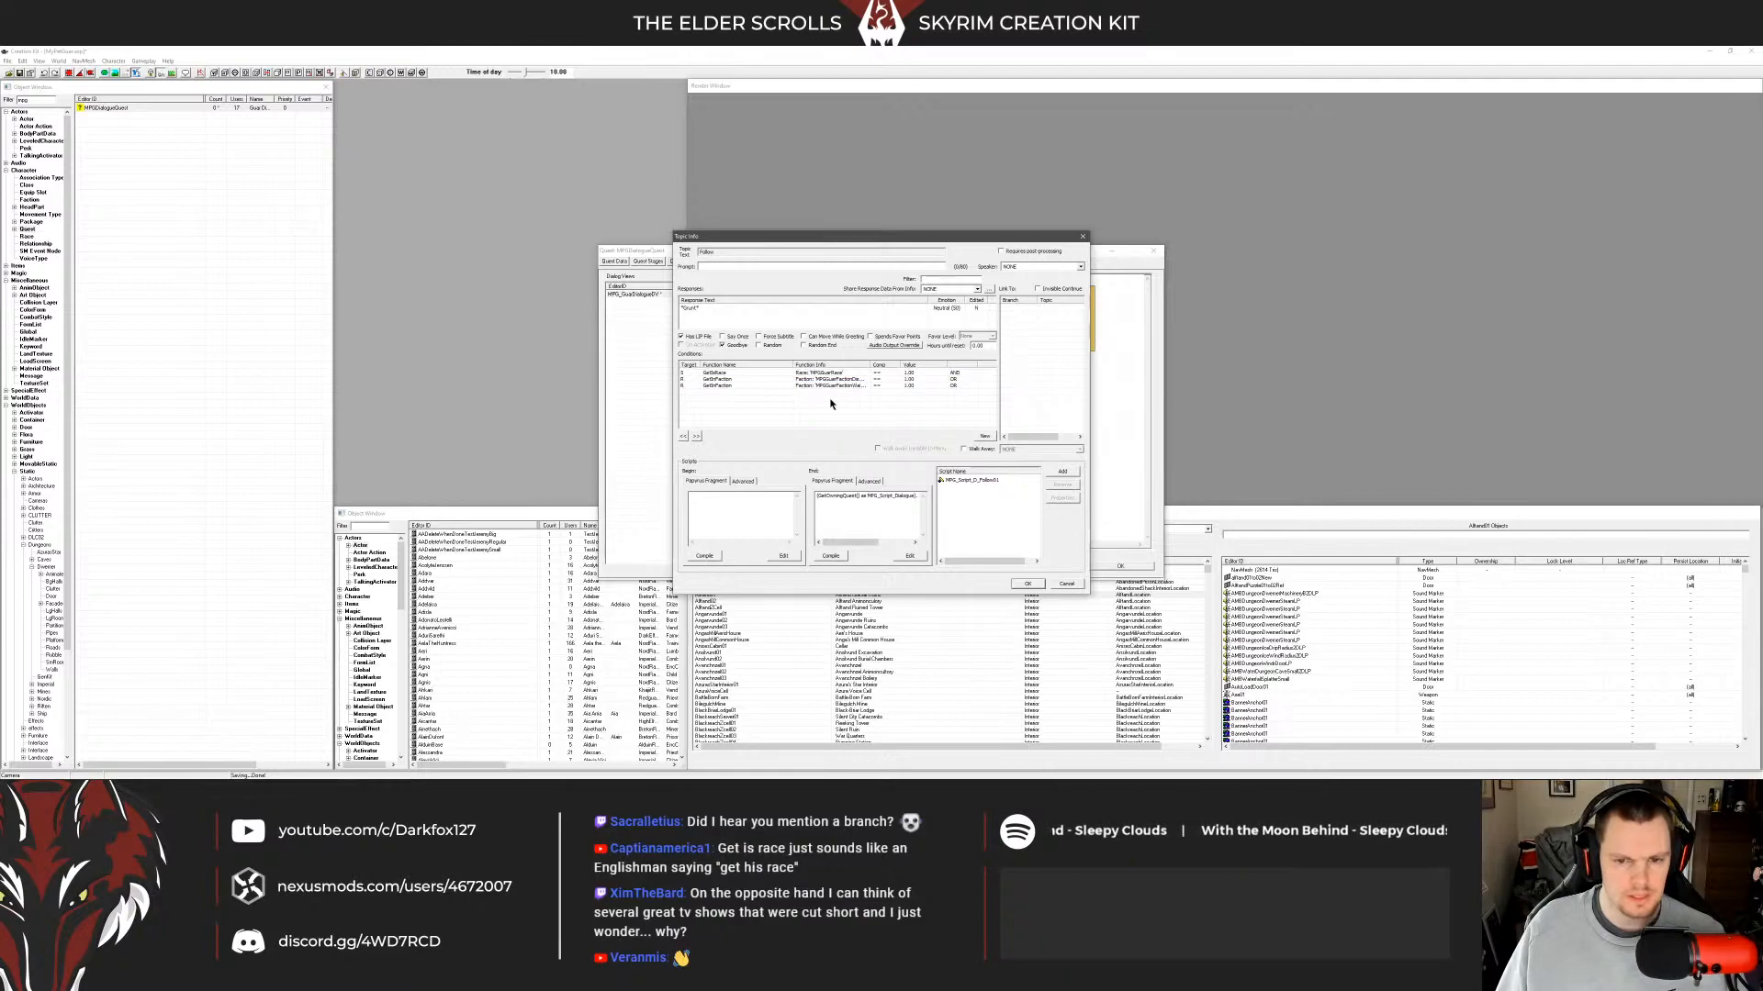
pyautogui.click(822, 379)
pyautogui.click(822, 386)
pyautogui.click(825, 379)
pyautogui.click(827, 386)
pyautogui.click(827, 380)
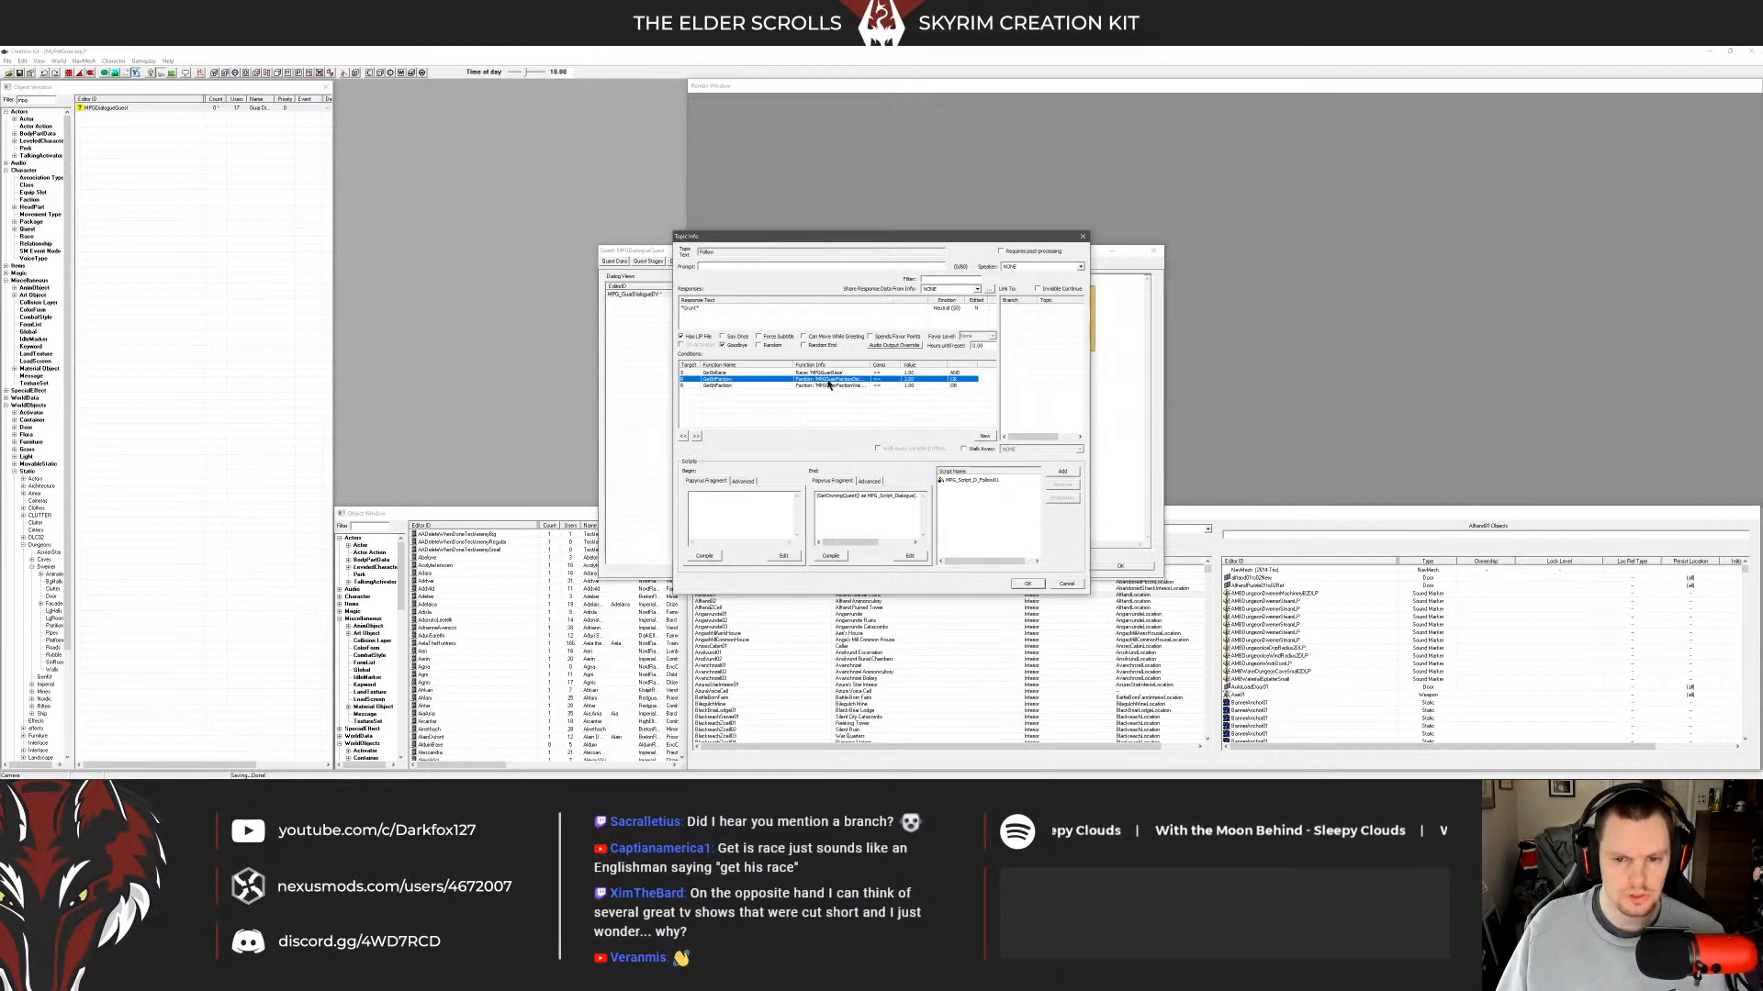
# Delete both GetInFaction conditions from the Follow response.
pyautogui.click(838, 392)
pyautogui.click(829, 386)
pyautogui.press('Delete')
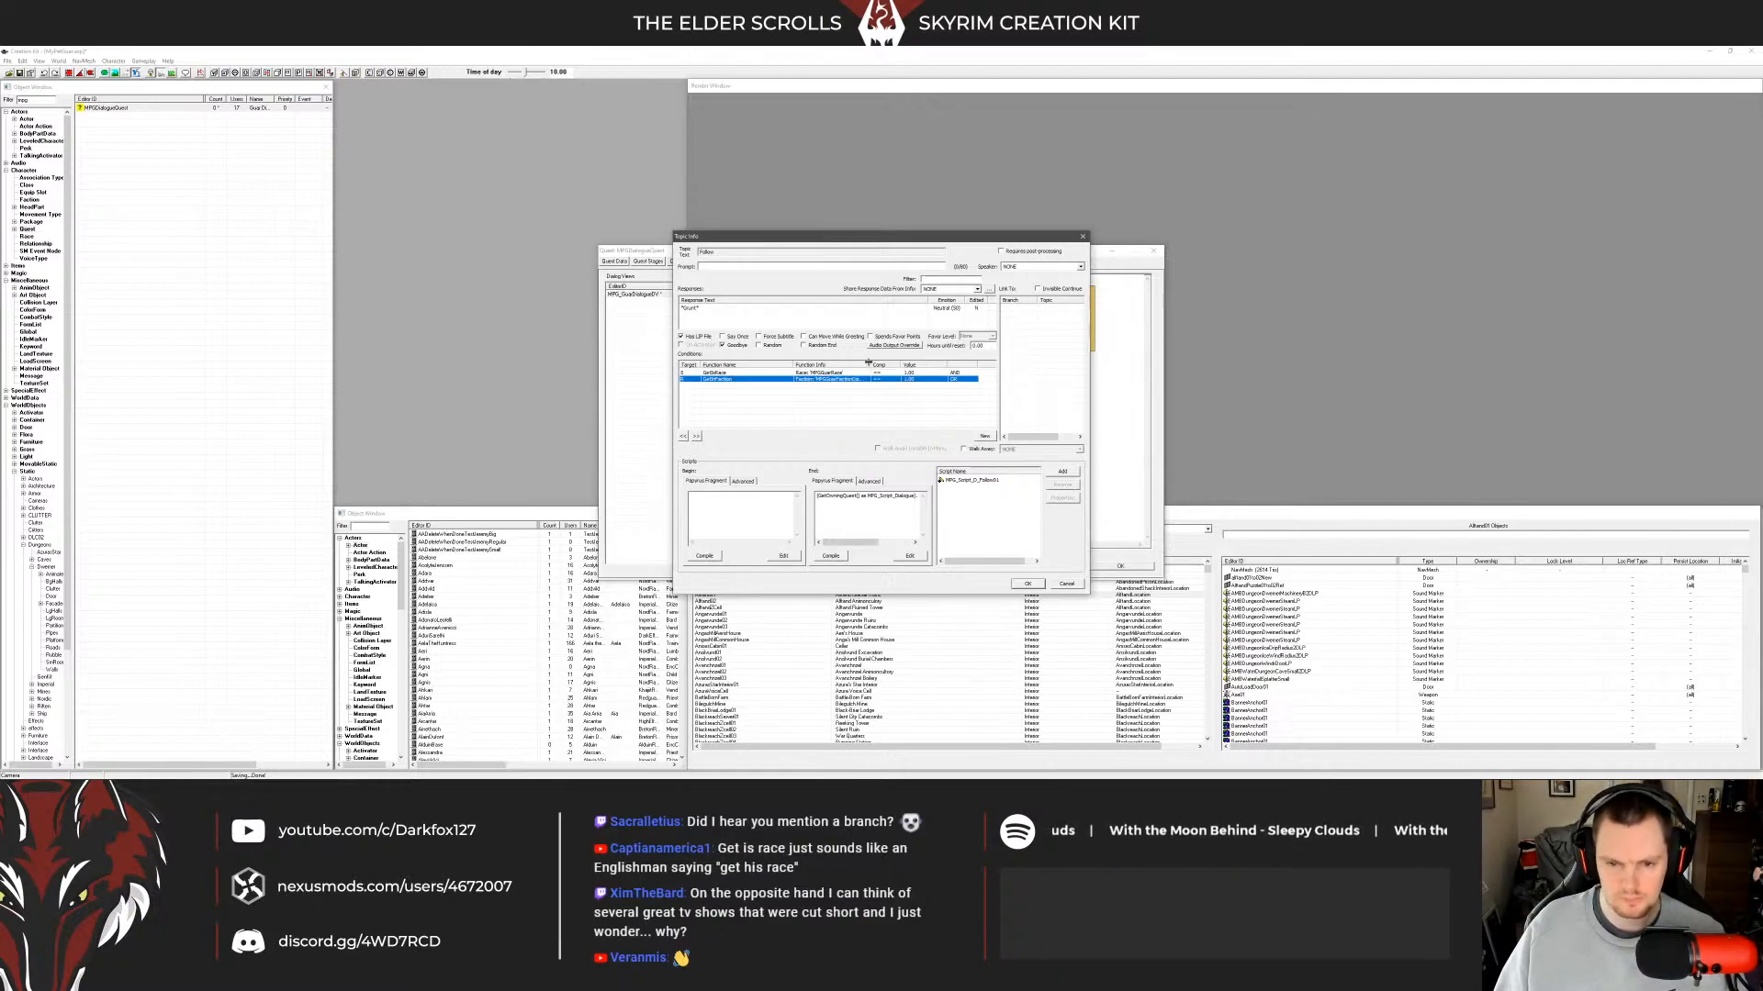
pyautogui.press('Delete')
# Start a new GetIsCurrentPackage condition on the Follow response and check the reference package condition in TES5Edit.
pyautogui.rightClick(748, 412)
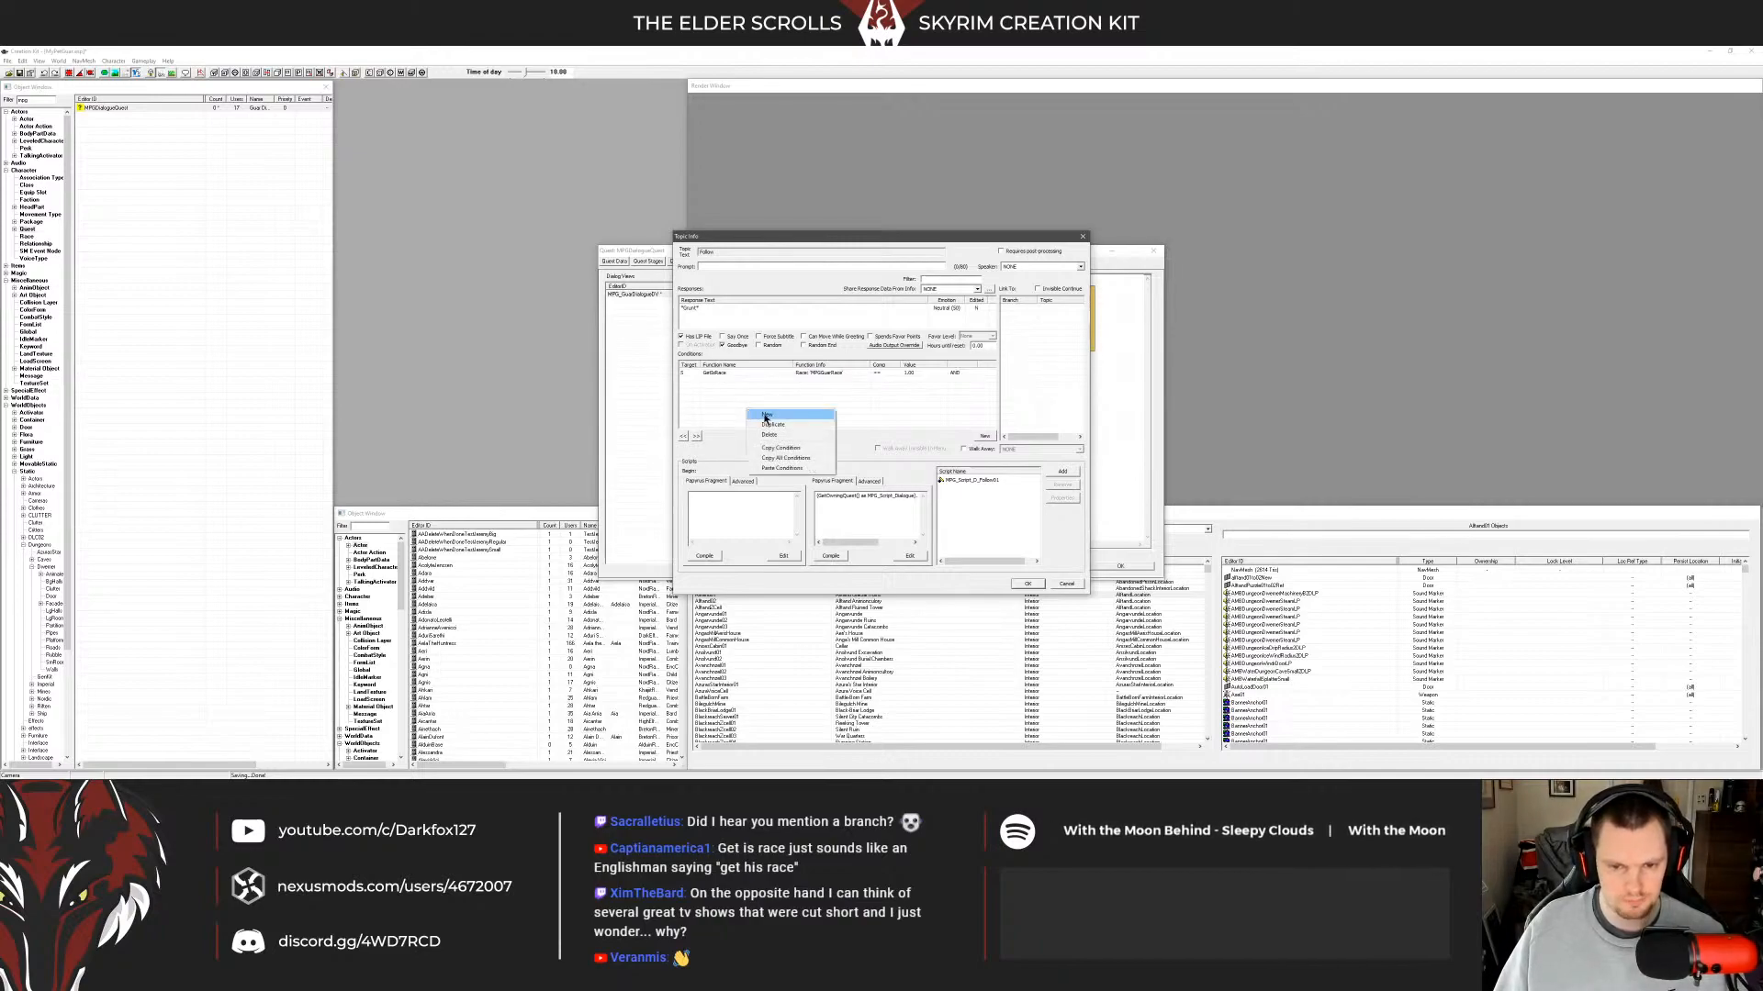
pyautogui.click(774, 415)
pyautogui.click(756, 447)
pyautogui.click(745, 448)
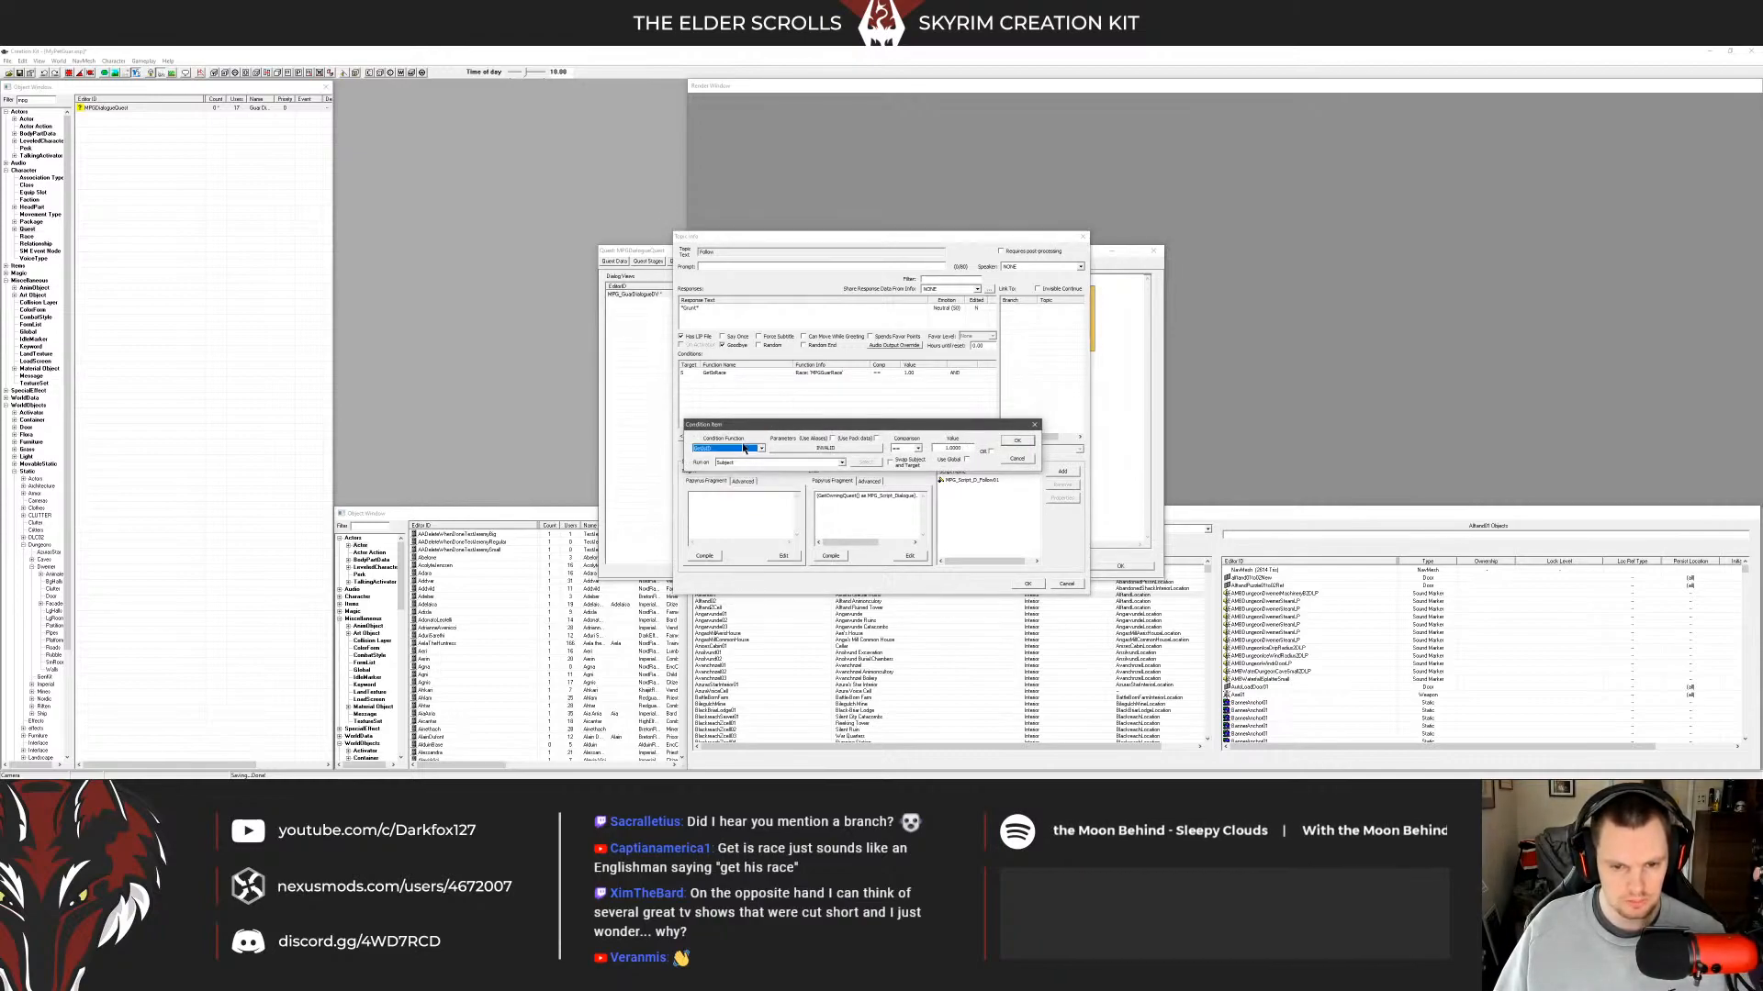
pyautogui.write('getiscu')
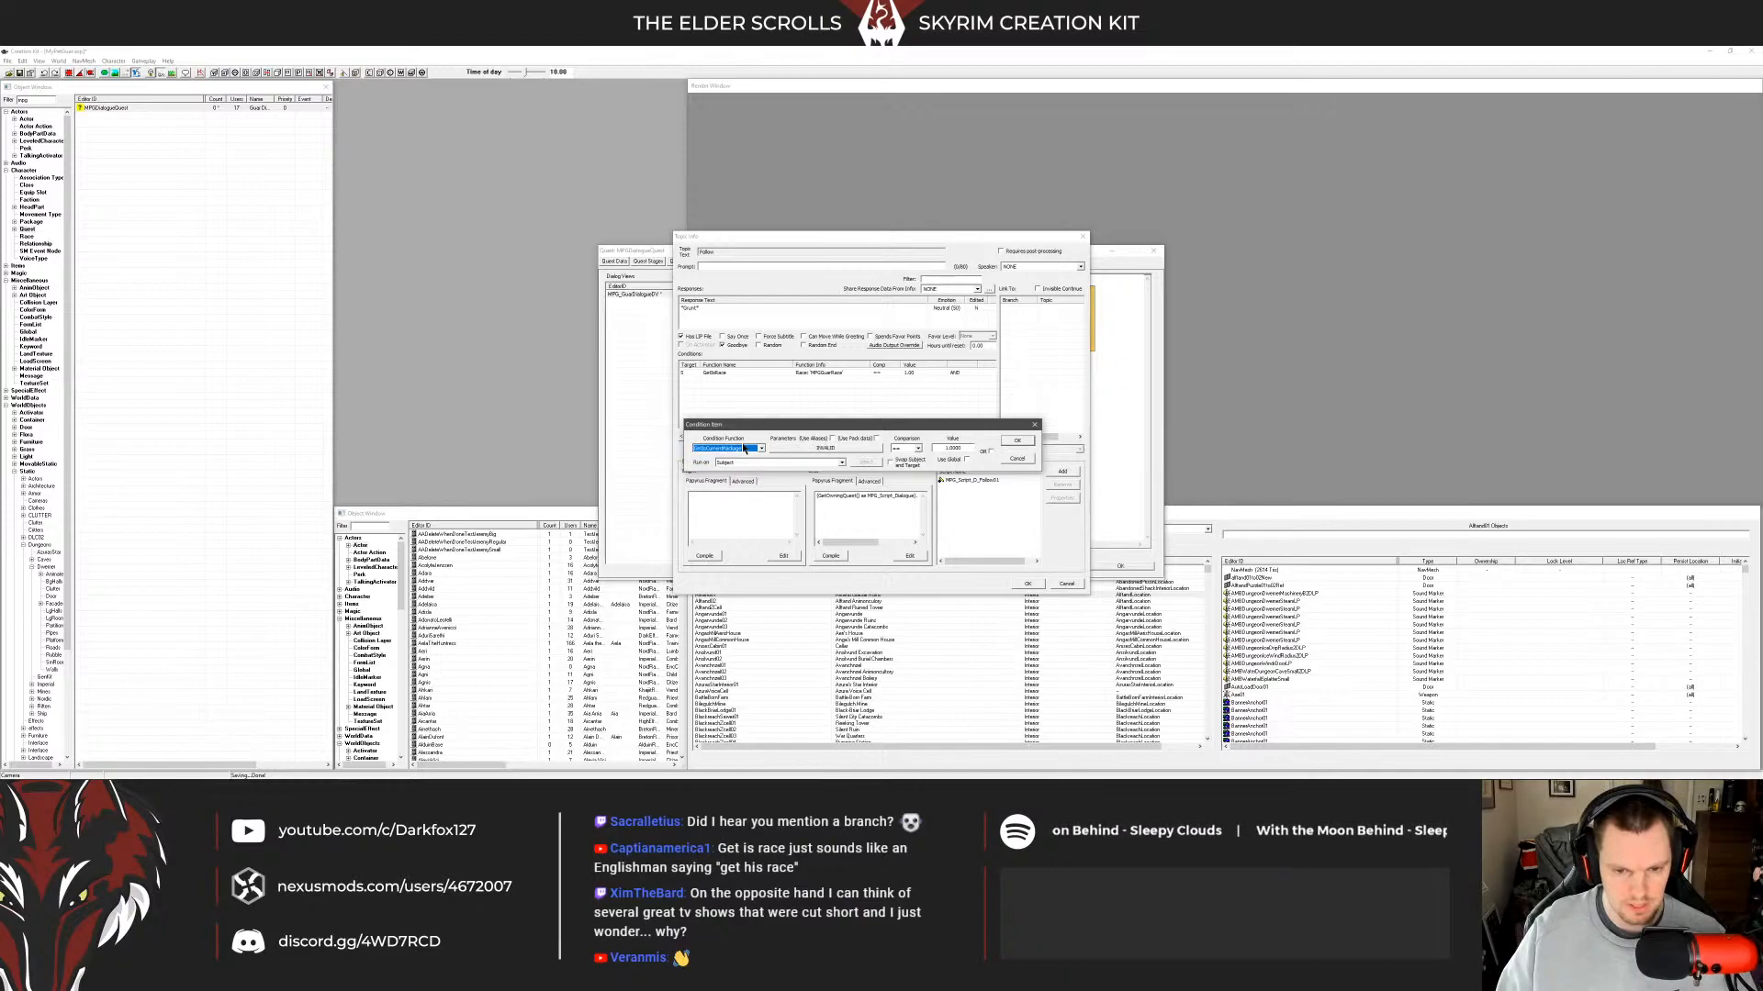
pyautogui.click(821, 447)
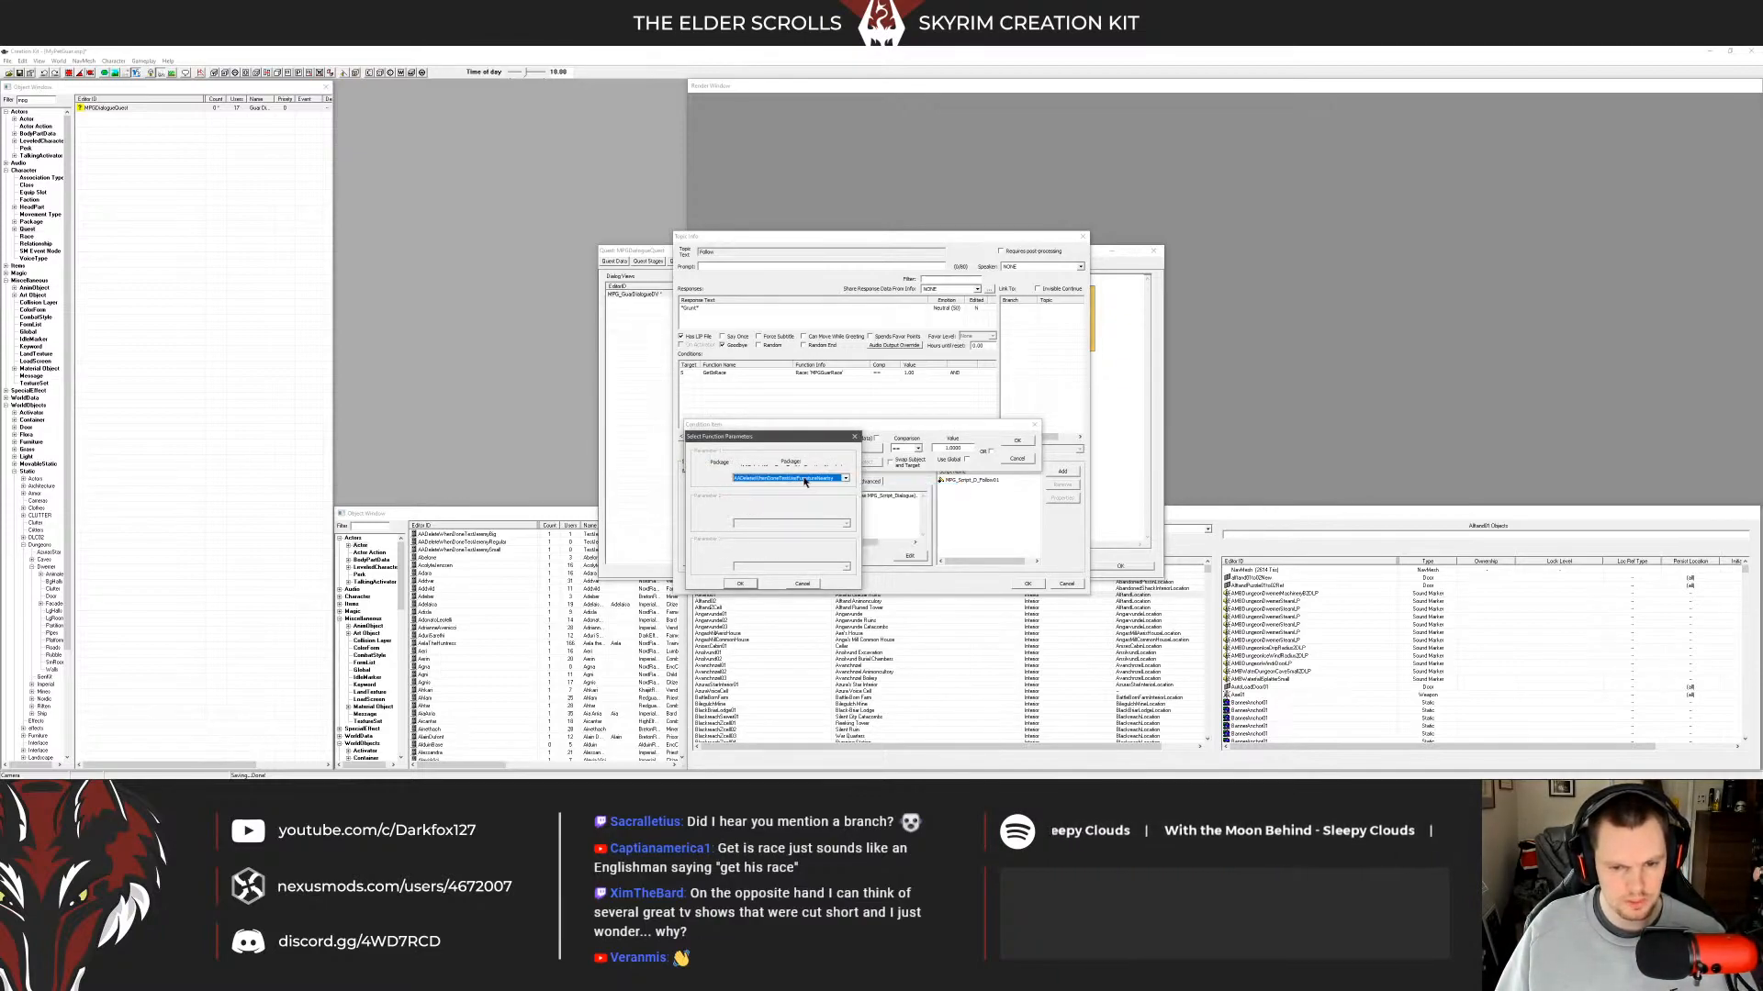
pyautogui.click(485, 771)
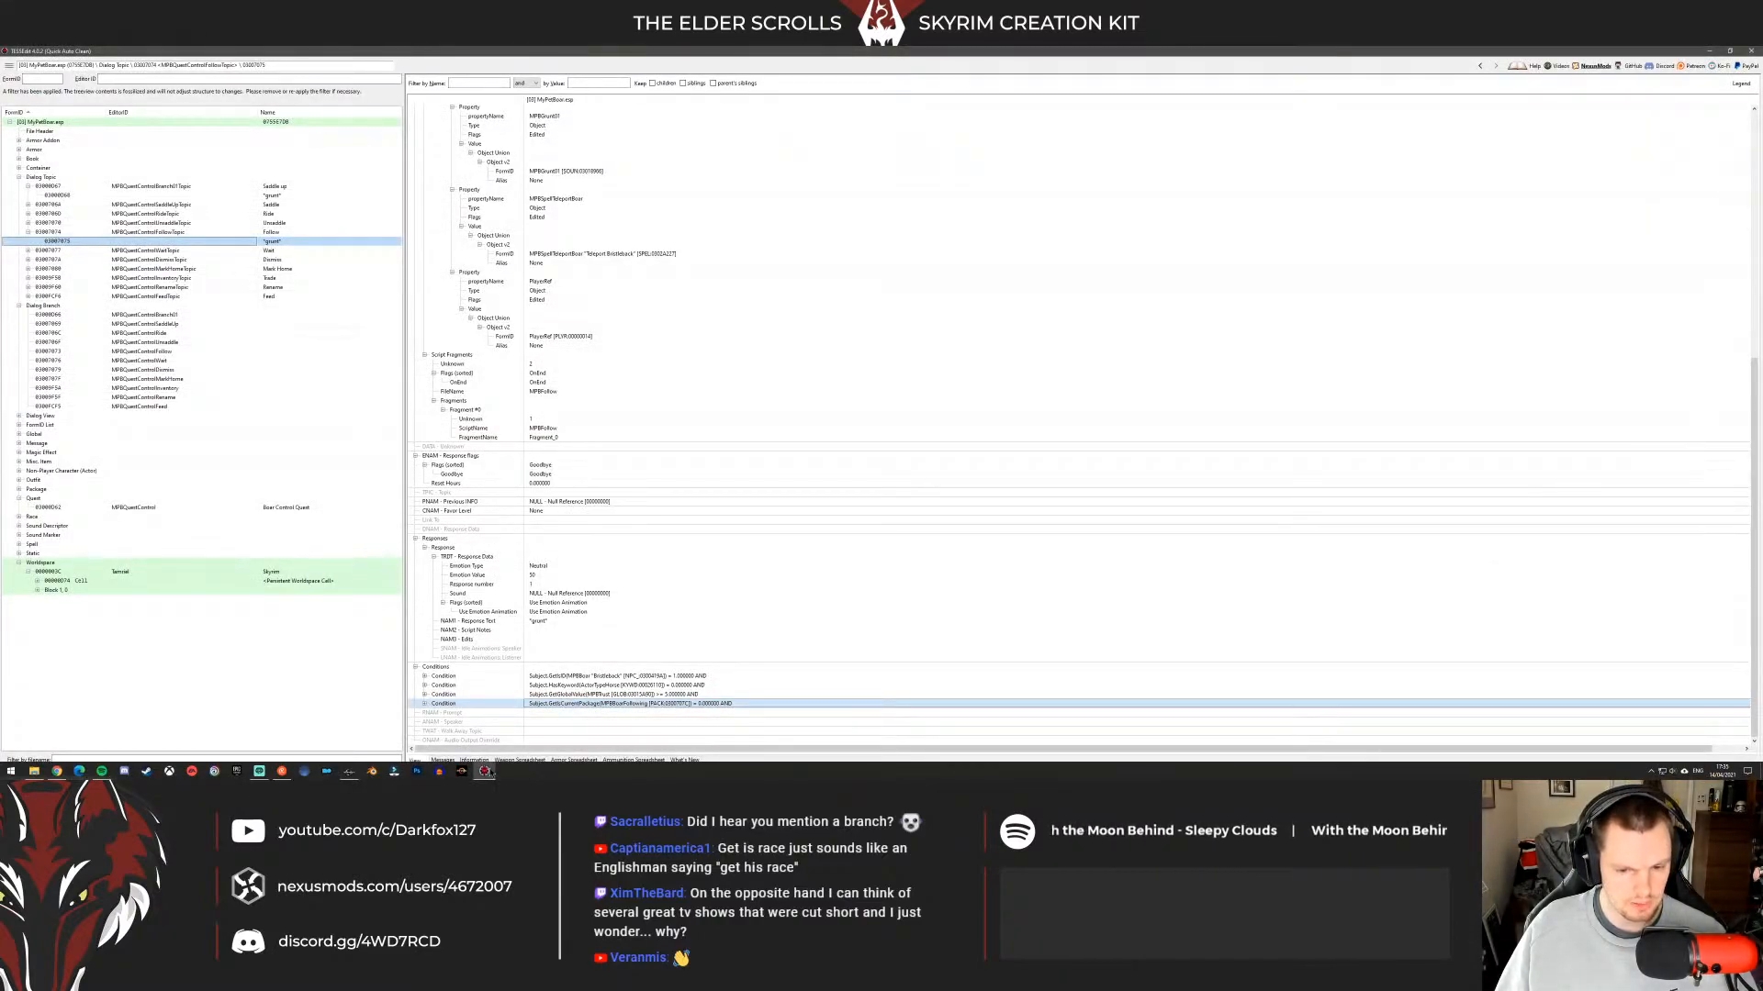
pyautogui.doubleClick(647, 704)
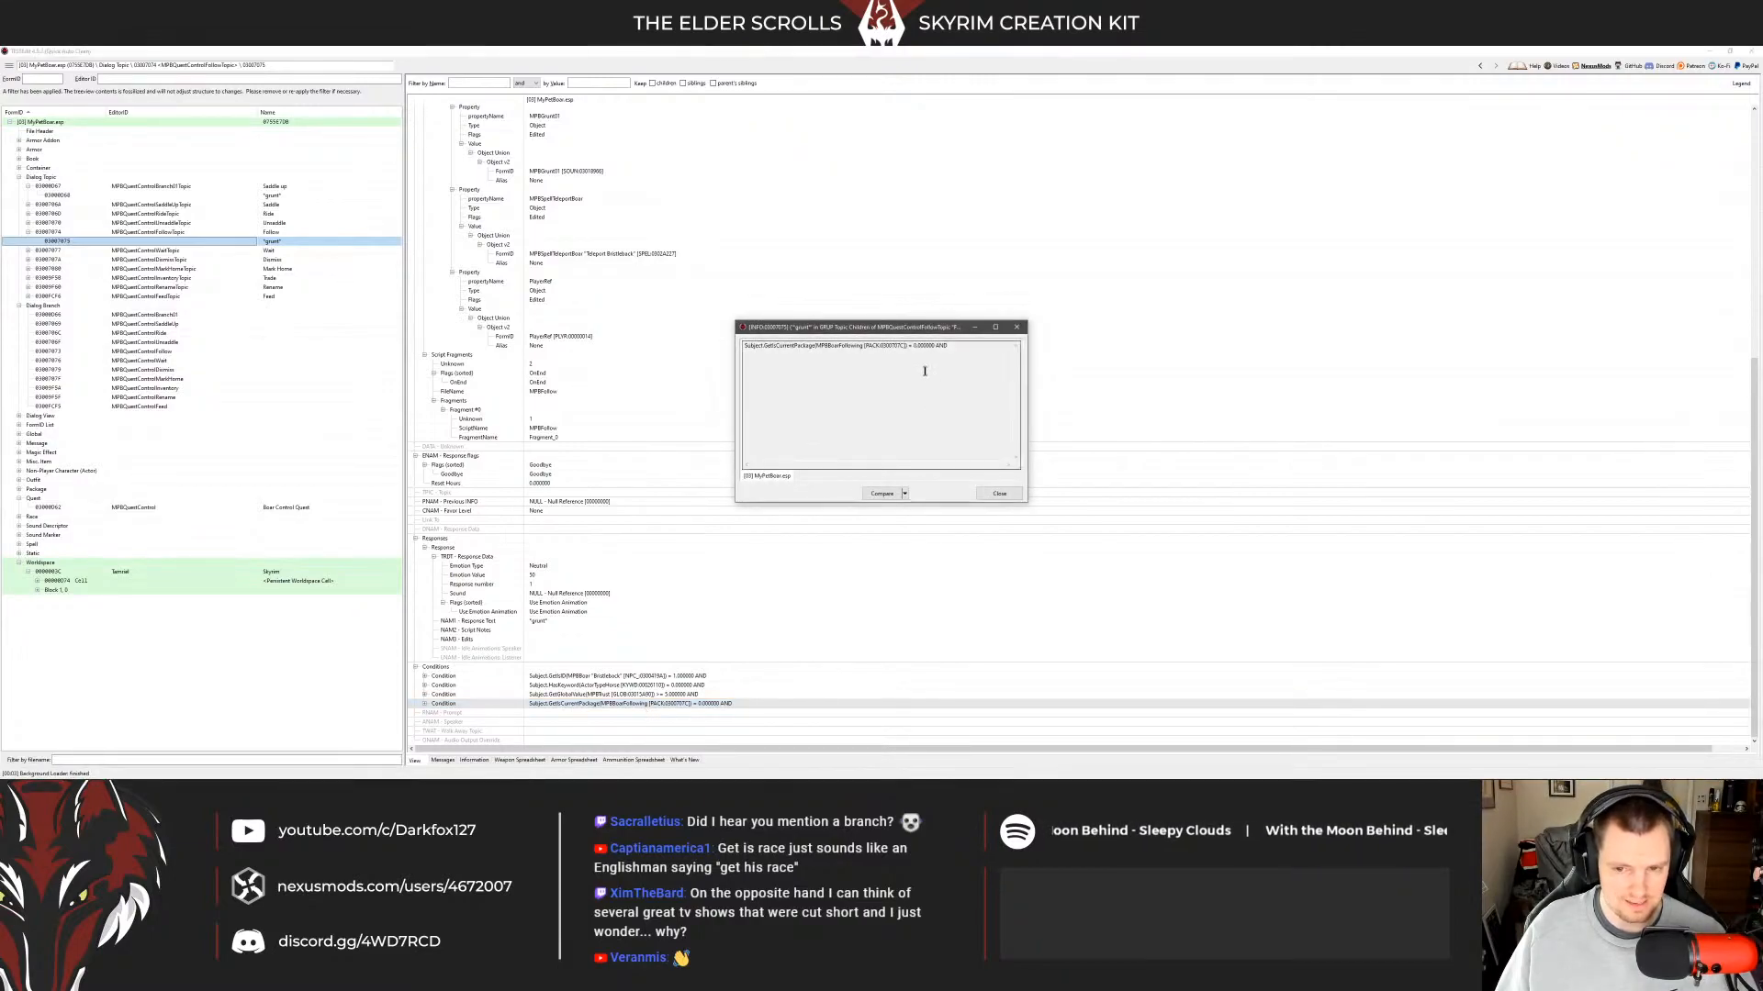
pyautogui.click(1016, 327)
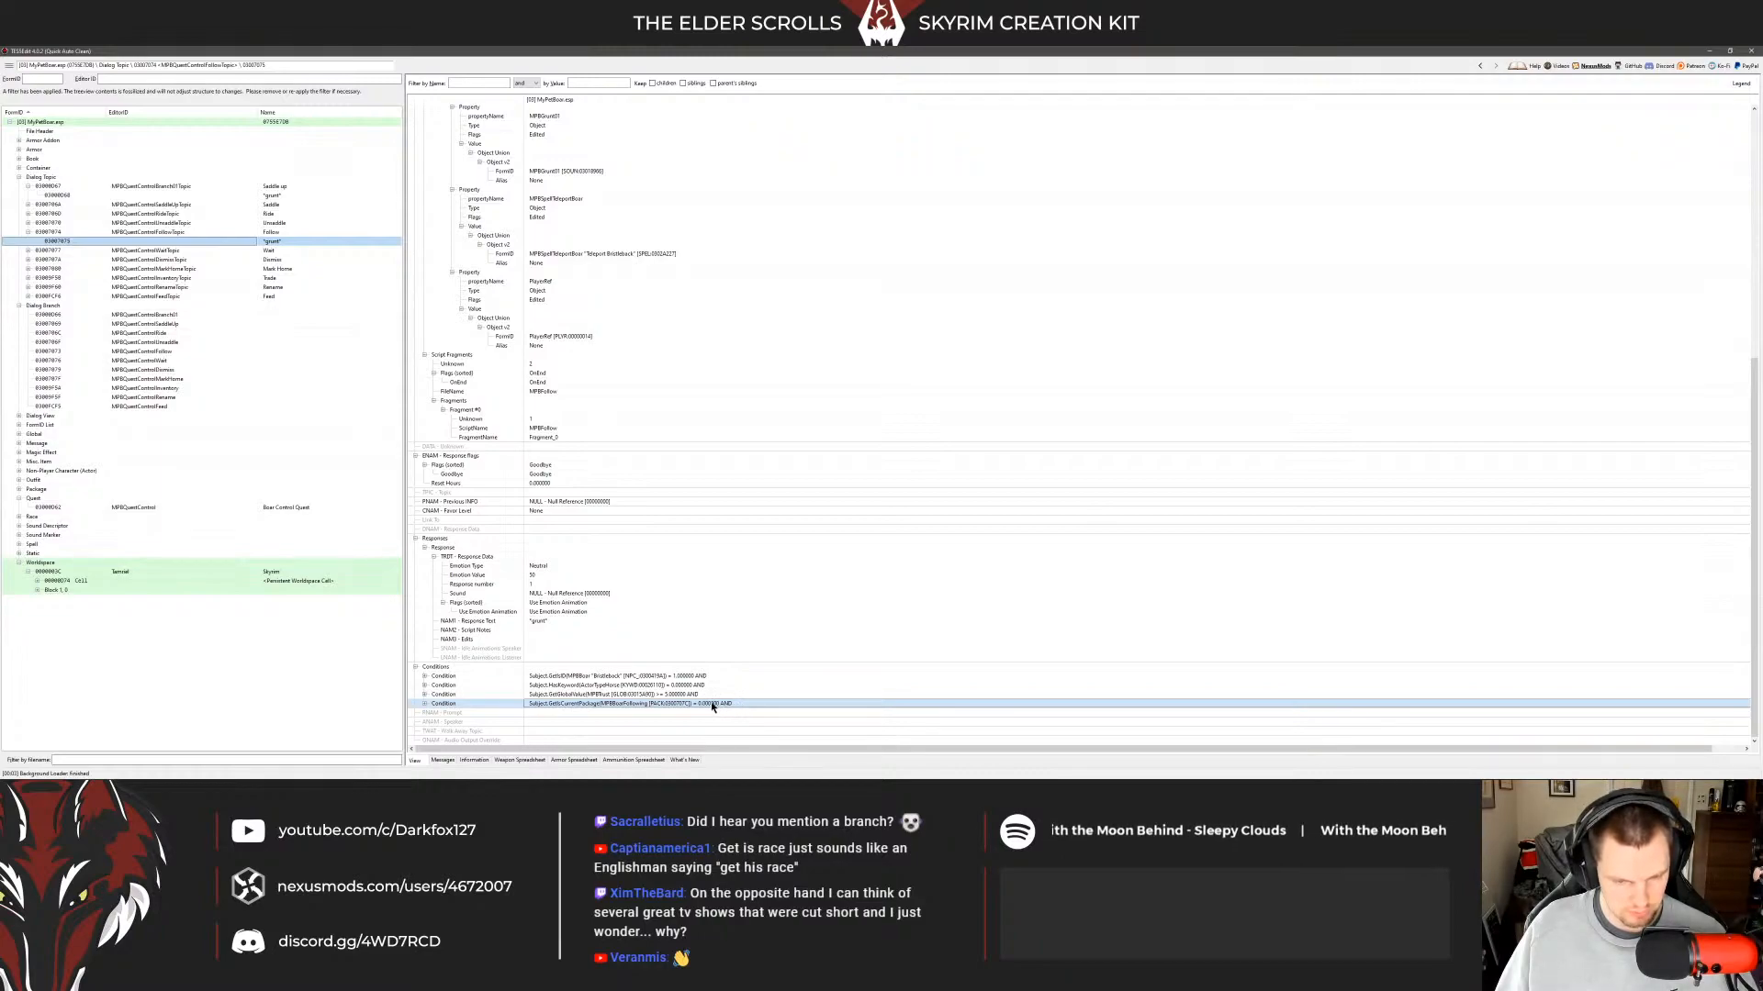
pyautogui.hotkey('alt', 'Tab')
# Set the new condition's package to MPGPackageGuarFollow with value 0 and place it below the race condition.
pyautogui.click(785, 478)
pyautogui.write('MPGPackageCaptivity')
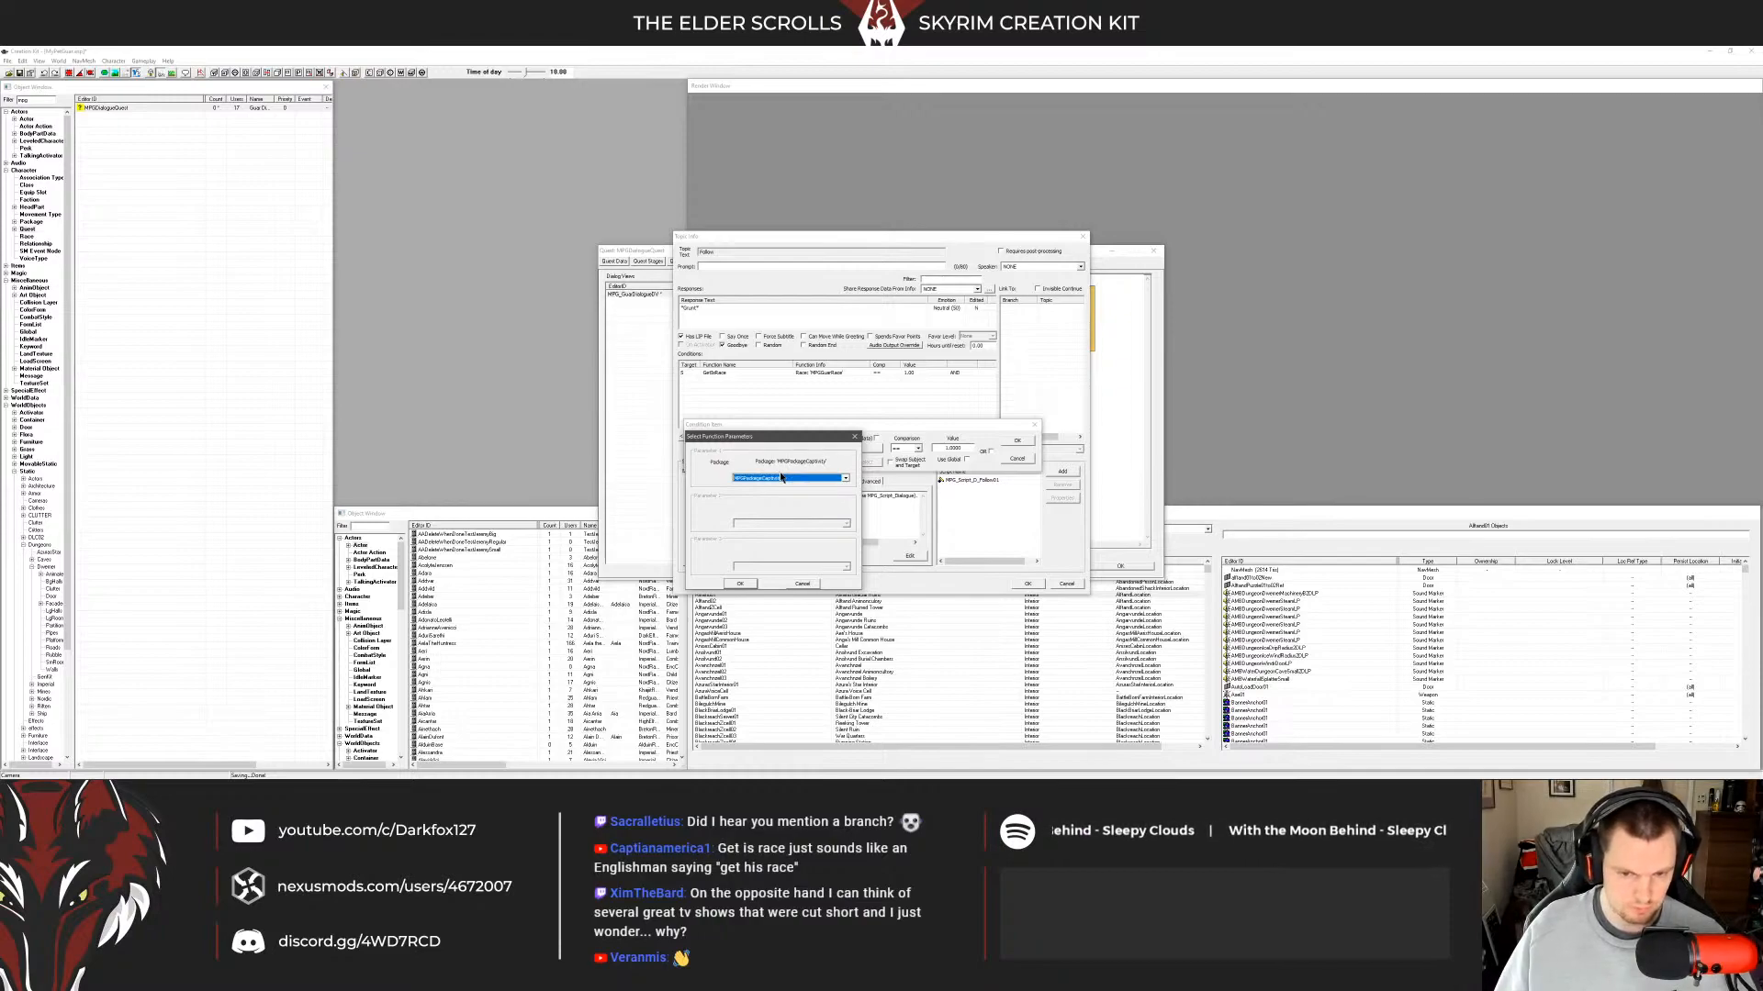
pyautogui.click(815, 492)
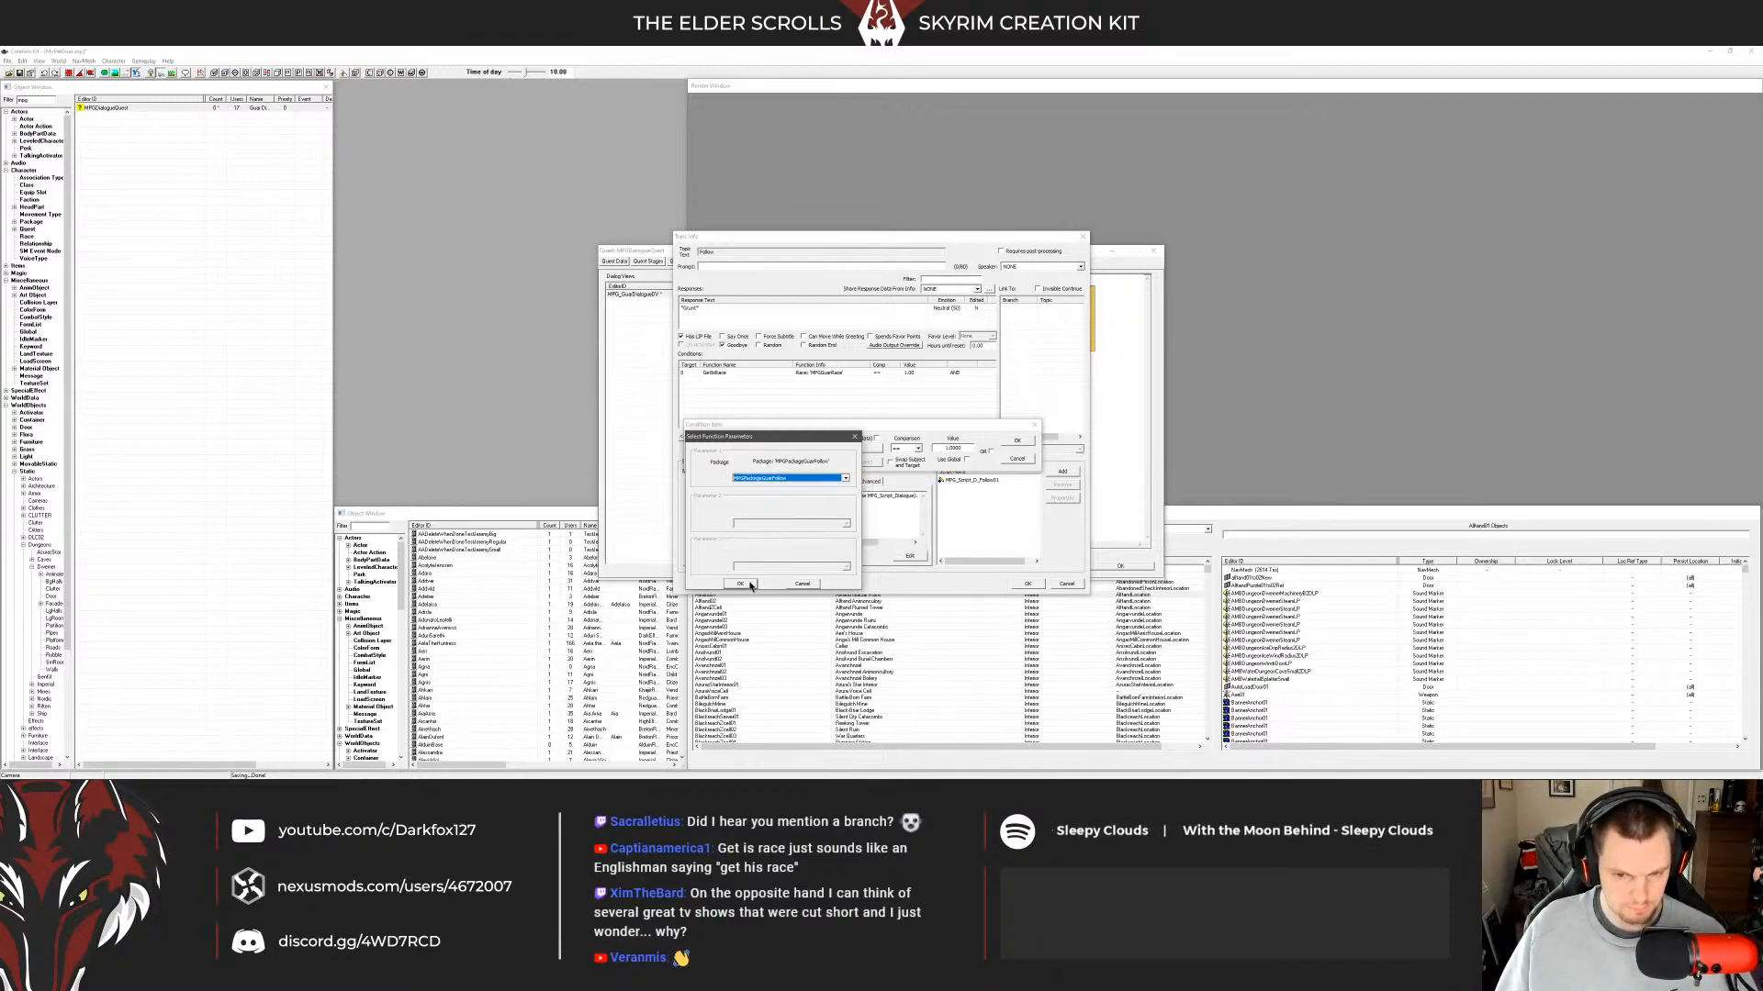
pyautogui.click(748, 583)
pyautogui.doubleClick(955, 449)
pyautogui.write('0')
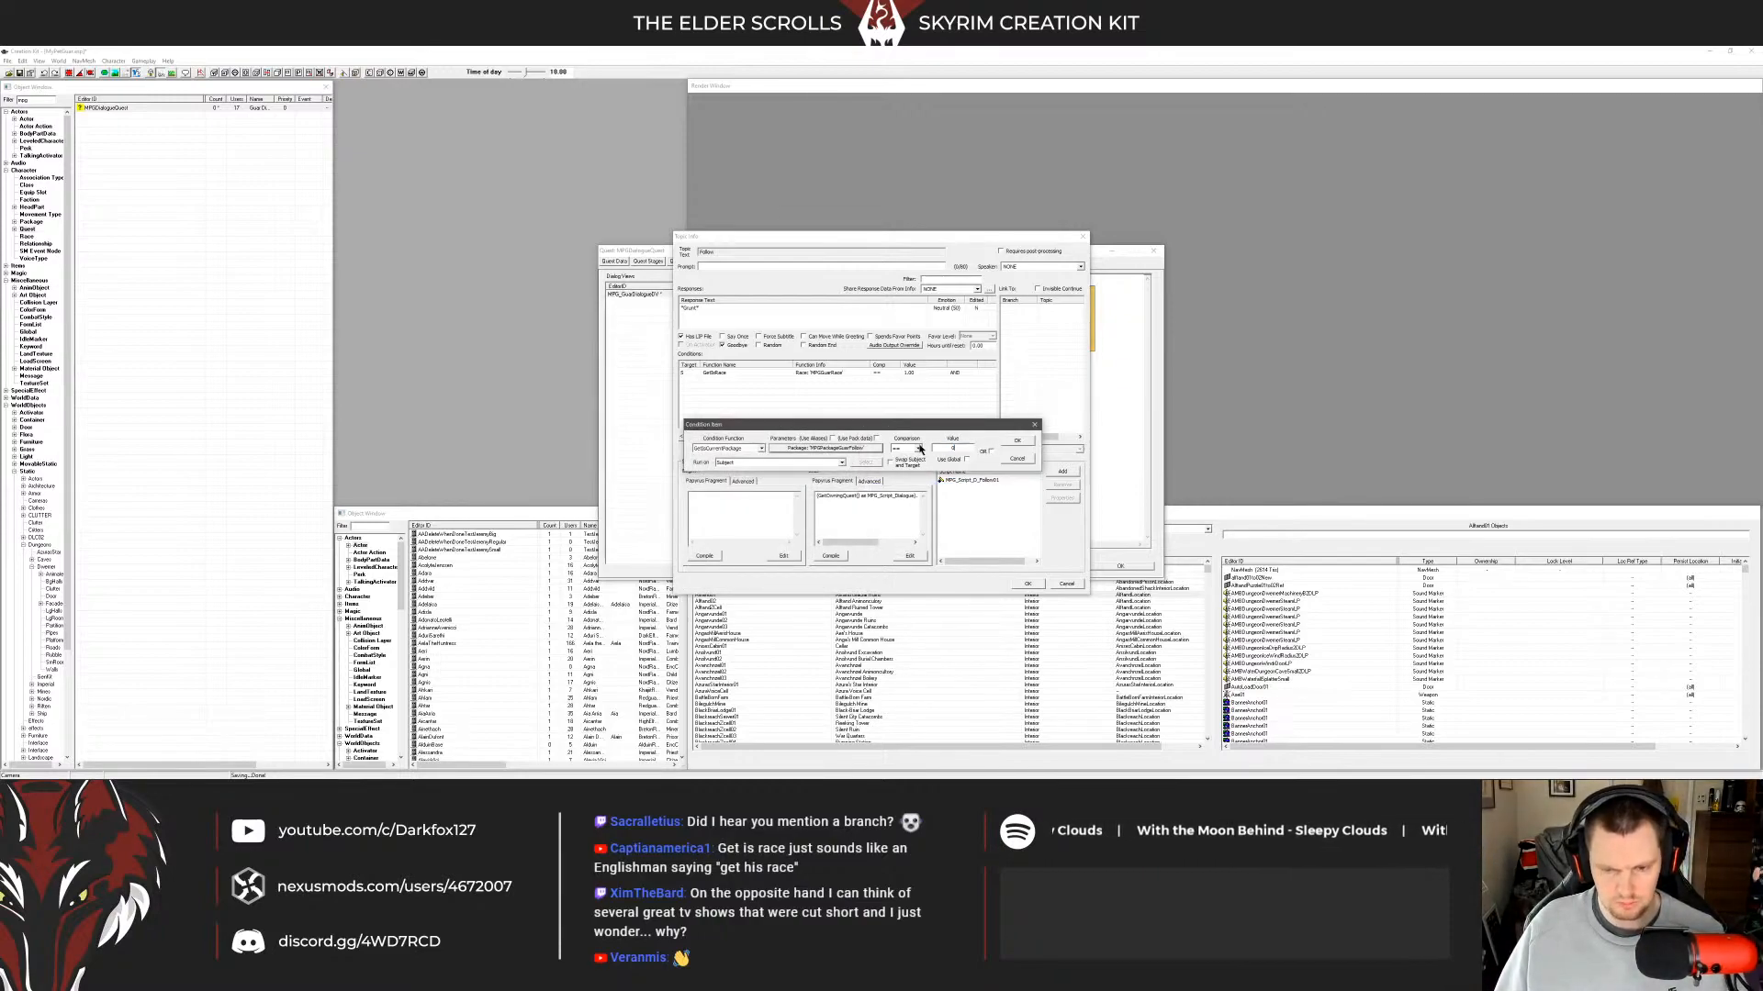
pyautogui.click(1016, 441)
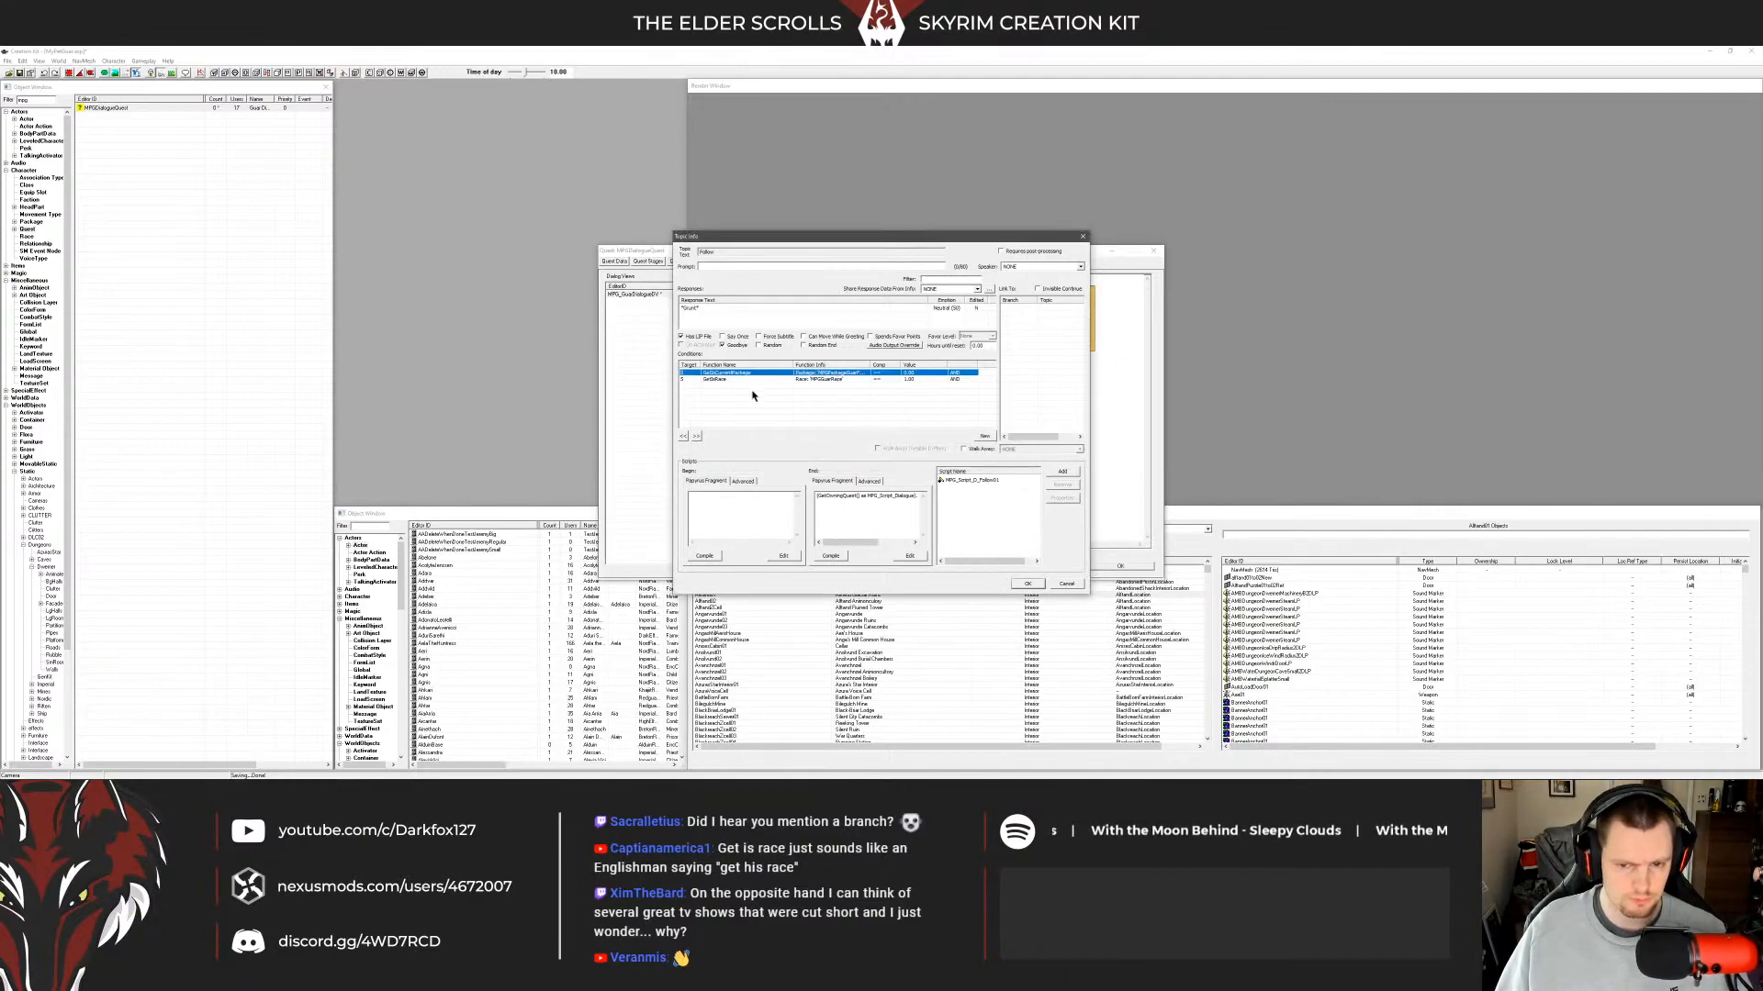
pyautogui.click(697, 437)
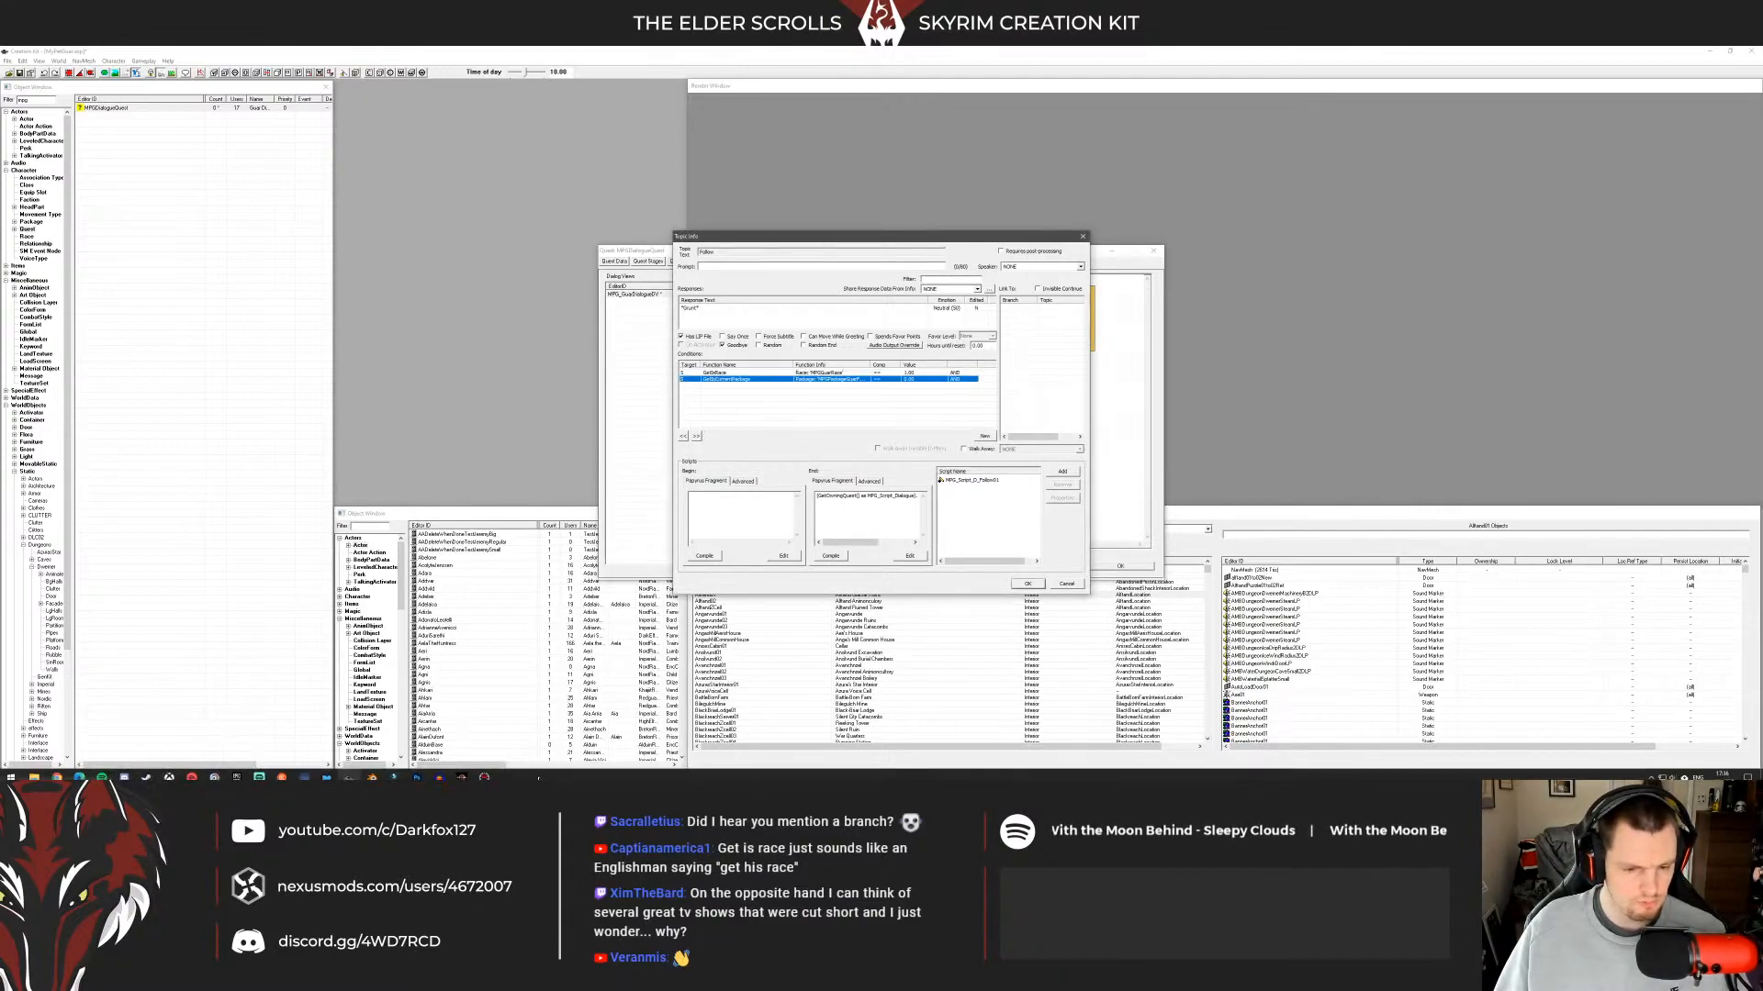
# Recheck the reference conditions in TES5Edit and add a HasKeyword condition for ActorTypeHorse to the Guar's Follow response.
pyautogui.click(485, 772)
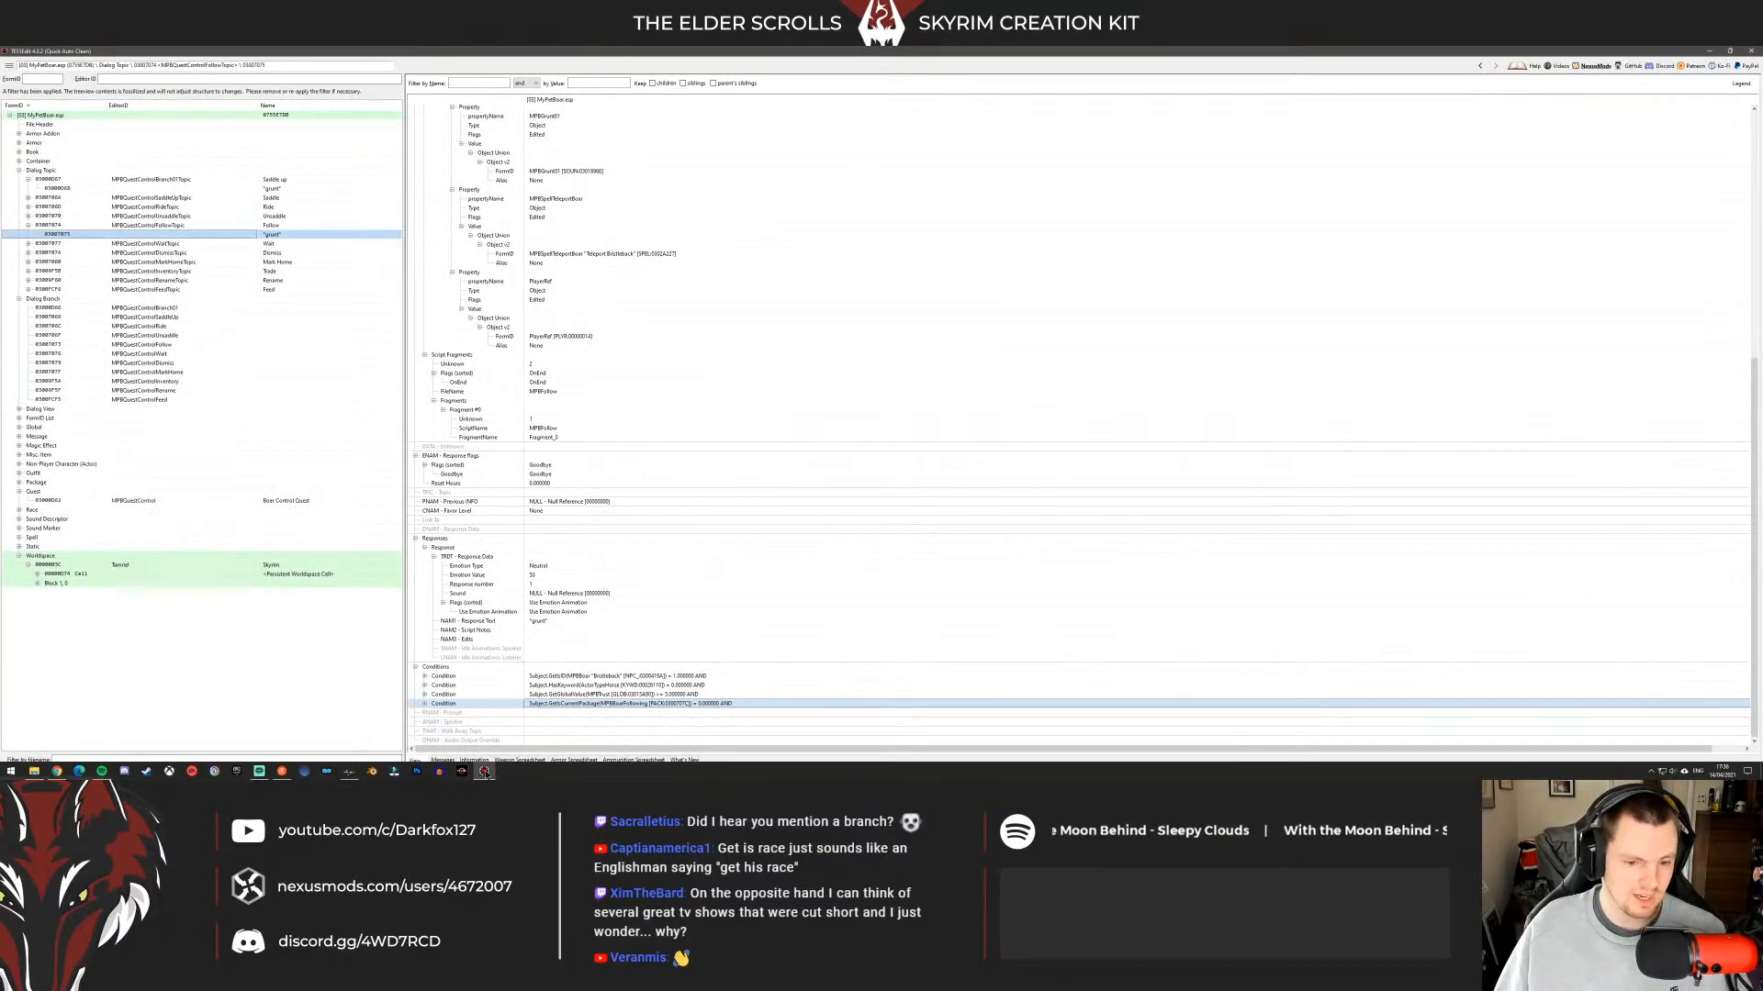
pyautogui.click(486, 773)
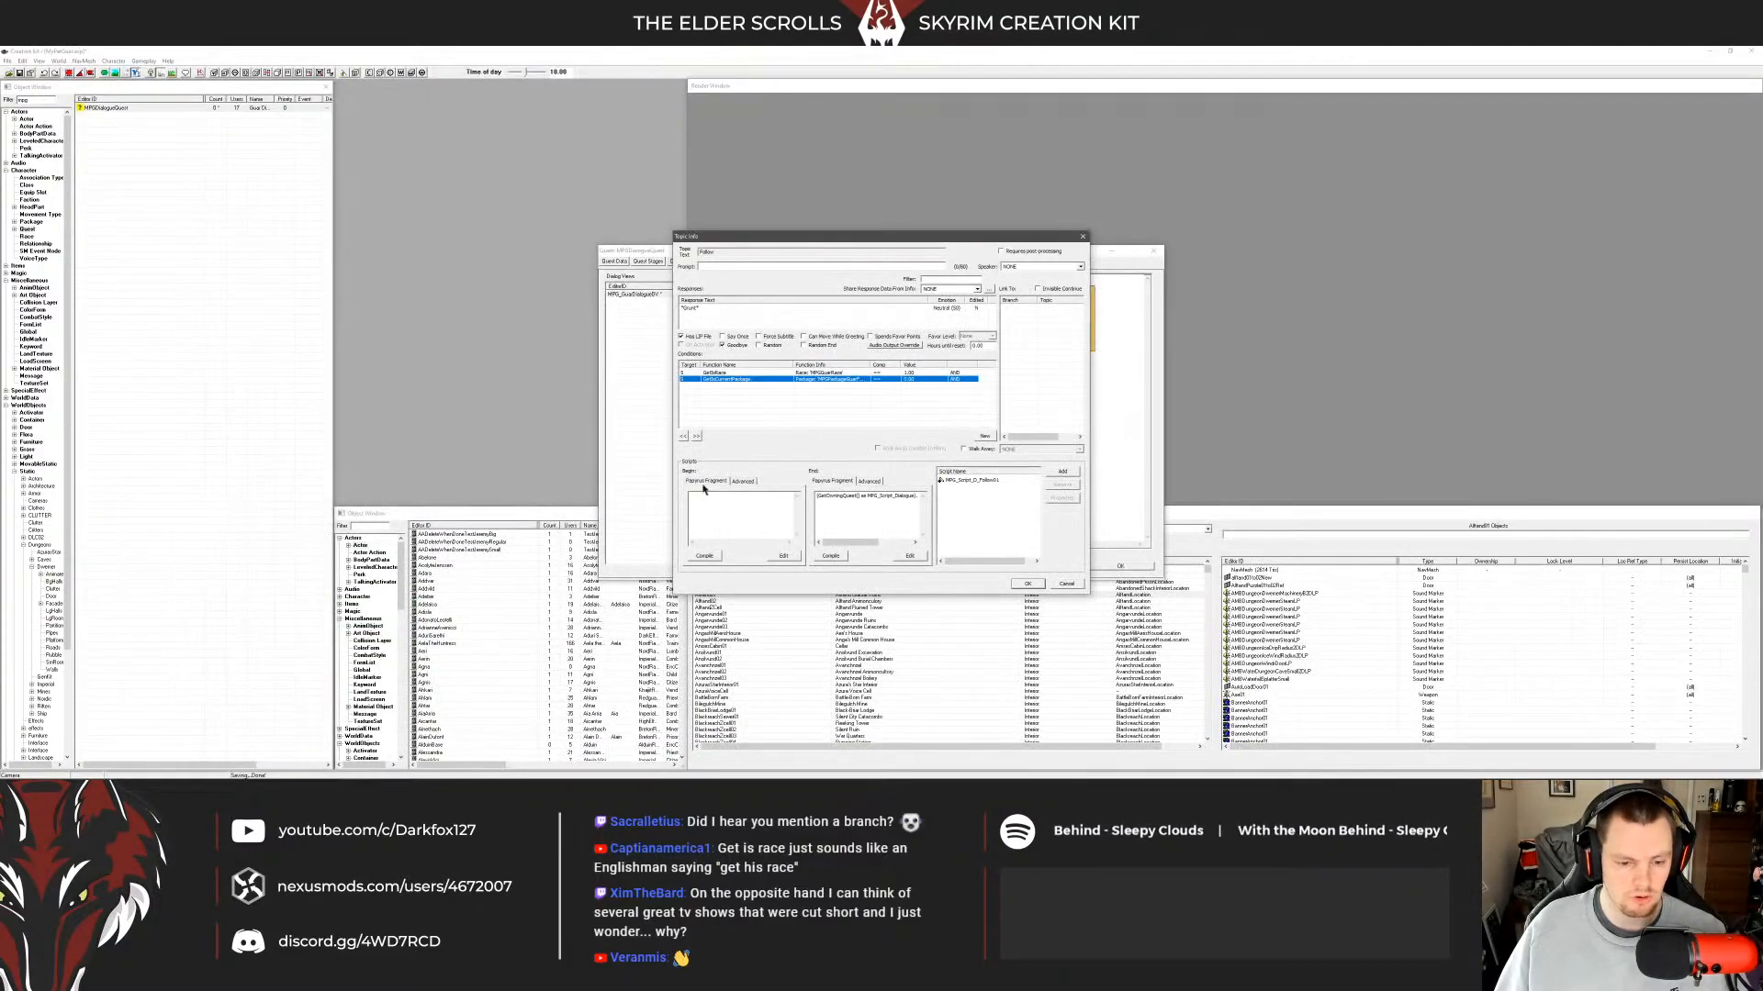
pyautogui.click(487, 773)
pyautogui.click(486, 773)
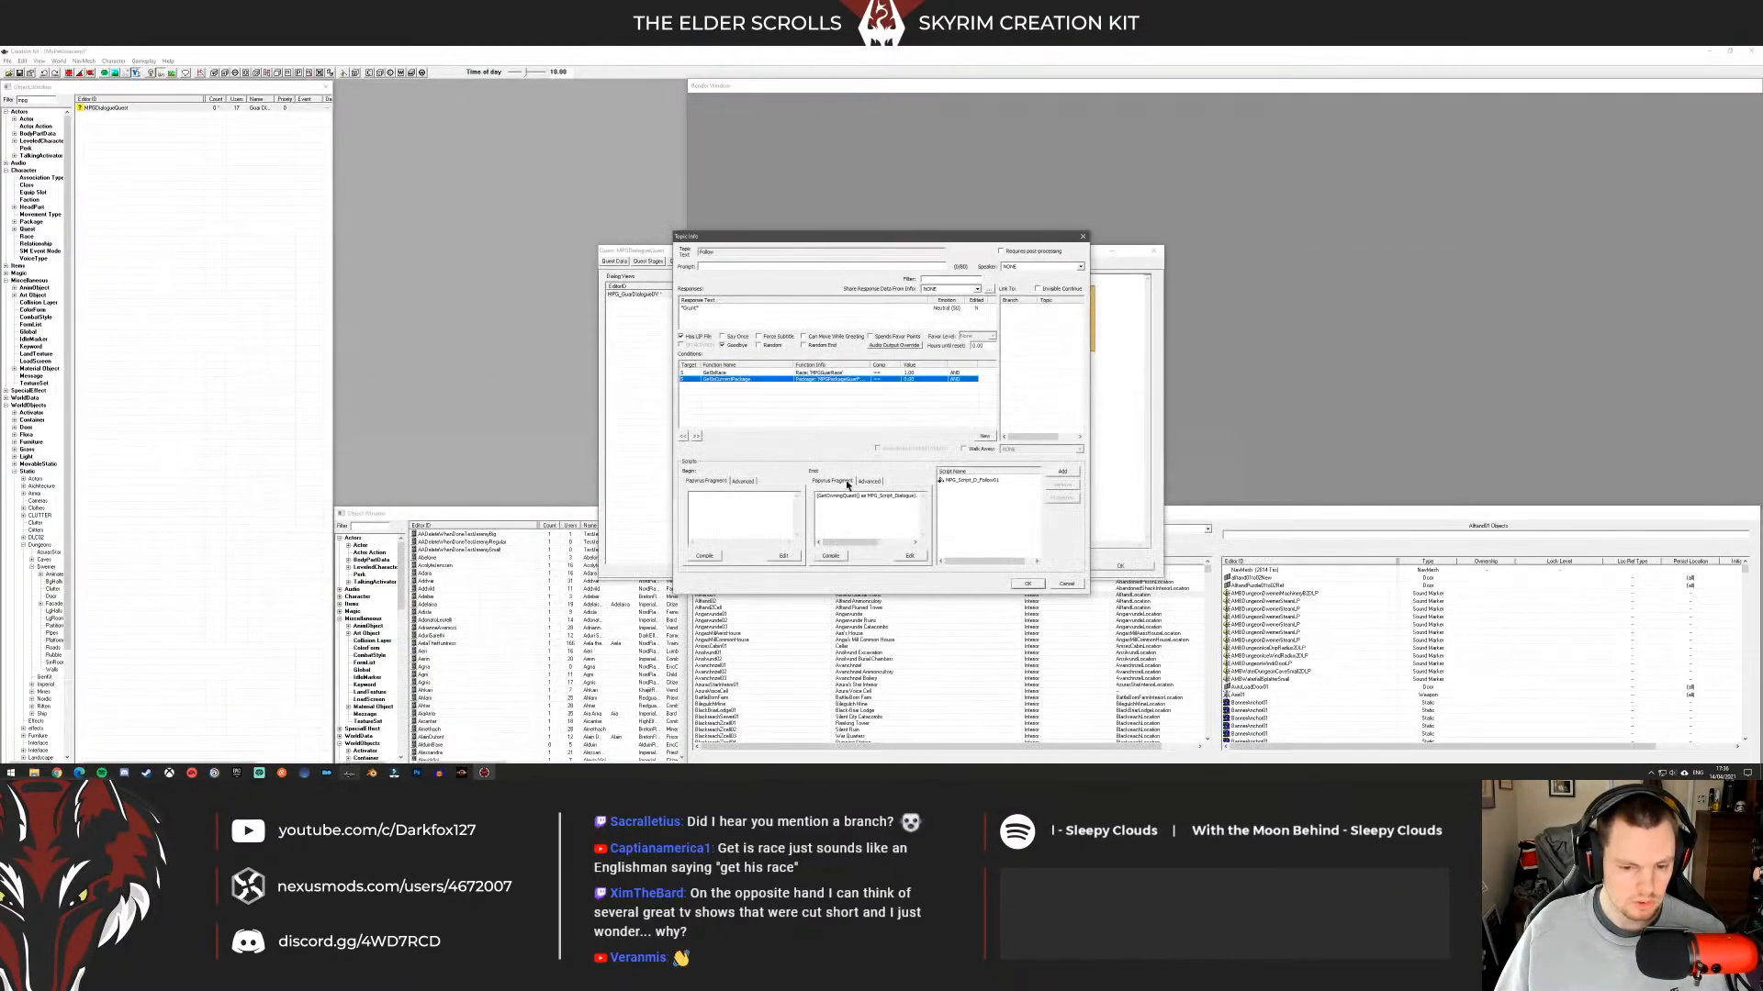
pyautogui.rightClick(820, 416)
pyautogui.click(836, 428)
pyautogui.write('k')
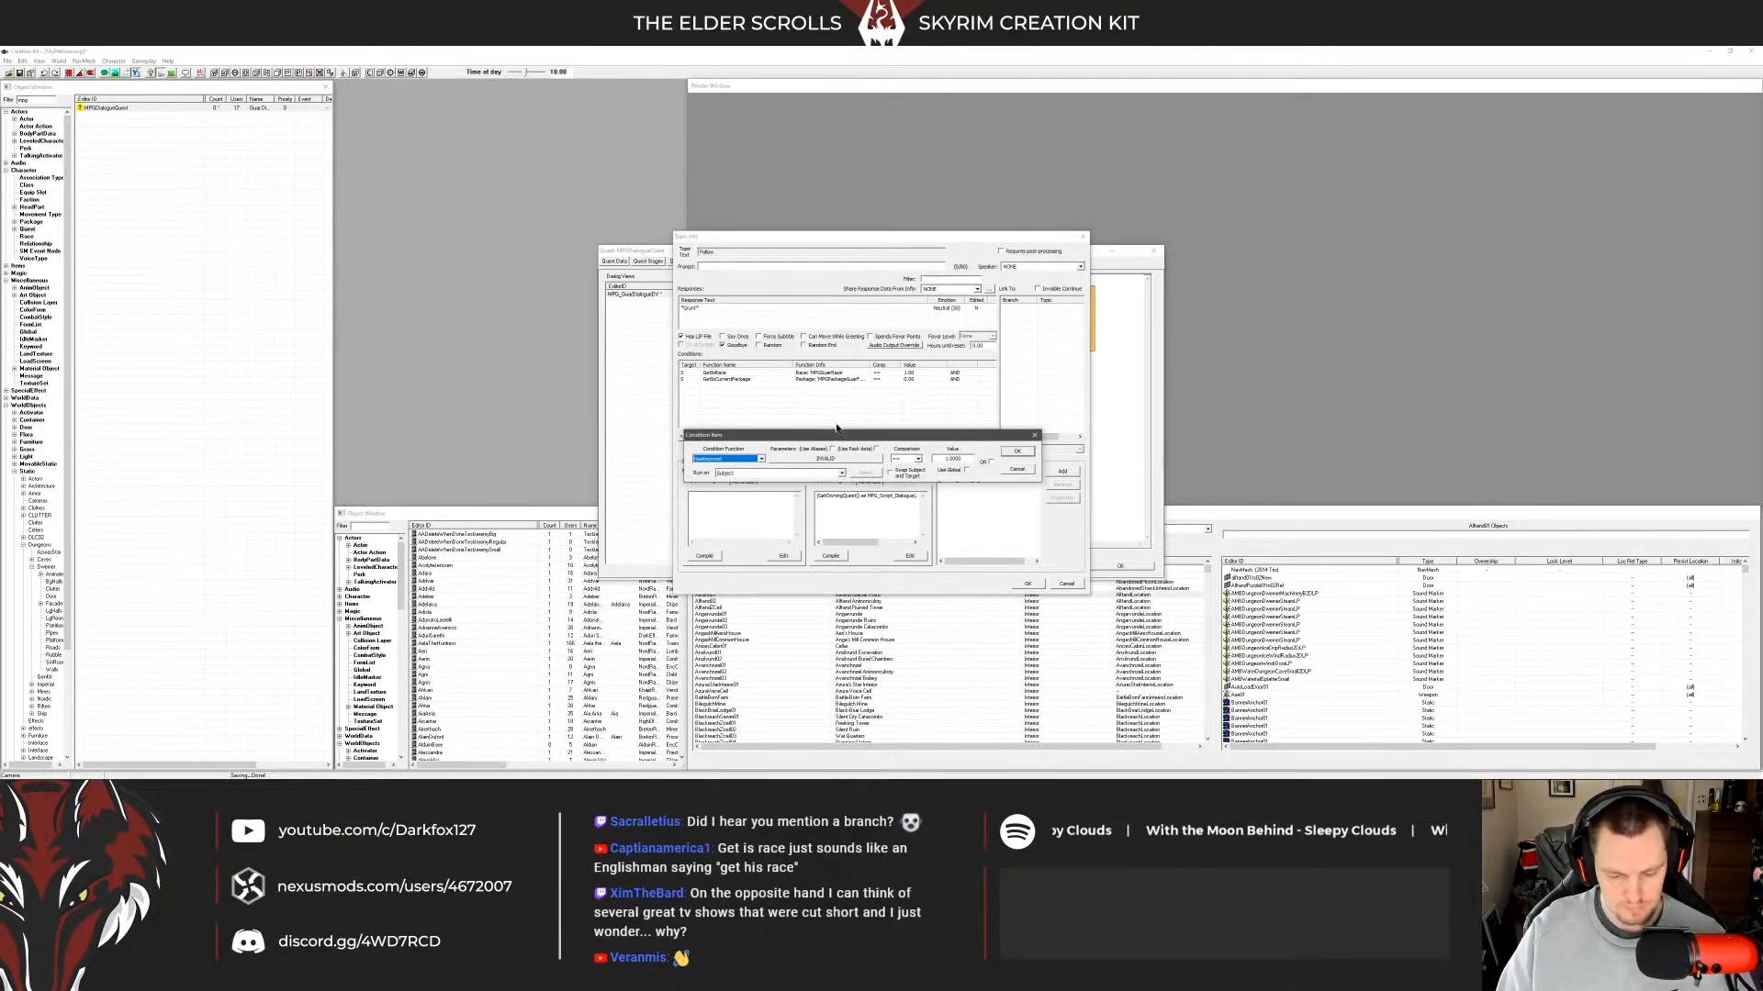
pyautogui.click(810, 460)
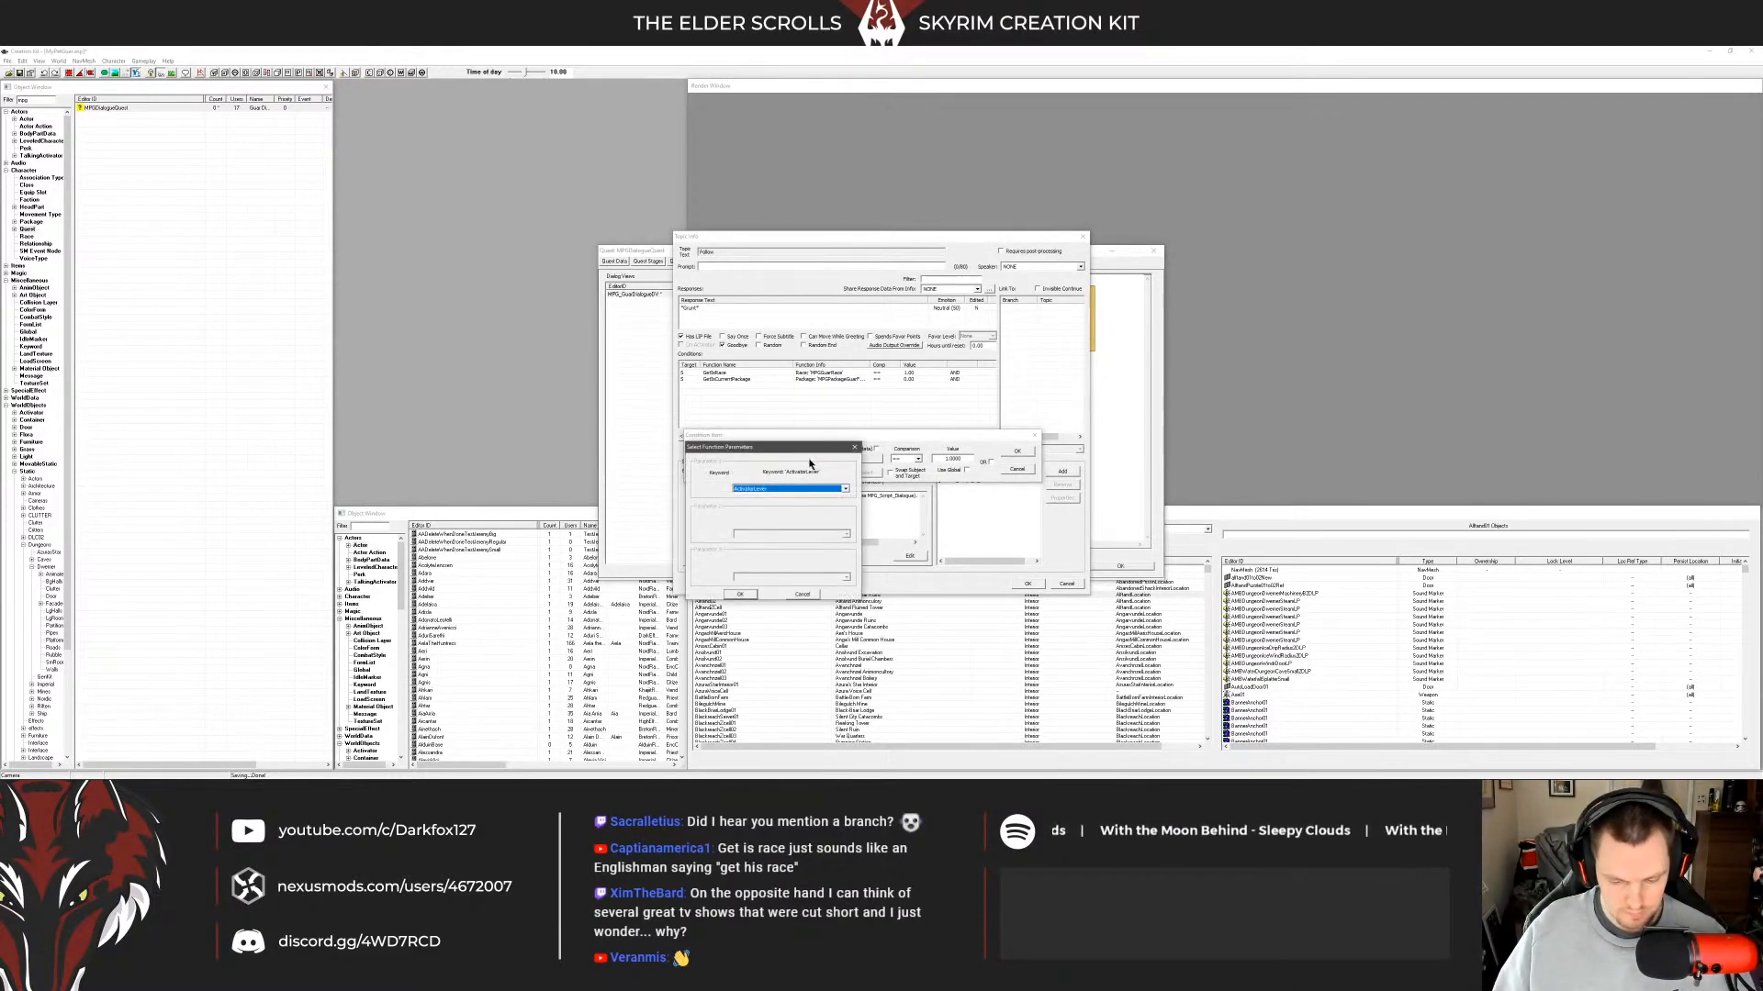
pyautogui.write('actor')
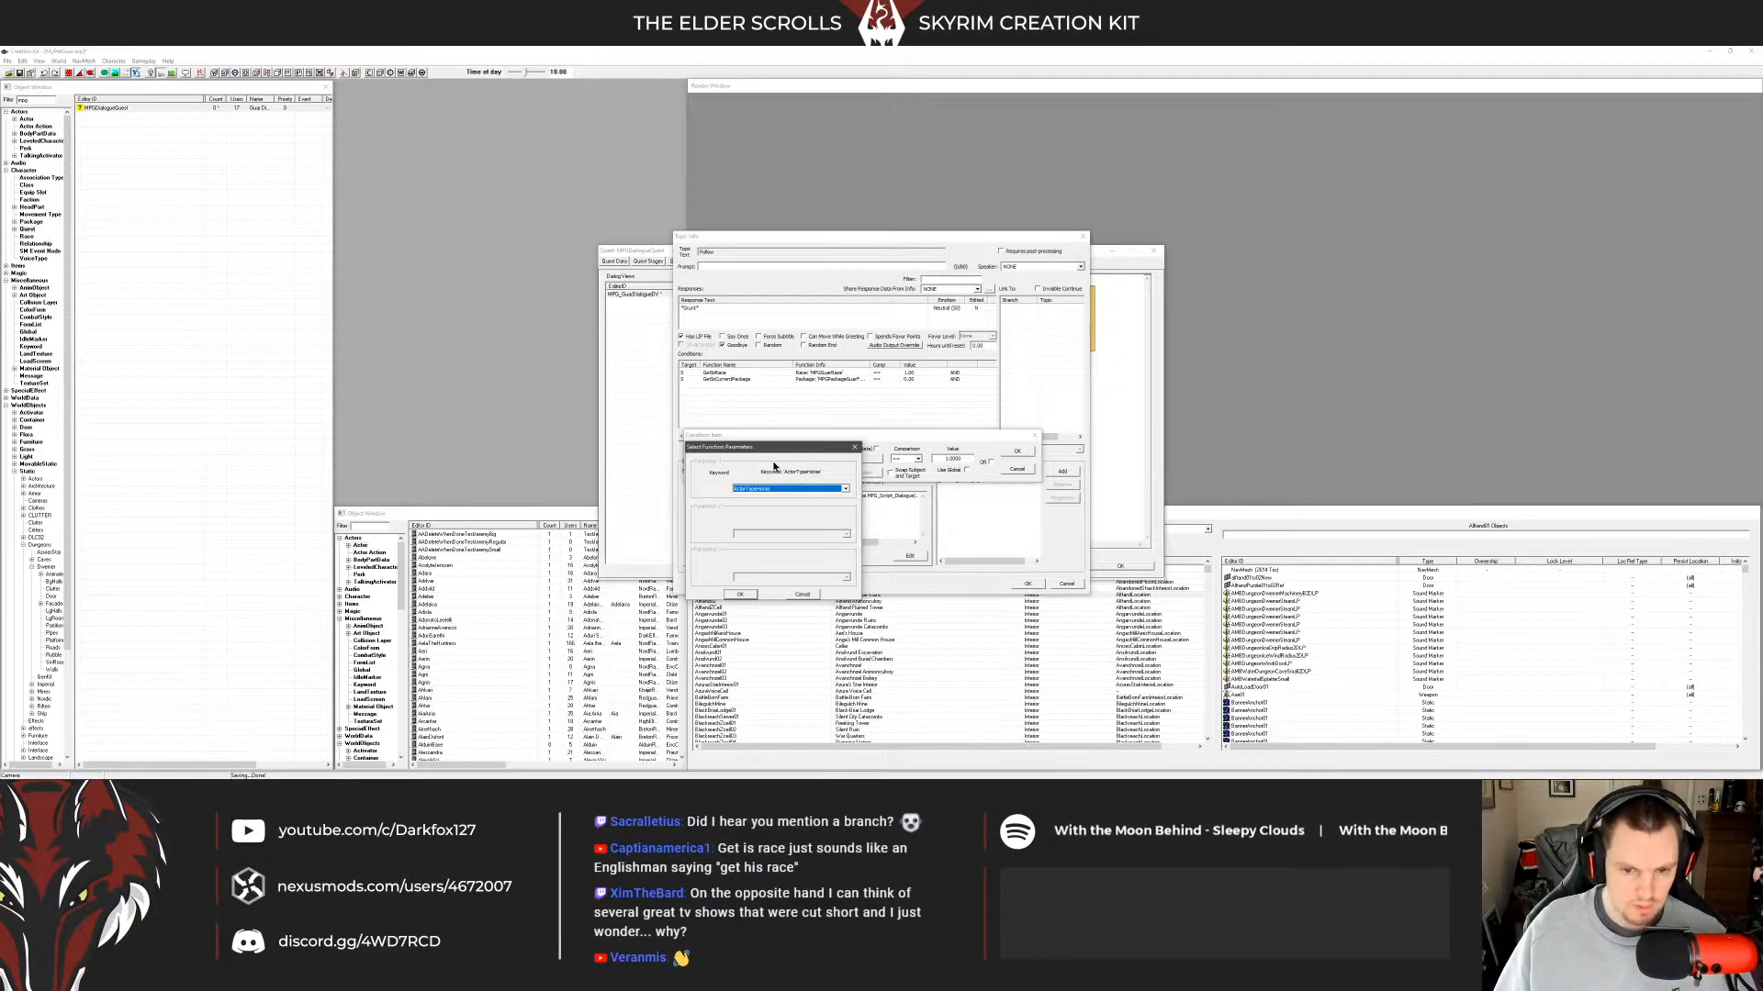
pyautogui.press('Return')
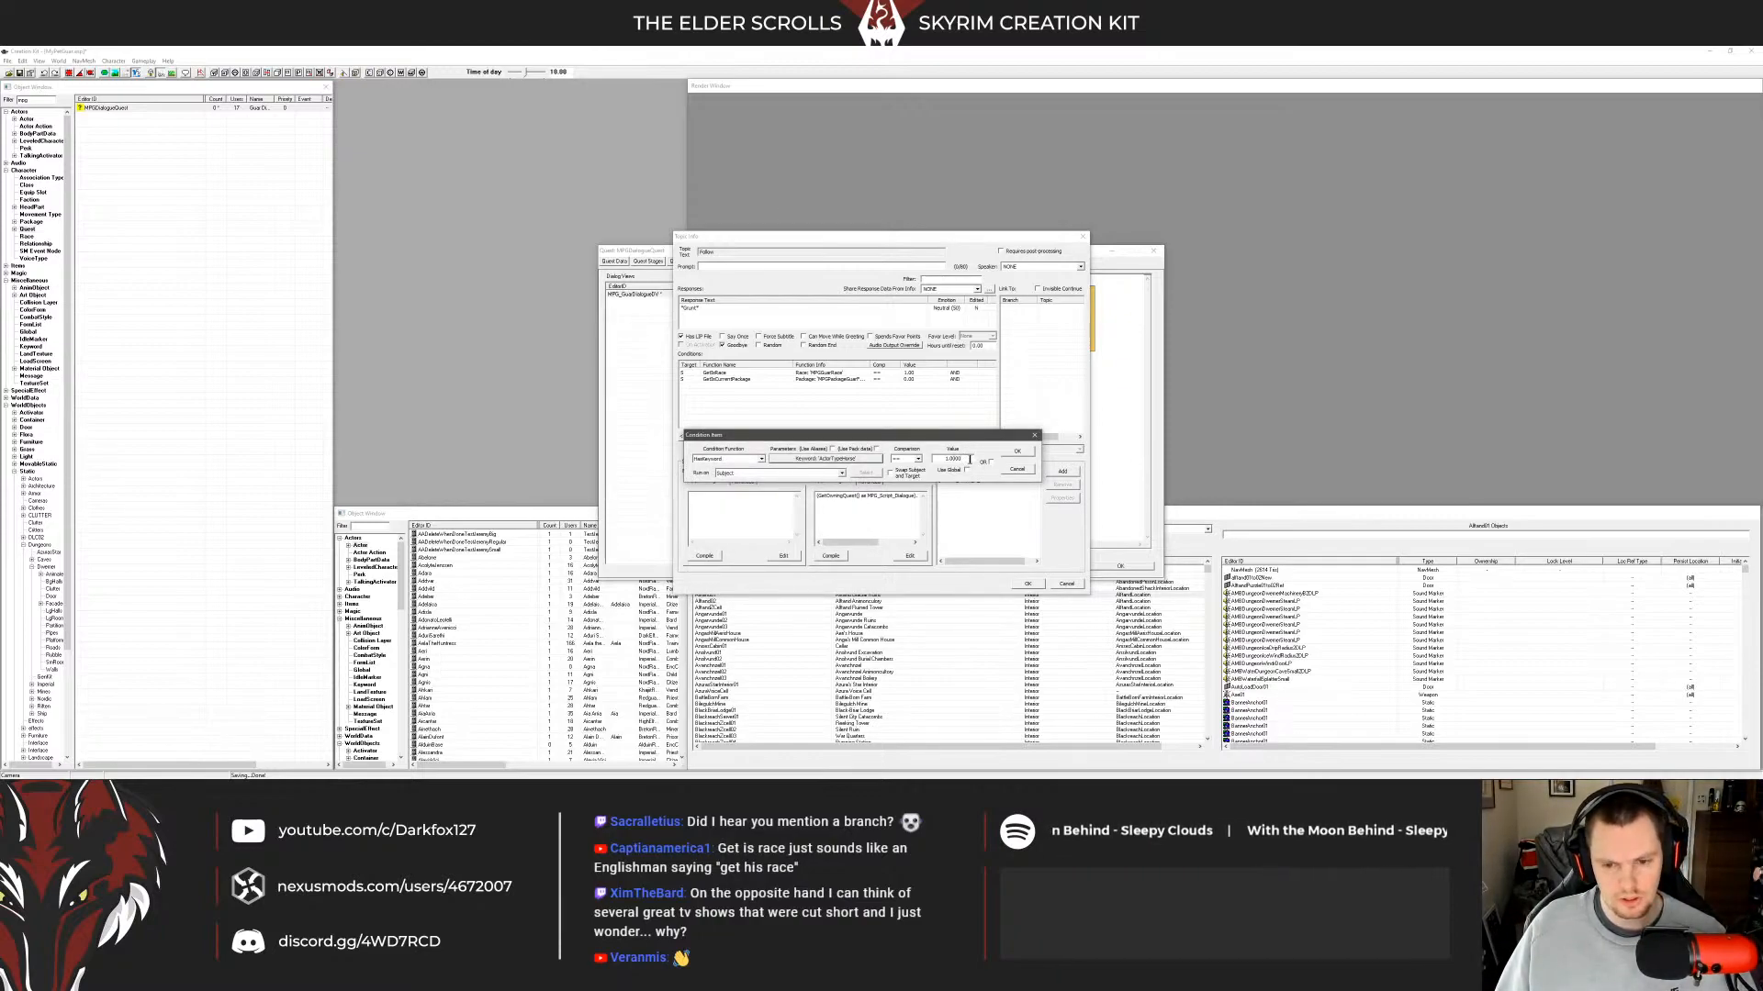
pyautogui.moveTo(956, 441); pyautogui.dragTo(916, 439)
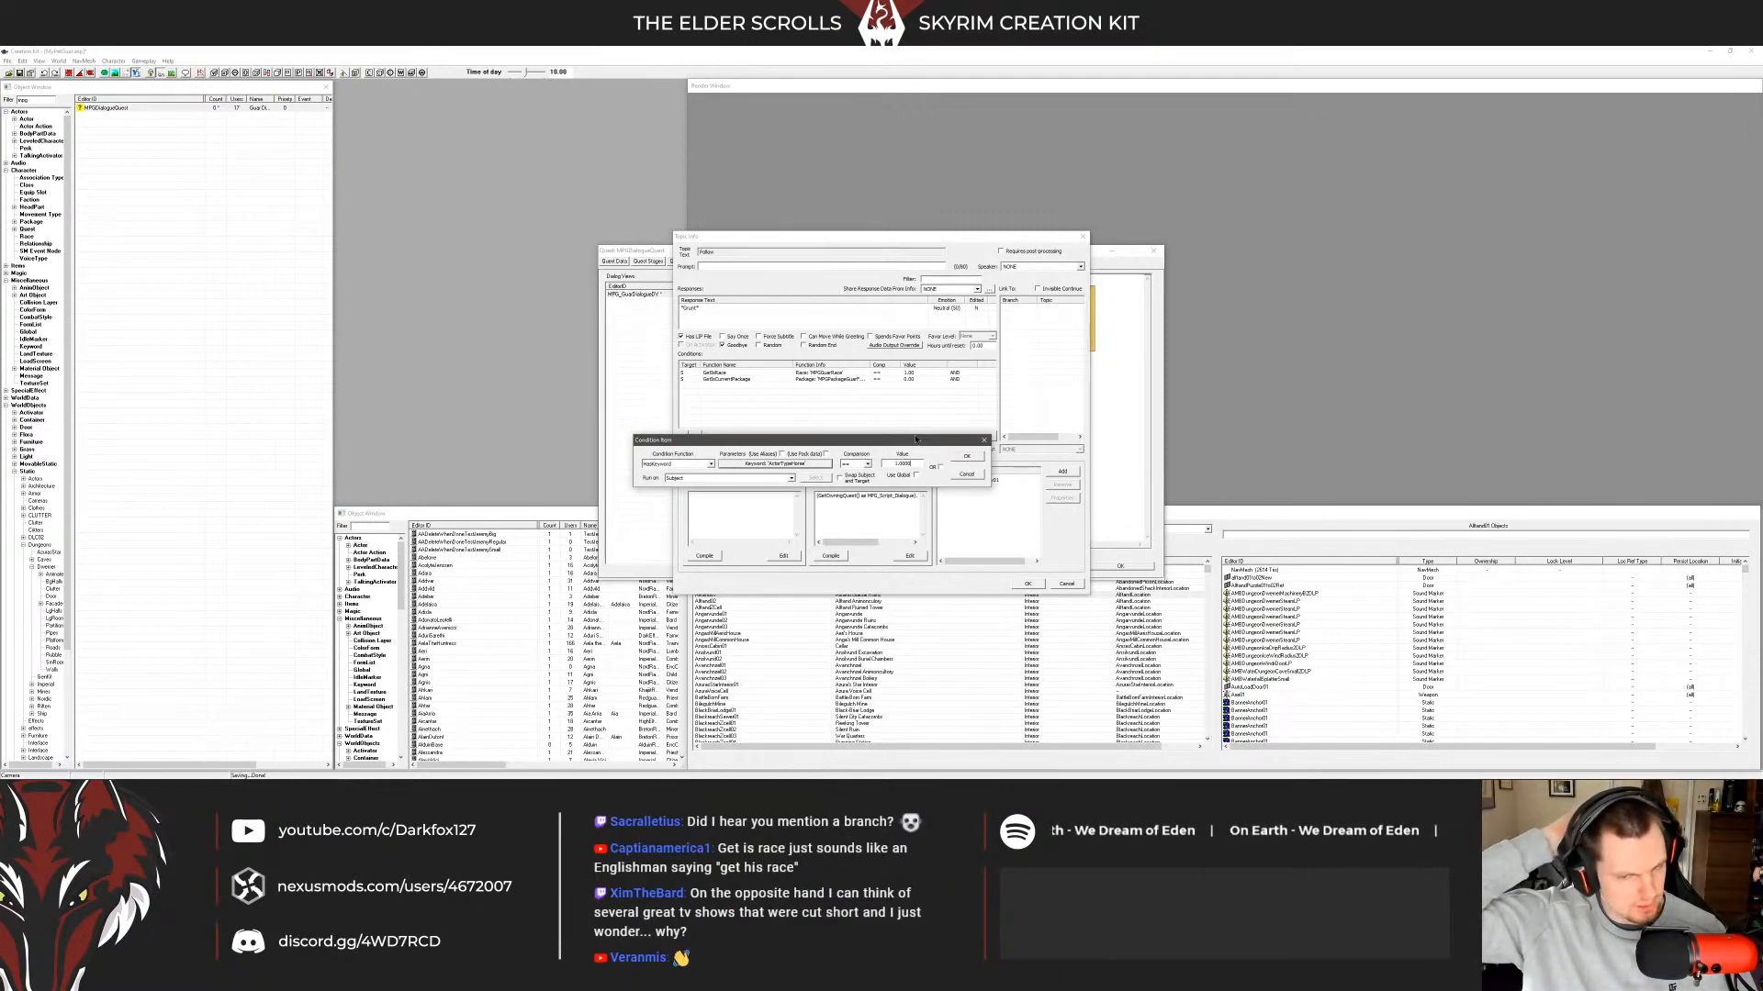
pyautogui.click(966, 458)
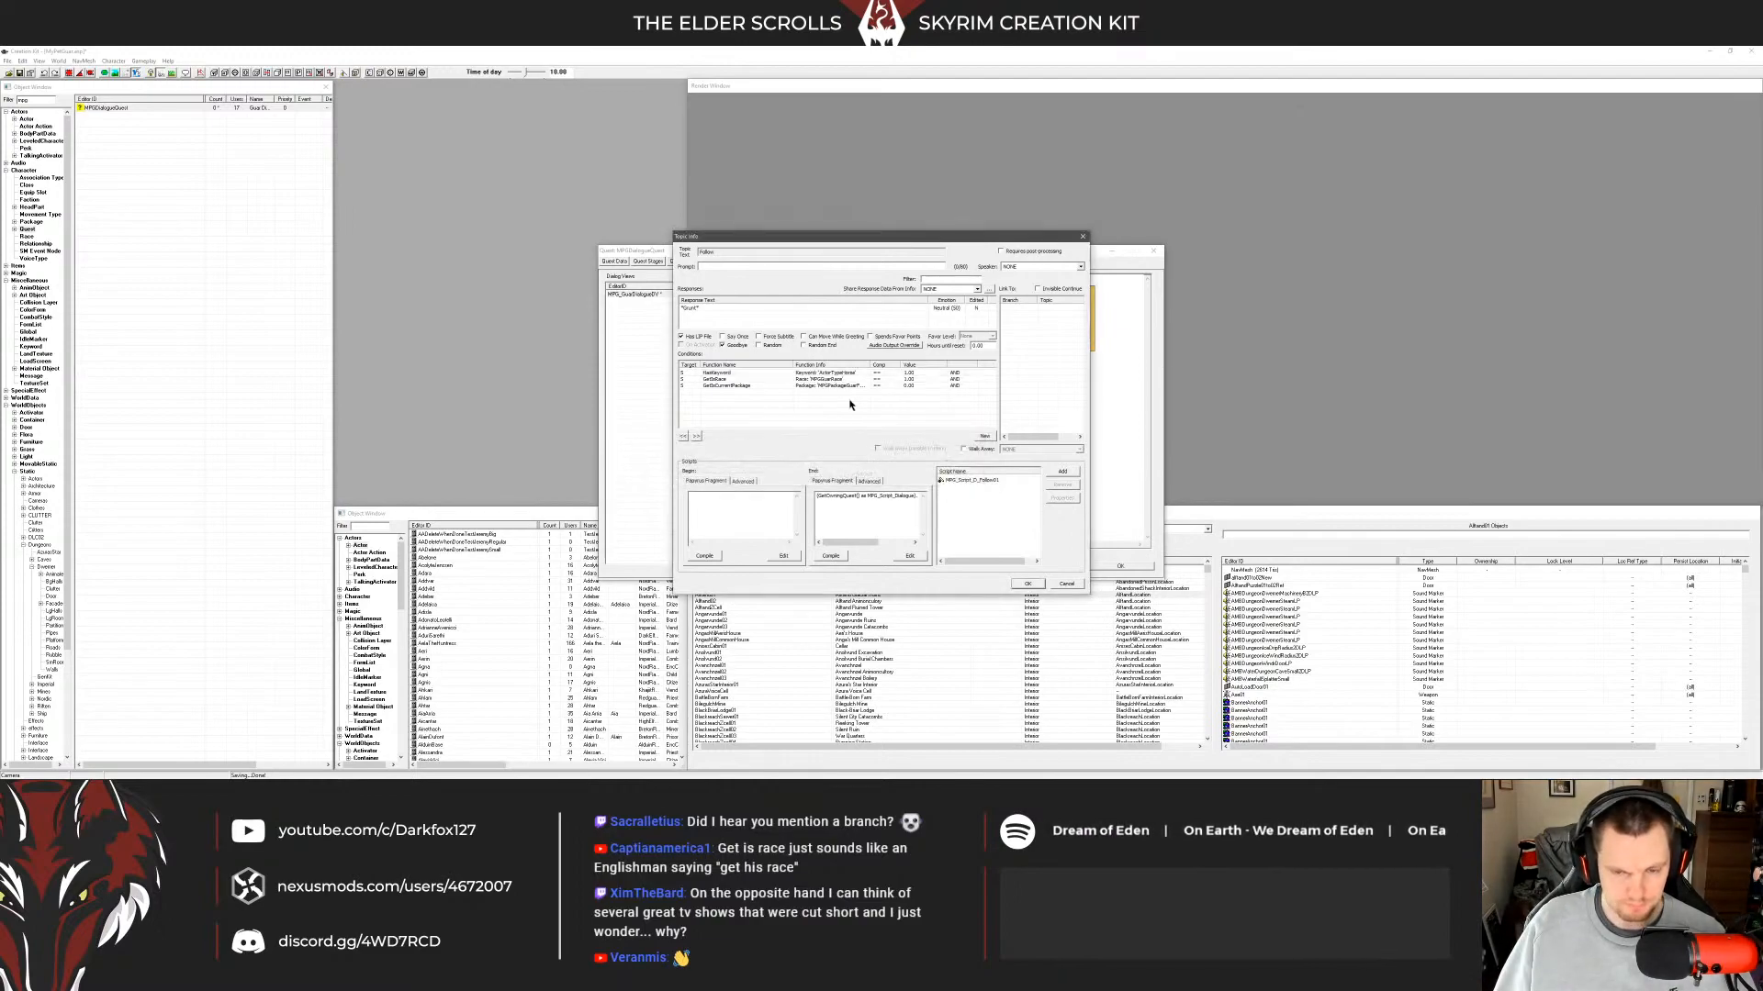
# Move the ActorTypeHorse keyword condition to the end of the list, set its value to 0 and save the response.
pyautogui.doubleClick(697, 438)
pyautogui.click(874, 384)
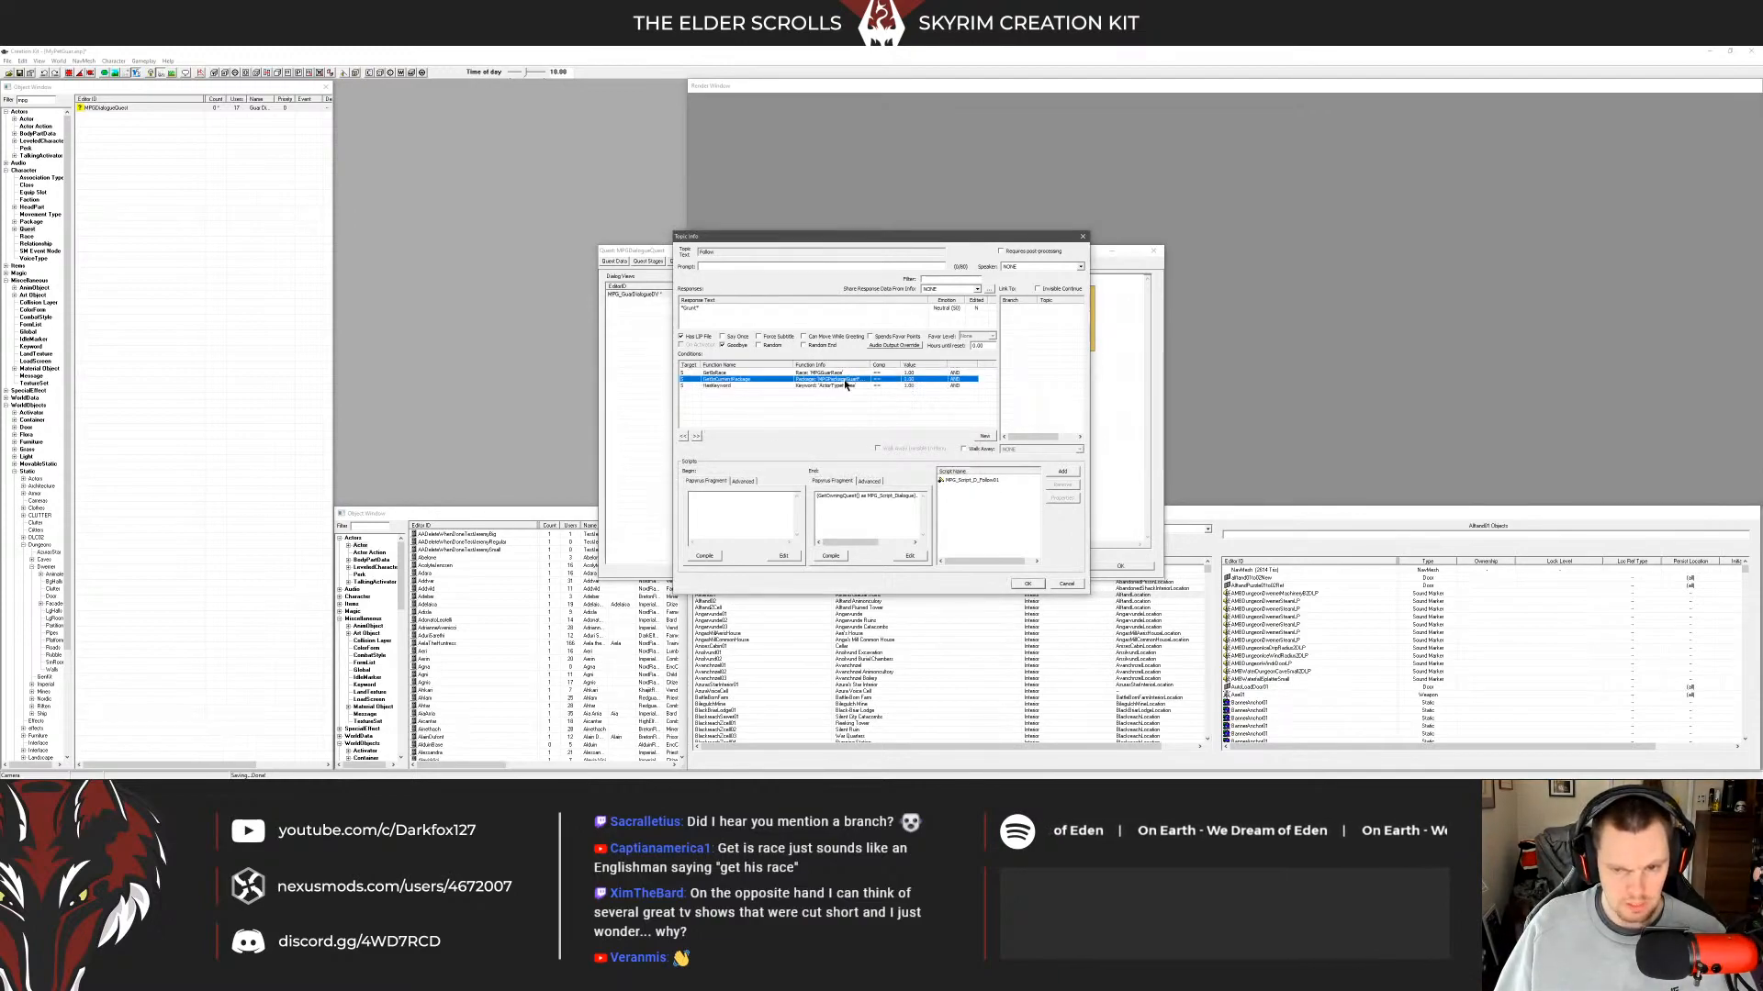
pyautogui.doubleClick(857, 386)
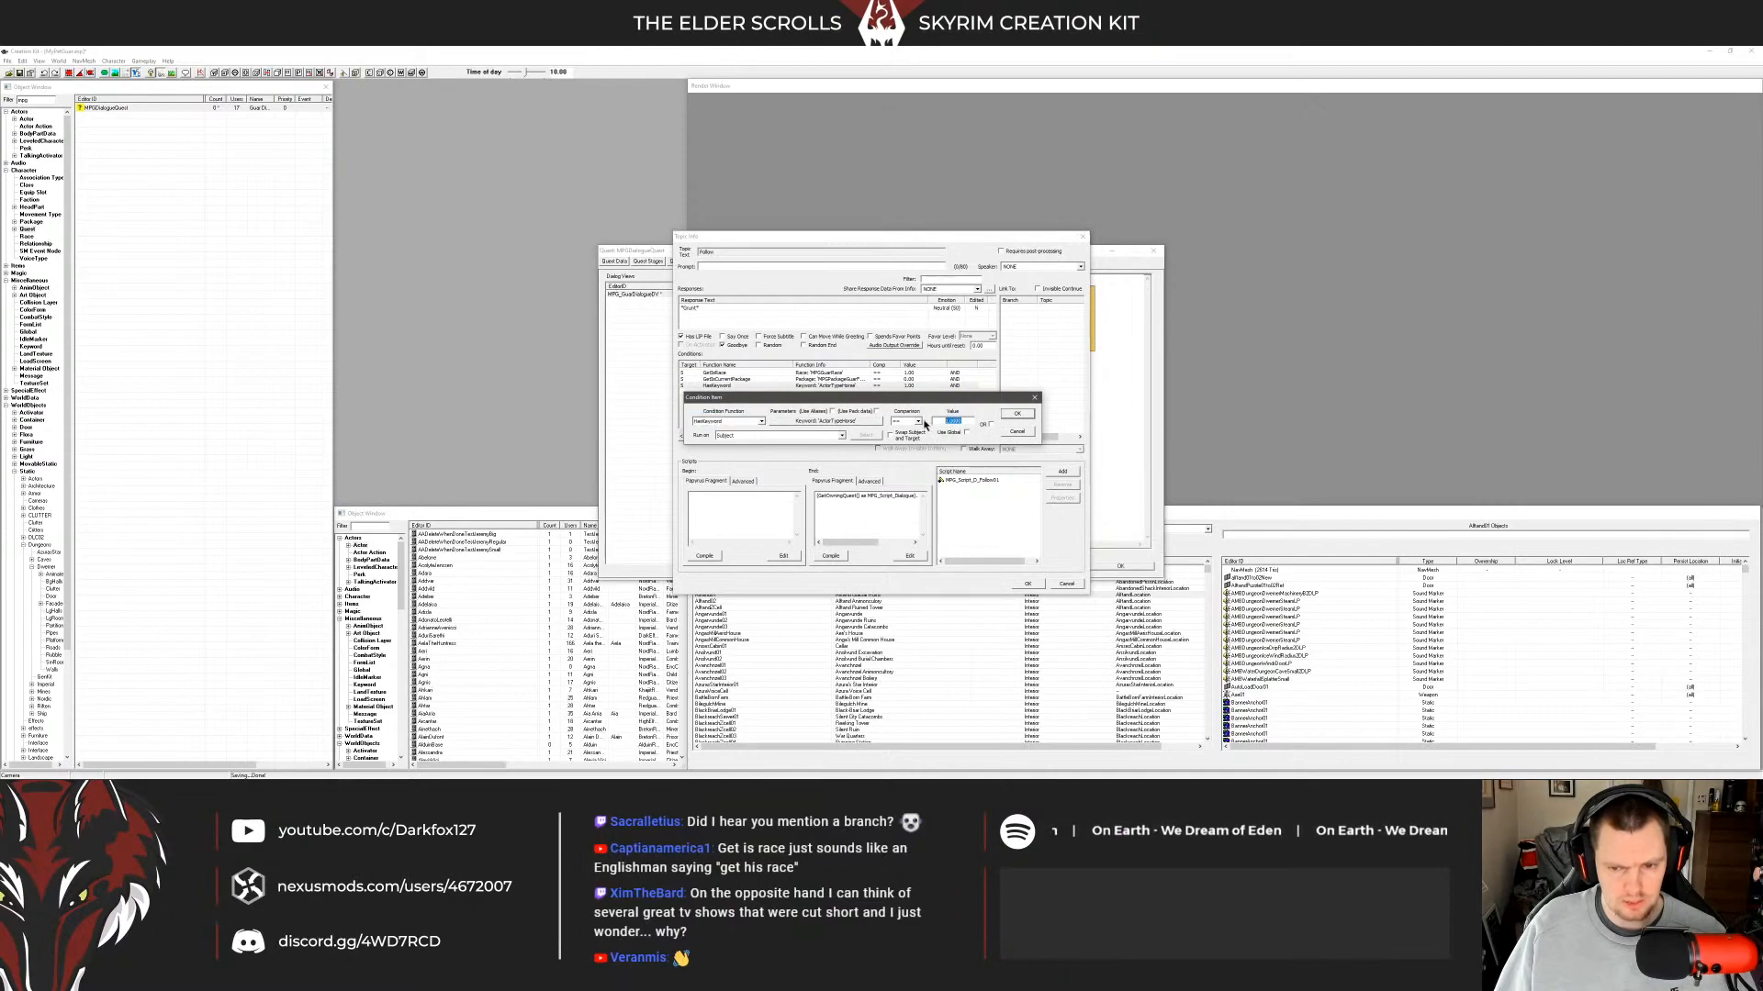
pyautogui.write('0')
pyautogui.click(1019, 414)
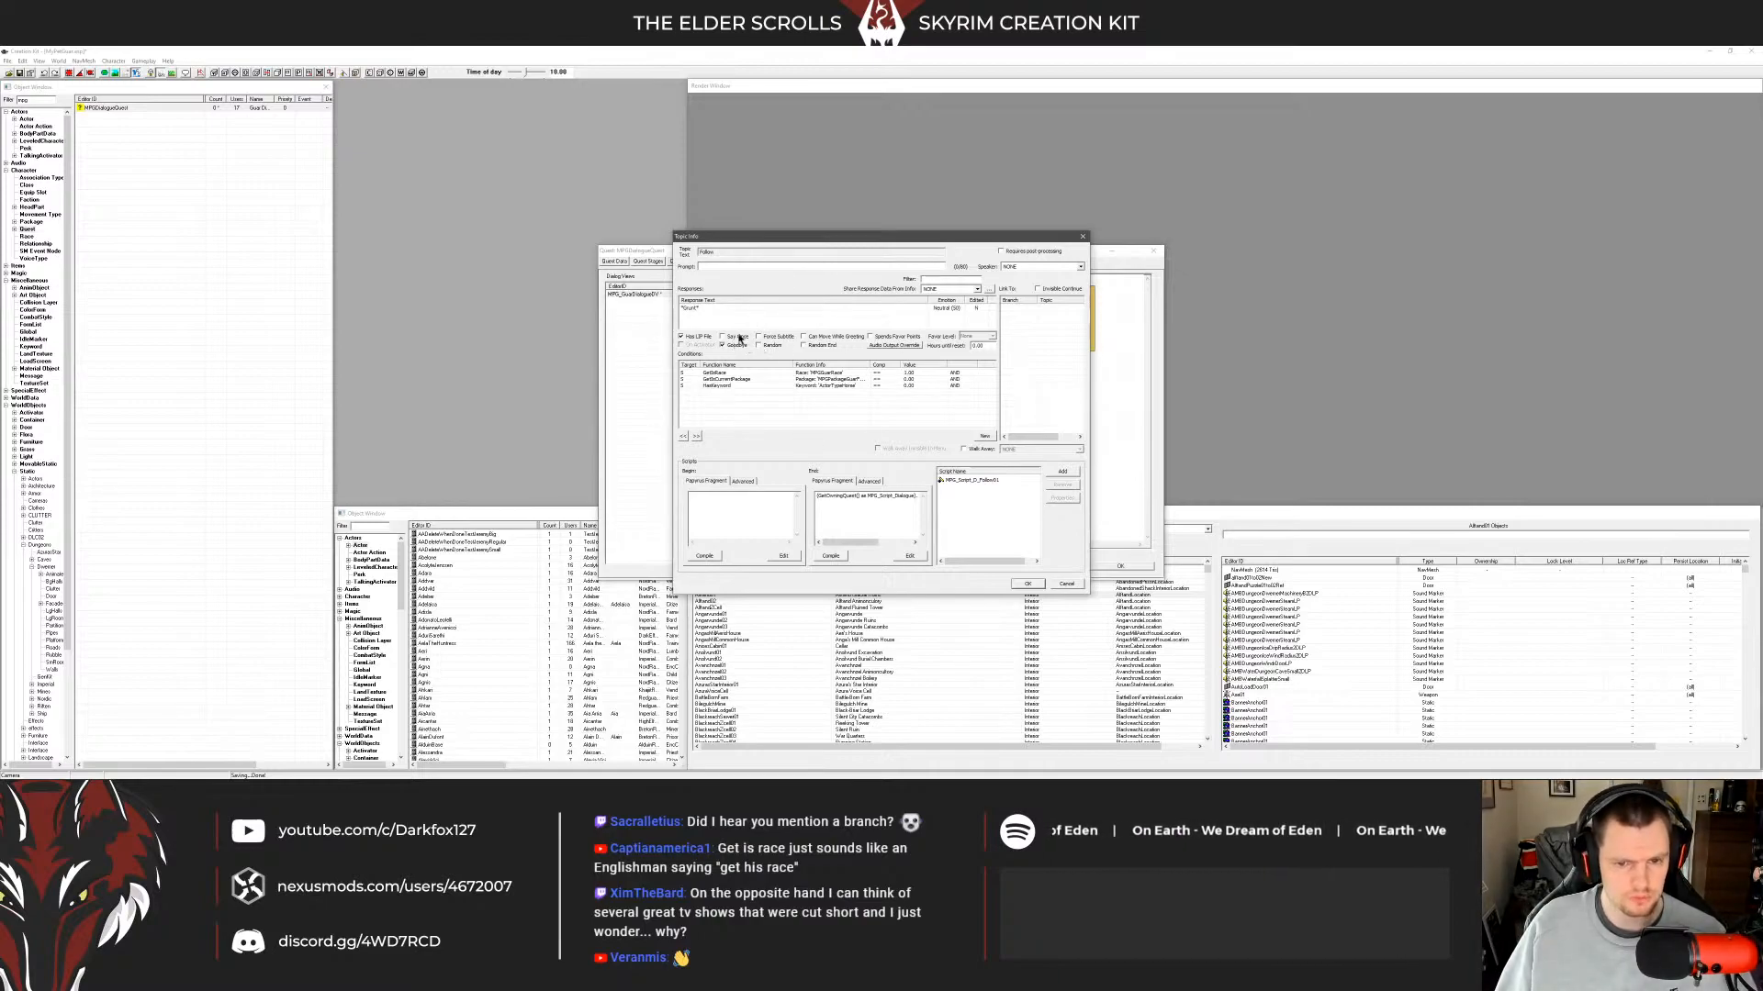
pyautogui.moveTo(859, 543)
pyautogui.mouseDown()
pyautogui.moveTo(920, 541)
pyautogui.moveTo(854, 533)
pyautogui.mouseUp()
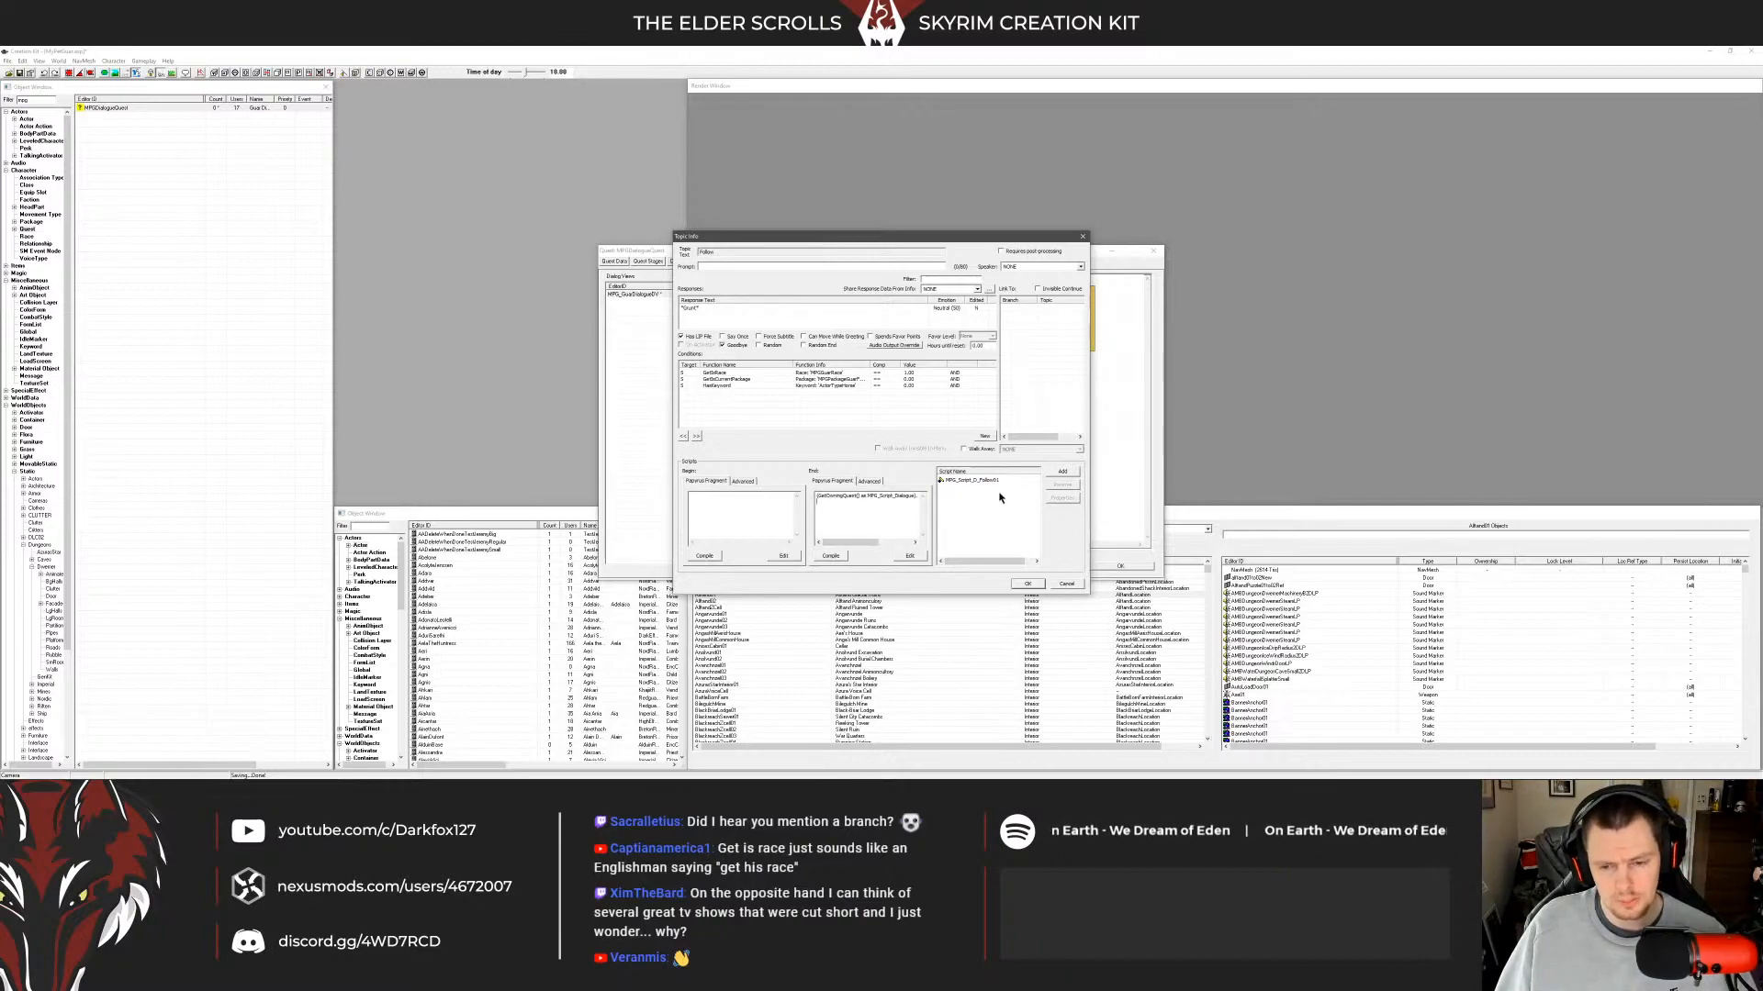
pyautogui.click(1029, 583)
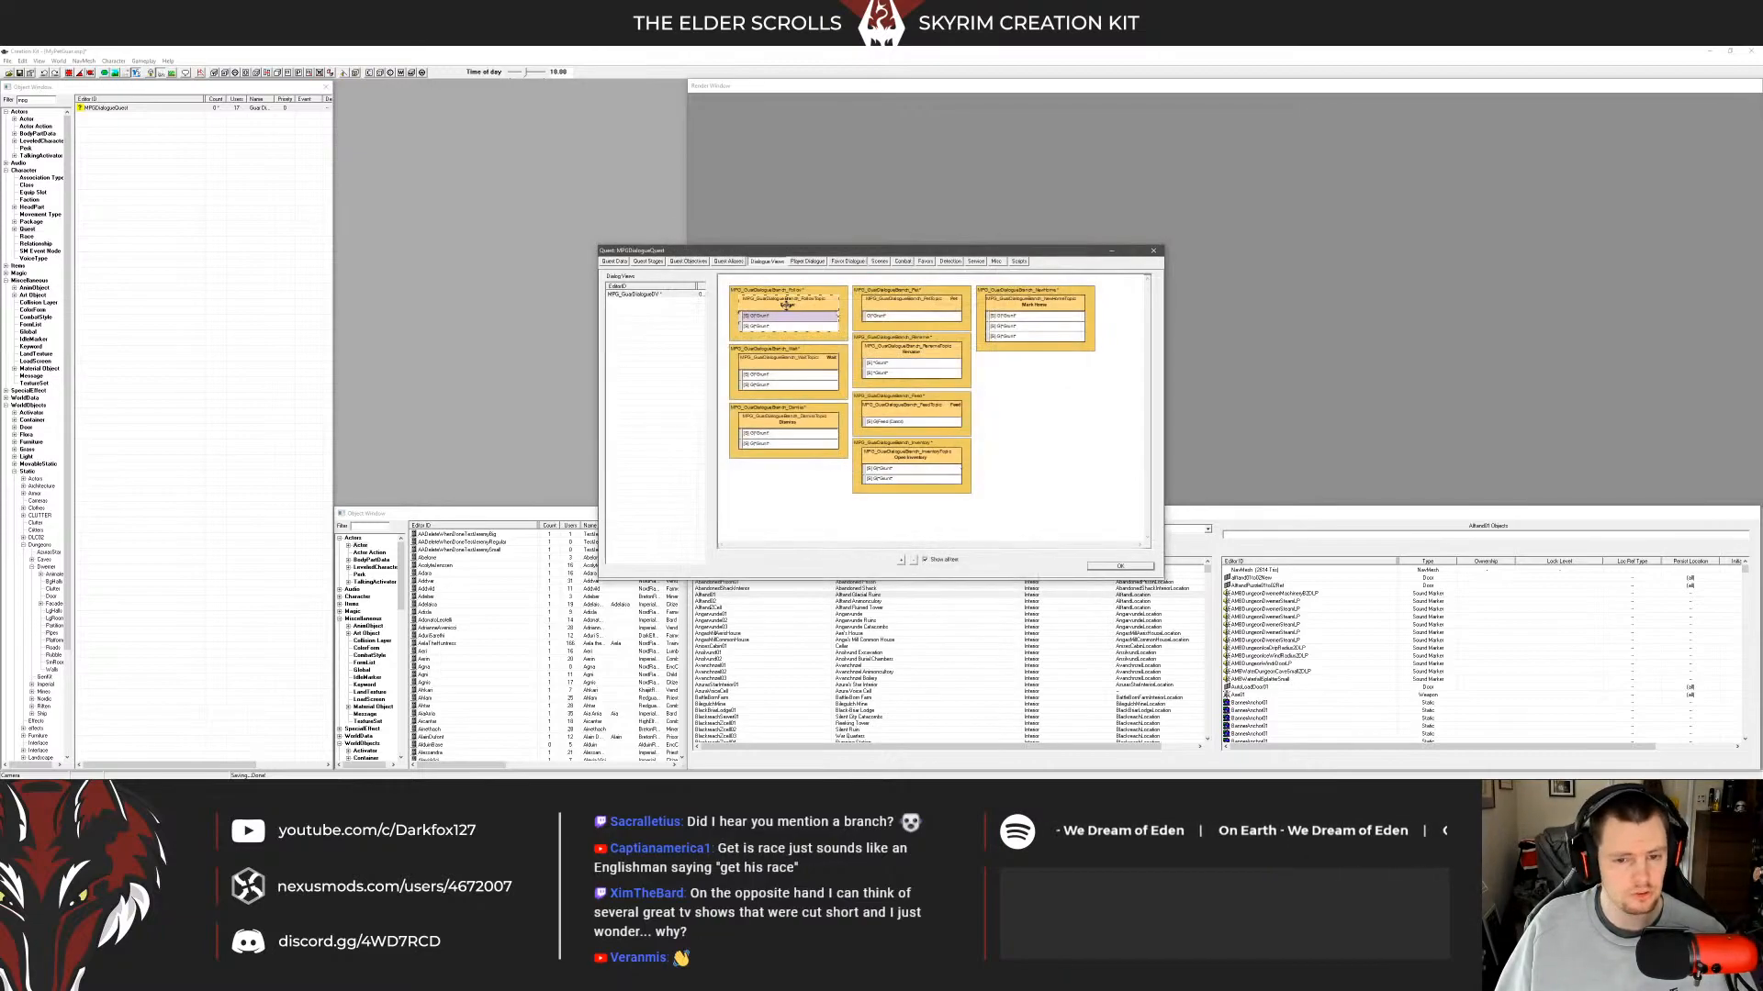
# Look at the conditions of the second Follow response and return to the first response in the dialogue view.
pyautogui.click(769, 326)
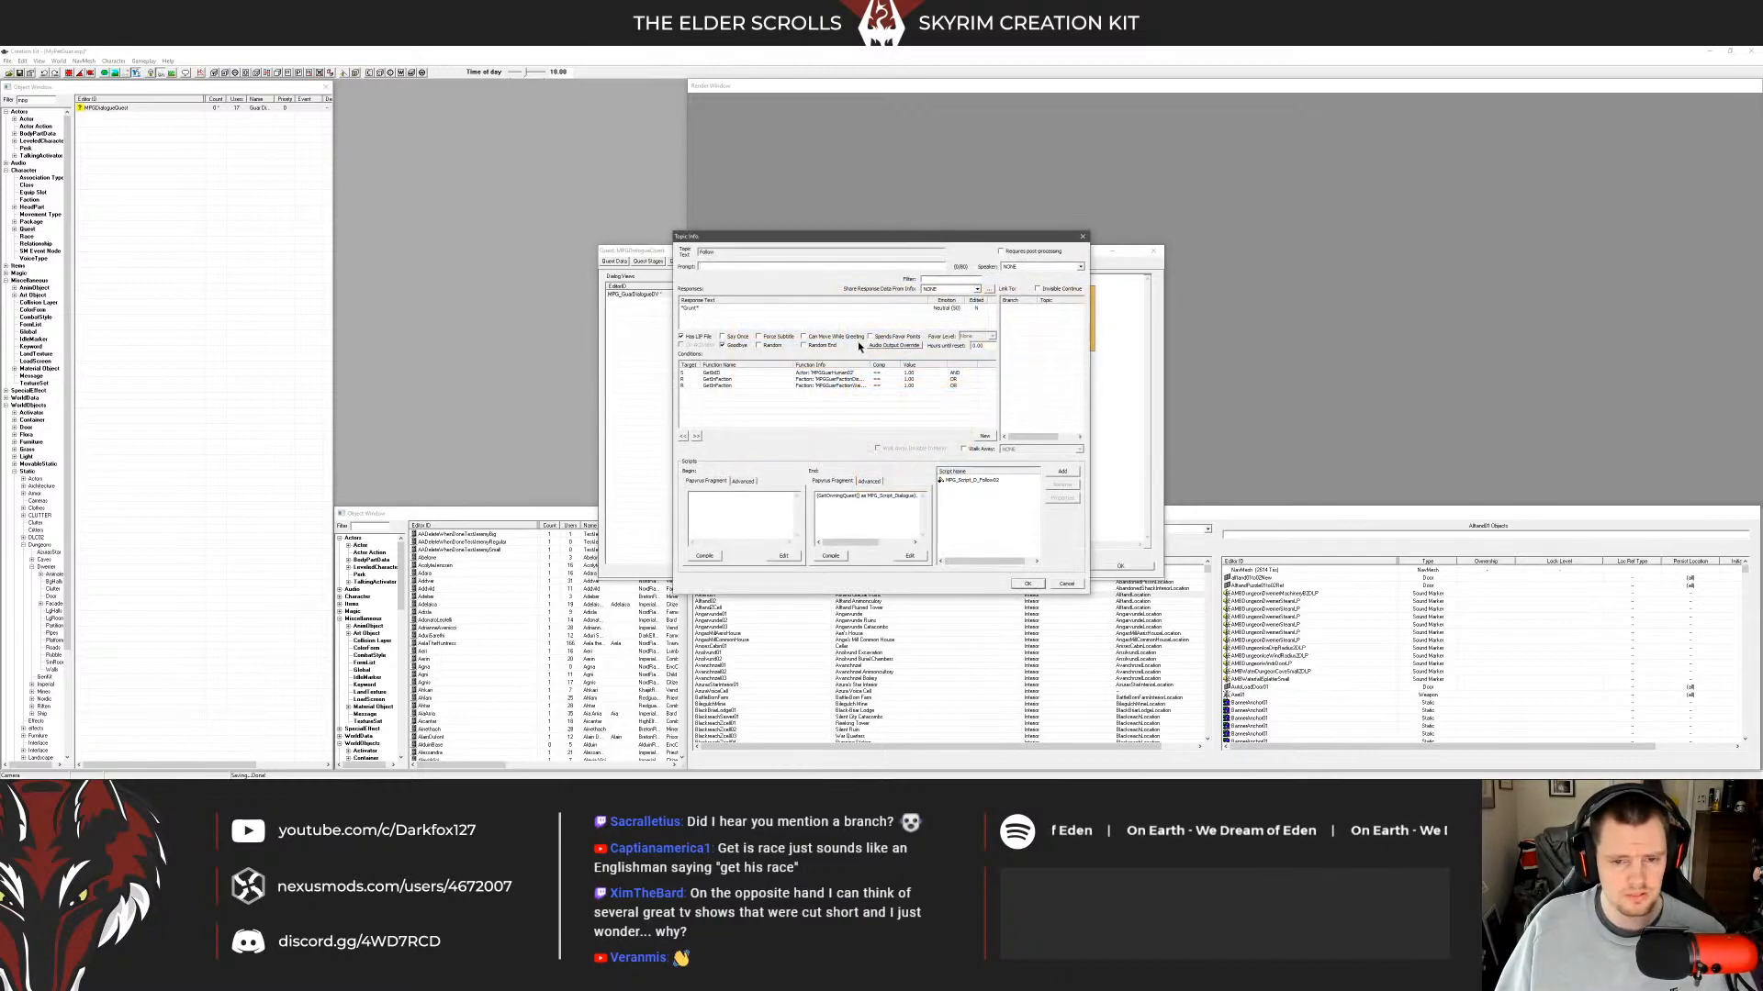
pyautogui.click(1081, 238)
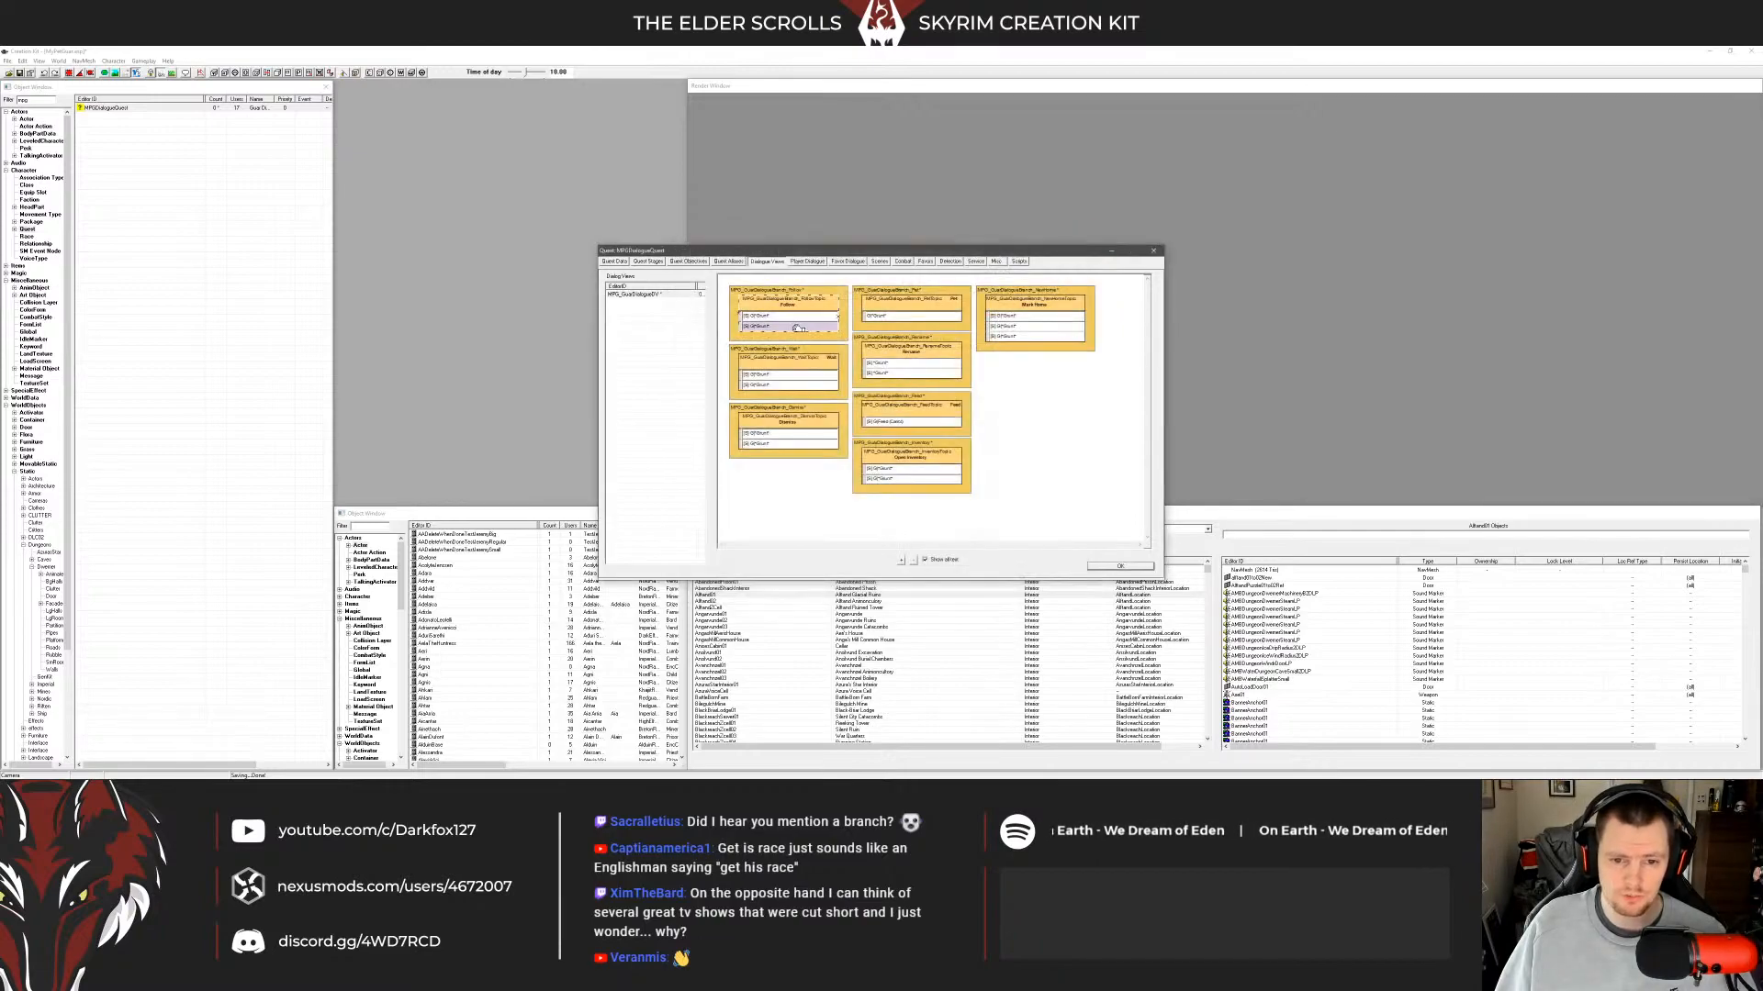
pyautogui.click(801, 321)
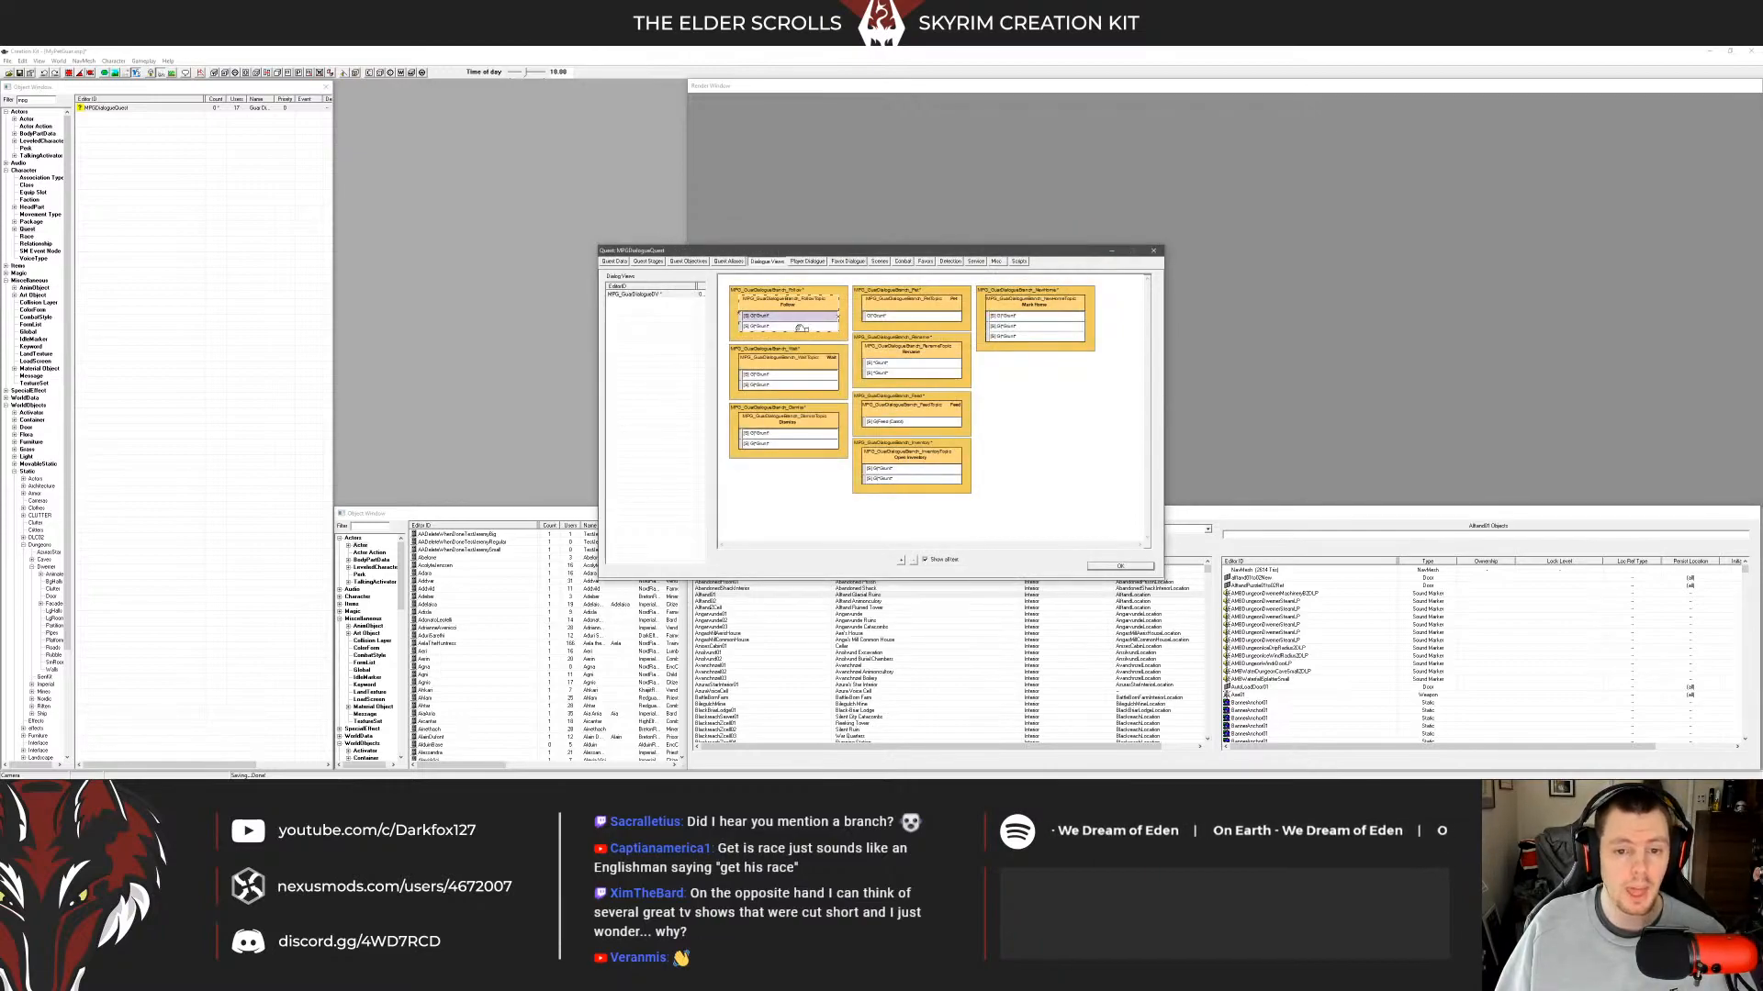
# Compare the two responses of the Follow topic and review the conditions of the opened one.
pyautogui.click(801, 327)
pyautogui.click(802, 318)
pyautogui.click(804, 327)
pyautogui.click(805, 318)
pyautogui.click(805, 327)
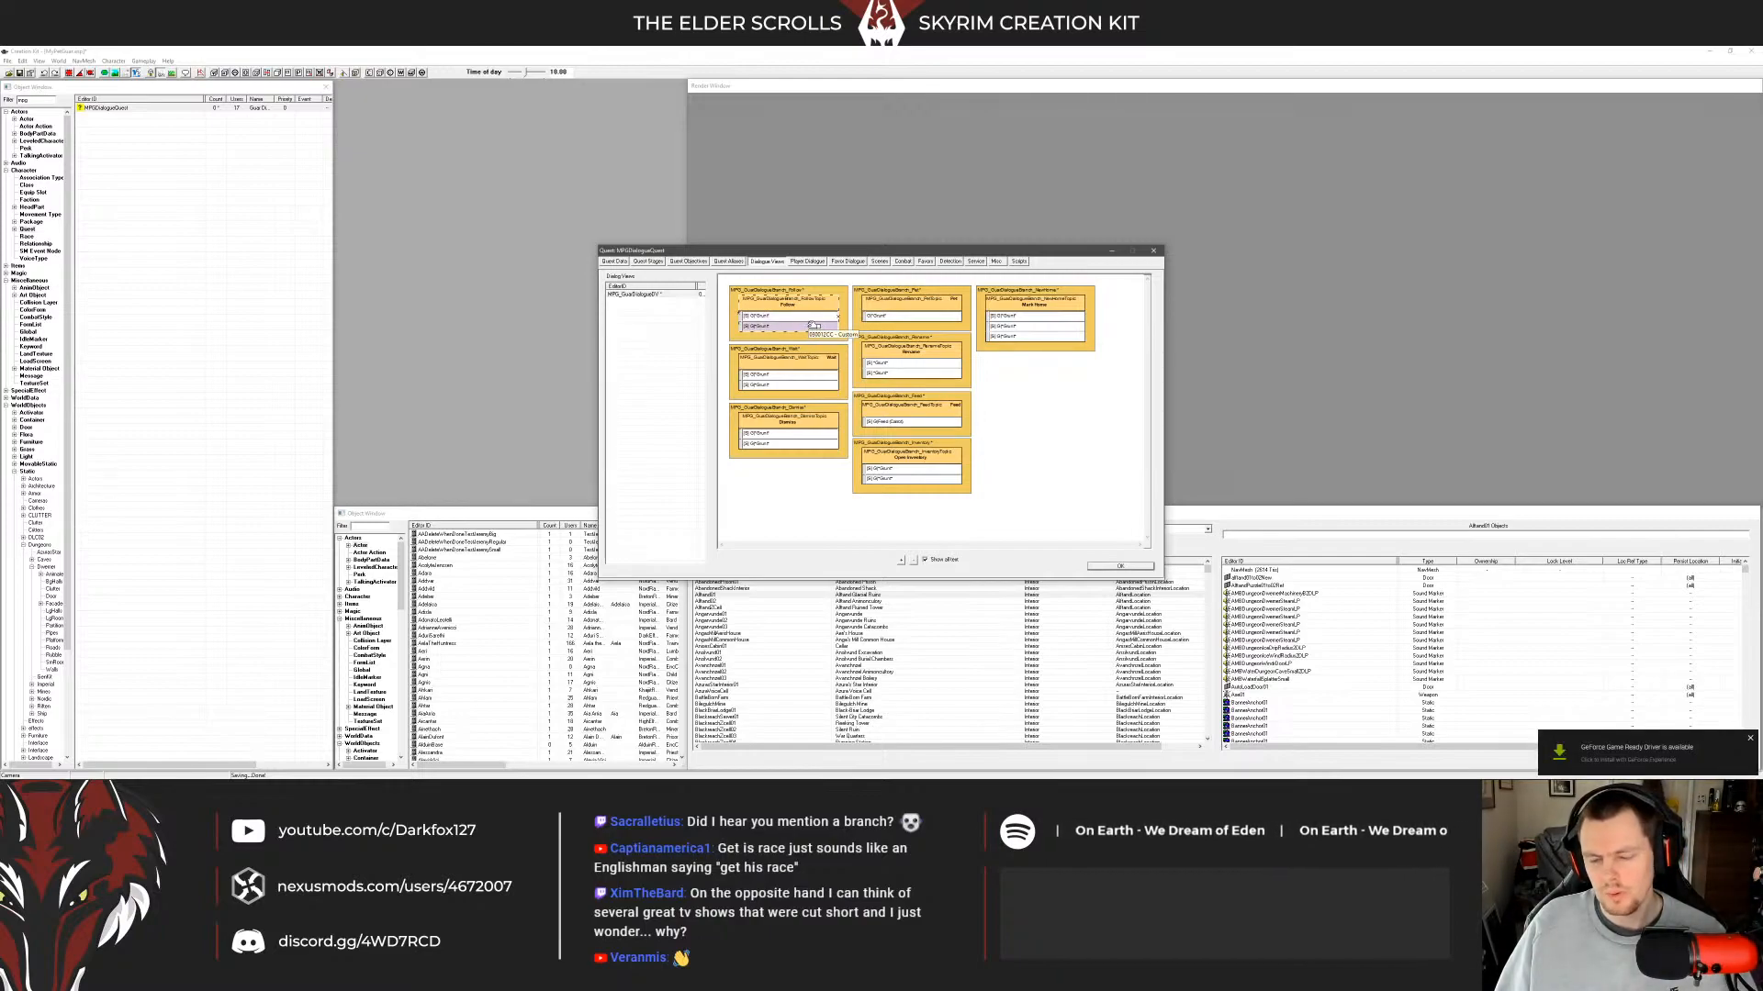
pyautogui.doubleClick(810, 326)
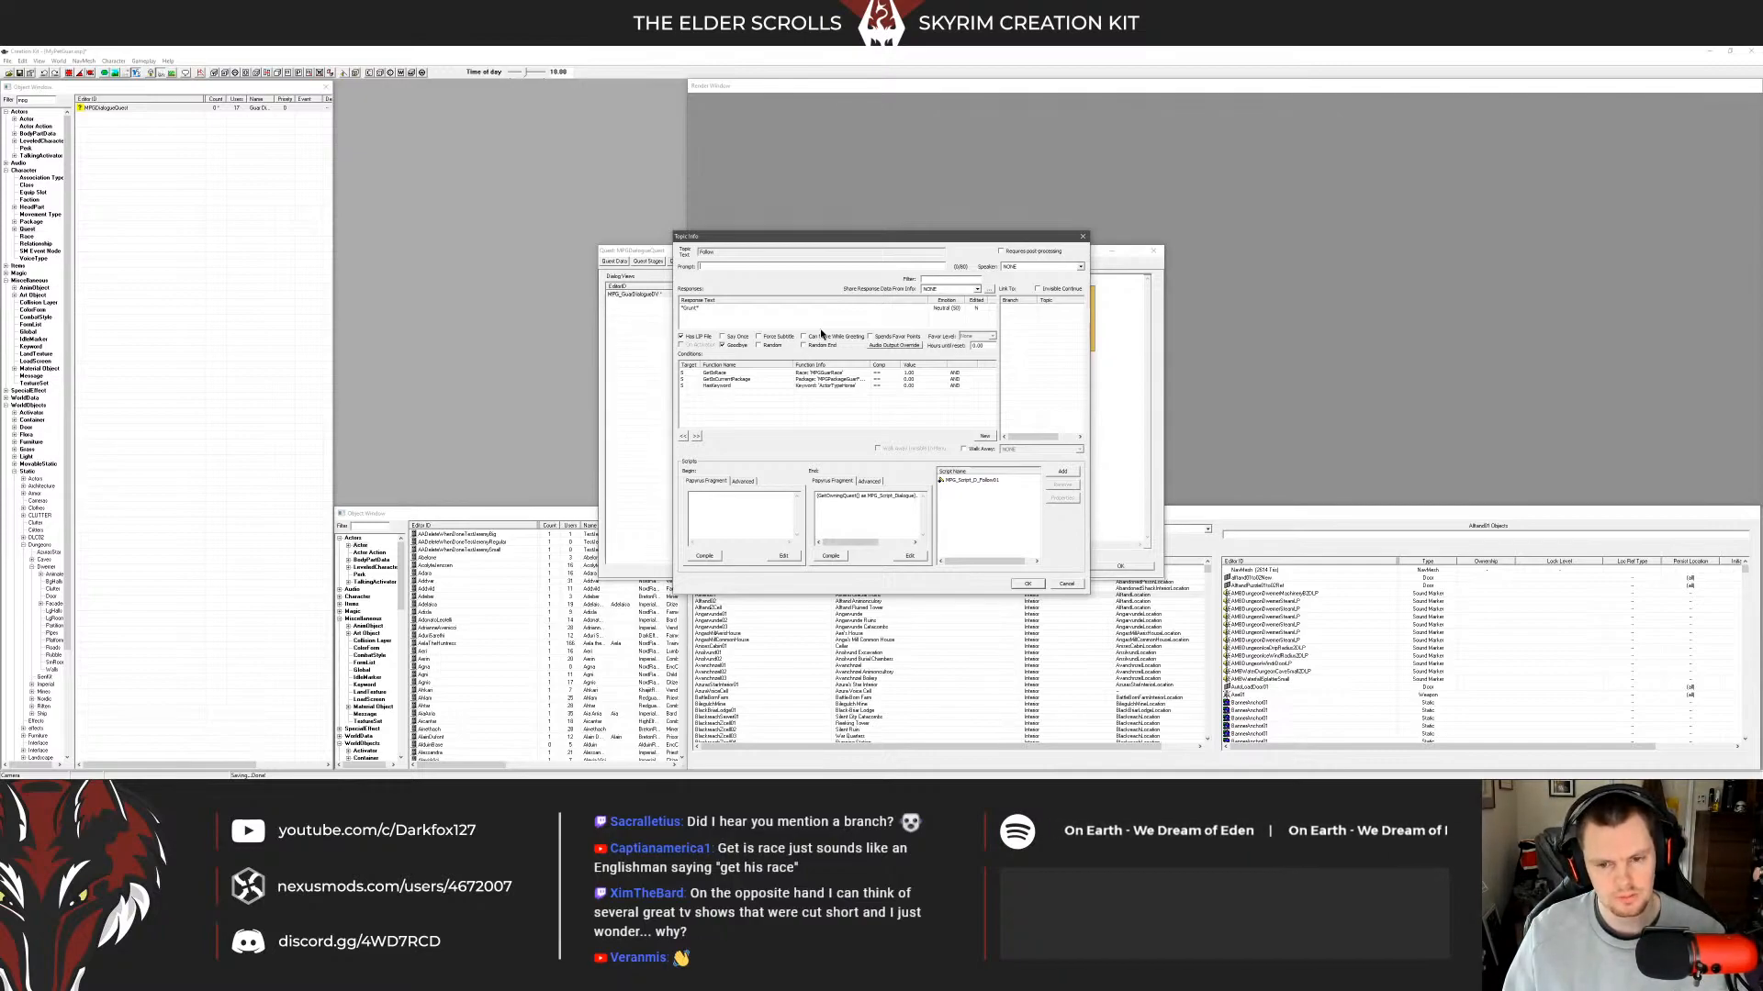
pyautogui.press('Escape')
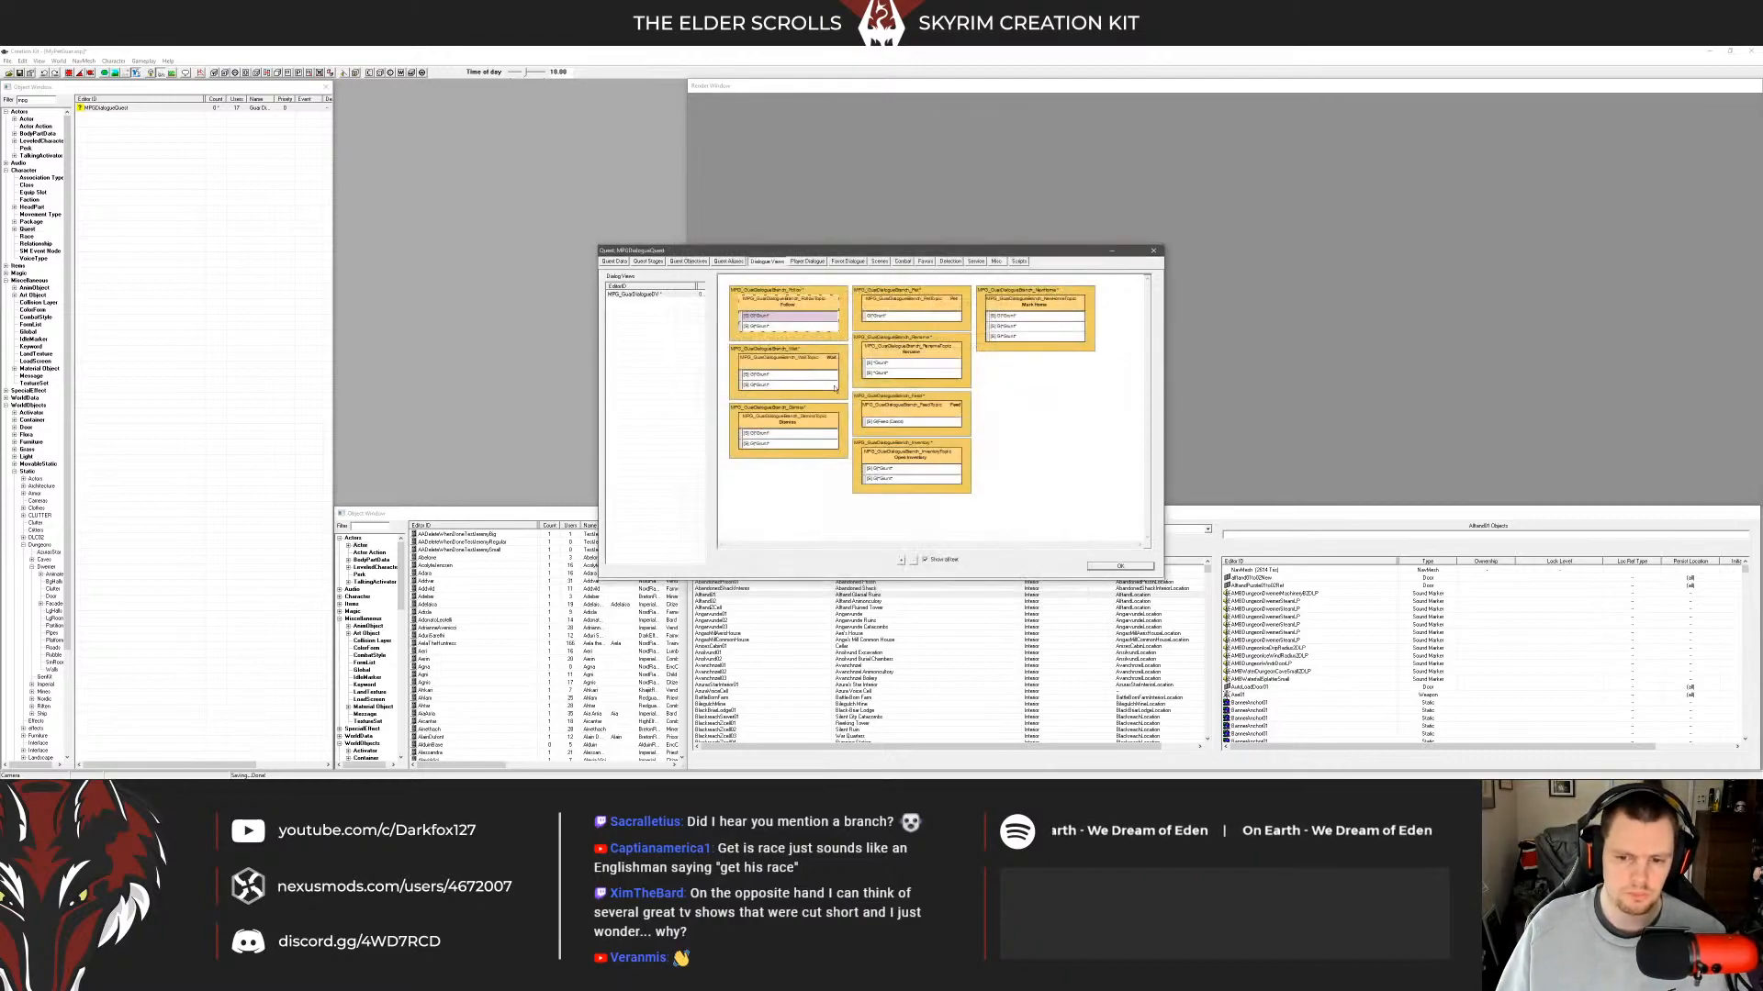
# Delete the second response of the Follow topic and move the Wait branch up closer beneath the Follow branch.
pyautogui.click(758, 325)
pyautogui.rightClick(782, 323)
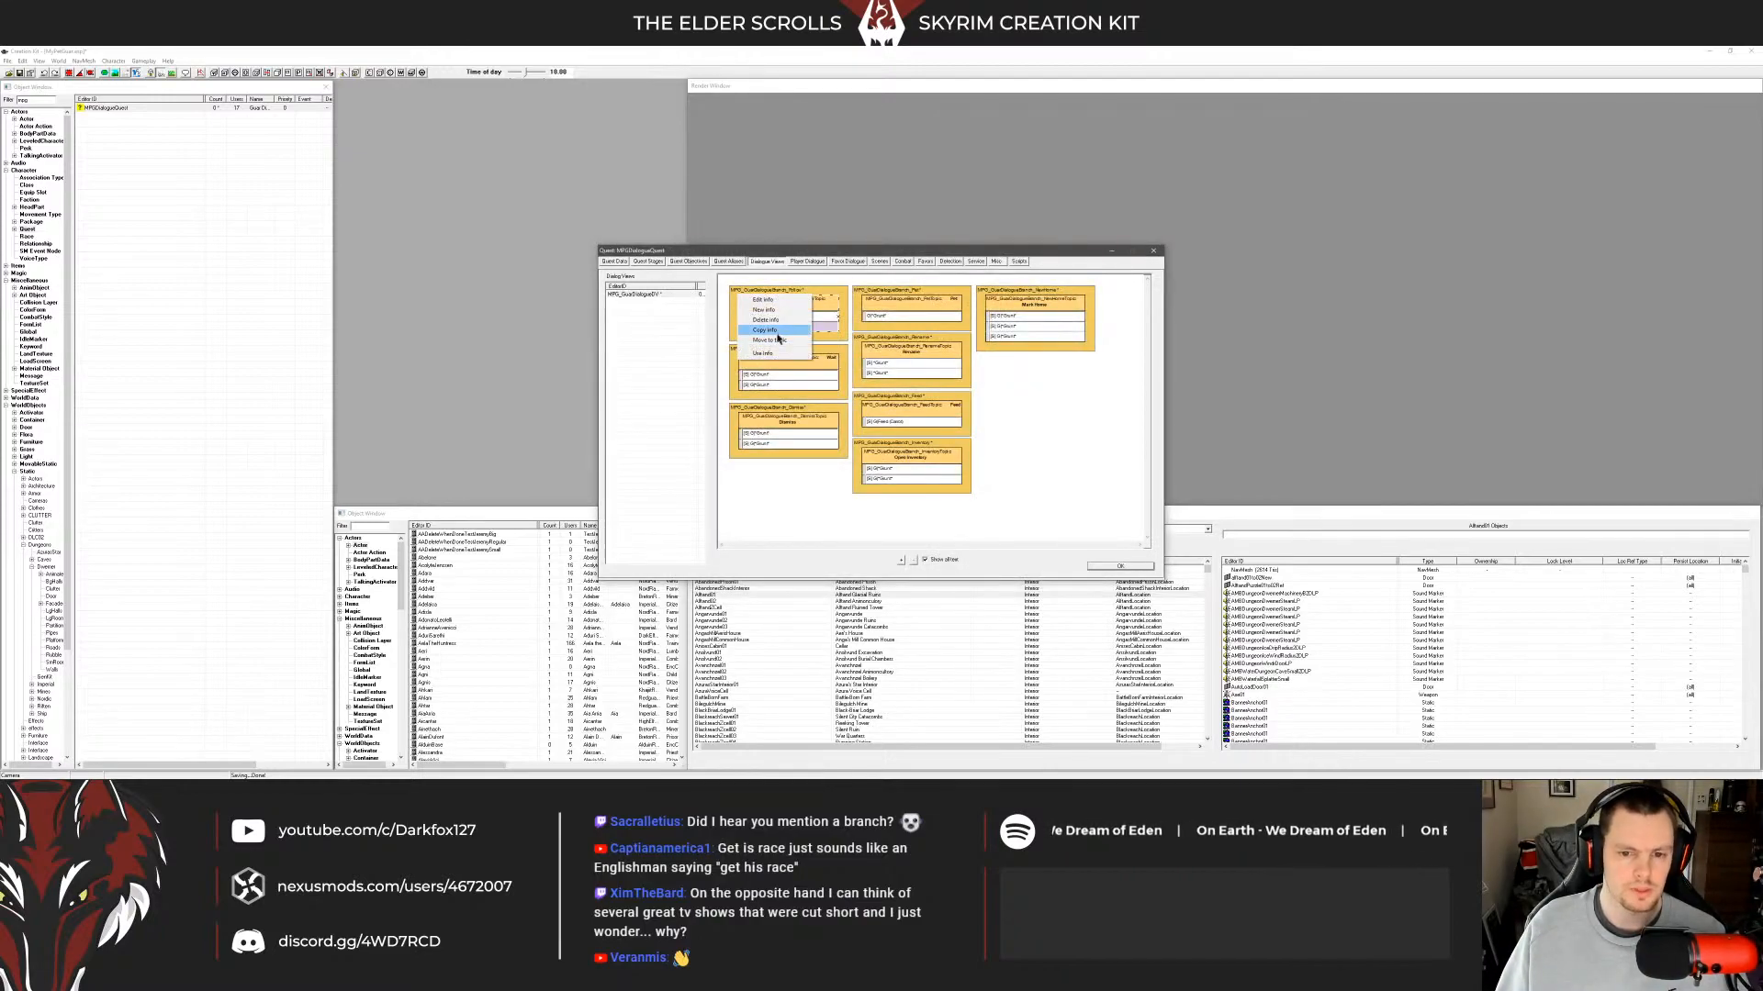
pyautogui.click(780, 330)
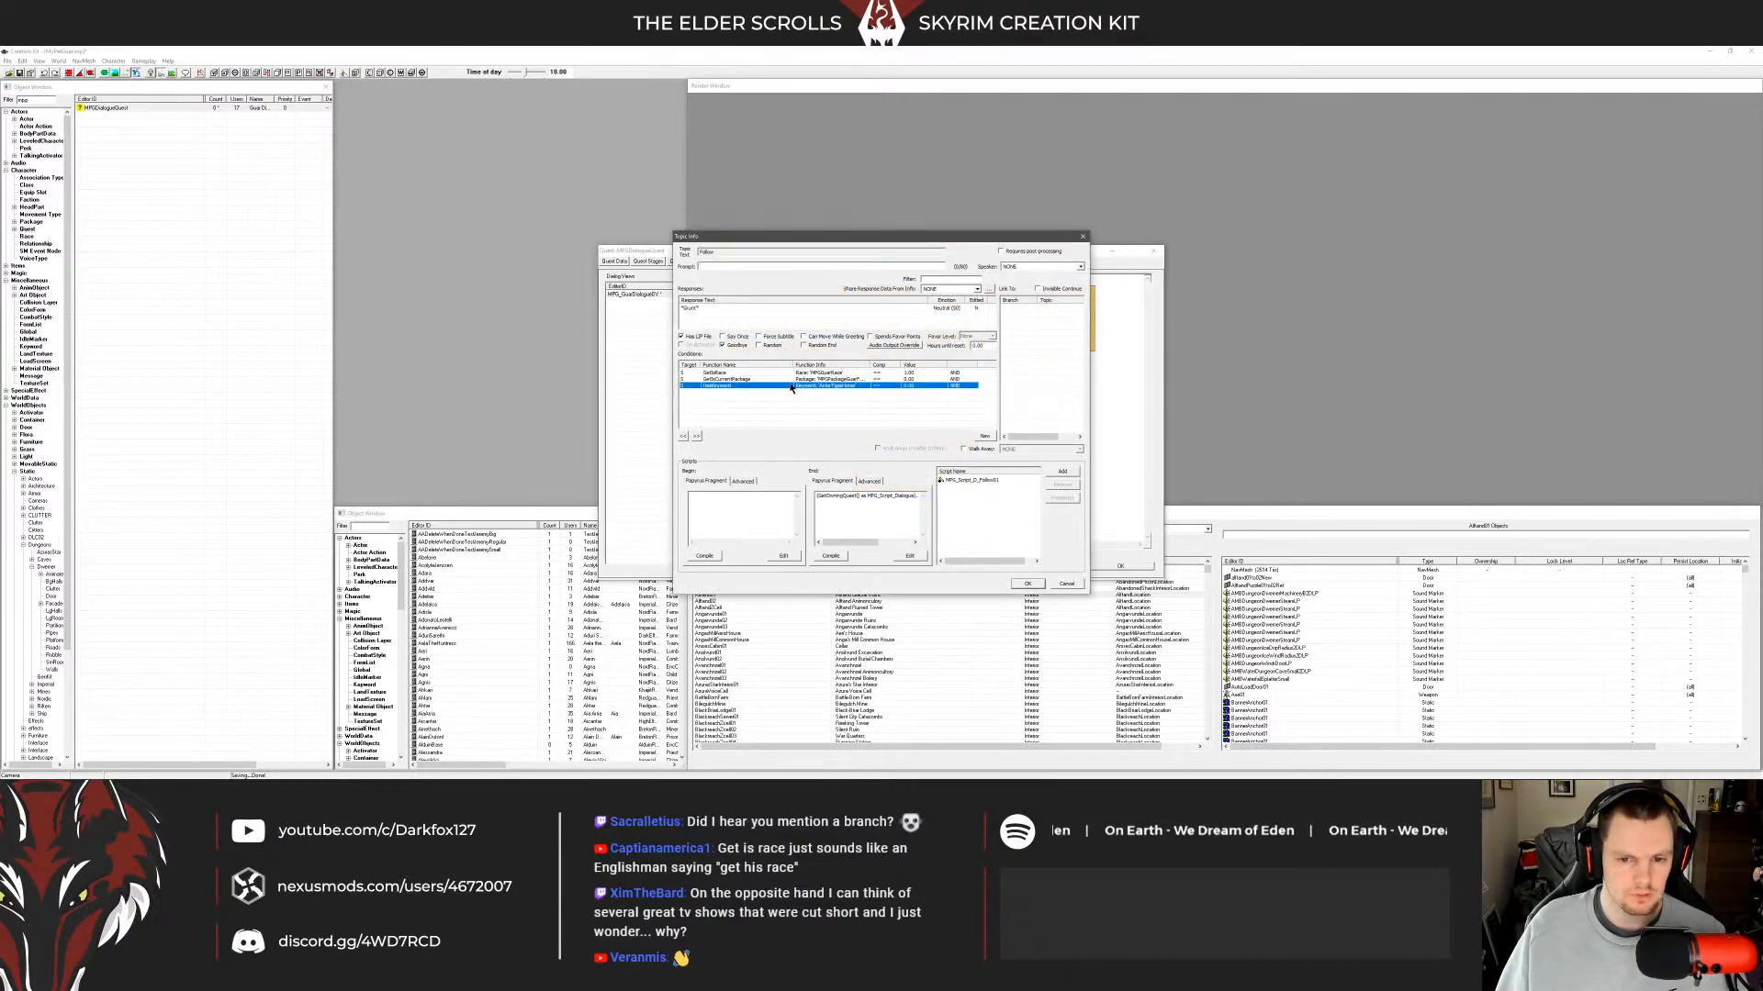
pyautogui.click(859, 384)
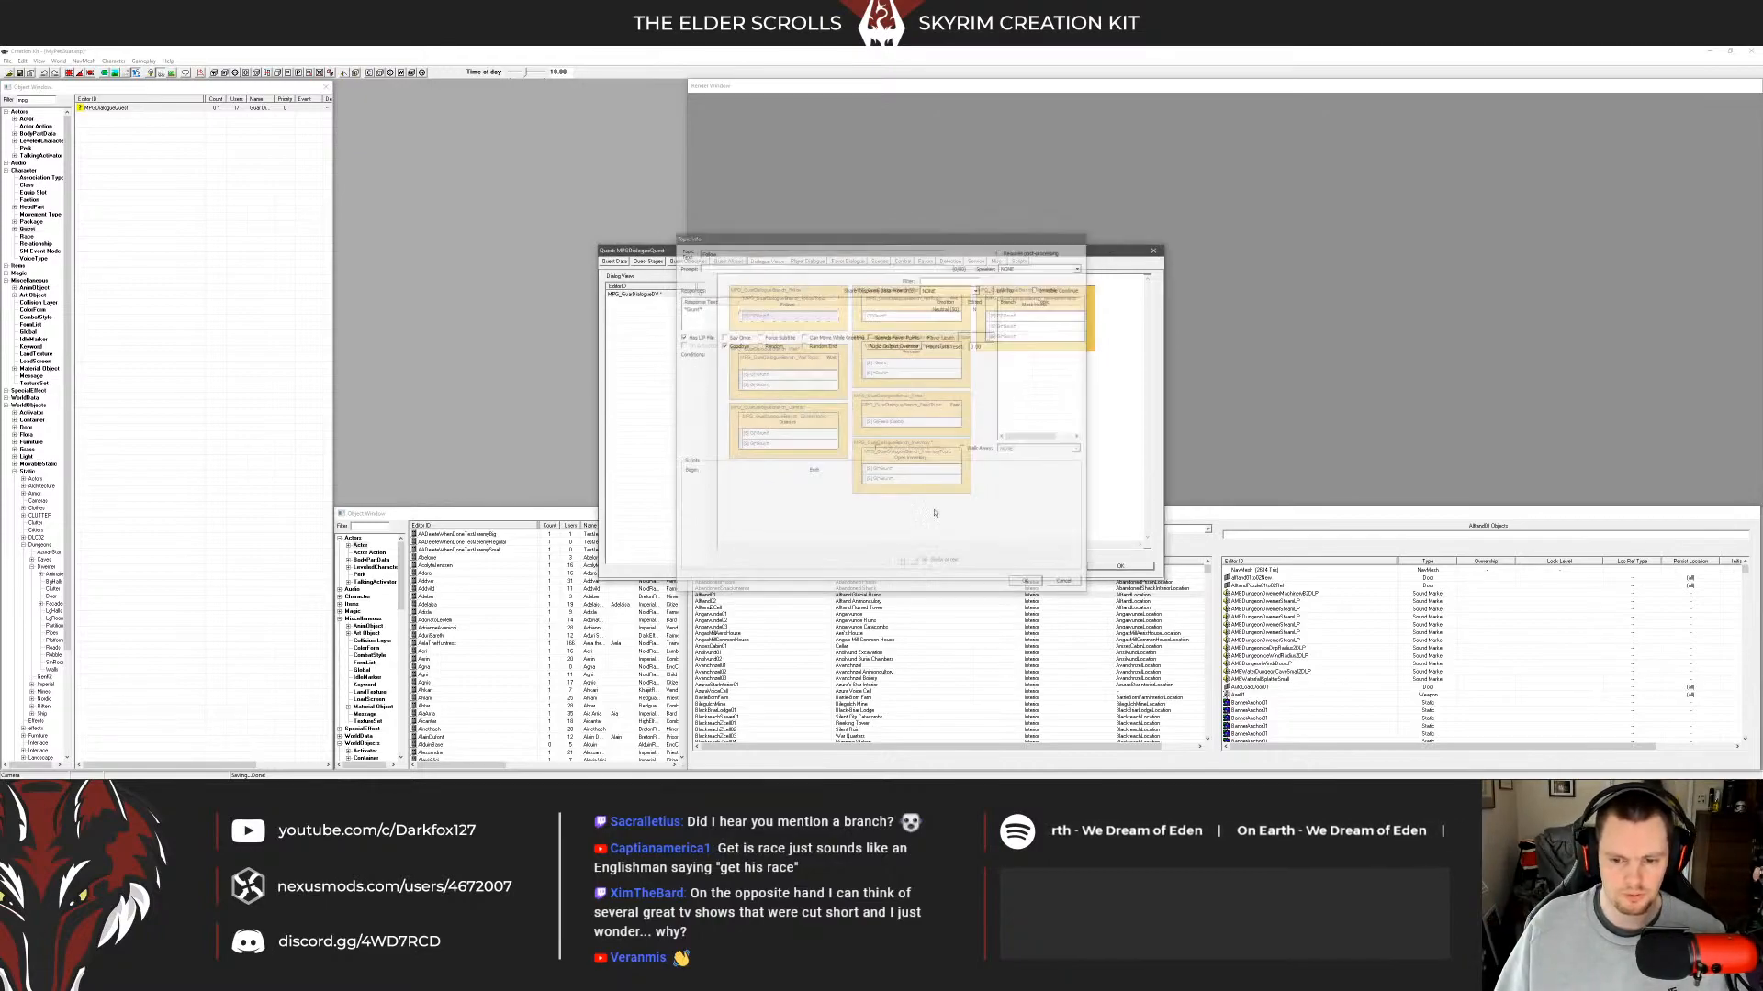
pyautogui.moveTo(802, 367); pyautogui.dragTo(802, 359)
pyautogui.click(784, 362)
# Switch to TES5Edit and examine the conditions of the boar plugin's Wait topic response.
pyautogui.click(484, 774)
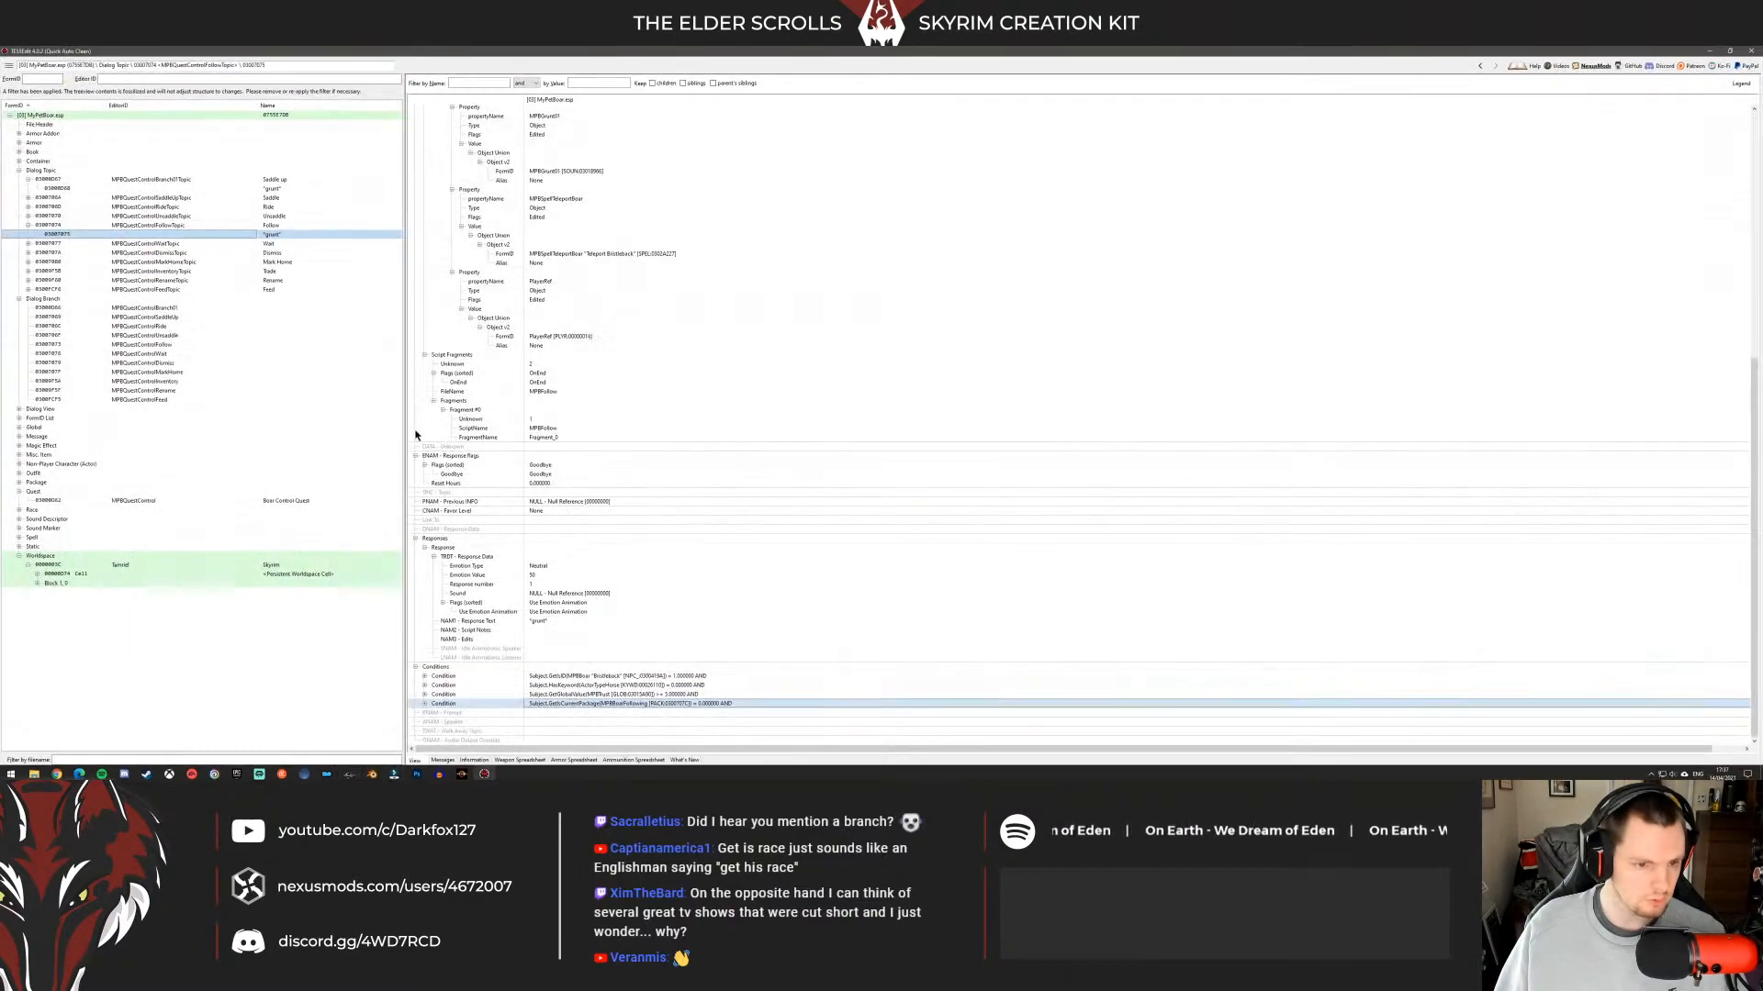
pyautogui.click(28, 225)
pyautogui.click(48, 234)
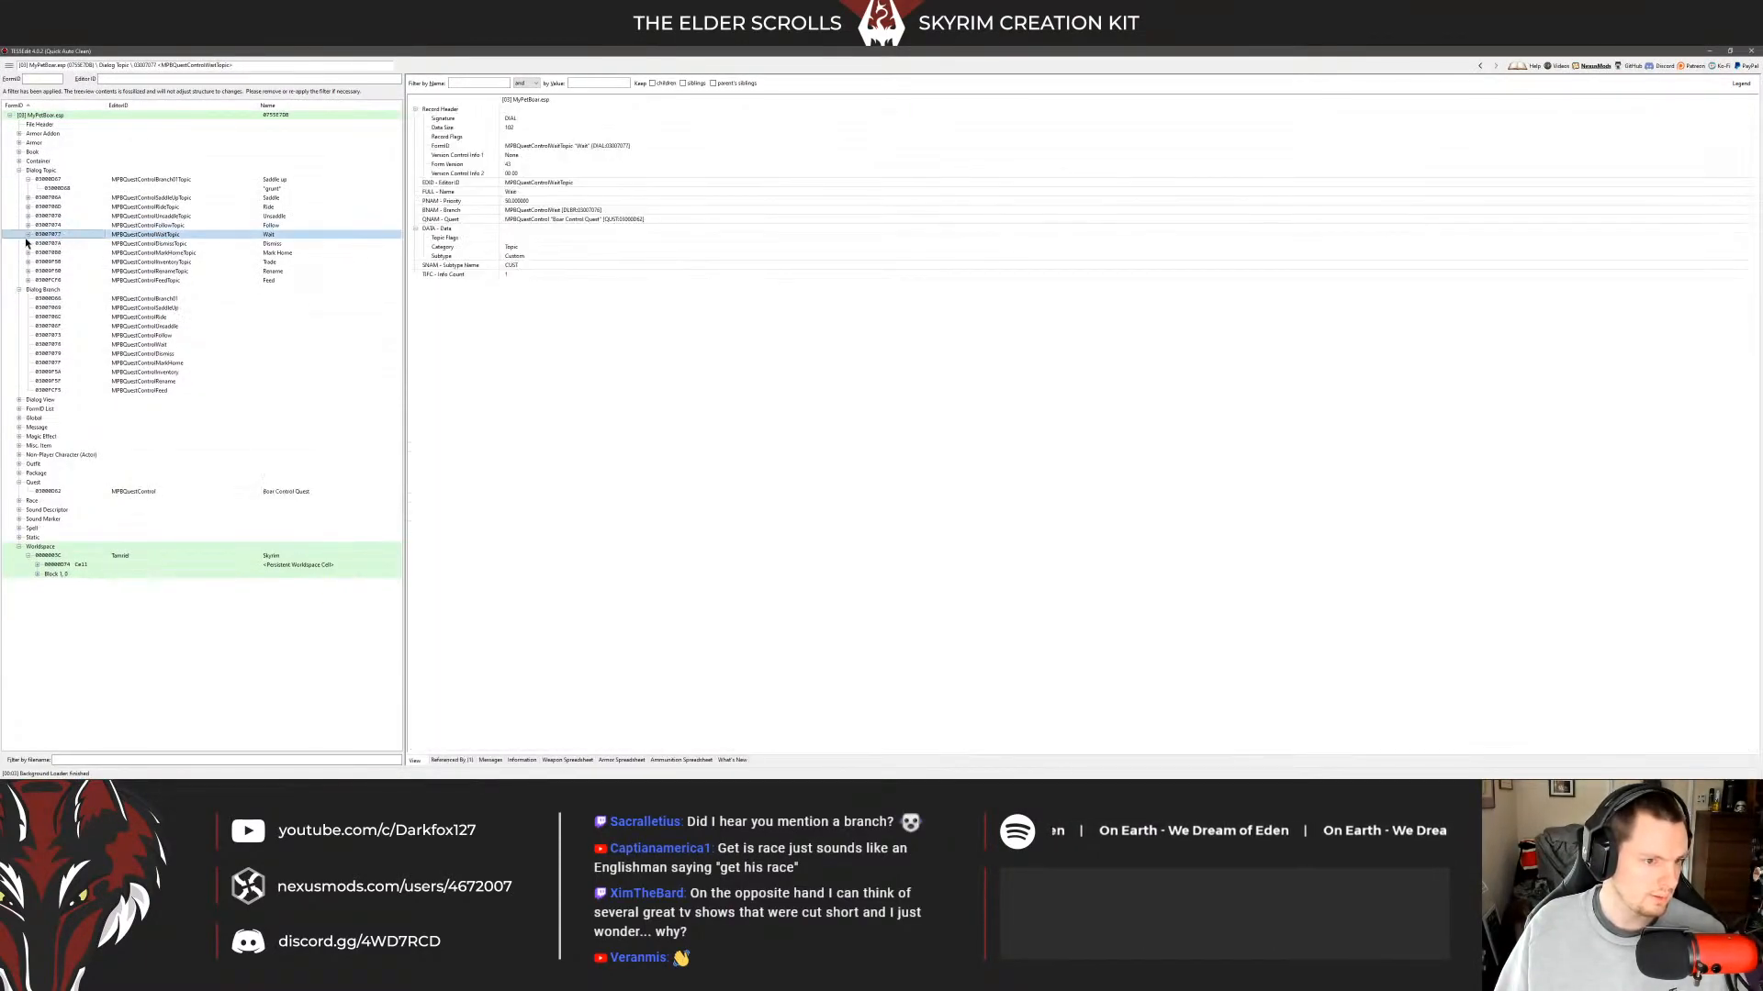
pyautogui.click(28, 234)
pyautogui.click(54, 244)
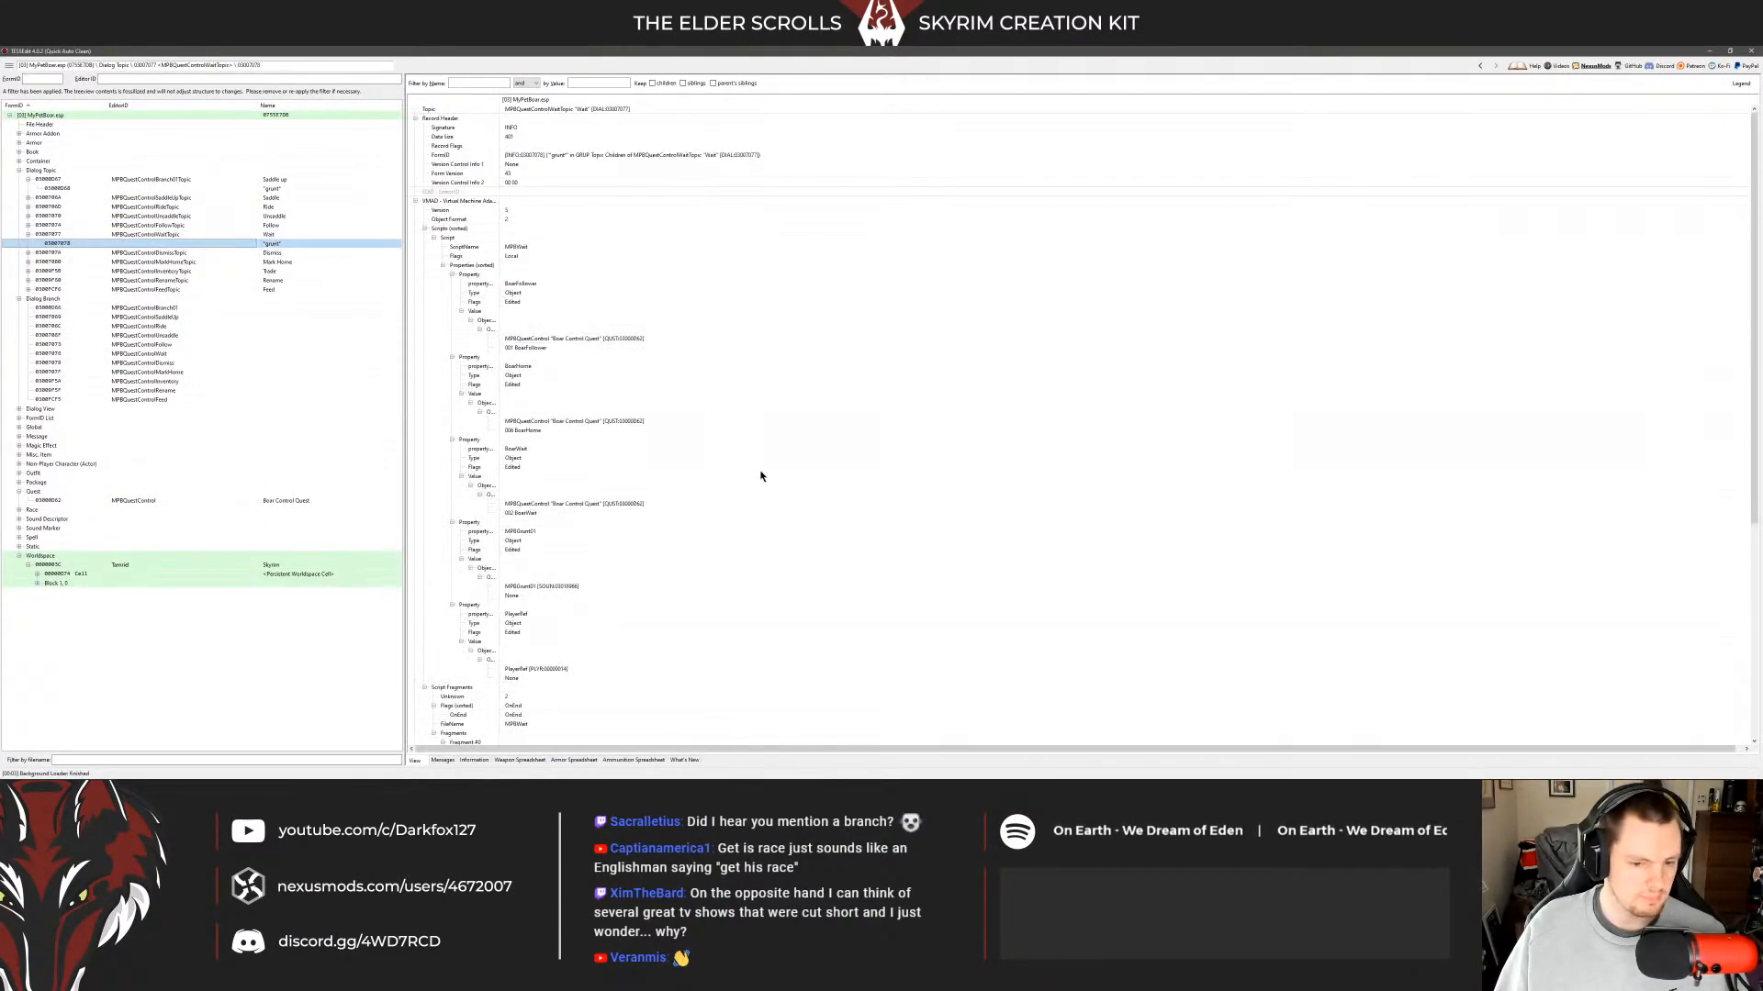
pyautogui.scroll(-3, 769, 481)
pyautogui.scroll(-5, 768, 480)
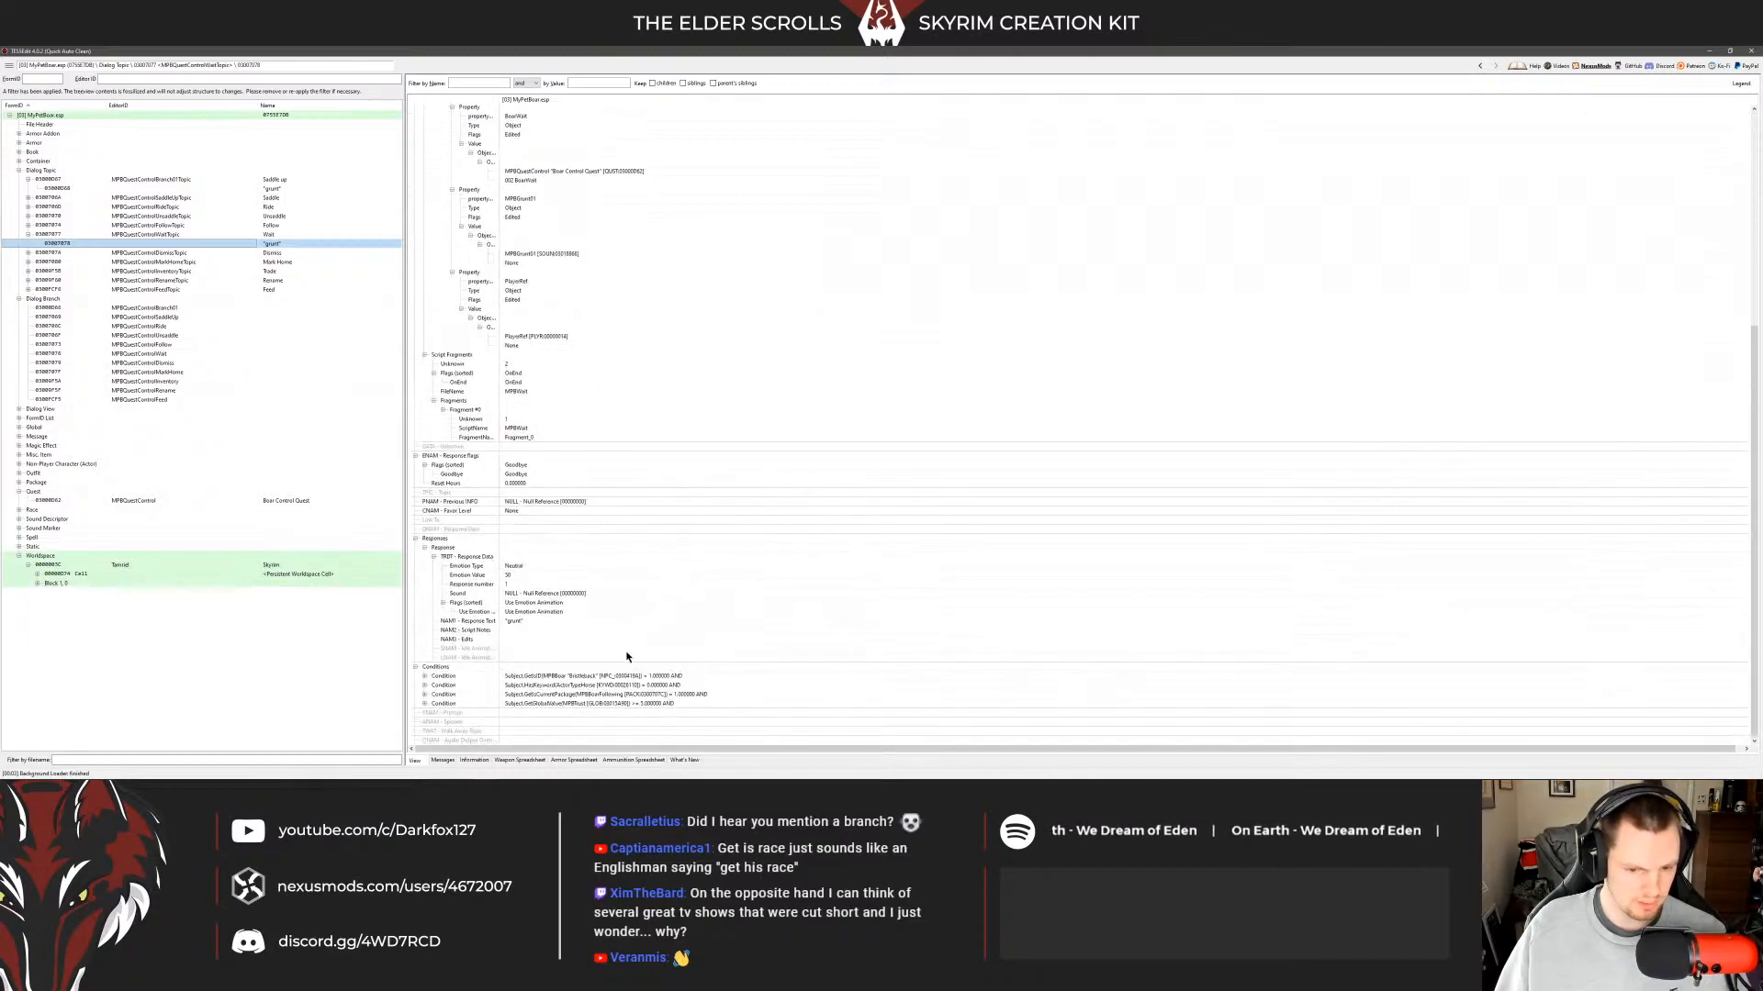
pyautogui.press('Up')
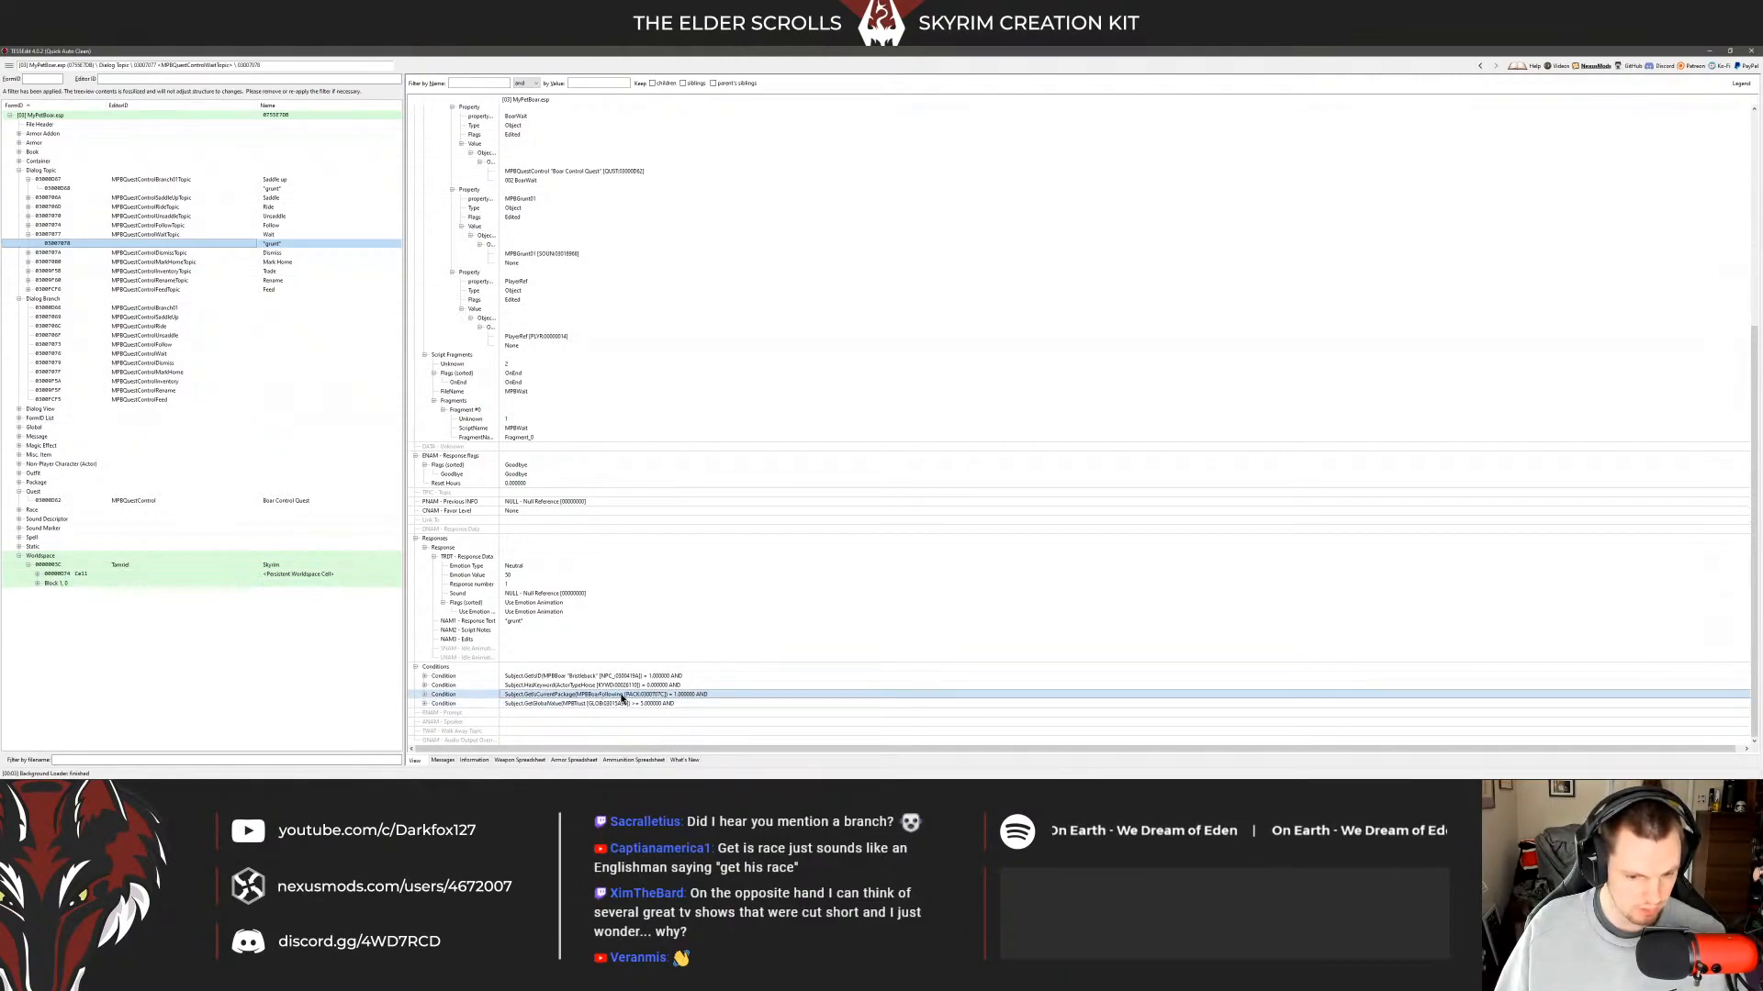
# Switch back to the Creation Kit and delete the second response of the Guar's Wait topic.
pyautogui.moveTo(620, 779)
pyautogui.click(491, 772)
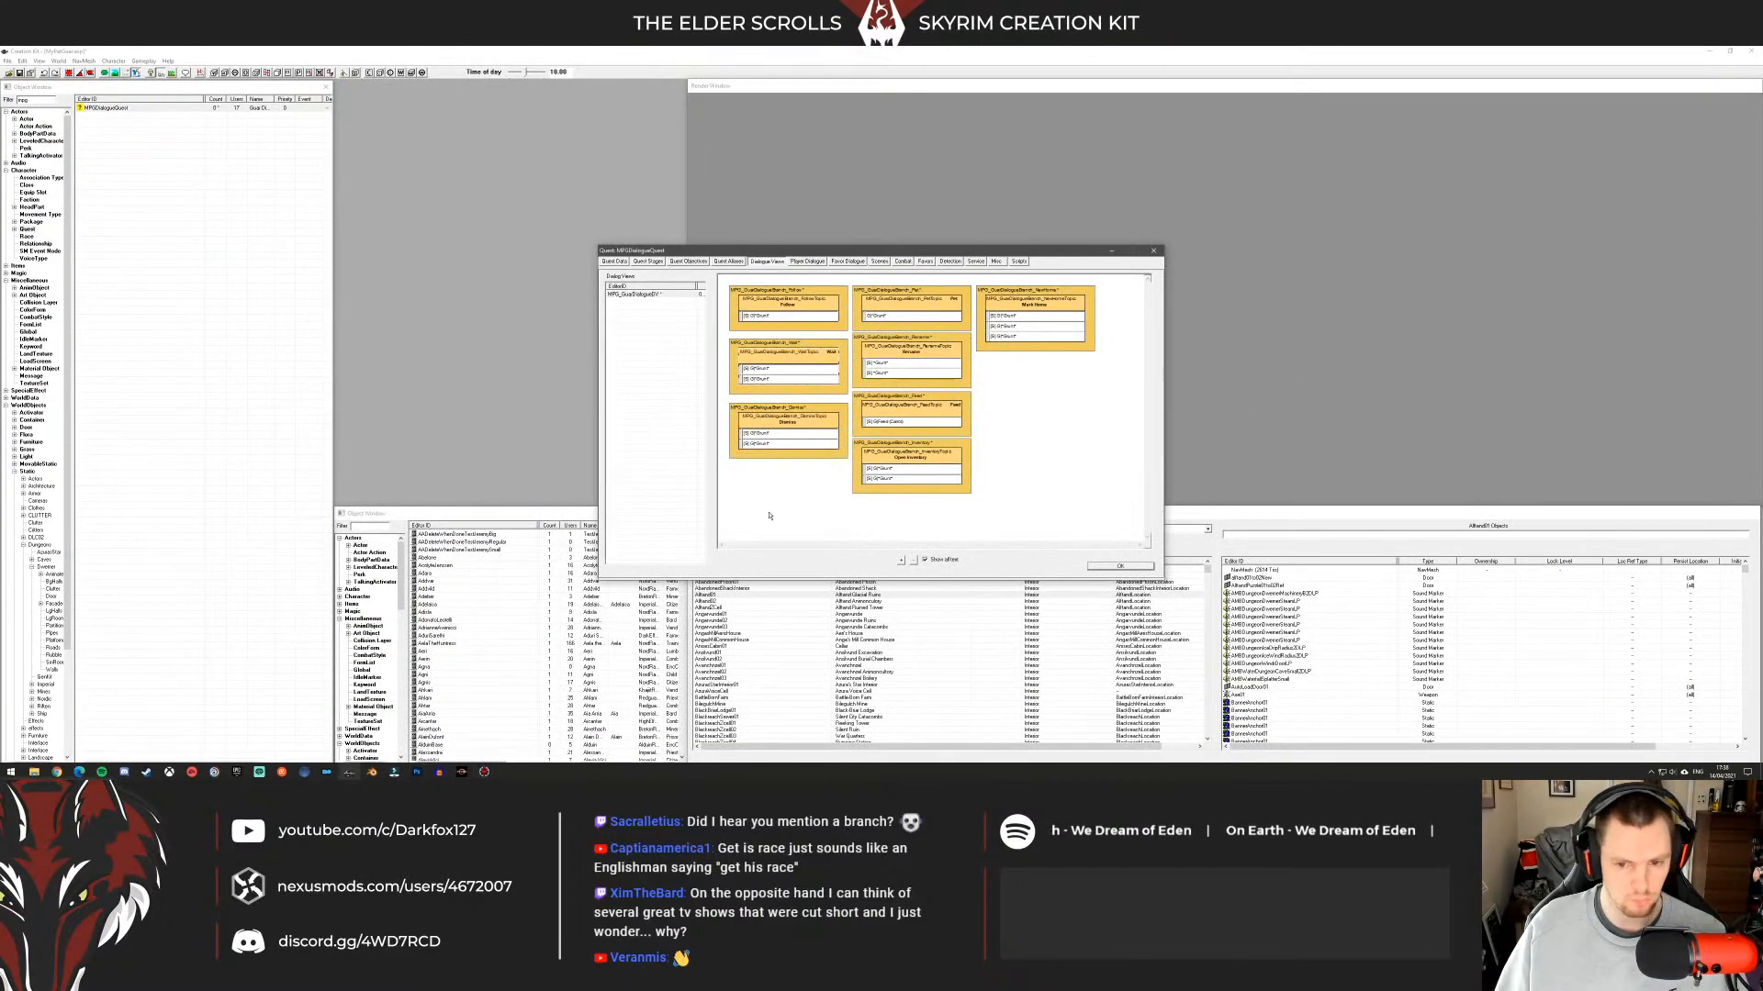
pyautogui.doubleClick(788, 371)
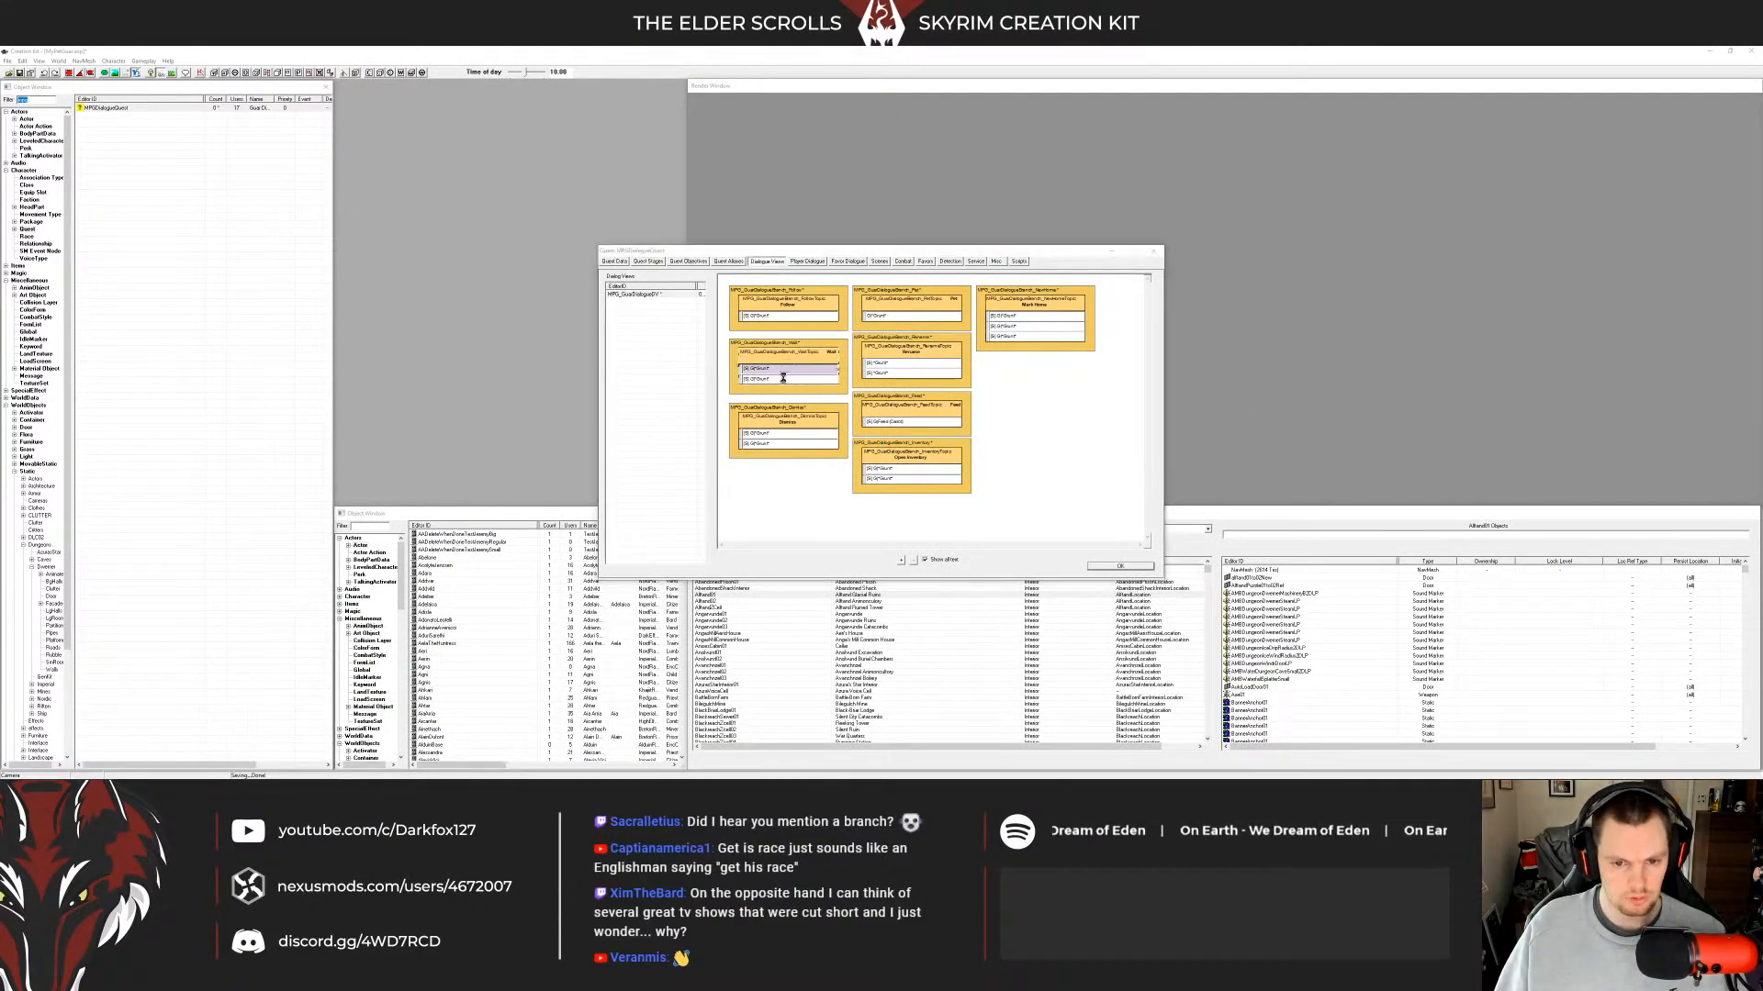
pyautogui.click(1027, 584)
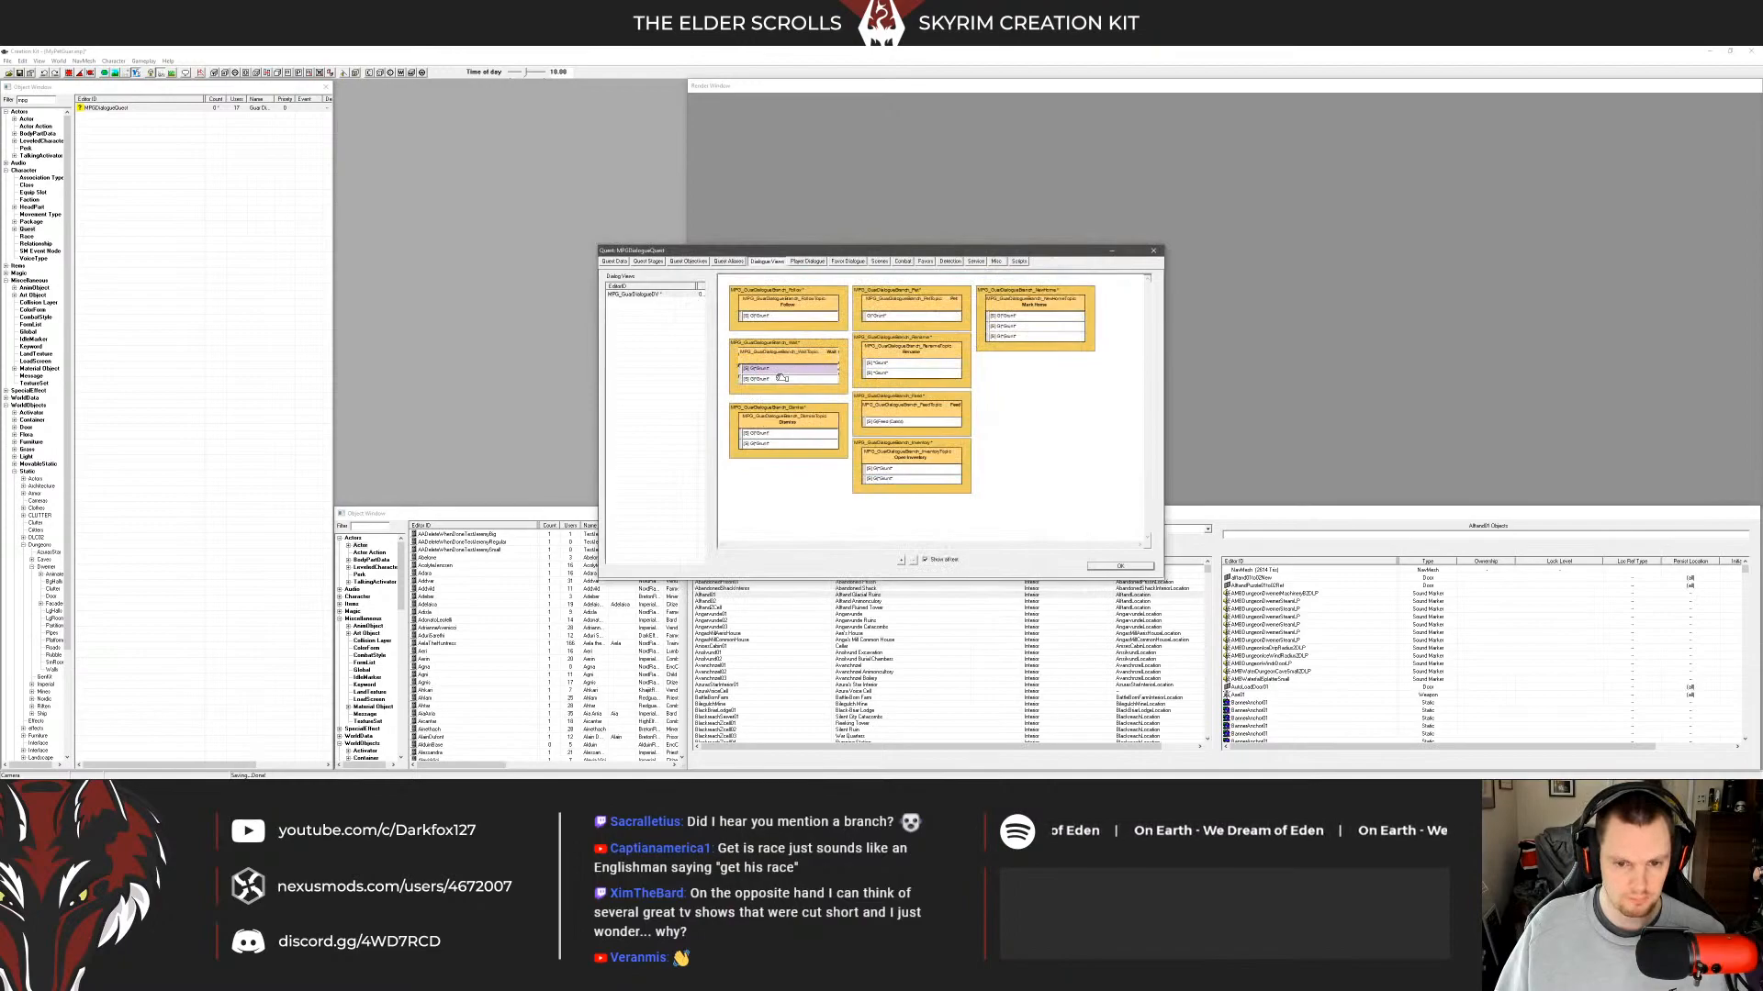
pyautogui.rightClick(780, 378)
pyautogui.click(786, 371)
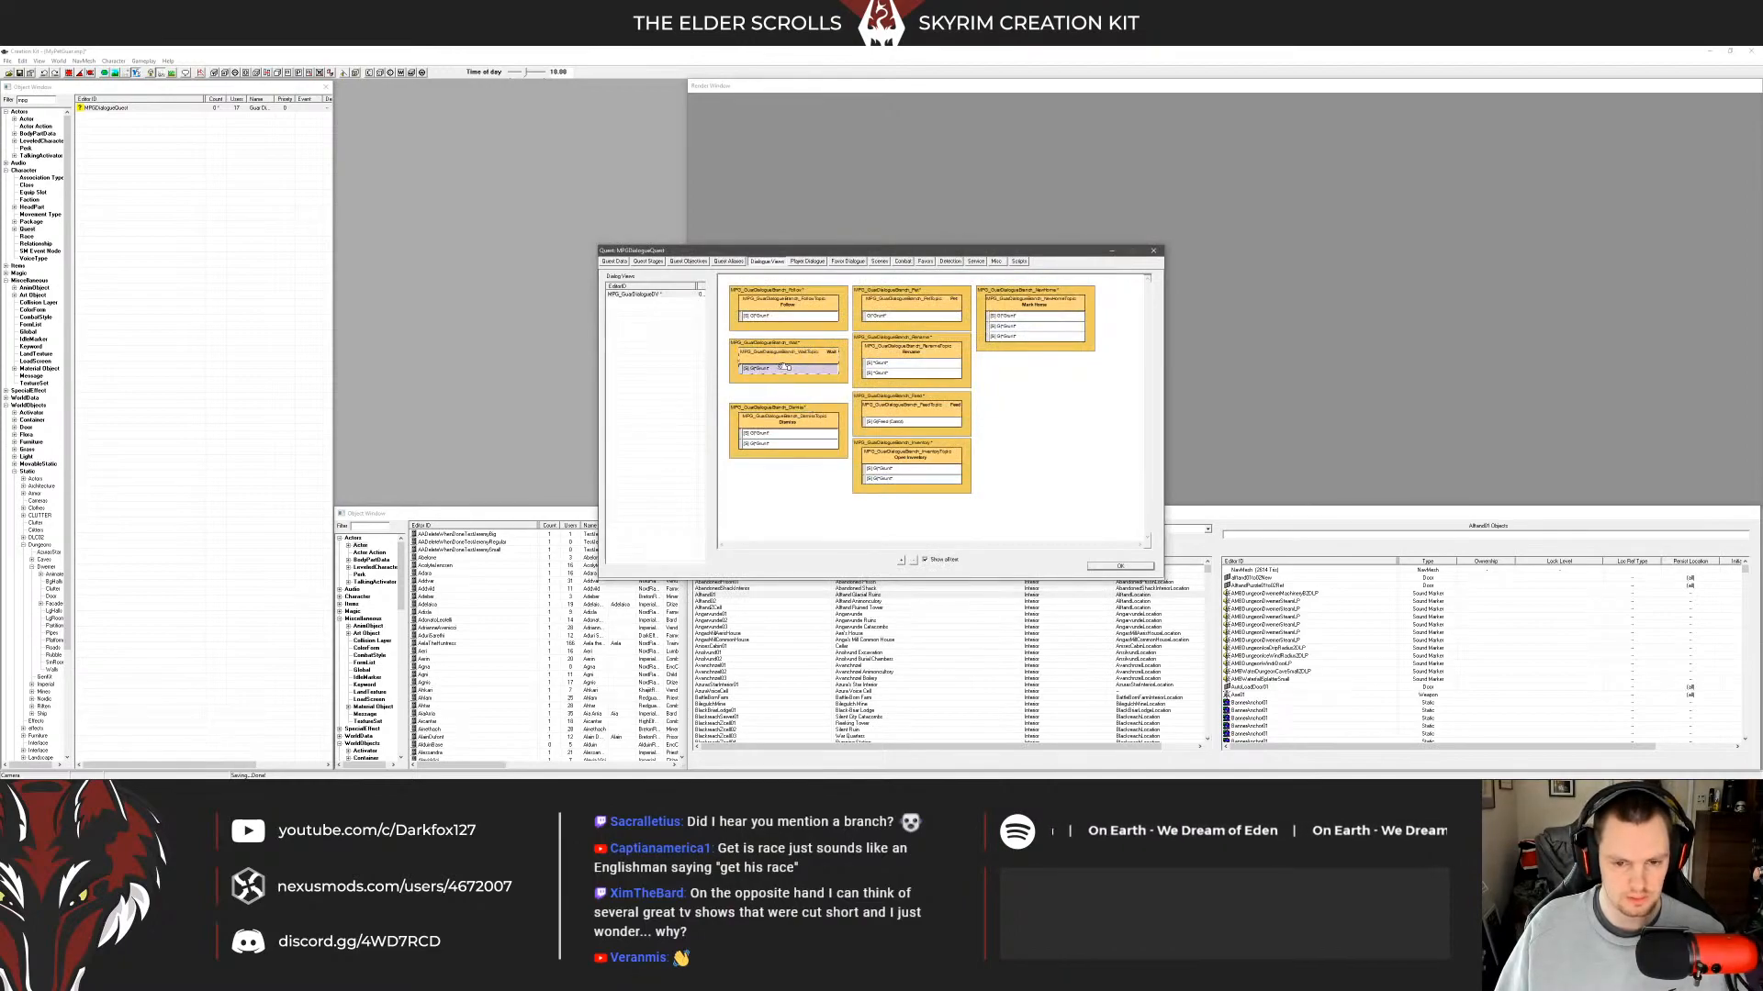
# Change the actor ID condition of the remaining Wait response to GetIsRace with the race MPGGuarRace.
pyautogui.doubleClick(795, 378)
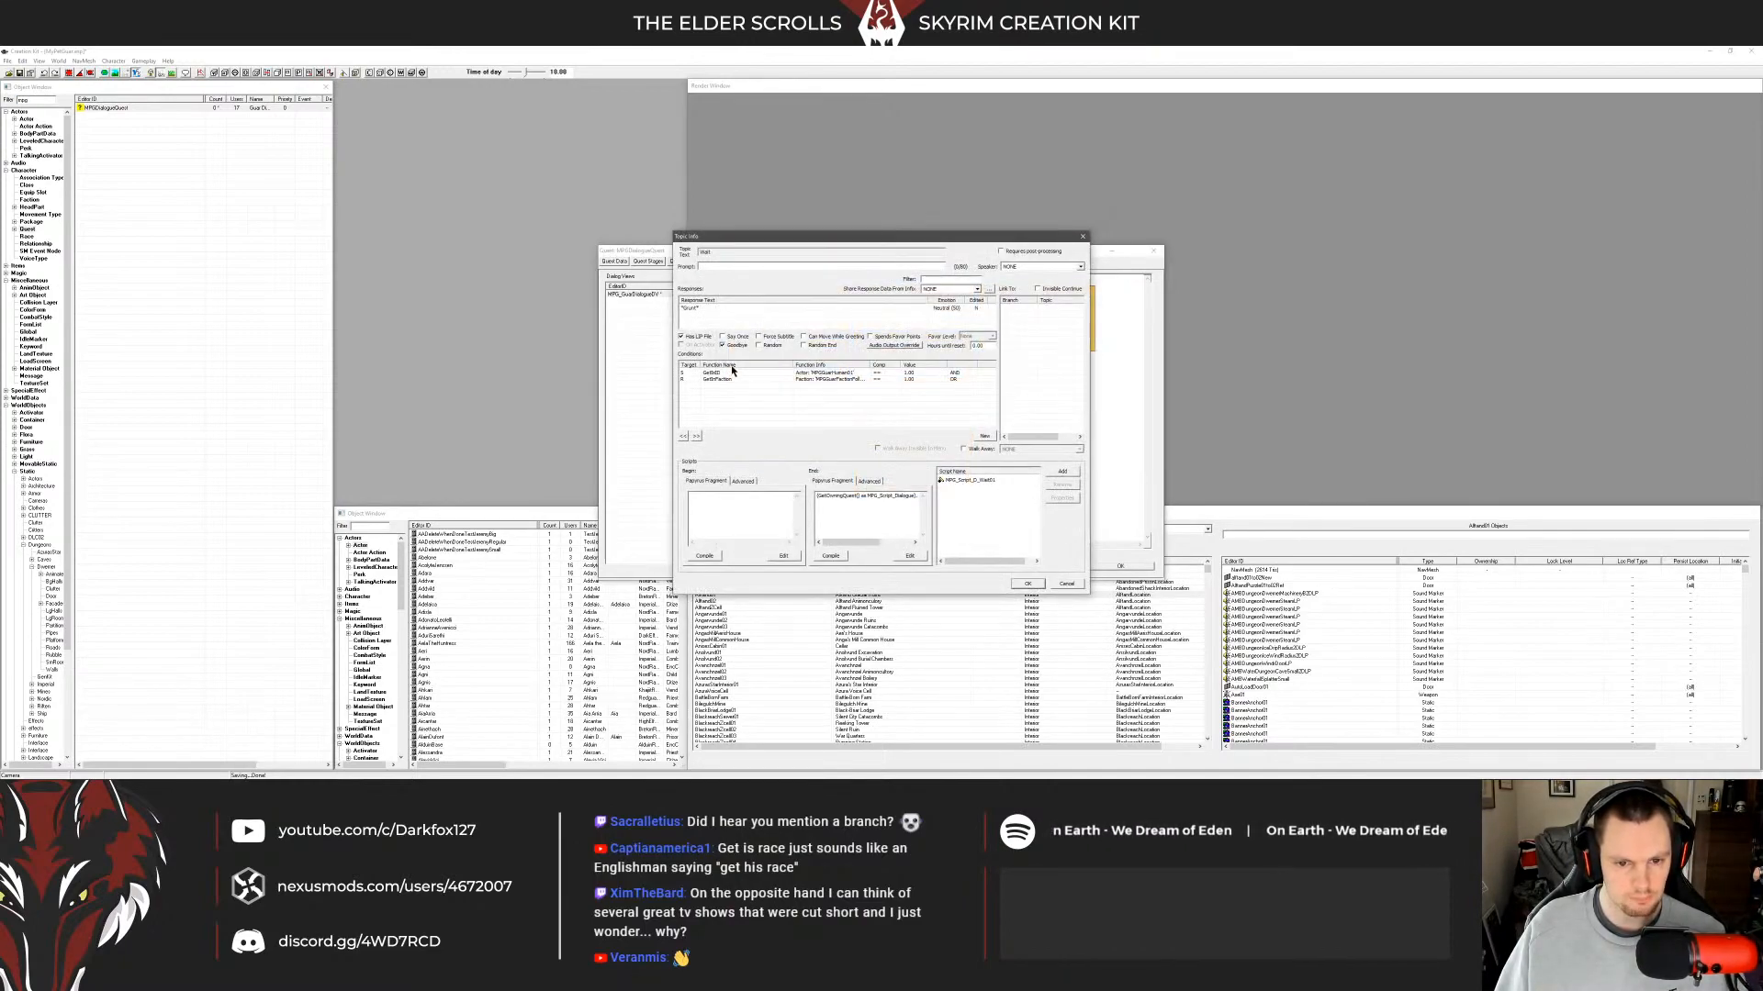
pyautogui.click(773, 374)
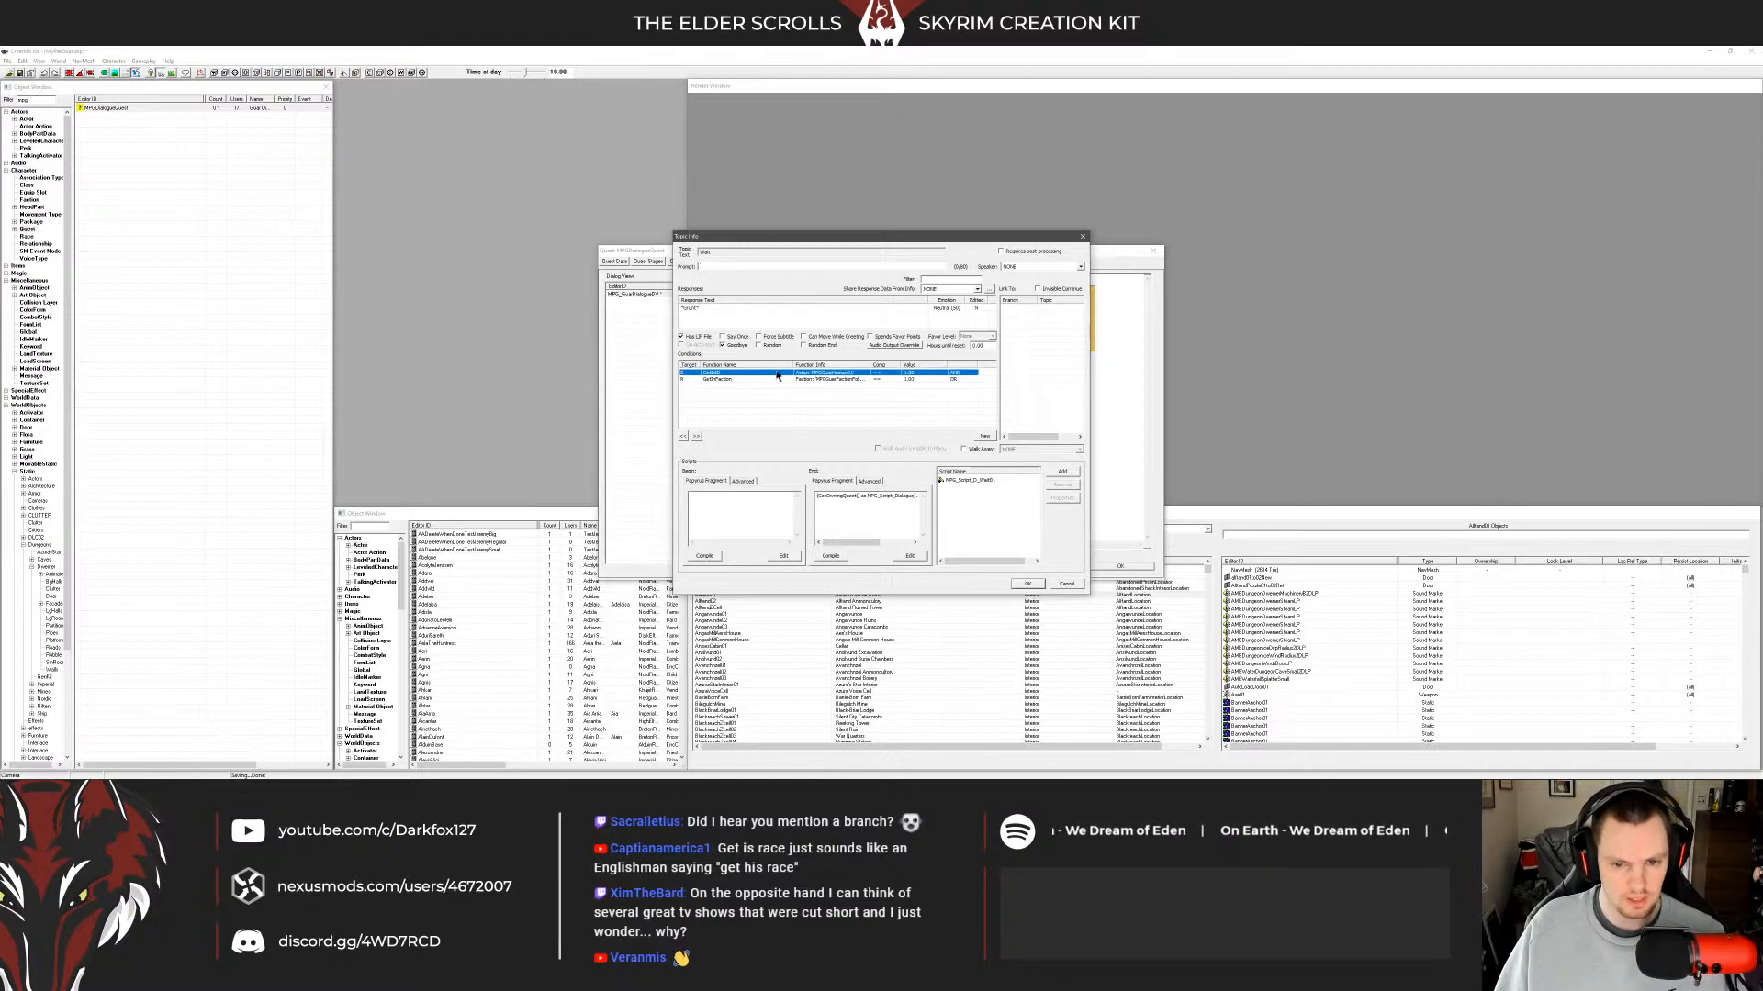
pyautogui.doubleClick(777, 376)
pyautogui.press('Down')
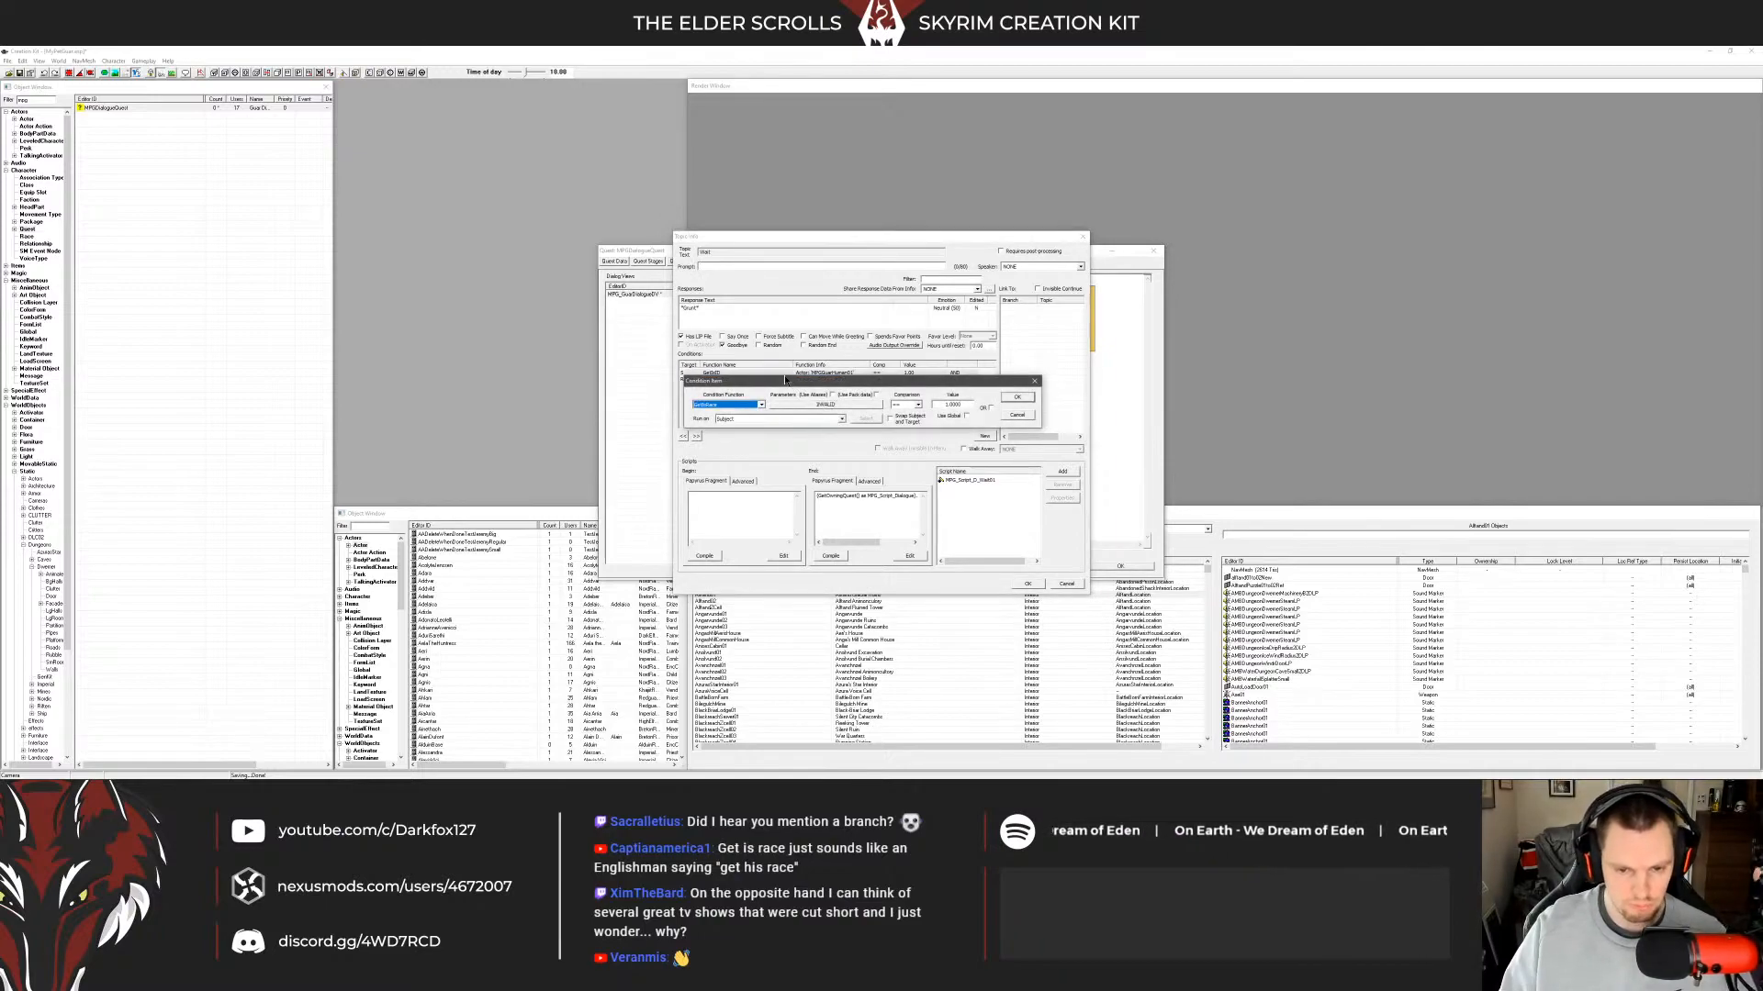
pyautogui.click(800, 401)
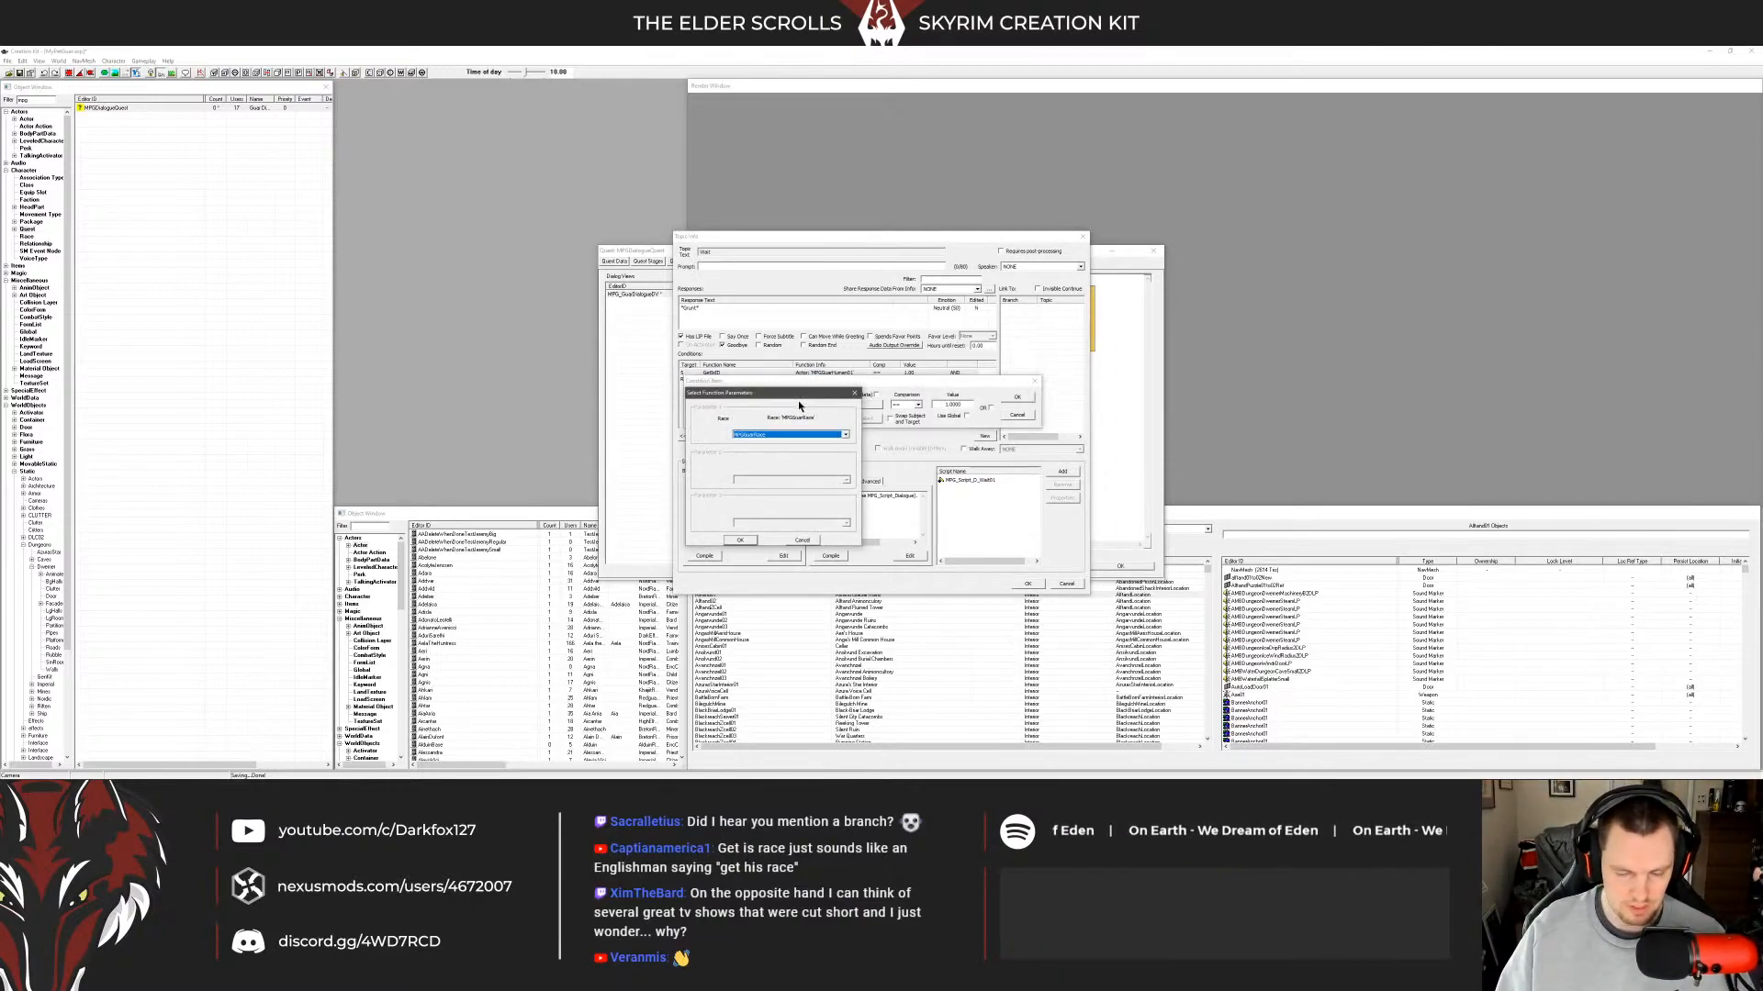
pyautogui.click(781, 443)
pyautogui.click(776, 459)
pyautogui.click(740, 540)
pyautogui.click(1026, 398)
# Replace the Wait response's faction condition with a GetIsCurrentPackage condition for MPGPackageGuarFollow with value 1.
pyautogui.click(806, 380)
pyautogui.press('Delete')
pyautogui.rightClick(817, 410)
pyautogui.click(824, 415)
pyautogui.write('cu')
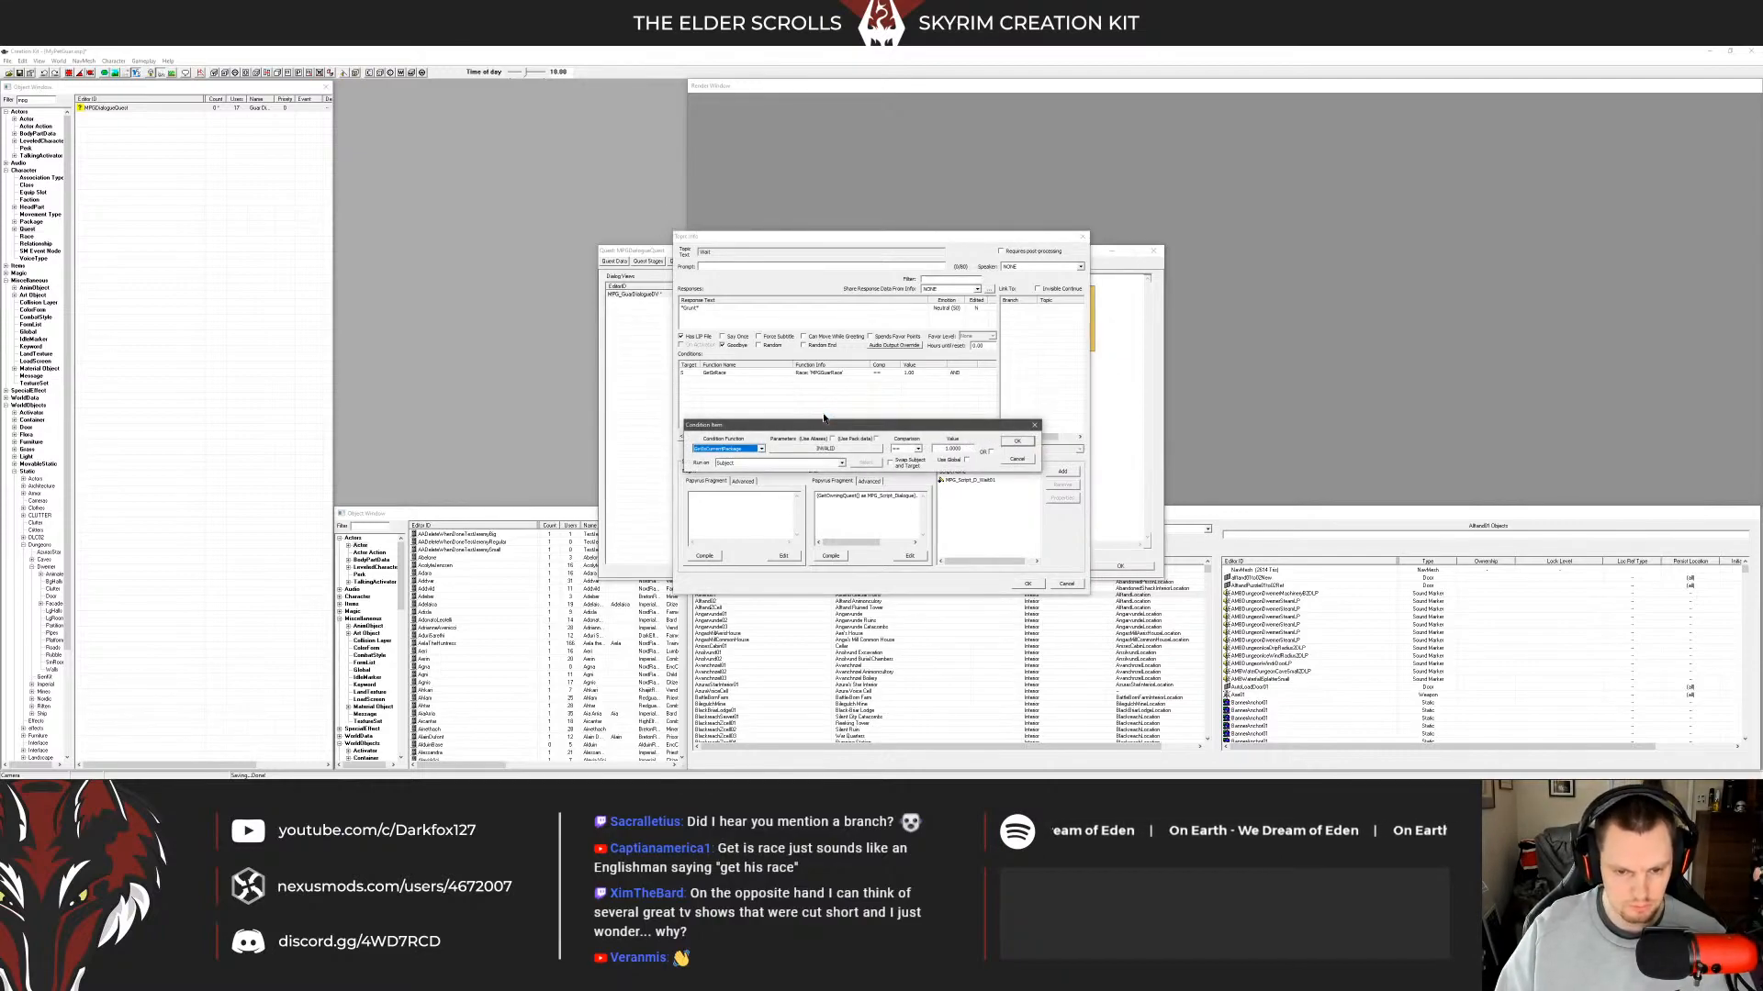
pyautogui.click(814, 449)
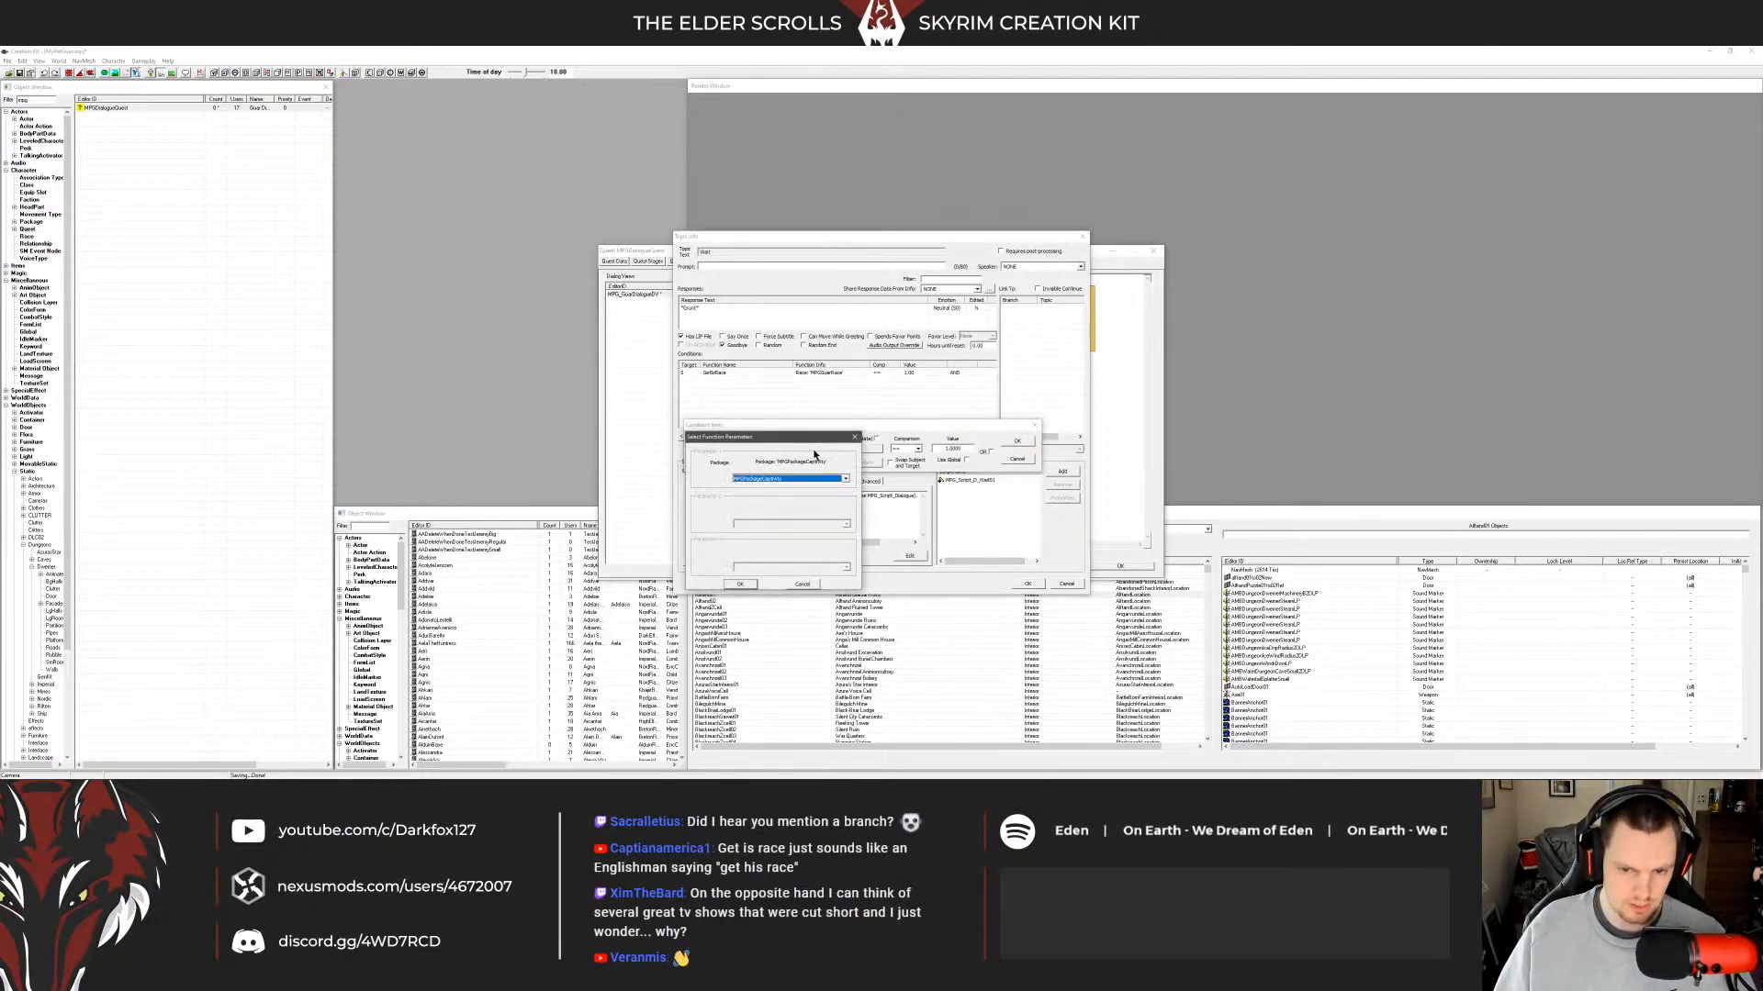
pyautogui.click(808, 479)
pyautogui.click(827, 498)
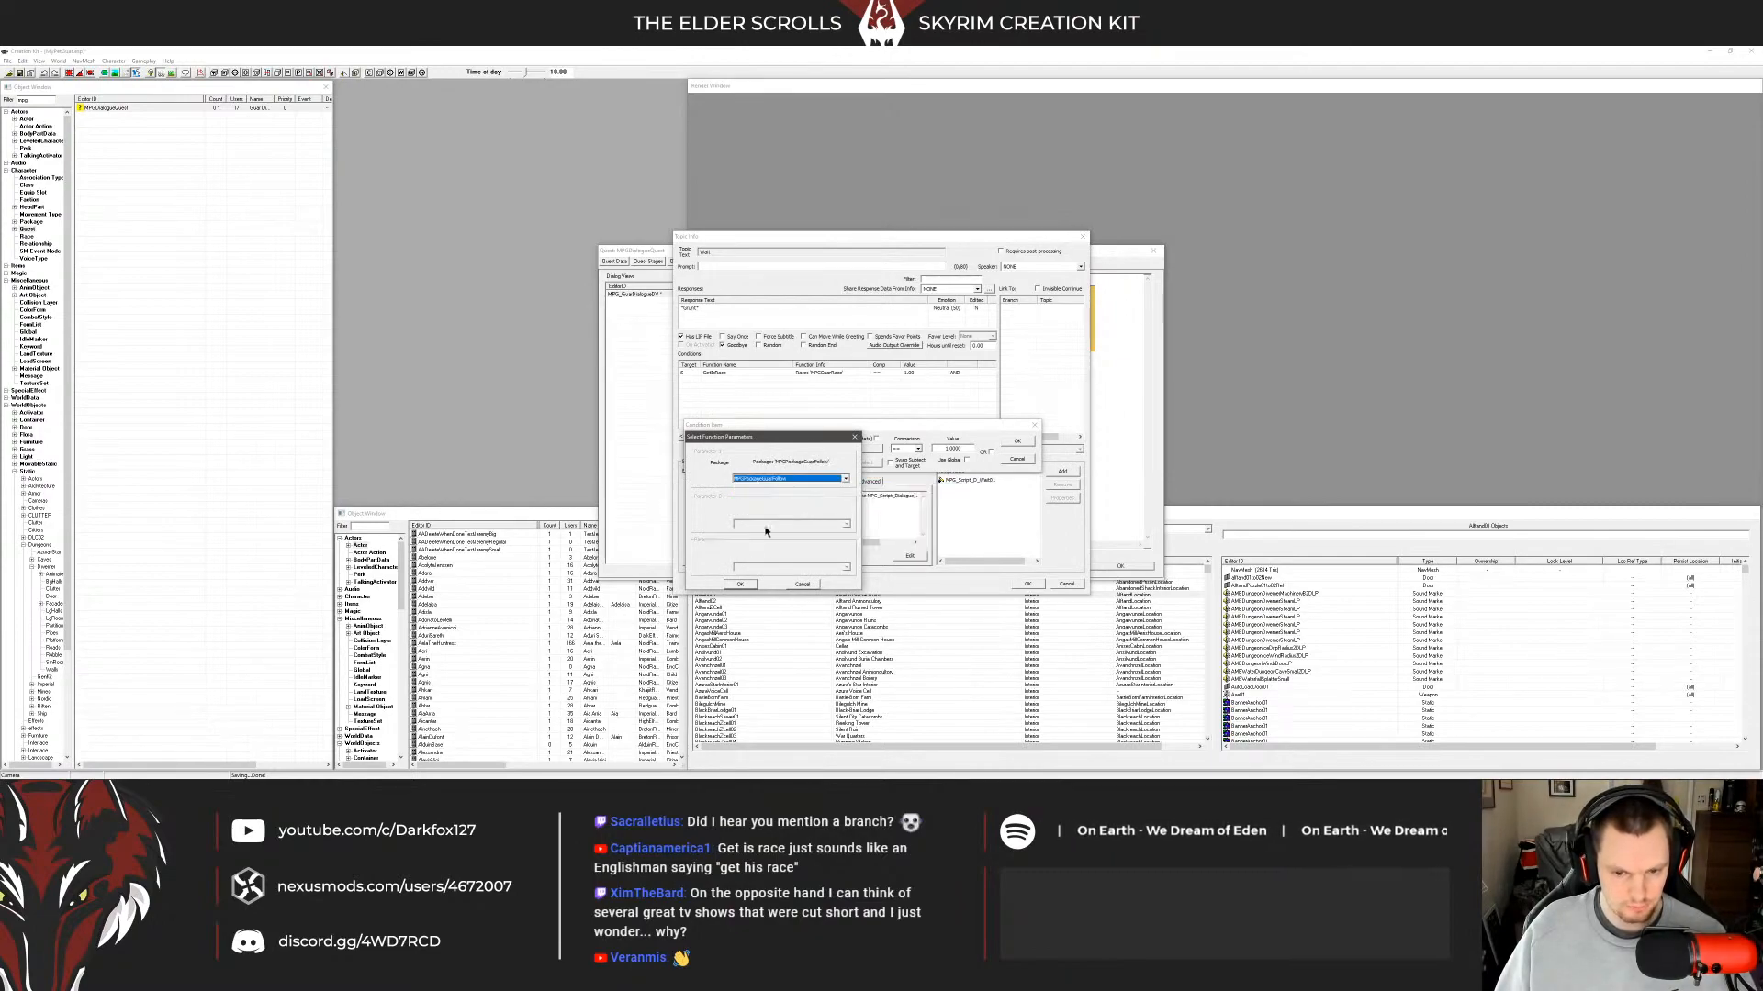
pyautogui.click(740, 584)
pyautogui.click(1011, 446)
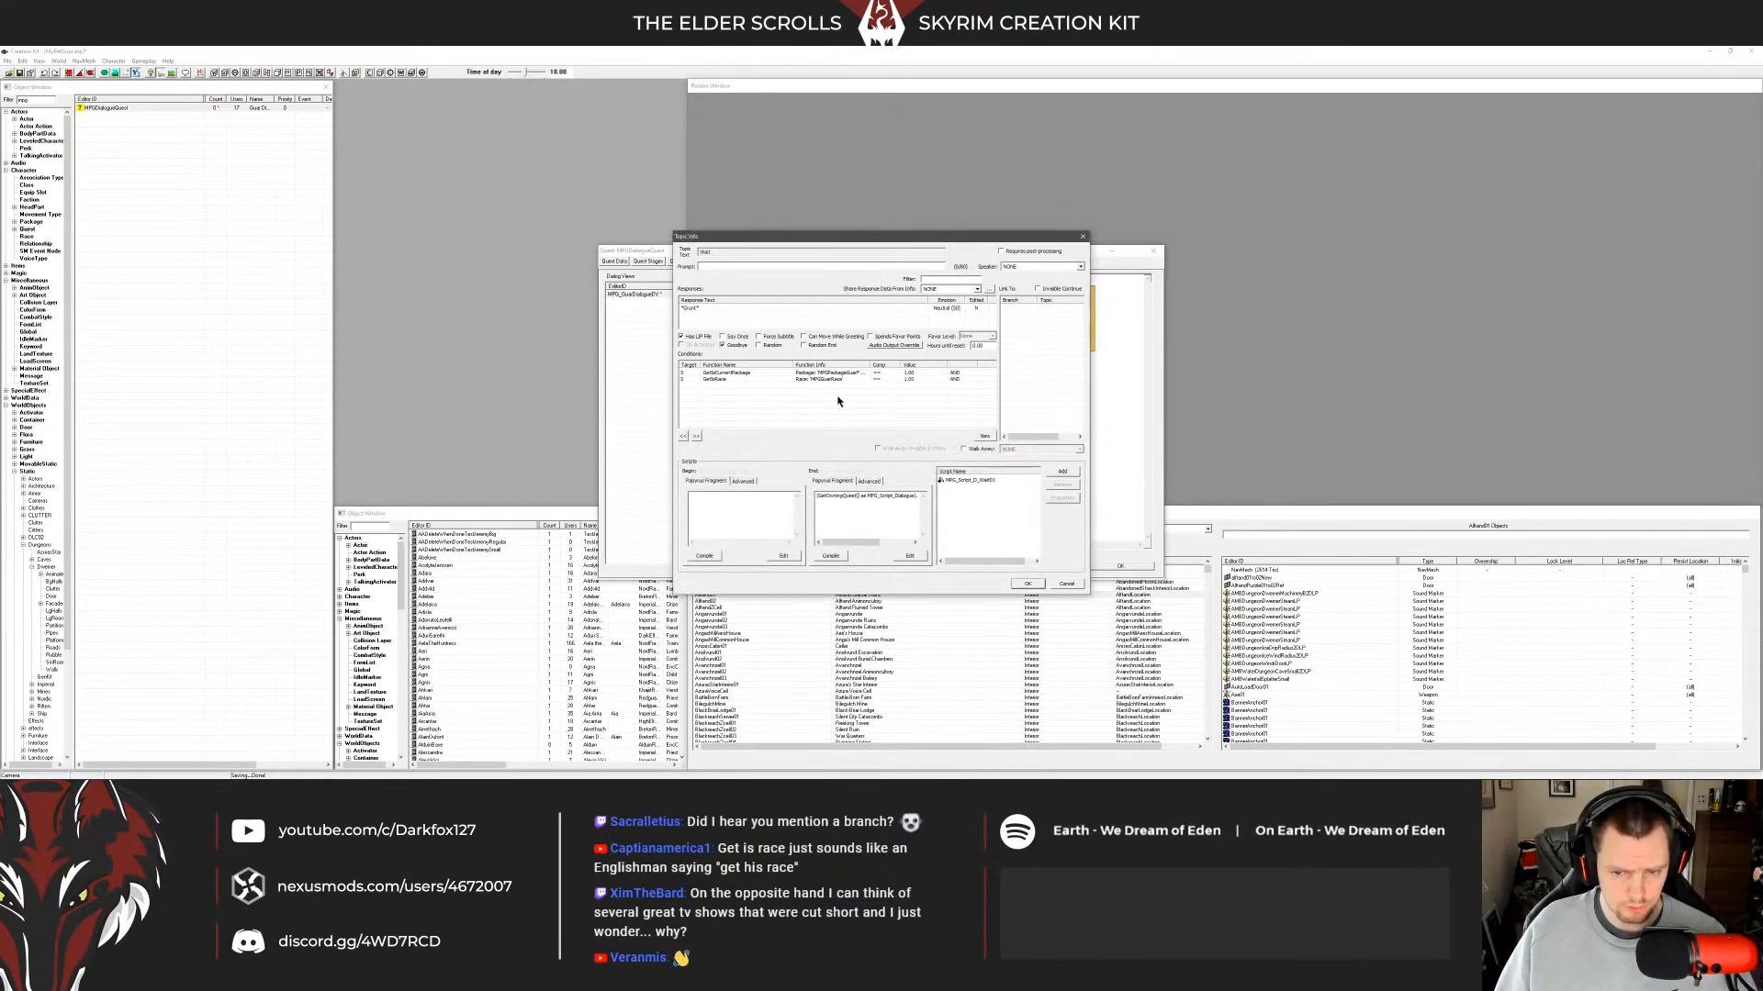
# Add a HasKeyword condition for ActorTypeHorse with value 0 to the Wait response, checking it against the reference in TES5Edit.
pyautogui.rightClick(779, 406)
pyautogui.click(803, 412)
pyautogui.write('getisehask')
pyautogui.click(825, 442)
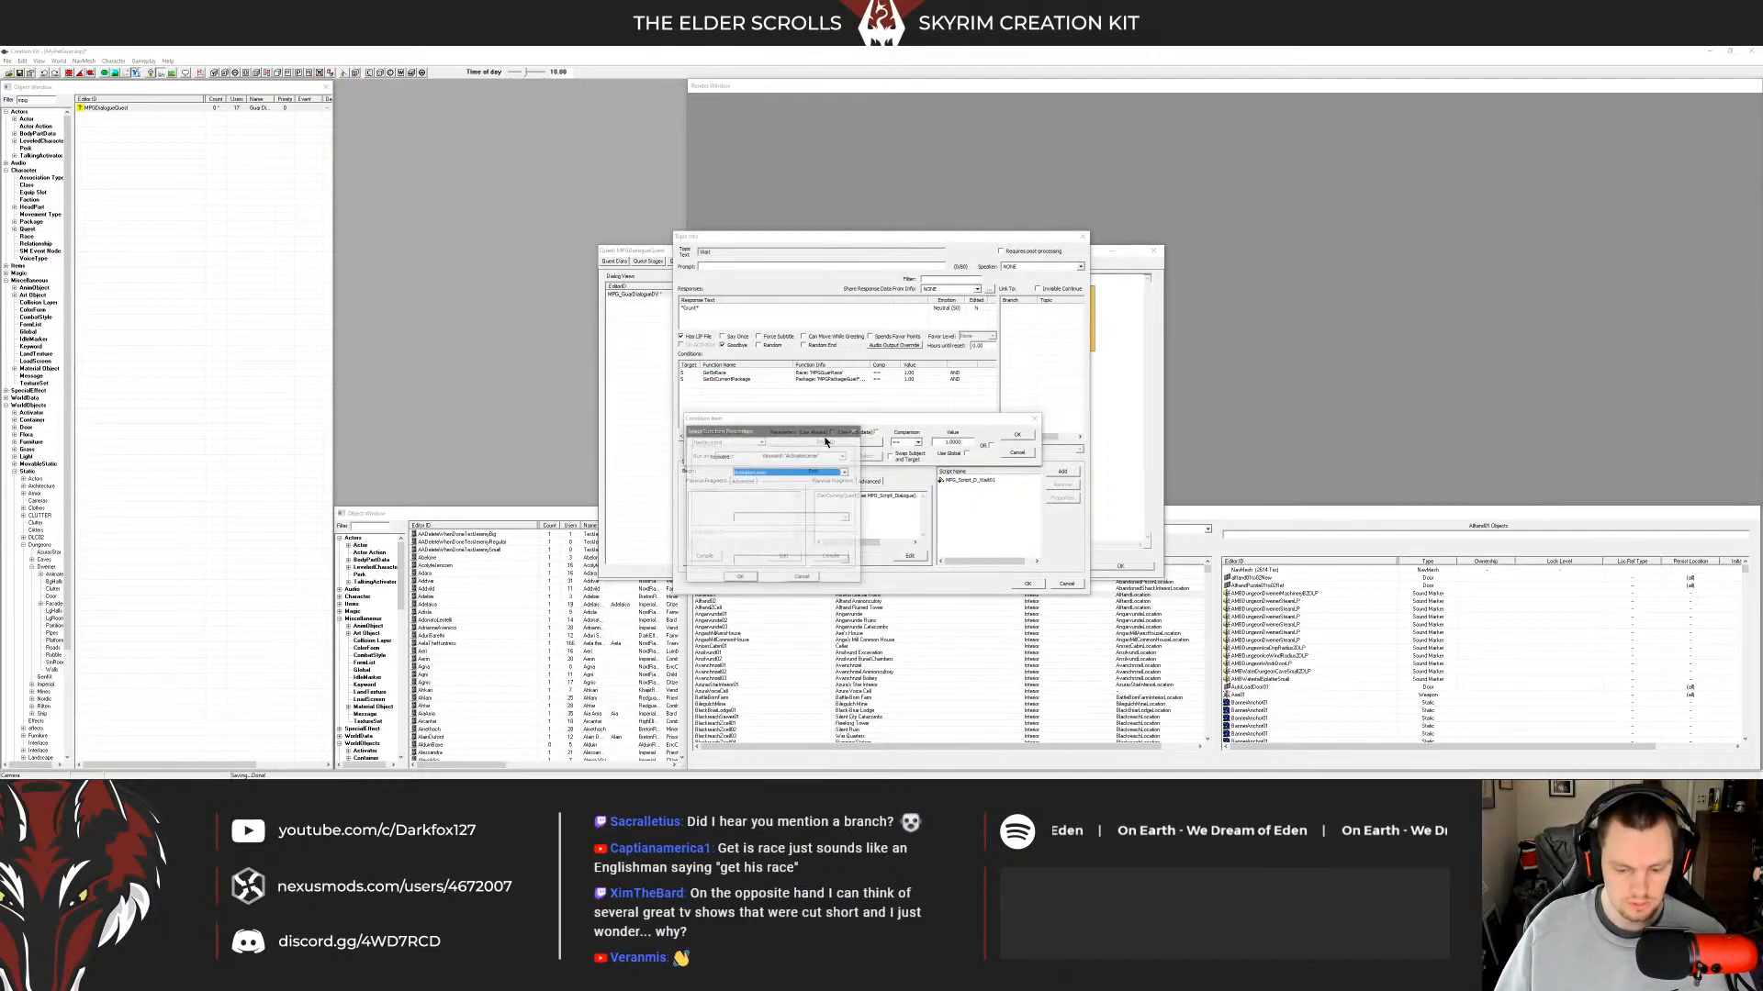
pyautogui.write('actor')
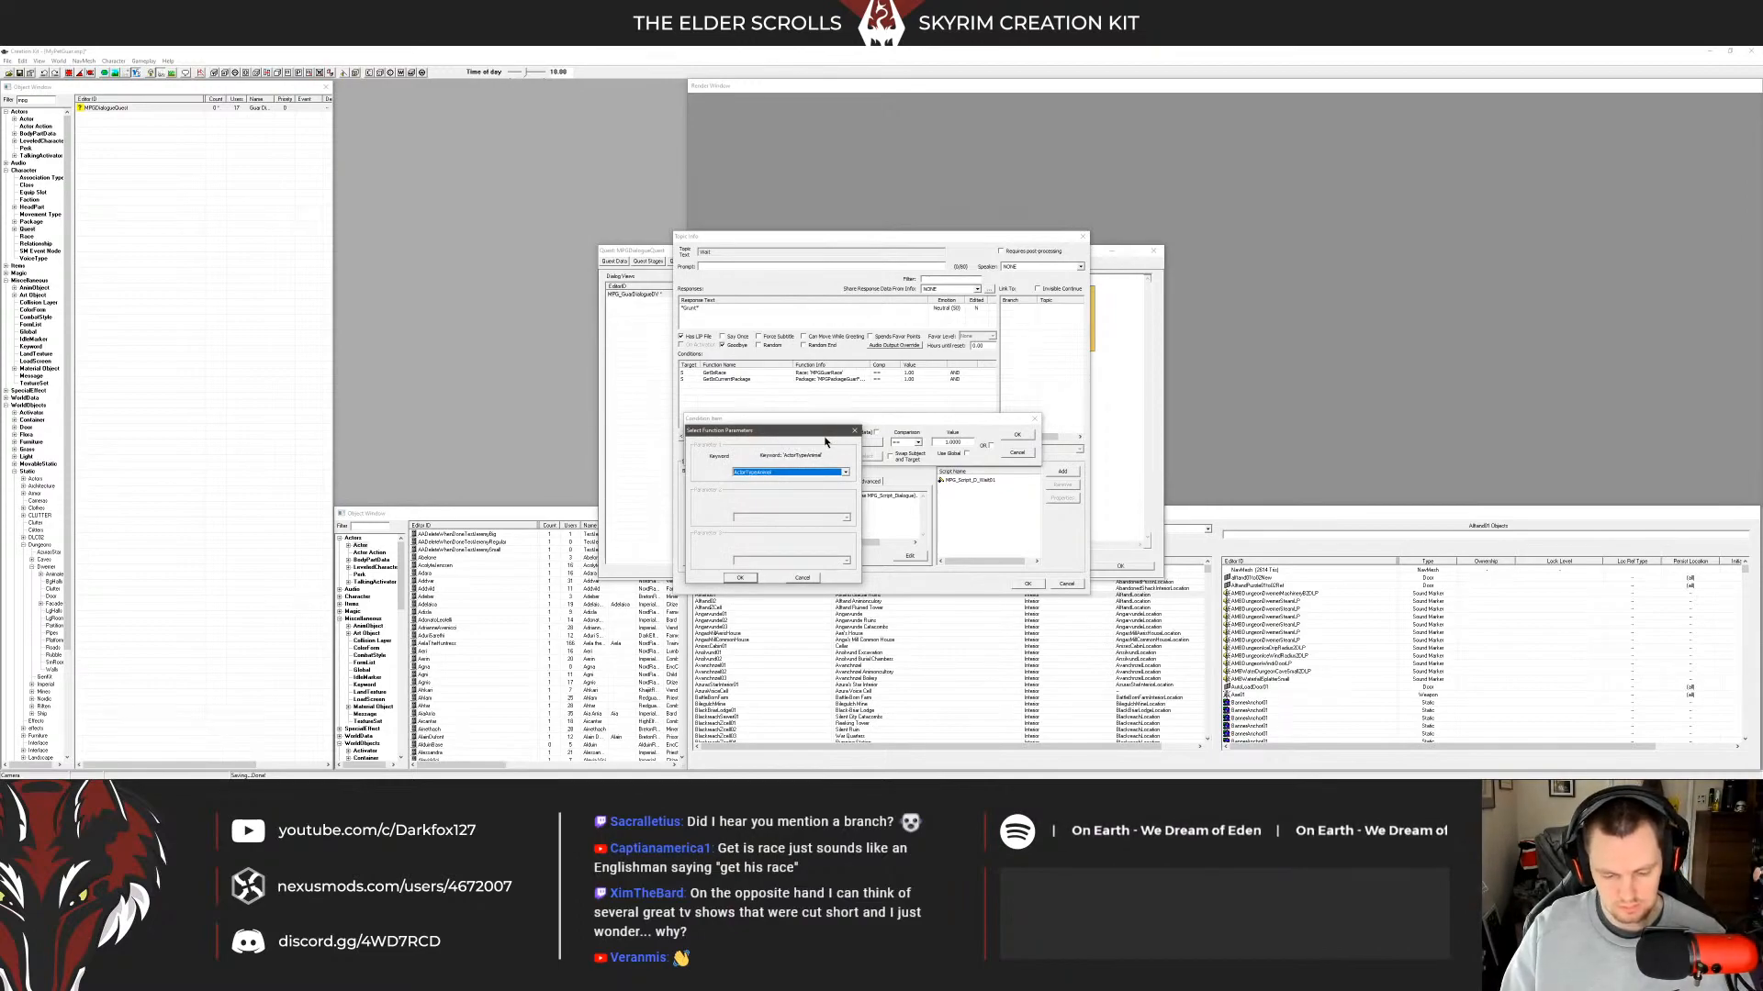
pyautogui.click(774, 474)
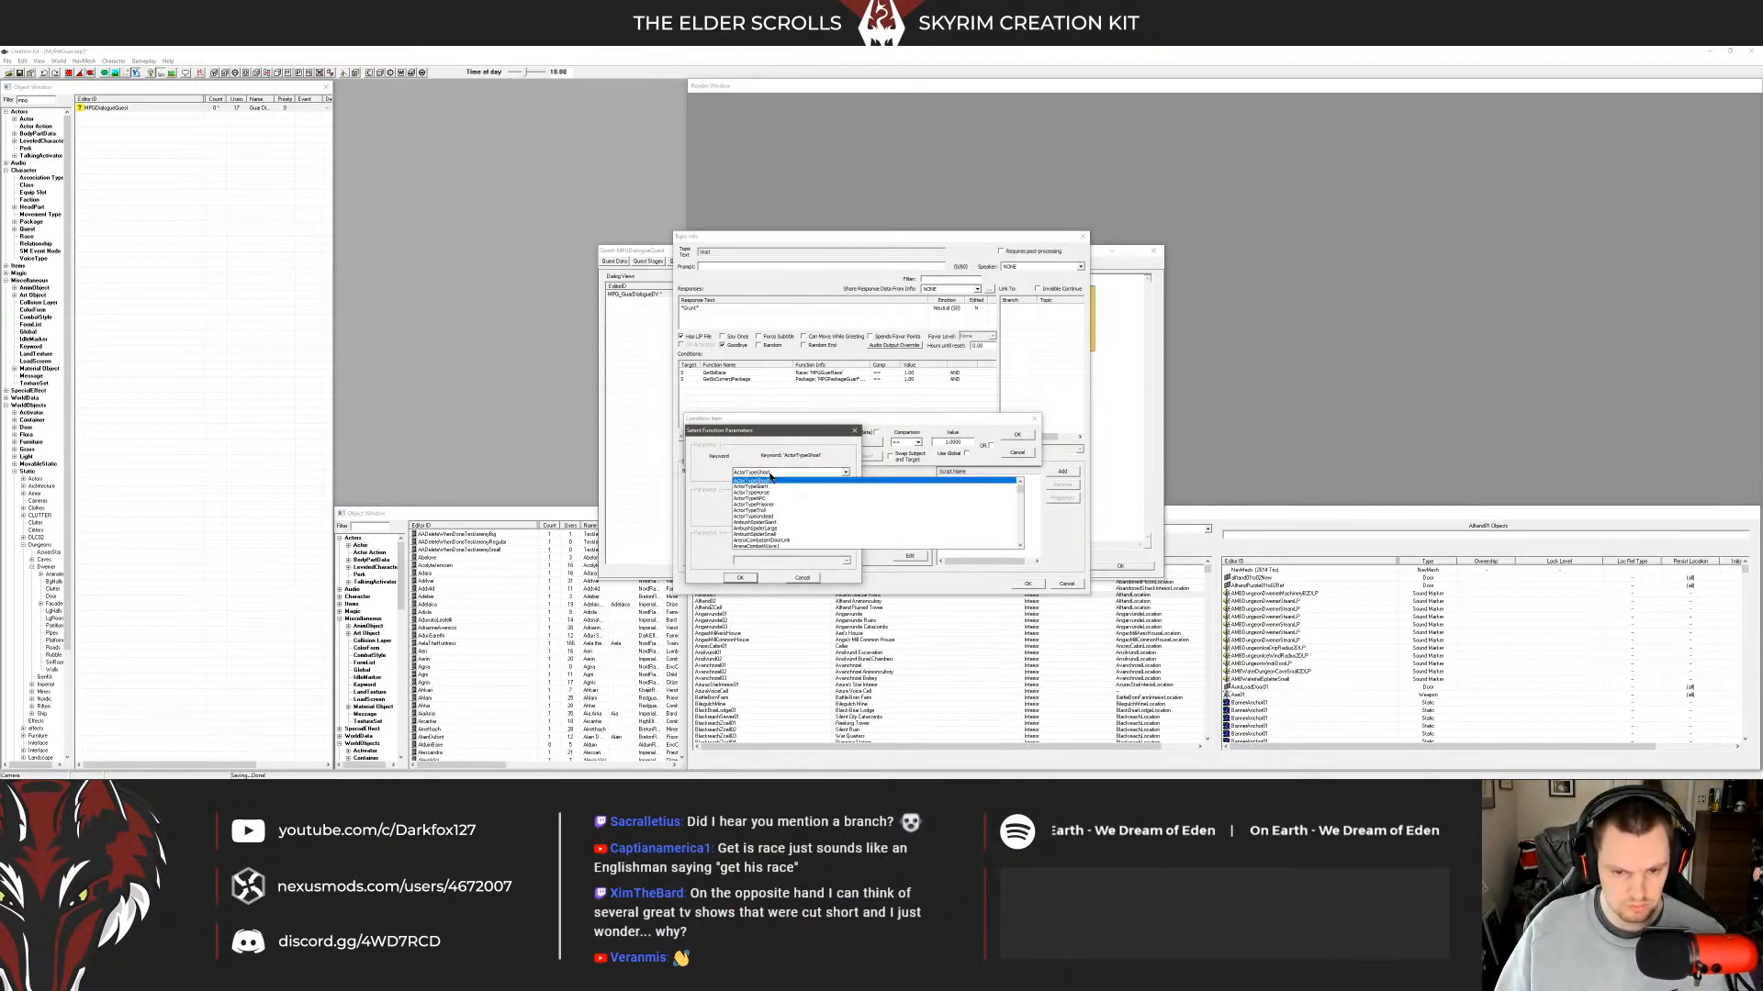
pyautogui.click(787, 495)
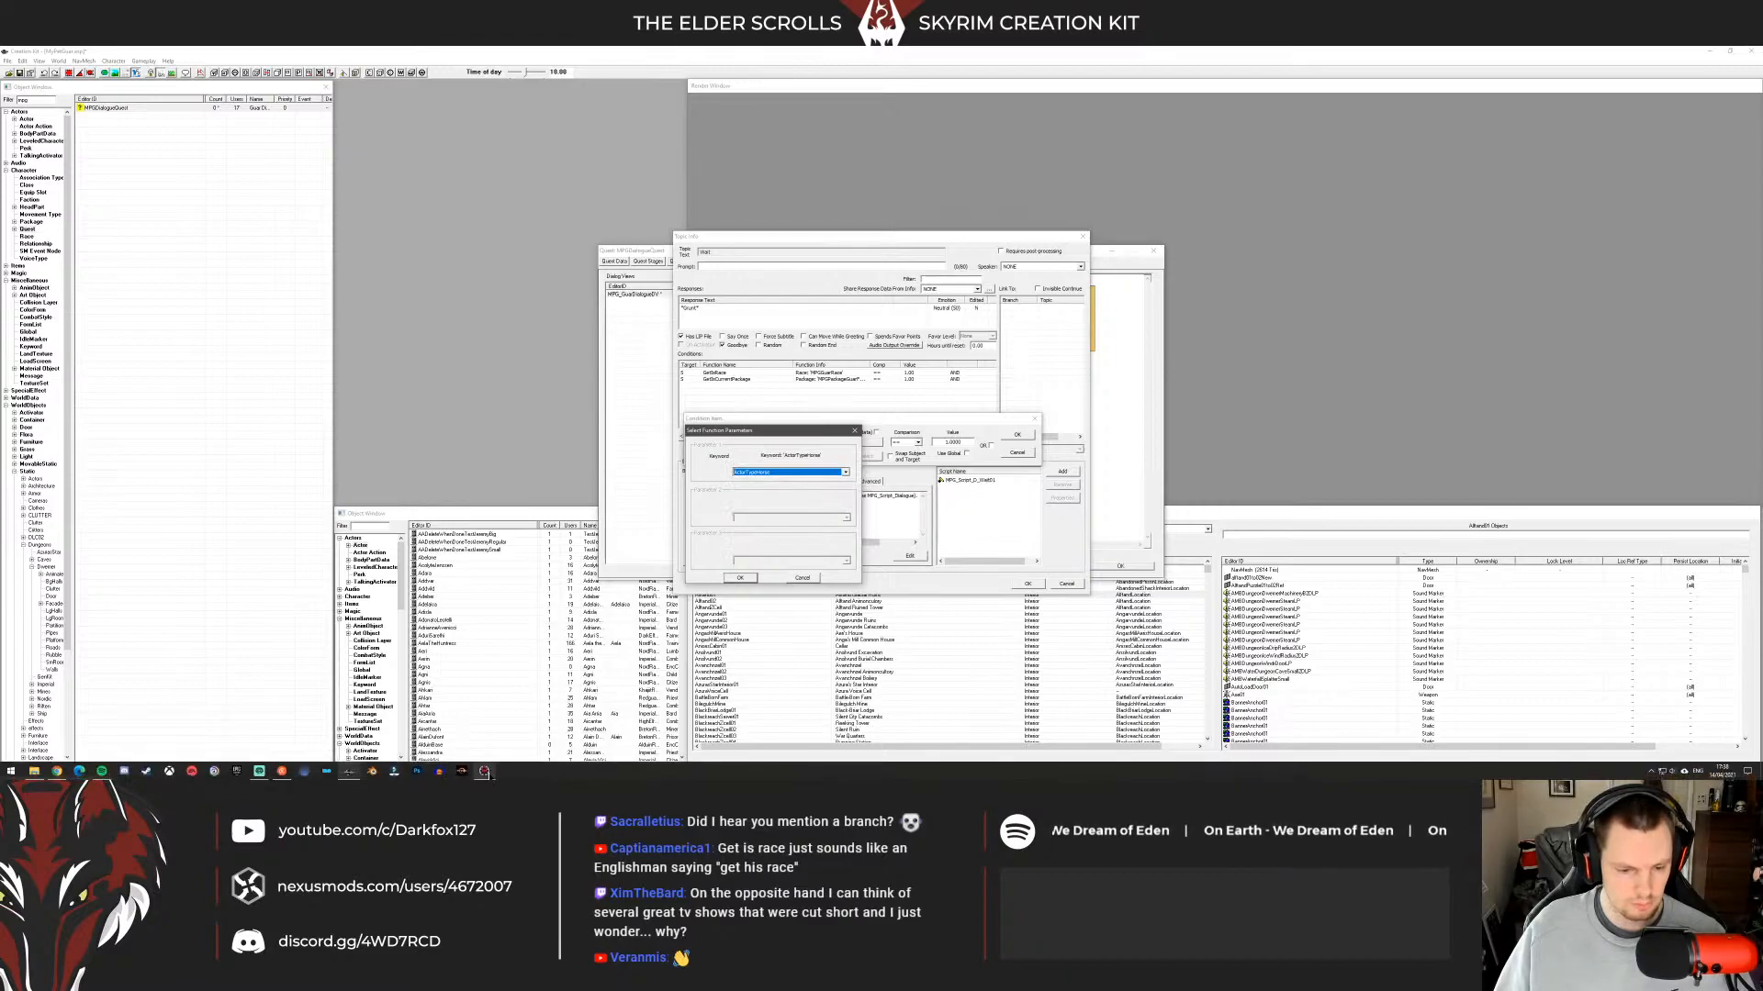
pyautogui.click(485, 772)
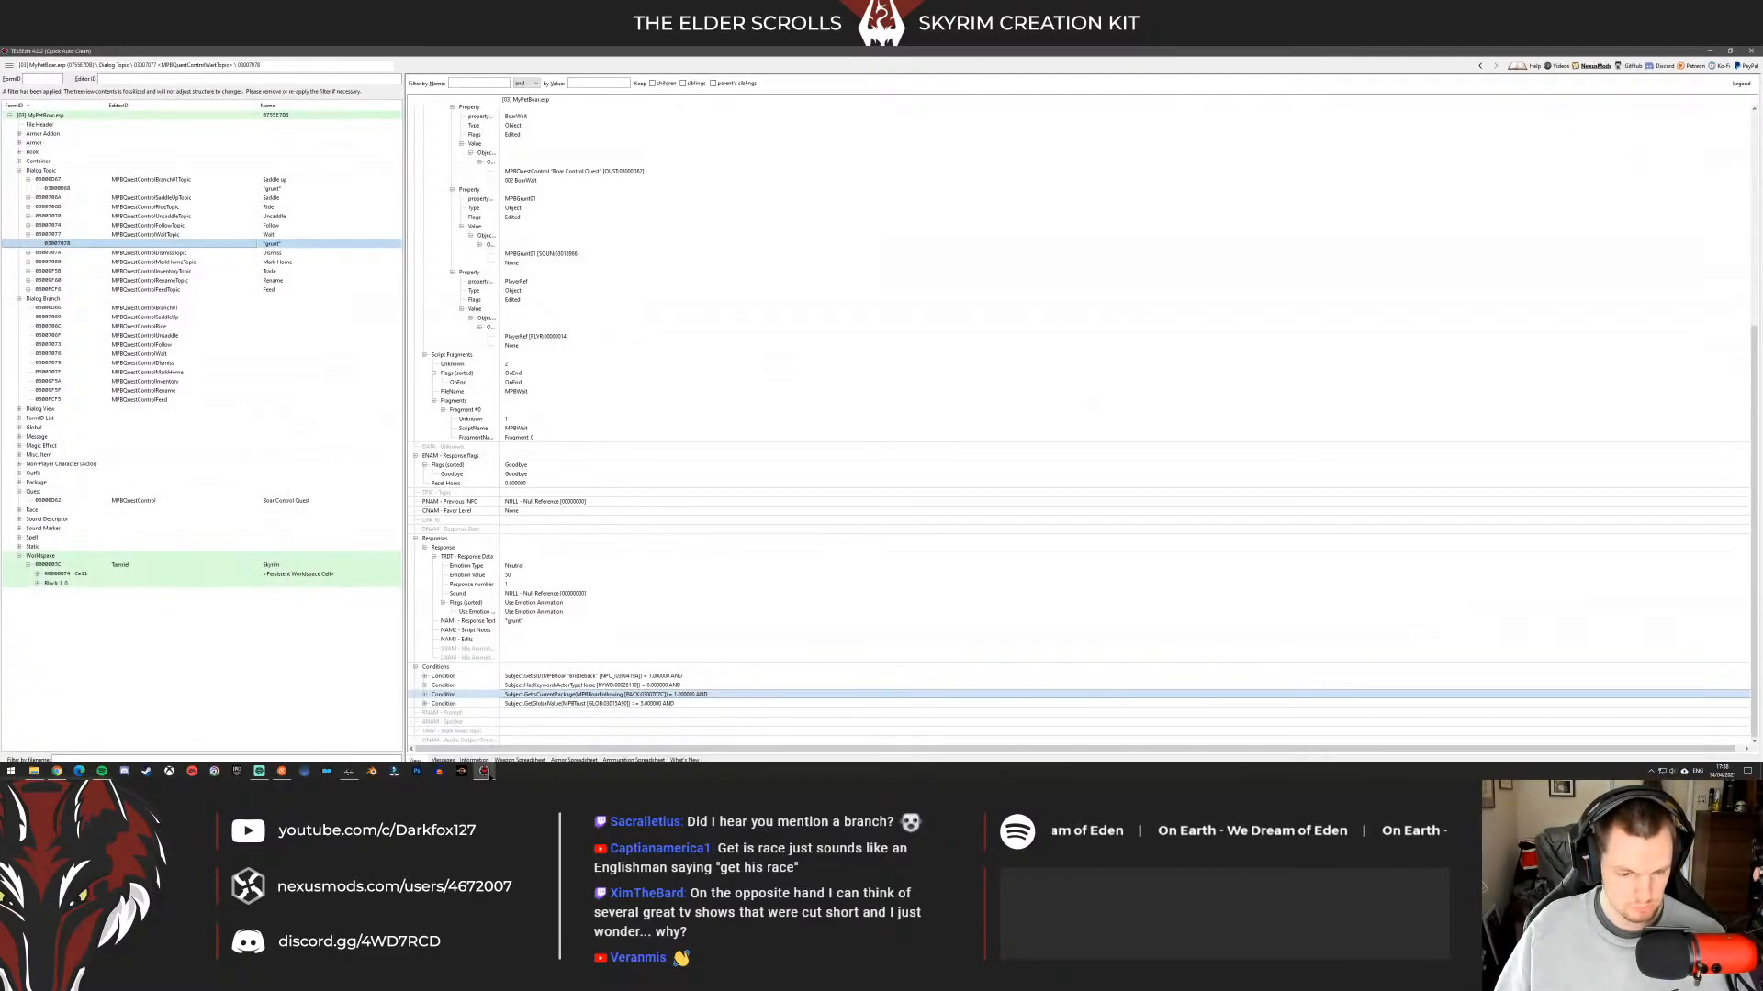
pyautogui.click(486, 772)
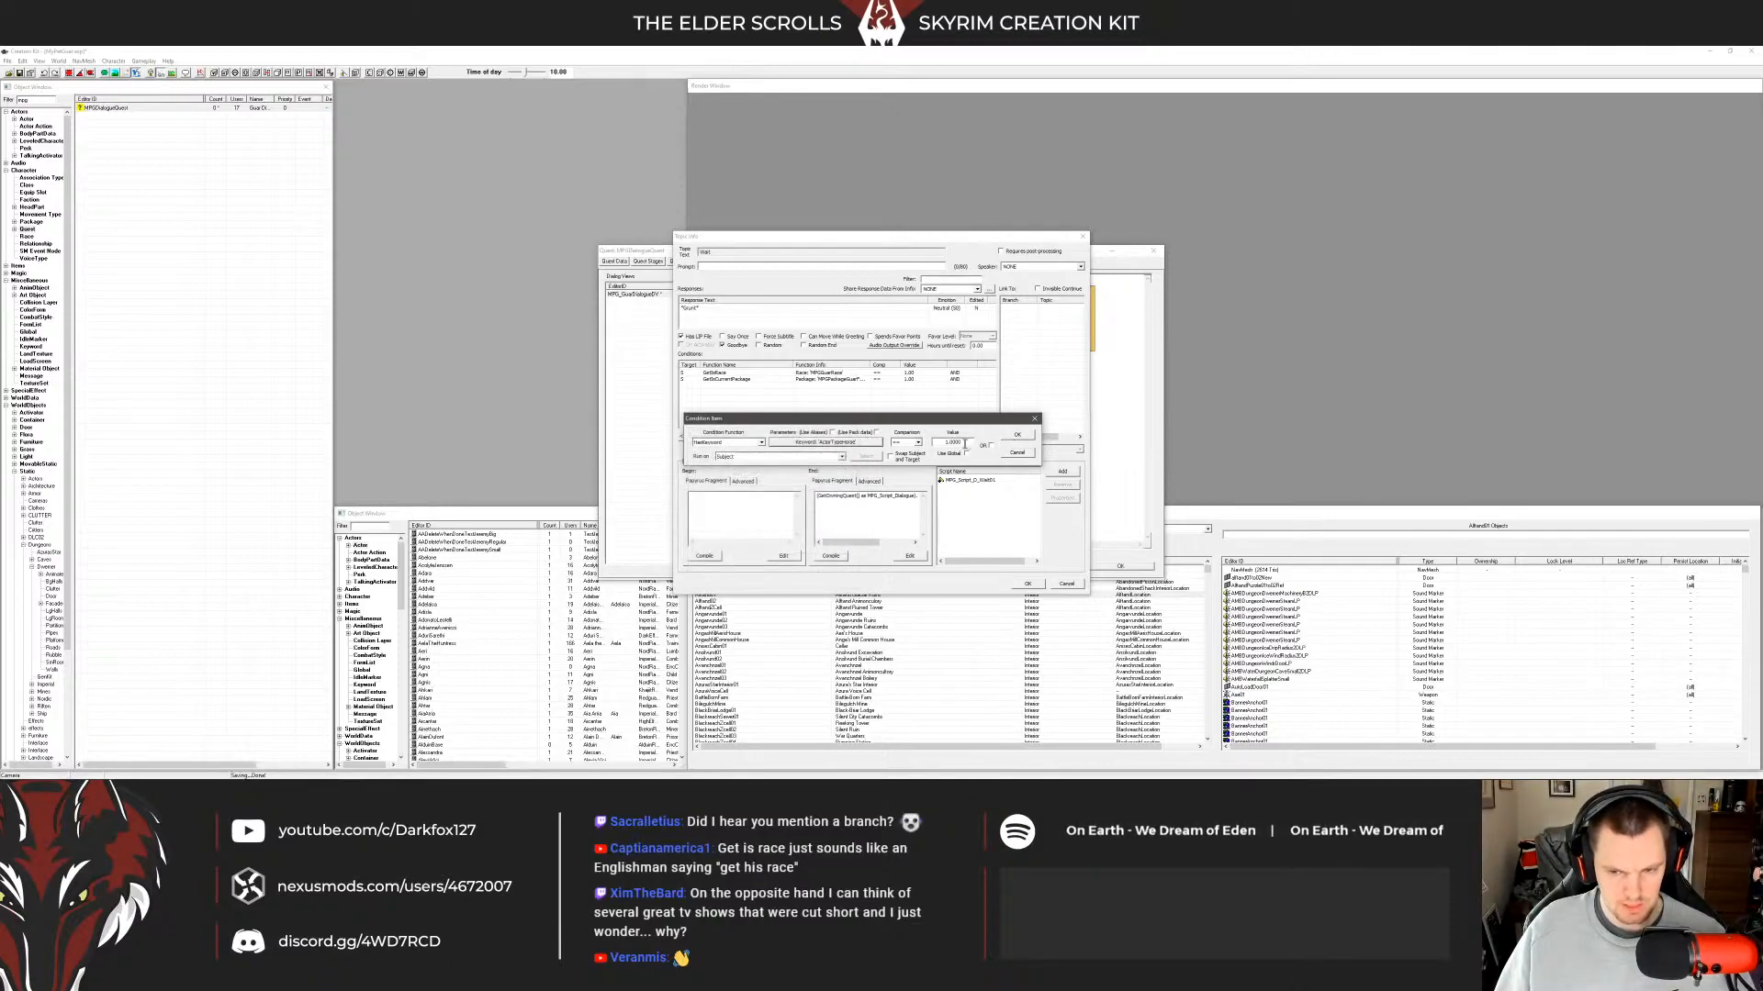
pyautogui.press('Return')
# Order the Wait response's conditions as race, current package, then keyword, and save the response.
pyautogui.click(846, 381)
pyautogui.click(811, 374)
pyautogui.click(697, 436)
pyautogui.click(696, 436)
pyautogui.click(744, 373)
pyautogui.click(753, 394)
pyautogui.click(746, 380)
pyautogui.click(761, 399)
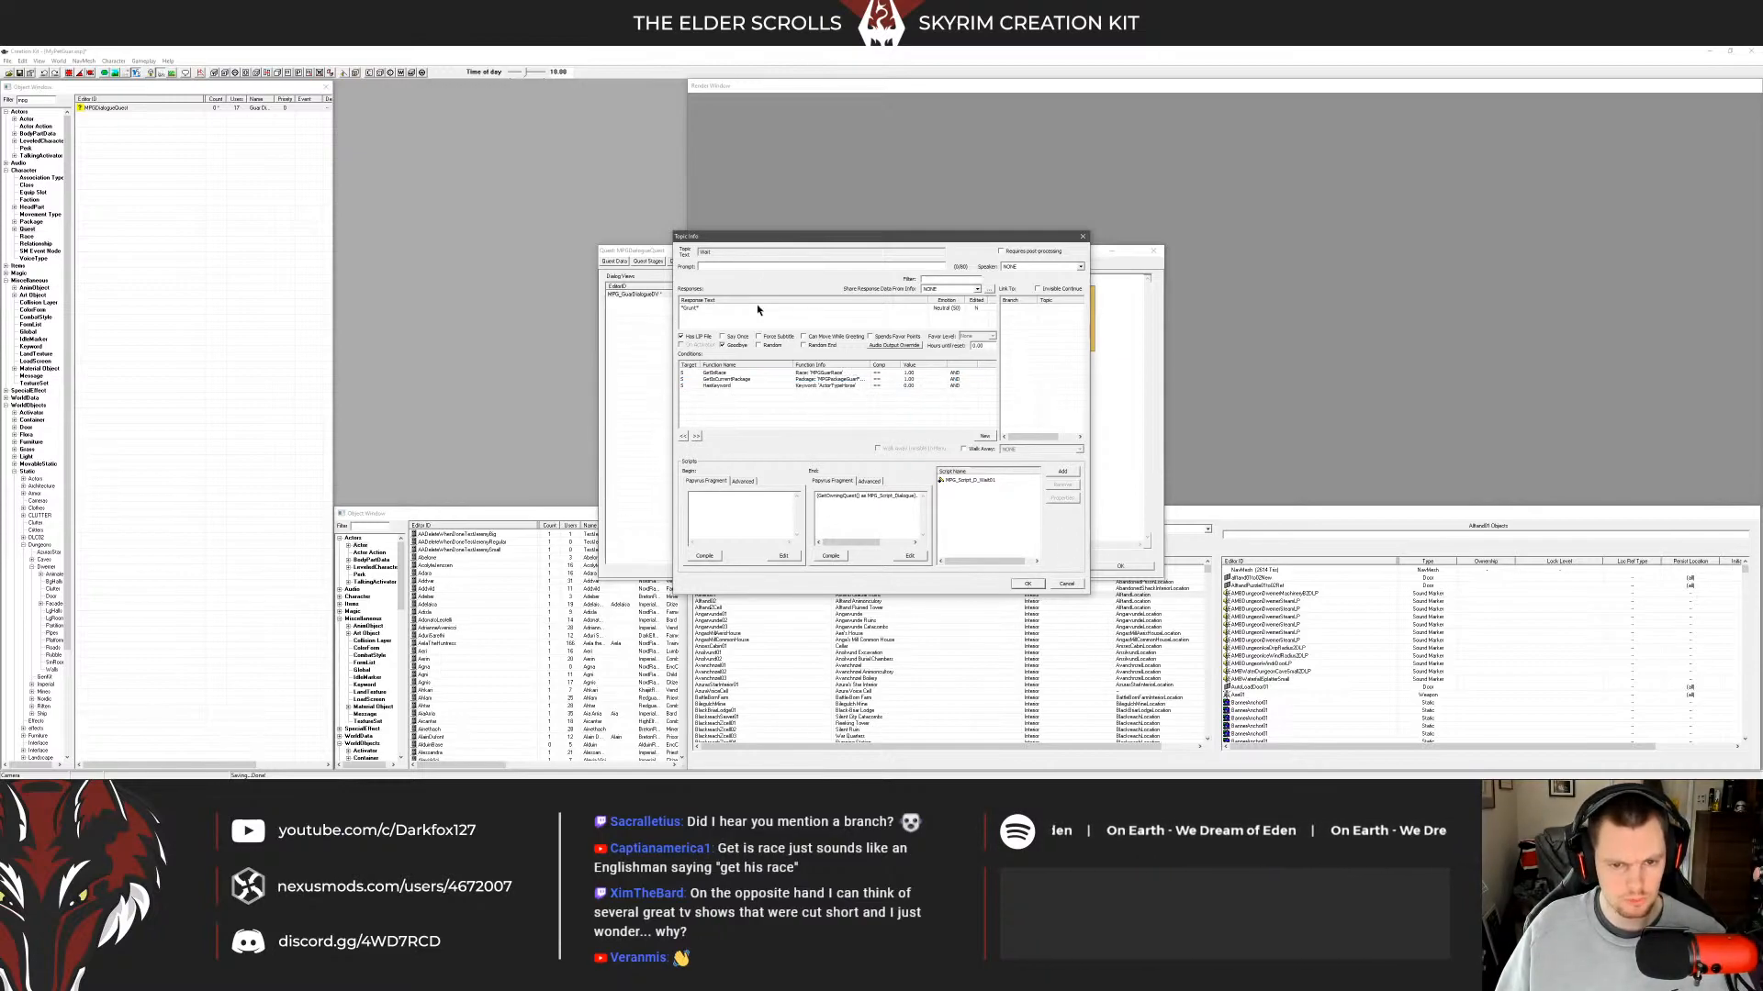
pyautogui.click(1026, 583)
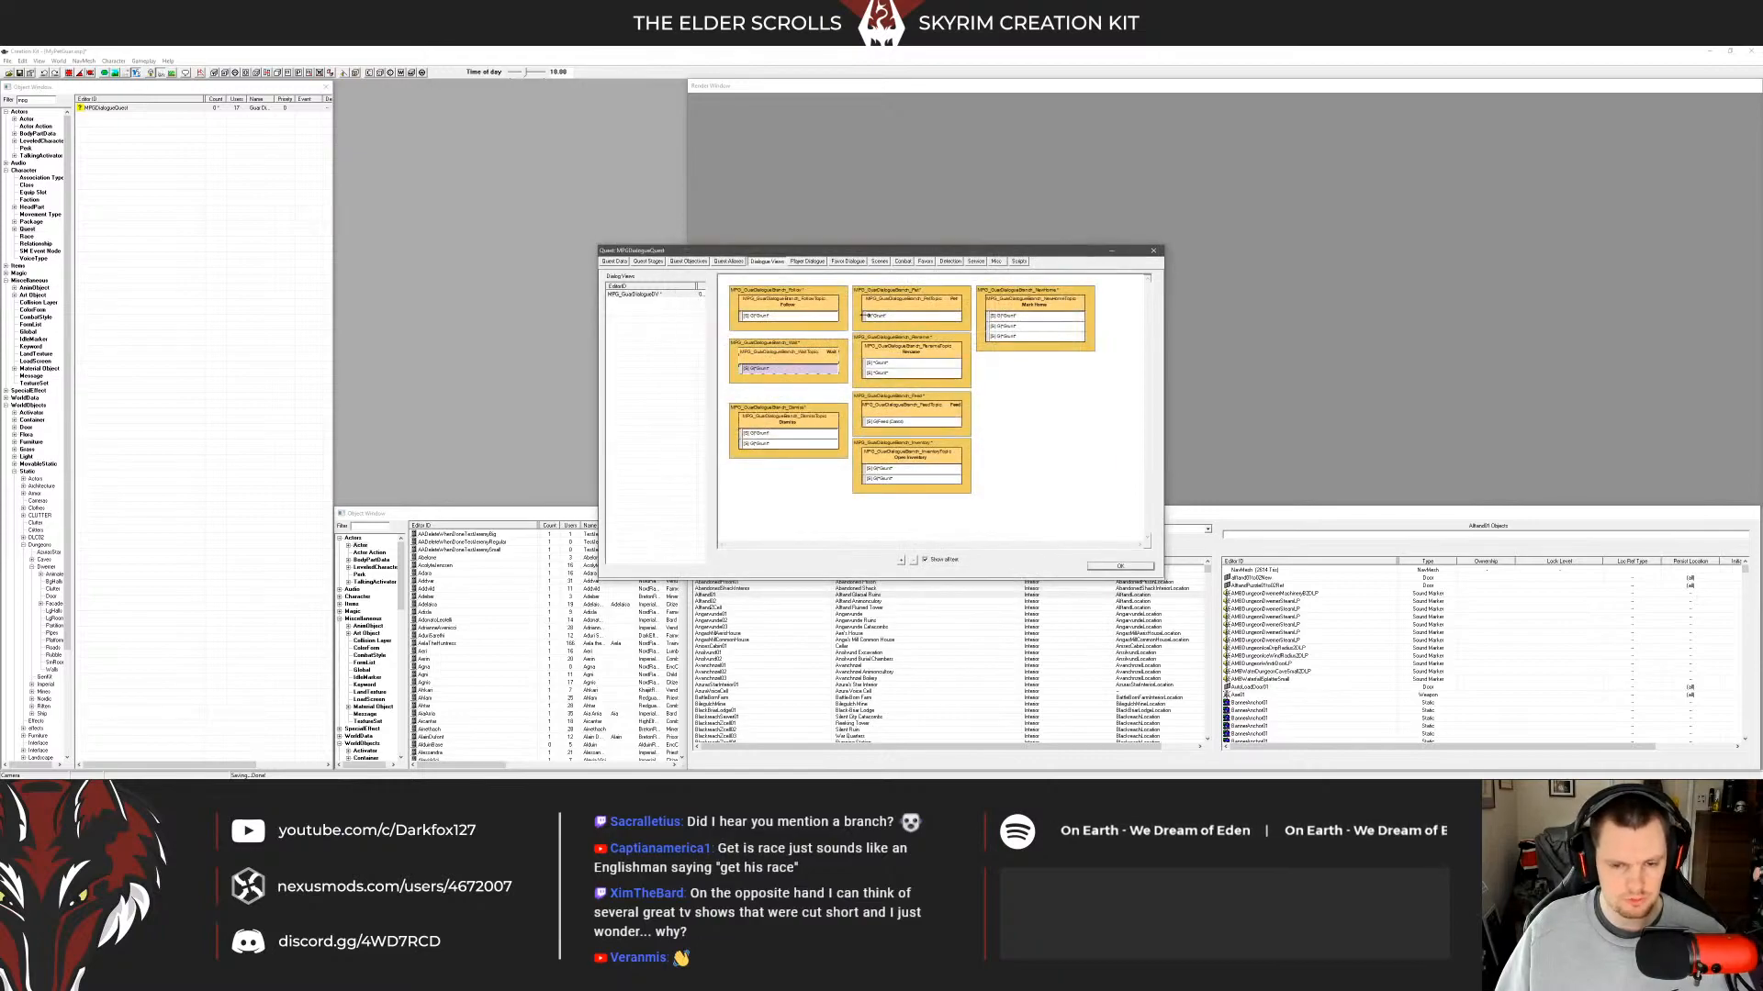
# Move the Dismiss branch up closer beneath the Wait branch and delete the second response of its topic.
pyautogui.moveTo(771, 428); pyautogui.dragTo(765, 417)
pyautogui.click(766, 423)
pyautogui.rightClick(771, 431)
pyautogui.click(784, 426)
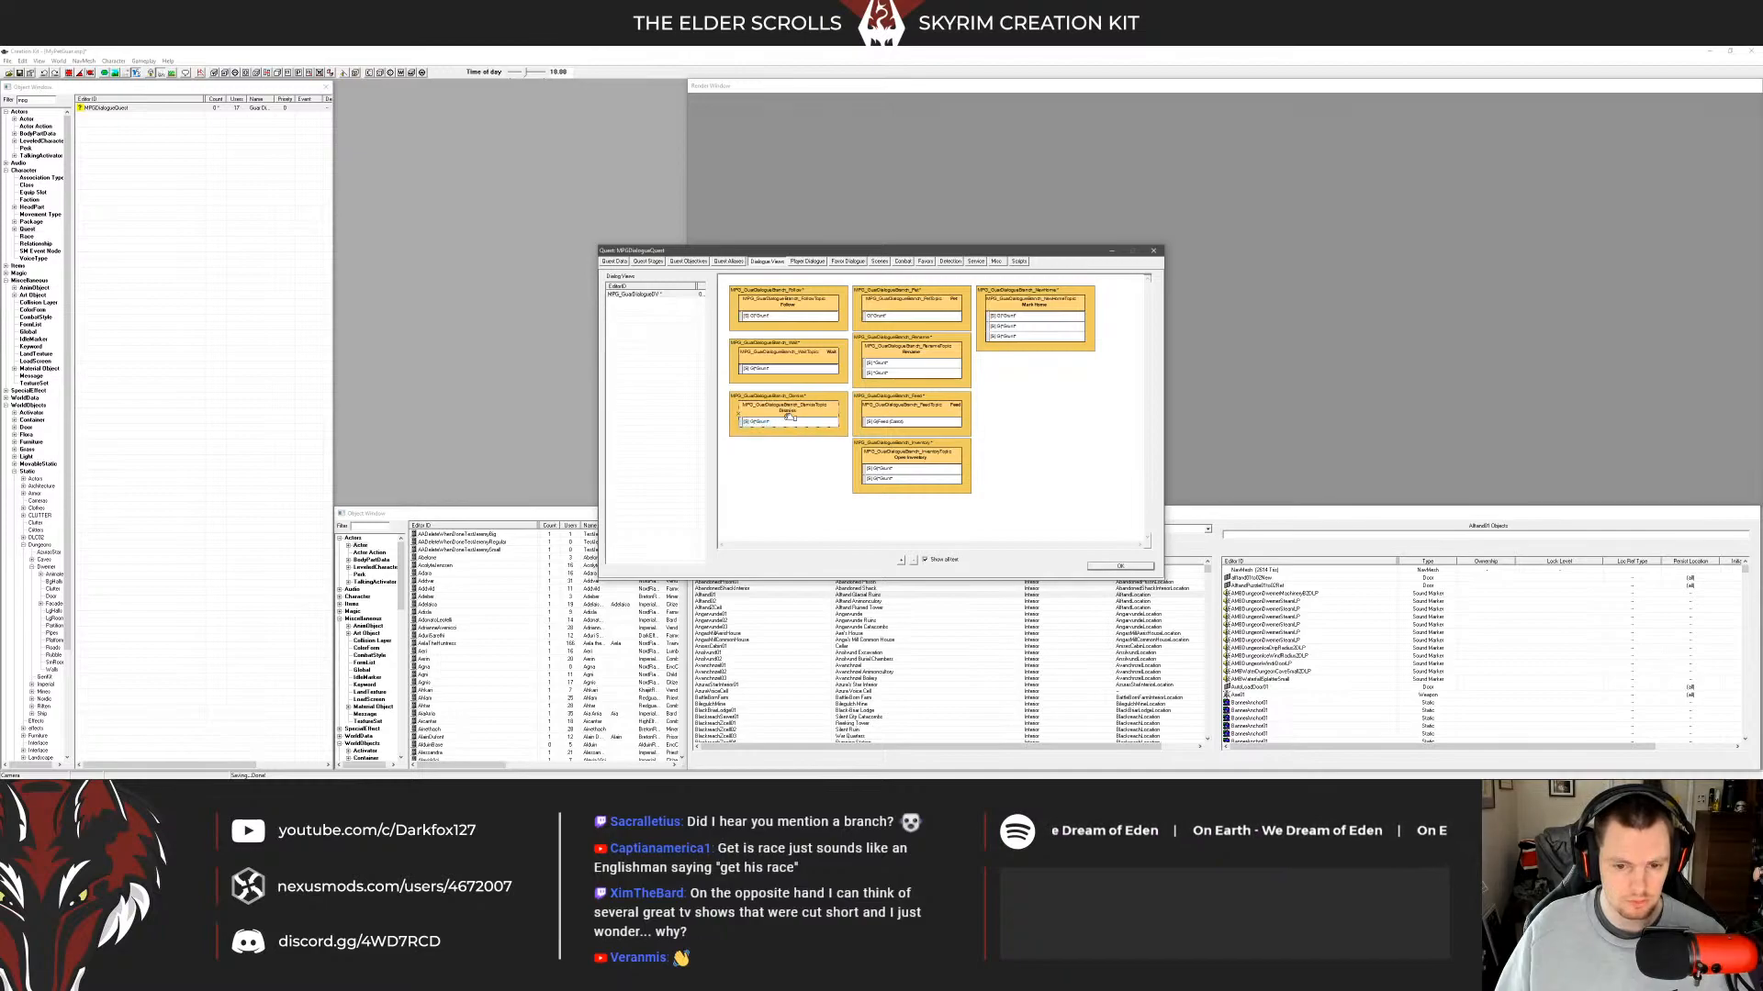
# Change the first condition of the Dismiss response to GetIsRace for MPGGuarRace with value 1.
pyautogui.doubleClick(838, 427)
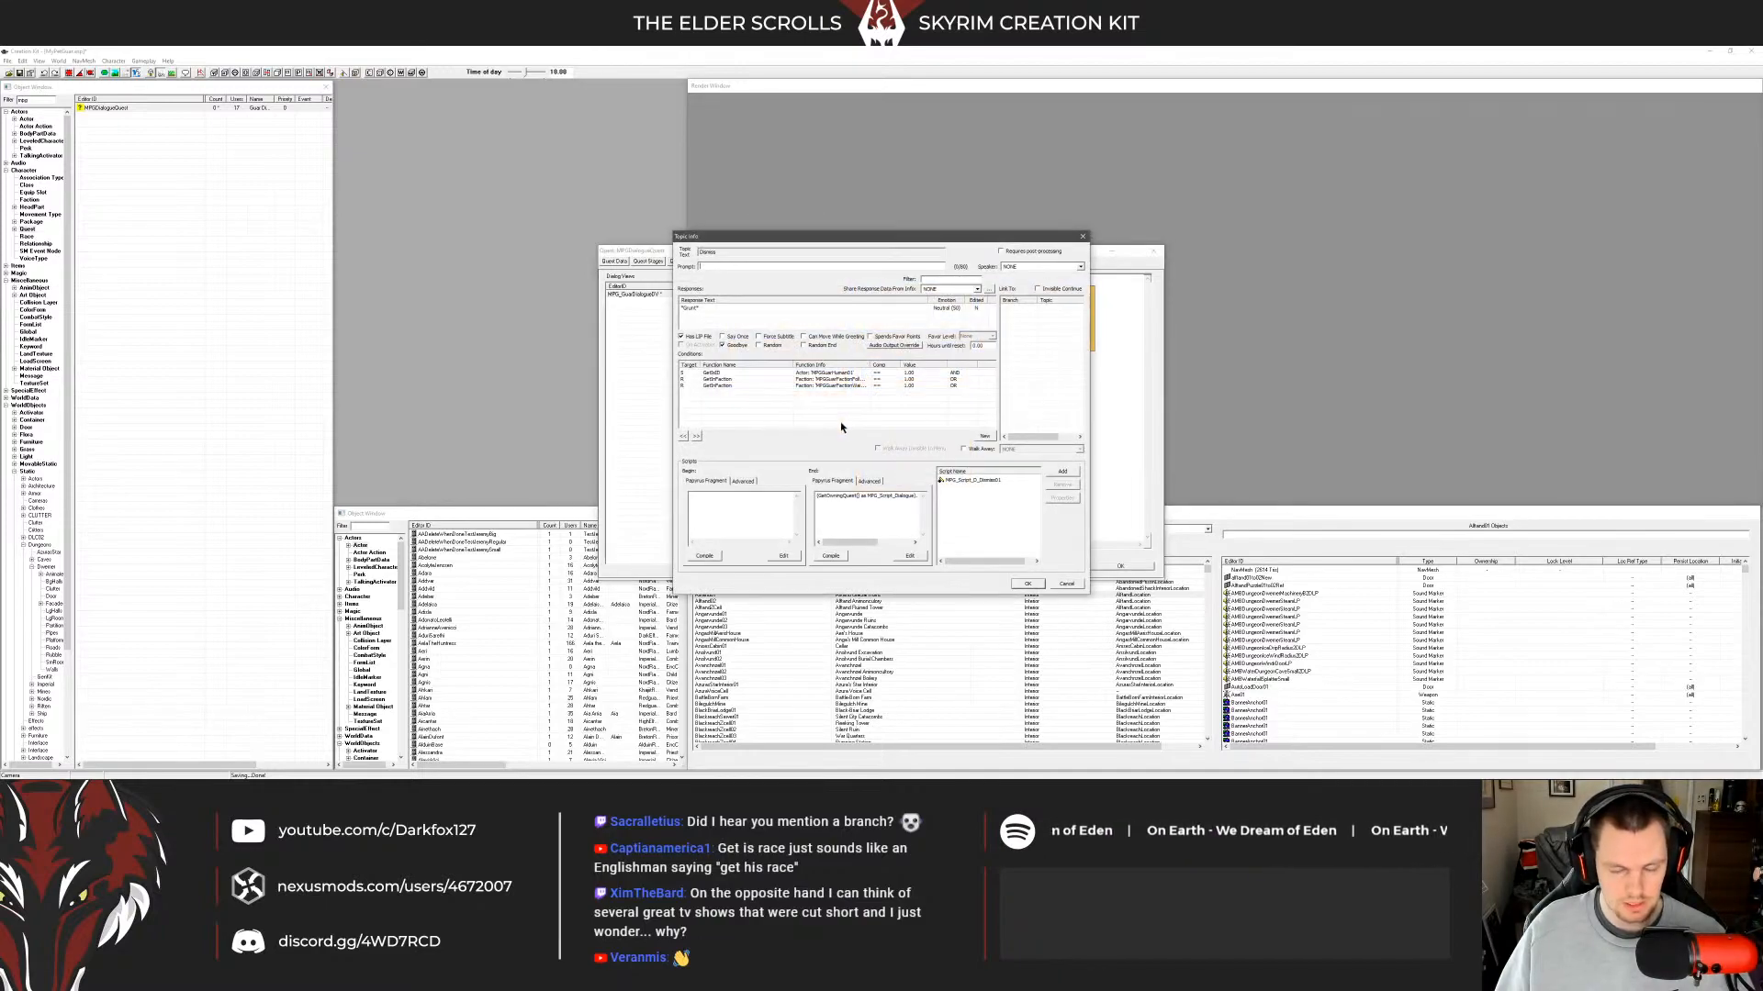
pyautogui.doubleClick(770, 373)
pyautogui.write('GetIsRace')
pyautogui.click(806, 407)
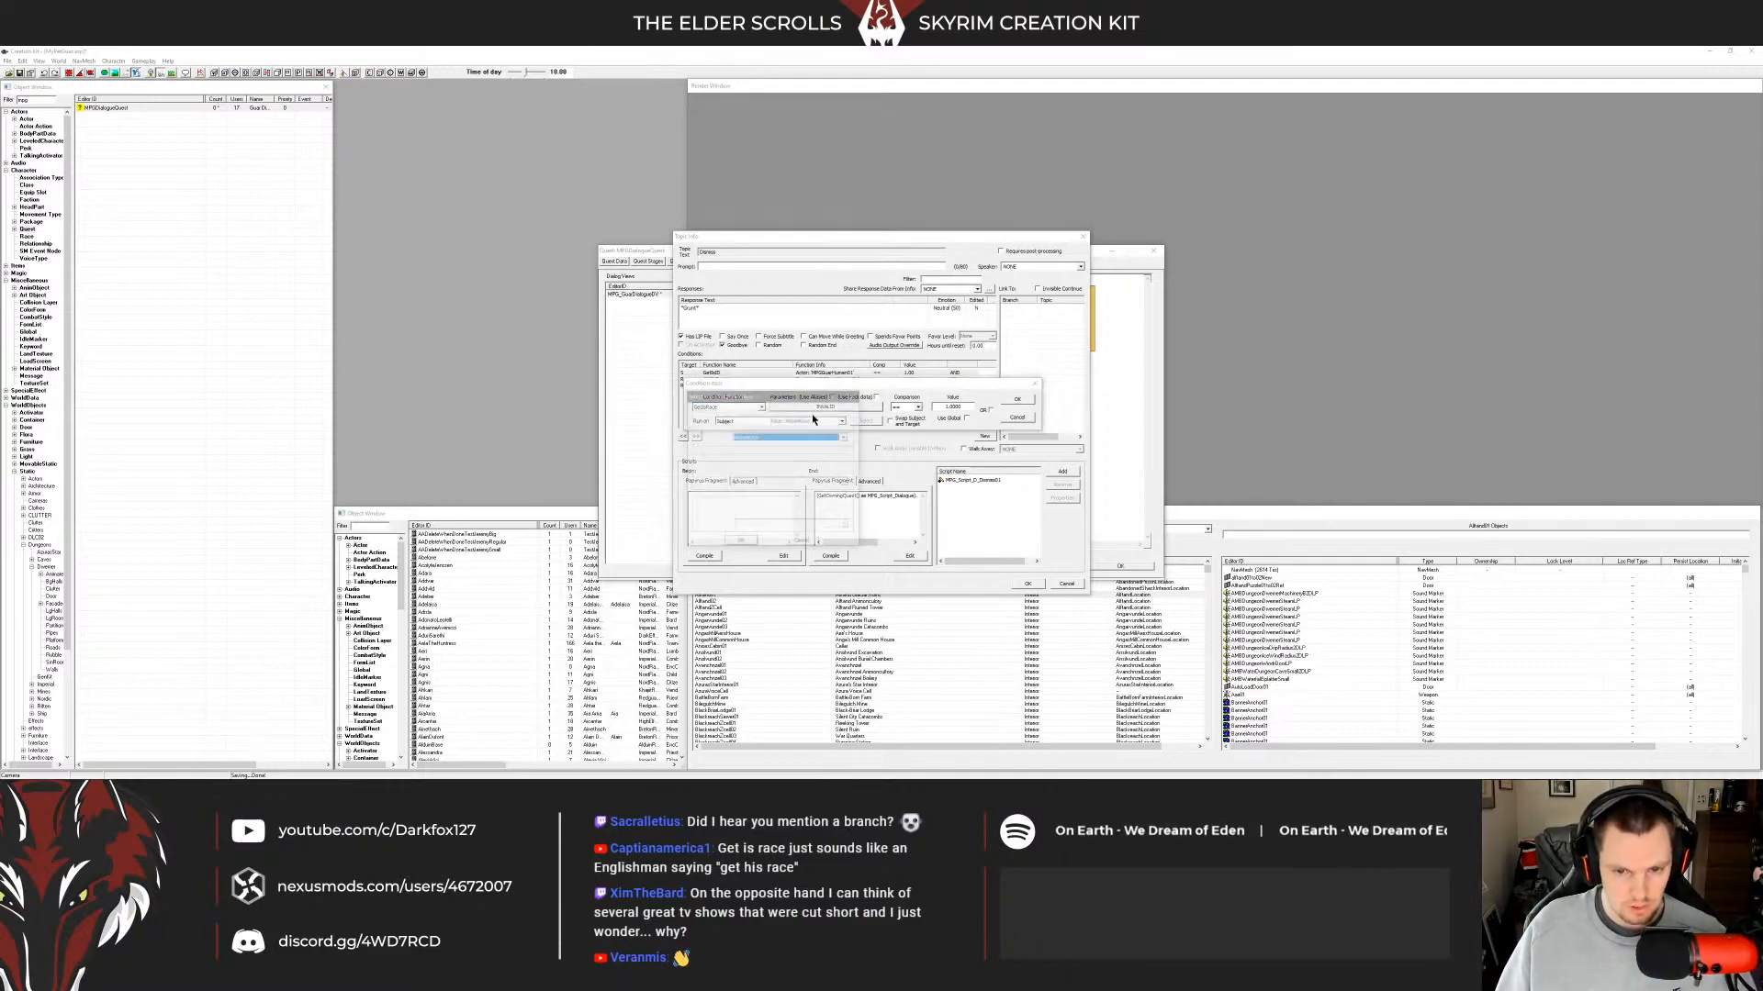
pyautogui.click(740, 541)
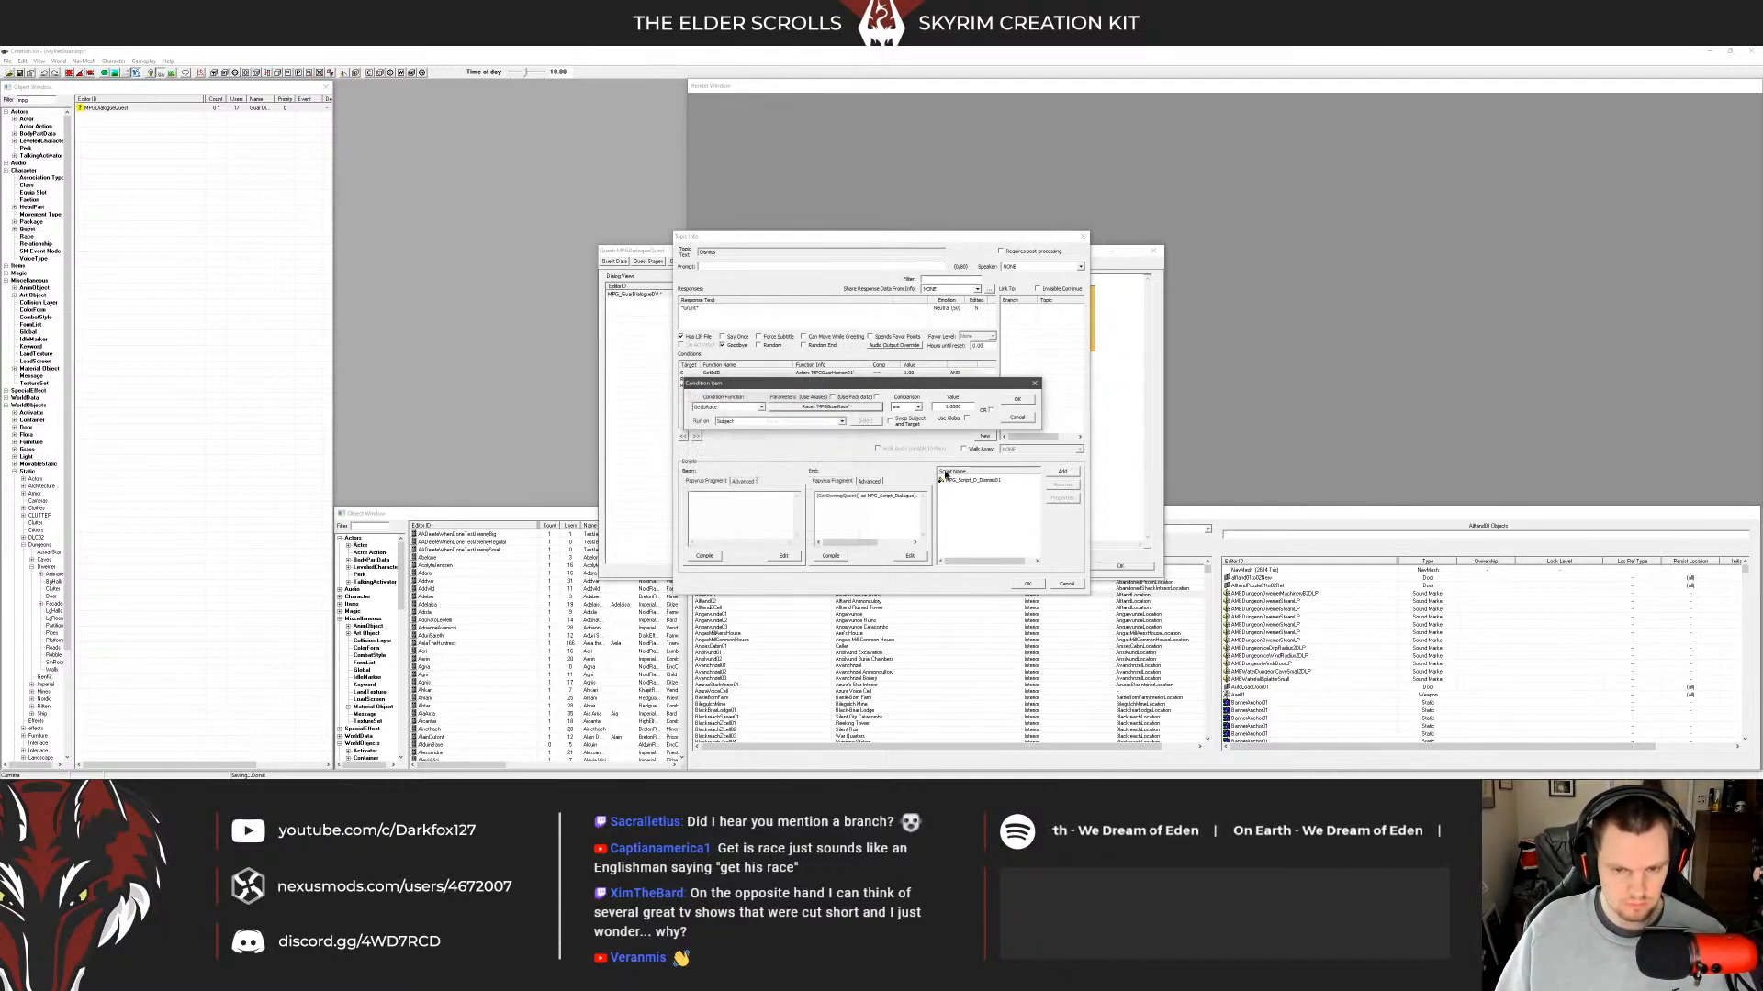
pyautogui.click(1016, 400)
# Replace the Dismiss response's faction conditions with a HasKeyword condition for ActorTypeHorse with value 0.
pyautogui.click(826, 373)
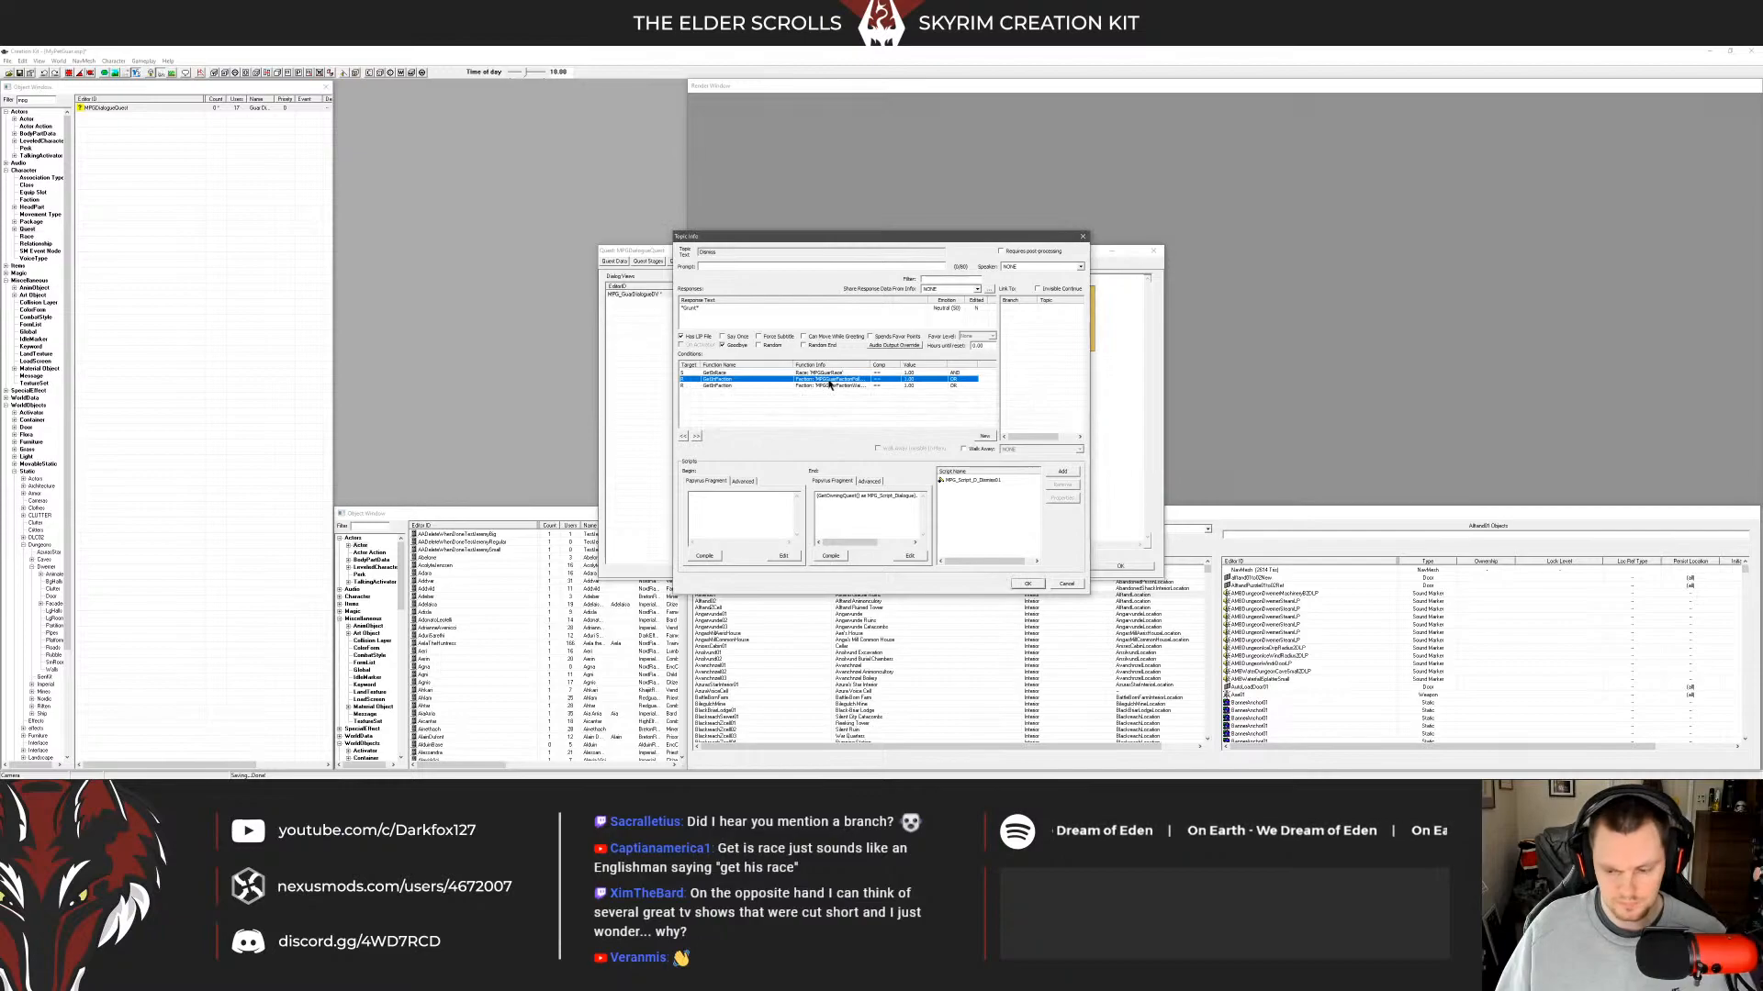
pyautogui.rightClick(811, 404)
pyautogui.click(824, 408)
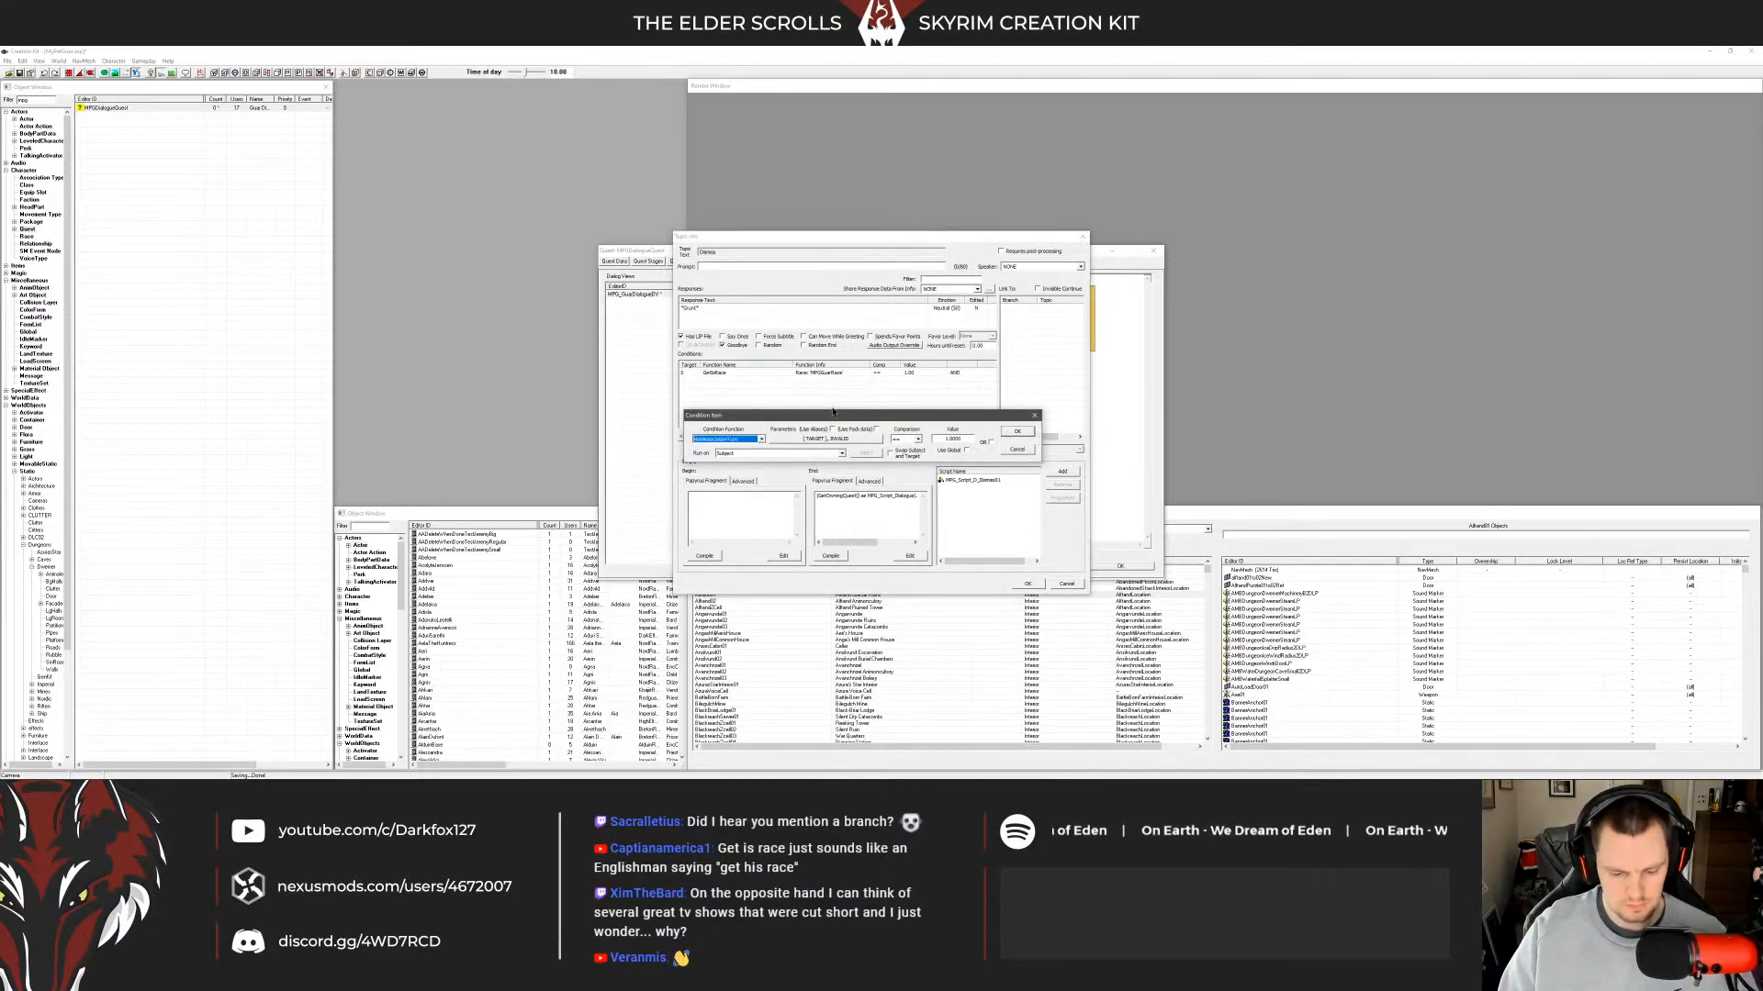
pyautogui.click(810, 436)
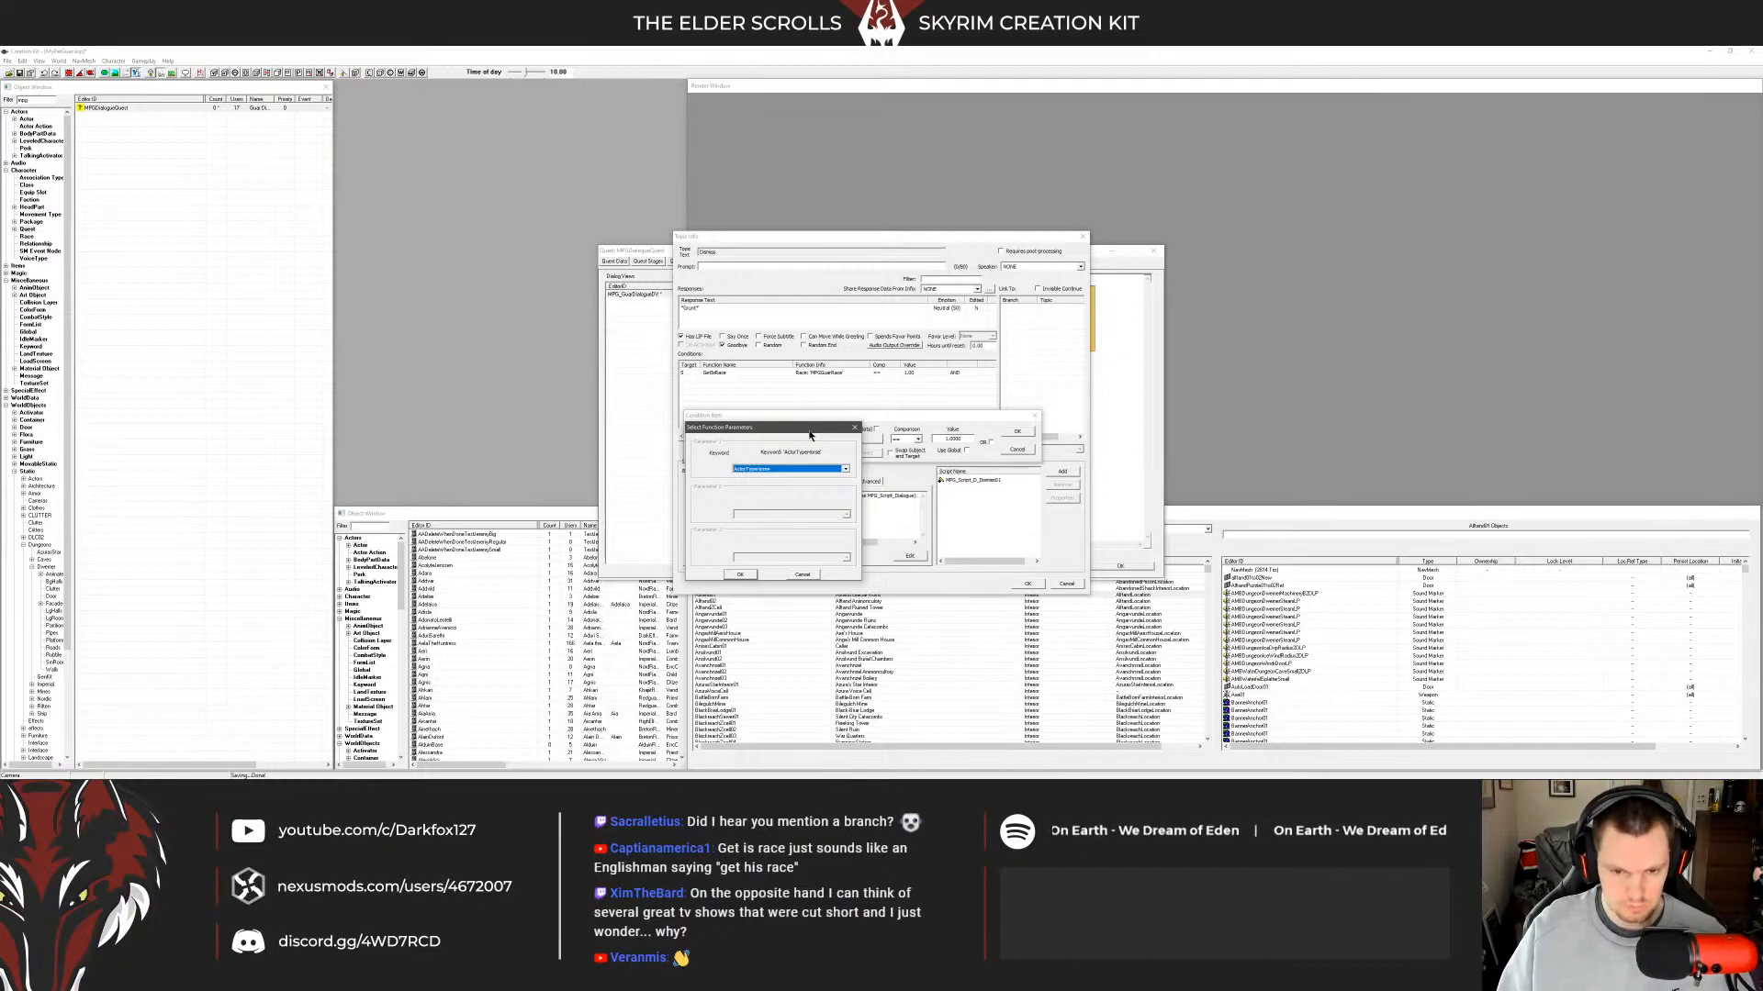
pyautogui.press('Return')
pyautogui.click(1016, 431)
pyautogui.click(697, 439)
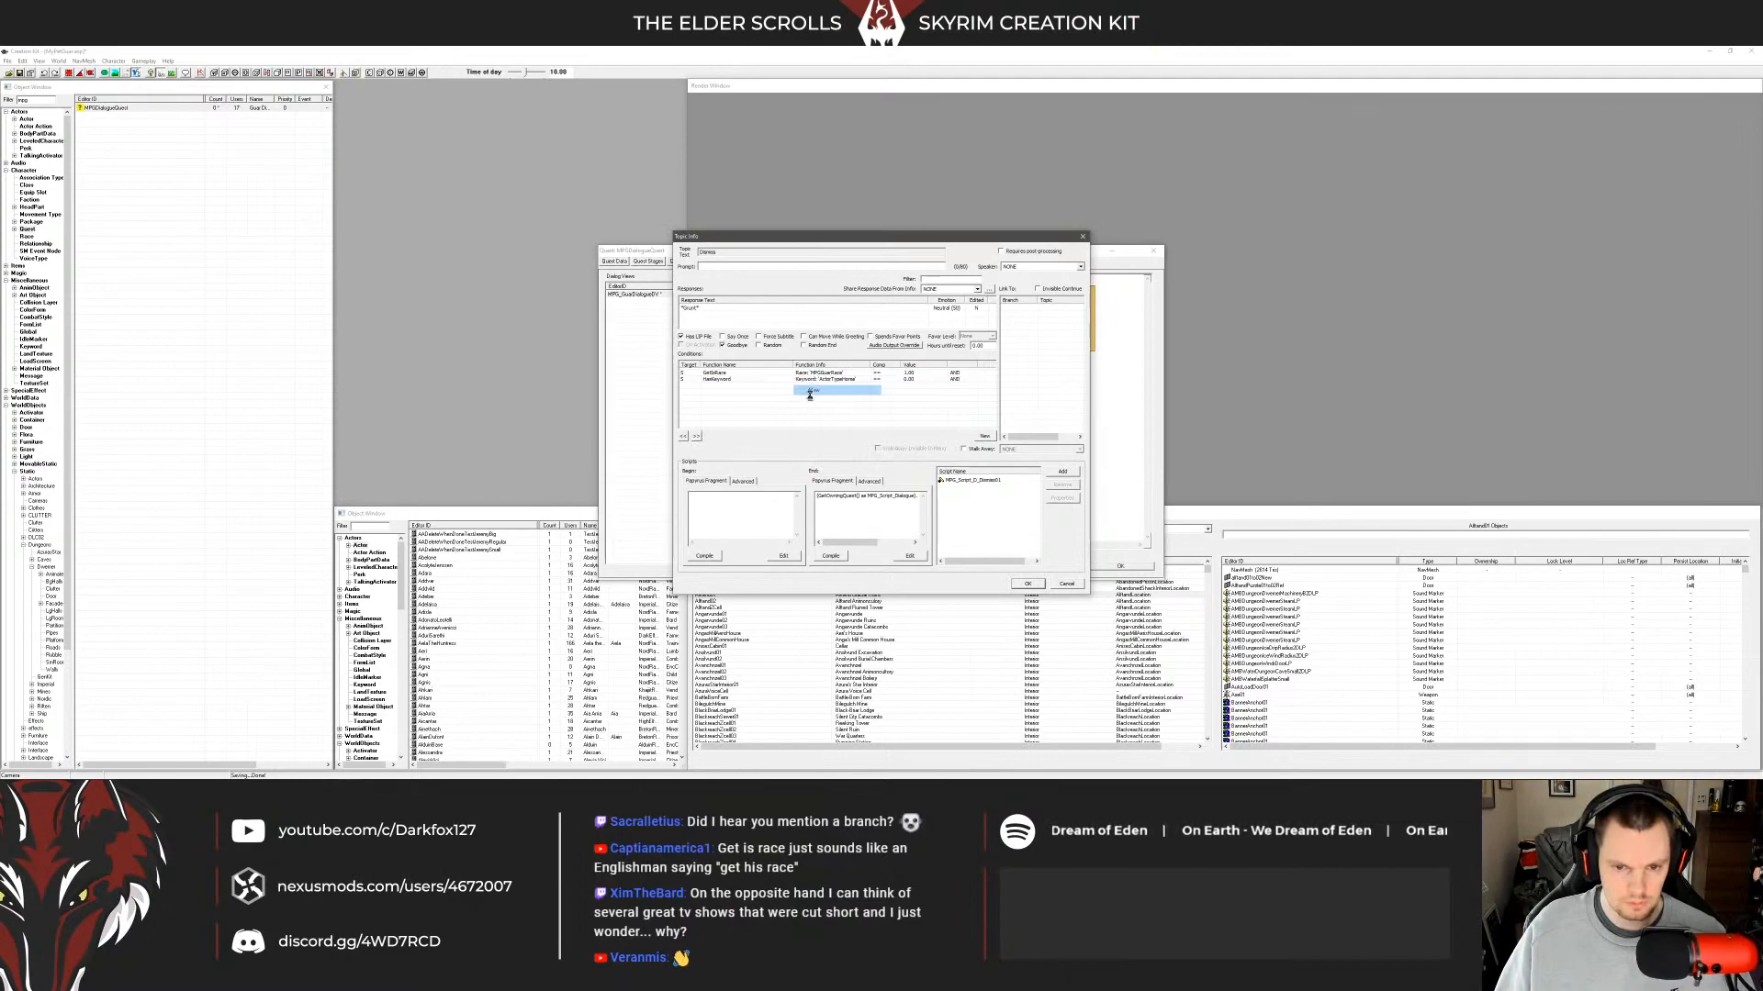
# Start a GetIsCurrentPackage condition on the Dismiss response for the package MPGPackageGuarFollow.
pyautogui.doubleClick(826, 393)
pyautogui.write('GetIsCurrentPackage')
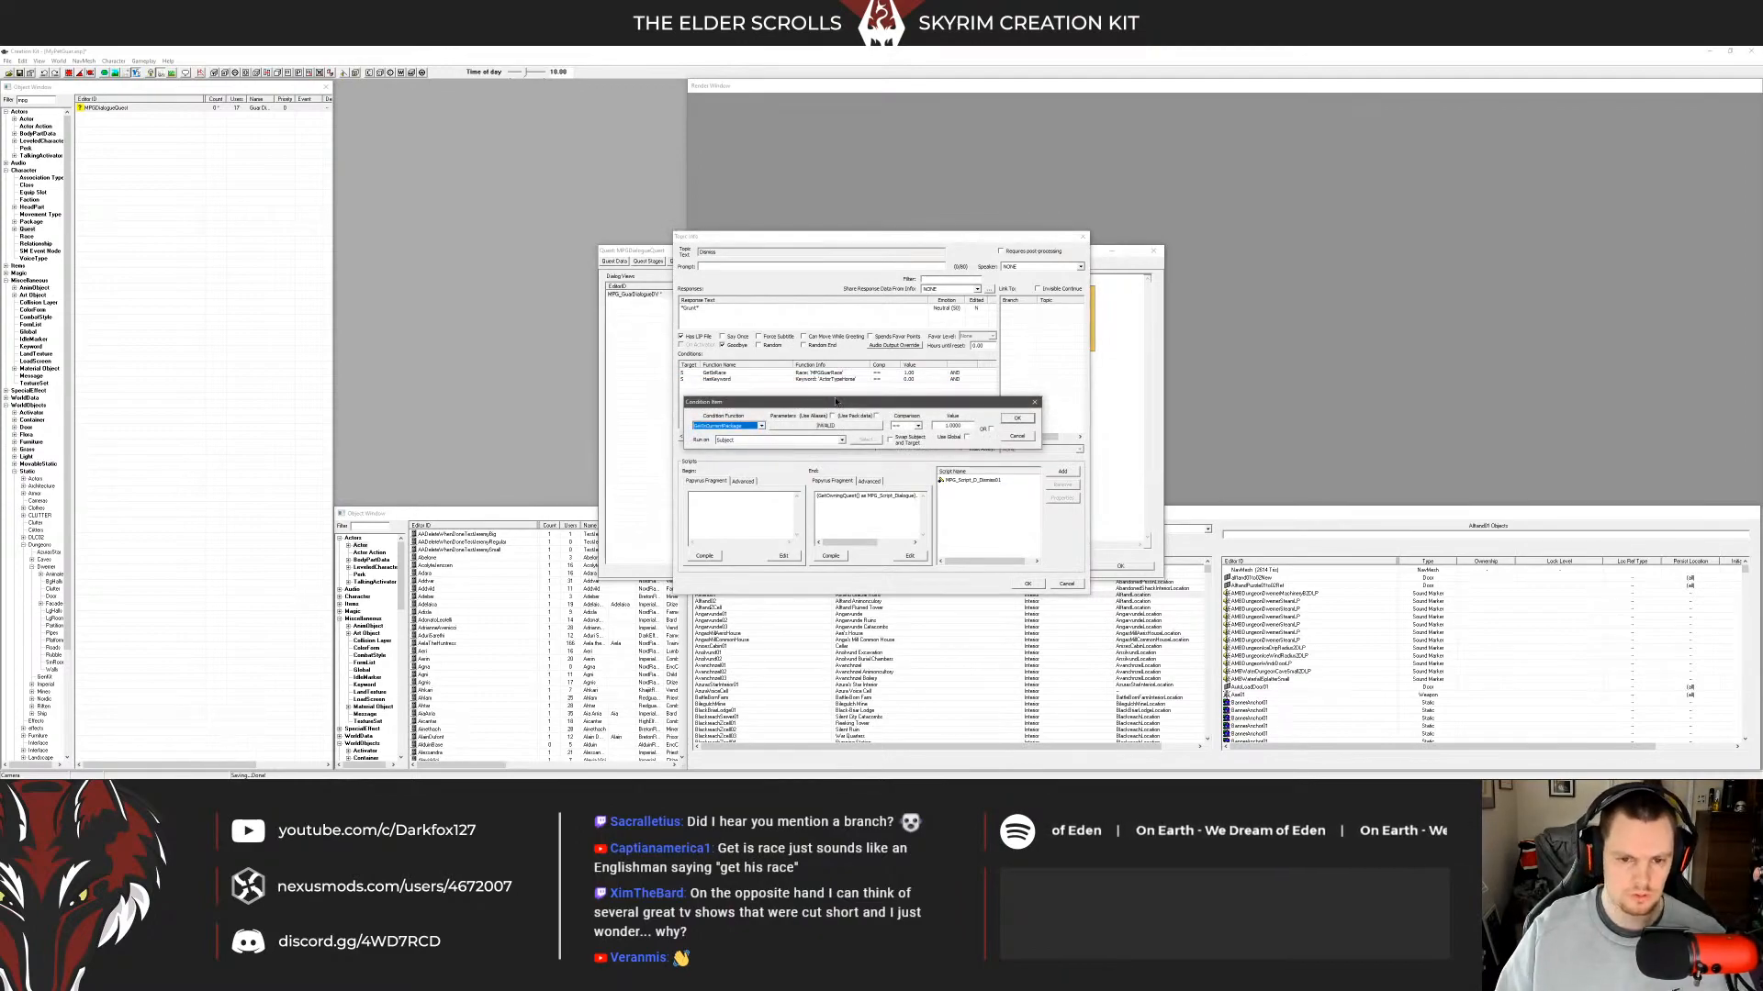
pyautogui.click(848, 422)
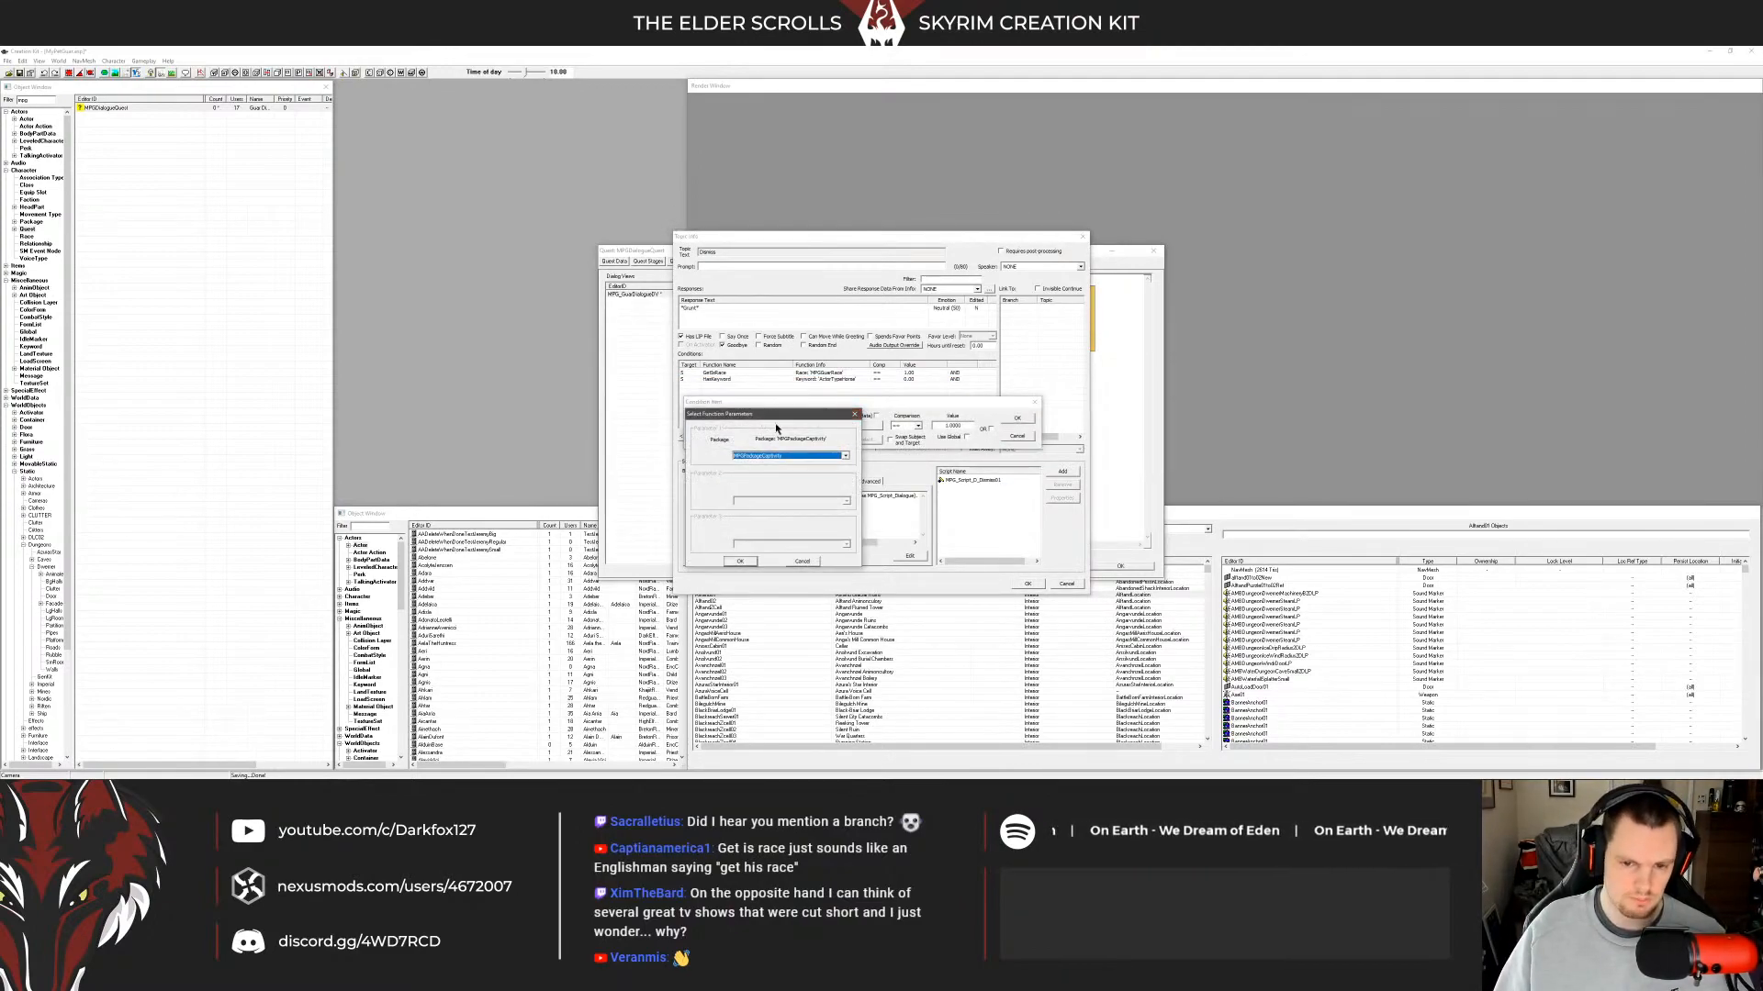
pyautogui.click(790, 455)
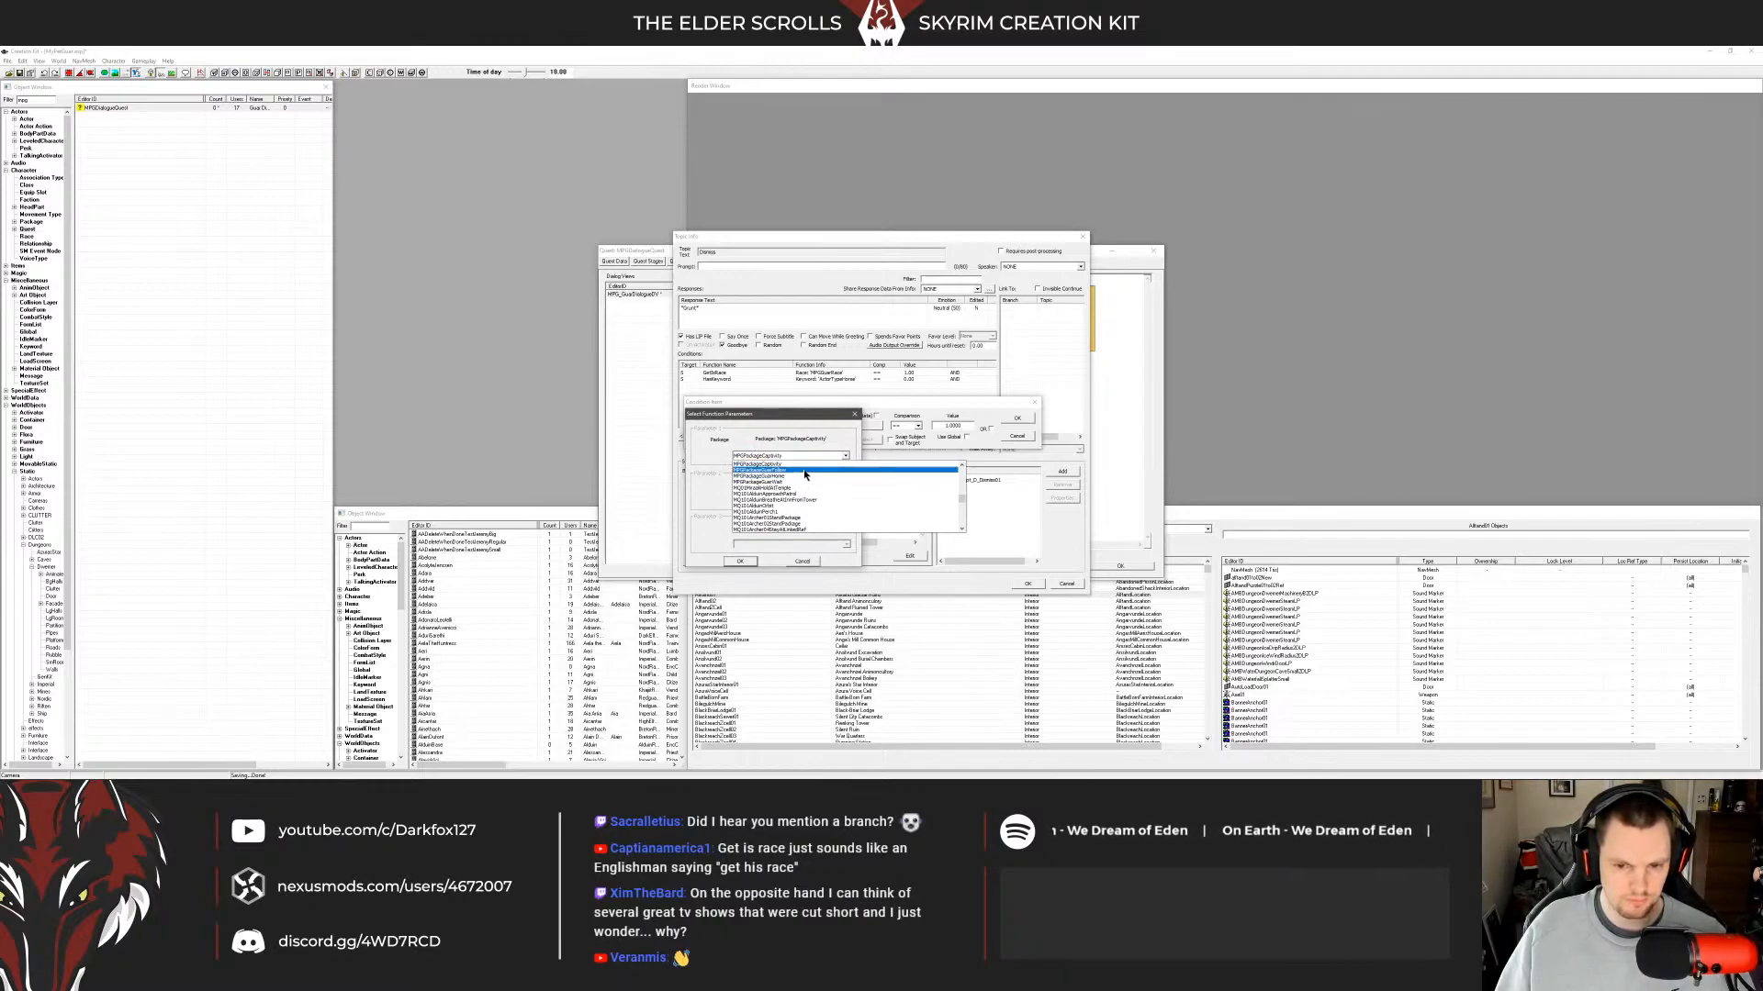
pyautogui.click(805, 470)
pyautogui.click(741, 562)
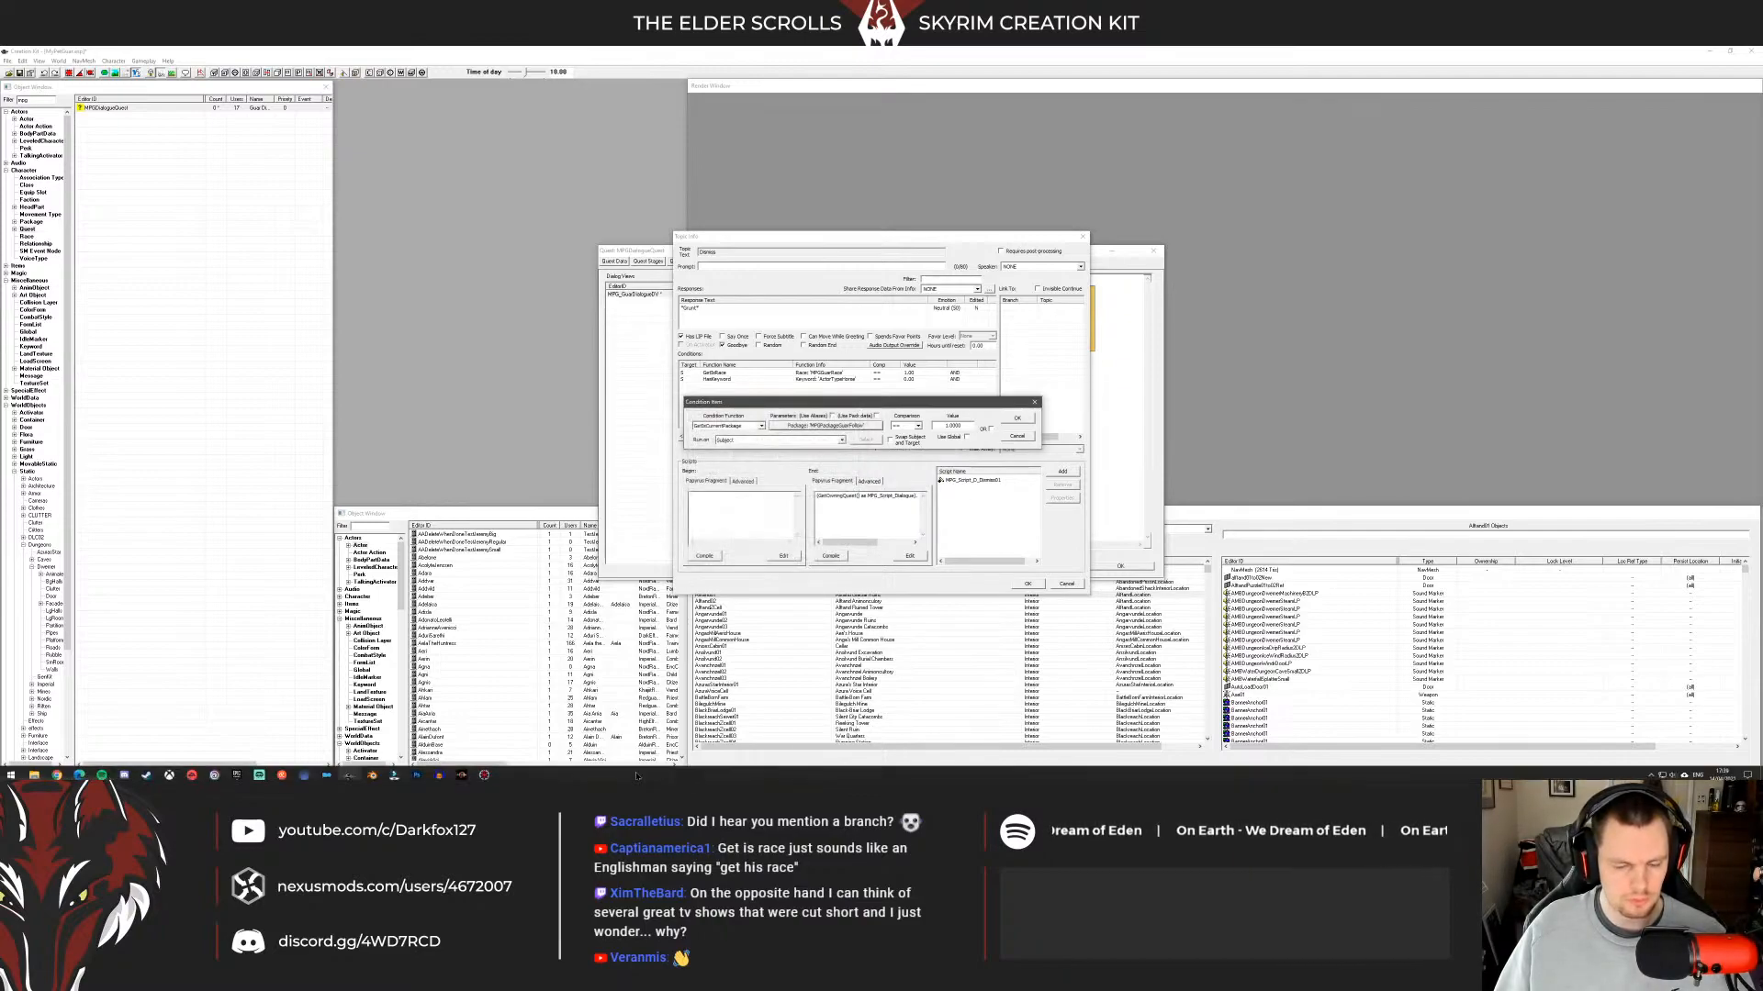
# Switch to TES5Edit and examine the package conditions of the Dismiss response in MyPetBoar.esp.
pyautogui.hotkey('alt', 'Tab')
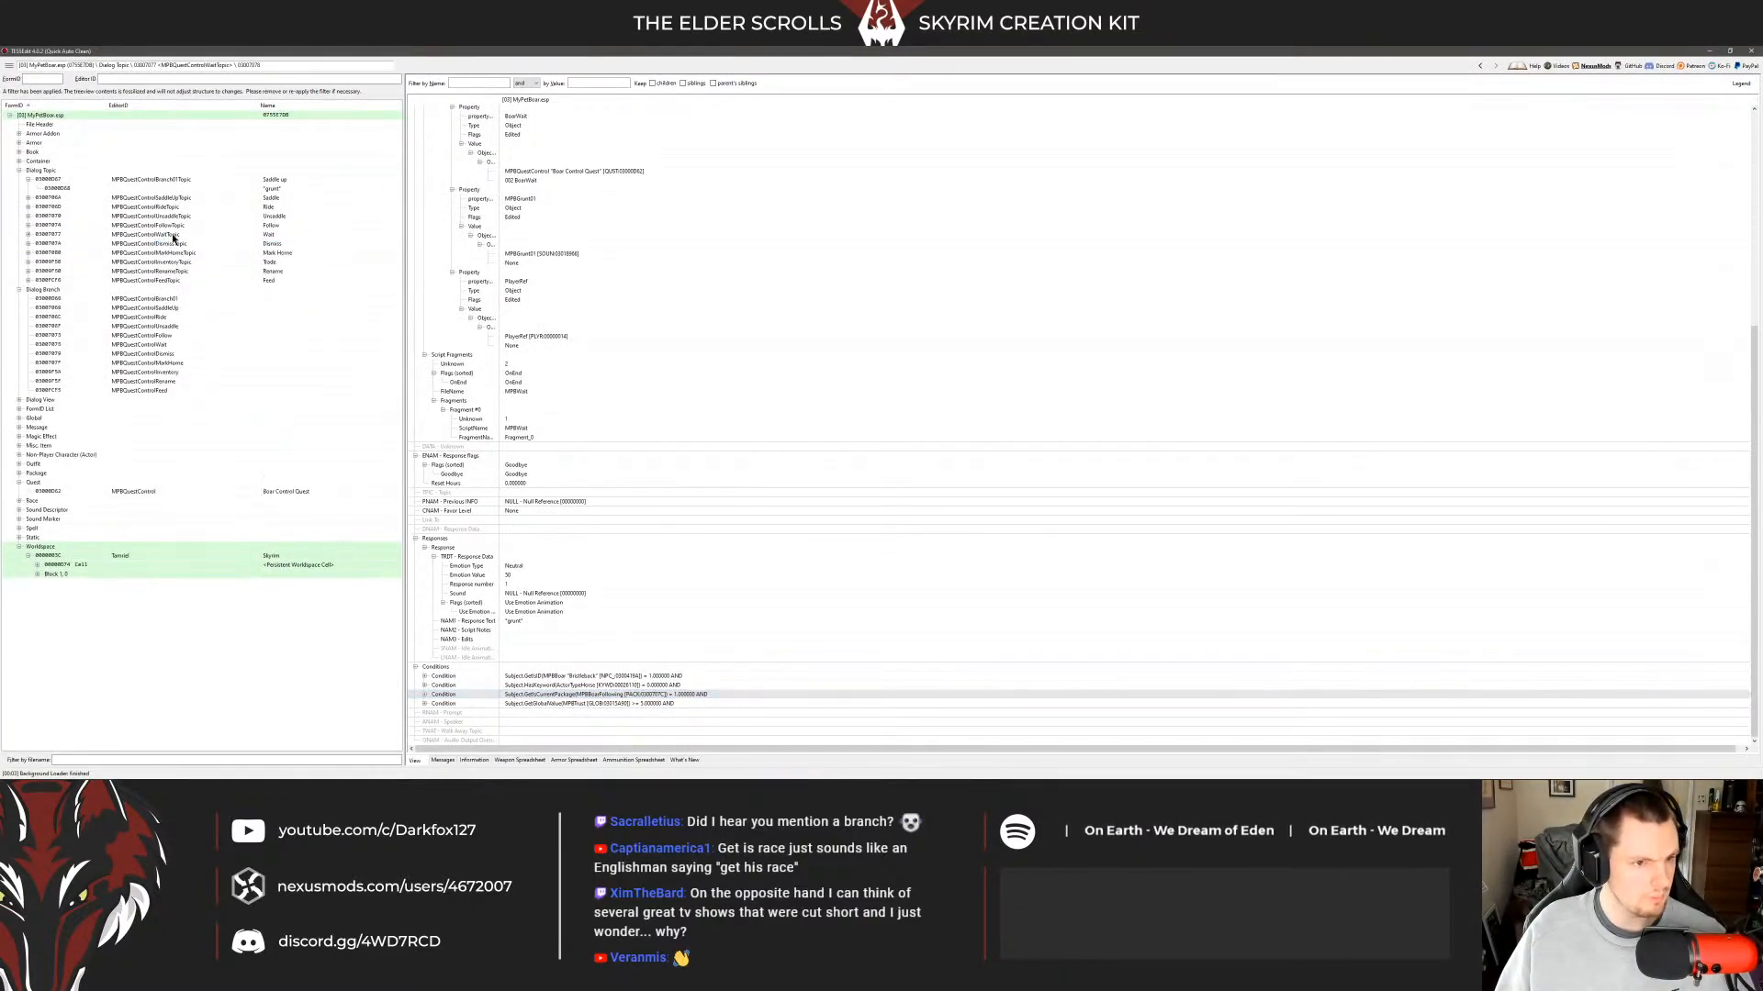
pyautogui.click(28, 235)
pyautogui.click(29, 244)
pyautogui.click(57, 253)
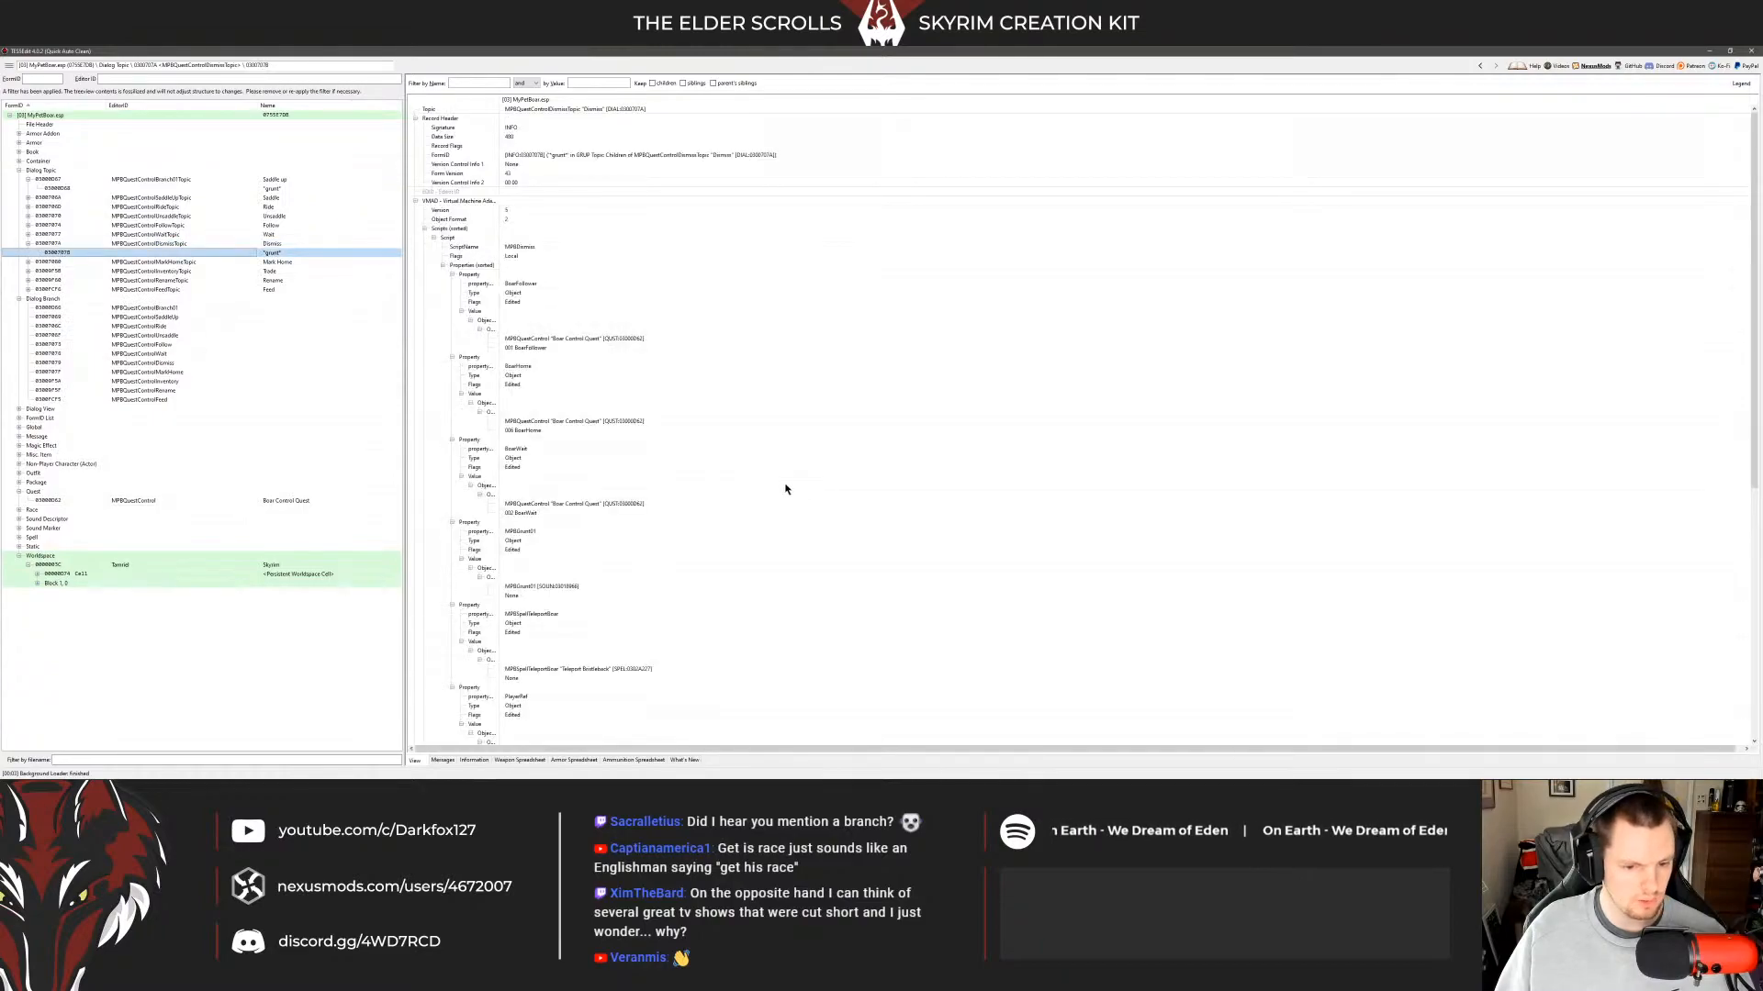
pyautogui.scroll(-15, 787, 489)
pyautogui.click(684, 695)
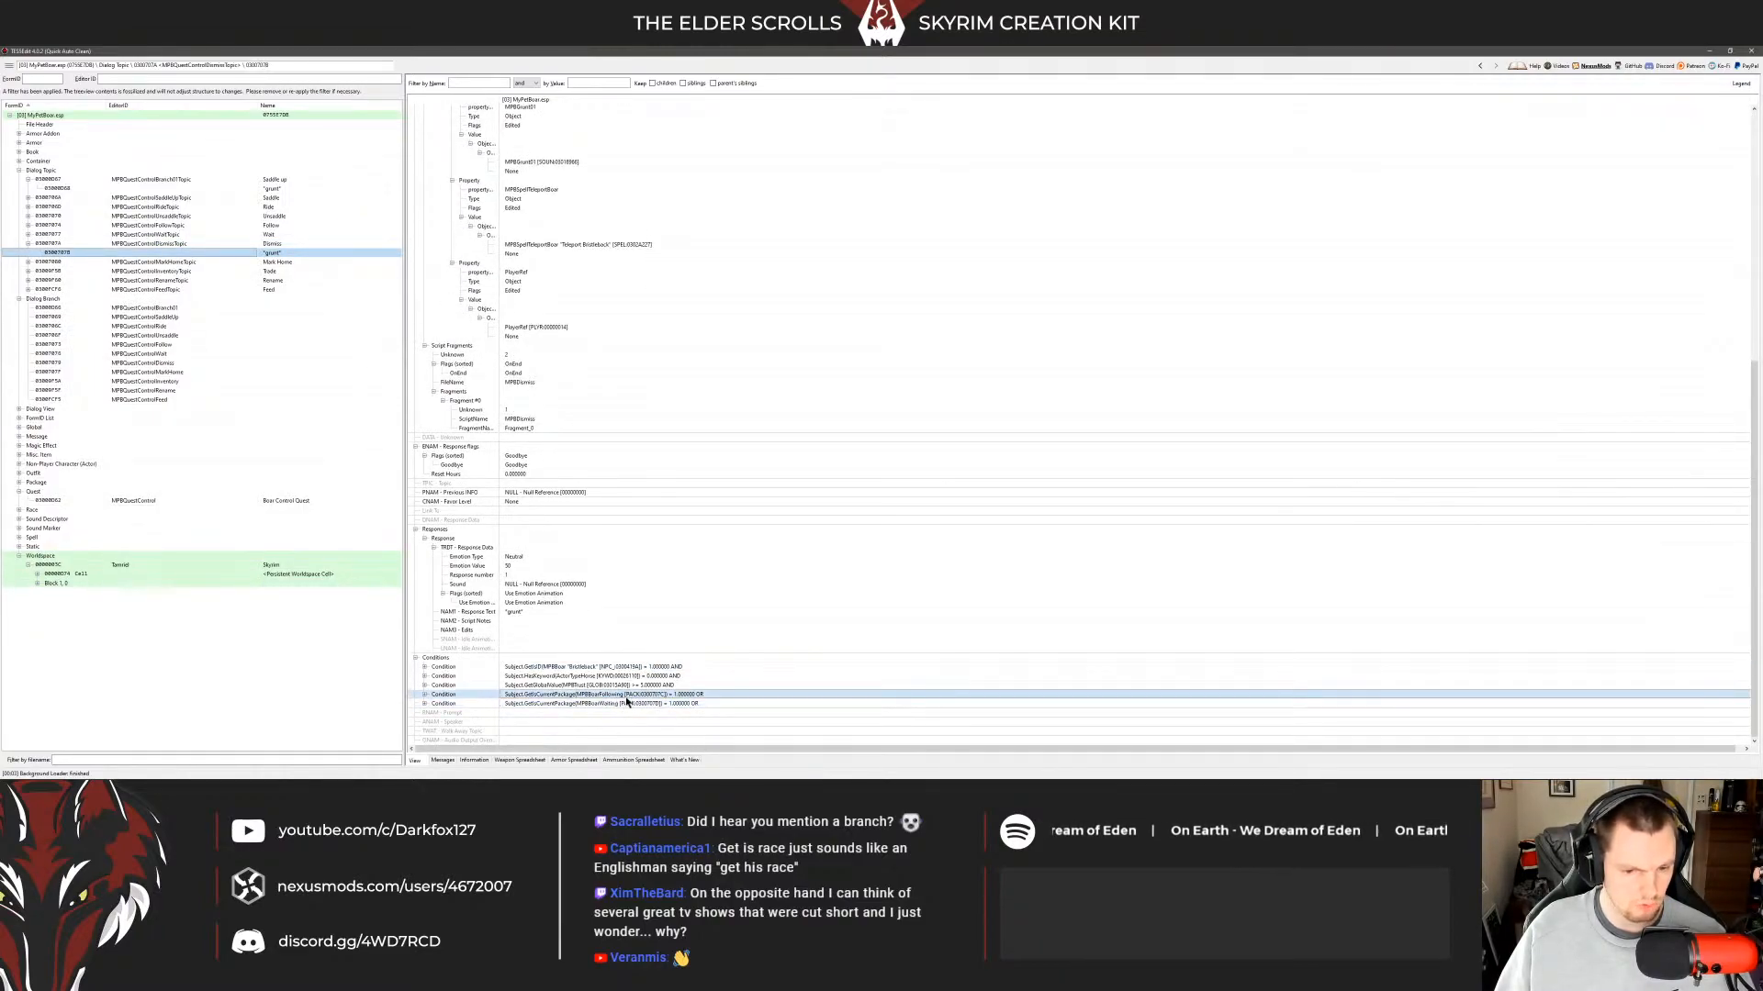
# Back in the Creation Kit, confirm the follow package condition with value 1 and set it to OR.
pyautogui.hotkey('alt', 'Tab')
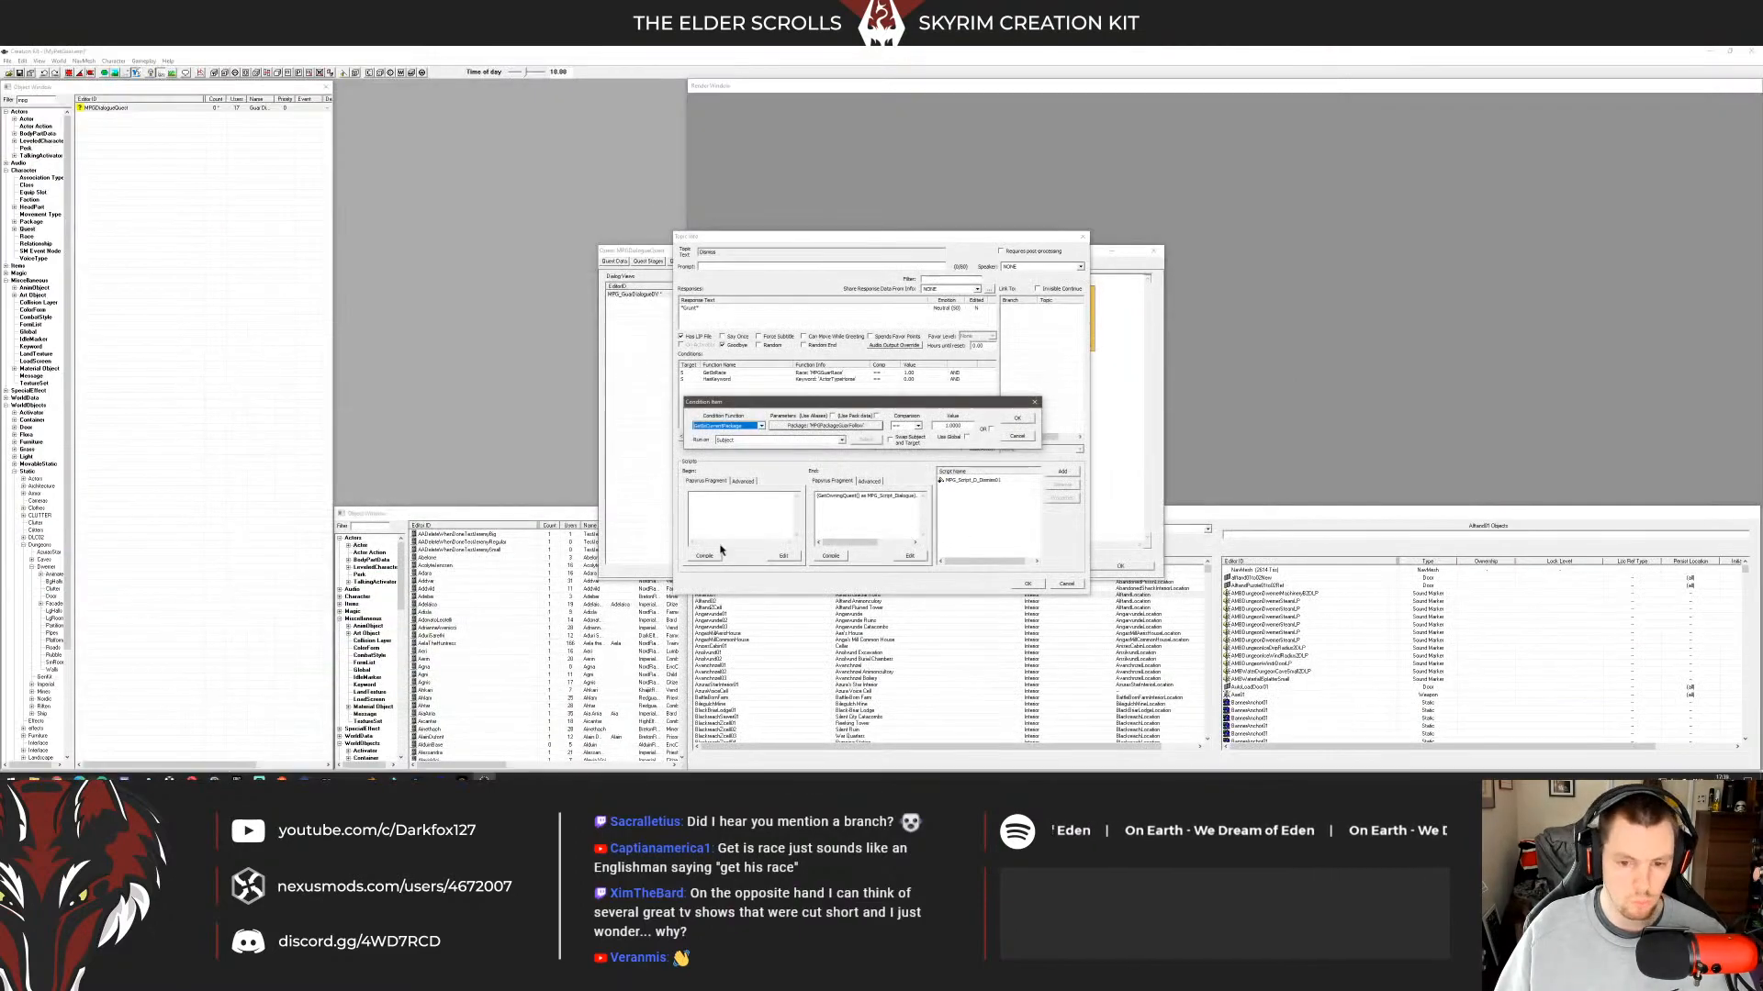
pyautogui.doubleClick(952, 427)
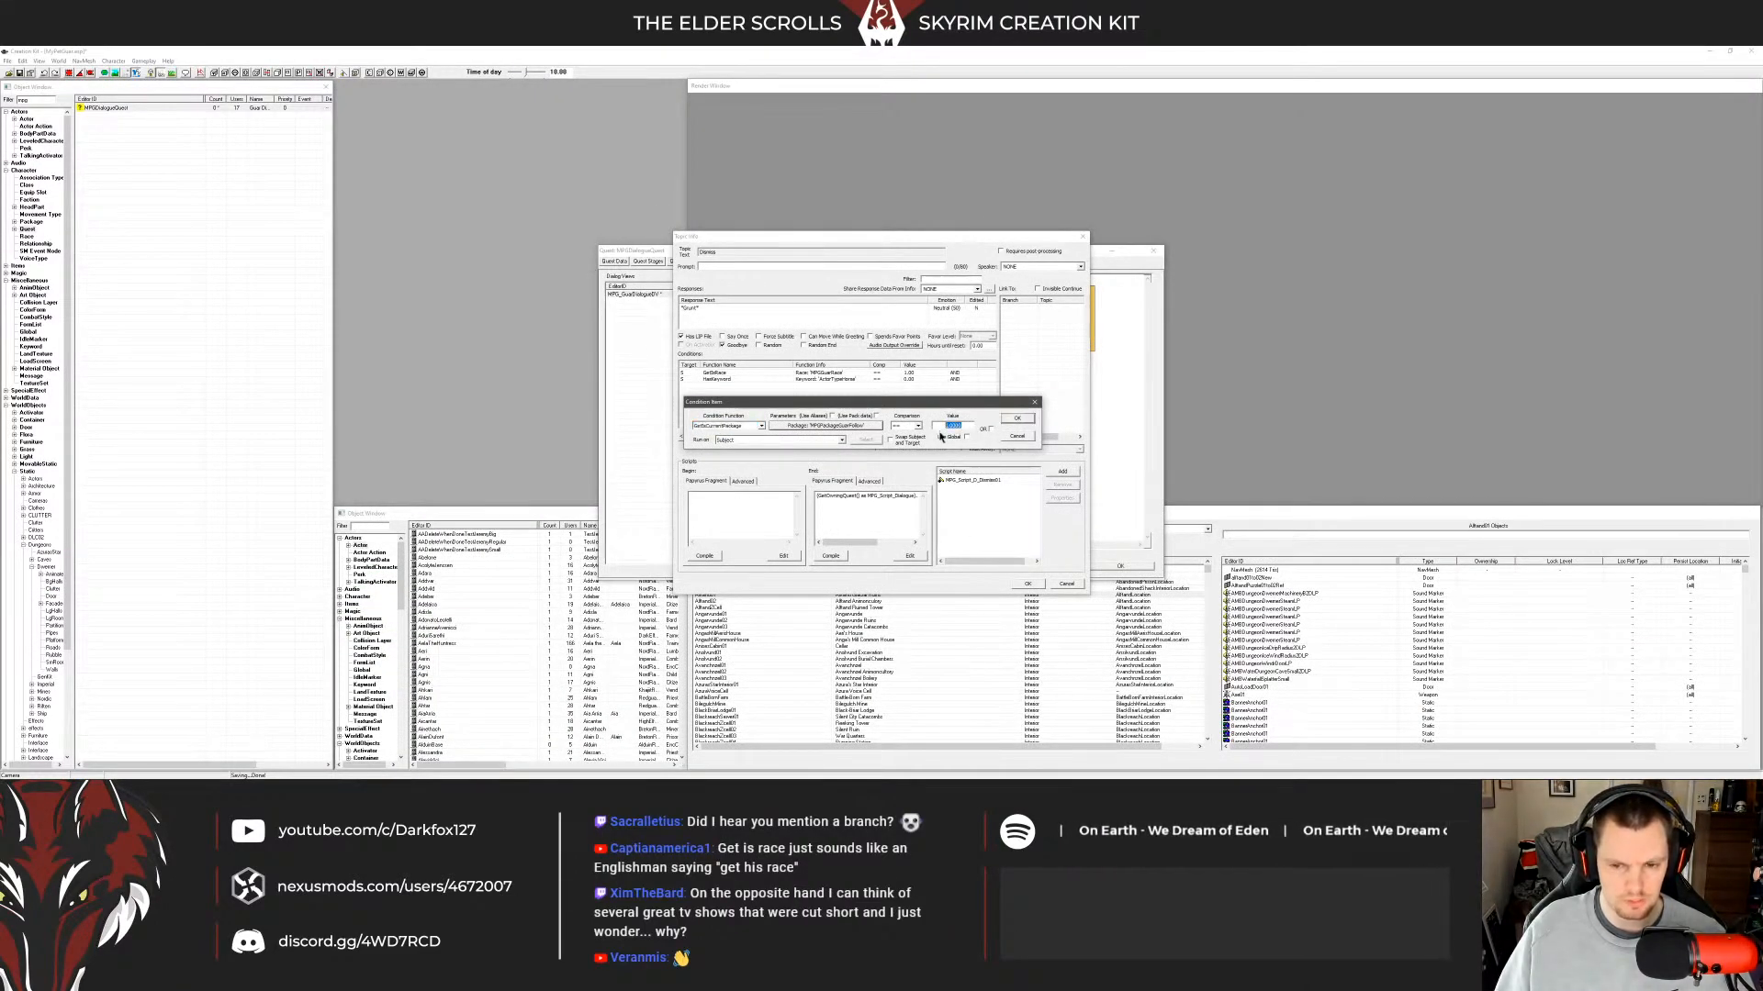
pyautogui.click(1017, 418)
pyautogui.click(698, 437)
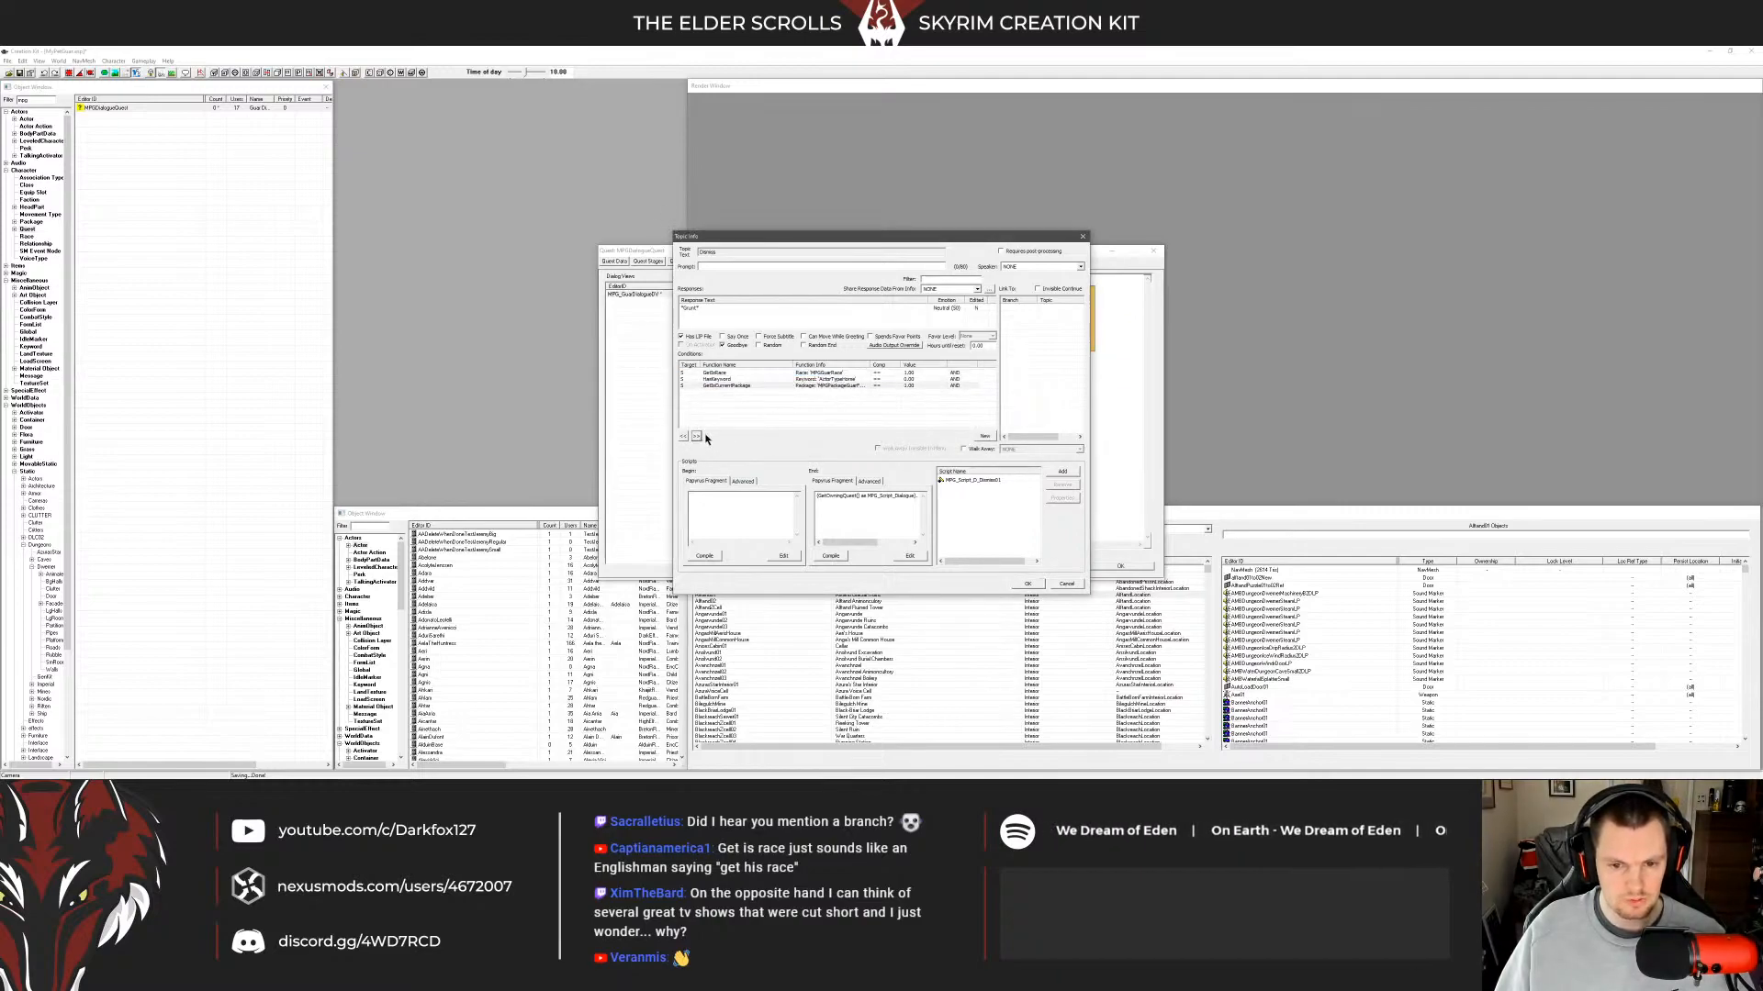
pyautogui.doubleClick(855, 385)
pyautogui.click(989, 426)
pyautogui.click(898, 419)
pyautogui.click(869, 387)
# Duplicate the GetIsCurrentPackage condition and place the conditions in order as race, keyword, then the two package conditions.
pyautogui.rightClick(851, 379)
pyautogui.rightClick(830, 386)
pyautogui.click(863, 426)
pyautogui.rightClick(828, 425)
pyautogui.click(848, 484)
pyautogui.click(697, 436)
pyautogui.click(696, 436)
pyautogui.click(697, 436)
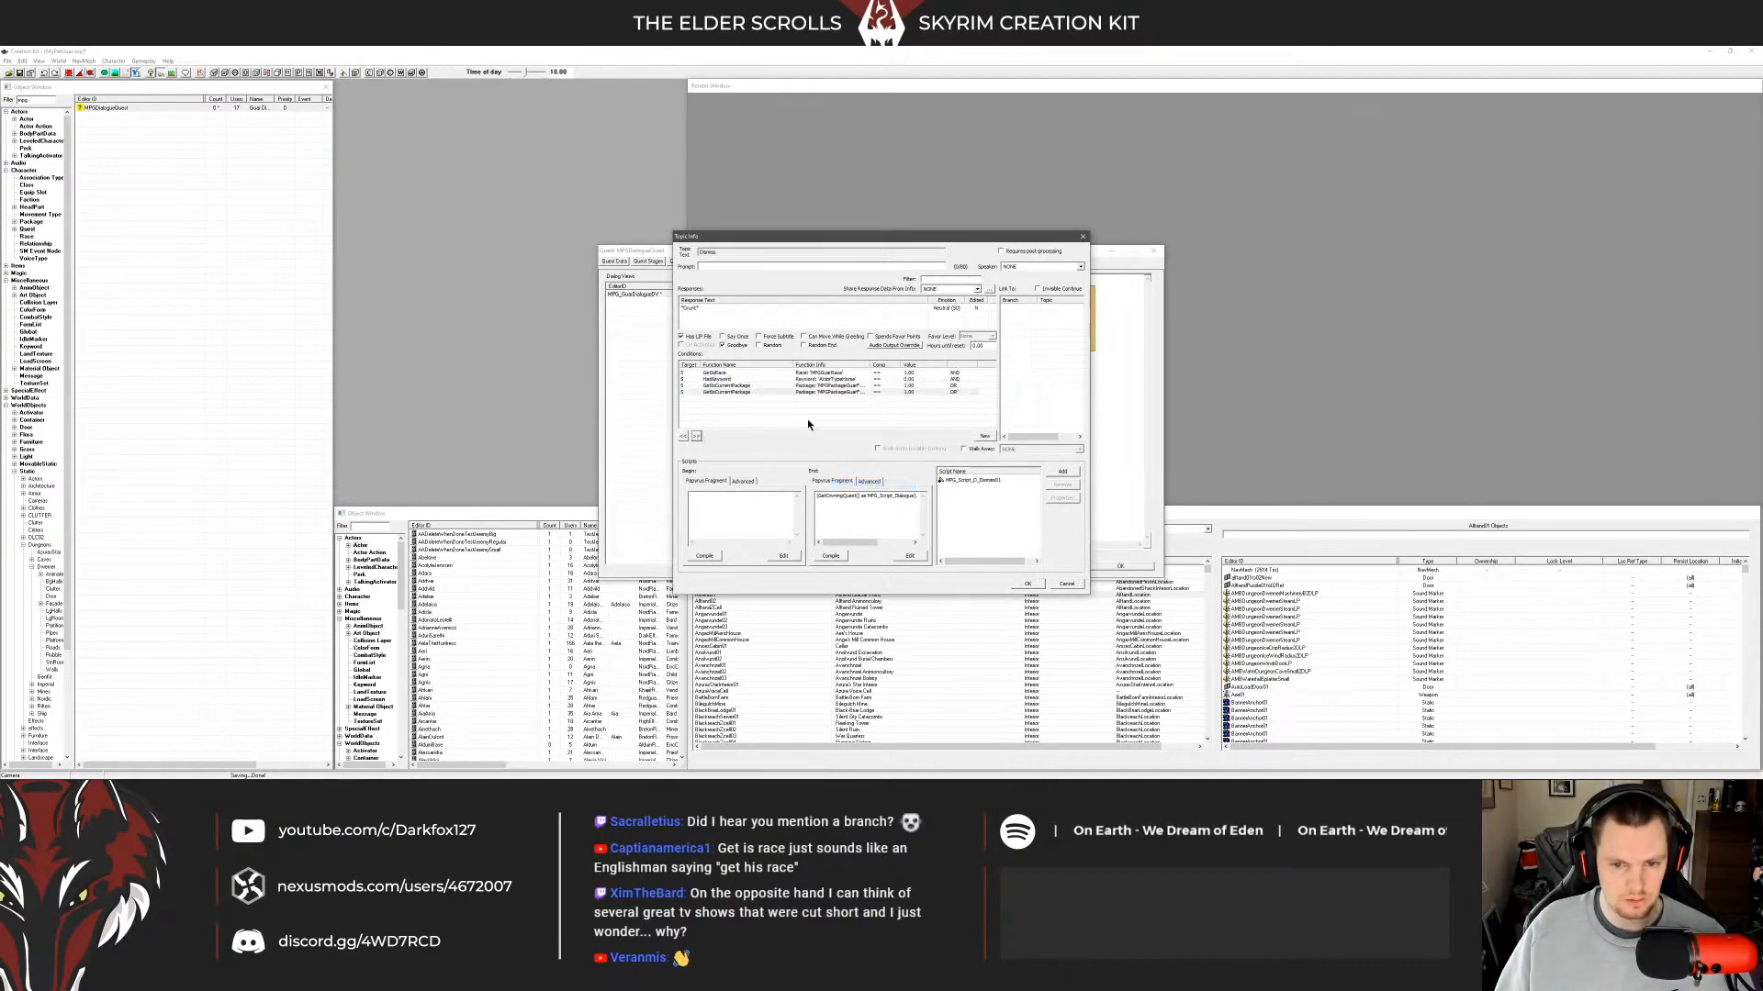
# Set the duplicated condition's package to MPGPackageGuarWait, then save the Dismiss response and the quest.
pyautogui.doubleClick(795, 392)
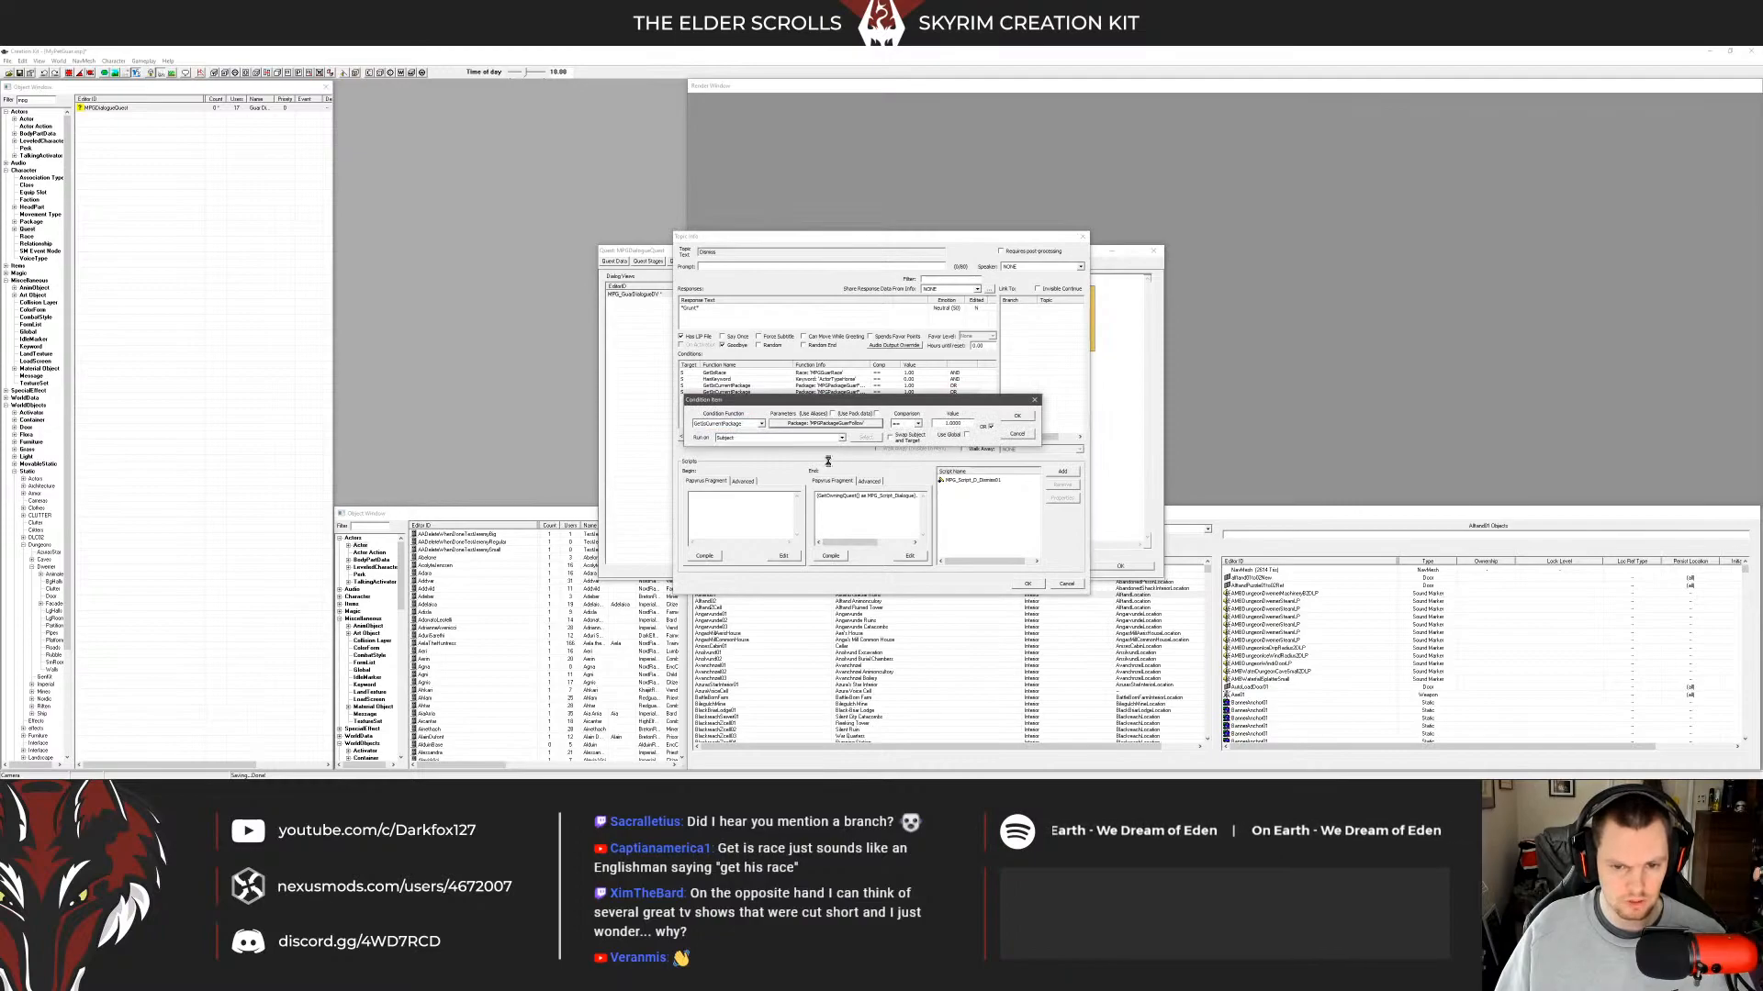
pyautogui.click(824, 423)
pyautogui.click(814, 453)
pyautogui.click(771, 479)
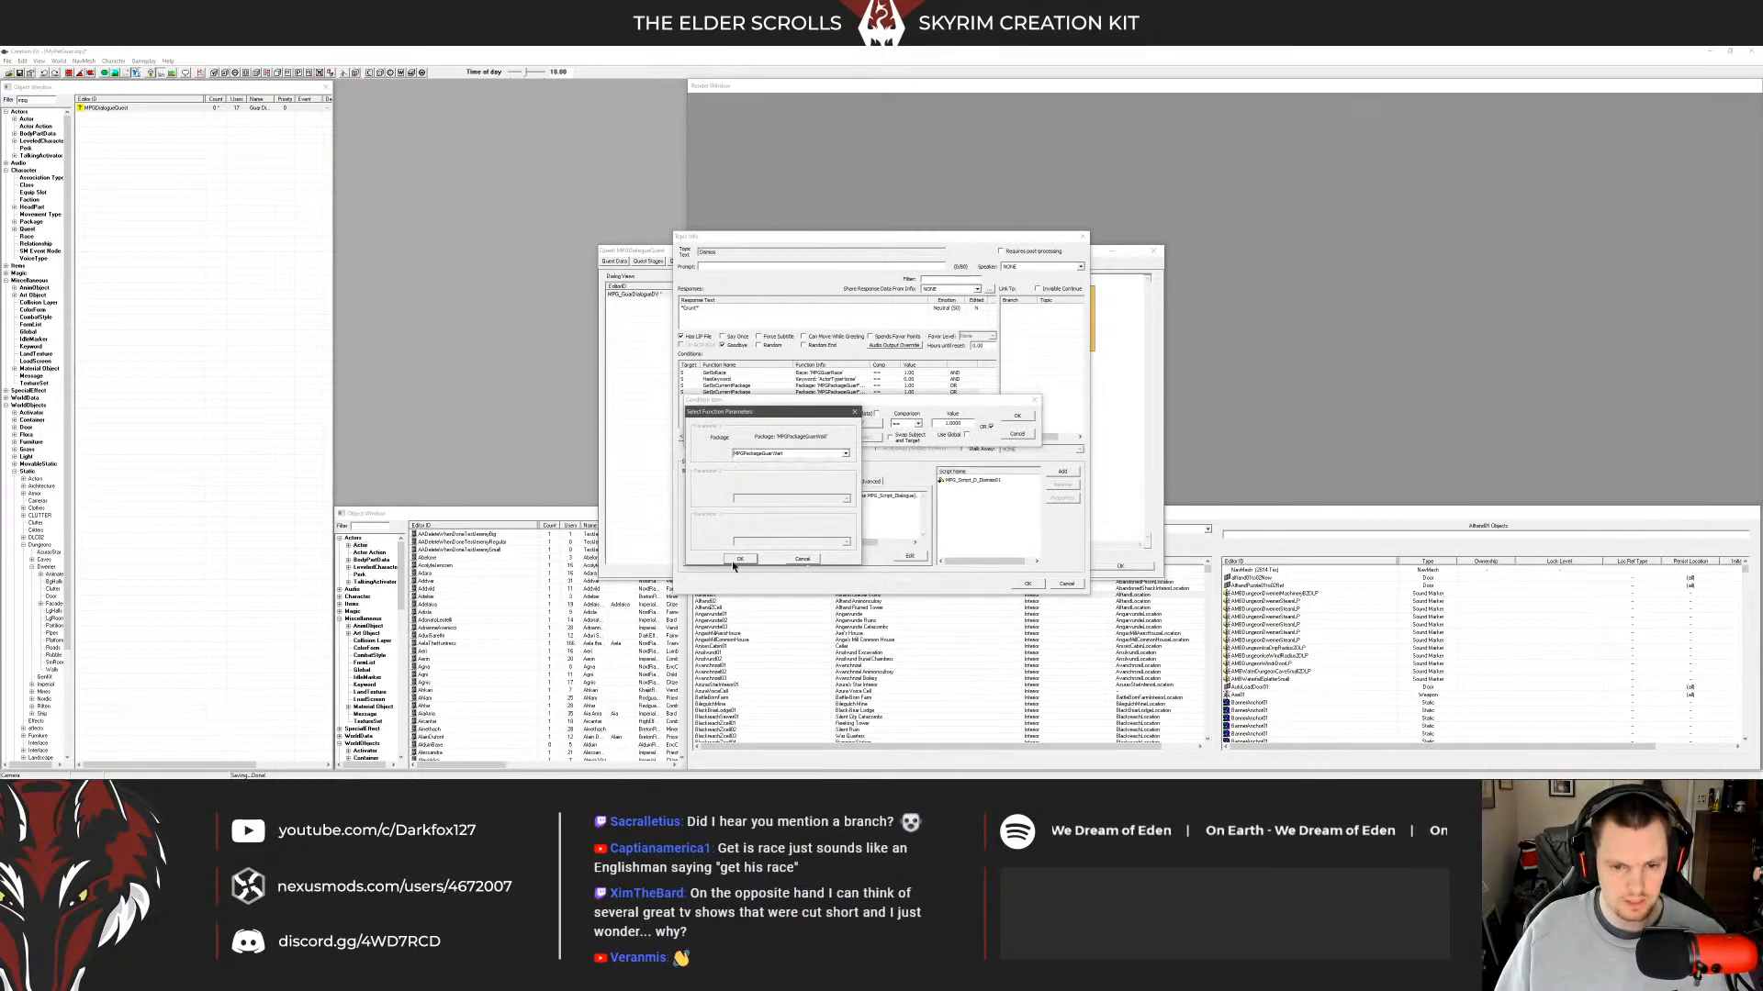
pyautogui.click(740, 559)
pyautogui.click(1017, 416)
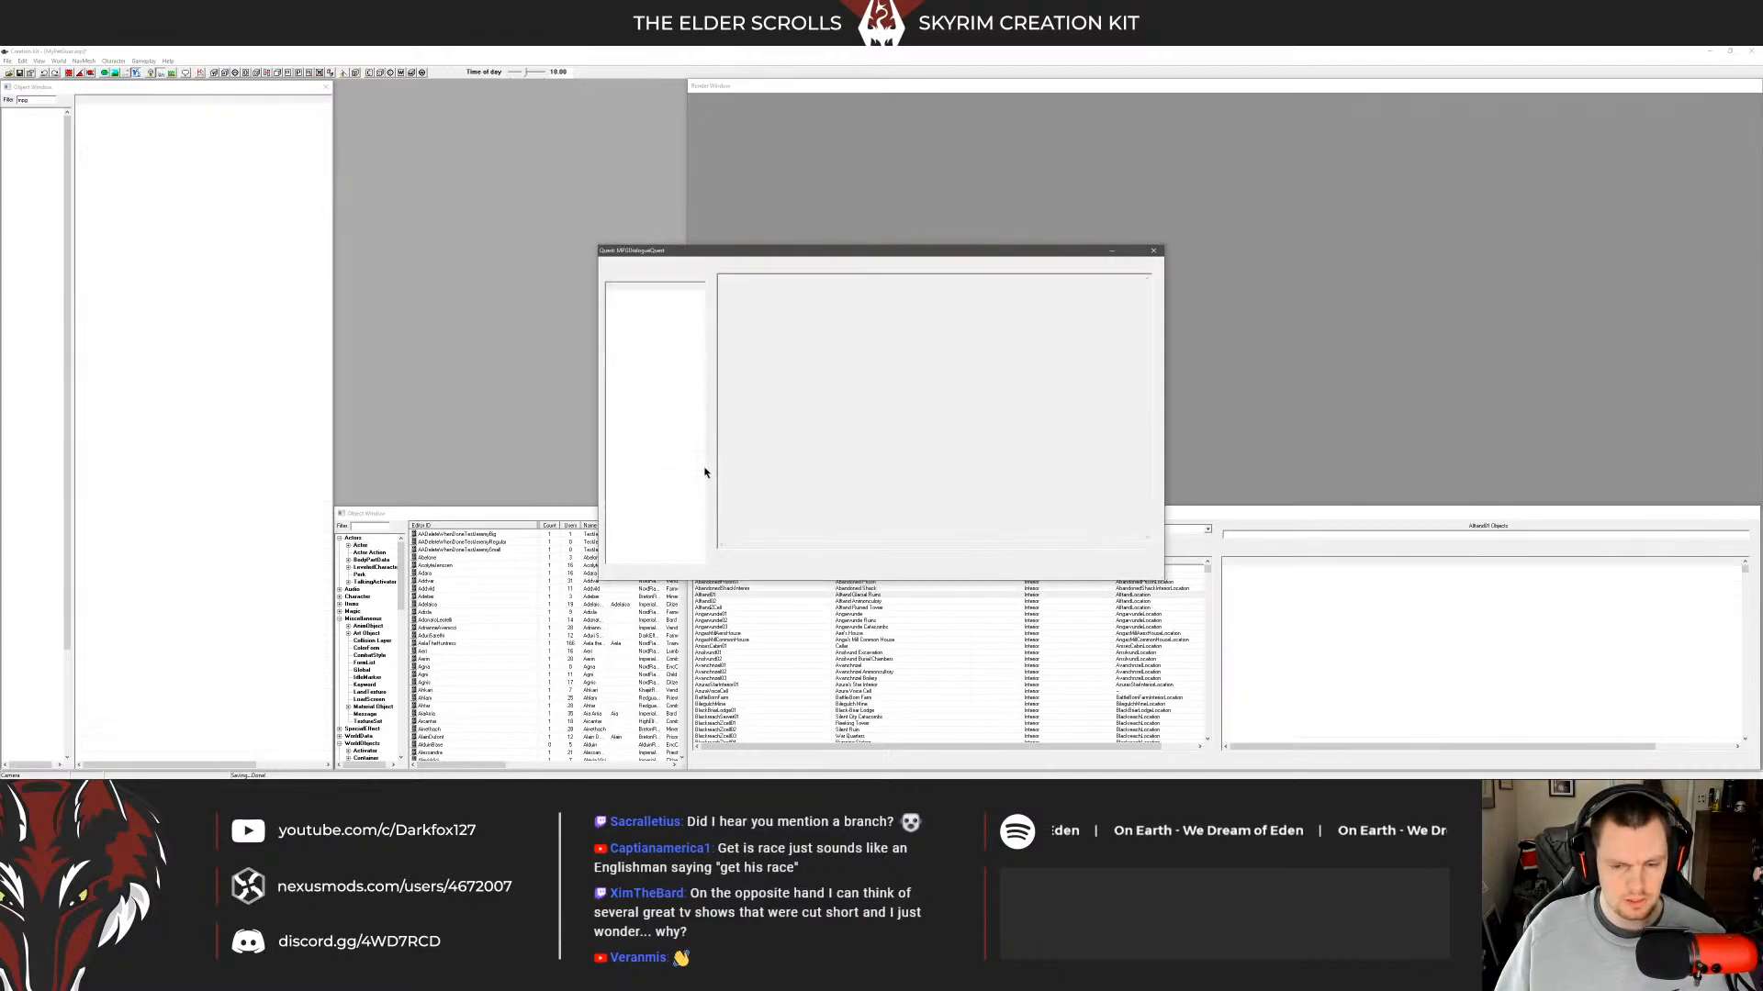
pyautogui.click(661, 294)
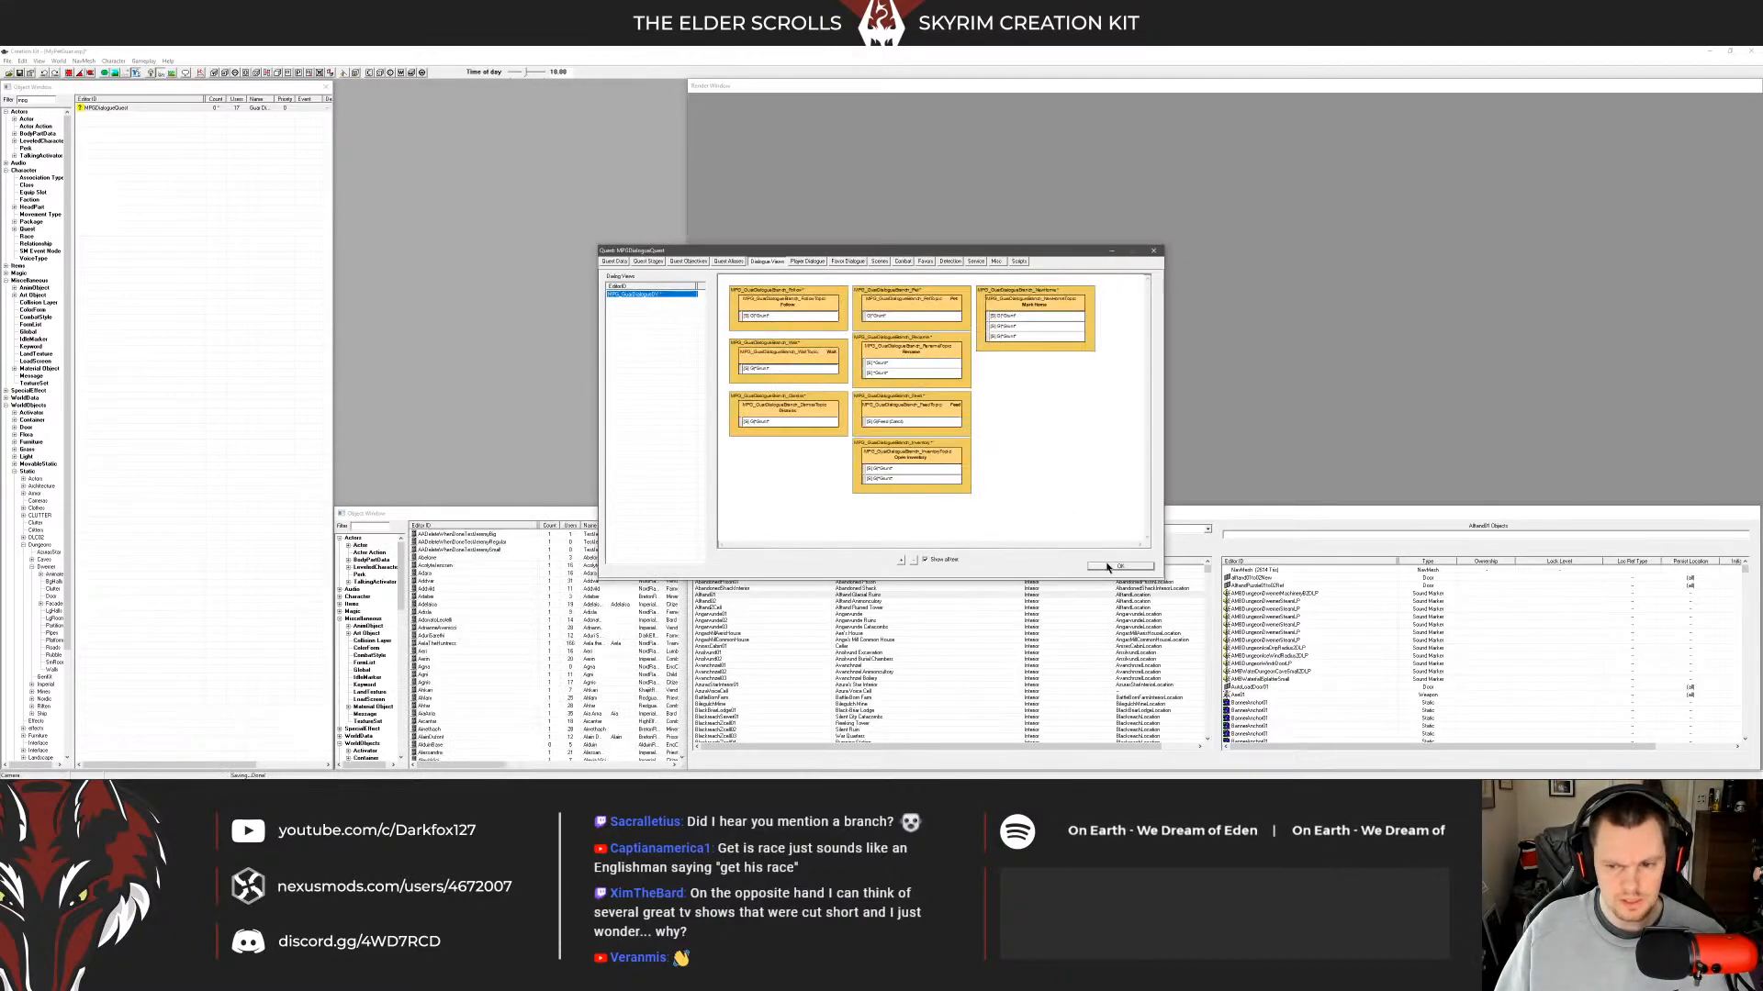
pyautogui.click(1109, 567)
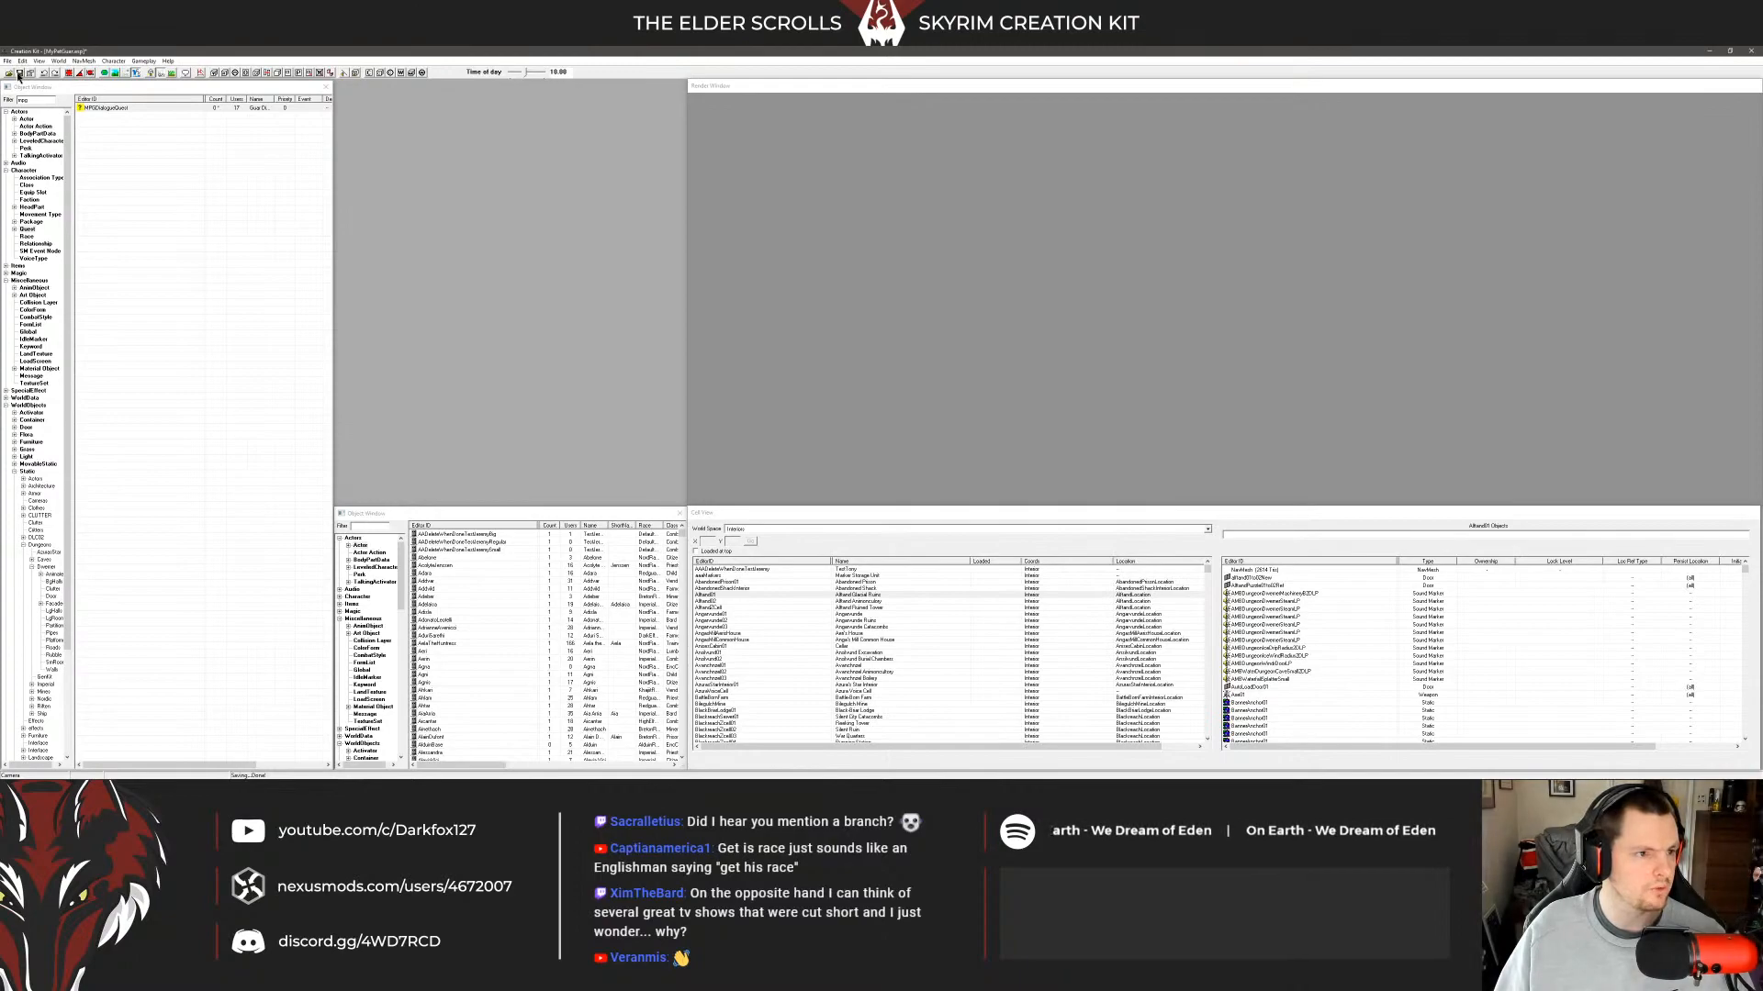
# Reopen MPGDialogueQuest, move the Mark Home branch beneath the Dismiss branch, and open its response to view the conditions.
pyautogui.doubleClick(137, 109)
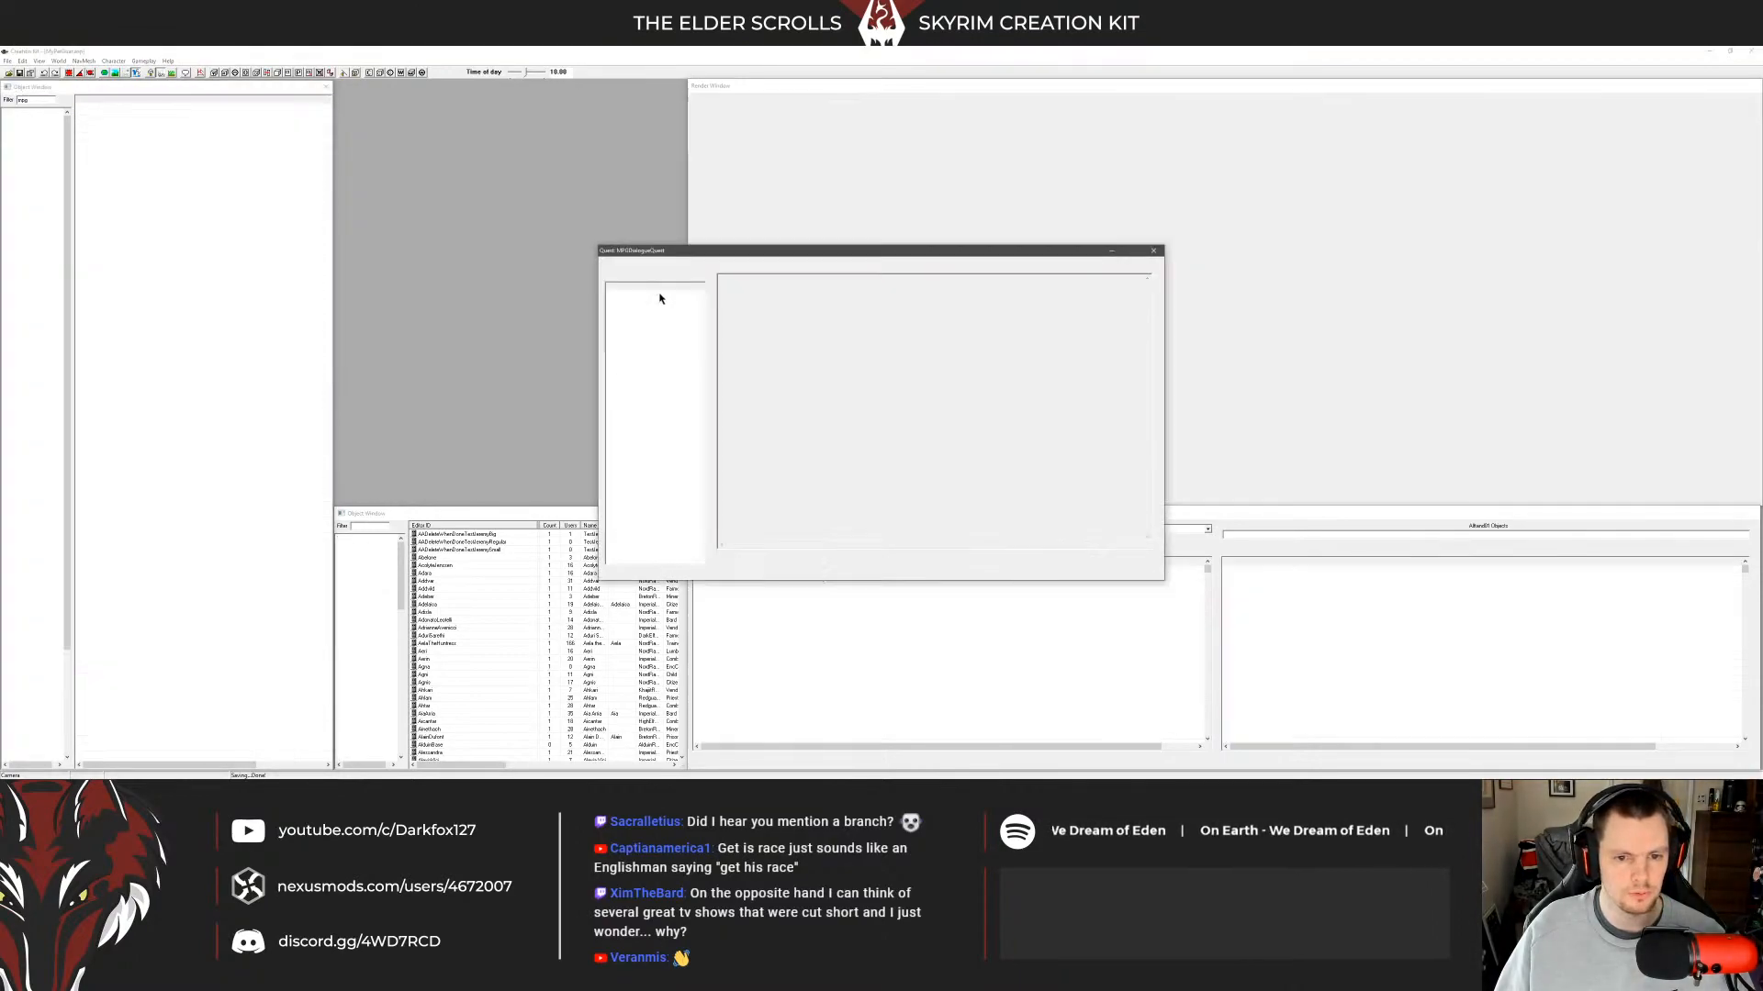
pyautogui.click(784, 411)
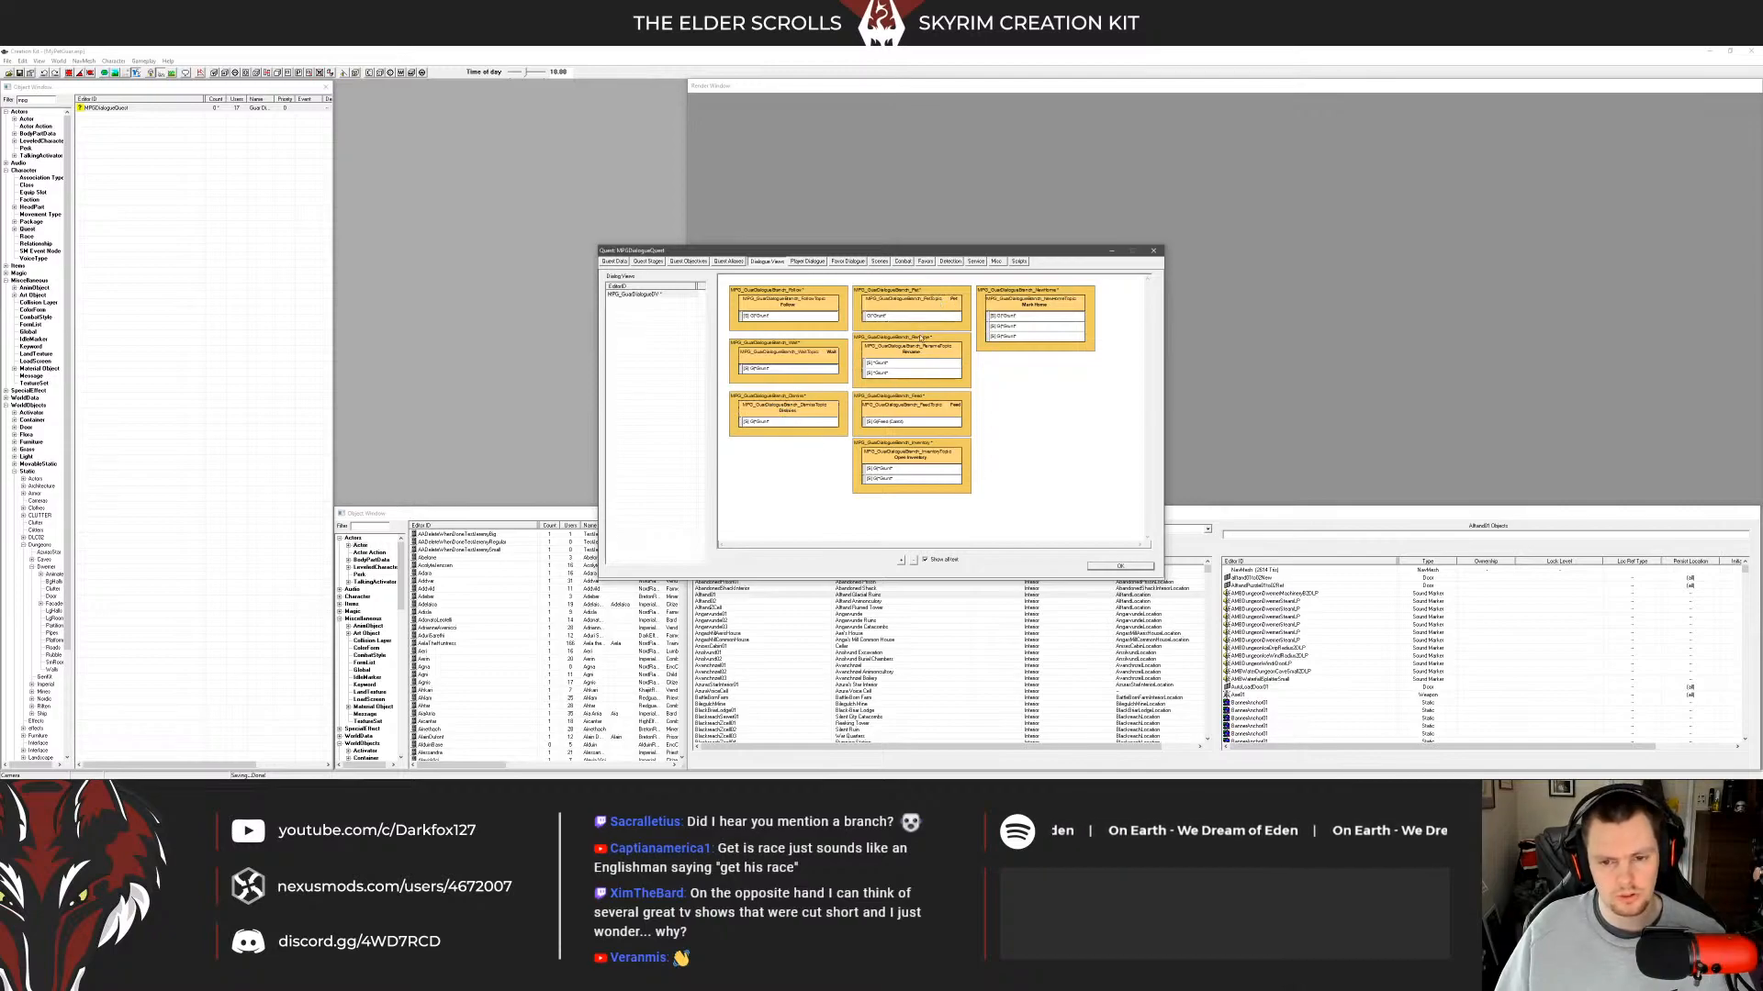
pyautogui.moveTo(1038, 303); pyautogui.dragTo(799, 459)
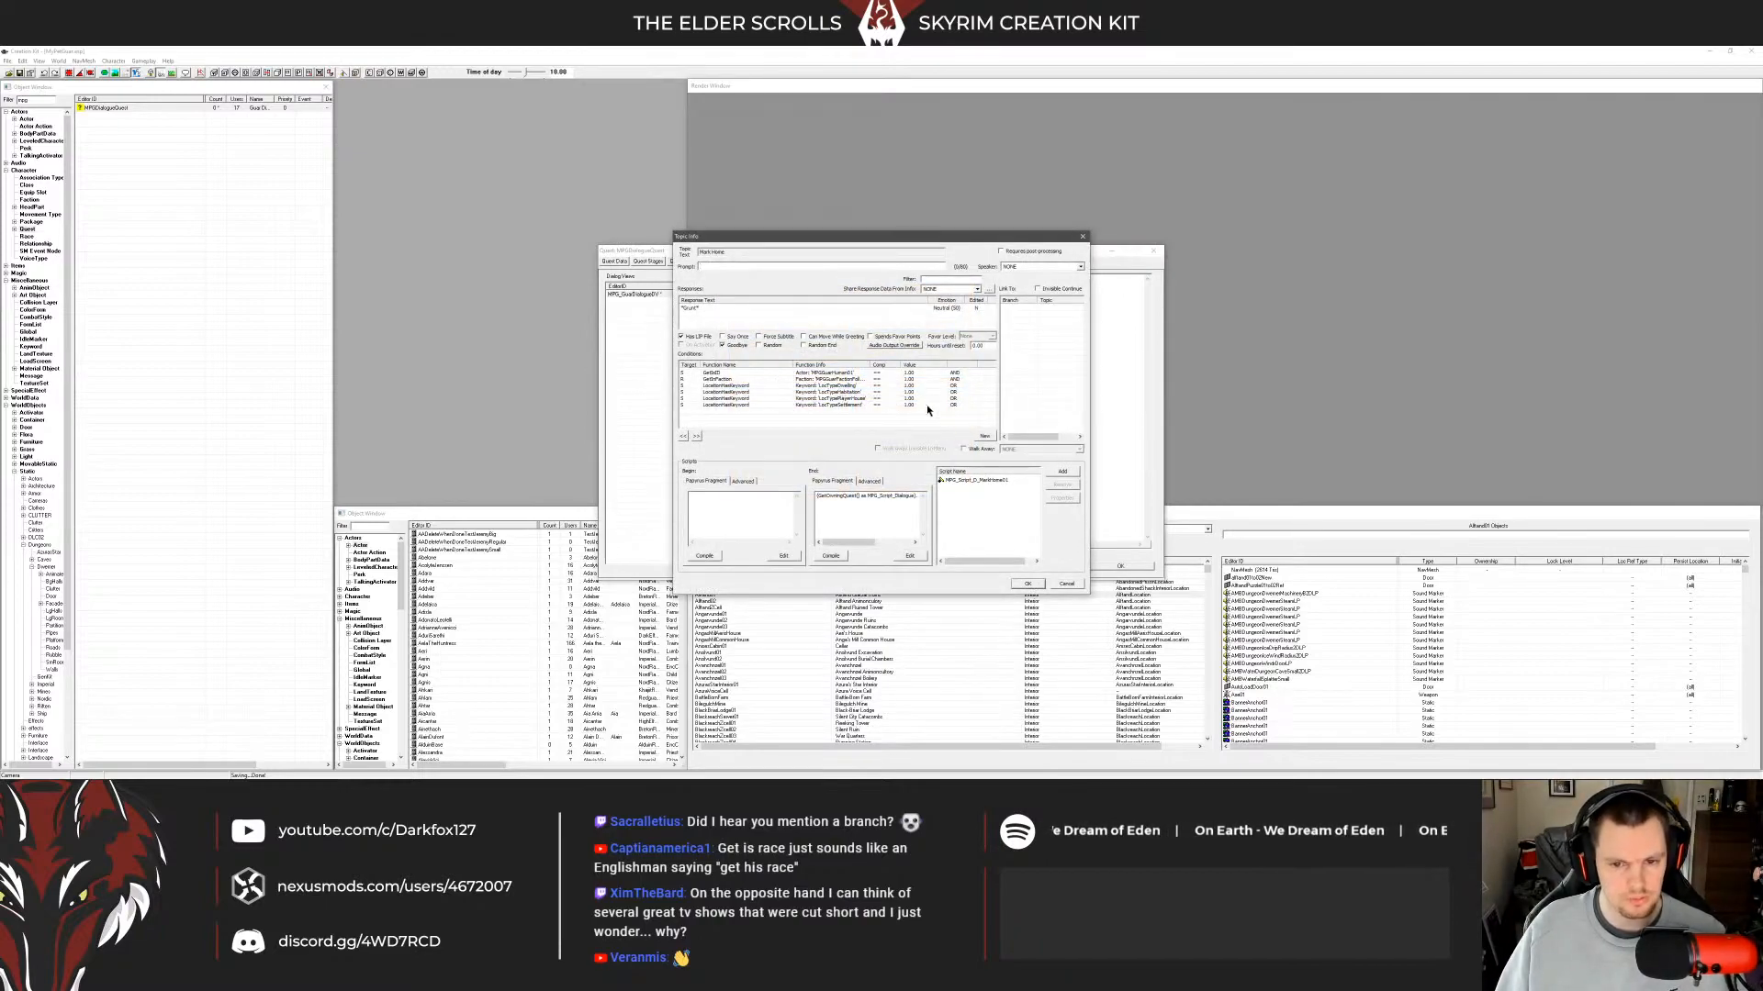
pyautogui.click(899, 364)
pyautogui.moveTo(900, 365); pyautogui.dragTo(931, 372)
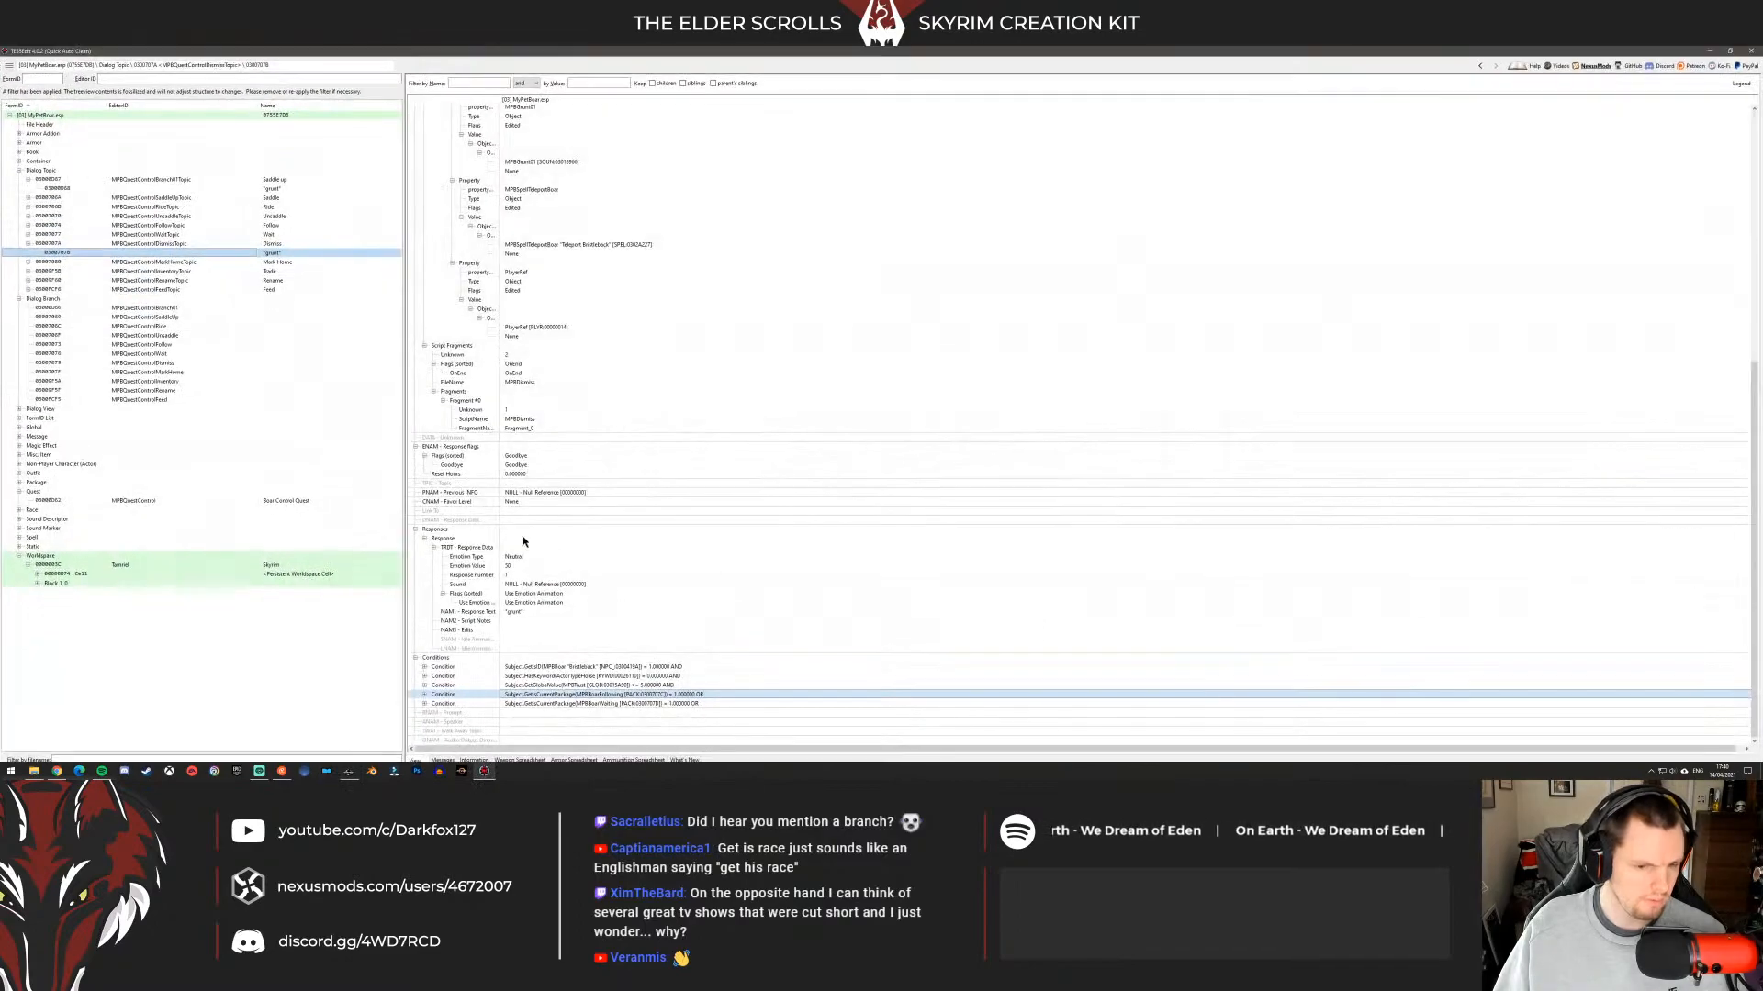
# Switch to TES5Edit and examine the keyword and player location conditions of MyPetBoar's Mark Home response.
pyautogui.hotkey('alt', 'Tab')
pyautogui.click(27, 244)
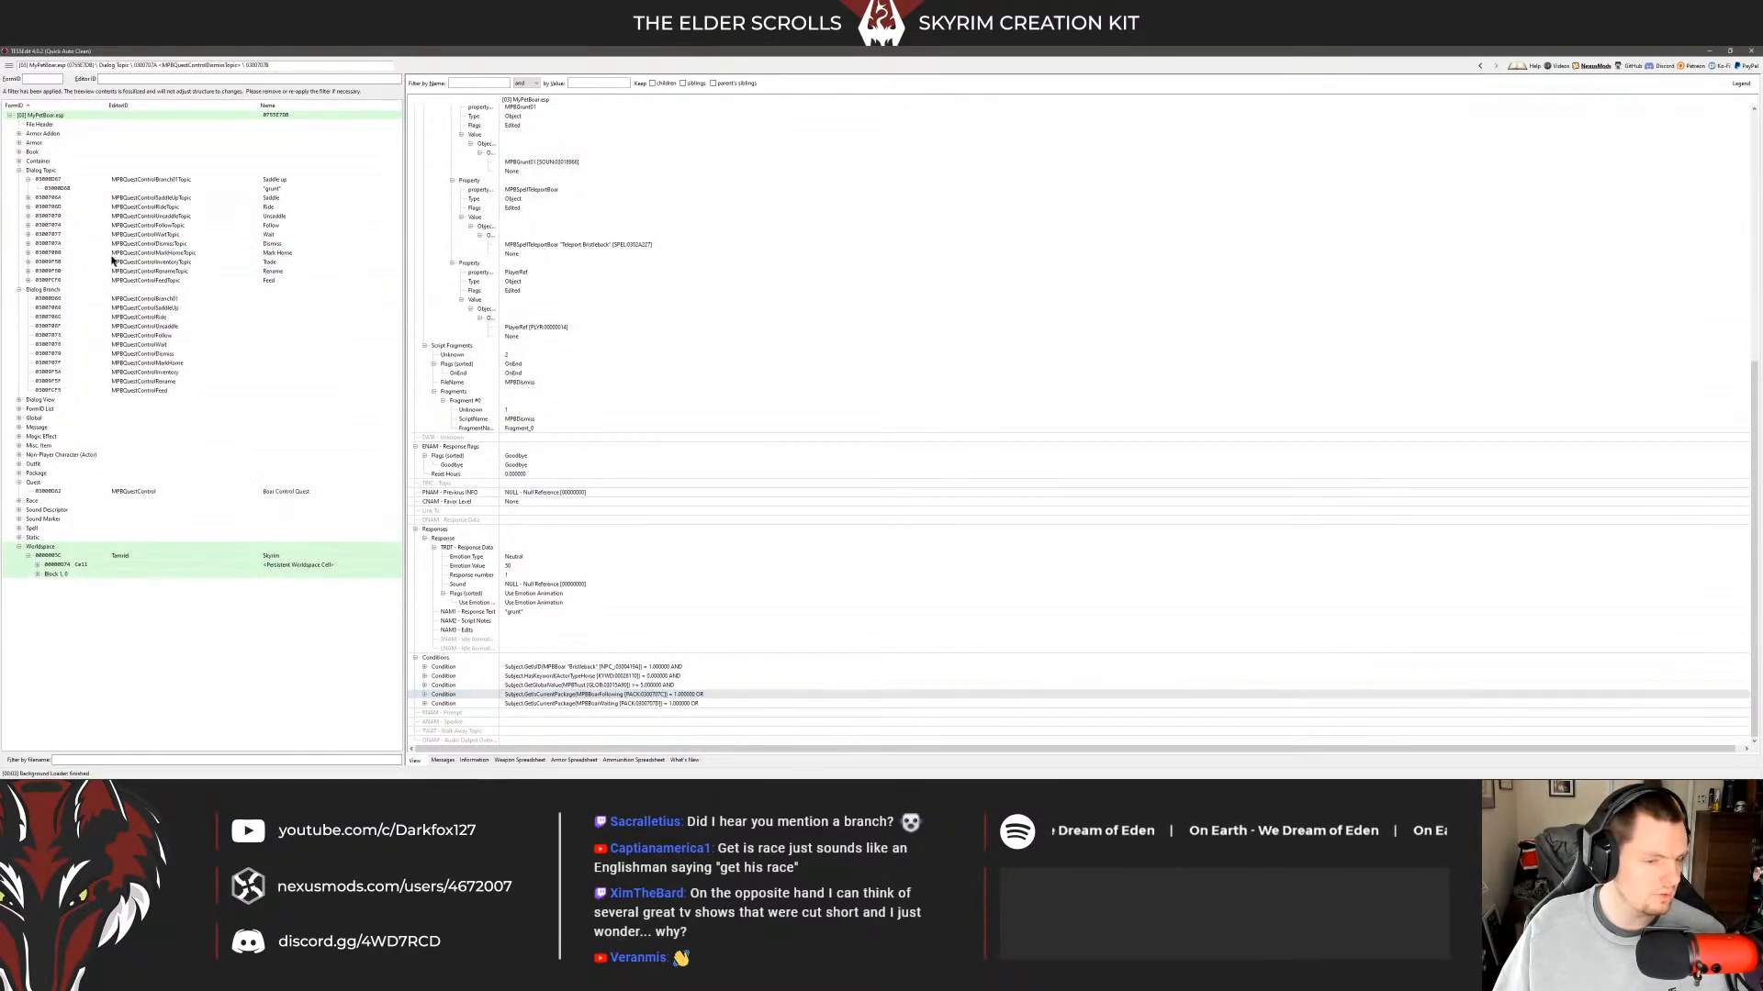
pyautogui.press('Down')
pyautogui.press('Right')
pyautogui.press('Down')
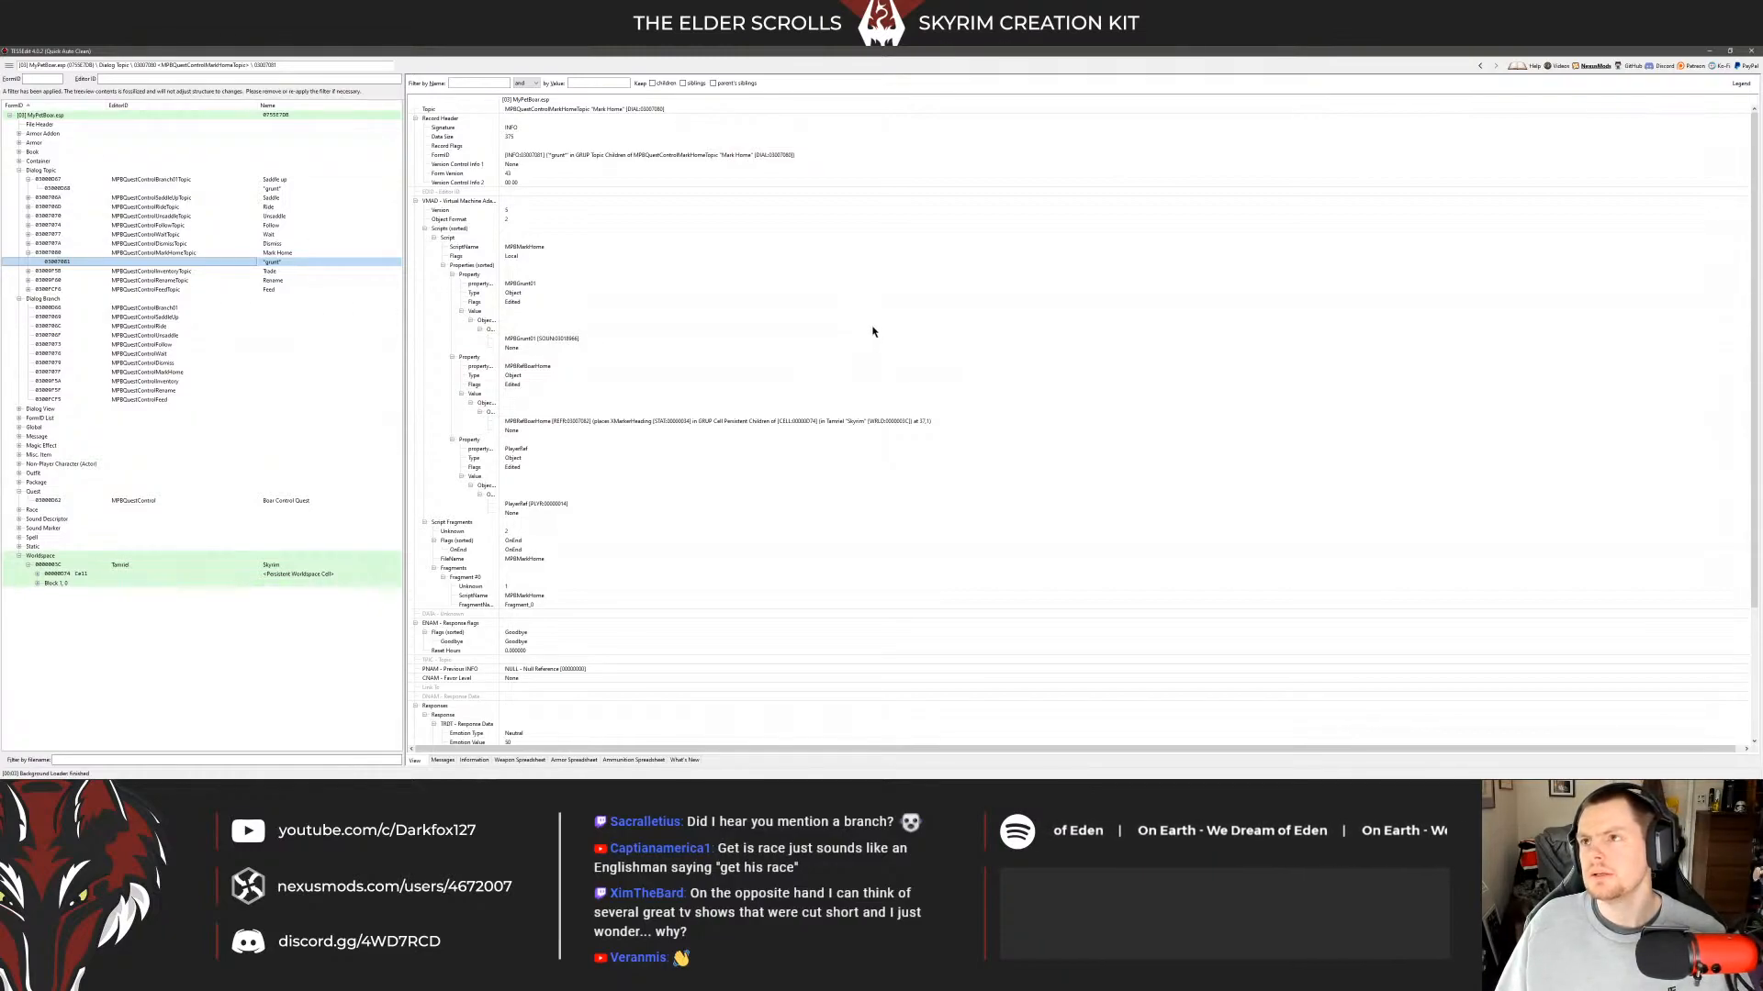
pyautogui.click(693, 368)
pyautogui.scroll(-5, 693, 373)
pyautogui.scroll(-1, 693, 373)
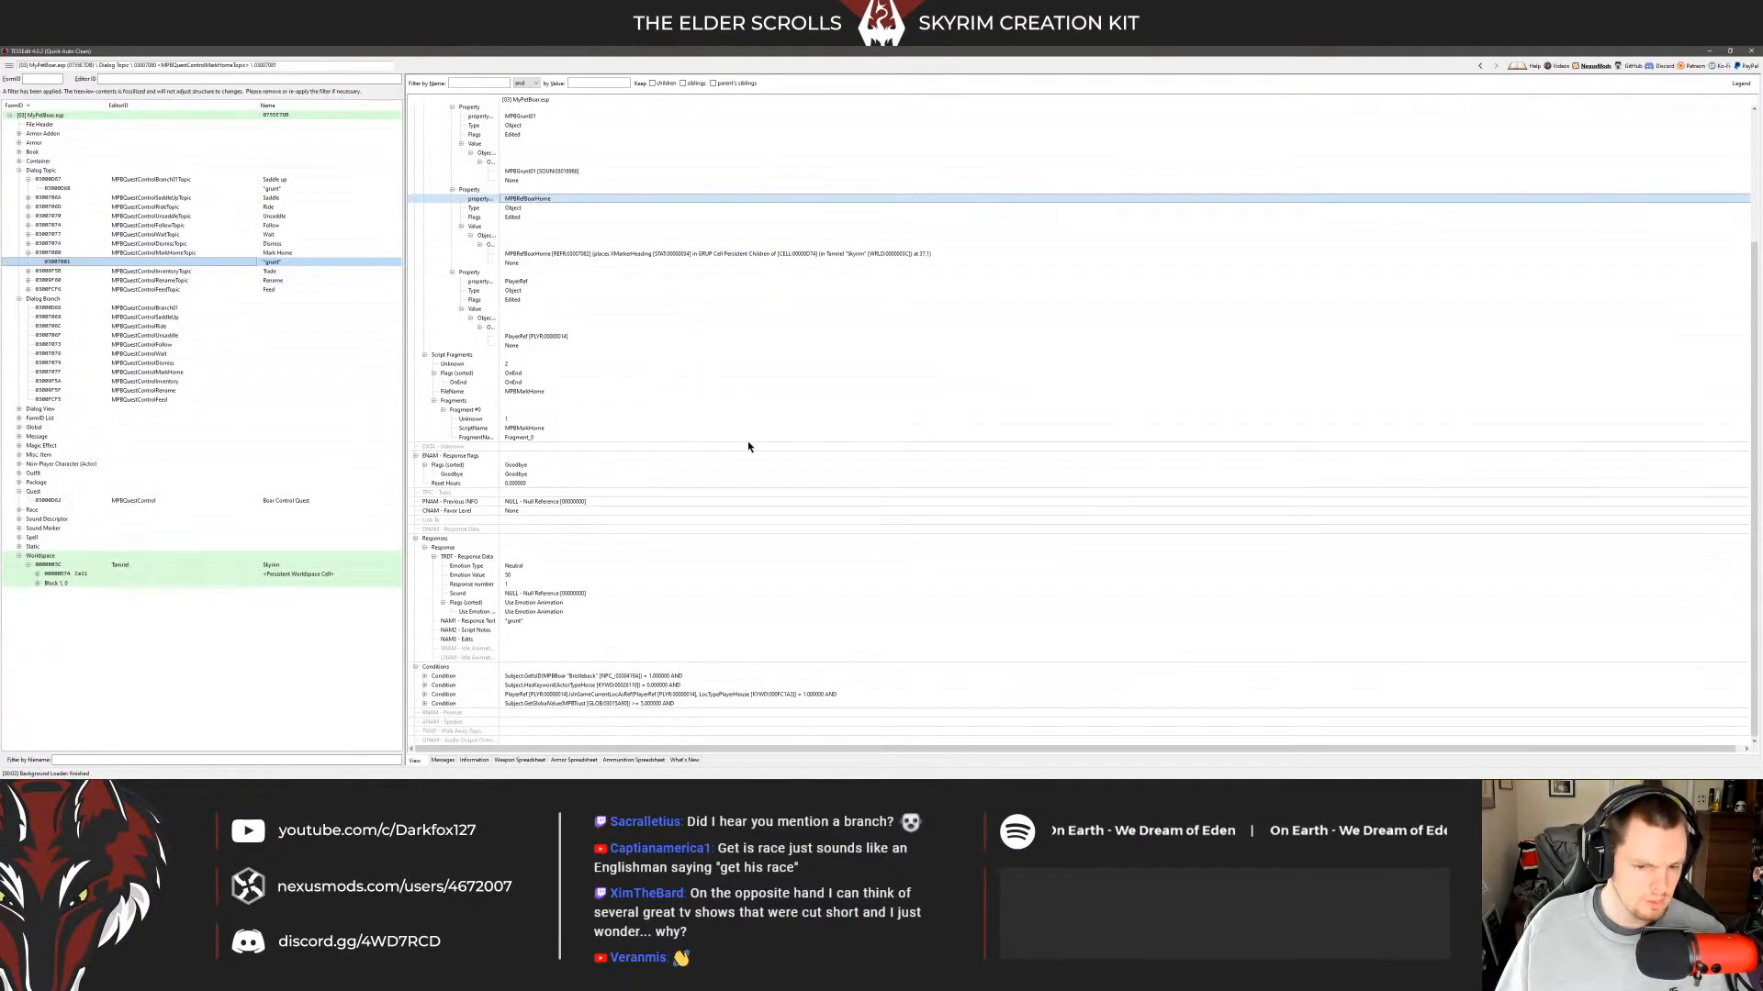
pyautogui.click(592, 680)
pyautogui.click(585, 694)
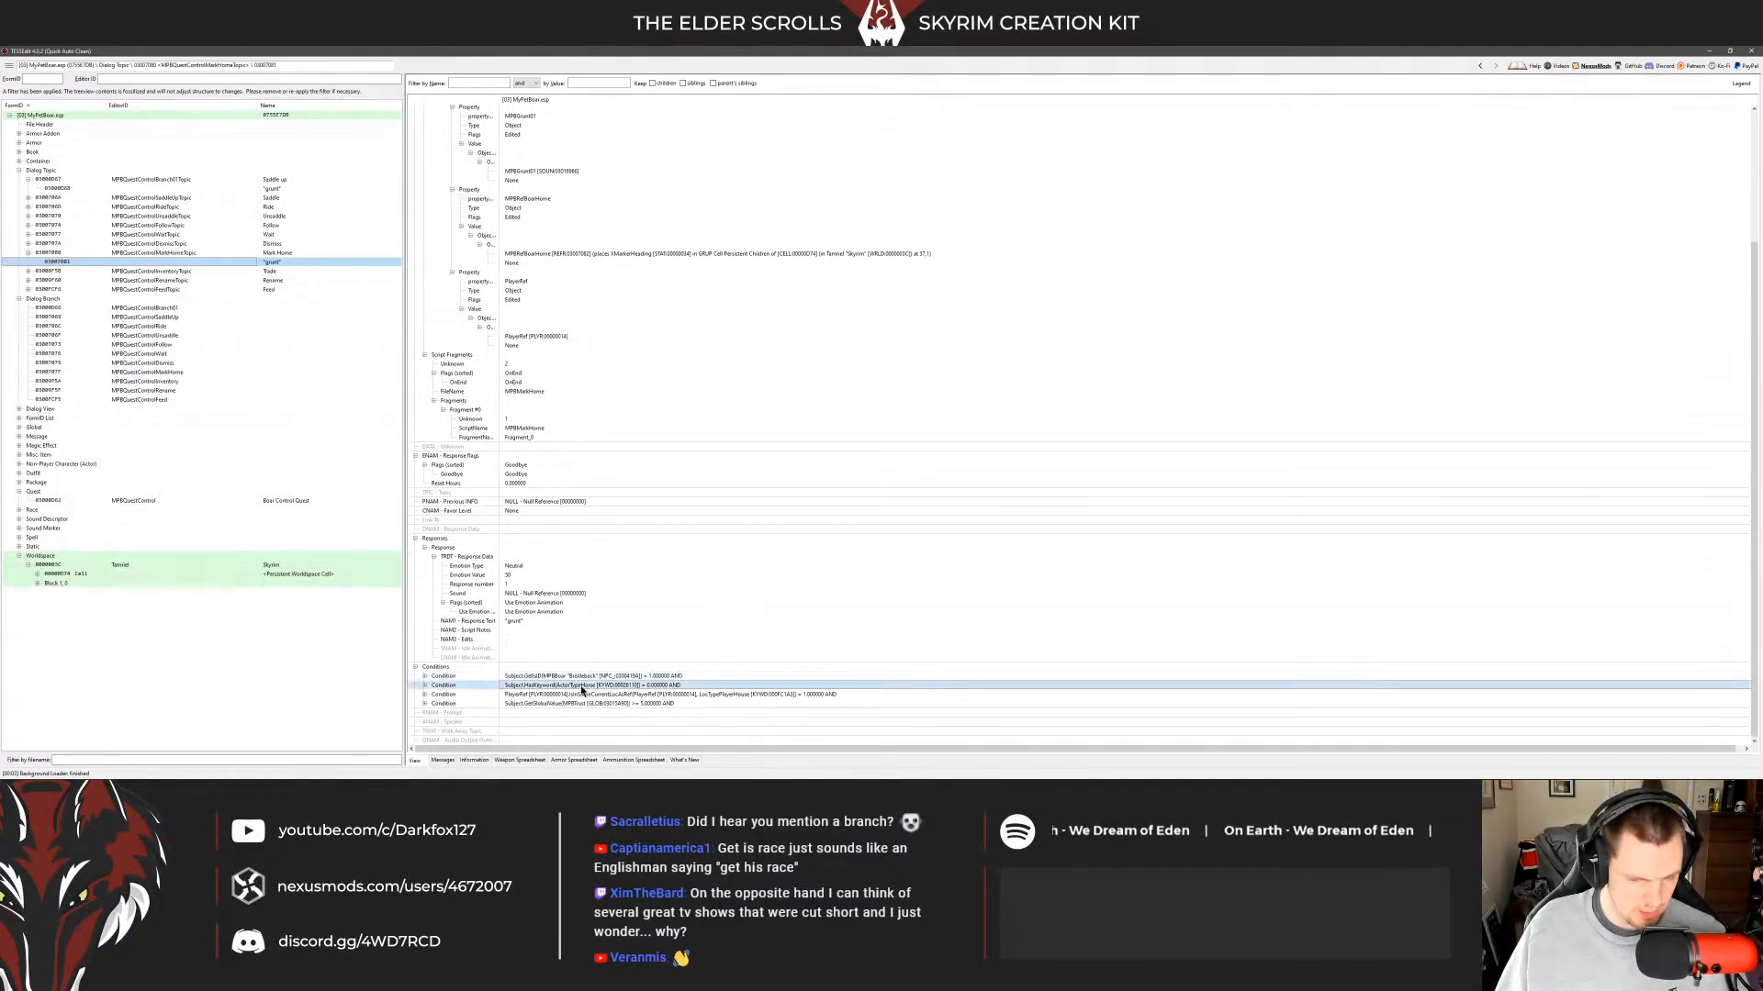
pyautogui.click(584, 680)
pyautogui.click(585, 694)
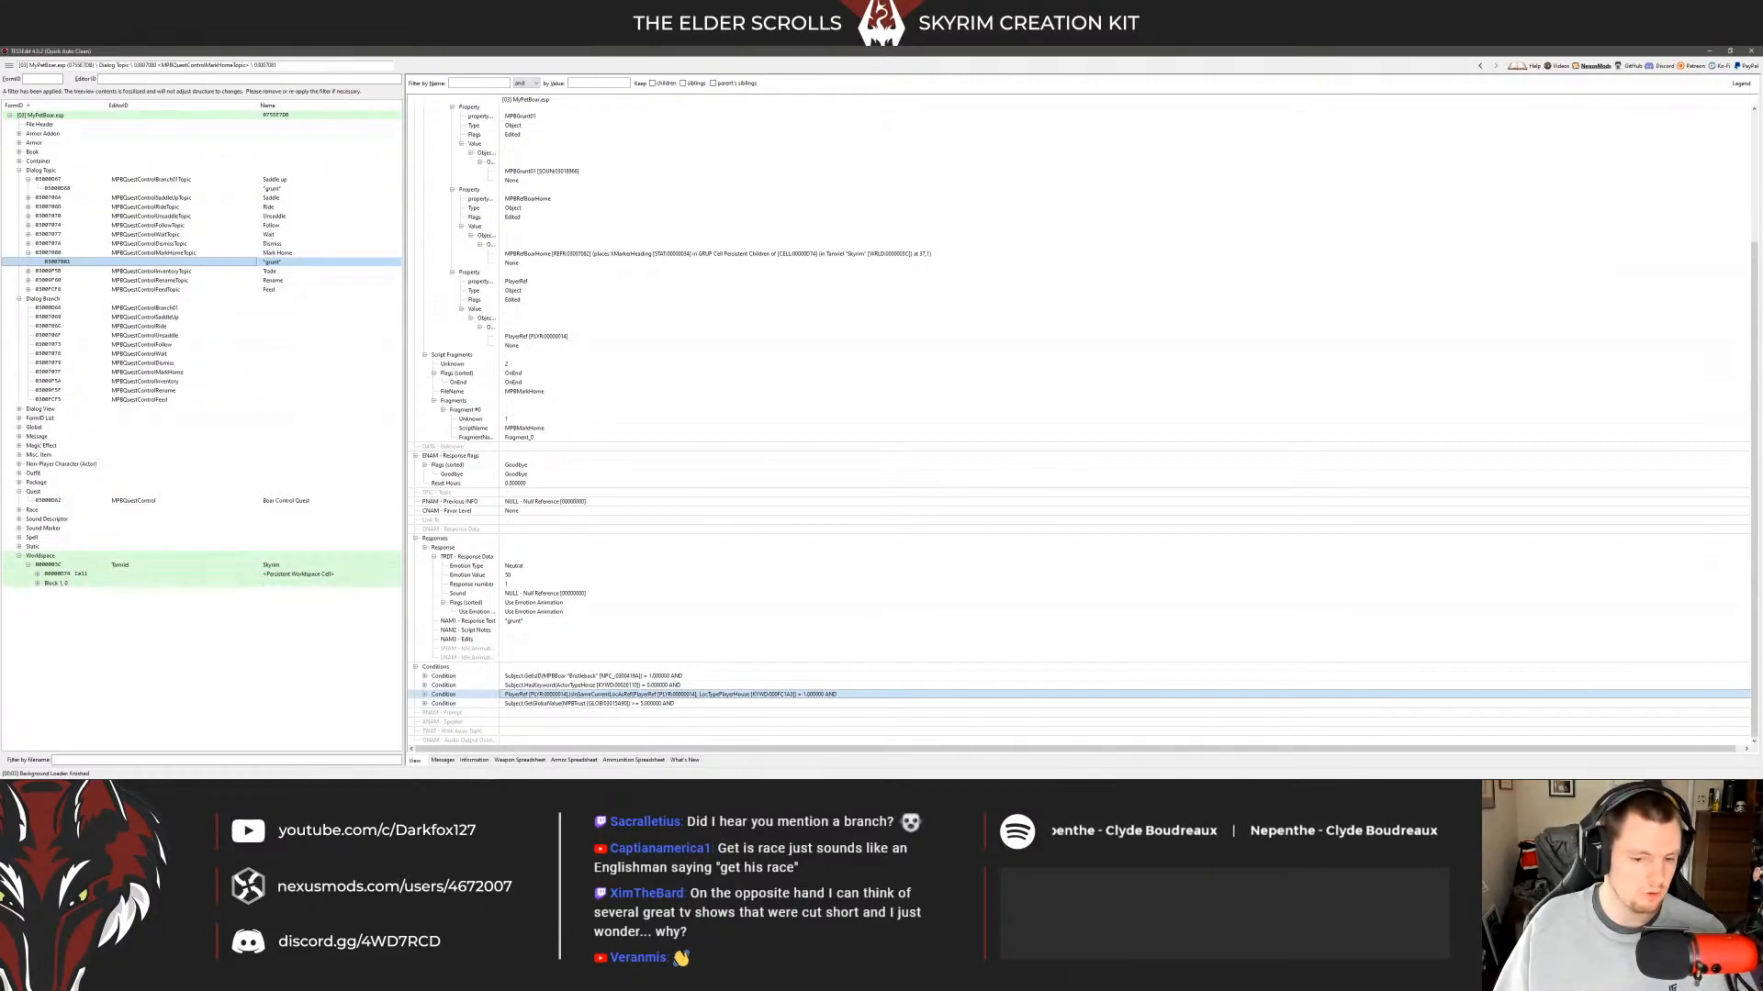
# Switch to the Creation Kit and delete all LocationHasKeyword conditions from the Guar's Mark Home response.
pyautogui.moveTo(379, 774)
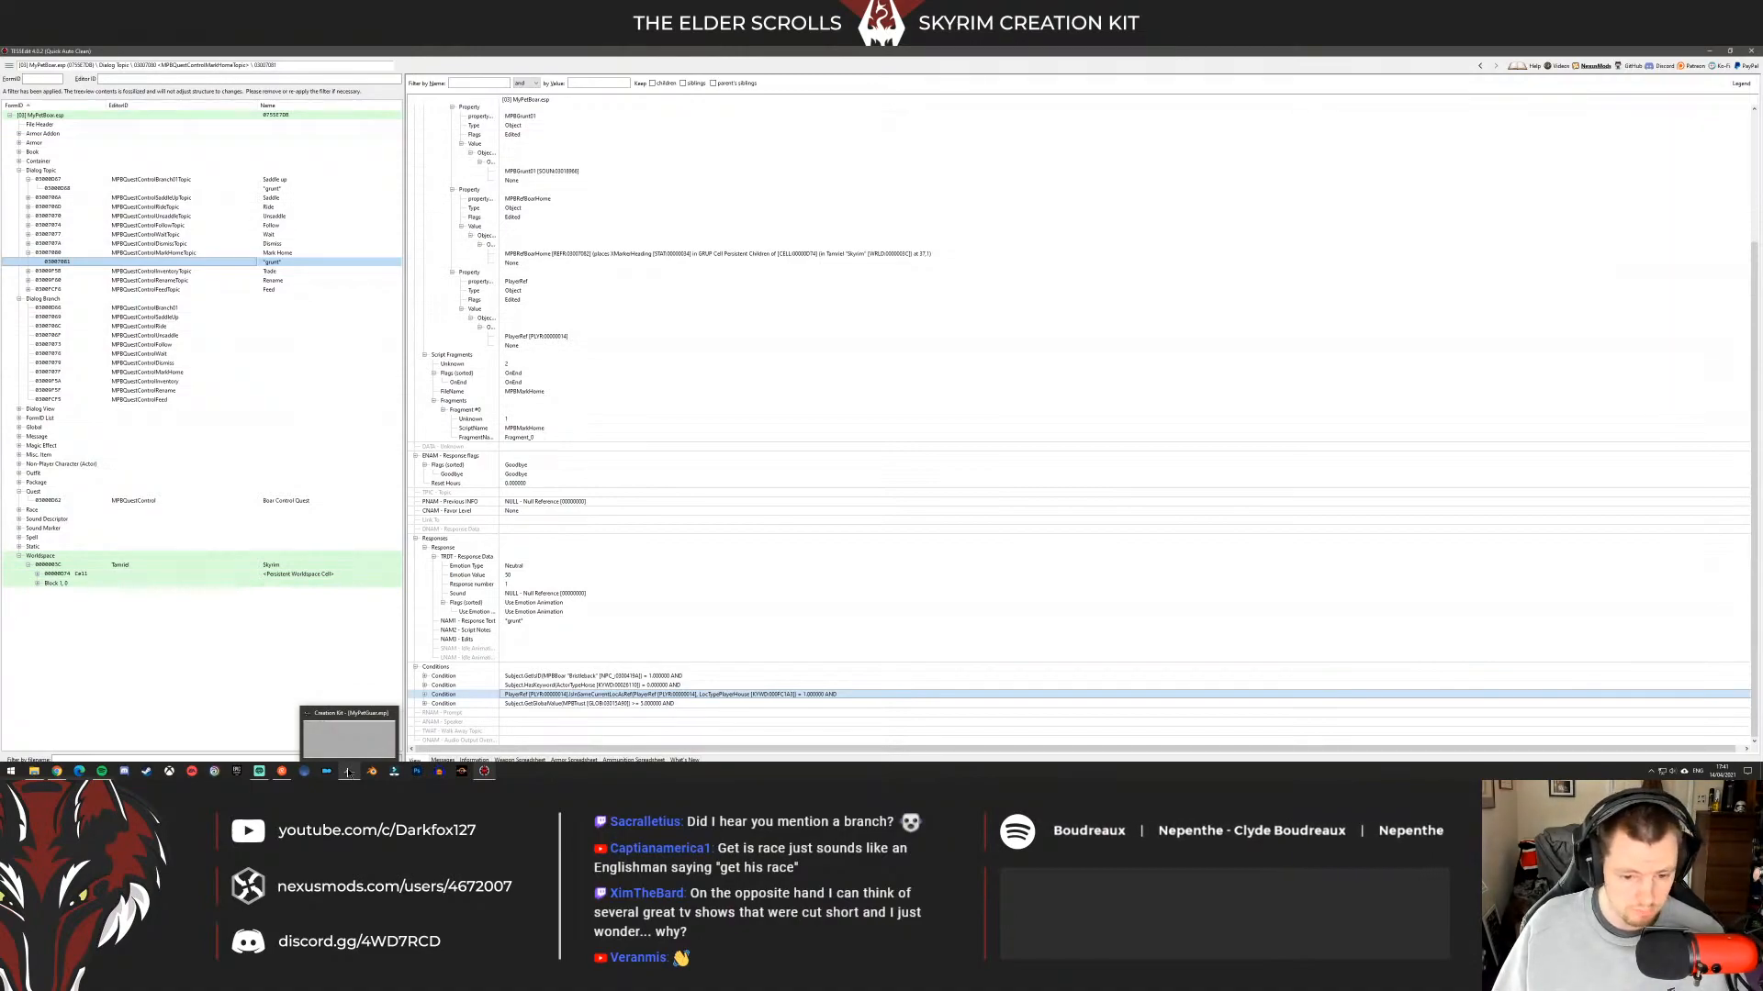
pyautogui.click(349, 773)
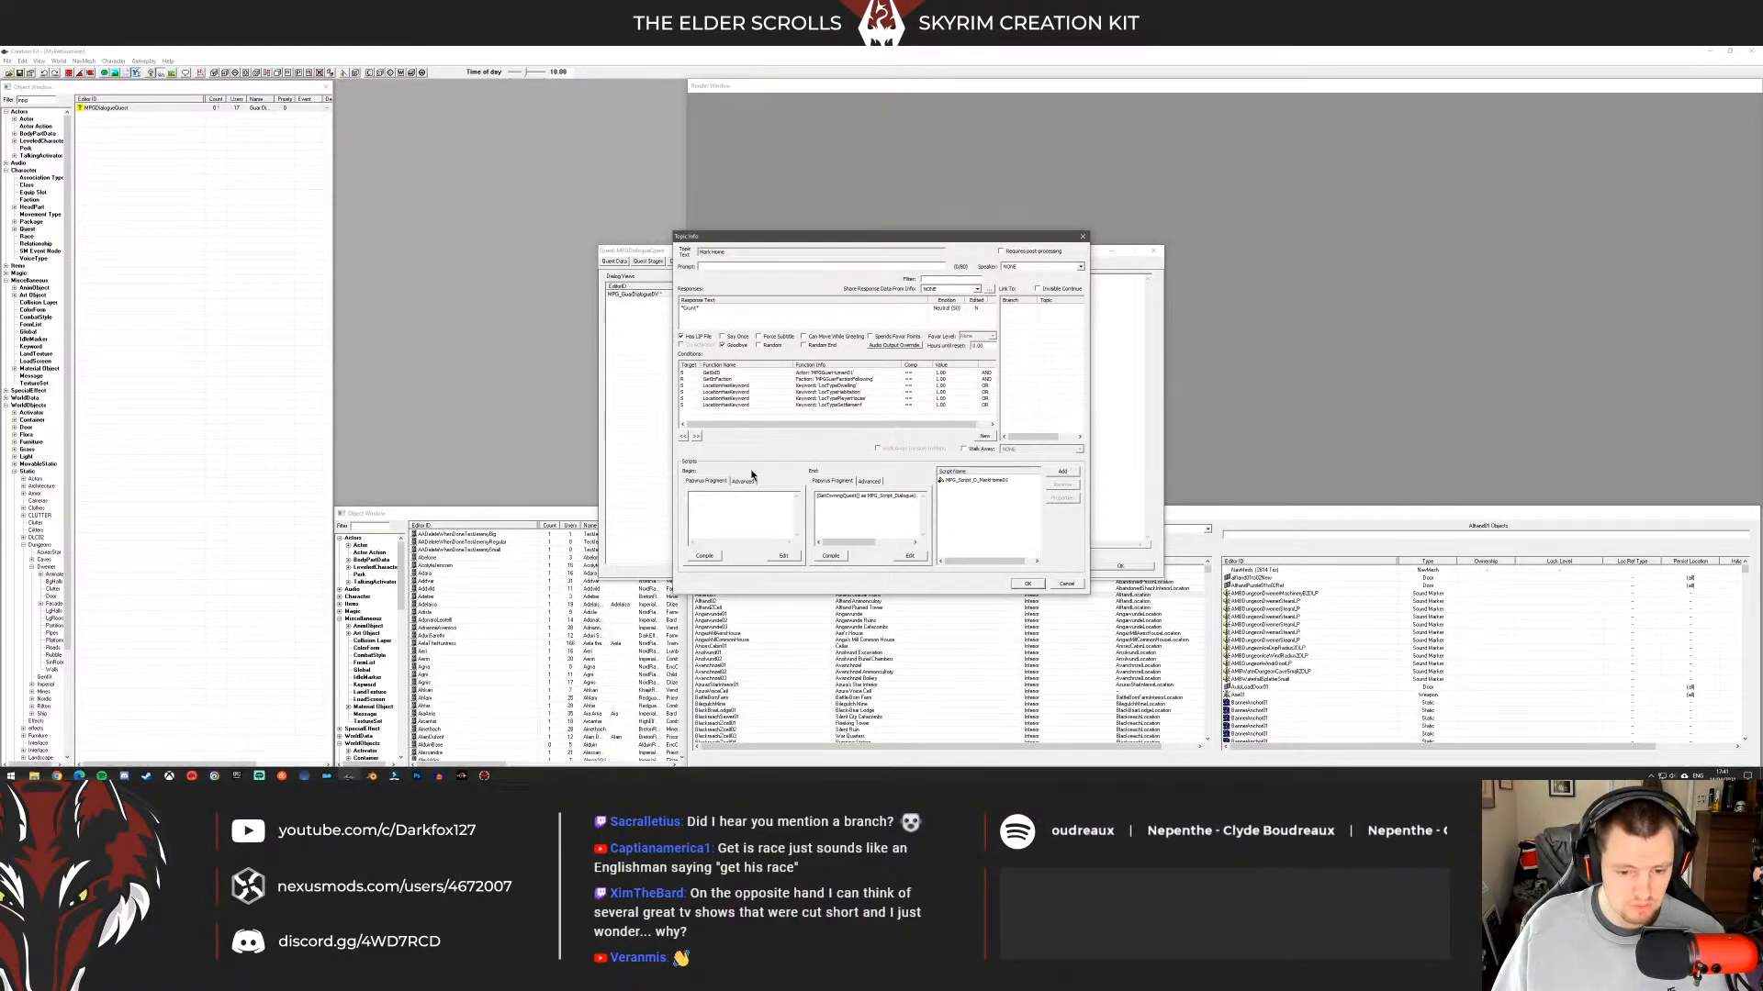
pyautogui.click(777, 405)
pyautogui.press('Delete')
pyautogui.press('Delete')
pyautogui.press('Delete')
pyautogui.press('Delete')
pyautogui.press('Delete')
# Add a new condition using the IsInSameCurrentLocAsRef function, checking its name against the MyPetBoar record in TES5Edit.
pyautogui.rightClick(757, 397)
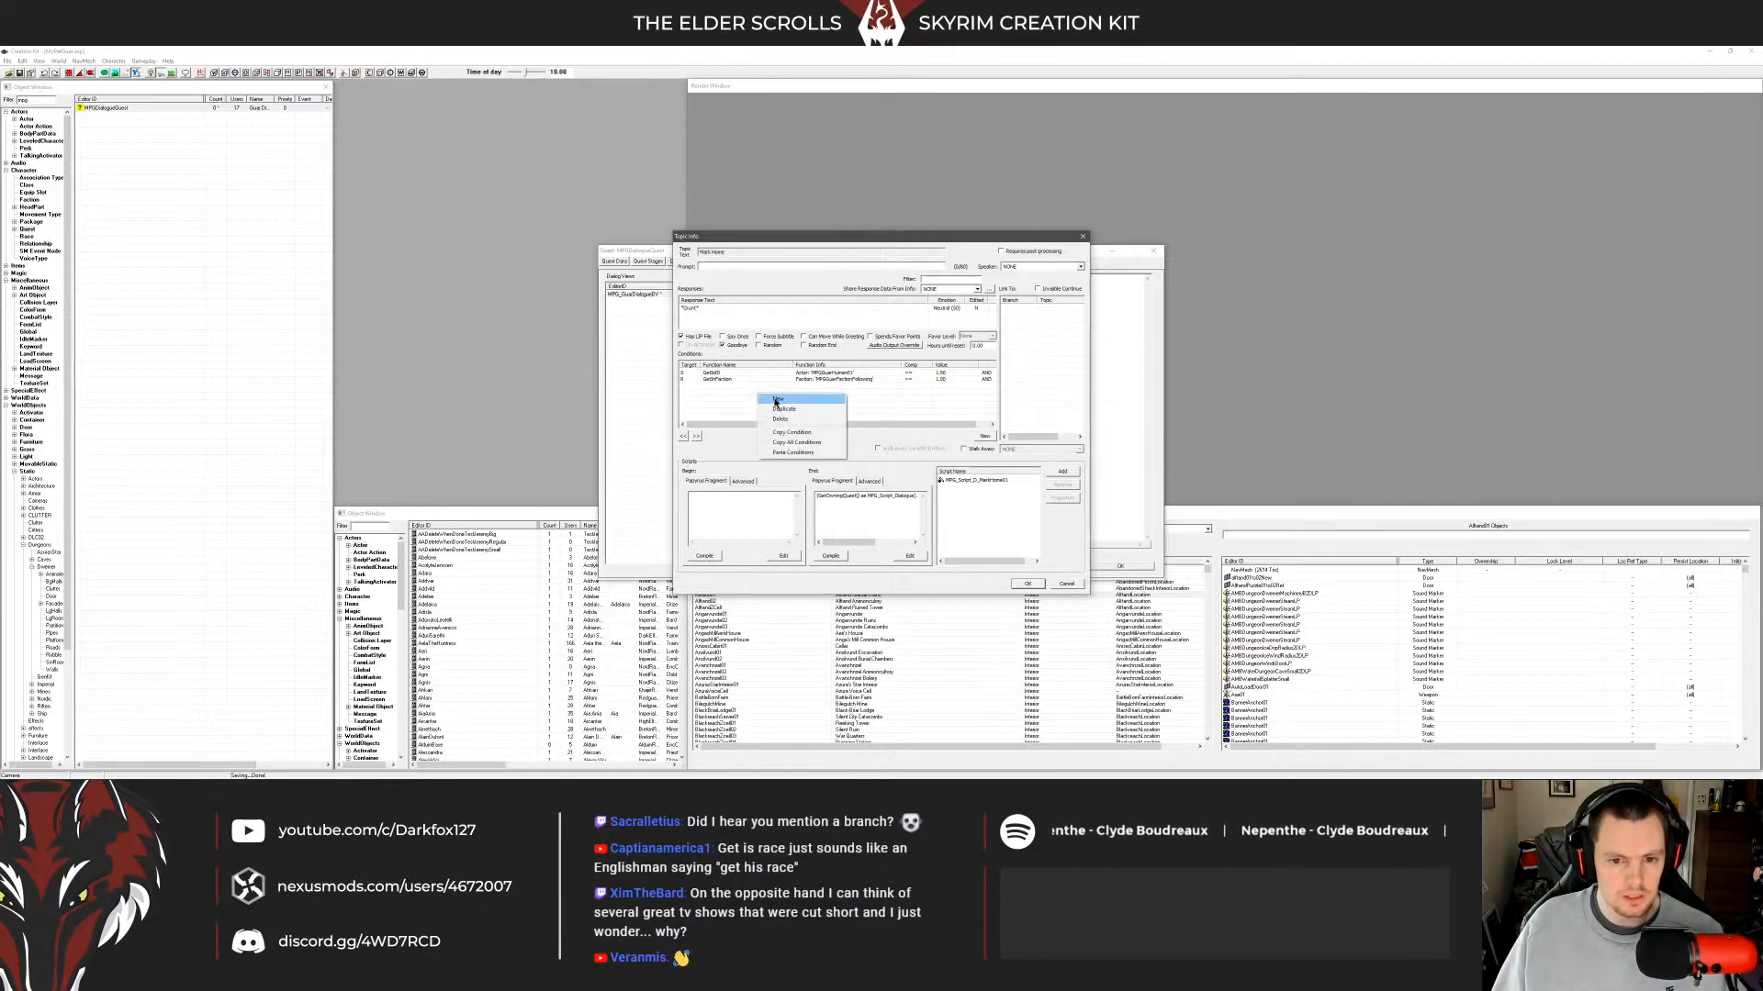
pyautogui.click(769, 401)
pyautogui.write('issm')
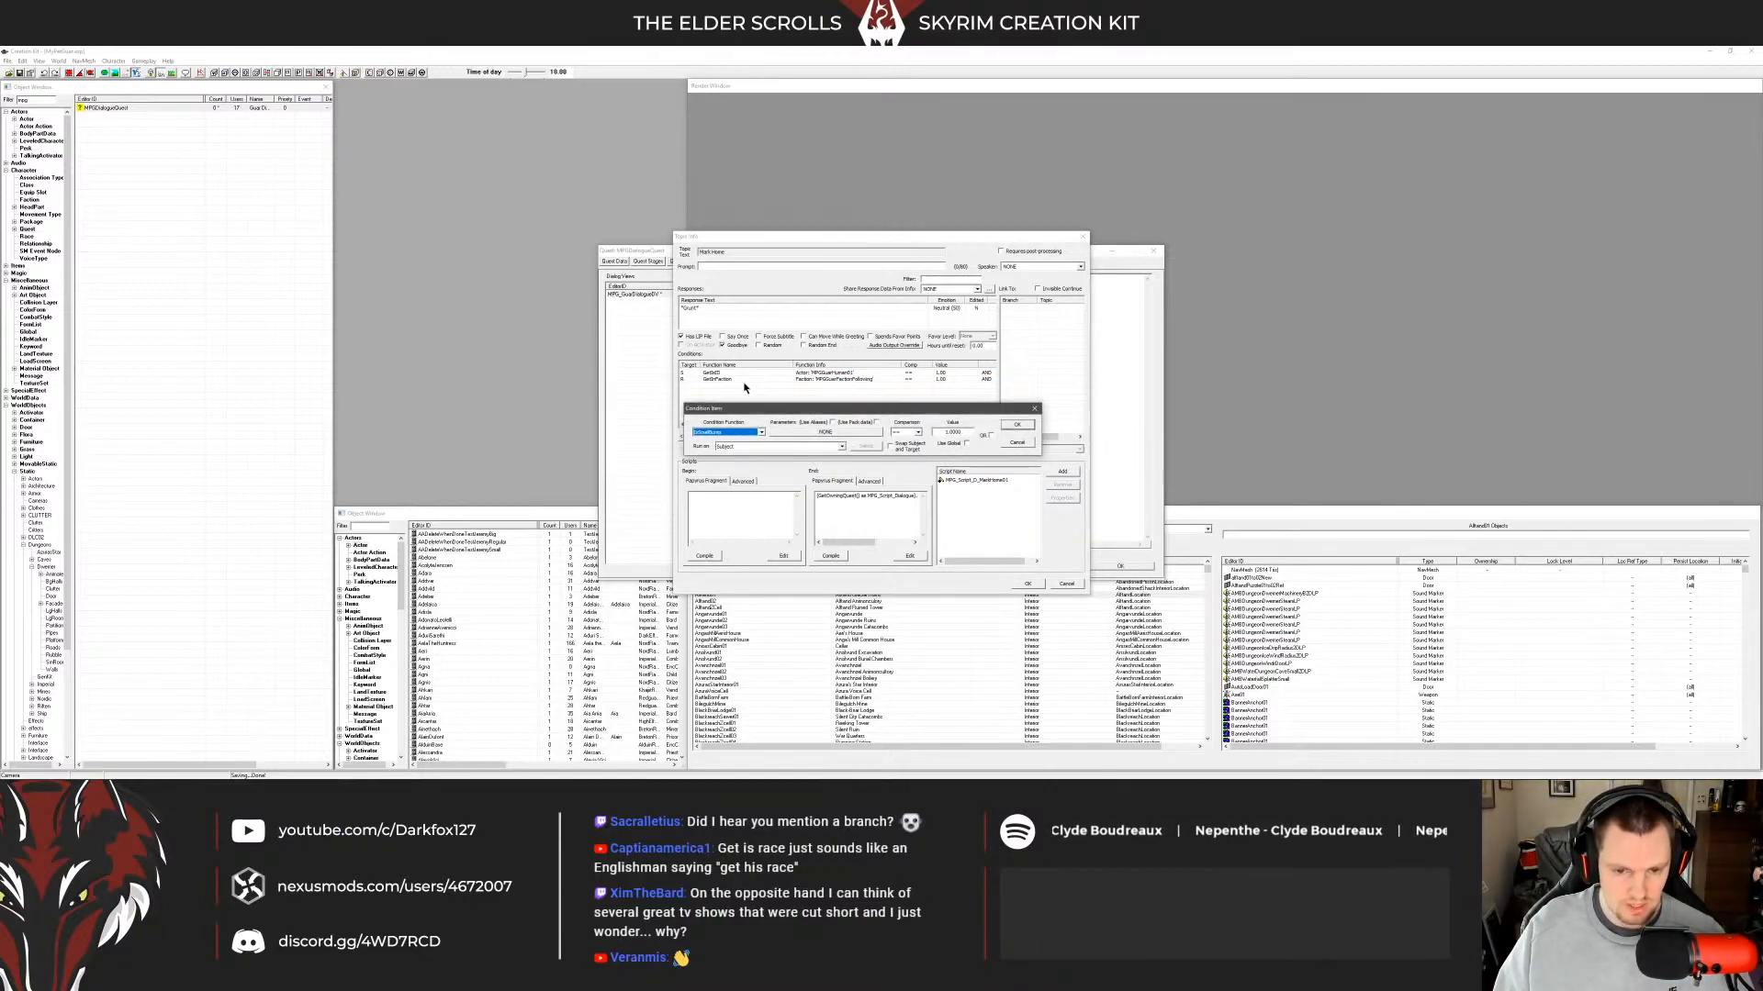
pyautogui.write('getissex')
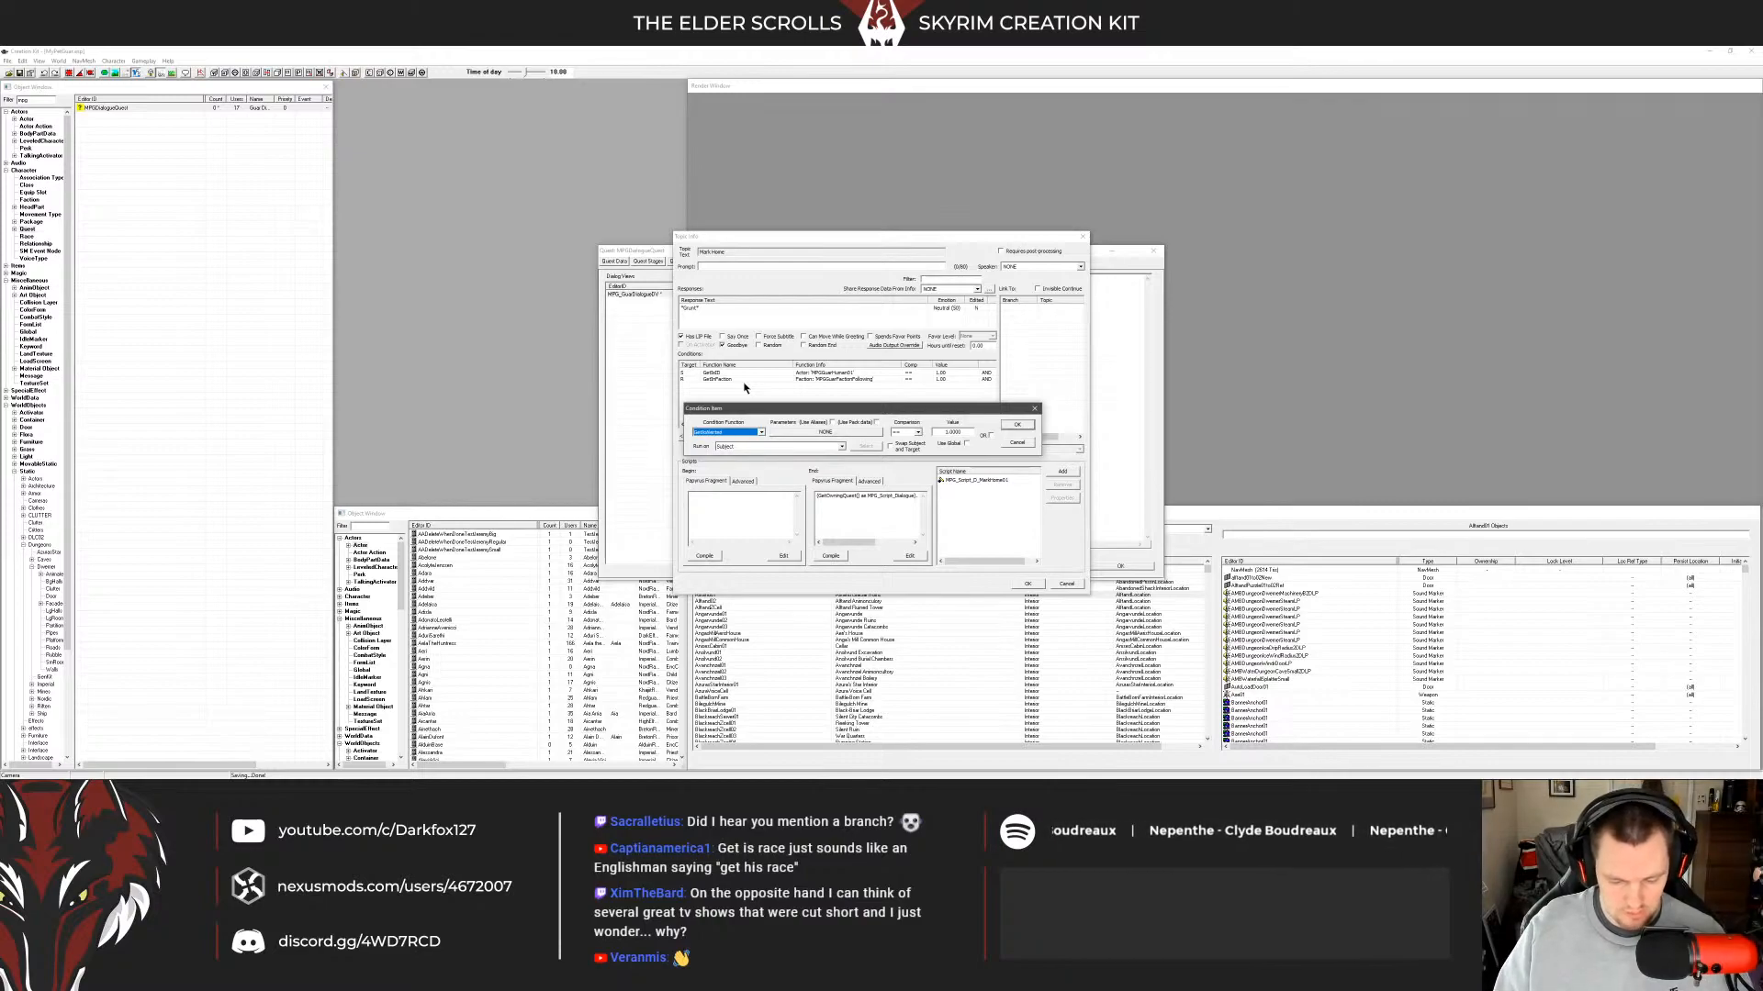
pyautogui.press('BackSpace')
pyautogui.write('getis')
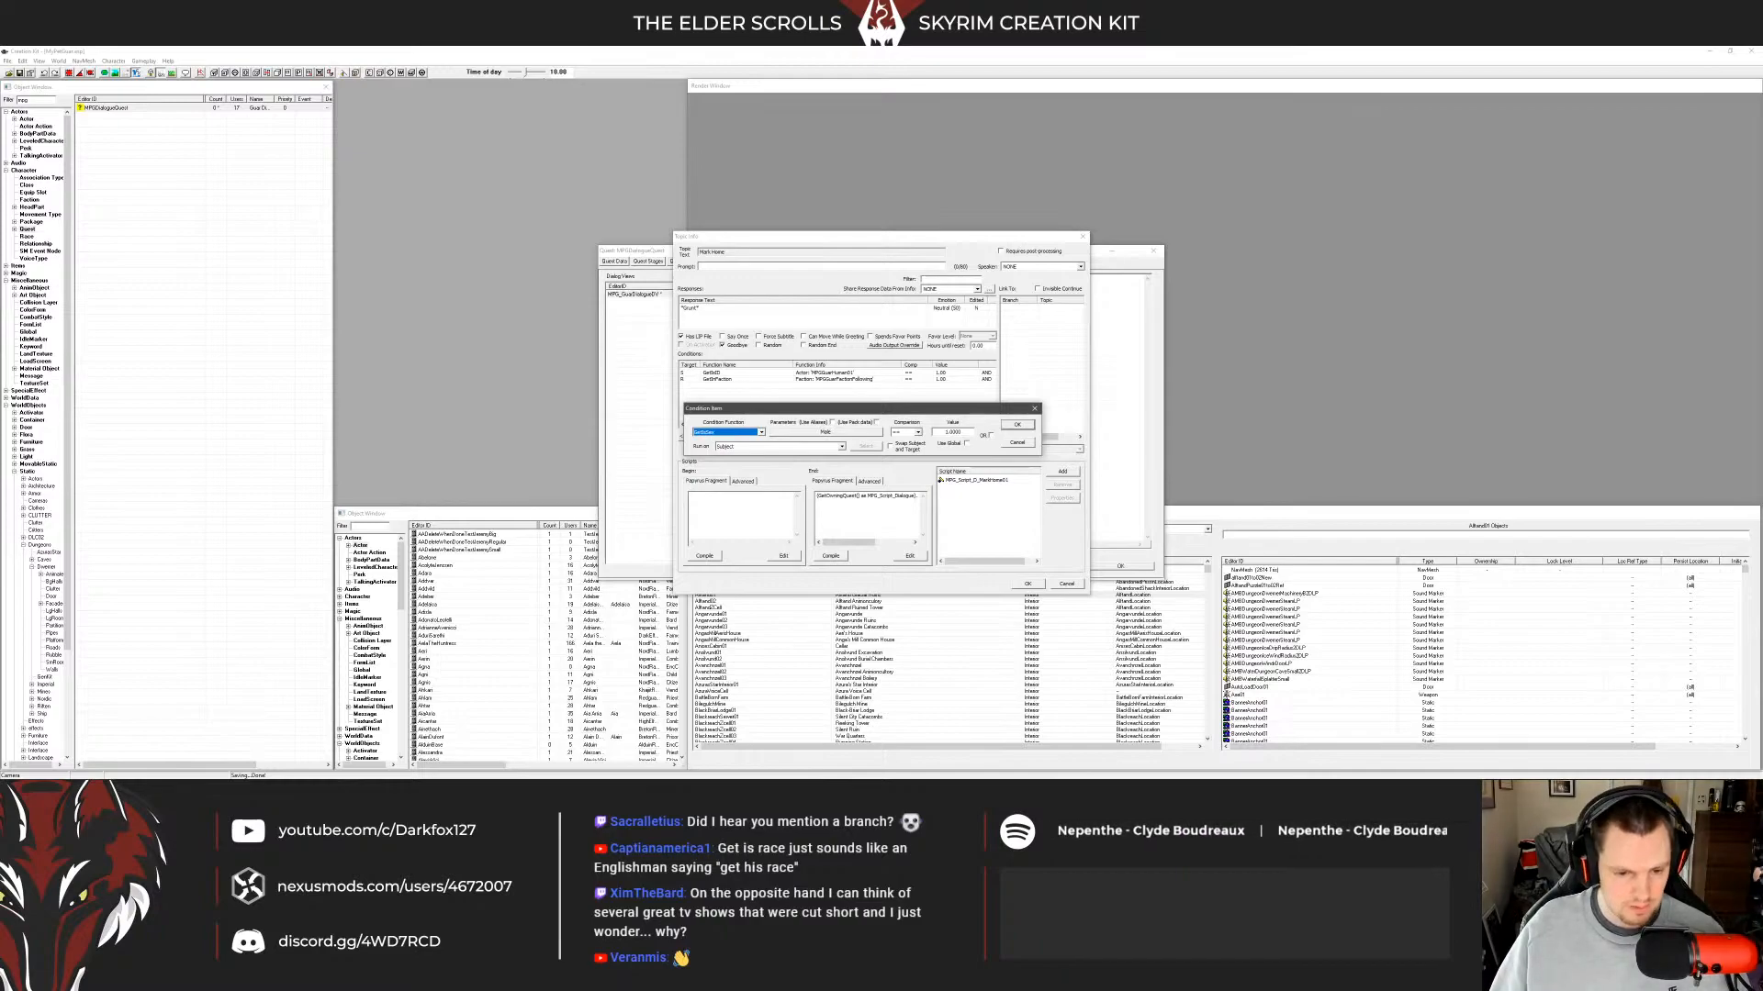
pyautogui.click(484, 771)
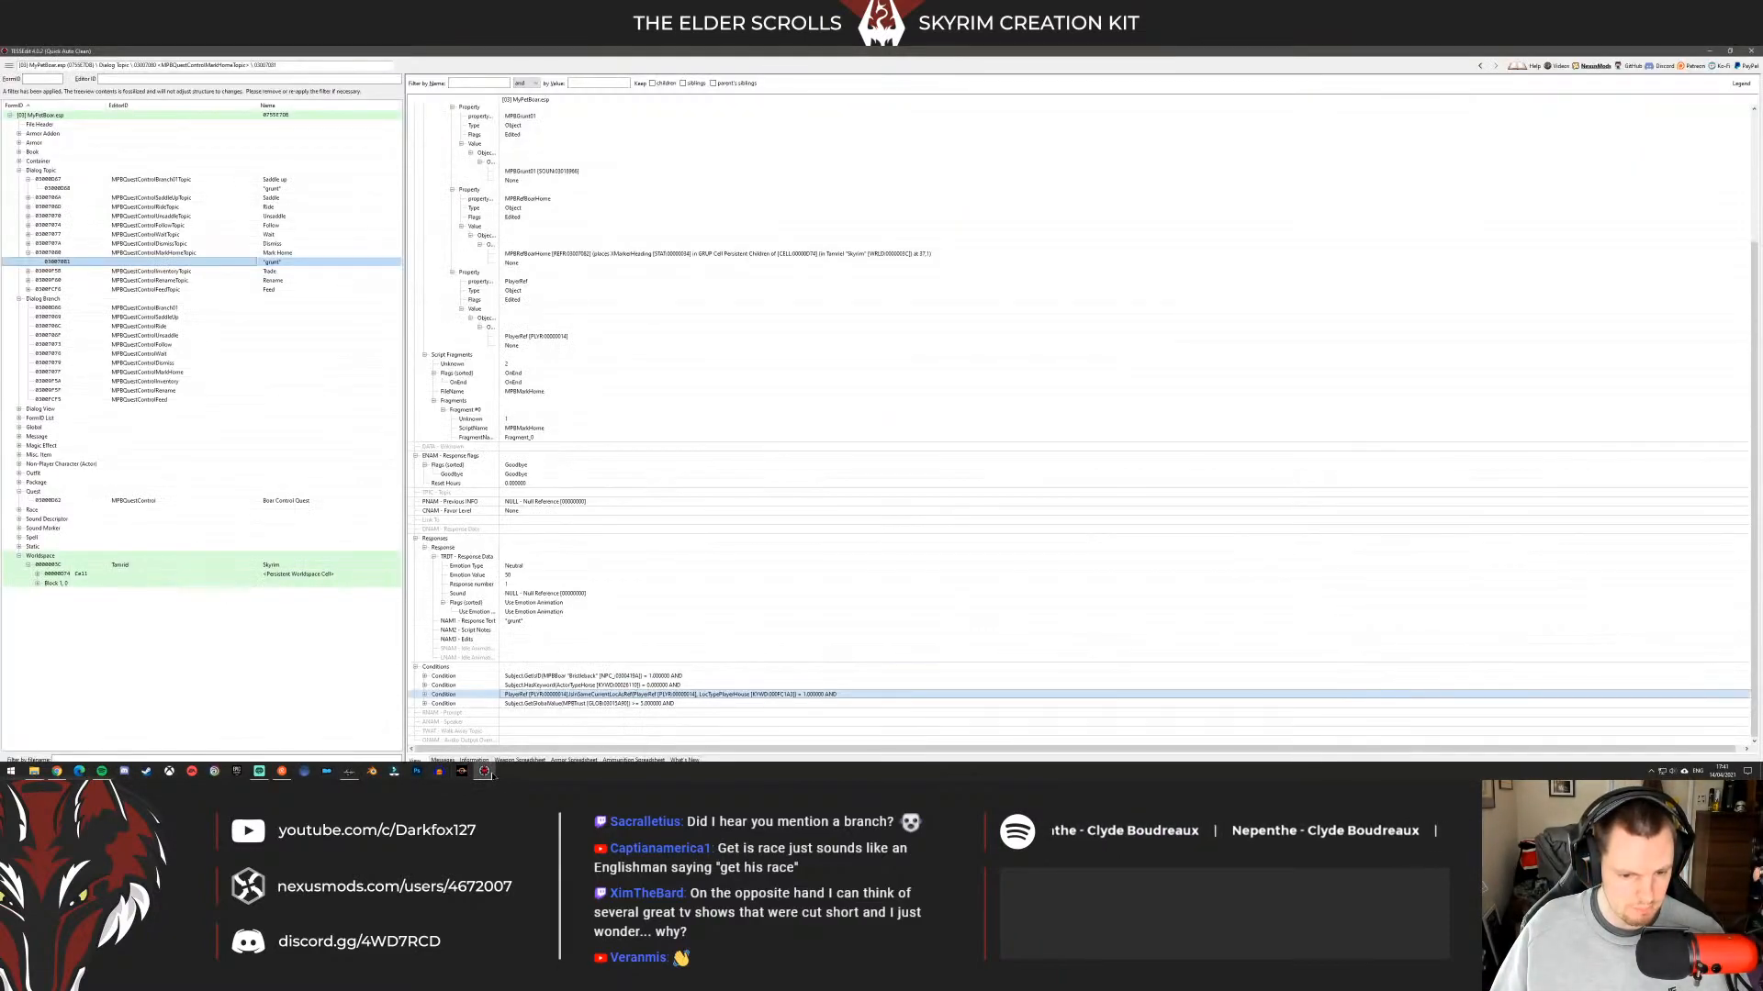
pyautogui.click(484, 771)
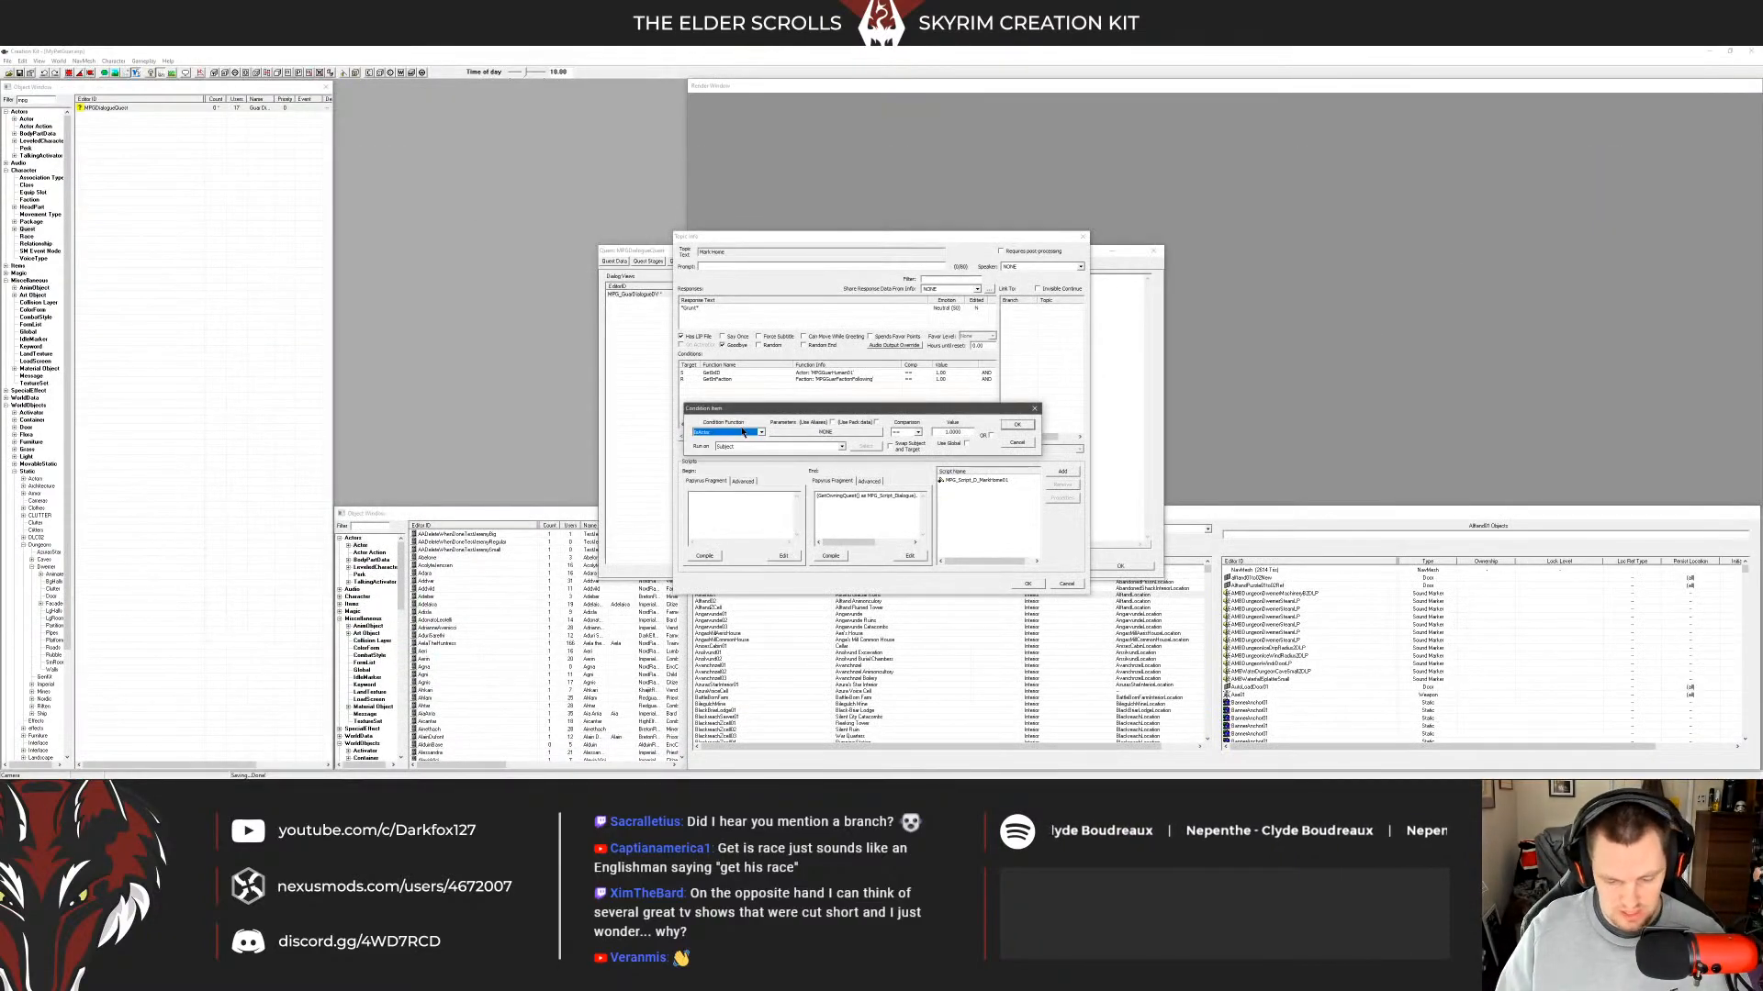
pyautogui.write('s')
# Set the location condition's reference parameter to PlayerRef.
pyautogui.click(815, 432)
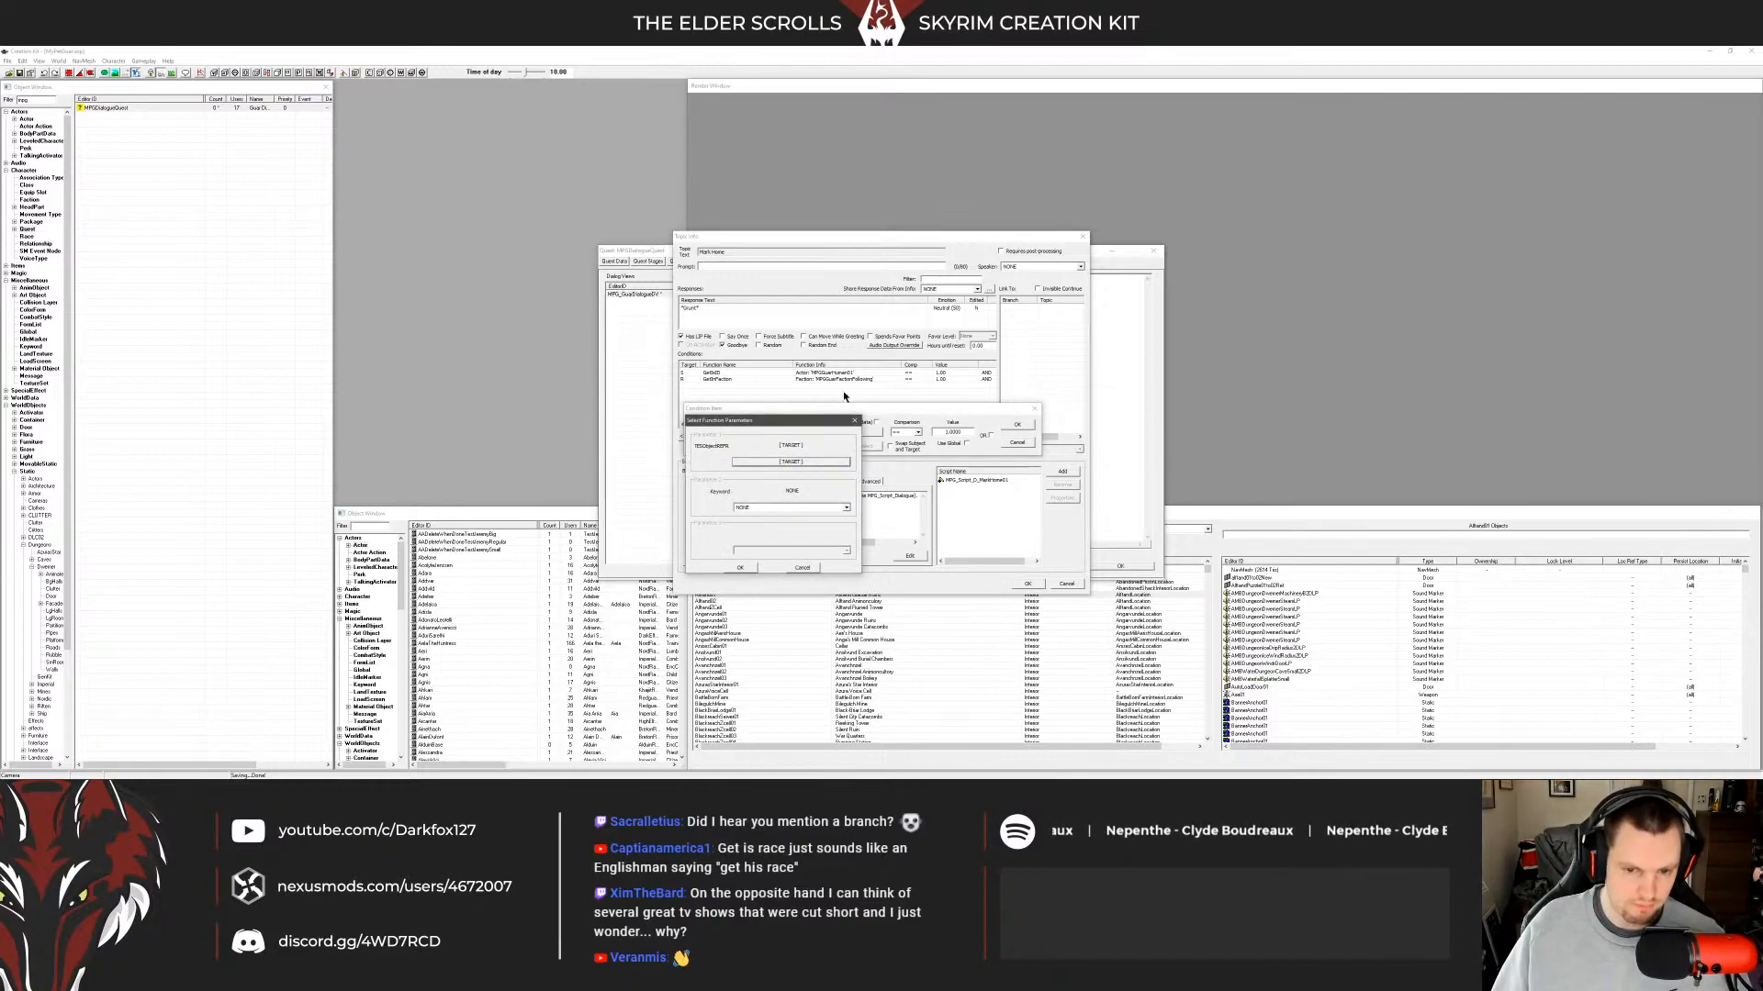
pyautogui.click(772, 461)
pyautogui.click(753, 472)
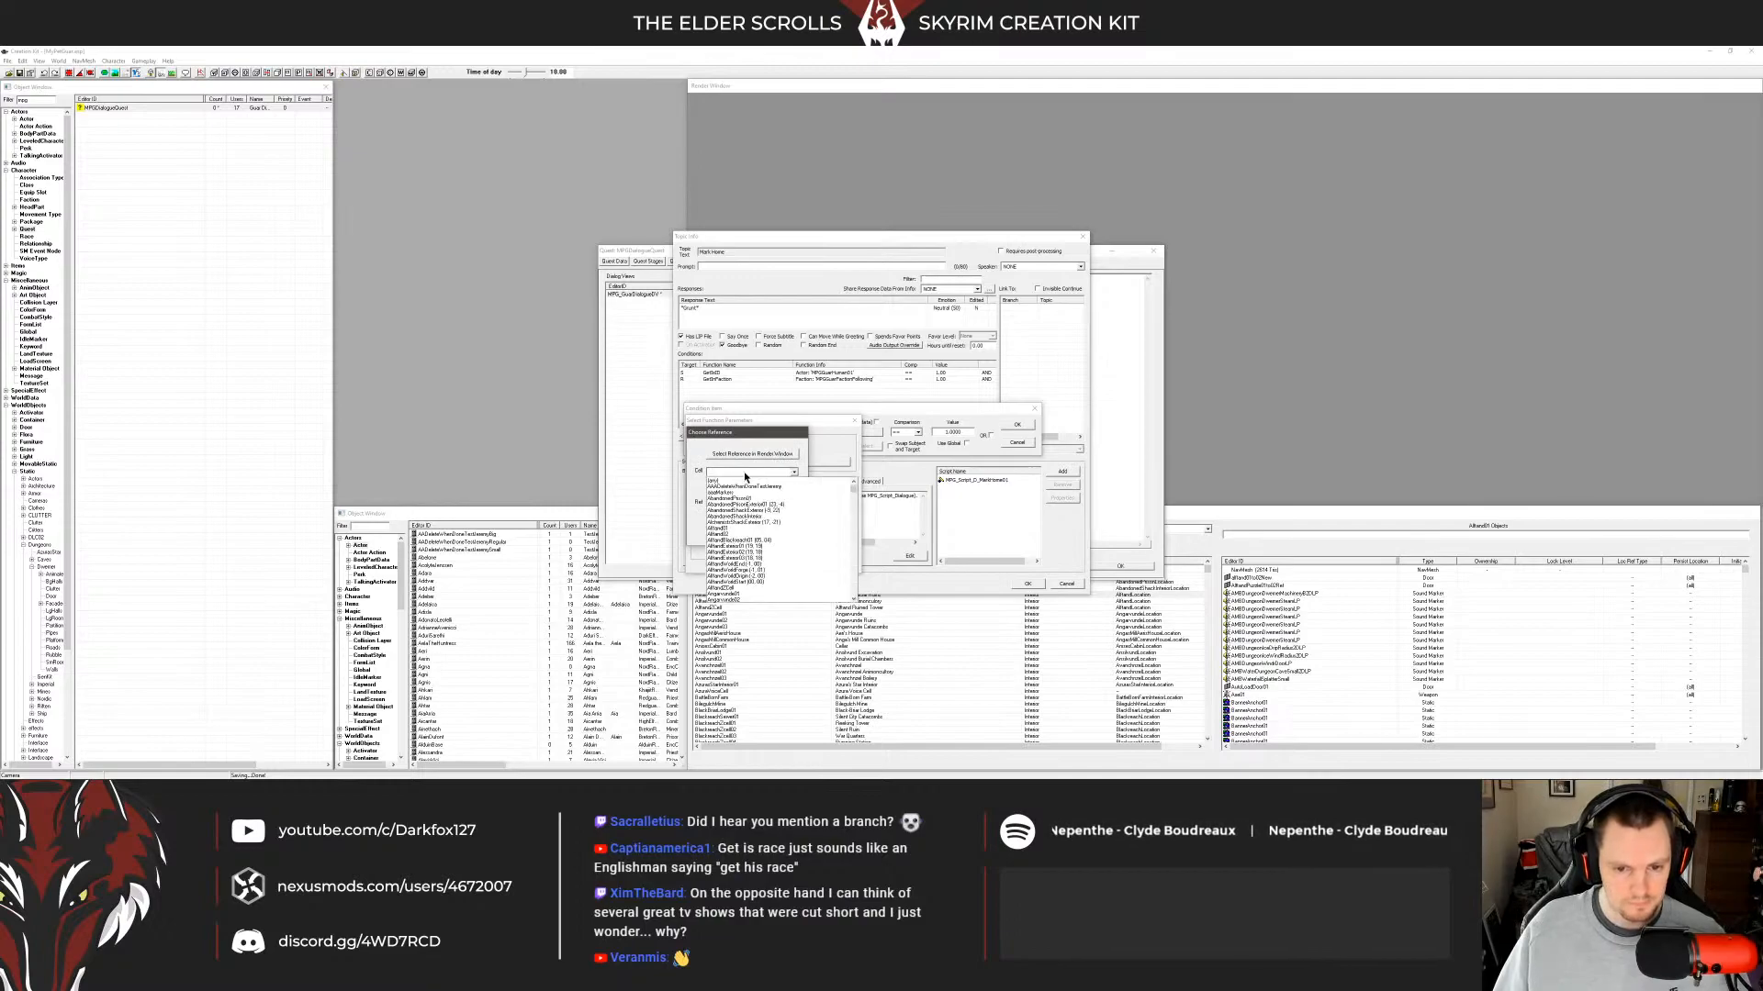
pyautogui.click(734, 487)
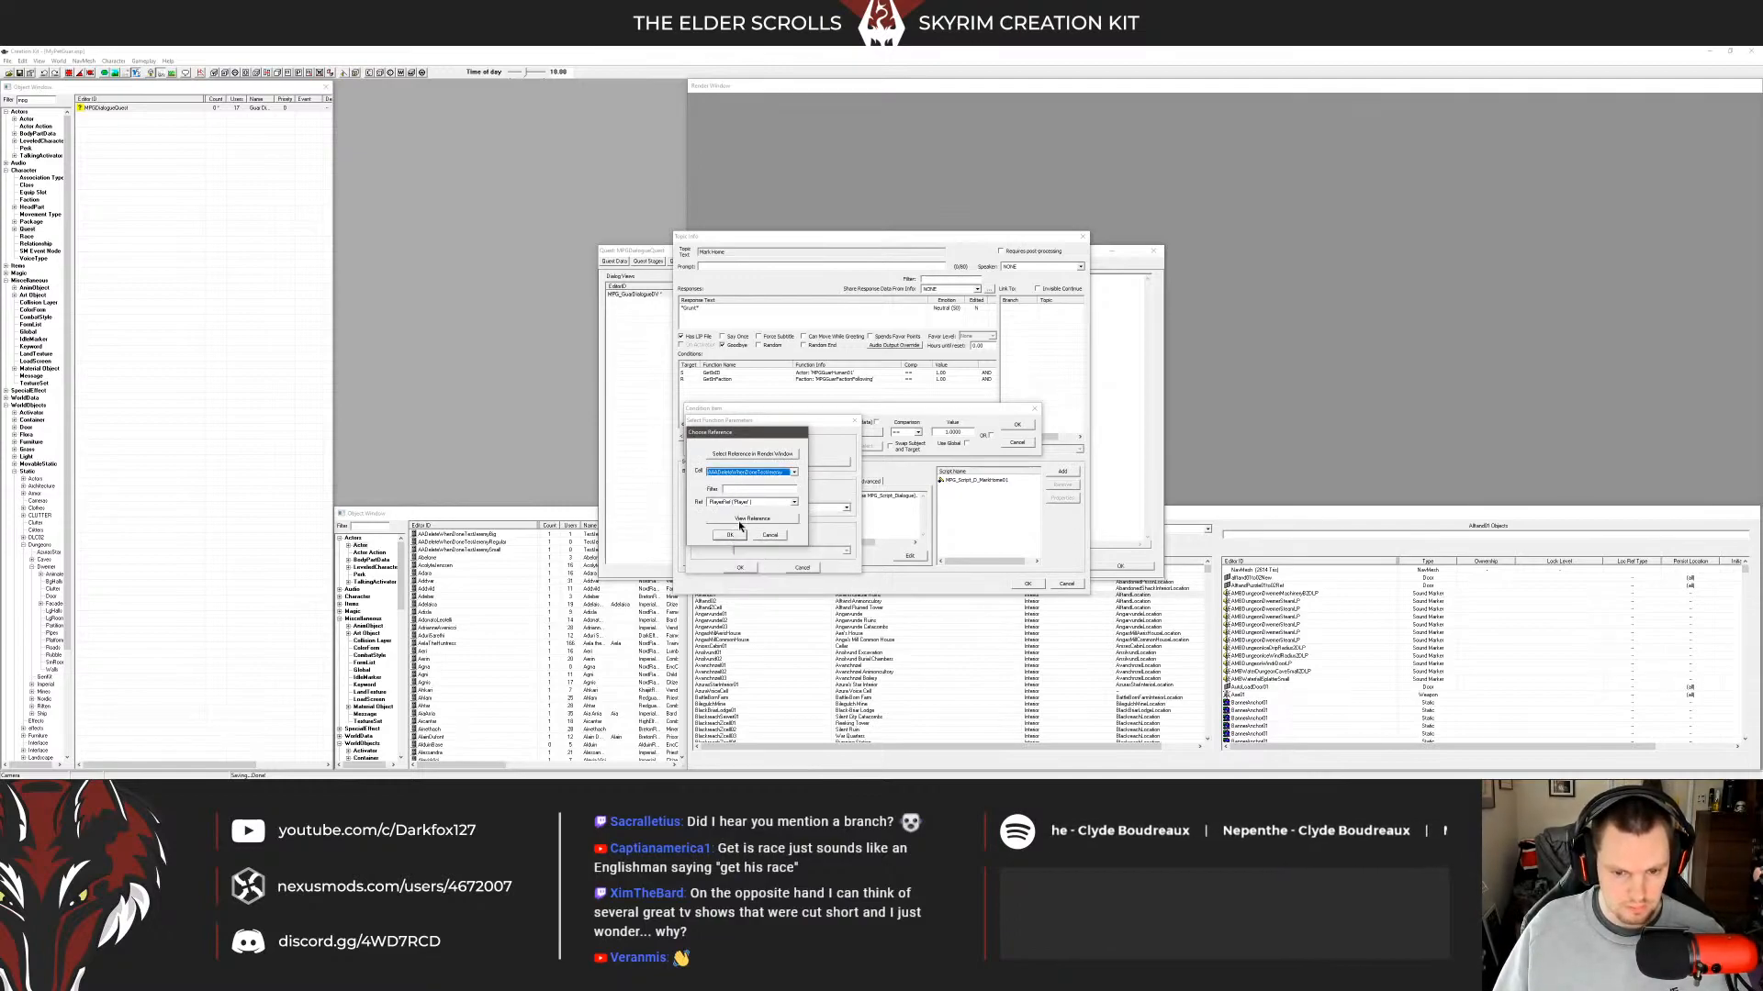
pyautogui.click(794, 472)
pyautogui.click(745, 489)
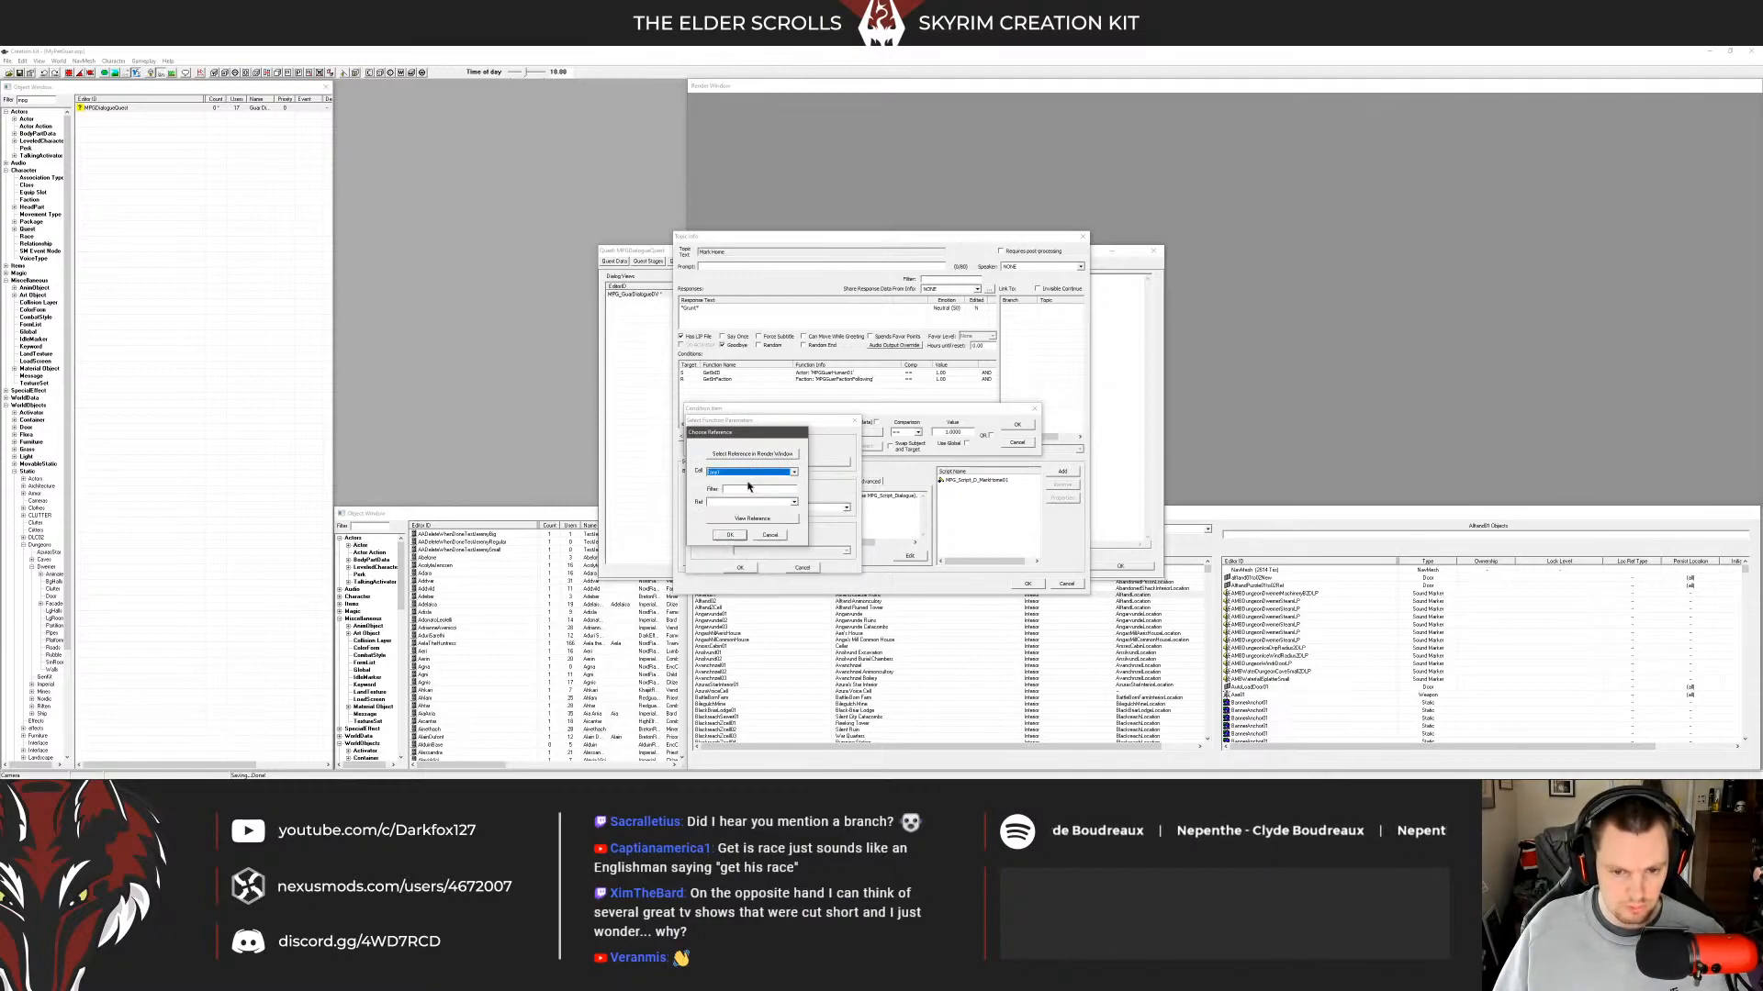
pyautogui.click(794, 502)
pyautogui.click(748, 514)
pyautogui.click(730, 535)
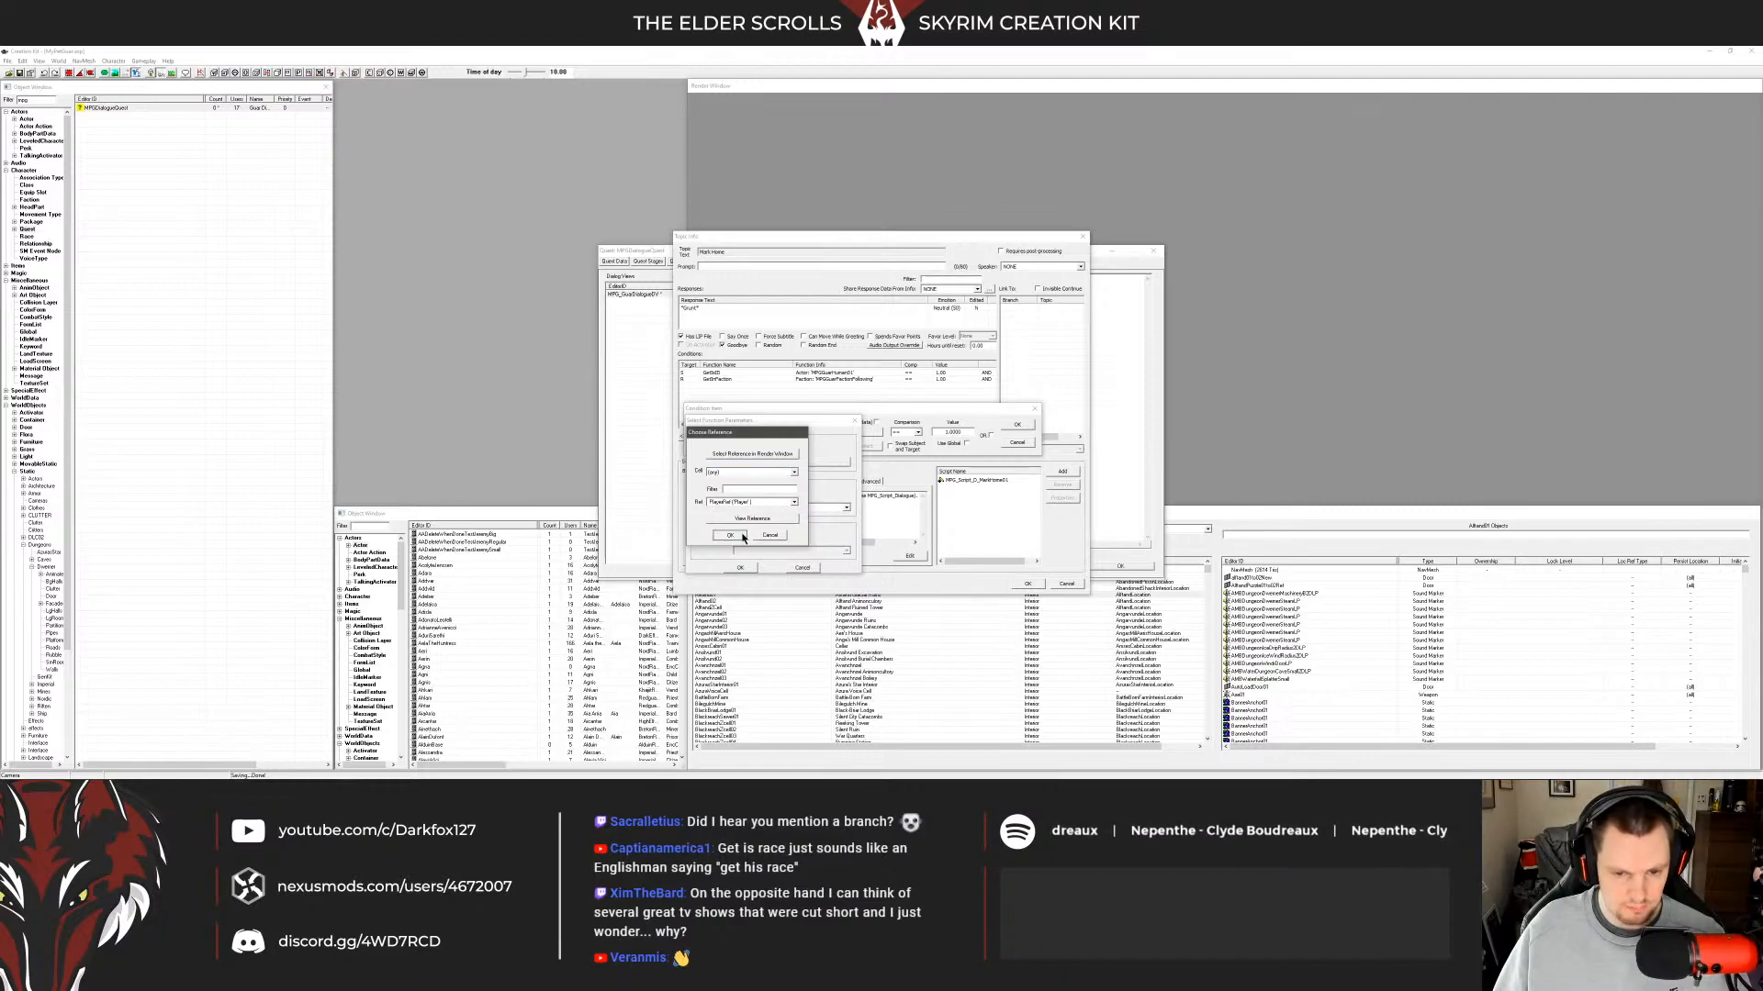
# Choose LocTypePlayerHouse as the location condition's keyword and accept the function parameters.
pyautogui.click(769, 507)
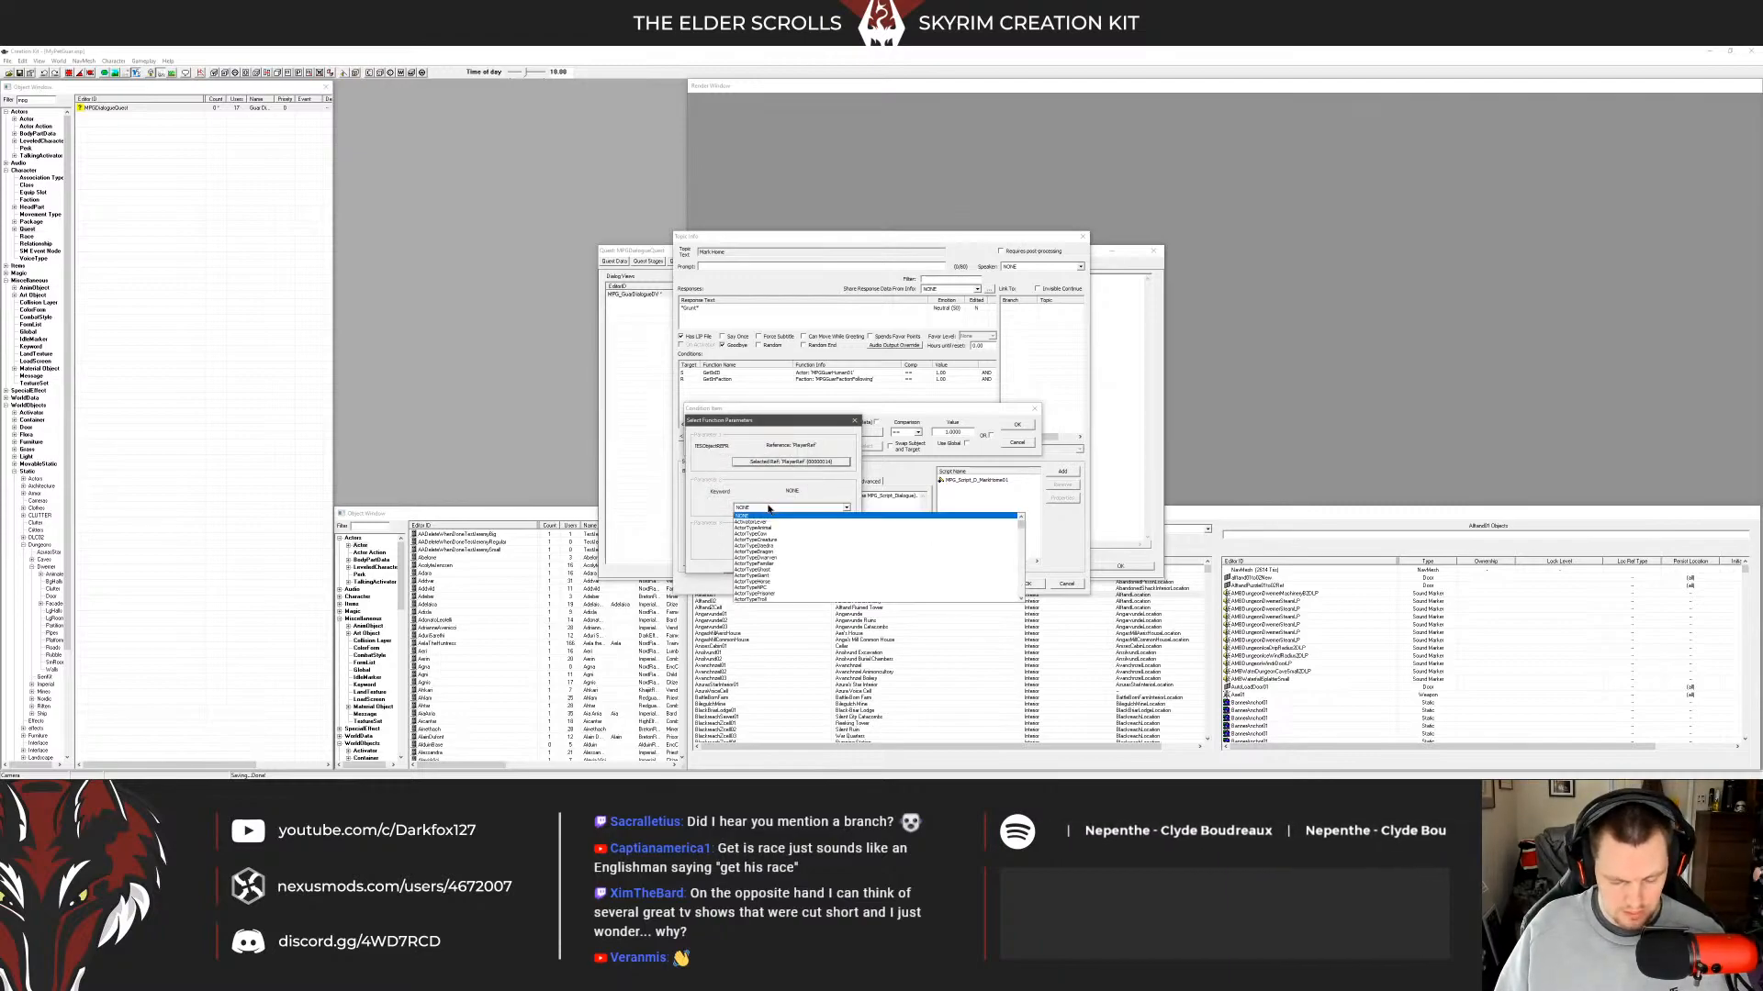
pyautogui.write('loct')
pyautogui.press('Down')
pyautogui.press('Down')
pyautogui.press('Down')
pyautogui.press('Down')
pyautogui.press('Down')
pyautogui.press('Down')
pyautogui.press('Down')
pyautogui.press('Down')
pyautogui.press('Down')
pyautogui.press('Down')
pyautogui.press('Down')
pyautogui.press('Down')
pyautogui.press('Down')
pyautogui.press('Down')
pyautogui.press('Down')
pyautogui.press('Down')
pyautogui.press('Down')
pyautogui.press('Down')
pyautogui.press('Down')
pyautogui.press('Down')
pyautogui.press('Down')
pyautogui.press('Down')
pyautogui.press('Down')
pyautogui.press('Down')
pyautogui.press('Down')
pyautogui.press('Down')
pyautogui.press('Down')
pyautogui.press('Down')
pyautogui.press('Down')
pyautogui.press('Down')
pyautogui.press('Down')
pyautogui.press('Down')
pyautogui.press('Down')
pyautogui.press('Down')
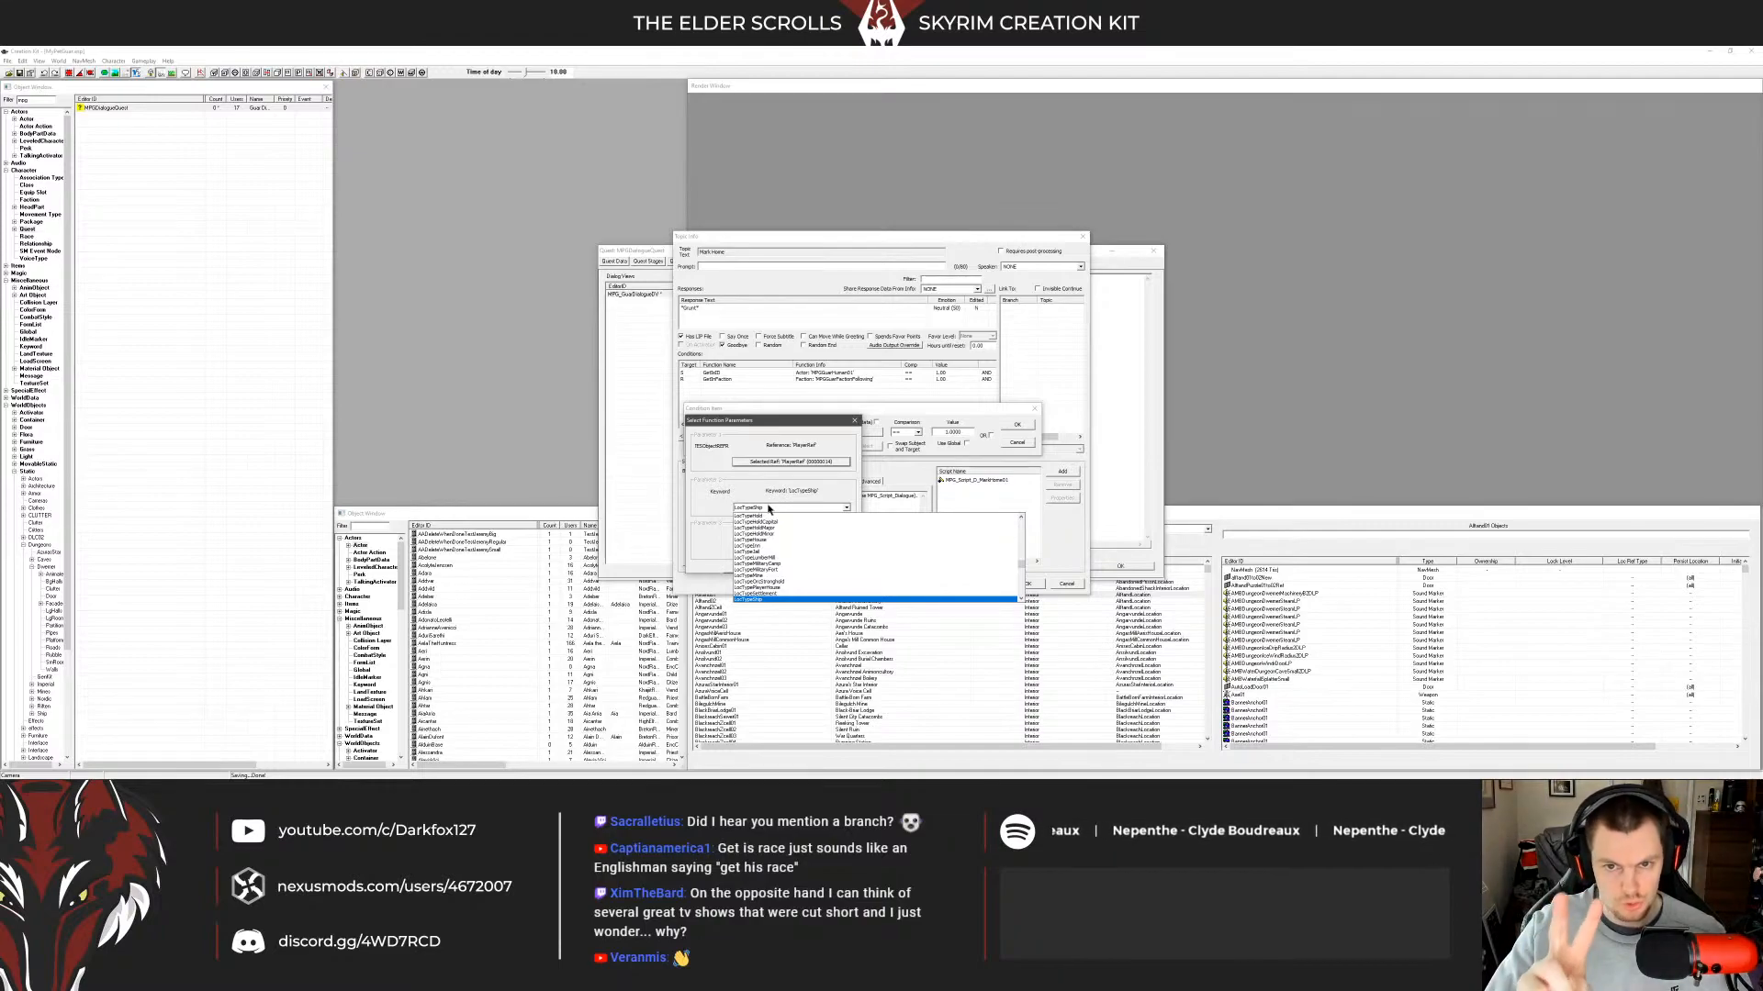
pyautogui.press('Up')
pyautogui.press('Up')
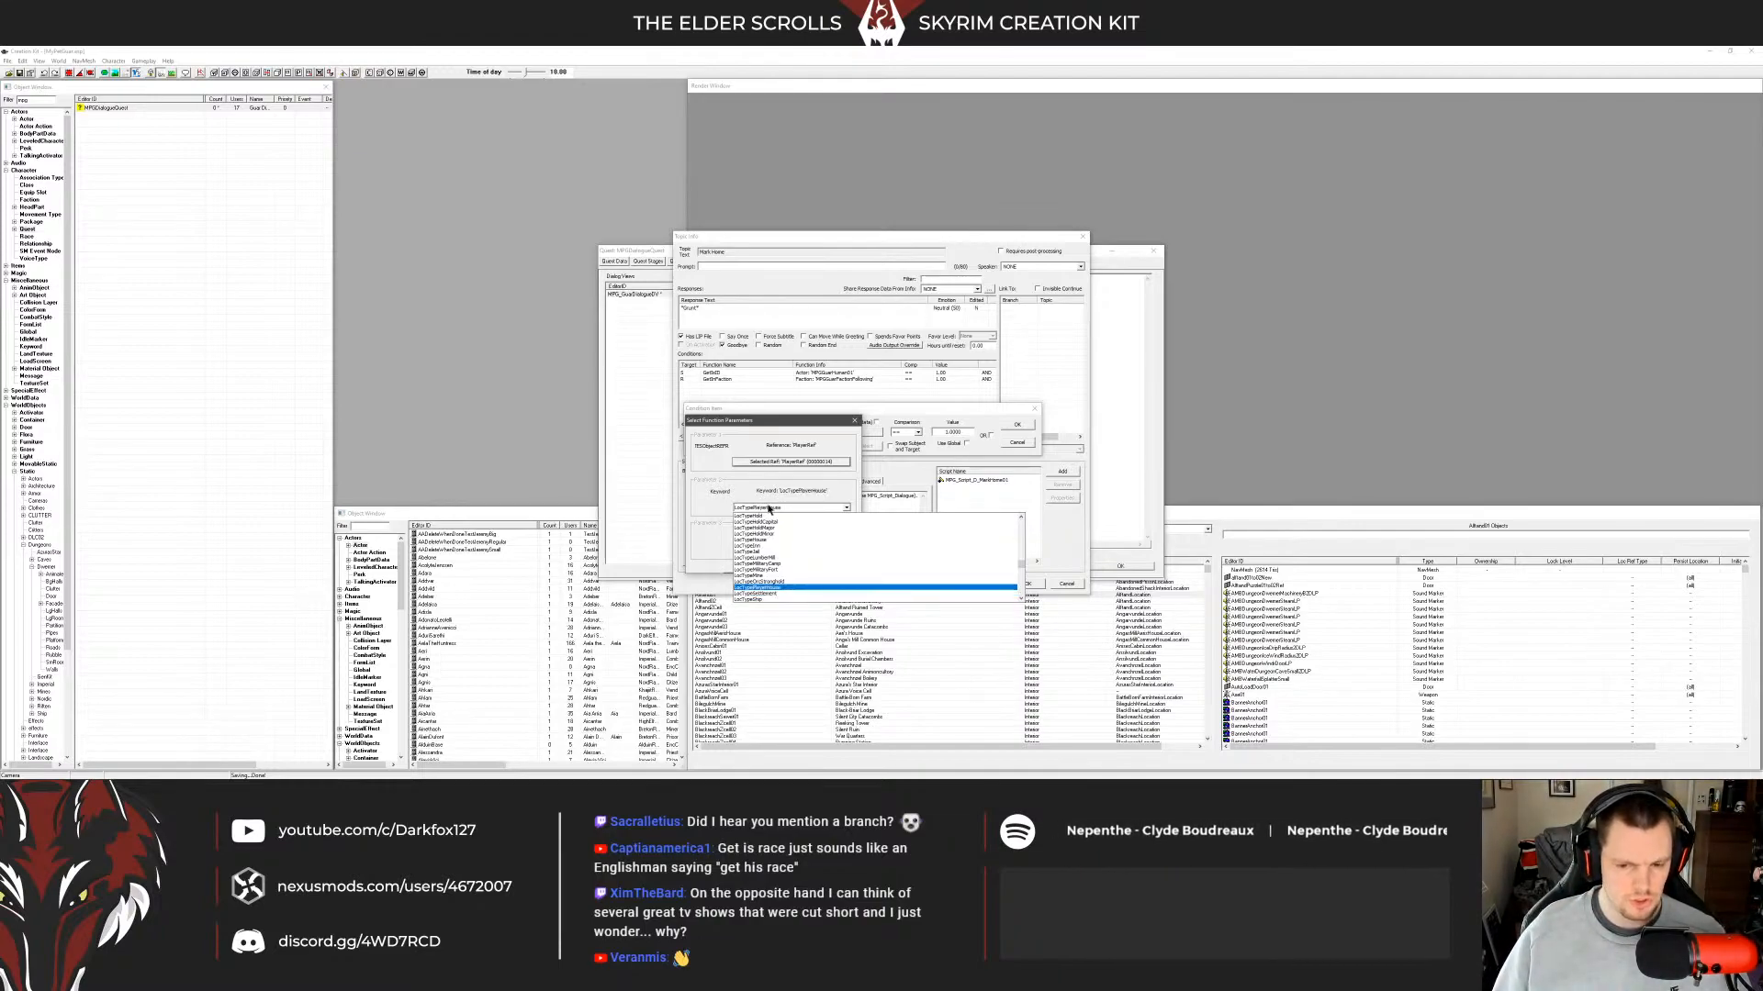
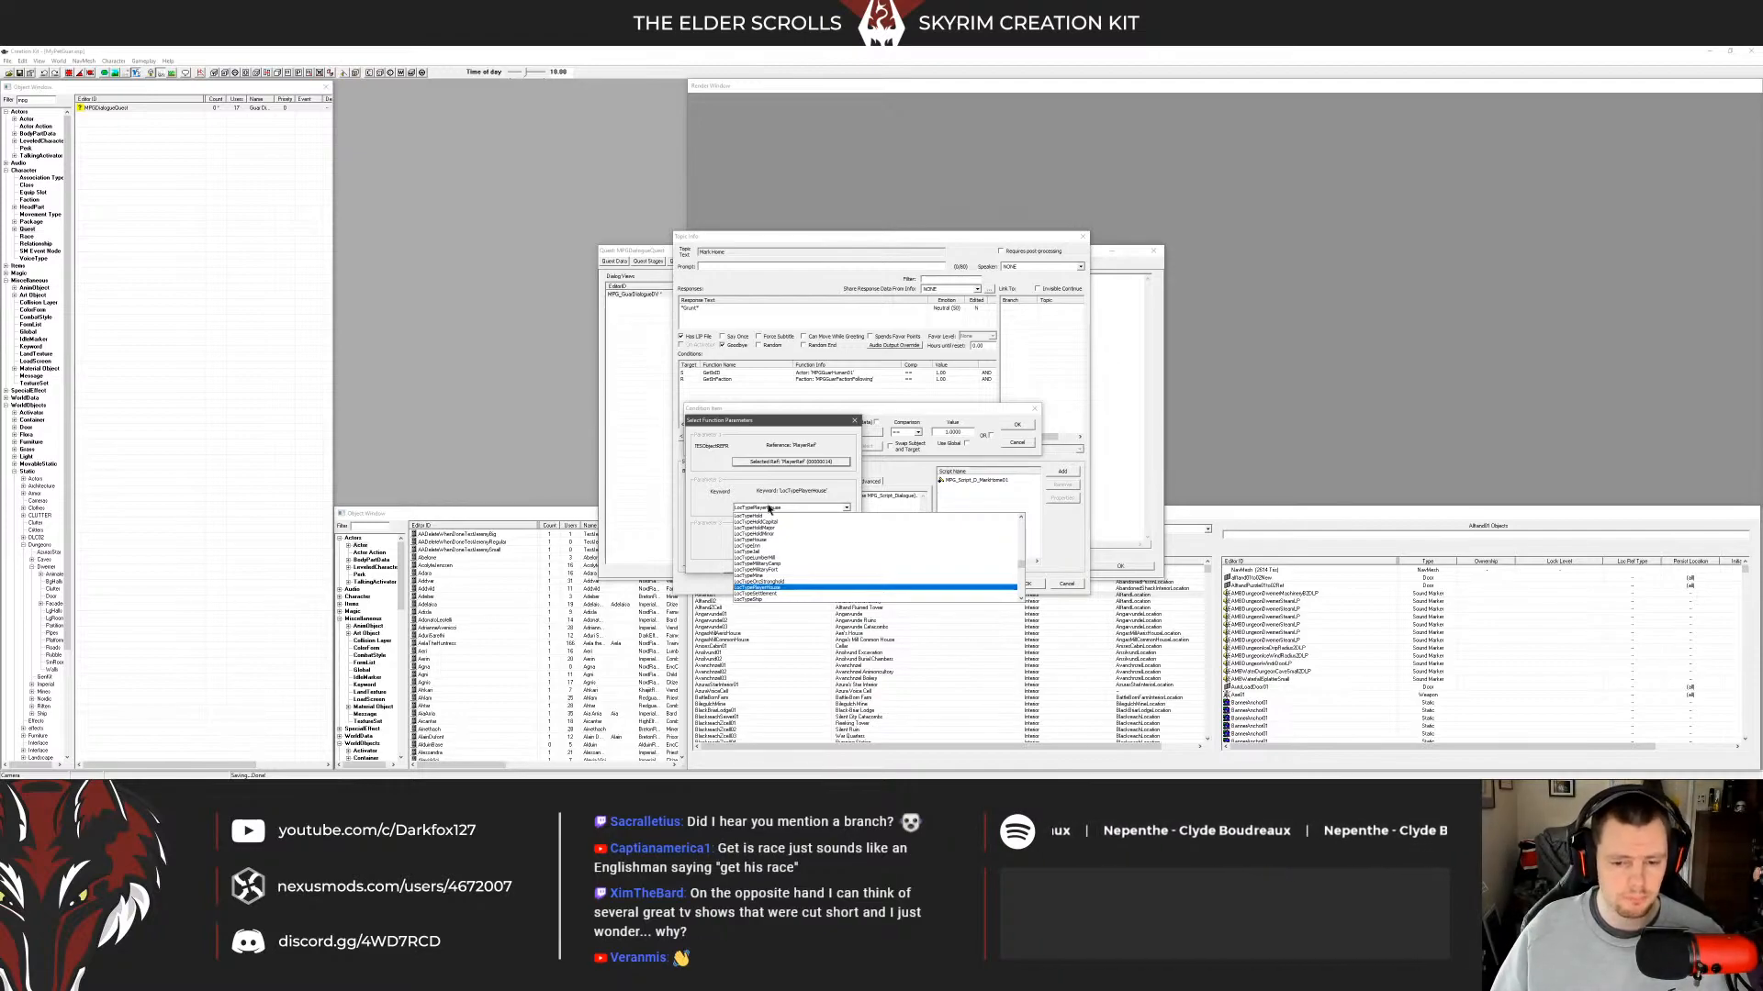
pyautogui.click(770, 509)
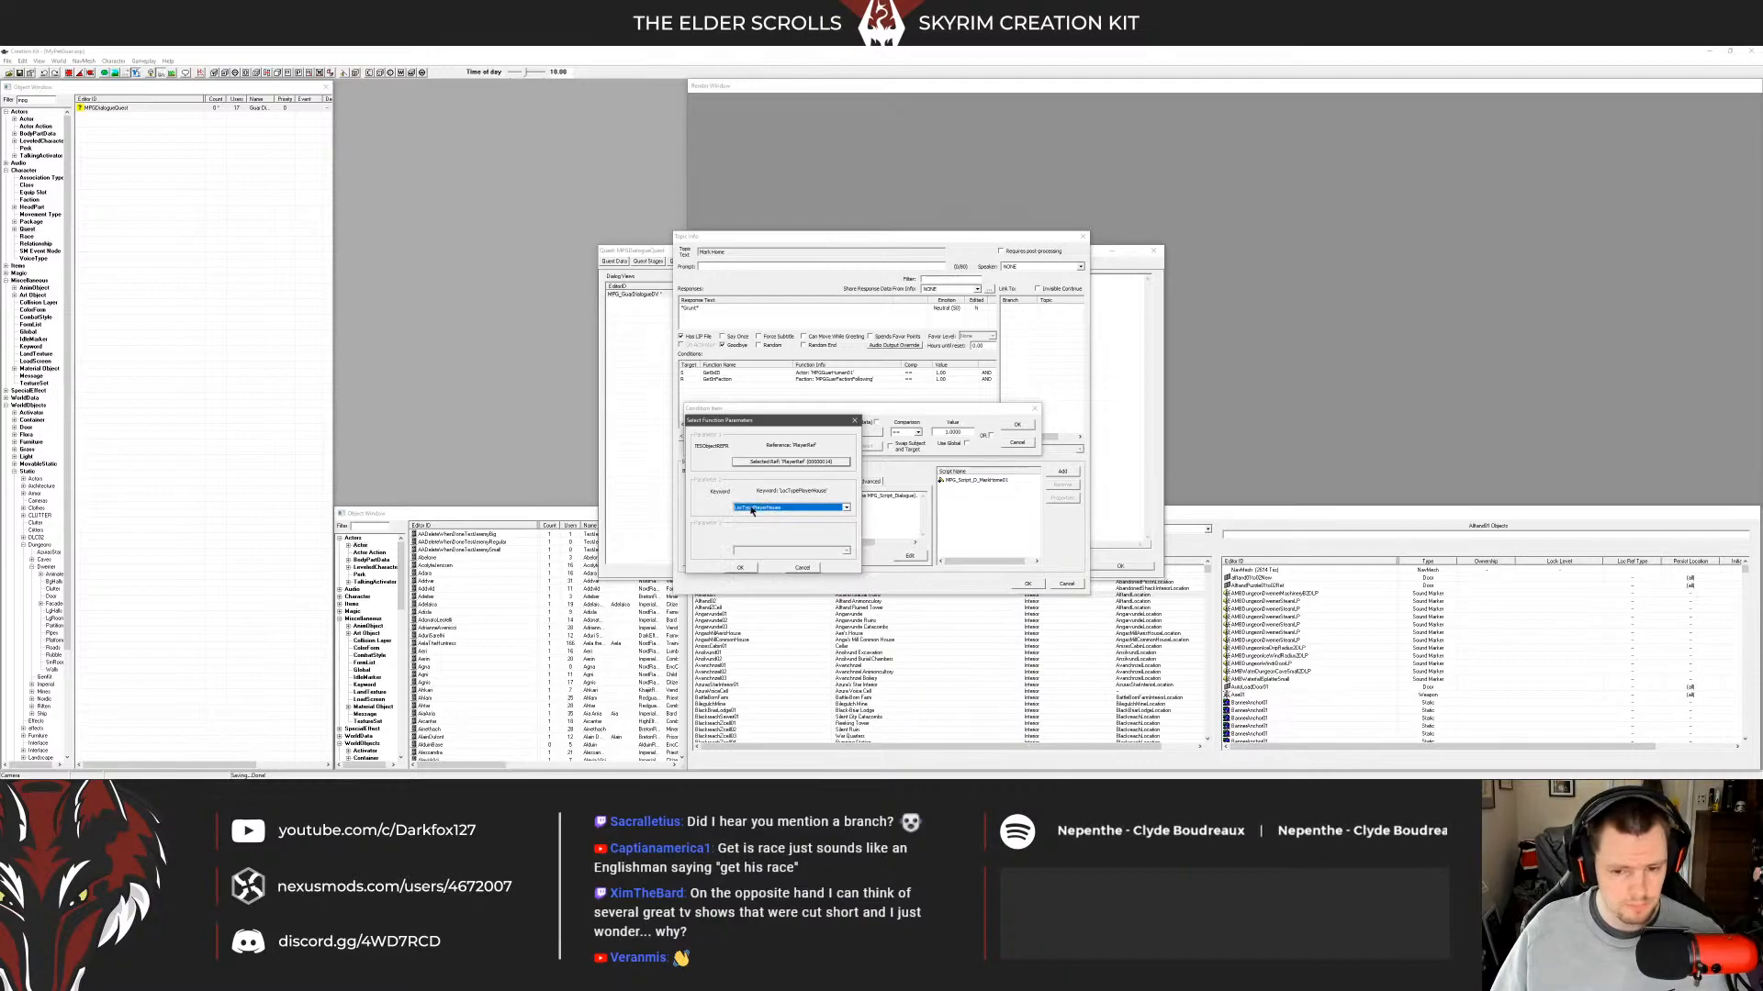
pyautogui.click(745, 568)
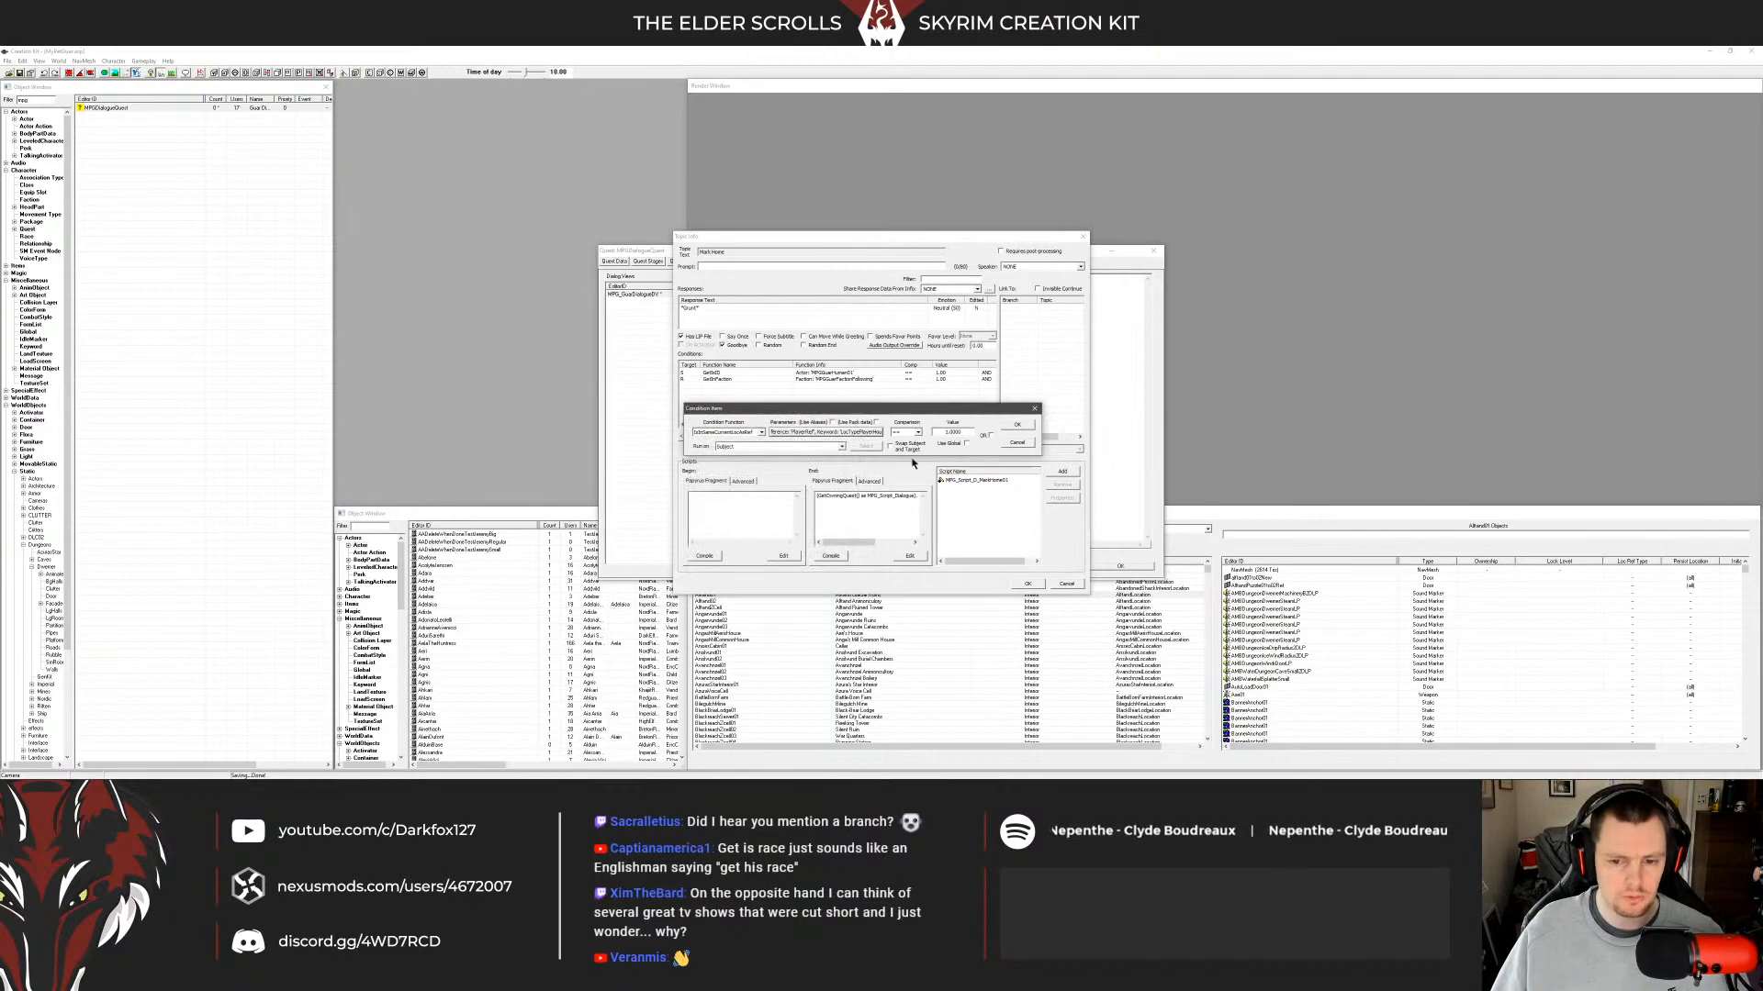
# Save the location condition and move it beneath the GetIsID and GetInFaction conditions.
pyautogui.moveTo(957, 414); pyautogui.dragTo(930, 419)
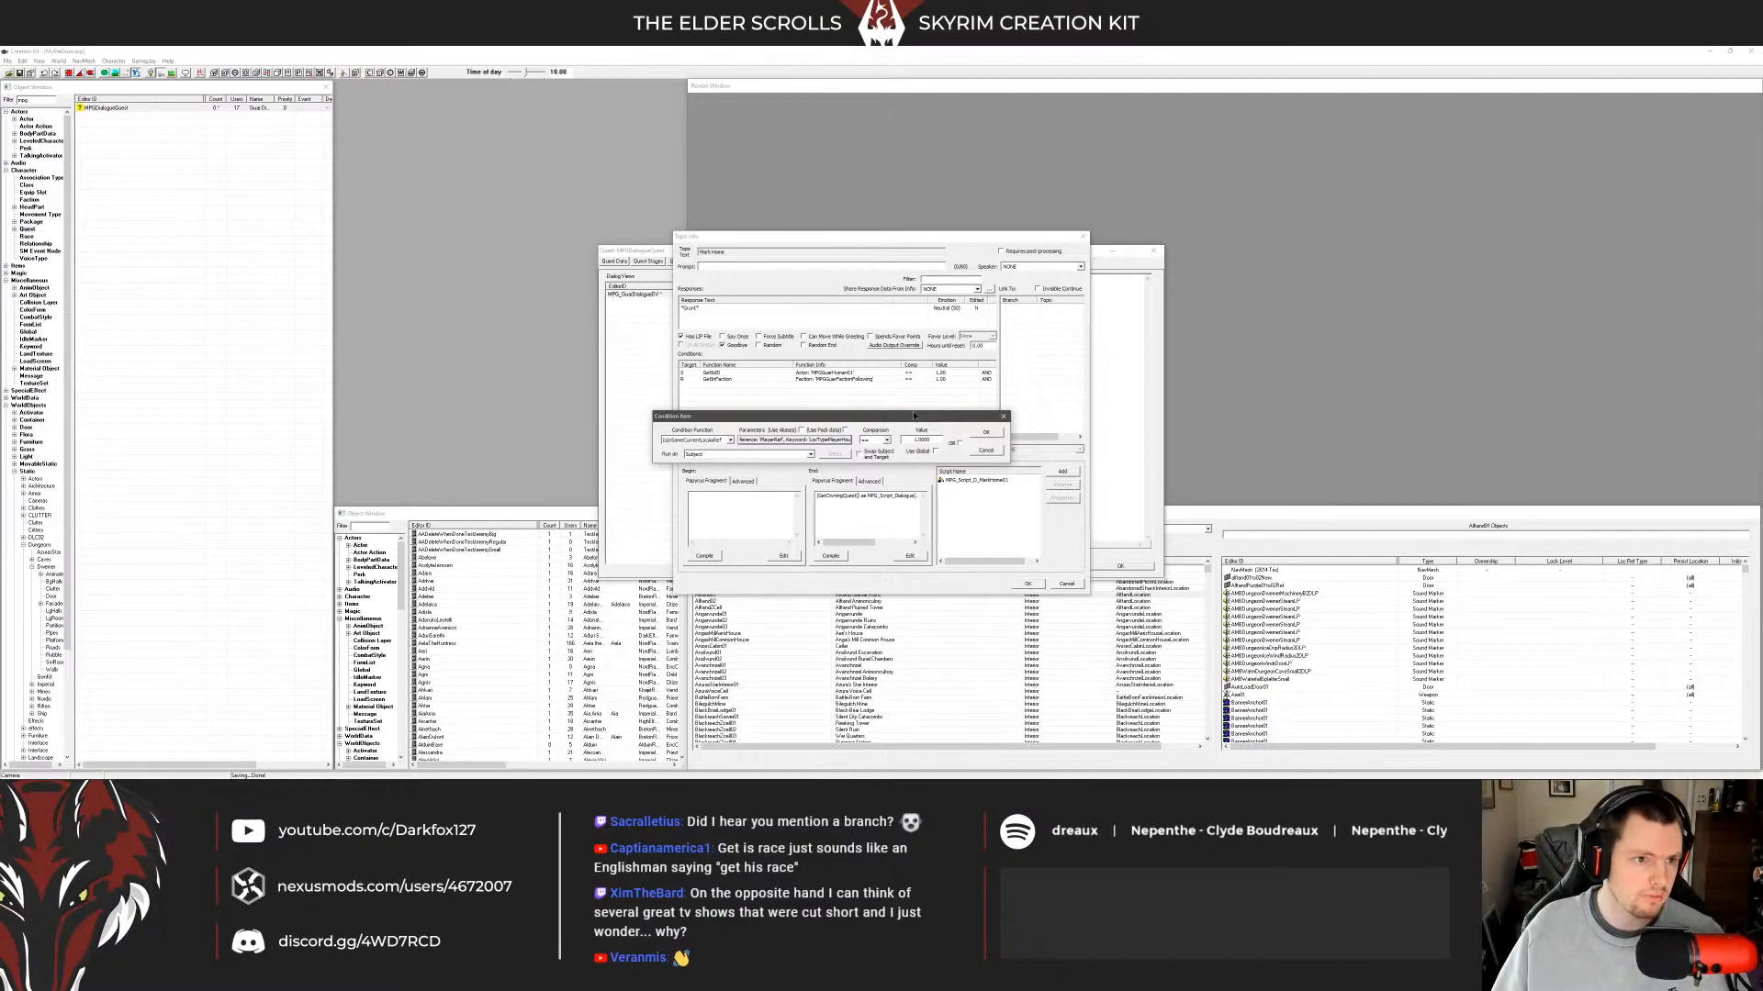
pyautogui.moveTo(875, 422); pyautogui.dragTo(873, 425)
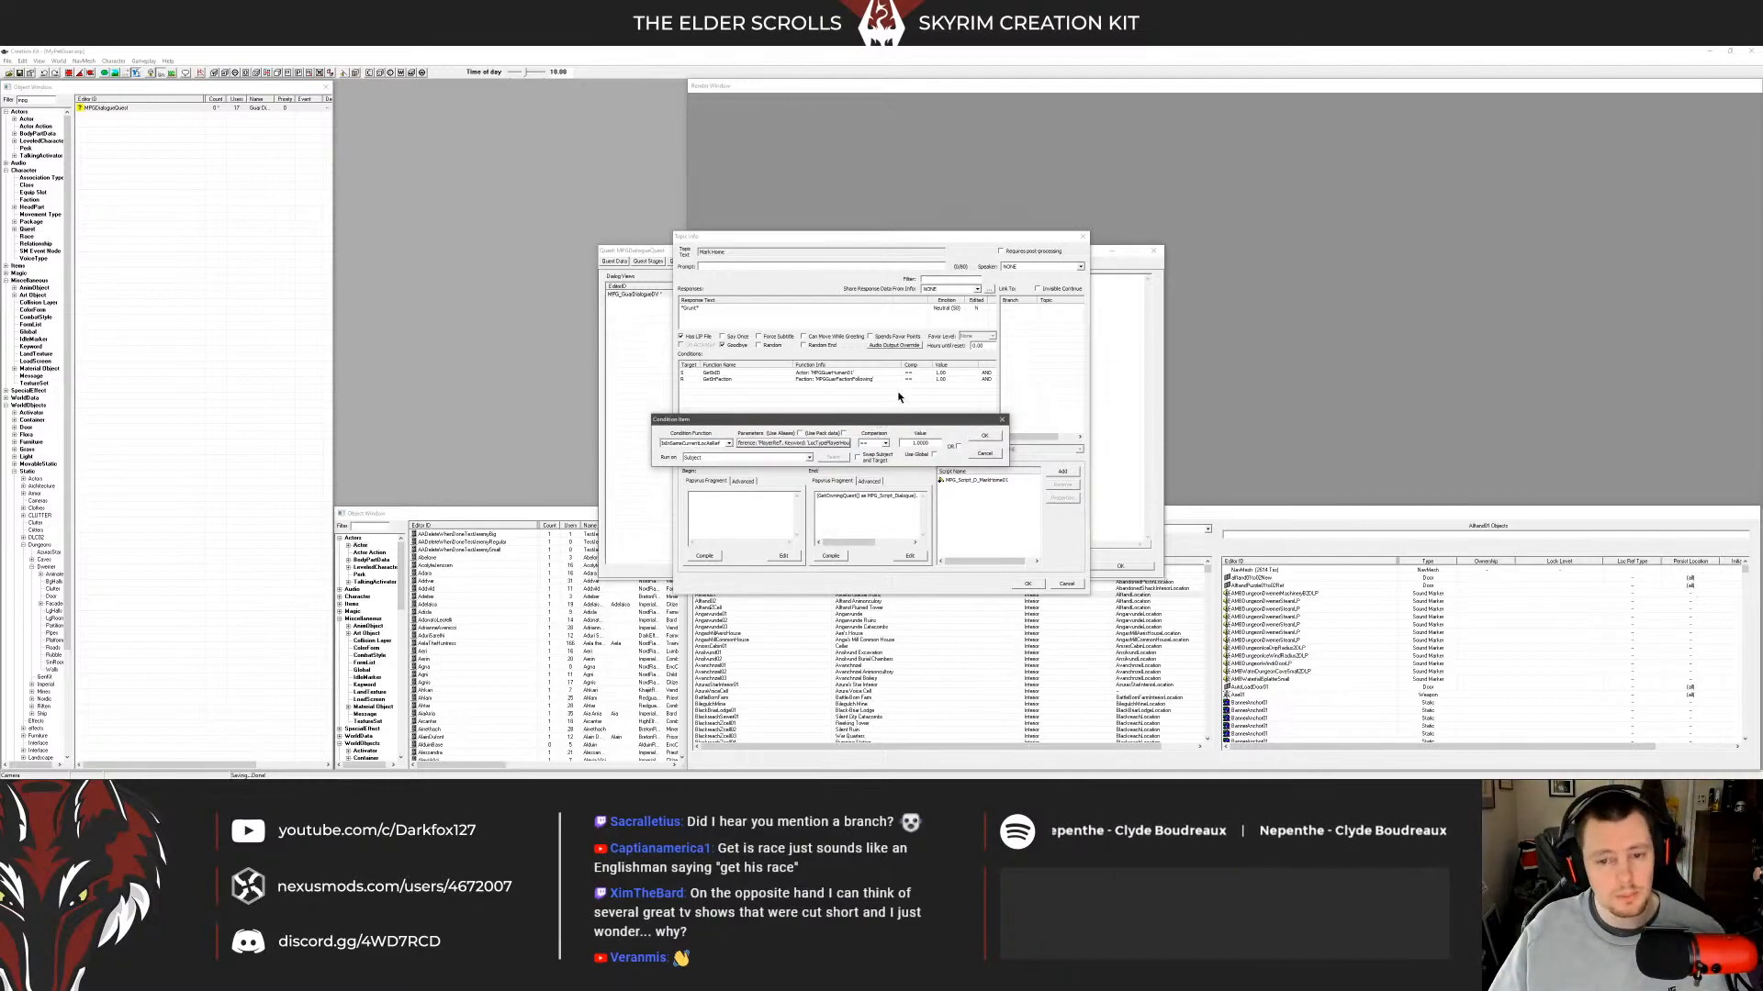
pyautogui.click(985, 437)
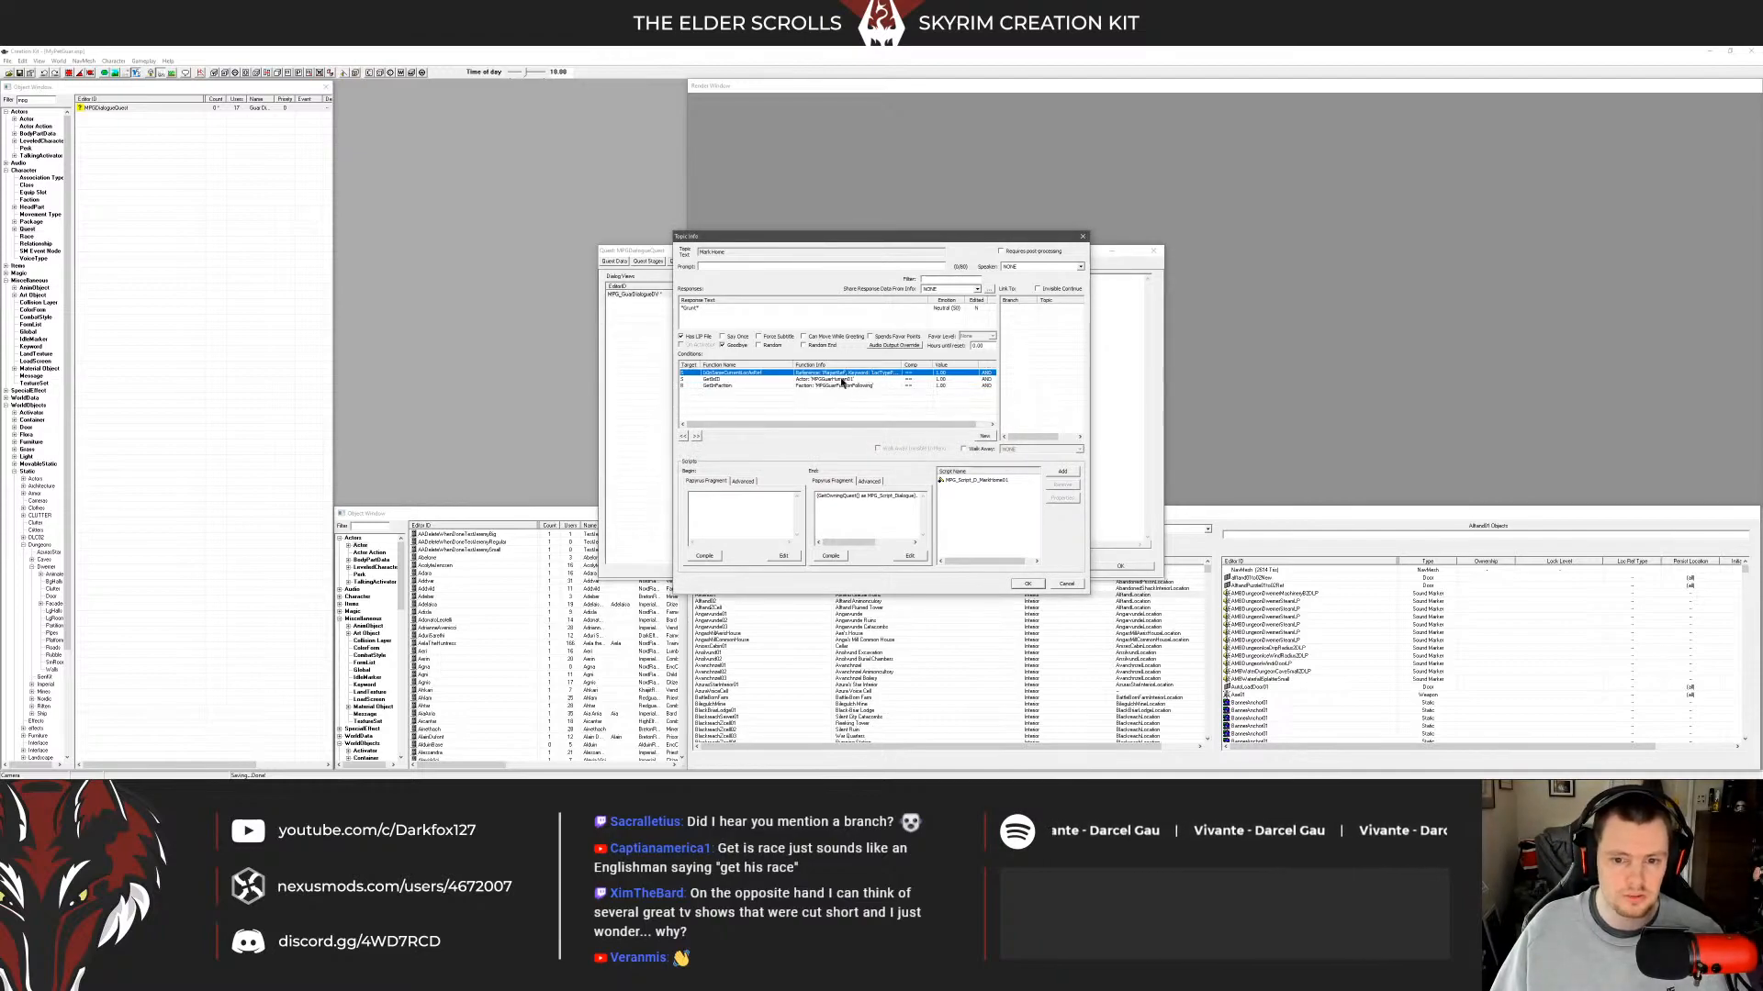
pyautogui.moveTo(780, 373)
pyautogui.mouseDown()
pyautogui.moveTo(753, 381)
pyautogui.moveTo(762, 395)
pyautogui.mouseUp()
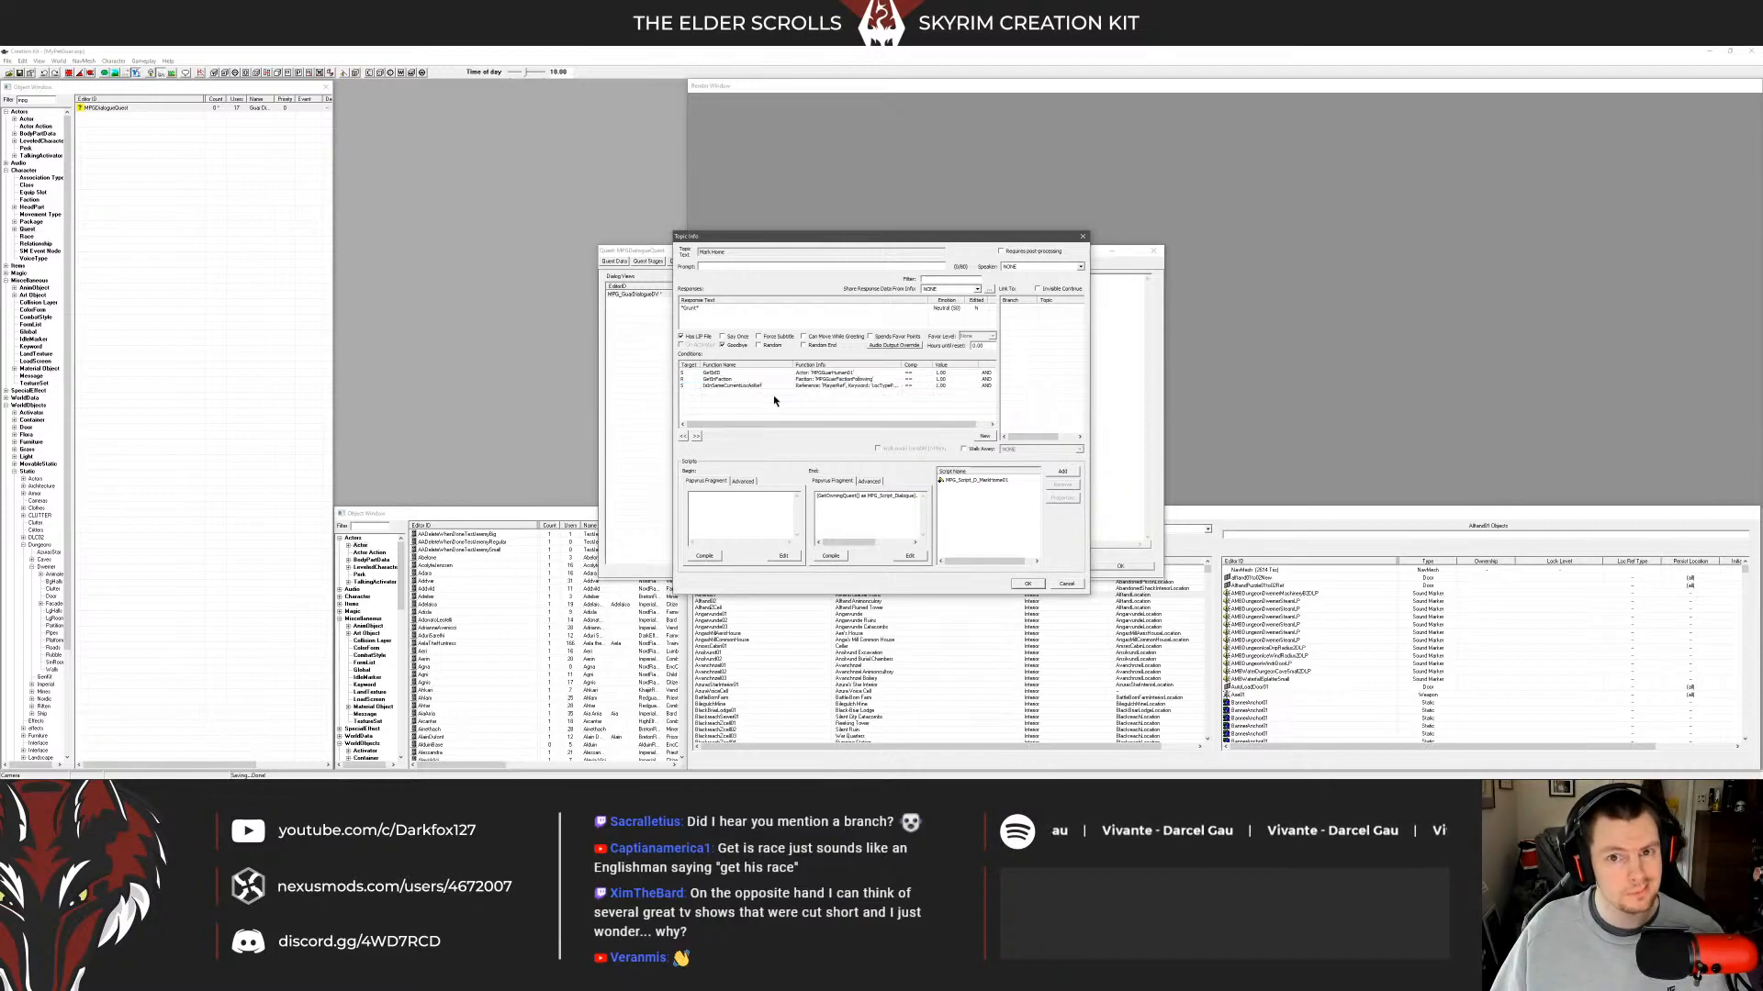
pyautogui.click(774, 379)
pyautogui.click(774, 373)
pyautogui.click(774, 385)
pyautogui.click(776, 396)
pyautogui.click(806, 386)
pyautogui.click(806, 396)
pyautogui.click(826, 385)
pyautogui.click(843, 406)
pyautogui.click(849, 379)
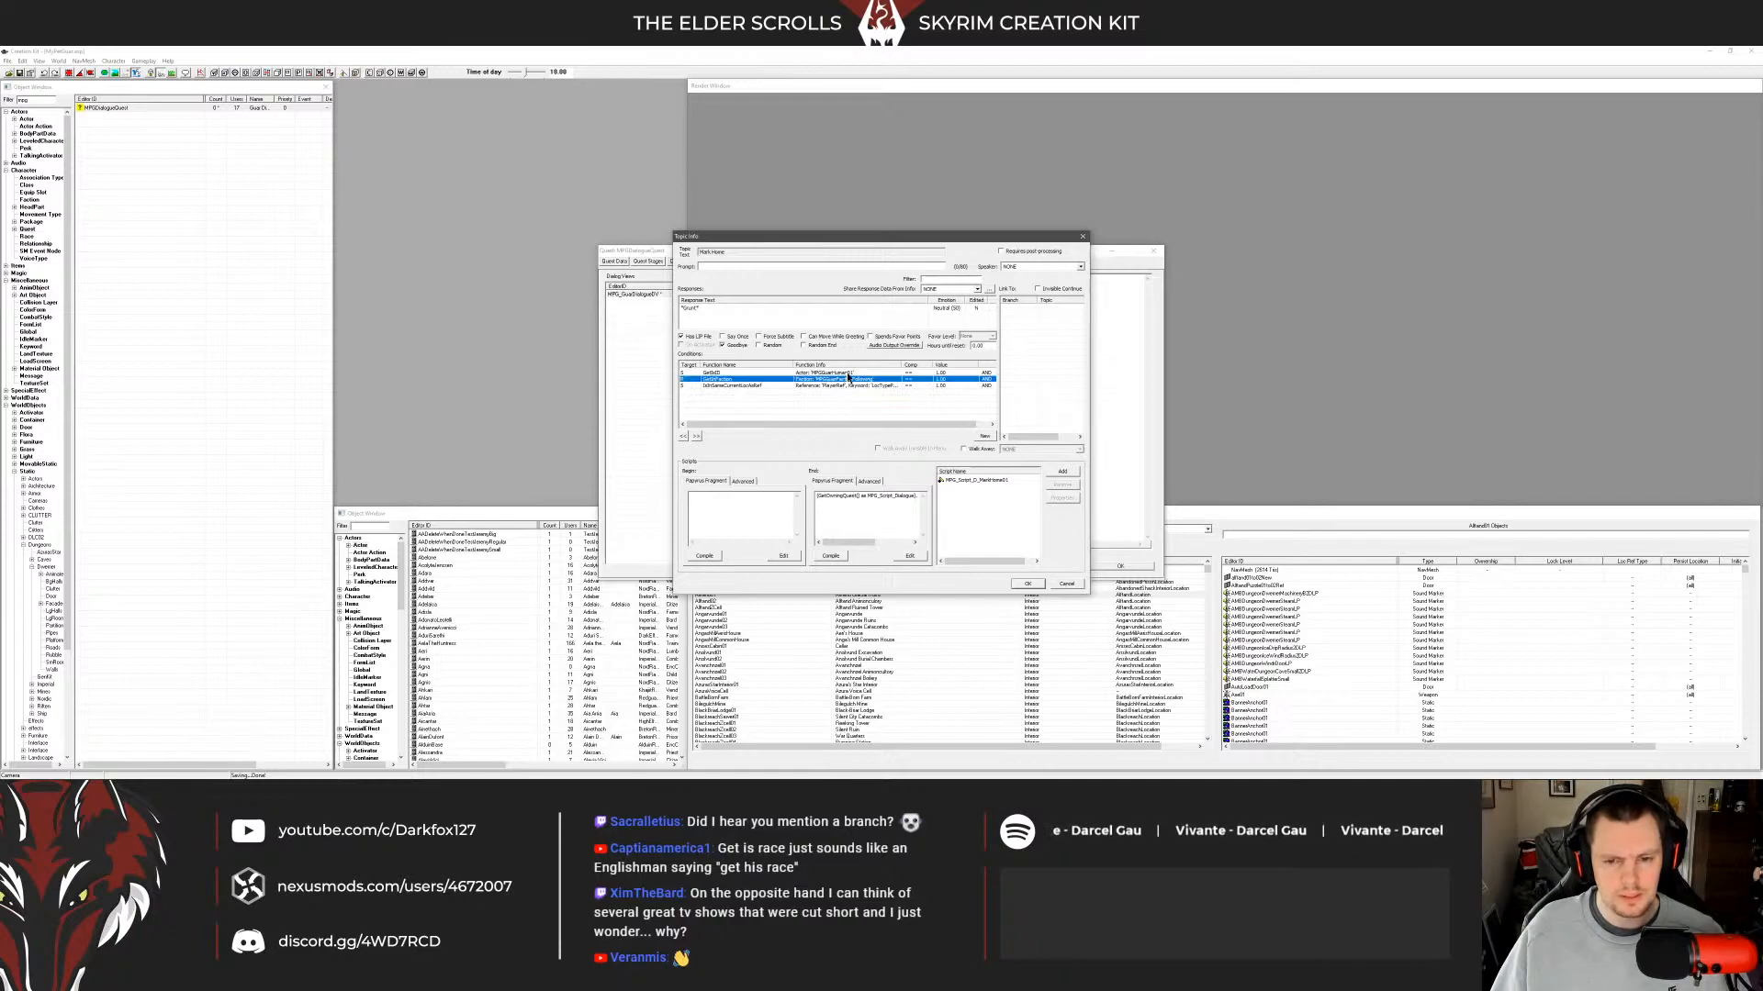
pyautogui.click(847, 374)
pyautogui.click(848, 385)
pyautogui.click(851, 380)
# Delete the GetIsID condition and start a new condition using the GetIsRace function.
pyautogui.click(852, 374)
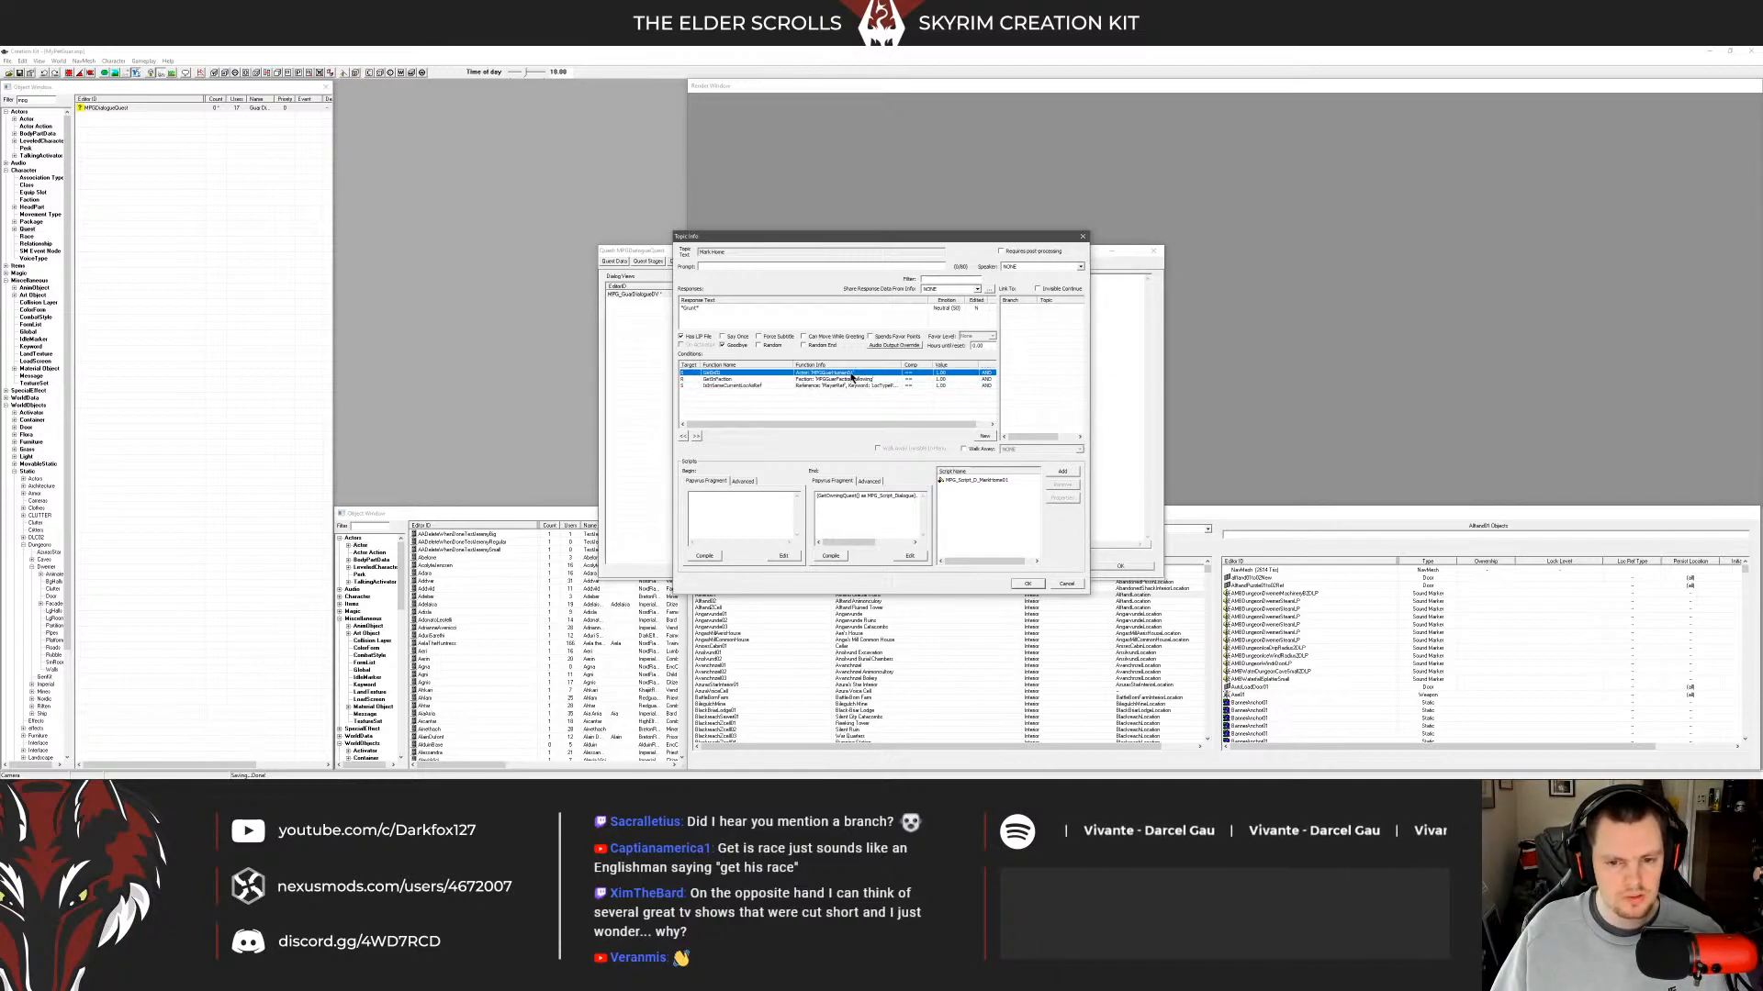
pyautogui.press('Delete')
pyautogui.rightClick(819, 411)
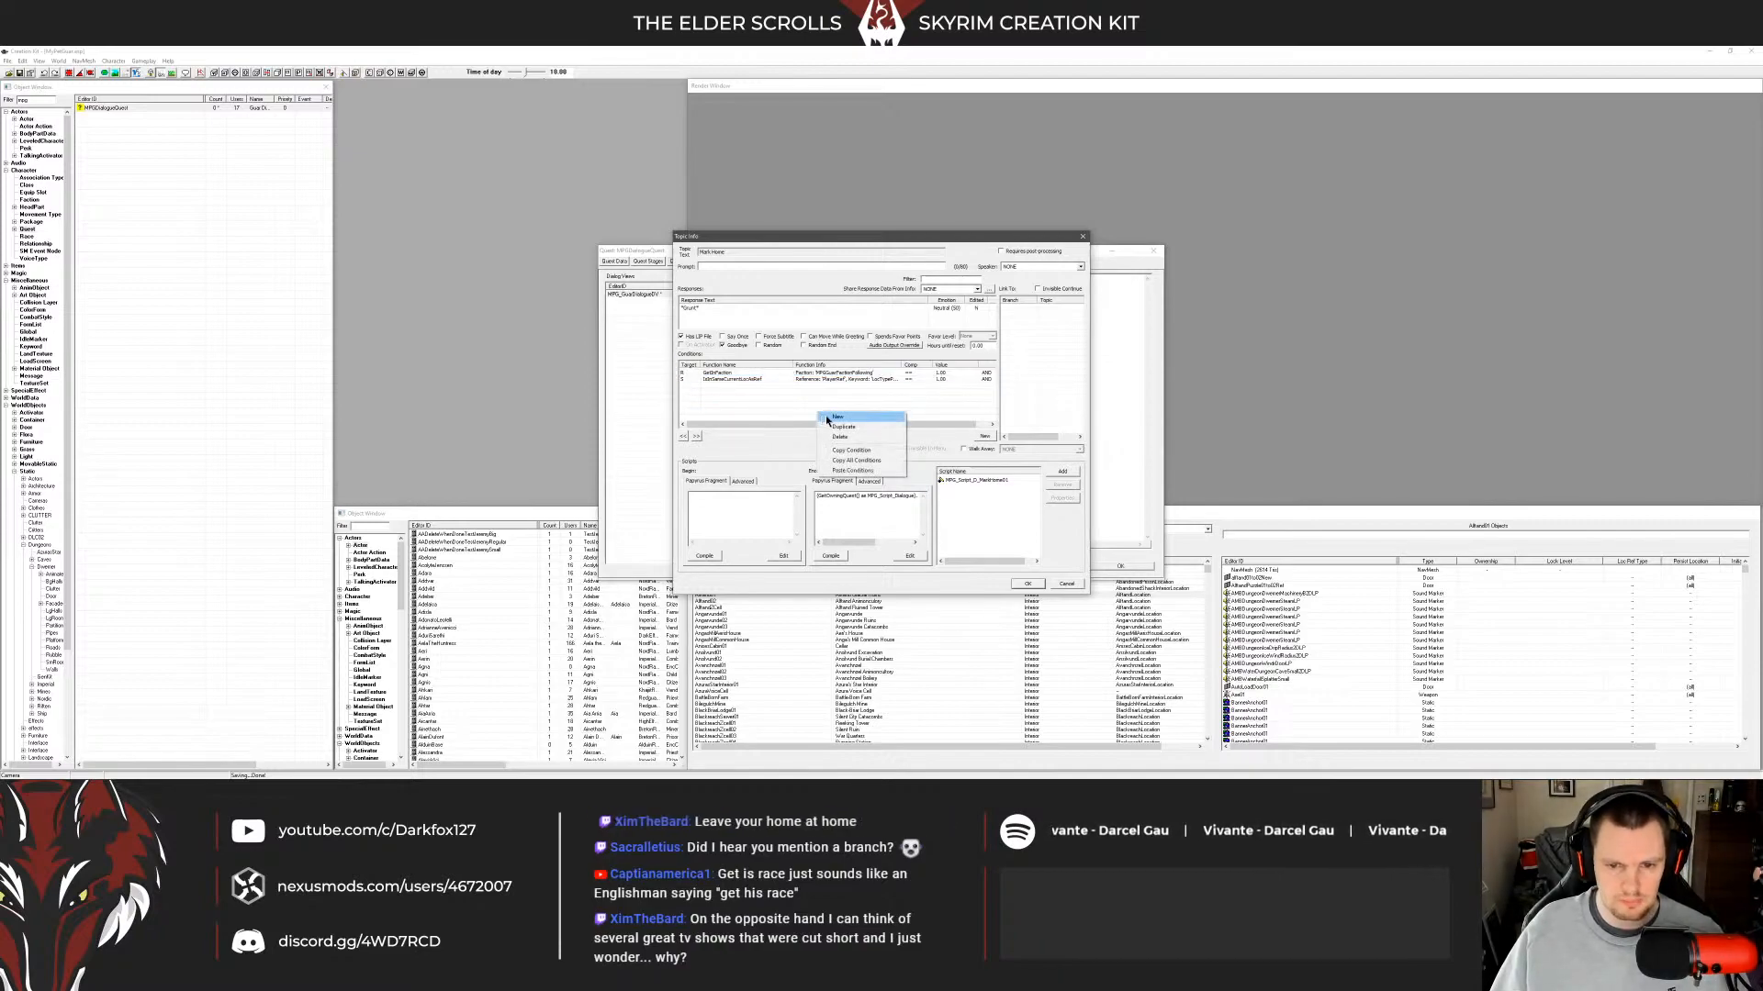
pyautogui.click(830, 416)
pyautogui.write('getisrace')
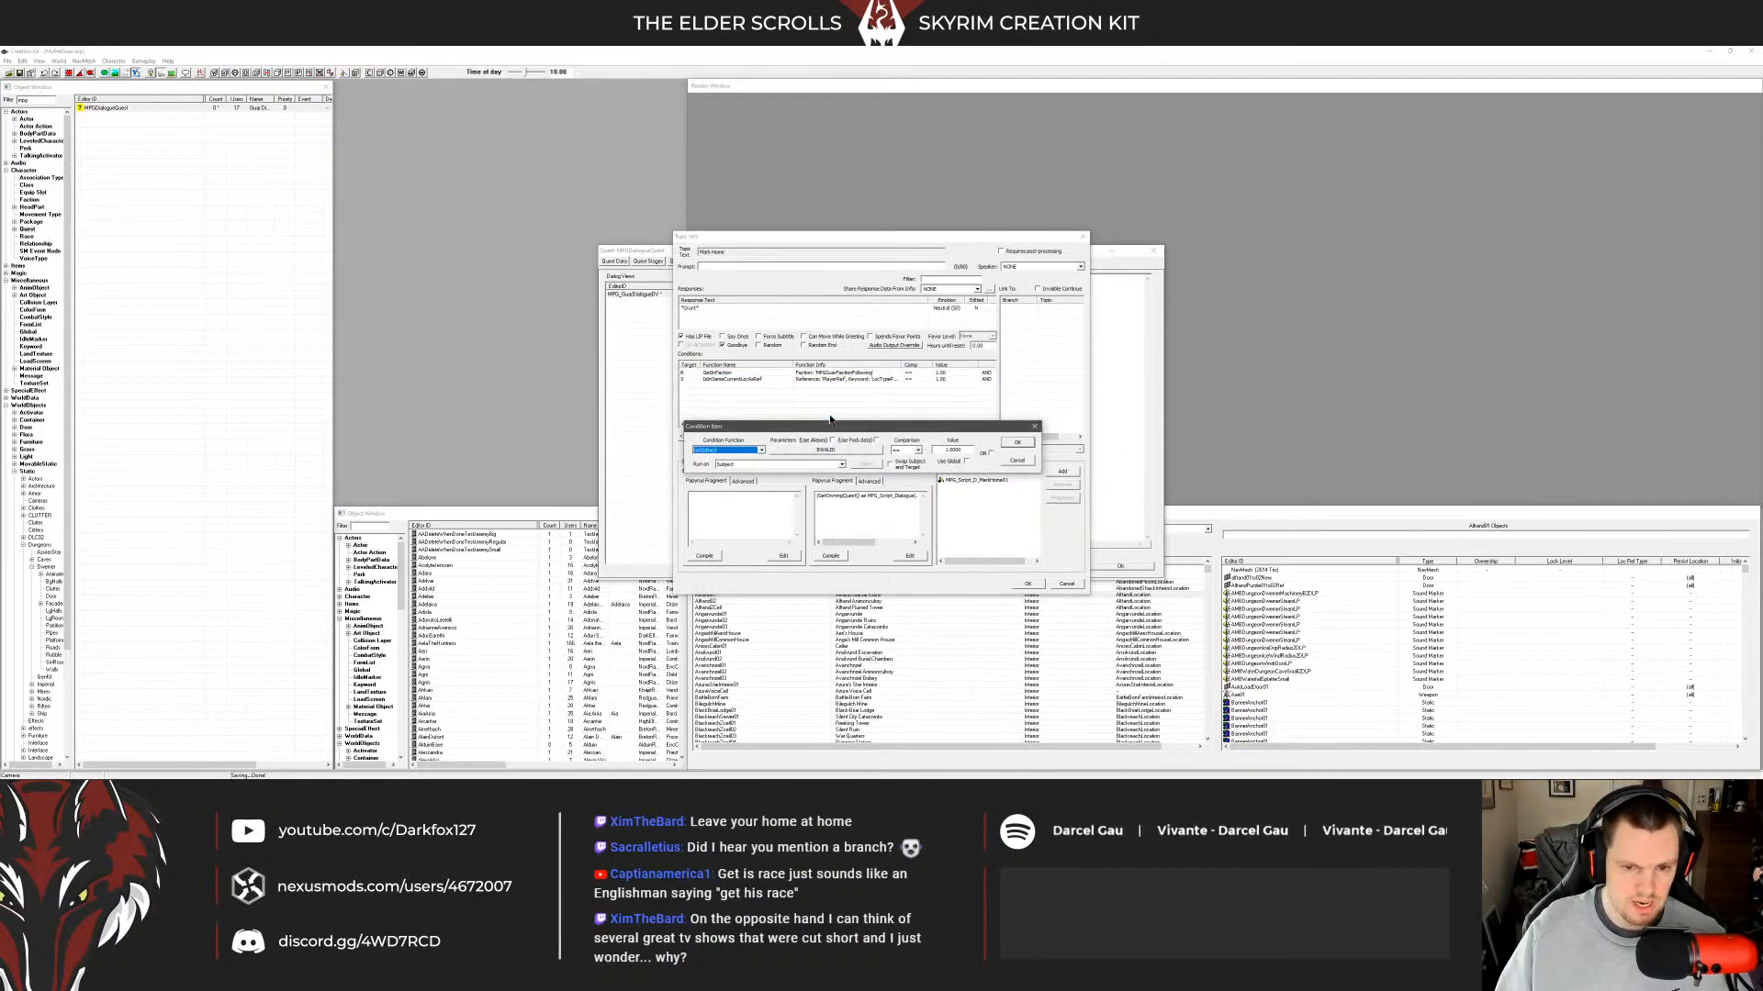
# Set the race condition's parameter to MPGGuarRace and save the condition.
pyautogui.click(809, 453)
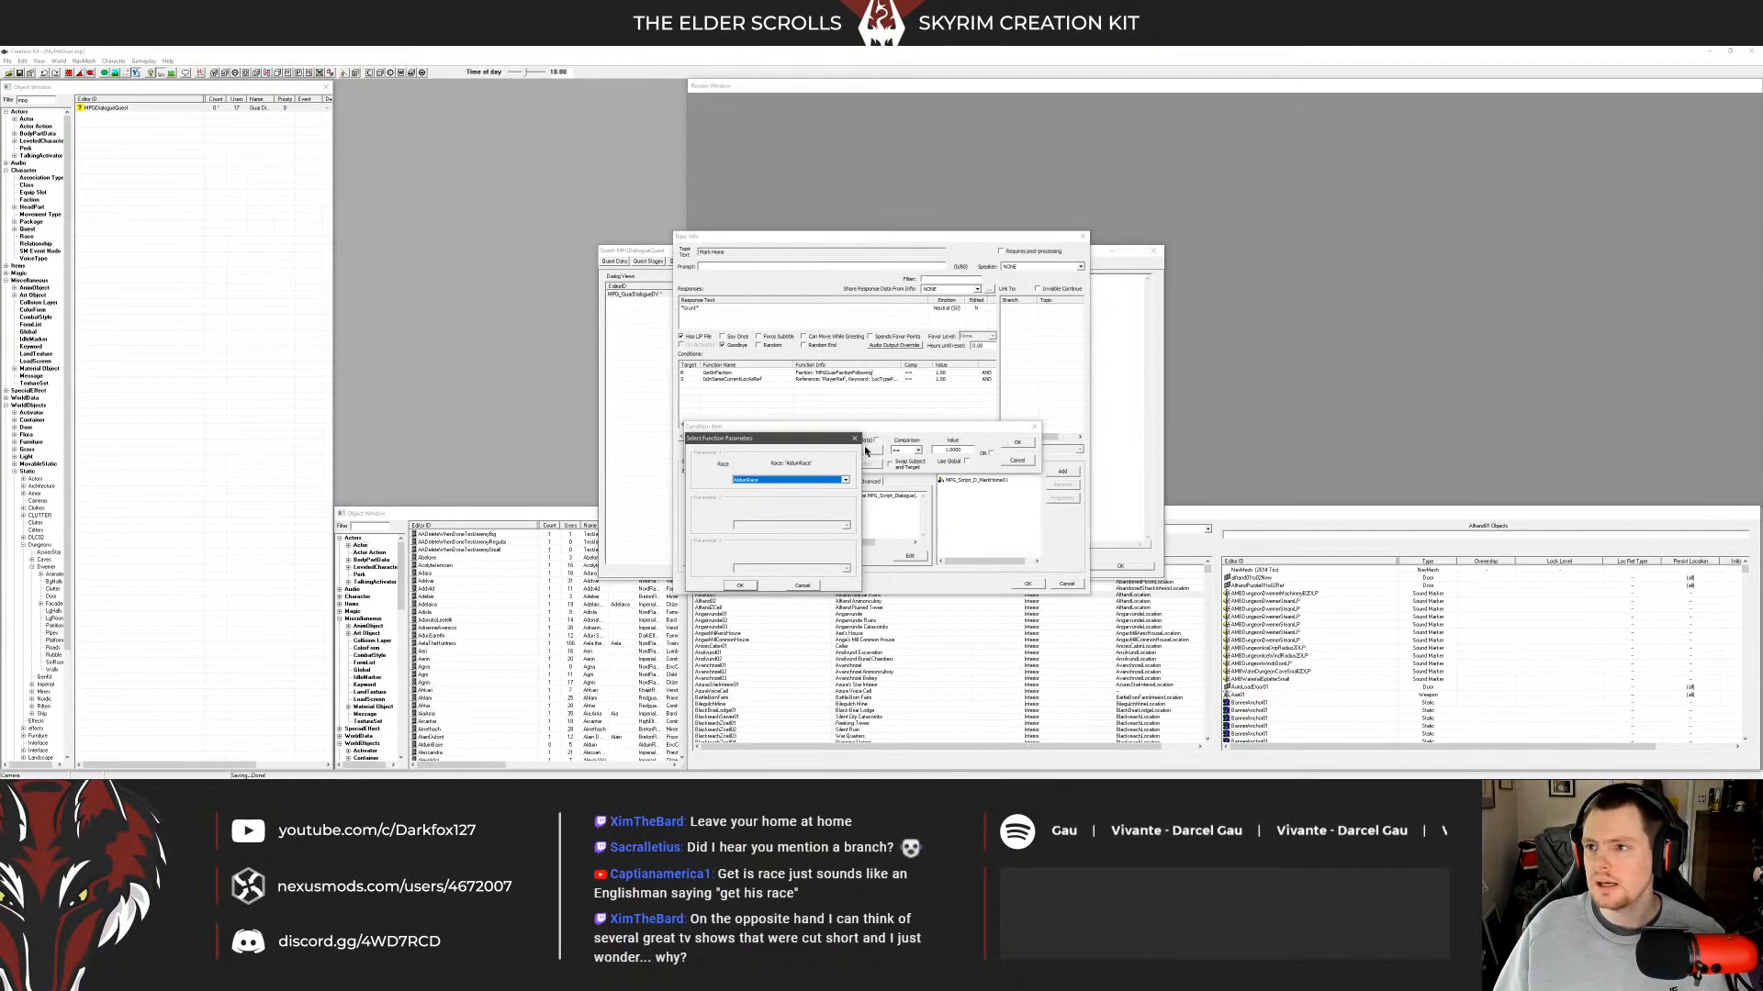
pyautogui.click(782, 479)
pyautogui.click(783, 480)
pyautogui.click(786, 481)
pyautogui.click(787, 483)
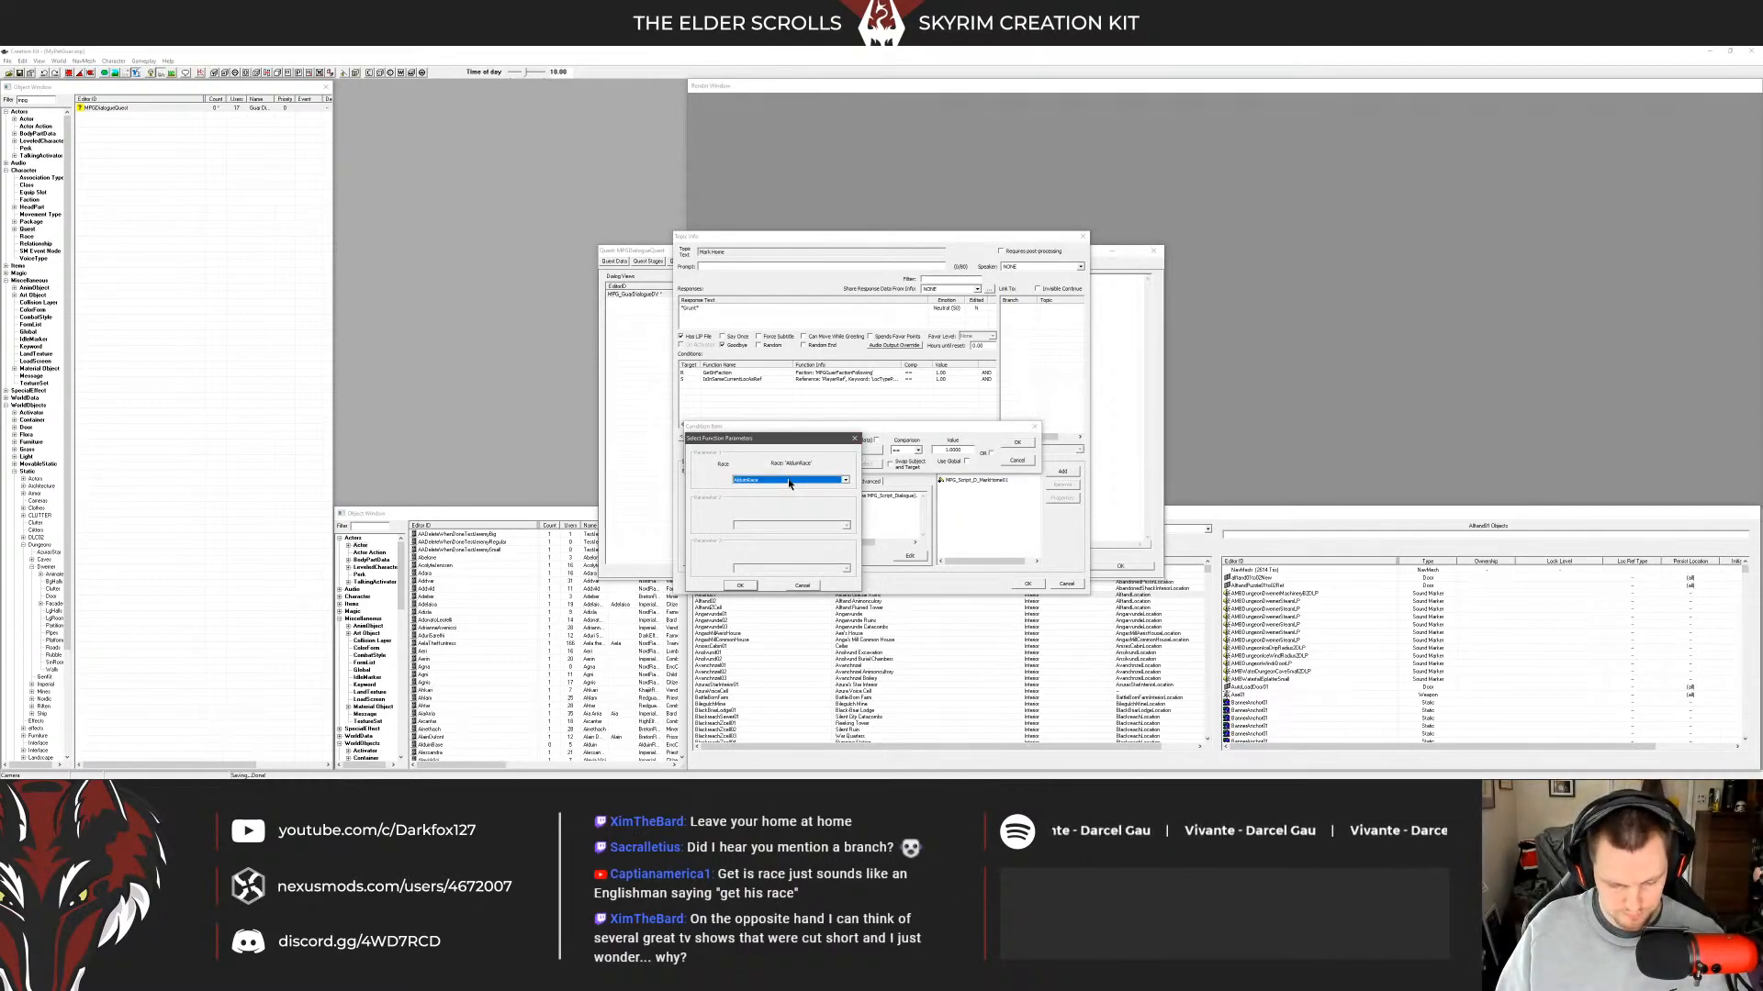
pyautogui.write('MPGGuar')
pyautogui.click(740, 586)
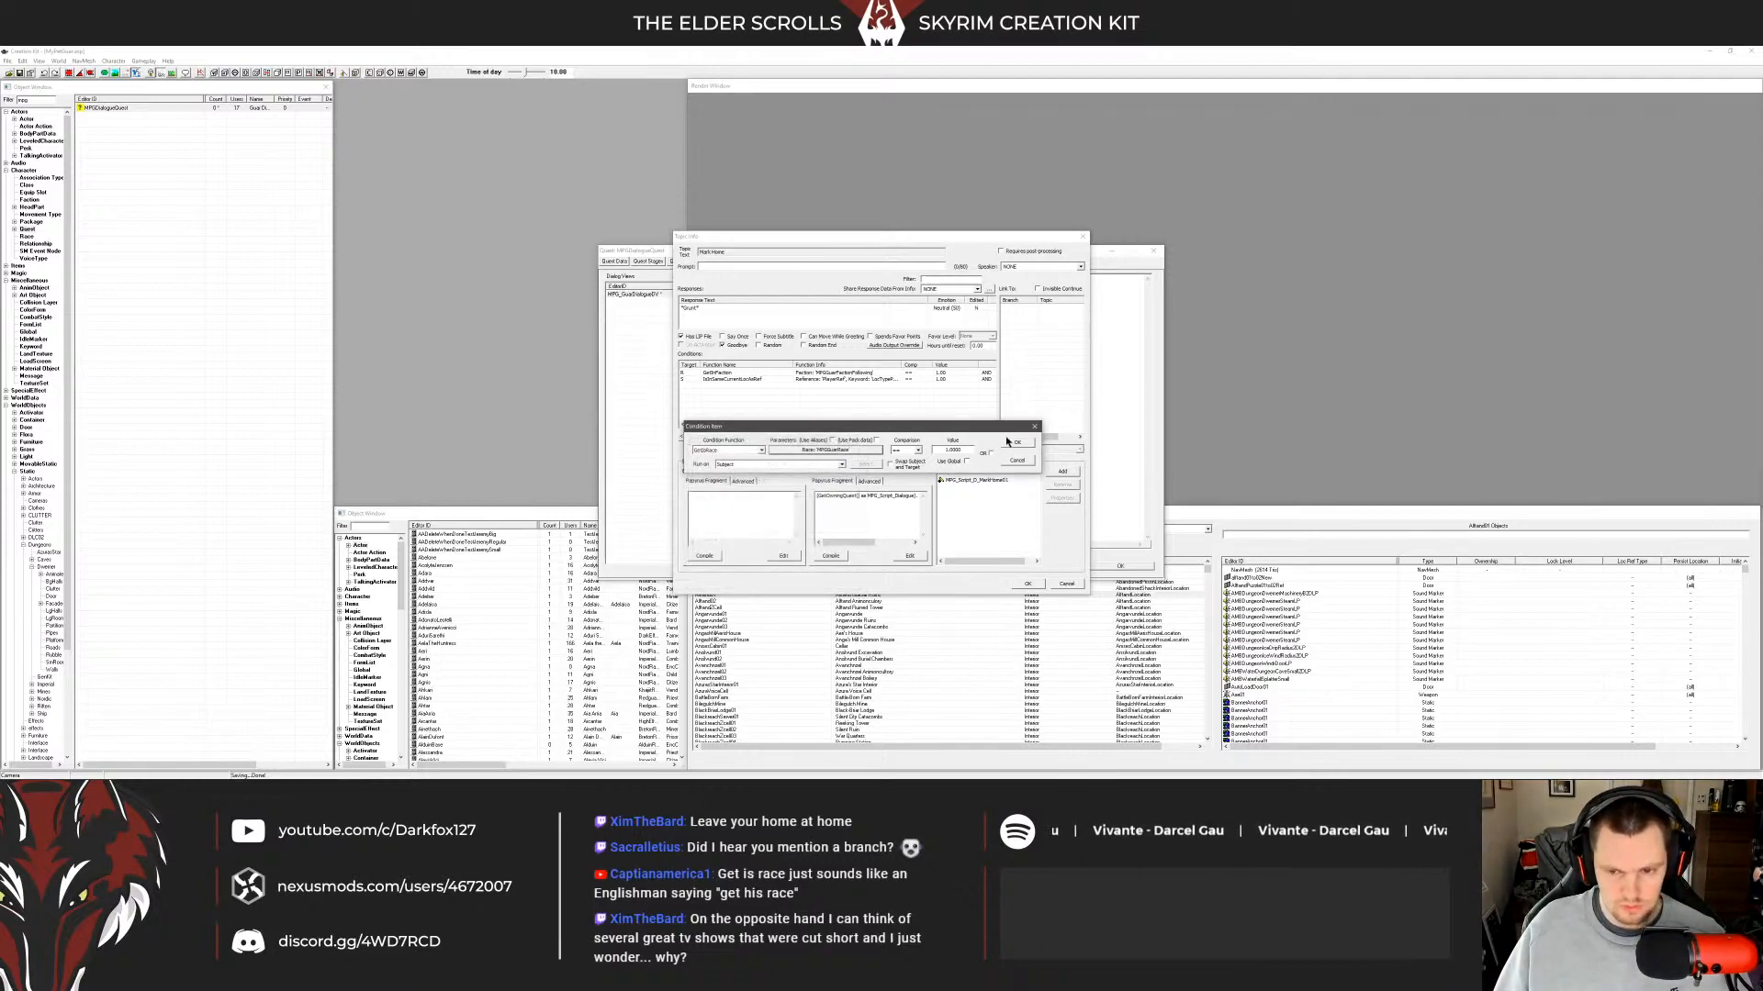
pyautogui.click(1017, 443)
# Delete the GetInFaction condition and compare the remaining ones with MyPetBoar's Mark Home conditions in TES5Edit.
pyautogui.click(816, 379)
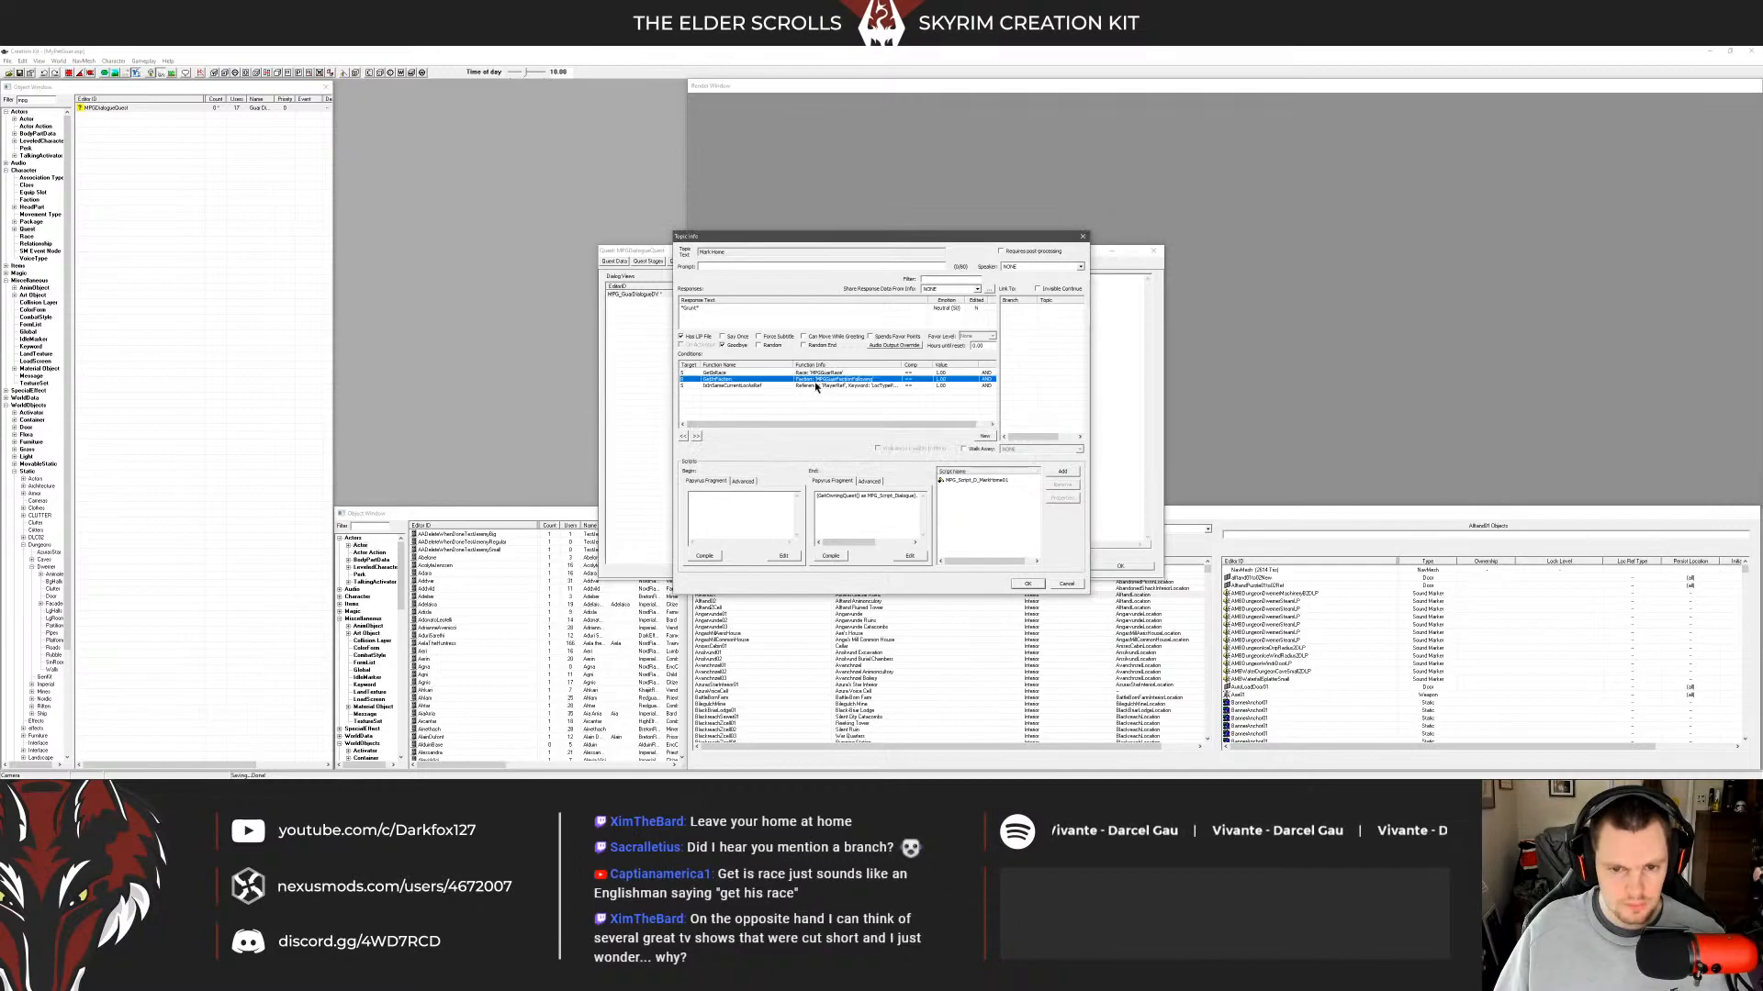
pyautogui.press('Delete')
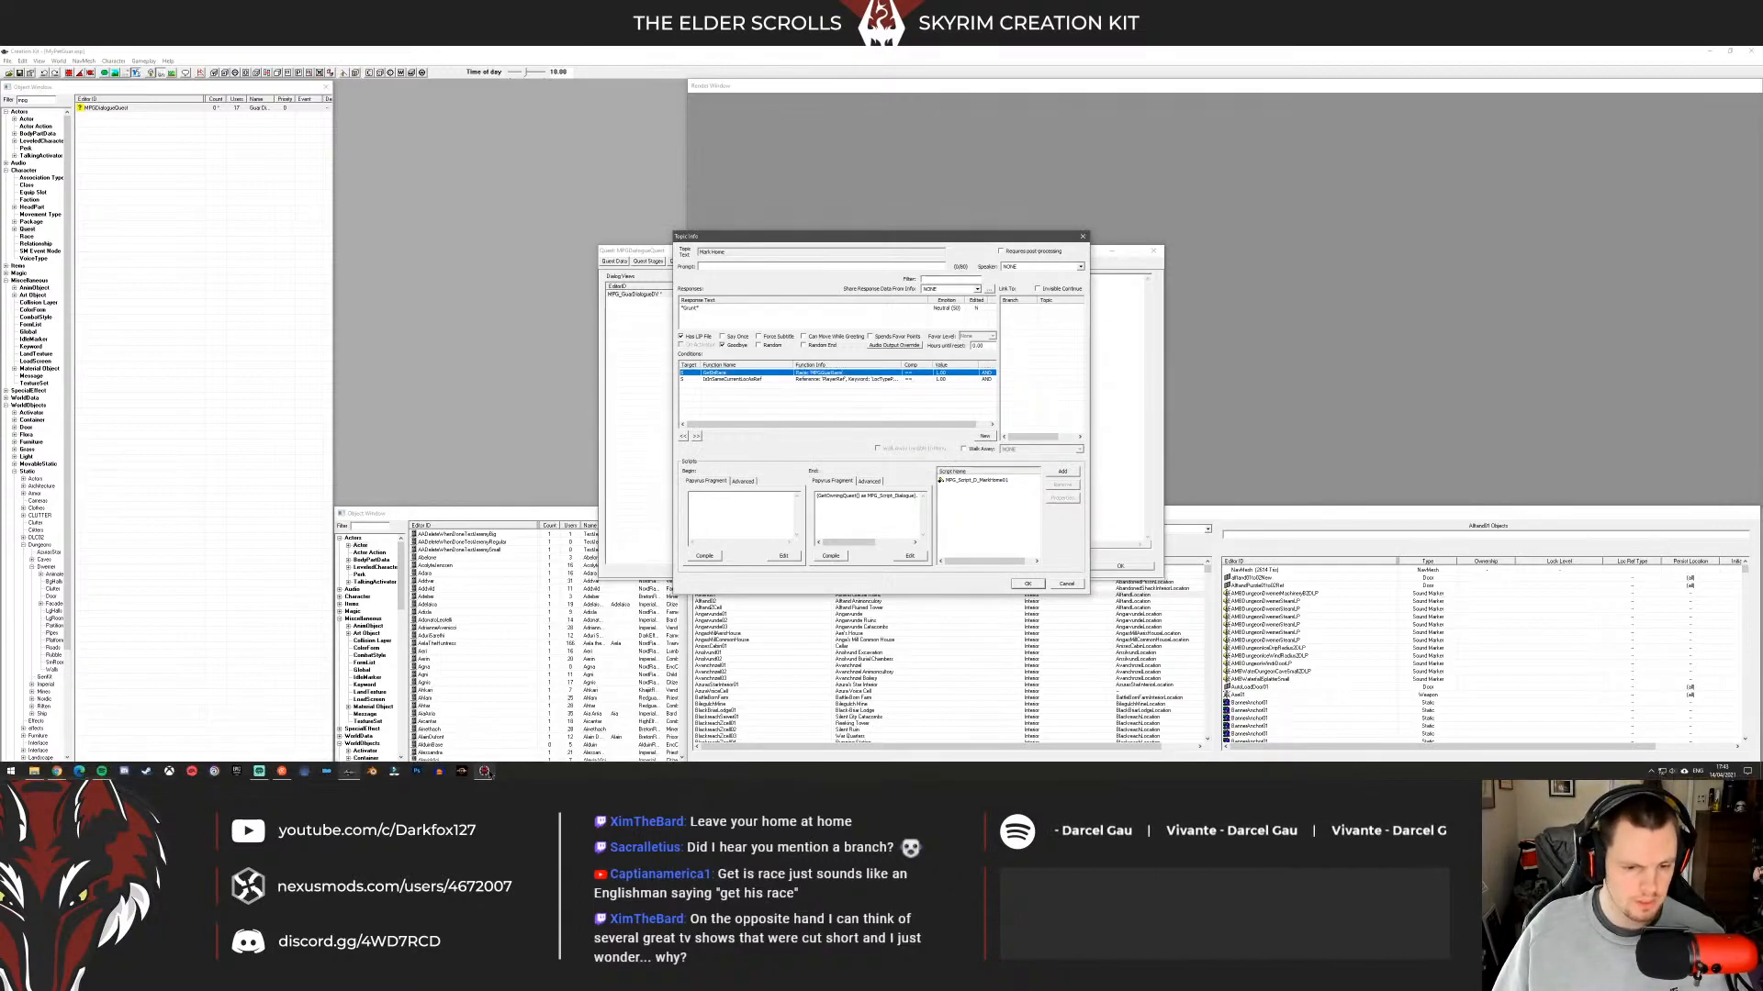
pyautogui.click(485, 772)
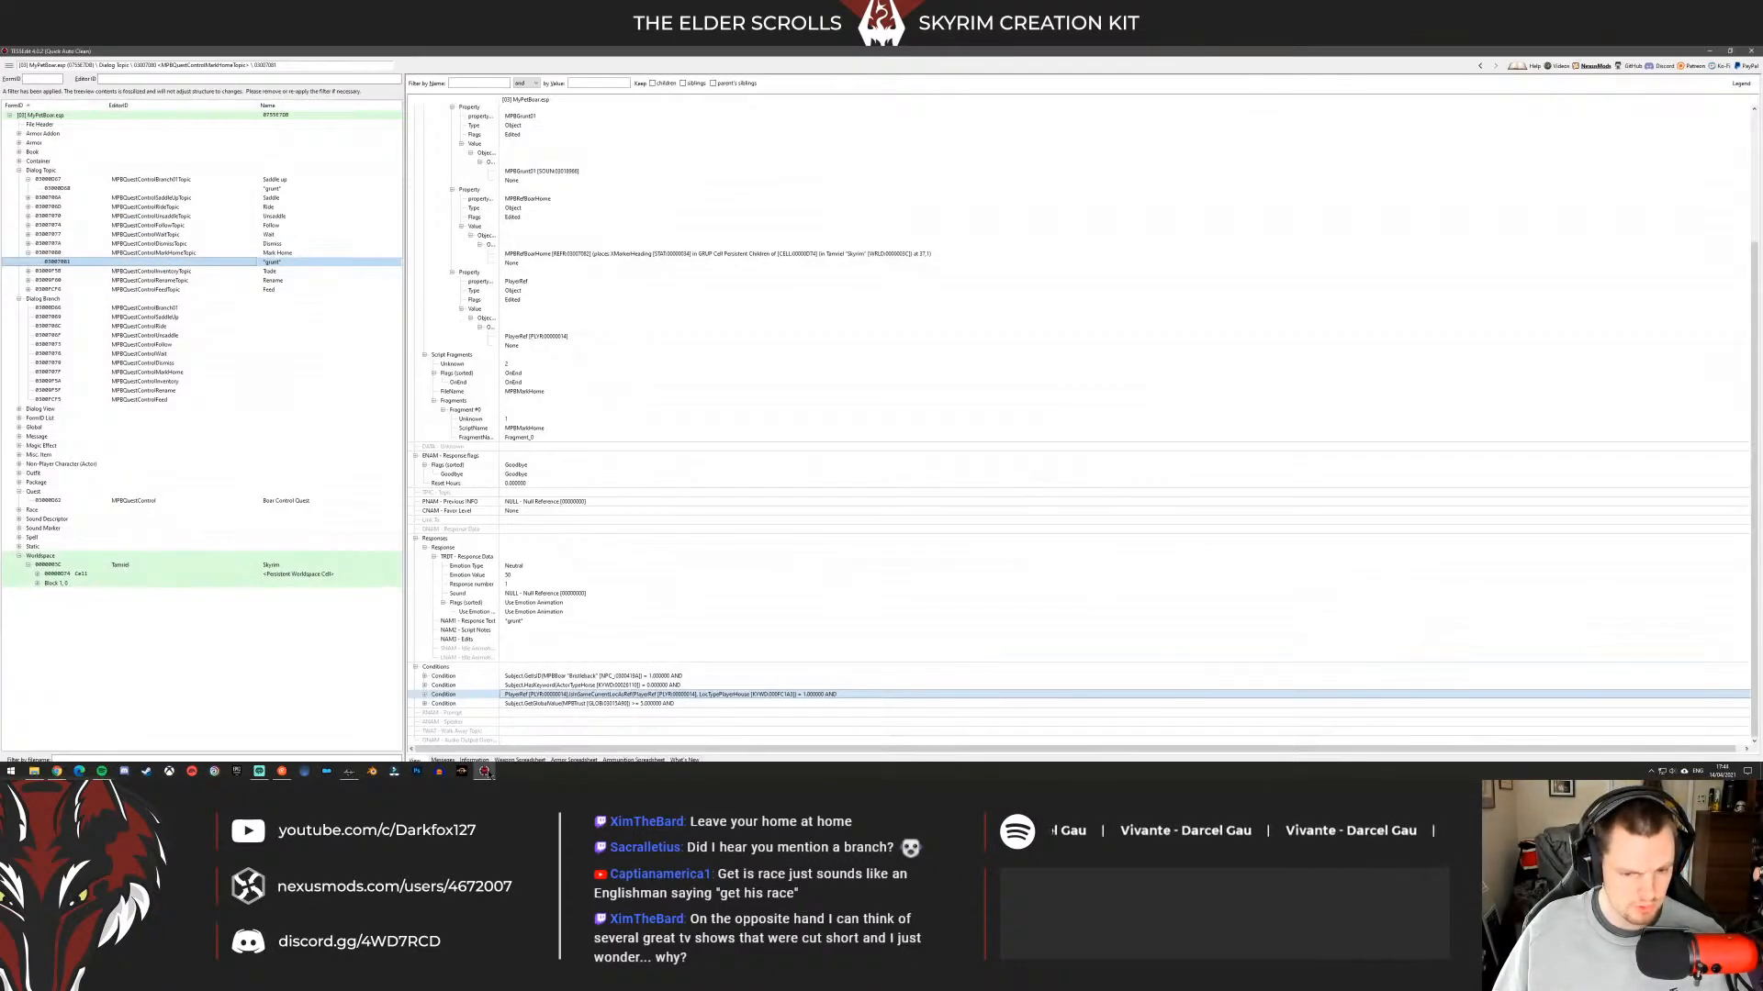
pyautogui.click(485, 772)
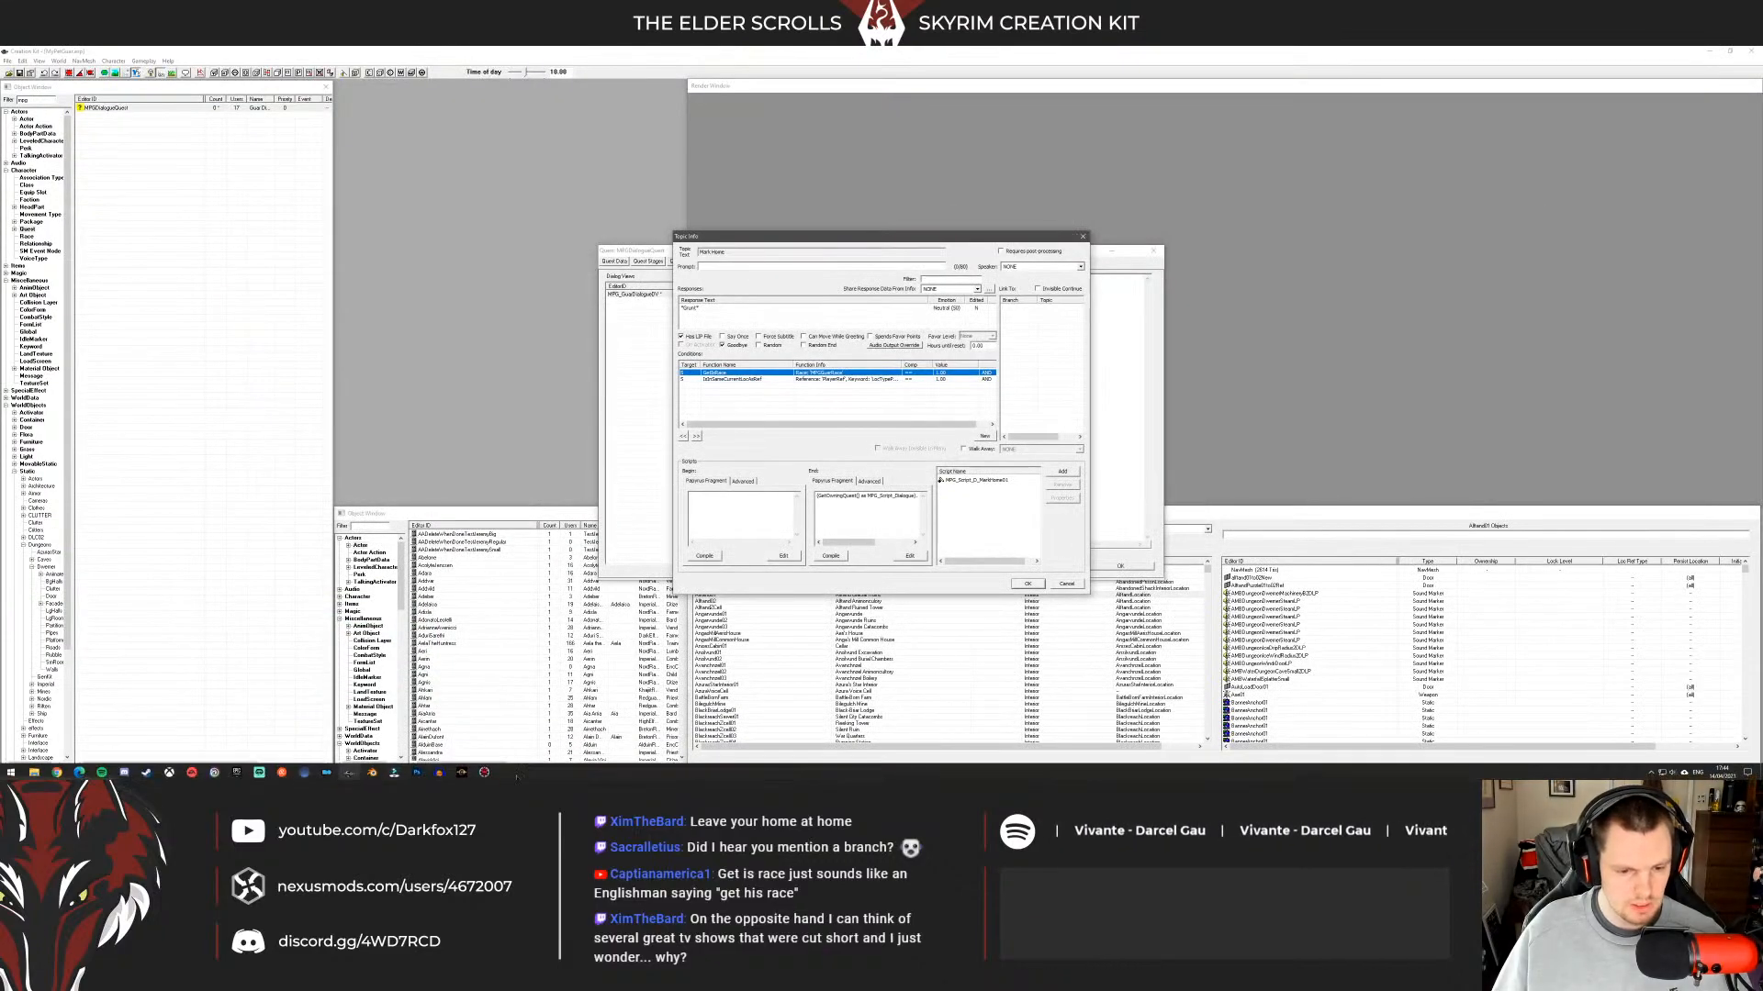
pyautogui.click(485, 772)
pyautogui.click(484, 772)
# Add a HasKeyword condition to the Mark Home response with keyword ActorTypeHorse equal to 0.
pyautogui.rightClick(822, 417)
pyautogui.click(823, 419)
pyautogui.write('HasKeyword')
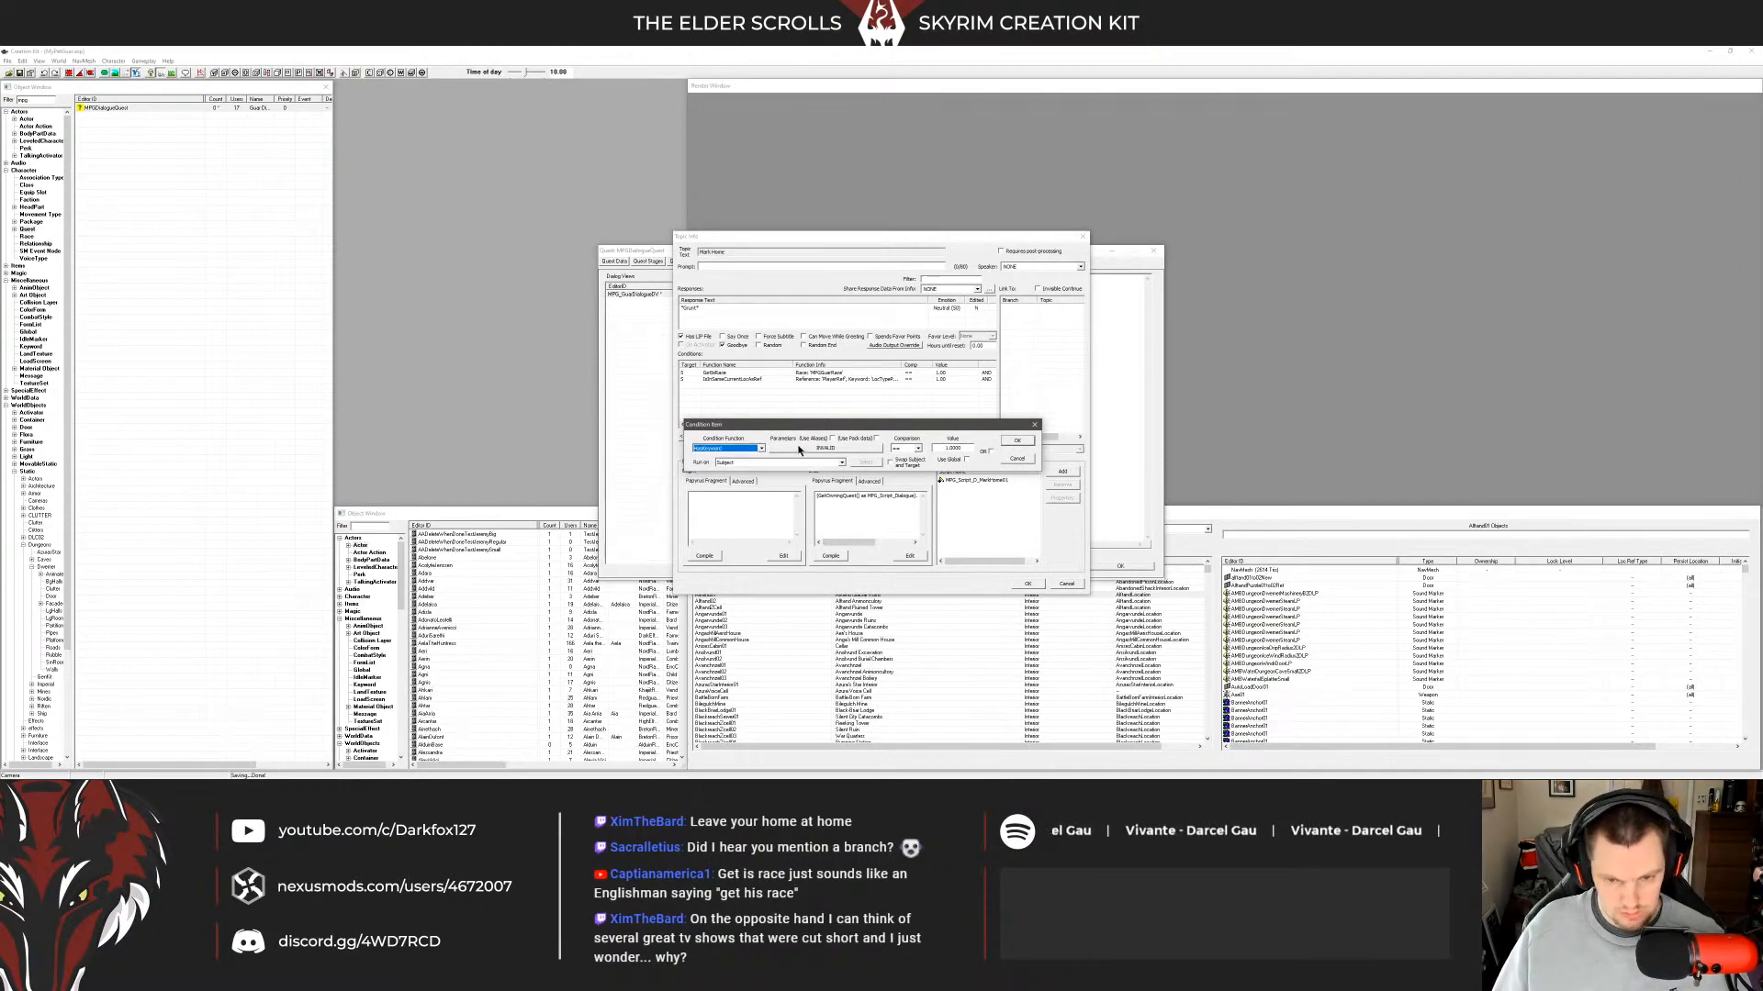
pyautogui.click(799, 449)
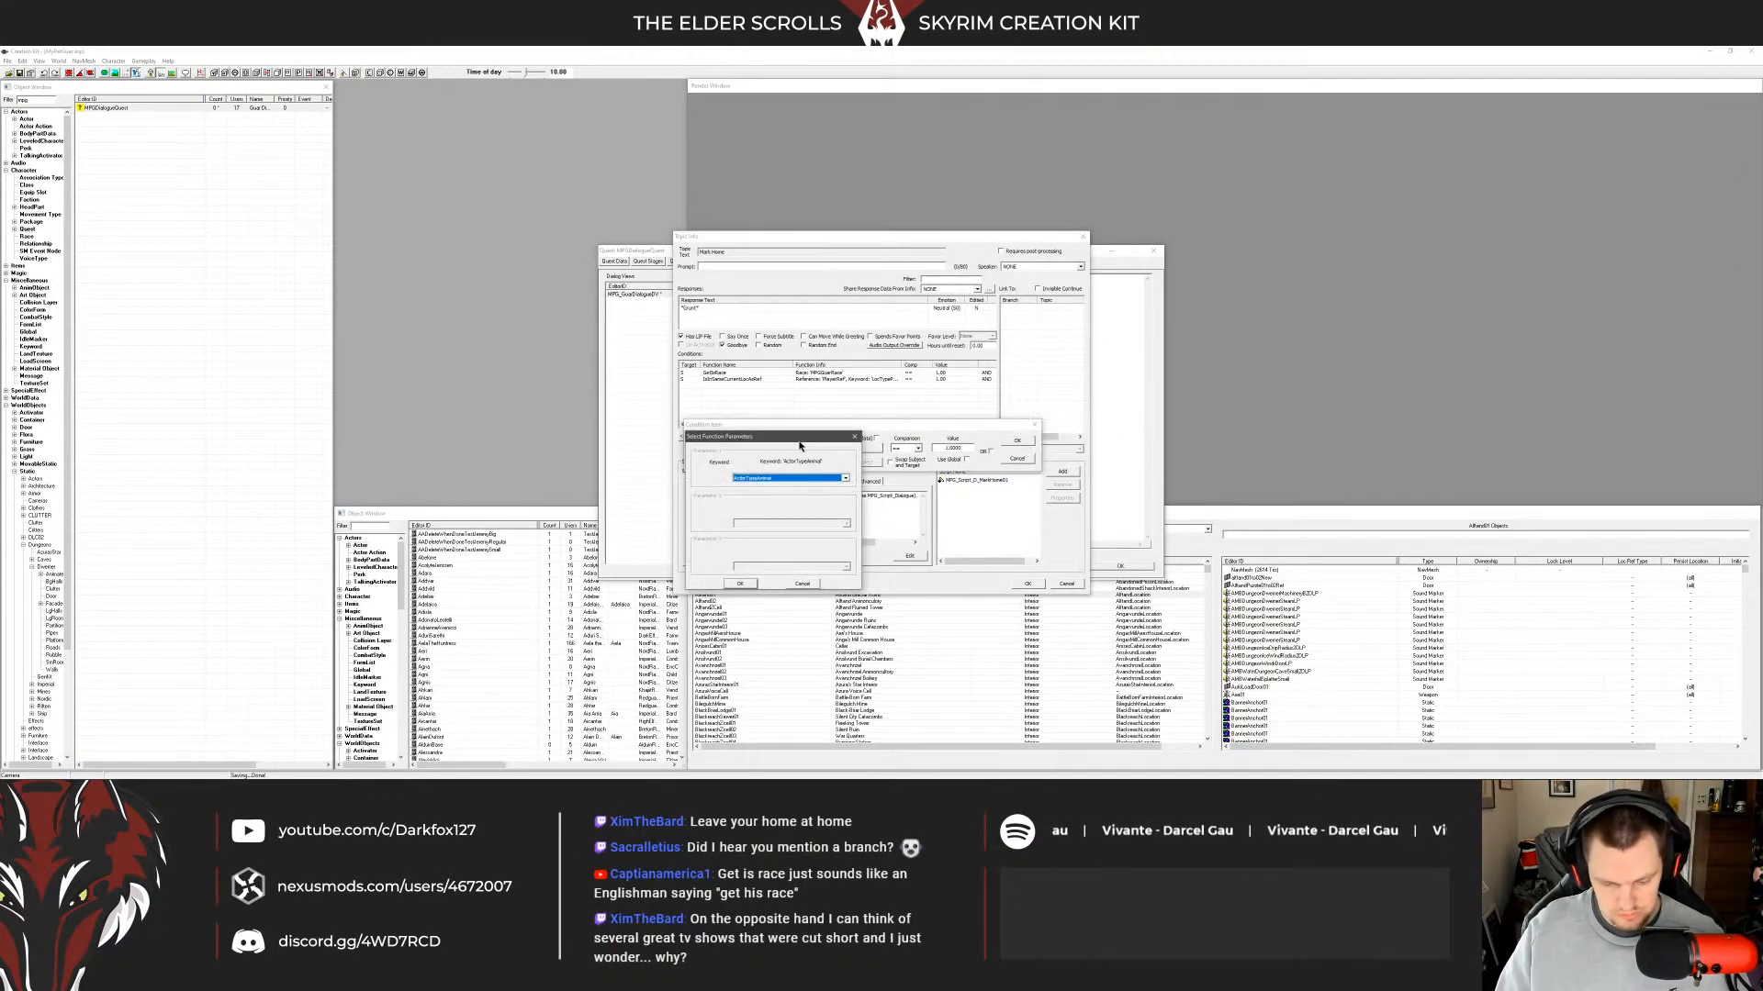
pyautogui.click(748, 582)
pyautogui.click(1017, 441)
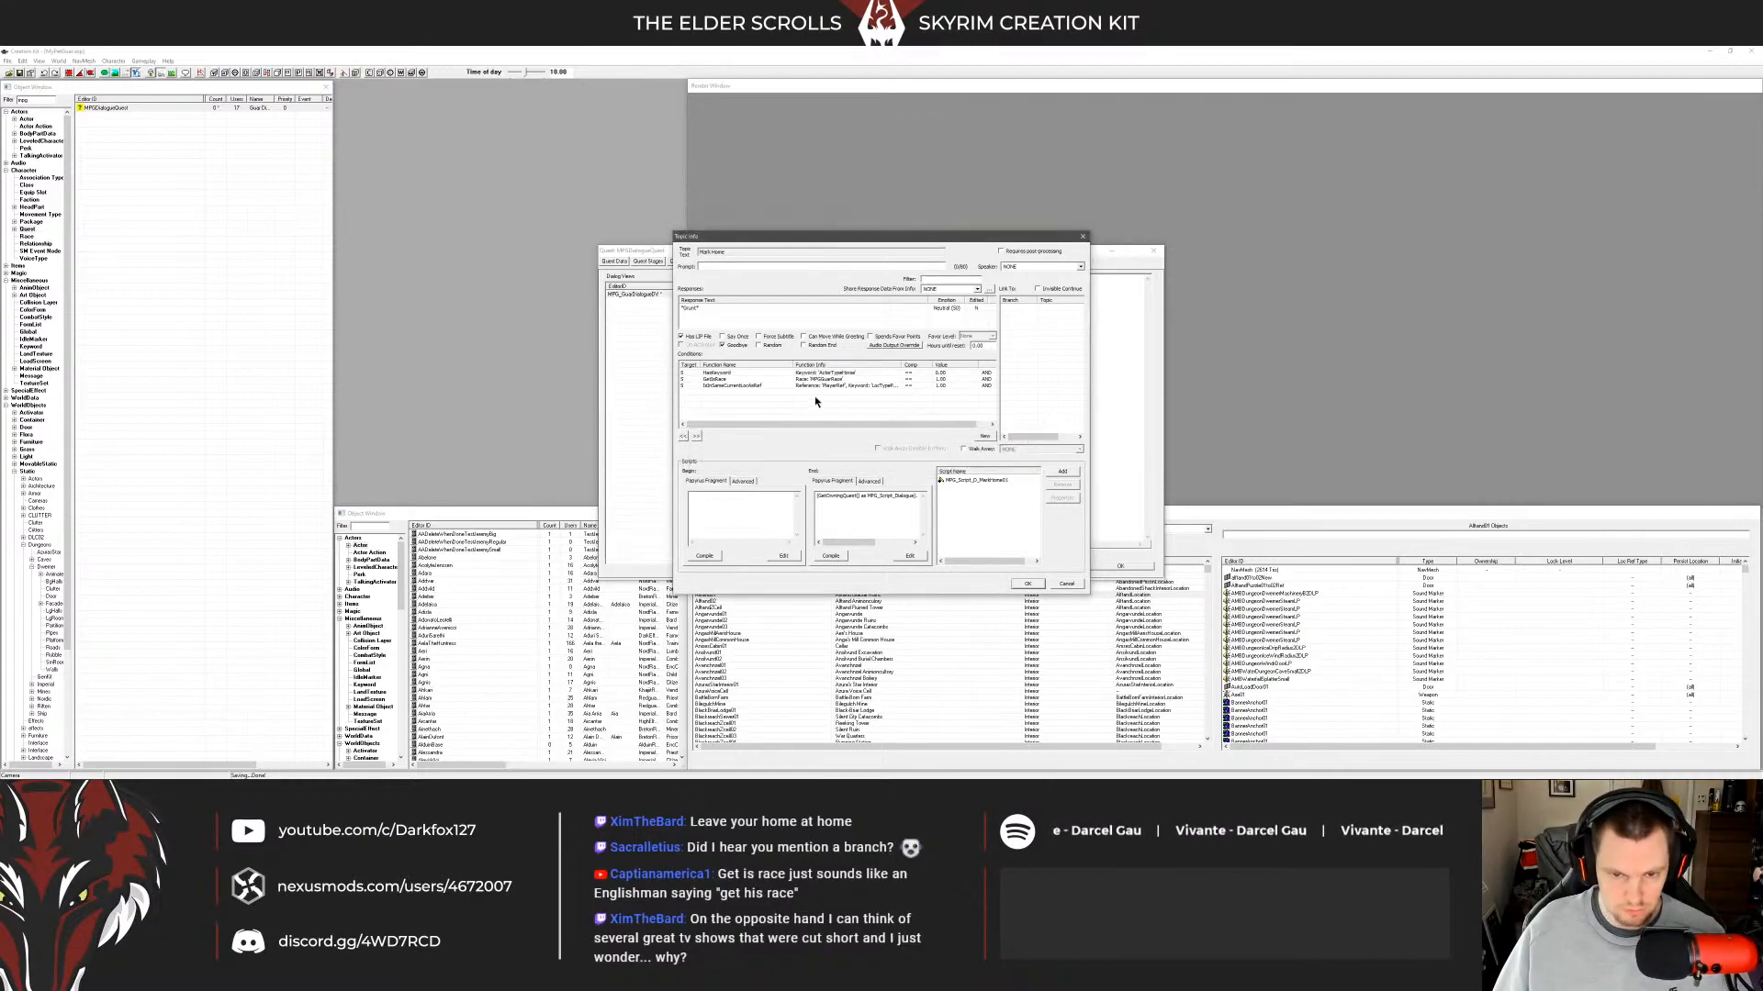
# Reorder the Mark Home conditions so that HasKeyword sits directly below GetIsRace.
pyautogui.click(769, 373)
pyautogui.click(696, 436)
pyautogui.click(697, 436)
pyautogui.click(808, 380)
pyautogui.click(697, 436)
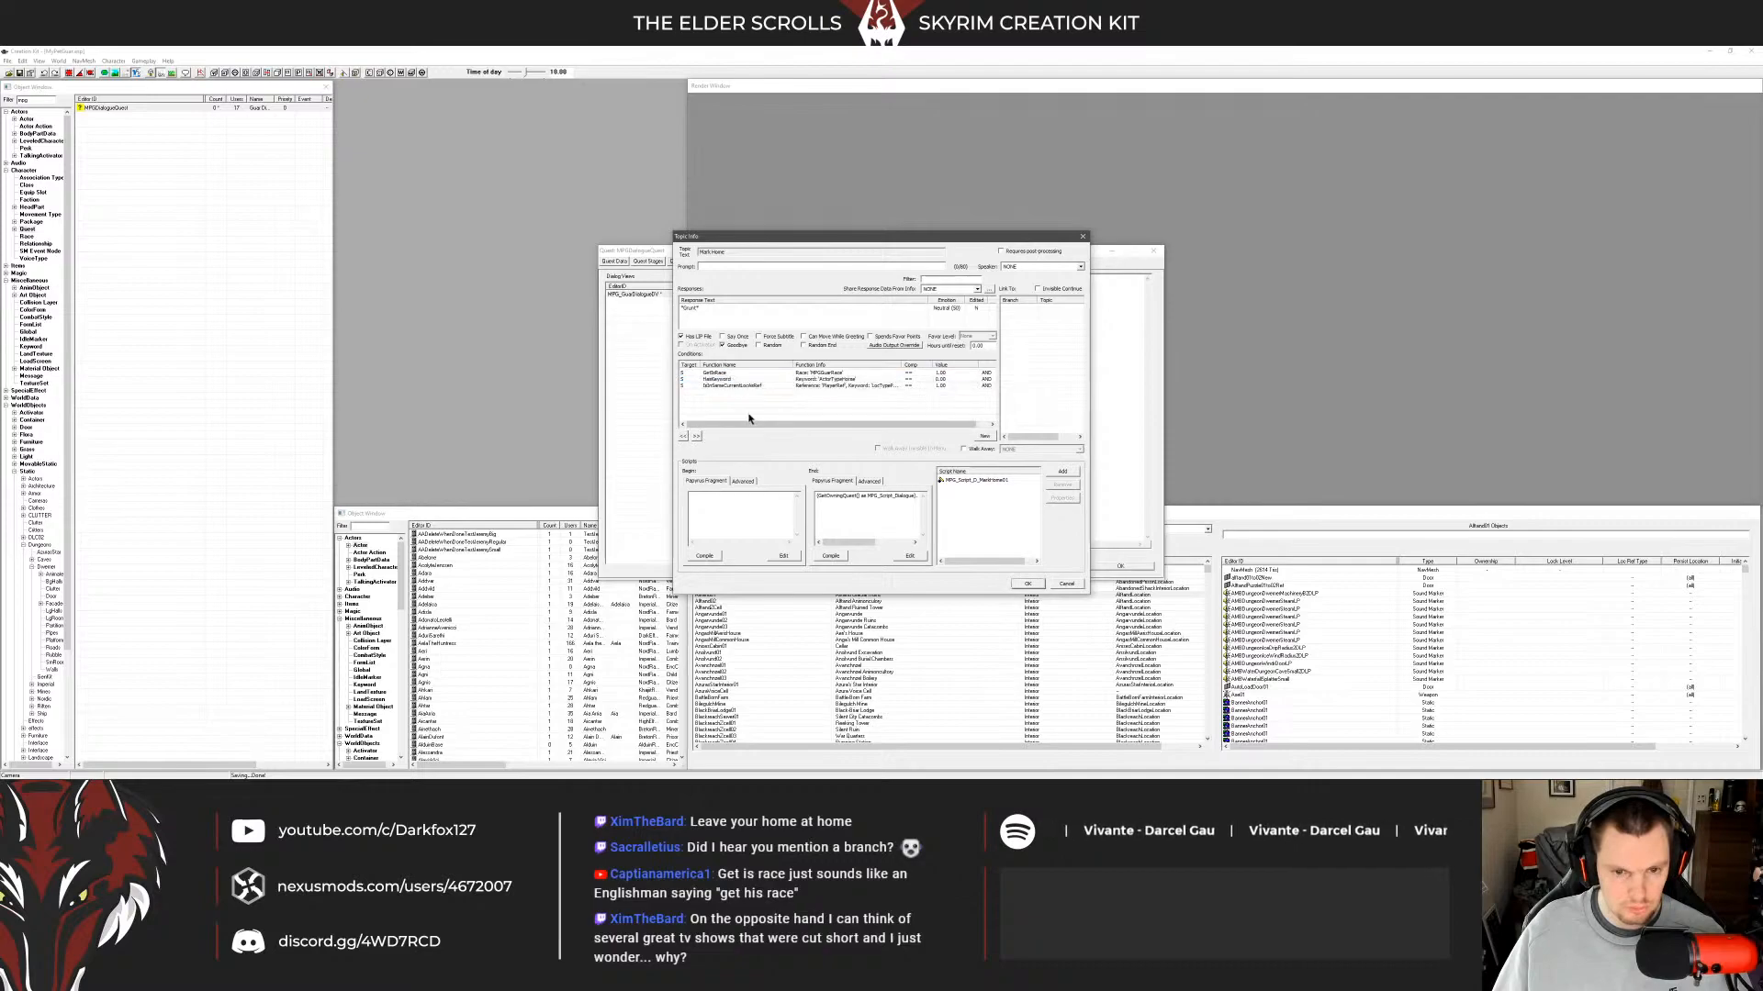
# Compare the Mark Home response's conditions with MyPetBoar's Mark Home conditions in TES5Edit.
pyautogui.click(487, 772)
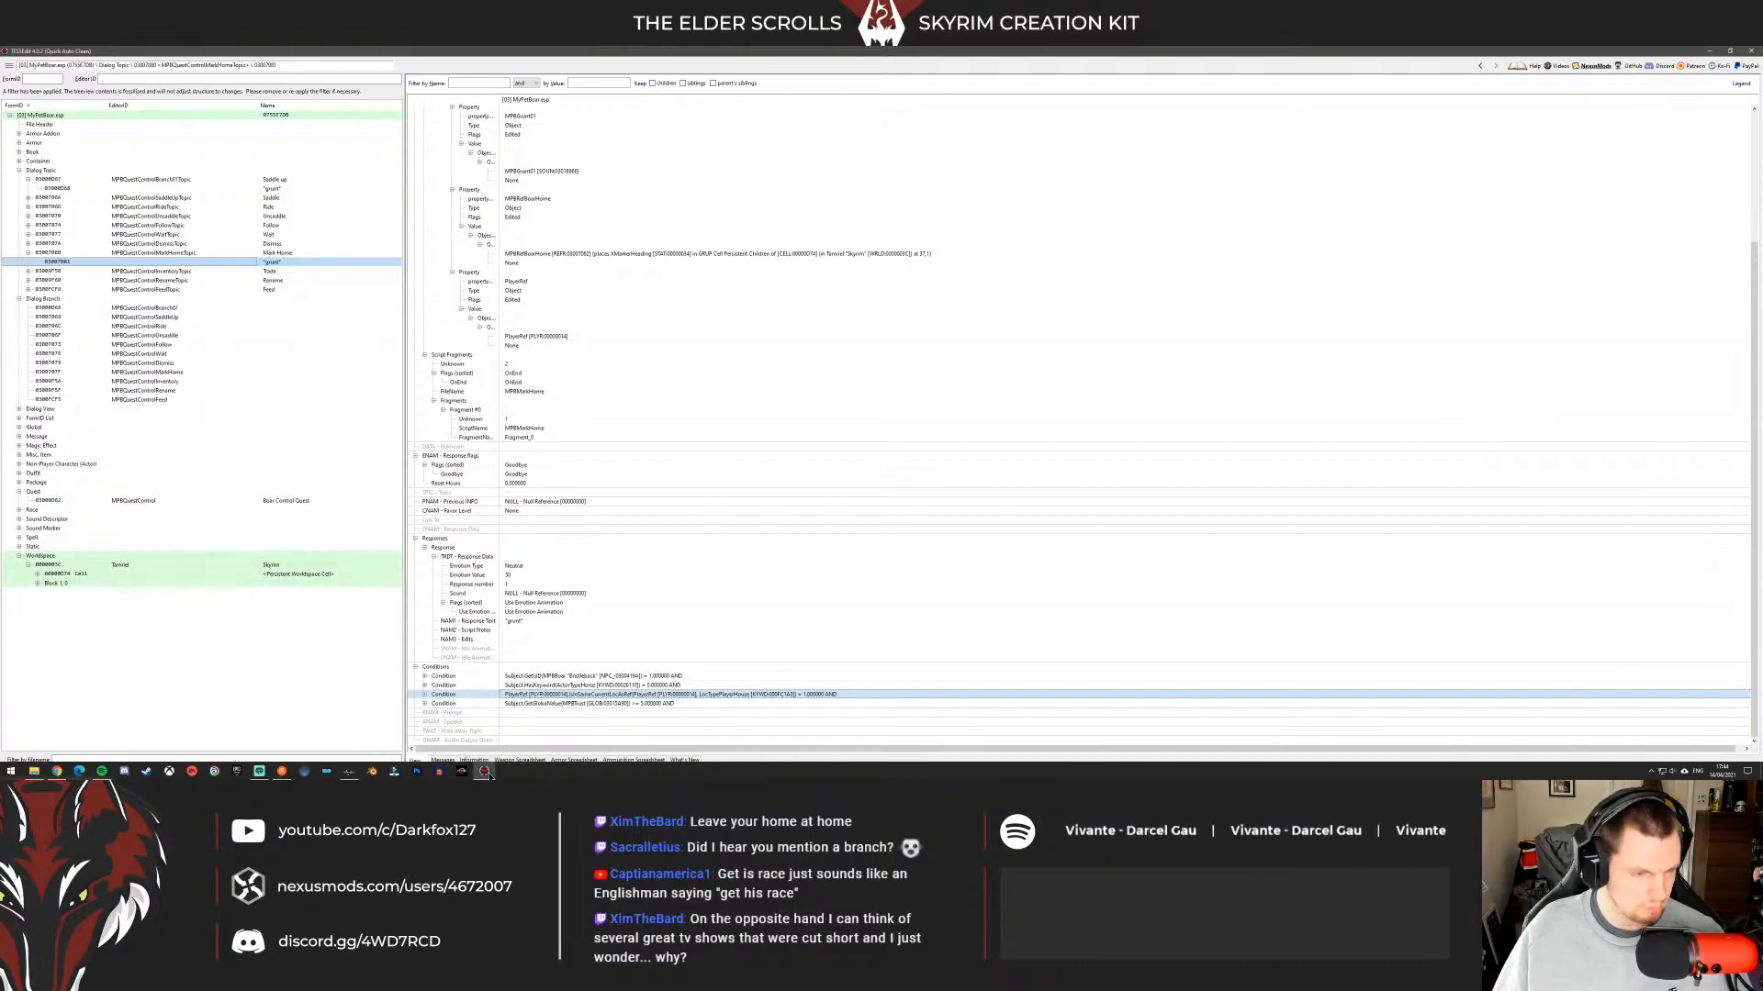
pyautogui.click(485, 771)
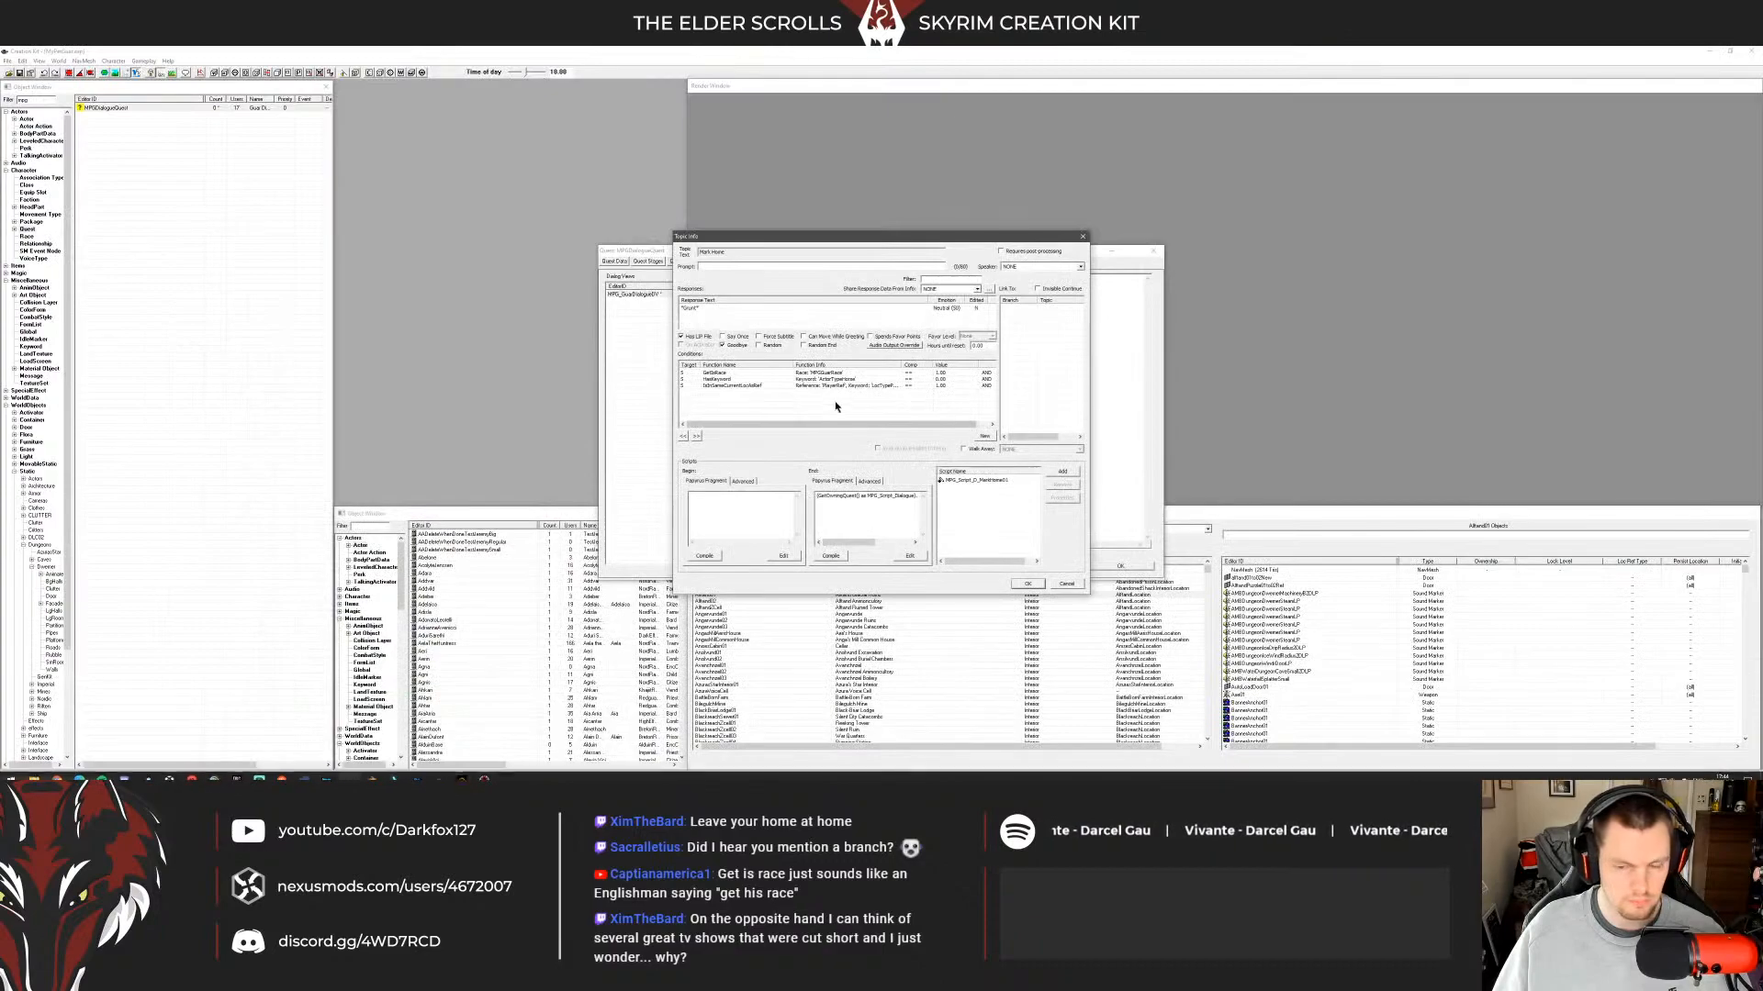
pyautogui.click(847, 404)
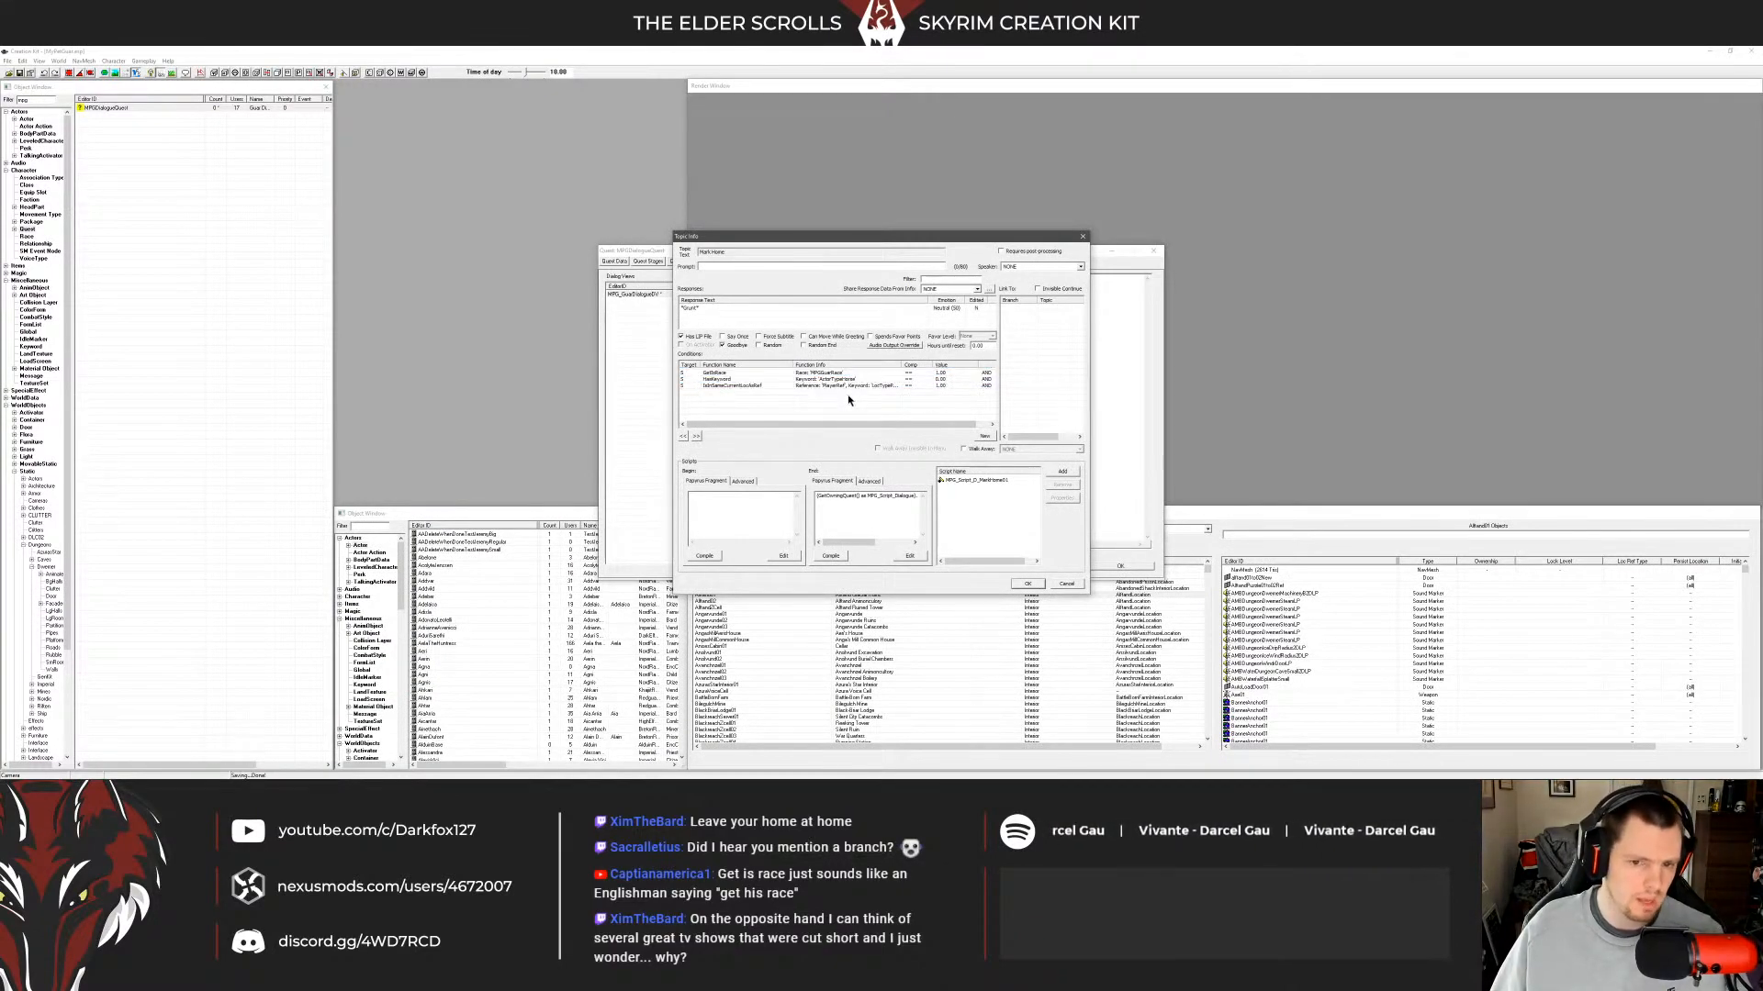
pyautogui.click(835, 386)
pyautogui.click(834, 372)
pyautogui.click(834, 379)
pyautogui.click(844, 404)
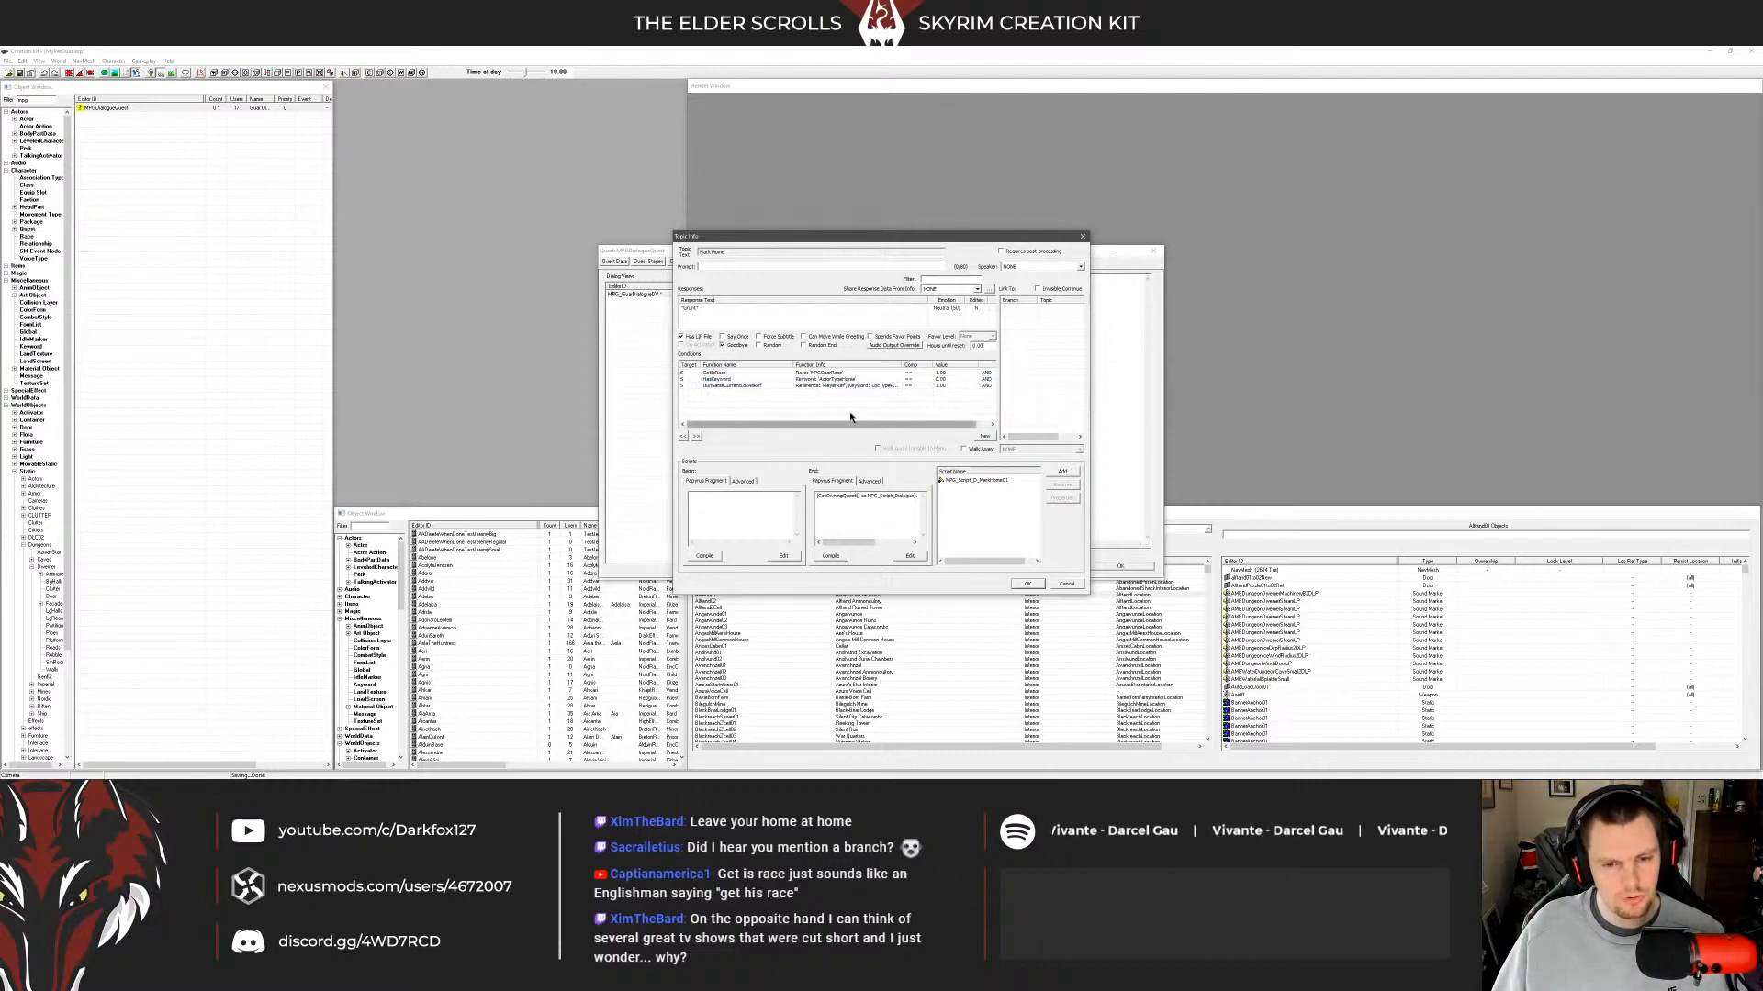
# Create a Short global variable with the ID MPGGlobalGuar1 and value 0.
pyautogui.rightClick(131, 311)
pyautogui.click(130, 228)
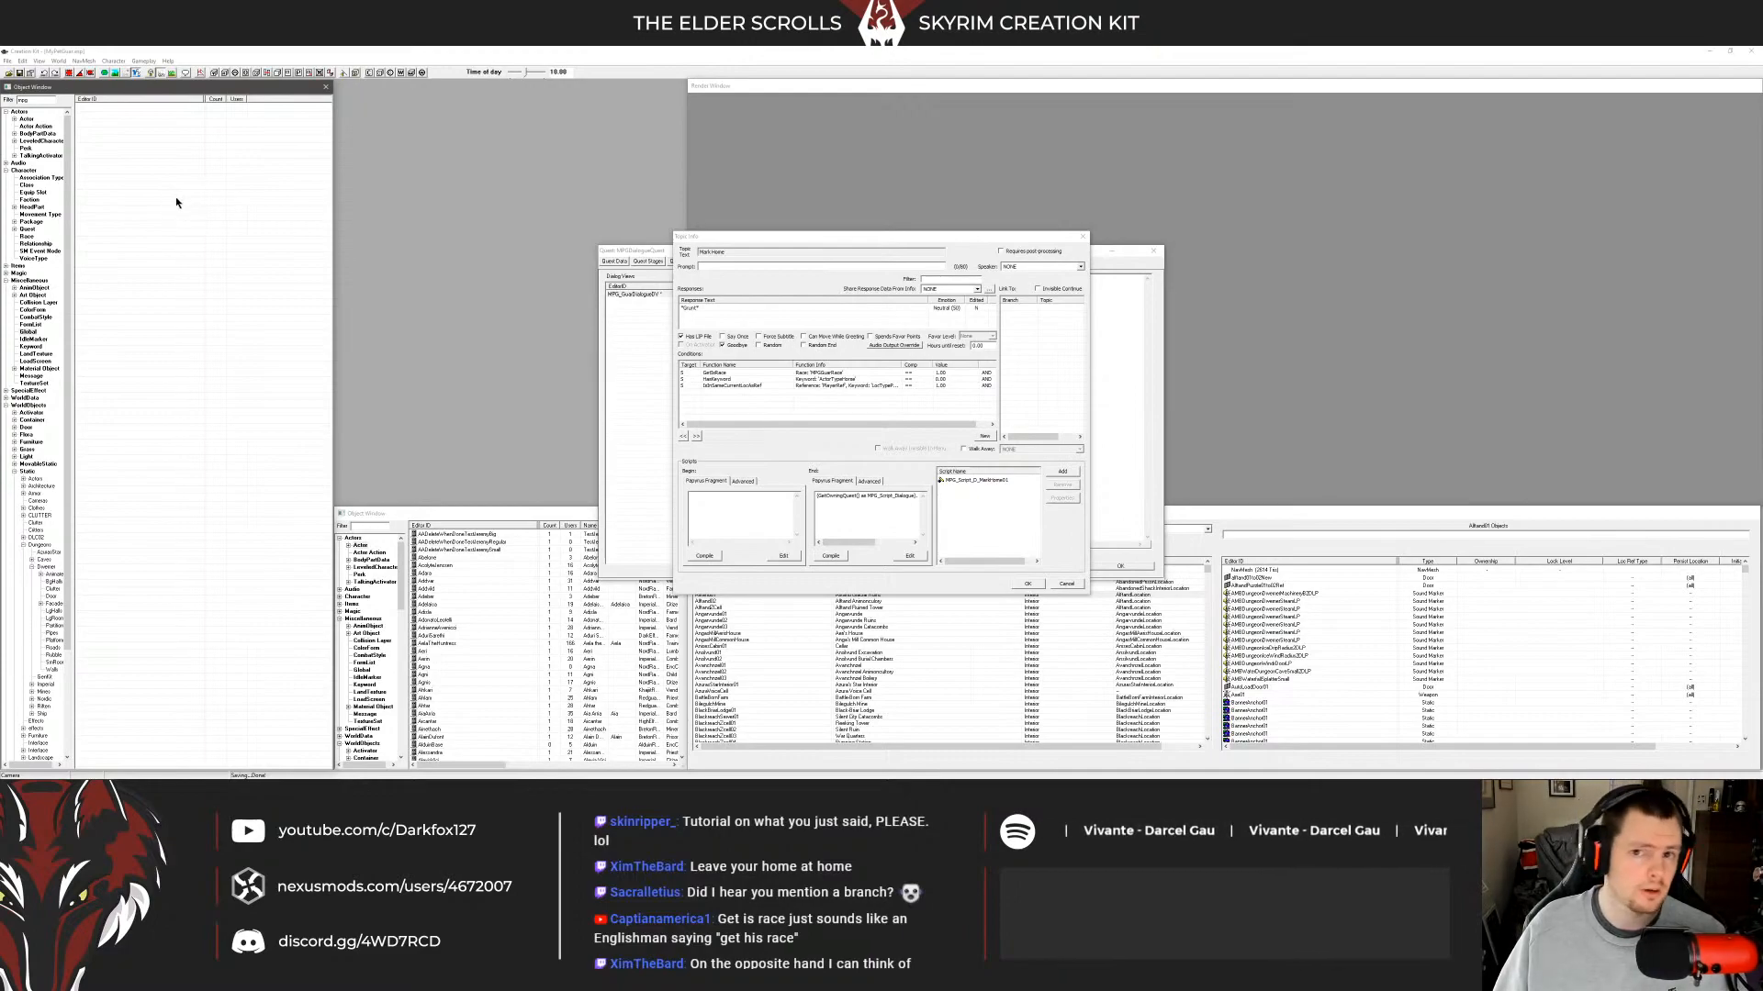
pyautogui.click(45, 102)
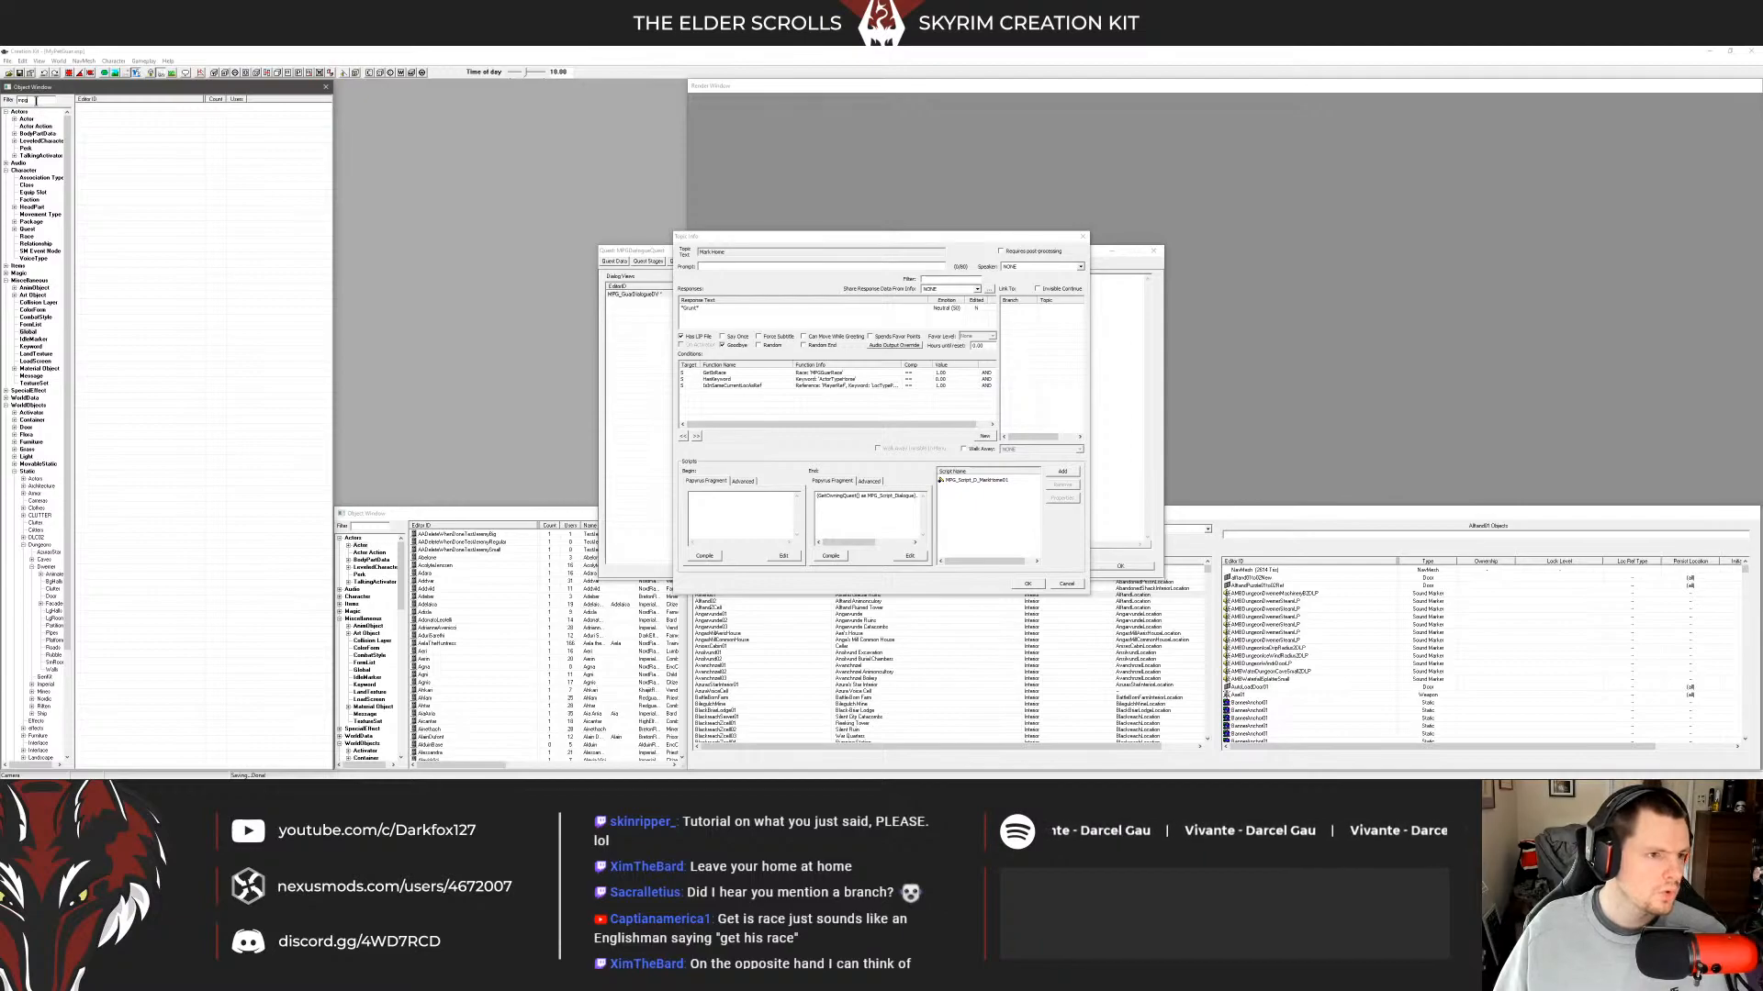
pyautogui.click(29, 331)
pyautogui.rightClick(132, 308)
pyautogui.click(152, 315)
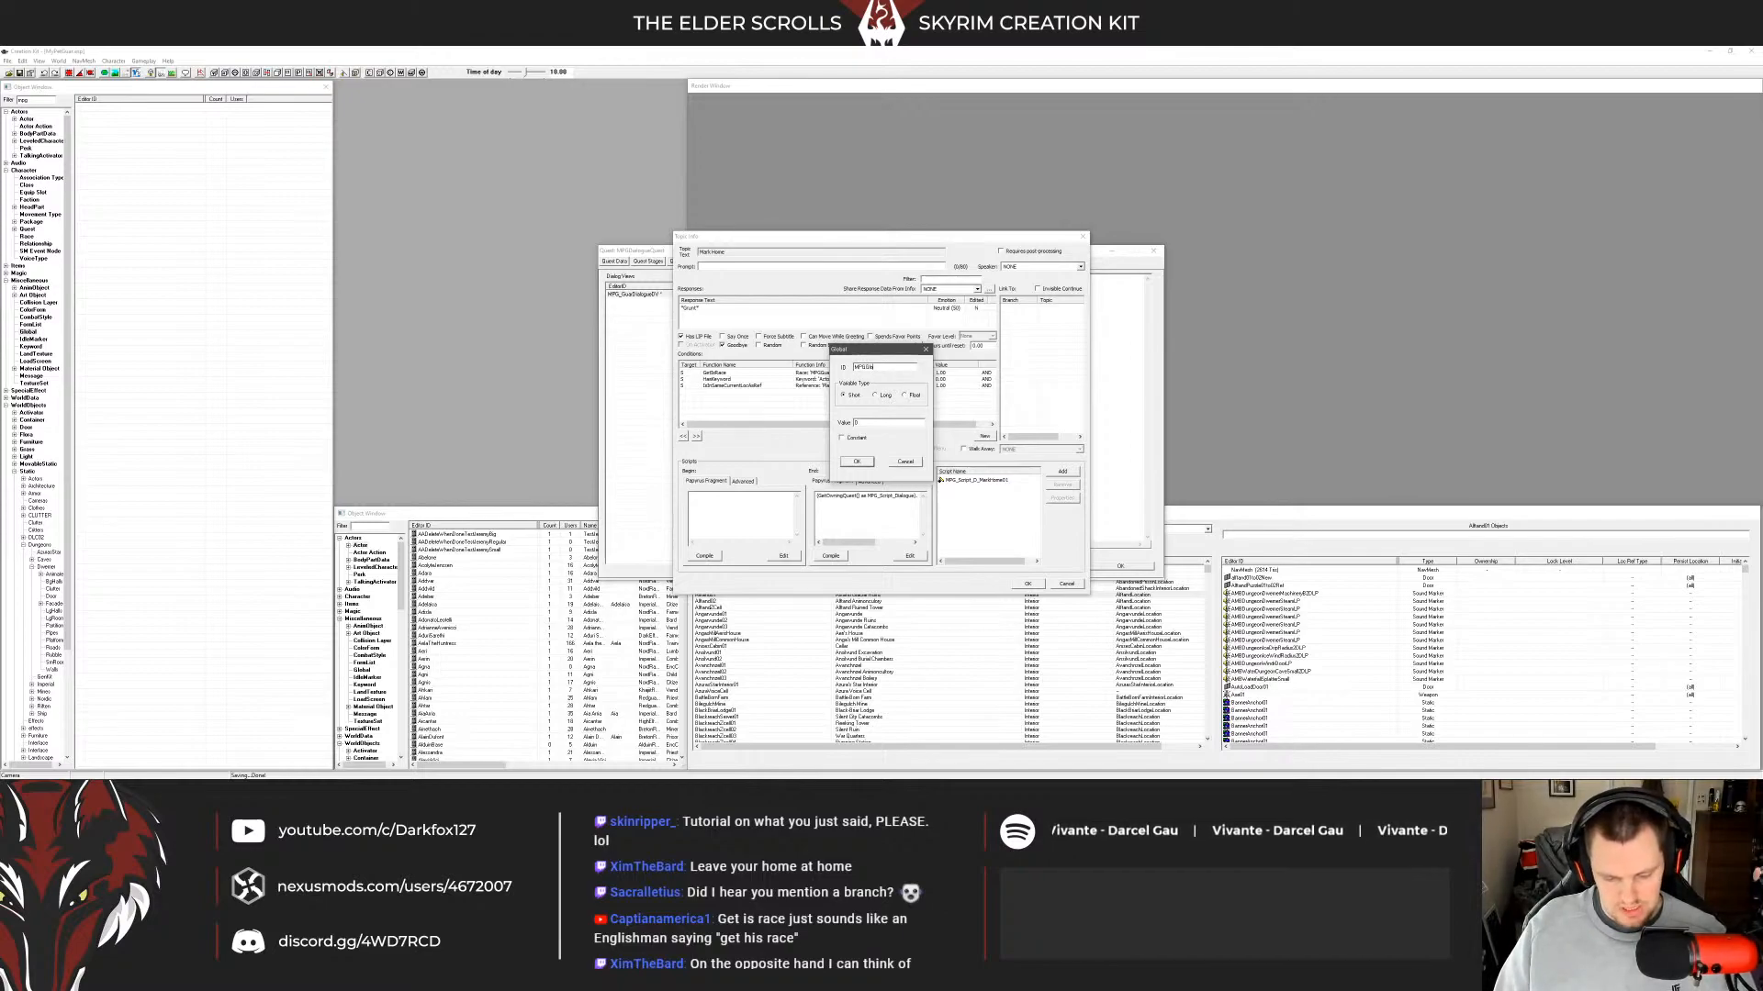
pyautogui.write('MPGGlobalGuard')
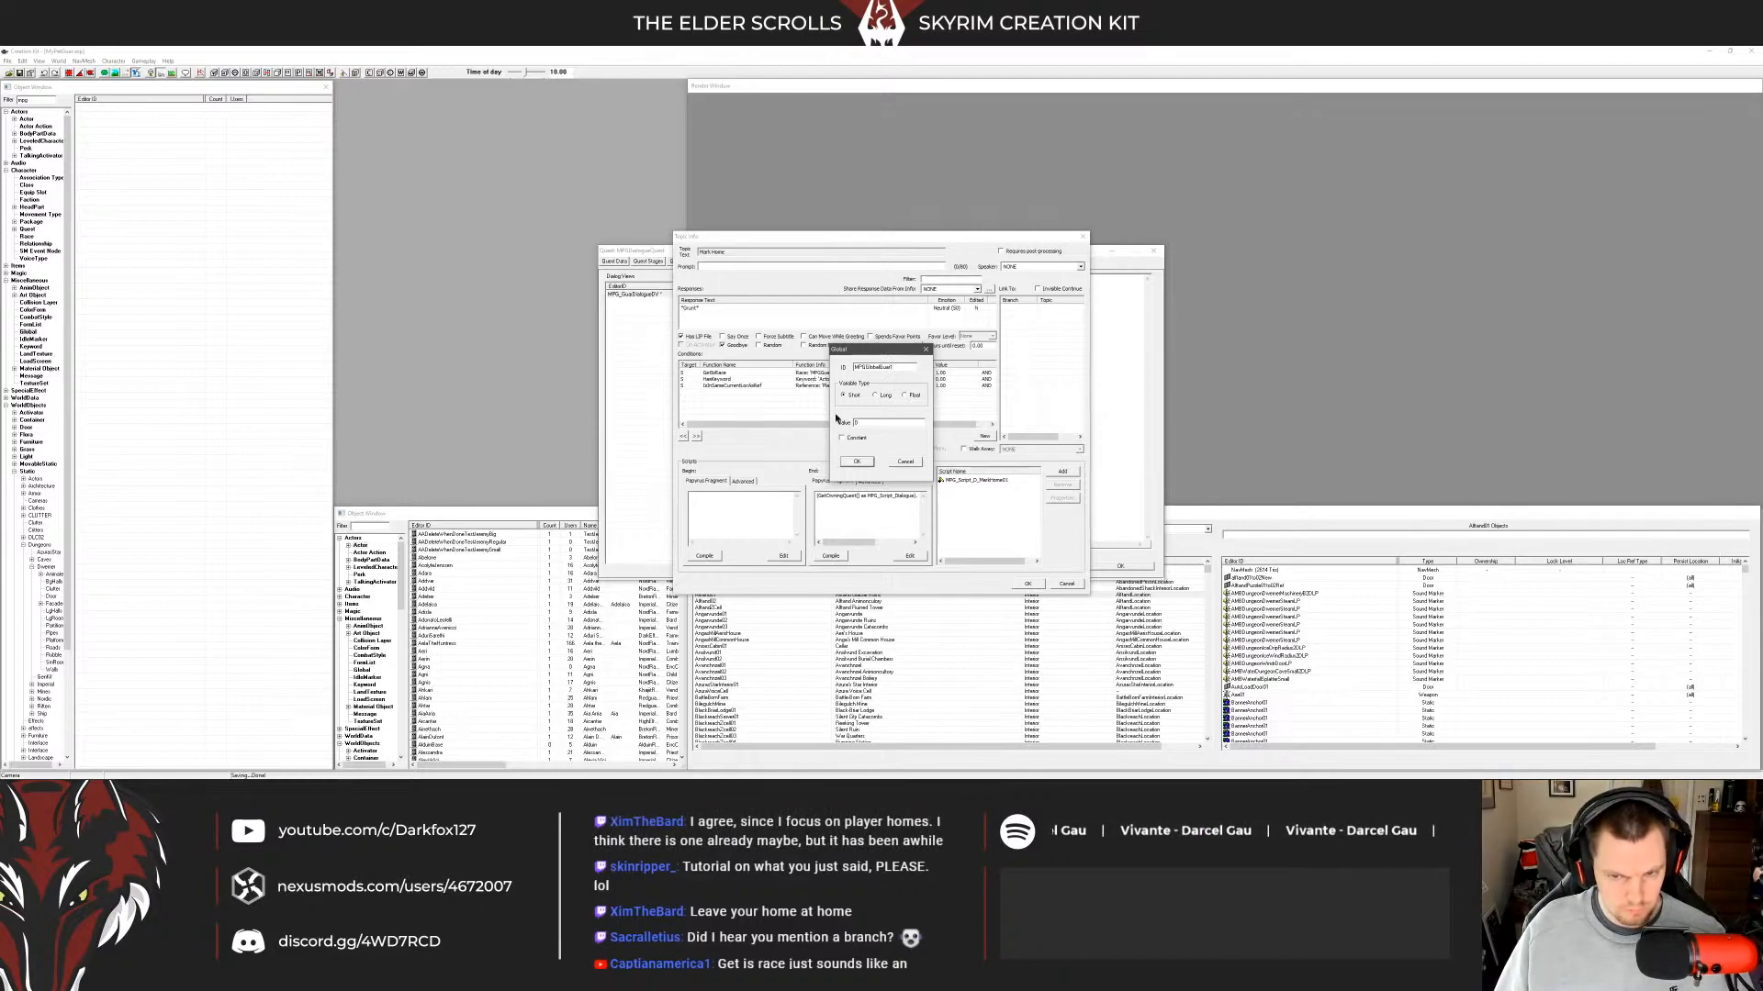
pyautogui.click(857, 461)
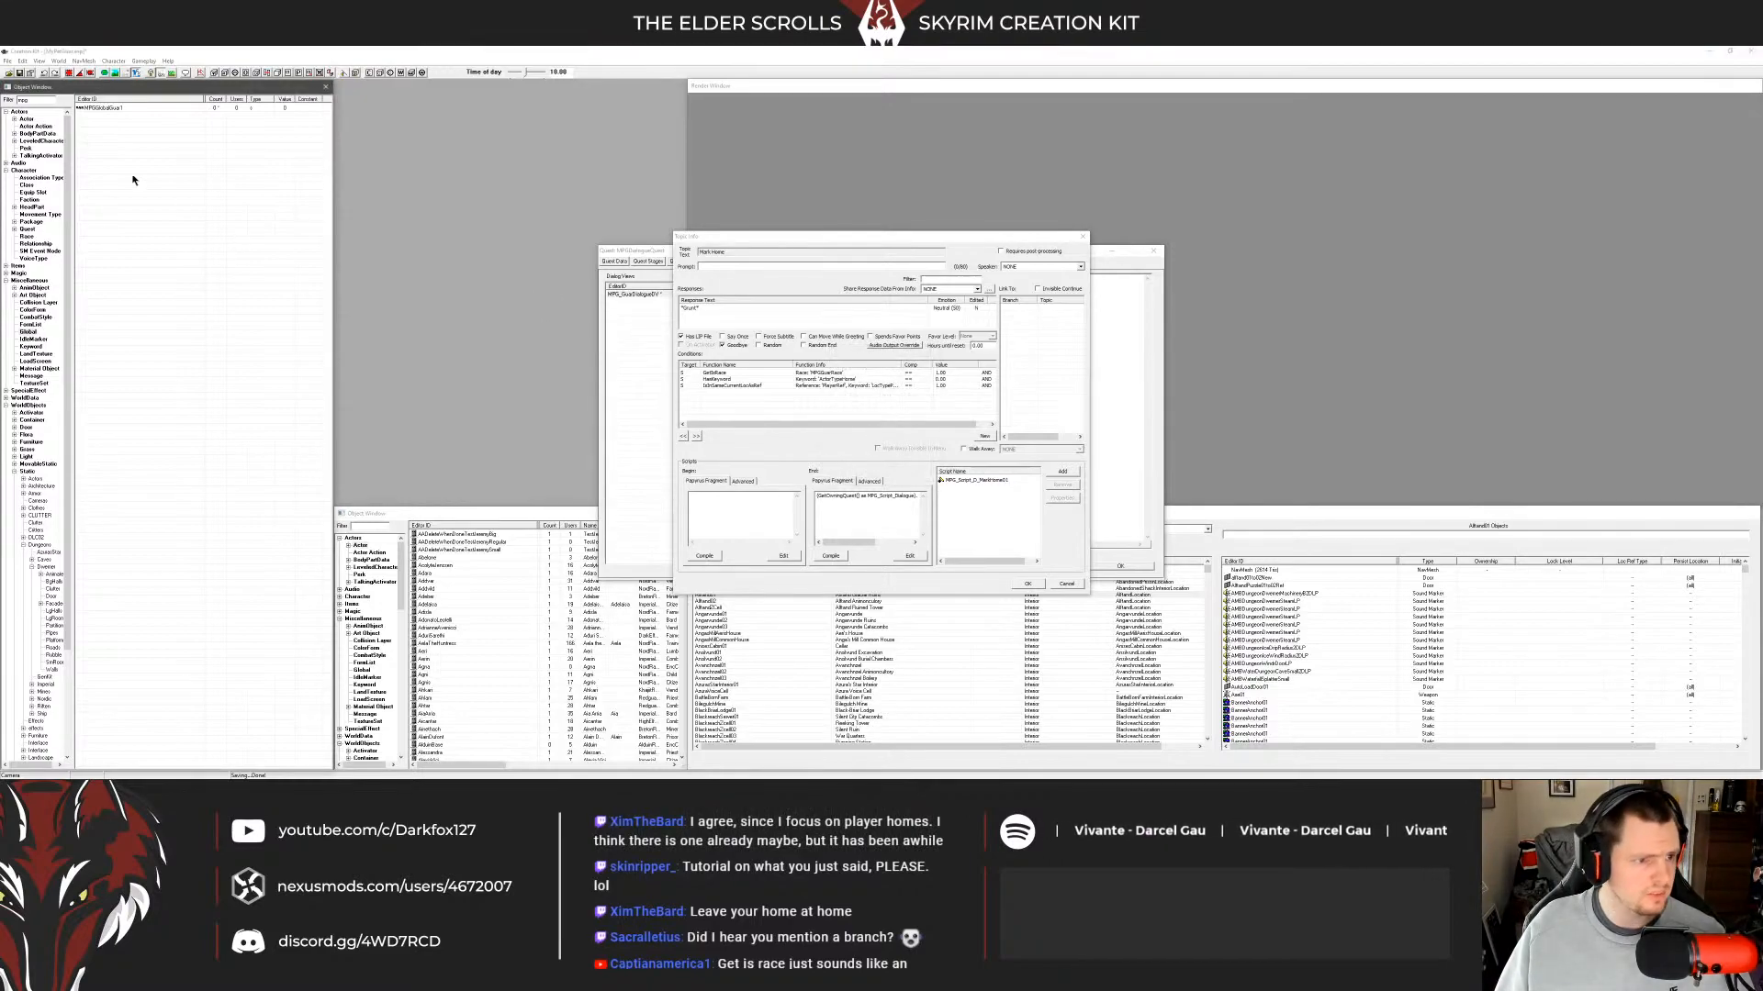
# Duplicate the MPGGlobalGuar1 global as a new form with the ID MPGGlobalGuar2.
pyautogui.click(109, 109)
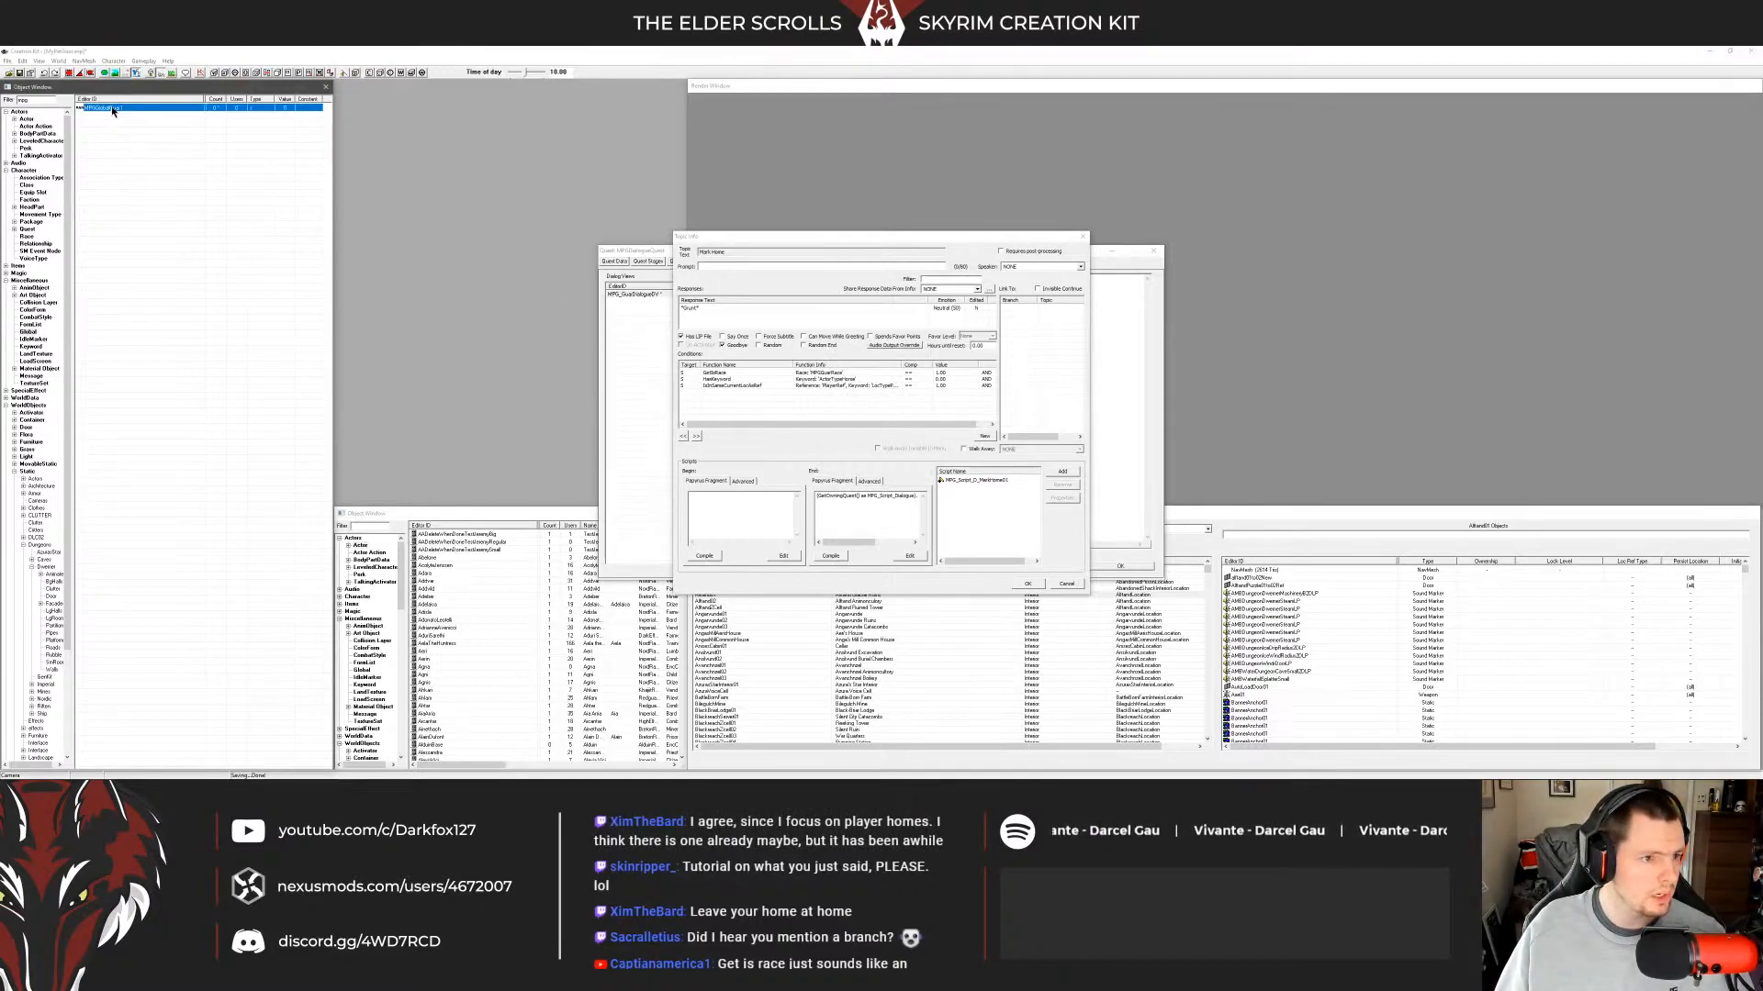
pyautogui.doubleClick(109, 109)
pyautogui.press('BackSpace')
pyautogui.write('2')
pyautogui.press('Return')
pyautogui.click(901, 453)
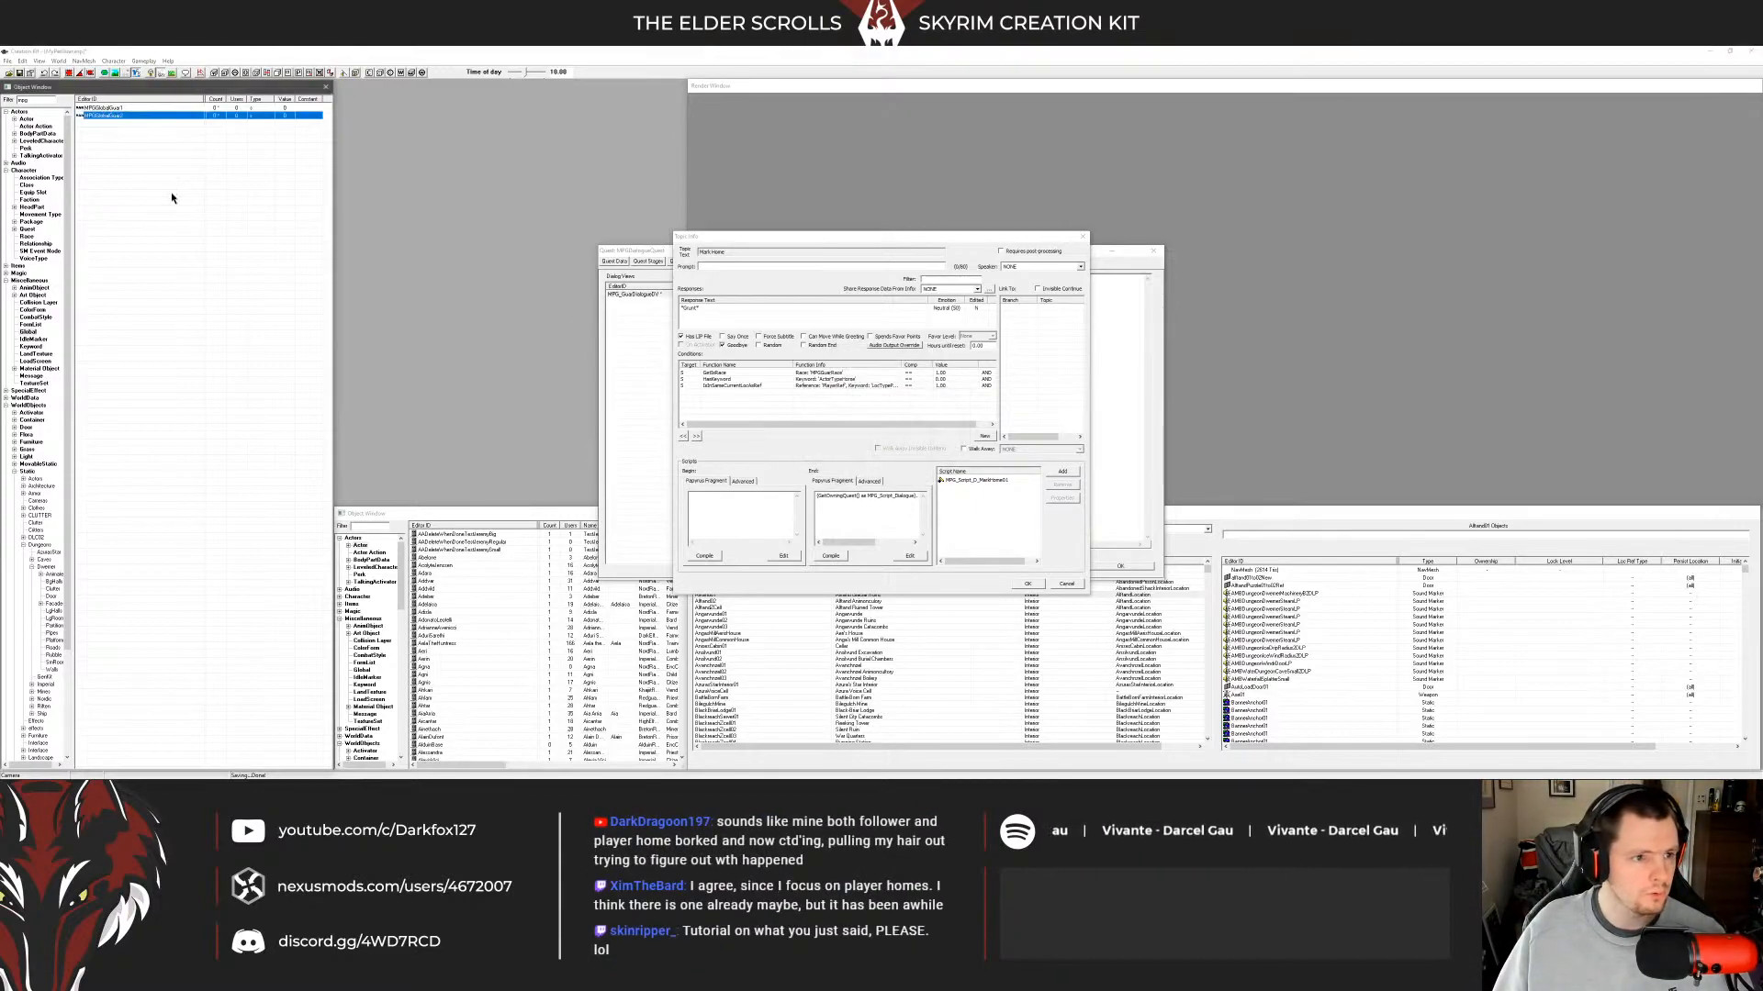
pyautogui.rightClick(752, 403)
pyautogui.click(780, 412)
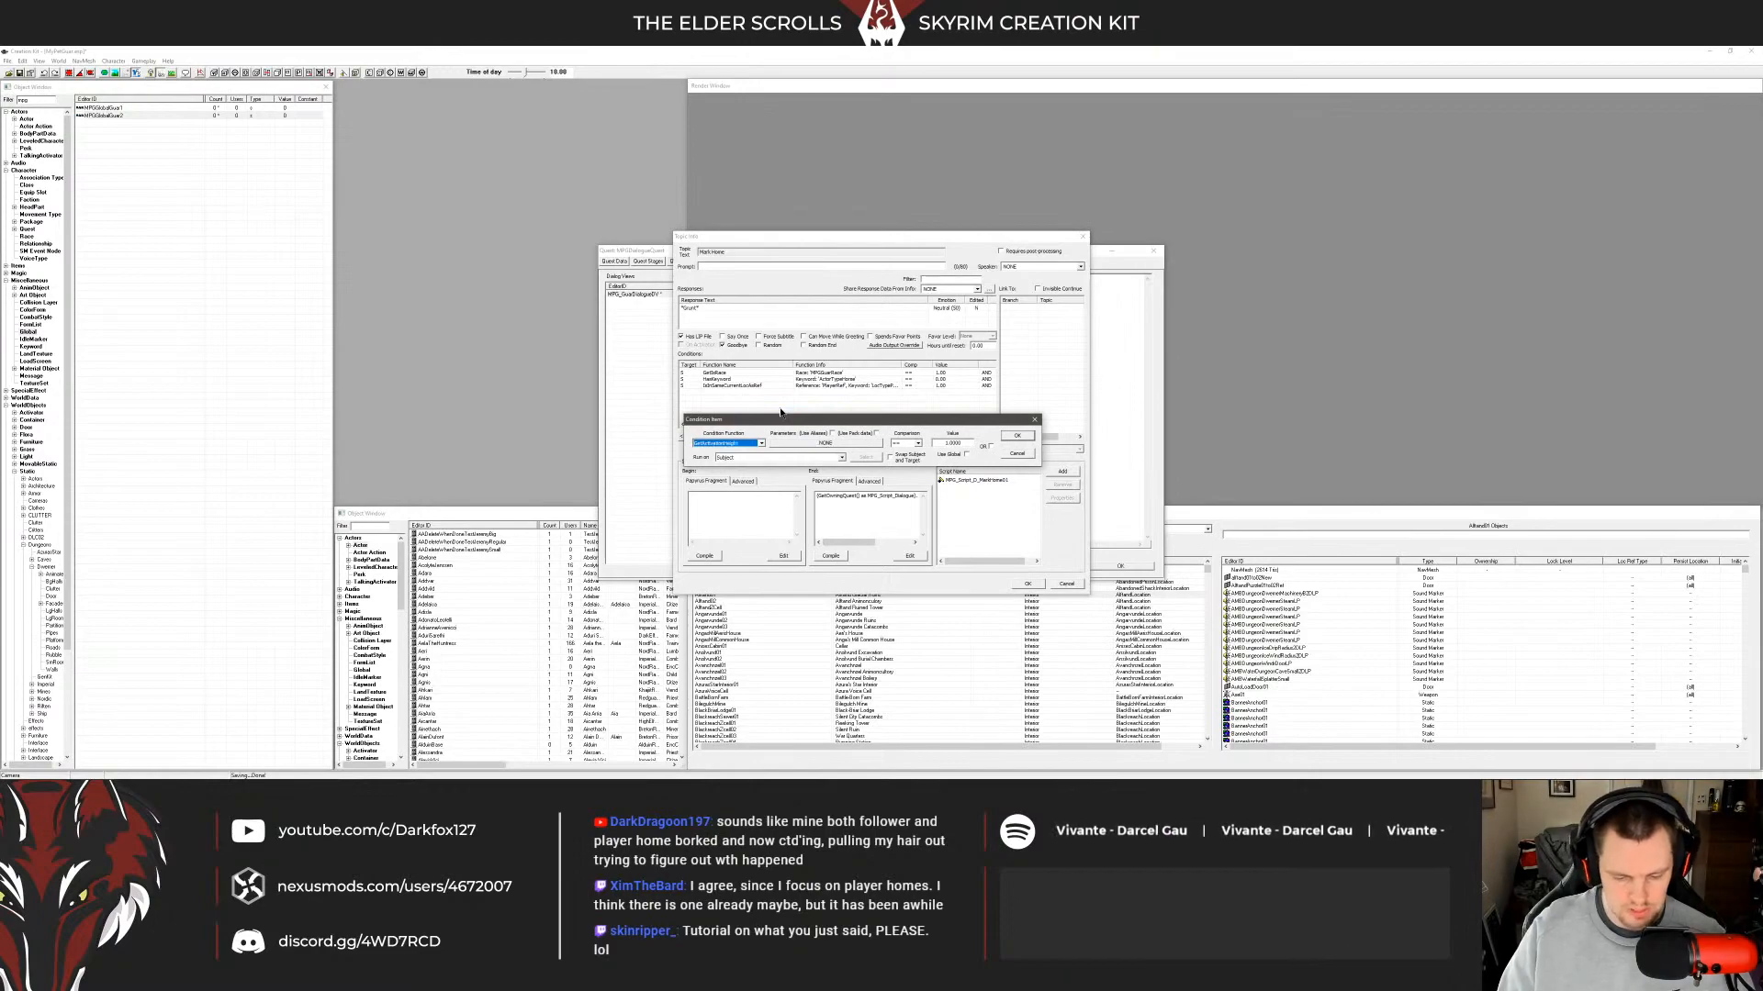
pyautogui.write('getb')
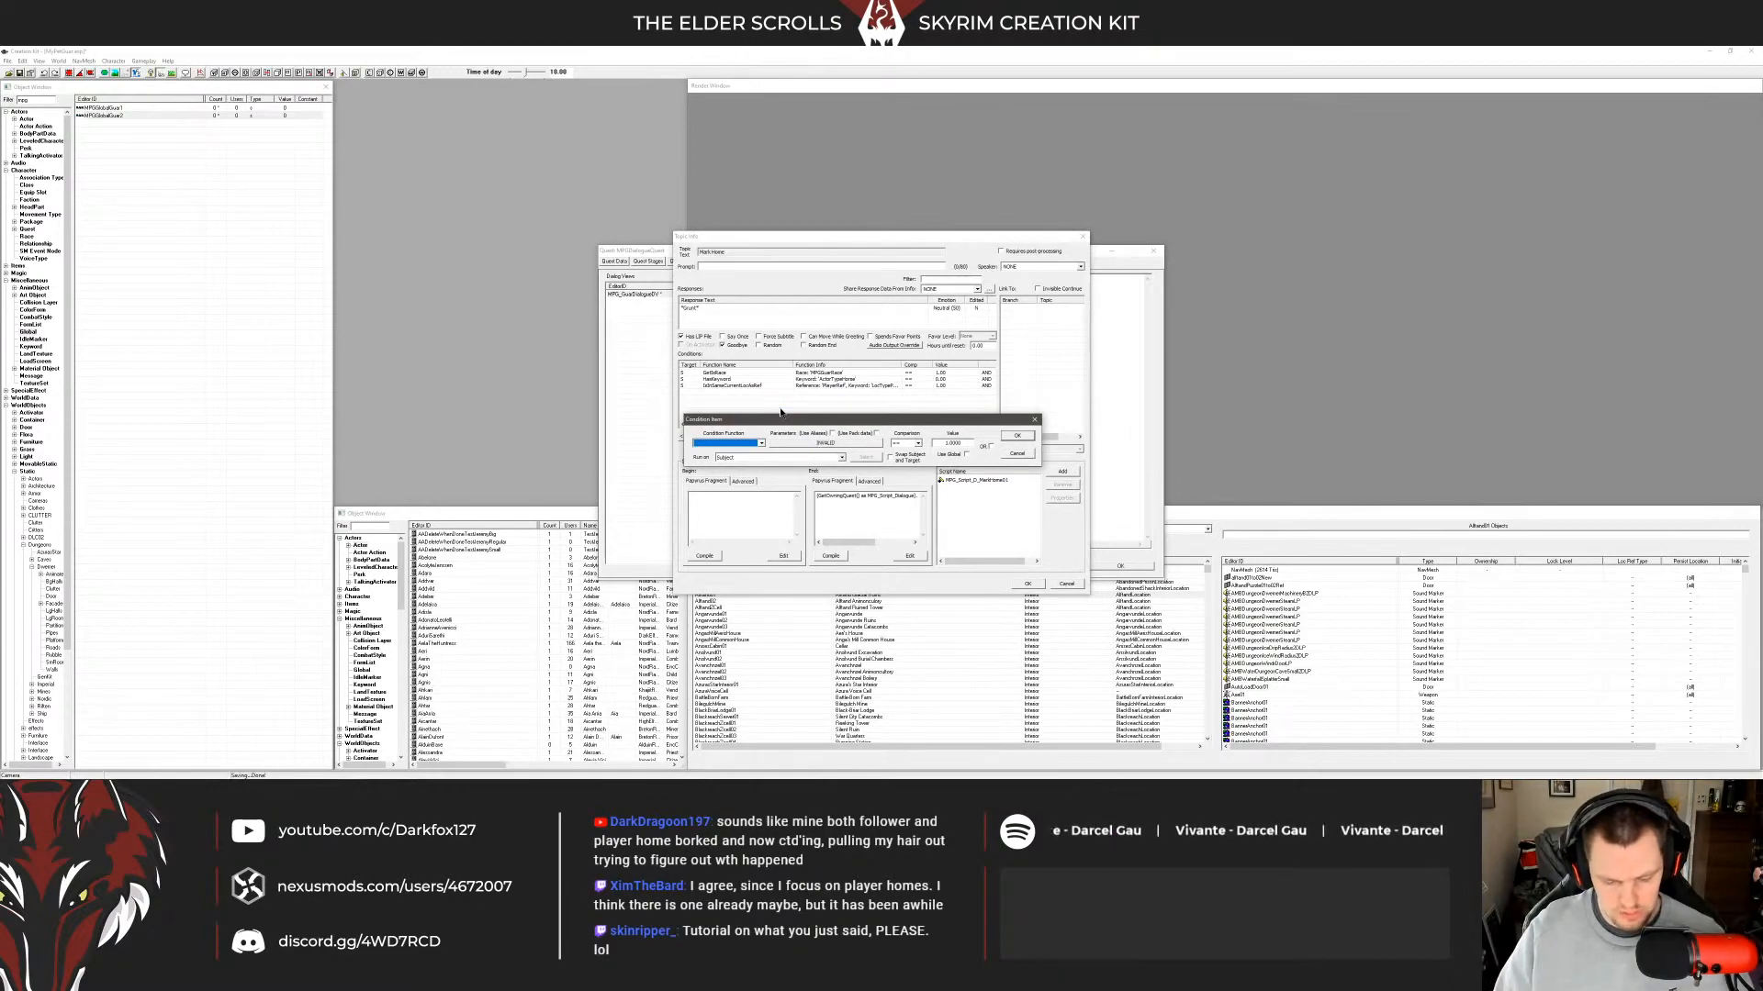
pyautogui.write('getg')
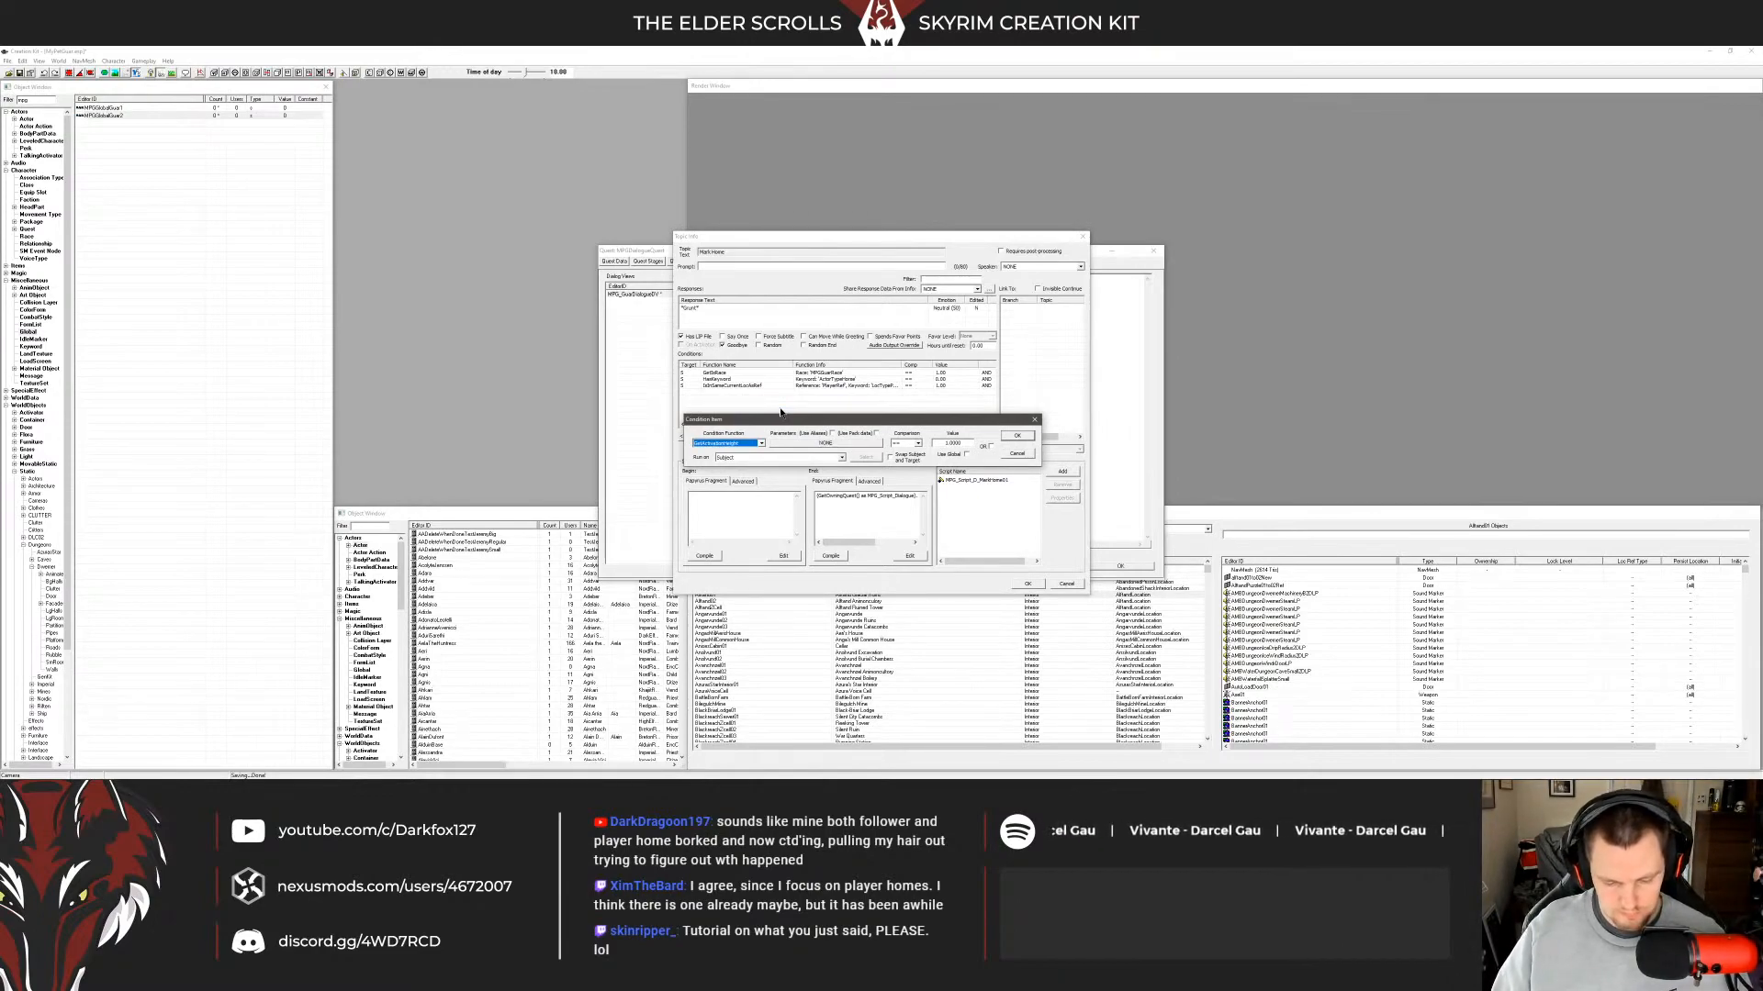
pyautogui.click(825, 443)
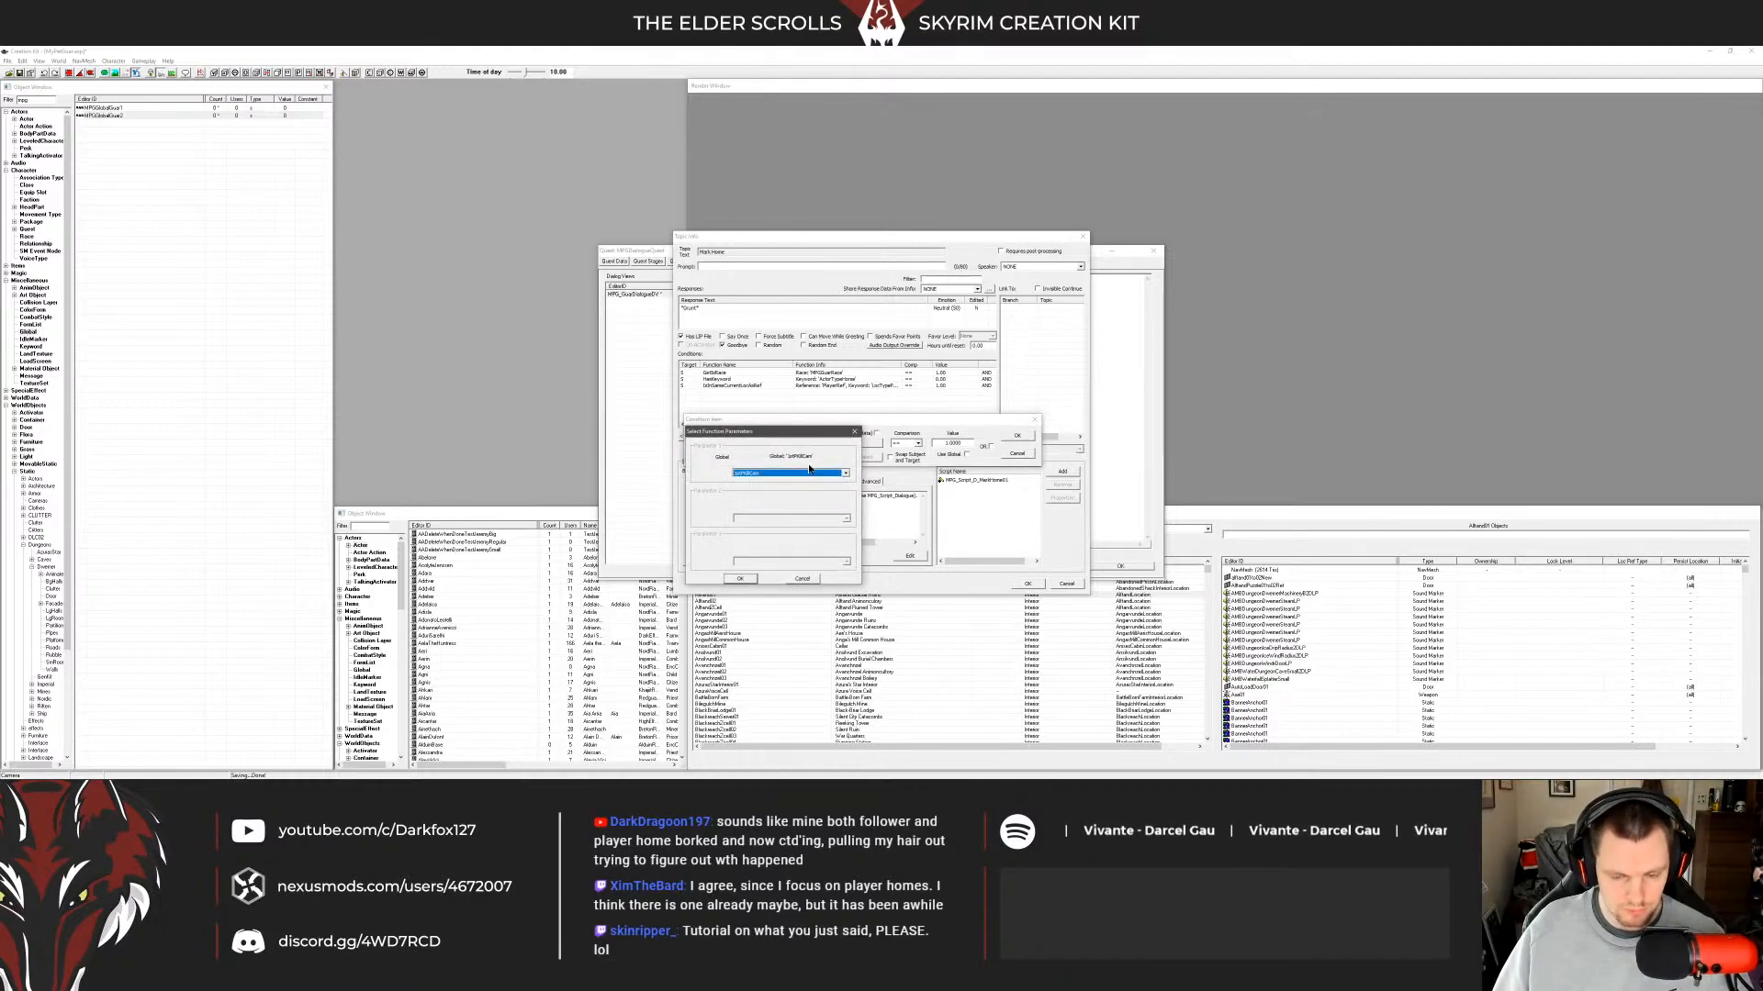
pyautogui.click(742, 578)
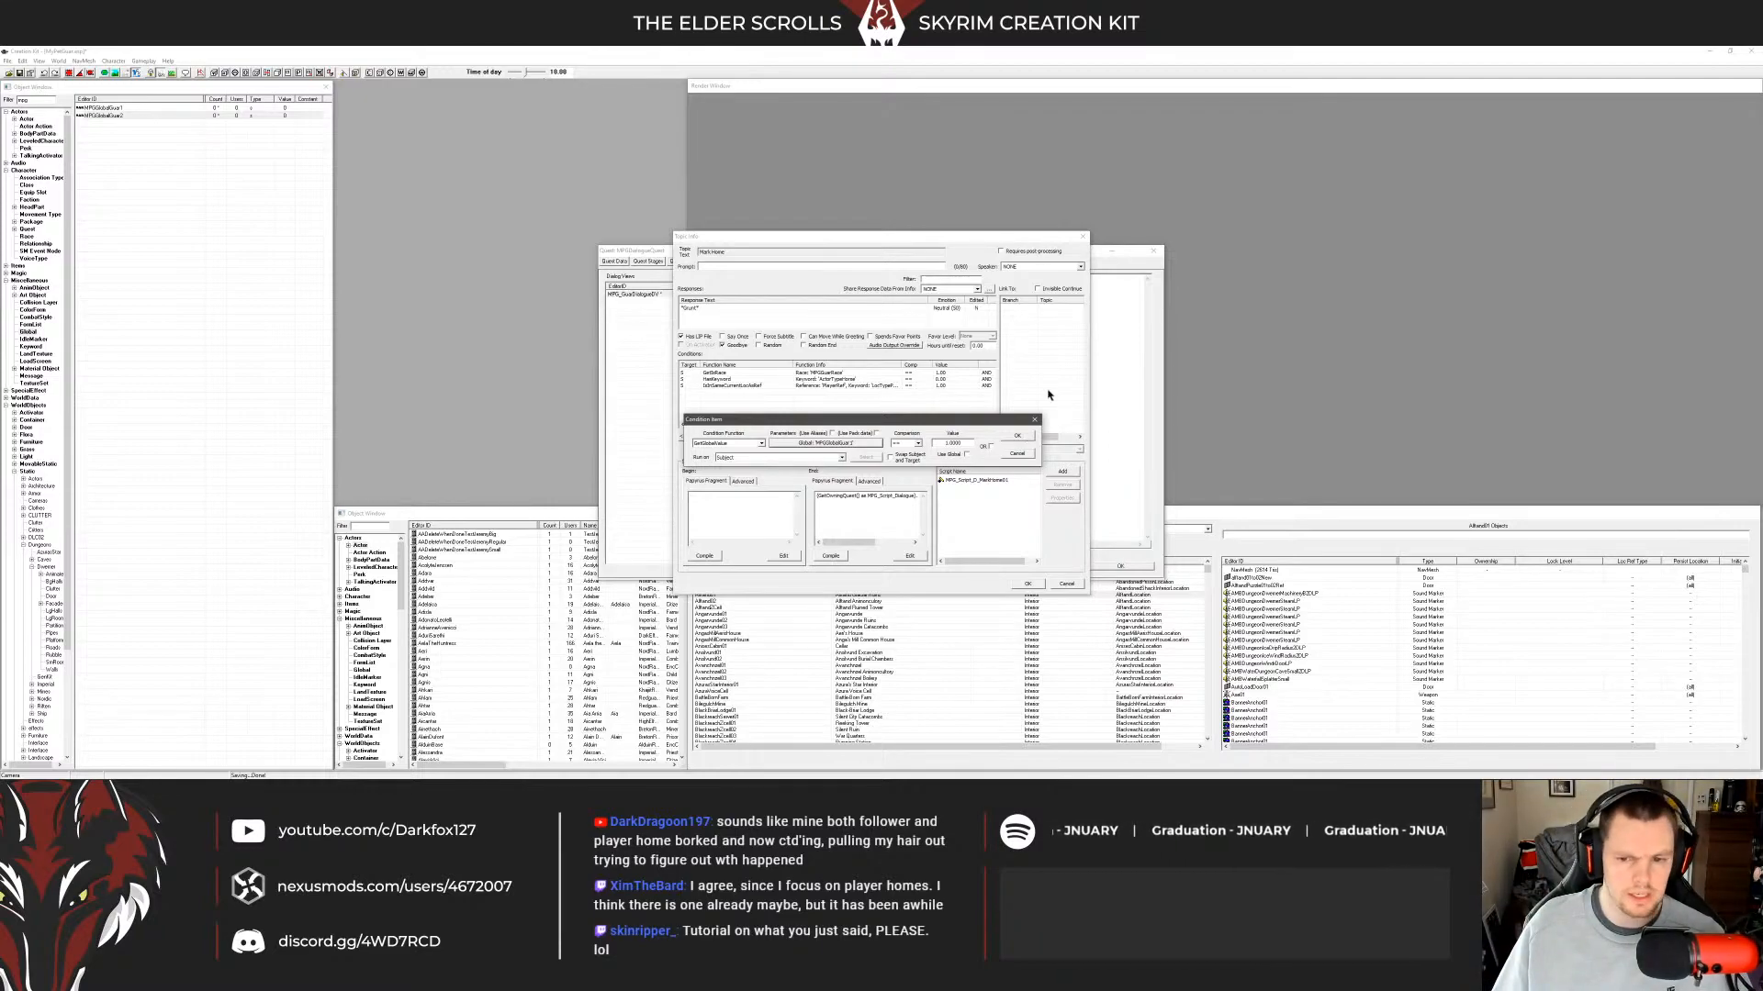
pyautogui.press('Escape')
# Delete the global variables MPGGlobalGuar1 and MPGGlobalGuar2.
pyautogui.click(133, 117)
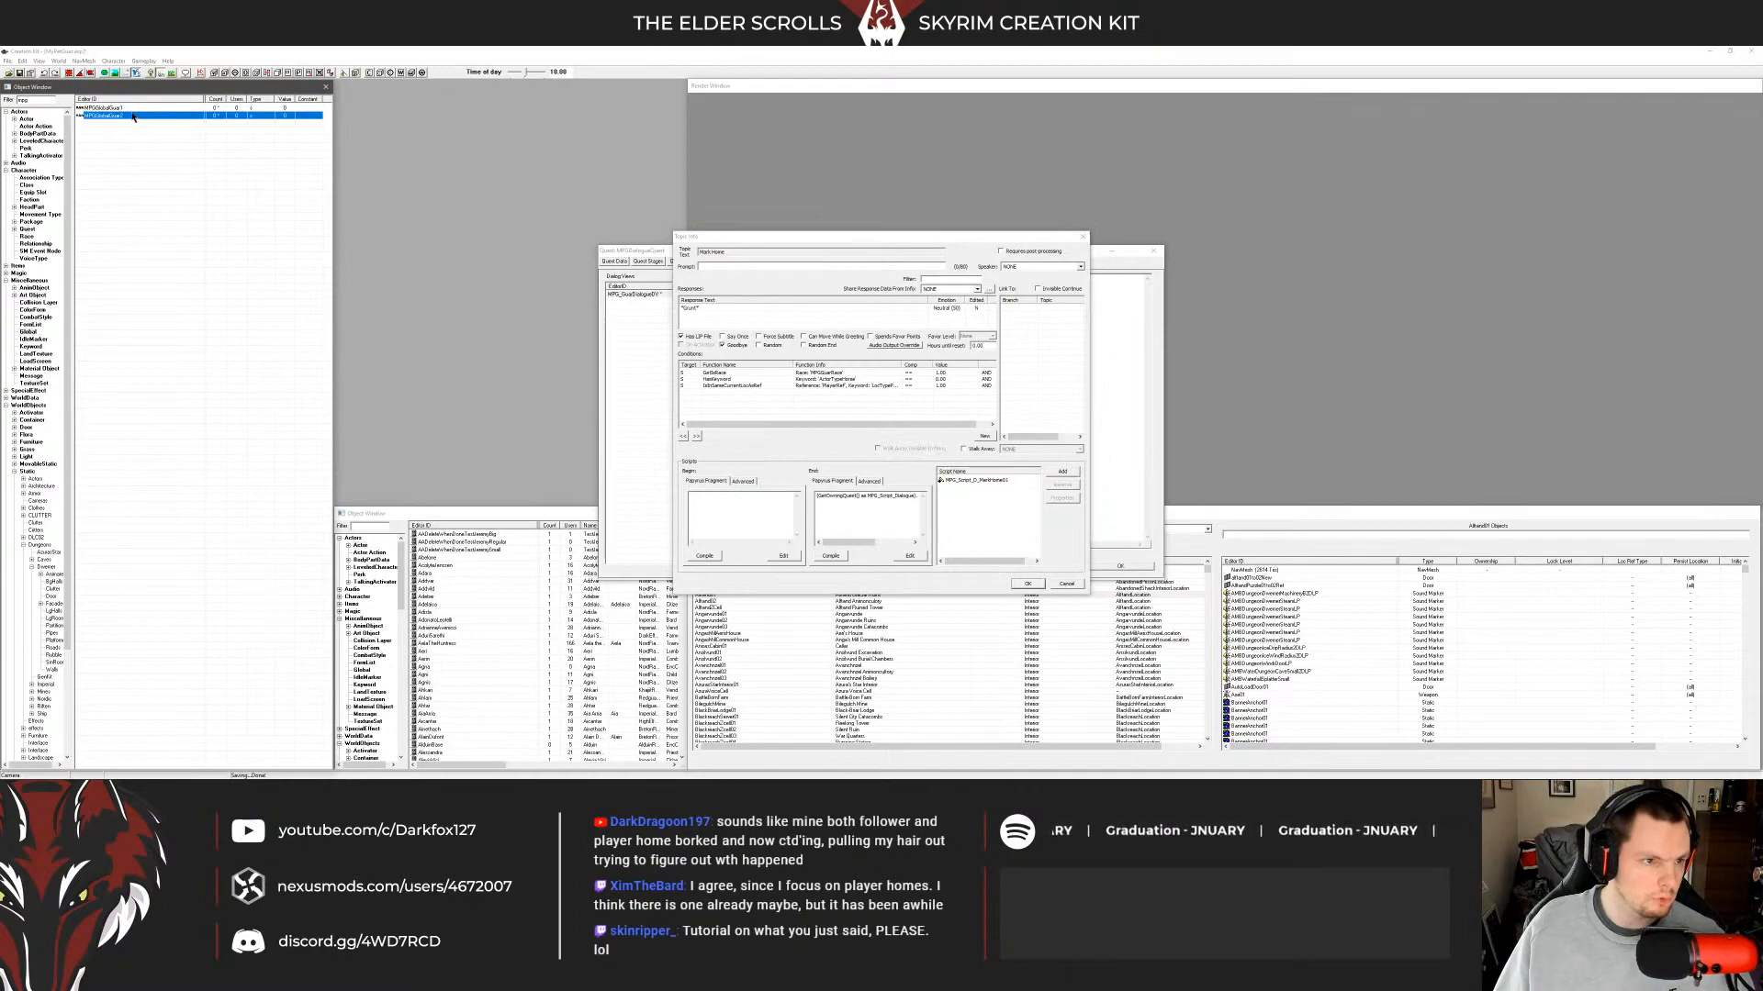
pyautogui.press('Delete')
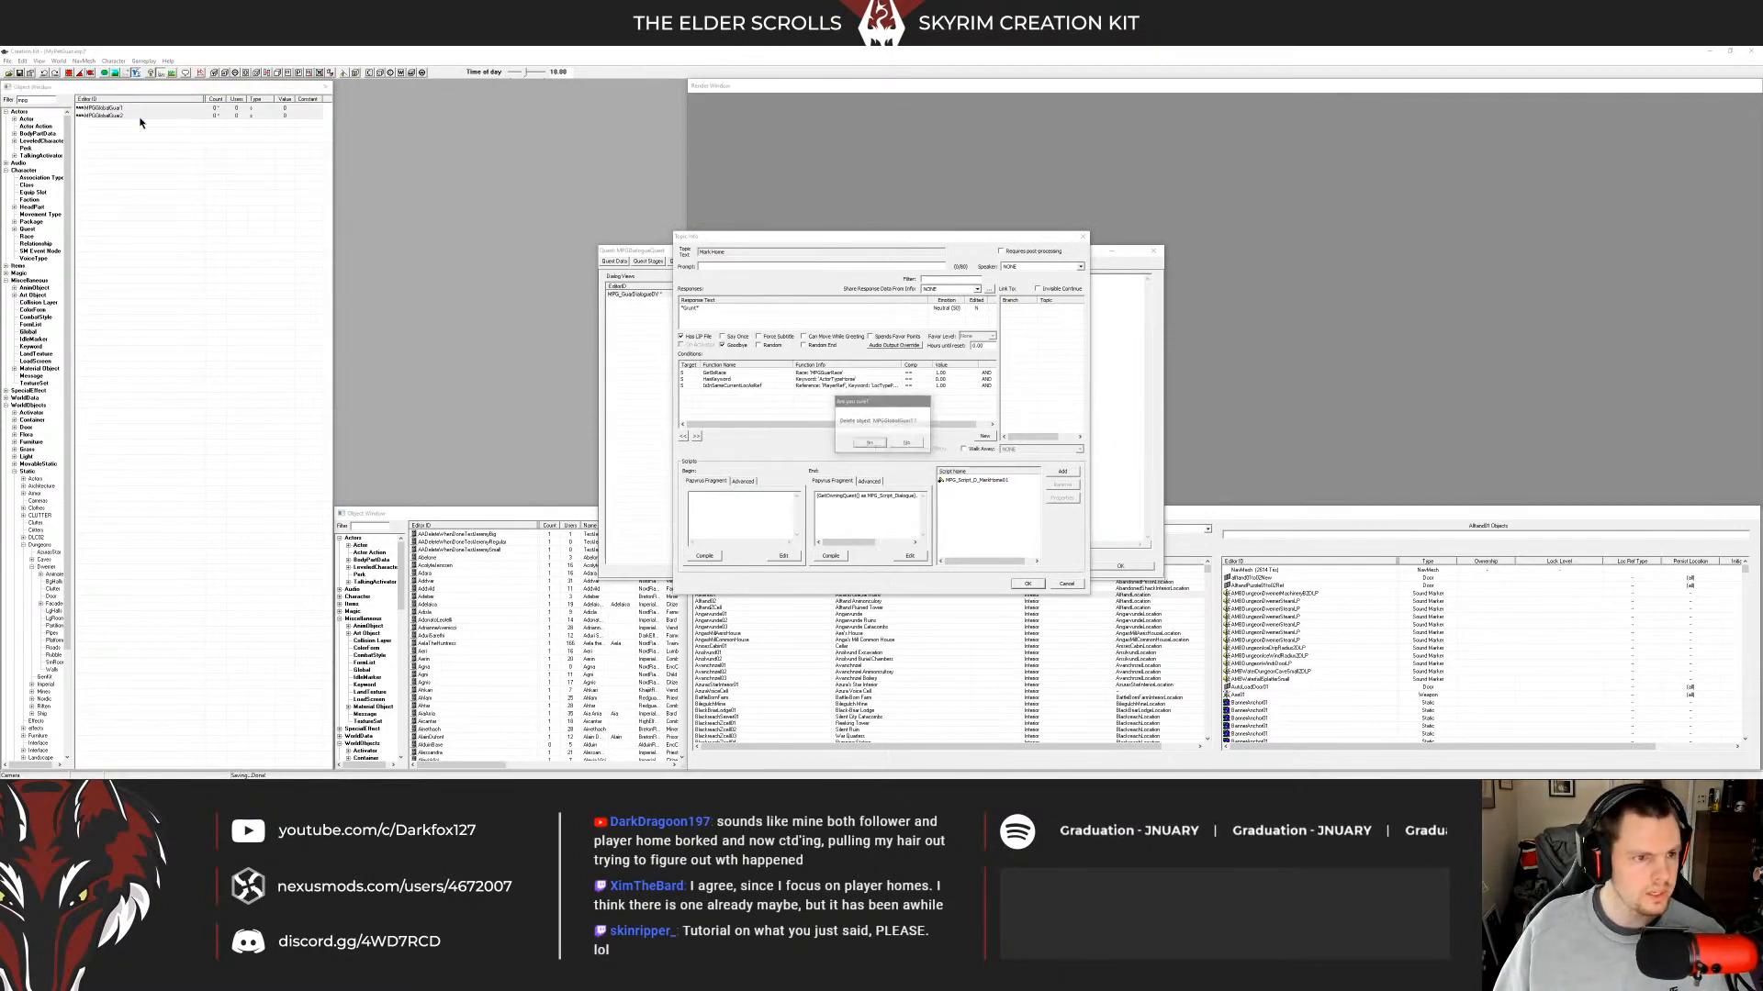
pyautogui.press('Return')
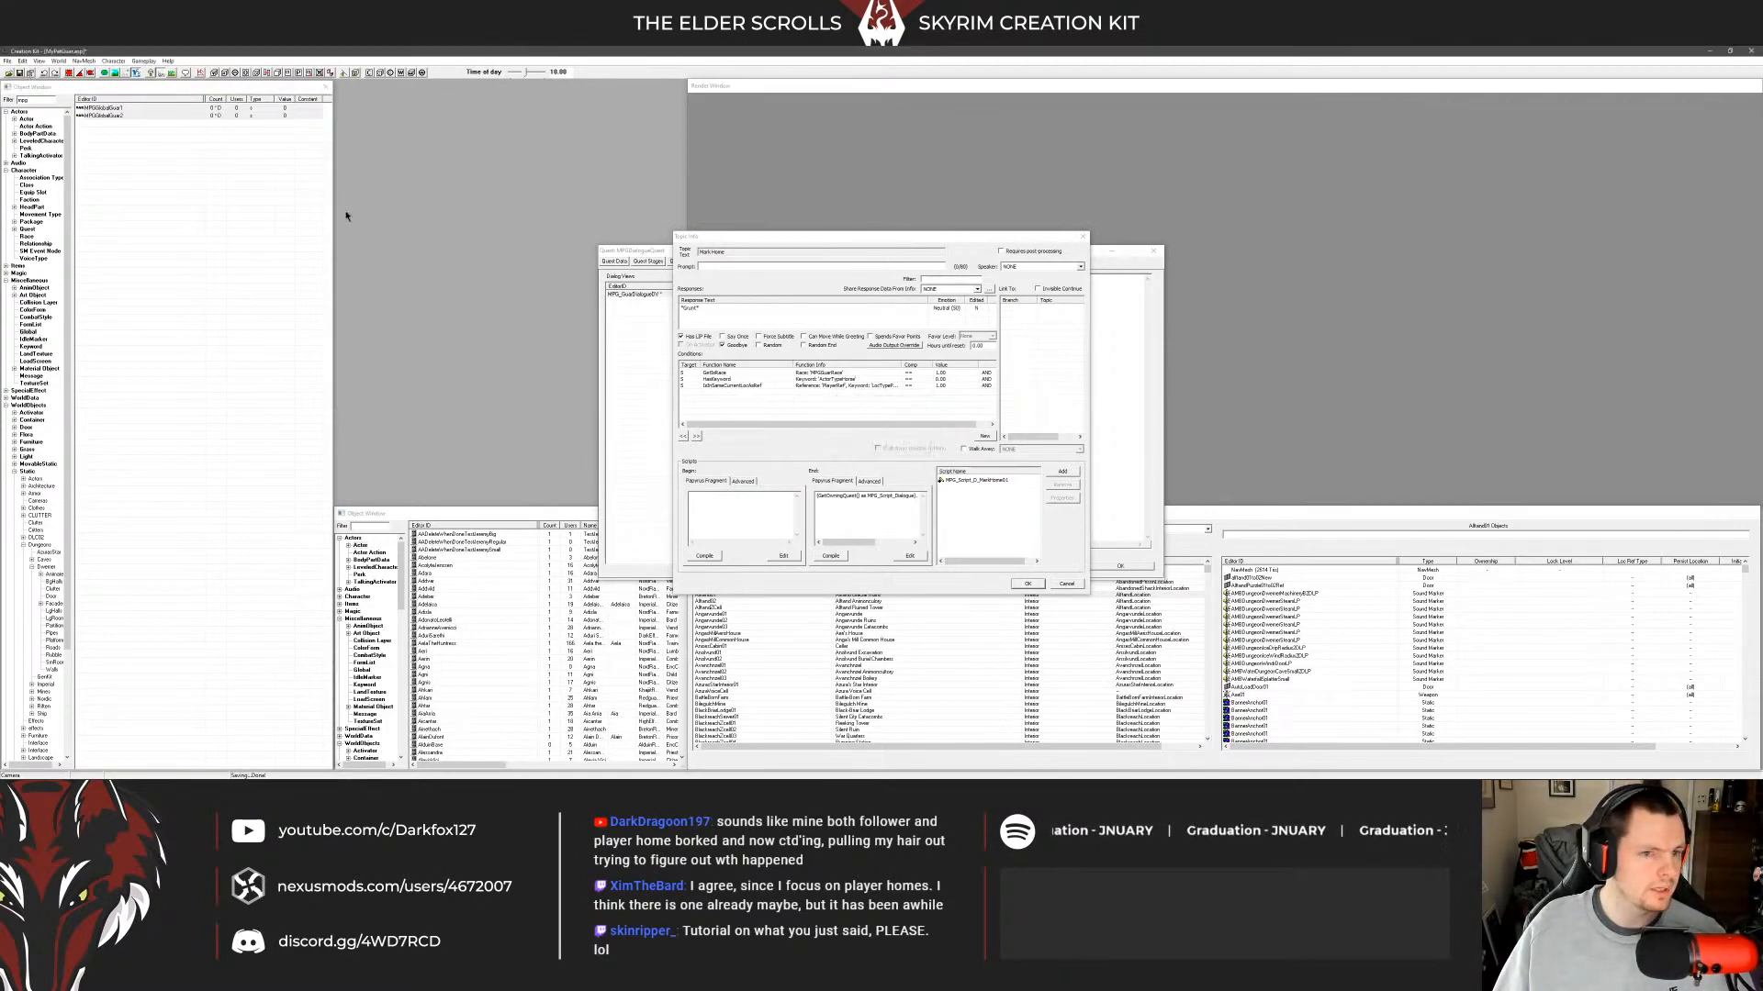
pyautogui.click(832, 240)
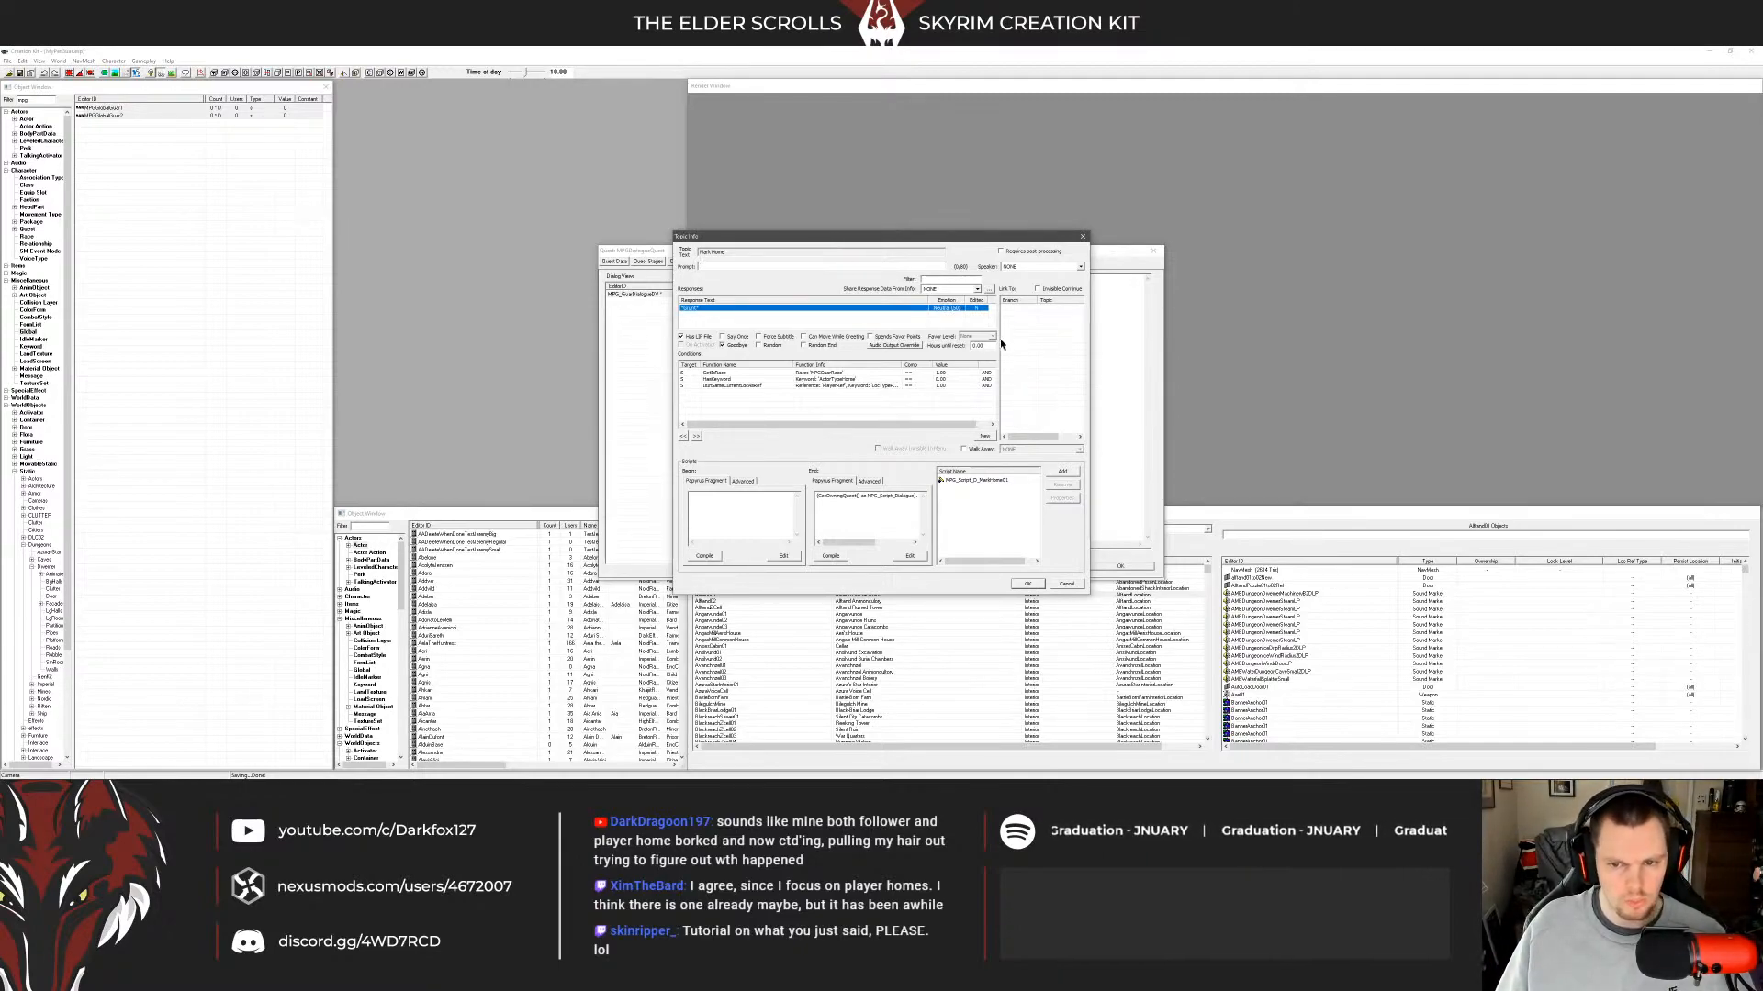
pyautogui.click(940, 385)
pyautogui.click(863, 372)
pyautogui.click(860, 385)
pyautogui.click(855, 398)
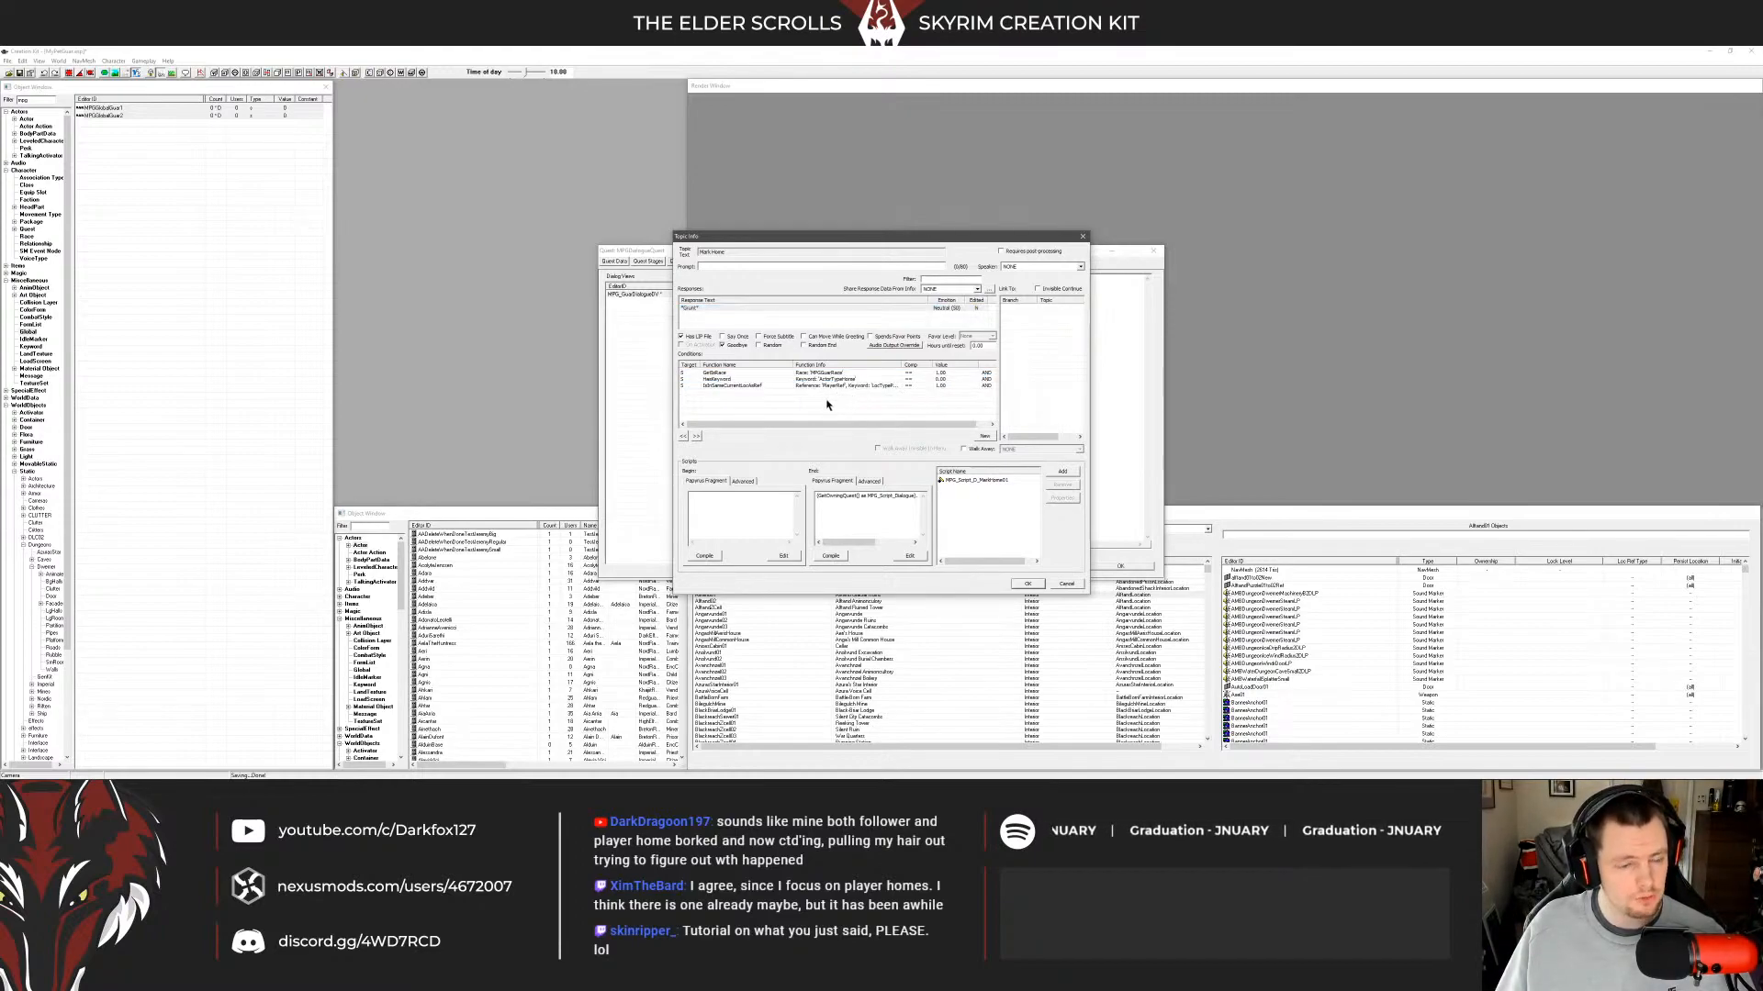
# Open the Guar mod's Dismissed faction and change its ID to MPGGuarFactionOwned and its name to Owned Faction.
pyautogui.click(186, 282)
pyautogui.click(38, 230)
pyautogui.click(29, 199)
pyautogui.click(114, 109)
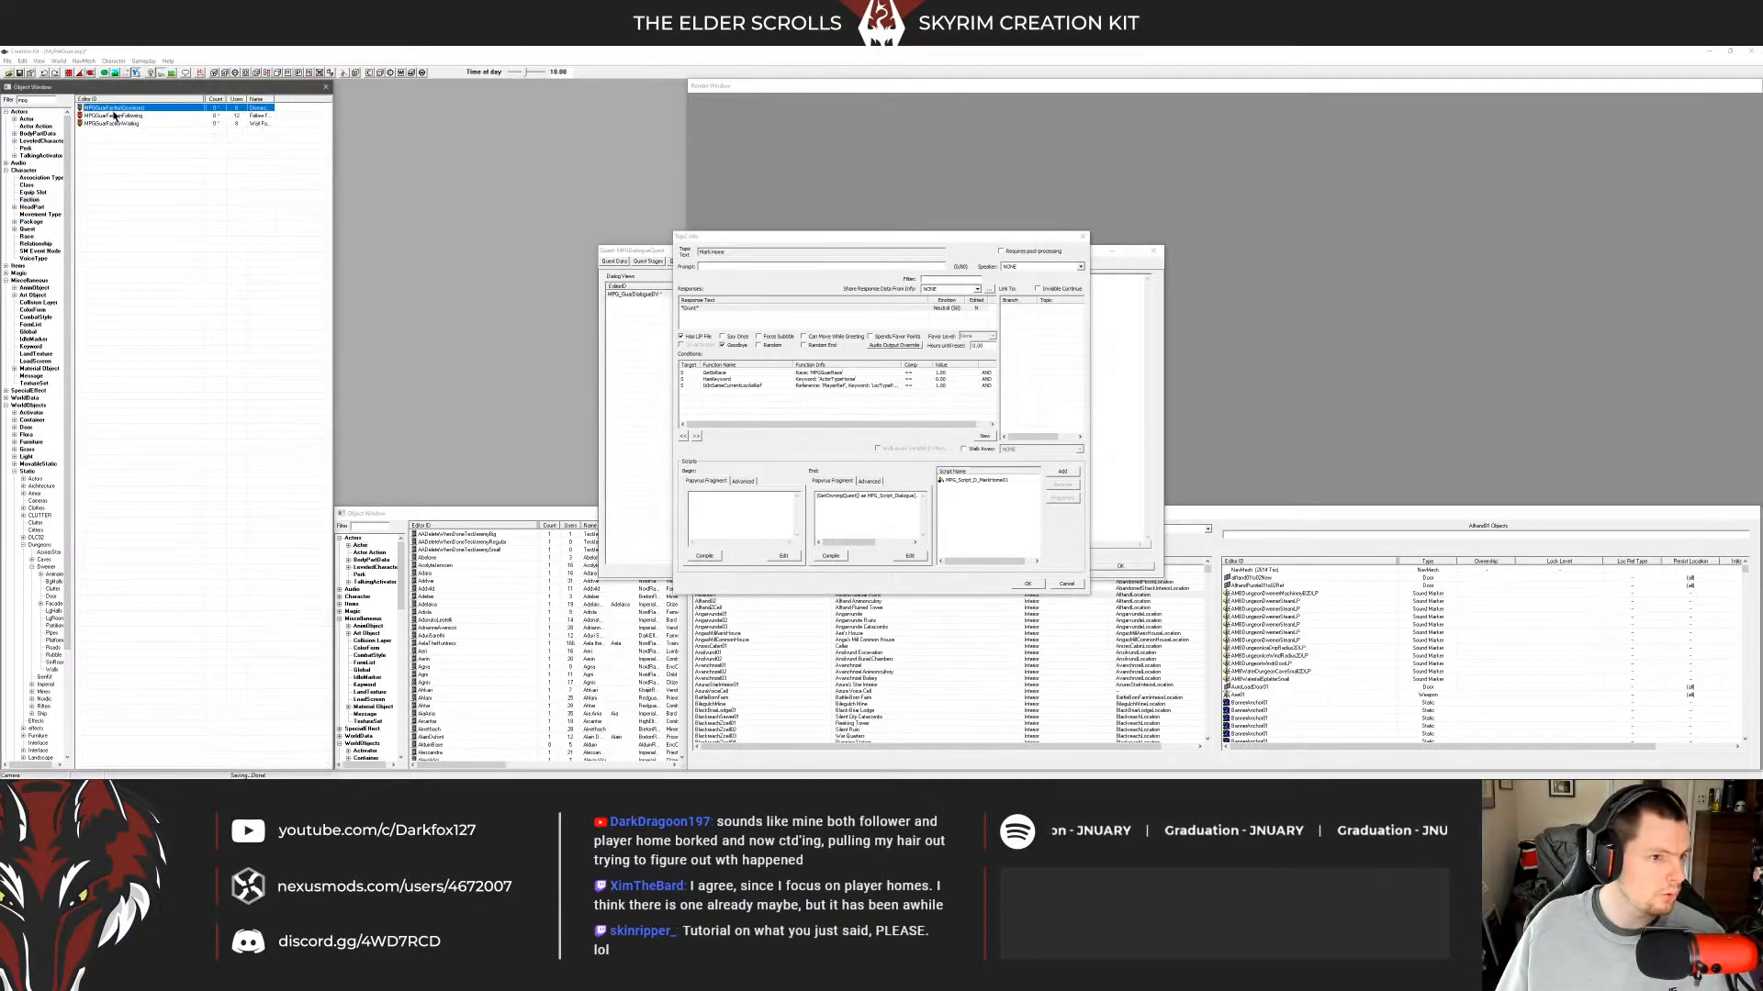
pyautogui.doubleClick(114, 109)
pyautogui.moveTo(820, 305); pyautogui.dragTo(777, 307)
pyautogui.write('Dismissed Faction')
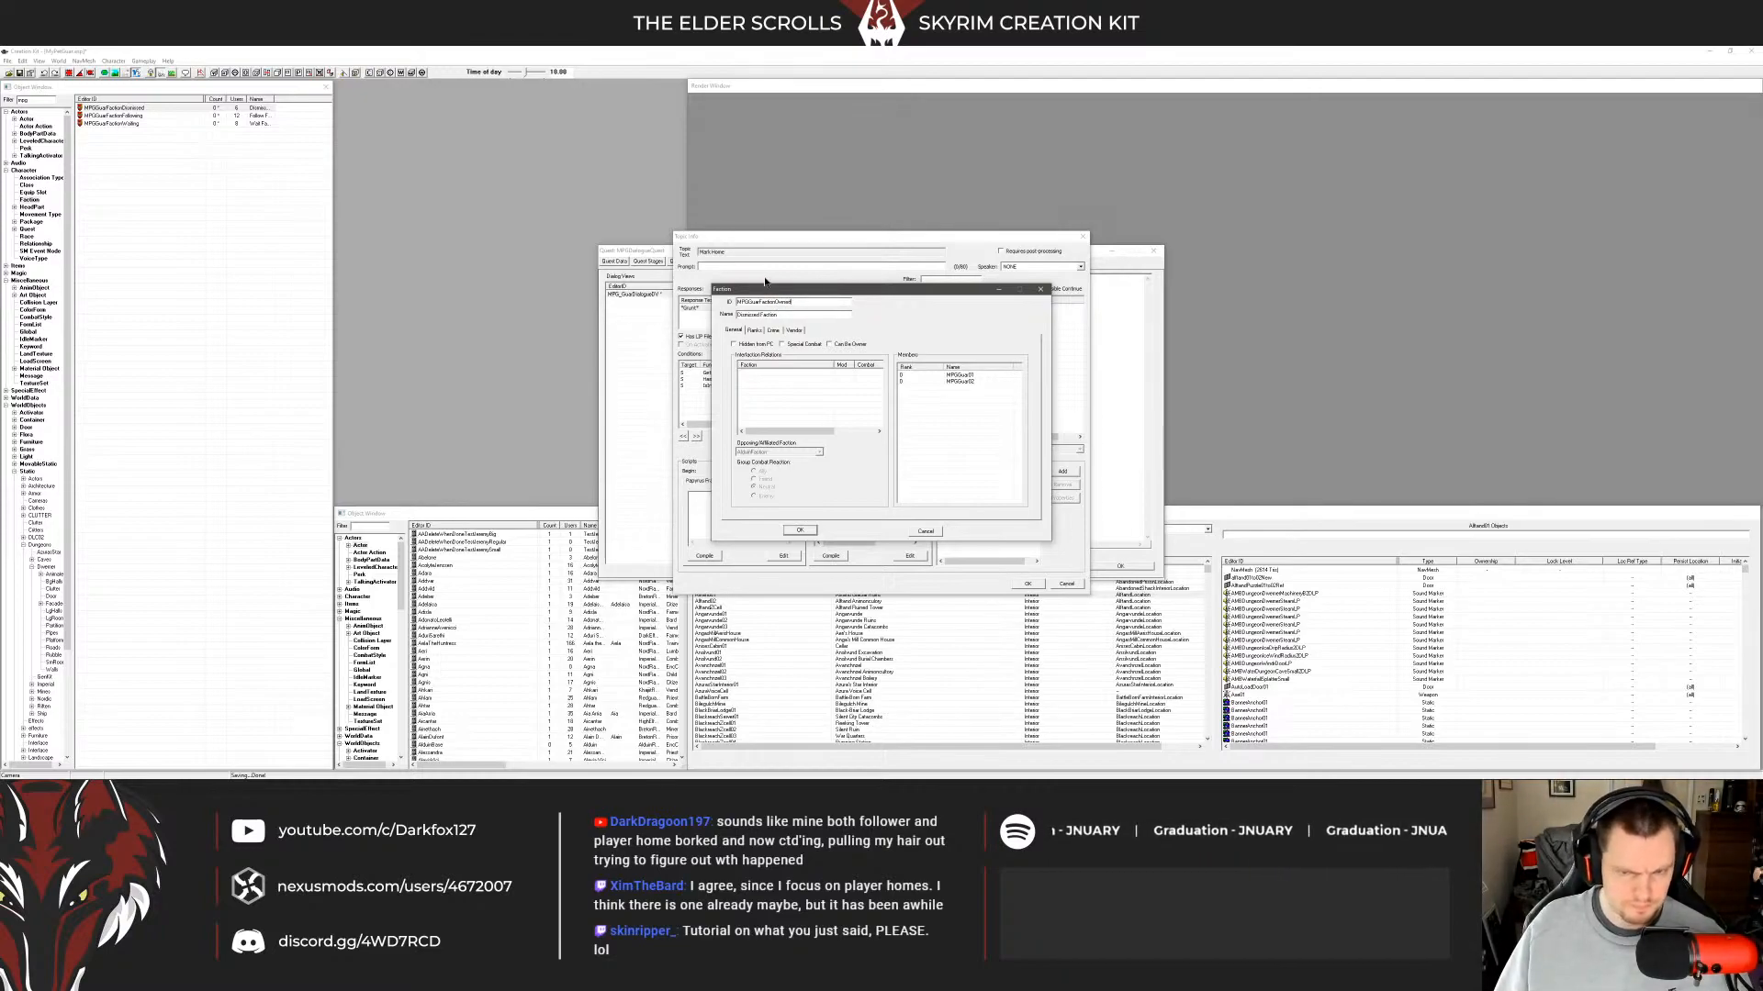
pyautogui.moveTo(799, 314); pyautogui.dragTo(737, 315)
pyautogui.write('D')
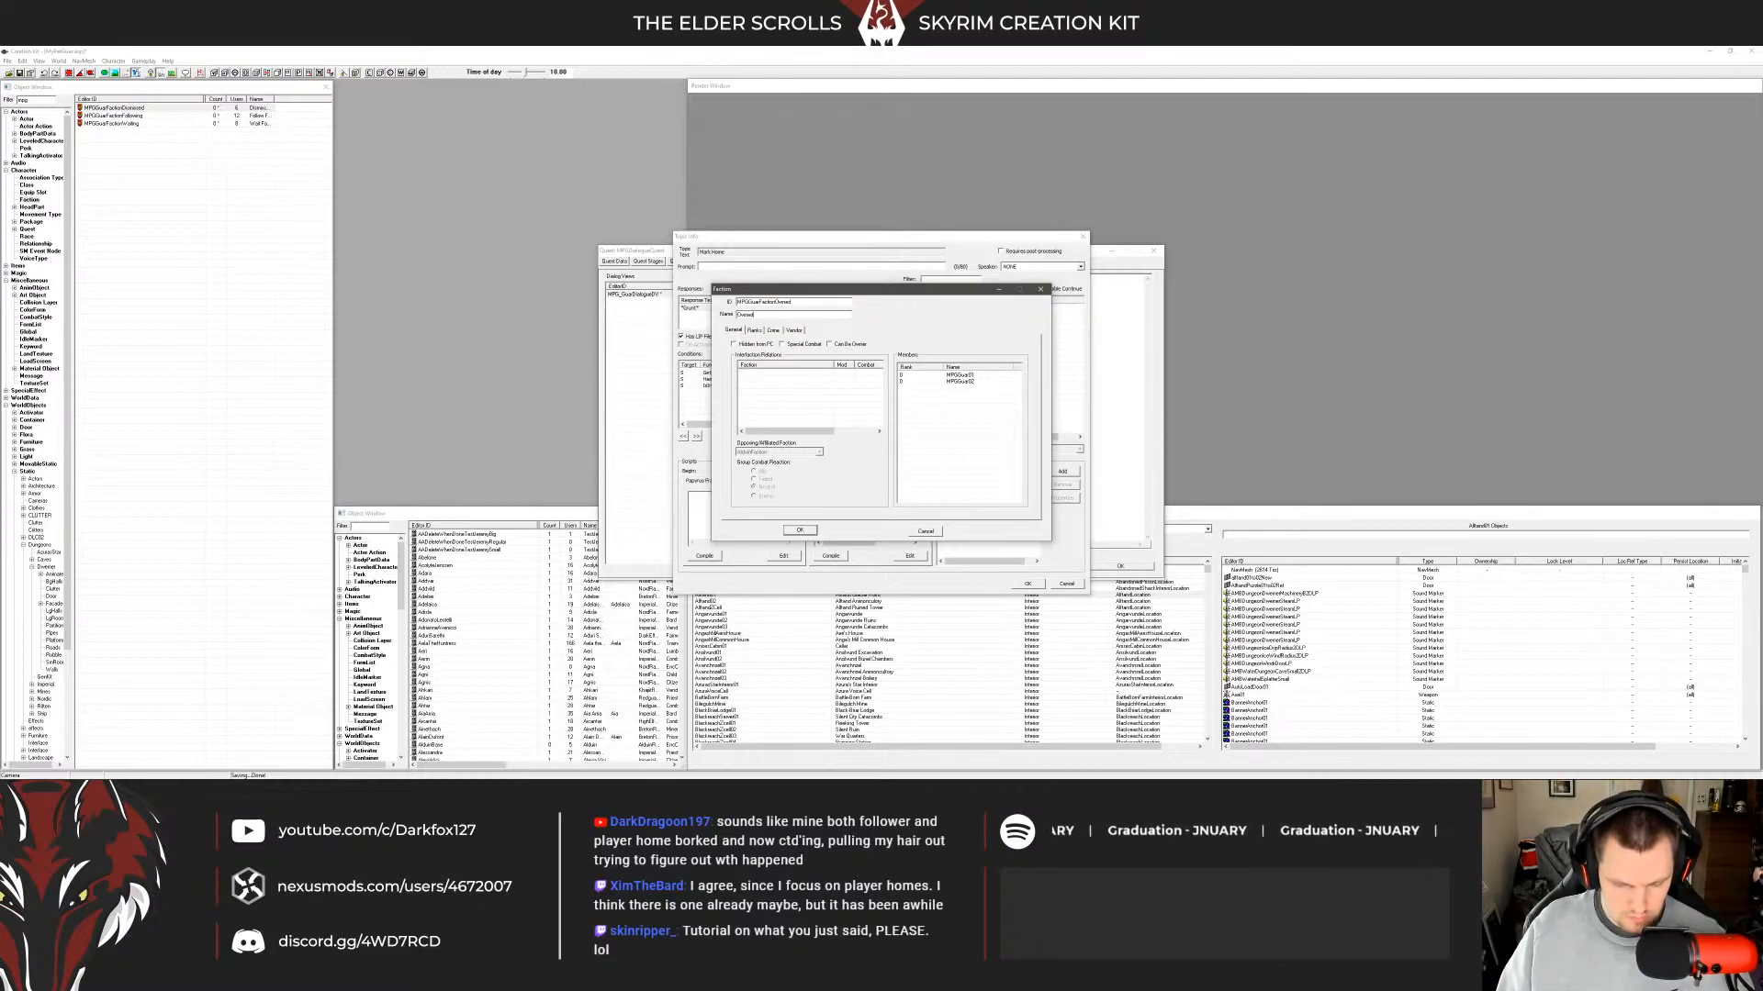
pyautogui.write('wned Faction')
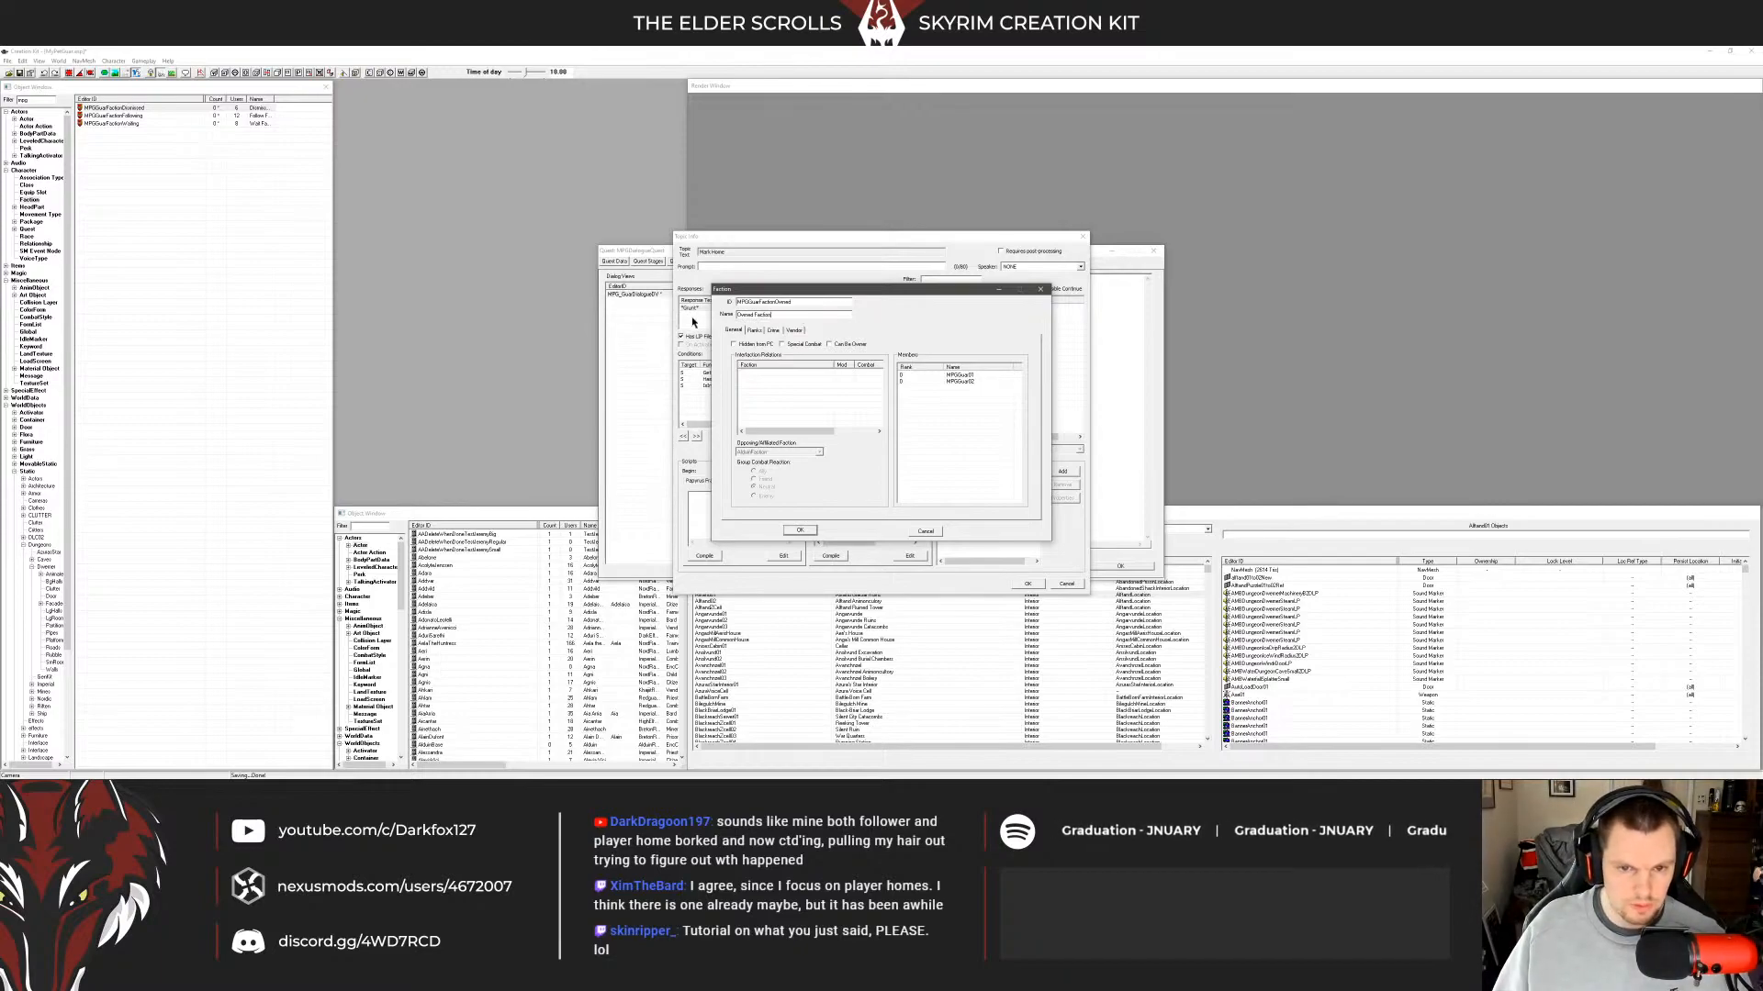
# Enable Can Be Owner for the Owned faction and save it as a new form.
pyautogui.click(795, 331)
pyautogui.click(733, 331)
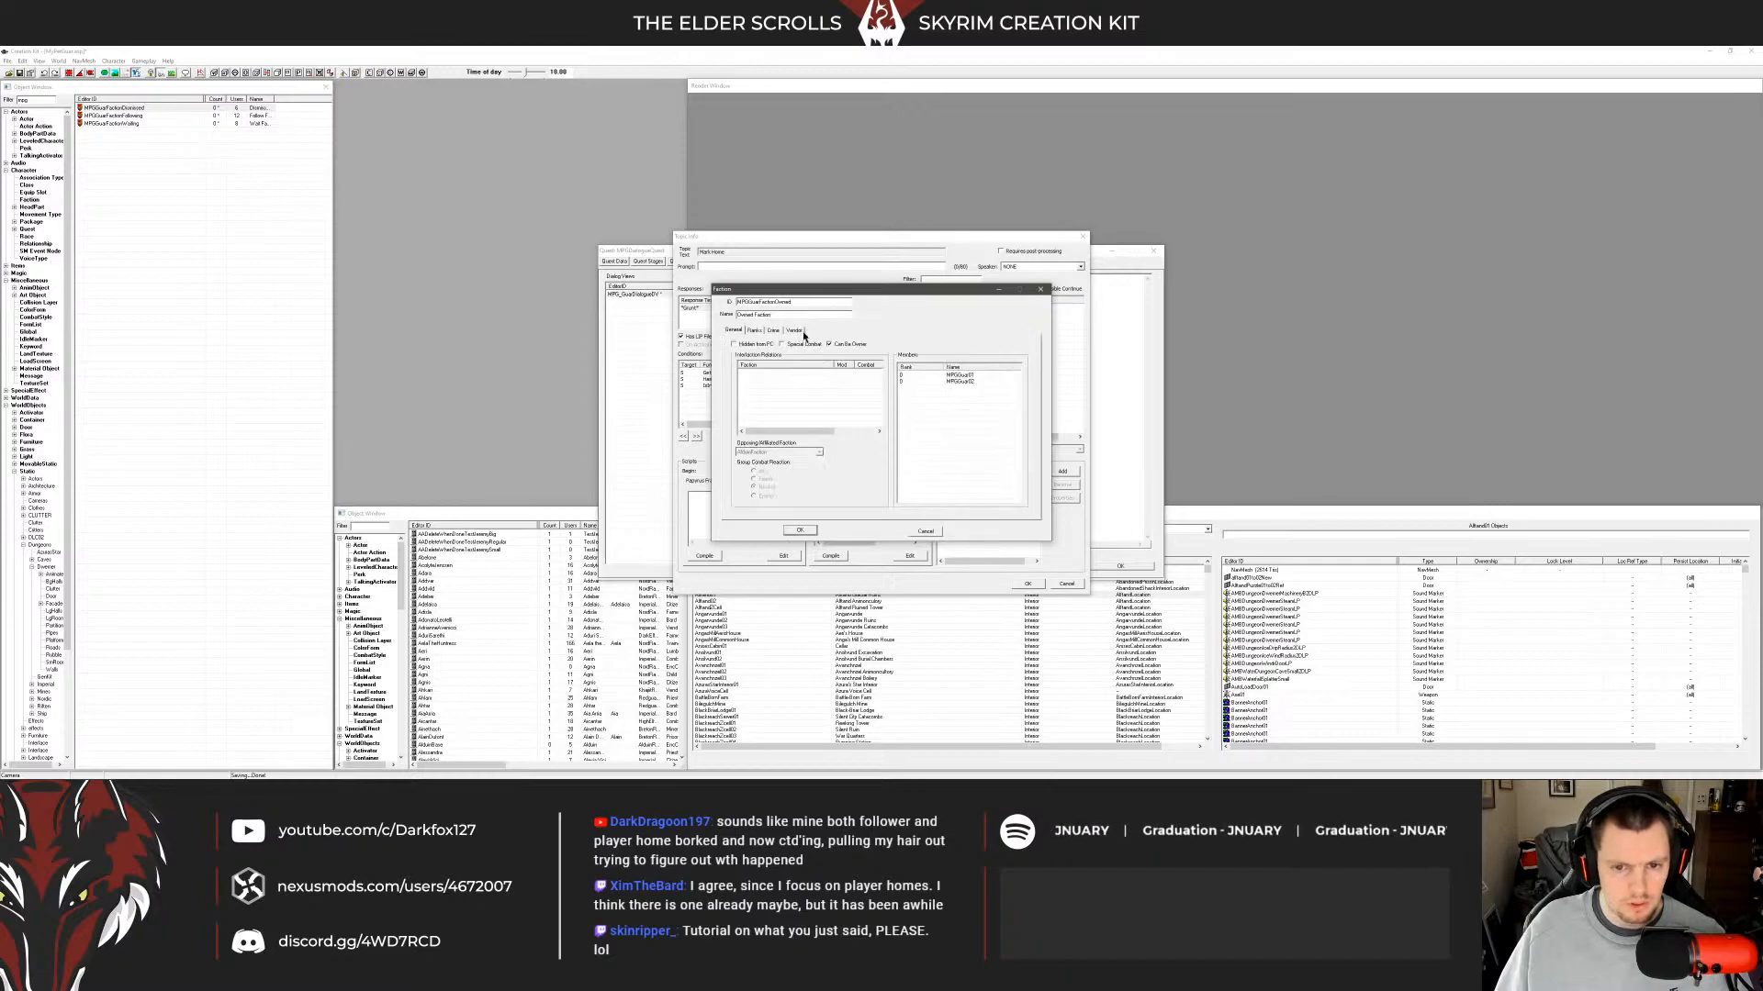
pyautogui.click(809, 529)
pyautogui.click(886, 456)
pyautogui.moveTo(859, 425); pyautogui.dragTo(917, 464)
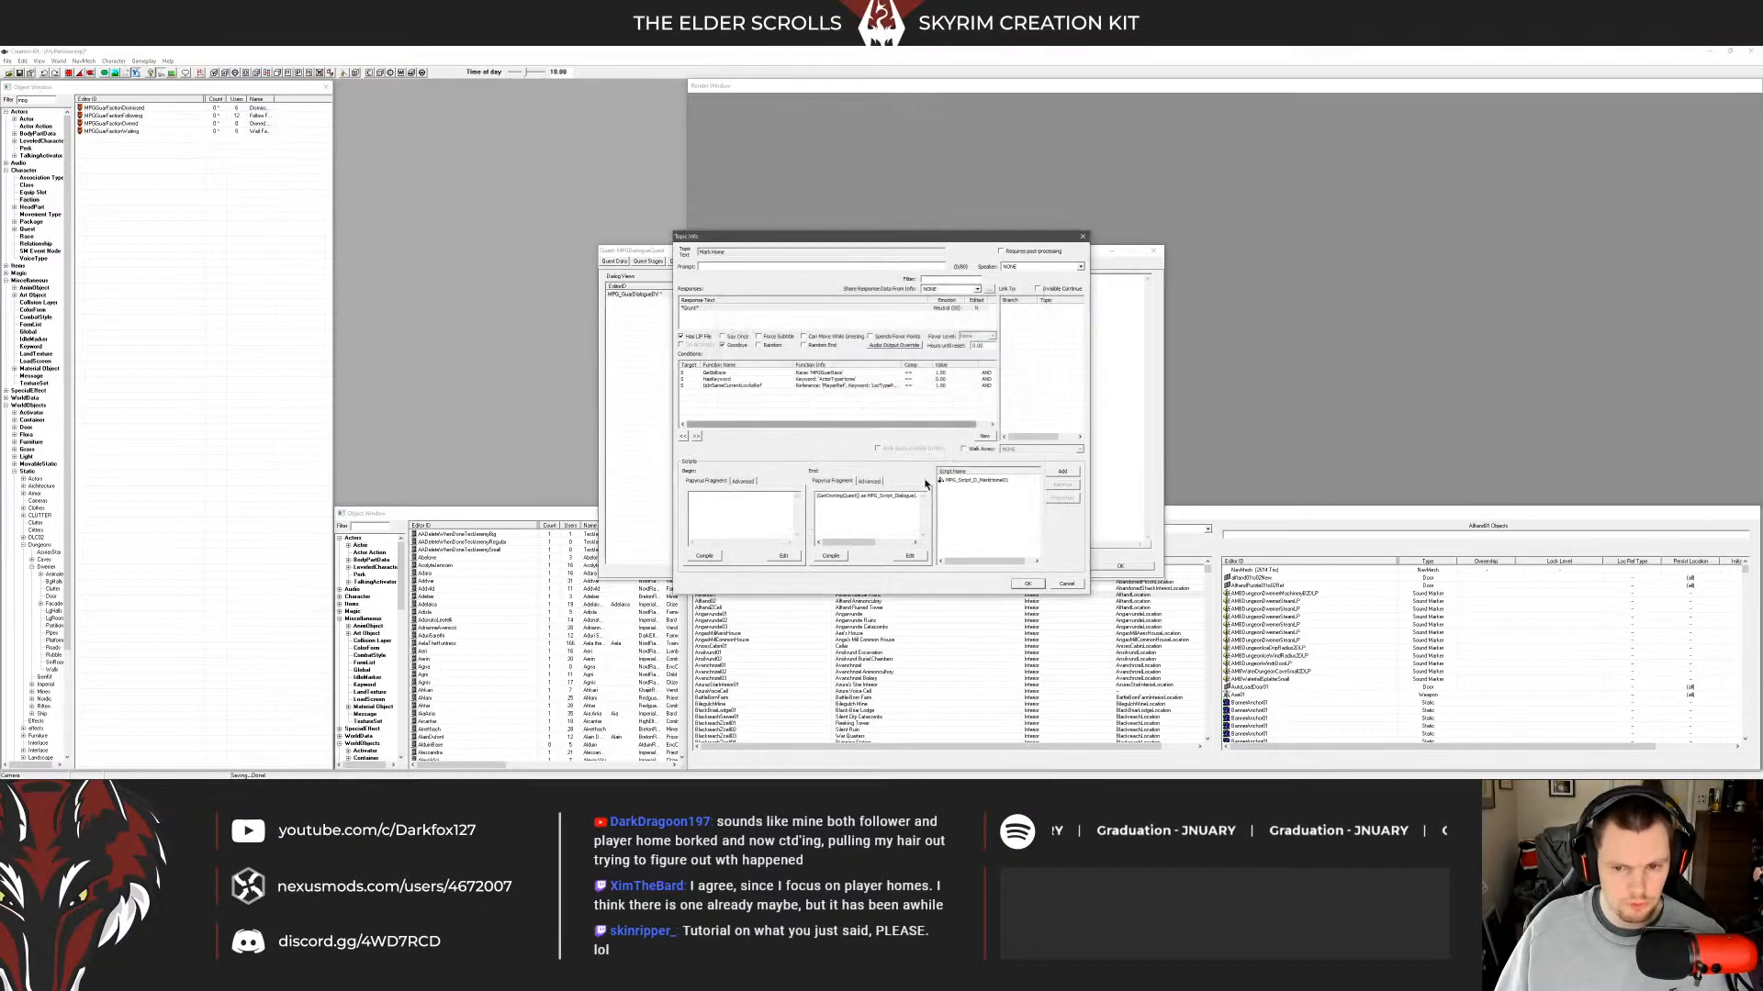
# Add a GetInFaction condition for MPGGuarFactionOwned equal to 1 to the Follow response.
pyautogui.click(1027, 584)
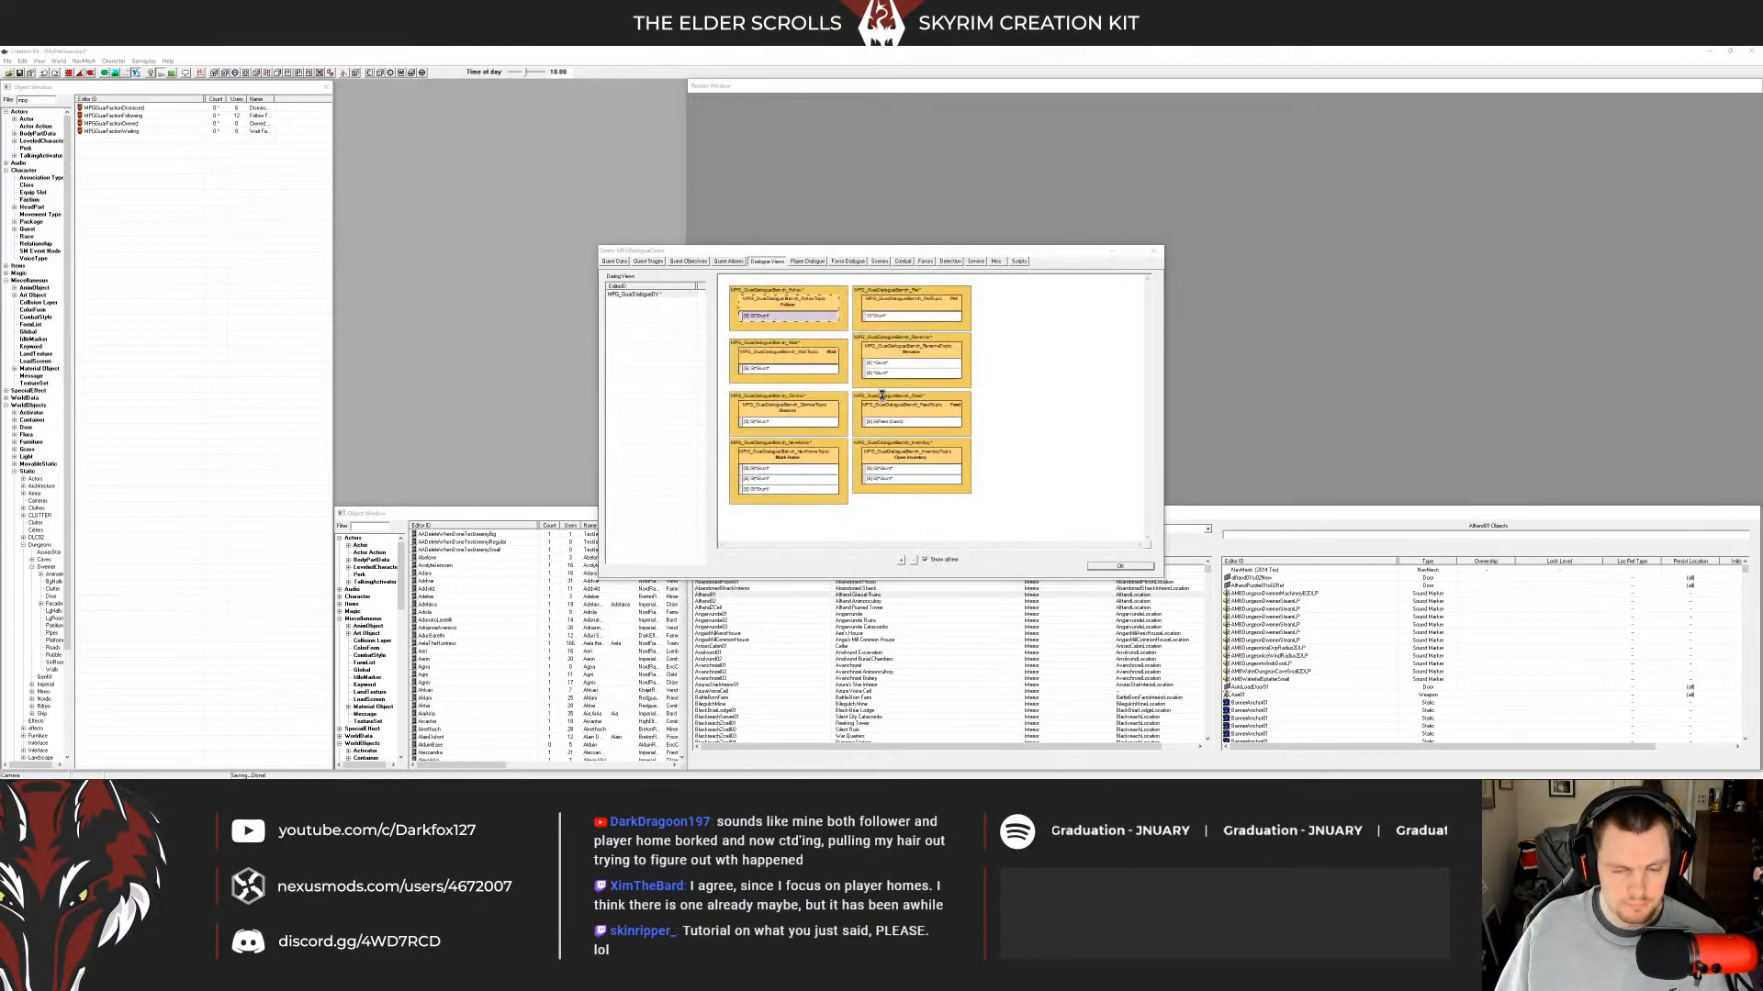
pyautogui.rightClick(785, 422)
pyautogui.click(801, 429)
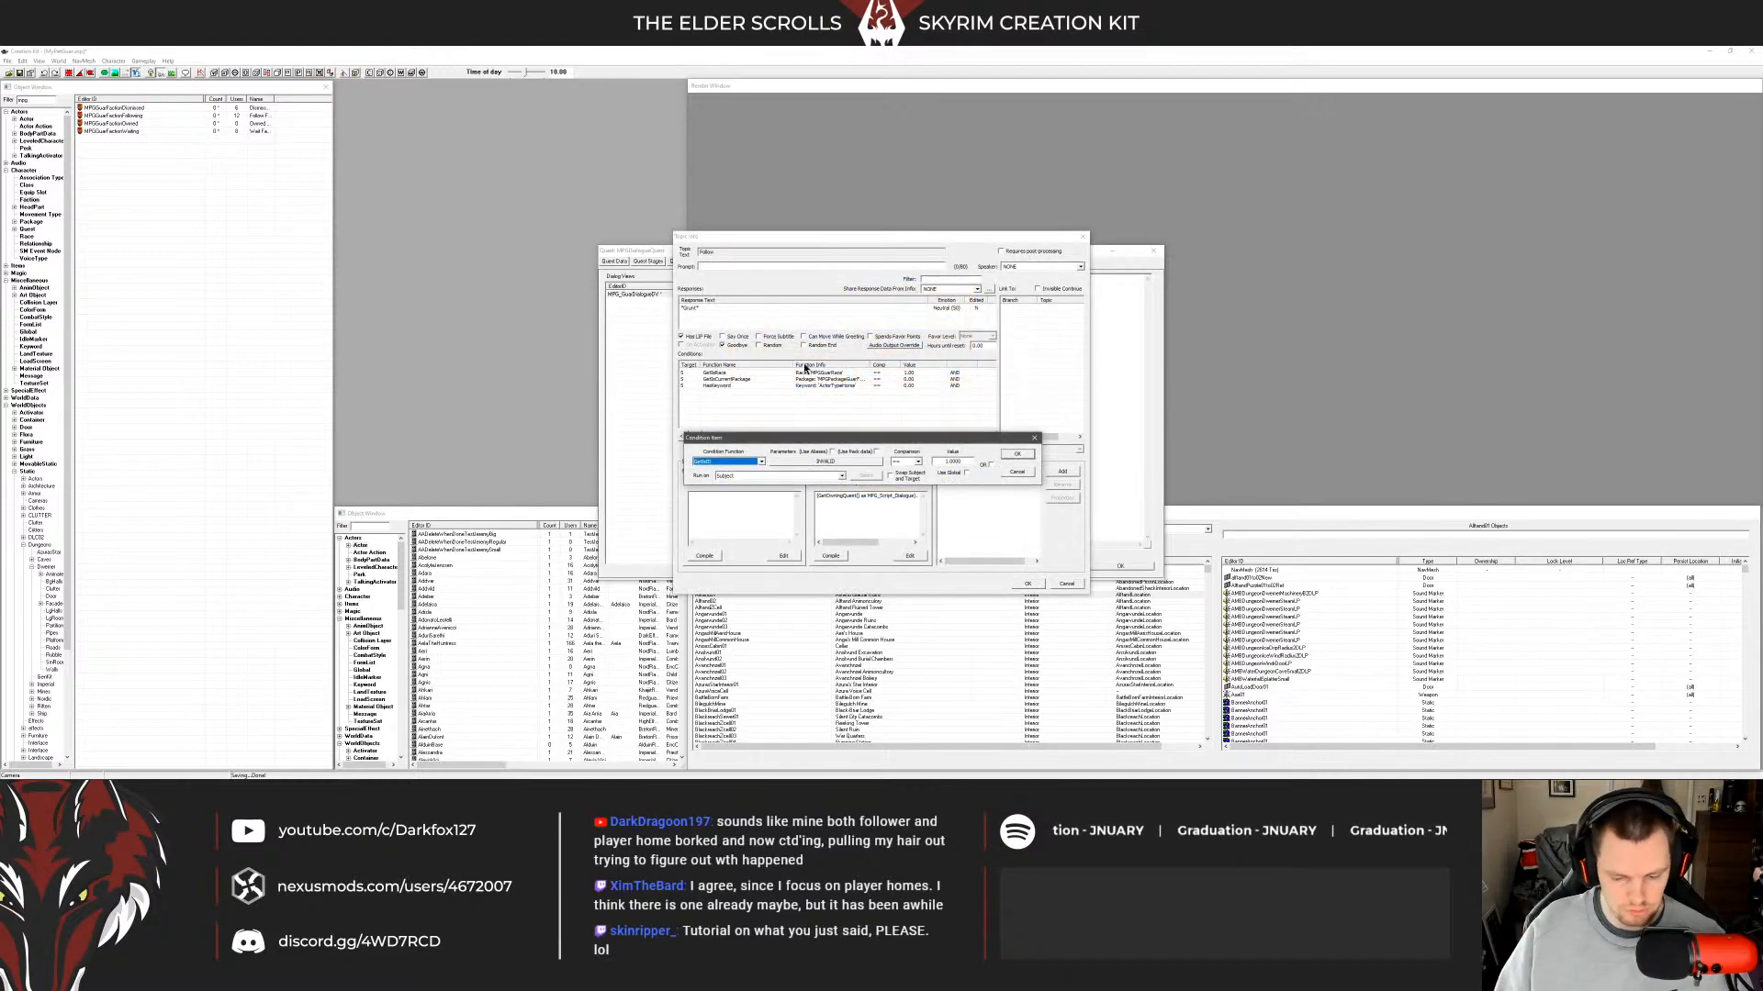
pyautogui.write('getinfavor')
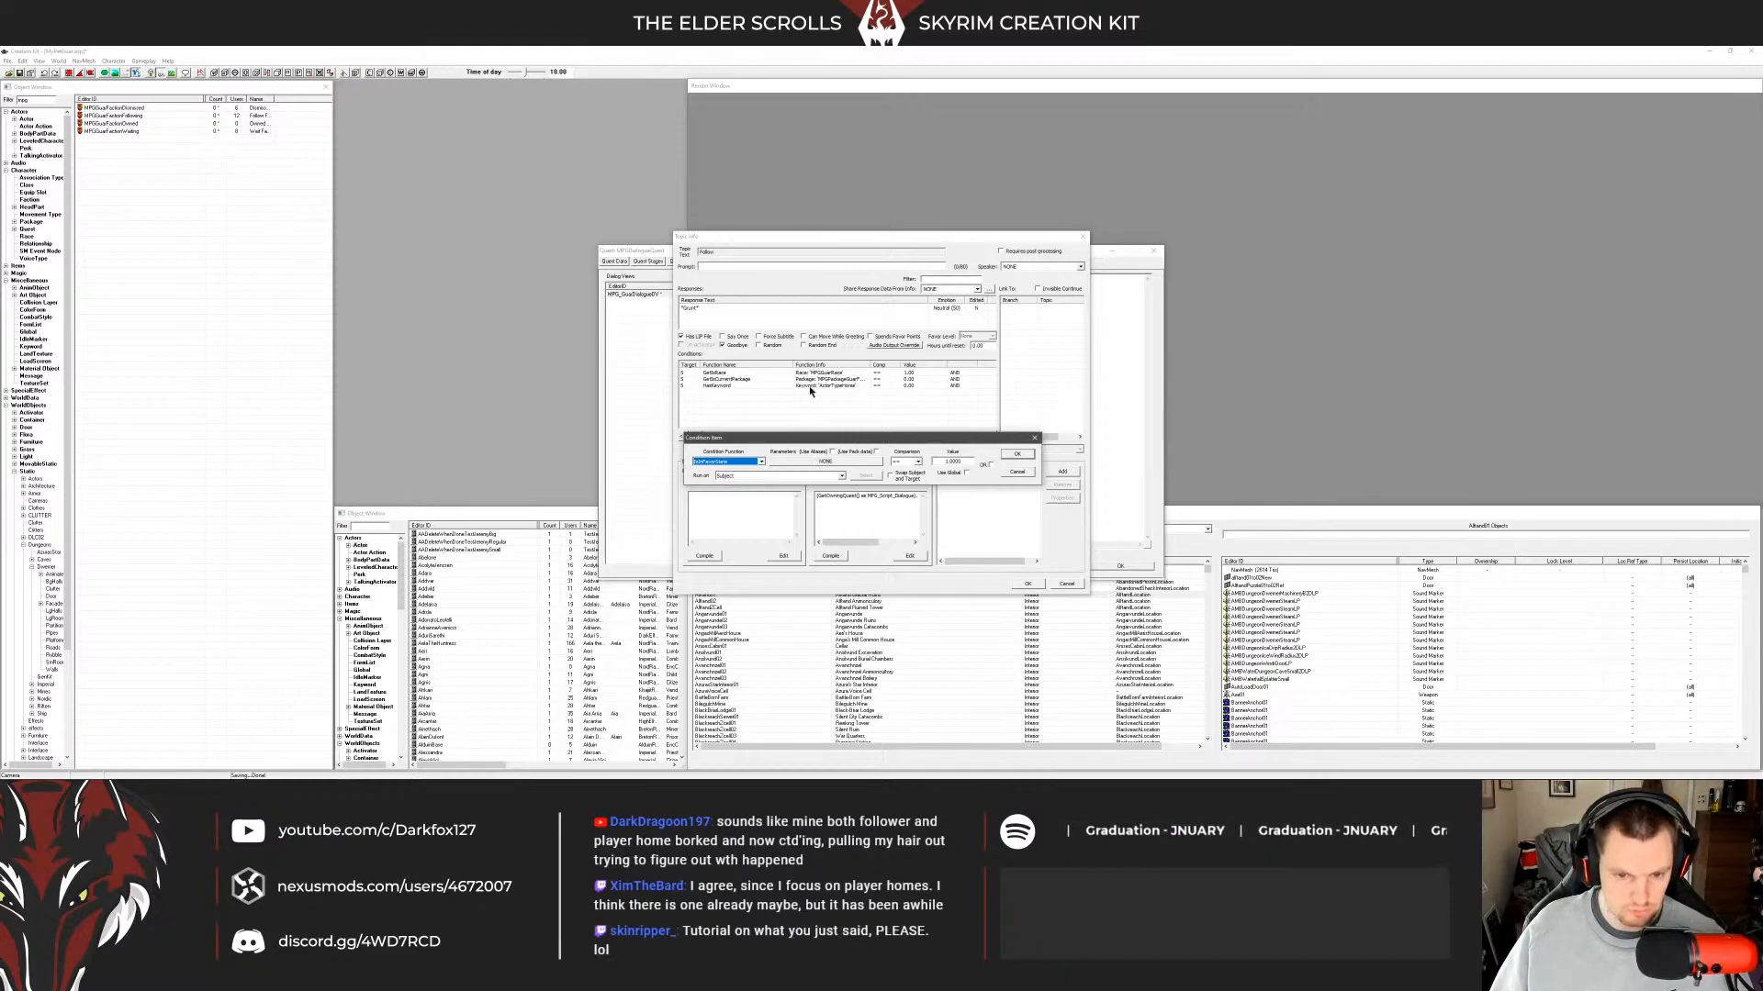
pyautogui.press('Up')
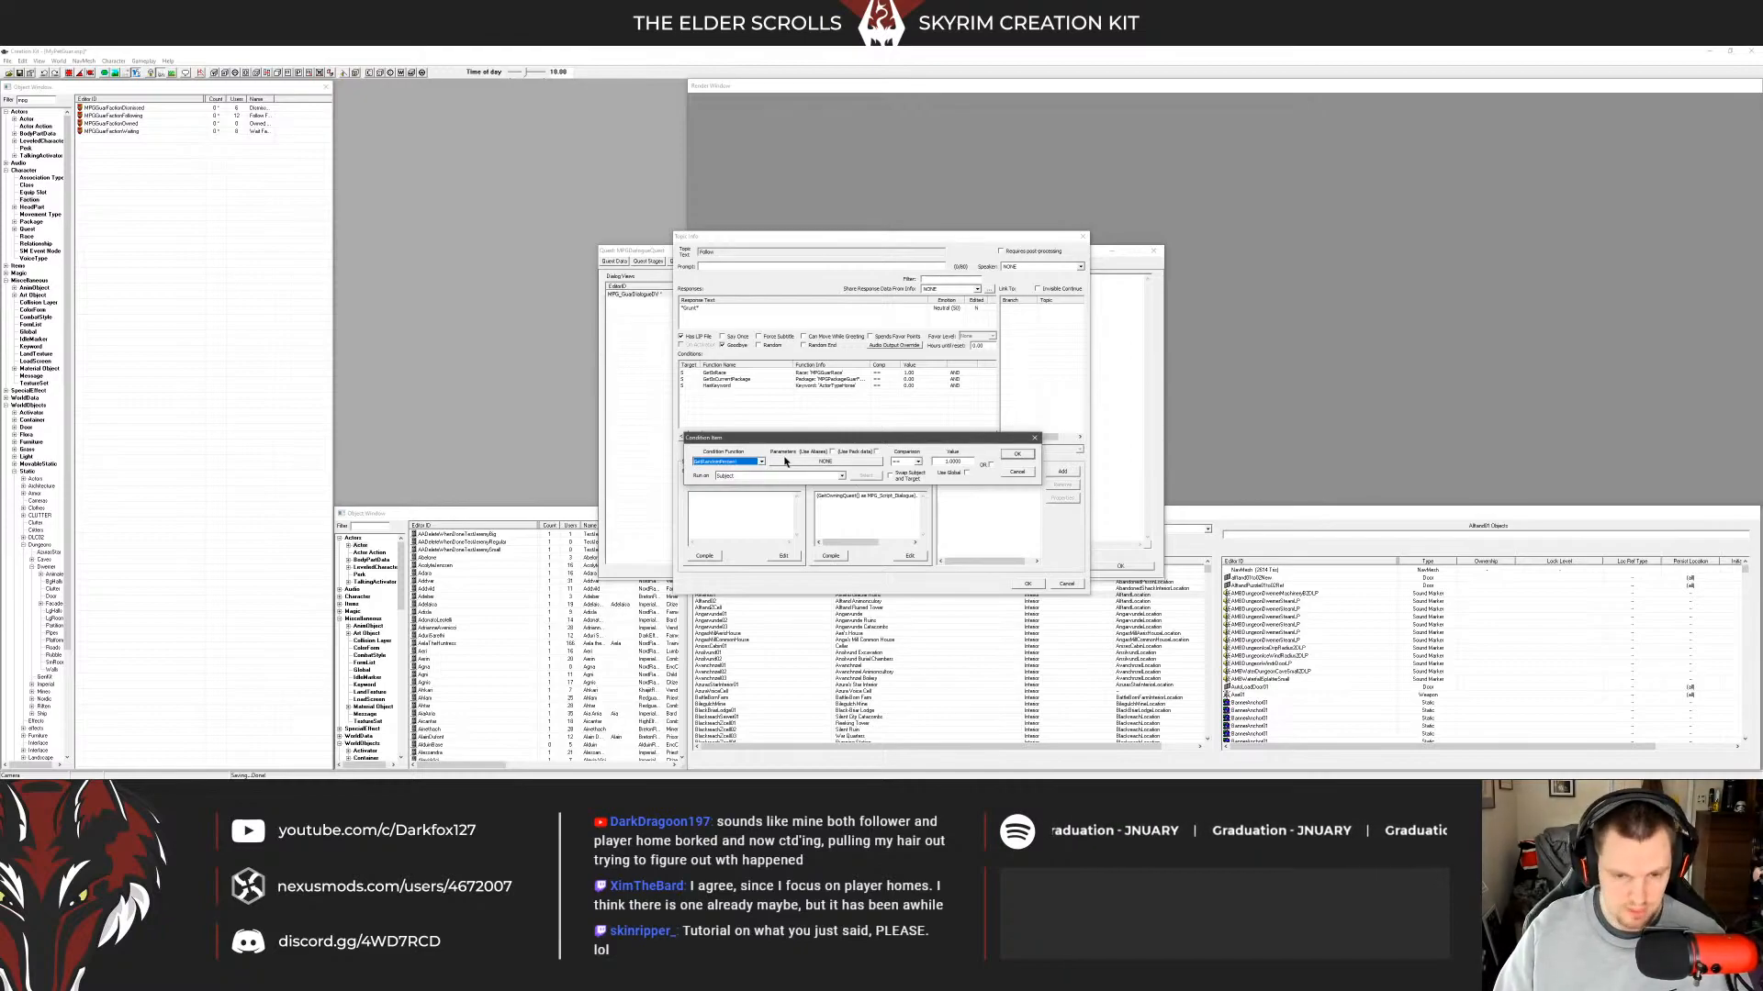
pyautogui.write('inf')
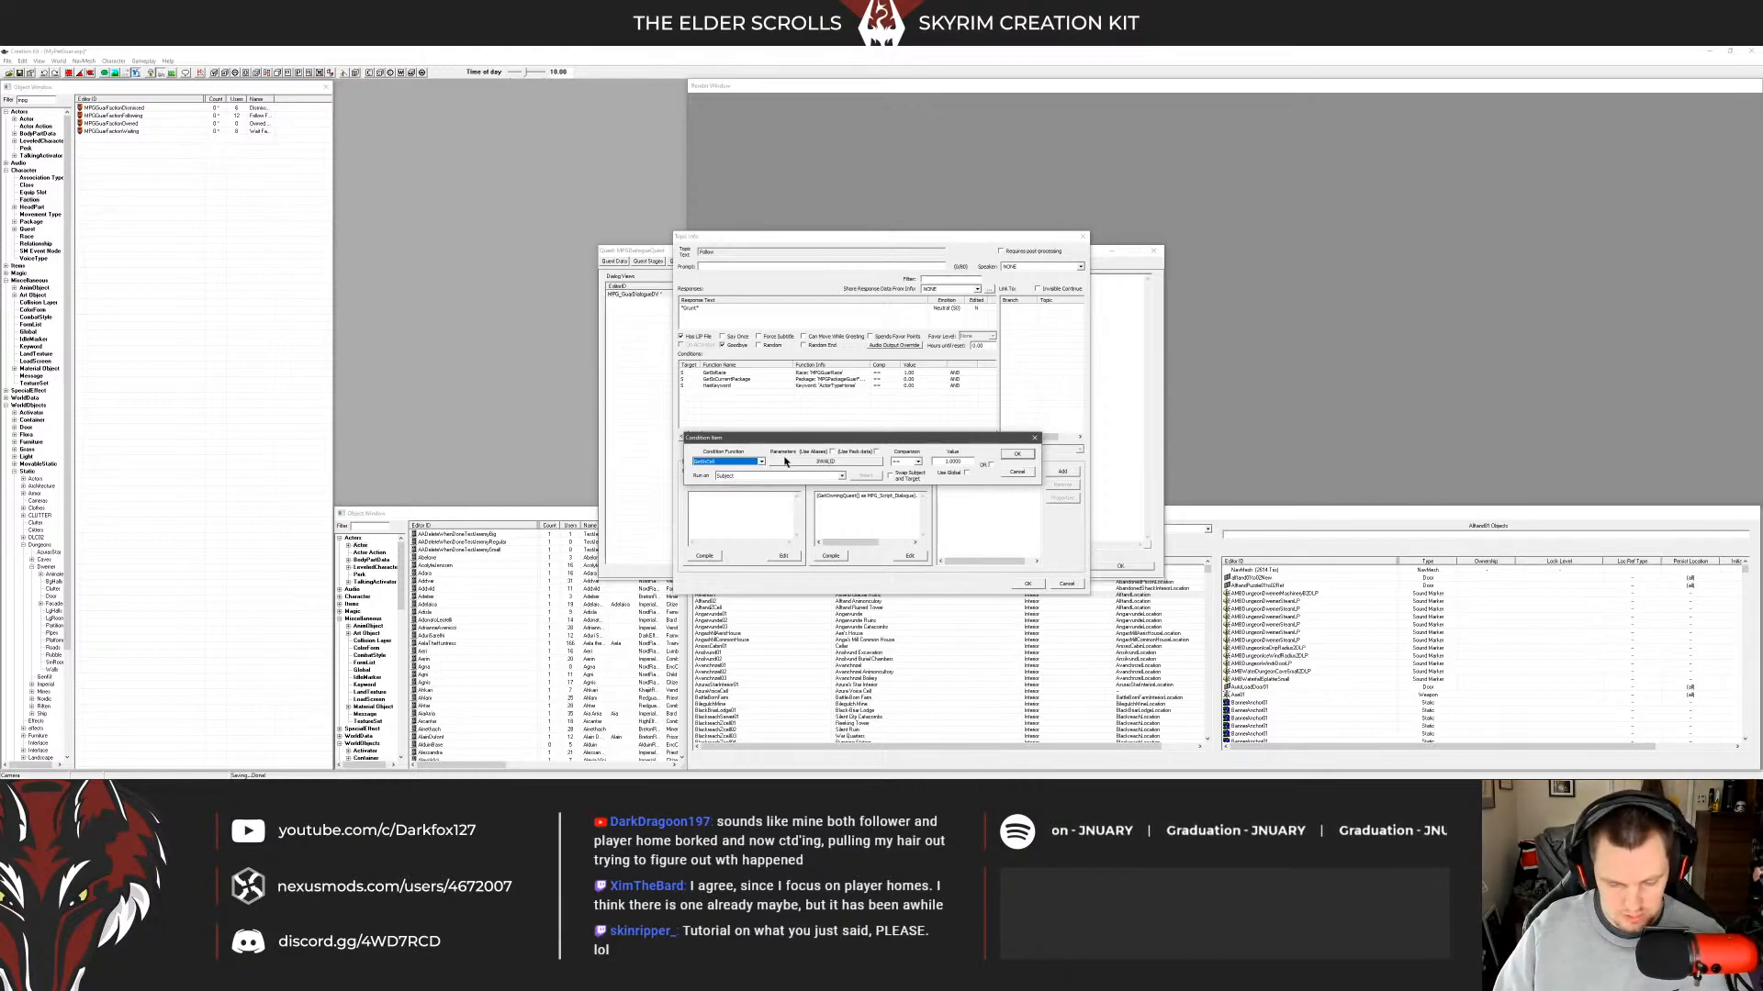
pyautogui.click(817, 459)
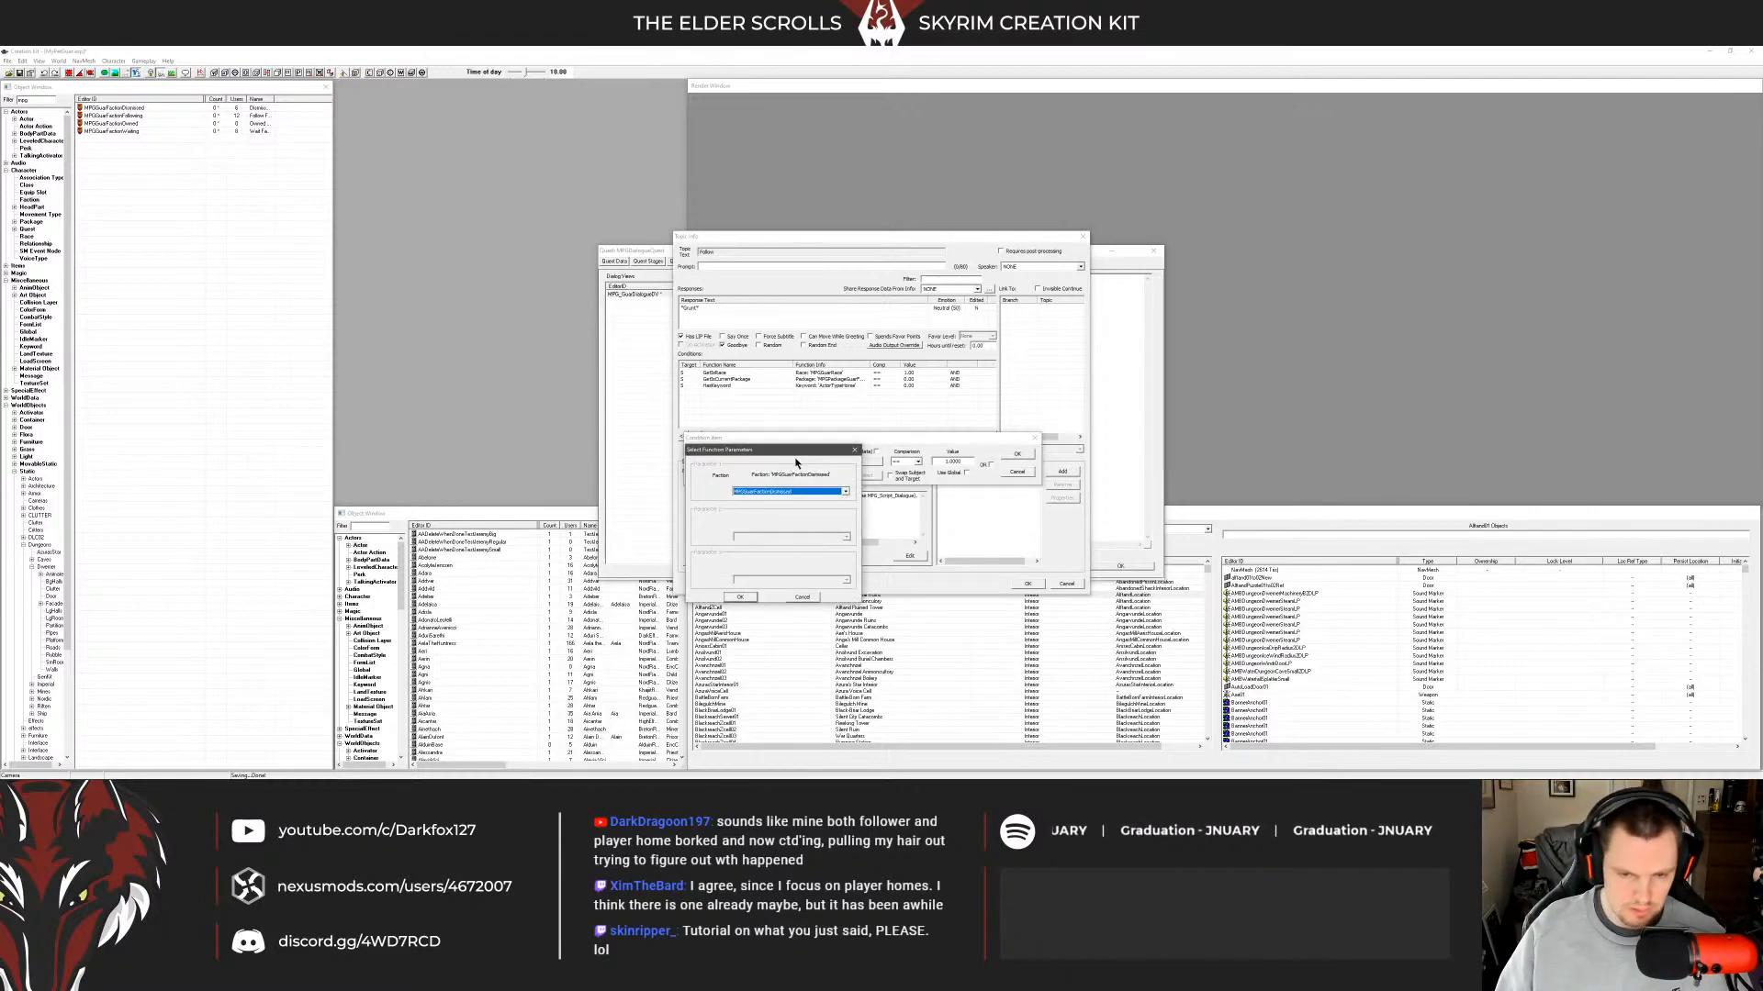
pyautogui.click(794, 493)
pyautogui.click(801, 513)
pyautogui.press('Down')
pyautogui.press('Return')
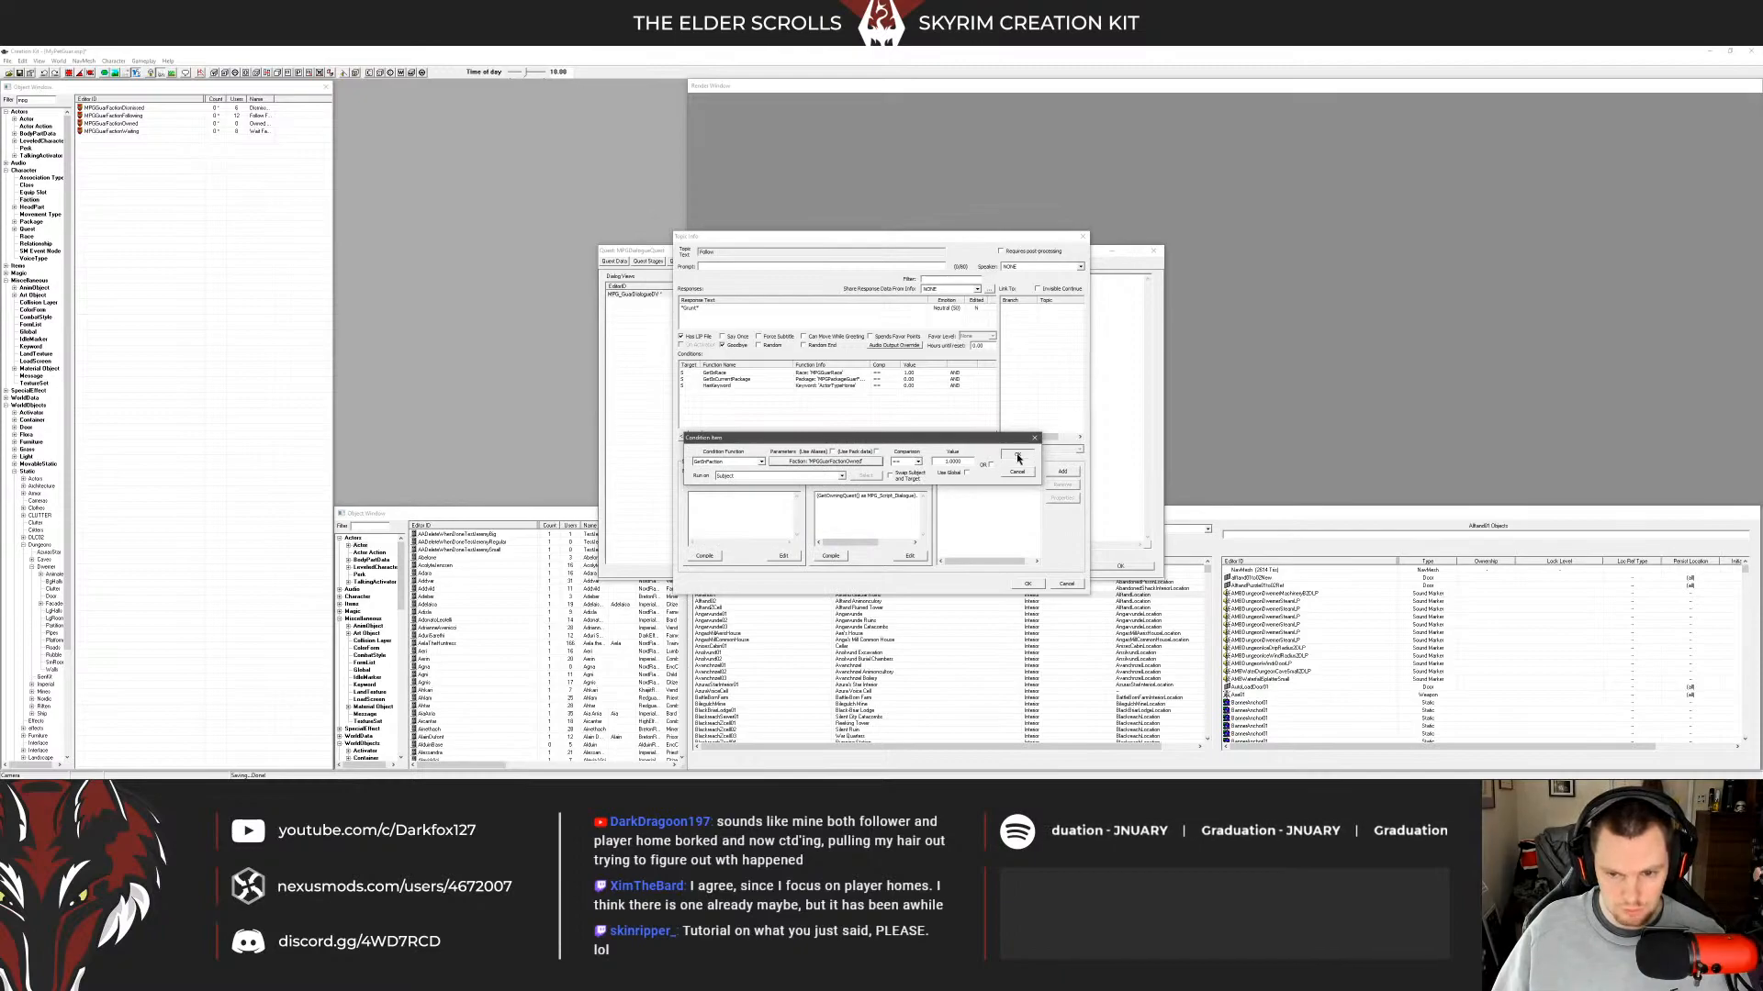
pyautogui.click(1017, 458)
# Move the Owned faction condition down the Follow response's condition list and save the response.
pyautogui.click(836, 373)
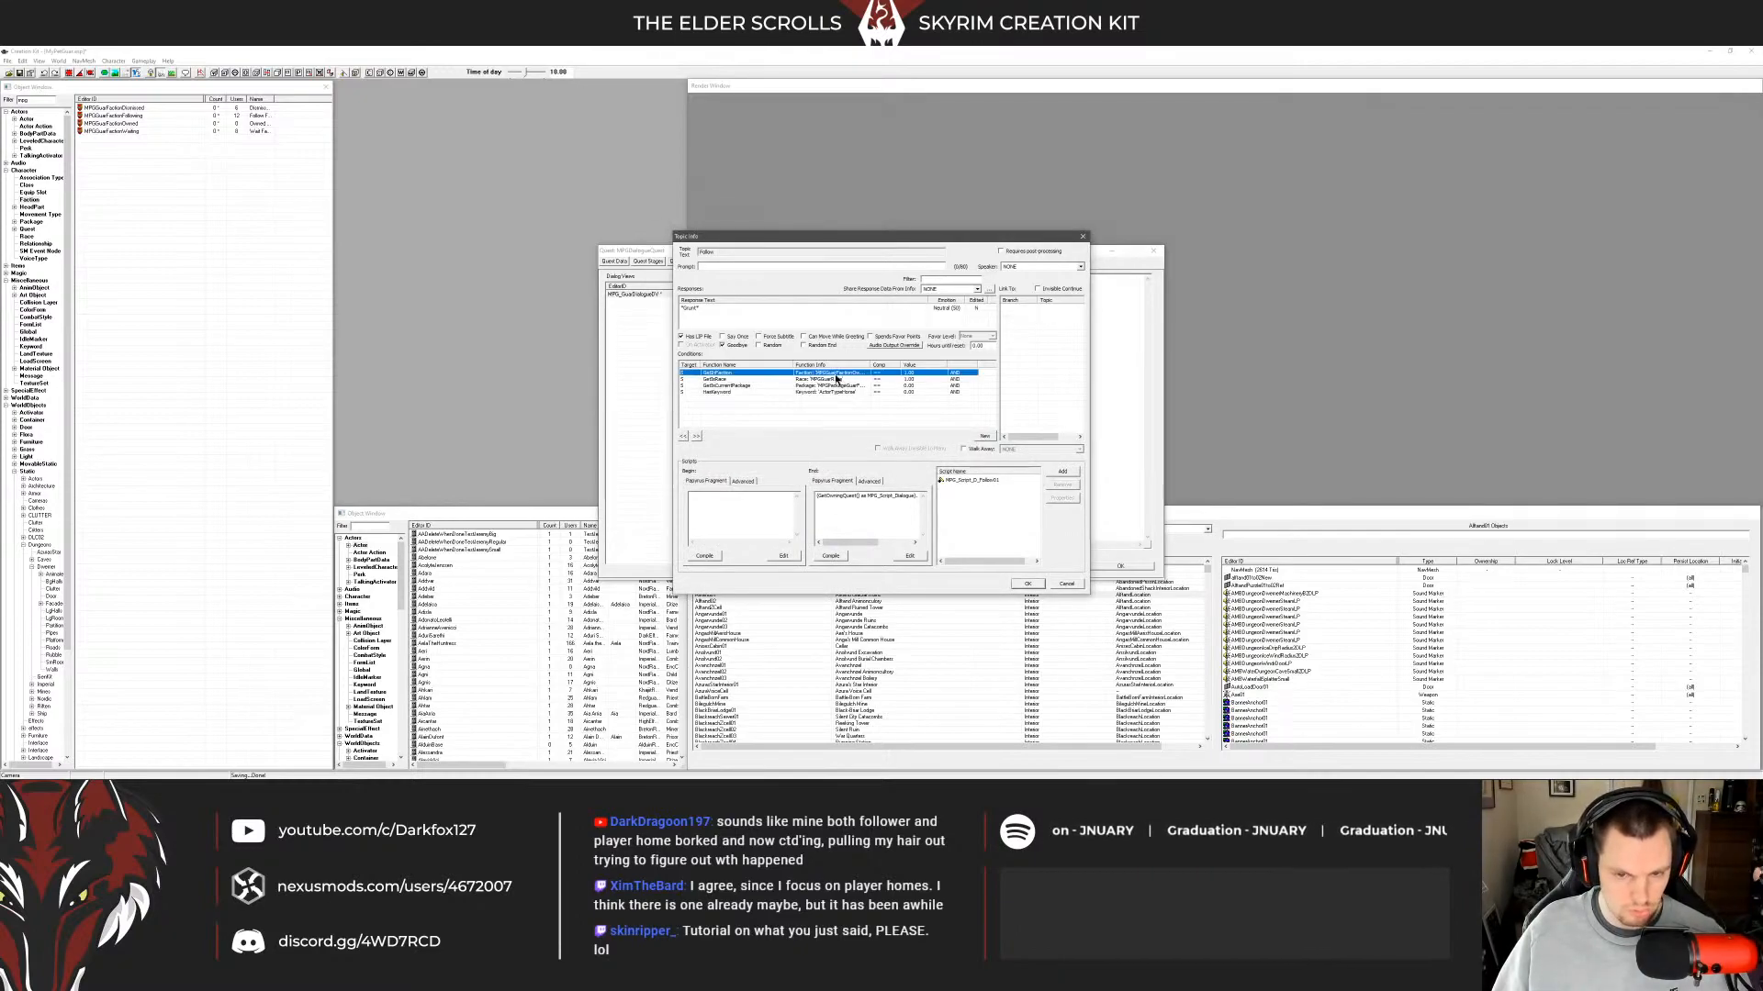
pyautogui.click(698, 437)
pyautogui.click(699, 437)
pyautogui.click(698, 437)
pyautogui.click(743, 375)
pyautogui.click(747, 379)
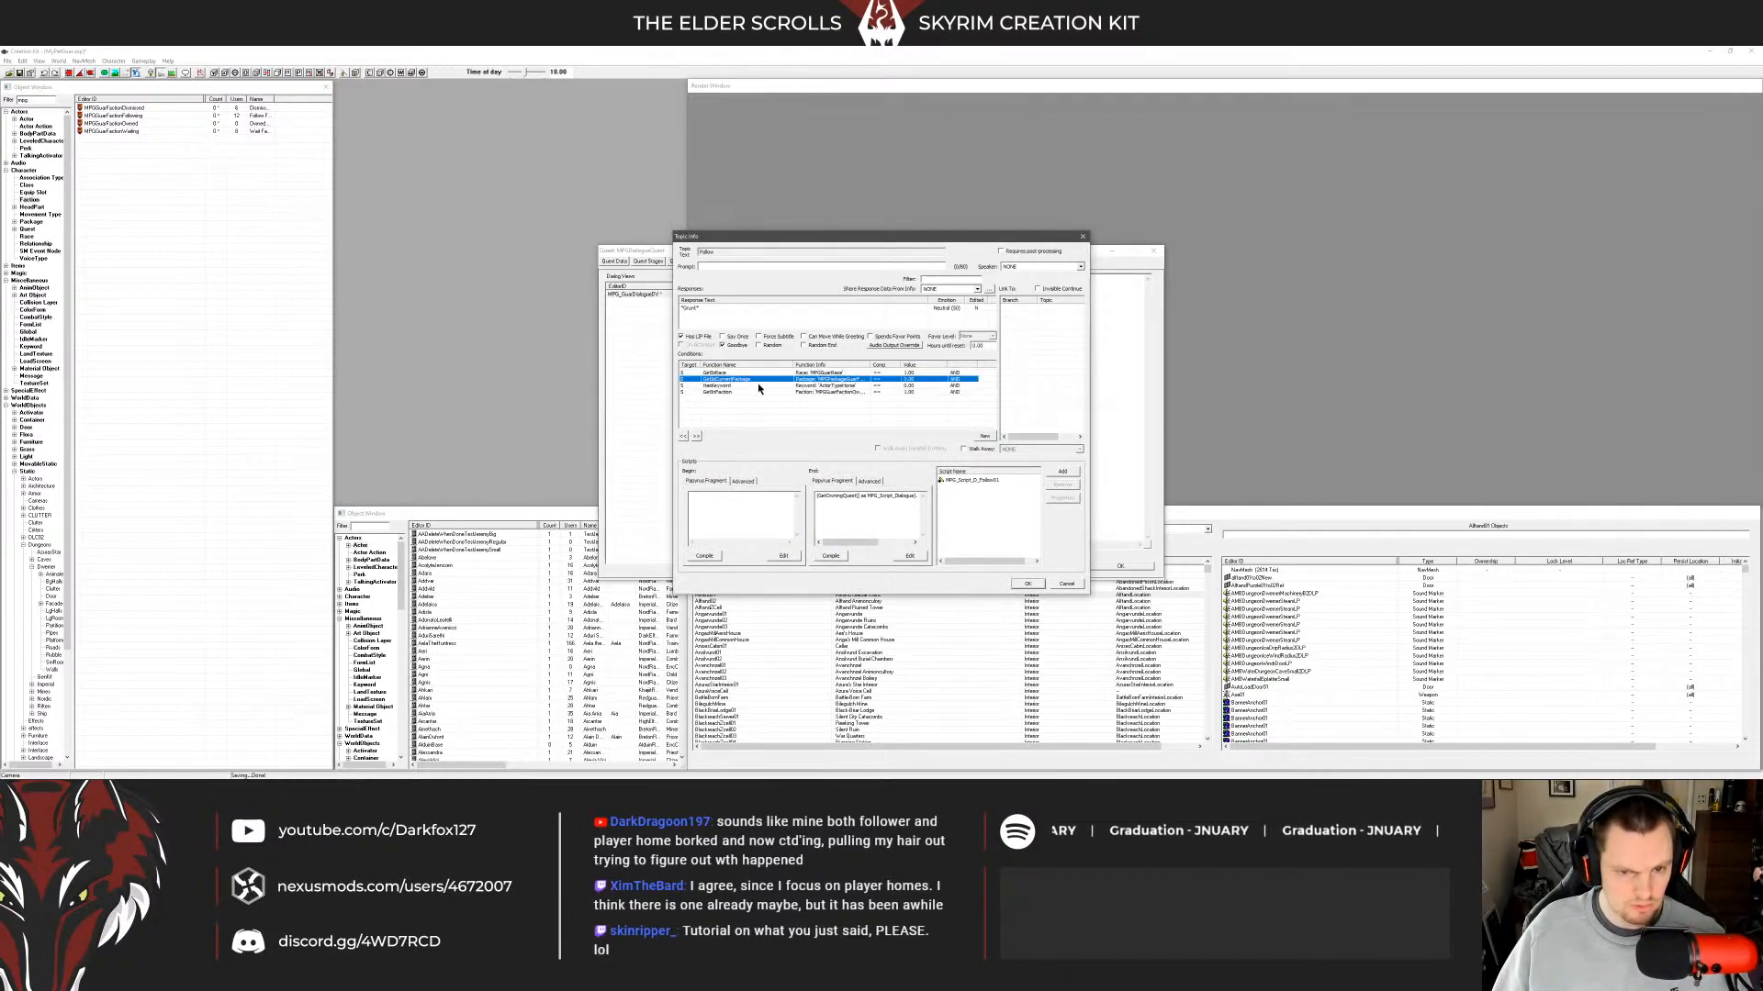
pyautogui.doubleClick(798, 409)
pyautogui.press('Escape')
pyautogui.rightClick(787, 393)
pyautogui.click(826, 433)
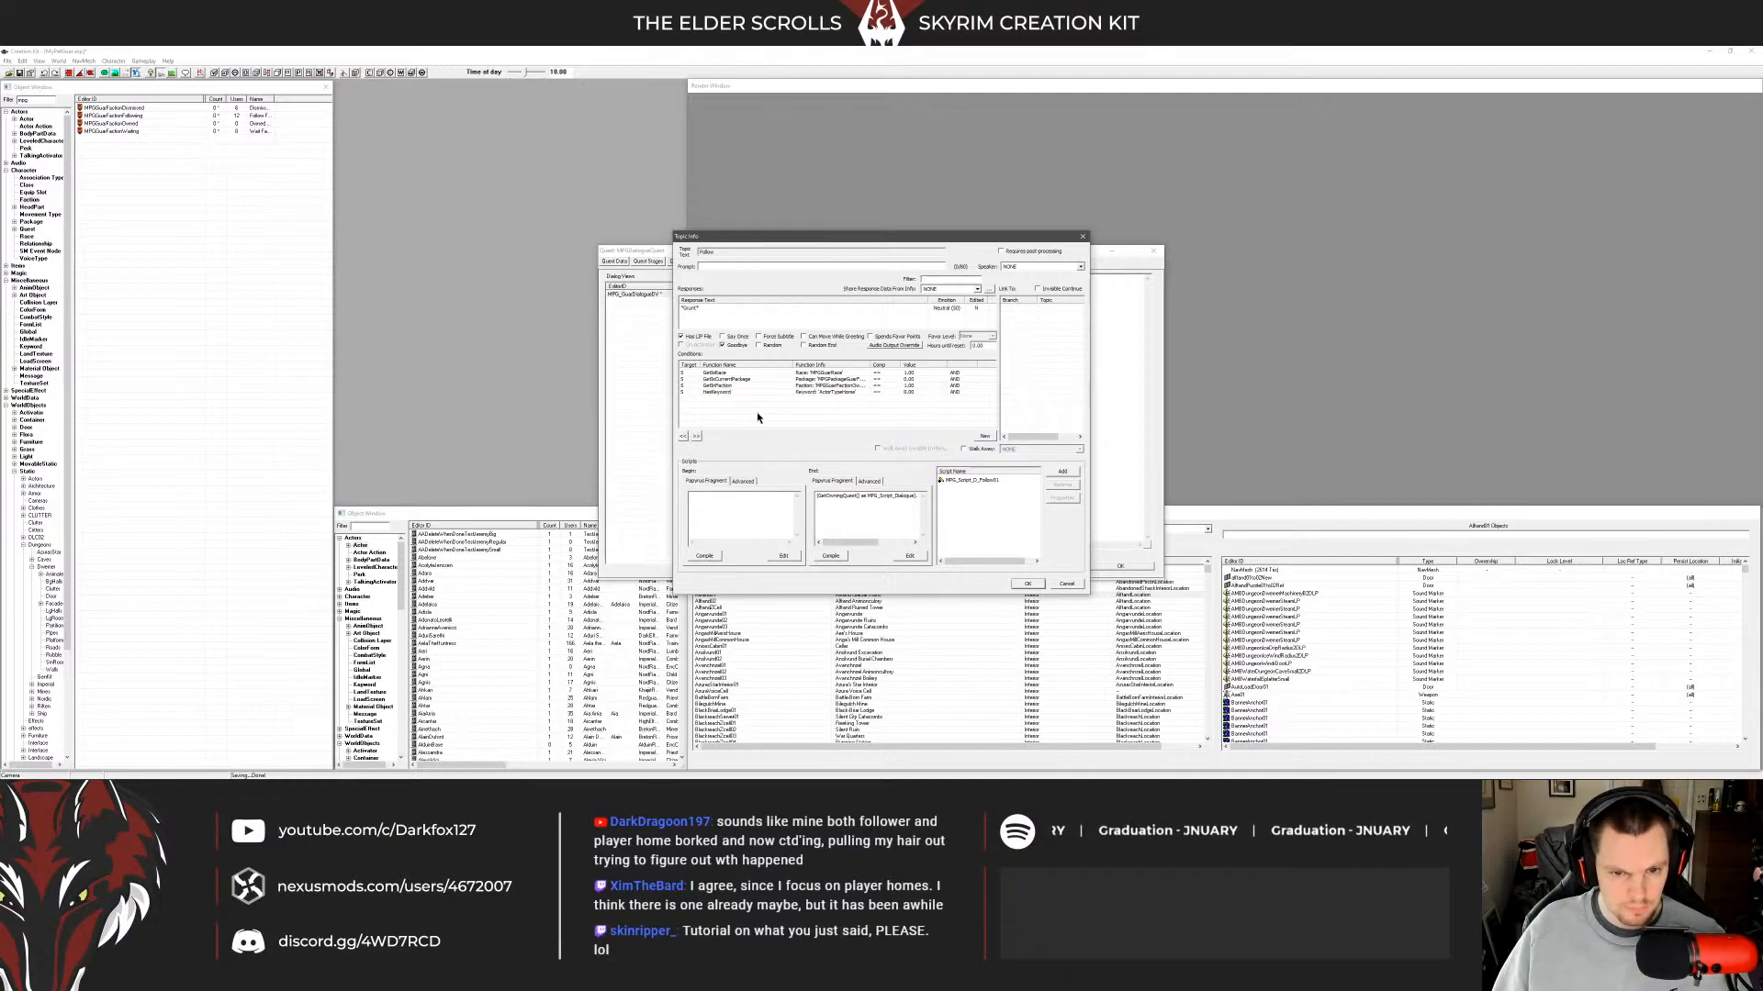
pyautogui.click(1028, 584)
# Reorder the Follow response's conditions as race, Owned faction, keyword and current package, and save it.
pyautogui.doubleClick(788, 347)
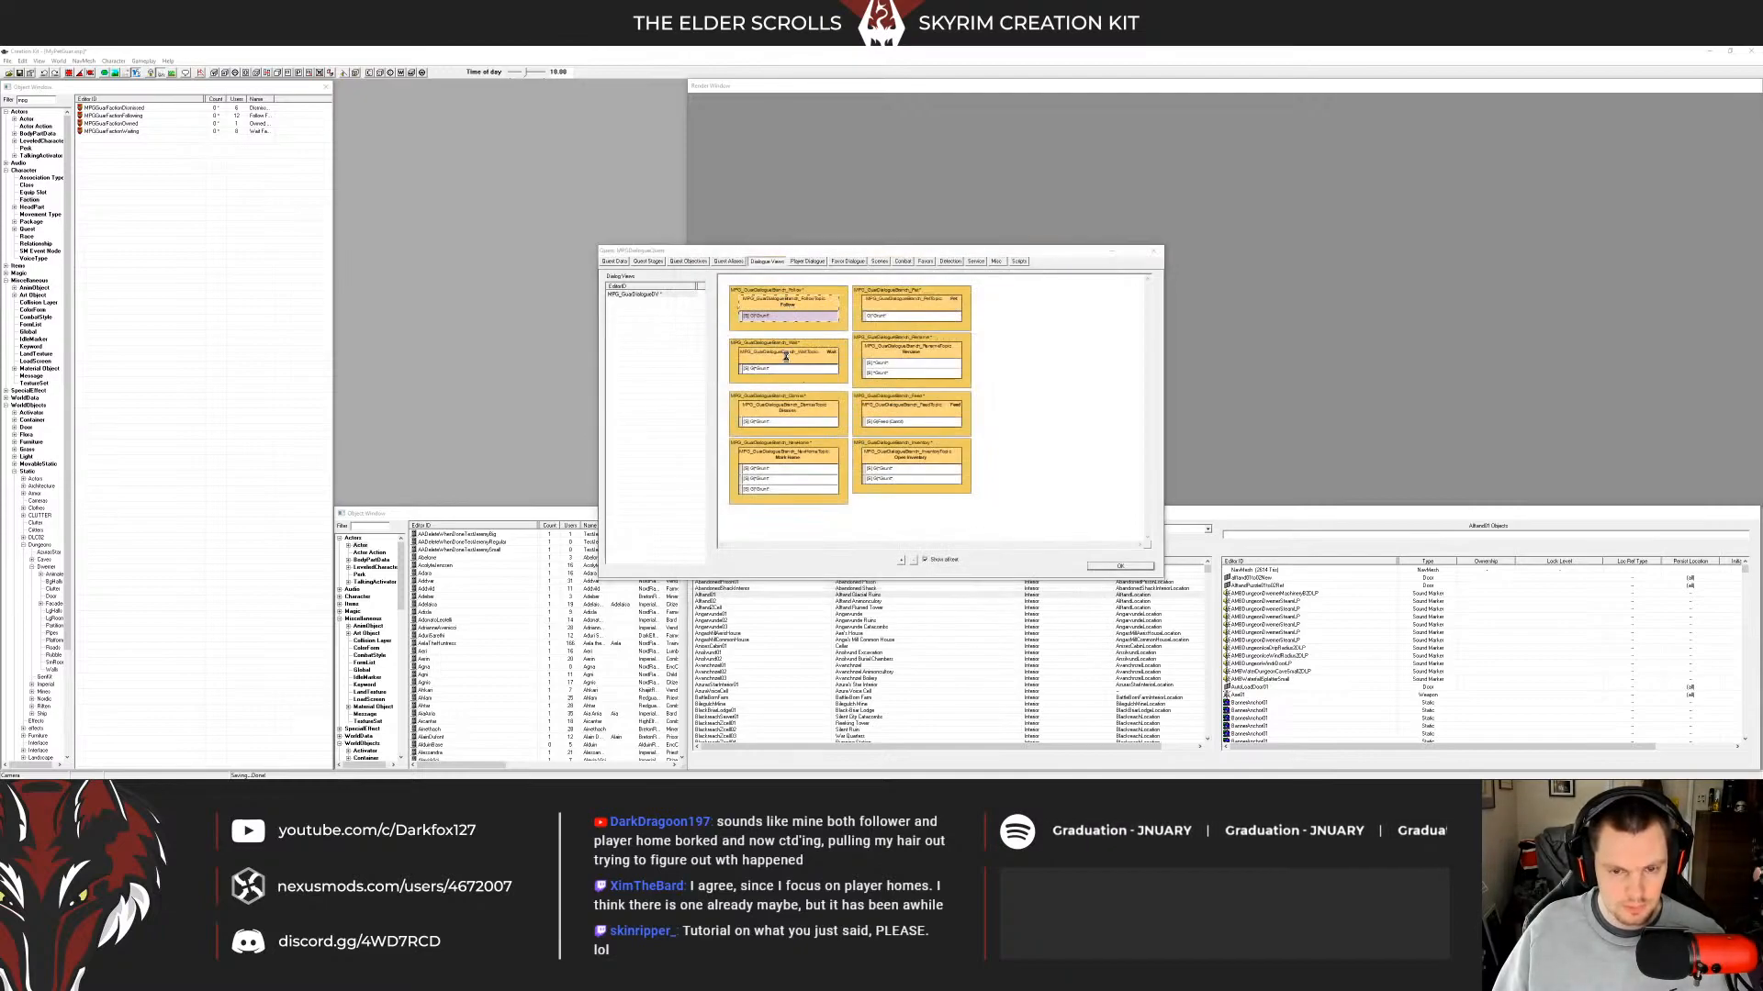
pyautogui.click(730, 394)
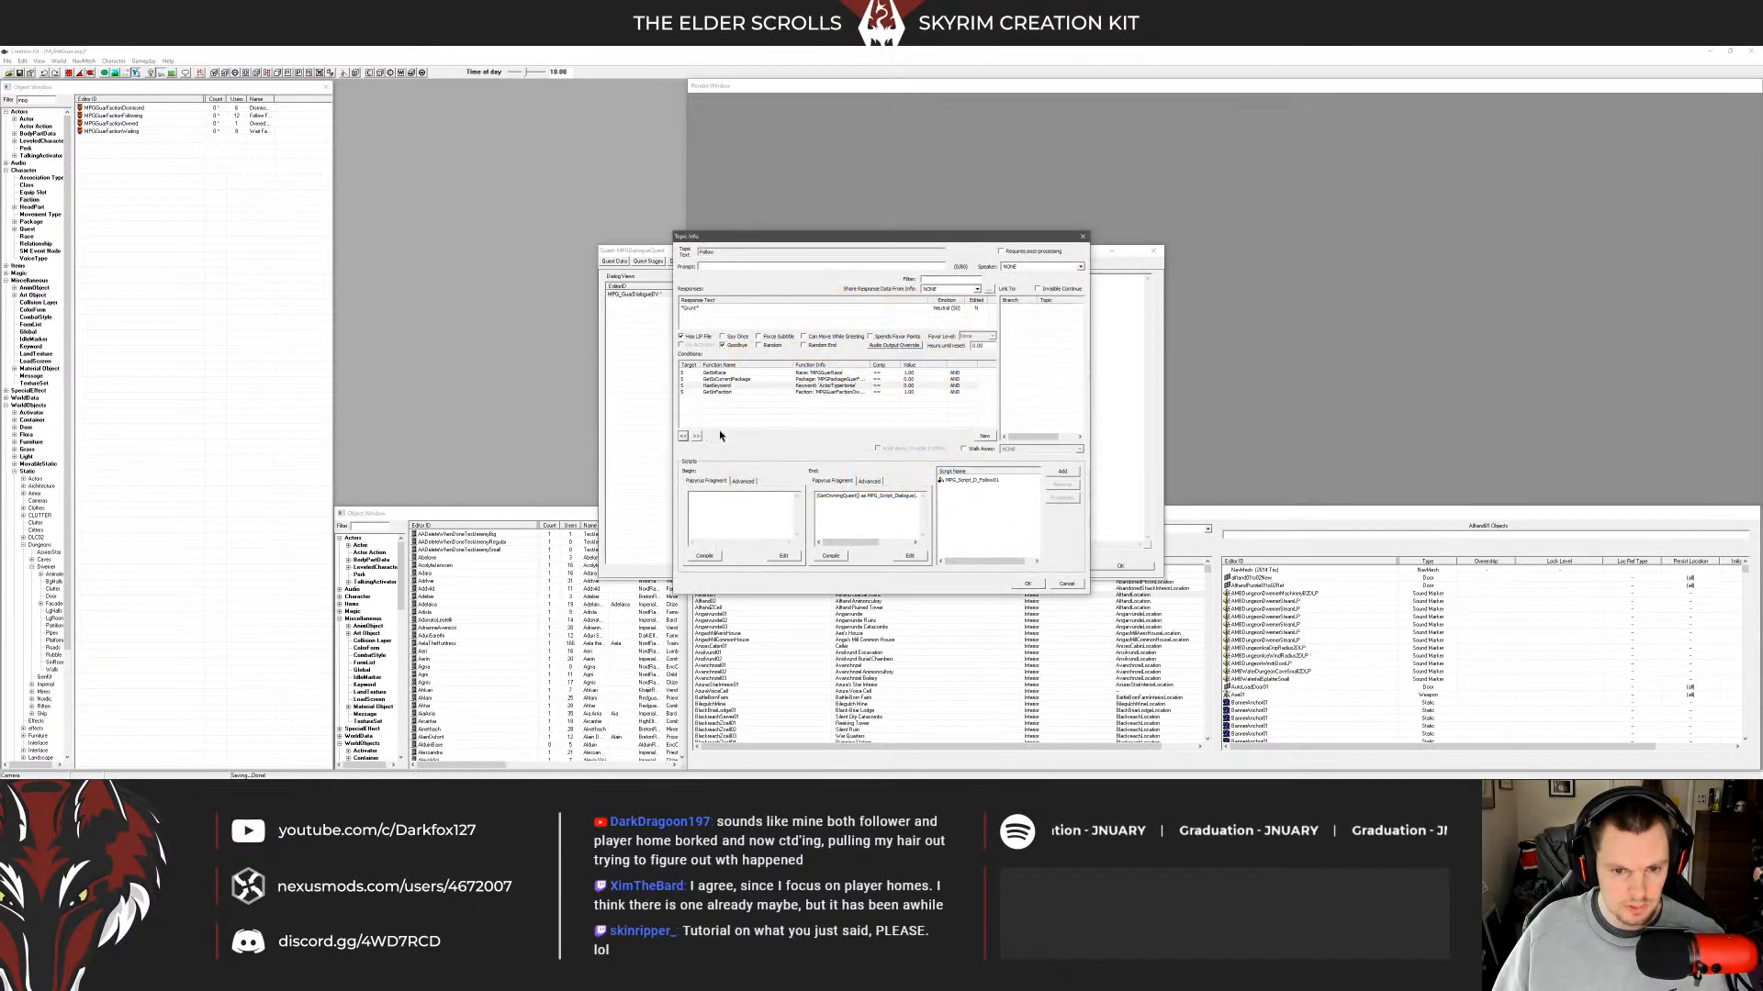
pyautogui.click(730, 375)
pyautogui.click(732, 386)
pyautogui.click(729, 380)
pyautogui.click(696, 436)
pyautogui.click(696, 436)
pyautogui.click(716, 379)
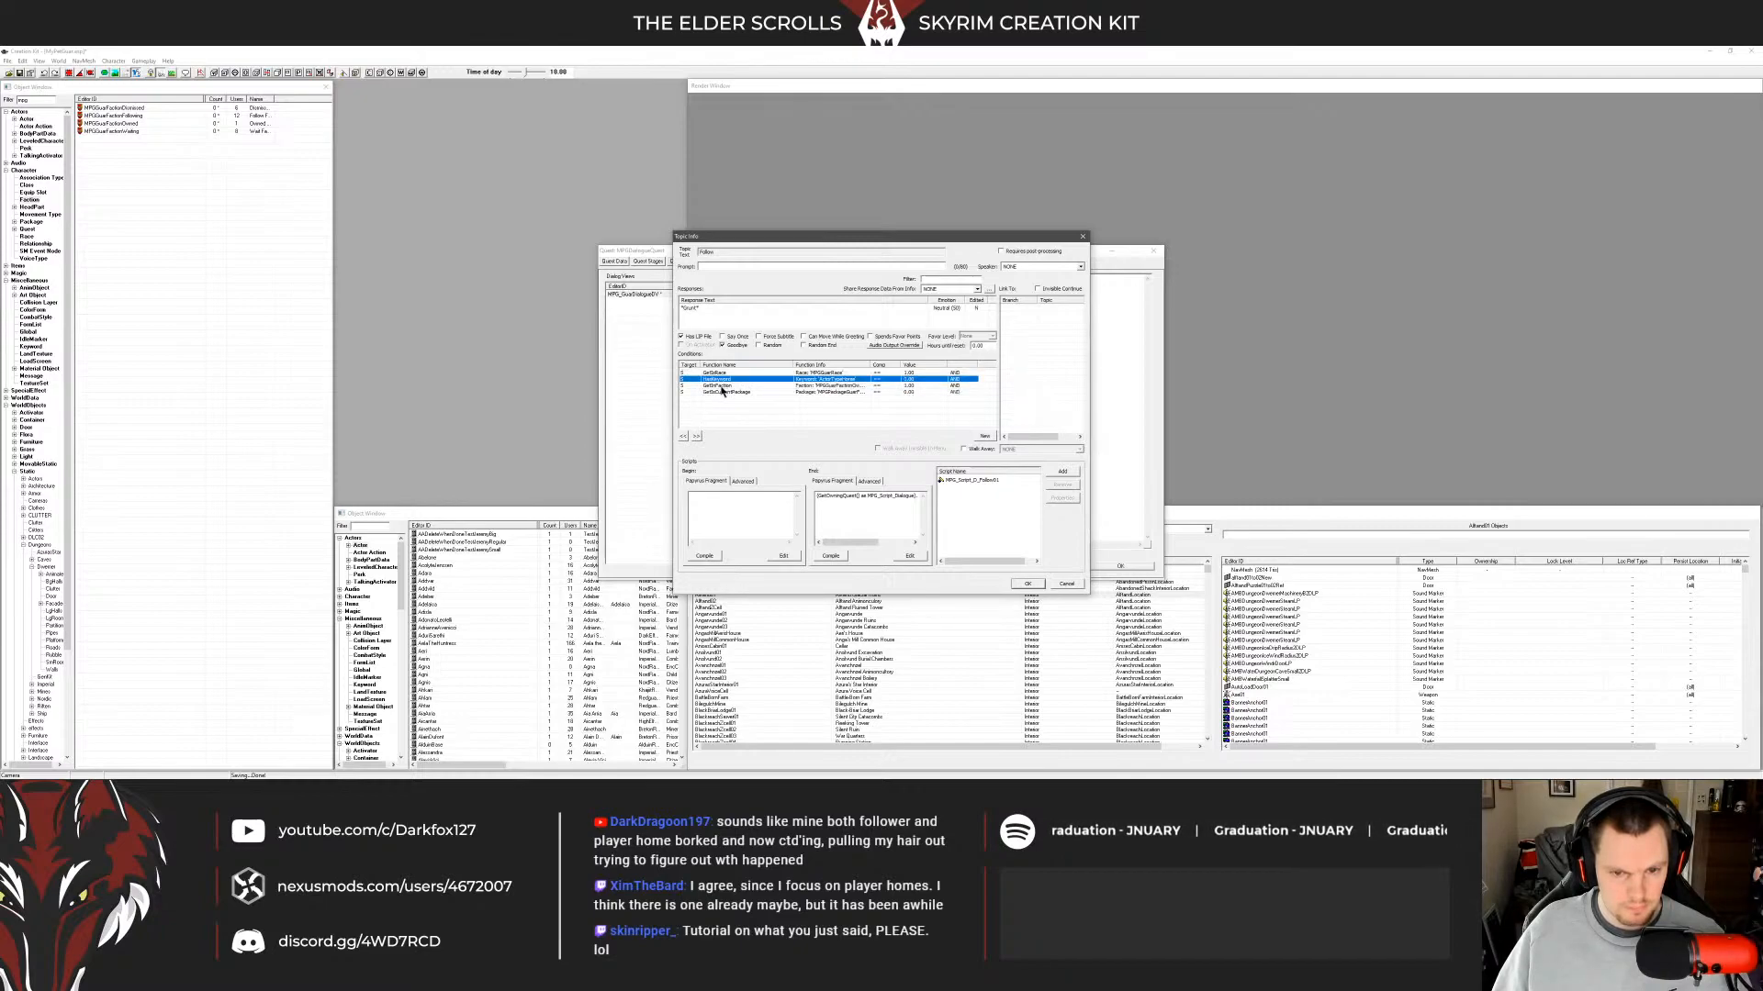
pyautogui.click(696, 436)
pyautogui.click(725, 374)
pyautogui.click(728, 385)
pyautogui.click(732, 392)
pyautogui.click(1029, 584)
# Reorder the Wait response's conditions so the current package check comes last, and save it.
pyautogui.doubleClick(780, 358)
pyautogui.click(730, 373)
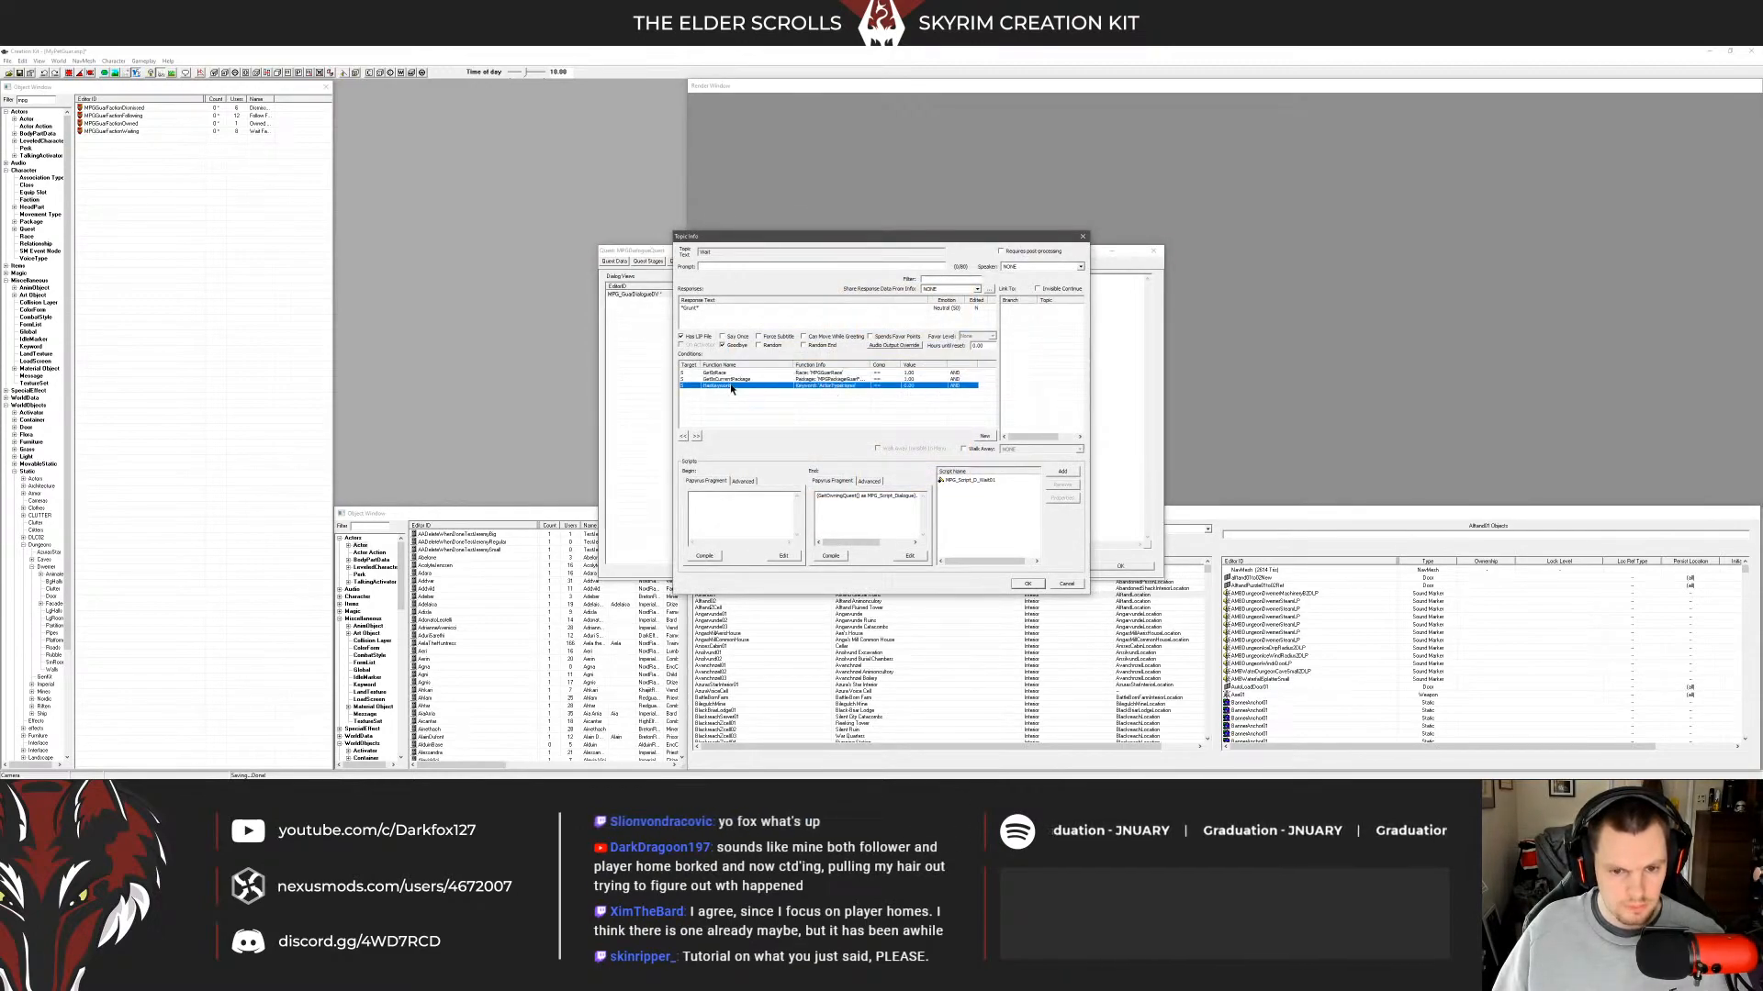
pyautogui.click(735, 379)
pyautogui.moveTo(737, 390); pyautogui.dragTo(729, 402)
pyautogui.rightClick(730, 402)
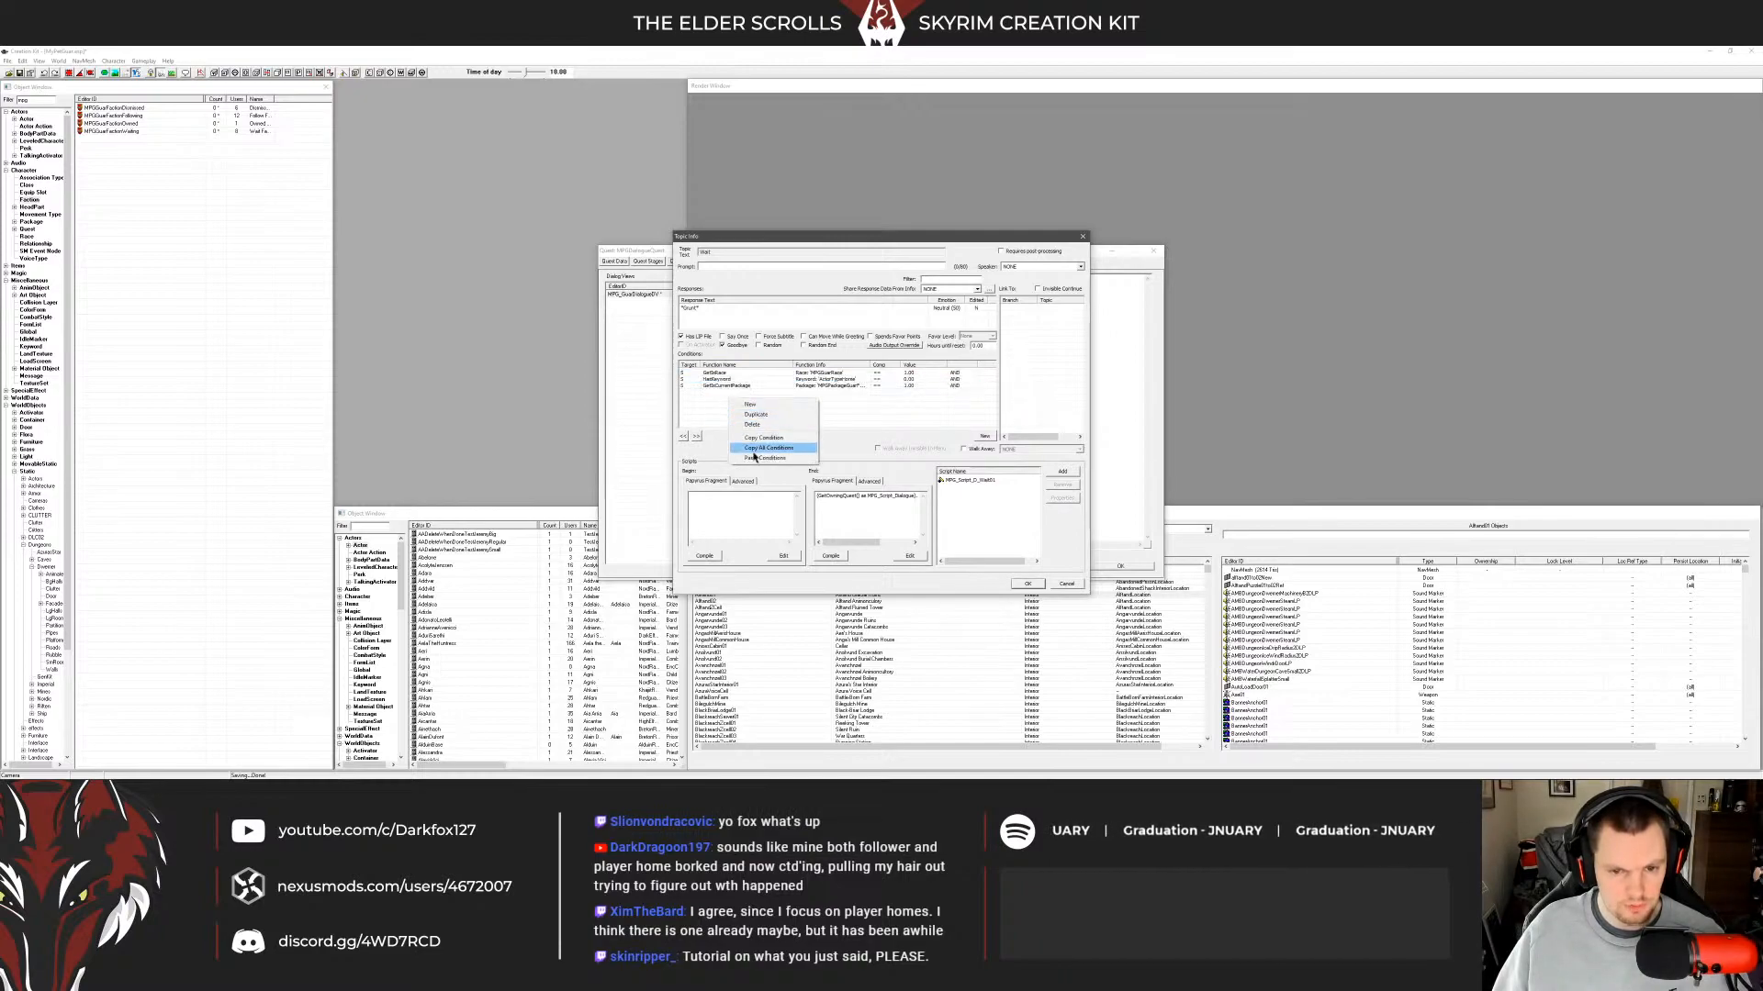
pyautogui.rightClick(729, 402)
pyautogui.press('Escape')
pyautogui.click(1027, 584)
# Copy the Owned faction condition from the Follow response.
pyautogui.click(792, 319)
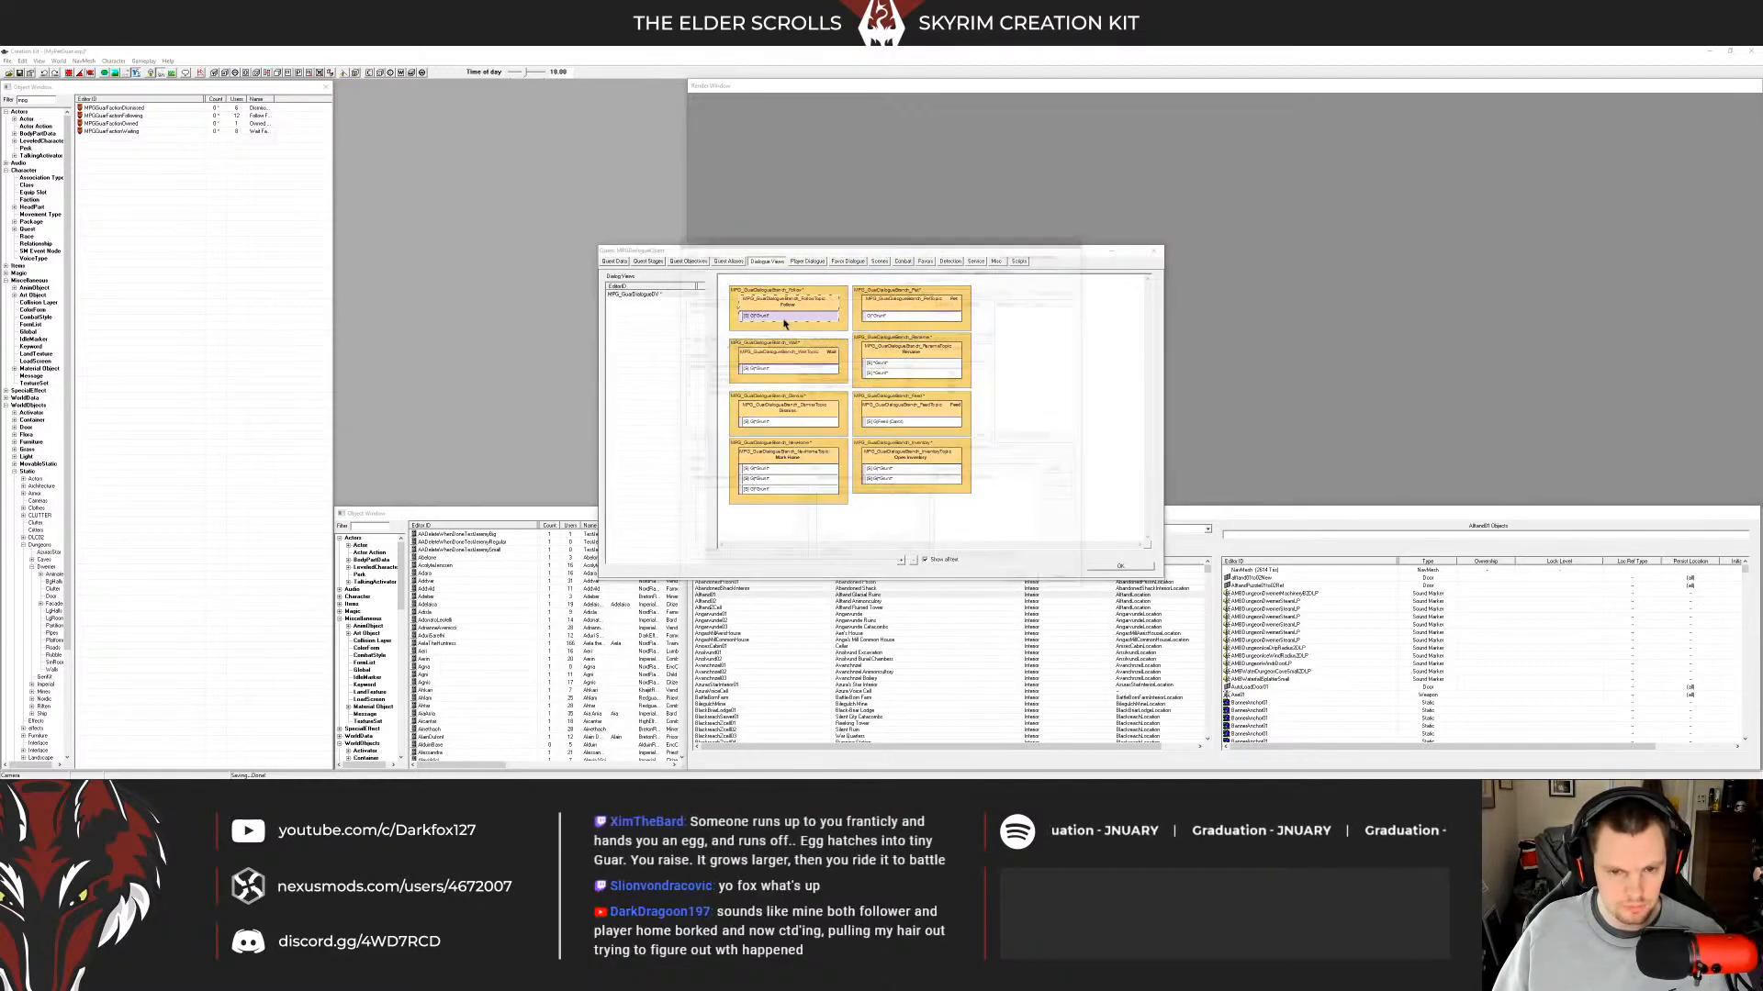
pyautogui.doubleClick(791, 317)
pyautogui.click(731, 379)
pyautogui.rightClick(731, 383)
pyautogui.click(727, 379)
pyautogui.rightClick(725, 379)
pyautogui.click(760, 420)
pyautogui.click(1028, 583)
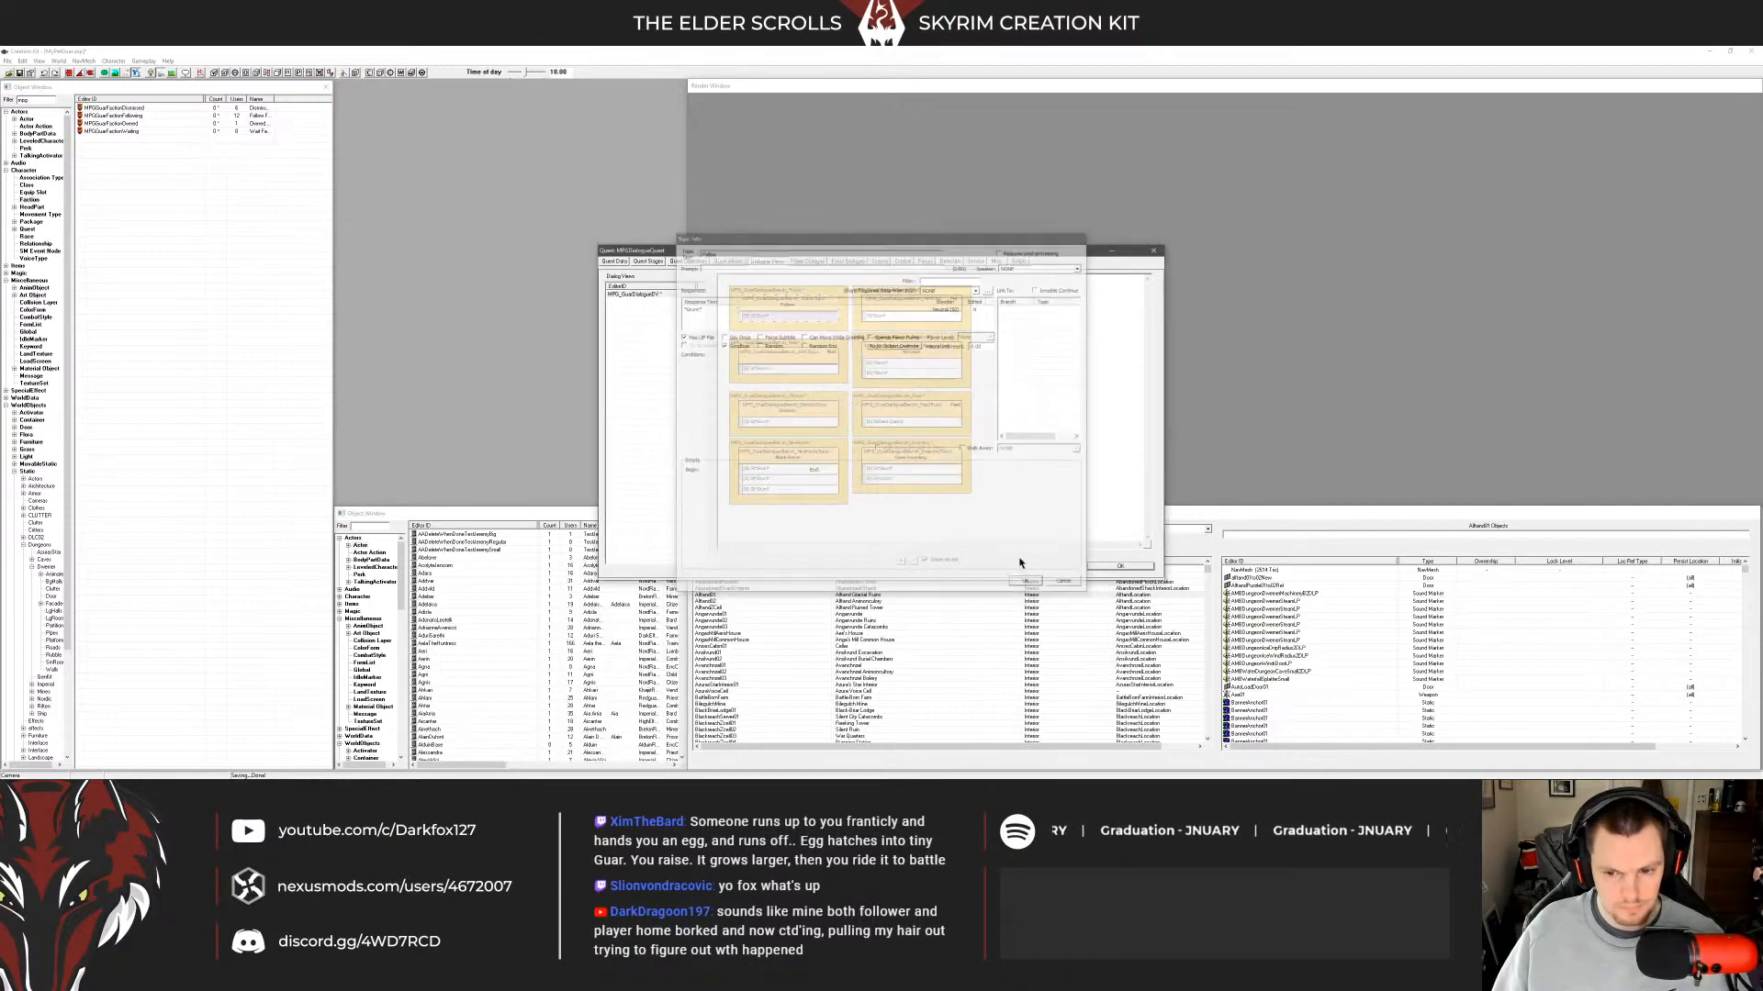
# Paste the Owned faction condition into the Wait response and save it.
pyautogui.click(774, 370)
pyautogui.doubleClick(774, 372)
pyautogui.rightClick(755, 395)
pyautogui.click(780, 453)
pyautogui.click(717, 380)
pyautogui.click(720, 386)
pyautogui.click(748, 409)
pyautogui.click(1027, 584)
# Paste the Owned faction condition into the Dismiss response, place it directly below the race condition, and save.
pyautogui.click(772, 408)
pyautogui.doubleClick(788, 409)
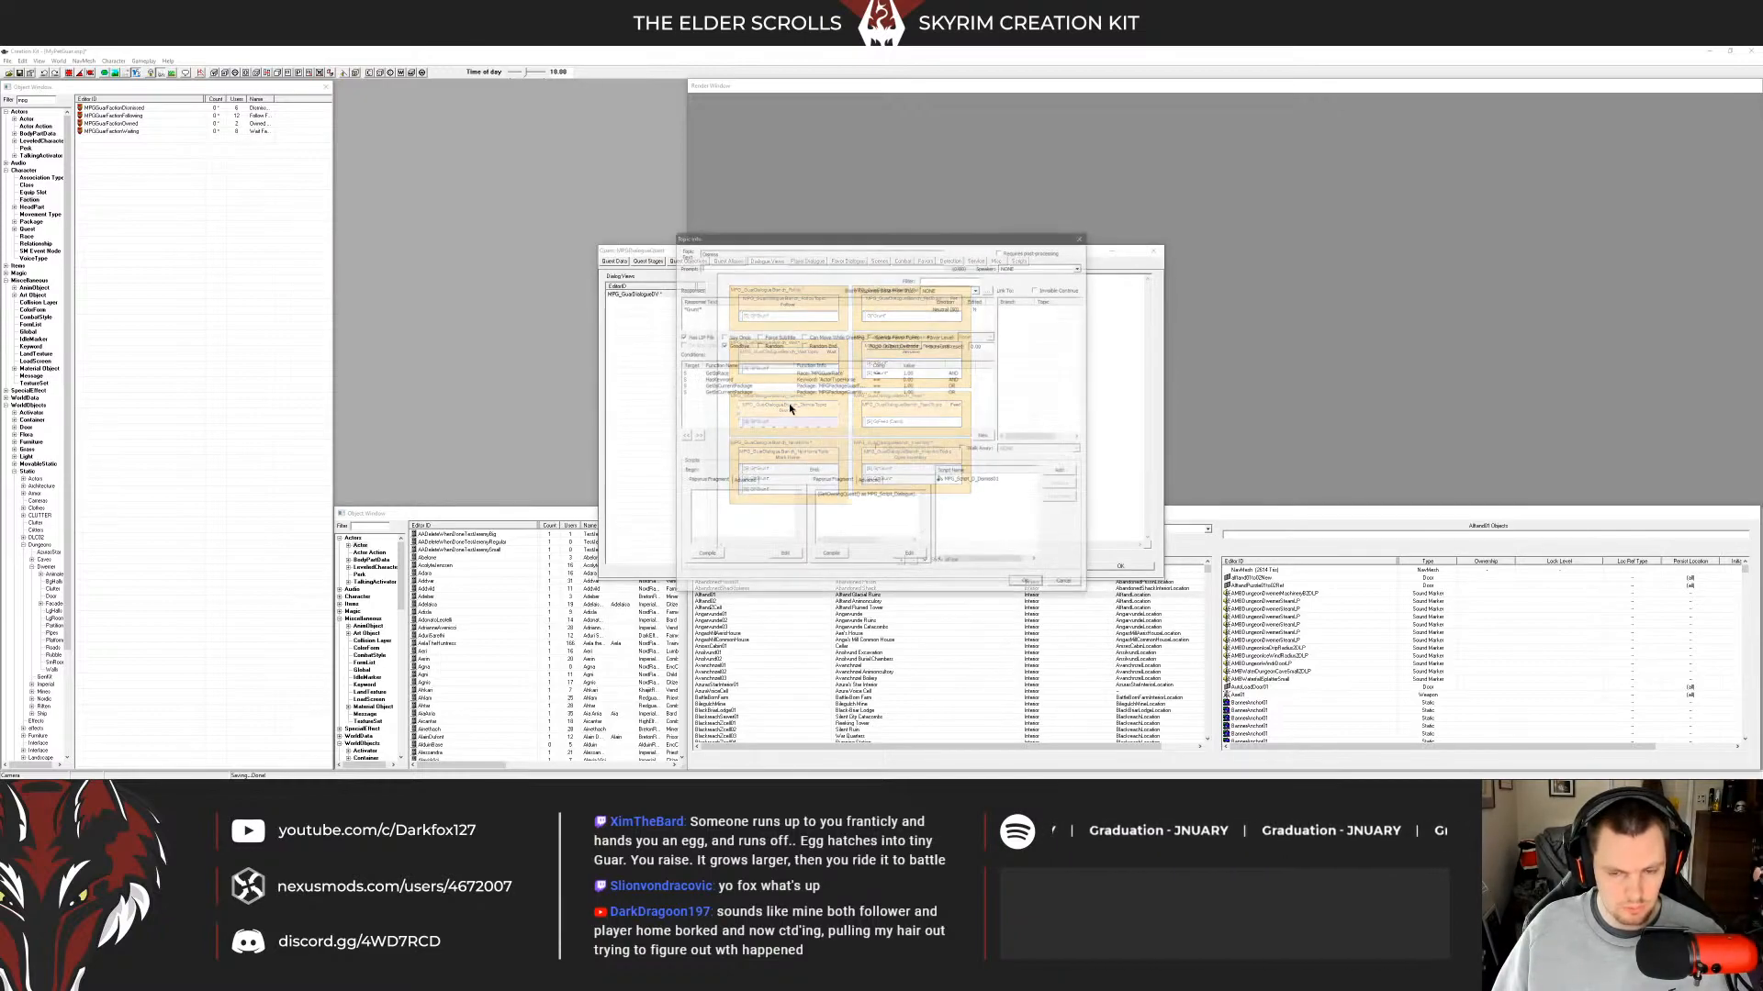
pyautogui.click(916, 386)
pyautogui.rightClick(732, 405)
pyautogui.click(762, 464)
pyautogui.click(695, 435)
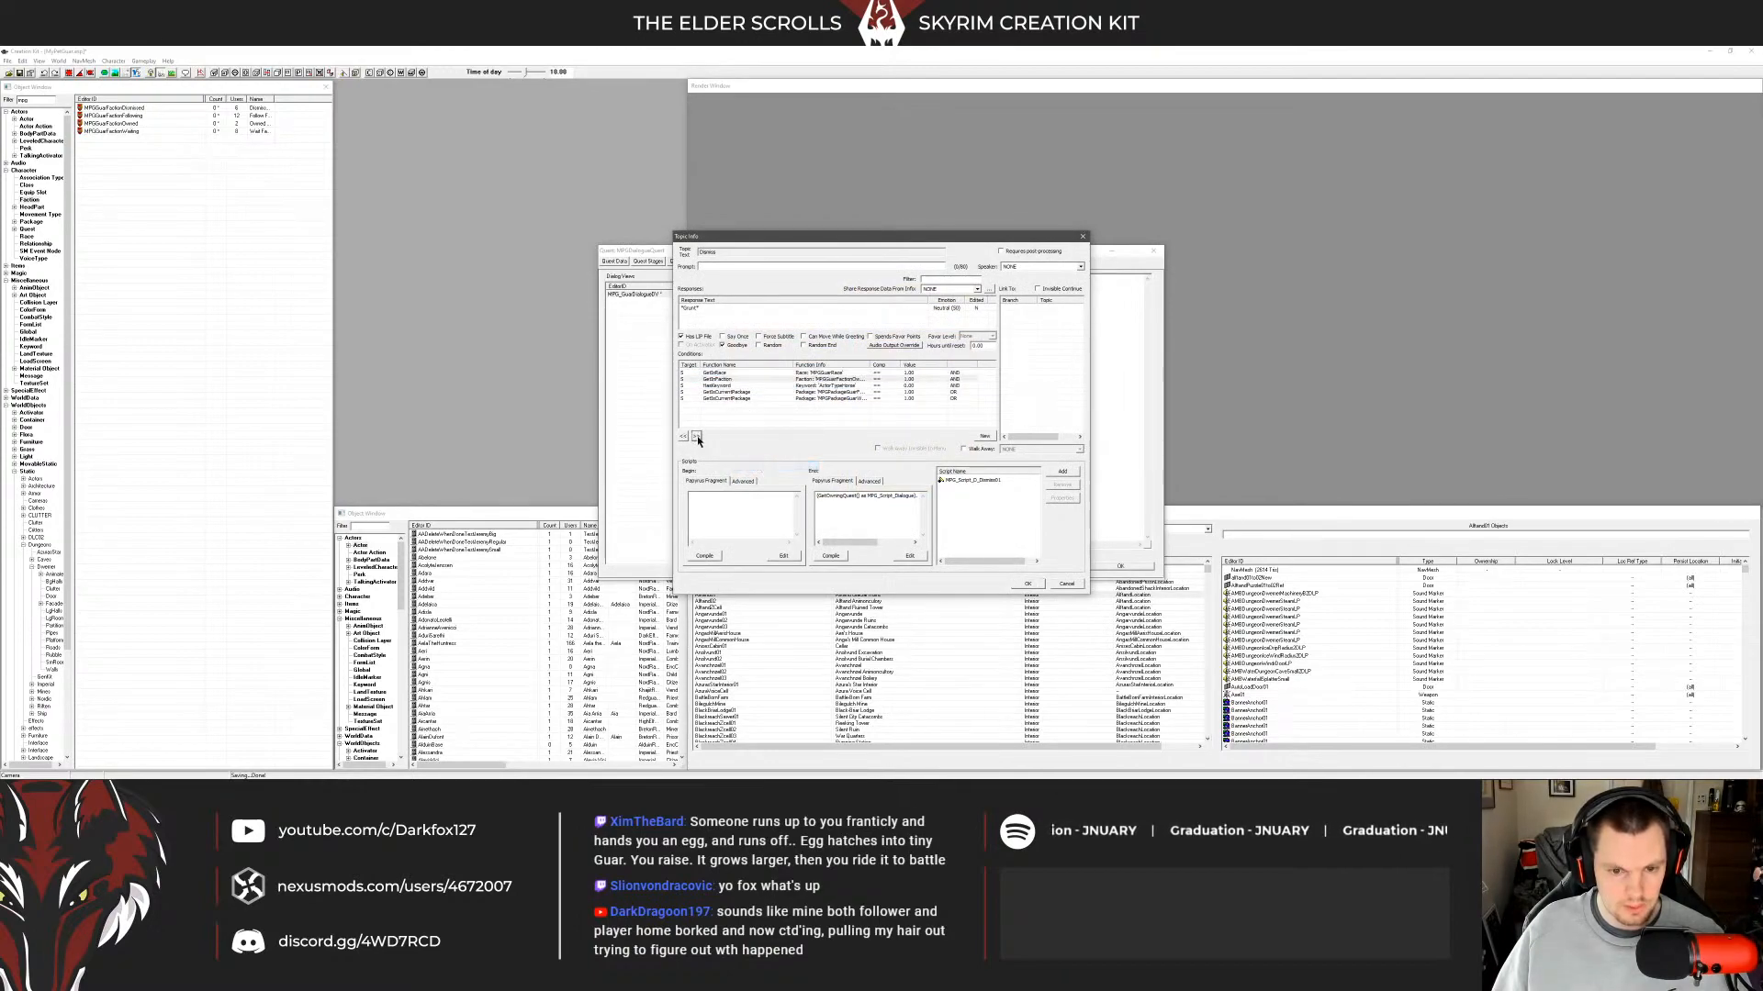
pyautogui.click(1027, 583)
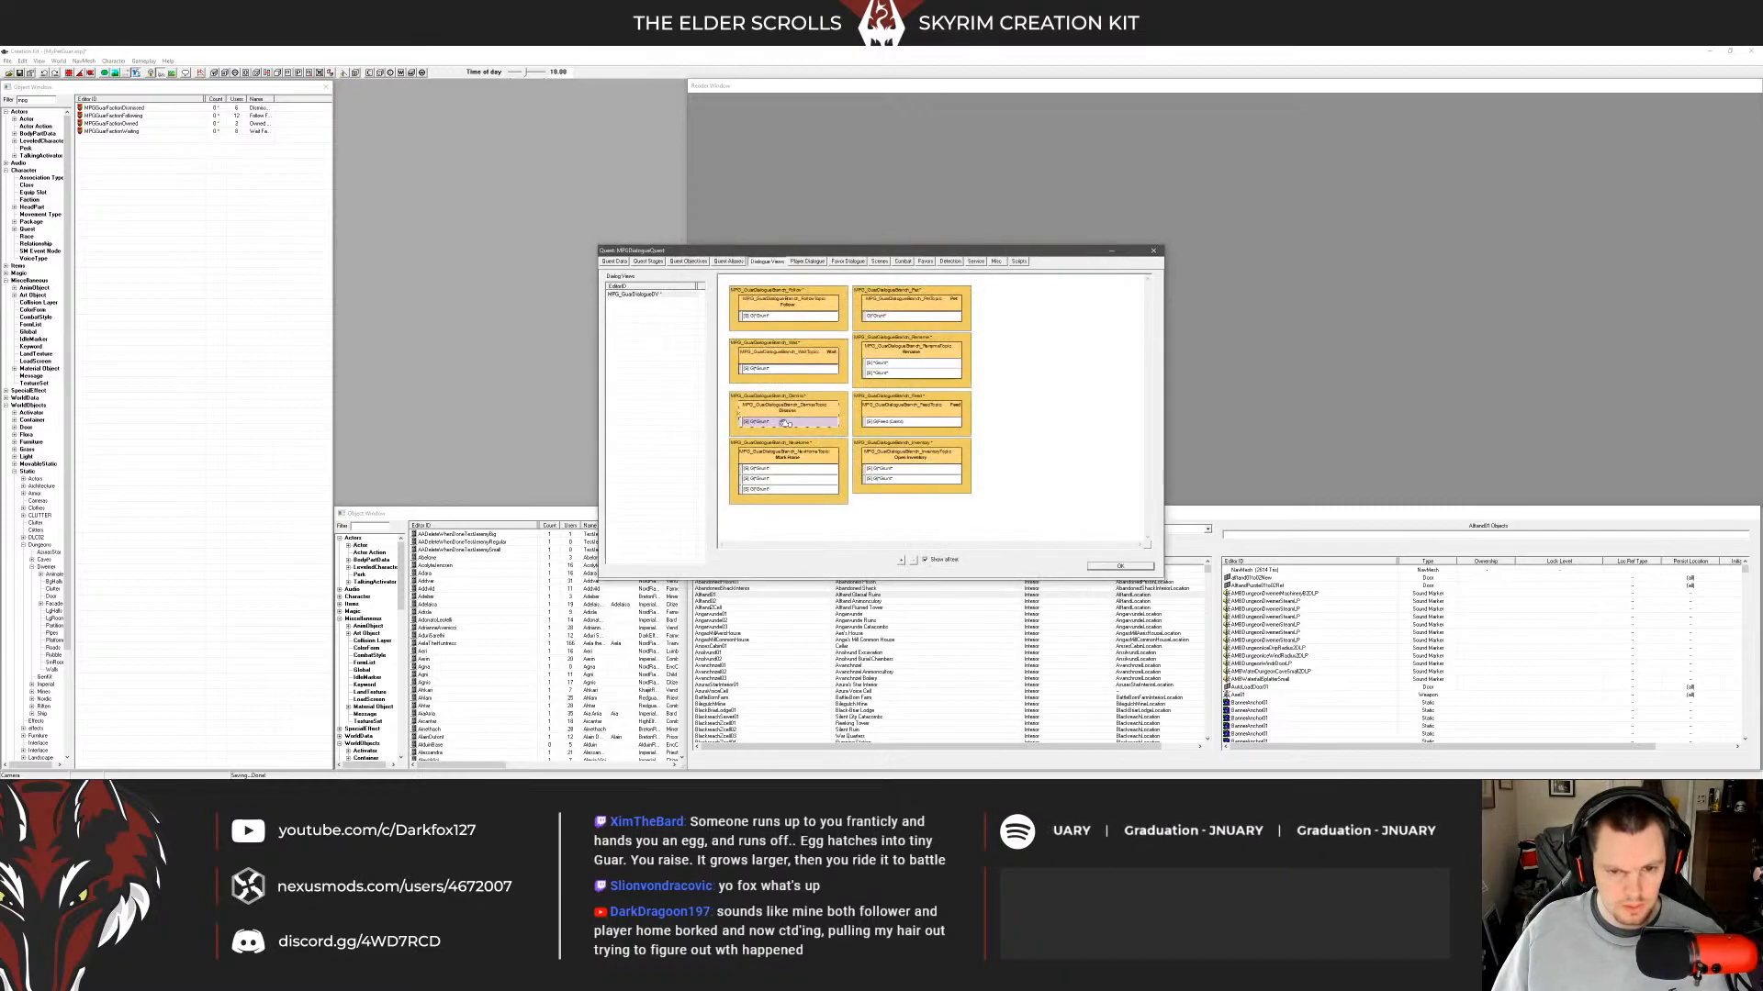
# Paste the Owned faction condition into the first Mark Home response, directly below the race condition.
pyautogui.click(790, 470)
pyautogui.doubleClick(797, 454)
pyautogui.rightClick(764, 405)
pyautogui.click(797, 465)
pyautogui.click(696, 435)
pyautogui.click(757, 411)
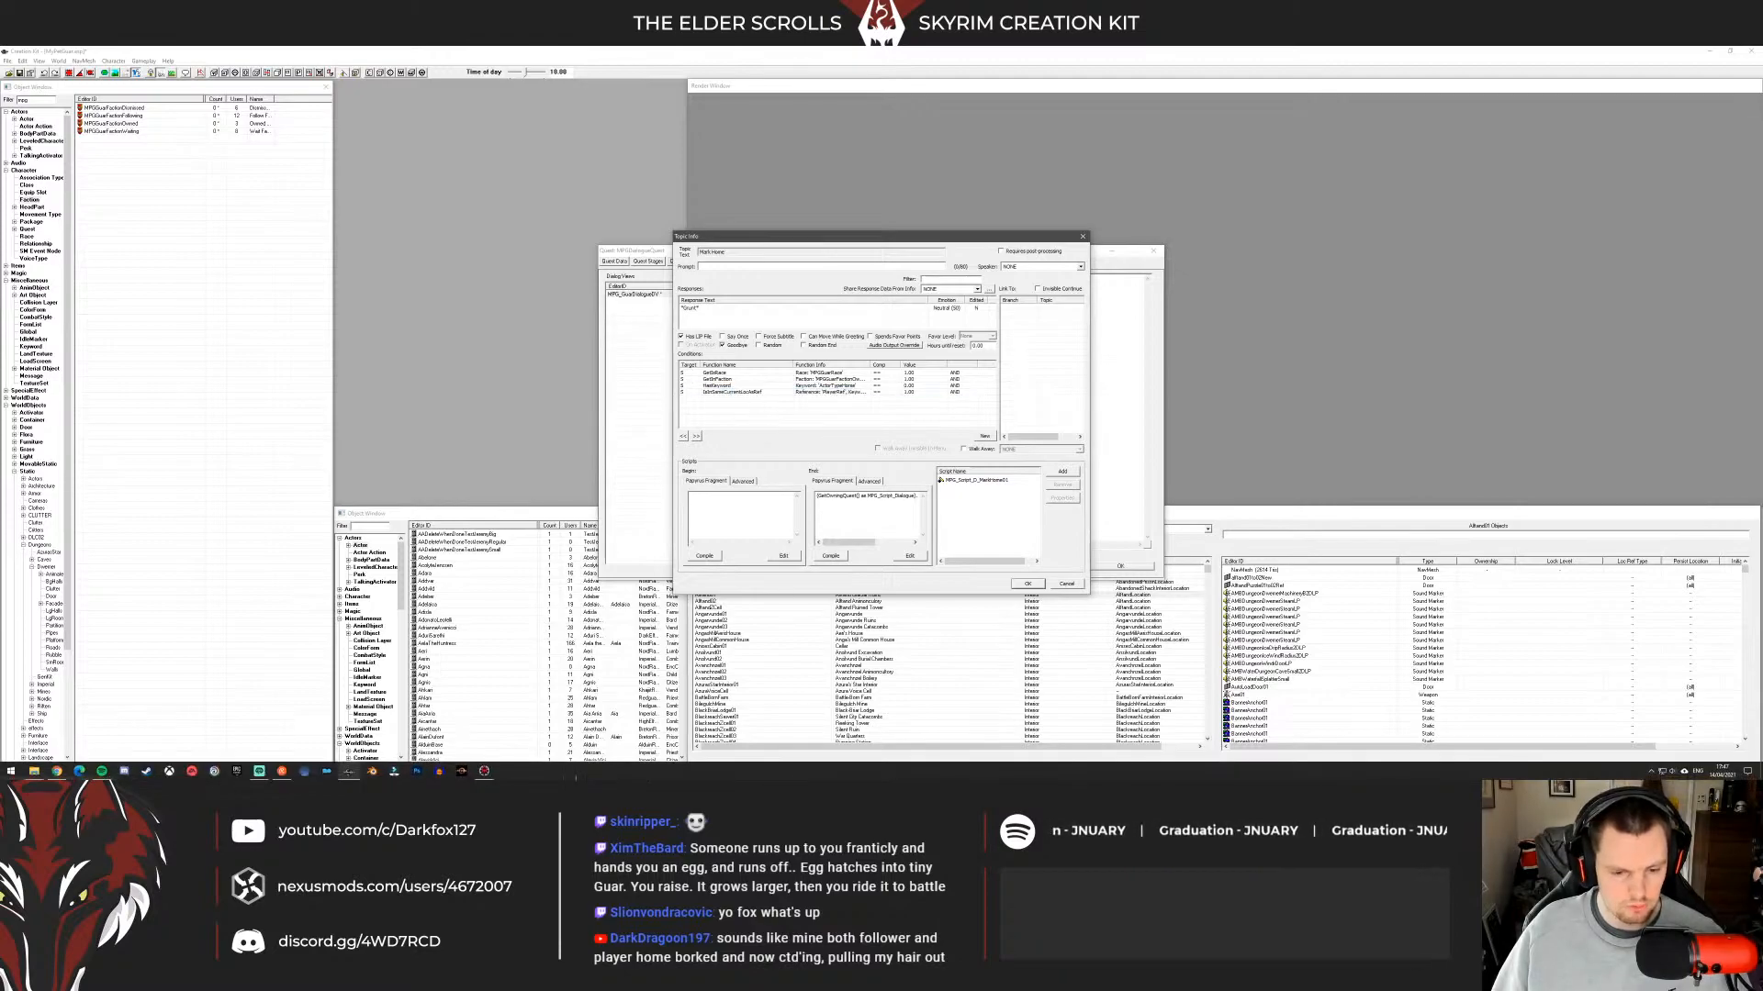
# Compare the Mark Home conditions with My Pet Boar's in xEdit and save the Guar mod's first Mark Home response.
pyautogui.click(484, 771)
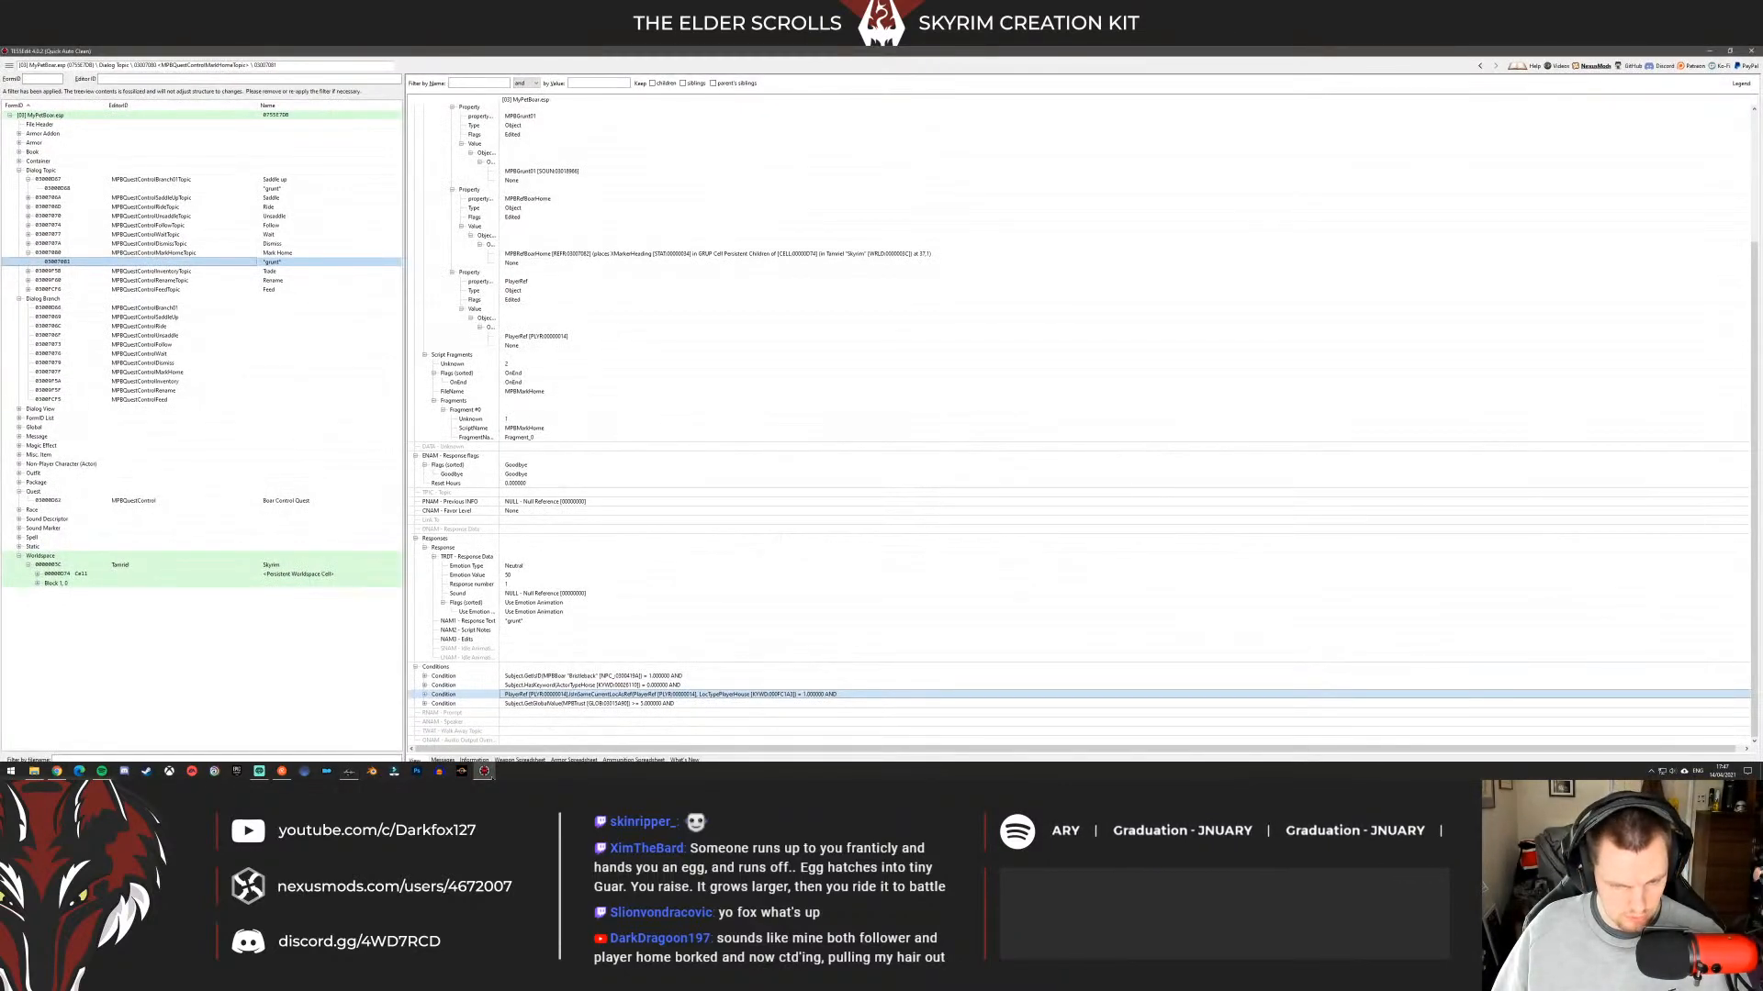
pyautogui.hotkey('alt', 'Tab')
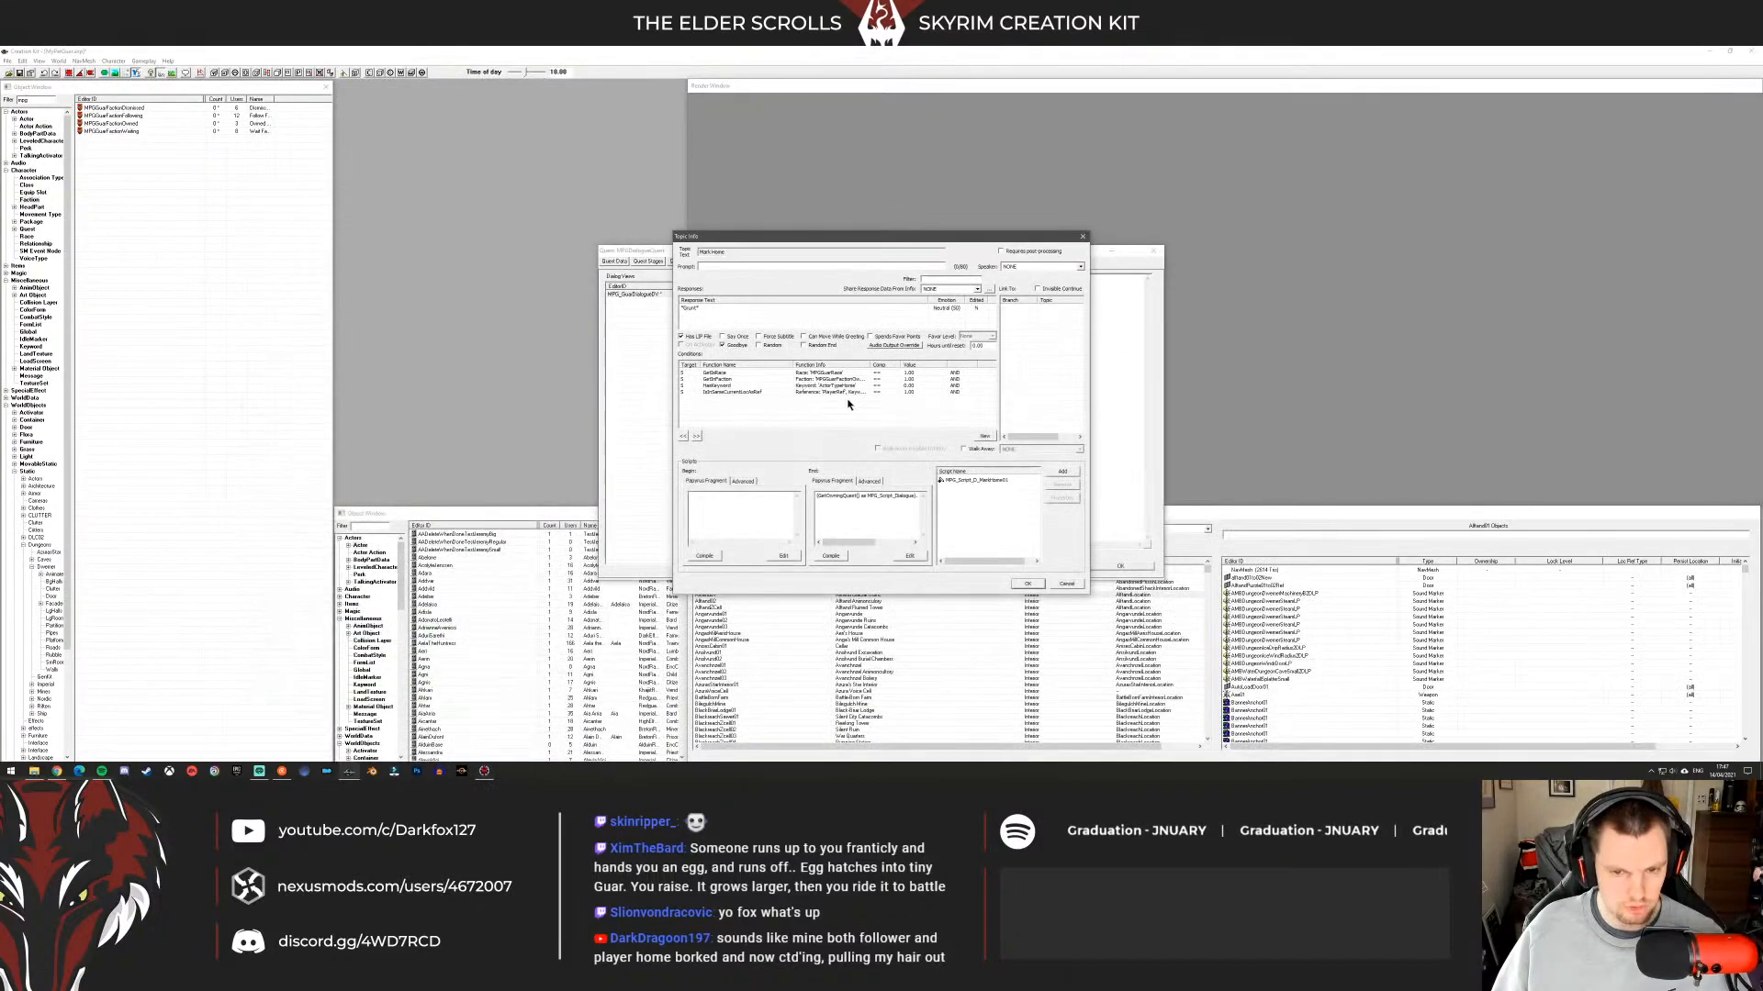
pyautogui.click(795, 308)
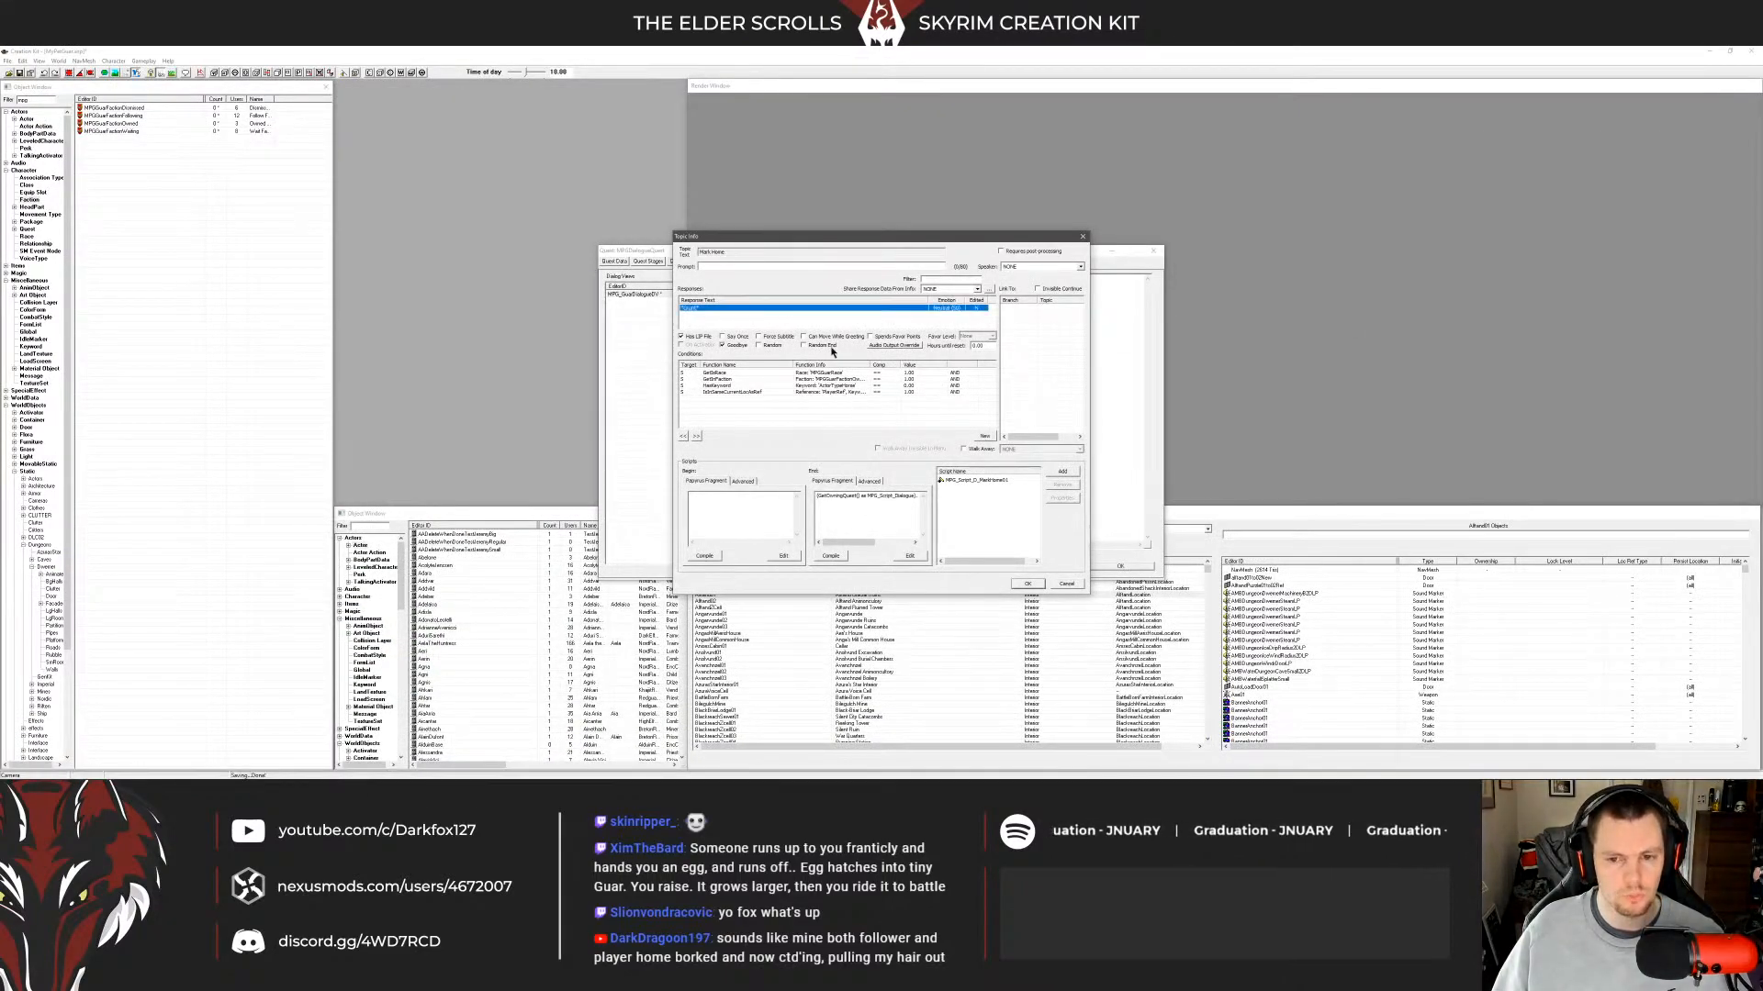
pyautogui.click(1027, 583)
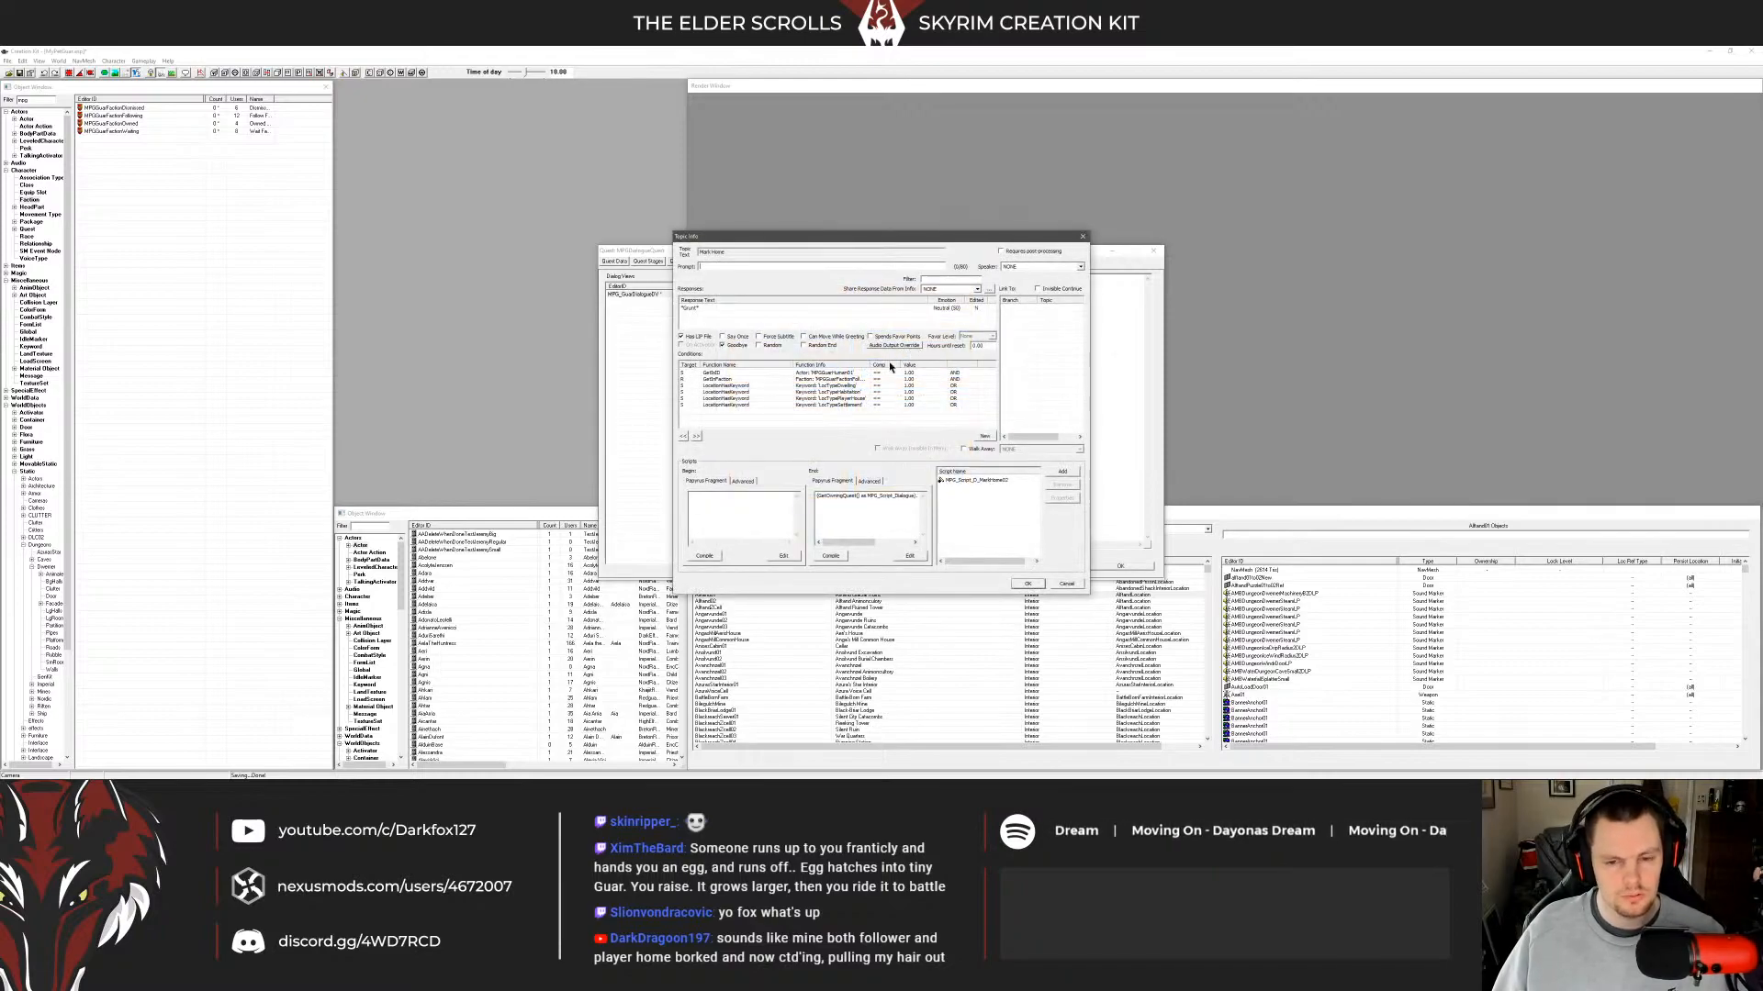
pyautogui.press('Escape')
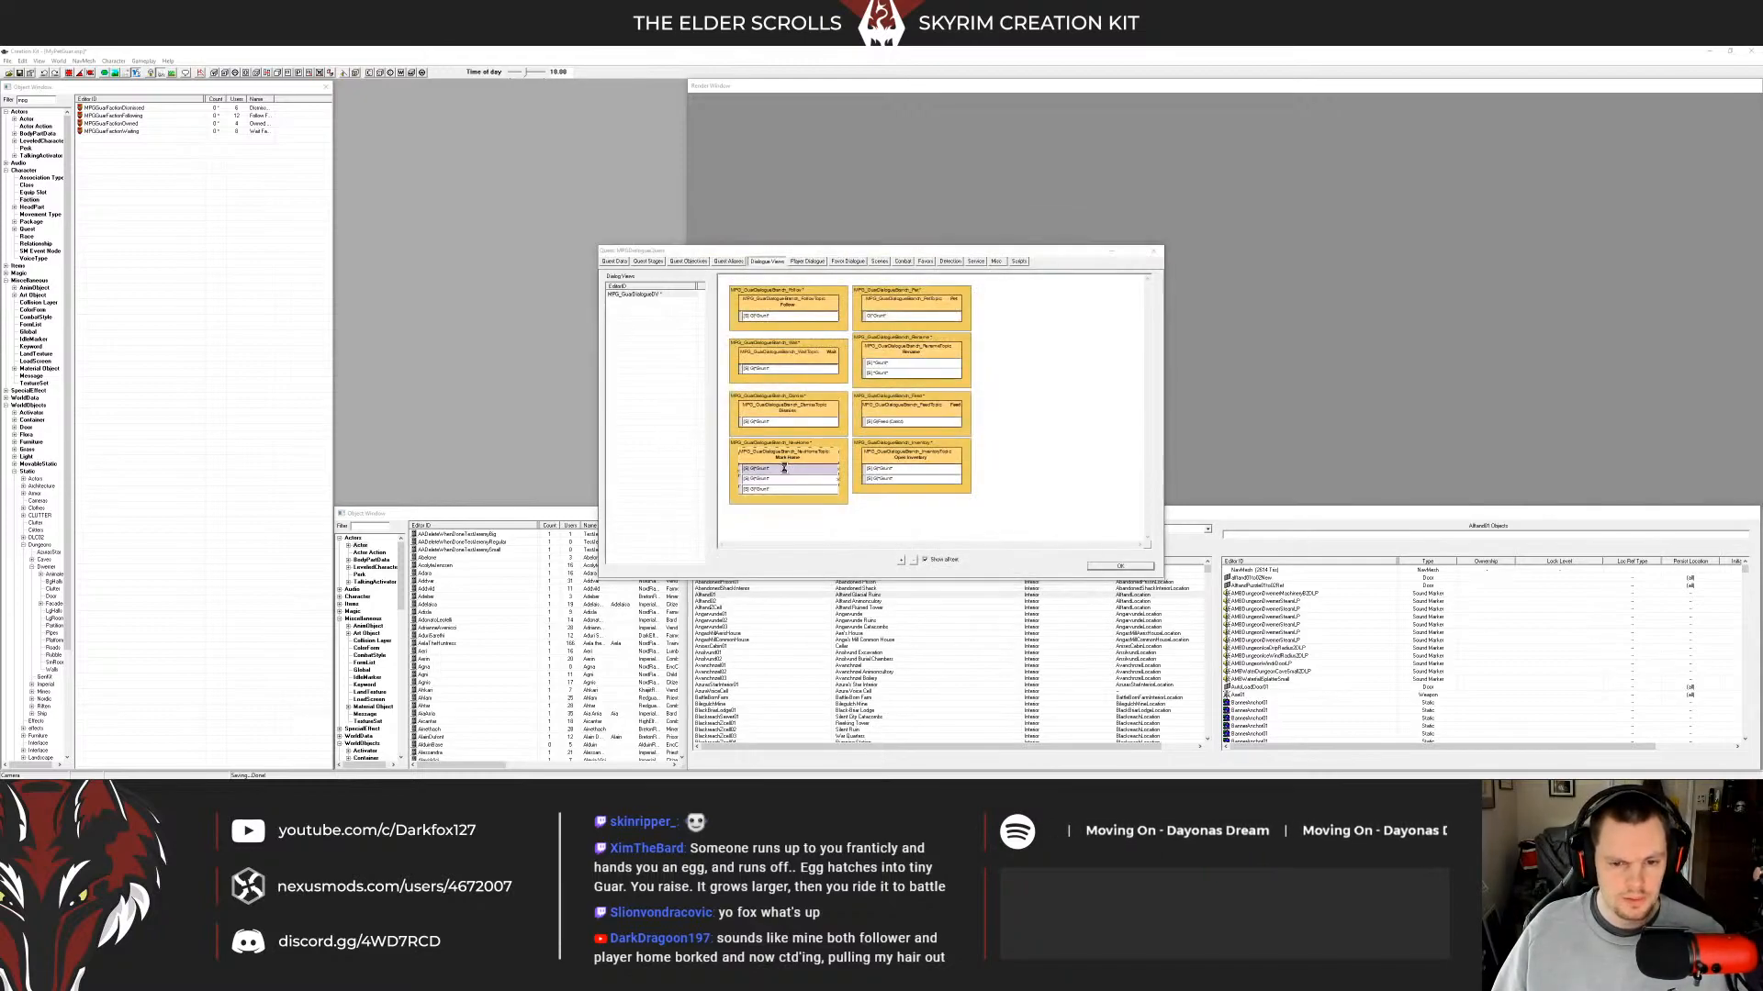
pyautogui.doubleClick(806, 452)
pyautogui.press('Escape')
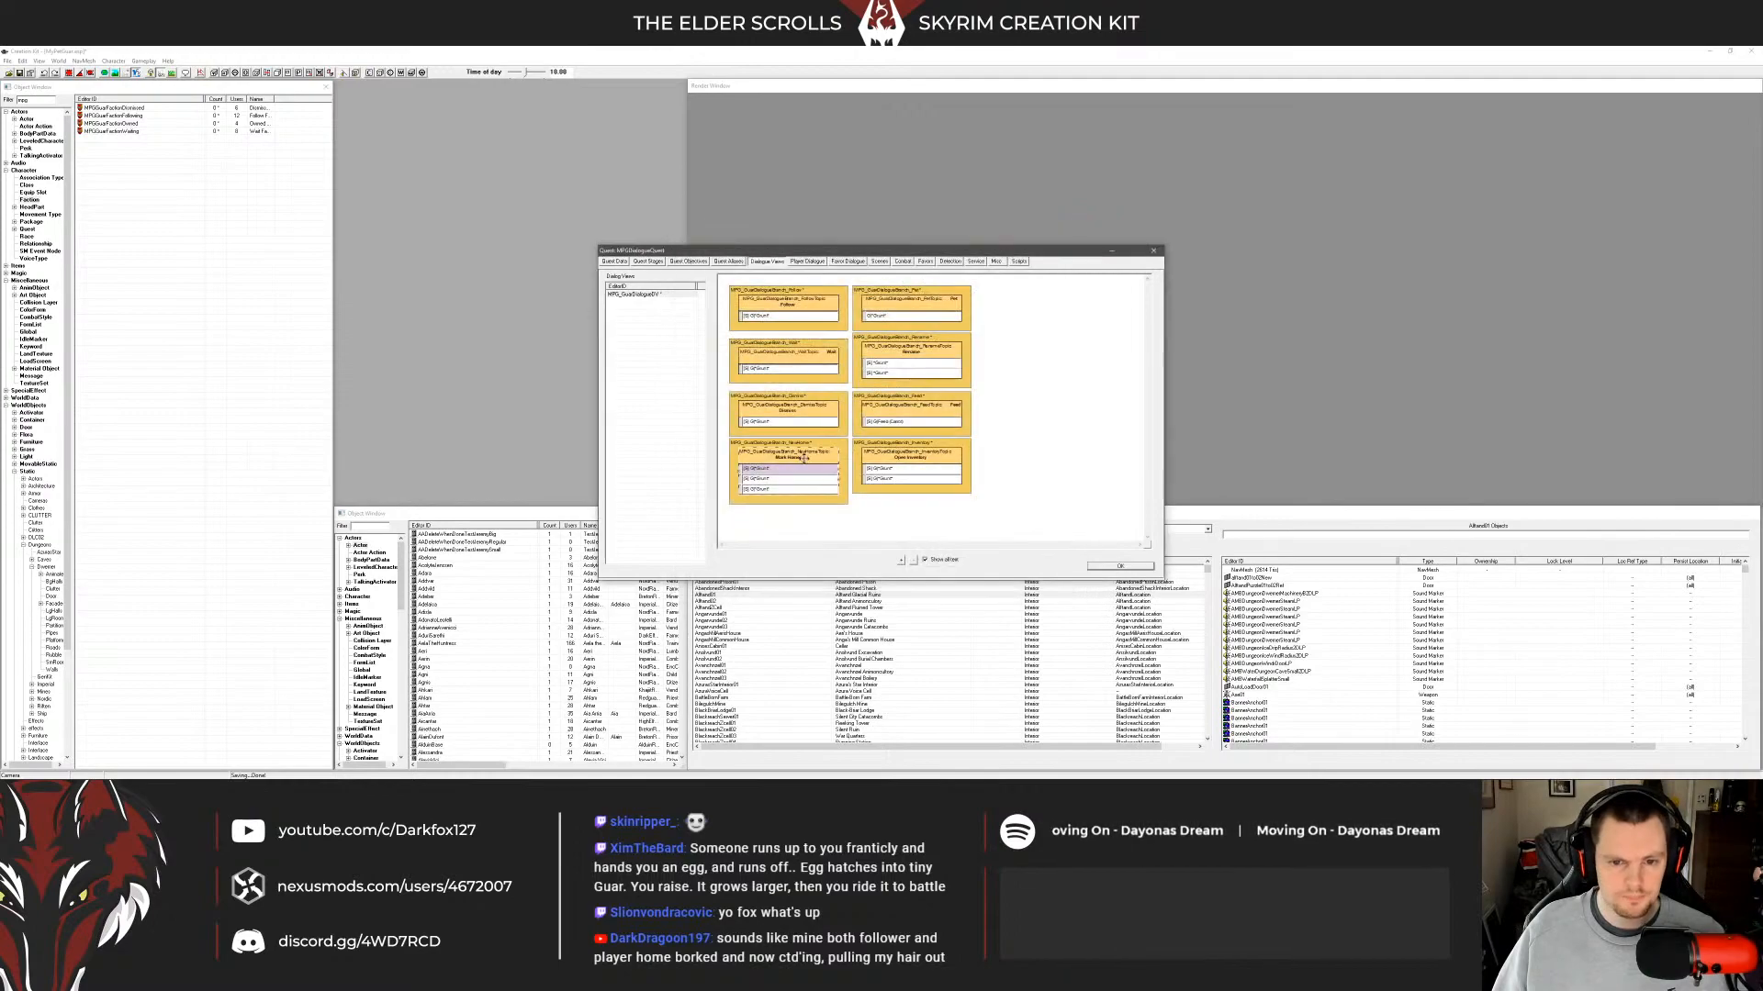
# Rename the end script of the Mark Home response for unsuitable locations to MPGHomeFail and recompile its fragment.
pyautogui.doubleClick(804, 483)
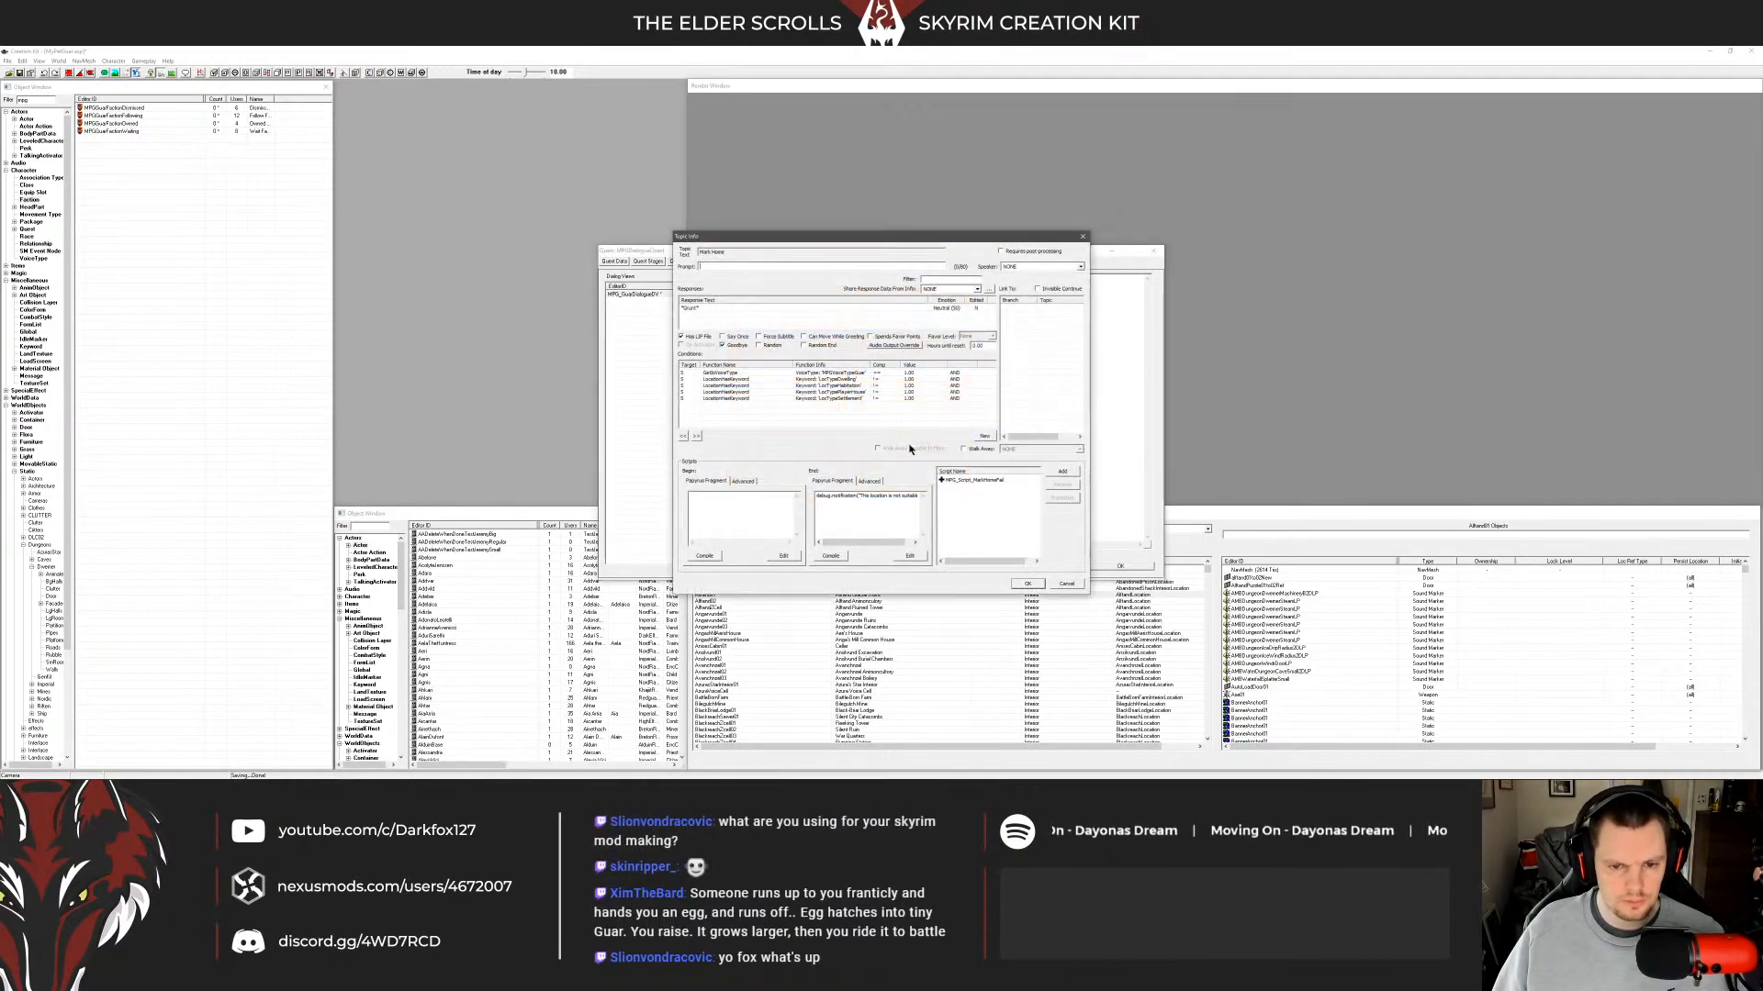
pyautogui.click(916, 521)
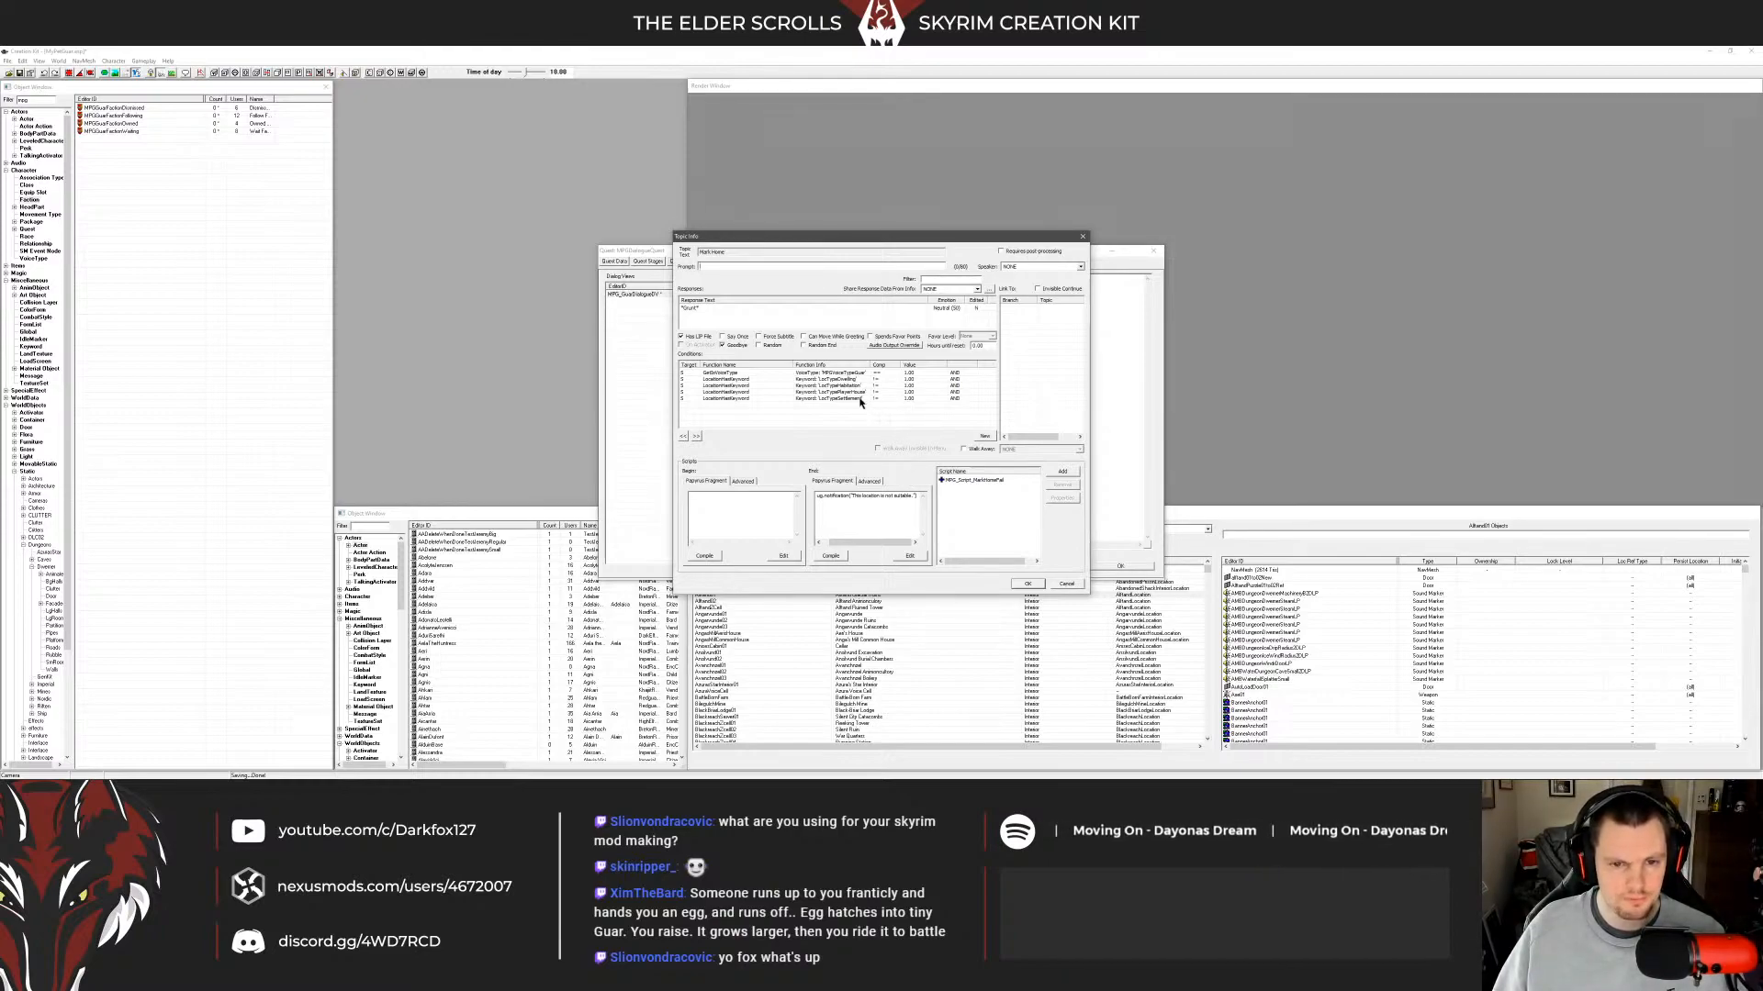
pyautogui.click(762, 309)
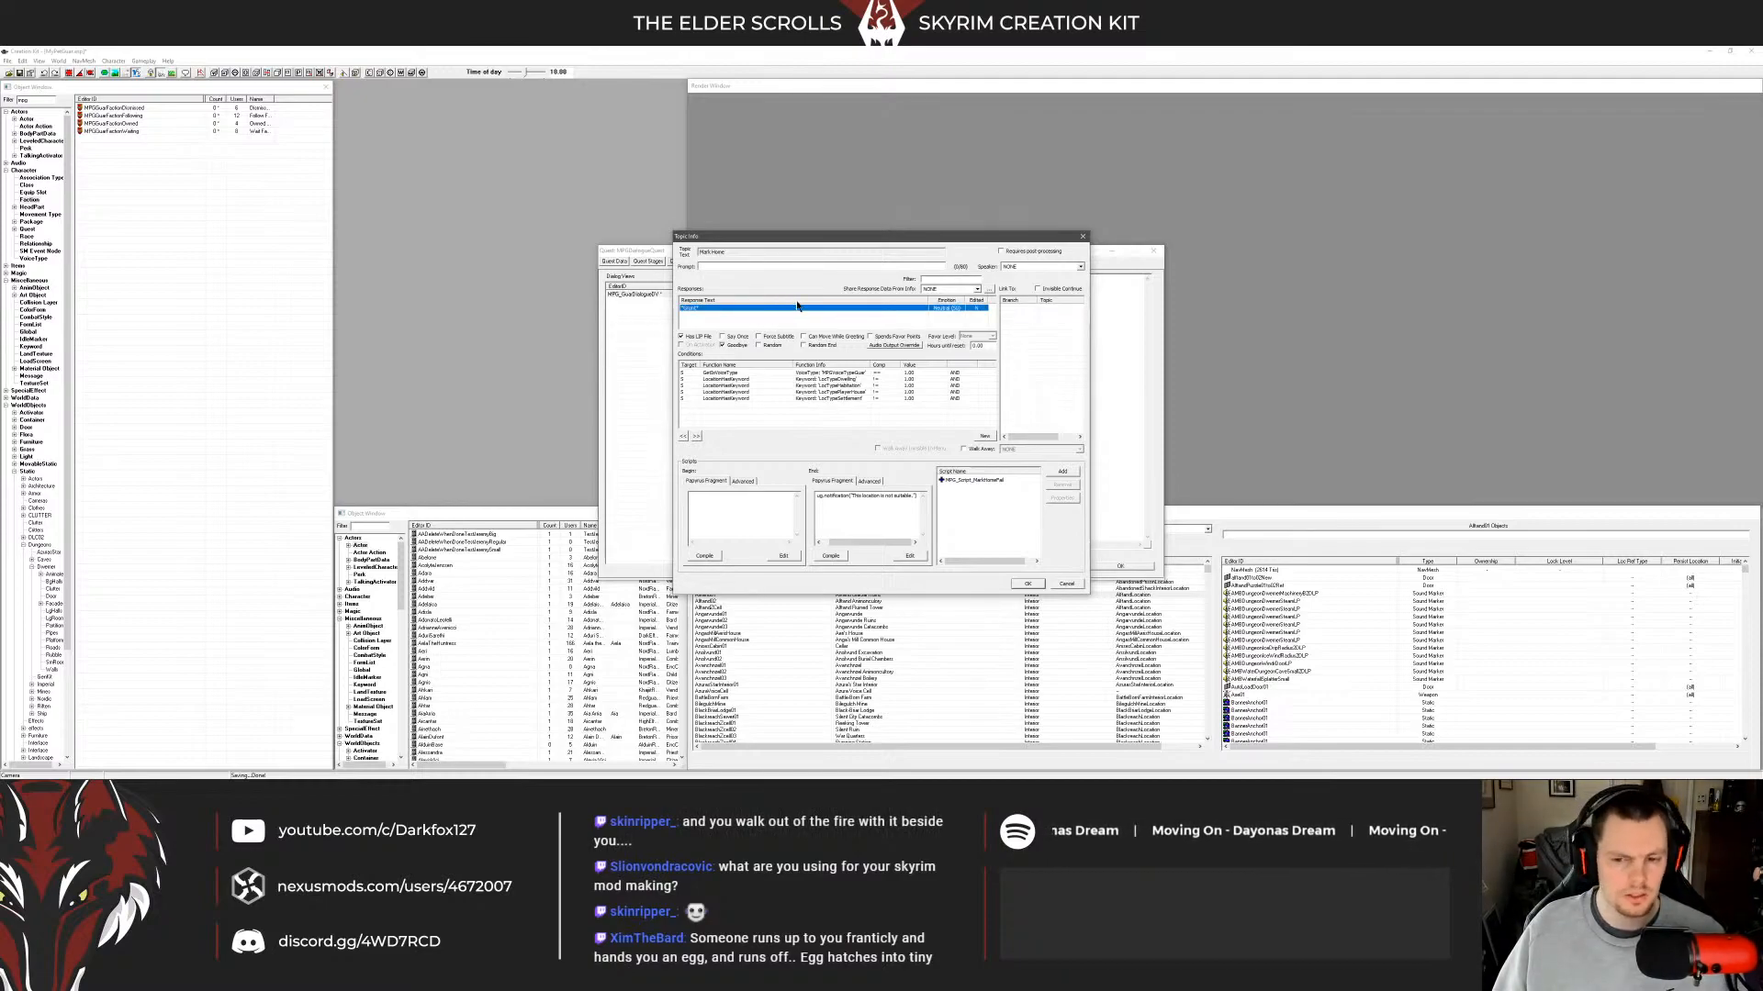
pyautogui.click(735, 266)
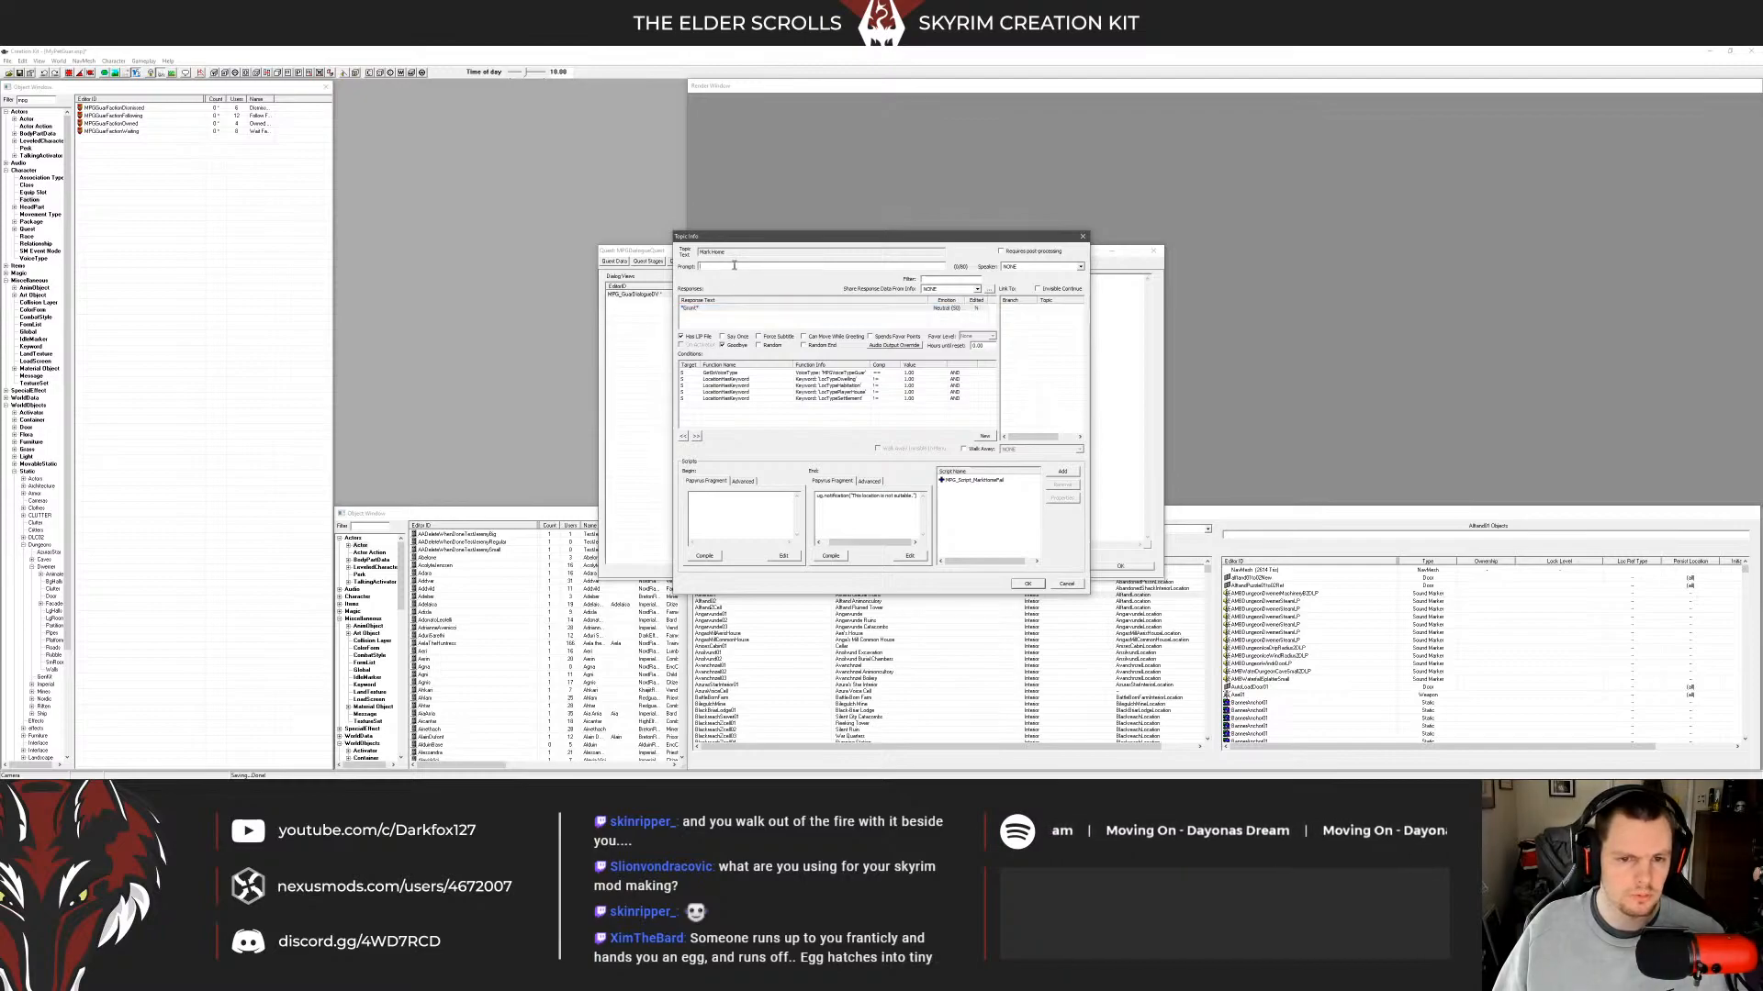
pyautogui.click(869, 482)
pyautogui.click(834, 542)
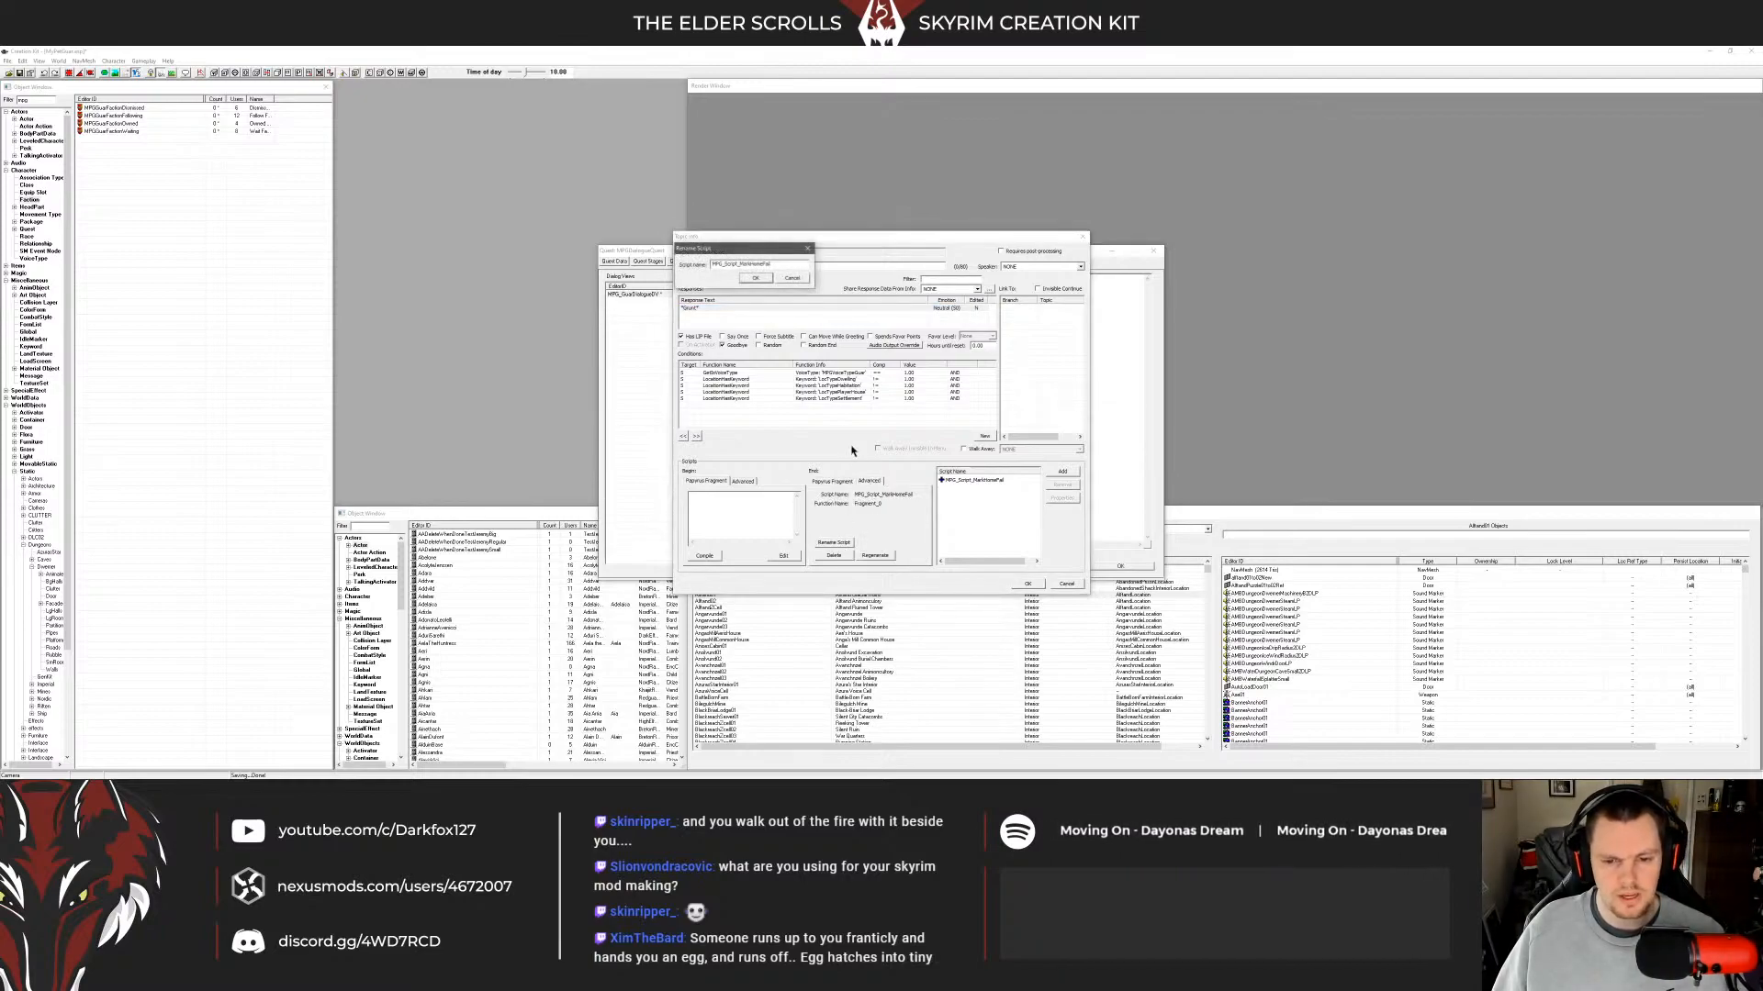
pyautogui.write('MPGHomeF')
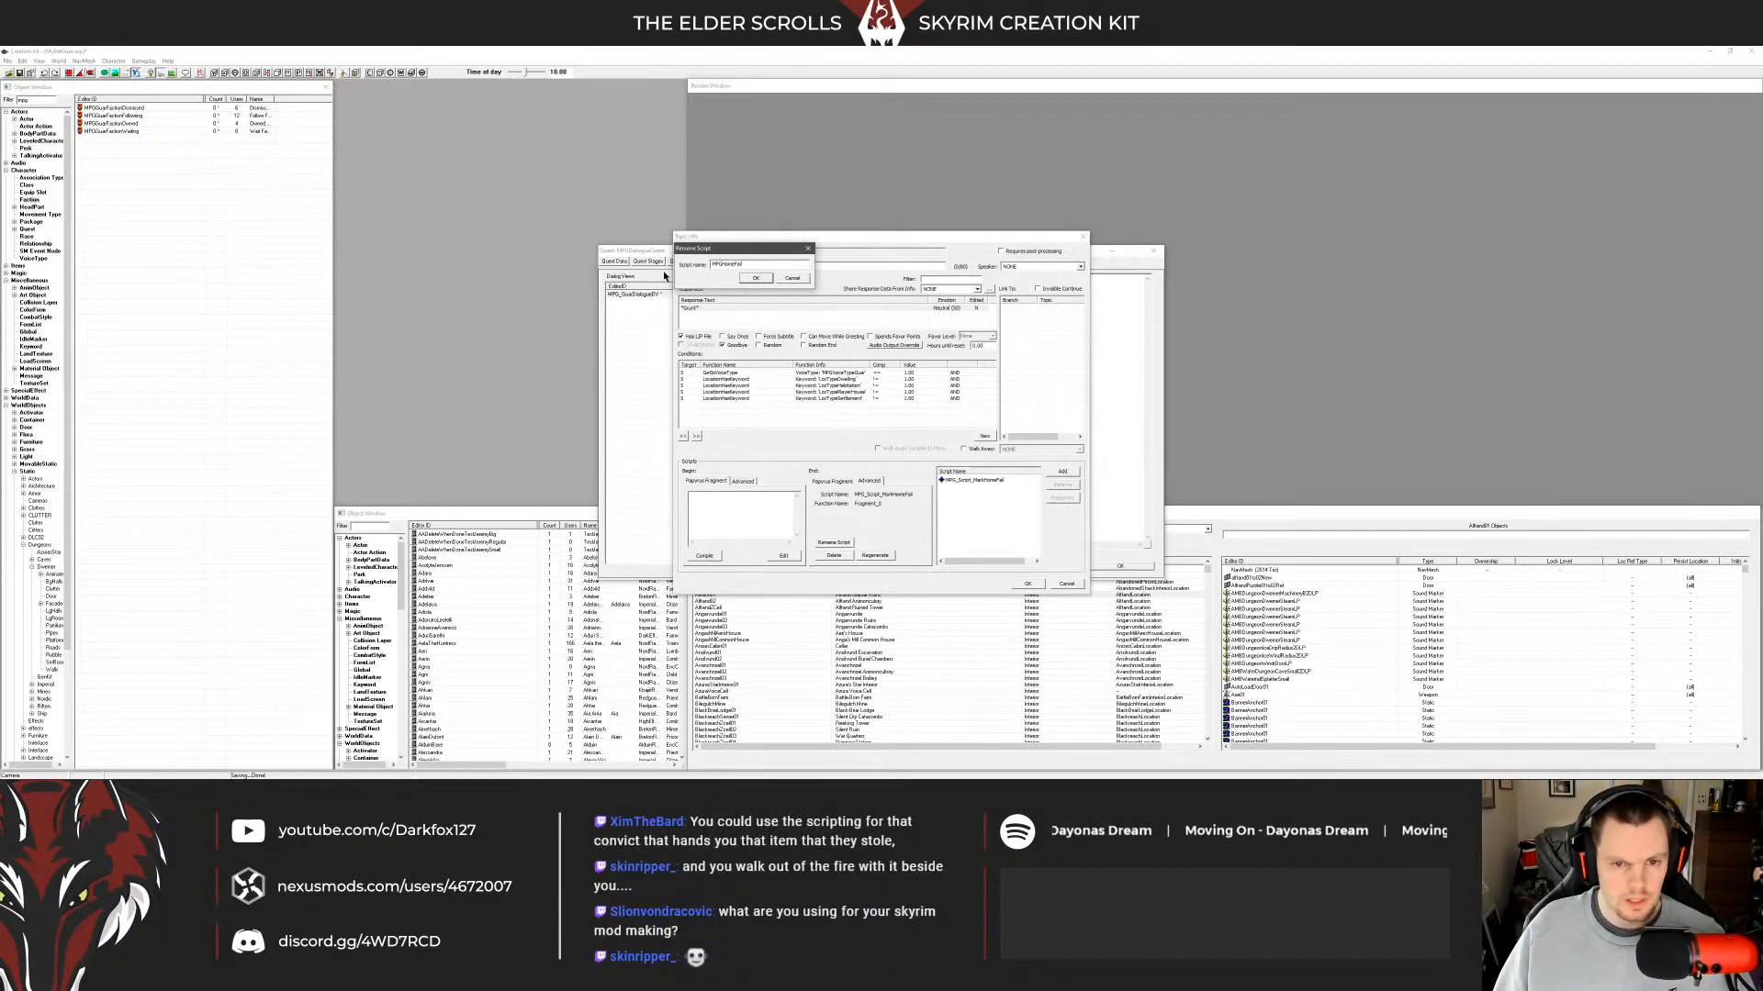
pyautogui.click(756, 278)
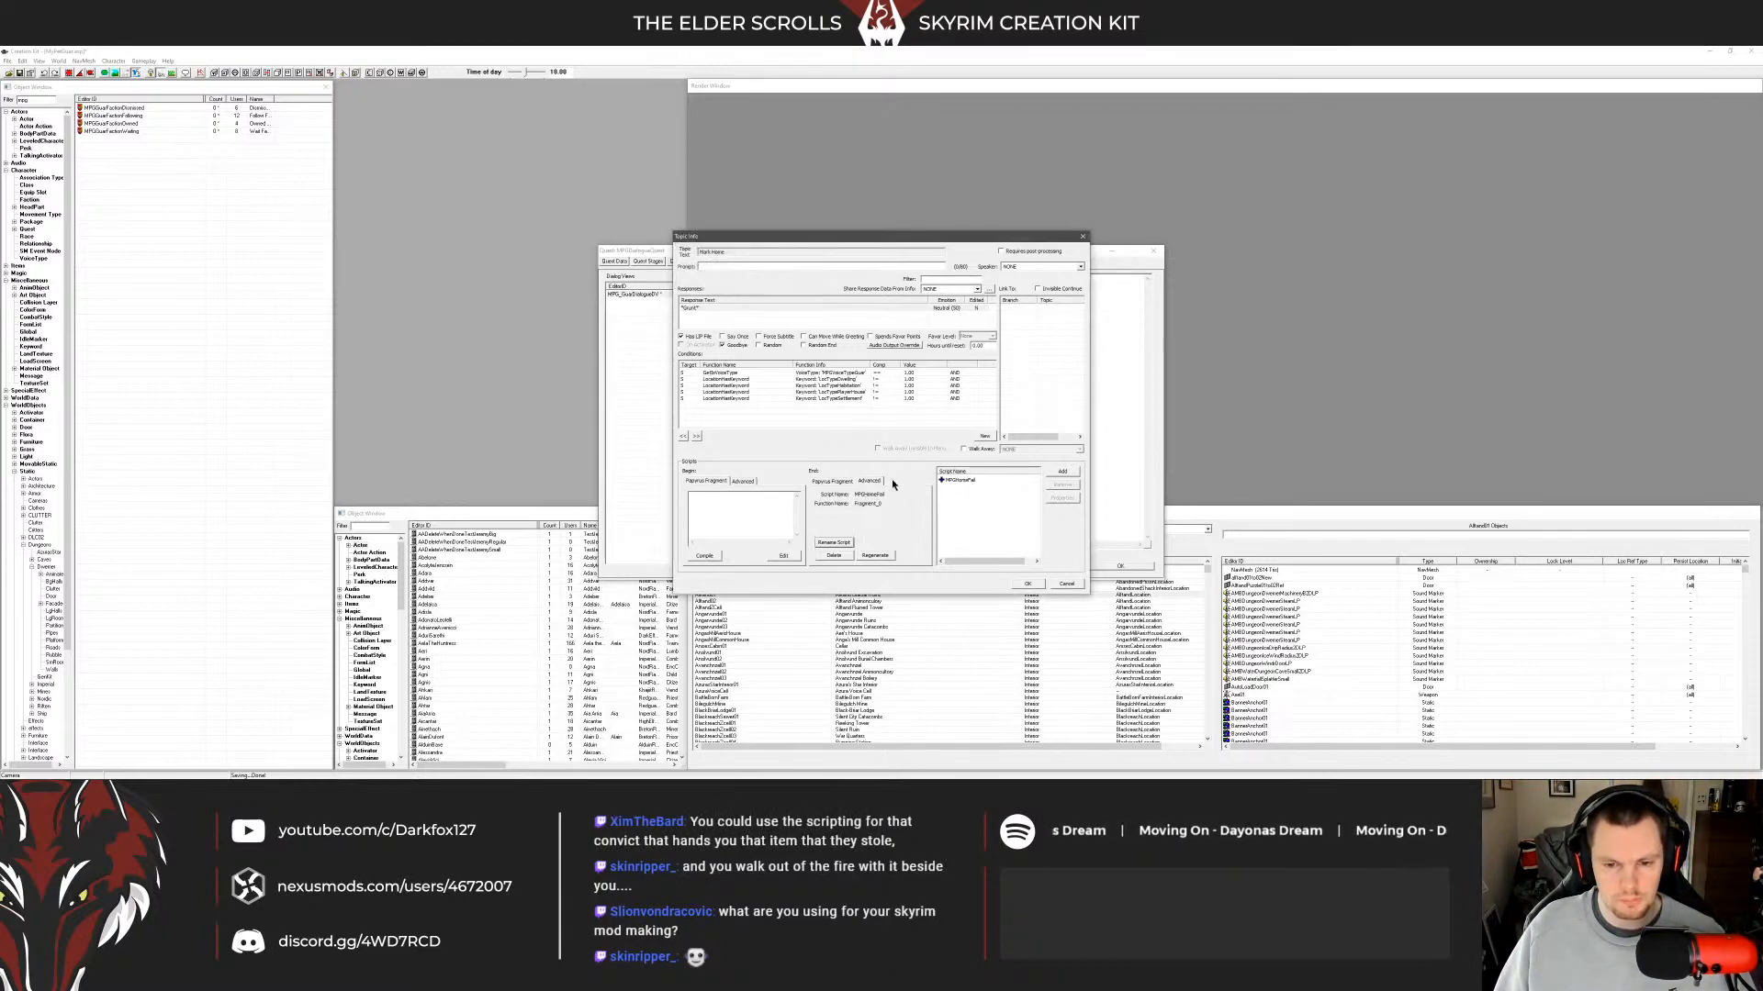
pyautogui.click(850, 483)
pyautogui.click(834, 559)
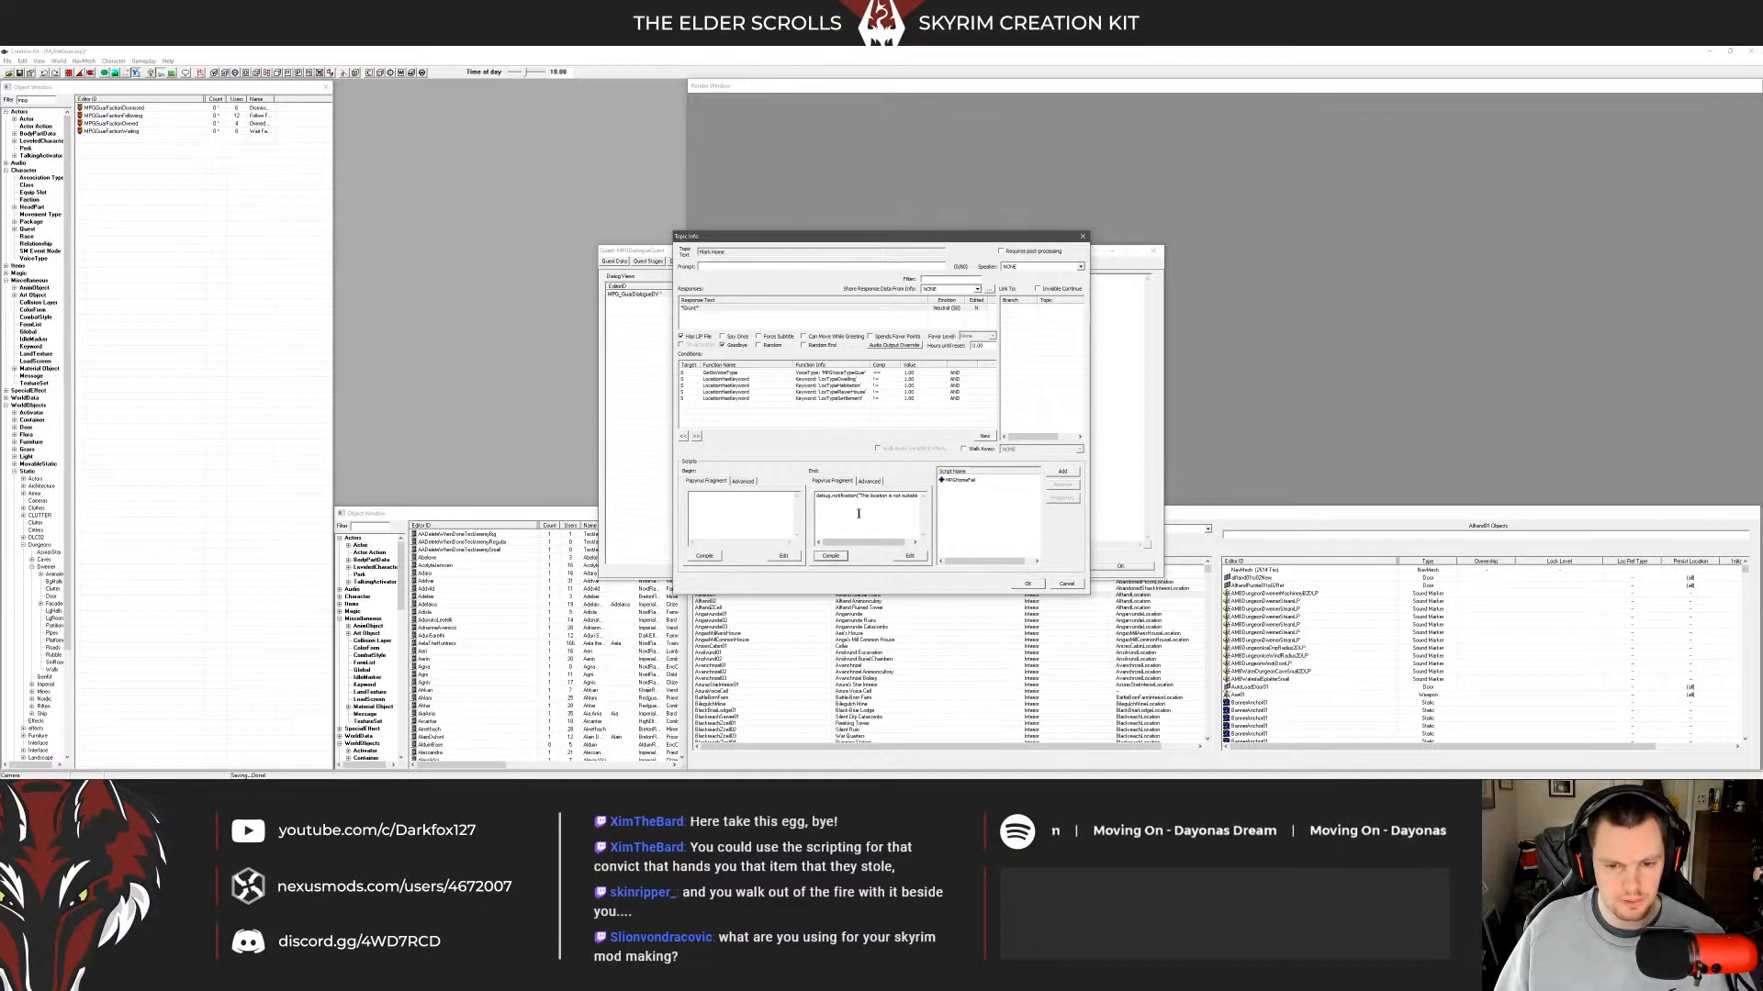
# Close the Mark Home response for unsuitable locations and delete it from the Mark Home topic.
pyautogui.click(748, 386)
pyautogui.click(718, 309)
pyautogui.click(744, 380)
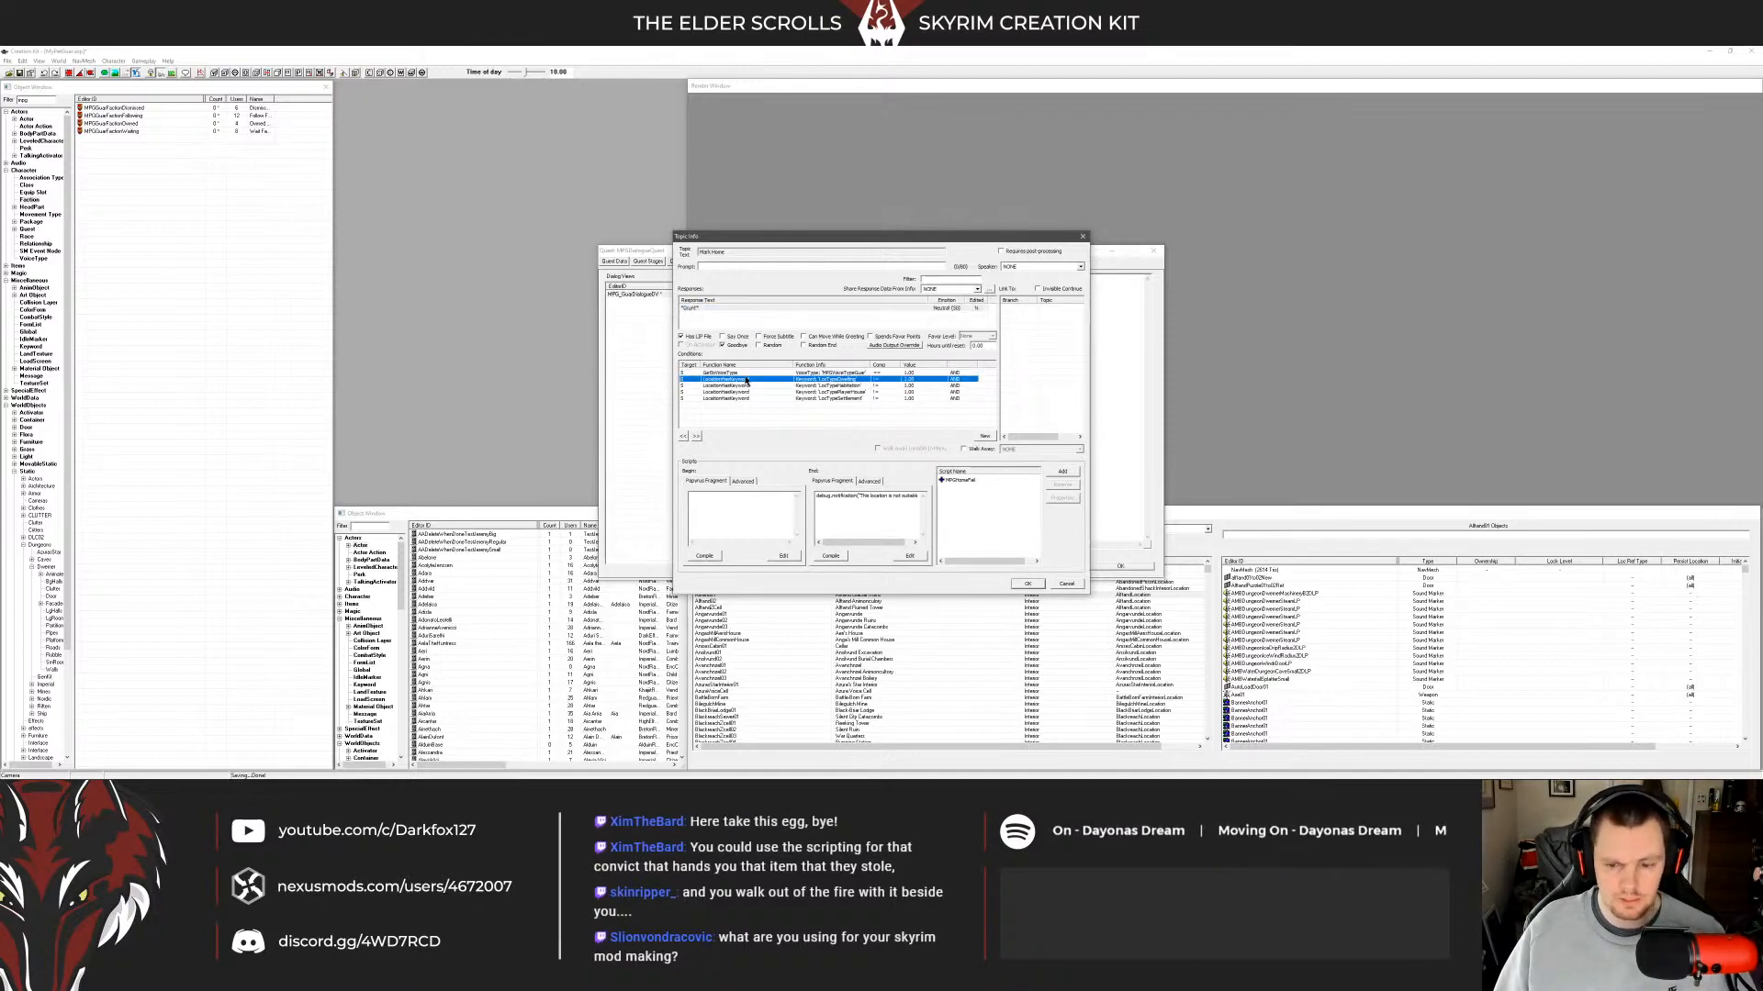
pyautogui.click(832, 429)
pyautogui.click(1077, 588)
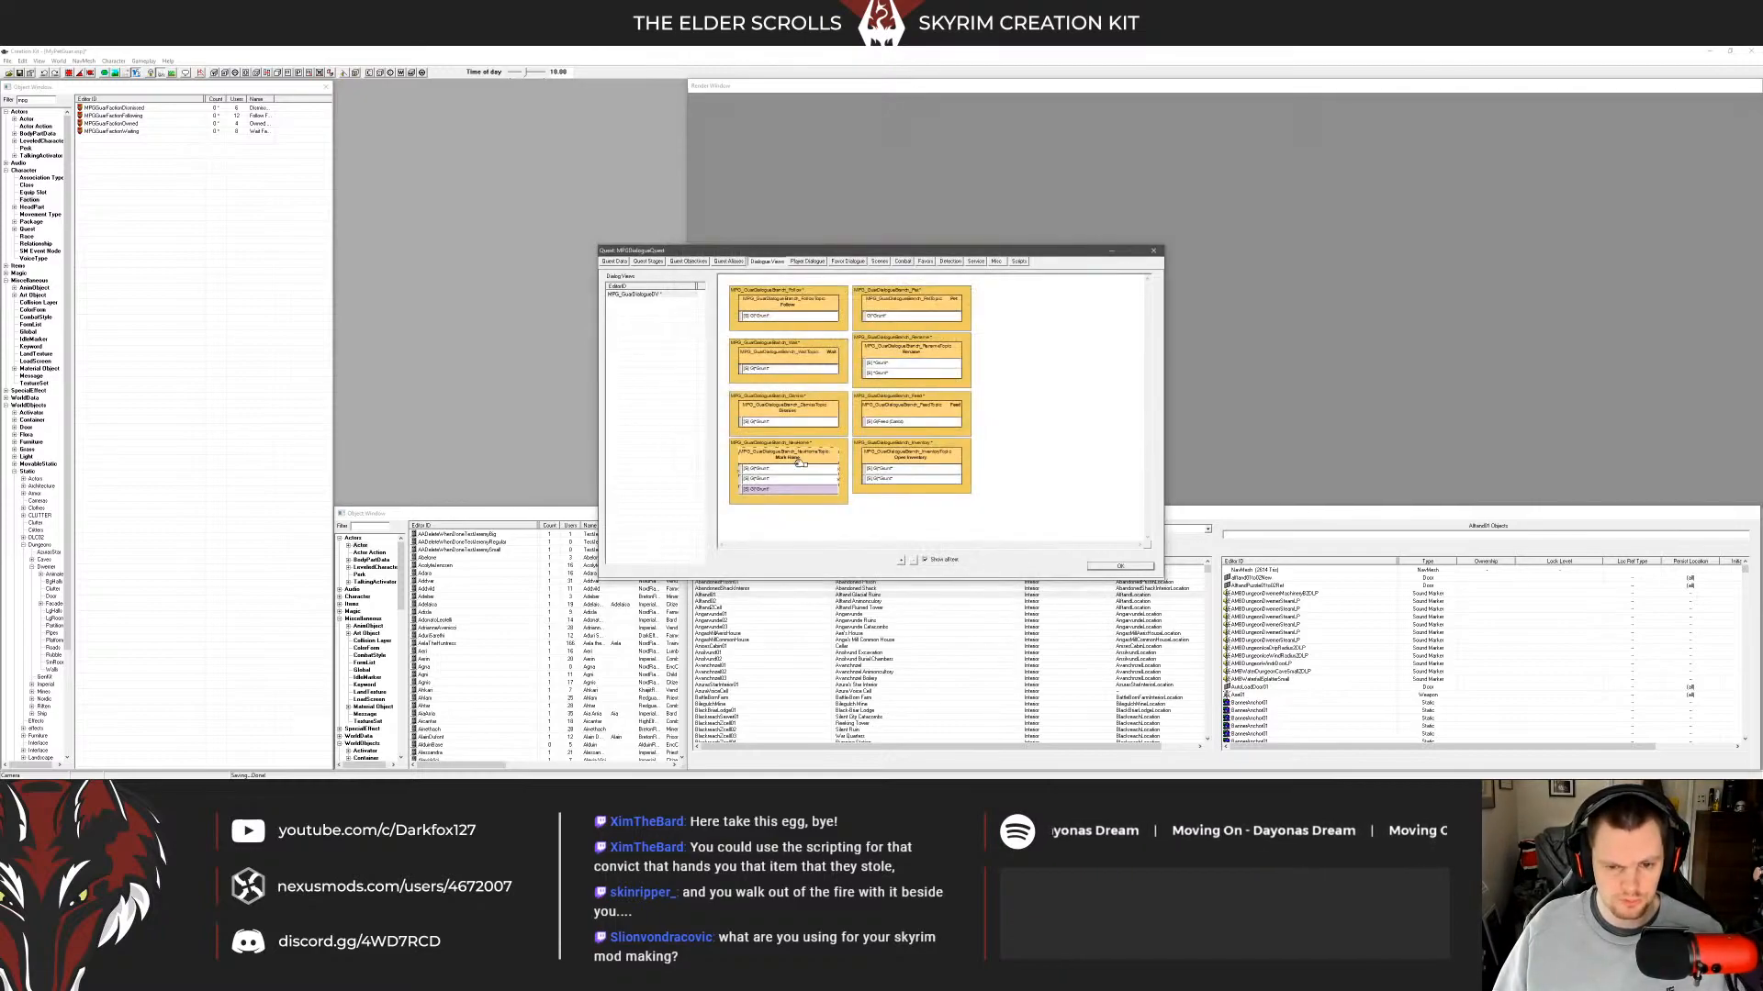
pyautogui.rightClick(793, 479)
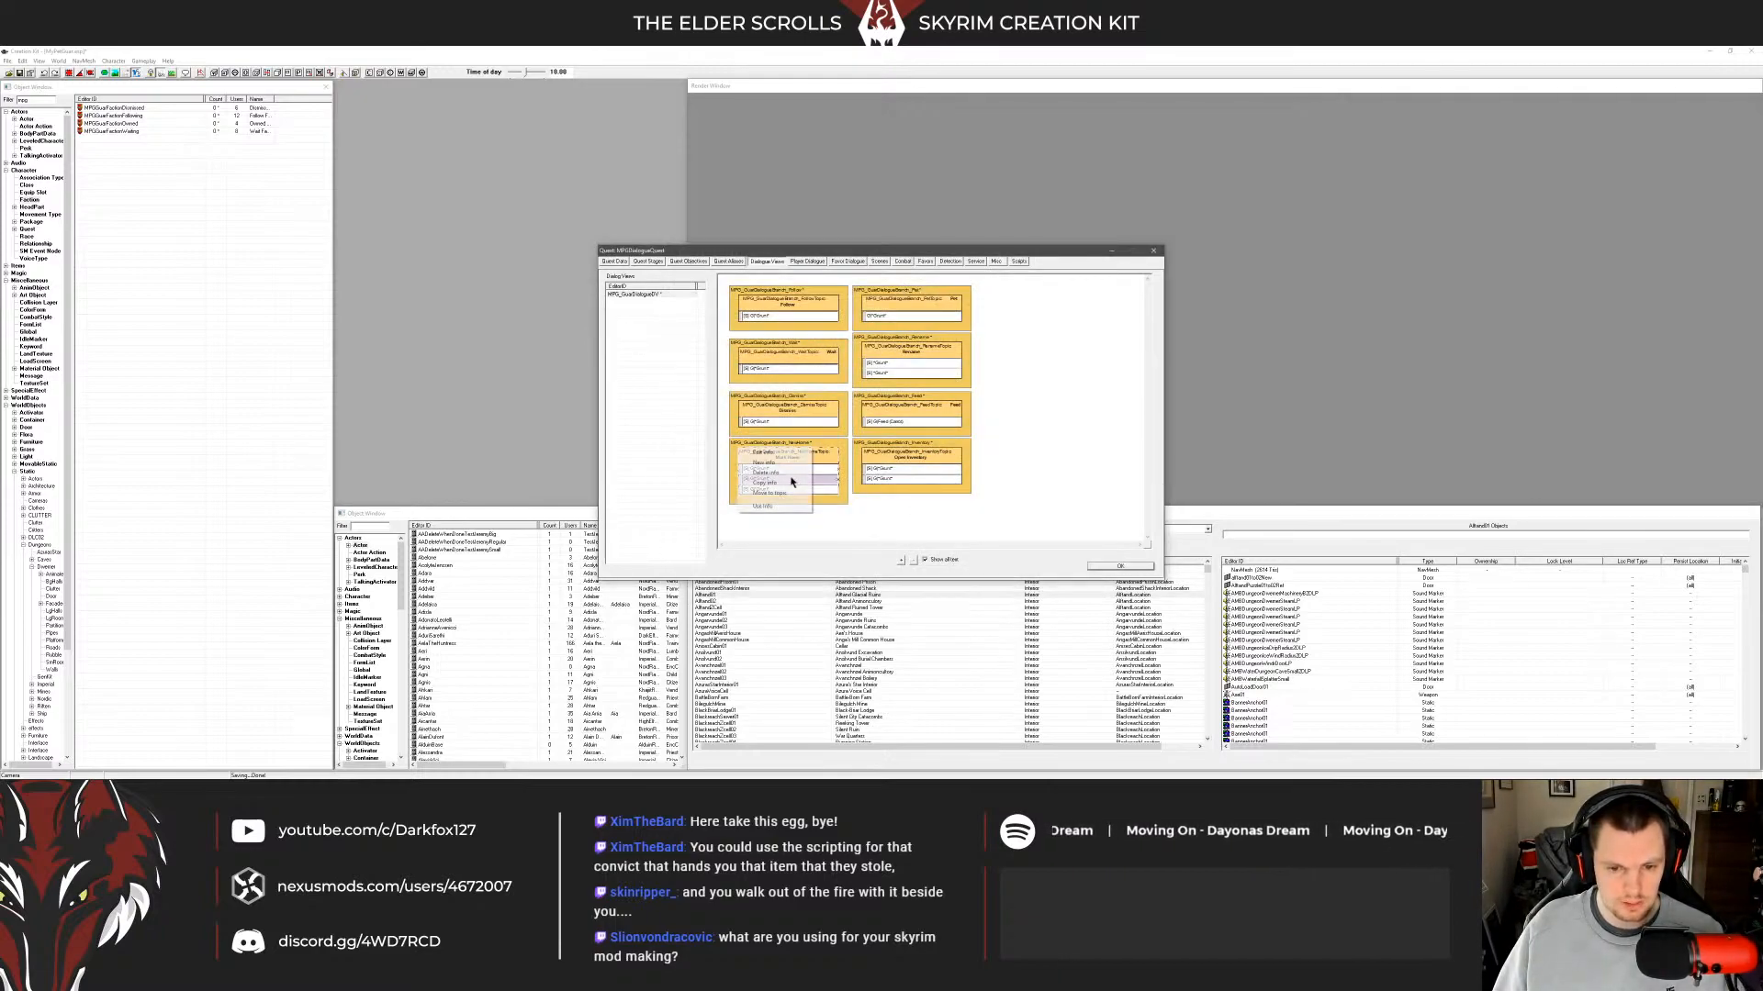
pyautogui.click(778, 476)
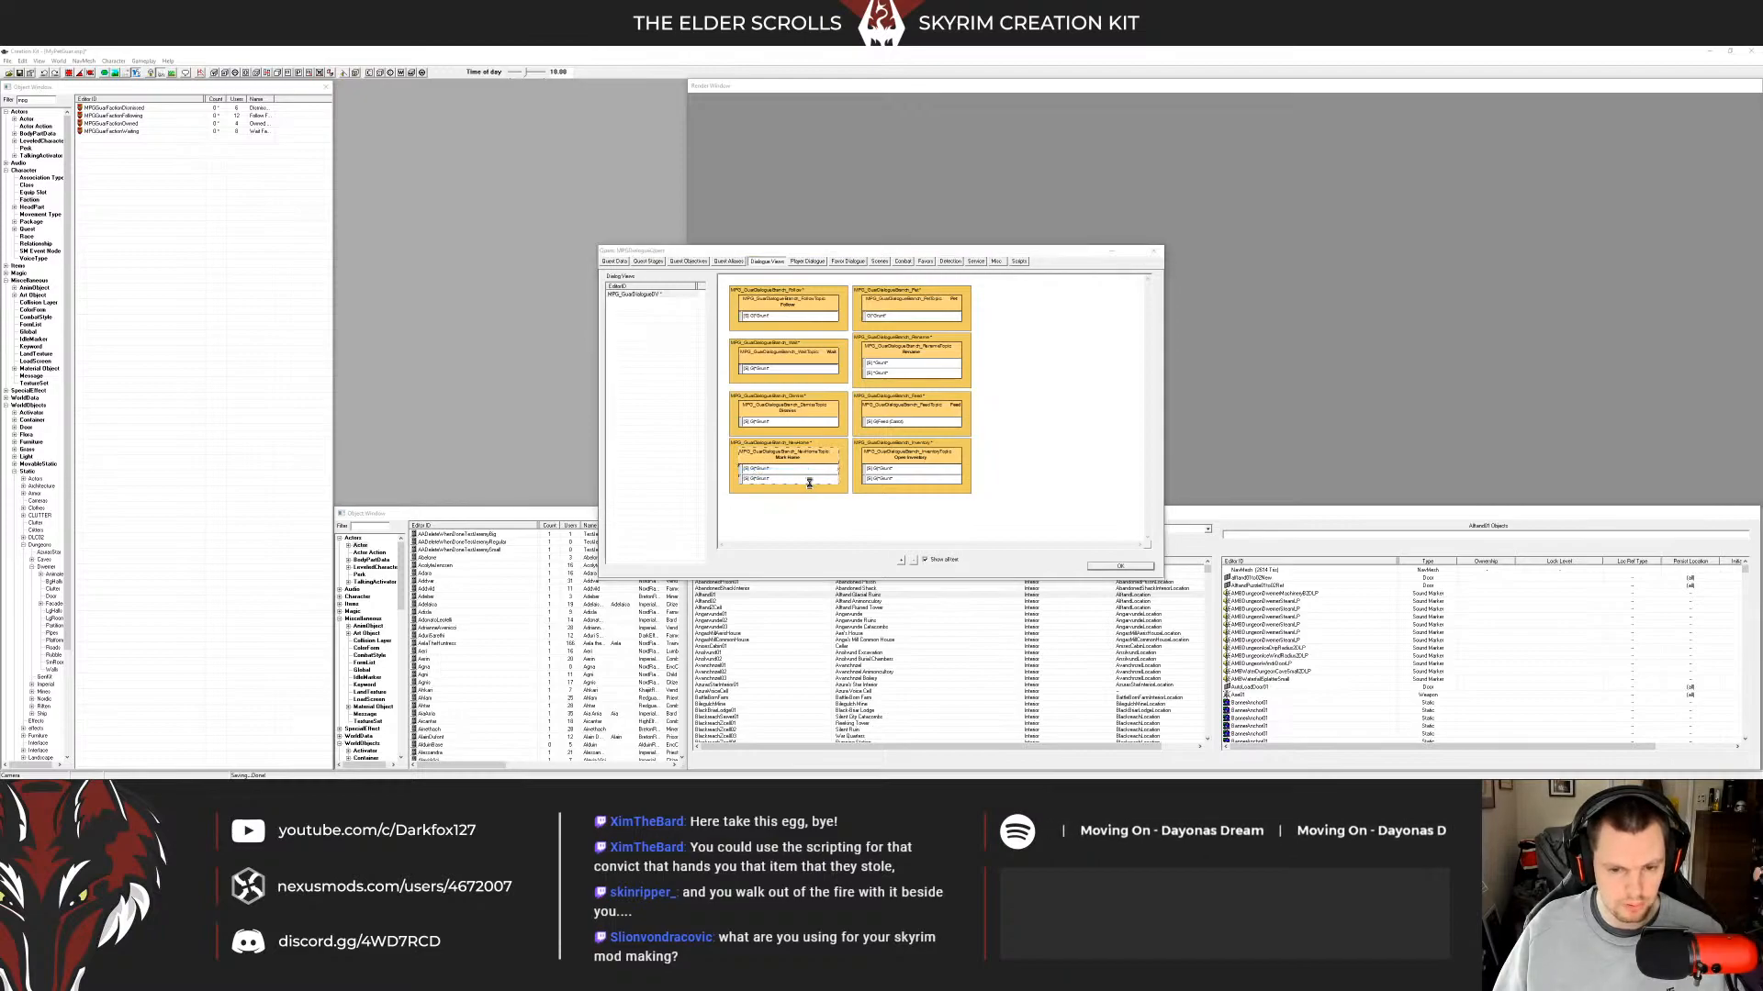
# Check the old second Mark Home response and copy all conditions from the Mark Home response that uses the race and Owned faction checks.
pyautogui.doubleClick(803, 468)
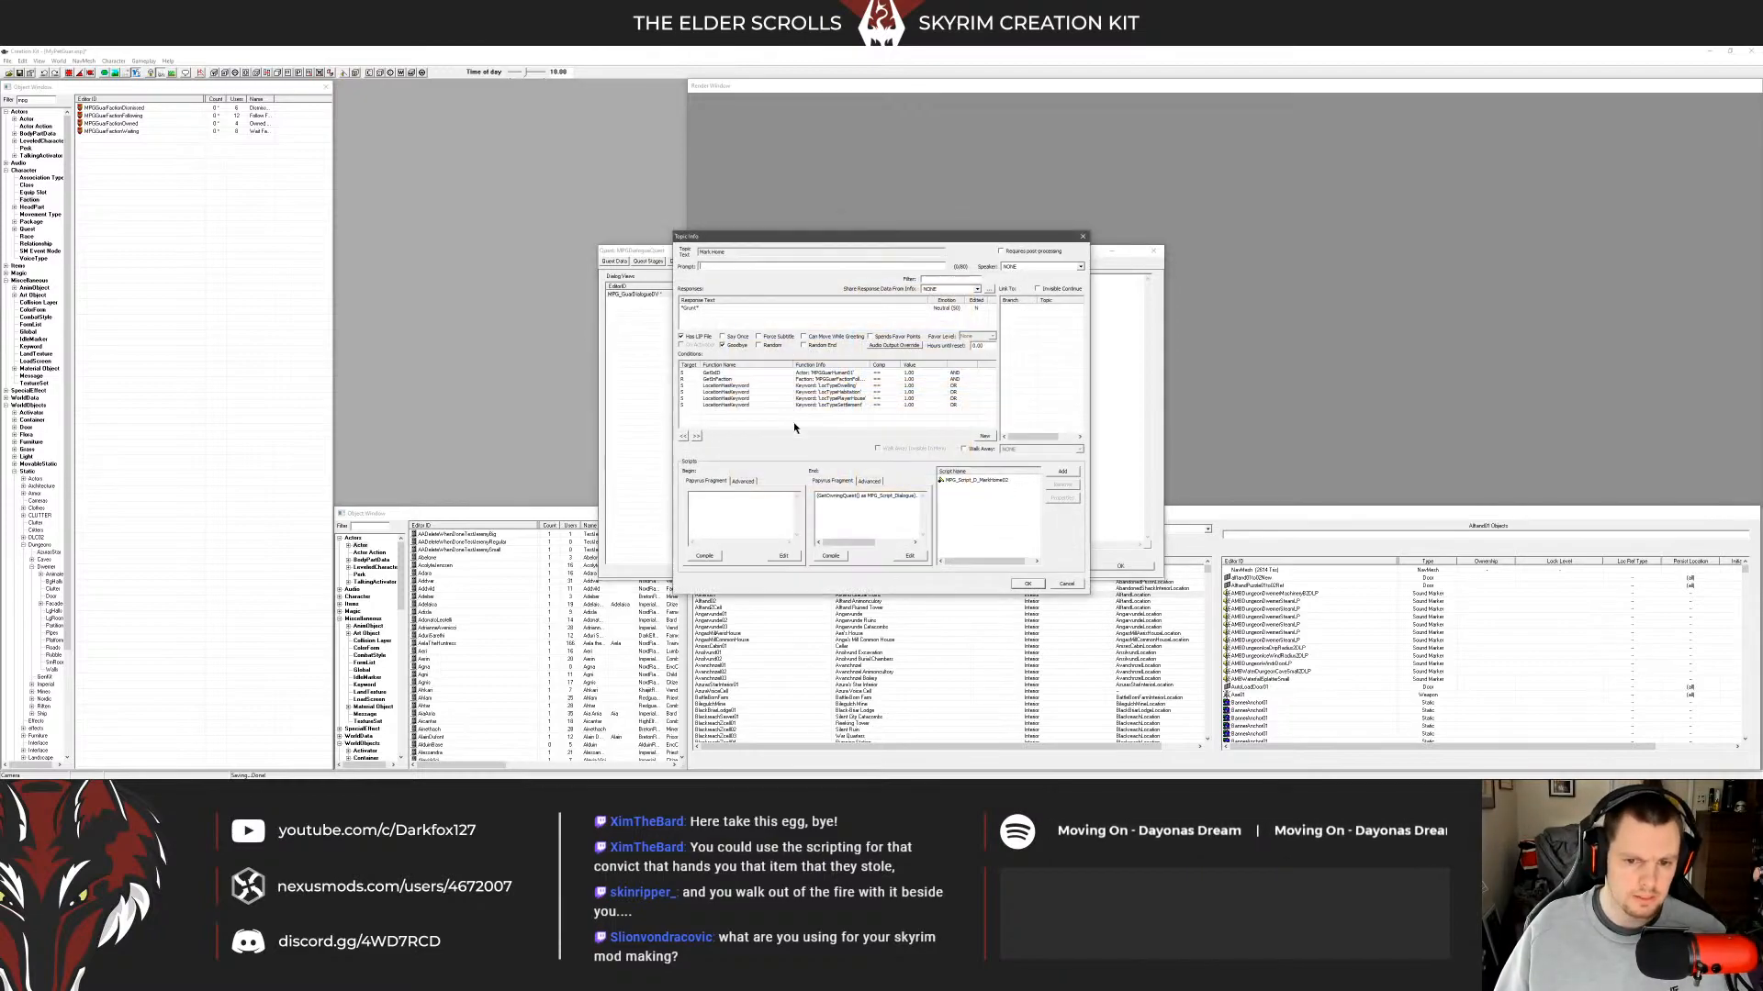
pyautogui.click(1066, 584)
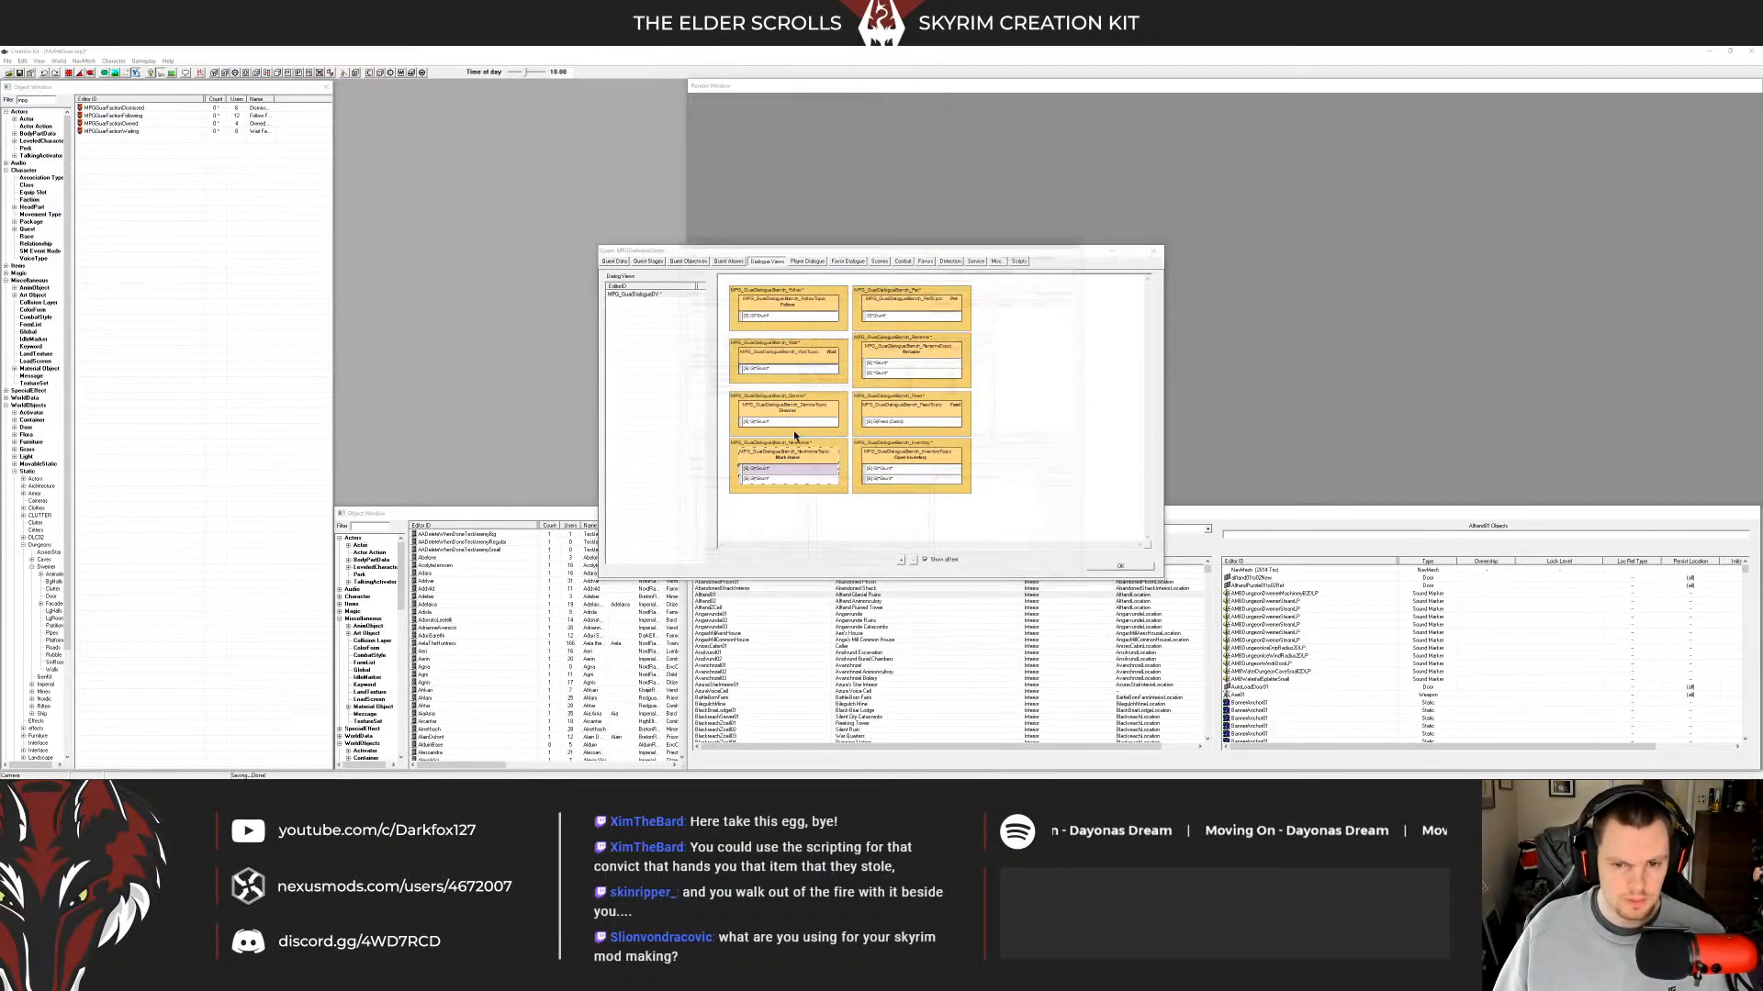
pyautogui.doubleClick(800, 414)
pyautogui.rightClick(804, 417)
pyautogui.click(840, 464)
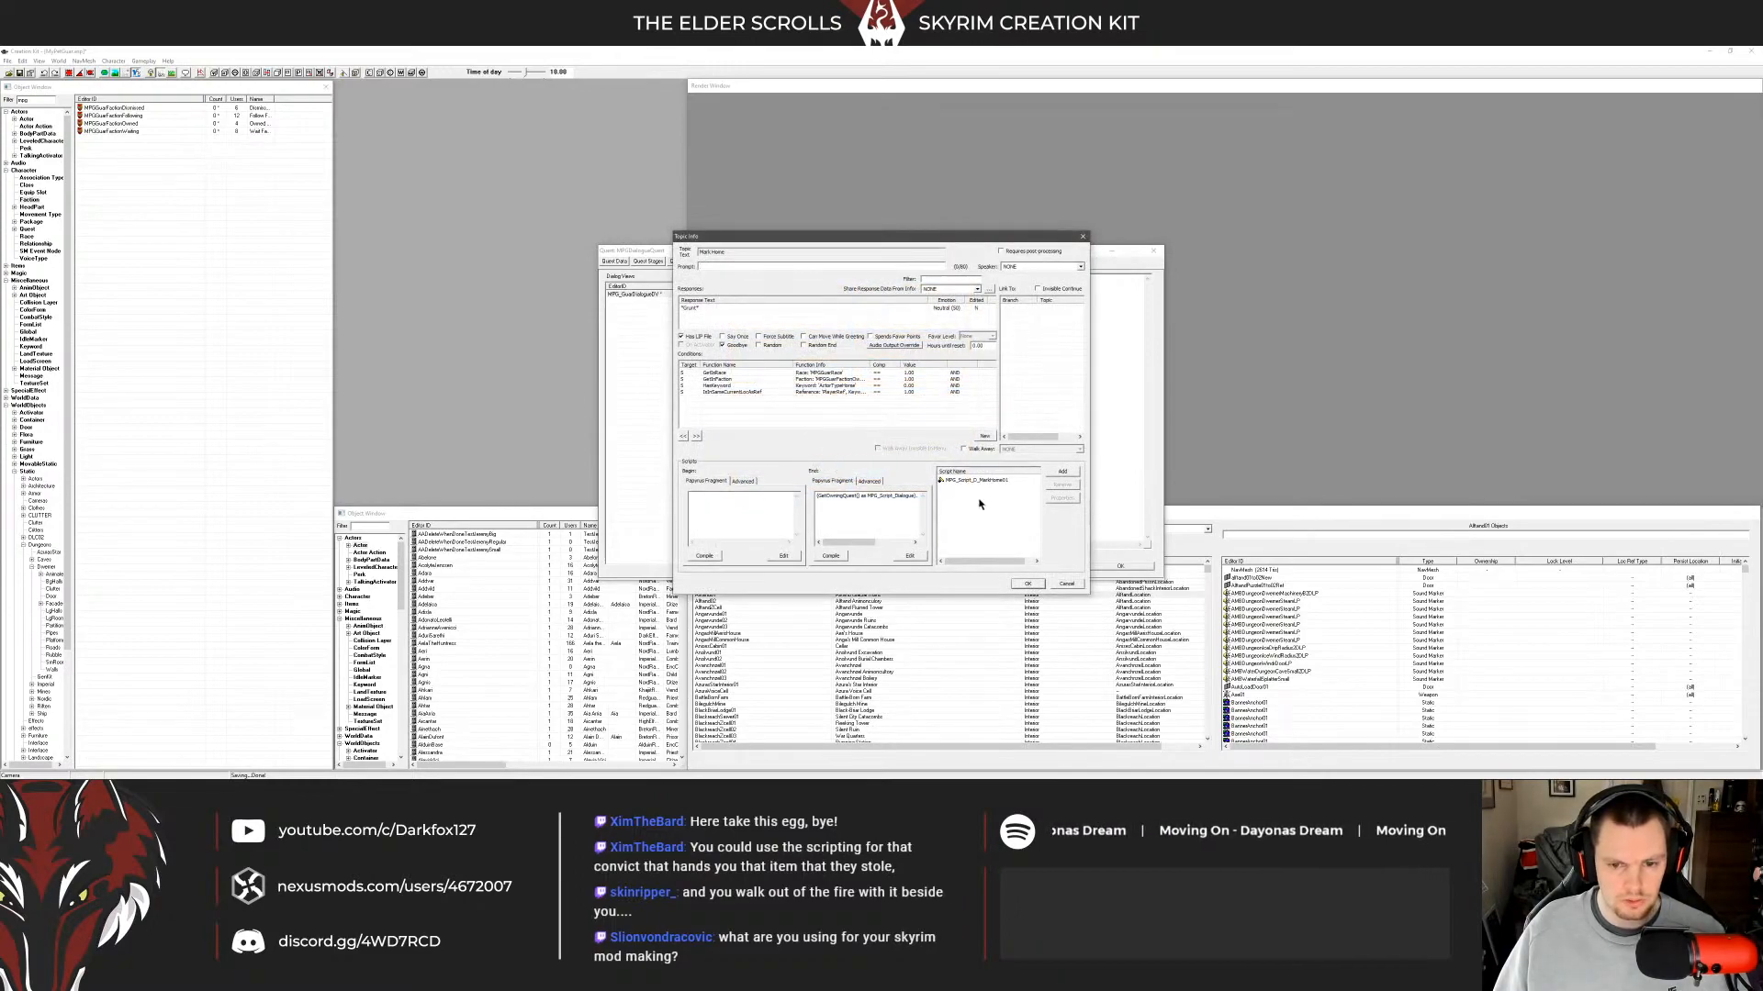
pyautogui.click(1066, 584)
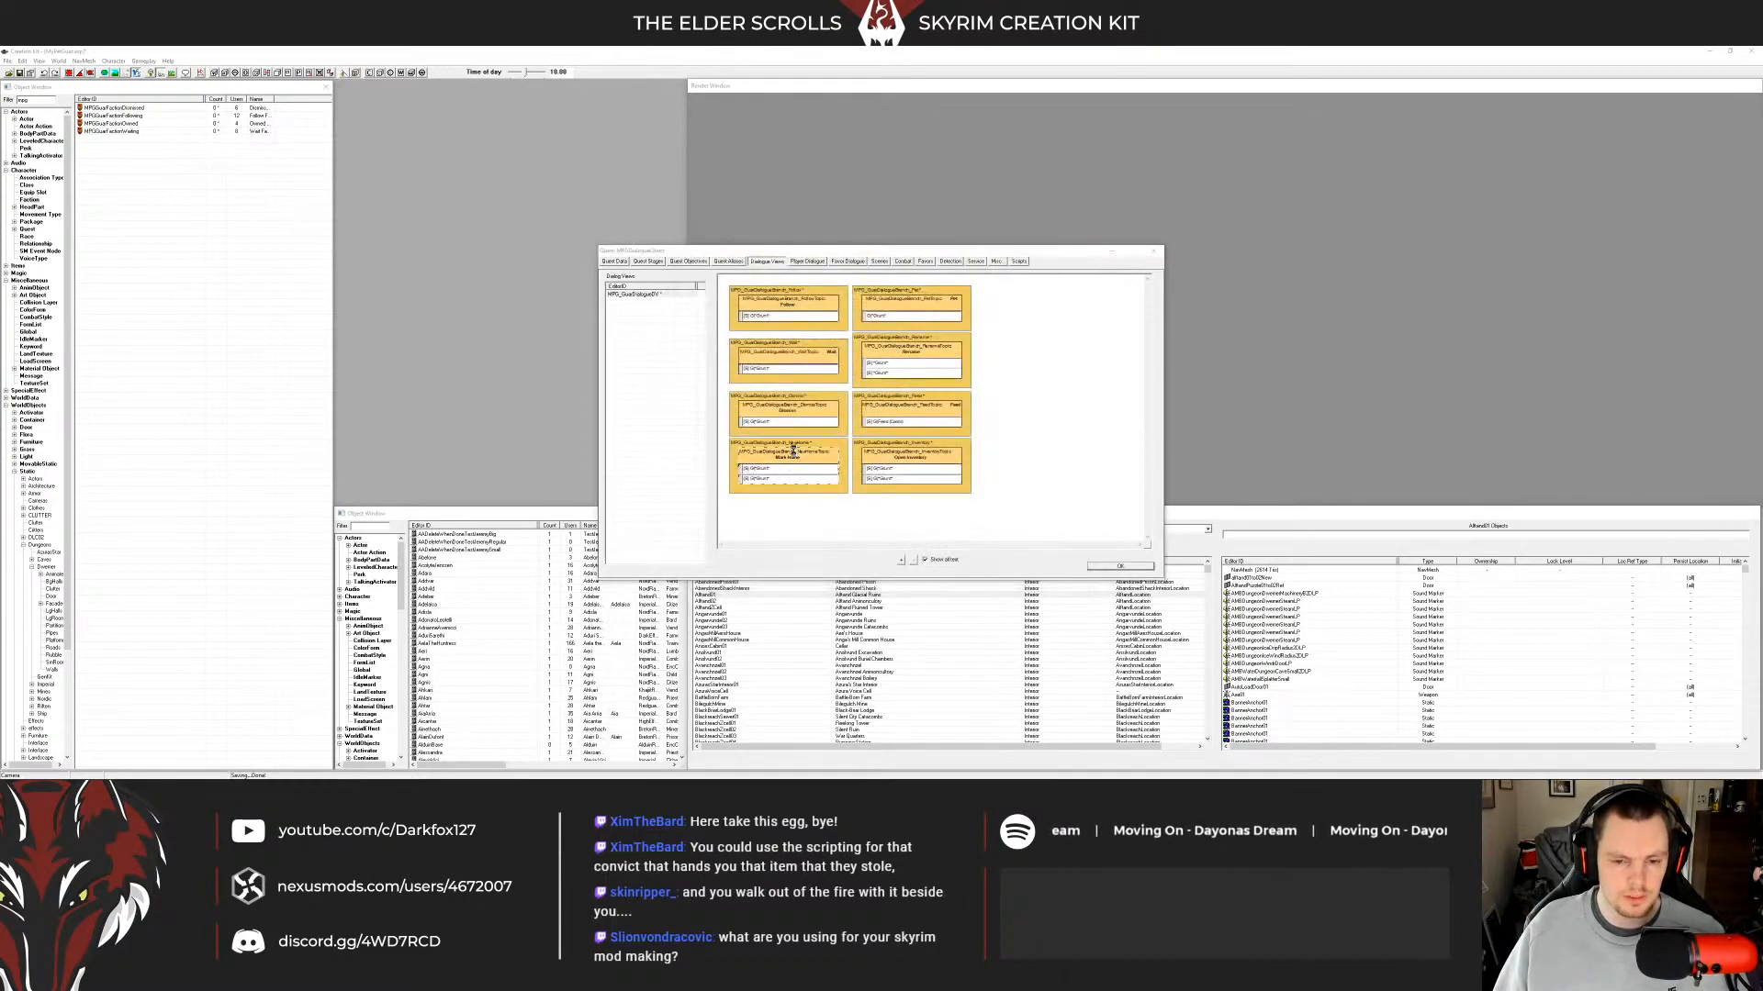
# Replace all conditions of the second Mark Home response with those copied from the first Mark Home response.
pyautogui.doubleClick(792, 453)
pyautogui.click(803, 401)
pyautogui.press('Delete')
pyautogui.press('Delete')
pyautogui.press('Delete')
pyautogui.press('Delete')
pyautogui.press('Delete')
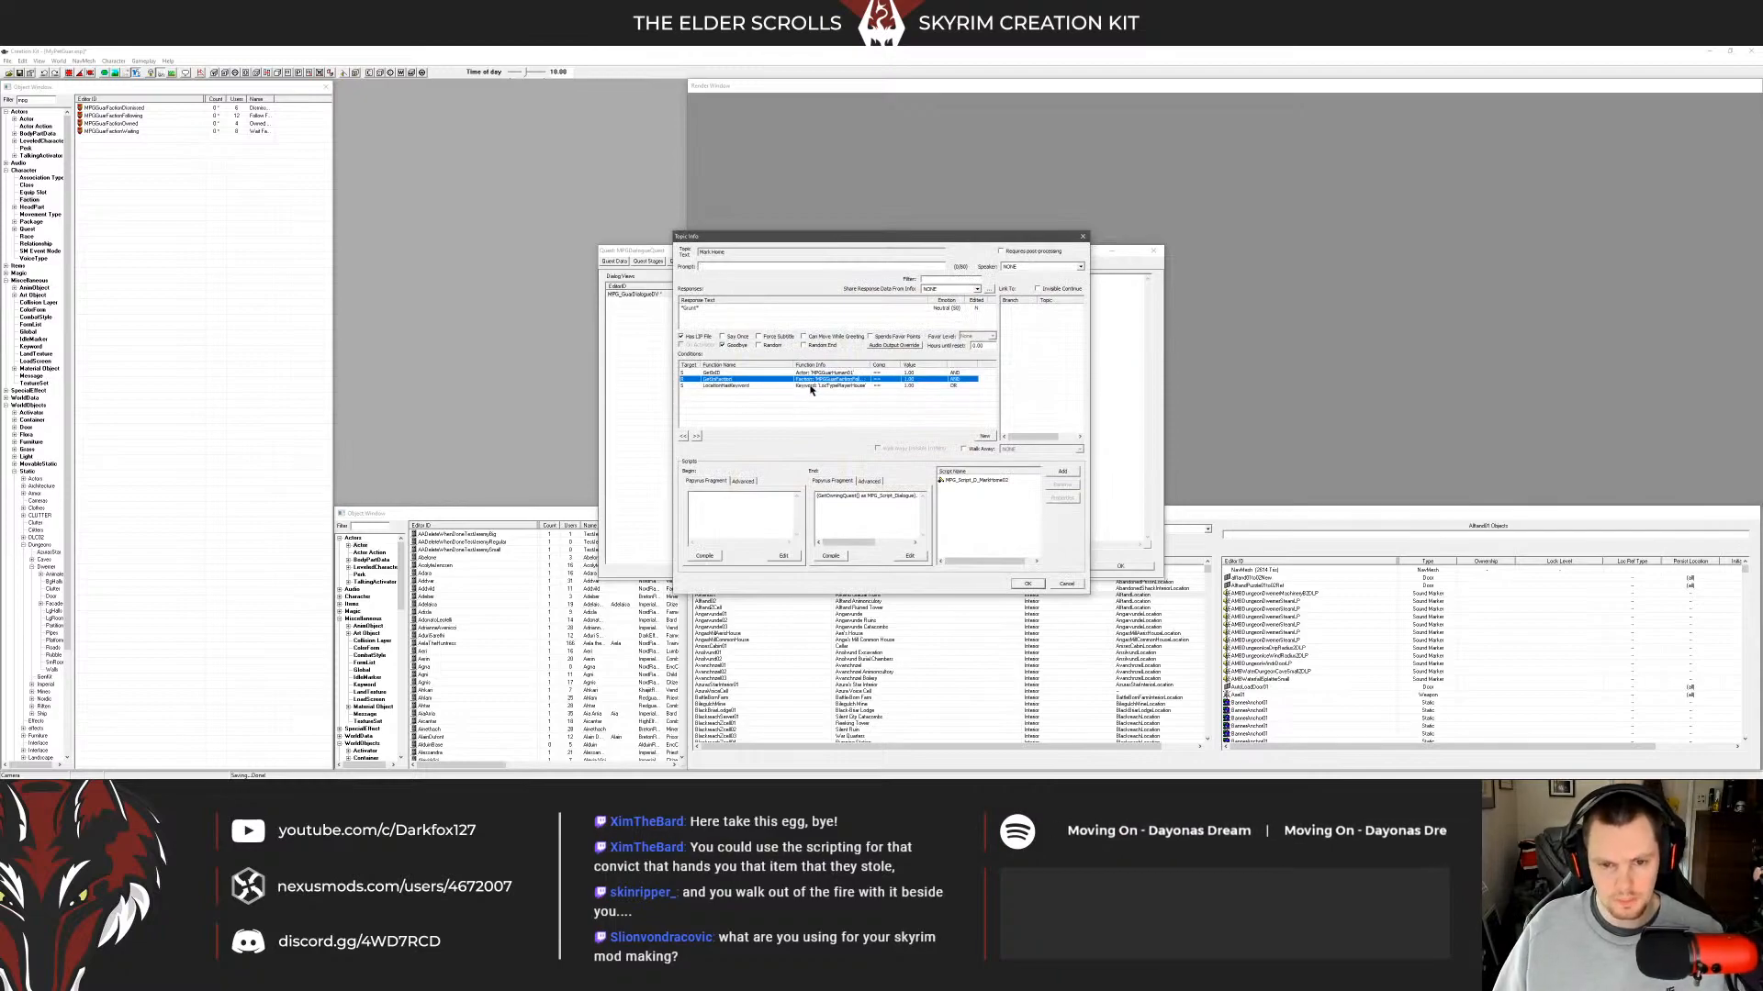
pyautogui.rightClick(811, 381)
pyautogui.click(849, 438)
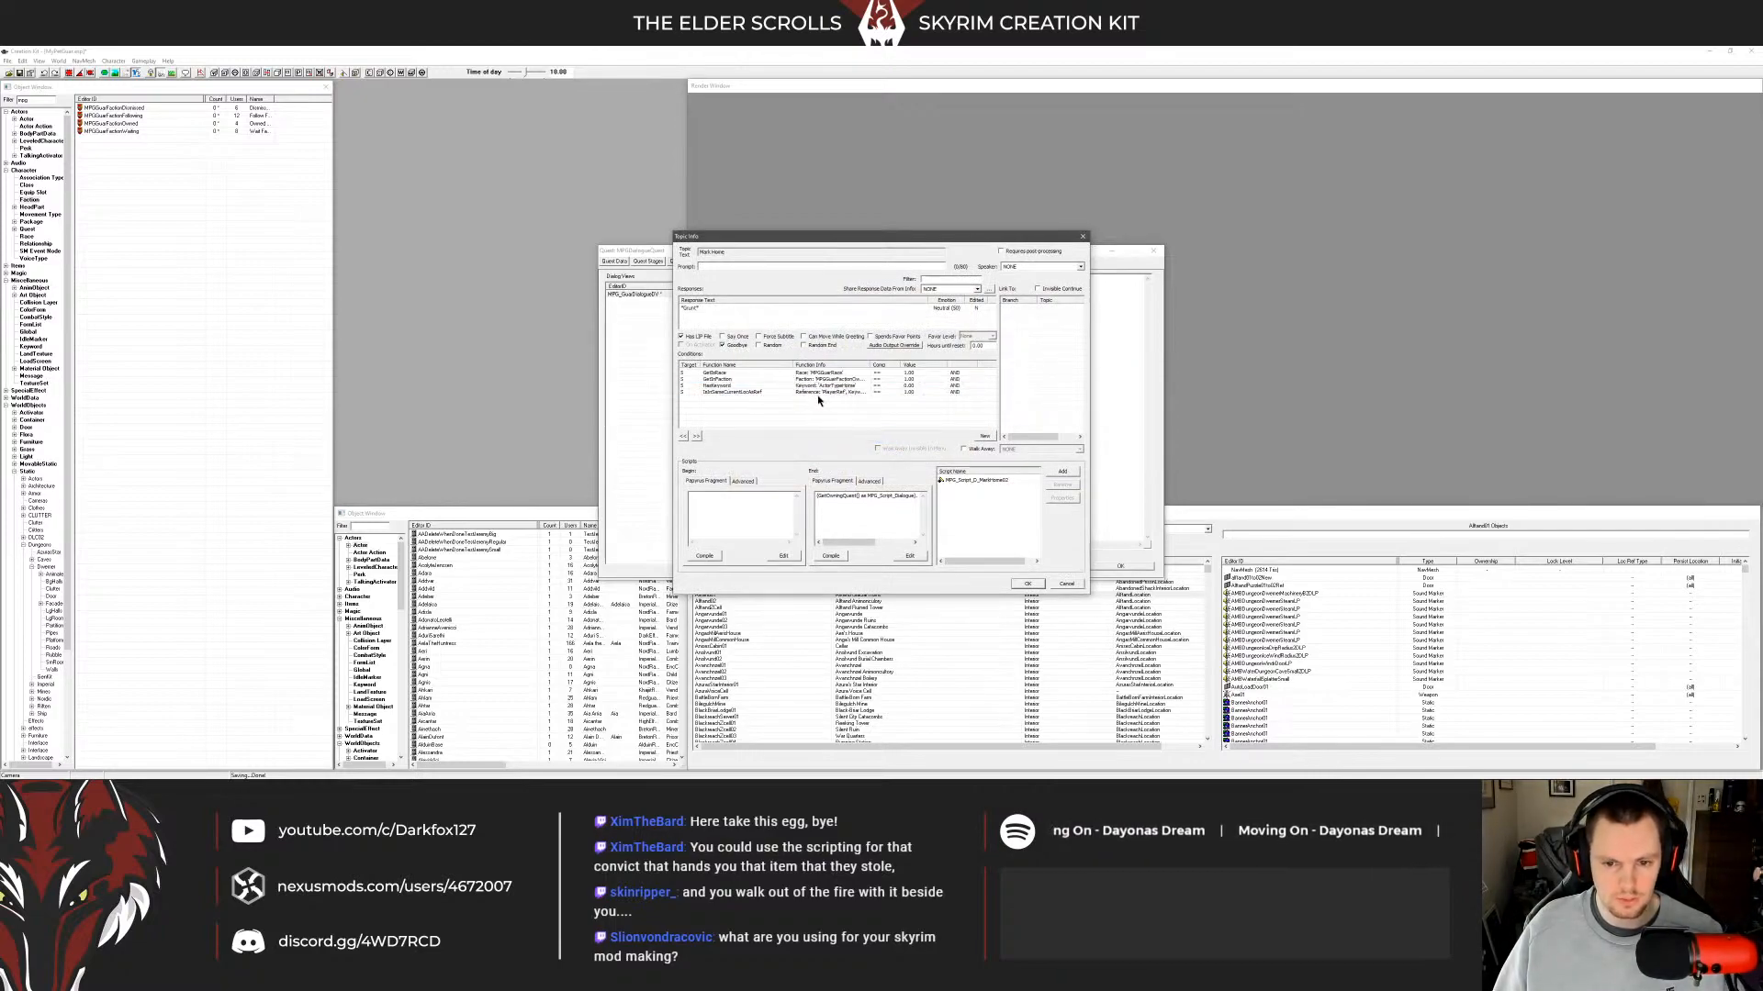
# Set the PlayerRef same-location condition in the second Mark Home response to 0, check the condition list and save the response.
pyautogui.doubleClick(787, 392)
pyautogui.doubleClick(933, 427)
pyautogui.write('0')
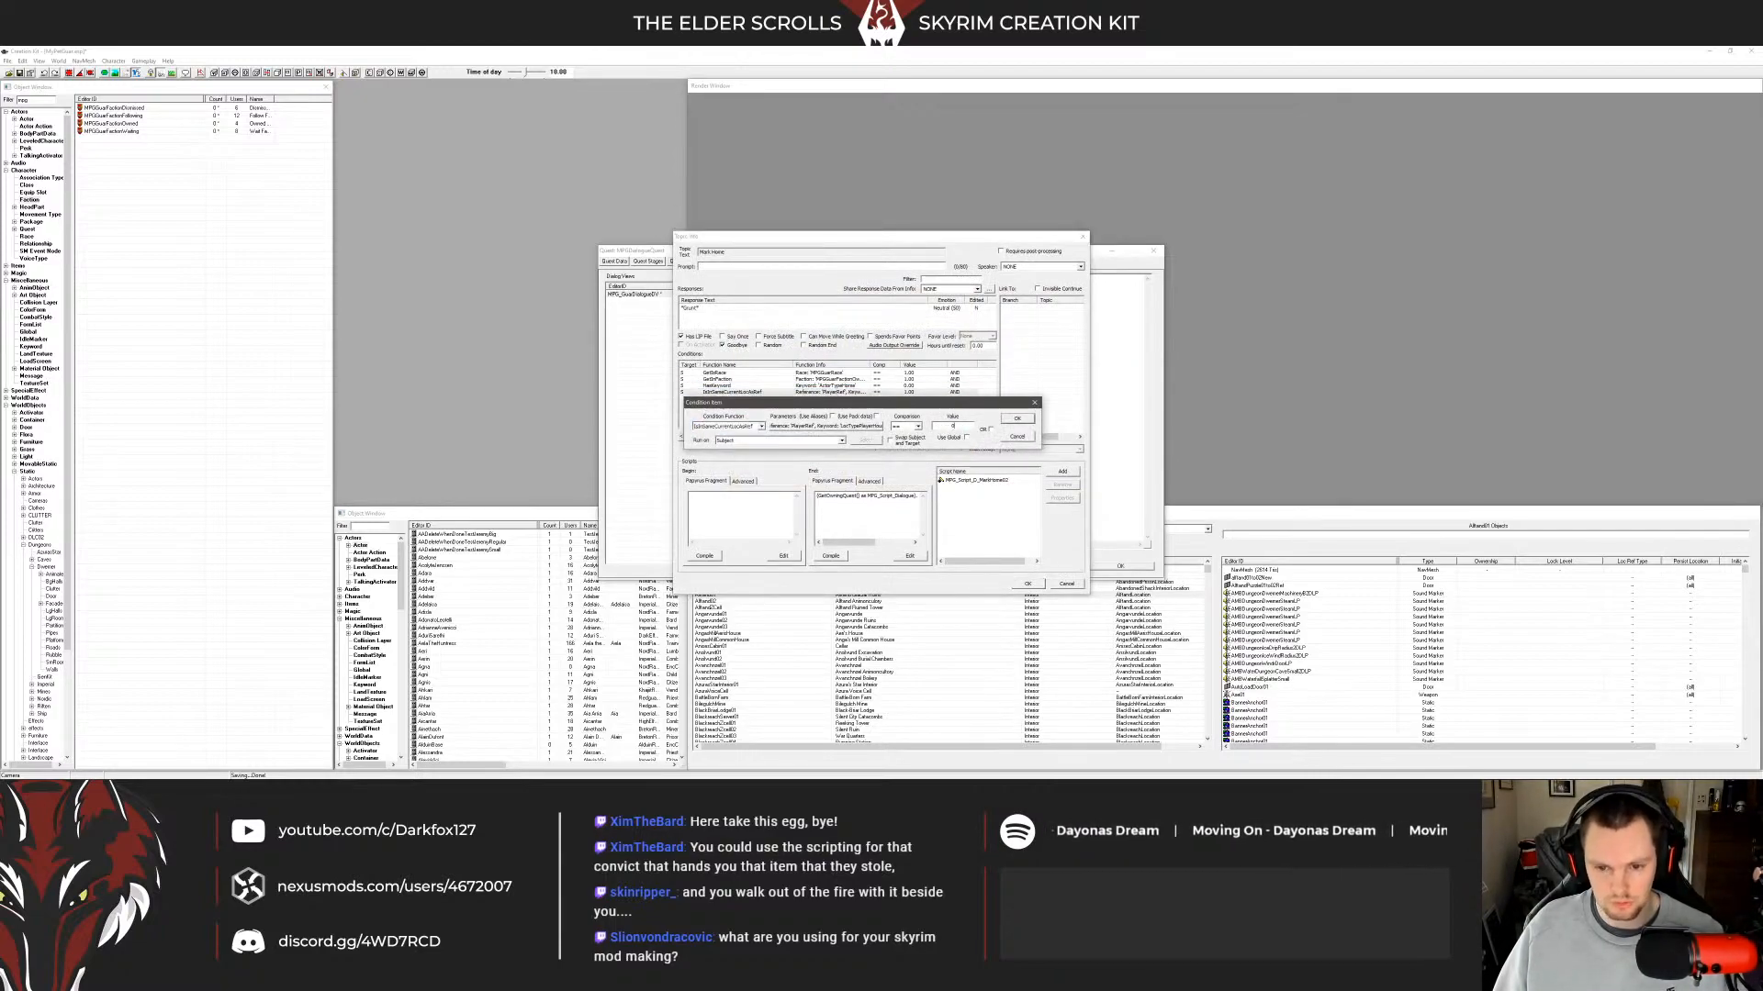
pyautogui.click(1017, 417)
pyautogui.click(851, 386)
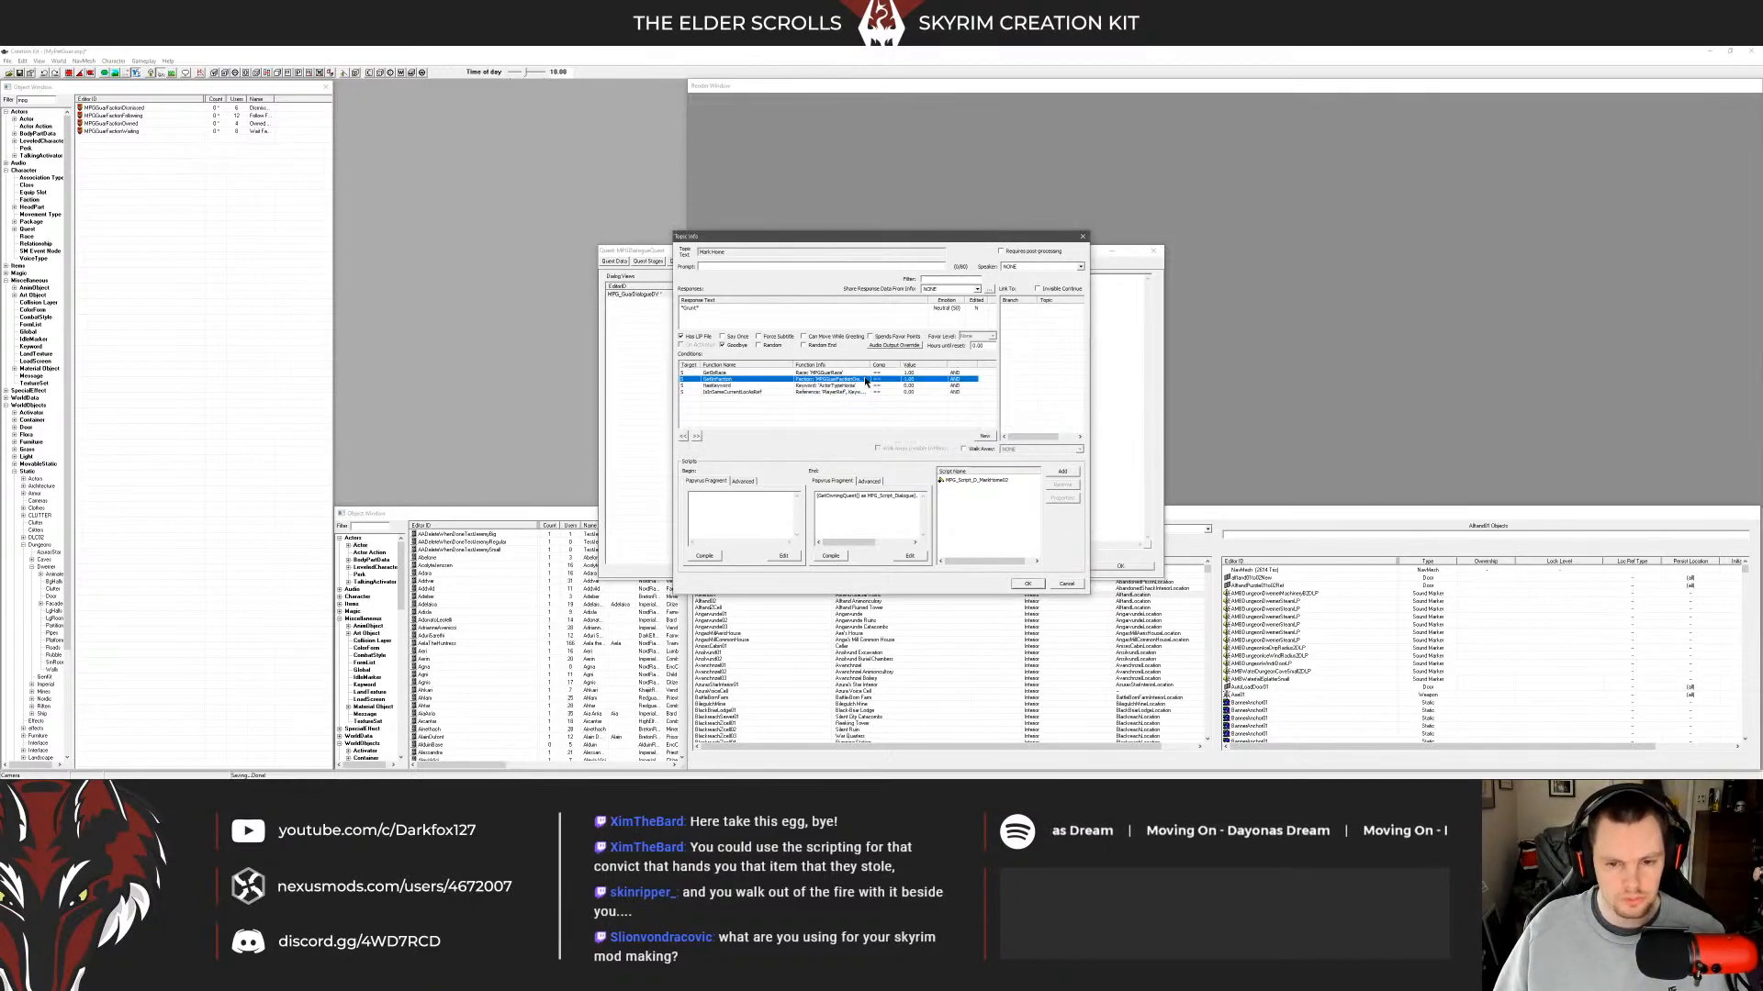
pyautogui.click(875, 418)
pyautogui.click(826, 392)
pyautogui.click(853, 407)
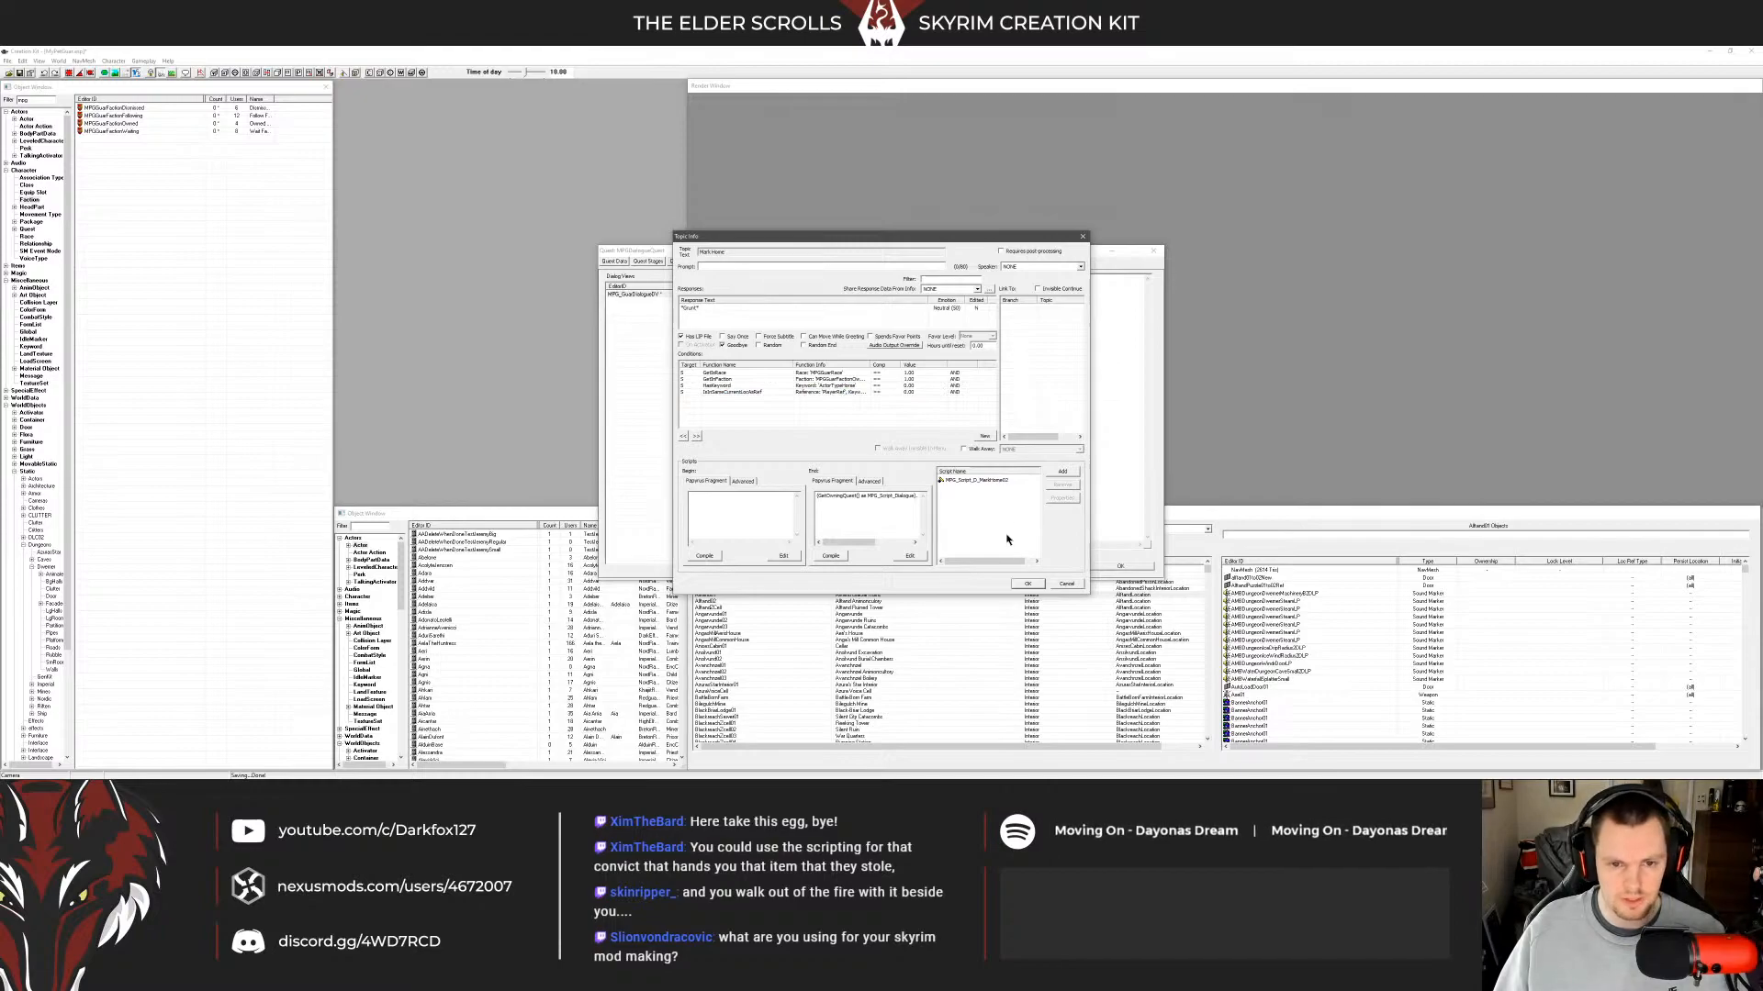
pyautogui.click(1027, 584)
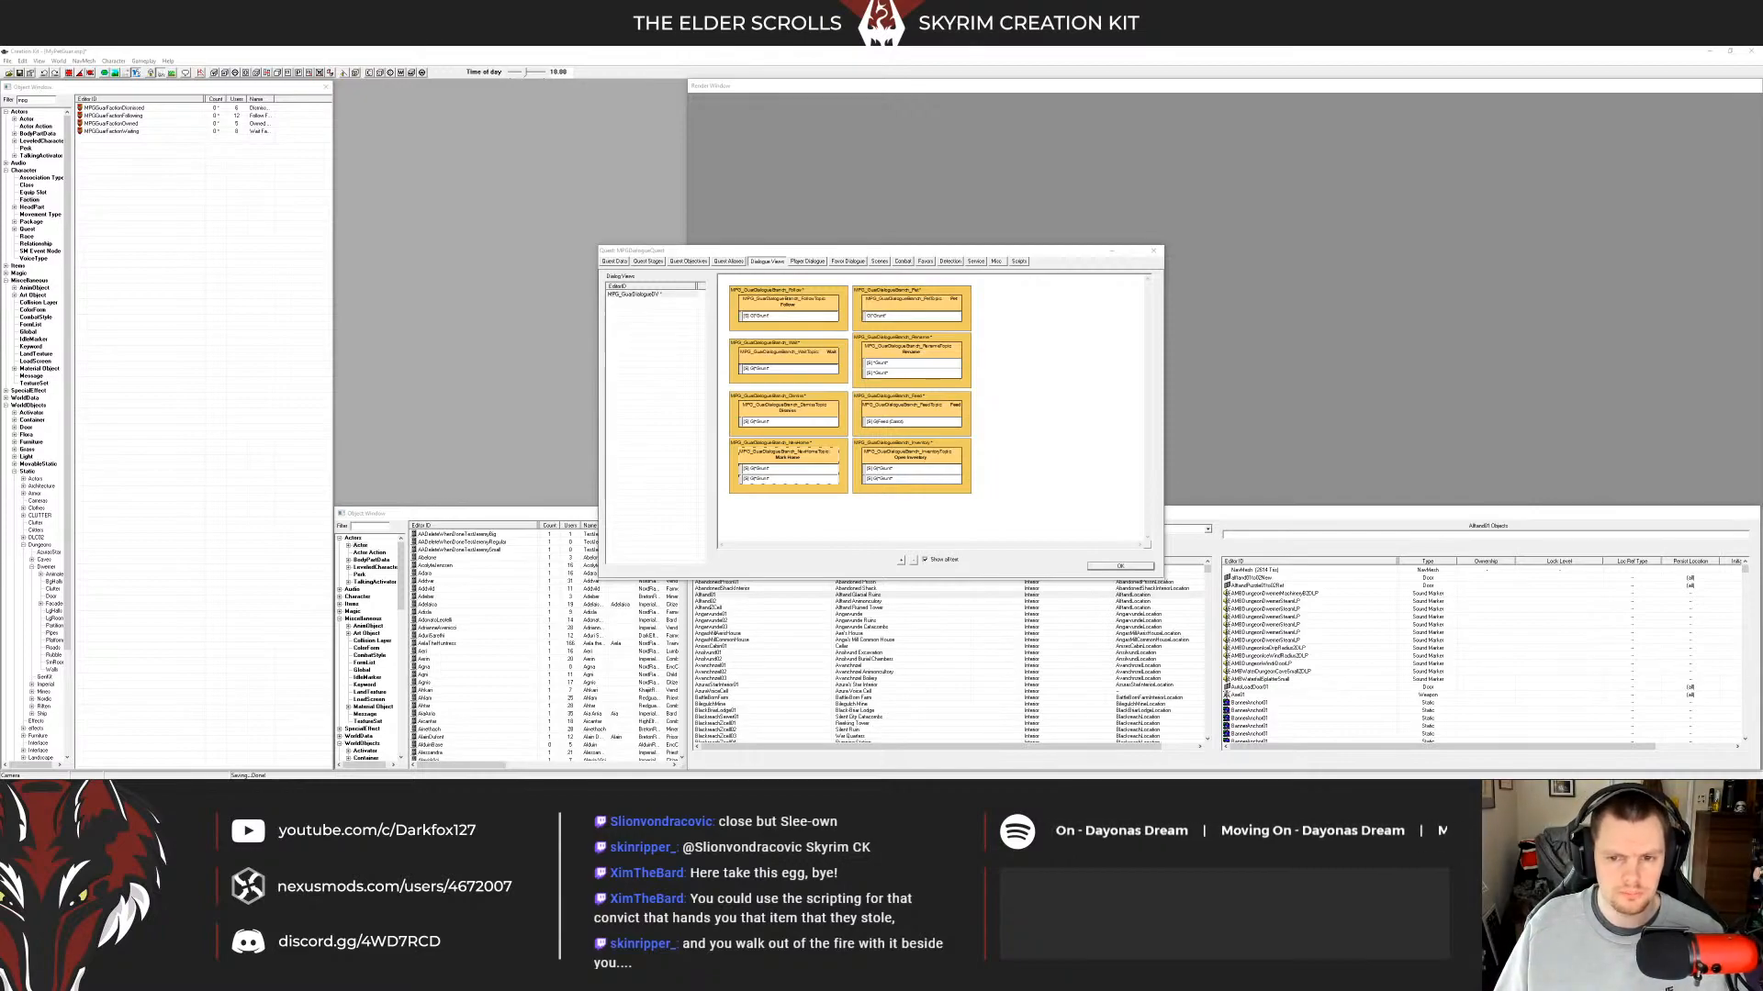
# Examine the conditions and end-script fragments of both Mark Home responses, comparing how each handles the location check.
pyautogui.click(1043, 317)
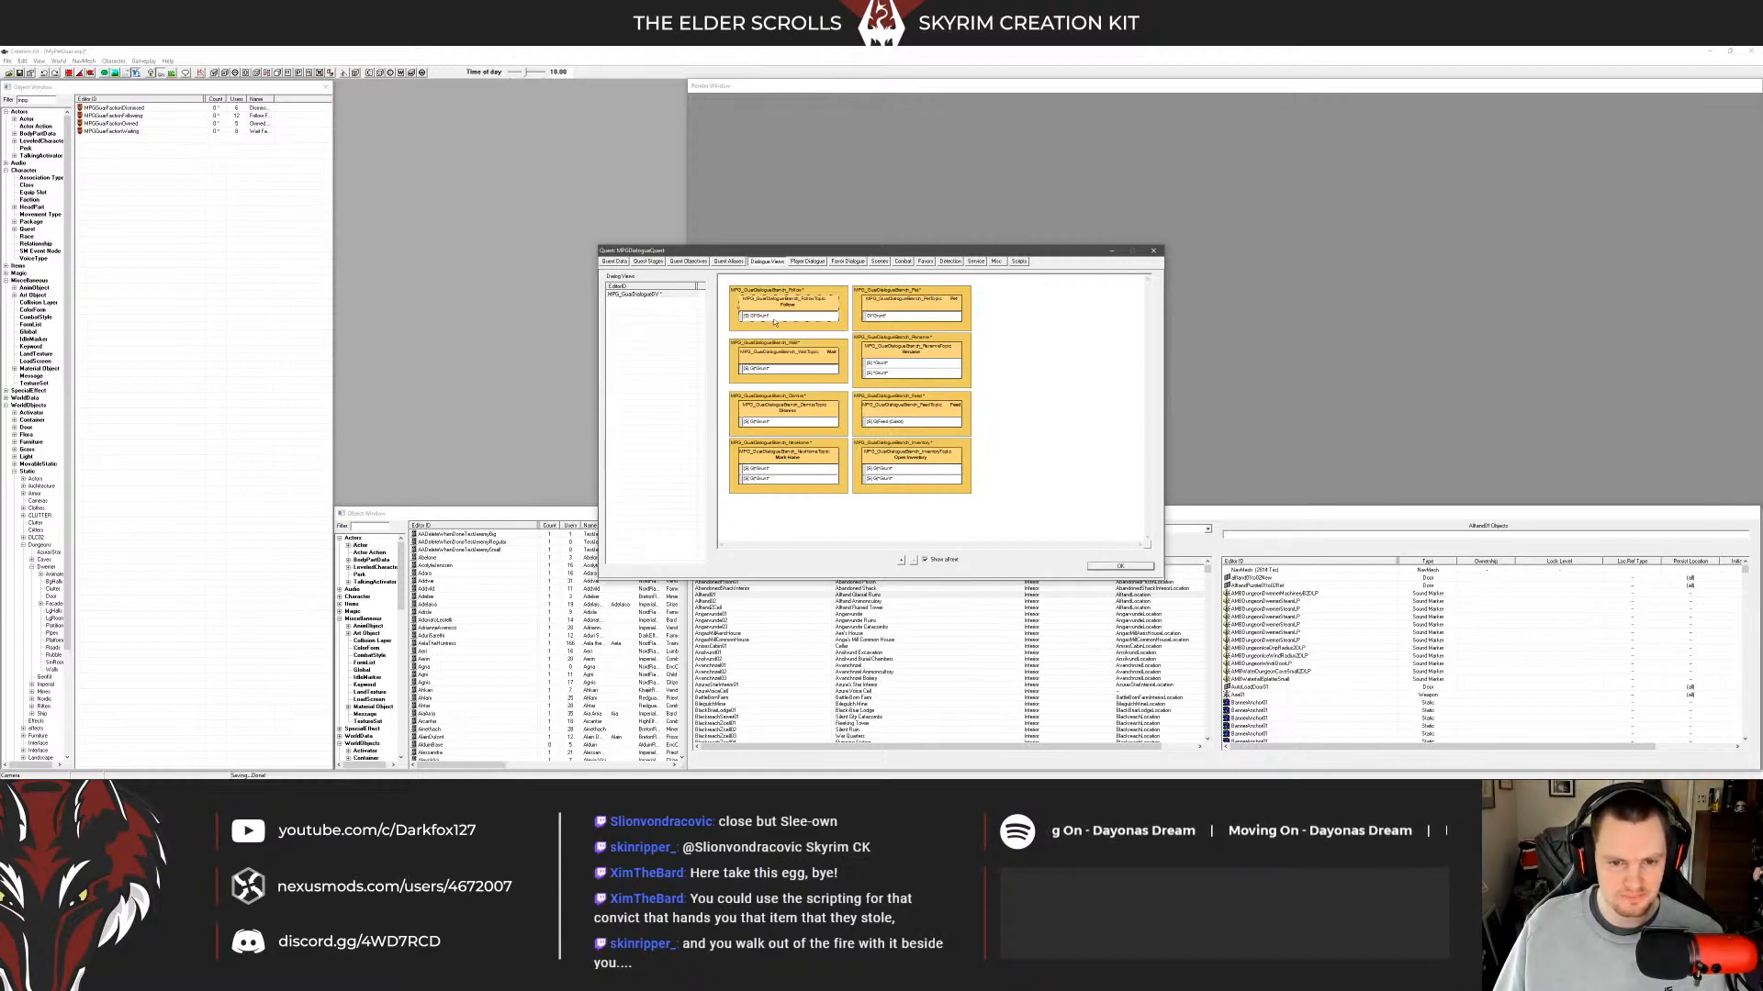
pyautogui.doubleClick(797, 476)
pyautogui.click(1027, 584)
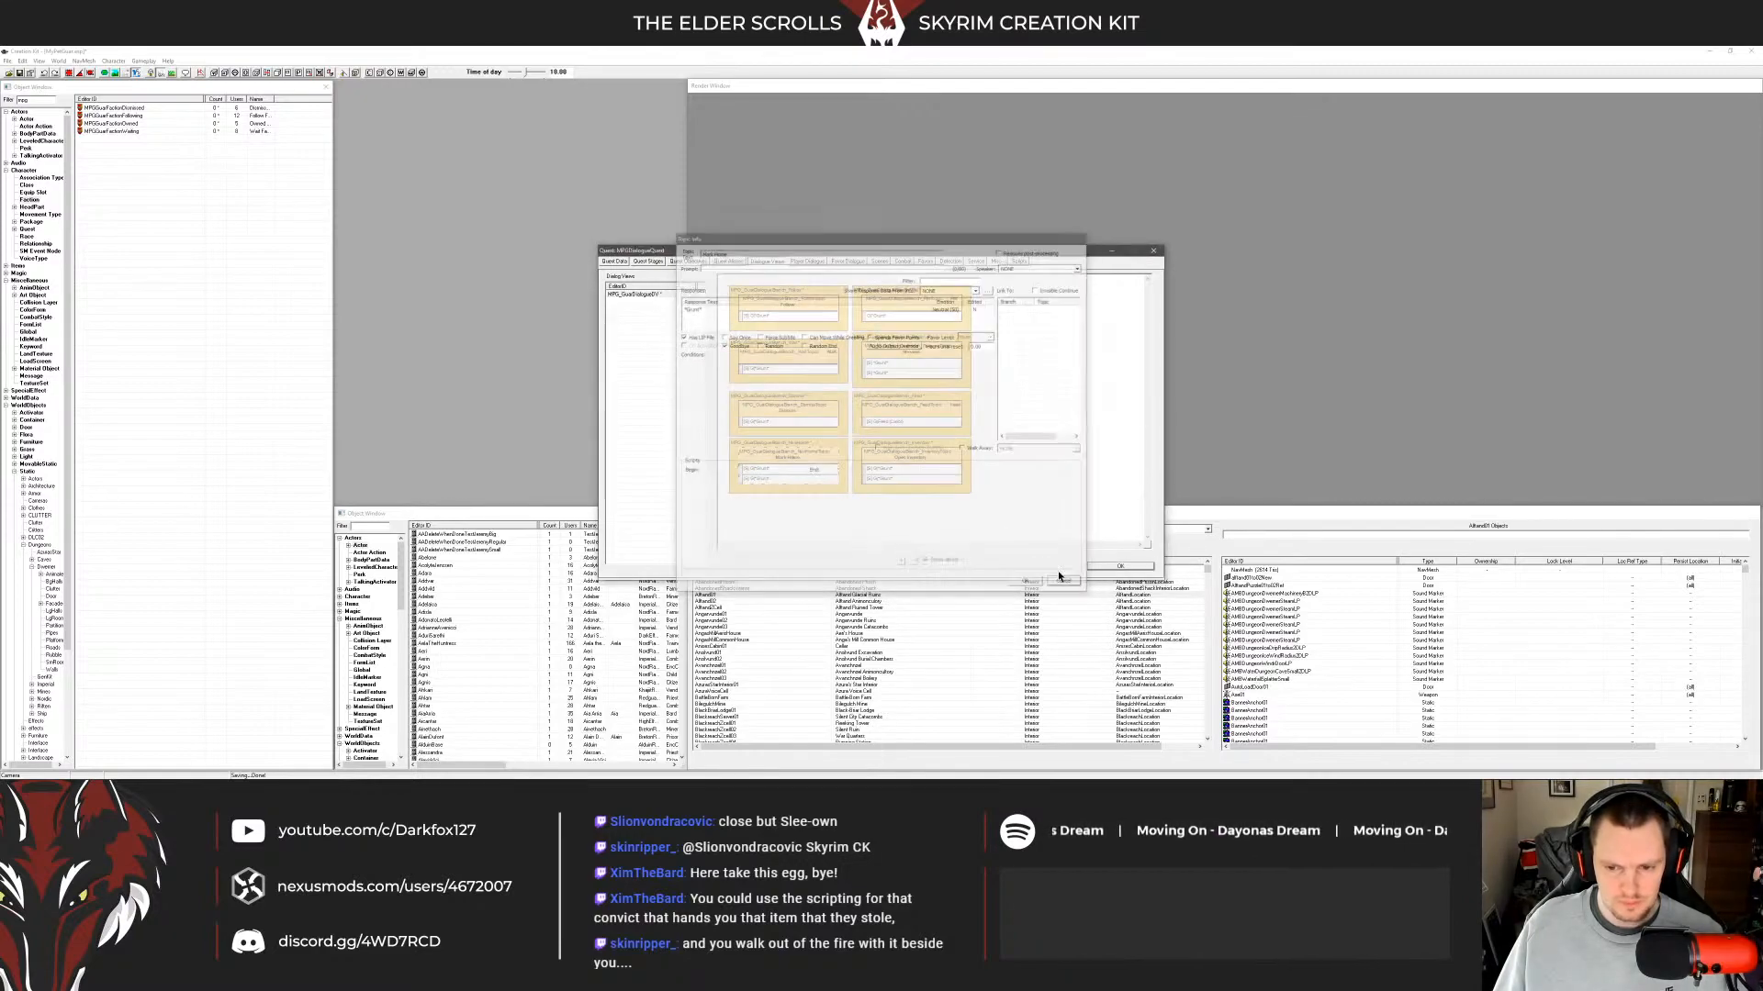
pyautogui.doubleClick(822, 473)
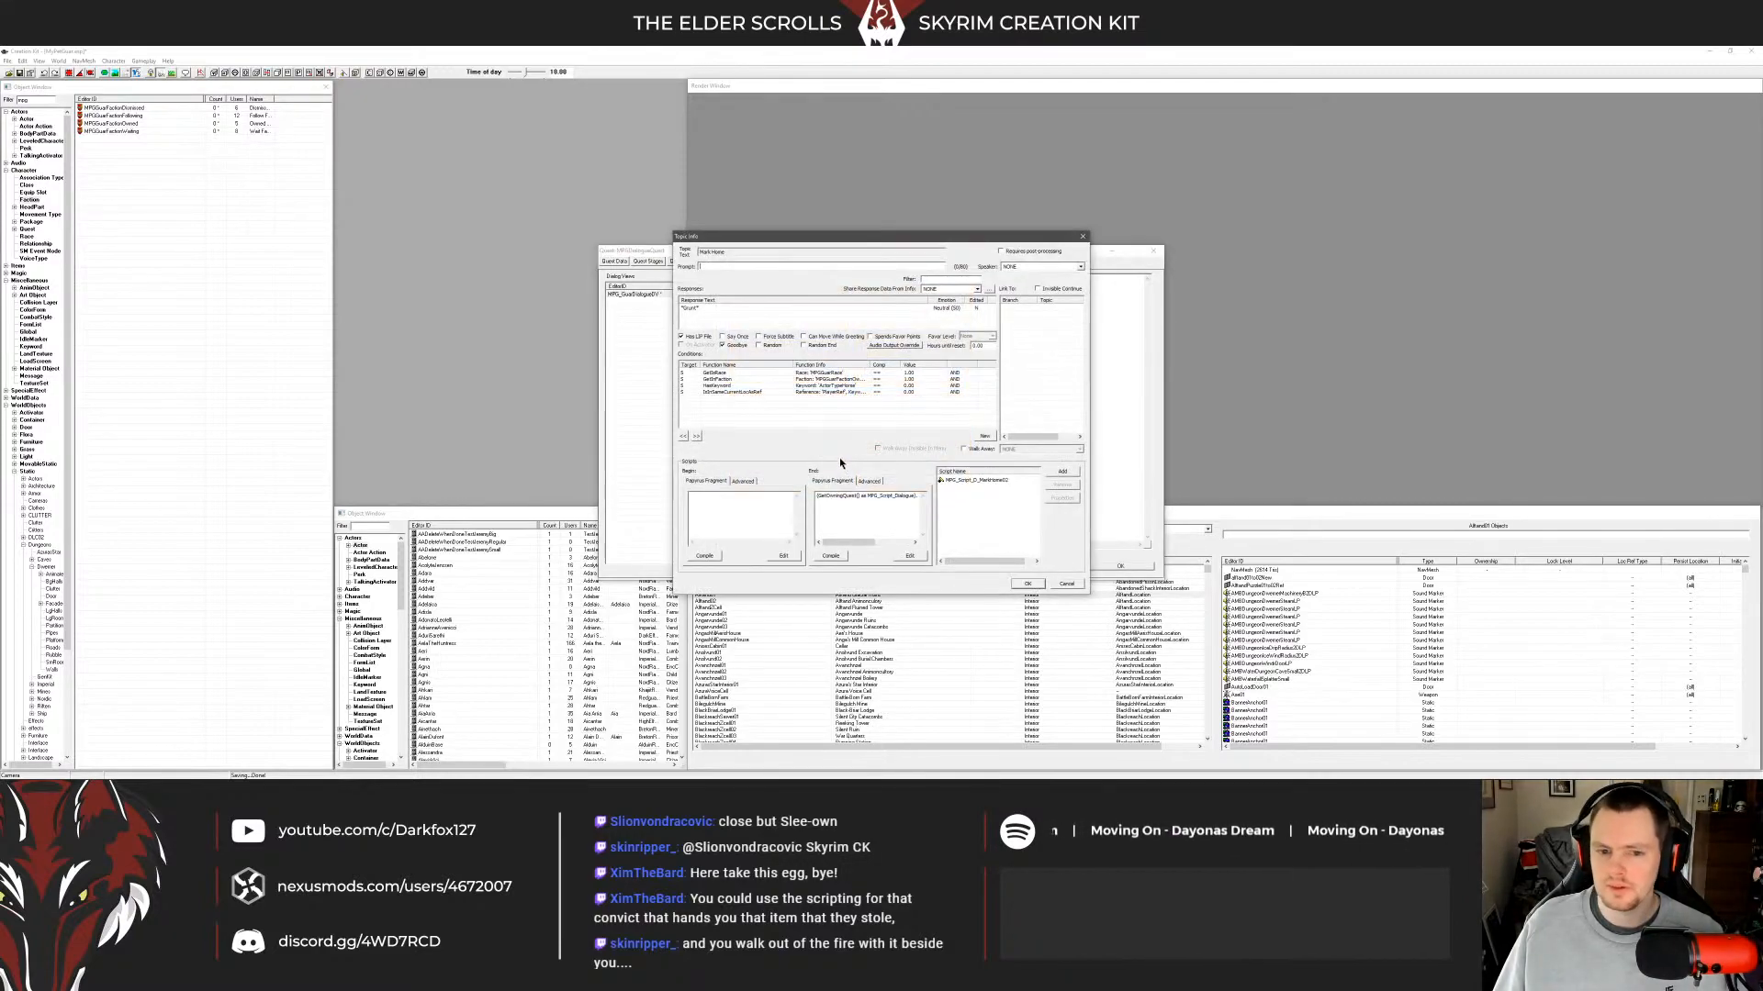
pyautogui.click(795, 379)
pyautogui.click(918, 425)
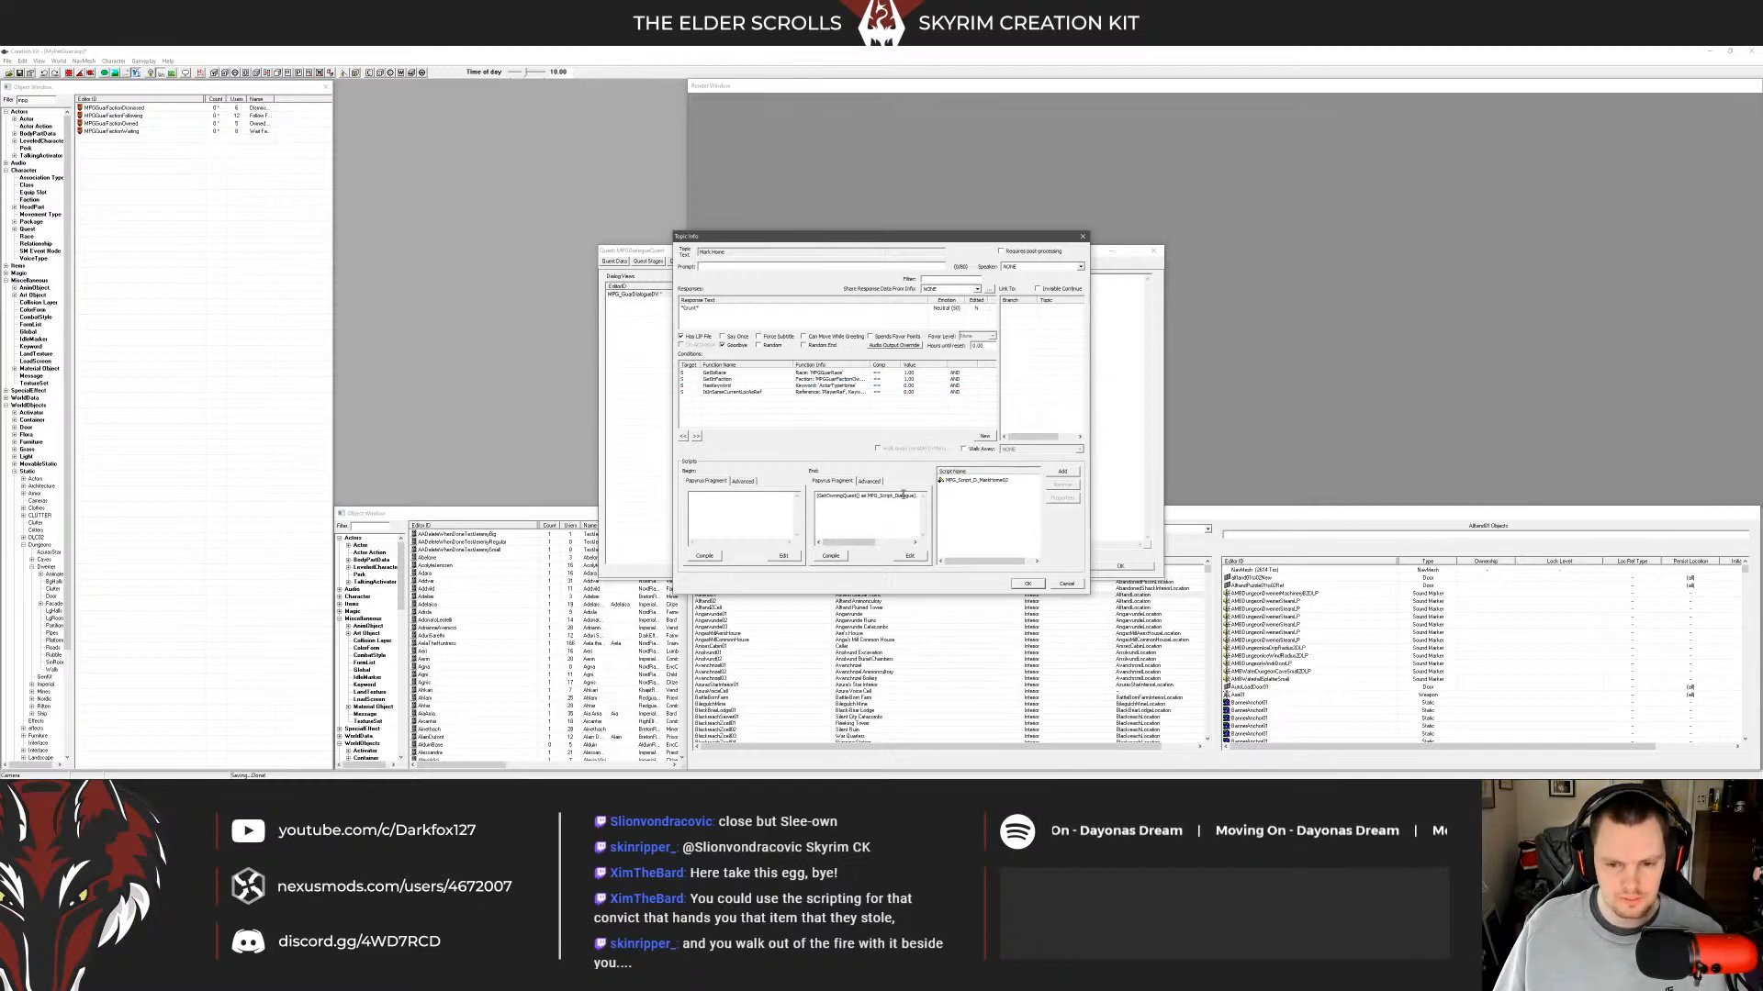
pyautogui.click(1067, 583)
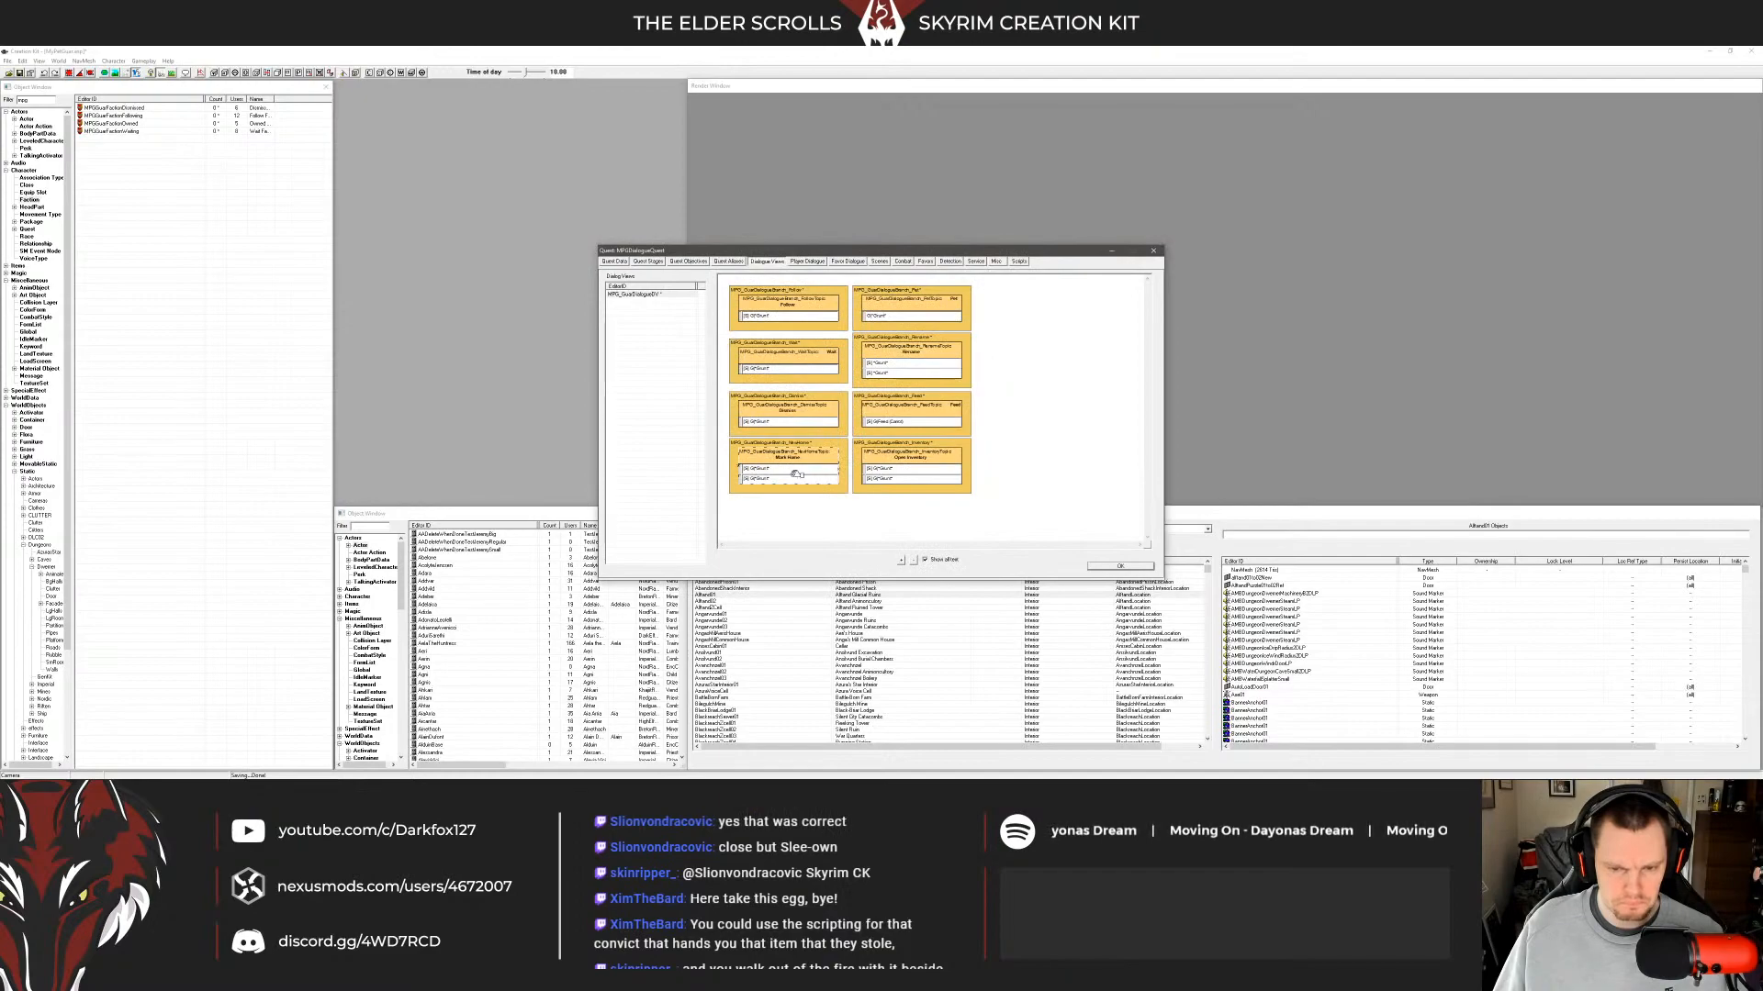
pyautogui.doubleClick(802, 480)
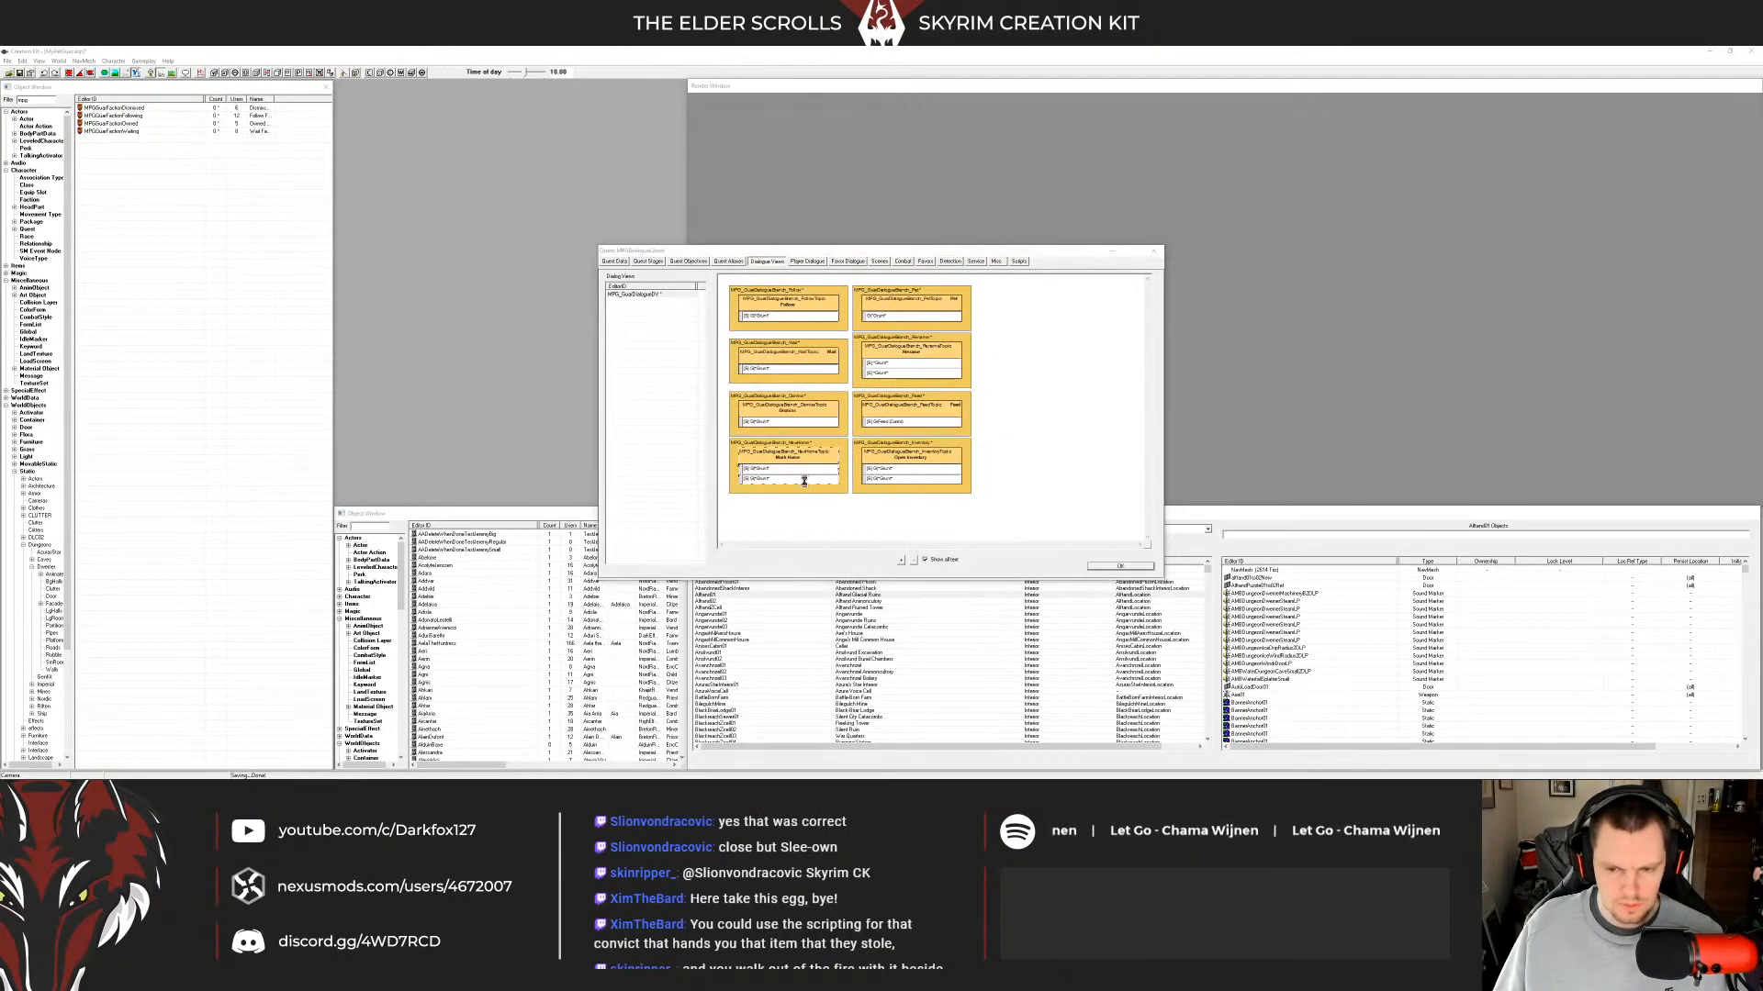
pyautogui.click(1067, 585)
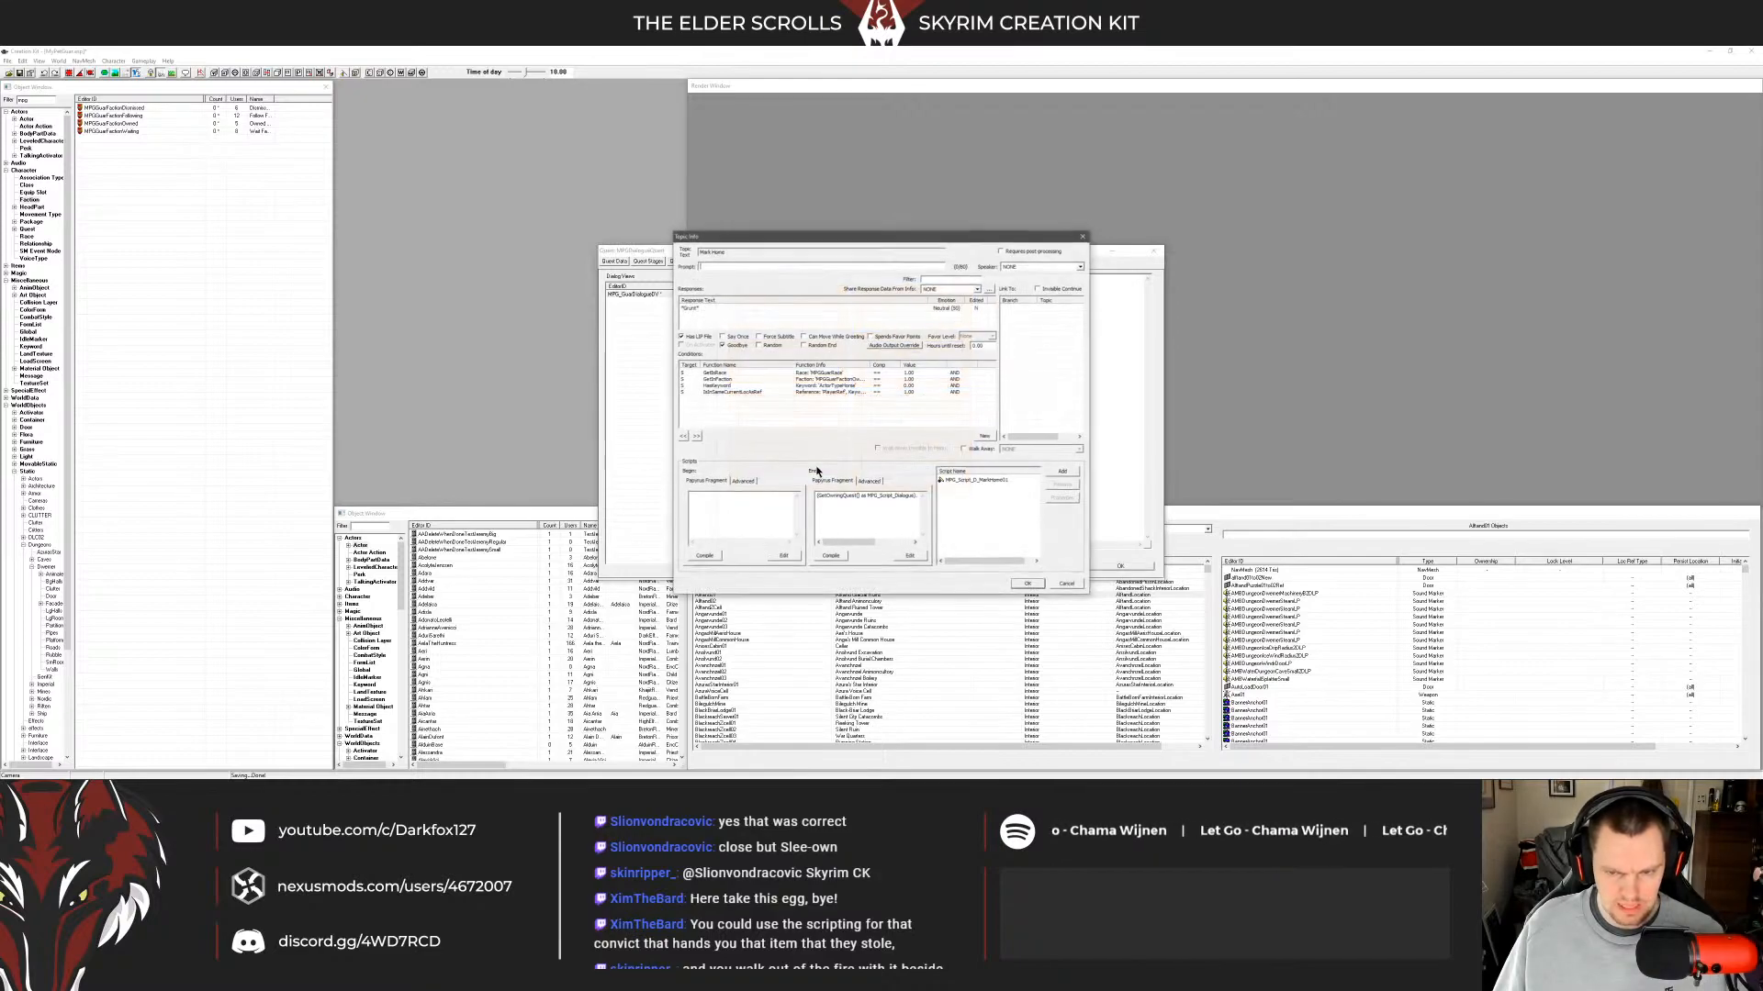
pyautogui.click(1070, 586)
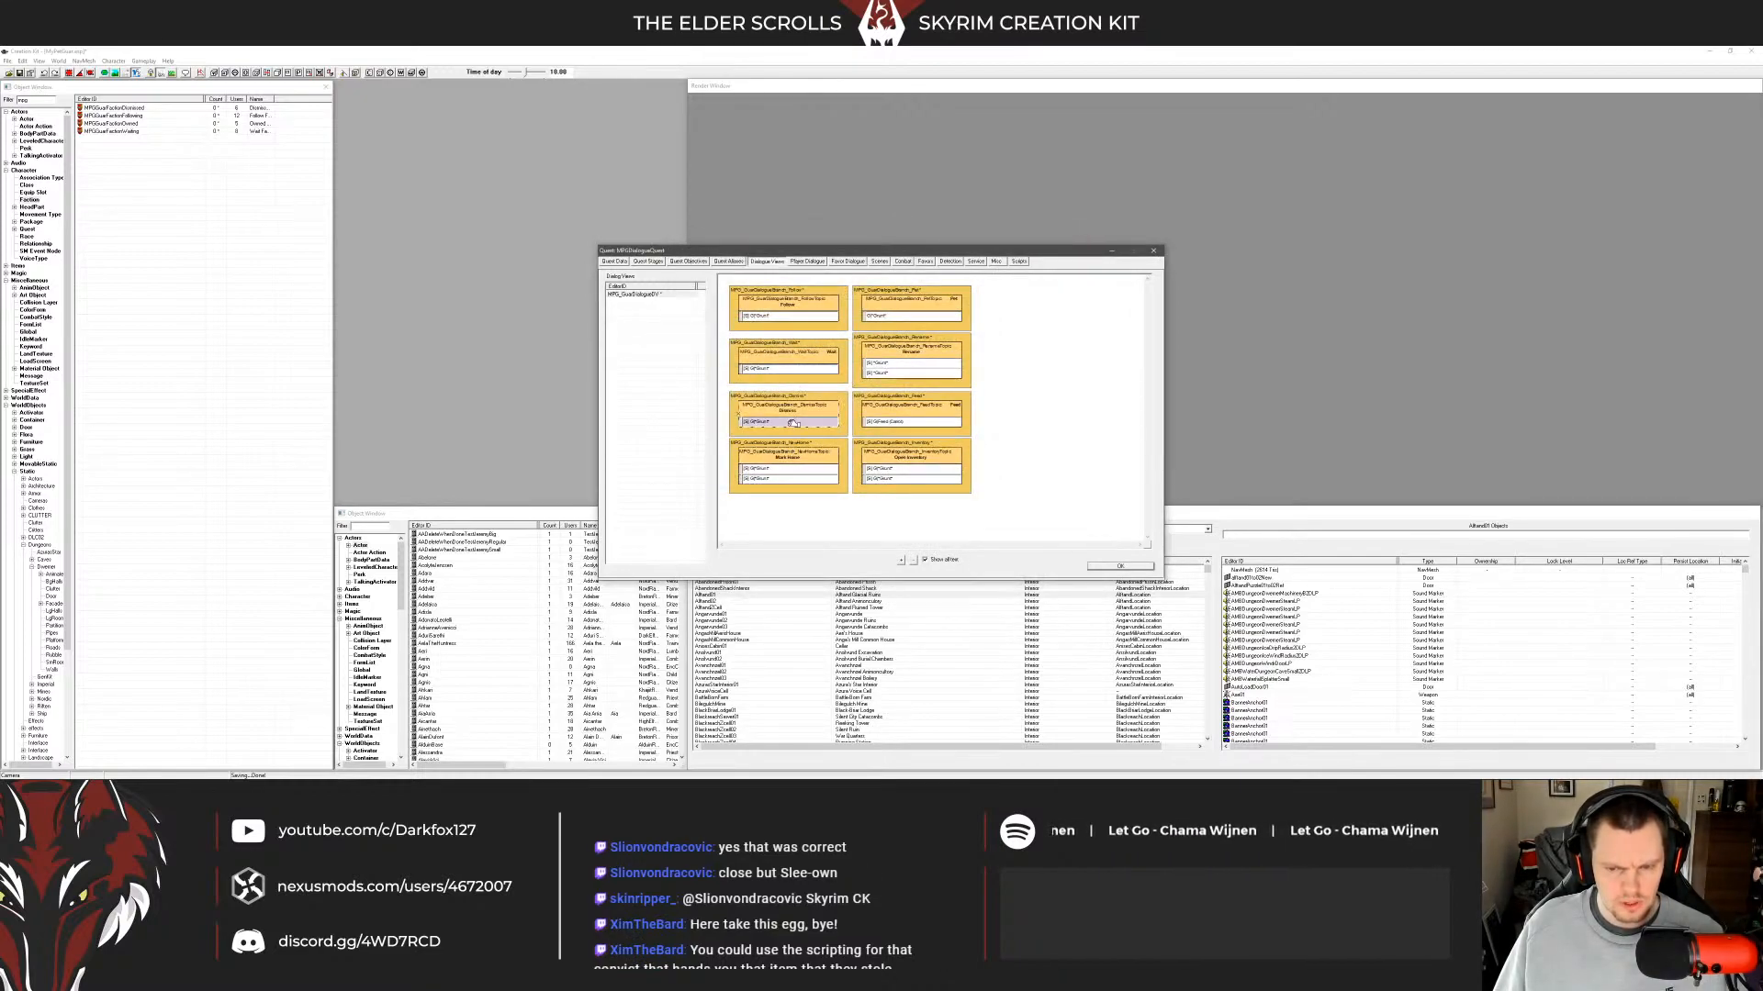
pyautogui.doubleClick(801, 478)
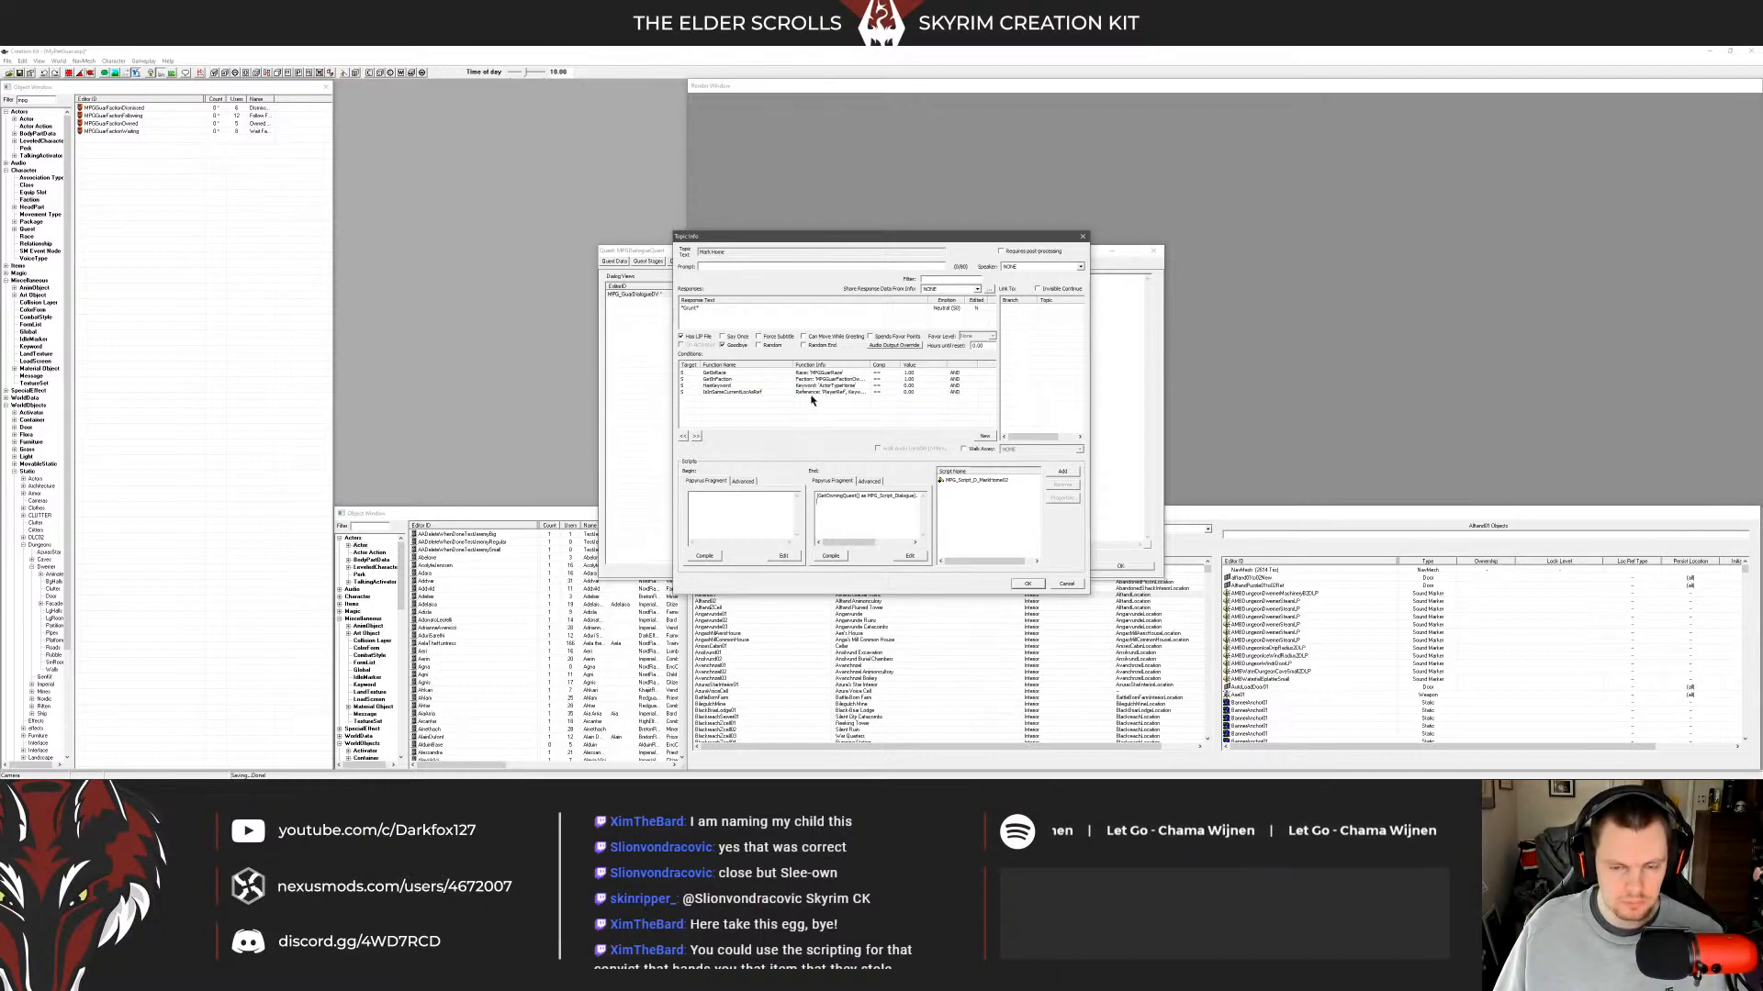
pyautogui.click(808, 392)
pyautogui.press('Up')
pyautogui.press('Up')
pyautogui.press('Up')
pyautogui.click(893, 506)
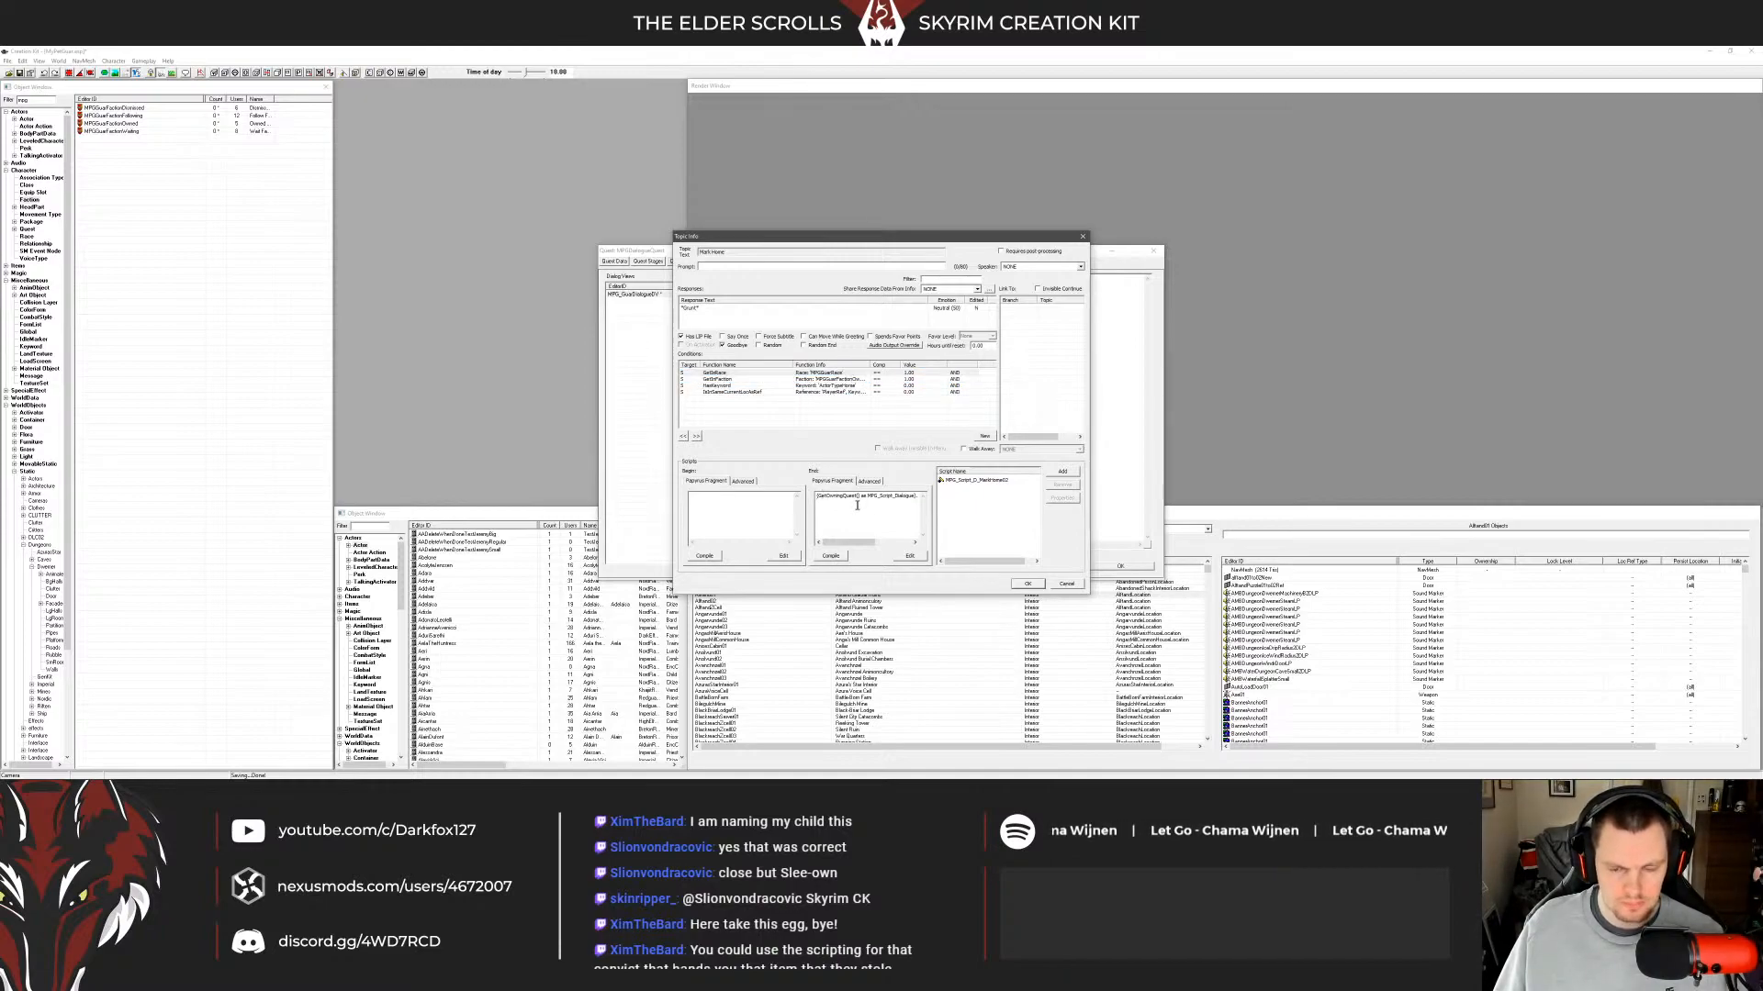
pyautogui.click(1063, 585)
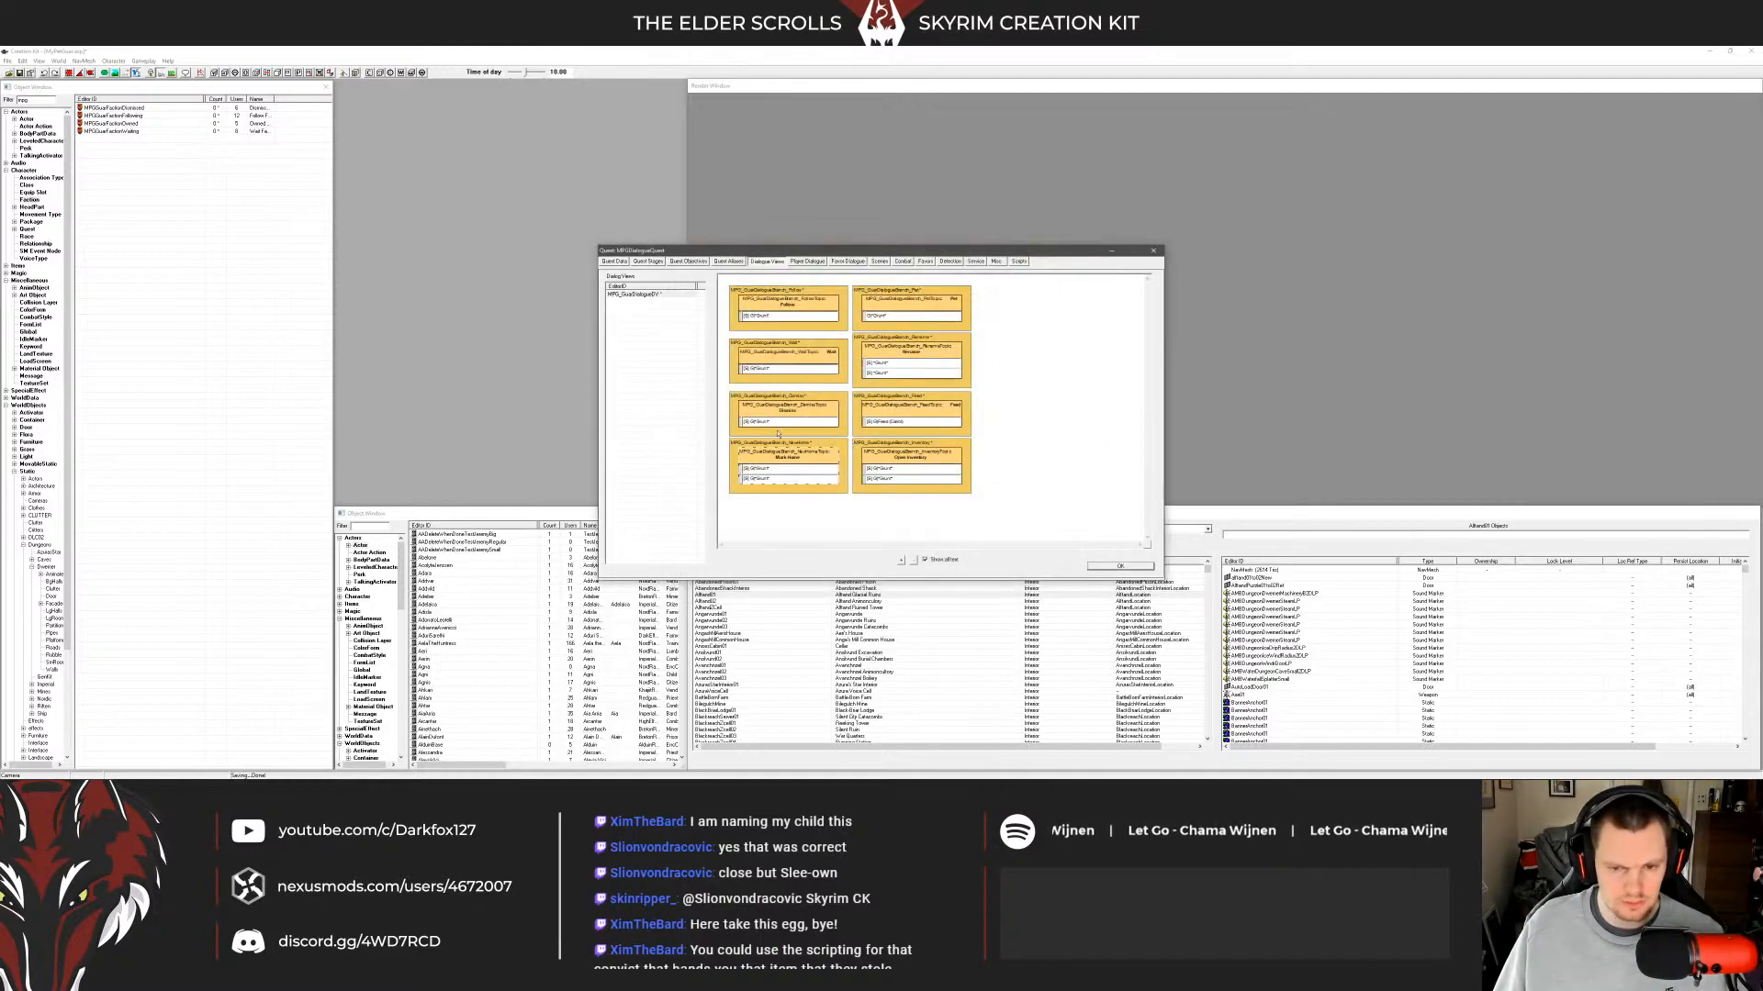
# Remove the attached Mark Home script from the second Mark Home response, clear its end fragment and compile the empty fragment.
pyautogui.doubleClick(802, 477)
pyautogui.click(990, 481)
pyautogui.click(1062, 485)
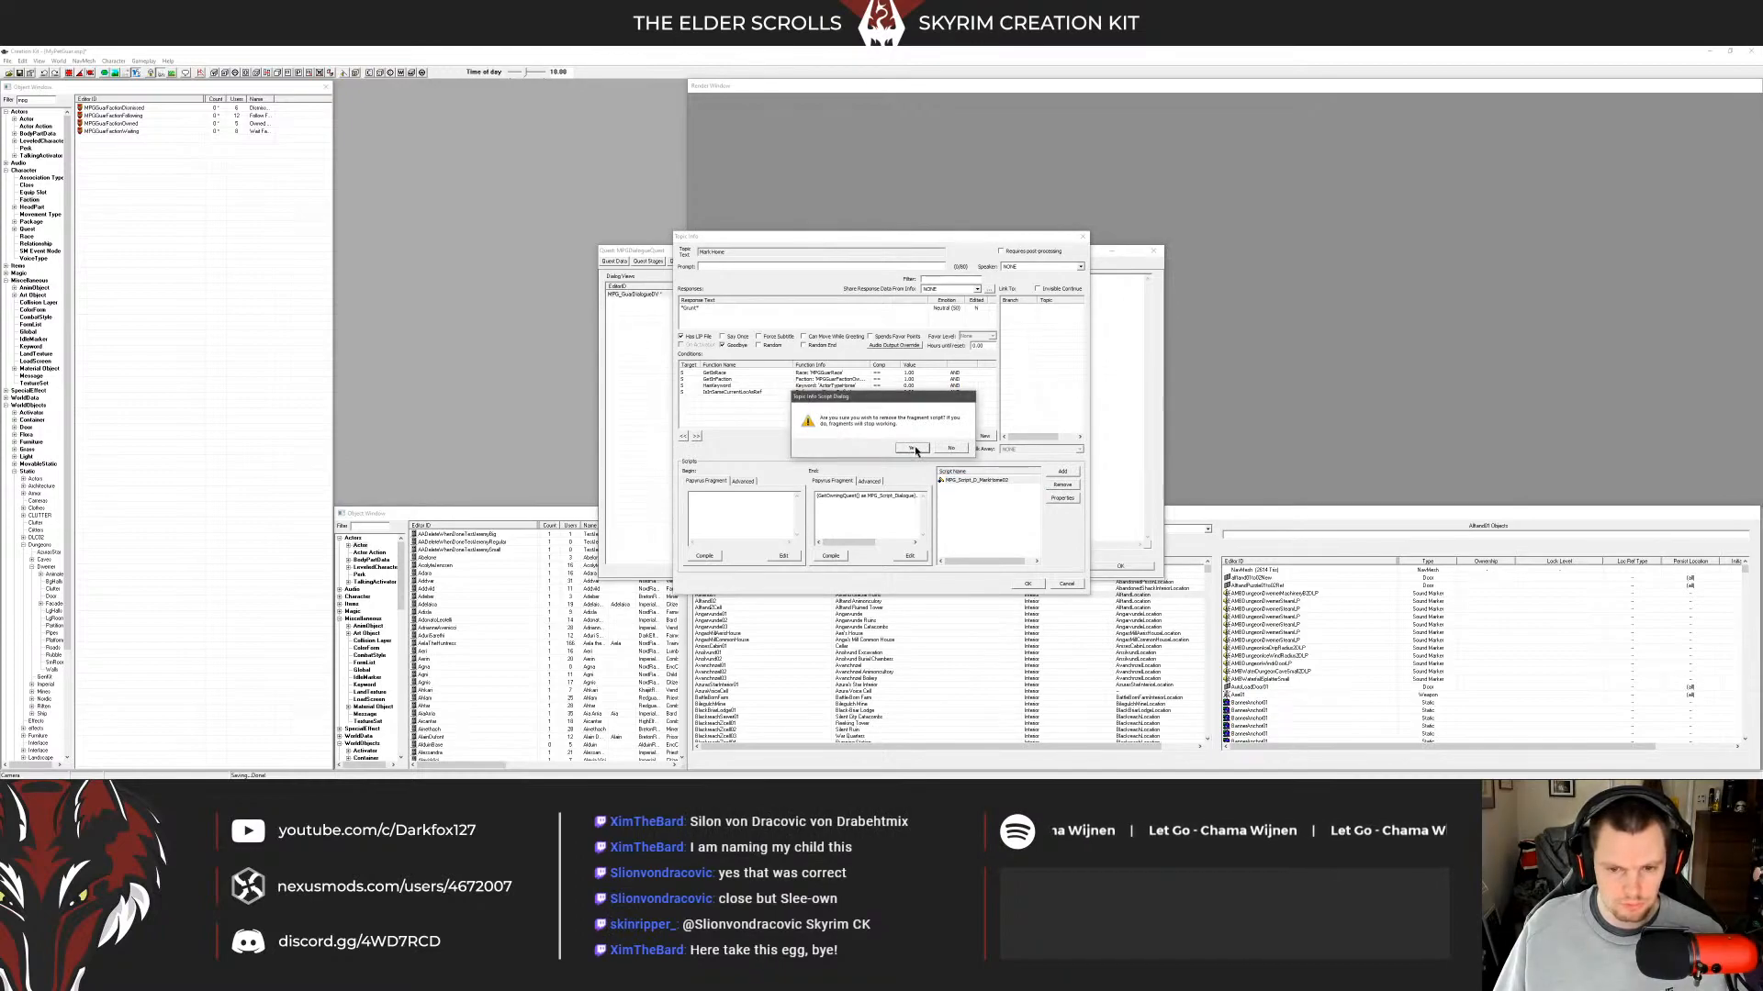
pyautogui.click(911, 448)
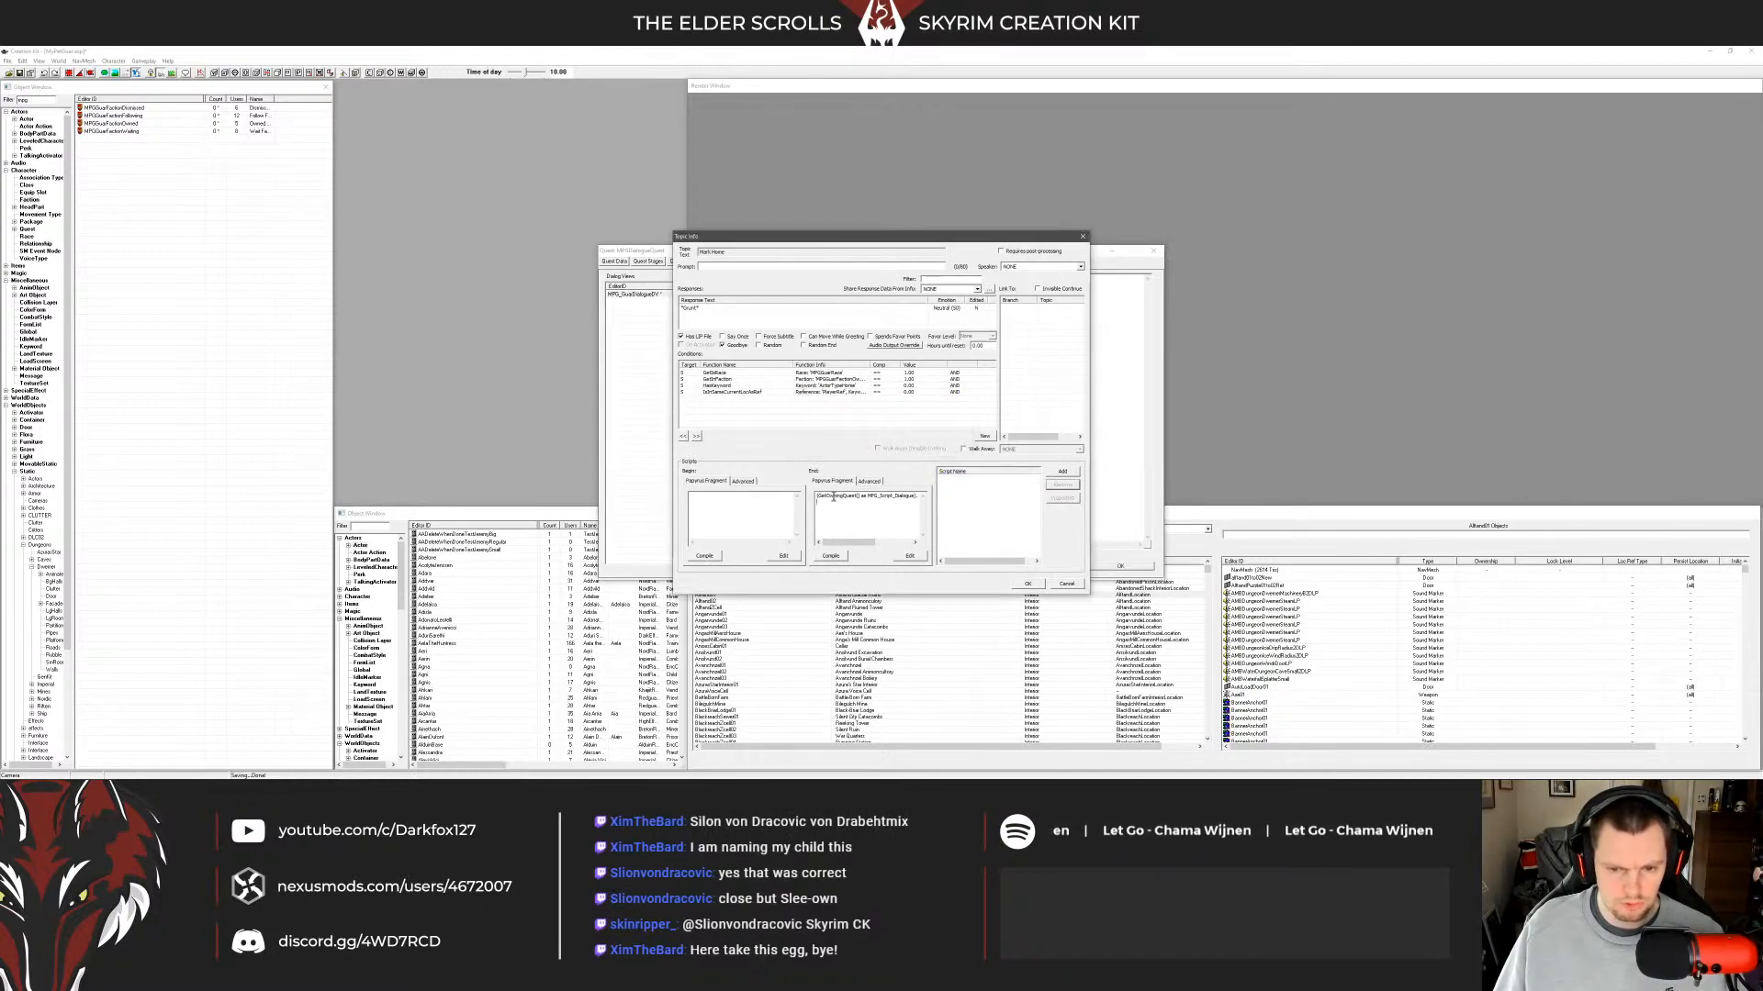
pyautogui.moveTo(817, 496); pyautogui.dragTo(1022, 485)
pyautogui.press('BackSpace')
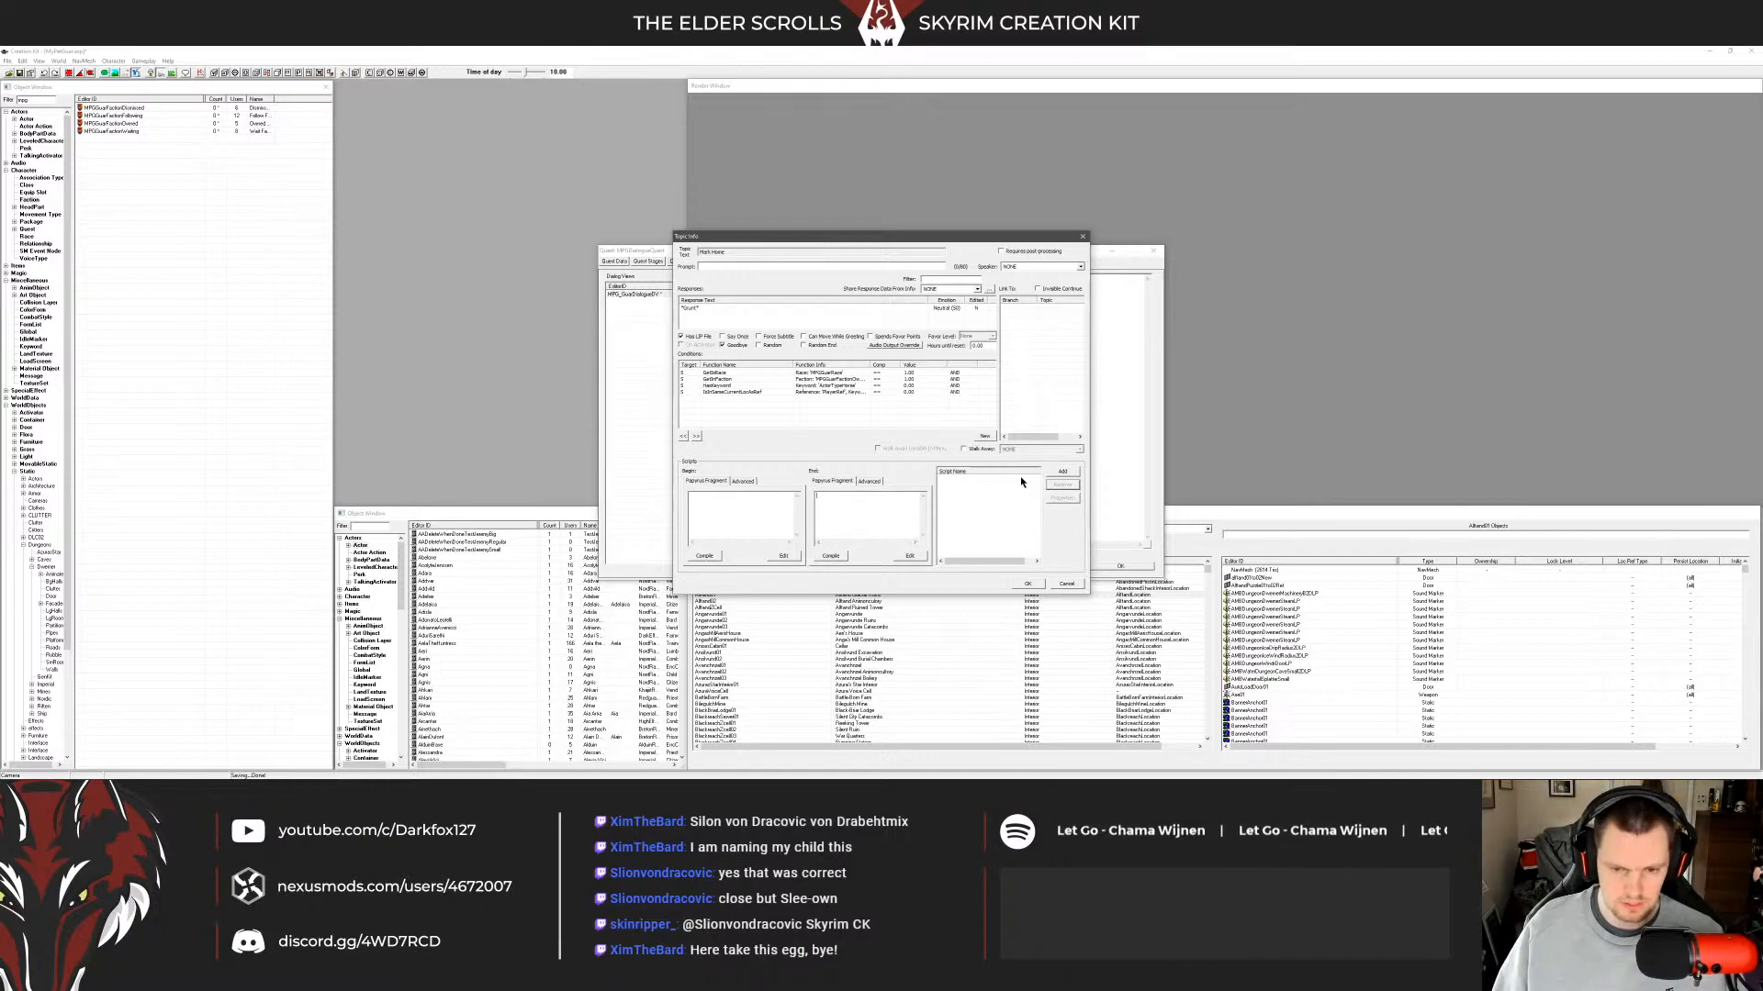
pyautogui.click(841, 556)
pyautogui.click(1034, 584)
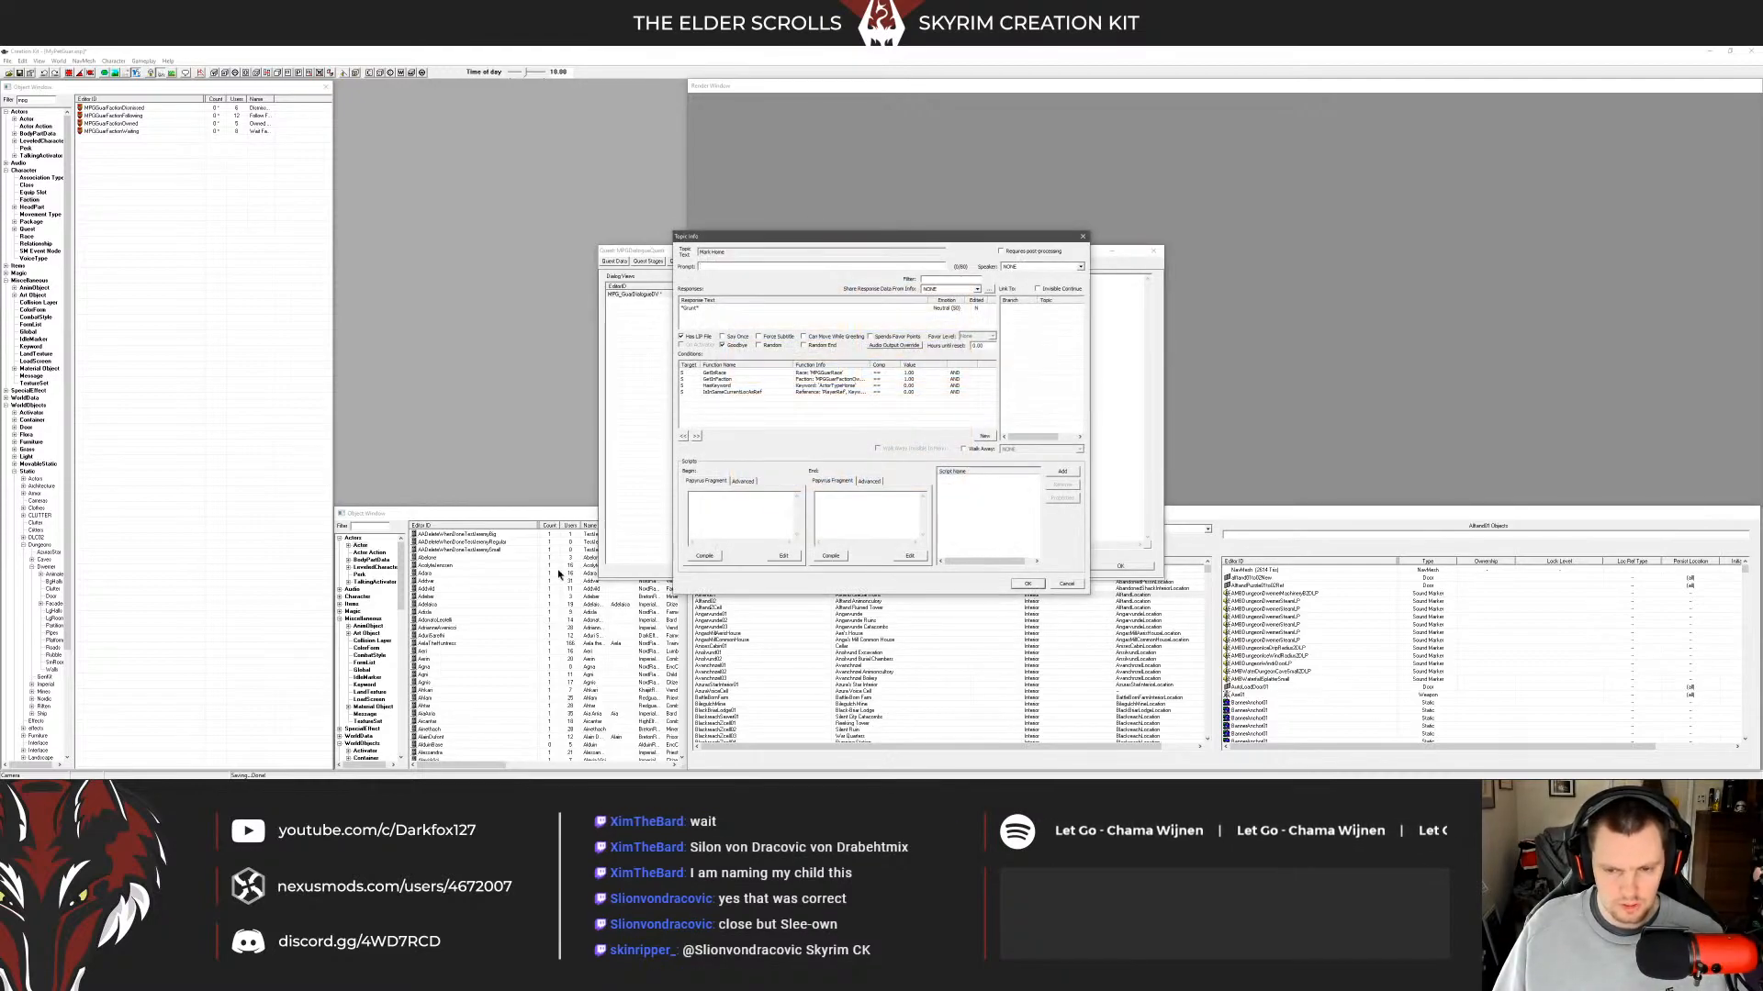
# Switch to File Explorer and locate the compiled MPGHomeFail script in Skyrim's Data\Scripts folder.
pyautogui.hotkey('alt', 'Tab')
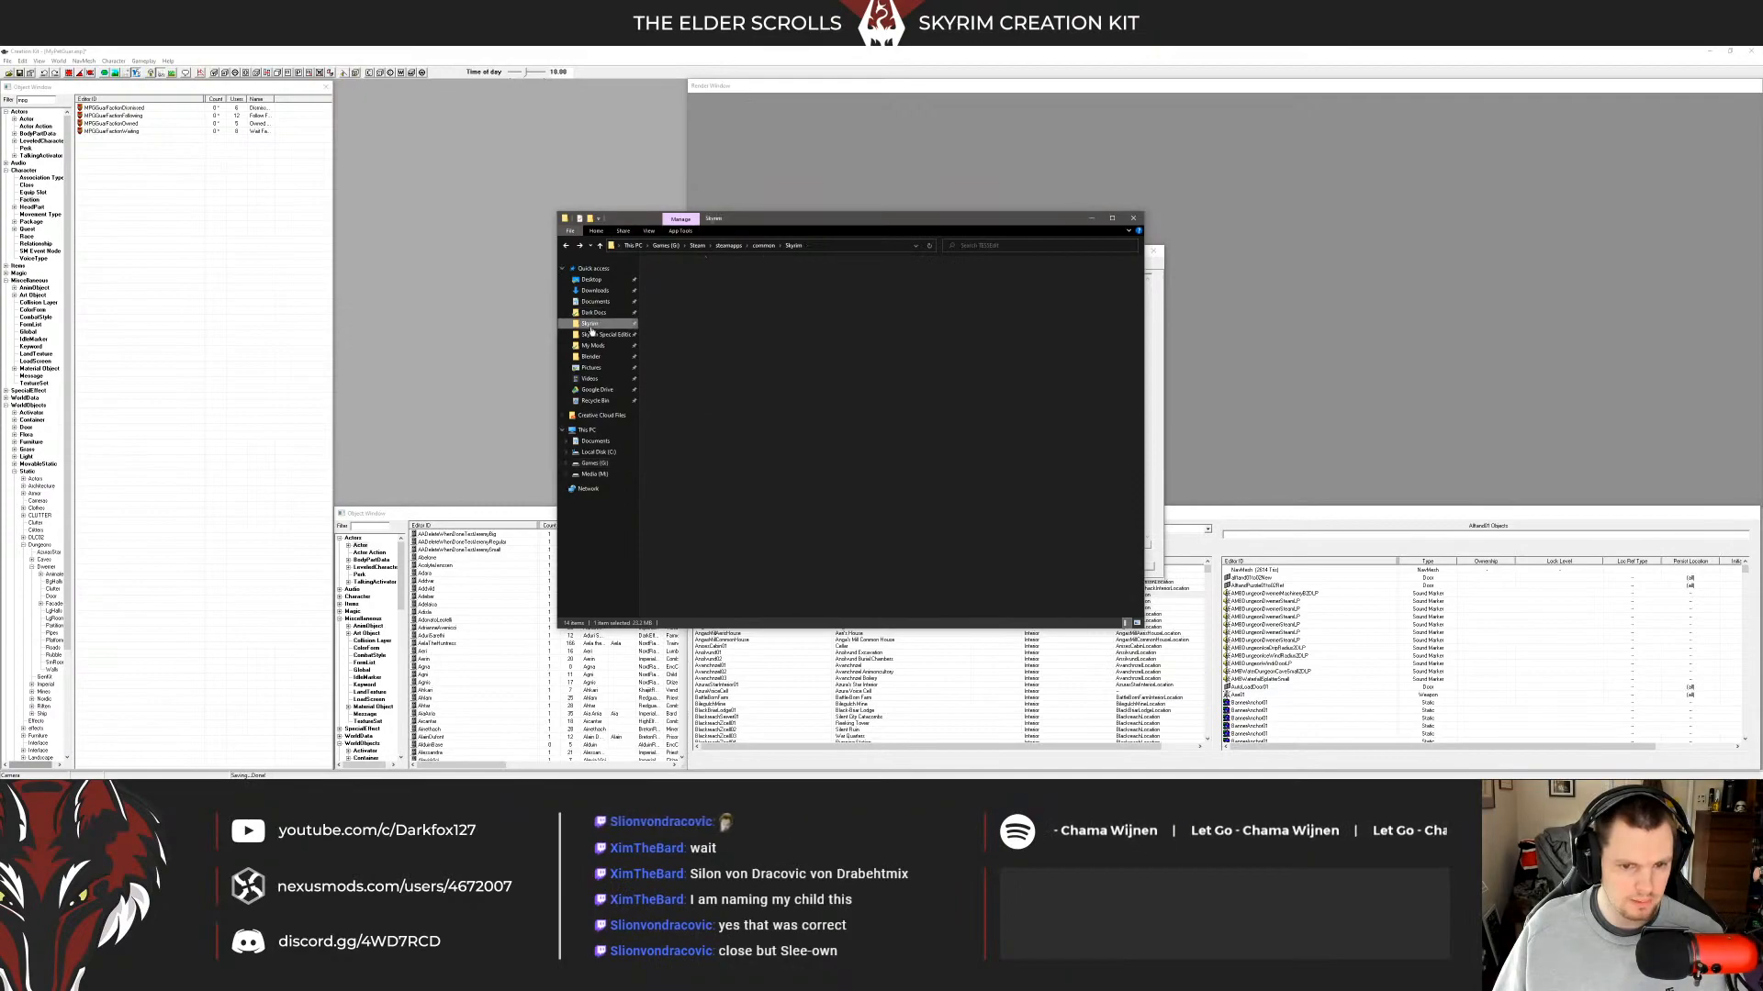
pyautogui.click(590, 324)
pyautogui.doubleClick(667, 274)
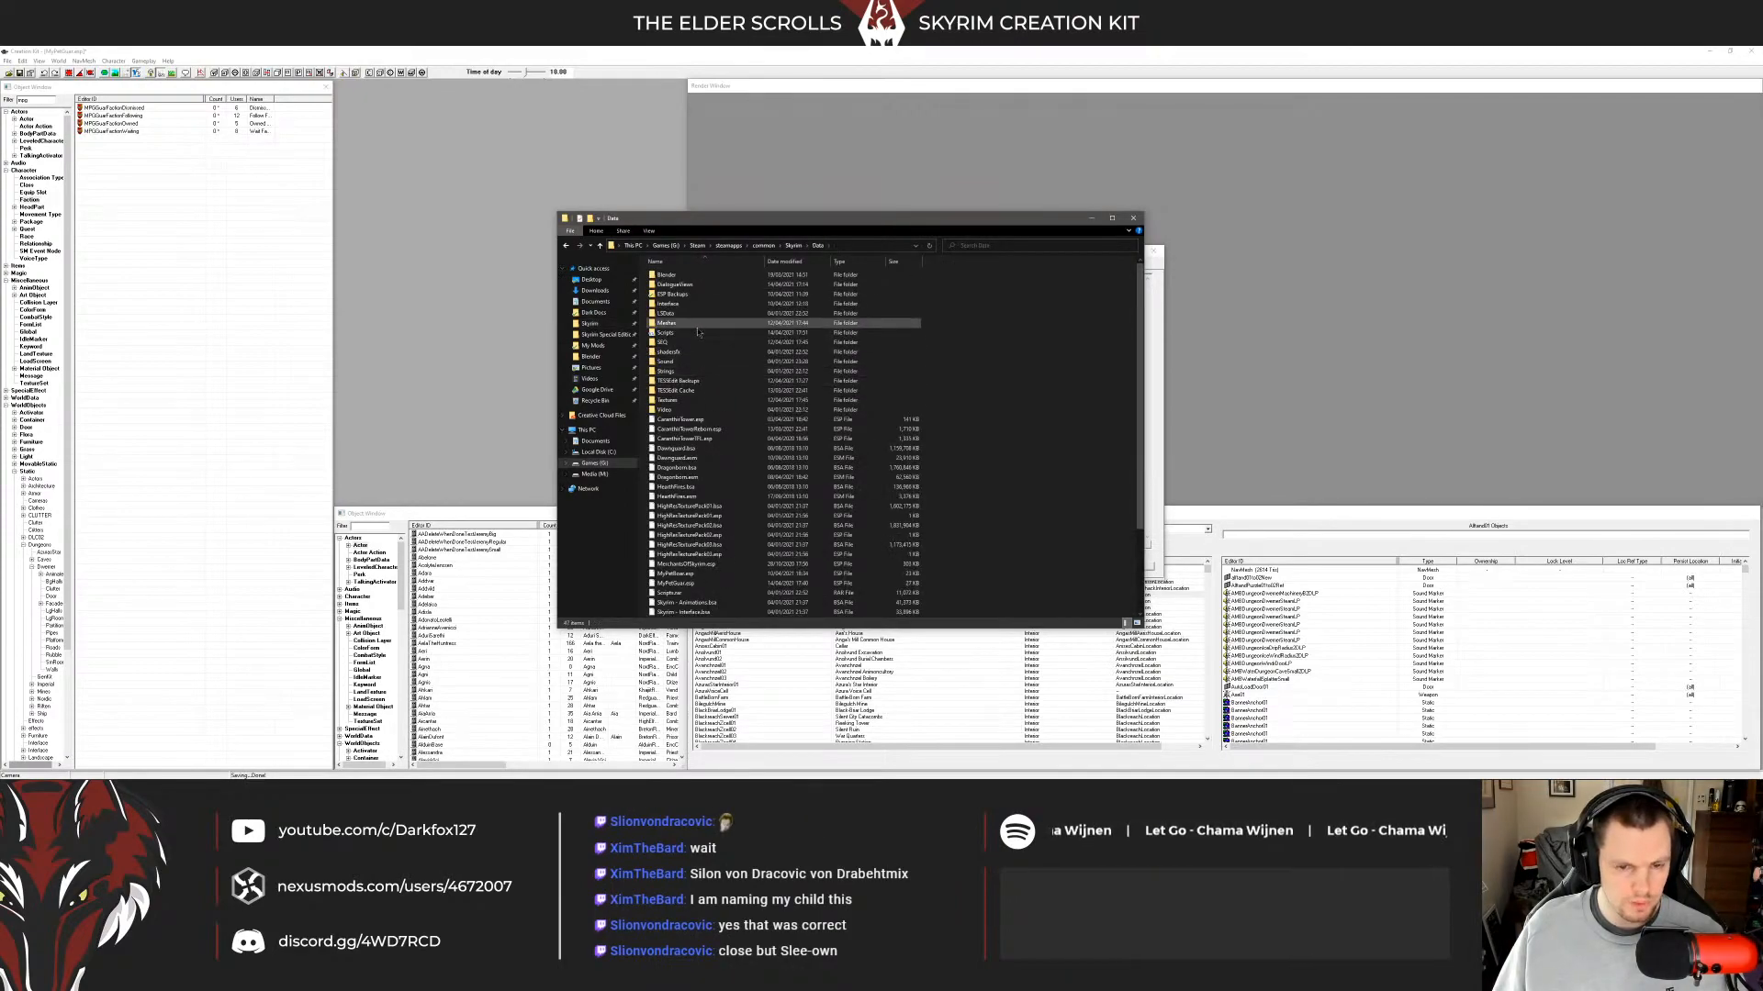
pyautogui.doubleClick(711, 332)
pyautogui.click(716, 368)
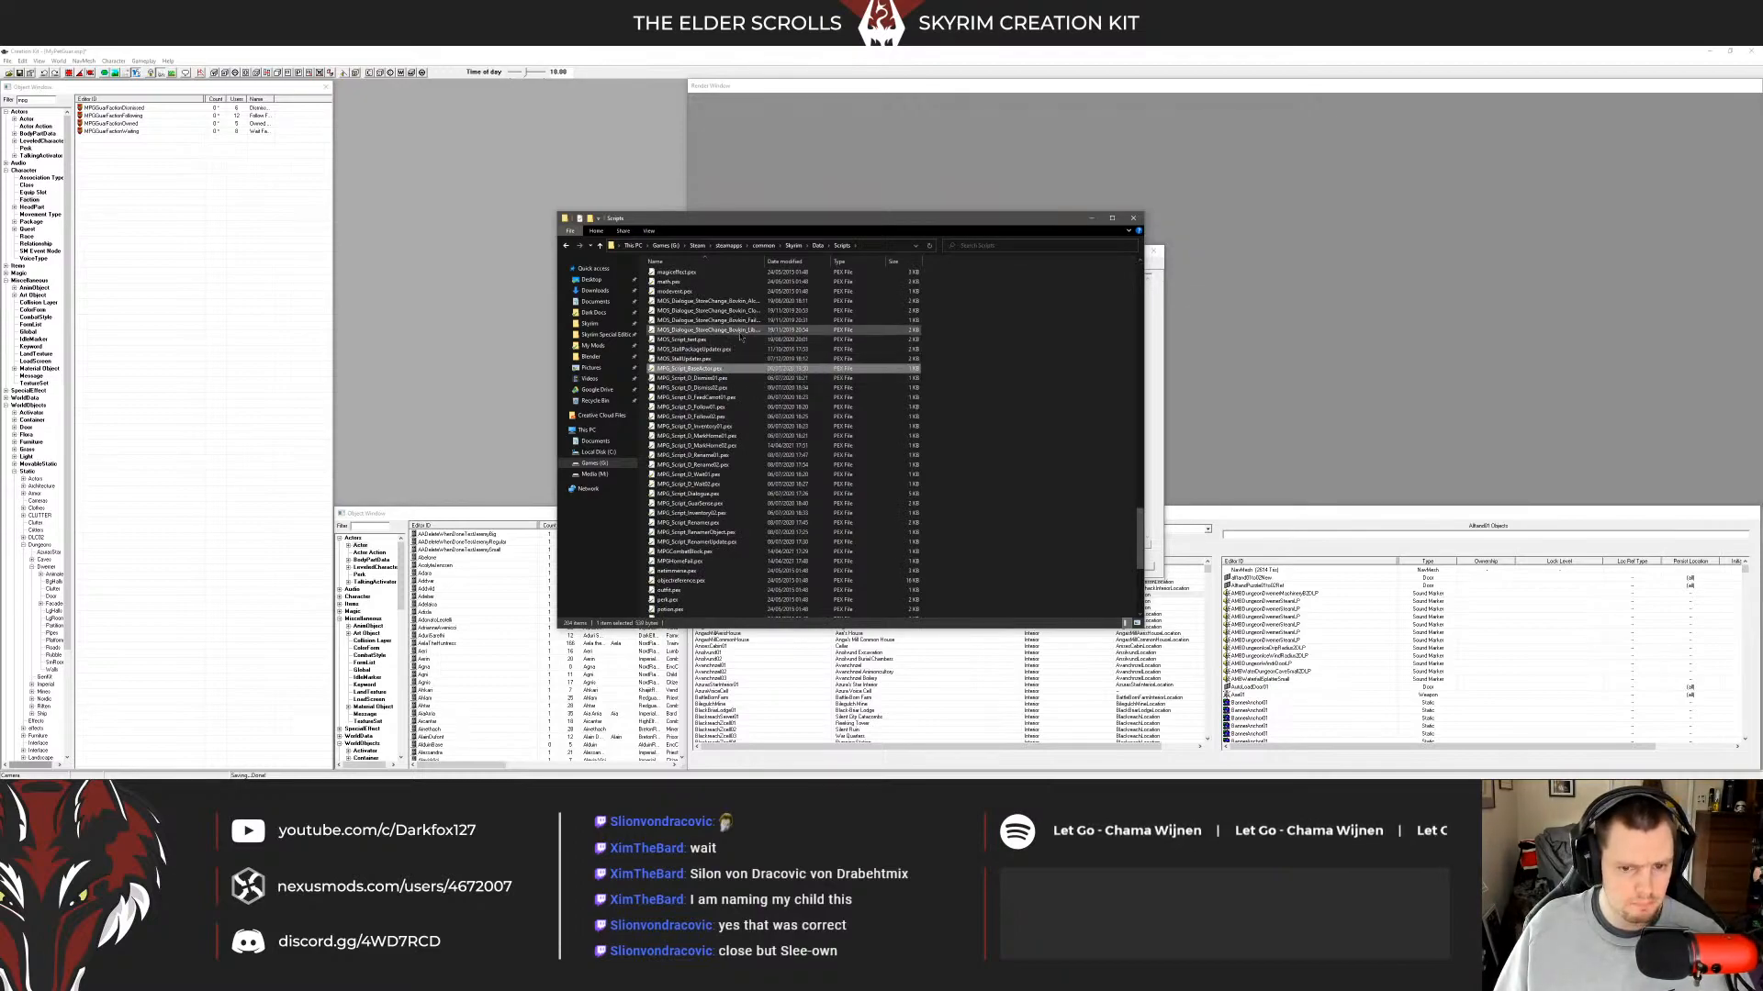
pyautogui.scroll(-1, 740, 337)
pyautogui.click(695, 537)
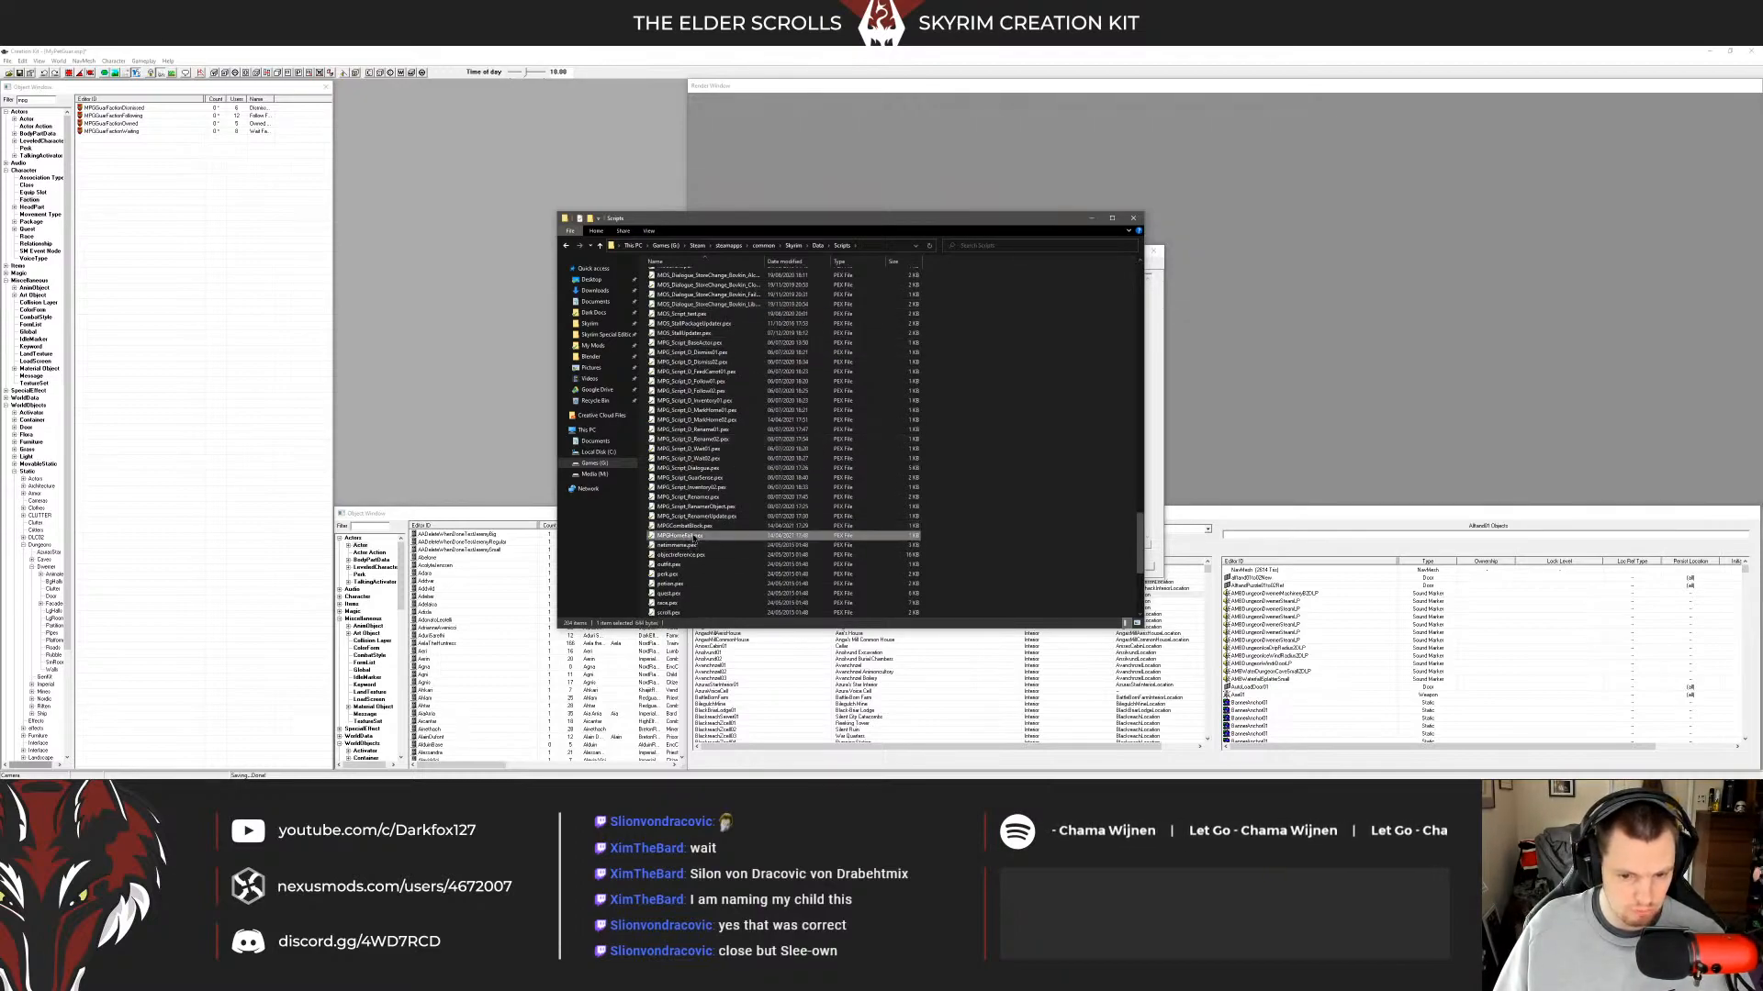
pyautogui.doubleClick(695, 537)
pyautogui.click(1079, 327)
# Open the MPGHomeFail source script from the Source folder, copy its debug.notification line and close the text editor.
pyautogui.scroll(20, 774, 368)
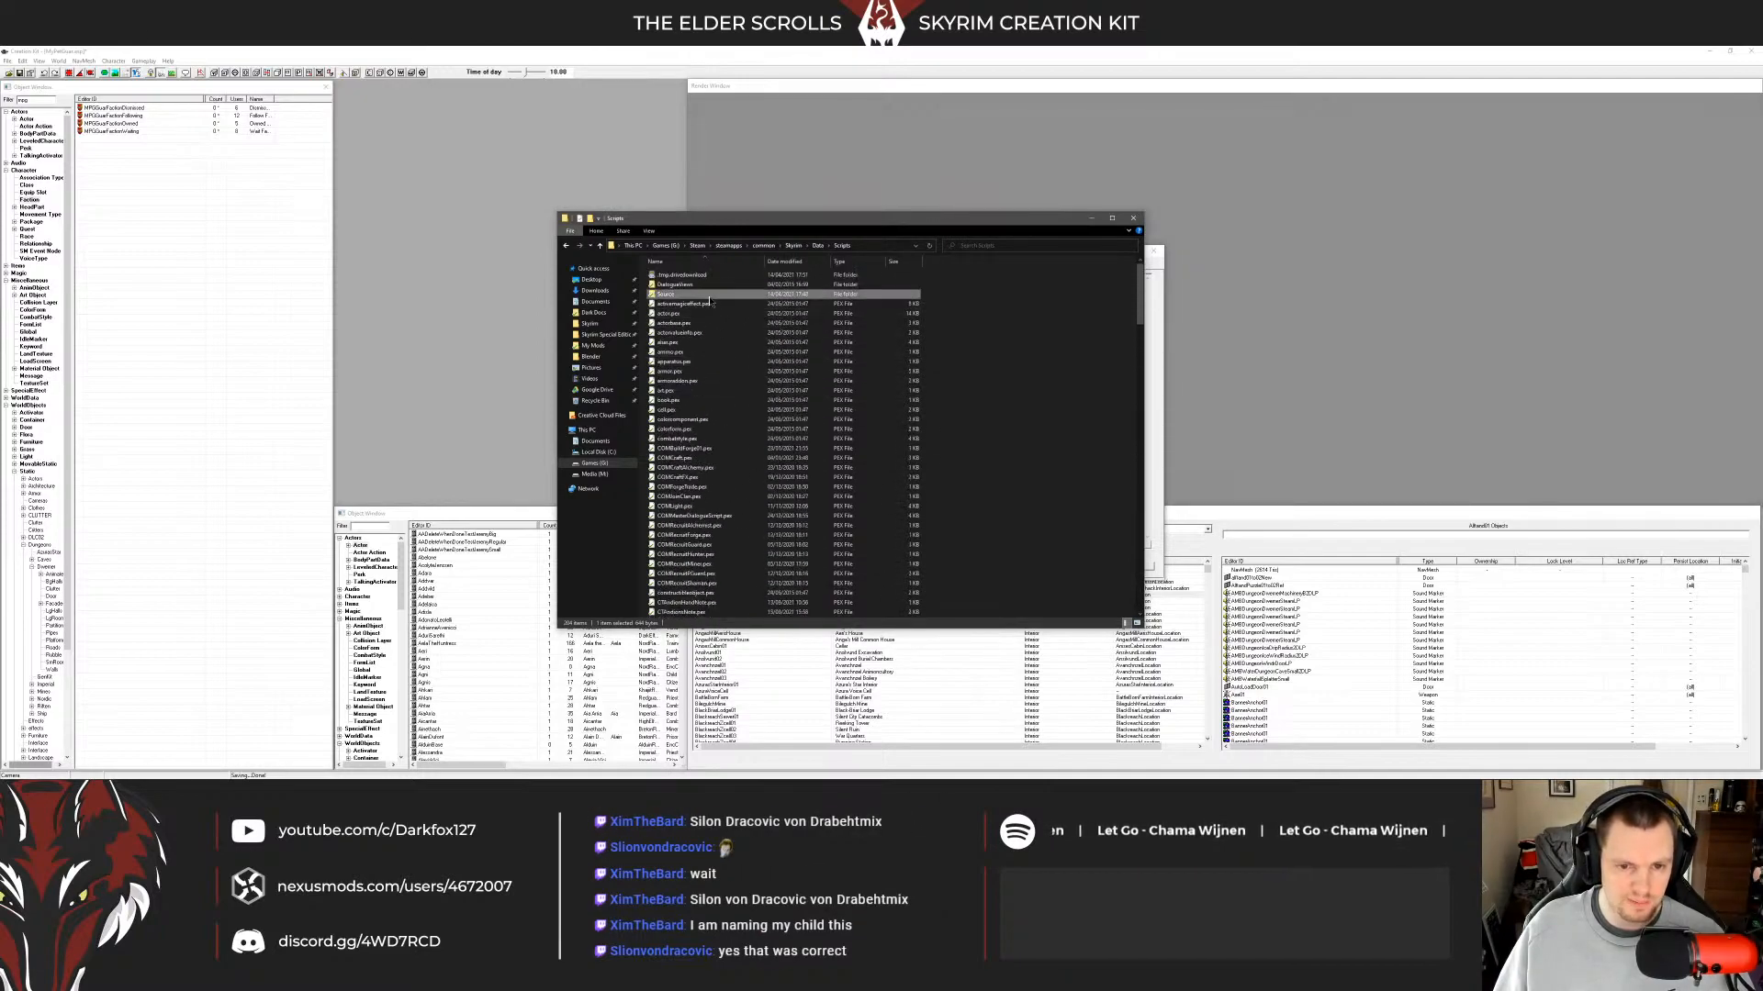
pyautogui.doubleClick(678, 294)
pyautogui.write('mpgh')
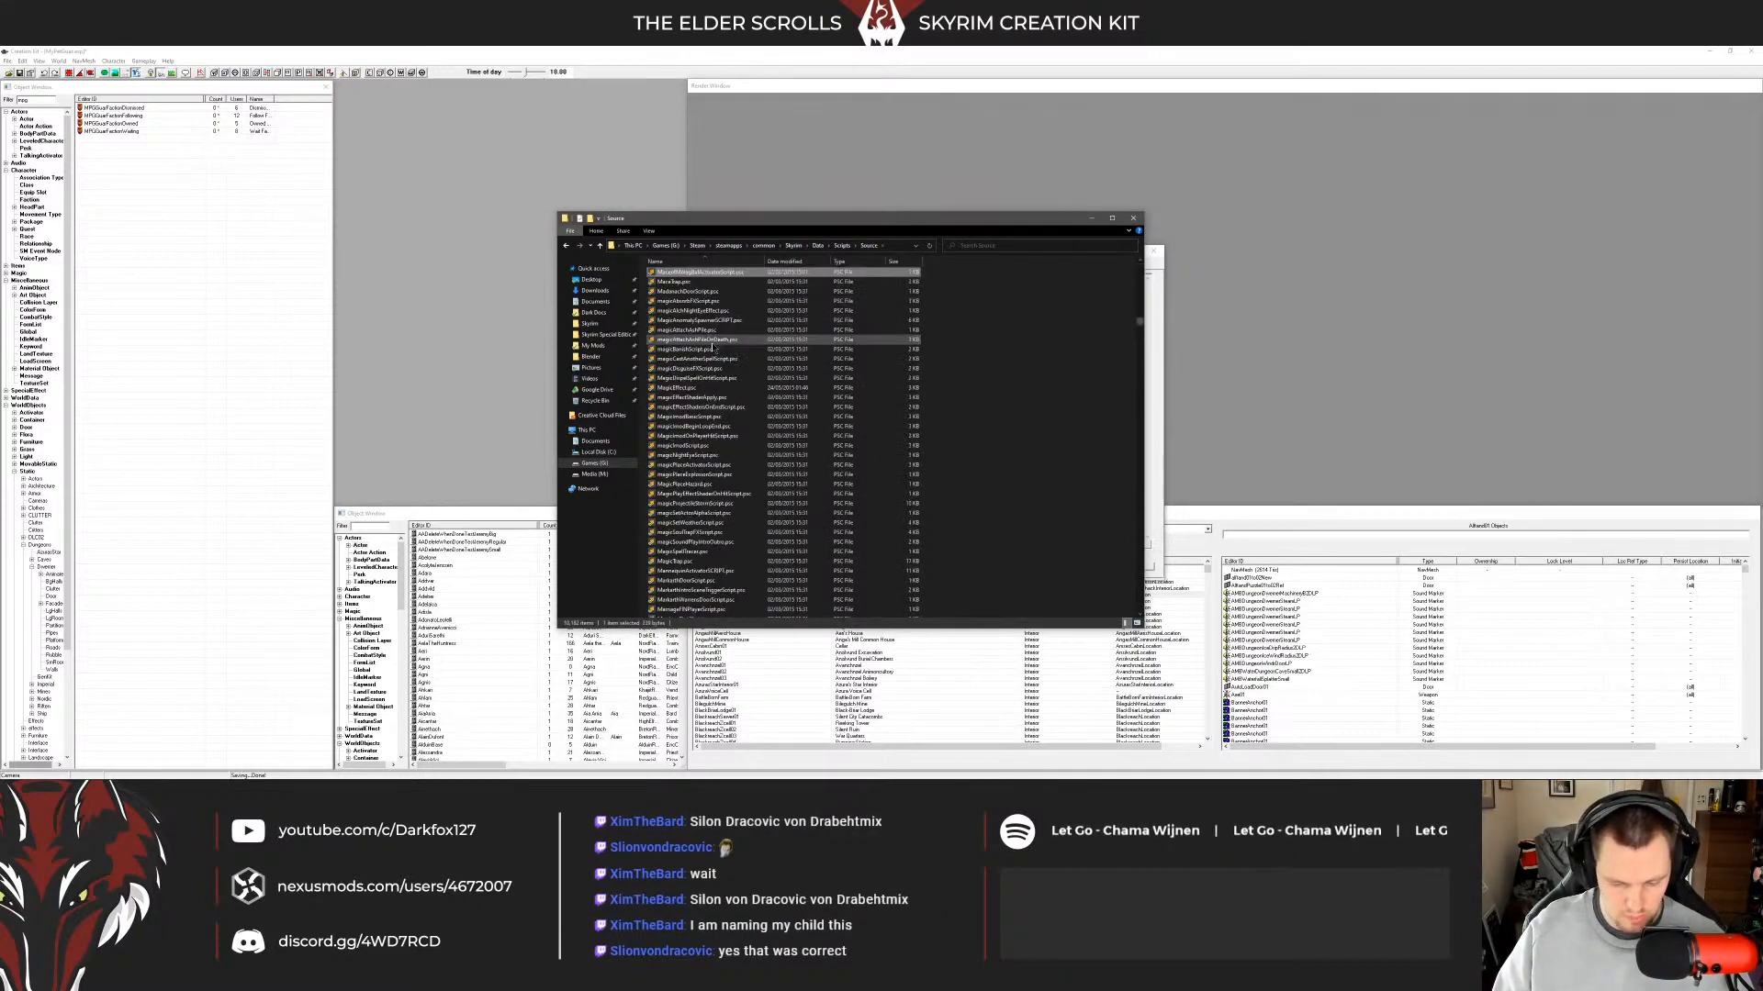
pyautogui.press('Return')
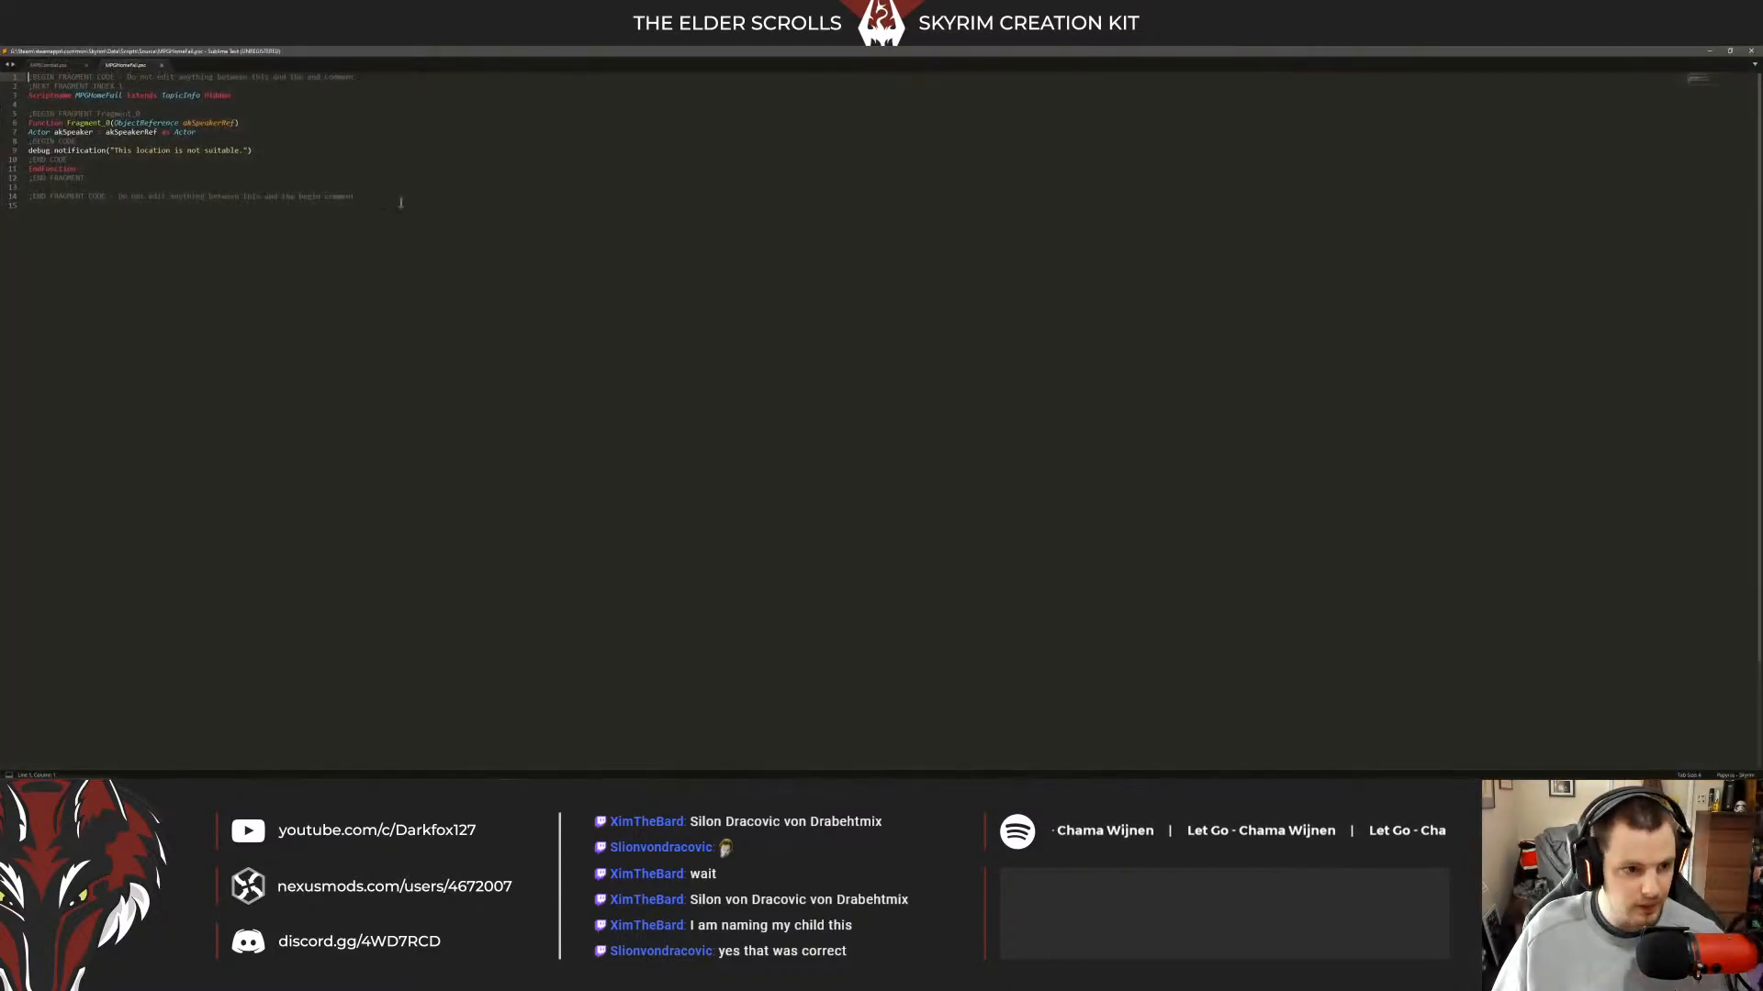
pyautogui.moveTo(273, 149); pyautogui.dragTo(28, 150)
pyautogui.hotkey('ctrl', 'c')
pyautogui.click(1749, 51)
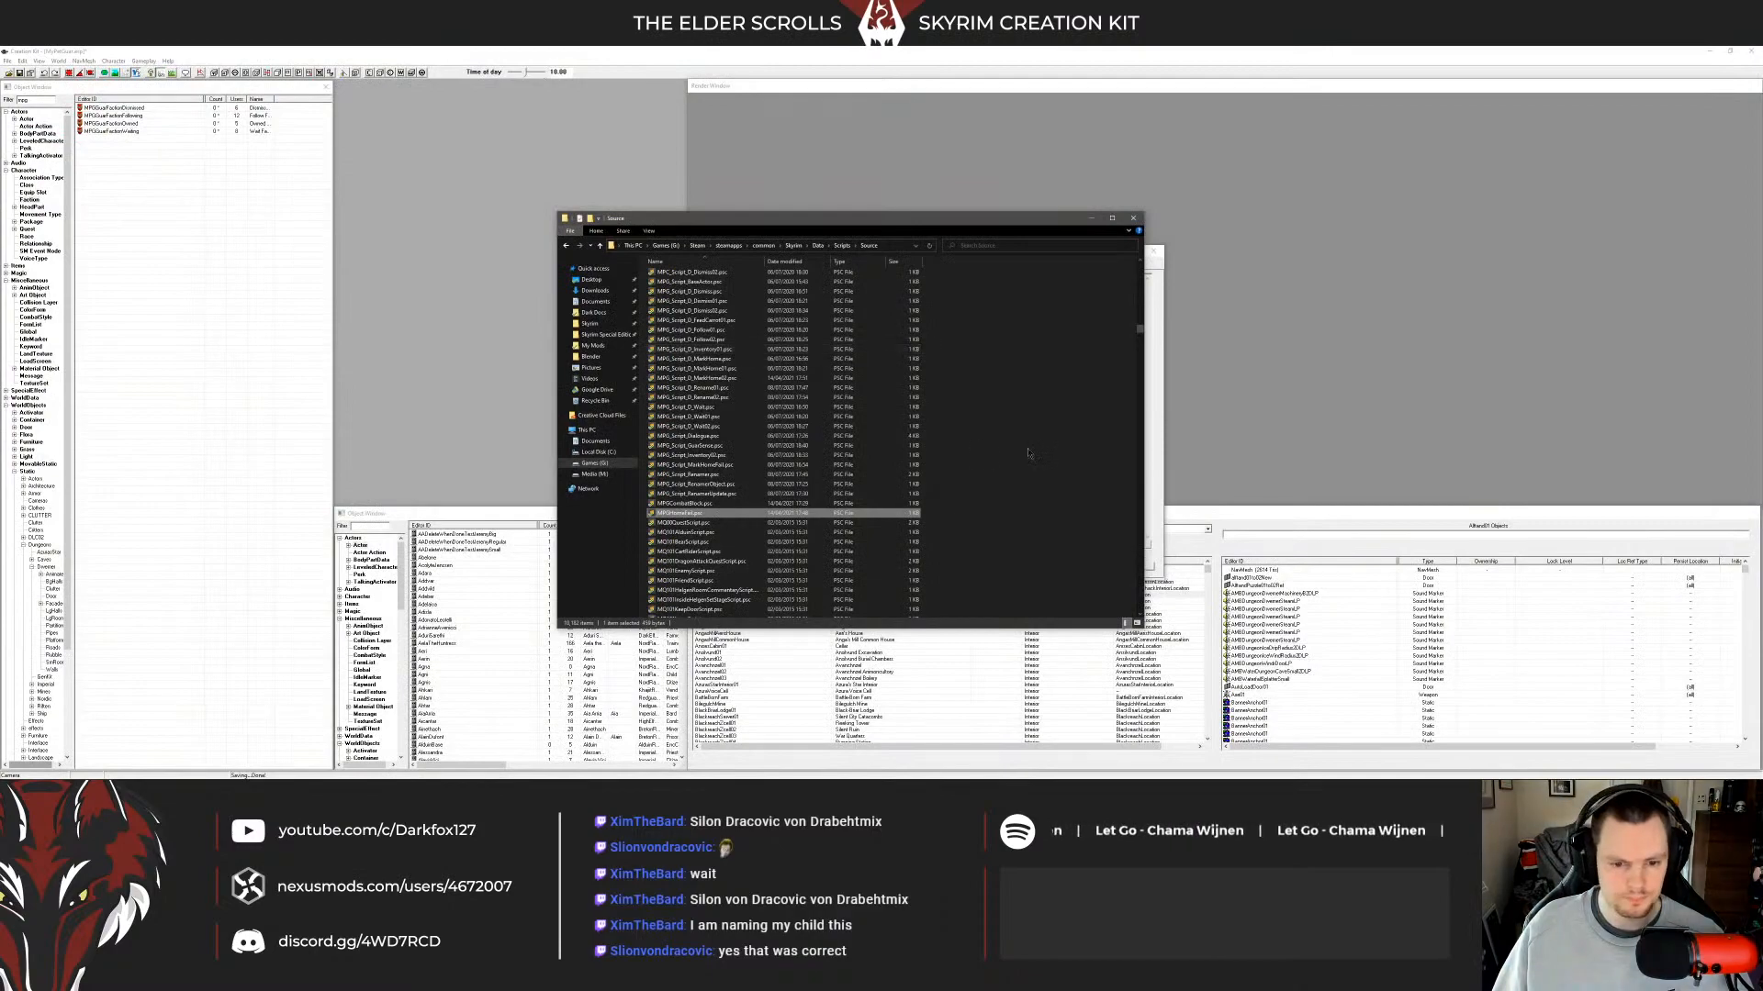
# Try to delete the MPGHomeFail source script and select its compiled counterpart in the Scripts folder.
pyautogui.press('Delete')
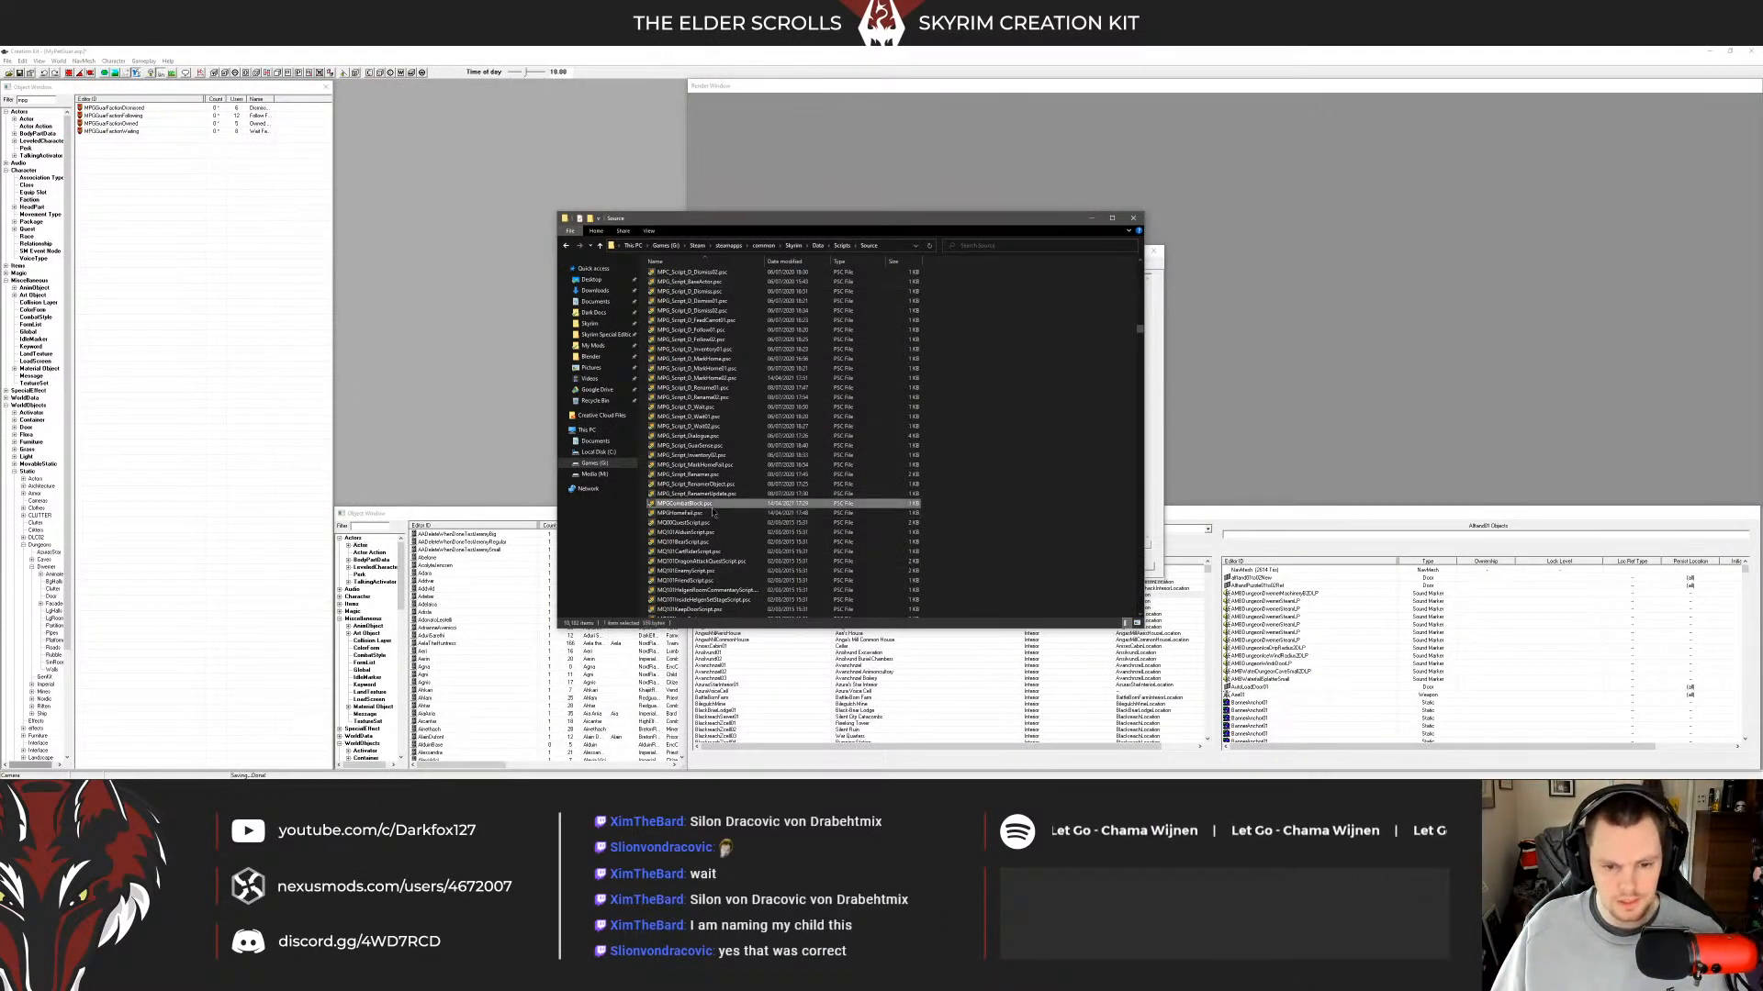
pyautogui.click(842, 245)
pyautogui.click(828, 353)
pyautogui.write('mpgh')
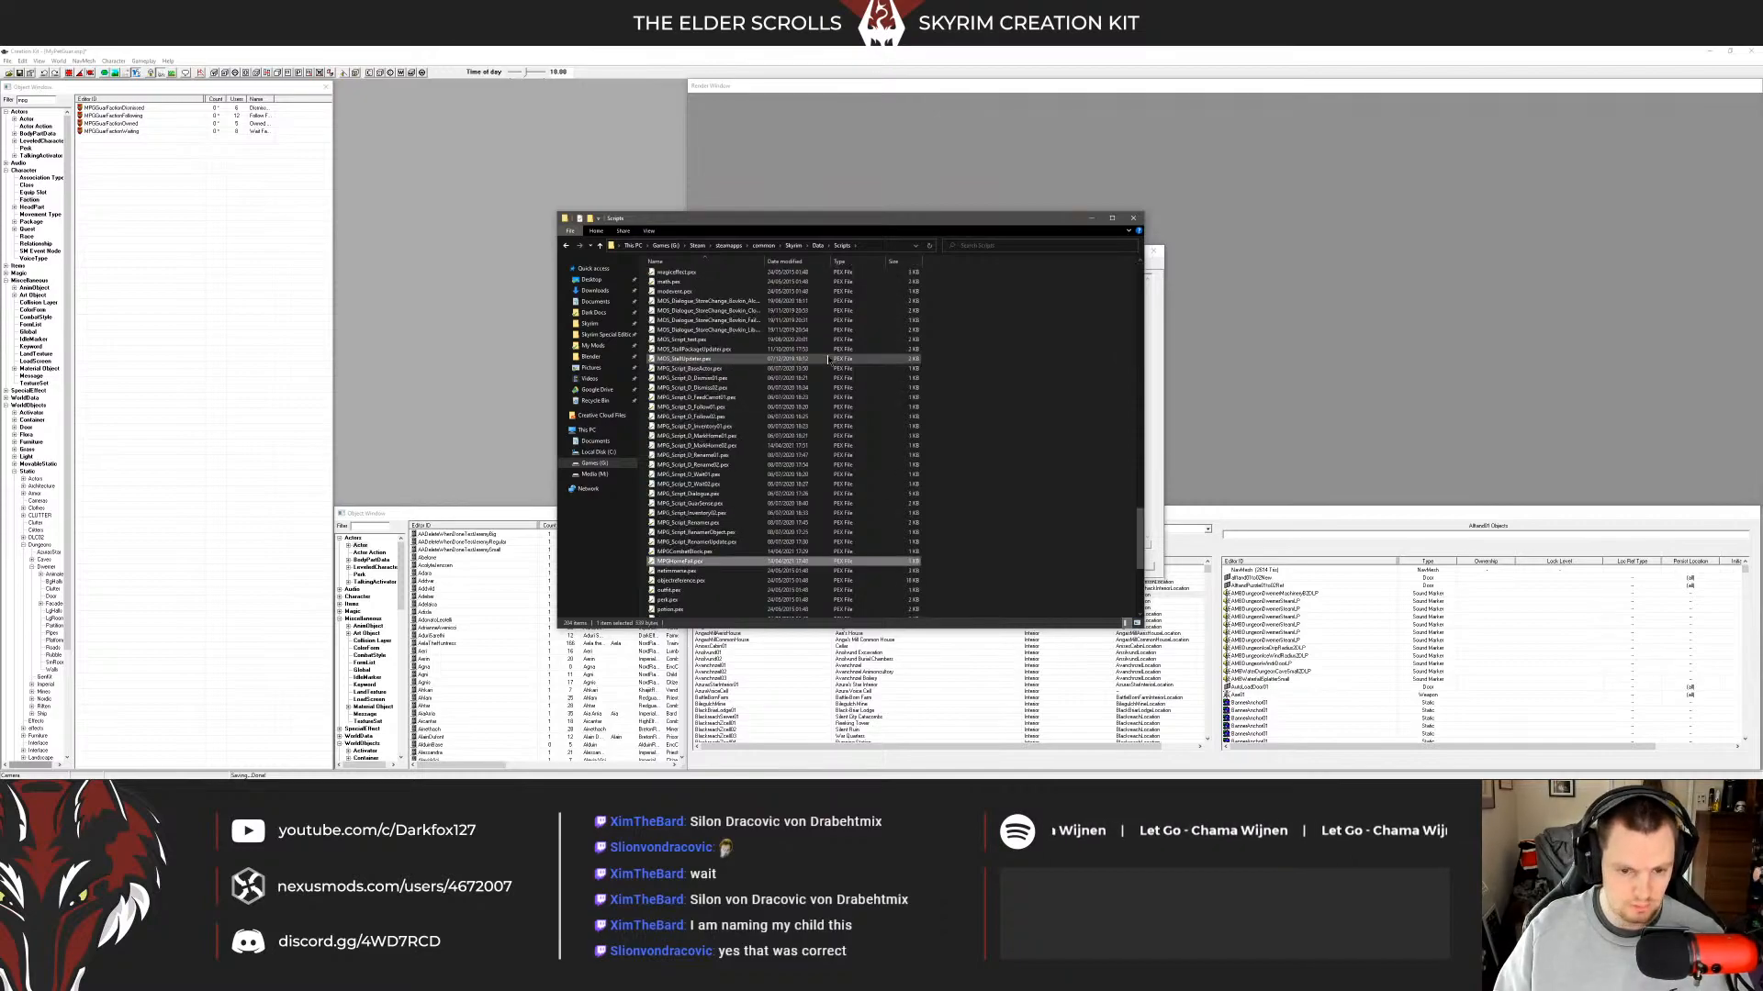
# Switch back to the Creation Kit, paste debug.notification("This location is not suitable.") into the second Mark Home response's end fragment and compile it.
pyautogui.hotkey('alt', 'Tab')
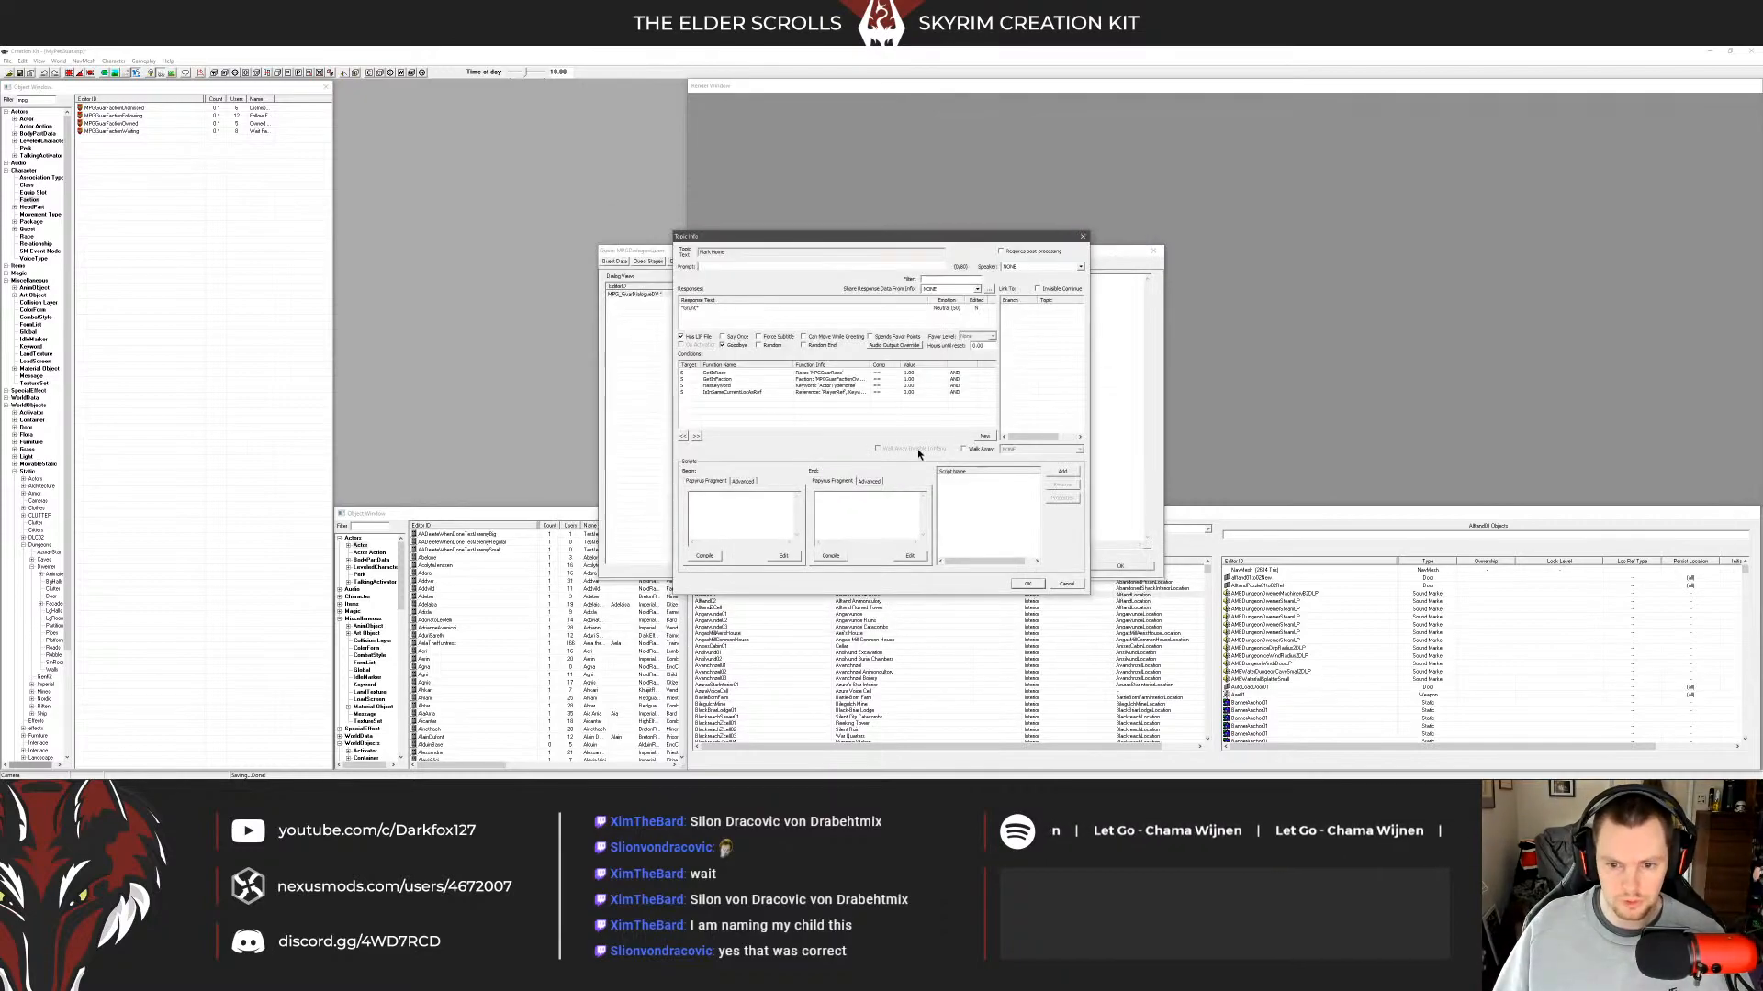
pyautogui.hotkey('ctrl', 'v')
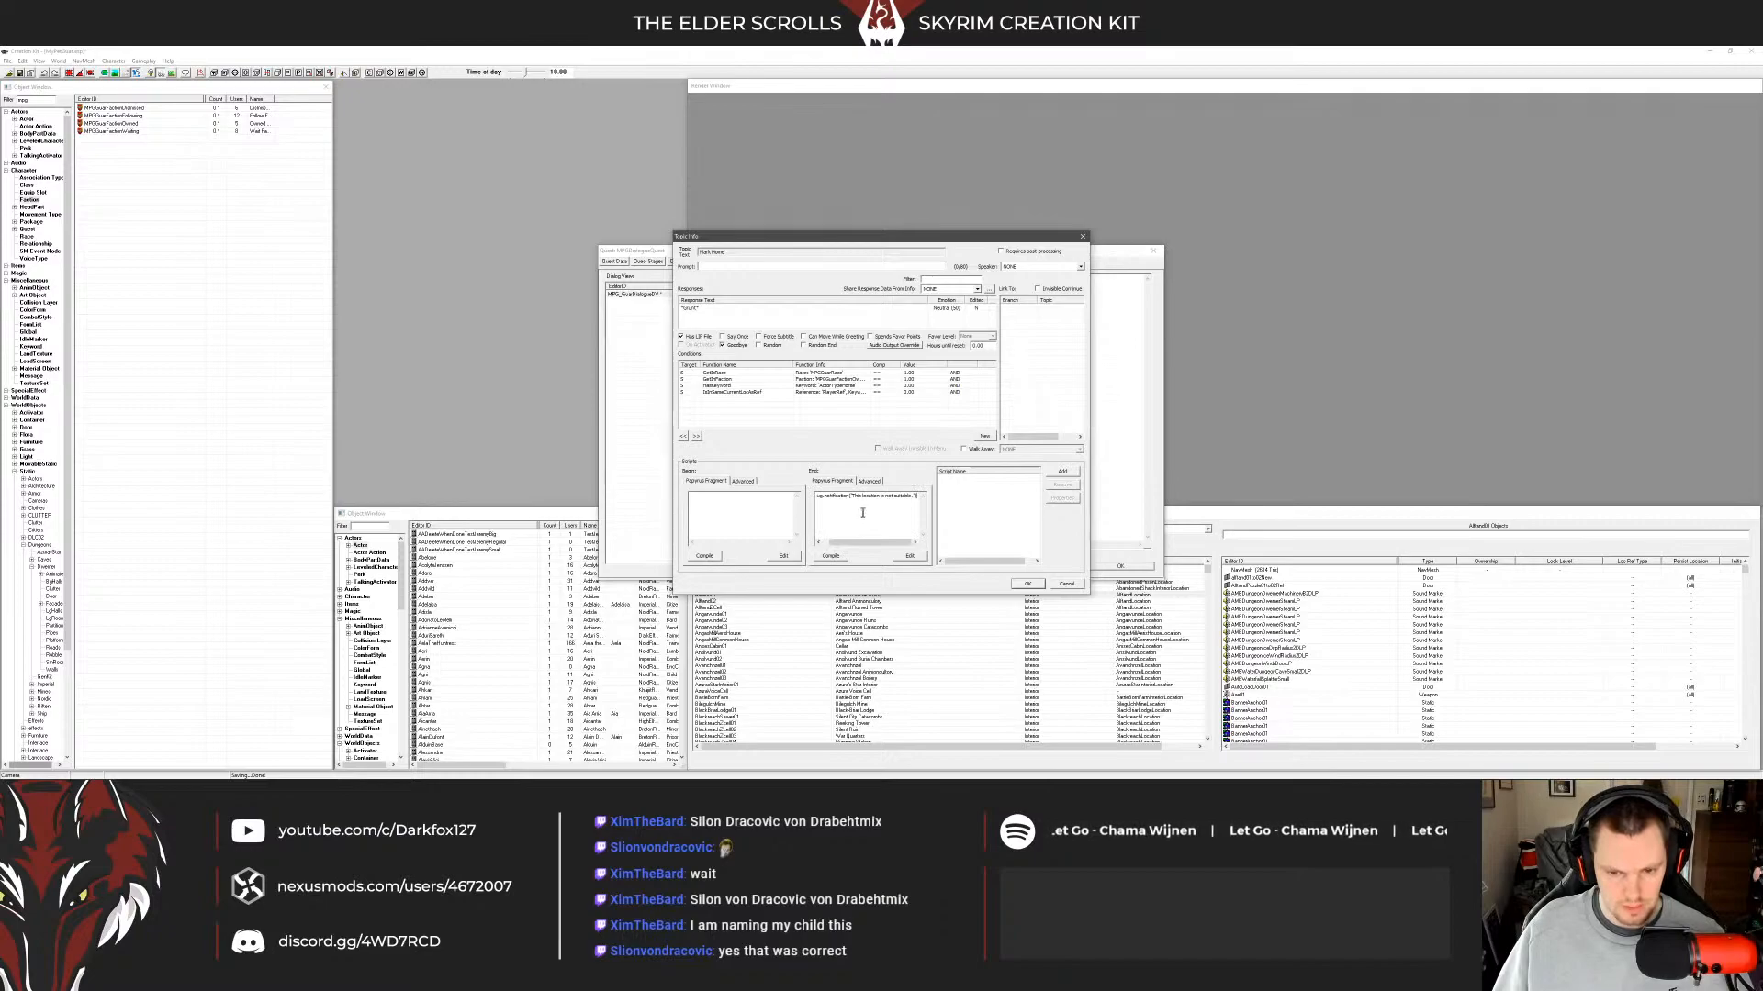
pyautogui.click(831, 557)
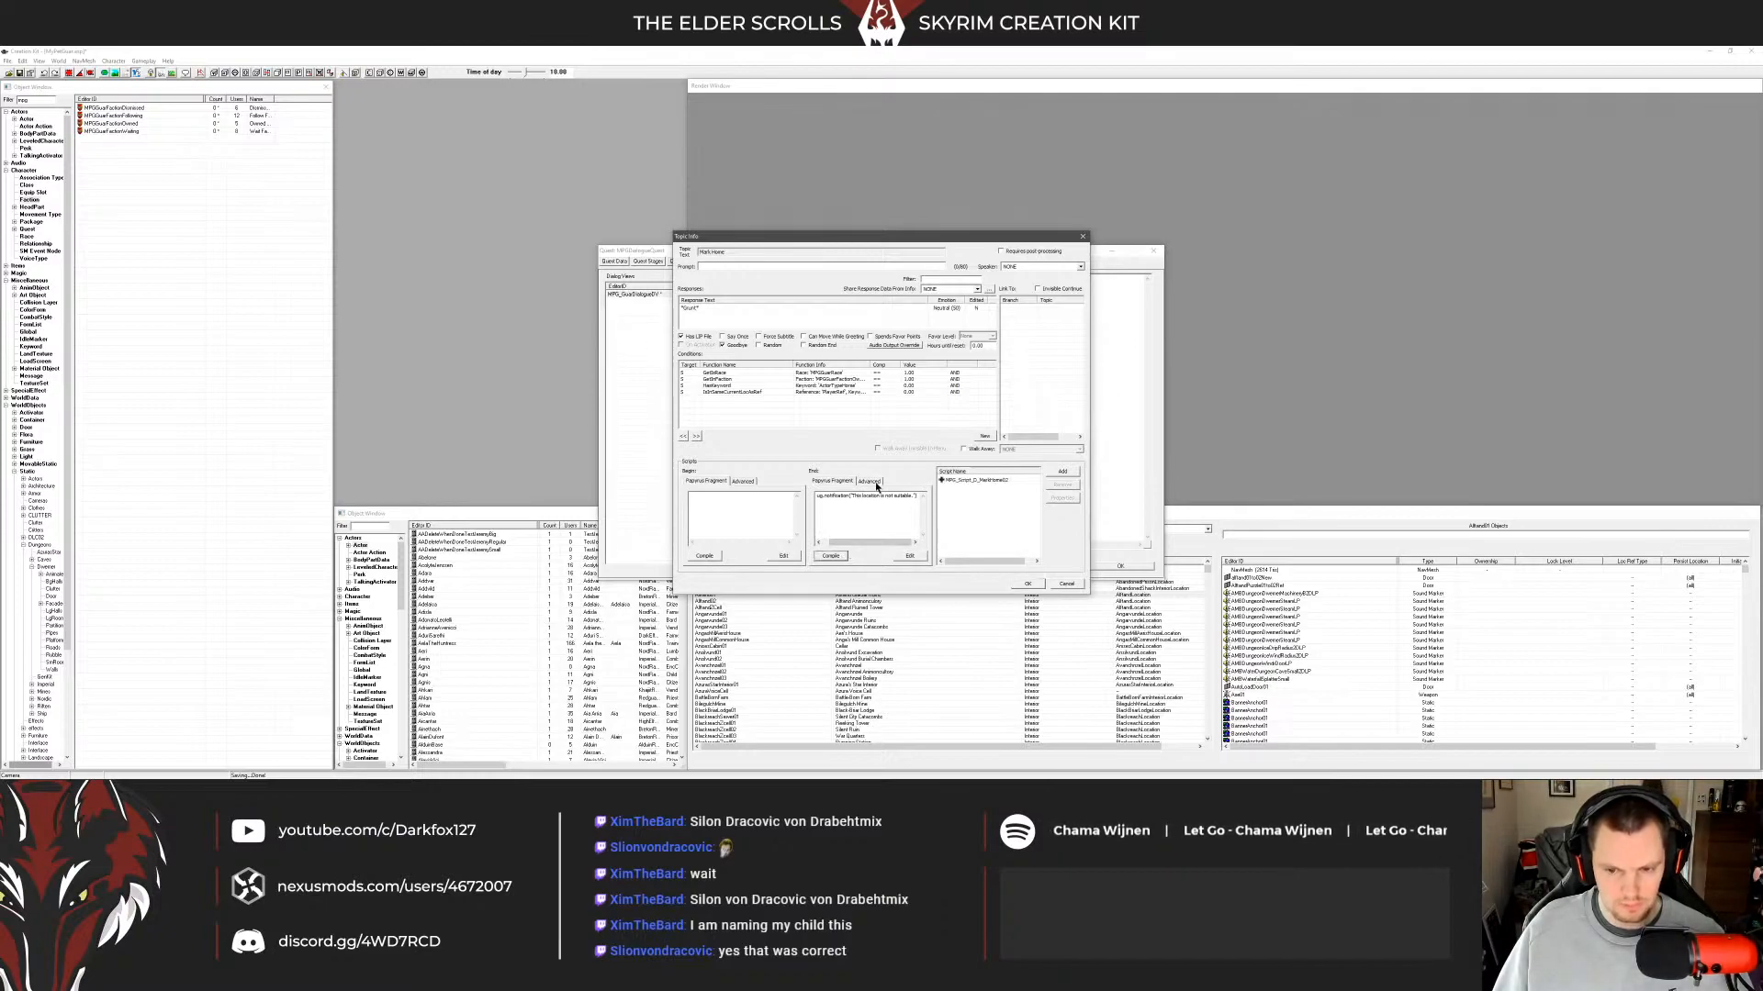
# Rename the end fragment's script in the second Mark Home response to MPGHomeFail.
pyautogui.click(870, 481)
pyautogui.click(834, 543)
pyautogui.moveTo(778, 265); pyautogui.dragTo(724, 265)
pyautogui.write('HomeFail')
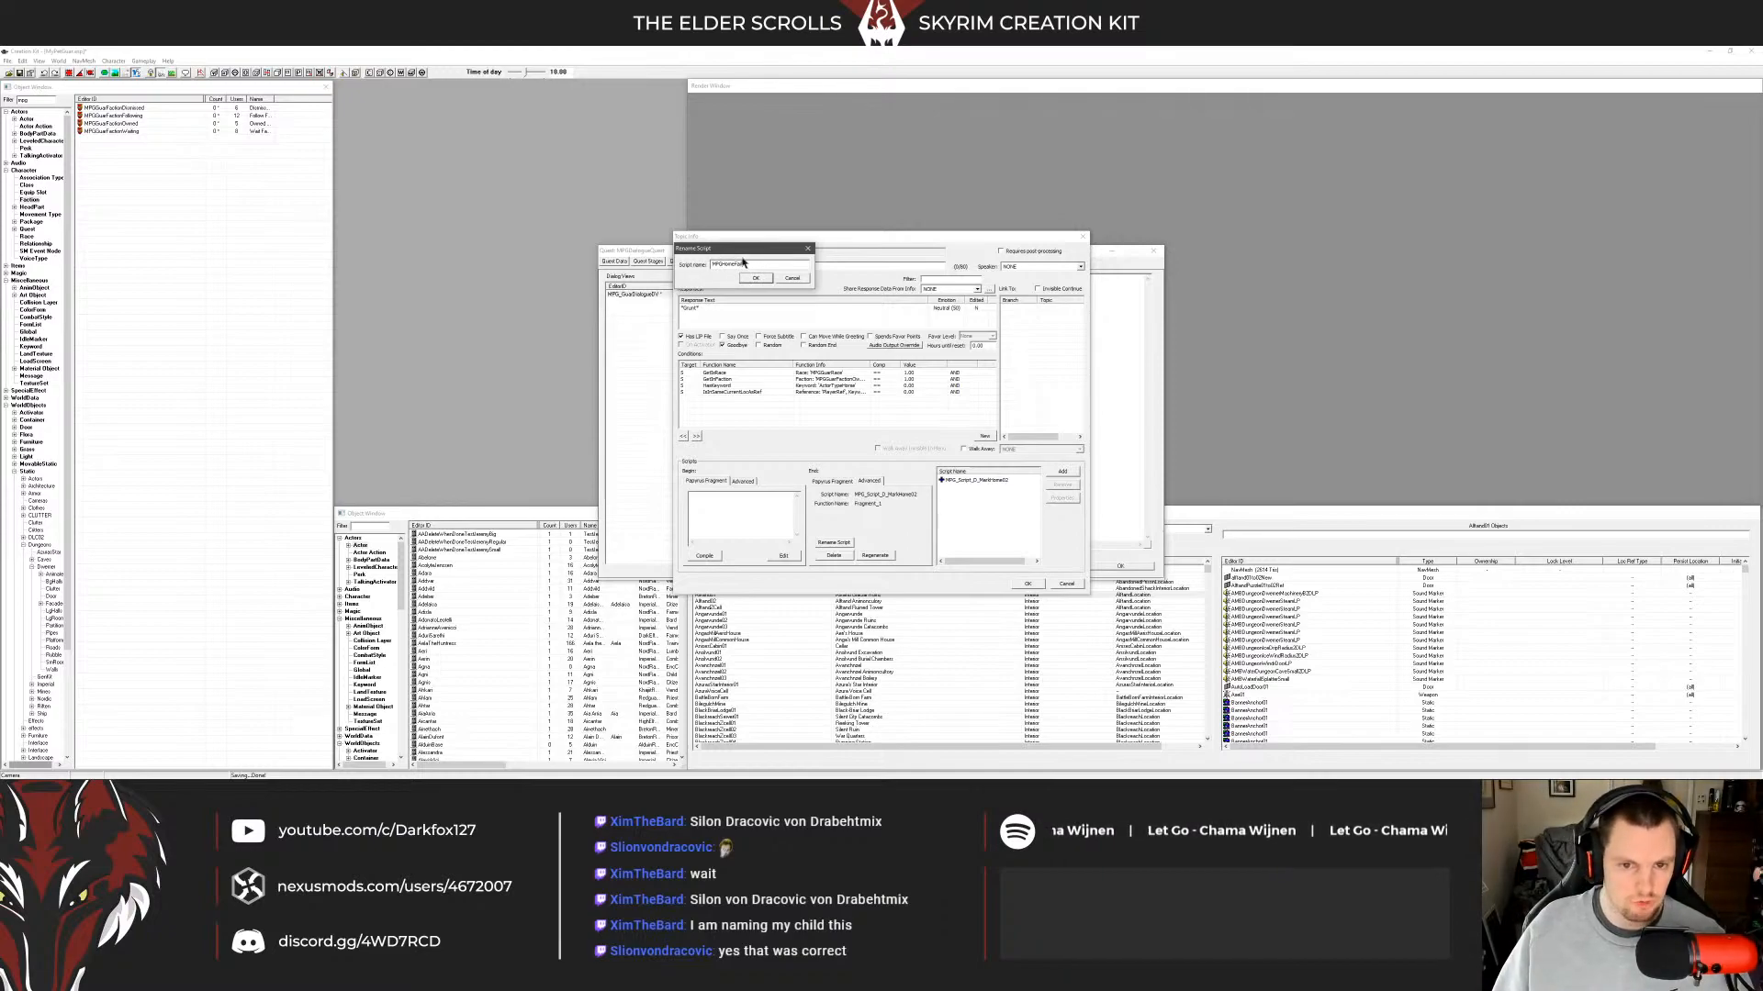
# Rename the topic's end fragment script to MPSHomeFail and check its source code.
pyautogui.click(756, 278)
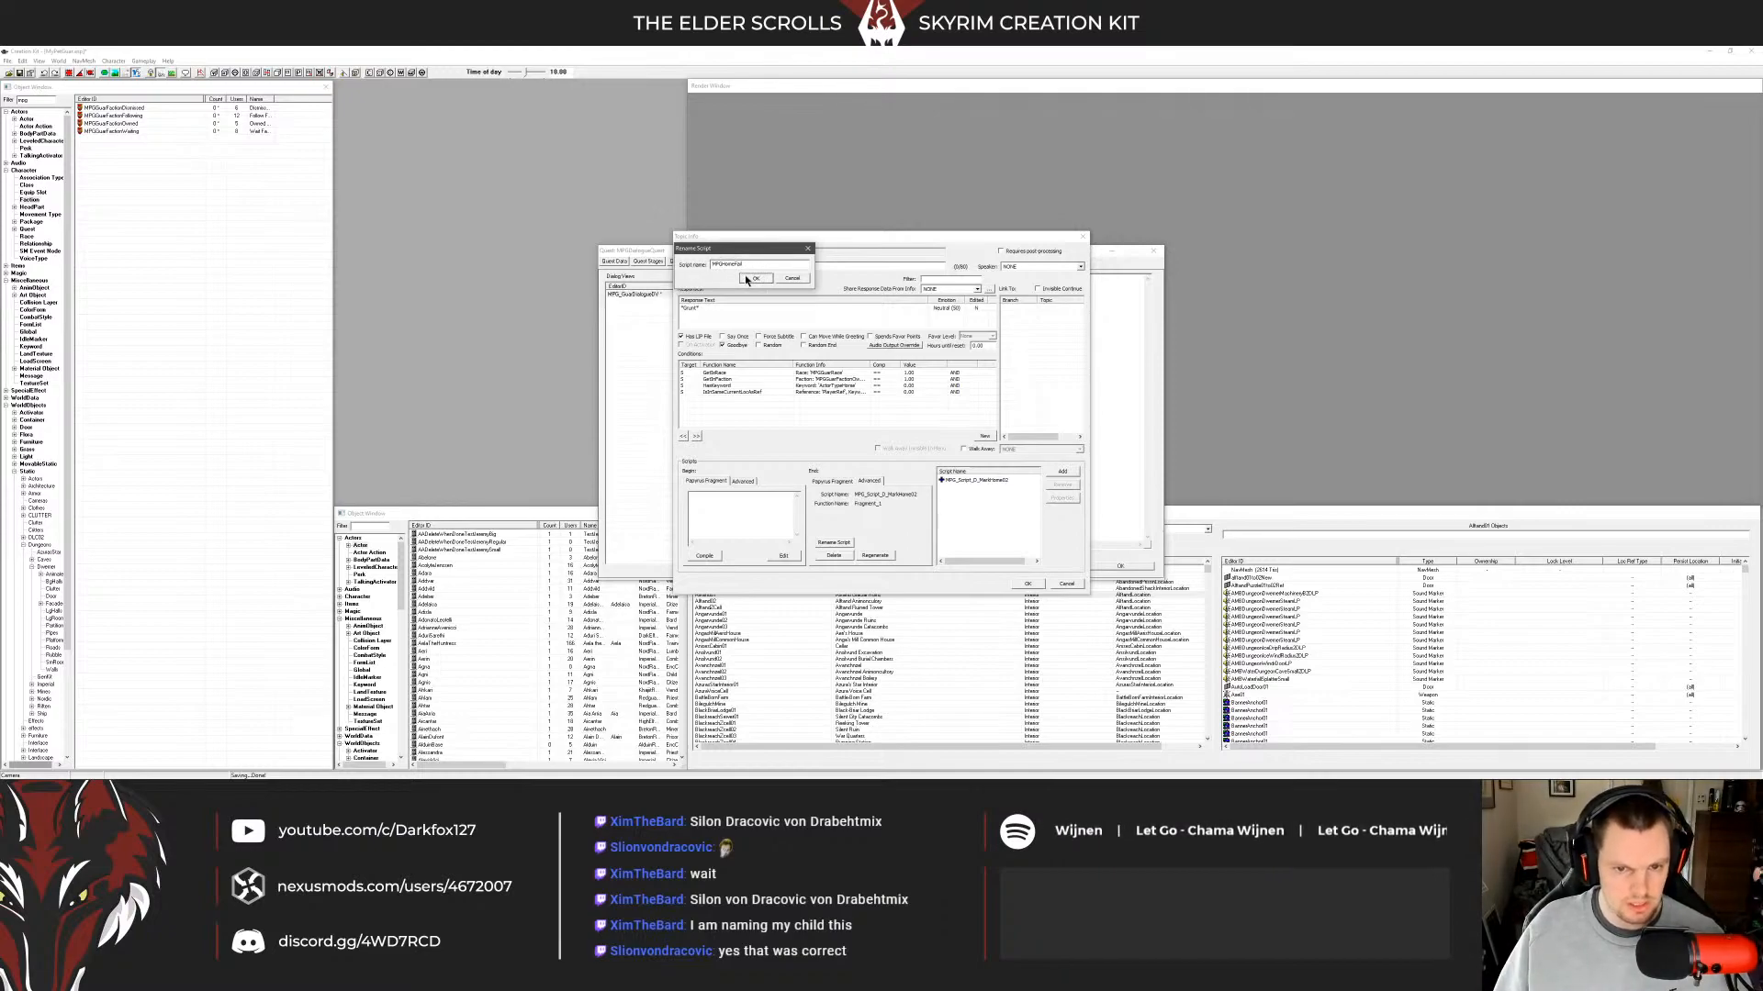
pyautogui.click(960, 480)
pyautogui.rightClick(1000, 486)
pyautogui.click(1047, 549)
pyautogui.hotkey('ctrl', 'w')
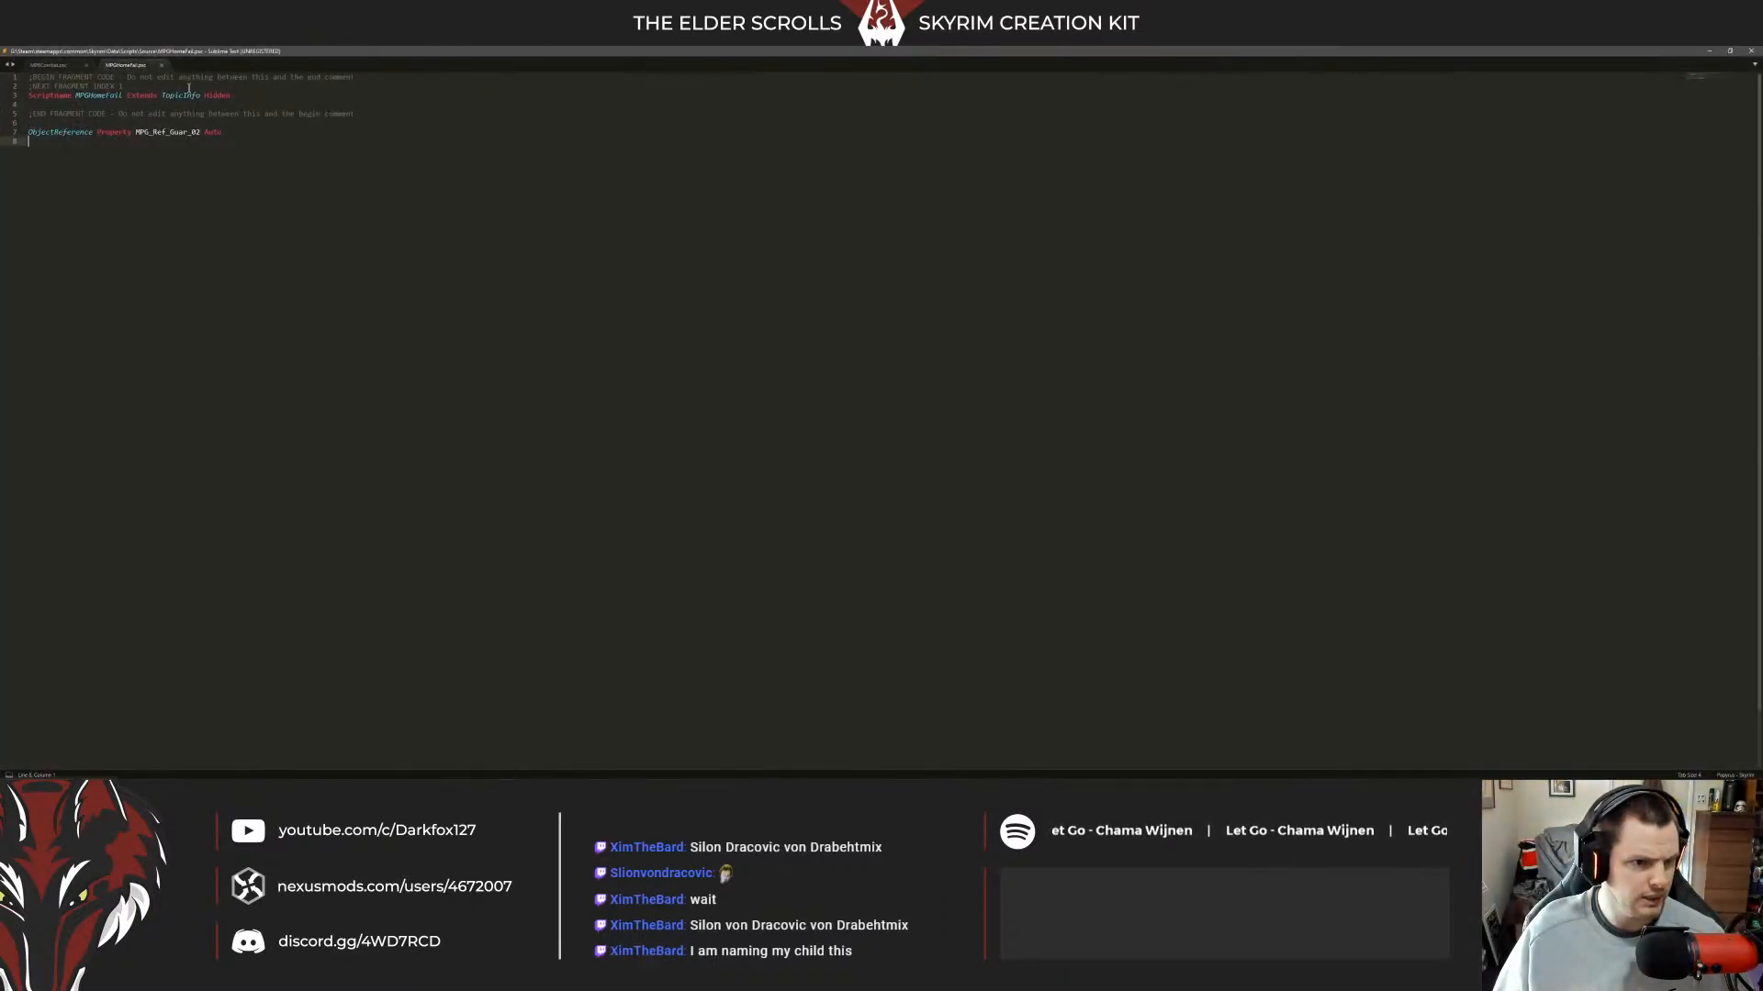
pyautogui.hotkey('ctrl', 'w')
pyautogui.click(1749, 51)
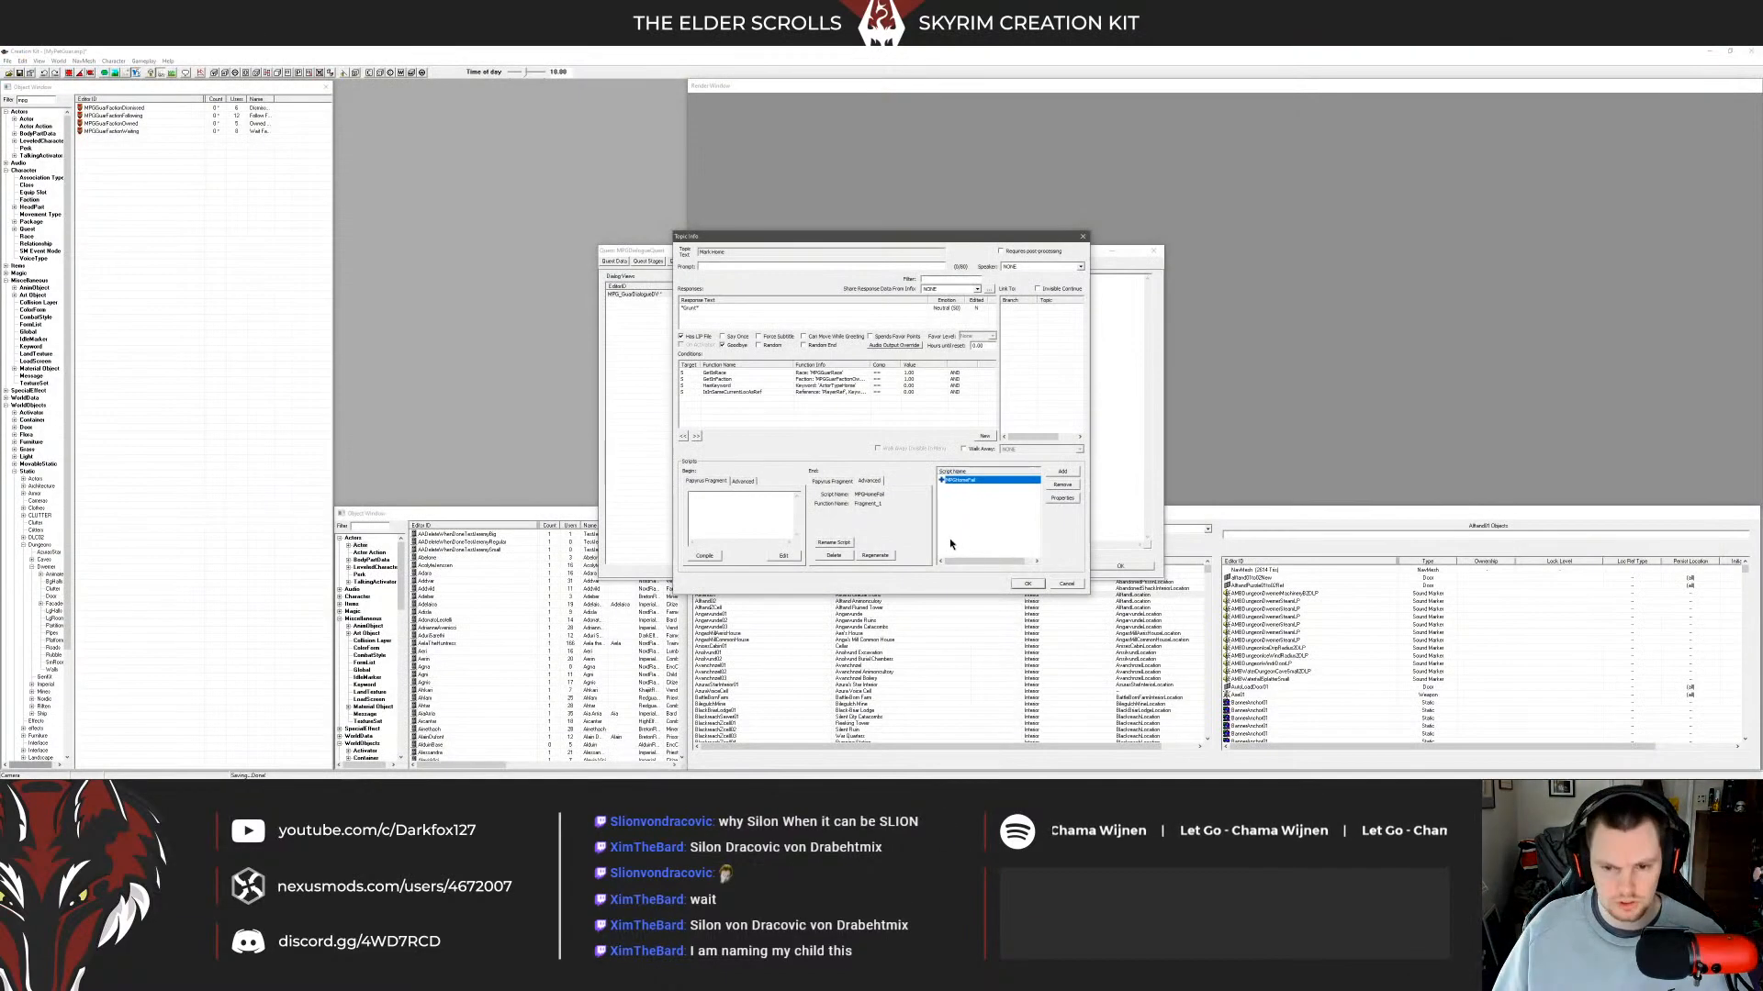
pyautogui.click(842, 484)
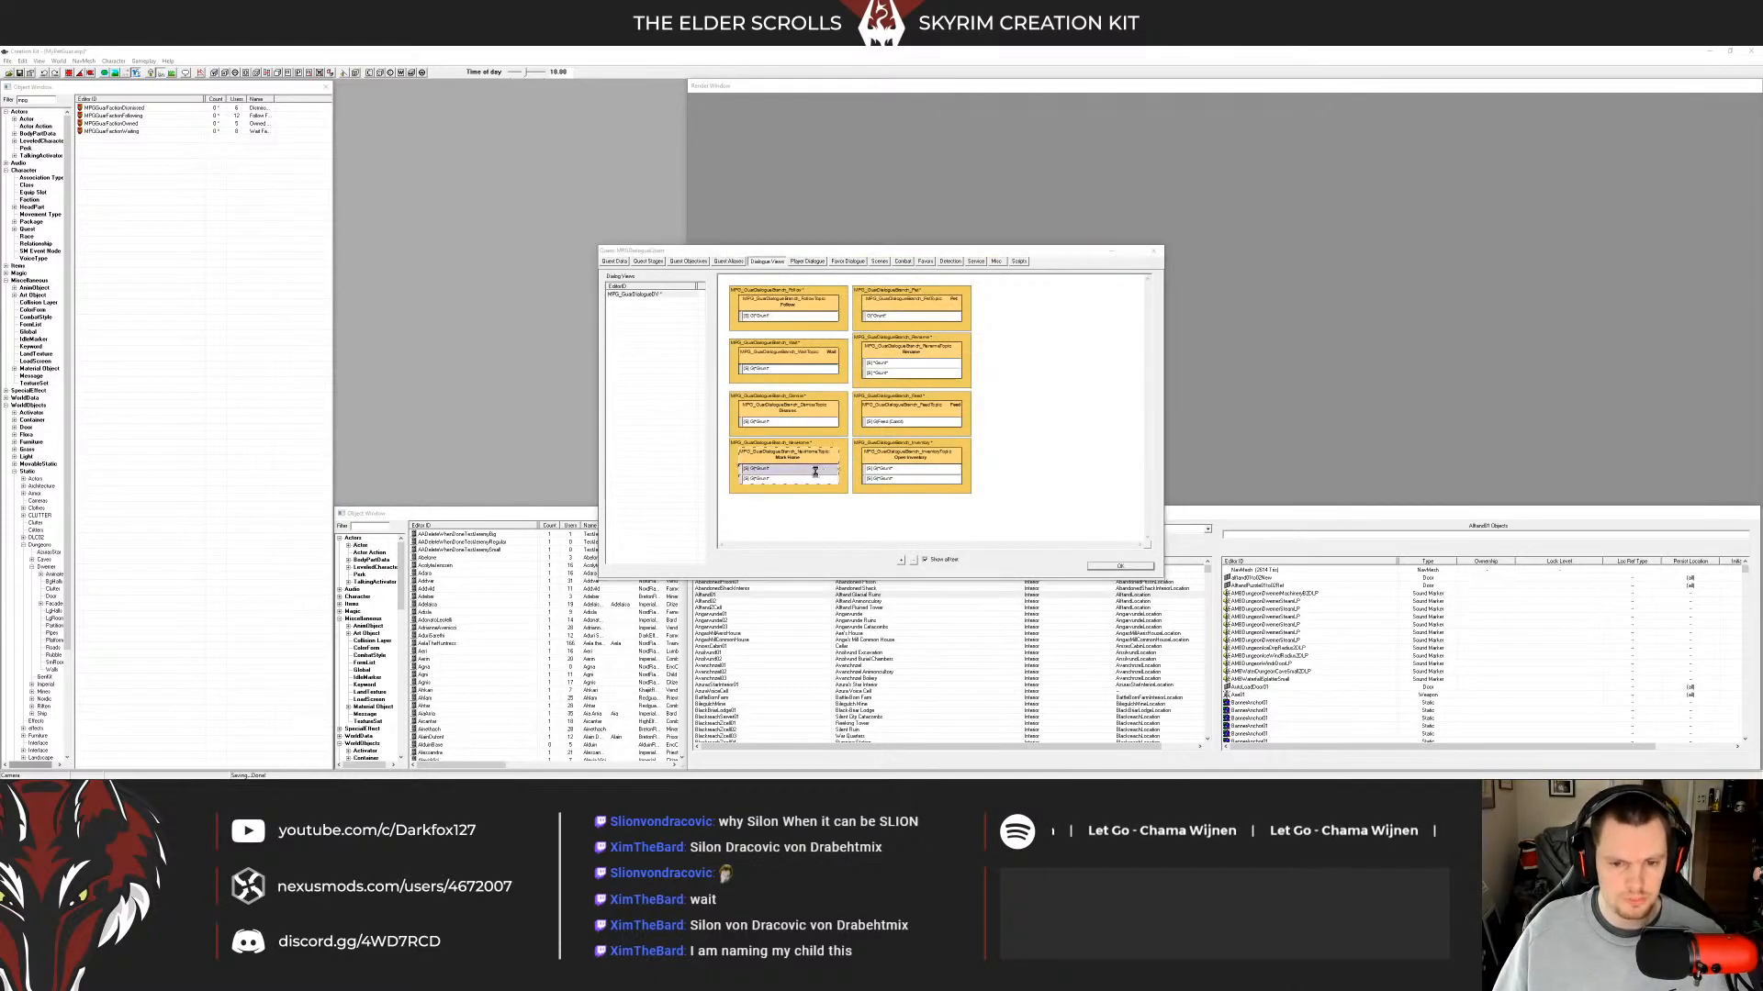
# Open the Pet topic's response and delete its voice type condition.
pyautogui.doubleClick(815, 468)
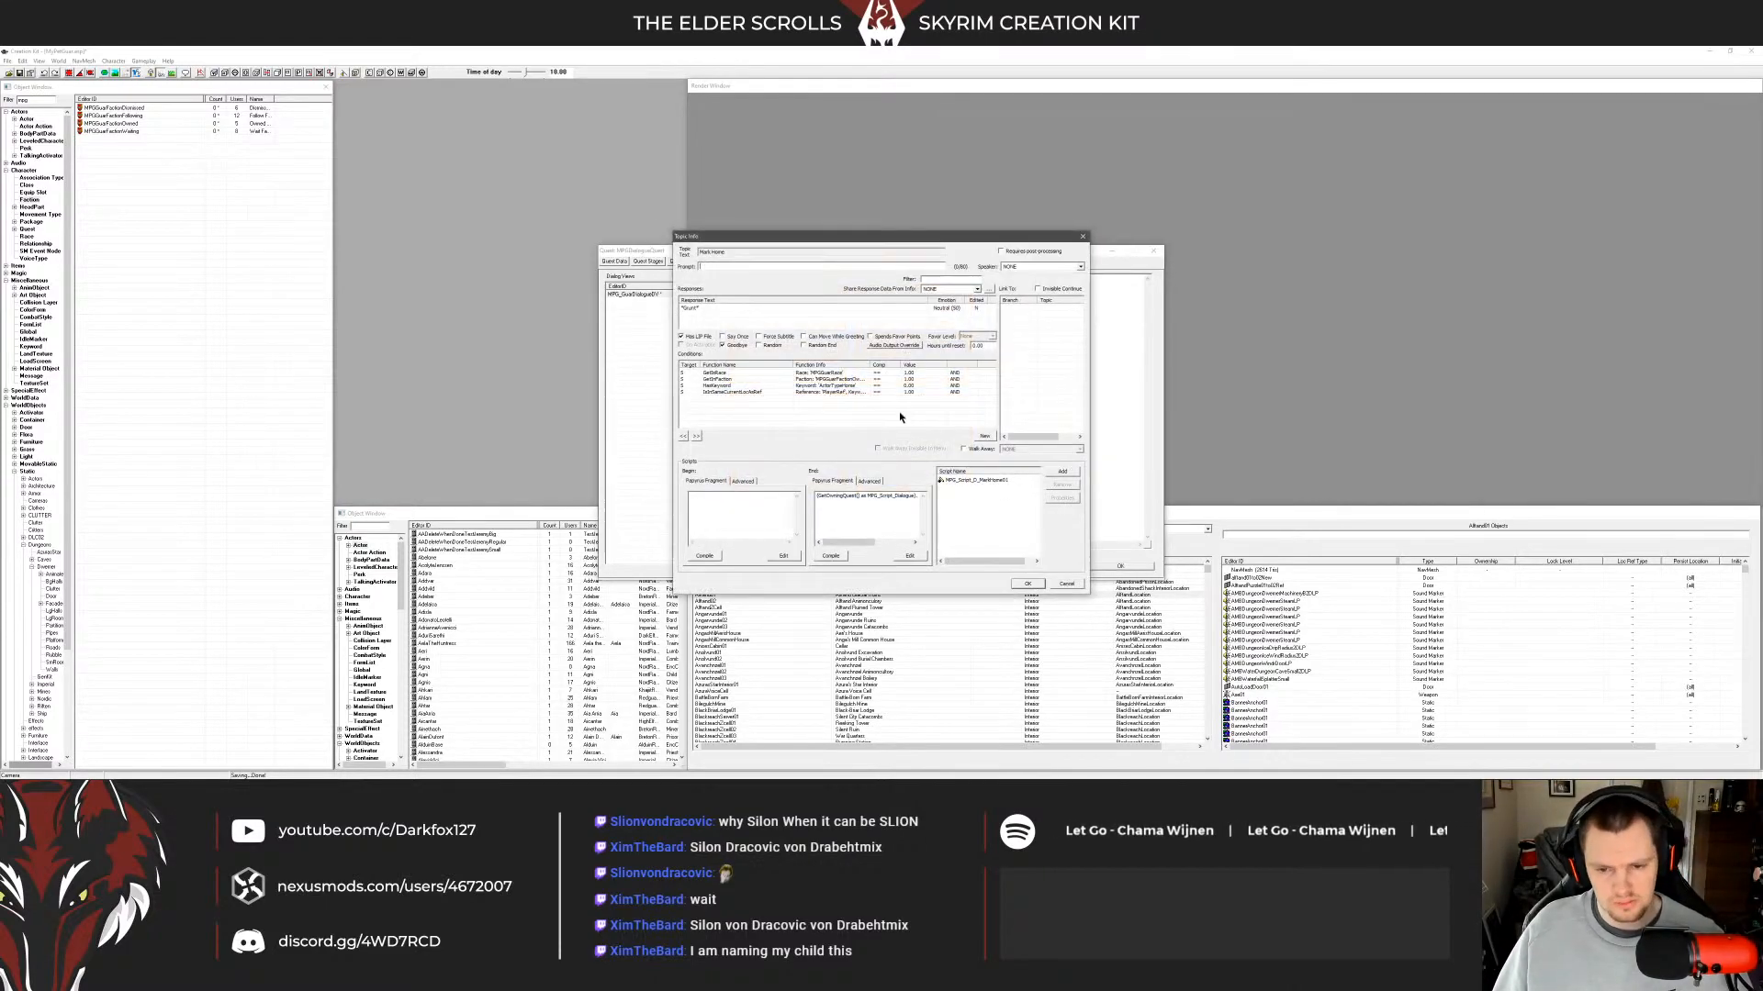
pyautogui.click(1066, 584)
pyautogui.click(924, 316)
pyautogui.doubleClick(930, 315)
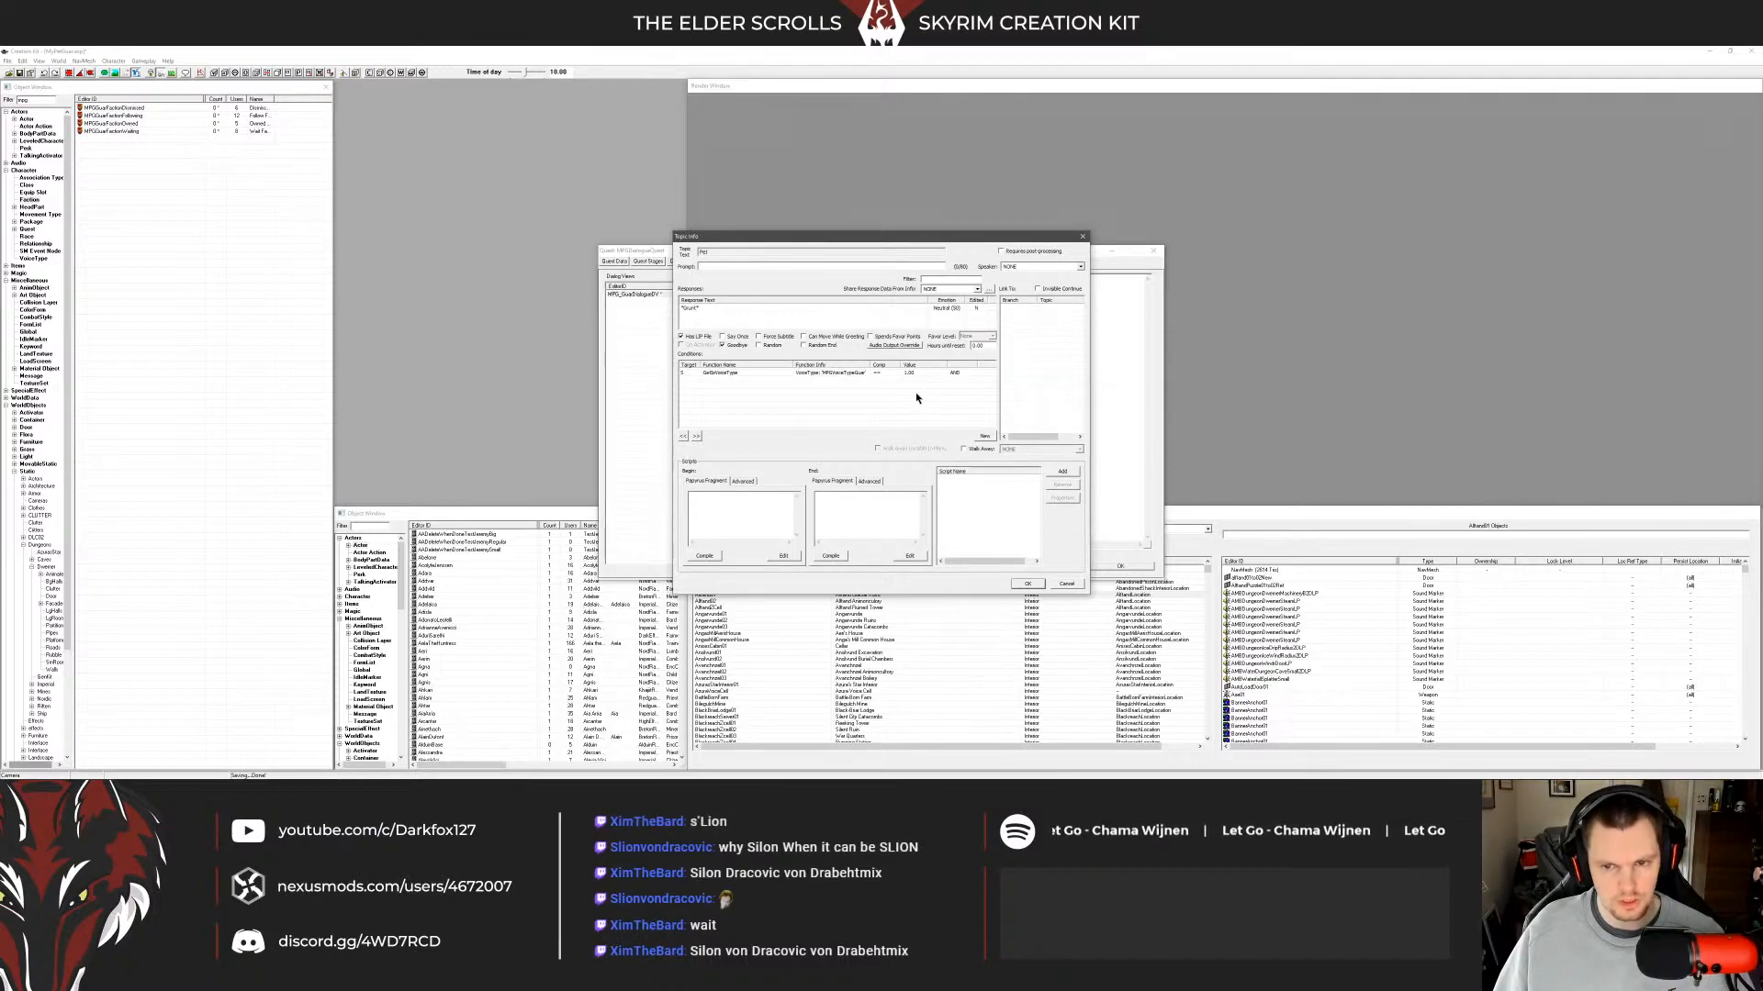
pyautogui.doubleClick(850, 375)
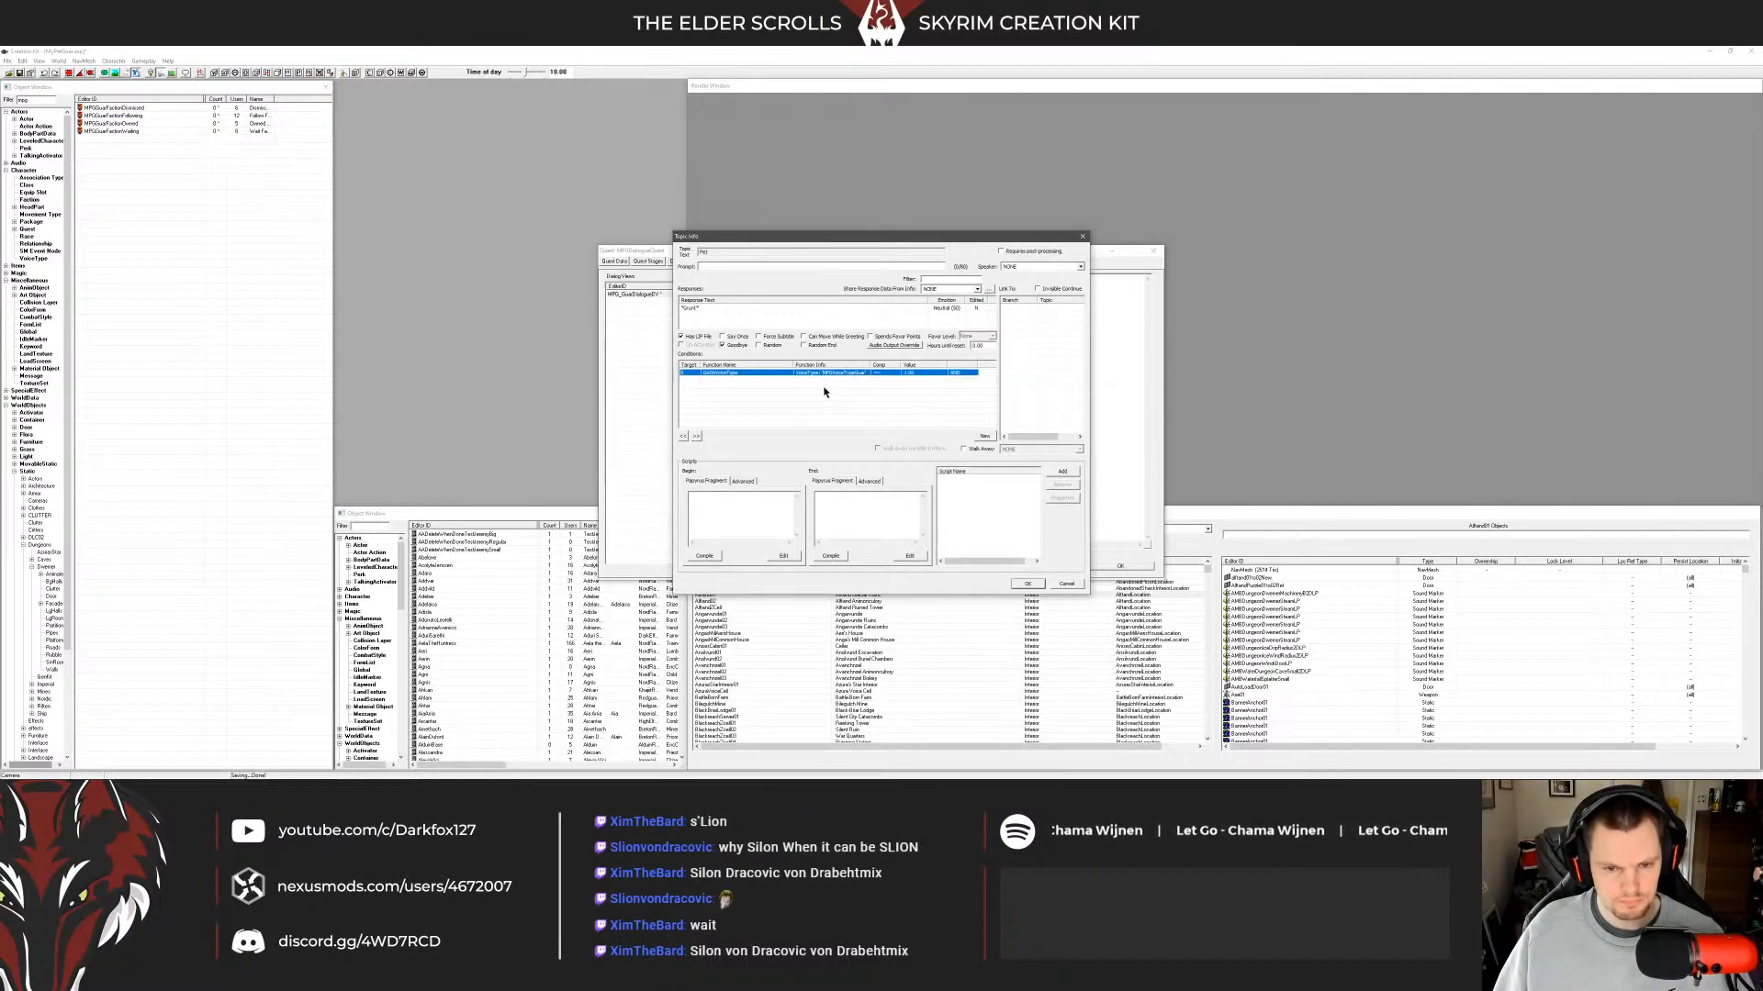
pyautogui.press('BackSpace')
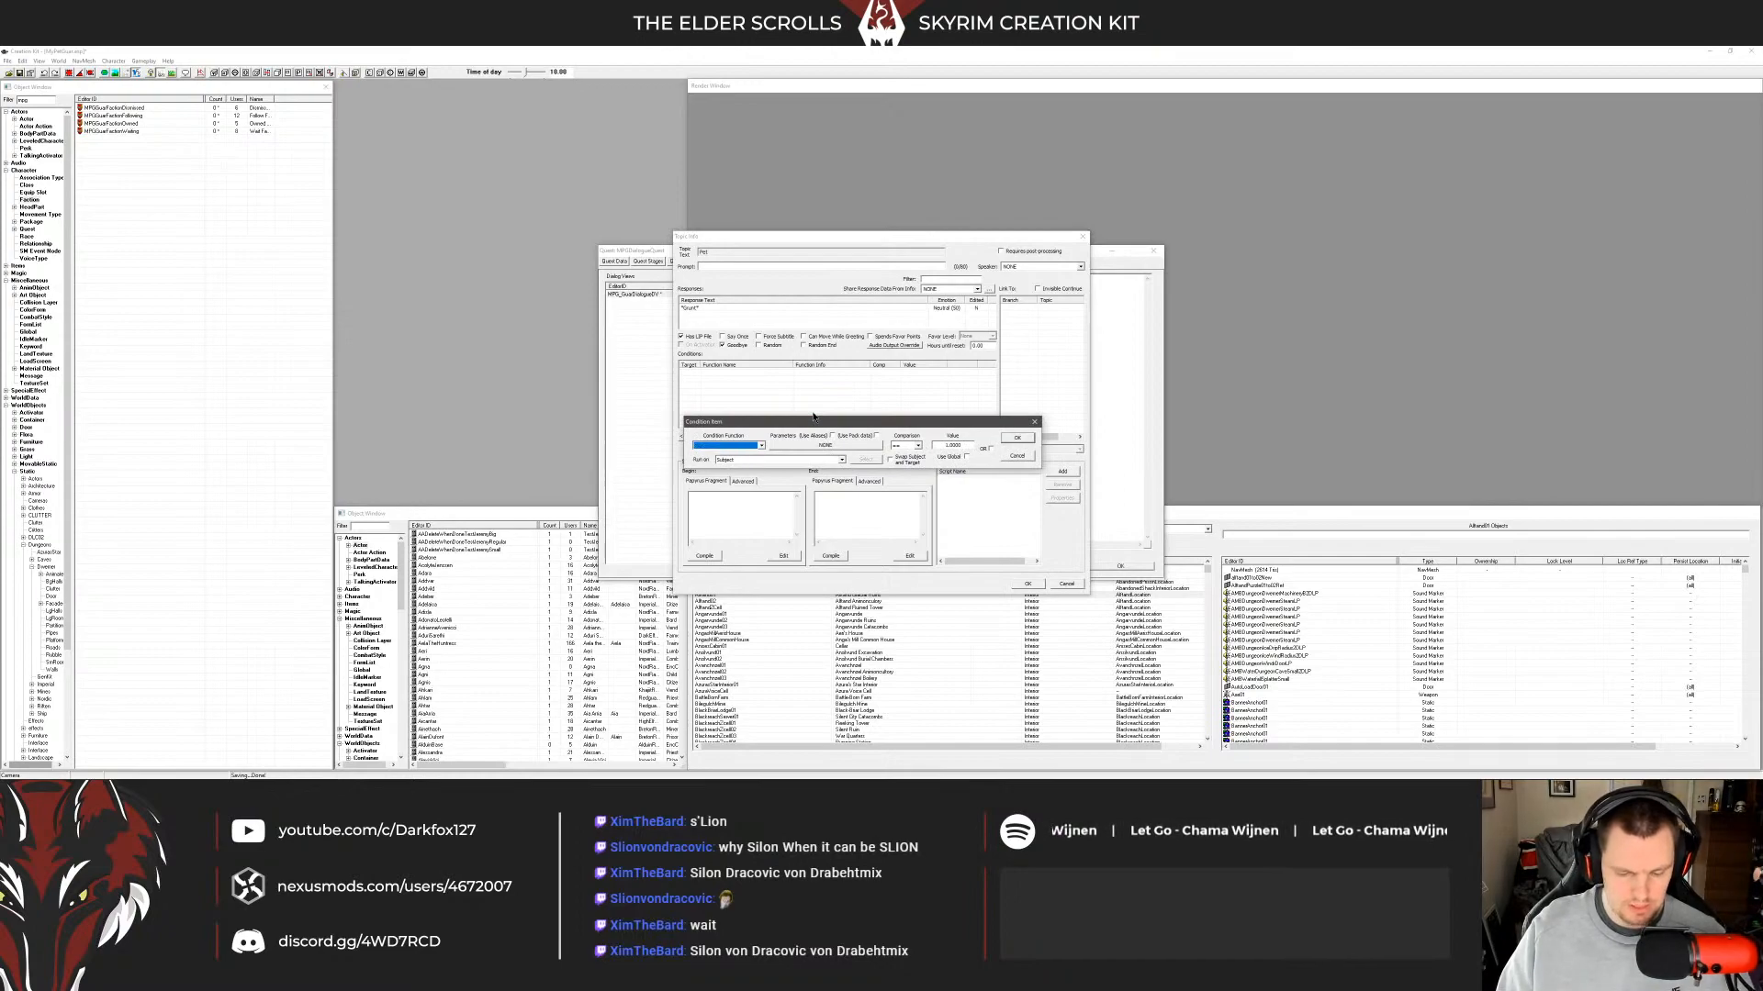
# Add a GetIsRace condition for MPSGuarRace with value 1 to the Pet response and save the response.
pyautogui.click(822, 445)
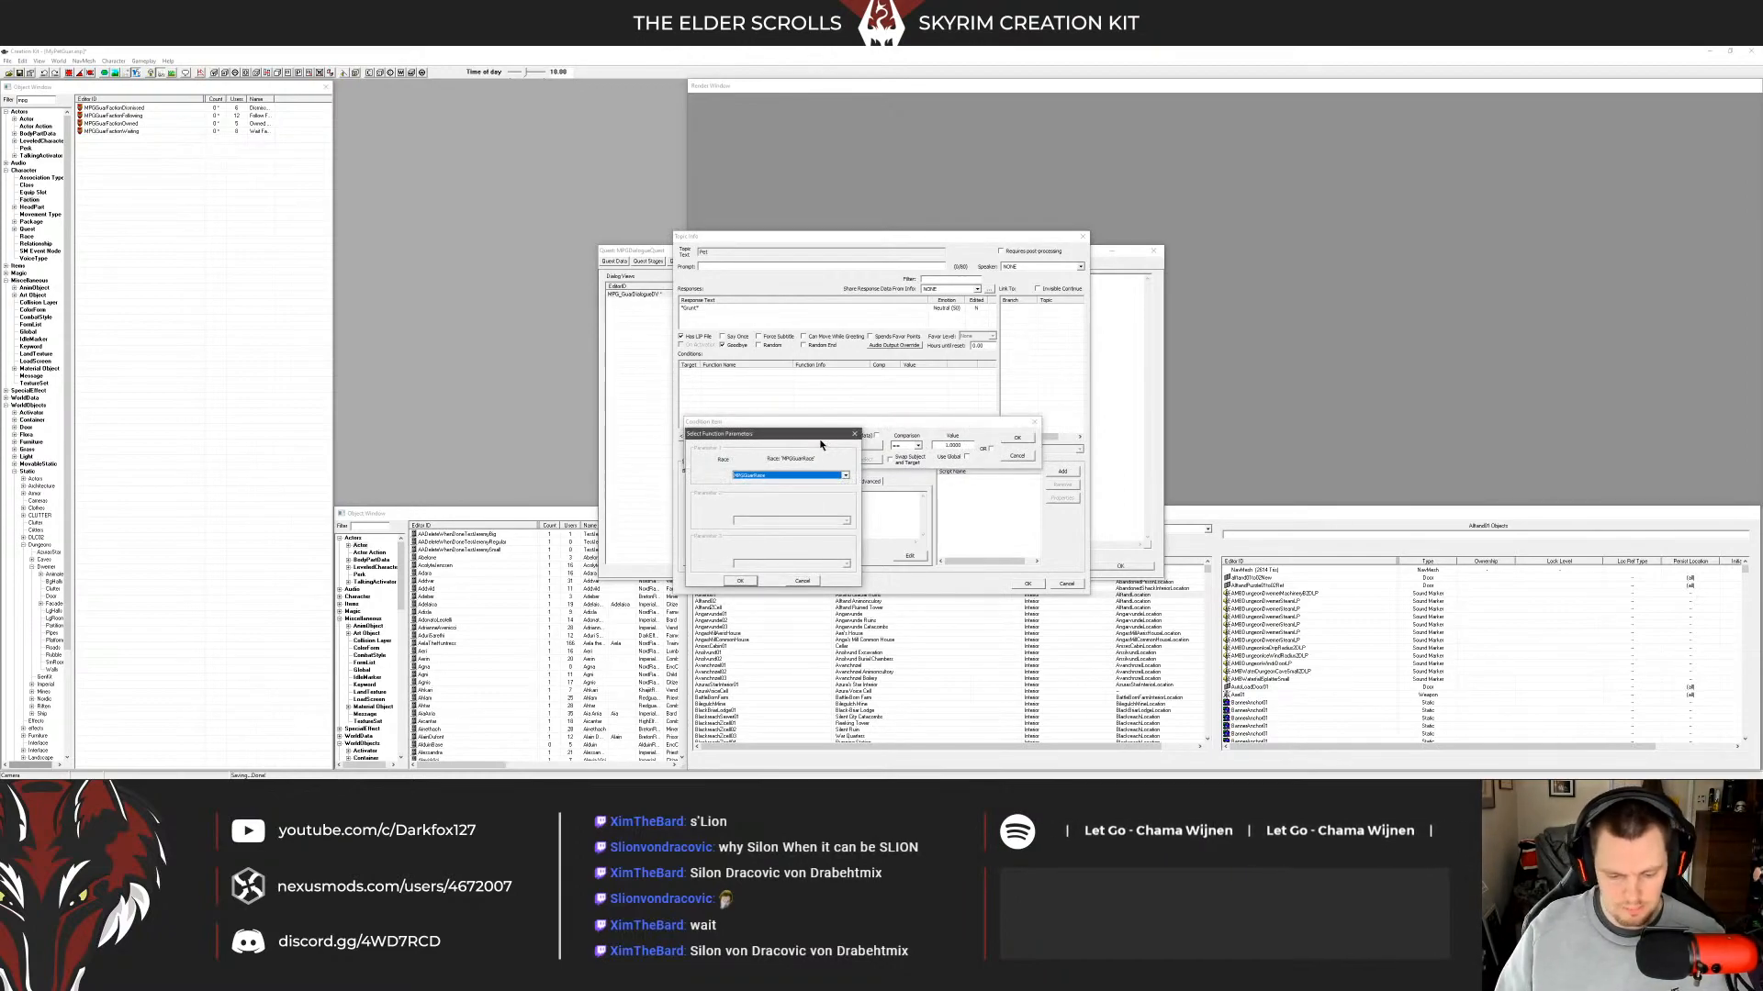
pyautogui.click(740, 581)
pyautogui.click(1017, 438)
pyautogui.rightClick(857, 395)
pyautogui.click(857, 395)
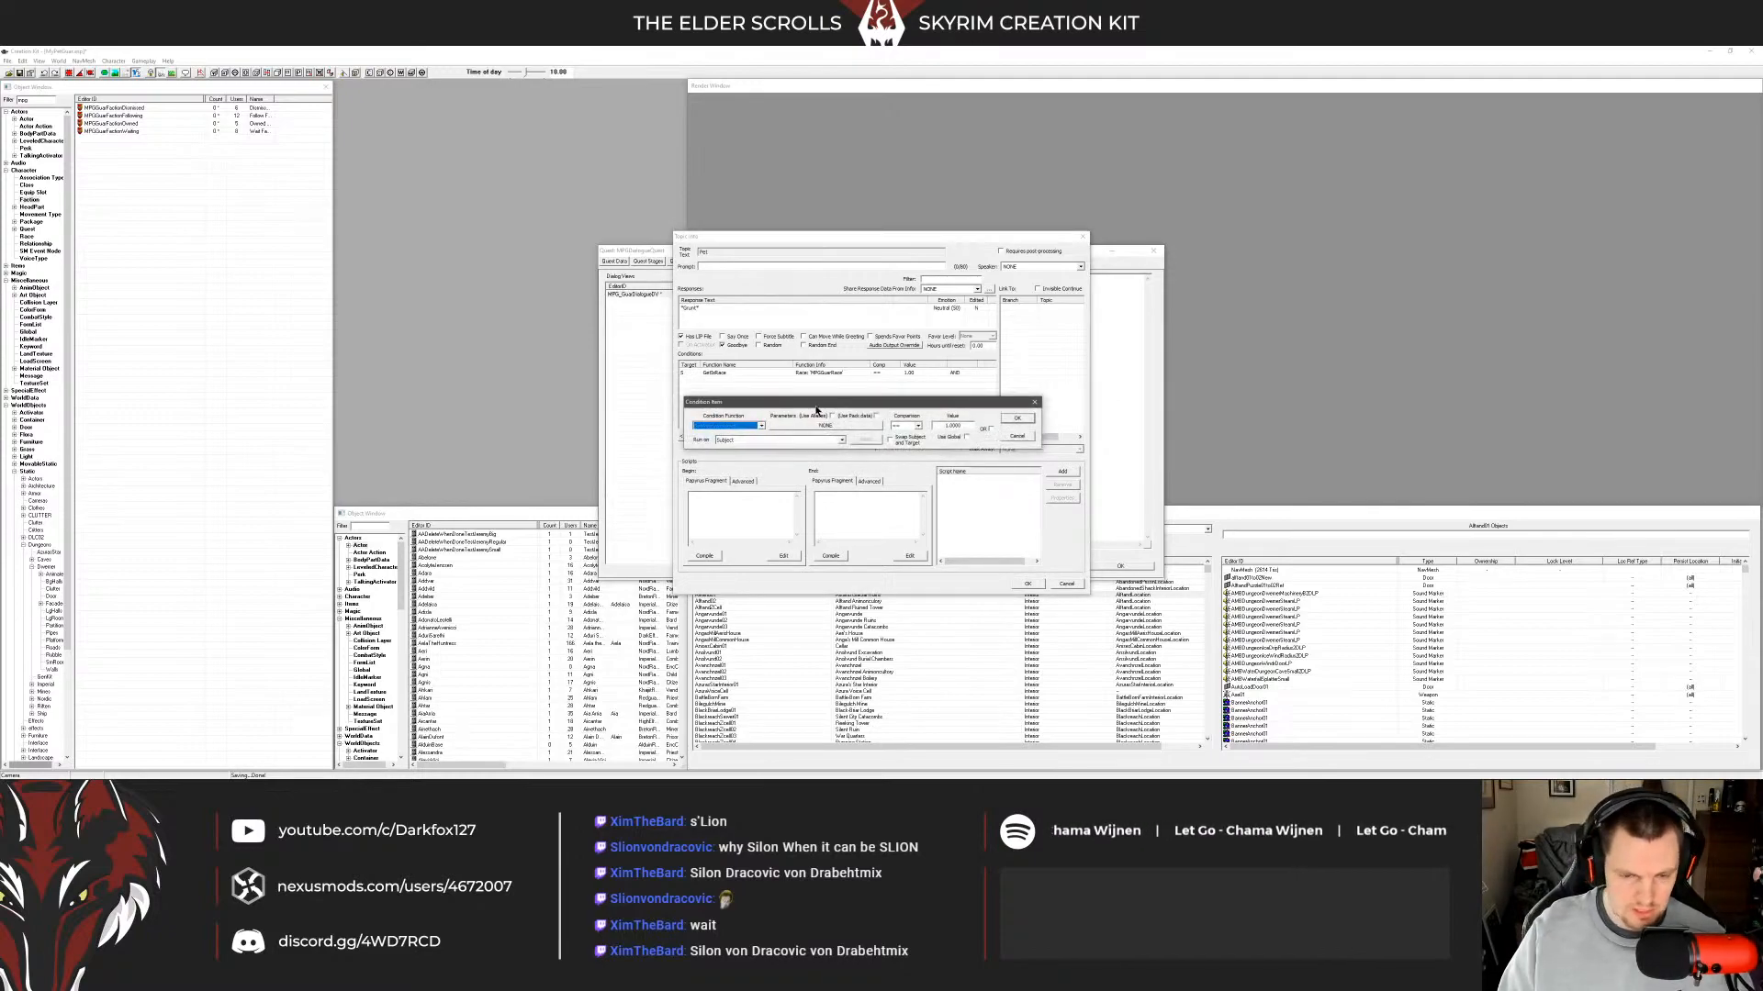
pyautogui.click(1017, 436)
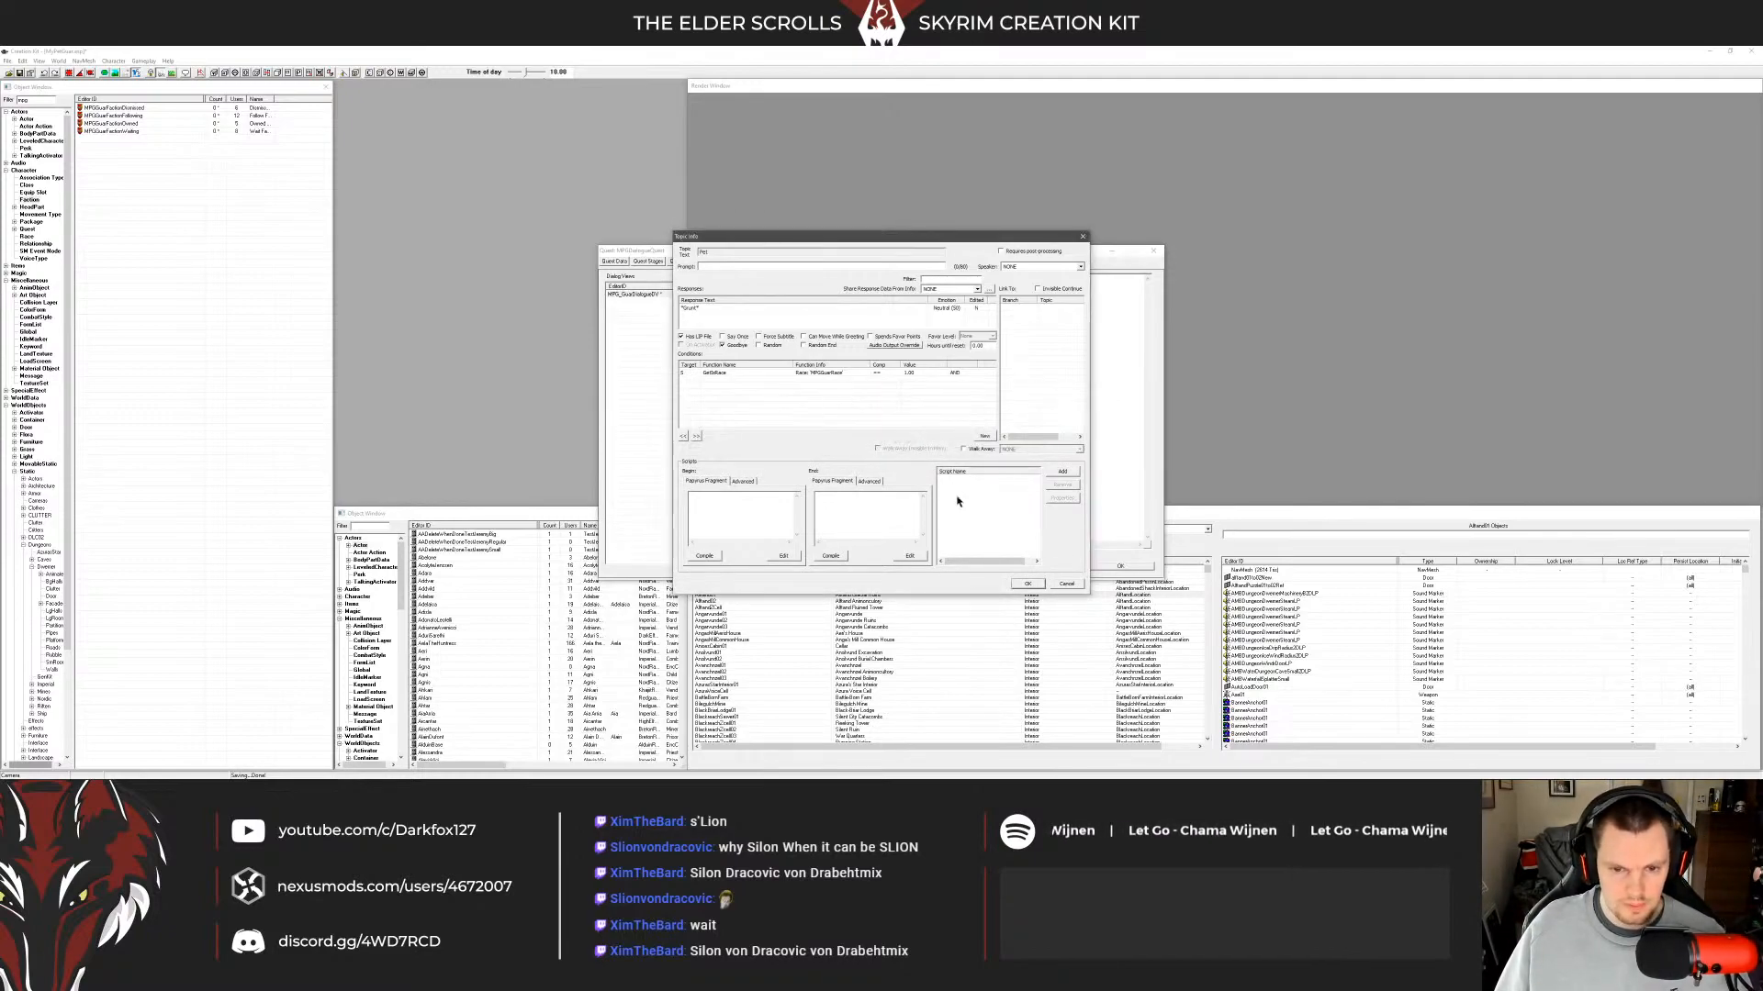
pyautogui.click(1027, 584)
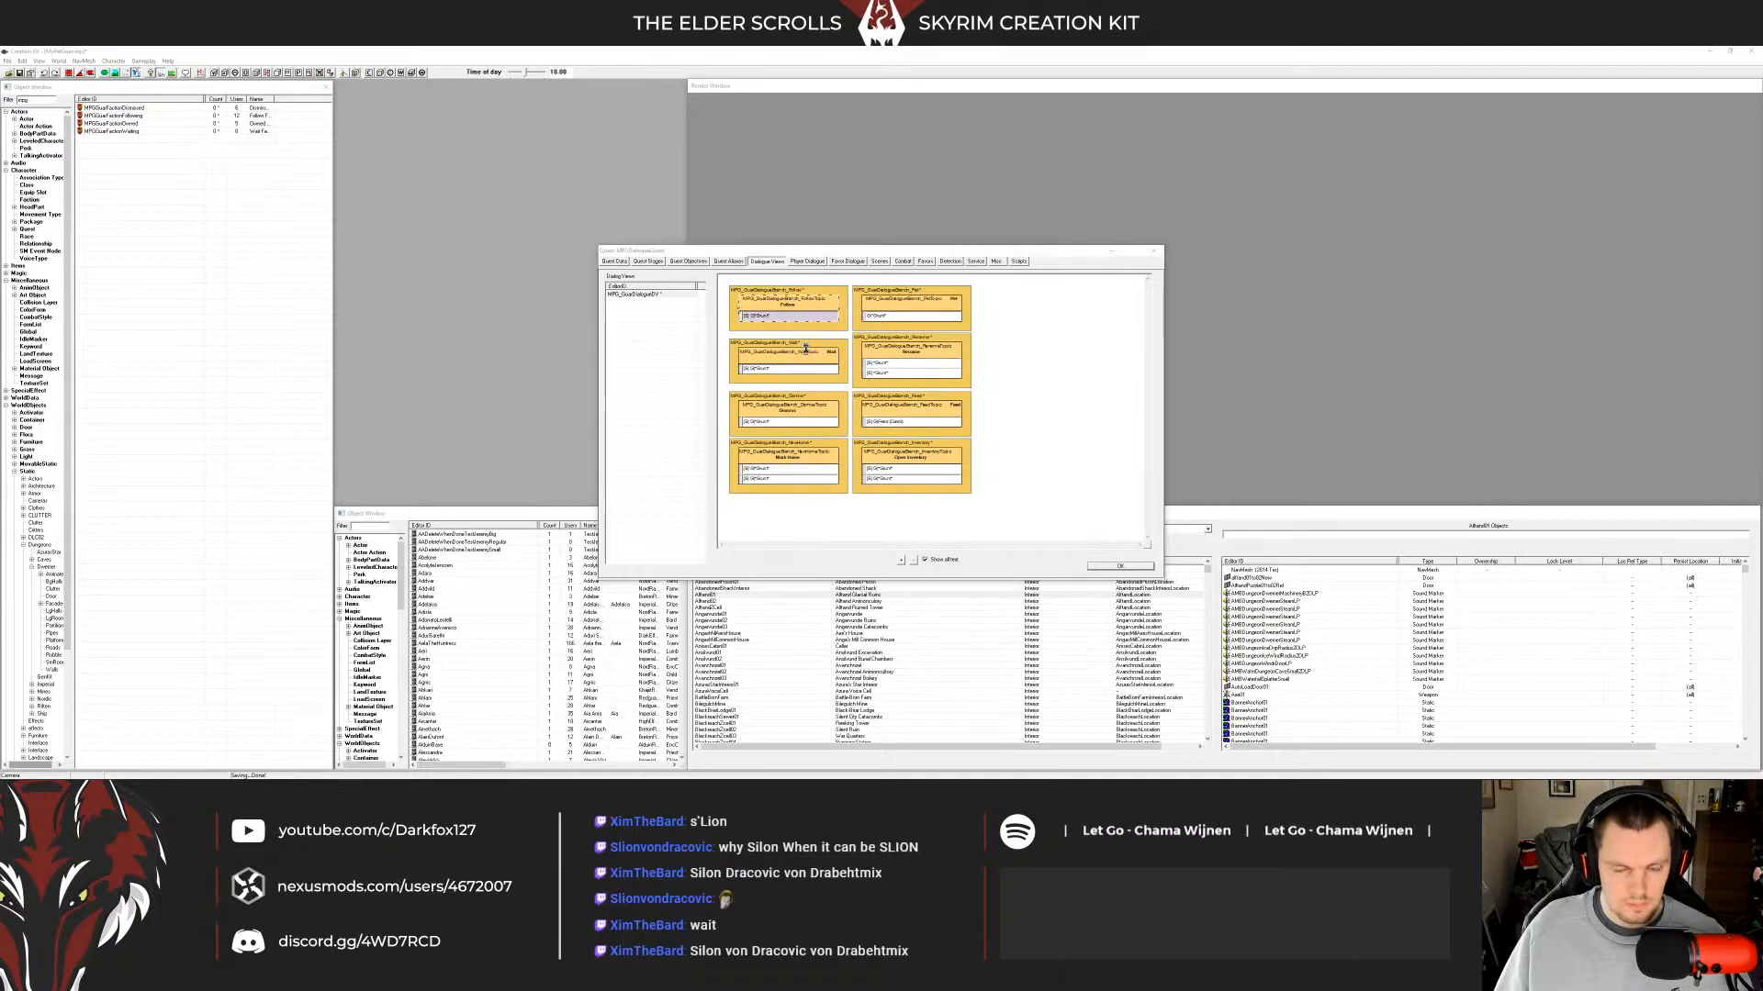
# Copy the conditions of the Follow response and paste them into the Pet response.
pyautogui.doubleClick(812, 418)
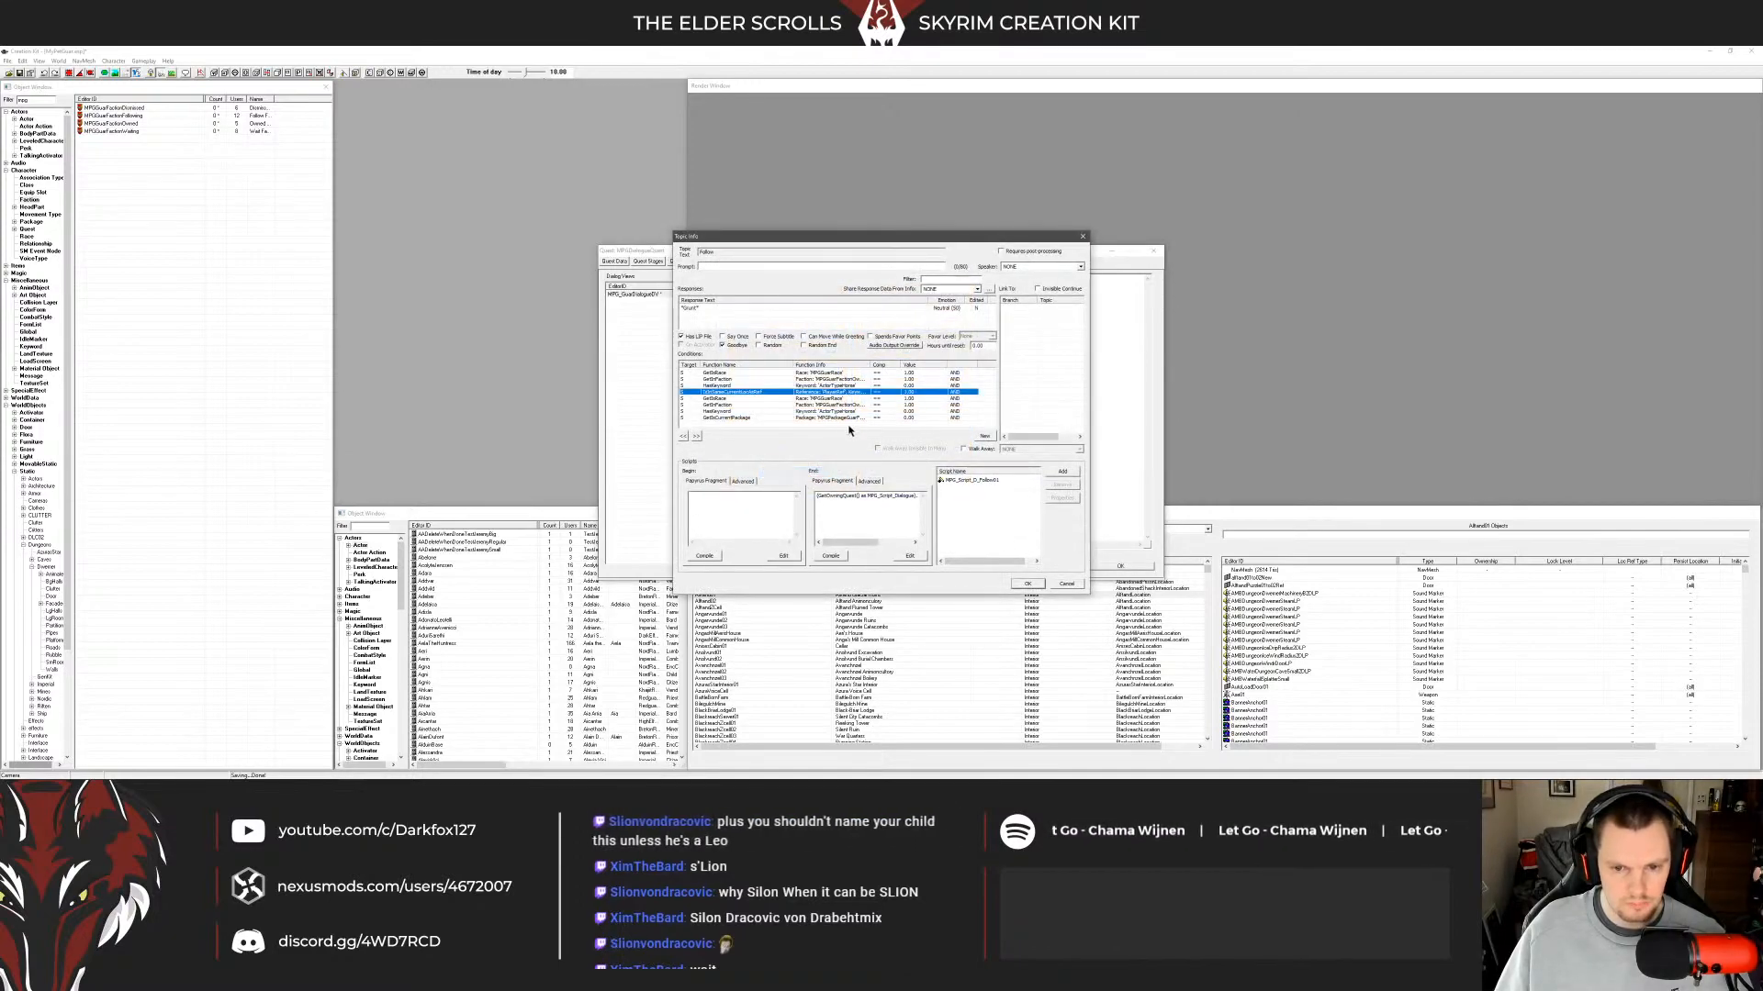
pyautogui.press('Escape')
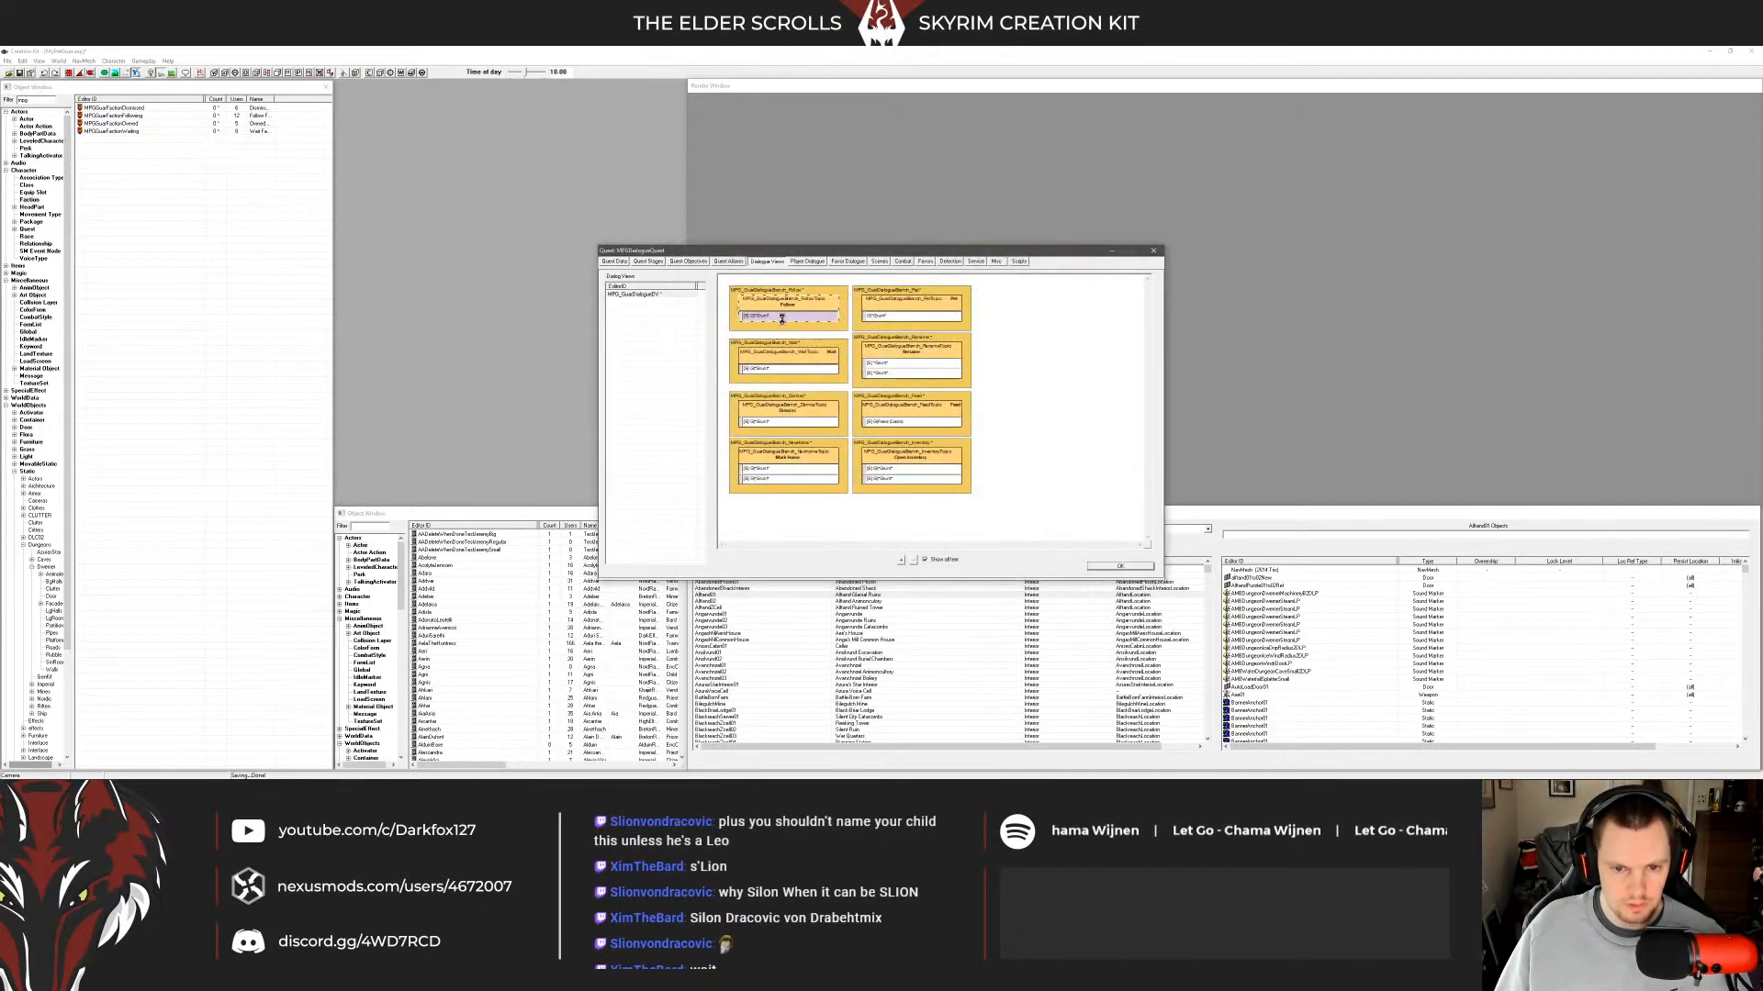
pyautogui.doubleClick(785, 316)
pyautogui.rightClick(801, 418)
pyautogui.click(842, 466)
pyautogui.click(1063, 584)
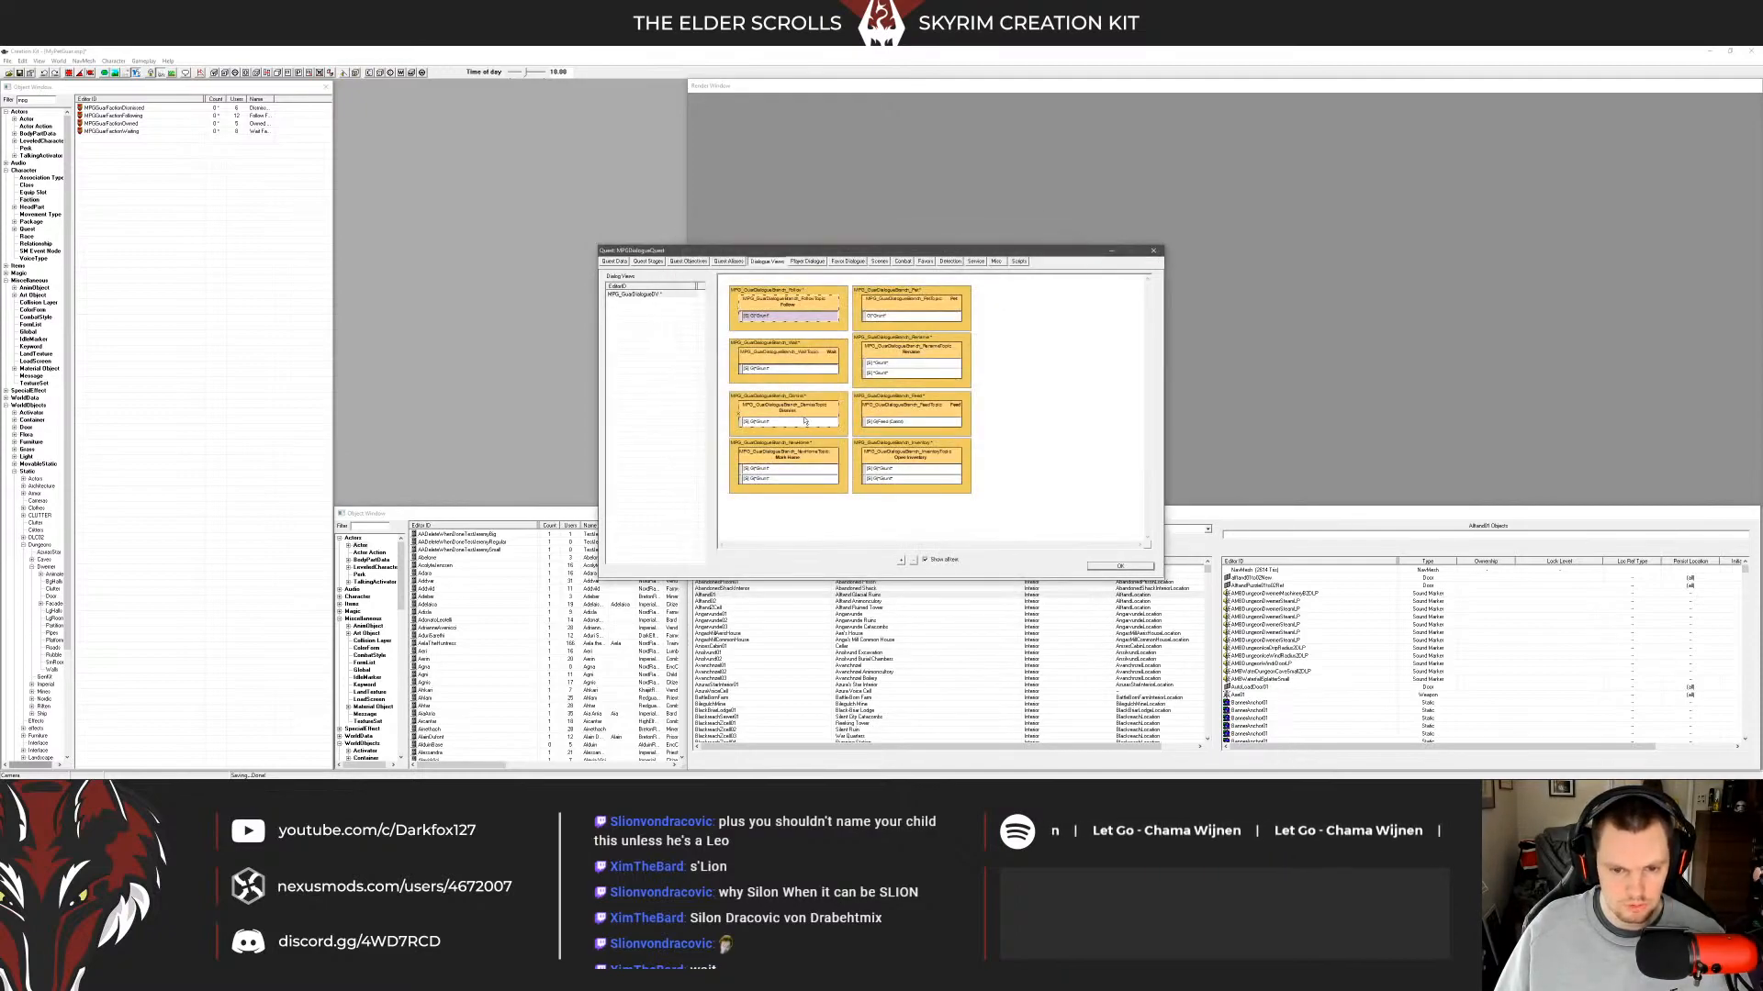
pyautogui.doubleClick(918, 318)
pyautogui.rightClick(766, 375)
pyautogui.click(806, 438)
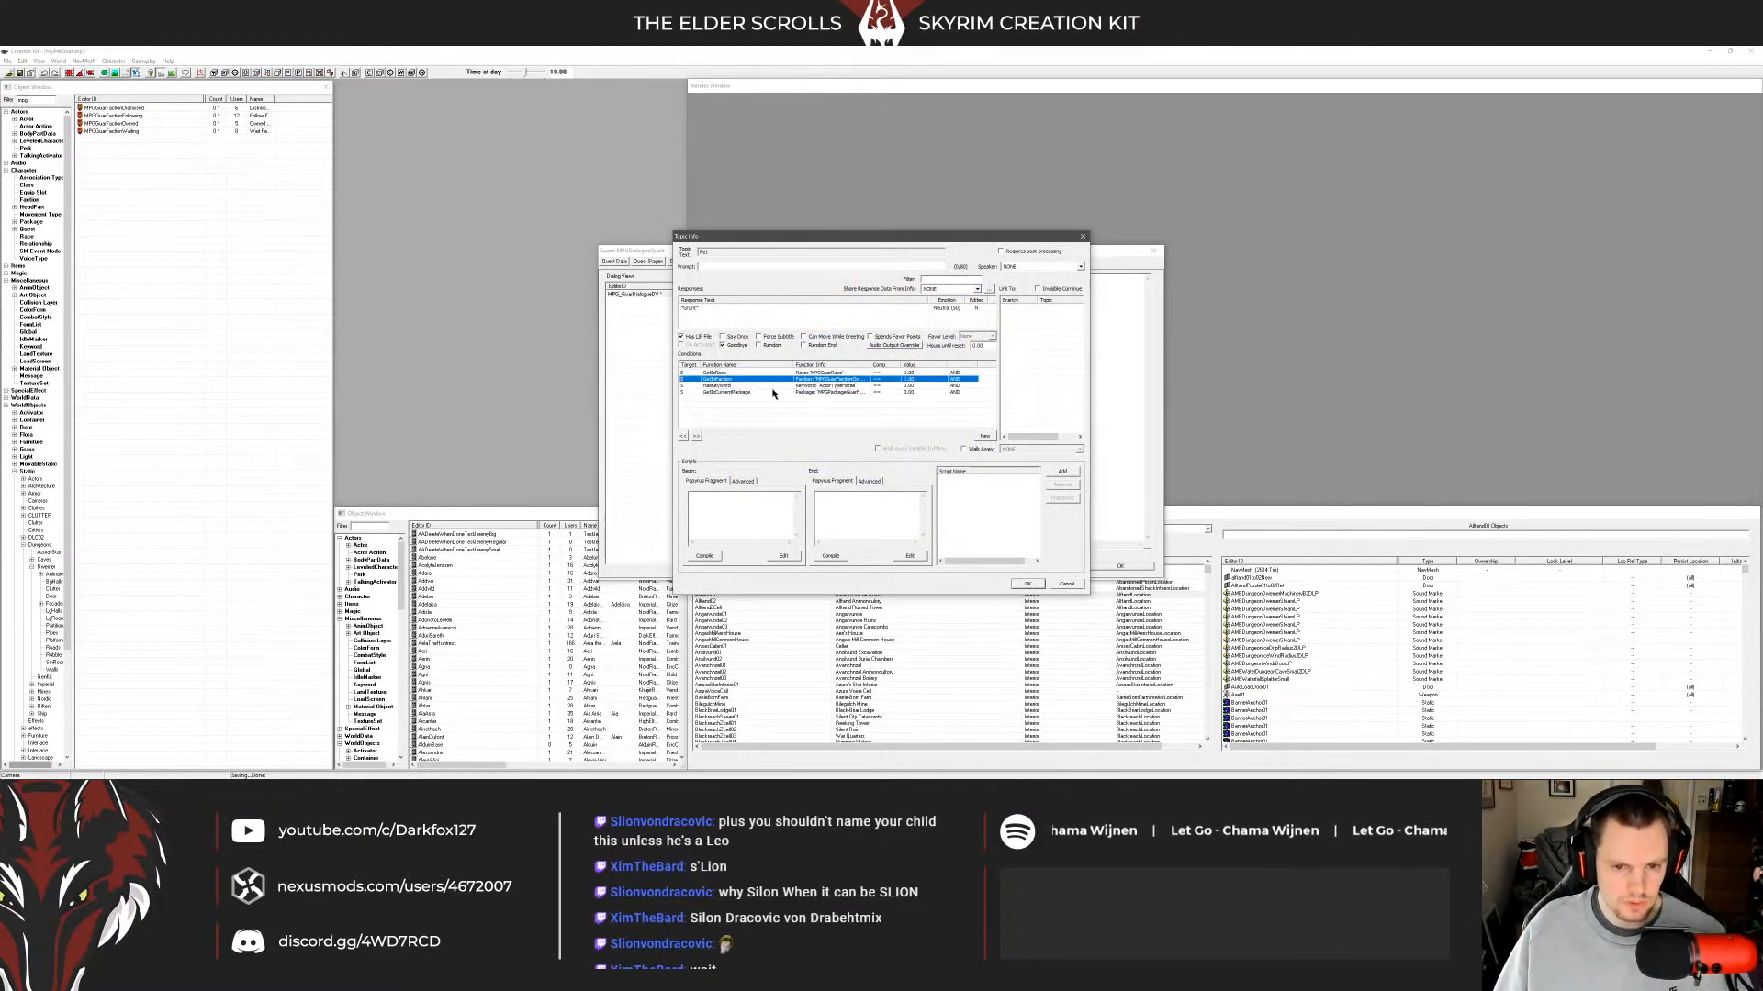
pyautogui.click(802, 404)
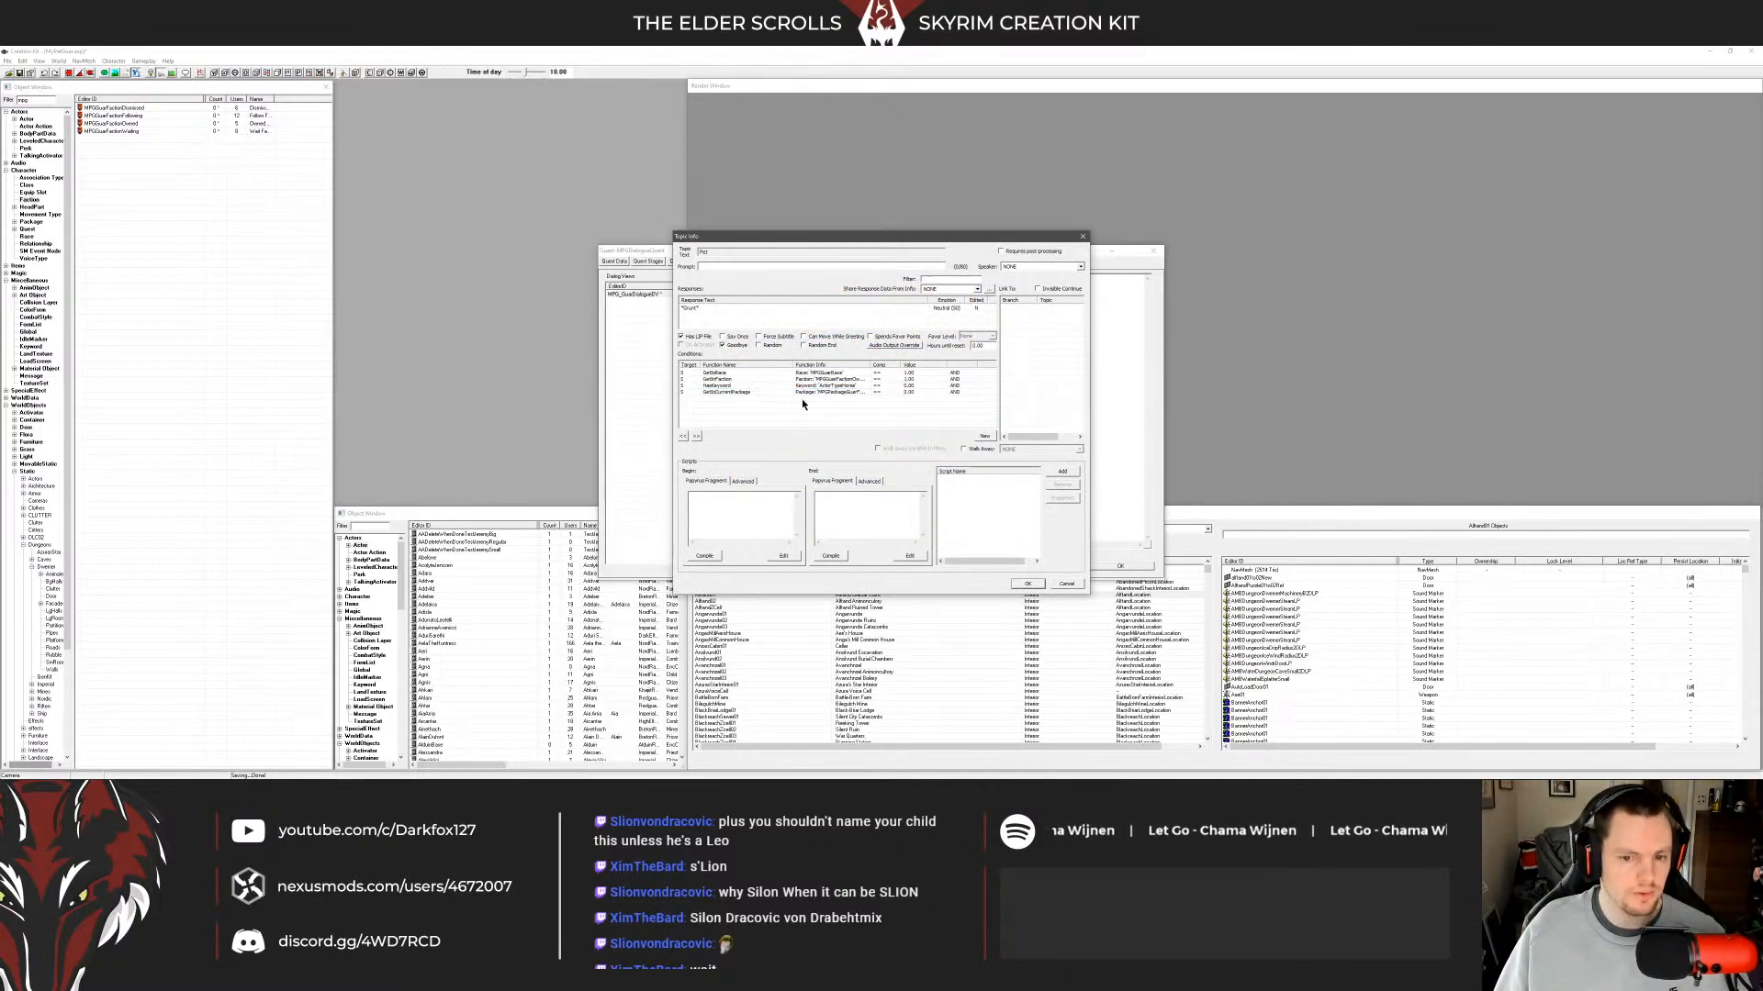
pyautogui.doubleClick(884, 387)
pyautogui.click(1019, 433)
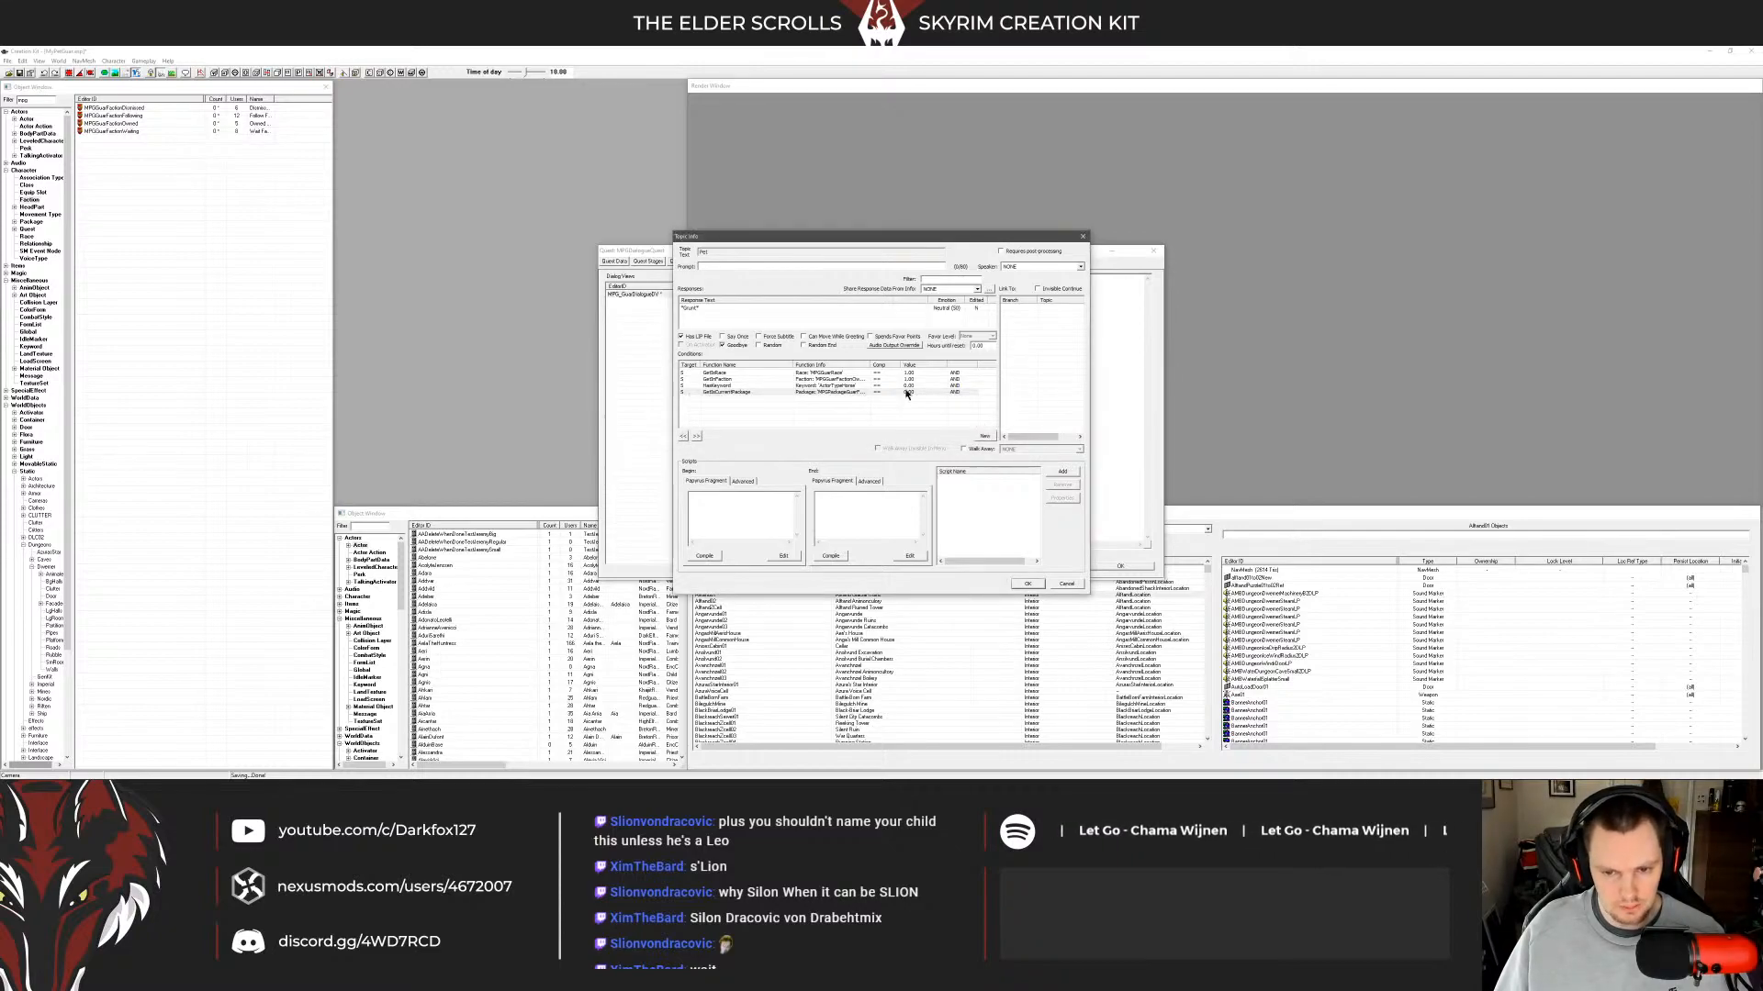
pyautogui.doubleClick(904, 386)
pyautogui.click(1019, 433)
pyautogui.doubleClick(904, 392)
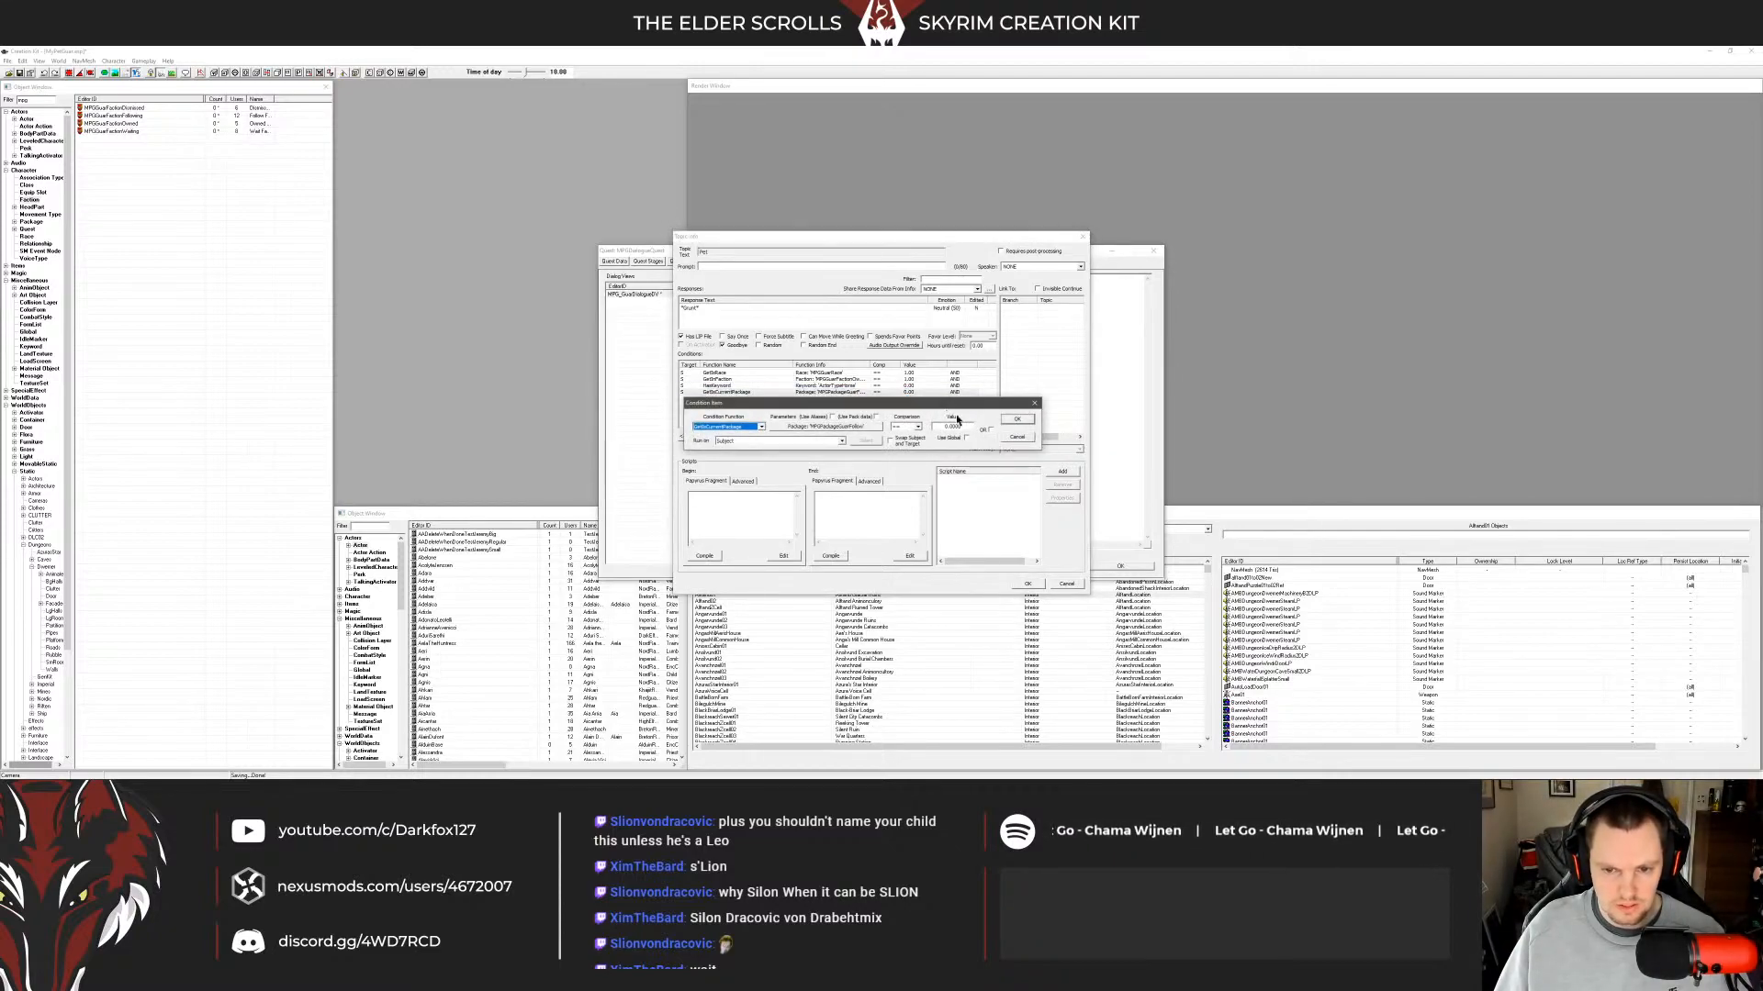
pyautogui.doubleClick(964, 427)
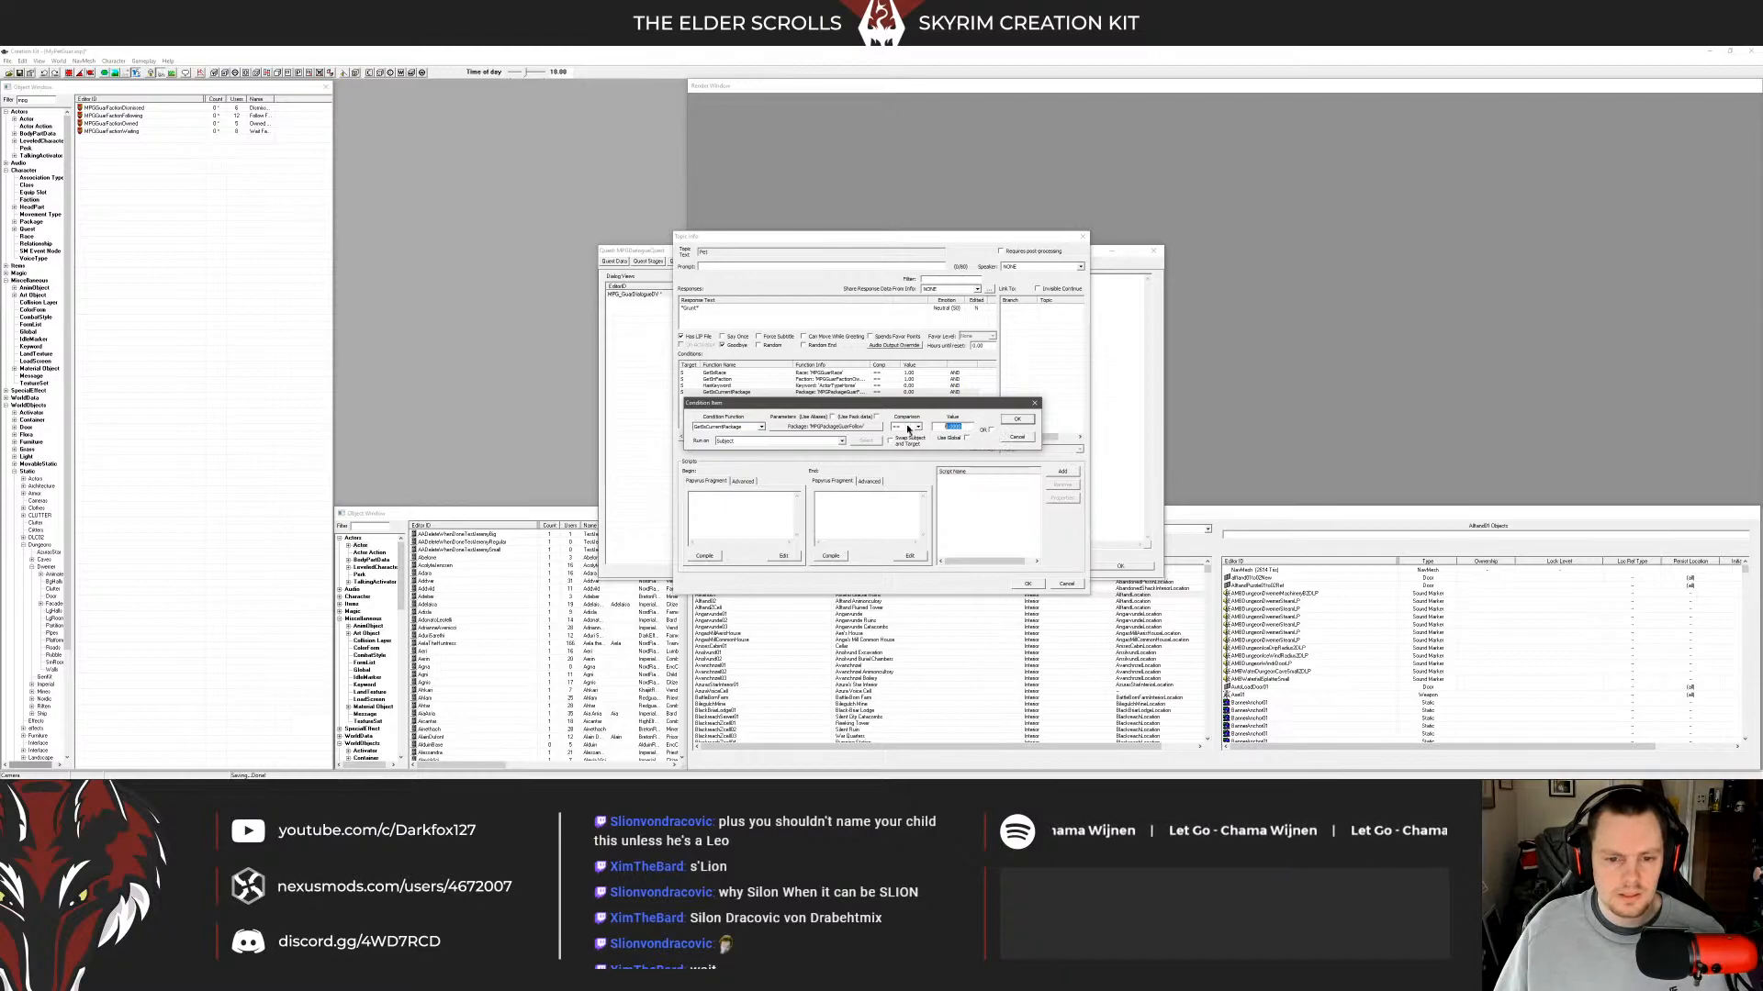
pyautogui.click(1016, 438)
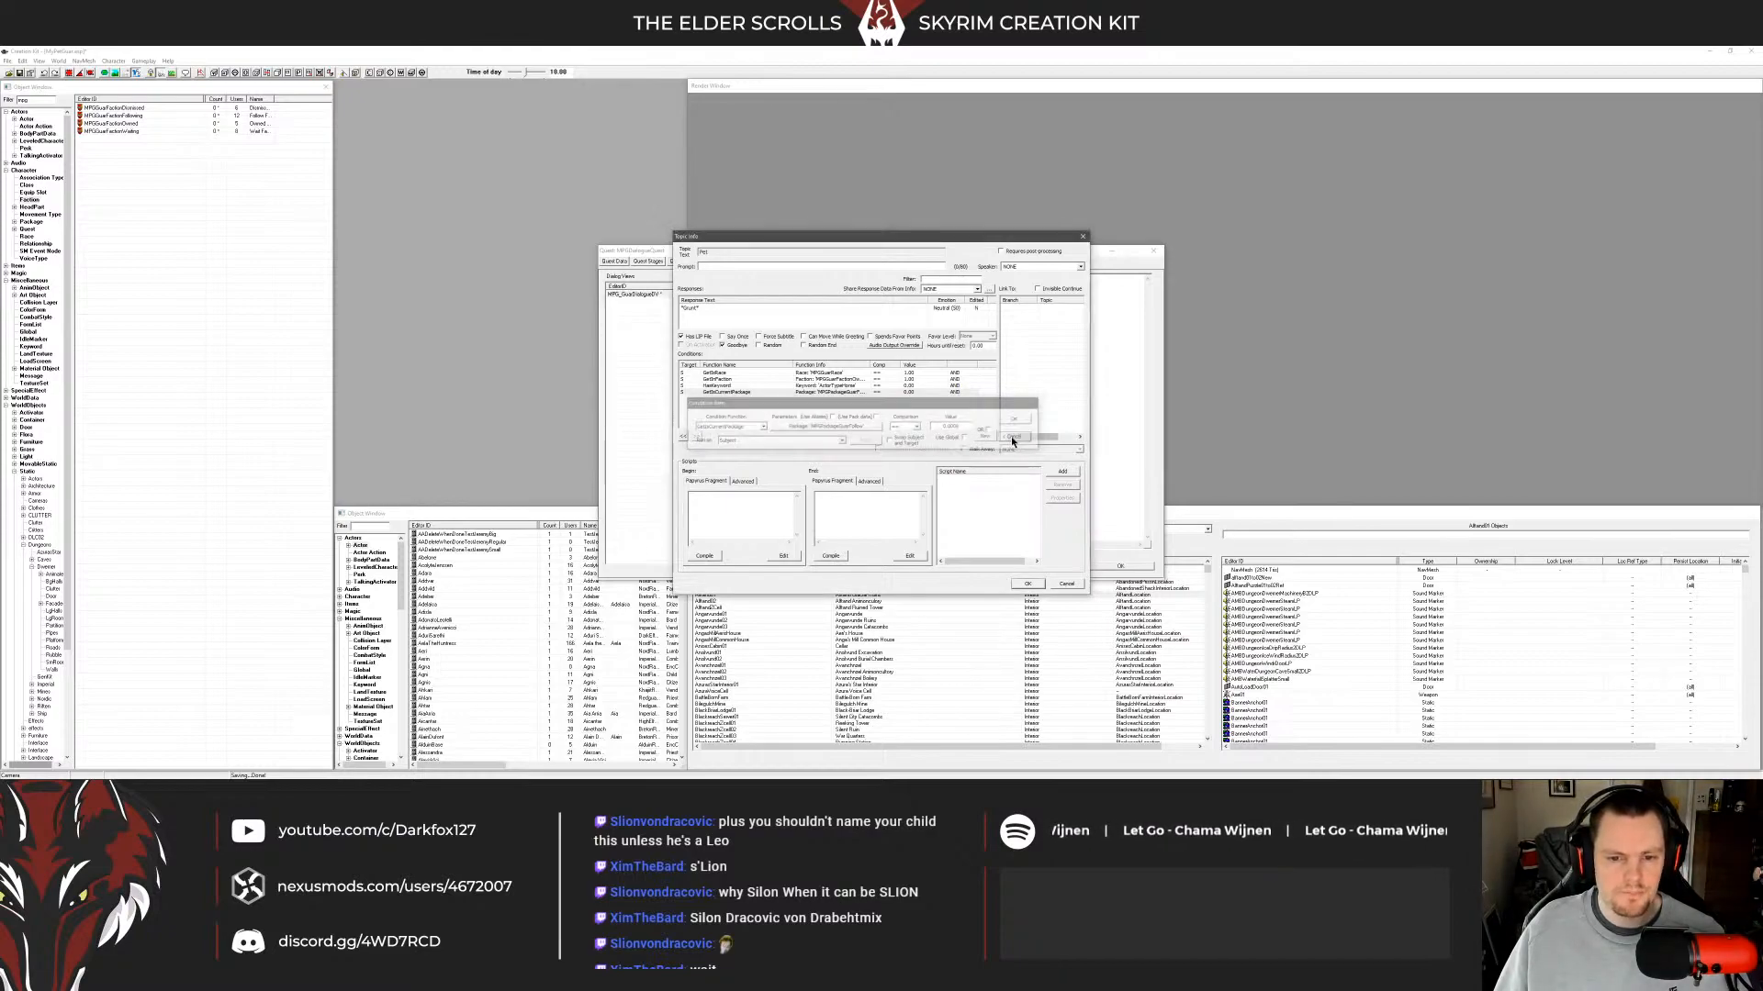
# Set the Pet response's GetIsCurrentPackage condition to value 1 and combine it with OR.
pyautogui.click(853, 393)
pyautogui.doubleClick(854, 392)
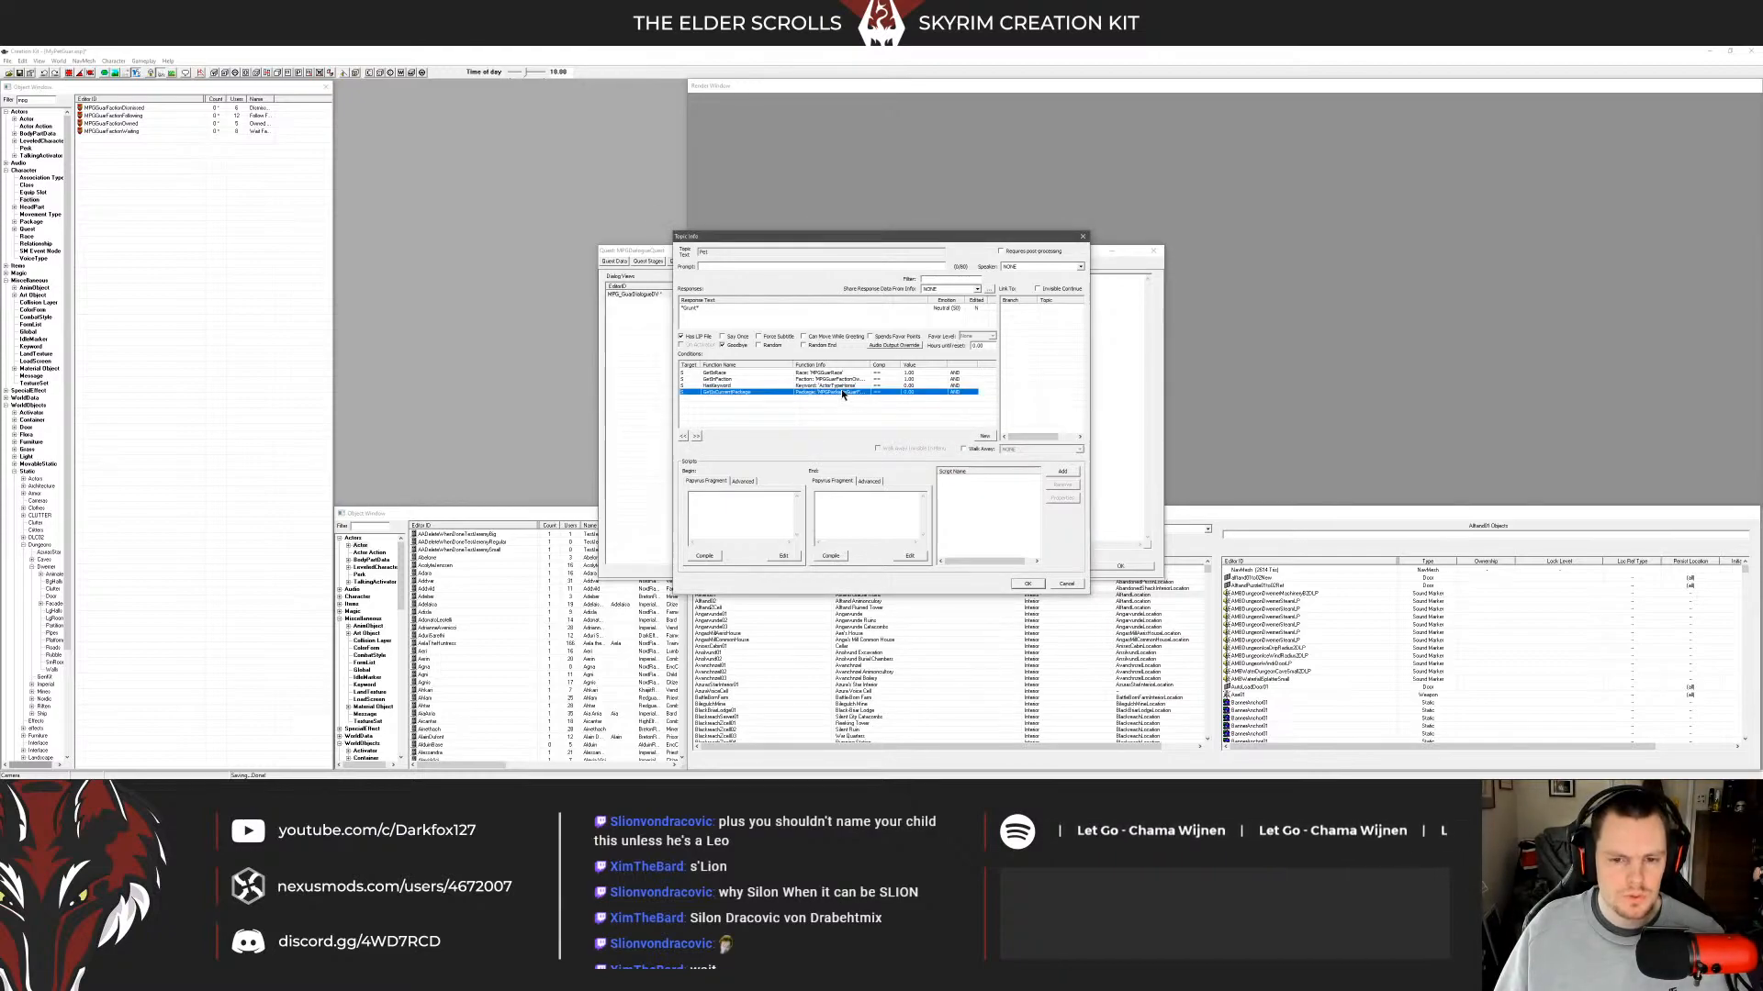
pyautogui.doubleClick(953, 423)
pyautogui.click(992, 427)
pyautogui.click(1016, 417)
# Copy the GetIsCurrentPackage condition and paste duplicates of it into the Pet response's condition list.
pyautogui.rightClick(864, 393)
pyautogui.click(890, 429)
pyautogui.rightClick(841, 418)
pyautogui.click(878, 466)
pyautogui.rightClick(836, 397)
pyautogui.click(868, 439)
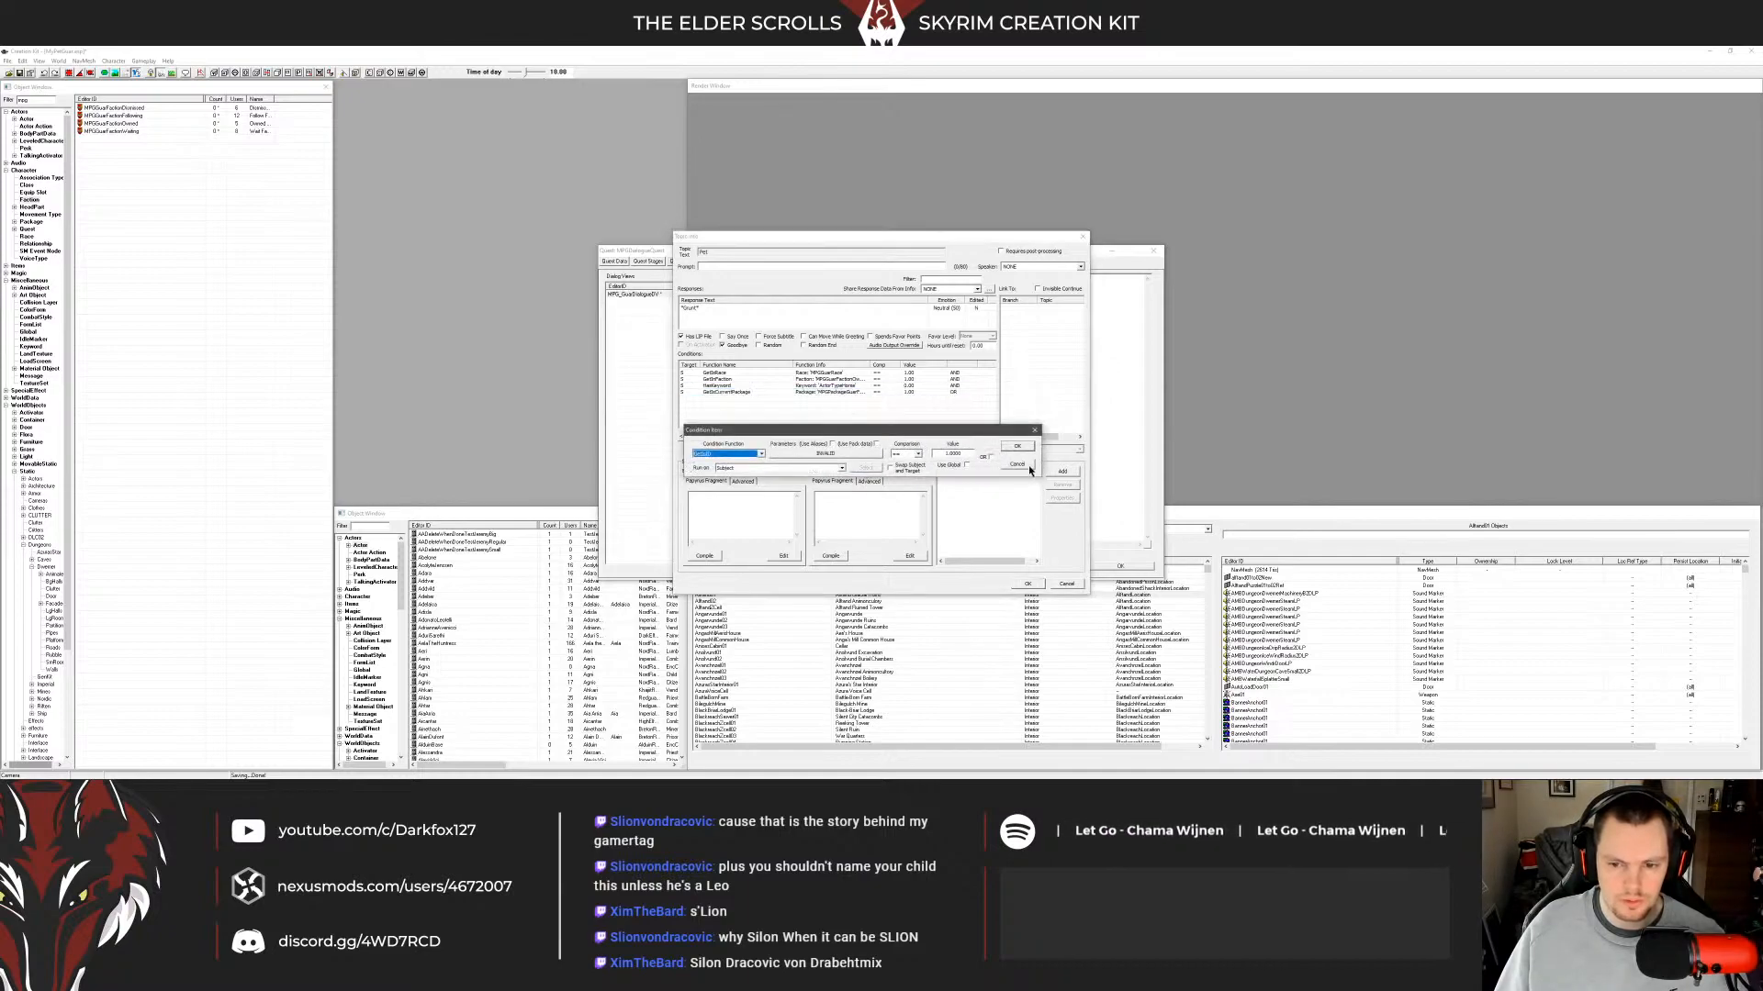
pyautogui.click(1027, 466)
pyautogui.rightClick(841, 413)
pyautogui.click(901, 471)
pyautogui.rightClick(839, 412)
pyautogui.click(876, 472)
# Reorder the Pet response's conditions so the GetIsCurrentPackage entries are grouped at the end of the list.
pyautogui.click(697, 438)
pyautogui.click(697, 438)
pyautogui.click(697, 438)
pyautogui.click(696, 437)
pyautogui.click(697, 437)
pyautogui.click(696, 436)
pyautogui.click(696, 436)
pyautogui.click(696, 436)
# Point a duplicated GetIsCurrentPackage condition to a different guar package.
pyautogui.doubleClick(730, 392)
pyautogui.click(1017, 440)
pyautogui.doubleClick(729, 398)
pyautogui.click(820, 430)
pyautogui.click(844, 459)
pyautogui.click(776, 495)
pyautogui.click(740, 564)
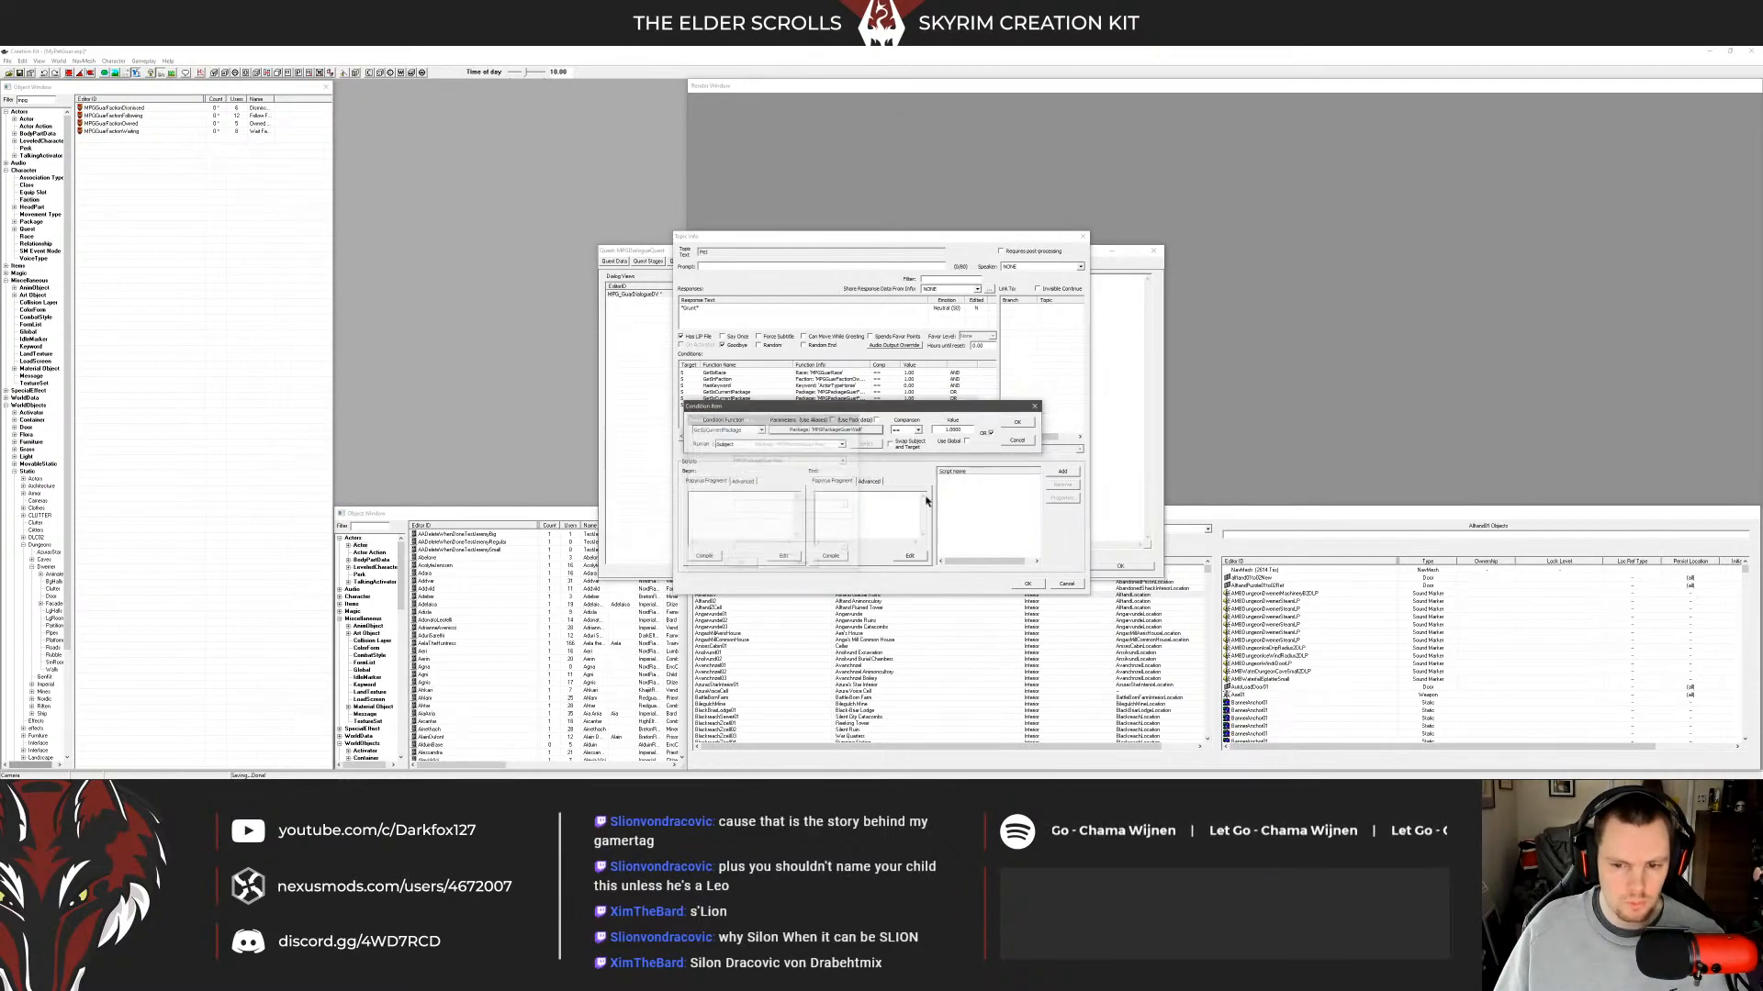
pyautogui.click(1017, 422)
# Delete the three GetIsCurrentPackage conditions from the Pet response and save the response.
pyautogui.click(850, 393)
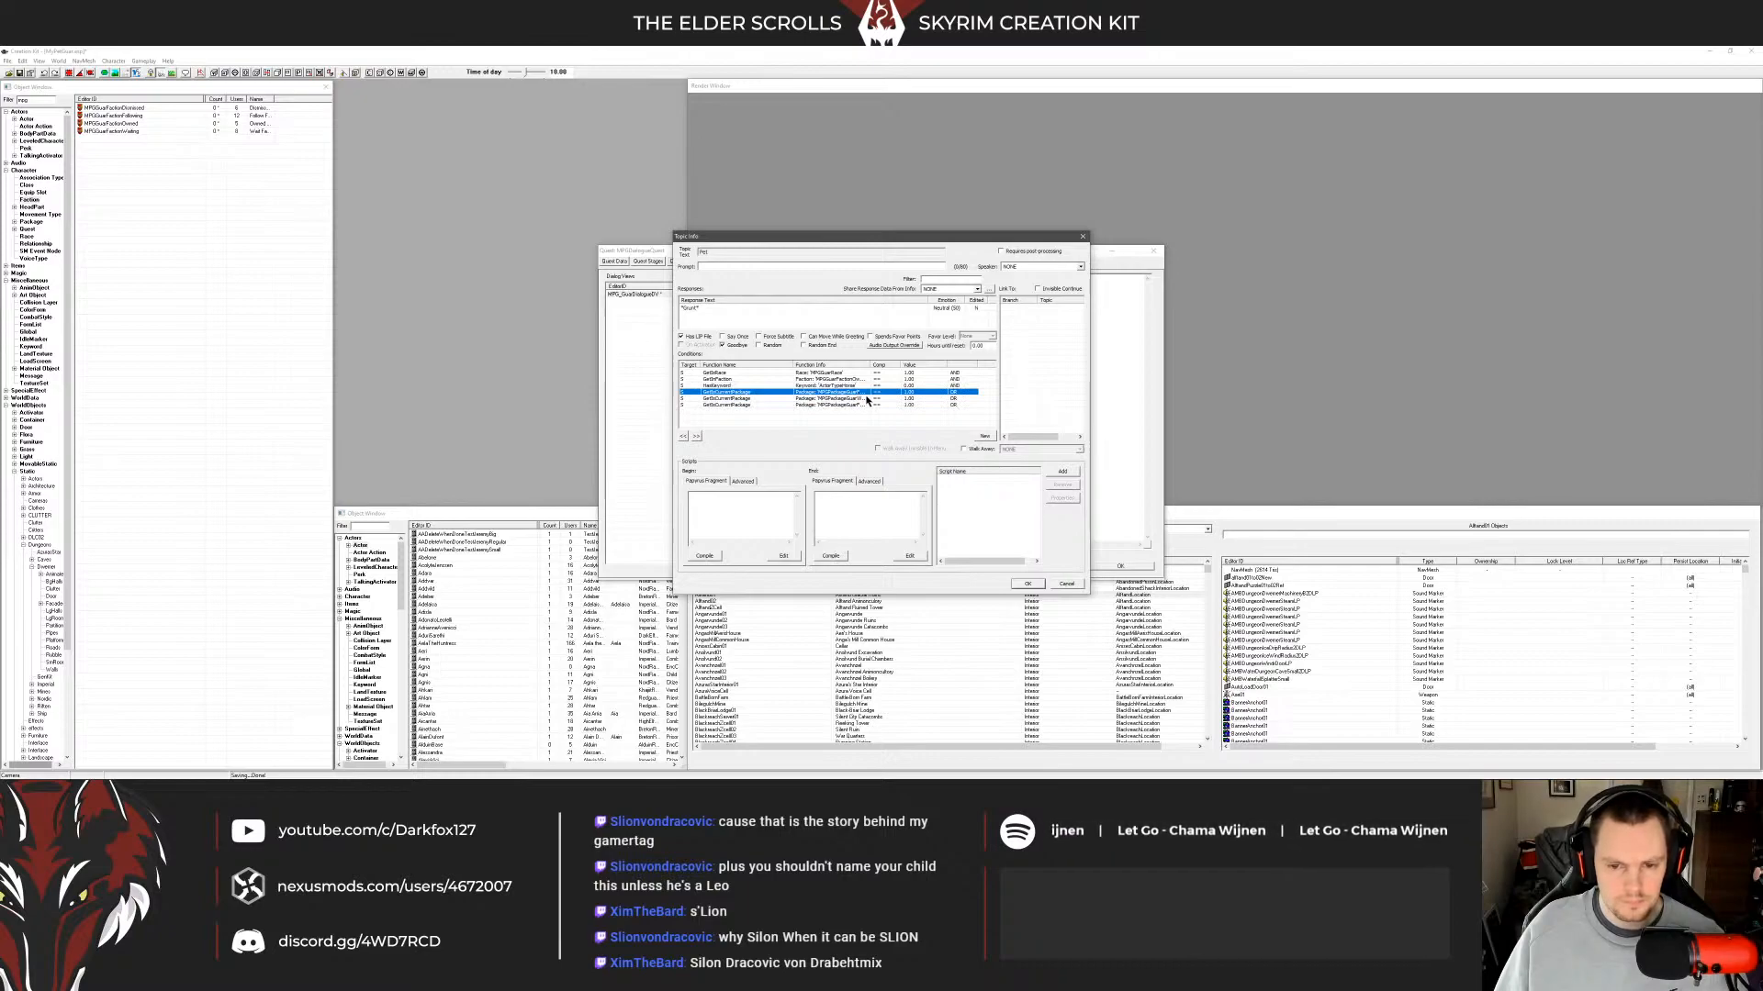
pyautogui.press('Delete')
pyautogui.press('Delete')
pyautogui.press('Delete')
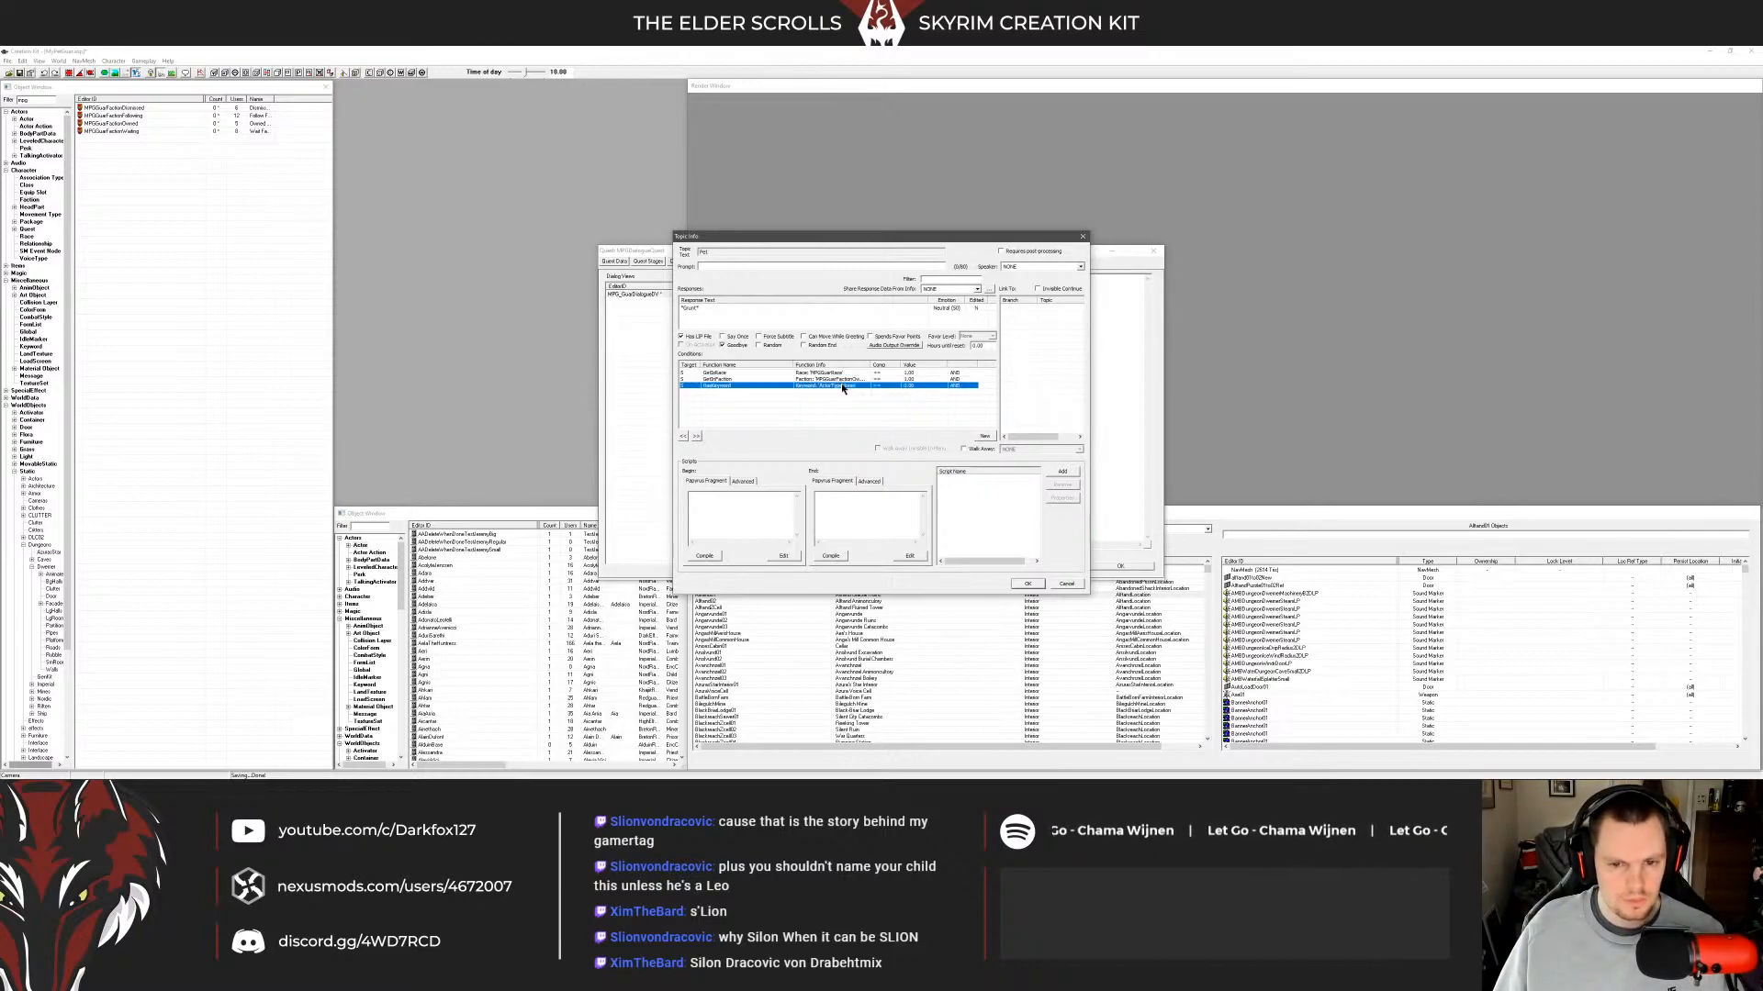
pyautogui.press('Up')
pyautogui.press('Up')
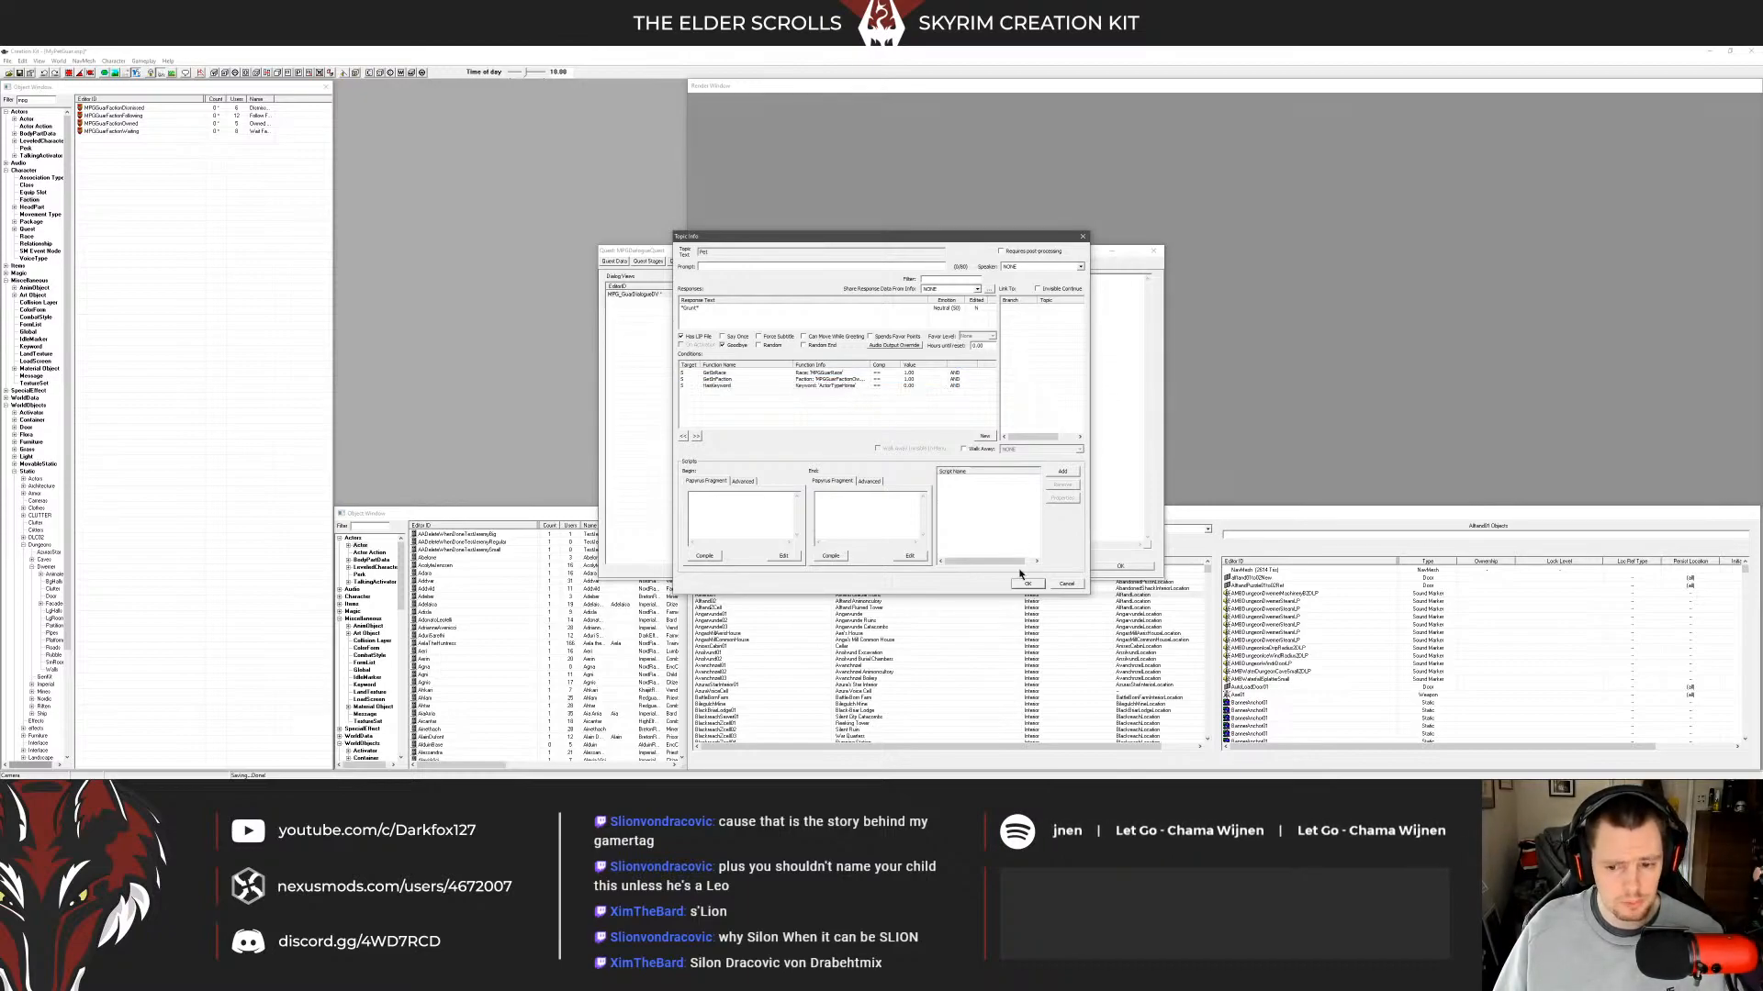
pyautogui.click(1027, 584)
# Review the conditions and end script fragment of the Rename topic's first response.
pyautogui.doubleClick(904, 354)
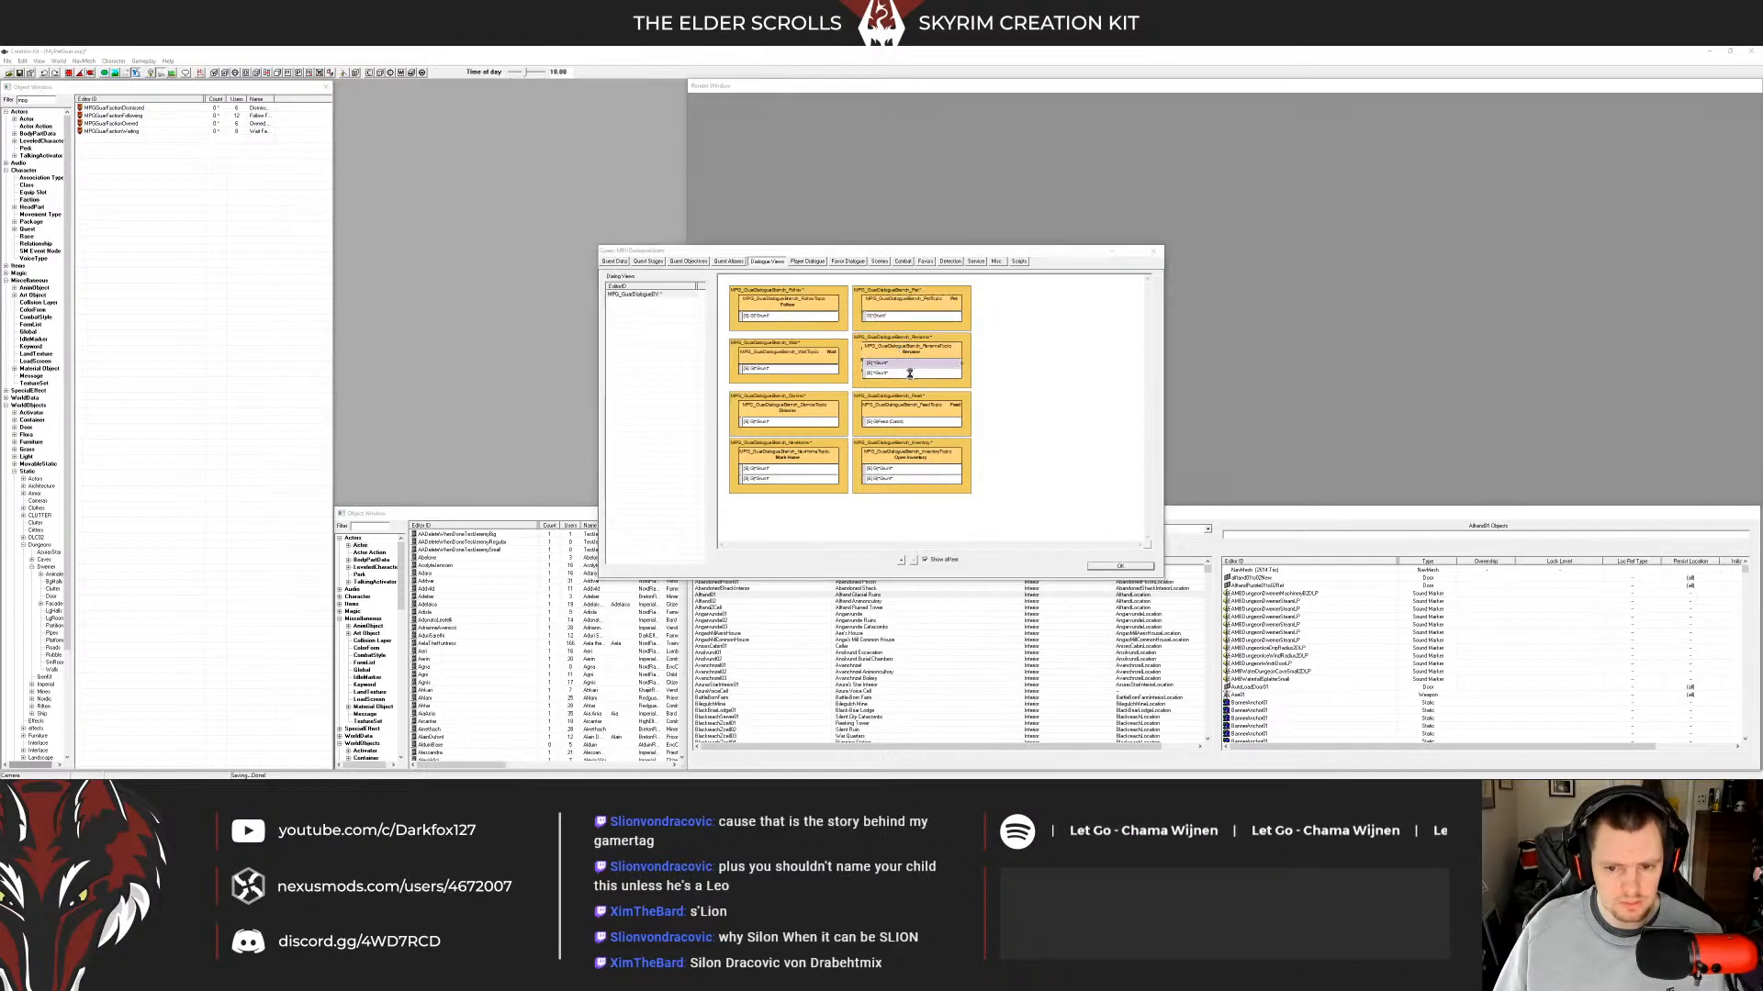
pyautogui.press('Escape')
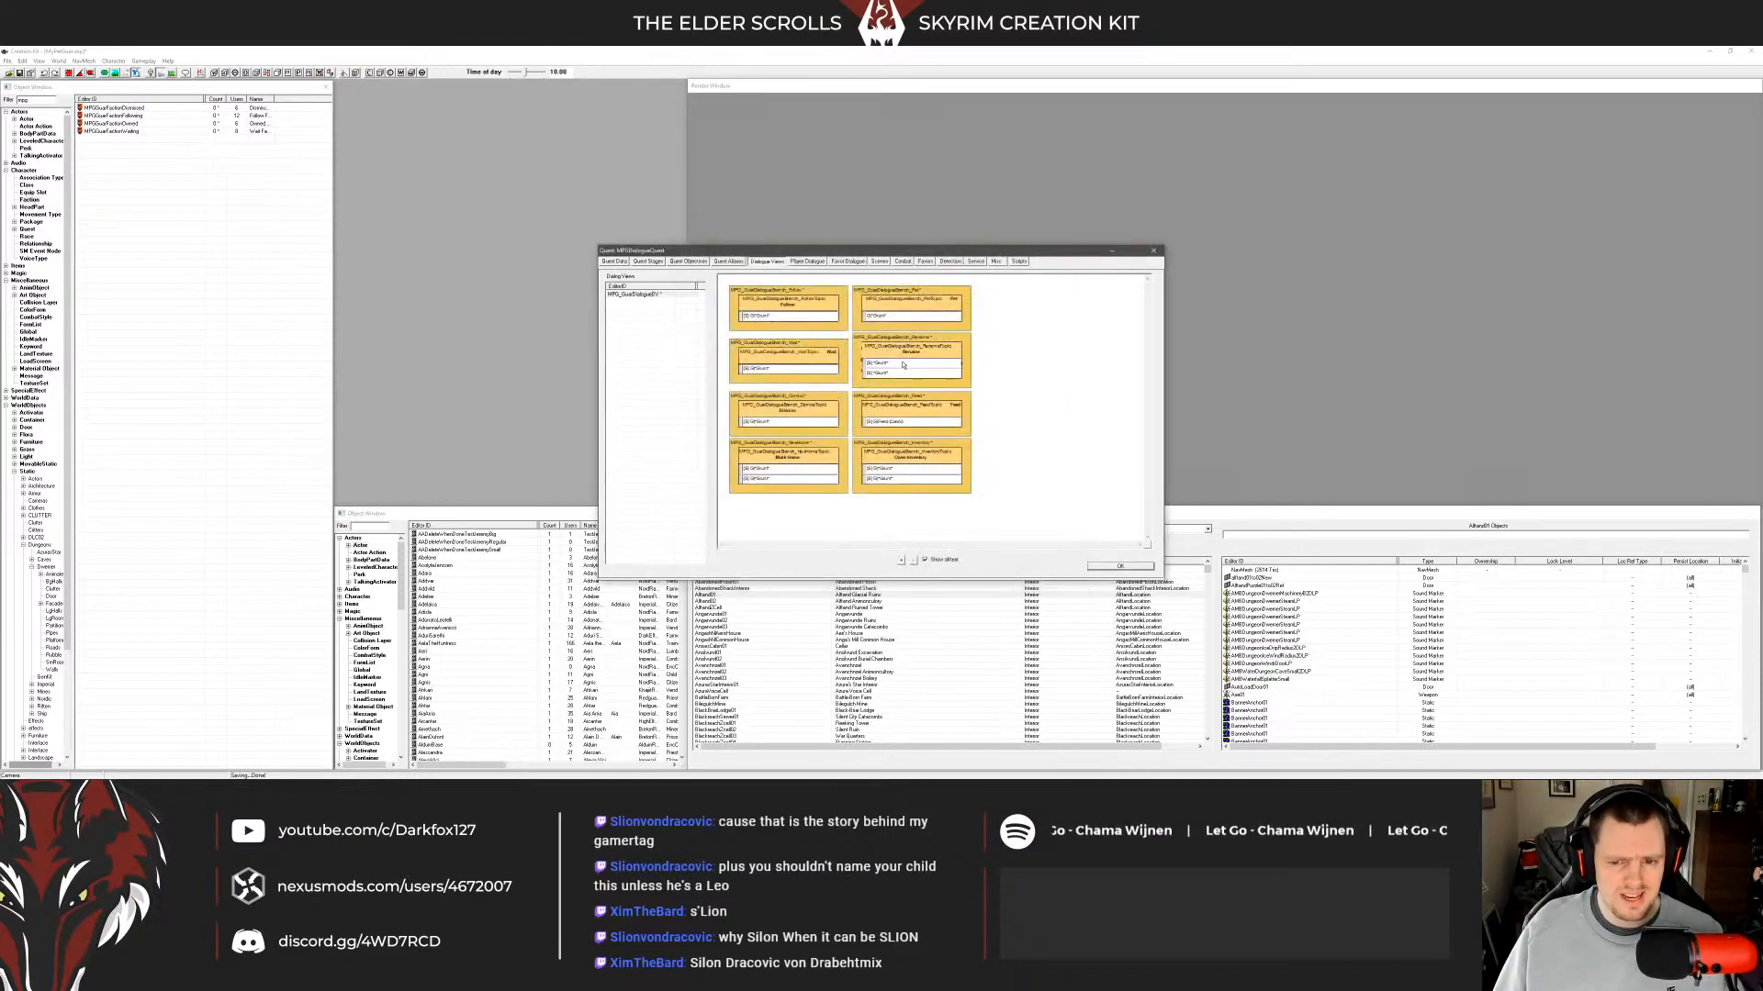
pyautogui.doubleClick(934, 367)
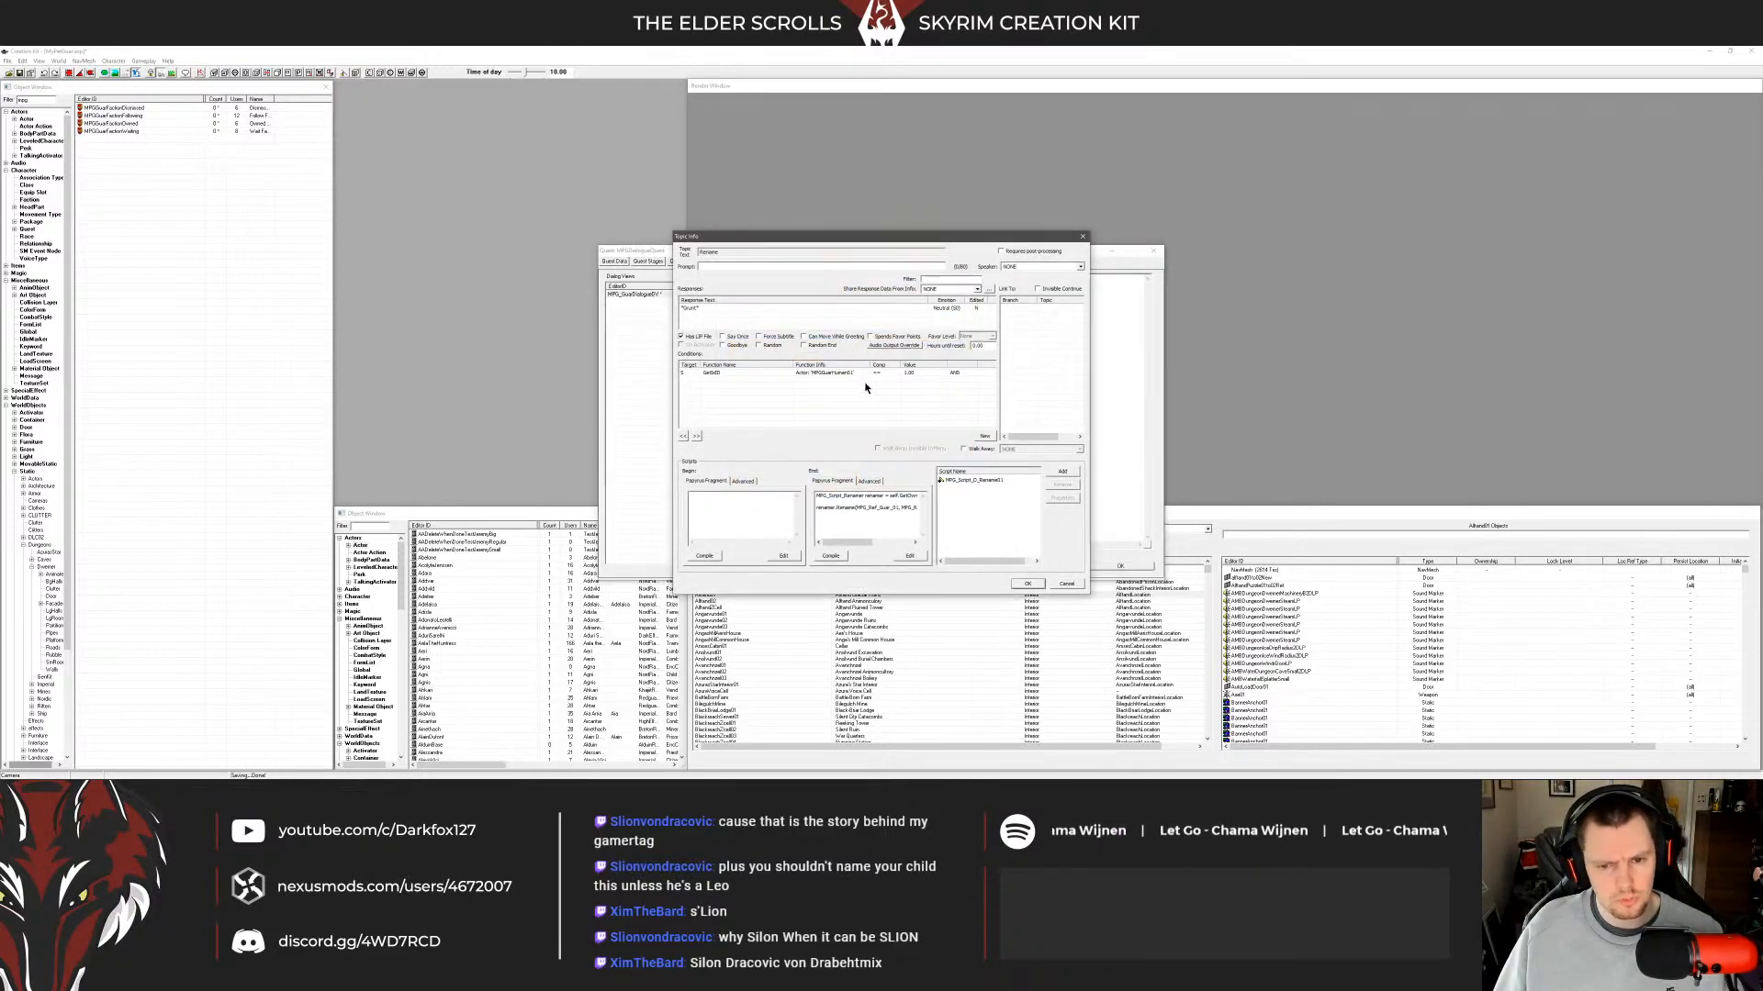
pyautogui.click(884, 521)
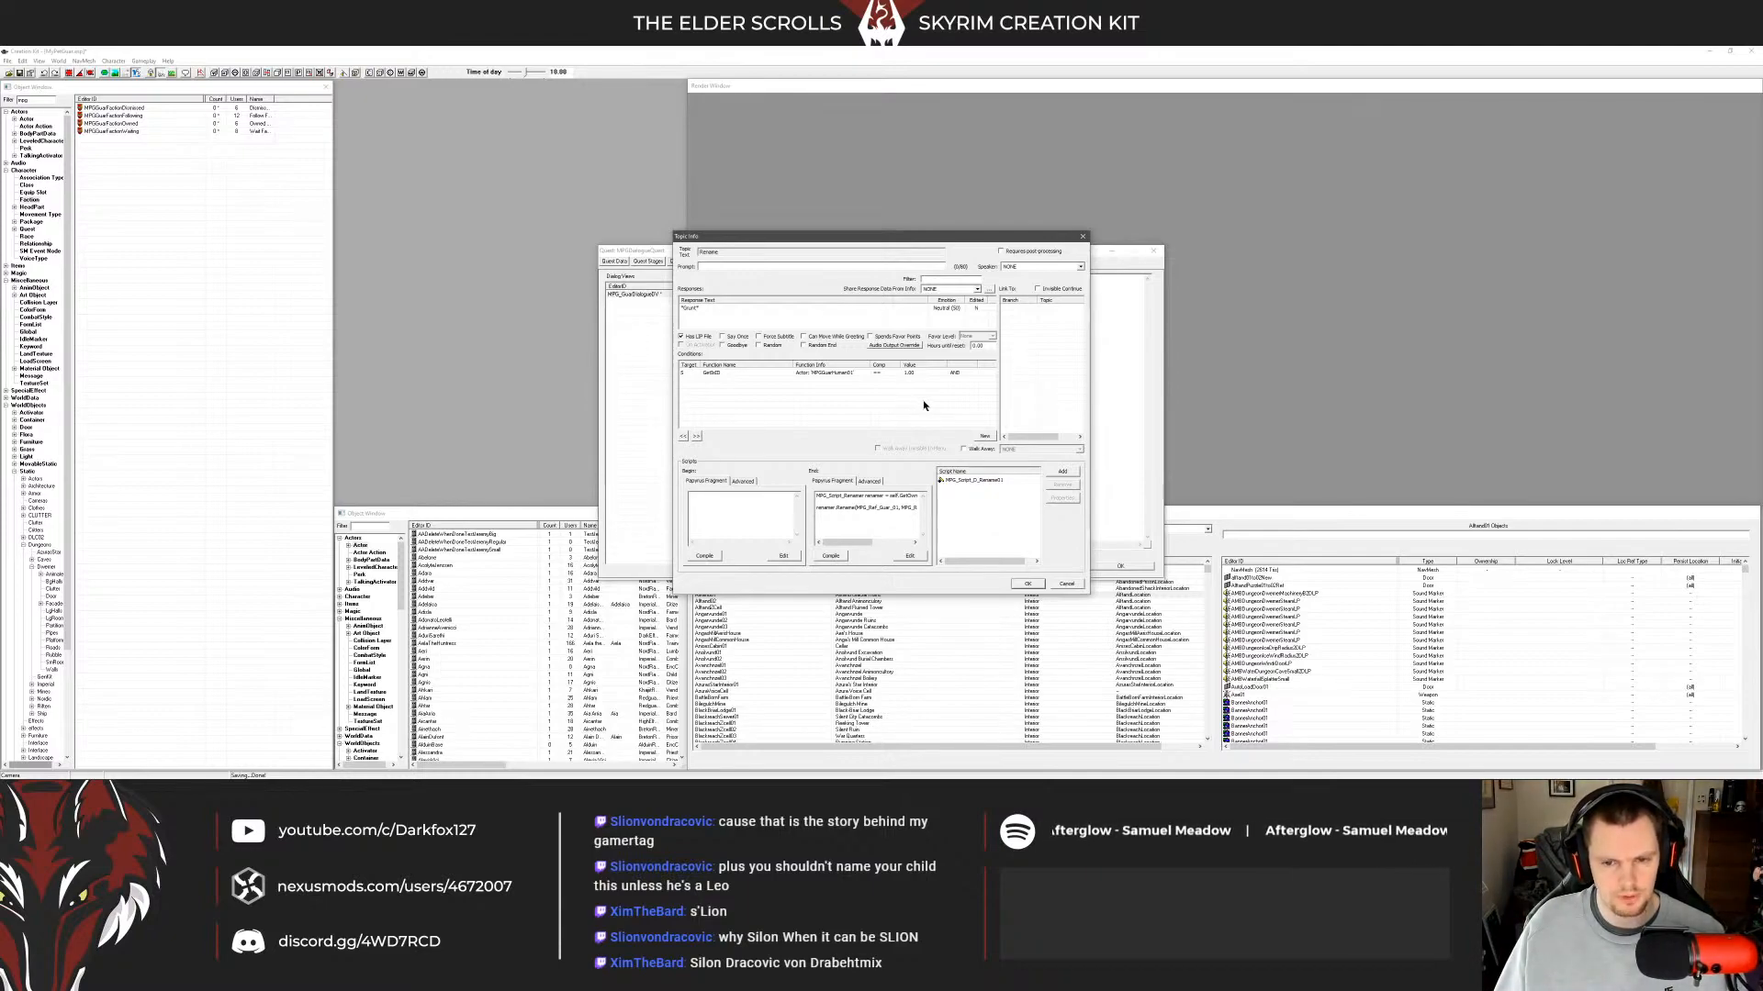
pyautogui.click(1064, 584)
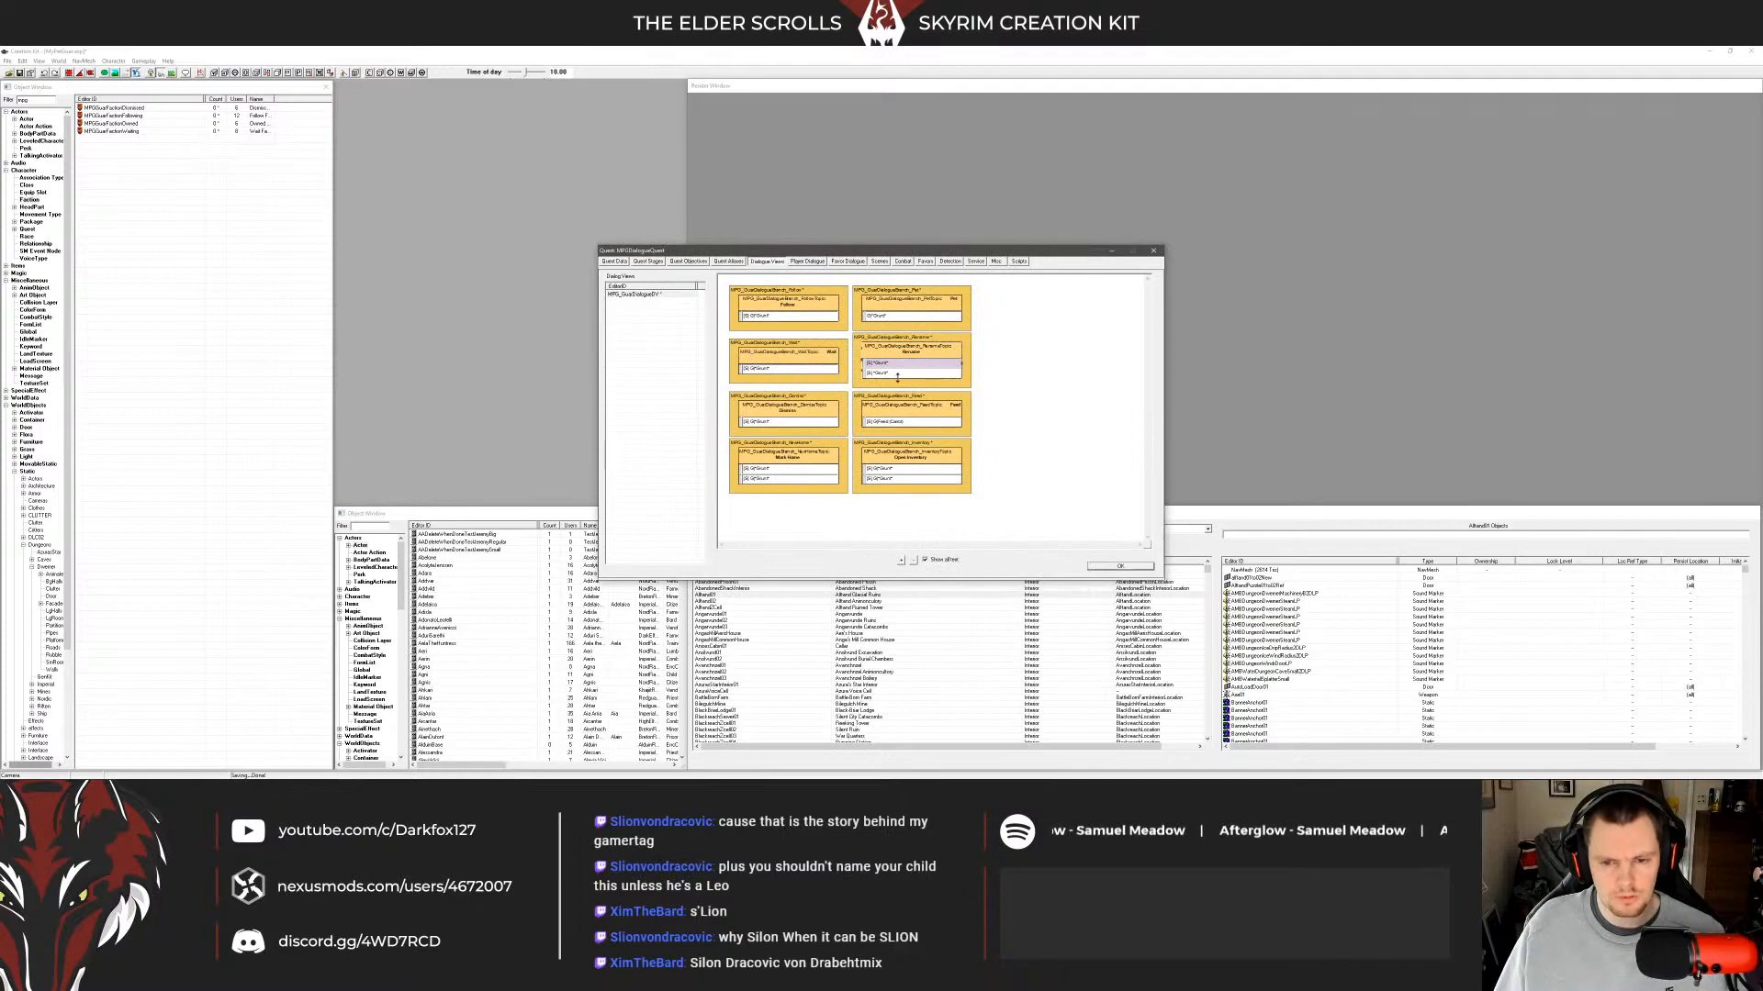
# Delete the Rename topic's second response, then open and accept the remaining one.
pyautogui.rightClick(907, 372)
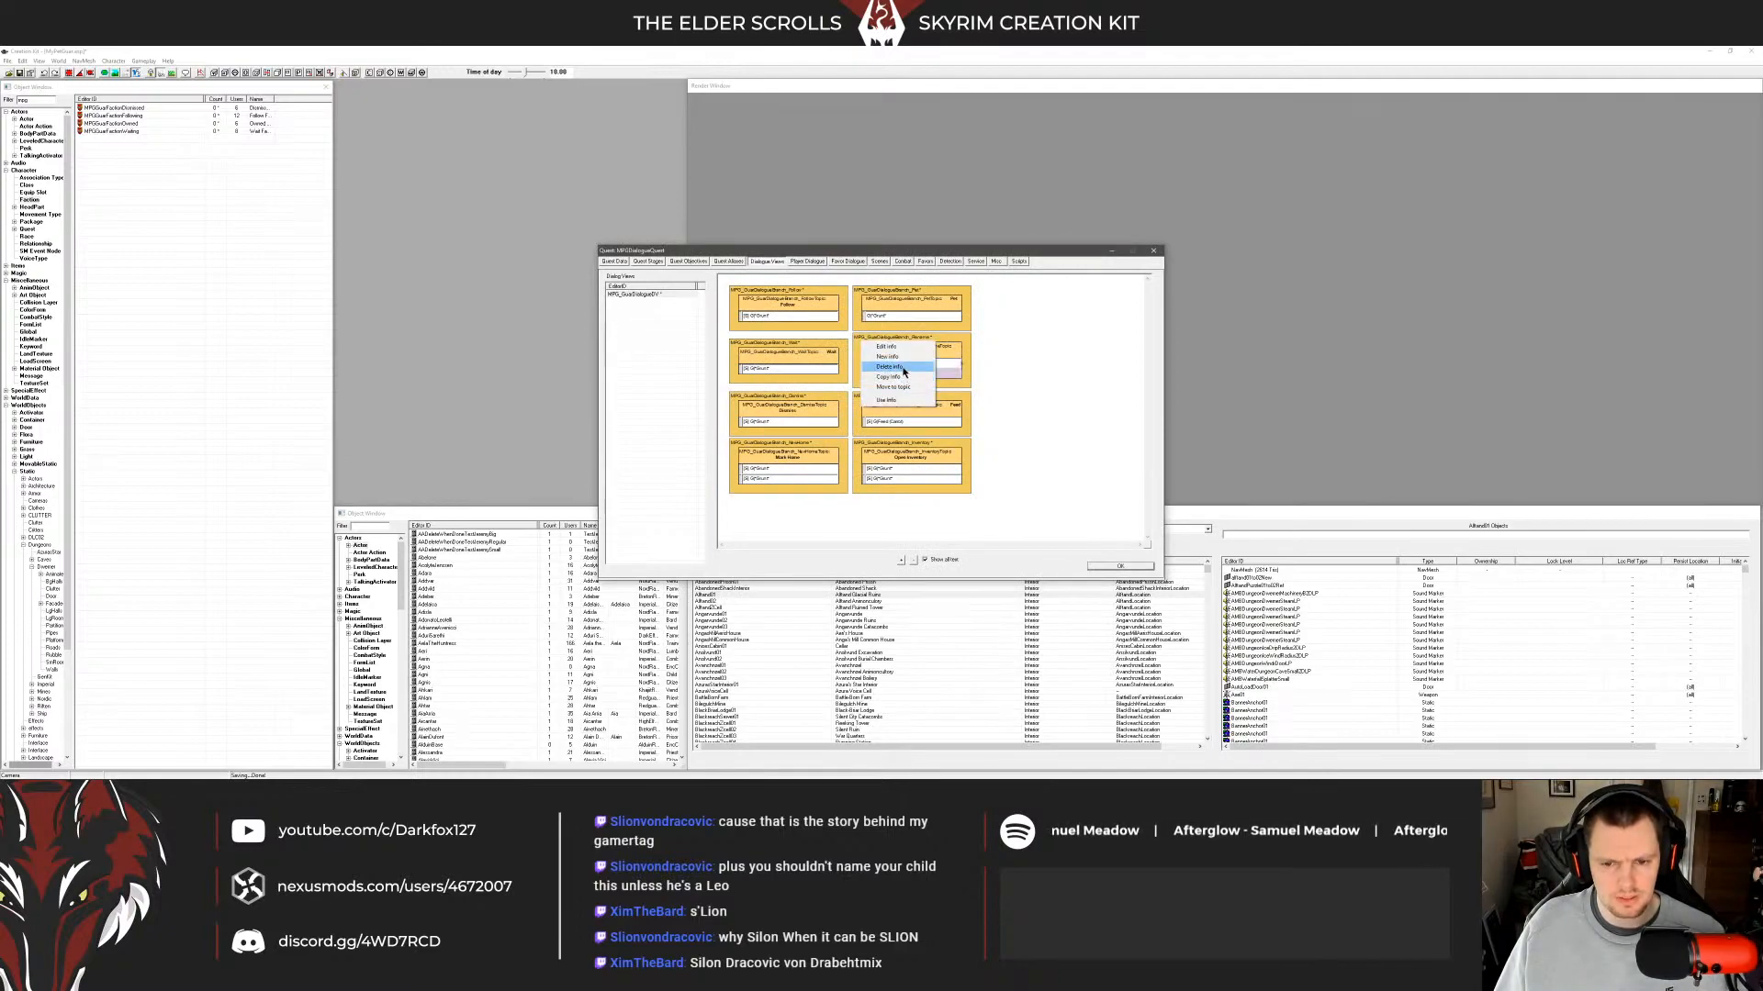
pyautogui.click(927, 365)
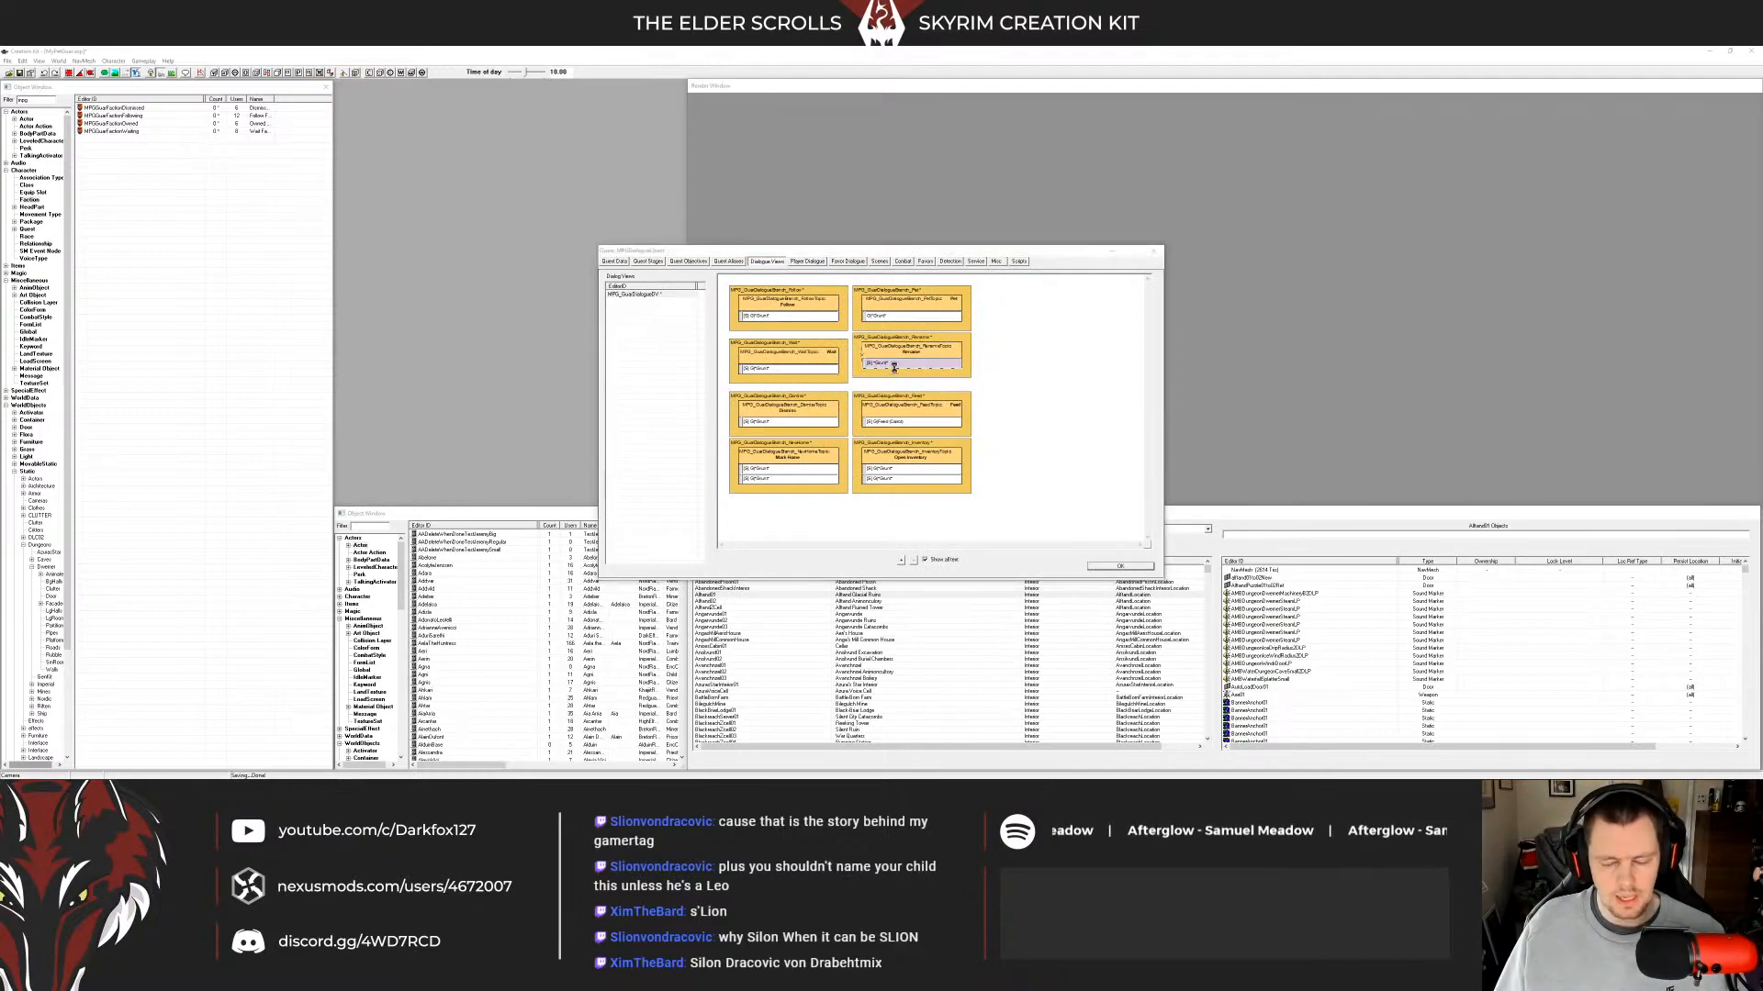
pyautogui.doubleClick(892, 367)
pyautogui.click(1029, 584)
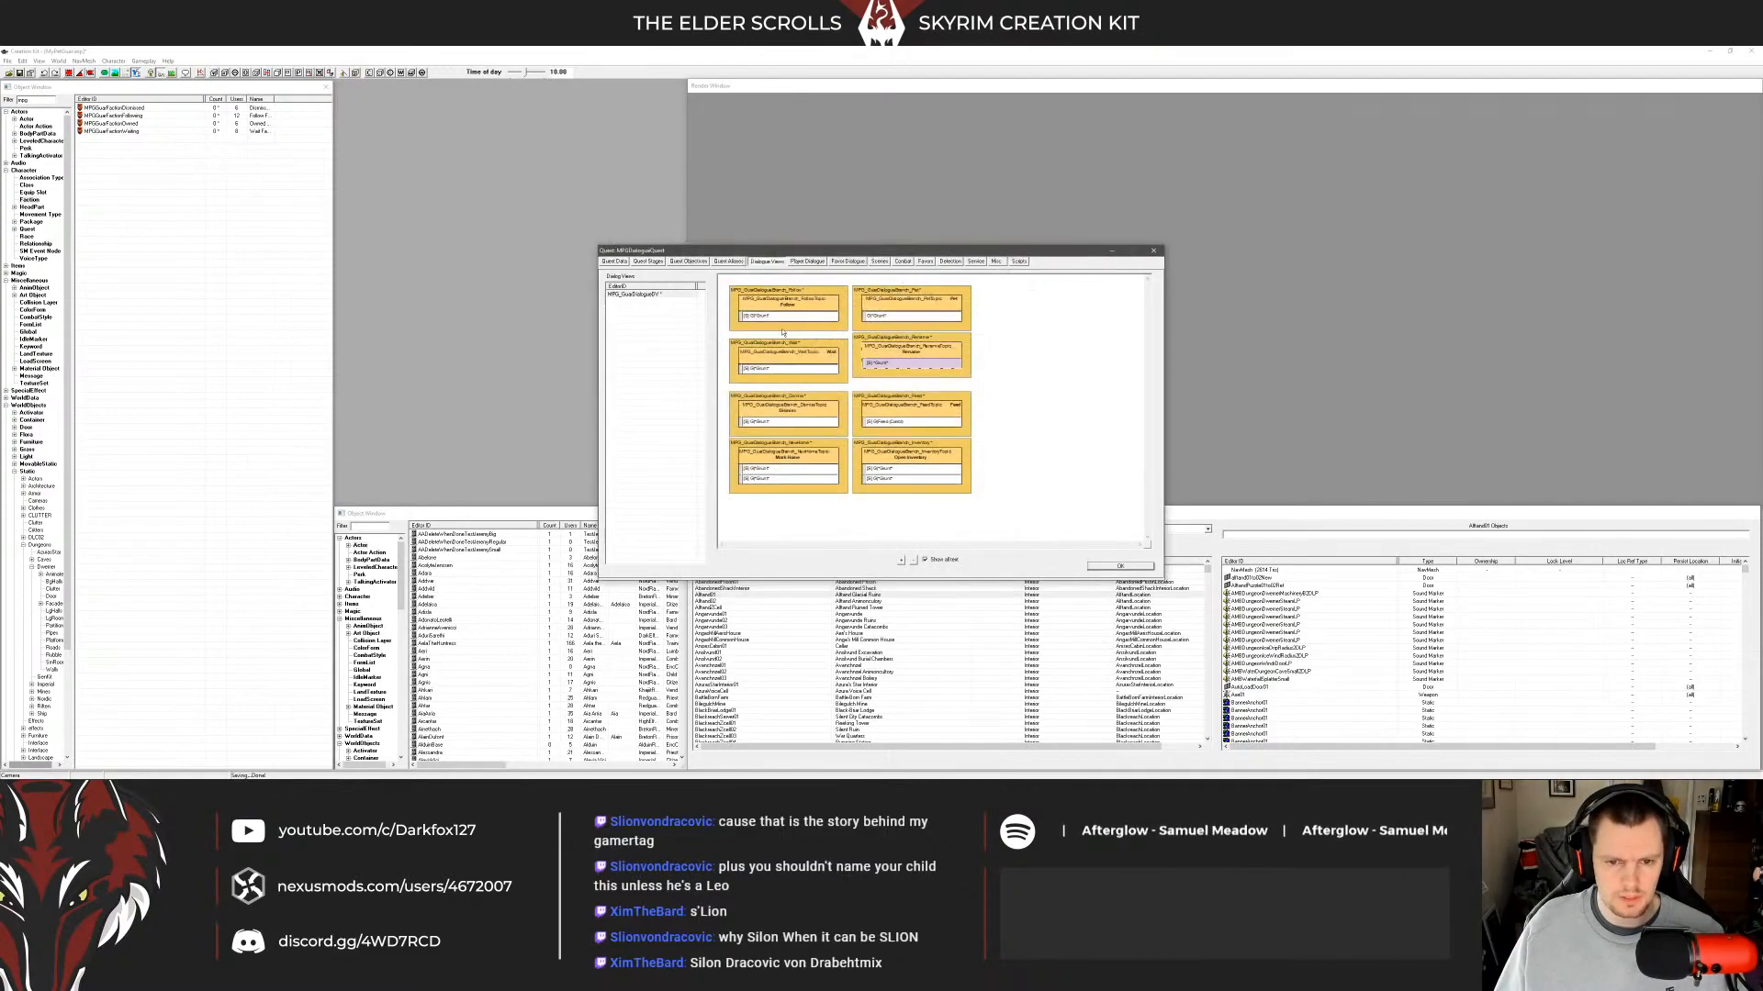
# Copy all conditions from the Follow topic's response and paste them into the Rename topic's response.
pyautogui.click(782, 315)
pyautogui.doubleClick(781, 316)
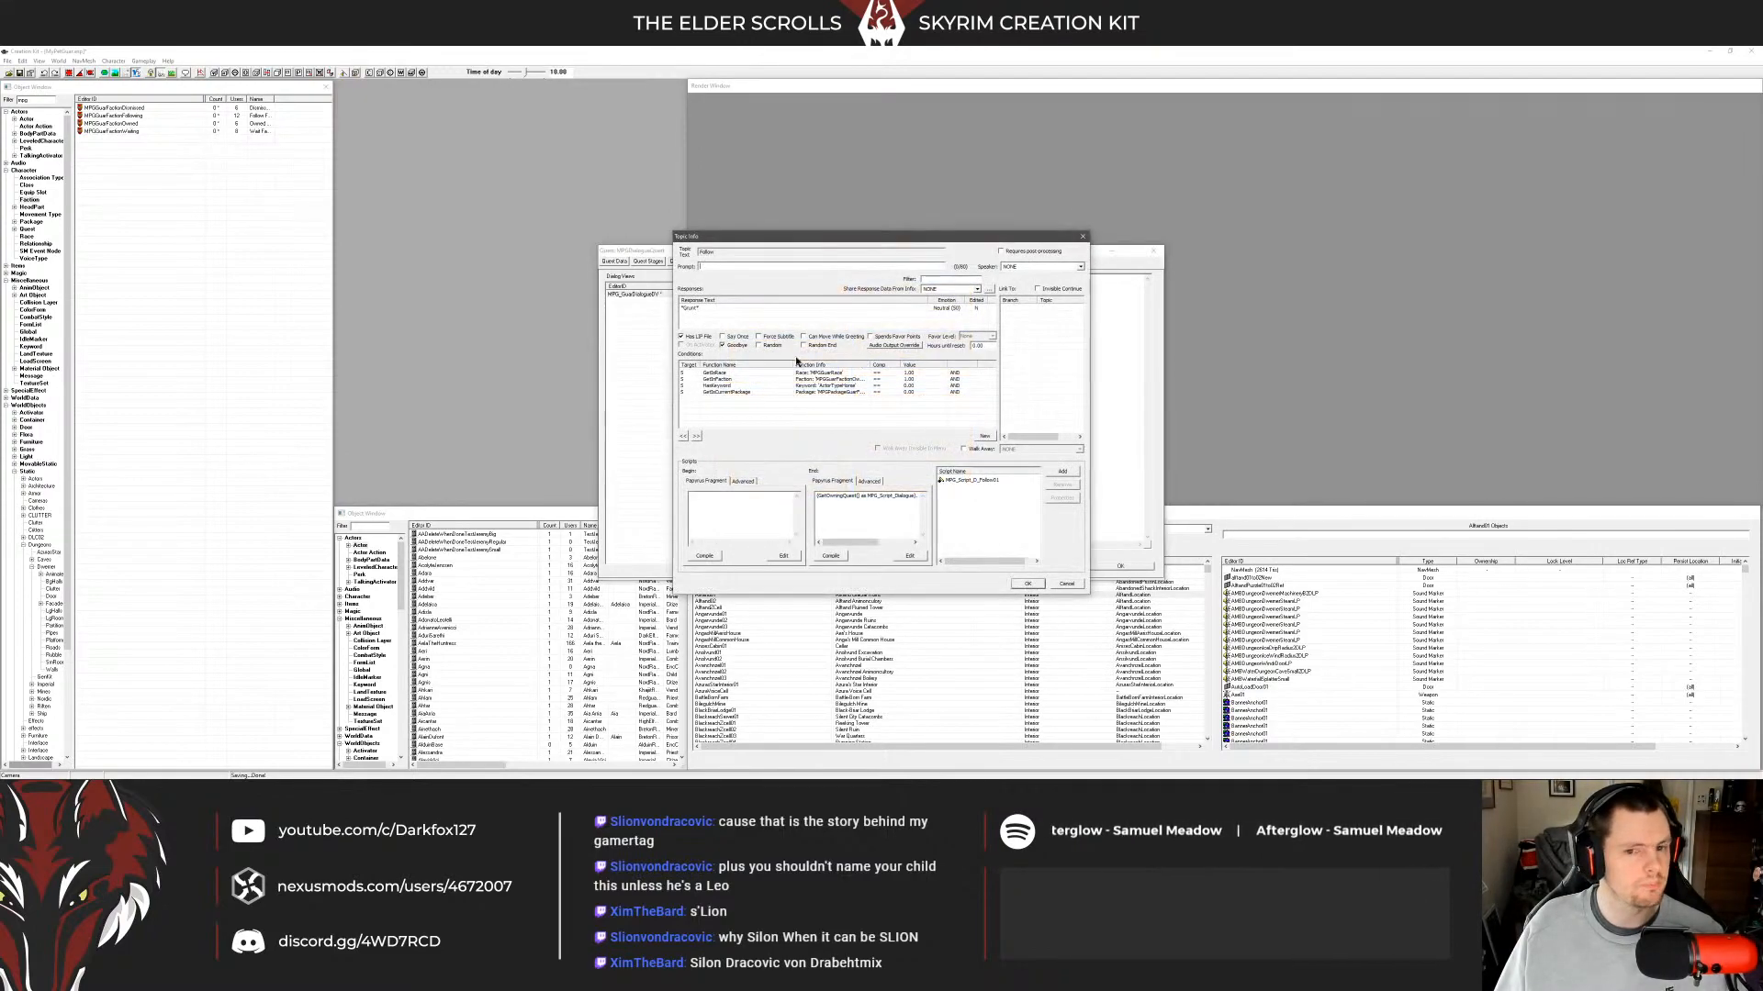
pyautogui.click(1028, 584)
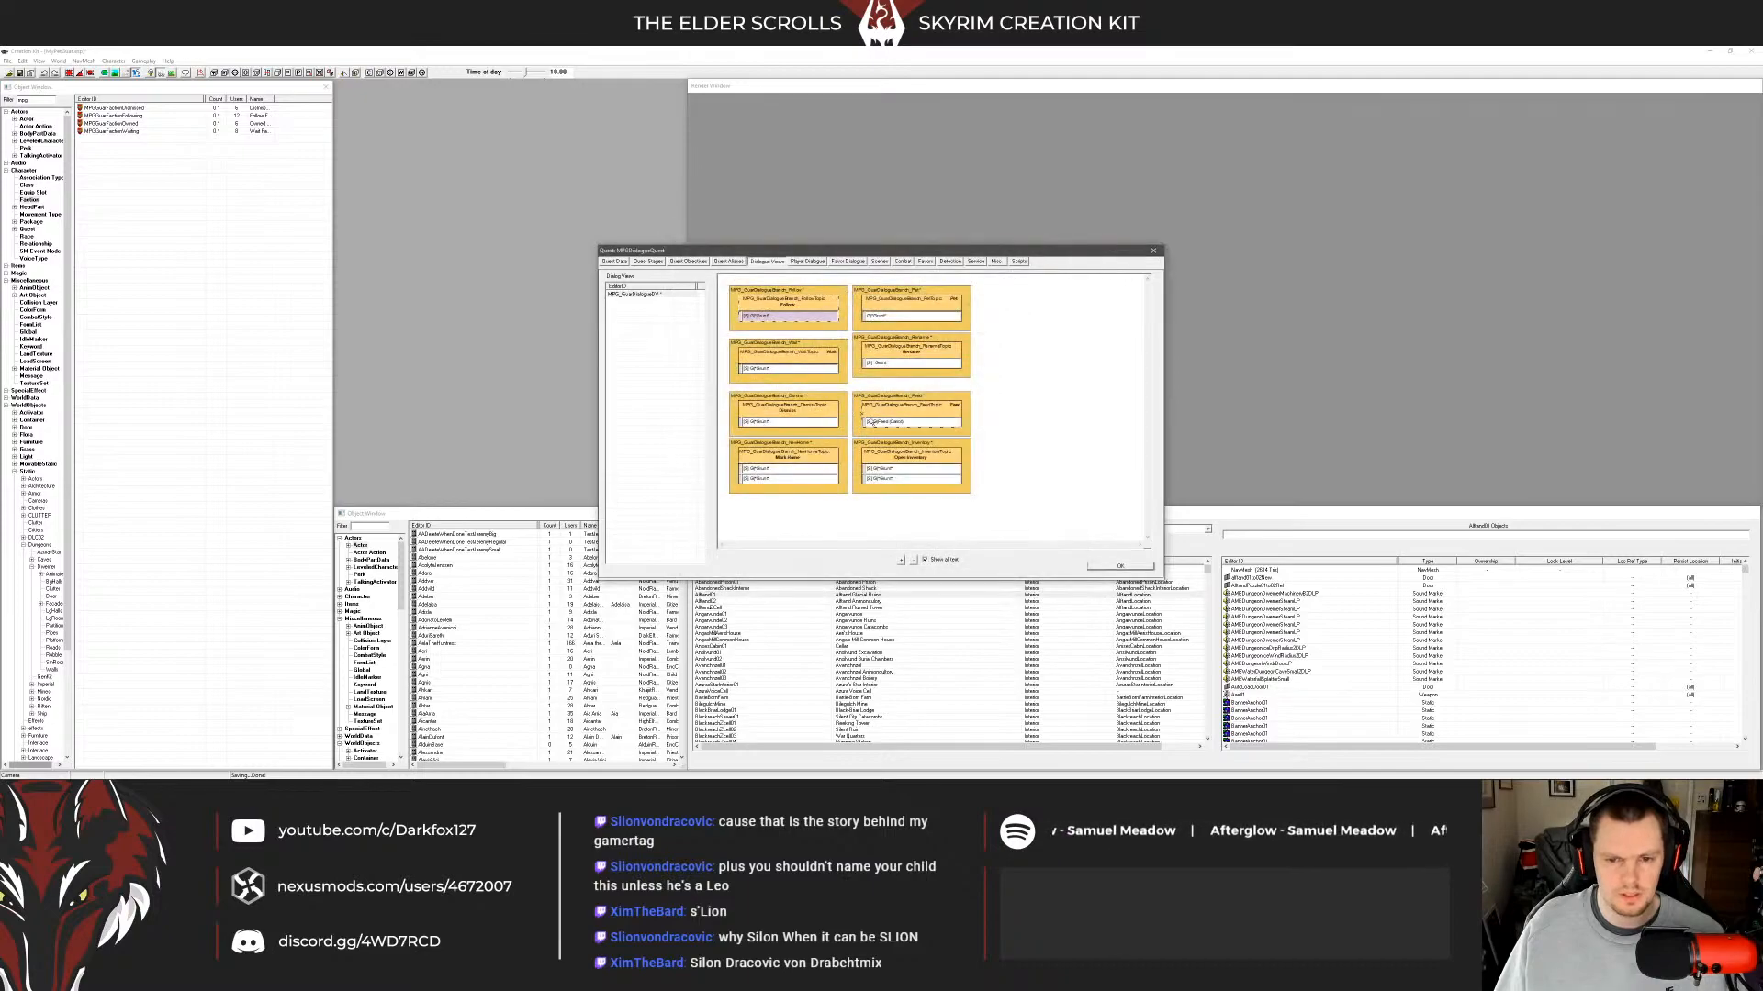
pyautogui.click(907, 422)
pyautogui.doubleClick(903, 363)
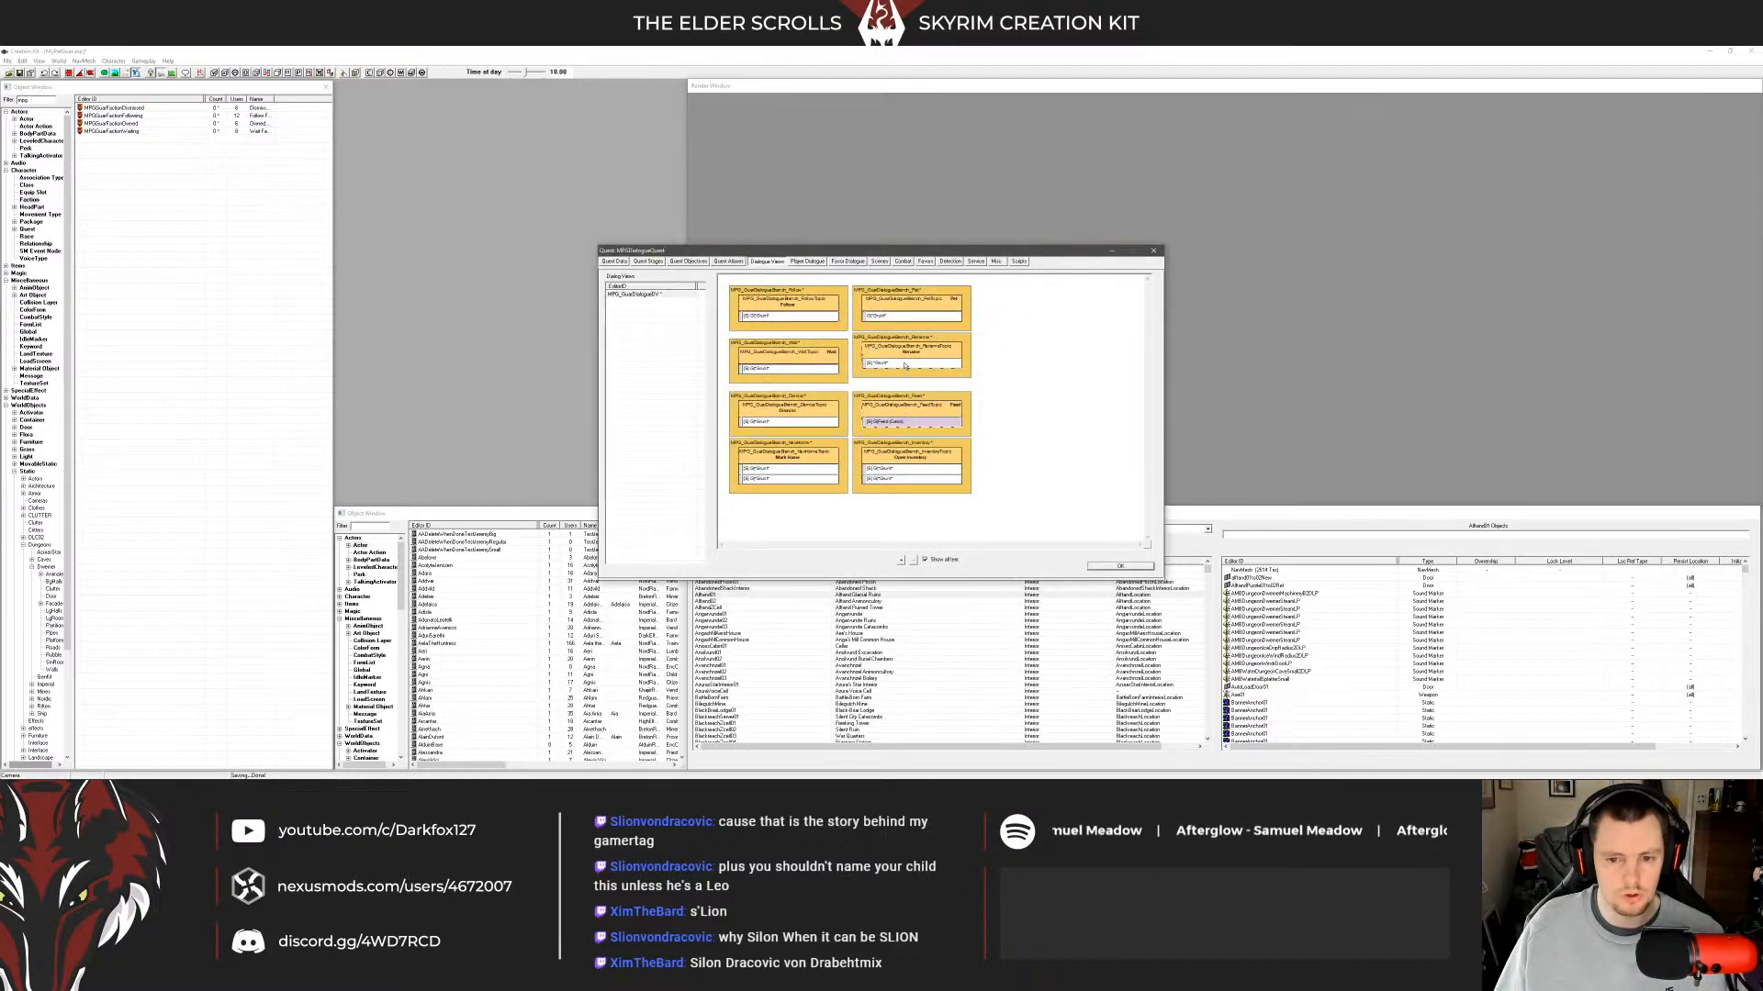
pyautogui.click(801, 374)
pyautogui.rightClick(802, 377)
pyautogui.click(827, 456)
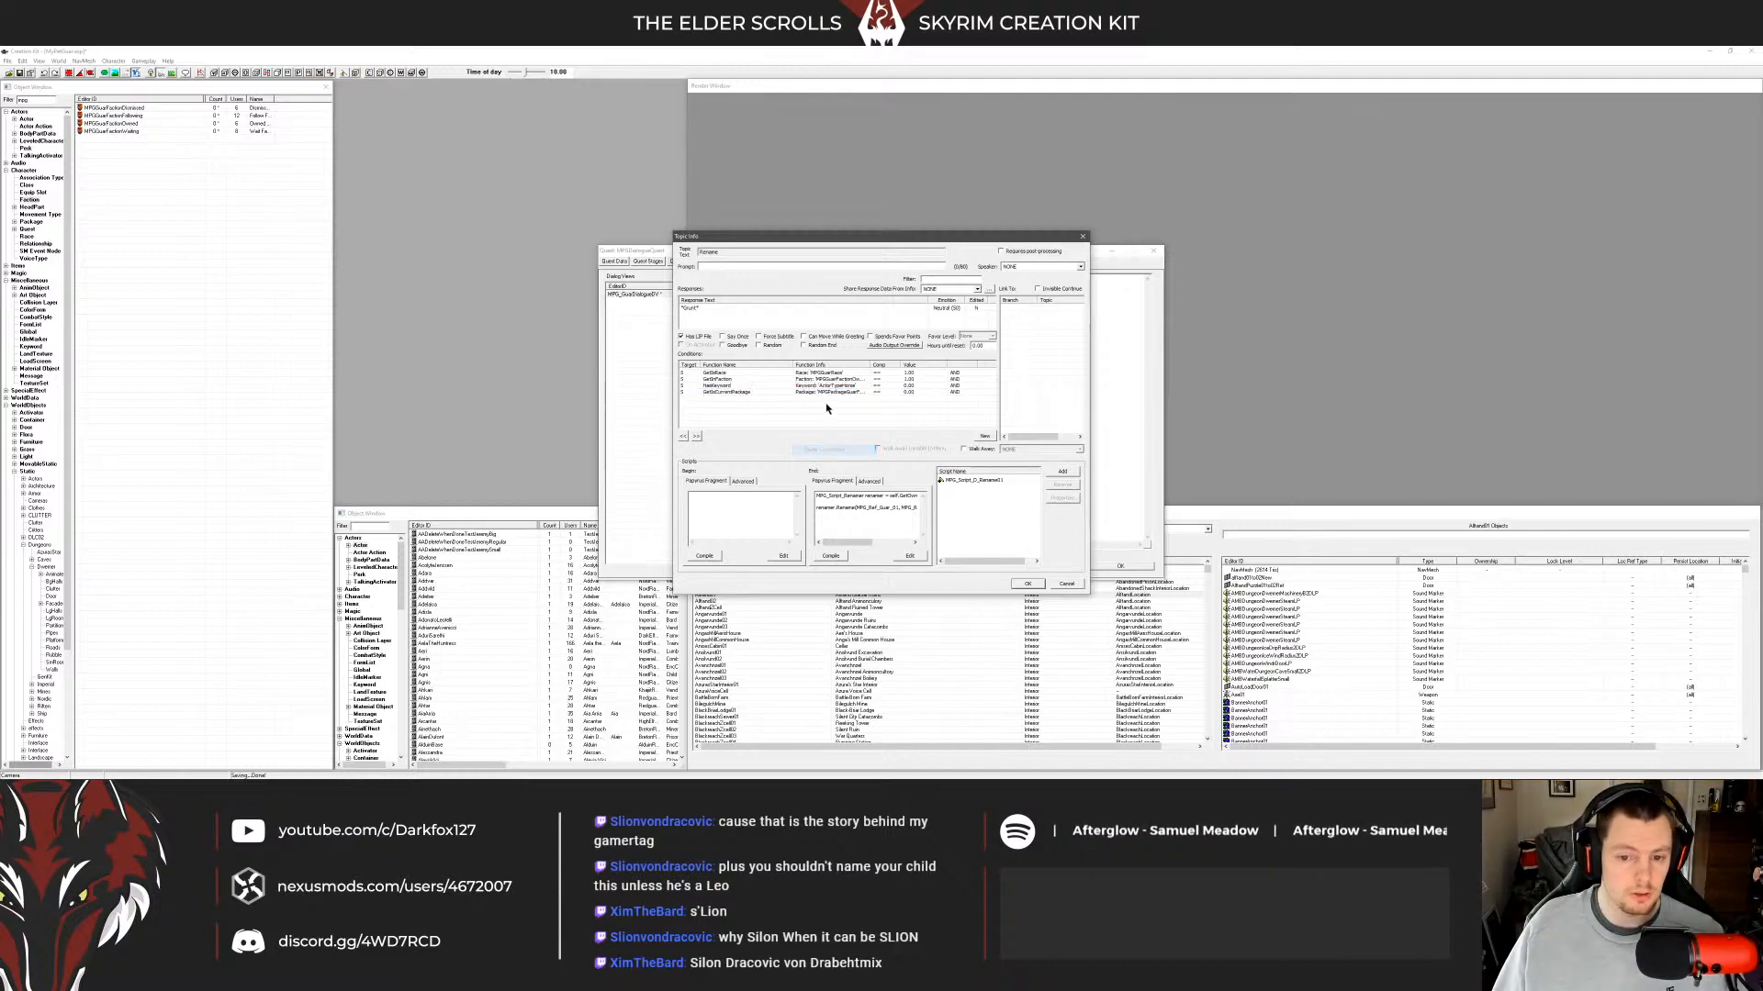
# Delete the GetIsCurrentPackage condition from the Rename response, keeping the race, faction and keyword conditions.
pyautogui.click(825, 379)
pyautogui.click(826, 373)
pyautogui.click(759, 318)
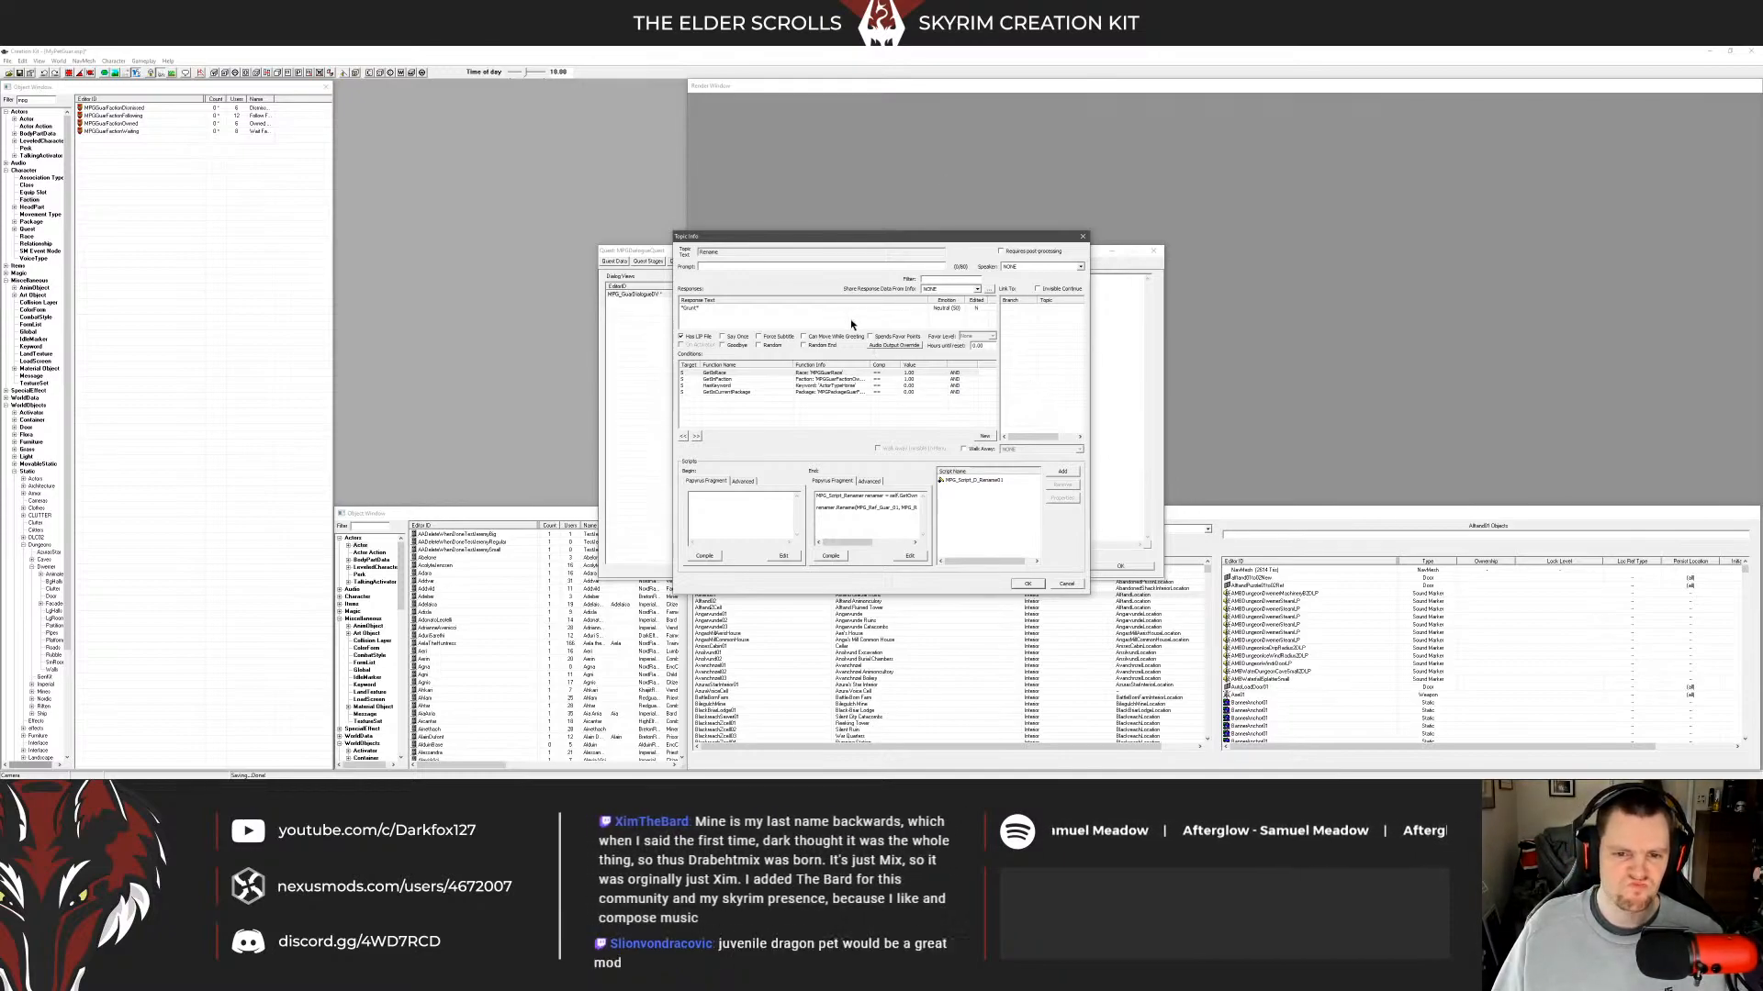
pyautogui.click(839, 386)
pyautogui.click(838, 372)
pyautogui.click(837, 384)
pyautogui.click(837, 391)
pyautogui.click(839, 398)
pyautogui.click(842, 393)
pyautogui.click(849, 386)
pyautogui.click(851, 379)
pyautogui.click(852, 393)
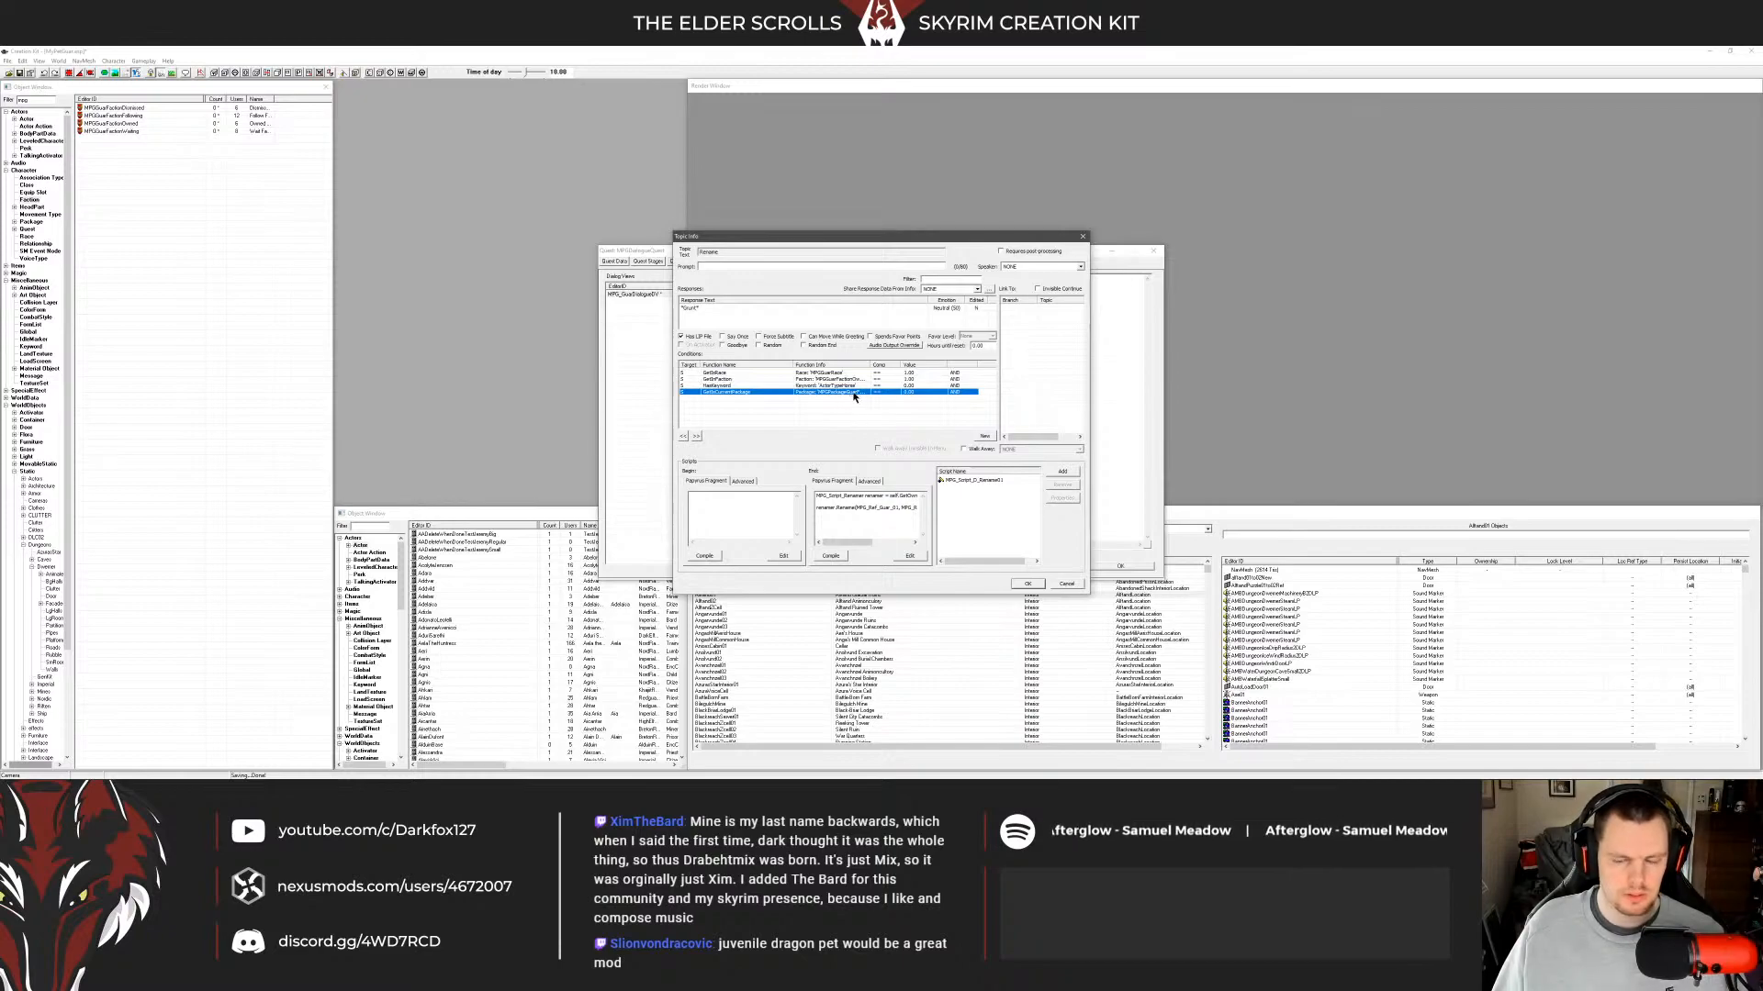
pyautogui.press('Delete')
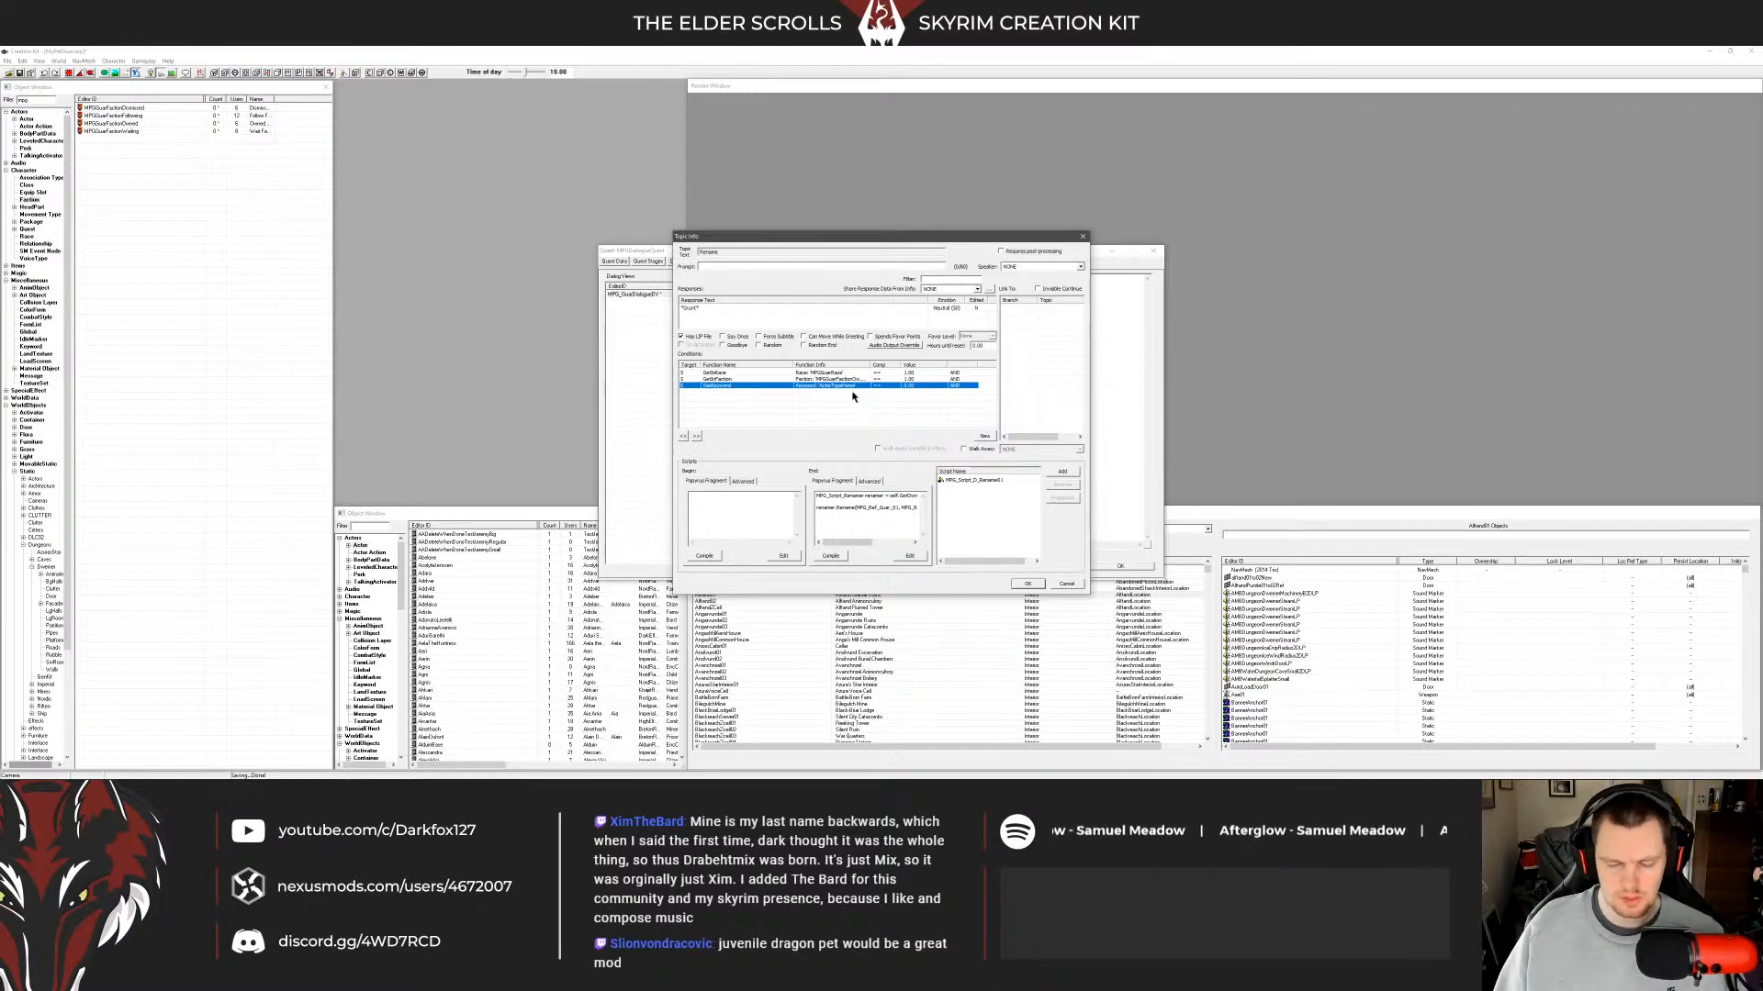
pyautogui.click(849, 378)
pyautogui.click(850, 401)
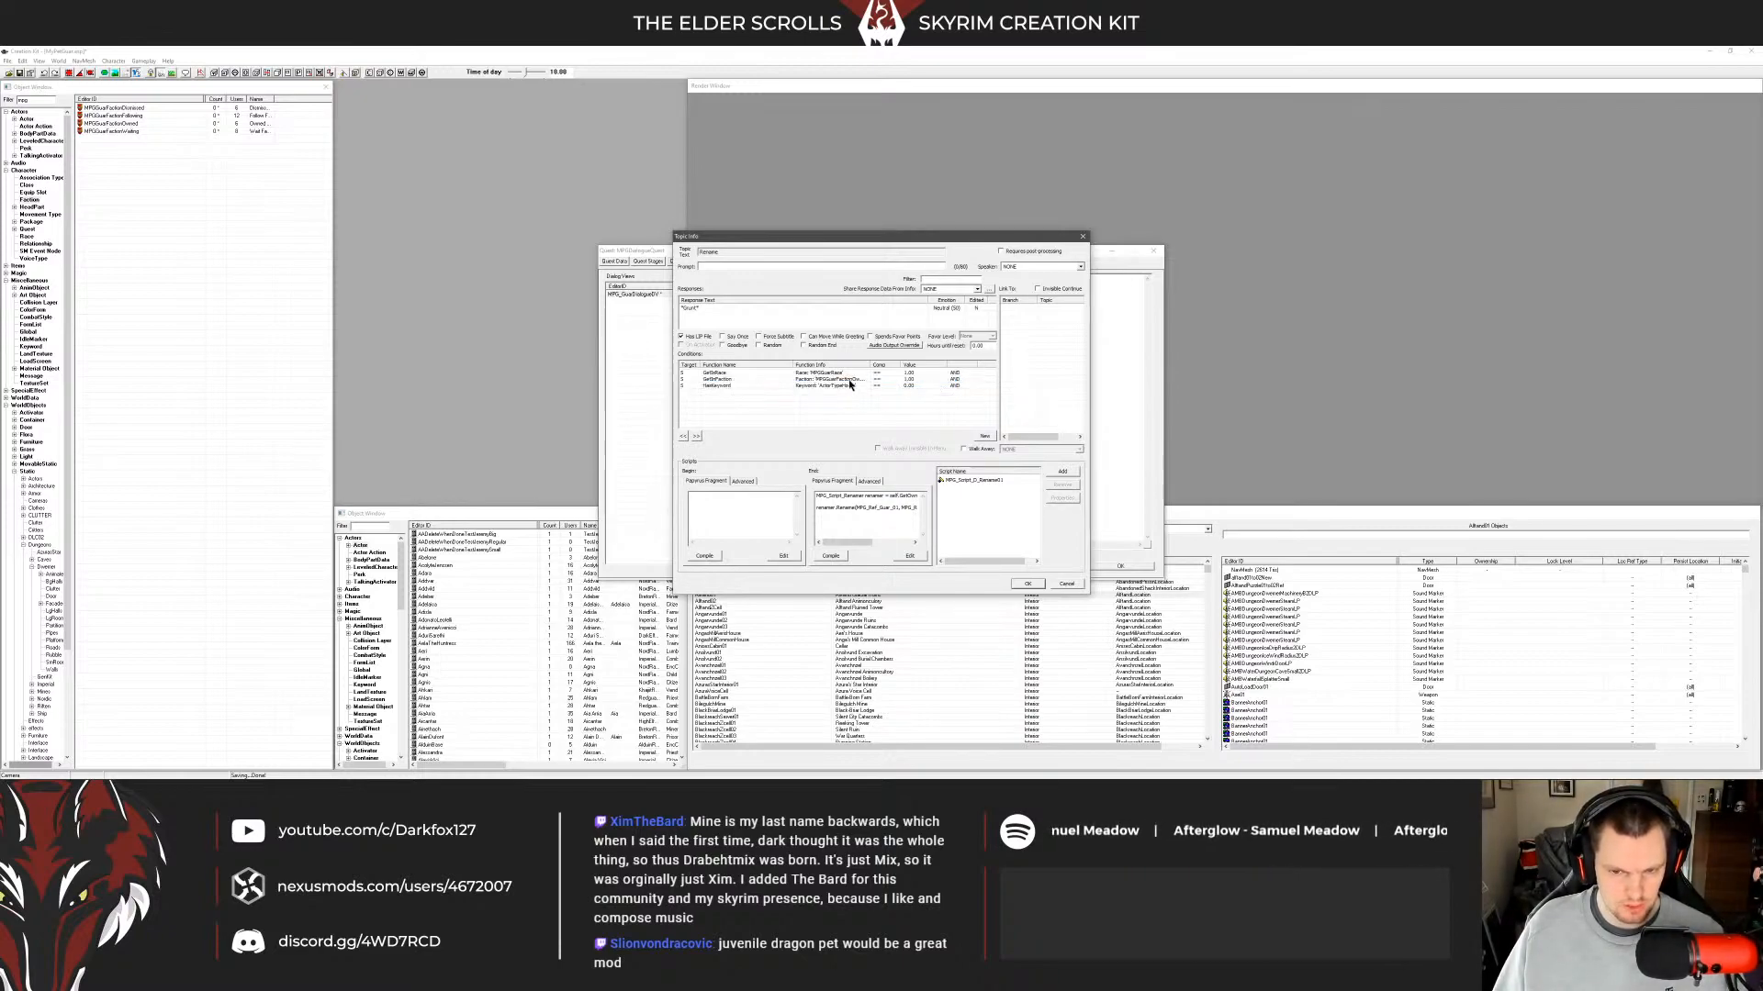
pyautogui.click(851, 385)
pyautogui.click(851, 404)
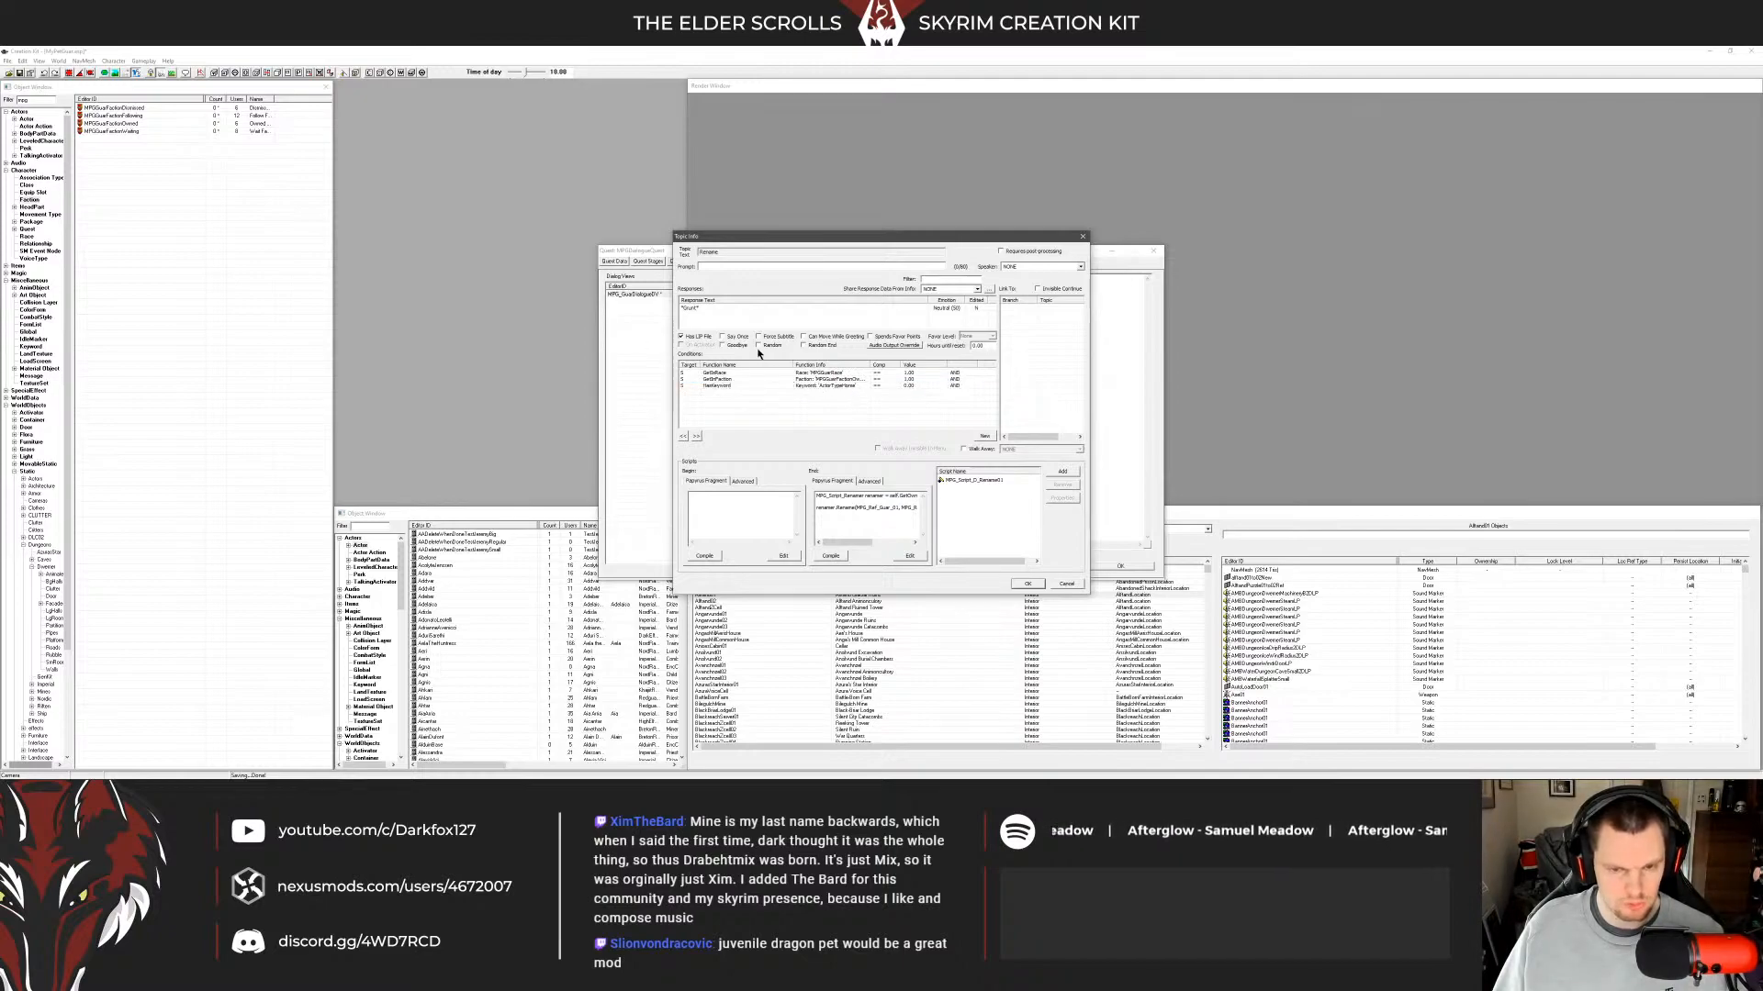
pyautogui.rightClick(812, 404)
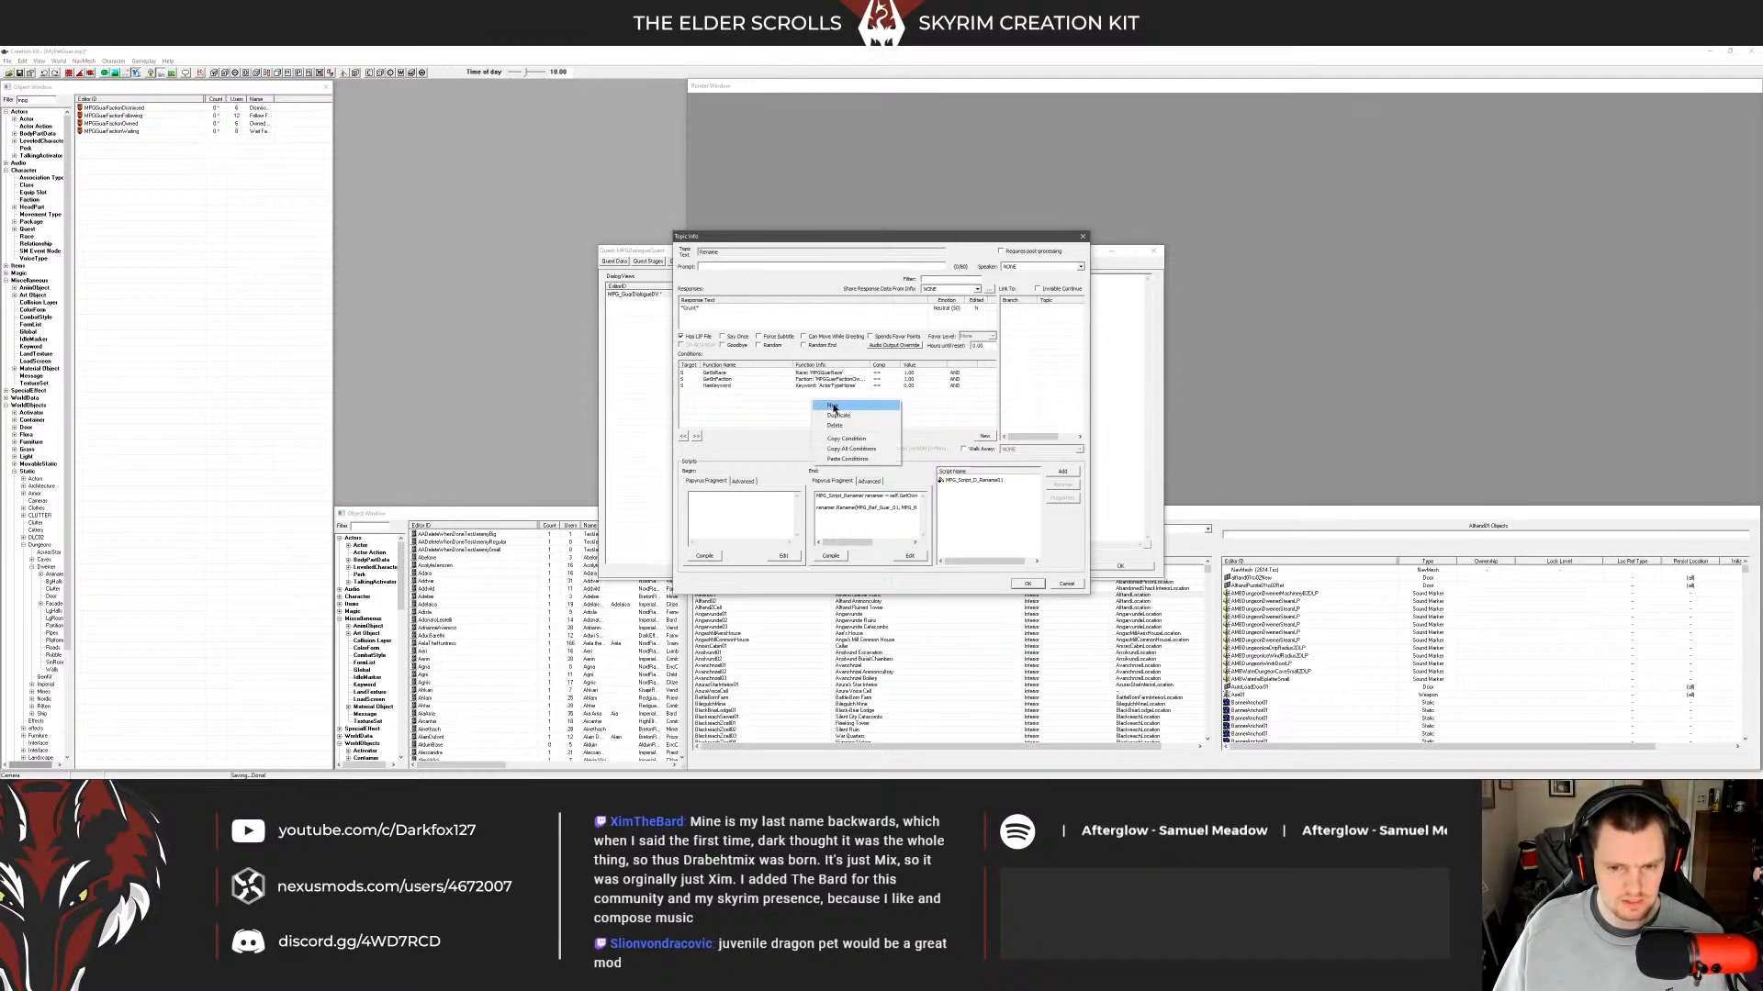
pyautogui.click(830, 405)
pyautogui.write('getc')
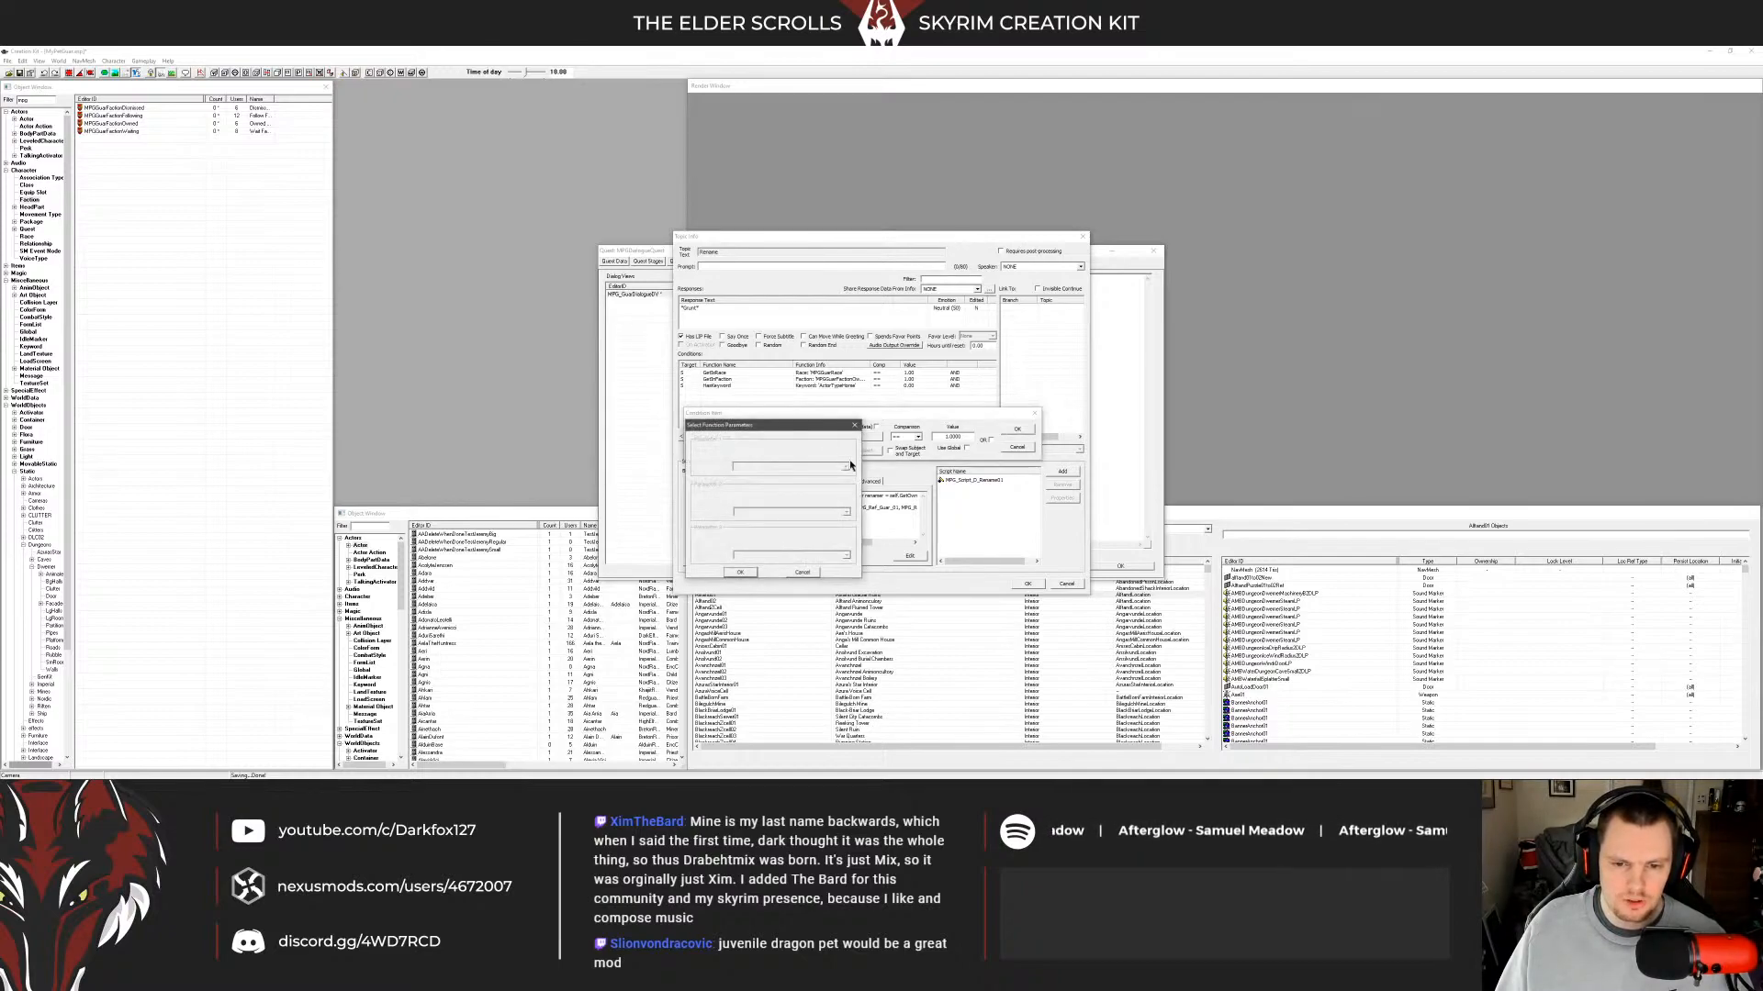
pyautogui.click(937, 437)
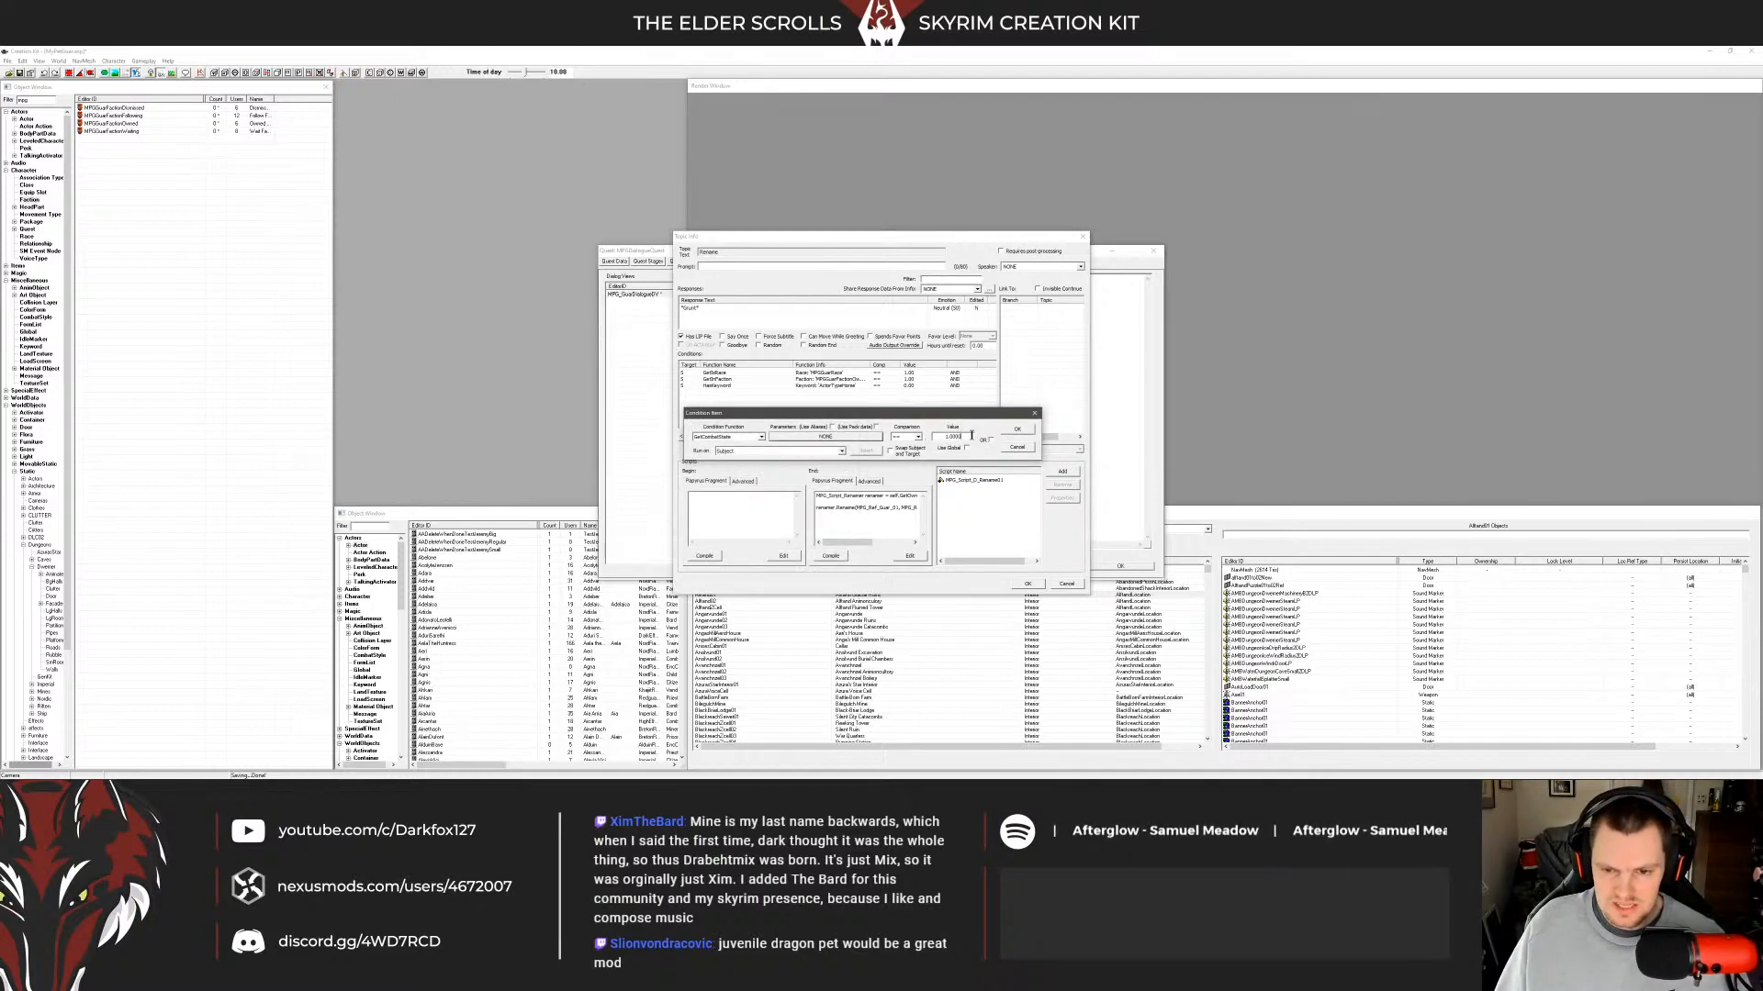
pyautogui.press('Escape')
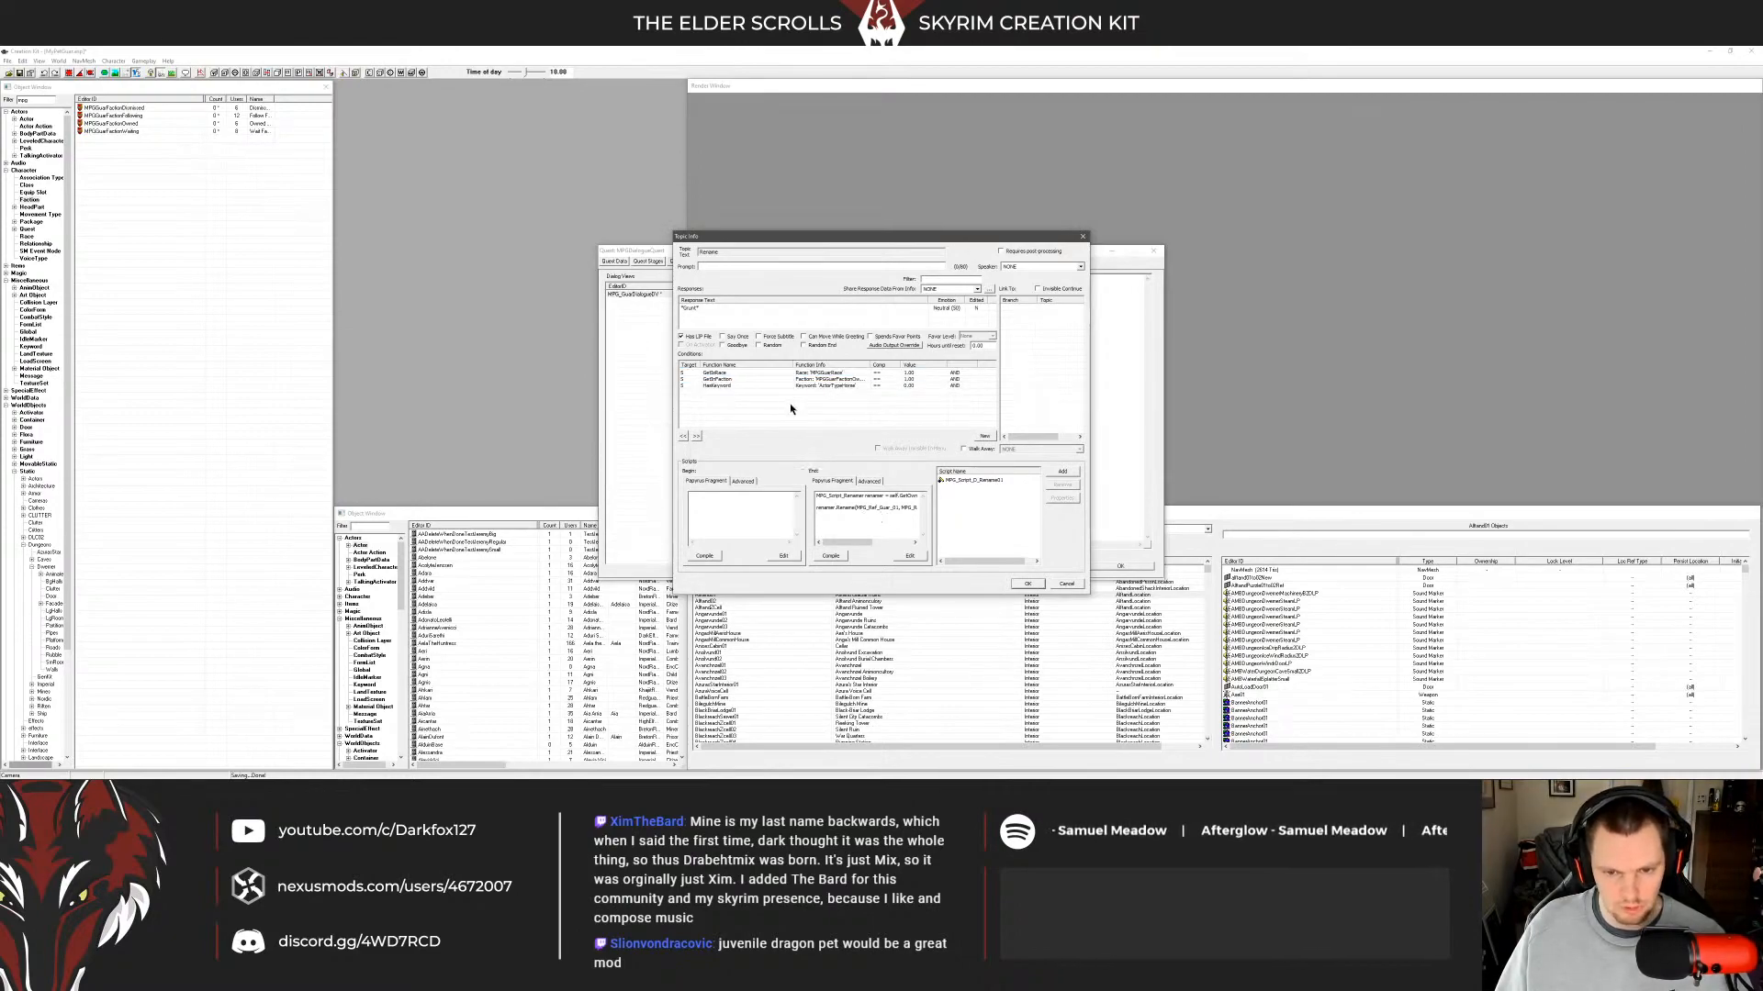
# Copy all of the Rename response's conditions and save the response.
pyautogui.click(745, 309)
pyautogui.click(804, 380)
pyautogui.rightClick(837, 415)
pyautogui.press('Escape')
pyautogui.click(1027, 584)
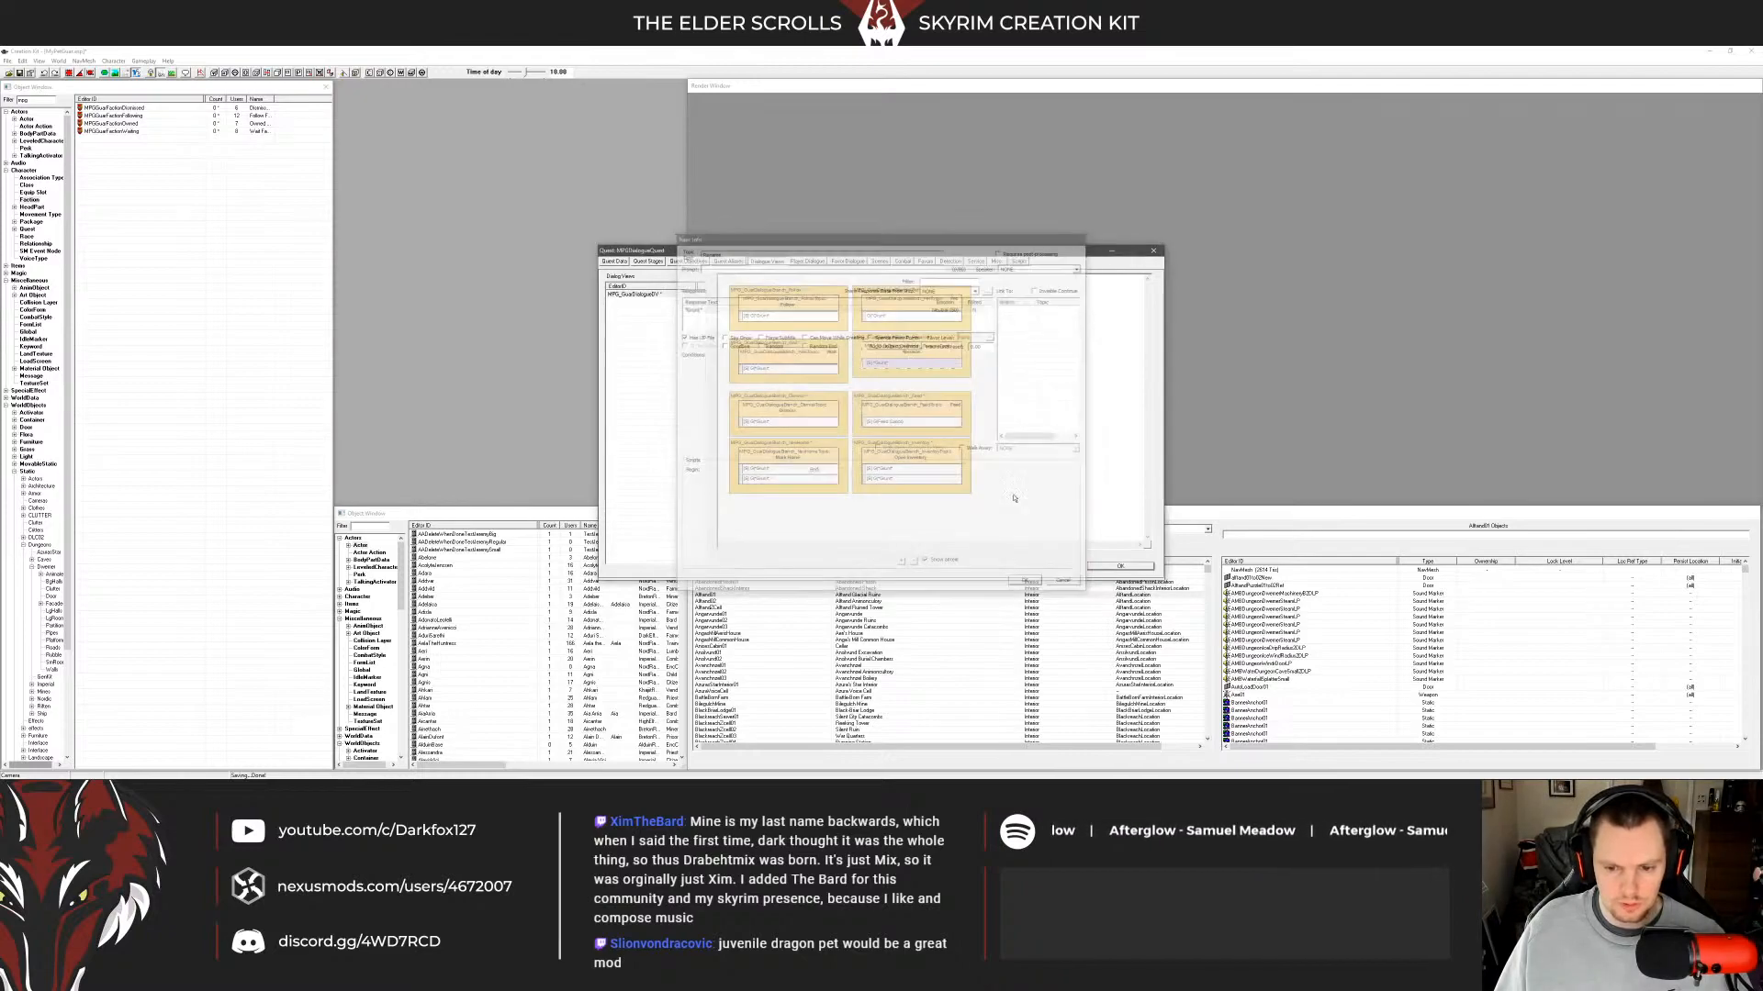
# Move the Feed branch closer to the Rename branch and replace its response's GetIsID condition with the conditions copied from Rename.
pyautogui.click(935, 366)
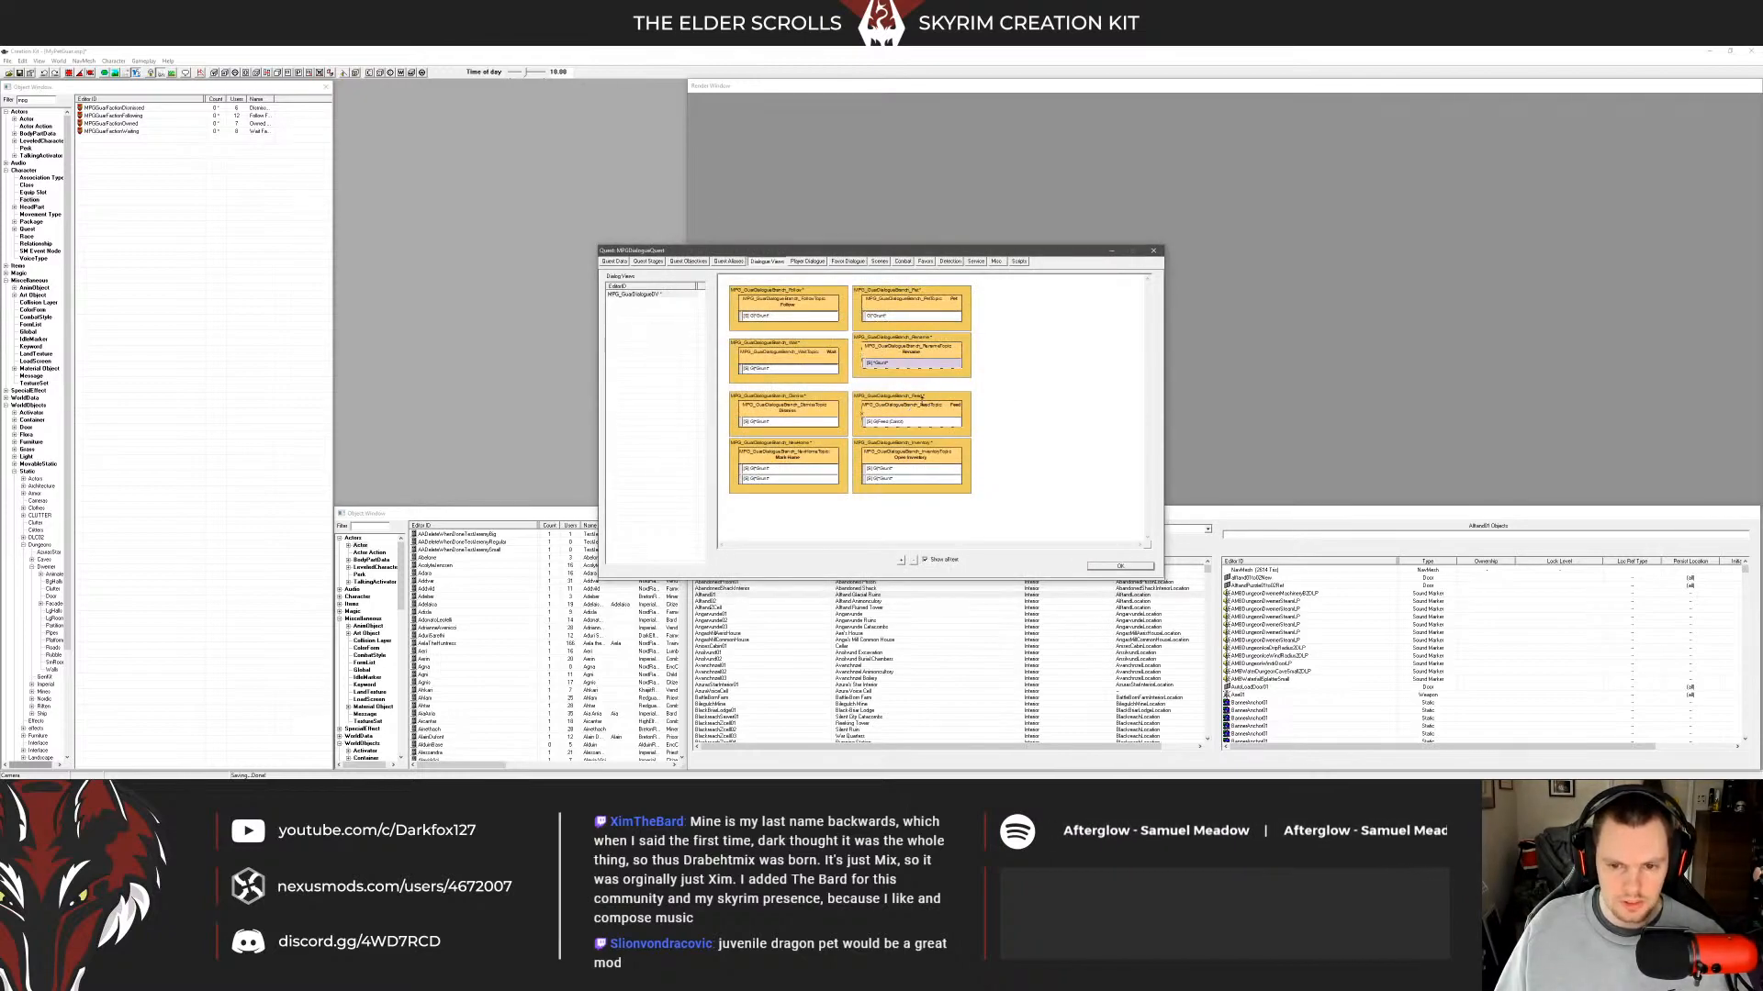
pyautogui.moveTo(918, 405); pyautogui.dragTo(918, 398)
pyautogui.doubleClick(936, 415)
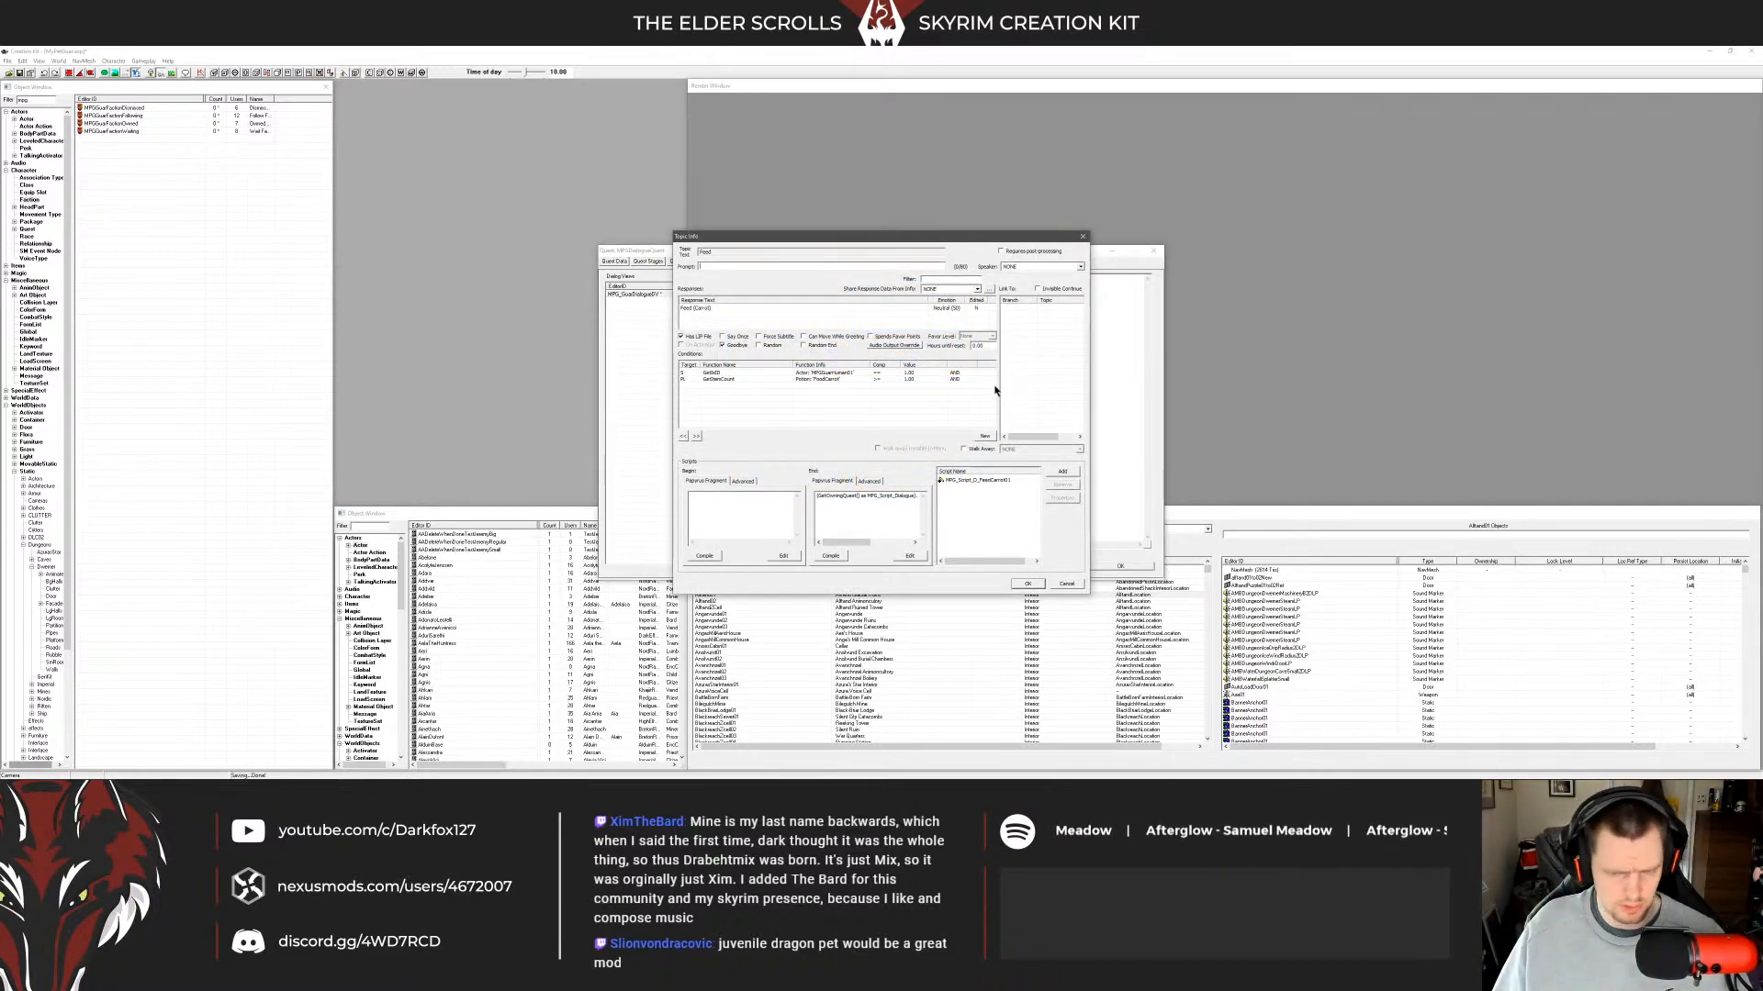
pyautogui.click(837, 373)
pyautogui.press('Delete')
pyautogui.rightClick(818, 390)
pyautogui.click(835, 448)
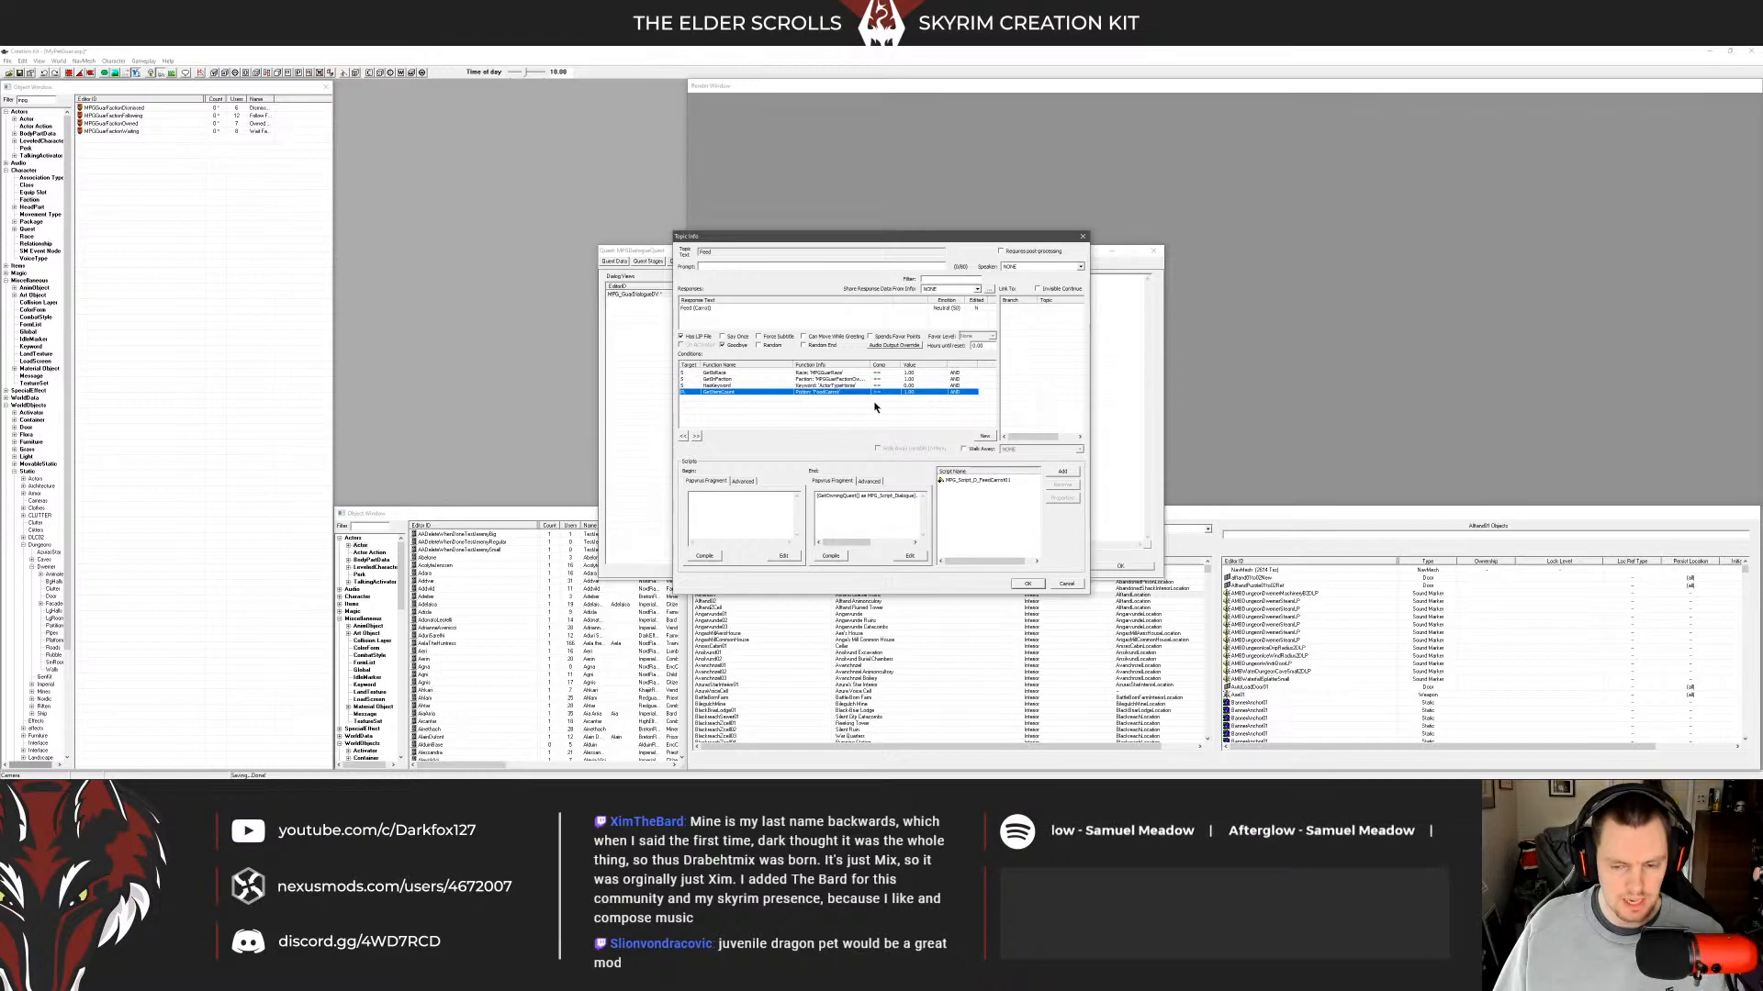
pyautogui.click(740, 385)
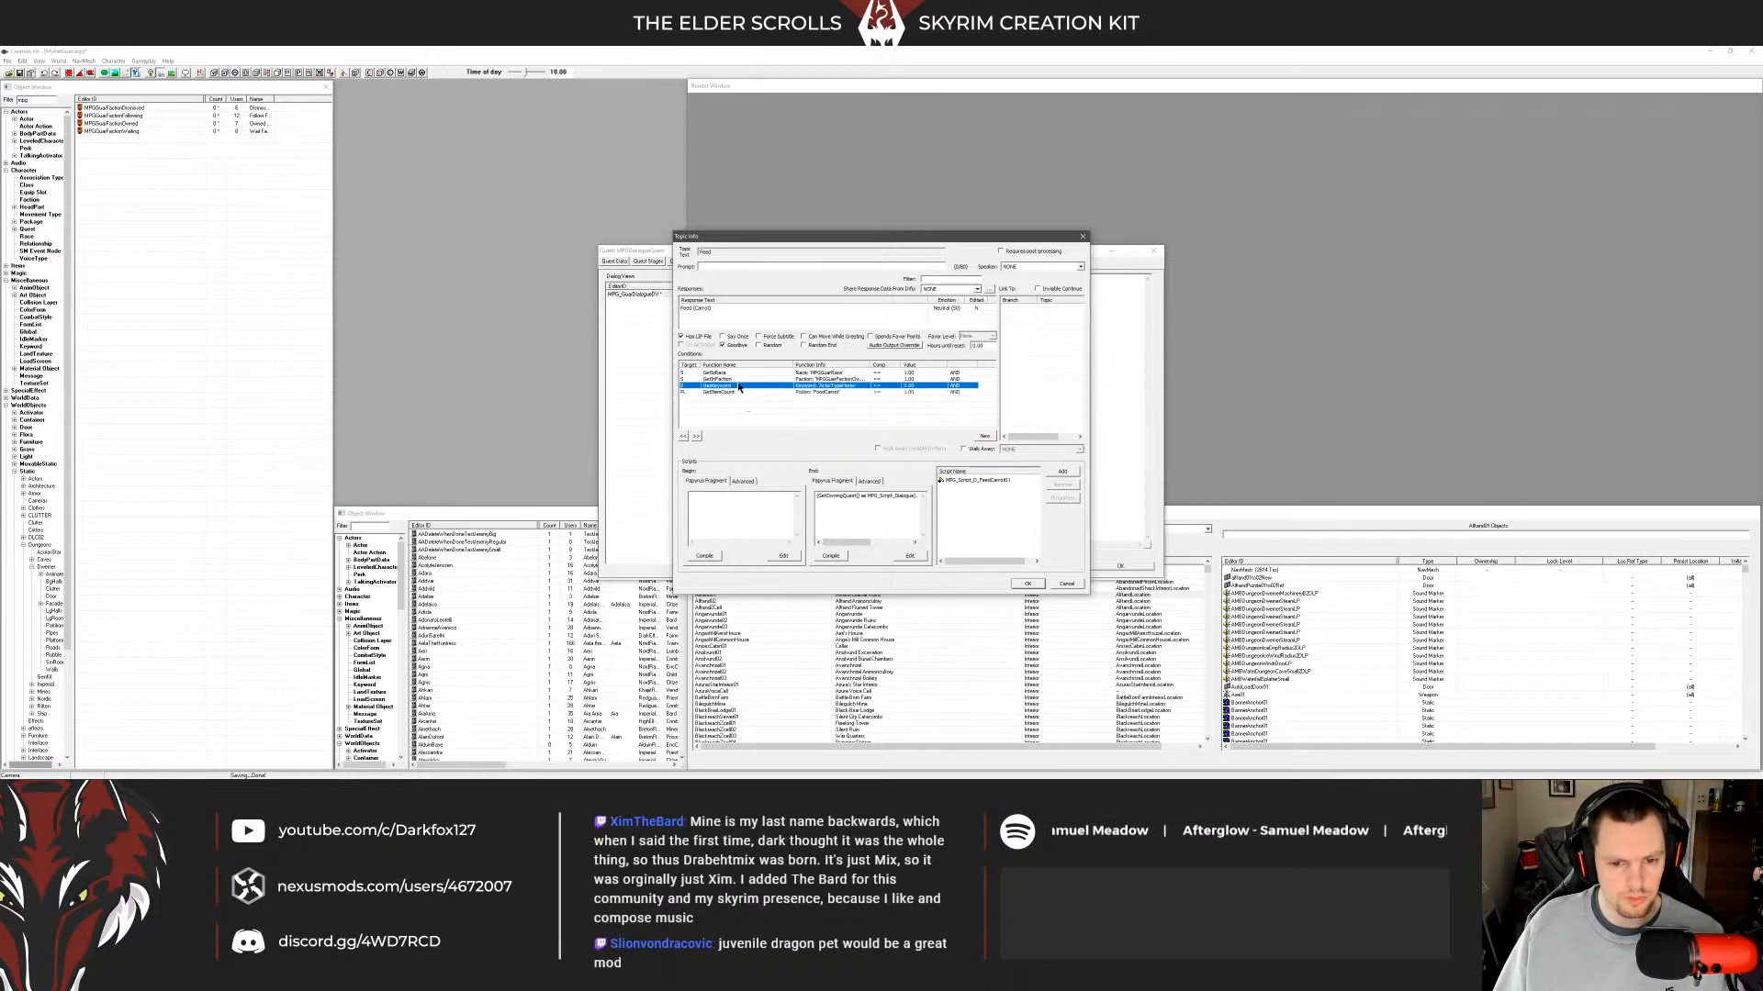
pyautogui.click(730, 380)
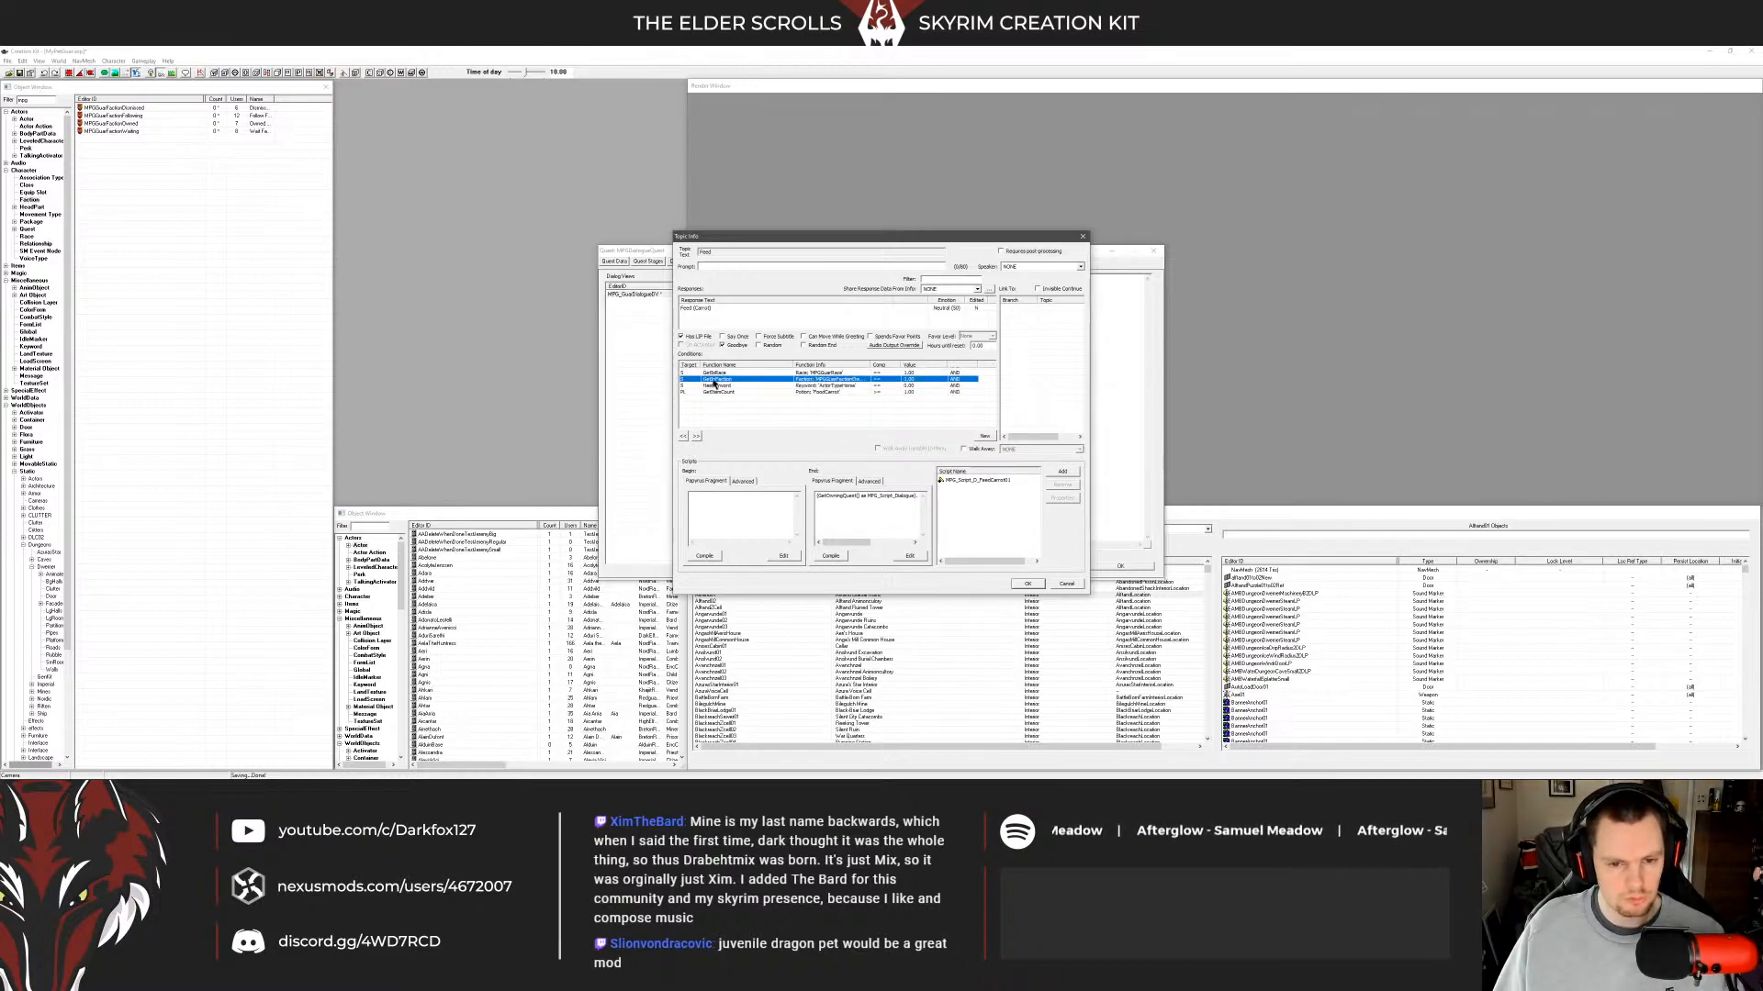
pyautogui.click(732, 387)
pyautogui.click(769, 373)
pyautogui.click(776, 386)
pyautogui.click(792, 402)
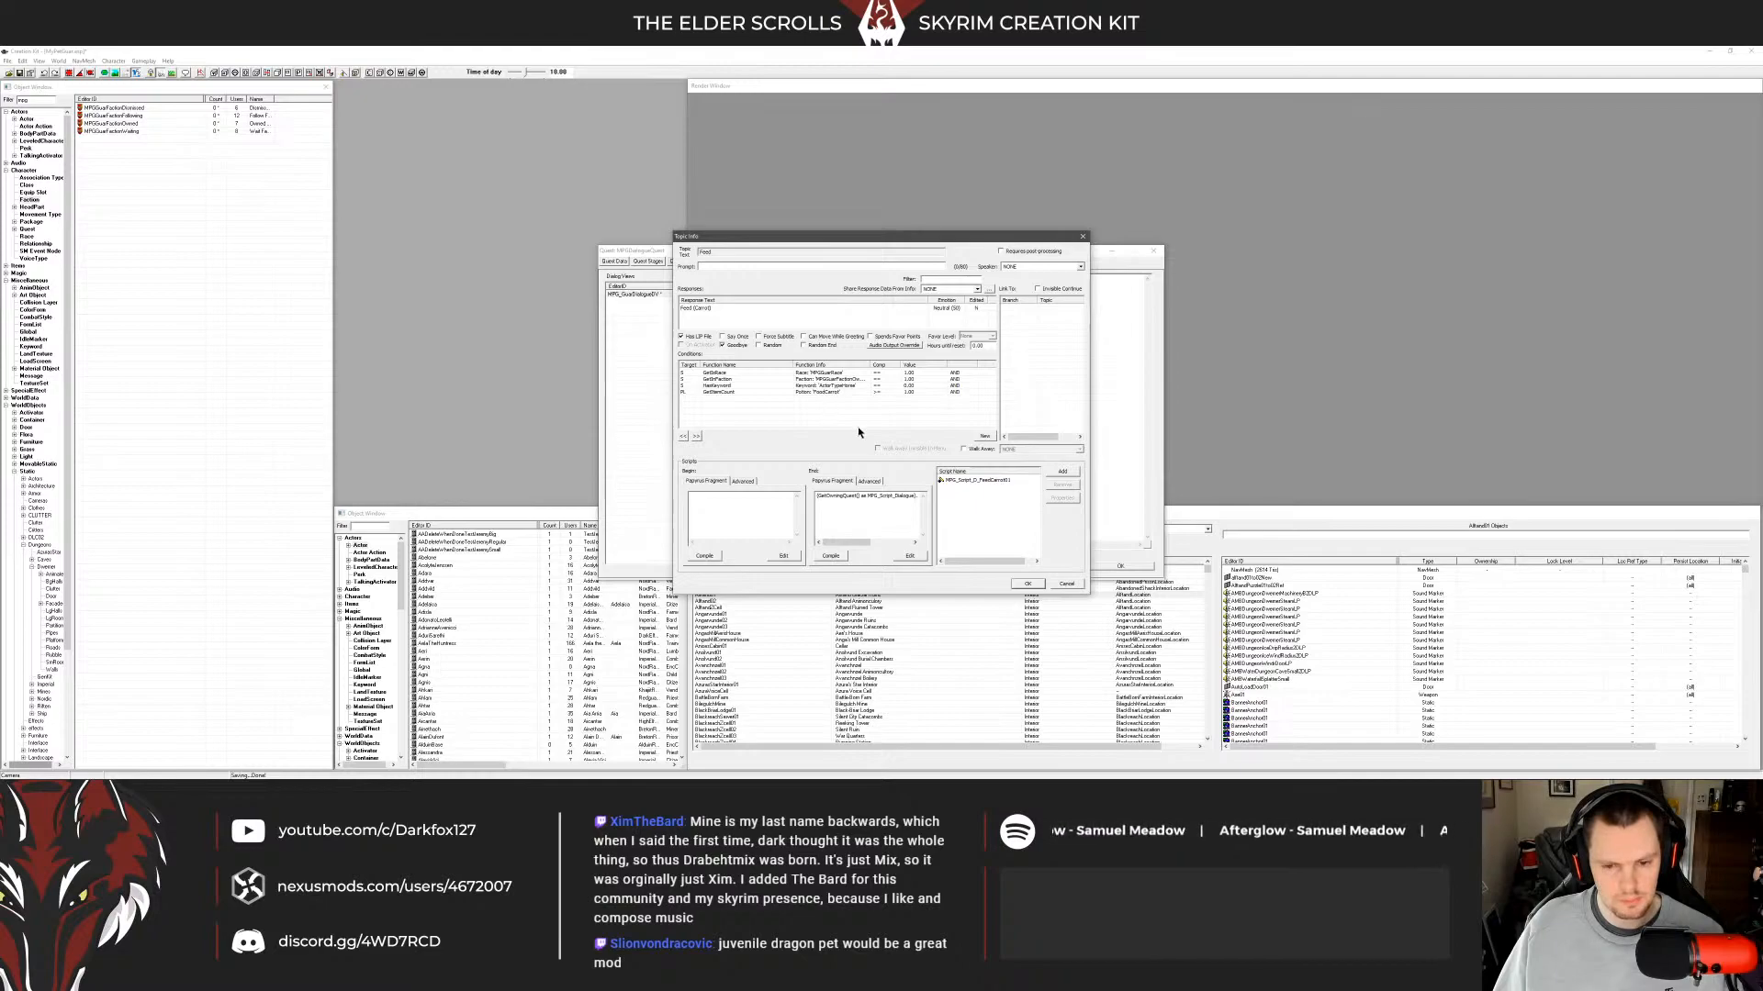
pyautogui.click(1027, 584)
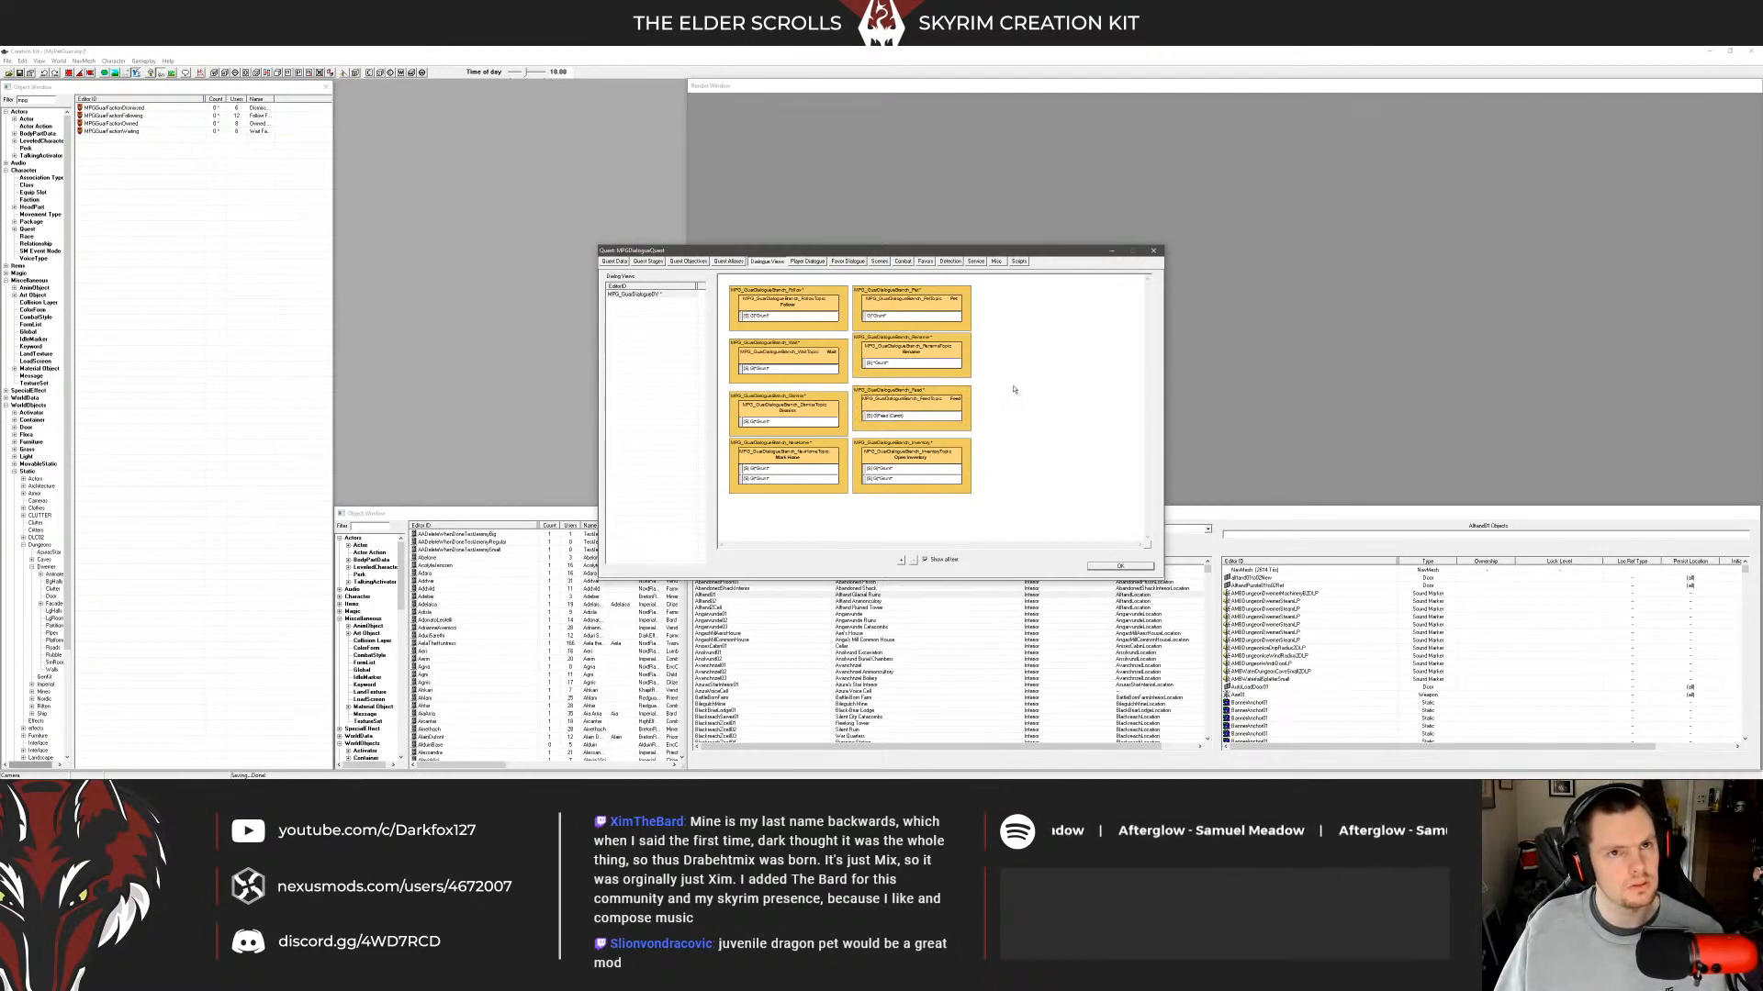
# Change the Feed topic's response text to the "Grunt" line used by the other topics, and save the response and topic.
pyautogui.doubleClick(900, 398)
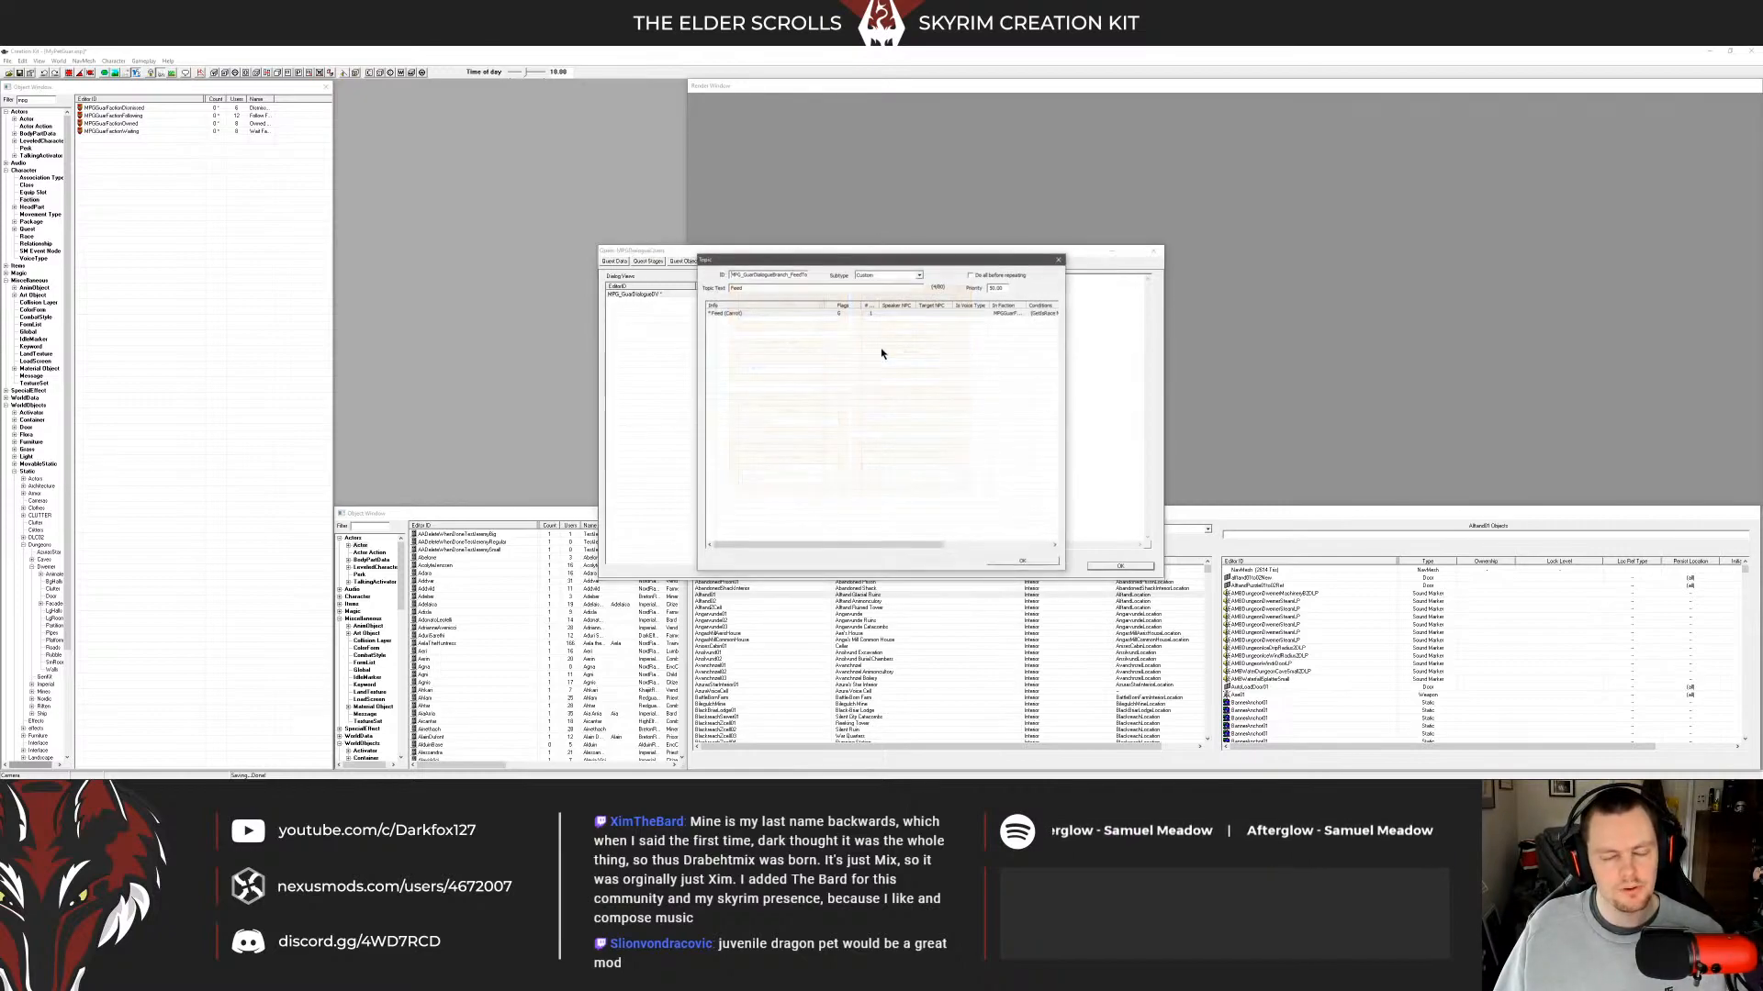
pyautogui.click(791, 289)
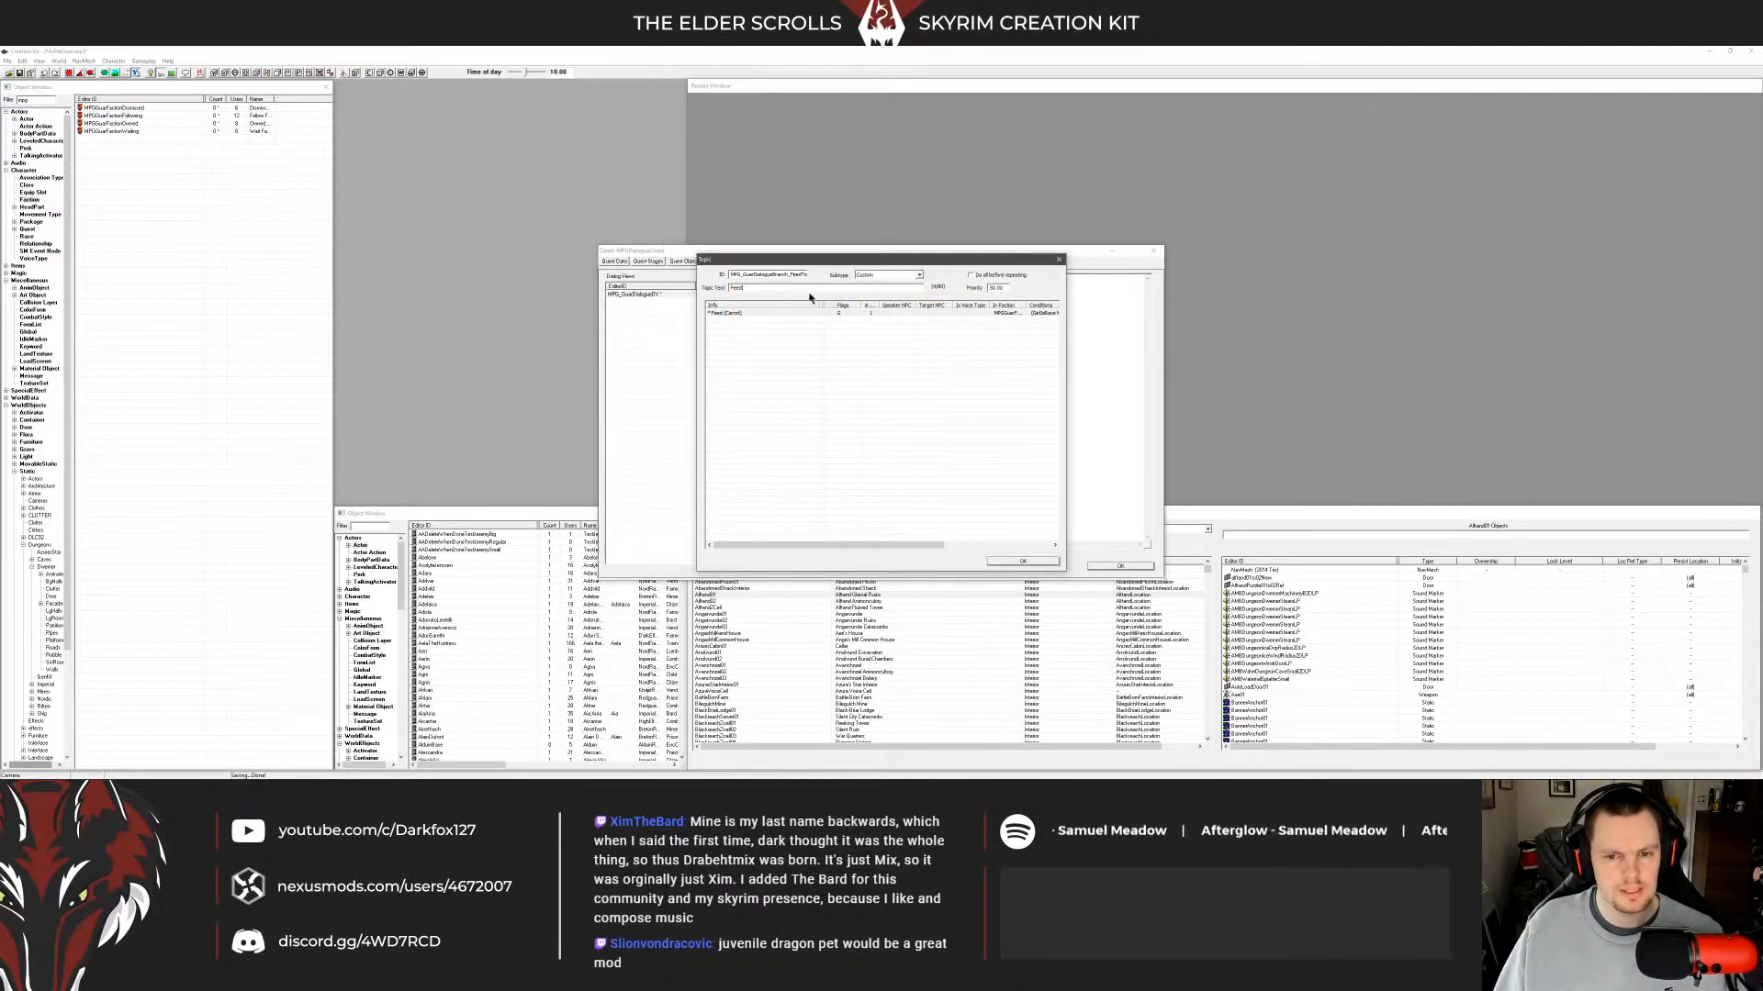
pyautogui.doubleClick(826, 313)
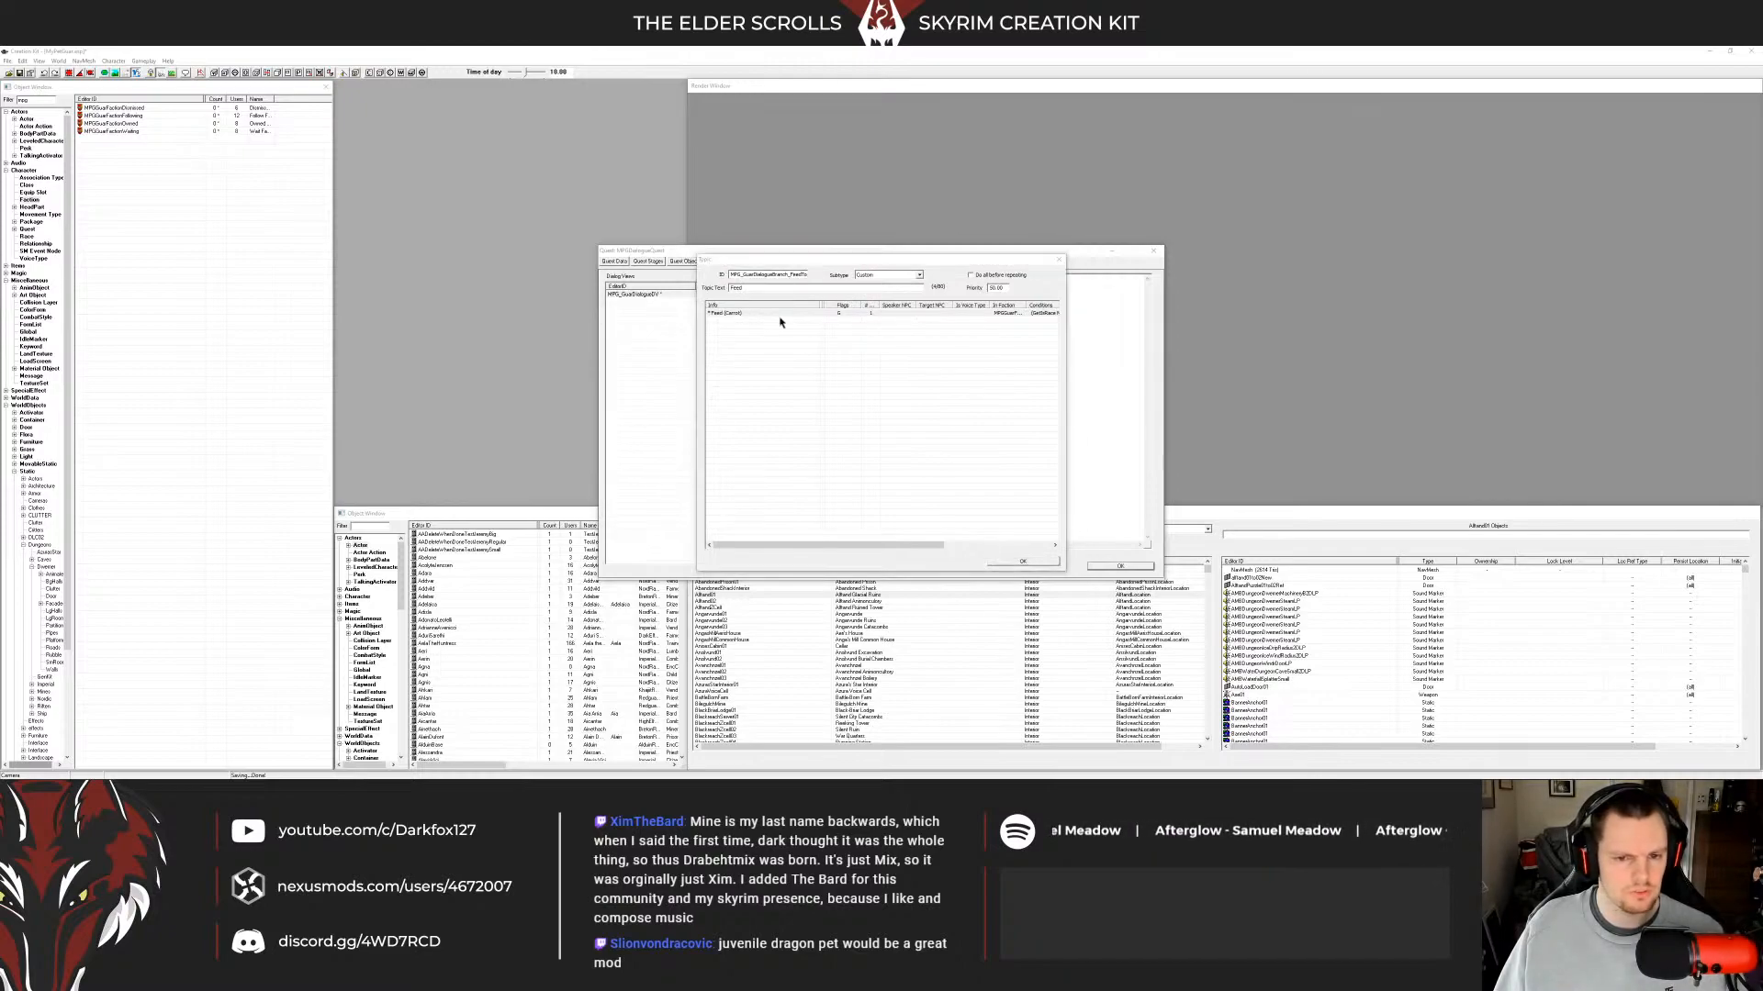
pyautogui.doubleClick(724, 313)
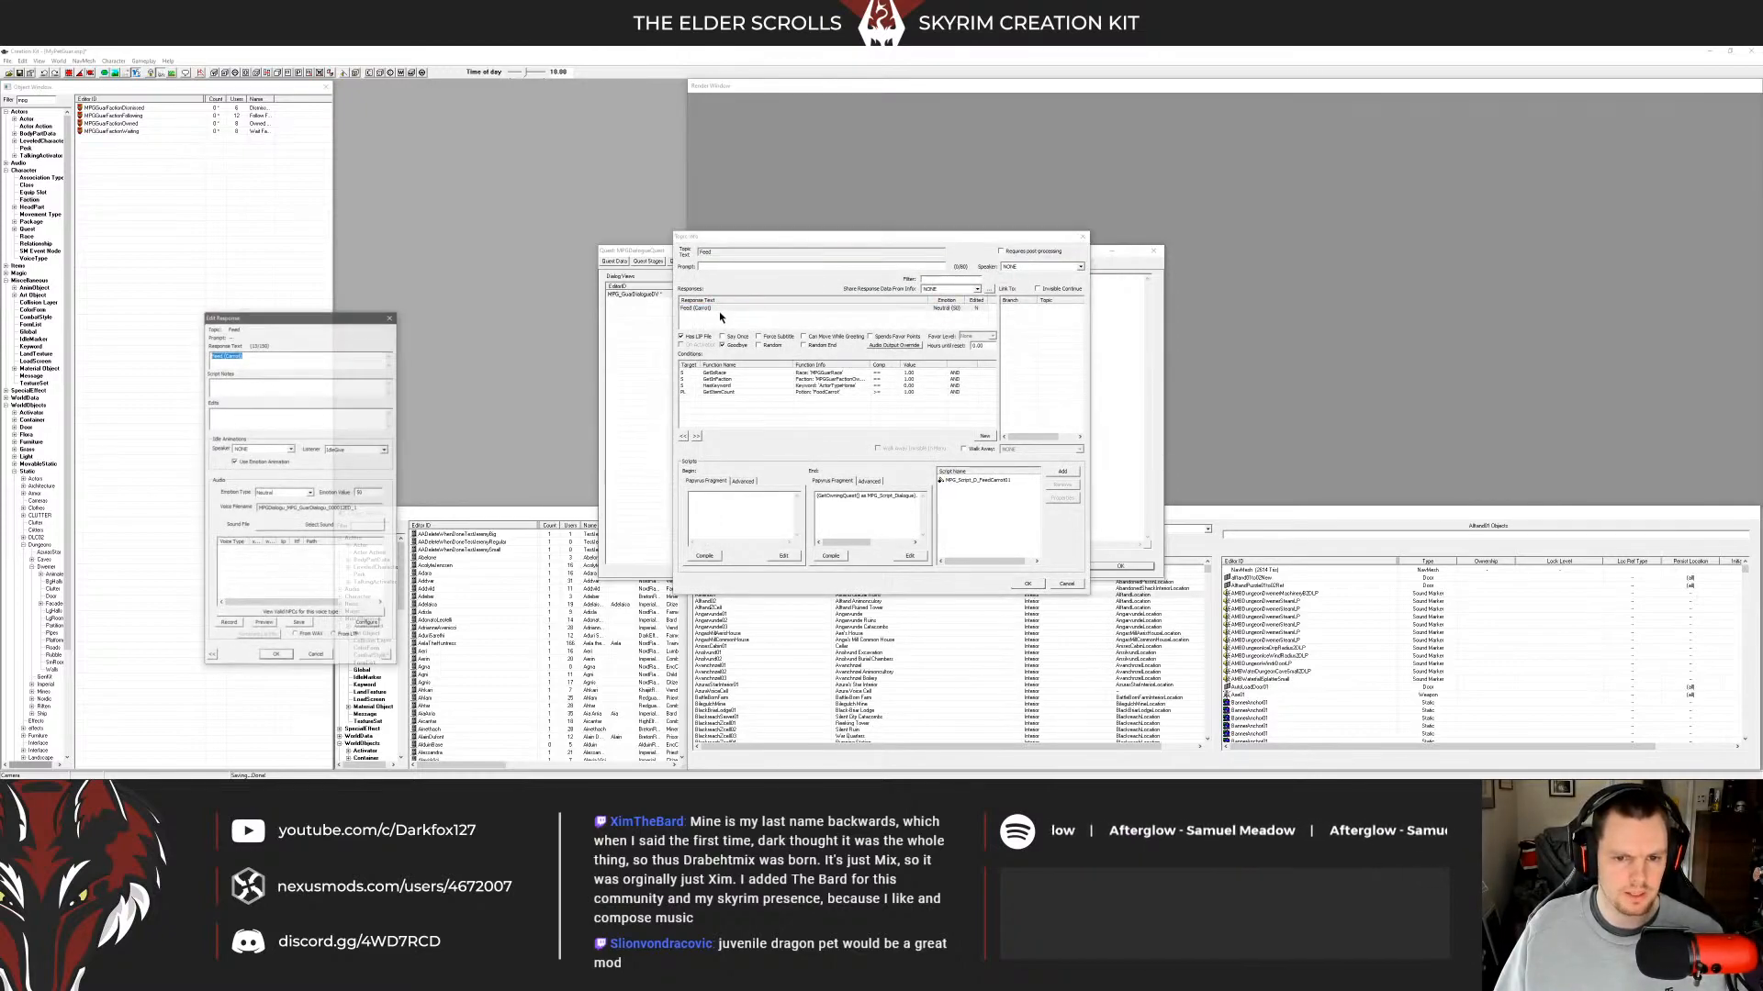
pyautogui.click(271, 359)
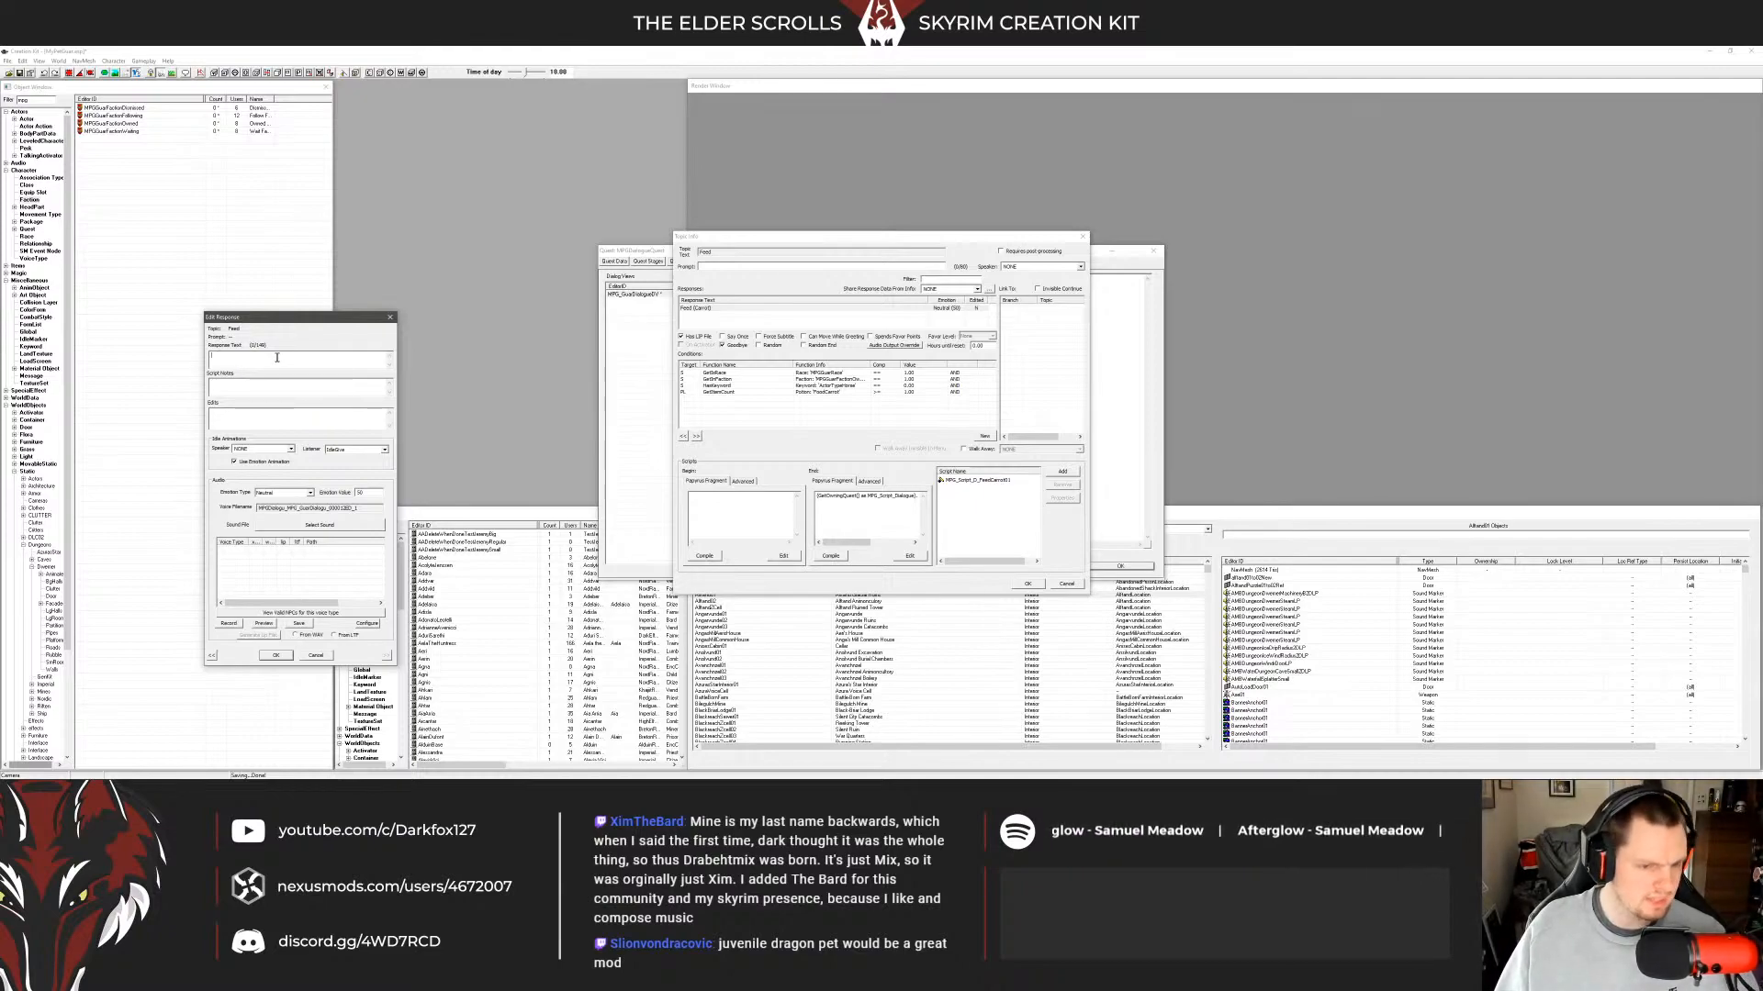
pyautogui.click(276, 655)
pyautogui.click(738, 326)
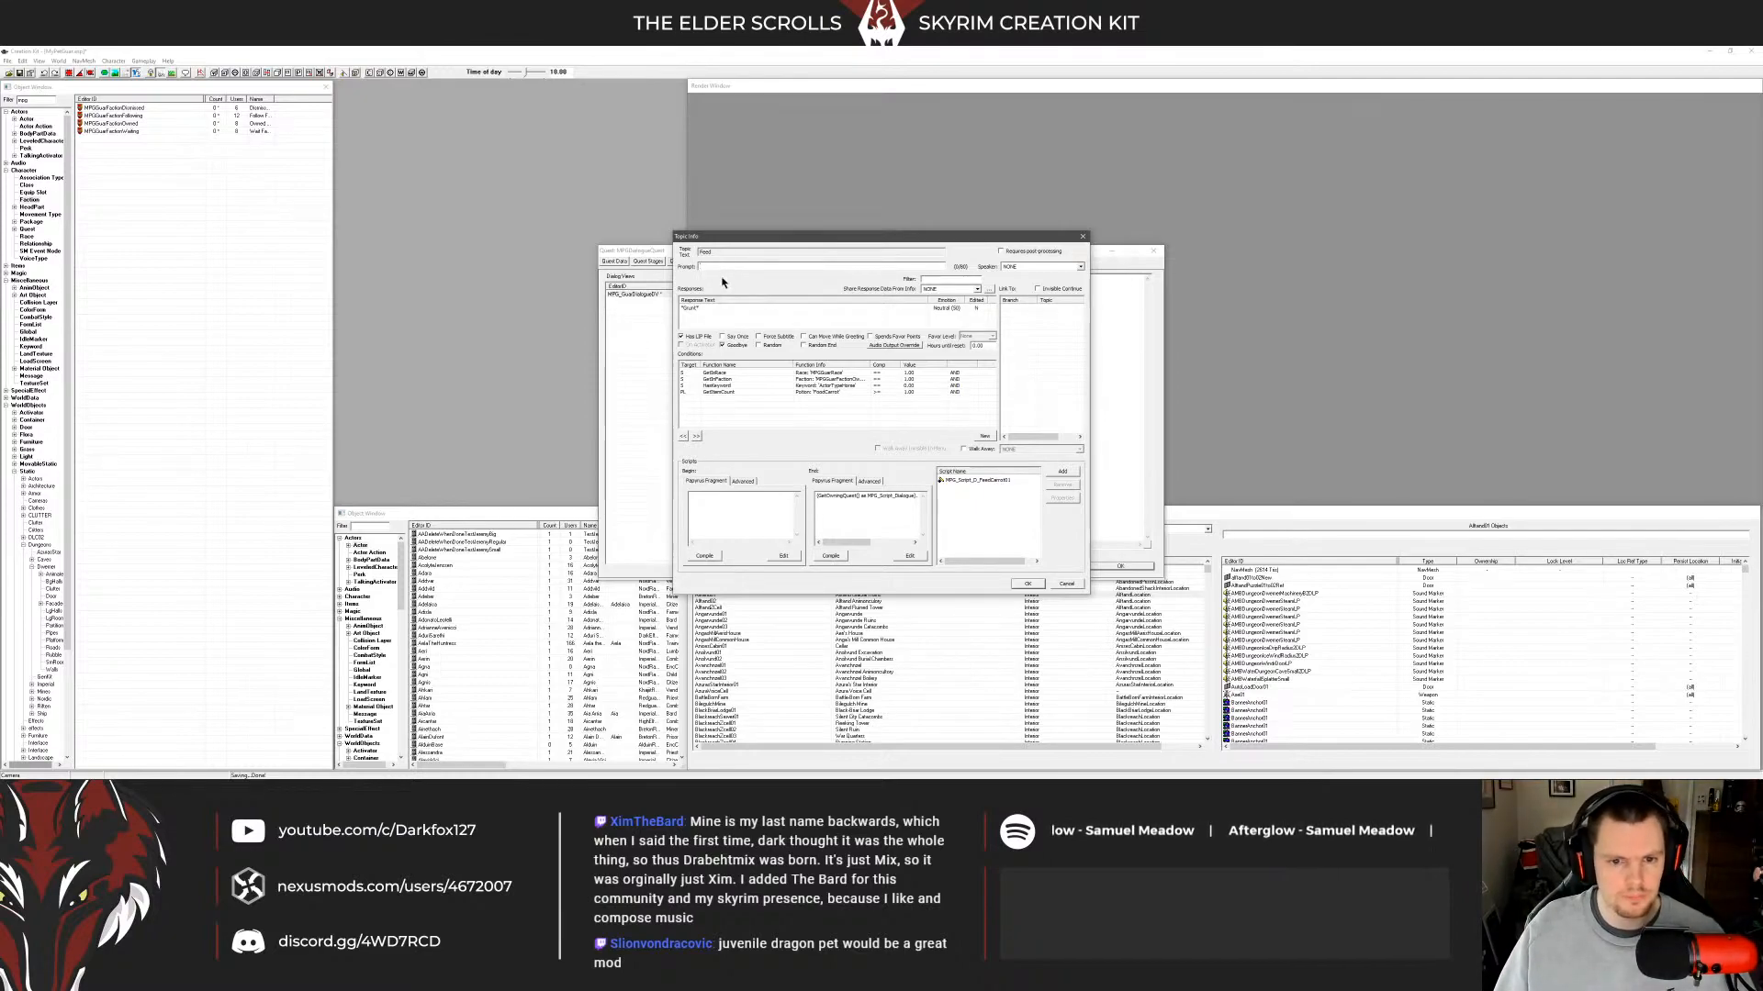
pyautogui.click(1027, 584)
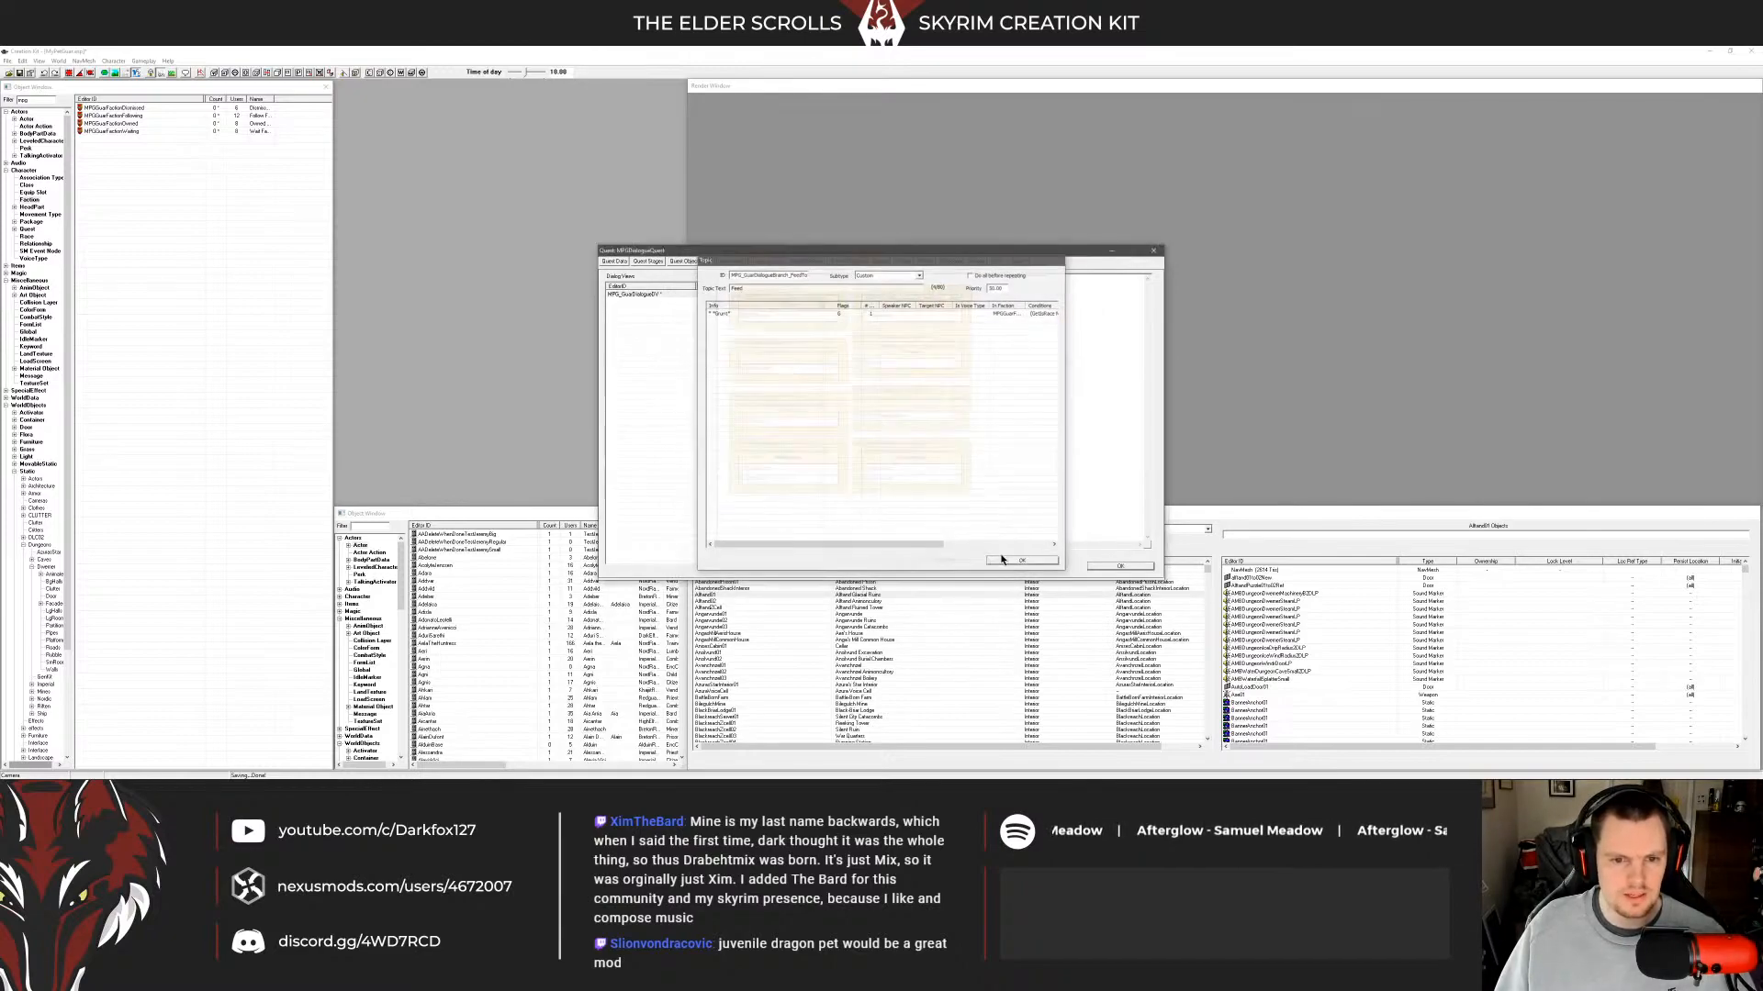
pyautogui.click(1020, 561)
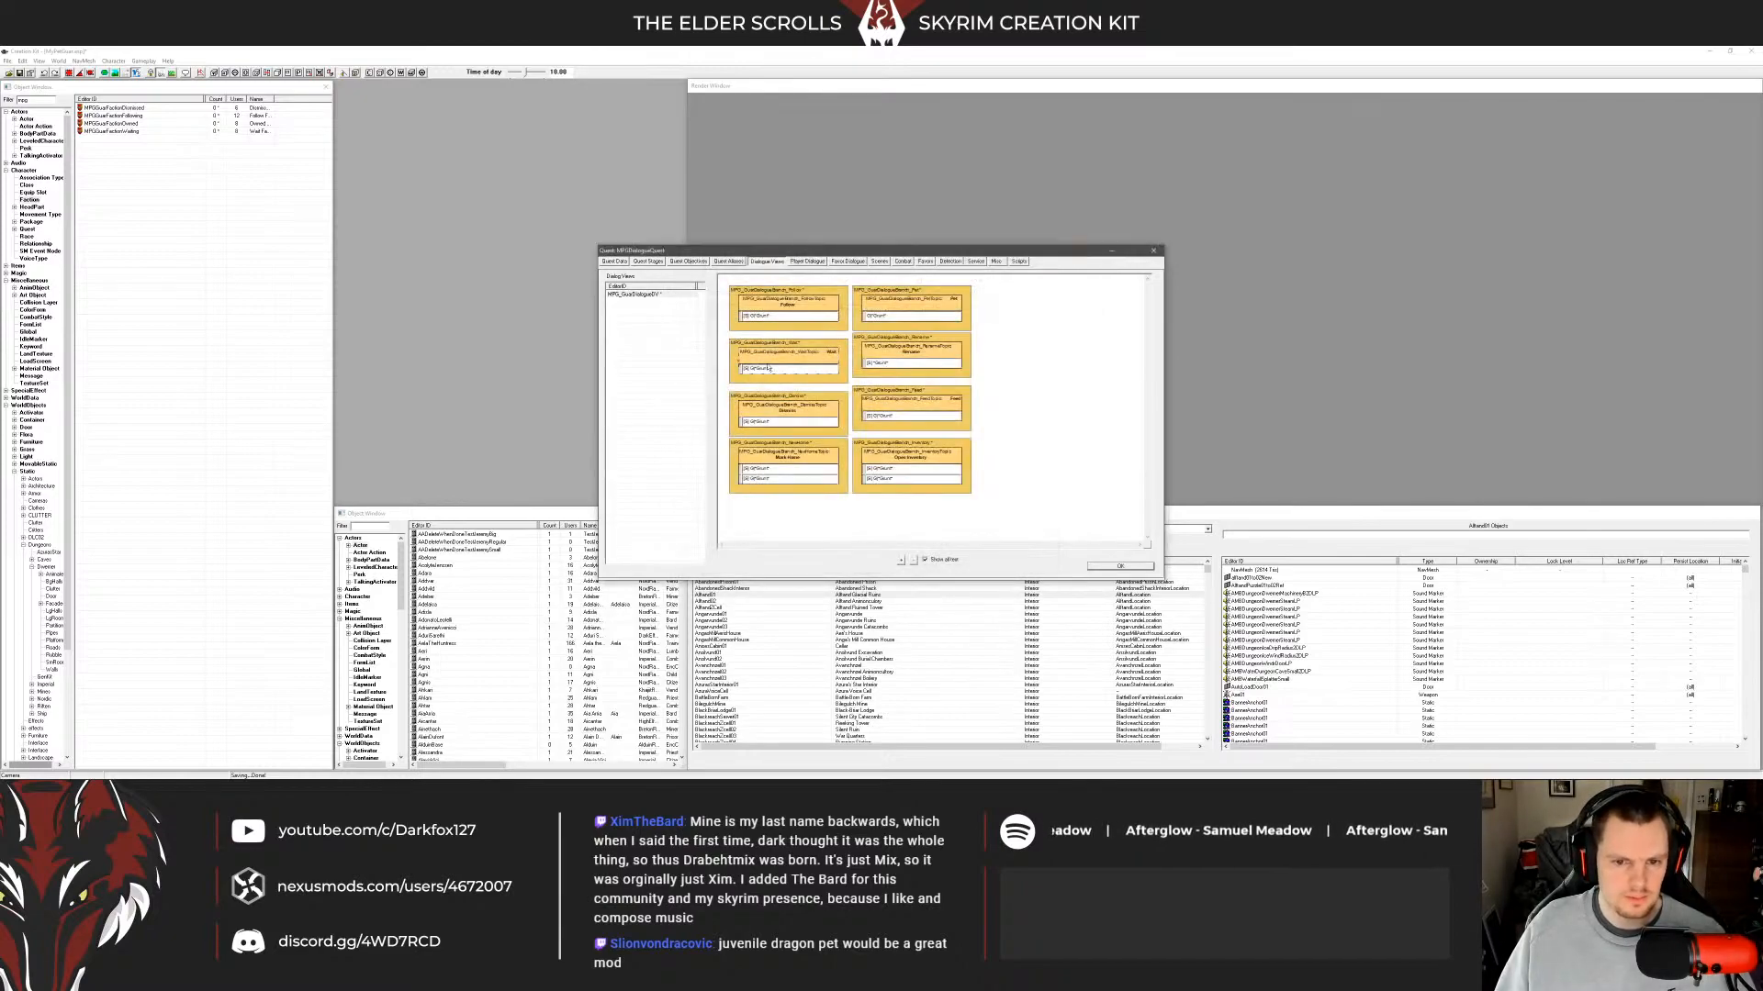
# Delete the Open Inventory topic's second response, then review the conditions of the remaining one.
pyautogui.click(931, 478)
pyautogui.rightClick(931, 478)
pyautogui.click(922, 489)
pyautogui.doubleClick(964, 453)
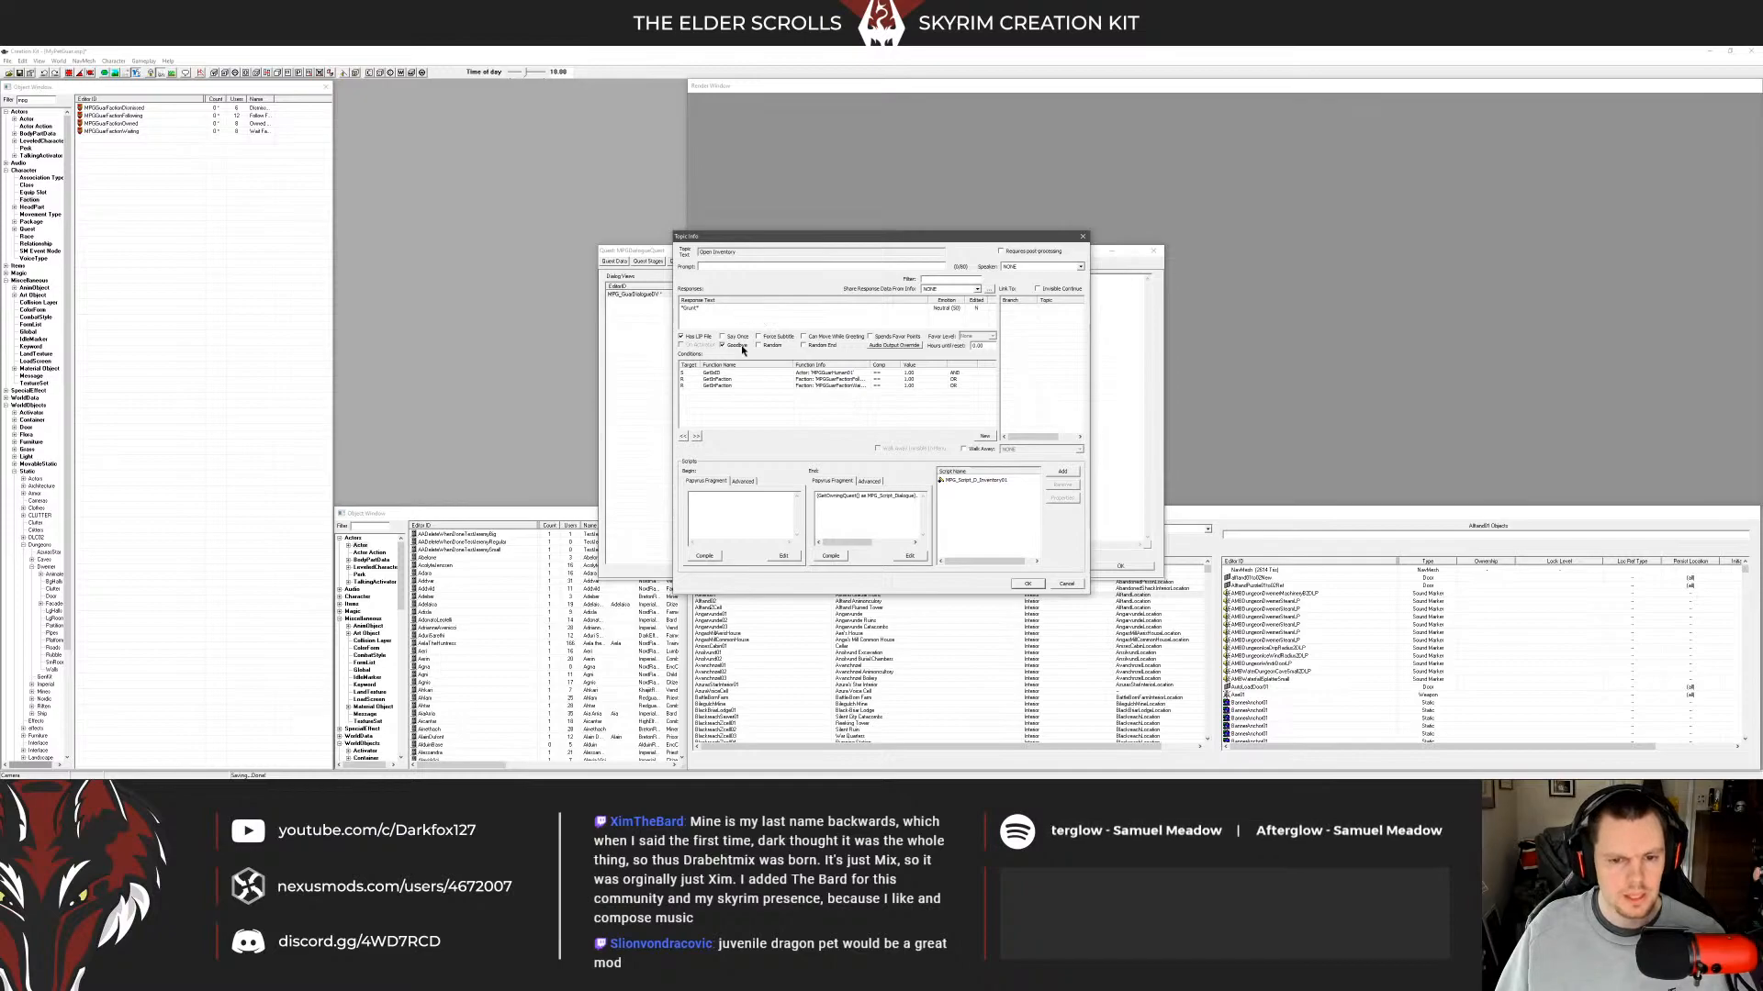
pyautogui.click(836, 373)
pyautogui.click(836, 379)
pyautogui.click(836, 373)
pyautogui.click(838, 386)
pyautogui.click(857, 405)
pyautogui.click(1024, 582)
# Replace the Open Inventory response's existing conditions with a copy of all the Follow response's conditions.
pyautogui.doubleClick(795, 317)
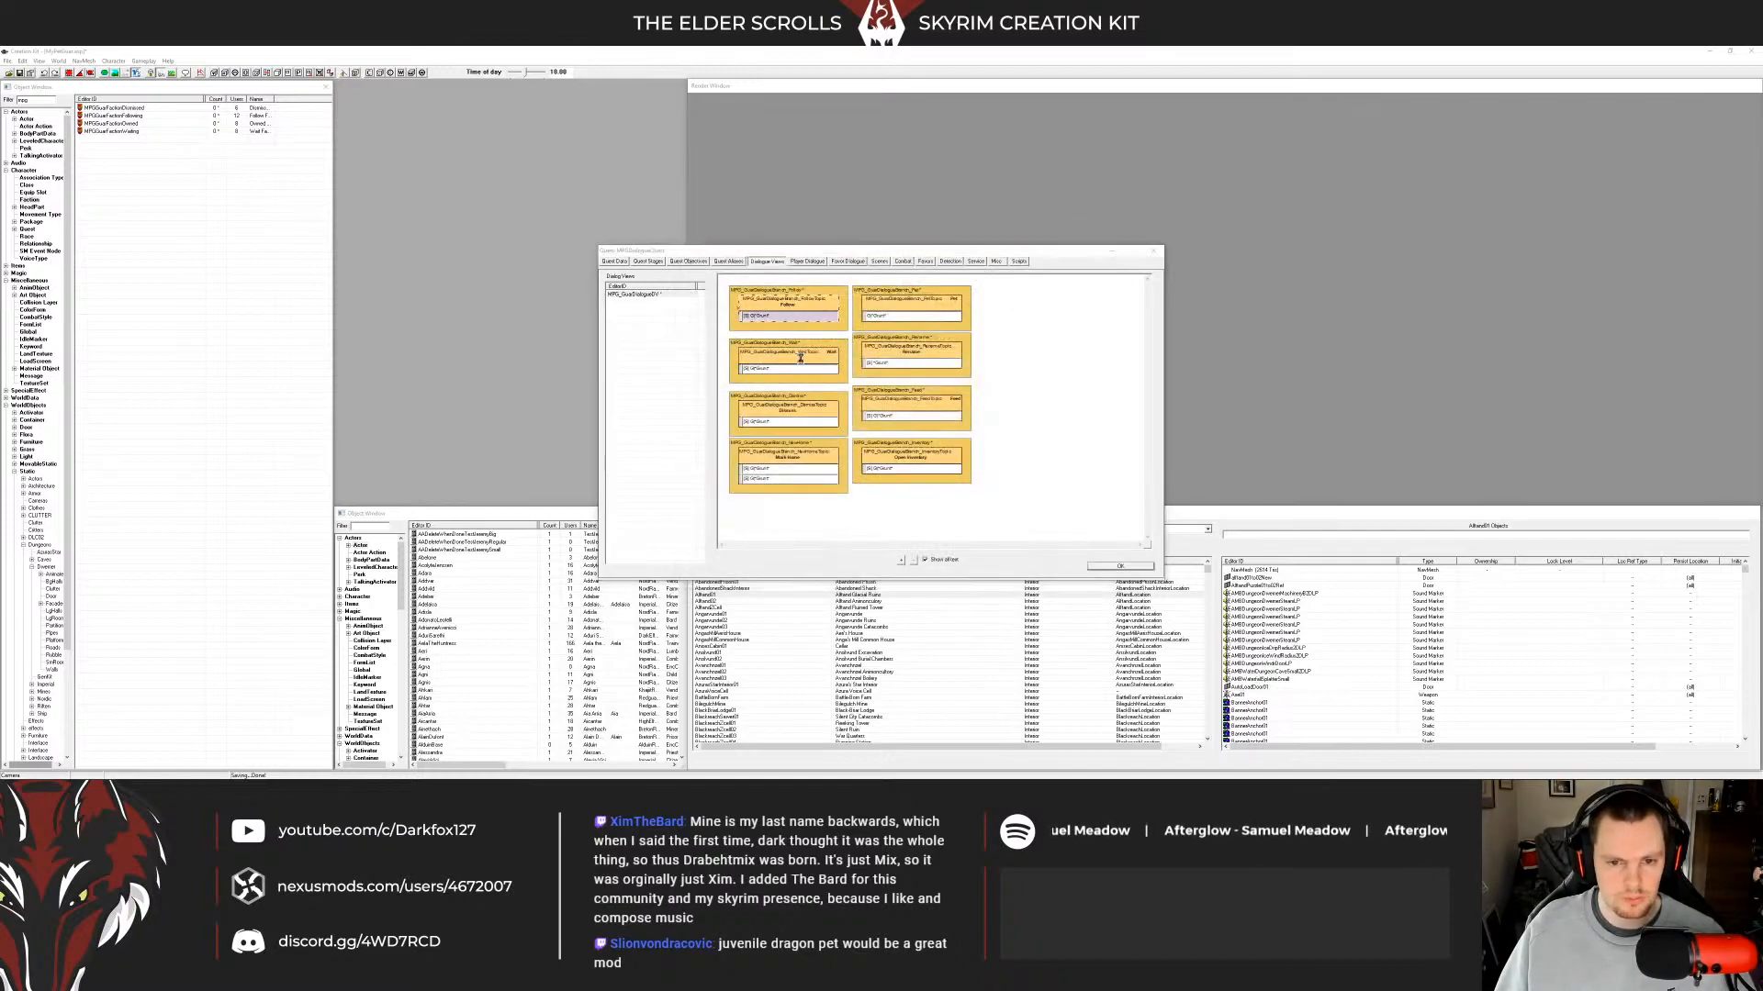
pyautogui.rightClick(815, 402)
pyautogui.click(856, 453)
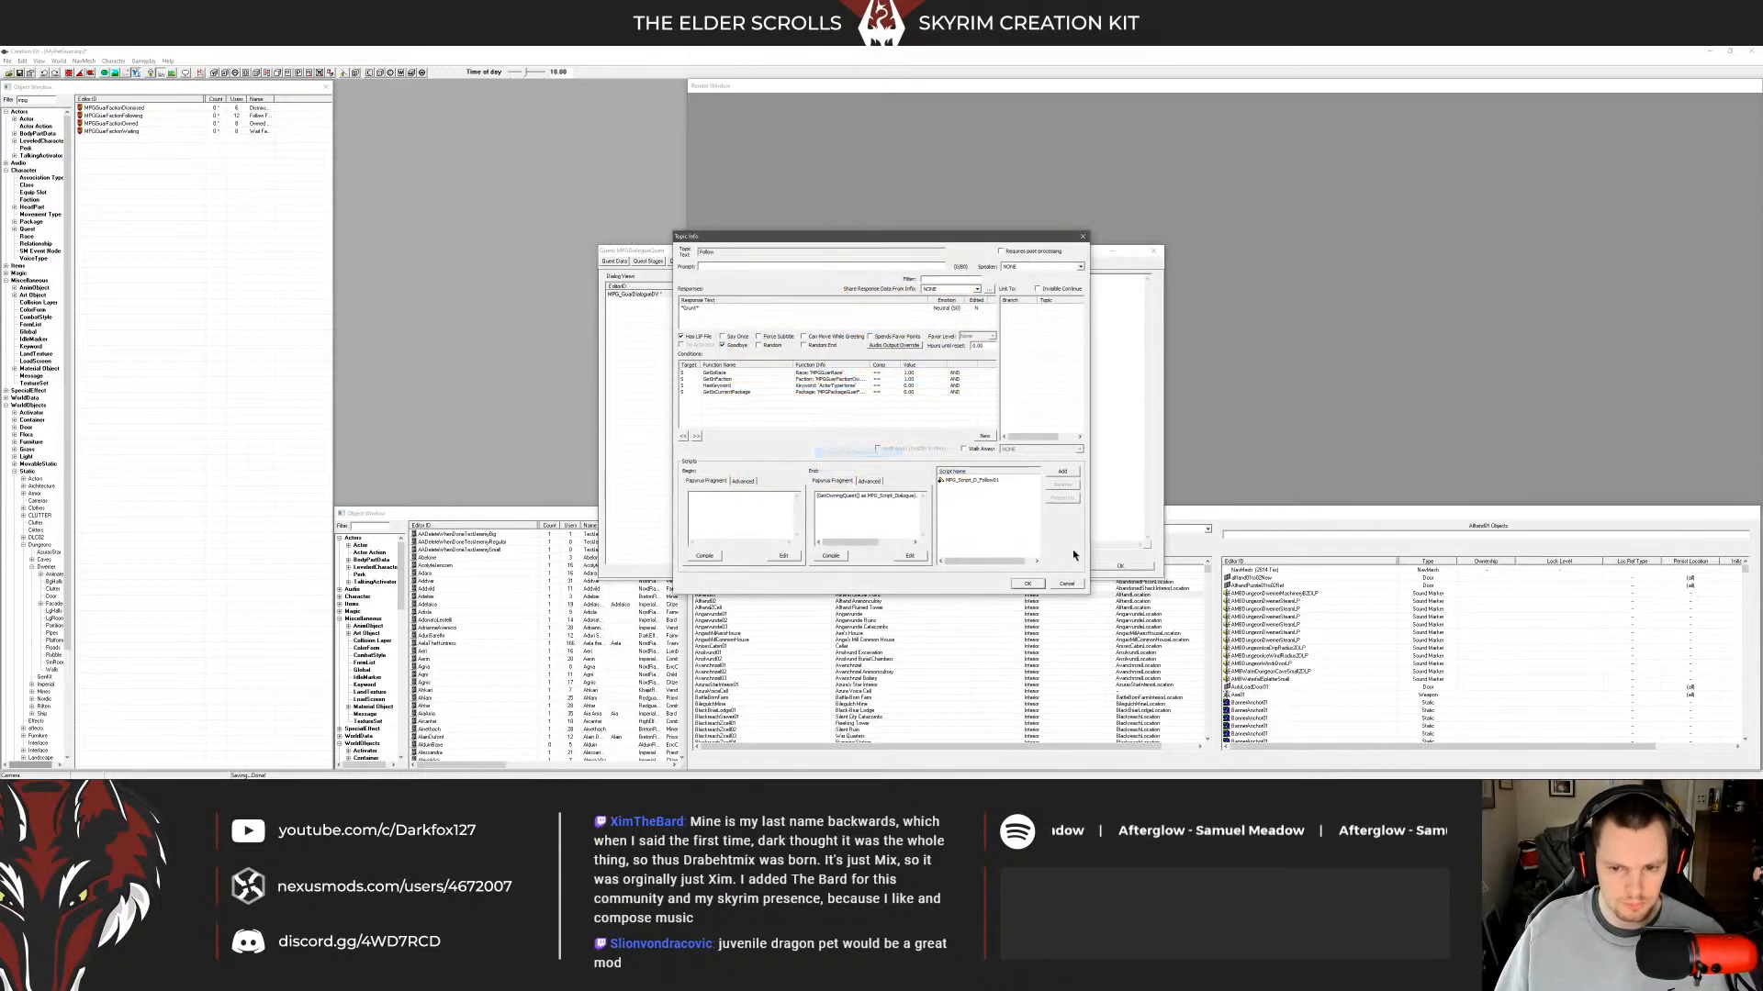
pyautogui.click(1026, 582)
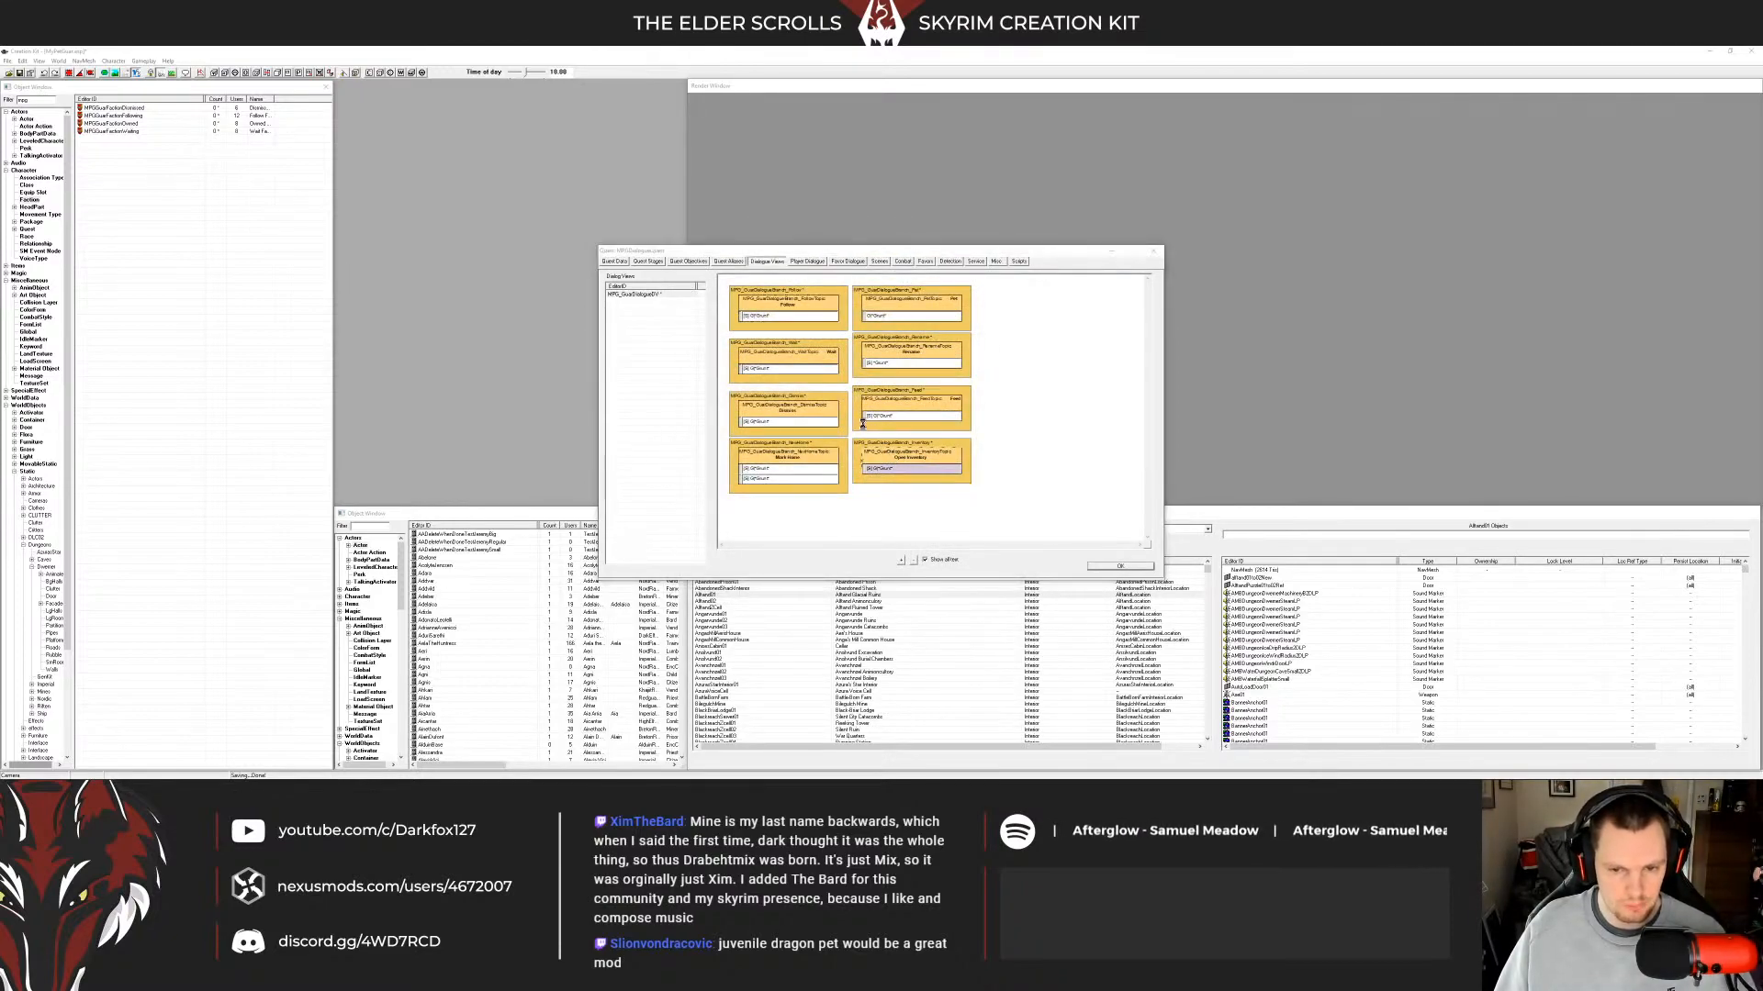
pyautogui.doubleClick(891, 461)
pyautogui.click(825, 374)
pyautogui.press('Delete')
pyautogui.press('Delete')
pyautogui.rightClick(826, 382)
pyautogui.click(859, 446)
# Copy the Open Inventory response's GetIsCurrentPackage condition, paste it into the same list, and order the package conditions last.
pyautogui.rightClick(837, 394)
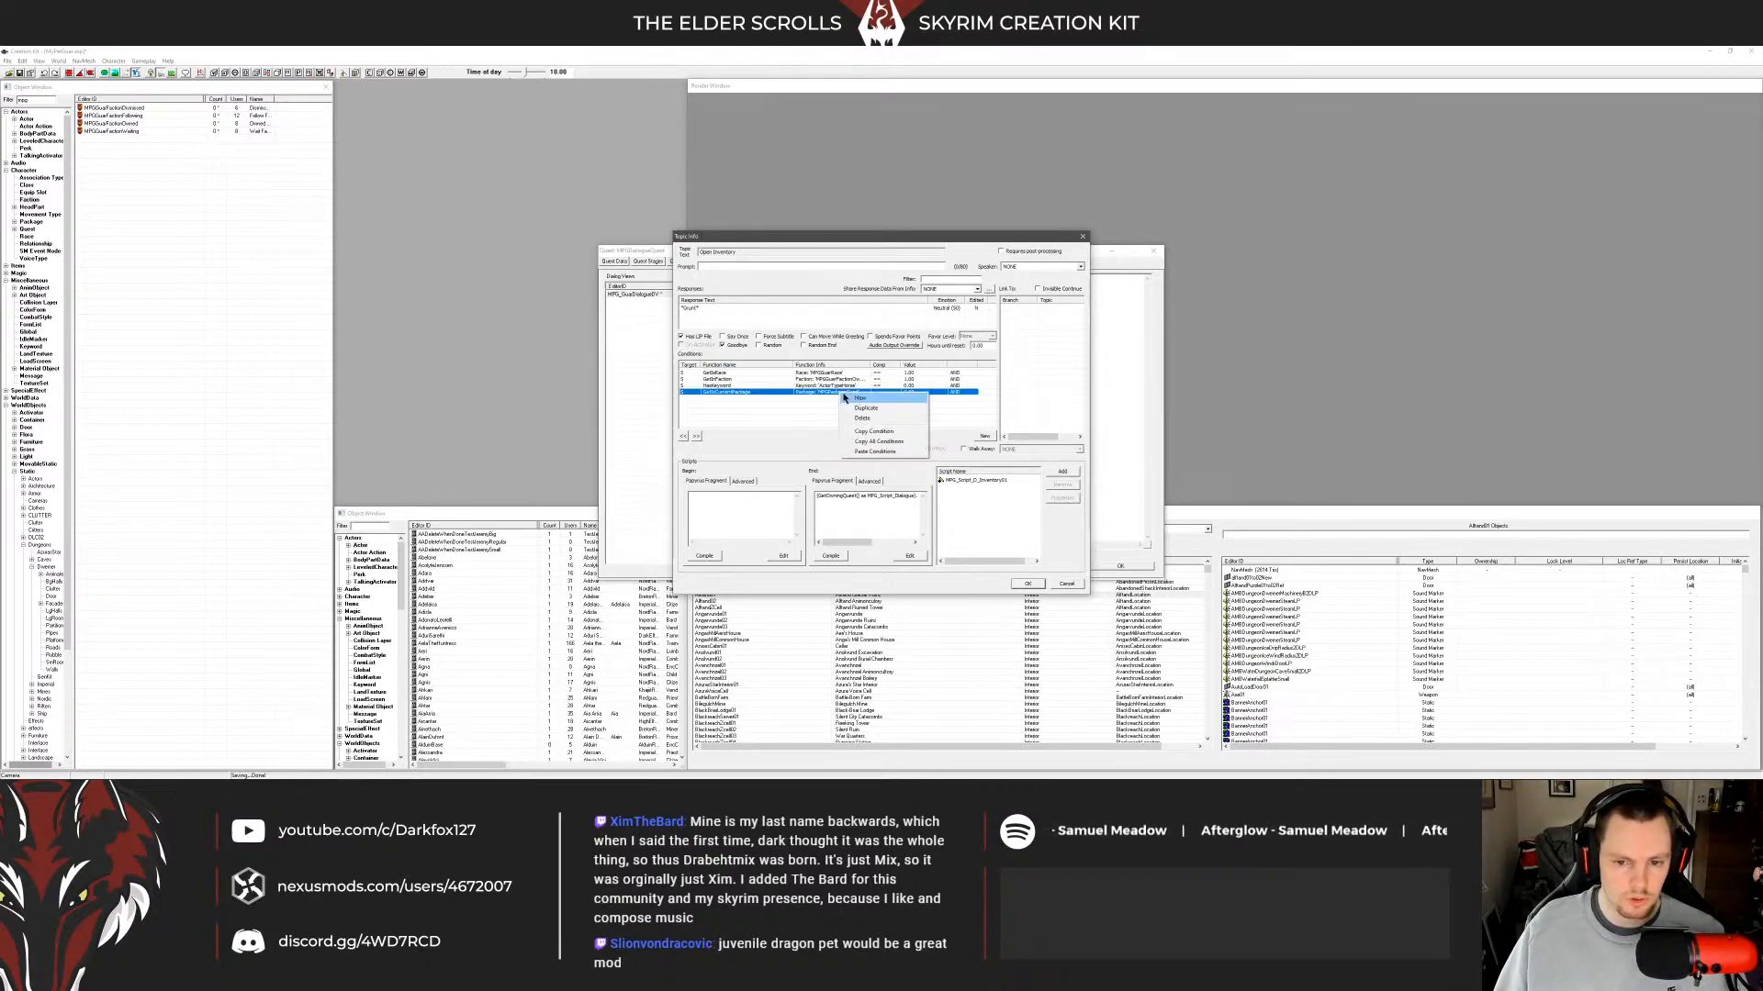
pyautogui.click(868, 431)
pyautogui.rightClick(828, 414)
pyautogui.click(862, 472)
pyautogui.click(697, 436)
pyautogui.click(697, 436)
pyautogui.click(697, 436)
# Turn on the OR option for both GetIsCurrentPackage conditions of the Open Inventory response.
pyautogui.doubleClick(870, 392)
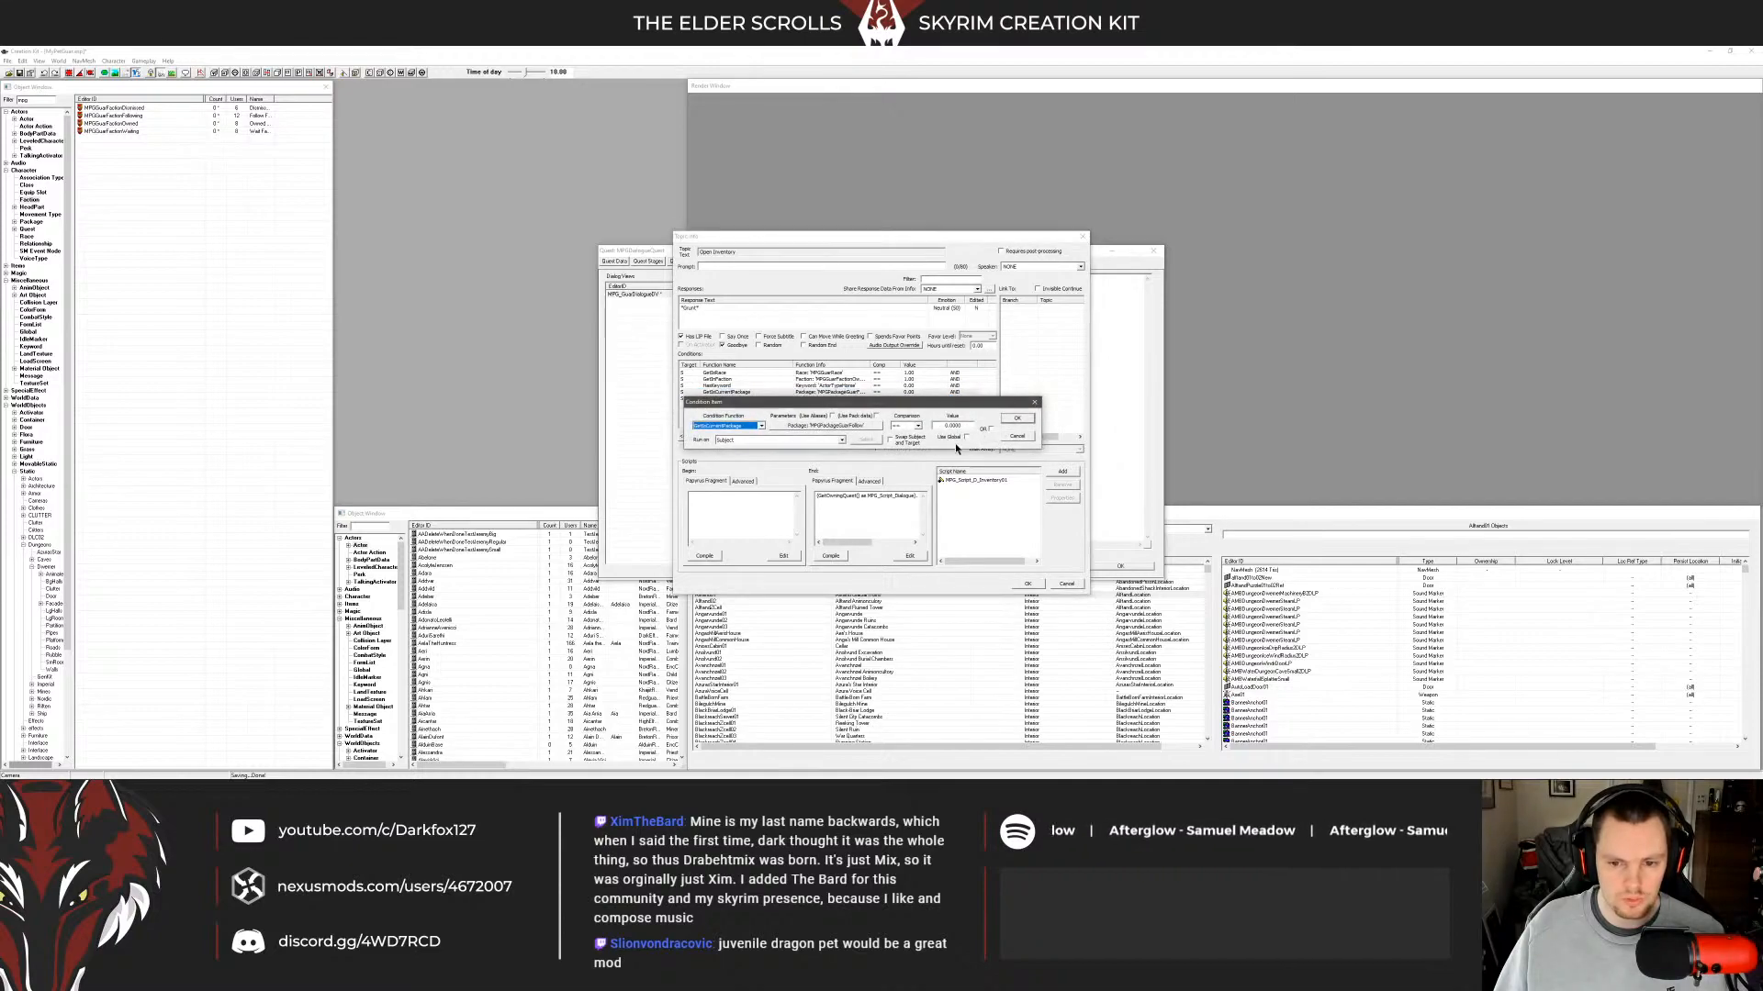
pyautogui.click(991, 429)
pyautogui.click(1016, 418)
pyautogui.doubleClick(941, 398)
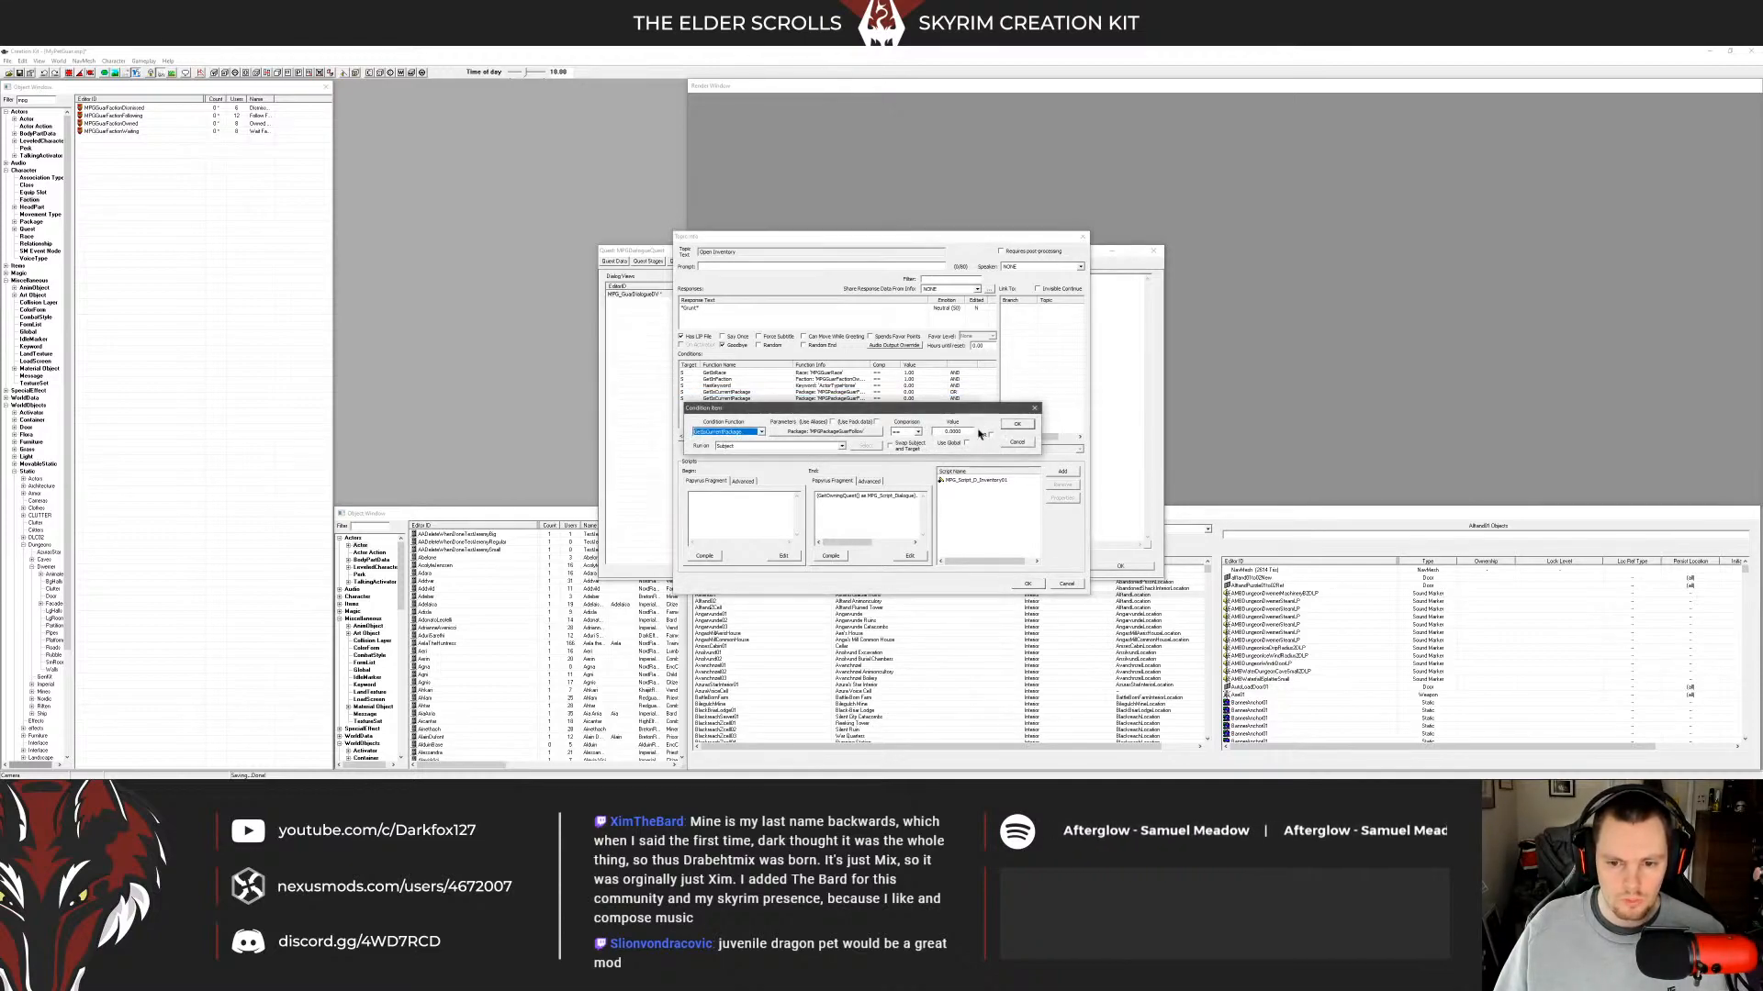
pyautogui.click(1016, 425)
# Change the second GetIsCurrentPackage condition's package parameter to the guar's wait package.
pyautogui.doubleClick(835, 405)
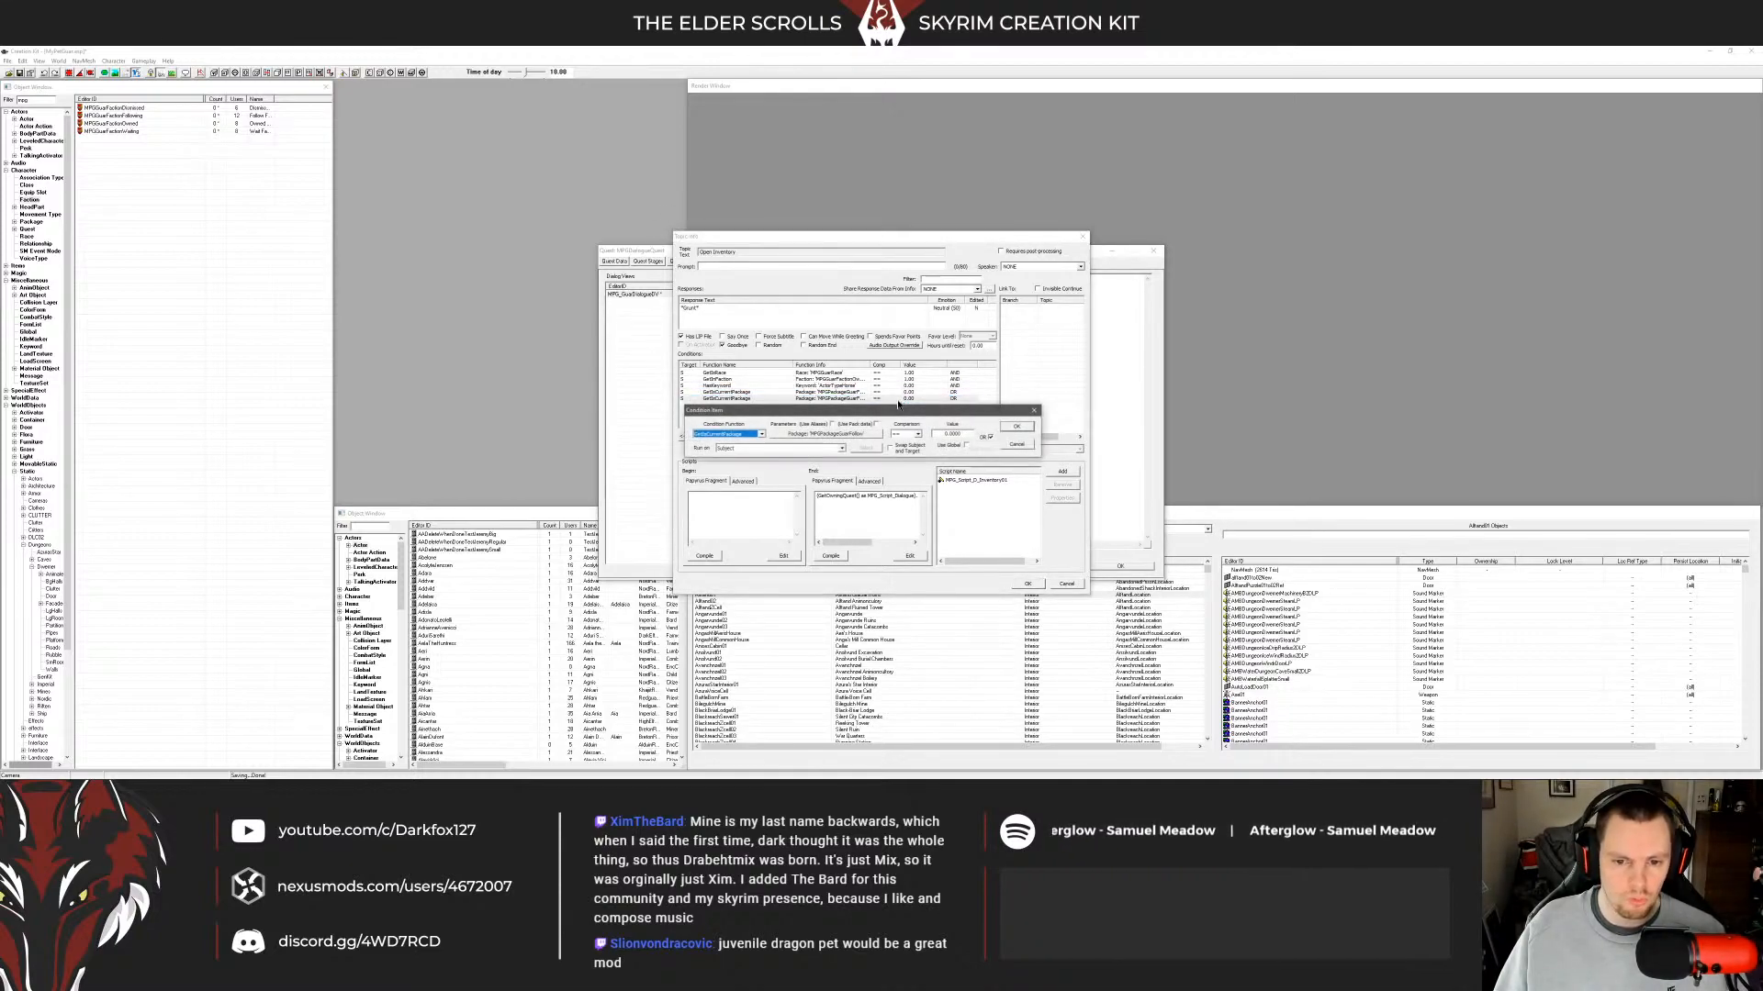
pyautogui.click(835, 431)
pyautogui.click(789, 464)
pyautogui.click(789, 478)
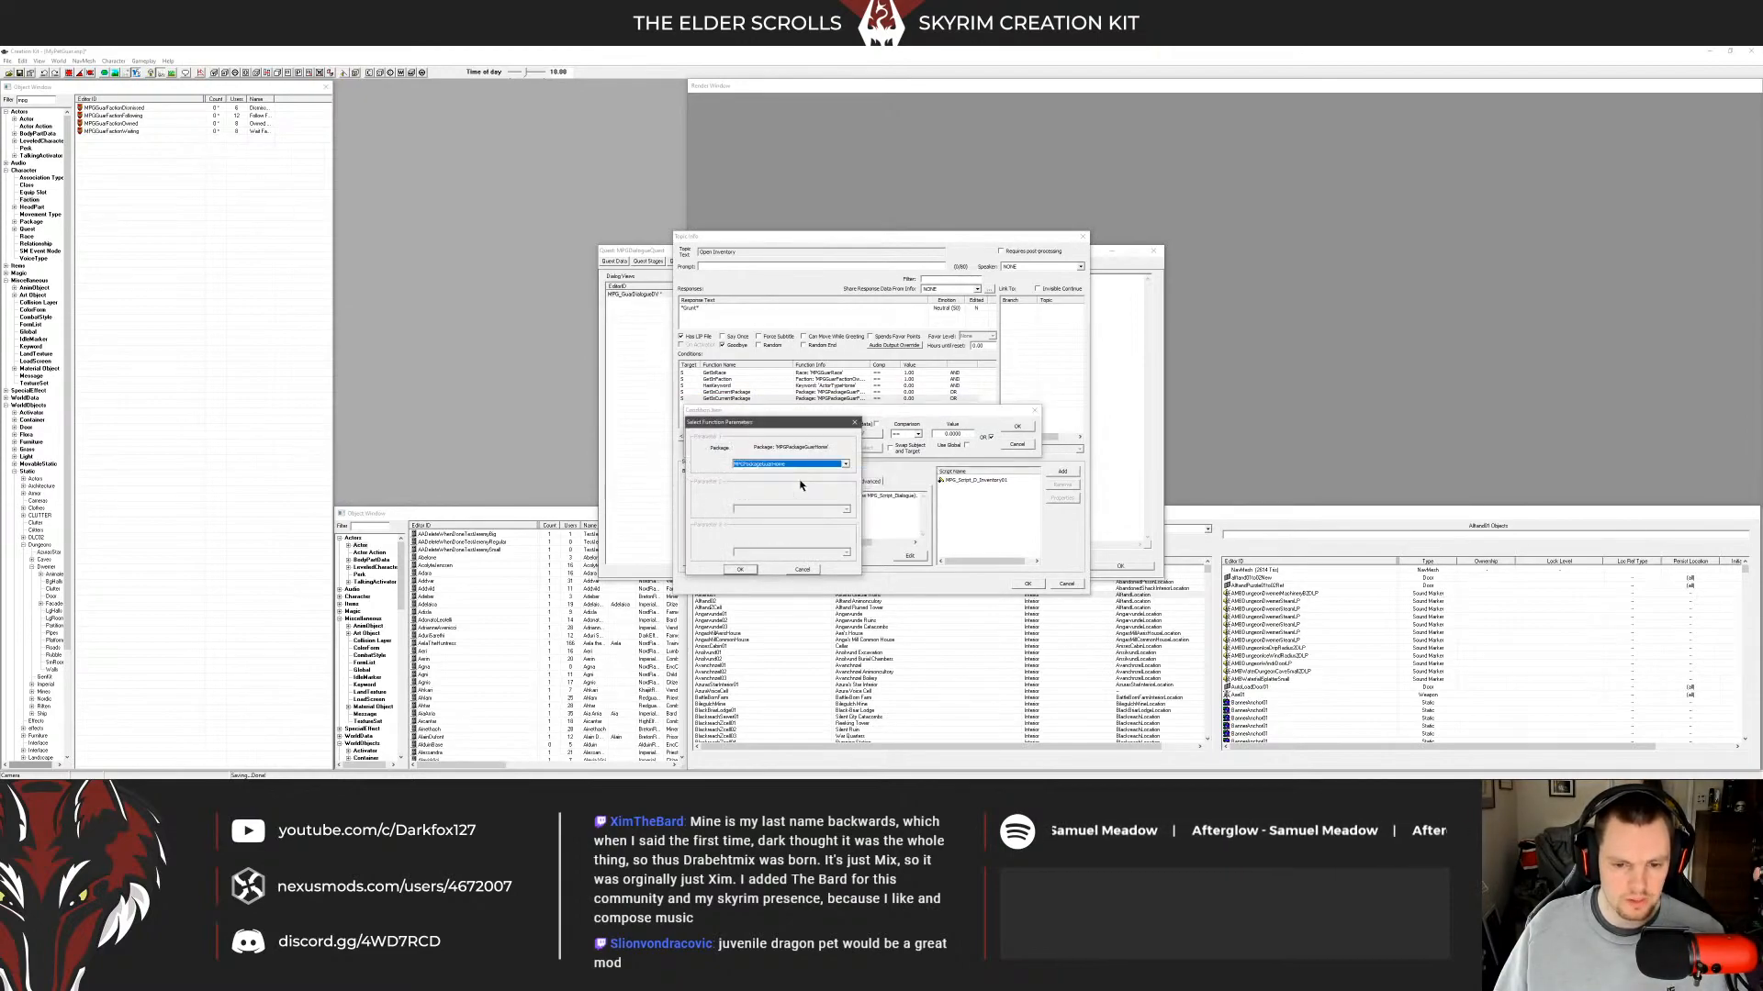
pyautogui.press('Down')
pyautogui.press('Return')
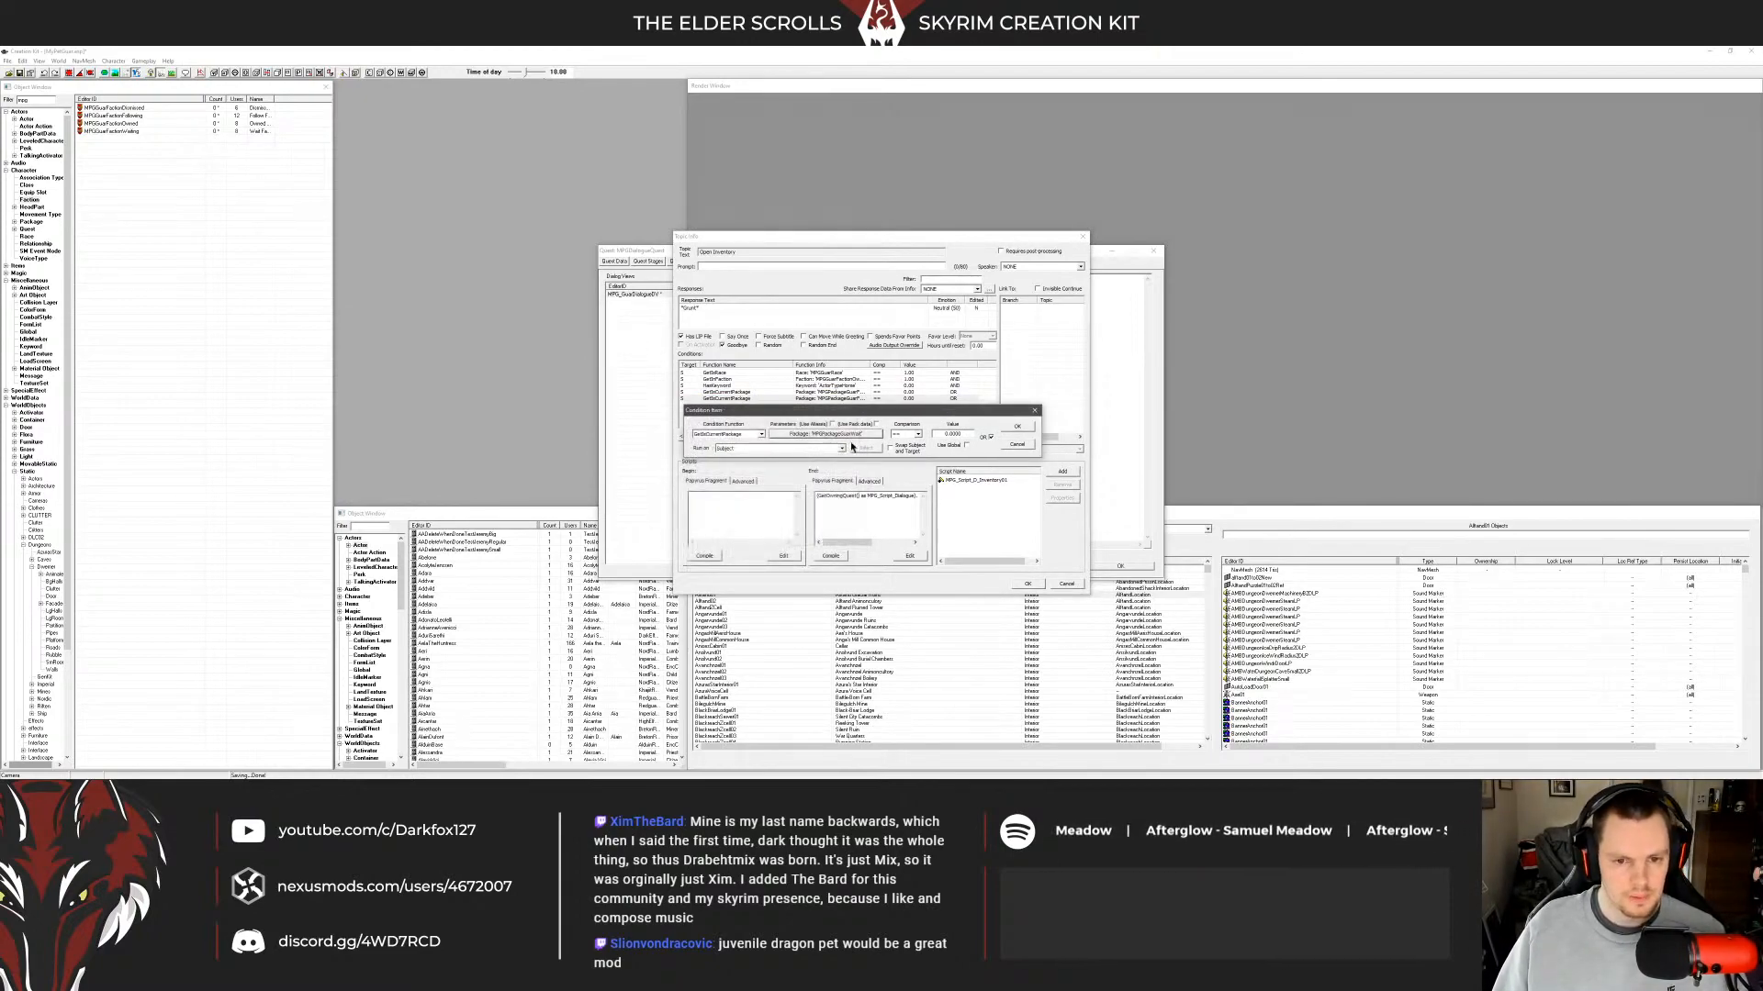
pyautogui.click(1014, 426)
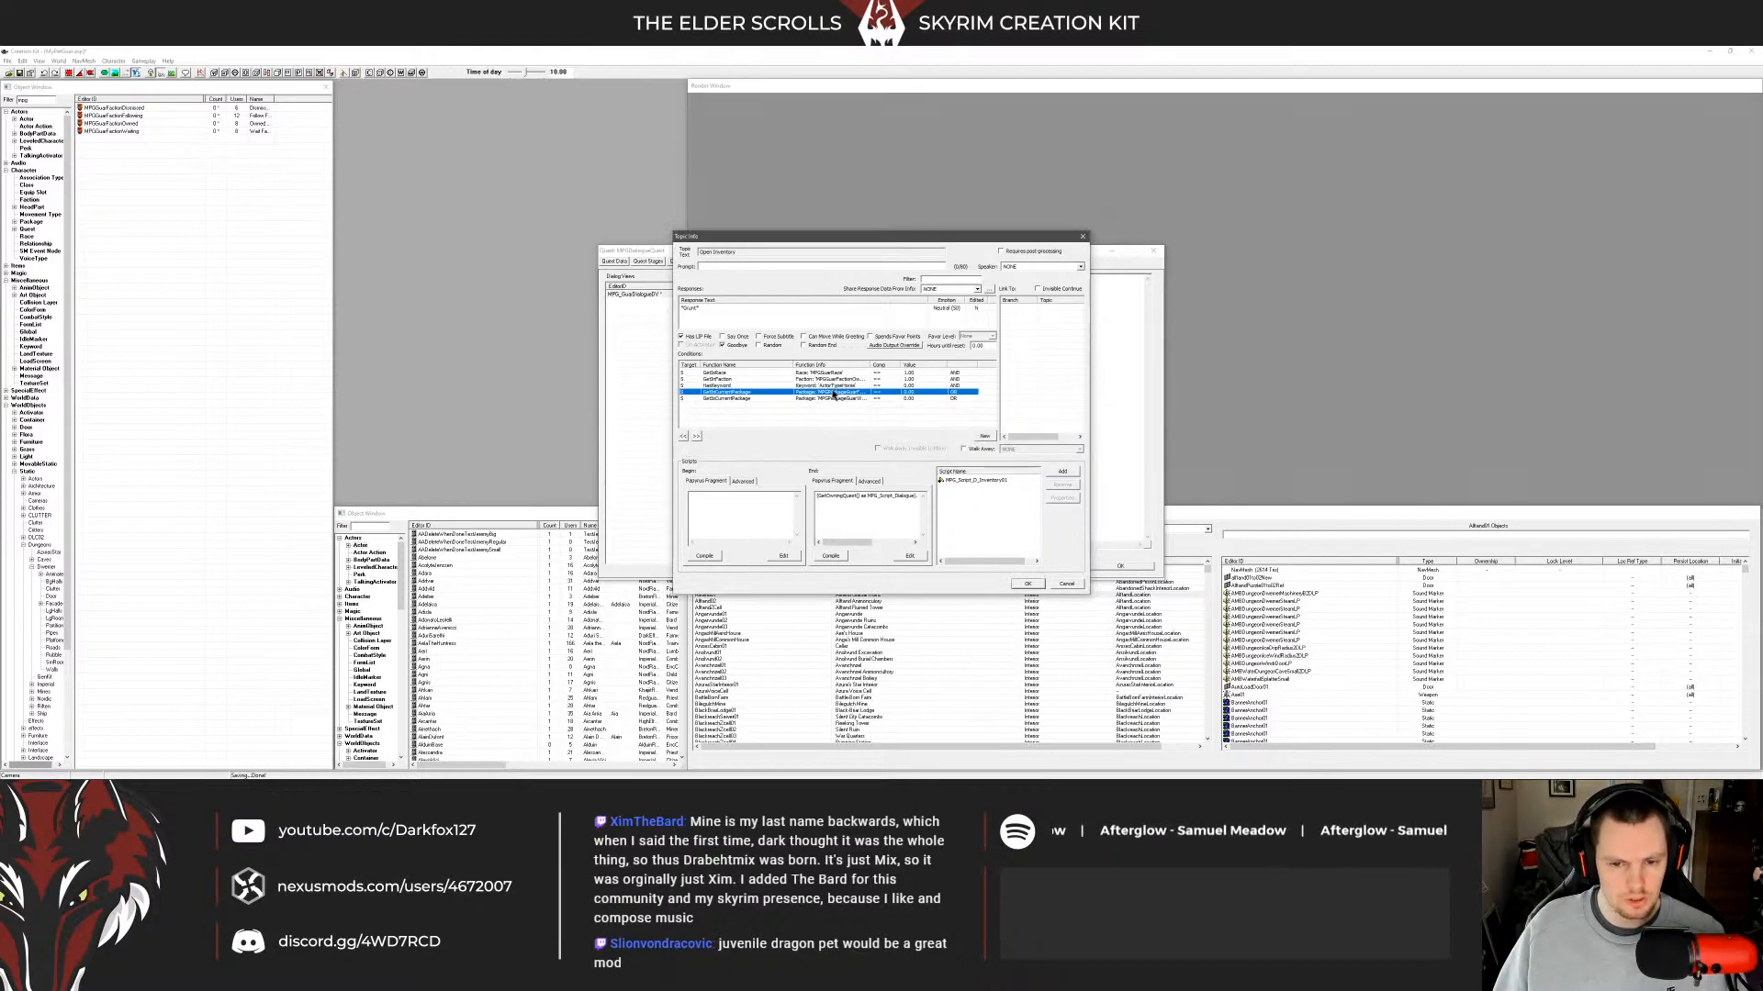
# Save the Open Inventory response, and reopen it to check its conditions and end script fragment without making changes.
pyautogui.click(835, 379)
pyautogui.click(826, 372)
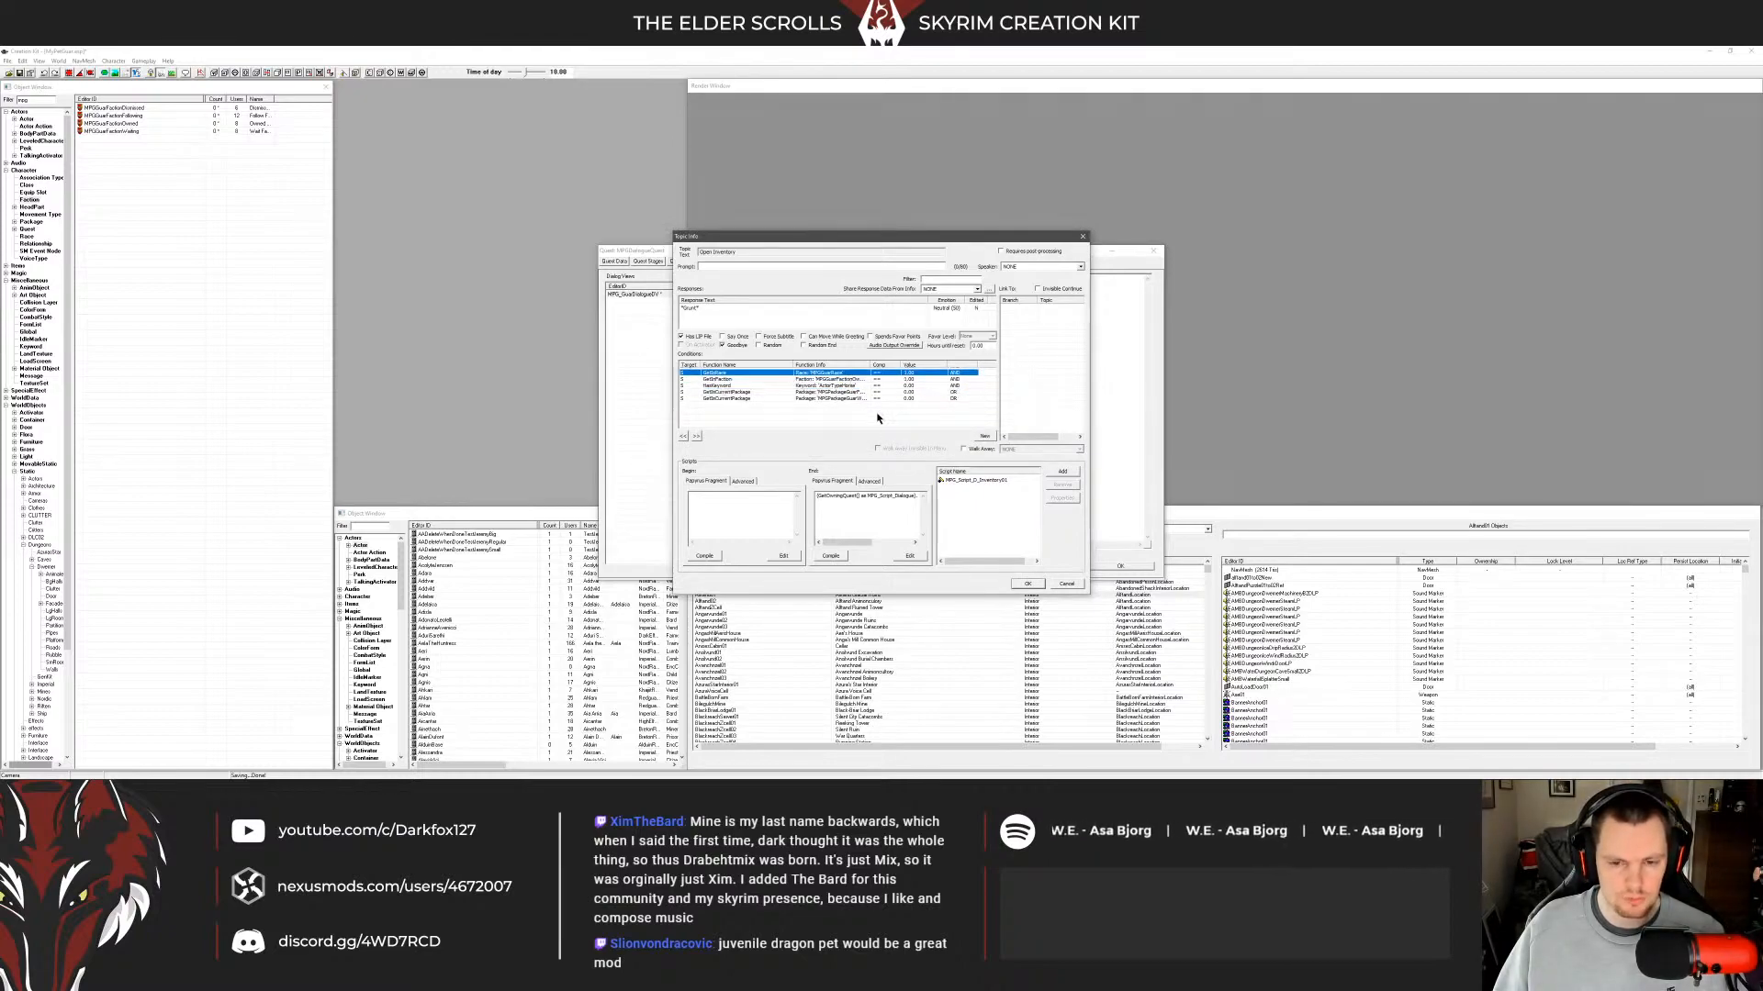
pyautogui.click(1026, 584)
pyautogui.doubleClick(928, 469)
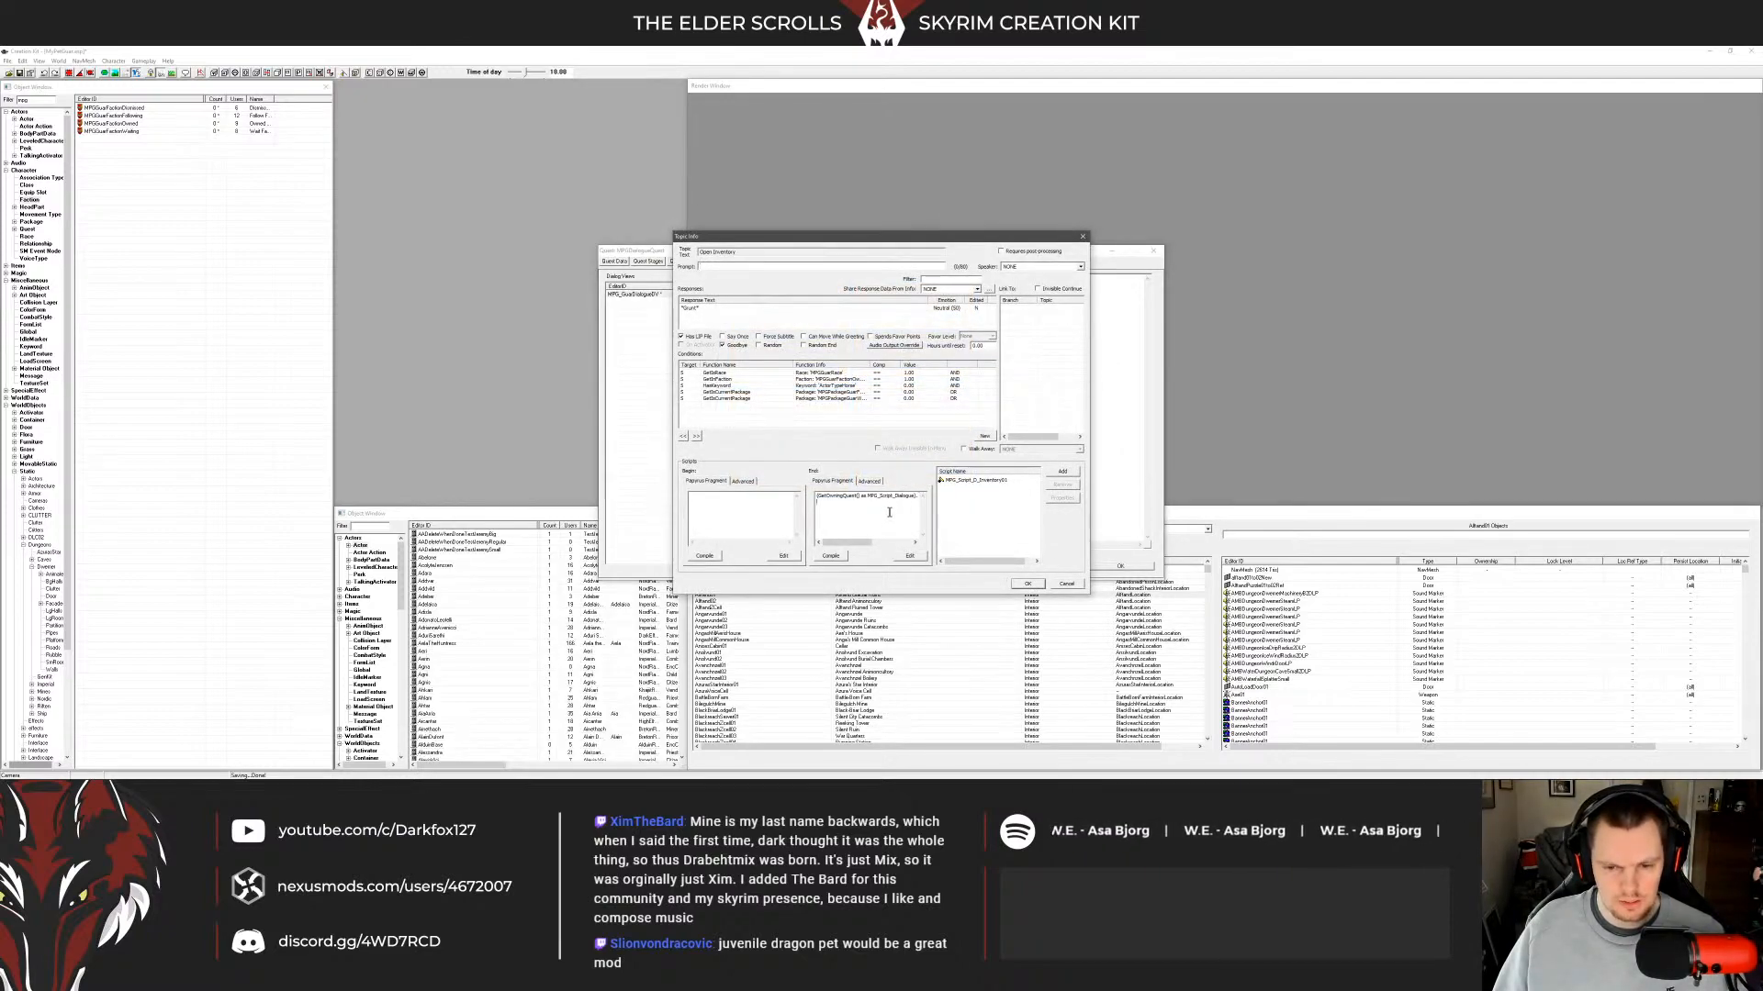
pyautogui.click(1068, 586)
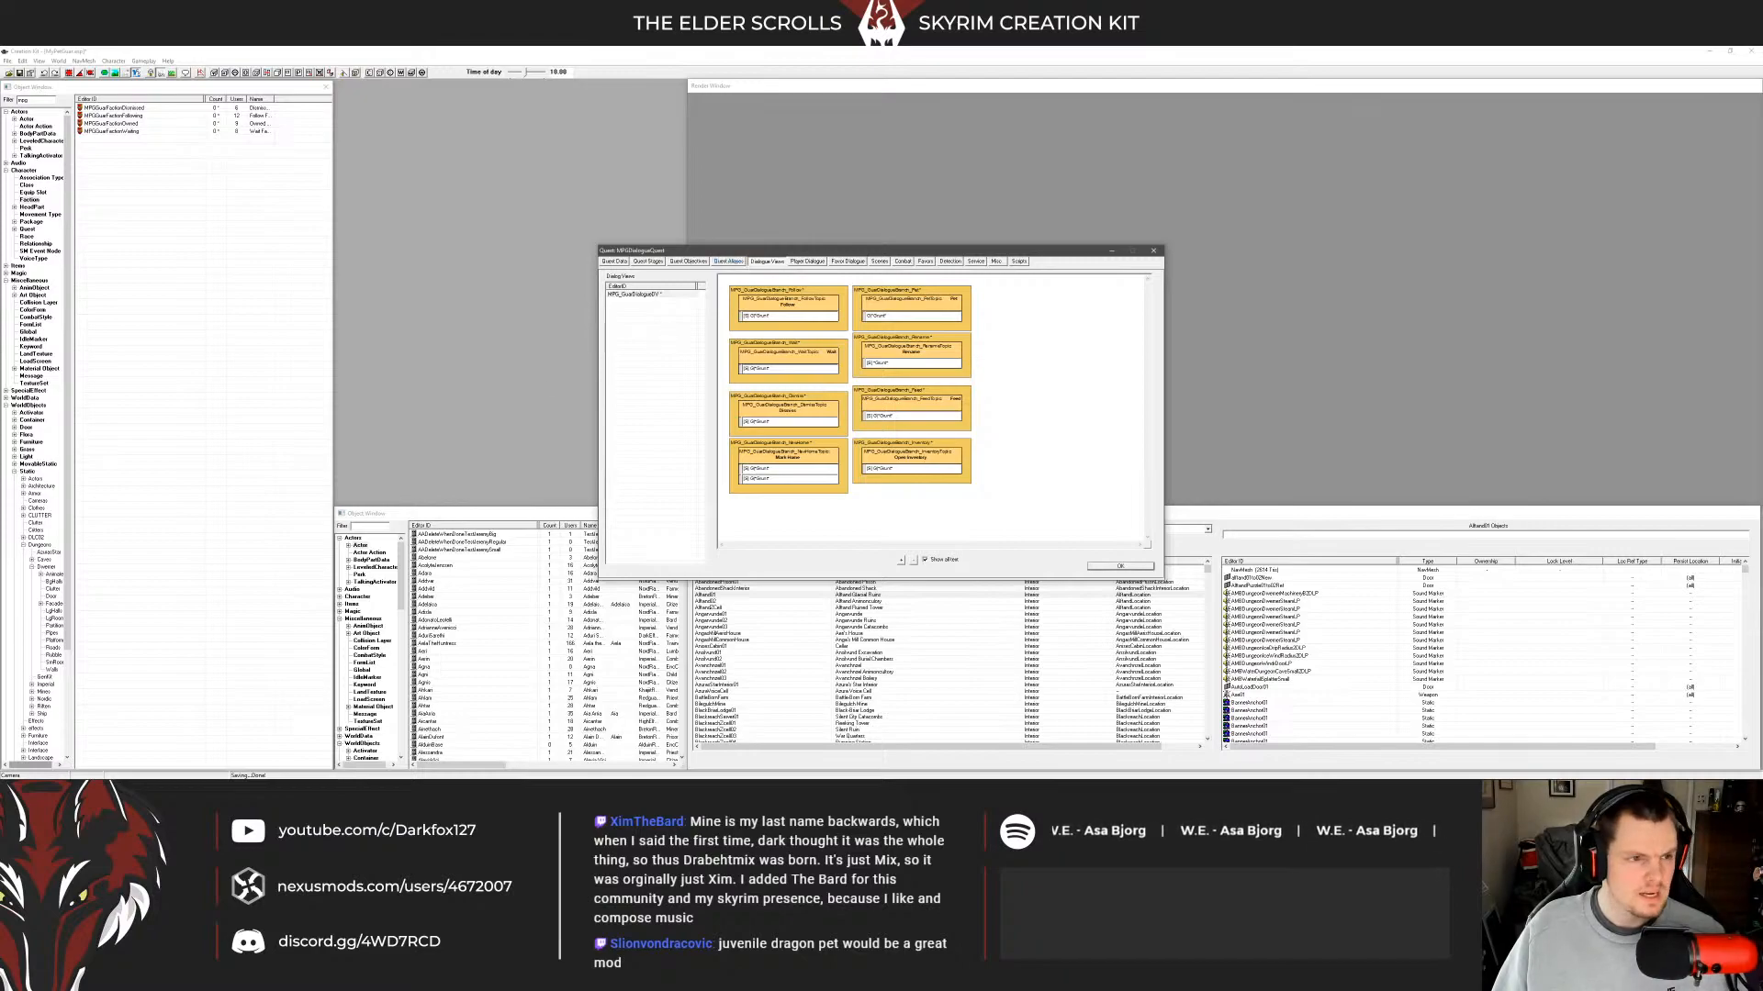
# Switch to File Explorer and open the Released folder inside My Mods.
pyautogui.click(33, 779)
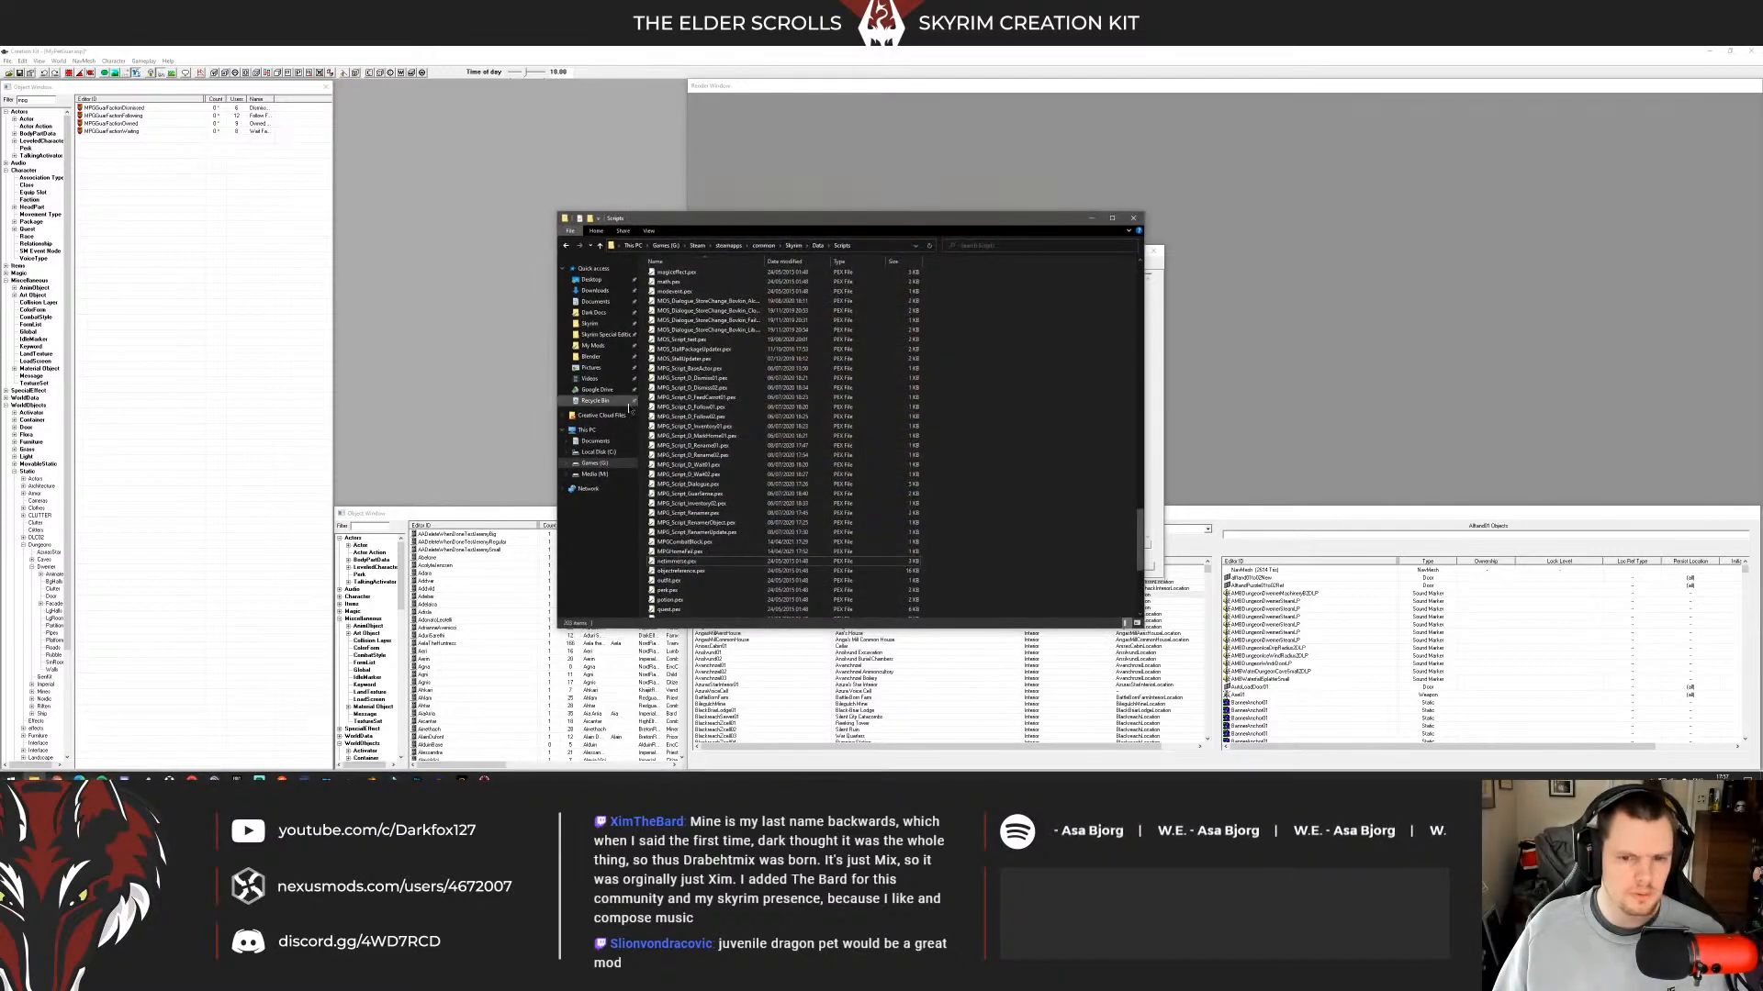
pyautogui.click(593, 345)
pyautogui.rightClick(595, 401)
pyautogui.click(522, 432)
pyautogui.press('Return')
pyautogui.doubleClick(697, 313)
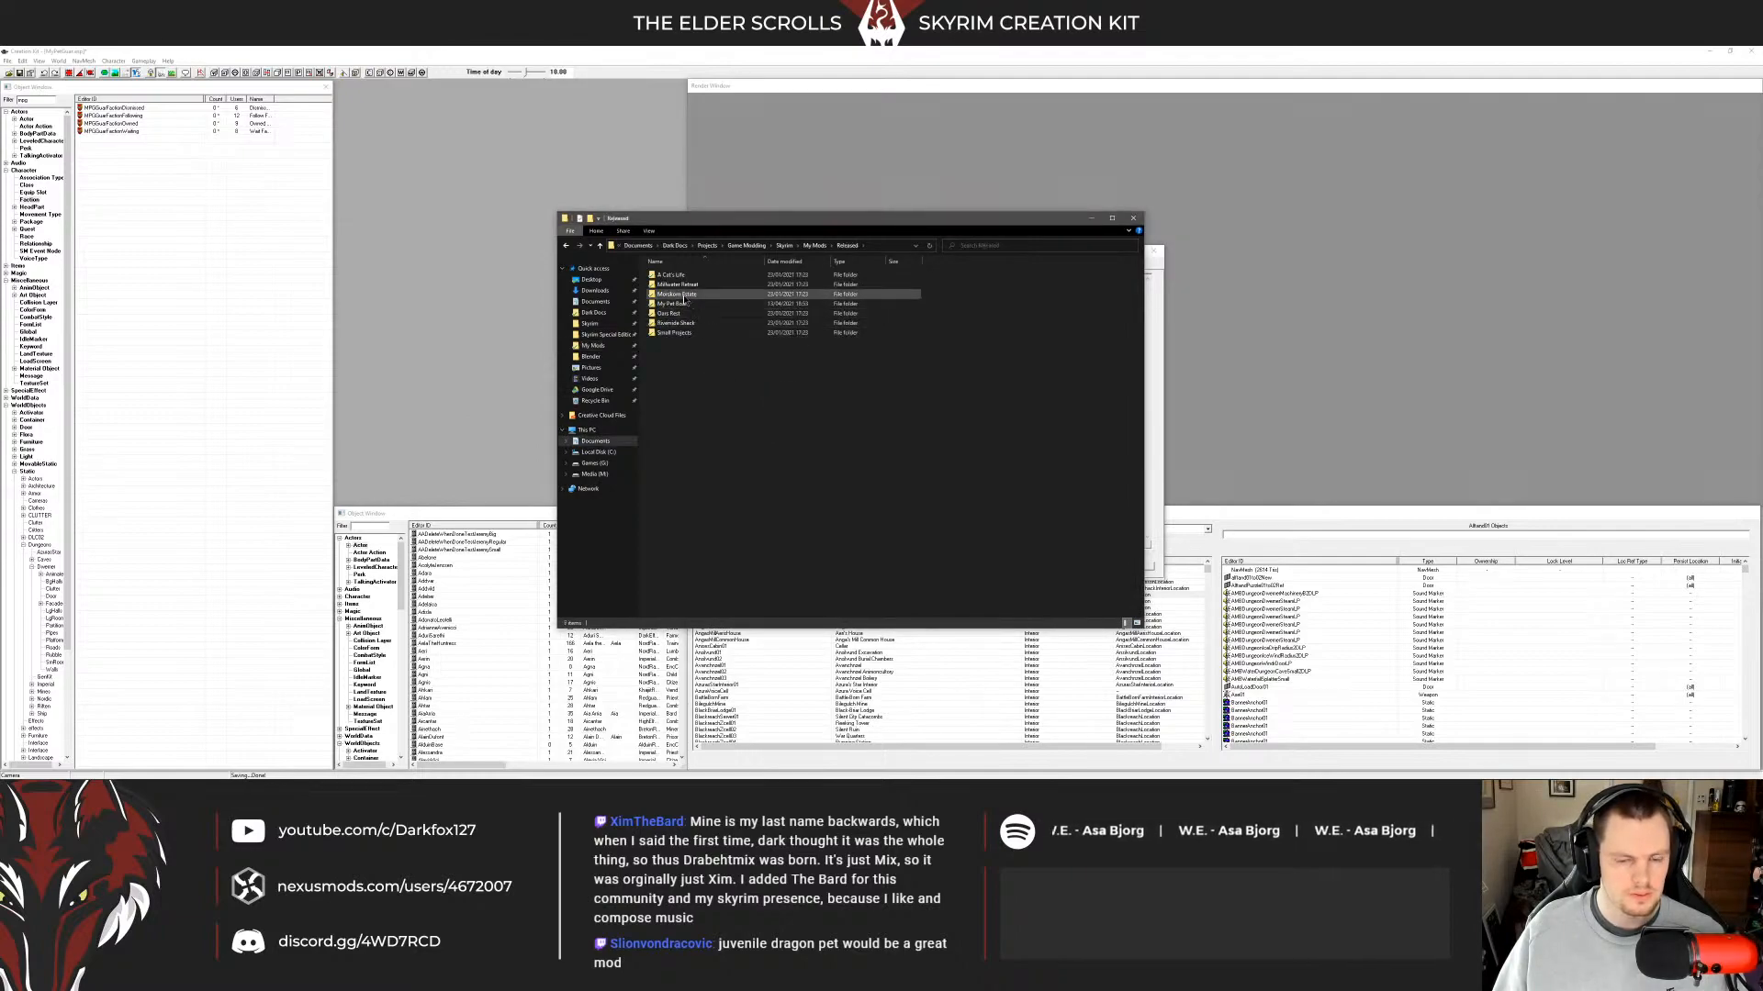
# Open the My Pet Boar mod's legacy script source folder under Mod Files.
pyautogui.doubleClick(684, 290)
pyautogui.doubleClick(684, 285)
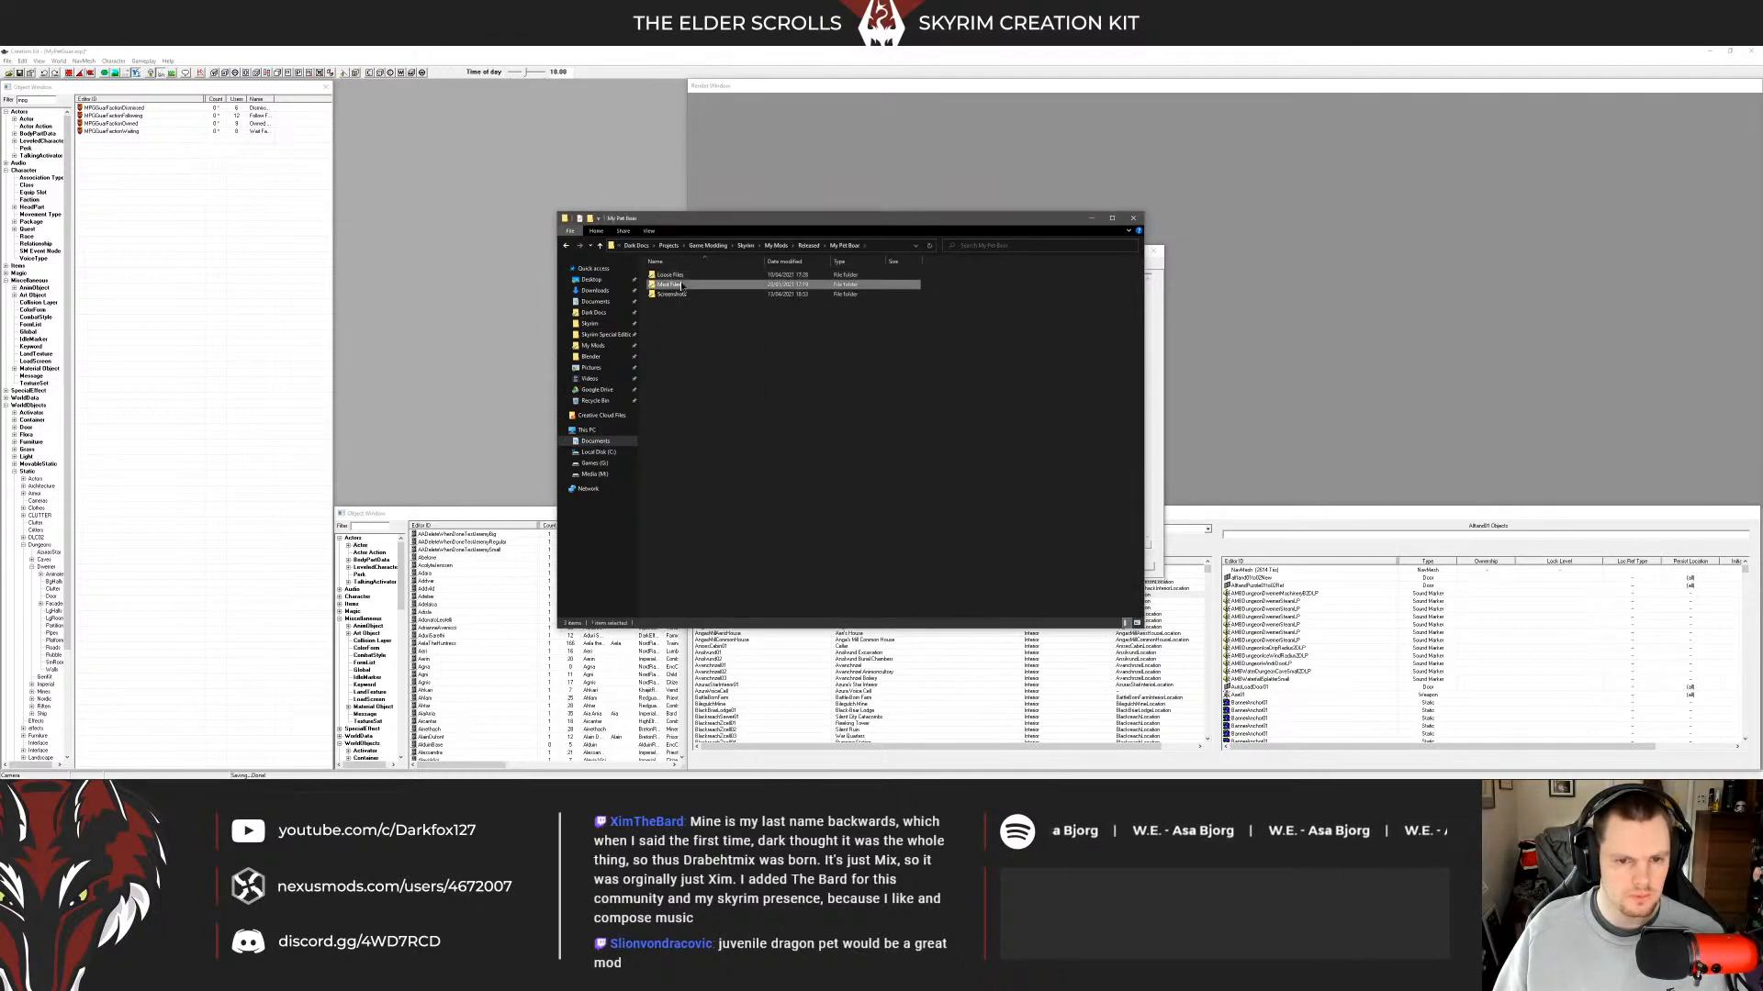
pyautogui.doubleClick(665, 275)
pyautogui.doubleClick(675, 313)
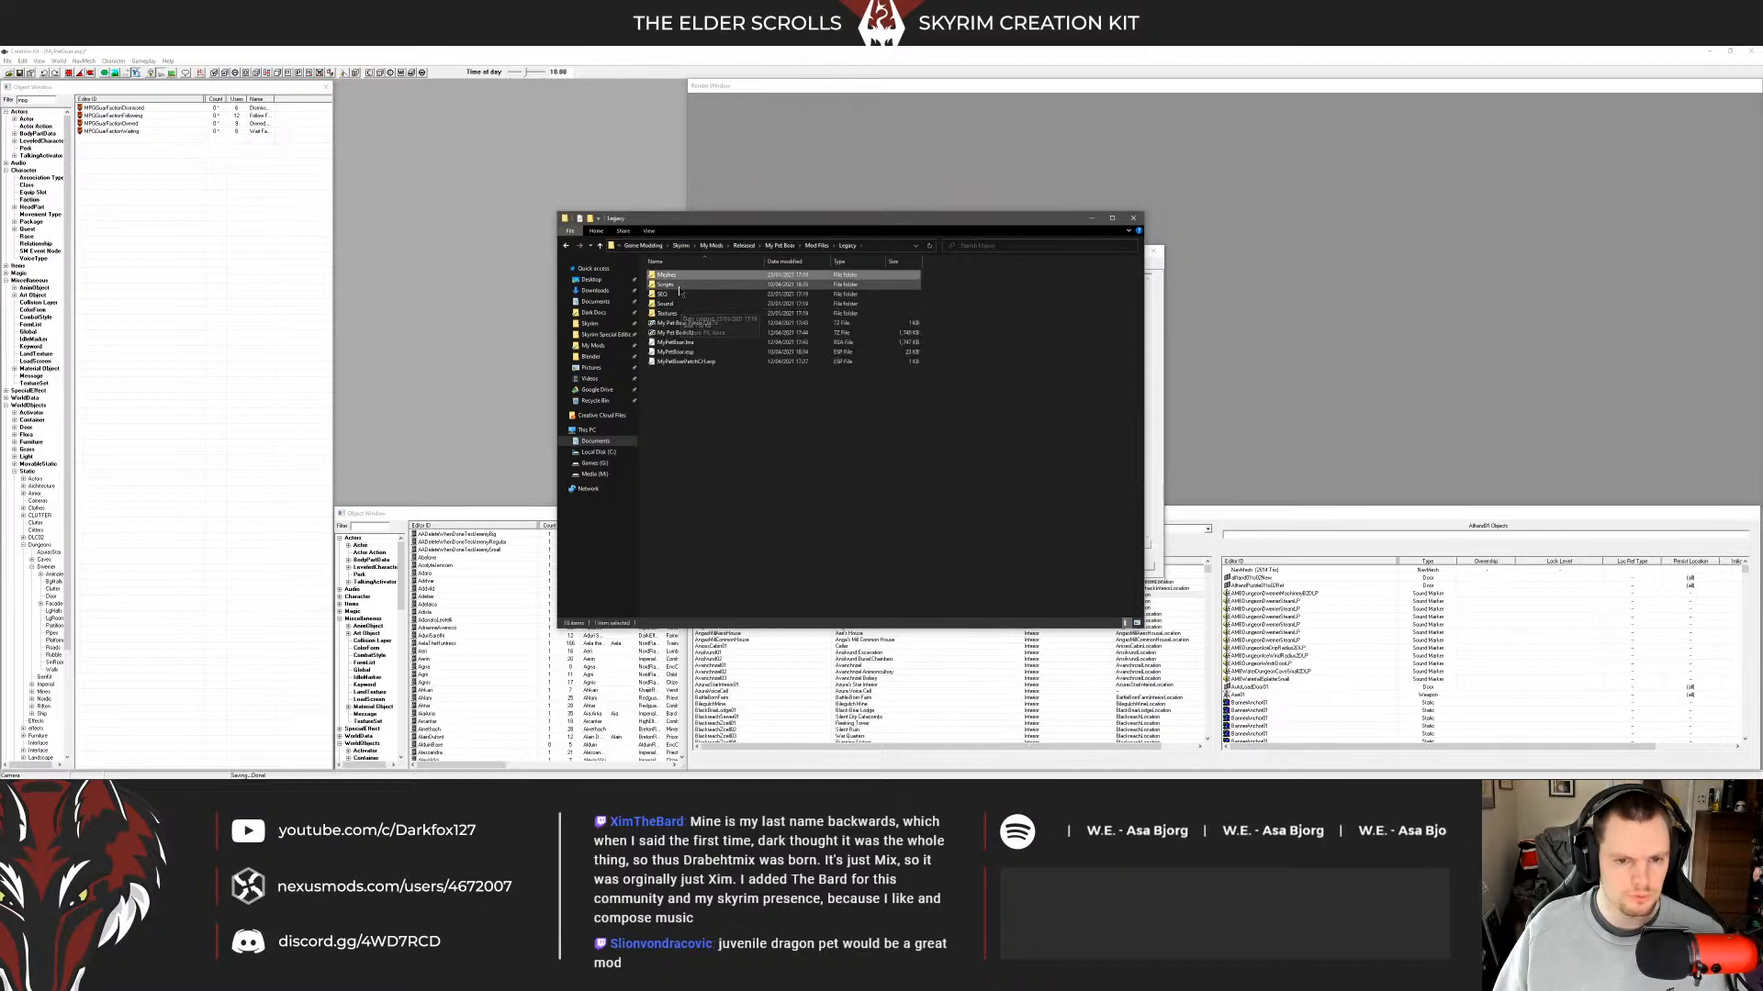
pyautogui.doubleClick(670, 275)
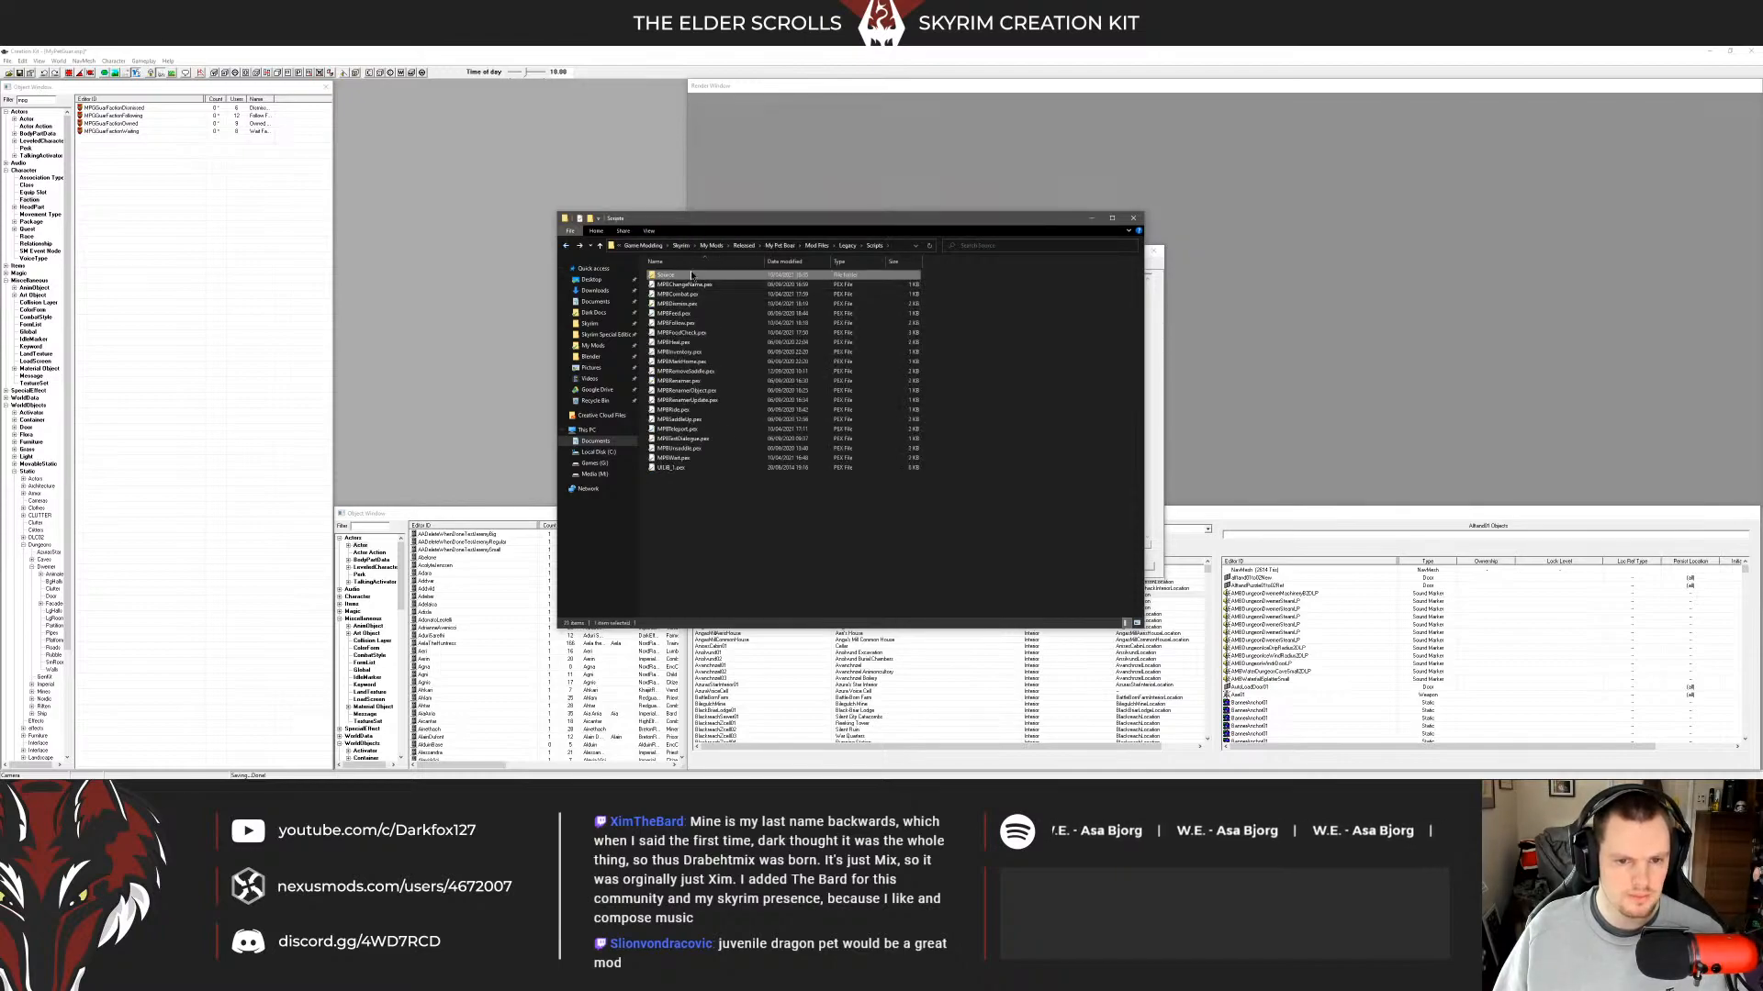
pyautogui.click(716, 275)
pyautogui.click(746, 286)
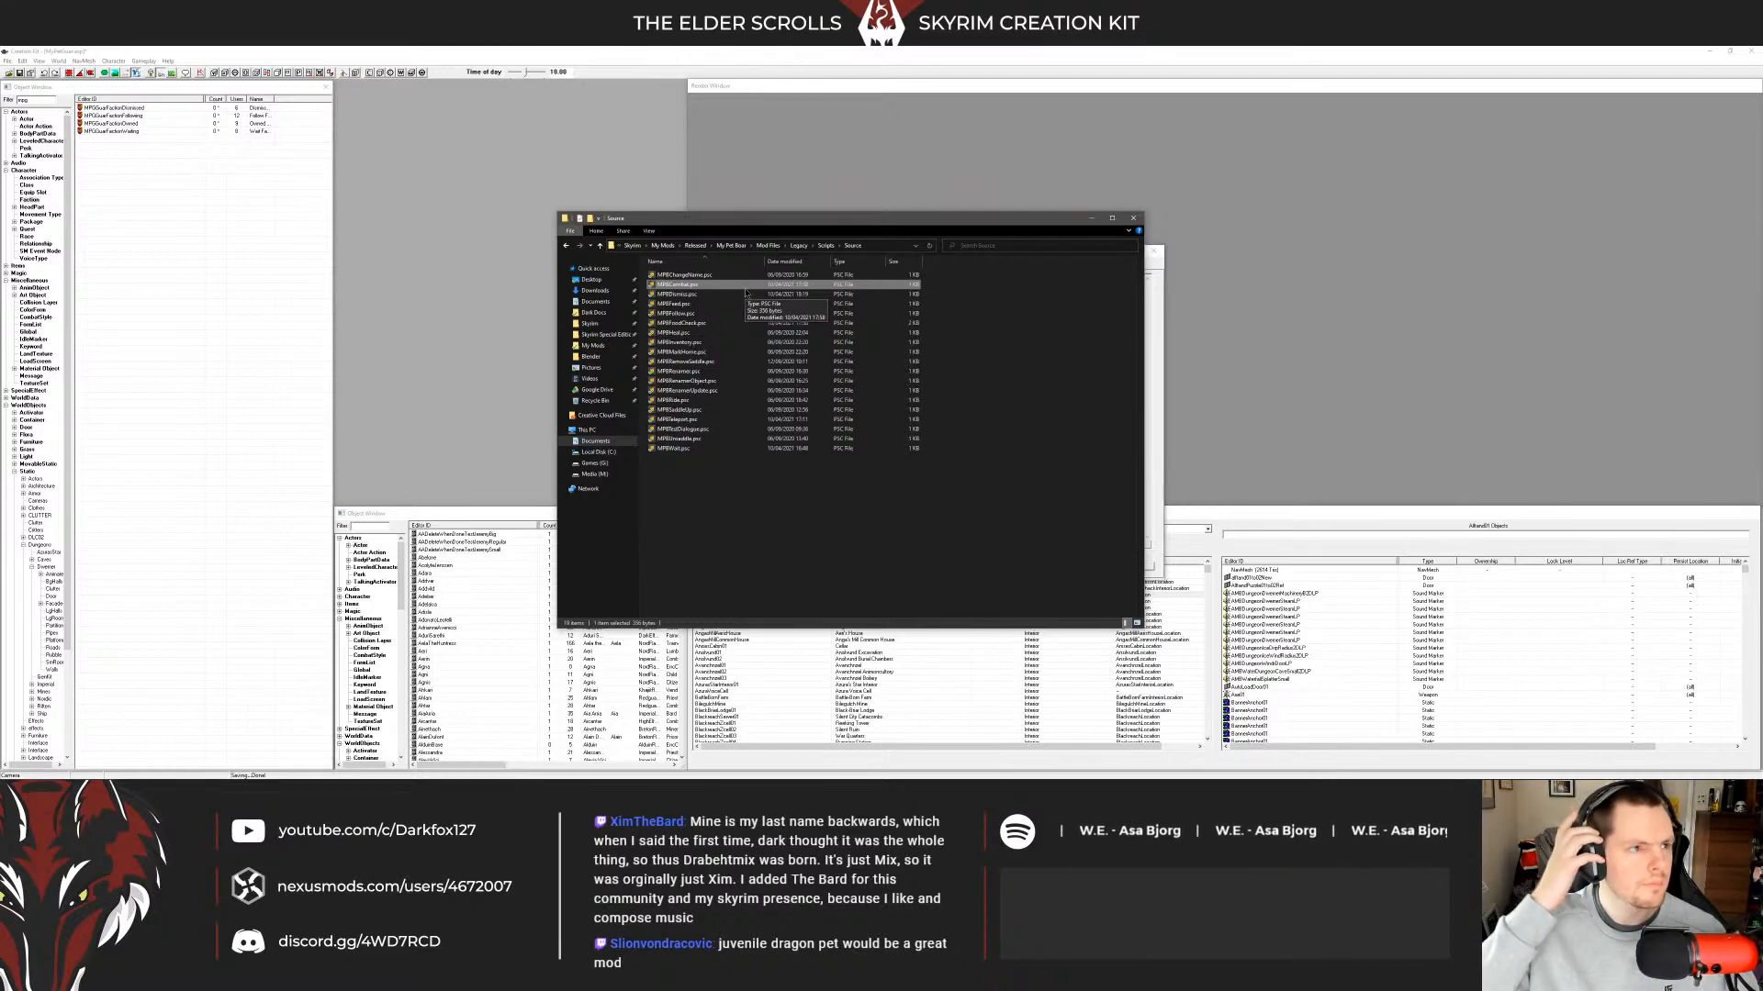
# Look through the My Pet Boar source scripts for the ones that handle the saddle.
pyautogui.press('XF86AudioLowerVolume')
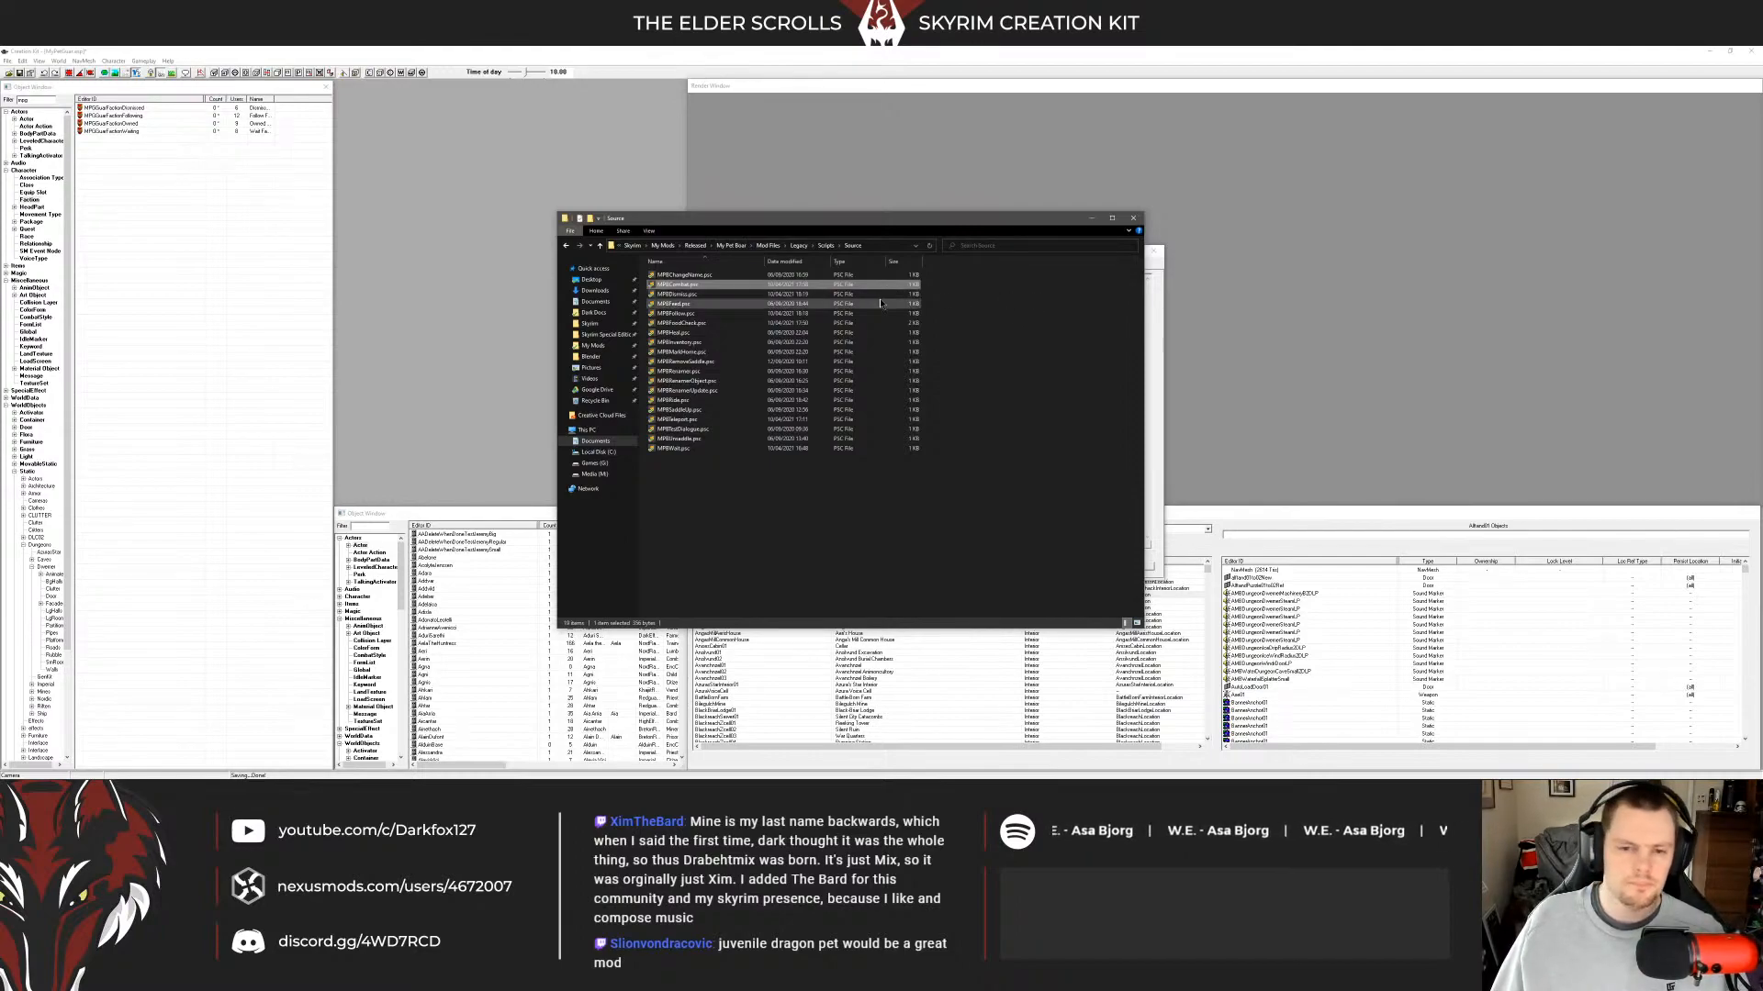
pyautogui.press('Down')
pyautogui.press('Down')
pyautogui.press('Down')
pyautogui.press('Down')
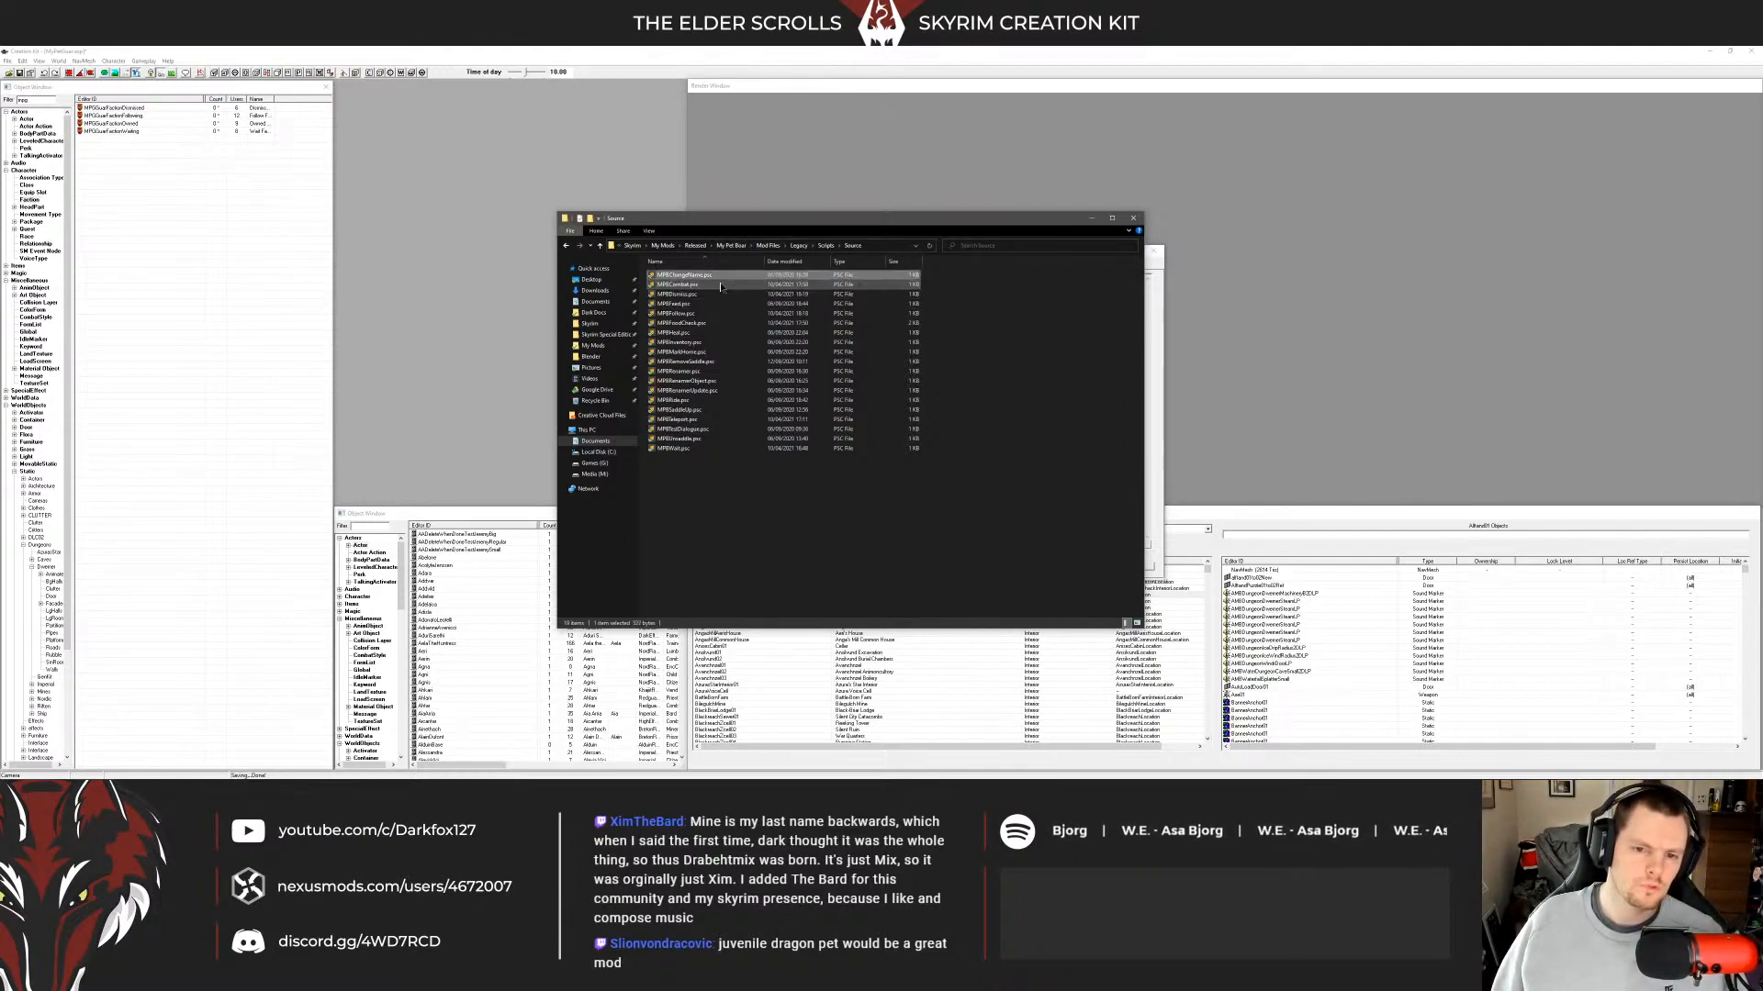
pyautogui.press('Up')
pyautogui.press('Down')
pyautogui.press('Down')
pyautogui.press('Up')
pyautogui.press('Up')
pyautogui.press('Up')
pyautogui.press('Up')
pyautogui.press('Down')
pyautogui.press('Down')
pyautogui.press('Up')
pyautogui.press('Up')
pyautogui.press('Up')
pyautogui.press('Up')
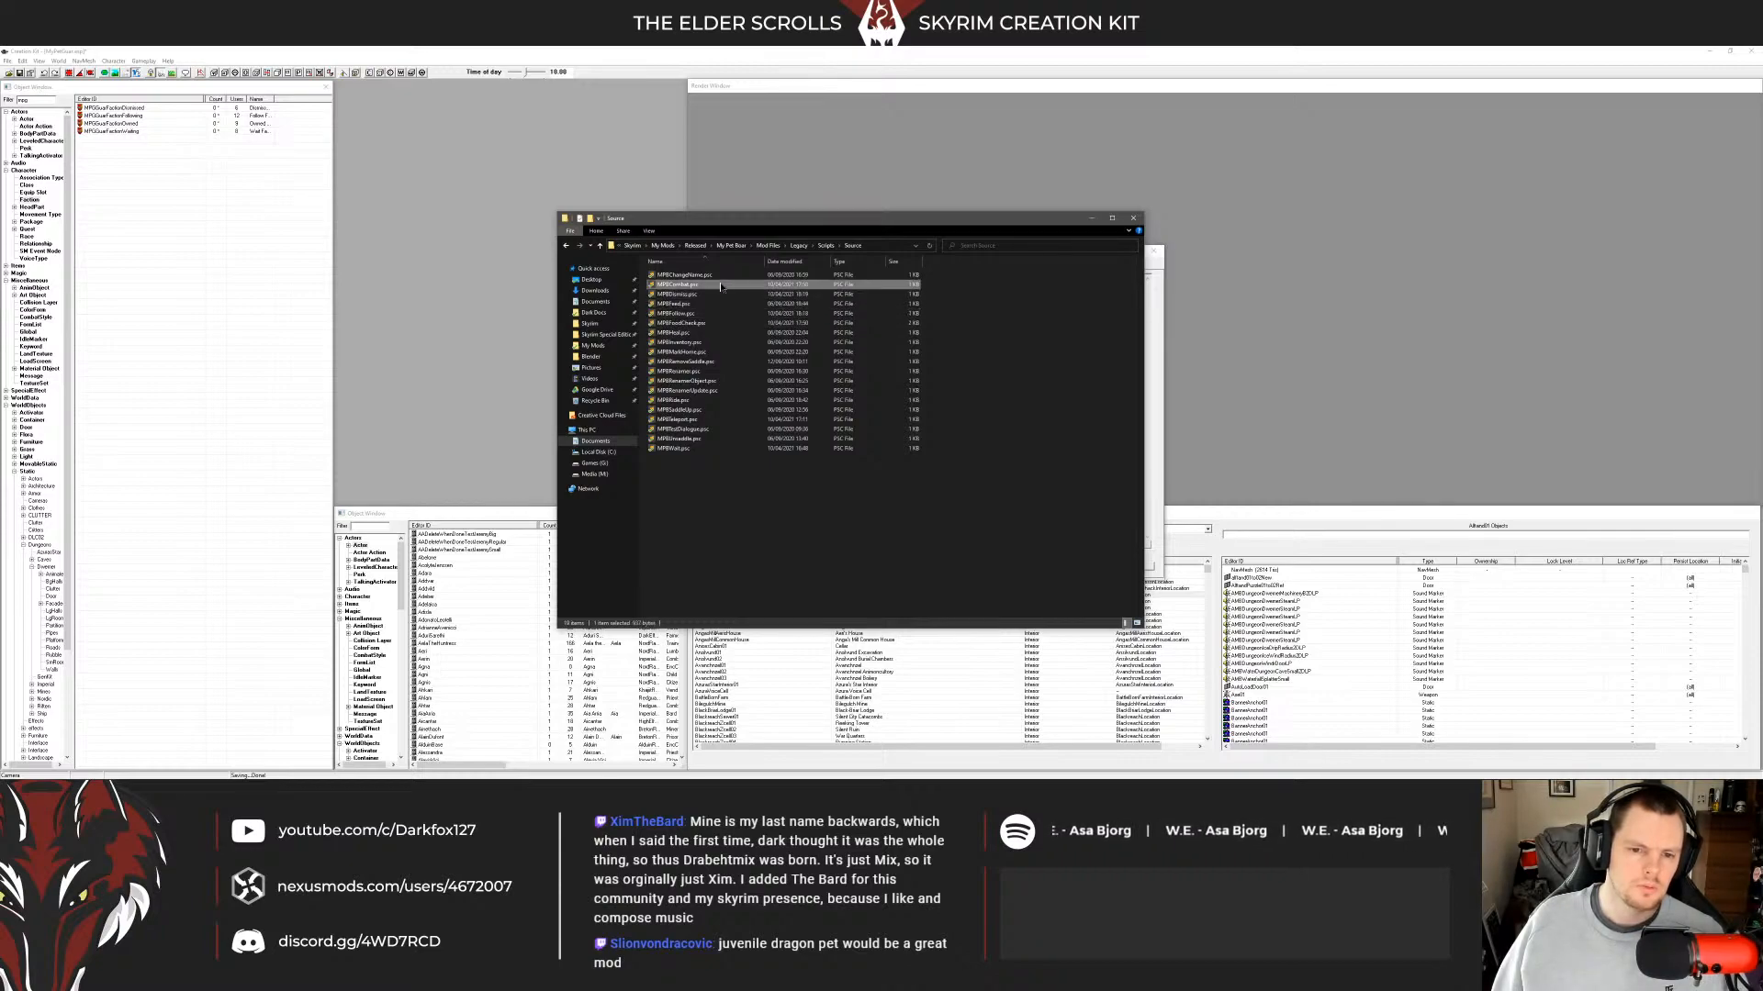
pyautogui.press('Down')
pyautogui.press('Down')
pyautogui.press('Down')
pyautogui.press('Down')
pyautogui.press('Down')
pyautogui.press('Down')
pyautogui.press('Down')
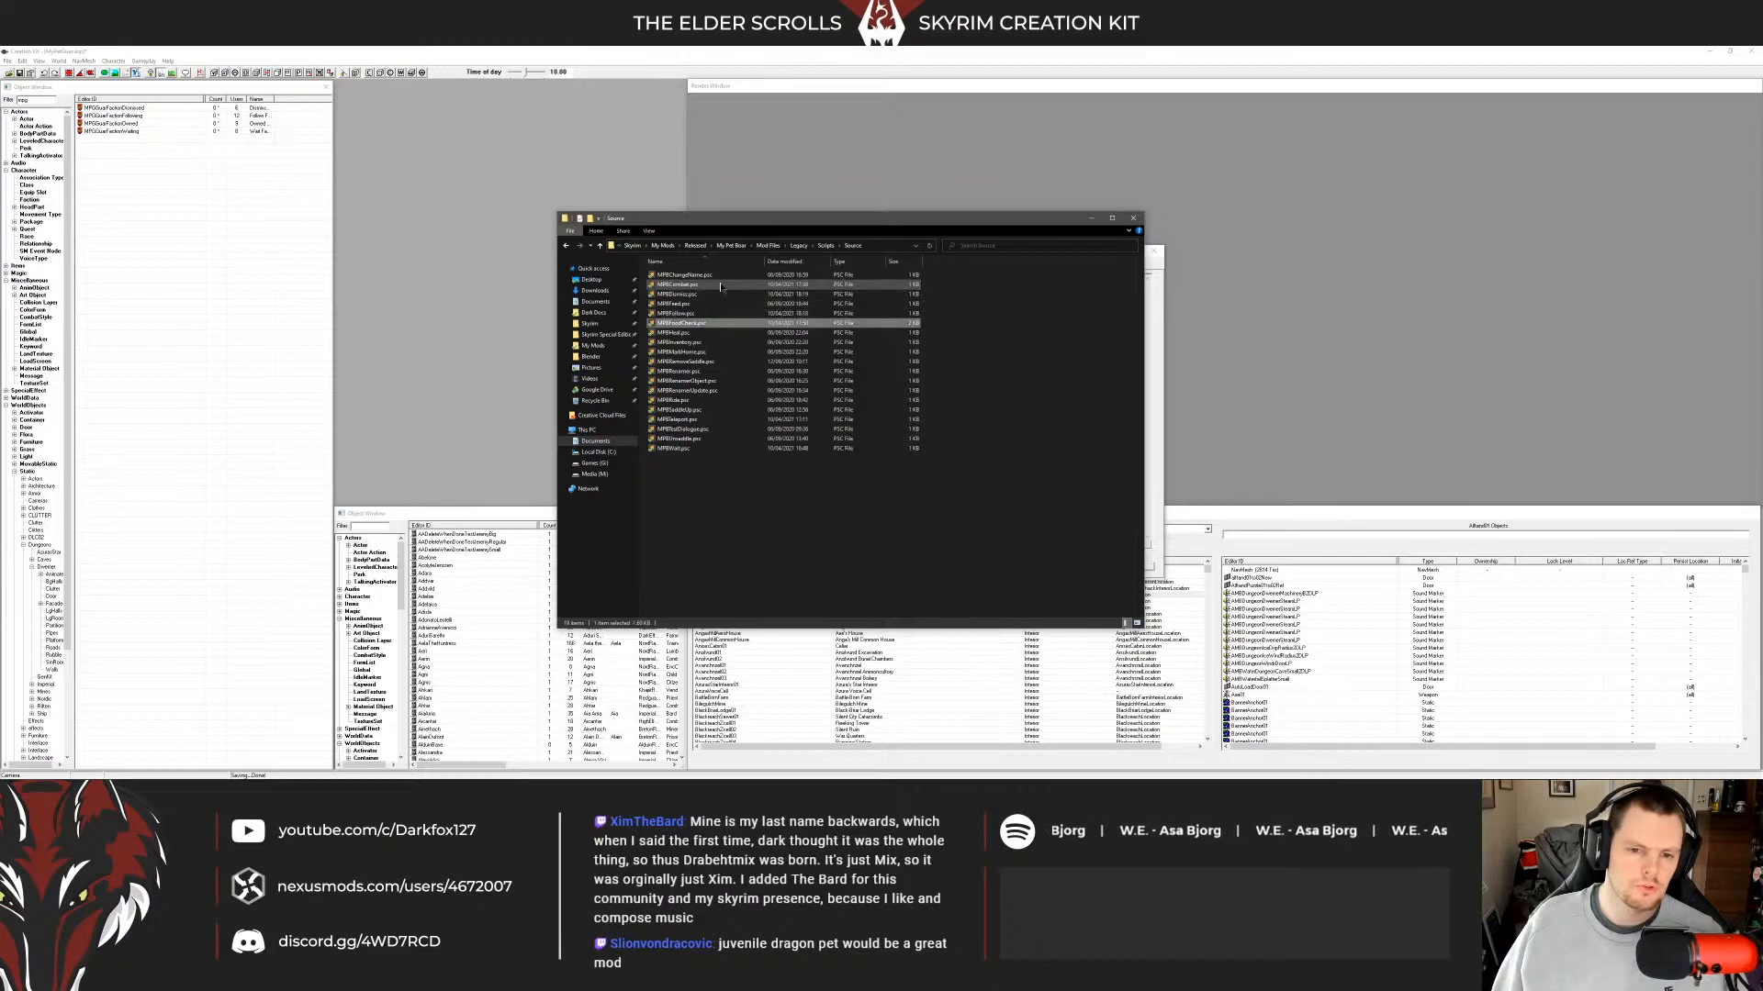
pyautogui.press('Up')
pyautogui.press('Down')
pyautogui.press('Down')
pyautogui.press('Up')
pyautogui.press('Down')
pyautogui.press('Down')
pyautogui.press('Down')
pyautogui.press('Up')
pyautogui.press('Up')
pyautogui.press('Up')
pyautogui.press('Down')
pyautogui.press('Down')
pyautogui.press('Down')
pyautogui.press('Up')
pyautogui.press('Down')
pyautogui.press('Up')
pyautogui.press('Down')
pyautogui.press('Up')
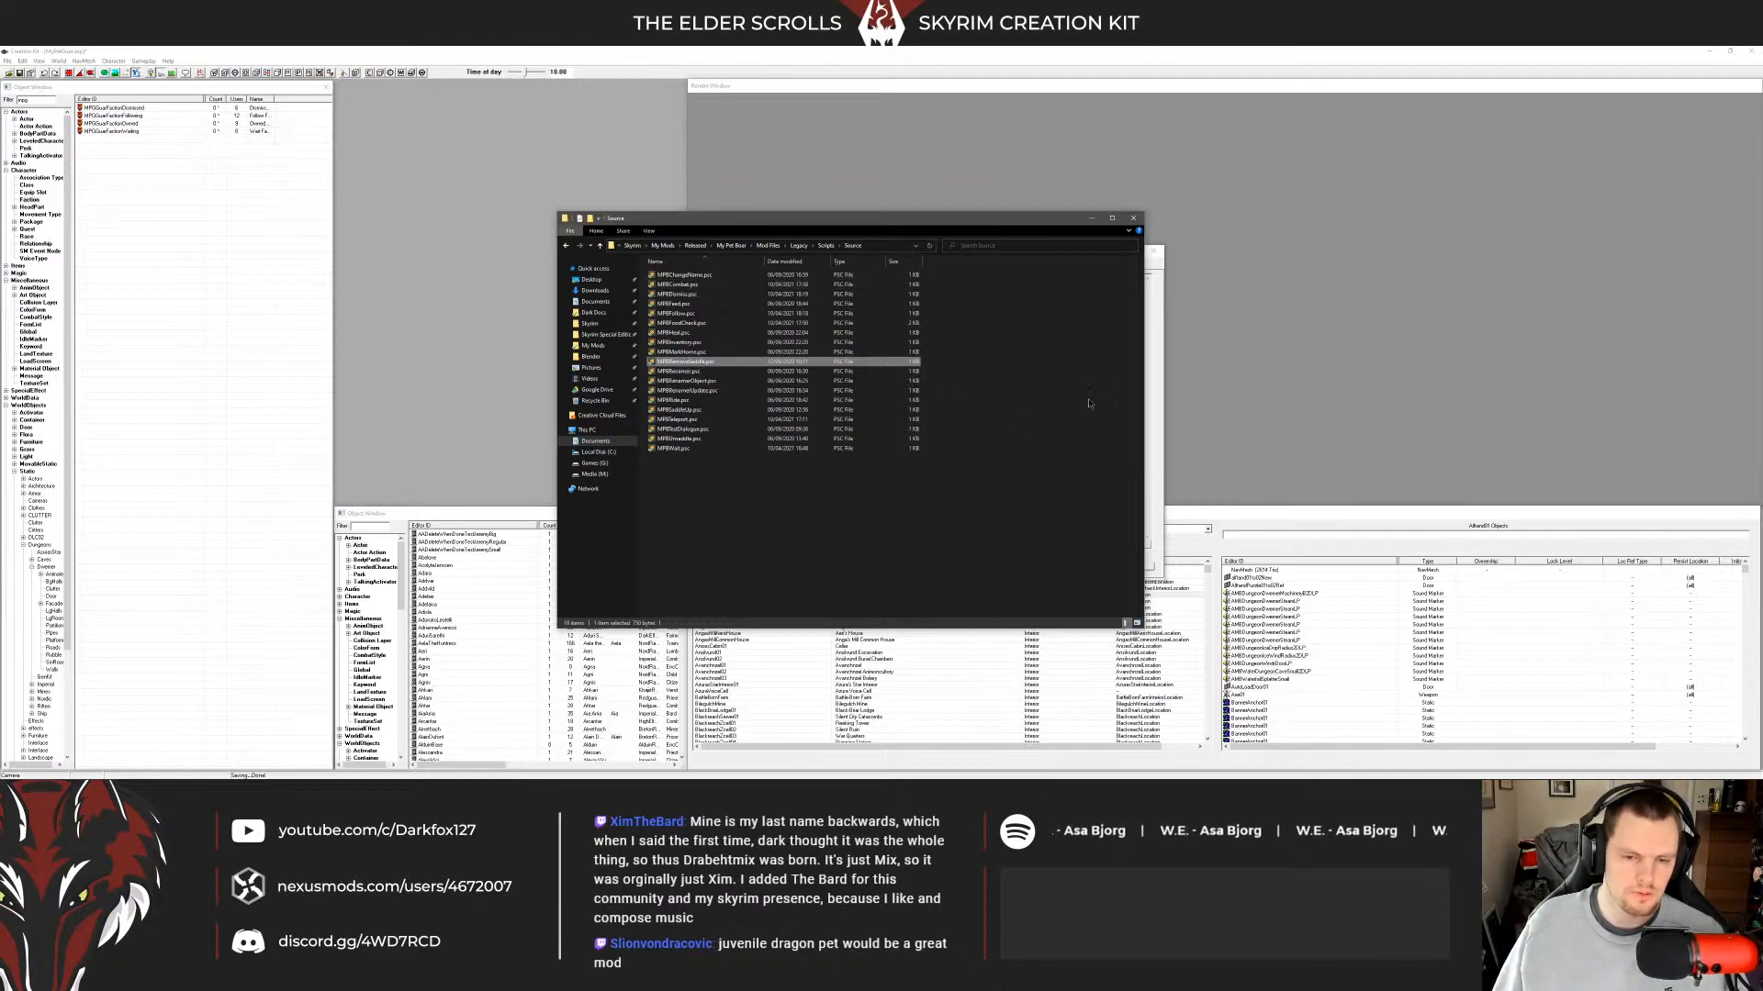
# Open MPBRemoveSaddle.psc in Sublime Text for a brief look, and return to the source folder.
pyautogui.click(690, 371)
pyautogui.click(694, 362)
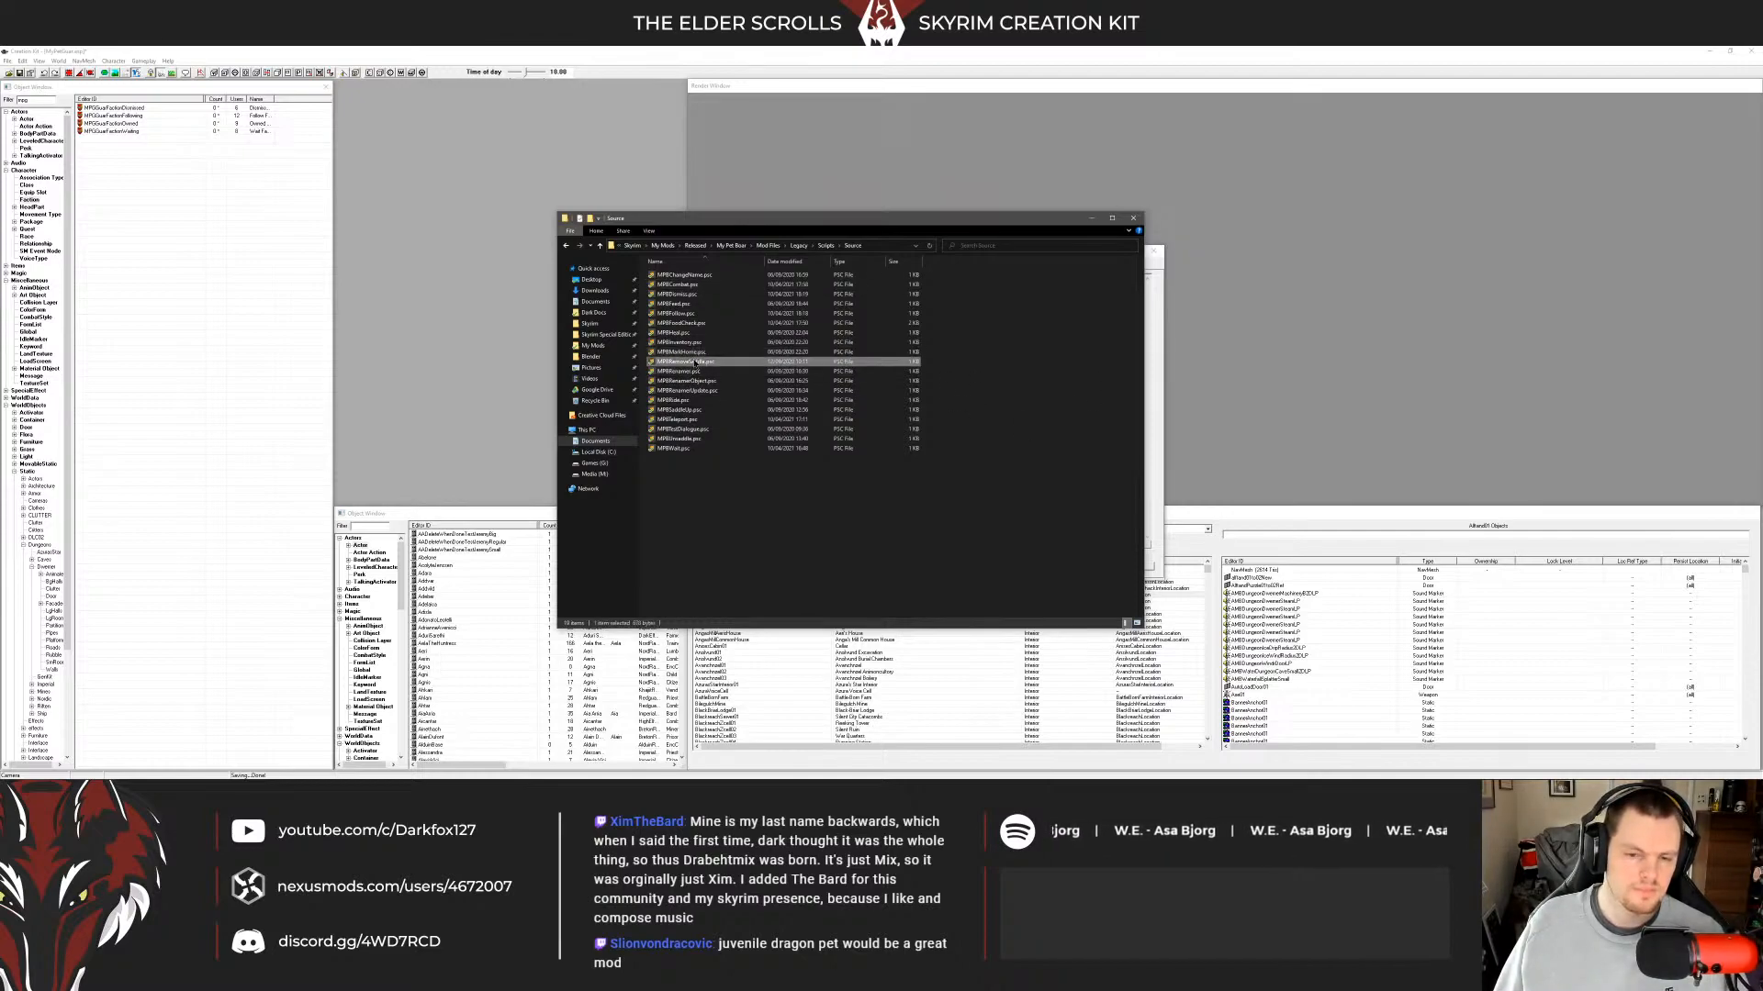
pyautogui.doubleClick(694, 363)
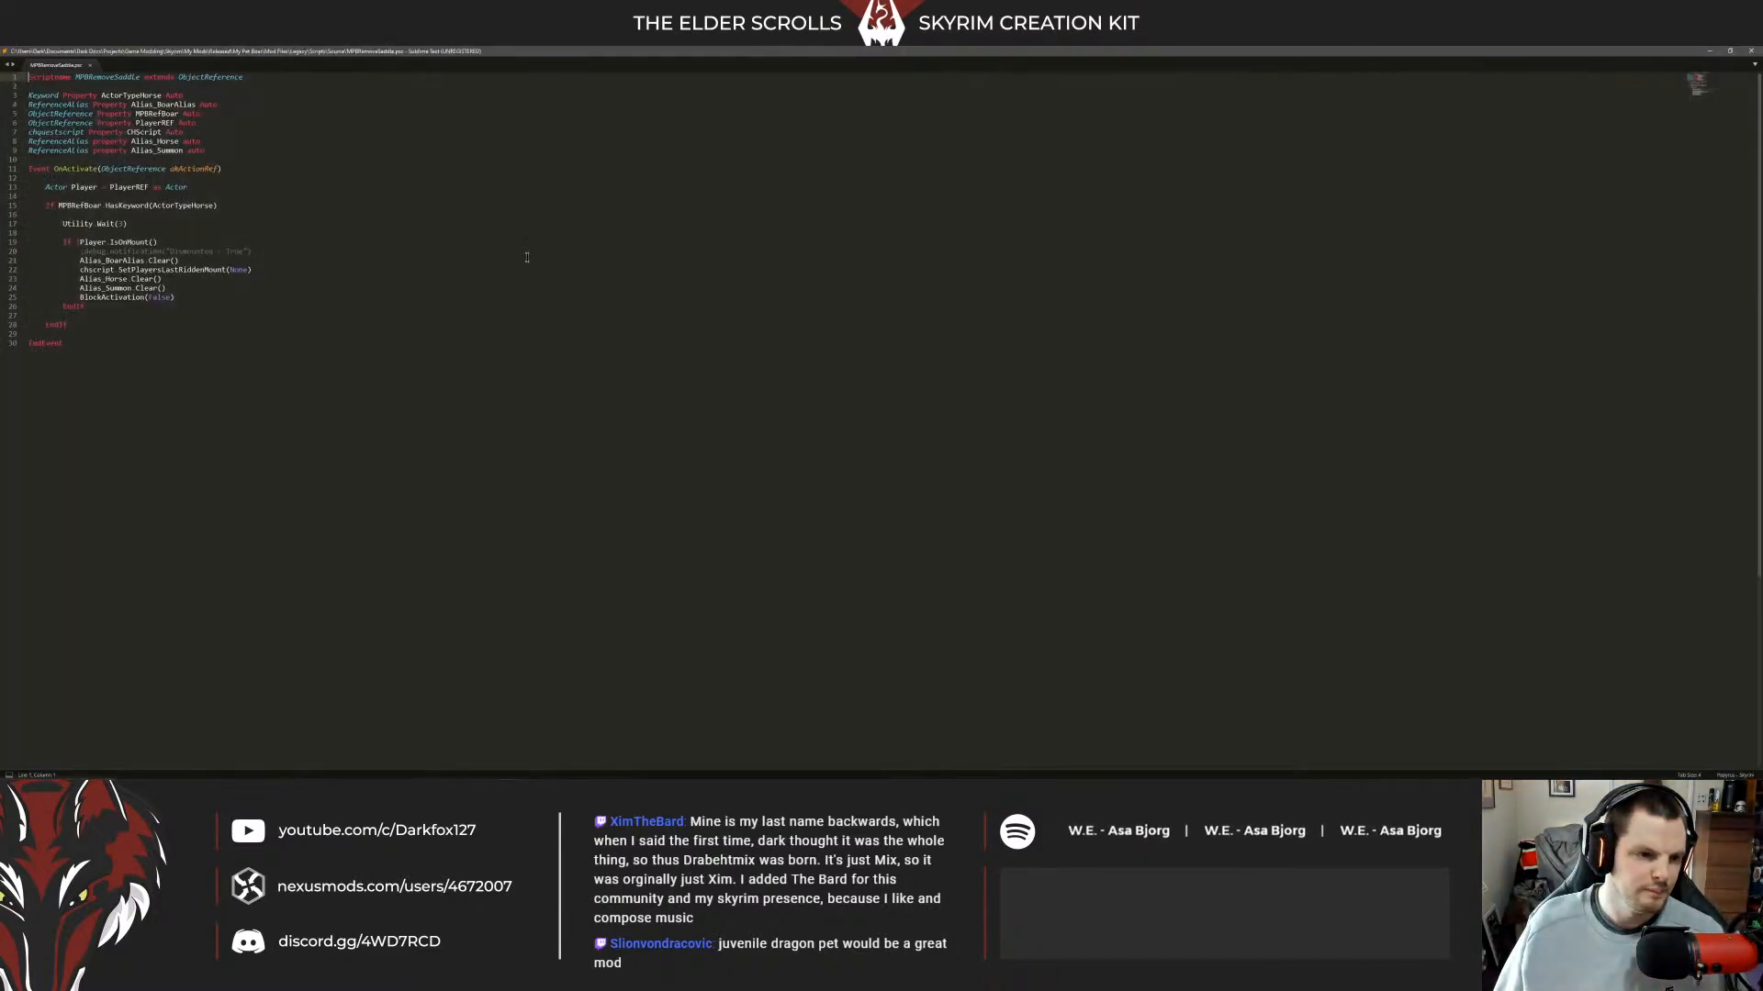
pyautogui.click(1710, 50)
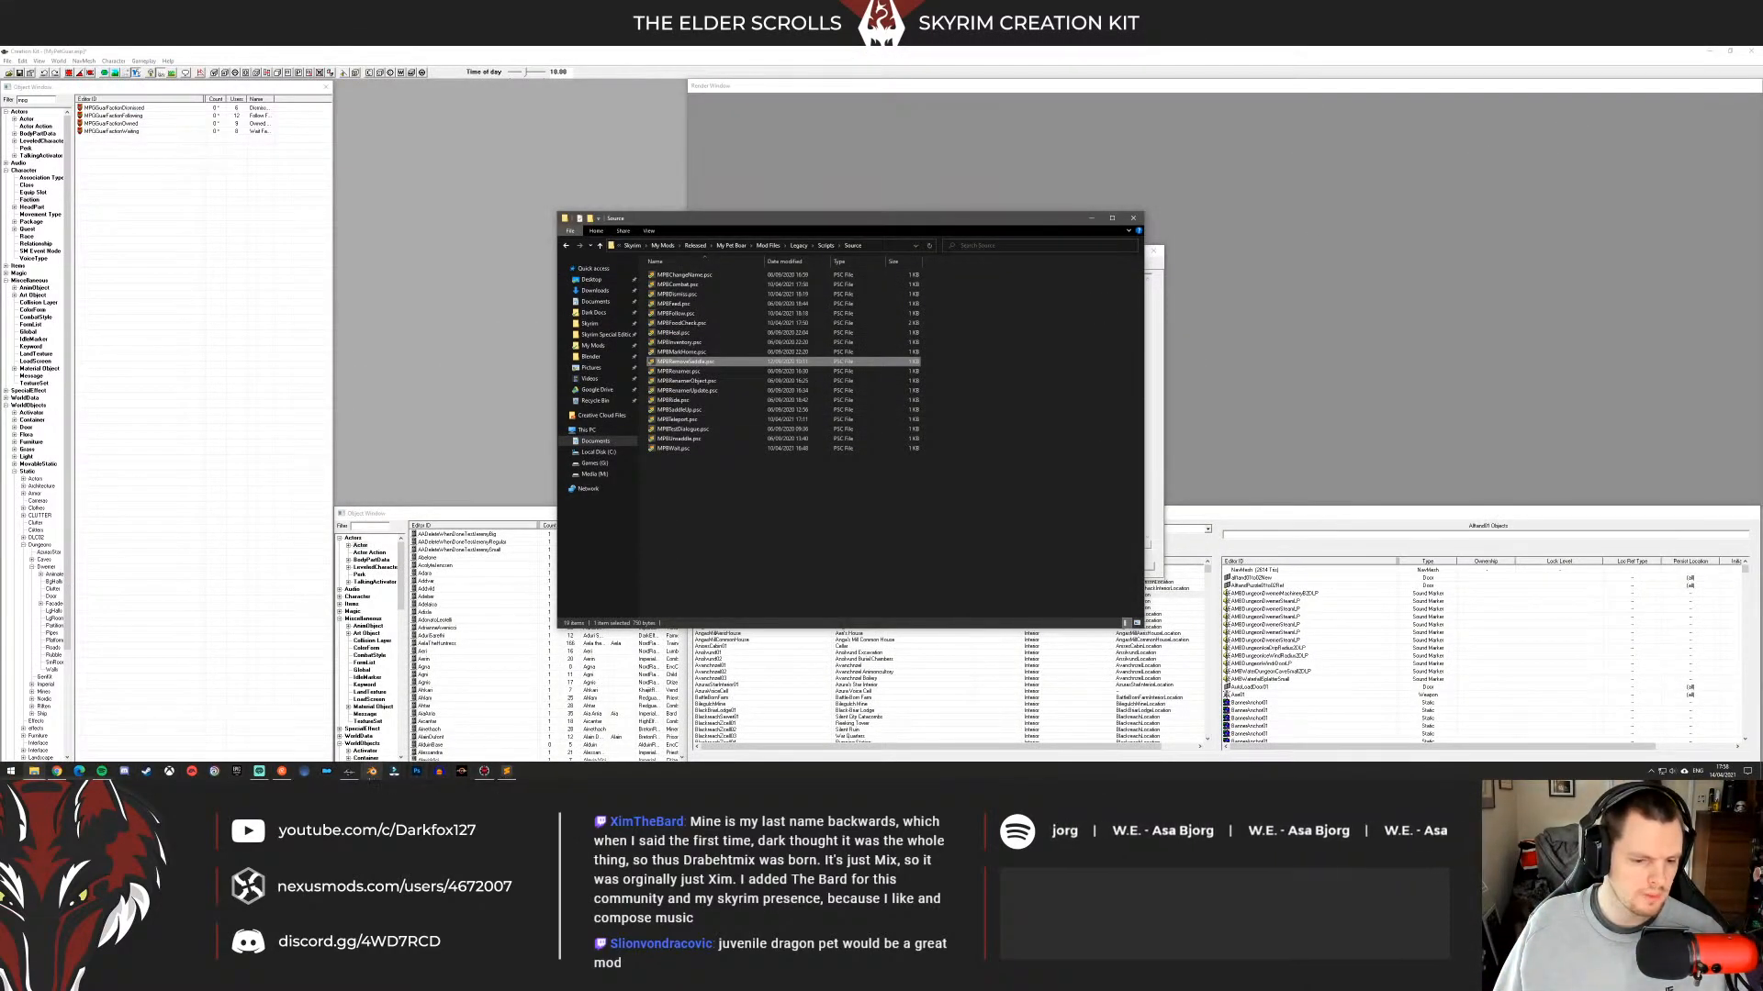
pyautogui.moveTo(506, 771)
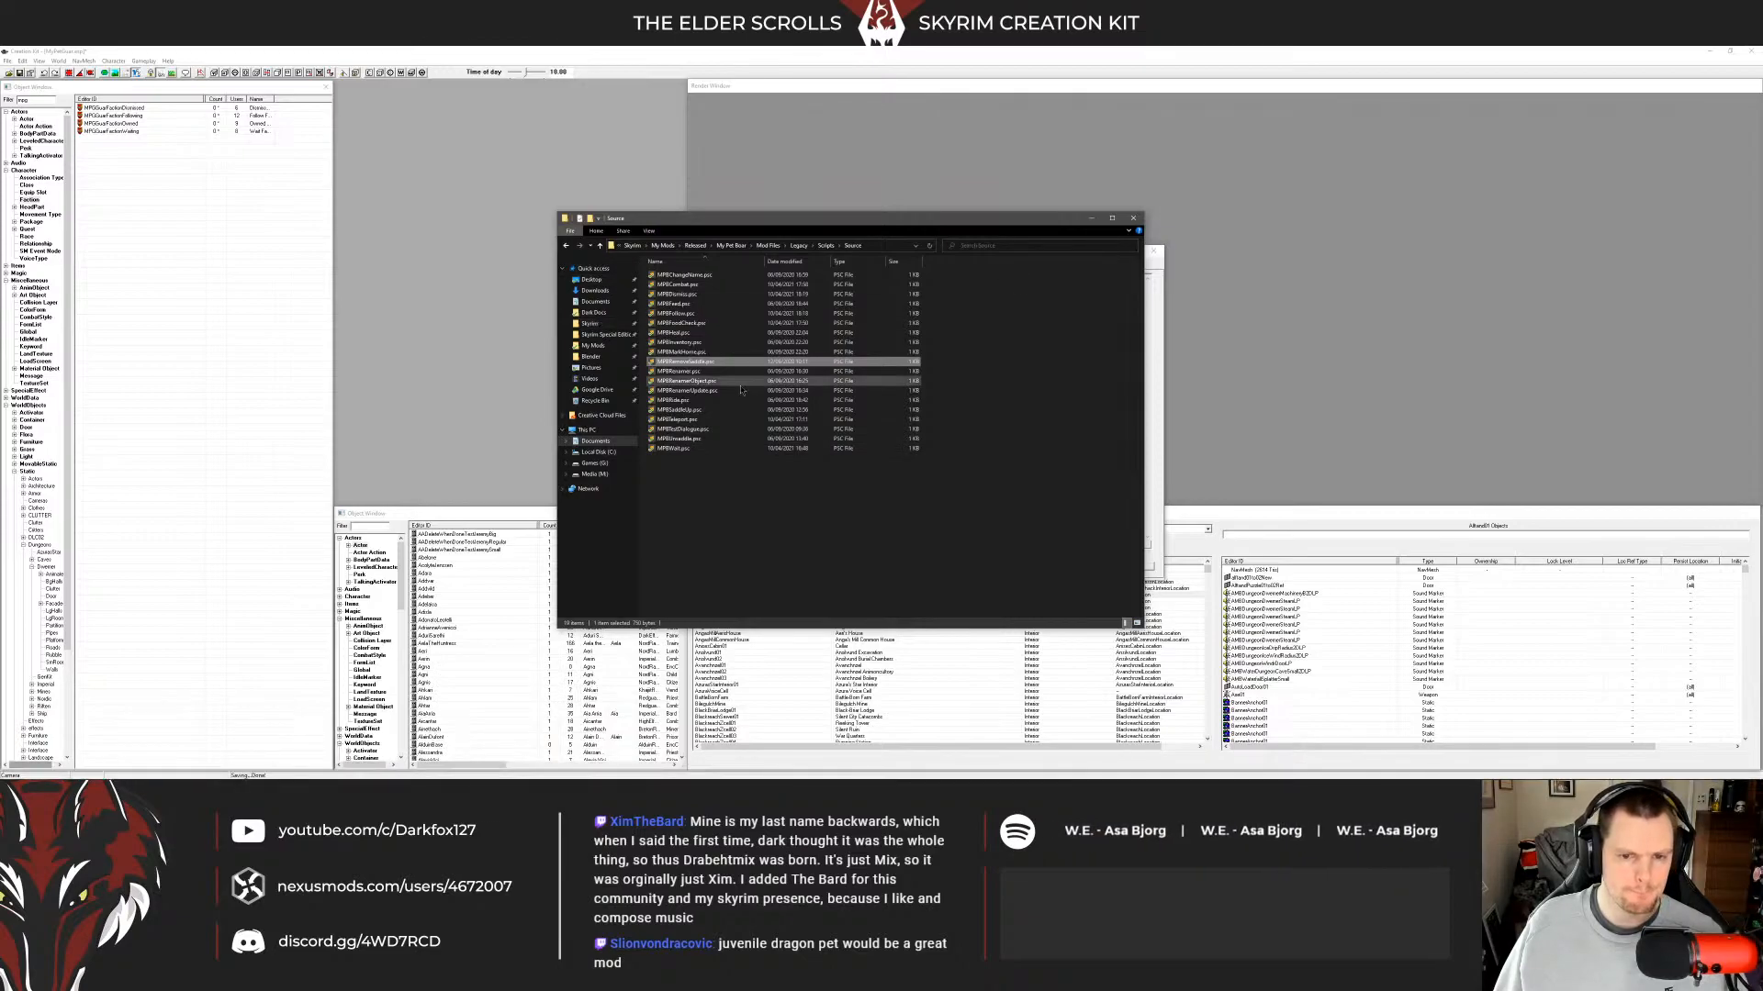
pyautogui.click(506, 771)
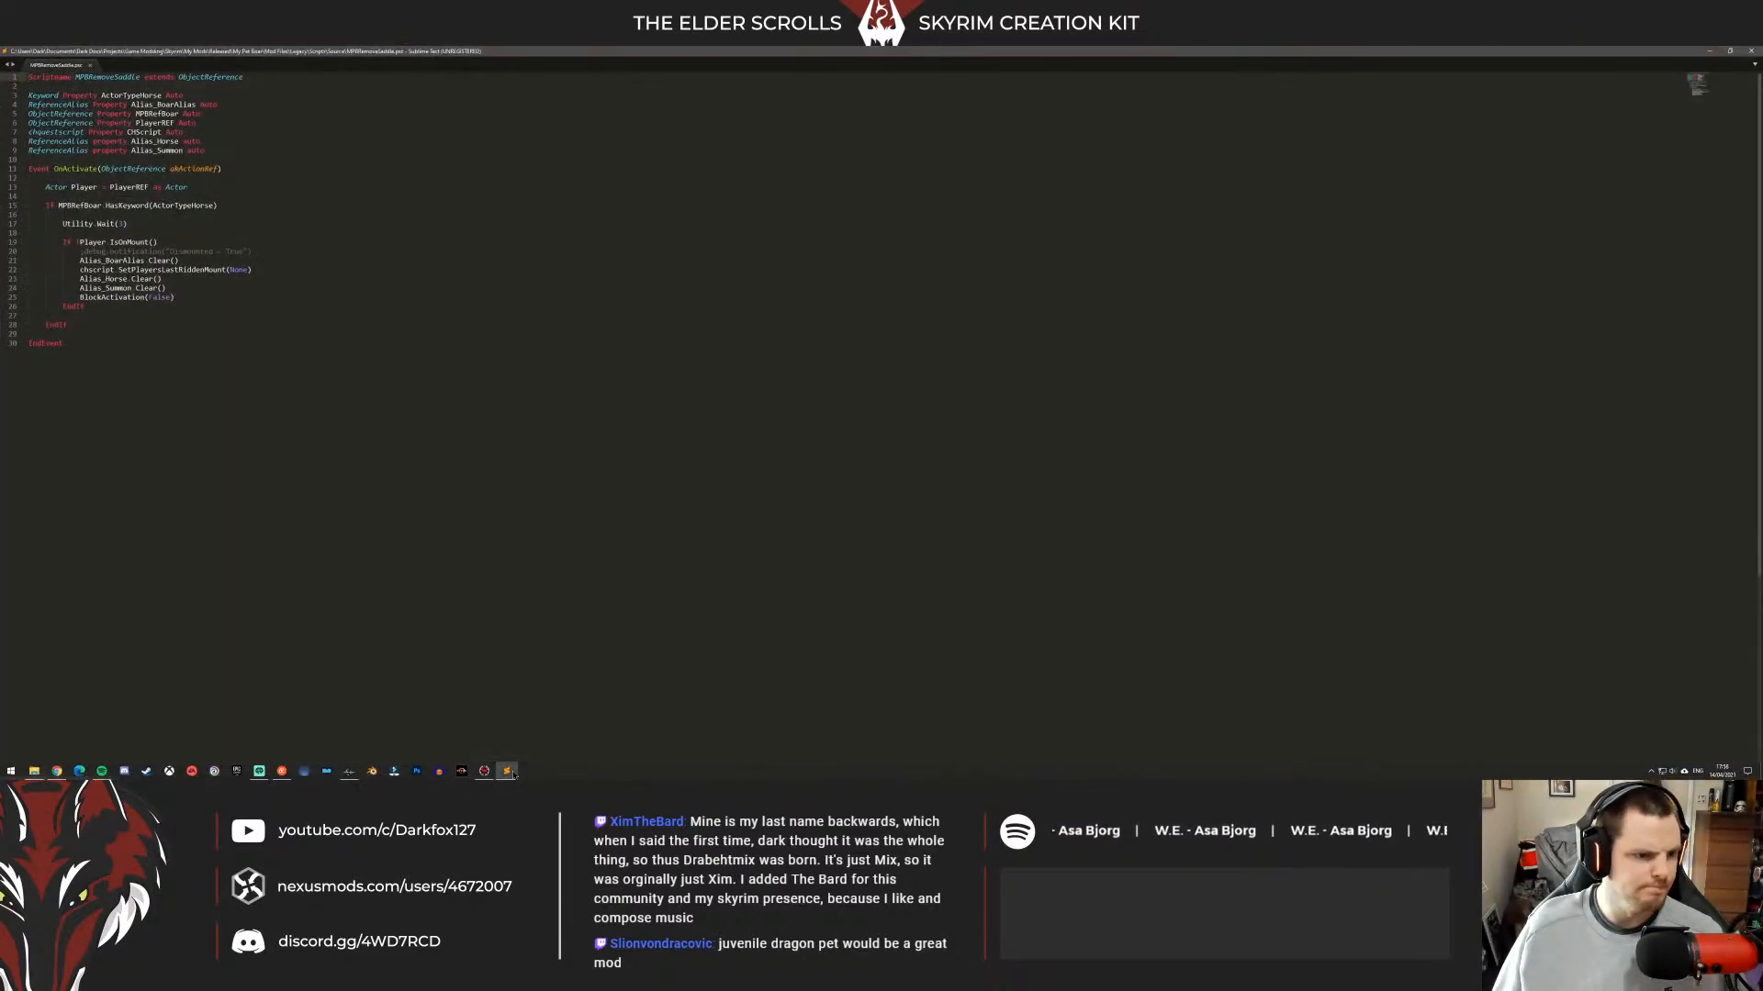
pyautogui.click(507, 771)
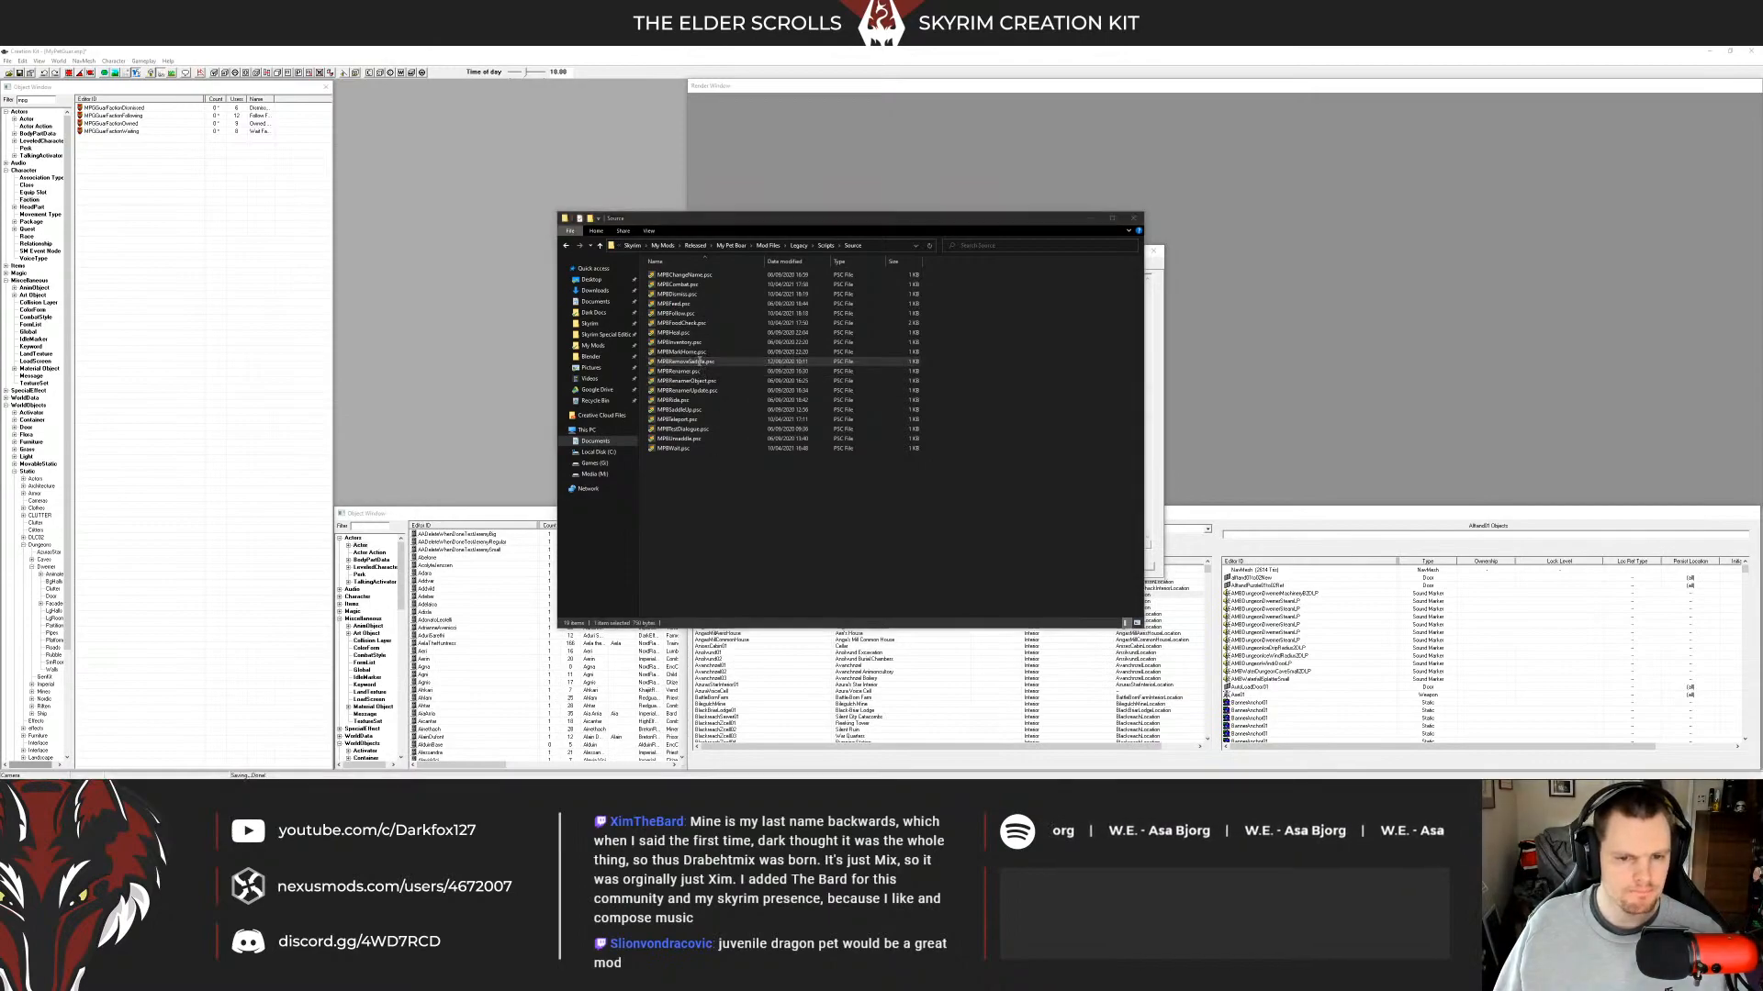
# Read the OnActivate event of MPBRemoveSaddle.psc, examining its keyword check, mount check and alias clearing, and close the editor.
pyautogui.doubleClick(710, 364)
pyautogui.click(445, 234)
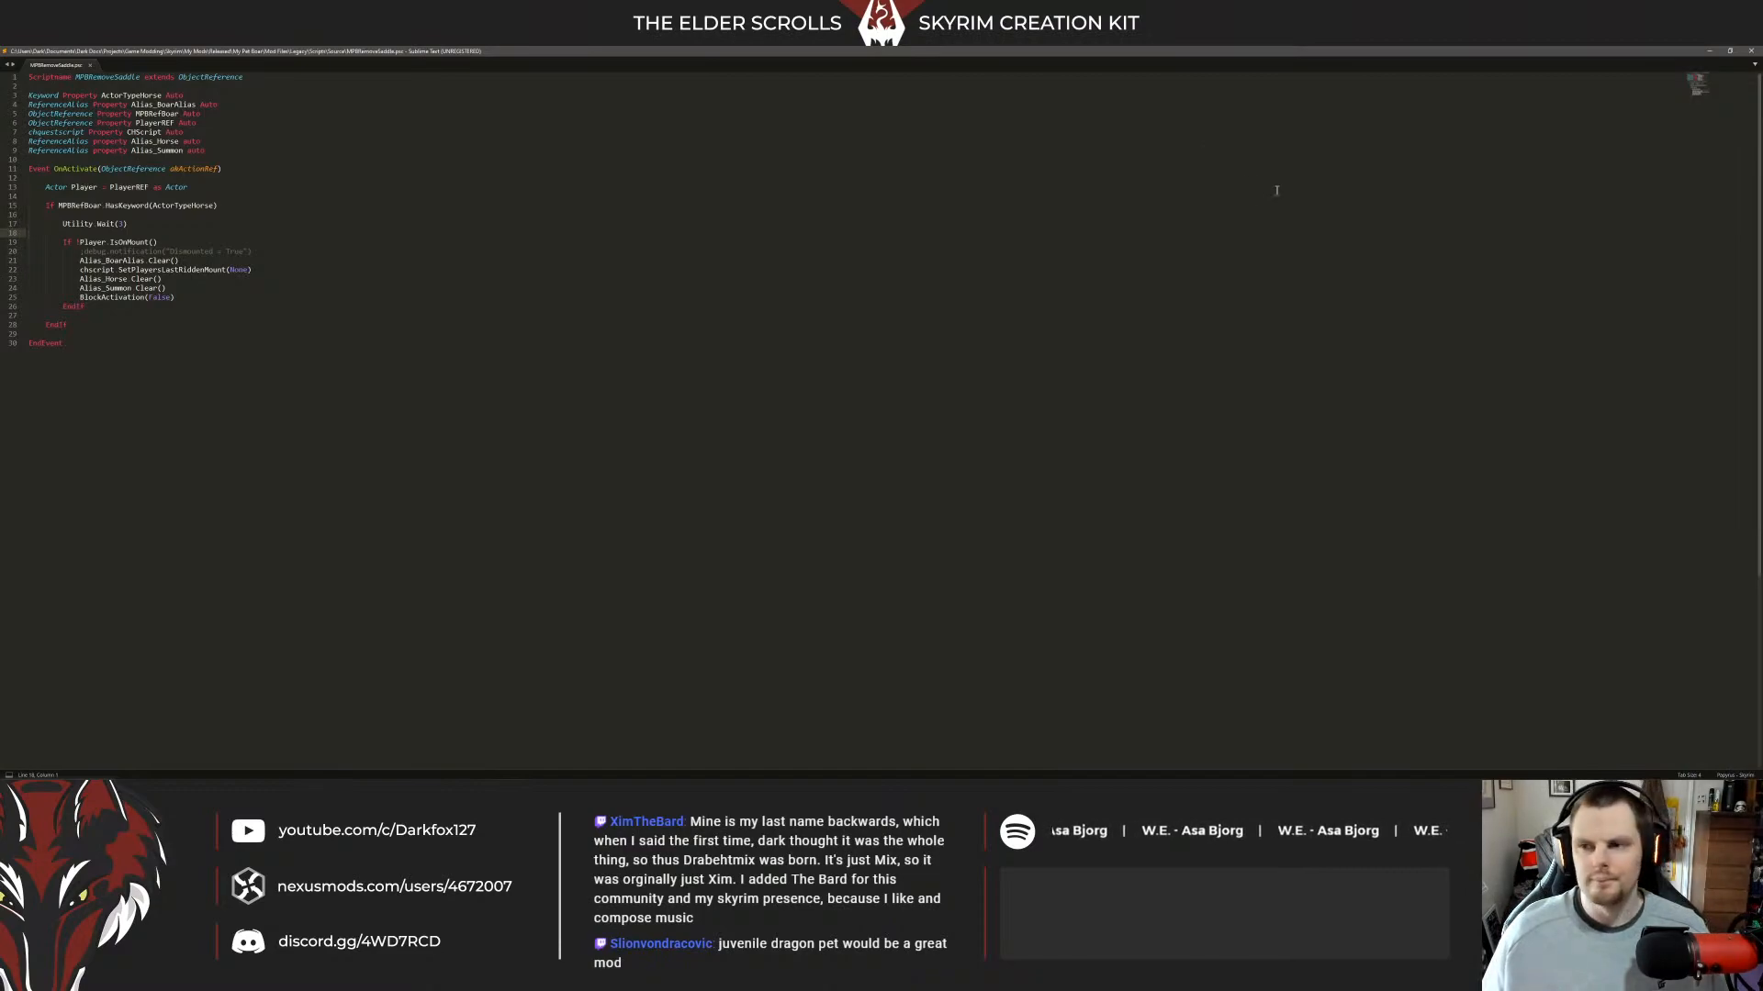
pyautogui.click(302, 242)
pyautogui.click(233, 203)
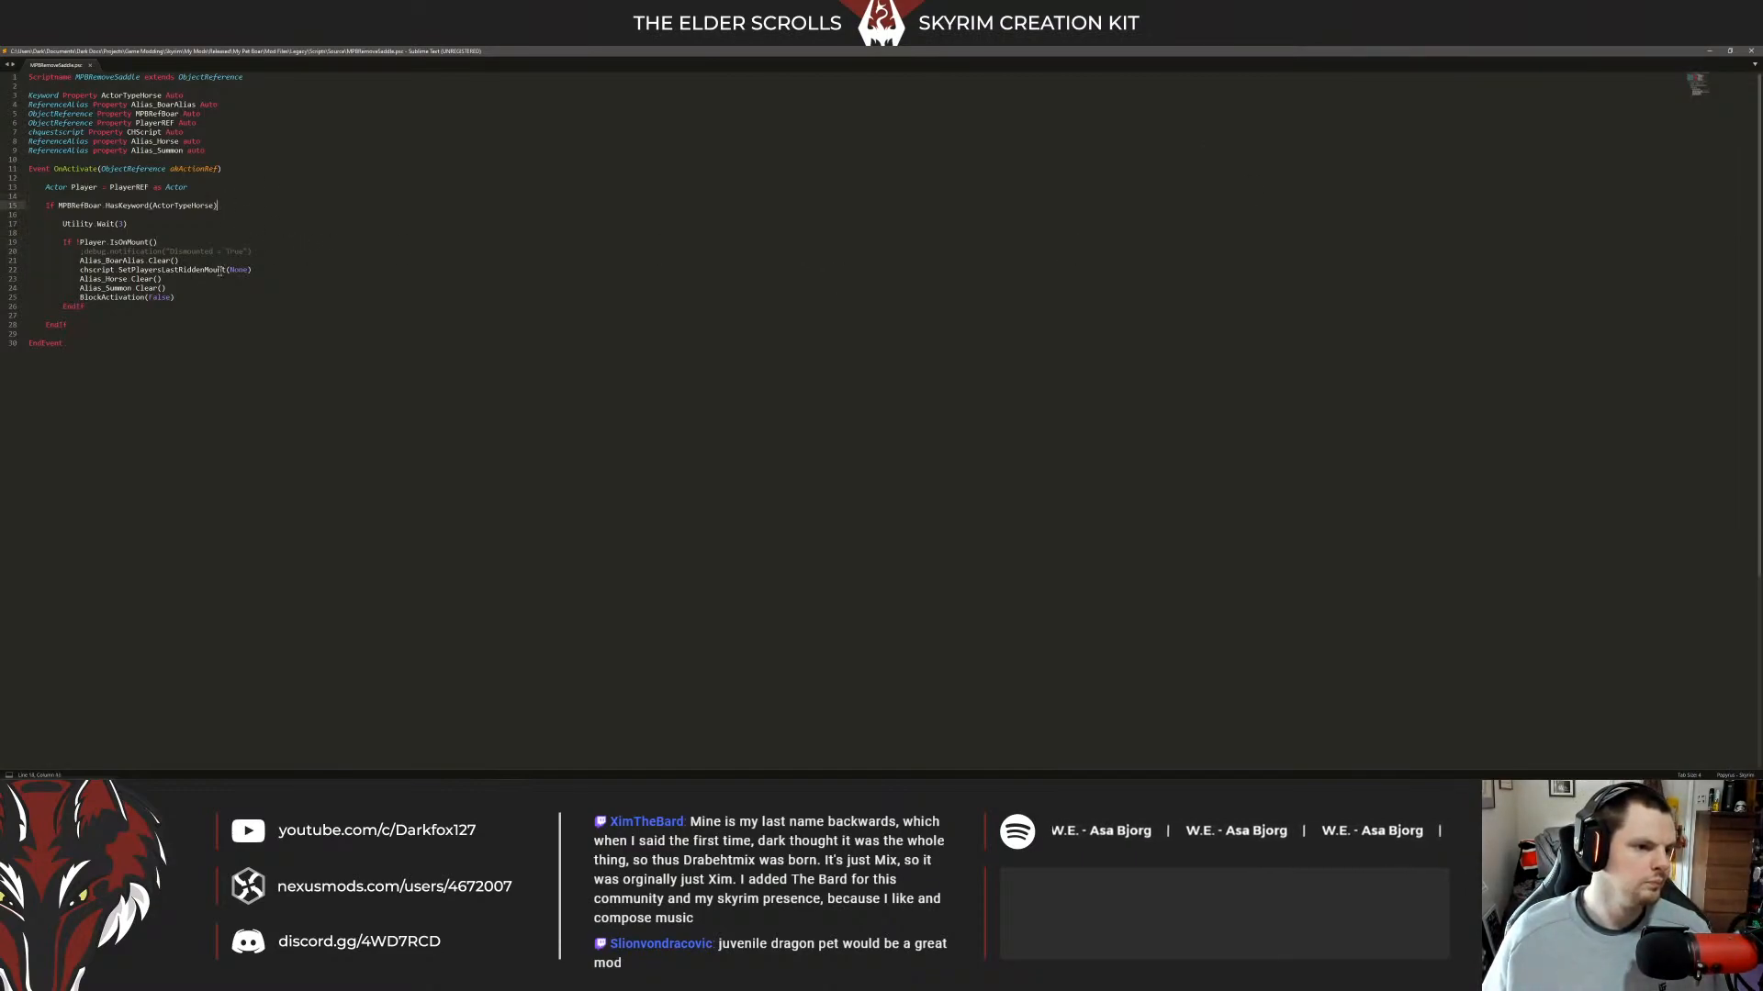
pyautogui.click(196, 280)
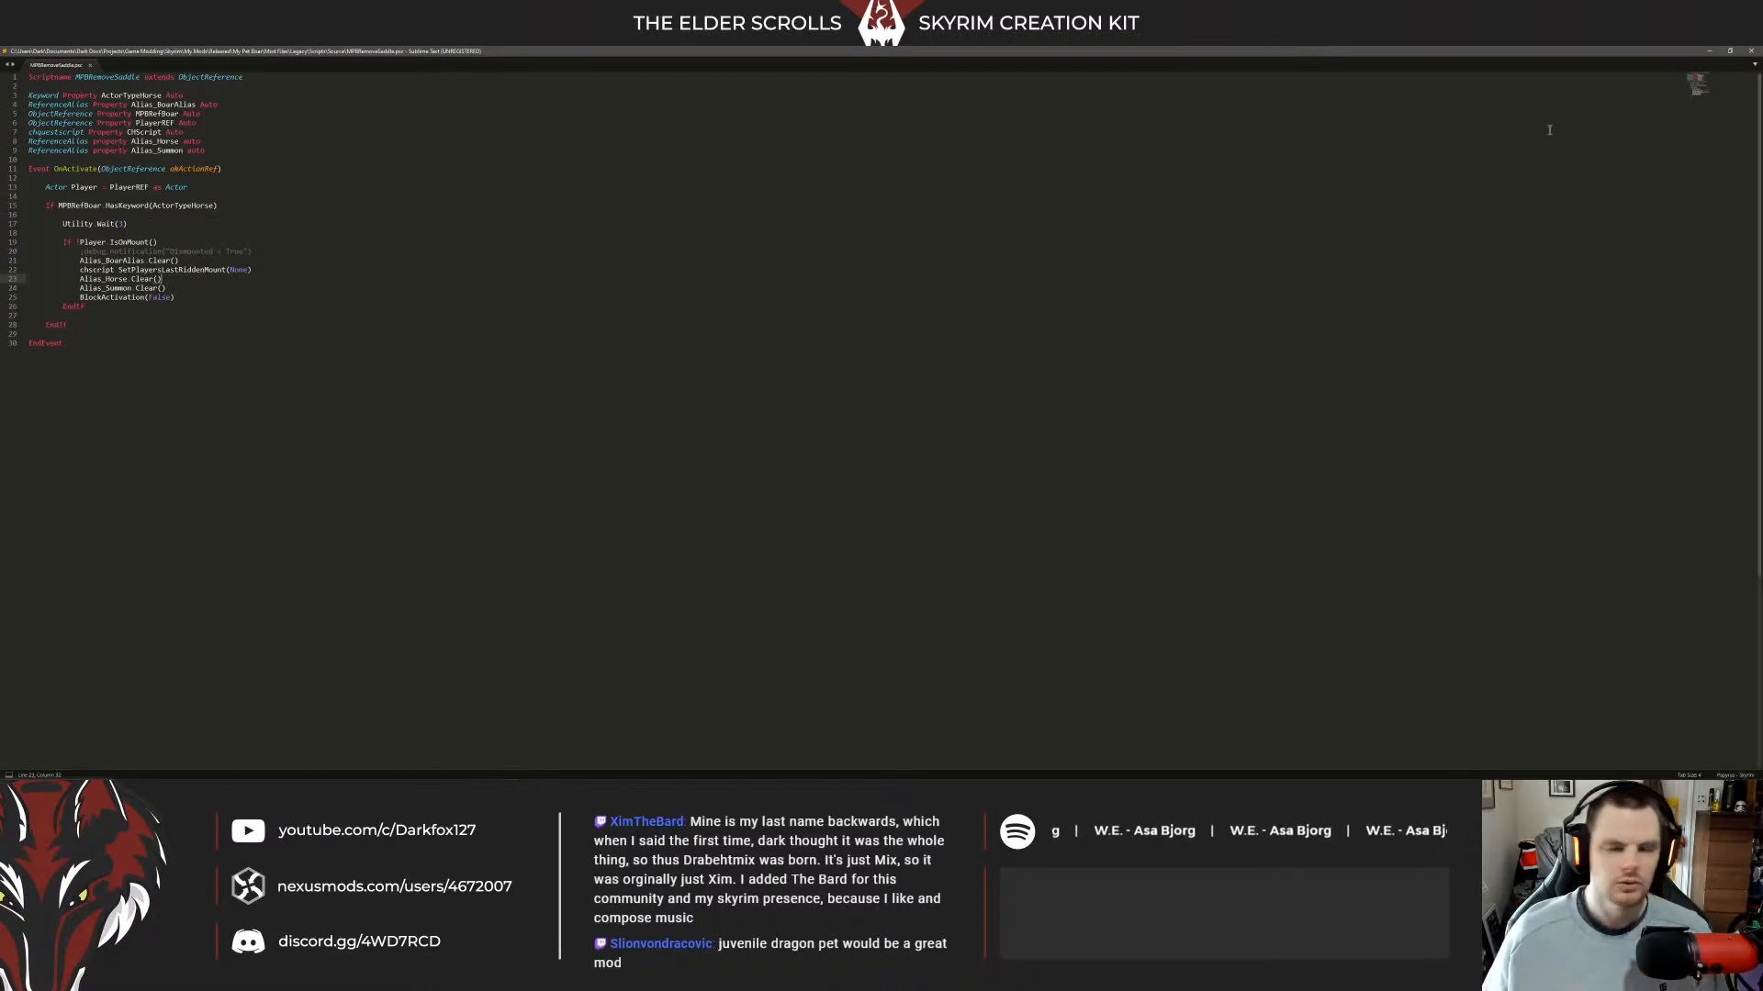
pyautogui.click(1751, 52)
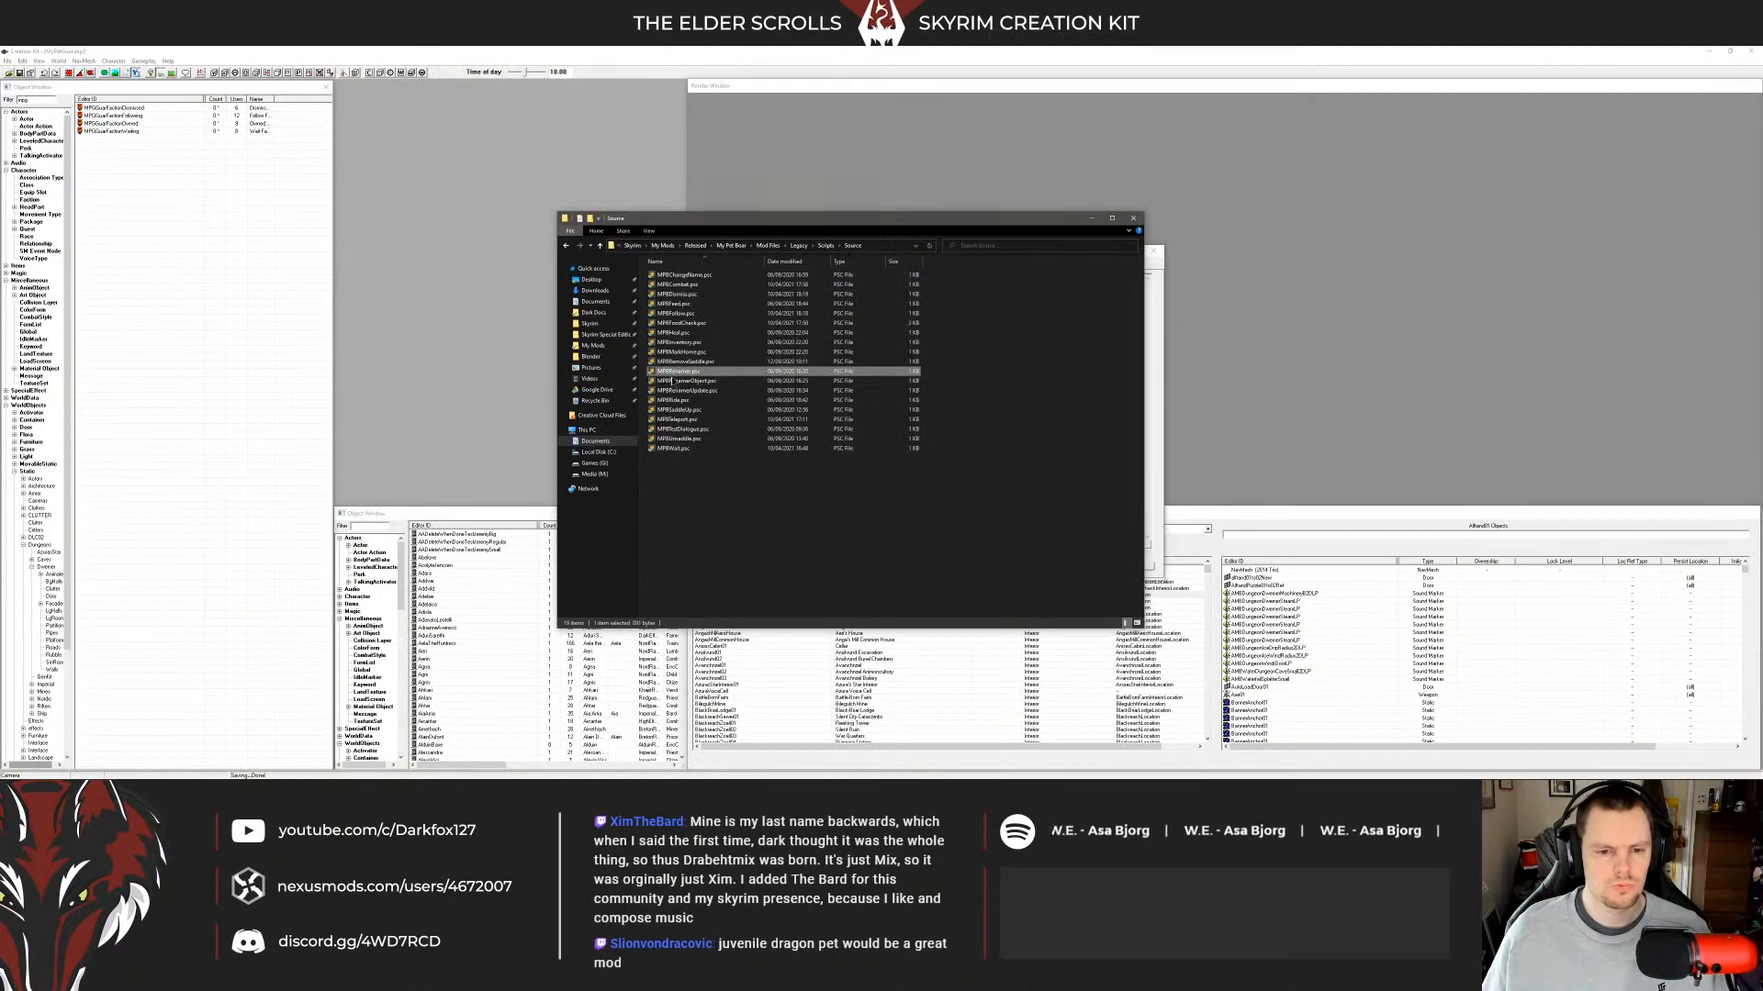
# Open MPBSaddleUp.psc and examine its fragment's clothing sound and SetOutfit calls and its saddle outfit property.
pyautogui.click(684, 402)
pyautogui.doubleClick(684, 410)
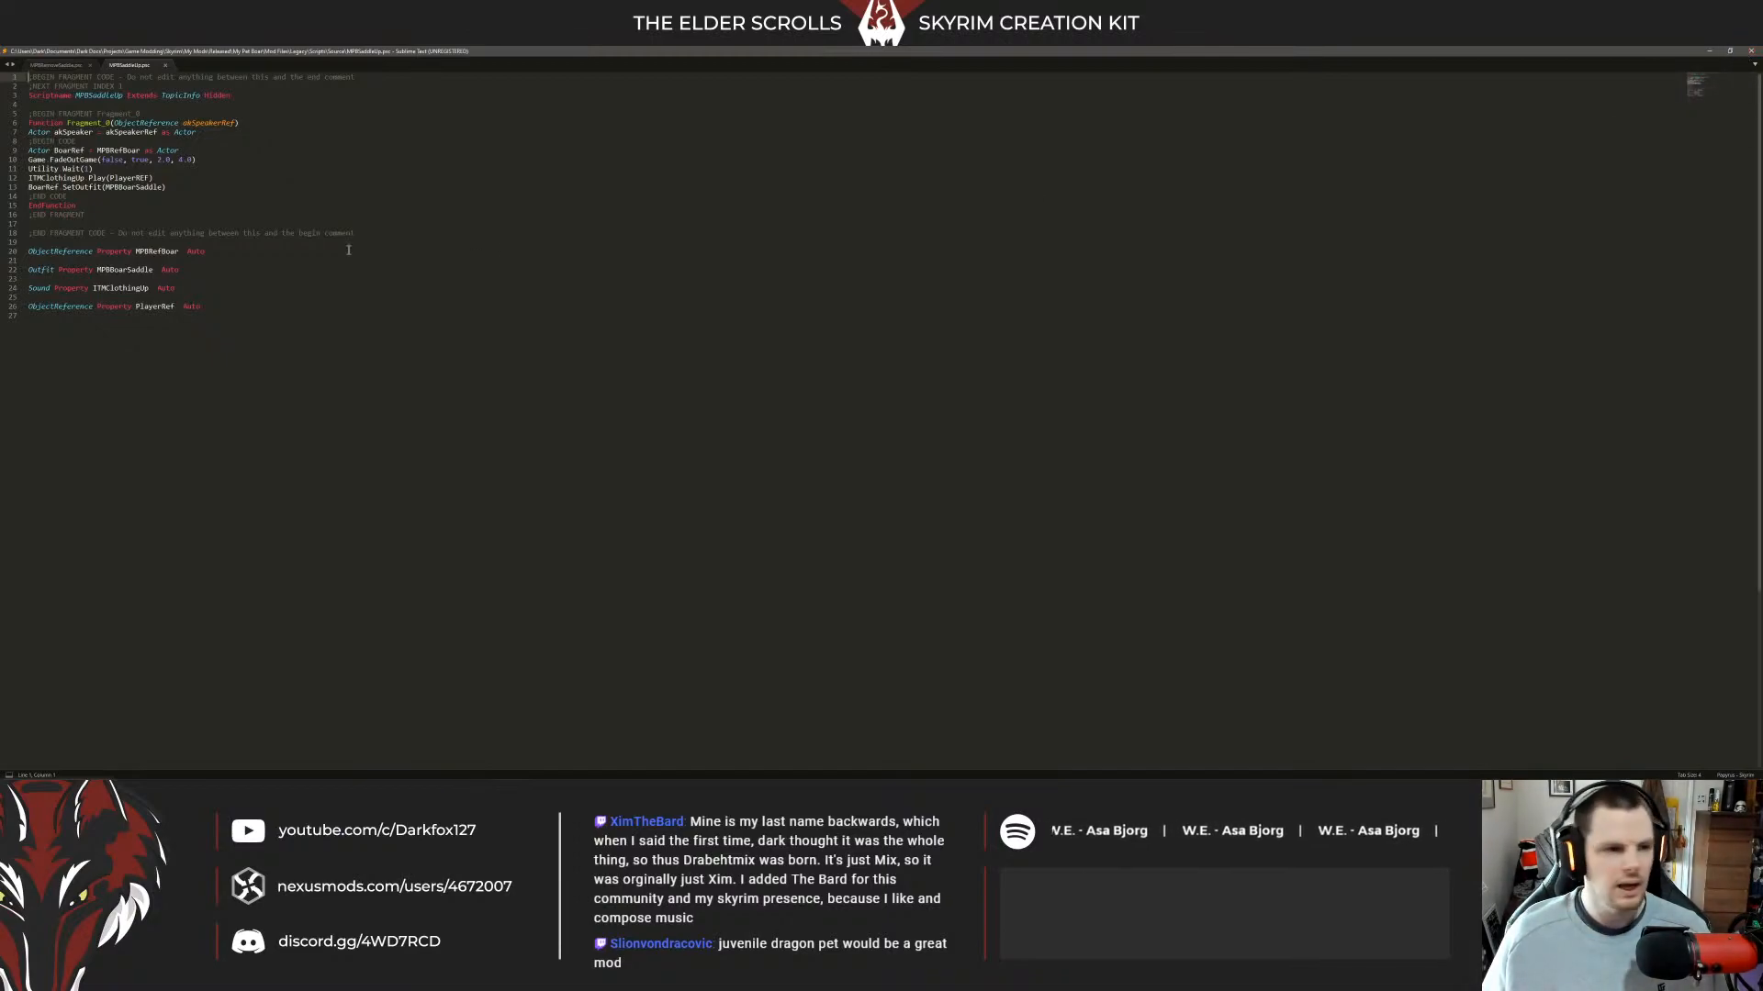
pyautogui.click(176, 270)
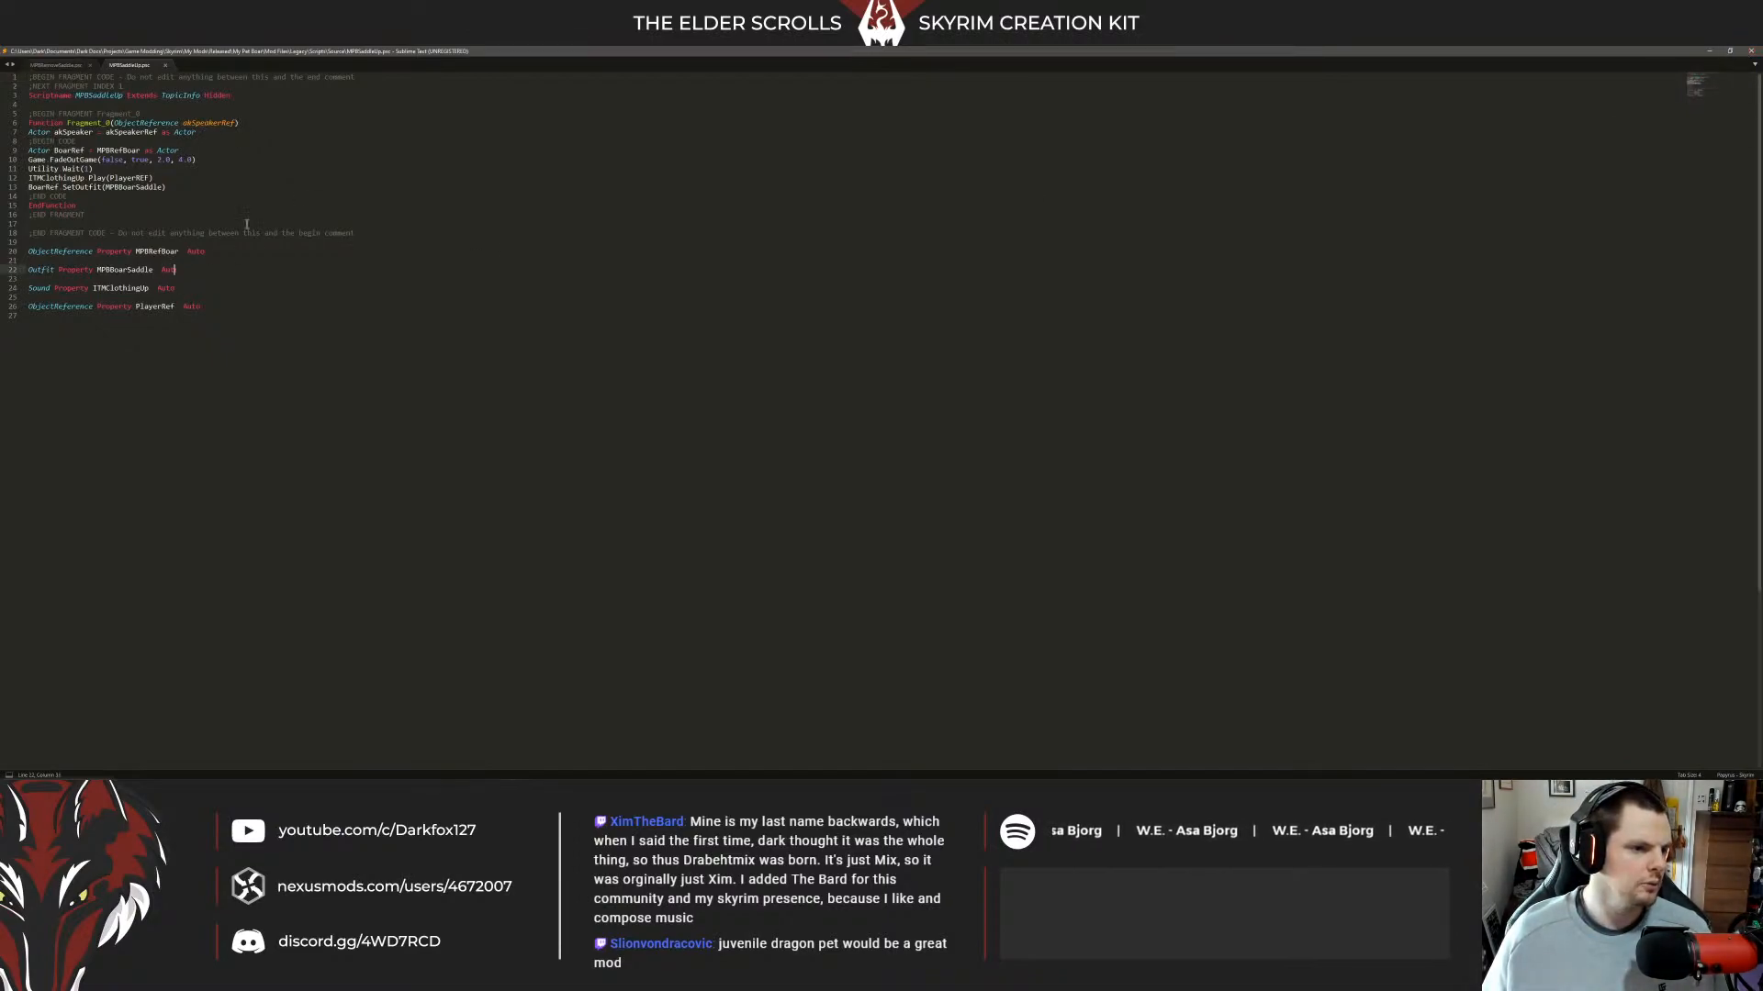
pyautogui.click(182, 188)
pyautogui.click(89, 179)
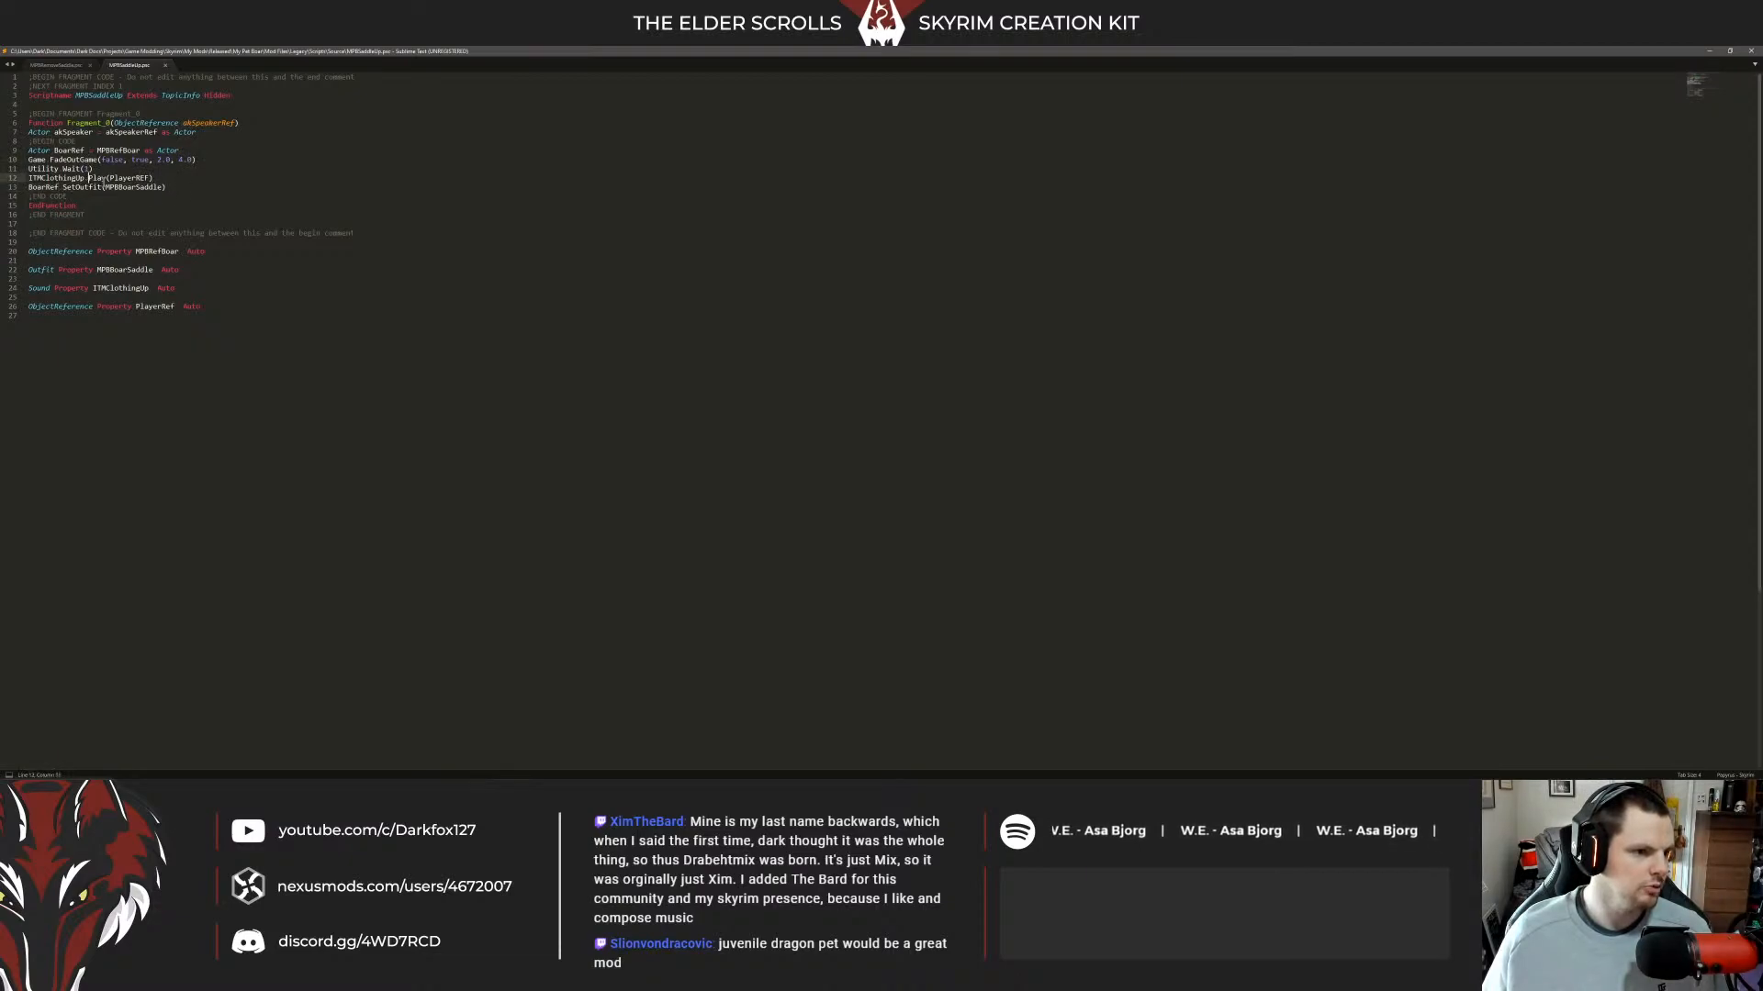
pyautogui.click(114, 187)
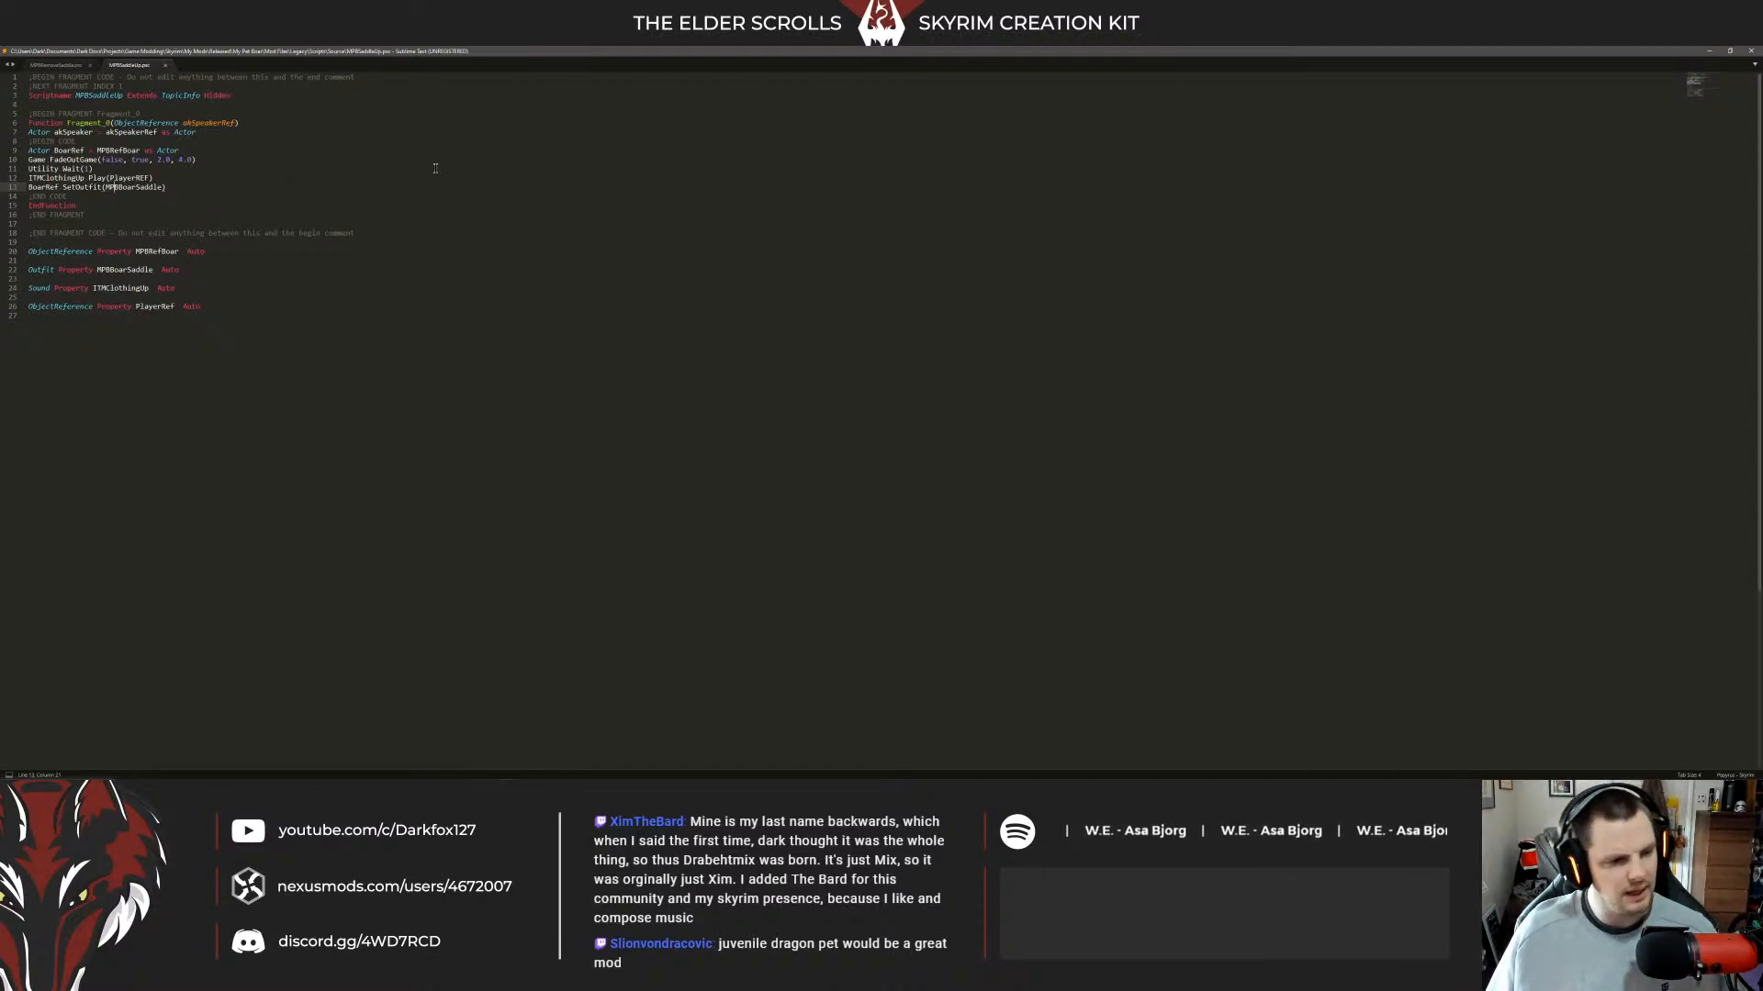
# Return to the Creation Kit, list the mod's actors, and preview the first guar actor.
pyautogui.click(481, 168)
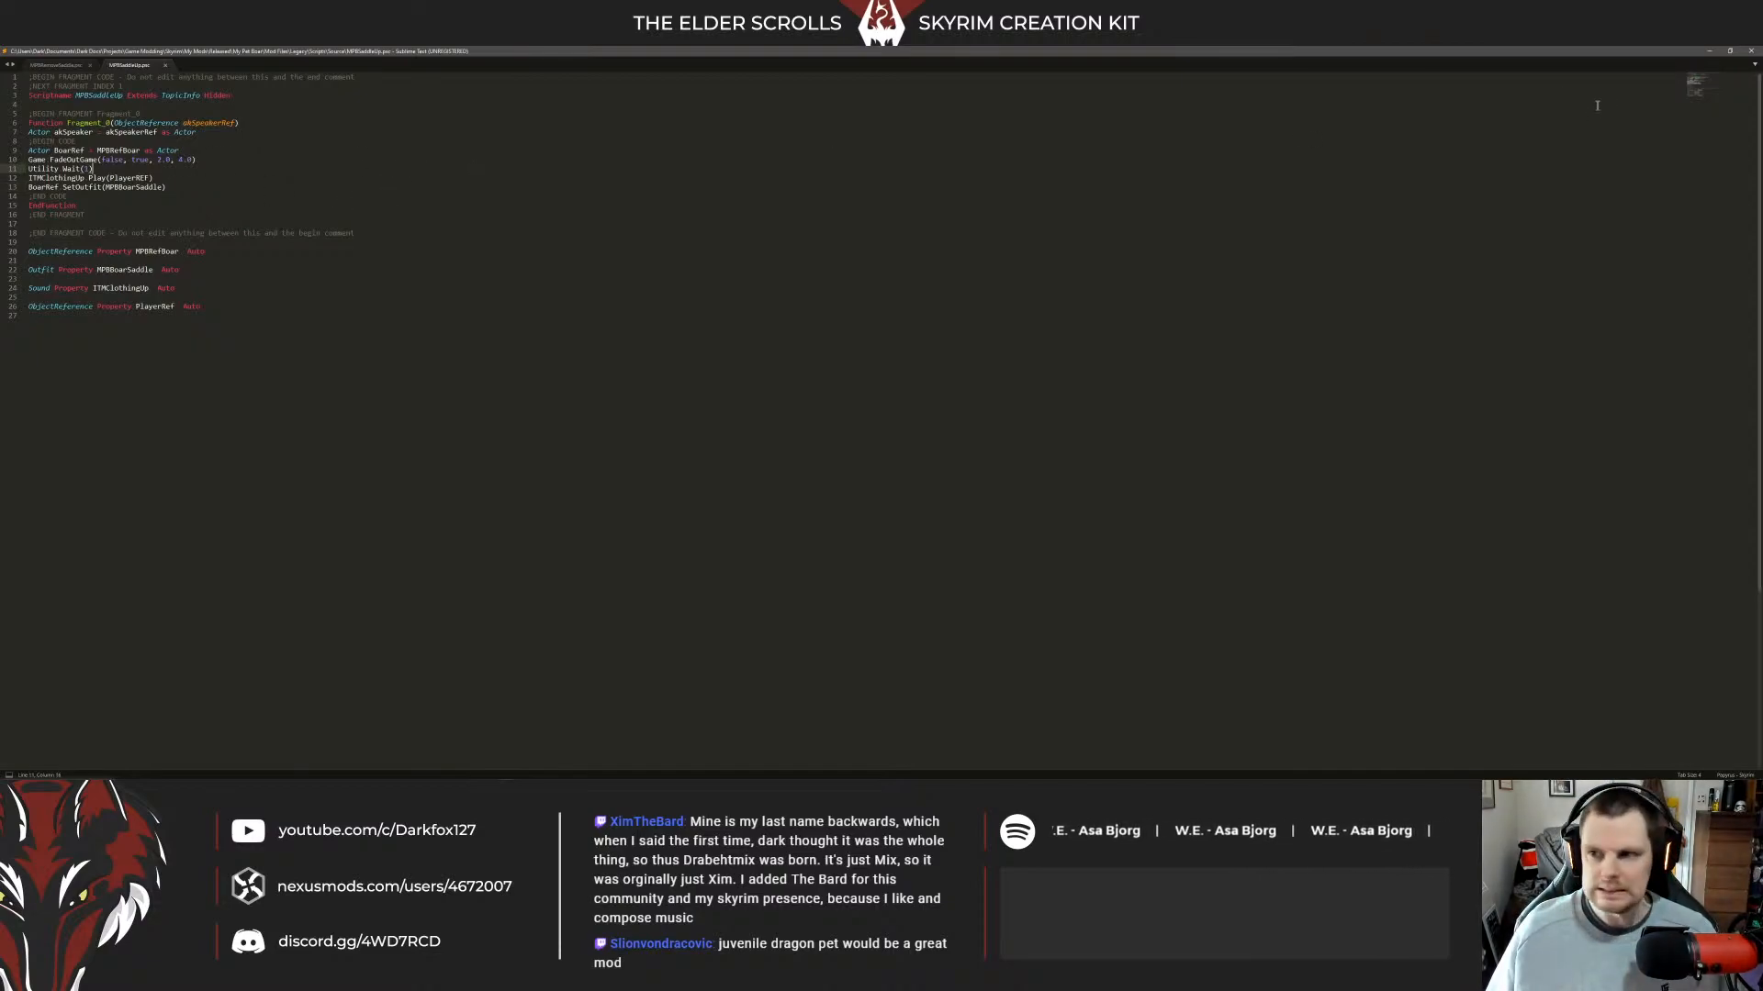
pyautogui.click(1710, 50)
pyautogui.click(1092, 219)
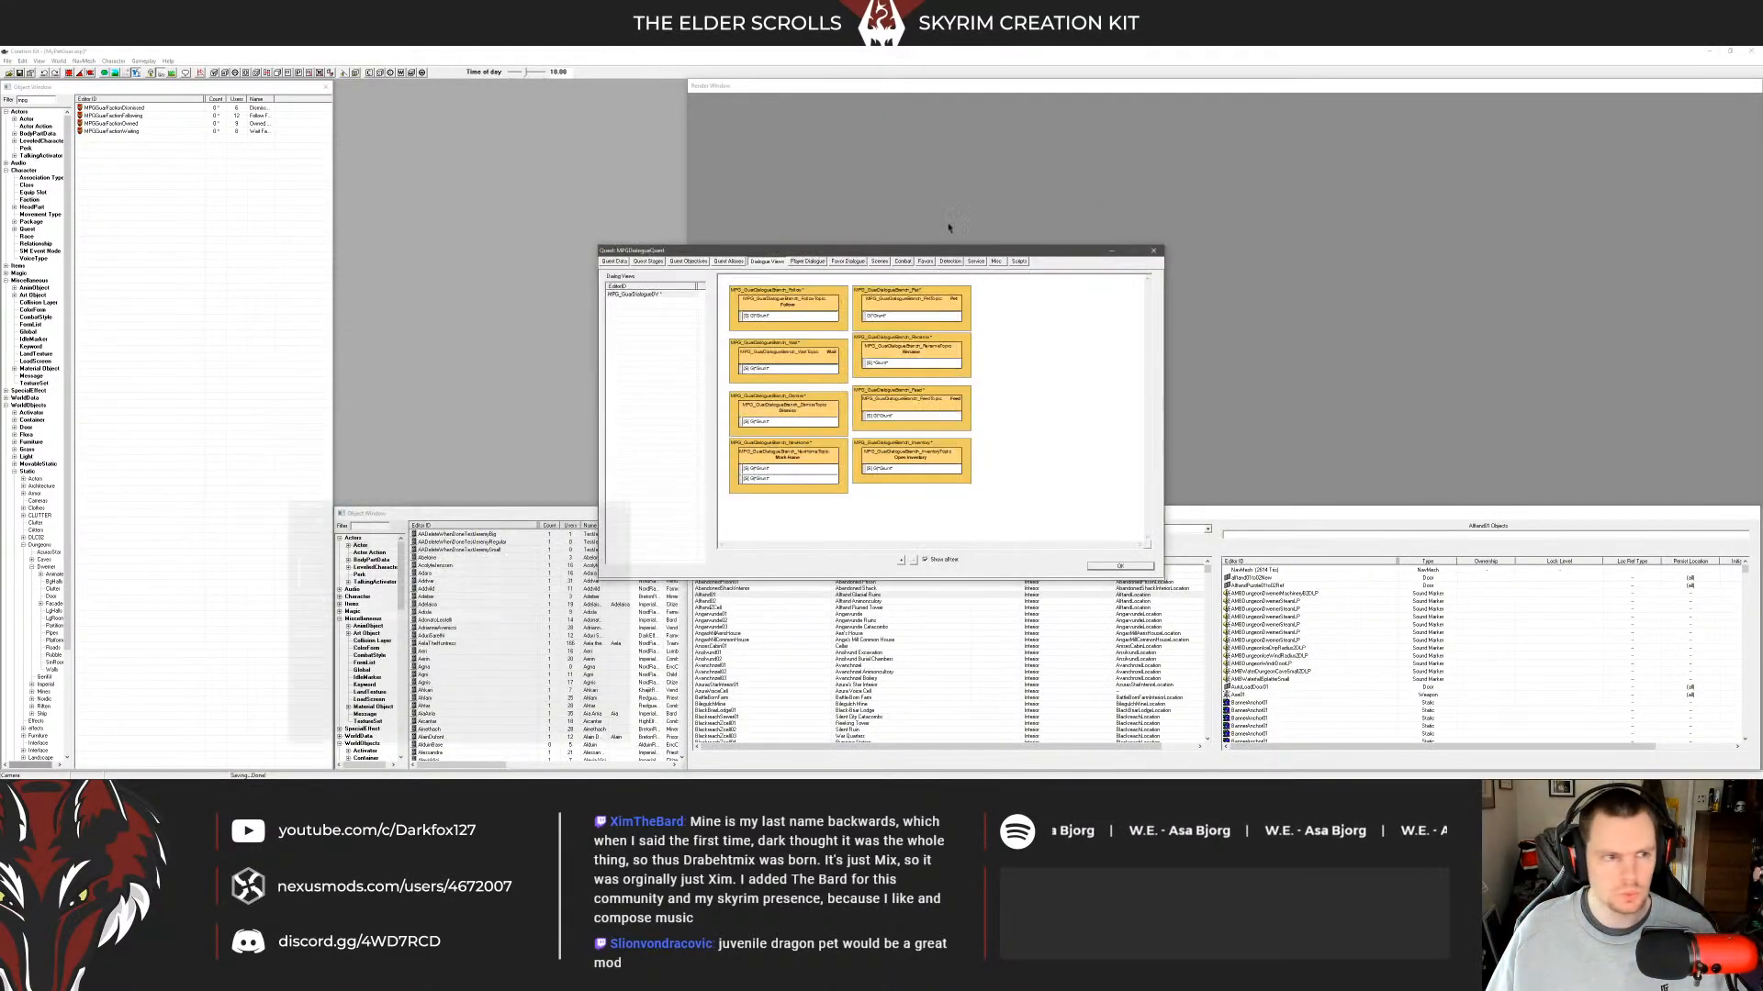
pyautogui.click(27, 118)
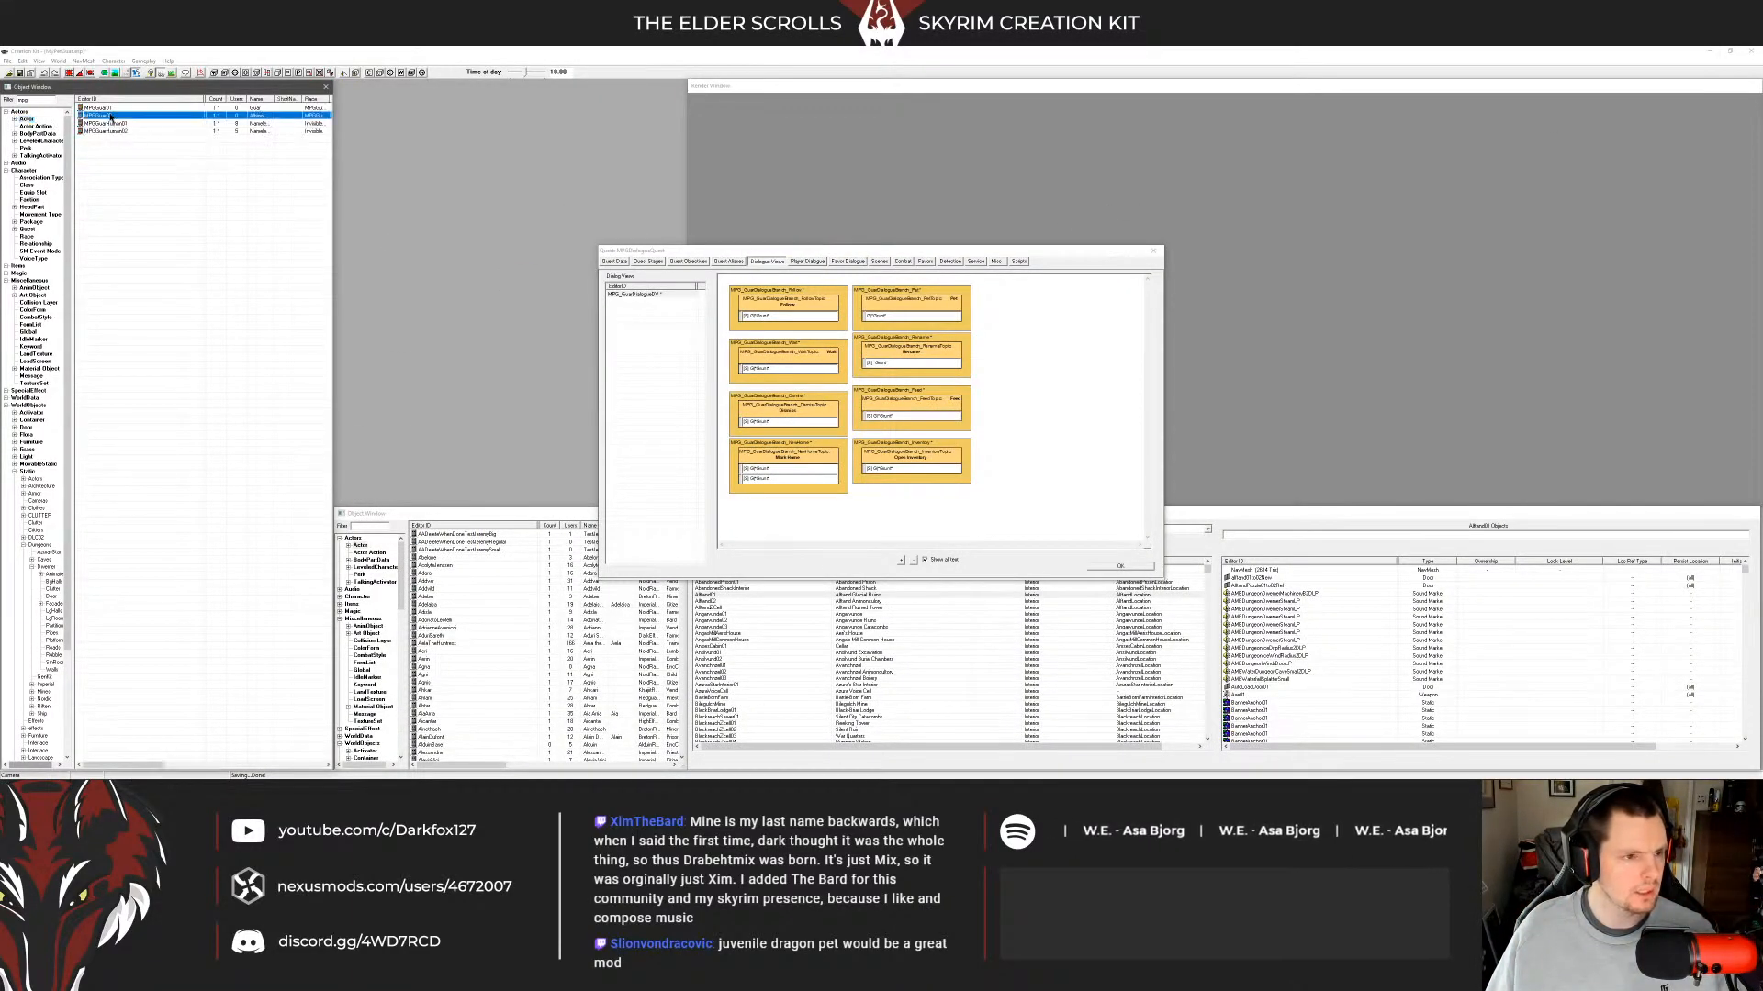
pyautogui.rightClick(112, 108)
pyautogui.click(156, 155)
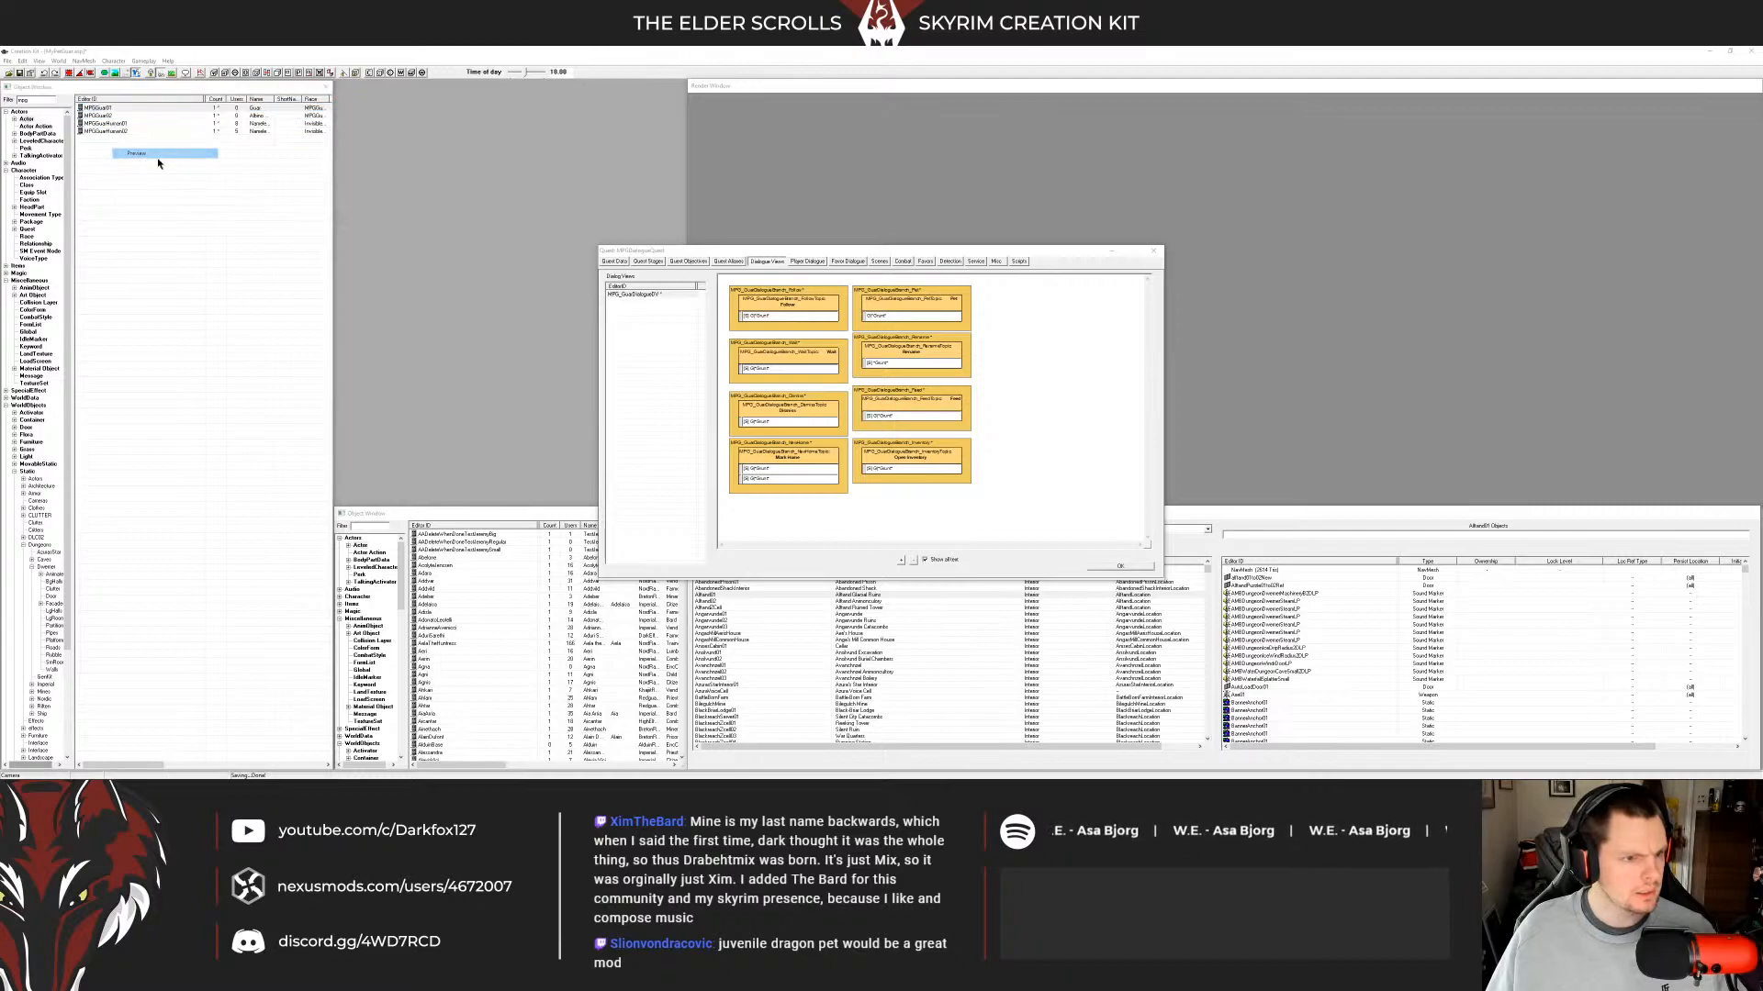
pyautogui.click(680, 86)
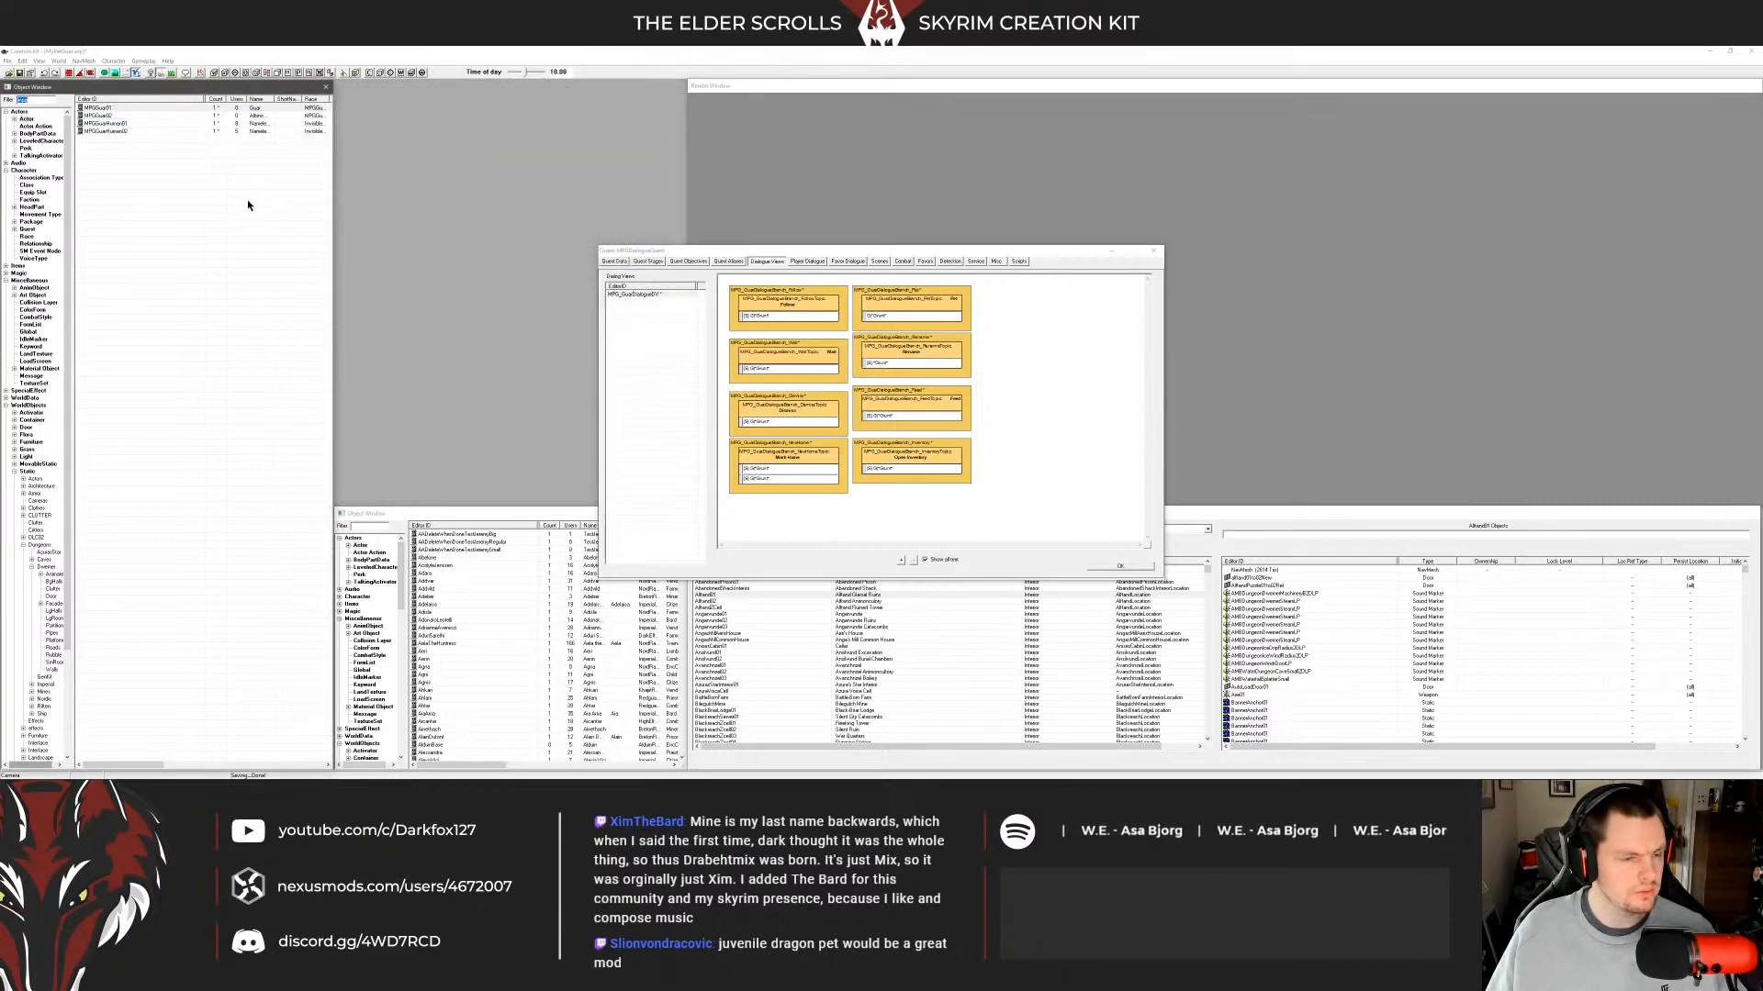
# Open the first guar actor's inventory settings and examine the creature's built-in saddle gear in the full preview.
pyautogui.click(352, 253)
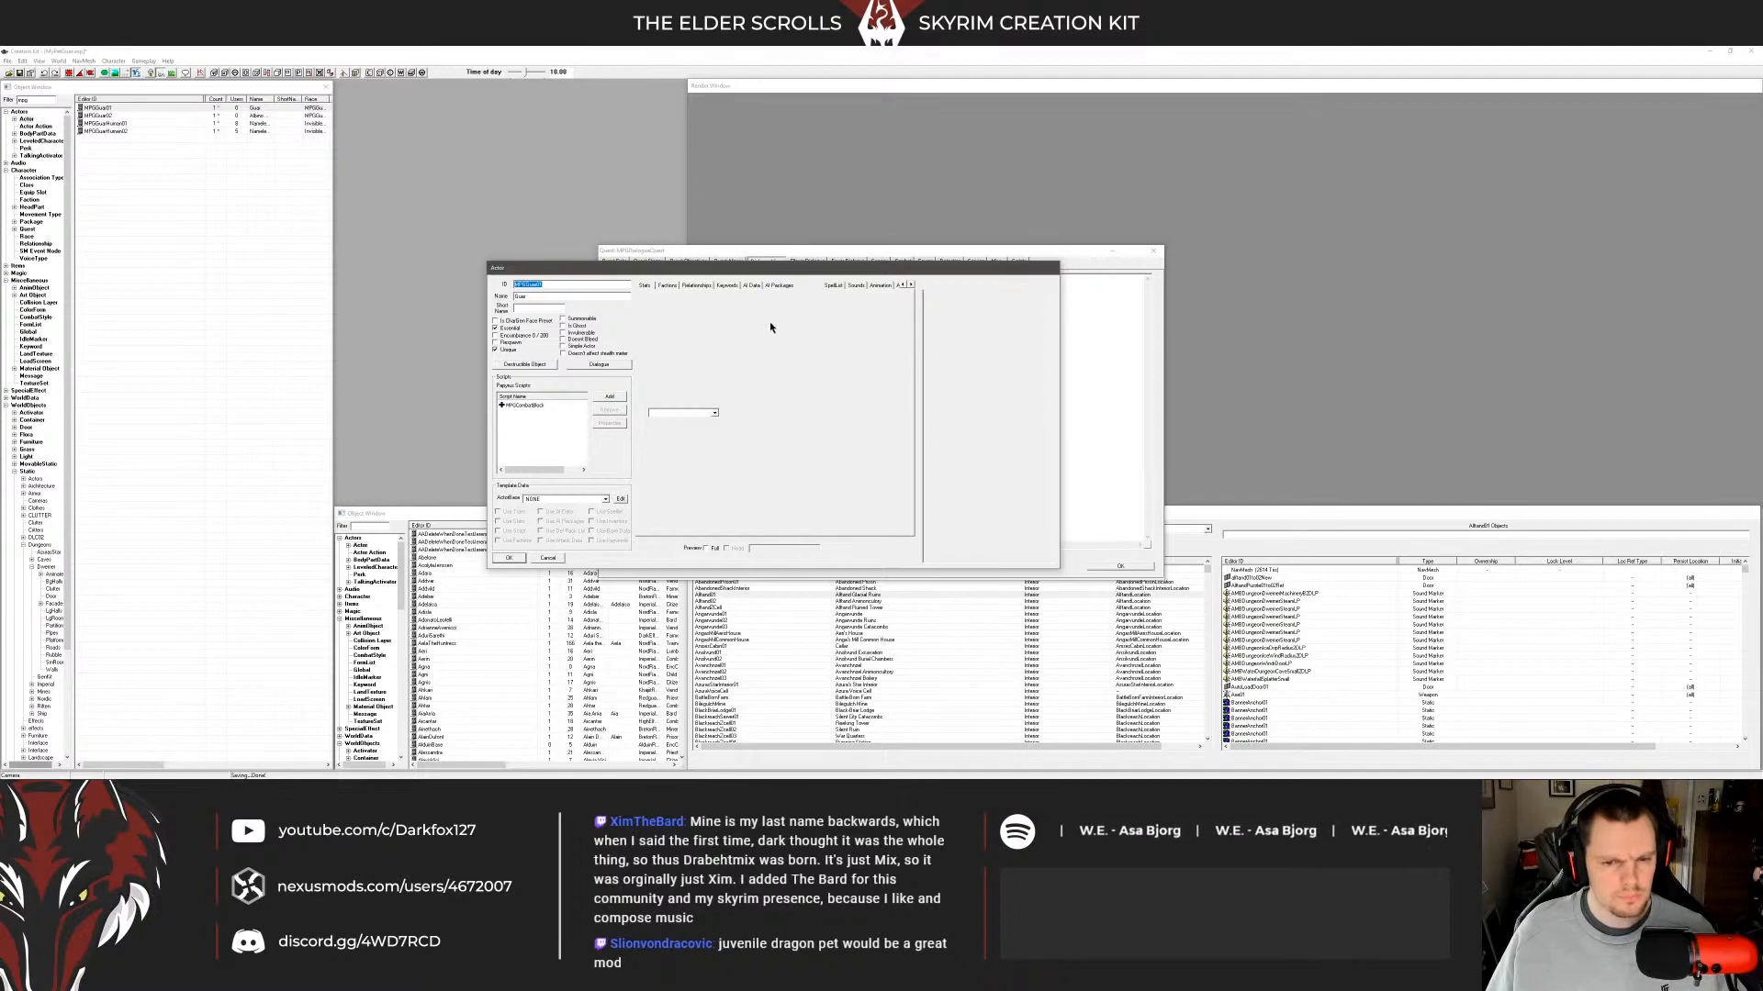
pyautogui.click(698, 320)
pyautogui.click(706, 548)
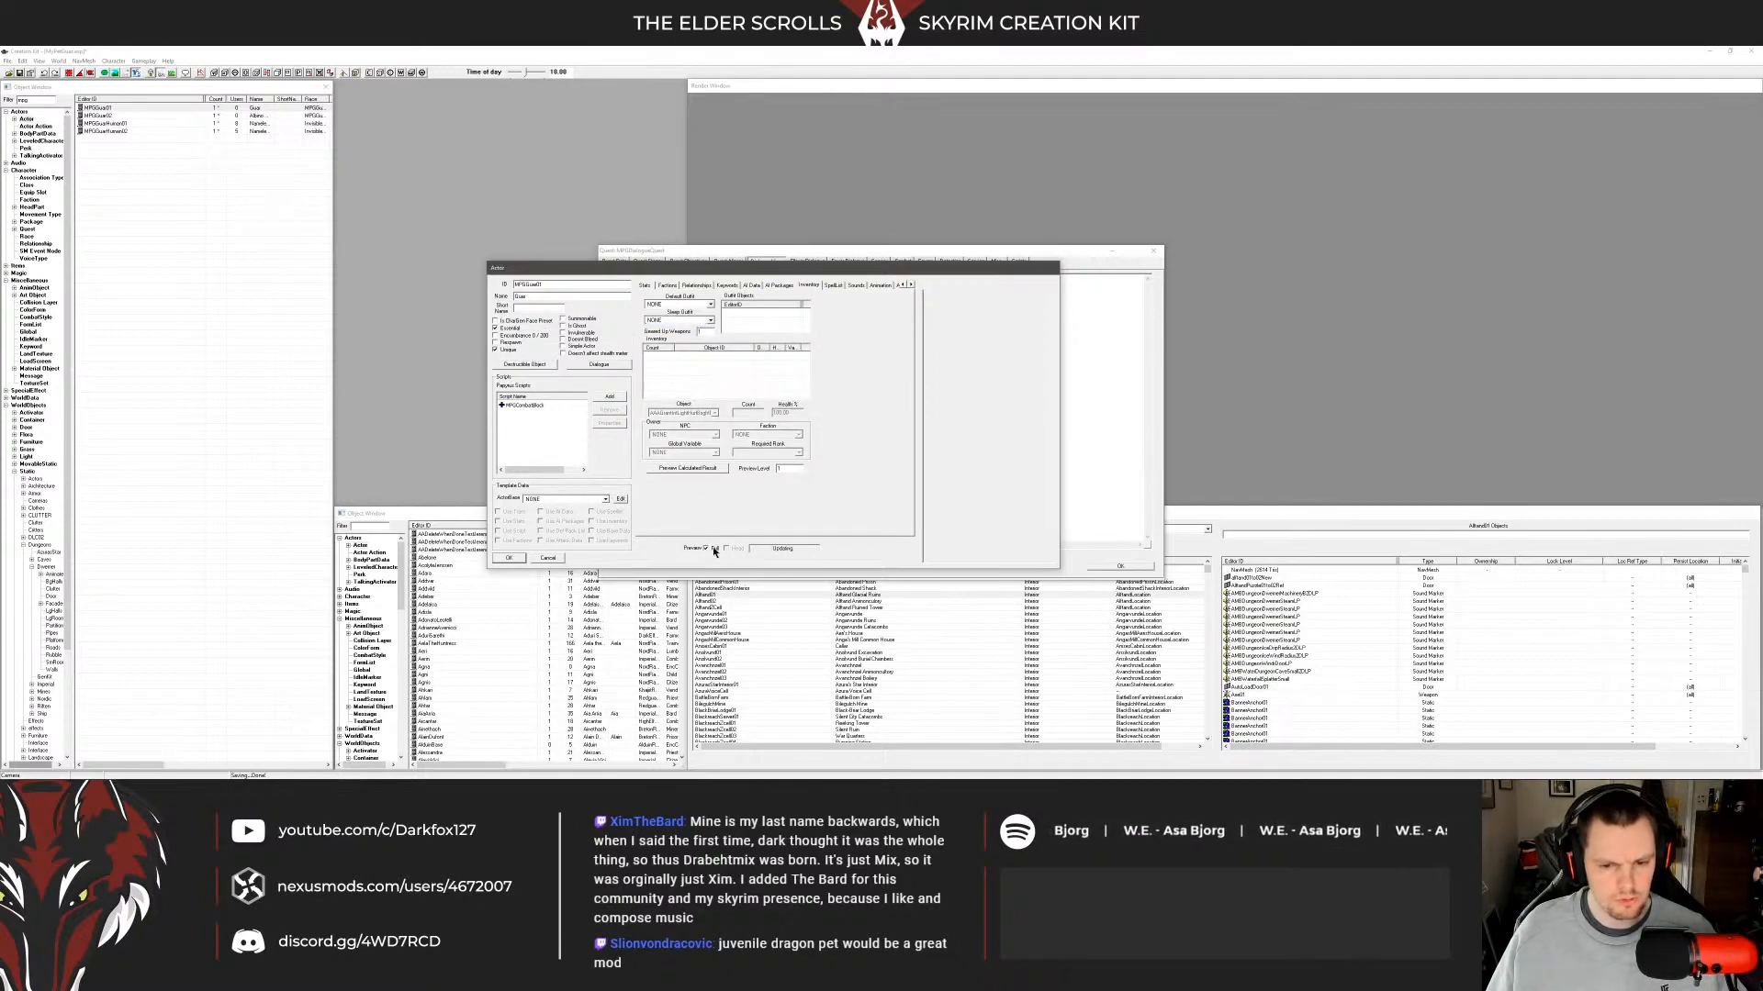
pyautogui.scroll(6, 1017, 428)
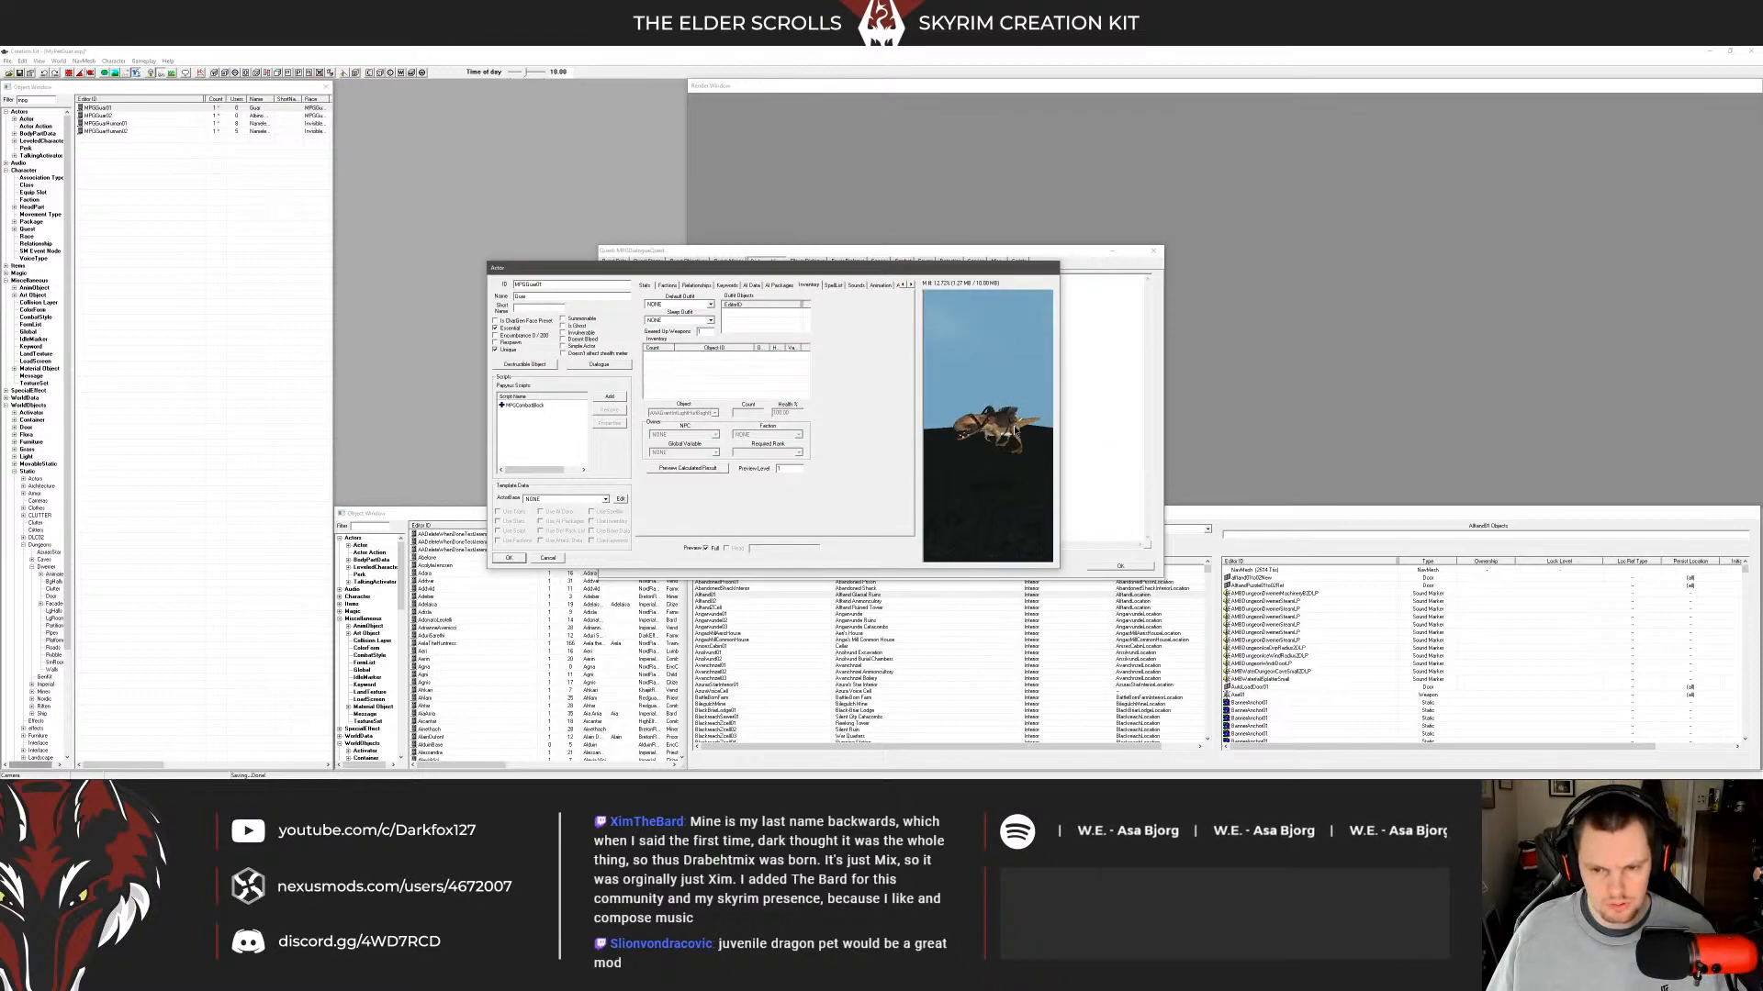
pyautogui.moveTo(1033, 446); pyautogui.dragTo(1015, 427, button='middle')
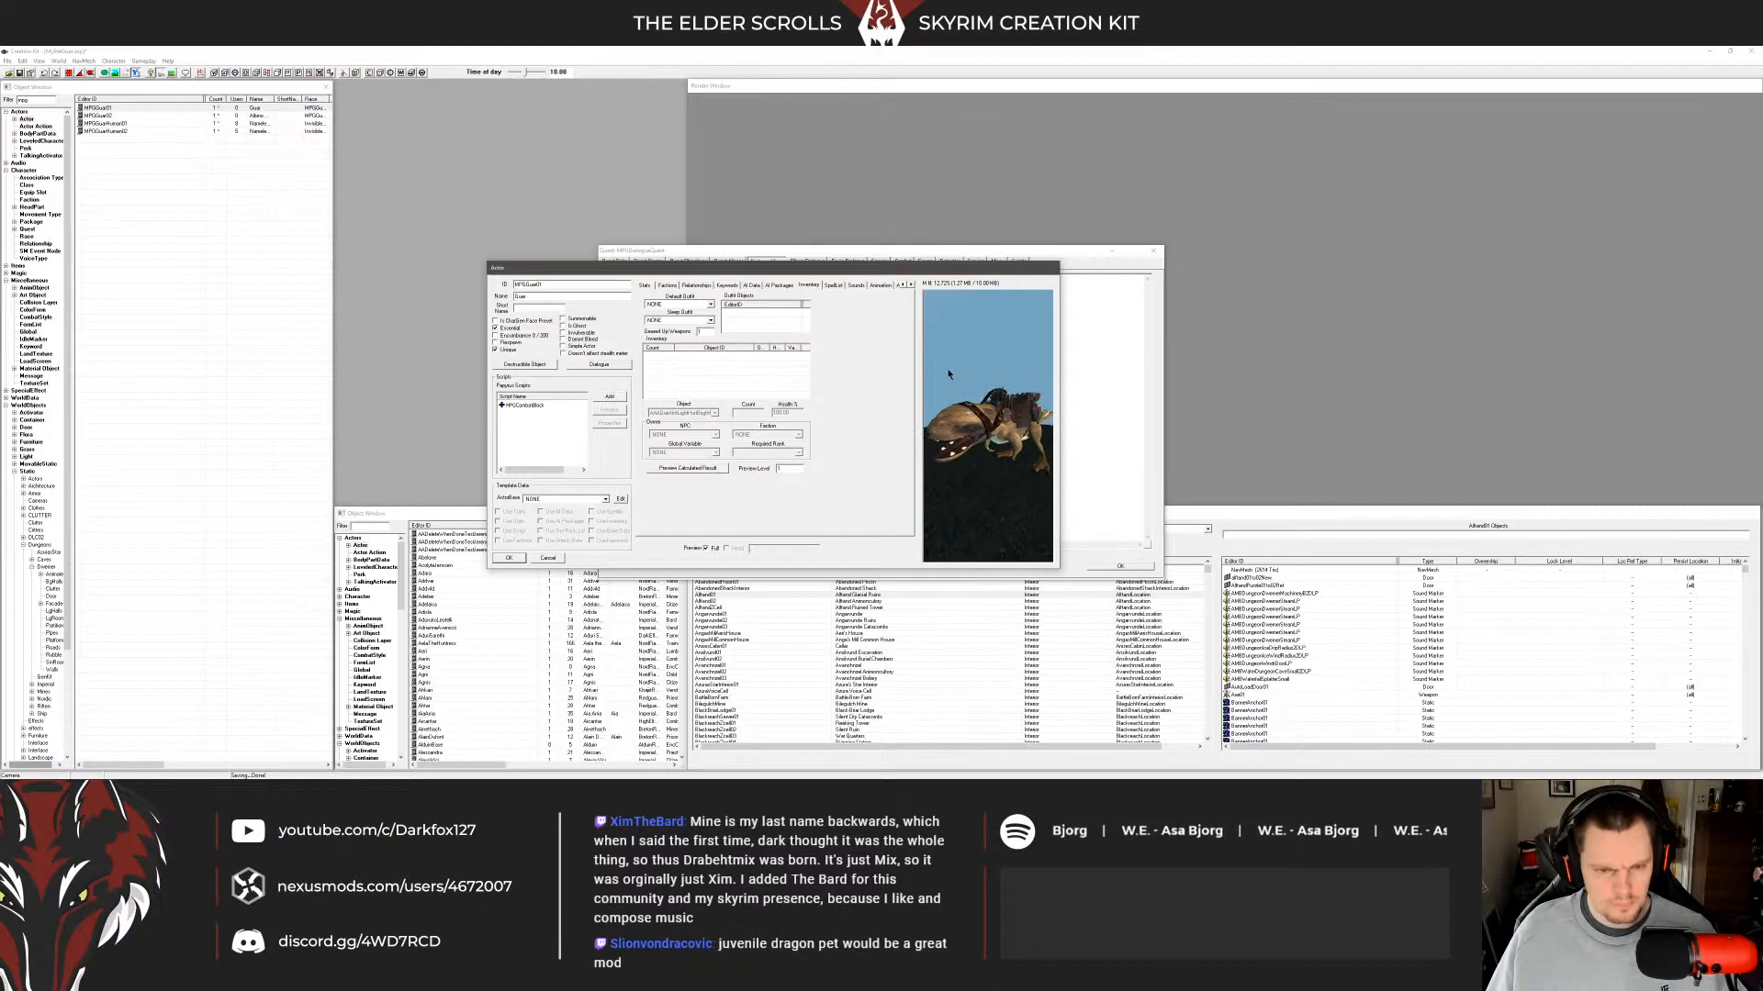
pyautogui.moveTo(1020, 424); pyautogui.dragTo(1010, 381, button='middle')
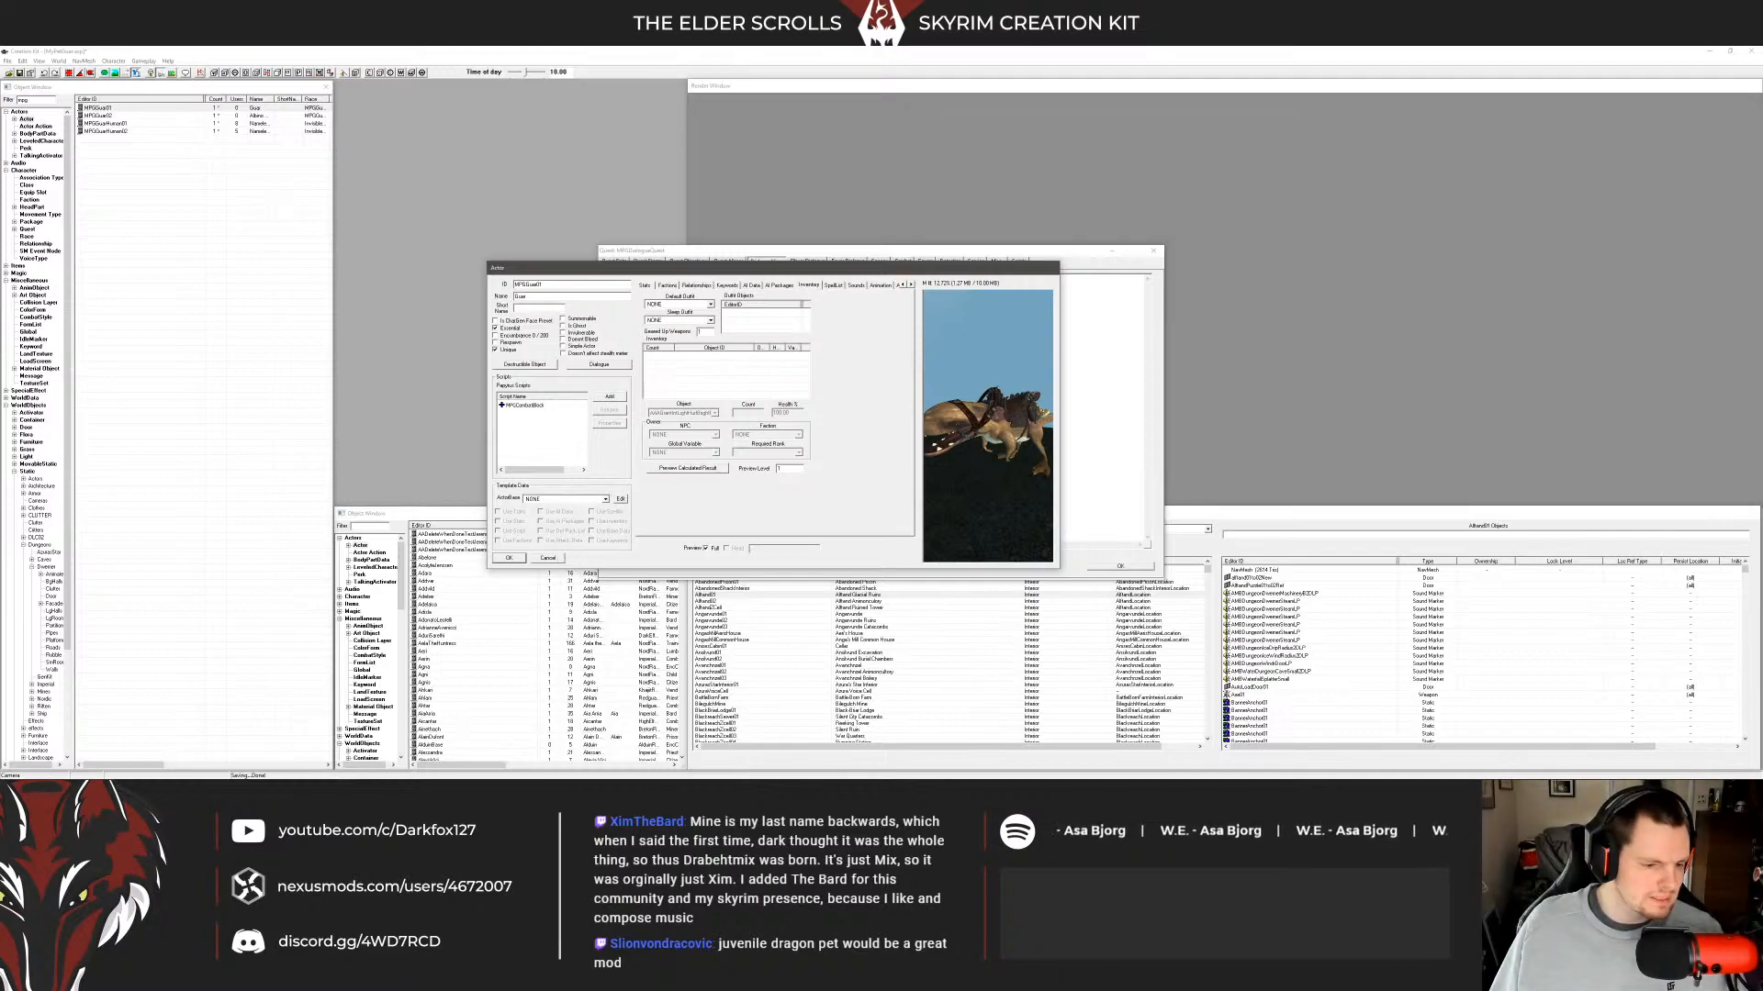
# Browse the My Pet Boar mod files in File Explorer to the MPB meshes folder.
pyautogui.click(33, 774)
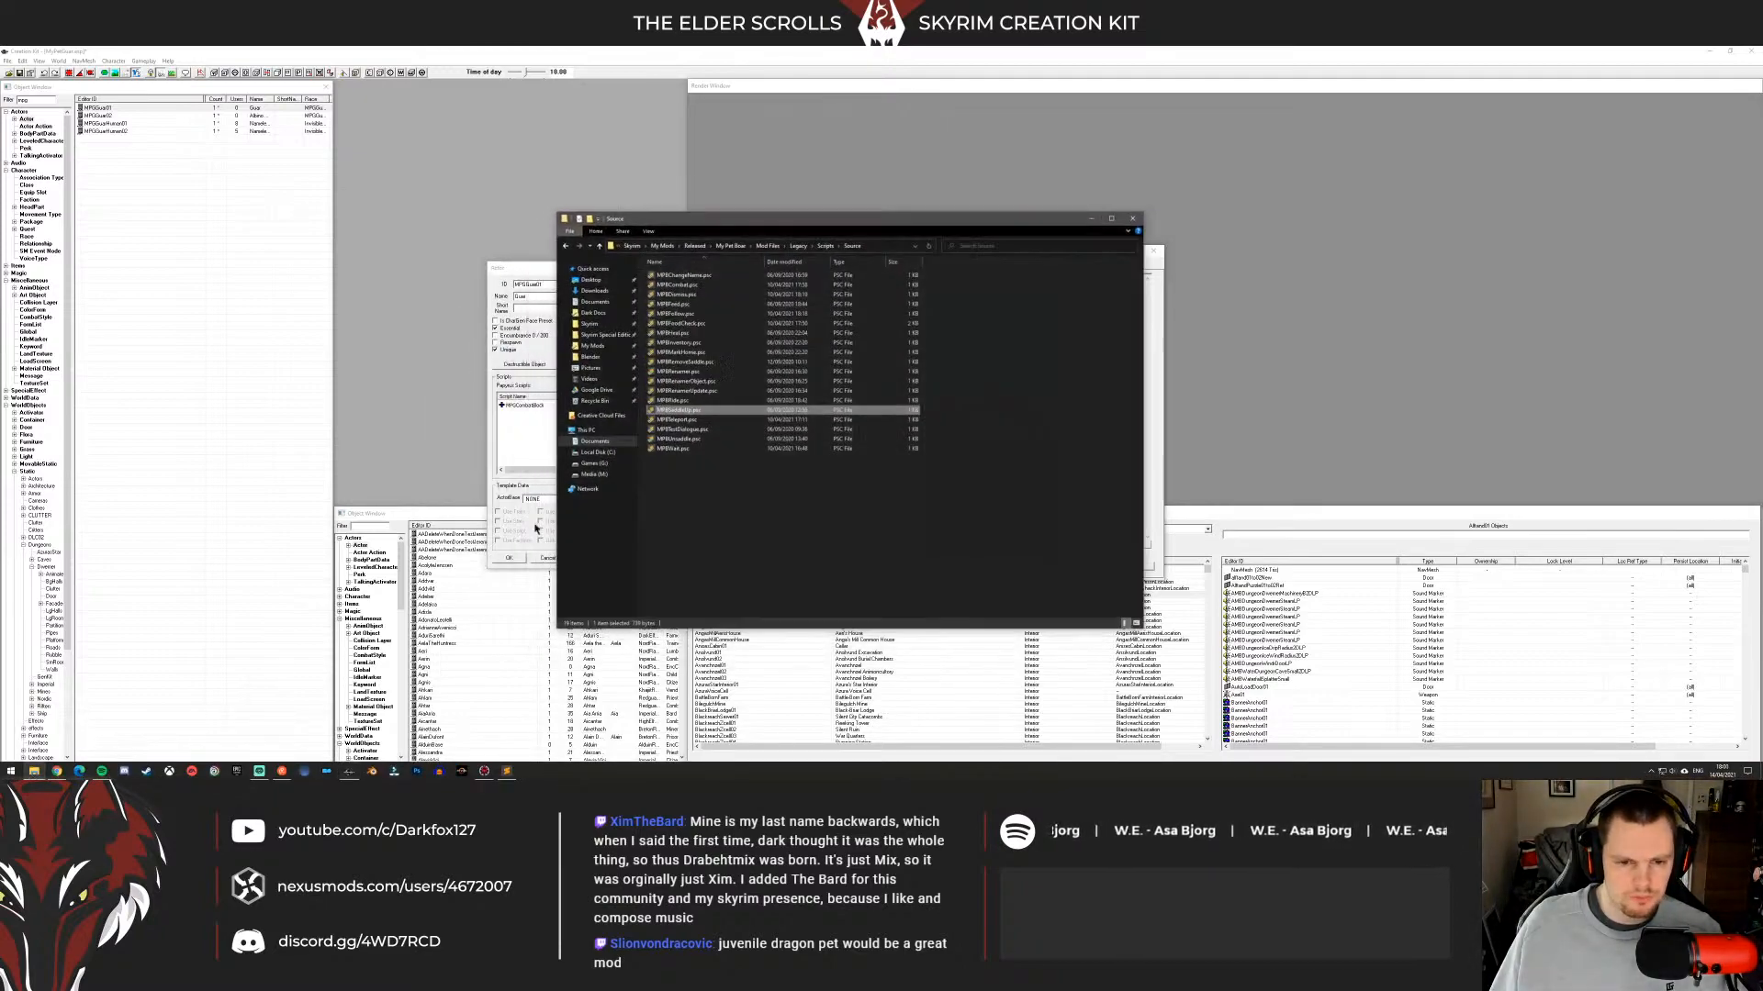
pyautogui.click(590, 324)
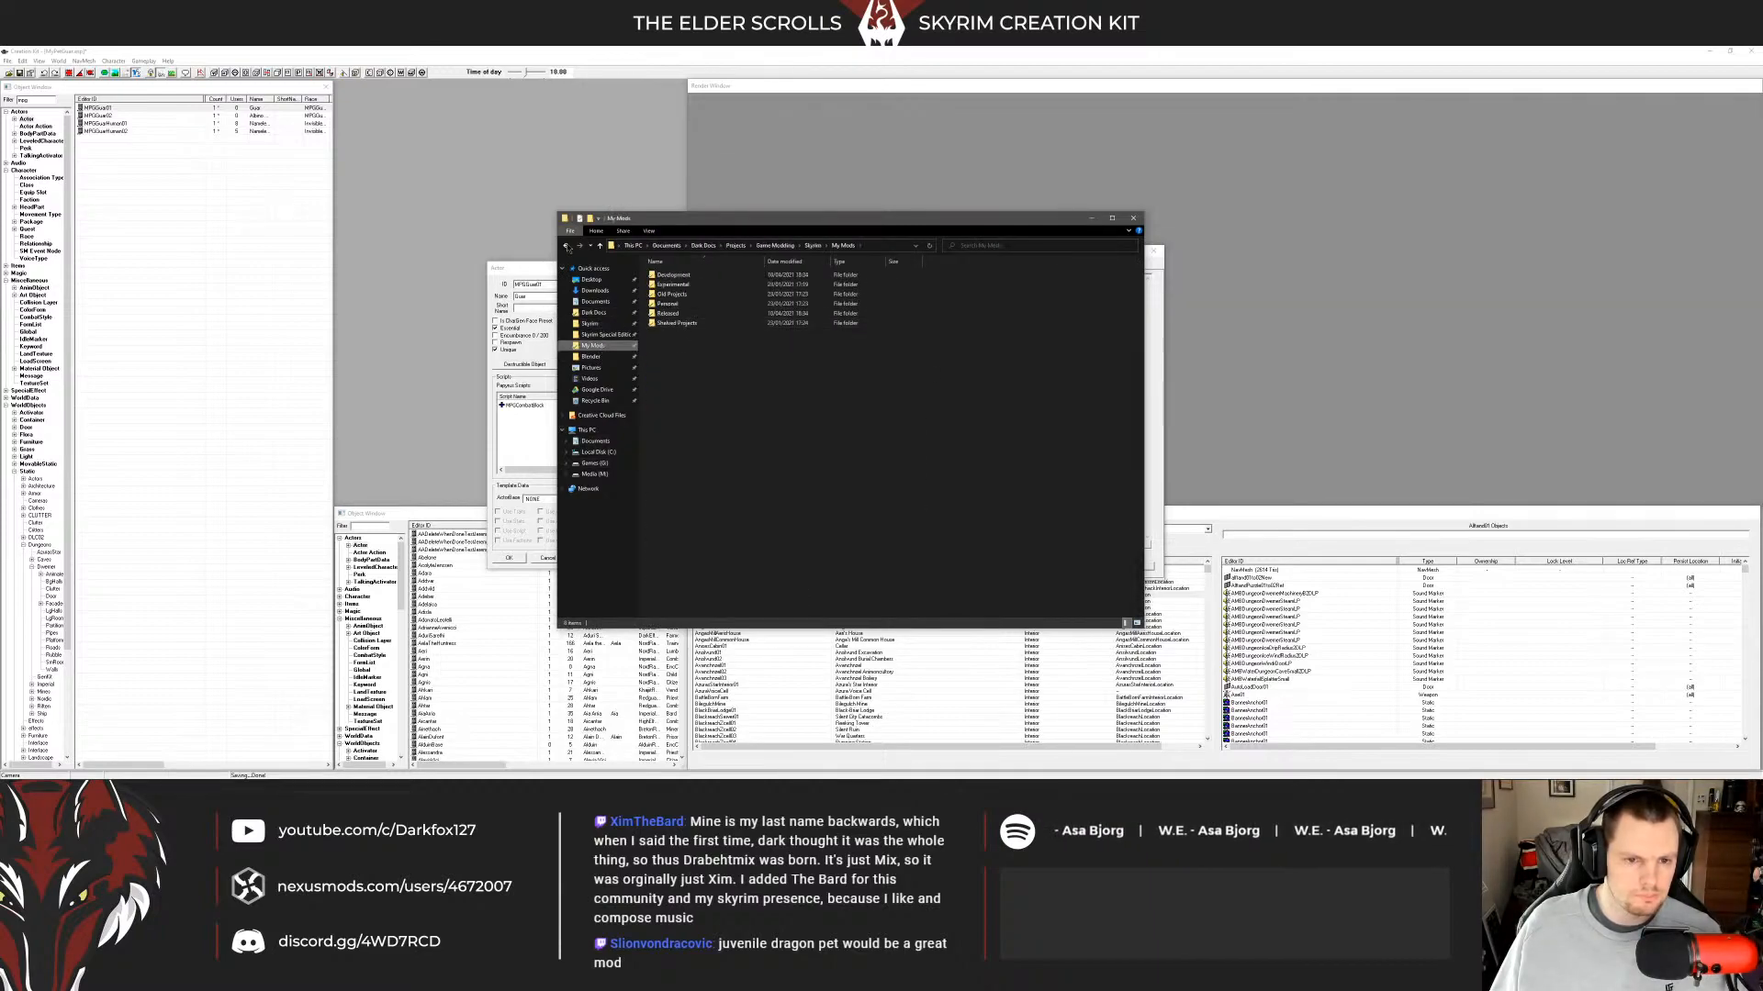
pyautogui.click(565, 246)
pyautogui.click(566, 246)
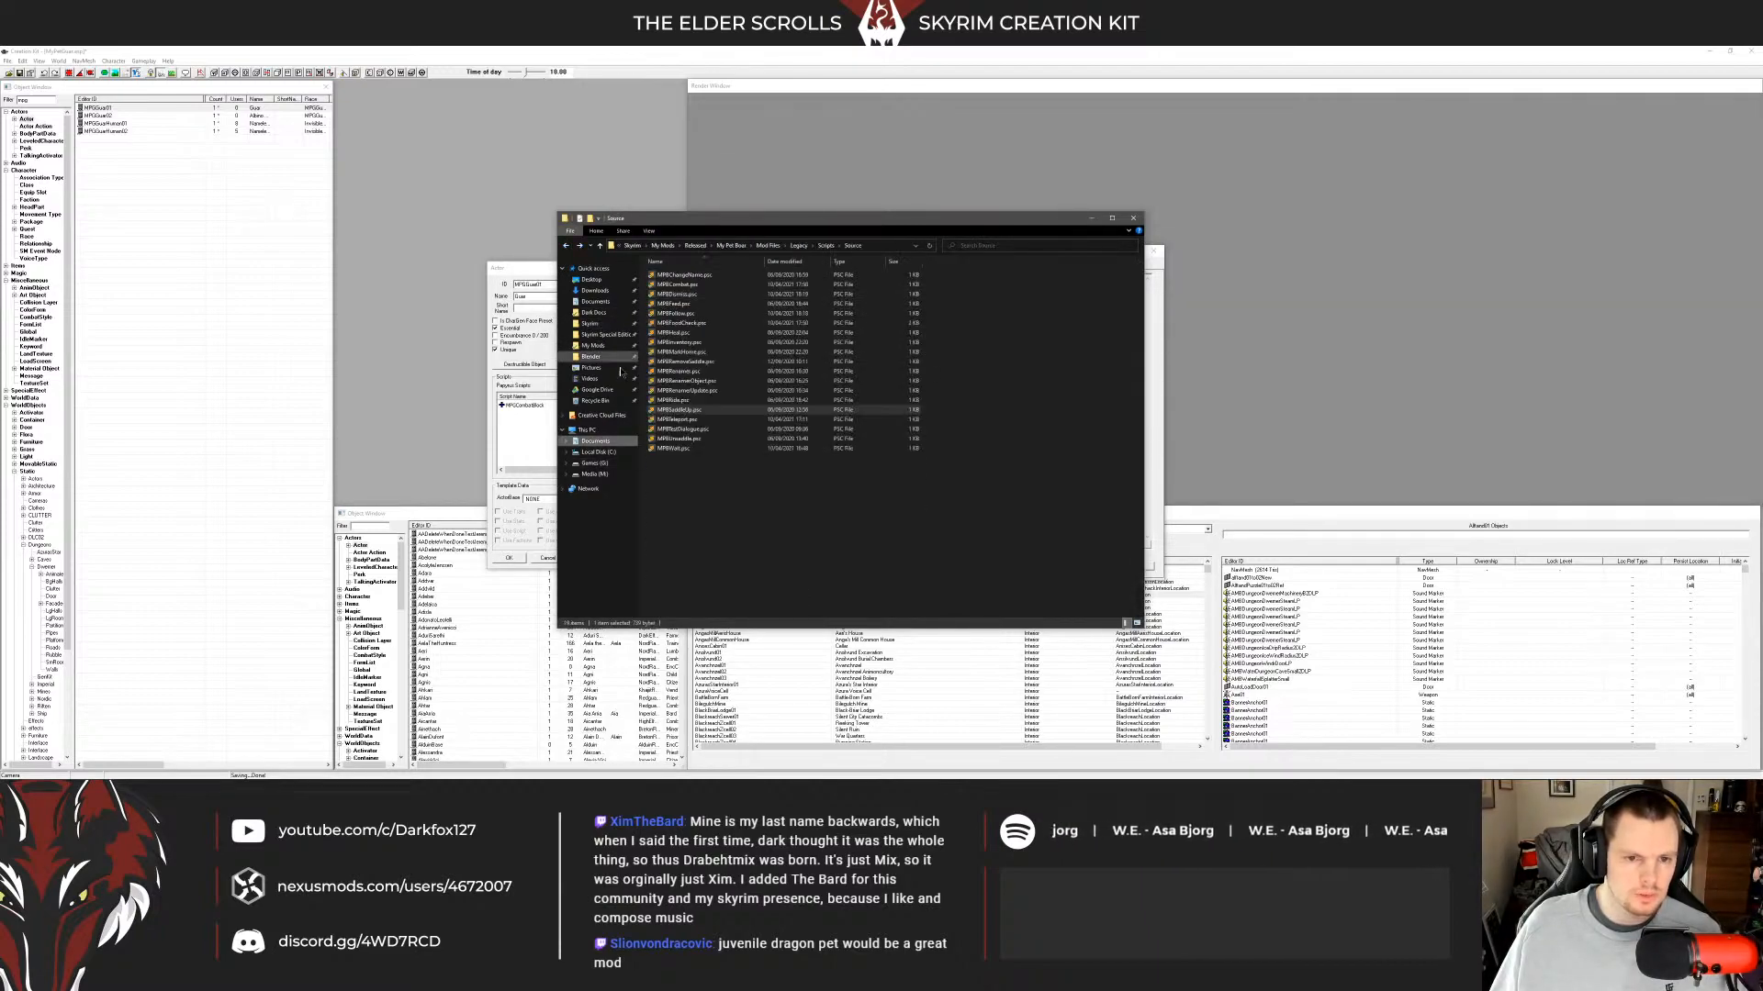
pyautogui.click(772, 246)
pyautogui.doubleClick(689, 276)
pyautogui.doubleClick(689, 277)
pyautogui.doubleClick(689, 283)
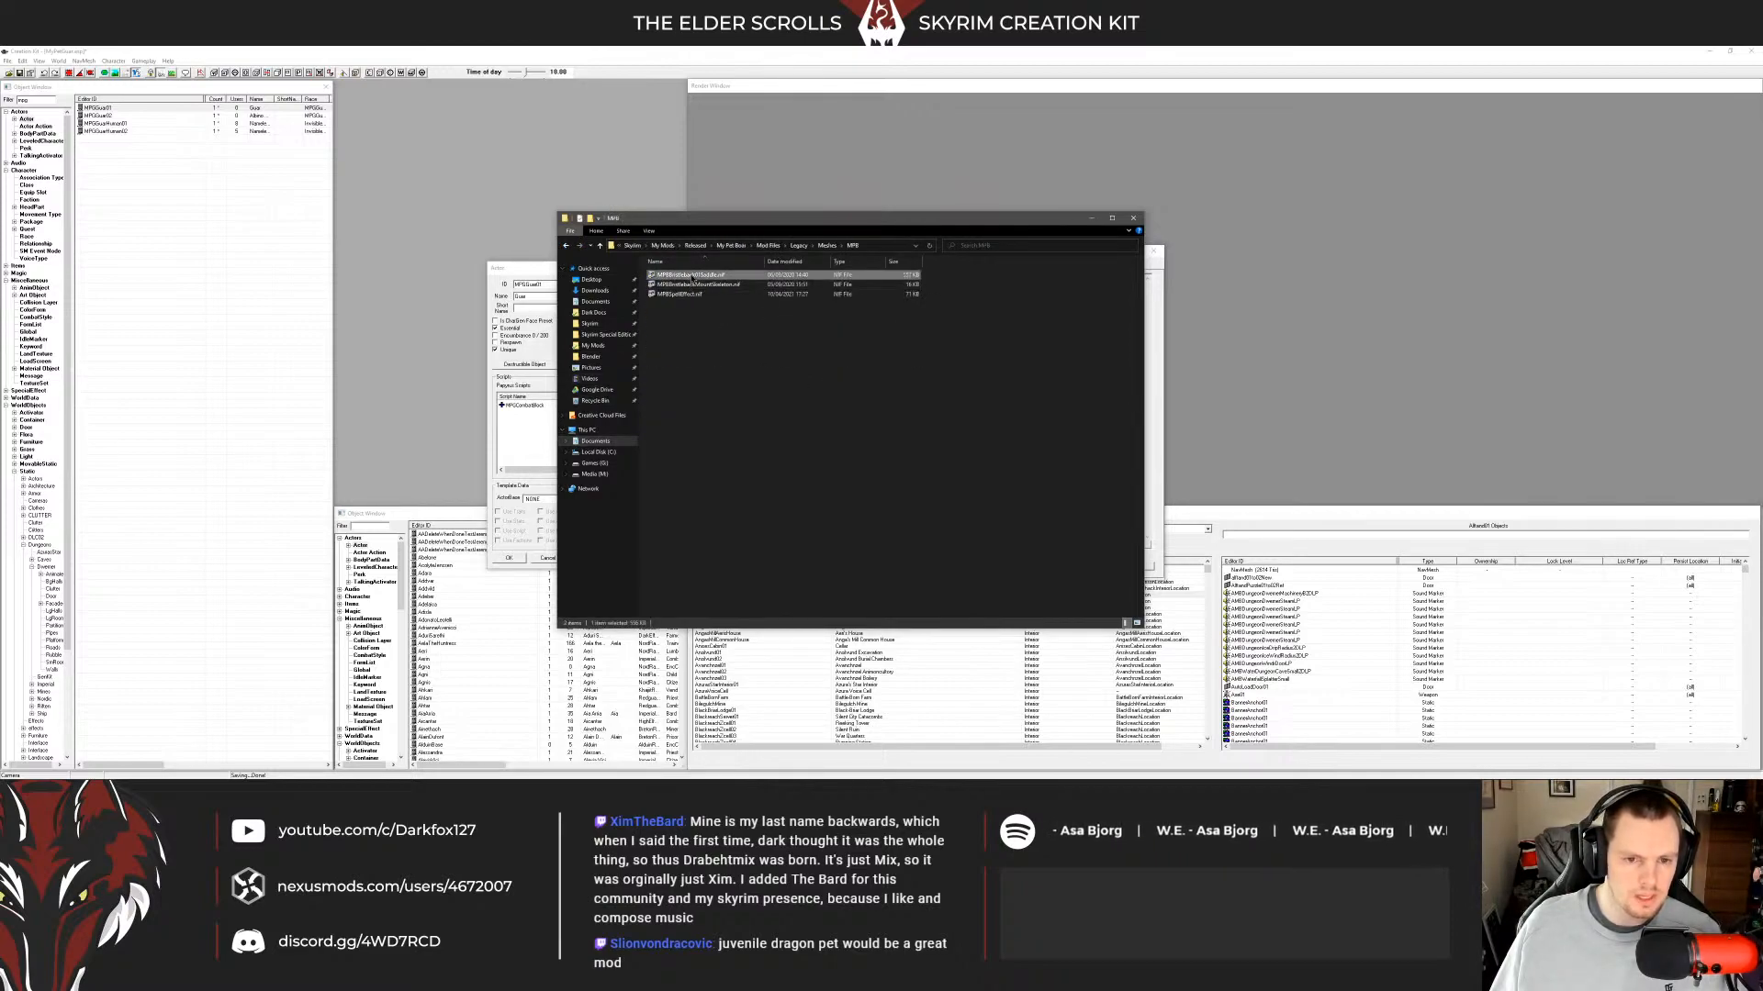
# Open the boar saddle mesh in NifSkope, select the saddle shape, examine the model from another angle, and close it.
pyautogui.doubleClick(695, 276)
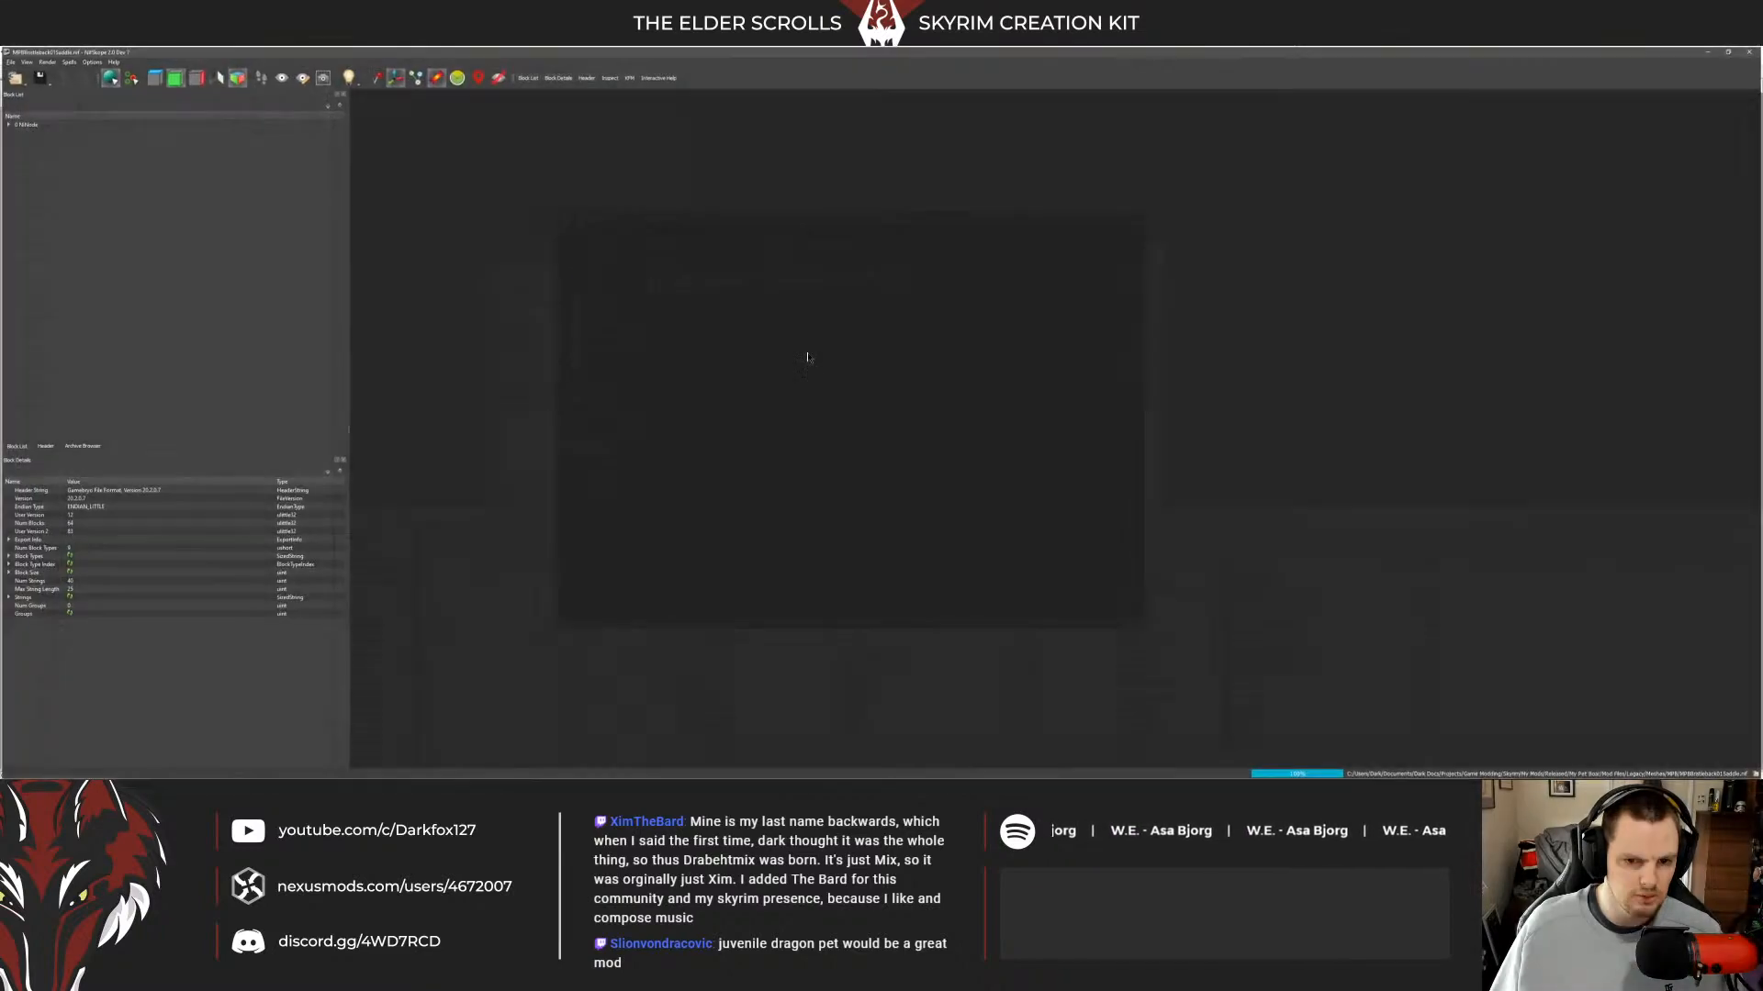
pyautogui.scroll(5, 931, 350)
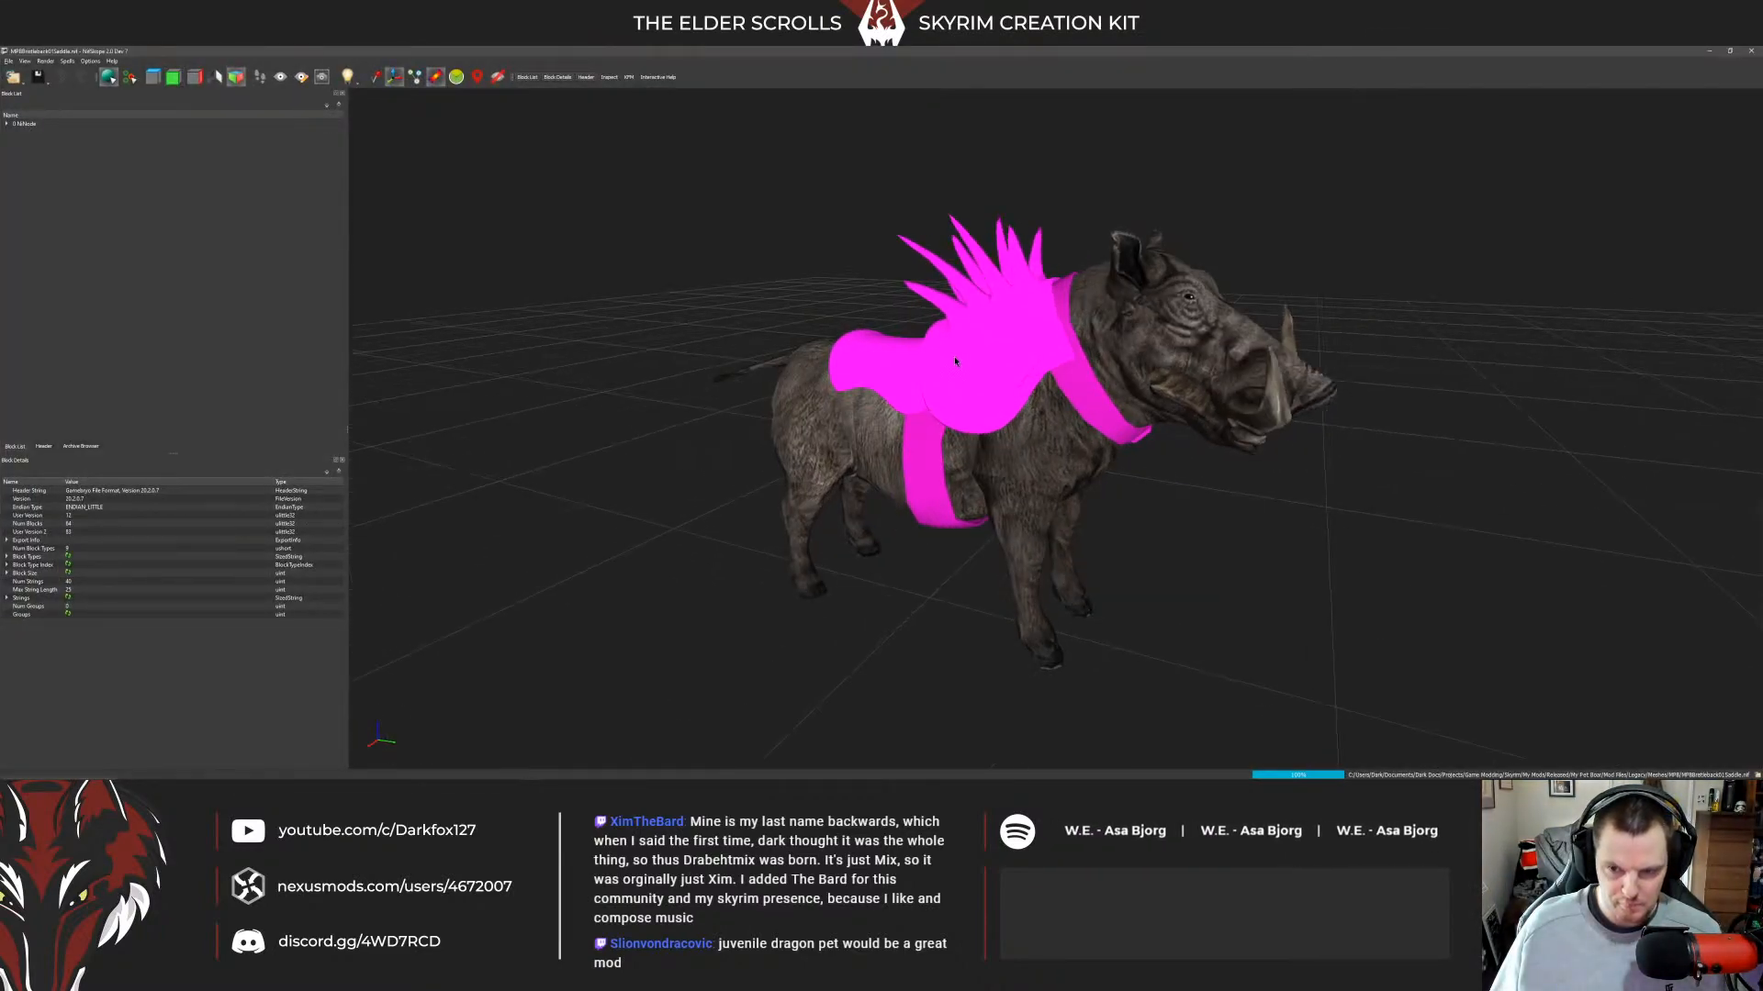
pyautogui.click(931, 350)
pyautogui.moveTo(1331, 297); pyautogui.dragTo(1356, 258)
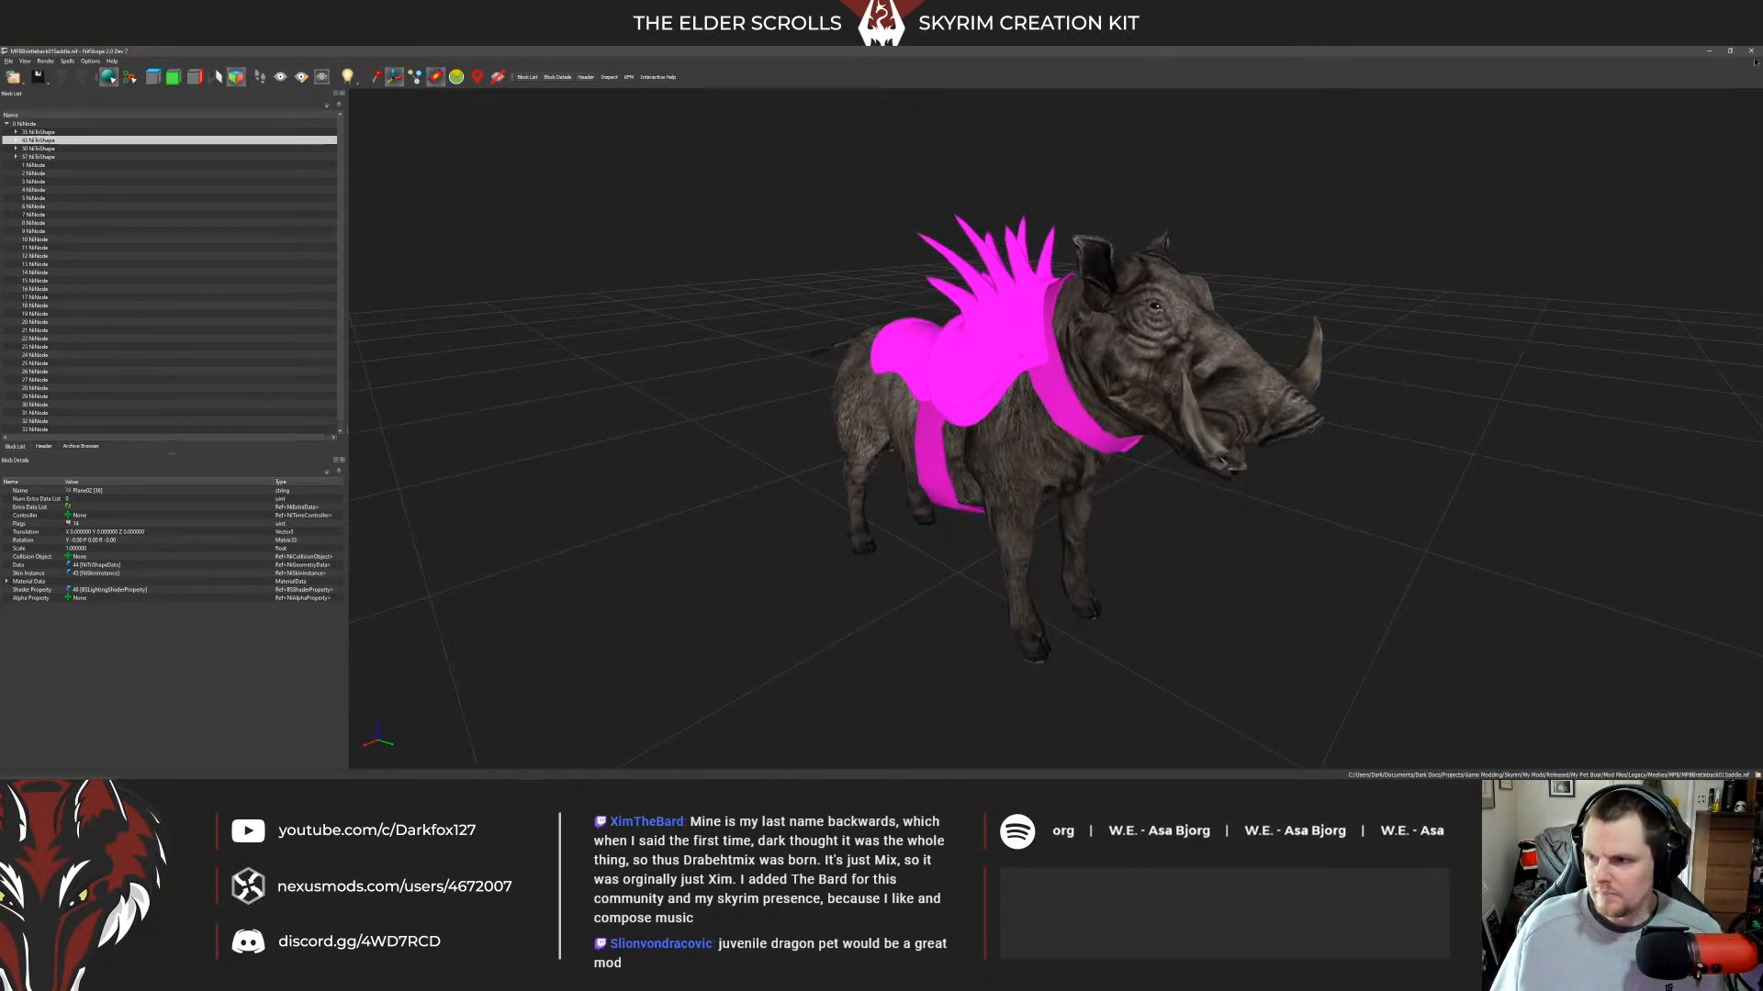
pyautogui.hotkey('alt', 'F4')
# Open the boar's skeleton mesh in NifSkope for a brief look and close it.
pyautogui.press('Down')
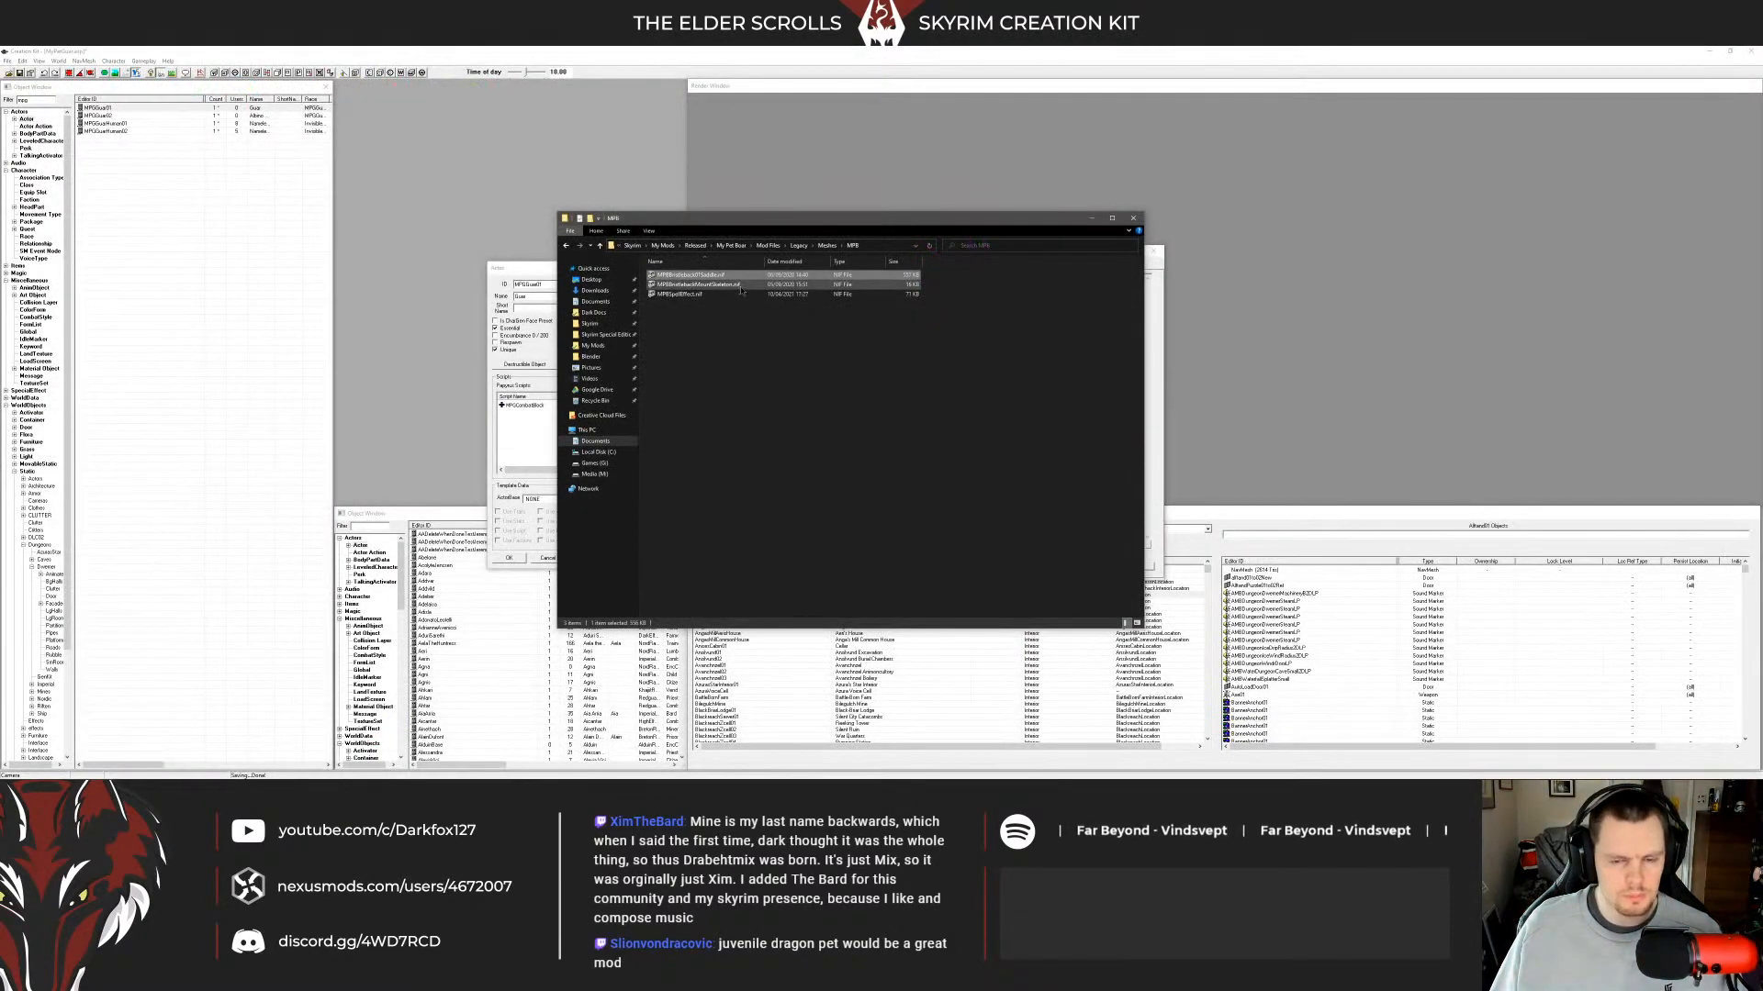
pyautogui.press('Return')
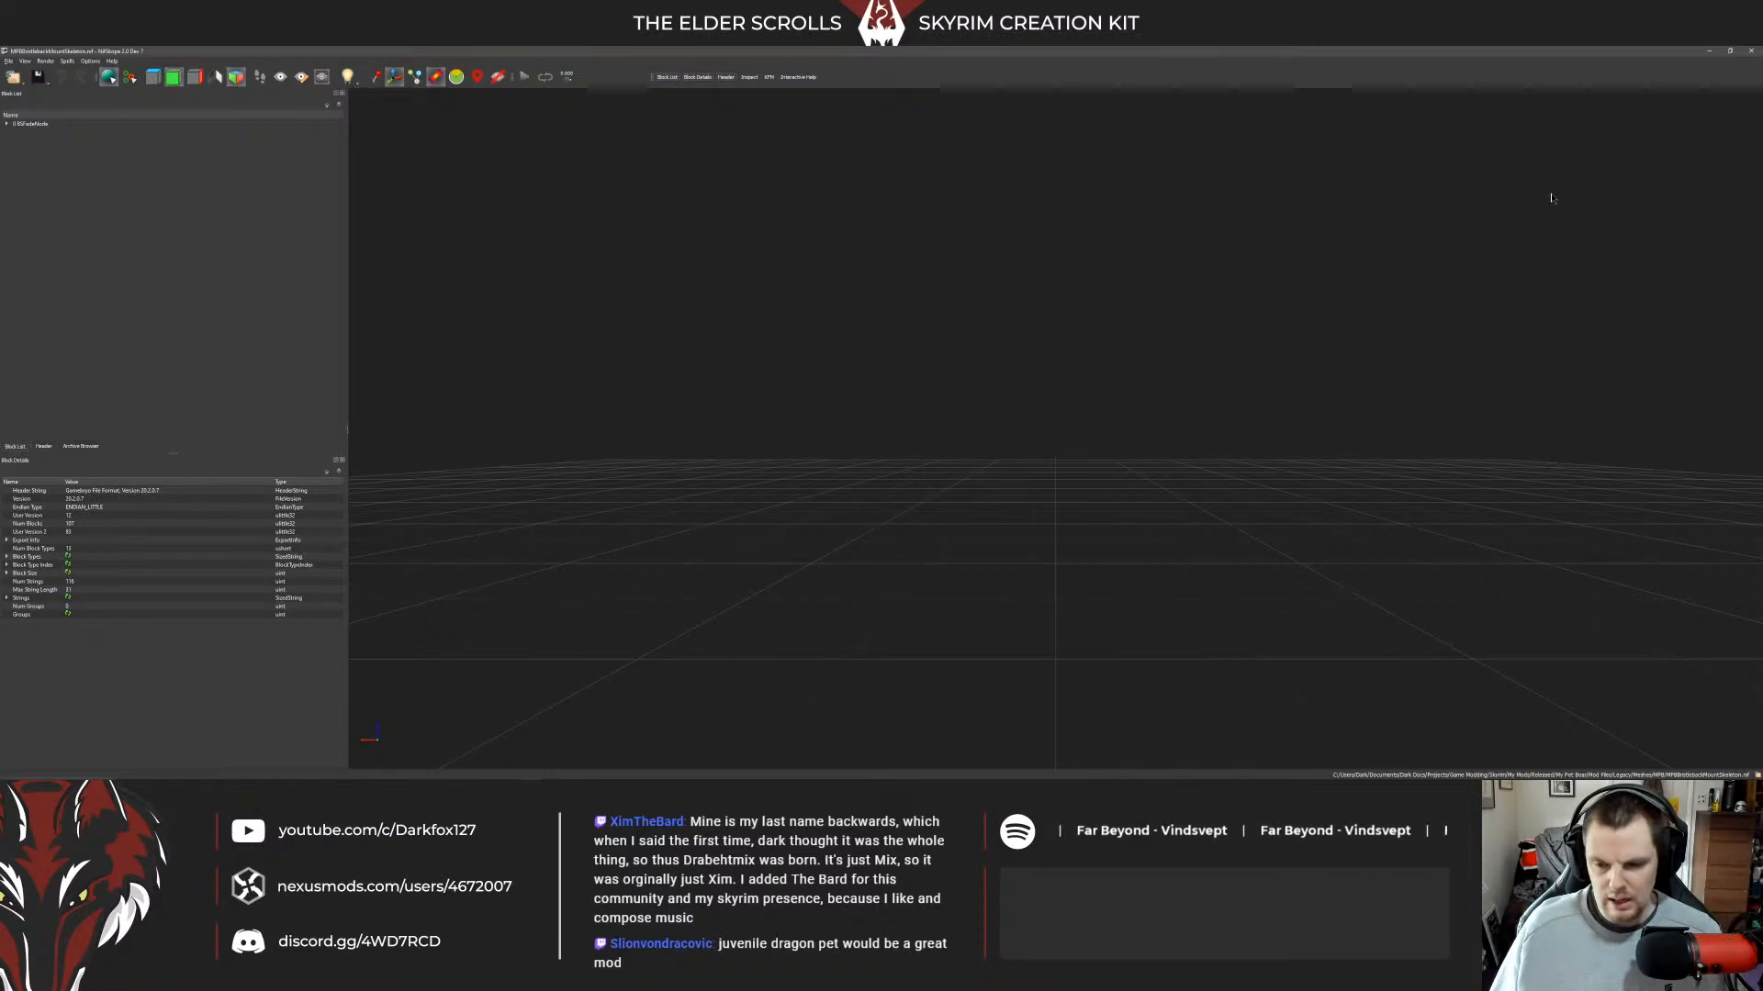
pyautogui.click(1750, 50)
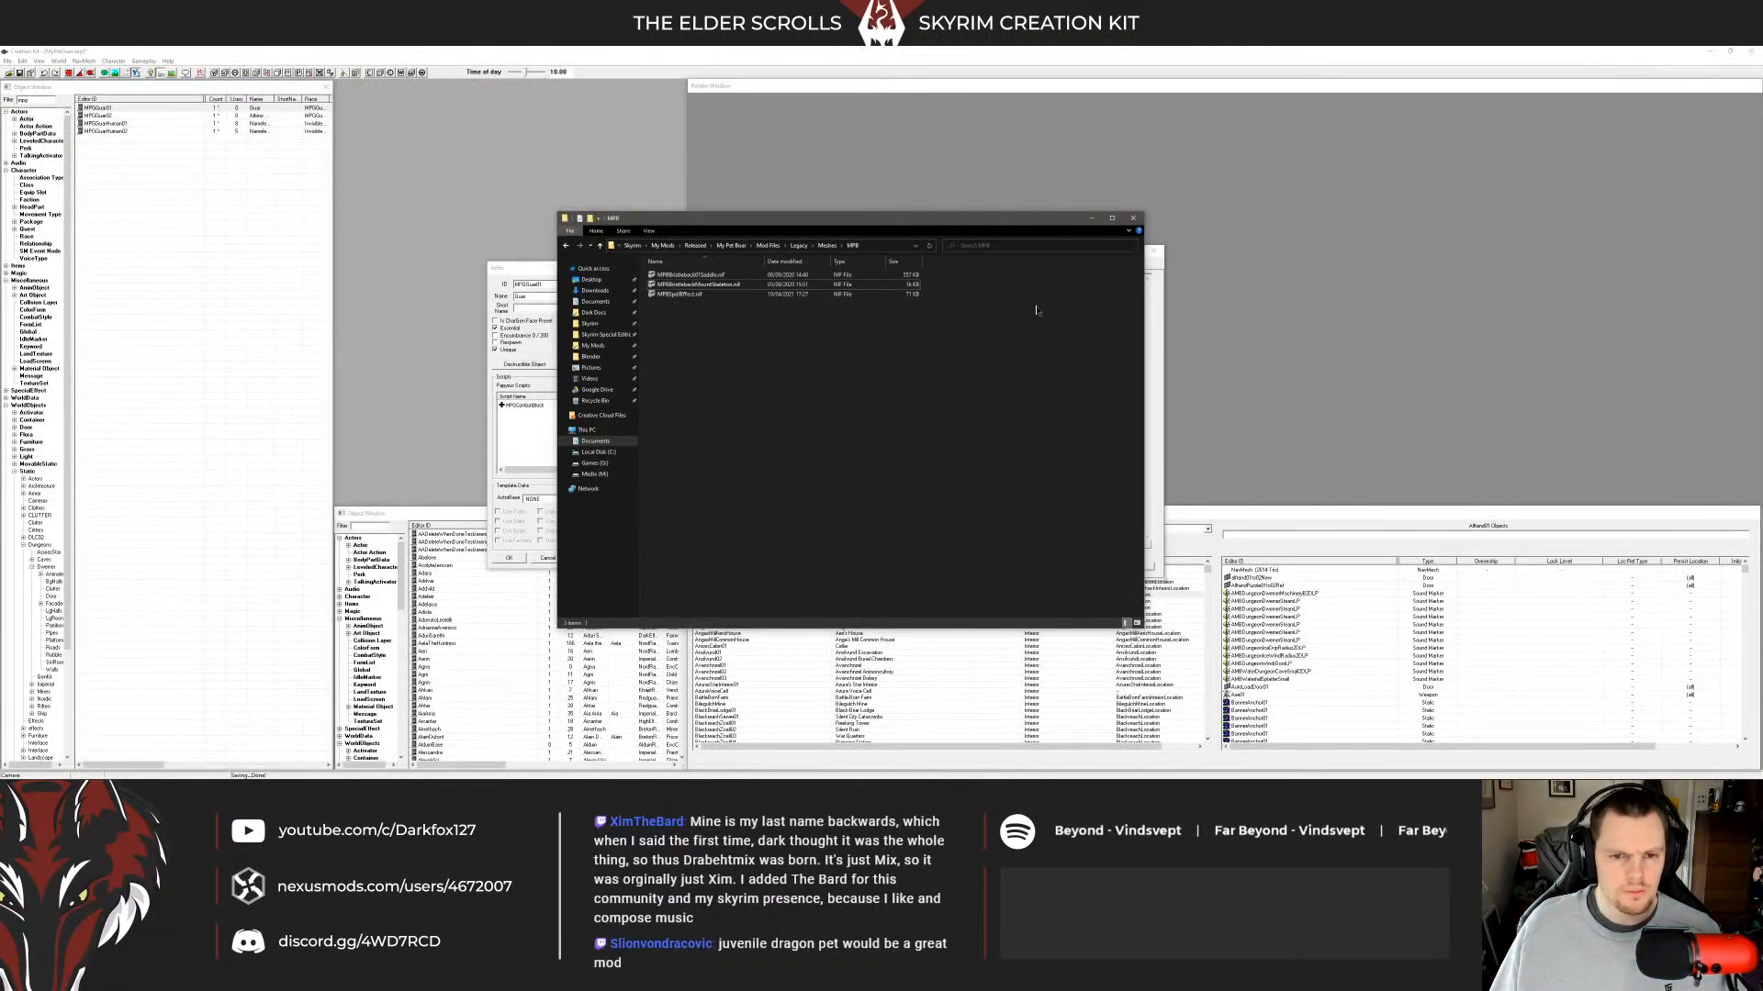
# Search Google for "skyrim guar" in a new Chrome tab.
pyautogui.moveTo(64, 775)
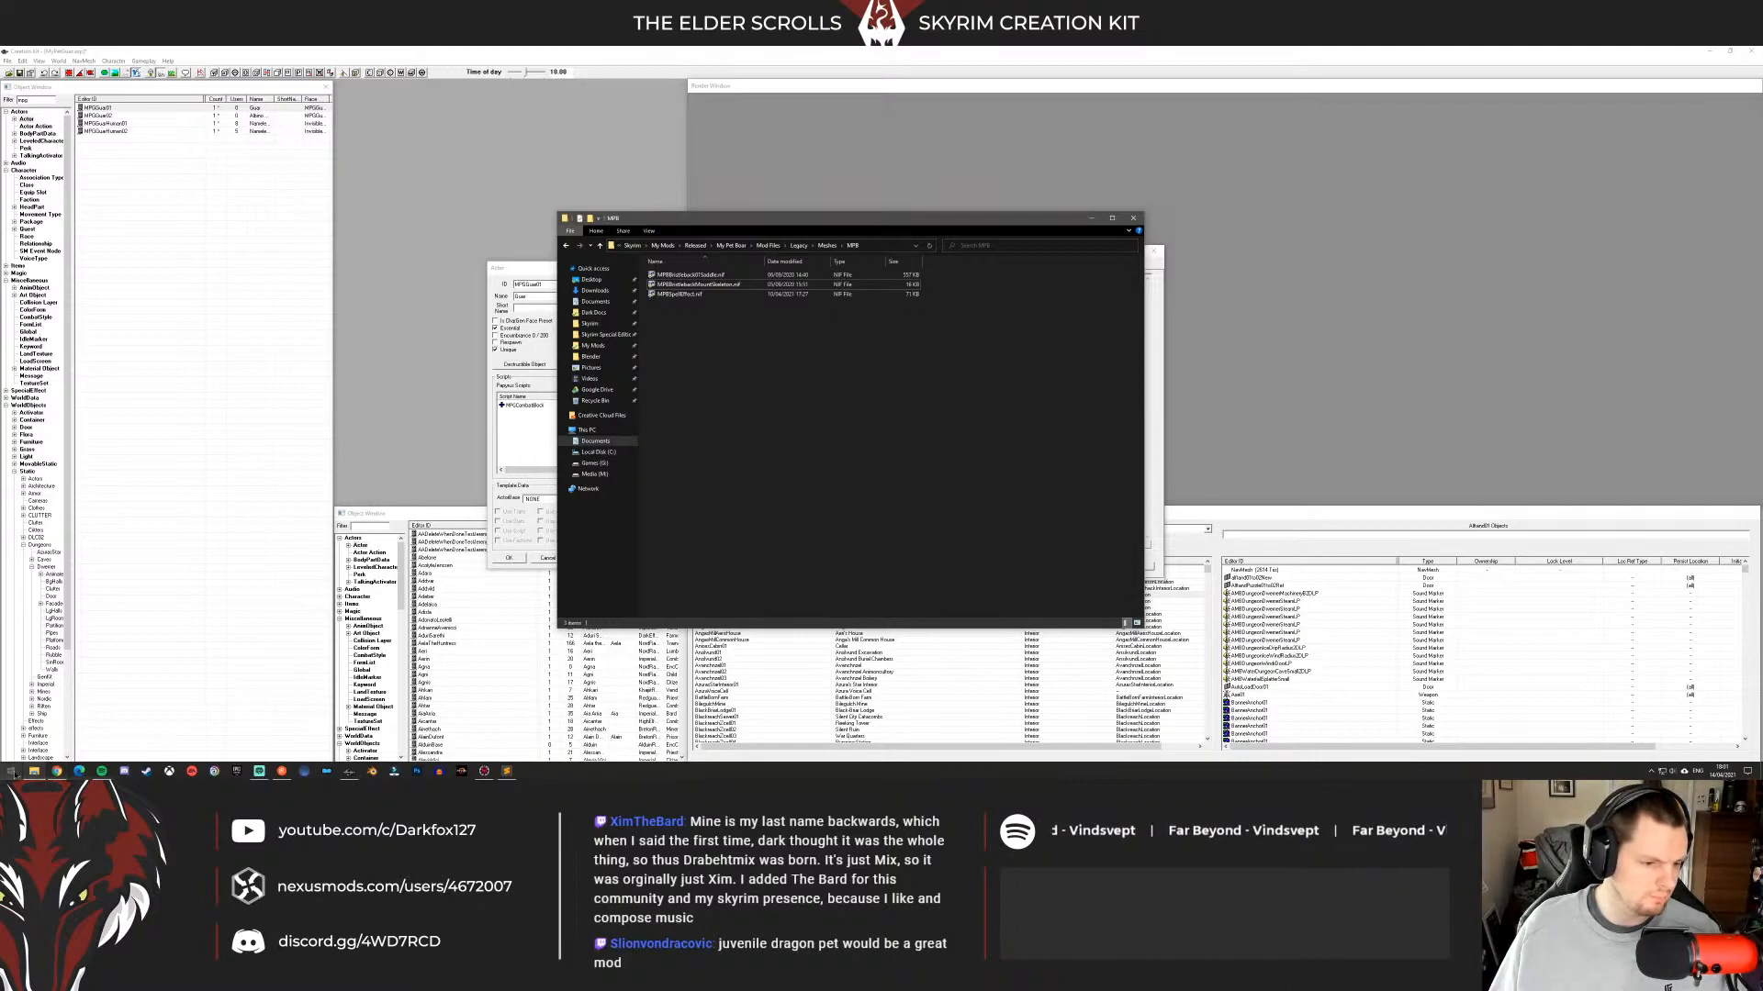
pyautogui.click(58, 772)
pyautogui.hotkey('ctrl', 't')
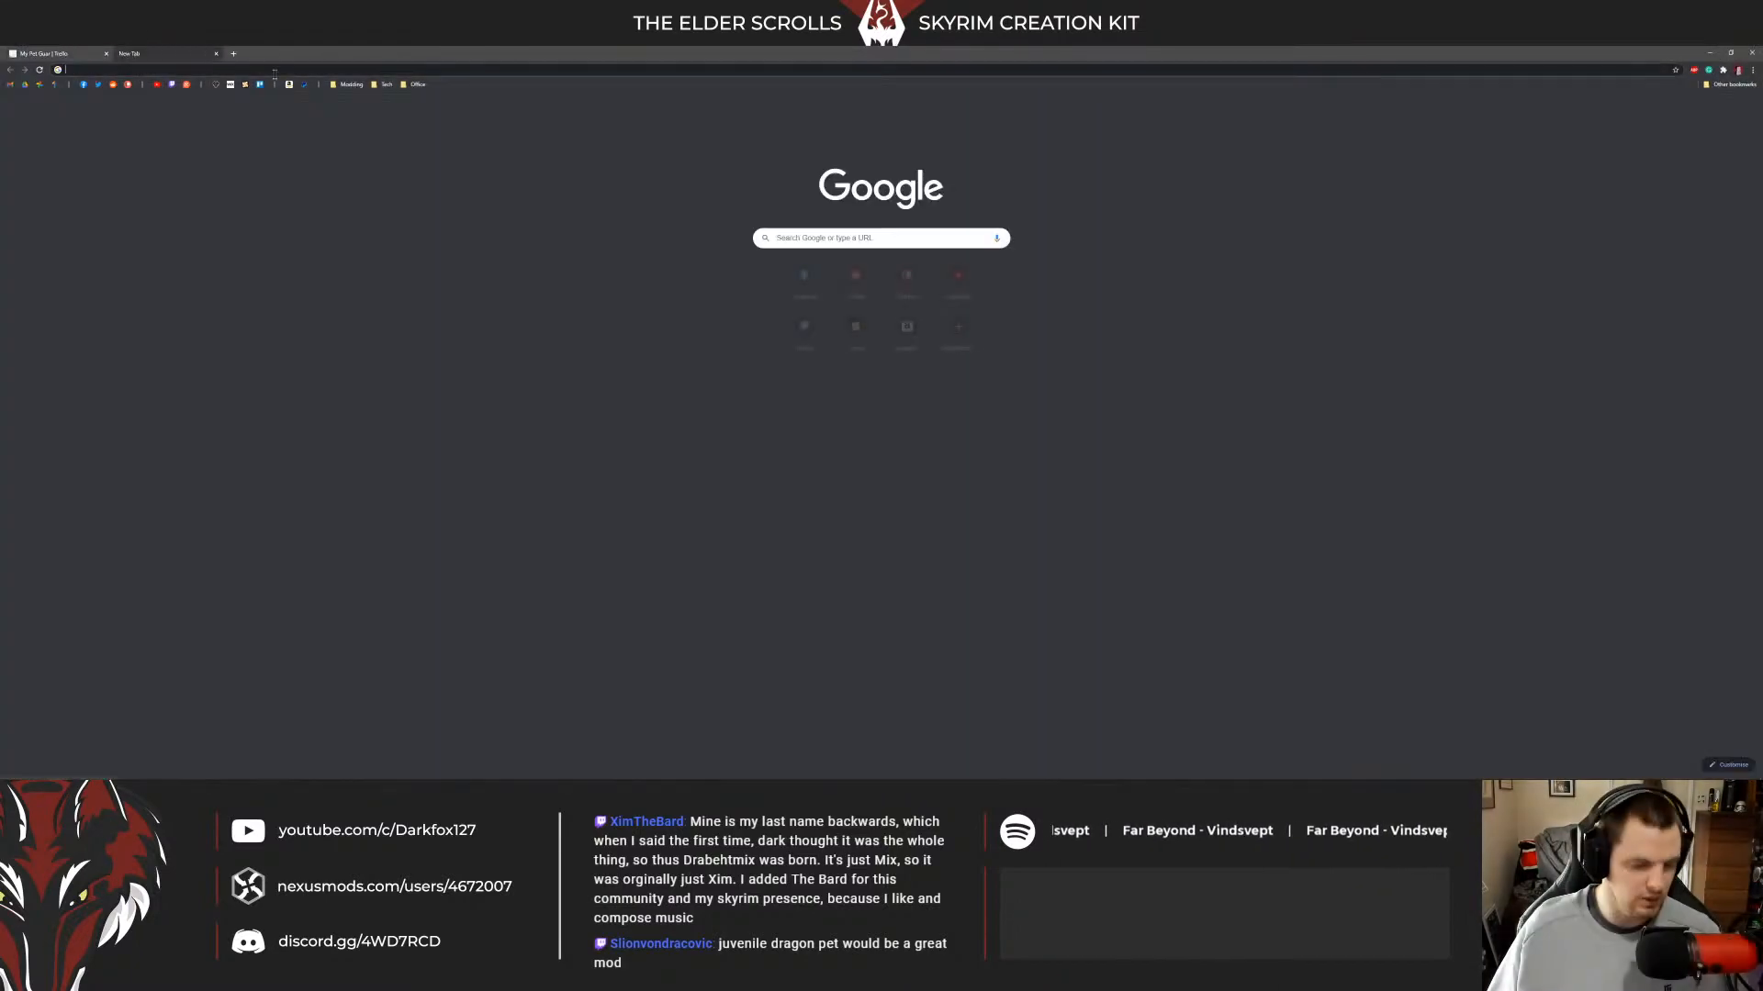
pyautogui.write('skyrim guar')
pyautogui.press('Return')
pyautogui.doubleClick(140, 116)
pyautogui.press('BackSpace')
pyautogui.press('BackSpace')
pyautogui.press('BackSpace')
pyautogui.press('Return')
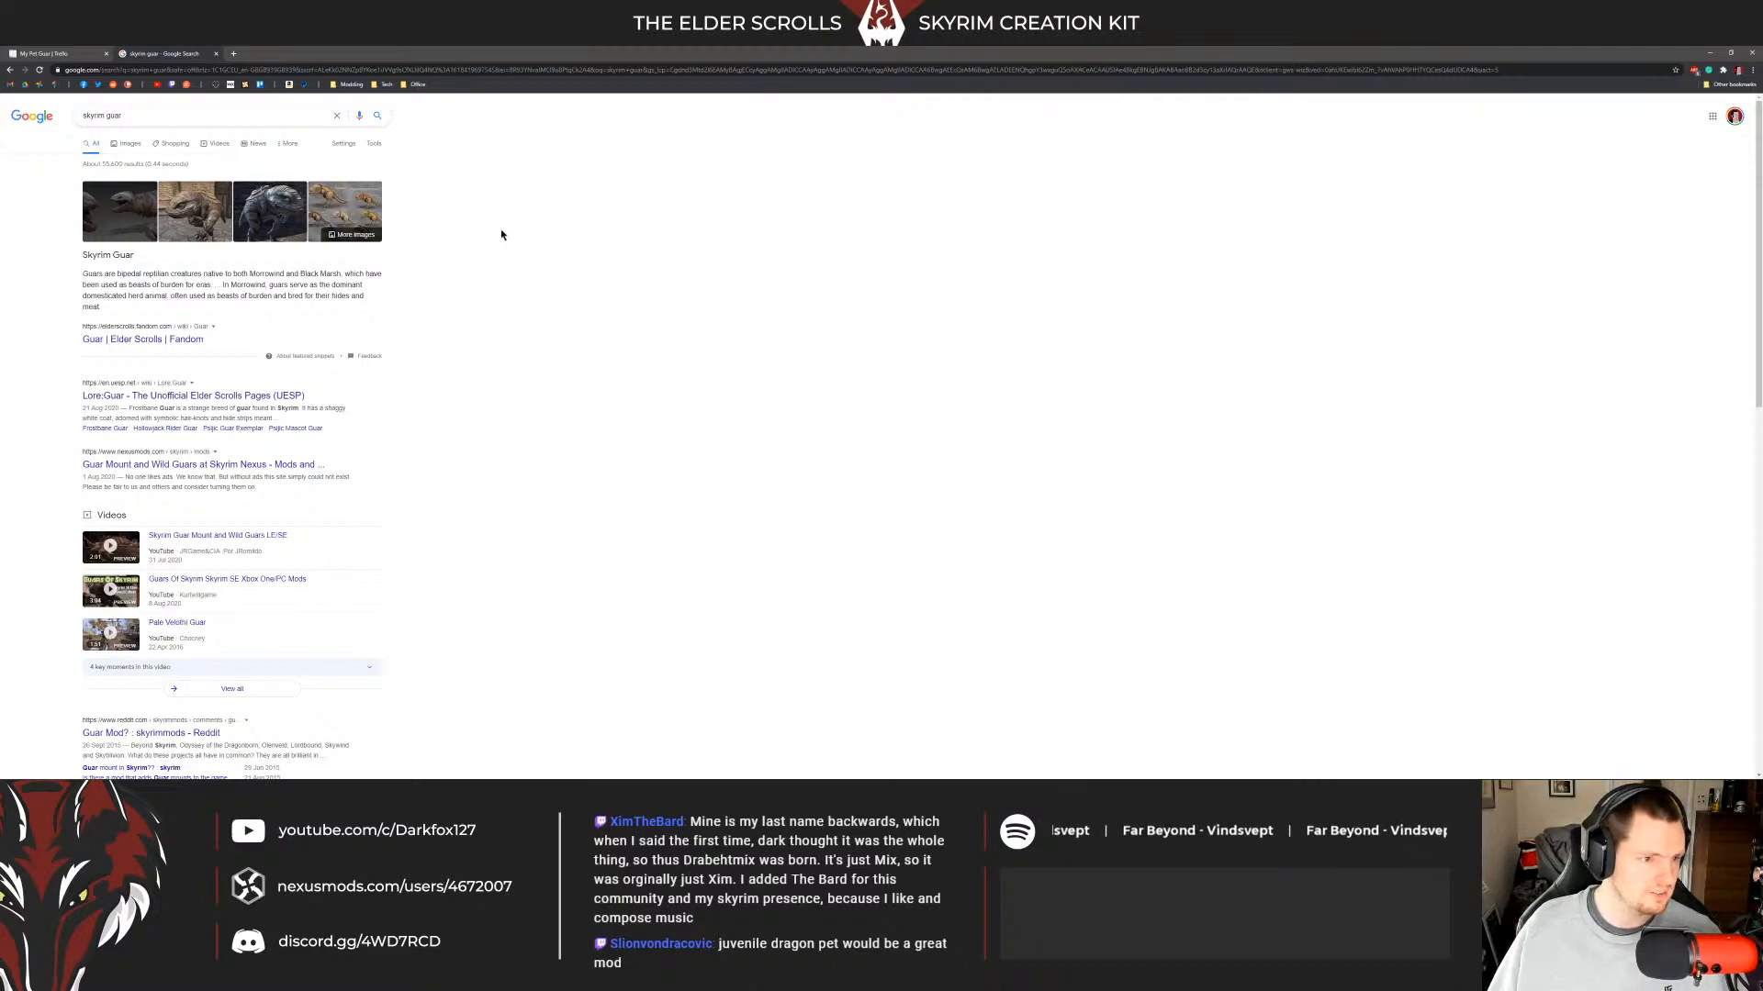
# Open the Guar Mount and Wild Guars page on Nexus Mods and examine the saddled guars in its screenshots.
pyautogui.scroll(-1, 174, 448)
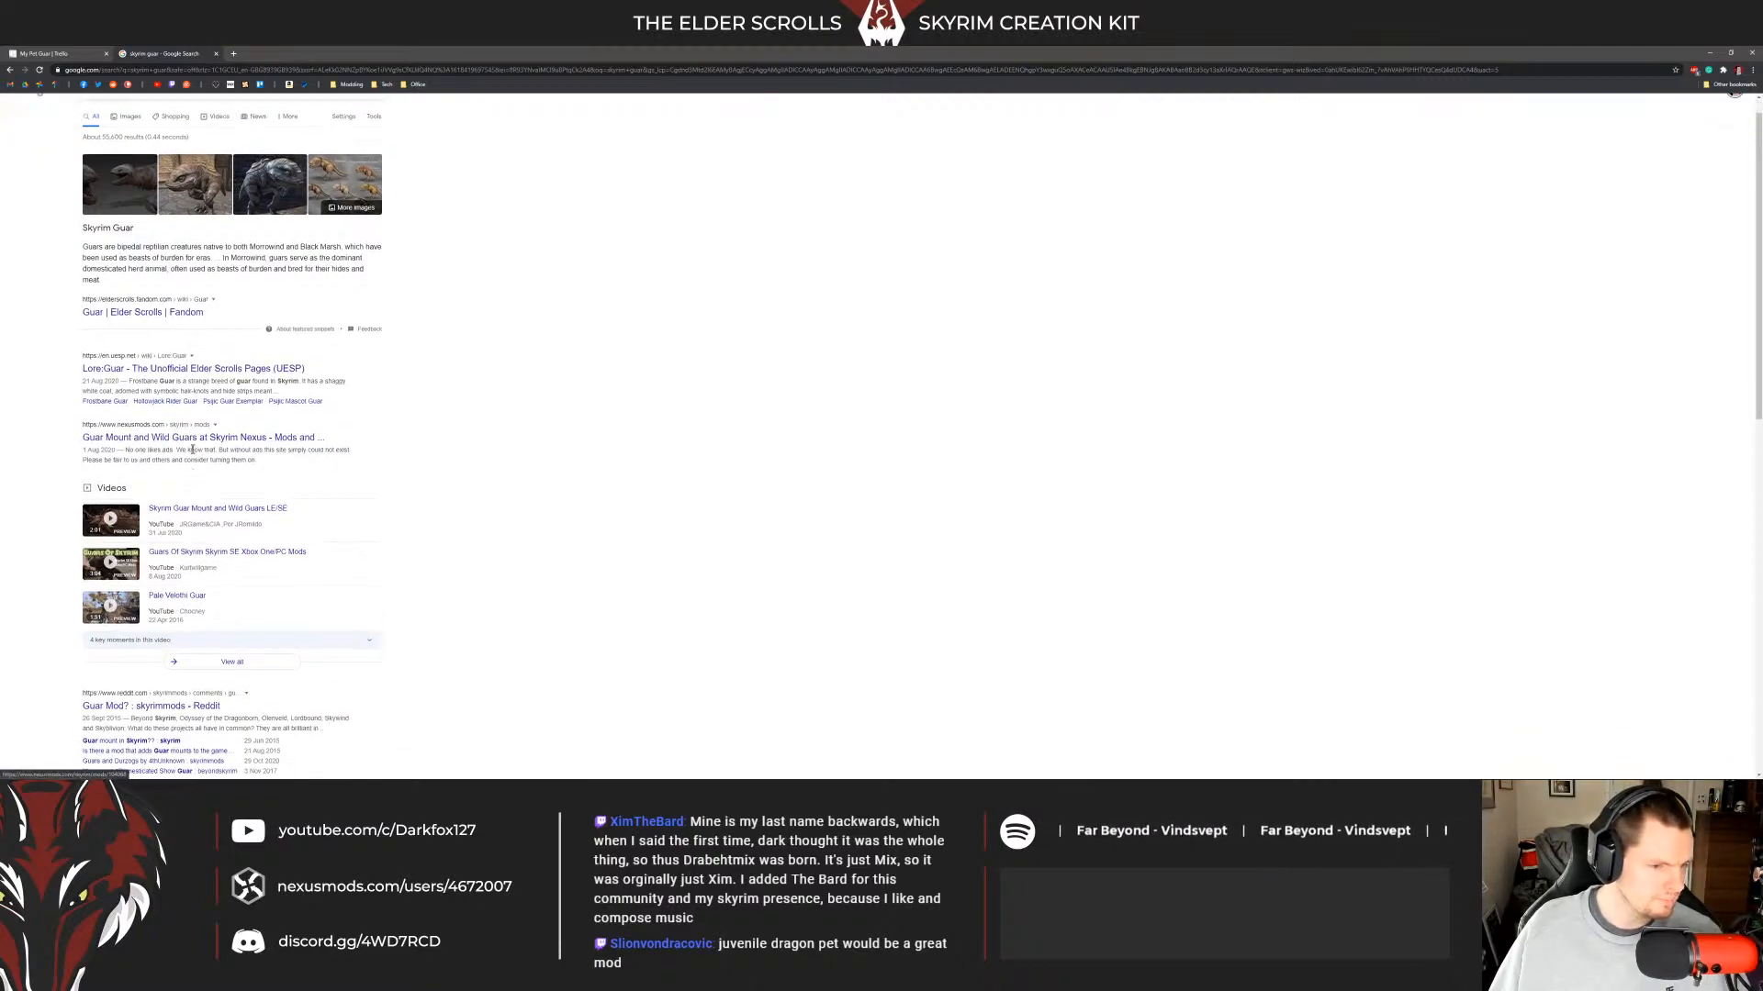
pyautogui.click(204, 420)
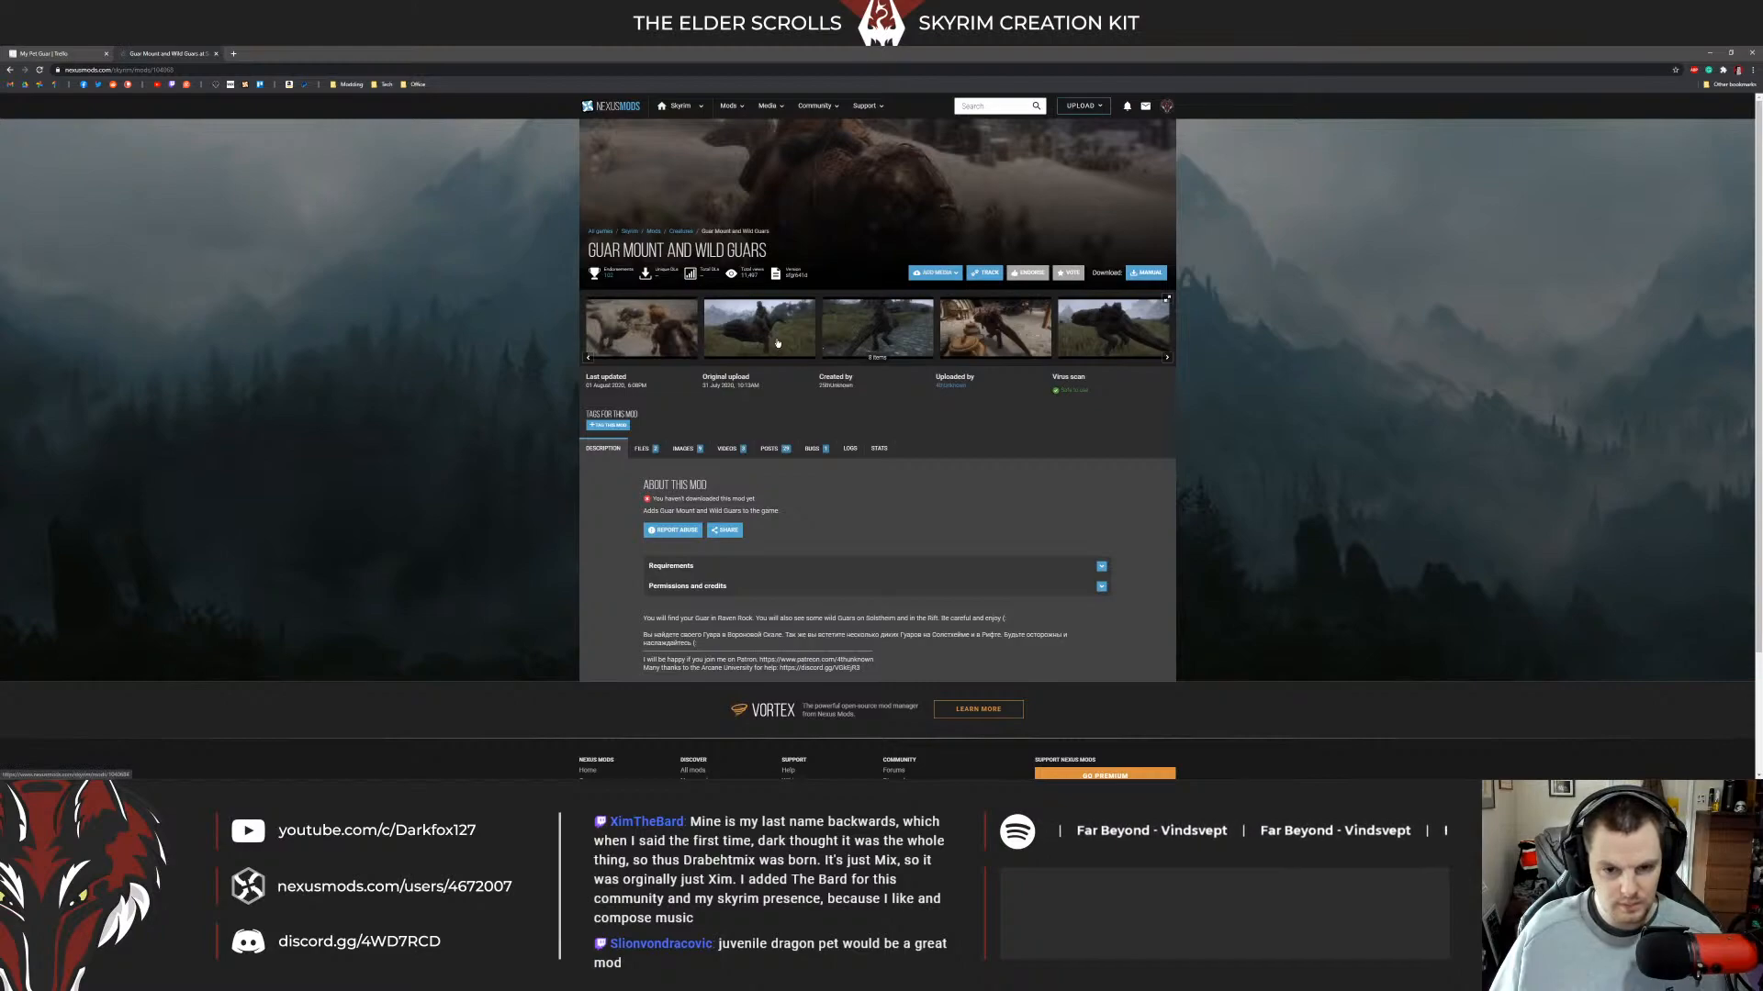
pyautogui.click(663, 334)
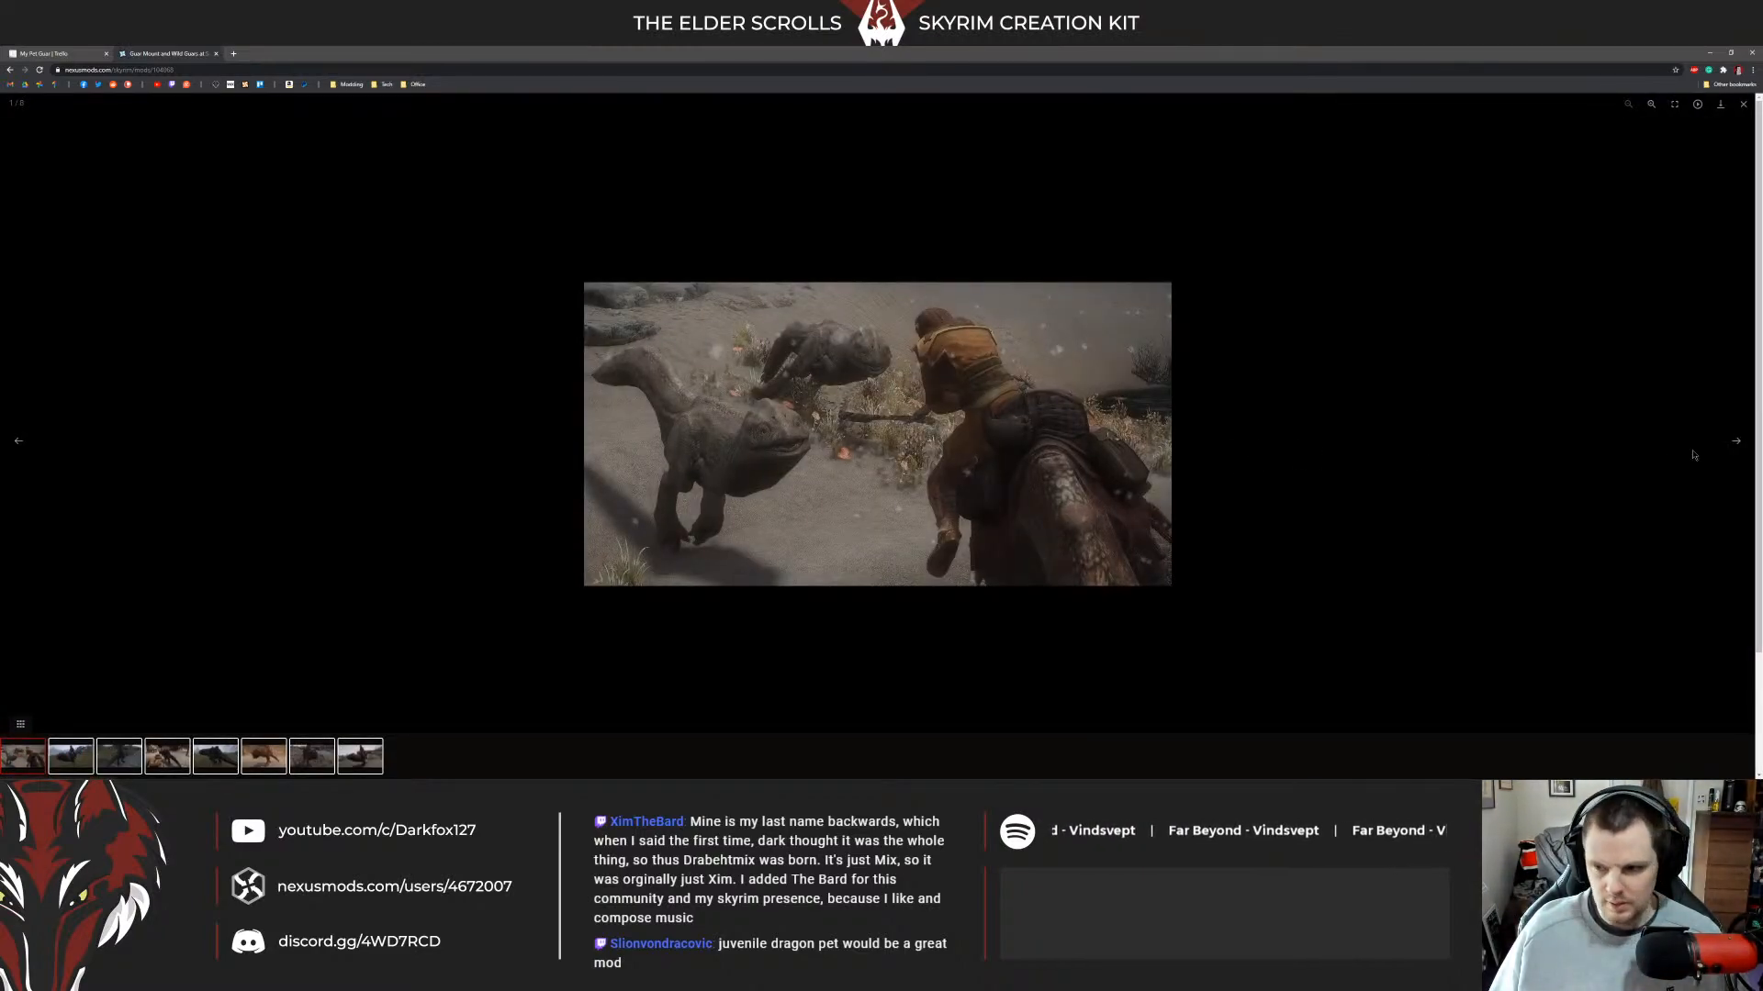
pyautogui.click(1737, 441)
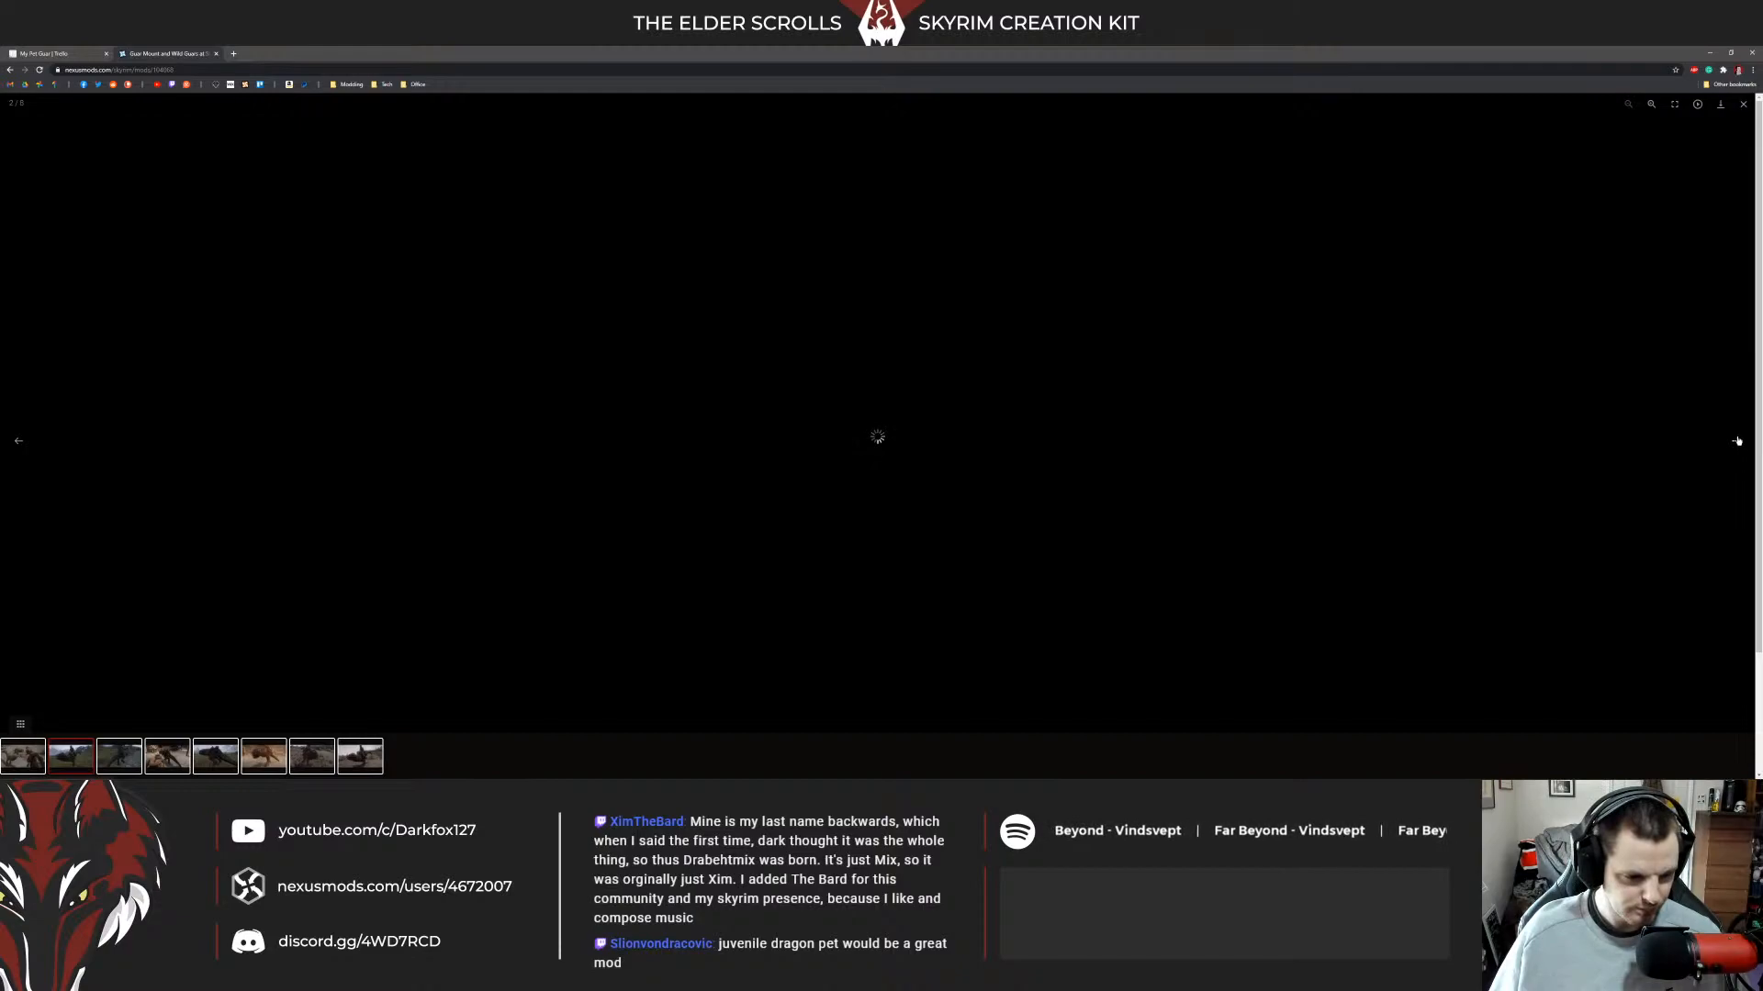
pyautogui.click(266, 756)
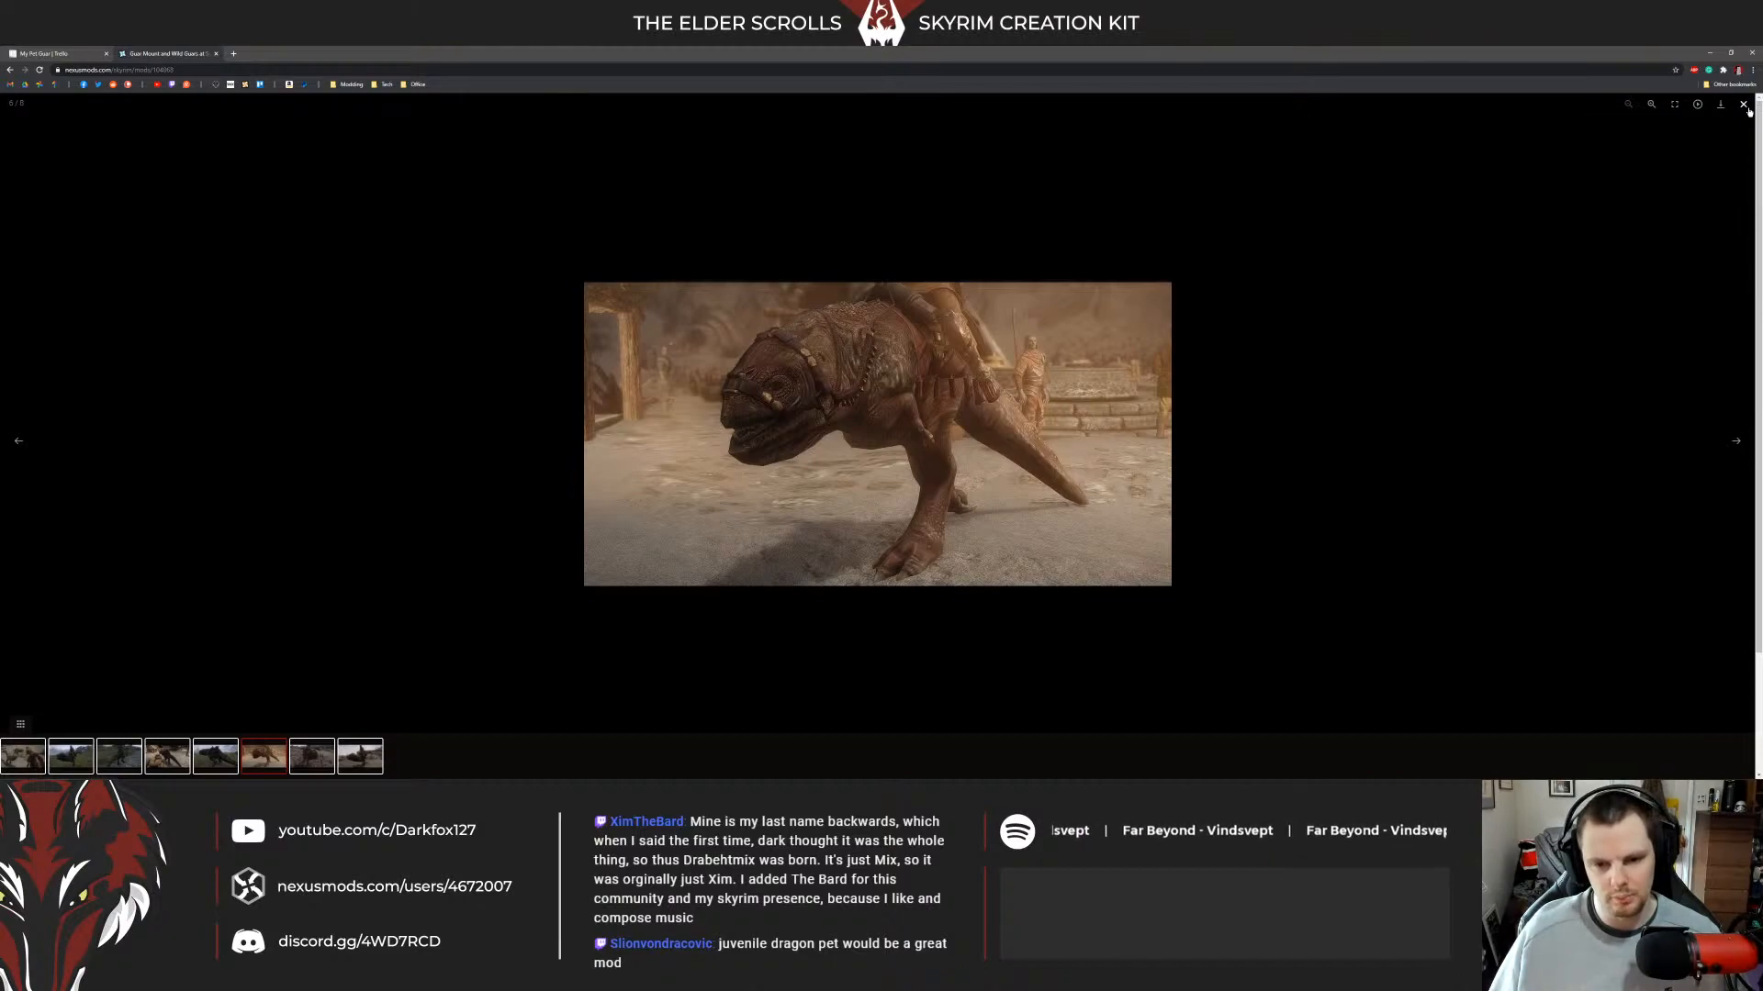
pyautogui.click(1744, 105)
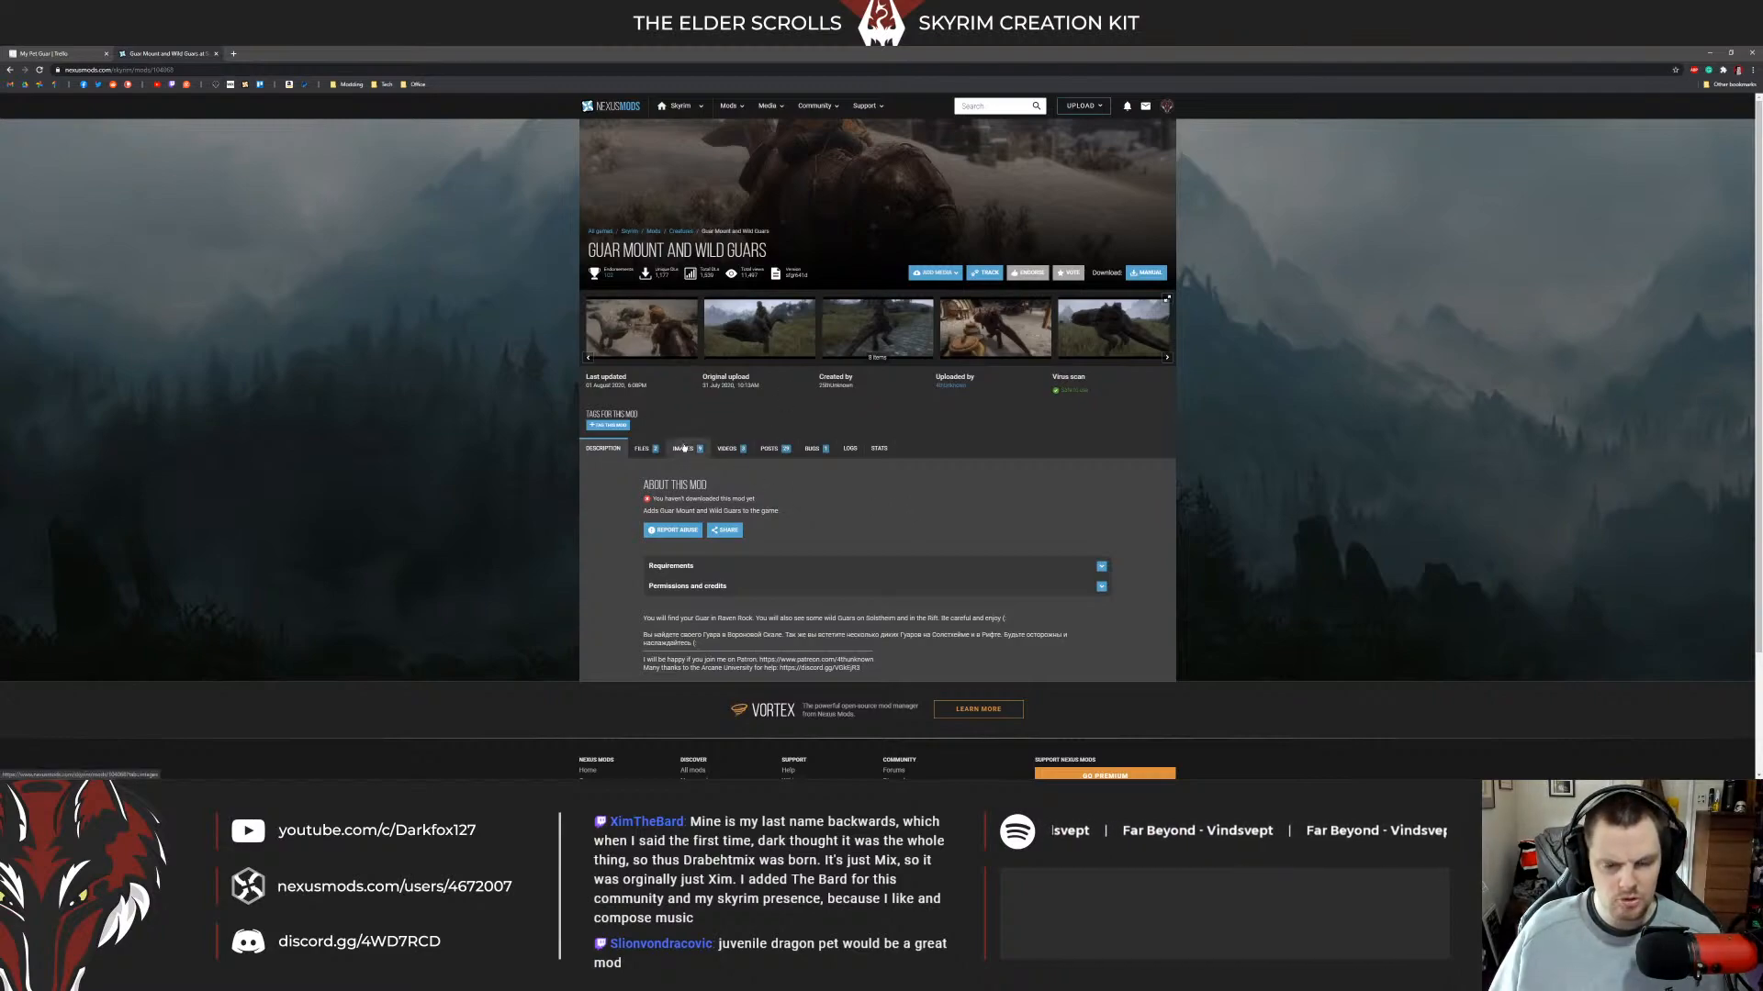
# Expand the mod's permissions and credits and read the modification and asset use permissions.
pyautogui.scroll(-2, 780, 440)
pyautogui.scroll(2, 700, 604)
pyautogui.click(701, 587)
pyautogui.scroll(-1, 1042, 537)
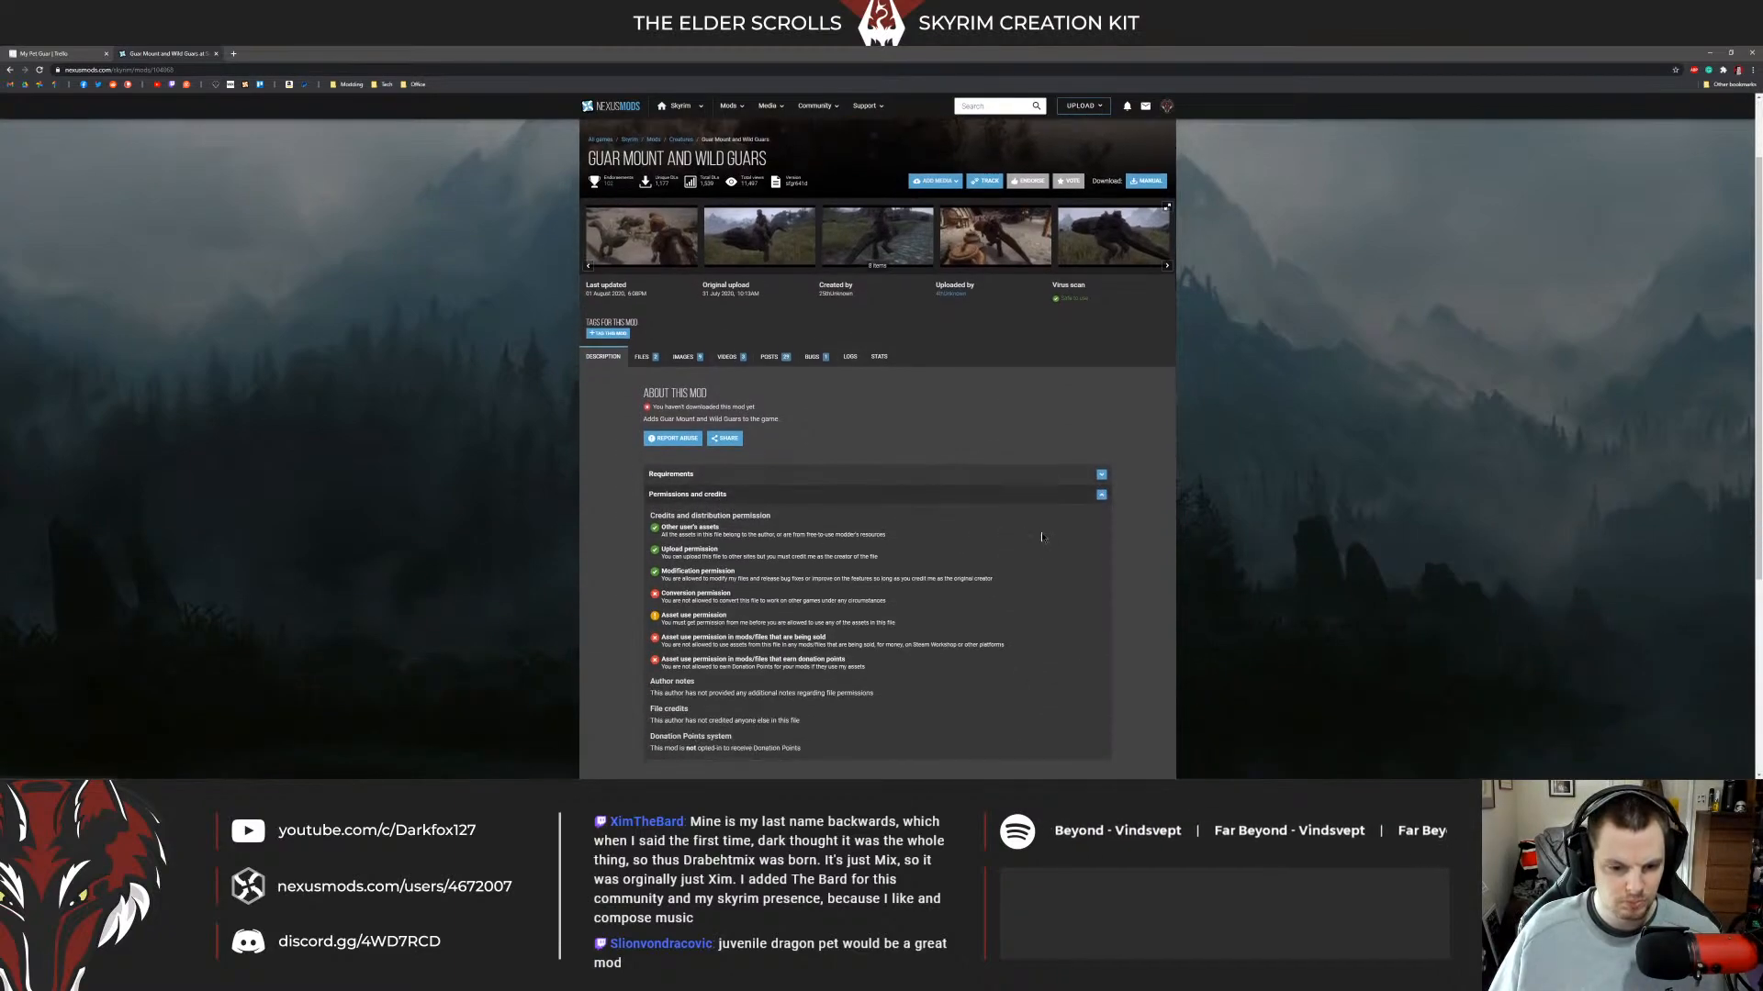
pyautogui.scroll(-1, 1121, 542)
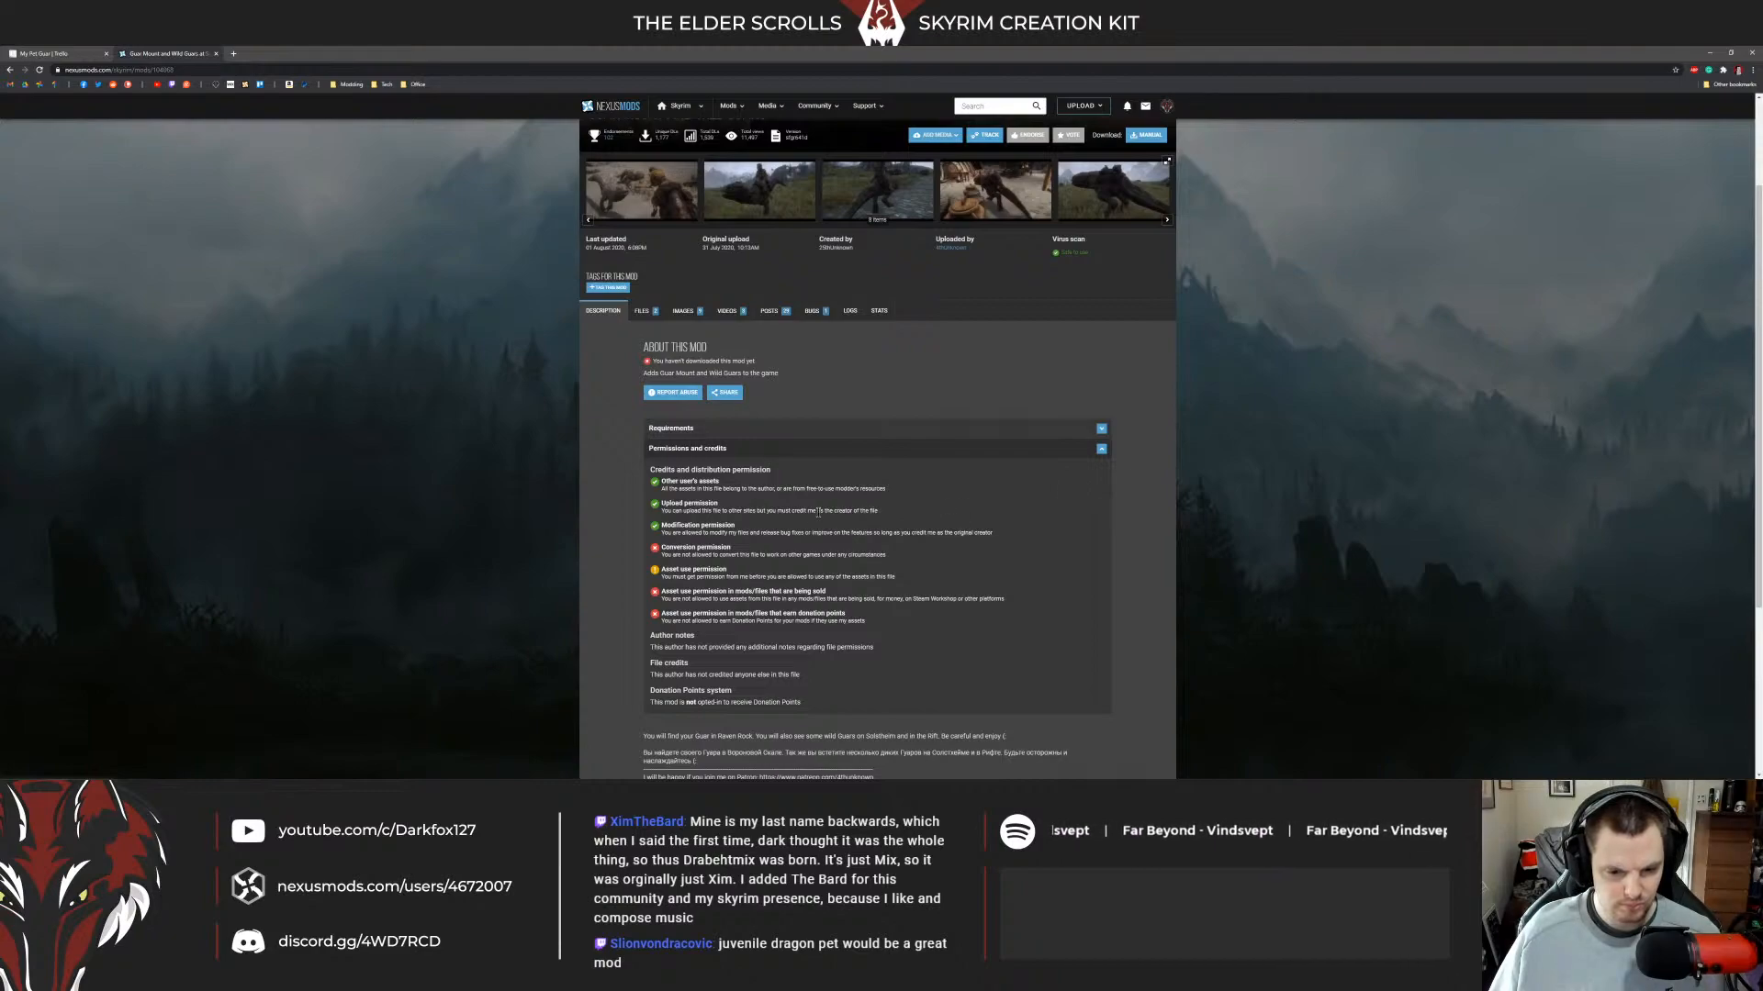
pyautogui.scroll(2, 995, 465)
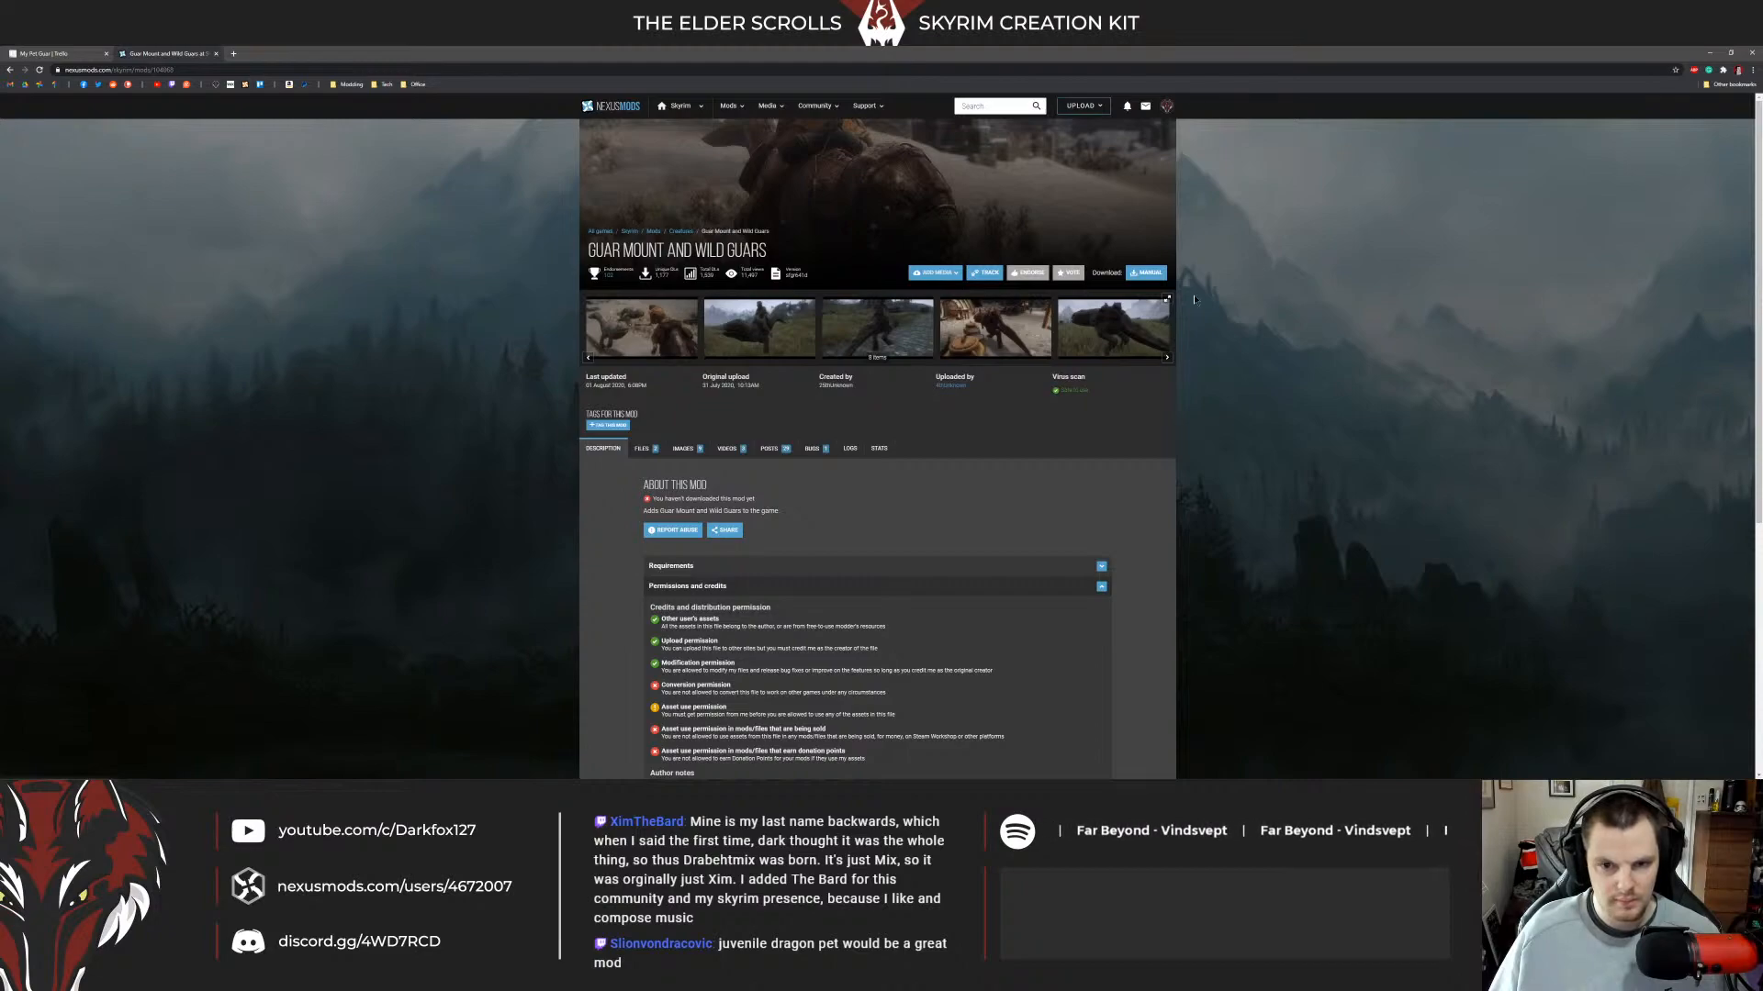
# Browse the mod's gallery from the second screenshot through the sixth, examine the ridden and saddled guars, and close the image viewer.
pyautogui.click(791, 303)
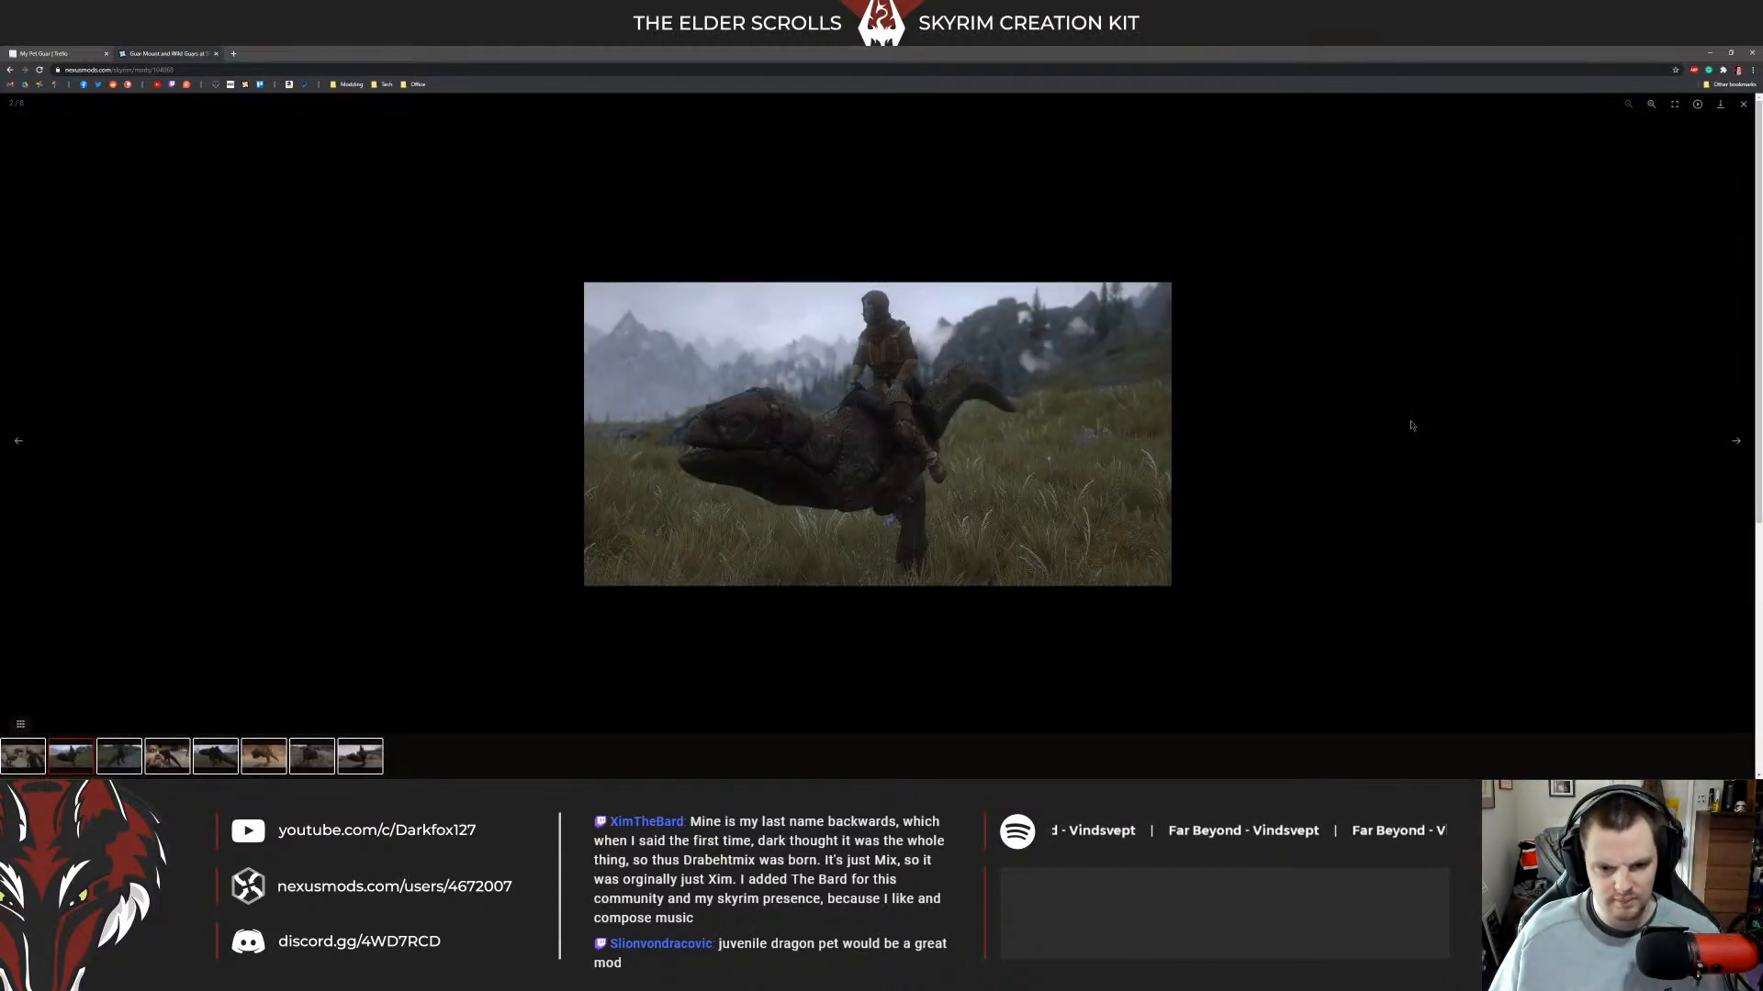
pyautogui.click(1735, 443)
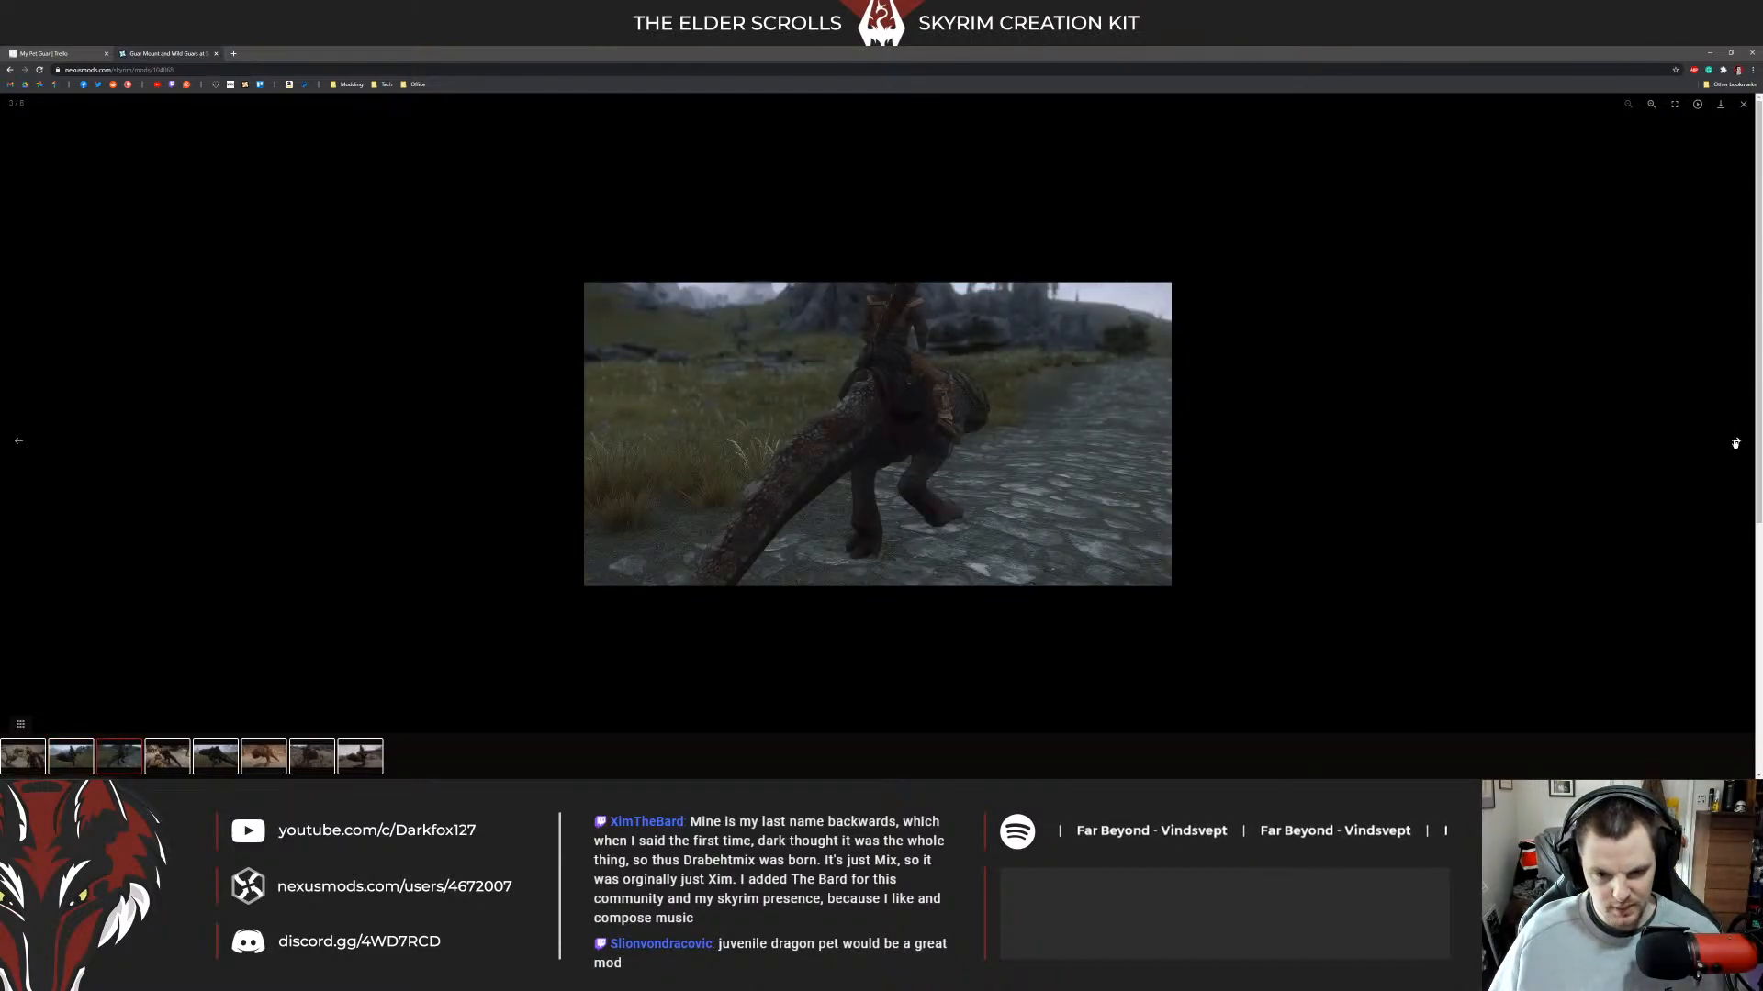
pyautogui.click(1735, 444)
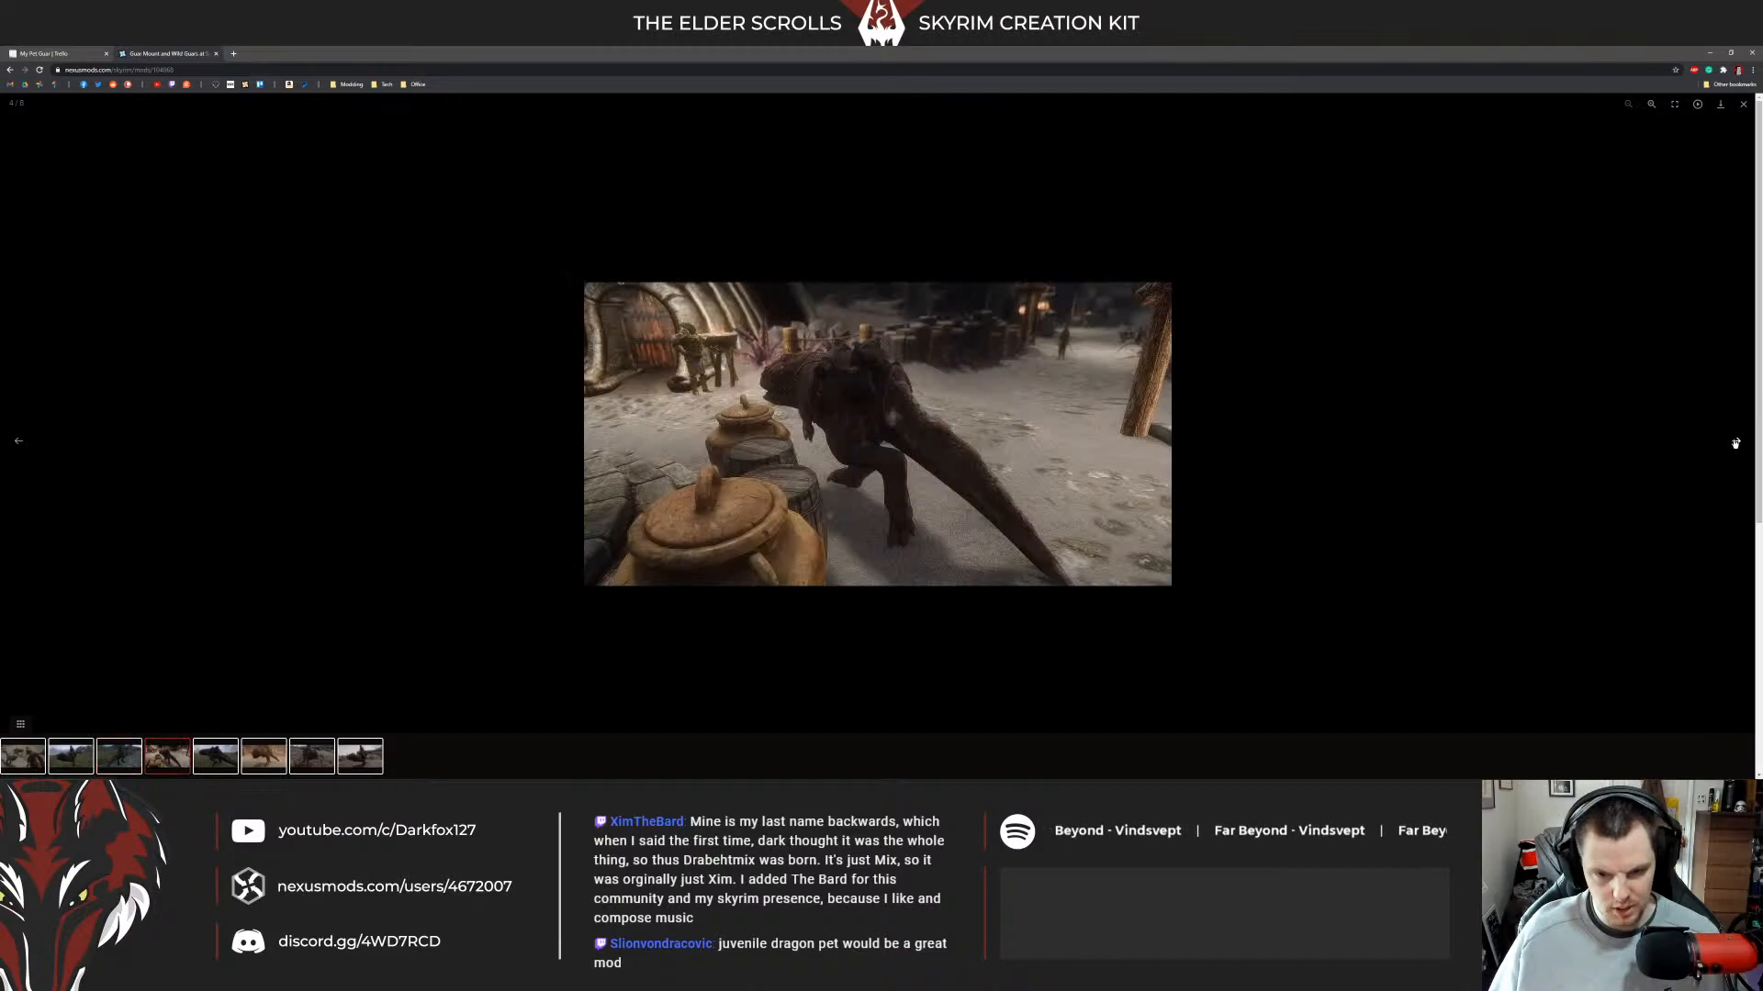
pyautogui.click(1735, 444)
pyautogui.click(1735, 444)
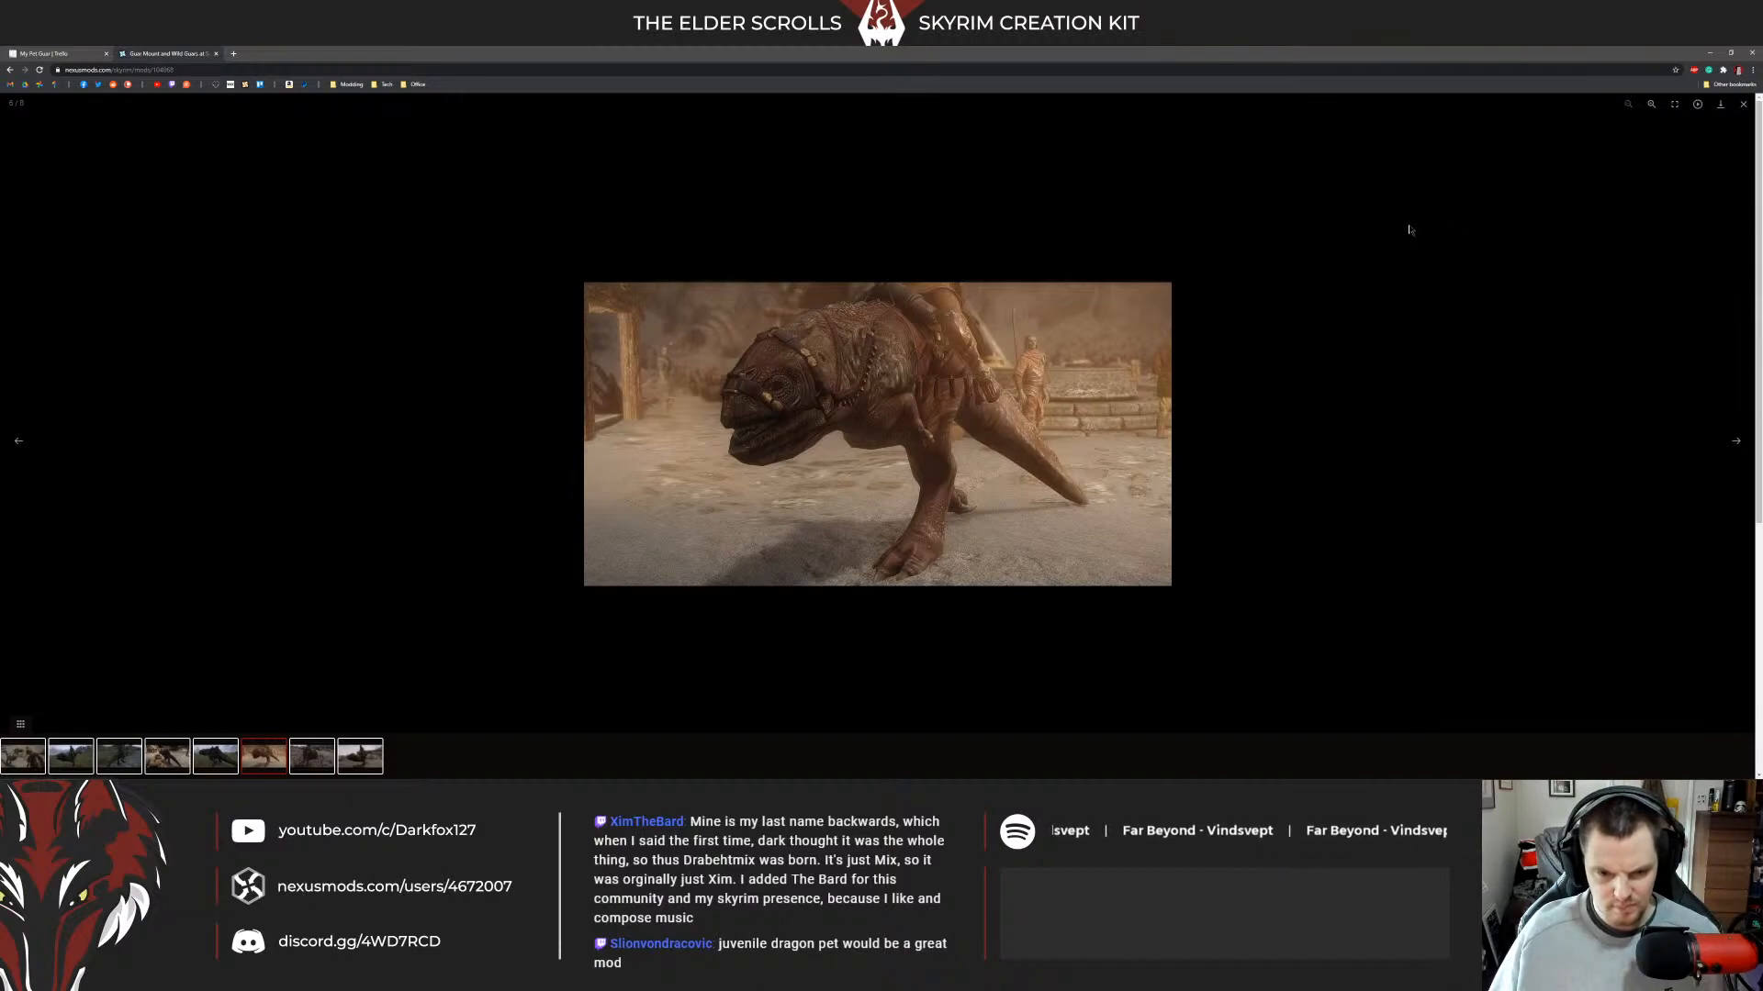
pyautogui.click(1396, 285)
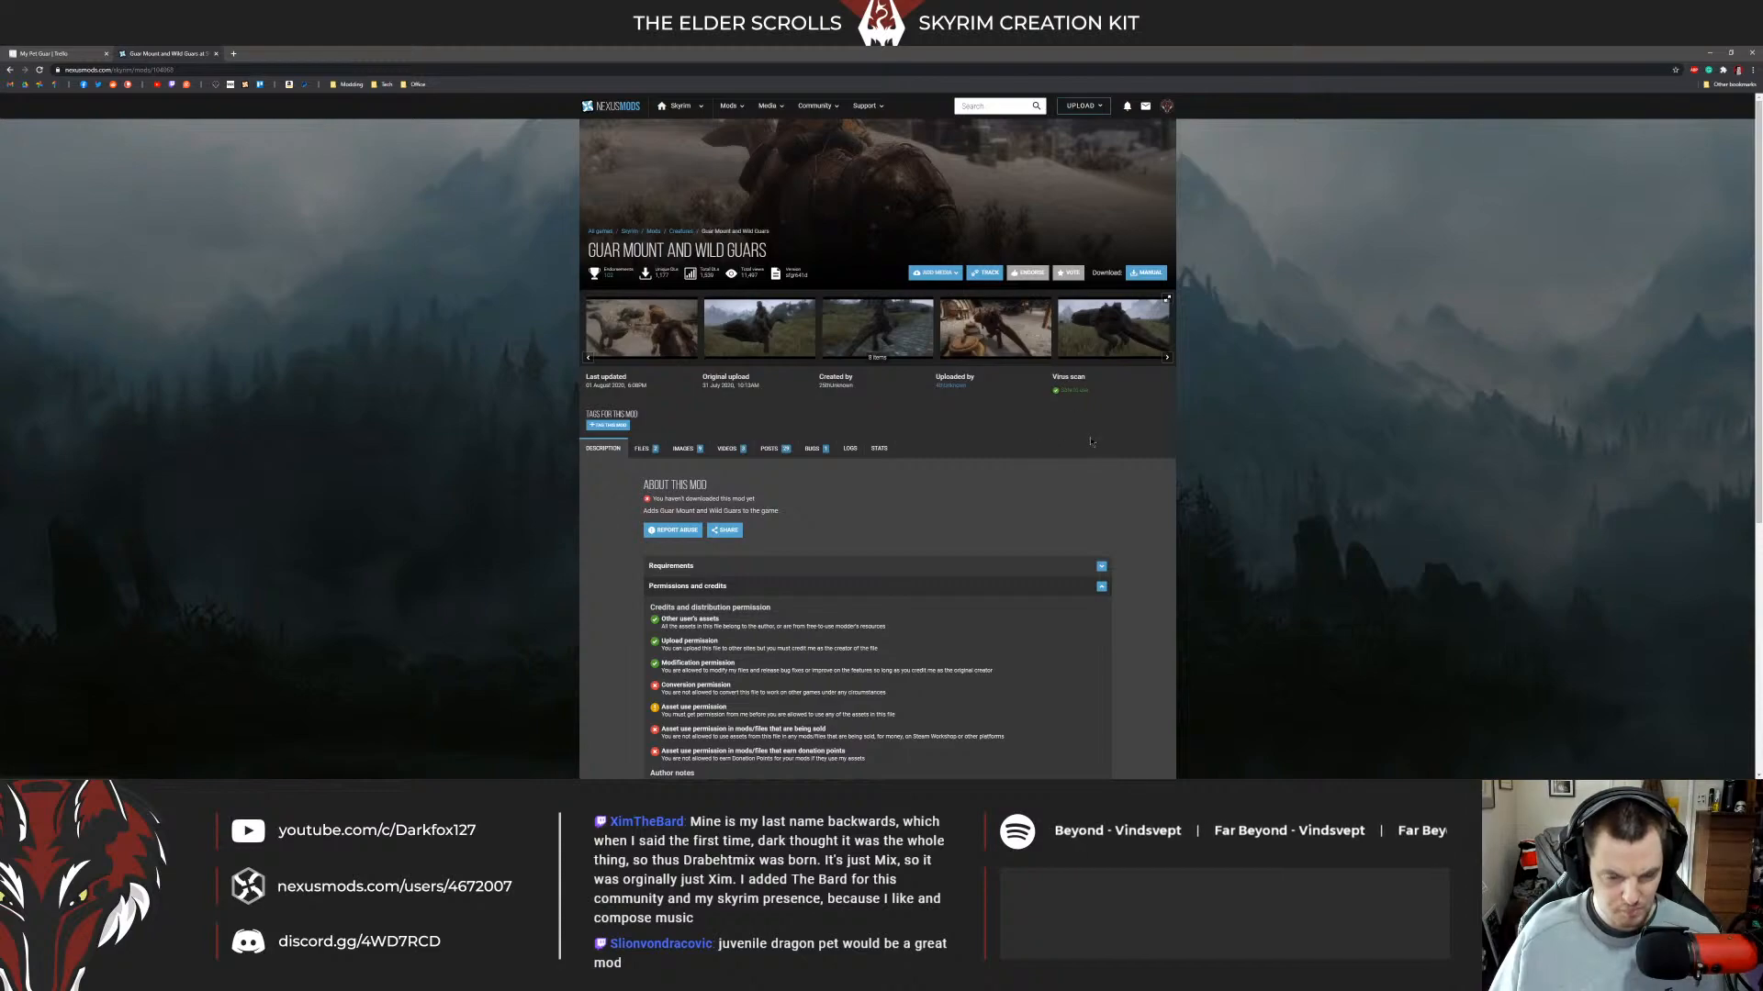
# Expand the Guar Mount and Wild Guars mod's permissions and credits and reread the asset use and credit terms.
pyautogui.scroll(-3, 1090, 441)
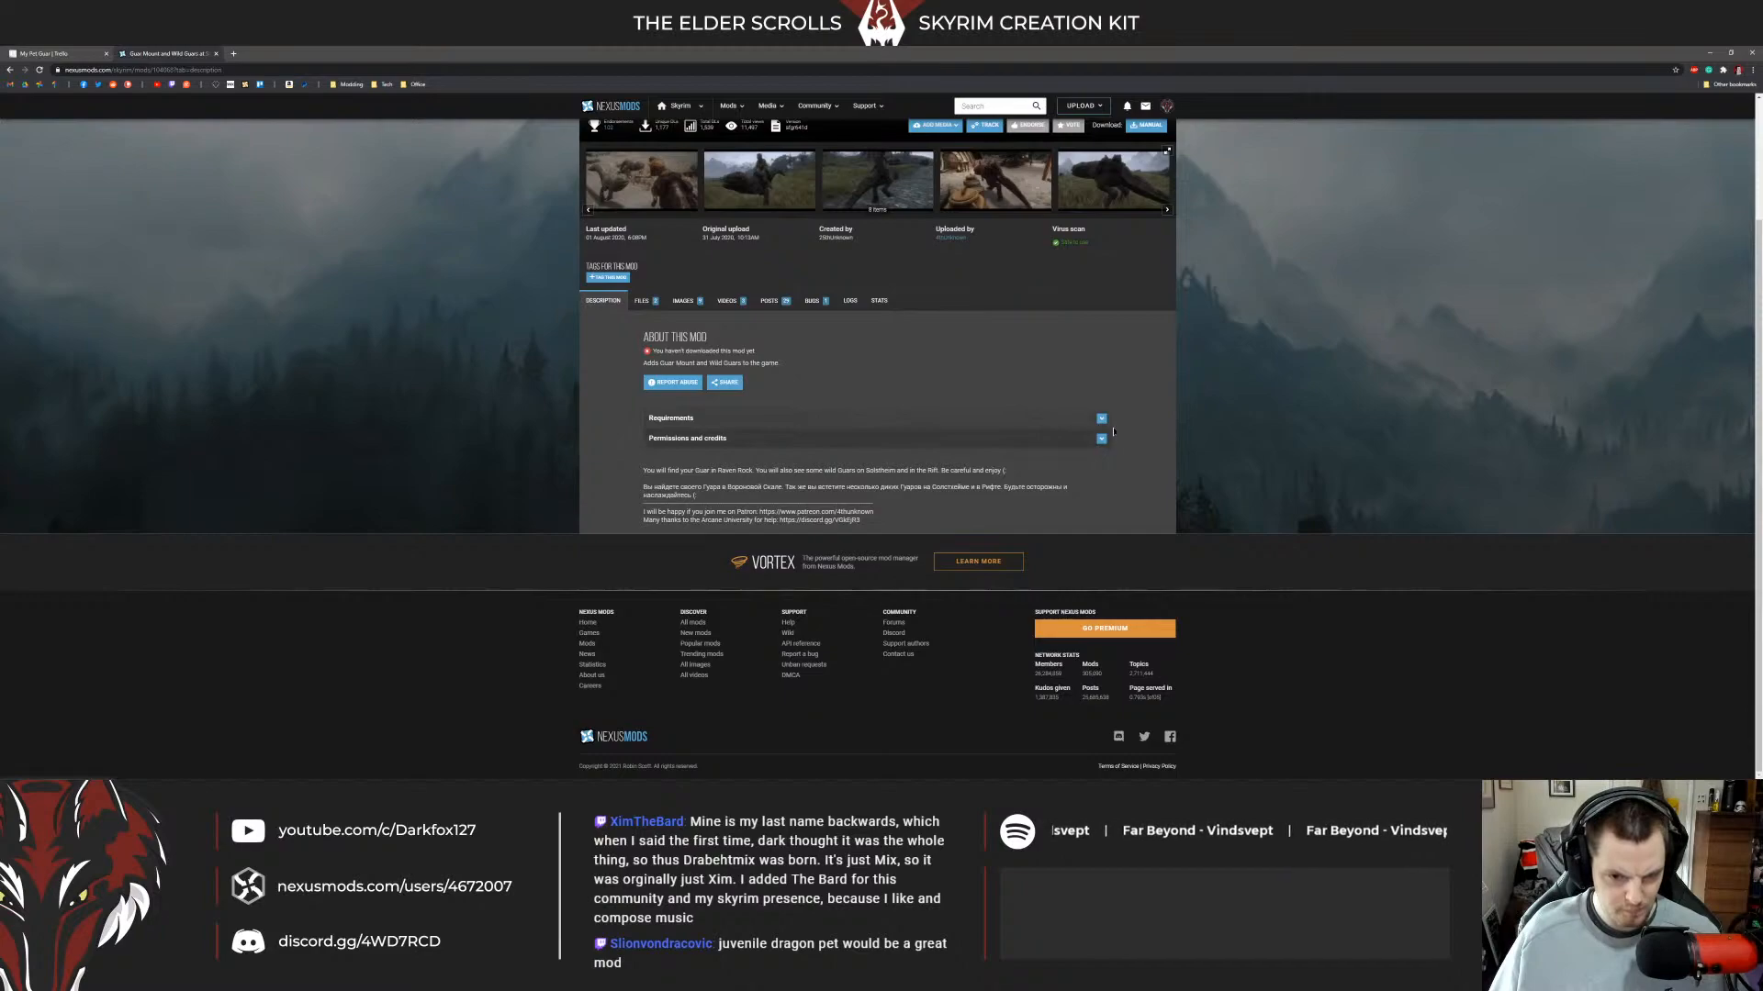
pyautogui.scroll(2, 1101, 423)
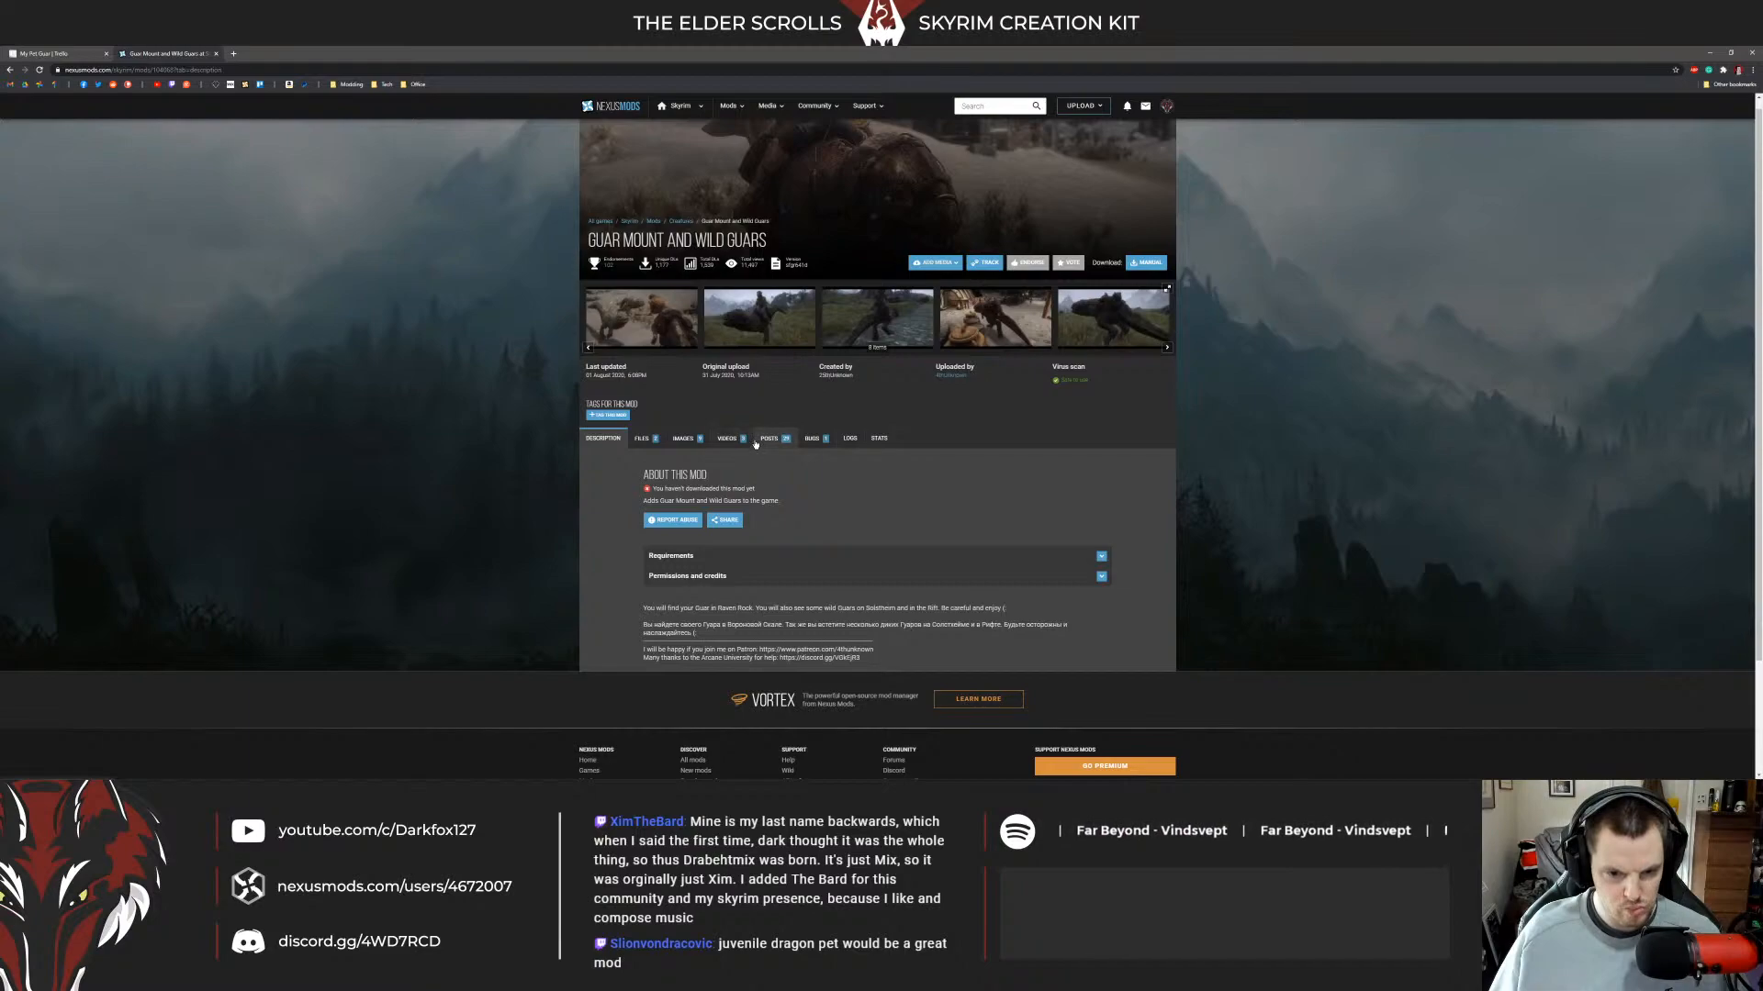
pyautogui.click(709, 577)
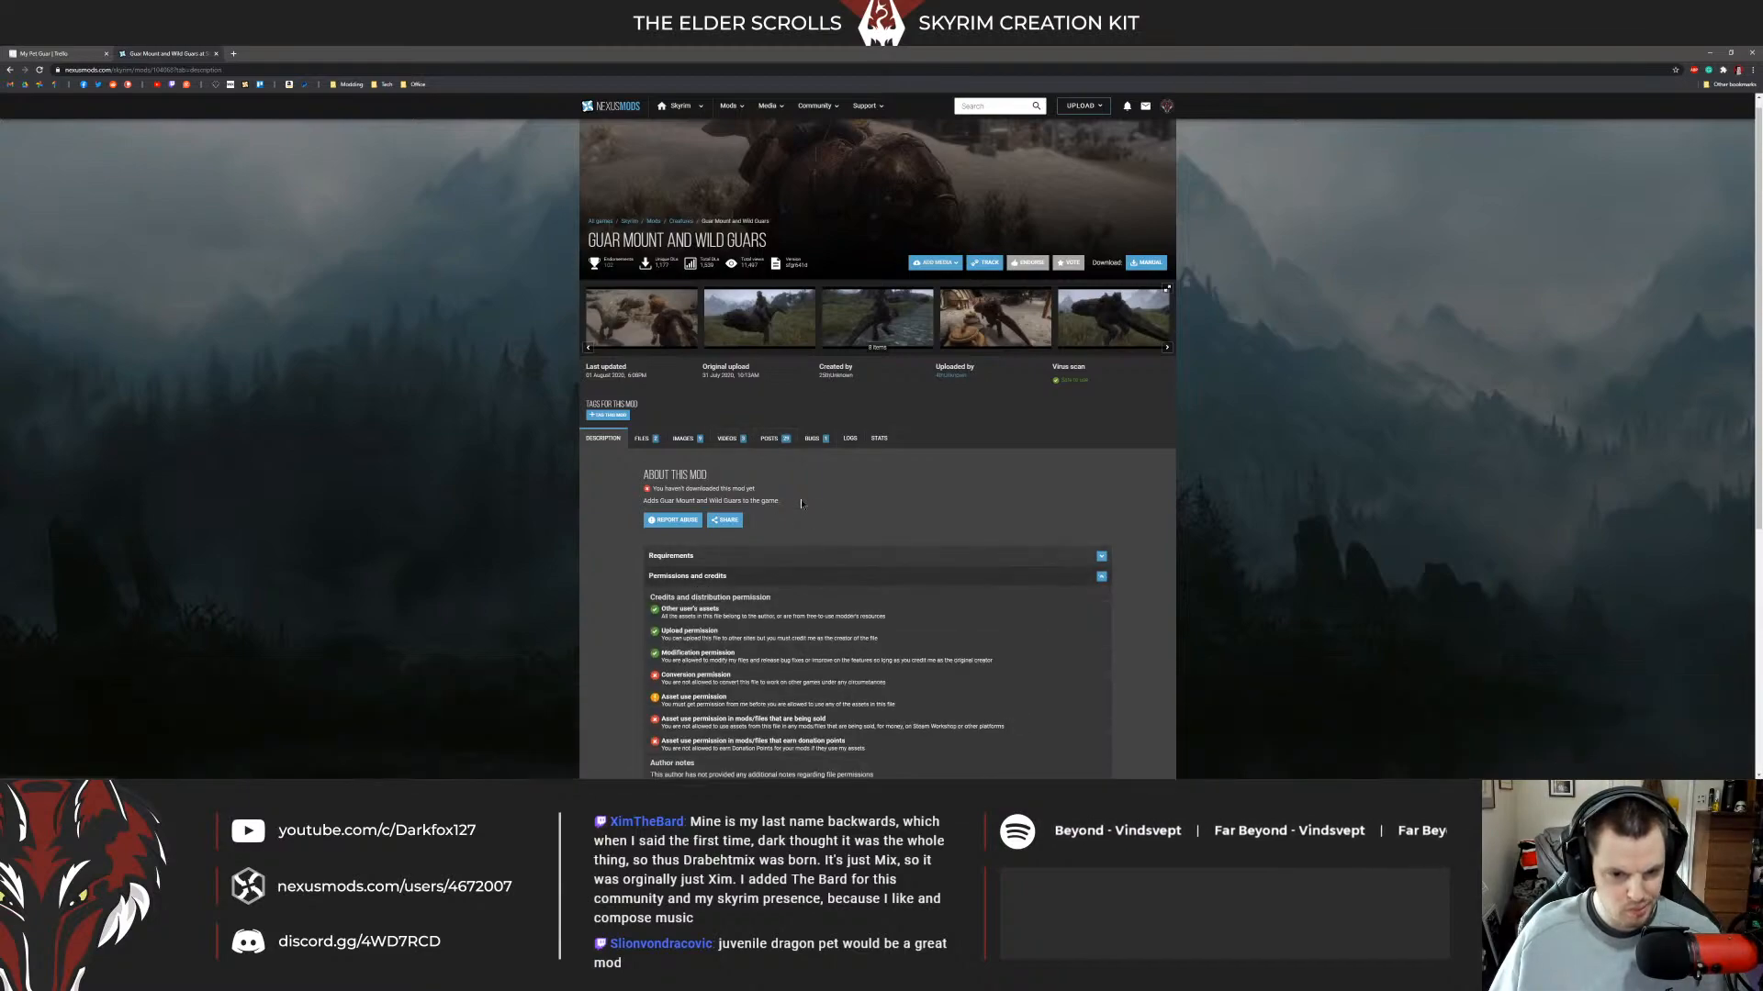
pyautogui.scroll(-2, 1029, 520)
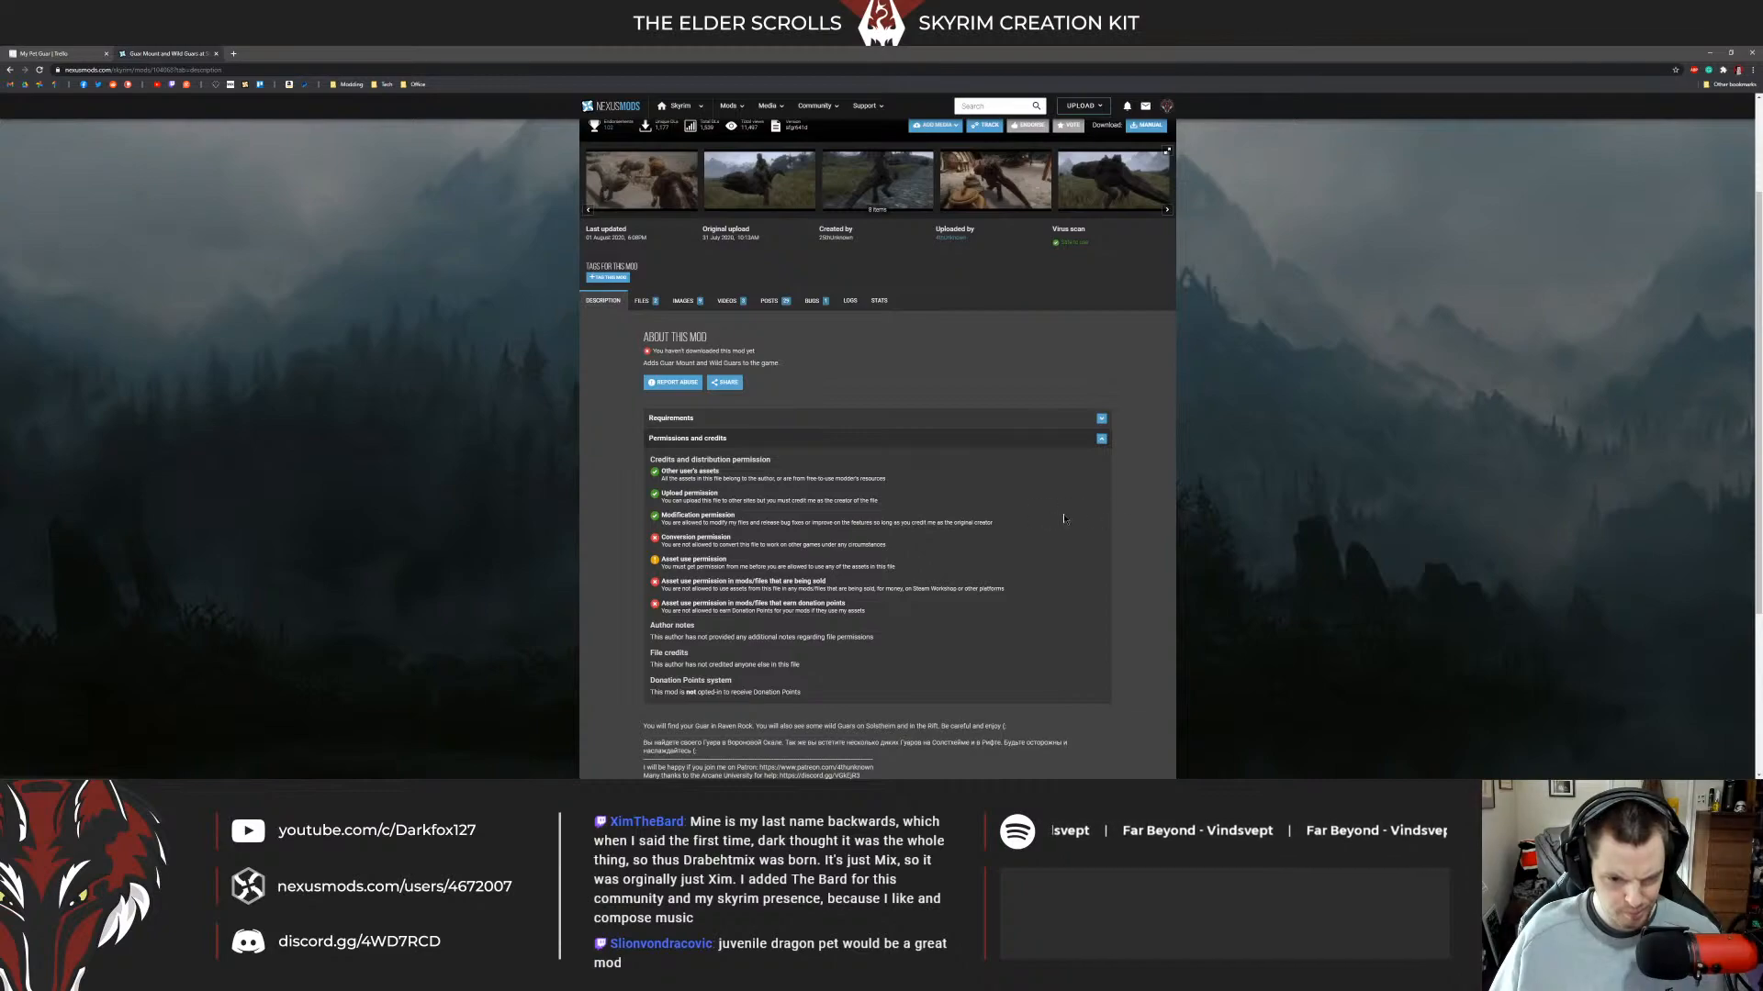
pyautogui.scroll(-1, 1064, 518)
pyautogui.scroll(3, 678, 328)
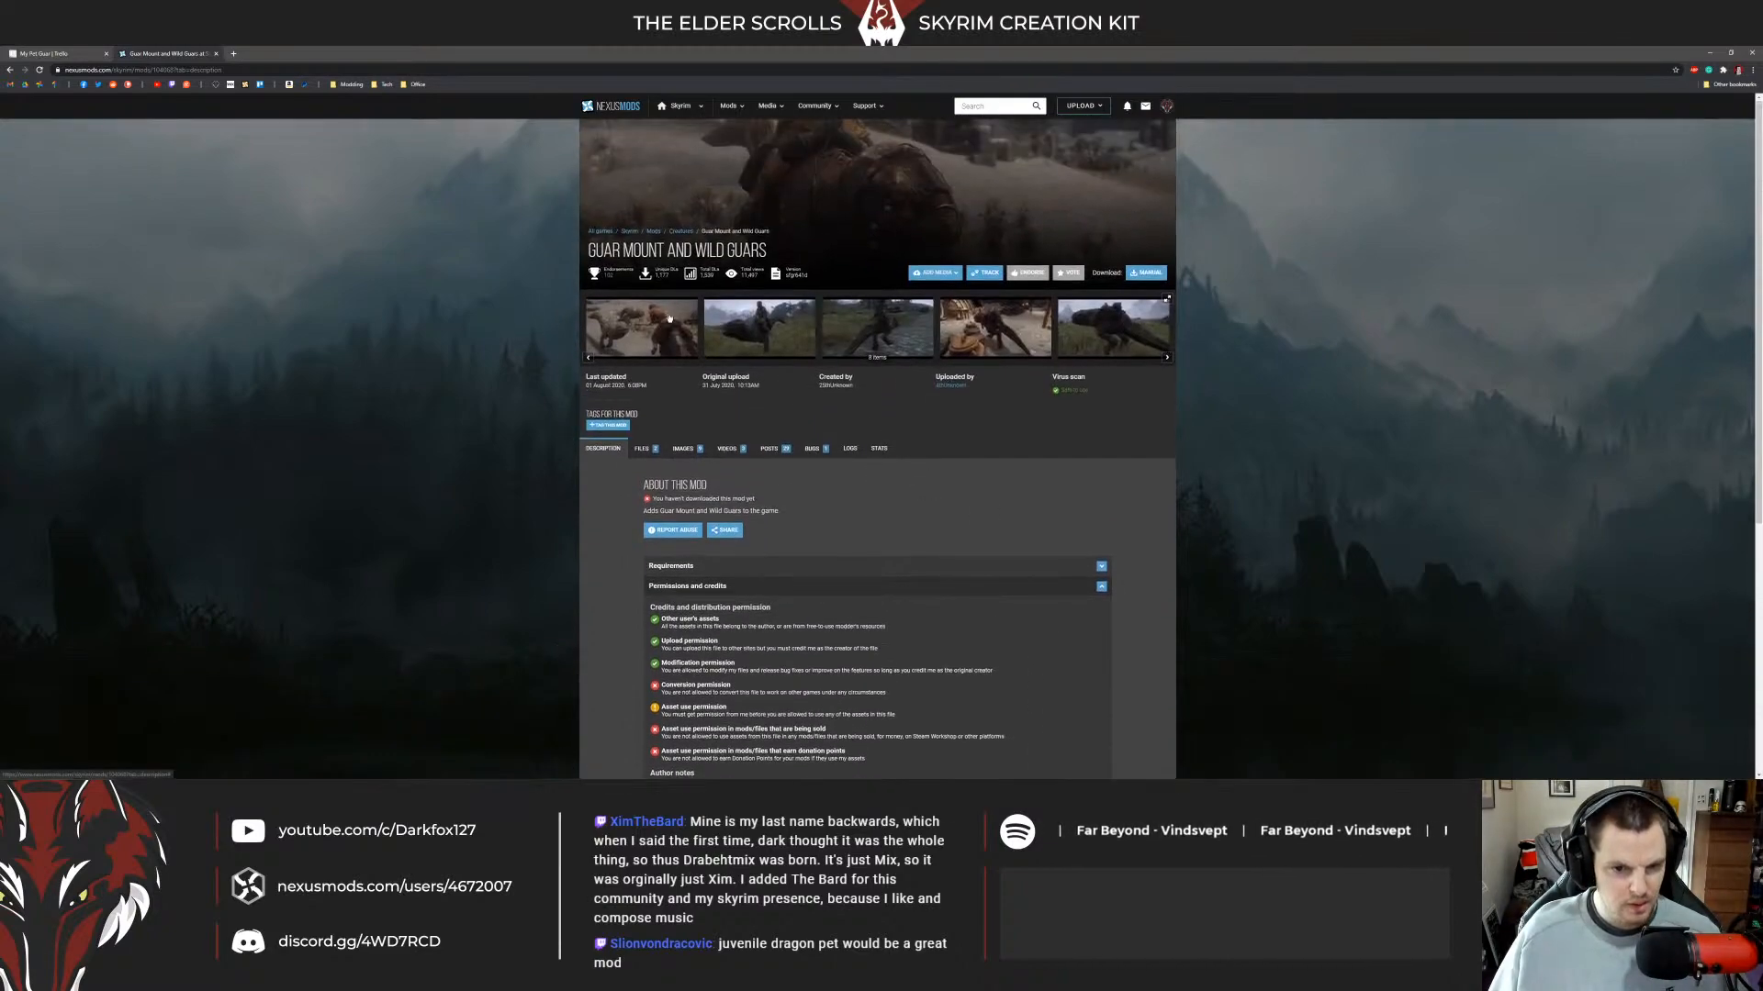
# Open the mod uploader's profile in a new tab and try to contact them by private message.
pyautogui.middleClick(941, 386)
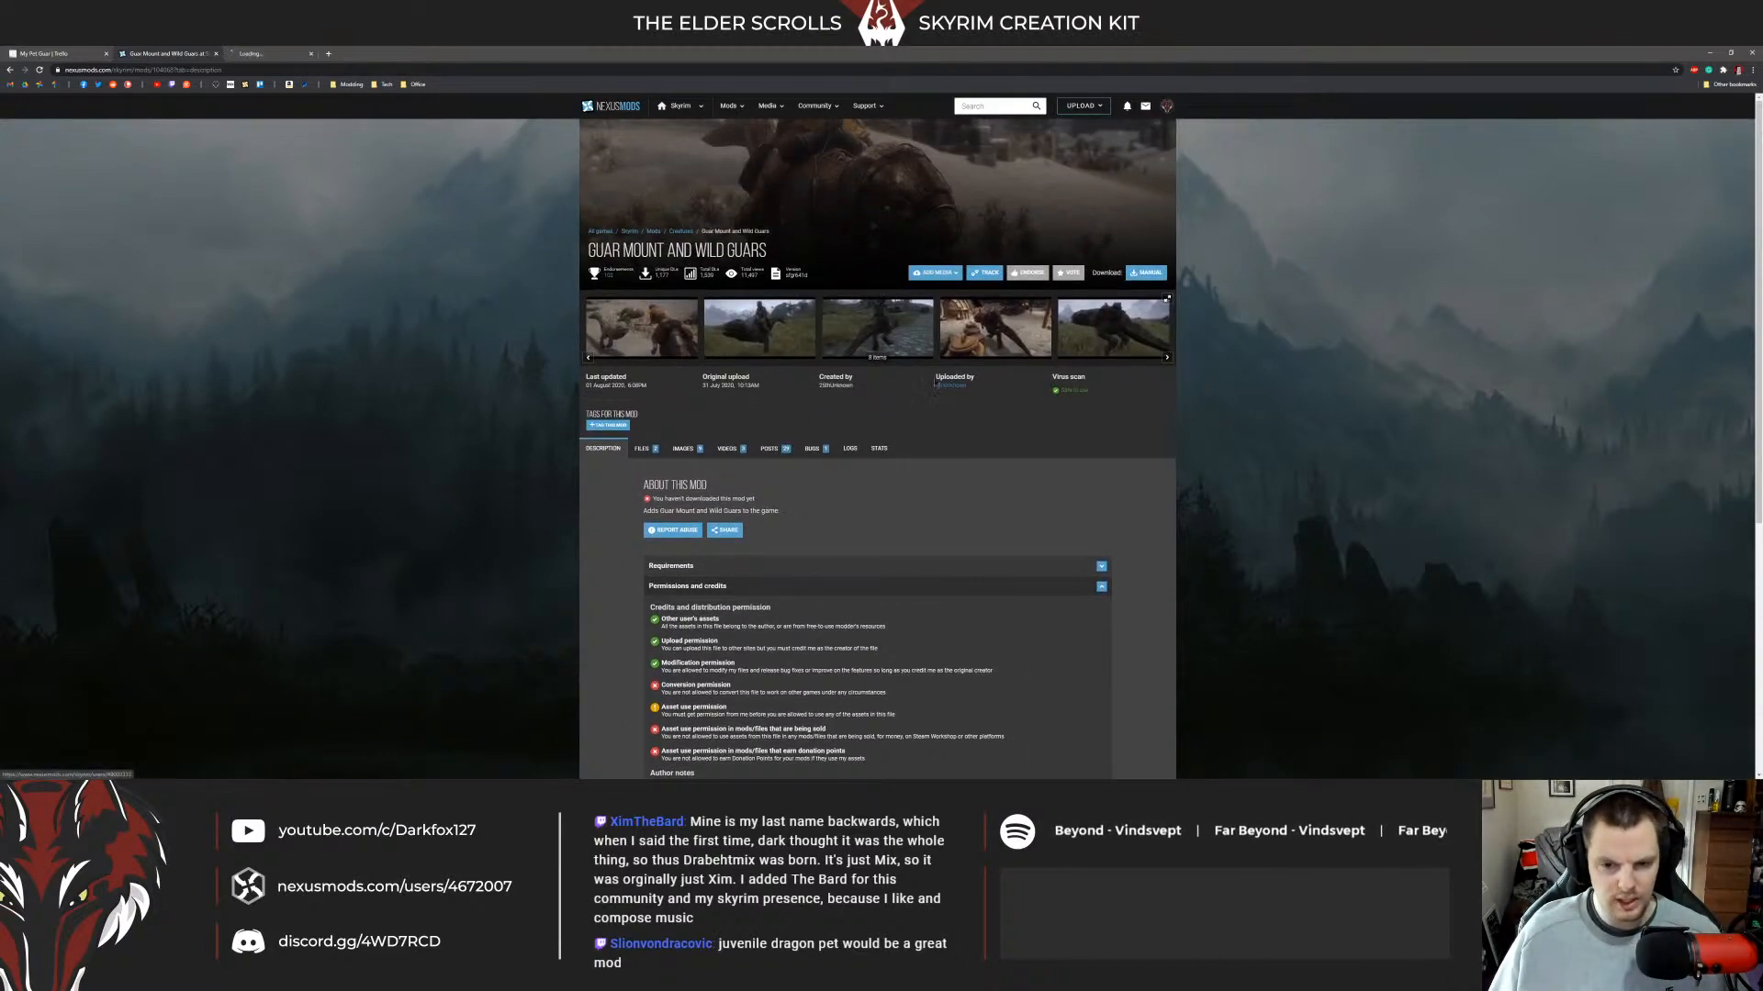
pyautogui.click(278, 54)
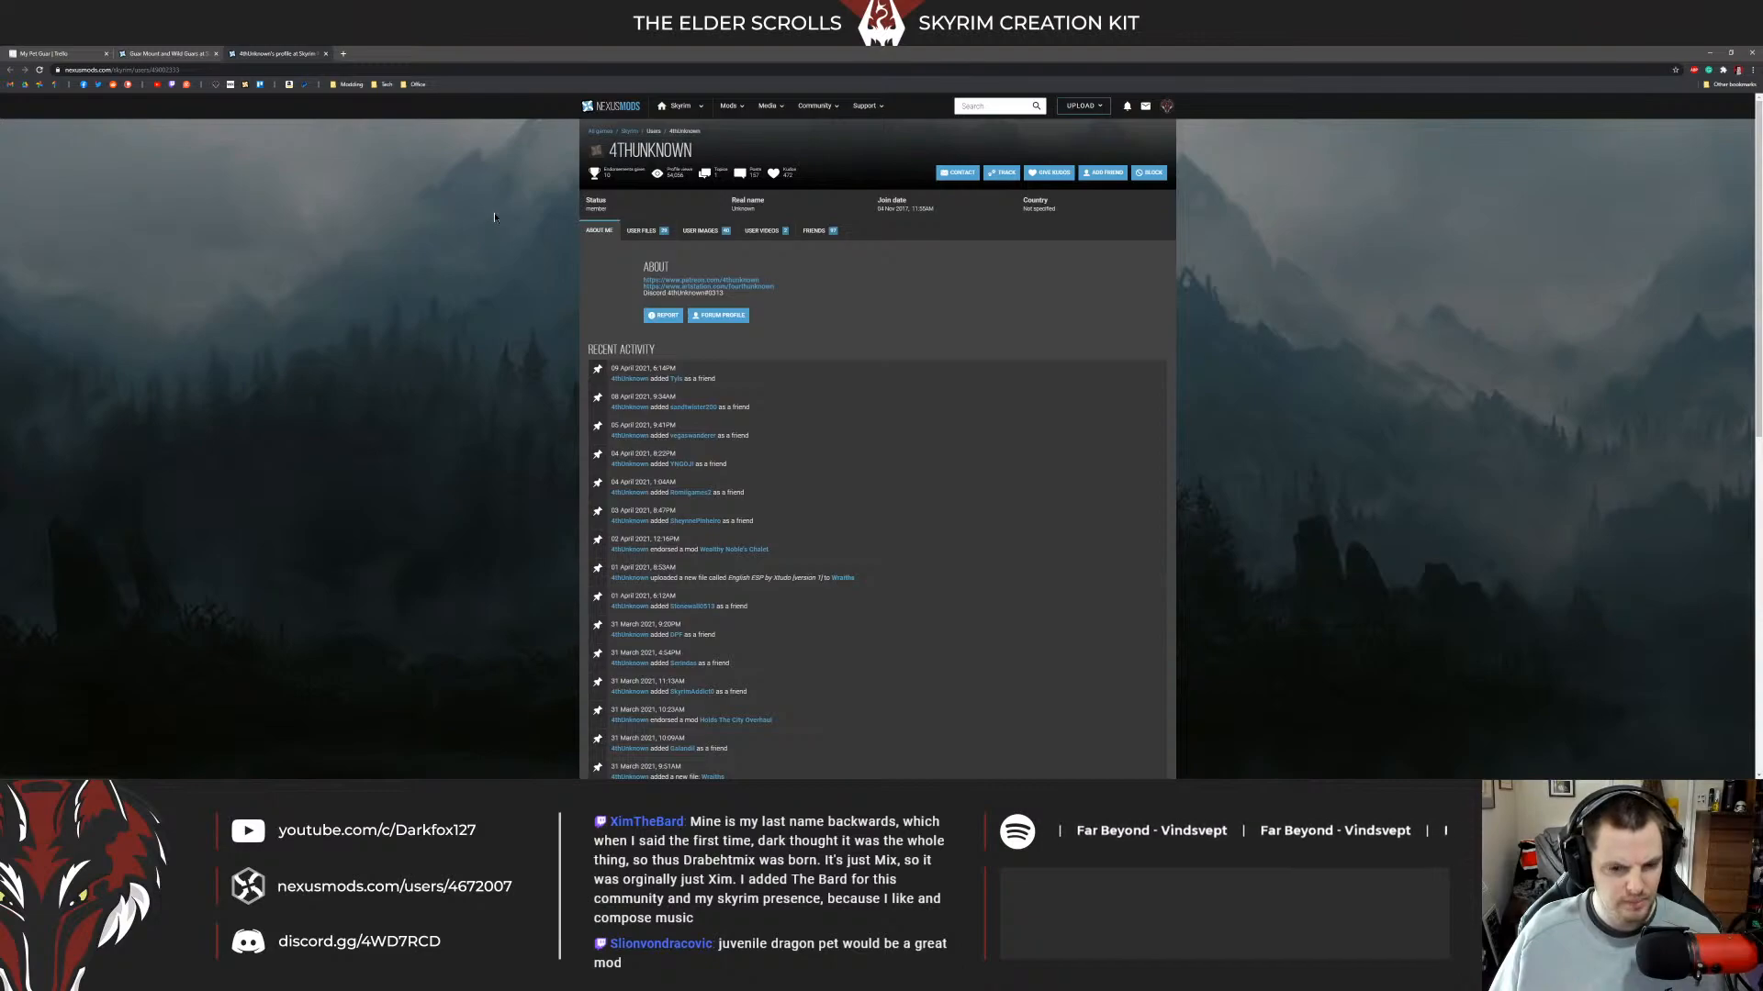
pyautogui.click(176, 56)
pyautogui.click(287, 54)
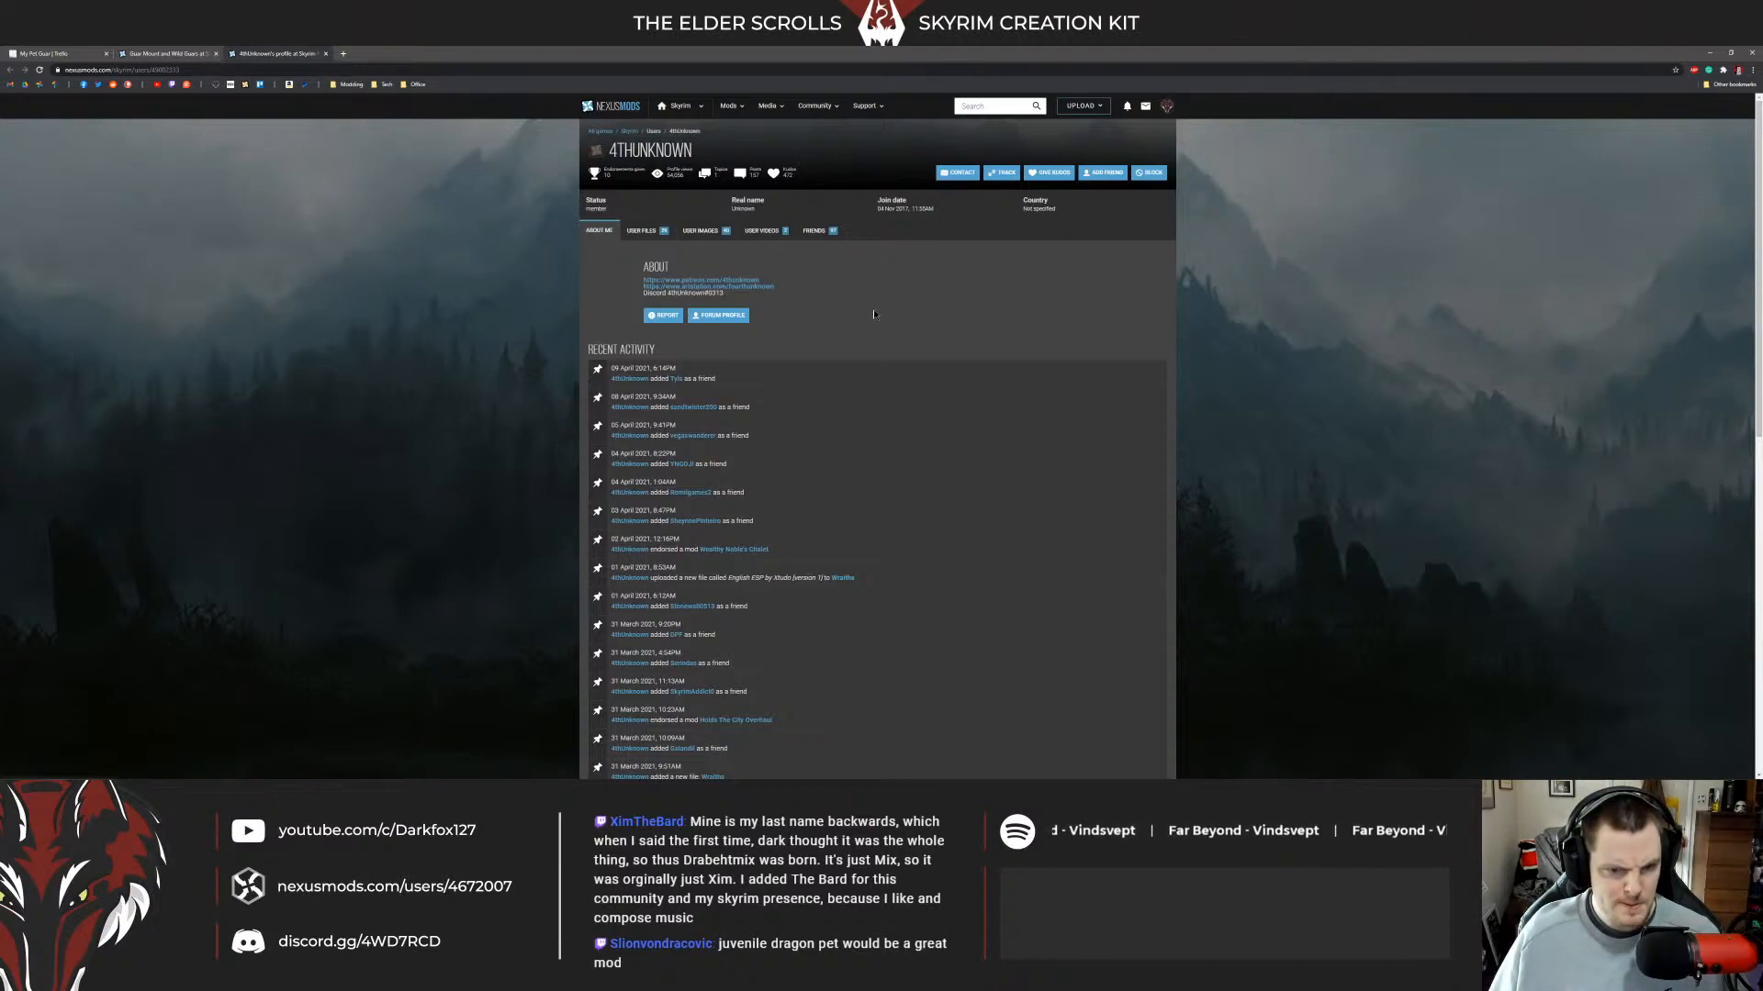
pyautogui.moveTo(602, 778)
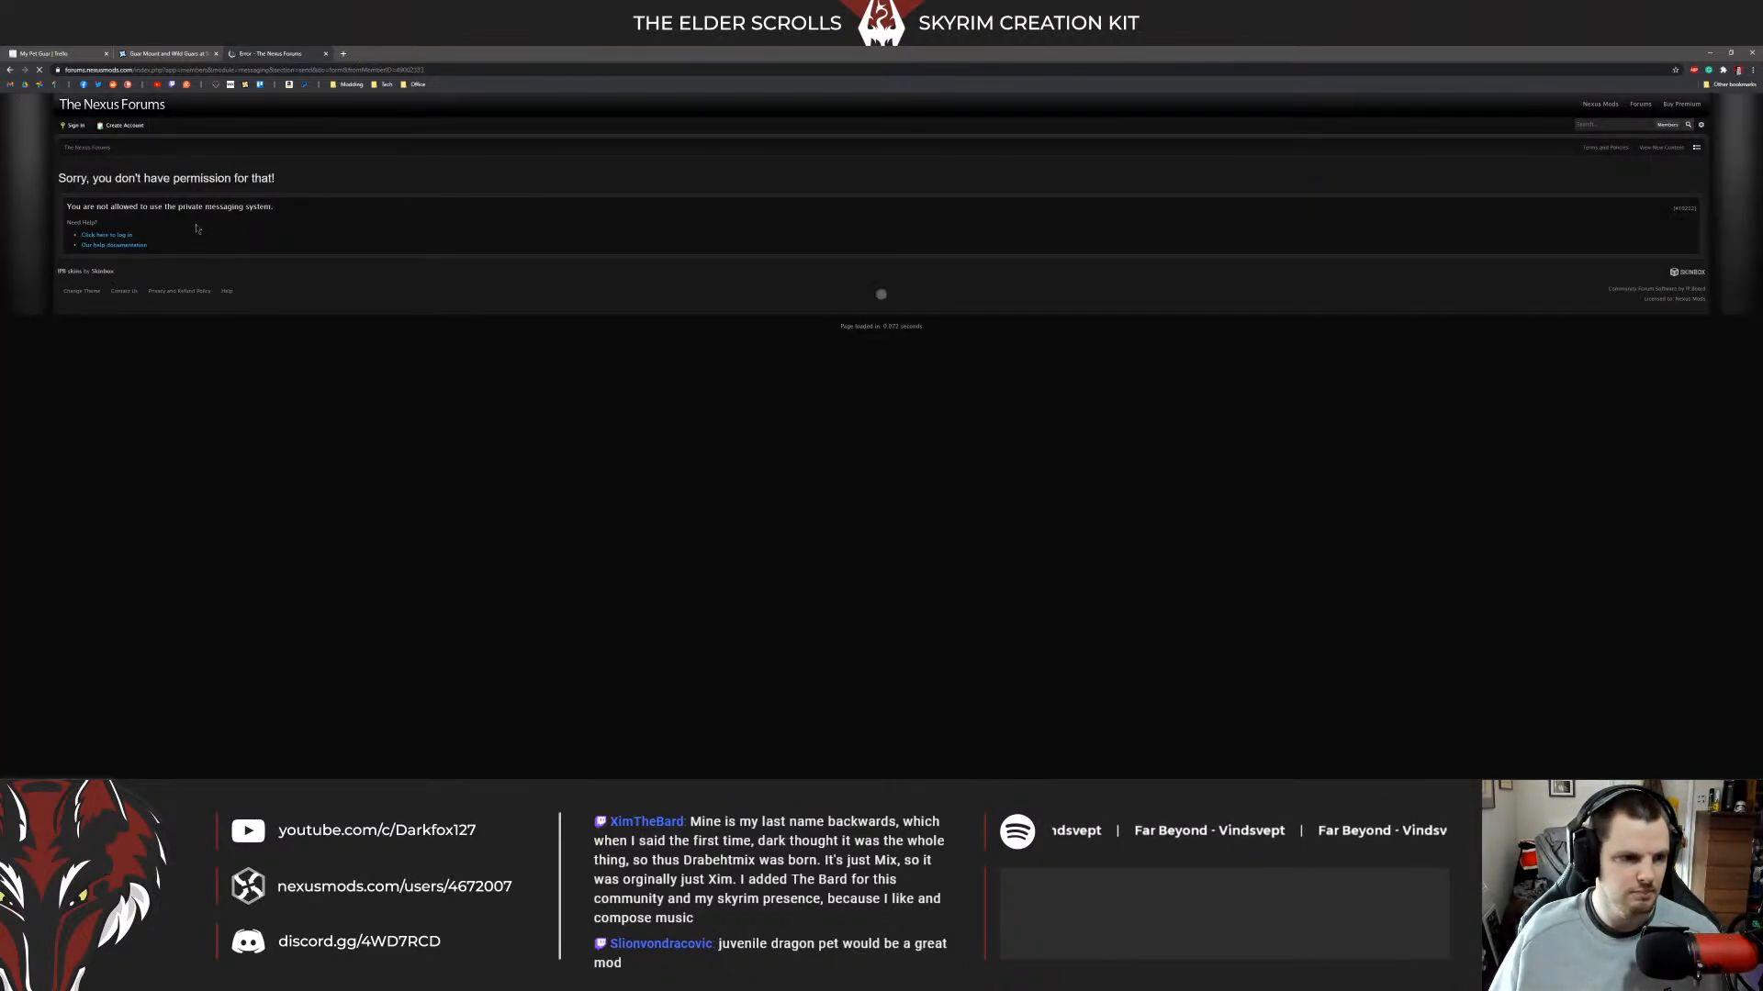
# Log in to Nexus Mods with the saved credentials, enter the two-factor authentication code, and dismiss the browser's password update offer.
pyautogui.click(106, 235)
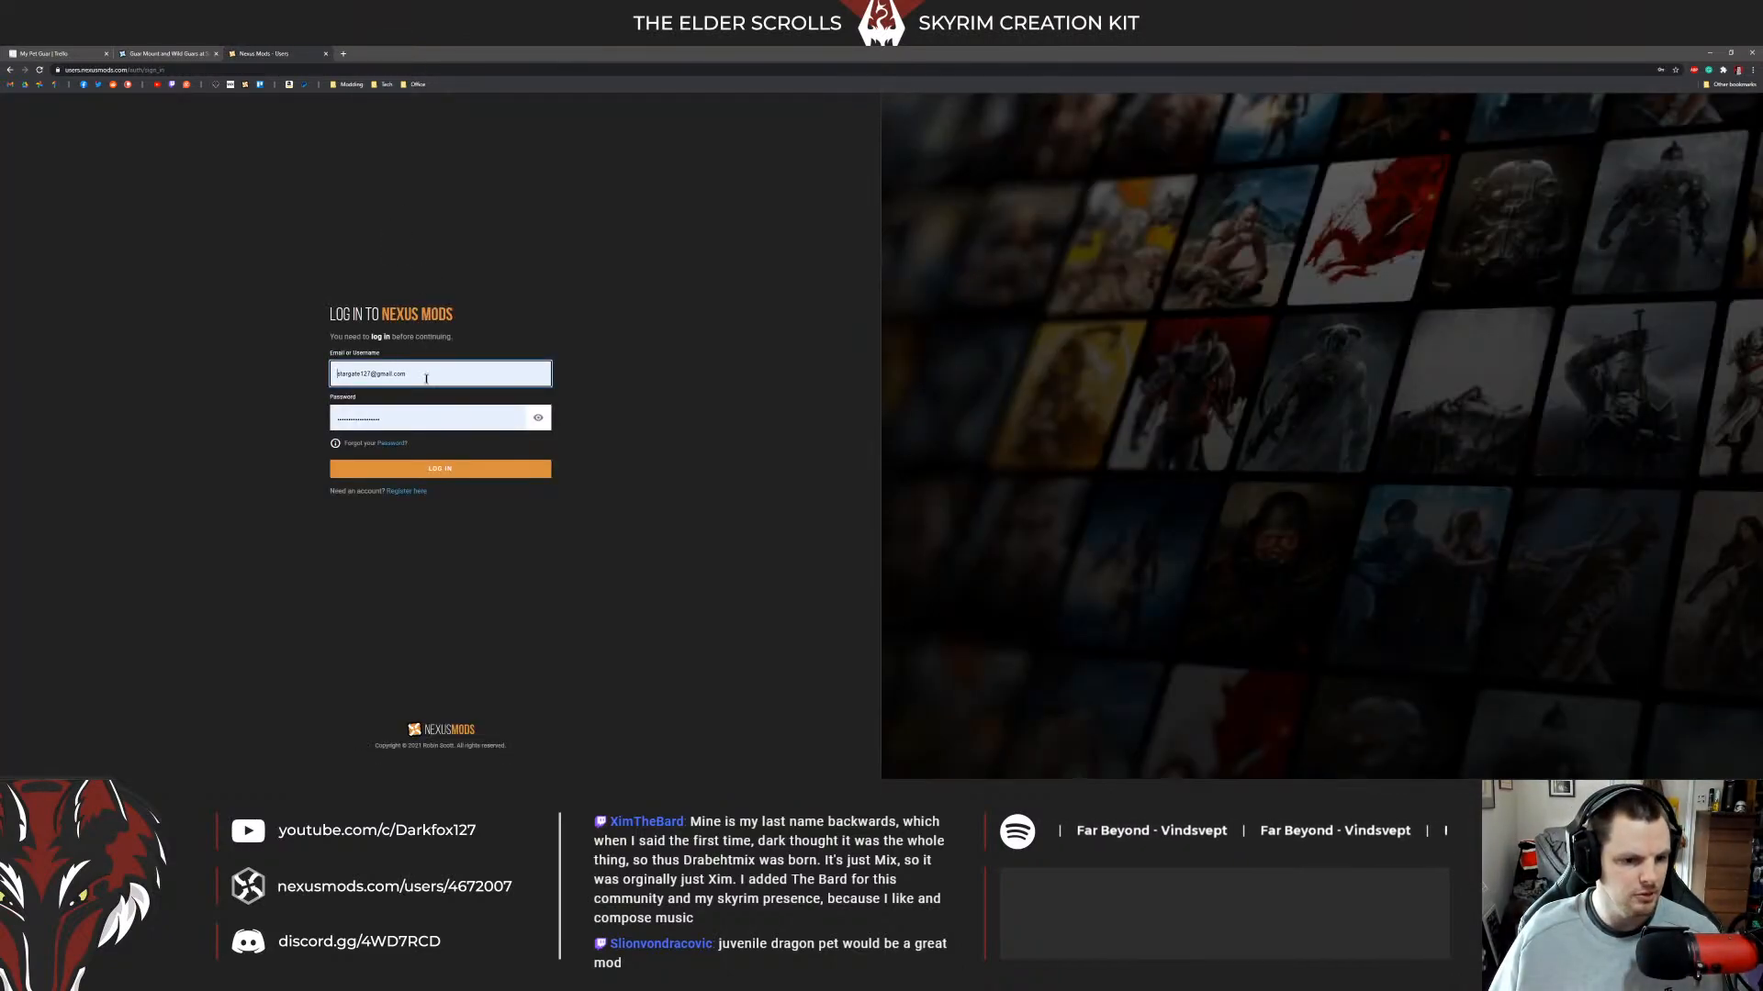
pyautogui.click(441, 468)
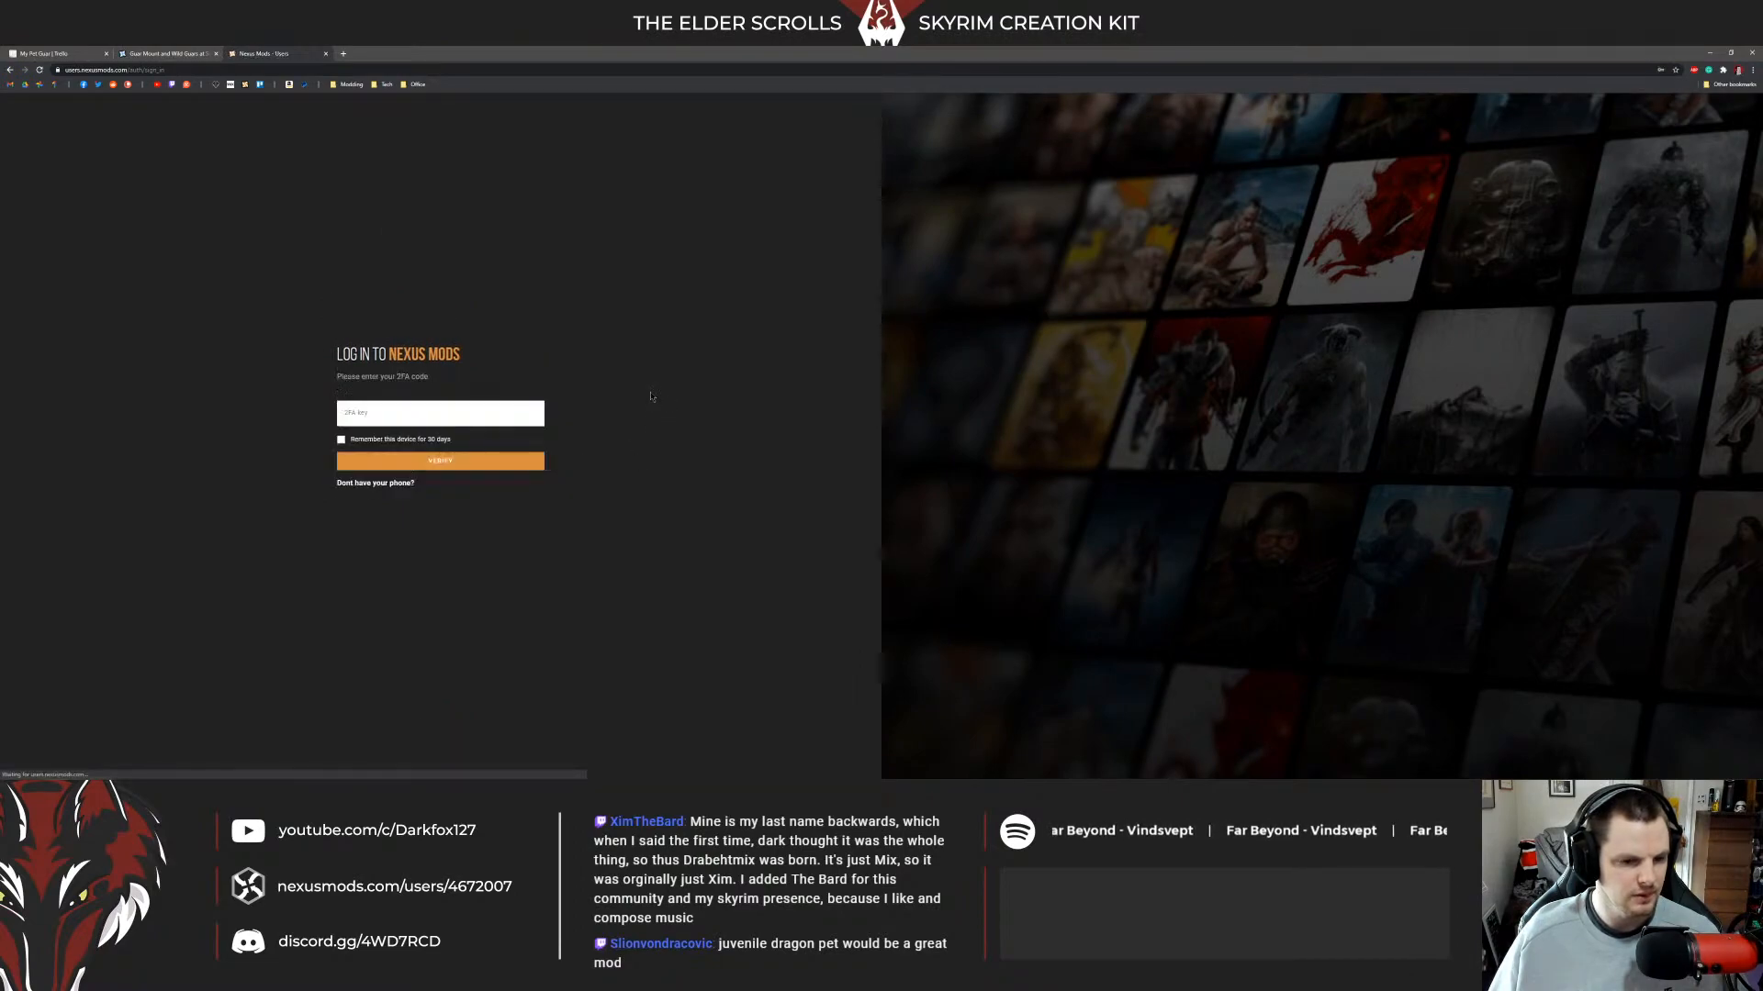
pyautogui.click(444, 414)
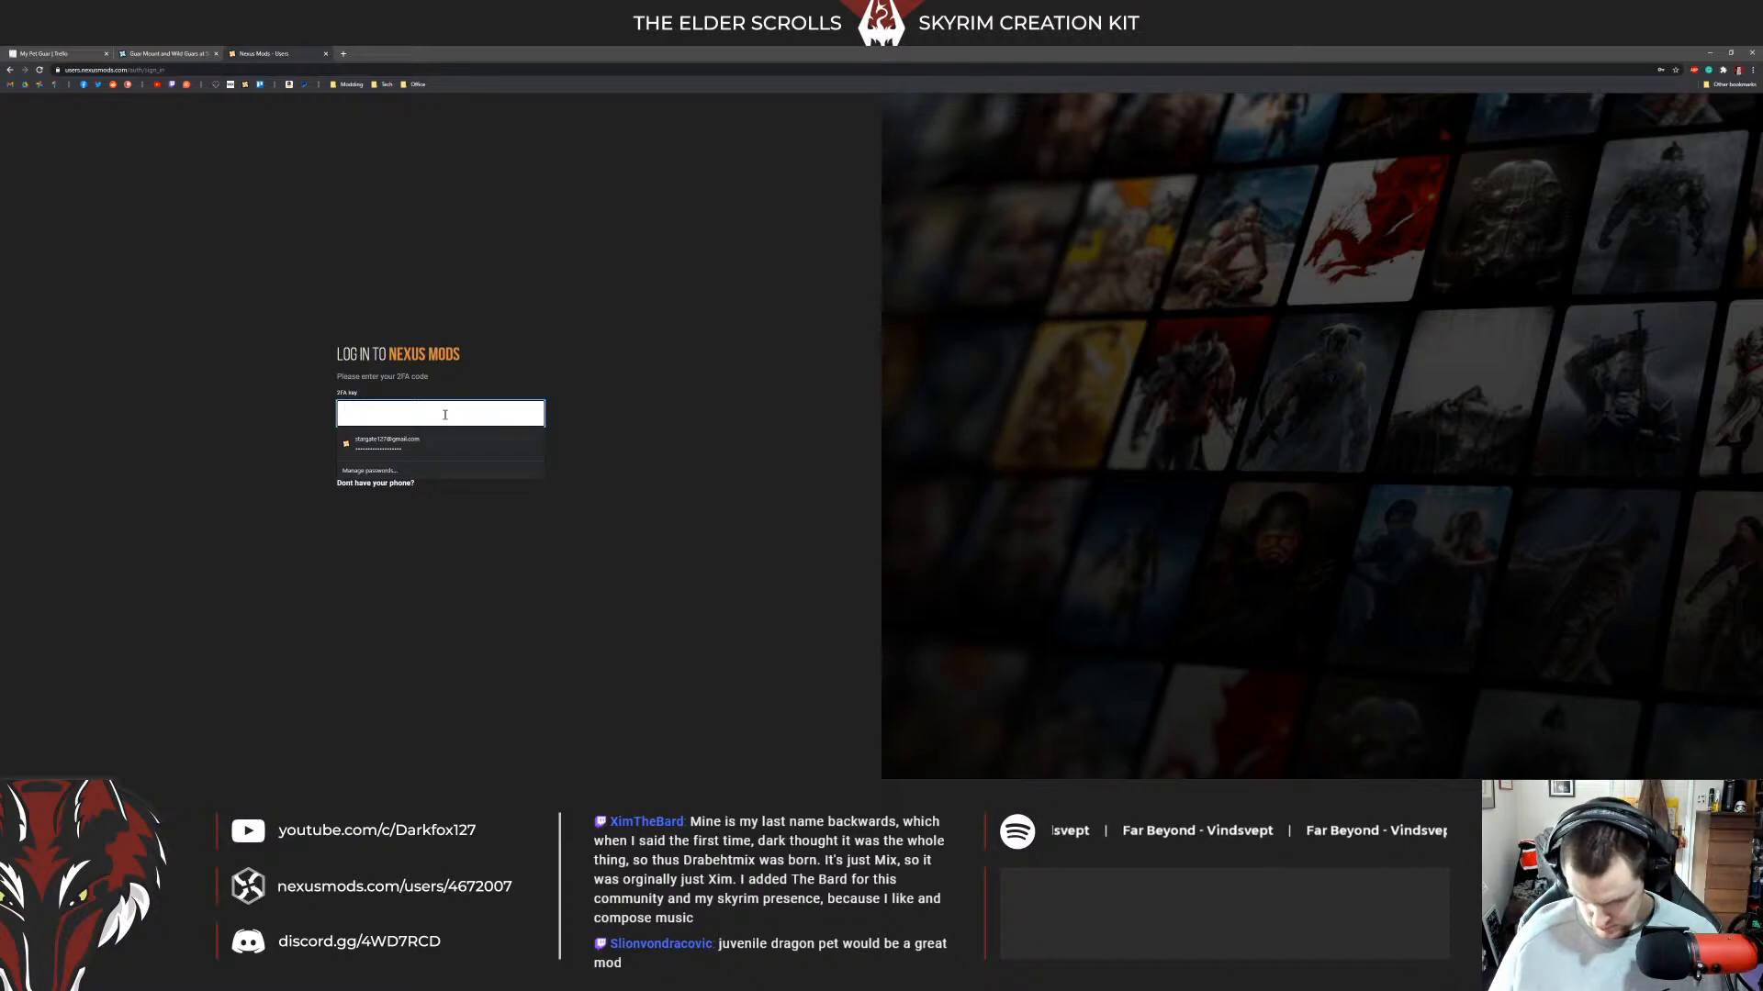
pyautogui.write('••••••')
pyautogui.press('Return')
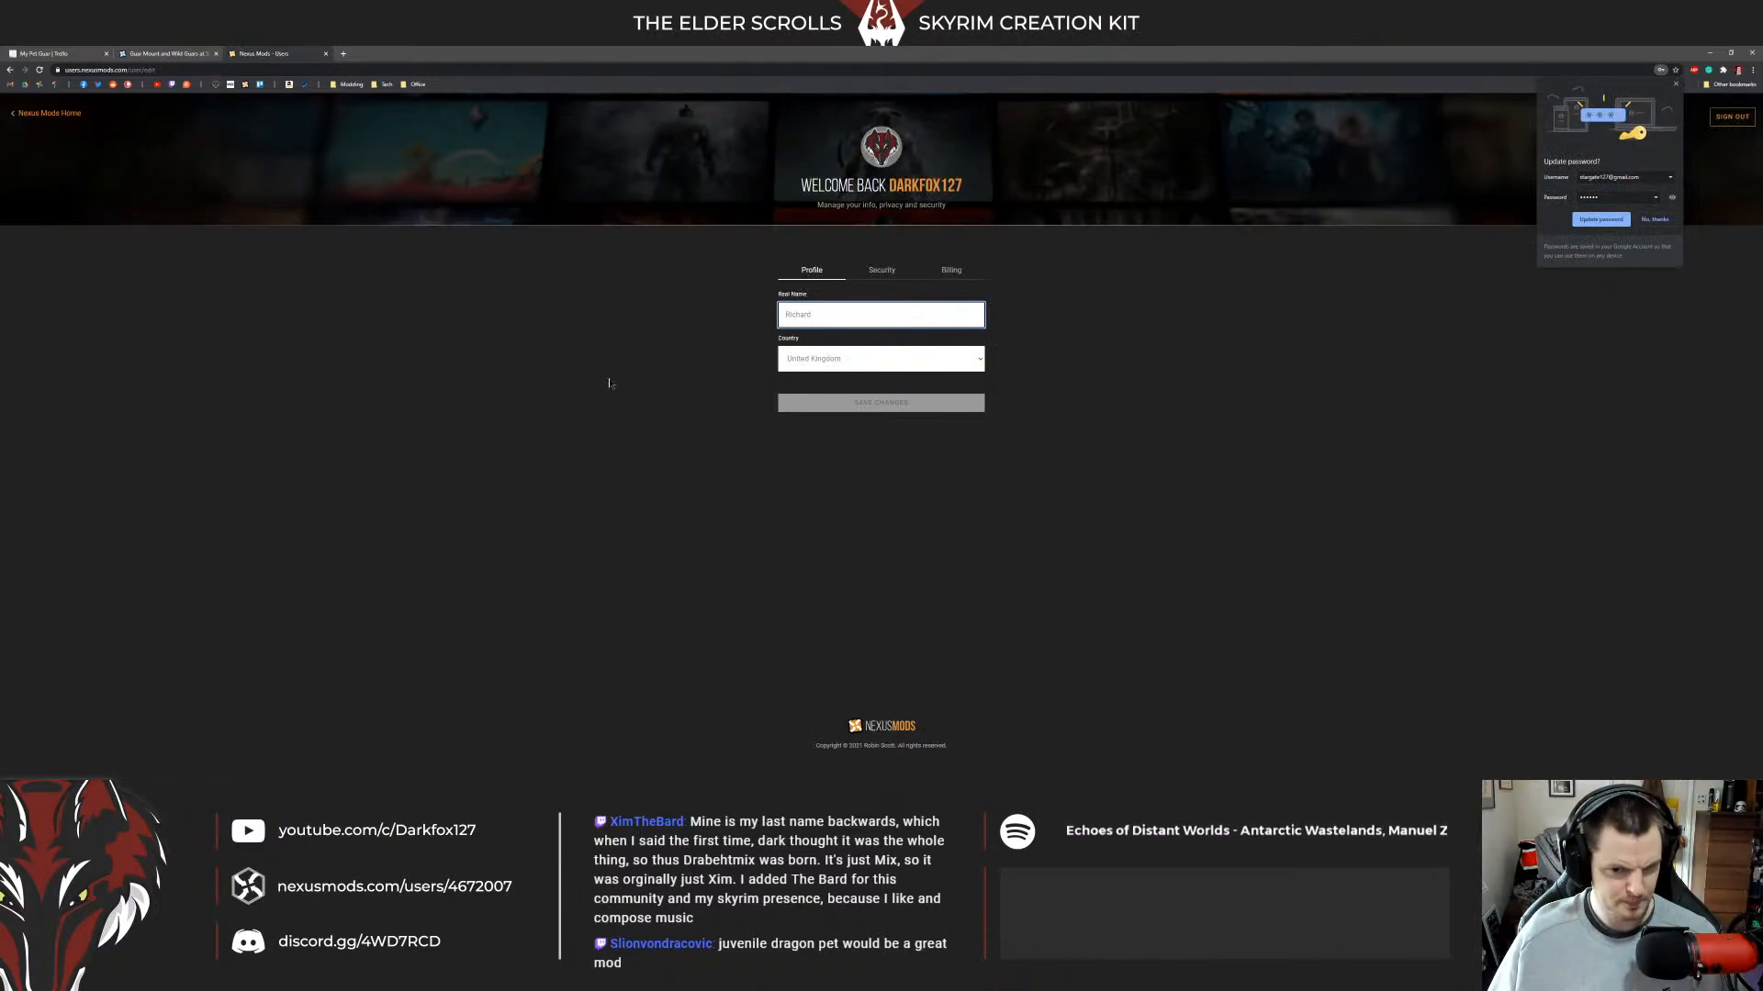
pyautogui.click(1673, 85)
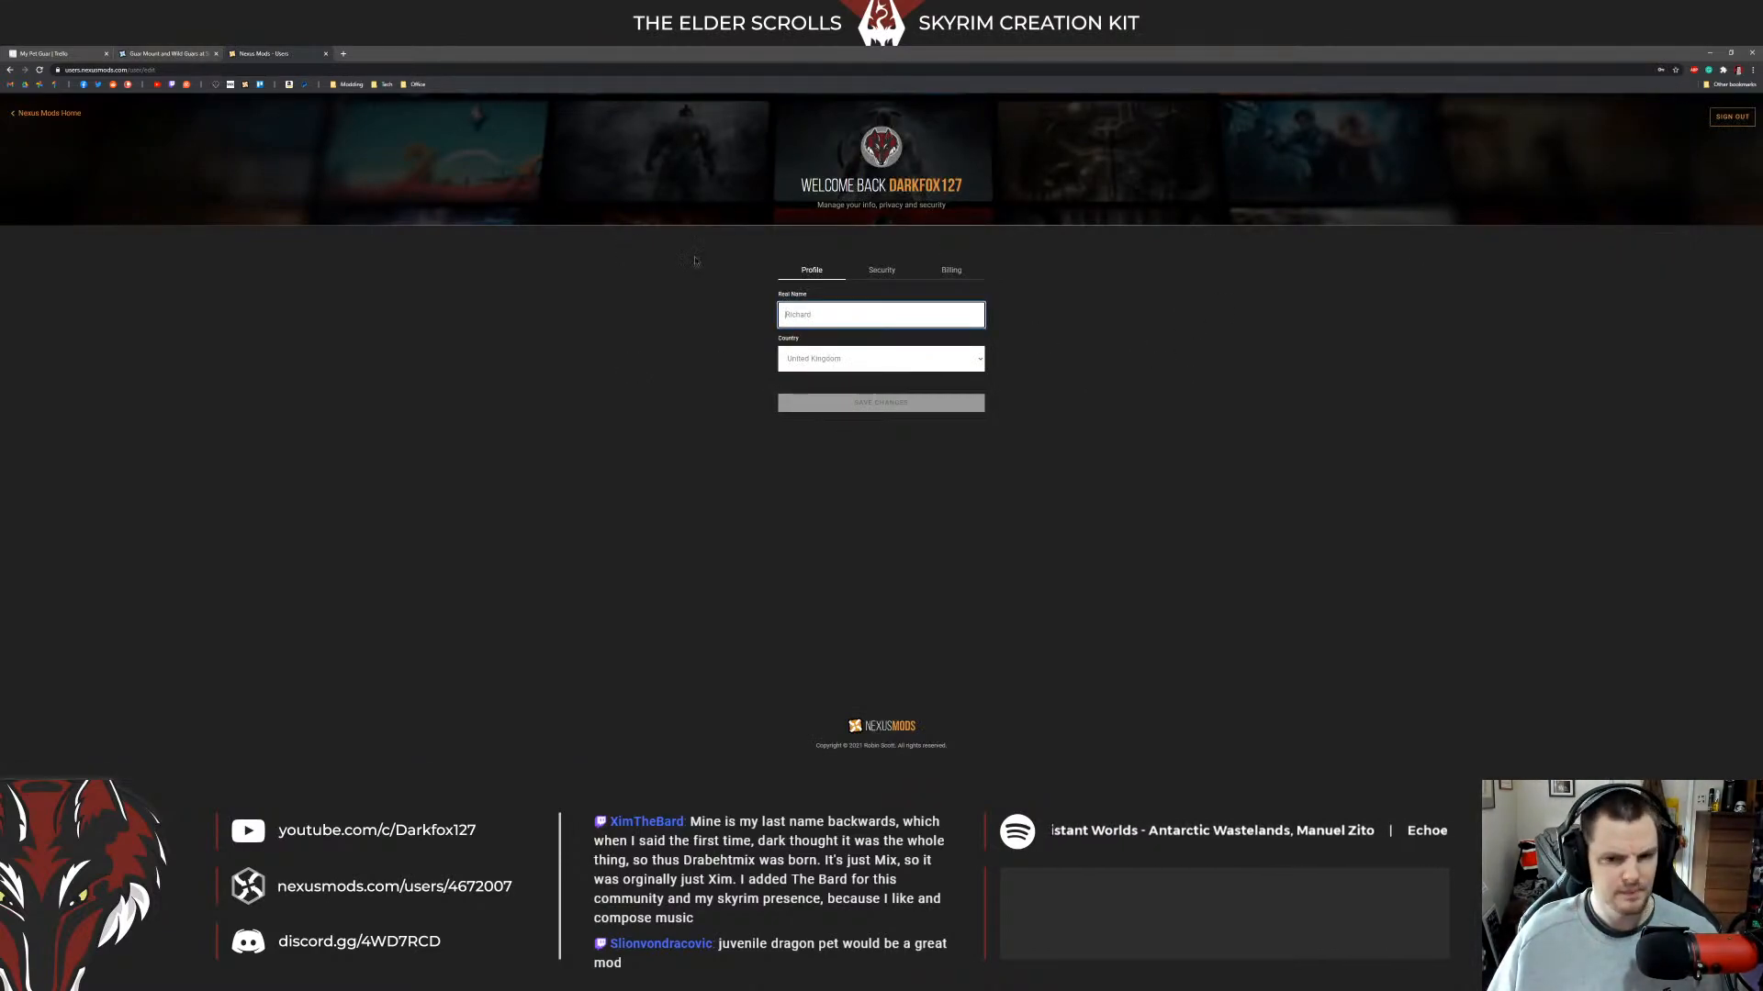
# Open the account's site preferences from the Nexus Mods home page, and view the forum profile's feed and overview.
pyautogui.click(879, 158)
pyautogui.click(54, 115)
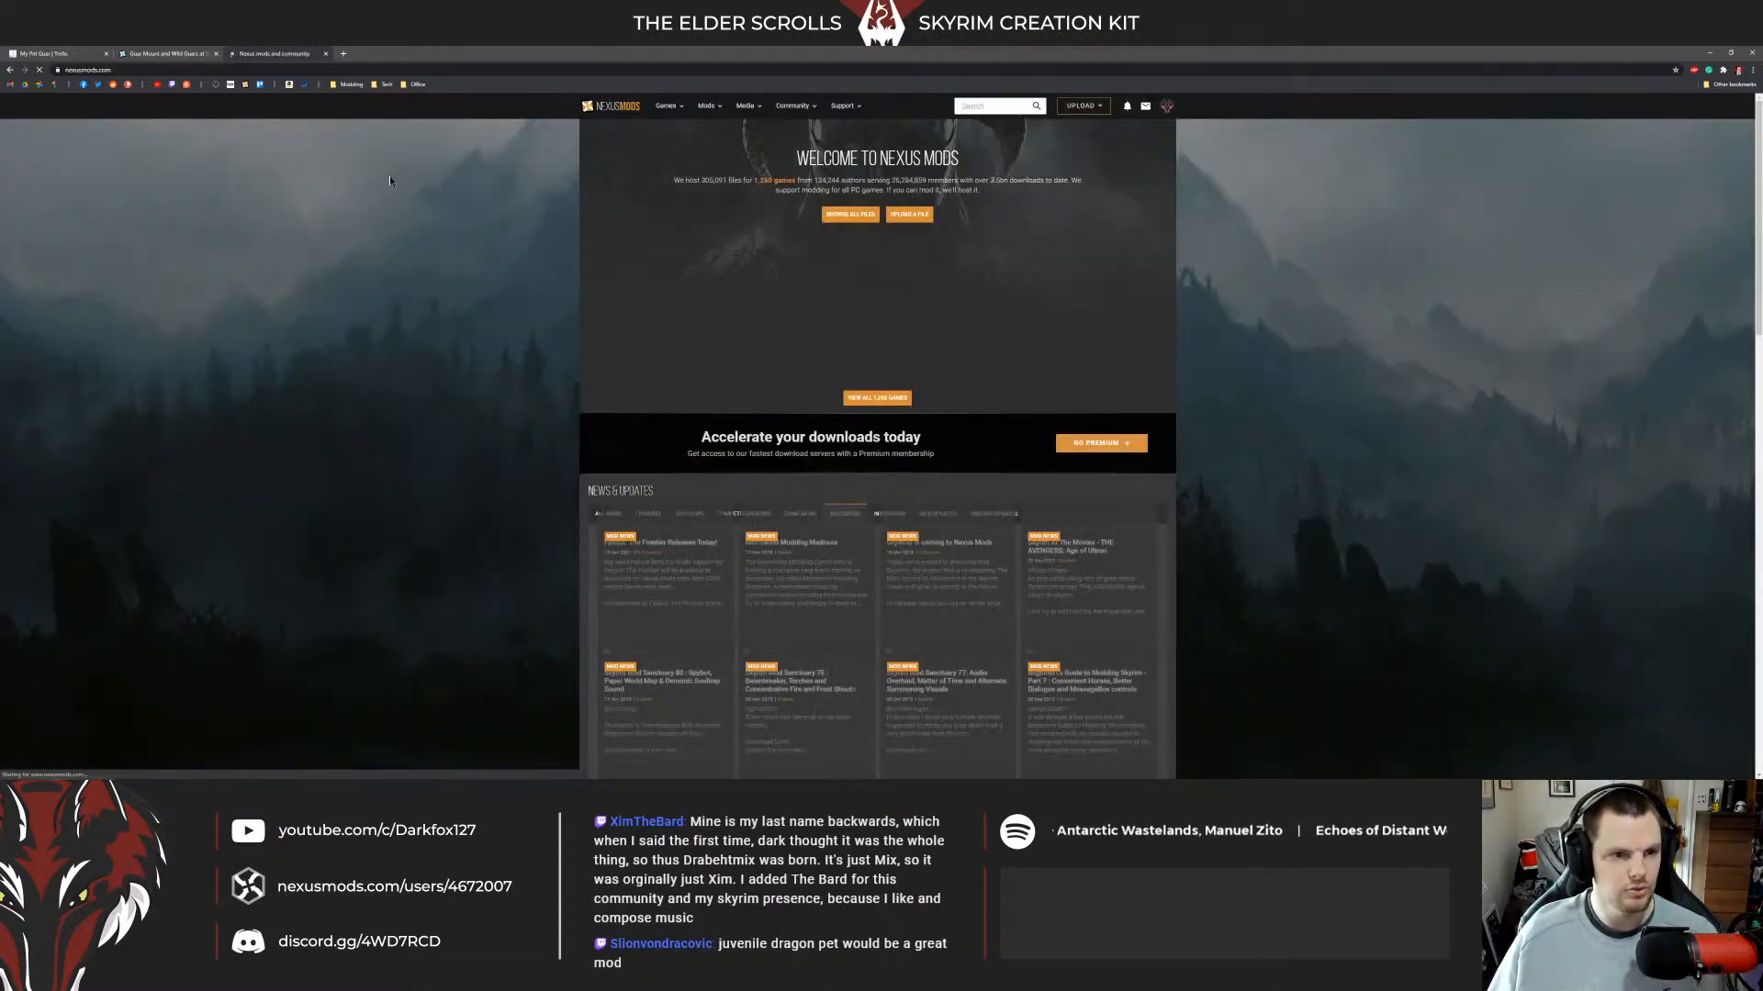
pyautogui.click(1166, 106)
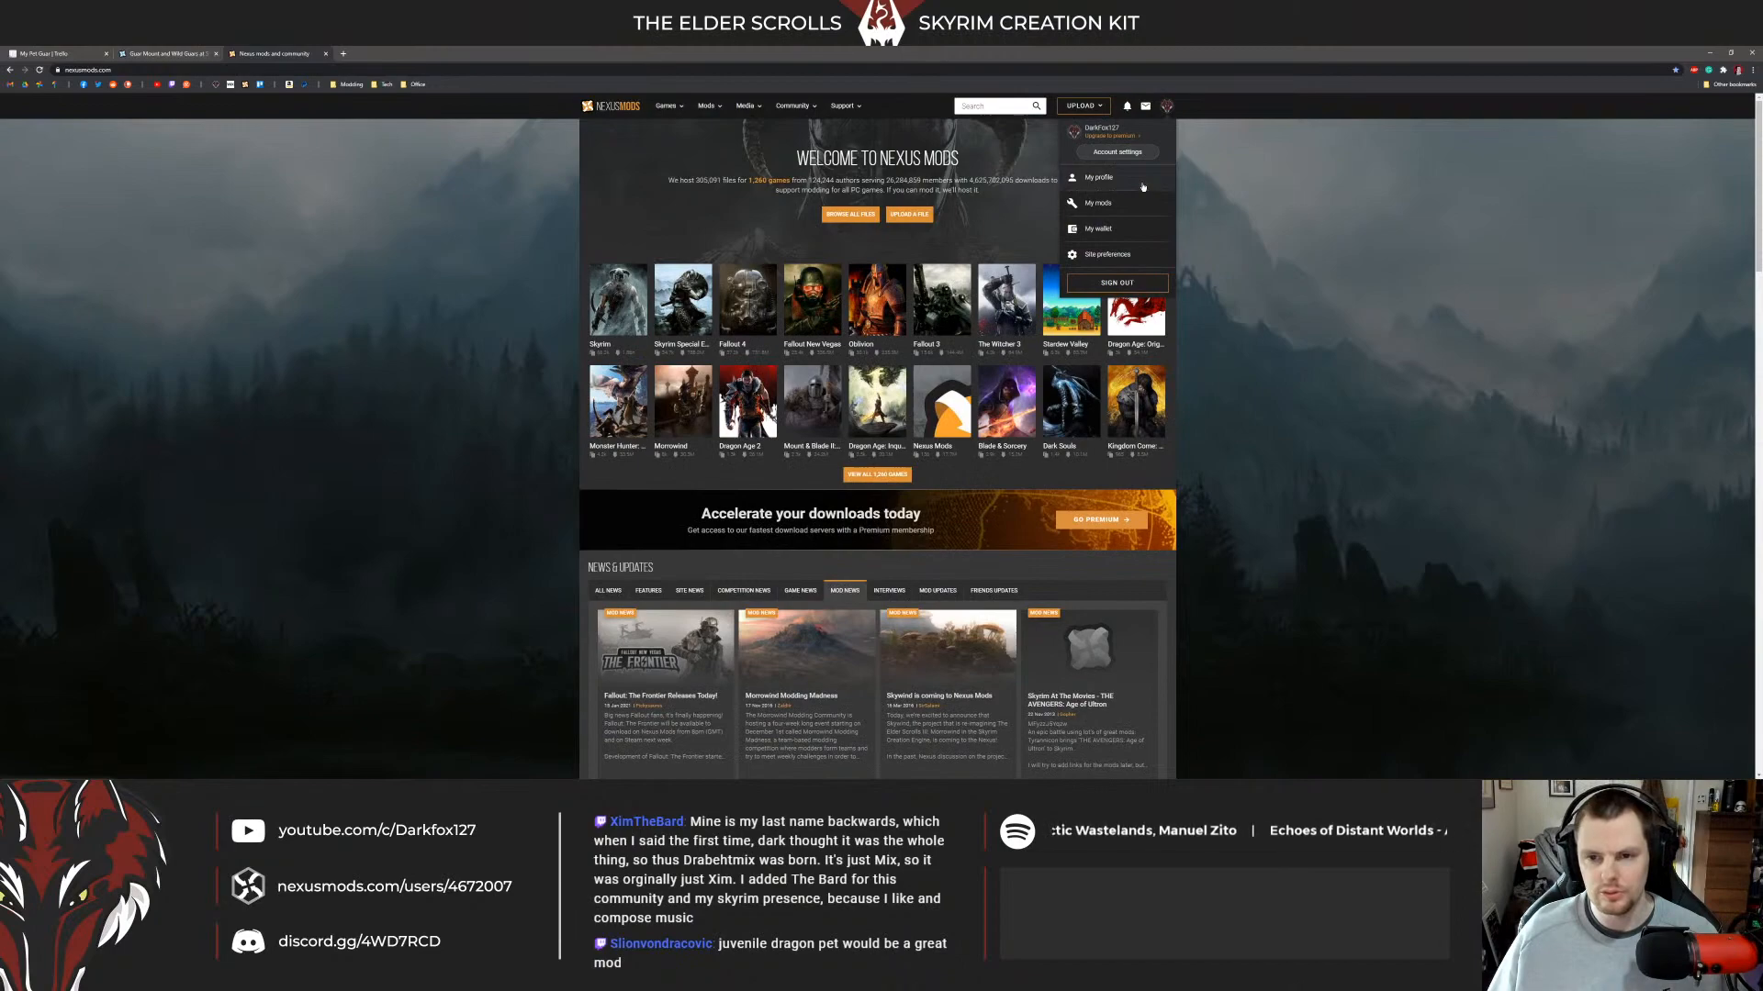
pyautogui.click(1106, 254)
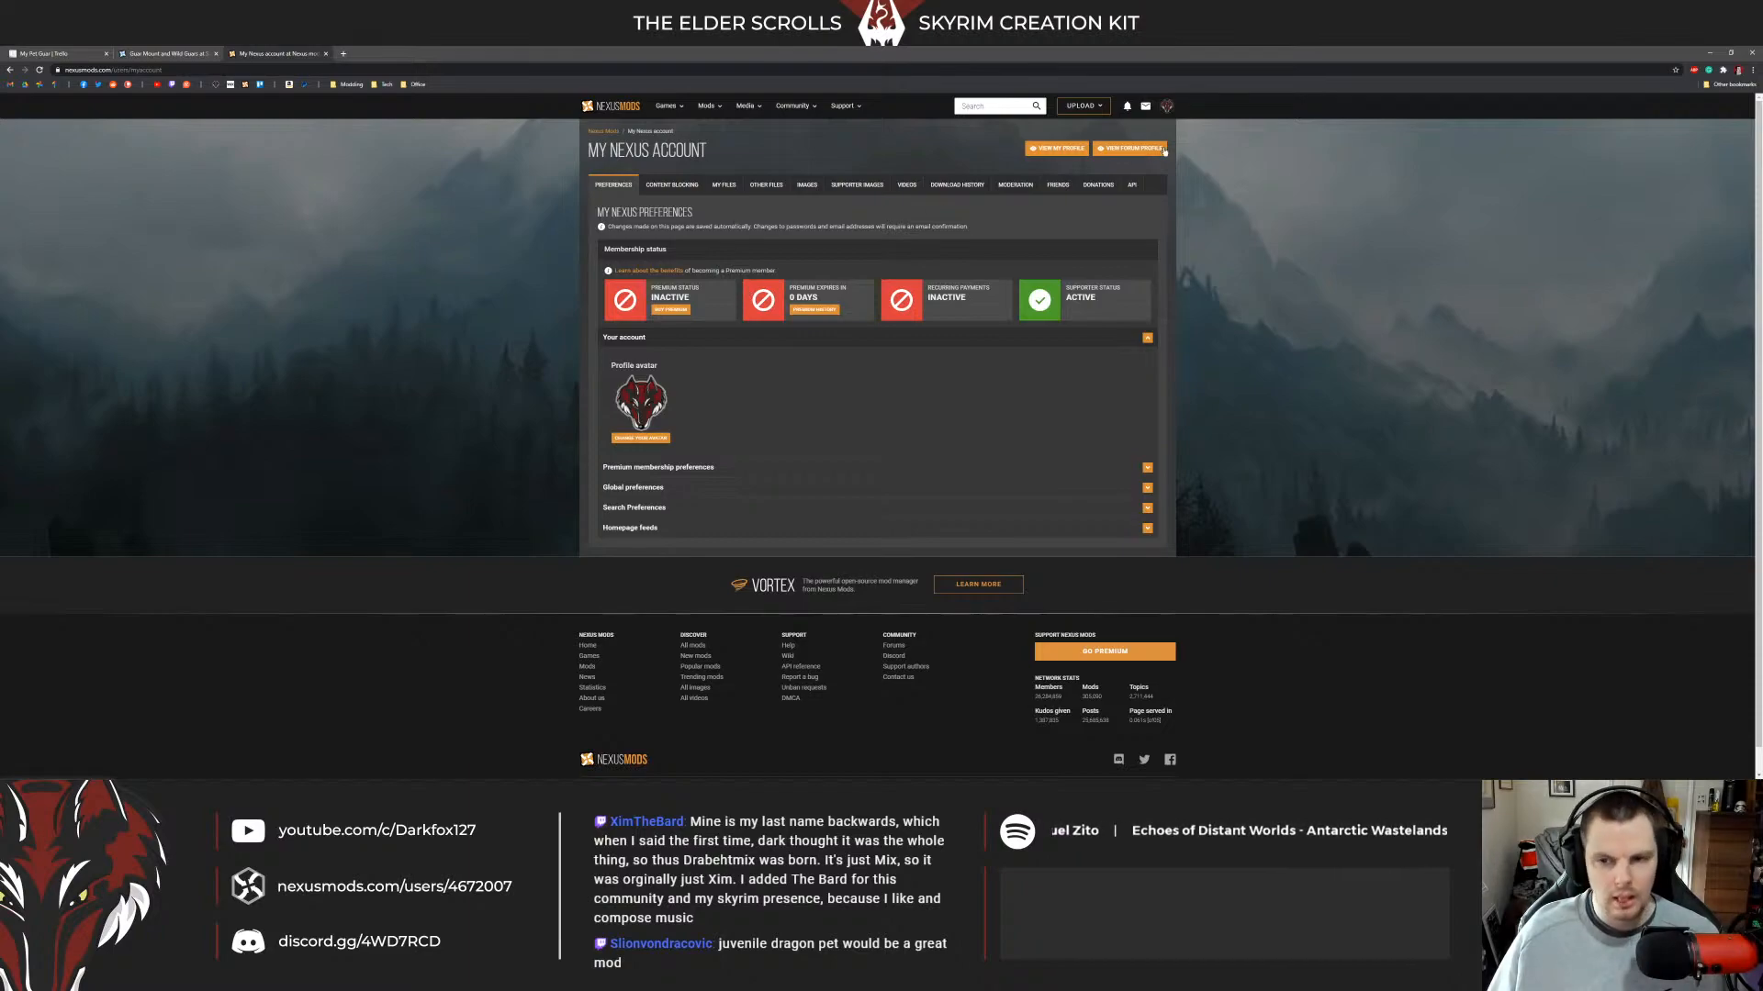
pyautogui.click(1166, 105)
pyautogui.click(1277, 142)
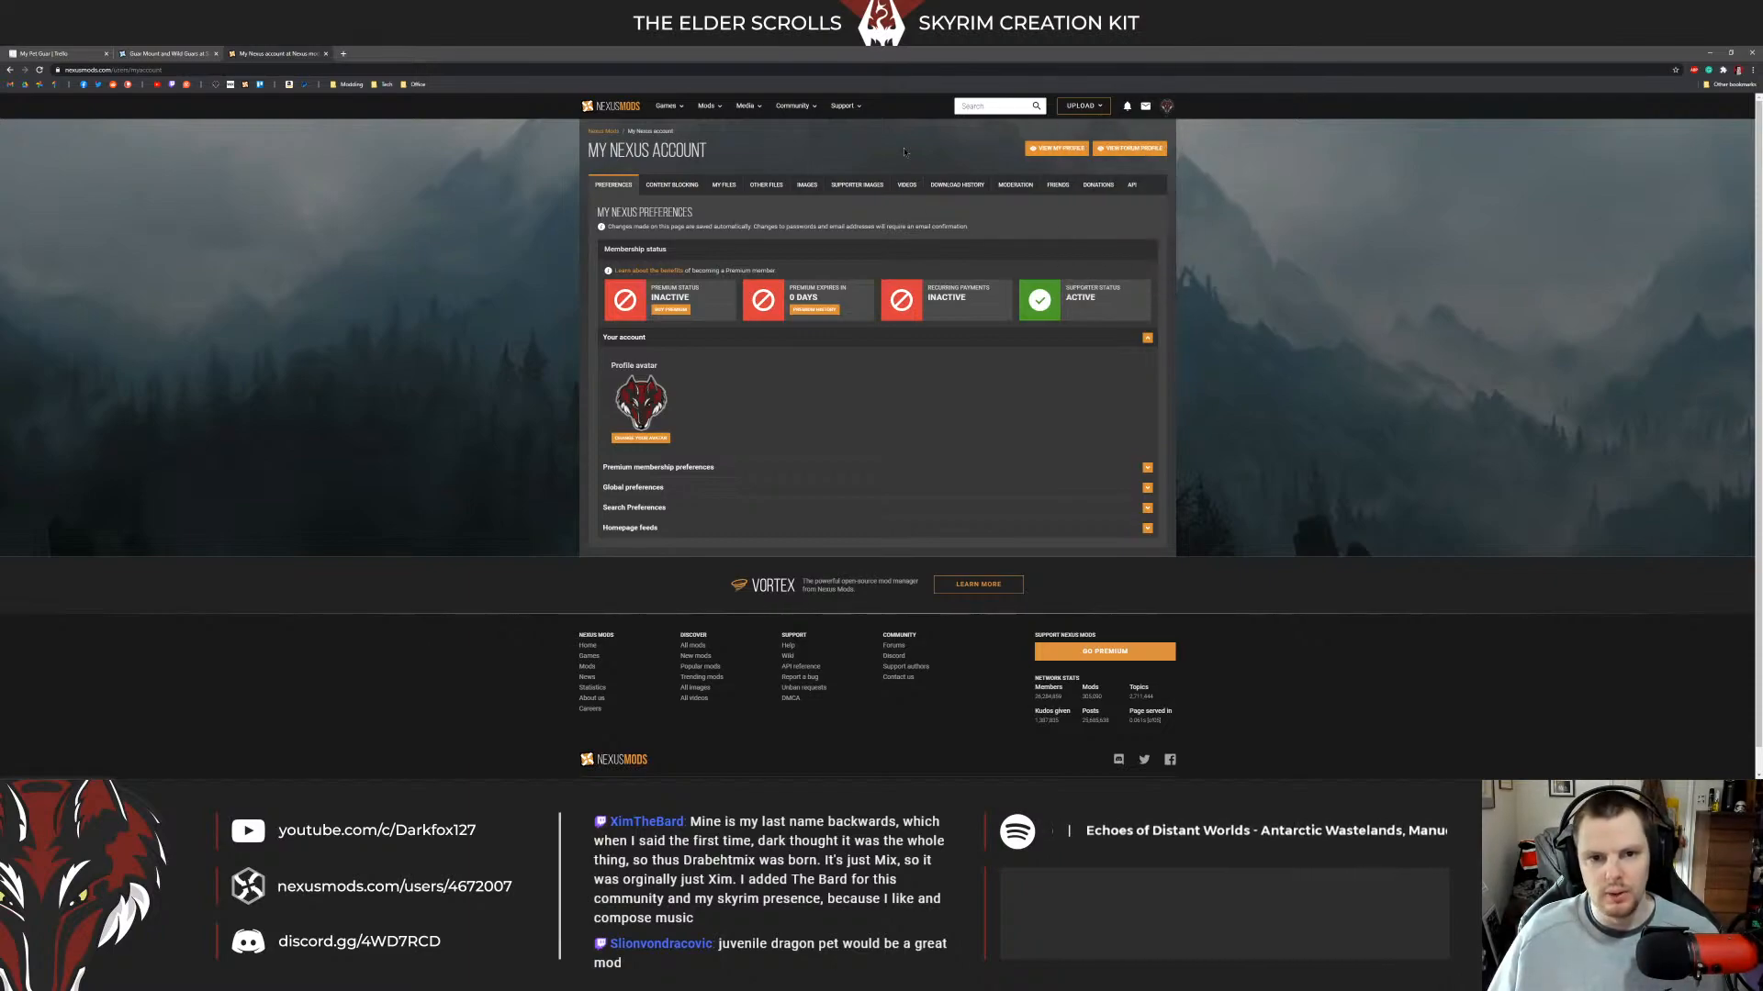
pyautogui.click(1129, 148)
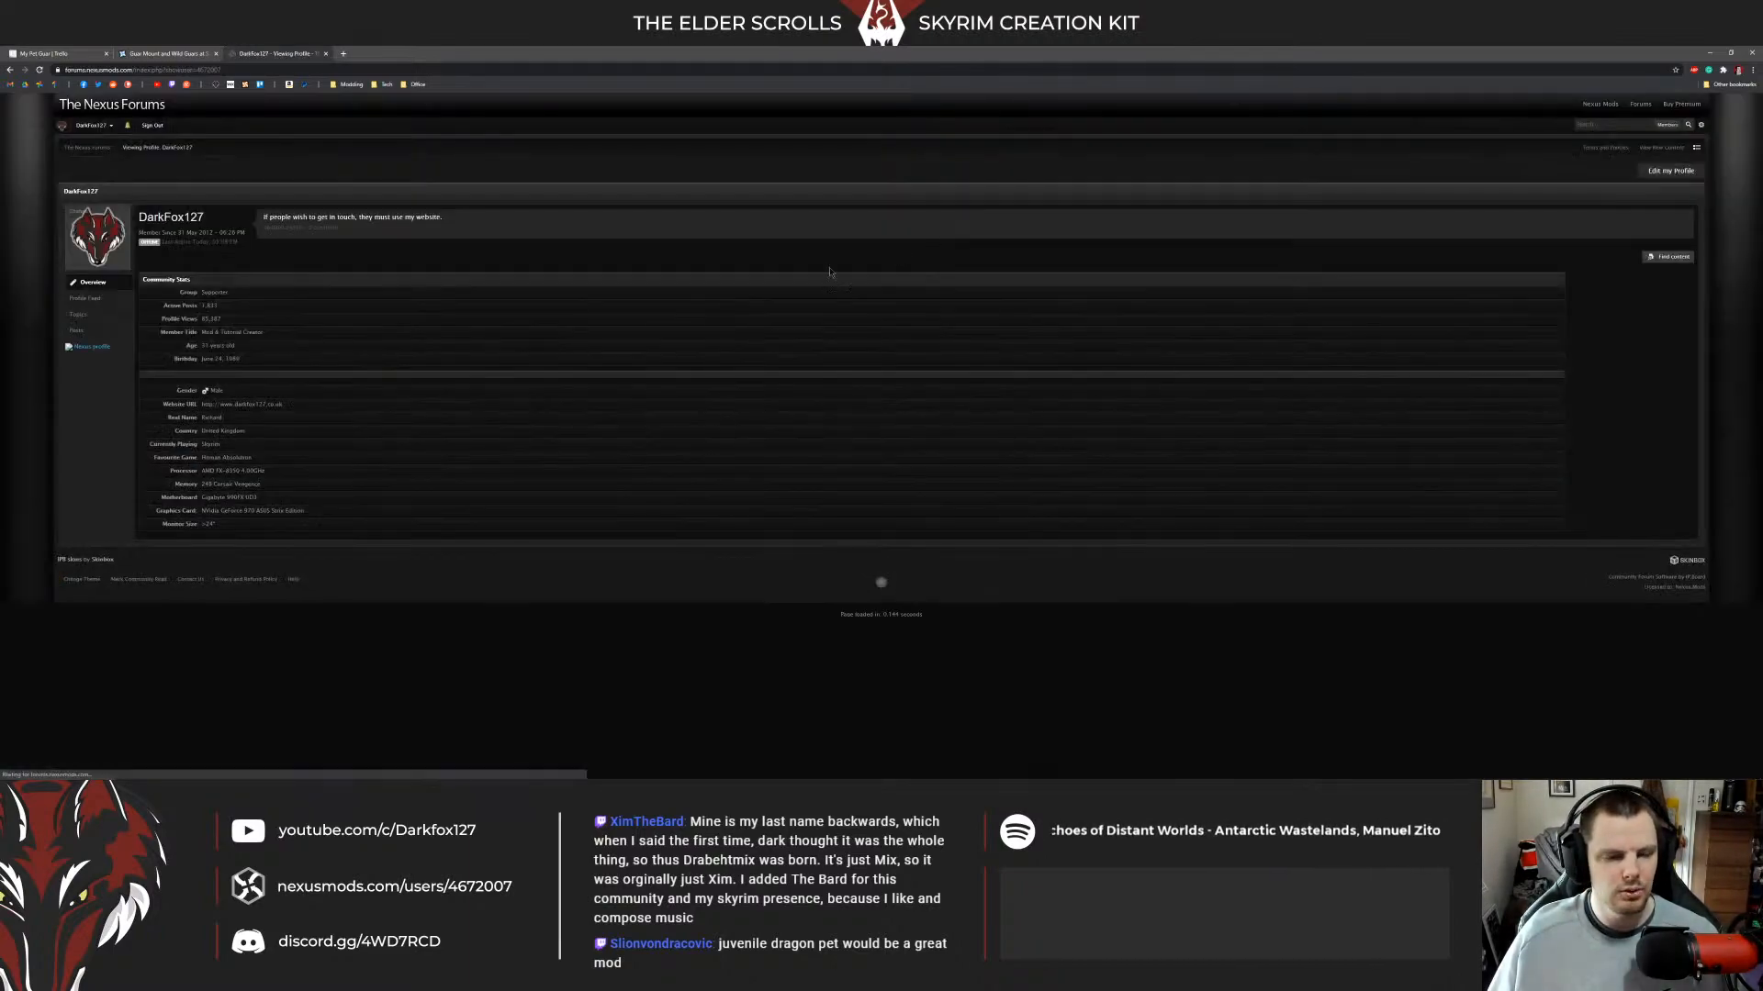
pyautogui.click(100, 298)
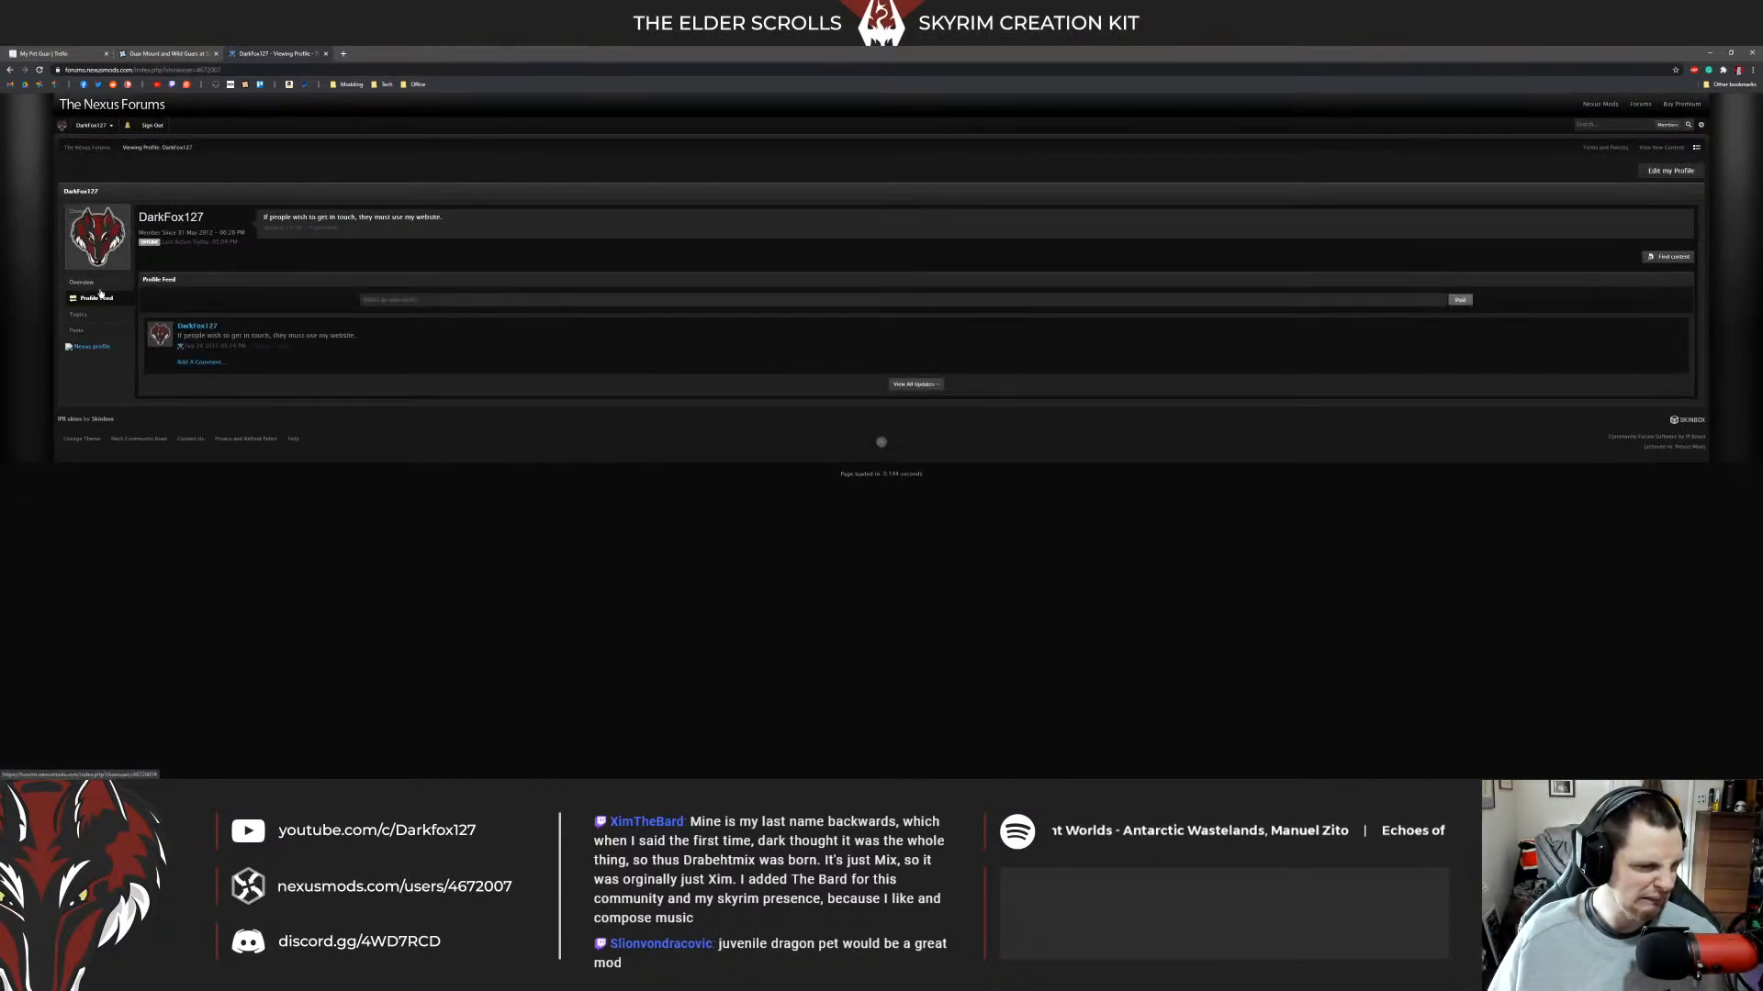
pyautogui.click(92, 282)
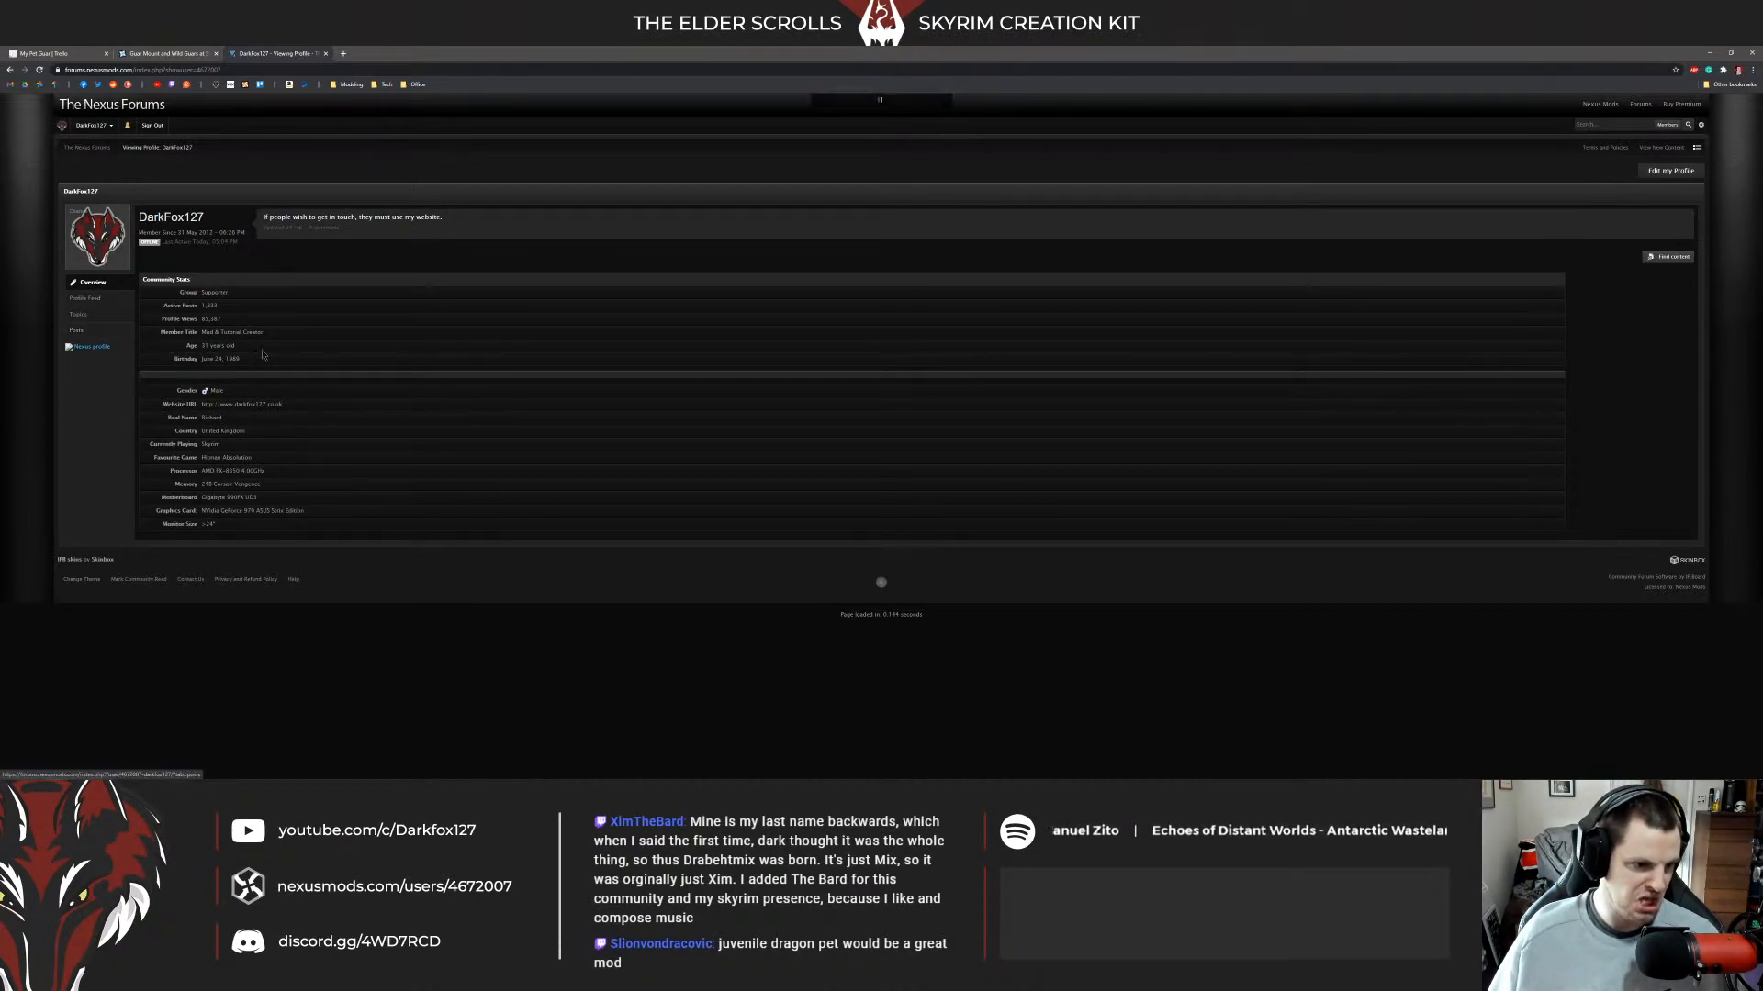
# Open the forum profile for editing and look through its general account settings and profile information fields.
pyautogui.click(1660, 170)
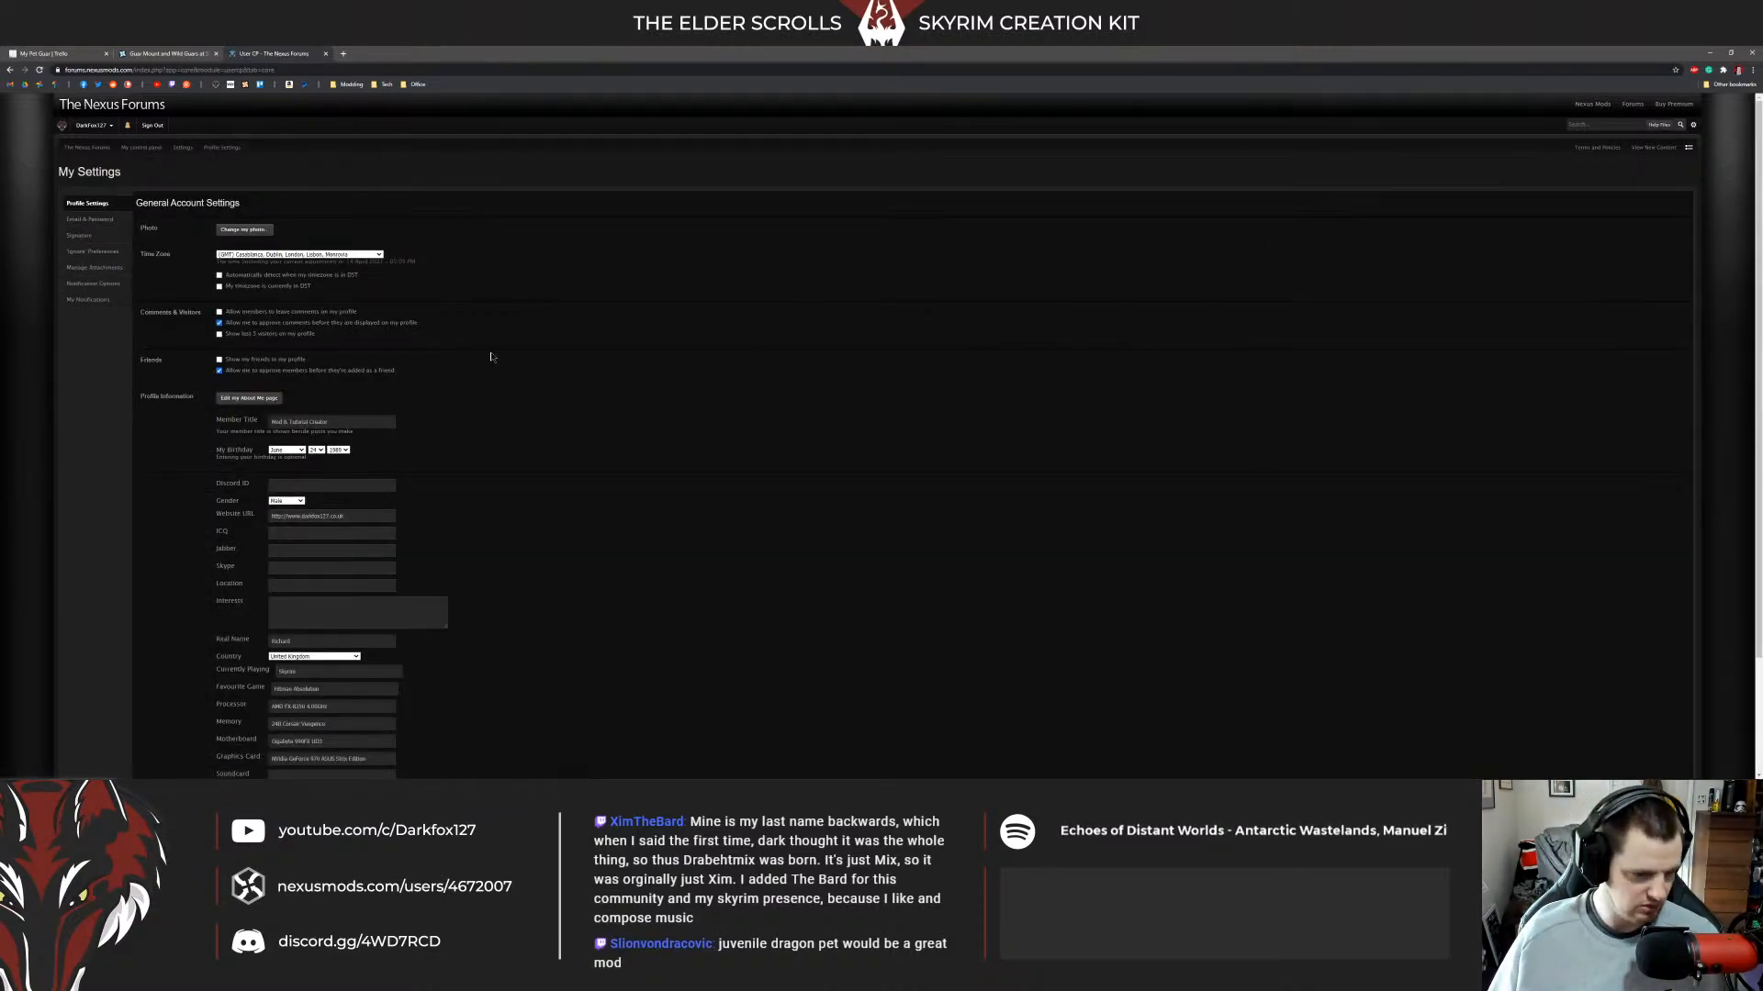
pyautogui.scroll(-2, 523, 356)
pyautogui.scroll(3, 639, 404)
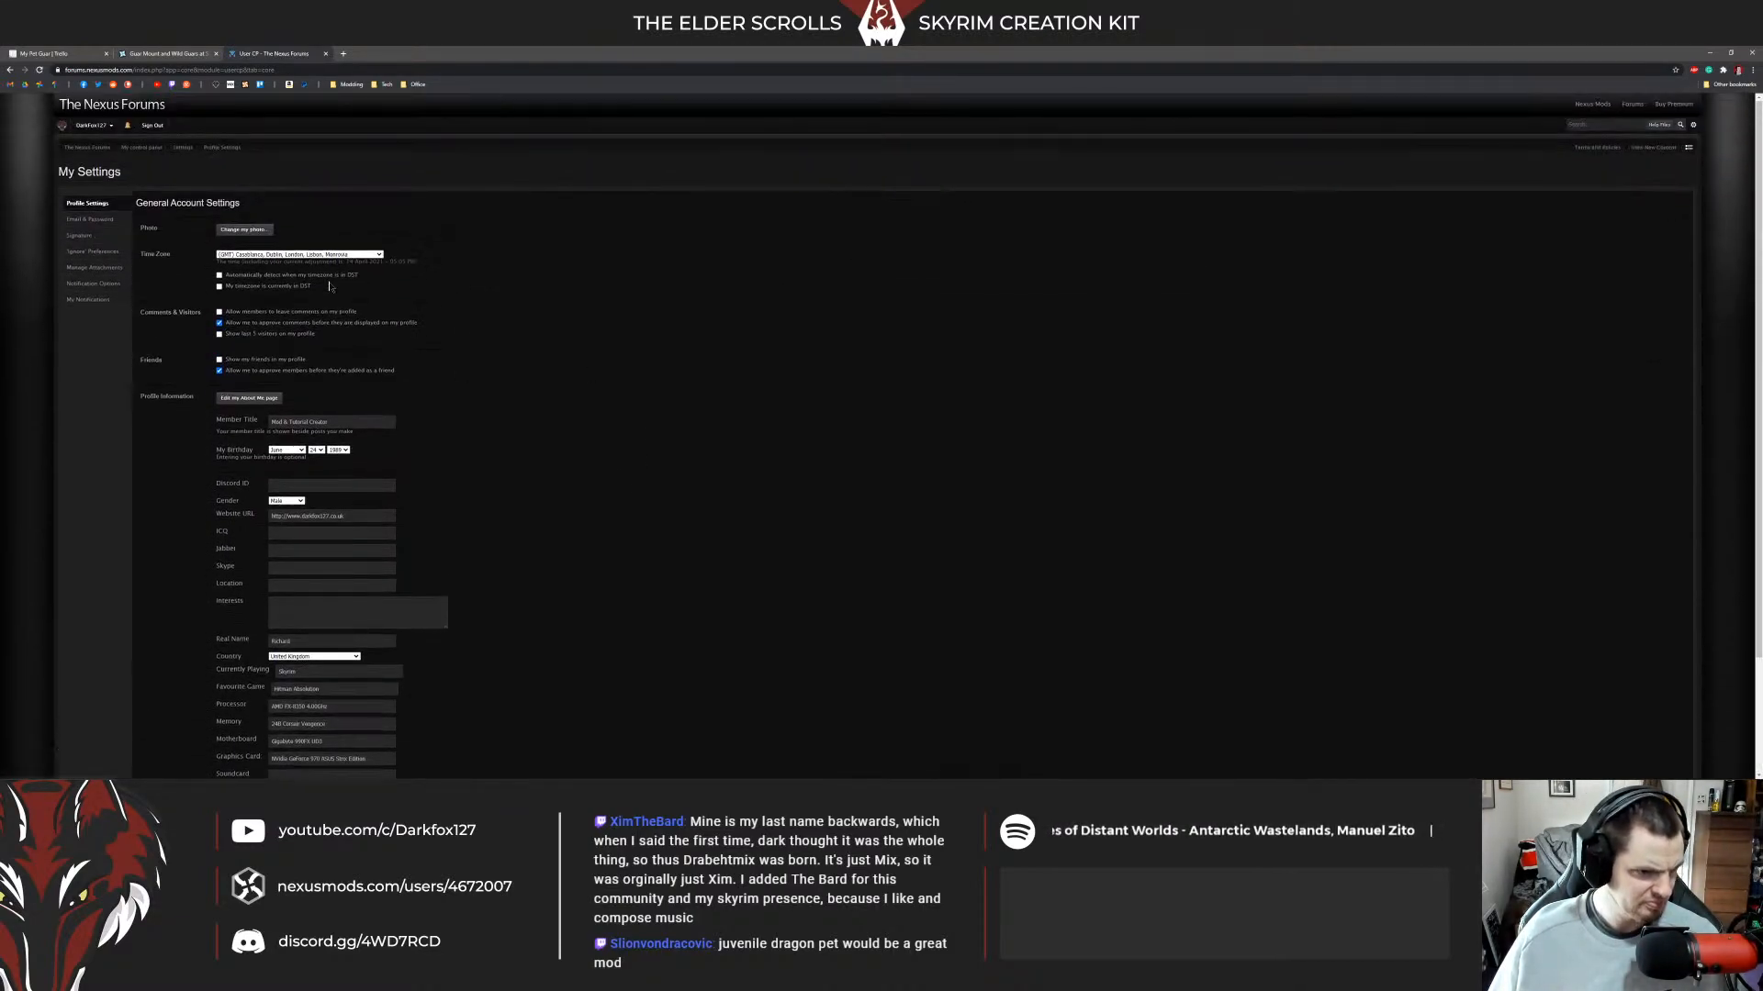
pyautogui.scroll(-1, 591, 447)
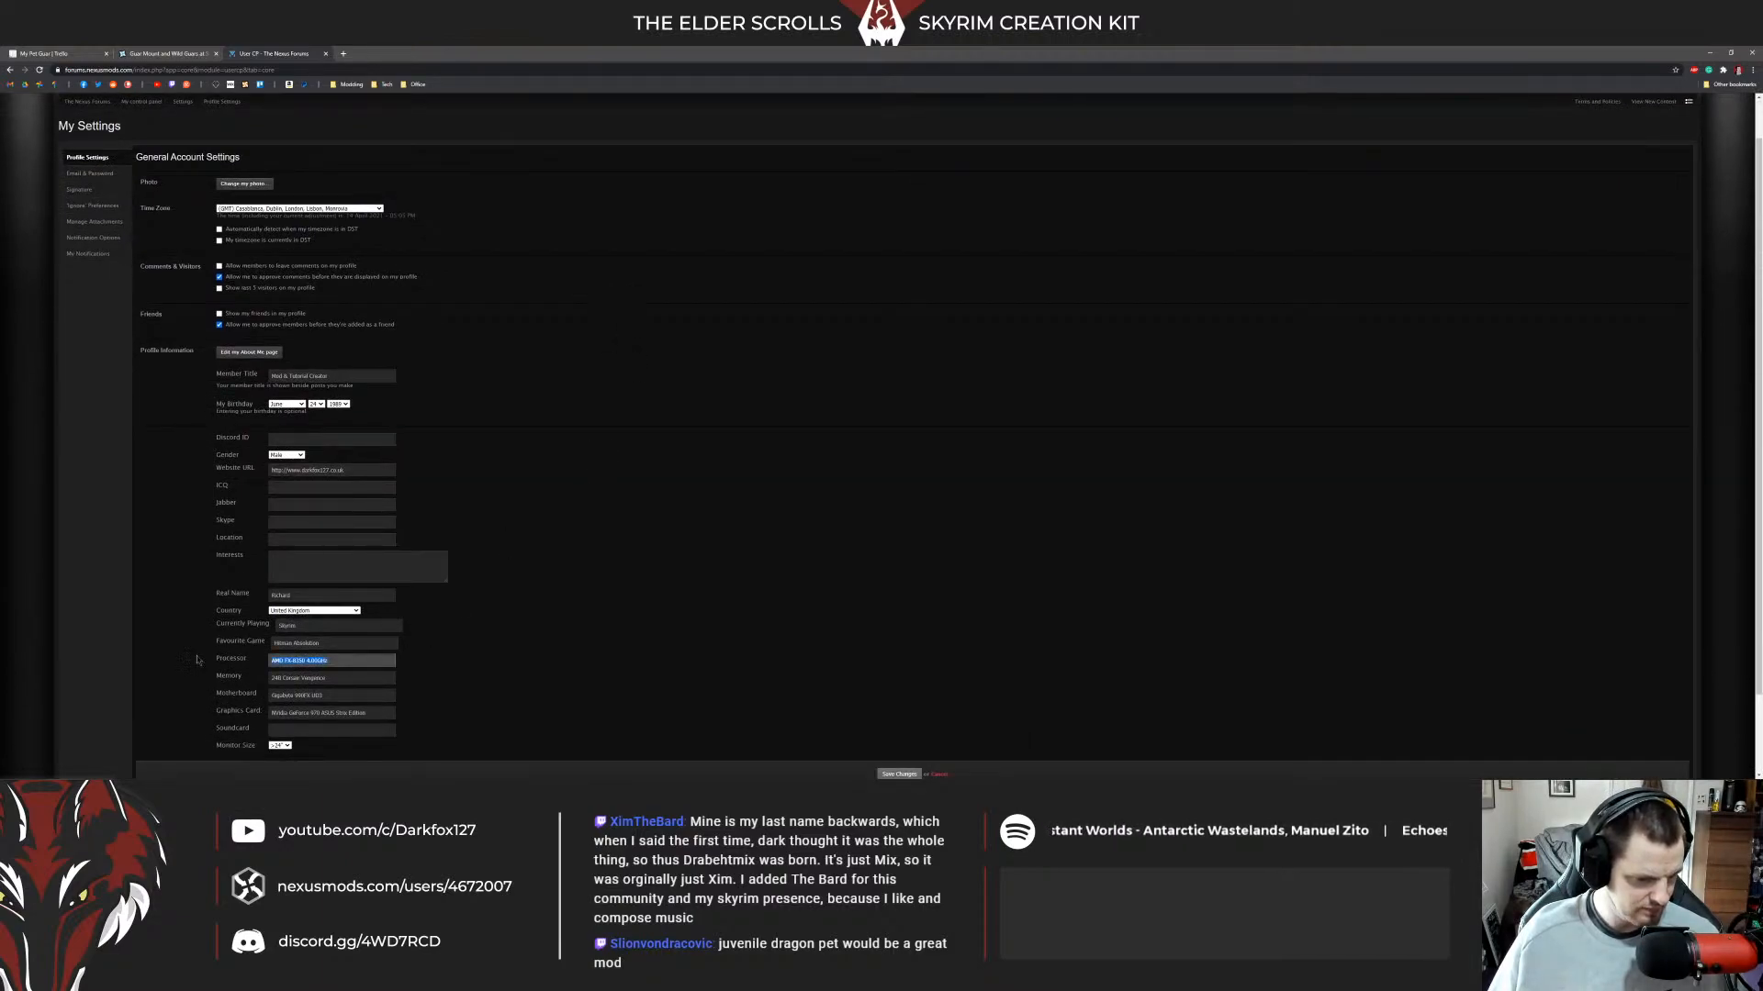
pyautogui.scroll(-2, 346, 635)
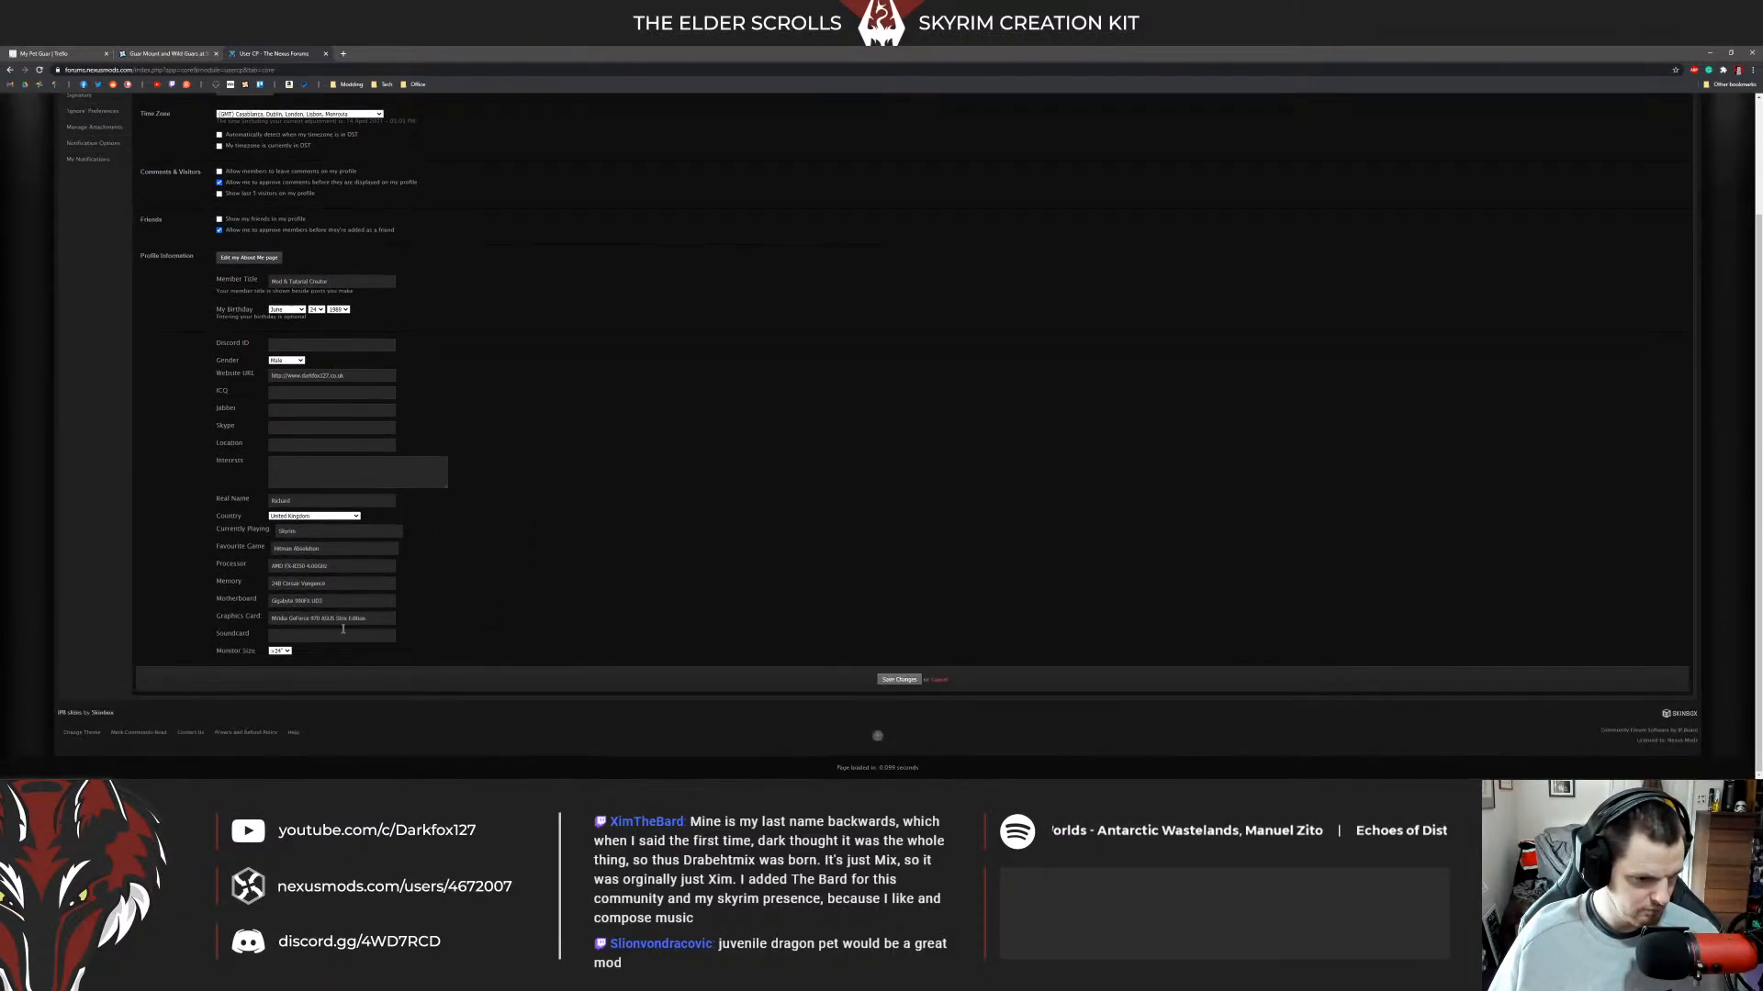
pyautogui.click(344, 555)
pyautogui.scroll(3, 620, 567)
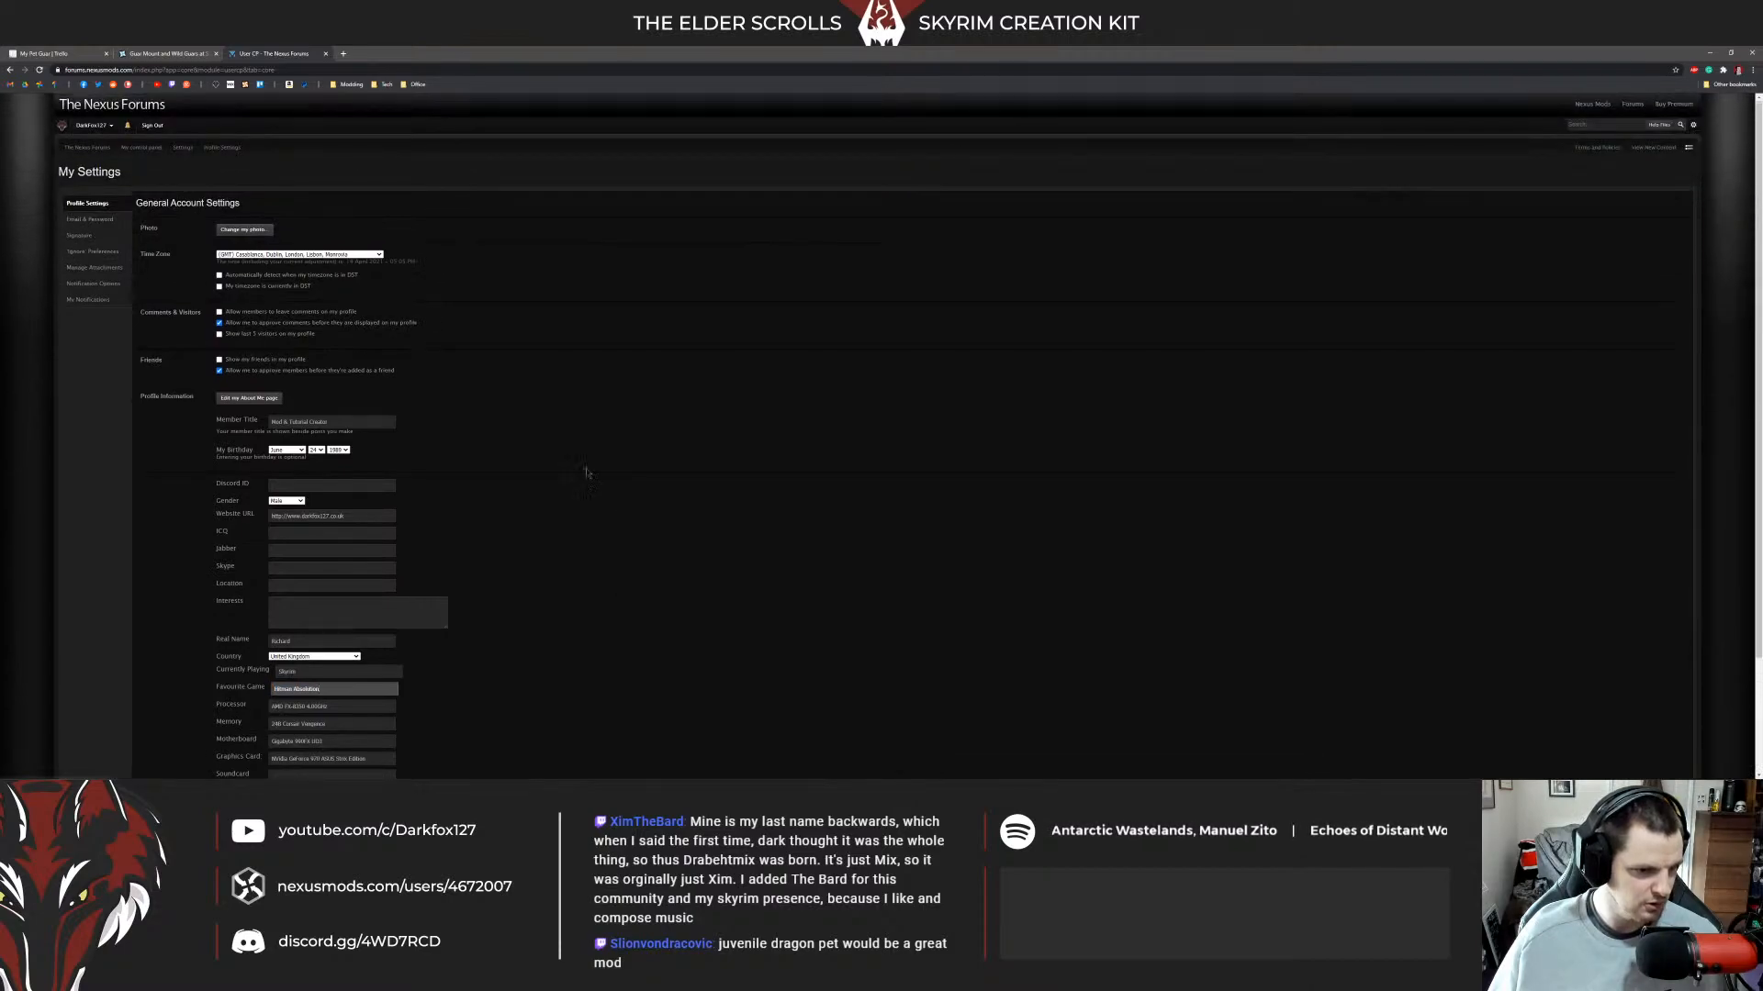
# Check the forum's email and password settings, notifications and notification options, and close the forum tab.
pyautogui.click(108, 222)
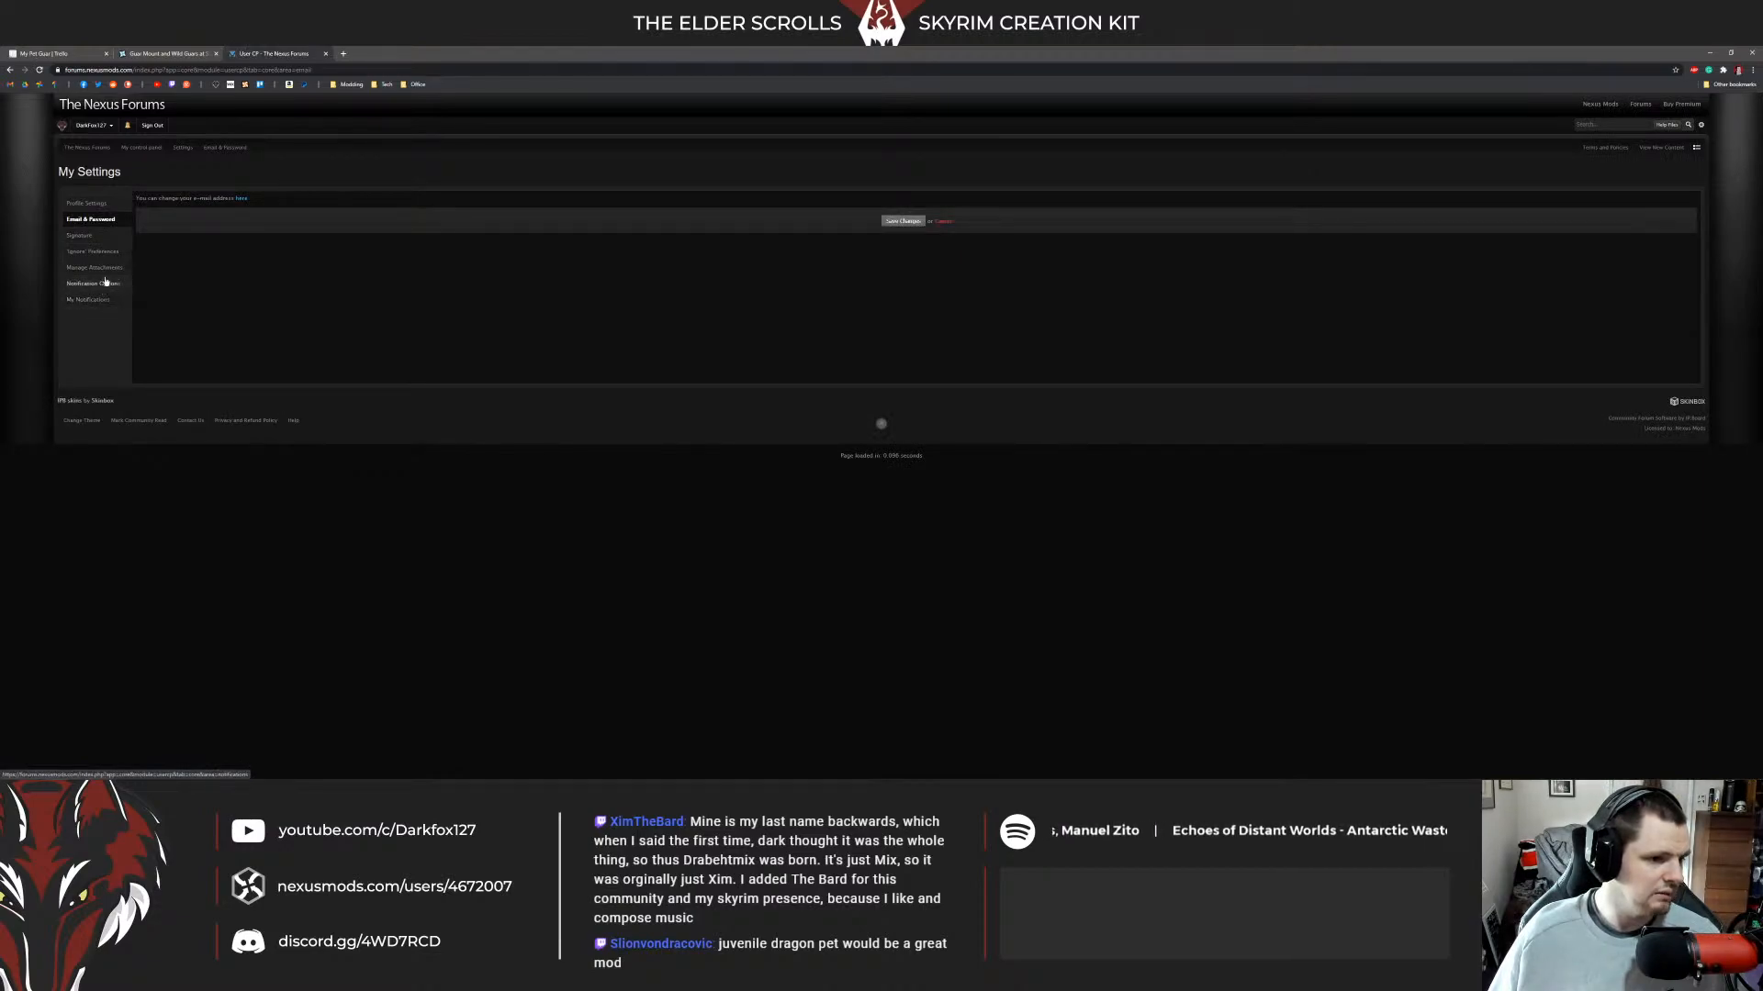
pyautogui.click(99, 298)
pyautogui.click(101, 286)
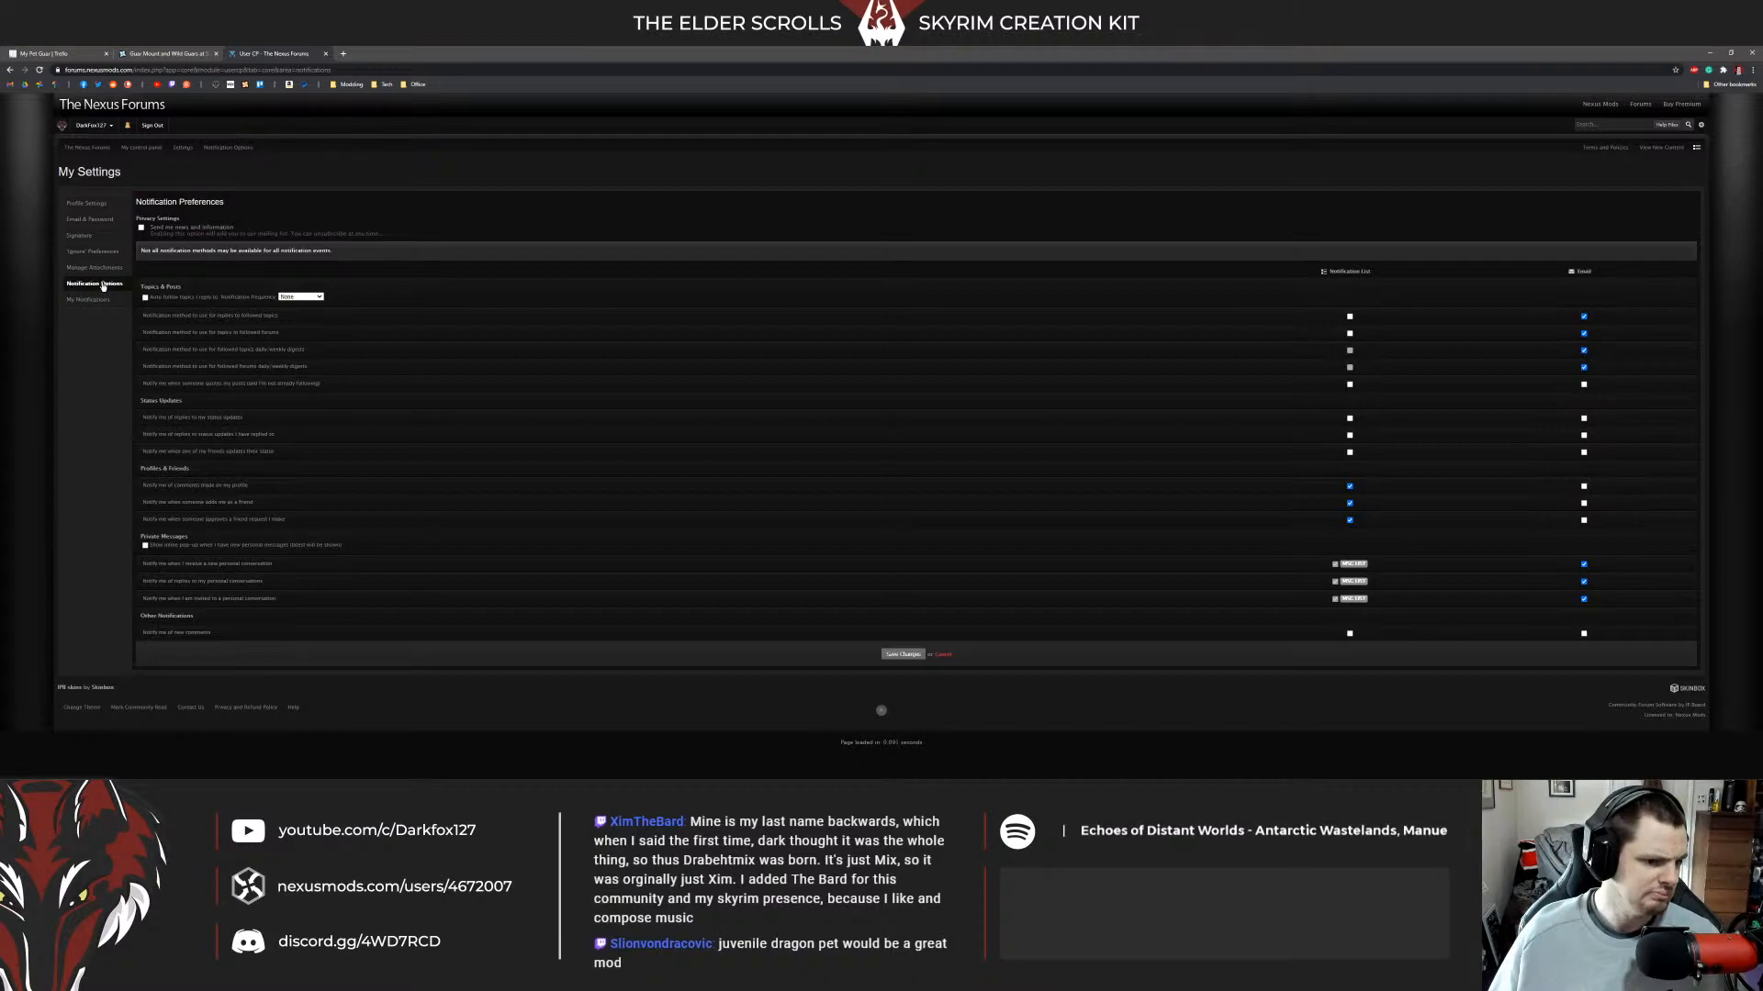
pyautogui.hotkey('ctrl', 'w')
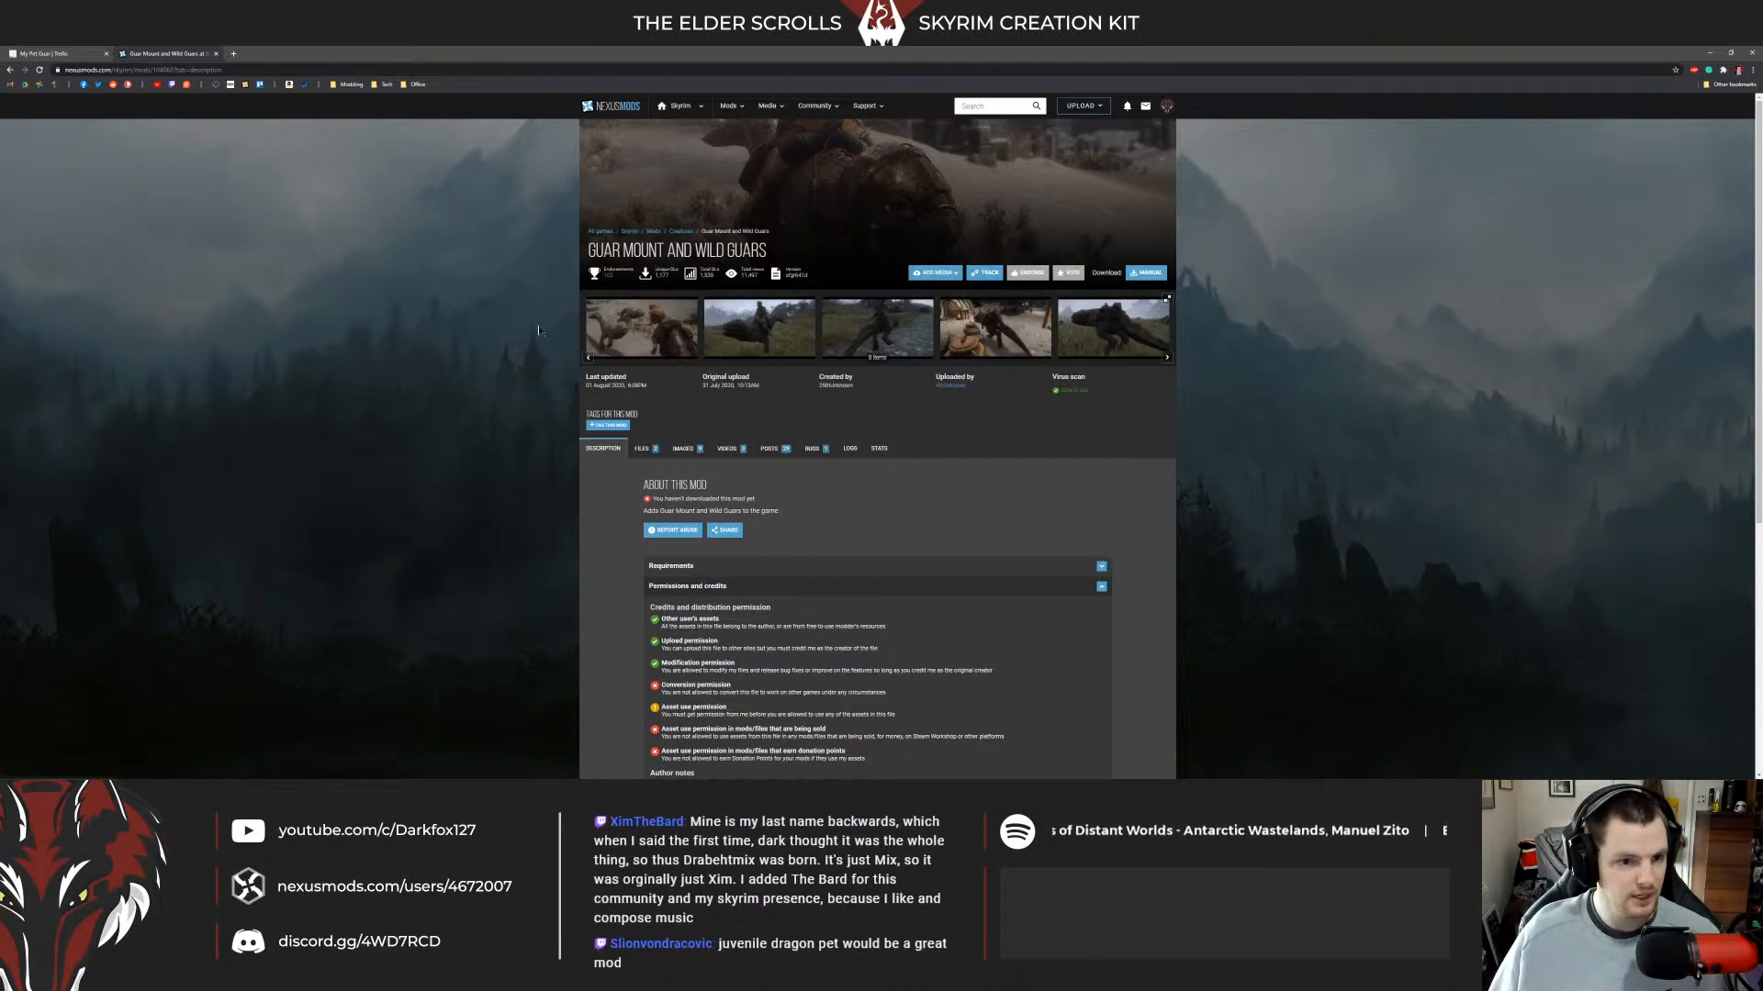
# Reopen the Guar Mount and Wild Guars uploader's profile in a new tab and switch to it.
pyautogui.middleClick(950, 386)
pyautogui.hotkey('ctrl', 'Tab')
pyautogui.click(165, 53)
pyautogui.click(260, 54)
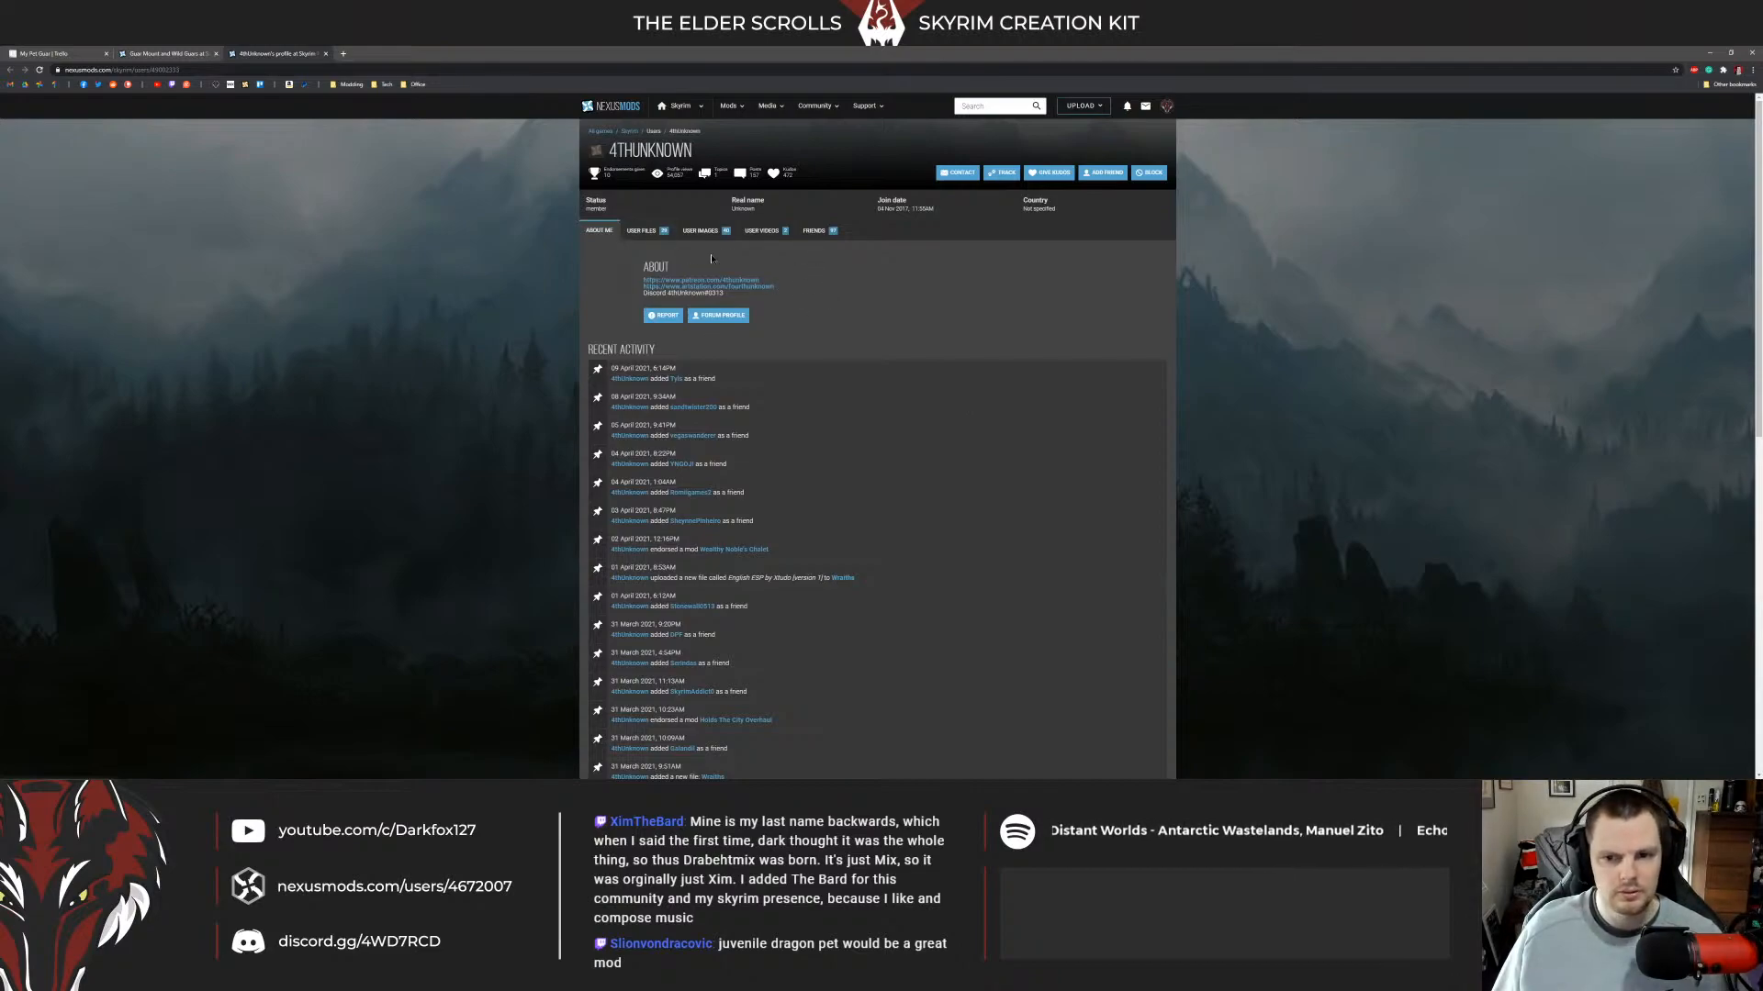
# Reopen the mod uploader's profile in a new tab and start a new private message to them.
pyautogui.click(958, 173)
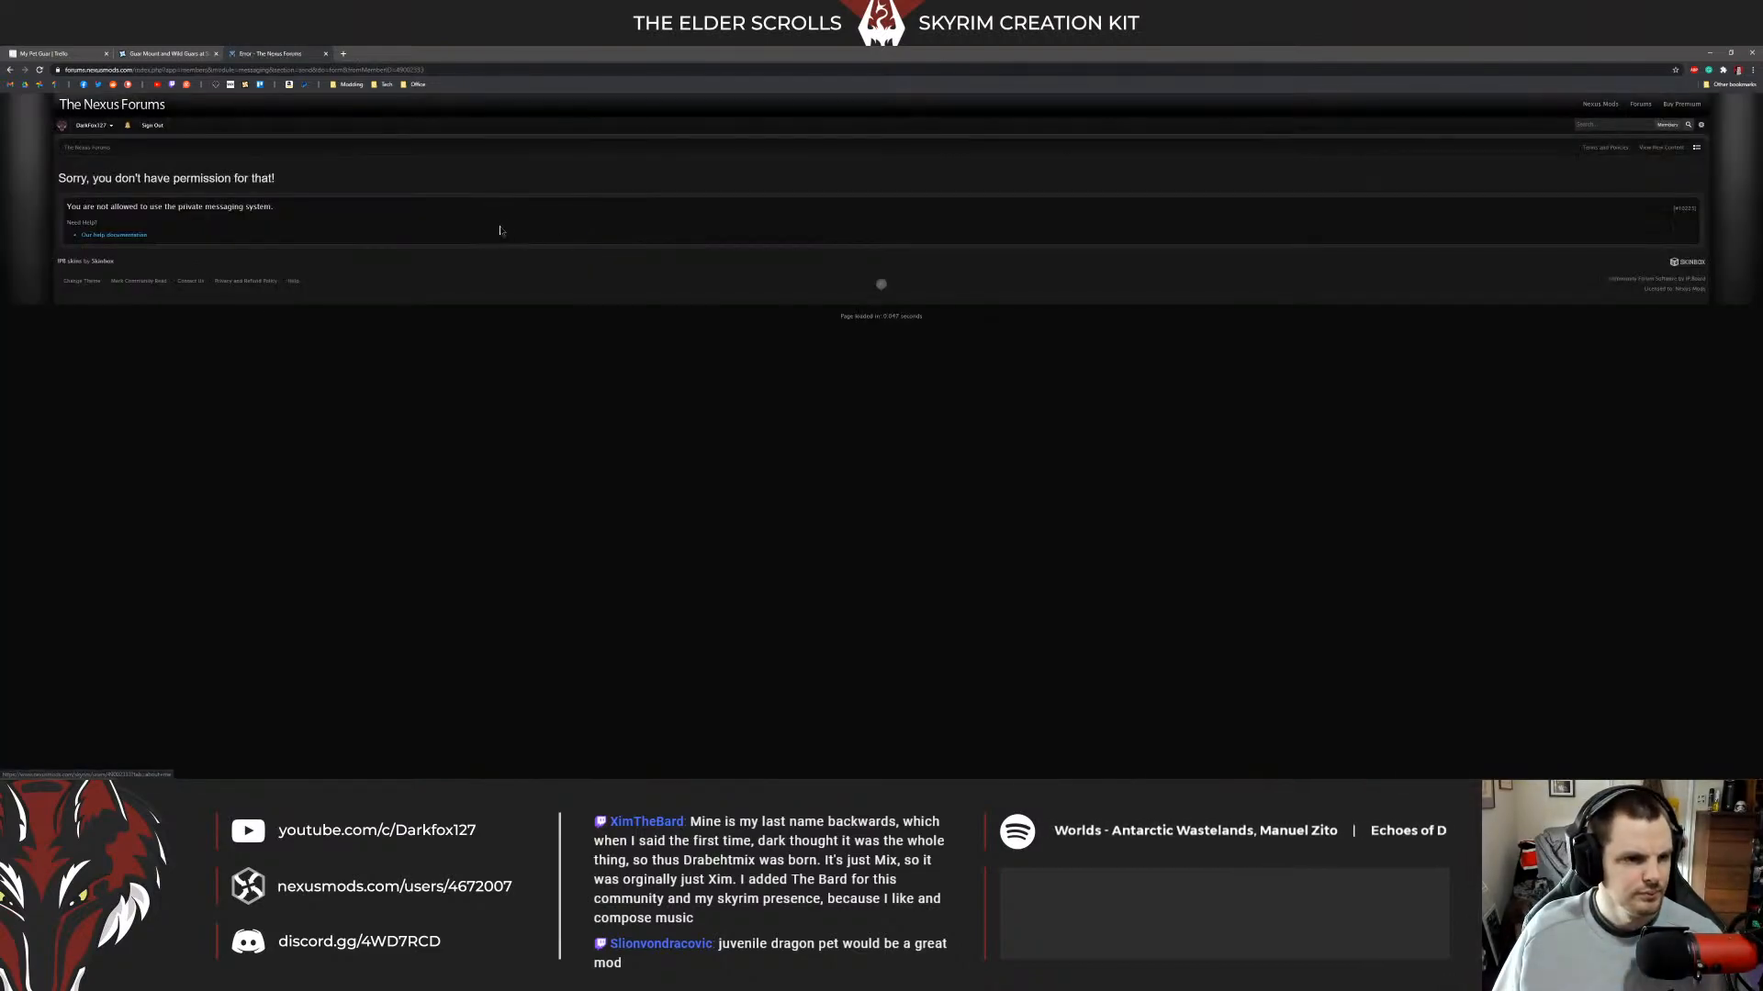
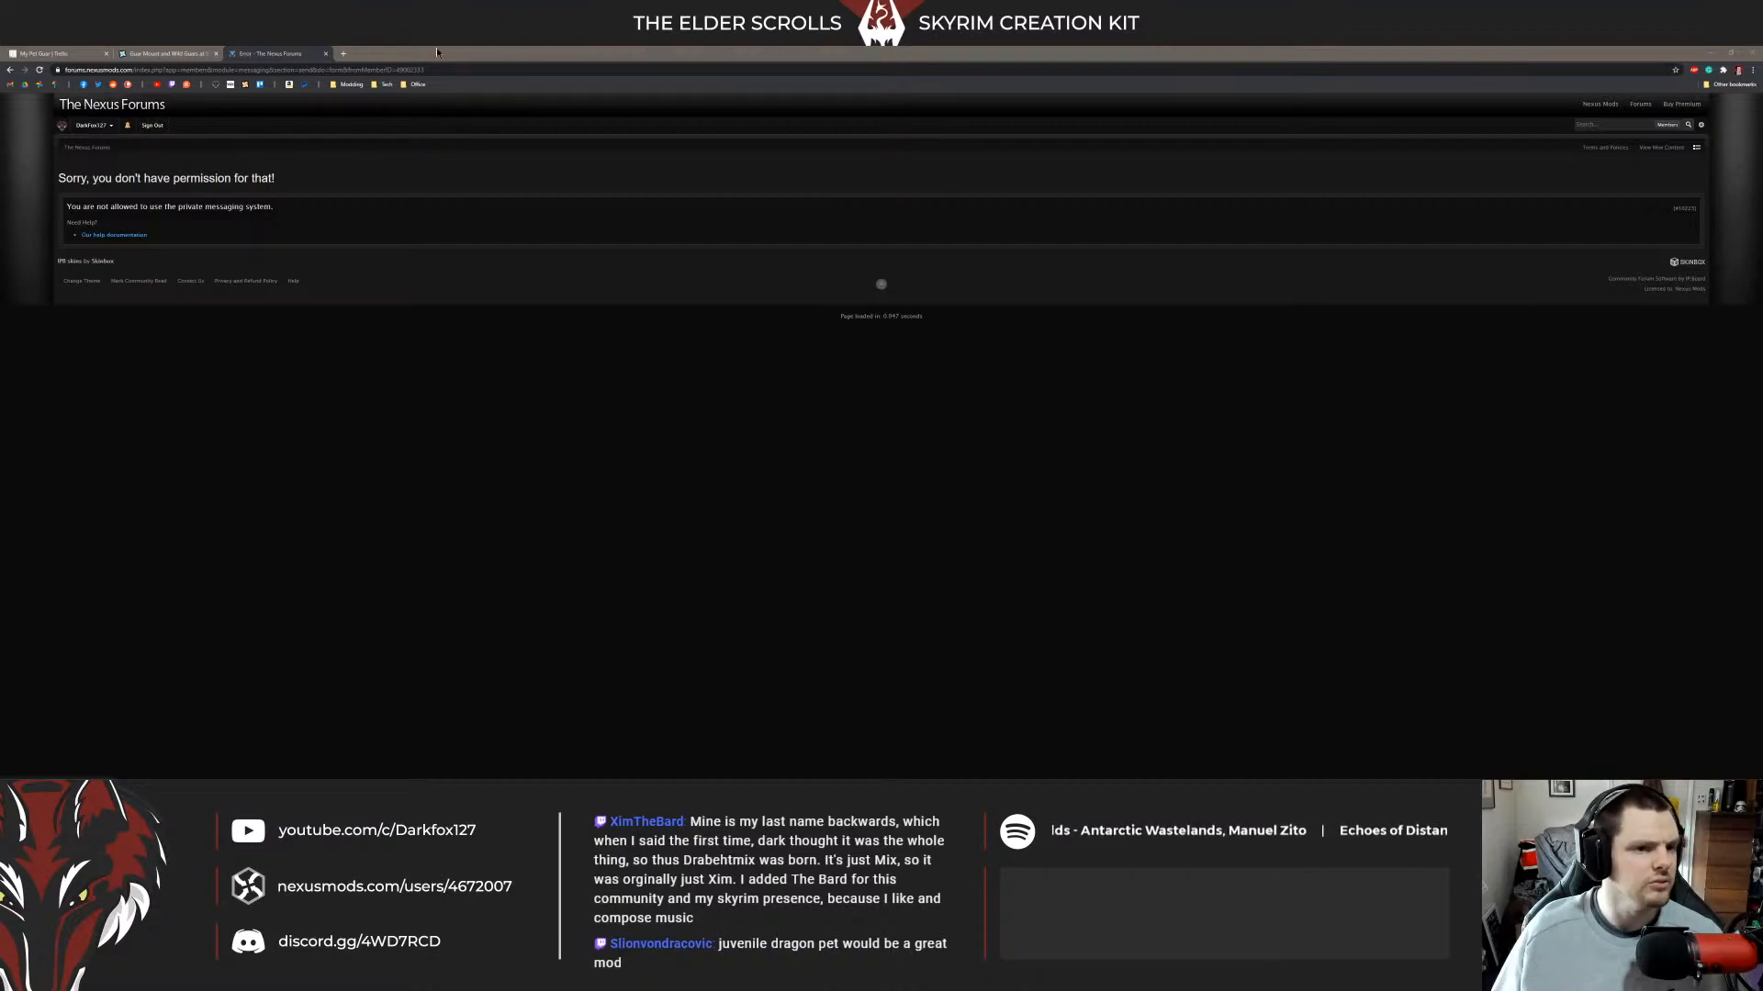
pyautogui.hotkey('ctrl', 'w')
pyautogui.middleClick(960, 387)
pyautogui.hotkey('ctrl', 'Tab')
pyautogui.click(962, 176)
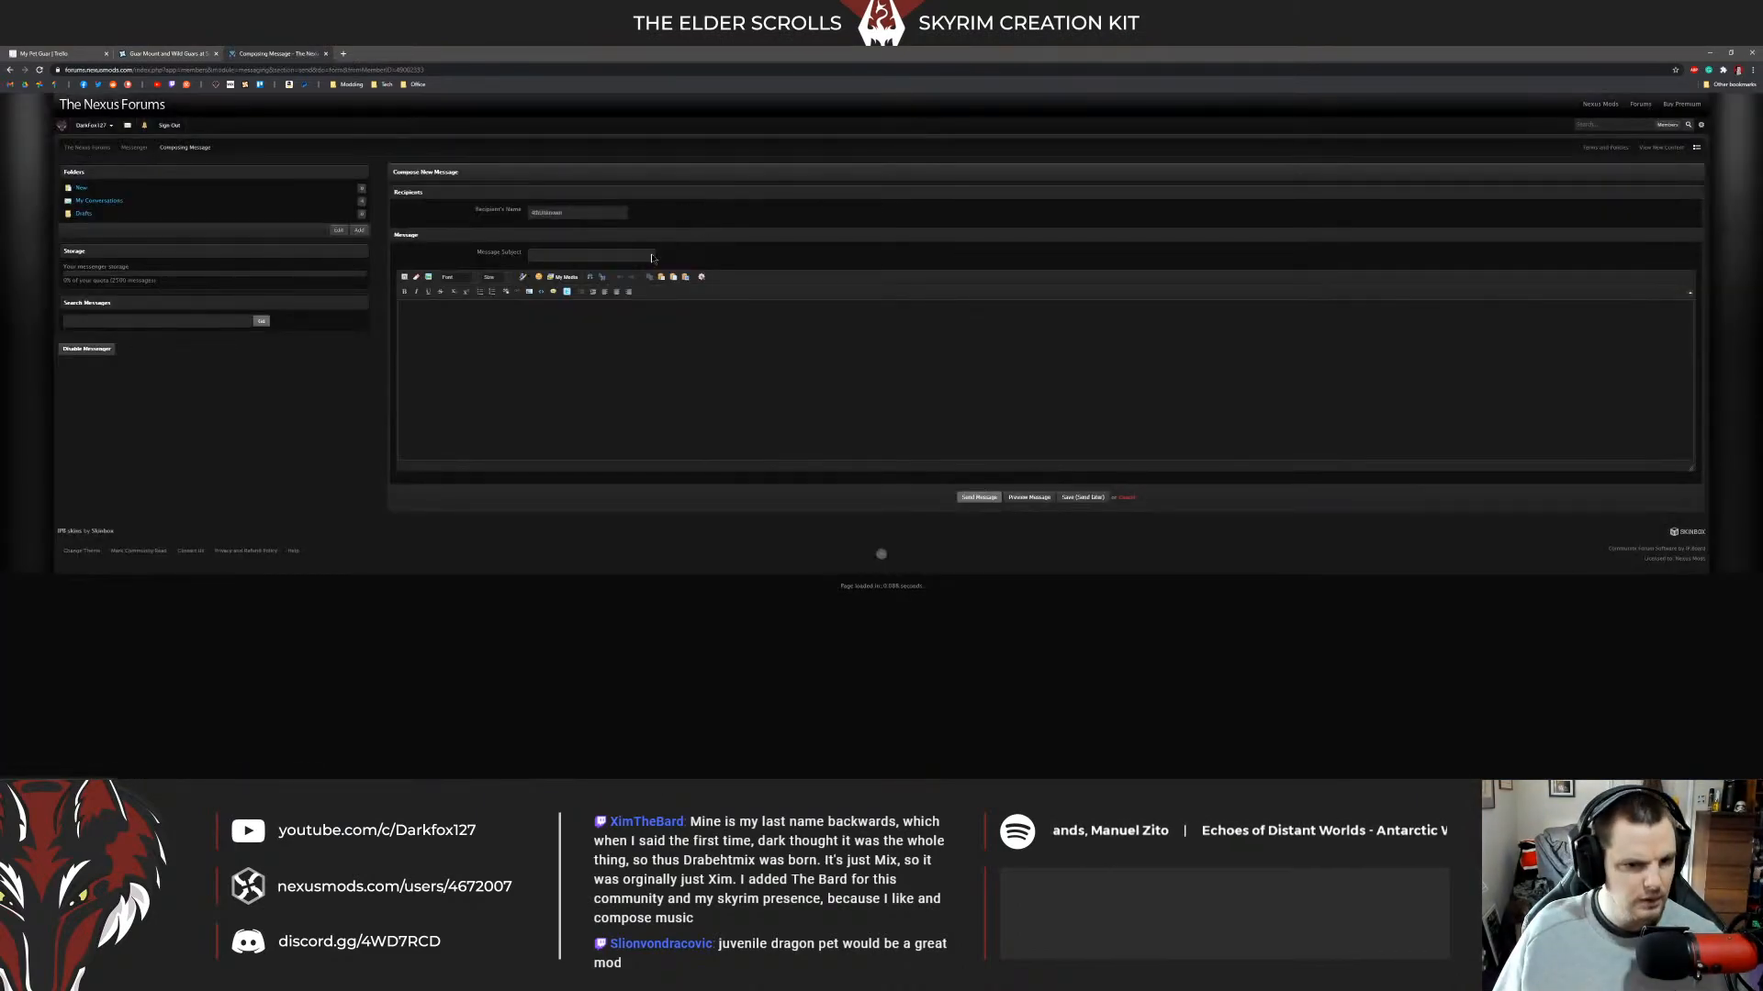
# Set the message subject to "Asset Permission Request" and begin the greeting, checking the Guar Mount and Wild Guars page for reference.
pyautogui.click(592, 253)
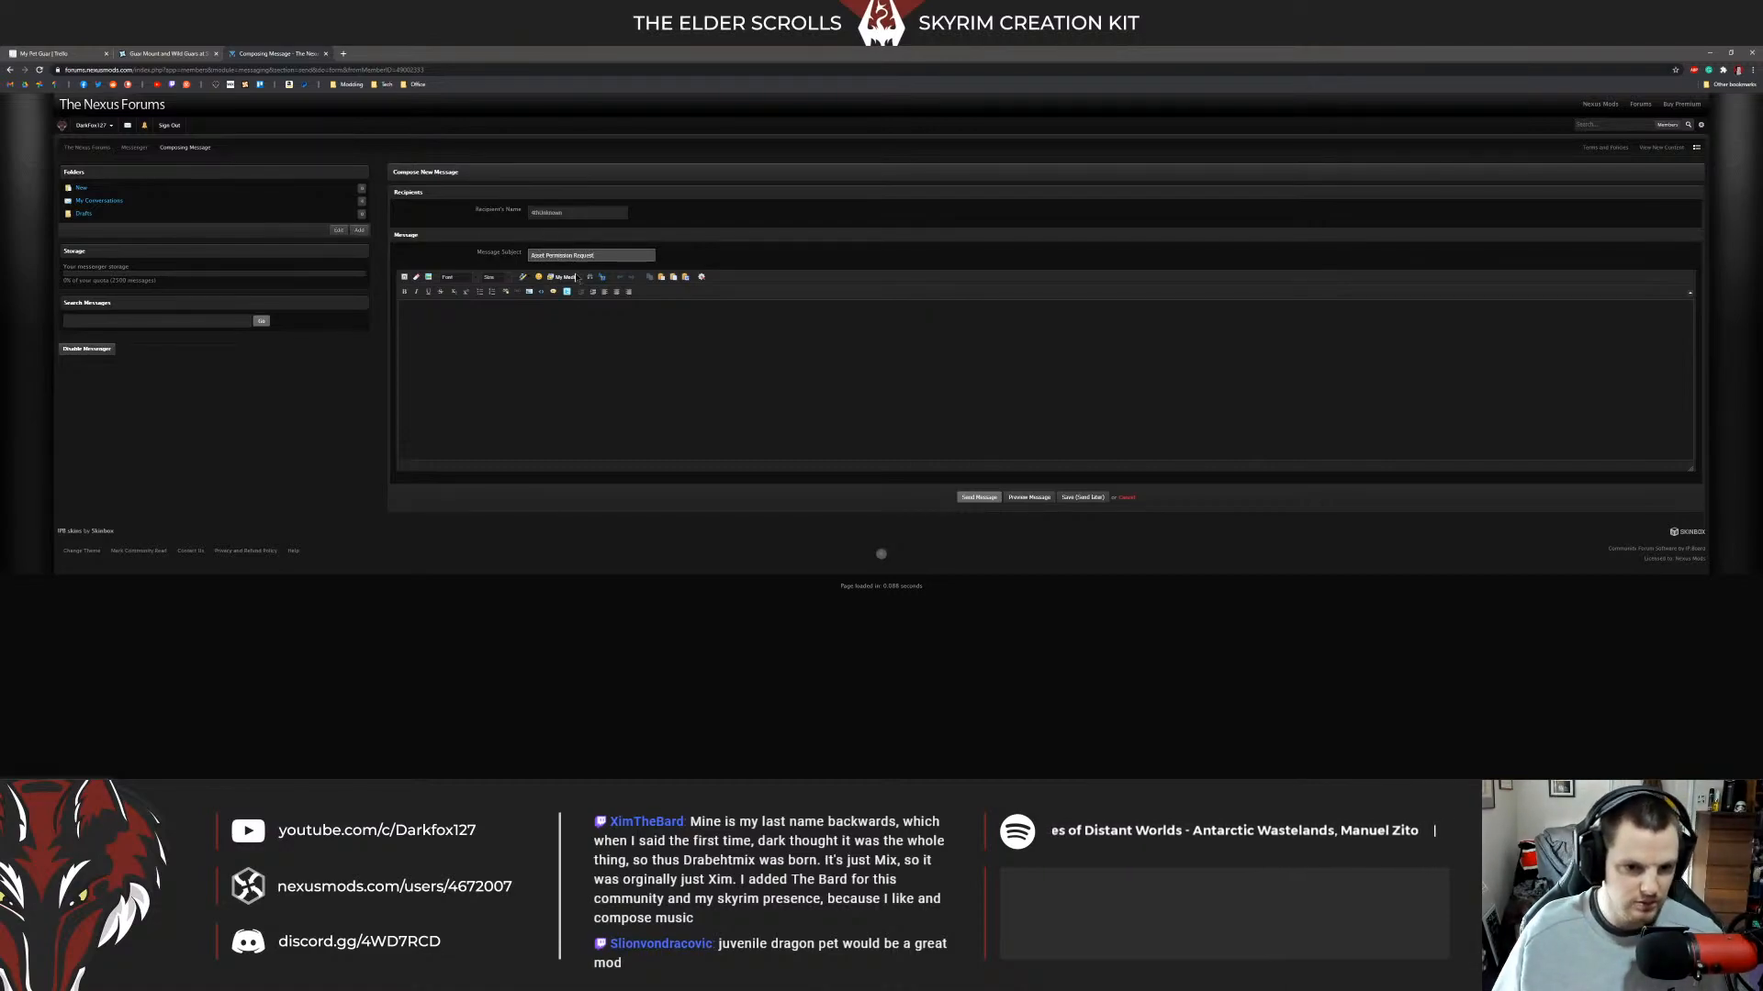
pyautogui.click(623, 324)
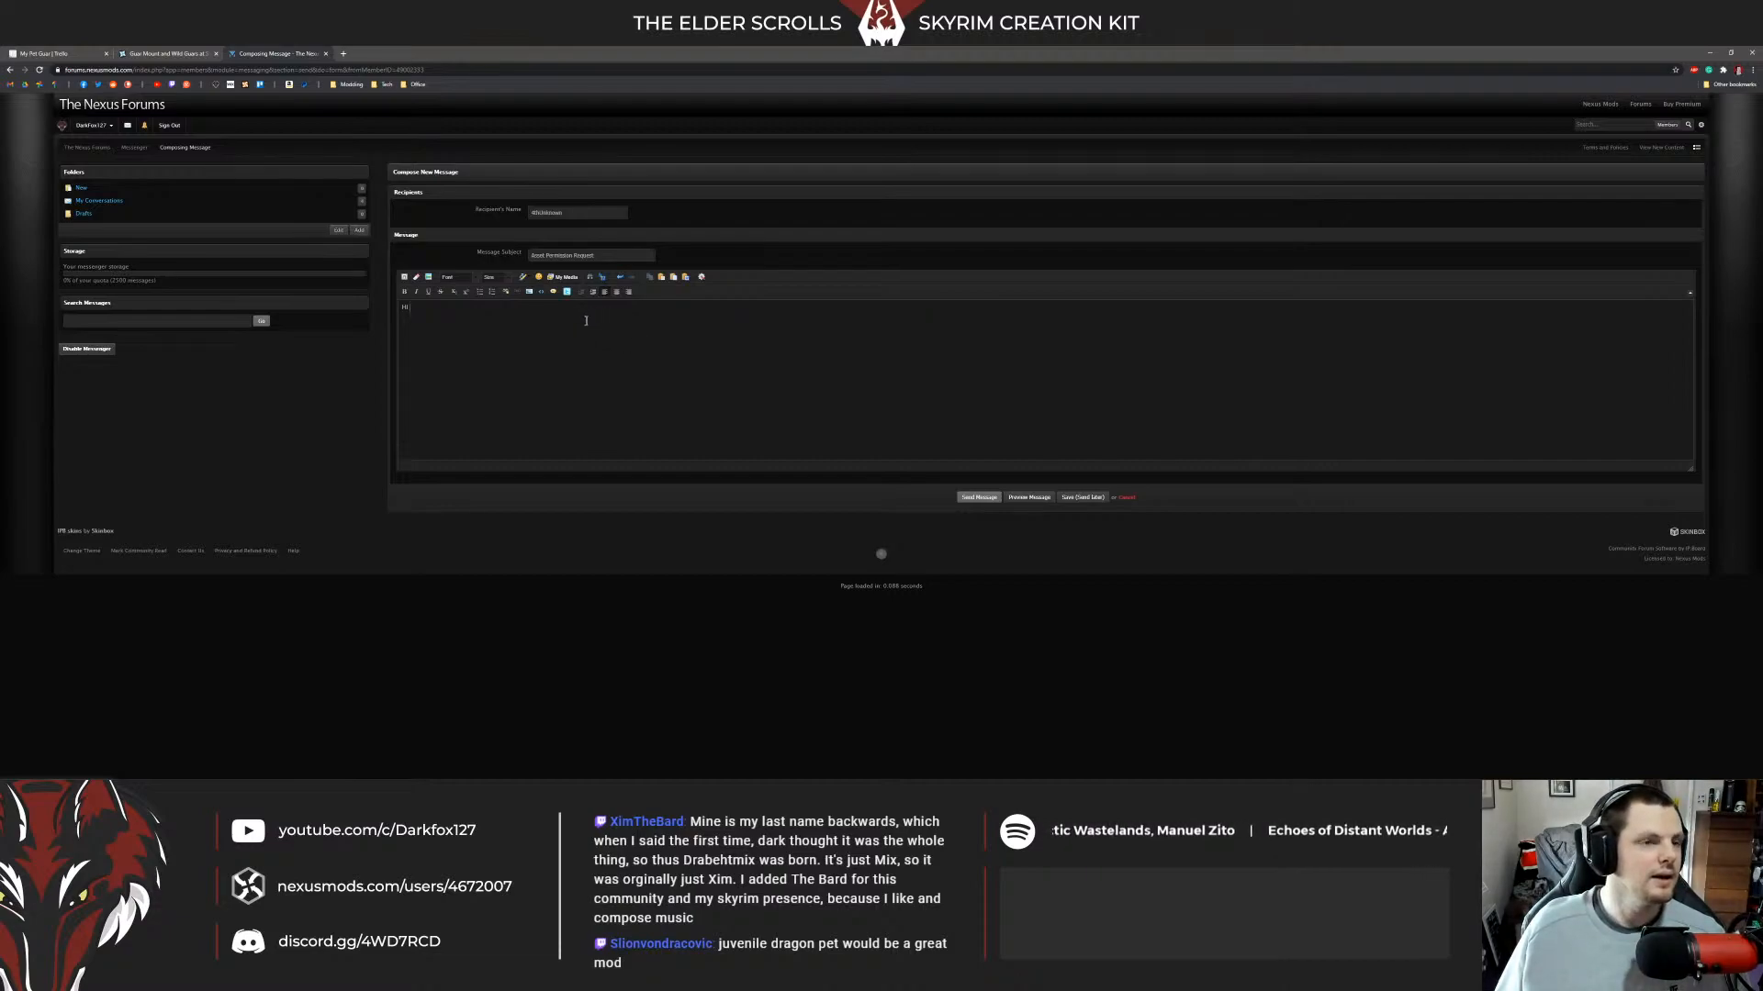
pyautogui.click(183, 54)
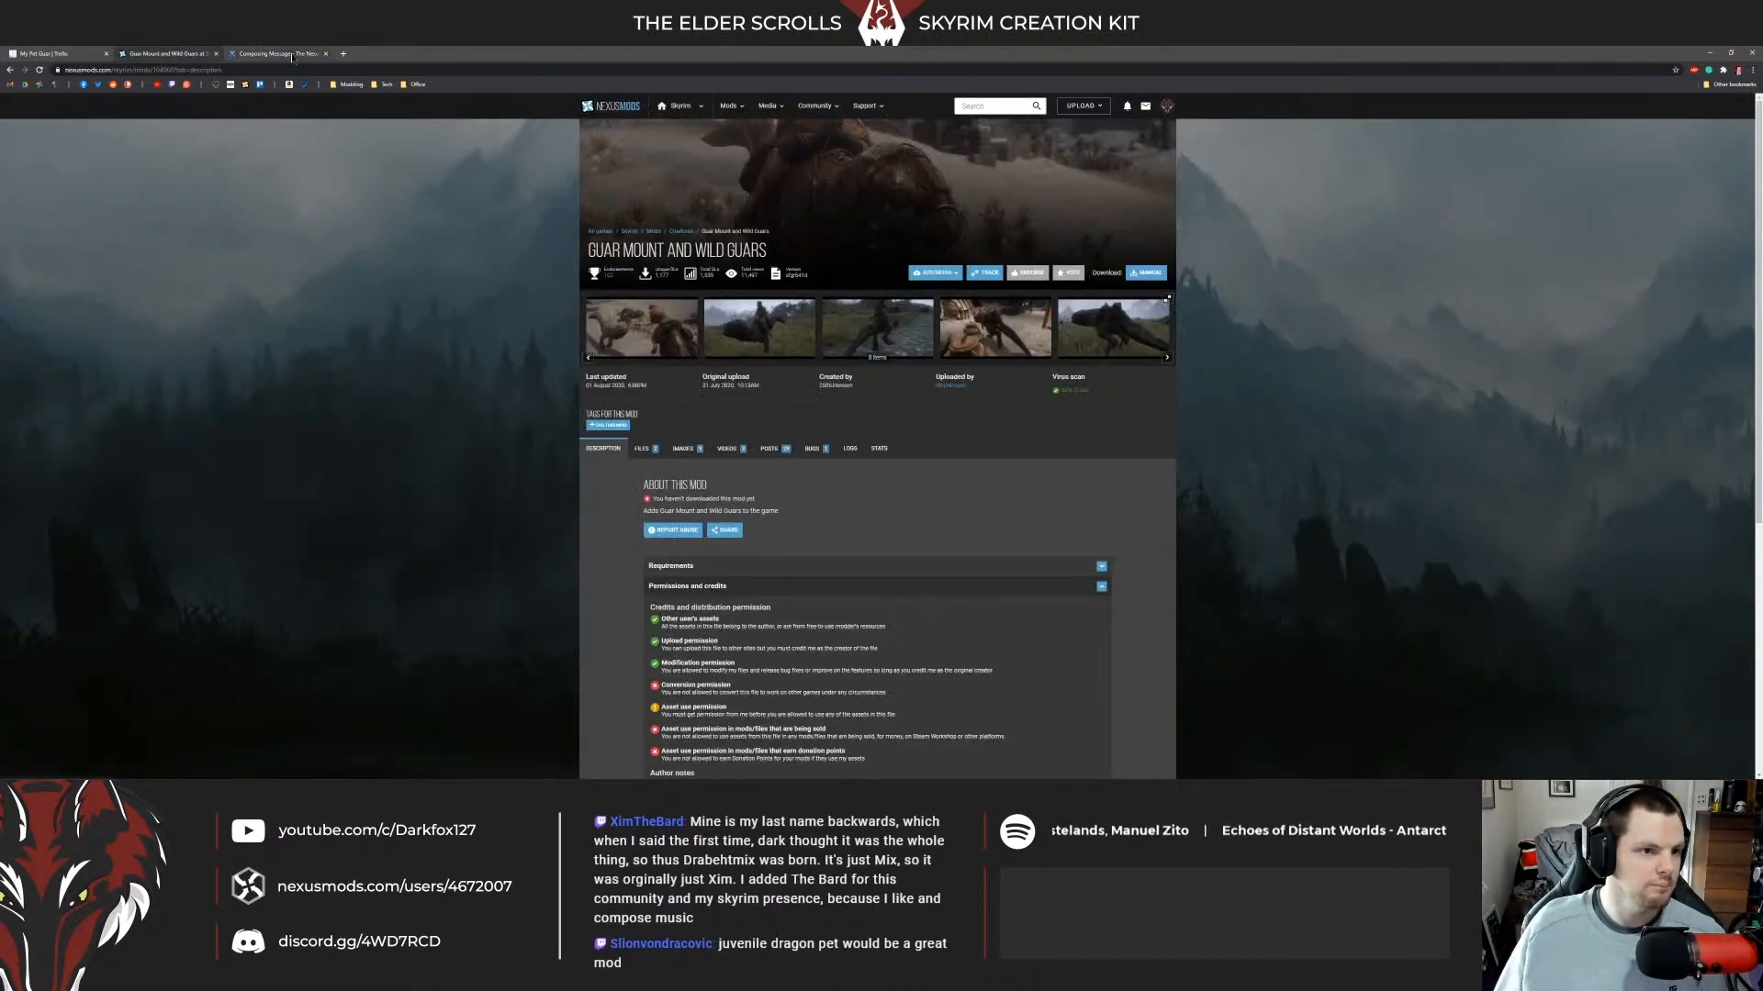
pyautogui.click(292, 58)
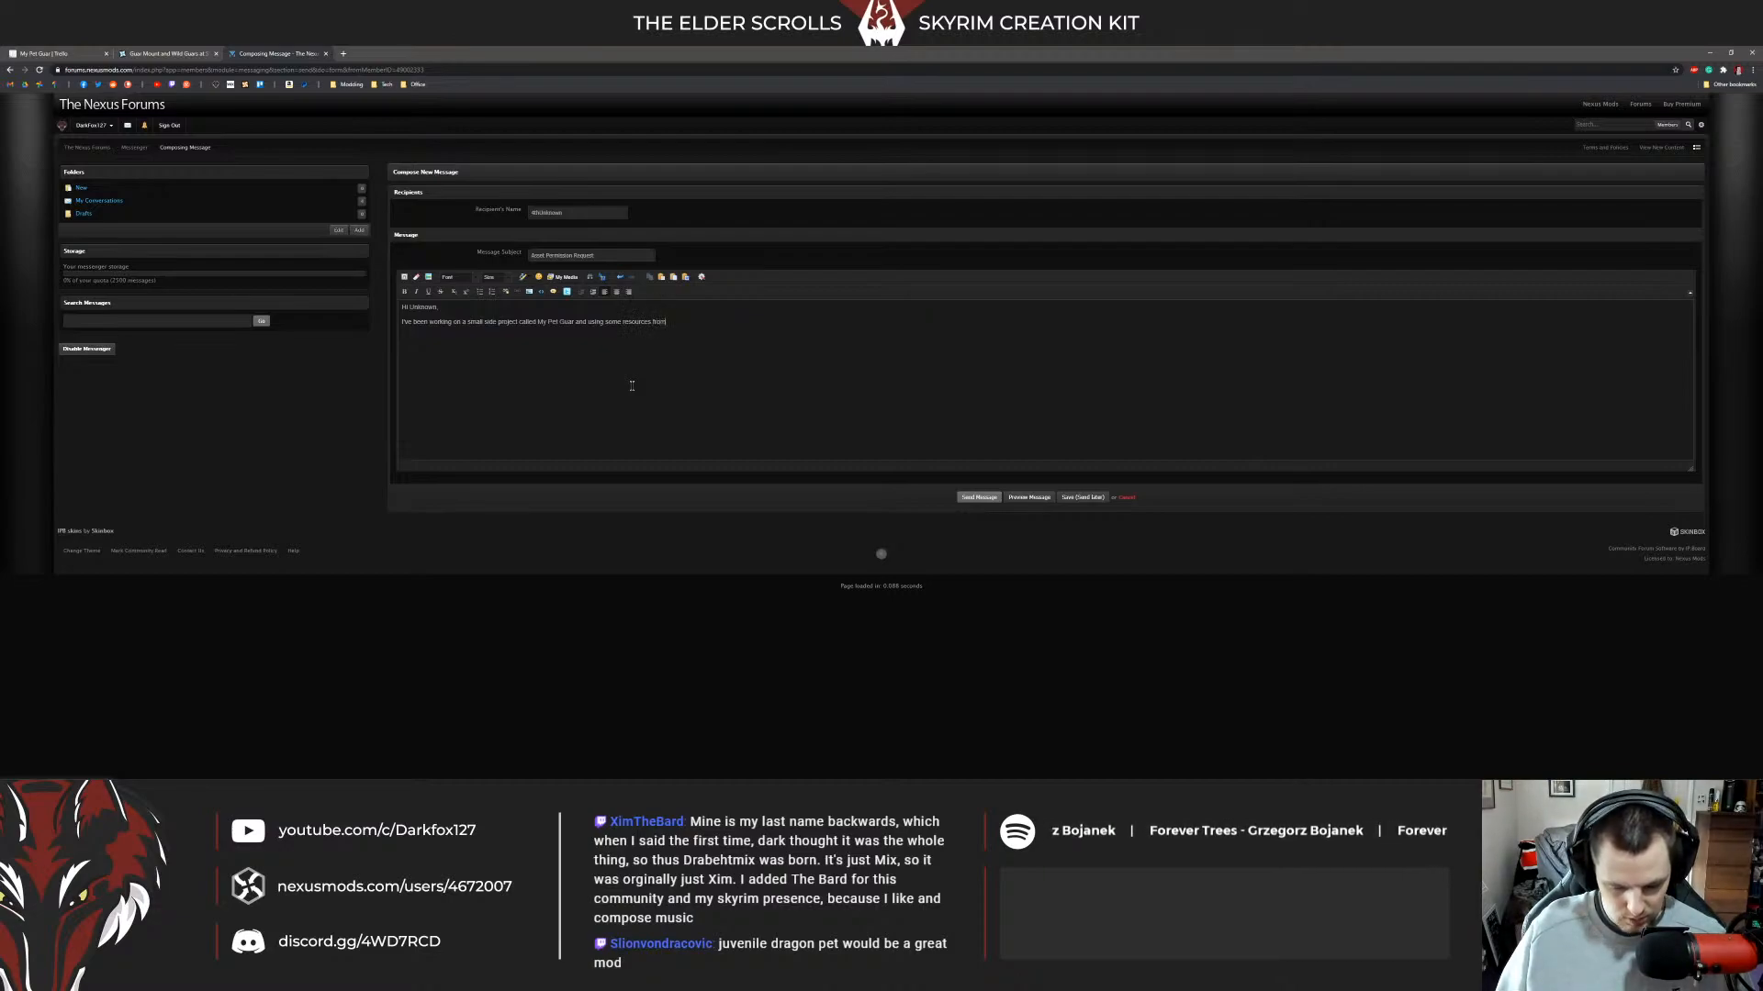
# Write that My Pet Guar uses a somewhat dated mod's guar models and textures, and ask permission to use the ones in the author's mod.
pyautogui.write('what d')
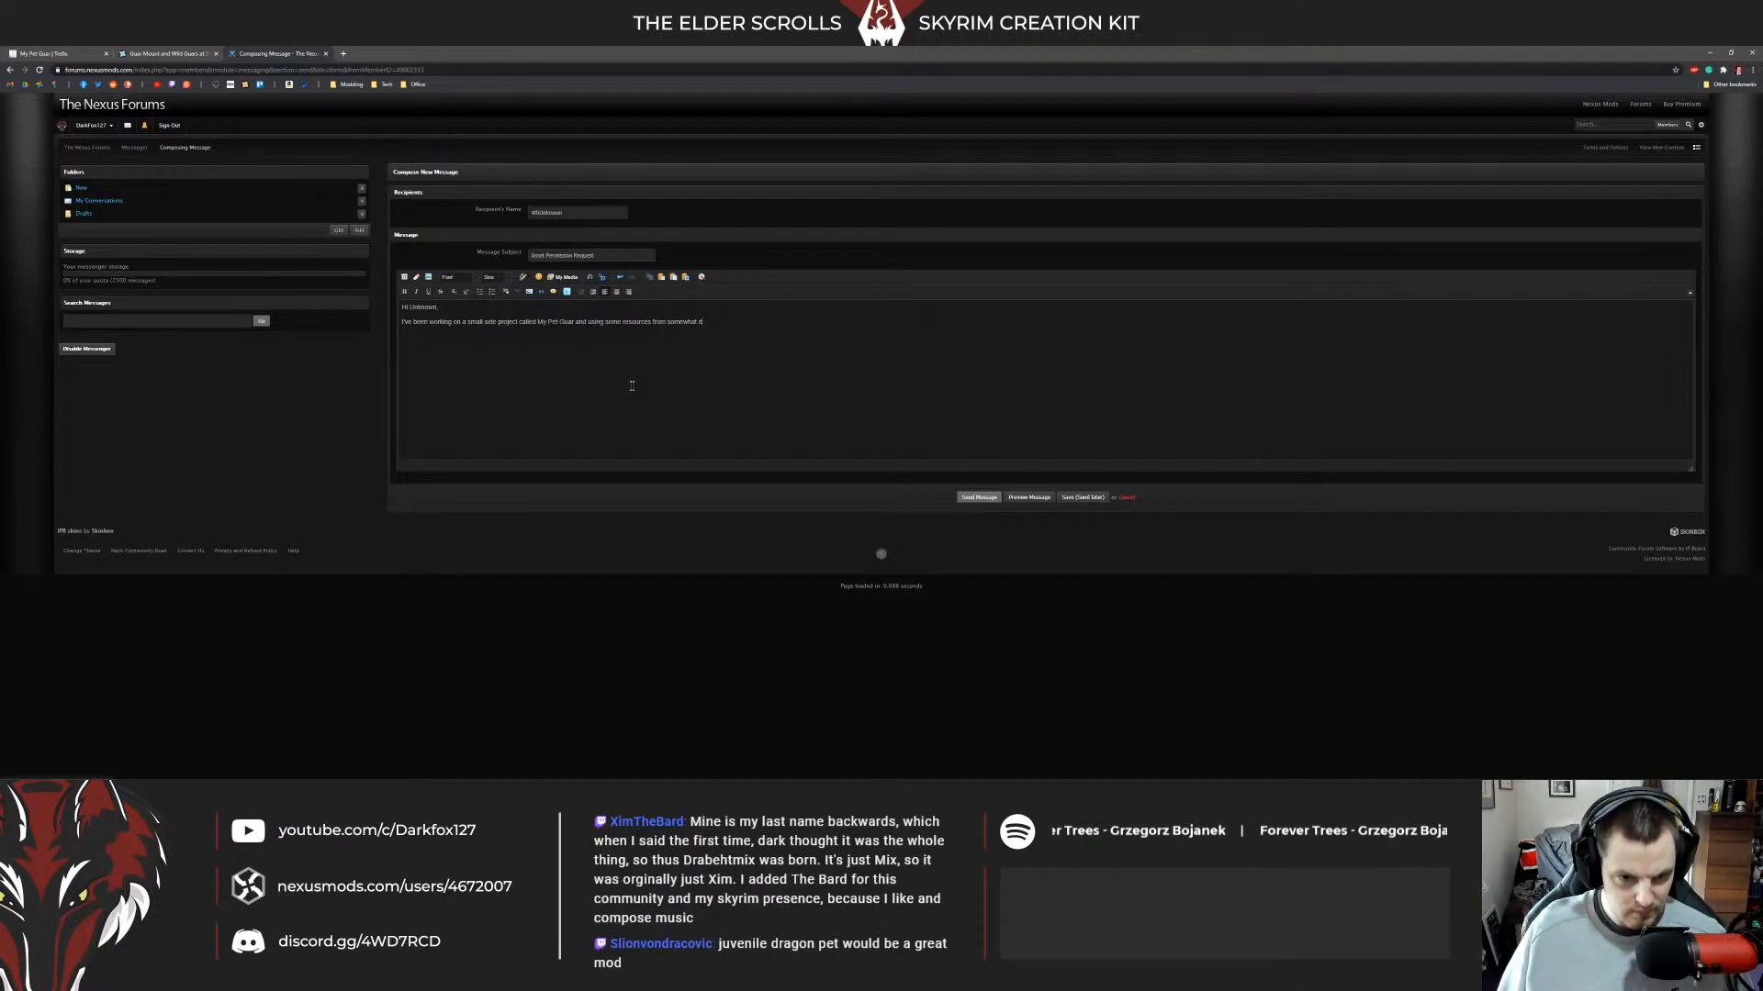
pyautogui.hotkey('ctrl', 'BackSpace')
pyautogui.hotkey('ctrl', 'BackSpace')
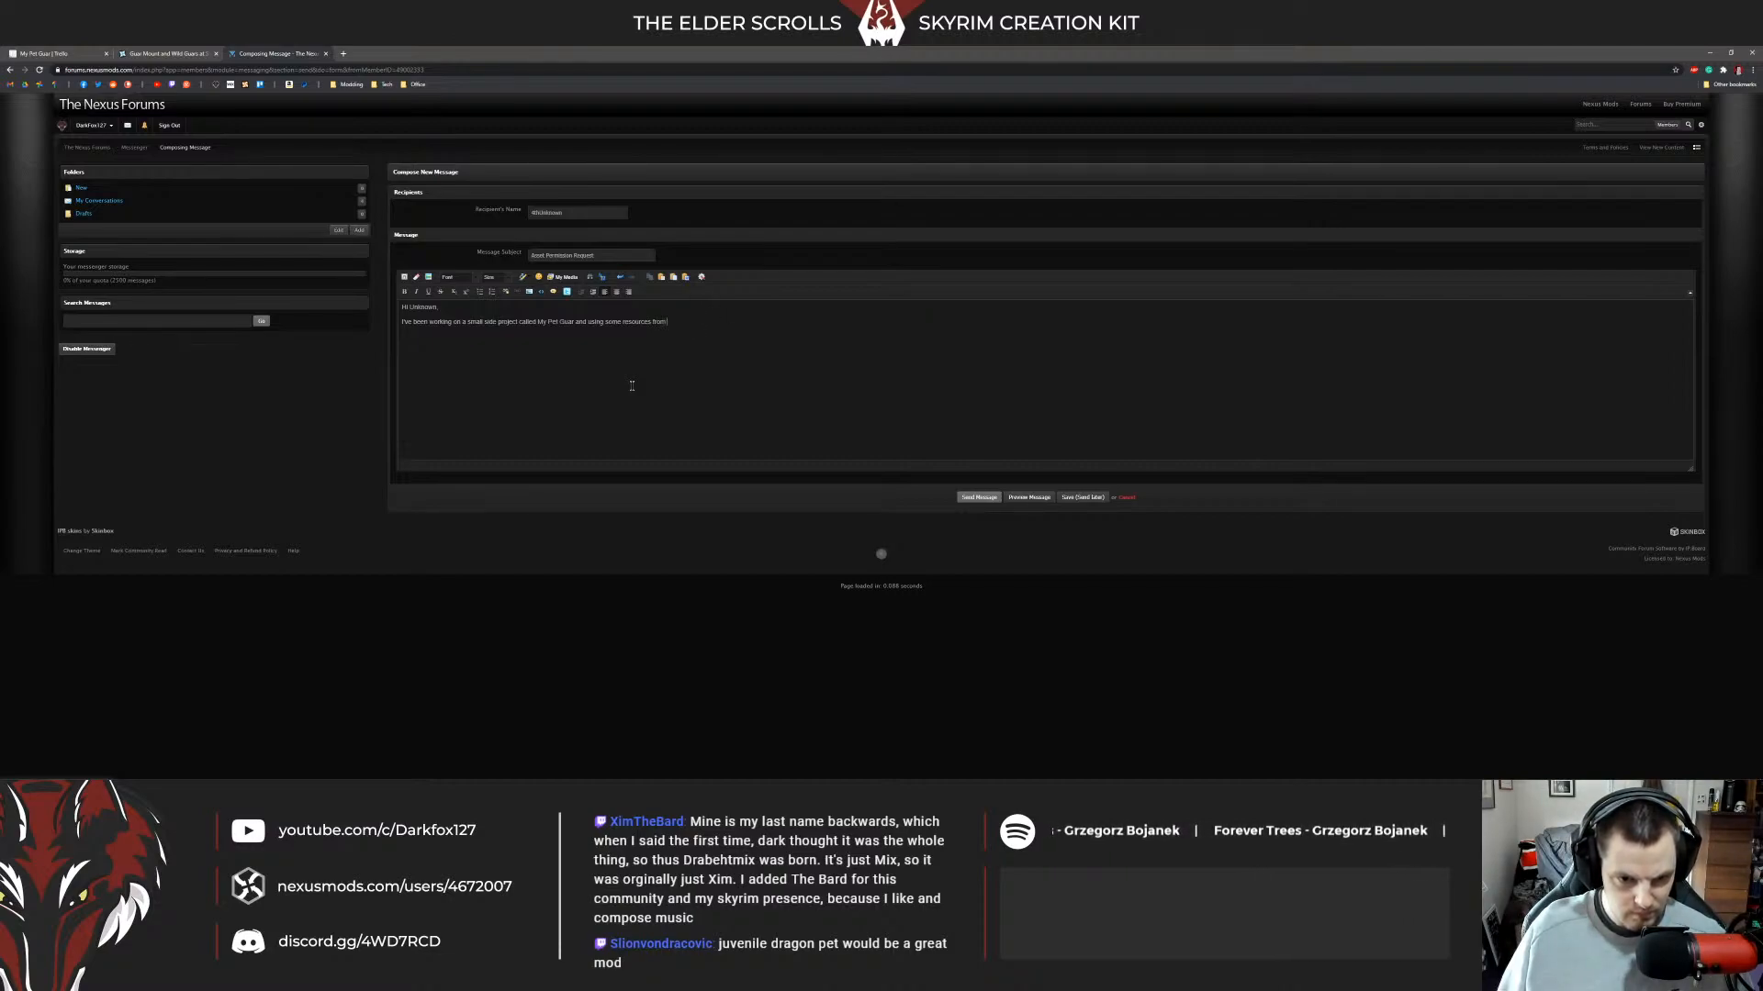
pyautogui.write('what dated mod with guar mode')
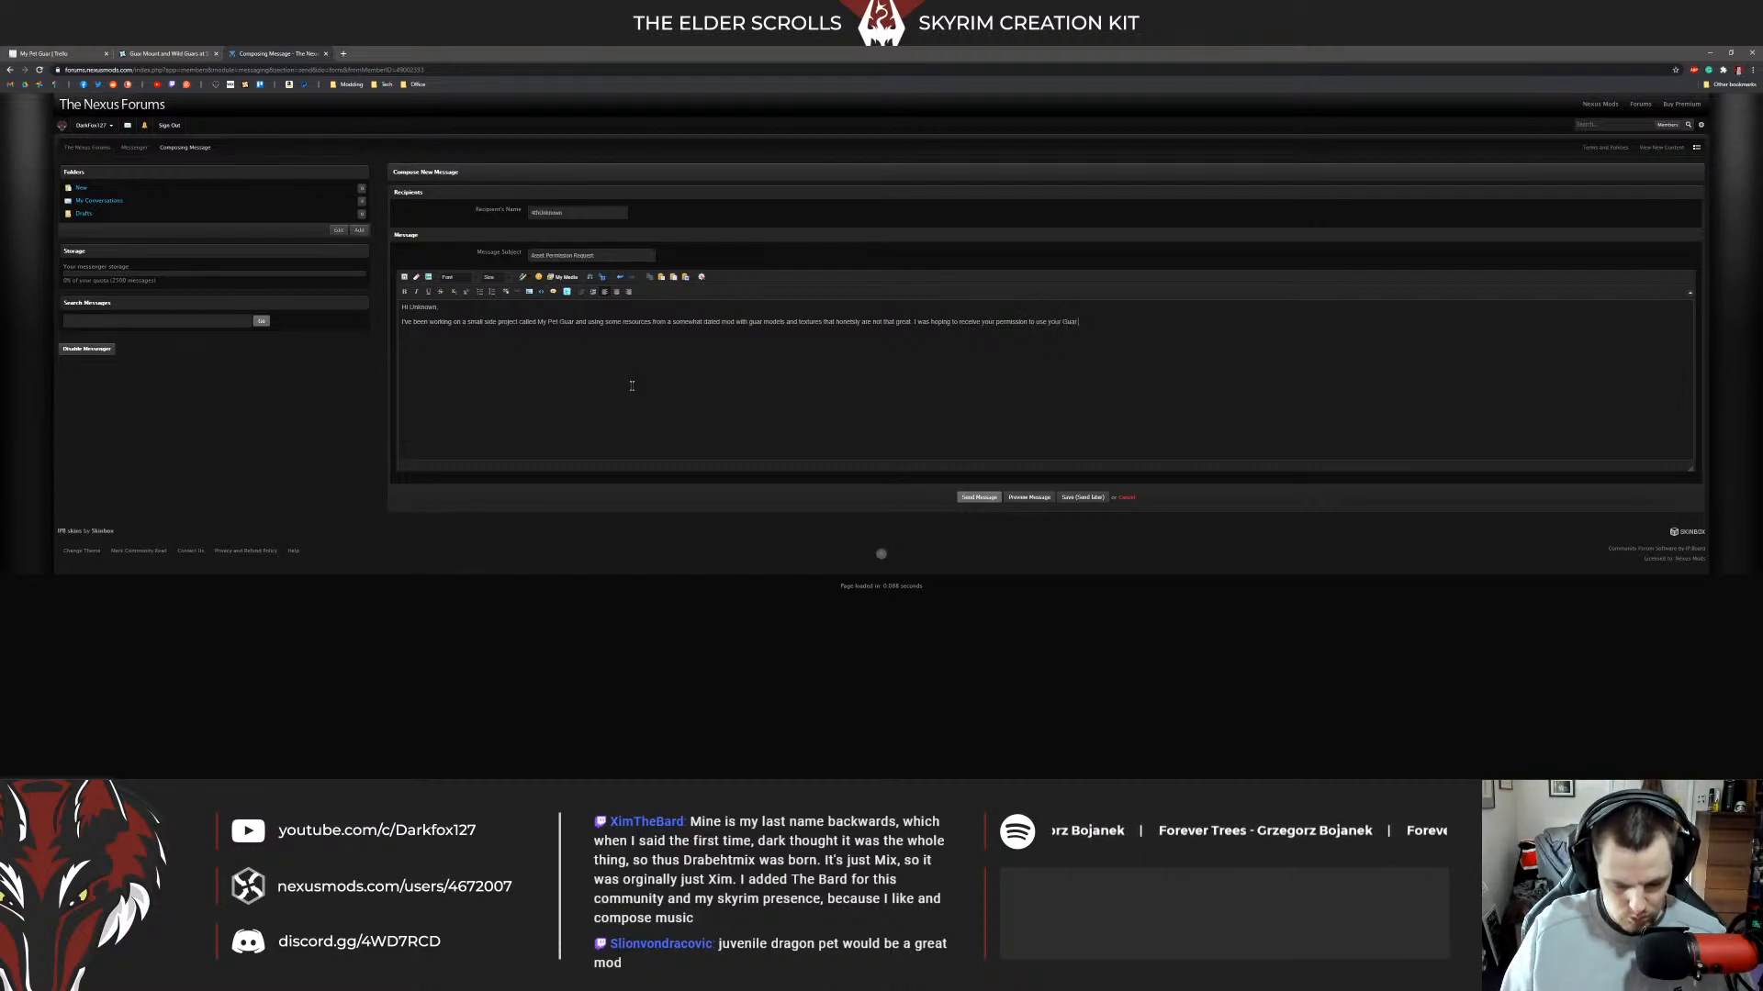
pyautogui.write('ls and textures in your mod')
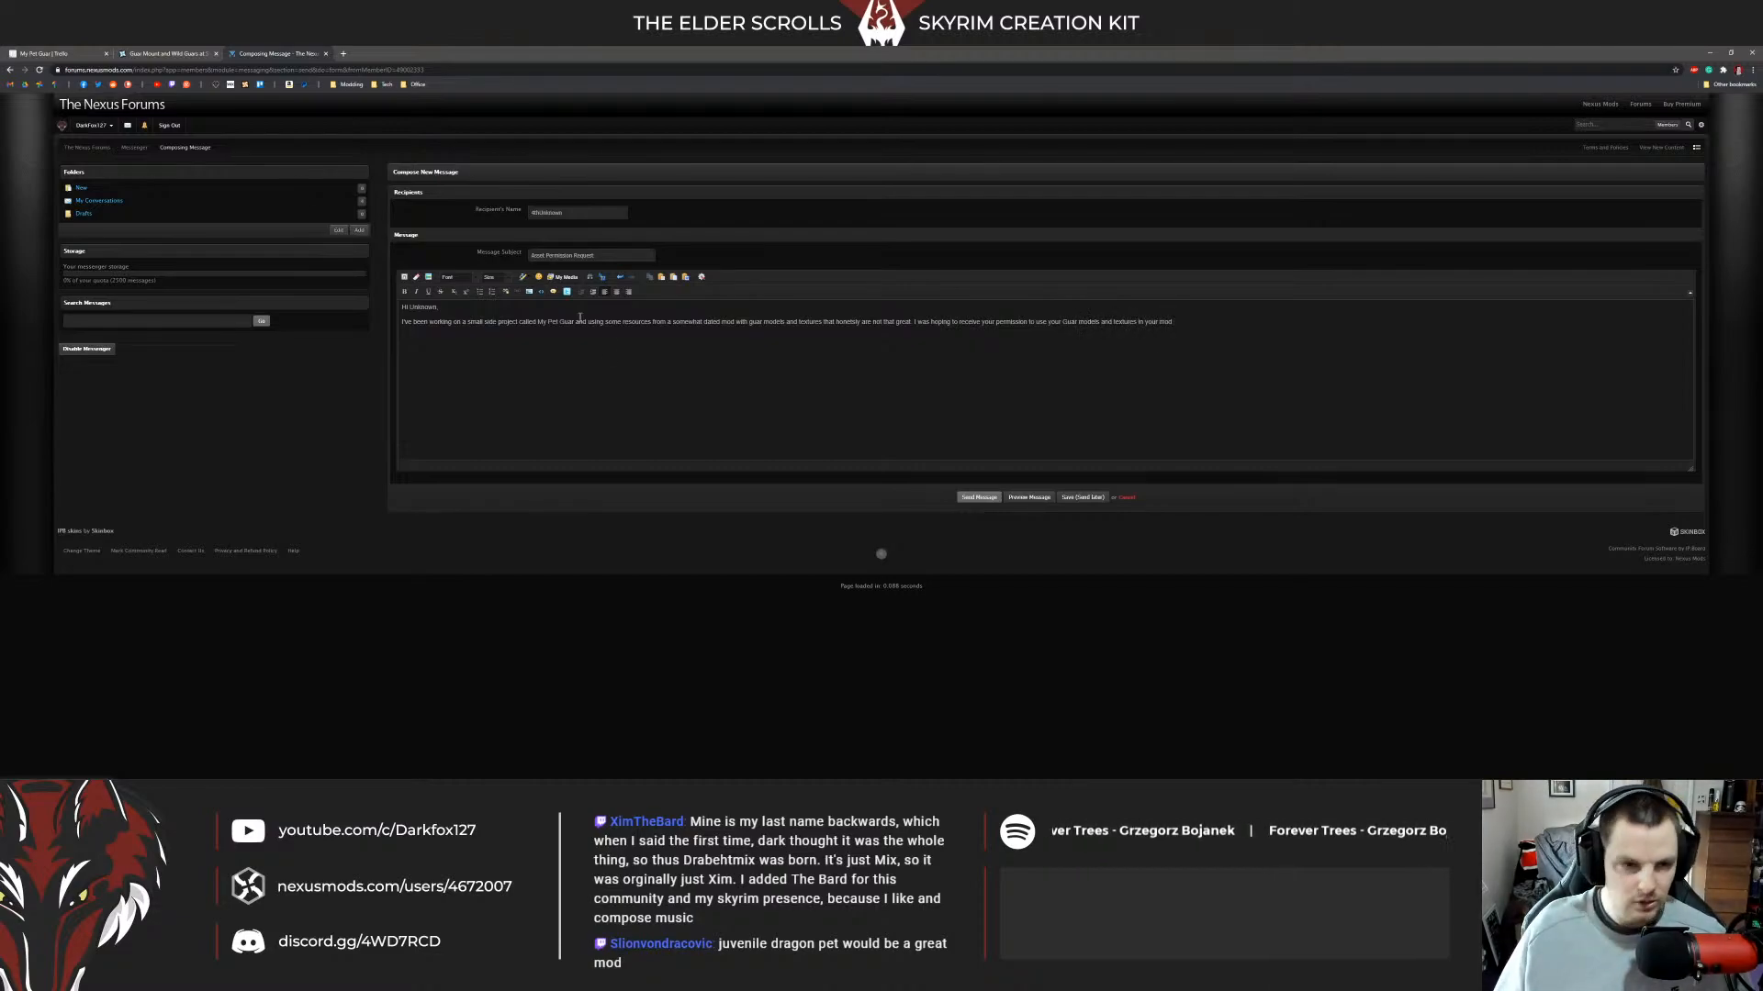
# Copy the mod title "Guar Mount and Wild Guars" from its page to the end of the permission request, without its heading formatting.
pyautogui.click(170, 54)
pyautogui.moveTo(770, 254); pyautogui.dragTo(588, 251)
pyautogui.click(289, 54)
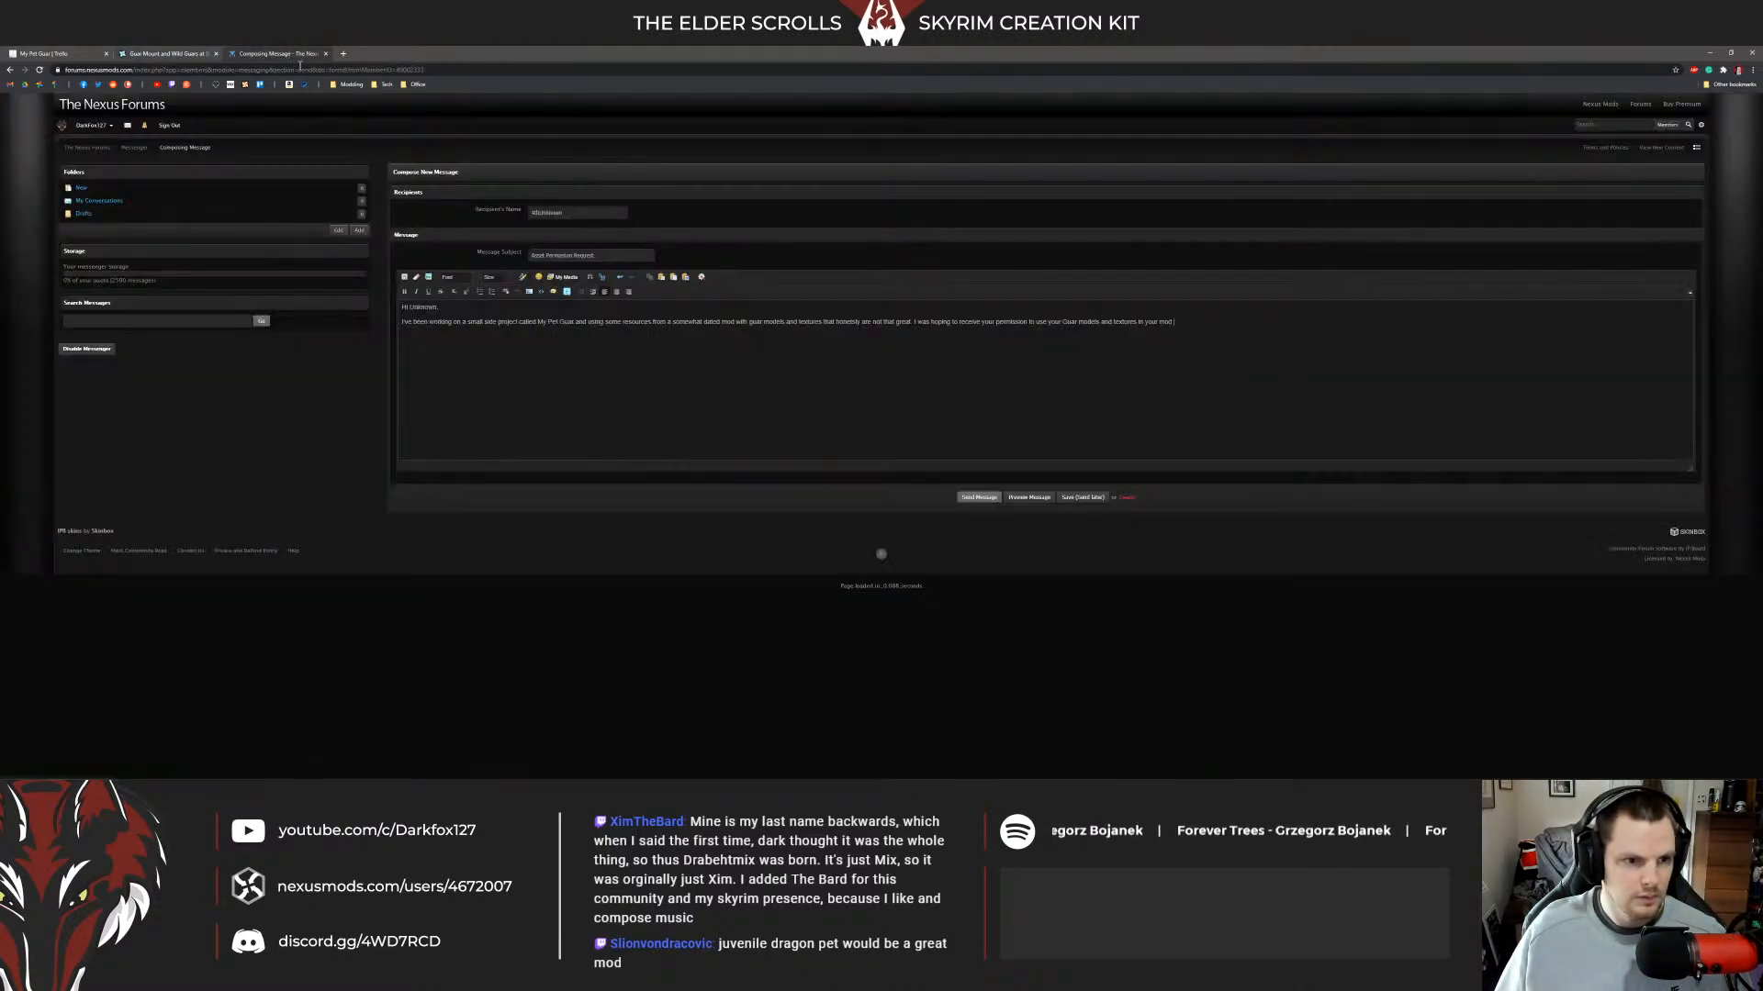
pyautogui.click(1198, 342)
pyautogui.write('Guar Mount and Wild Guars')
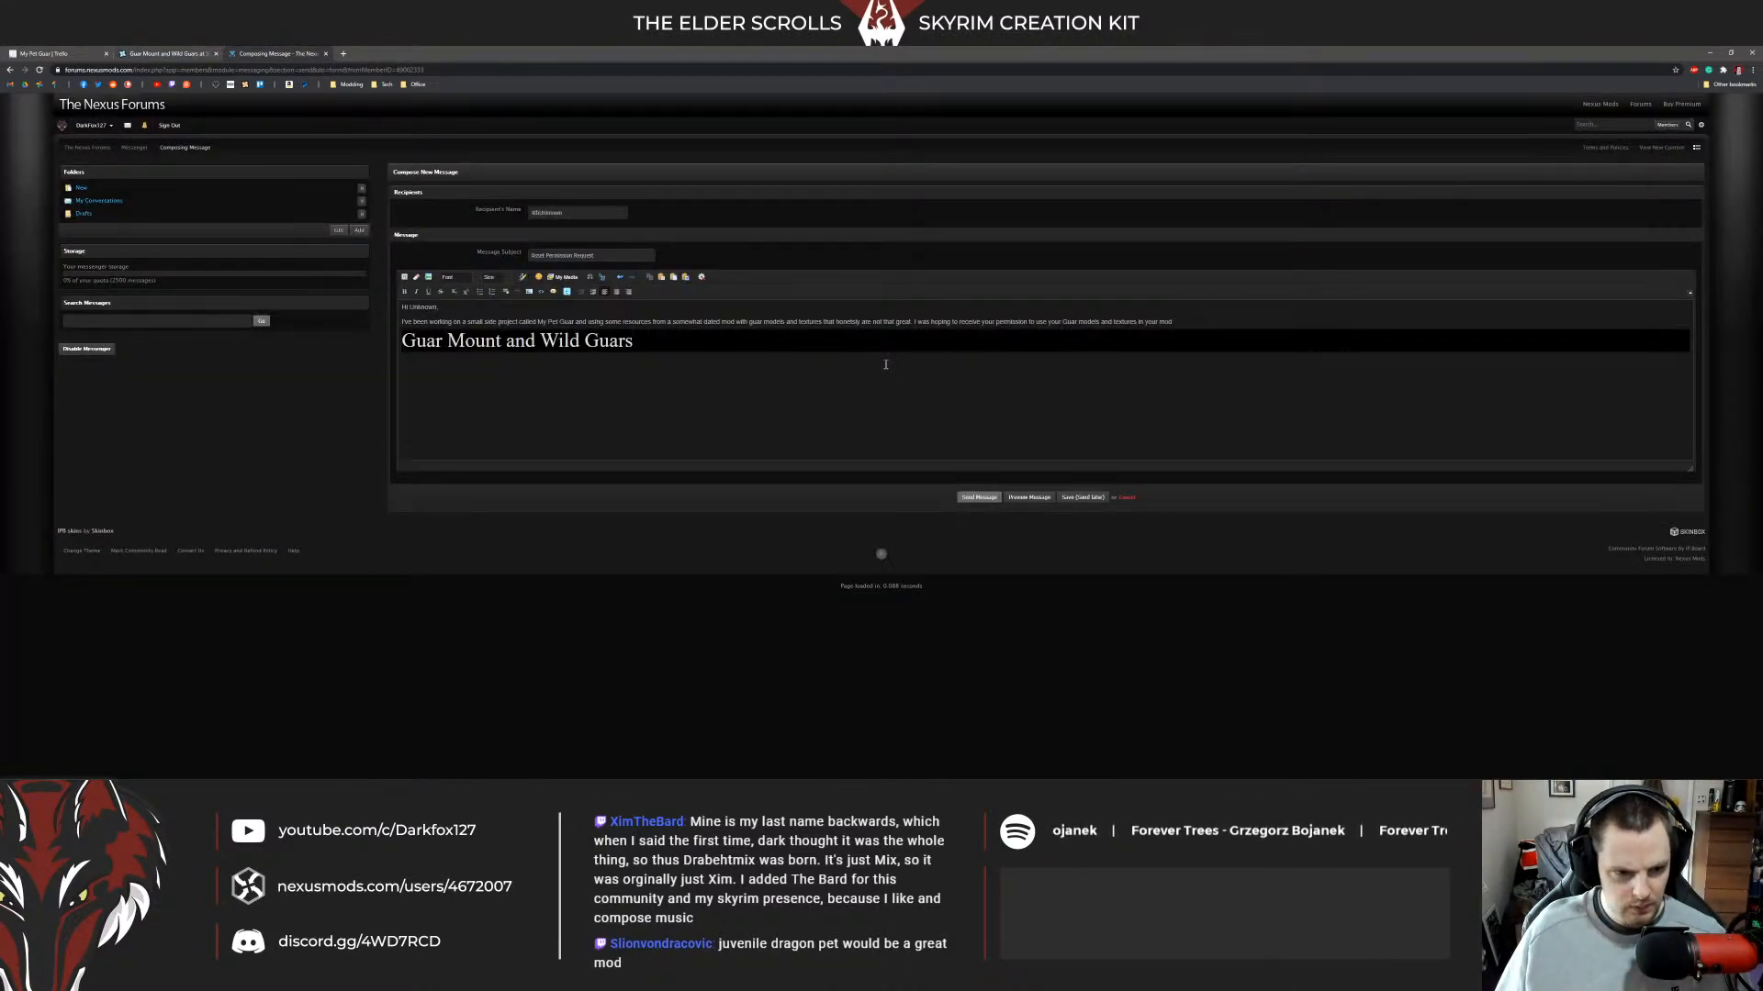
pyautogui.hotkey('ctrl', 'z')
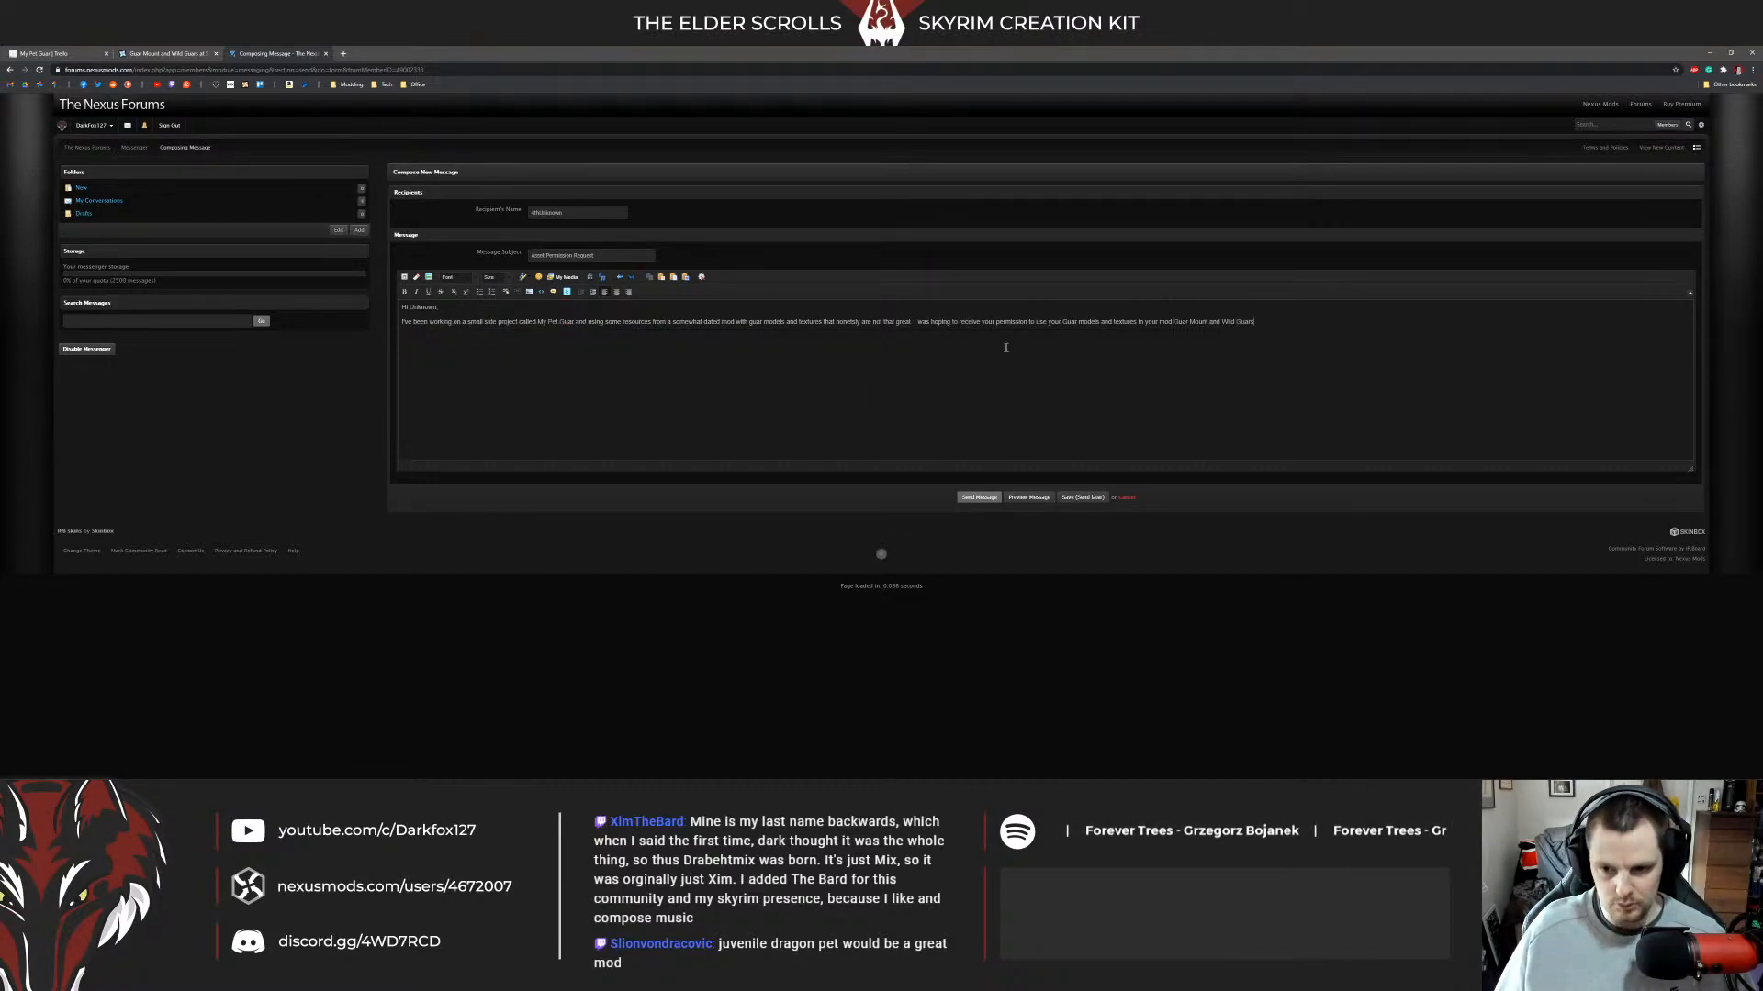
# Hyperlink the mod title in the message to the Guar Mount and Wild Guars page address.
pyautogui.click(204, 55)
pyautogui.rightClick(212, 71)
pyautogui.click(235, 138)
pyautogui.click(277, 54)
pyautogui.moveTo(1257, 322); pyautogui.dragTo(1172, 323)
pyautogui.hotkey('ctrl', 'k')
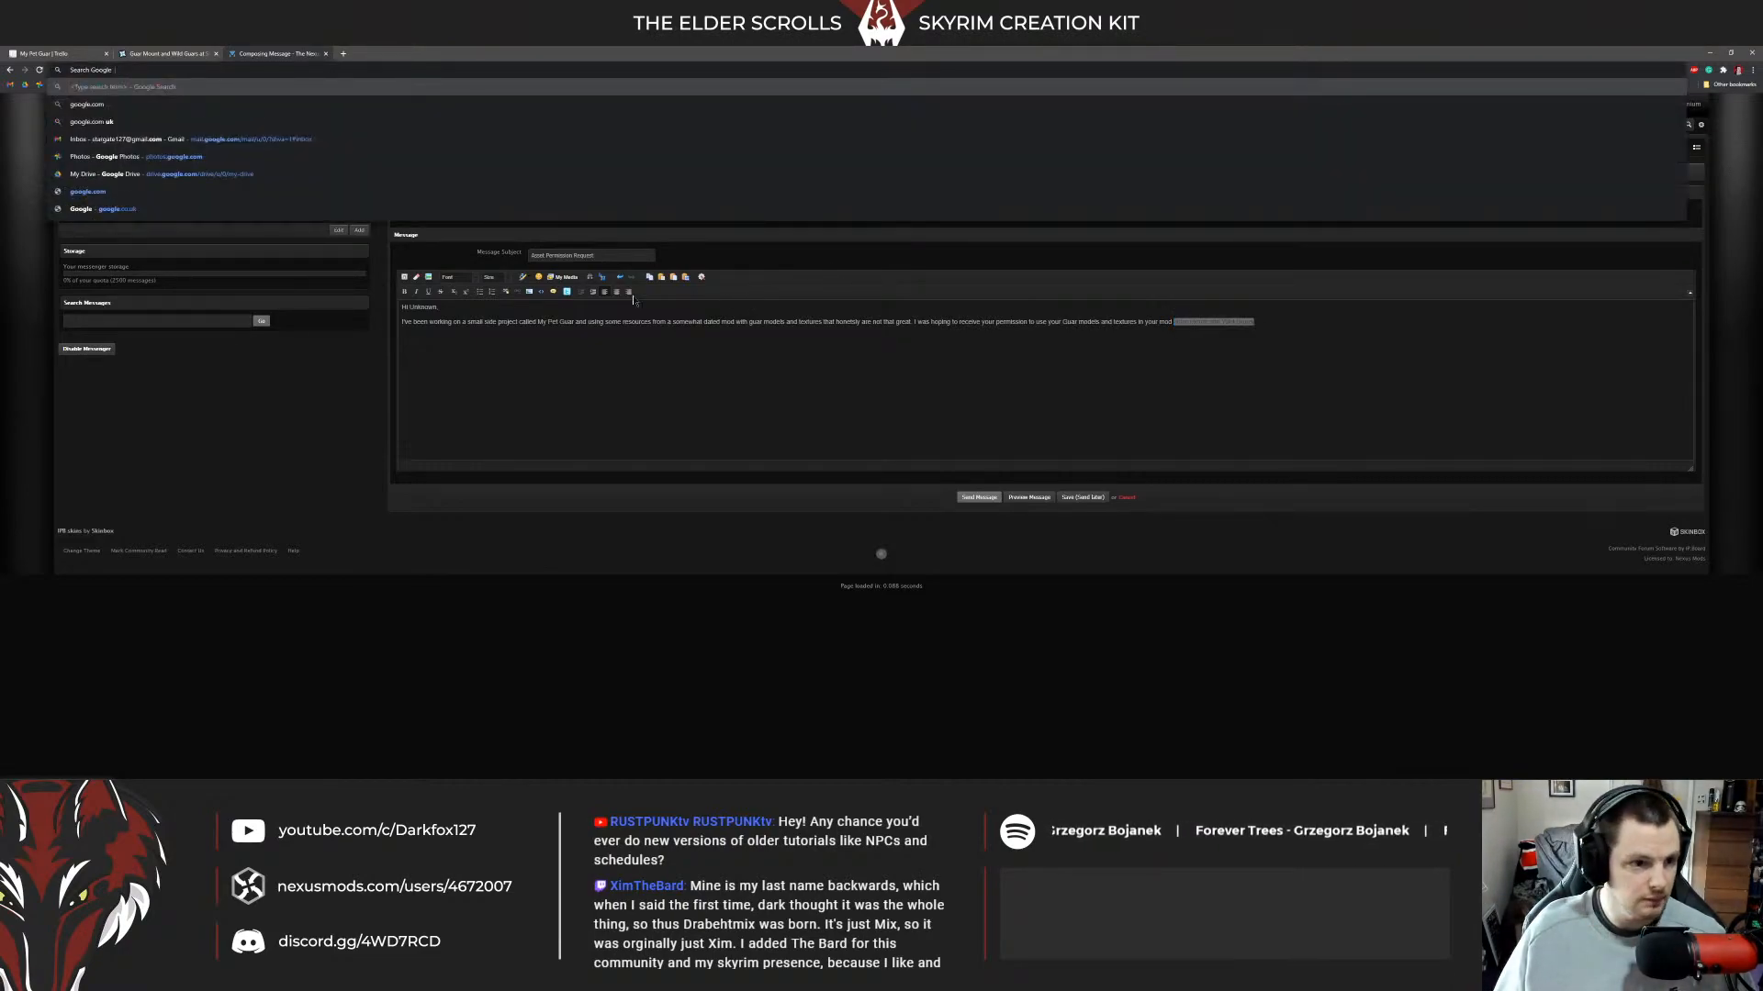
pyautogui.press('Escape')
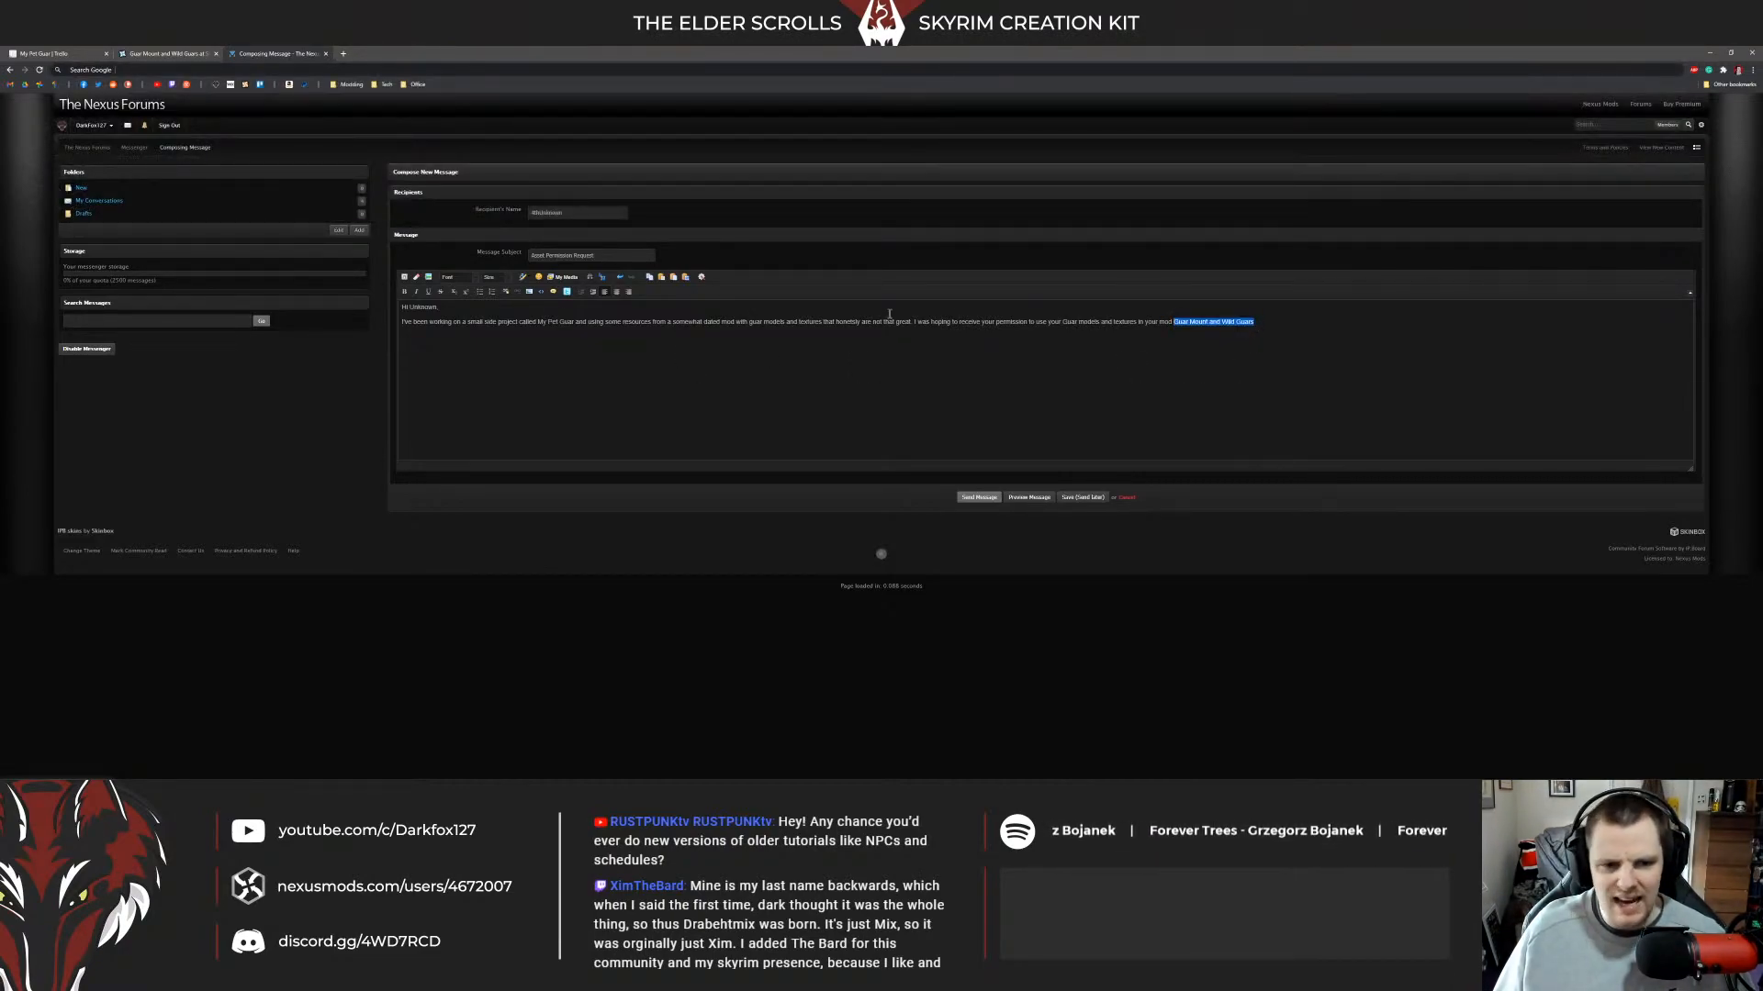
pyautogui.click(505, 291)
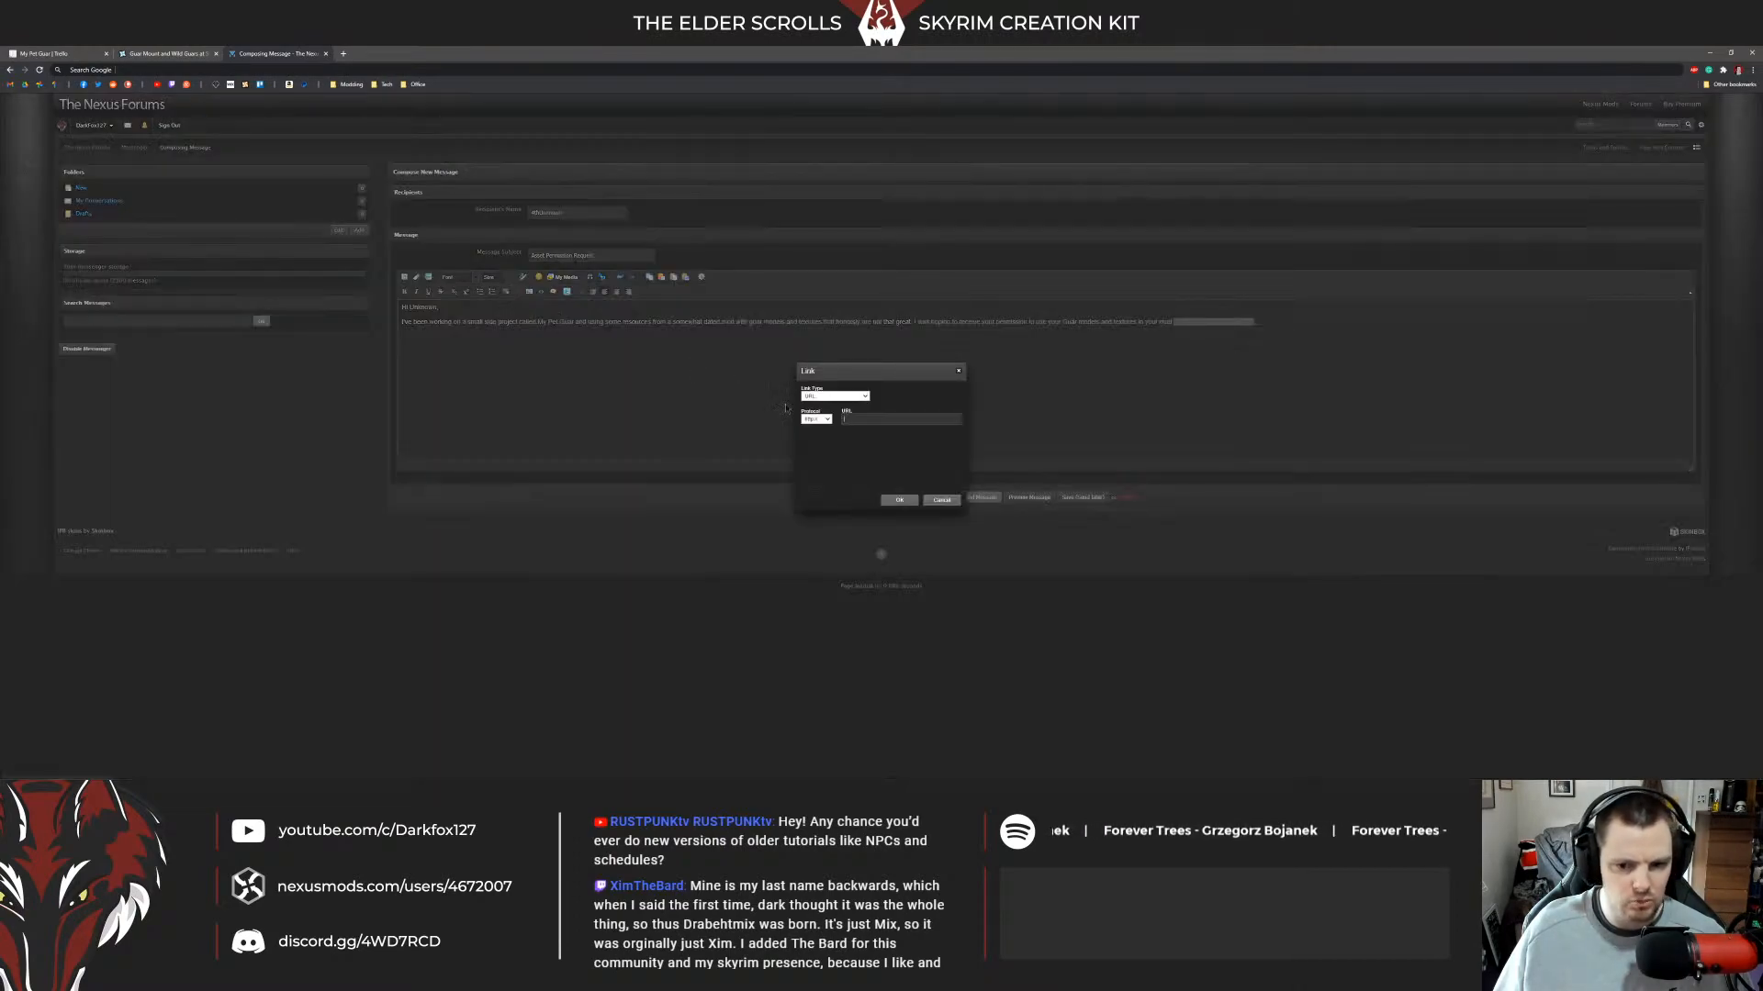
pyautogui.hotkey('ctrl', 'v')
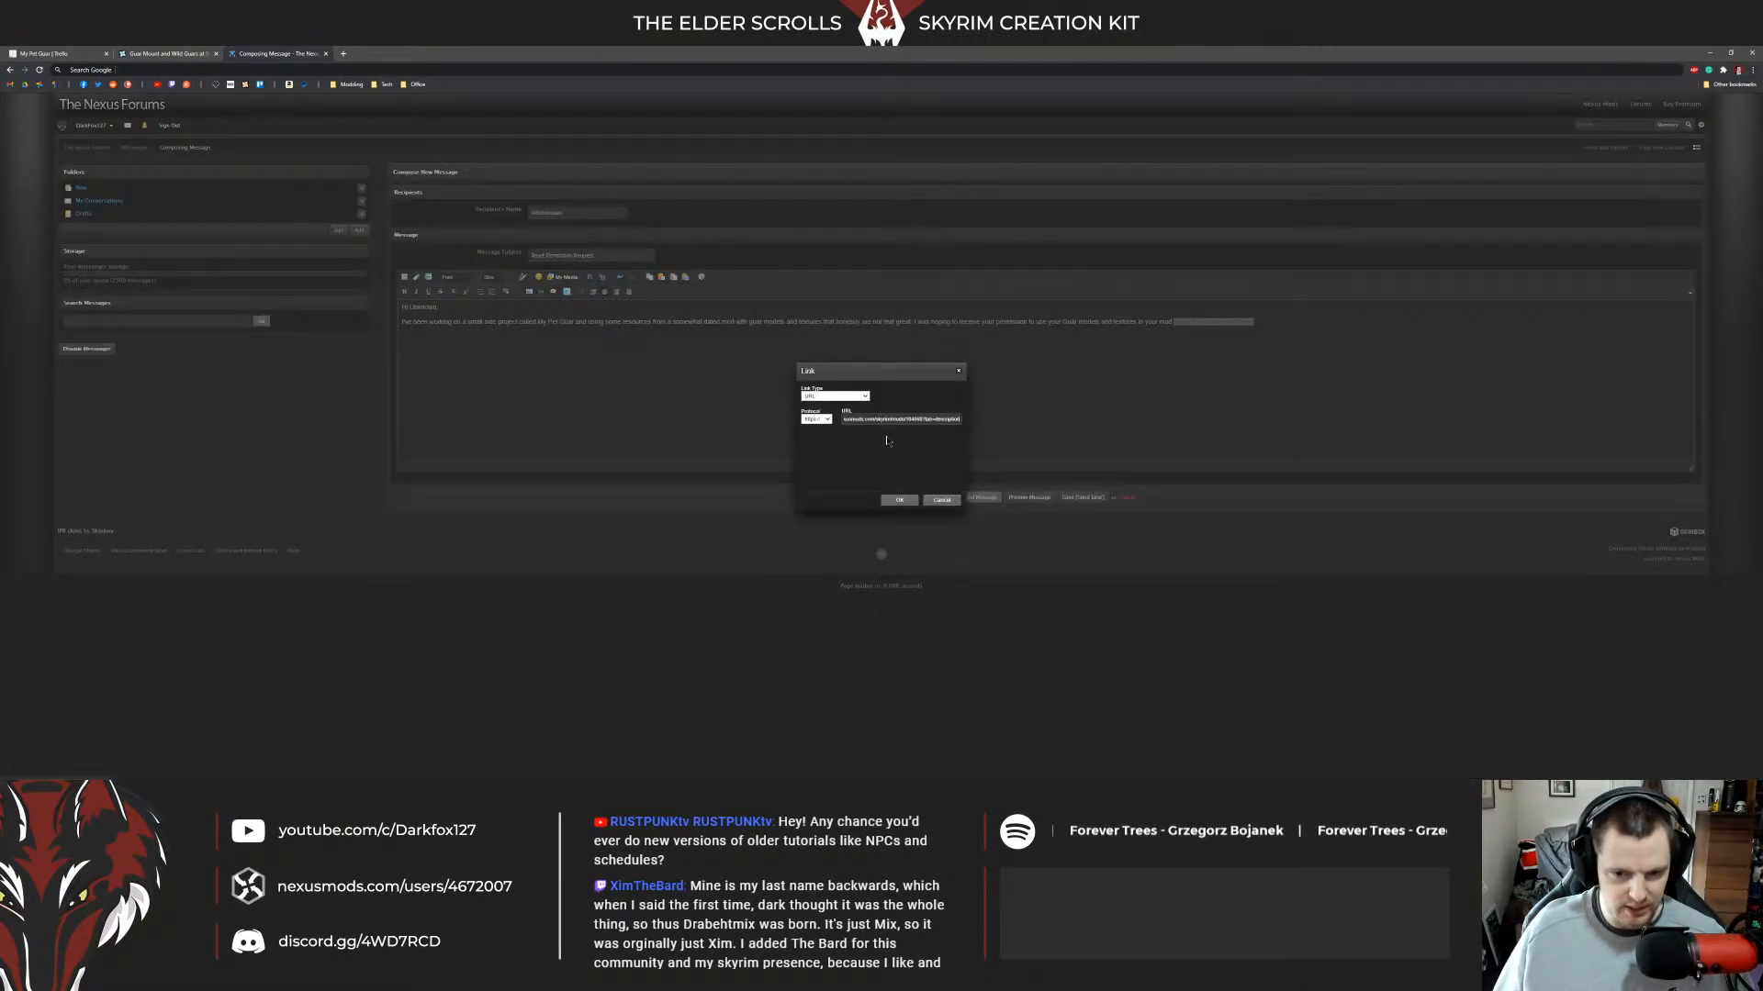
pyautogui.click(898, 499)
# Add a paragraph explaining that the mod aims to bring pet guars into Solstheim, allowing the player to purchase them from a unique store.
pyautogui.click(1281, 323)
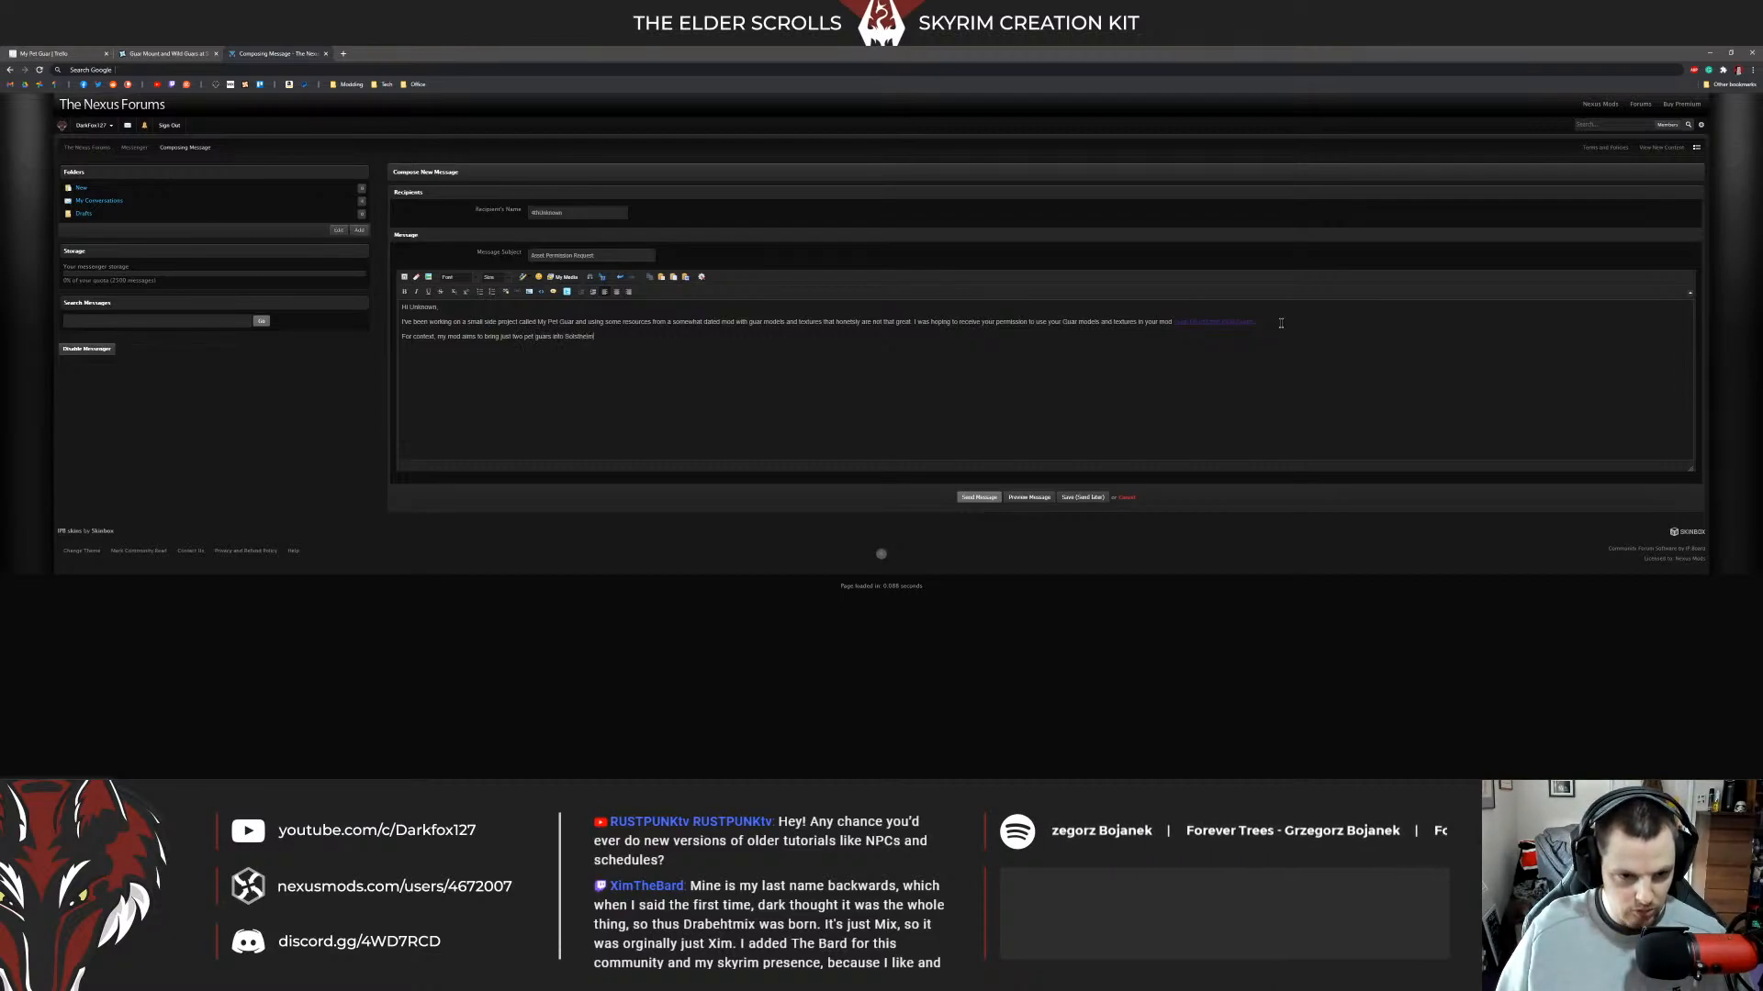
pyautogui.write('ayer to purchase them from a unique store and take them on their travels.')
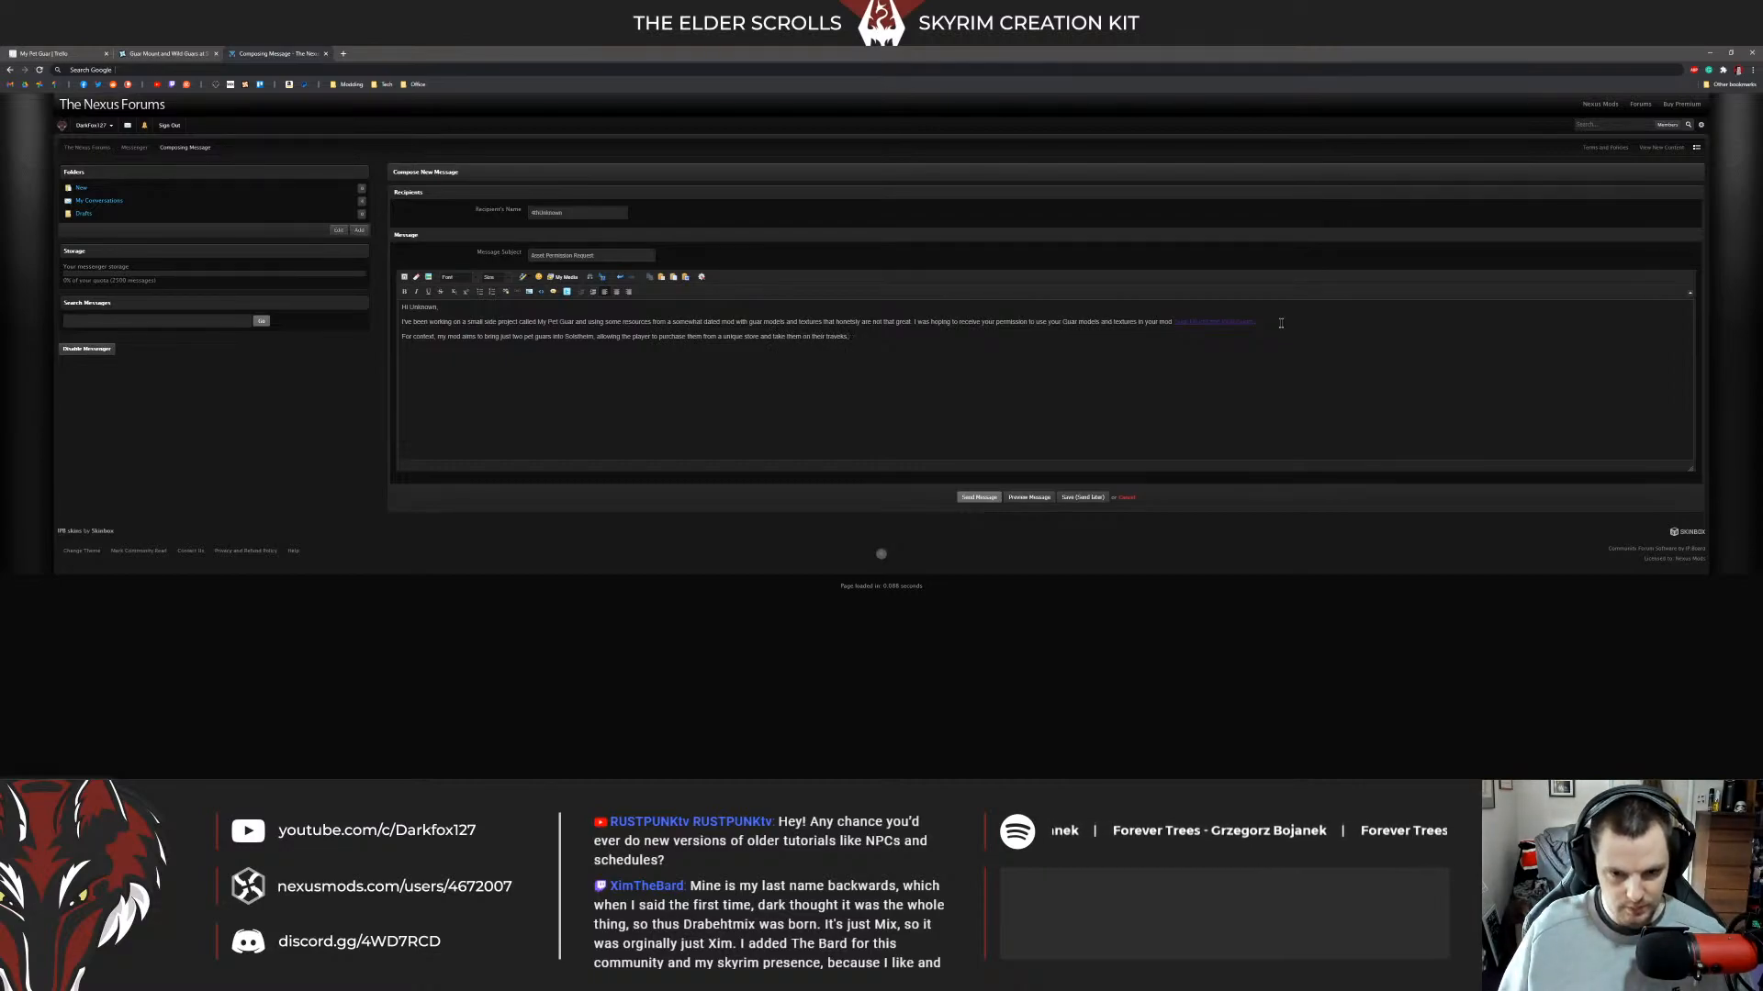
pyautogui.press('BackSpace')
pyautogui.press('BackSpace')
pyautogui.press('BackSpace')
pyautogui.press('BackSpace')
pyautogui.press('BackSpace')
pyautogui.press('BackSpace')
pyautogui.press('BackSpace')
pyautogui.press('BackSpace')
pyautogui.press('BackSpace')
pyautogui.press('BackSpace')
pyautogui.press('BackSpace')
pyautogui.press('BackSpace')
pyautogui.press('BackSpace')
pyautogui.press('BackSpace')
pyautogui.press('BackSpace')
pyautogui.press('BackSpace')
pyautogui.press('BackSpace')
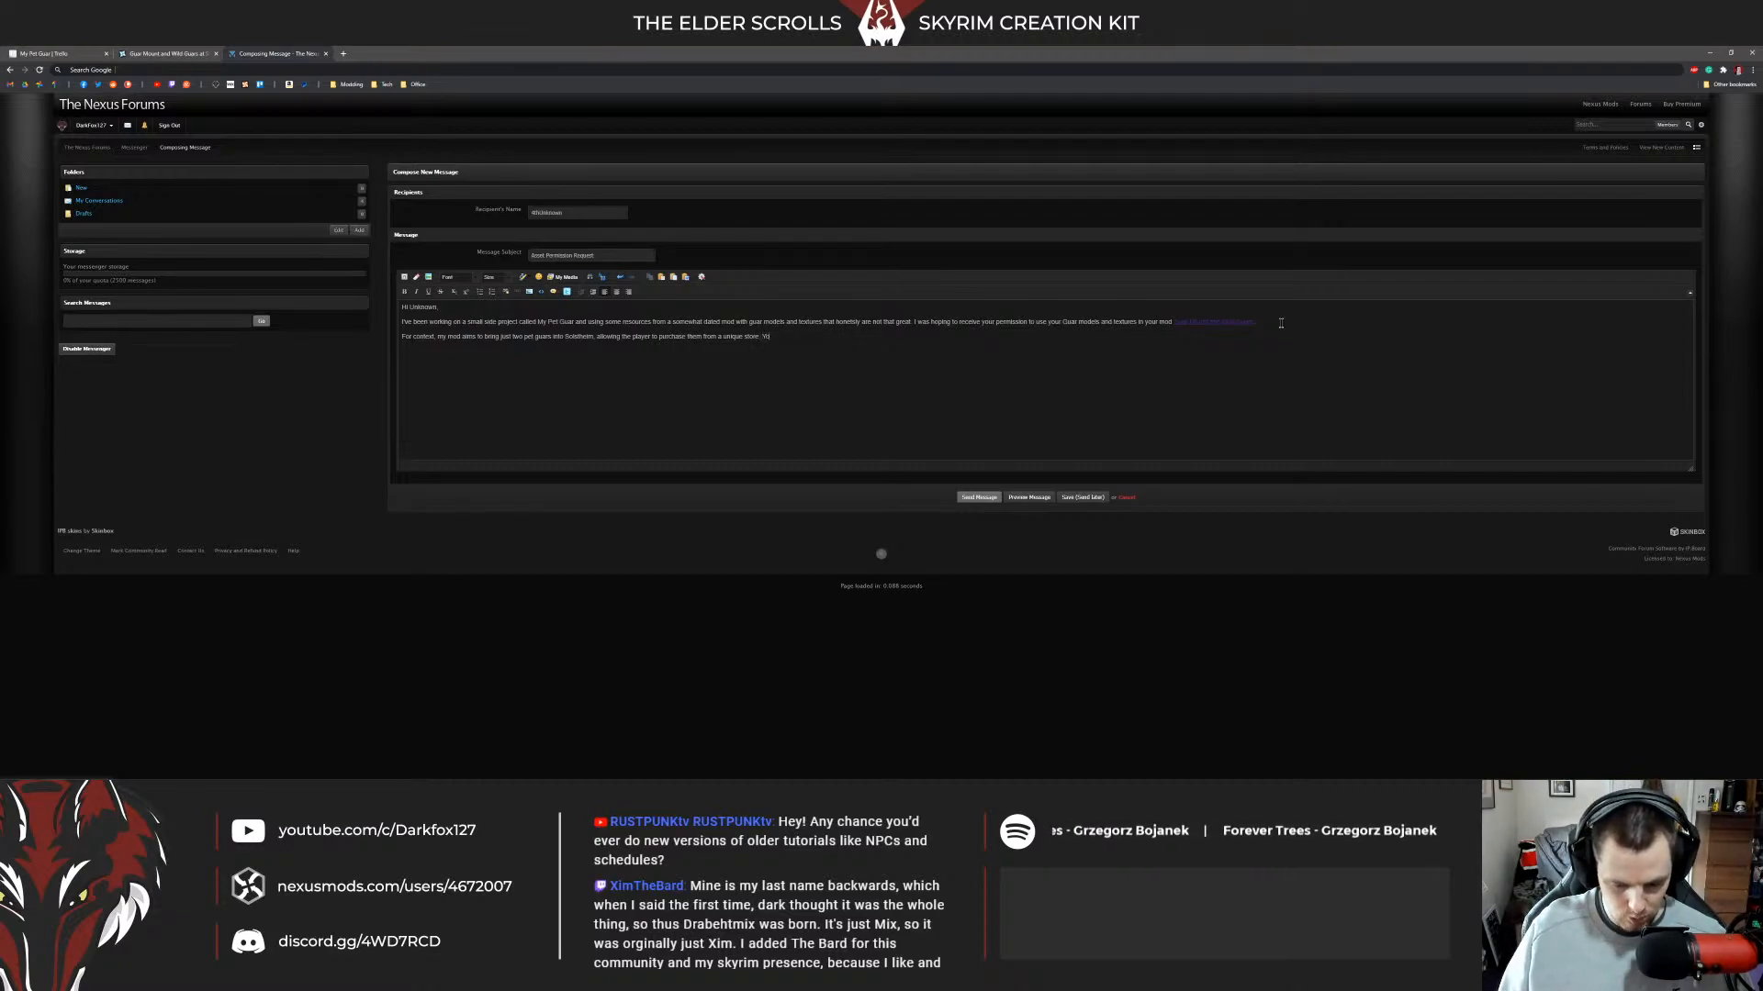
# Add that you can then mount them or interact with them in some really cool ways, deleting the drafted examples of carrying items and feeding.
pyautogui.write('the')
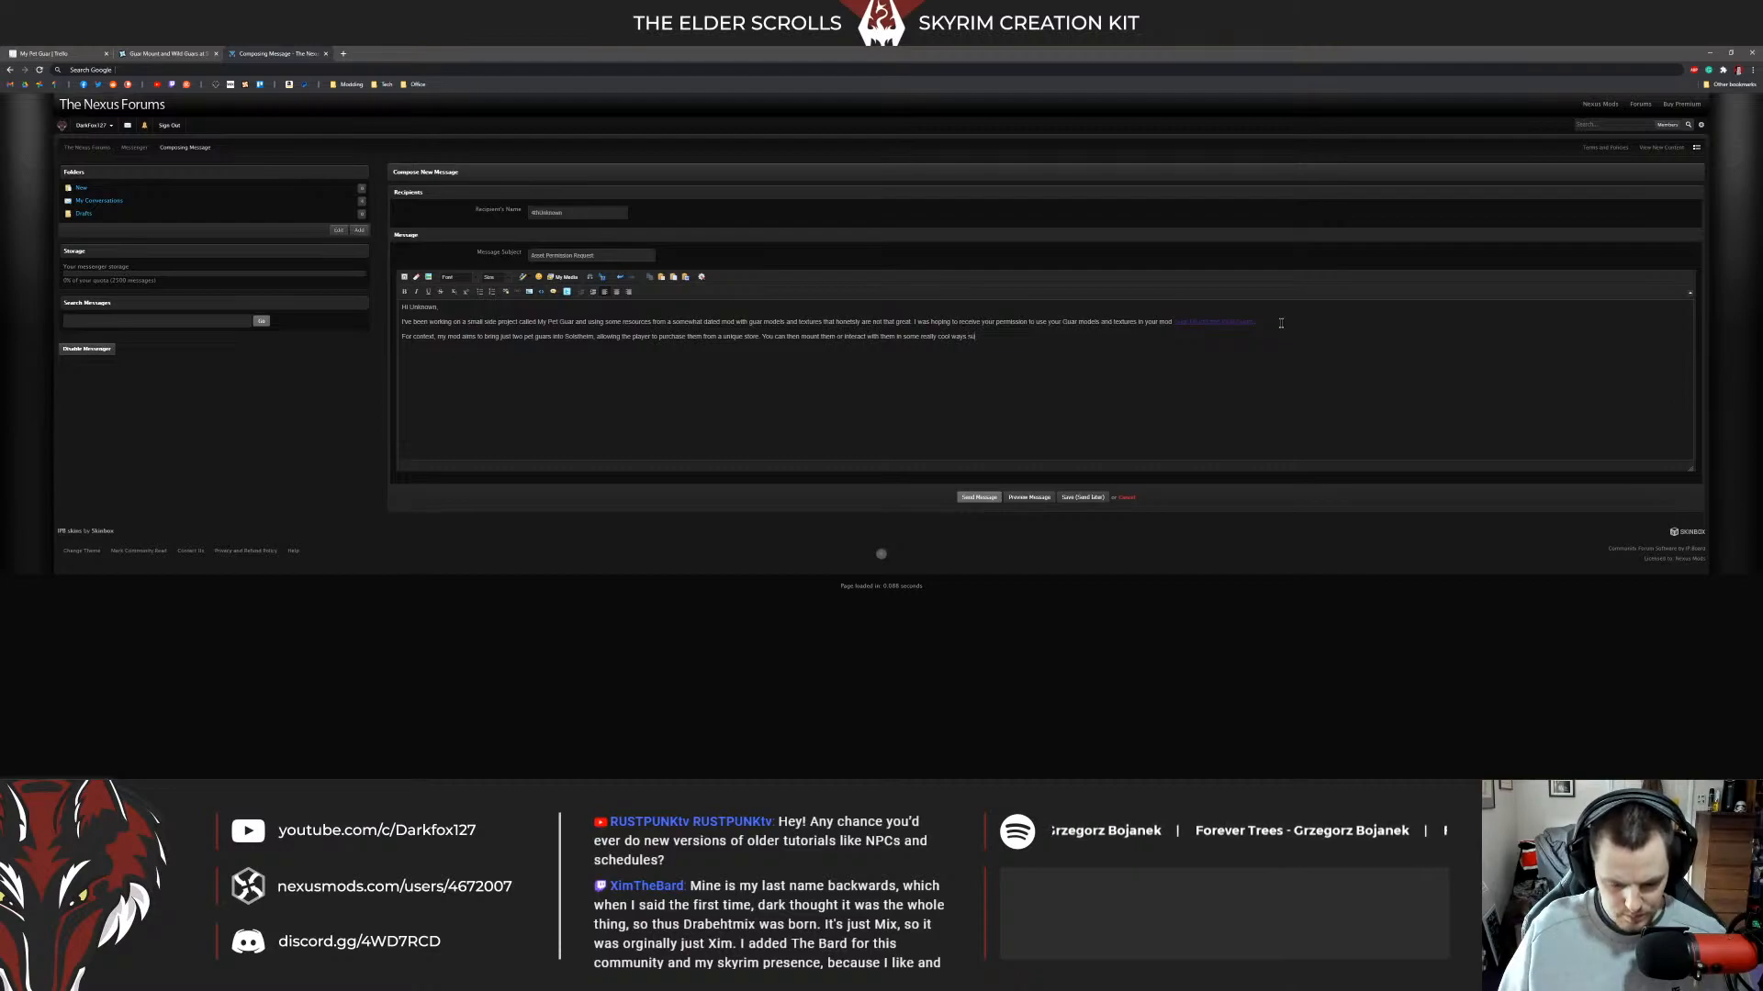
pyautogui.write('ch as having them carry your items, feeding them and using')
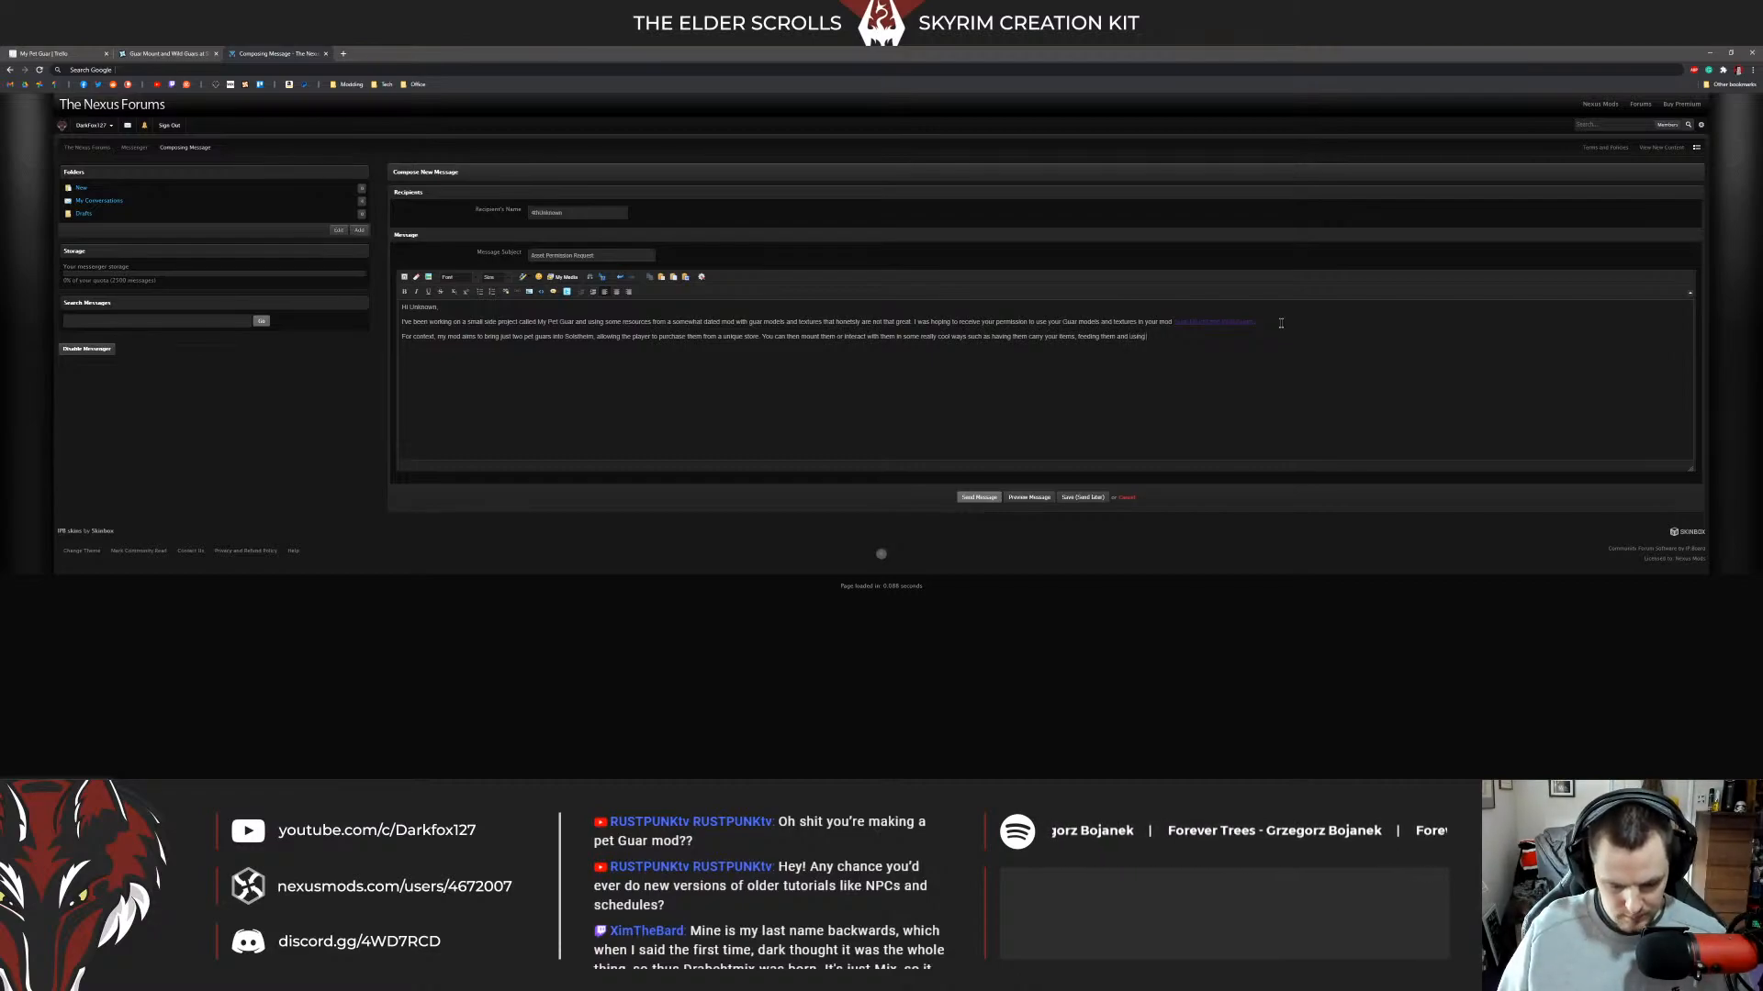
pyautogui.press('BackSpace')
pyautogui.press('BackSpace')
pyautogui.press('BackSpace')
pyautogui.press('BackSpace')
pyautogui.press('BackSpace')
pyautogui.press('BackSpace')
pyautogui.press('BackSpace')
pyautogui.press('BackSpace')
pyautogui.press('BackSpace')
pyautogui.press('BackSpace')
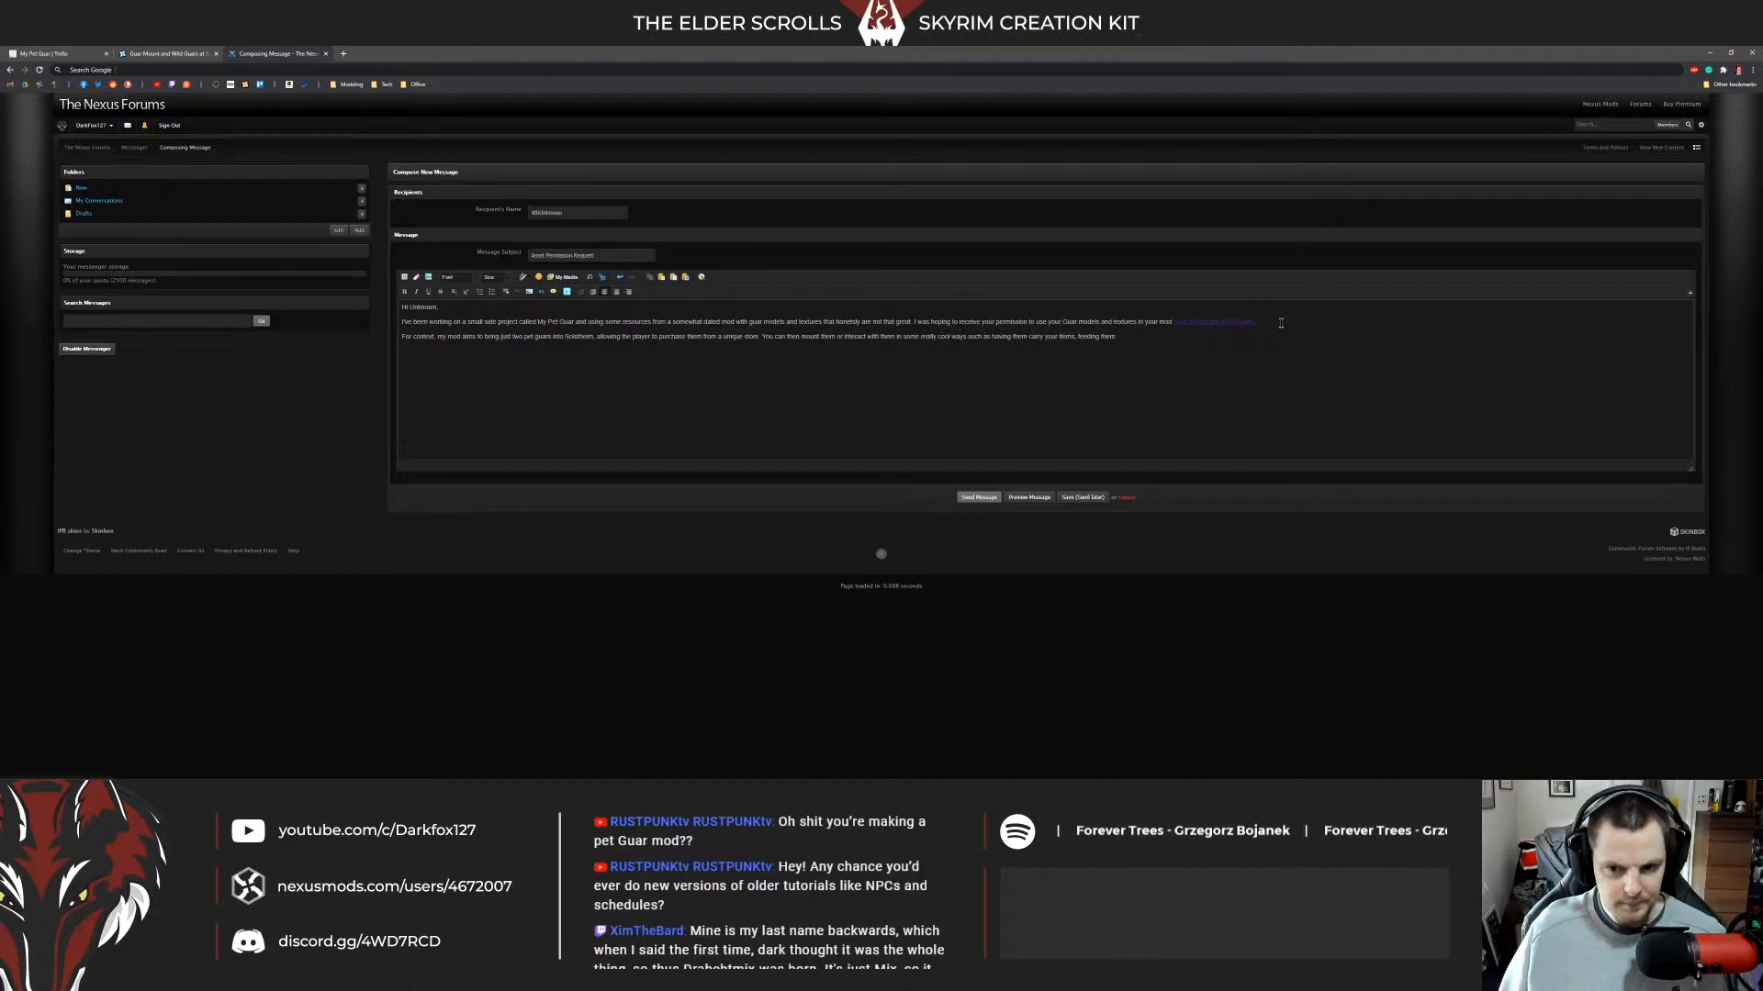
pyautogui.press('BackSpace')
pyautogui.press('BackSpace')
pyautogui.press('BackSpace')
pyautogui.press('BackSpace')
pyautogui.press('BackSpace')
pyautogui.press('BackSpace')
pyautogui.press('BackSpace')
pyautogui.press('BackSpace')
pyautogui.press('BackSpace')
pyautogui.press('BackSpace')
pyautogui.press('BackSpace')
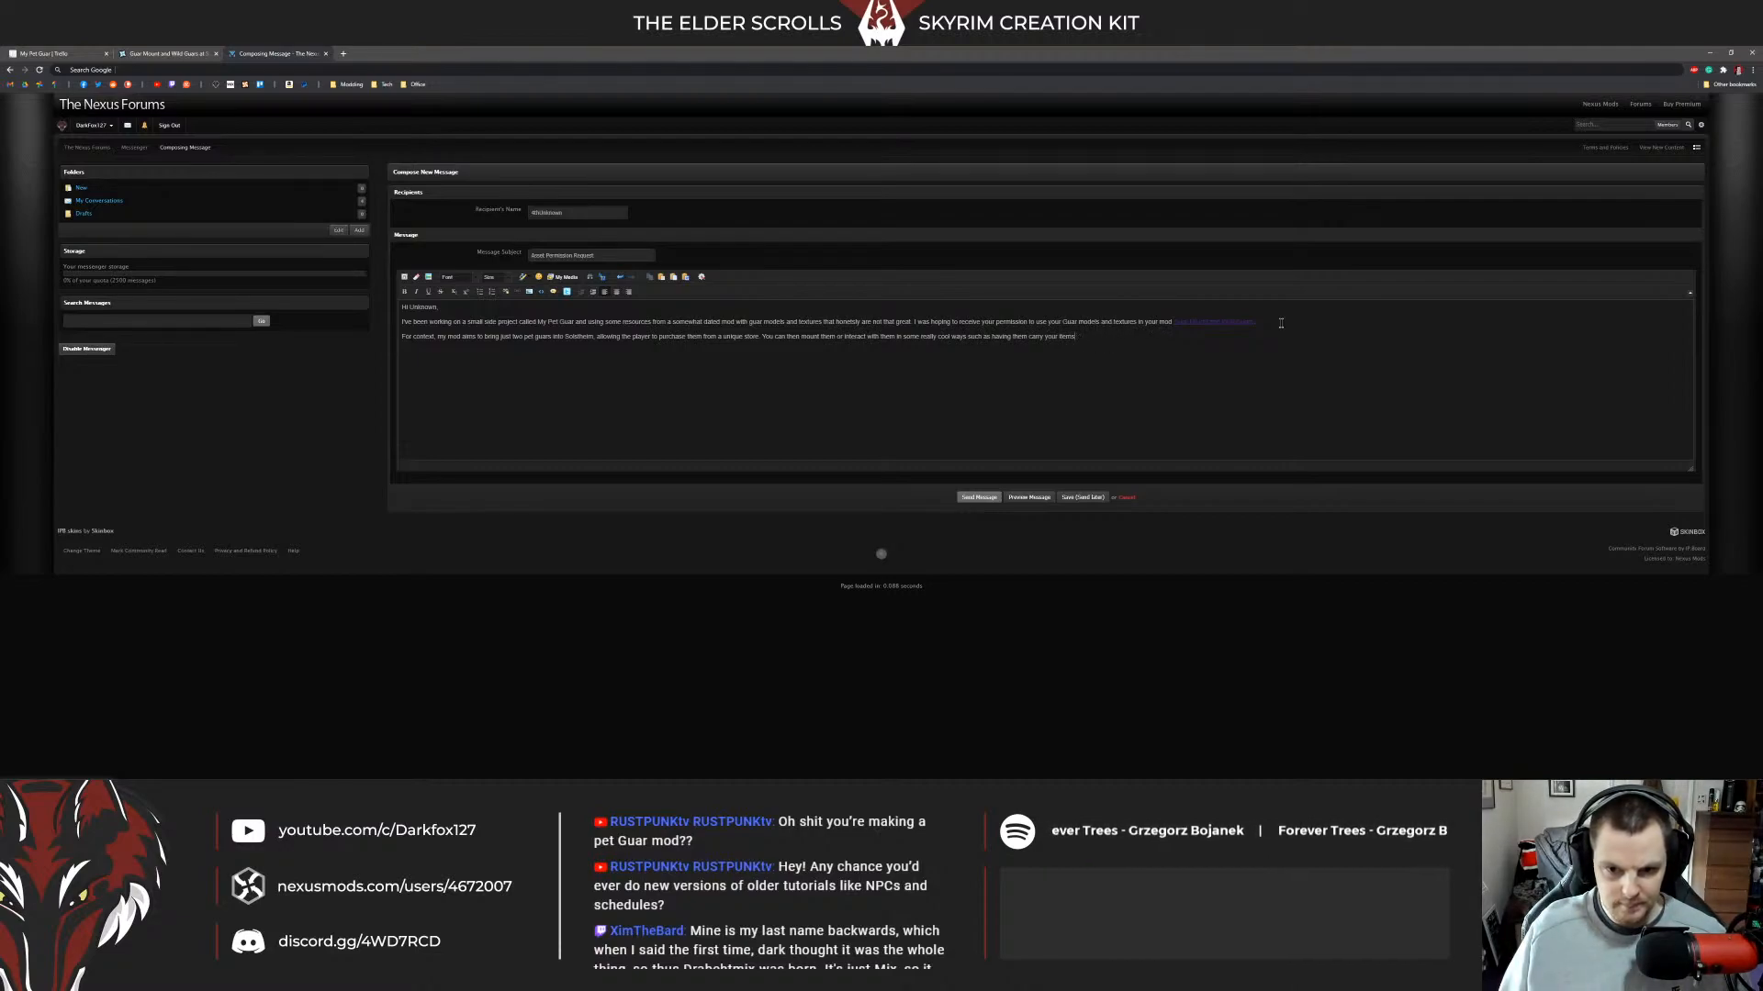
pyautogui.press('BackSpace')
pyautogui.press('BackSpace')
pyautogui.press('BackSpace')
pyautogui.press('BackSpace')
pyautogui.press('BackSpace')
pyautogui.press('BackSpace')
pyautogui.press('BackSpace')
pyautogui.press('BackSpace')
pyautogui.press('BackSpace')
pyautogui.press('BackSpace')
pyautogui.press('BackSpace')
pyautogui.press('BackSpace')
pyautogui.press('BackSpace')
pyautogui.press('BackSpace')
pyautogui.press('BackSpace')
pyautogui.press('BackSpace')
pyautogui.press('BackSpace')
pyautogui.press('BackSpace')
pyautogui.press('BackSpace')
pyautogui.press('BackSpace')
pyautogui.press('BackSpace')
pyautogui.press('BackSpace')
pyautogui.press('BackSpace')
pyautogui.press('BackSpace')
pyautogui.press('BackSpace')
pyautogui.press('BackSpace')
pyautogui.press('BackSpace')
pyautogui.press('BackSpace')
pyautogui.press('BackSpace')
pyautogui.press('BackSpace')
pyautogui.press('BackSpace')
pyautogui.press('BackSpace')
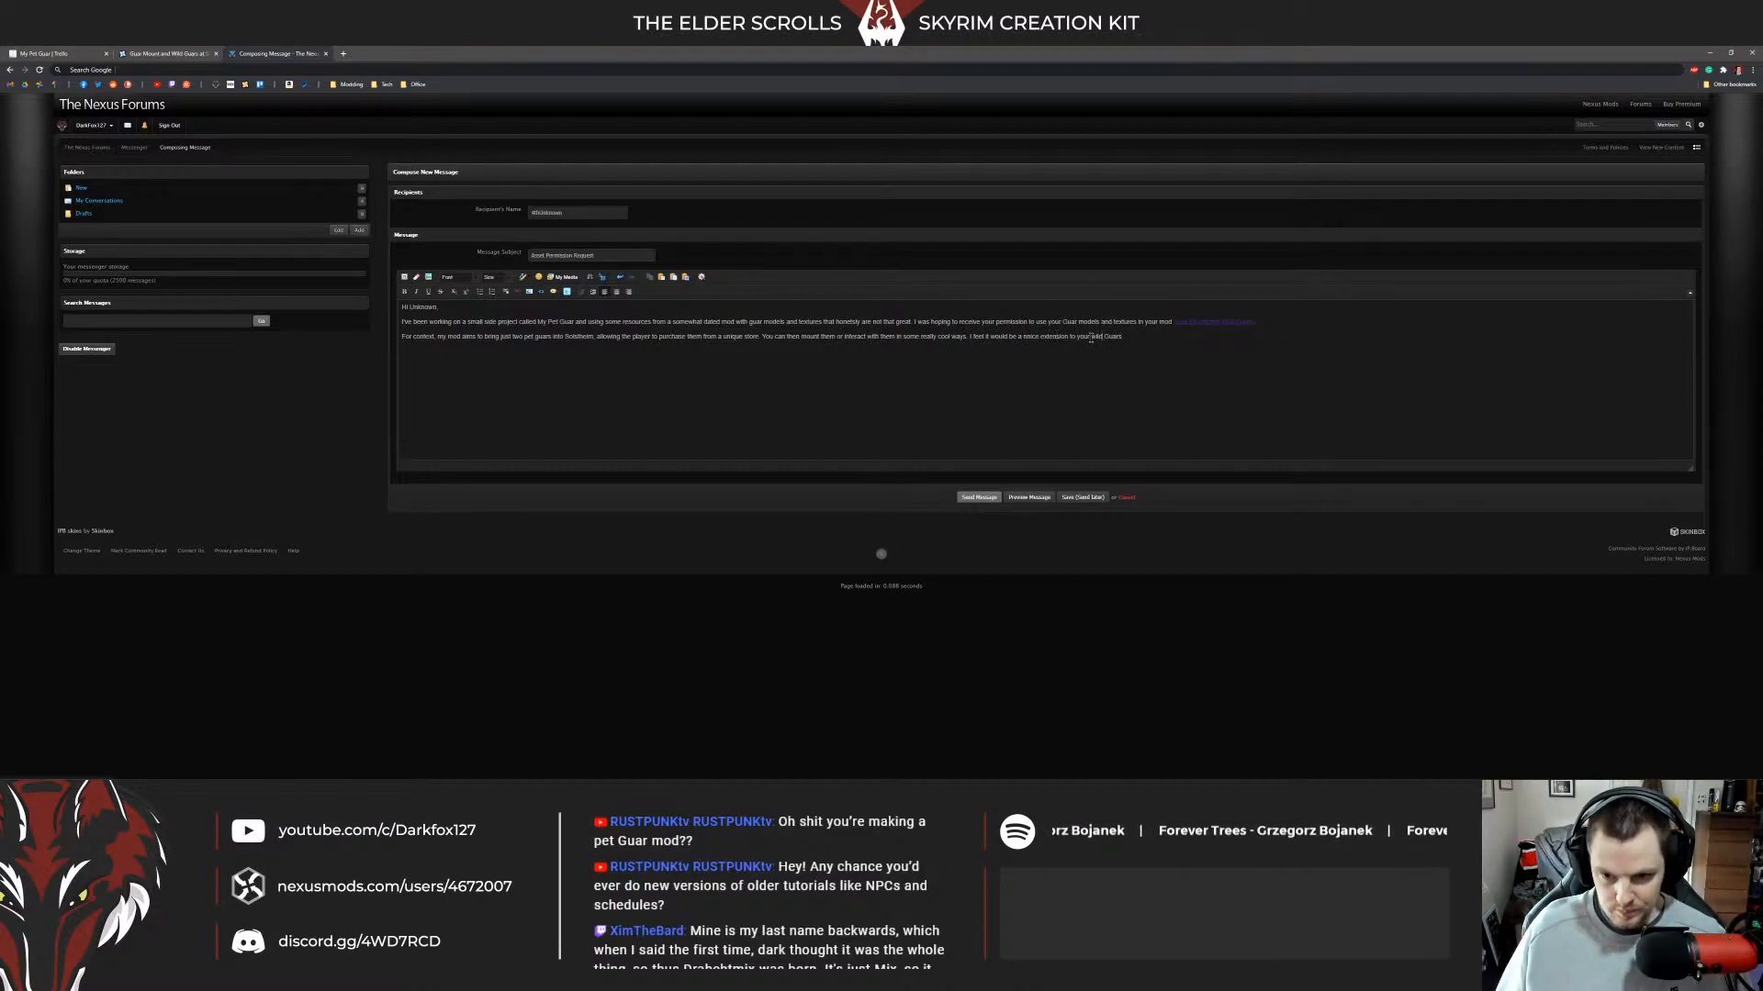
# Promise full credit to the author for the models and textures, along with a link back to their mod page.
pyautogui.click(1143, 336)
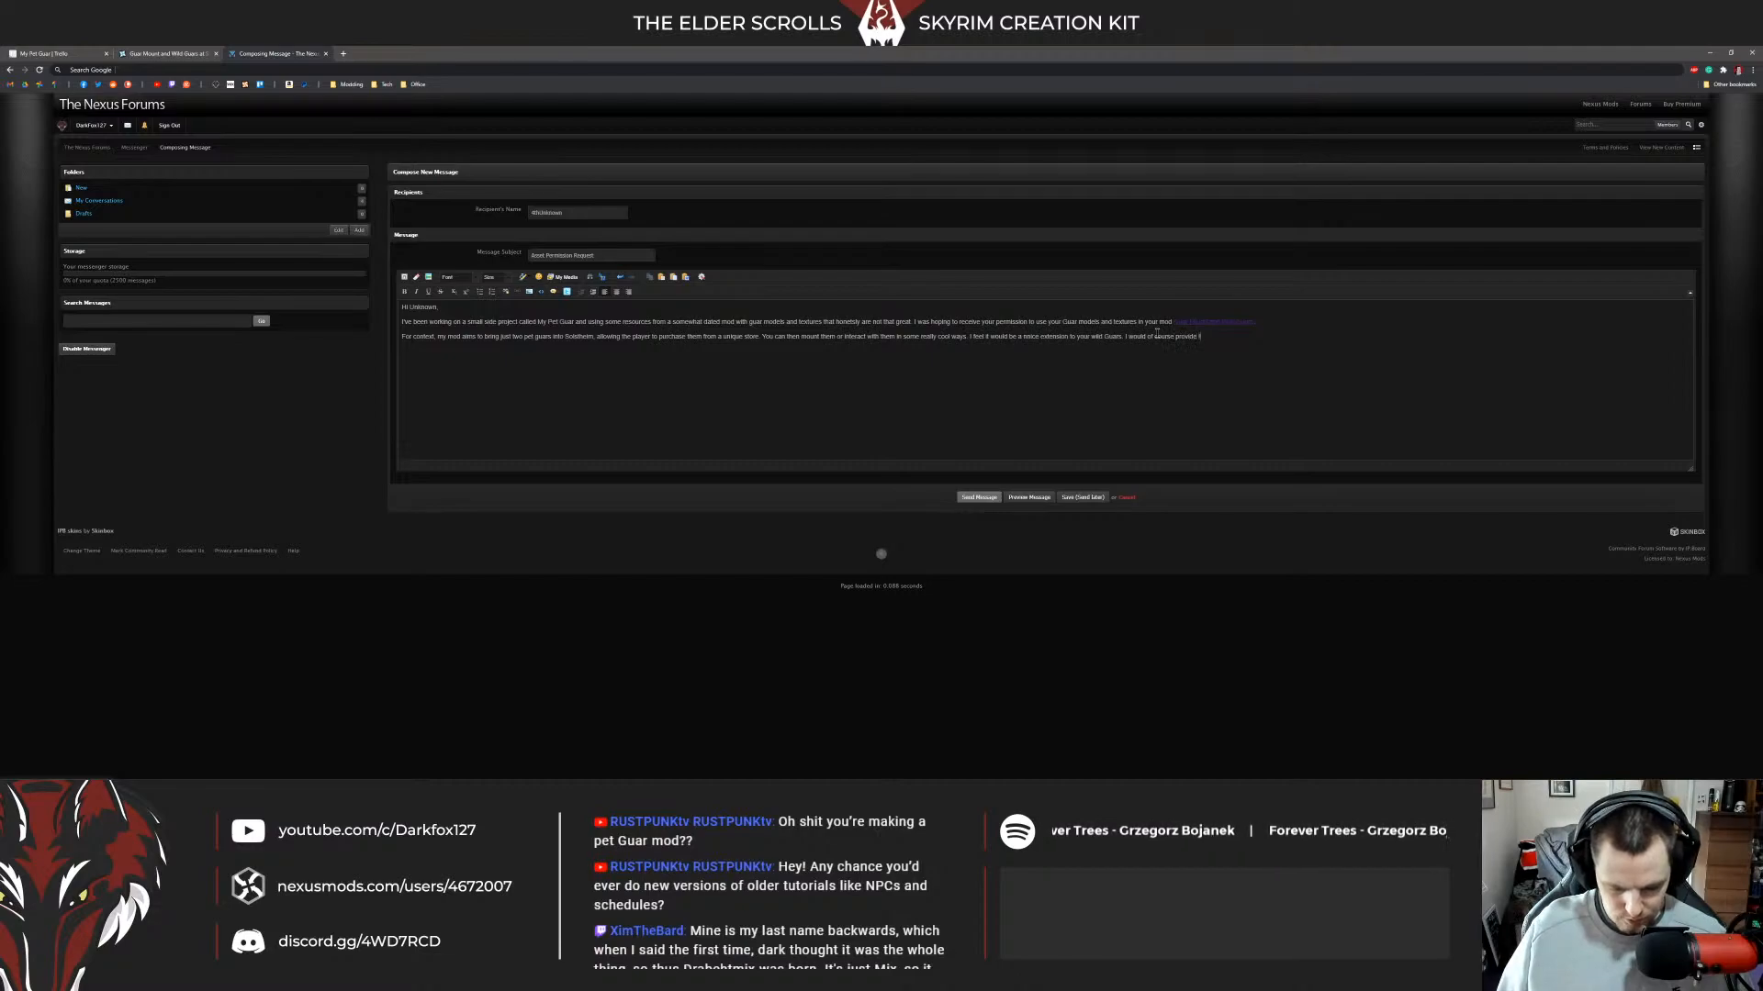
pyautogui.write('to yo')
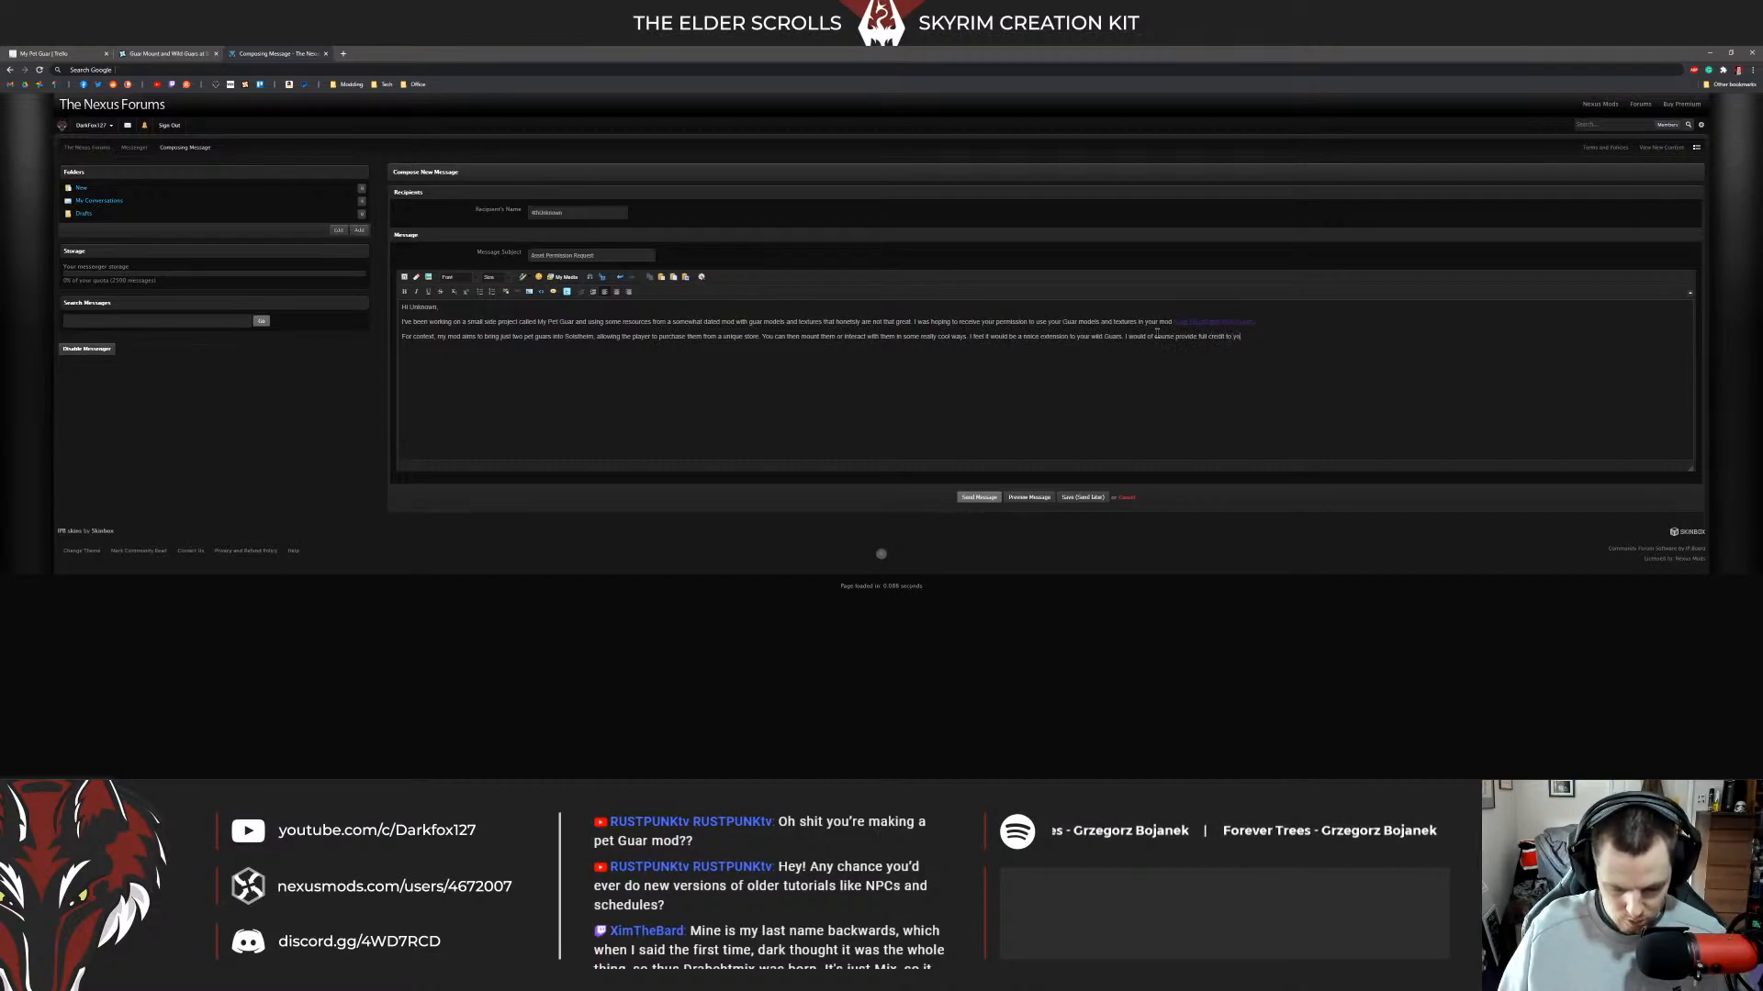
pyautogui.write(' and')
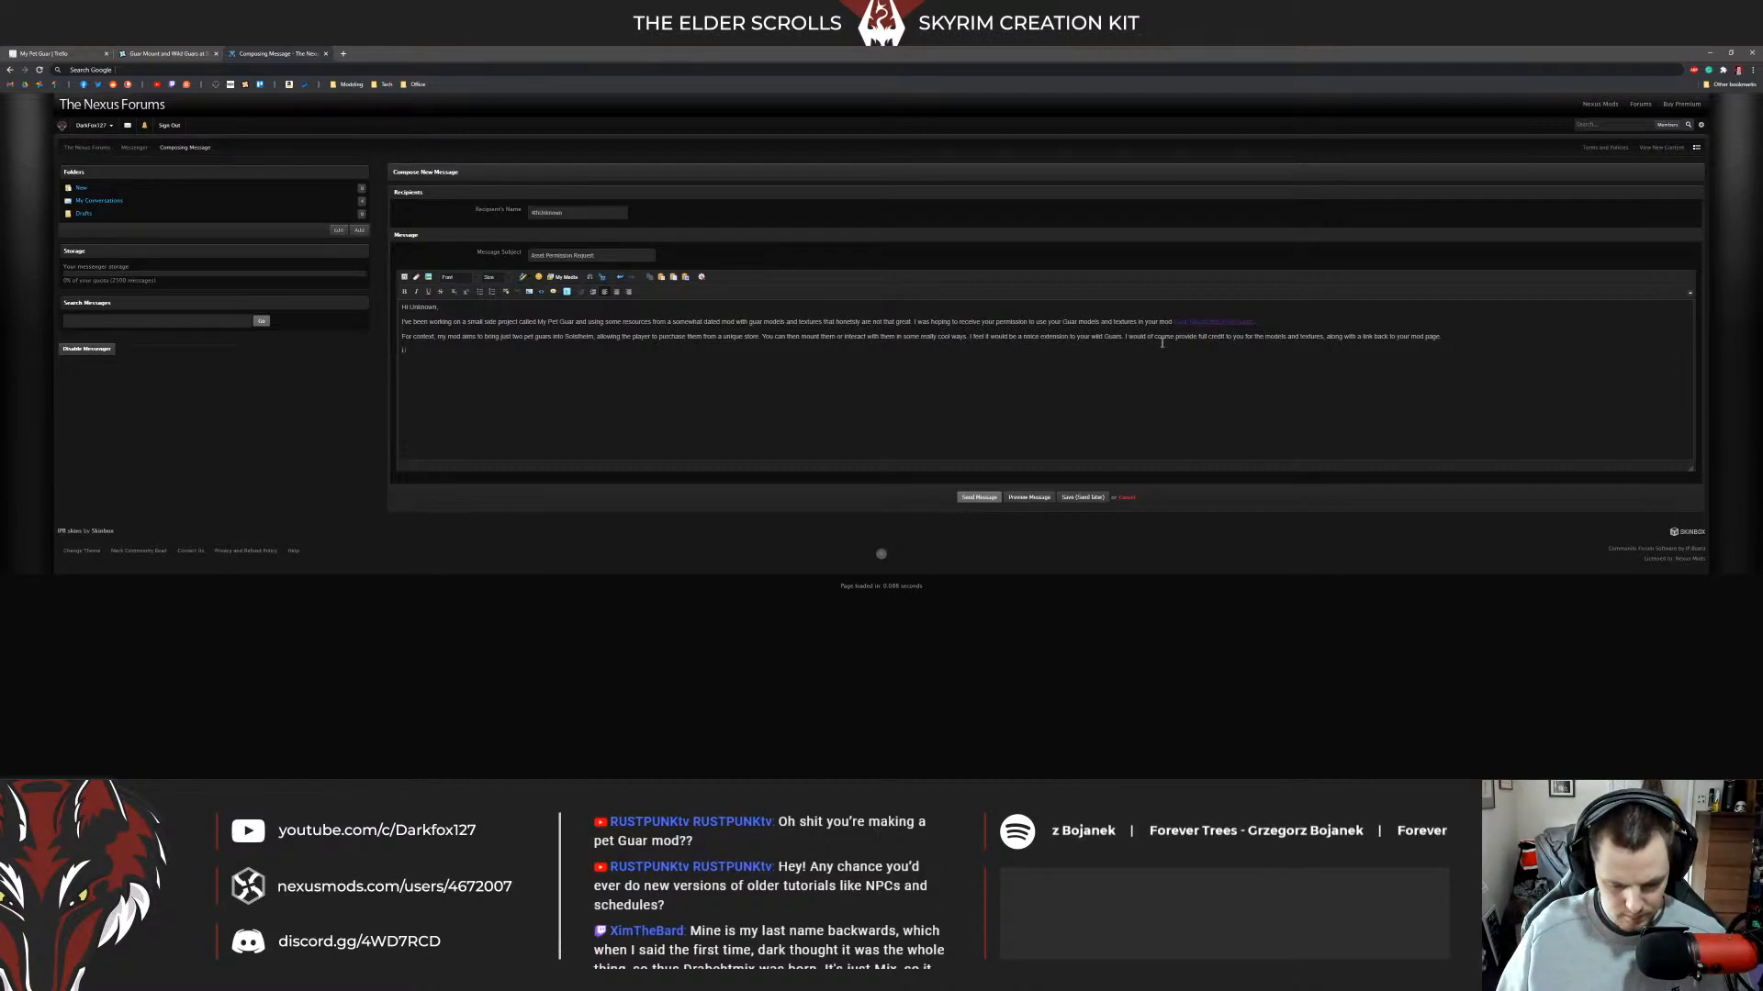
# Close the message with "I look forward to hearing from you." and sign it with kind regards and the account's username.
pyautogui.write('rwar')
pyautogui.write('d to hearing from you.')
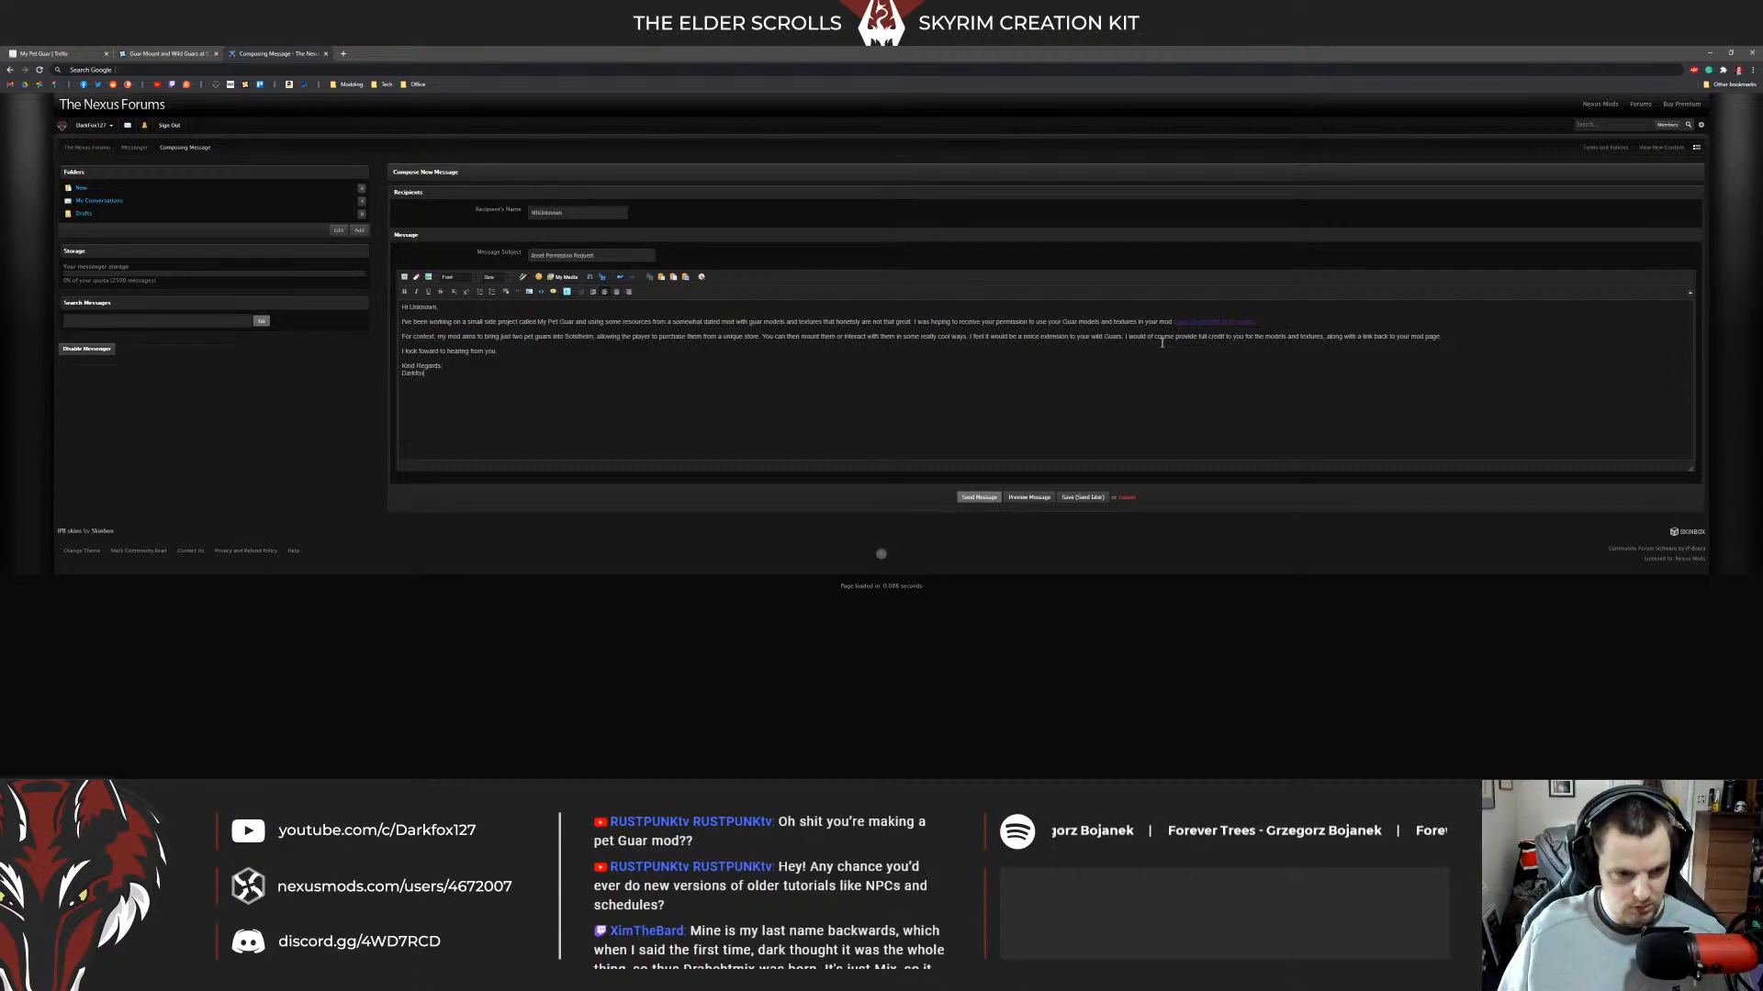
pyautogui.write('7')
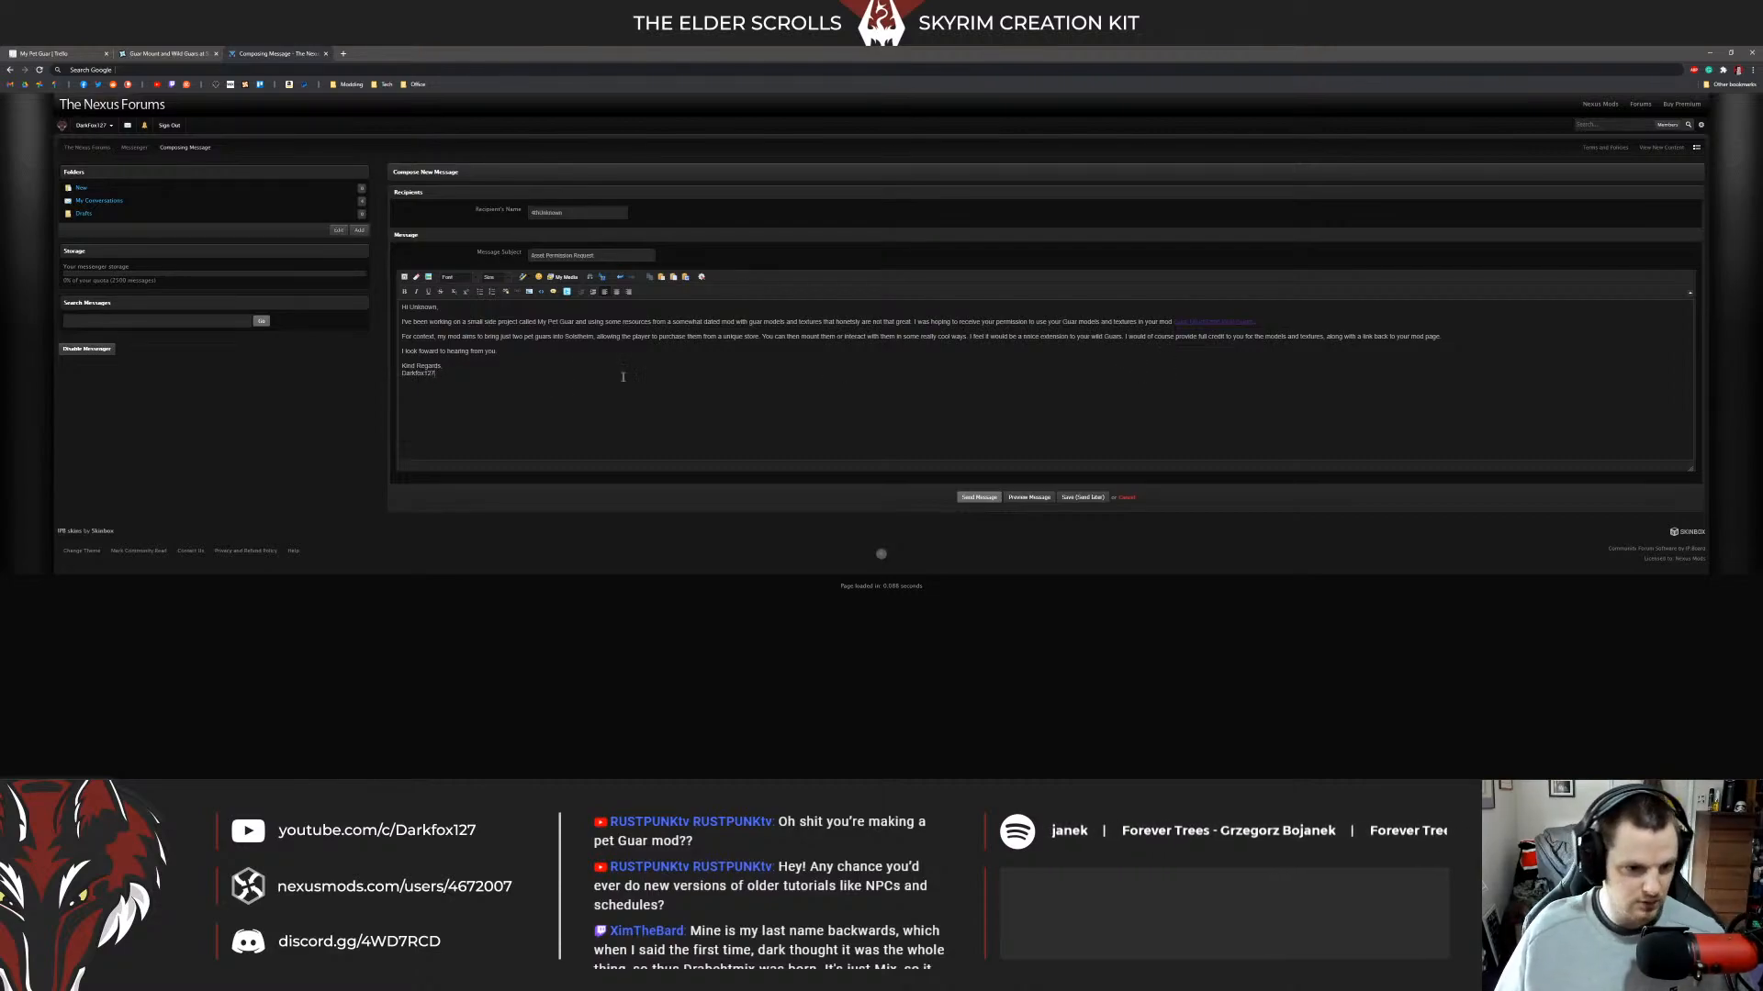
pyautogui.tripleClick(471, 341)
pyautogui.click(524, 353)
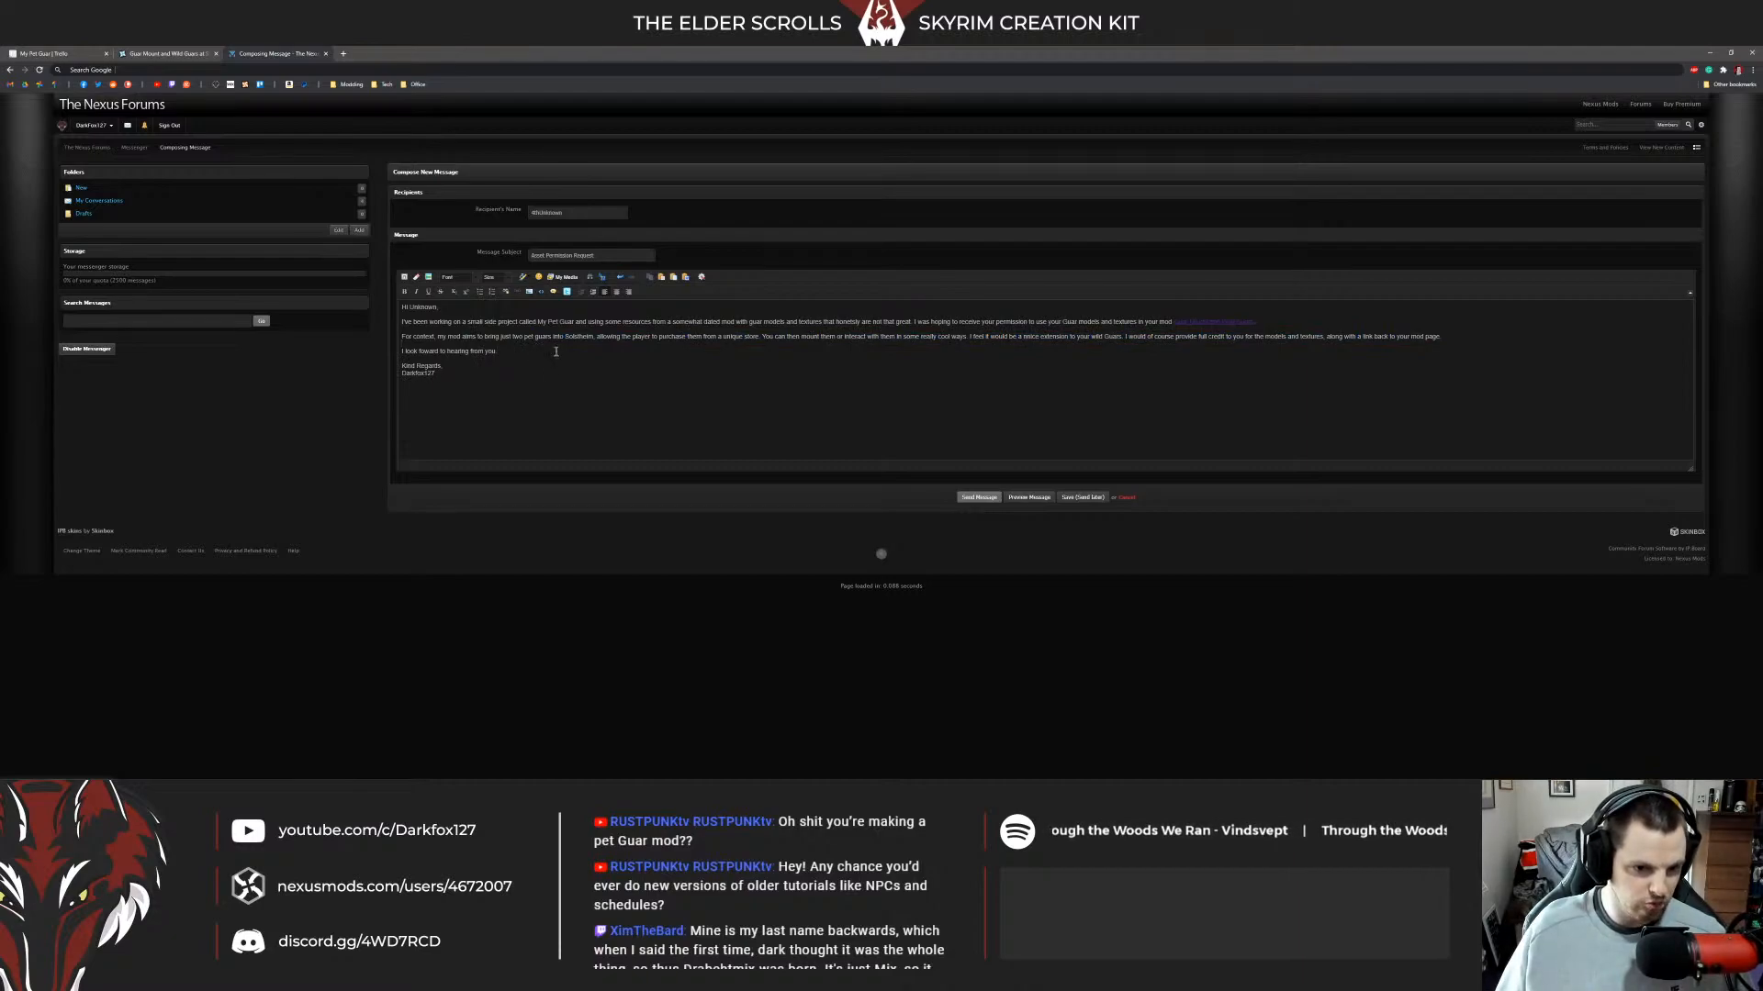
# Make the project name "My Pet Guar" bold in the first paragraph.
pyautogui.moveTo(537, 322); pyautogui.dragTo(574, 323)
pyautogui.click(404, 291)
pyautogui.click(658, 337)
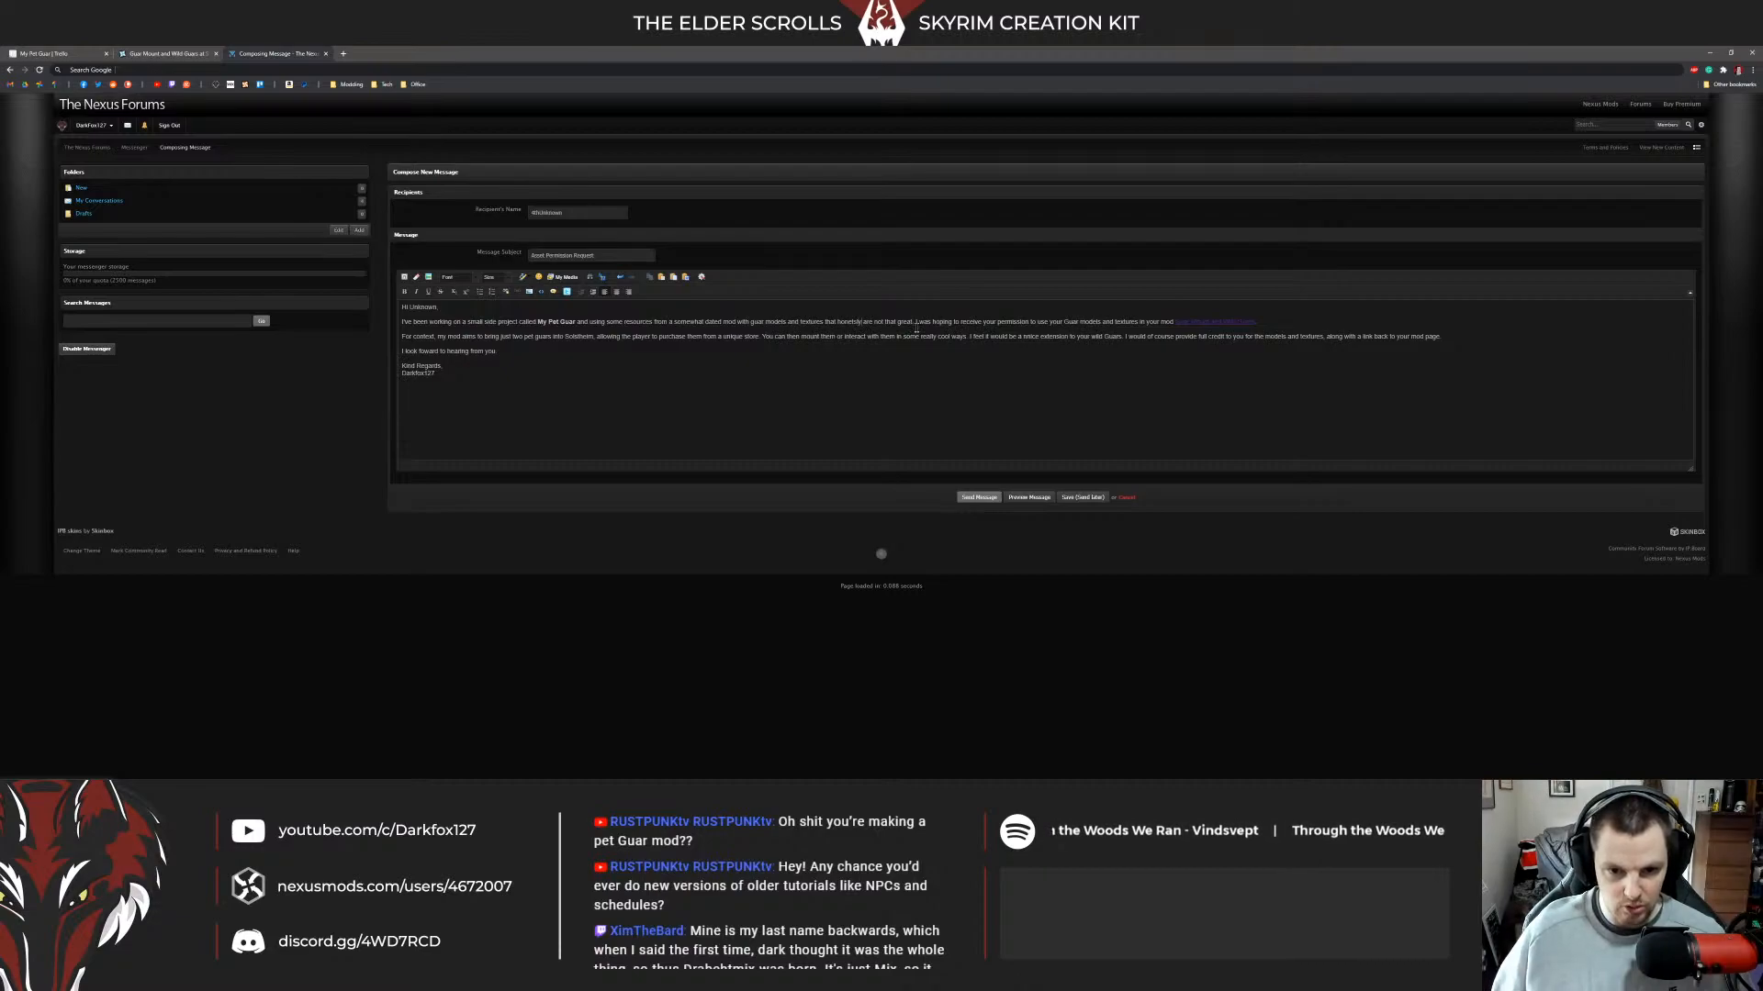
# Tidy the punctuation in the first paragraph and end the line "I look forward to hearing from you" with a full stop.
pyautogui.write(',')
pyautogui.press('BackSpace')
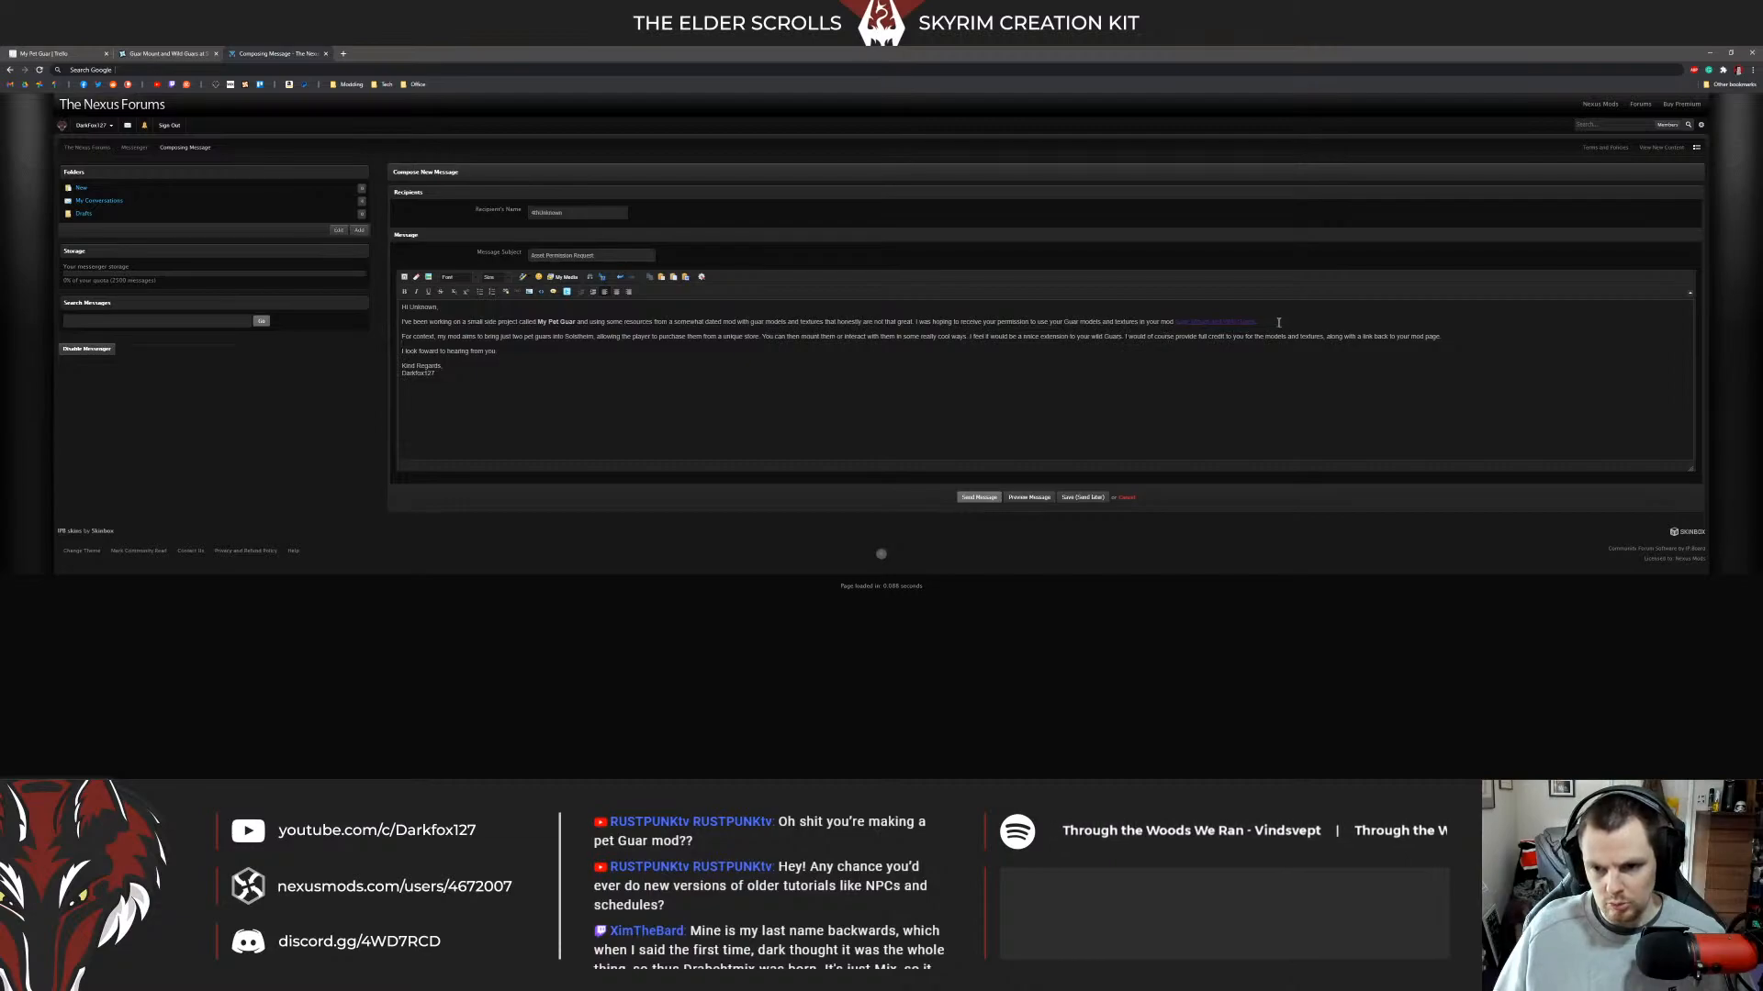
pyautogui.tripleClick(663, 349)
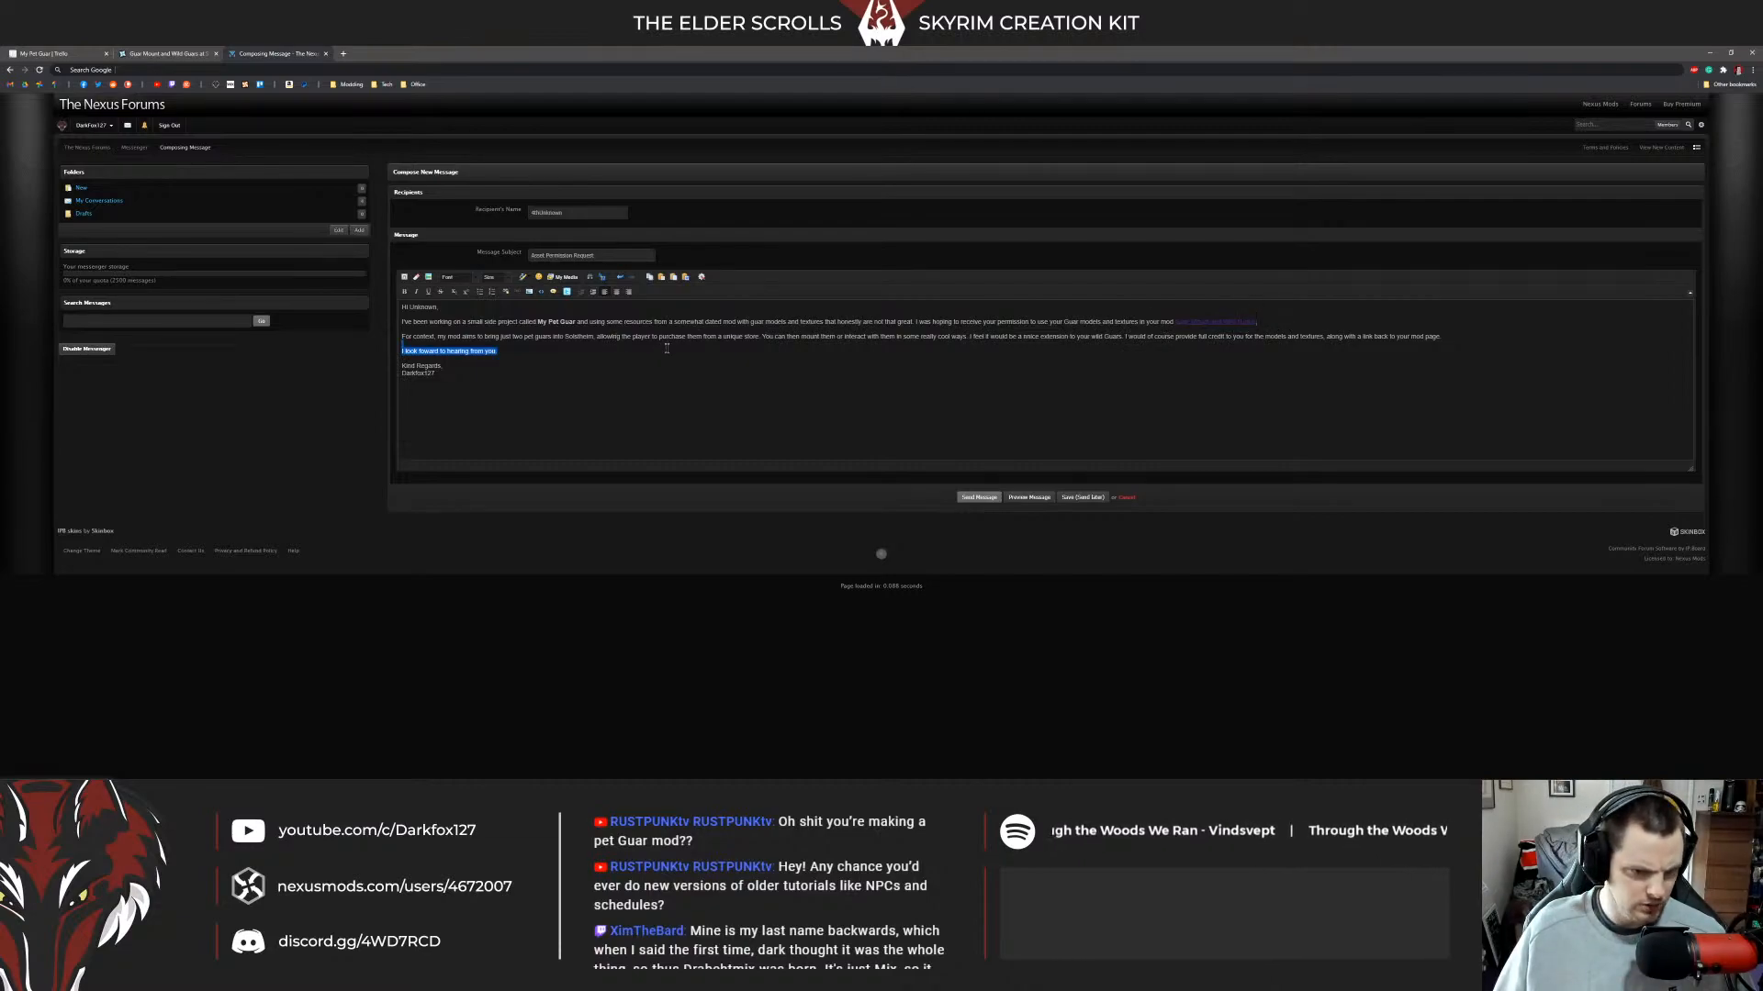
pyautogui.click(576, 353)
pyautogui.write('.')
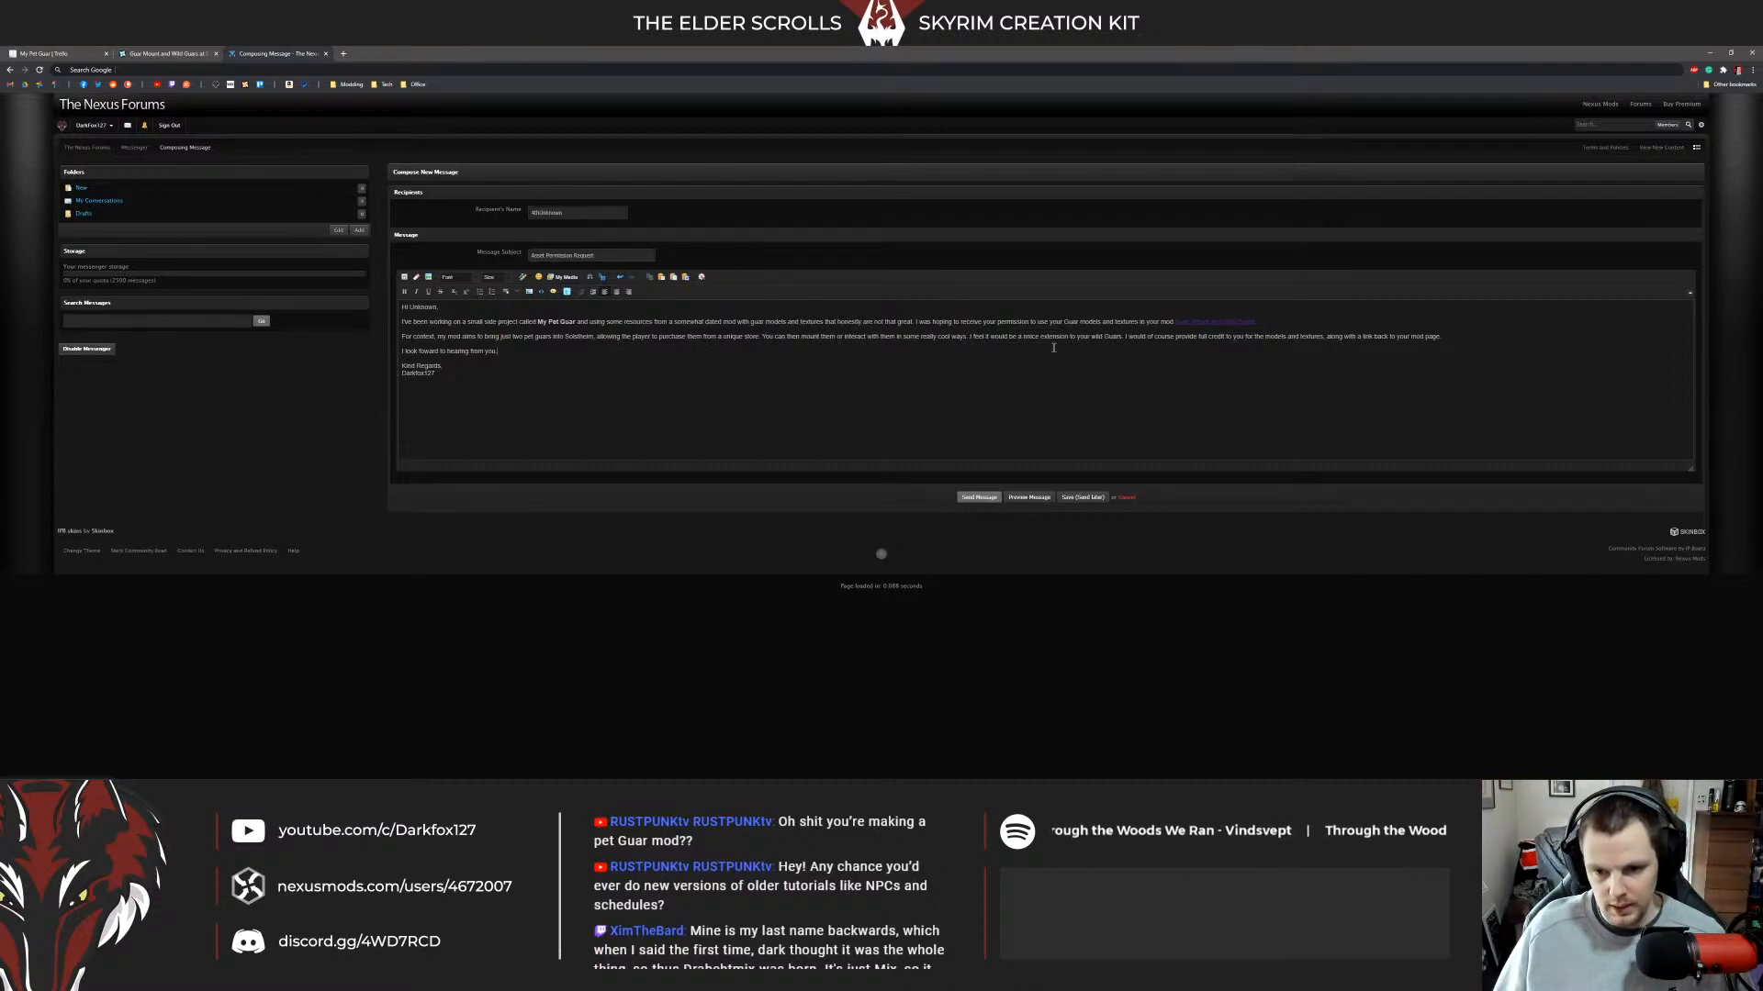
# Change the author's mod reference in the second paragraph to "Wild Guars mod" and send the message.
pyautogui.press('BackSpace')
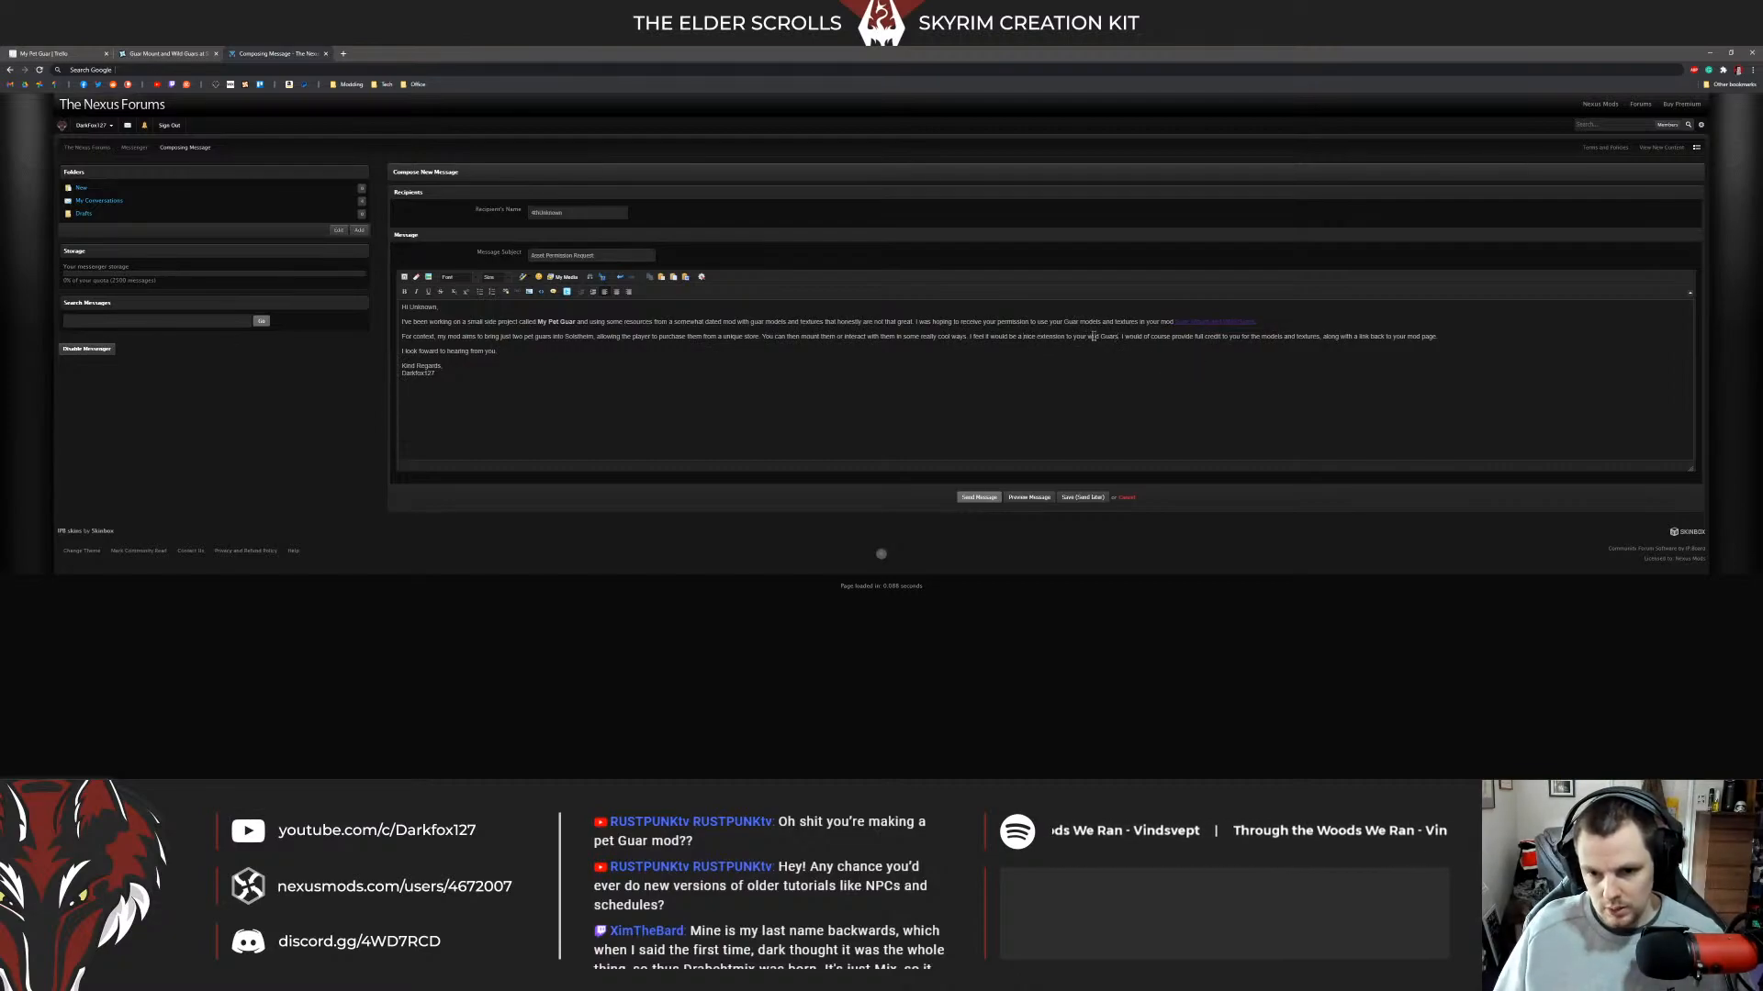
pyautogui.write('W')
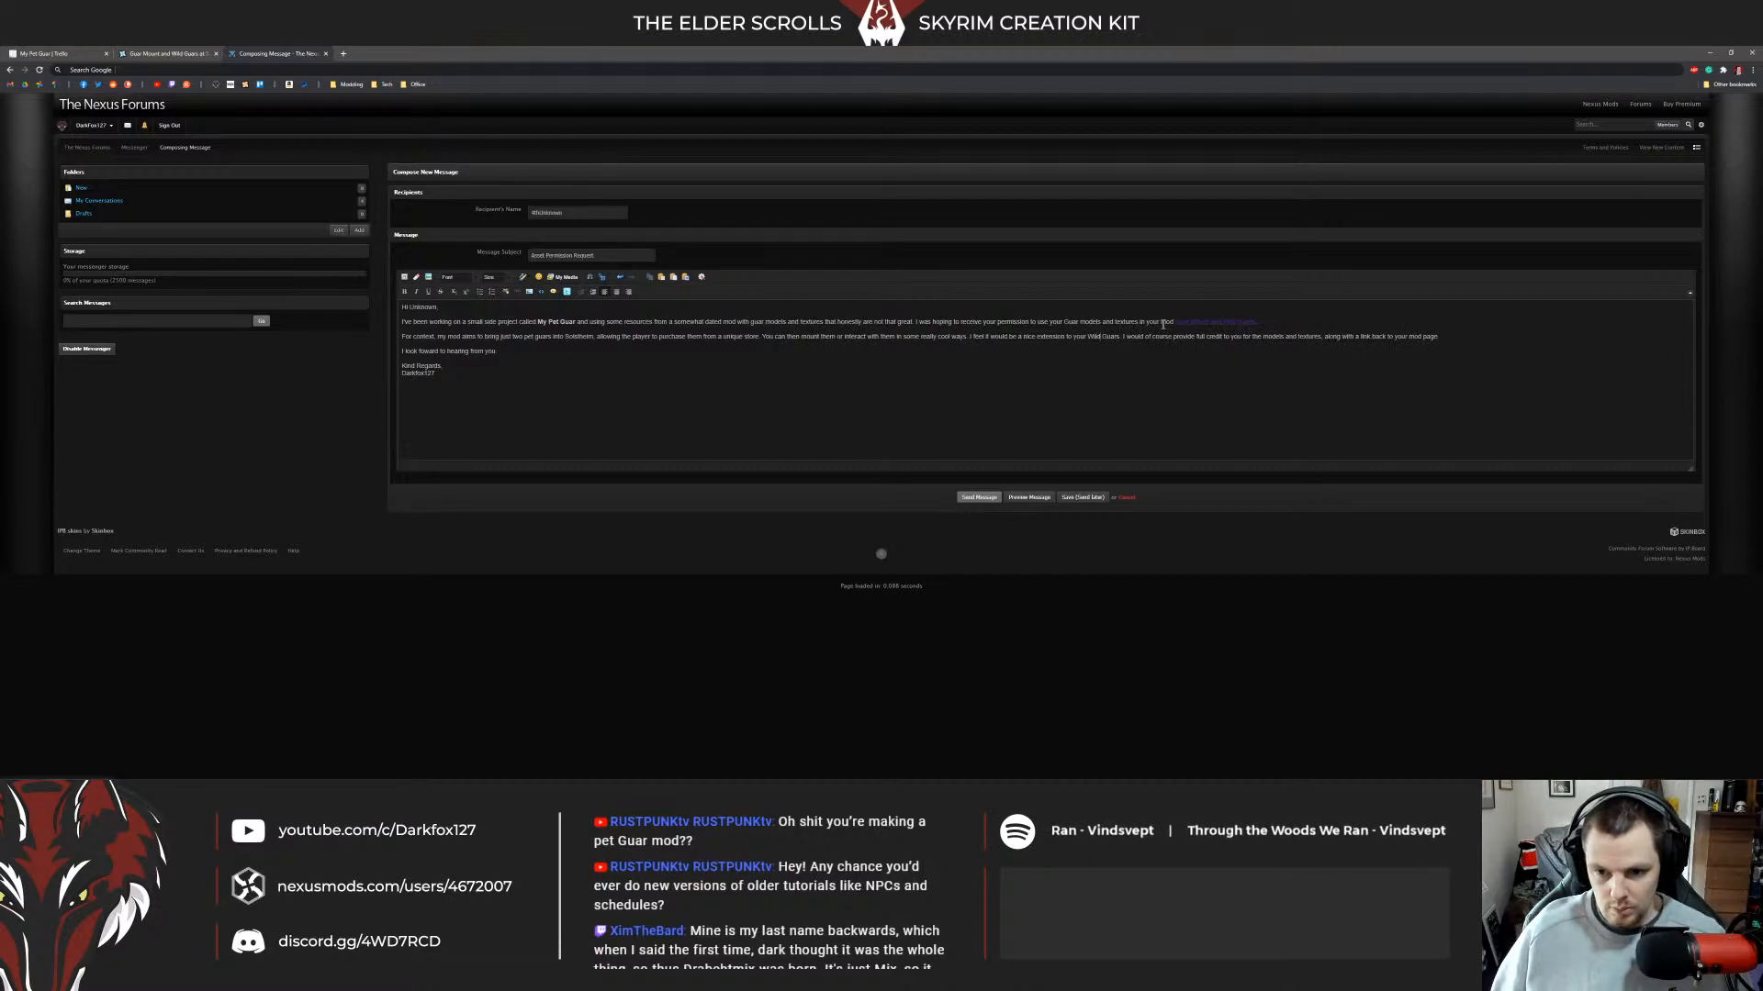
pyautogui.write(' mod')
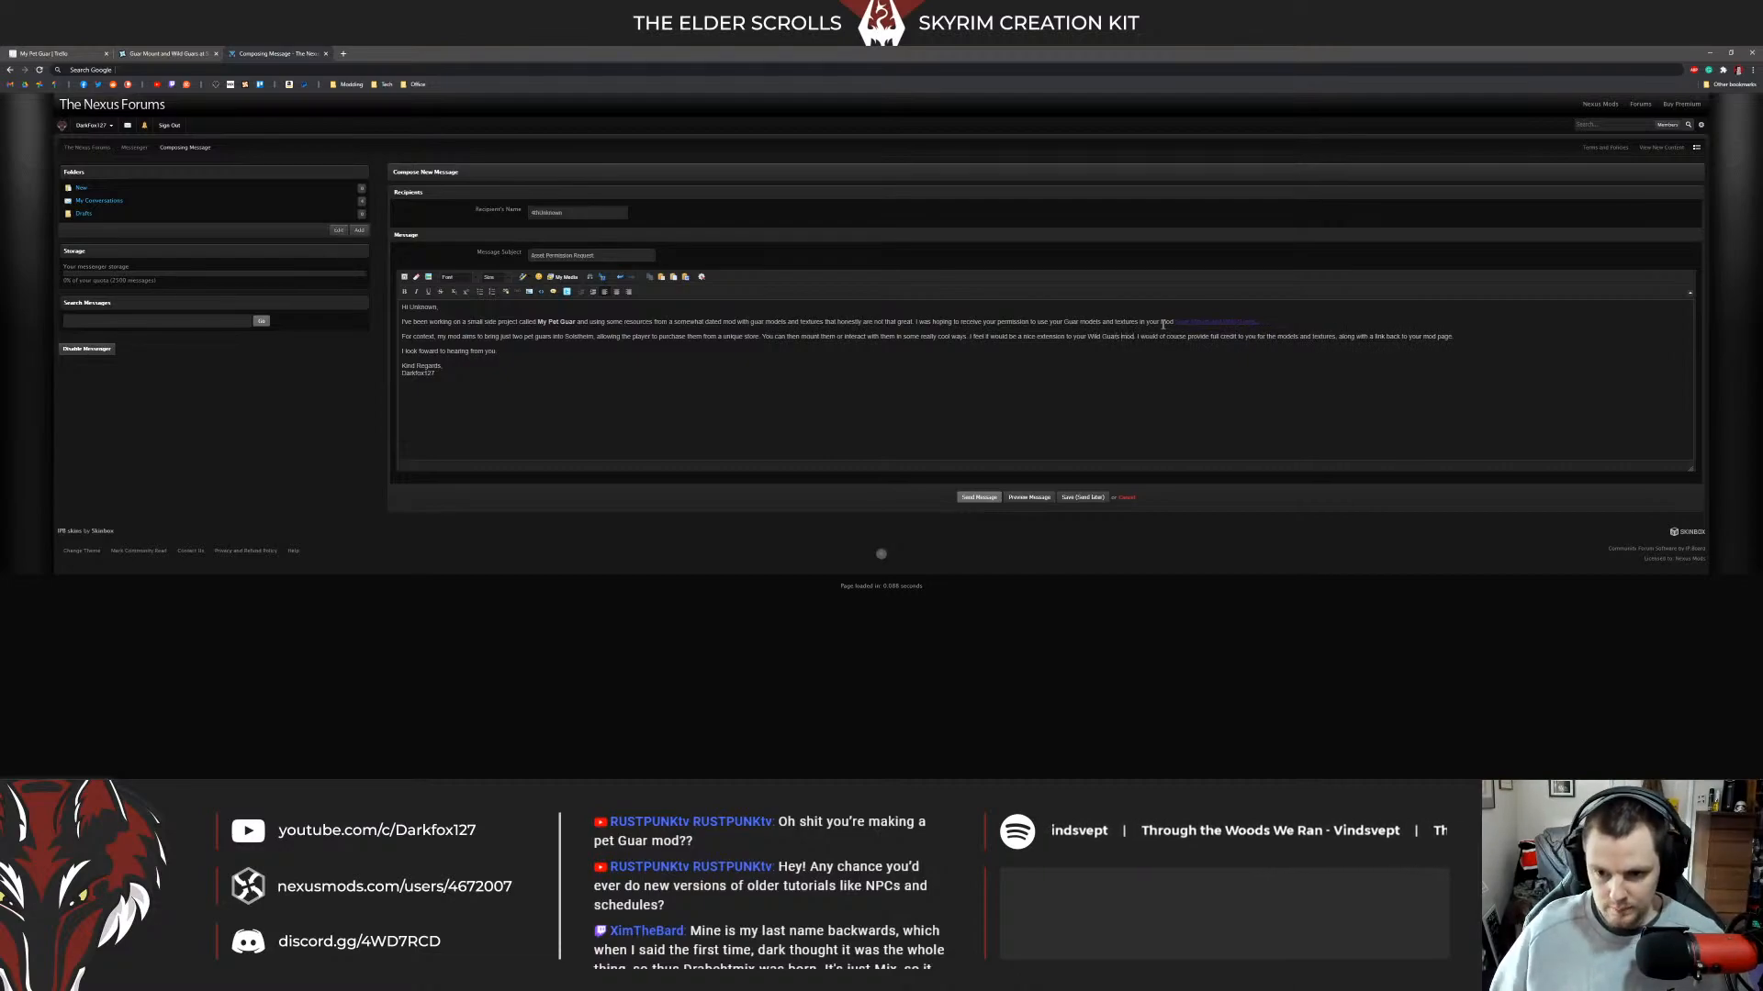
pyautogui.press('Delete')
pyautogui.write('w')
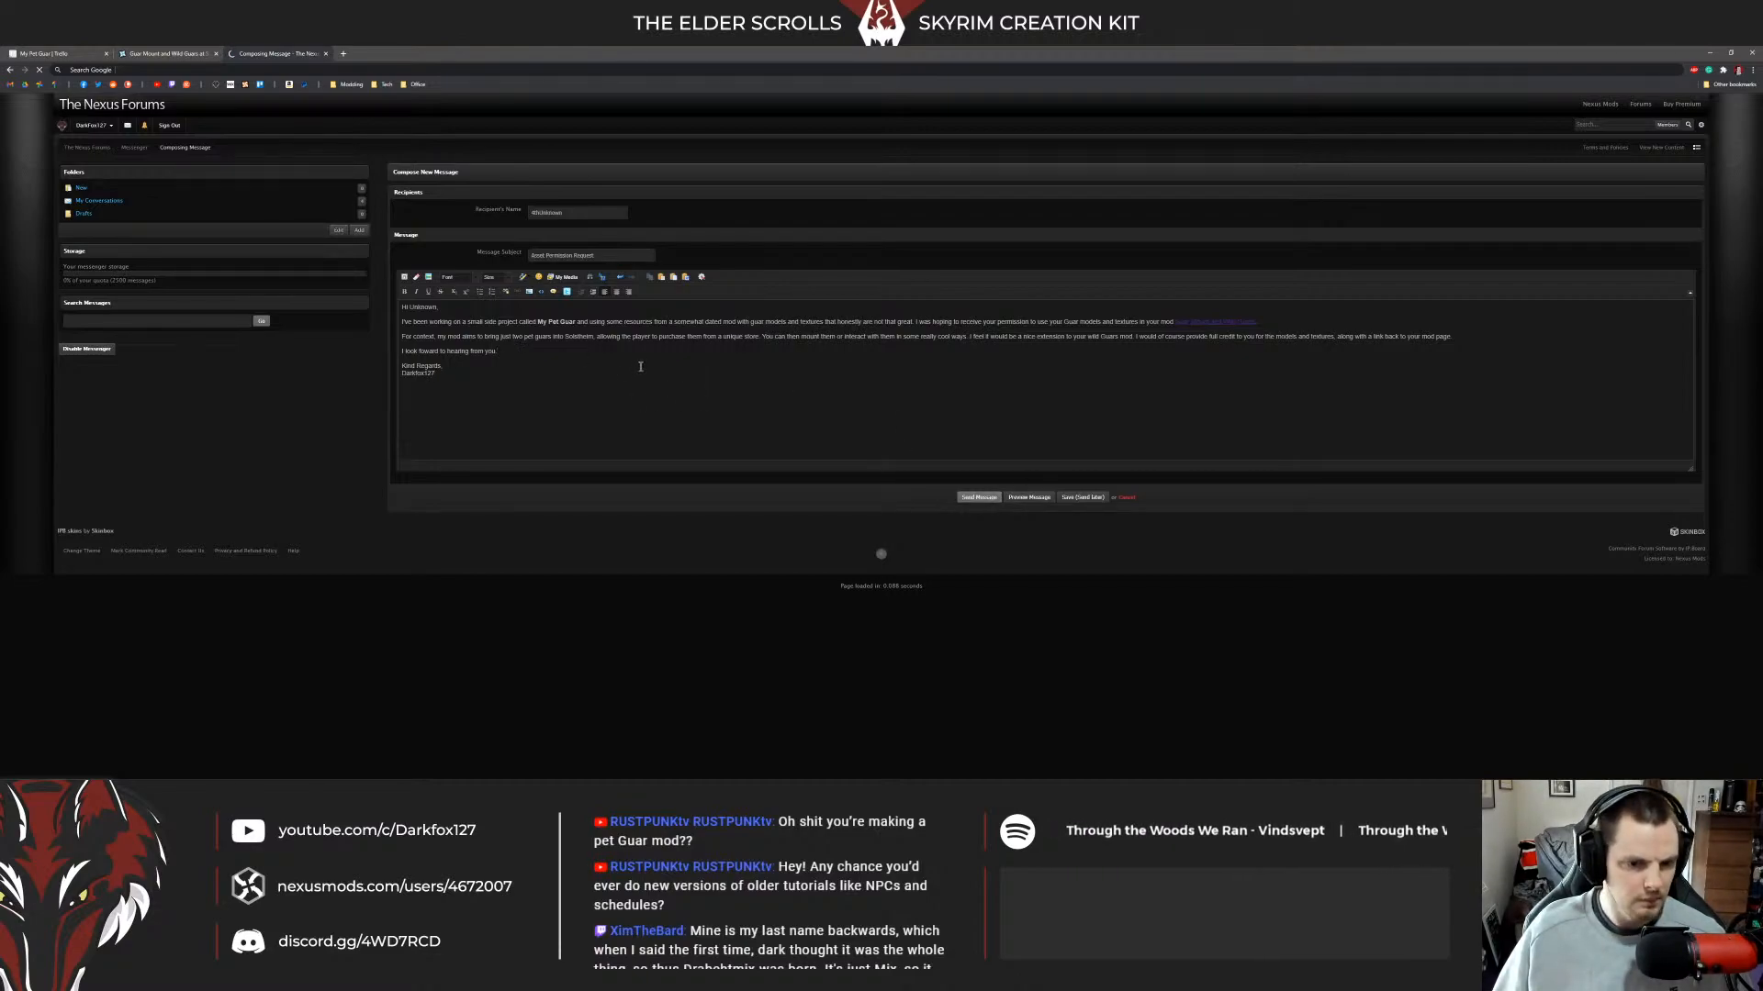
# Return to the Guar Mount and Wild Guars page and look through its image gallery up to the last screenshot.
pyautogui.click(188, 55)
pyautogui.click(276, 53)
pyautogui.click(325, 53)
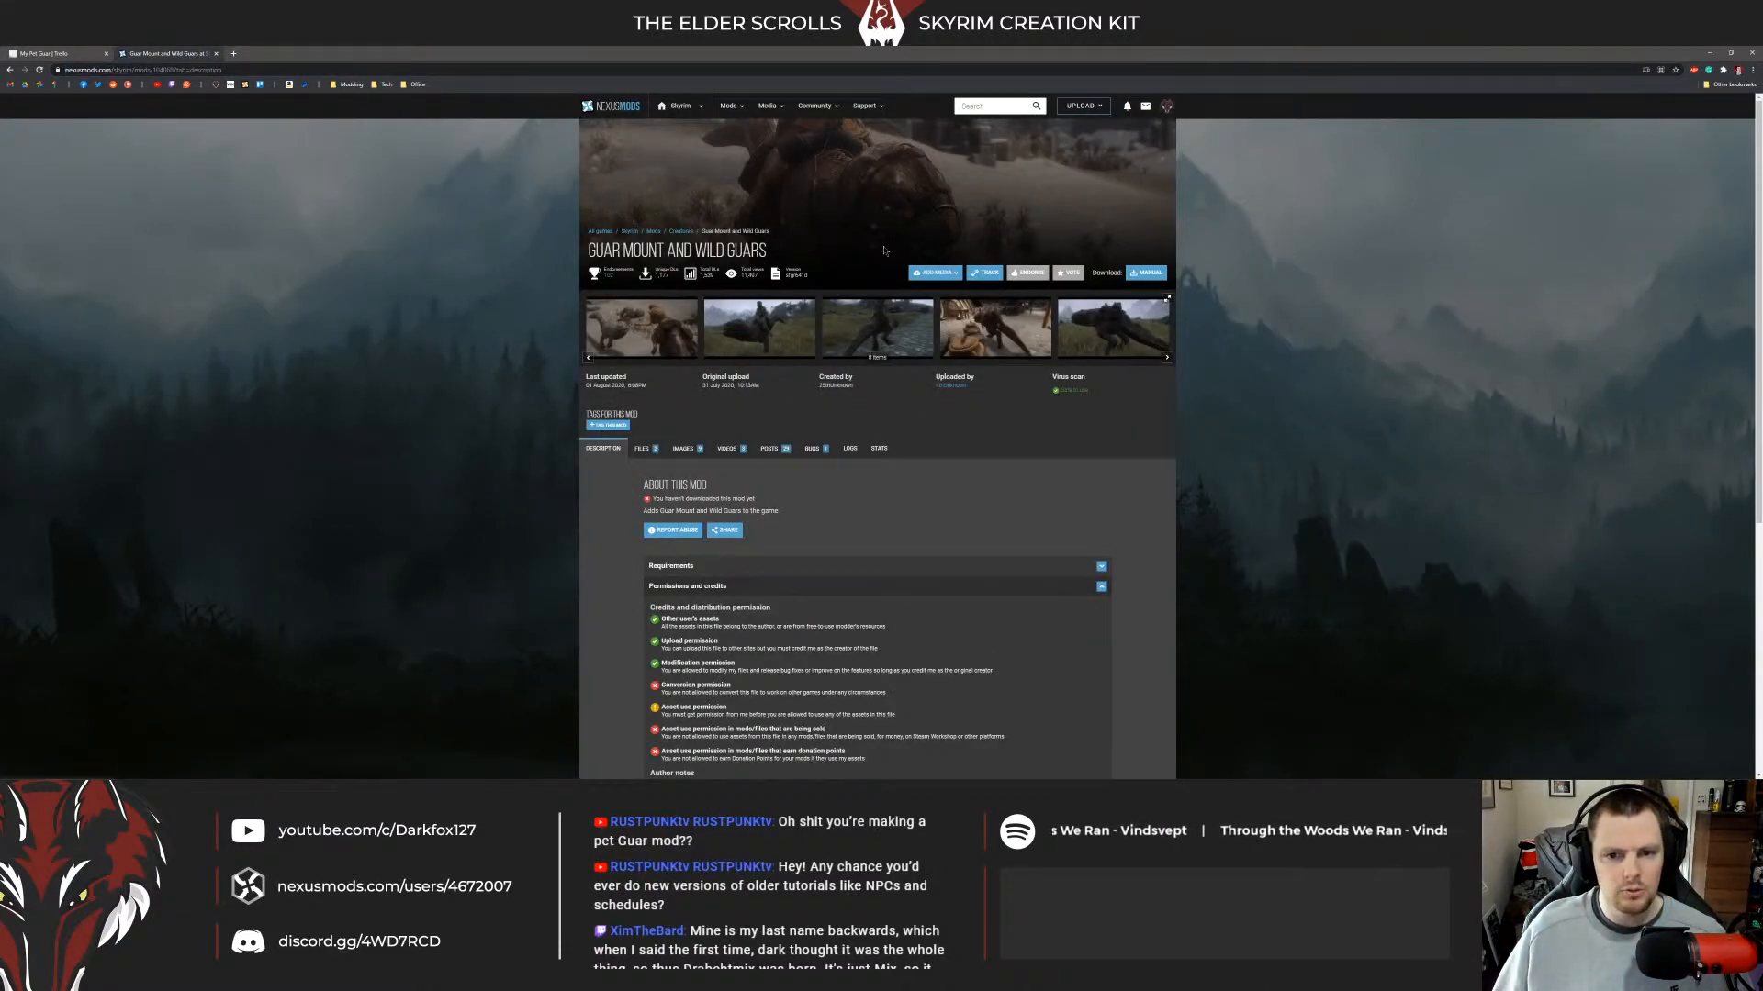
pyautogui.click(753, 314)
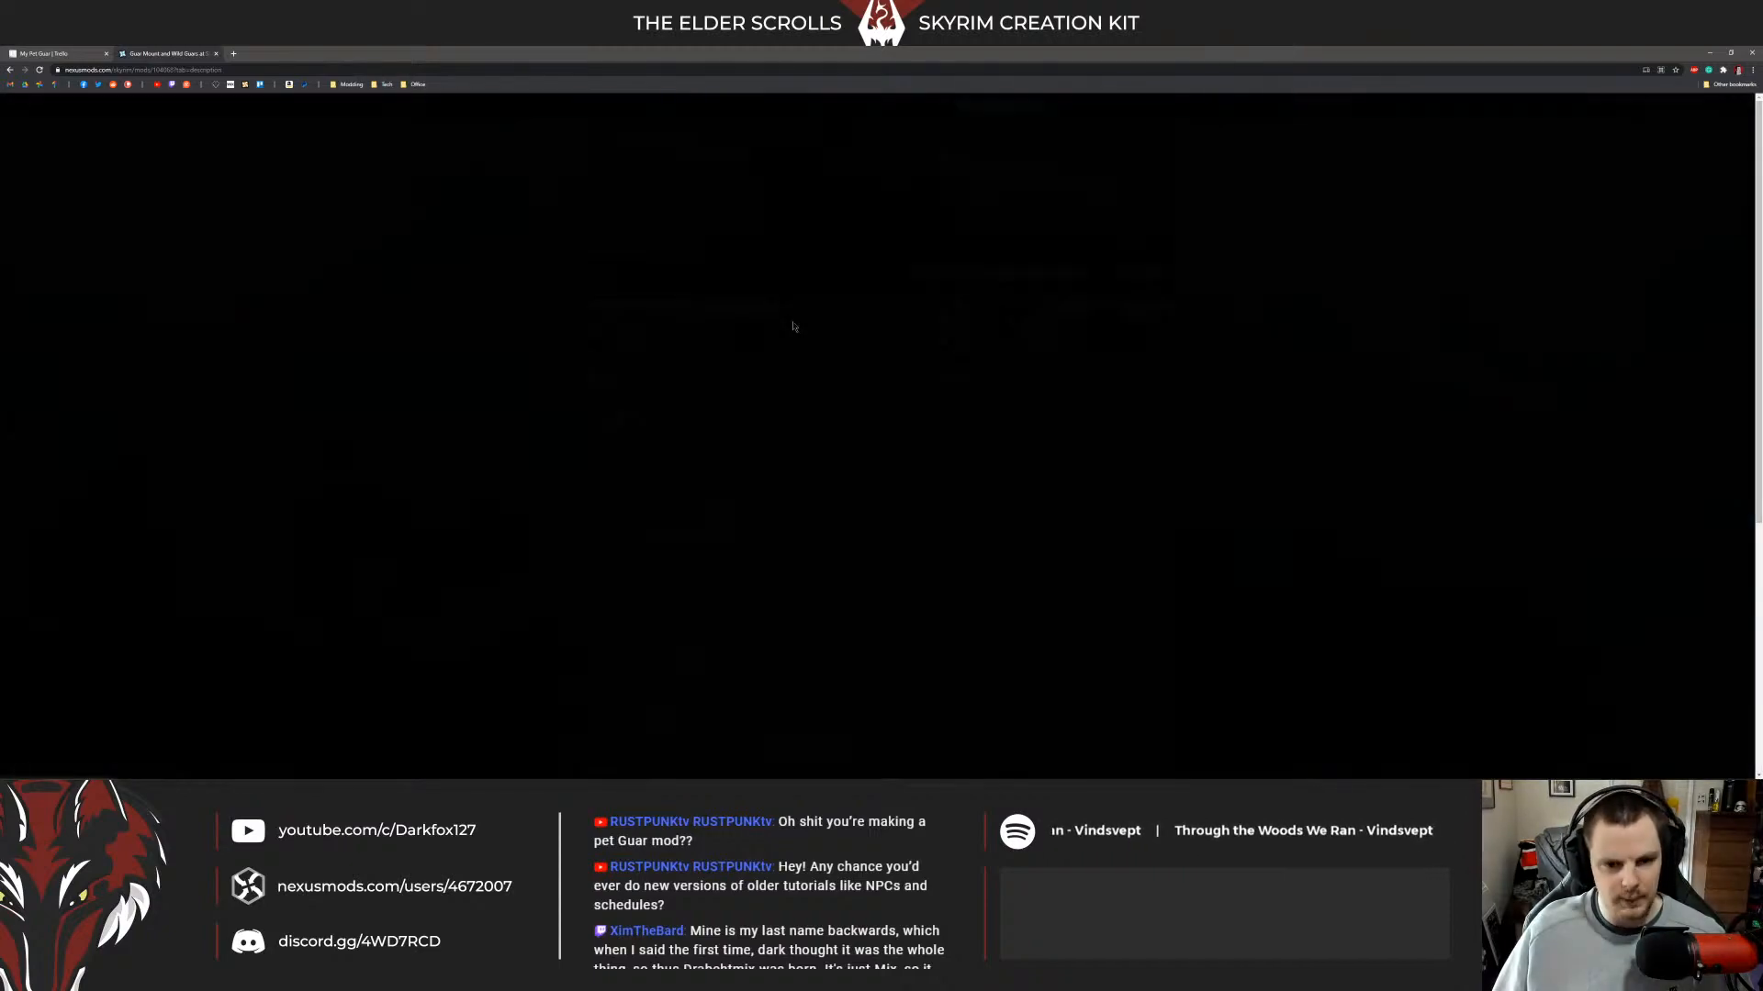
pyautogui.click(1736, 445)
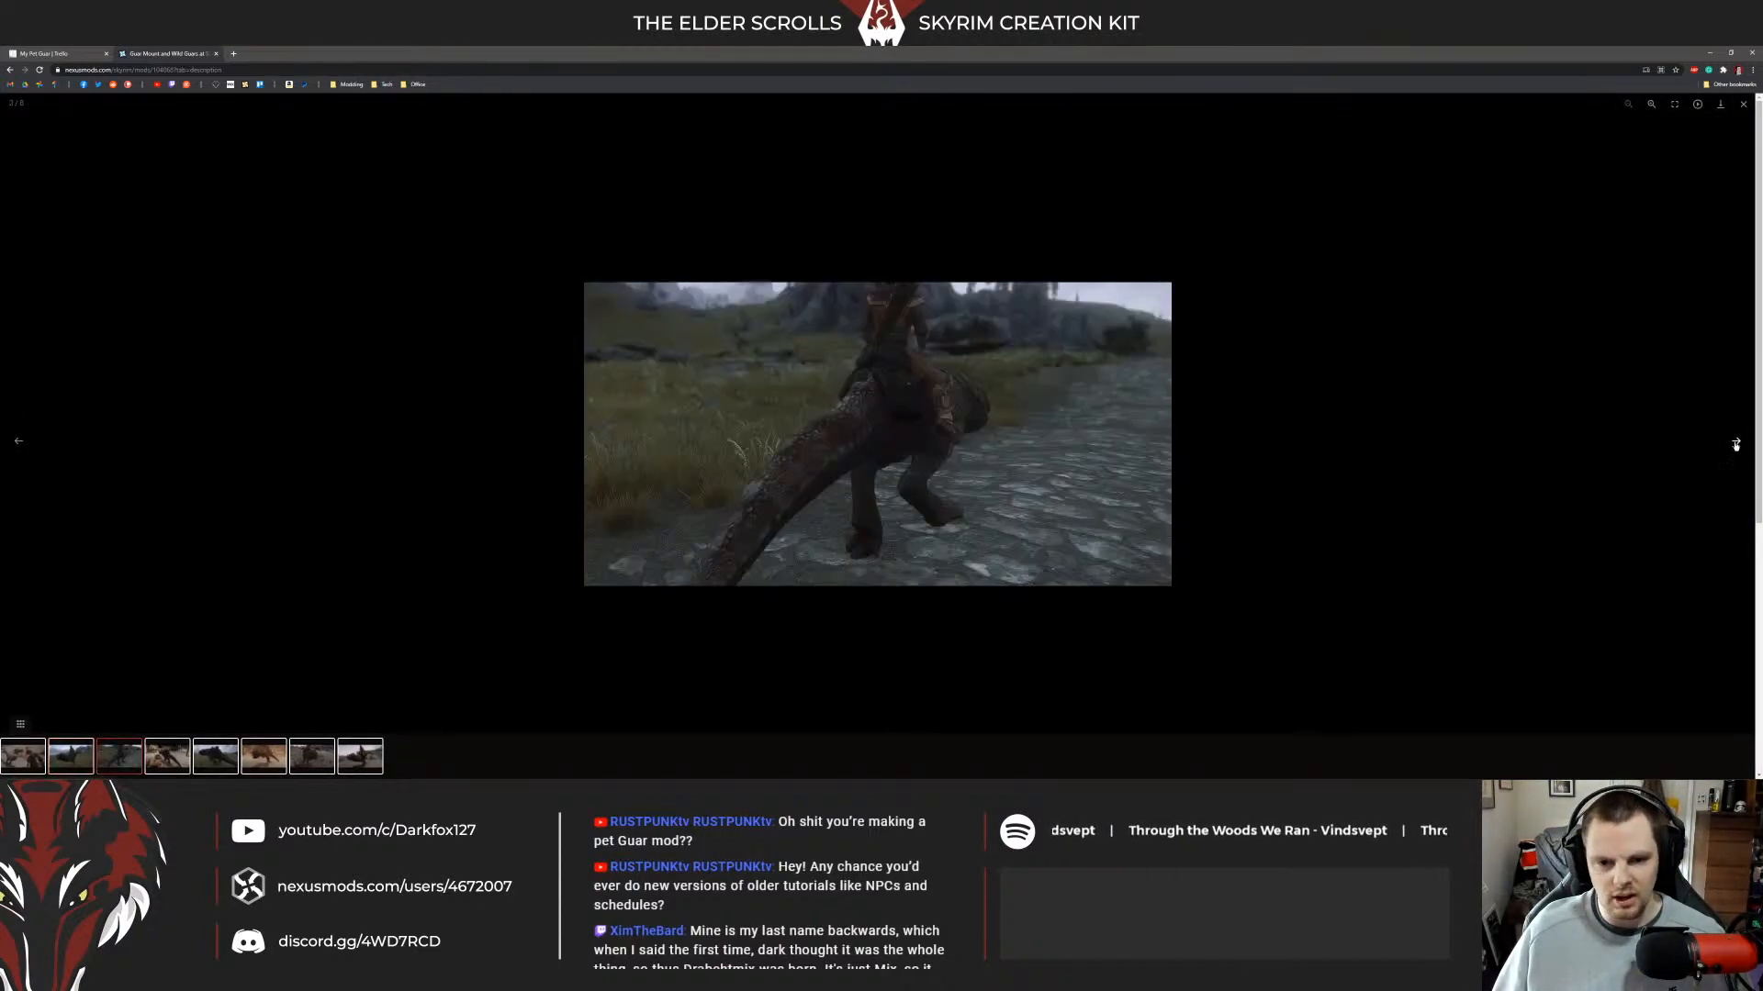
pyautogui.click(1736, 444)
pyautogui.click(1736, 445)
pyautogui.click(1736, 444)
pyautogui.click(1736, 444)
pyautogui.click(1736, 445)
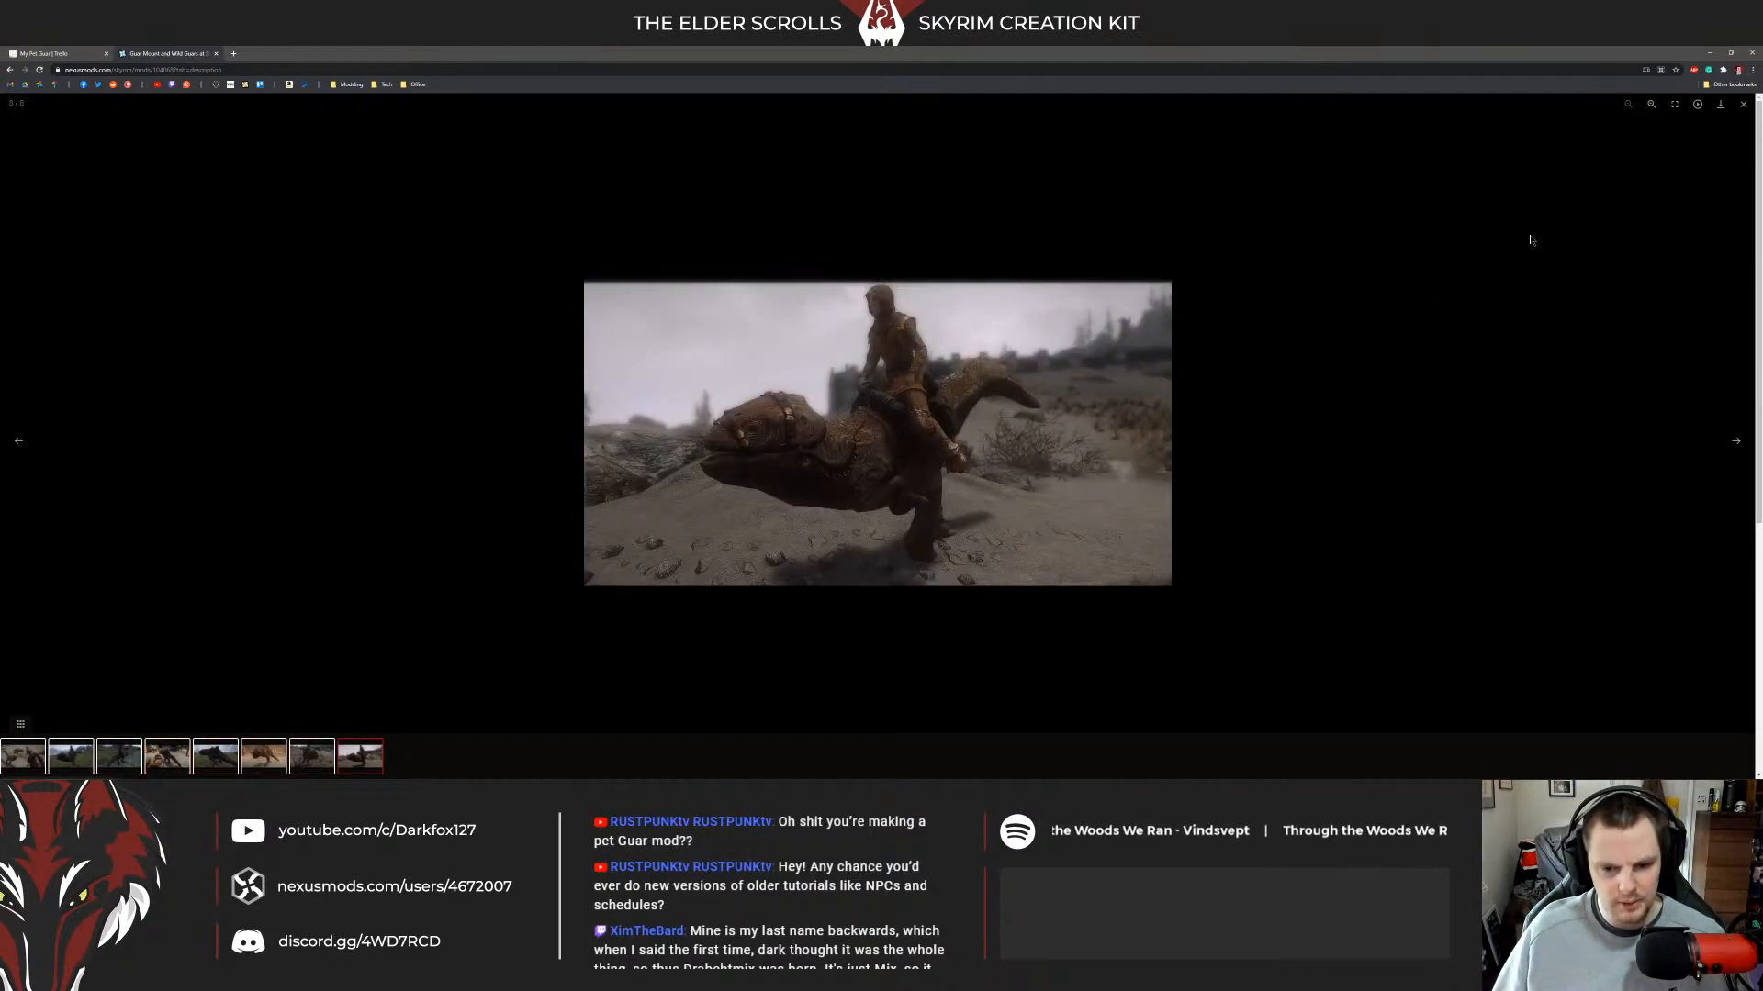
pyautogui.click(1743, 104)
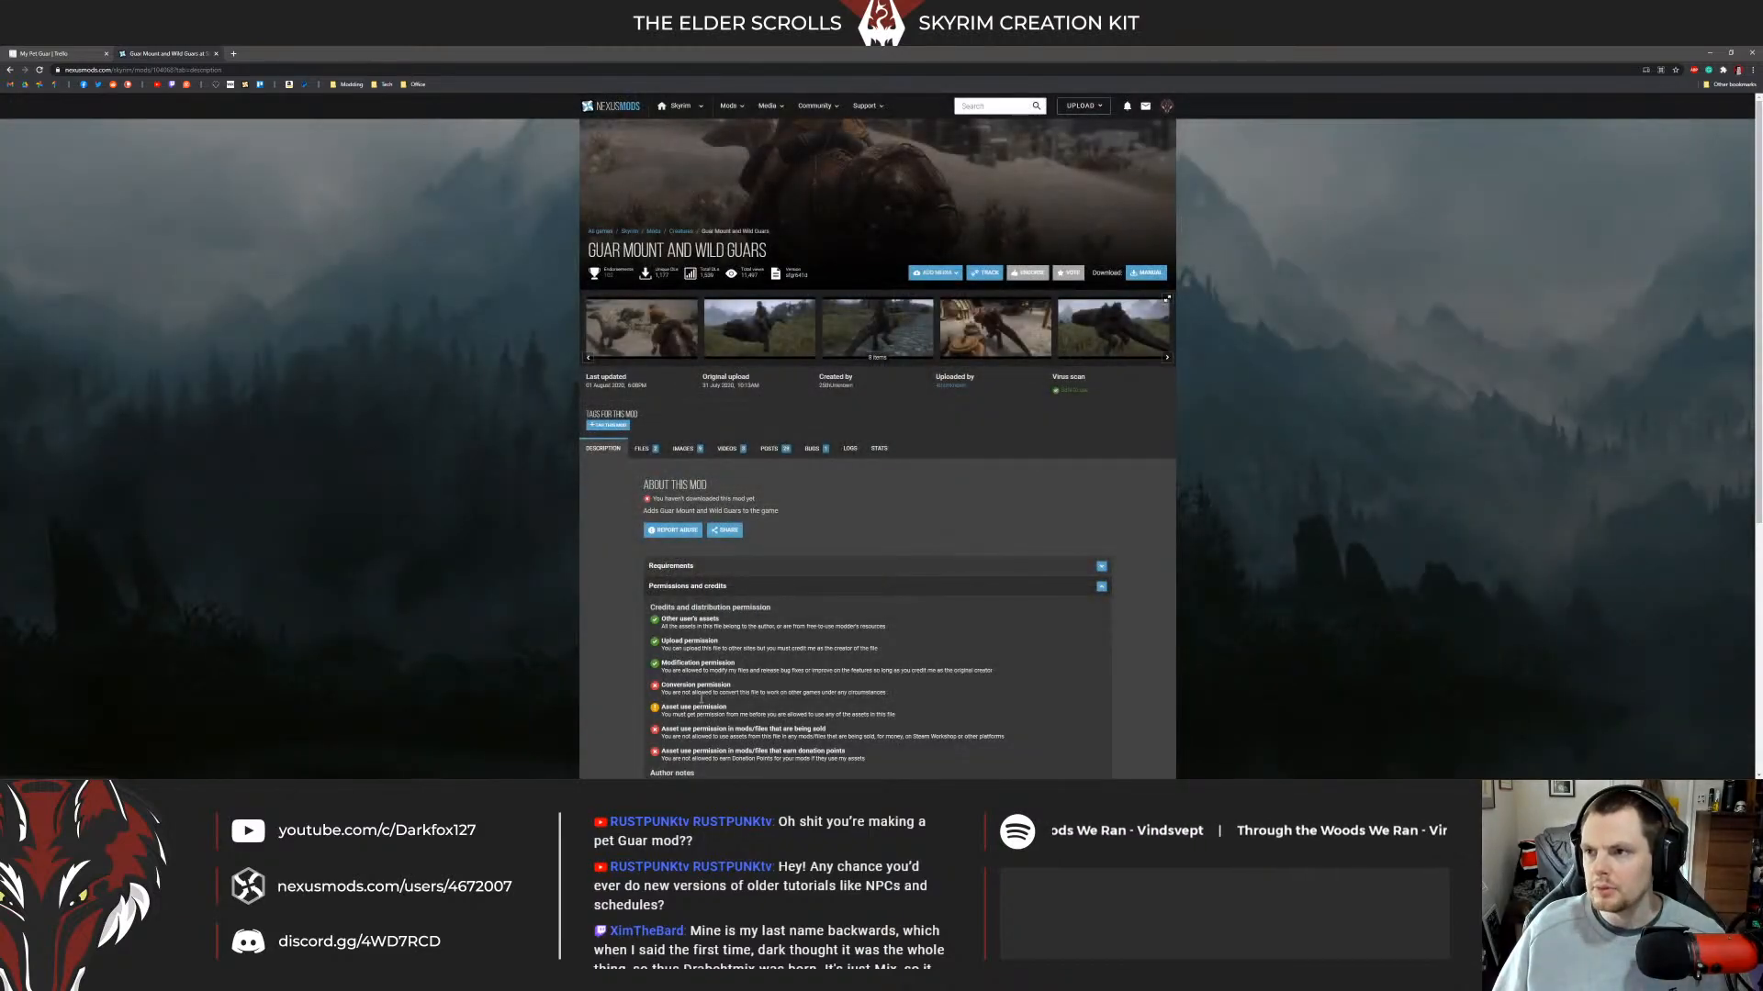
# Switch to the Creation Kit and inspect the current guar model in the actor preview from different angles.
pyautogui.click(349, 775)
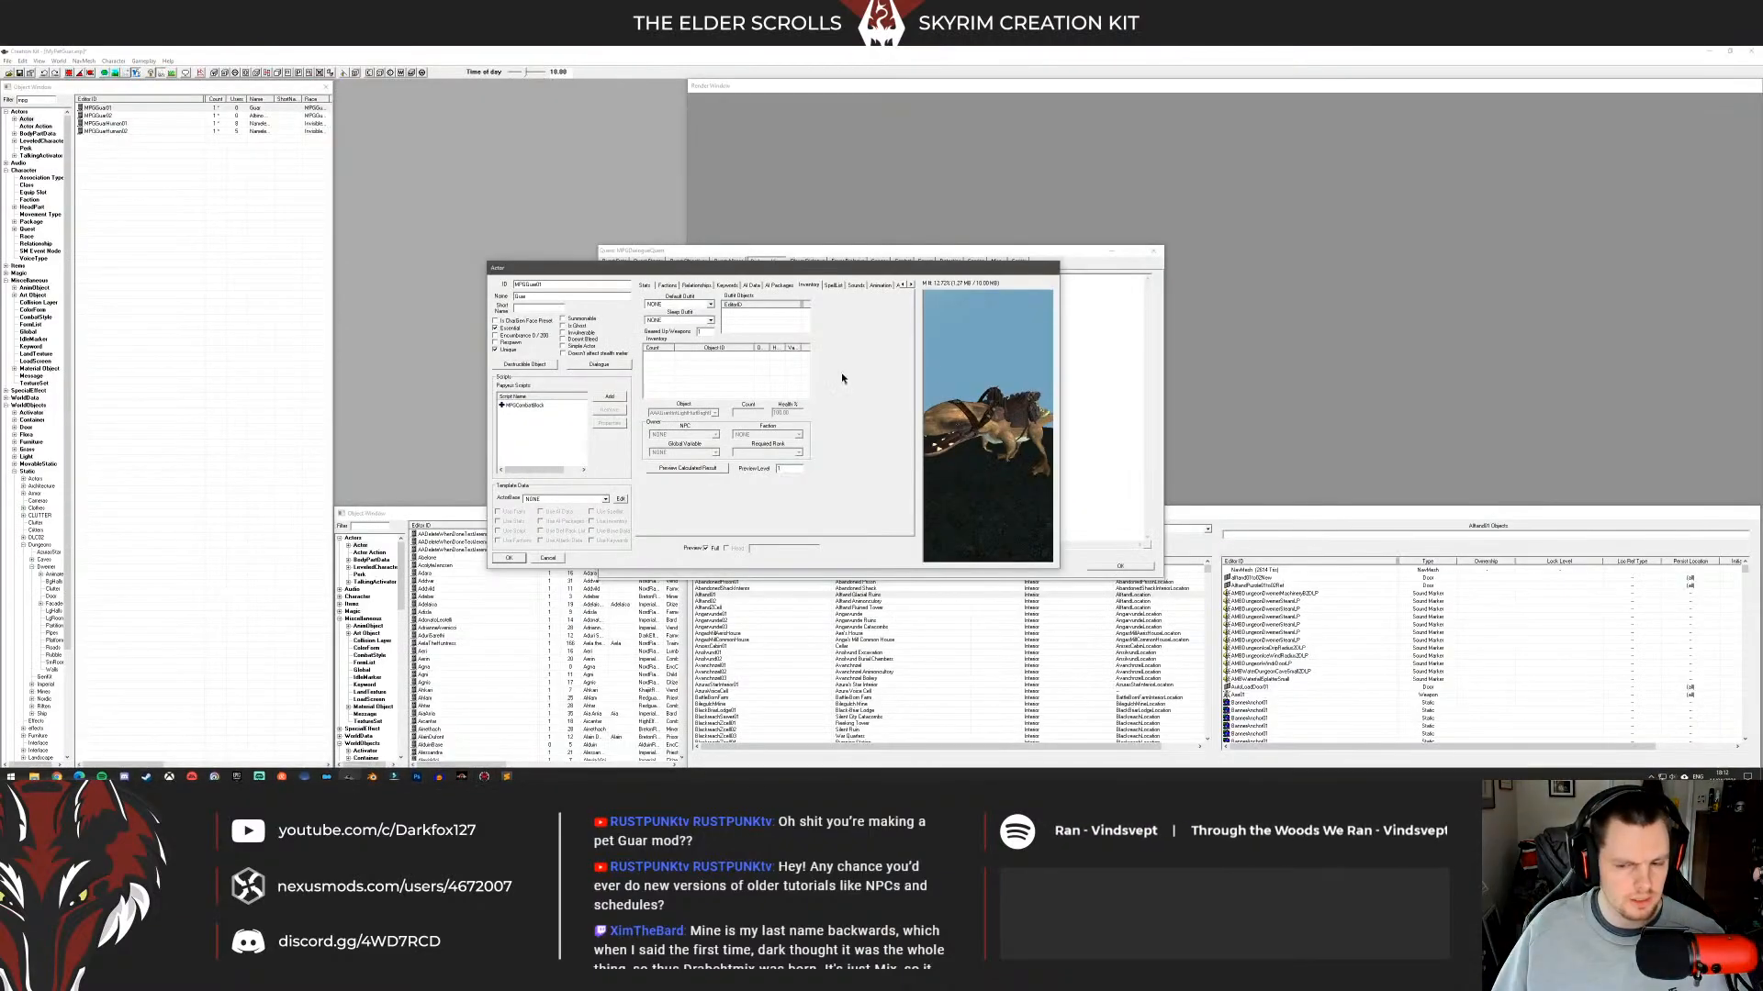
pyautogui.moveTo(980, 369)
pyautogui.mouseDown()
pyautogui.moveTo(1049, 373)
pyautogui.moveTo(995, 365)
pyautogui.mouseUp()
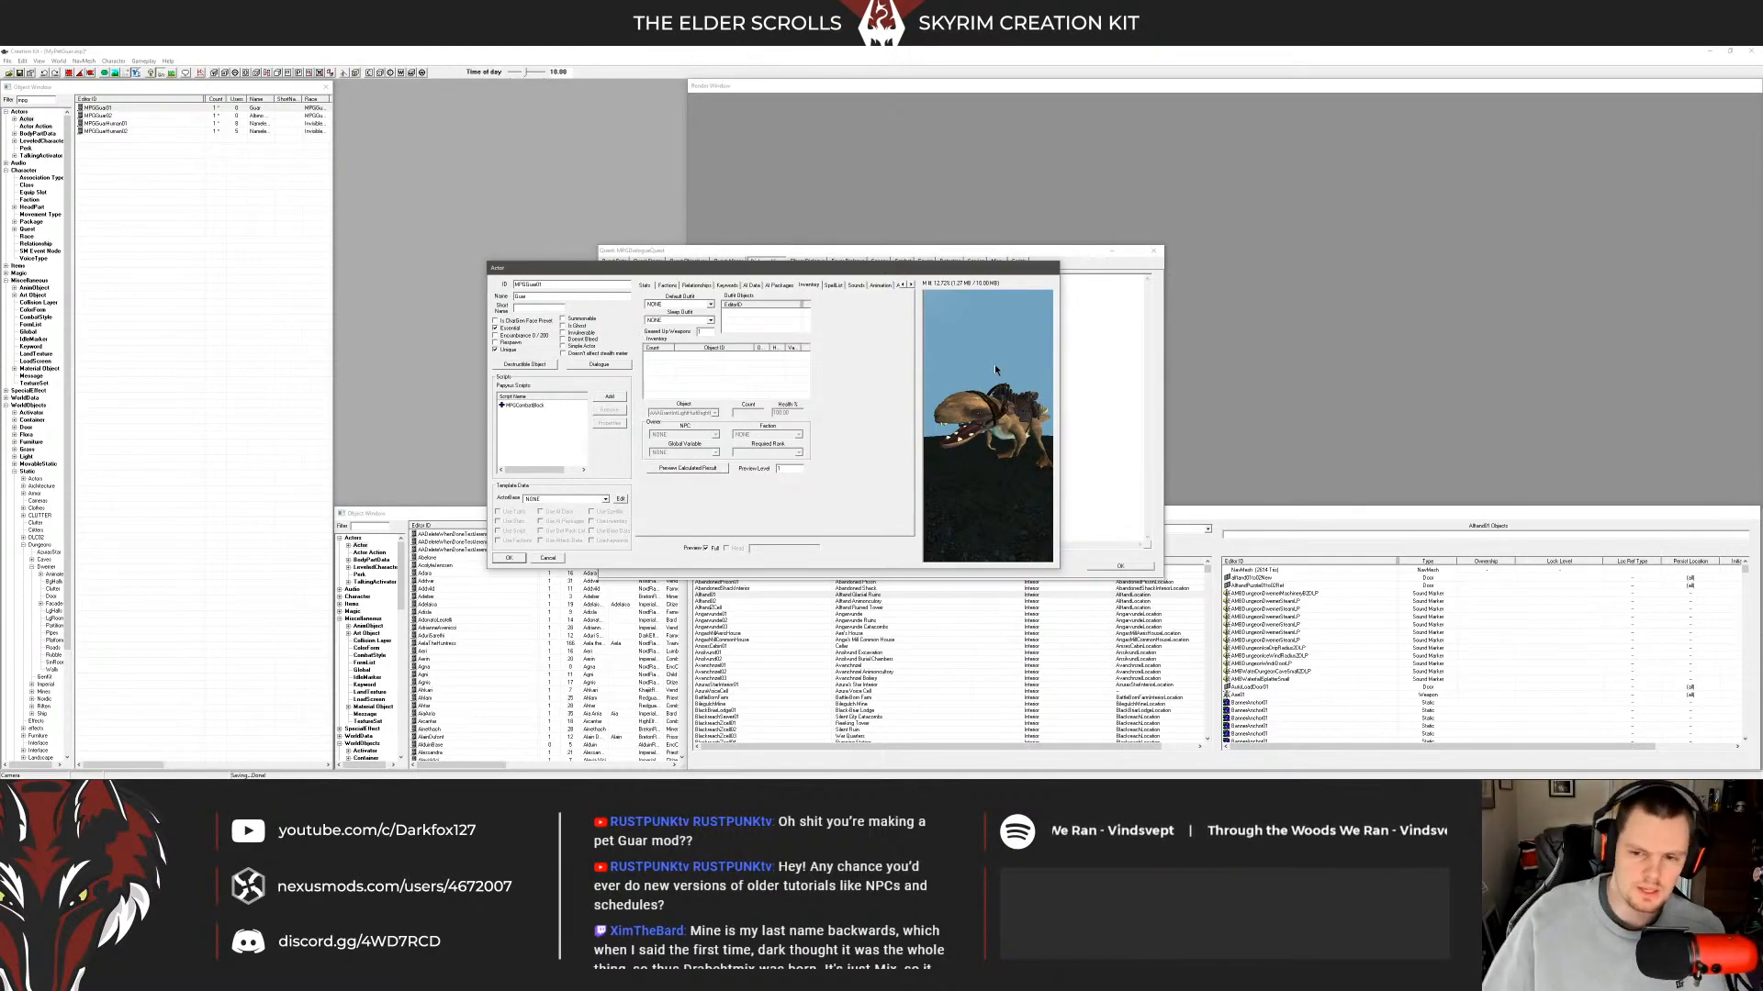
pyautogui.moveTo(1000, 367)
pyautogui.mouseDown()
pyautogui.moveTo(1006, 386)
pyautogui.moveTo(982, 373)
pyautogui.mouseUp()
# Switch back to the browser and compare the mod's guar model and textures across its gallery screenshots.
pyautogui.moveTo(96, 776)
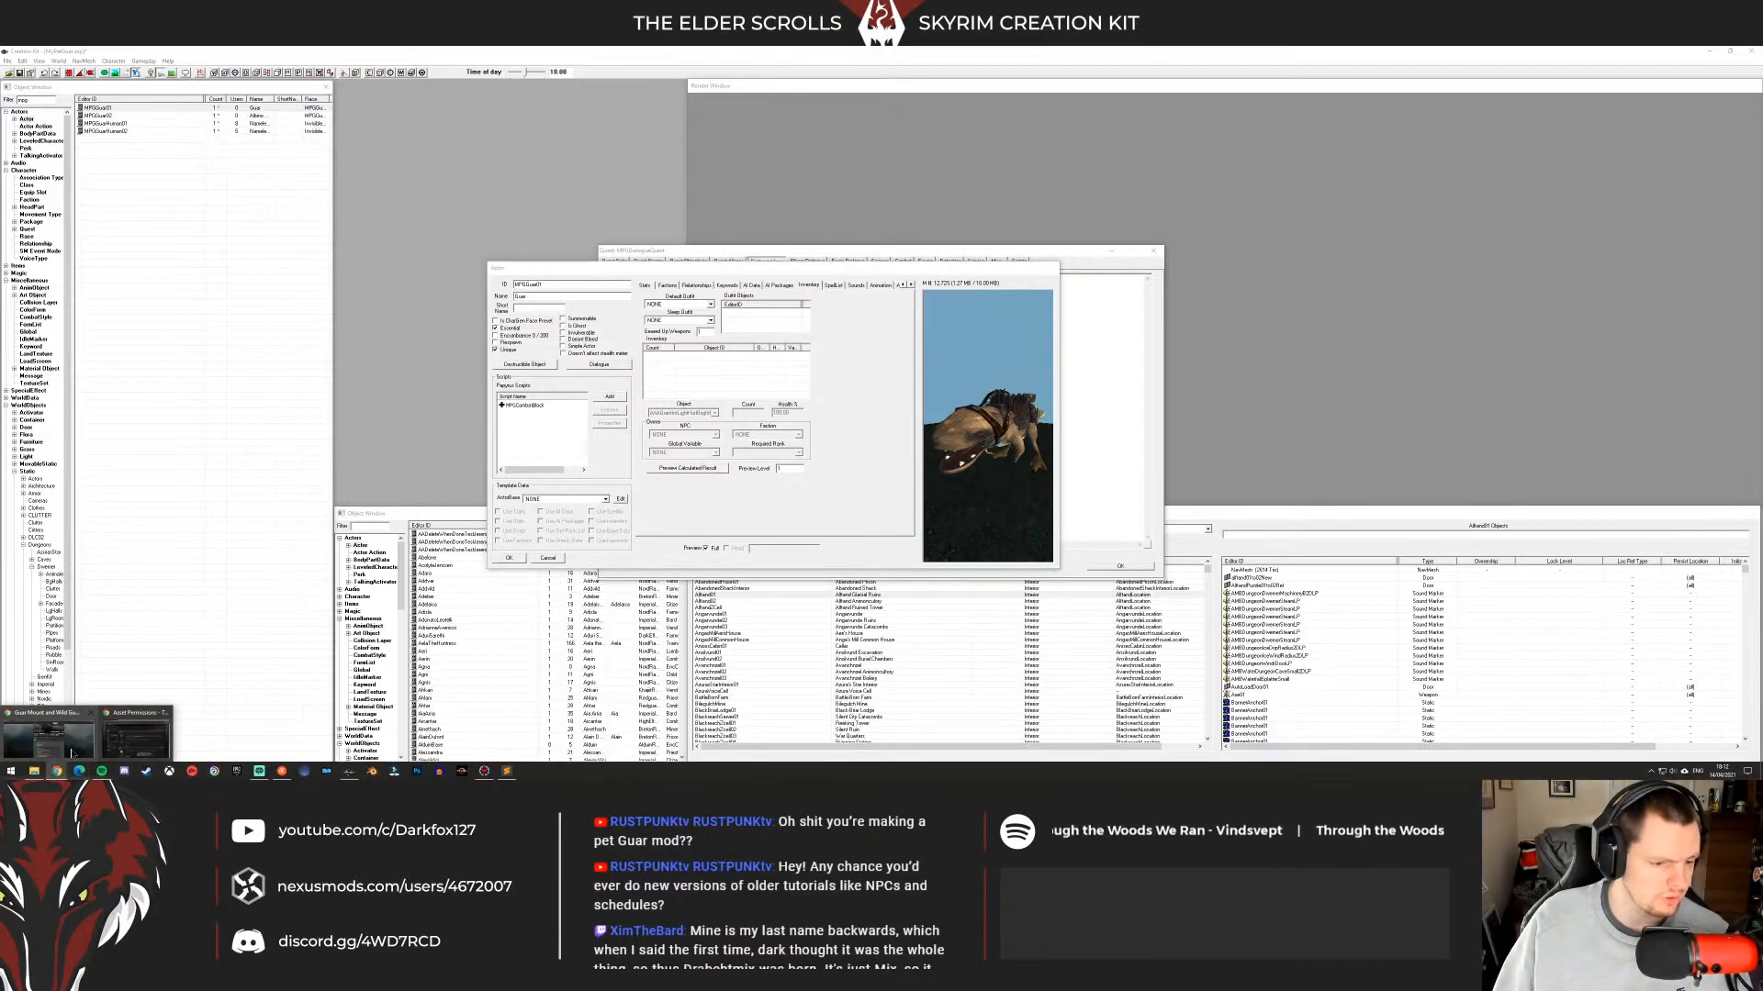
pyautogui.click(54, 772)
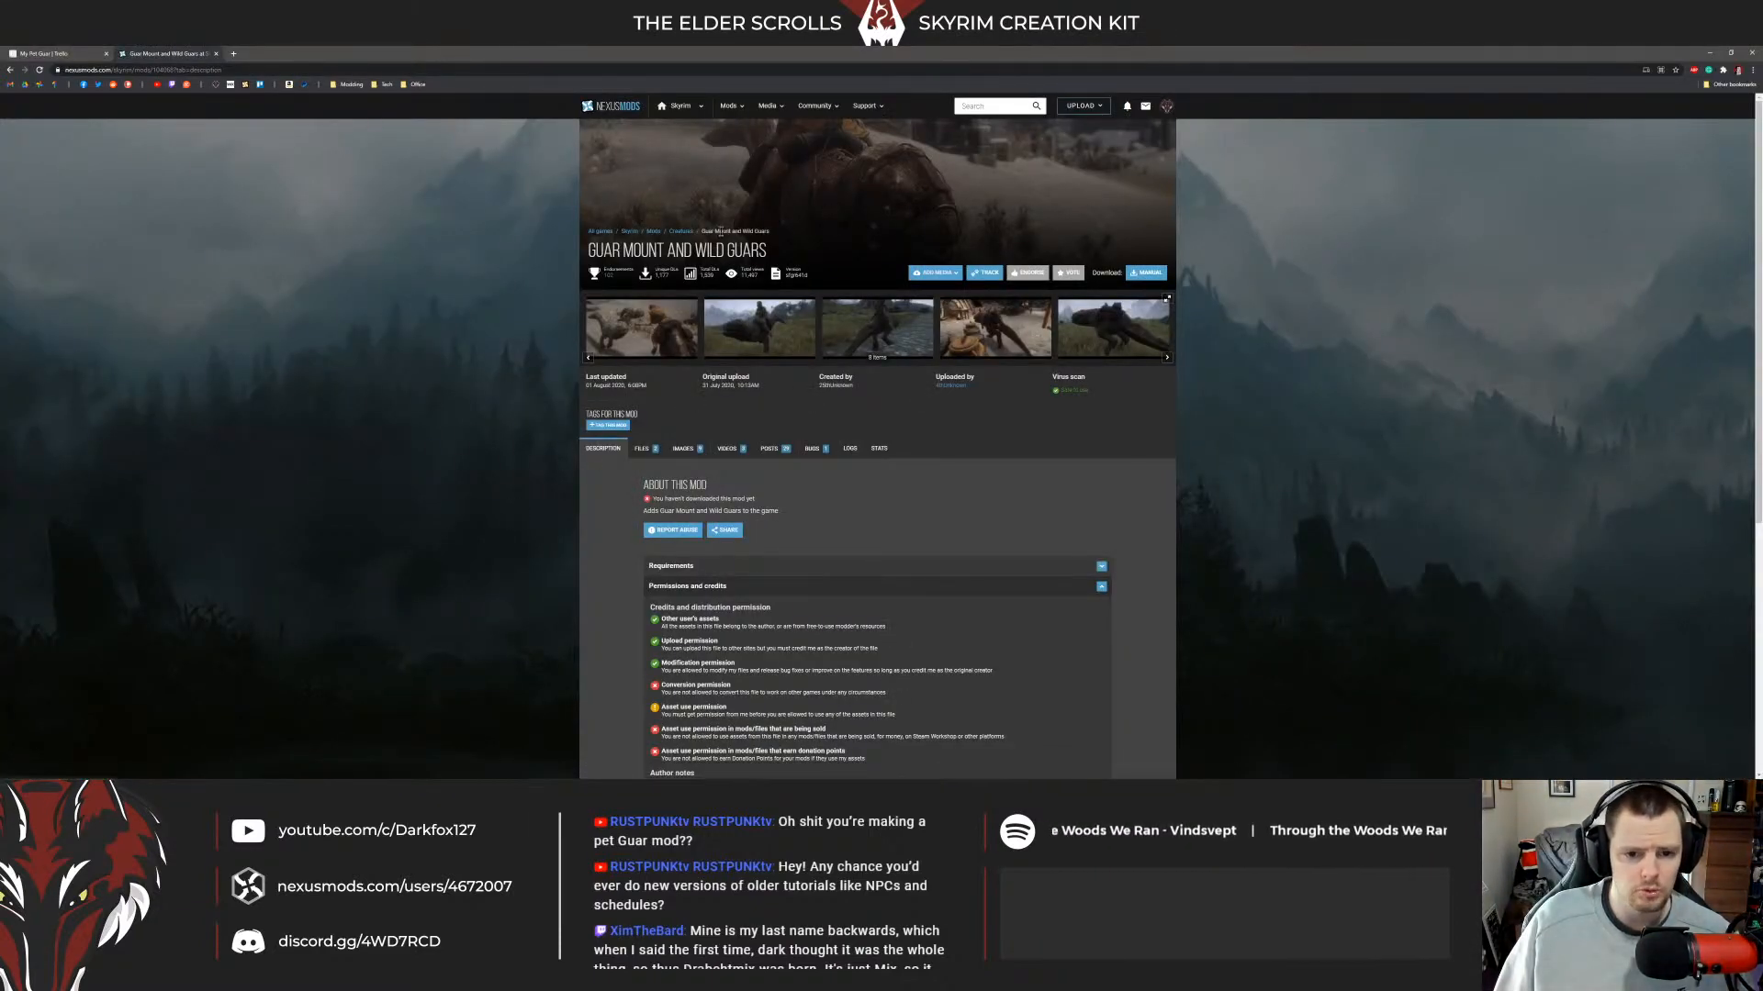
pyautogui.click(720, 323)
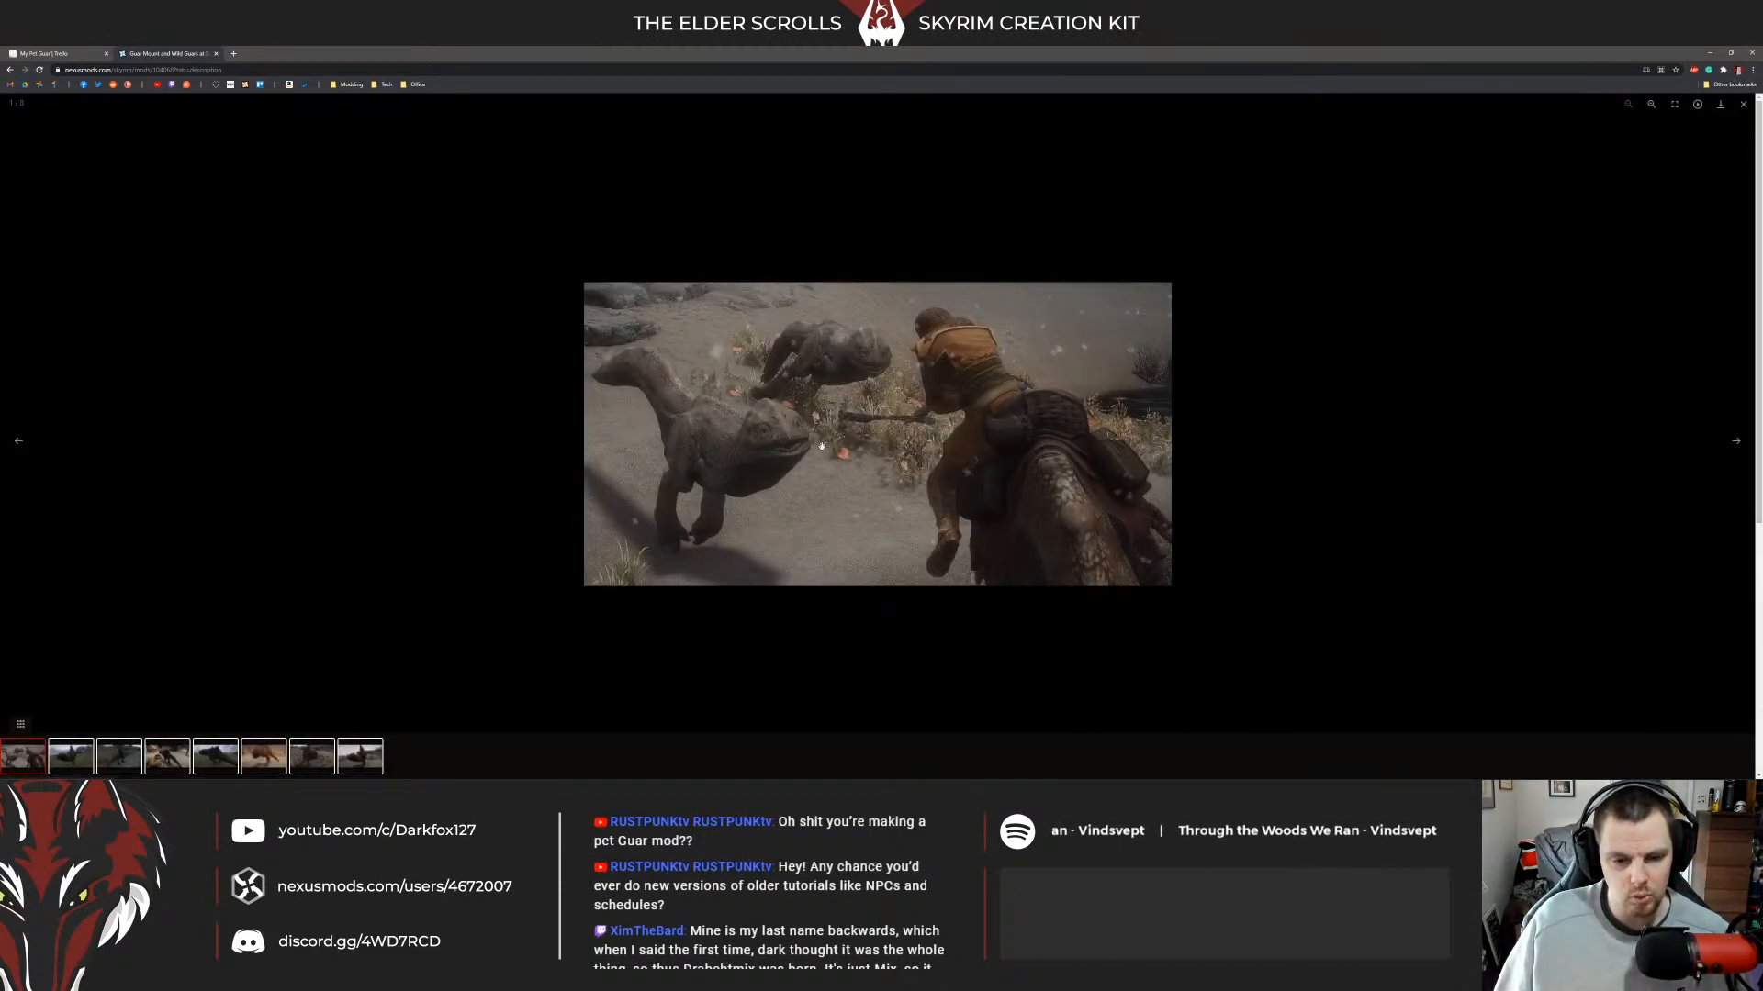
pyautogui.click(1736, 441)
pyautogui.click(1735, 442)
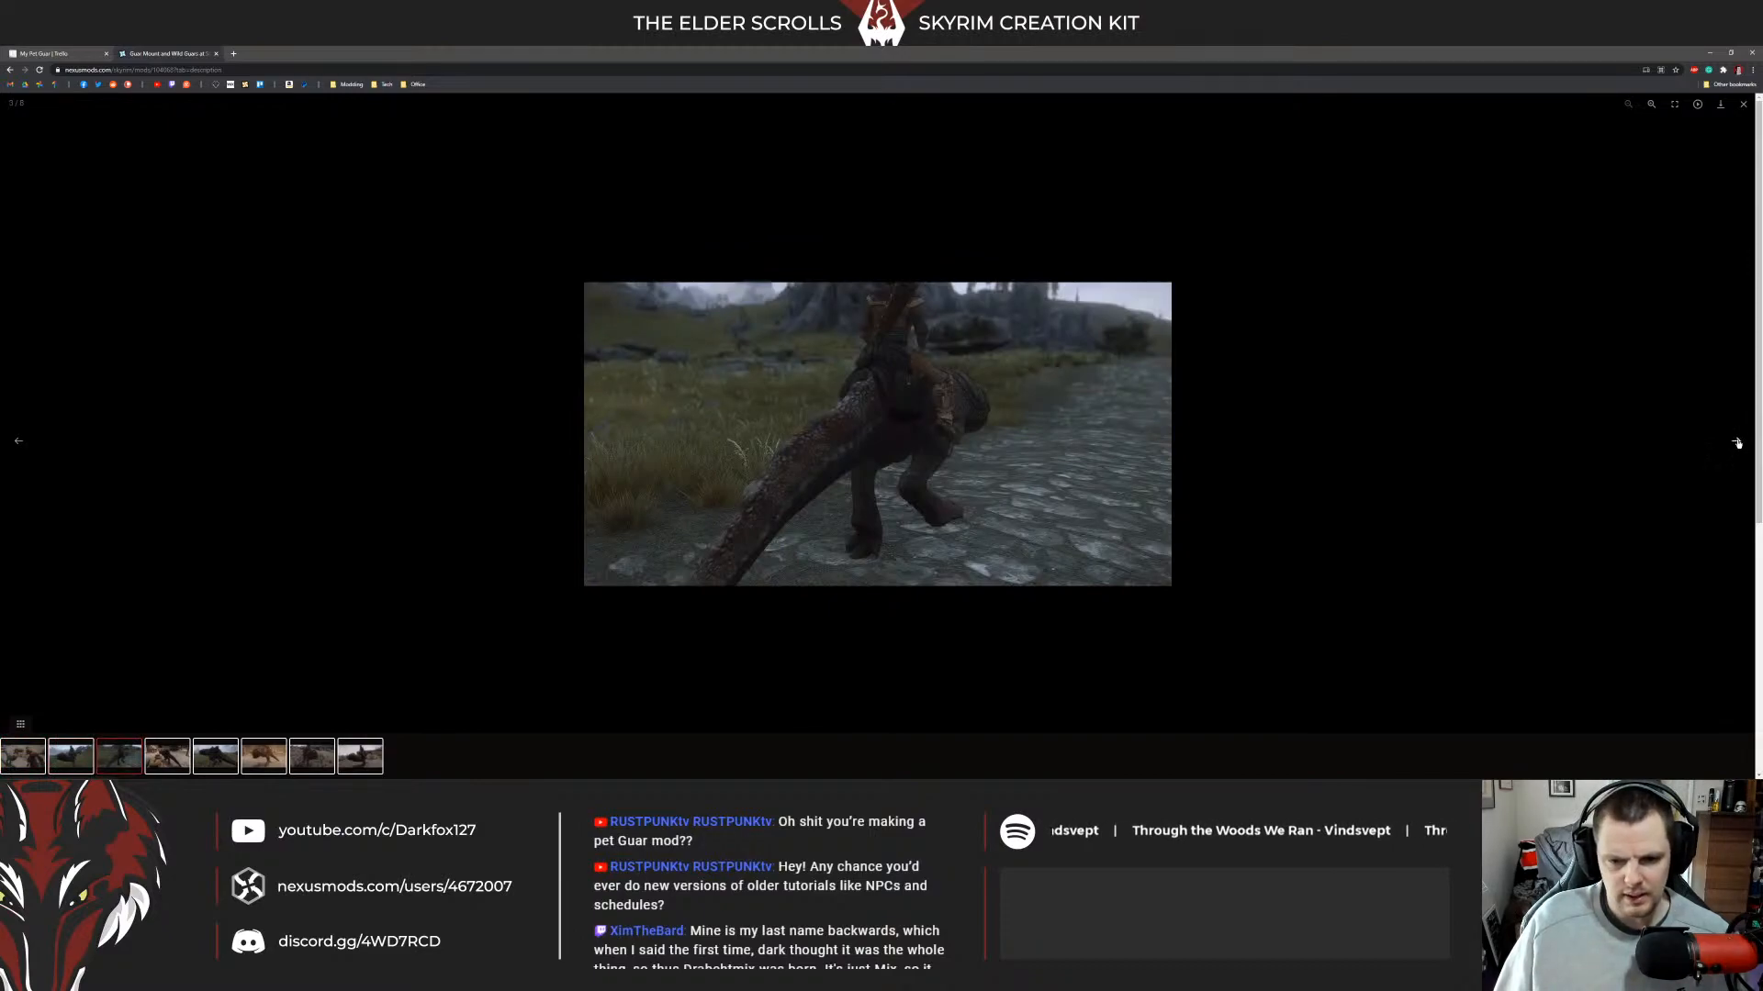
pyautogui.click(1736, 441)
pyautogui.click(1735, 441)
pyautogui.click(1736, 441)
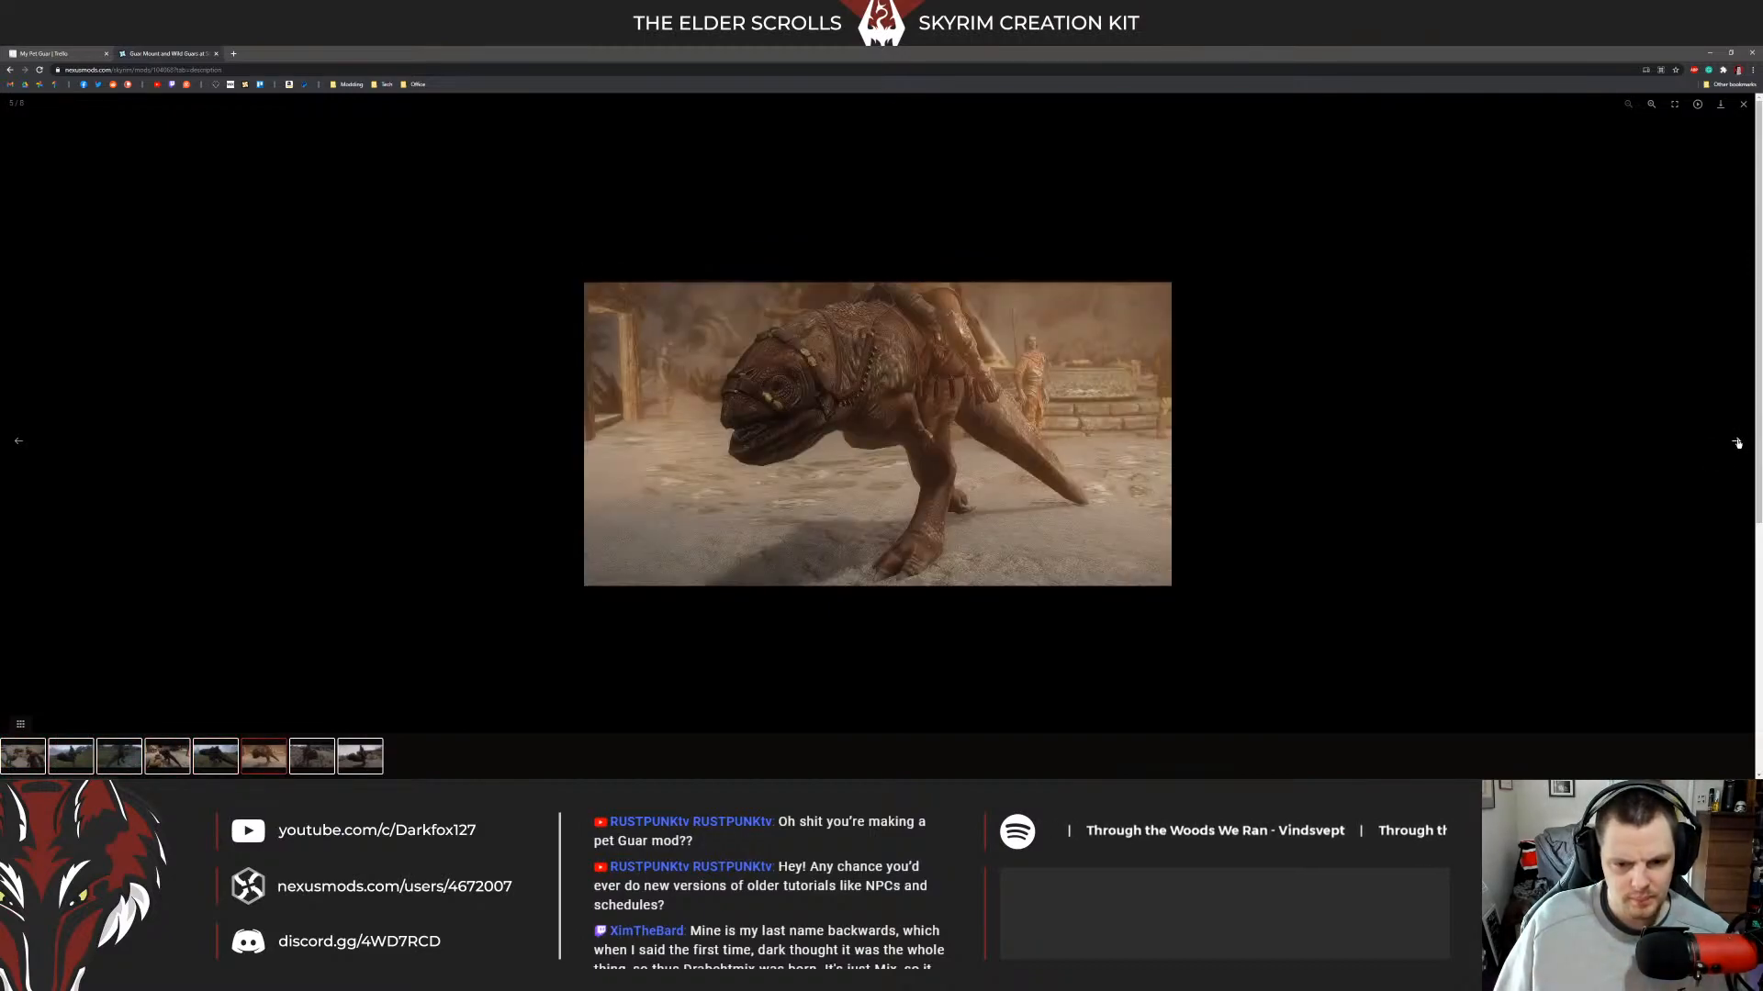
pyautogui.click(1735, 441)
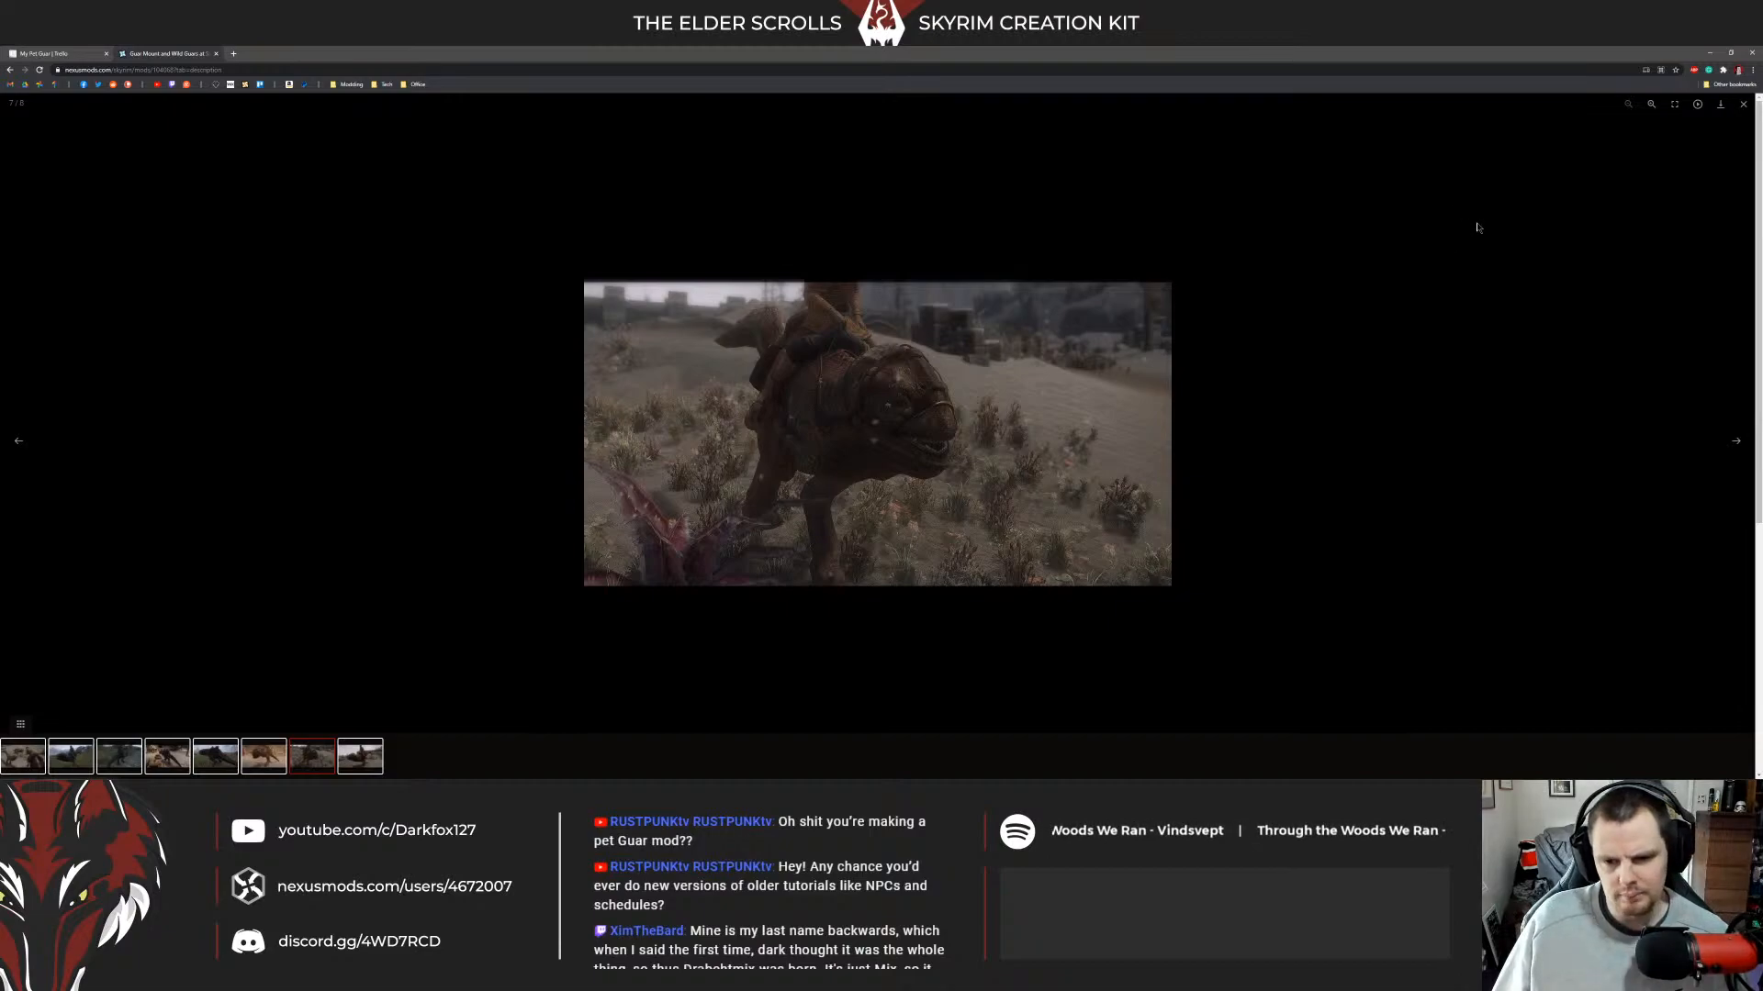
pyautogui.click(1743, 103)
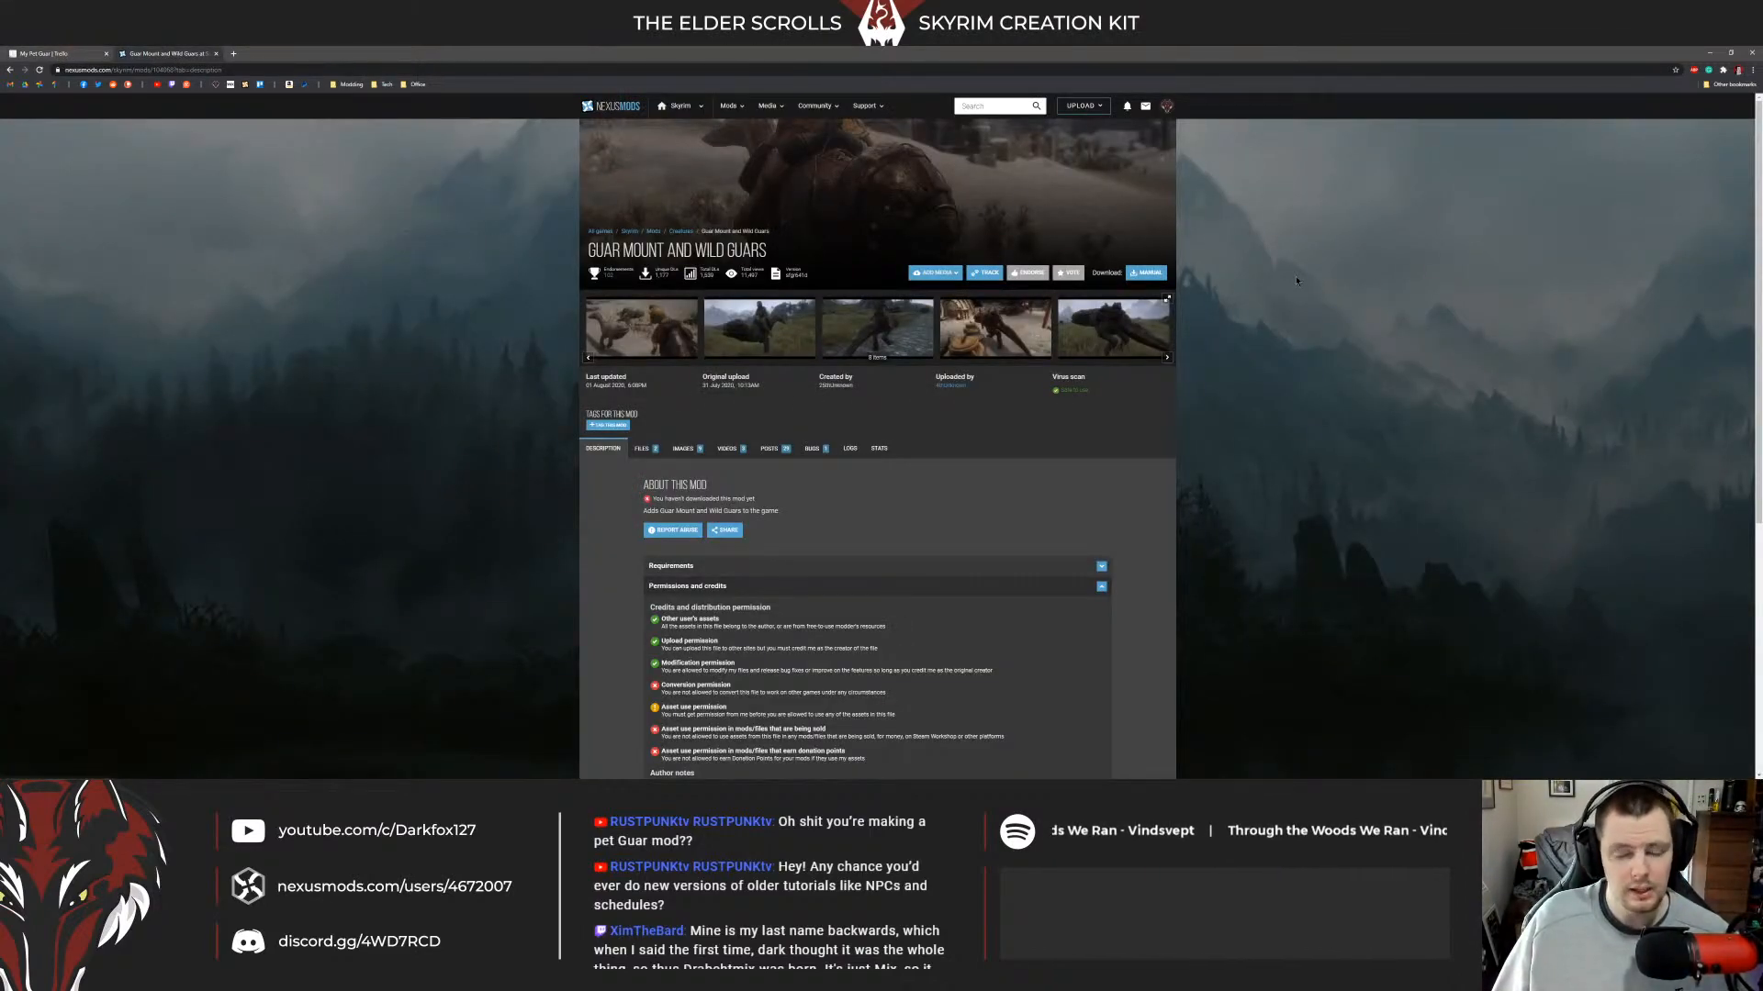
pyautogui.click(796, 329)
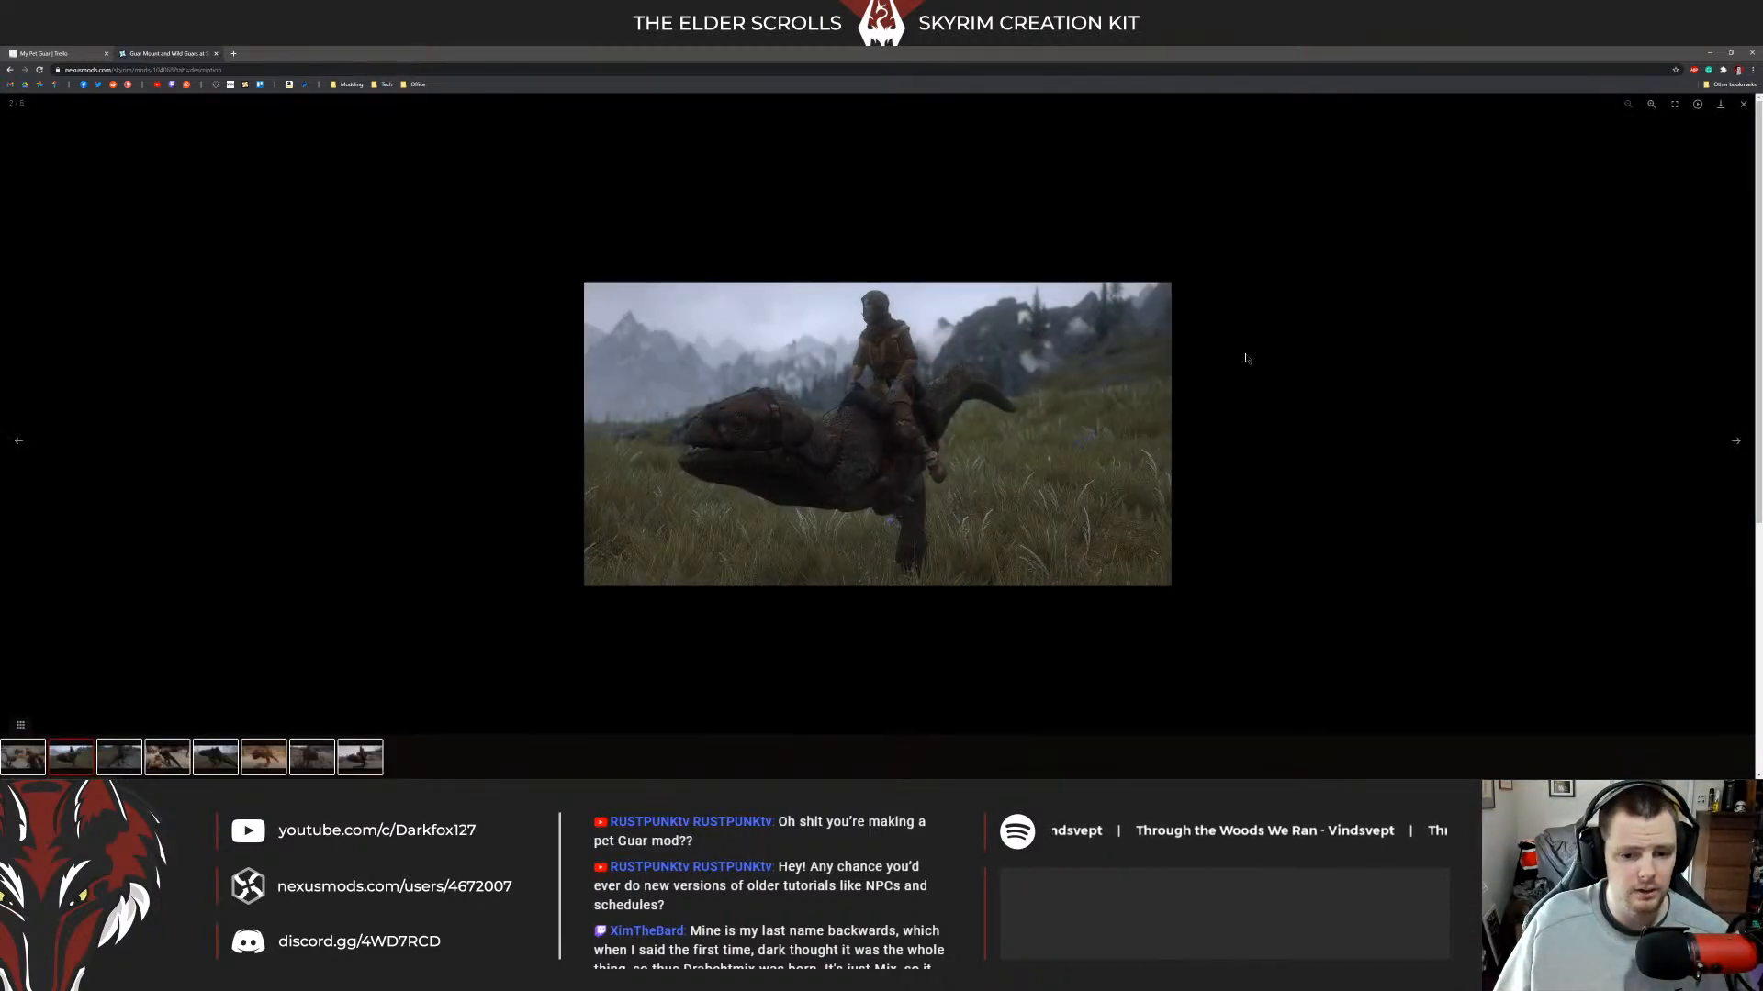
pyautogui.click(1736, 444)
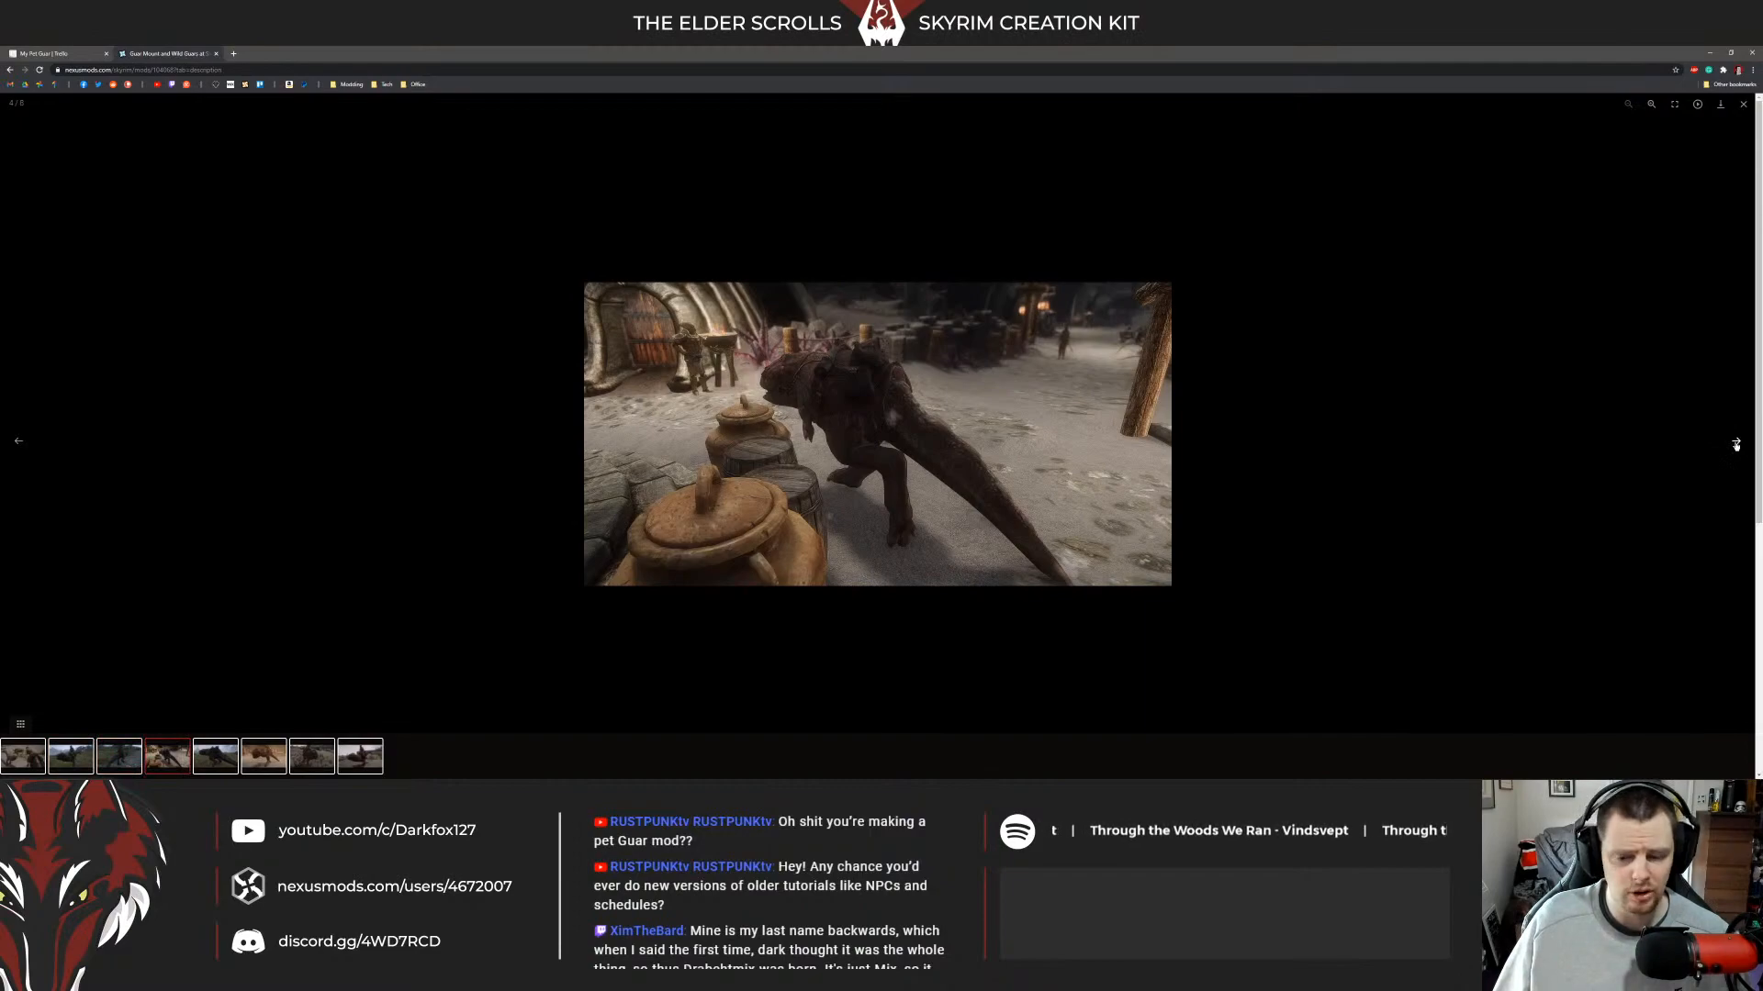
pyautogui.click(1736, 444)
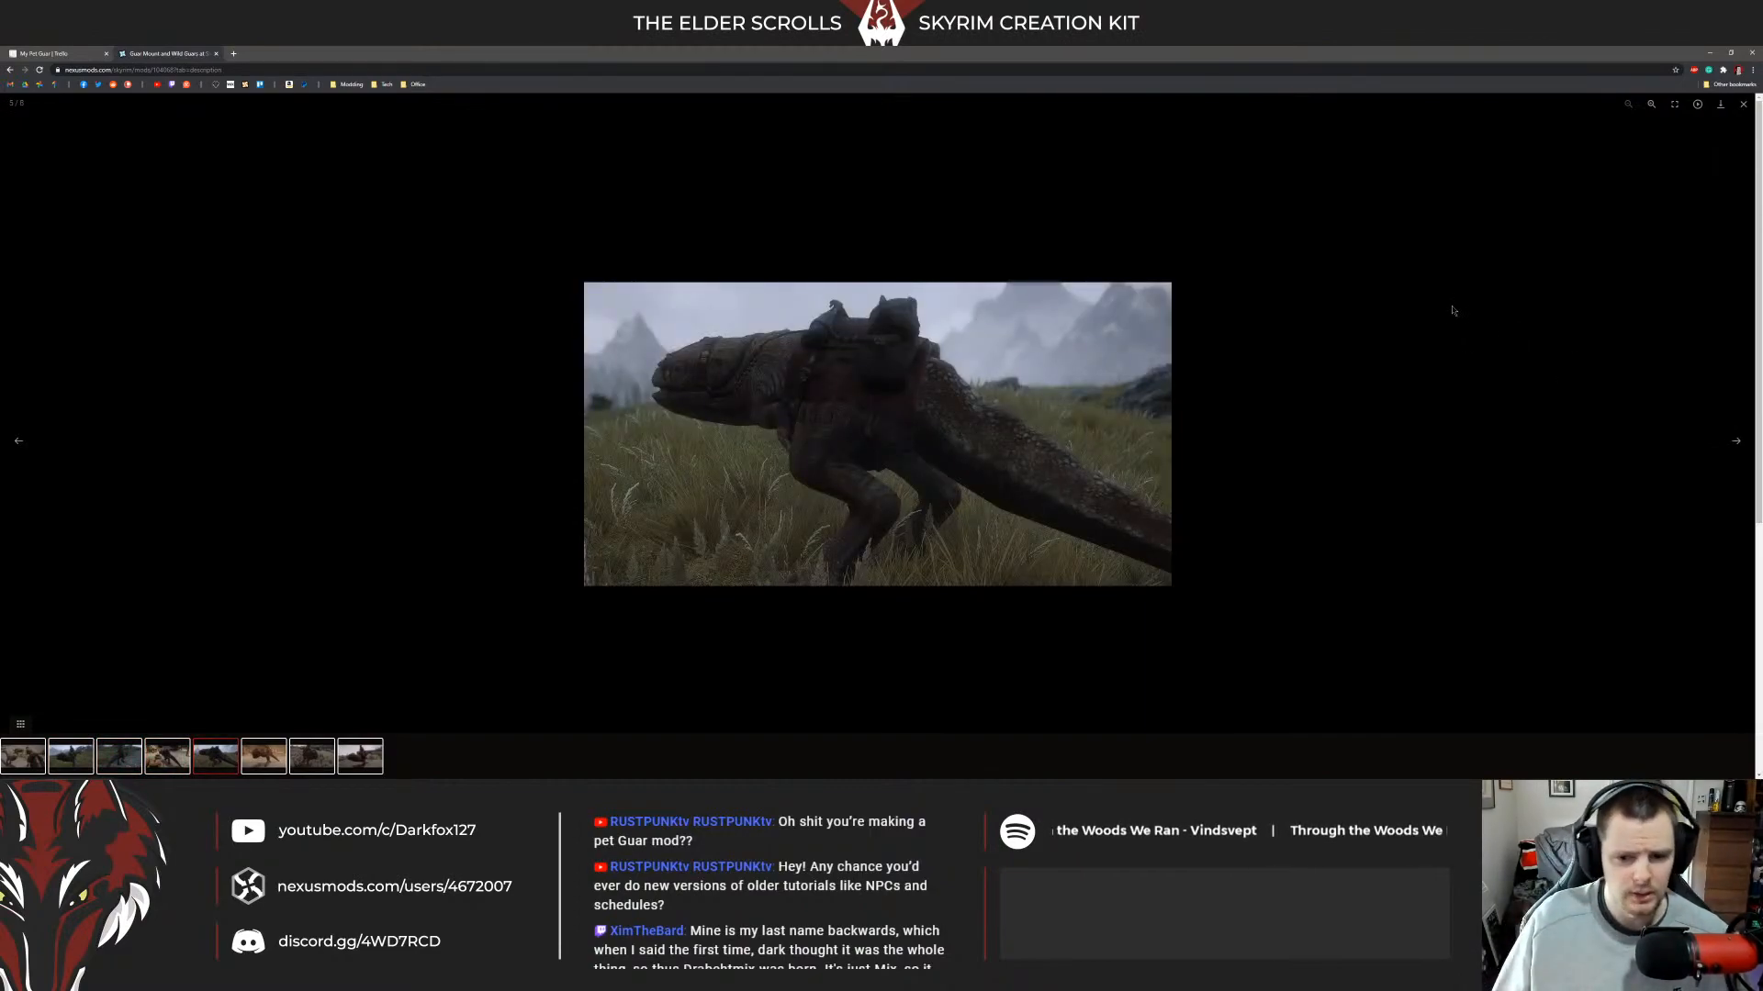
pyautogui.press('Escape')
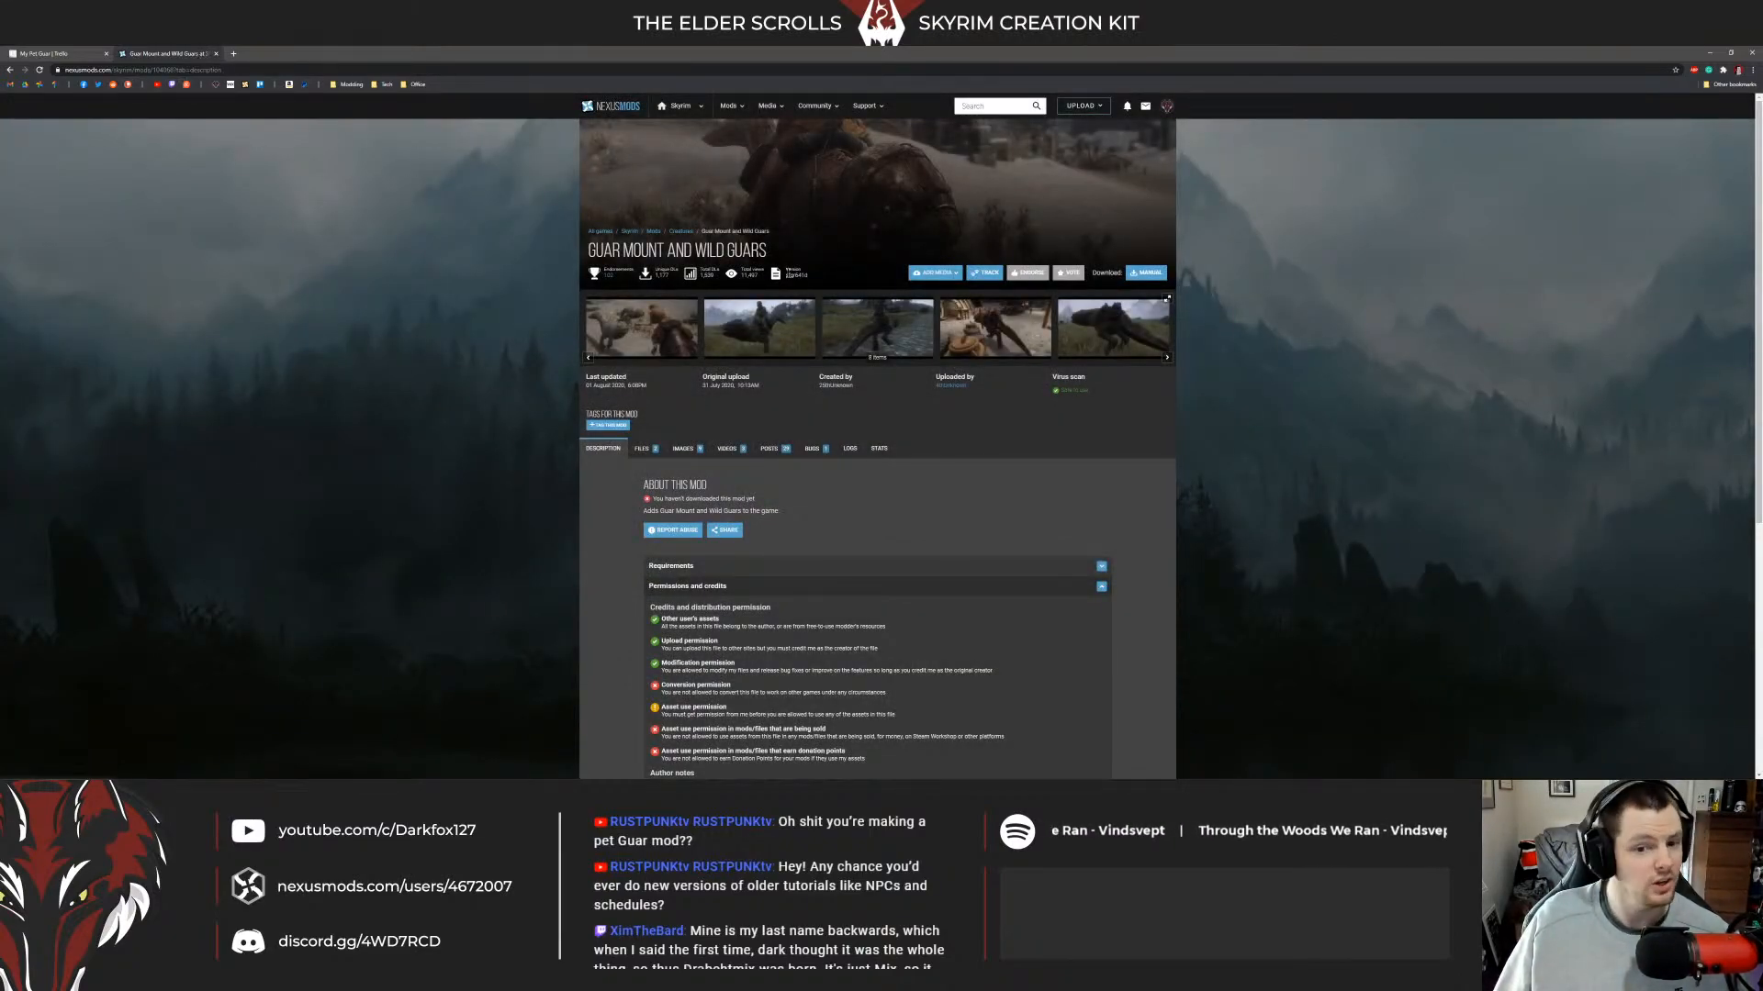
# Close the Guar Mount and Wild Guars page and return to the guar's actor window in the Creation Kit.
pyautogui.hotkey('ctrl', 'w')
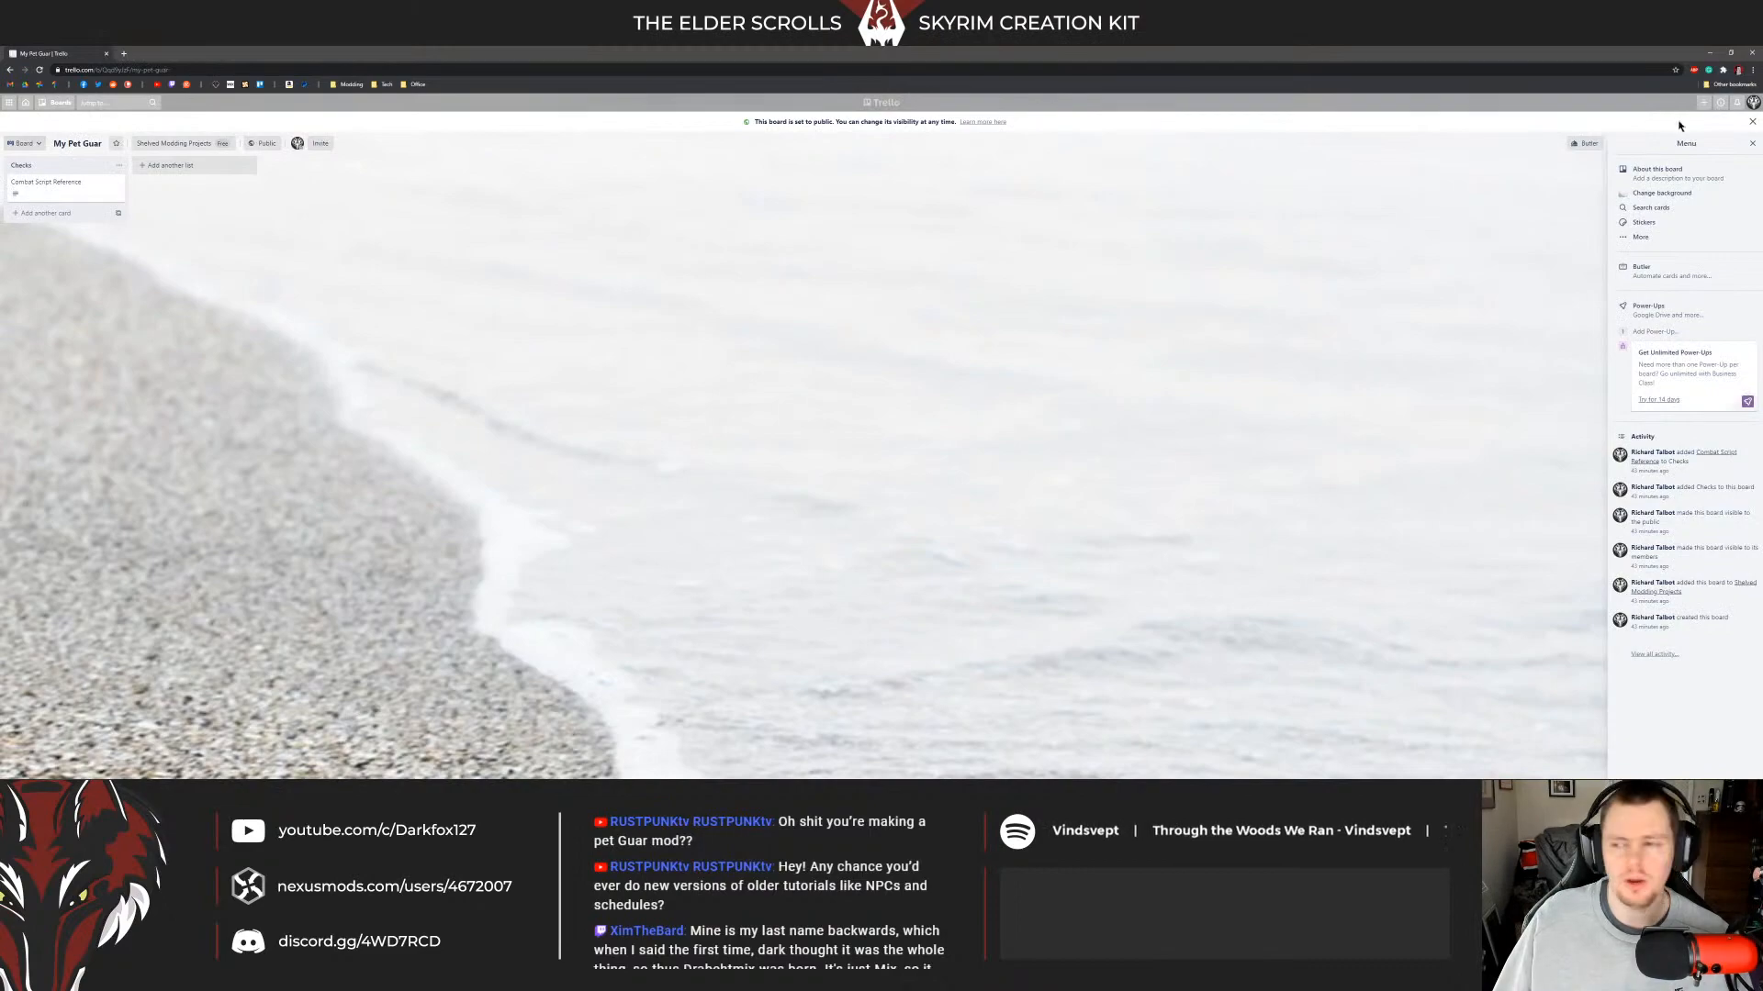
pyautogui.click(1710, 54)
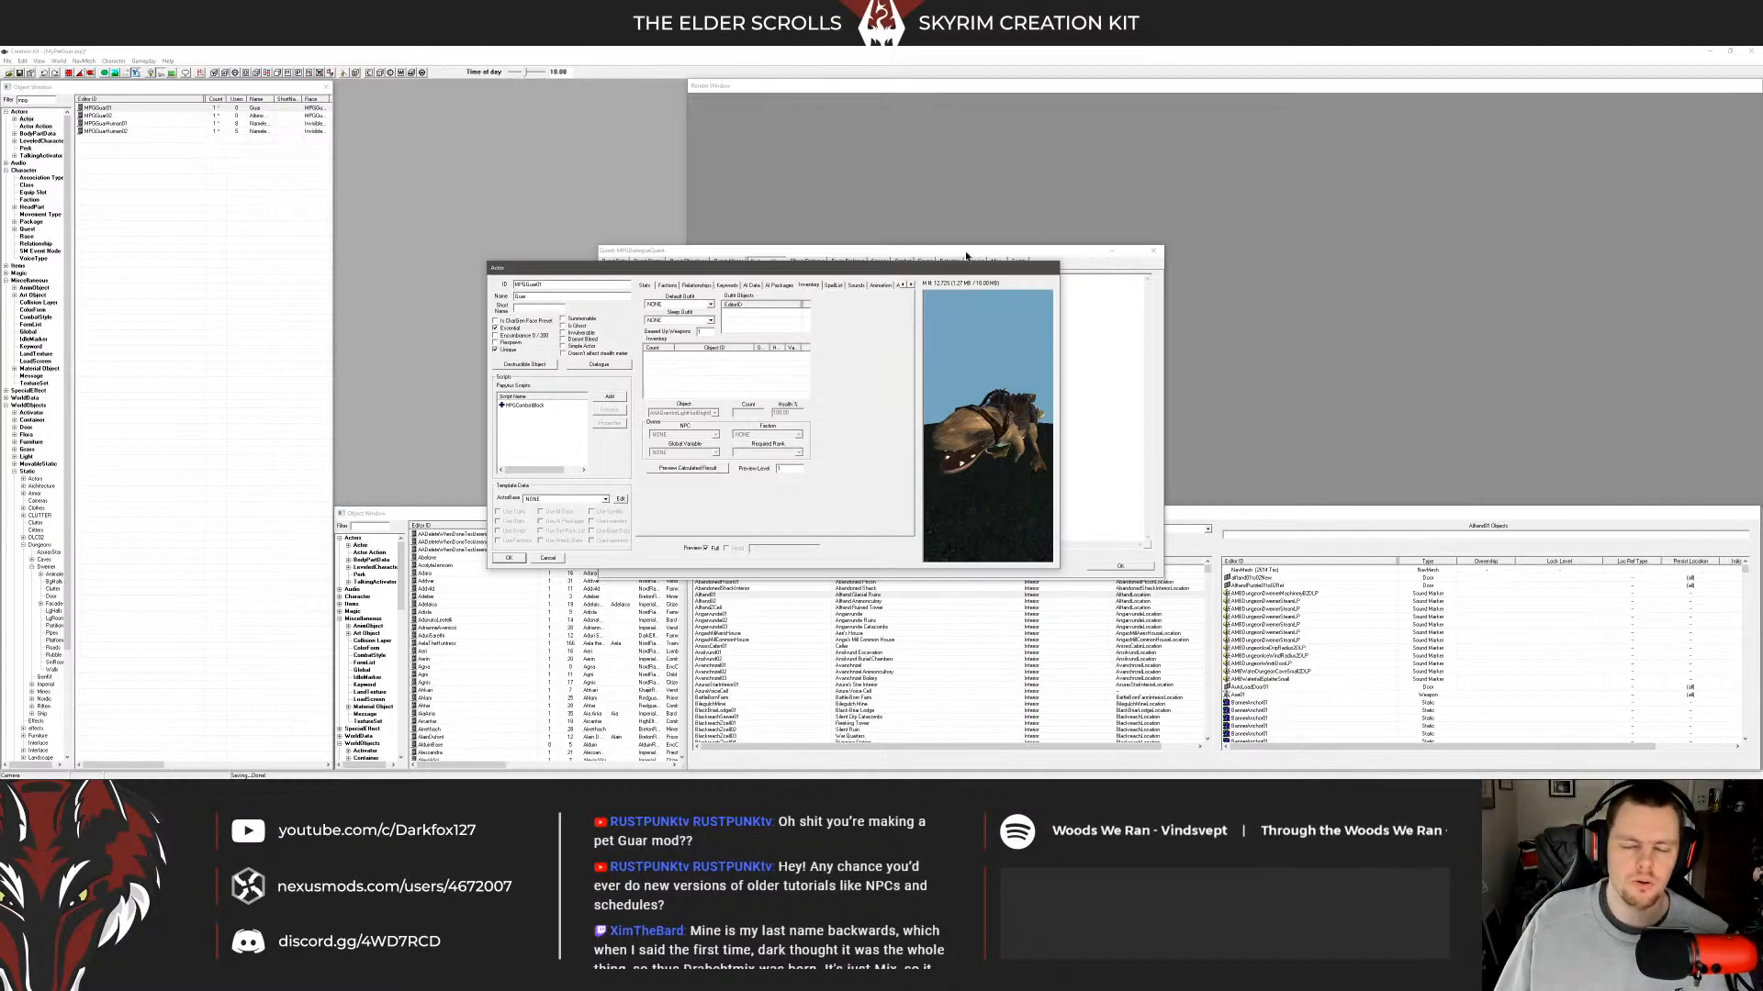
pyautogui.moveTo(852, 269); pyautogui.dragTo(849, 229)
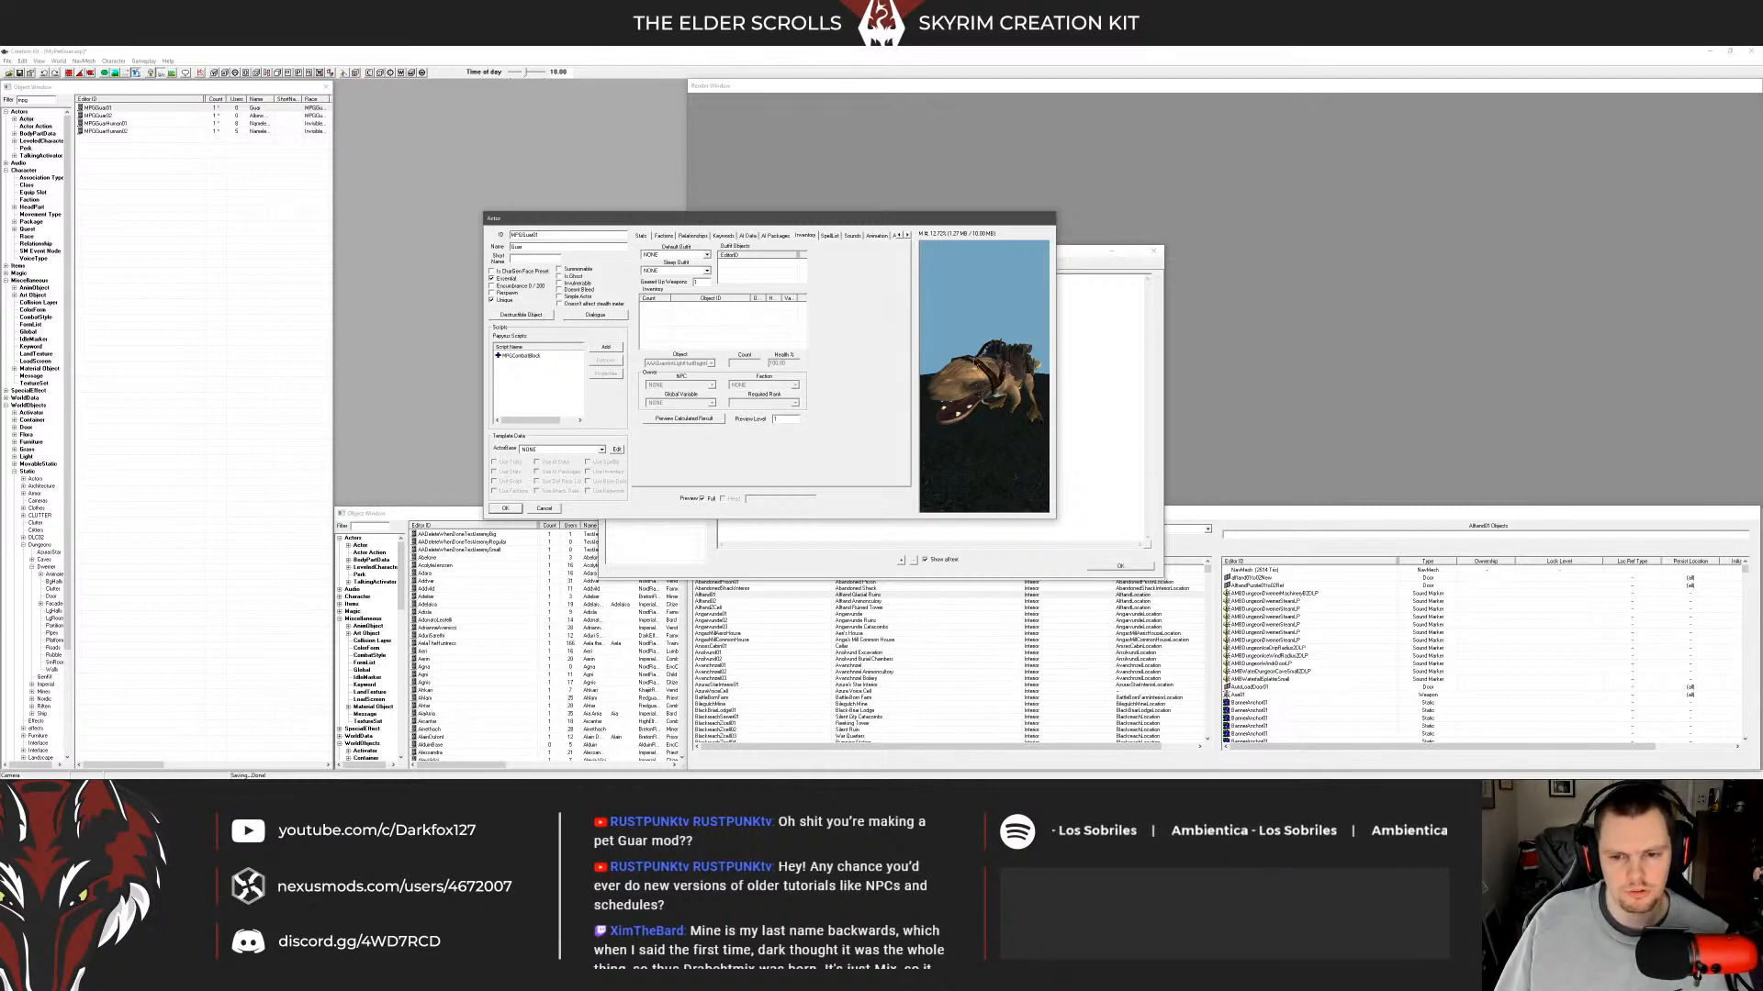
pyautogui.moveTo(631, 230); pyautogui.dragTo(616, 227)
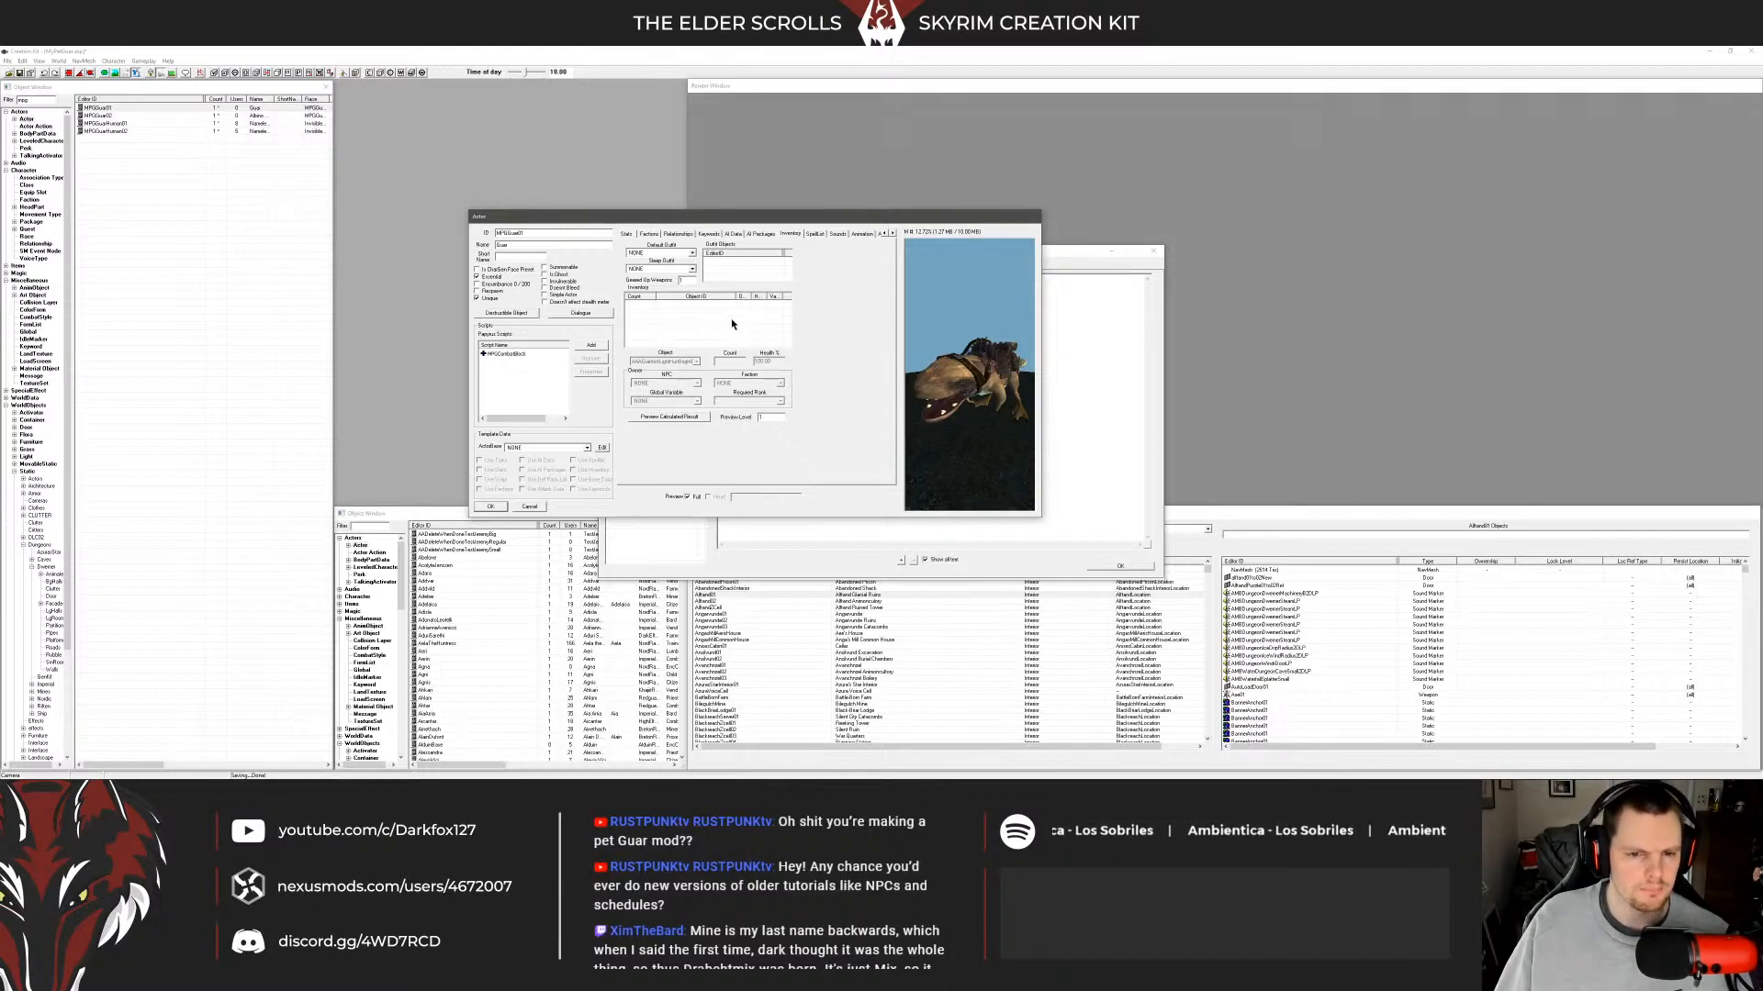
pyautogui.click(514, 353)
pyautogui.click(539, 369)
pyautogui.click(542, 354)
pyautogui.click(541, 367)
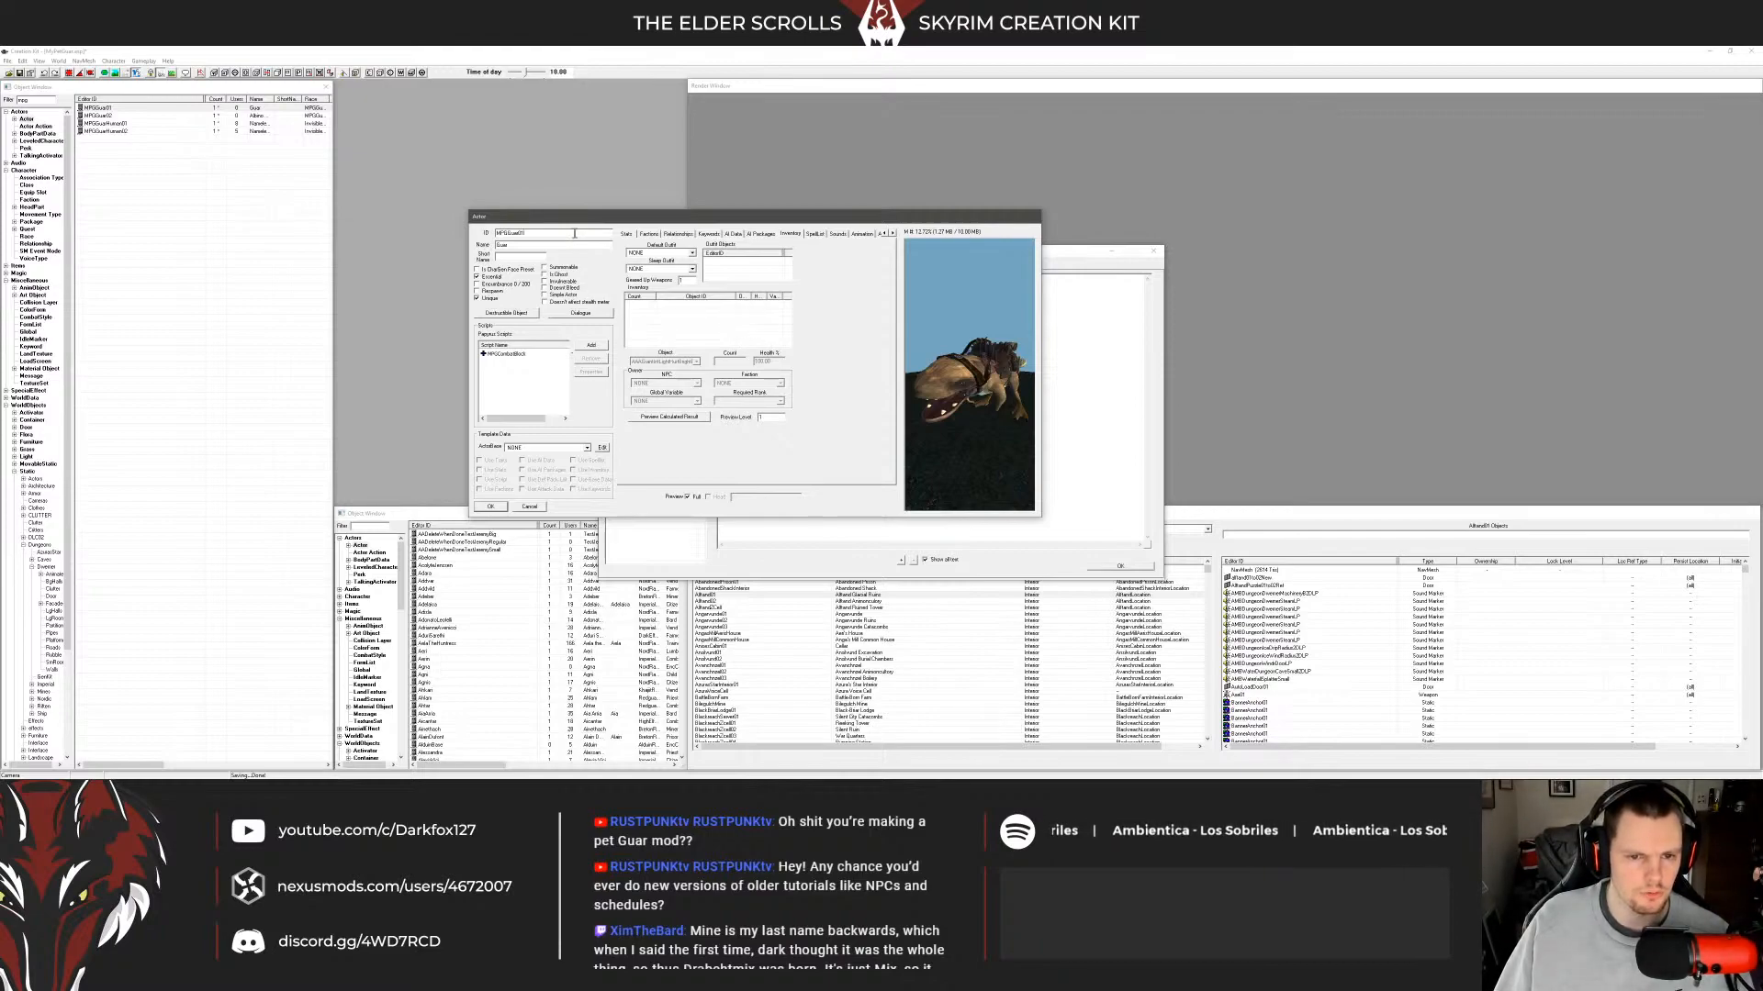
pyautogui.moveTo(601, 221); pyautogui.dragTo(588, 225)
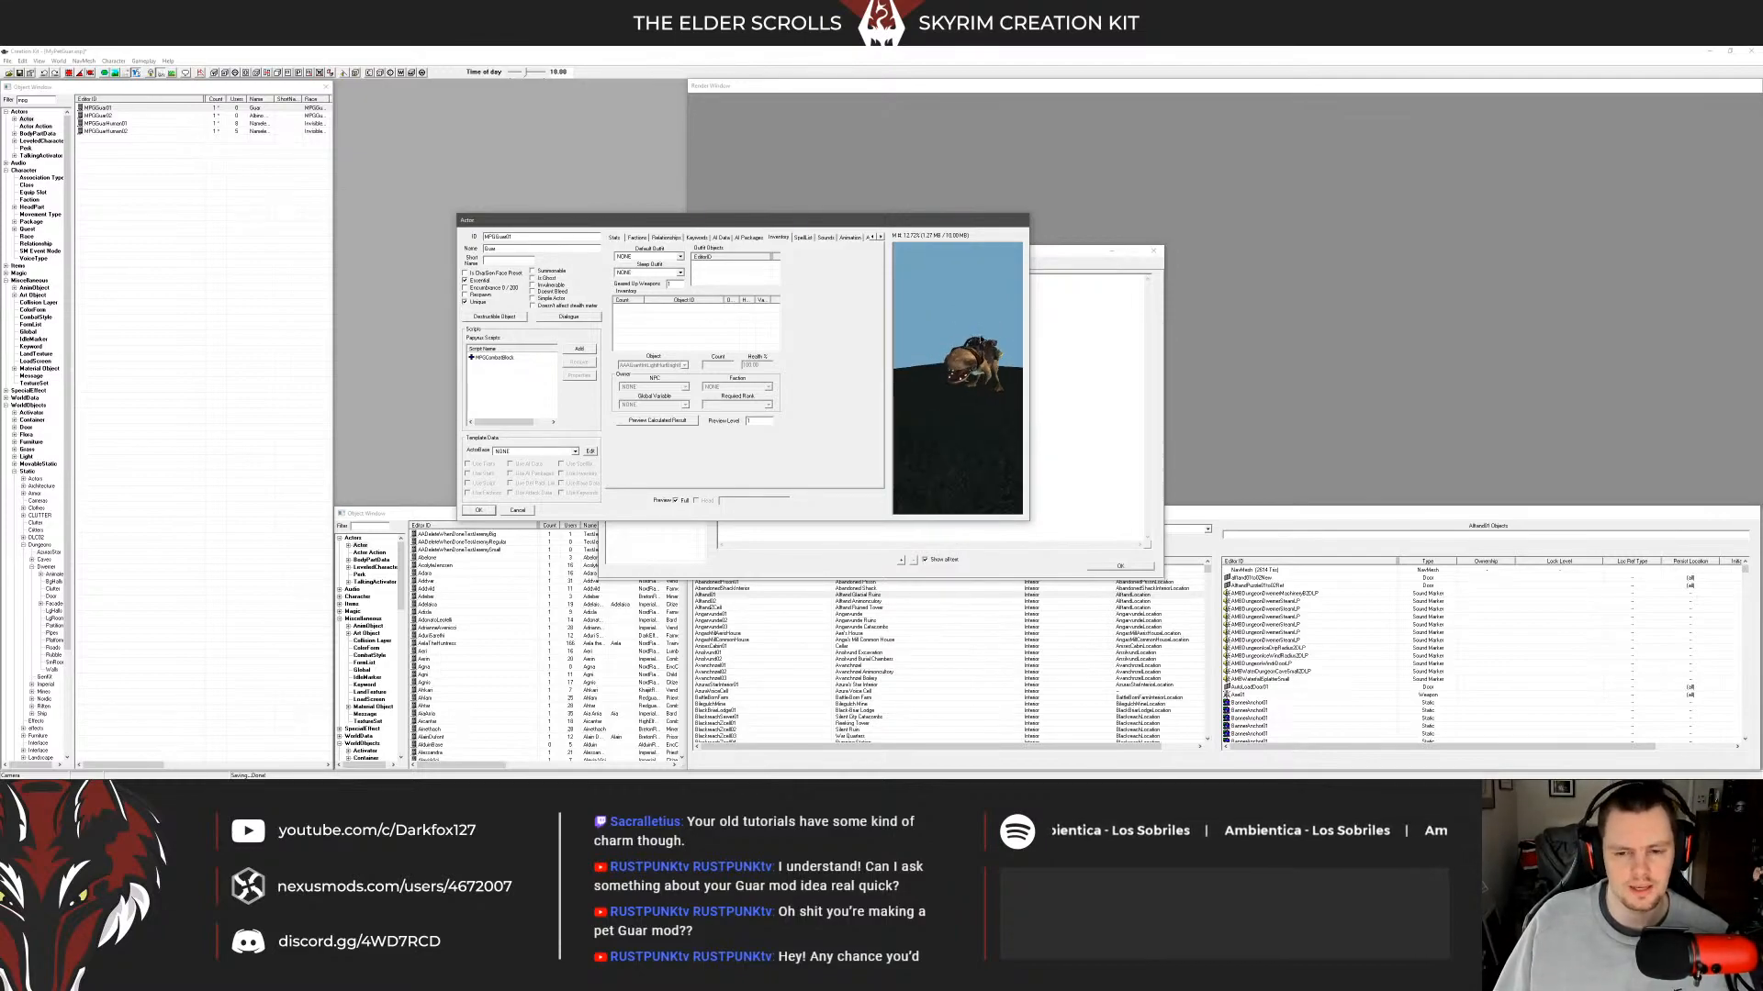
pyautogui.moveTo(976, 338); pyautogui.dragTo(969, 335)
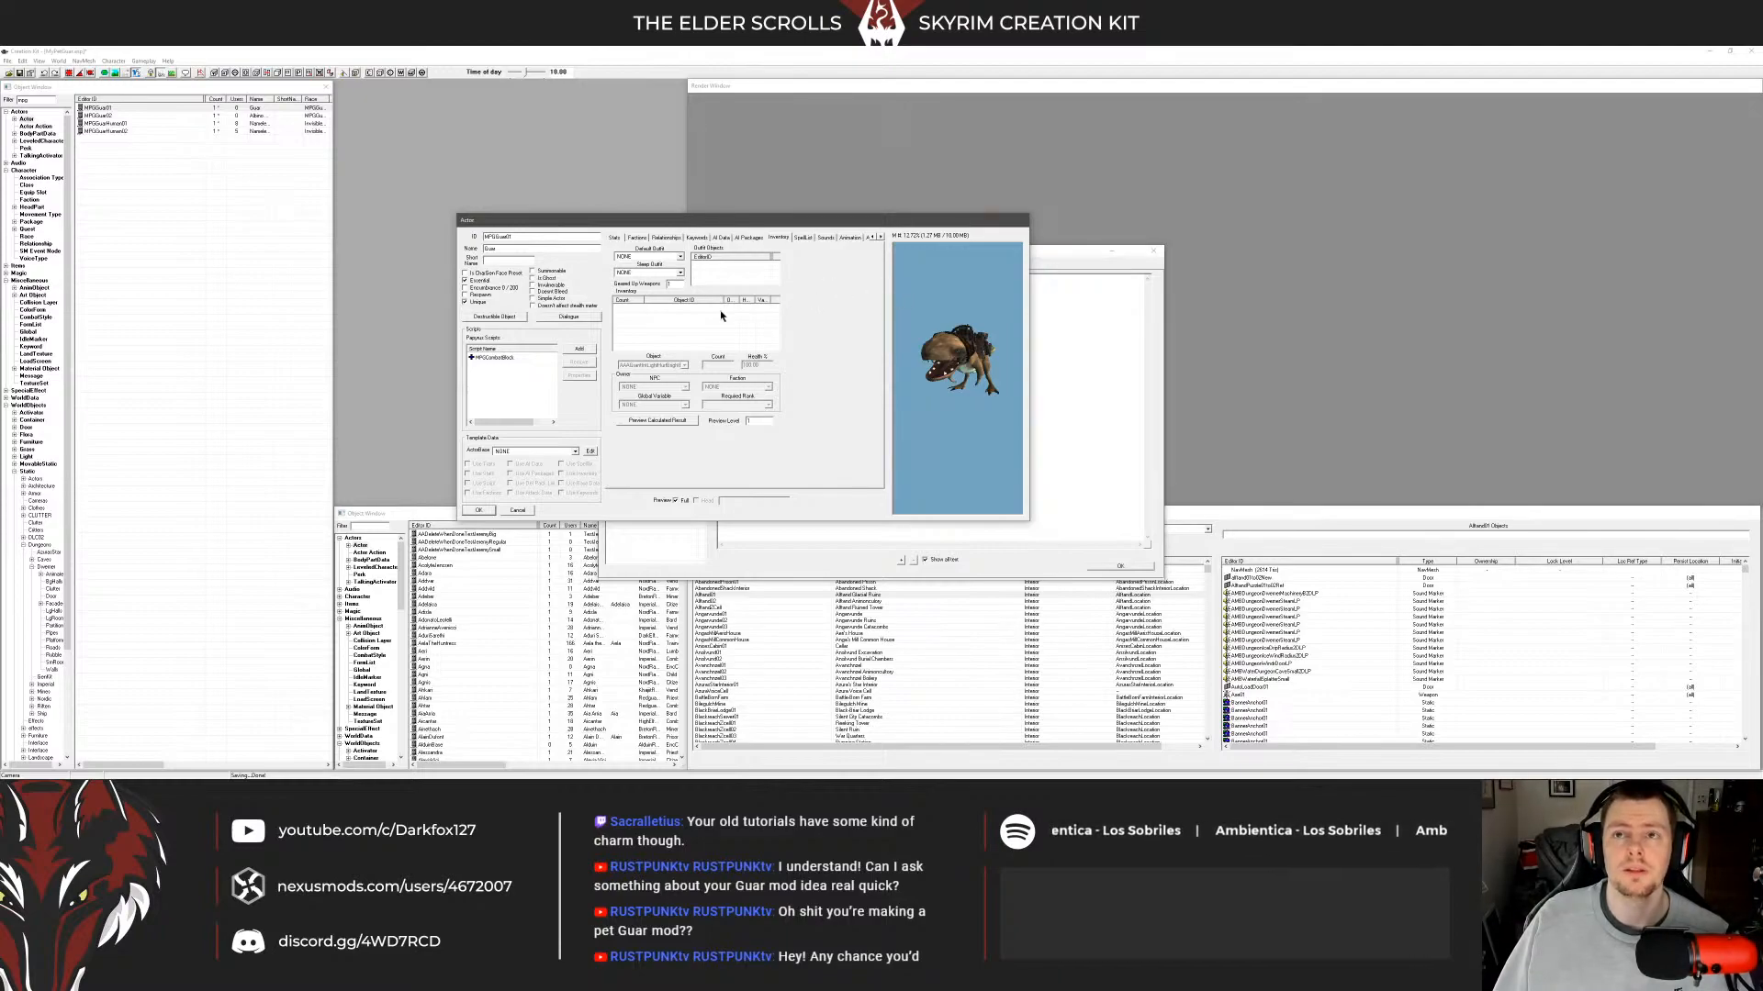
pyautogui.click(511, 358)
pyautogui.click(634, 257)
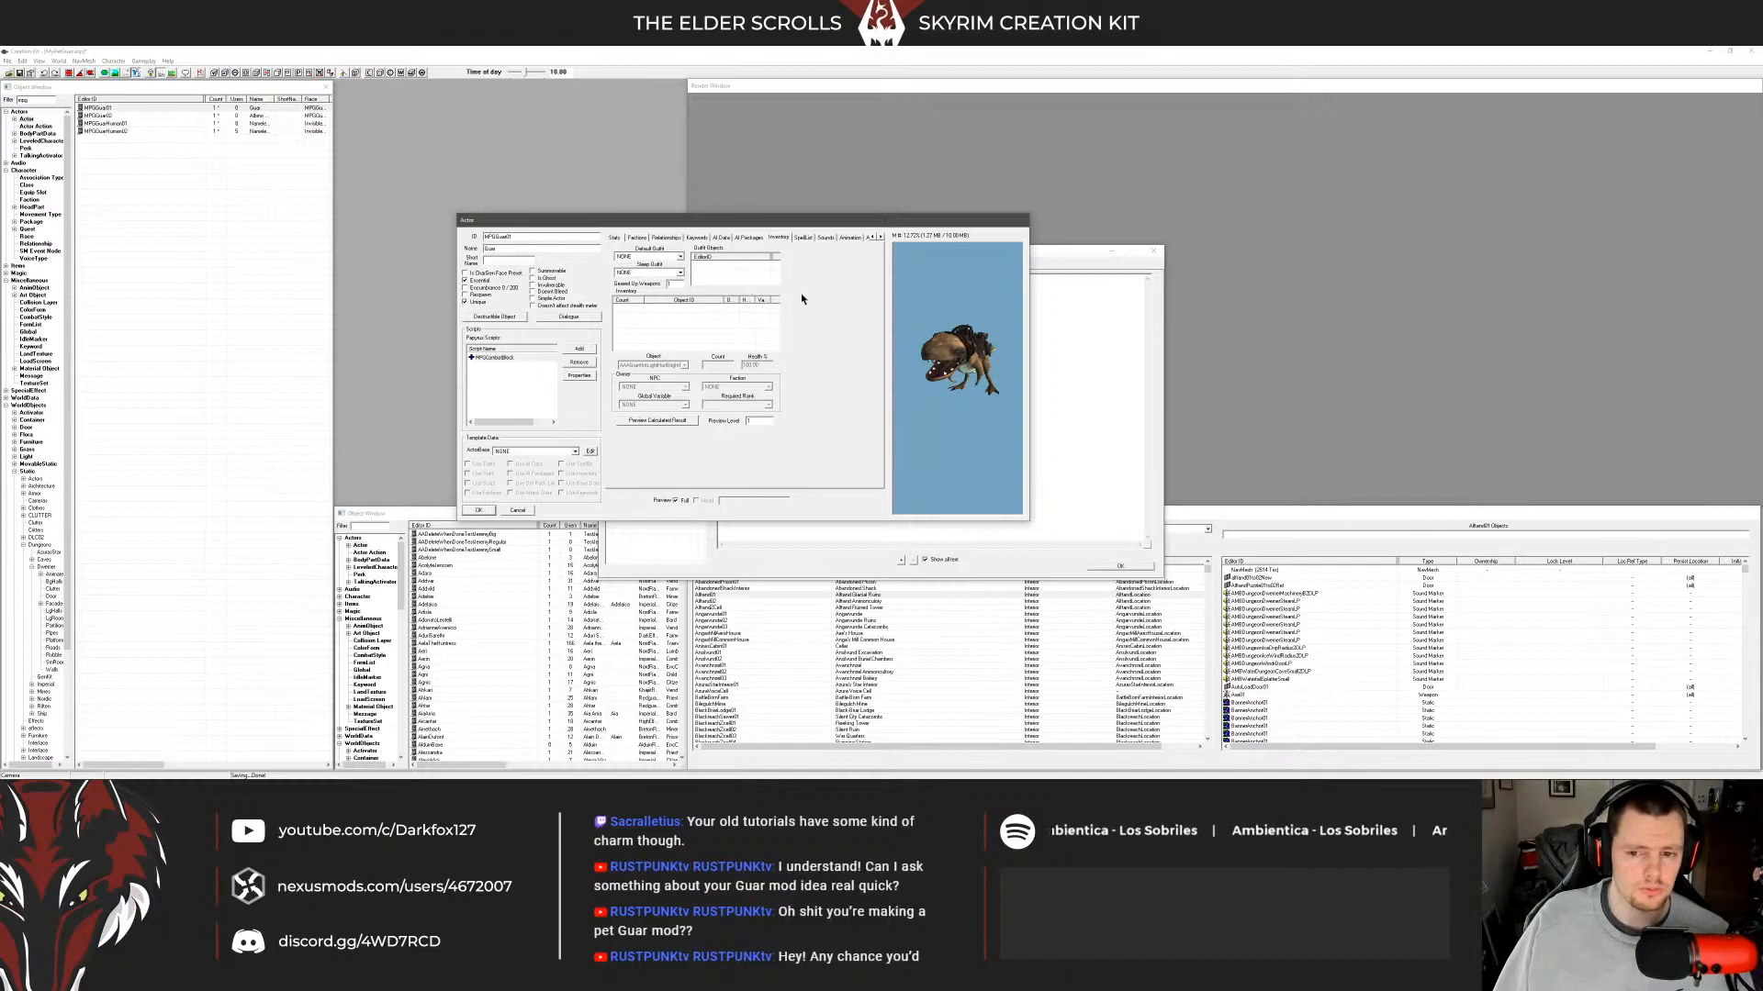
pyautogui.moveTo(840, 227); pyautogui.dragTo(834, 222)
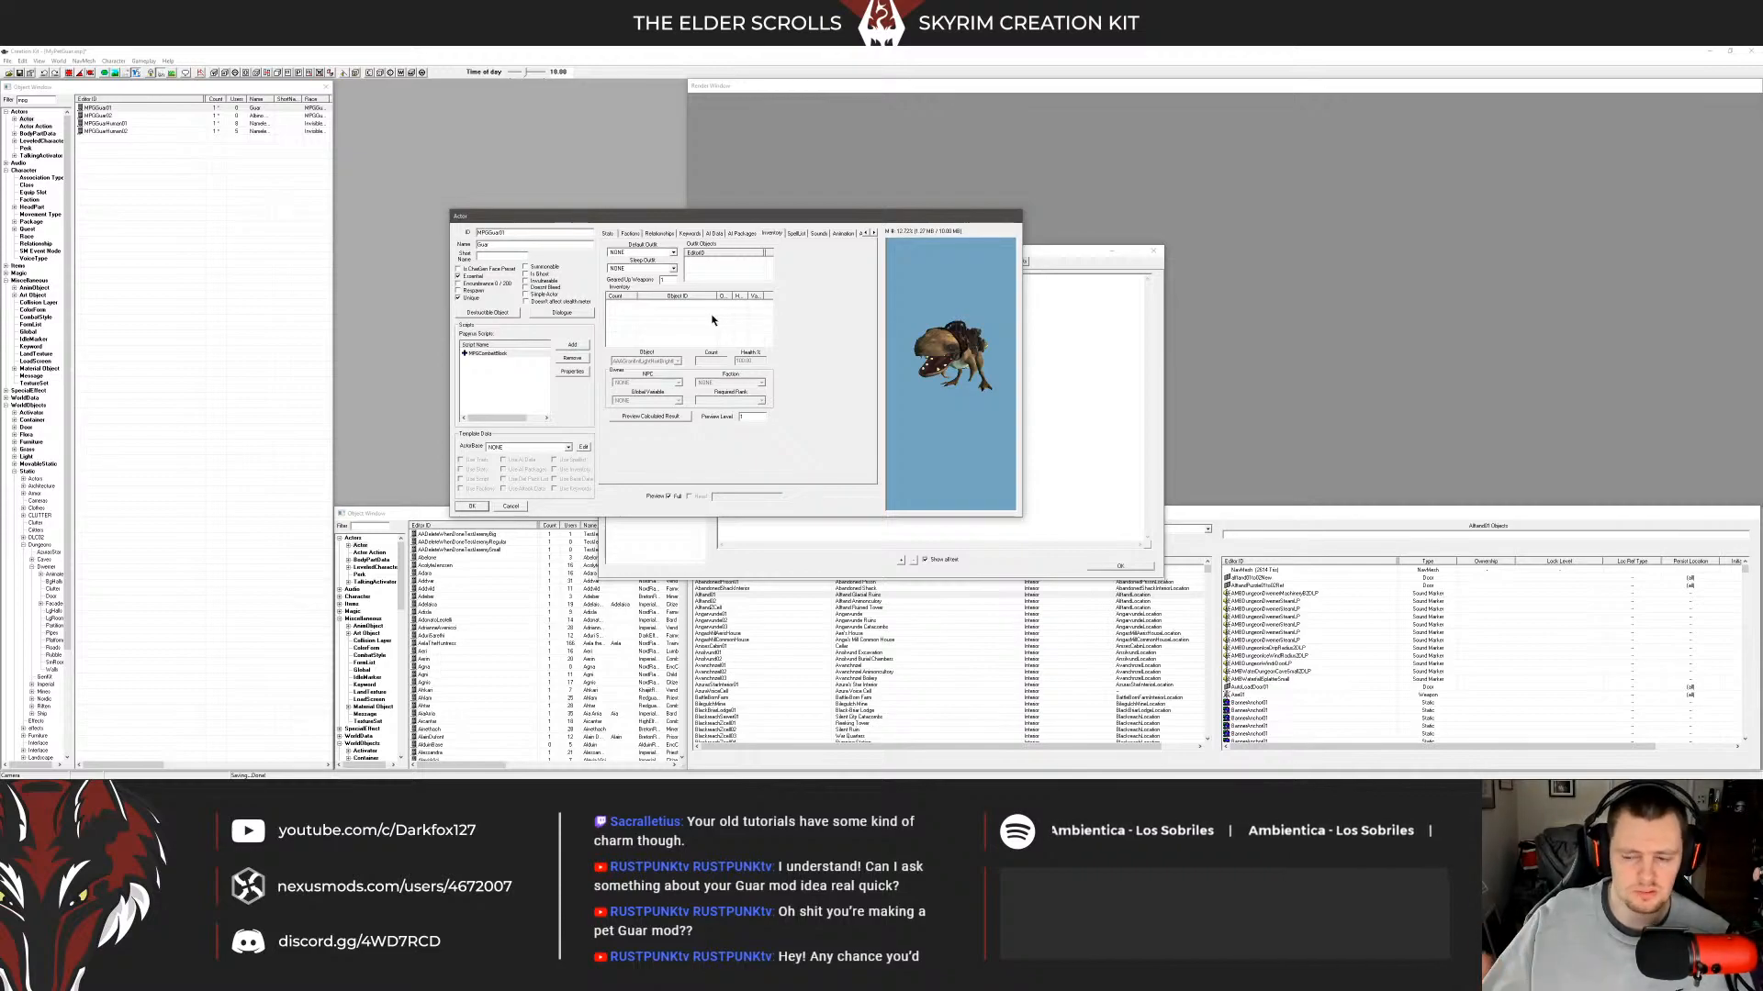
pyautogui.click(496, 381)
pyautogui.click(491, 353)
pyautogui.click(531, 373)
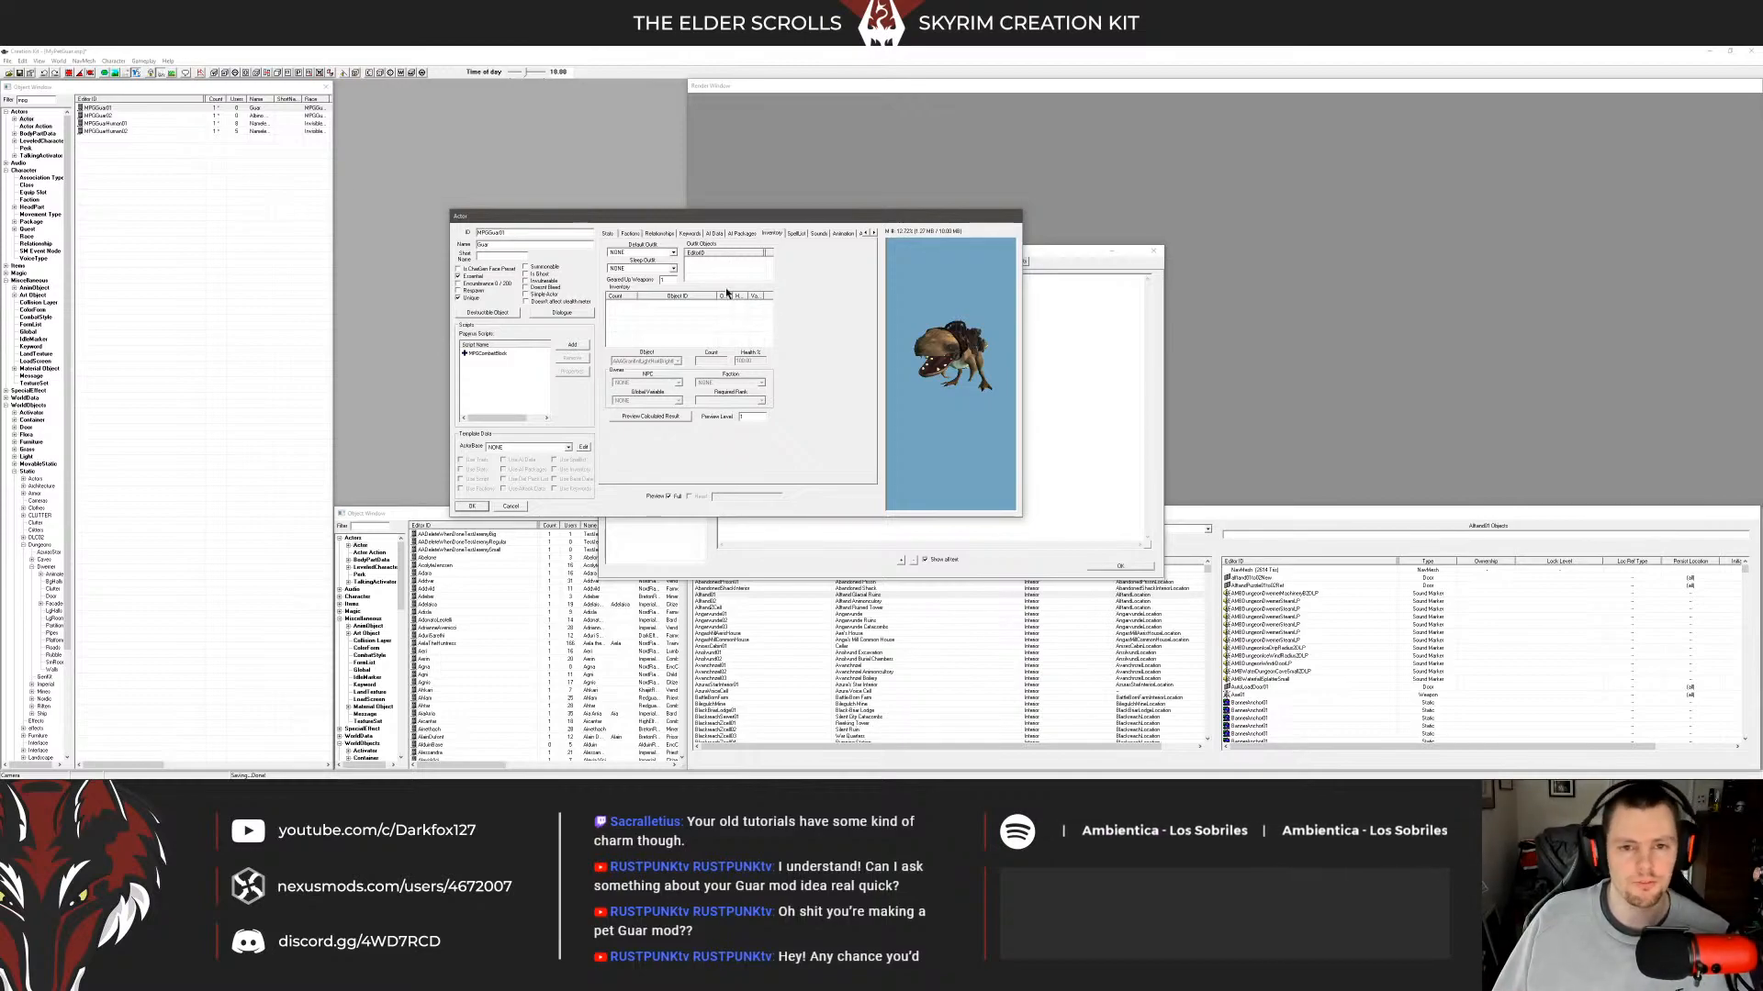
# Check the default outfit choices for the guar actor and close its window without saving.
pyautogui.click(659, 254)
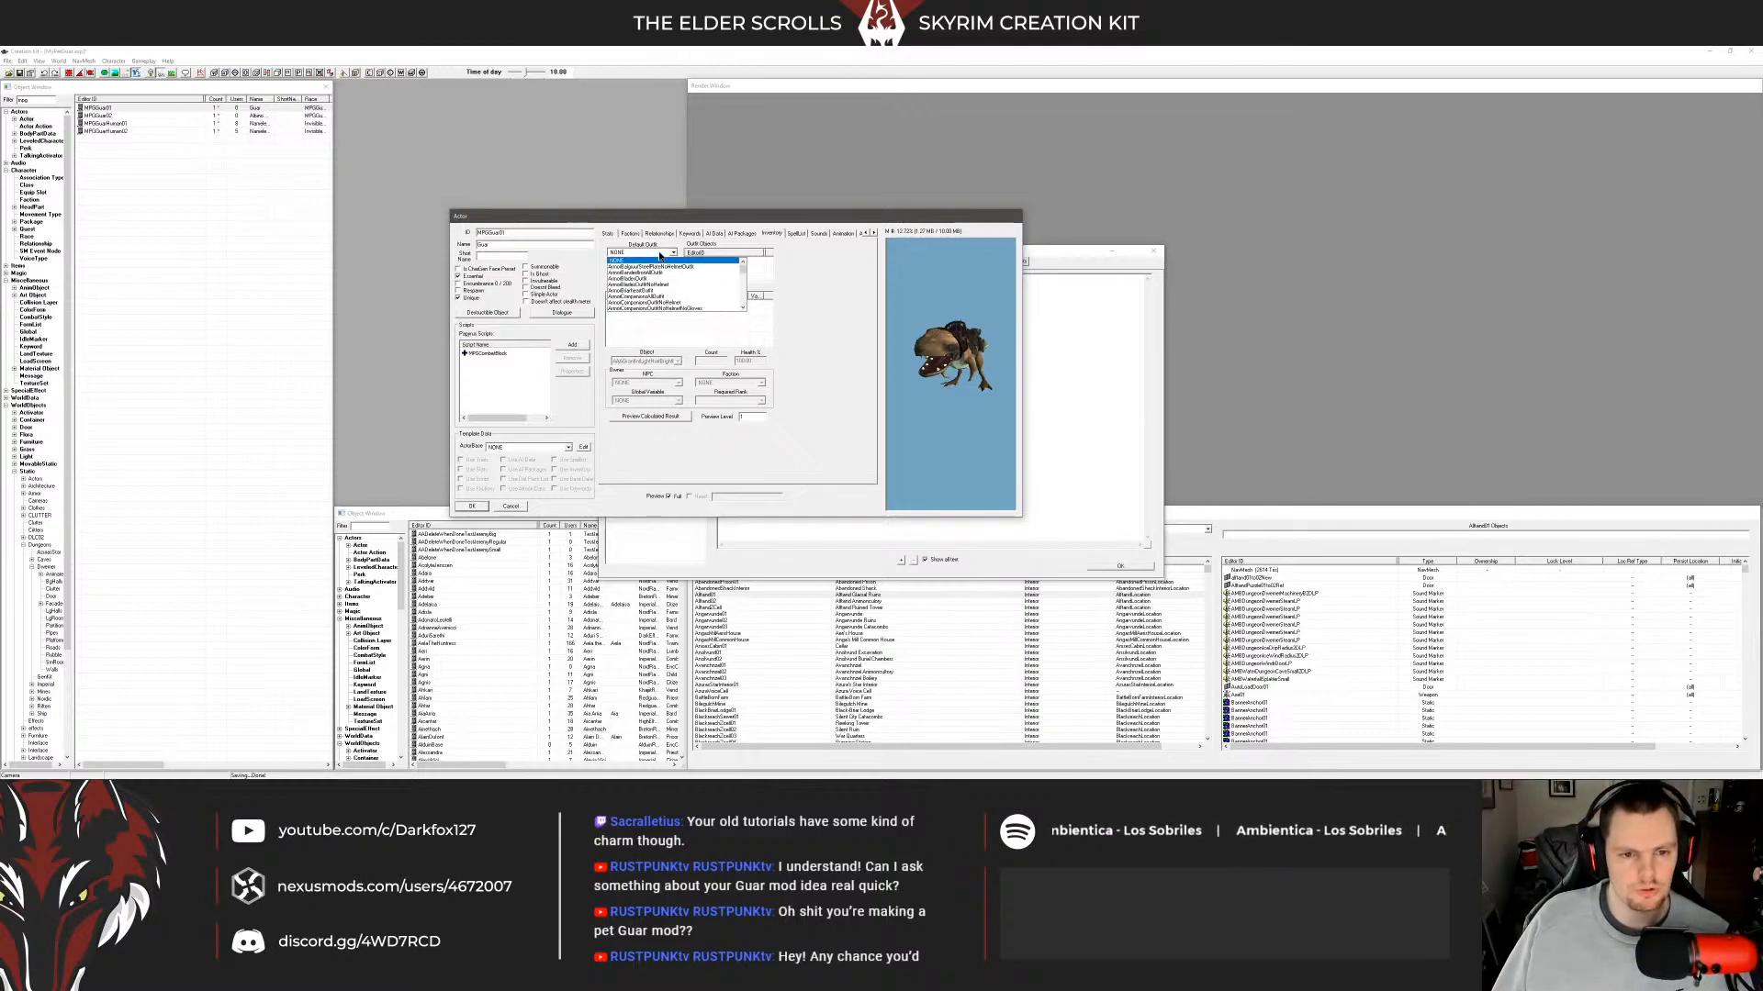
pyautogui.click(665, 256)
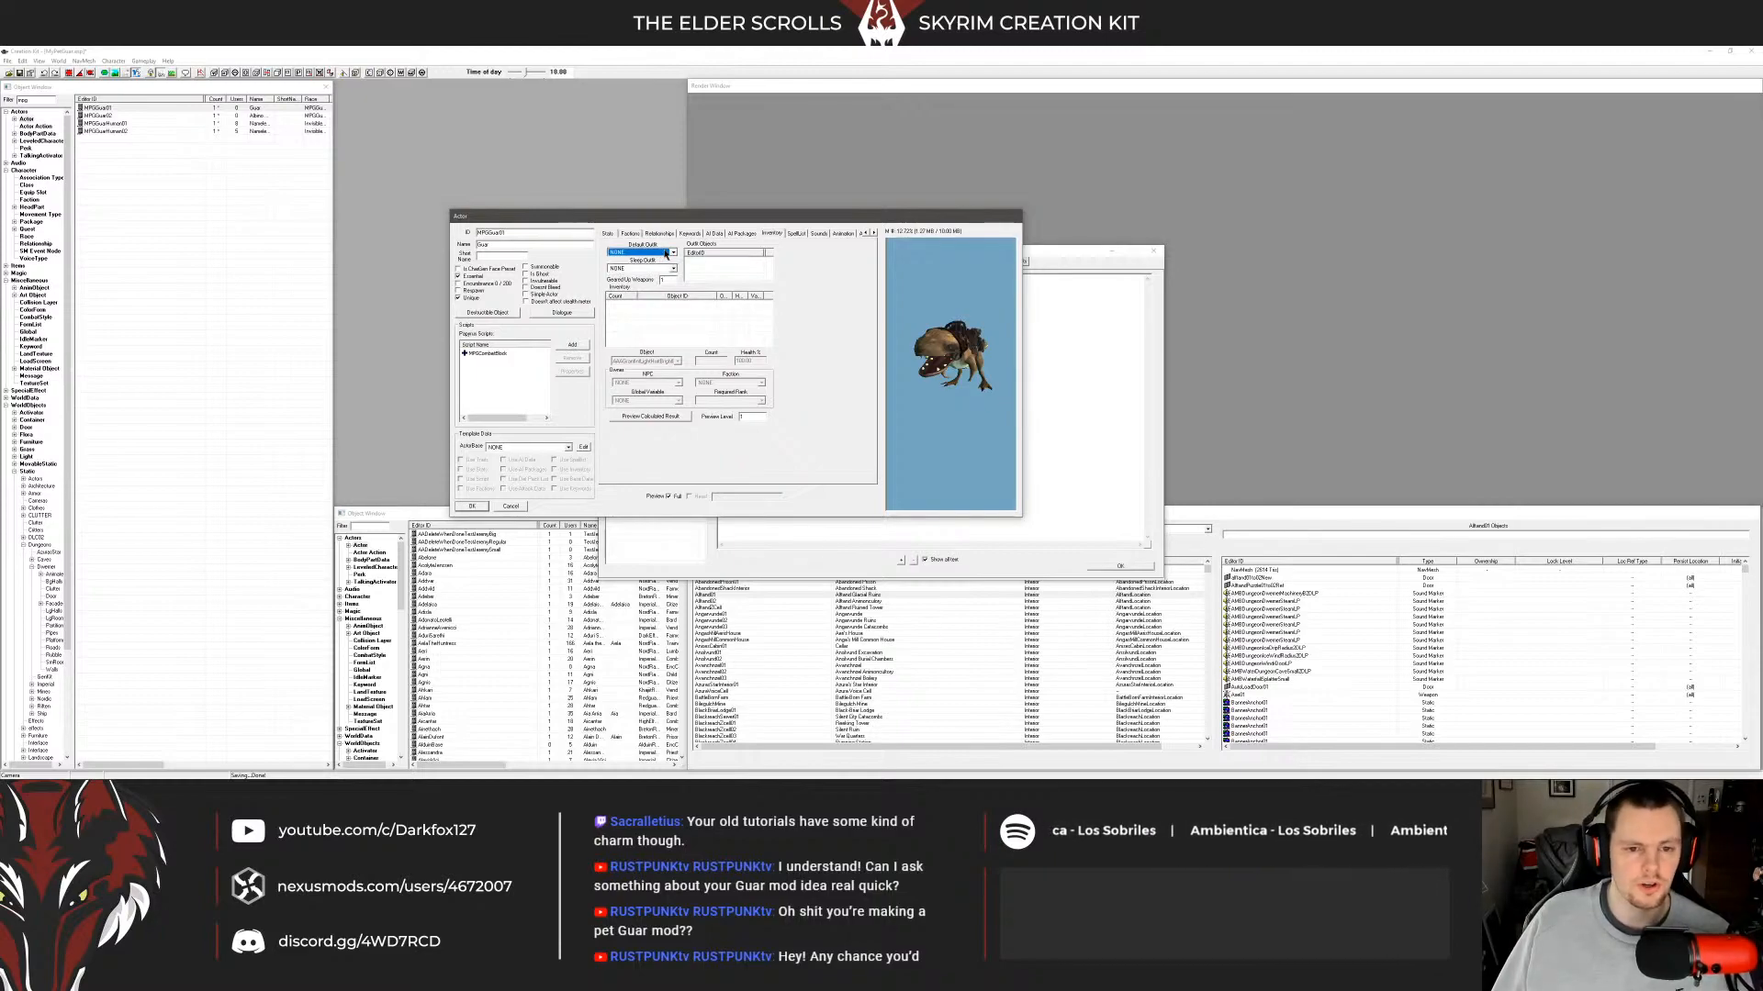
pyautogui.click(666, 254)
pyautogui.click(666, 254)
pyautogui.click(738, 267)
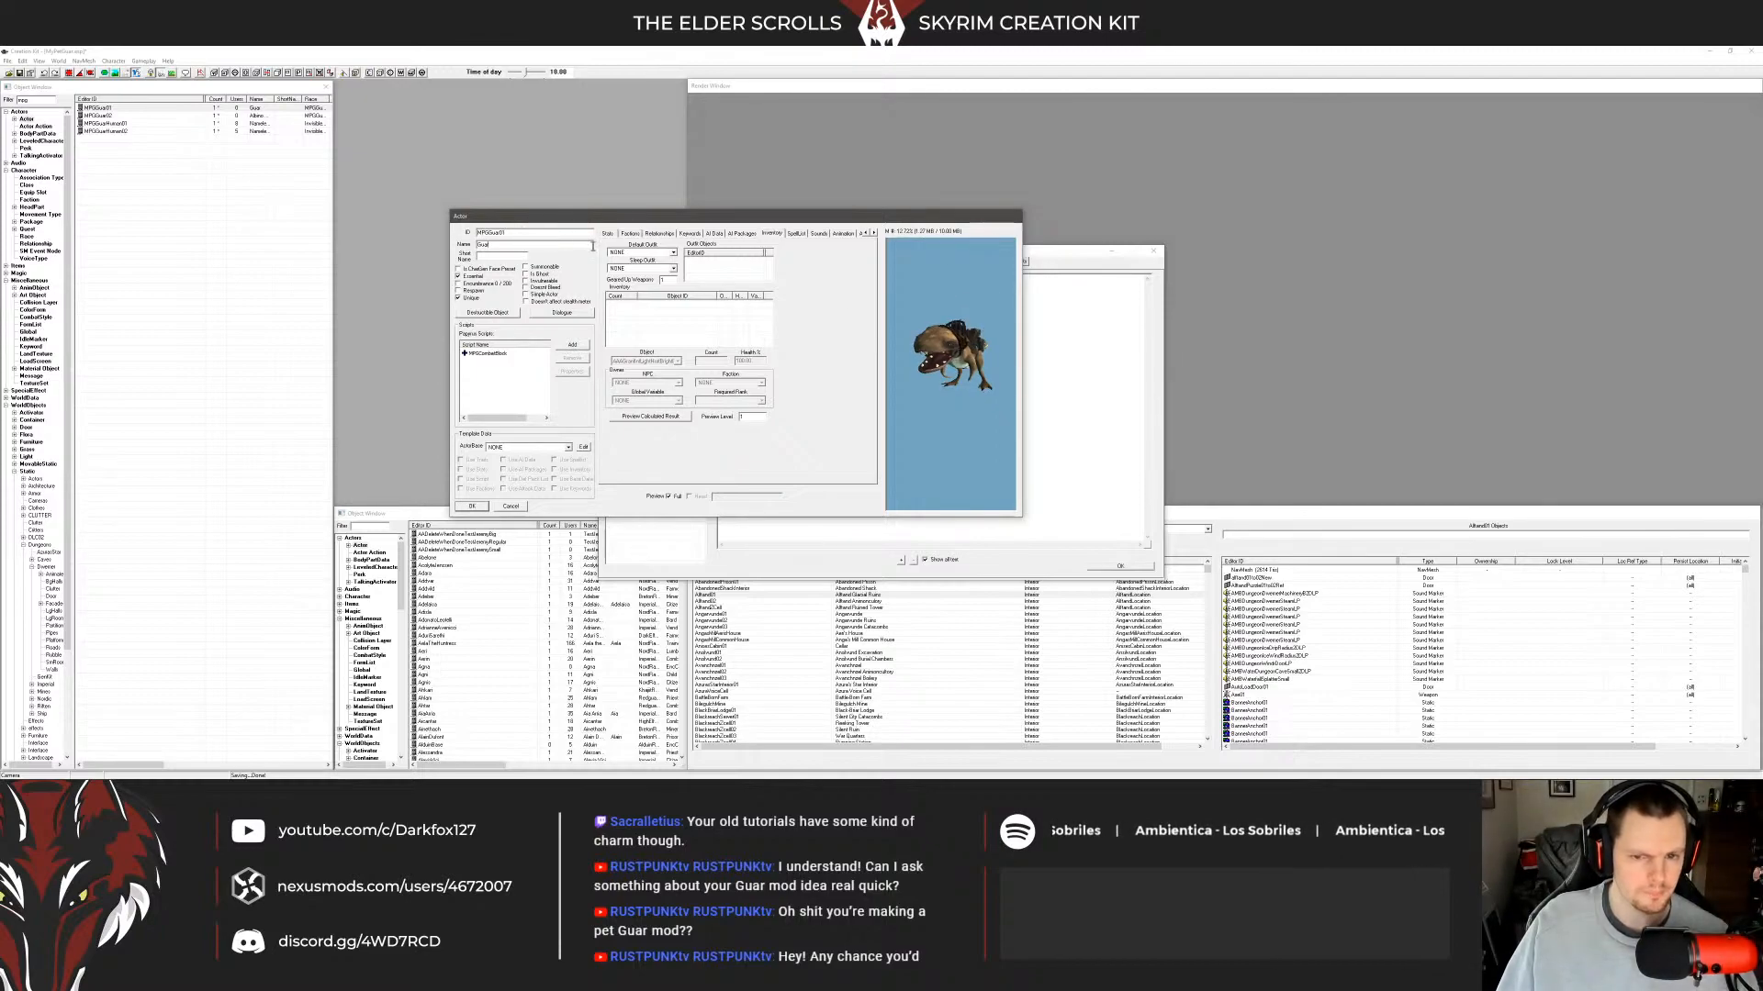
pyautogui.moveTo(677, 221); pyautogui.dragTo(658, 238)
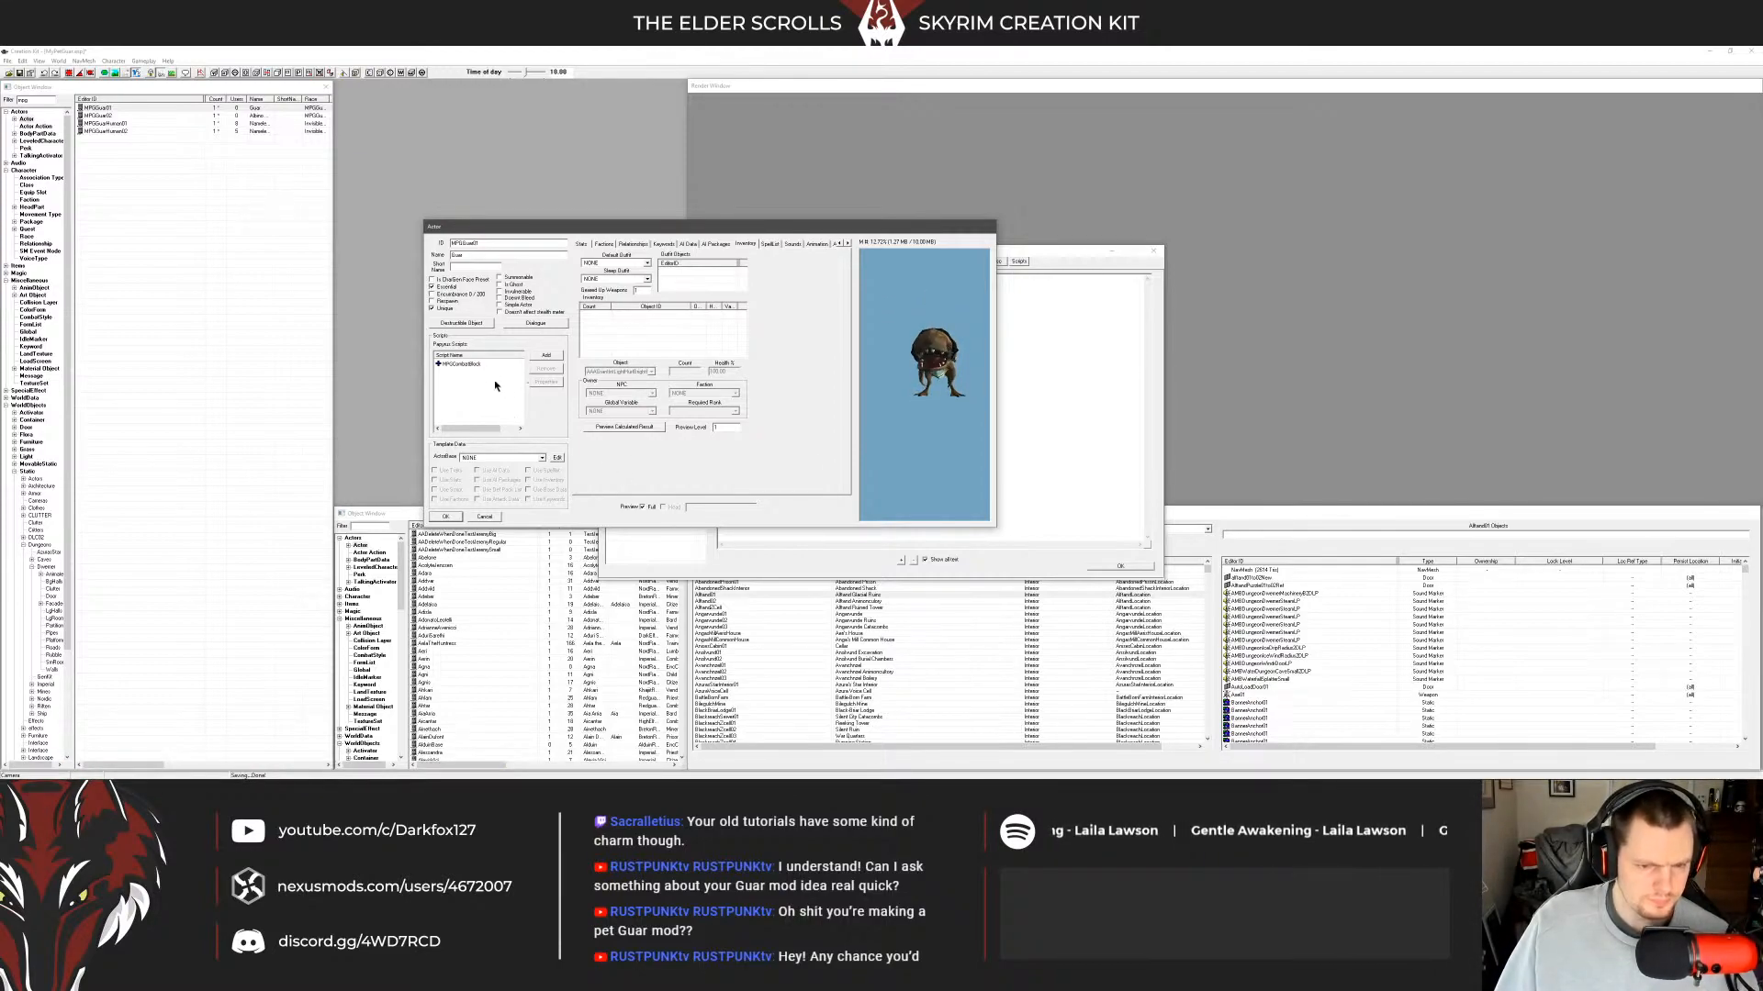
pyautogui.click(484, 517)
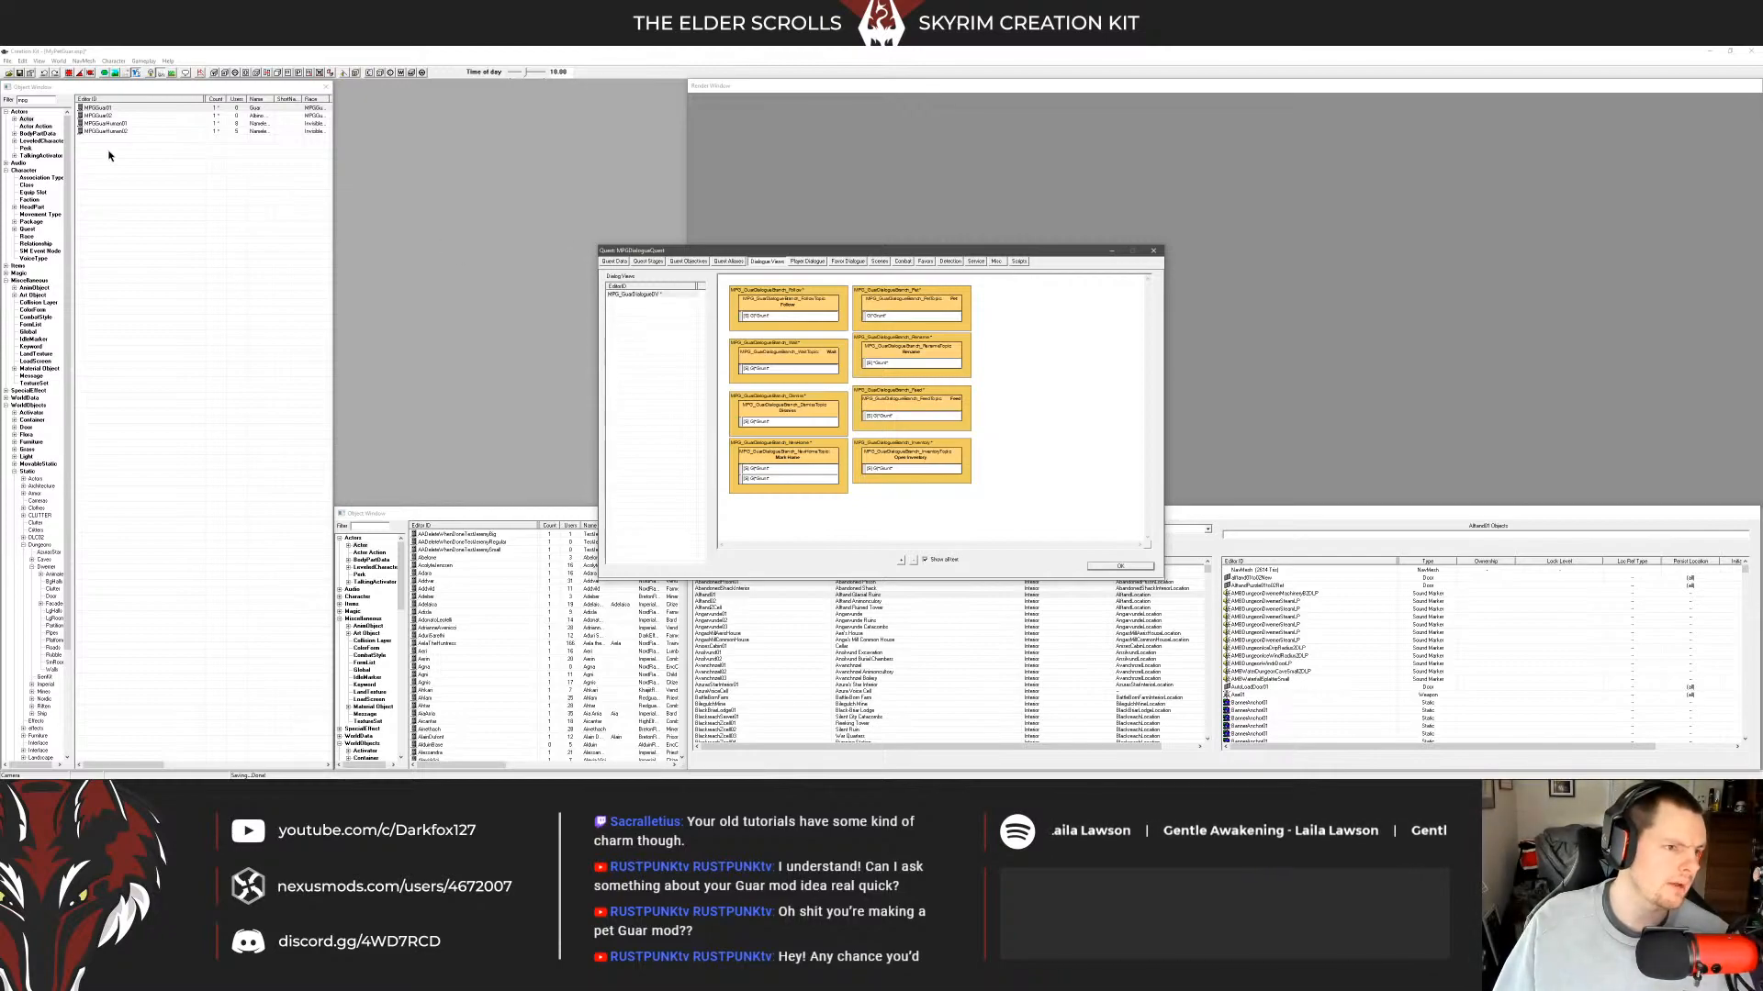
pyautogui.click(124, 109)
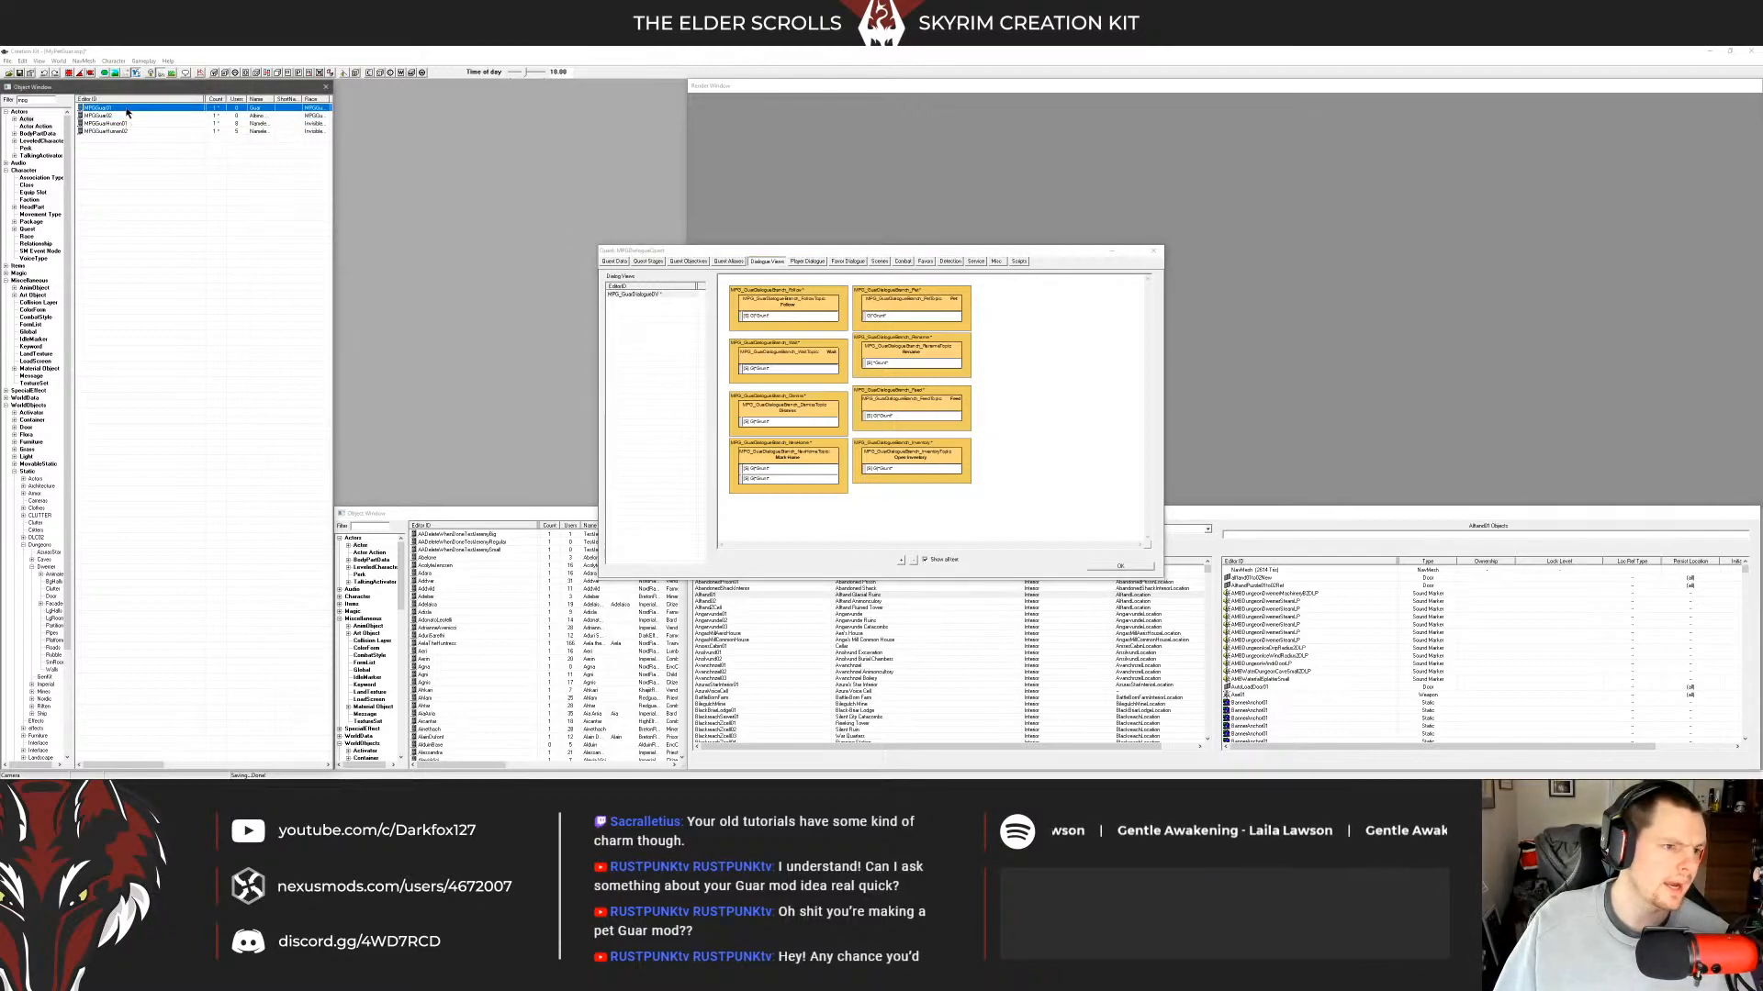
pyautogui.rightClick(128, 109)
pyautogui.press('Escape')
pyautogui.click(131, 115)
pyautogui.click(131, 108)
pyautogui.click(134, 116)
pyautogui.click(163, 153)
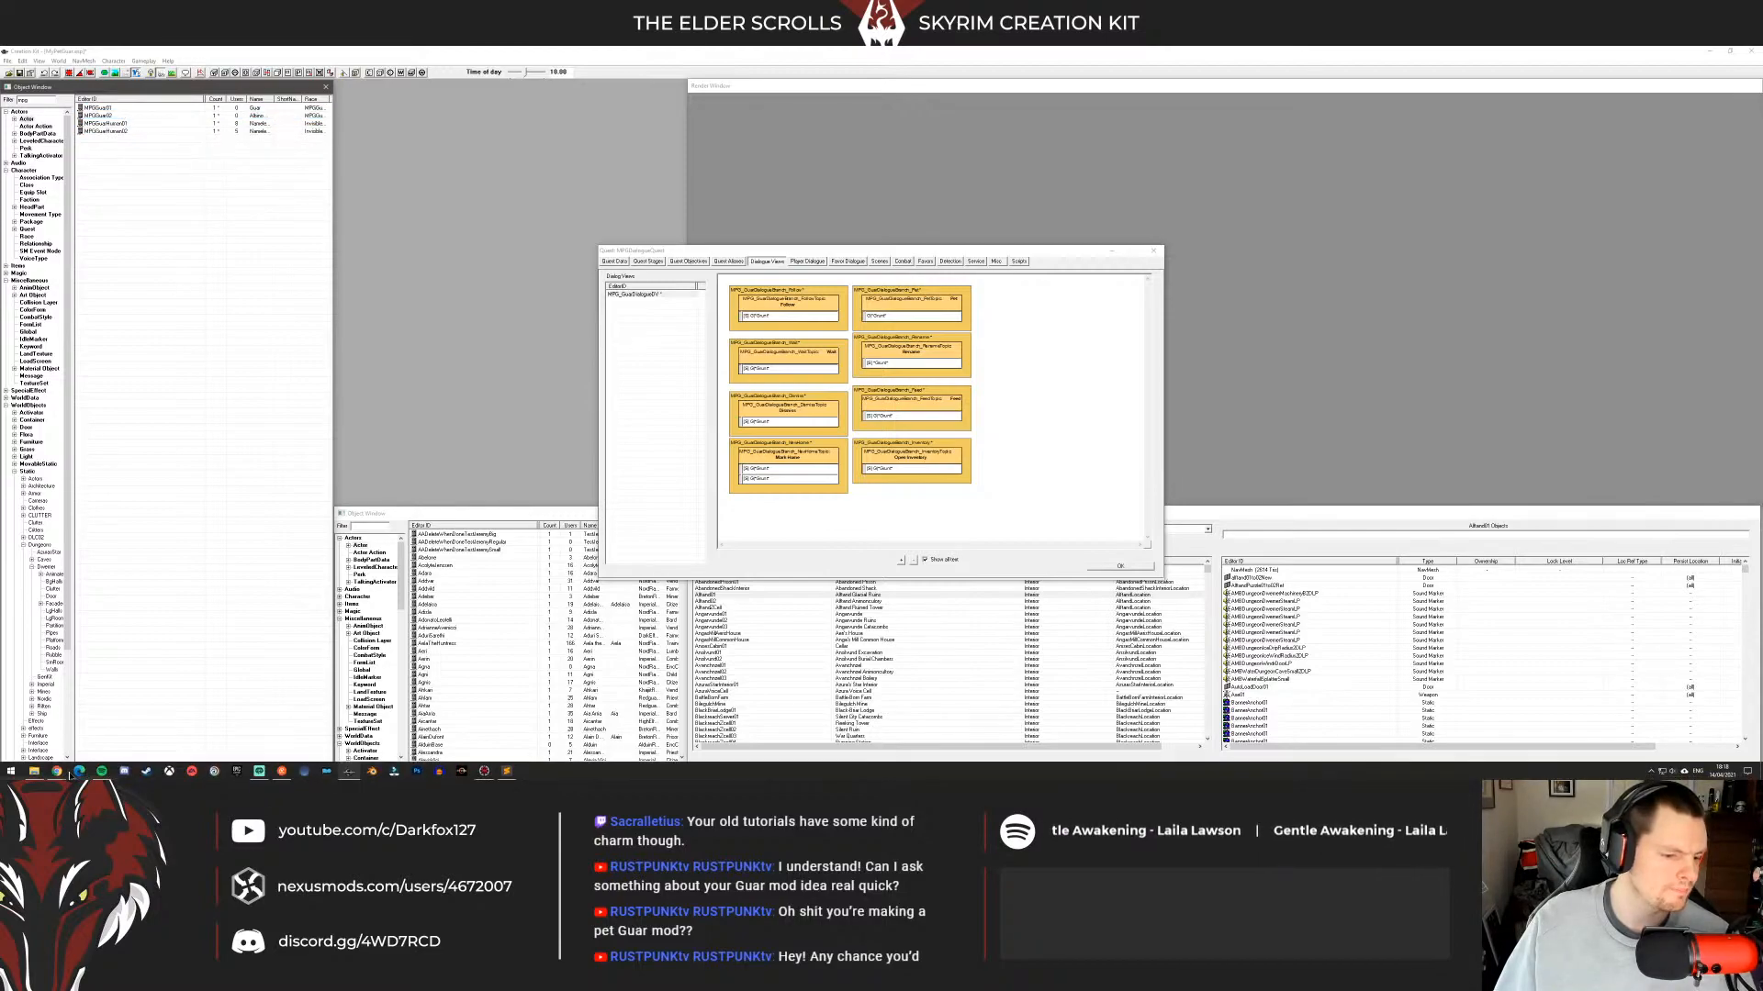
# Switch to the browser, search the web for "skyrim guar" in a new tab and look through the results.
pyautogui.click(56, 774)
pyautogui.click(128, 737)
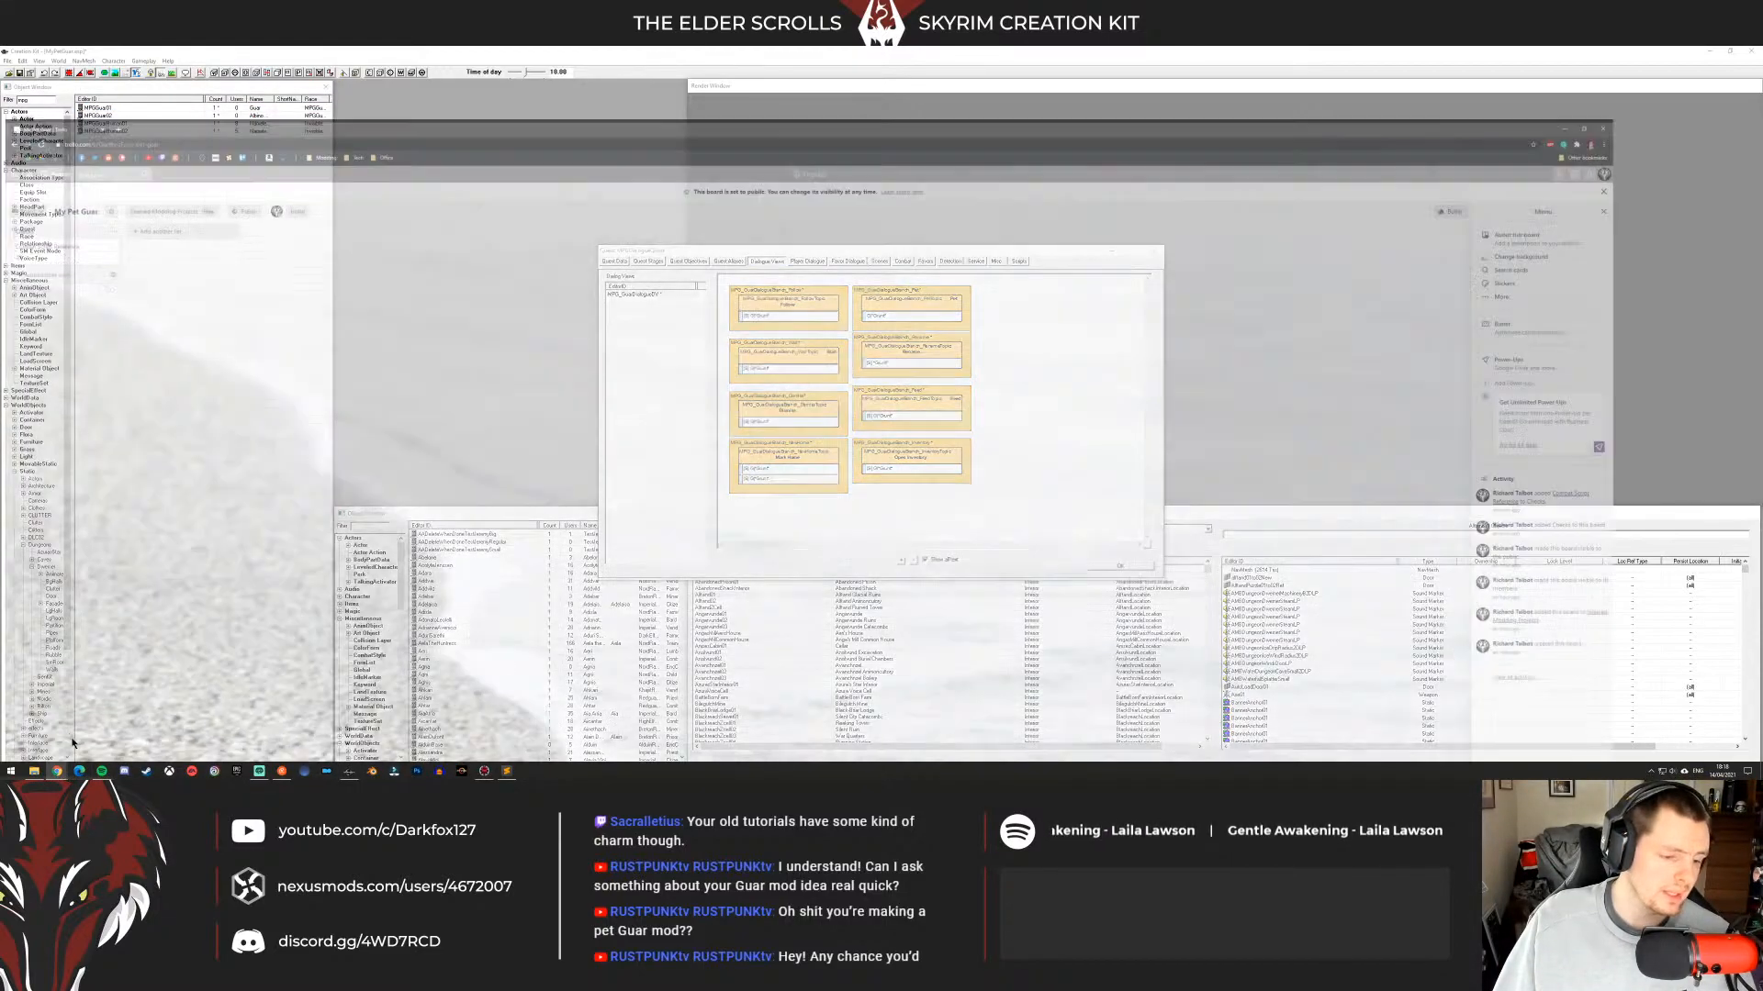
pyautogui.hotkey('ctrl', 't')
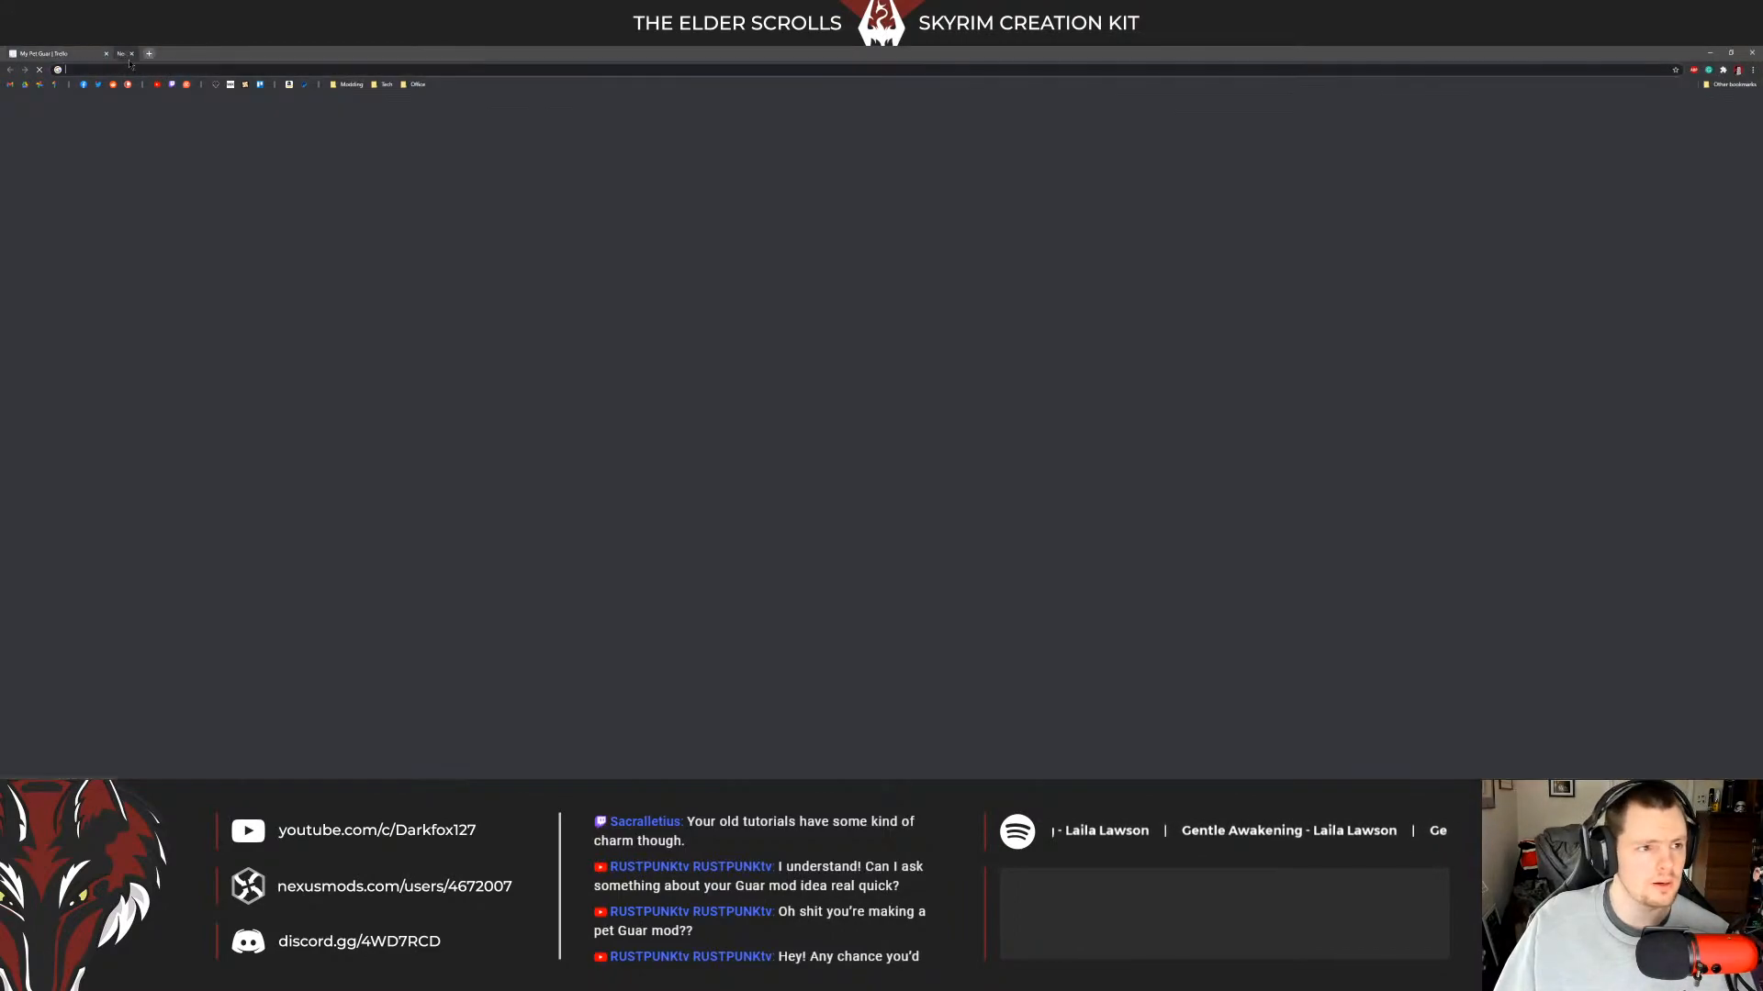
pyautogui.write('skyrim guar')
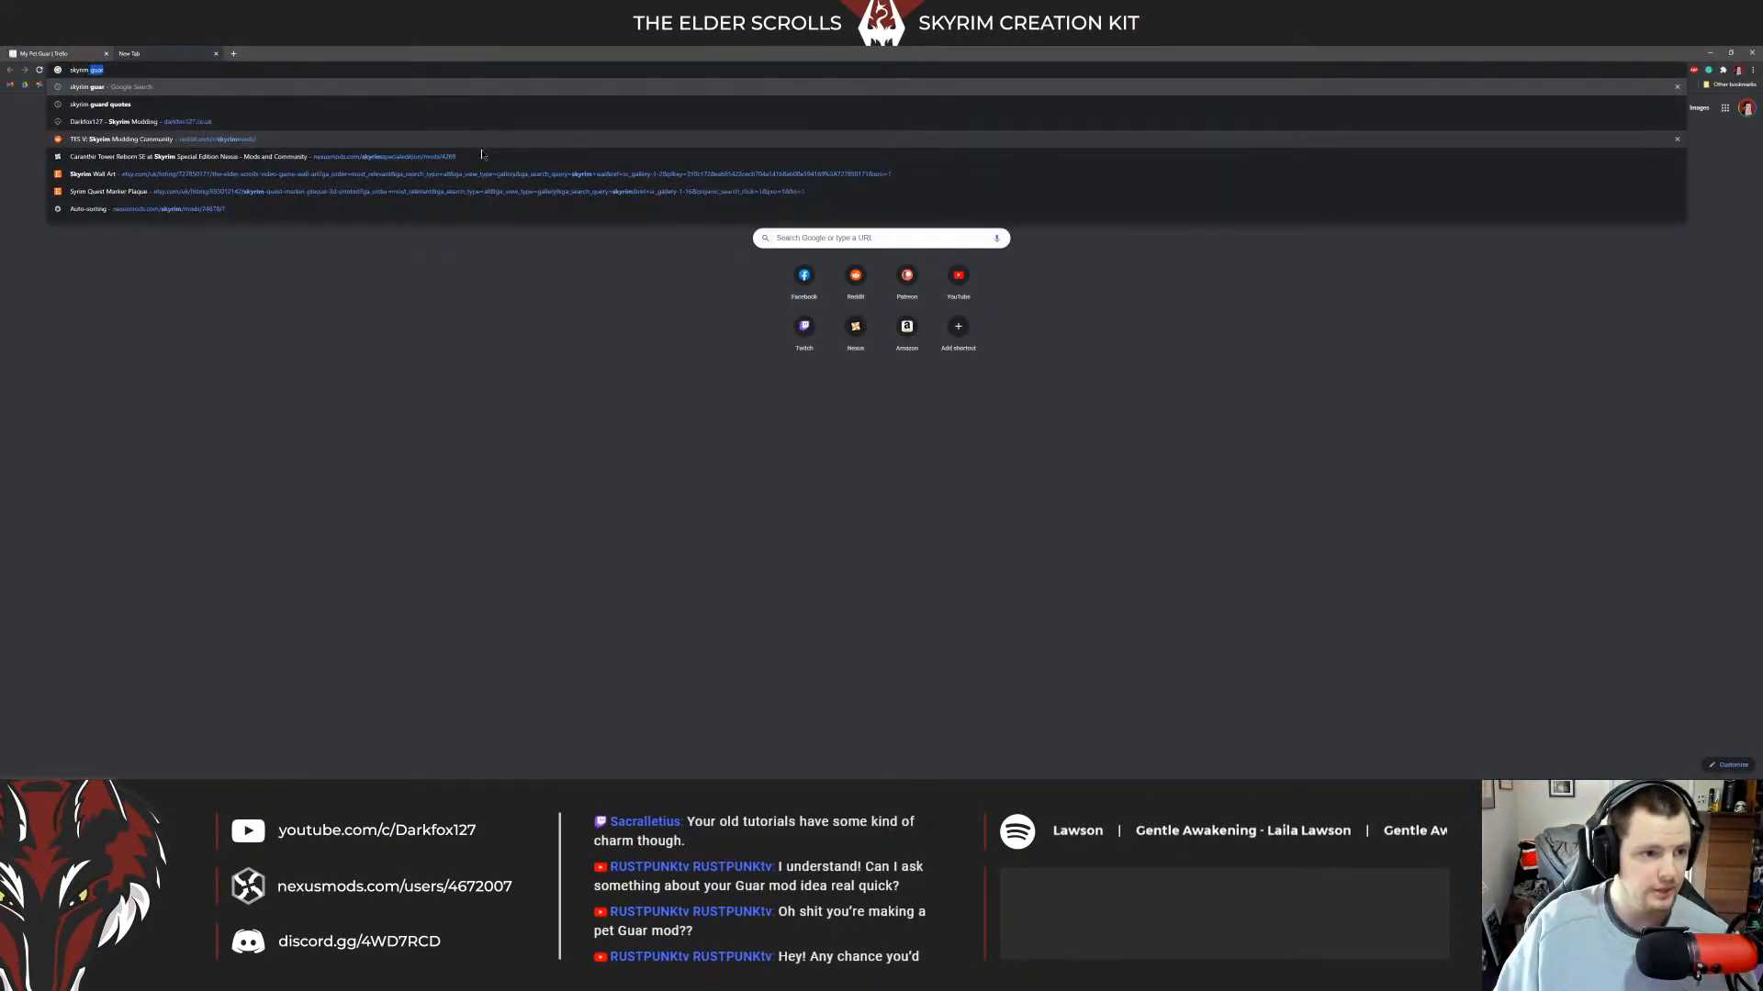
pyautogui.press('Return')
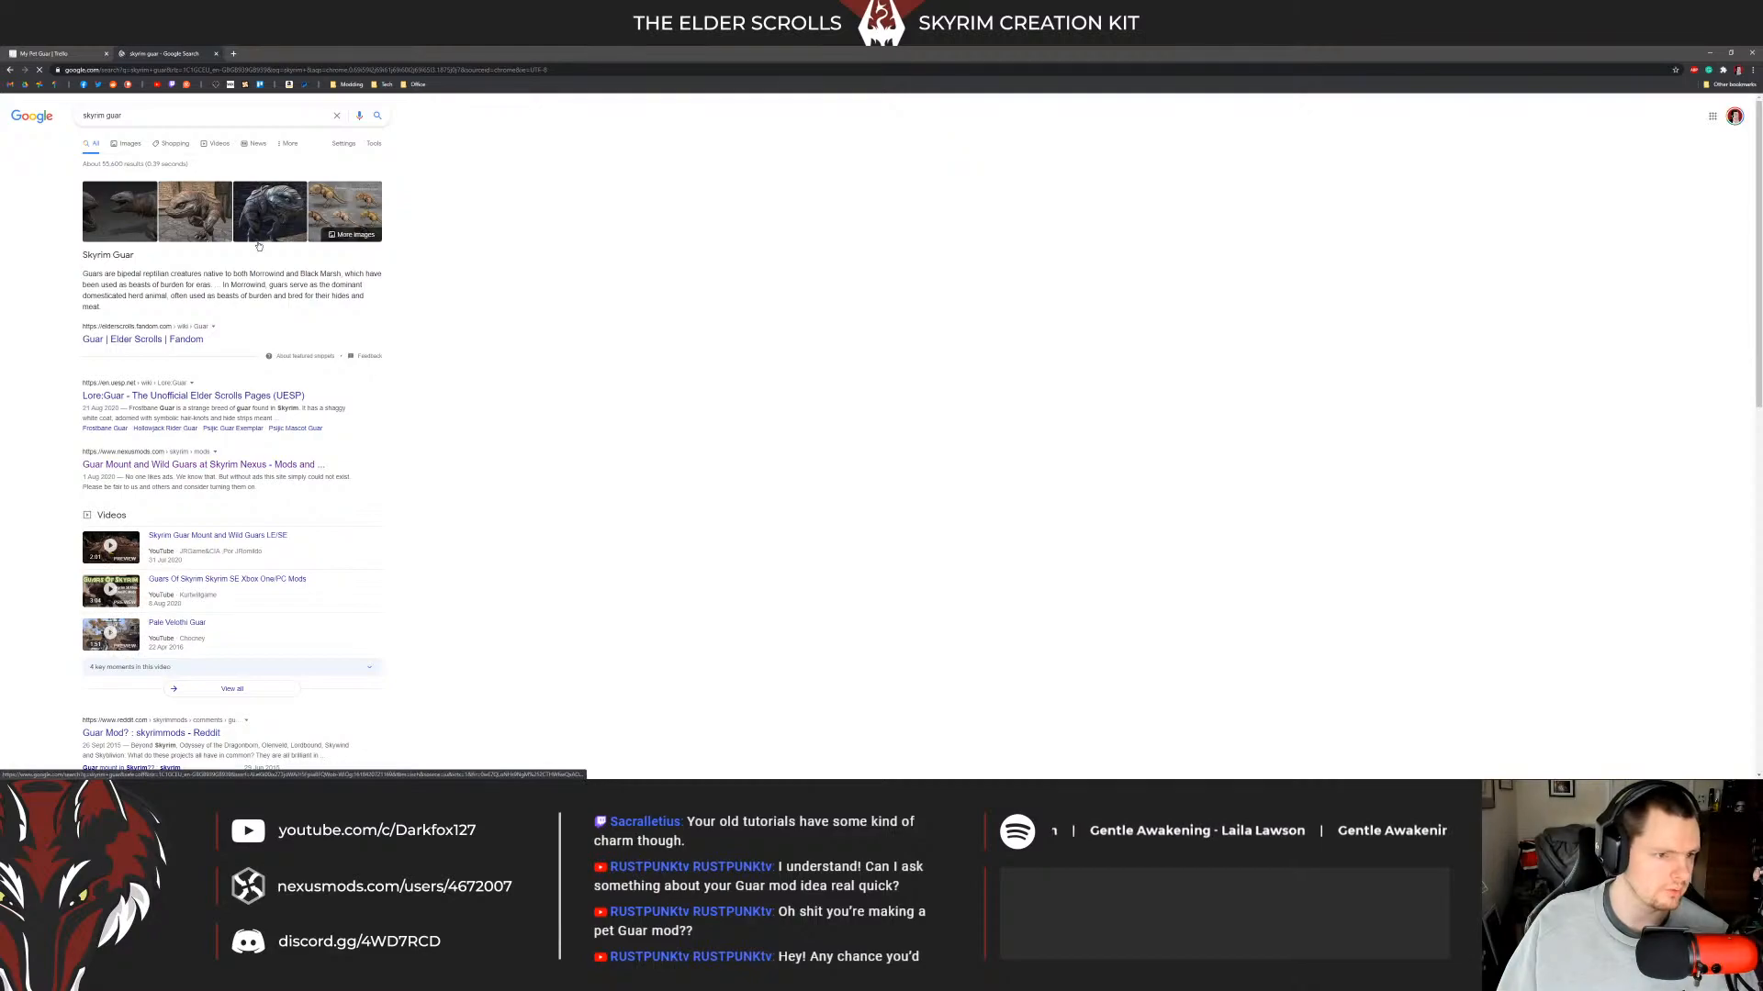
pyautogui.scroll(-3, 473, 266)
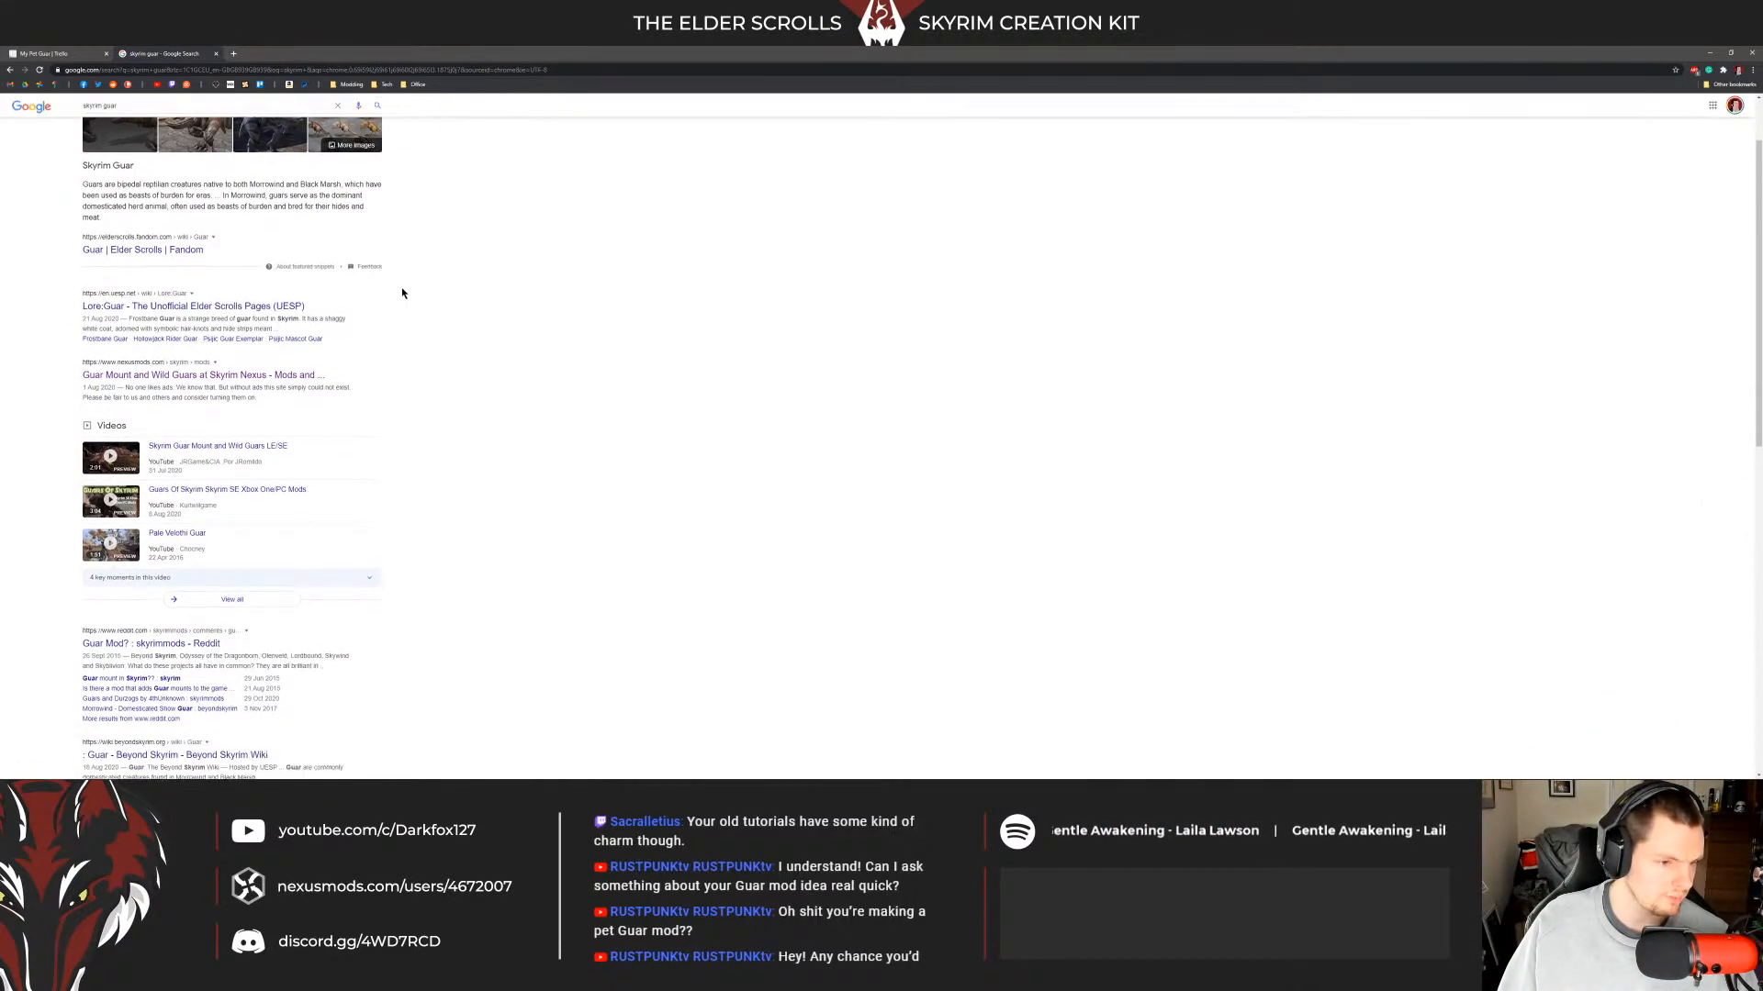
pyautogui.scroll(-4, 297, 279)
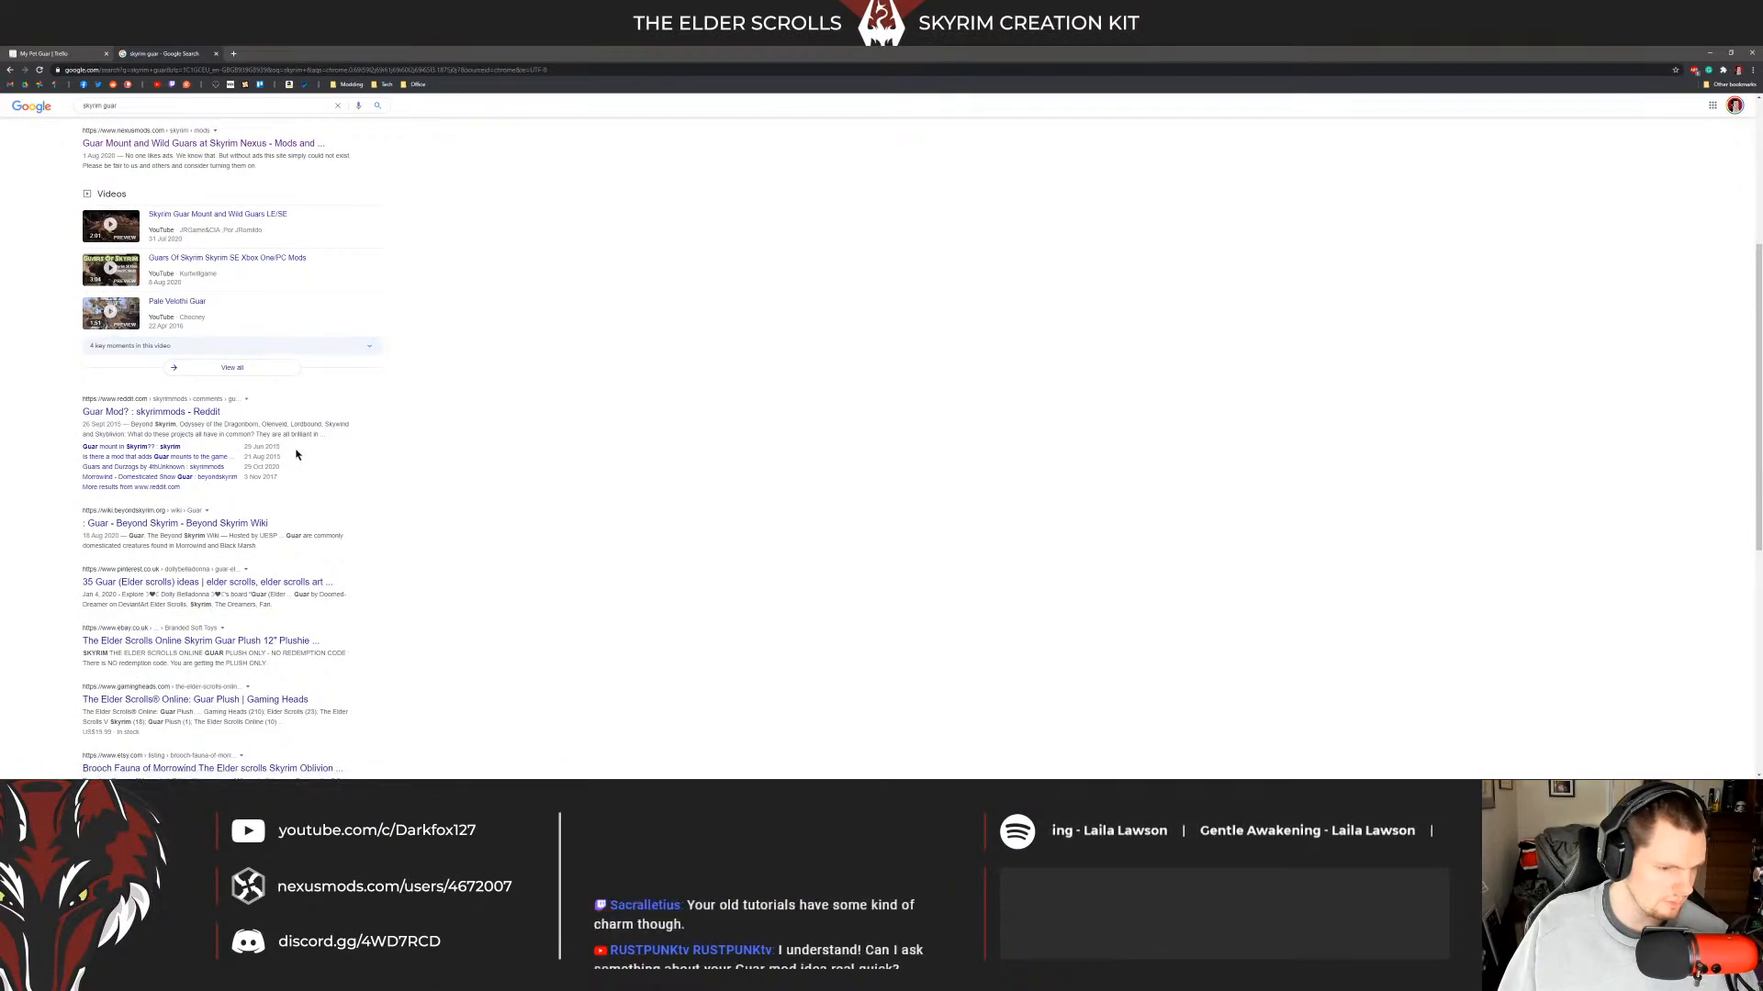
pyautogui.scroll(7, 296, 441)
# Open the Skyrim Nexus site and search its mods for "guar".
pyautogui.click(245, 84)
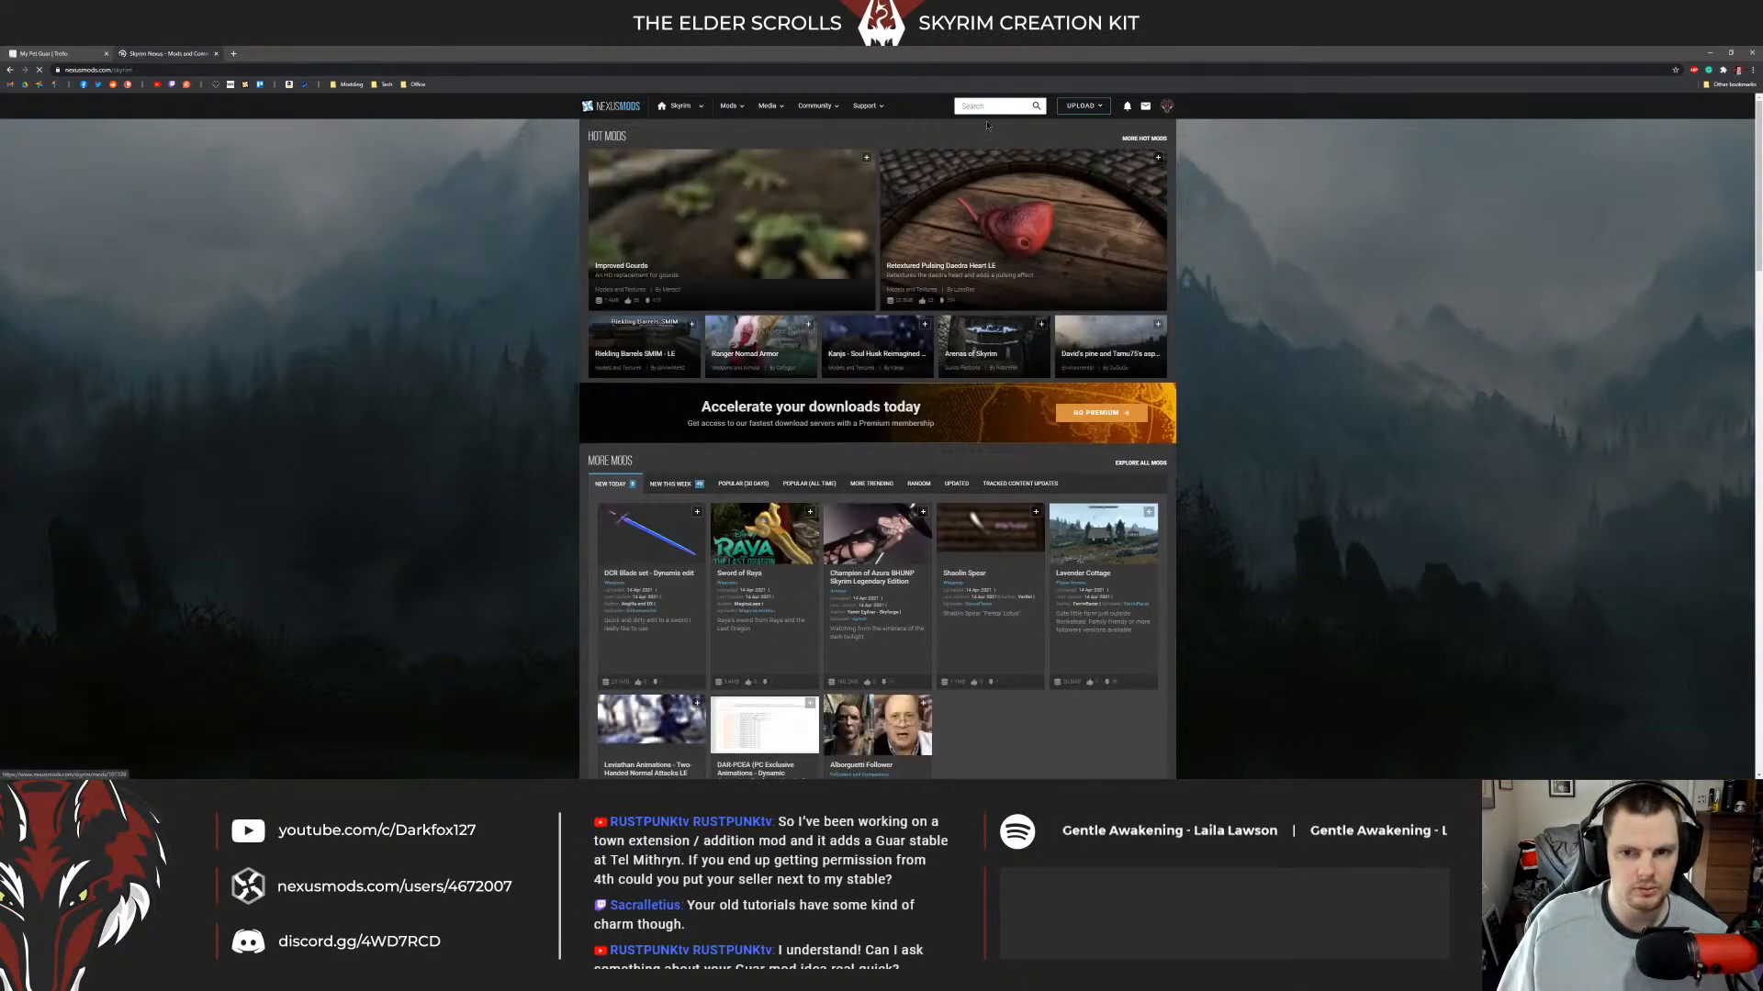
pyautogui.click(988, 109)
pyautogui.write('guar')
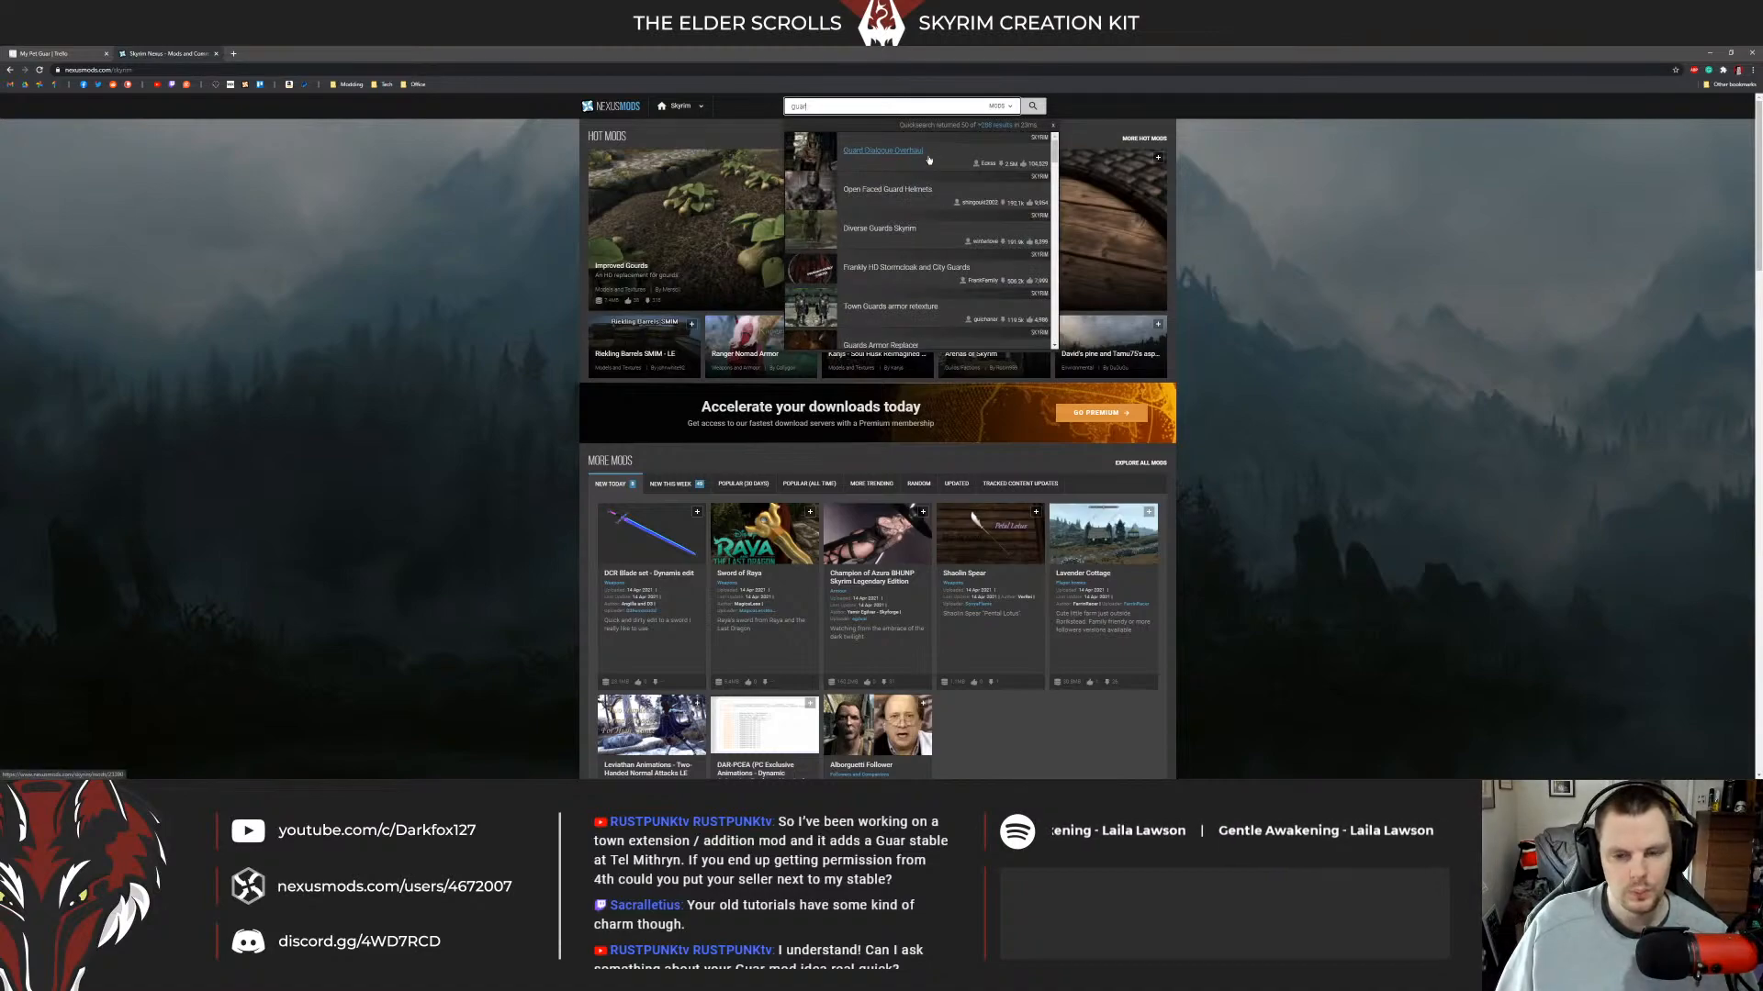
pyautogui.scroll(-3, 925, 202)
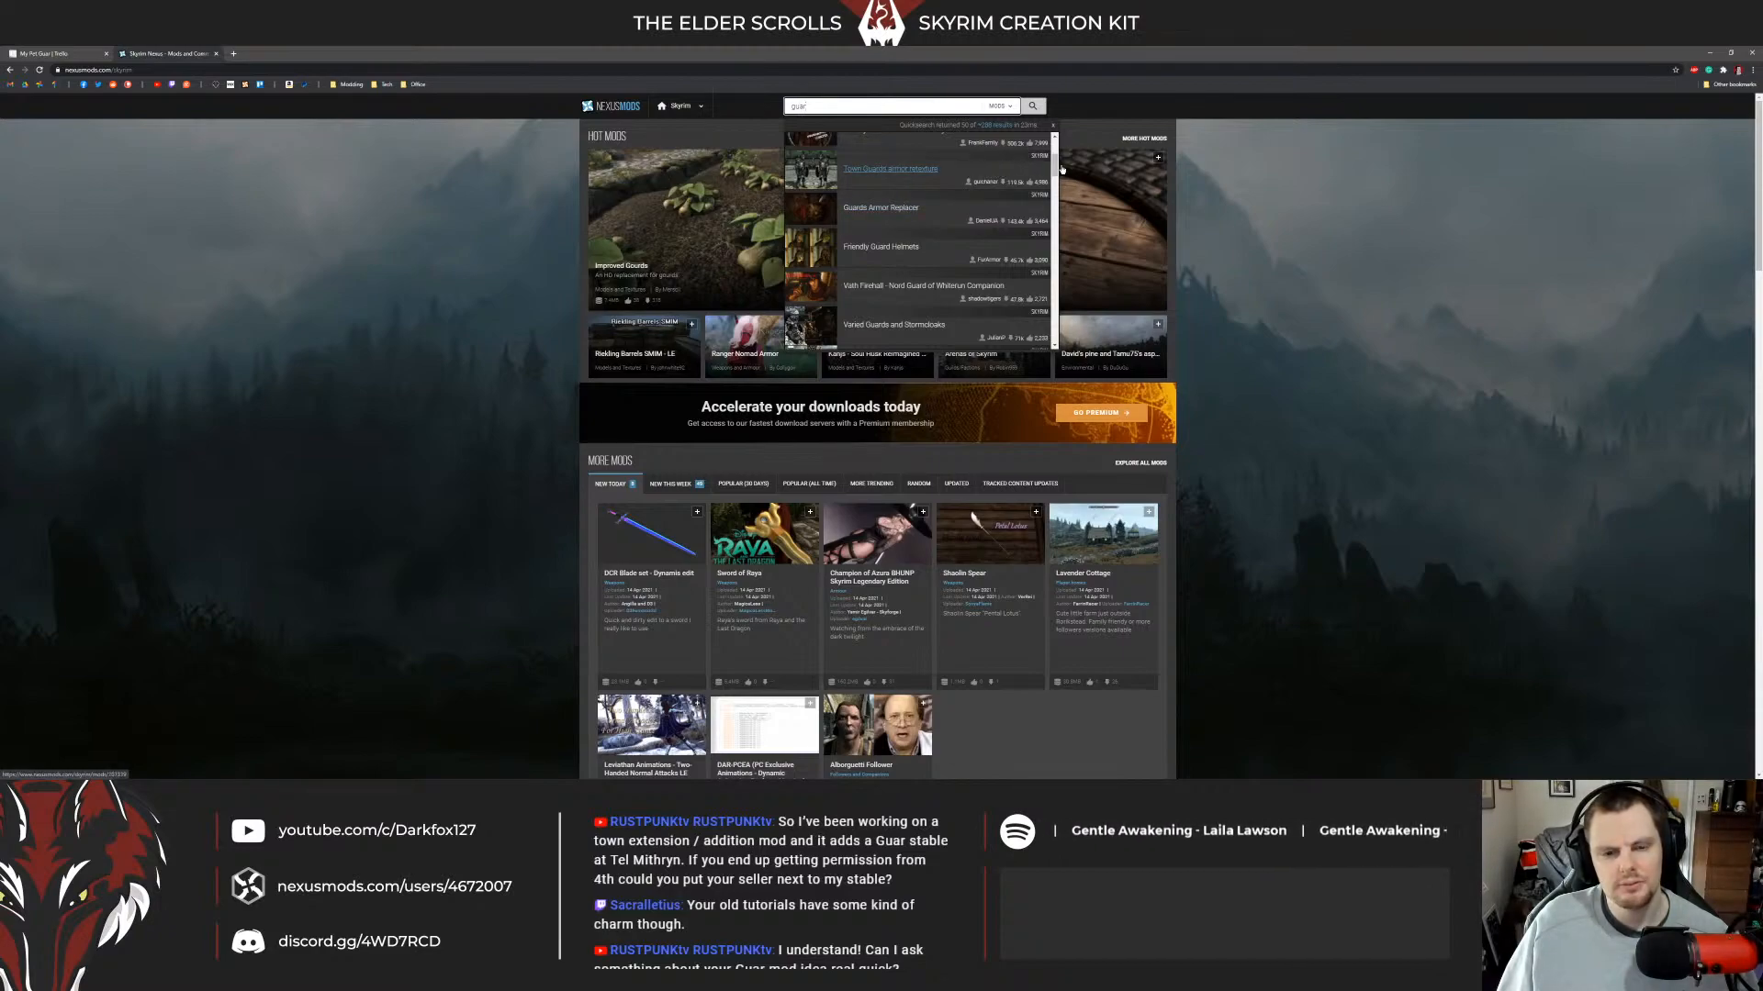
pyautogui.click(1216, 208)
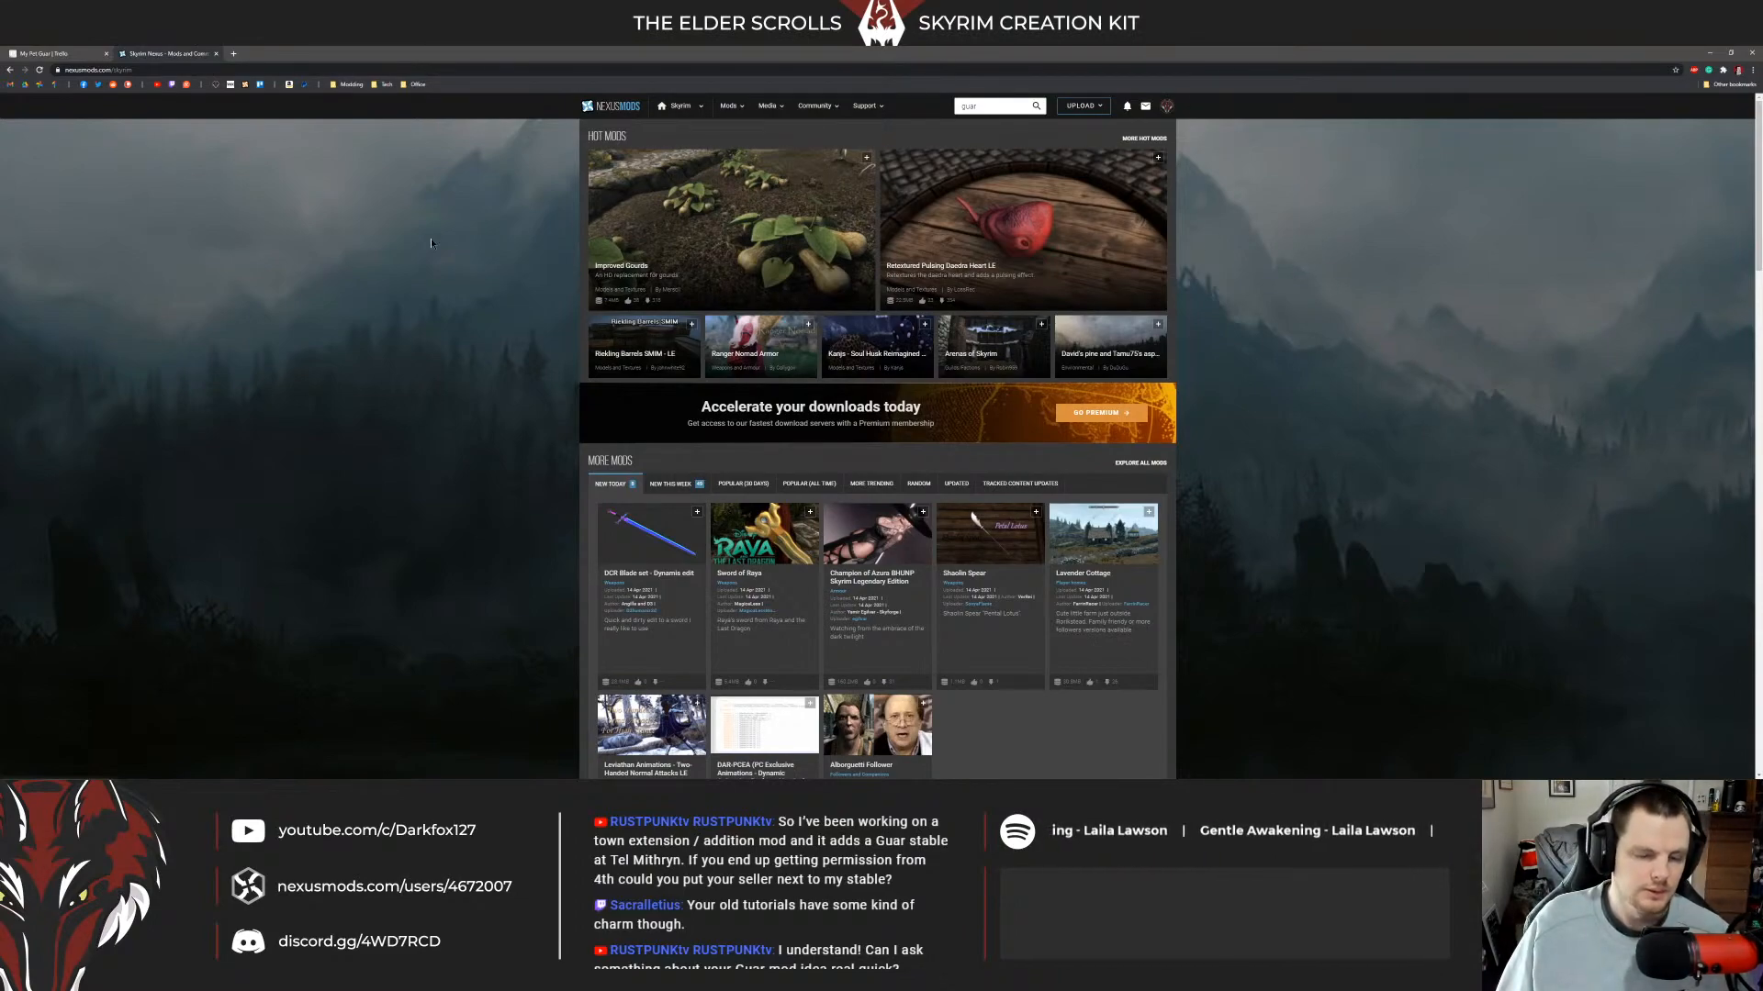
pyautogui.click(55, 53)
pyautogui.click(165, 53)
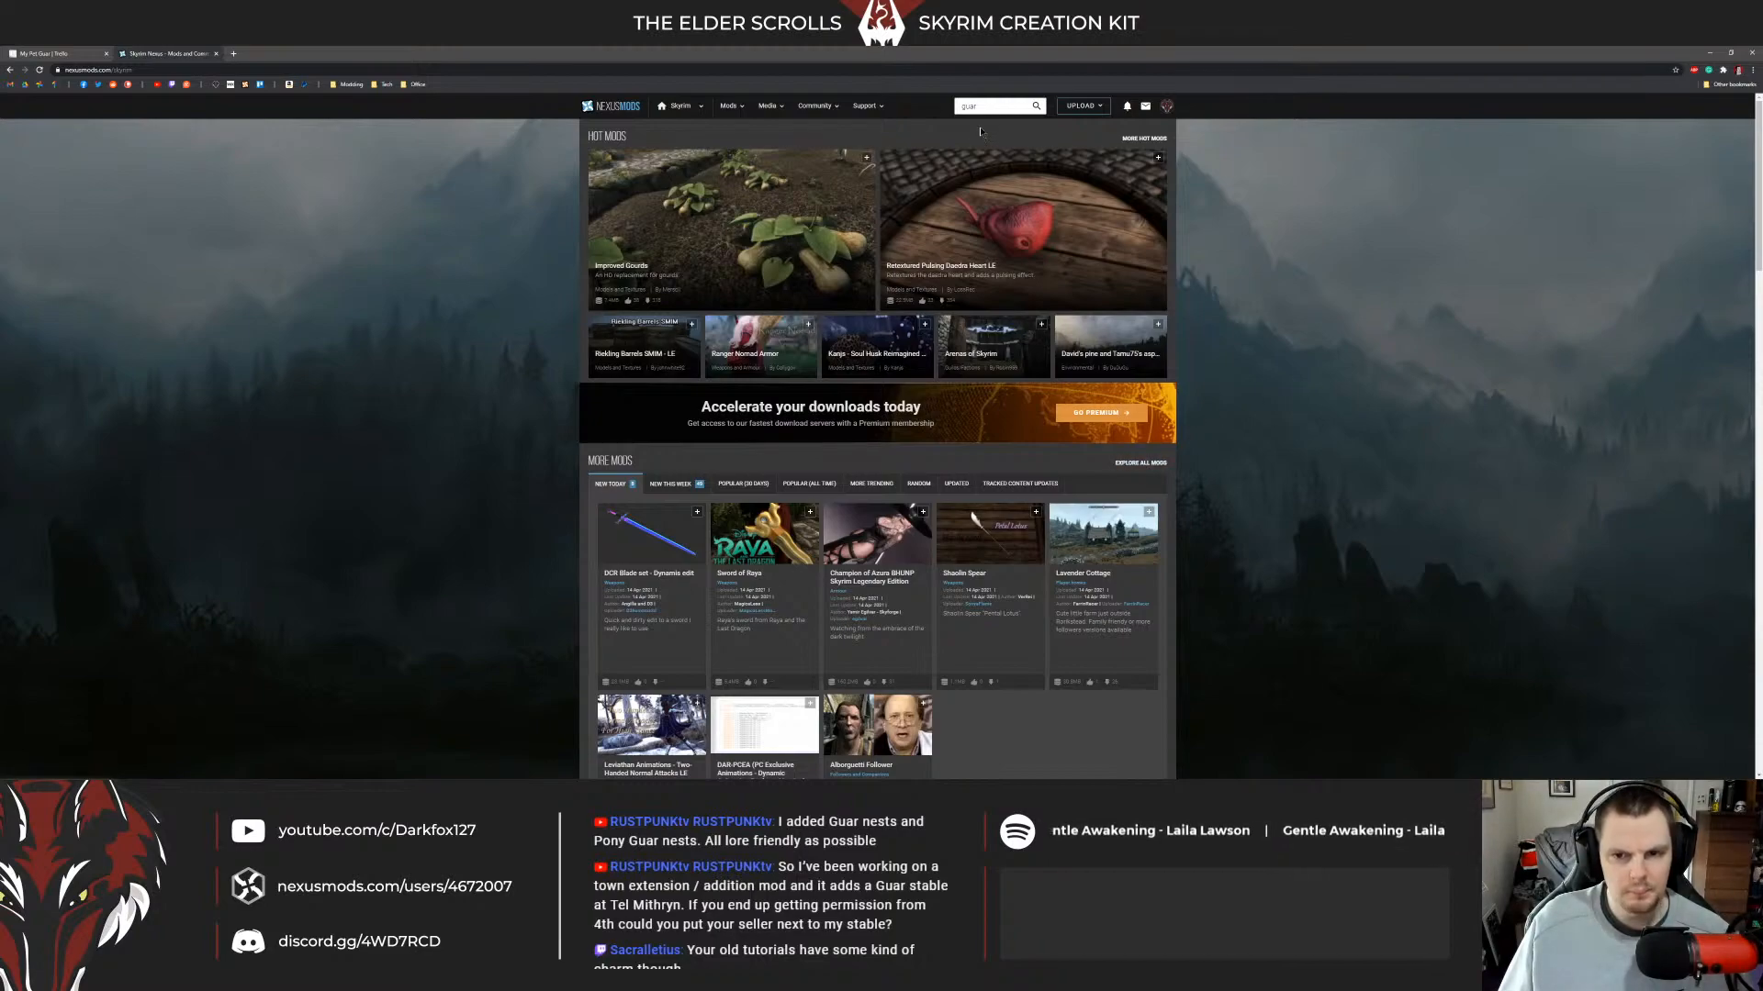
# Reopen the Nexus quick results for "guar" and look further down the list for guar mods.
pyautogui.click(991, 106)
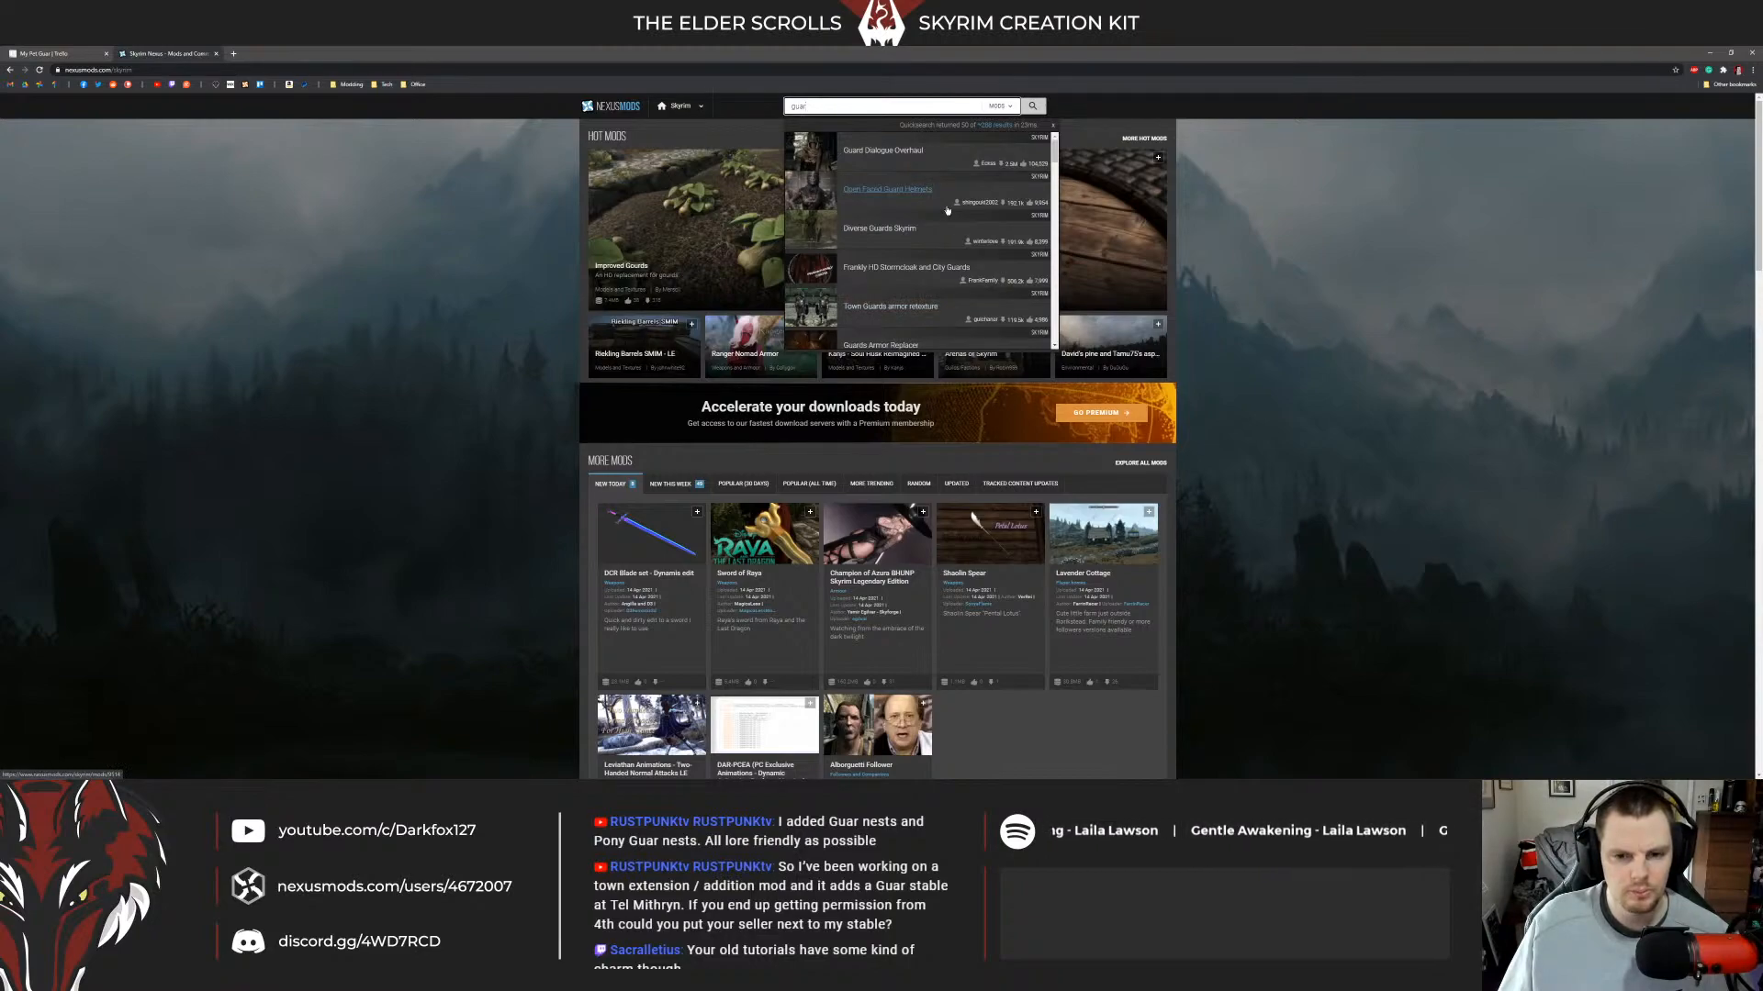
pyautogui.scroll(-3, 955, 213)
pyautogui.scroll(-3, 937, 210)
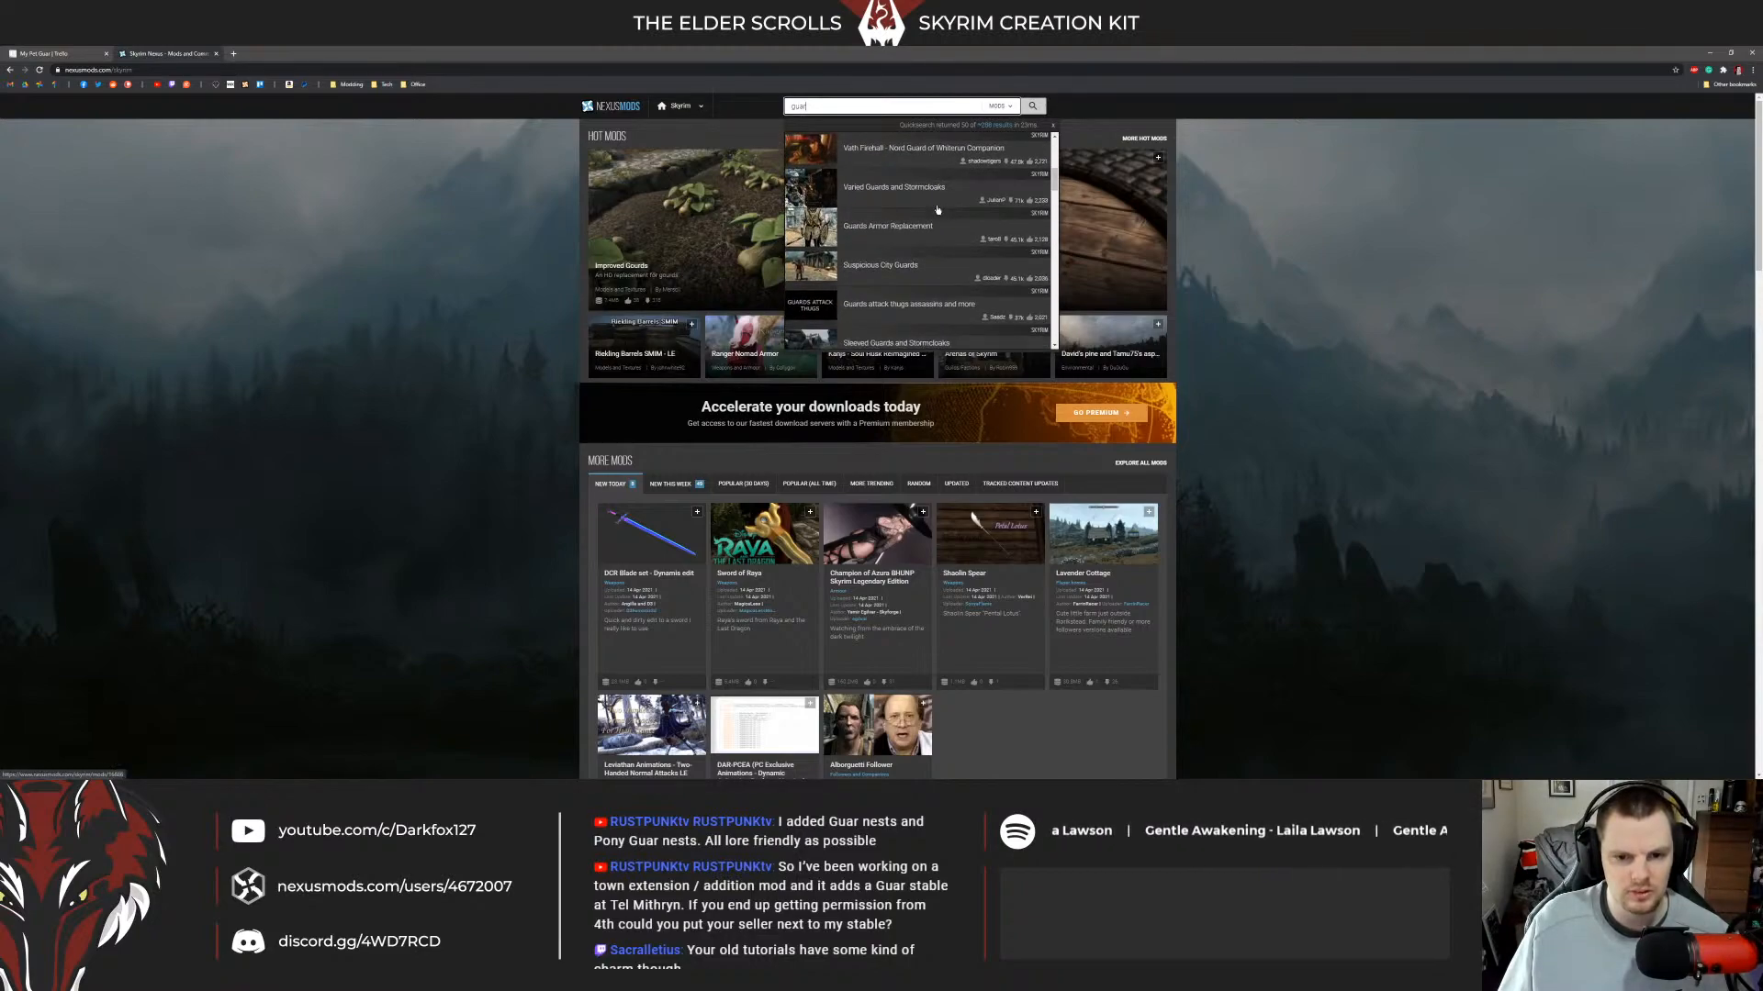
pyautogui.scroll(3, 938, 211)
pyautogui.scroll(-3, 938, 210)
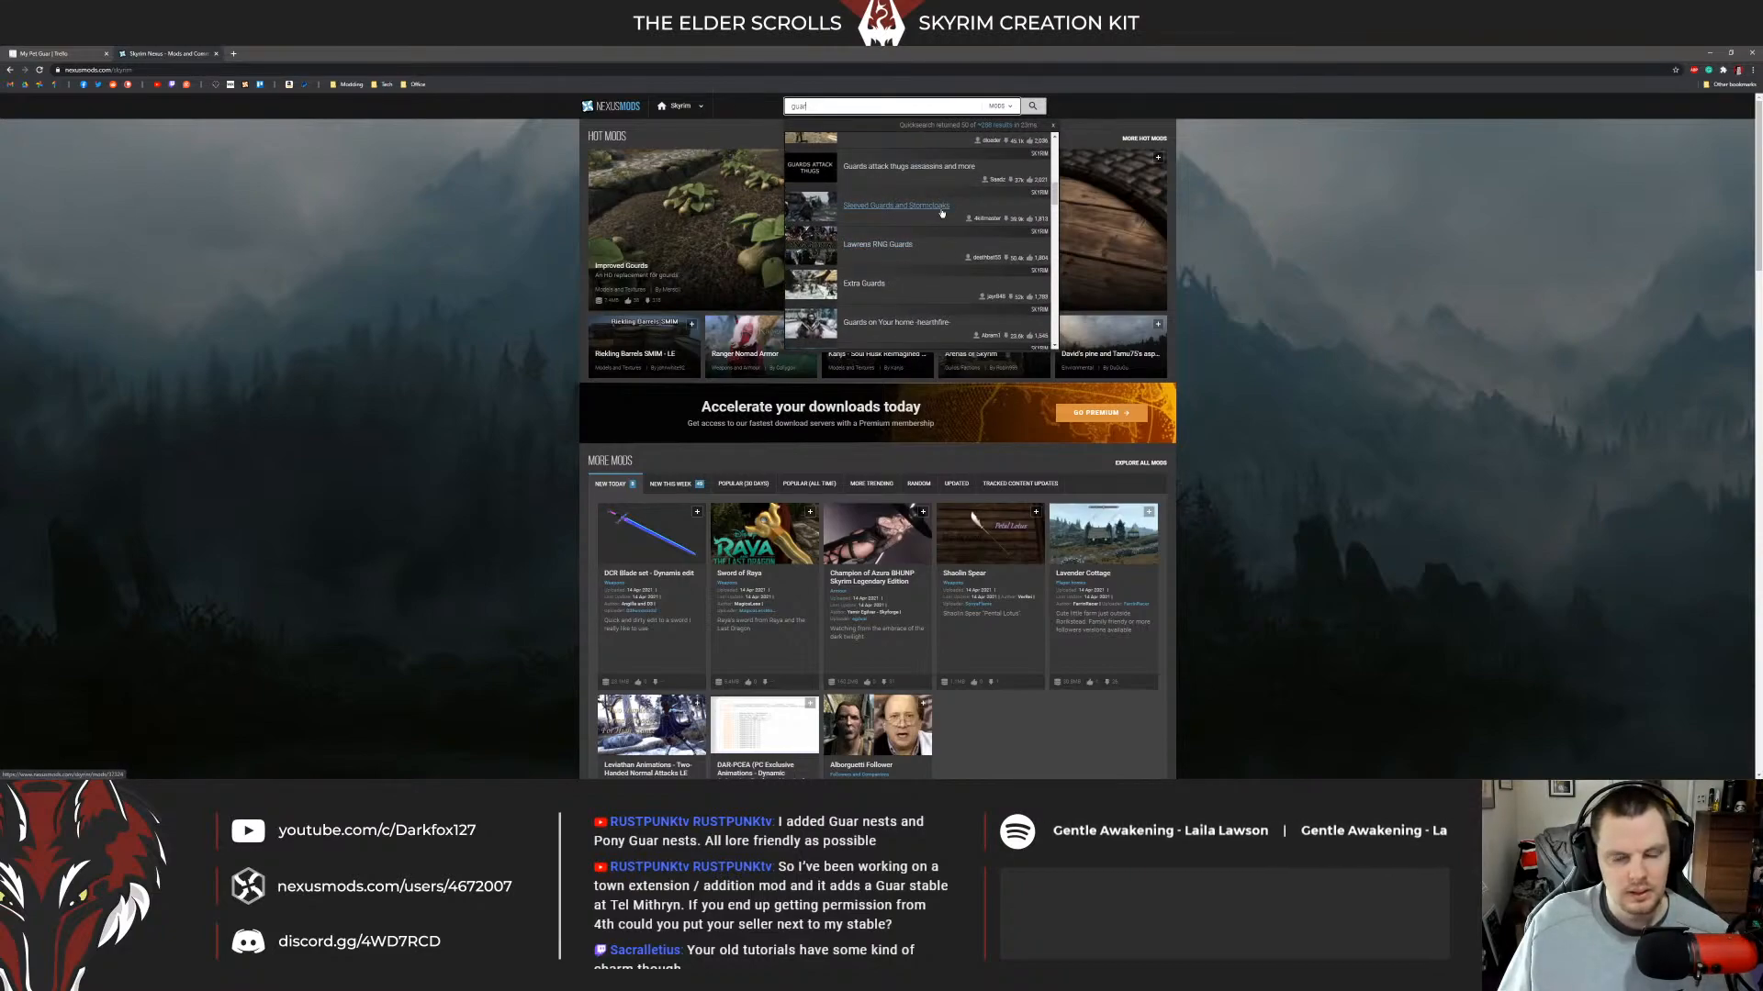
pyautogui.scroll(-3, 918, 210)
pyautogui.scroll(-5, 913, 208)
pyautogui.scroll(-3, 913, 208)
pyautogui.click(461, 215)
# Search the web for "skyrim guar resource" in a new tab, view the Reddit thread about a Pack Guar mod and return to the results.
pyautogui.click(234, 53)
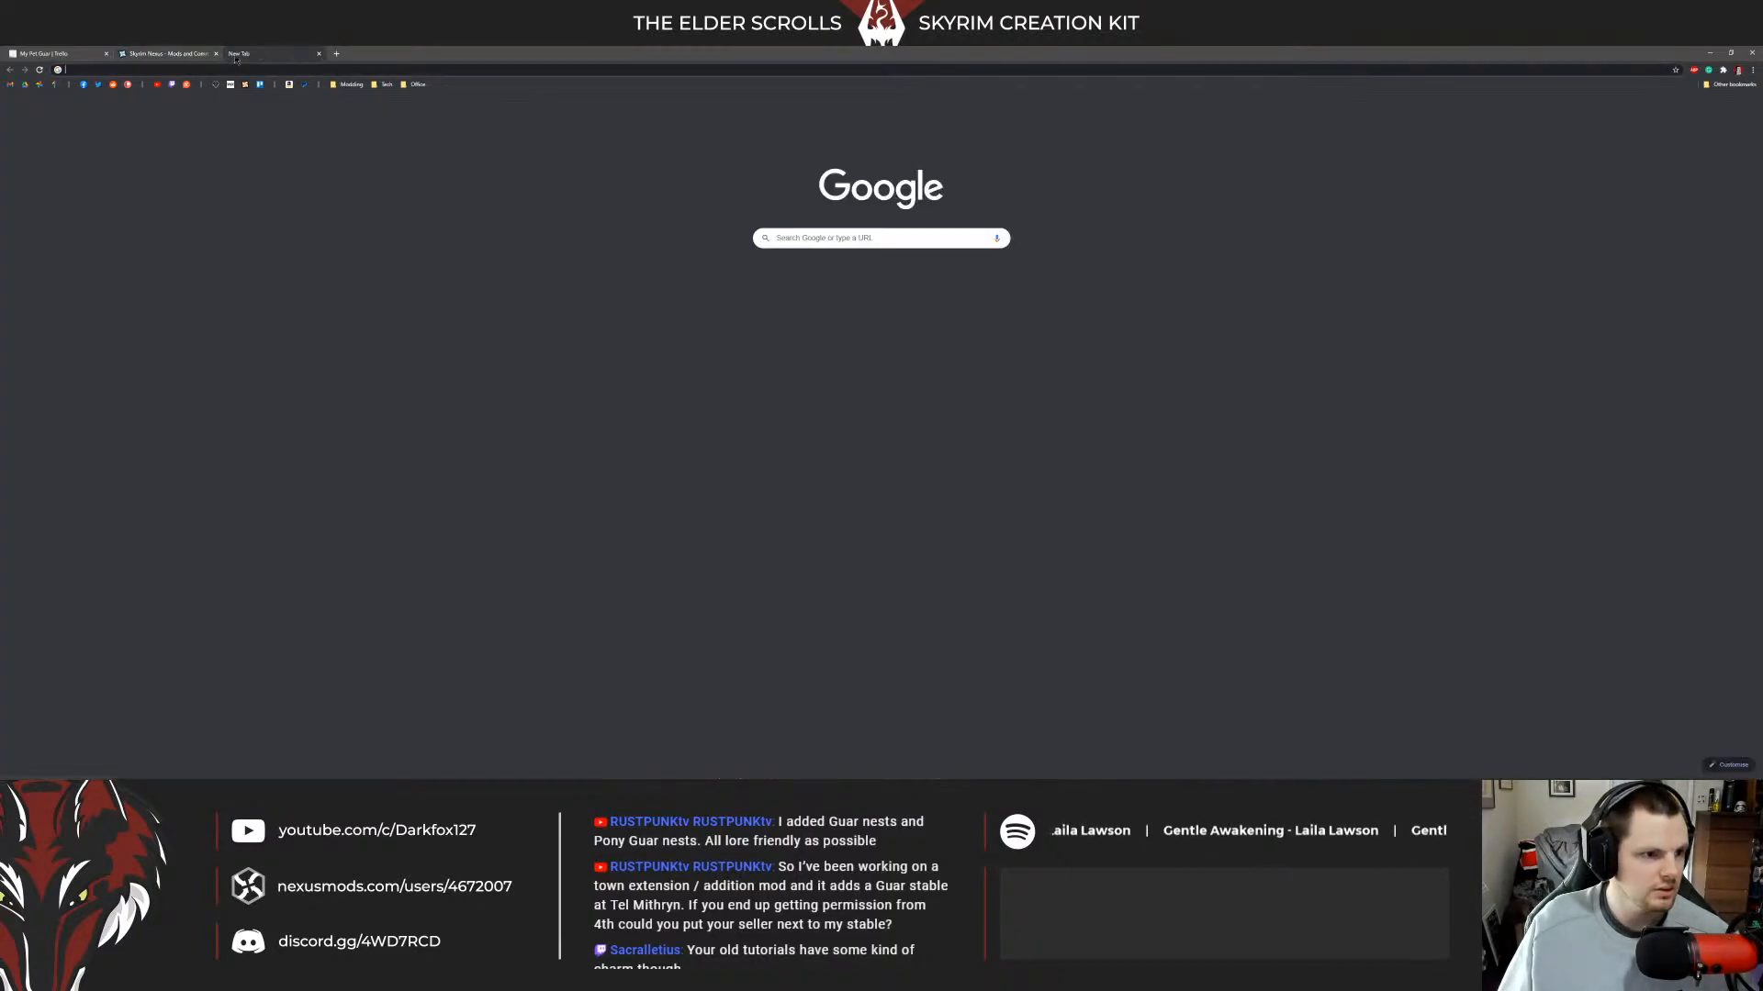
pyautogui.write('skyrim guar')
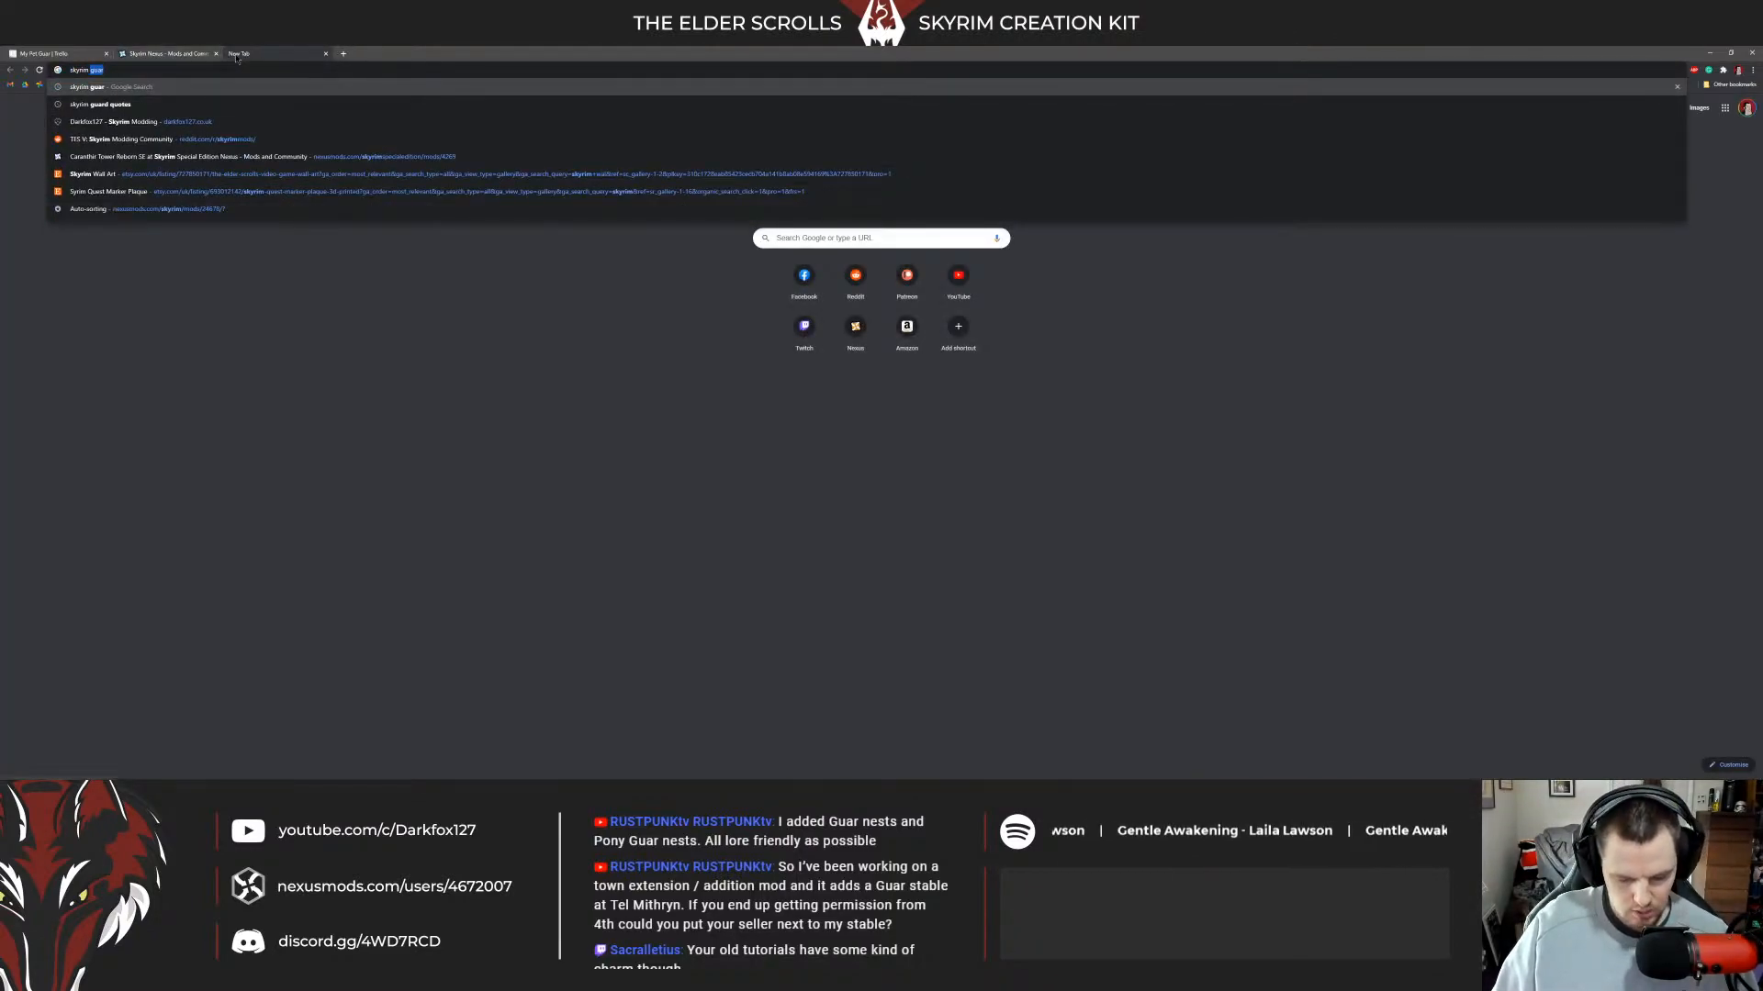
pyautogui.write(' resource')
pyautogui.press('Return')
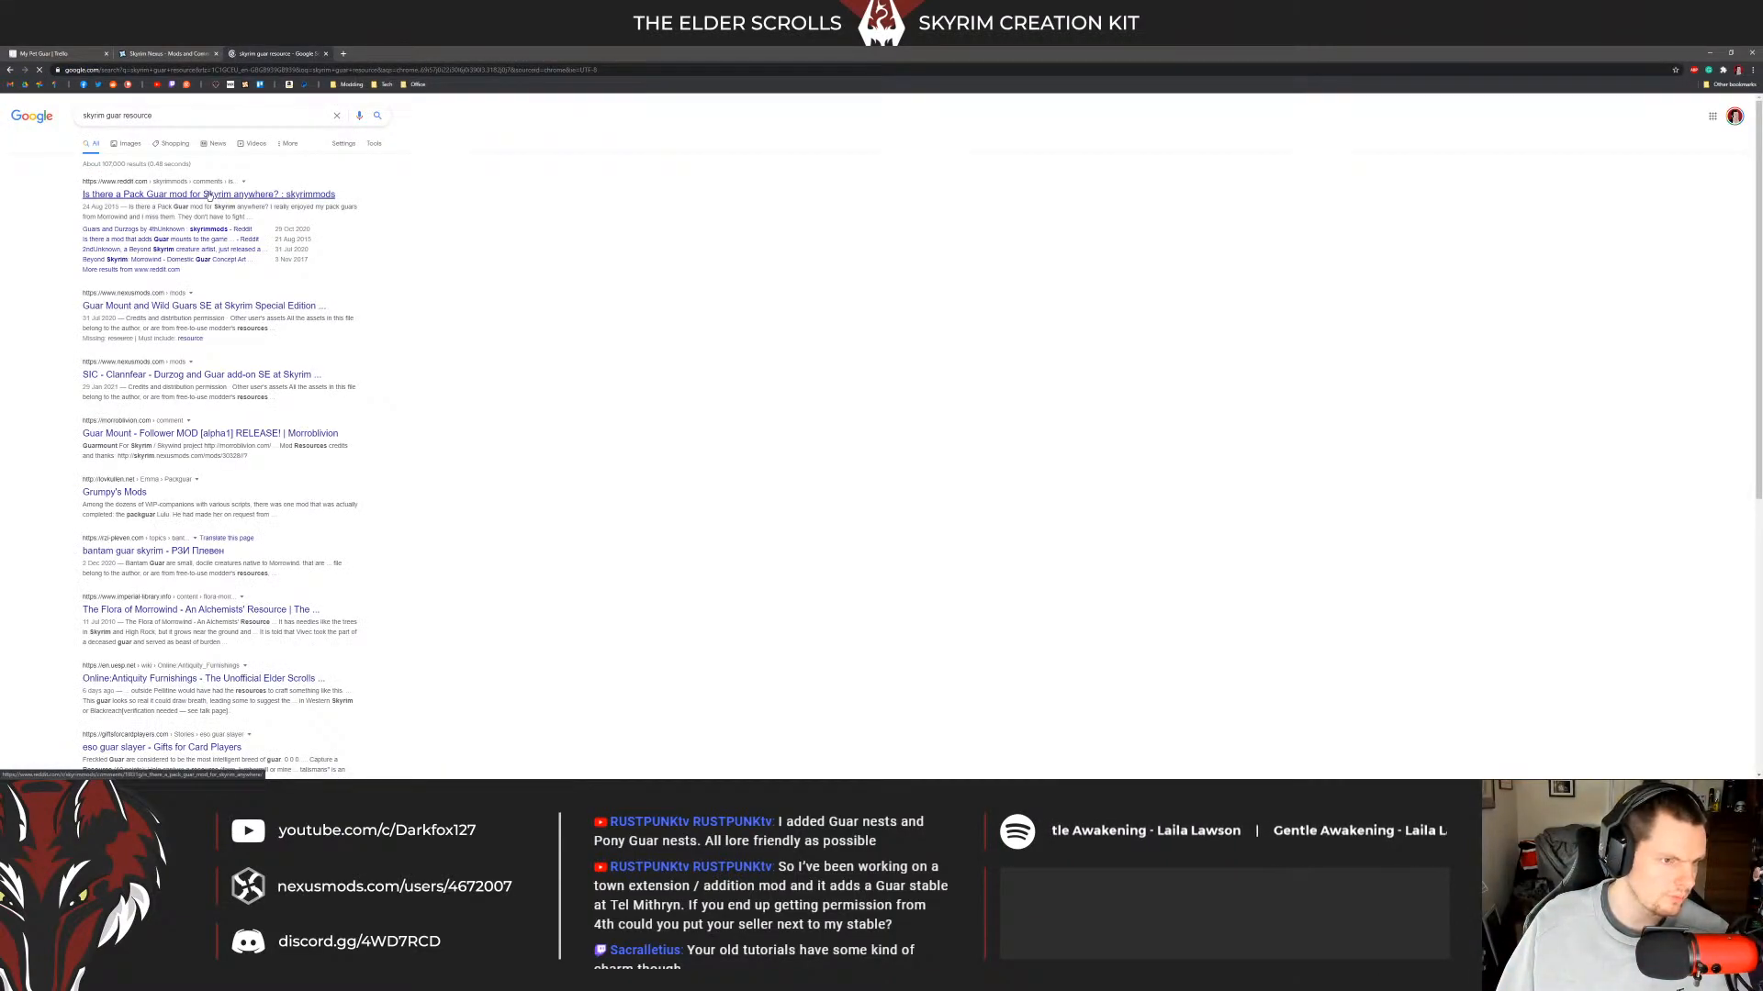
pyautogui.click(294, 180)
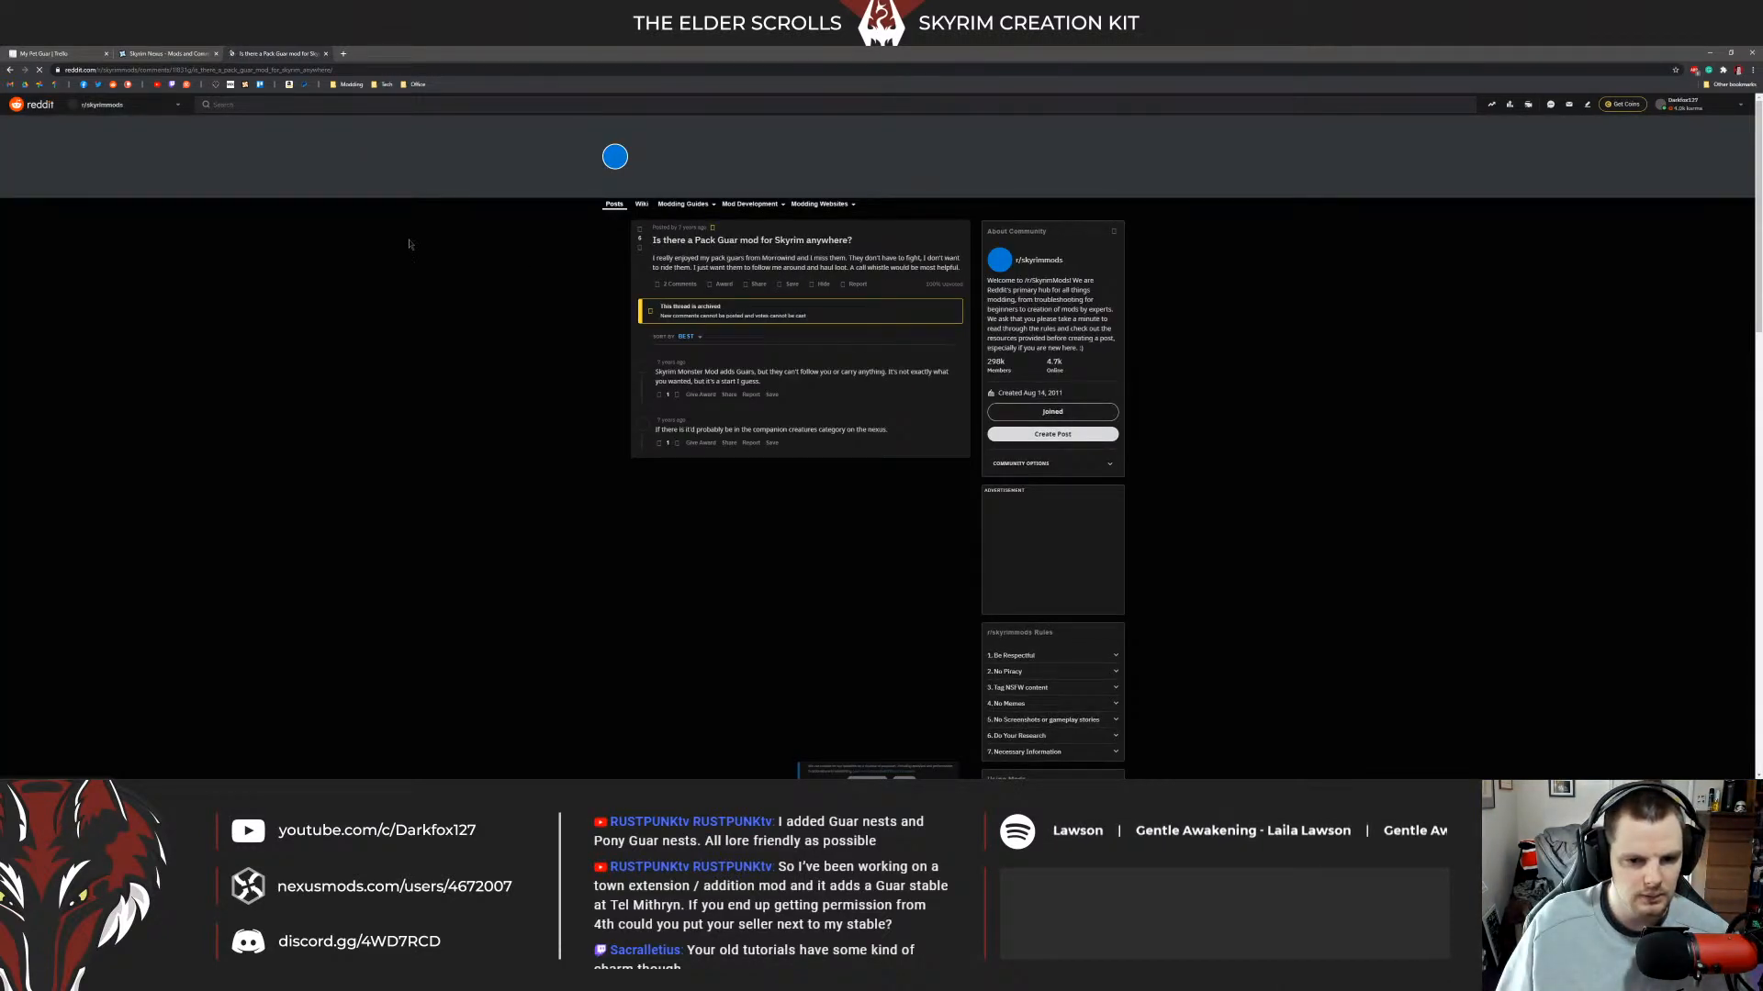
pyautogui.hotkey('alt', 'Left')
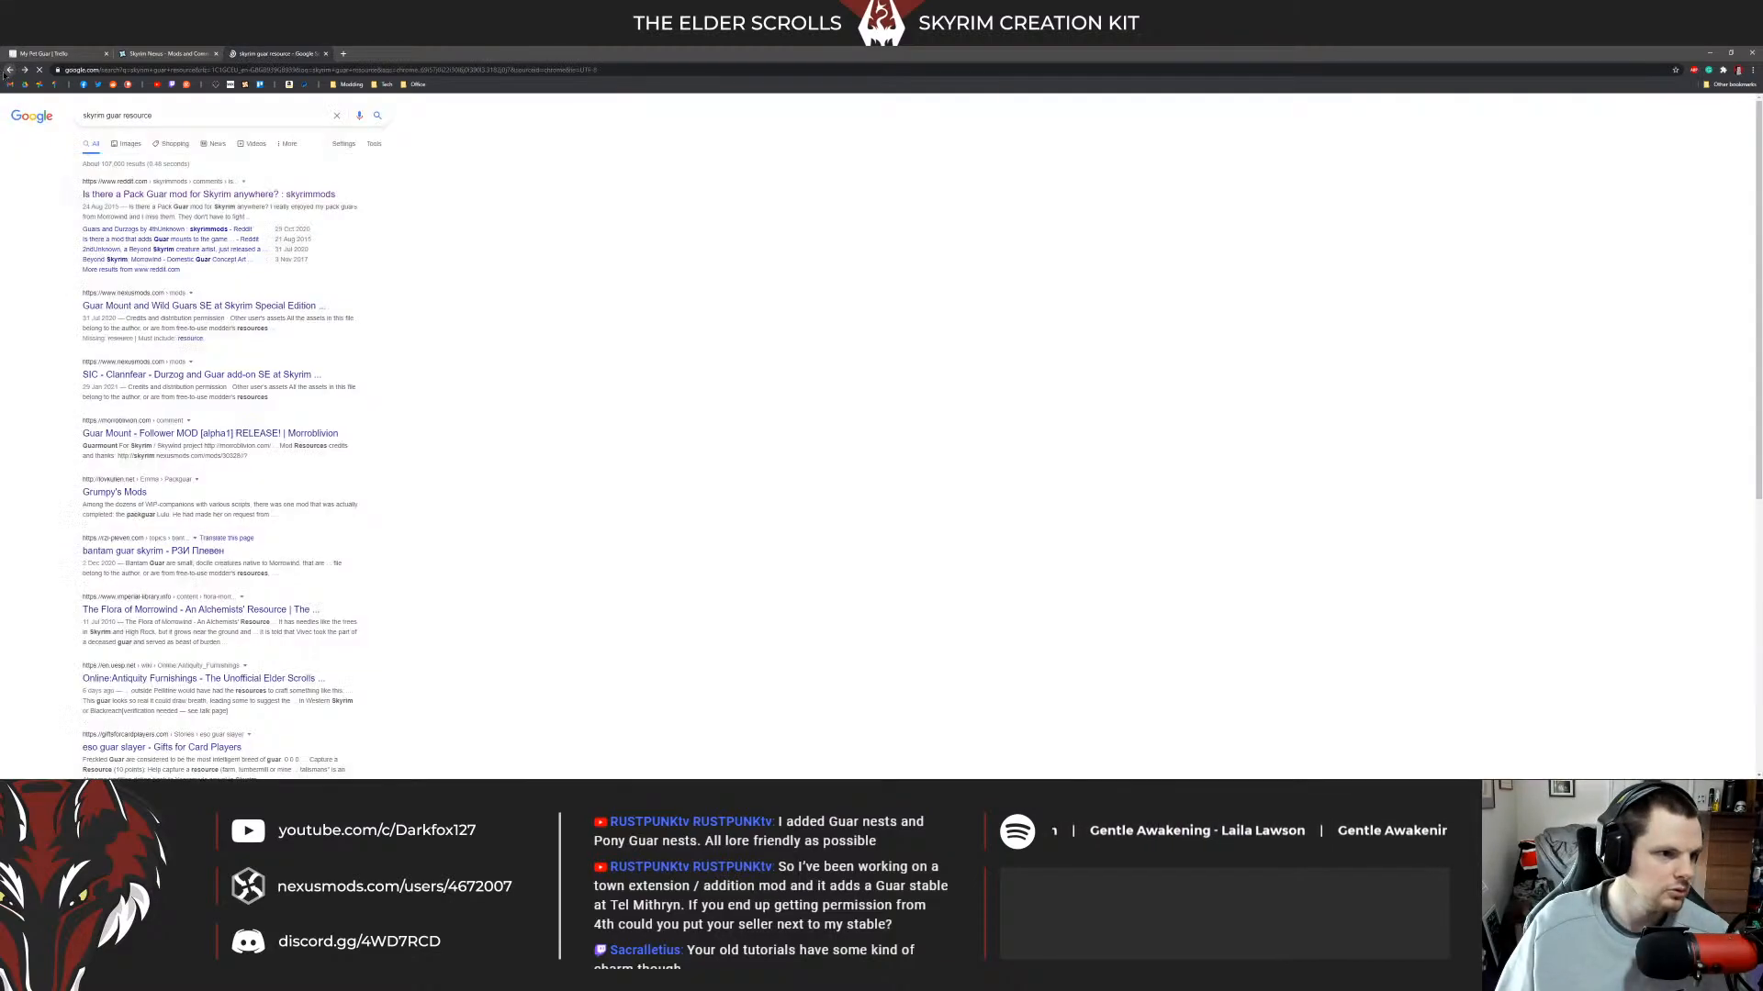
# Open the Guar Mount and Wild Guars SE result in a separate tab and close it again.
pyautogui.middleClick(208, 304)
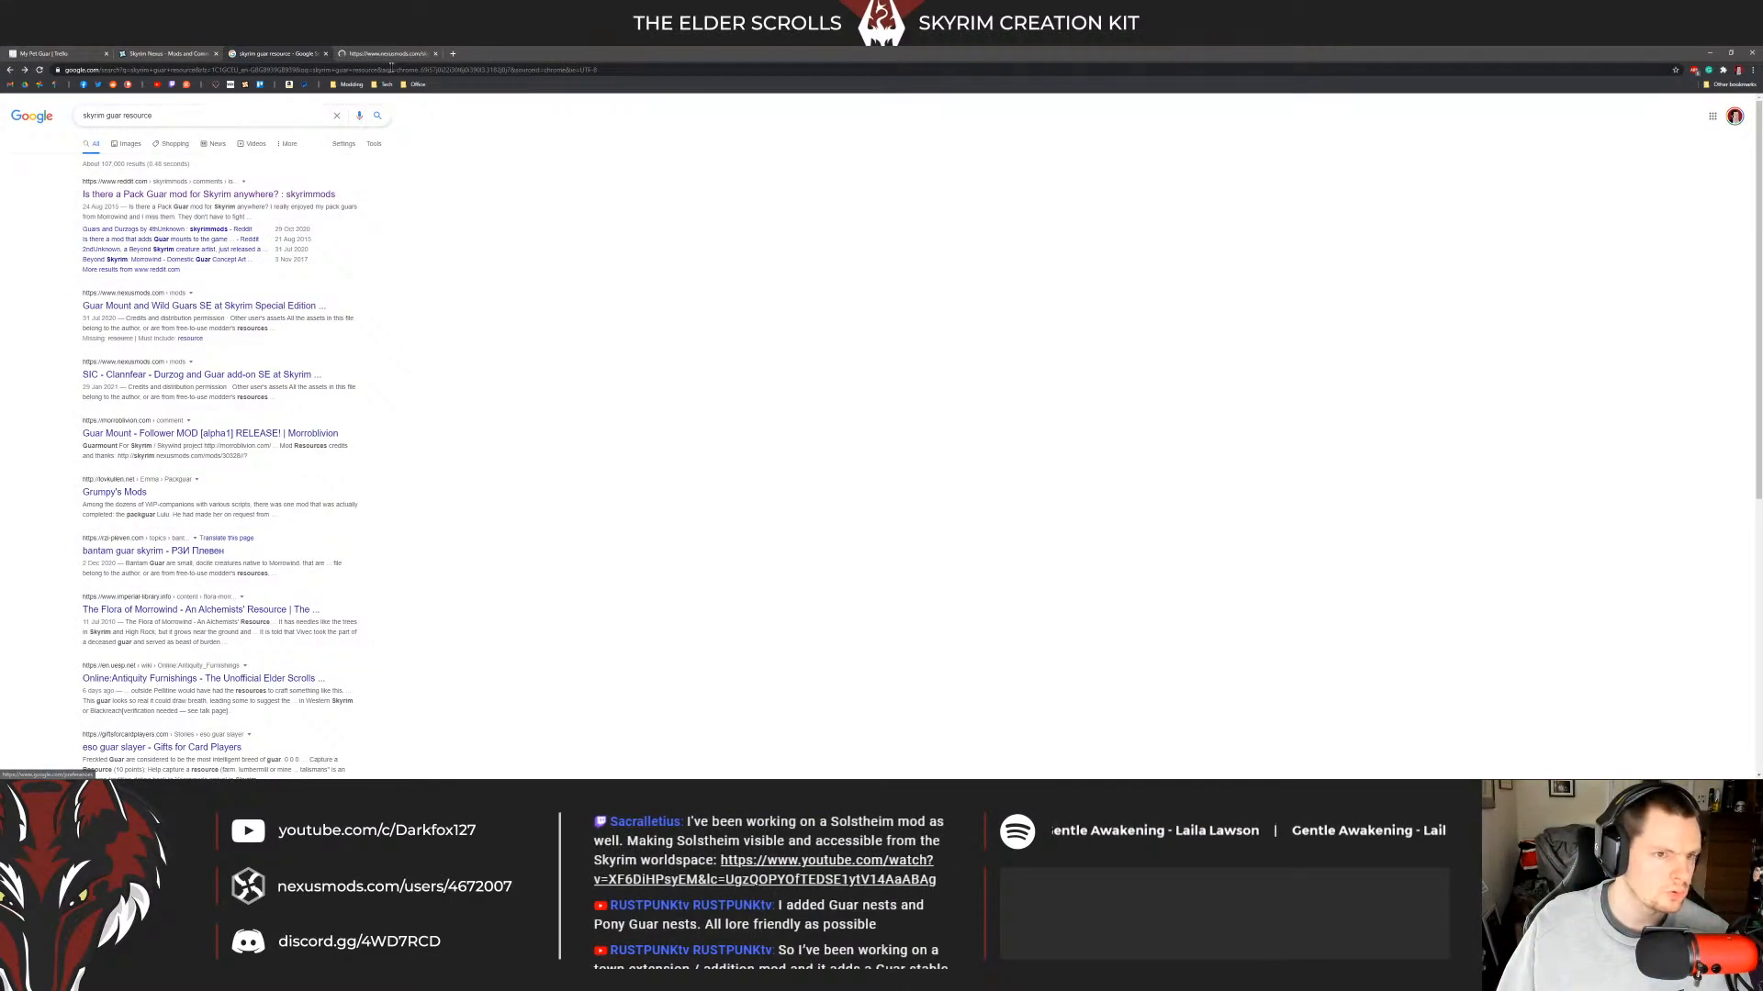
pyautogui.click(395, 55)
pyautogui.middleClick(394, 55)
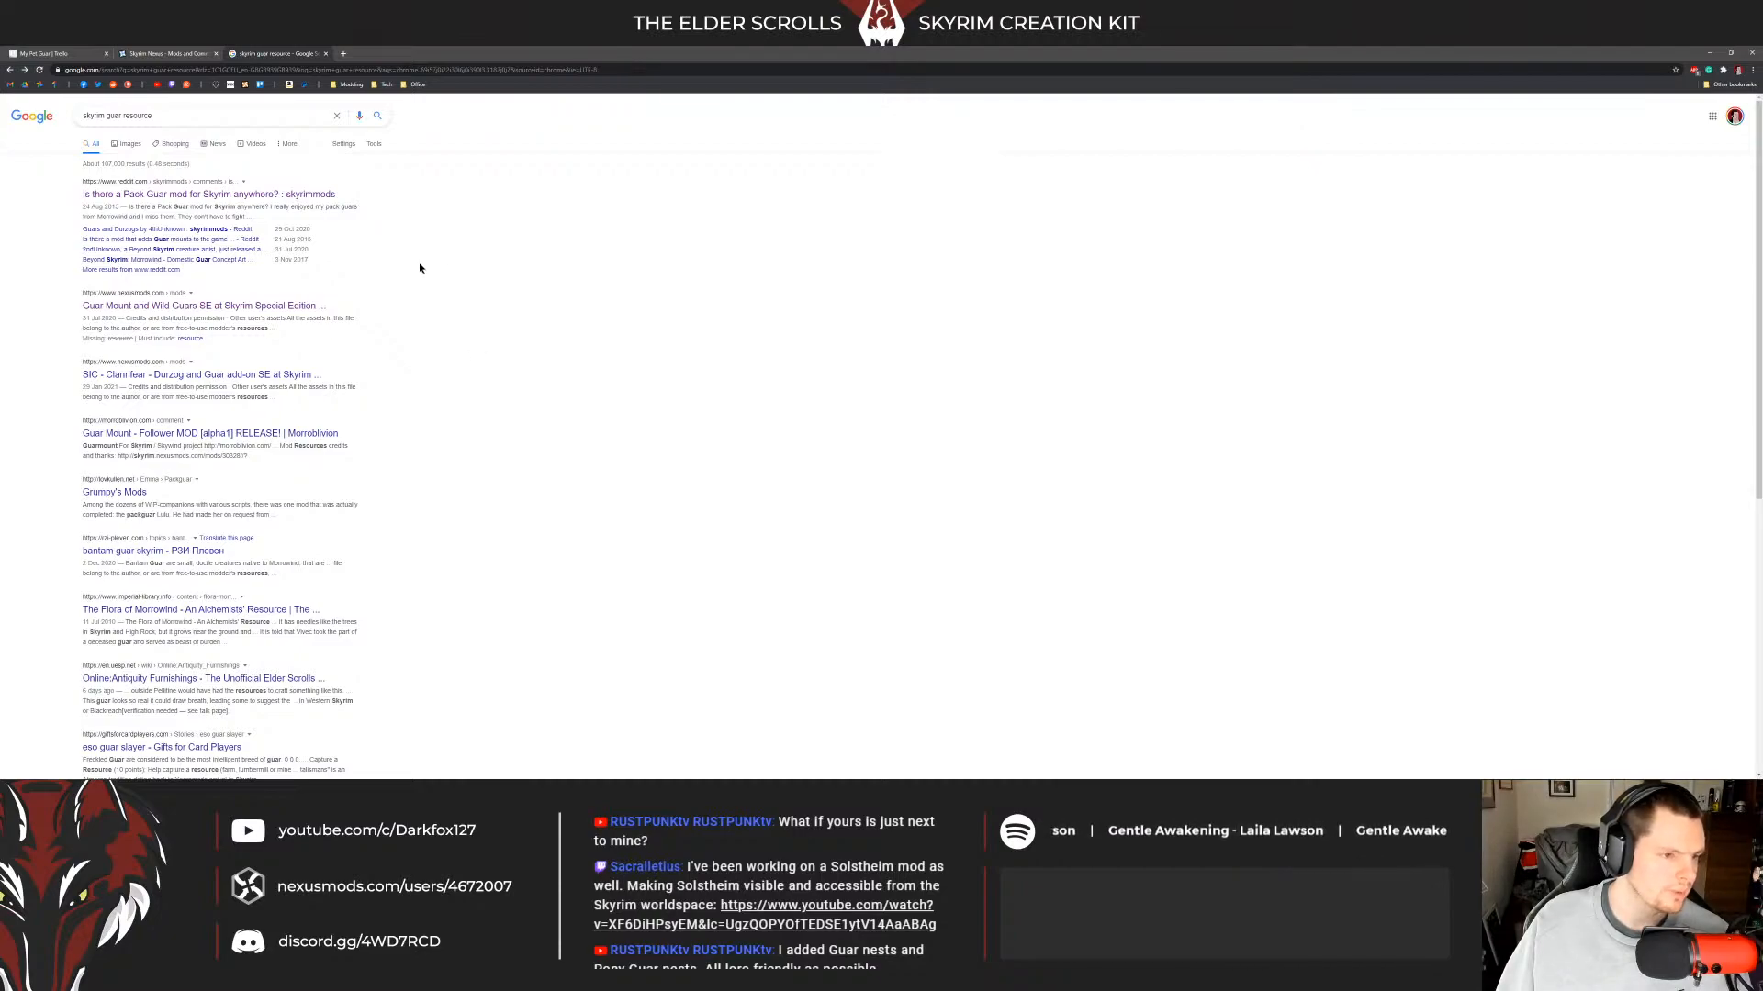
# Change the web search to "skyrim guar vicn" and open the Beasts of Tamriel mod page on Skyrim Nexus.
pyautogui.doubleClick(136, 115)
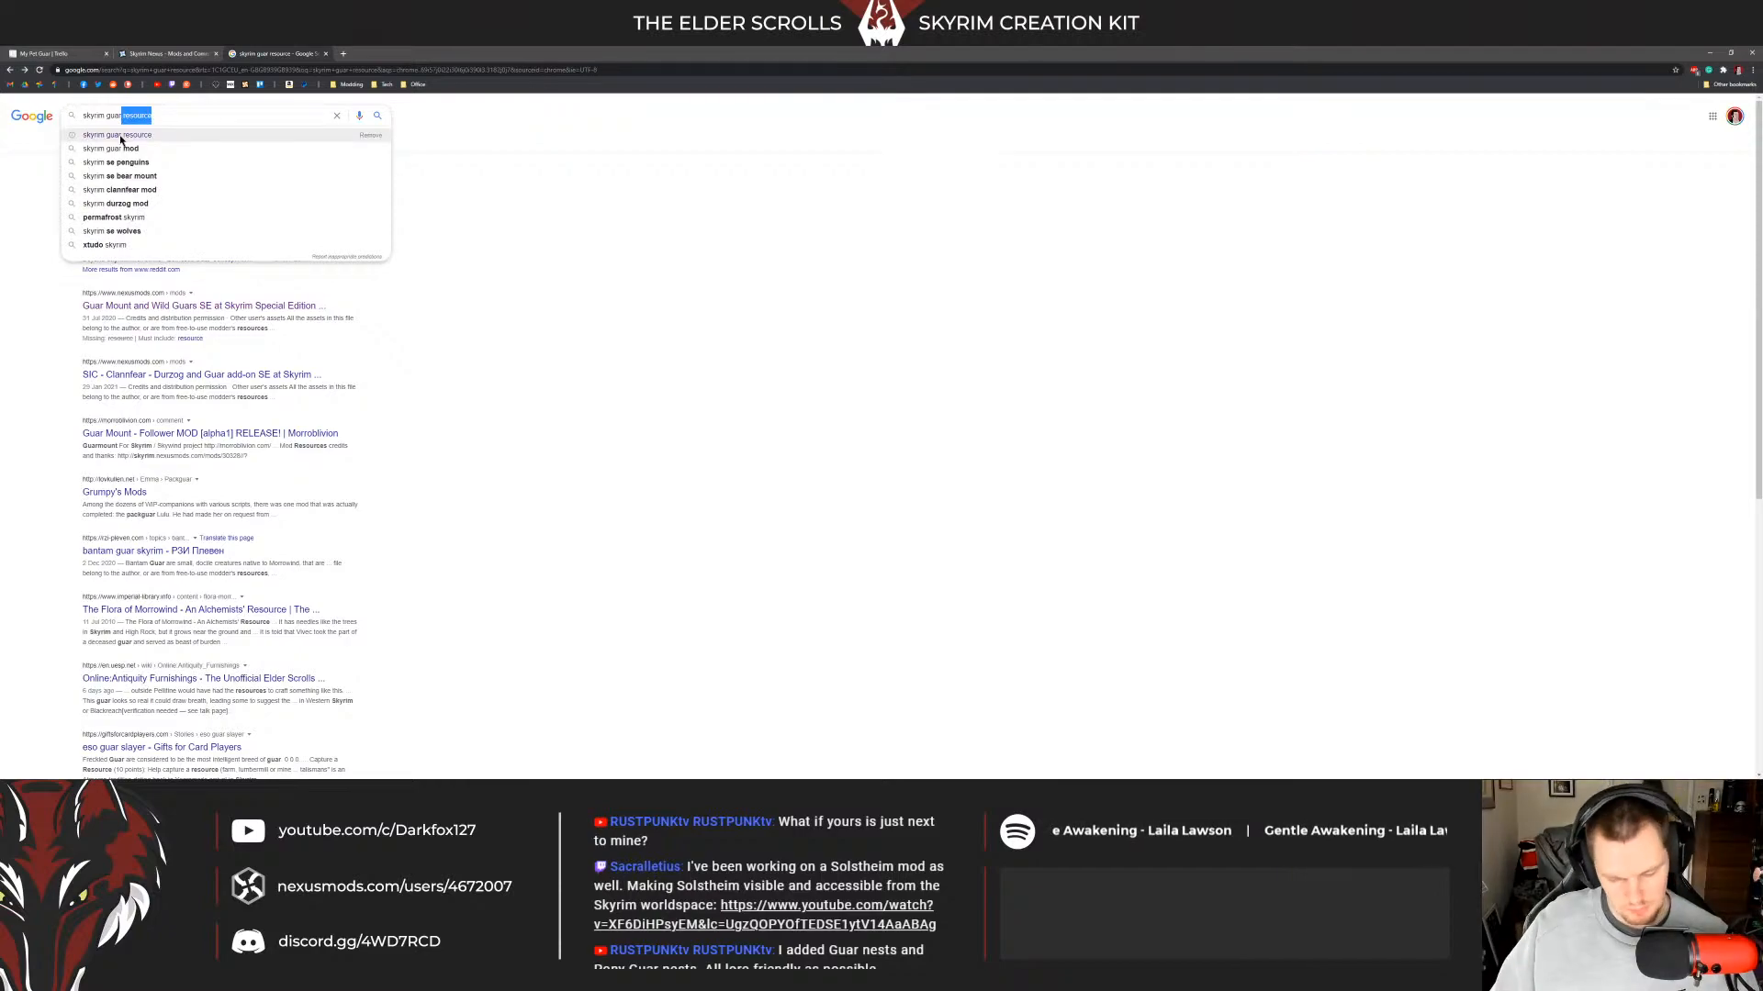
pyautogui.write('vicn')
pyautogui.press('Return')
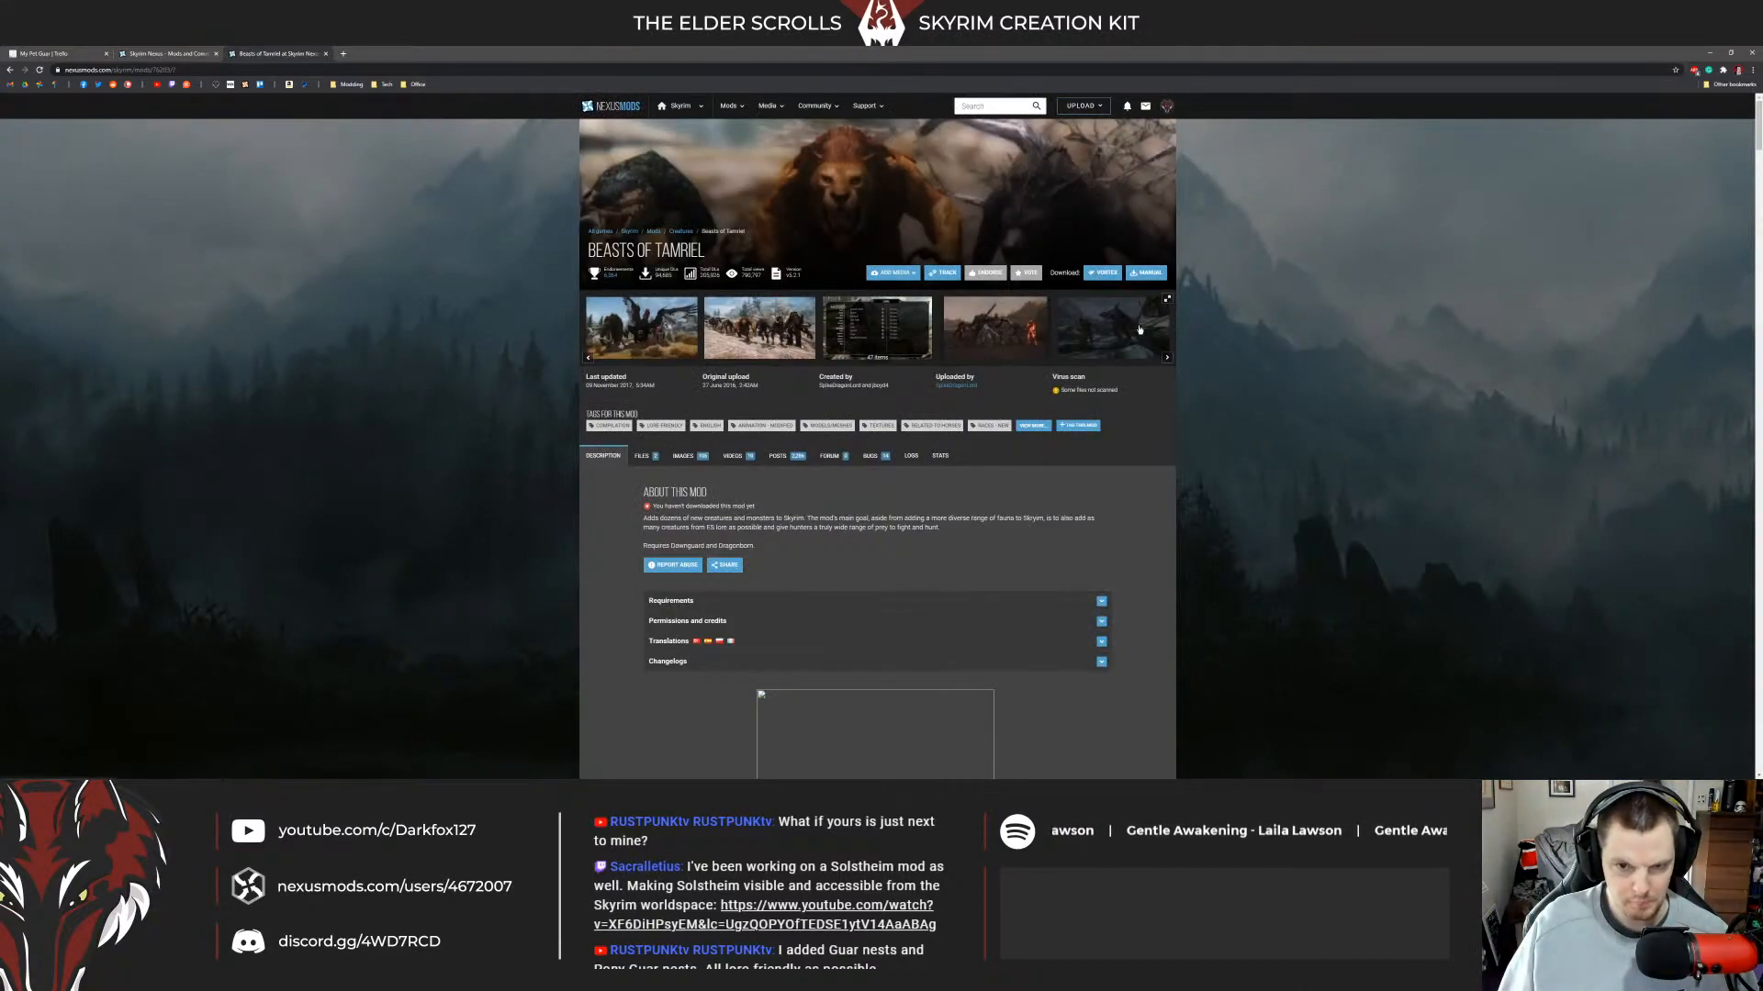
# Look through the Beasts of Tamriel image thumbnails for pictures of guars.
pyautogui.click(1167, 357)
pyautogui.click(1168, 357)
pyautogui.click(1168, 358)
pyautogui.click(1168, 357)
pyautogui.click(1168, 357)
pyautogui.click(1168, 357)
pyautogui.click(1168, 357)
pyautogui.click(1168, 358)
pyautogui.click(1168, 357)
pyautogui.click(1168, 357)
pyautogui.click(1168, 357)
pyautogui.click(1167, 357)
pyautogui.click(1168, 357)
pyautogui.click(1168, 357)
pyautogui.click(1167, 357)
pyautogui.click(1167, 358)
pyautogui.click(1168, 357)
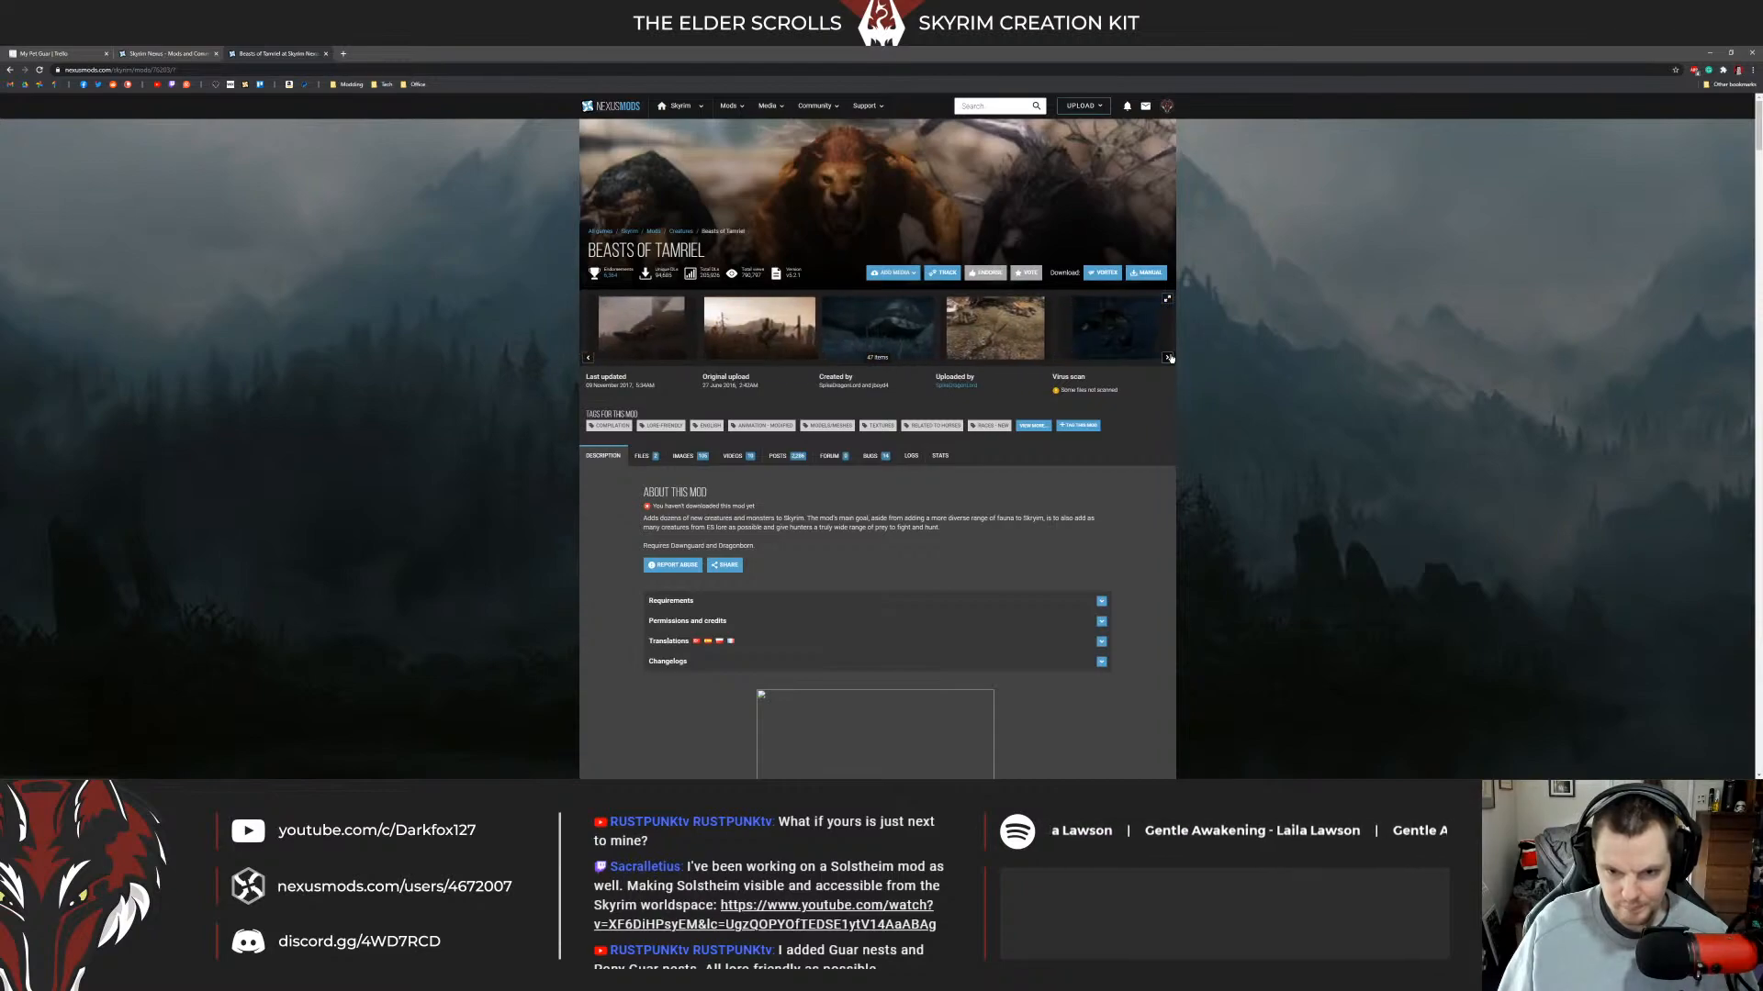
# Open the guar screenshot at full size and look forward through the following creature images.
pyautogui.click(729, 338)
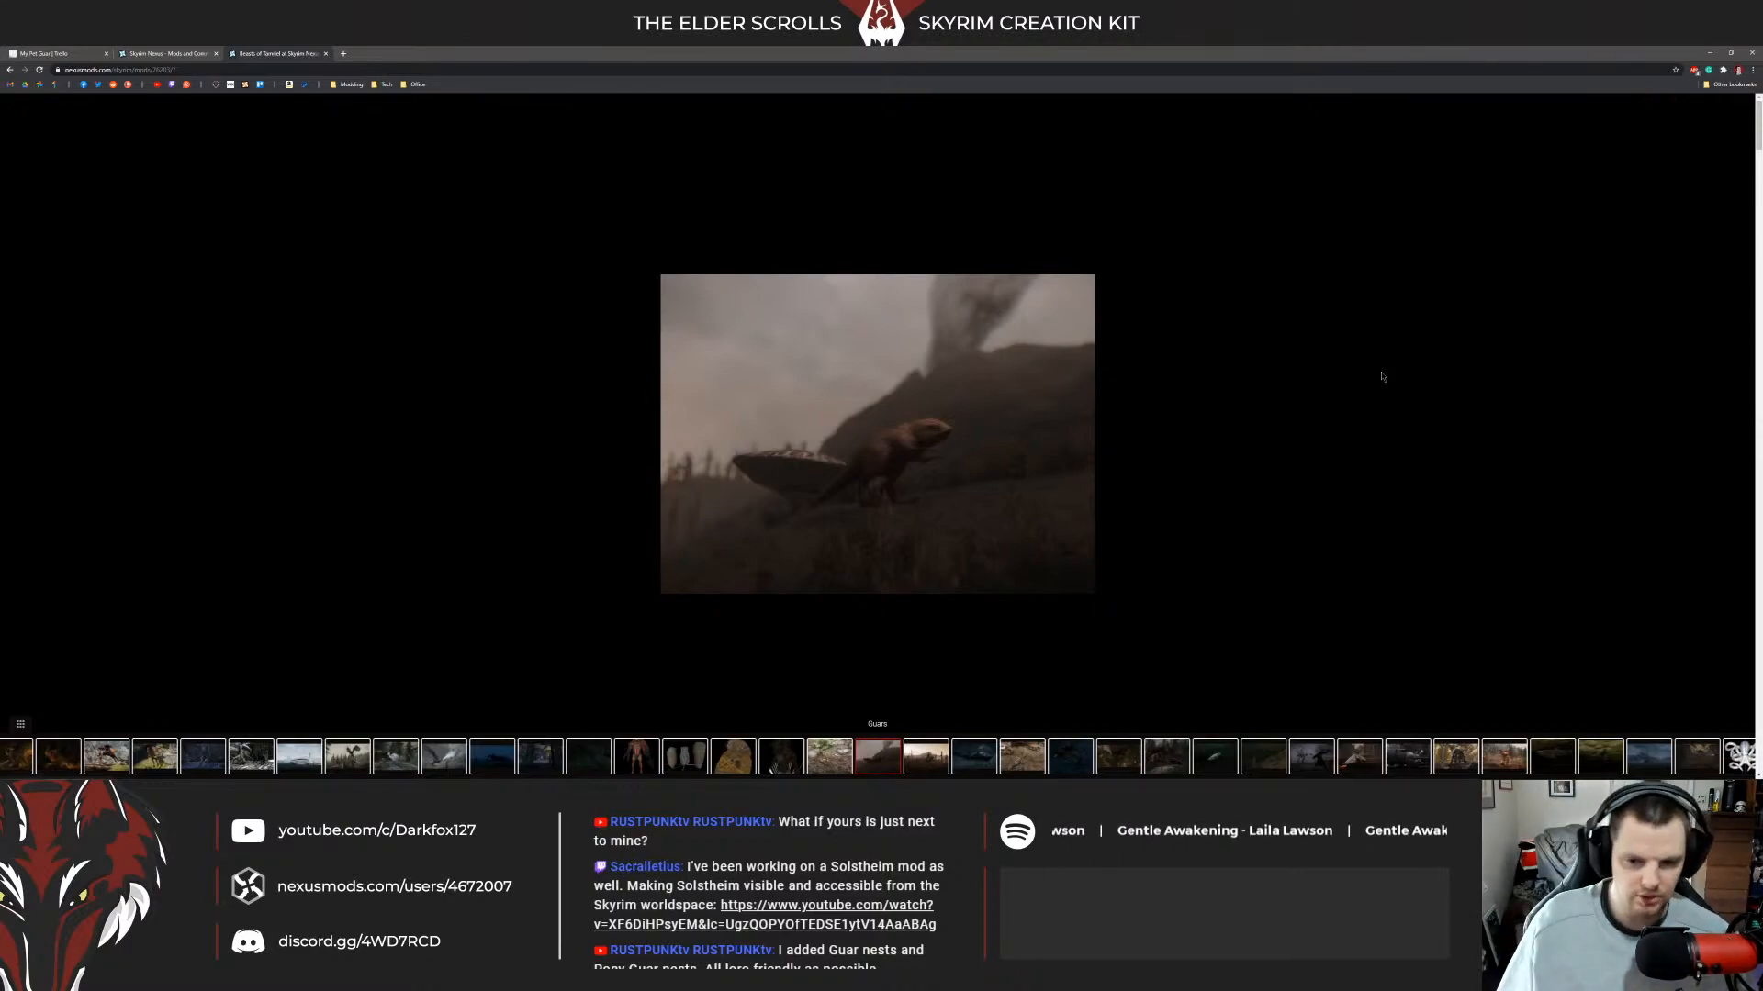
pyautogui.click(1736, 440)
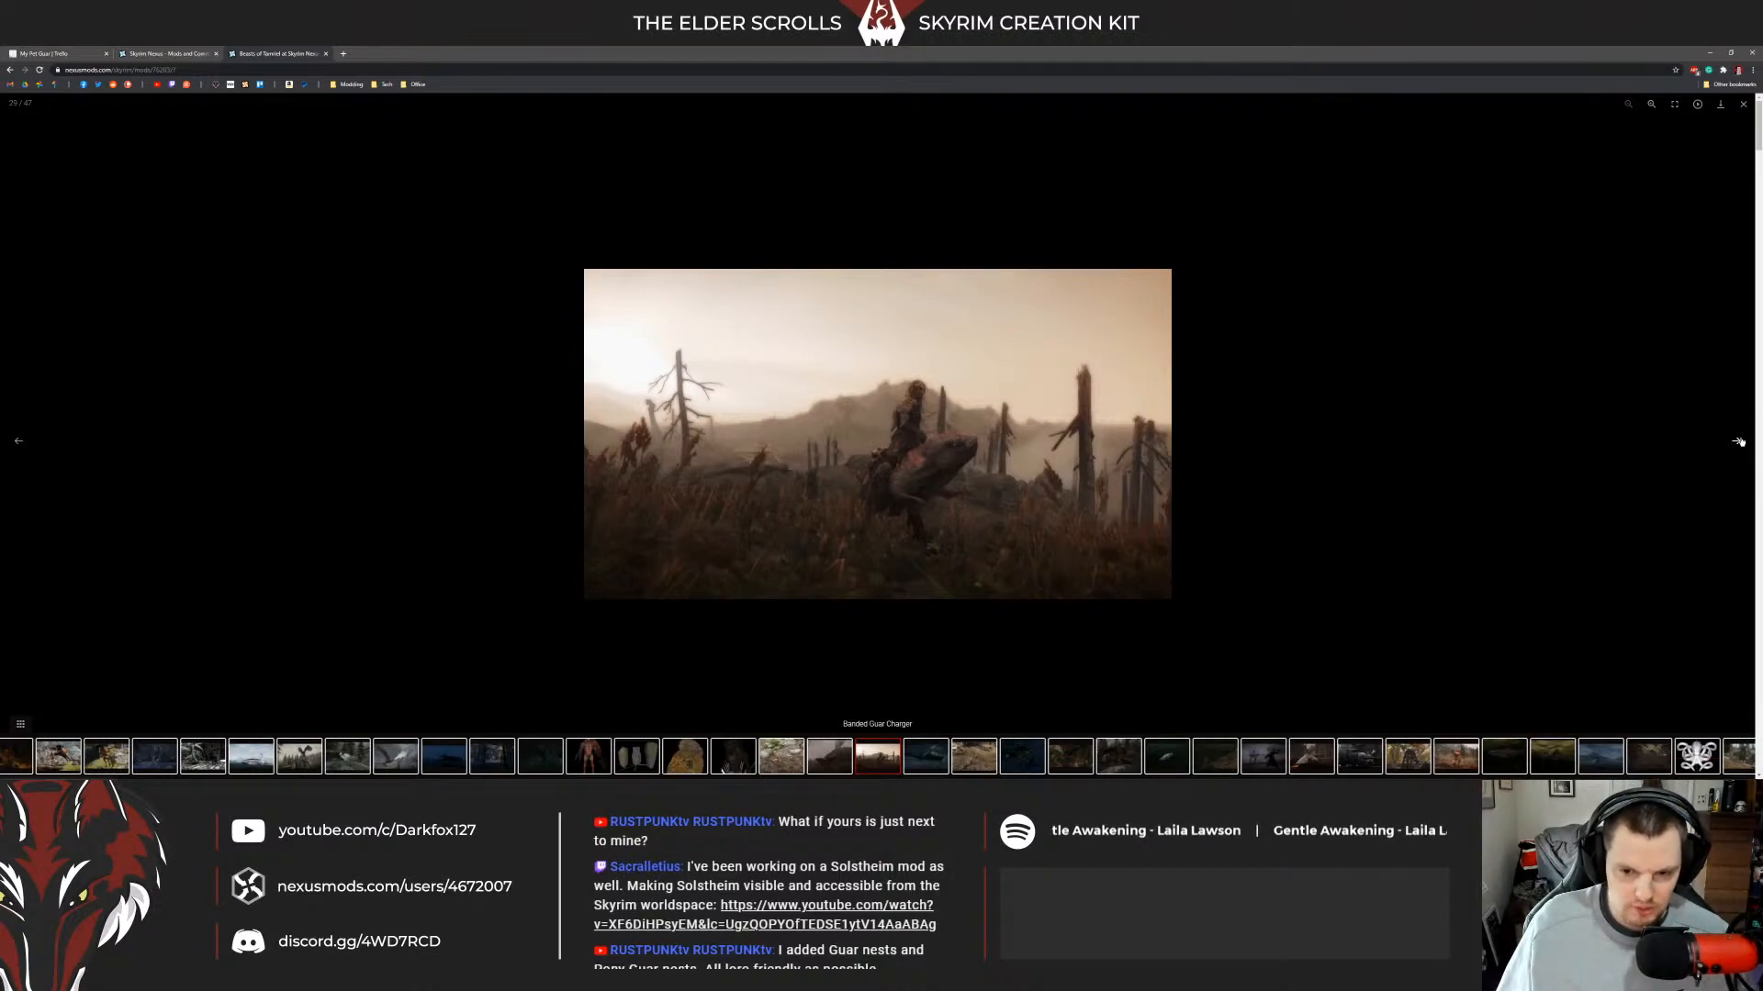
pyautogui.click(1738, 442)
pyautogui.click(1737, 442)
pyautogui.click(1737, 441)
pyautogui.click(1737, 441)
pyautogui.click(1738, 442)
pyautogui.click(1738, 441)
pyautogui.click(1738, 441)
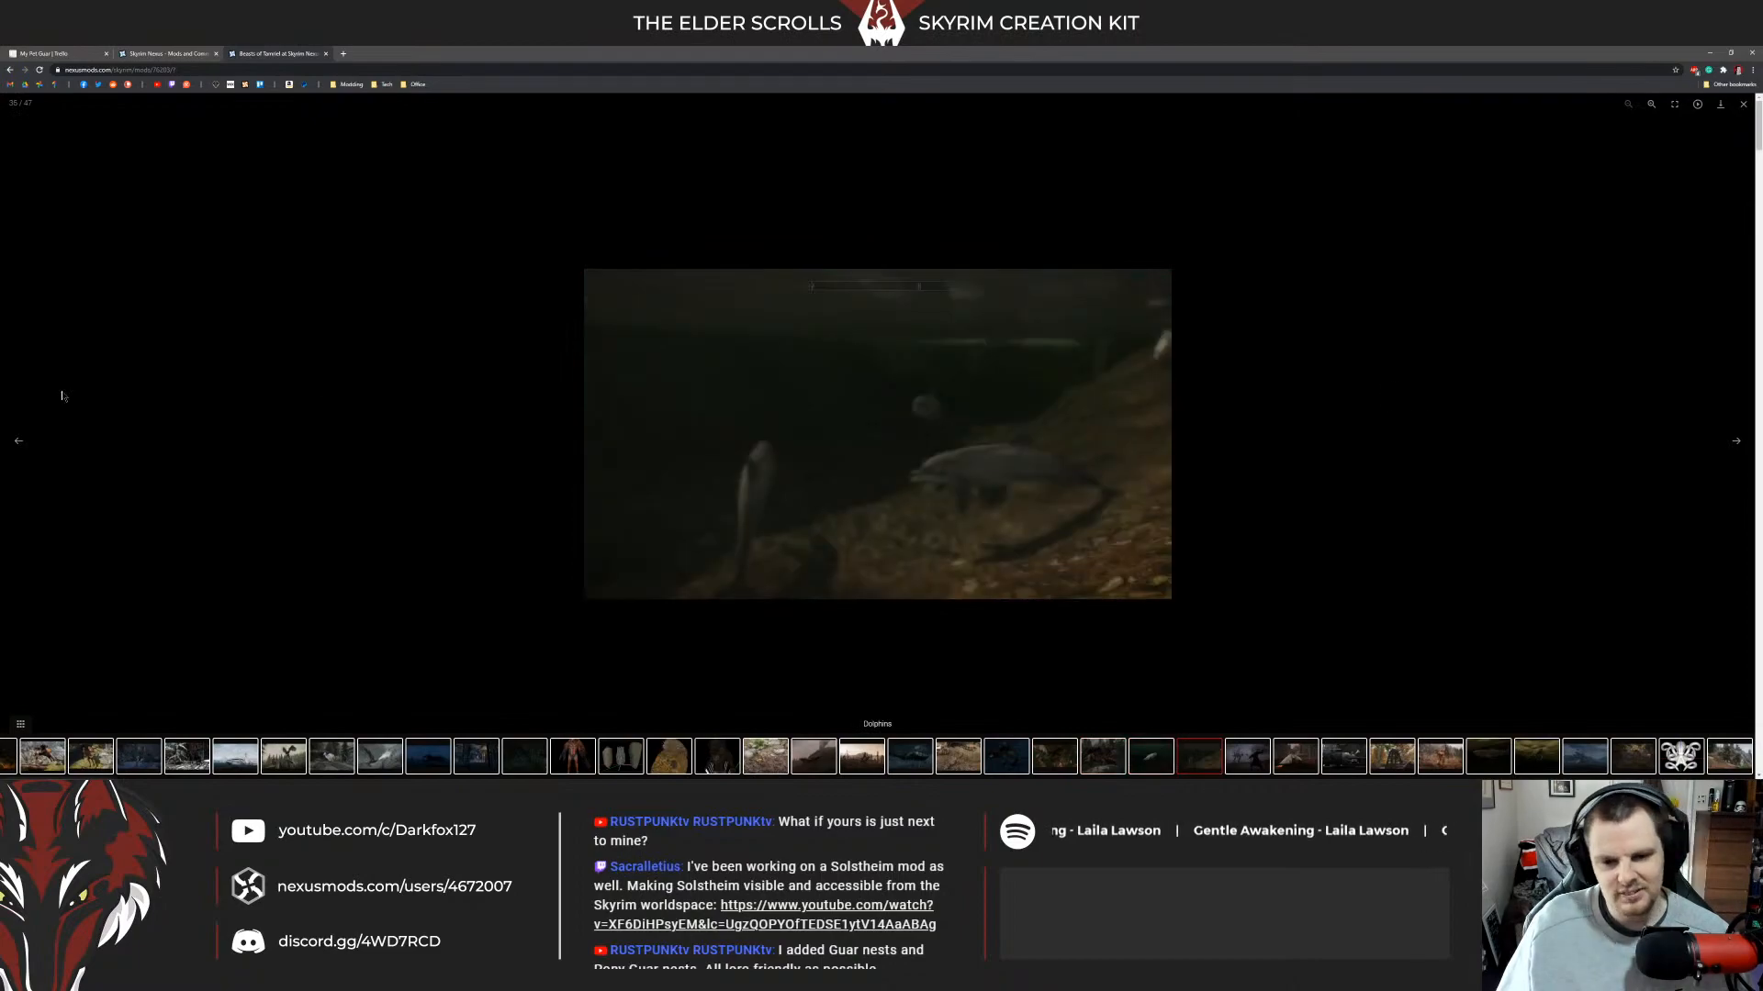
# Go back through the full-size Beasts of Tamriel gallery past the guar images to the Toads picture.
pyautogui.click(21, 438)
pyautogui.click(21, 438)
pyautogui.click(21, 439)
pyautogui.click(21, 439)
pyautogui.click(21, 439)
pyautogui.click(20, 440)
pyautogui.click(20, 441)
pyautogui.click(20, 442)
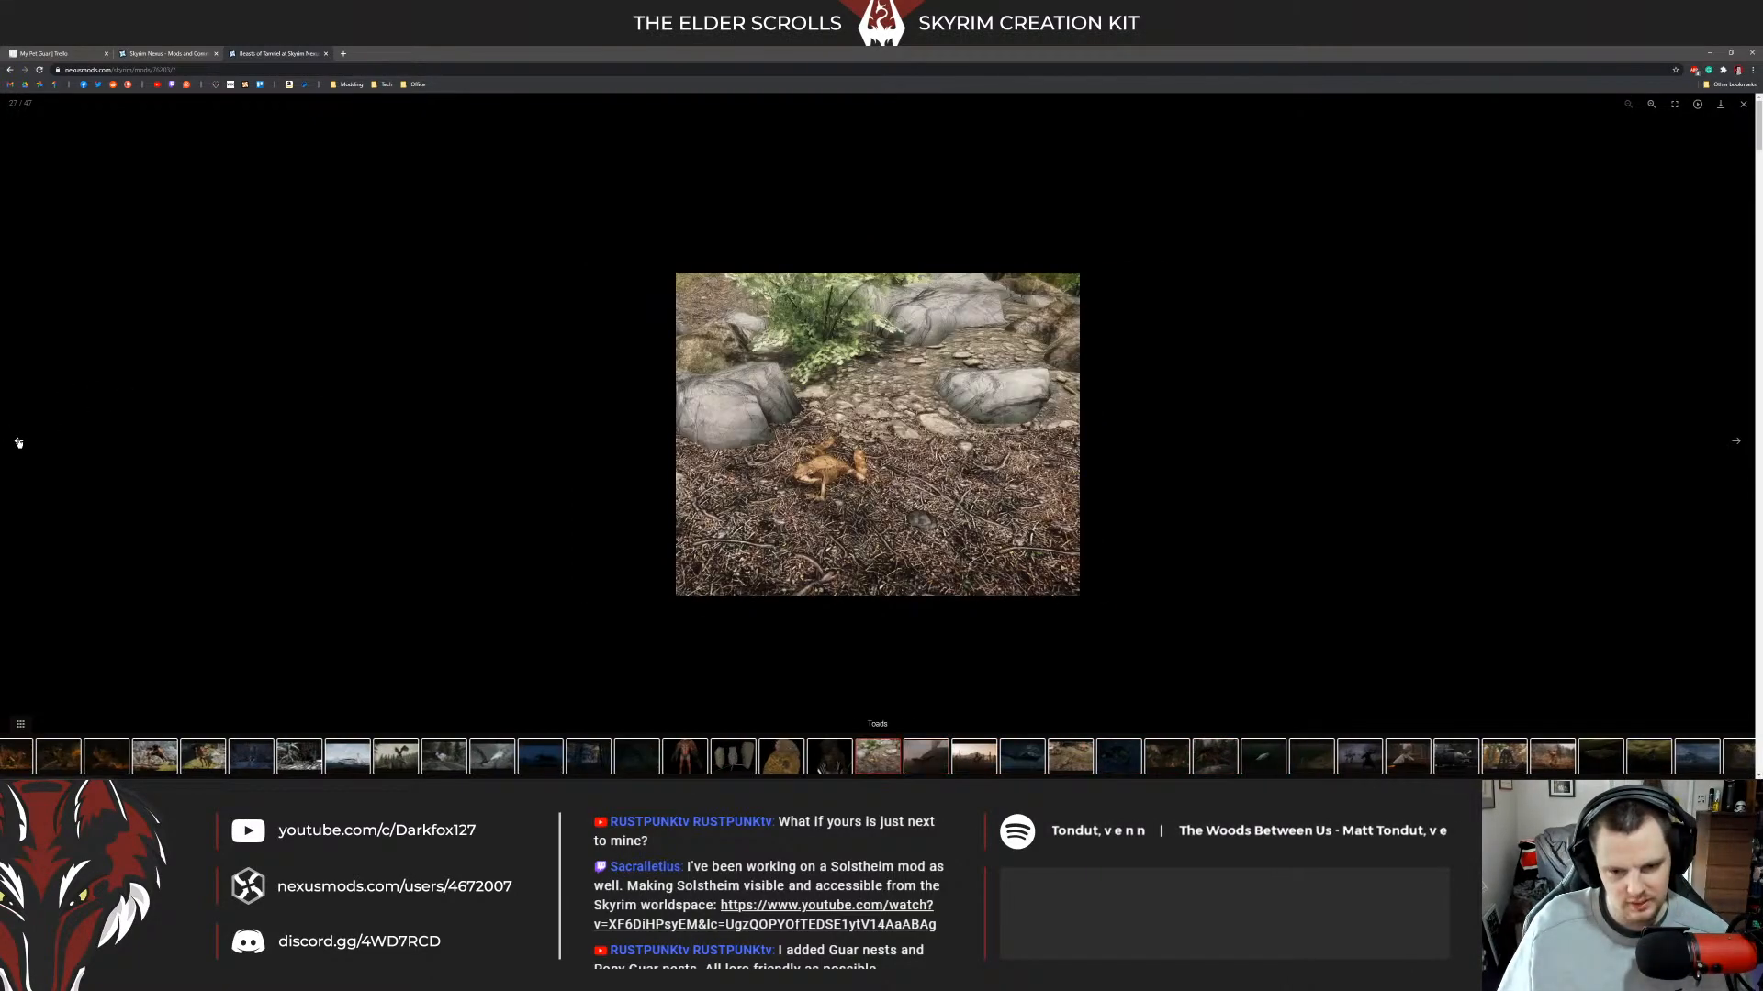
# Look forward through the full-size gallery to the Banded Guar Charger picture and close the image viewer.
pyautogui.click(1738, 442)
pyautogui.click(1738, 441)
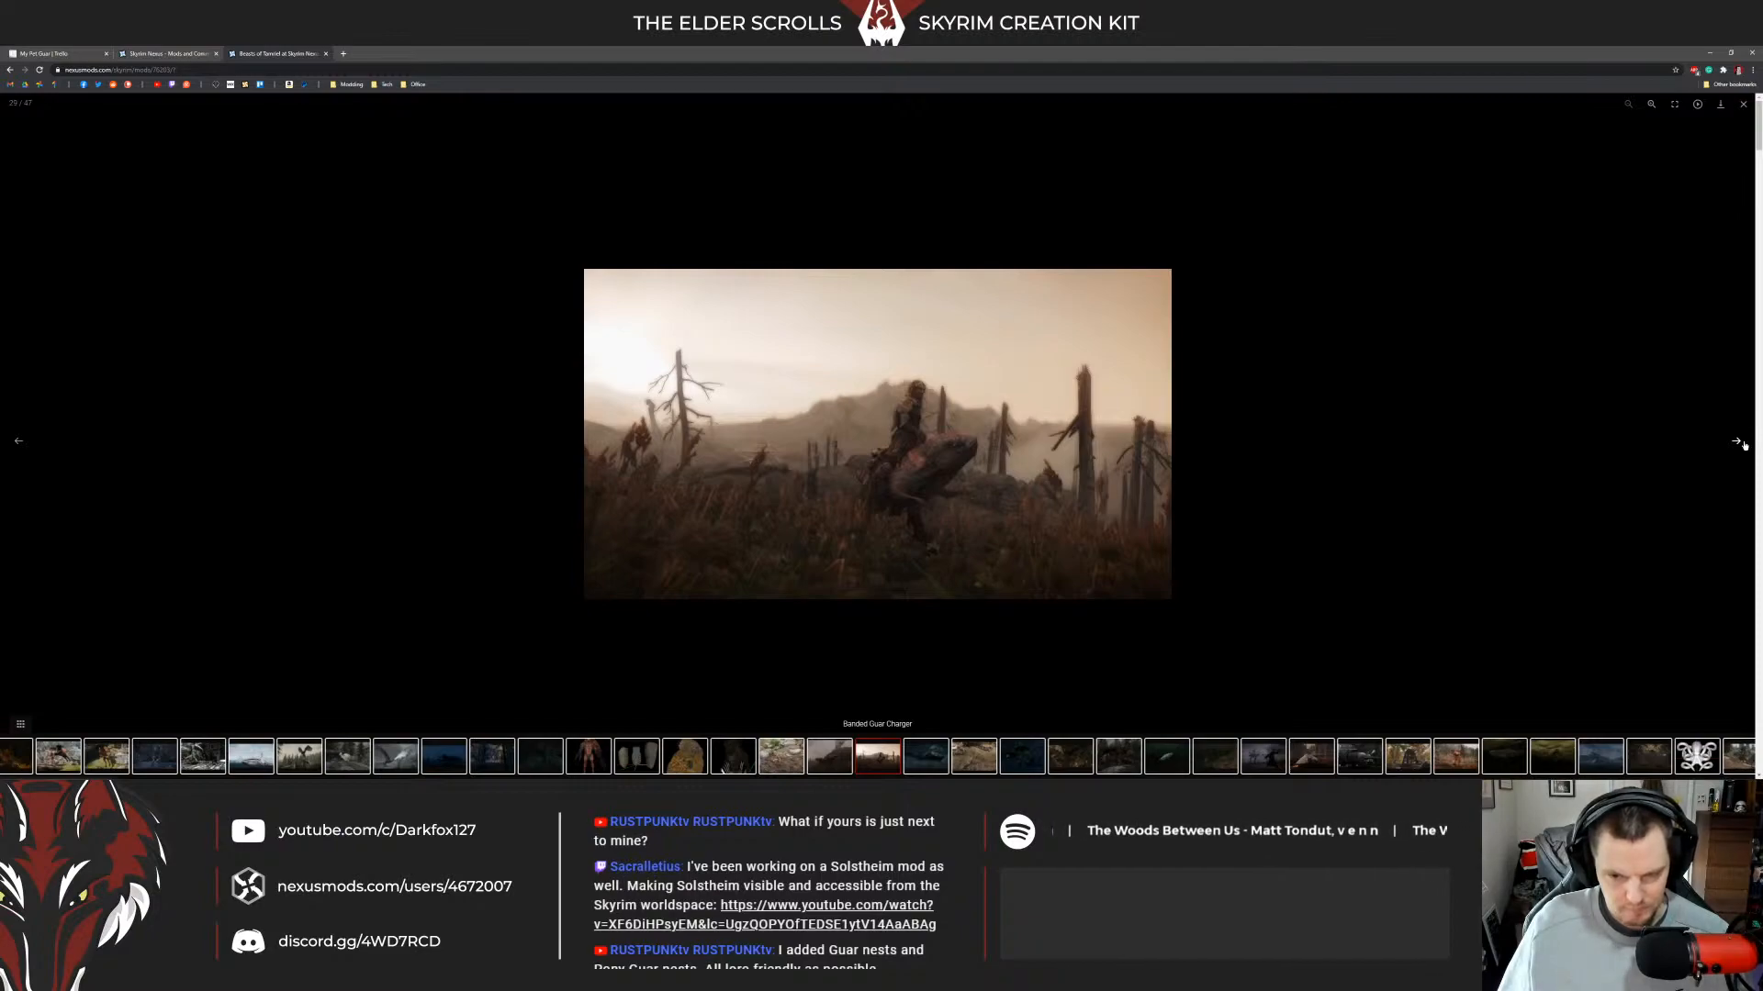
pyautogui.click(1742, 106)
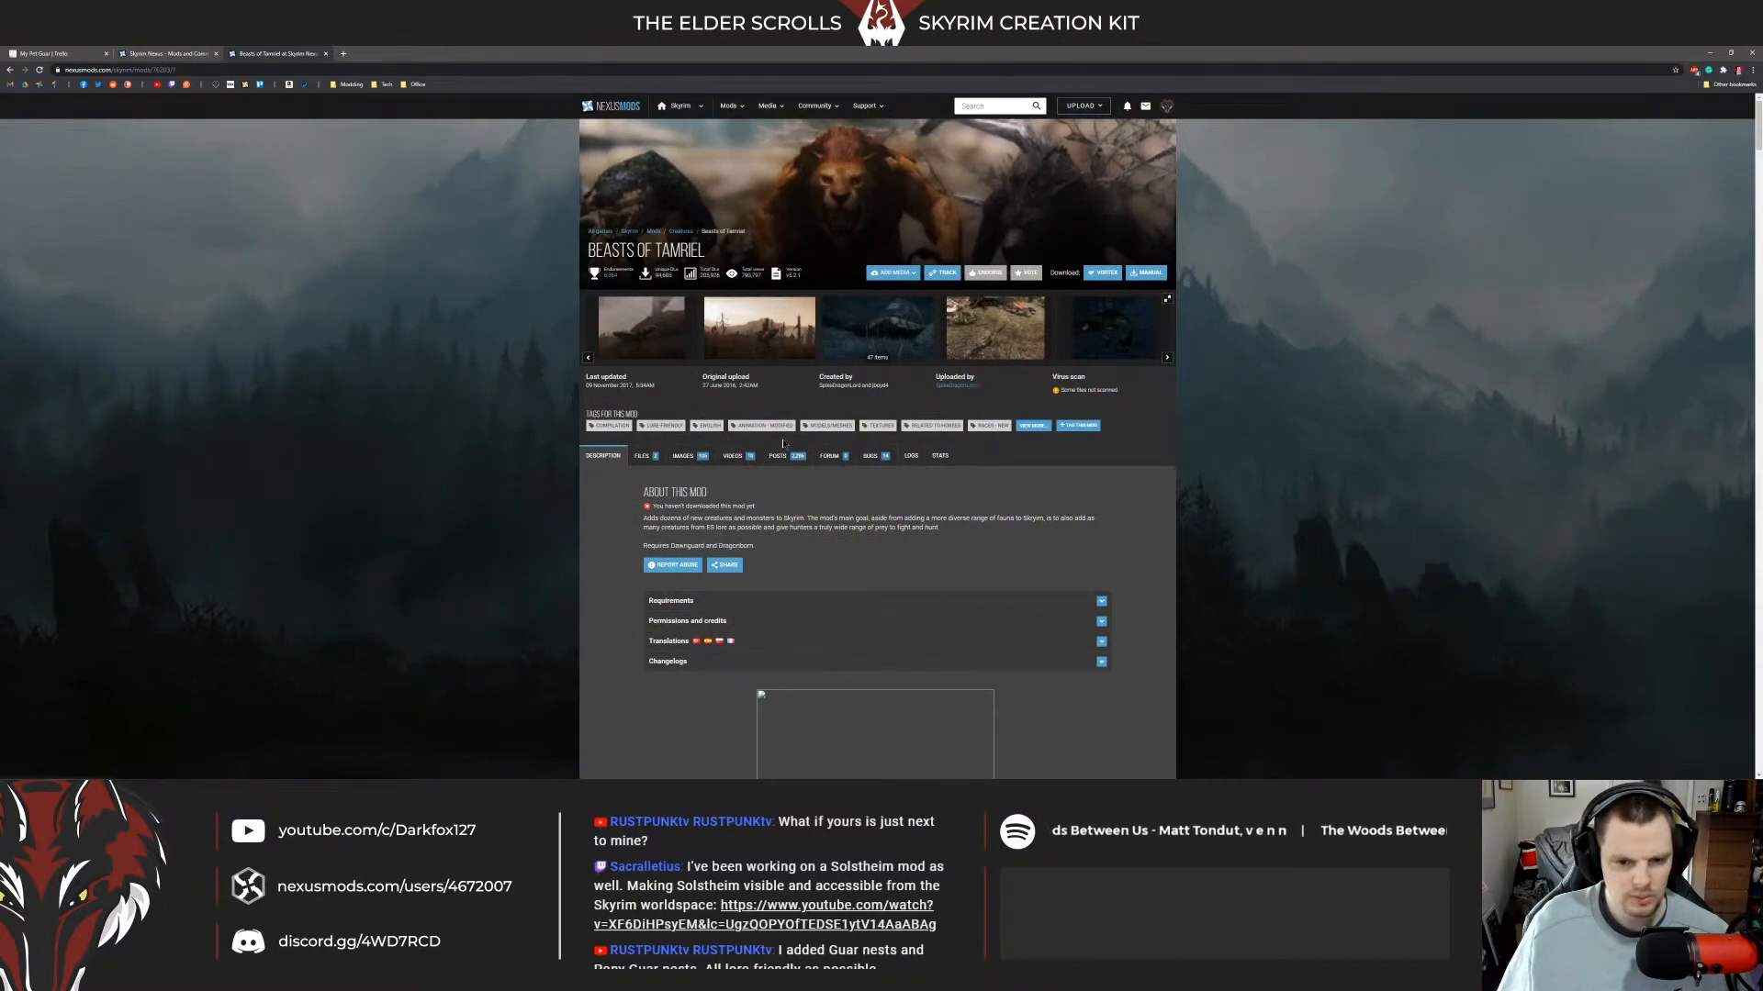
# Expand the mod's permissions and credits, read the author's instructions, and look through the description down to the Credits and Resources lists.
pyautogui.click(769, 621)
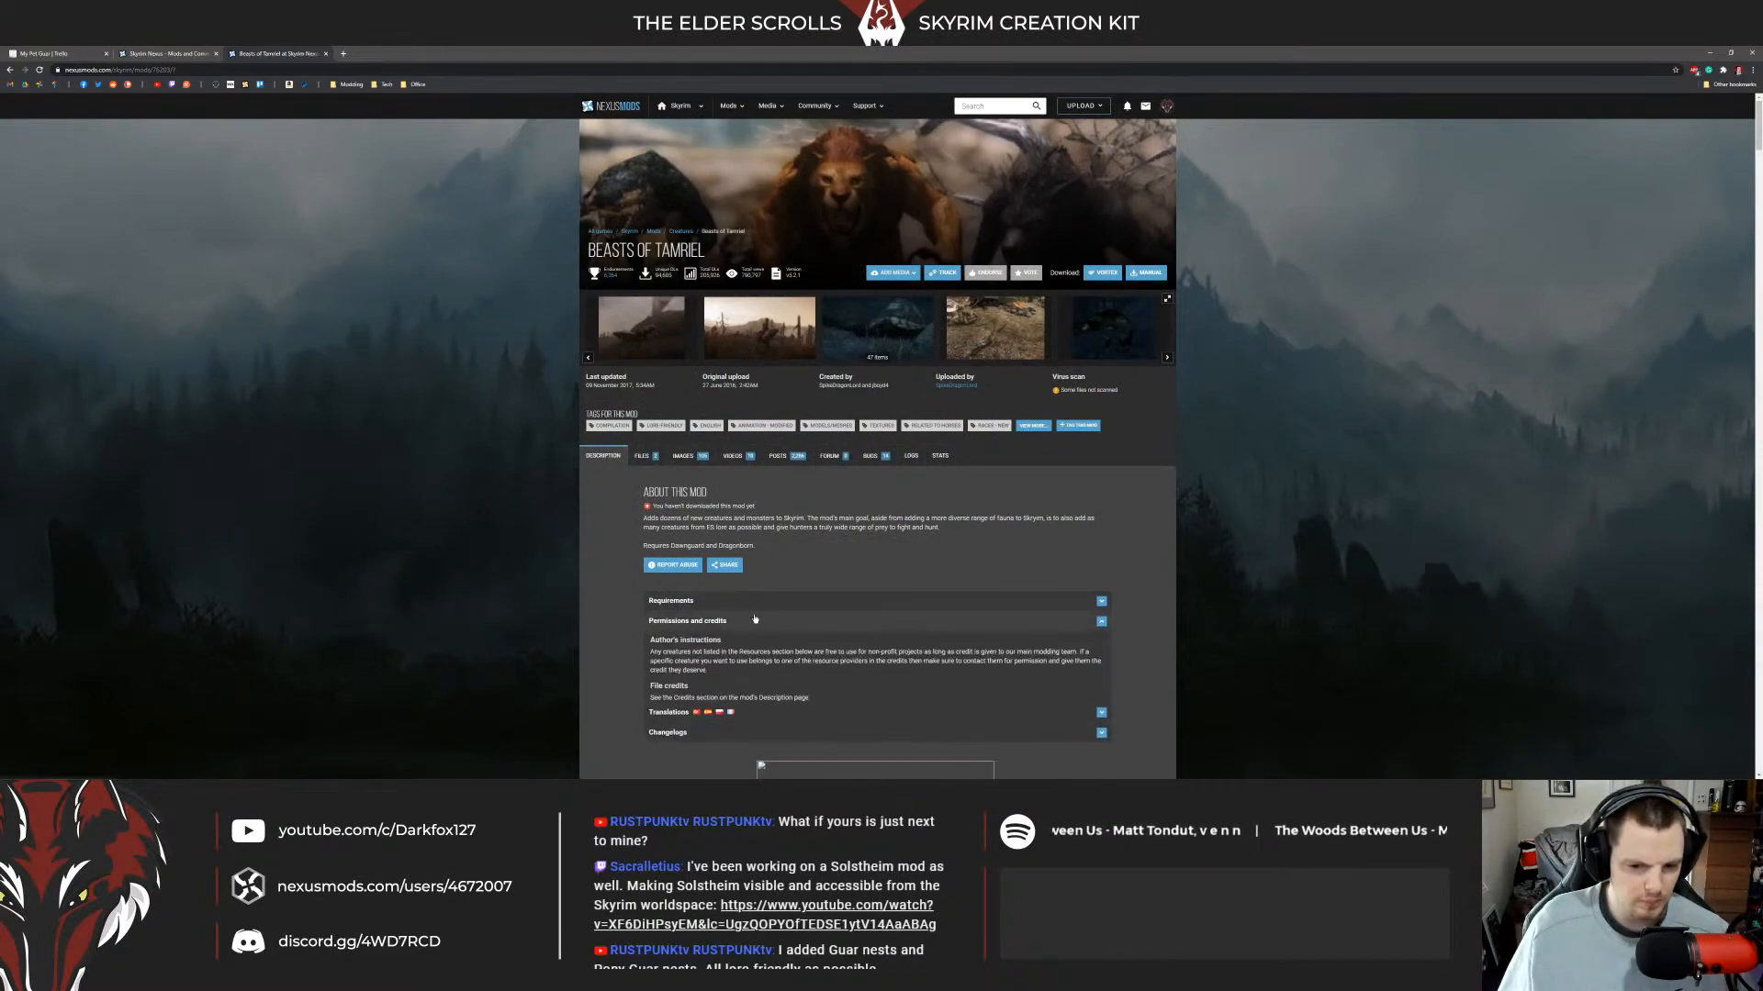
pyautogui.scroll(-2, 872, 569)
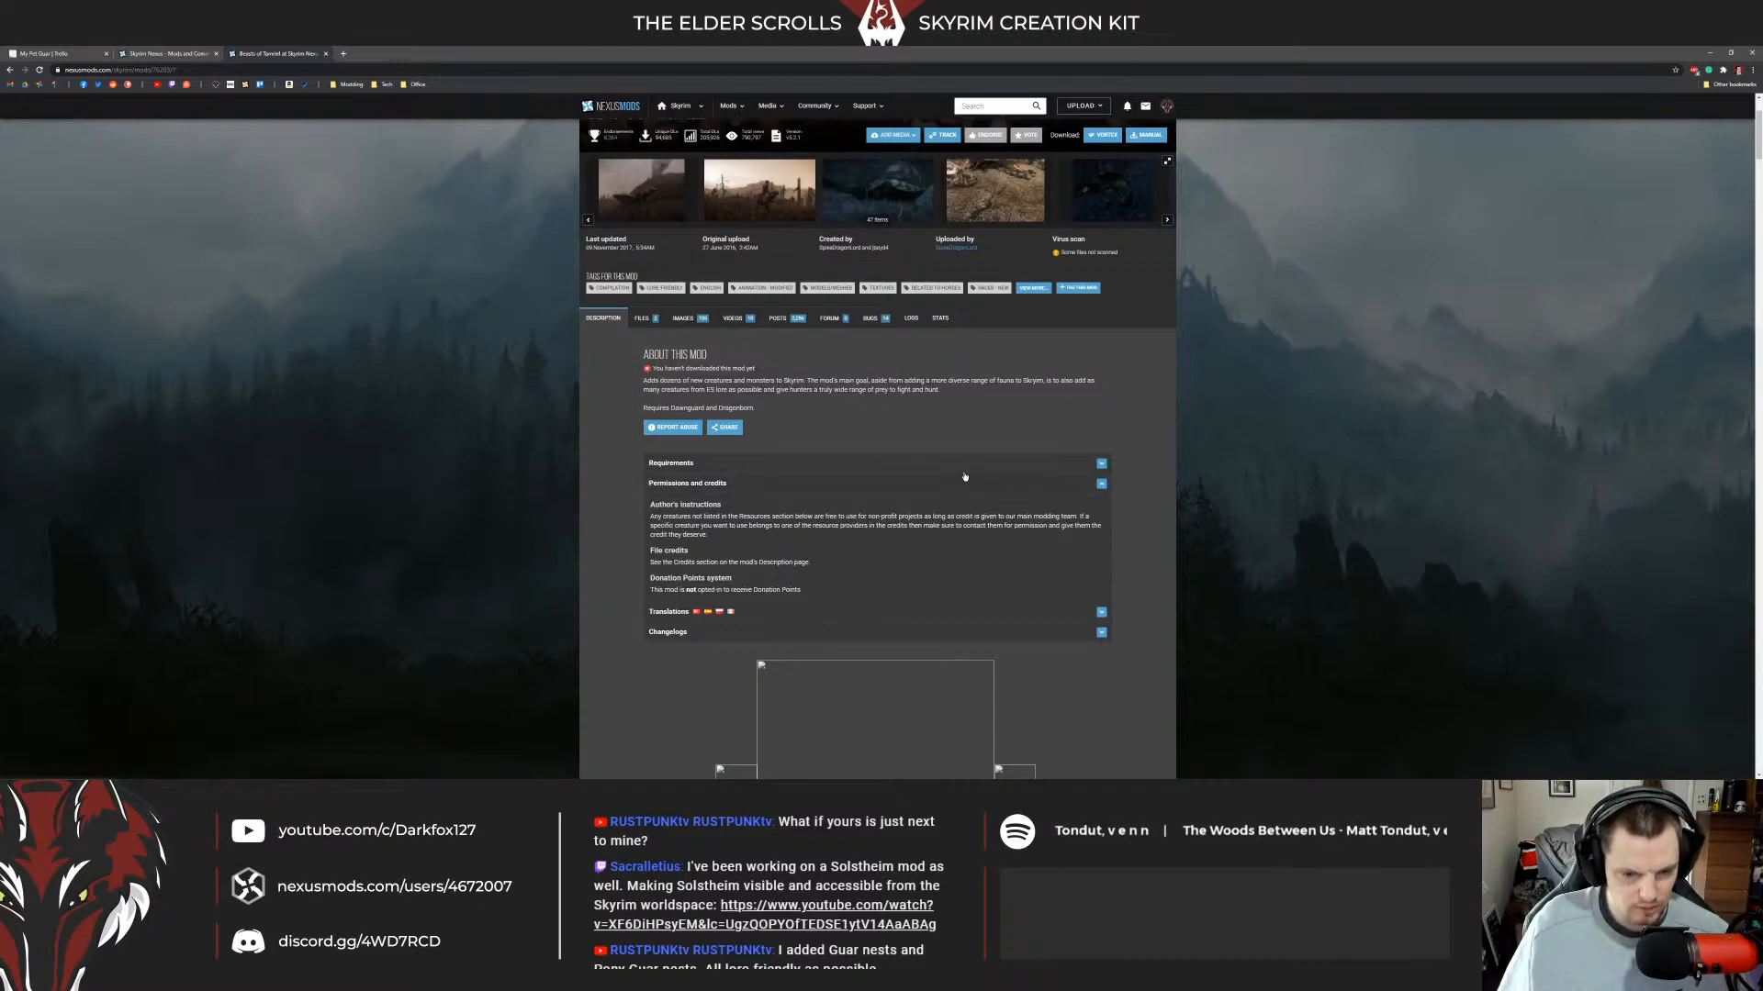
pyautogui.scroll(-20, 953, 476)
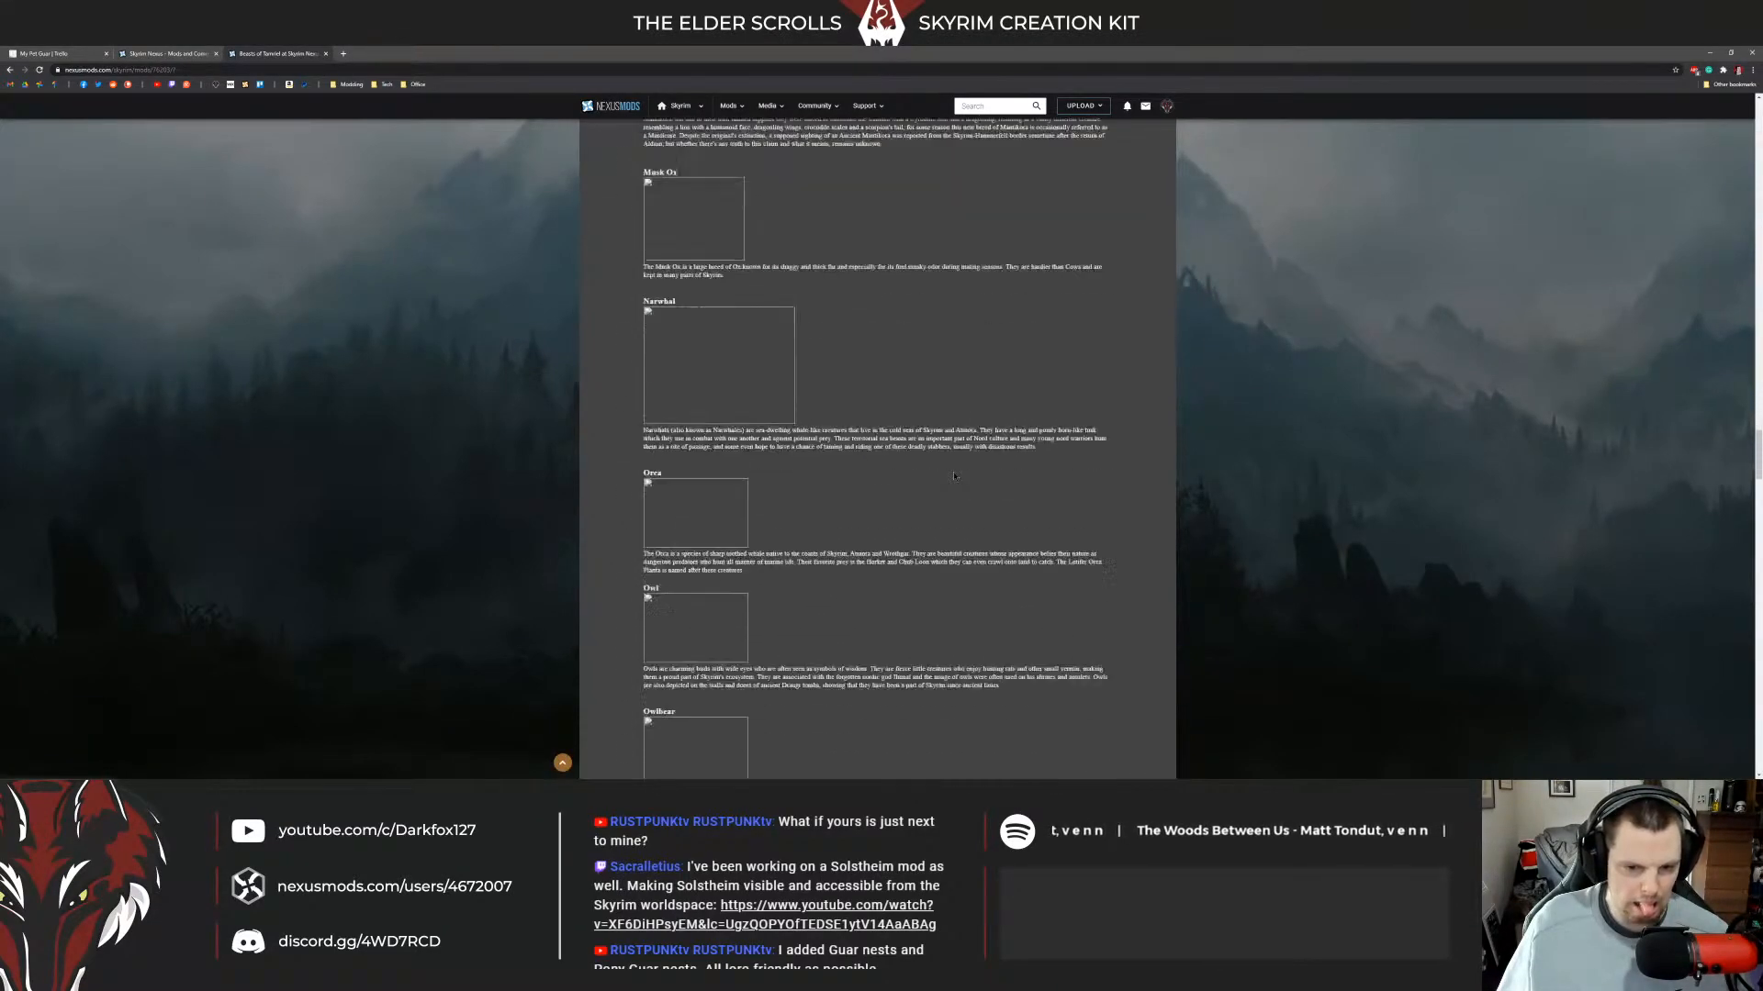
pyautogui.scroll(-15, 953, 475)
pyautogui.scroll(4, 959, 476)
pyautogui.scroll(10, 959, 477)
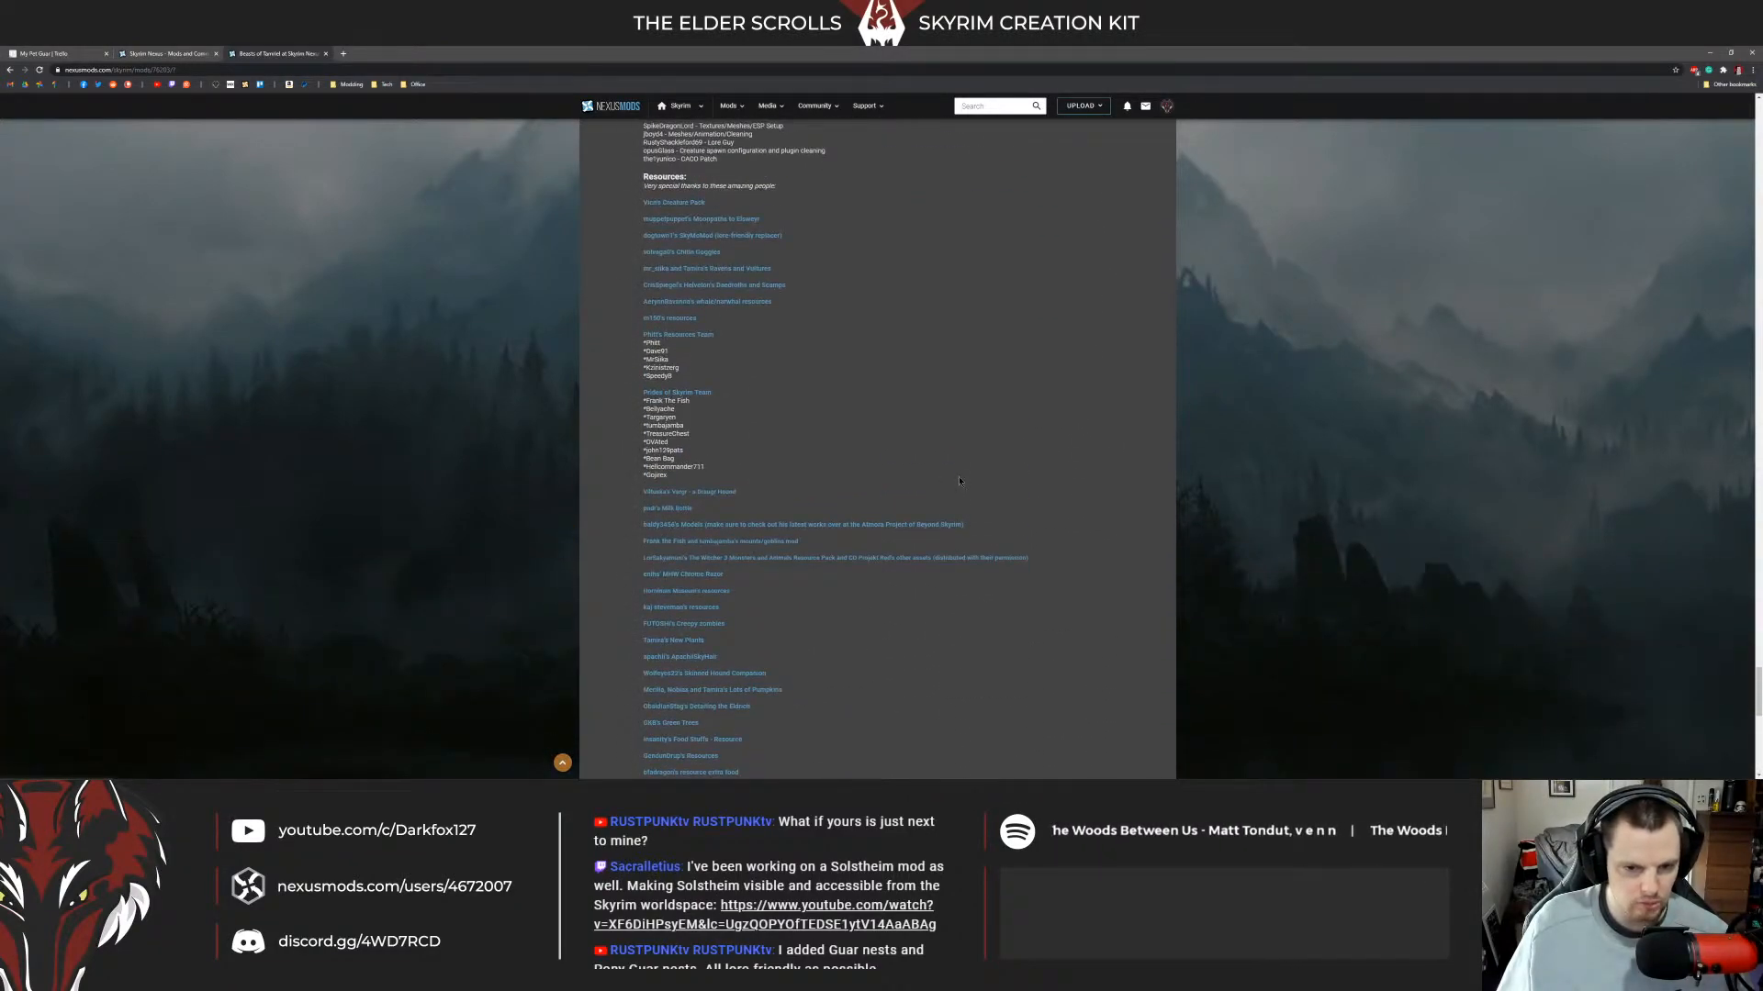
pyautogui.scroll(-1, 984, 483)
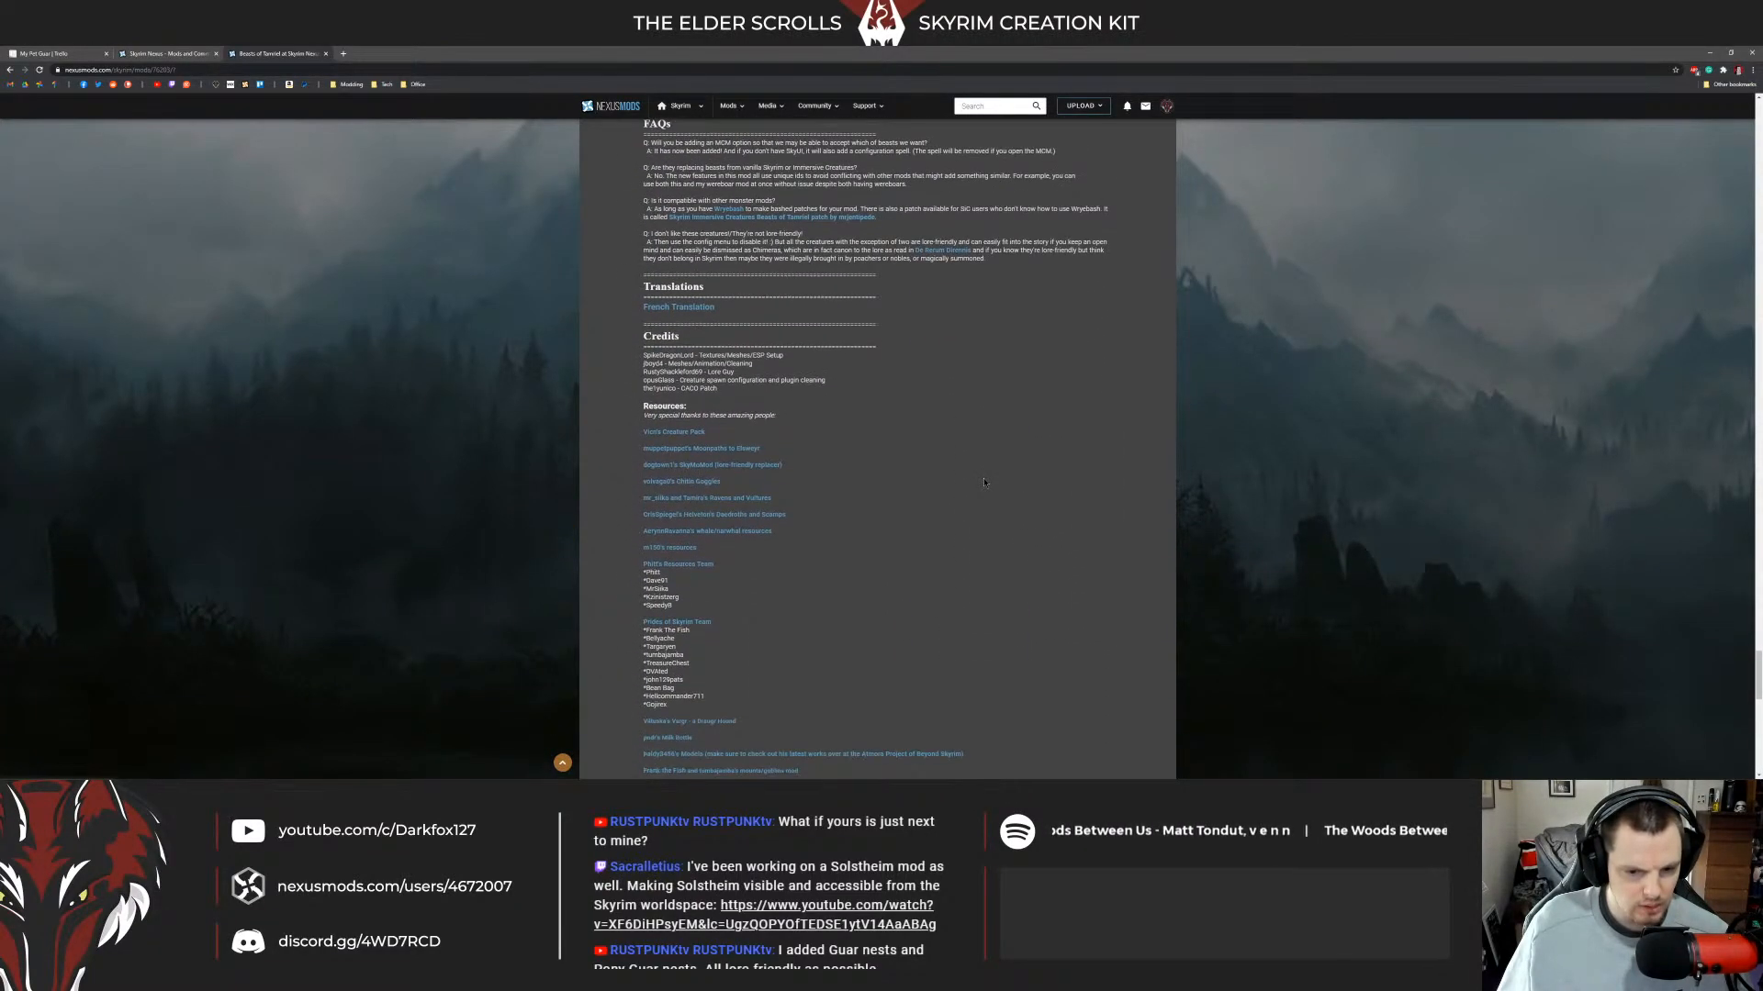
# Search the mod page for "guar" and go through the matches in the description.
pyautogui.hotkey('ctrl', 'f')
pyautogui.write('guar')
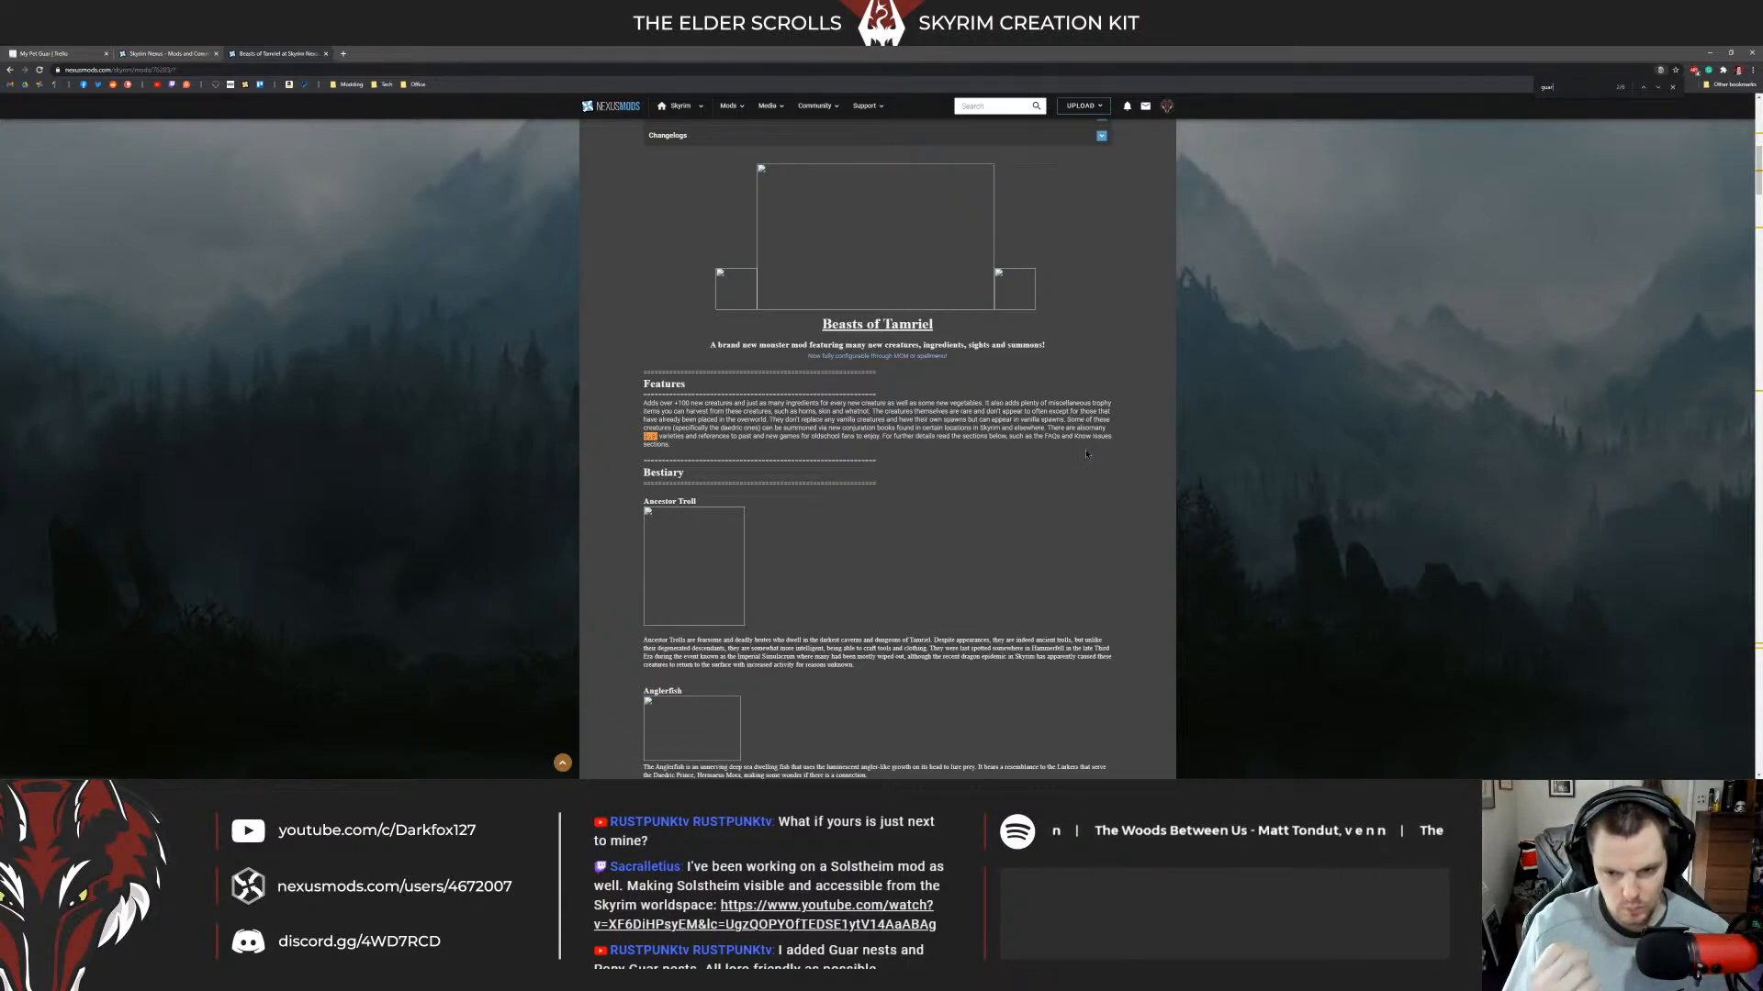
pyautogui.scroll(-3, 1247, 273)
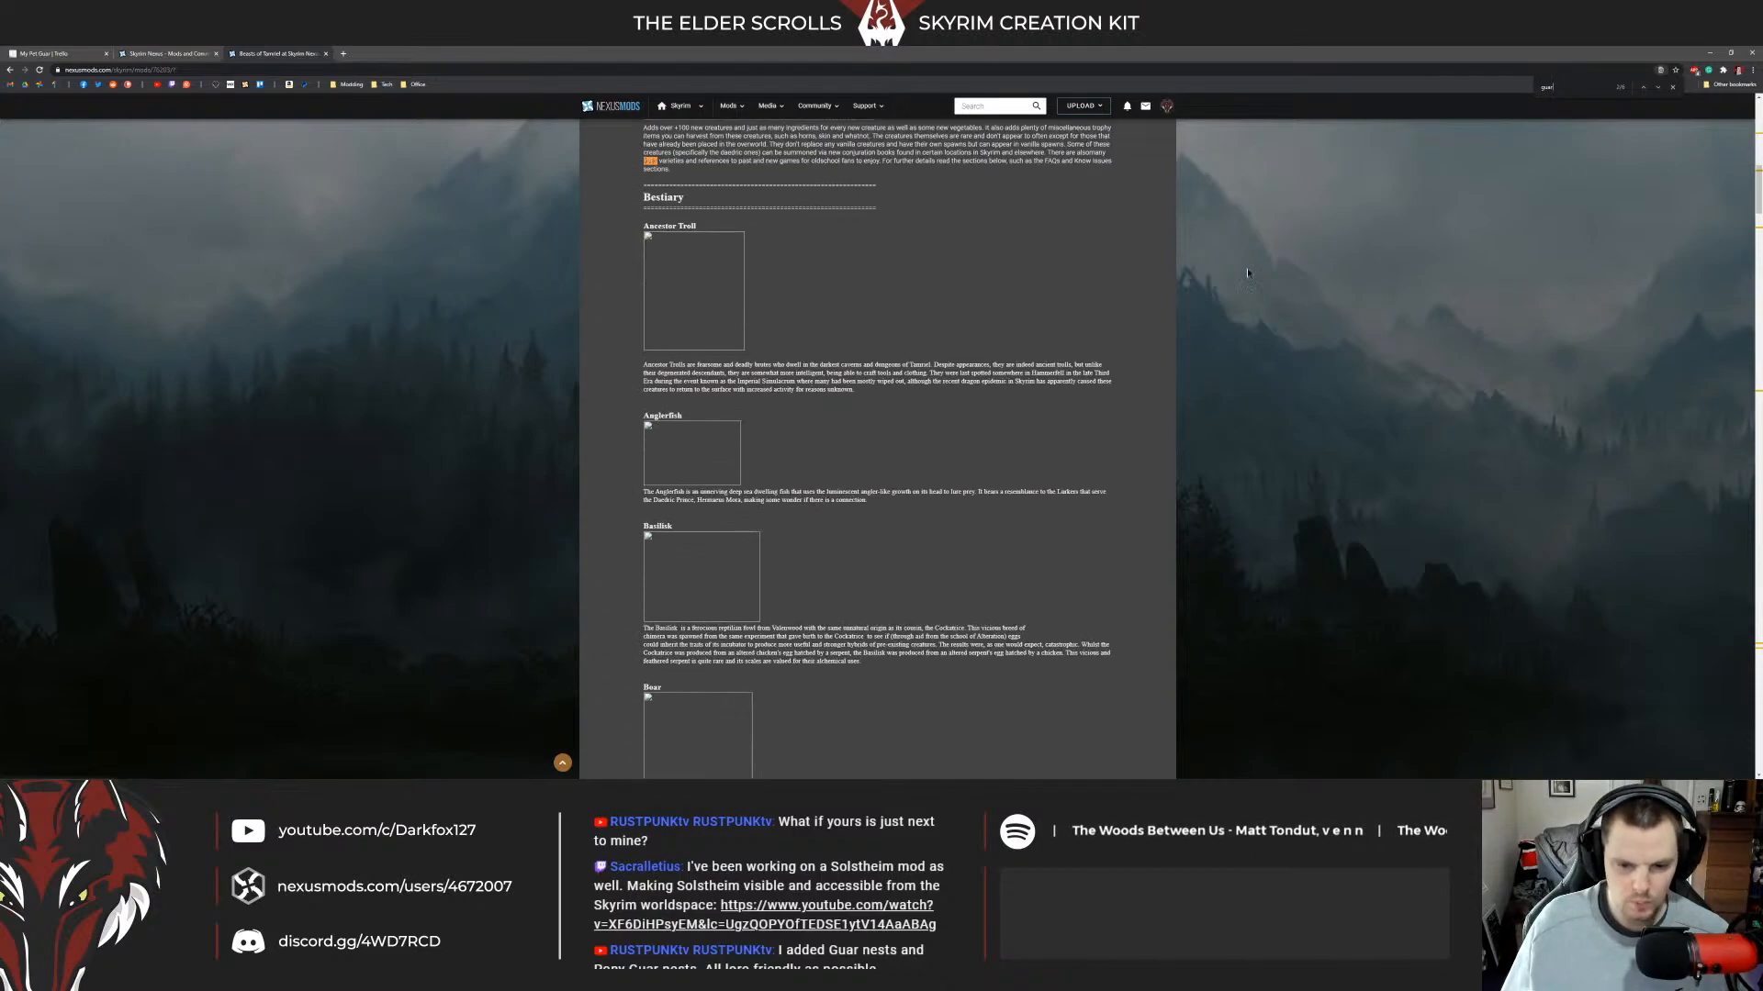
pyautogui.click(1657, 87)
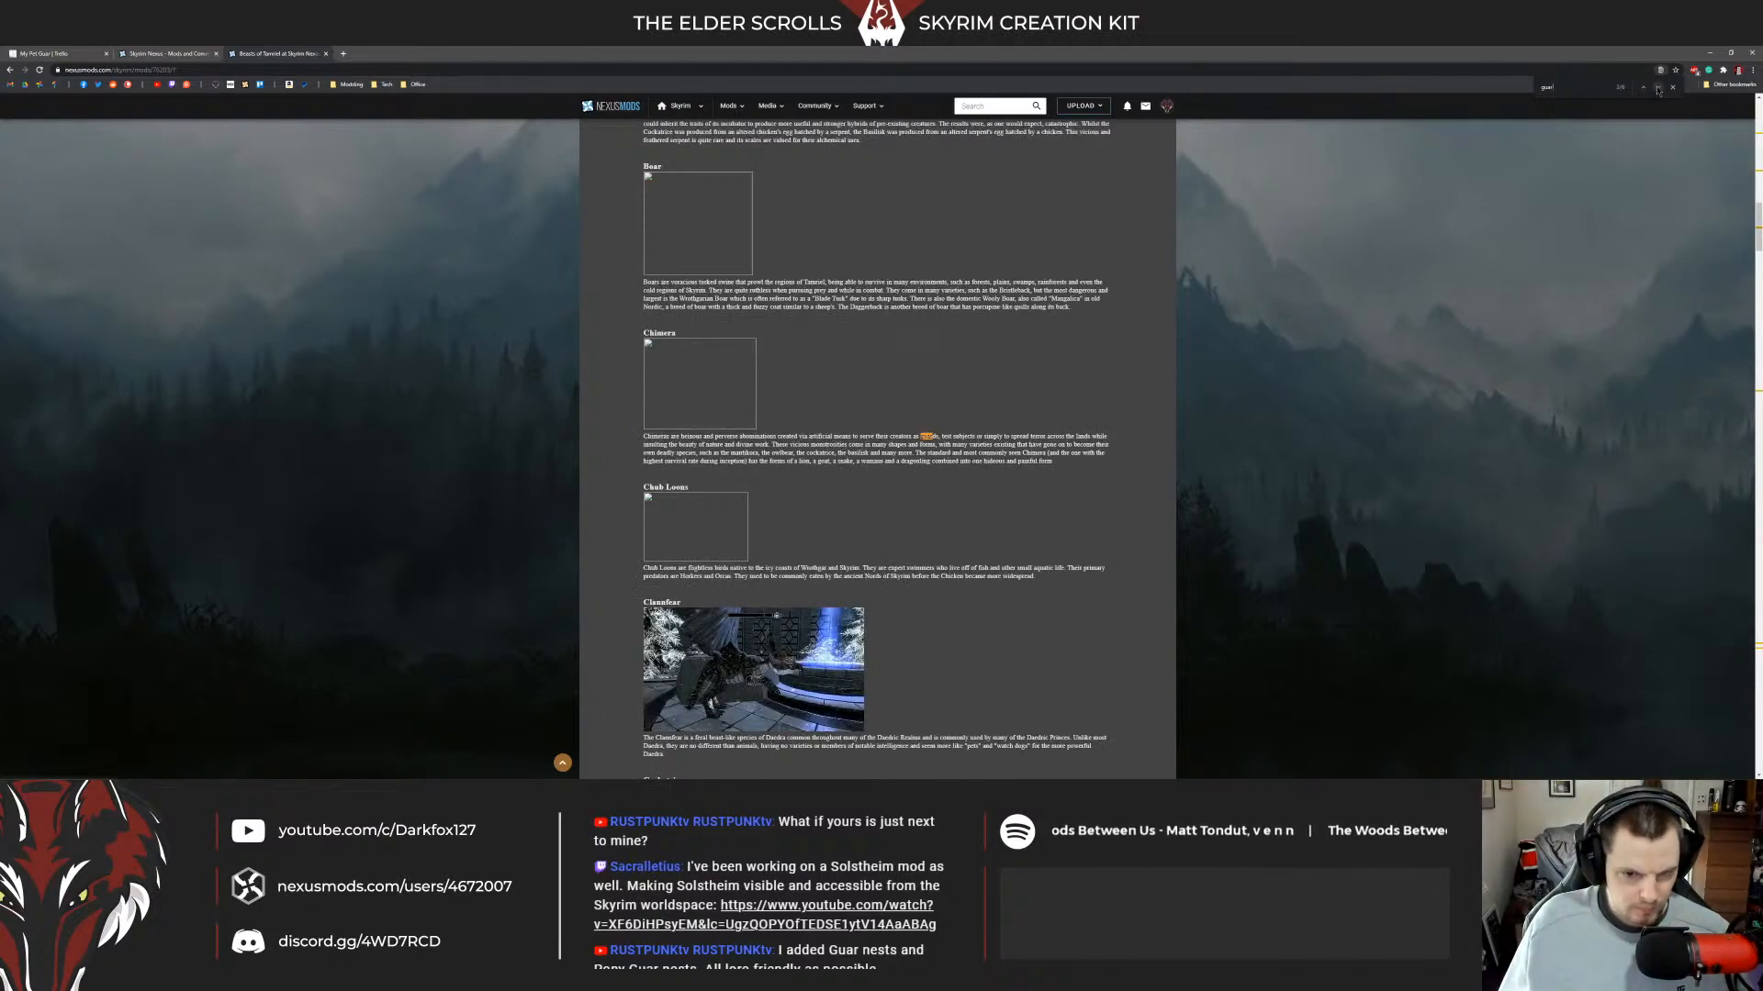
pyautogui.click(1657, 87)
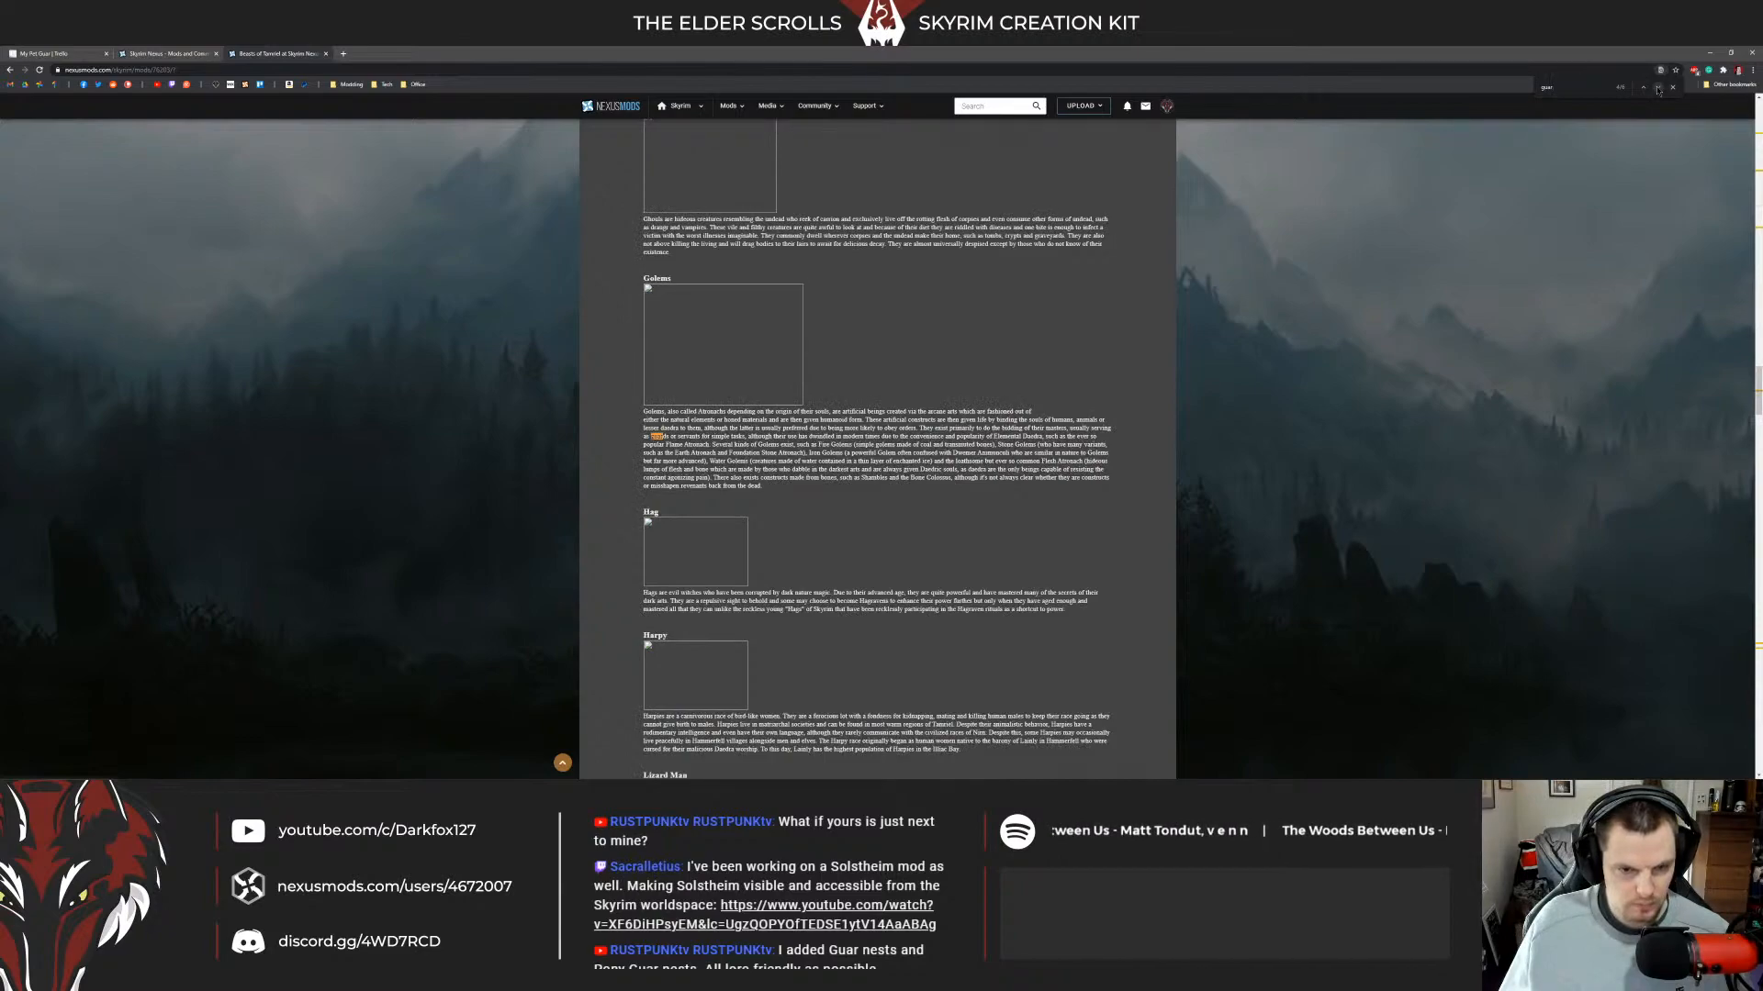
pyautogui.click(1657, 87)
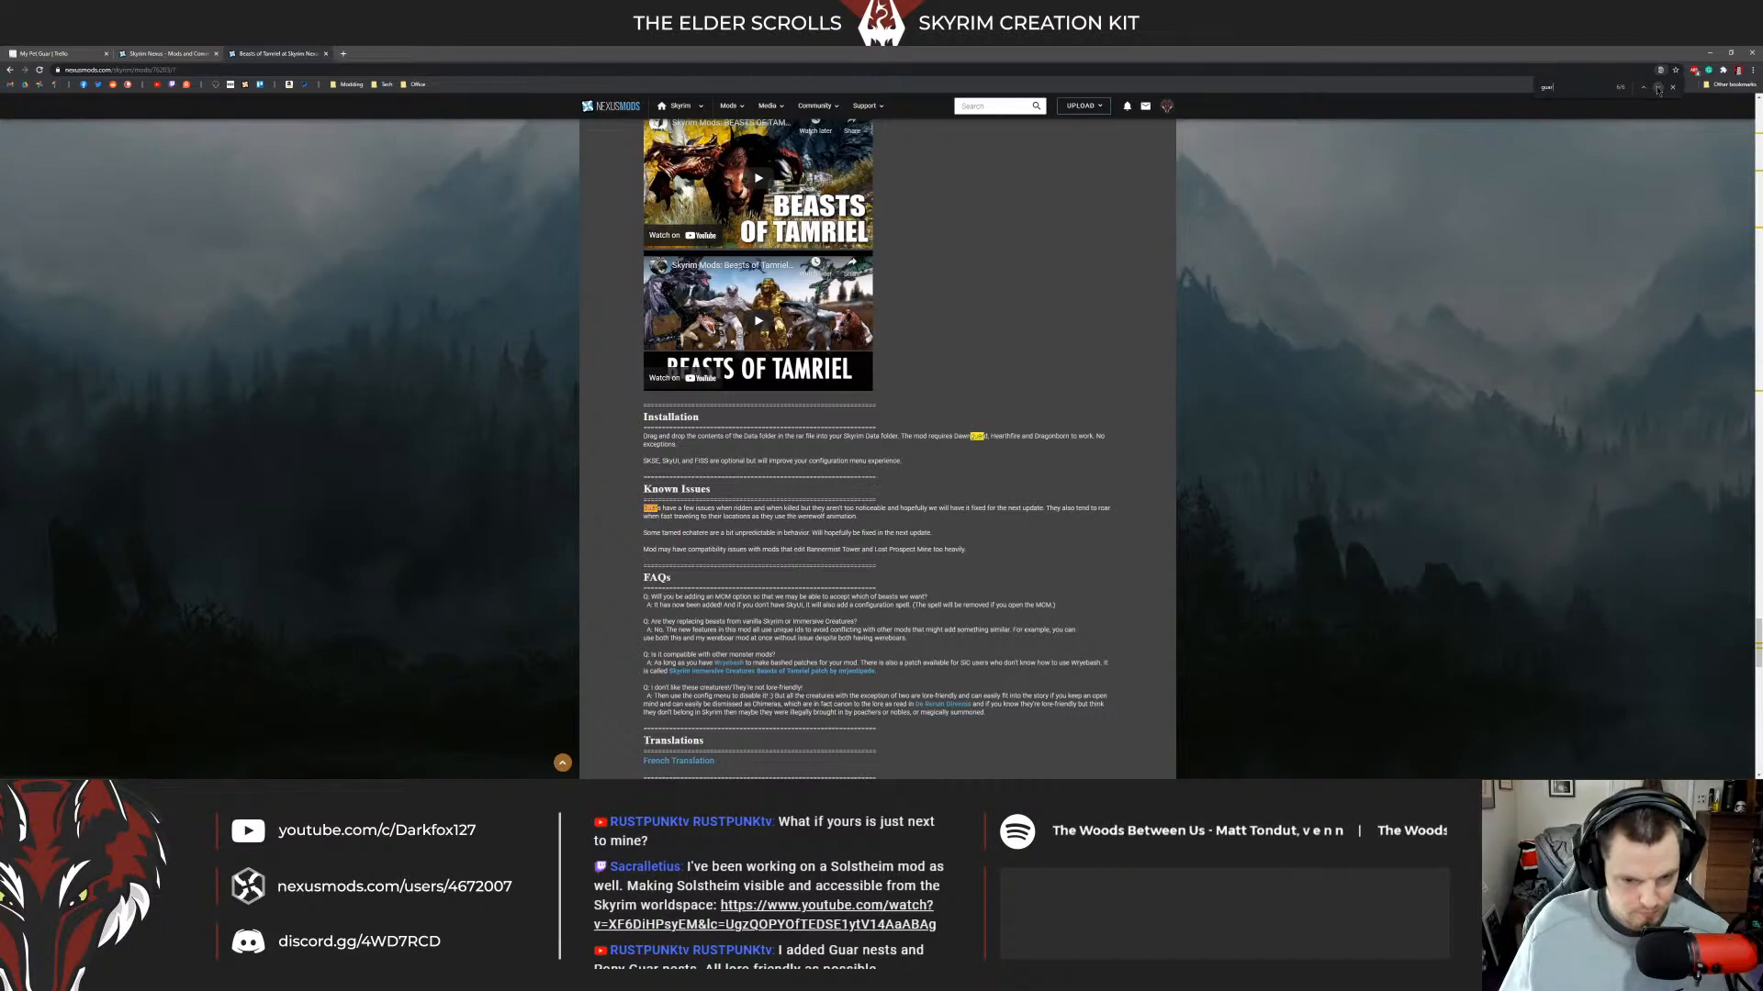
# Search the mod page for "credit" and read the resource providers and permission terms before returning to the page's beginning.
pyautogui.hotkey('ctrl', 'f')
pyautogui.write('credit')
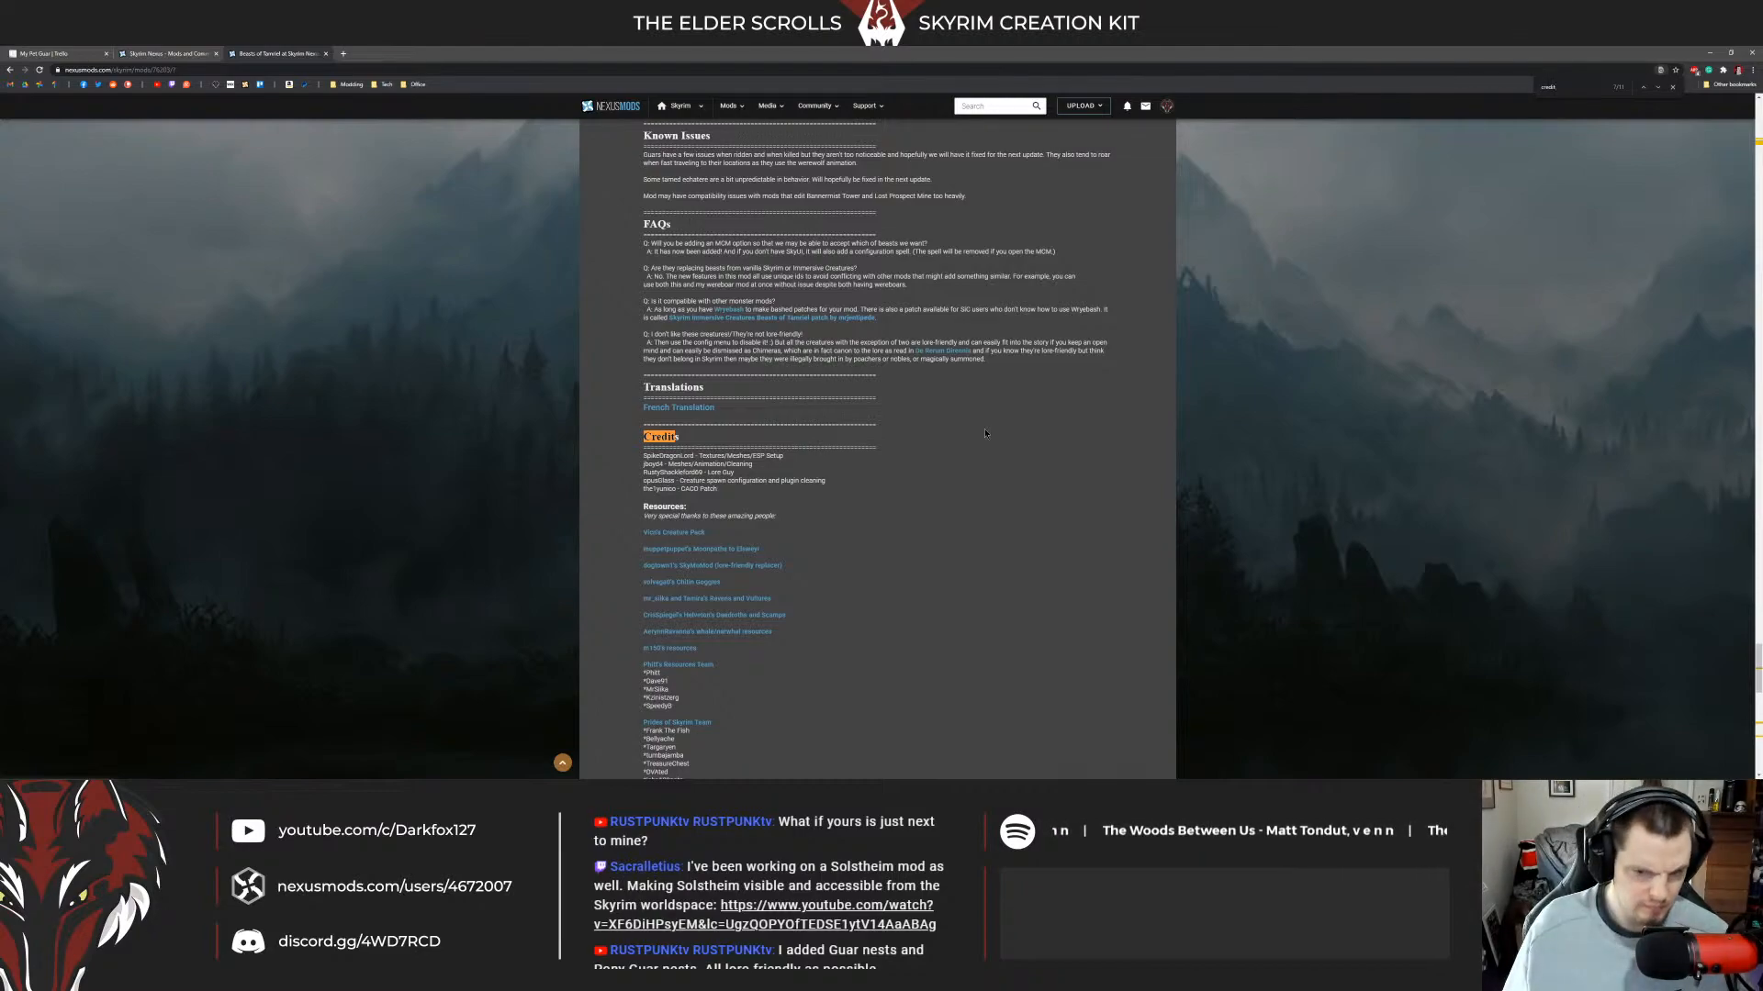
pyautogui.scroll(-1, 960, 459)
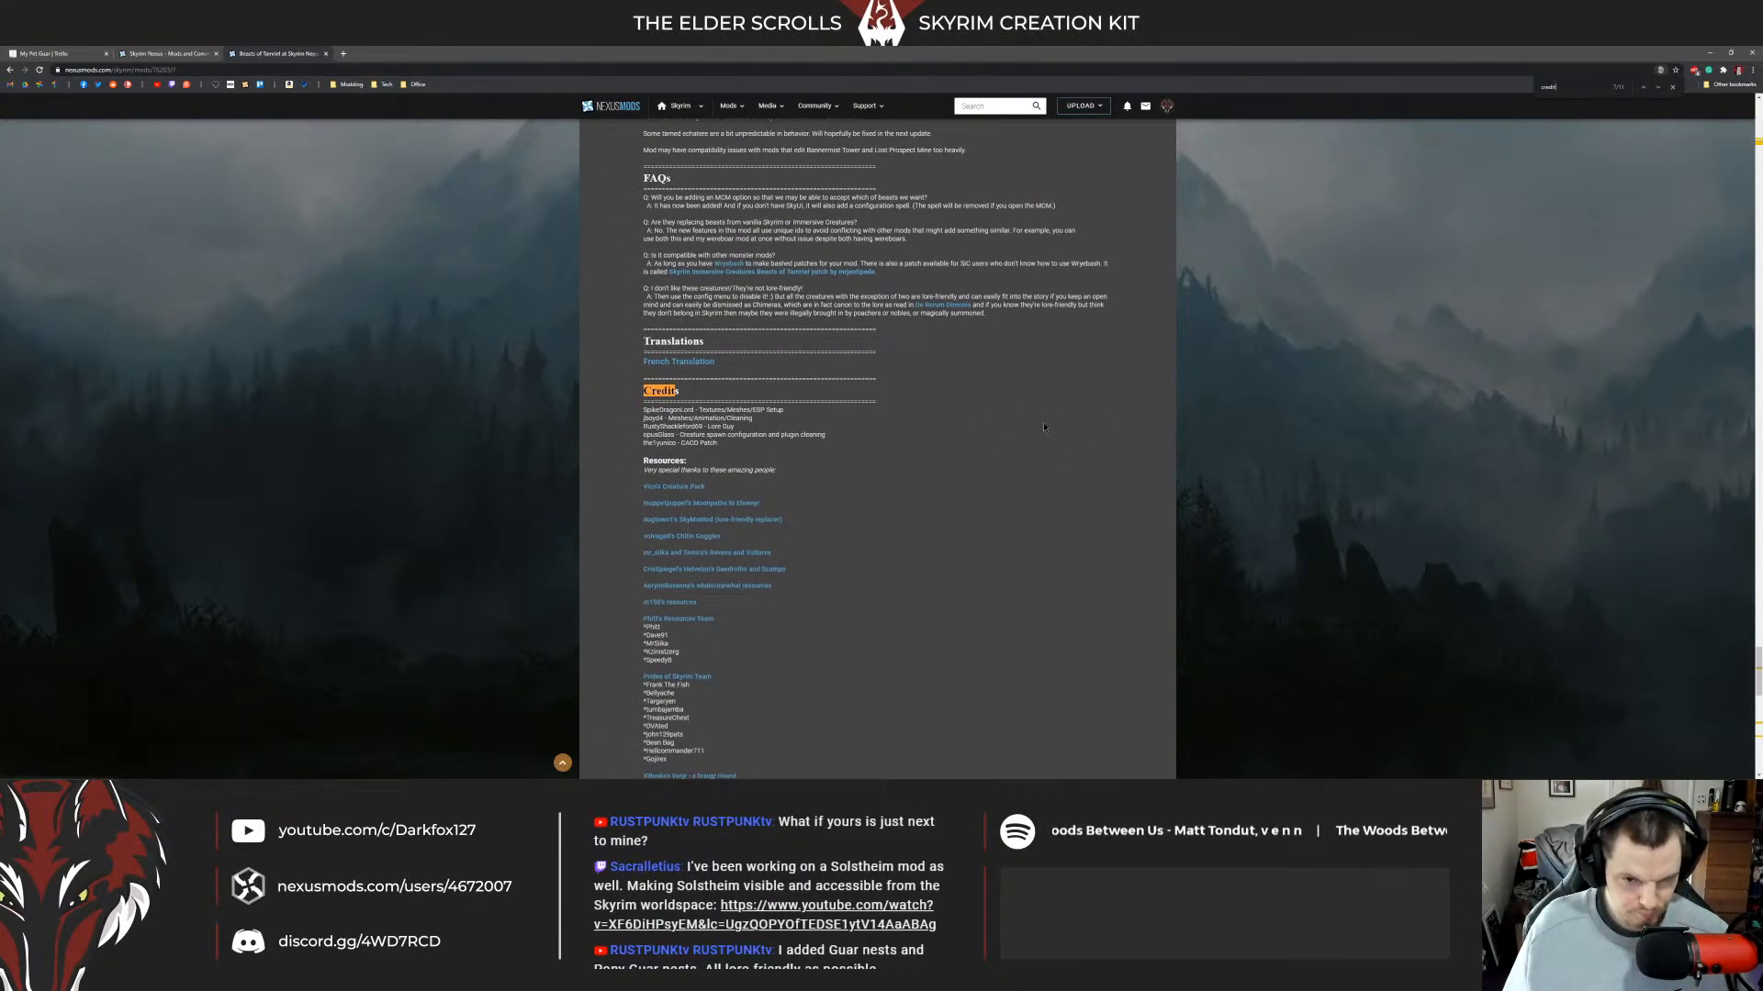
pyautogui.scroll(-5, 929, 422)
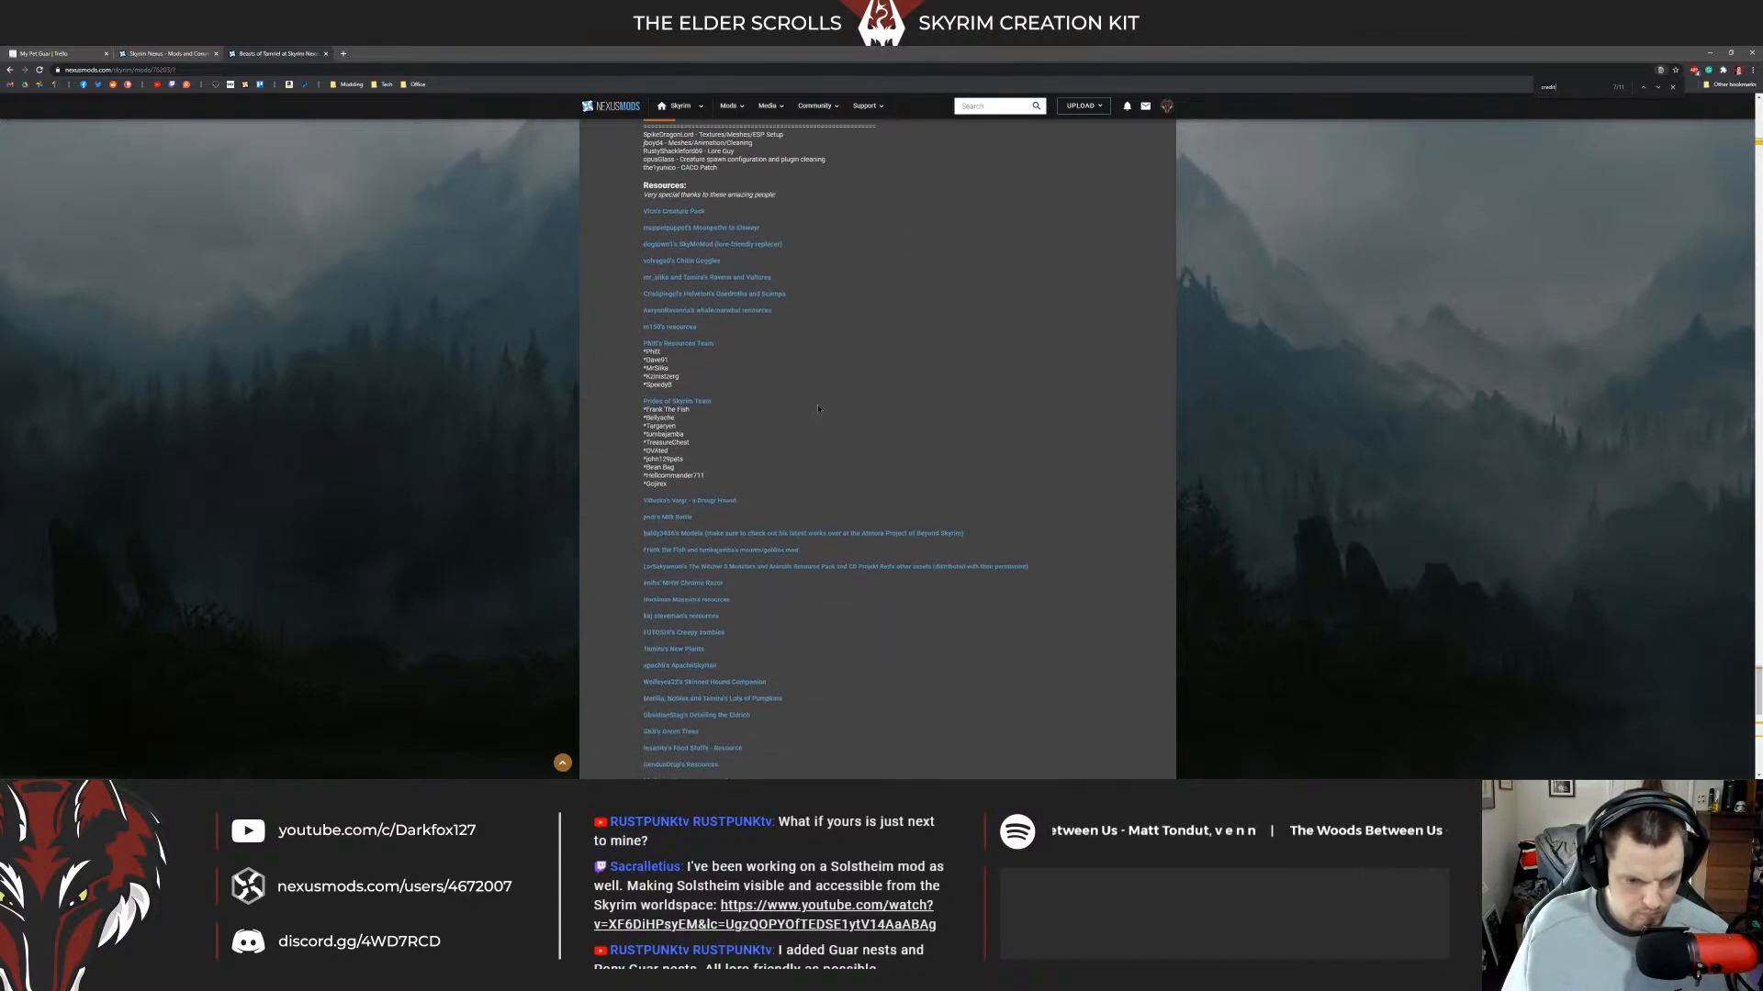
pyautogui.scroll(-2, 1010, 450)
pyautogui.scroll(-4, 912, 467)
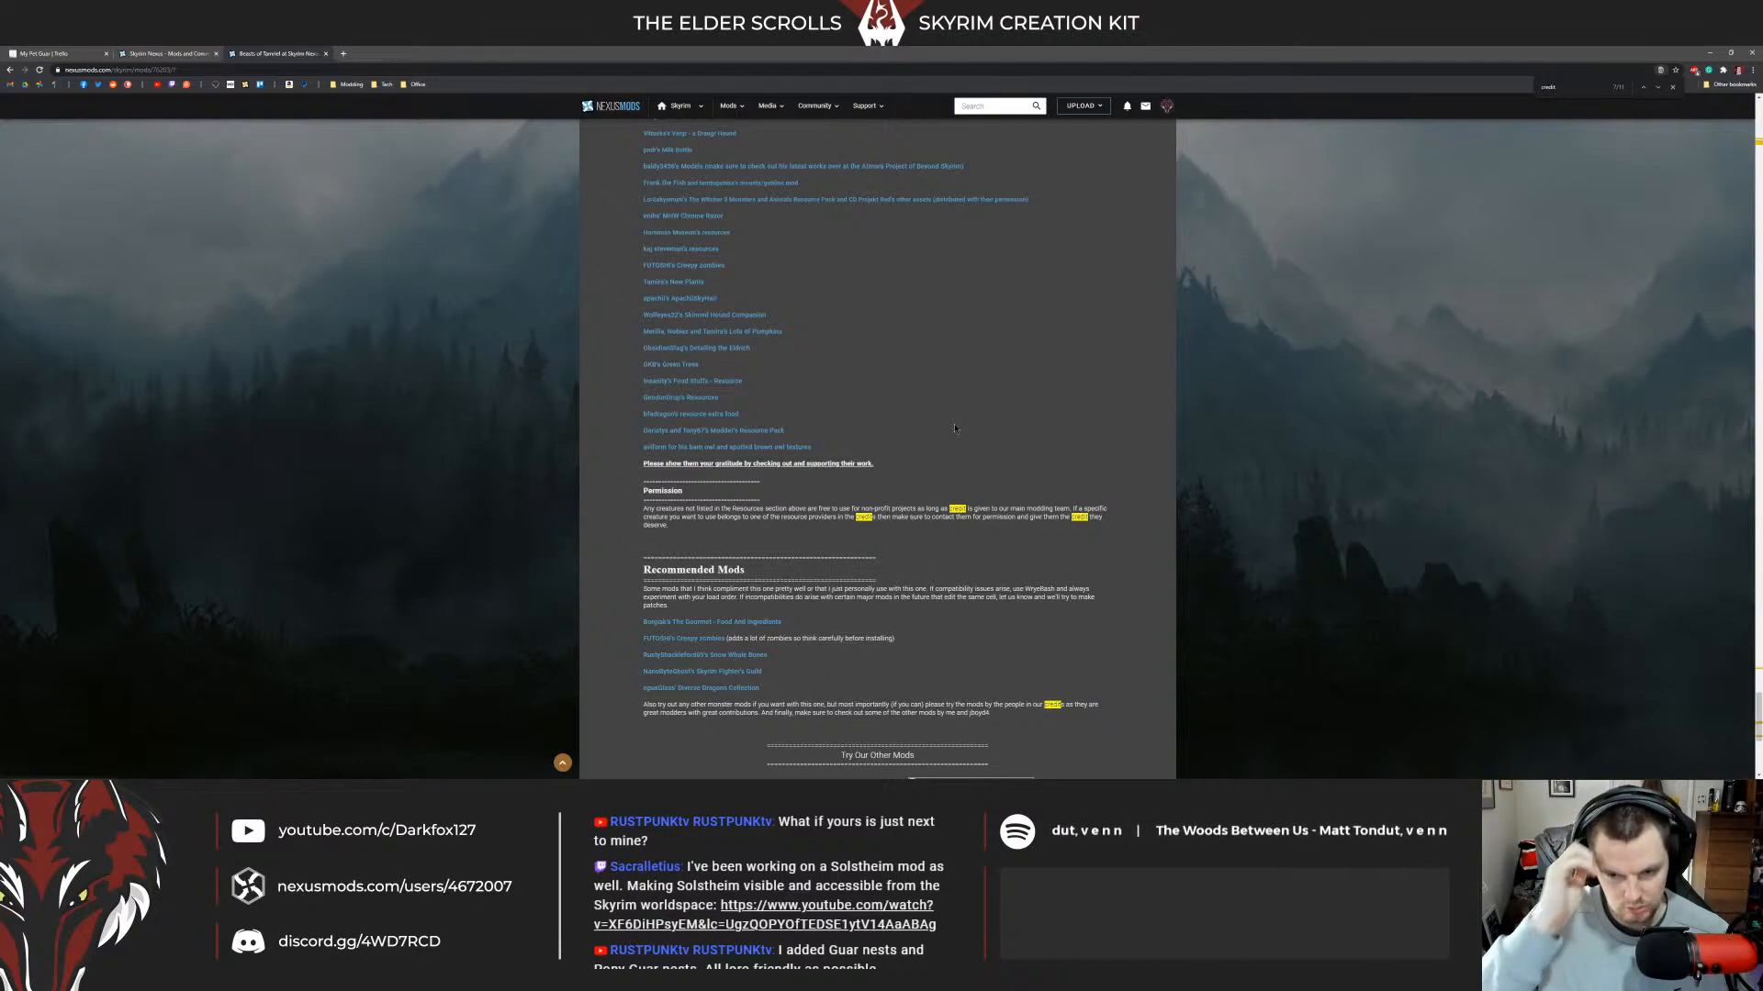
pyautogui.scroll(2, 960, 404)
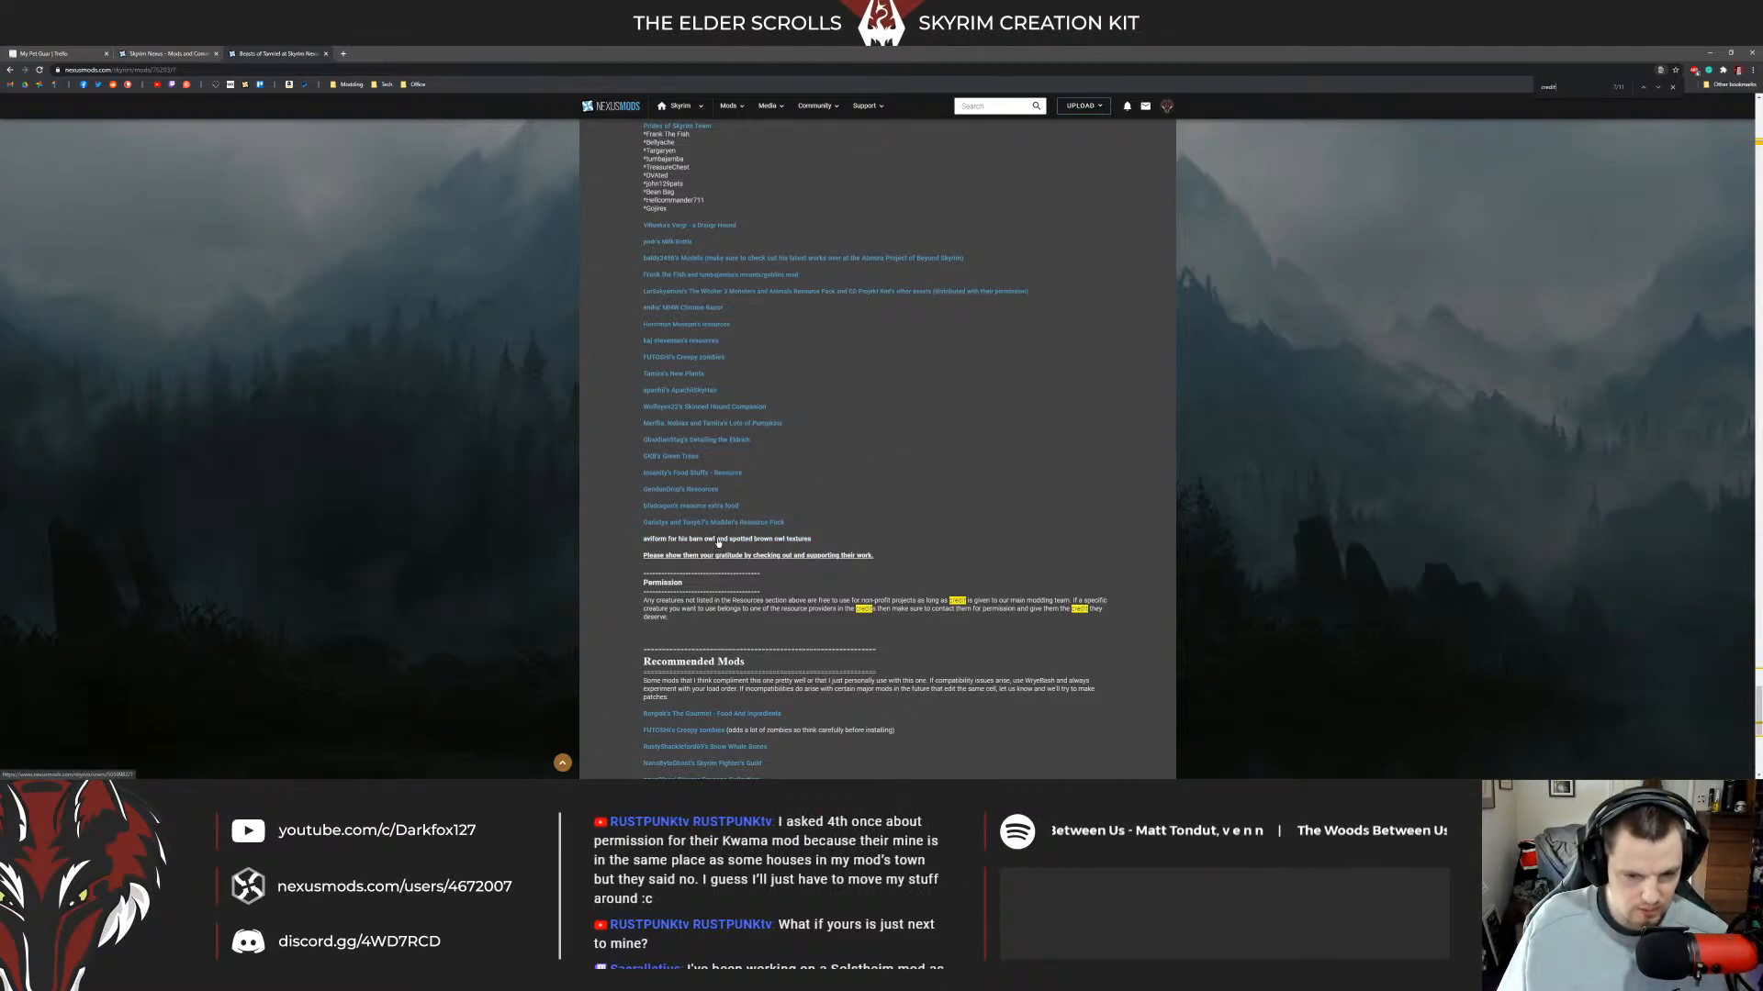
pyautogui.scroll(1, 780, 524)
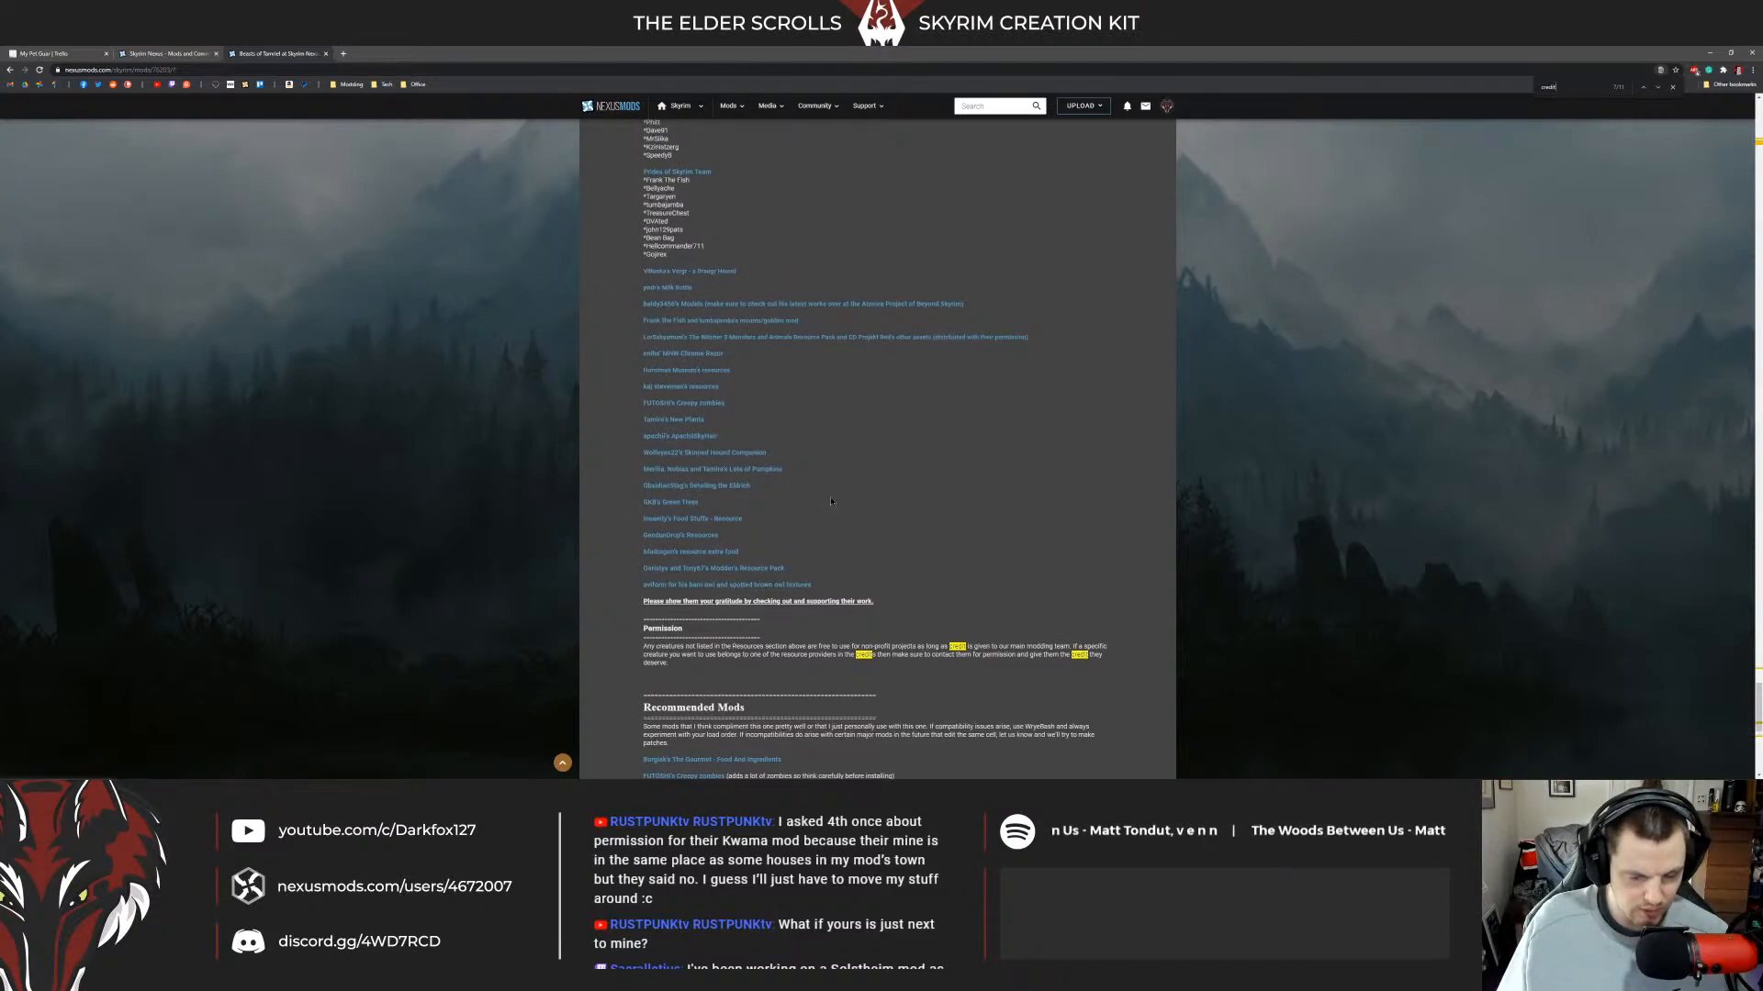
pyautogui.scroll(15, 831, 497)
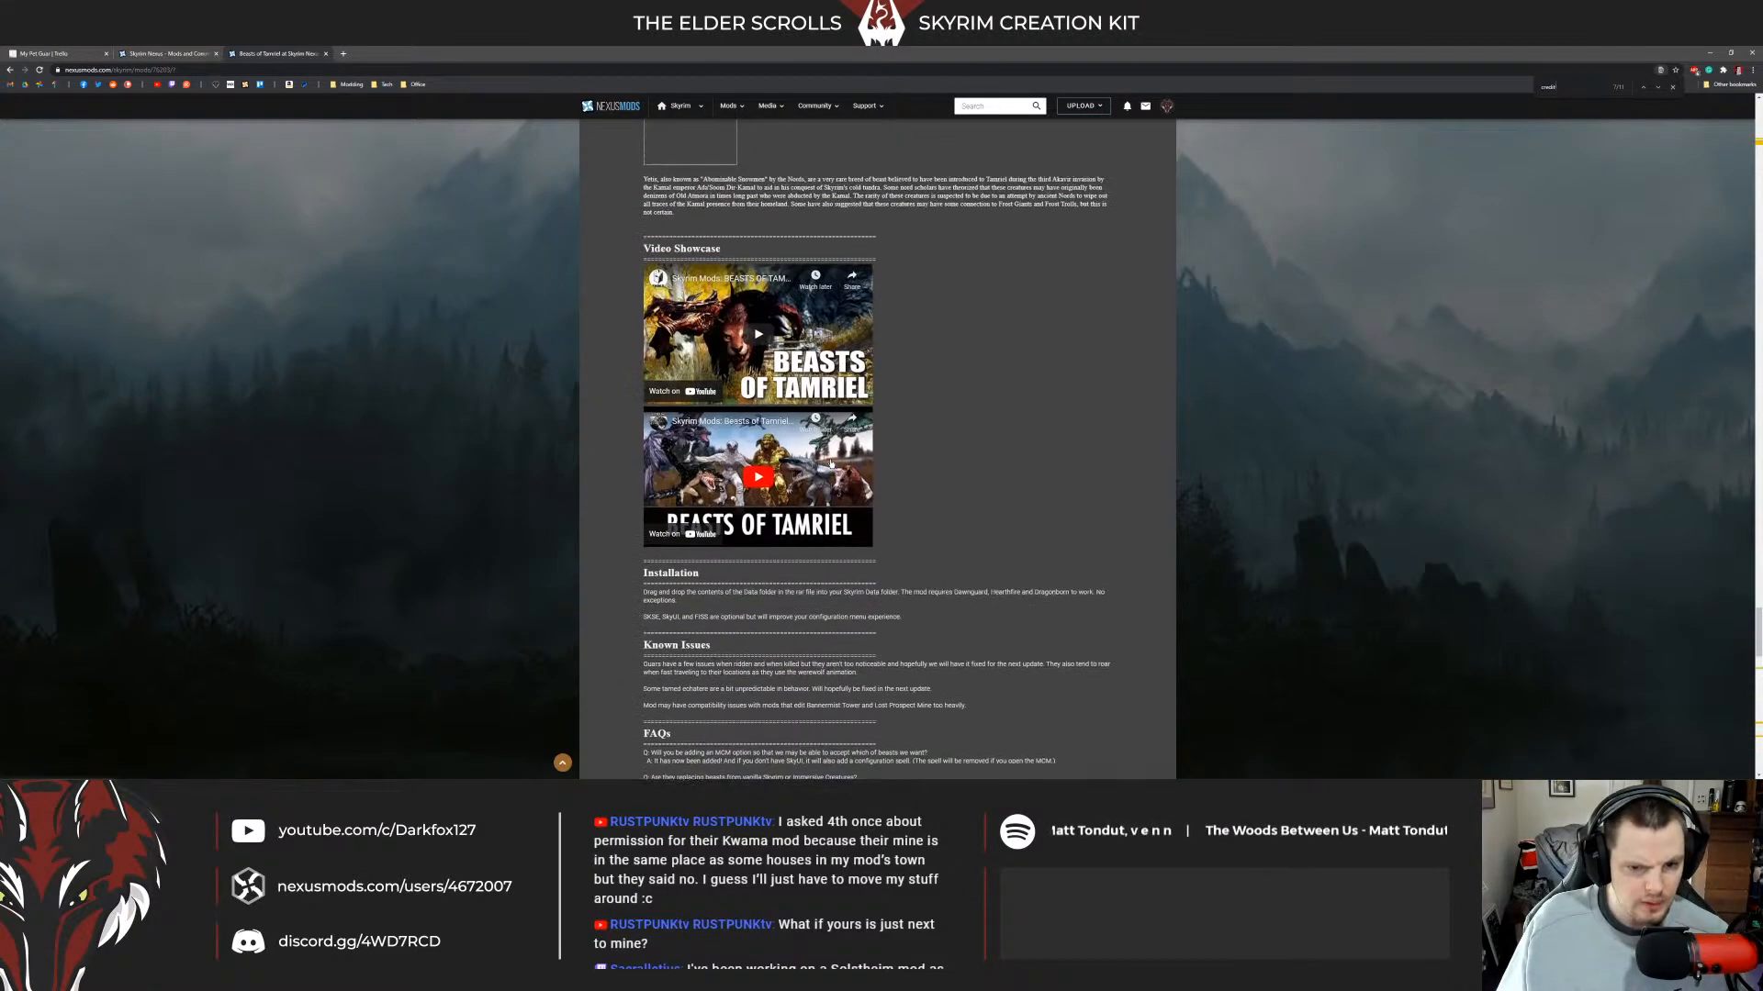
pyautogui.scroll(6, 829, 458)
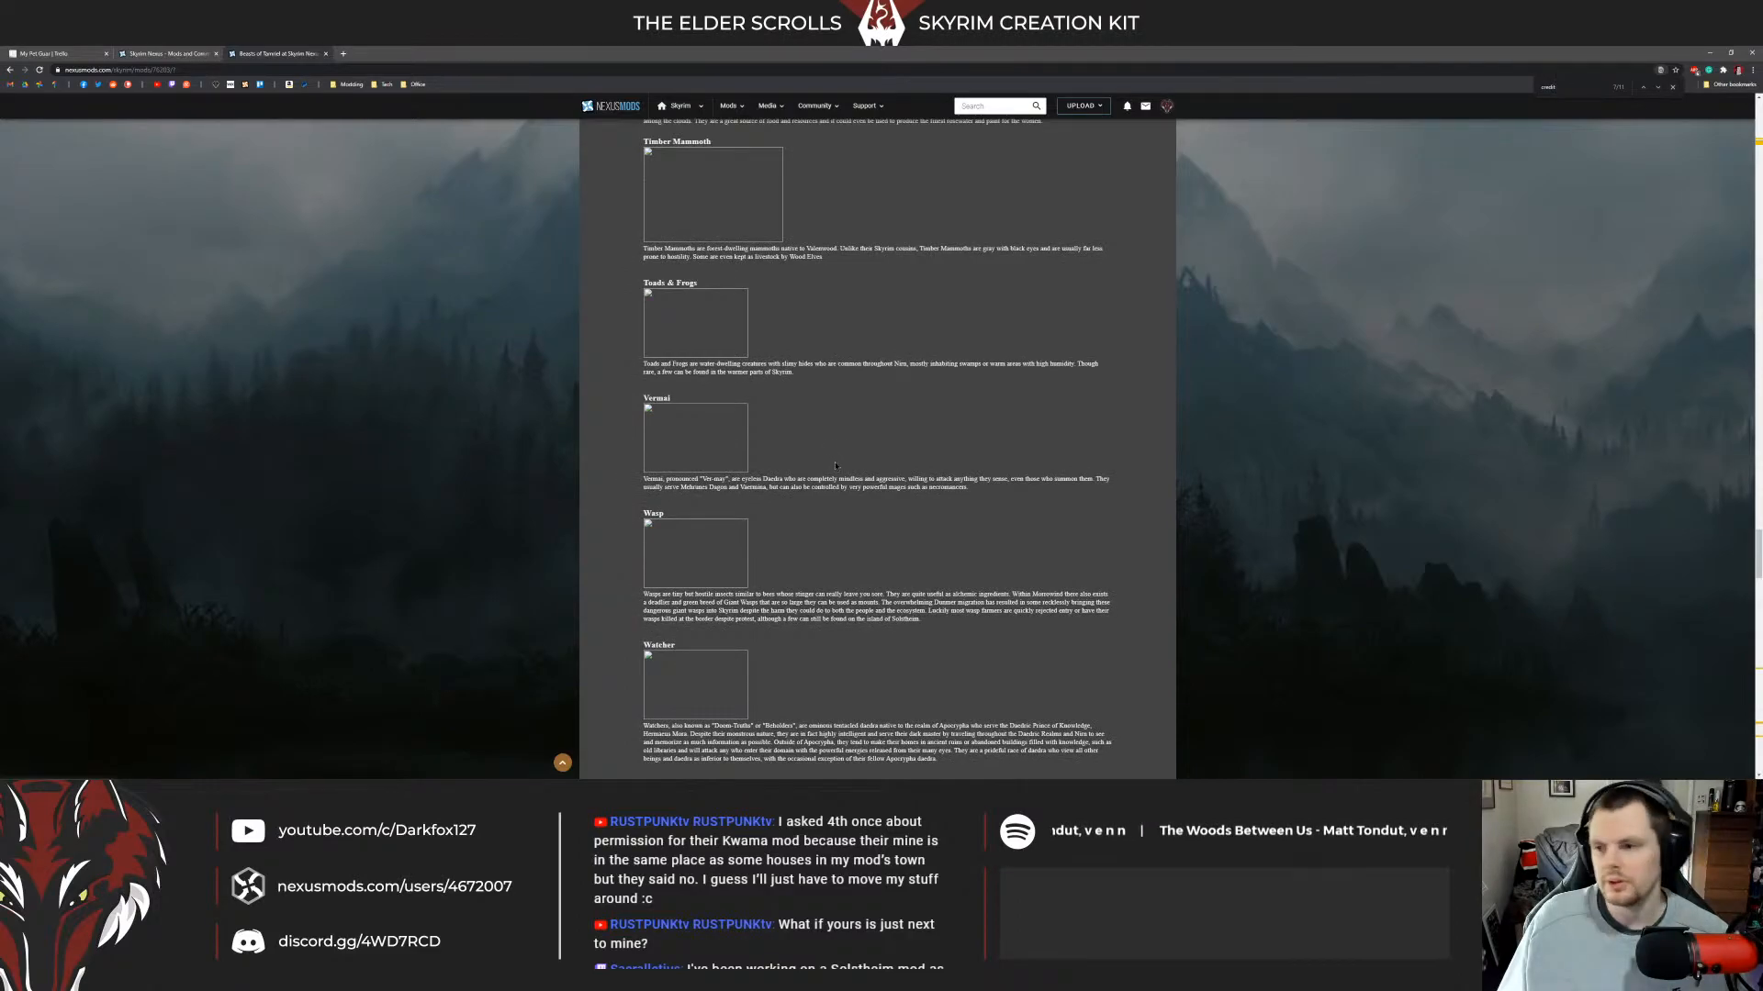
pyautogui.scroll(20, 834, 465)
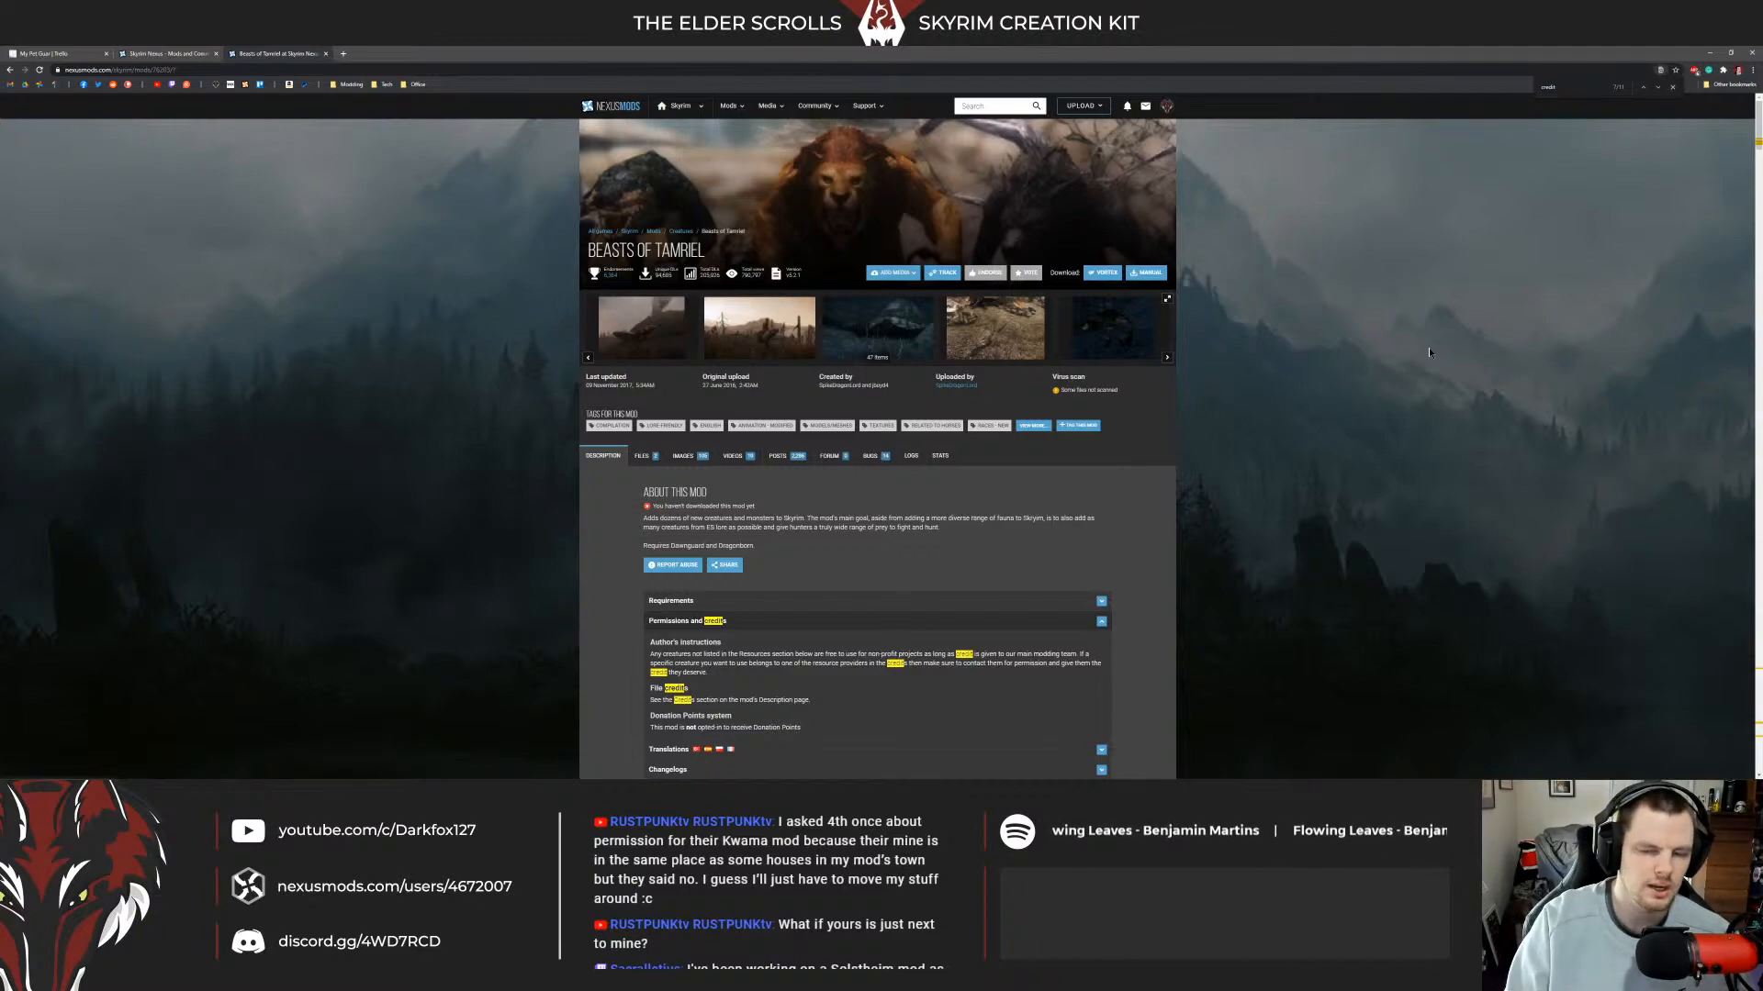
pyautogui.doubleClick(1388, 343)
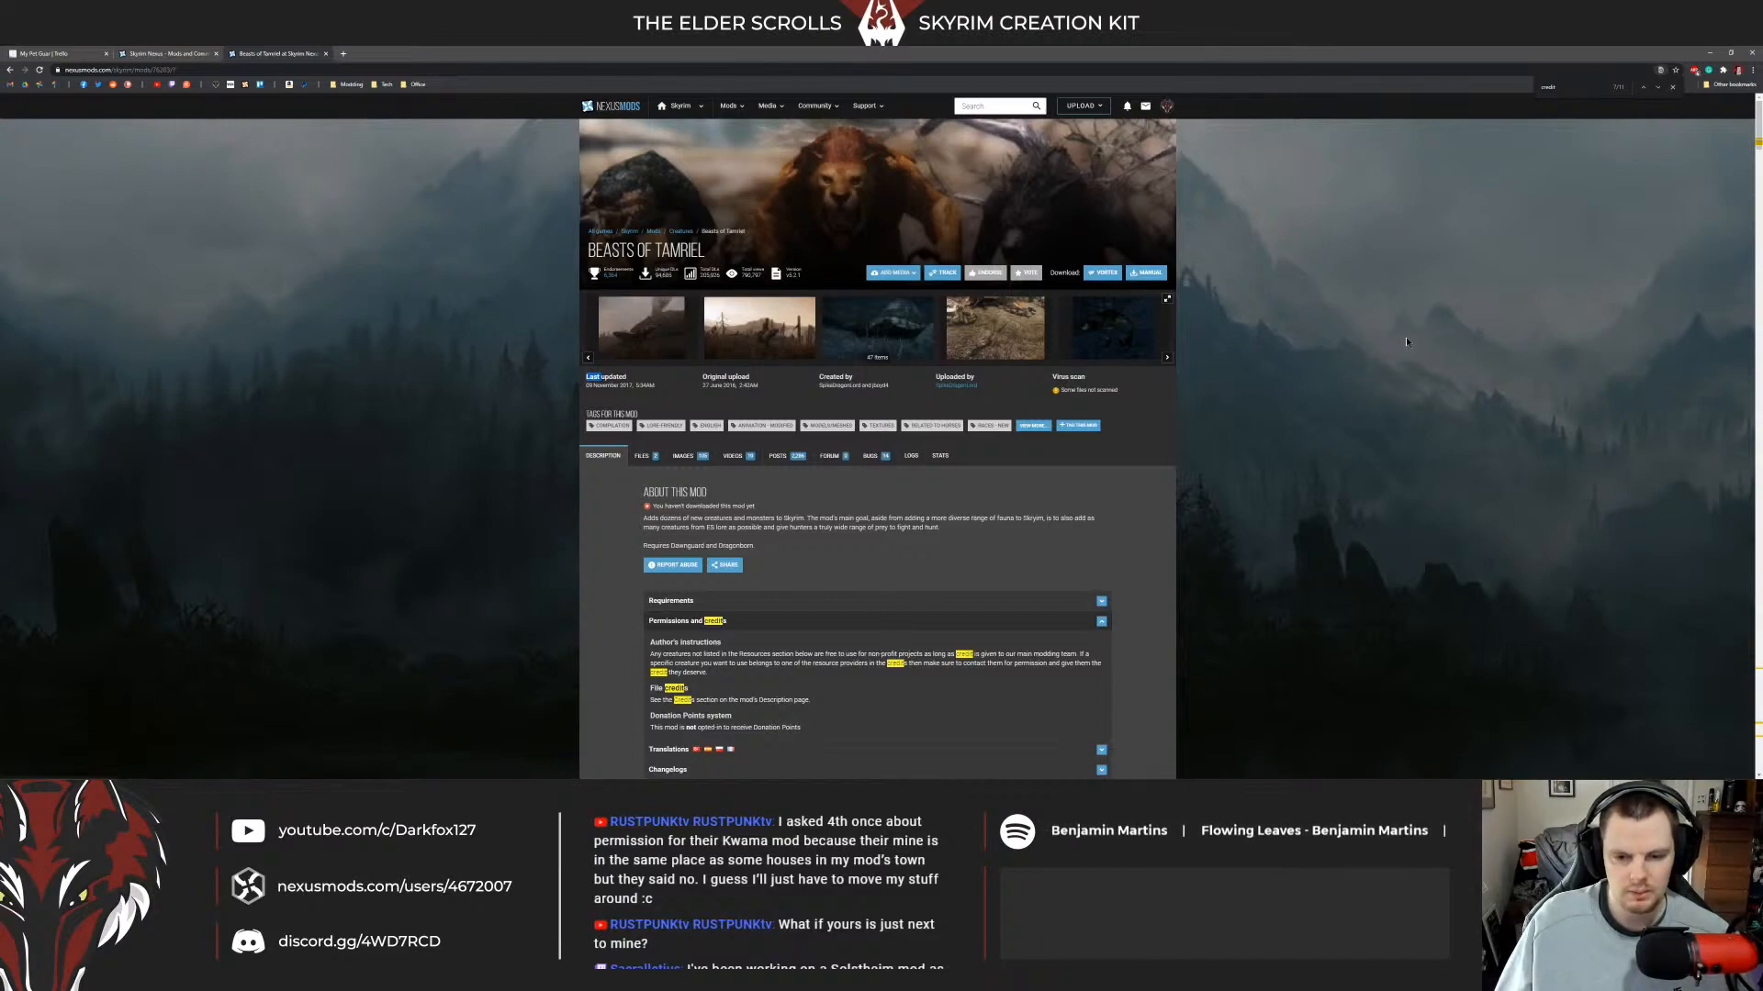
pyautogui.scroll(-1, 1377, 335)
pyautogui.click(1338, 328)
pyautogui.scroll(-2, 1336, 323)
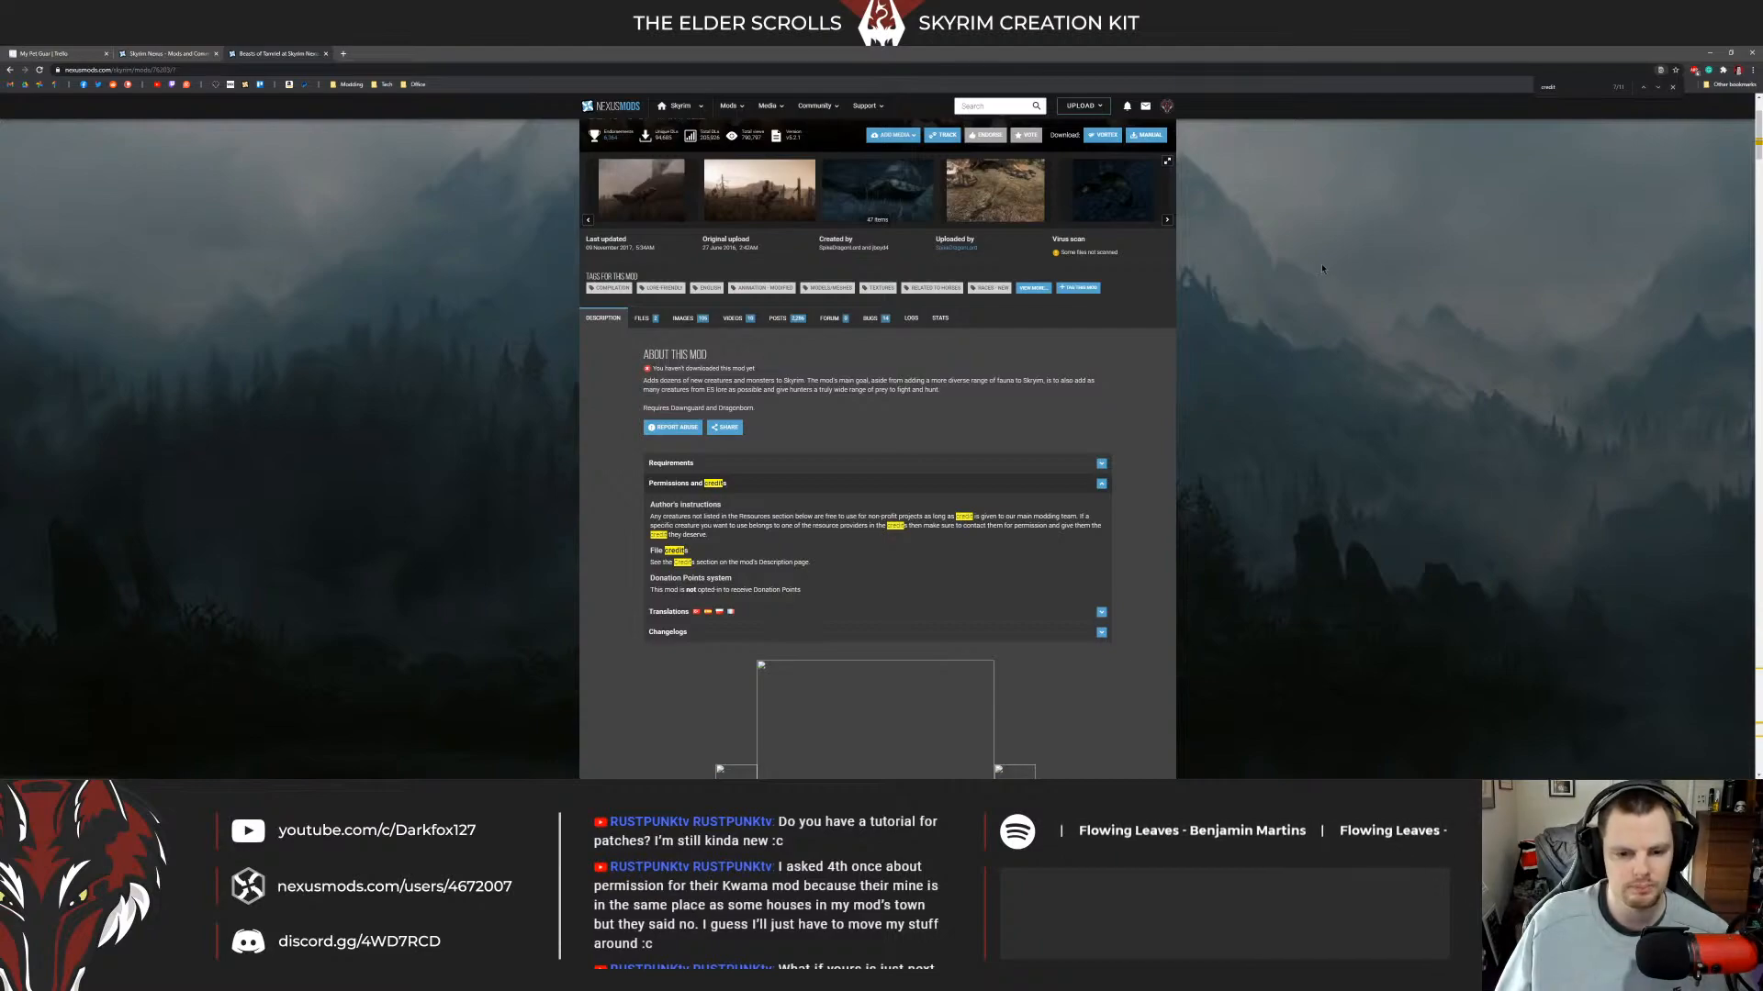
pyautogui.scroll(-3, 1289, 266)
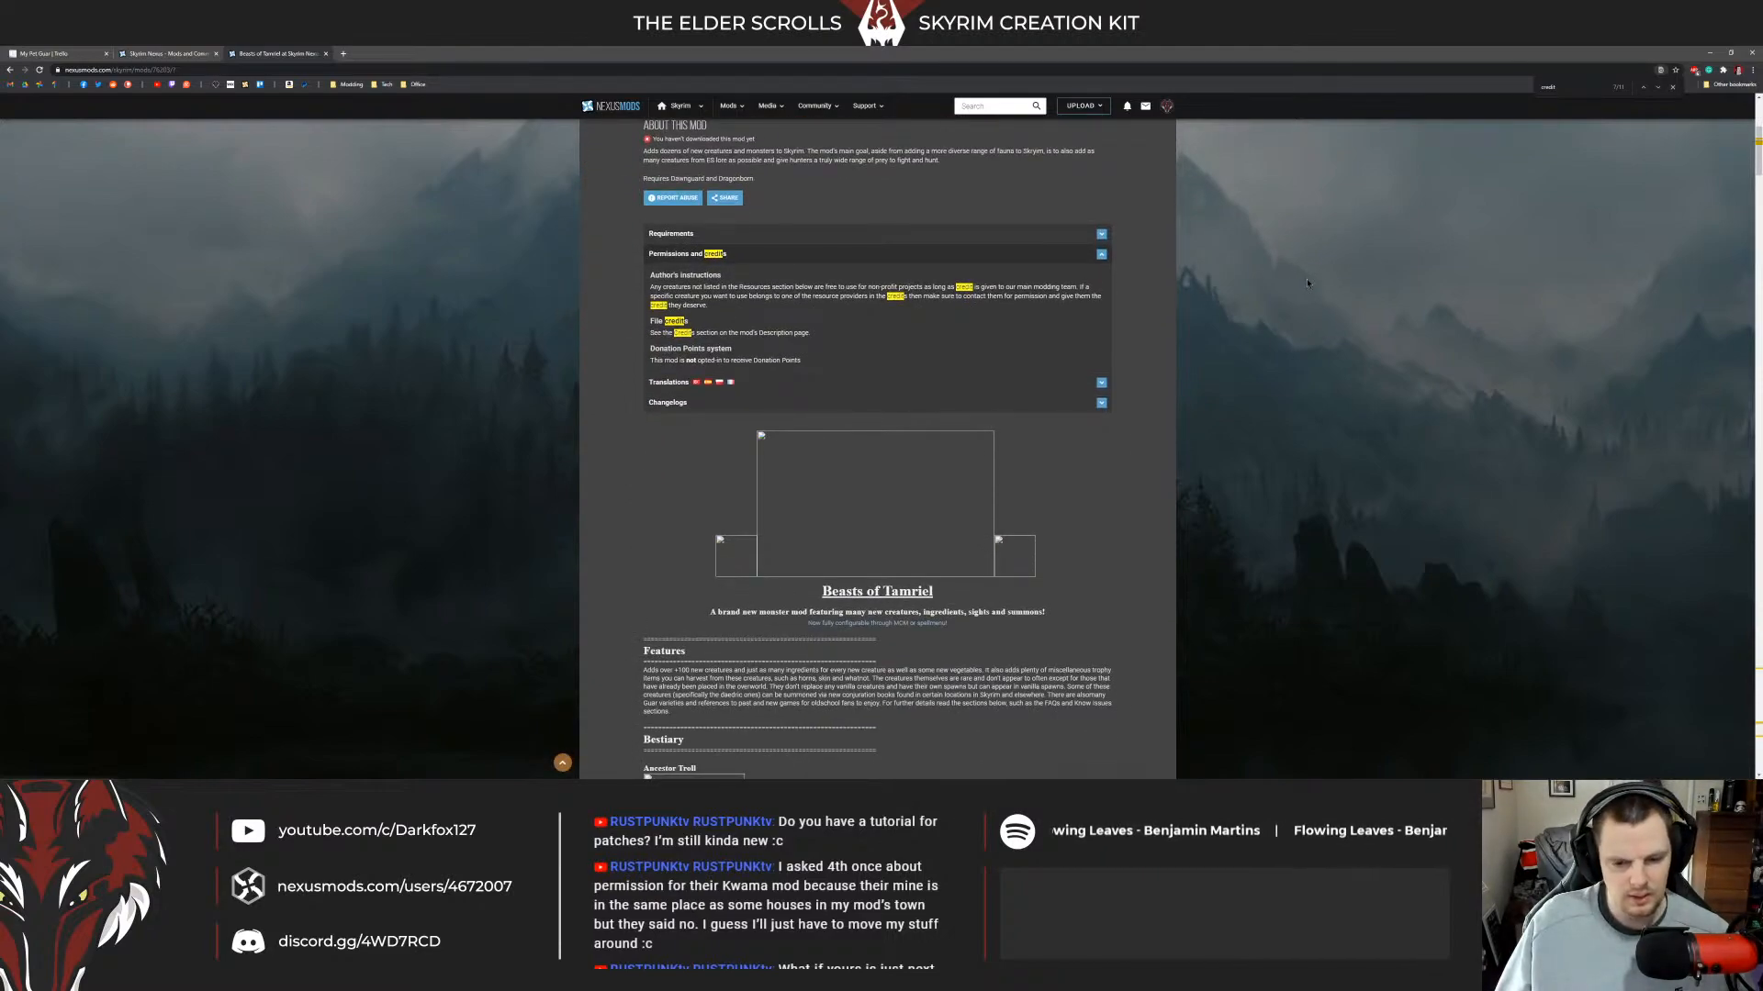
pyautogui.scroll(-3, 1324, 292)
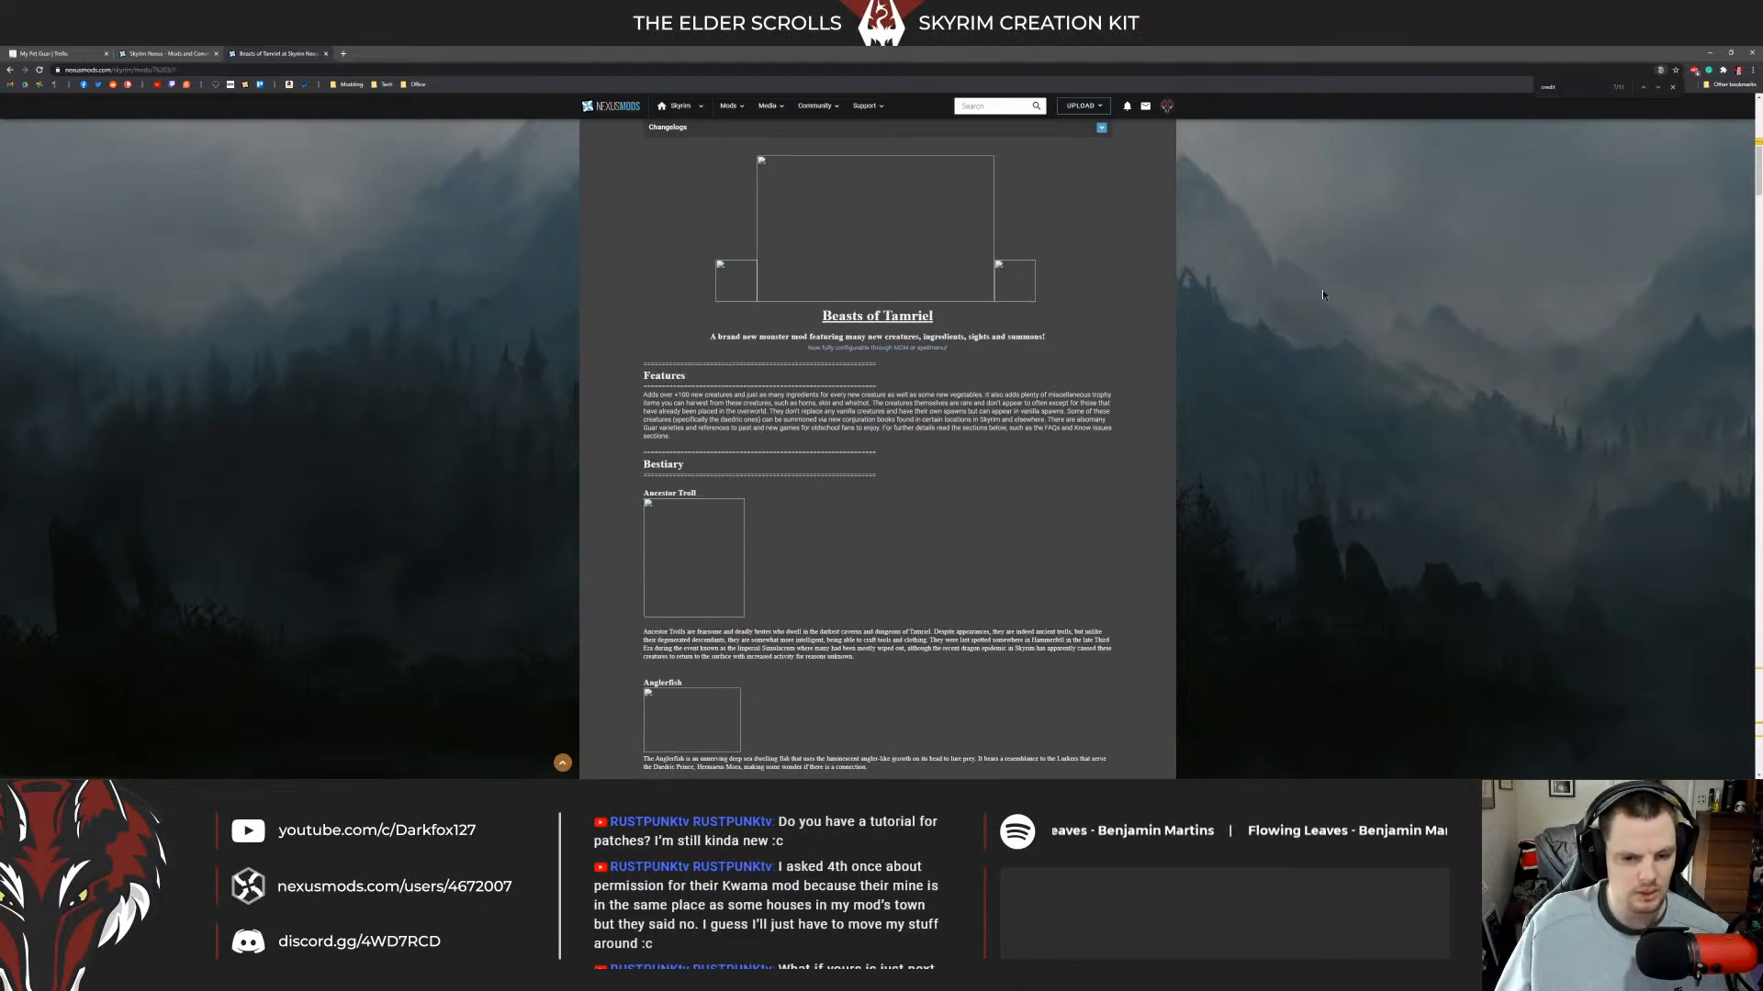
pyautogui.scroll(8, 1312, 306)
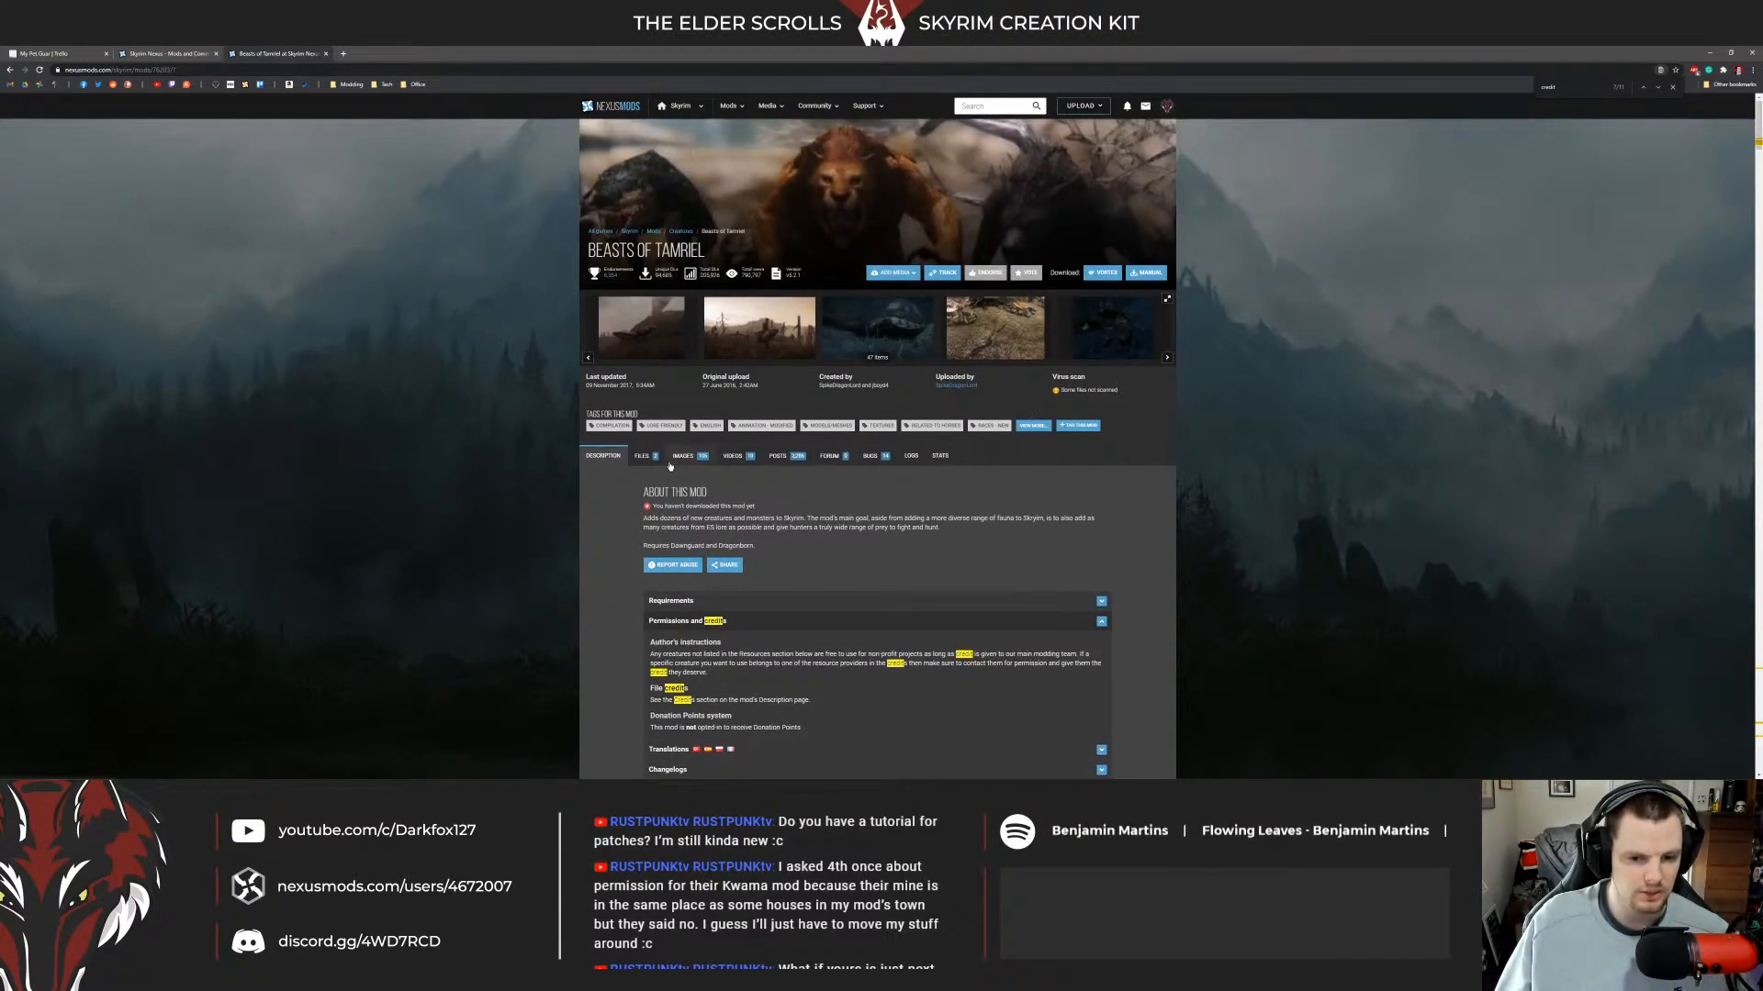
# Manually download the main file Beasts of Tamriel v5.2.1 using the free slow download.
pyautogui.click(683, 455)
pyautogui.click(653, 459)
pyautogui.scroll(-1, 553, 446)
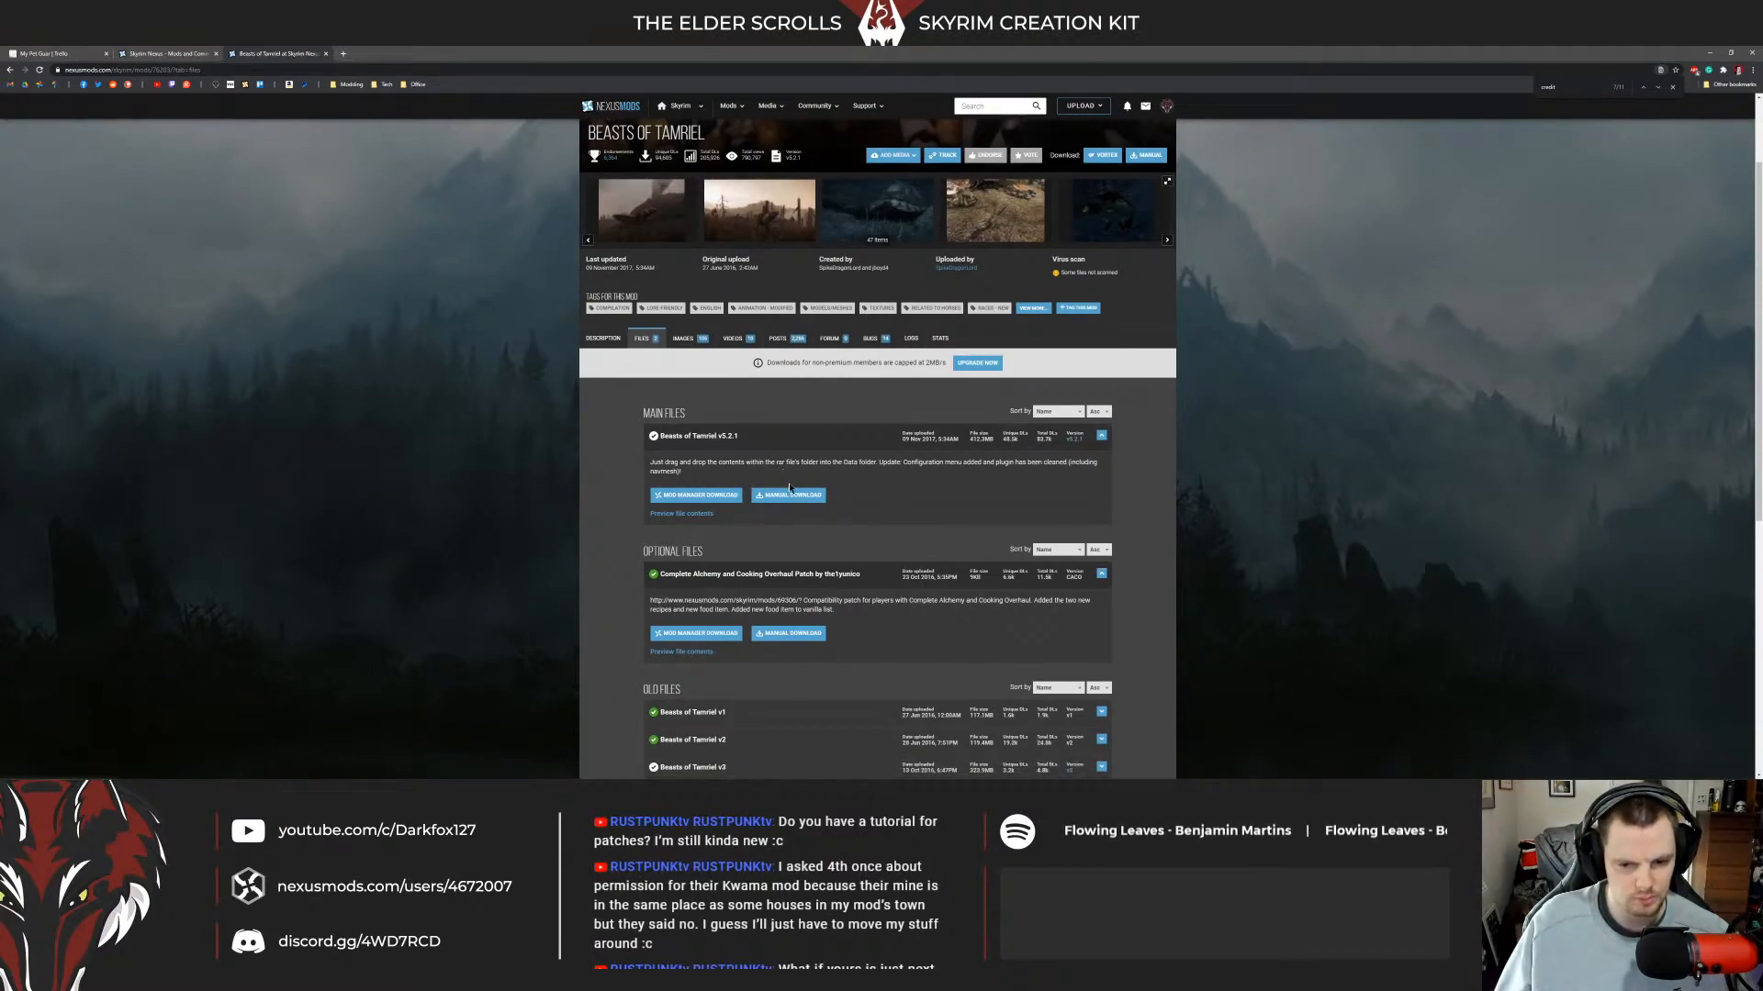
pyautogui.scroll(-1, 805, 498)
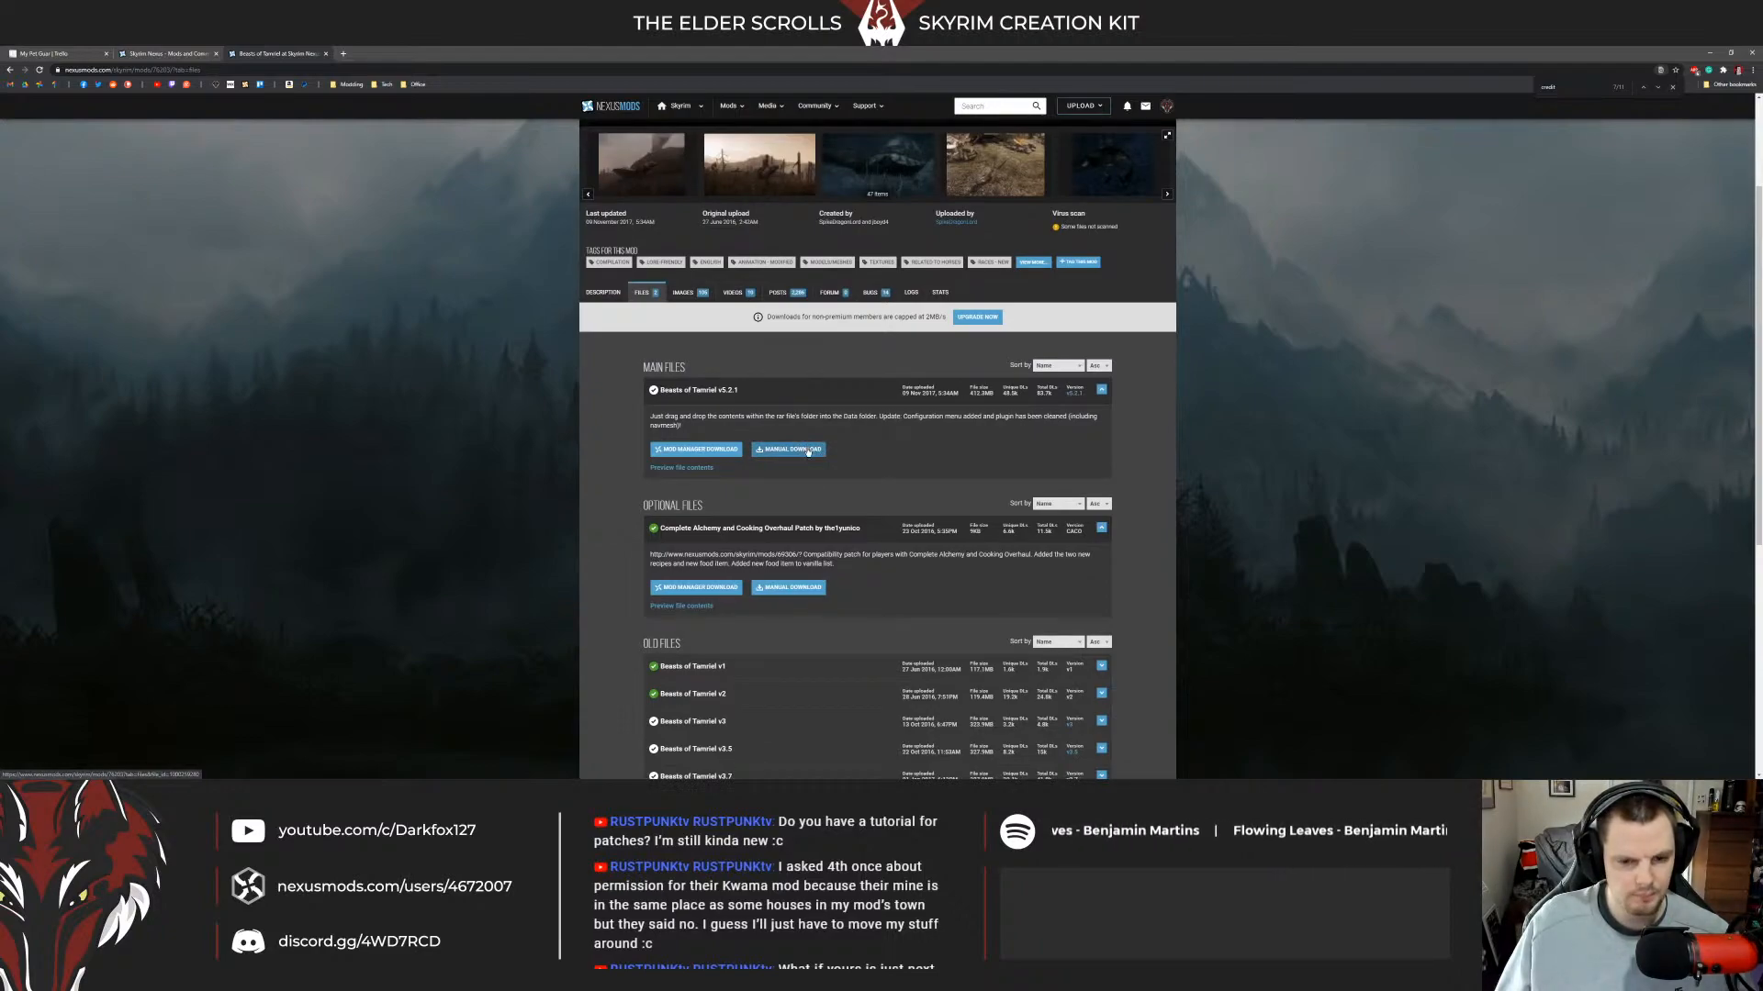
pyautogui.click(808, 453)
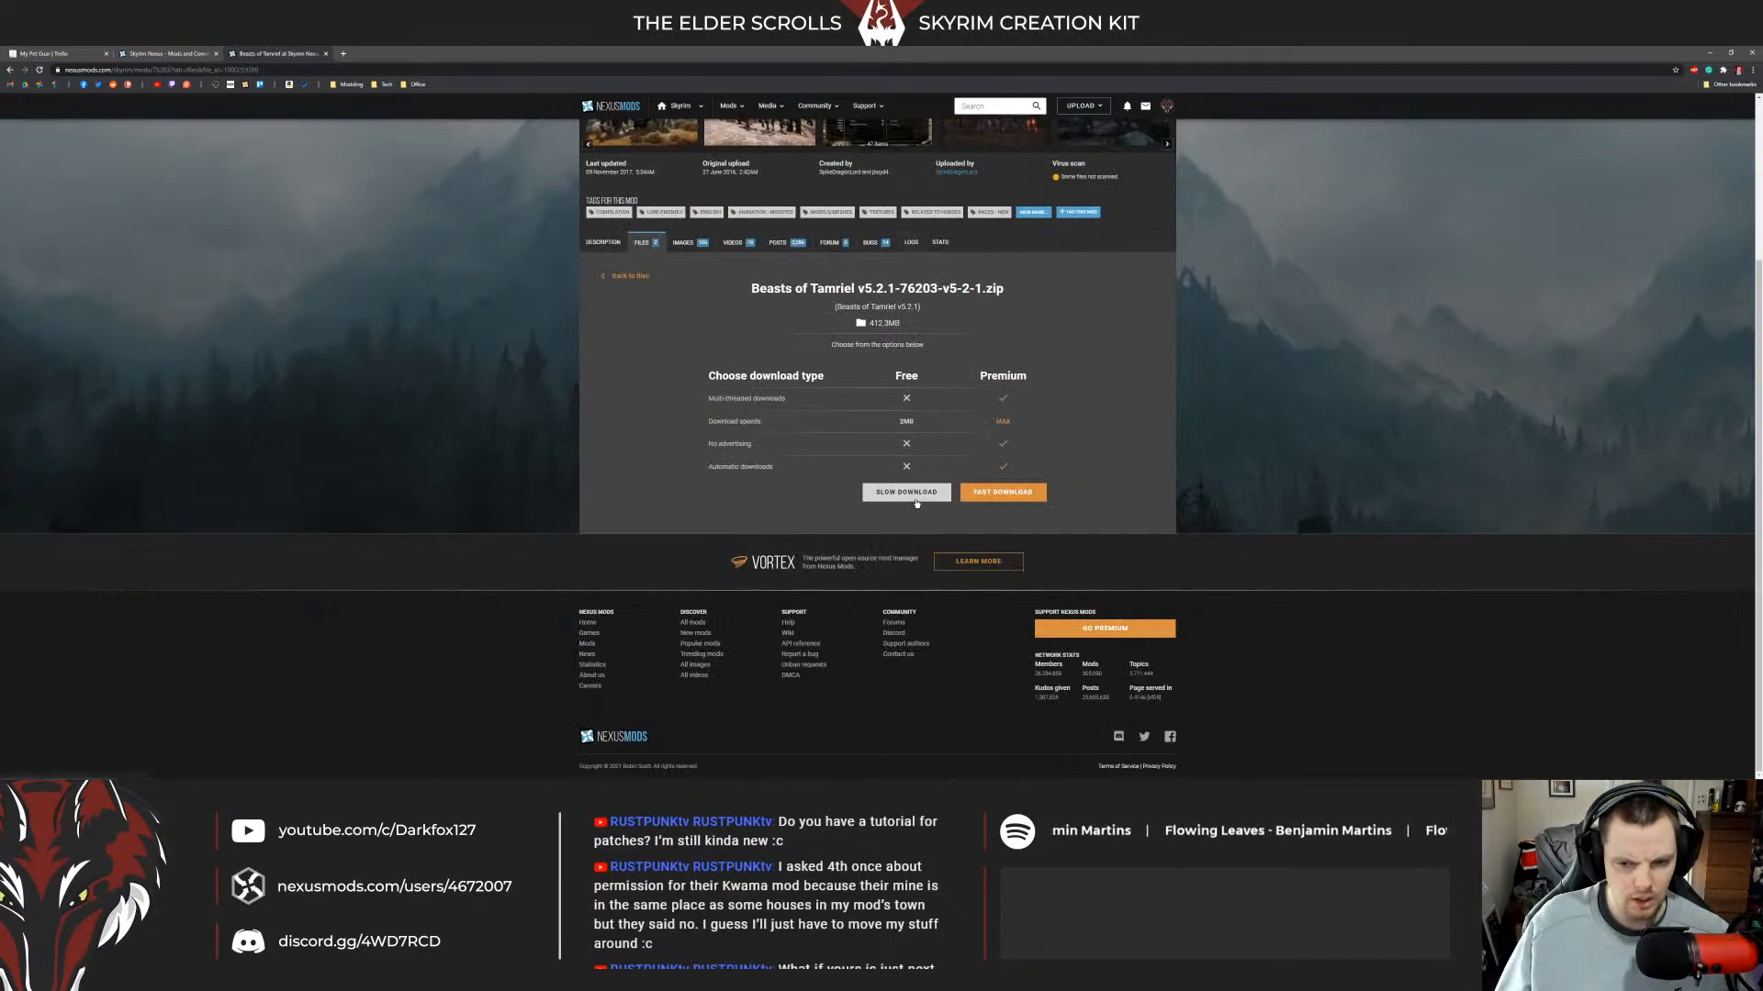
pyautogui.click(914, 499)
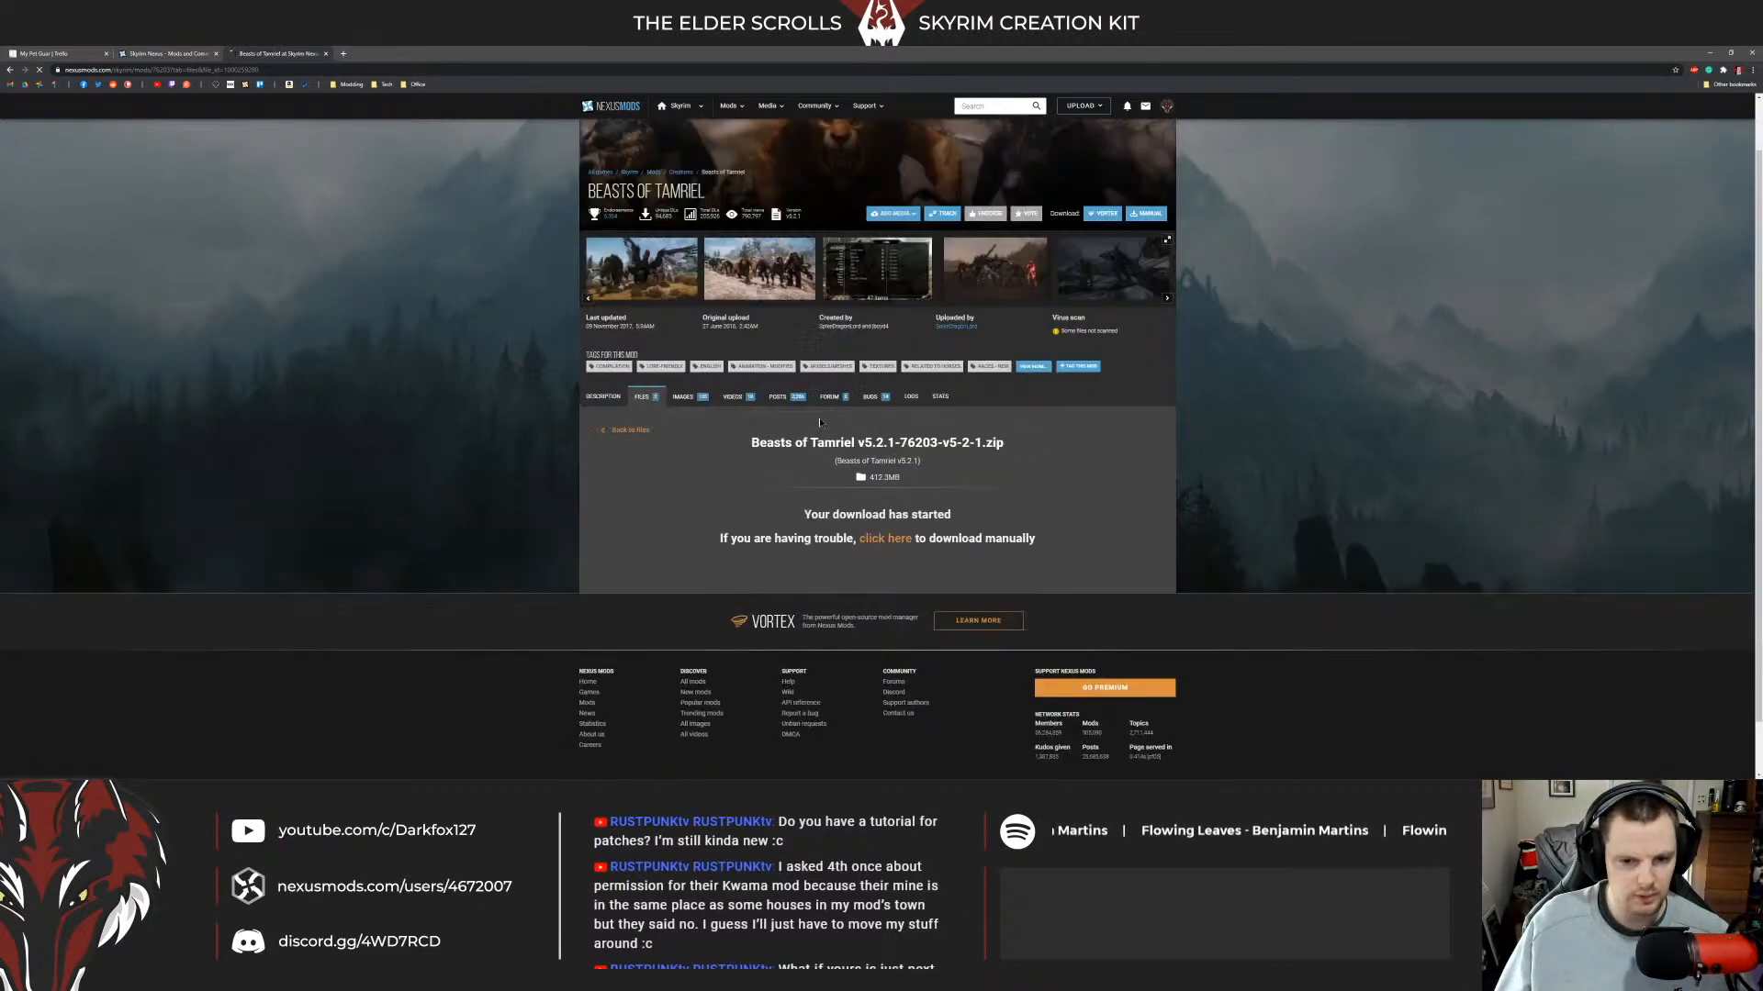
# Show the running download in its folder, delete all the older files there, and move the folder window aside.
pyautogui.click(97, 765)
pyautogui.click(138, 732)
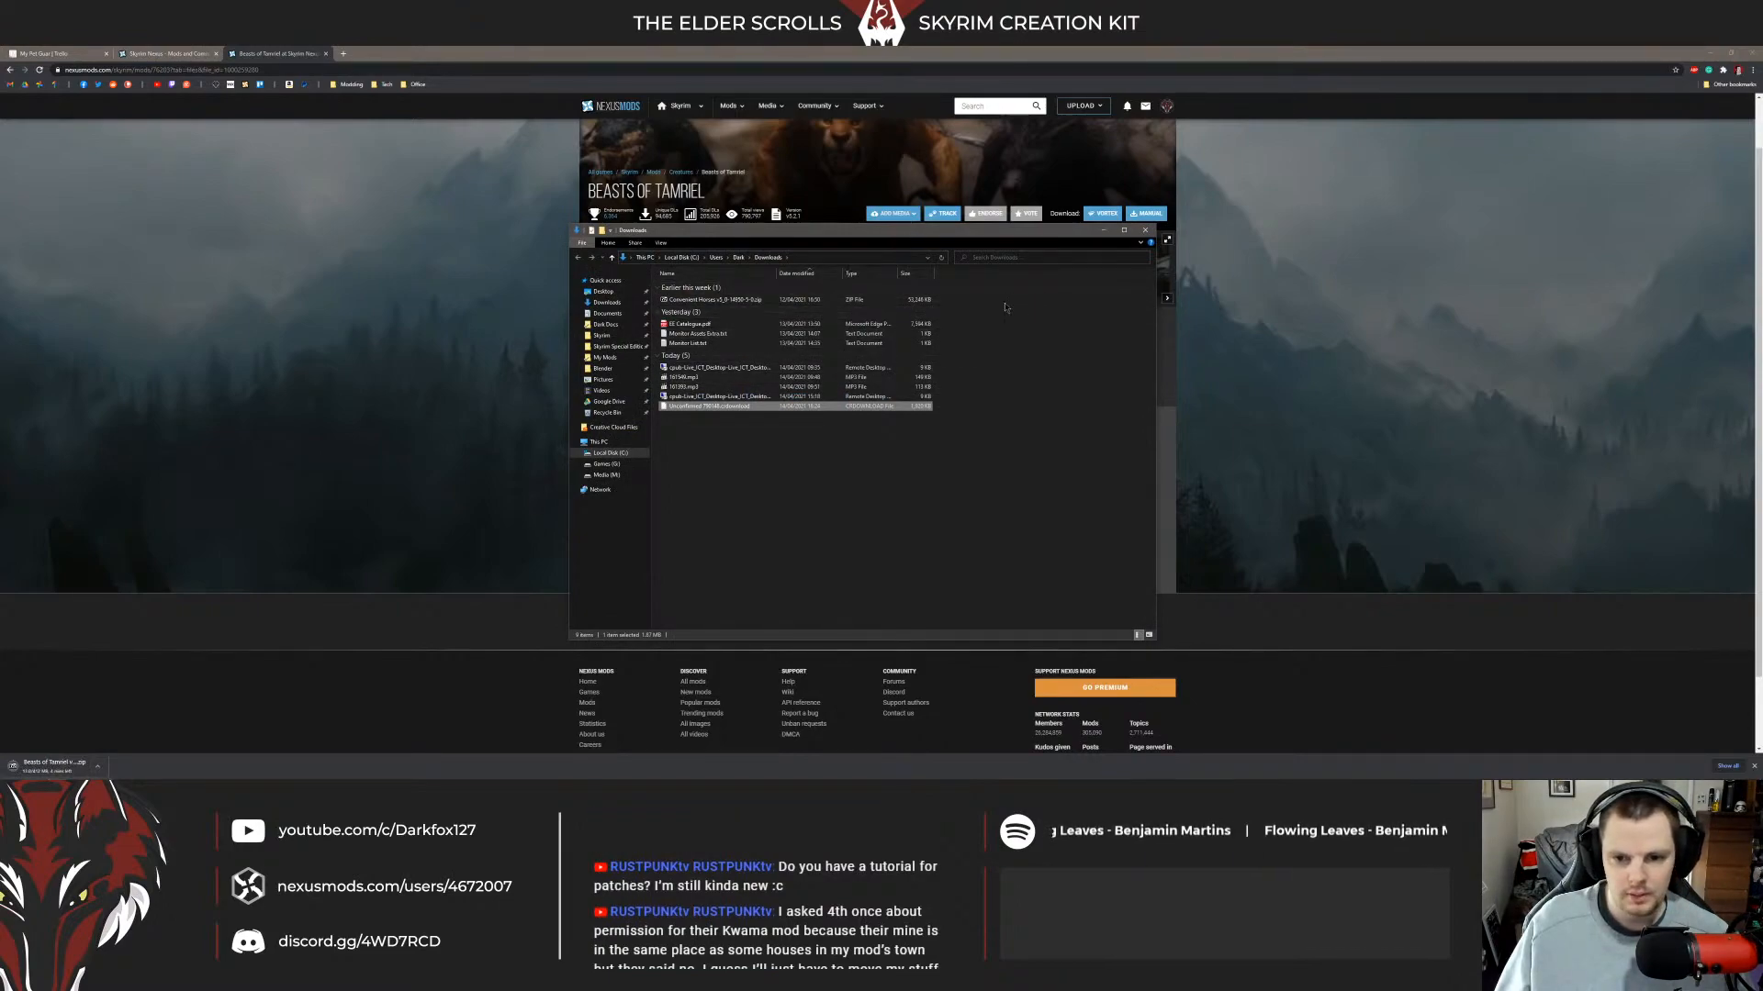
pyautogui.moveTo(655, 300); pyautogui.dragTo(732, 397)
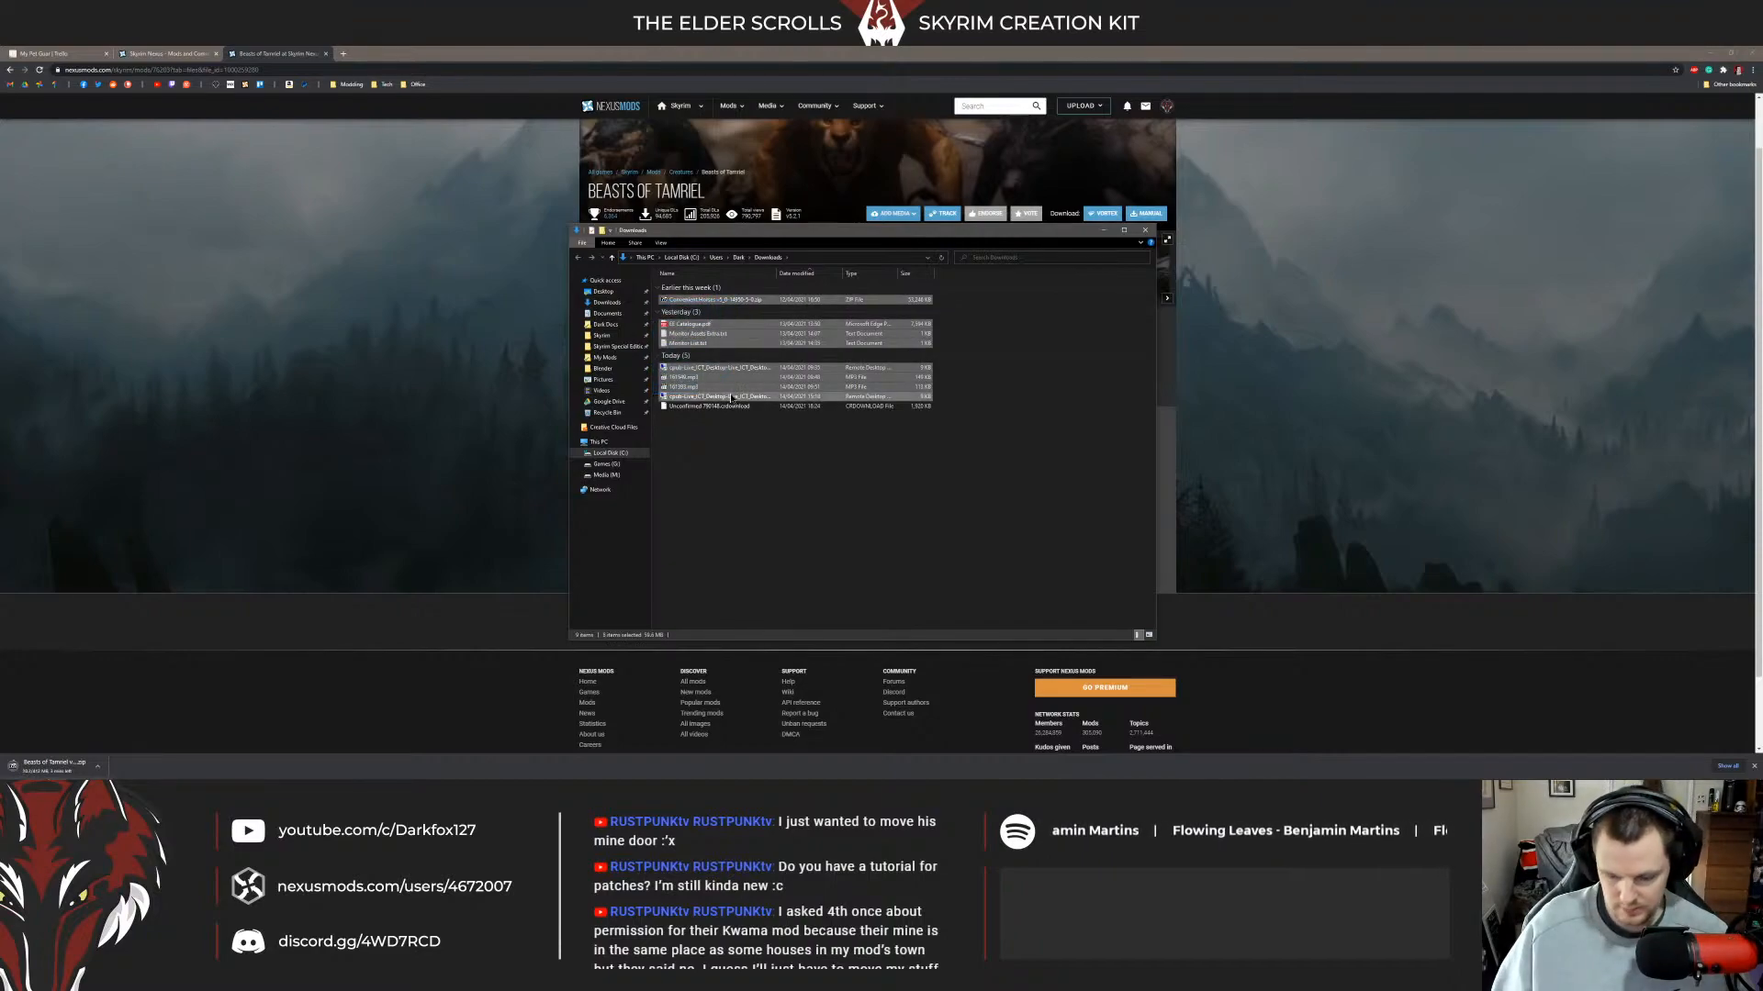
pyautogui.press('Delete')
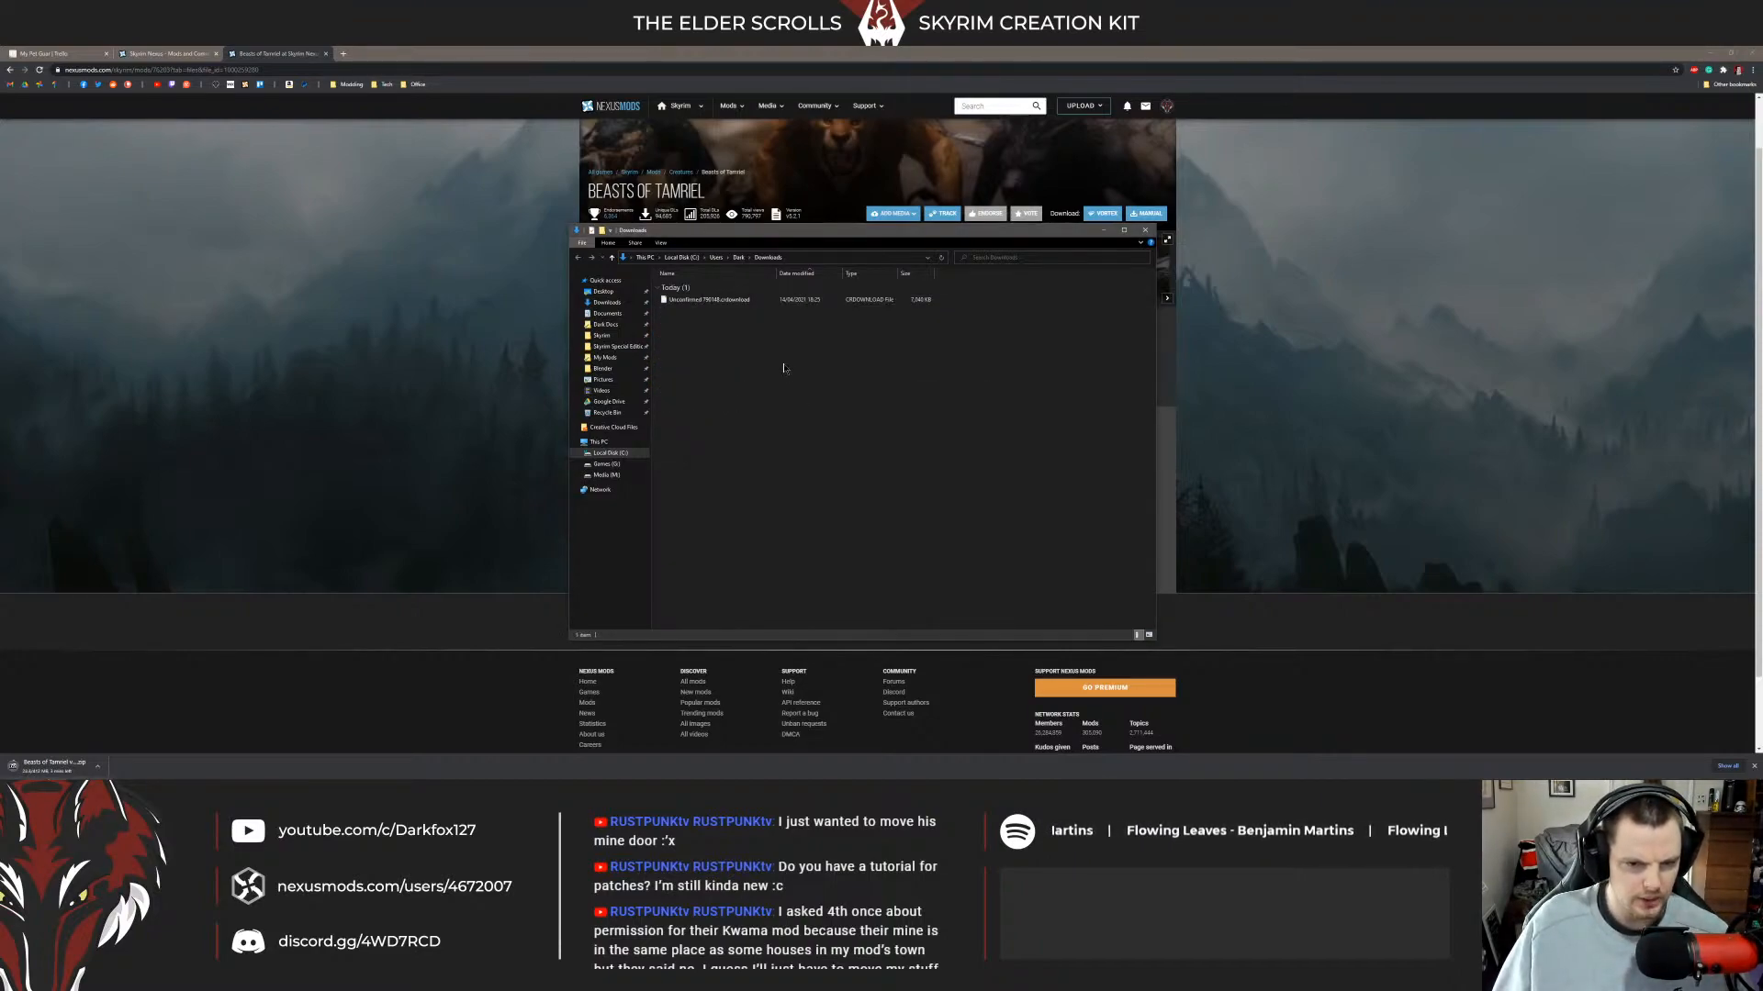
pyautogui.click(736, 301)
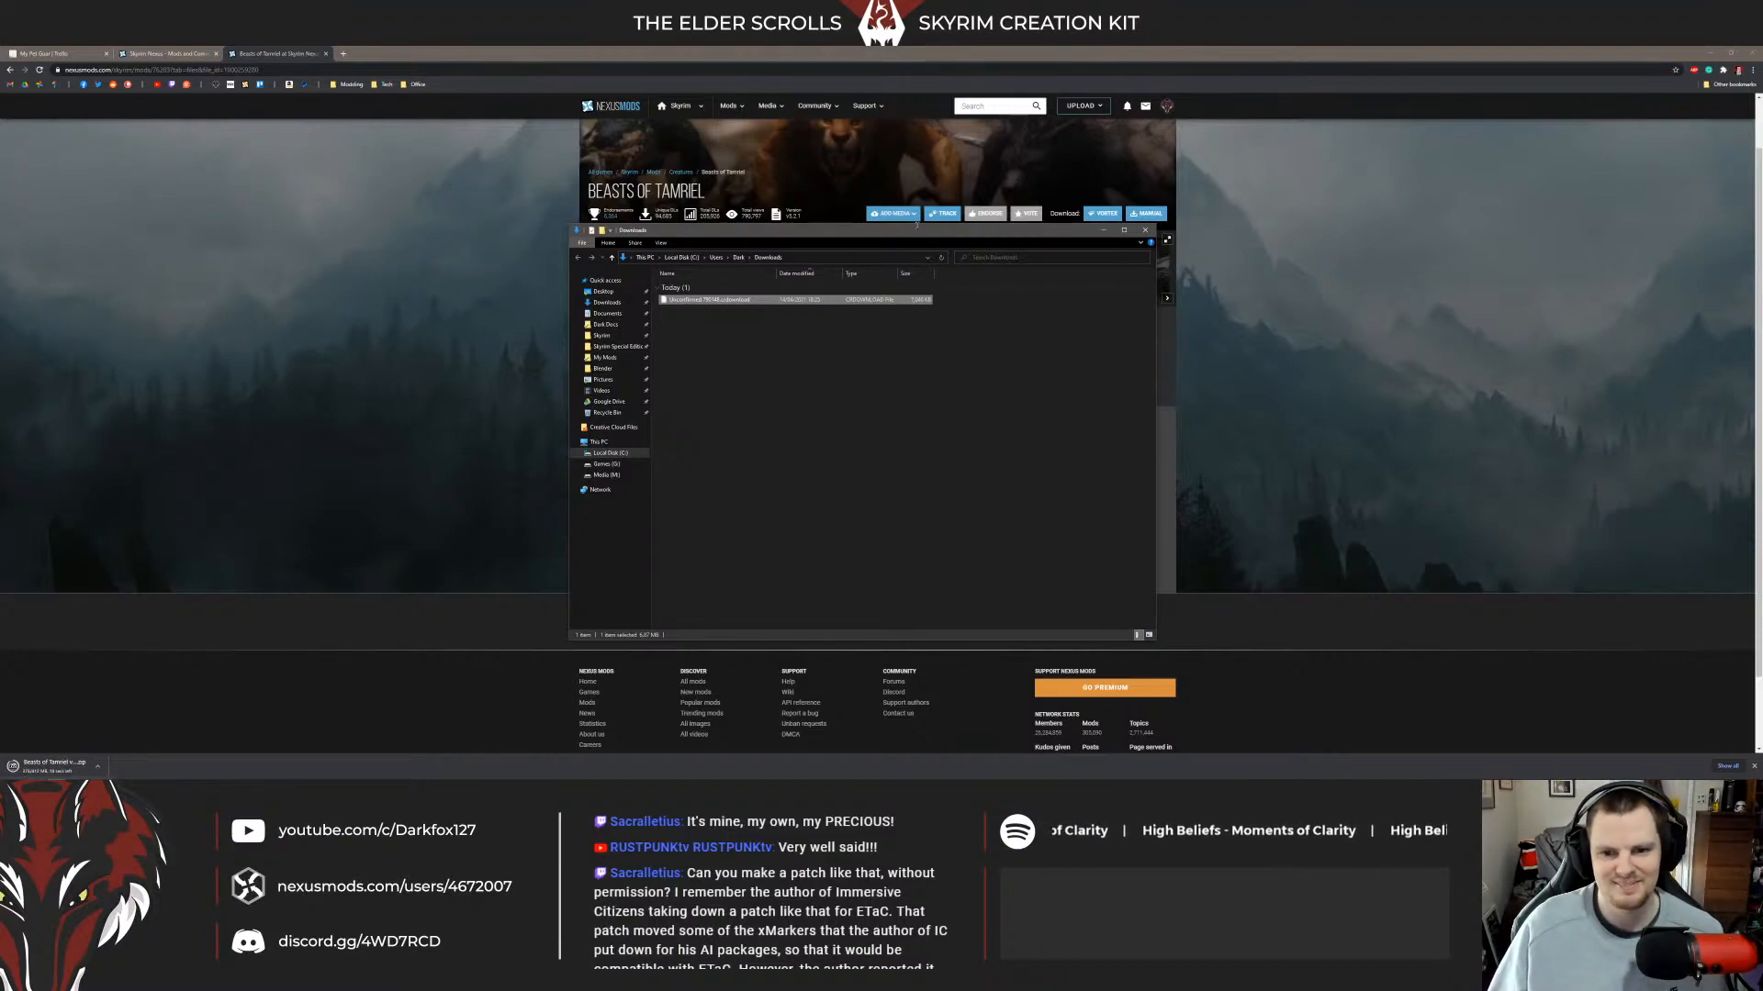
pyautogui.moveTo(918, 230); pyautogui.dragTo(1071, 220)
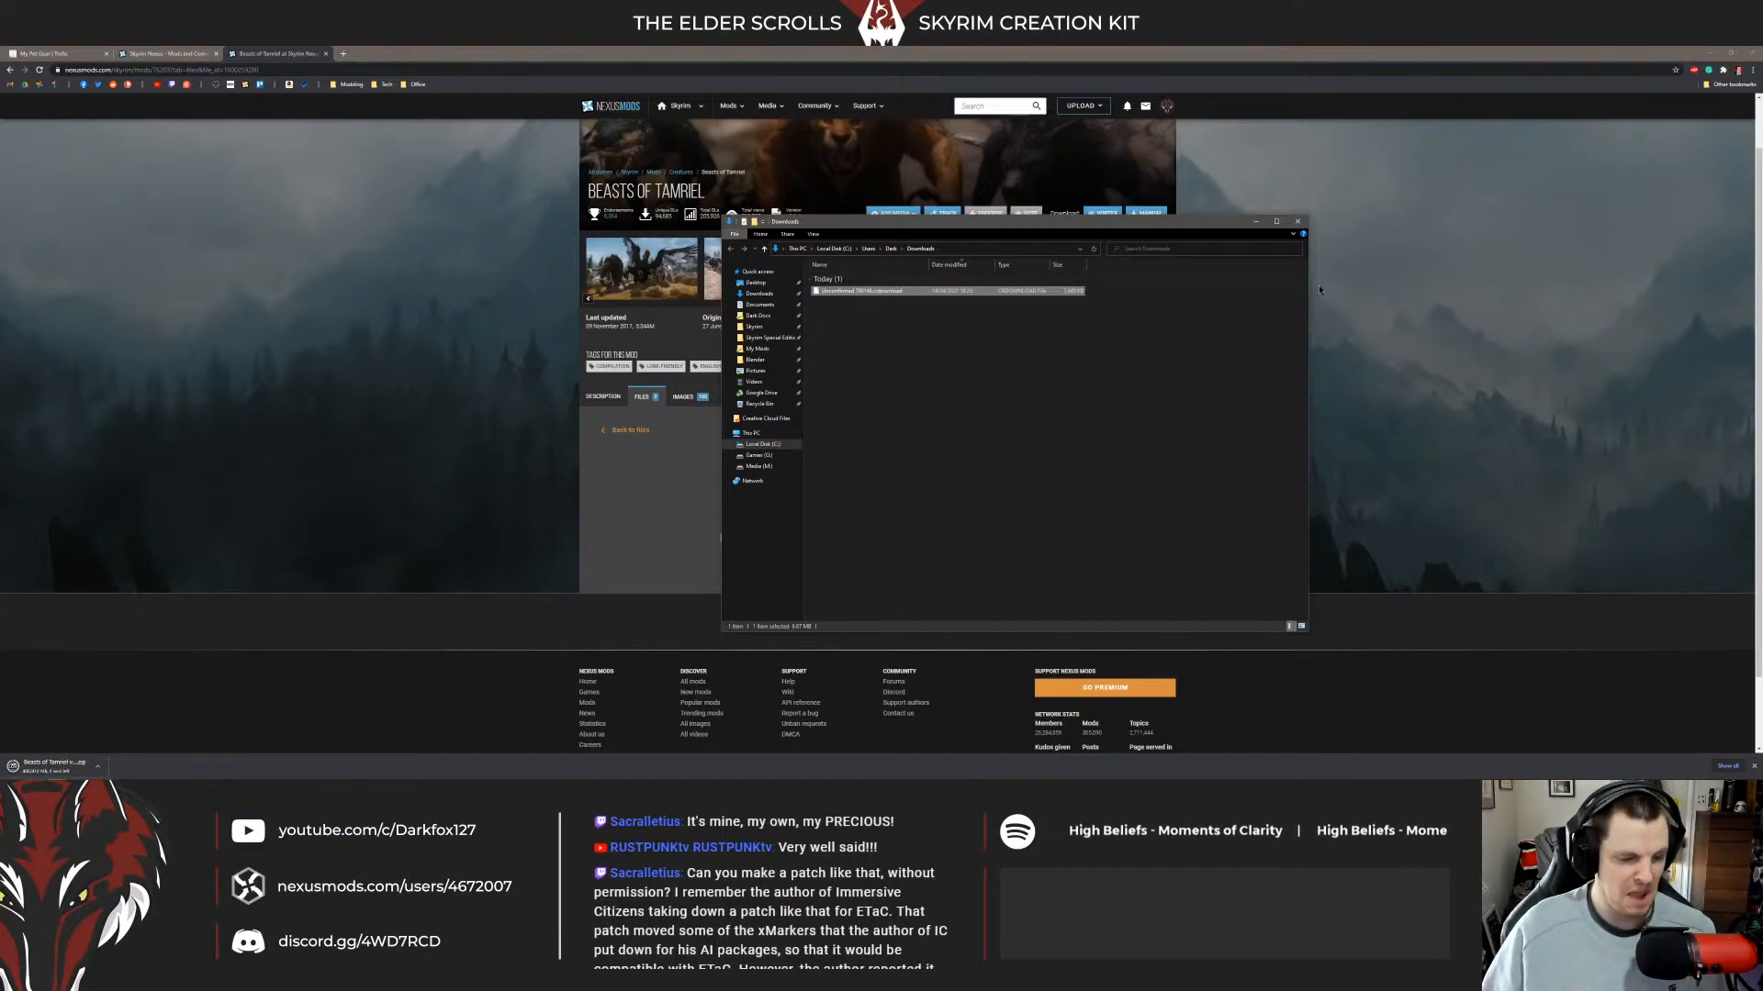
# Extract the downloaded Beasts of Tamriel v5.2.1 zip into a folder of its own name within Downloads.
pyautogui.click(997, 410)
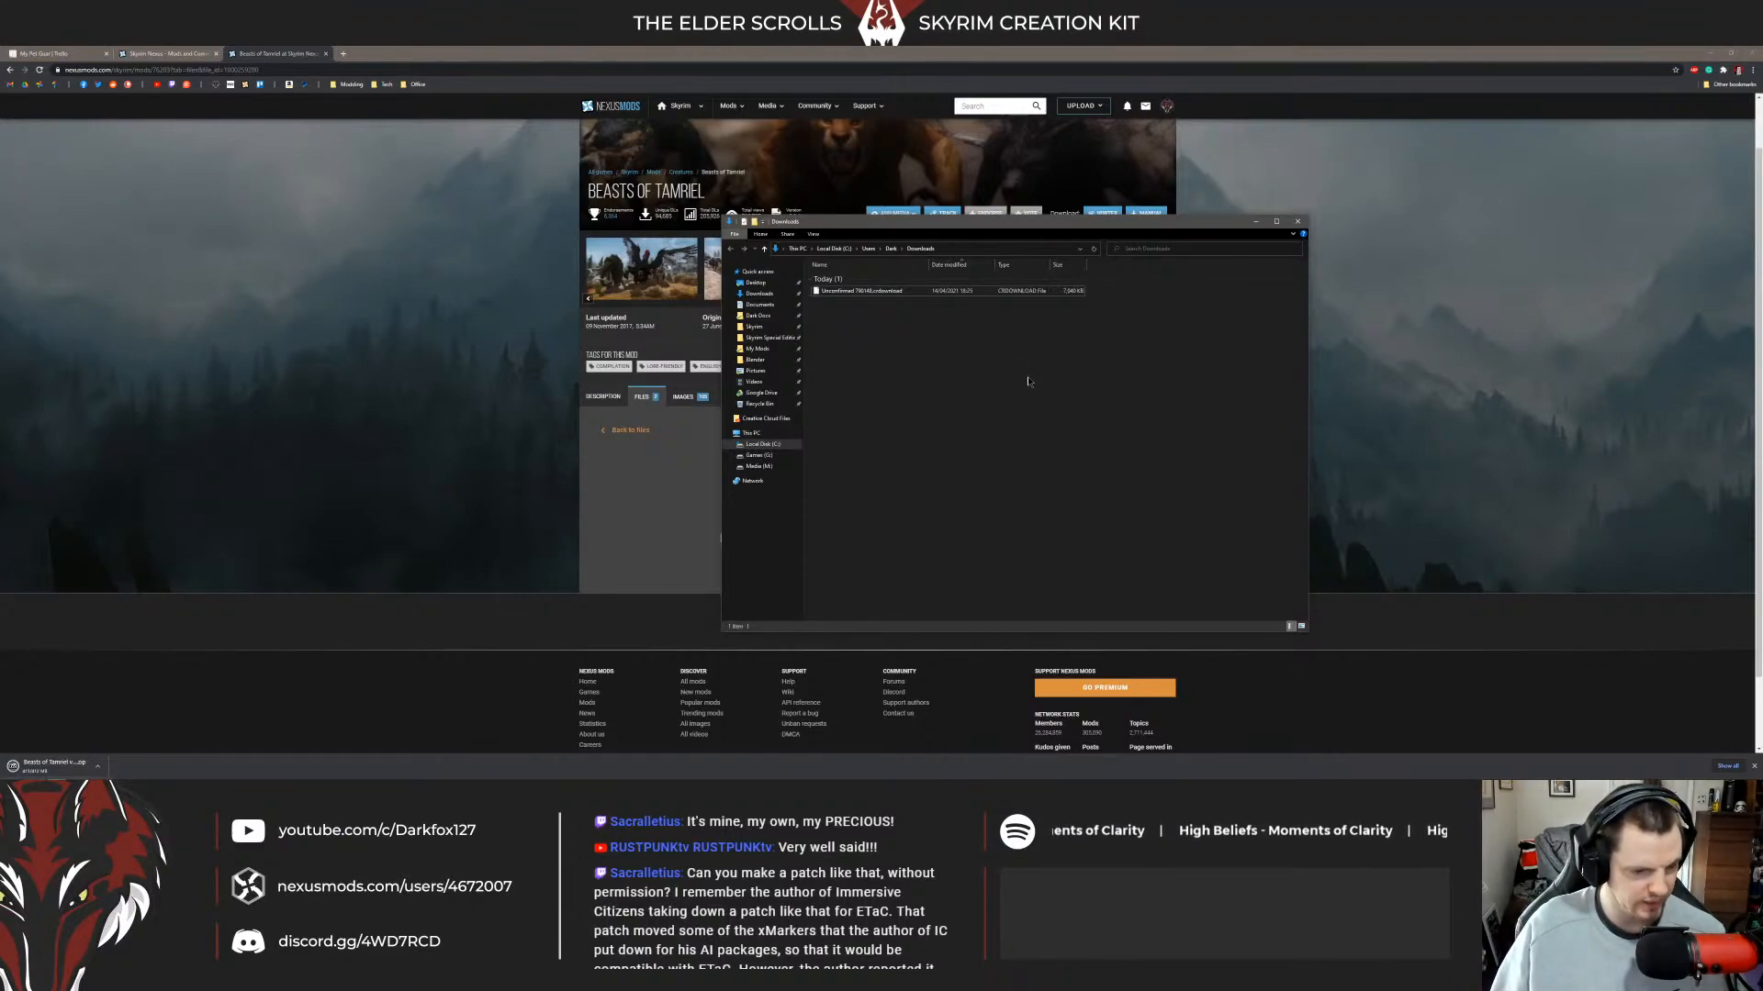
pyautogui.click(92, 707)
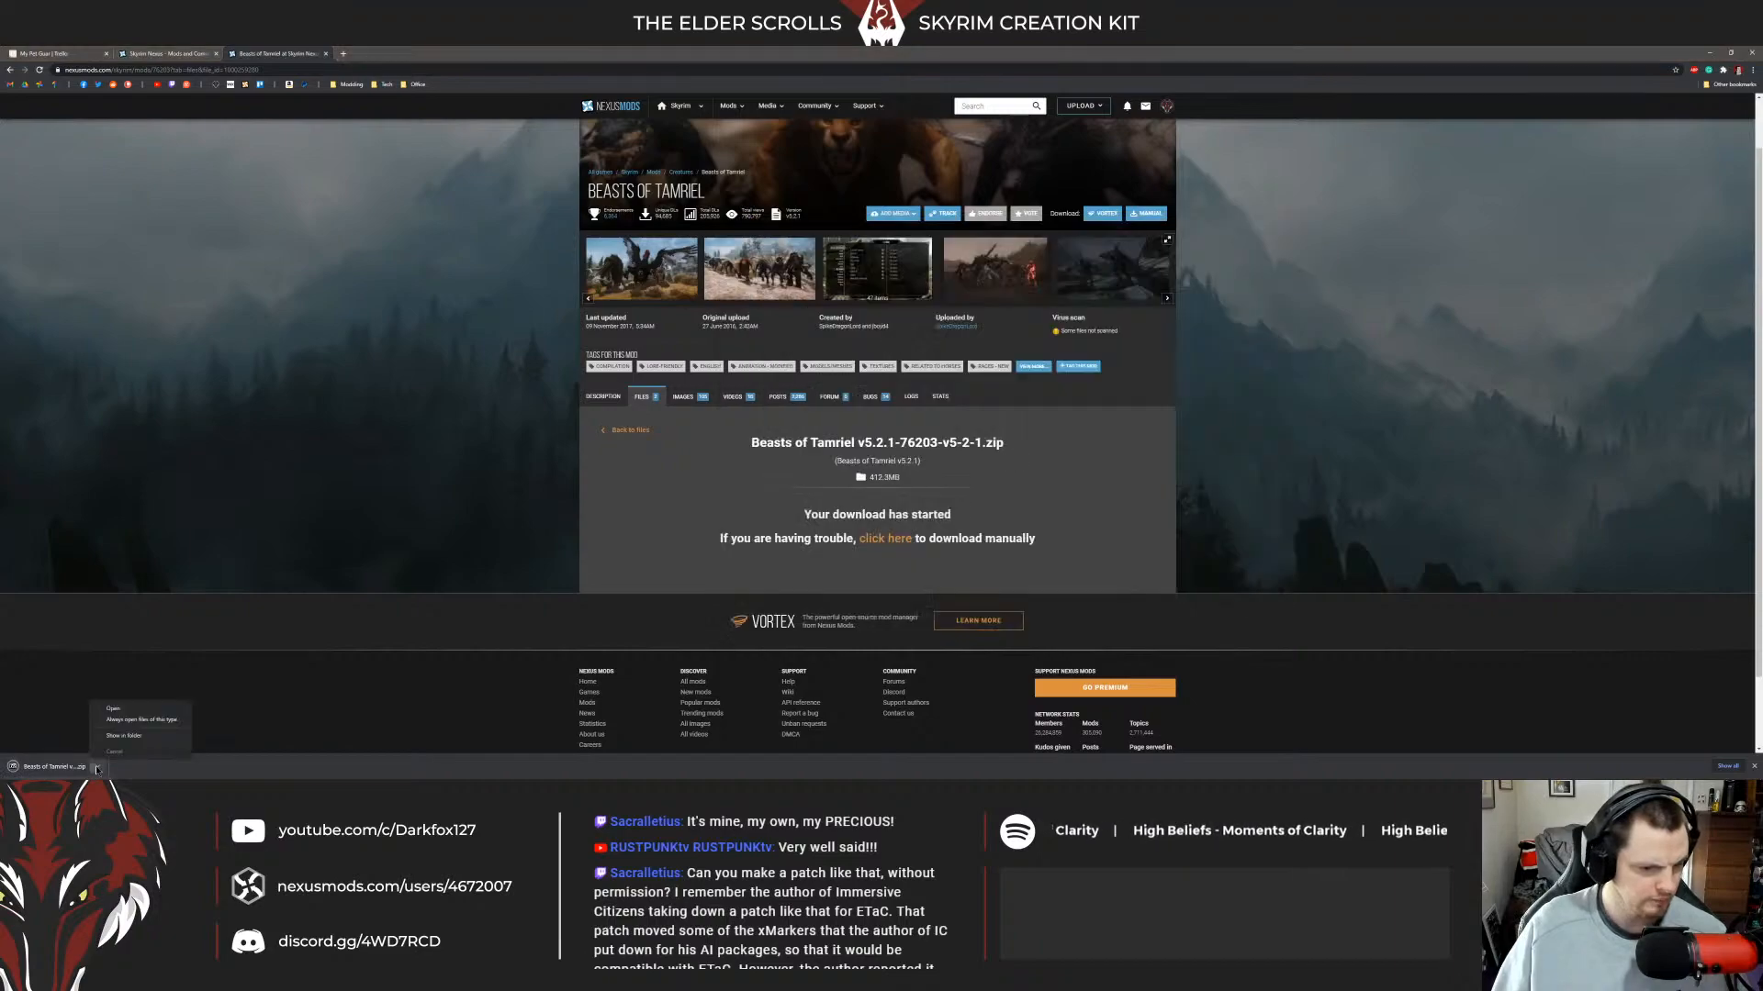
pyautogui.click(53, 767)
pyautogui.moveTo(1010, 222); pyautogui.dragTo(550, 215)
pyautogui.rightClick(404, 295)
pyautogui.moveTo(386, 321)
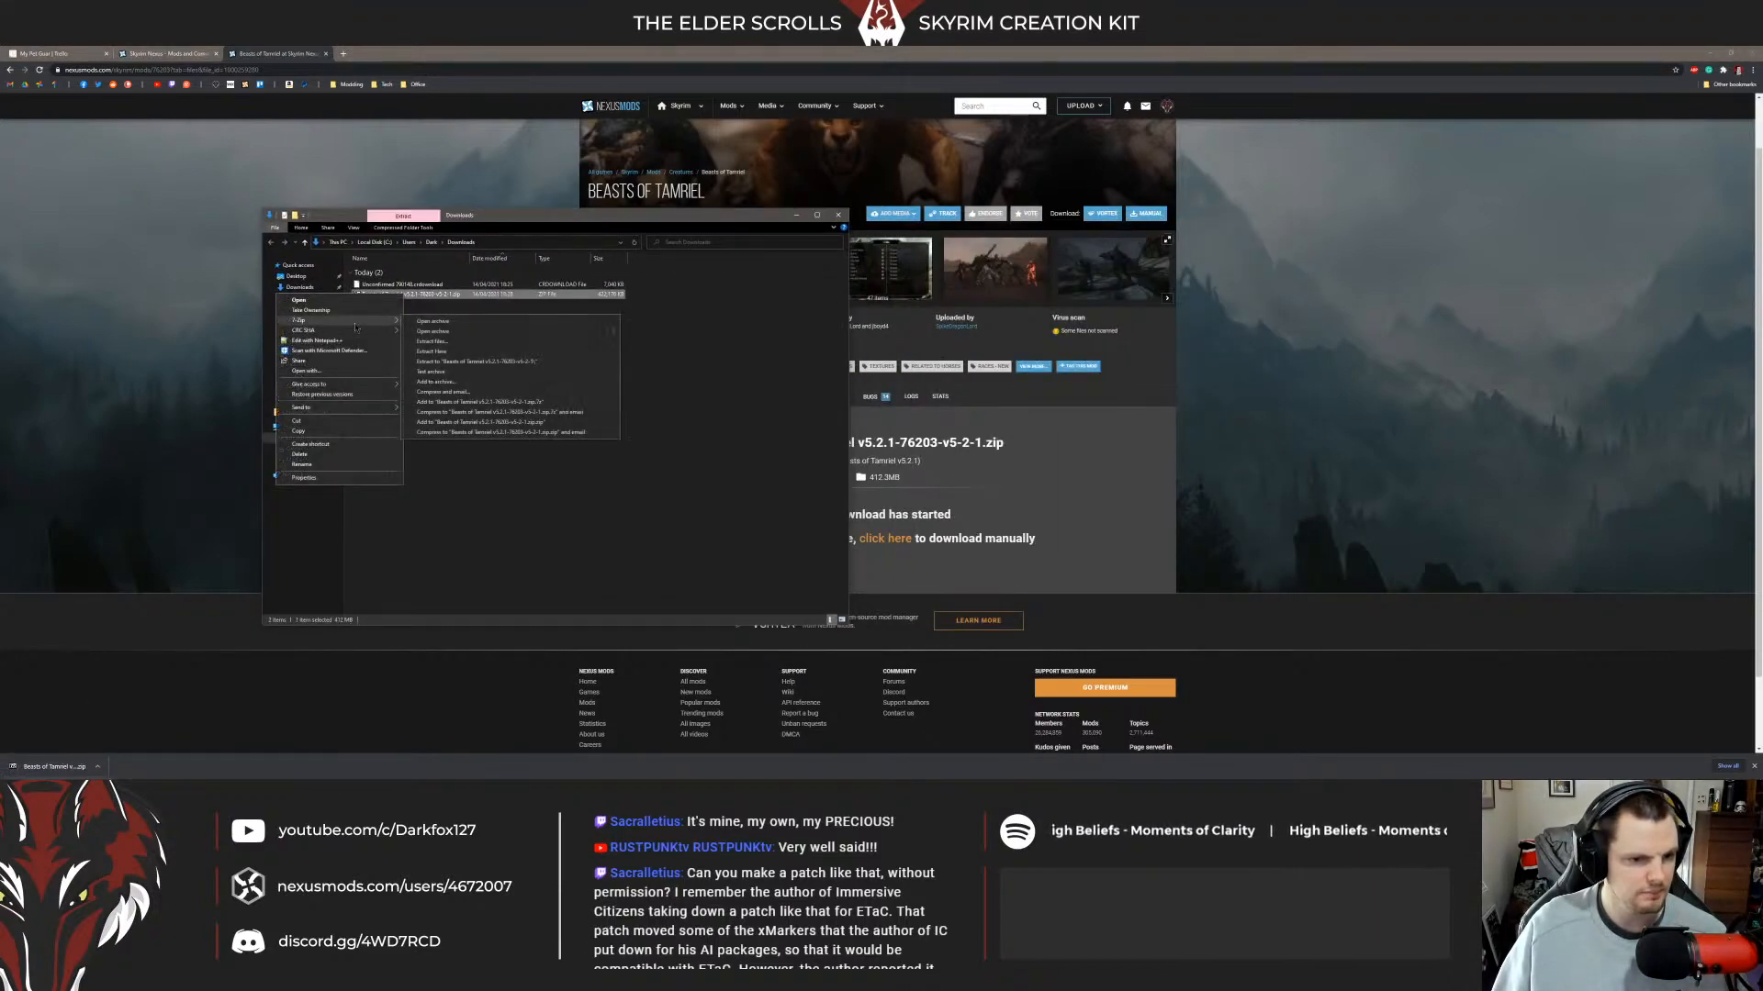
pyautogui.click(486, 364)
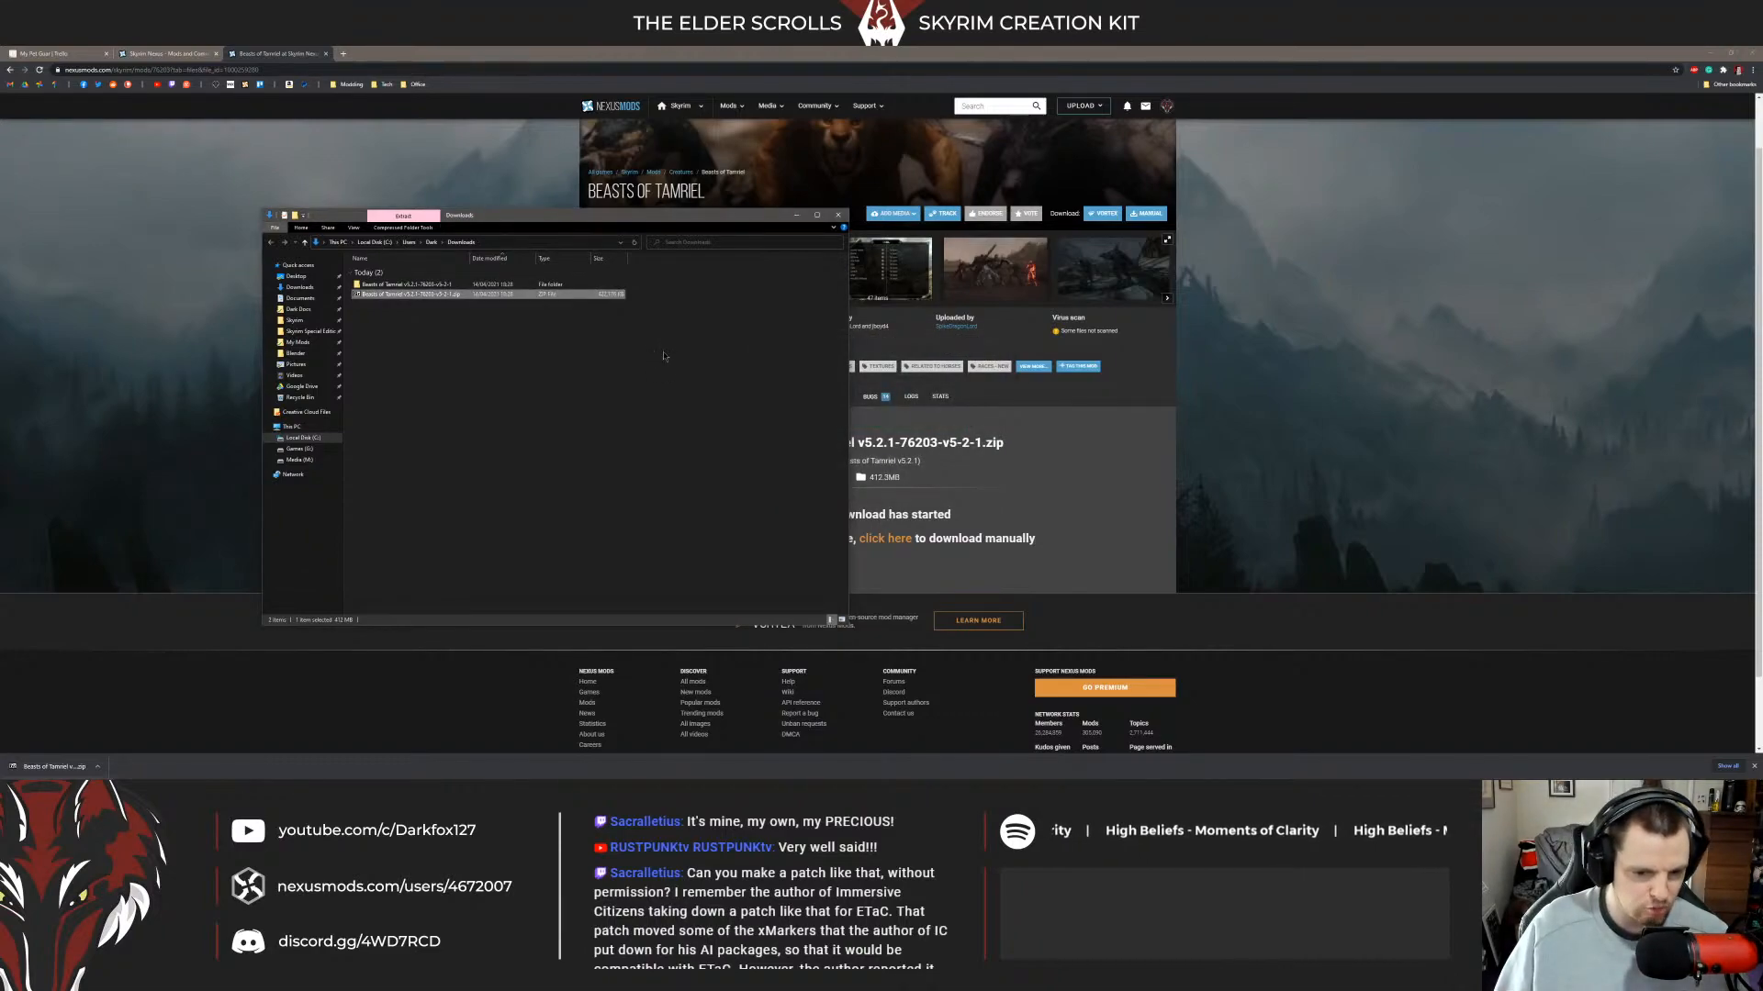
# Open the extracted Beasts of Tamriel folder and move its window aside to make room for another one.
pyautogui.click(664, 357)
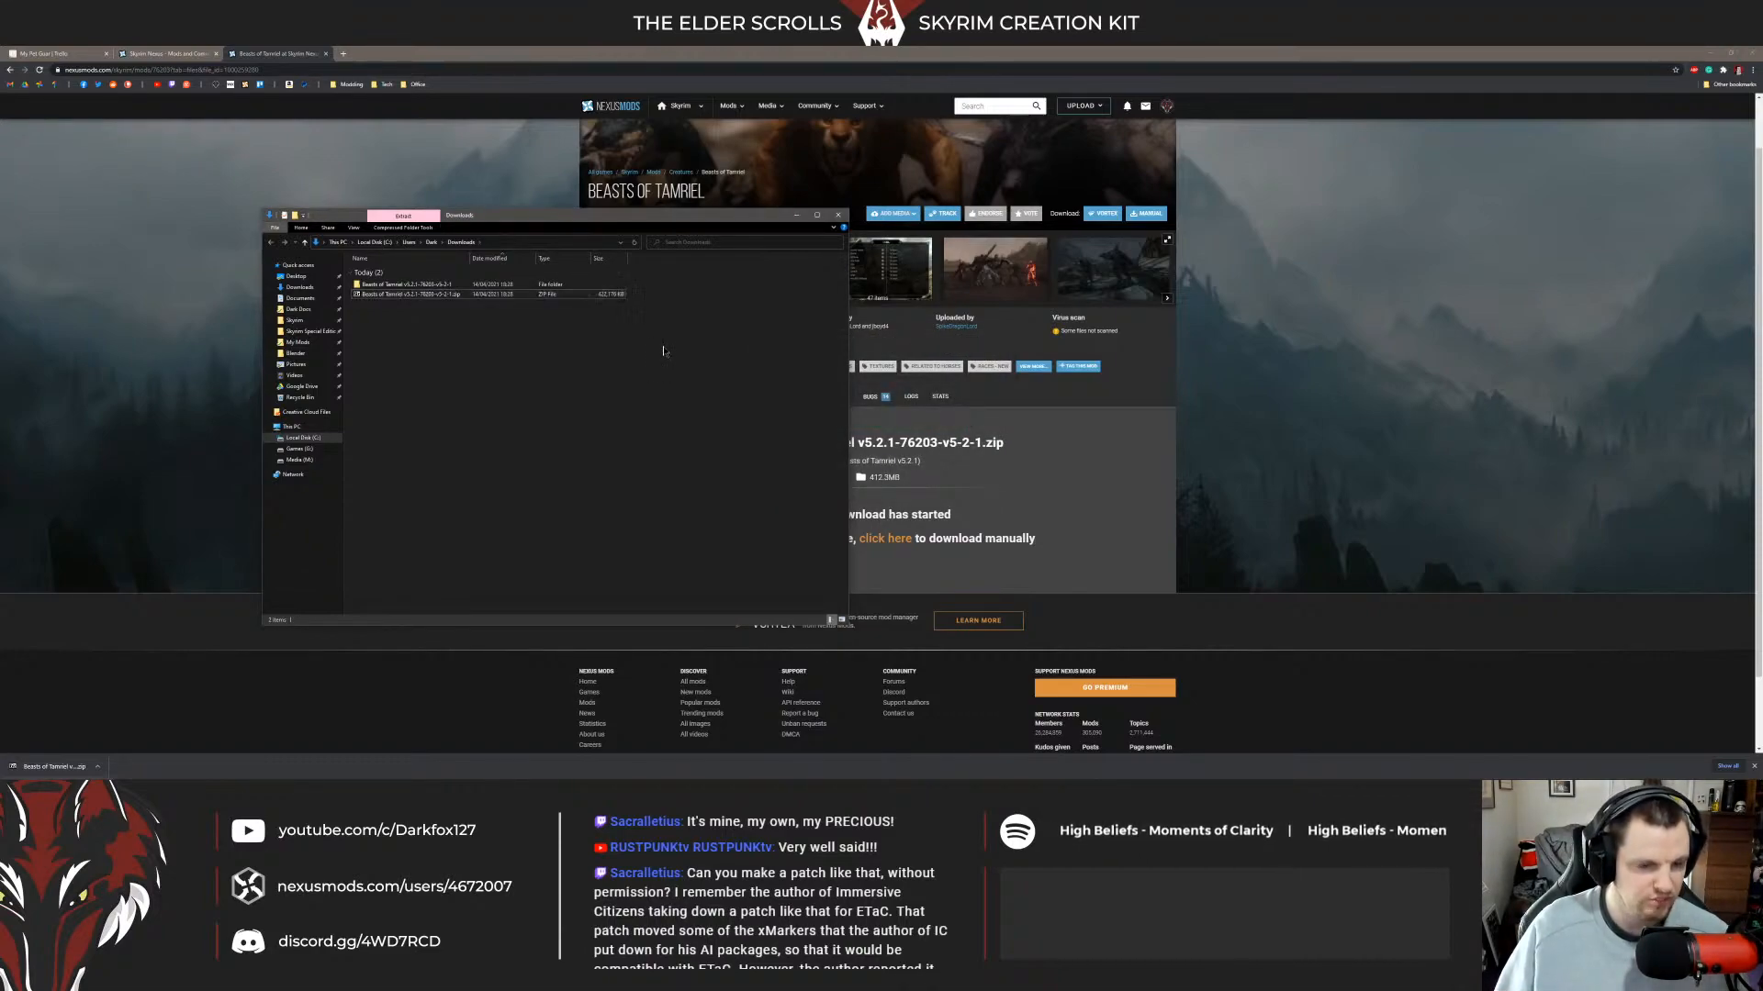
pyautogui.click(484, 292)
pyautogui.click(481, 286)
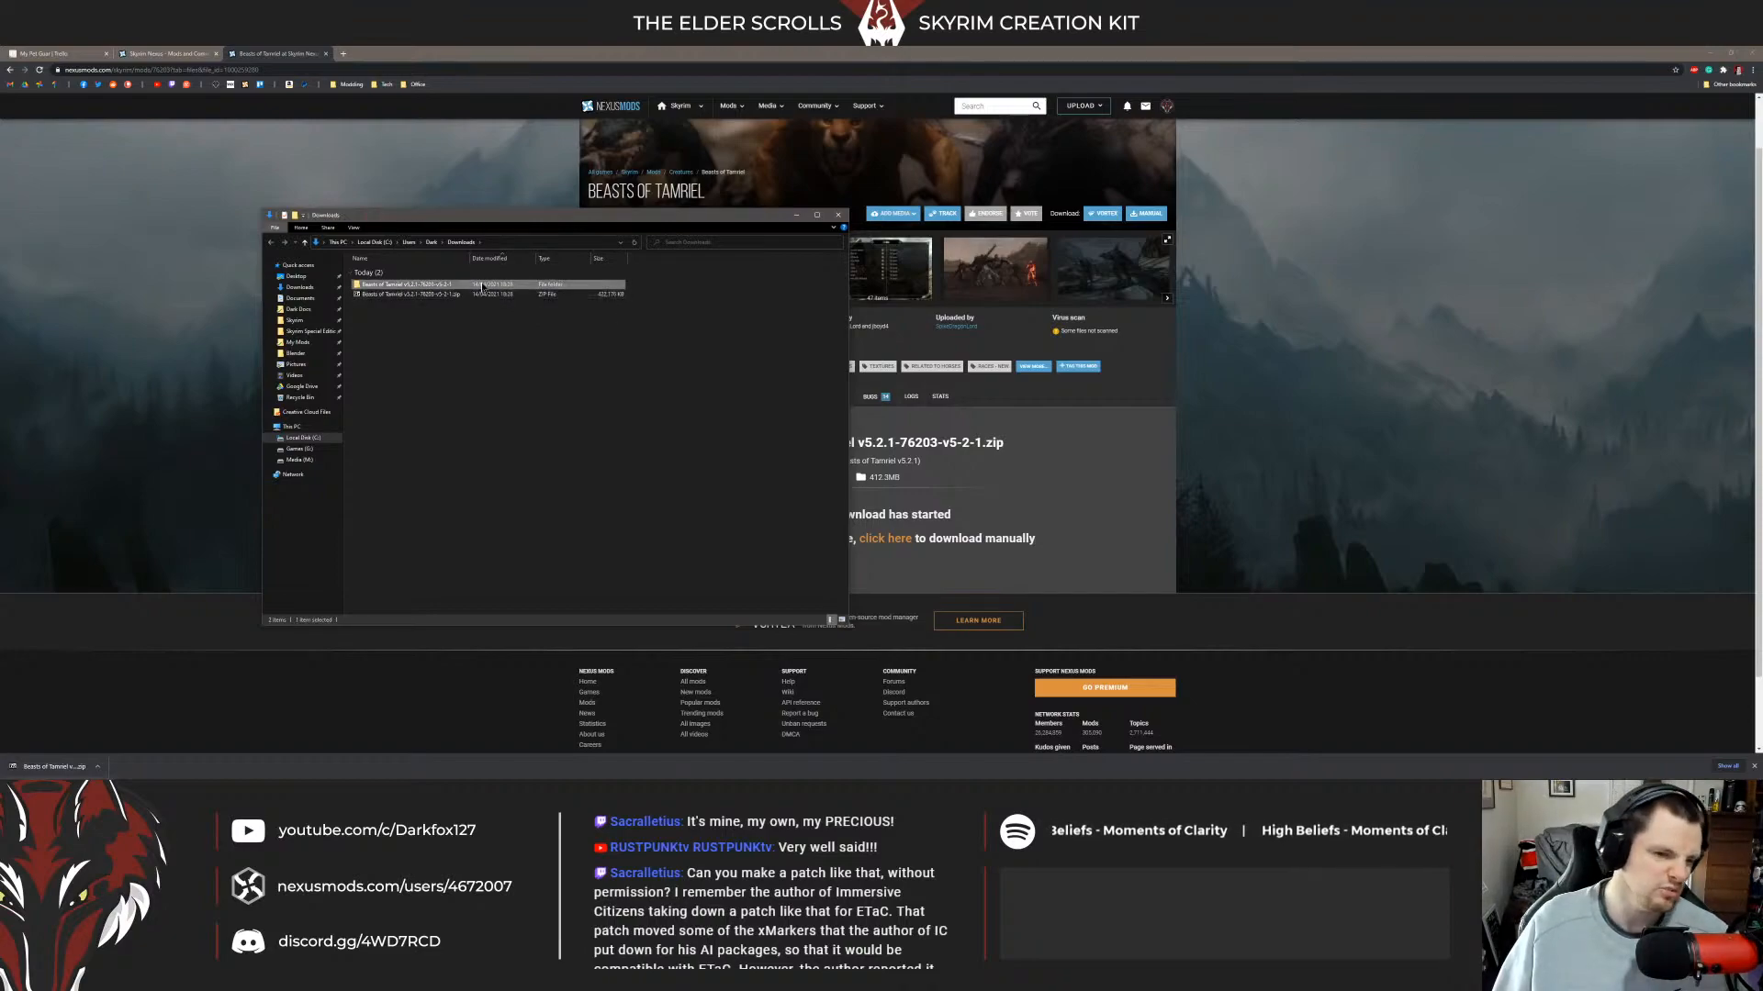
pyautogui.doubleClick(481, 285)
pyautogui.moveTo(536, 220); pyautogui.dragTo(762, 217)
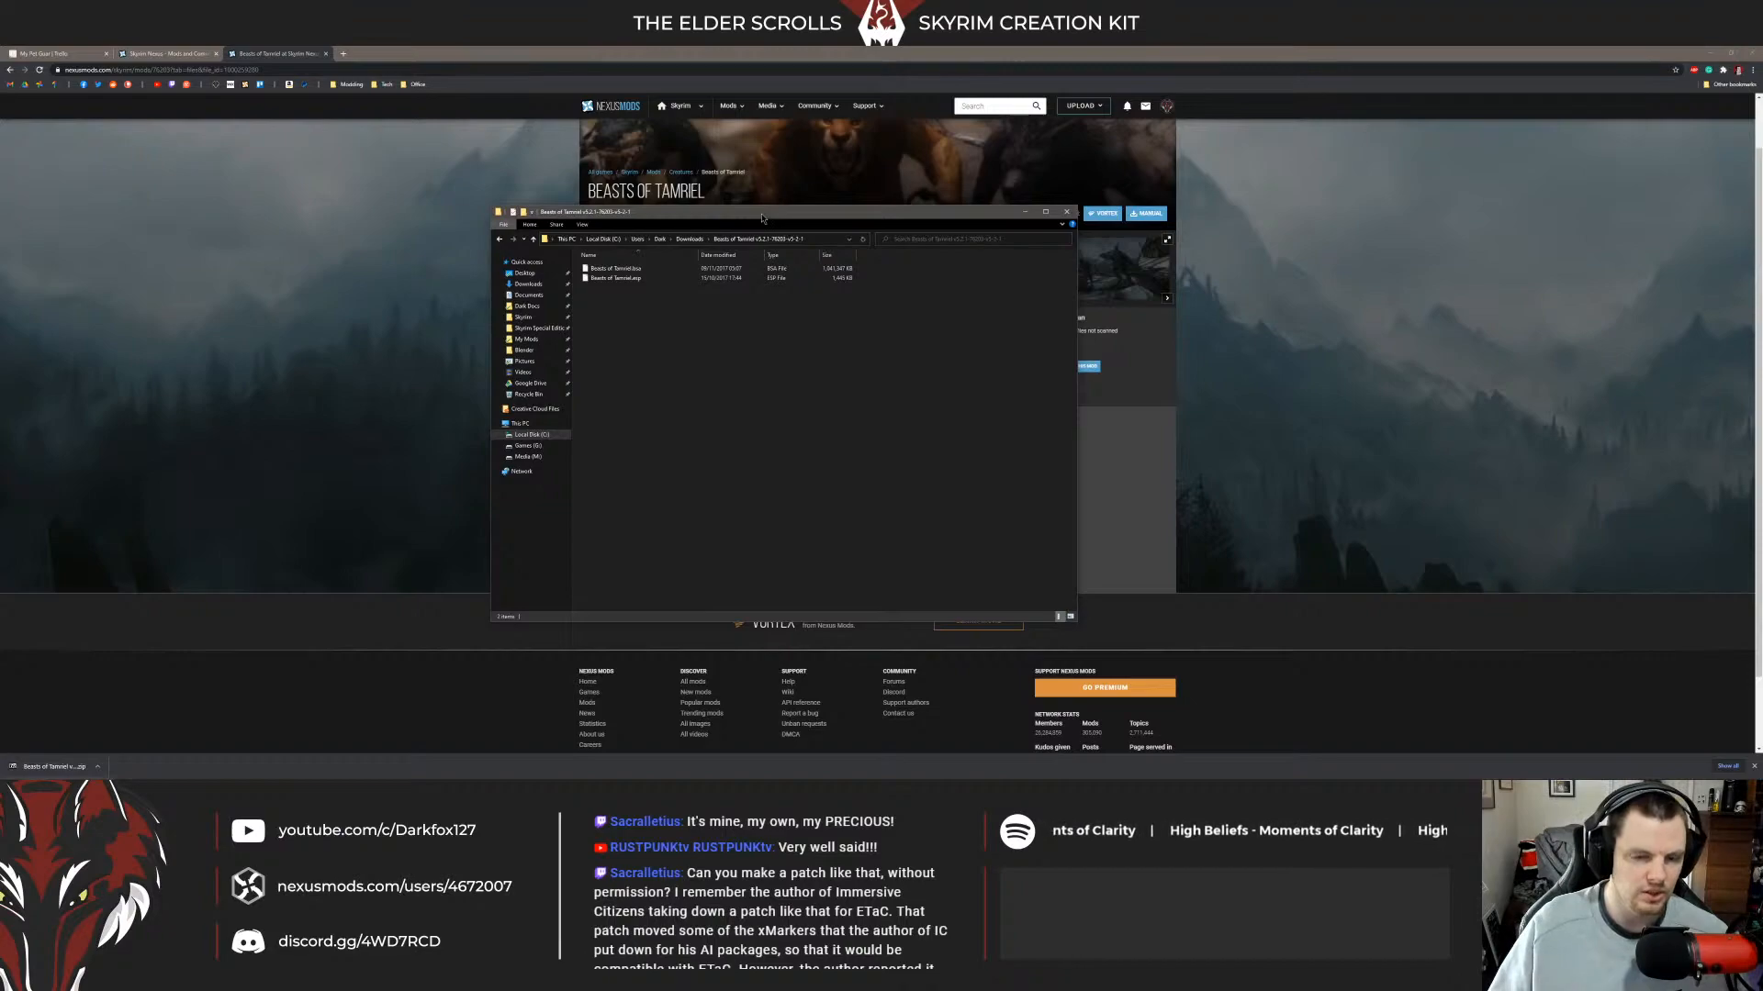
pyautogui.click(692, 279)
pyautogui.click(697, 304)
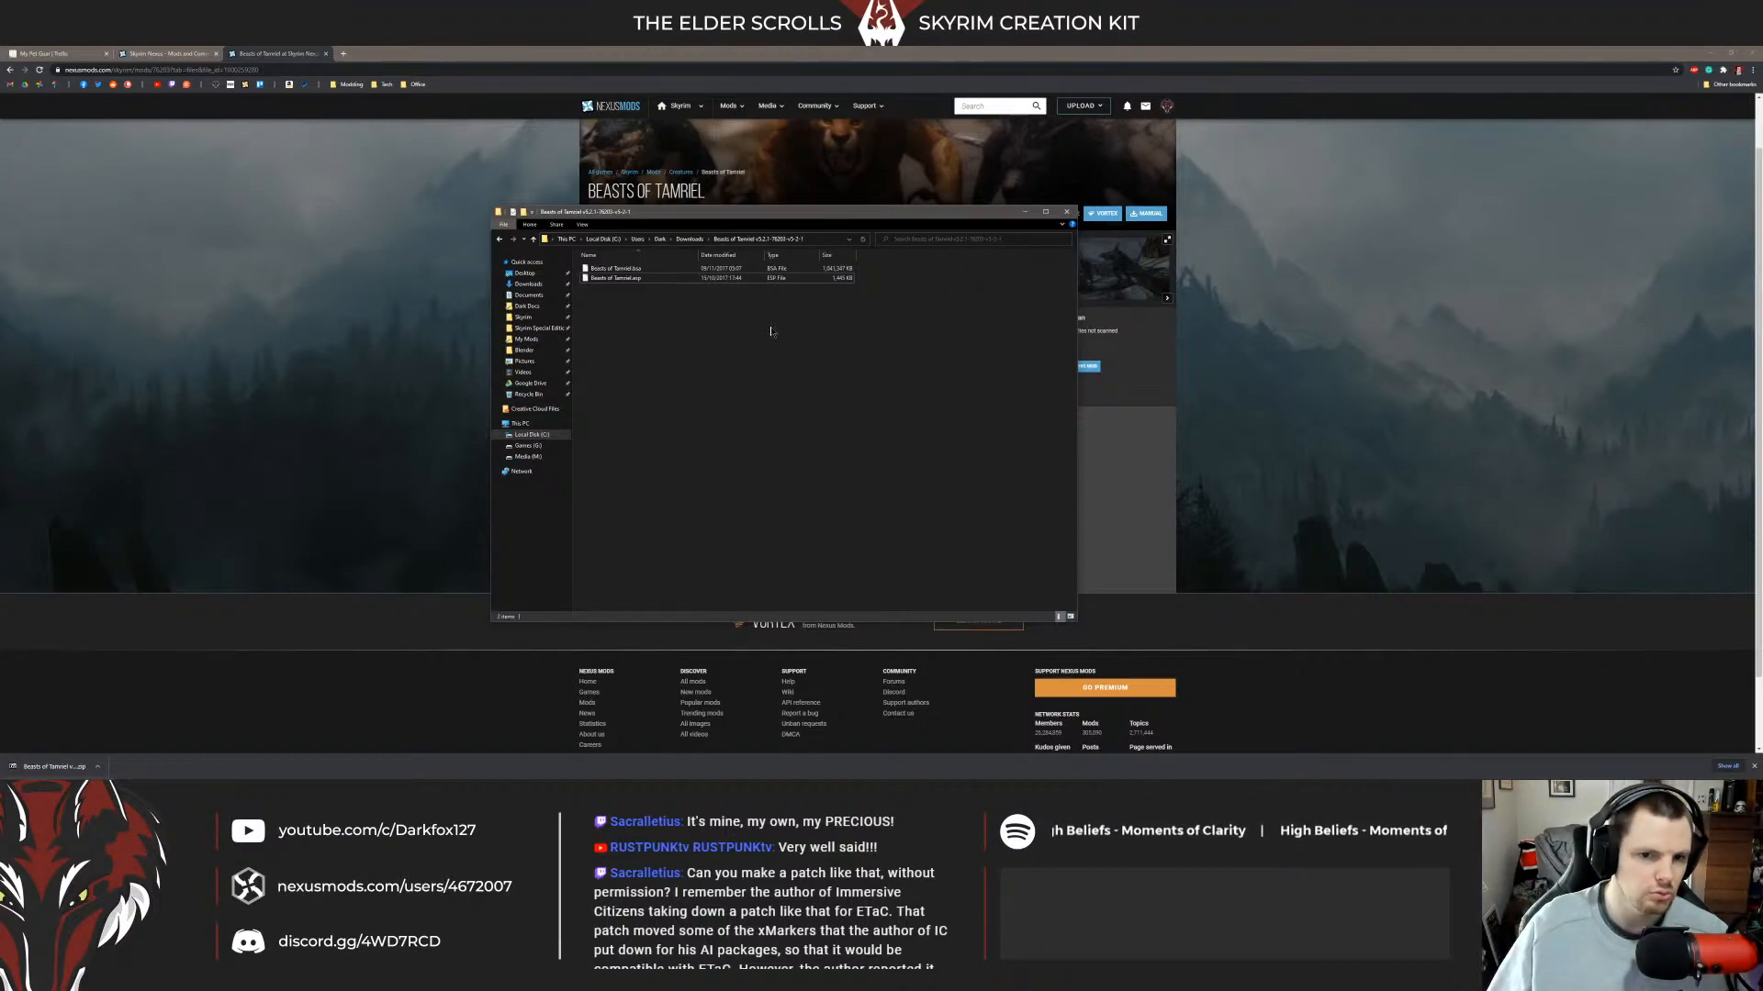
pyautogui.moveTo(748, 212); pyautogui.dragTo(667, 231)
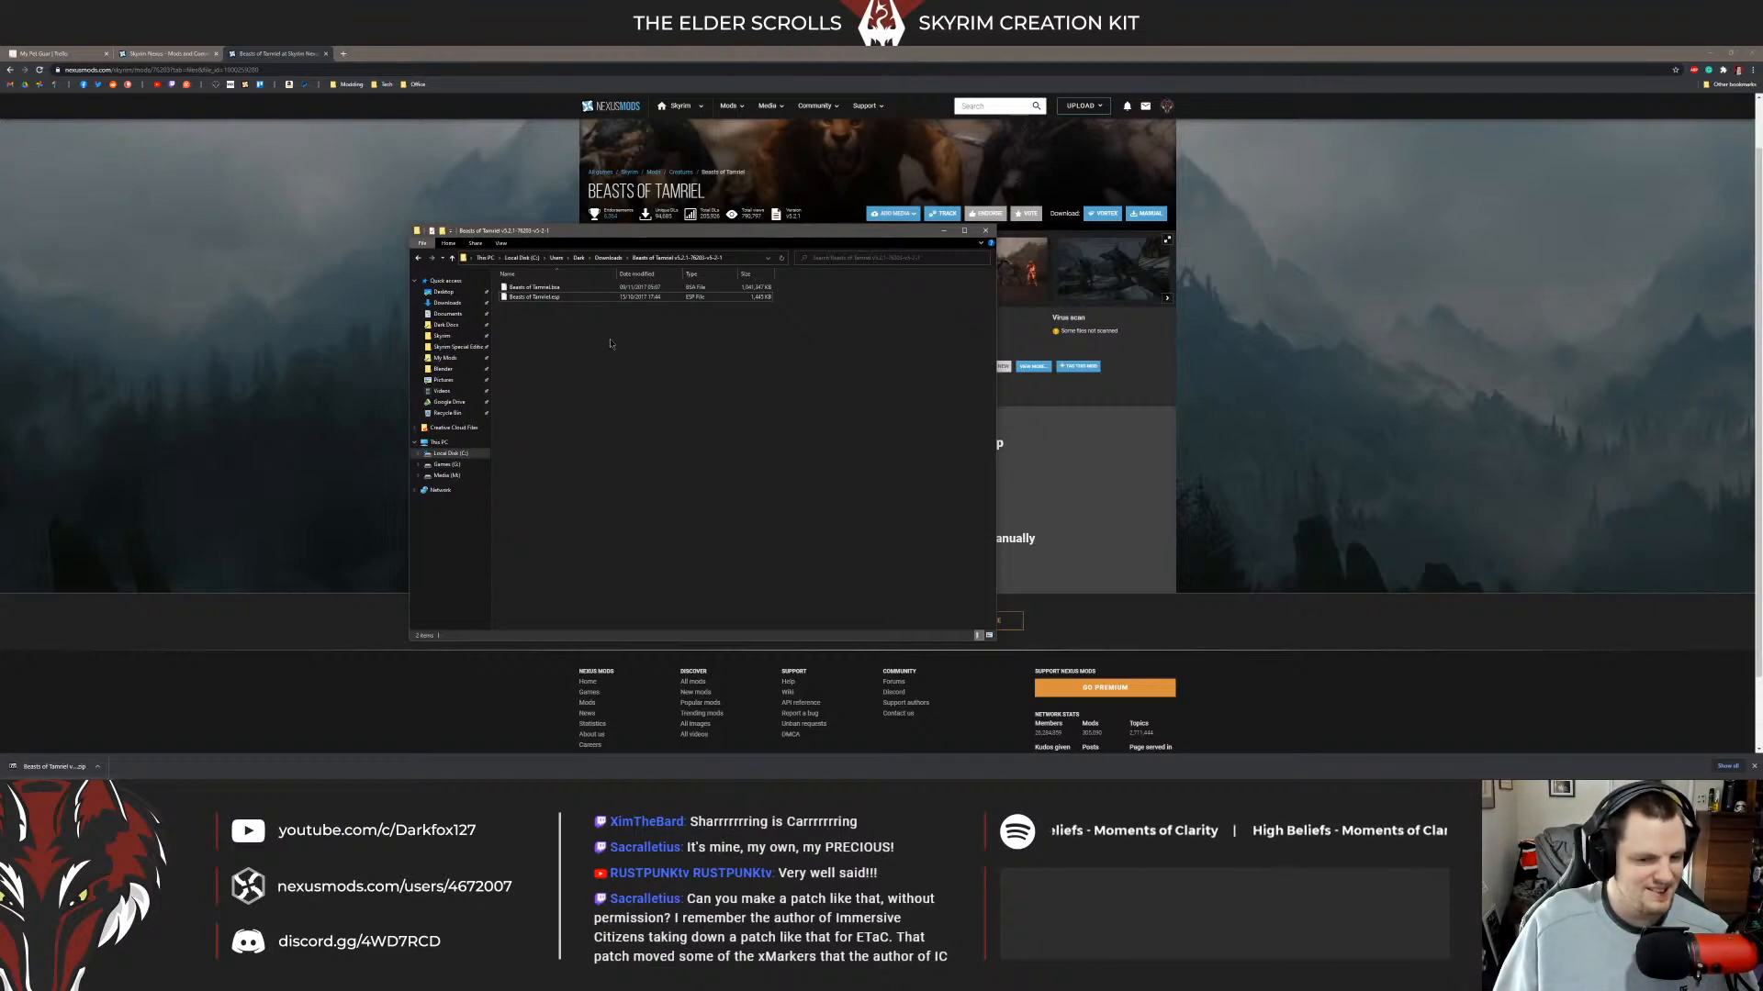
pyautogui.moveTo(761, 232); pyautogui.dragTo(645, 233)
# Launch the x64 version of BSAopt from Skyrim's Tools folder and load the extracted Beasts of Tamriel.bsa archive.
pyautogui.press('super+e')
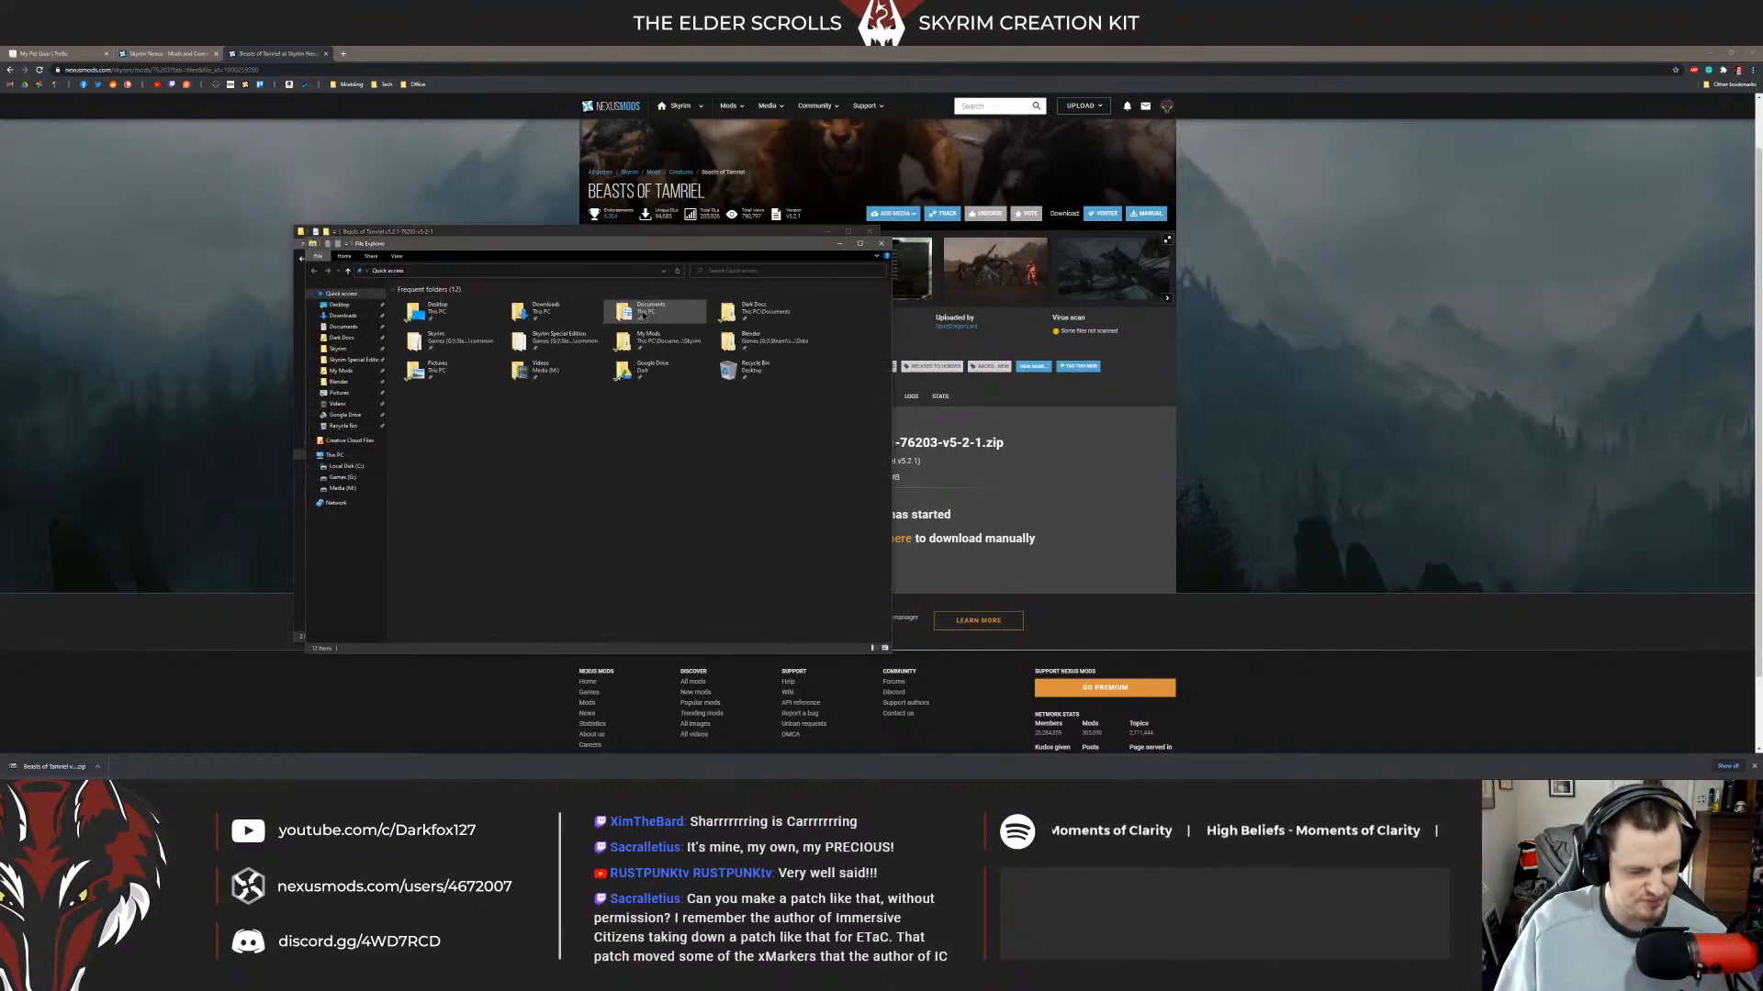
pyautogui.moveTo(675, 244); pyautogui.dragTo(1010, 260)
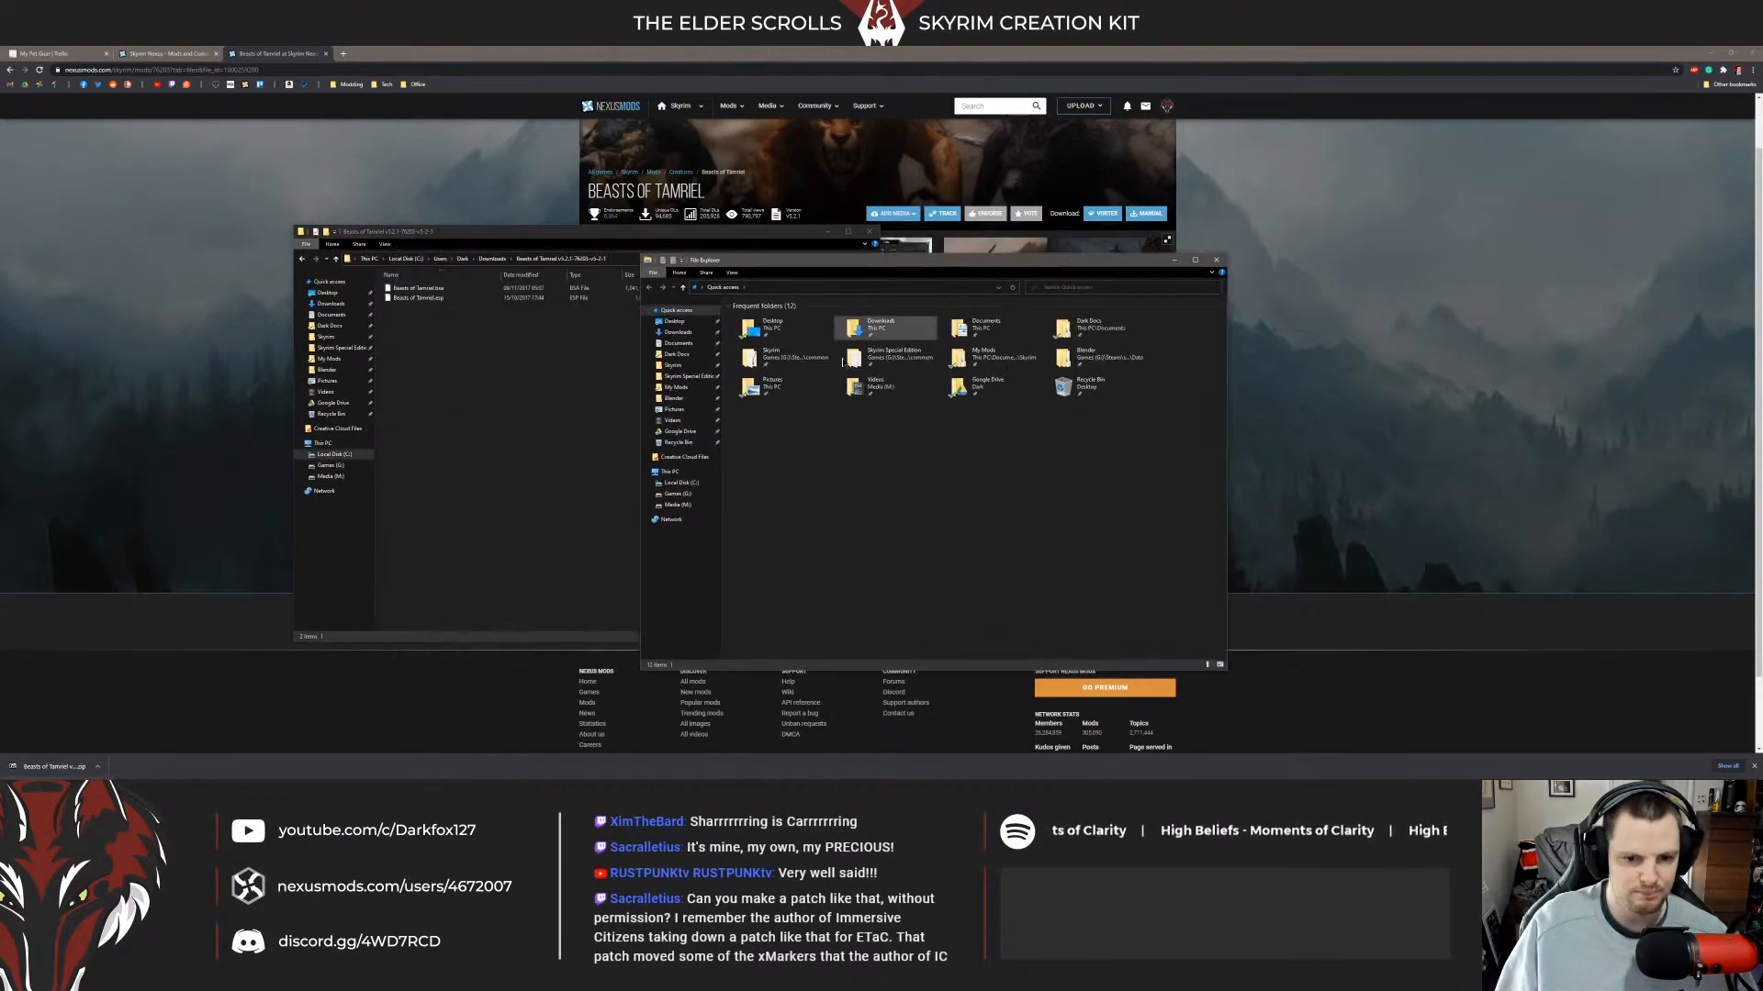
pyautogui.click(687, 365)
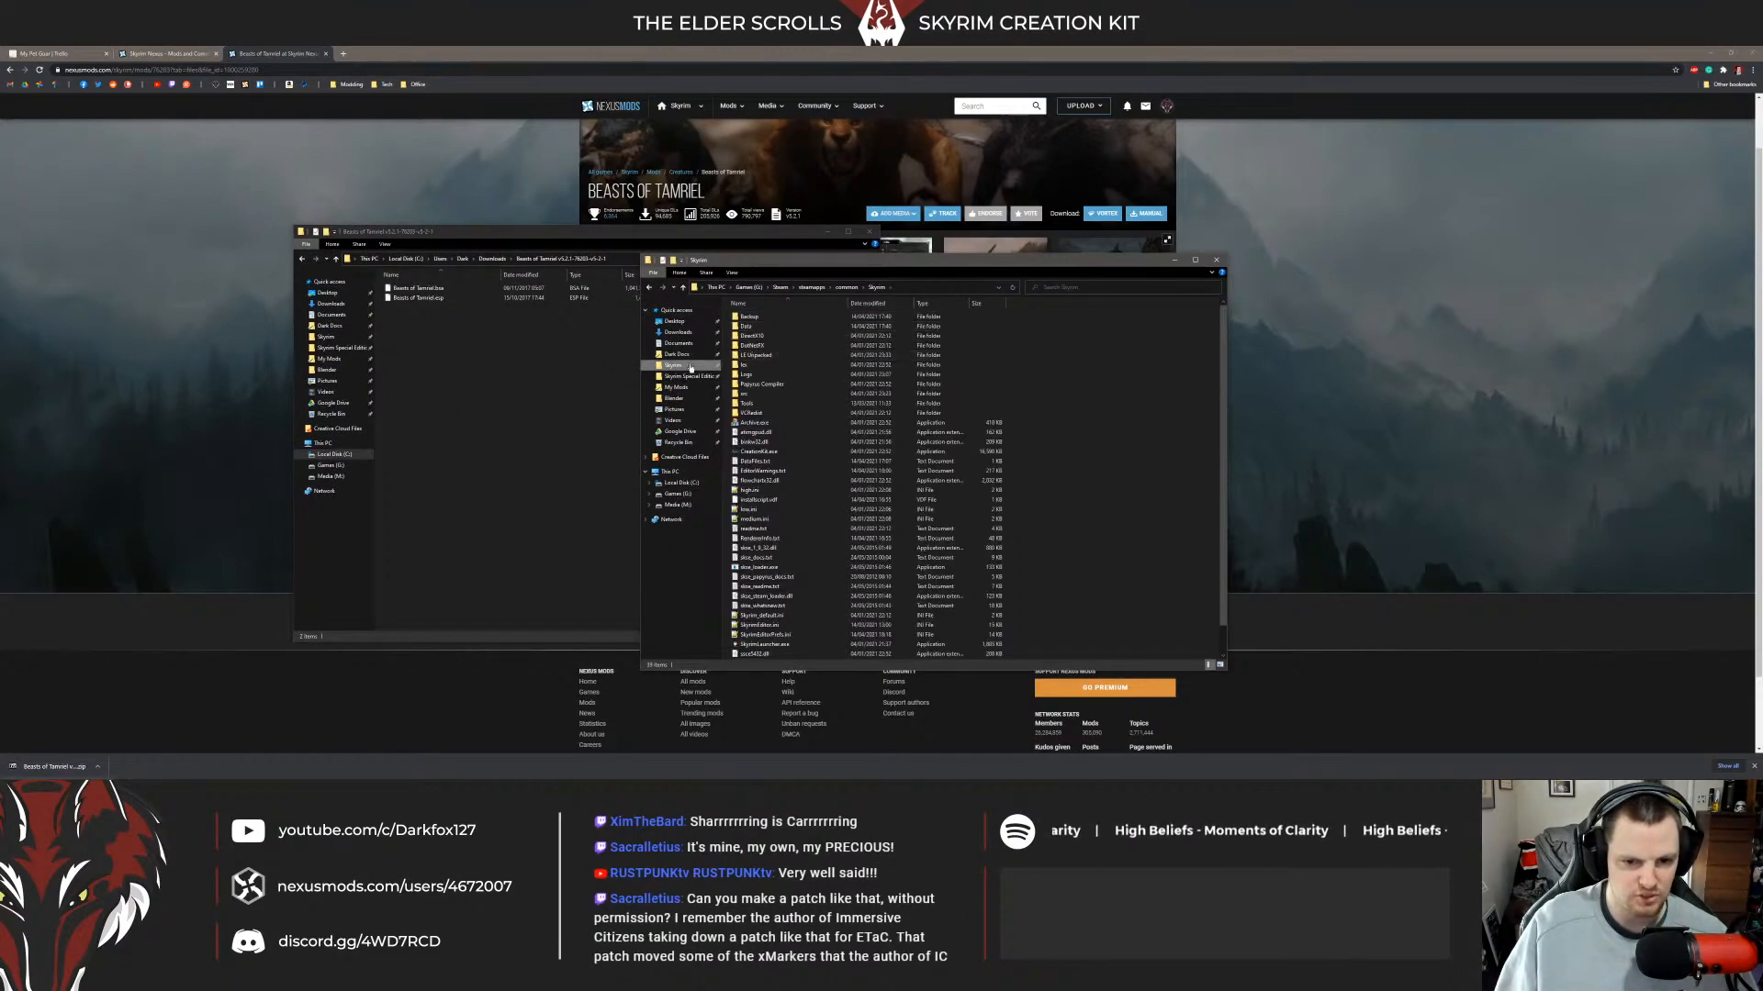
pyautogui.doubleClick(769, 384)
pyautogui.doubleClick(750, 316)
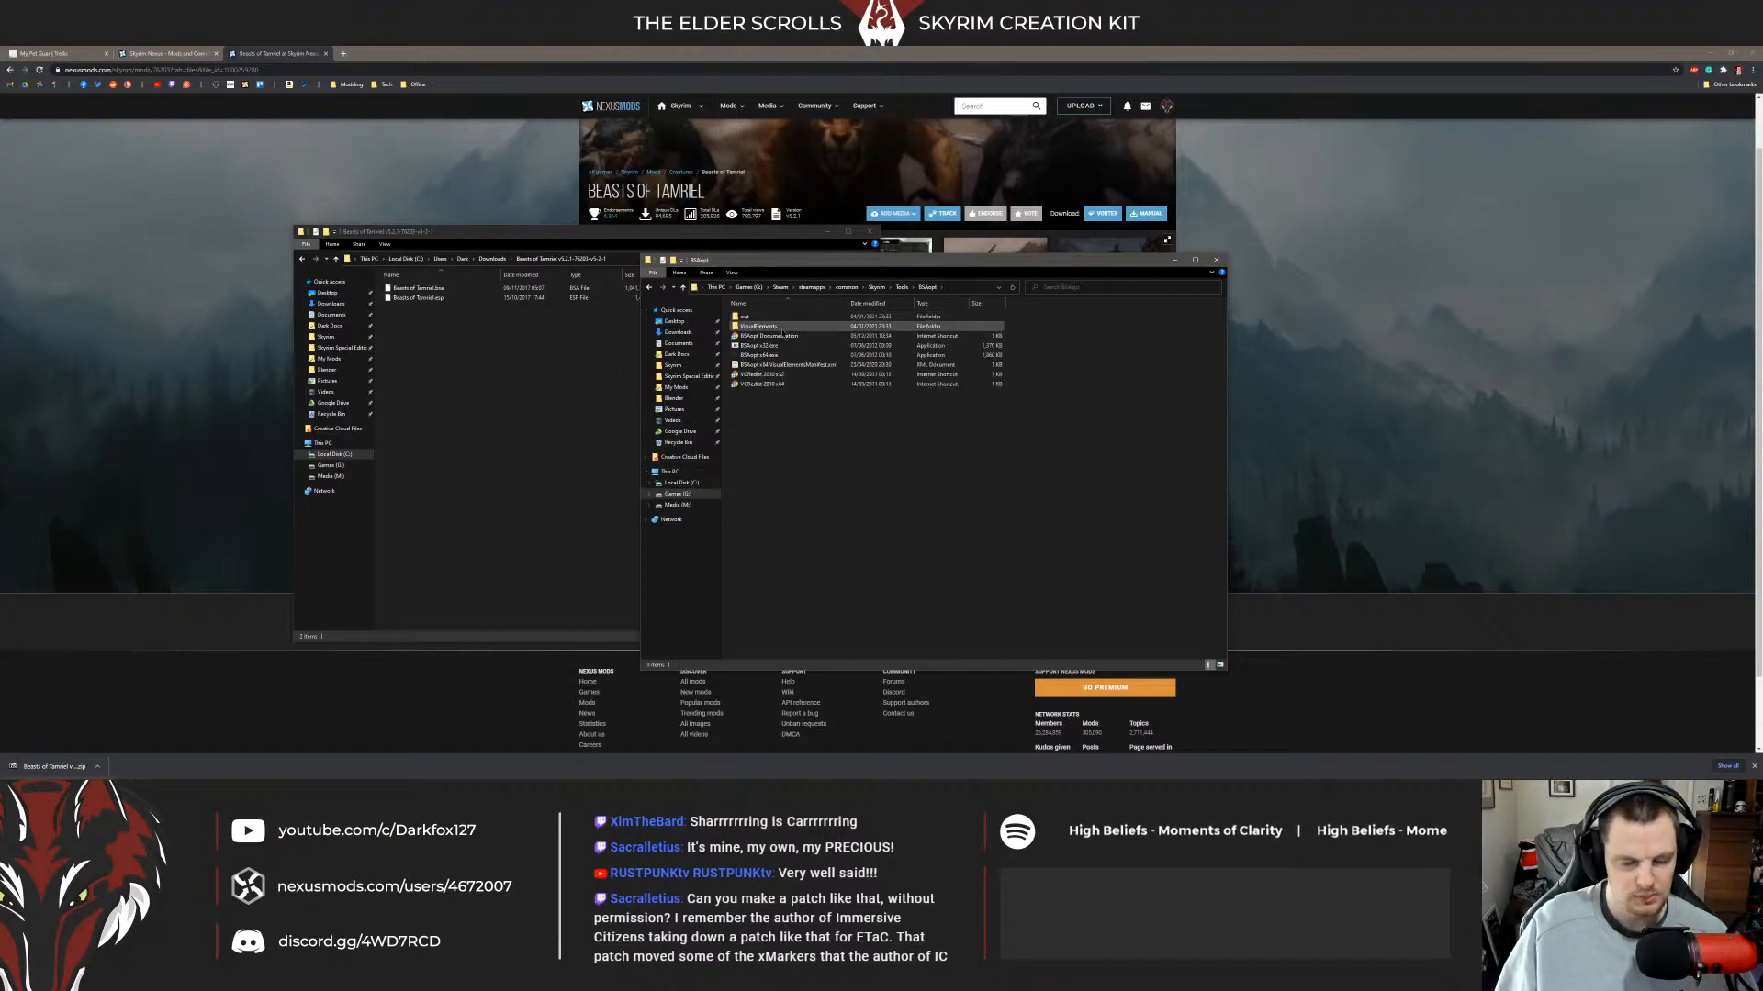
pyautogui.click(791, 355)
pyautogui.doubleClick(792, 356)
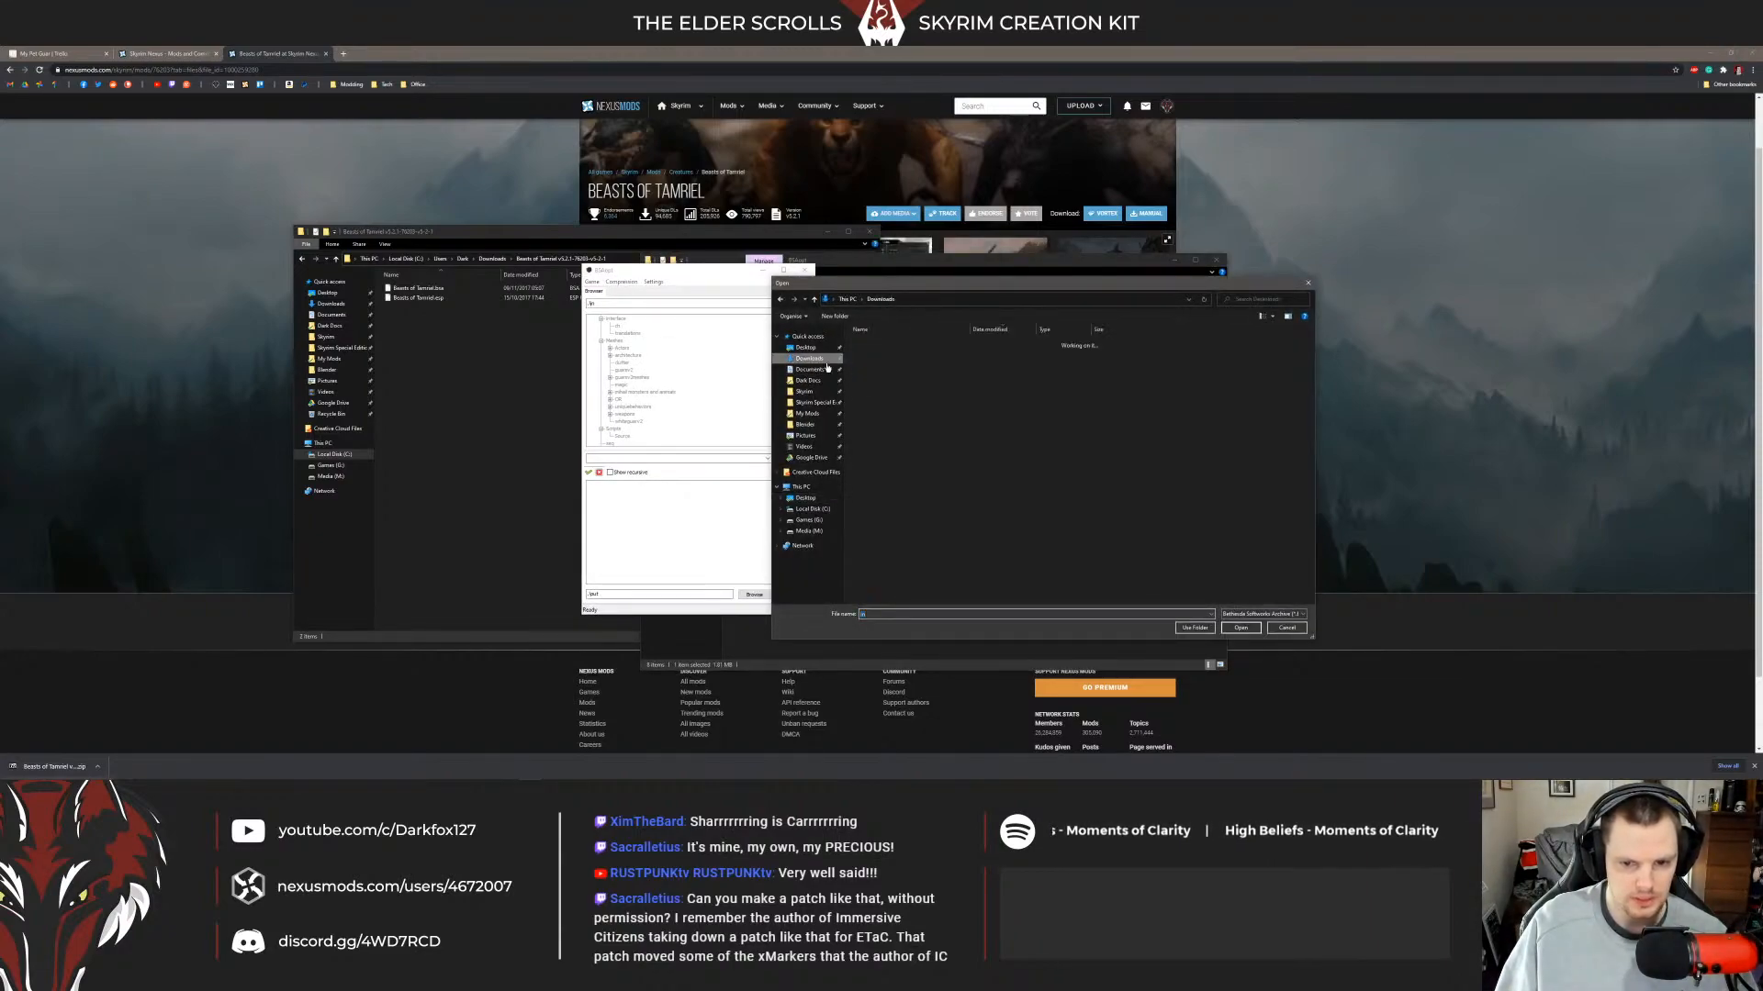
pyautogui.click(896, 344)
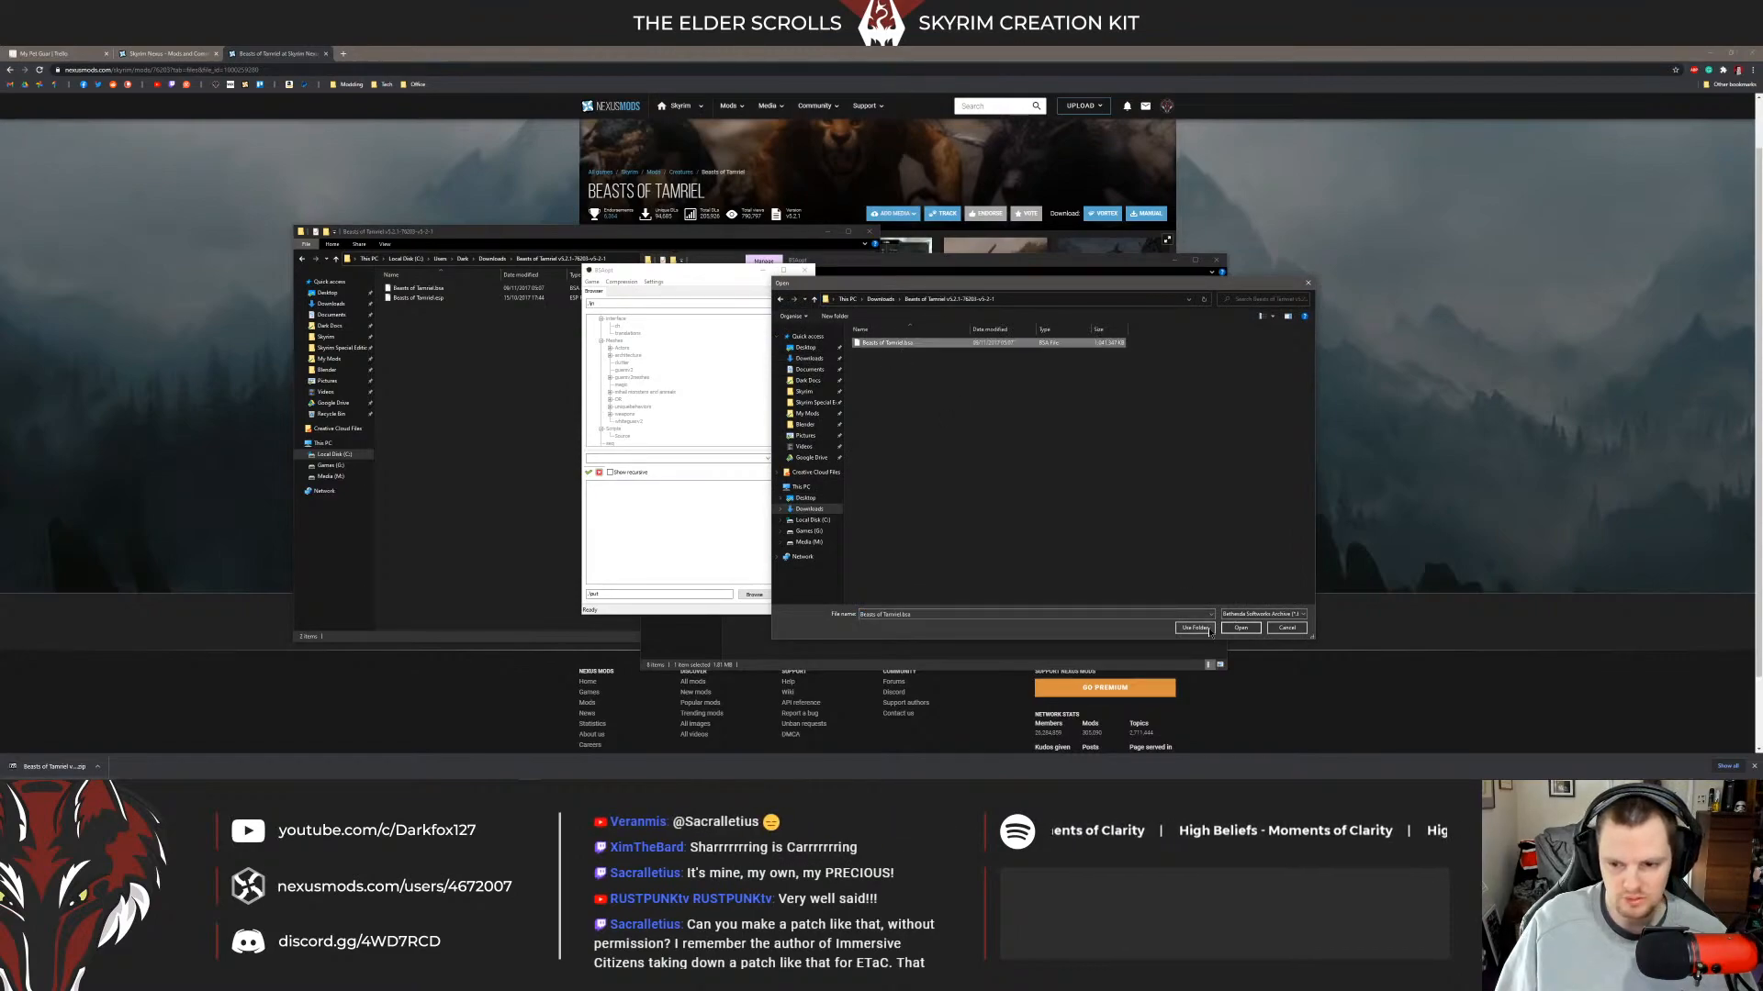
pyautogui.click(1239, 628)
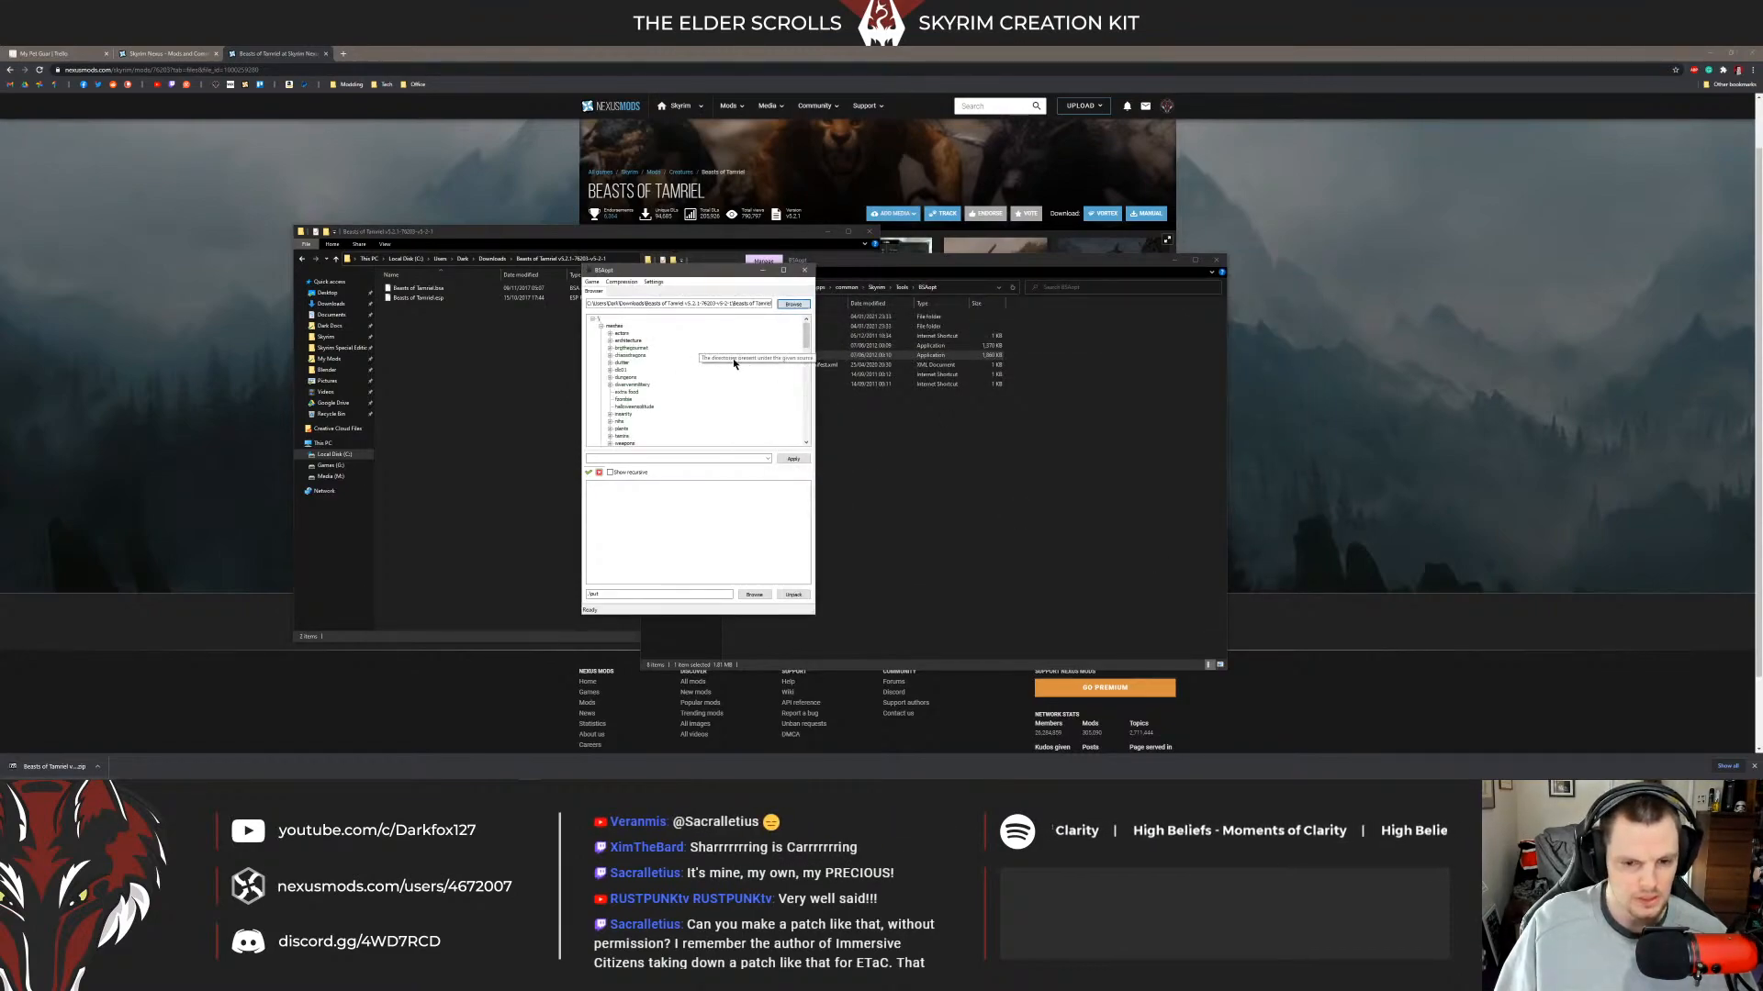
# Look through the archive's meshes and actors folders and list the files in the guars folder.
pyautogui.scroll(-1, 679, 404)
pyautogui.scroll(1, 683, 394)
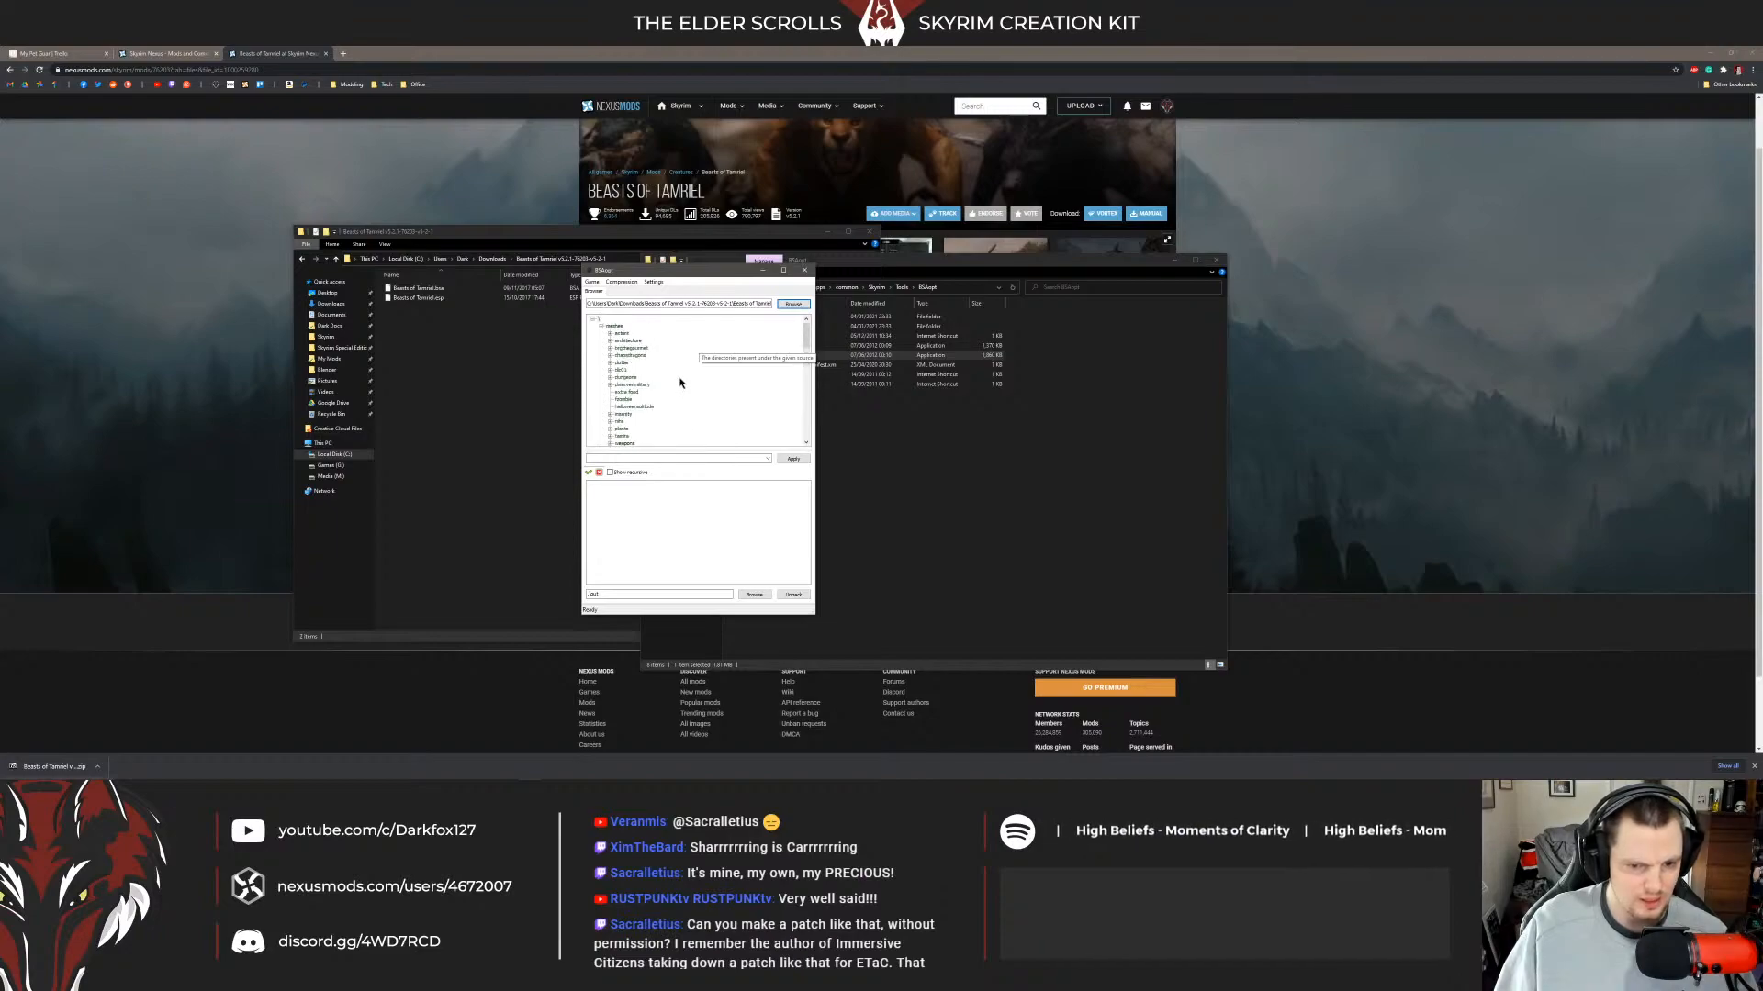
pyautogui.click(609, 333)
pyautogui.scroll(-4, 641, 339)
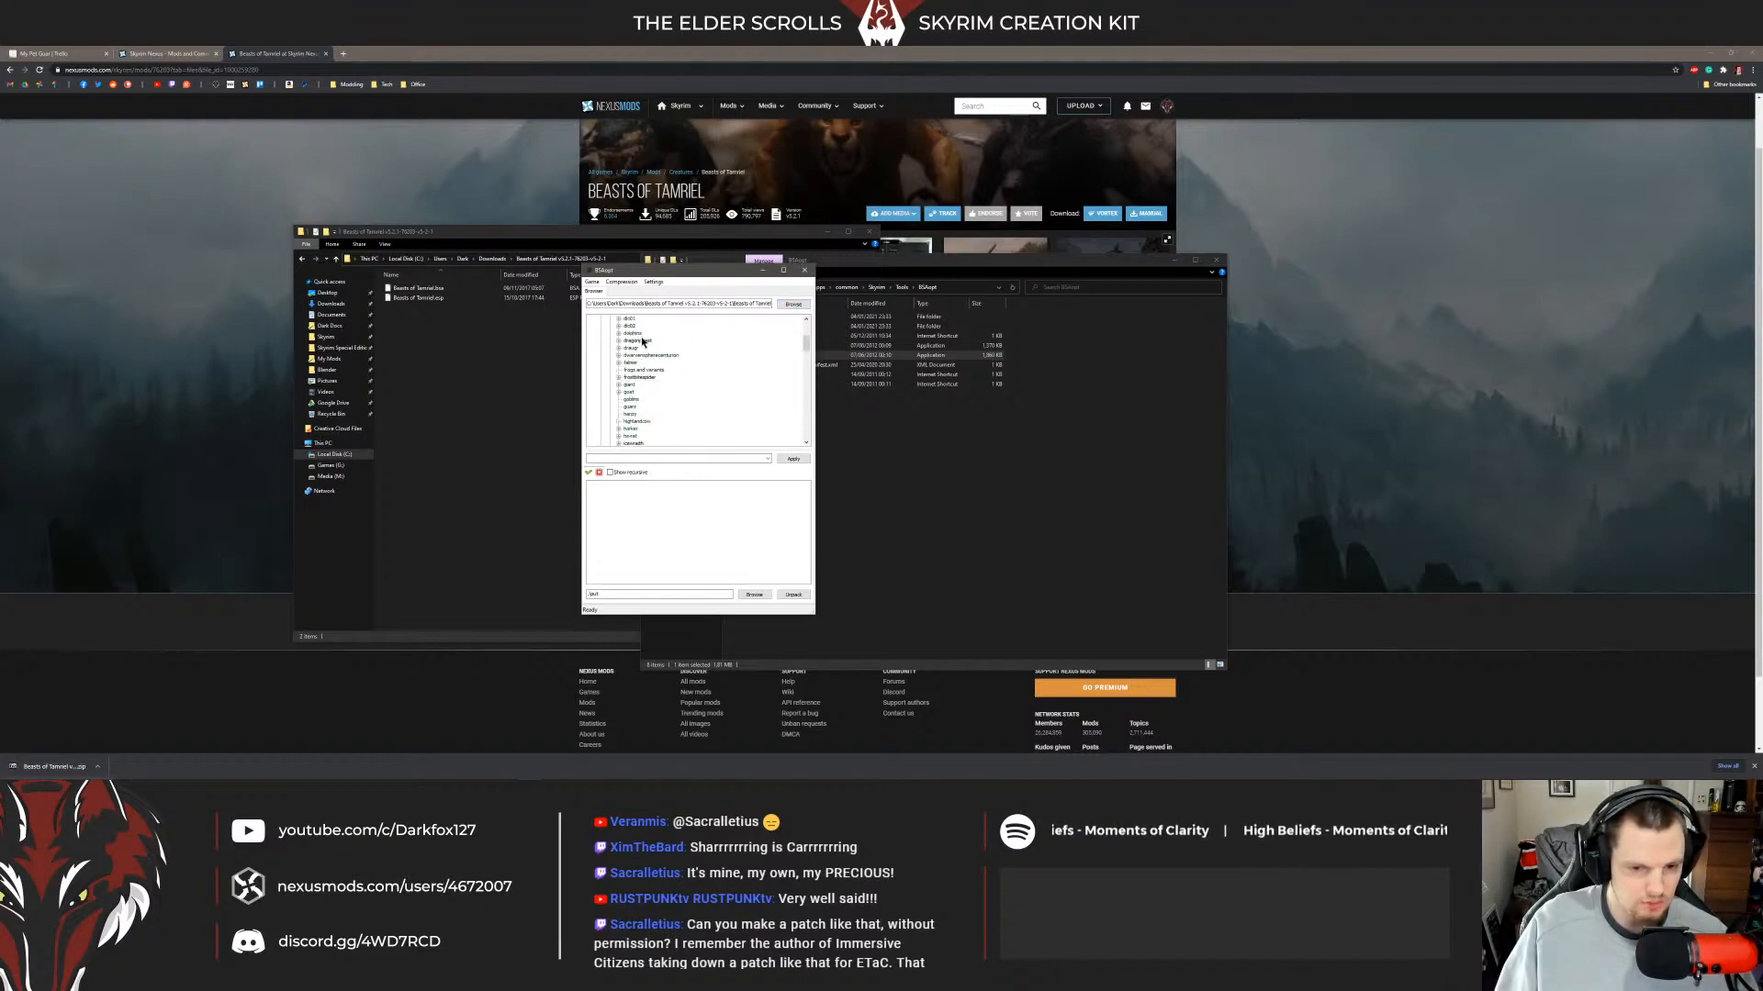
pyautogui.click(630, 406)
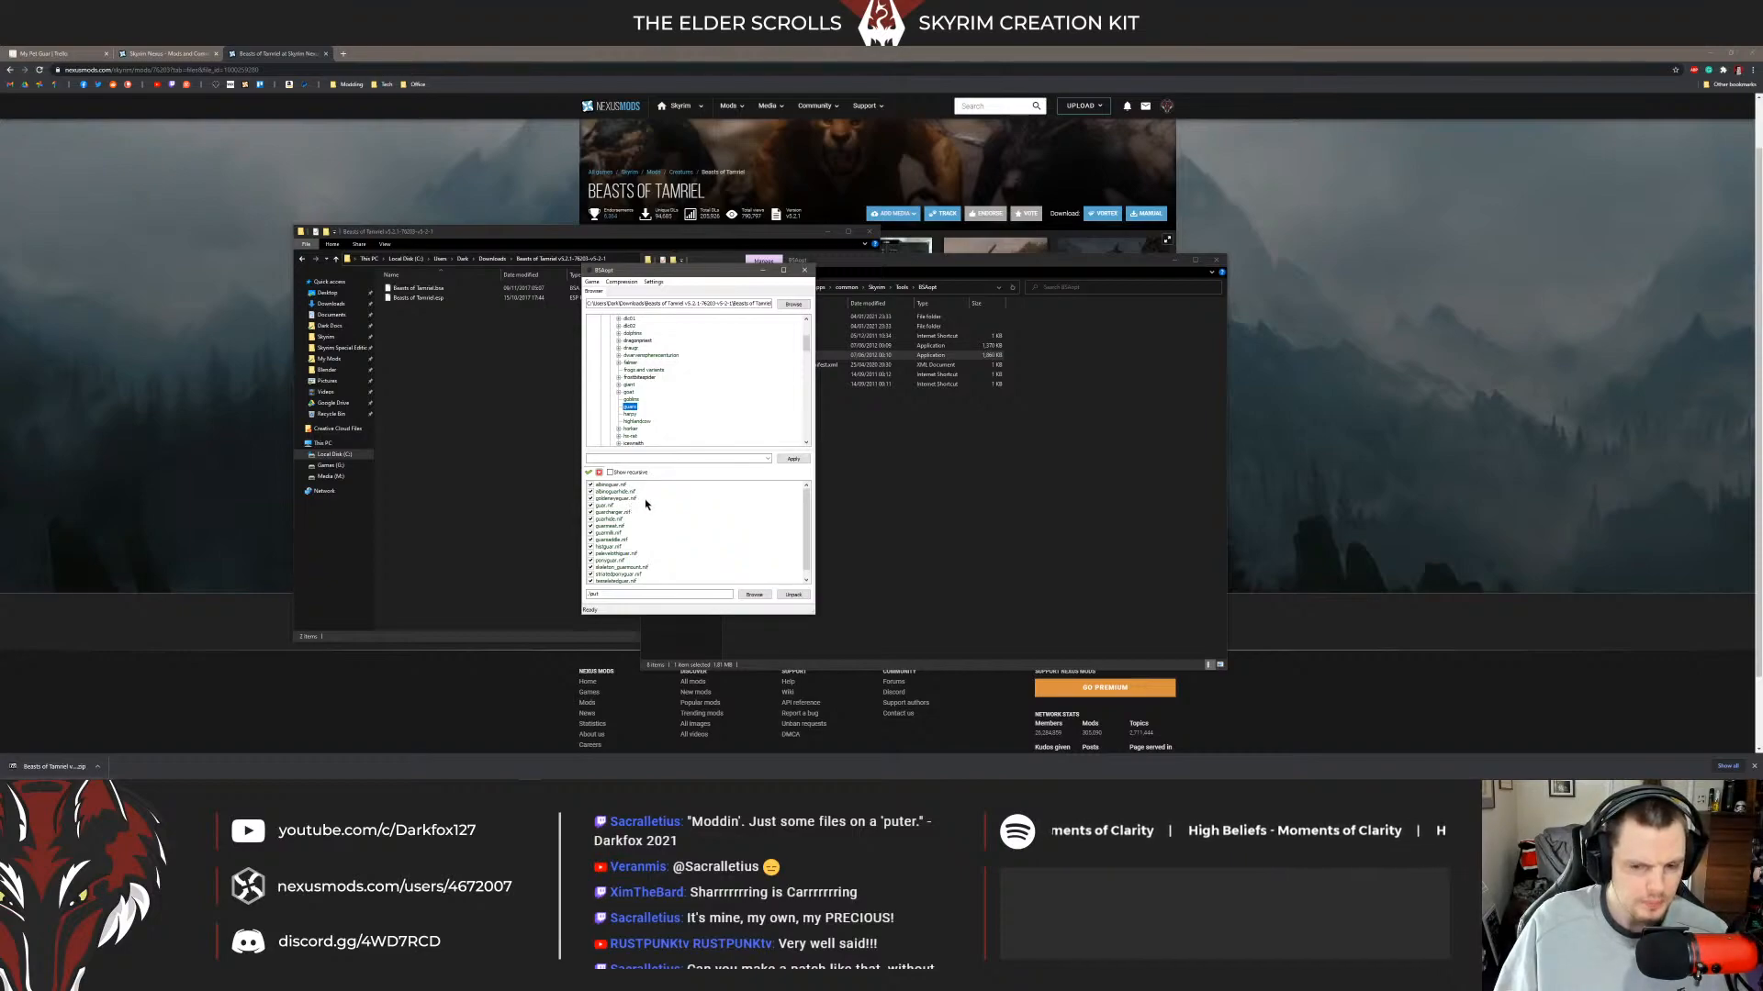
# Unpack the whole archive from its root folder into the Mods folder among Skyrim's unpacked files.
pyautogui.scroll(5, 714, 421)
pyautogui.click(598, 318)
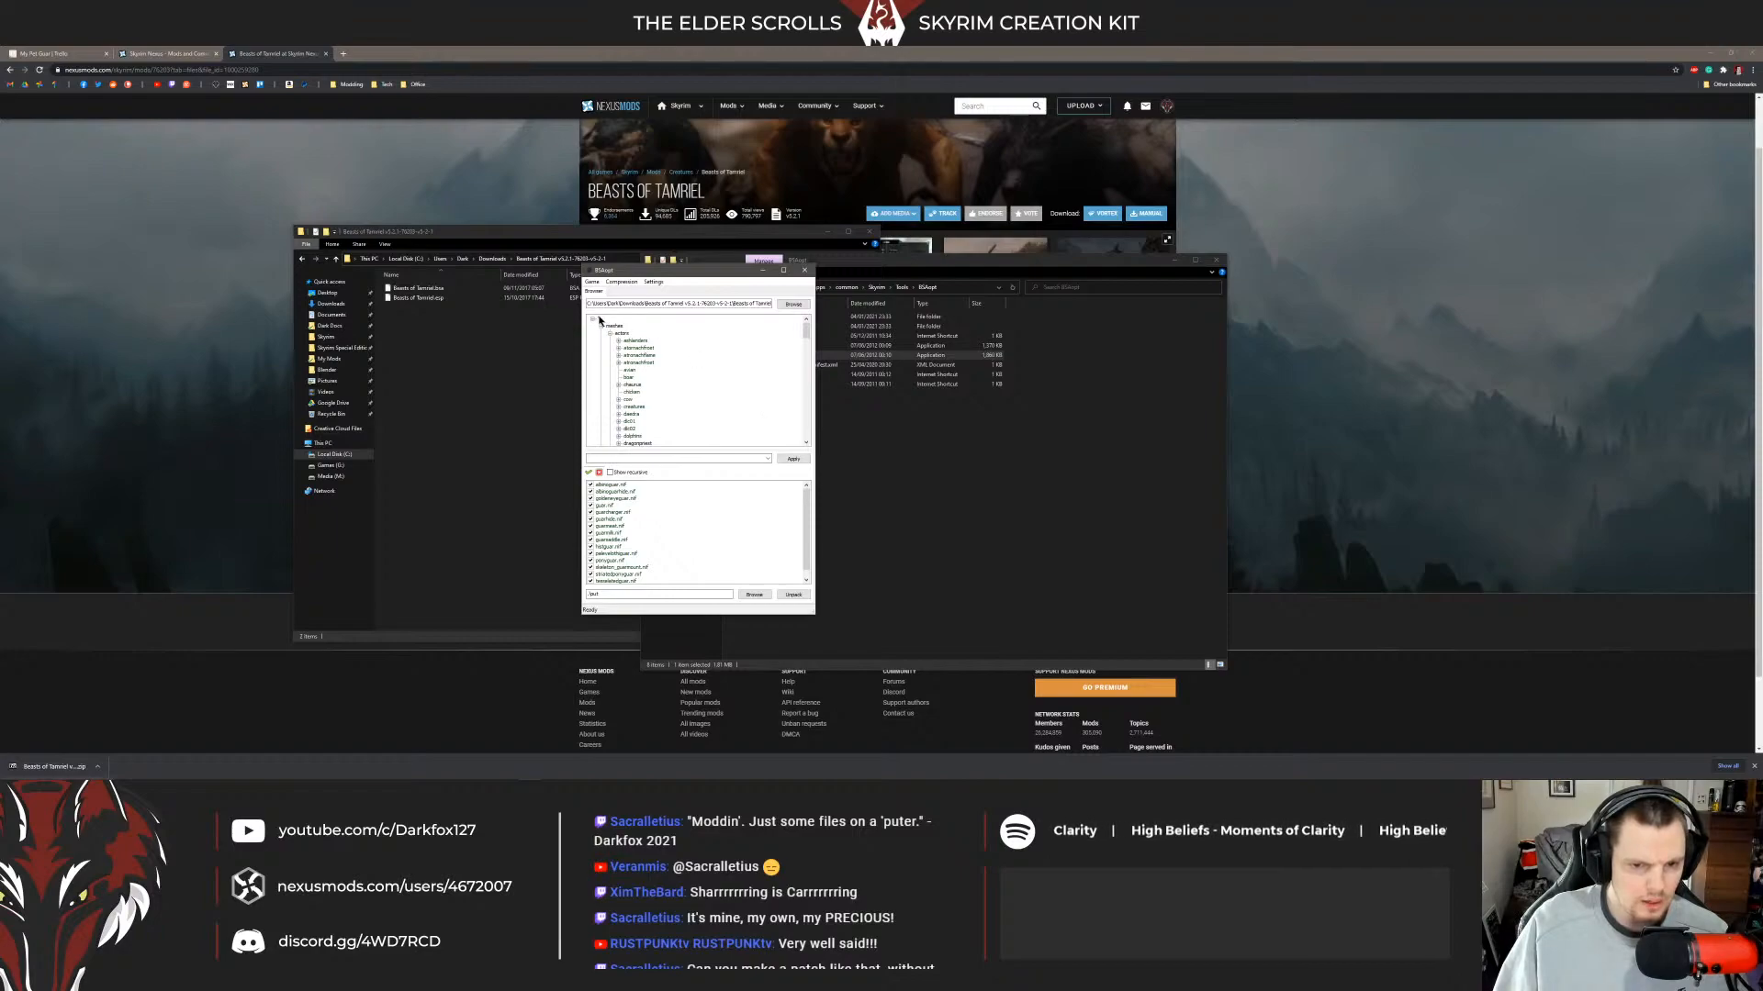
pyautogui.click(761, 593)
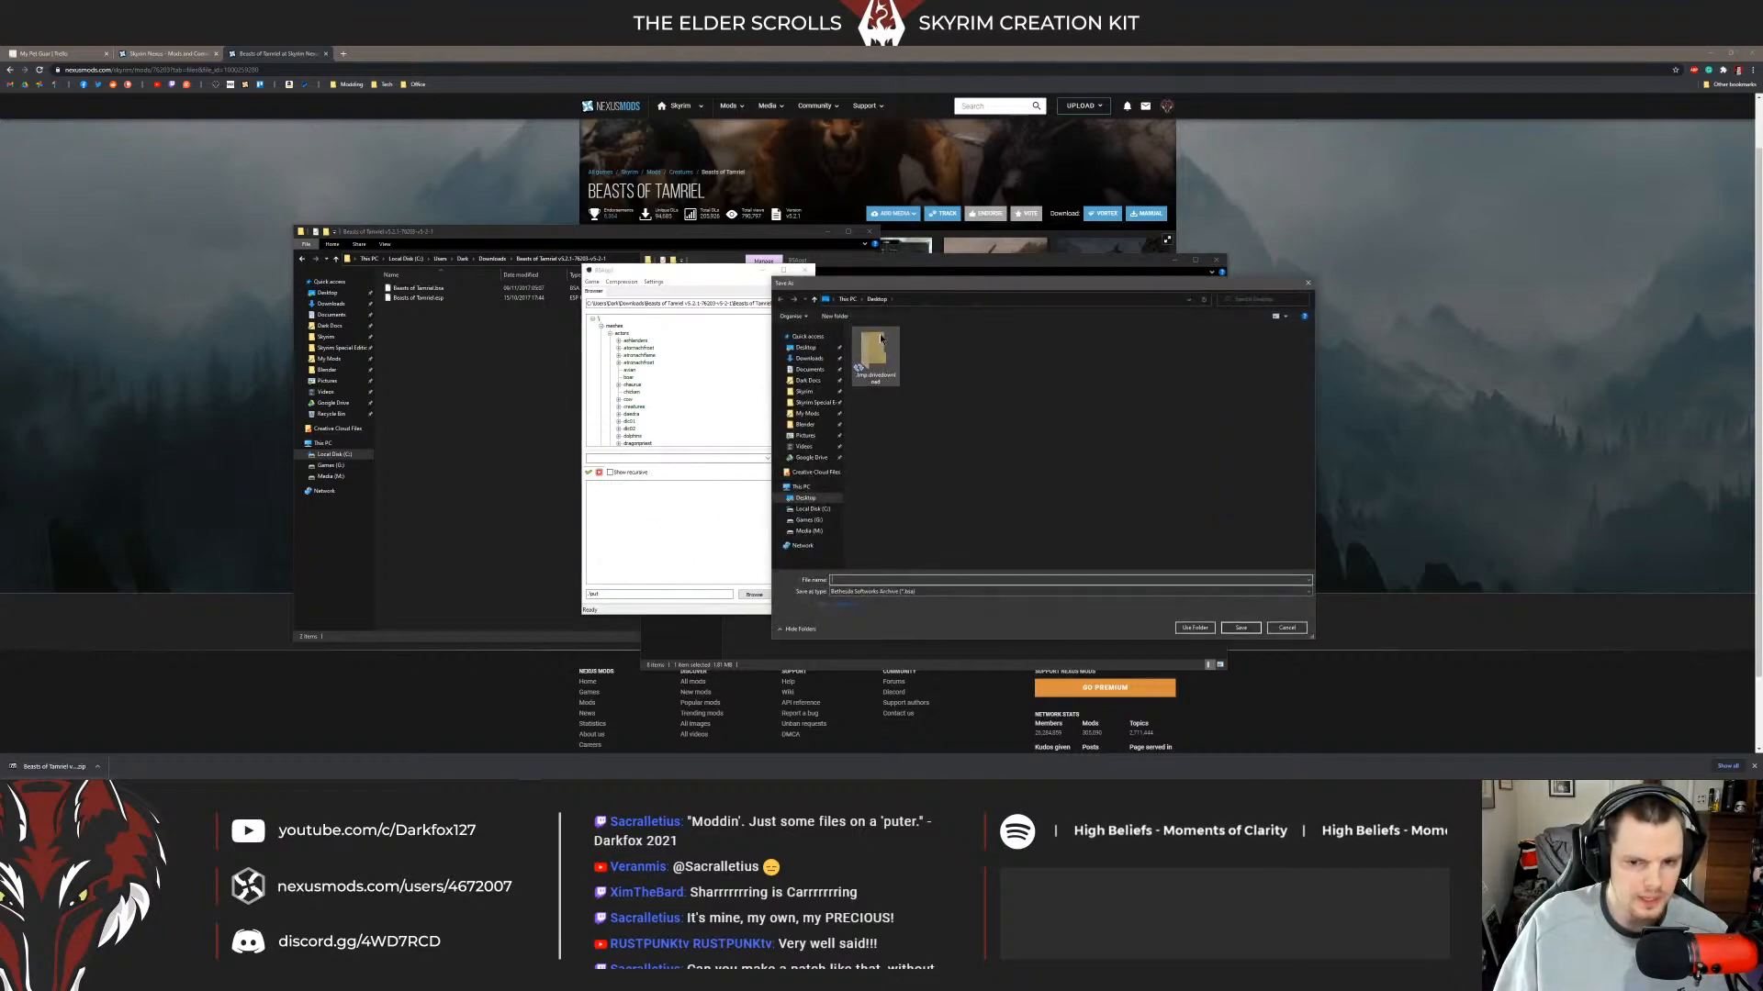
pyautogui.click(804, 391)
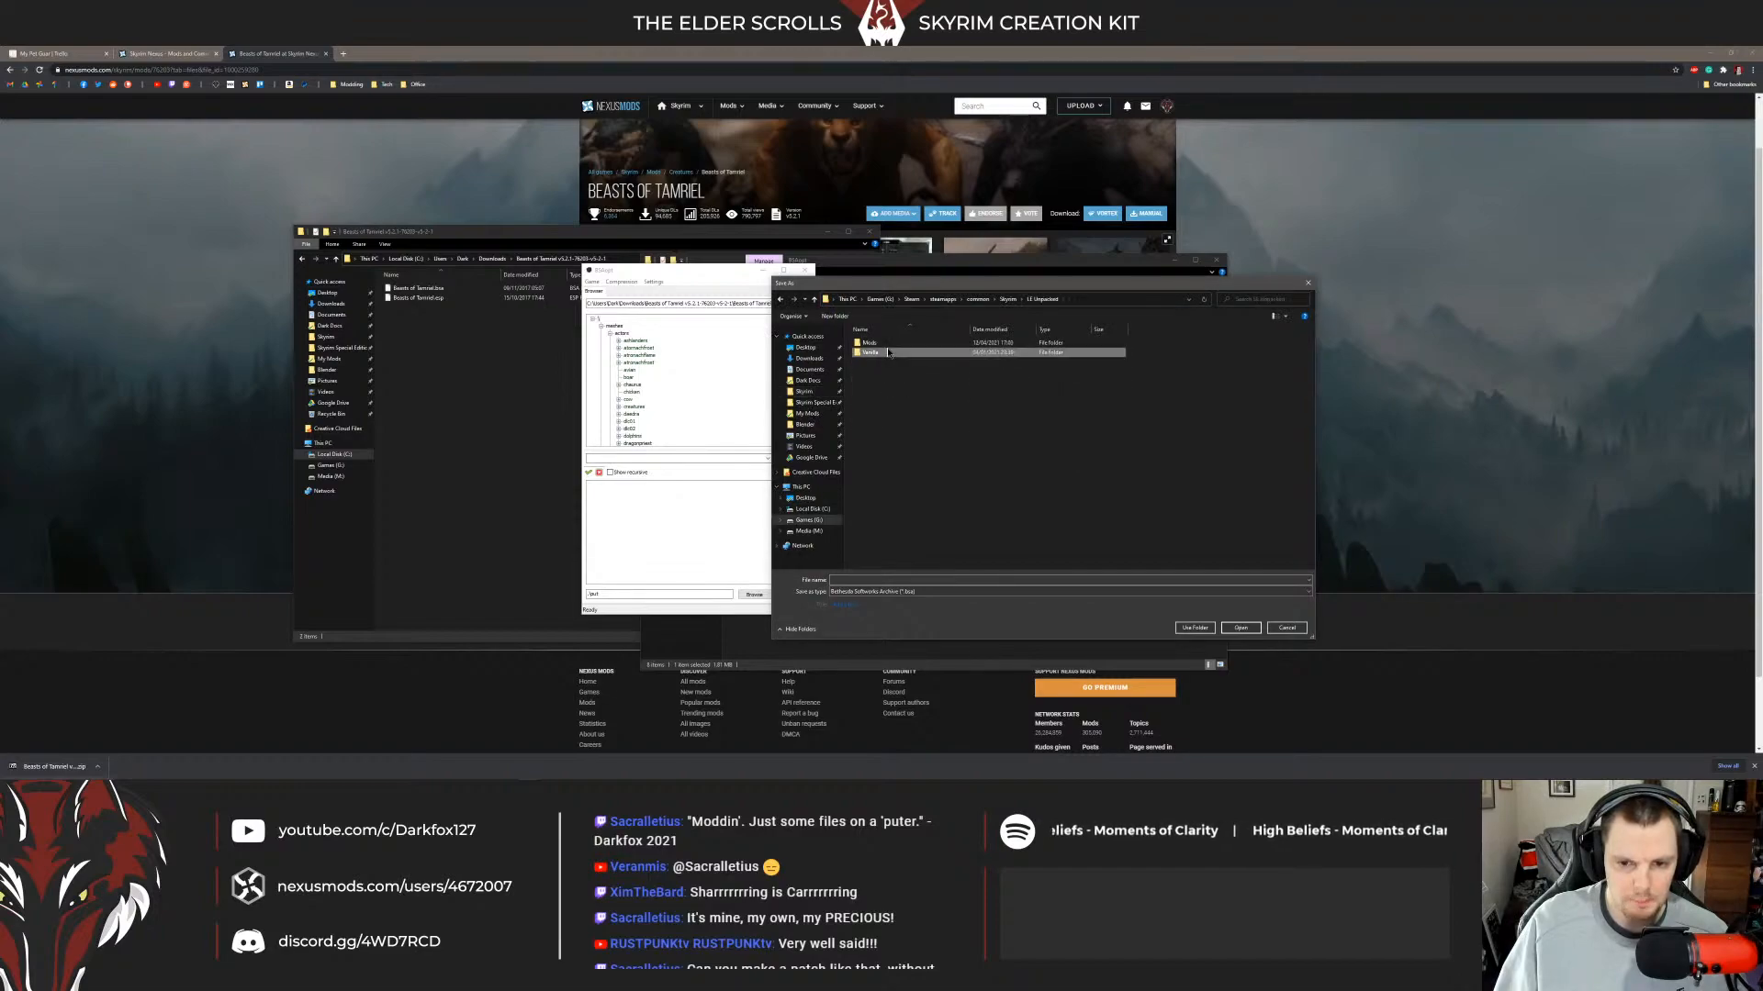
pyautogui.doubleClick(874, 343)
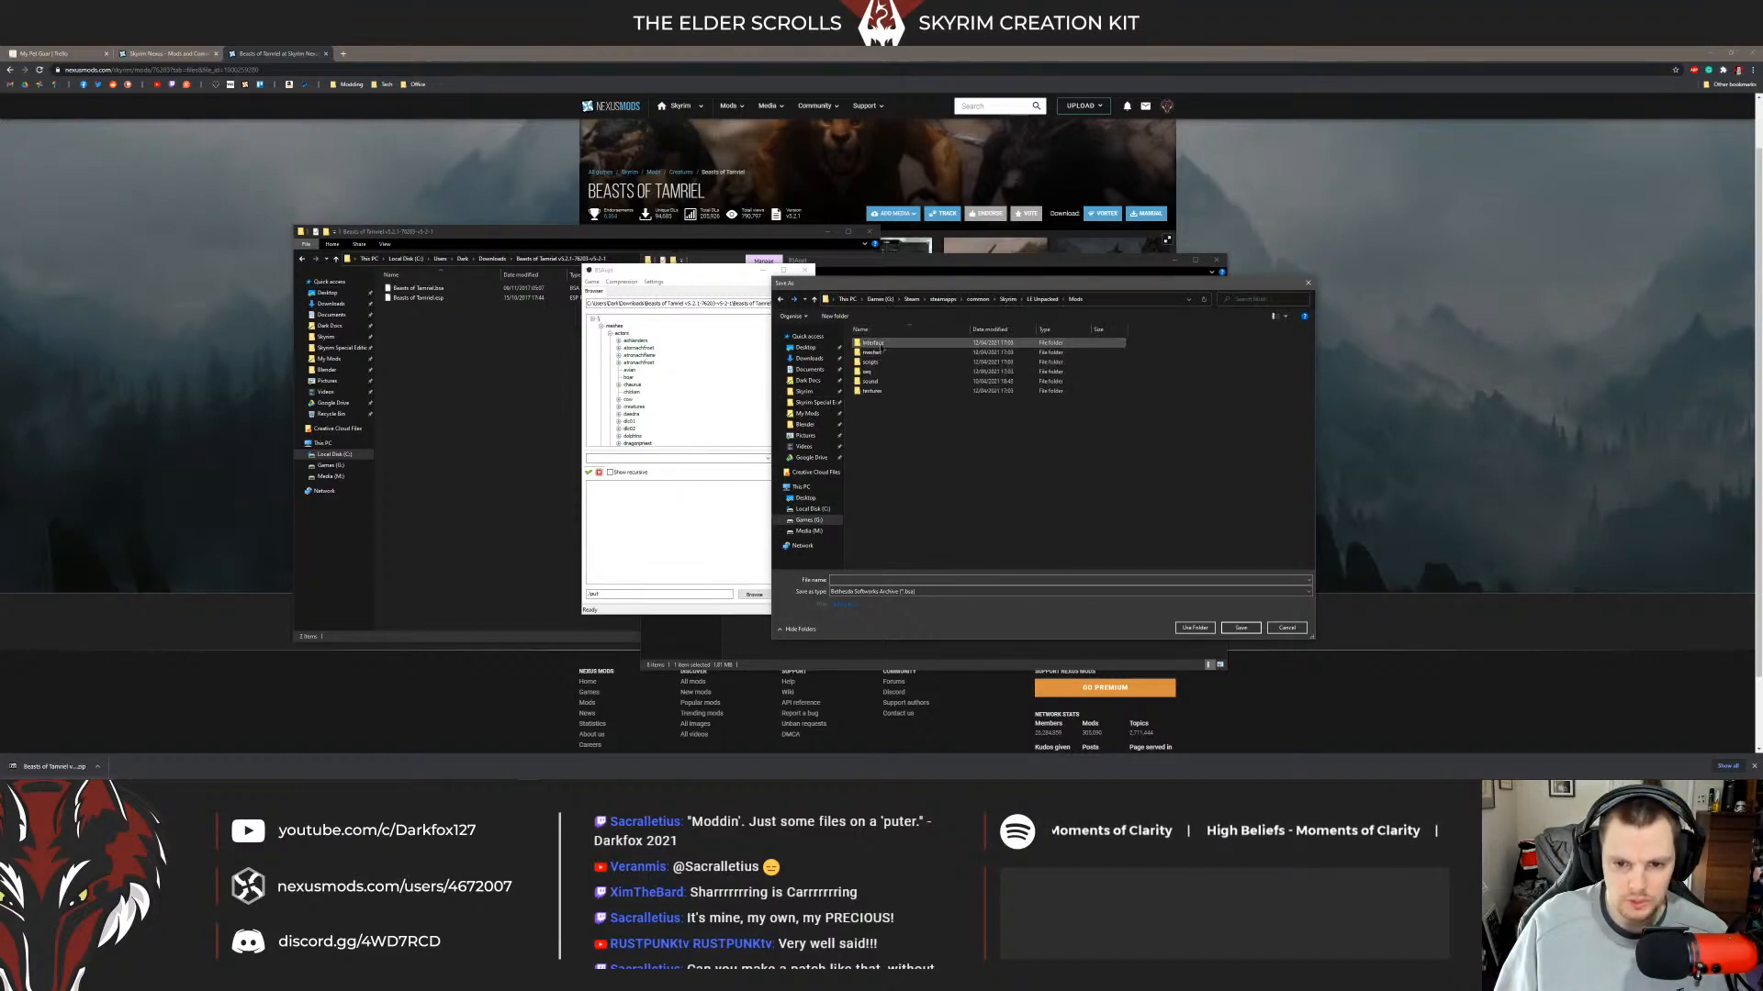
pyautogui.click(1195, 627)
pyautogui.click(792, 595)
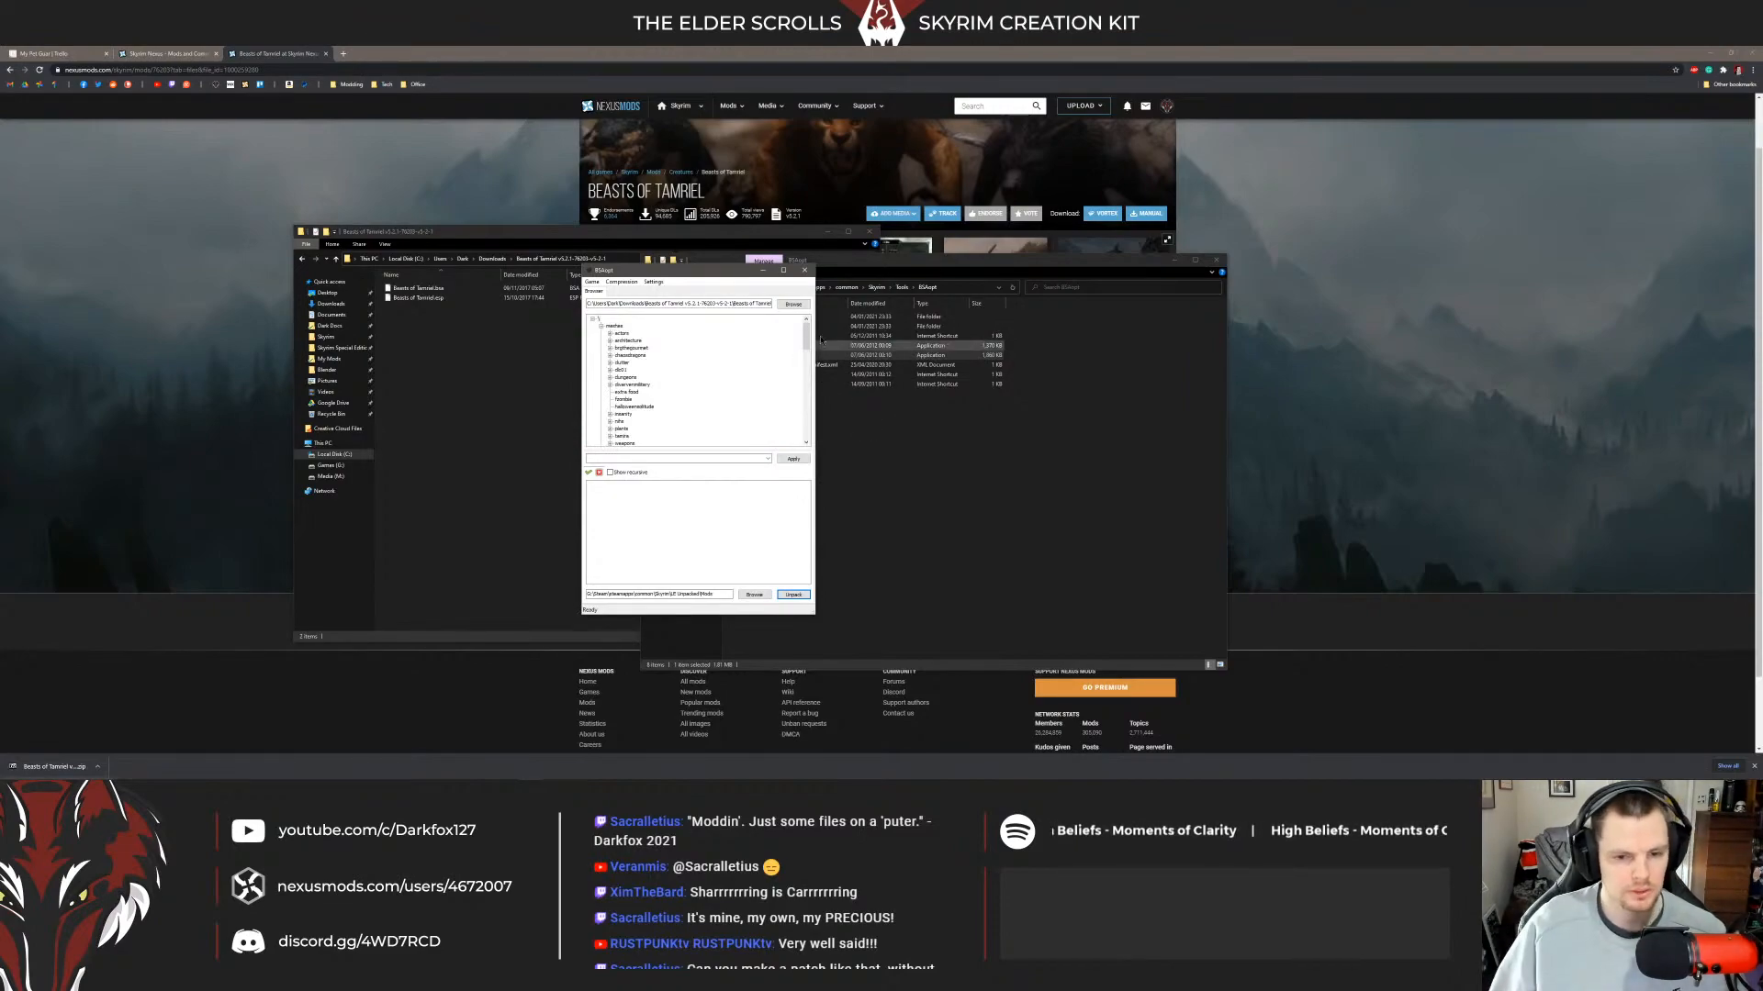
# Close BSAopt and browse Skyrim's unpacked Mods files to the meshes\actors folder.
pyautogui.click(804, 270)
pyautogui.click(673, 364)
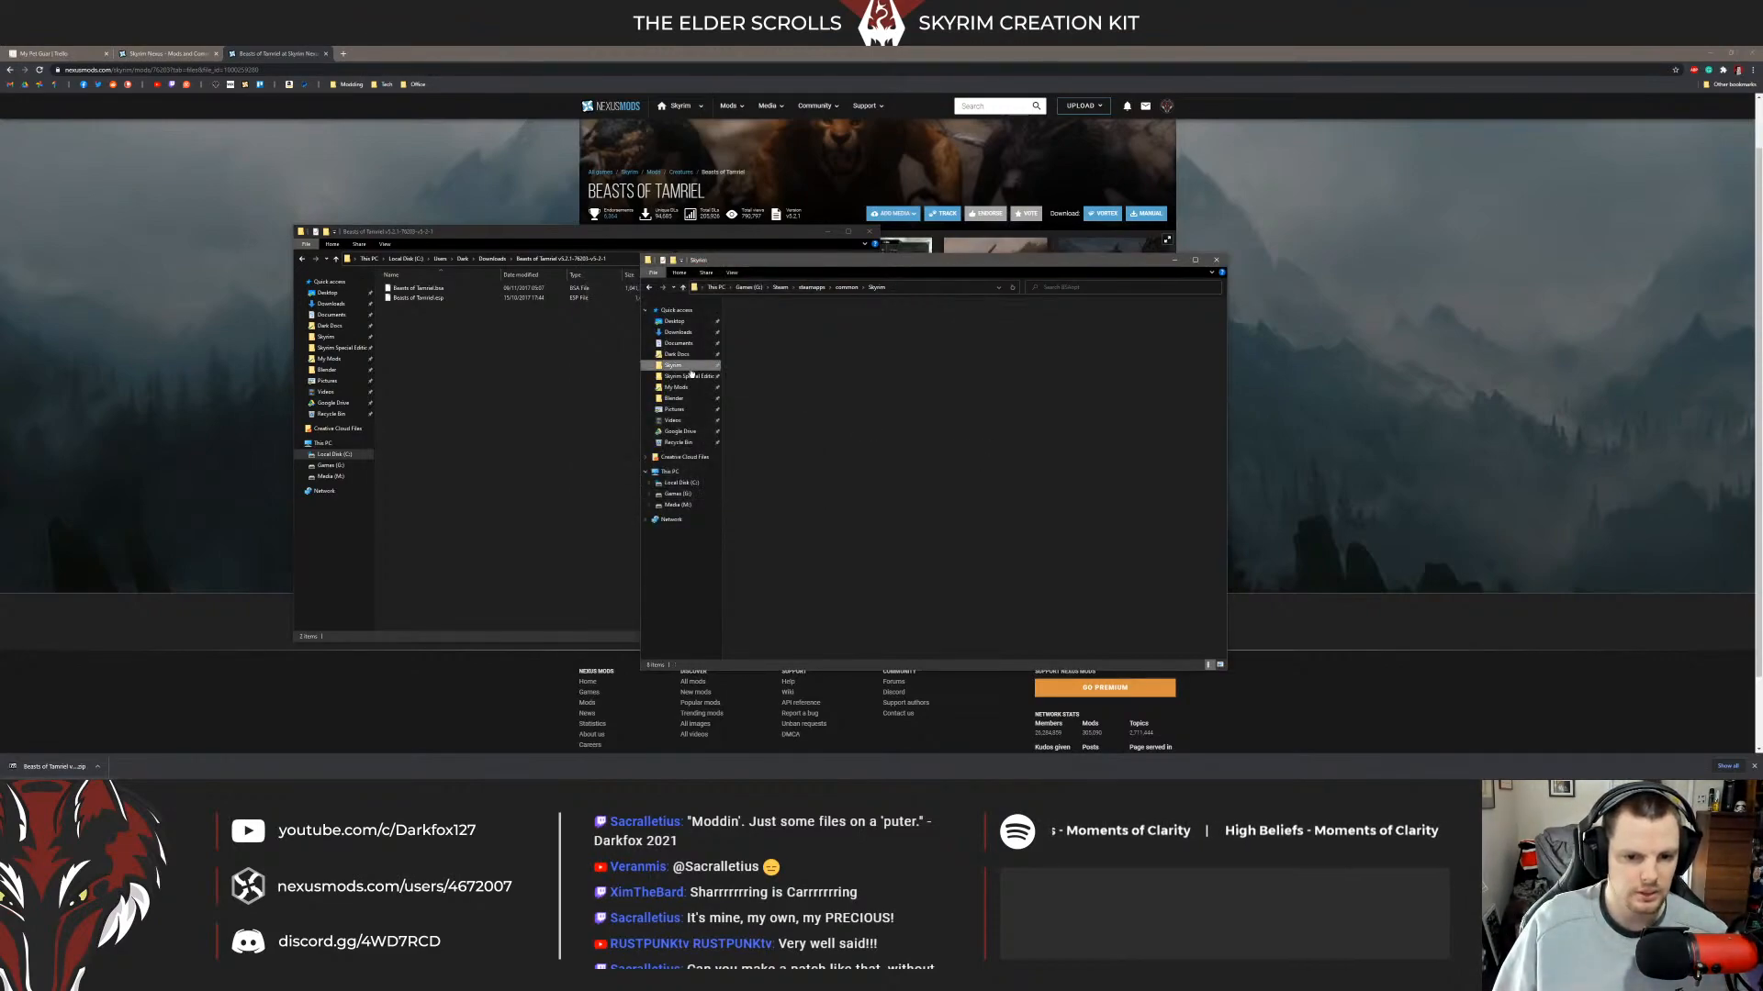
pyautogui.doubleClick(765, 357)
pyautogui.doubleClick(767, 327)
pyautogui.doubleClick(769, 330)
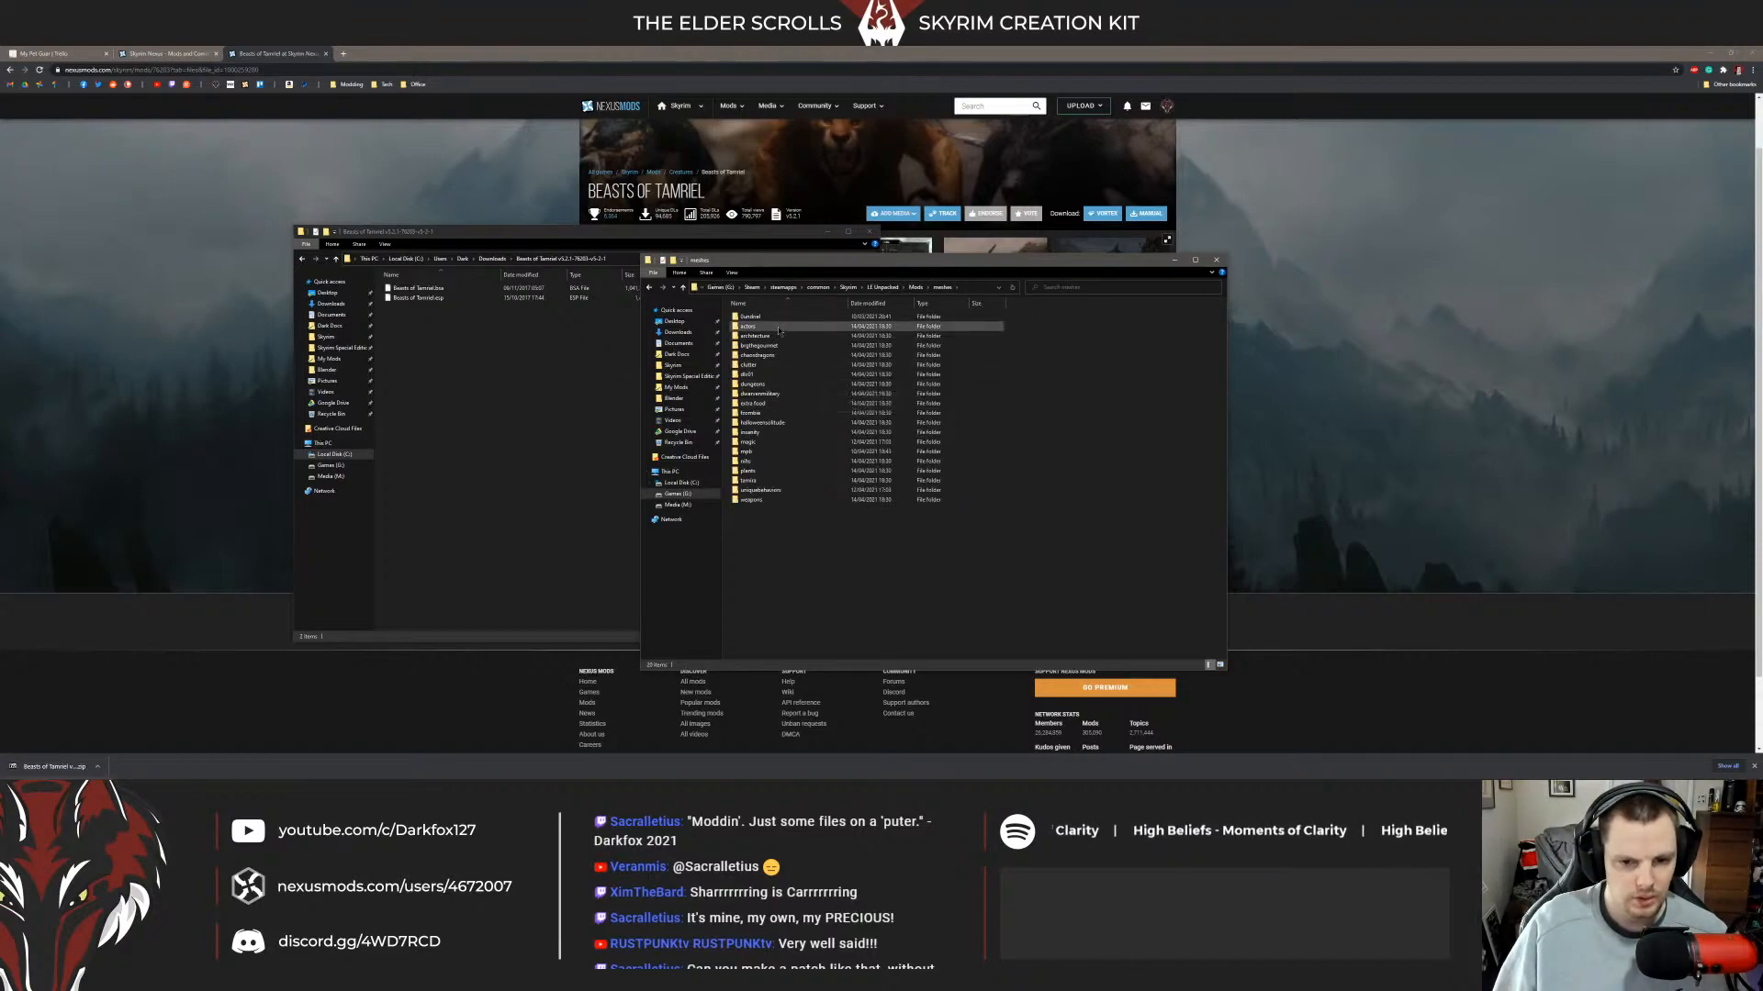
pyautogui.doubleClick(774, 326)
pyautogui.hotkey('alt', 'Left')
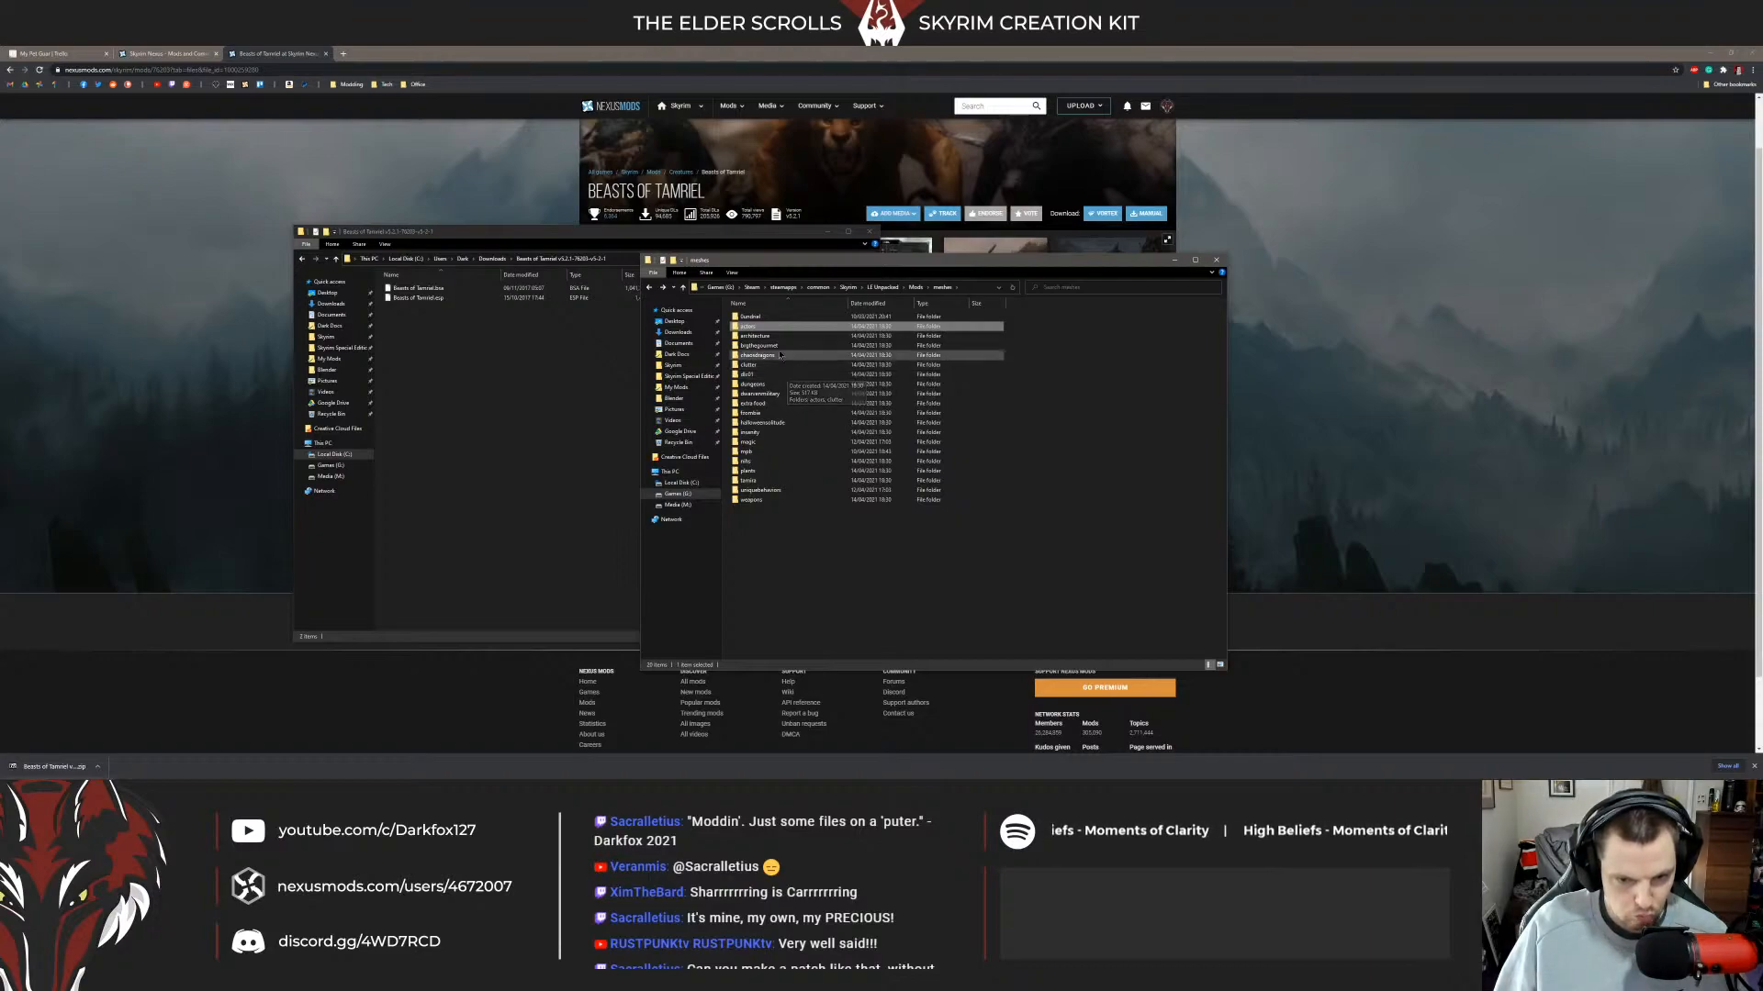
pyautogui.press('Return')
pyautogui.scroll(-5, 785, 414)
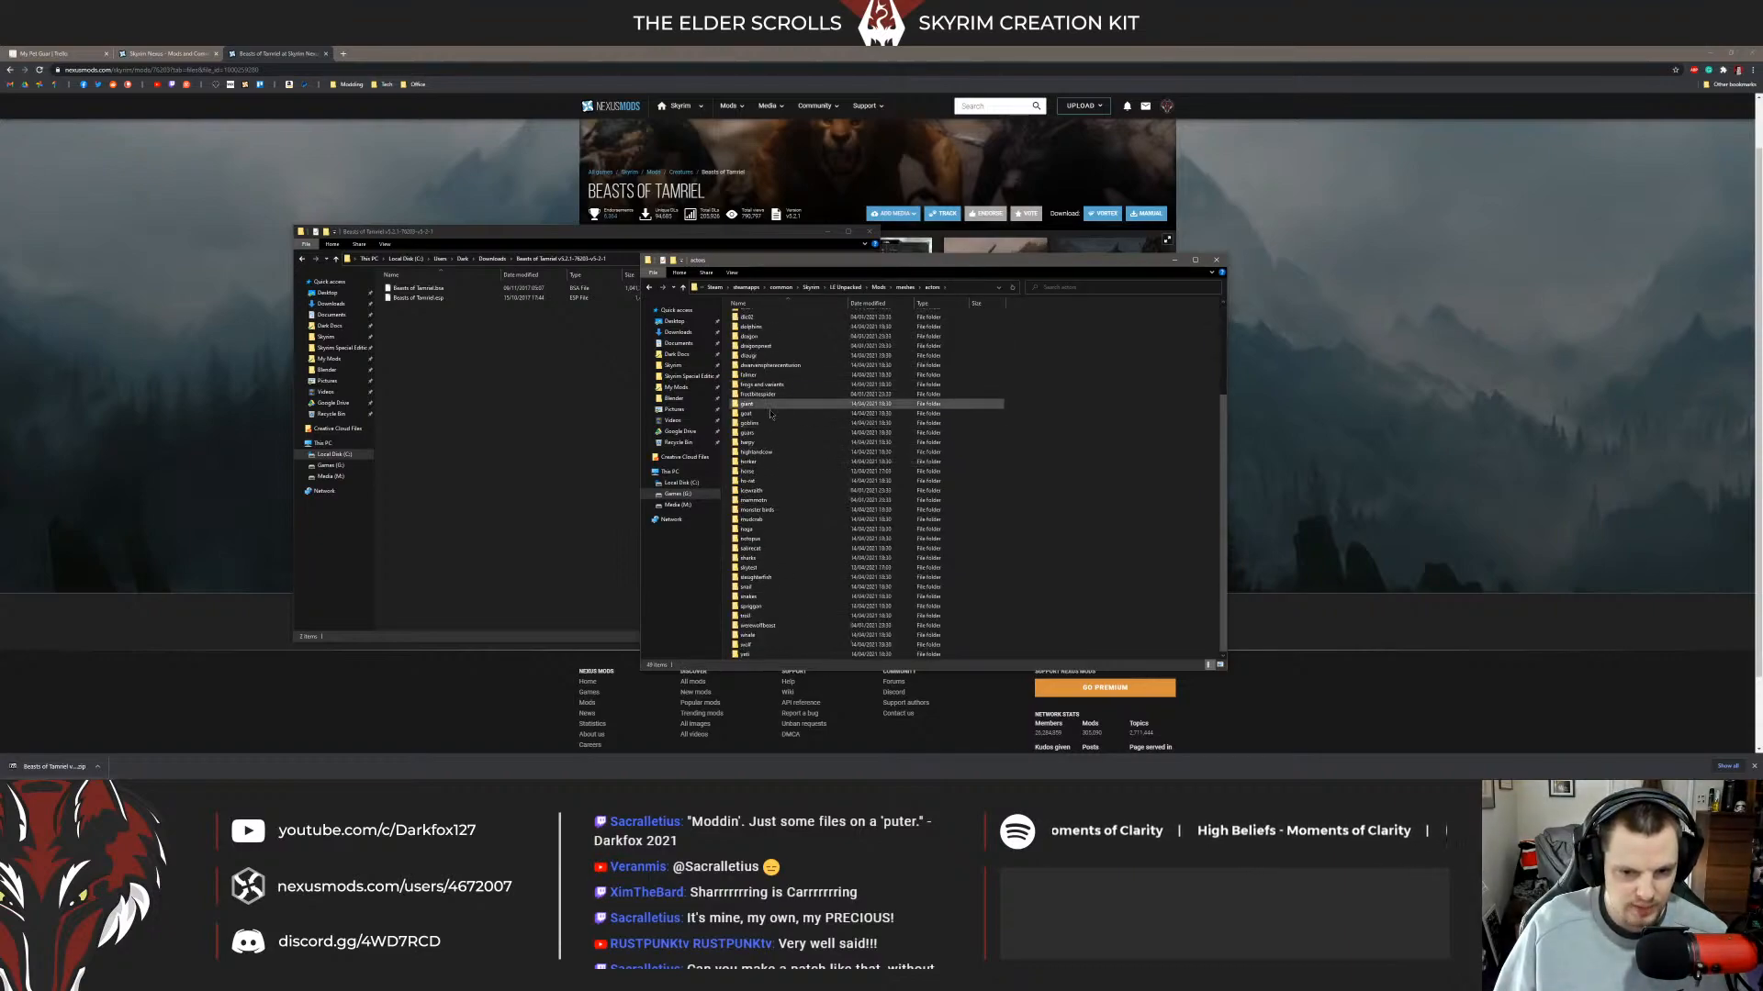
# Open guar.nif from the guars folder in NifSkope.
pyautogui.doubleClick(768, 432)
pyautogui.click(780, 345)
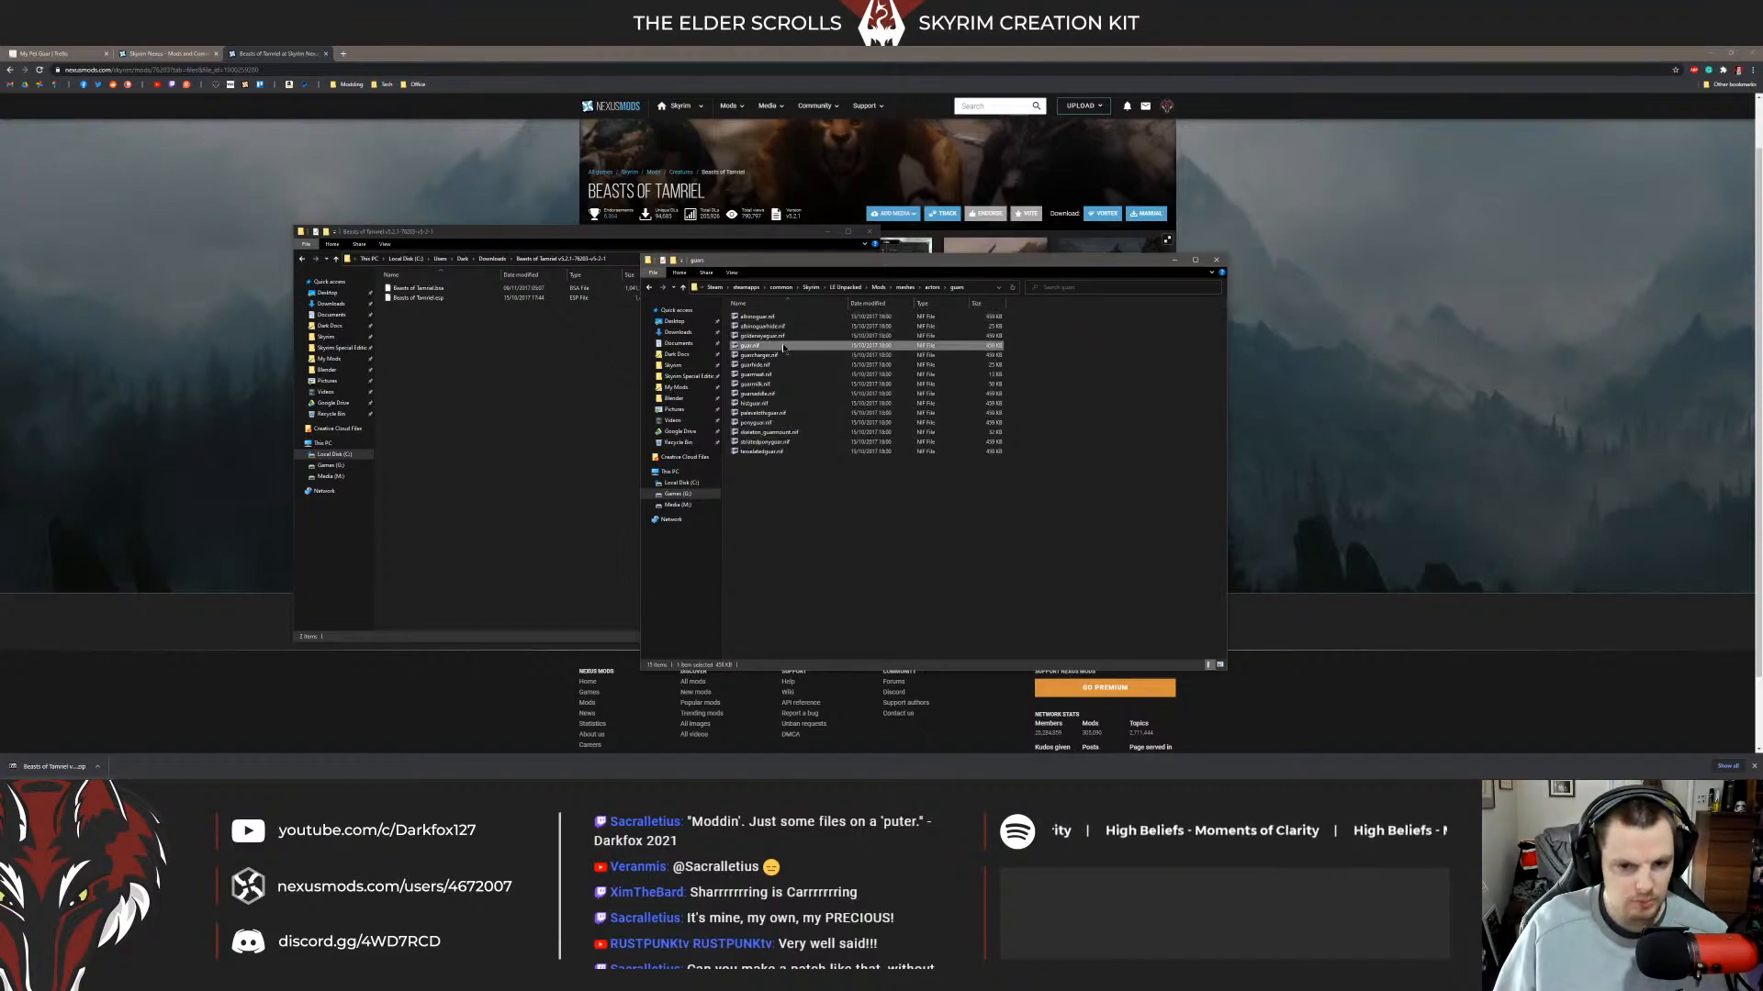
pyautogui.doubleClick(781, 347)
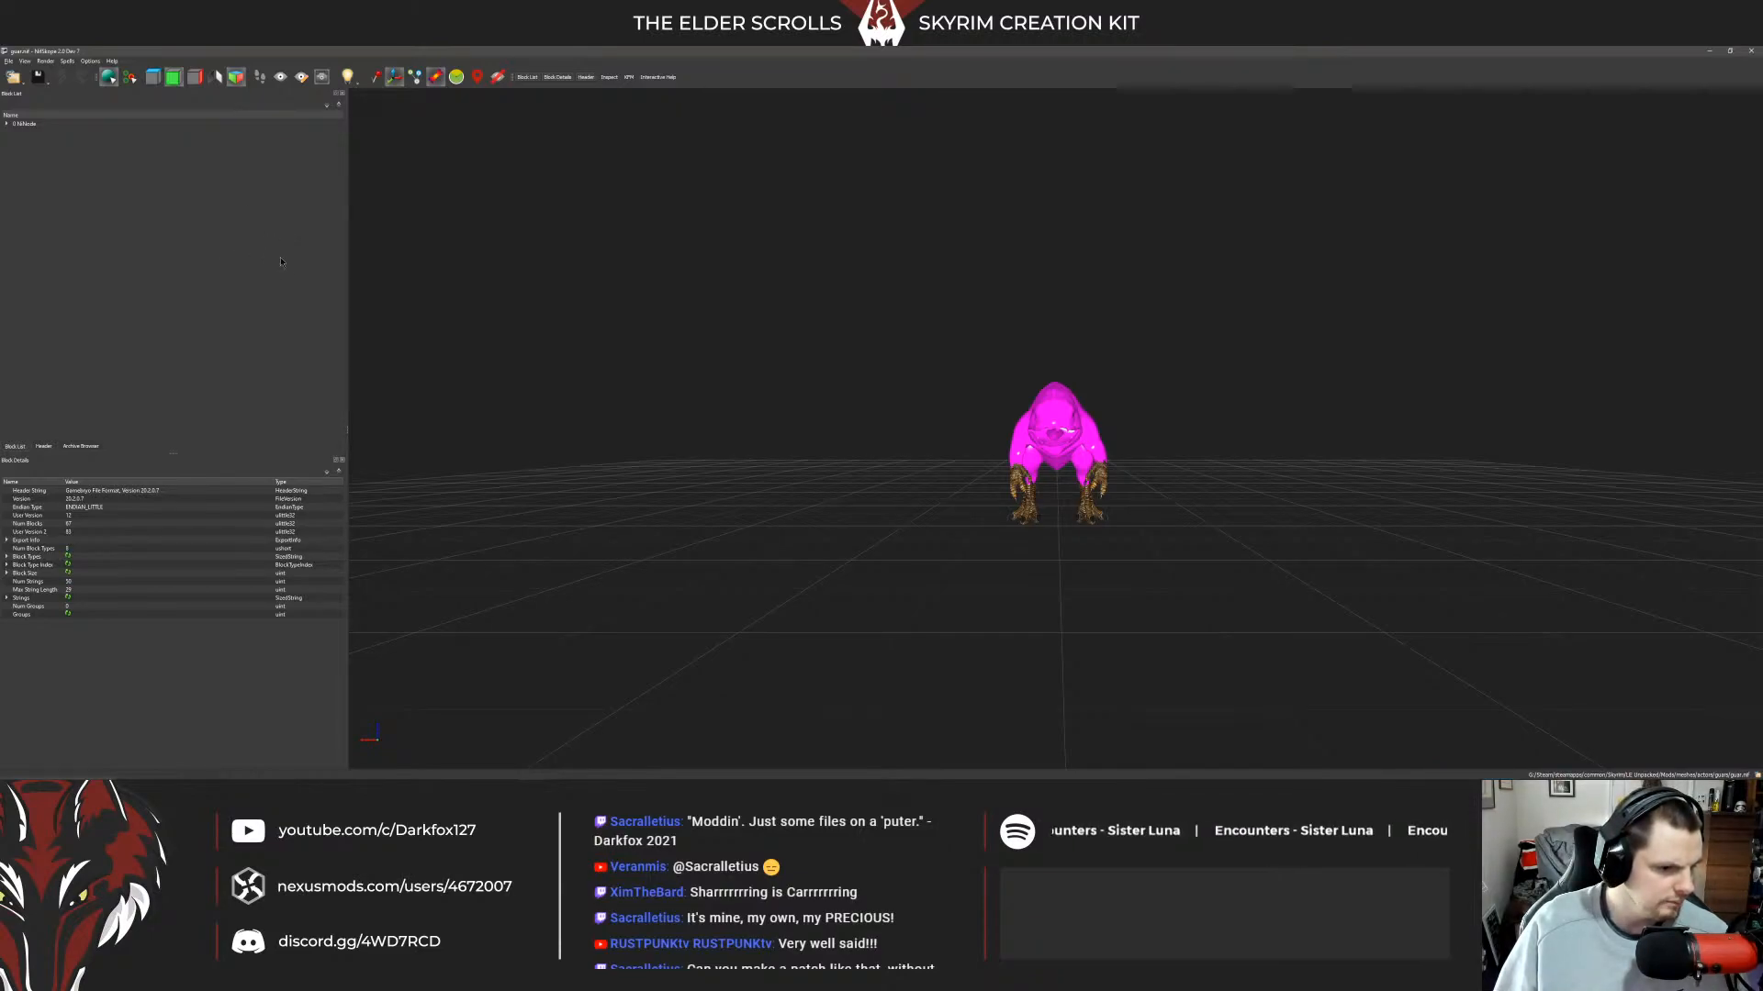
# Examine the guar mesh's root node, its child blocks and the file's header information.
pyautogui.click(8, 125)
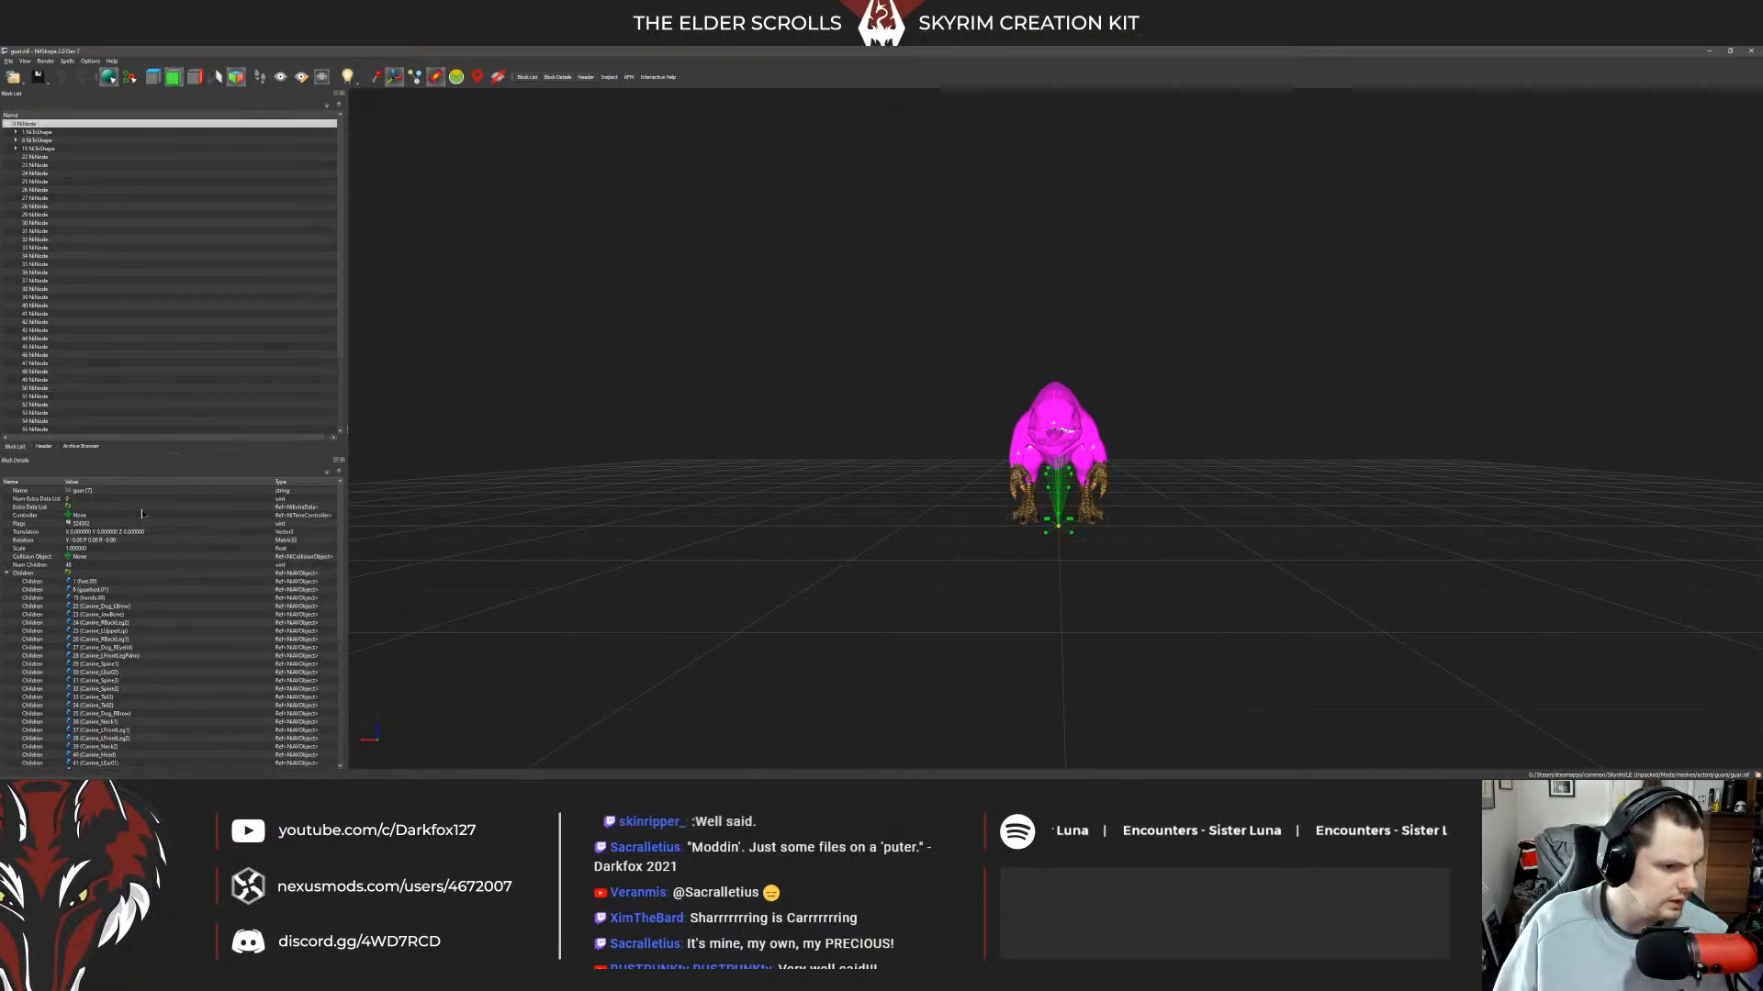
pyautogui.scroll(-1, 88, 437)
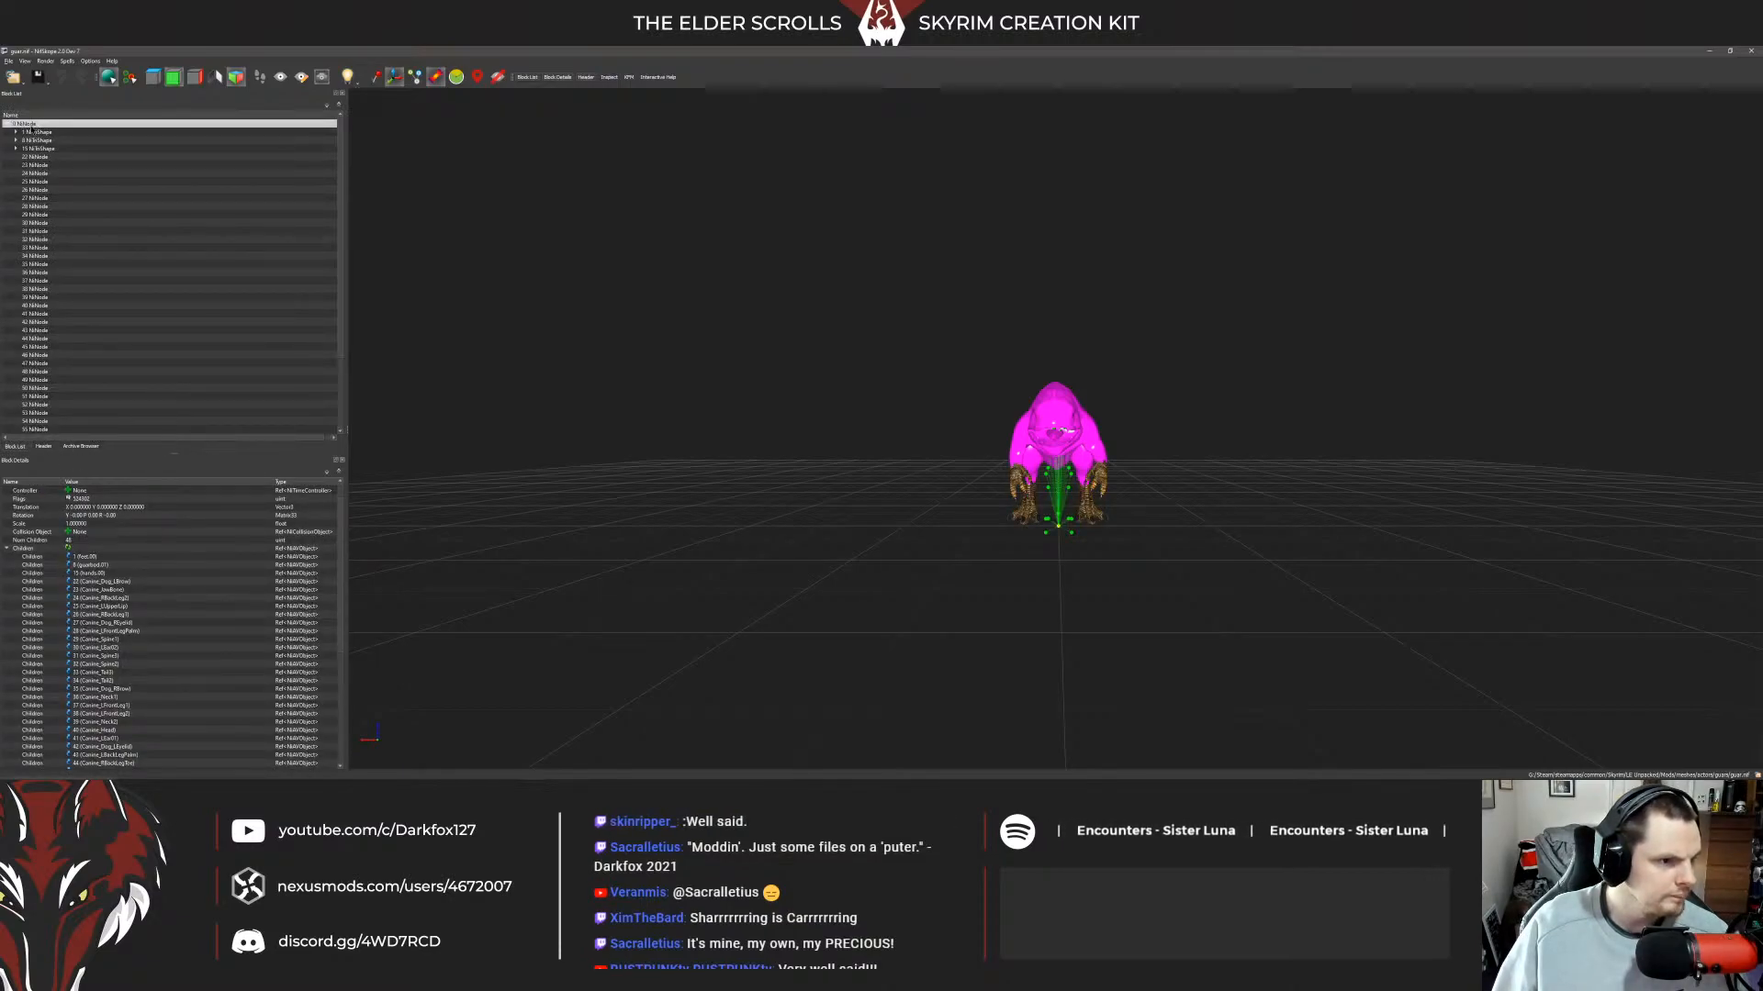
pyautogui.click(43, 447)
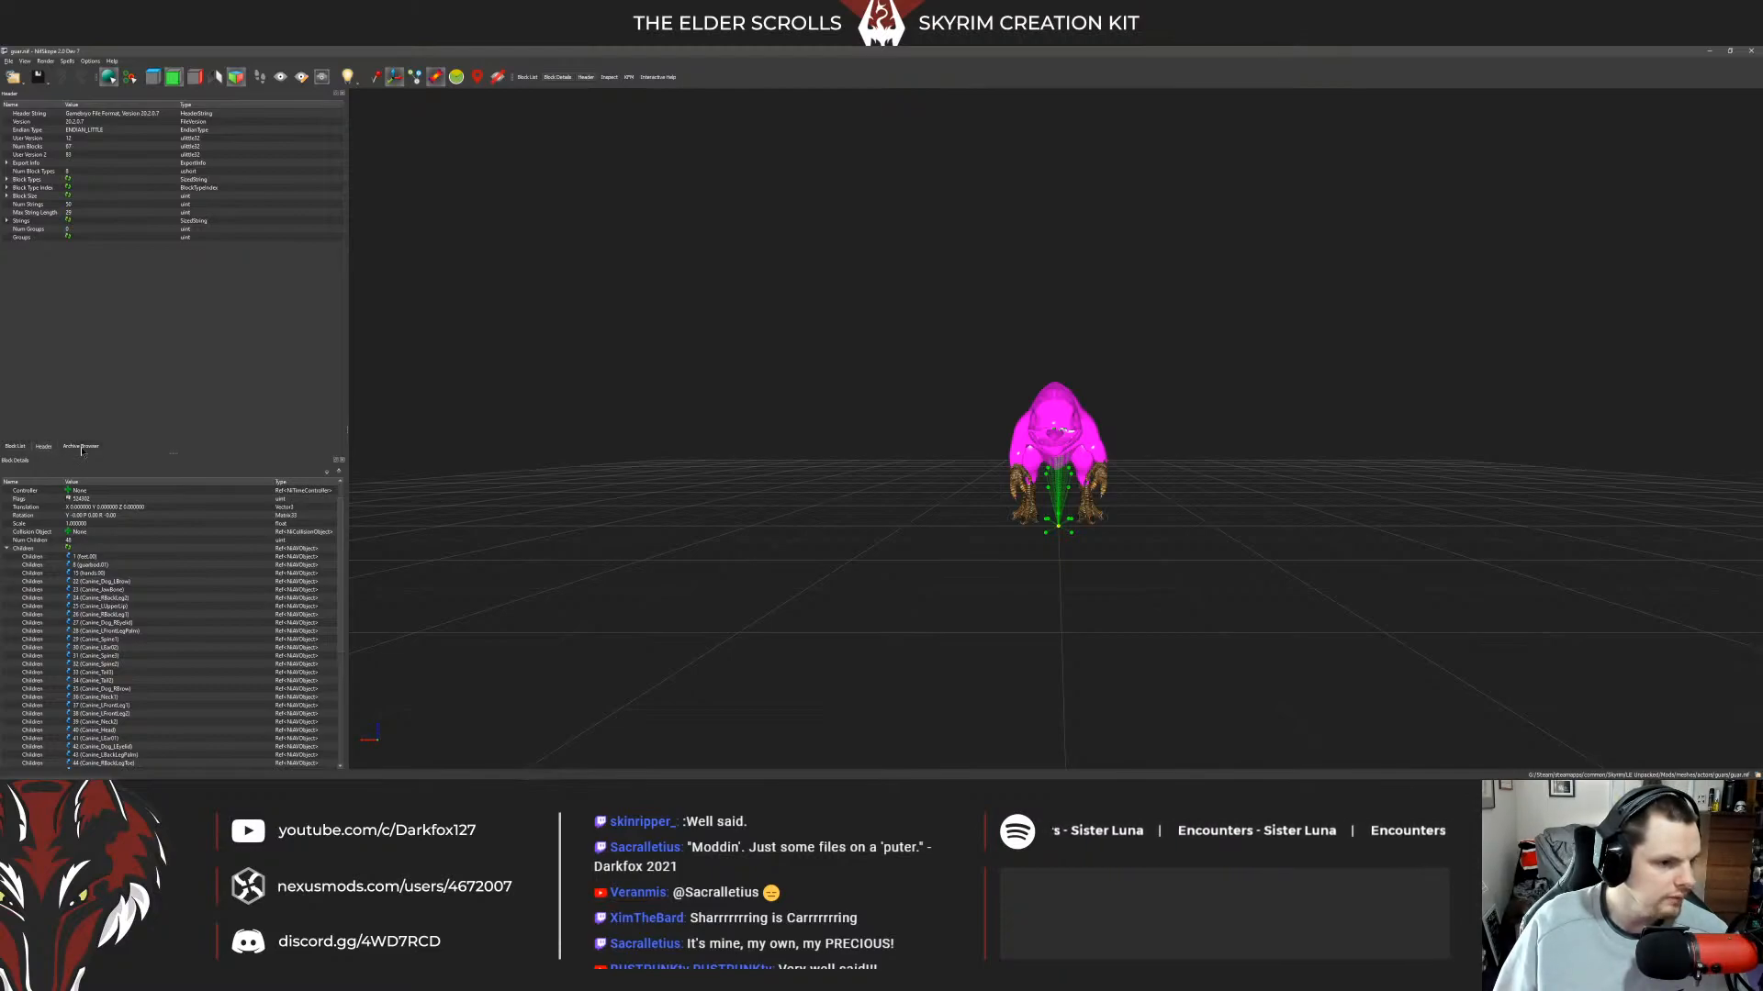
pyautogui.click(80, 447)
pyautogui.click(43, 447)
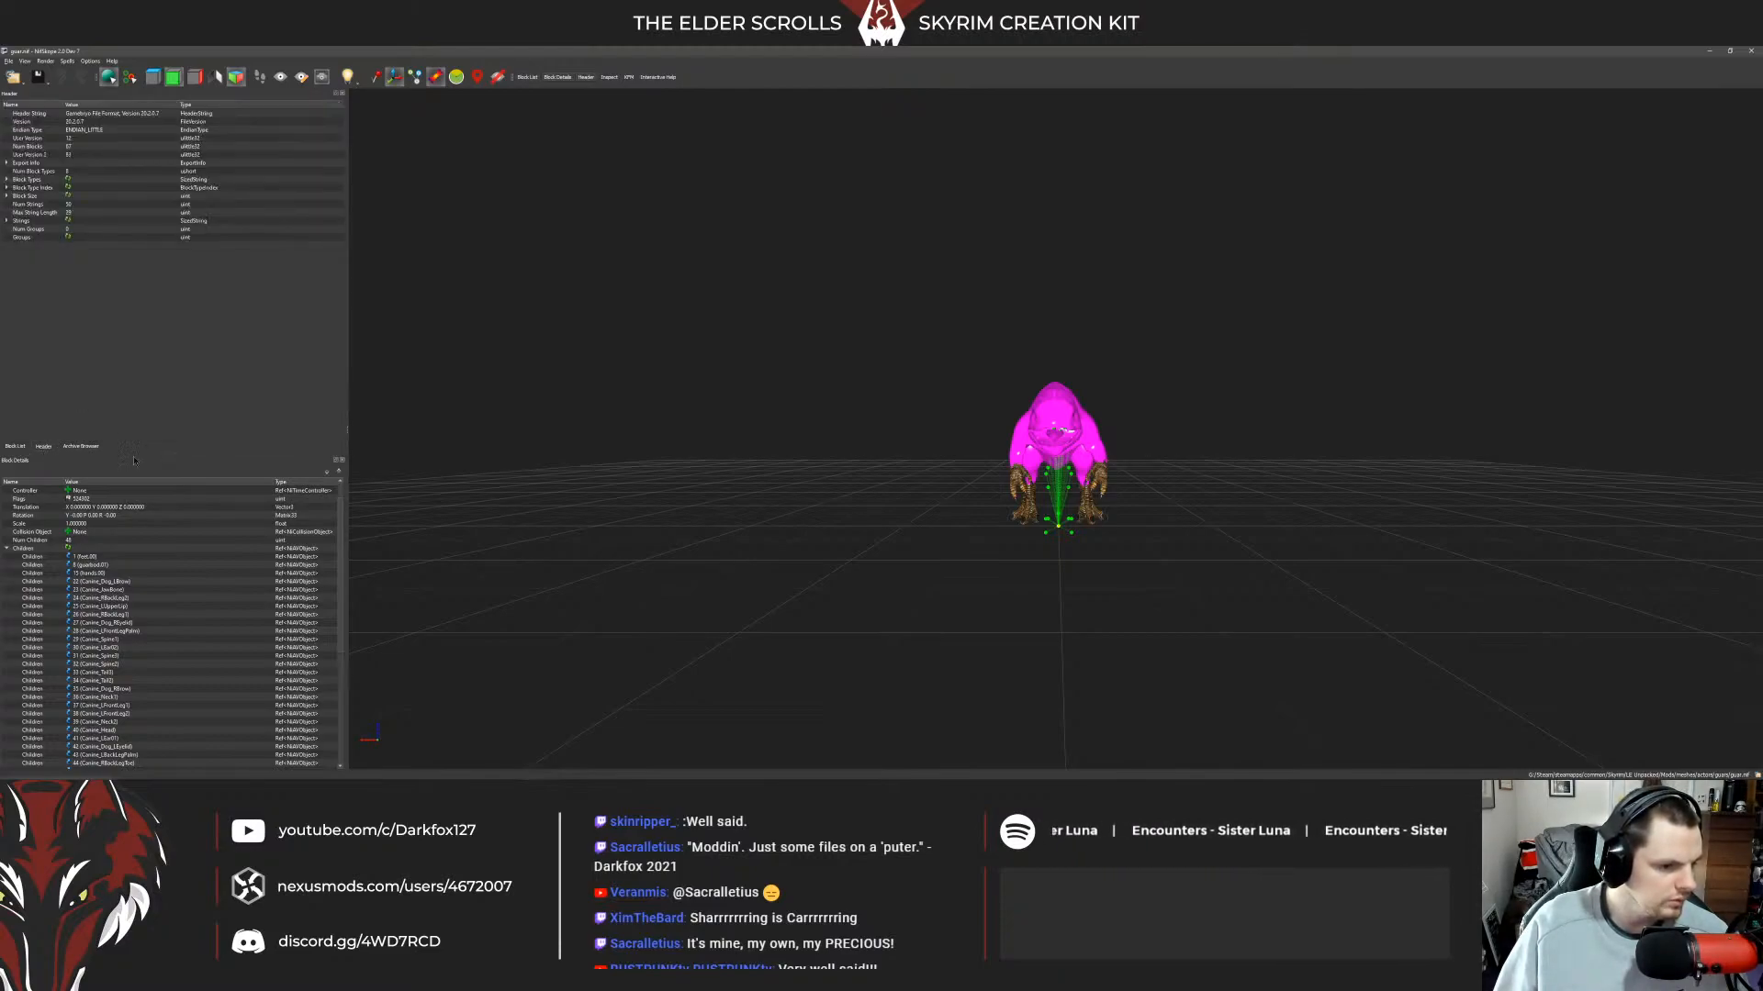
# Show the block list of guar.nif and examine the guar model from both sides.
pyautogui.click(15, 447)
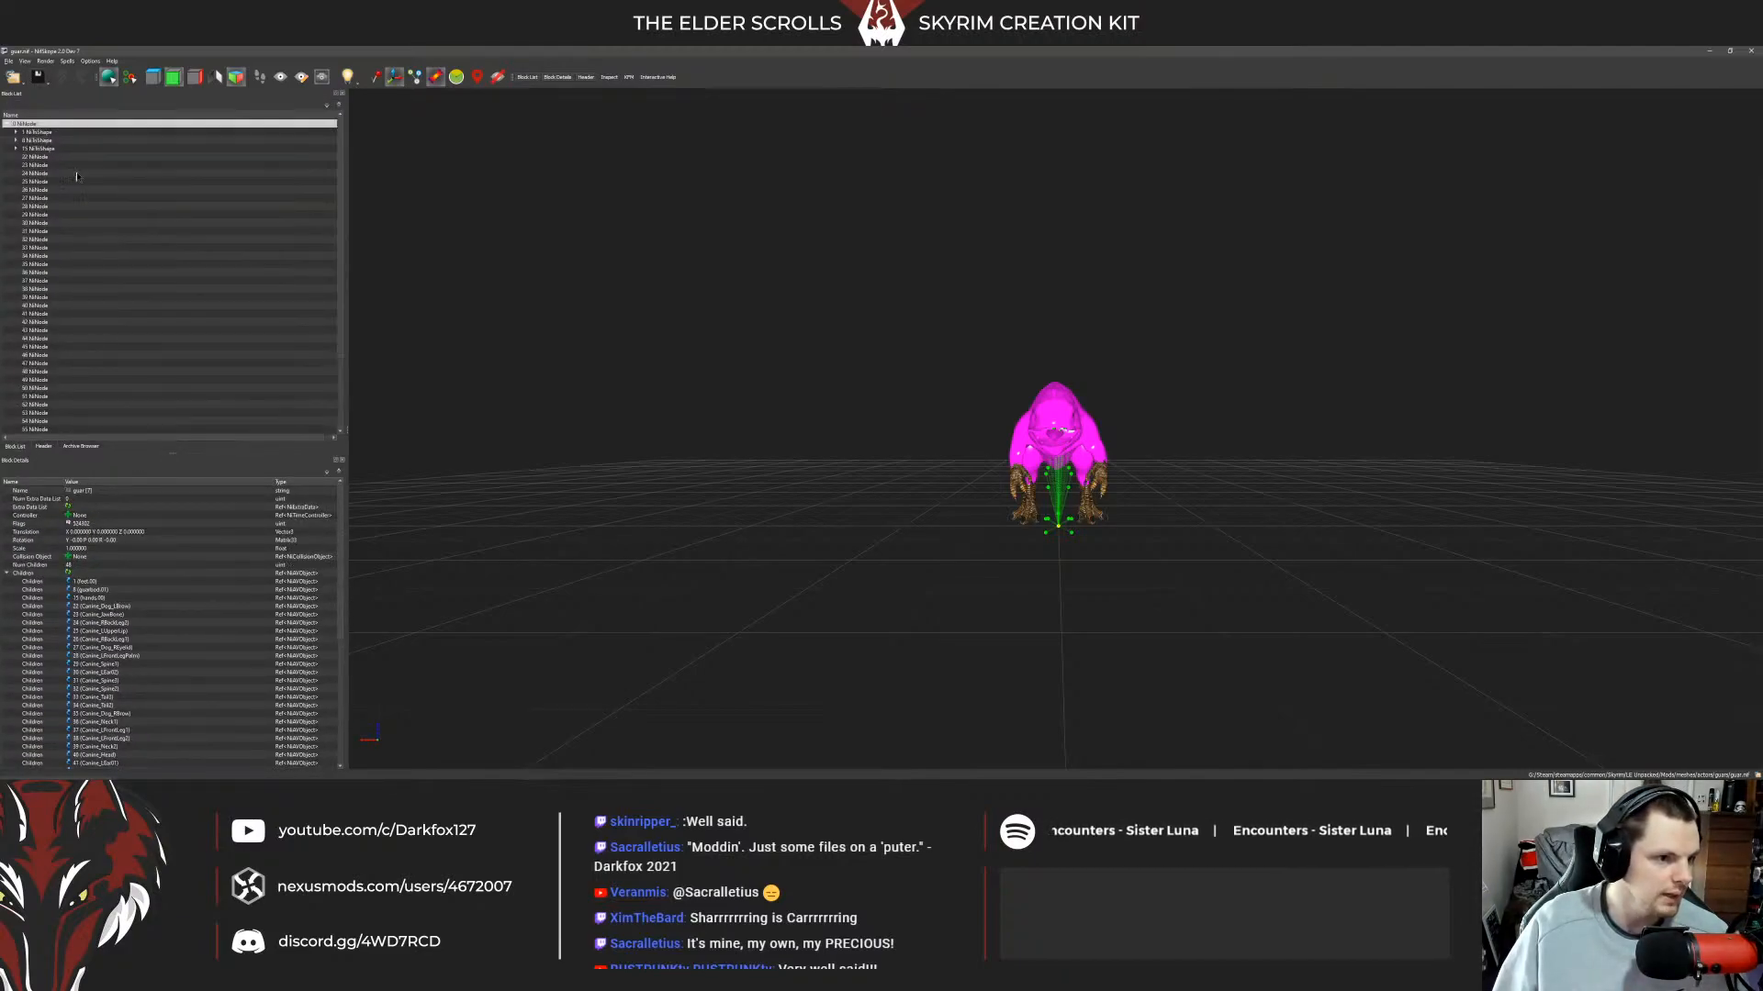
pyautogui.moveTo(814, 292); pyautogui.dragTo(928, 312)
pyautogui.scroll(5, 951, 356)
pyautogui.moveTo(1315, 396); pyautogui.dragTo(1244, 385)
pyautogui.scroll(-3, 1140, 392)
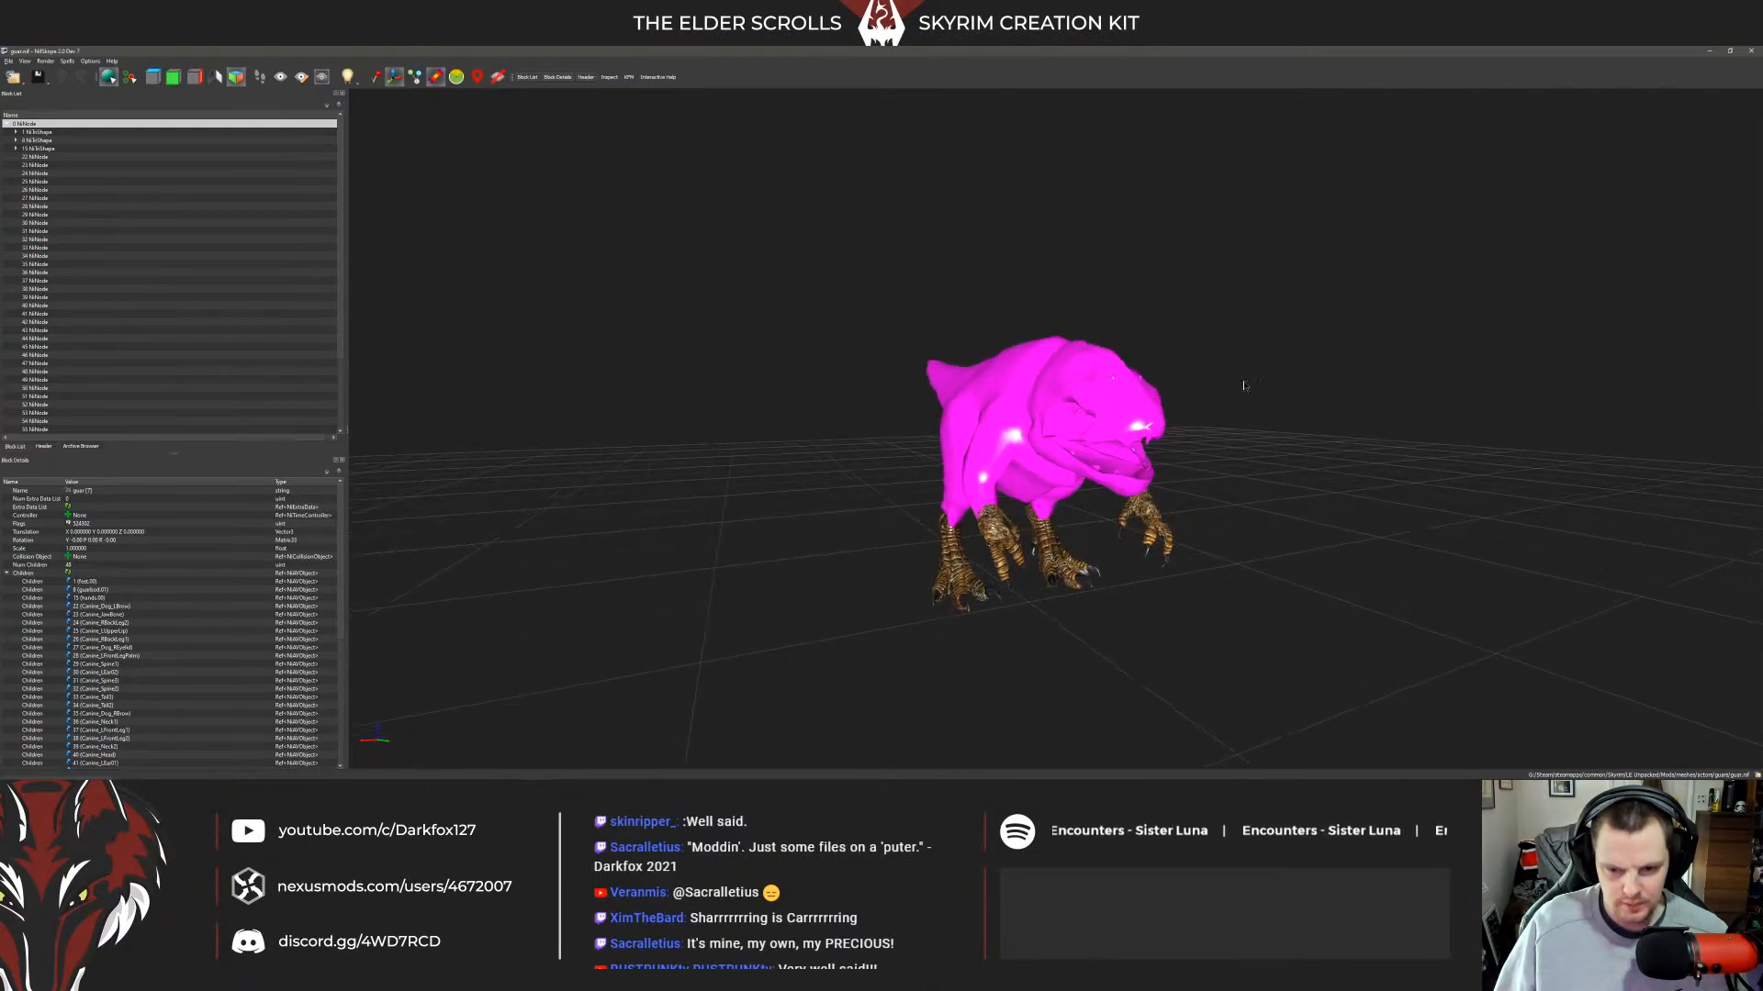
pyautogui.moveTo(1023, 522); pyautogui.dragTo(940, 518)
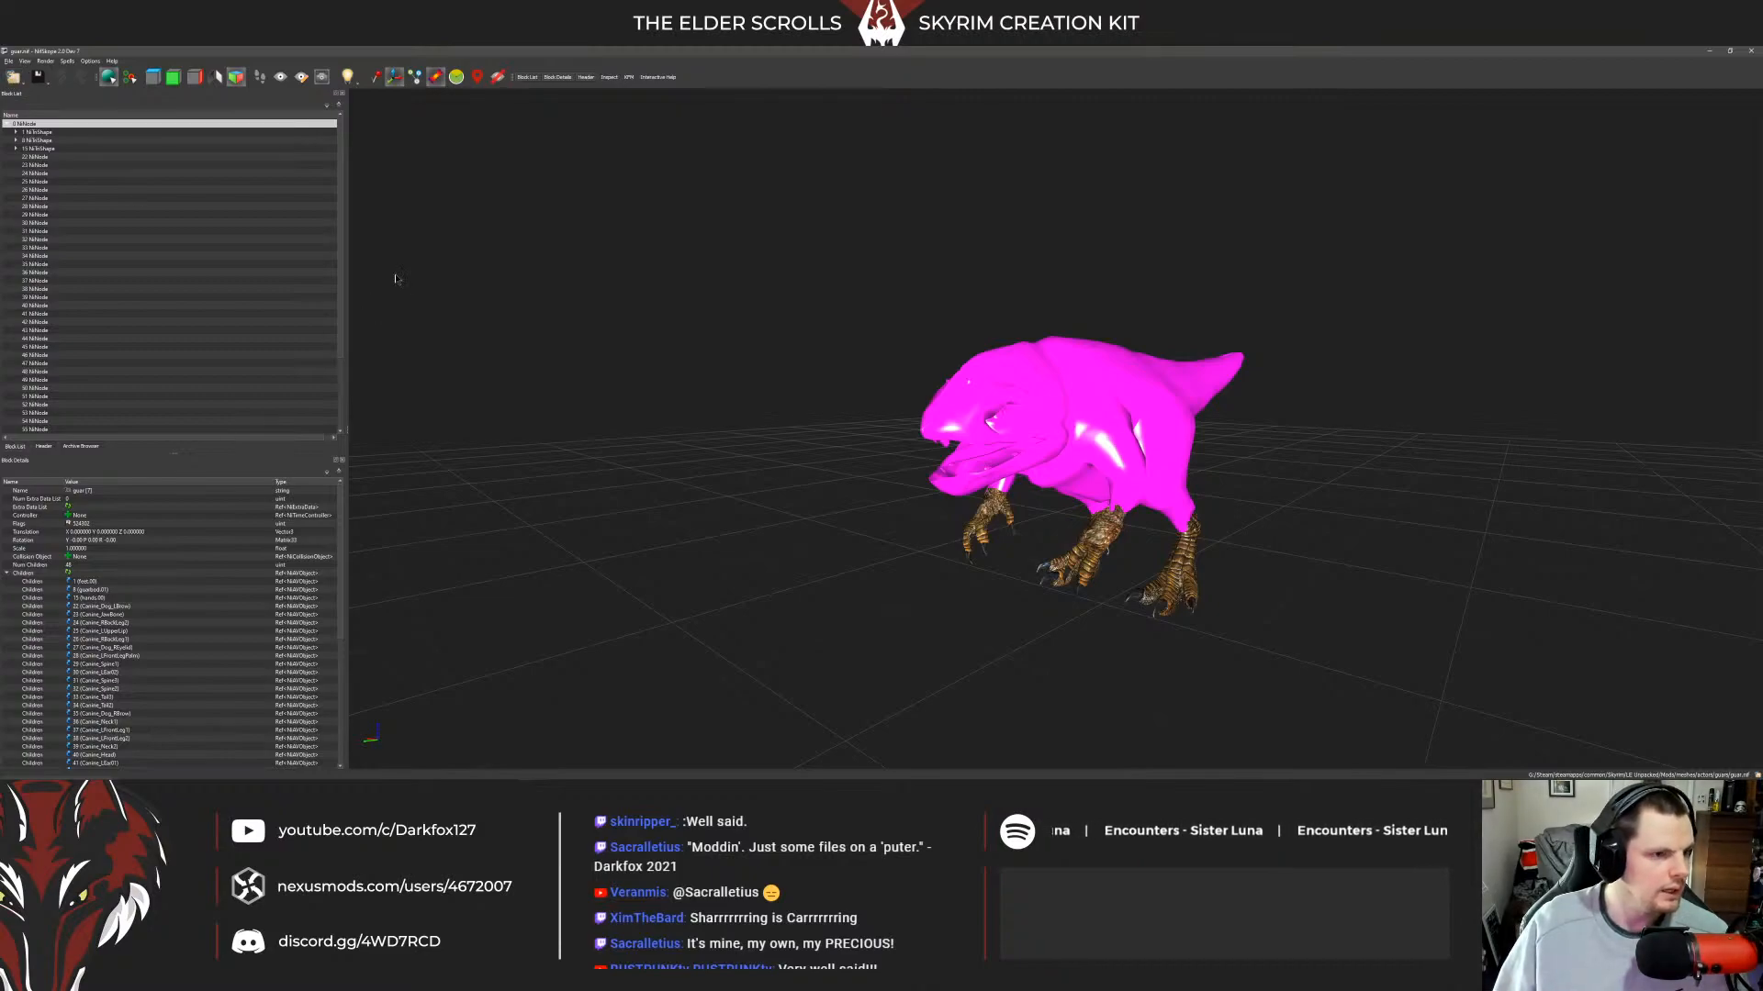
# Open guarsaddle.nif from the guar mesh folder and examine its root node's child blocks and the saddle model from several angles.
pyautogui.click(34, 773)
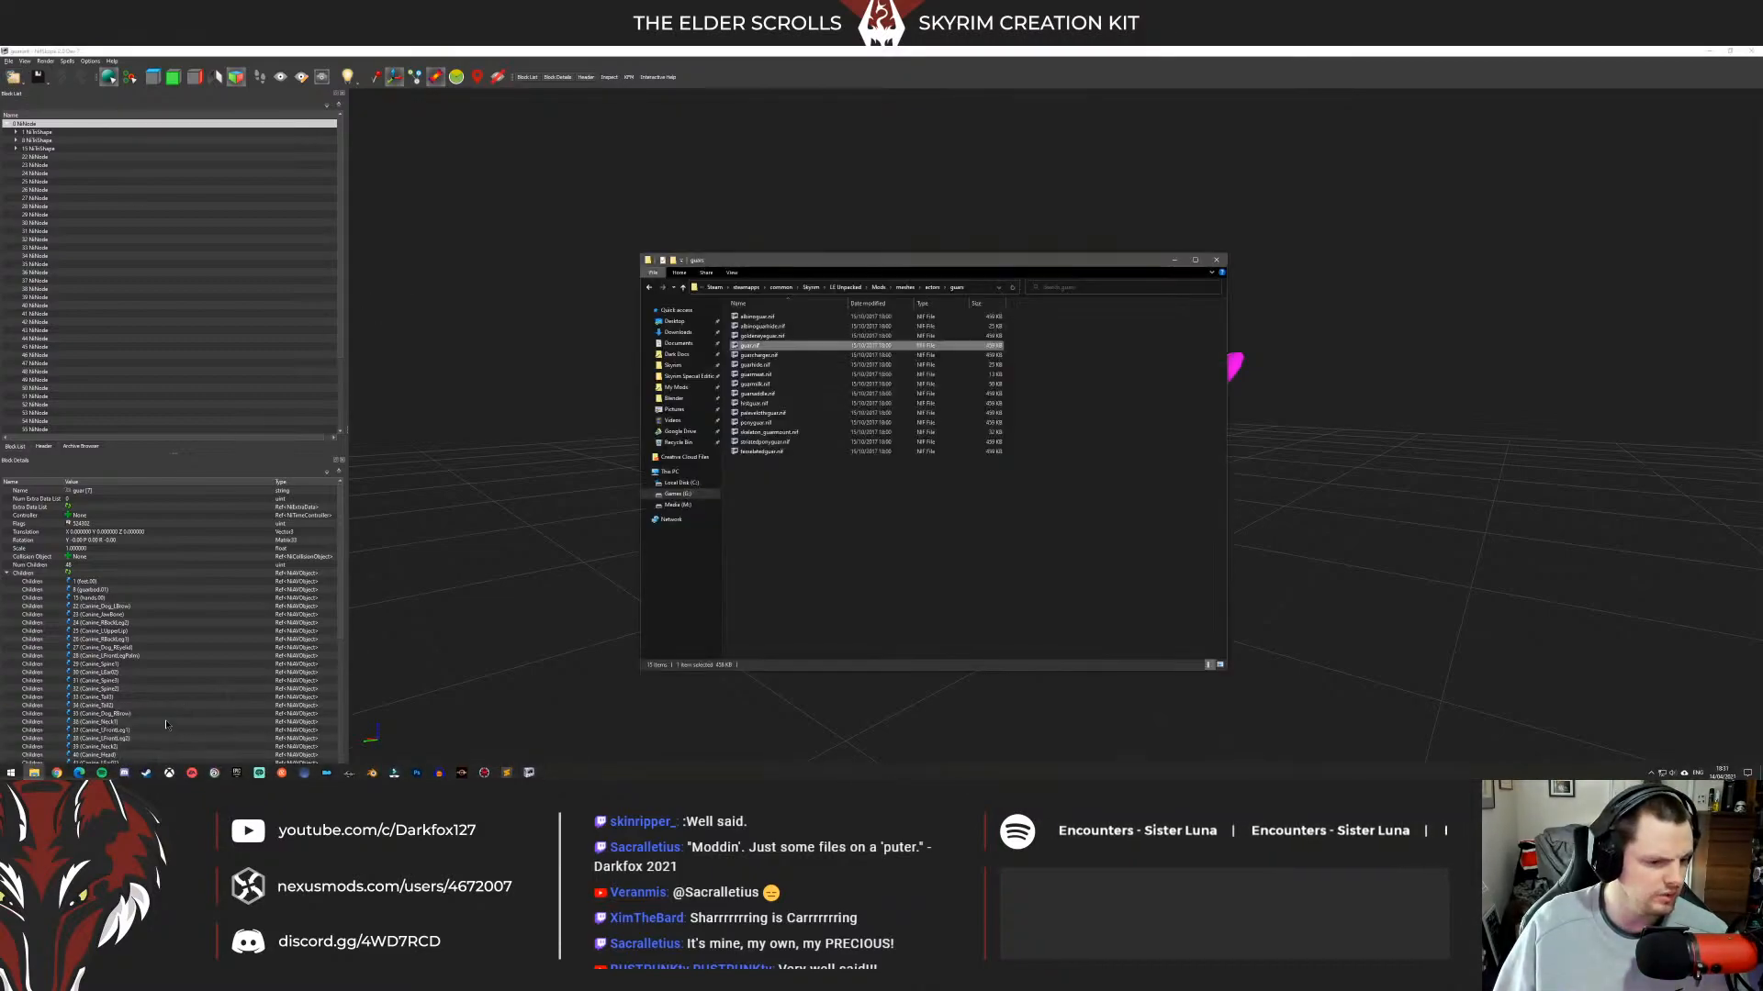
pyautogui.doubleClick(785, 393)
pyautogui.moveTo(1343, 413); pyautogui.dragTo(1133, 397)
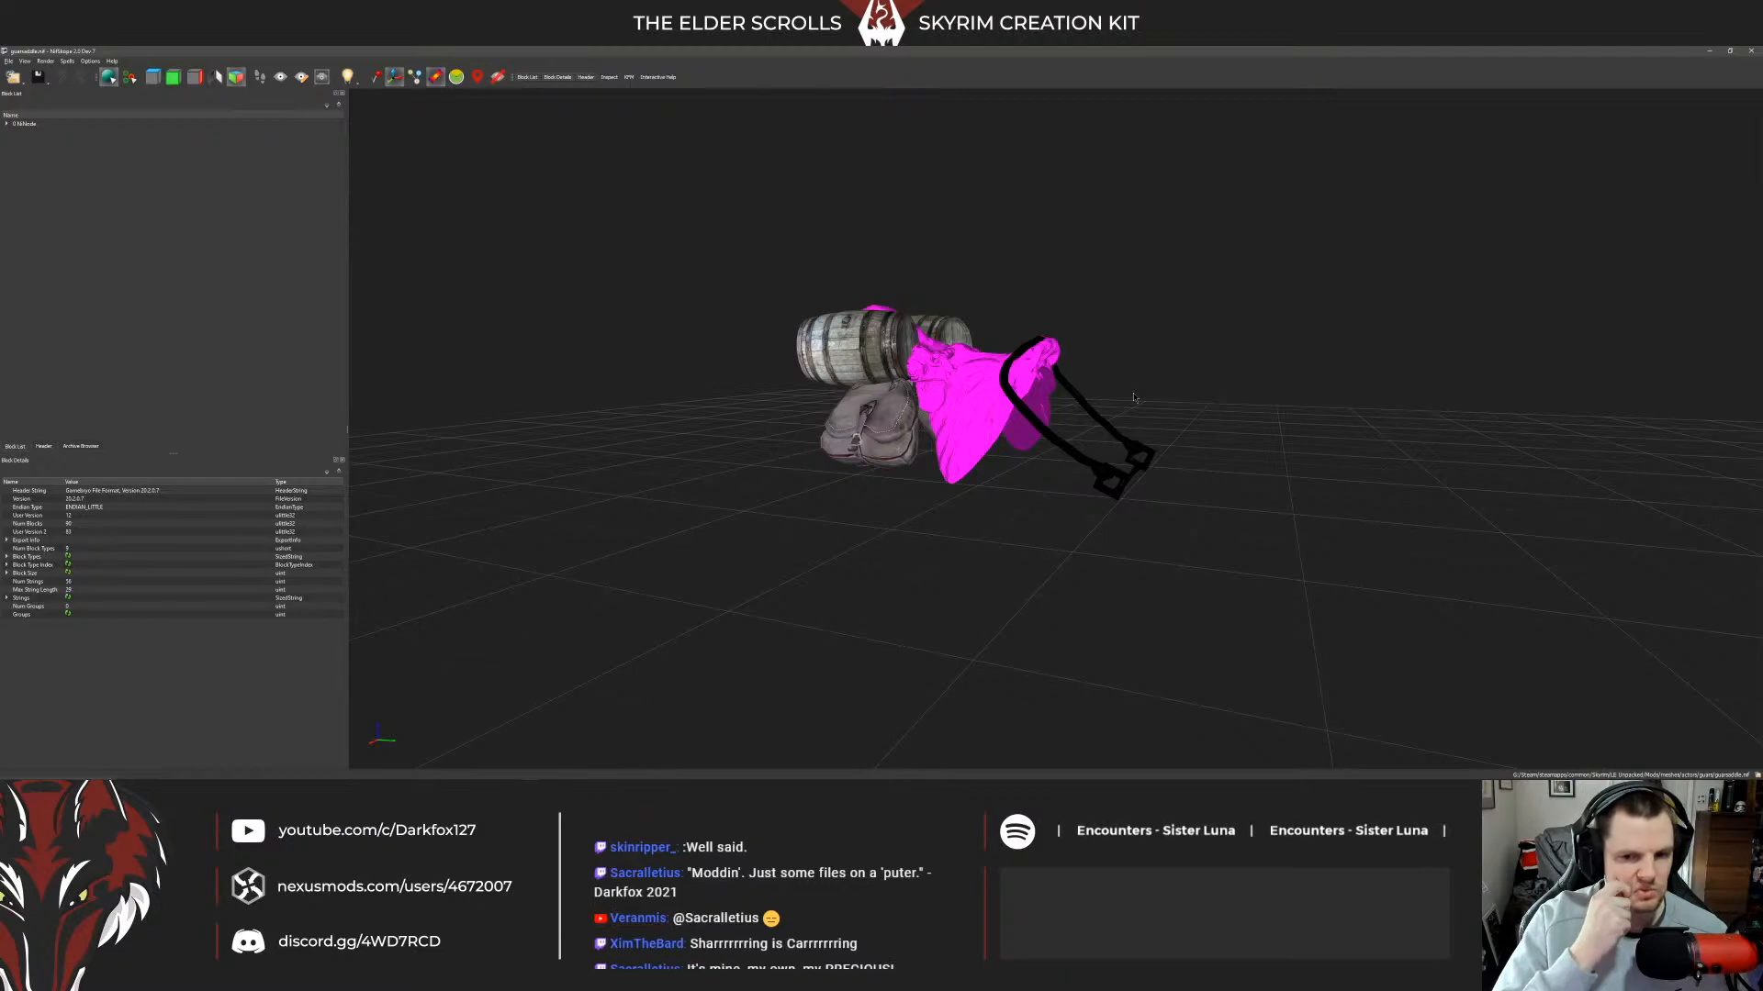
pyautogui.click(7, 123)
pyautogui.click(33, 123)
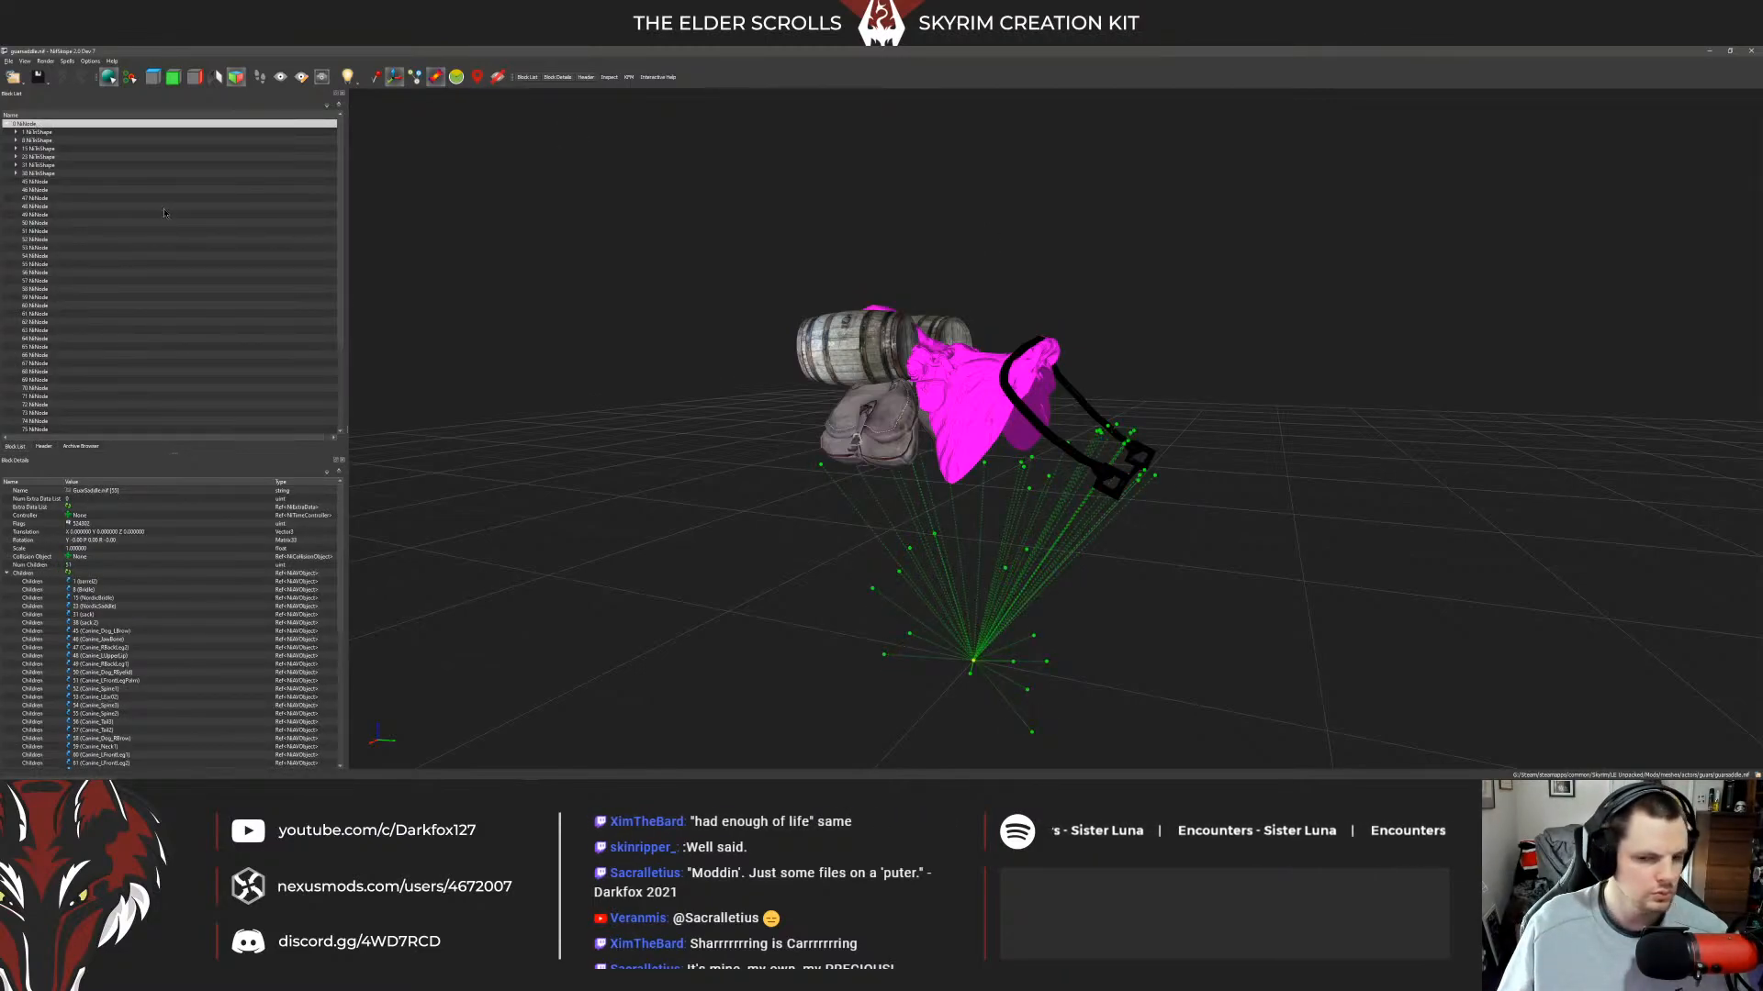
pyautogui.scroll(-5, 164, 213)
pyautogui.scroll(5, 165, 217)
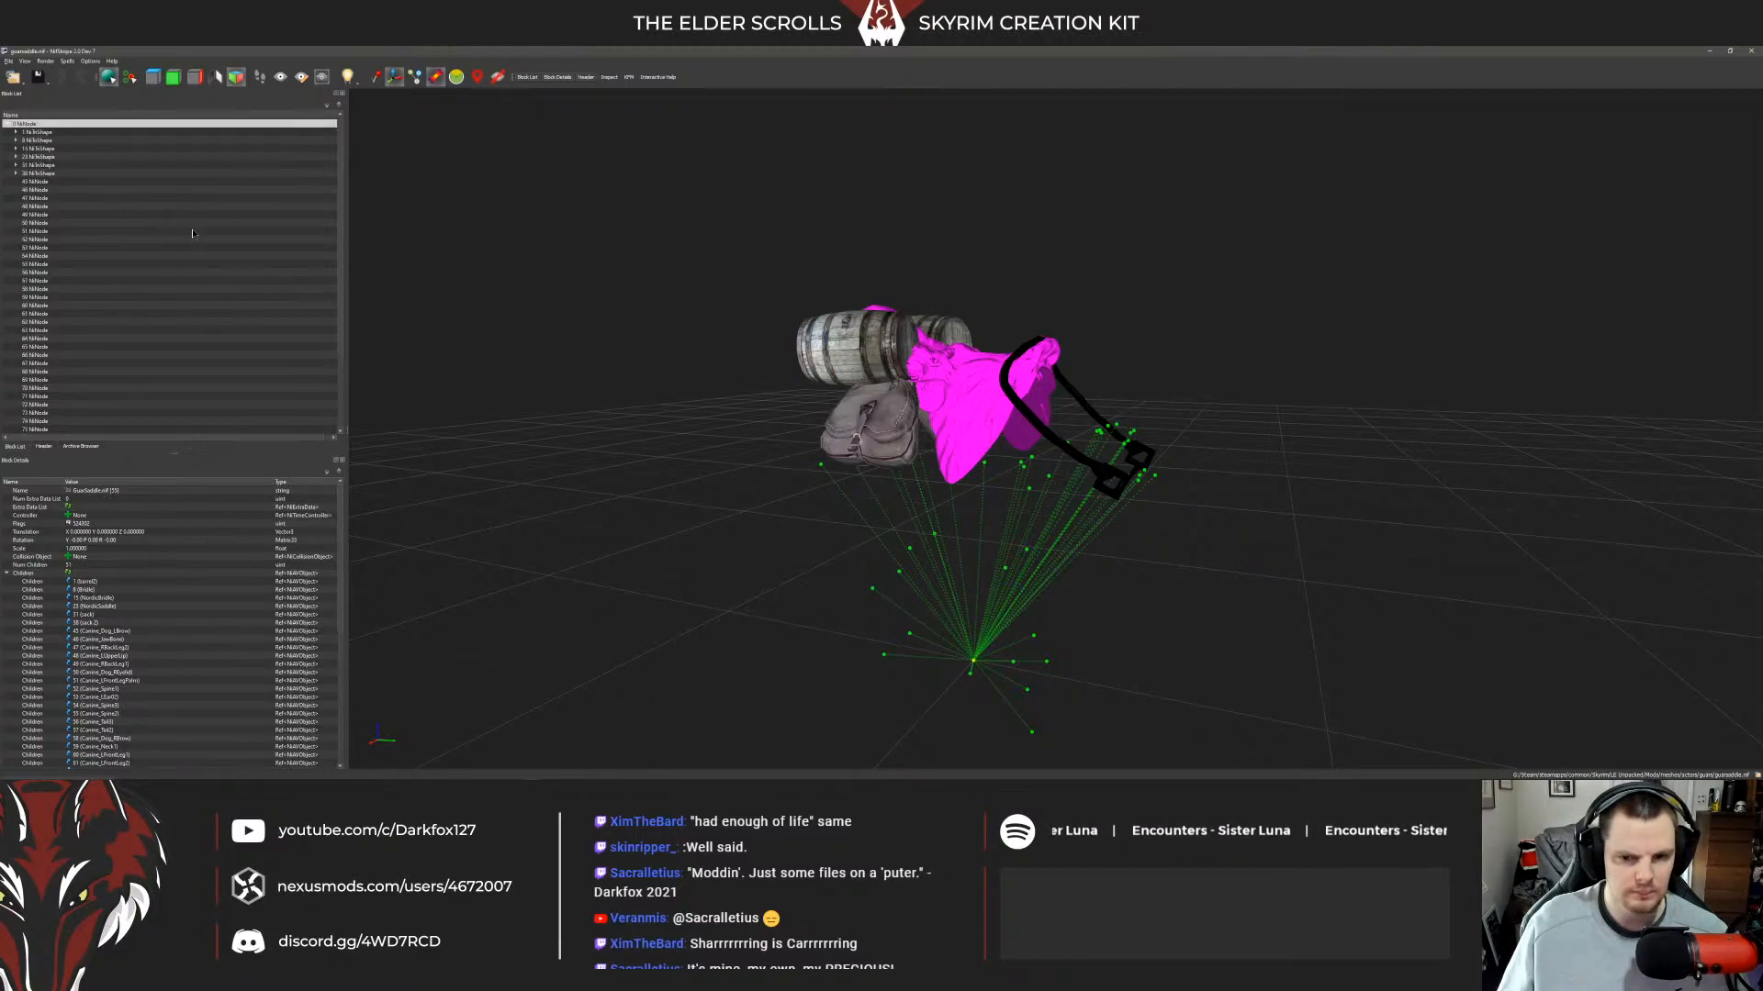
pyautogui.moveTo(675, 311); pyautogui.dragTo(785, 308)
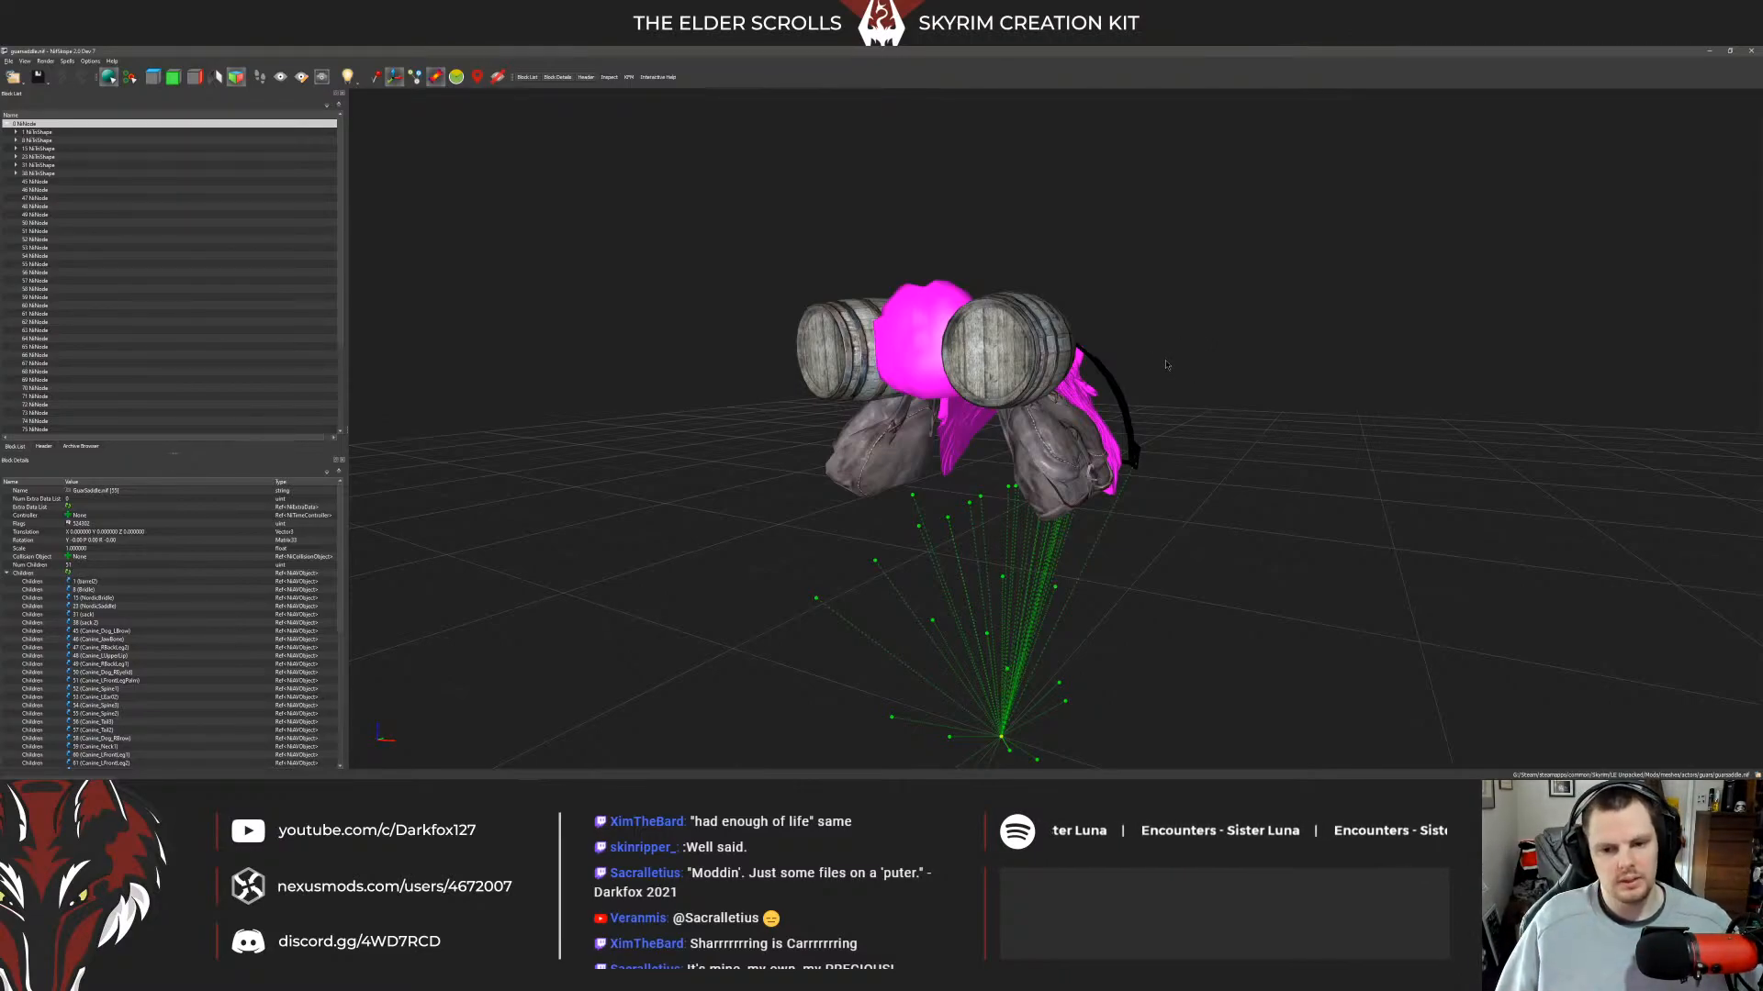
pyautogui.moveTo(1153, 349); pyautogui.dragTo(1185, 323)
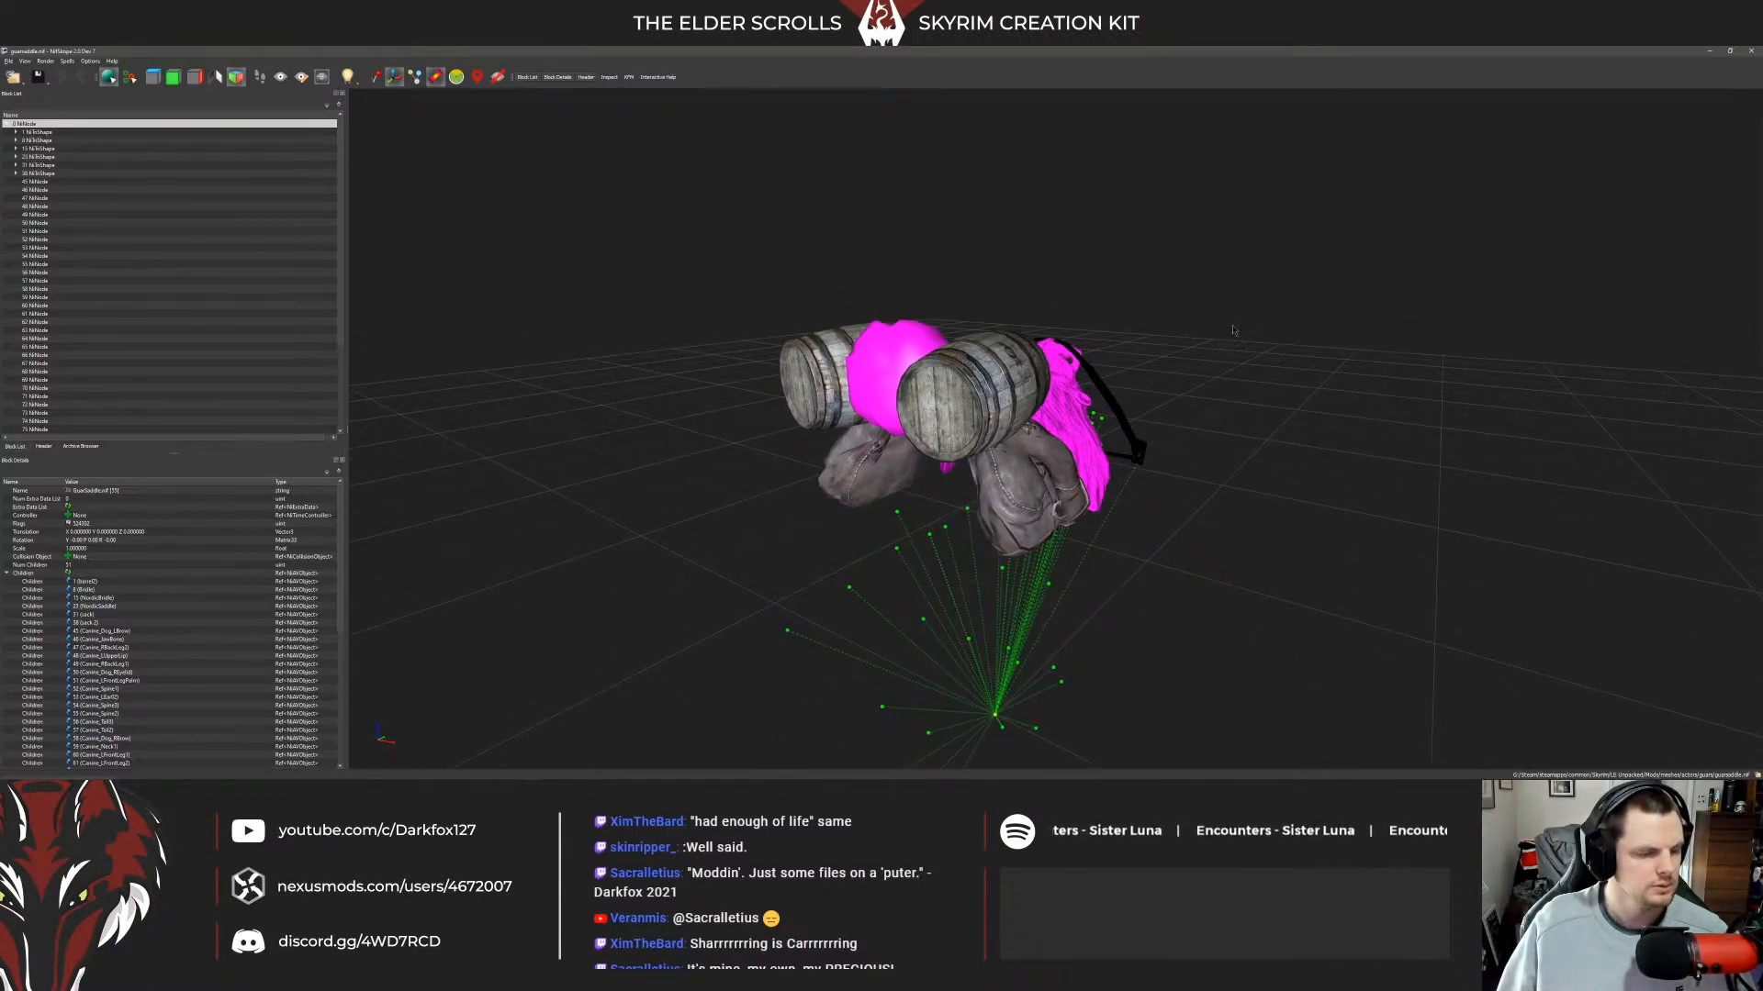
pyautogui.moveTo(1098, 313); pyautogui.dragTo(963, 306)
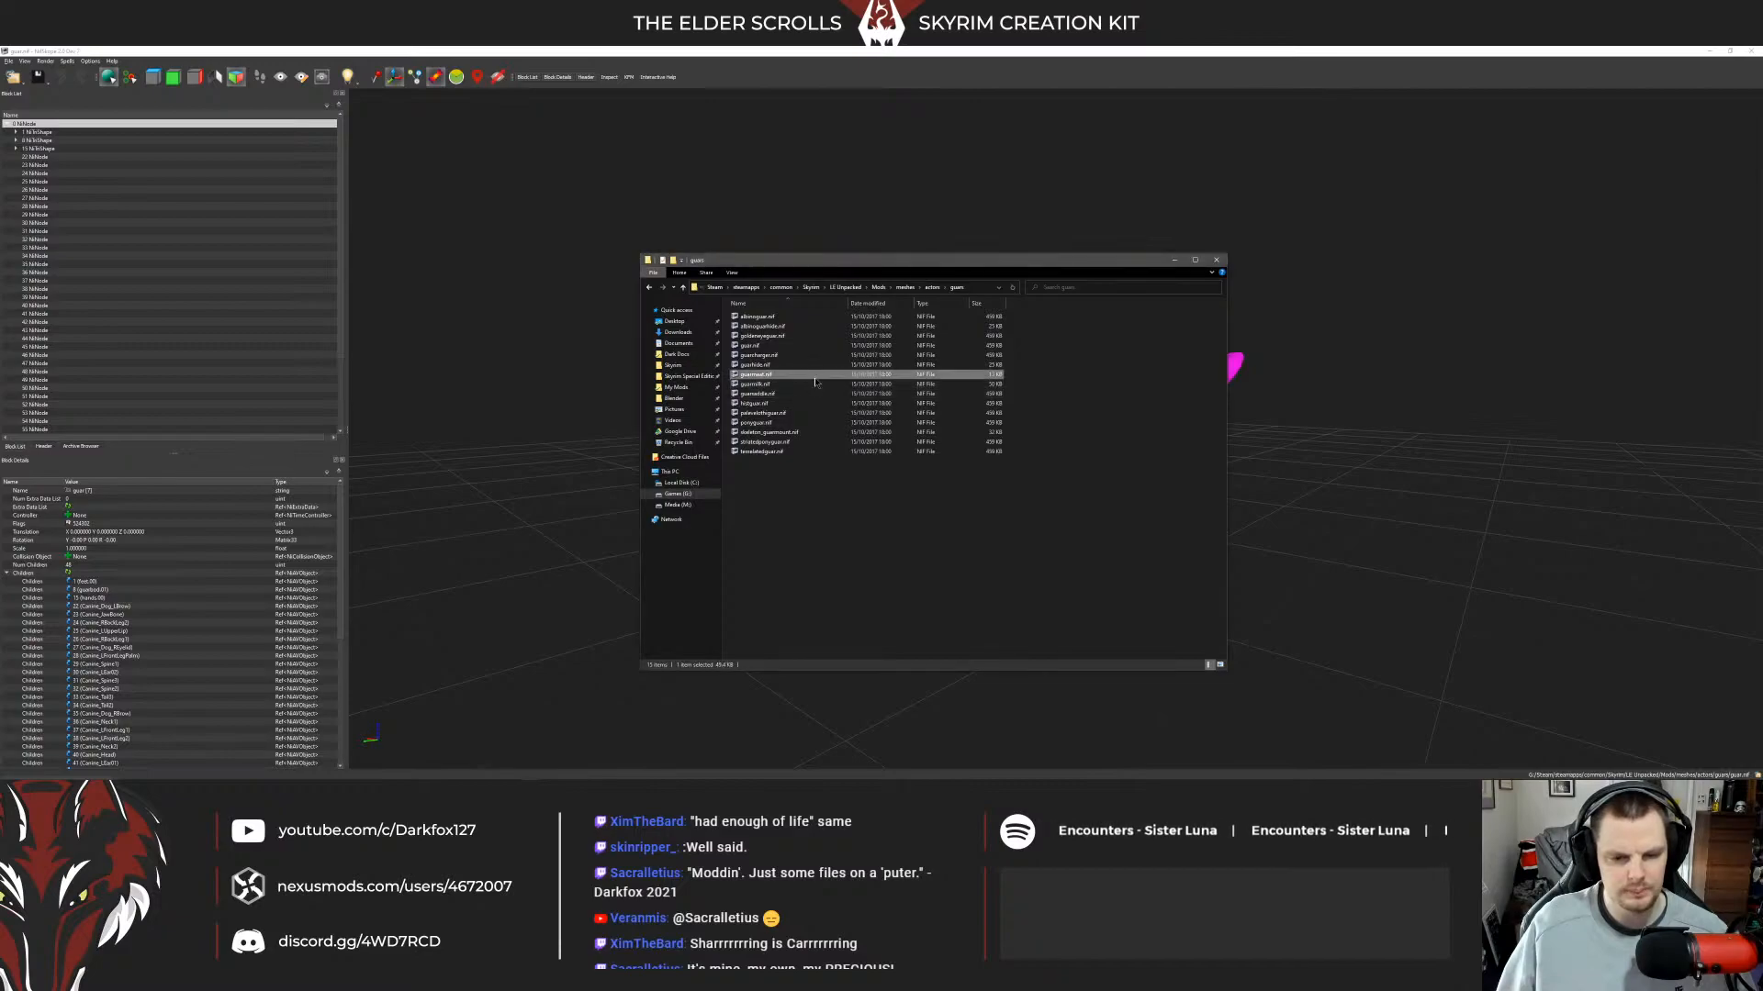
# Preview further meshes from the guar folder, including guarhide.nif and guarmeat.nif.
pyautogui.doubleClick(808, 407)
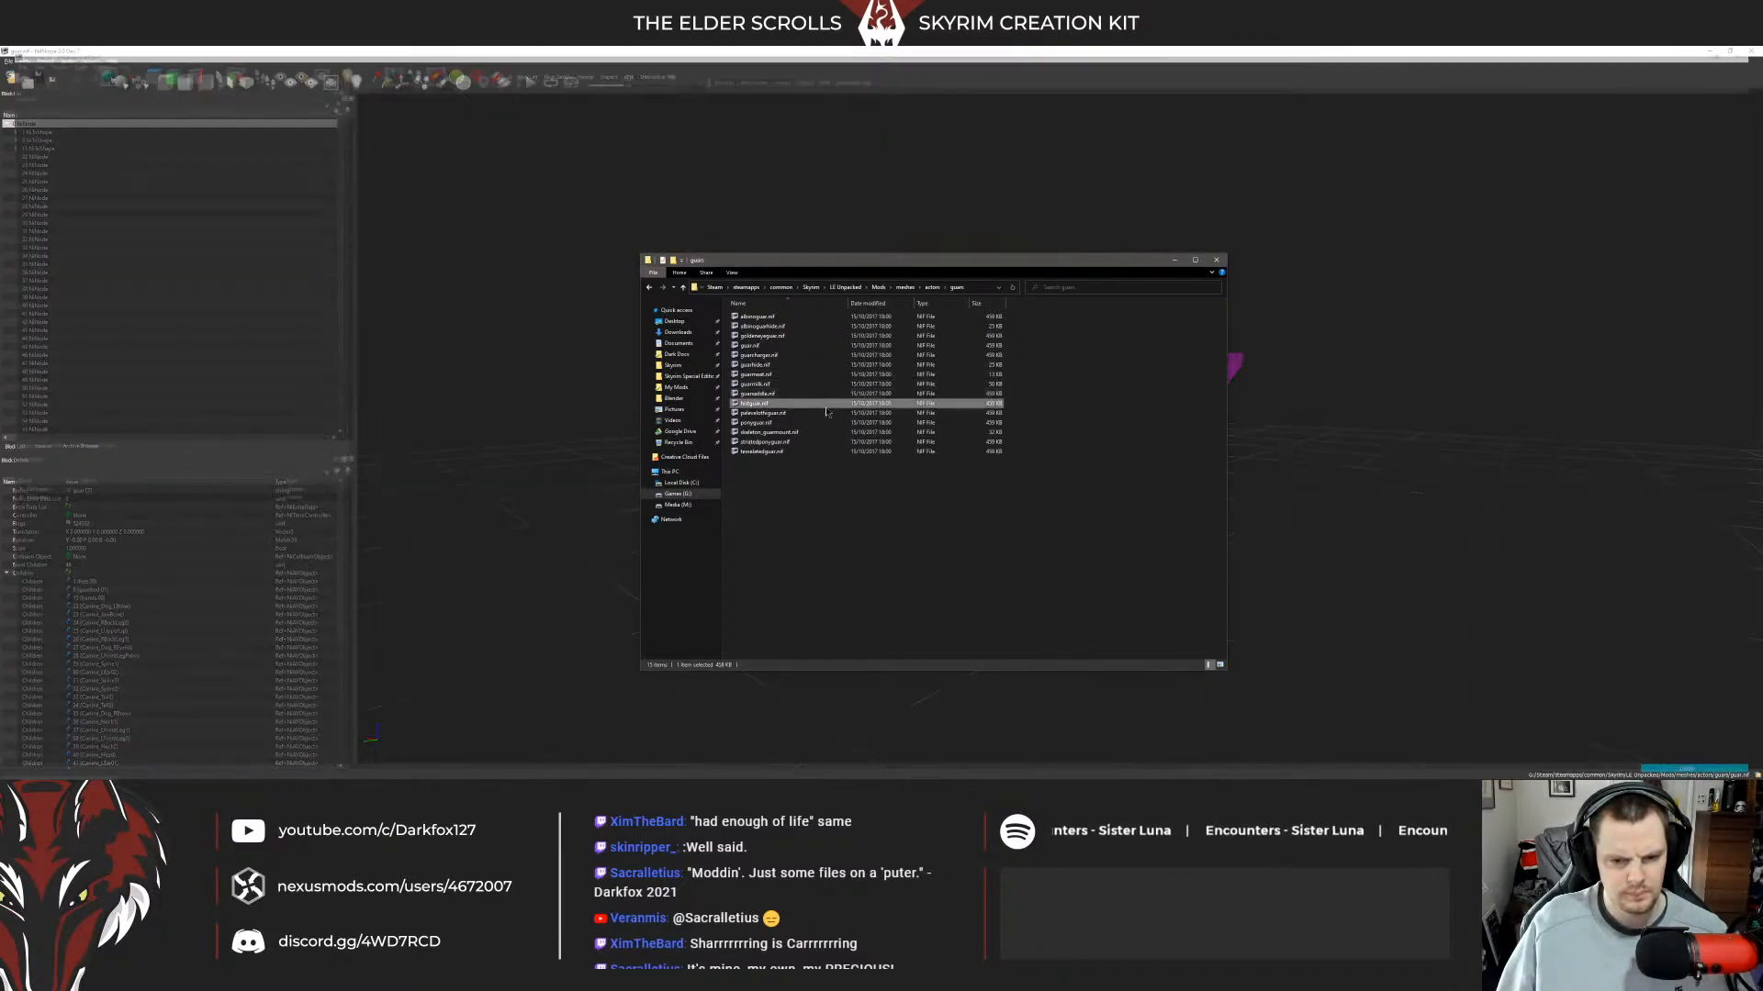
pyautogui.moveTo(1422, 417); pyautogui.dragTo(1222, 398)
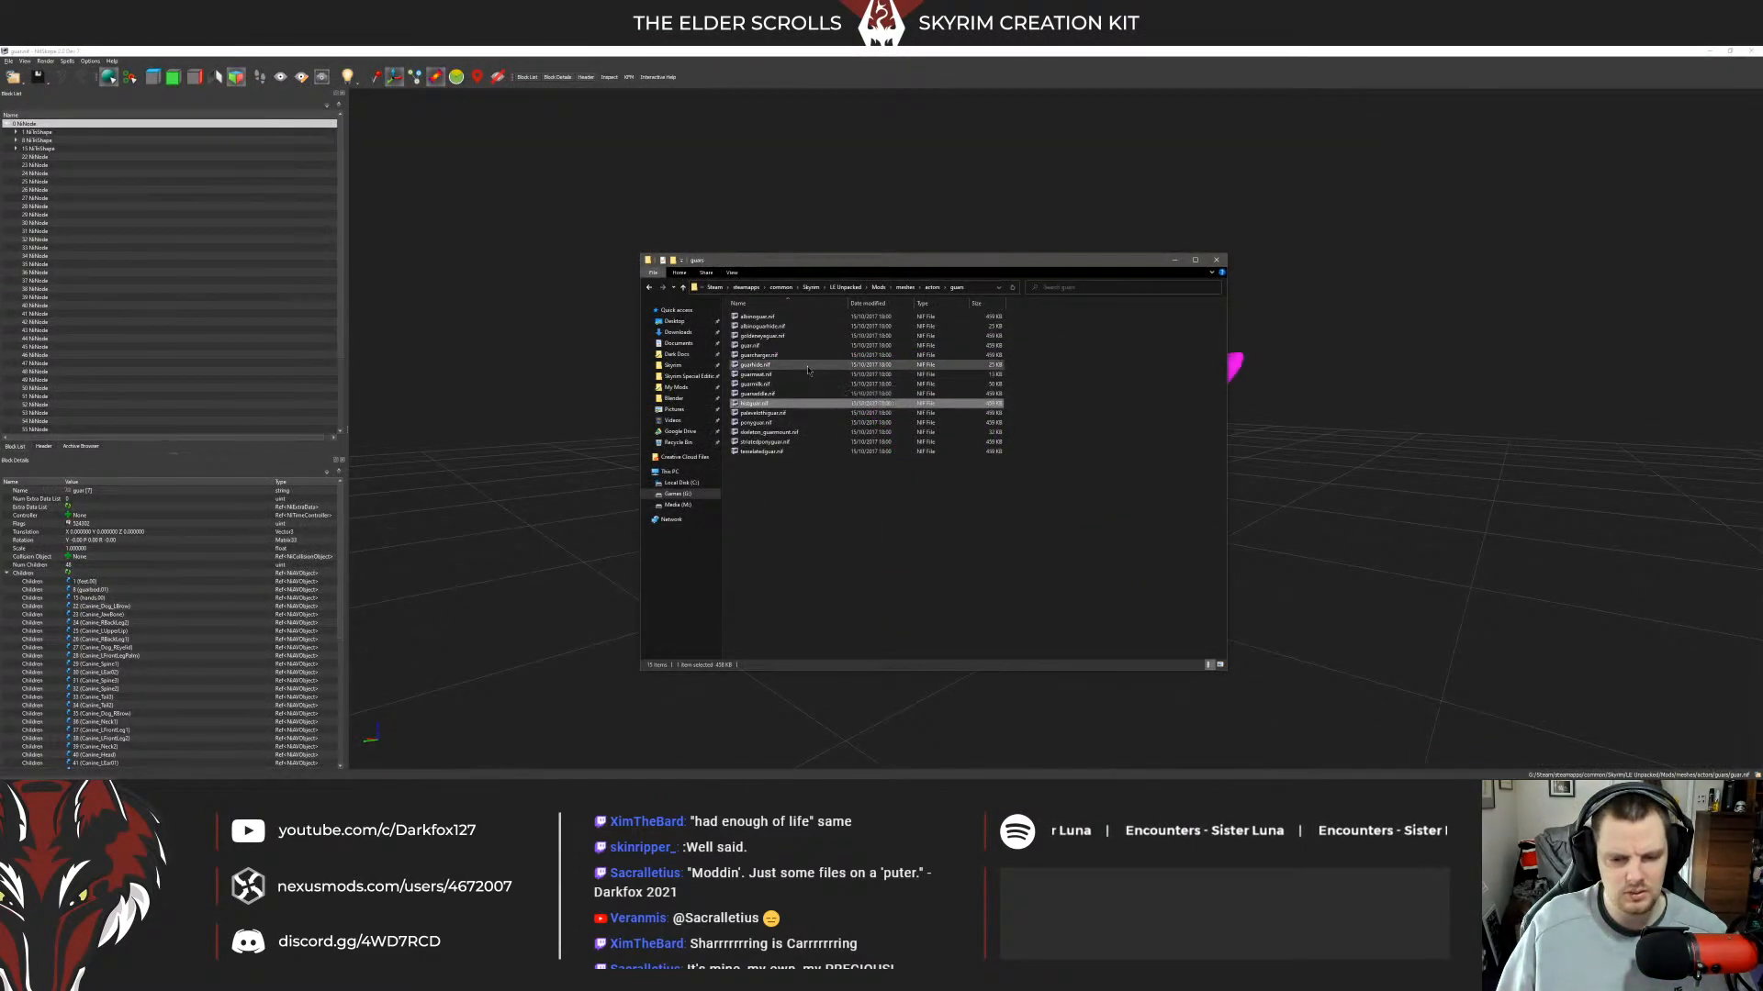
pyautogui.doubleClick(808, 367)
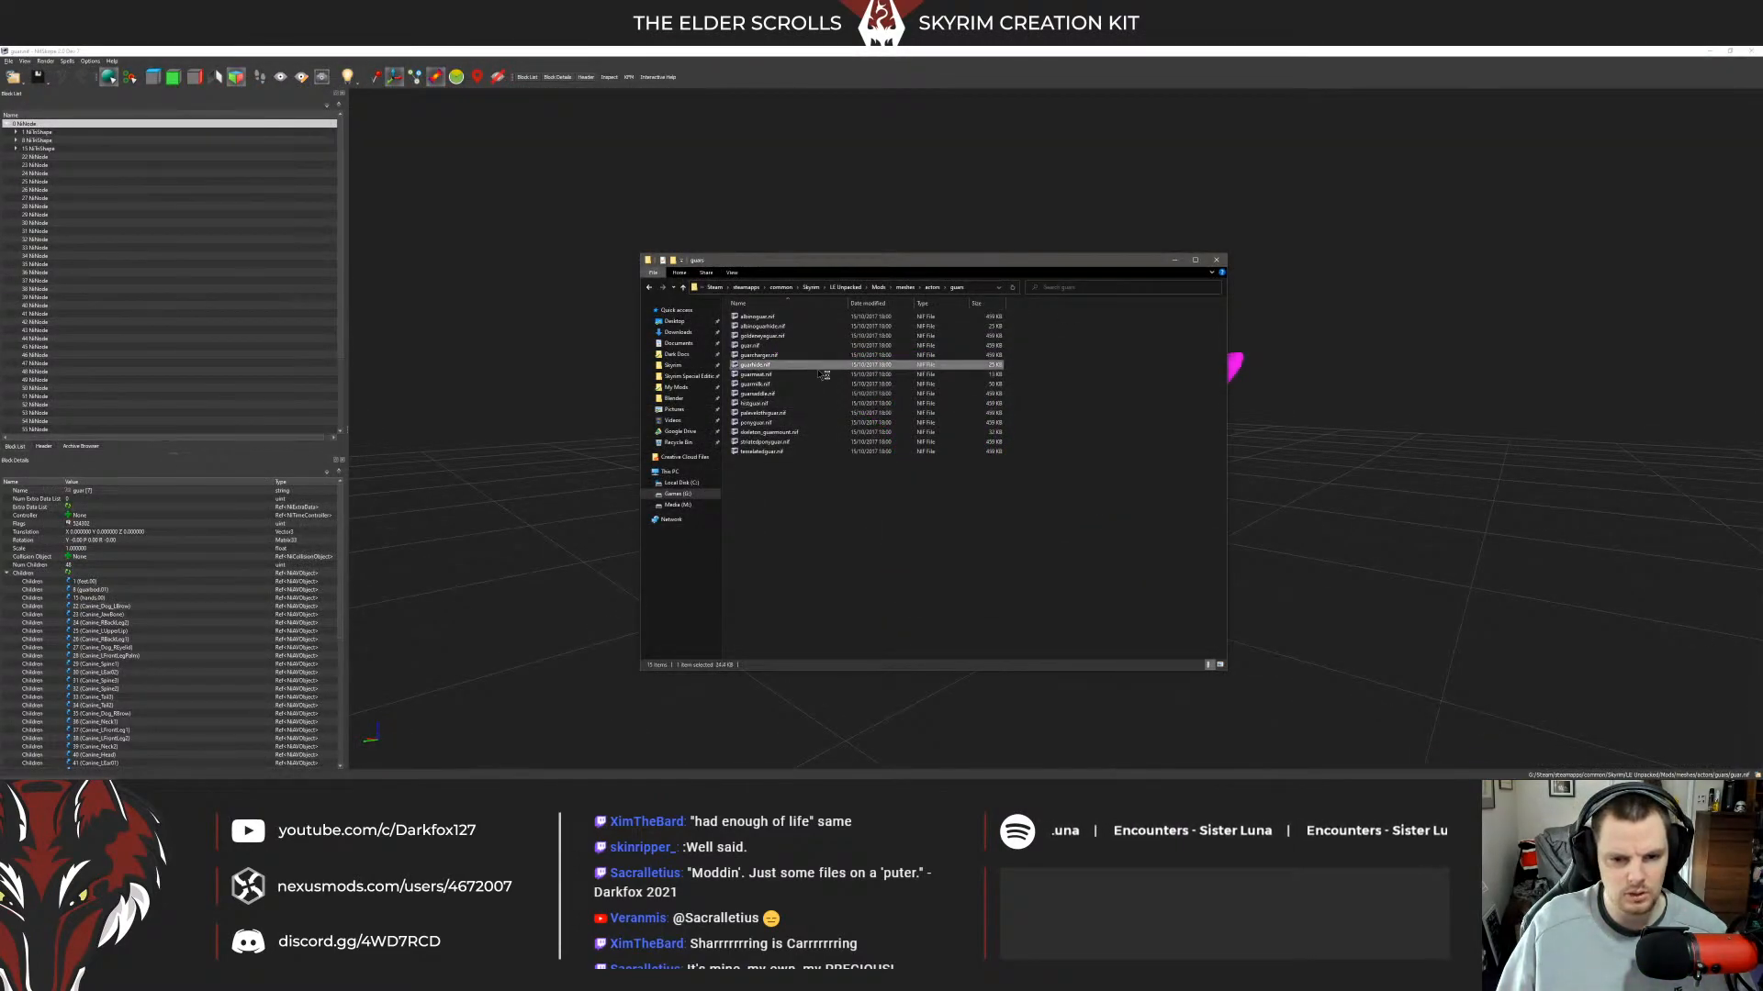
pyautogui.moveTo(1270, 367); pyautogui.dragTo(1565, 153)
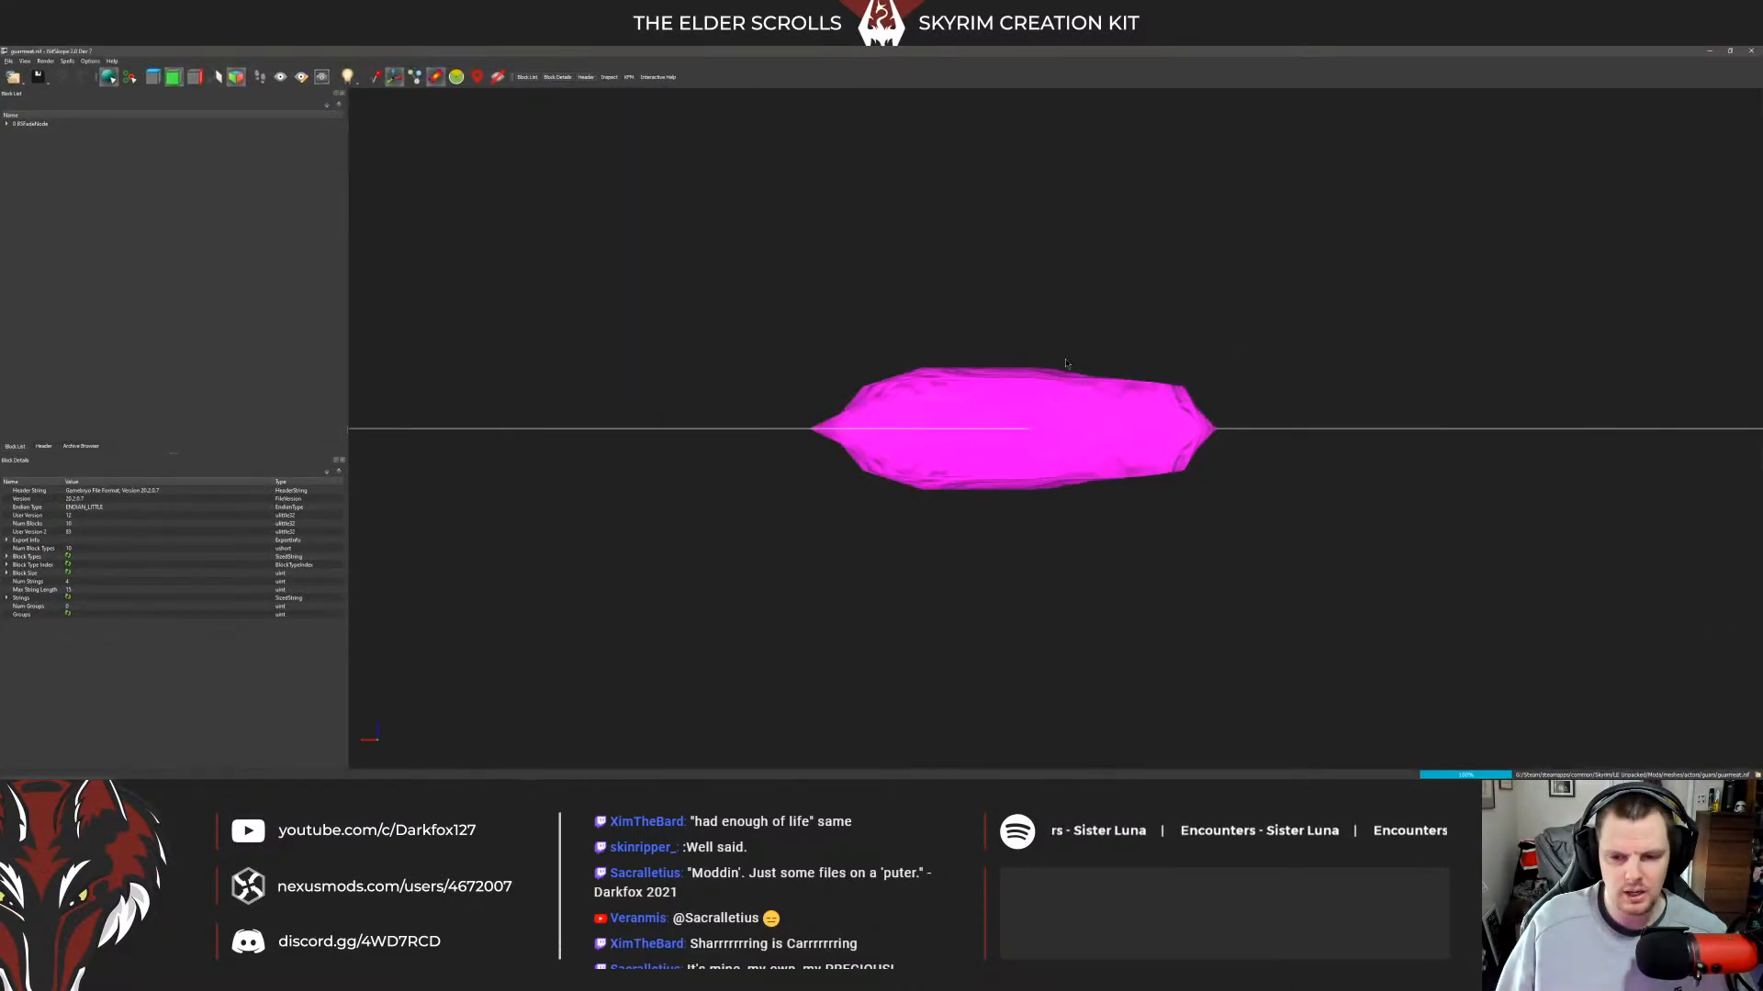
pyautogui.moveTo(1066, 364); pyautogui.dragTo(1343, 281)
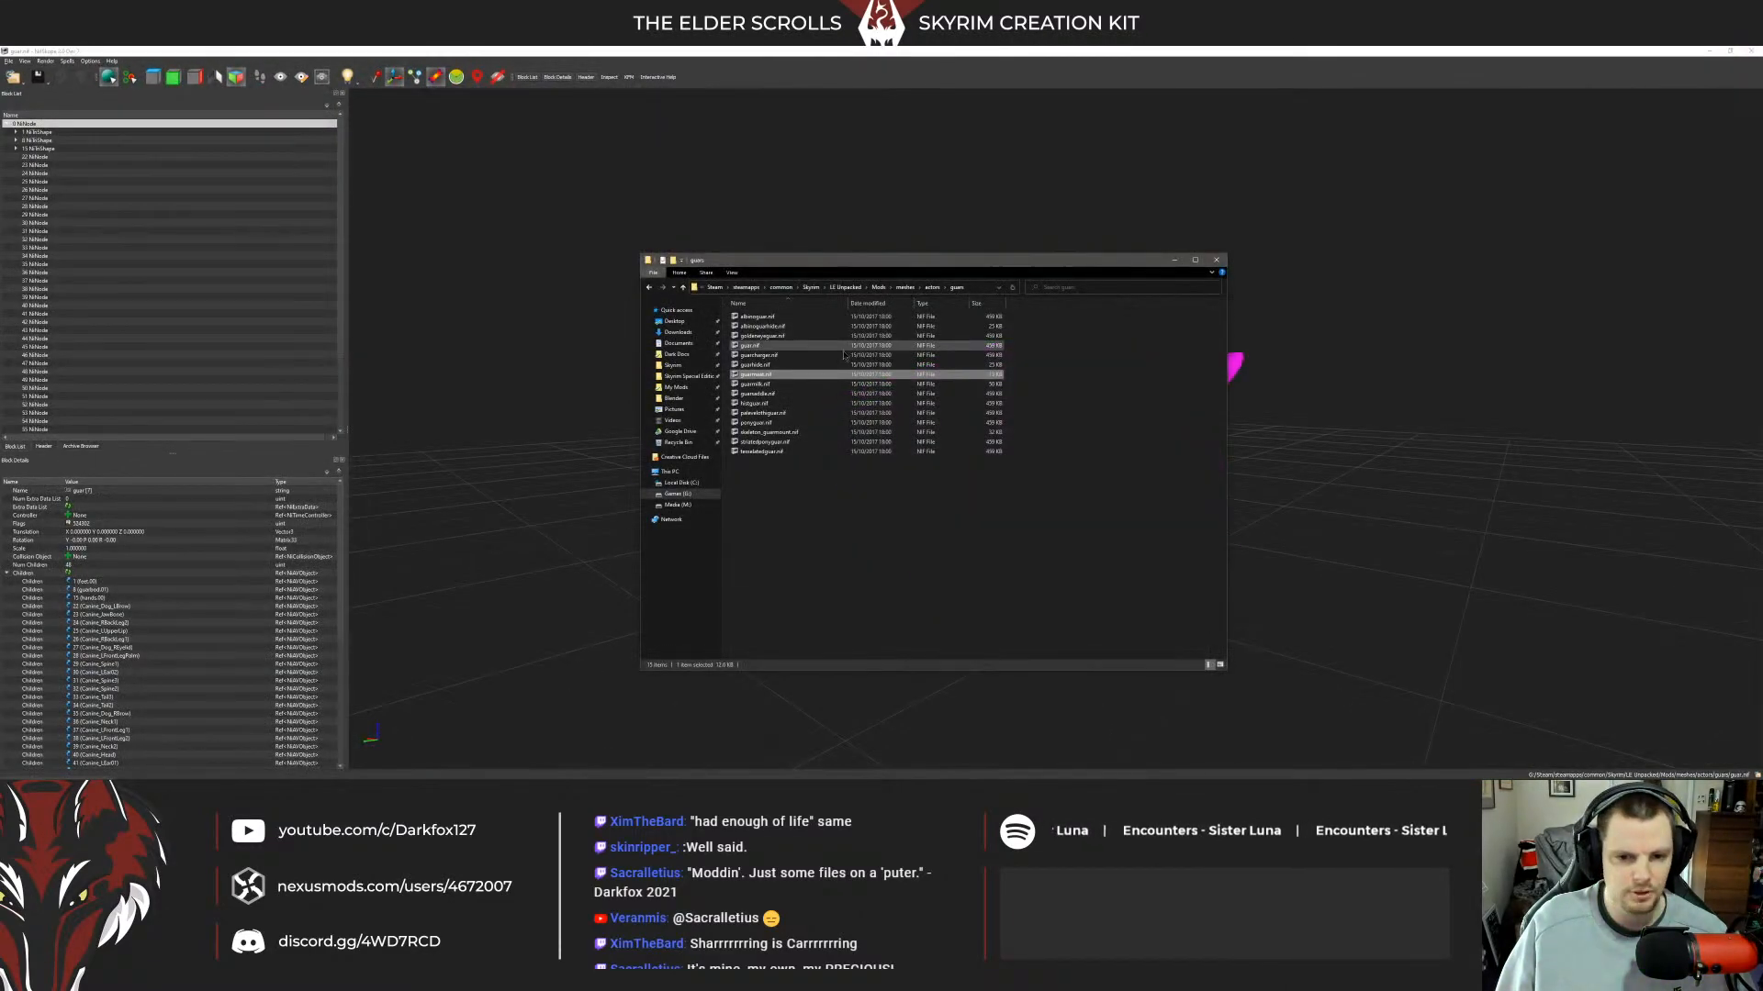
# Preview more guar meshes, including albinoguarhide.nif and albinoguar.nif, and examine the albino guar model from the side.
pyautogui.doubleClick(817, 359)
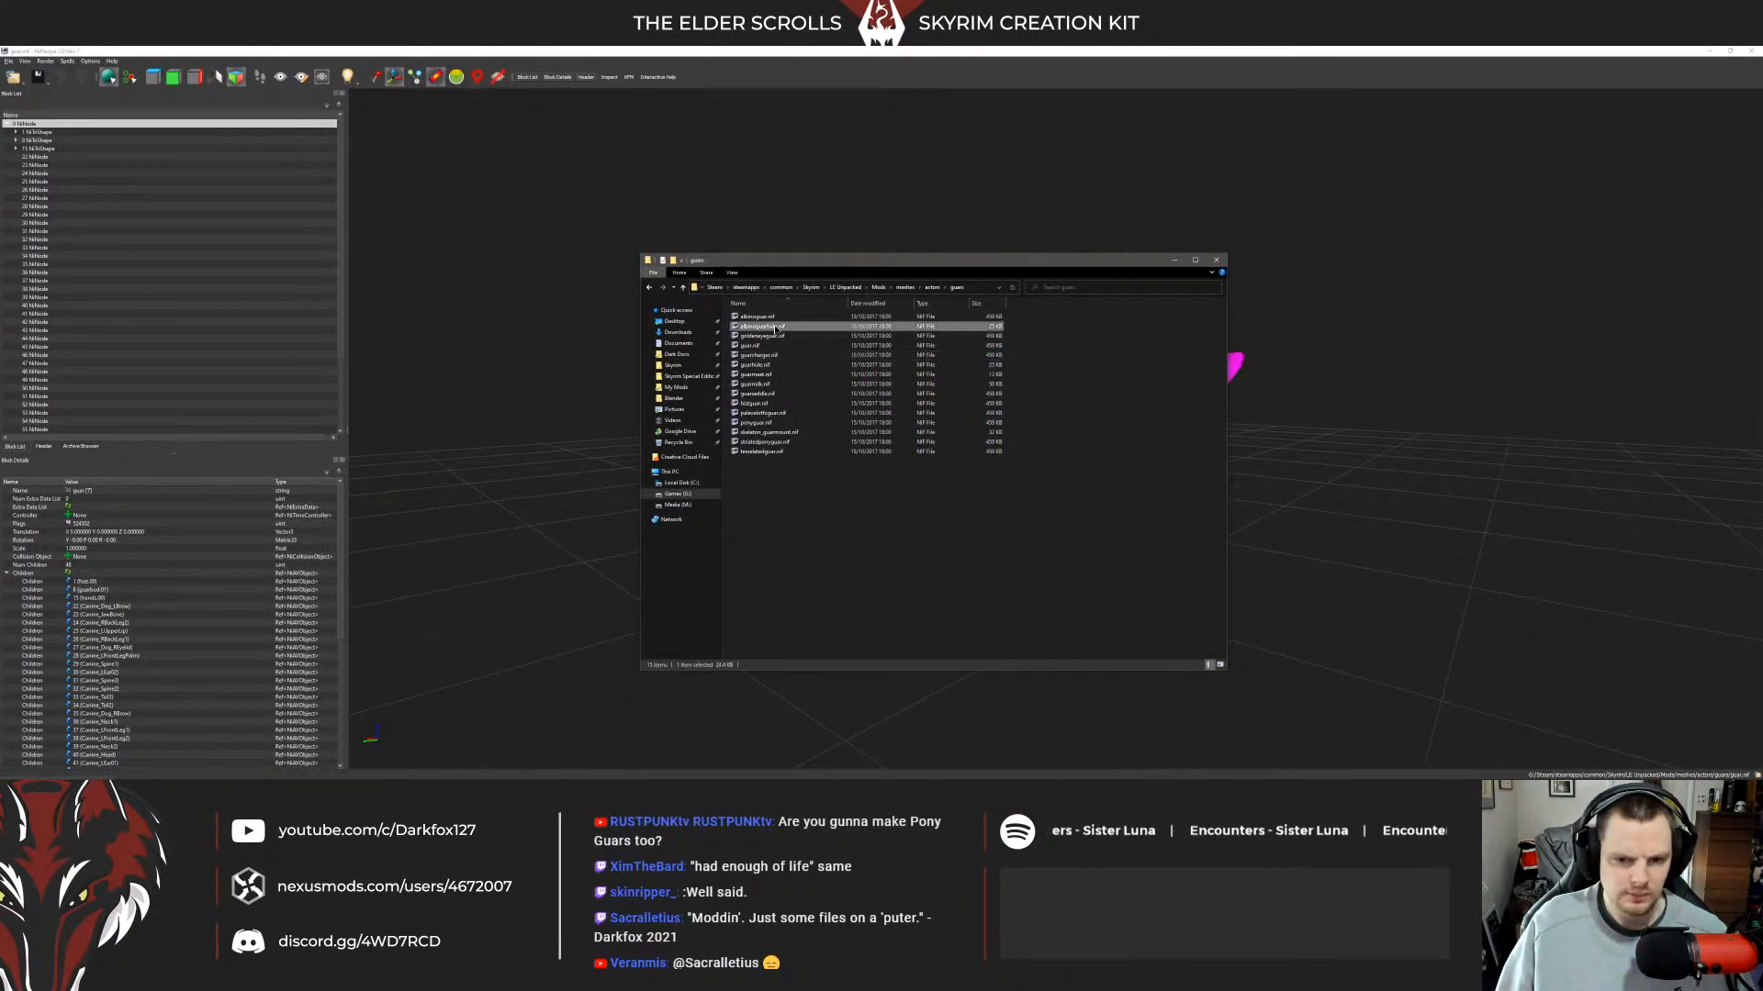
pyautogui.doubleClick(771, 327)
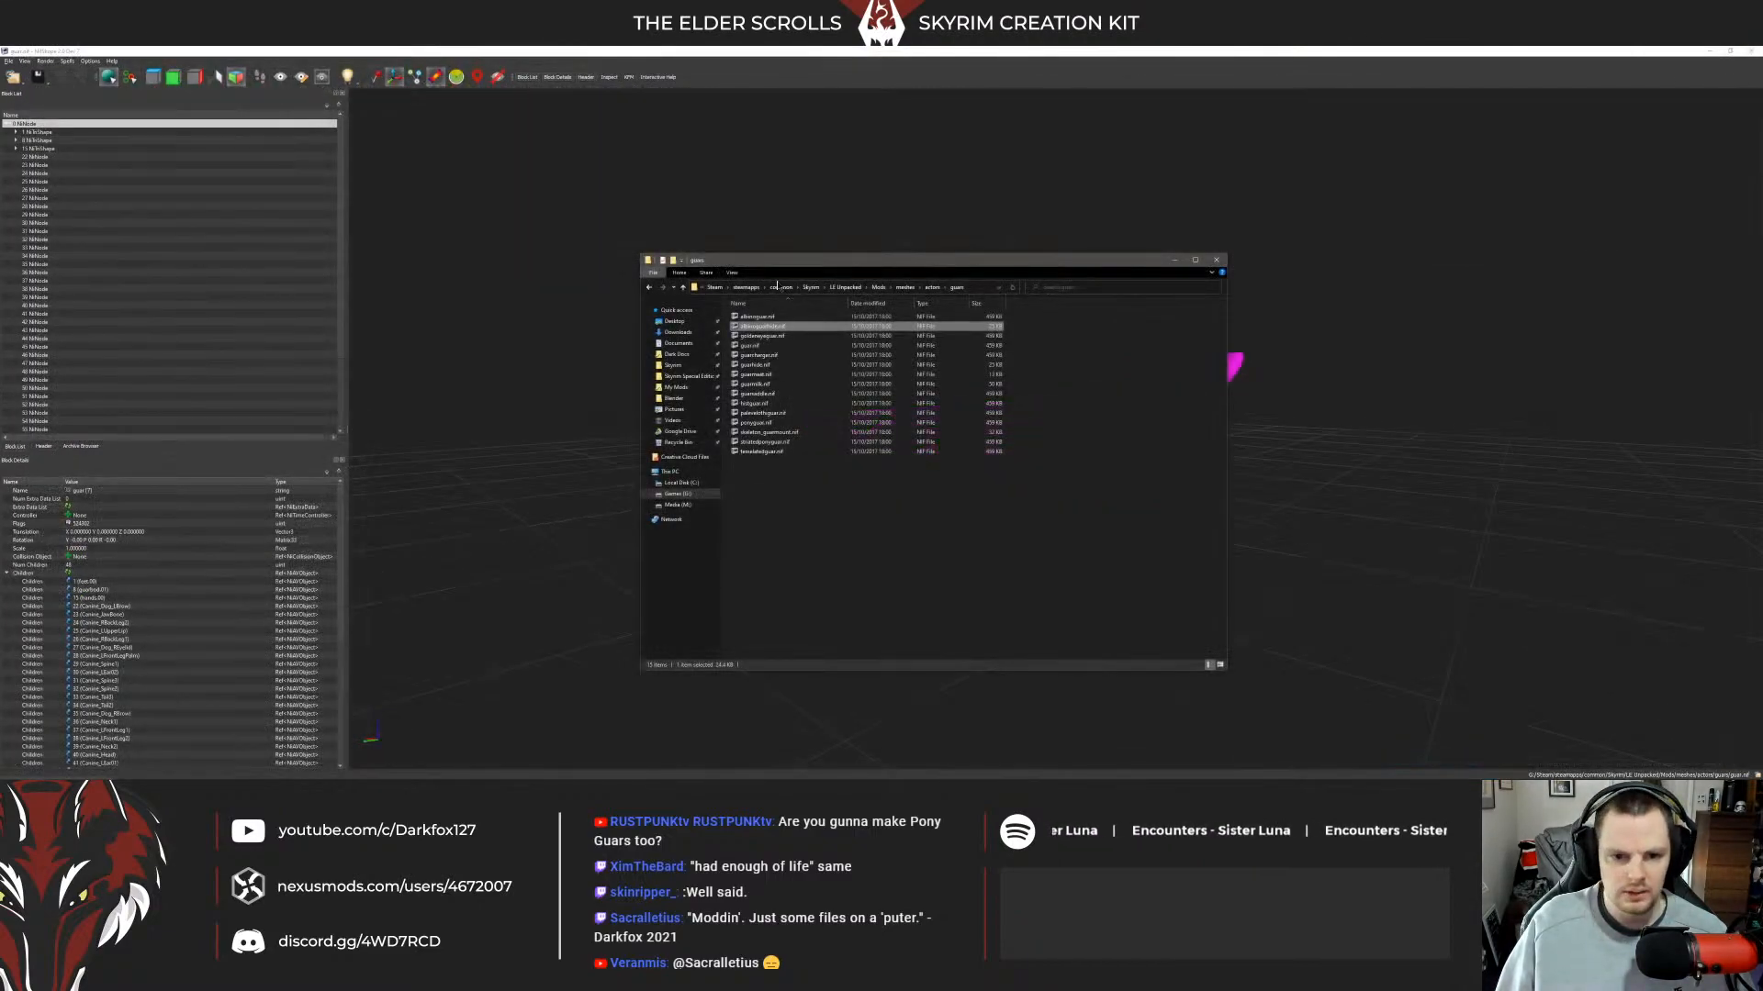
pyautogui.doubleClick(881, 318)
pyautogui.scroll(2, 934, 371)
pyautogui.moveTo(987, 382); pyautogui.dragTo(1143, 351)
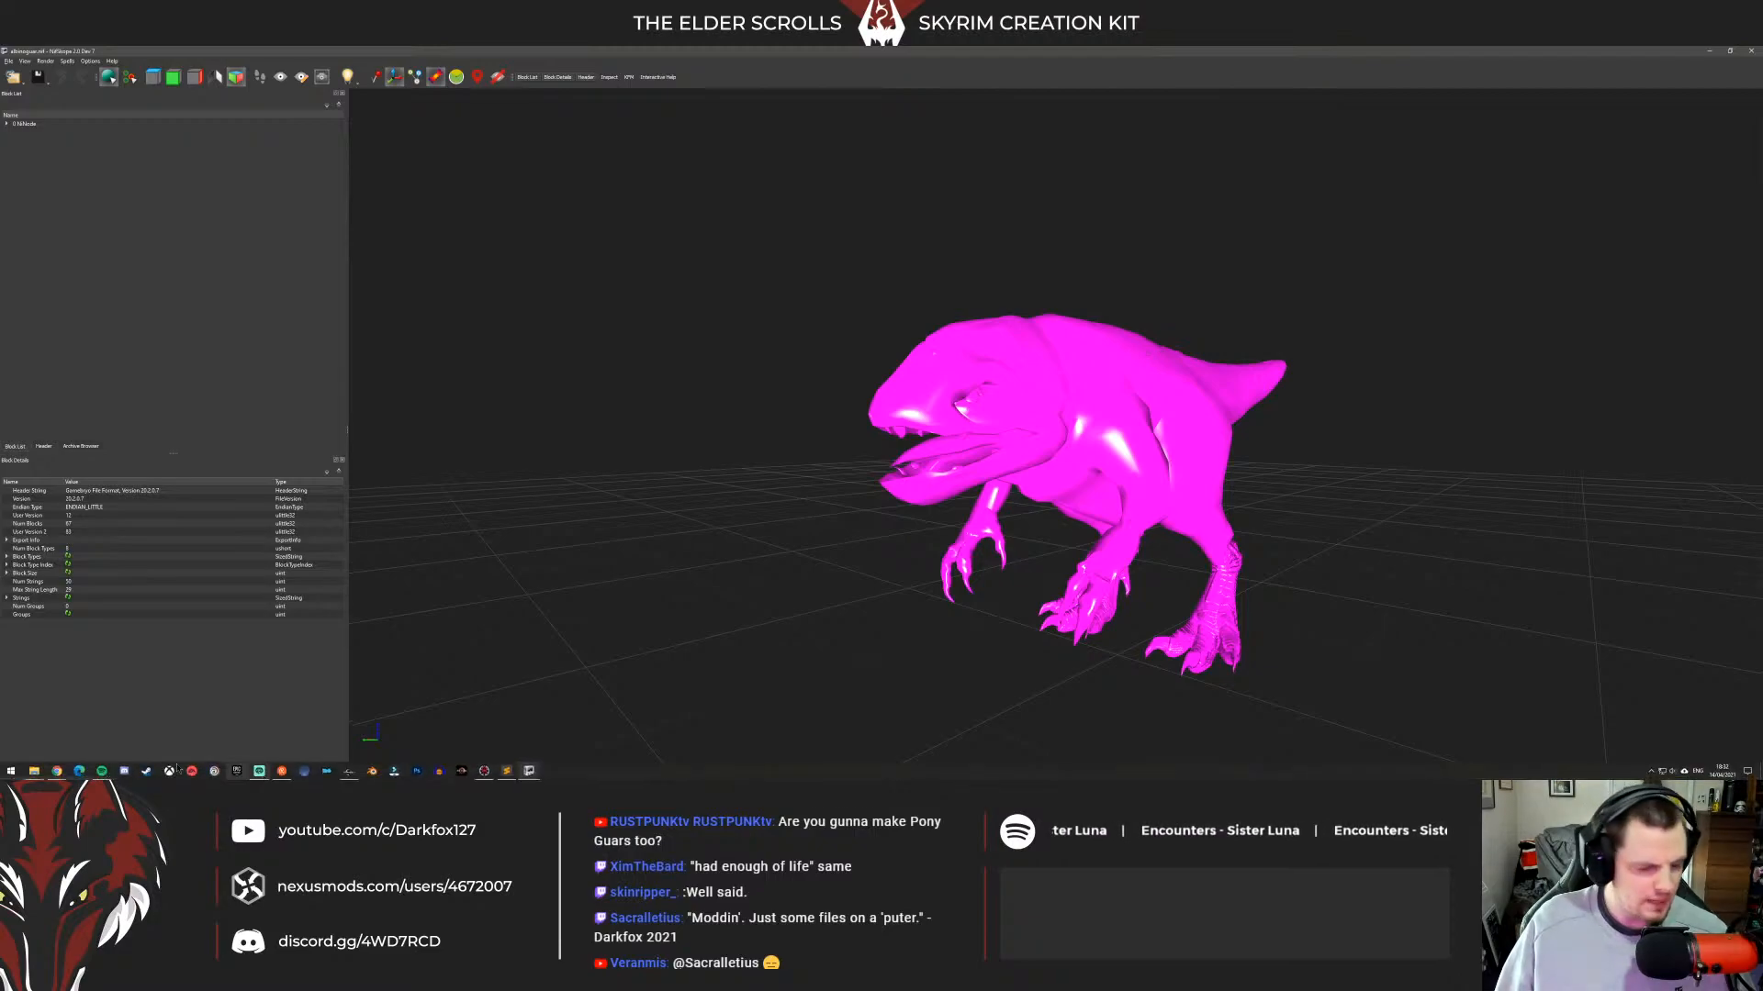
# Switch to Chrome and search Google for "pony guar" in a new tab.
pyautogui.click(56, 771)
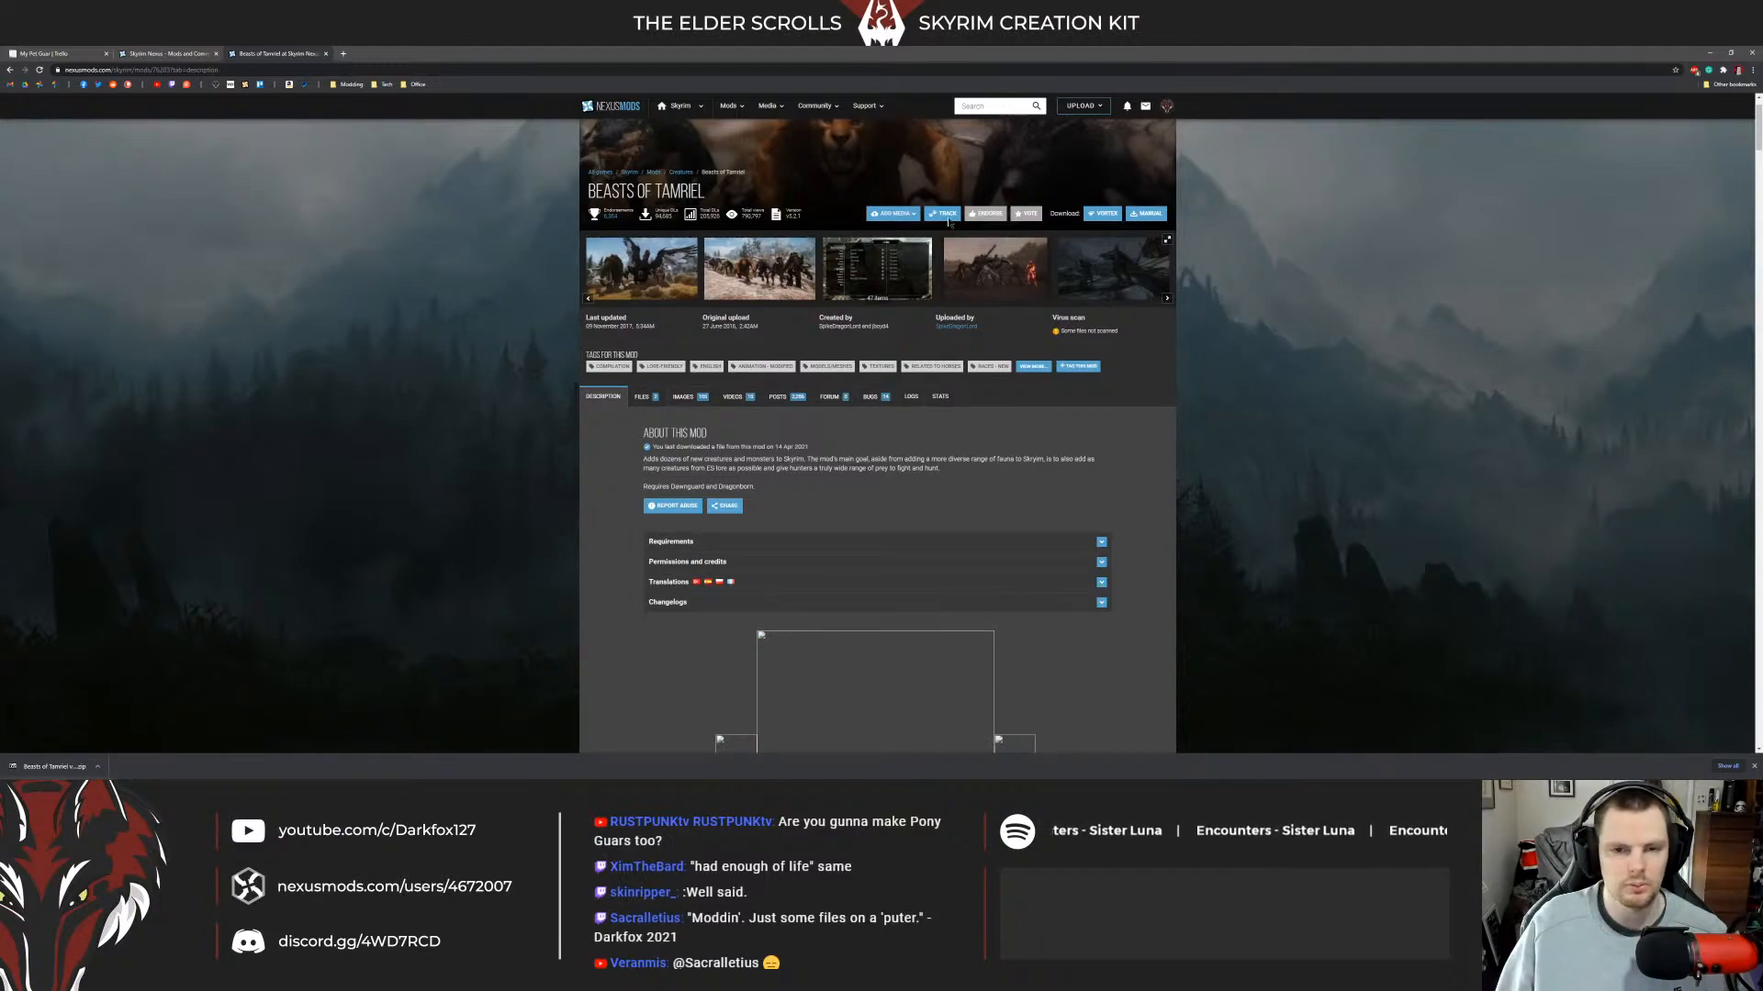
pyautogui.click(342, 54)
pyautogui.write('po')
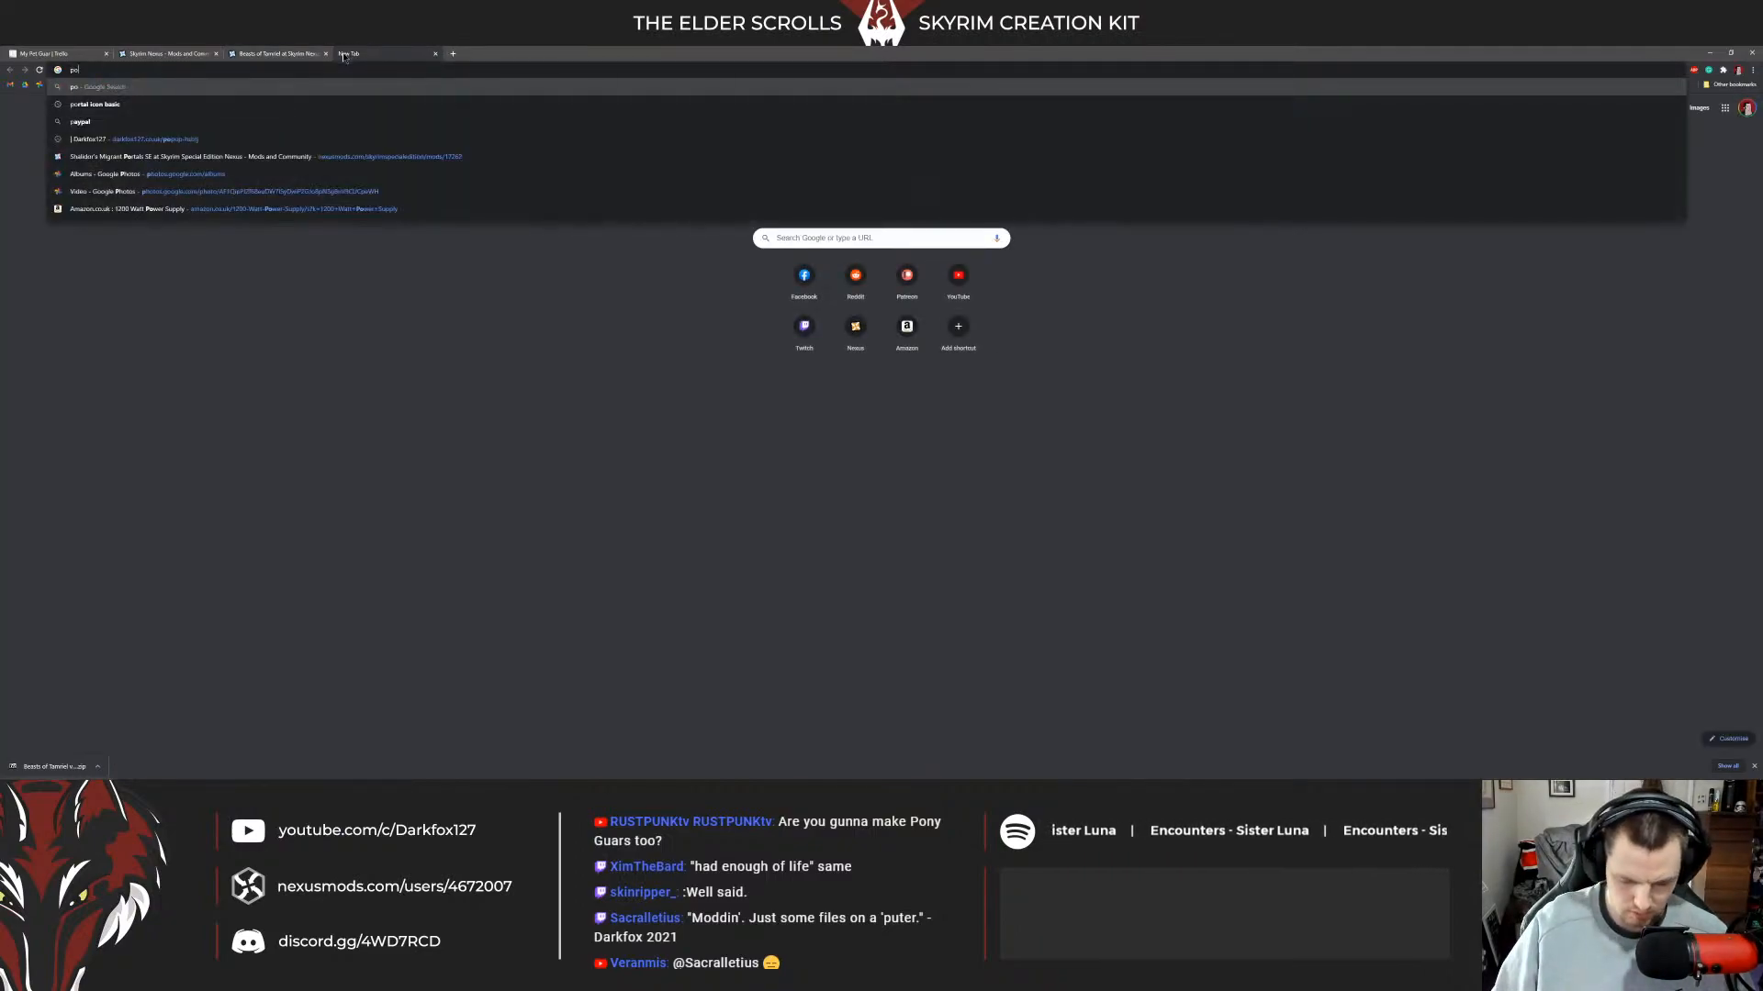
pyautogui.write('ny guar')
pyautogui.press('Return')
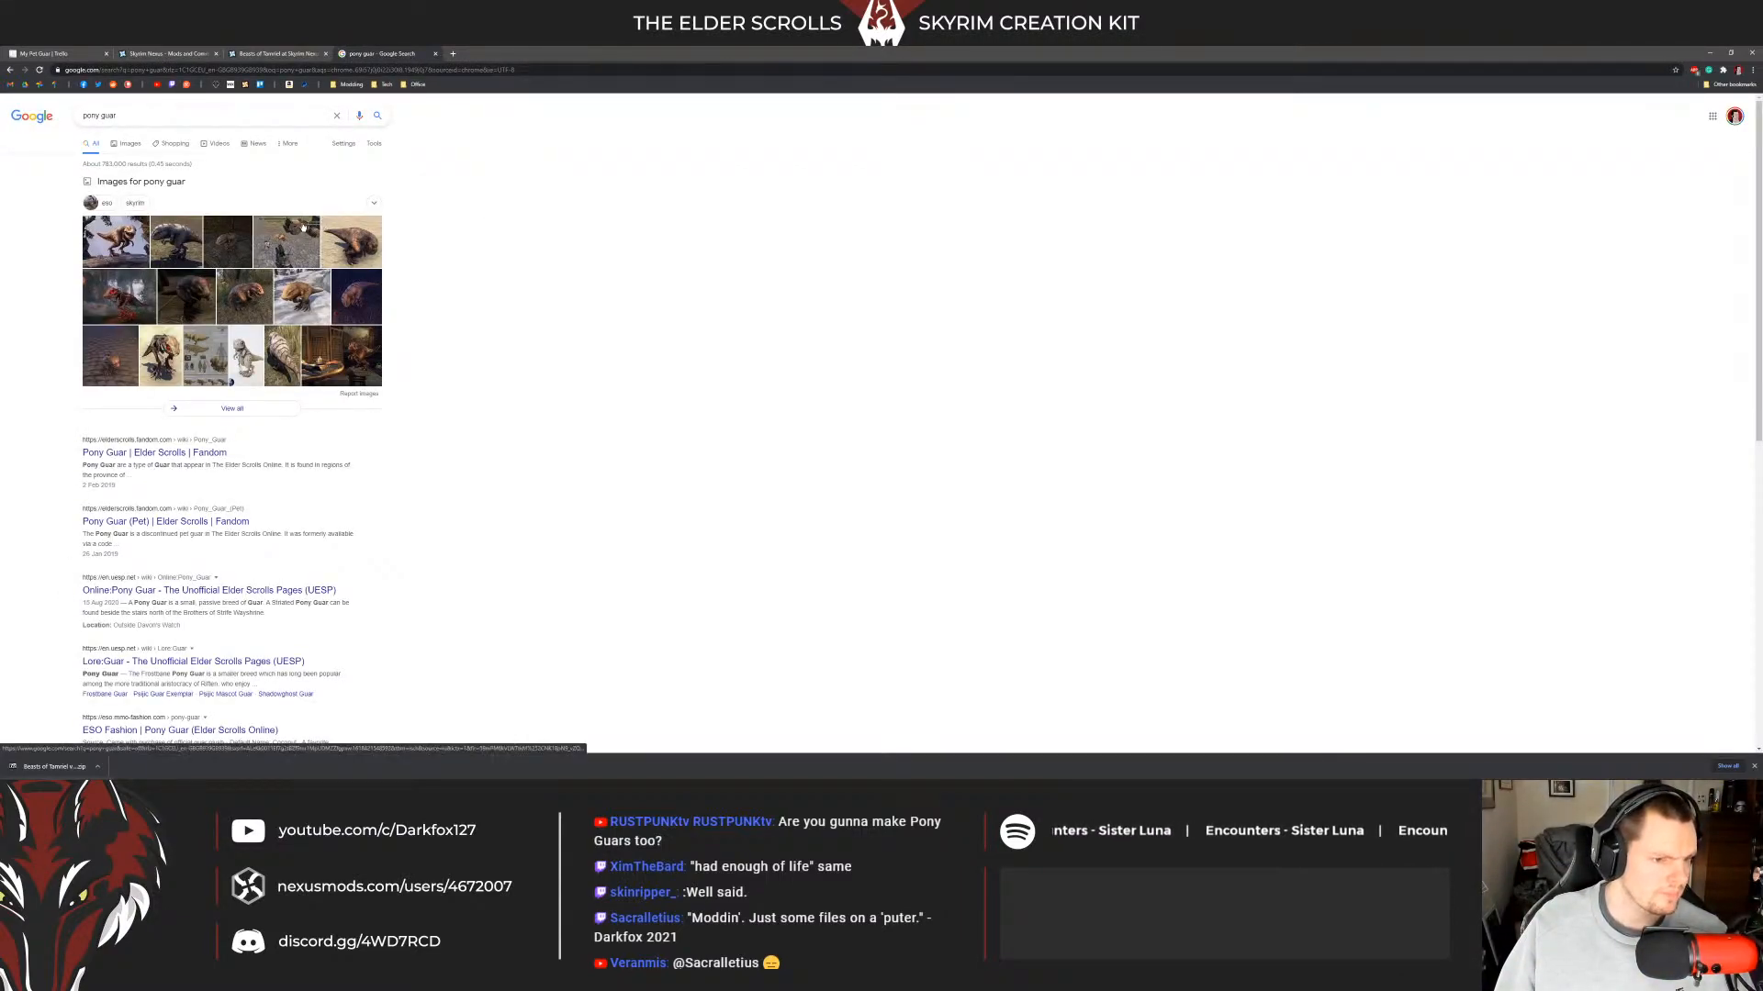
# View the Pony Guar pet, Pony Guar and Shadowghost Guar reference images, and close the search tab.
pyautogui.click(121, 237)
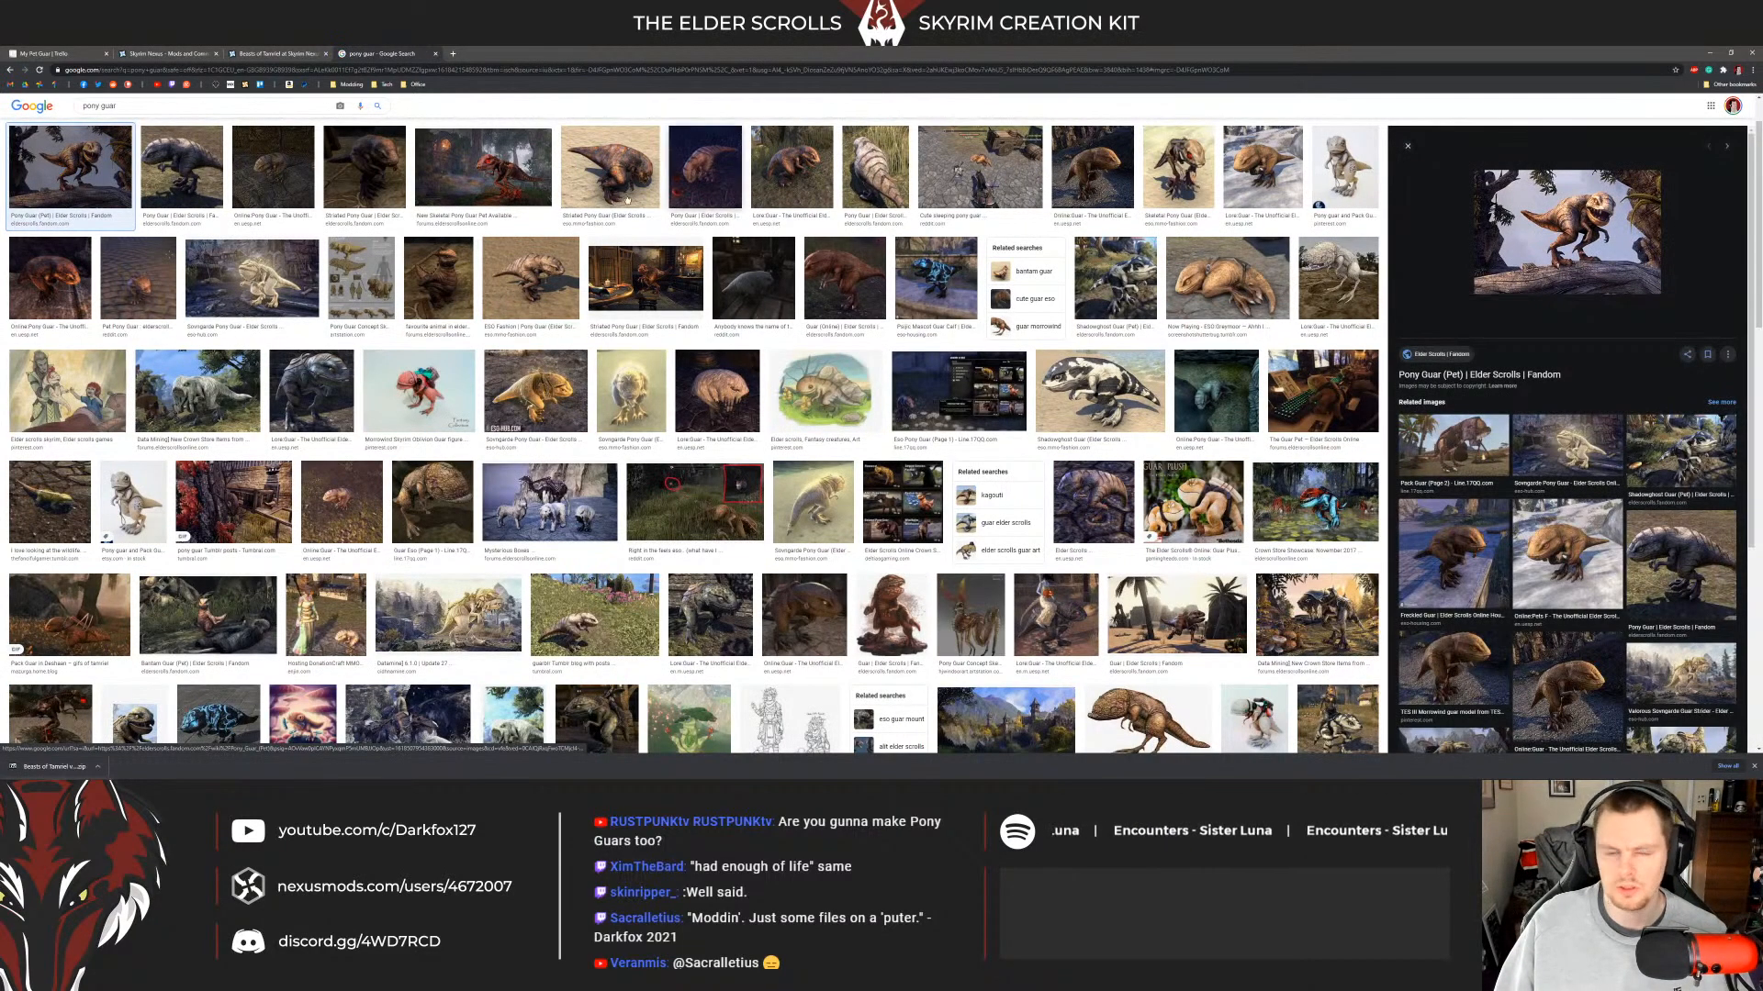
pyautogui.click(181, 170)
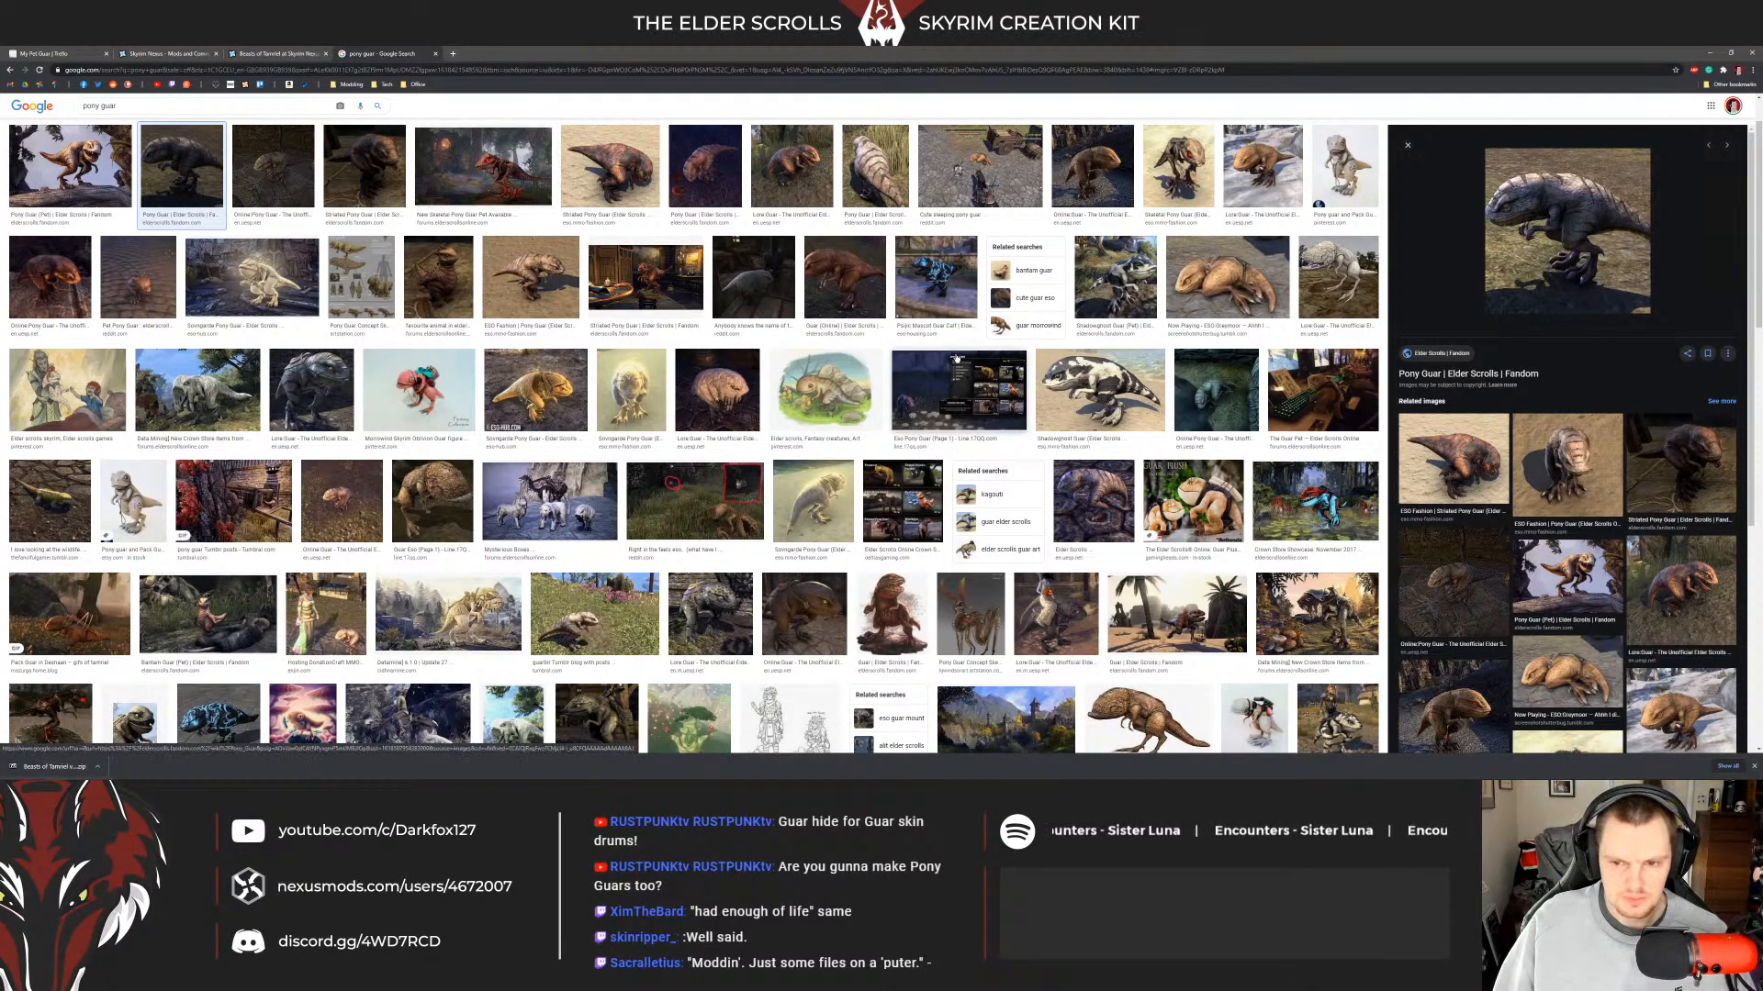
pyautogui.click(1100, 388)
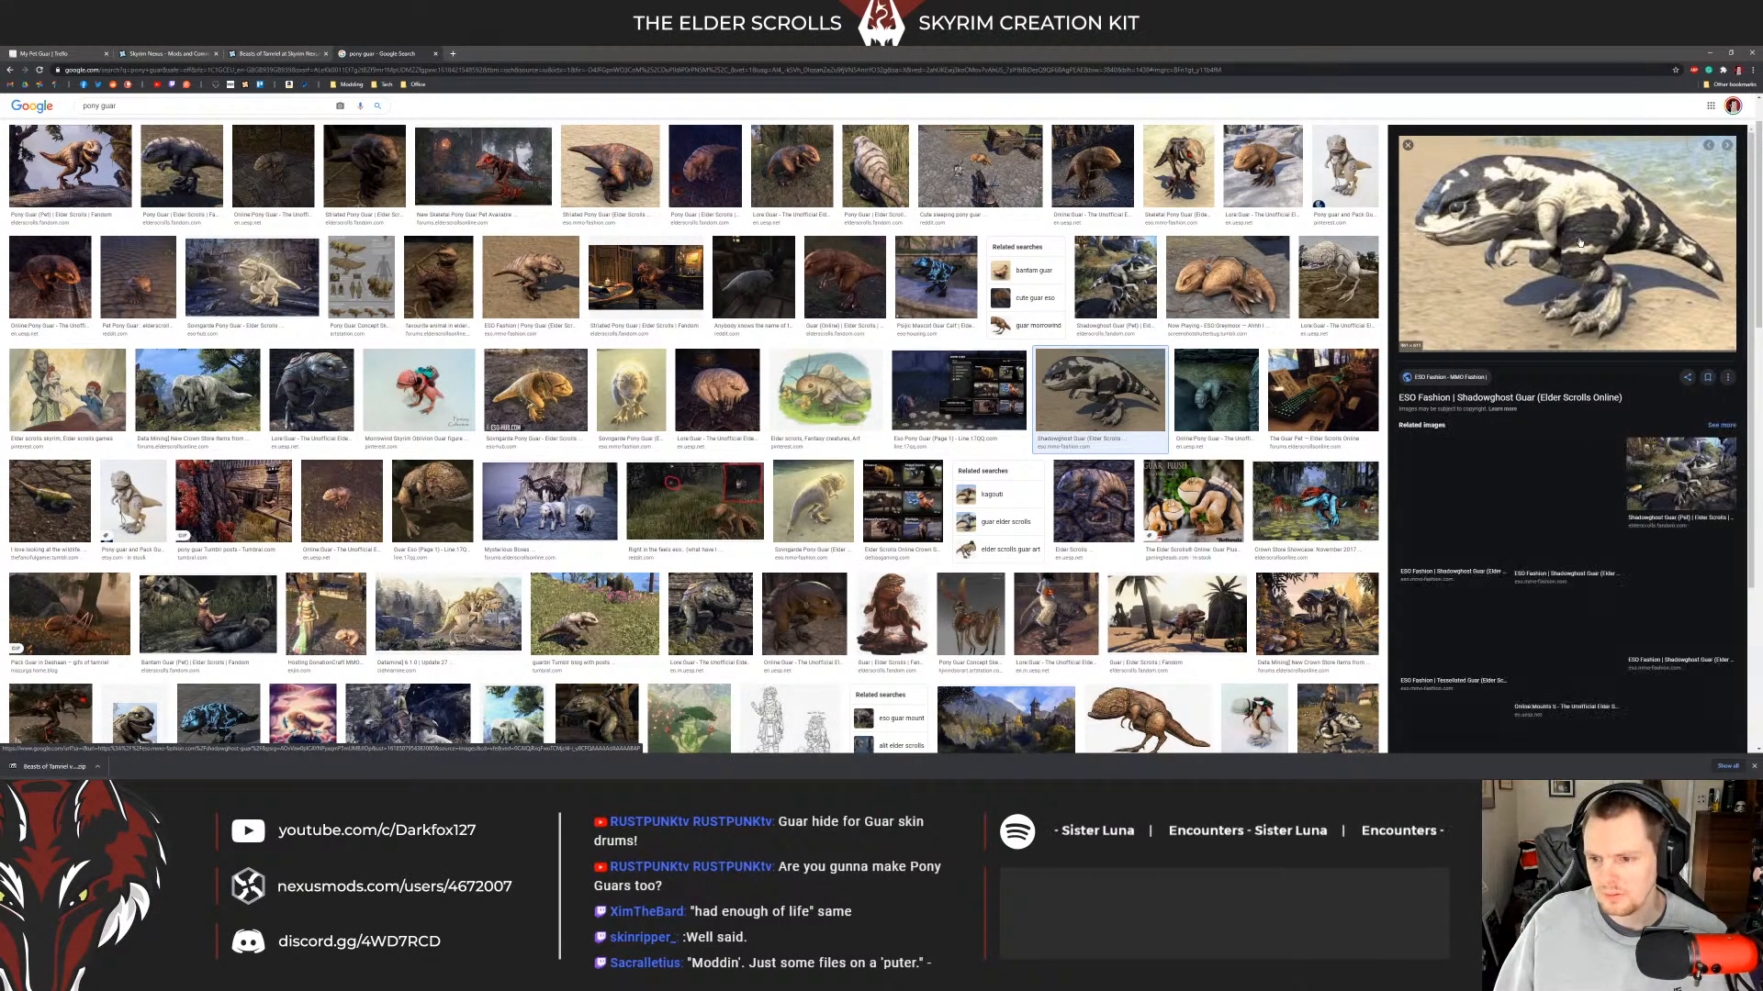
pyautogui.hotkey('ctrl', 'w')
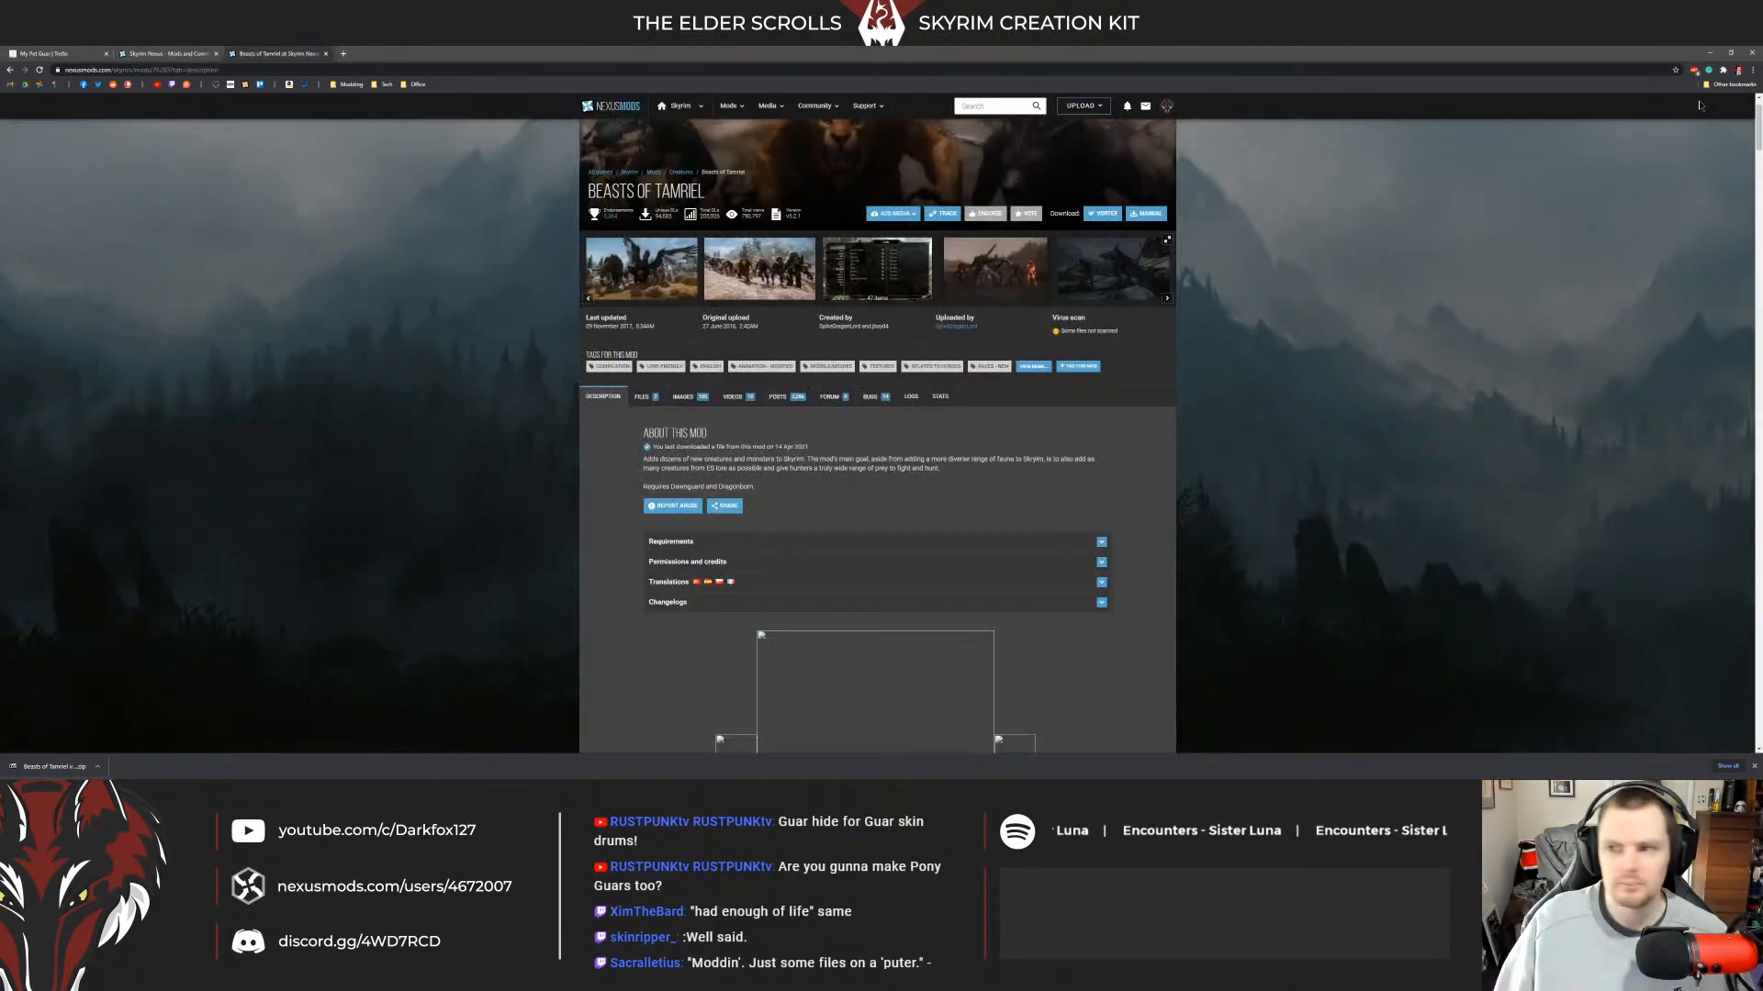
# Return to NifSkope and examine the albino guar model from the front and from above.
pyautogui.click(1711, 53)
pyautogui.moveTo(918, 367); pyautogui.dragTo(762, 339)
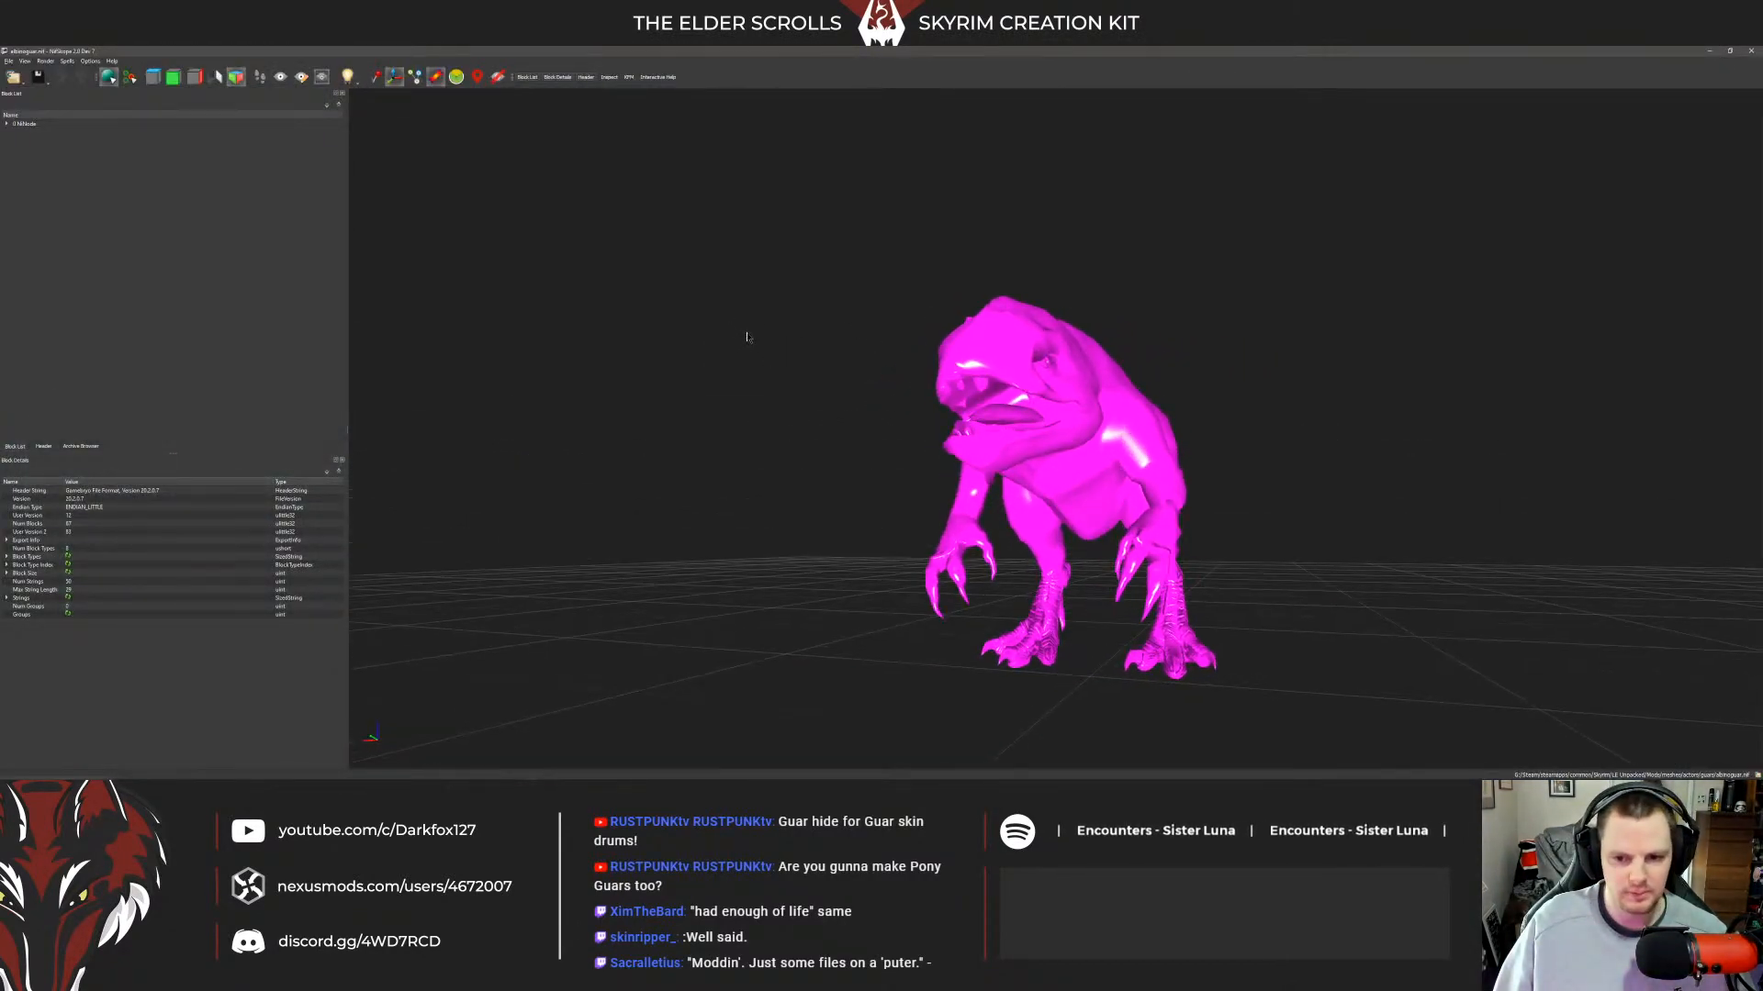
pyautogui.scroll(5, 762, 339)
pyautogui.scroll(-8, 762, 338)
pyautogui.scroll(5, 771, 336)
pyautogui.moveTo(777, 339); pyautogui.dragTo(753, 340)
pyautogui.scroll(-5, 743, 349)
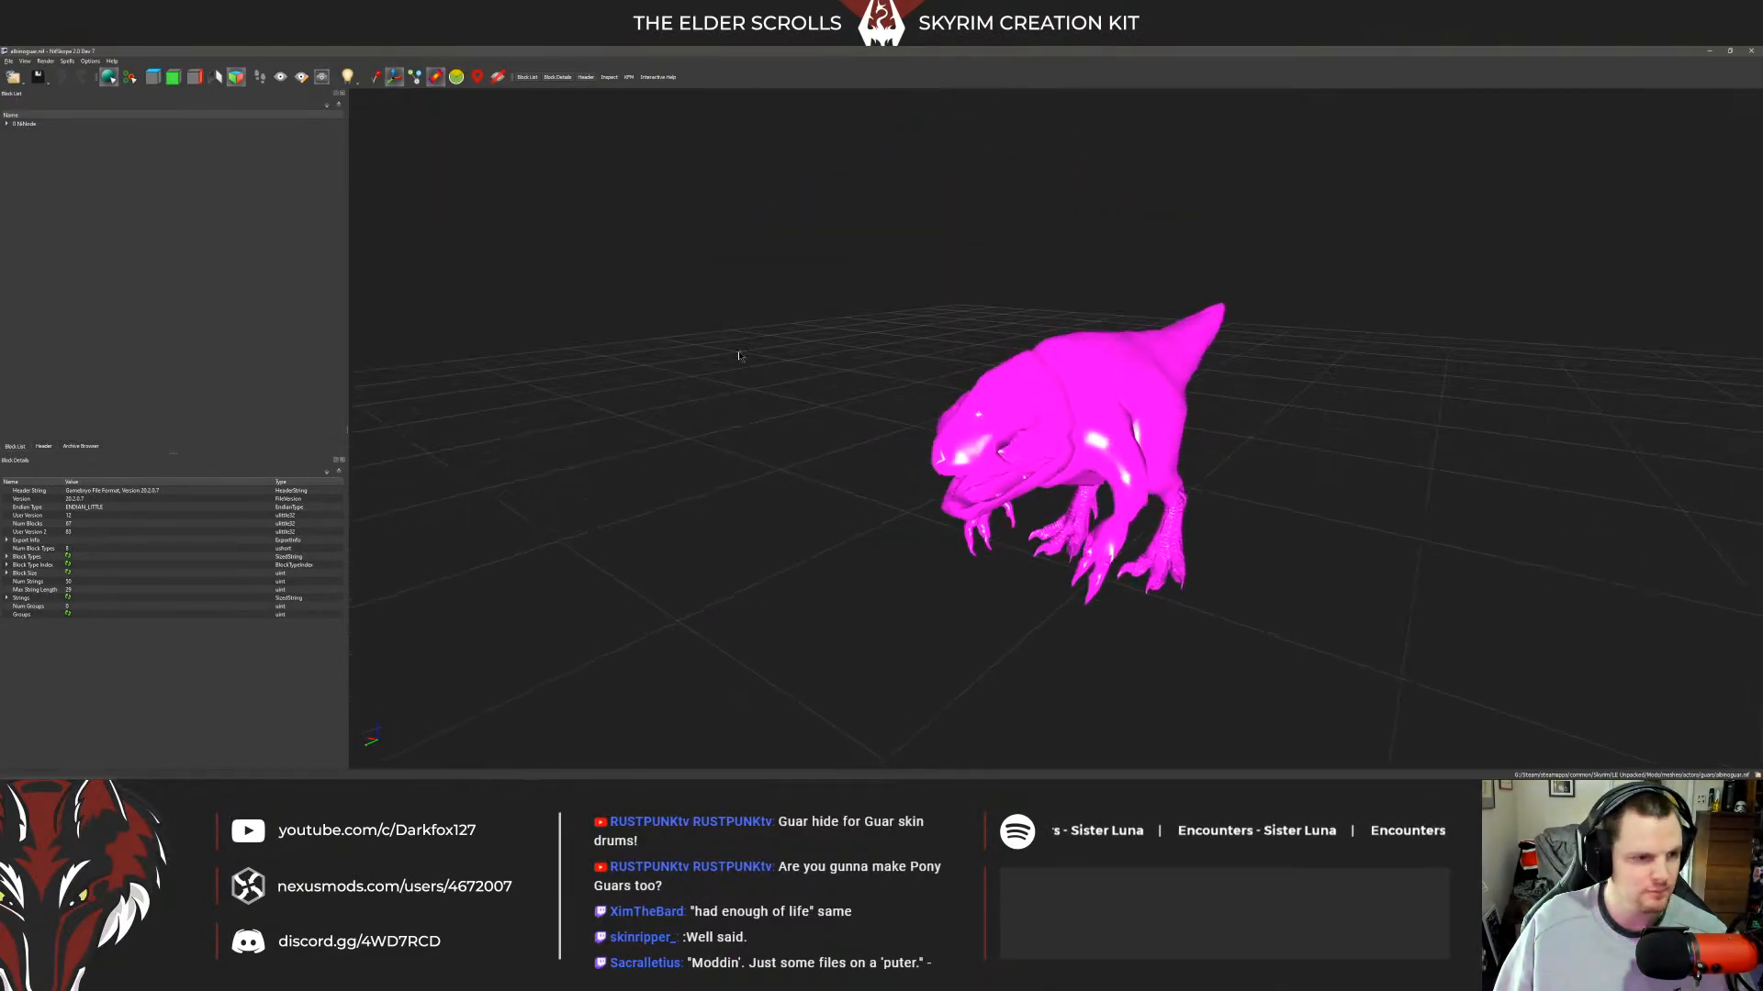
# Close the albino guar mesh and preview other meshes from the guar folder, including albinoguarhide.nif.
pyautogui.click(1751, 51)
pyautogui.doubleClick(780, 327)
pyautogui.click(812, 422)
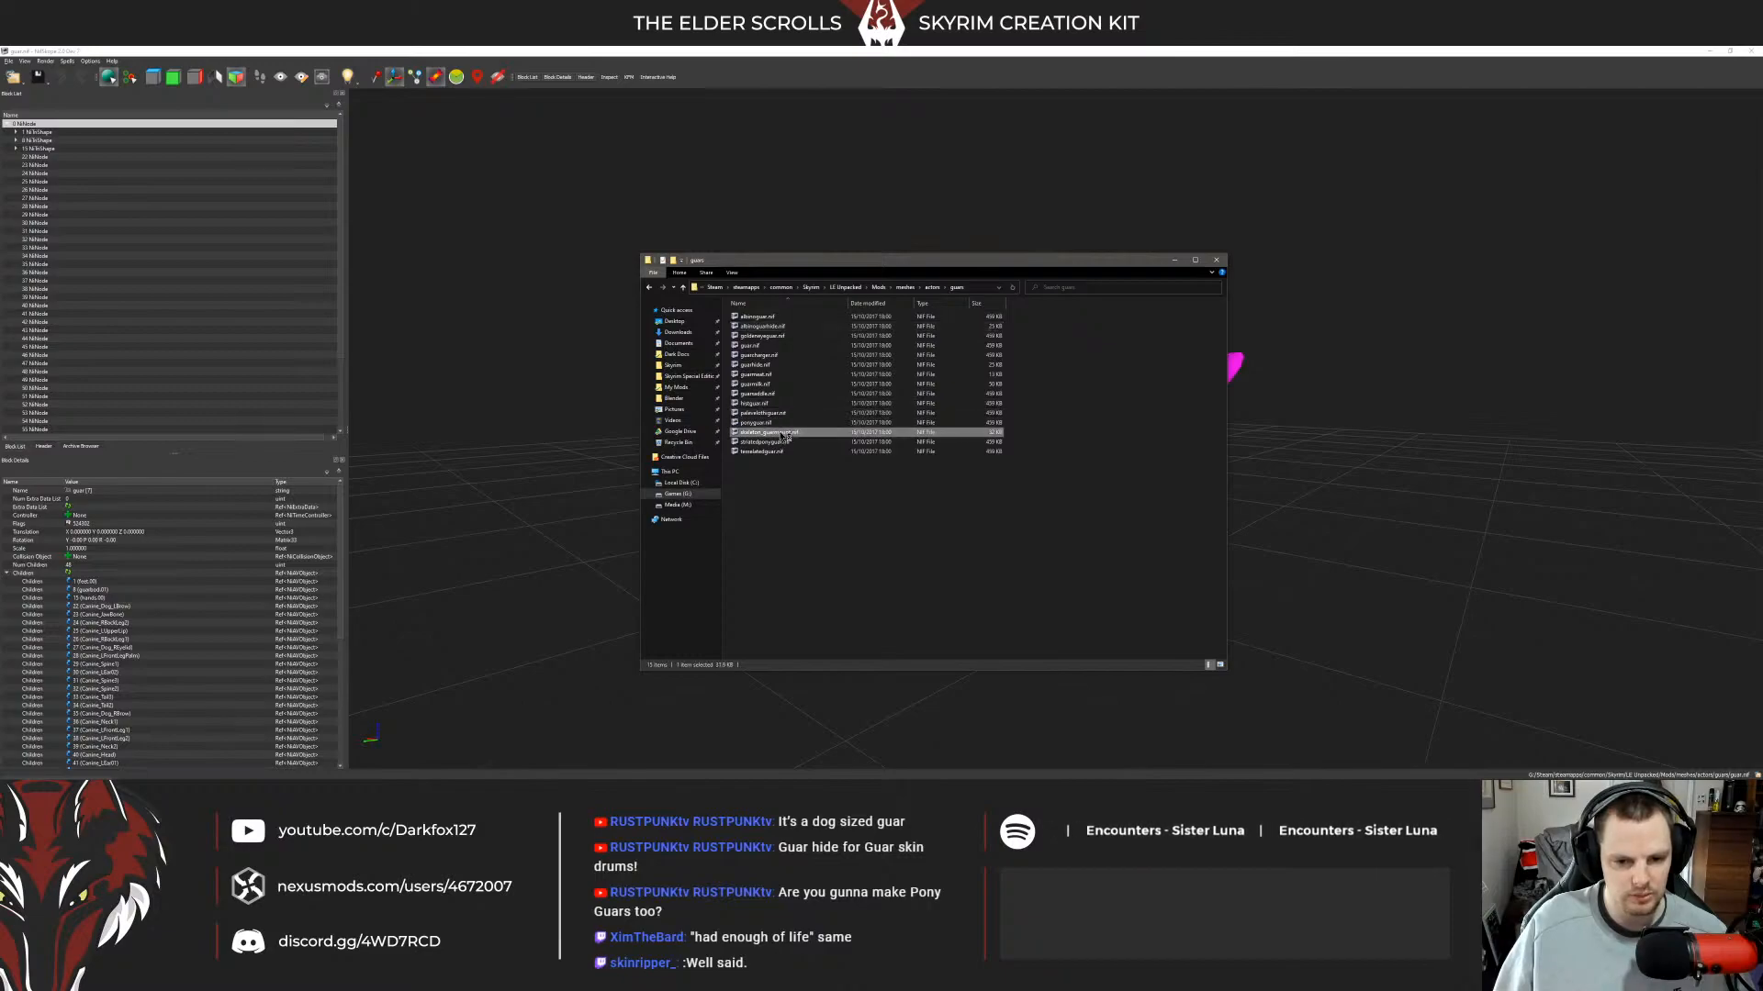
pyautogui.doubleClick(815, 426)
pyautogui.moveTo(952, 409); pyautogui.dragTo(929, 379)
pyautogui.scroll(3, 1009, 404)
pyautogui.hotkey('ctrl', 'o')
pyautogui.doubleClick(880, 356)
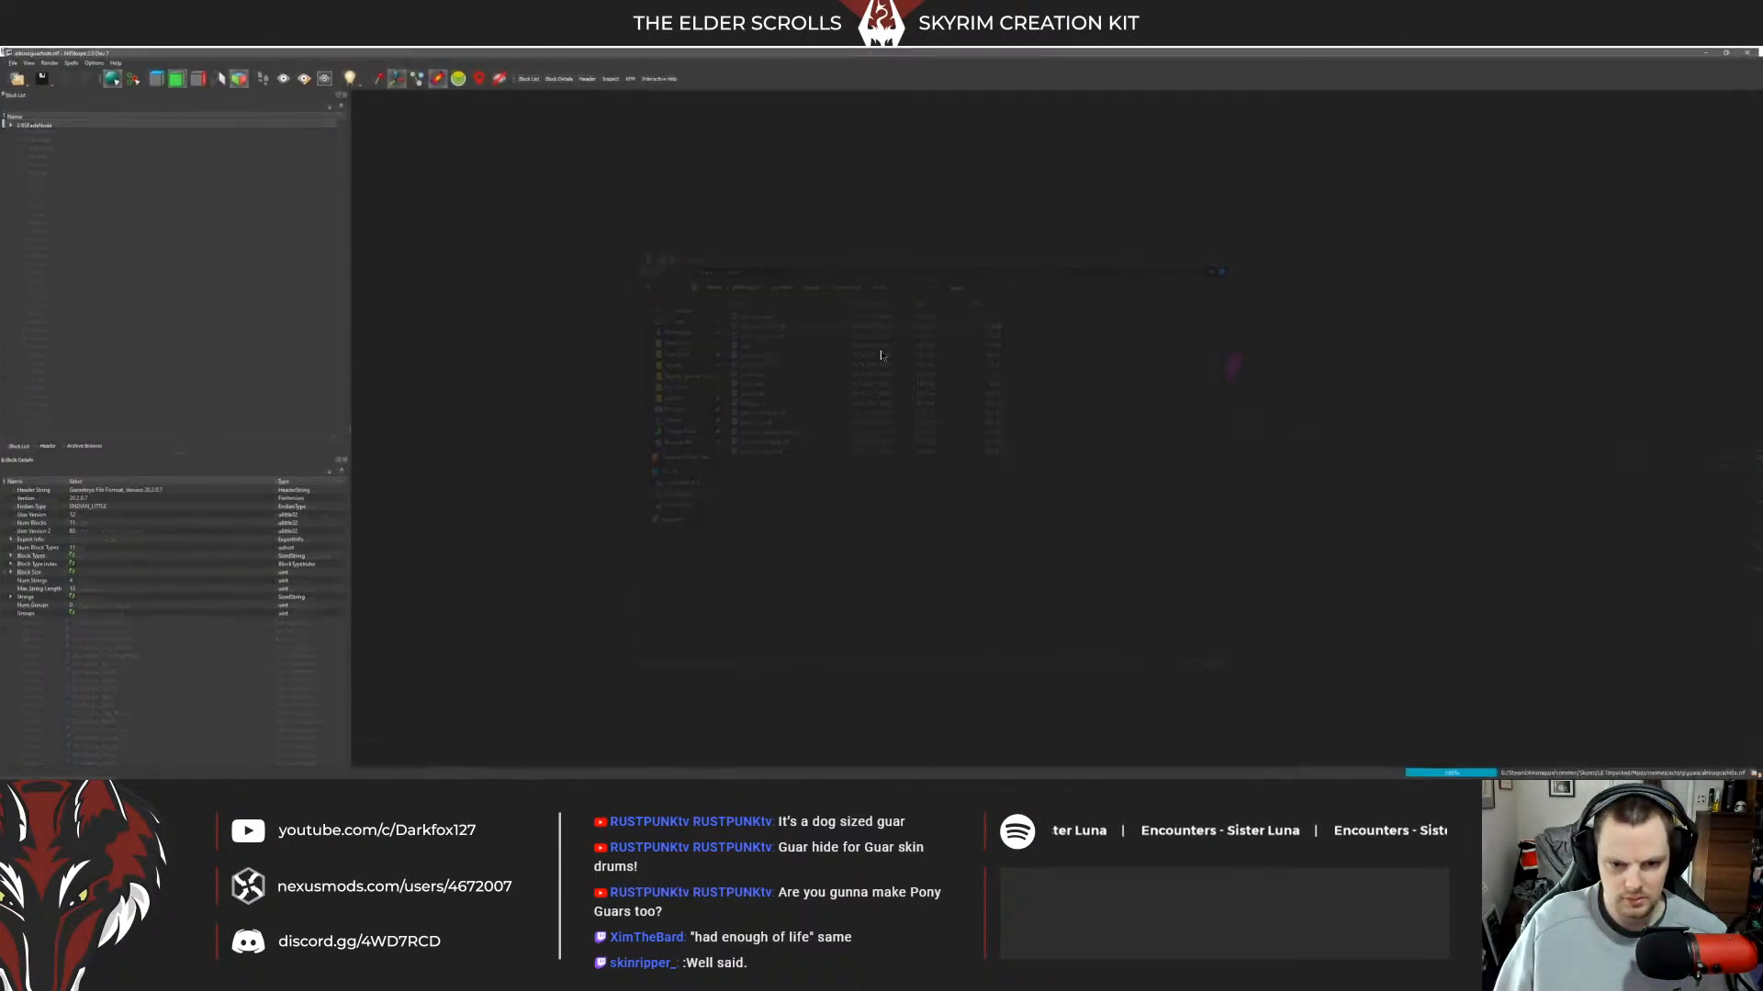
pyautogui.click(1749, 51)
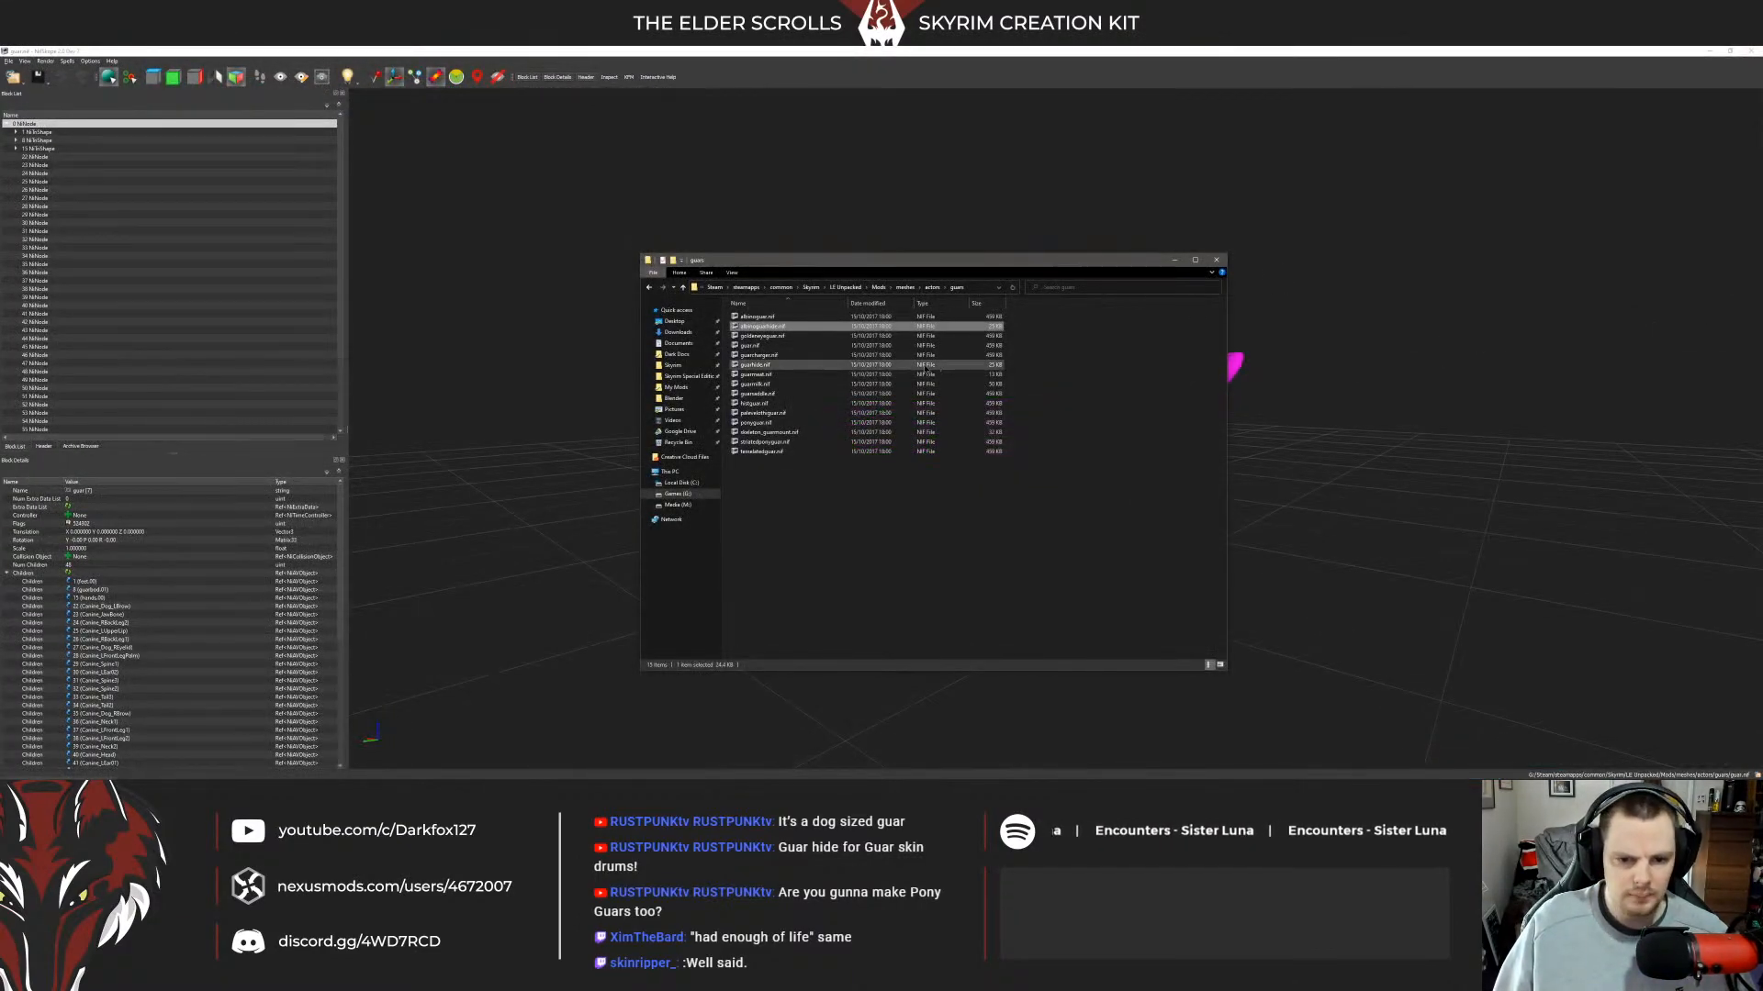
# Switch to the Beasts of Tamriel page in Chrome and examine the description's permission and resource credits sections.
pyautogui.click(75, 747)
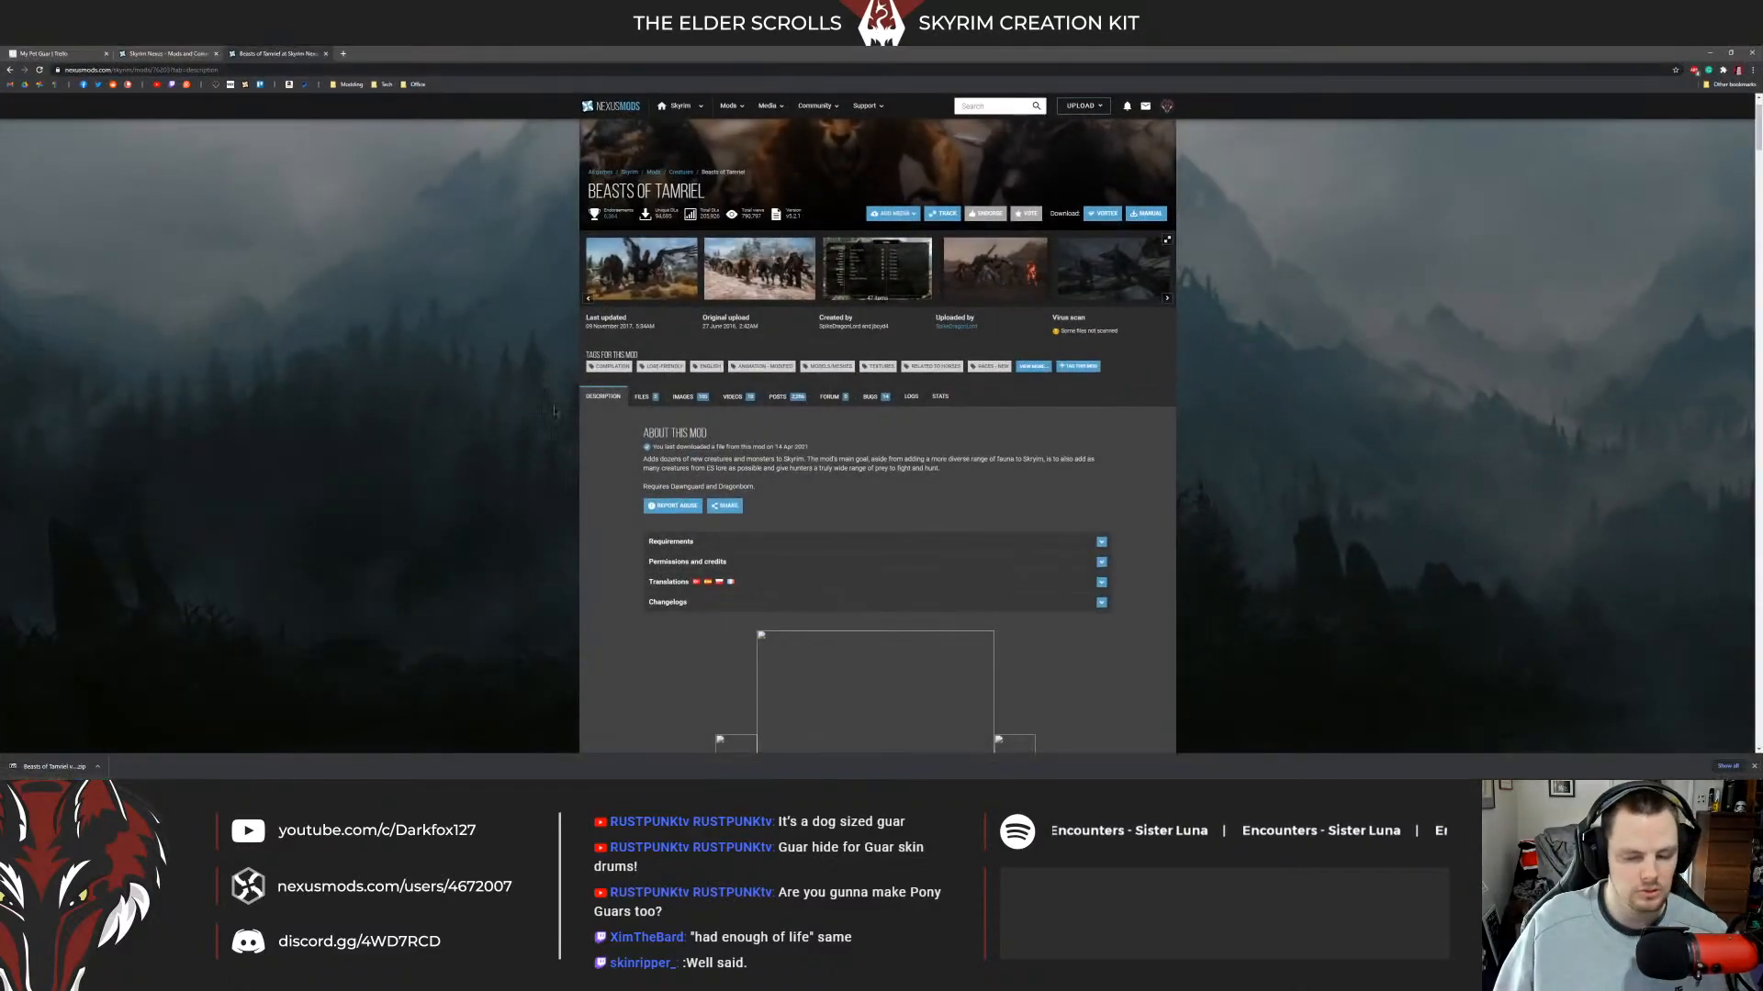
pyautogui.scroll(-5, 636, 404)
pyautogui.scroll(-20, 643, 401)
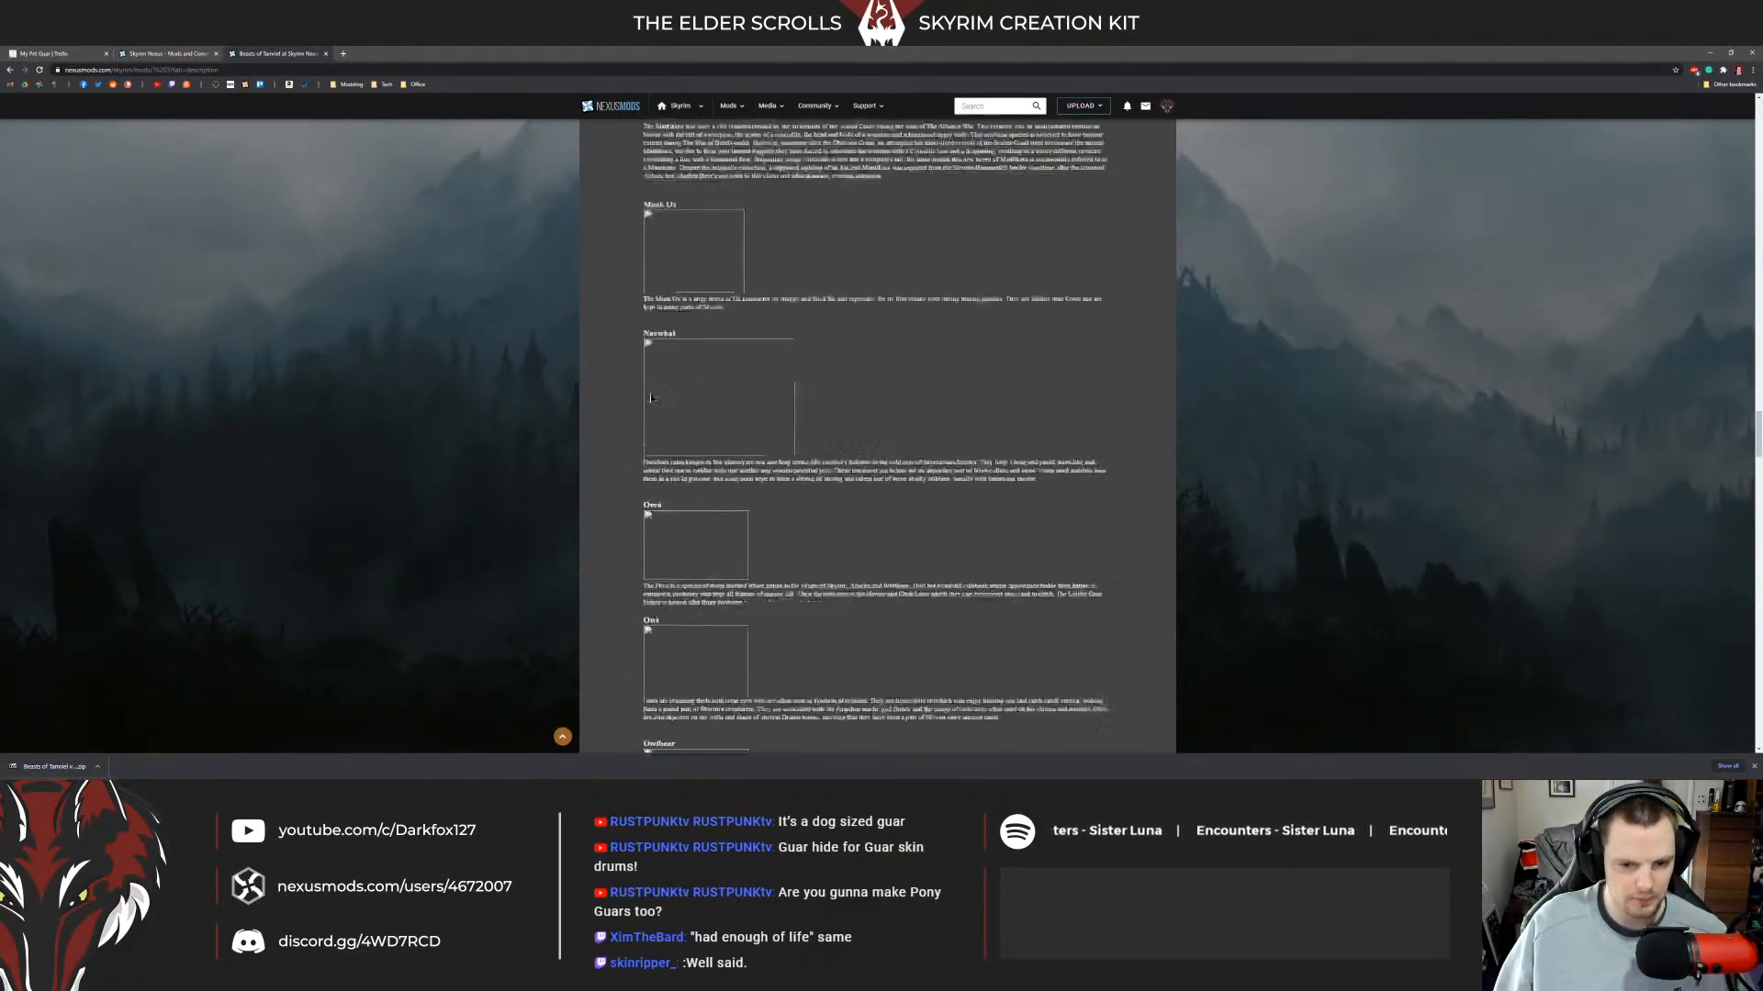
pyautogui.scroll(10, 650, 396)
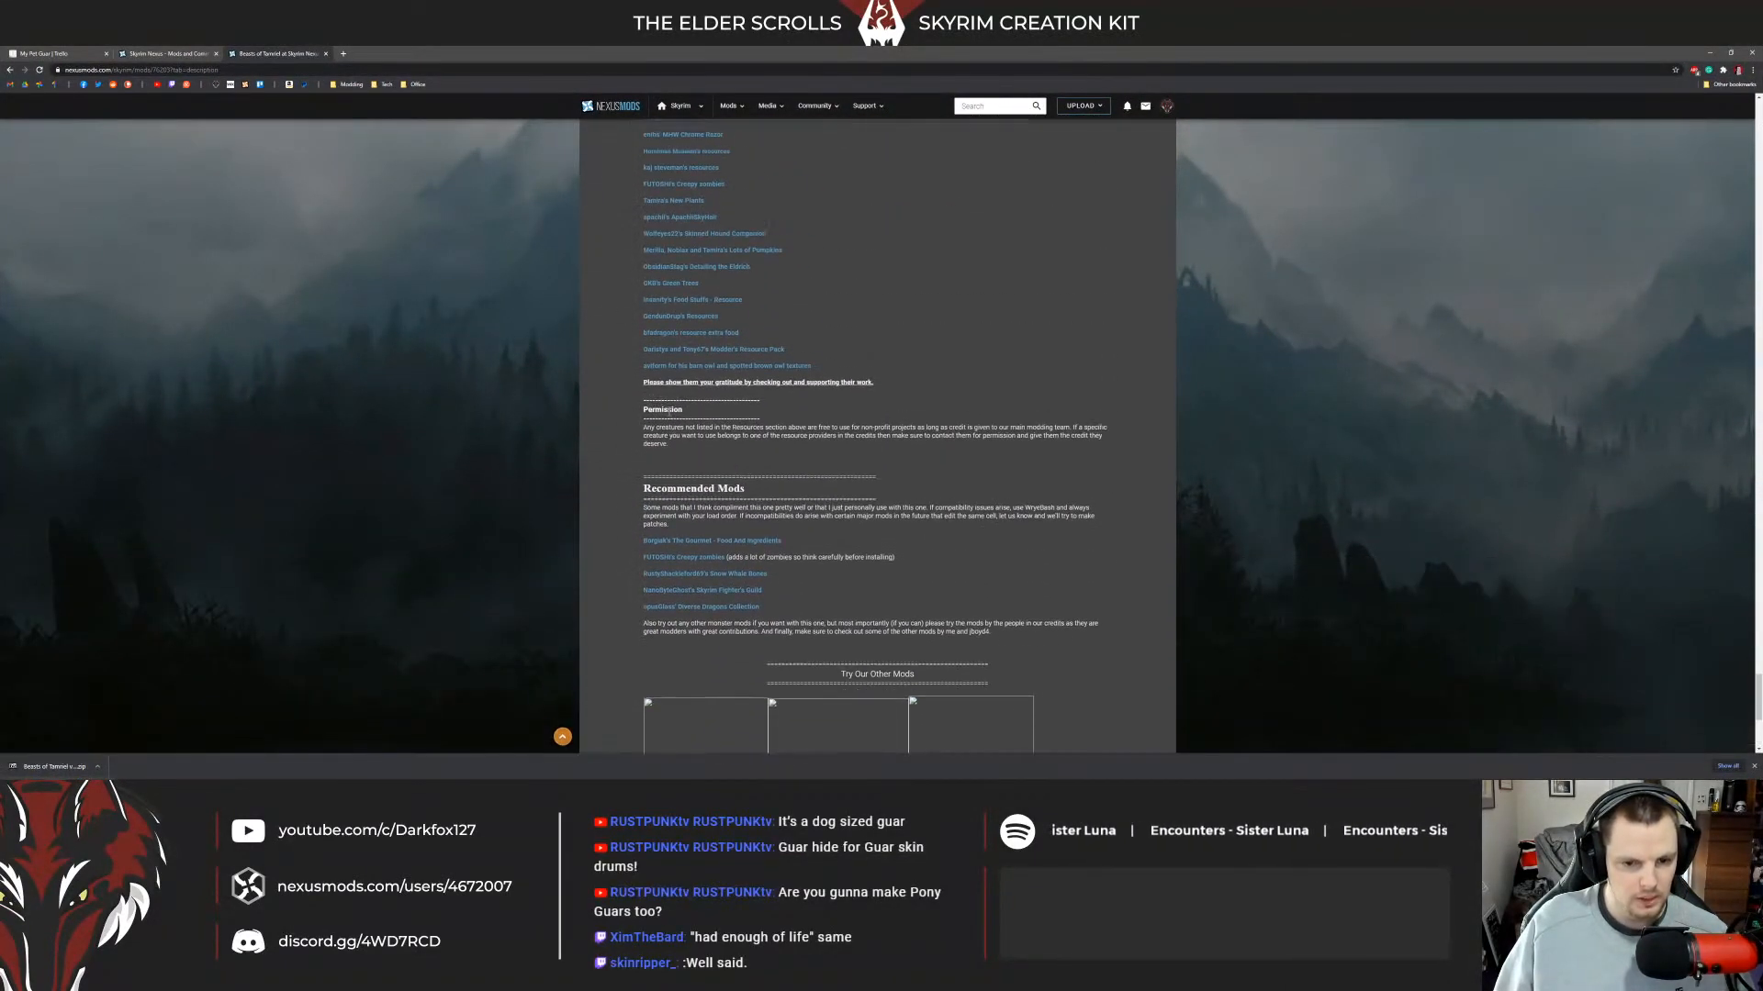
pyautogui.scroll(4, 853, 413)
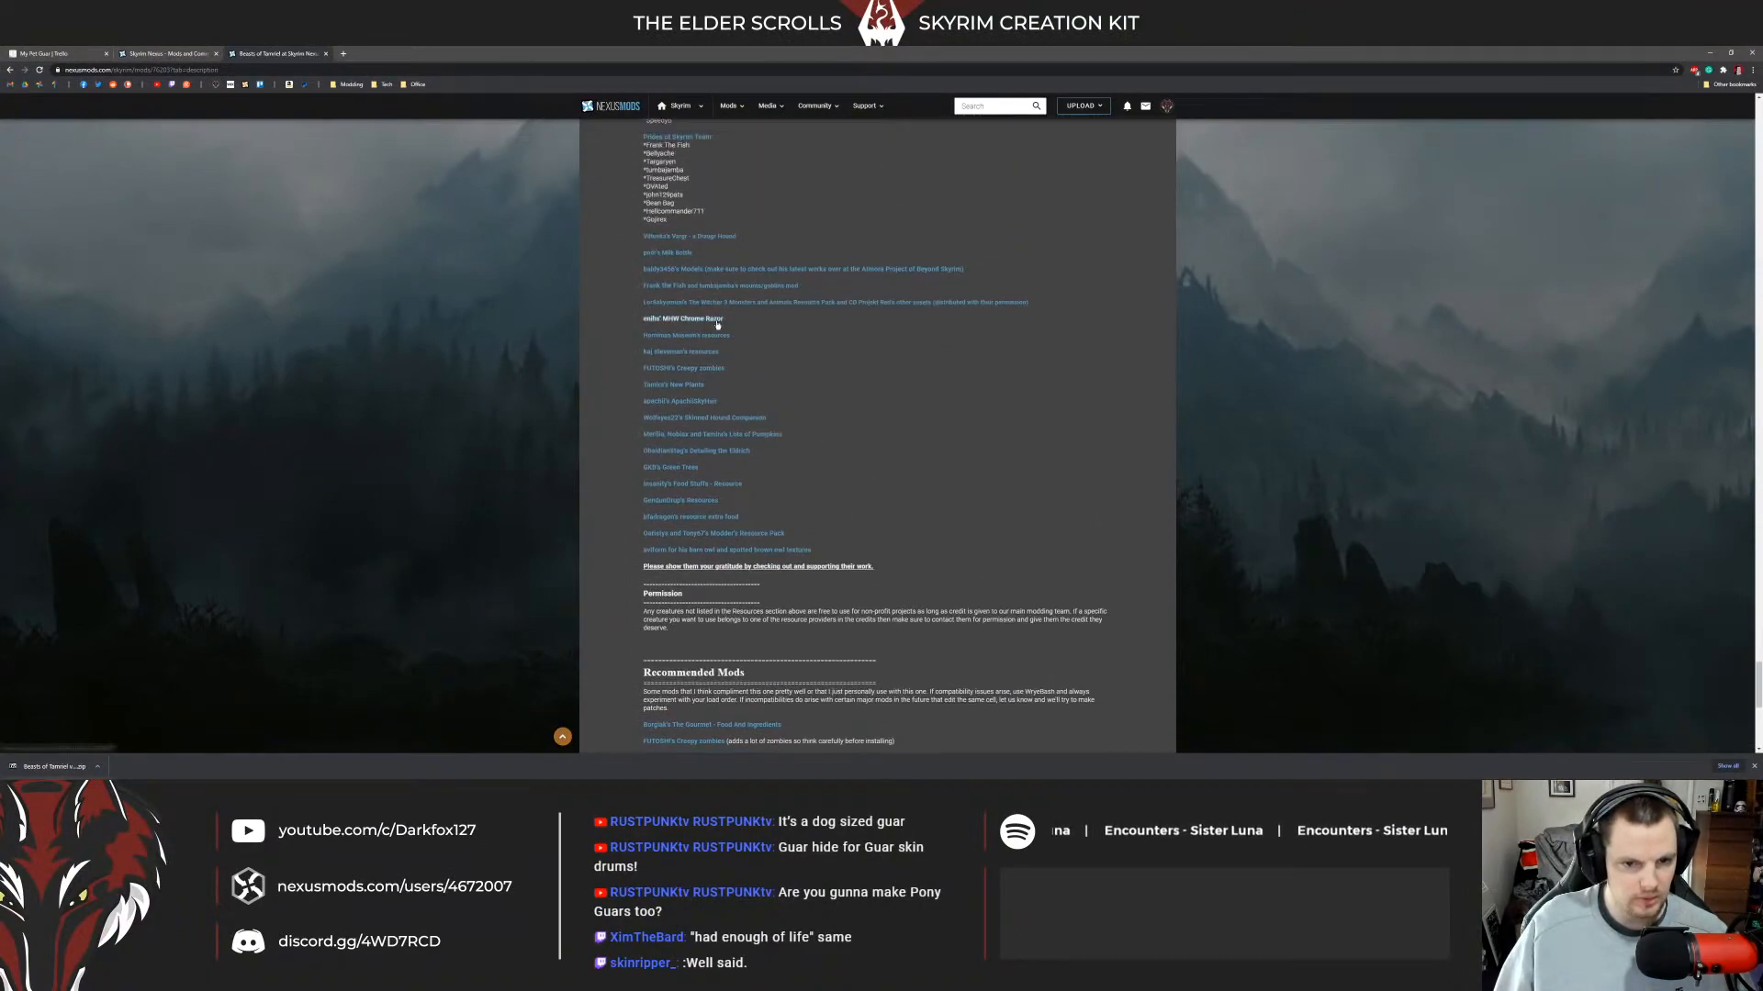
pyautogui.scroll(1, 780, 321)
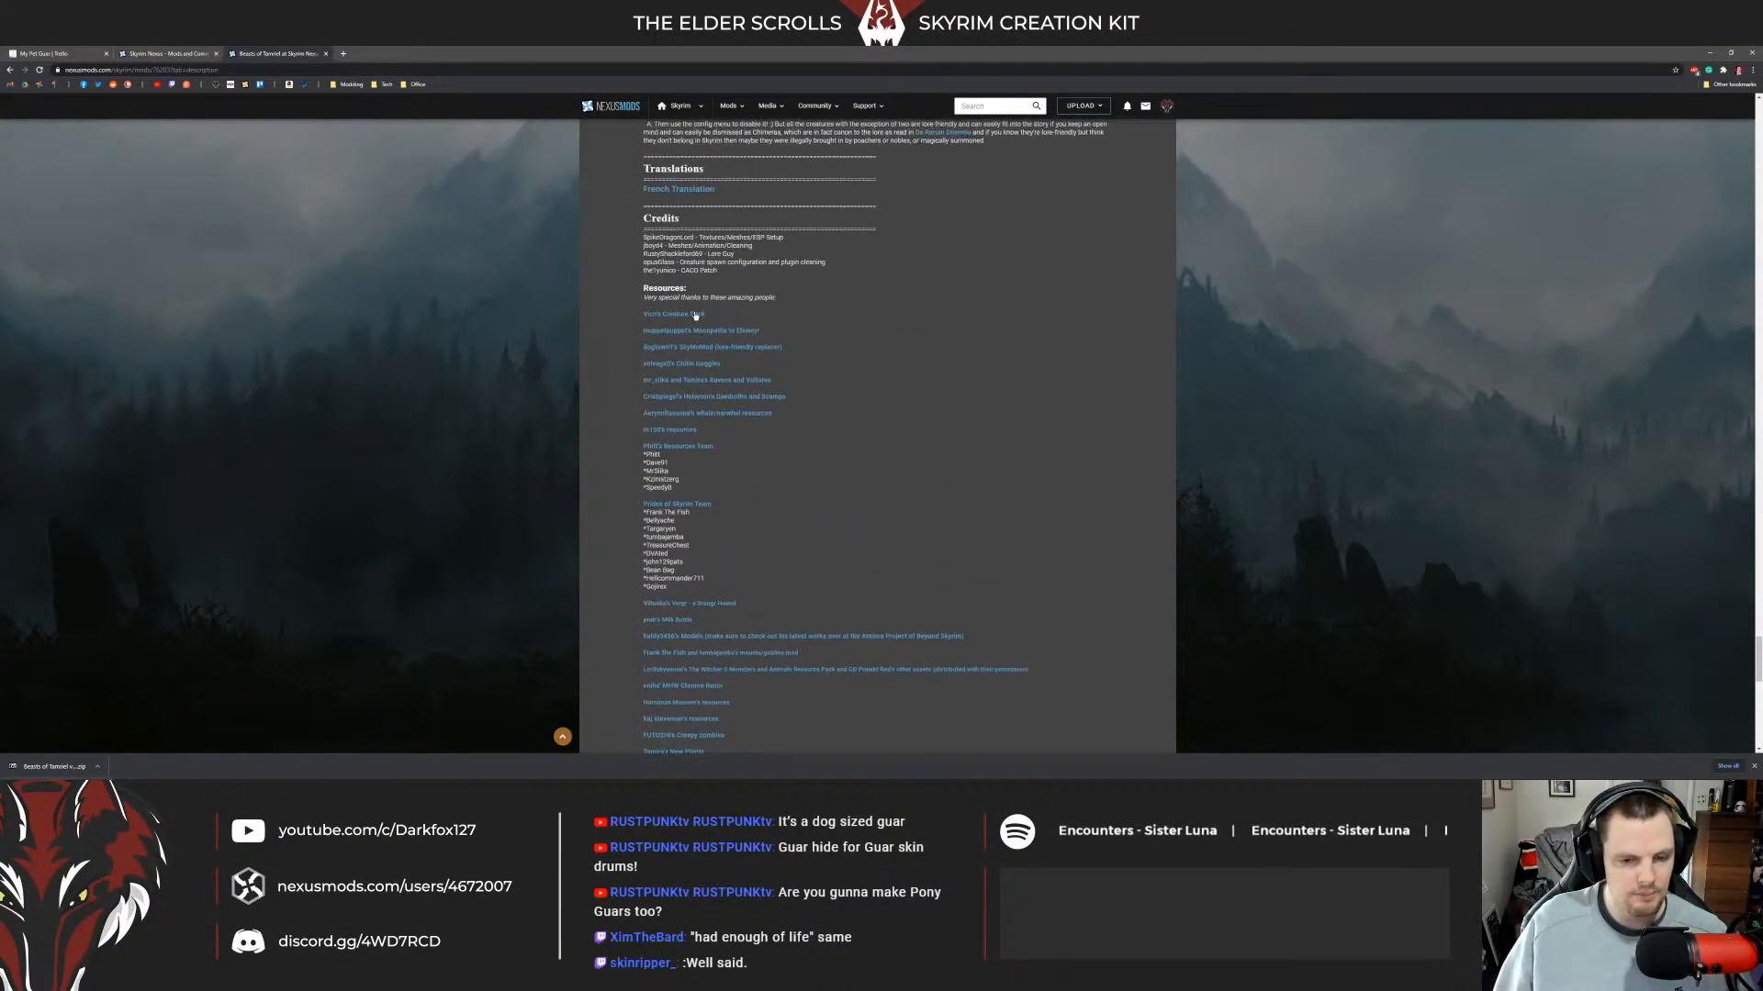
# Open the credited Vicn Creature Resources page, read its usage terms and credits, search it for "guar", and close it.
pyautogui.click(395, 54)
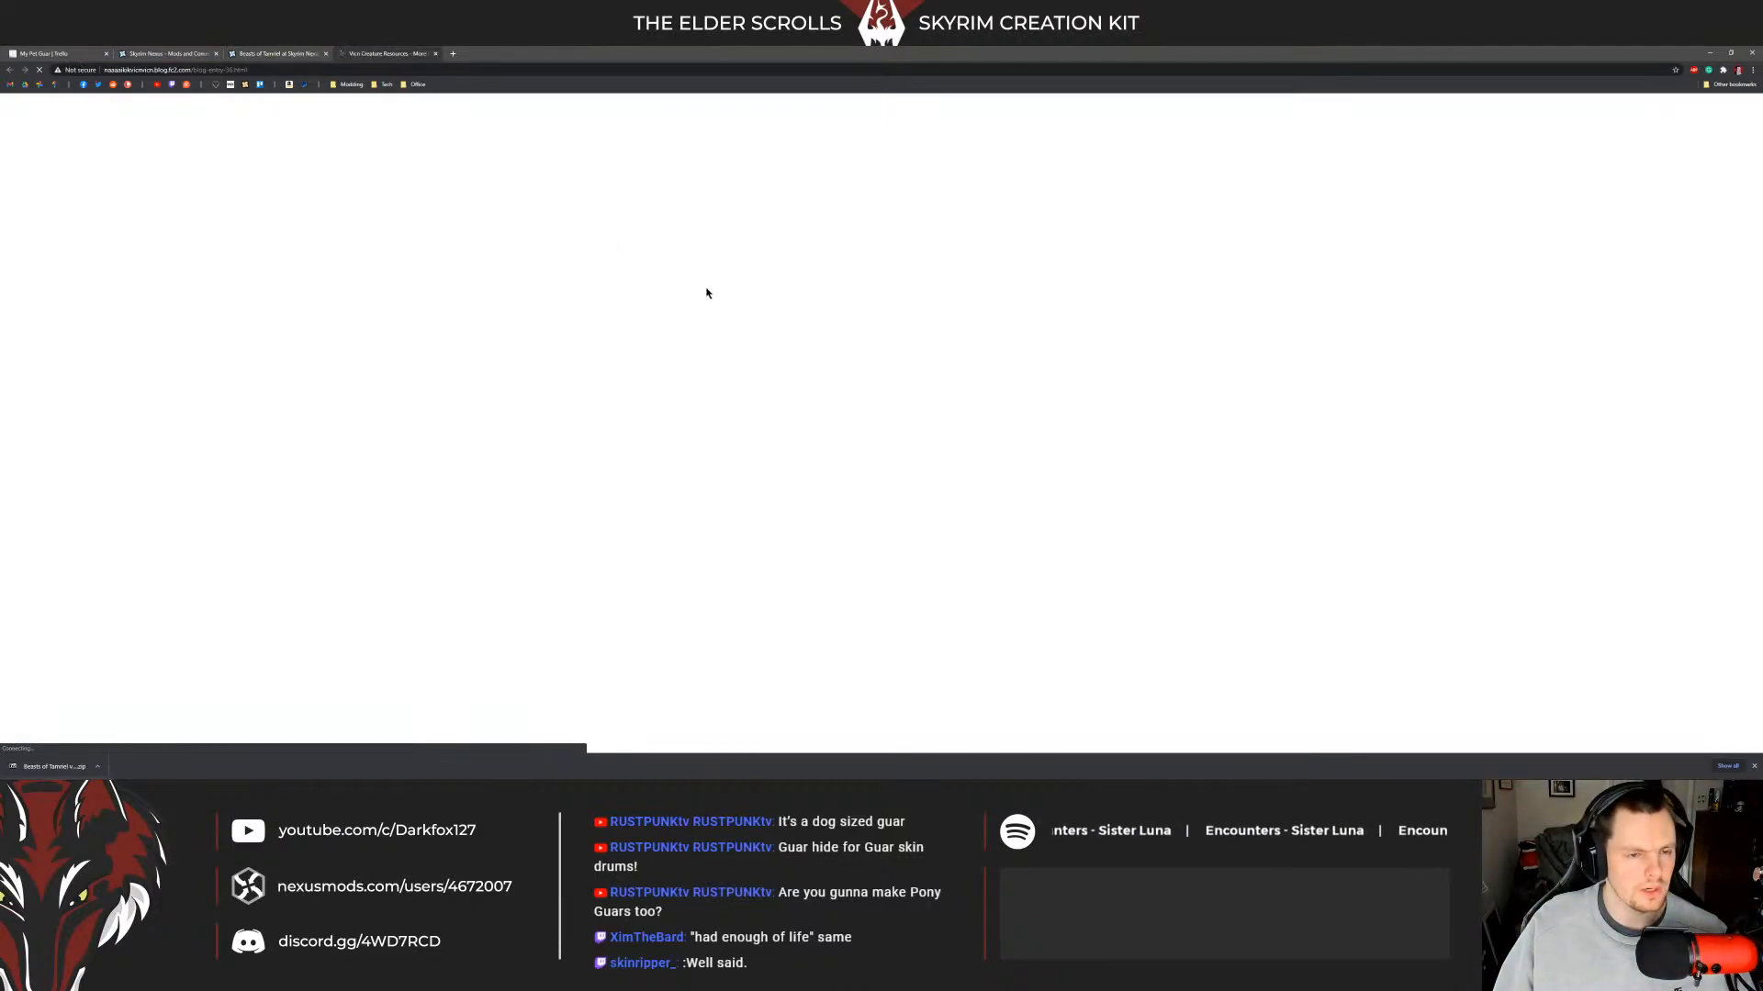
pyautogui.scroll(-1, 995, 347)
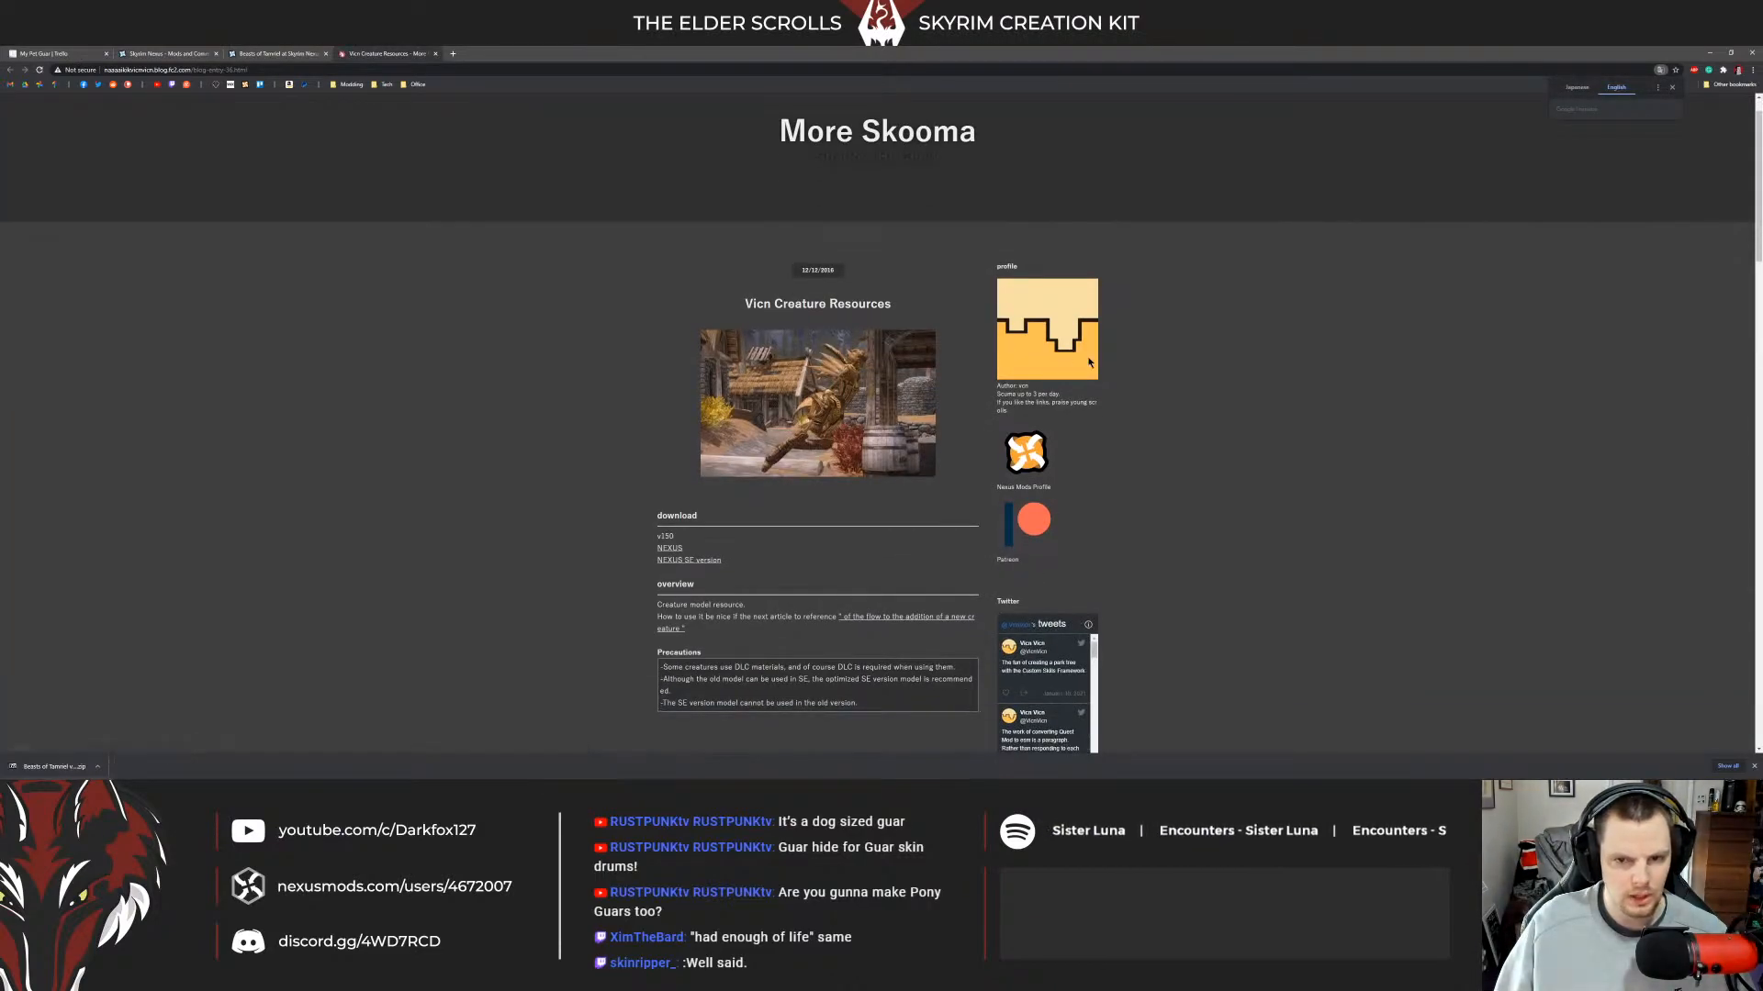
pyautogui.scroll(-8, 1238, 351)
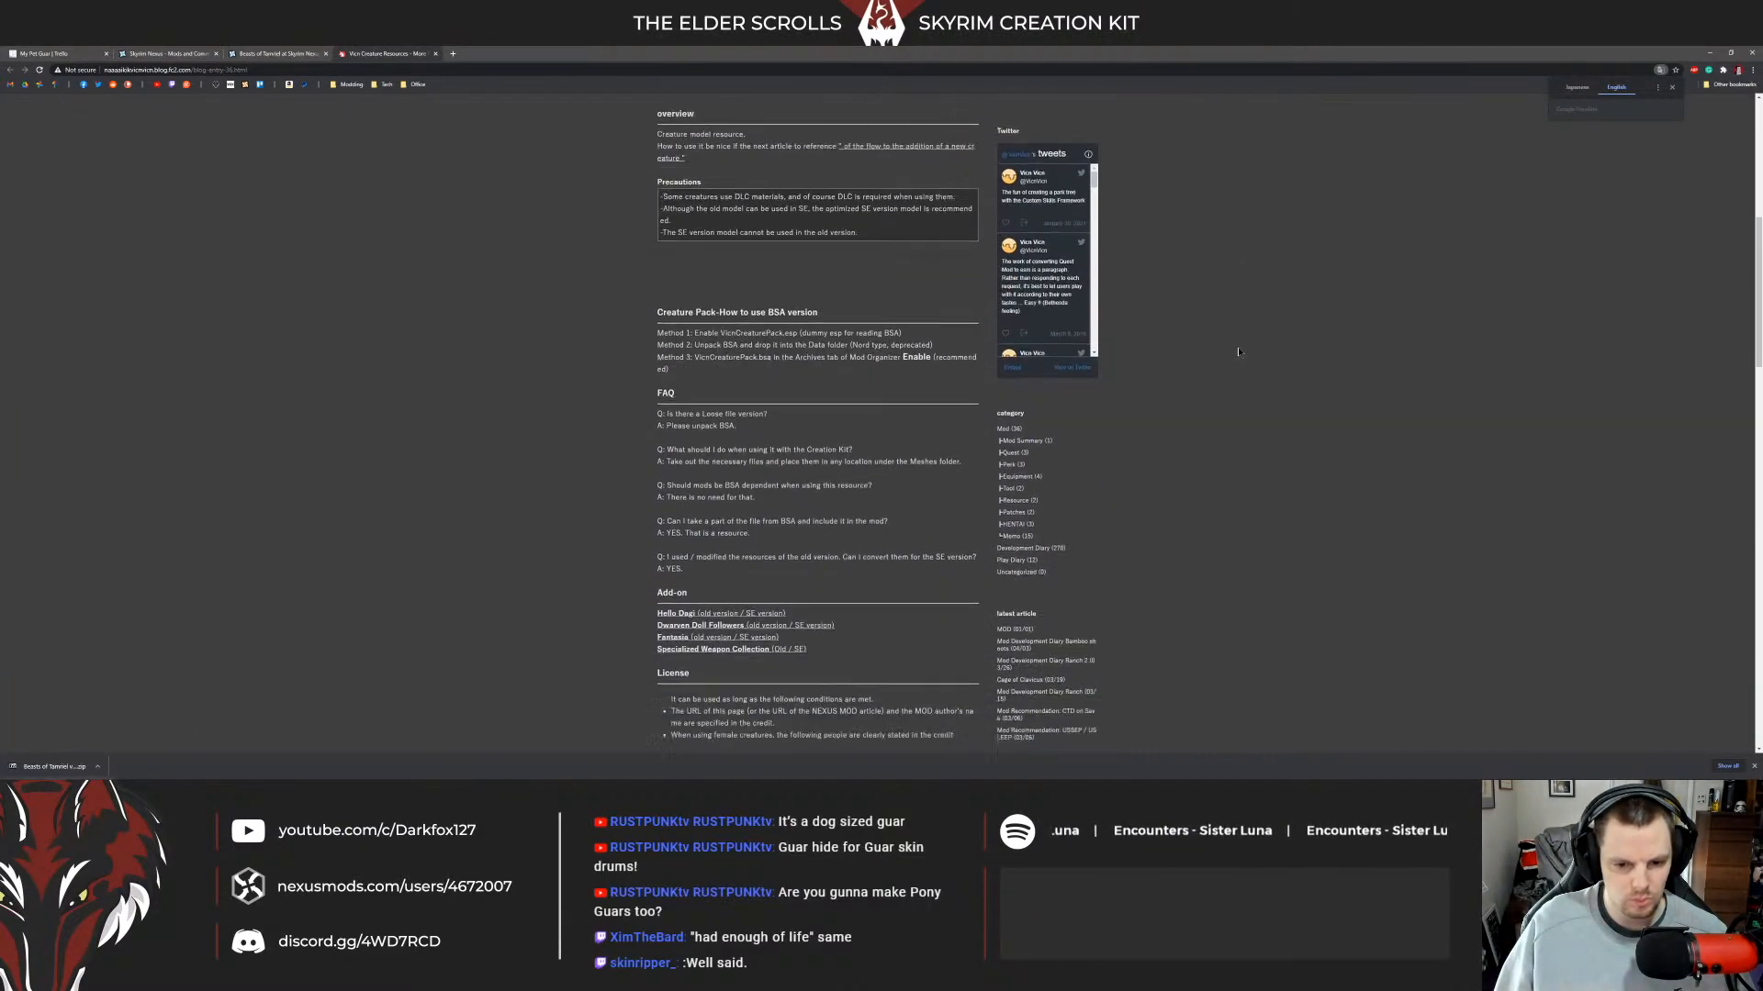
pyautogui.scroll(-5, 1221, 345)
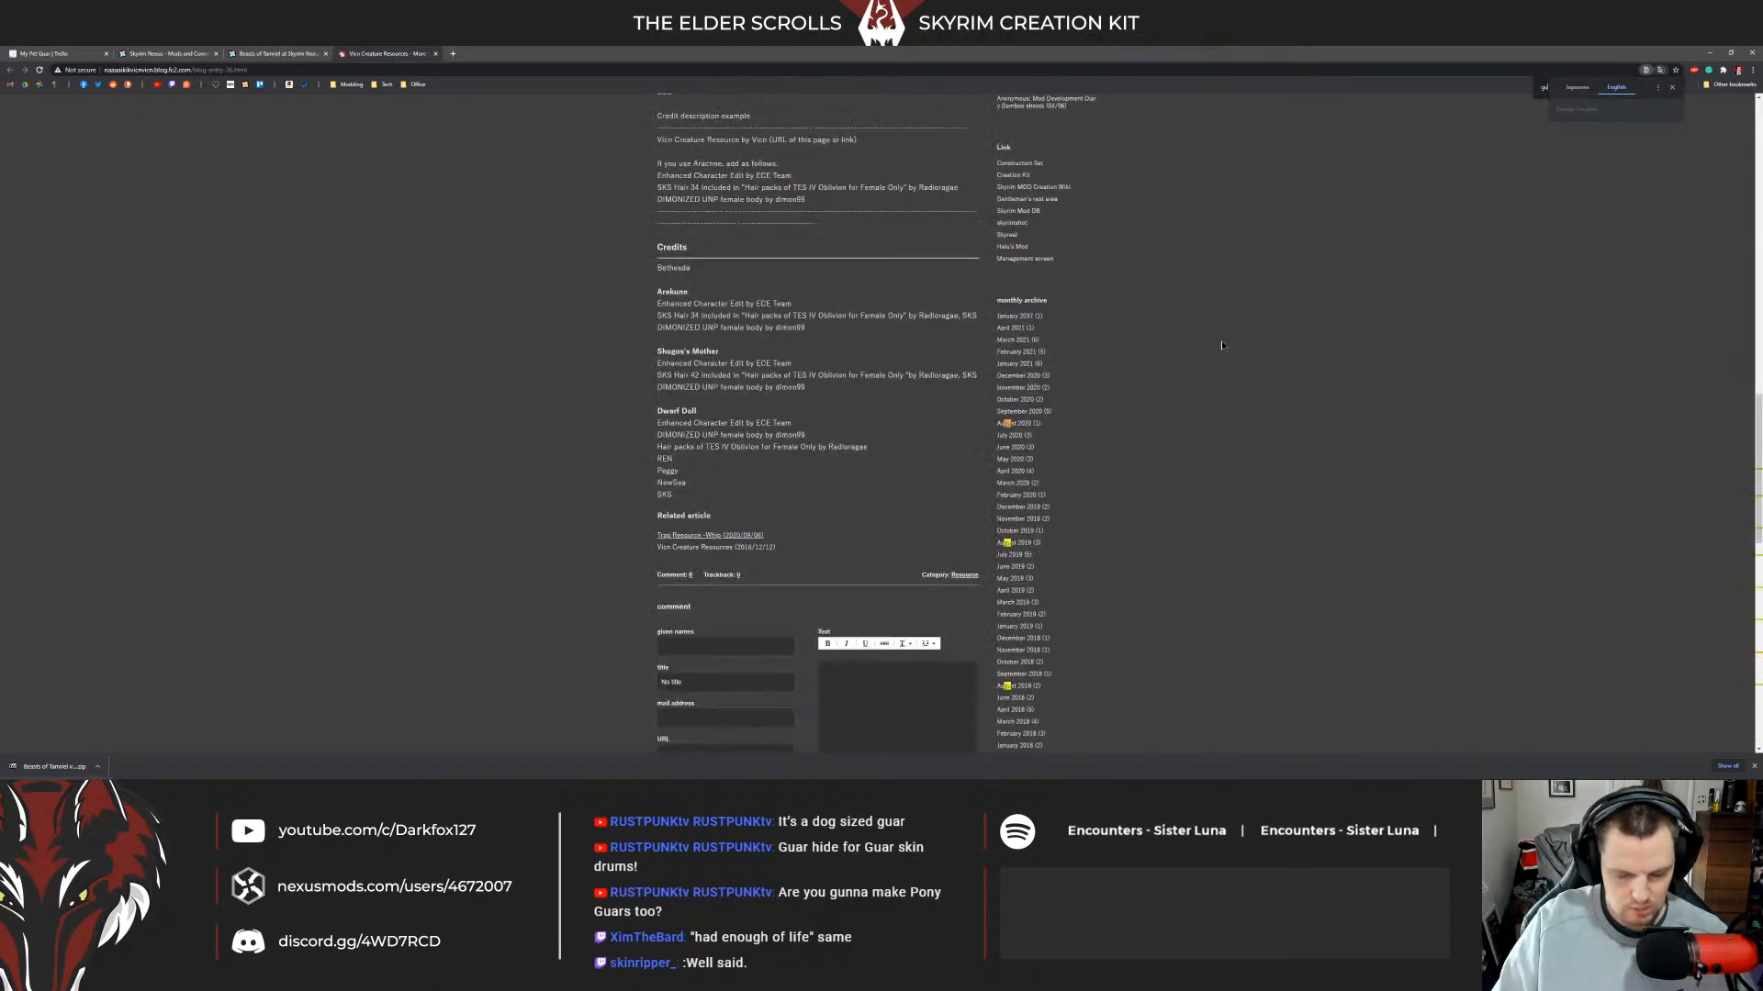
pyautogui.write('ar')
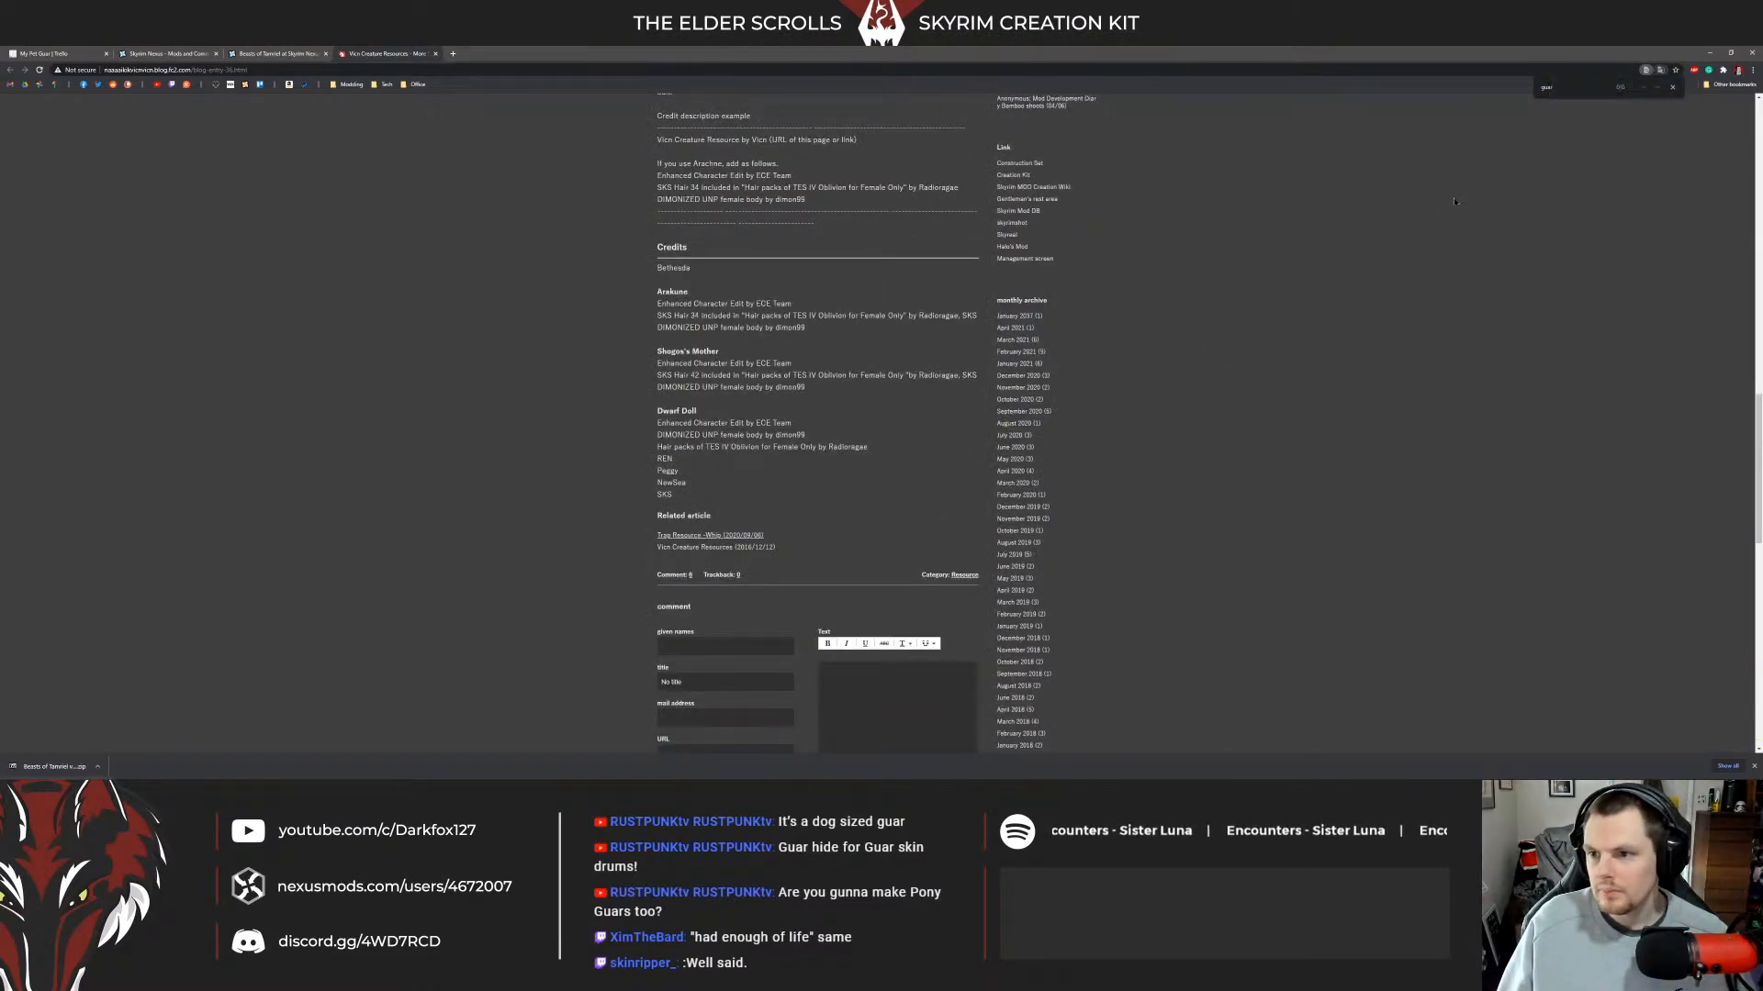
pyautogui.click(1672, 88)
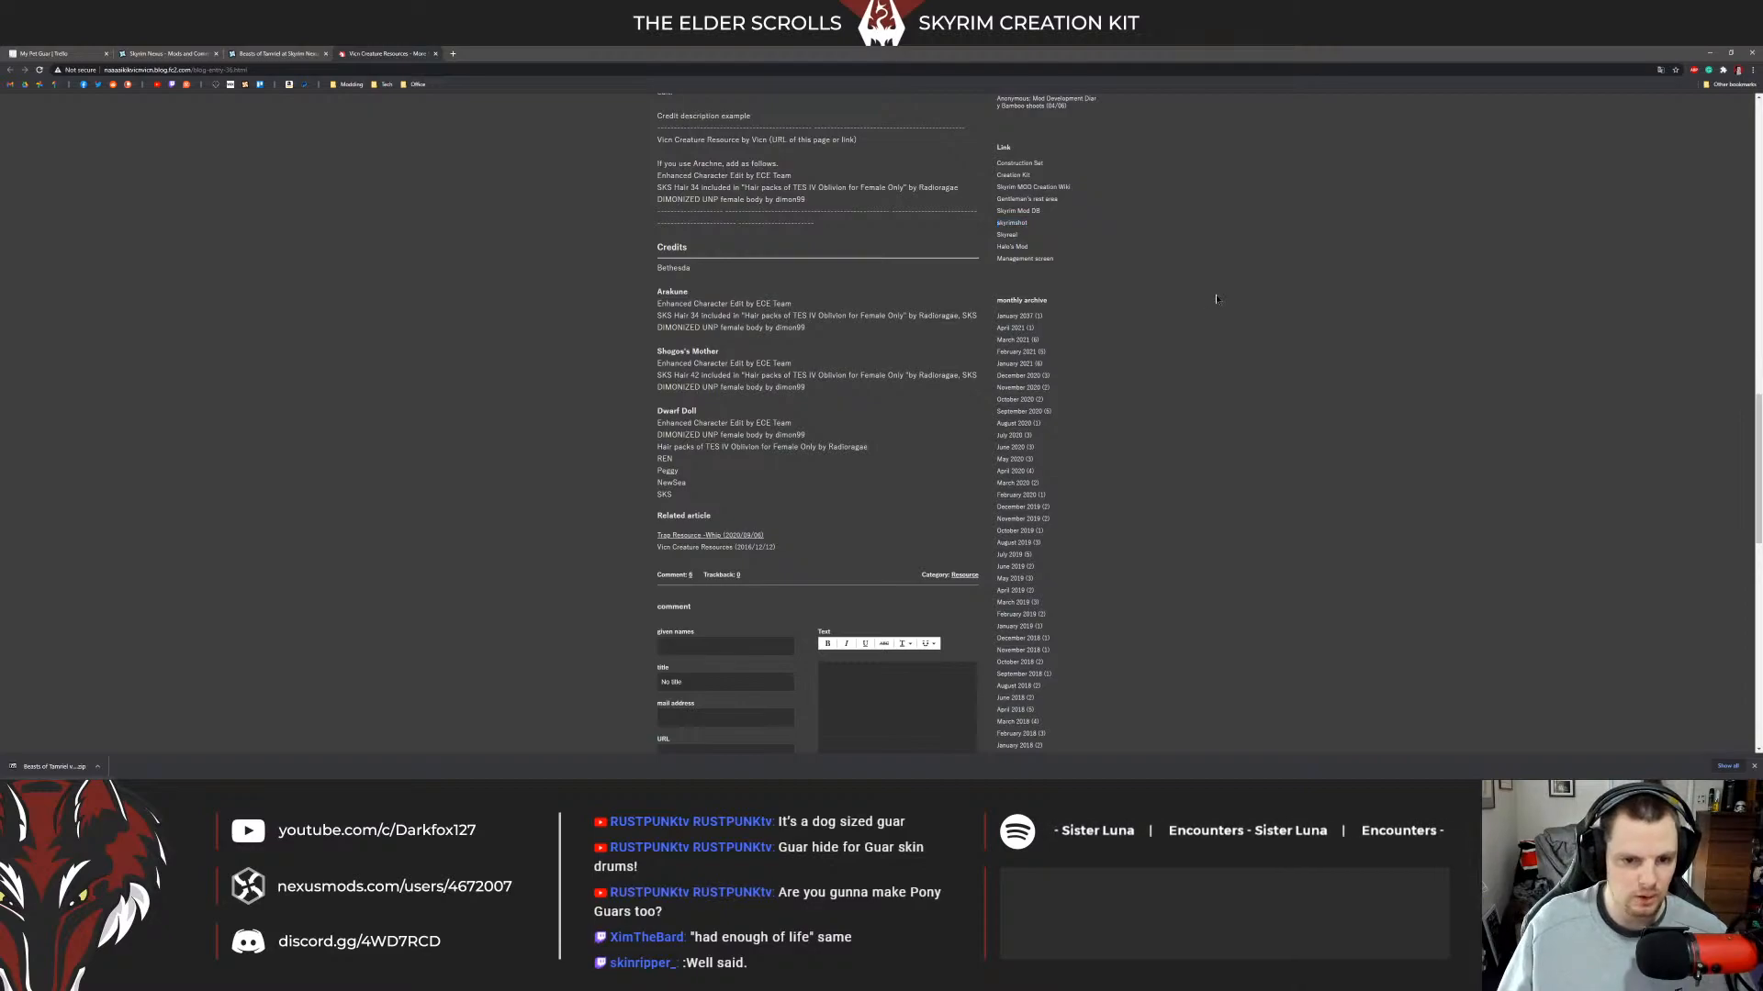
pyautogui.hotkey('ctrl', 'f')
pyautogui.write('guar')
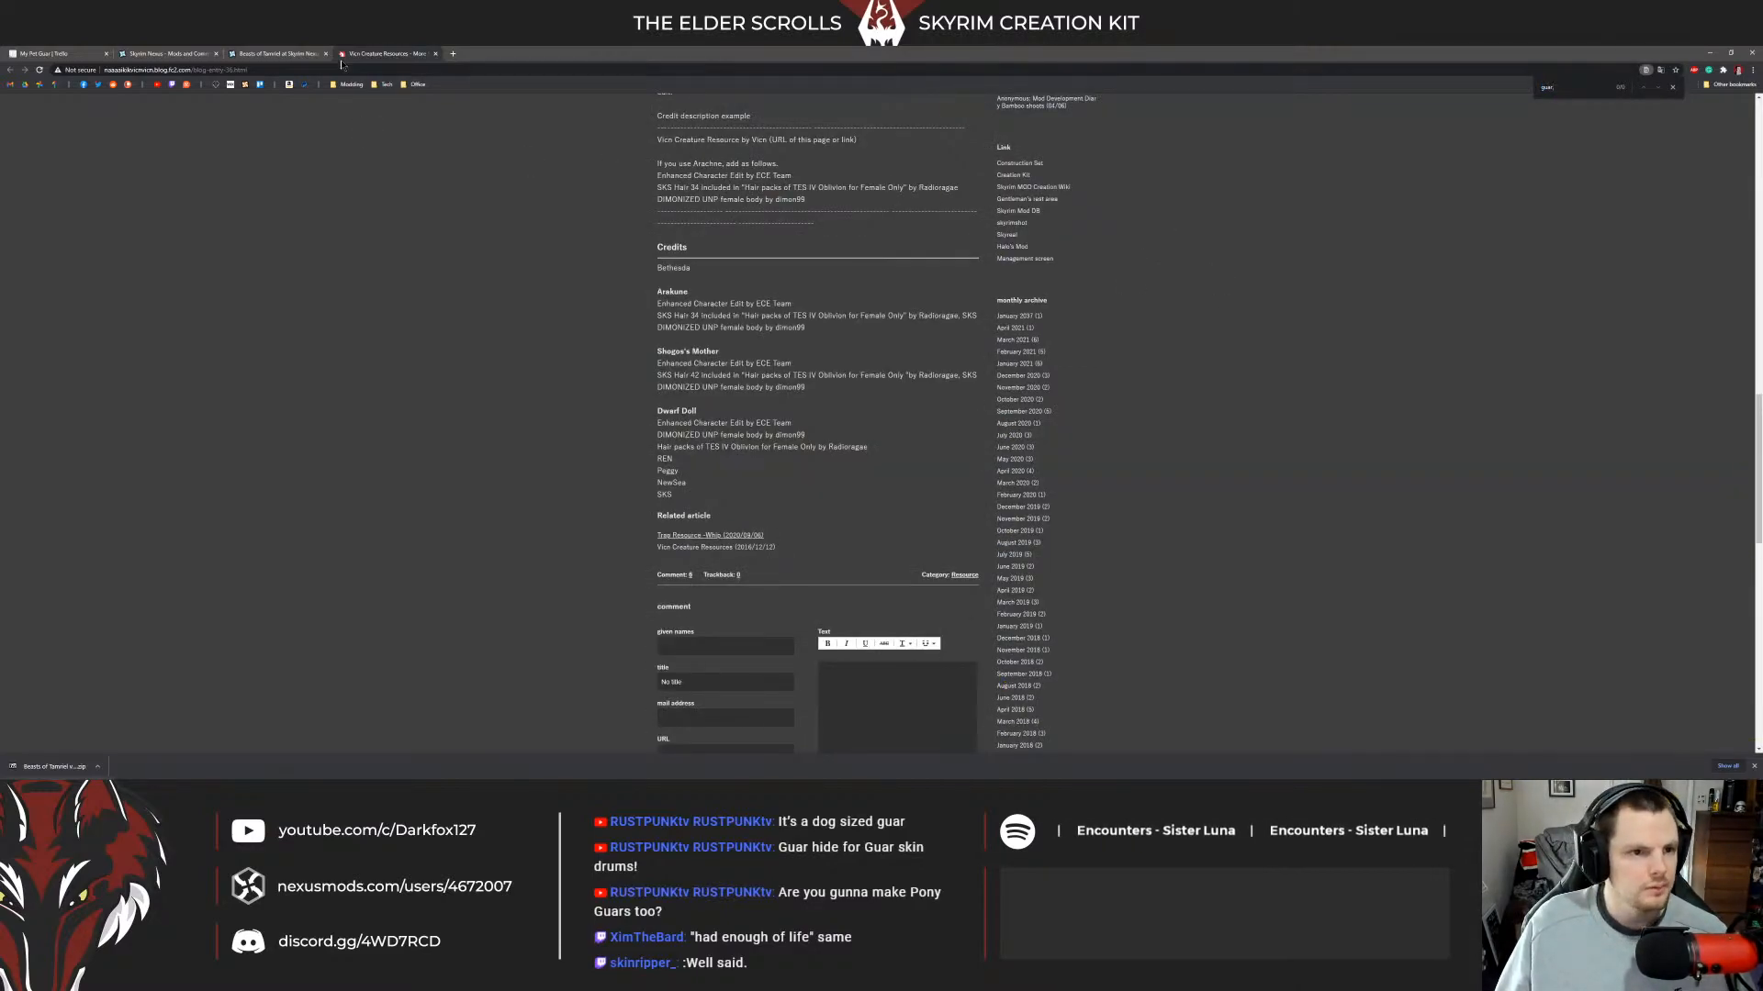
pyautogui.middleClick(371, 59)
# Open the credited Moonpath to Elsweyr mod page and search its description for "guar".
pyautogui.middleClick(703, 333)
pyautogui.click(391, 61)
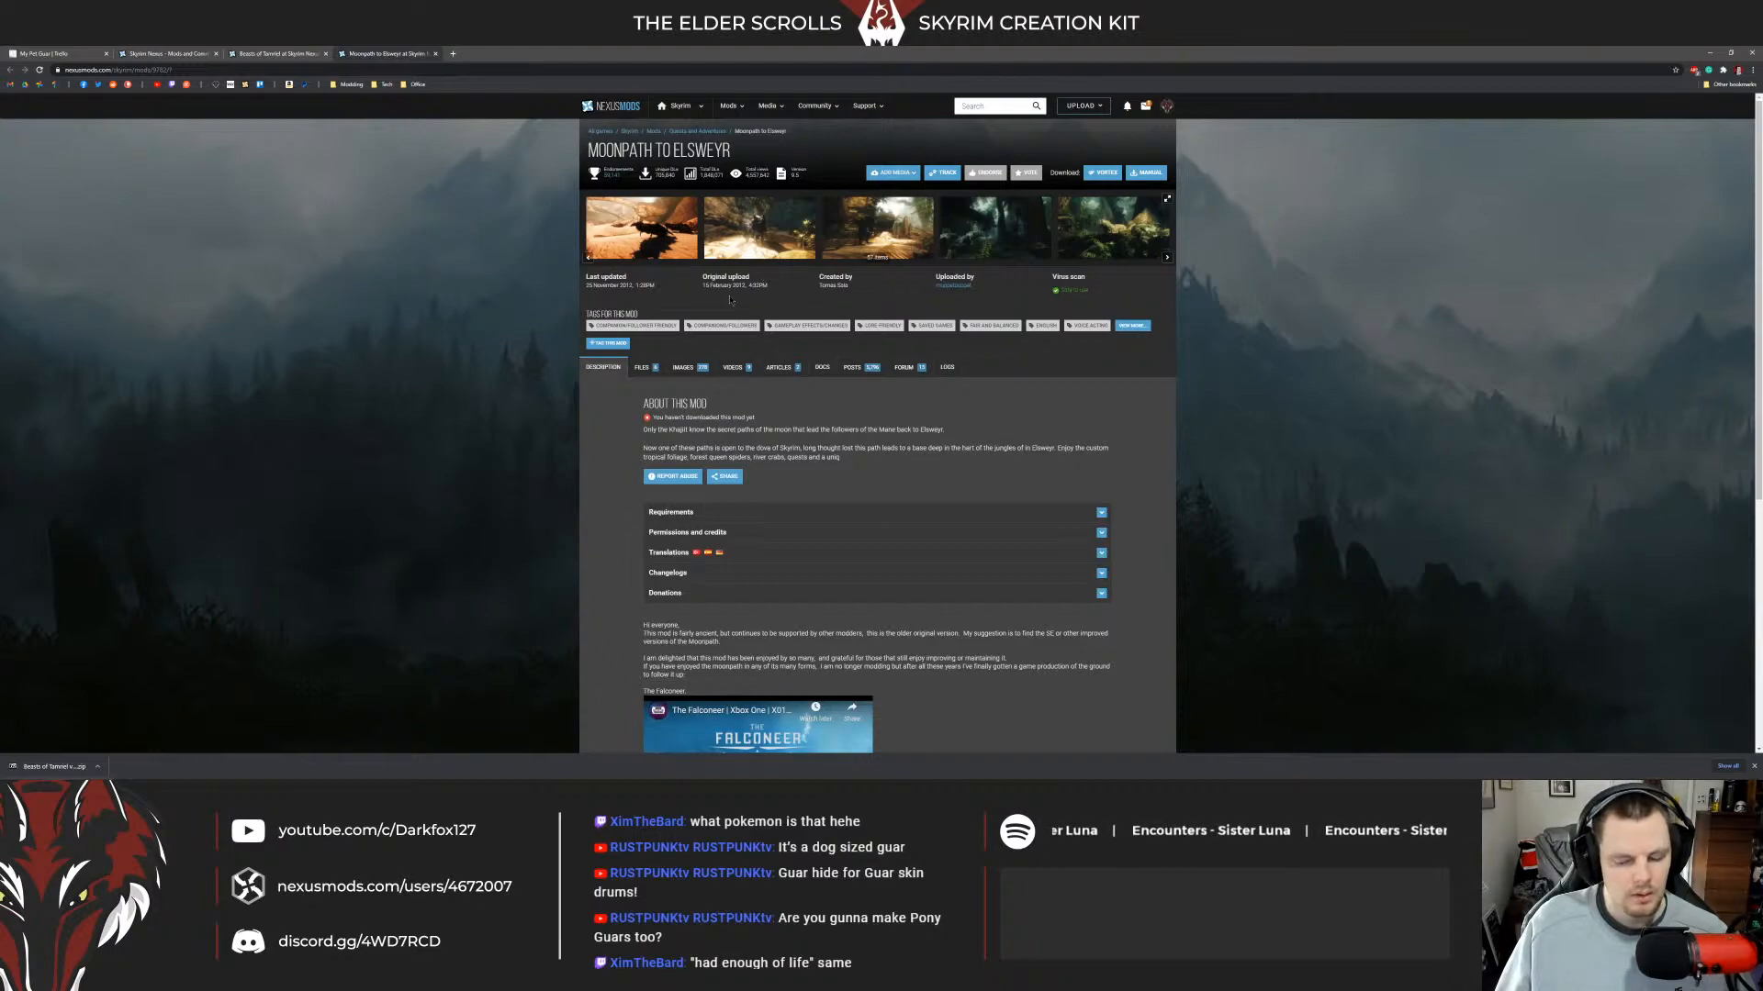
pyautogui.hotkey('ctrl', 'f')
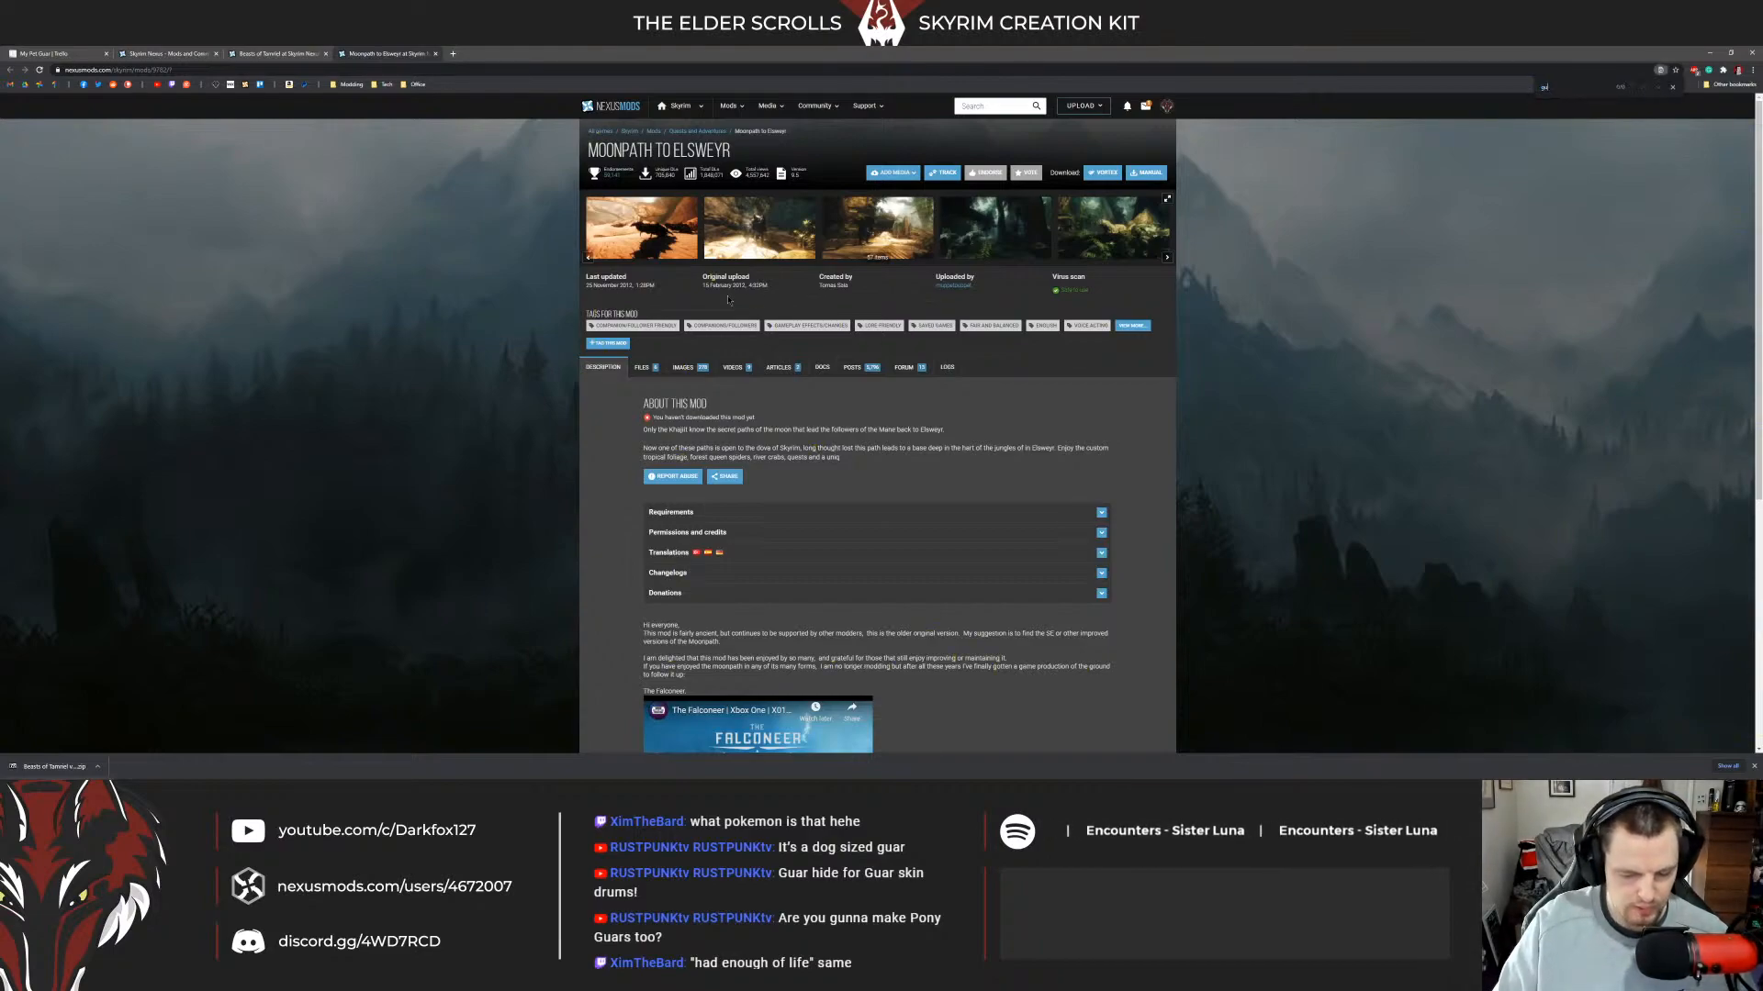
pyautogui.scroll(-5, 728, 300)
pyautogui.scroll(5, 717, 220)
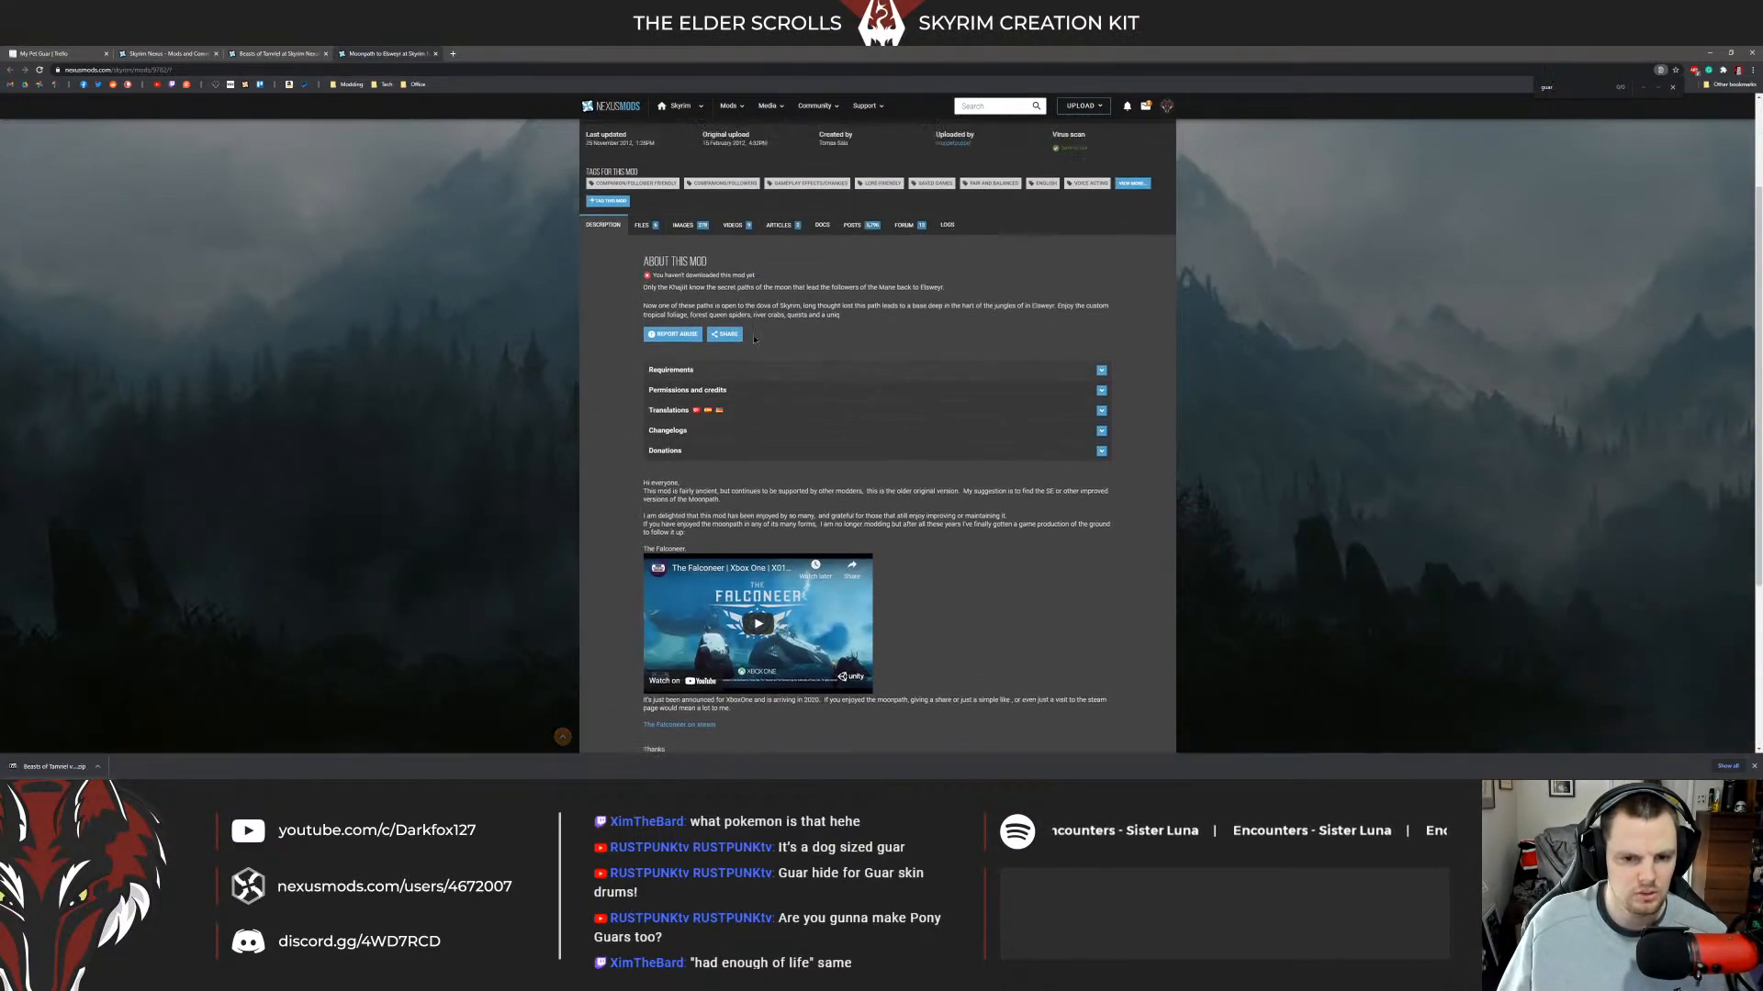
# Look through the Moonpath to Elsweyr image gallery for guar creatures, and close the mod page.
pyautogui.click(717, 220)
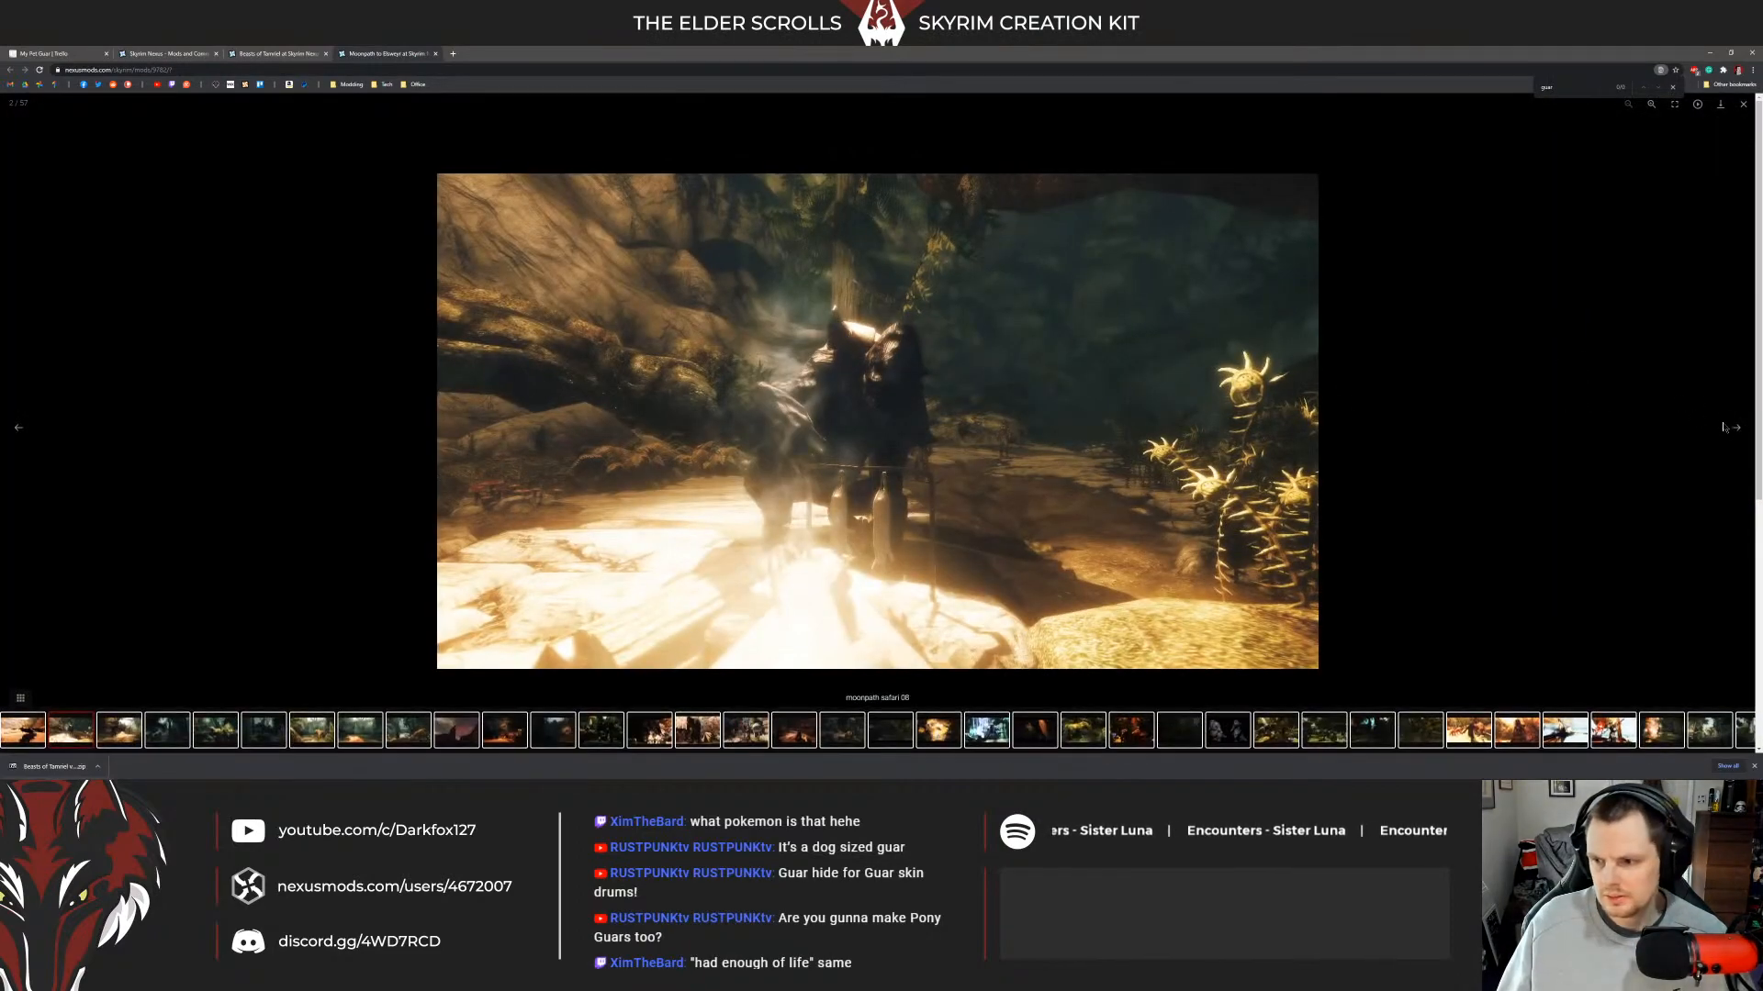
pyautogui.click(1736, 428)
pyautogui.click(1736, 429)
pyautogui.click(1736, 429)
pyautogui.click(1736, 428)
pyautogui.click(1736, 429)
pyautogui.click(1736, 429)
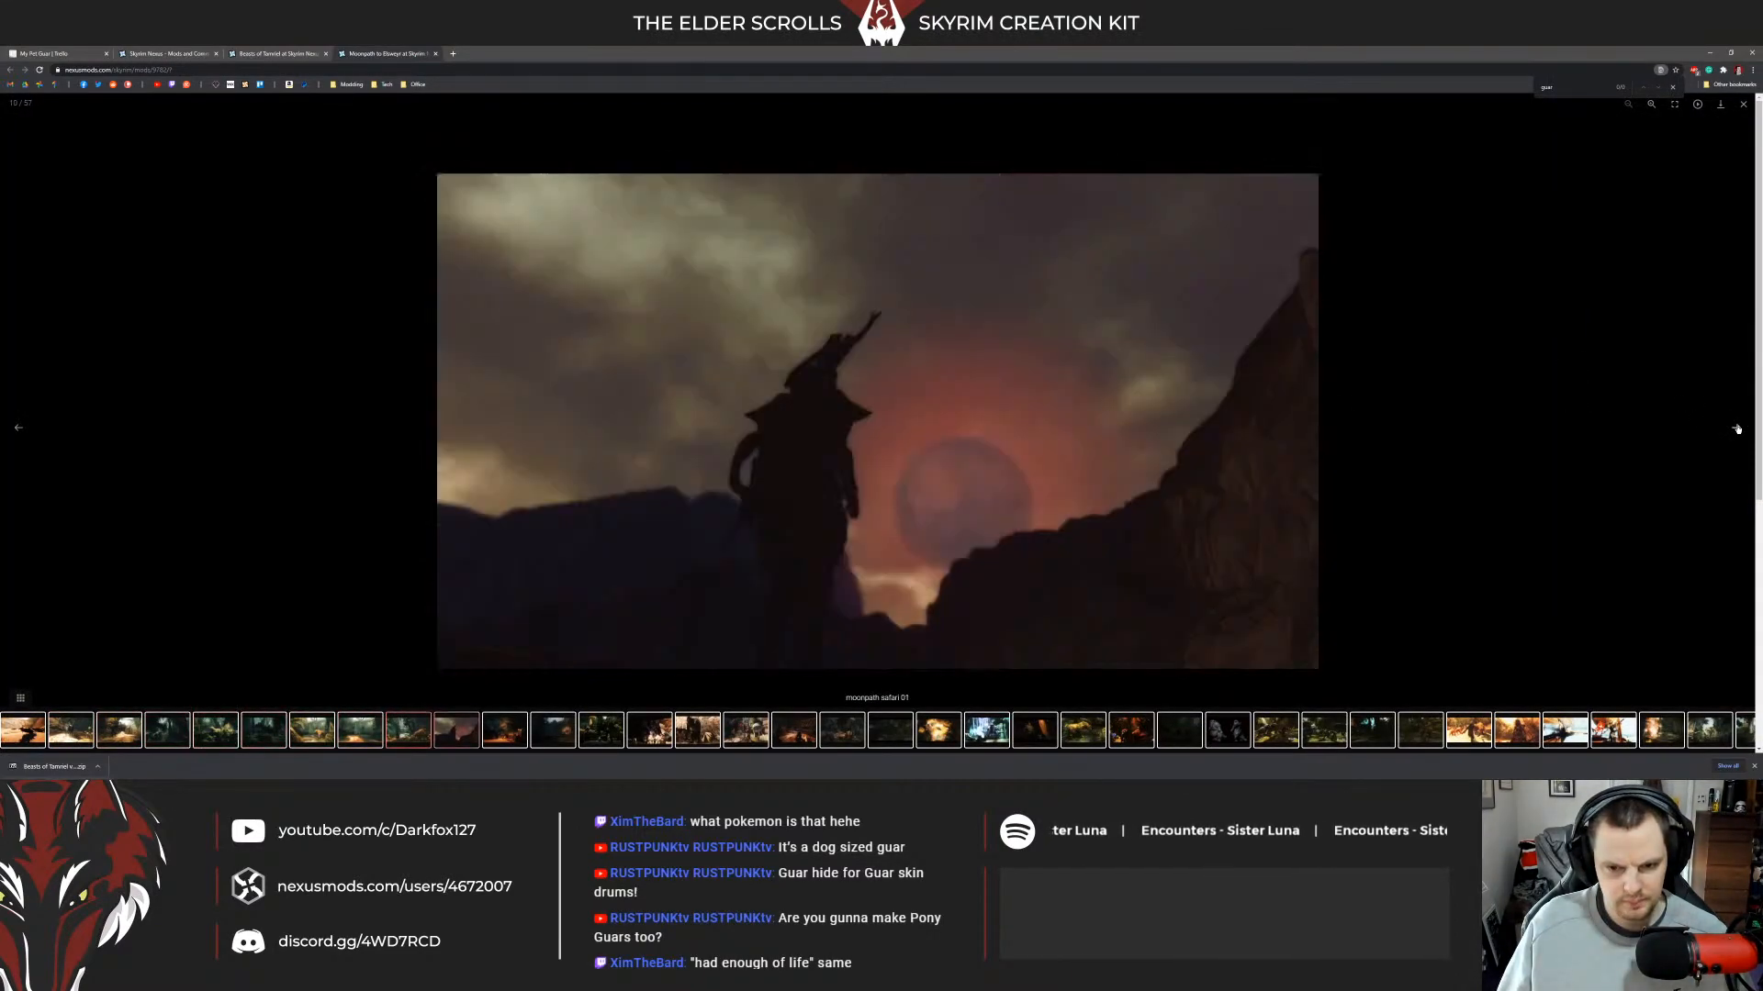
pyautogui.click(1736, 429)
pyautogui.click(1736, 429)
pyautogui.click(1736, 429)
pyautogui.click(1736, 429)
pyautogui.click(1736, 428)
pyautogui.click(1736, 429)
pyautogui.click(1736, 429)
pyautogui.click(1736, 429)
pyautogui.click(1736, 429)
pyautogui.click(1736, 429)
pyautogui.click(1736, 429)
pyautogui.click(1736, 429)
pyautogui.click(1736, 429)
pyautogui.click(1736, 429)
pyautogui.click(1735, 429)
pyautogui.click(1736, 428)
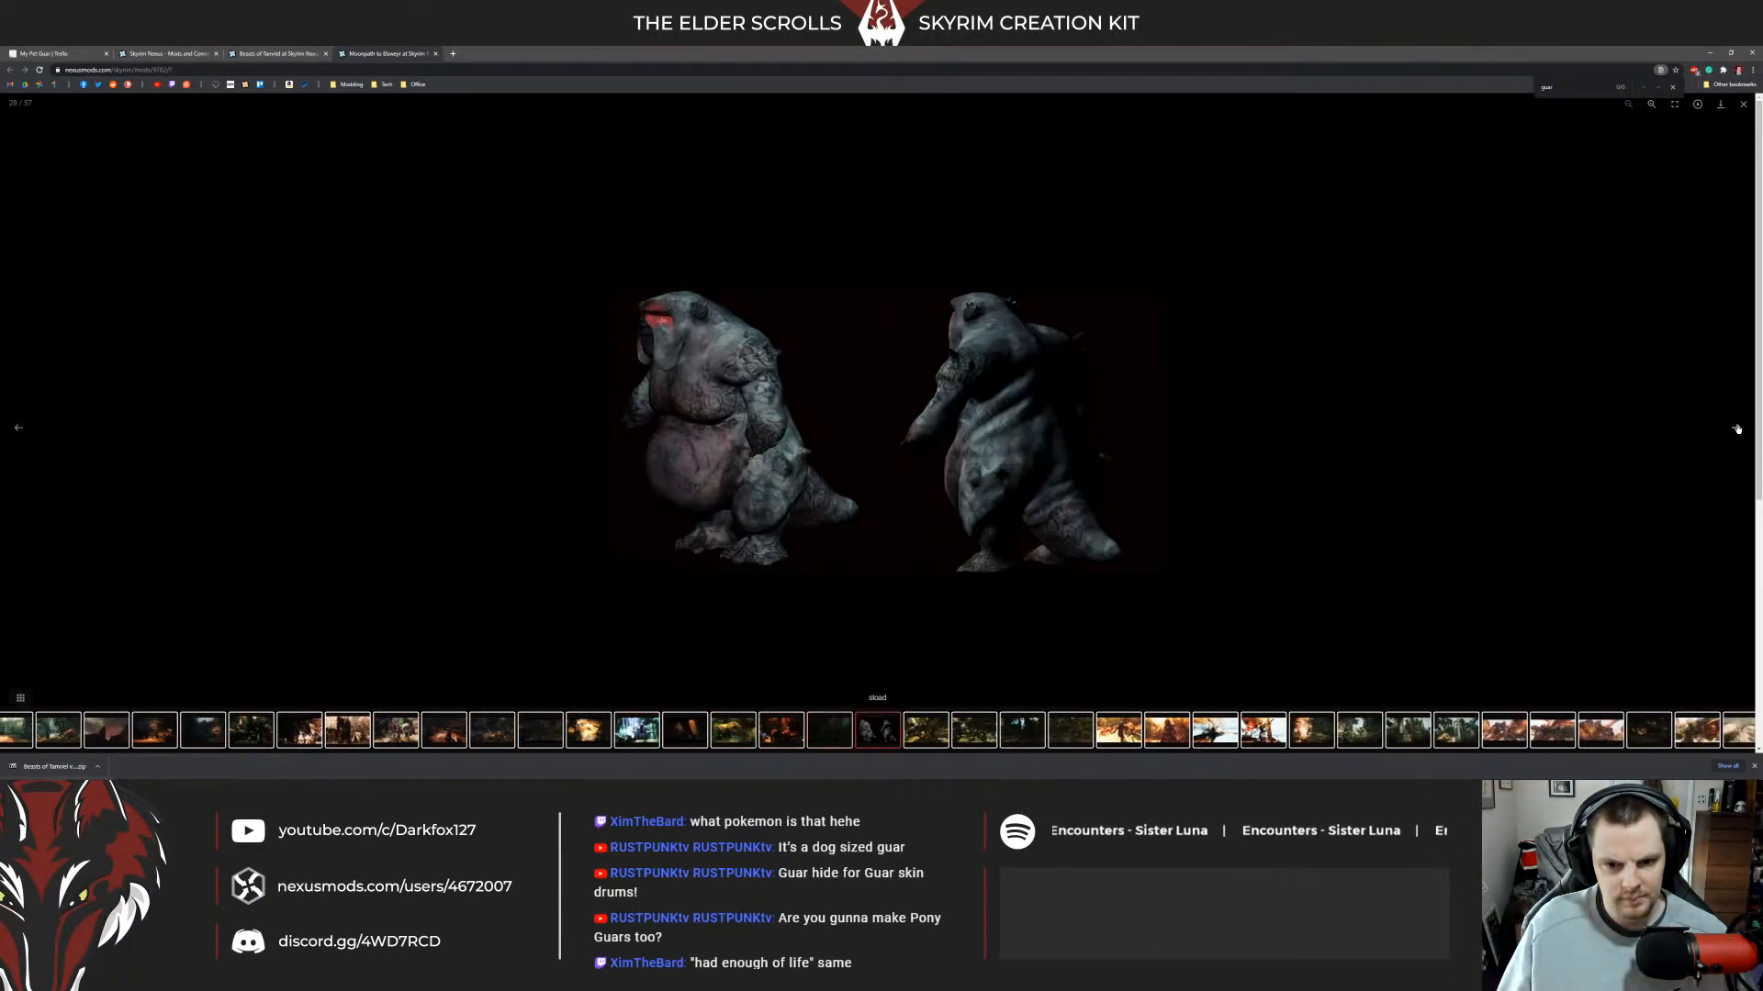
pyautogui.click(1736, 429)
pyautogui.click(1736, 428)
pyautogui.click(1736, 428)
pyautogui.click(1736, 429)
pyautogui.click(1736, 429)
pyautogui.click(1736, 429)
pyautogui.click(1736, 429)
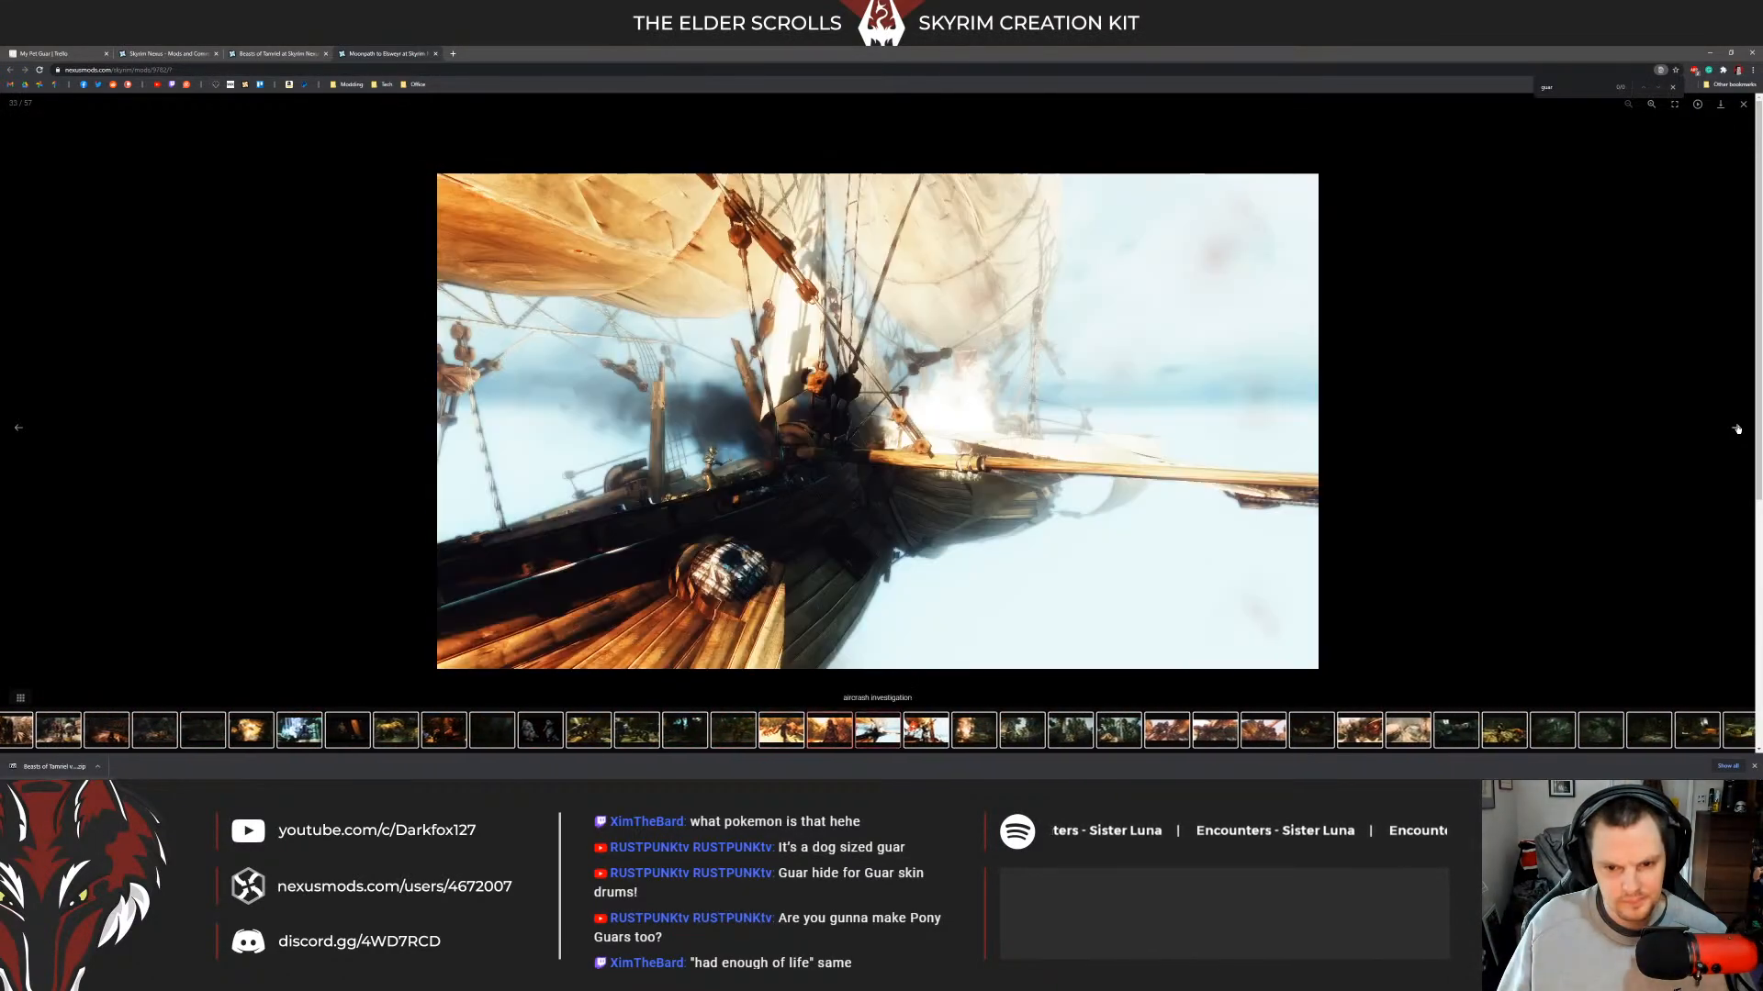
pyautogui.click(1736, 429)
pyautogui.click(1736, 428)
pyautogui.click(1736, 429)
pyautogui.click(1736, 428)
pyautogui.click(1736, 428)
pyautogui.click(1736, 429)
pyautogui.click(1736, 428)
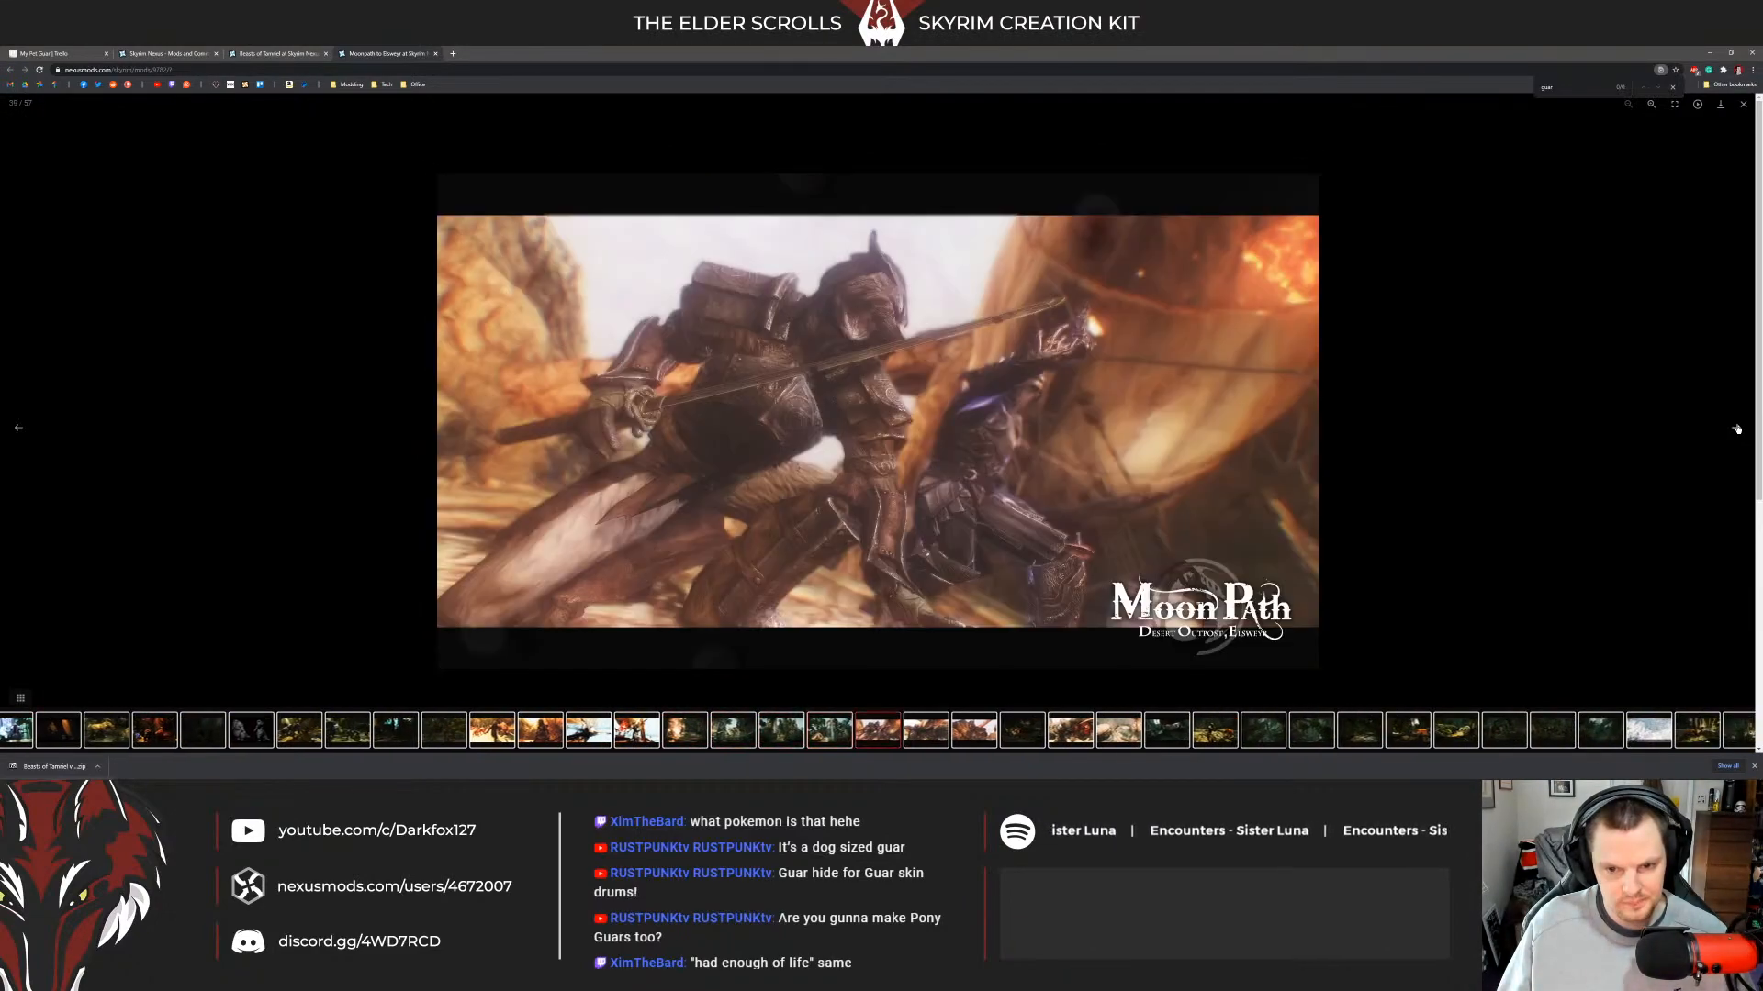
pyautogui.click(1736, 429)
pyautogui.click(1736, 429)
pyautogui.click(1736, 429)
pyautogui.click(1736, 428)
pyautogui.click(1736, 428)
pyautogui.click(1736, 429)
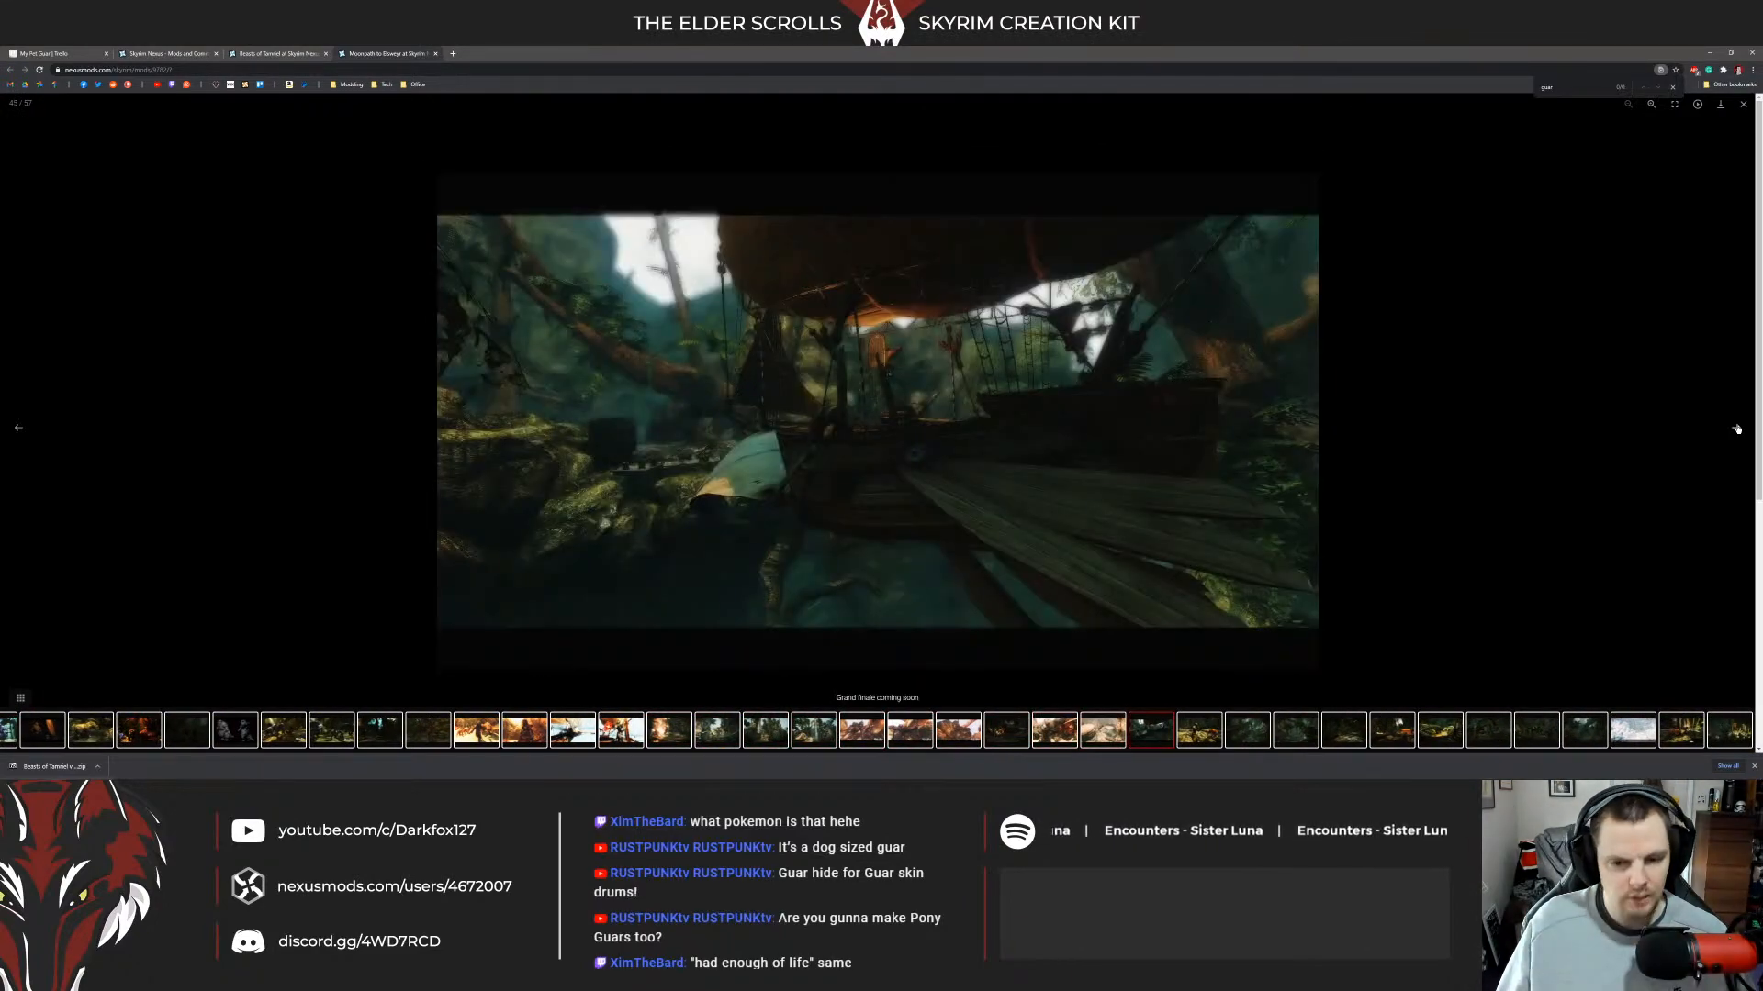
pyautogui.click(1736, 429)
pyautogui.click(1736, 429)
pyautogui.click(1736, 429)
pyautogui.click(1736, 429)
pyautogui.click(1736, 428)
pyautogui.click(1736, 429)
pyautogui.click(1736, 429)
pyautogui.click(1736, 429)
pyautogui.click(1736, 429)
pyautogui.click(1736, 429)
pyautogui.click(1736, 428)
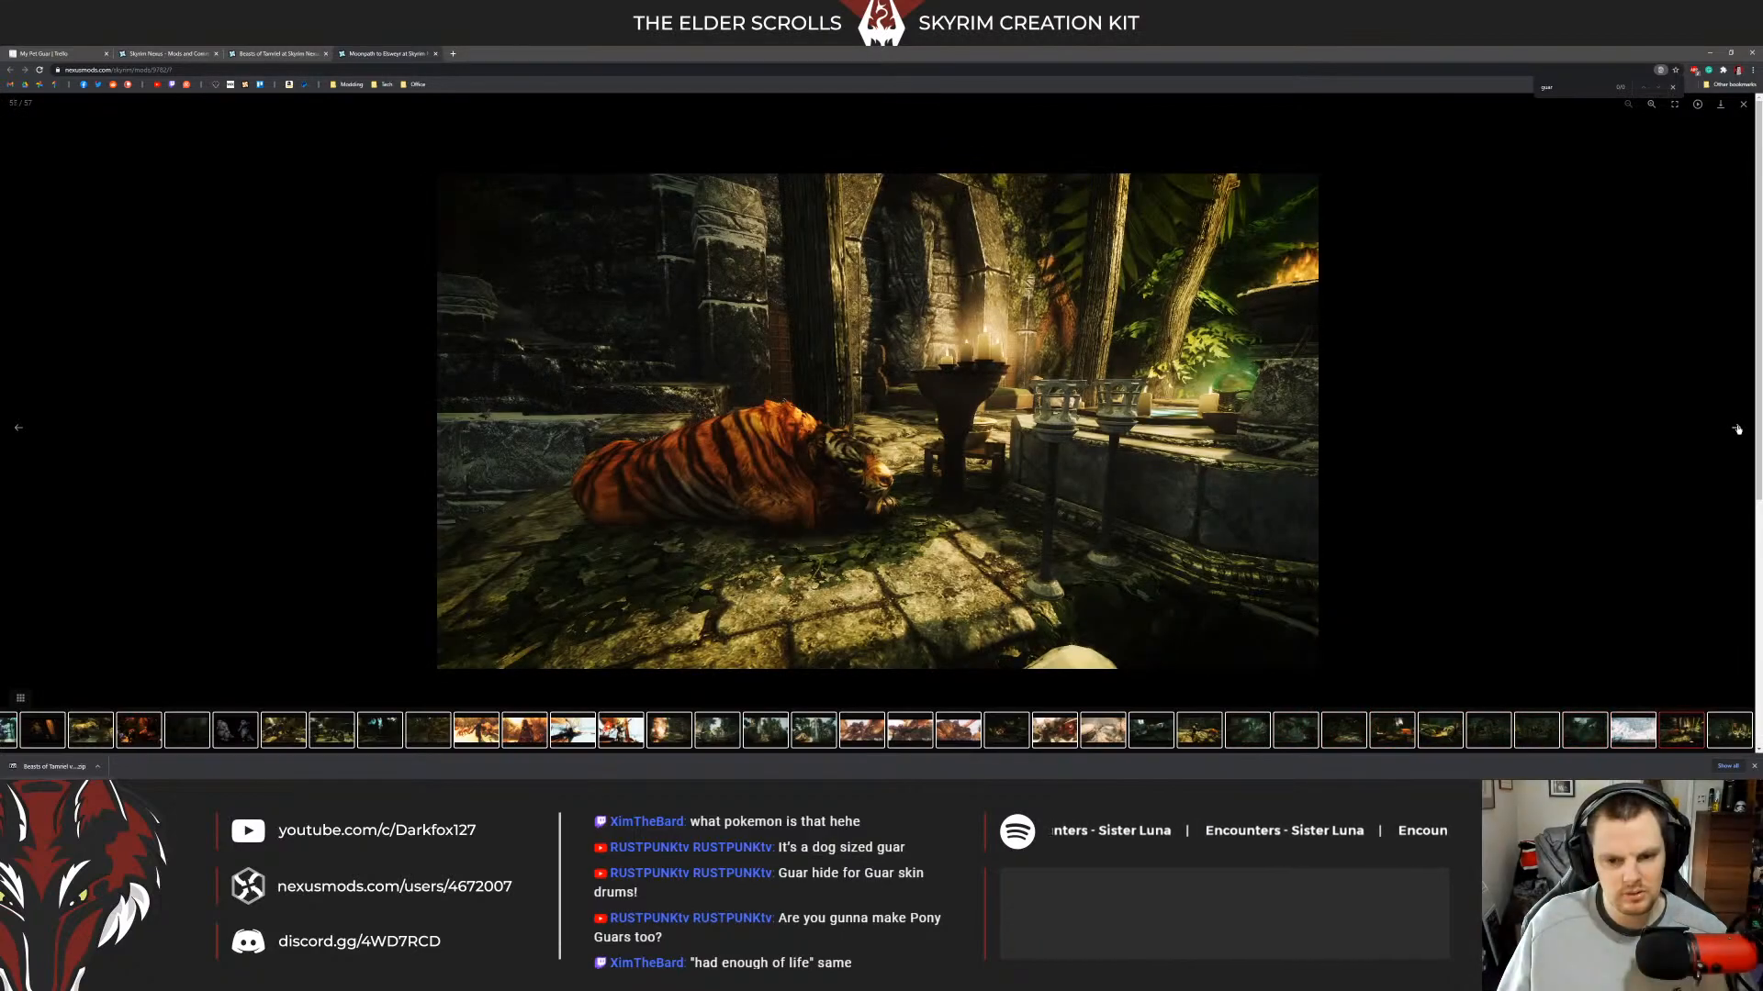
pyautogui.click(1736, 429)
pyautogui.click(1736, 429)
pyautogui.click(1736, 429)
pyautogui.click(1736, 429)
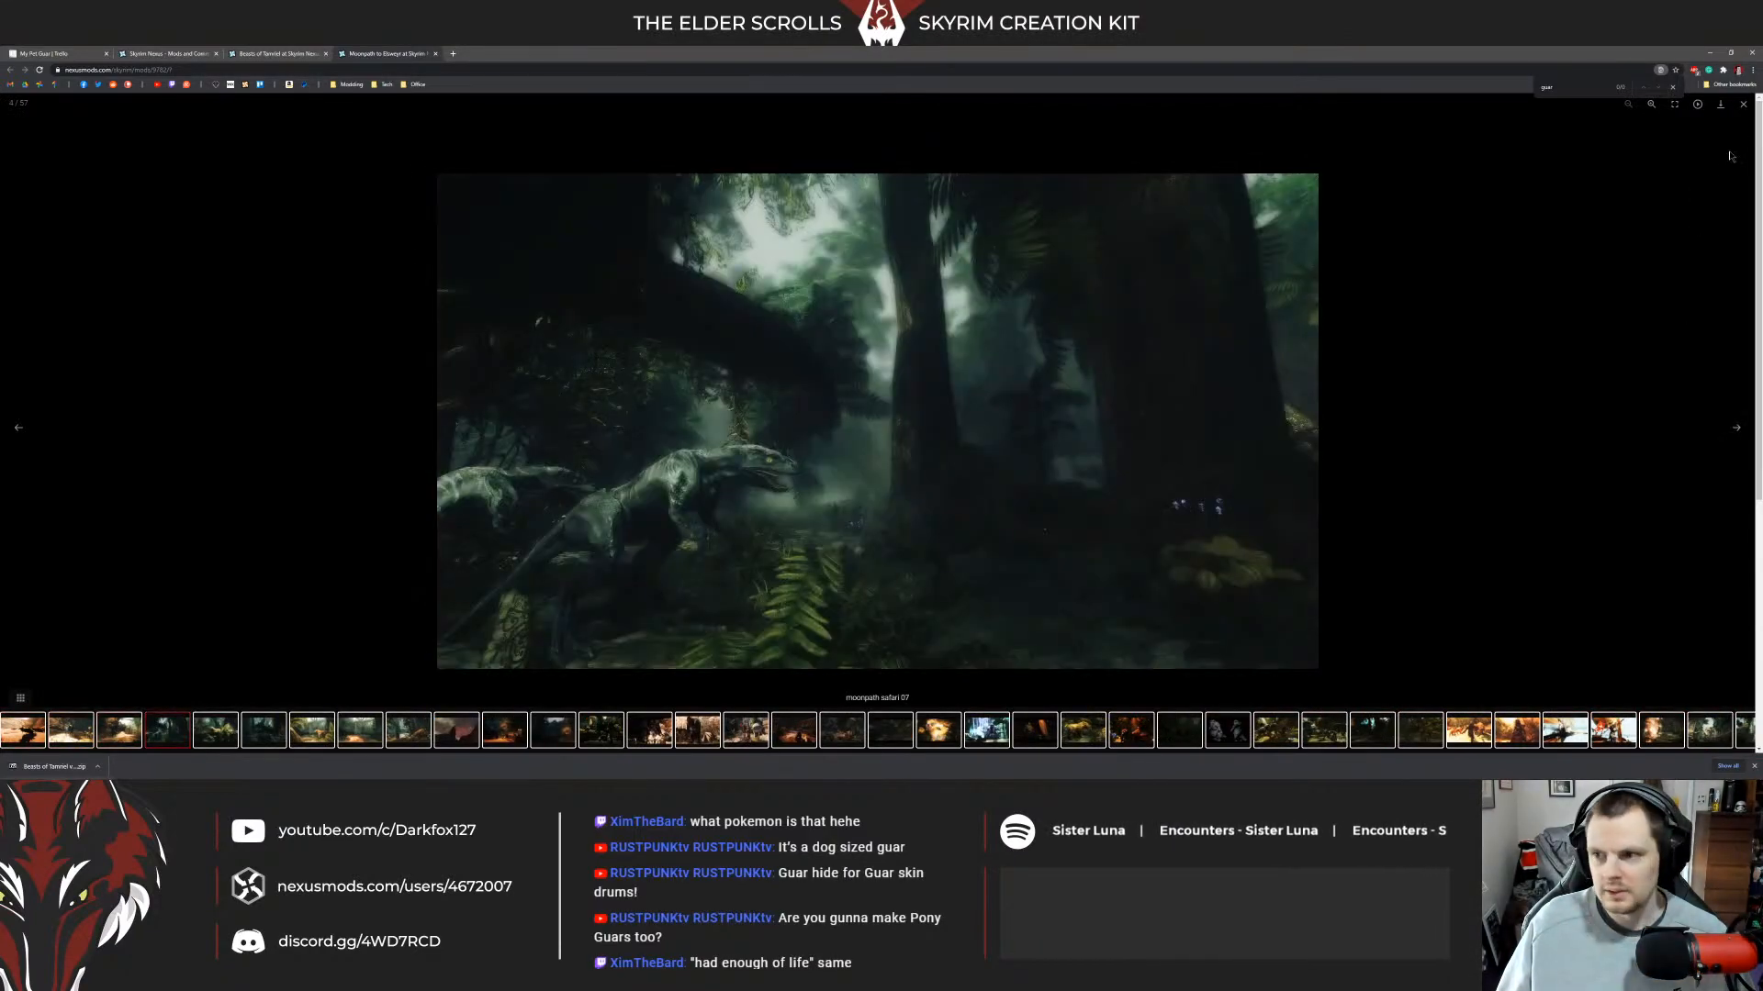
pyautogui.click(1339, 225)
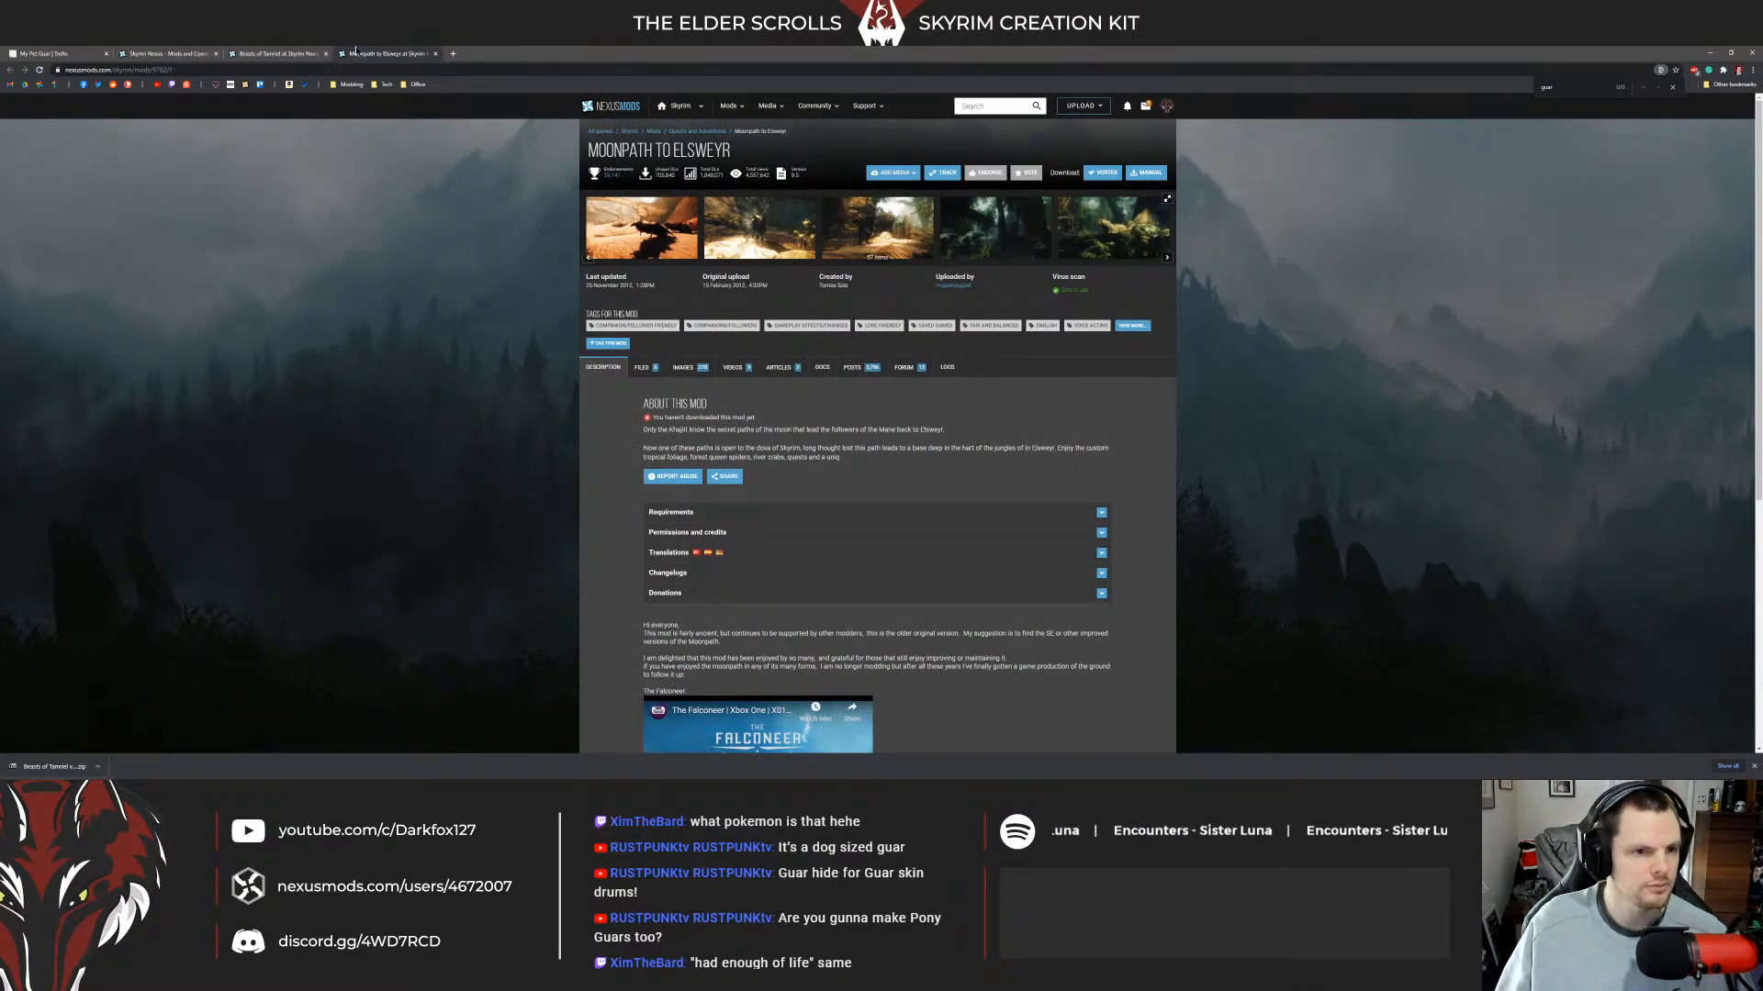
pyautogui.middleClick(355, 53)
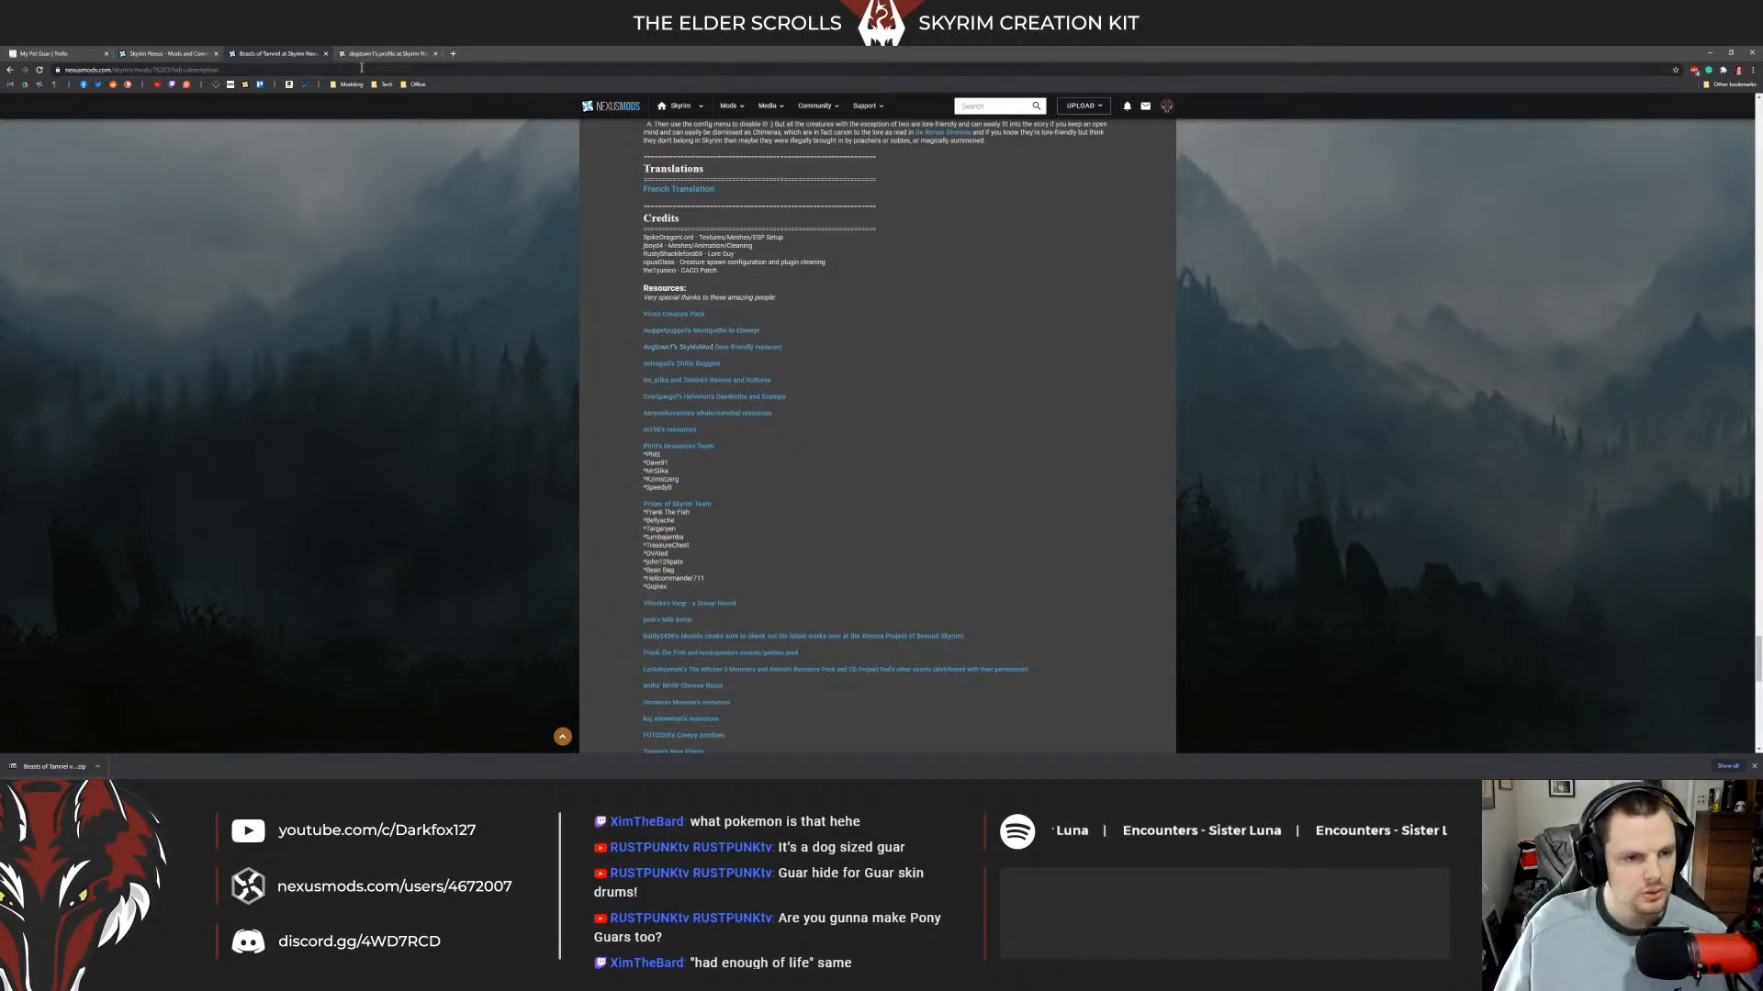
# Check the uploaded Skyrim files on the profile of the credited lore-friendly replacer's author, and close the profile.
pyautogui.hotkey('ctrl', 'Tab')
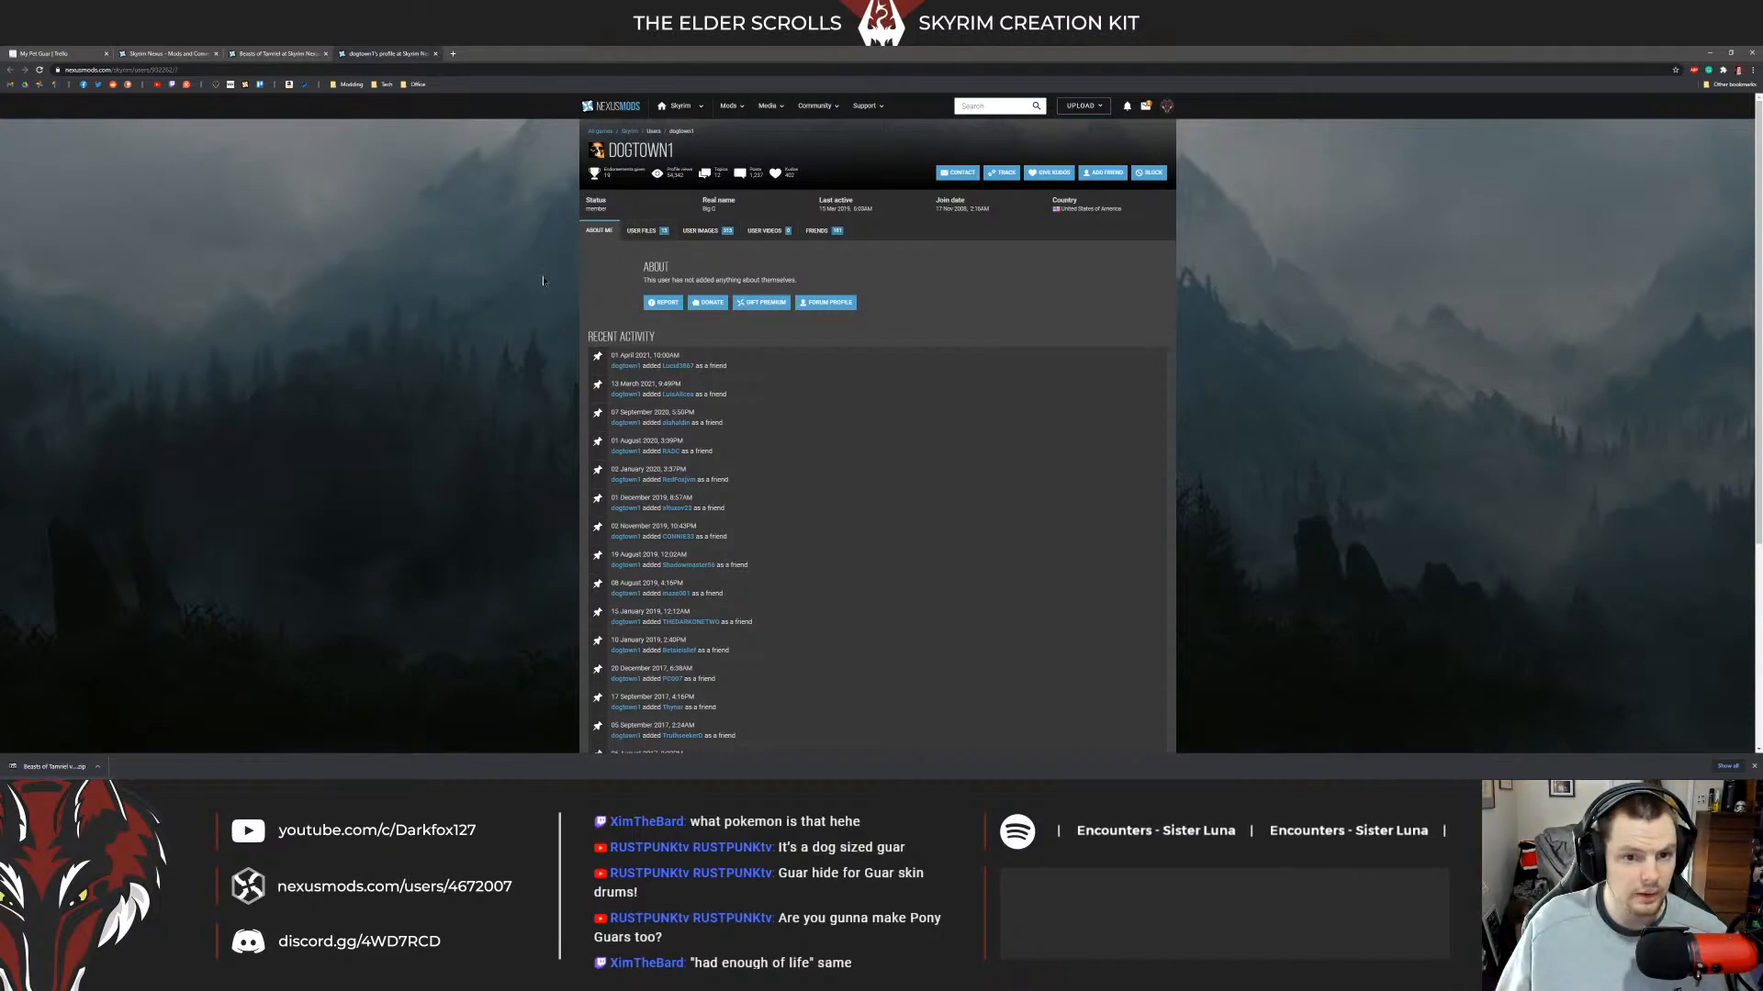
pyautogui.click(642, 230)
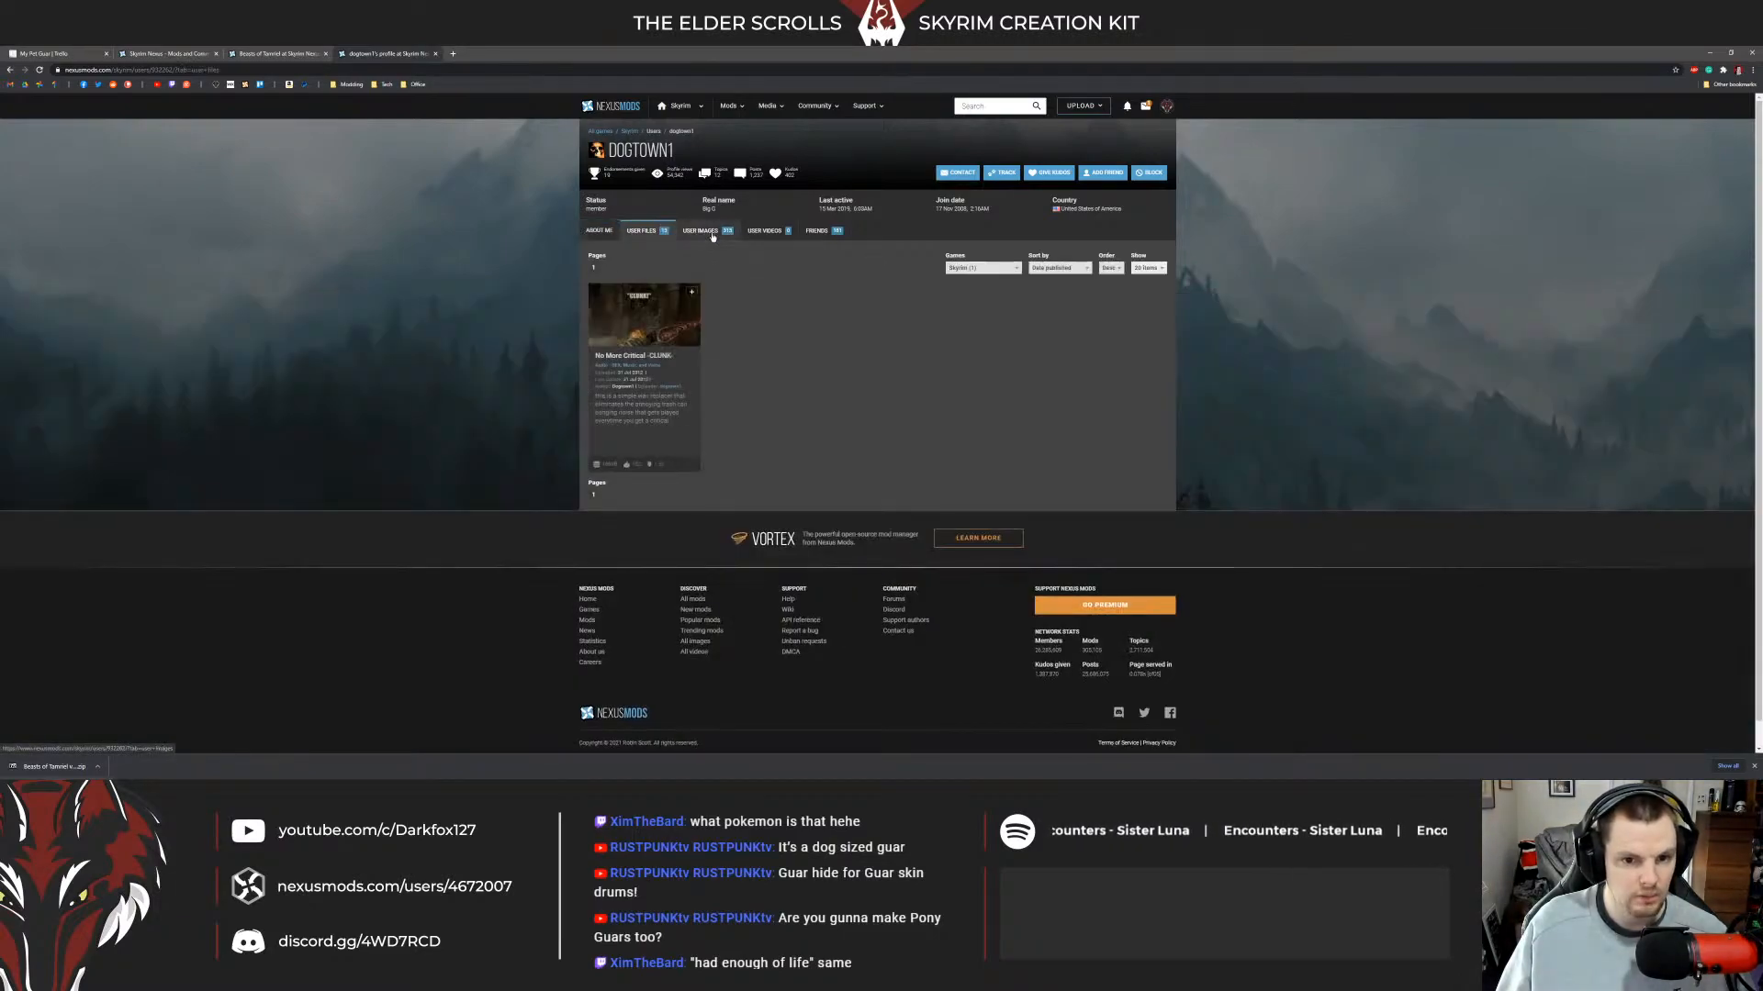
pyautogui.click(765, 232)
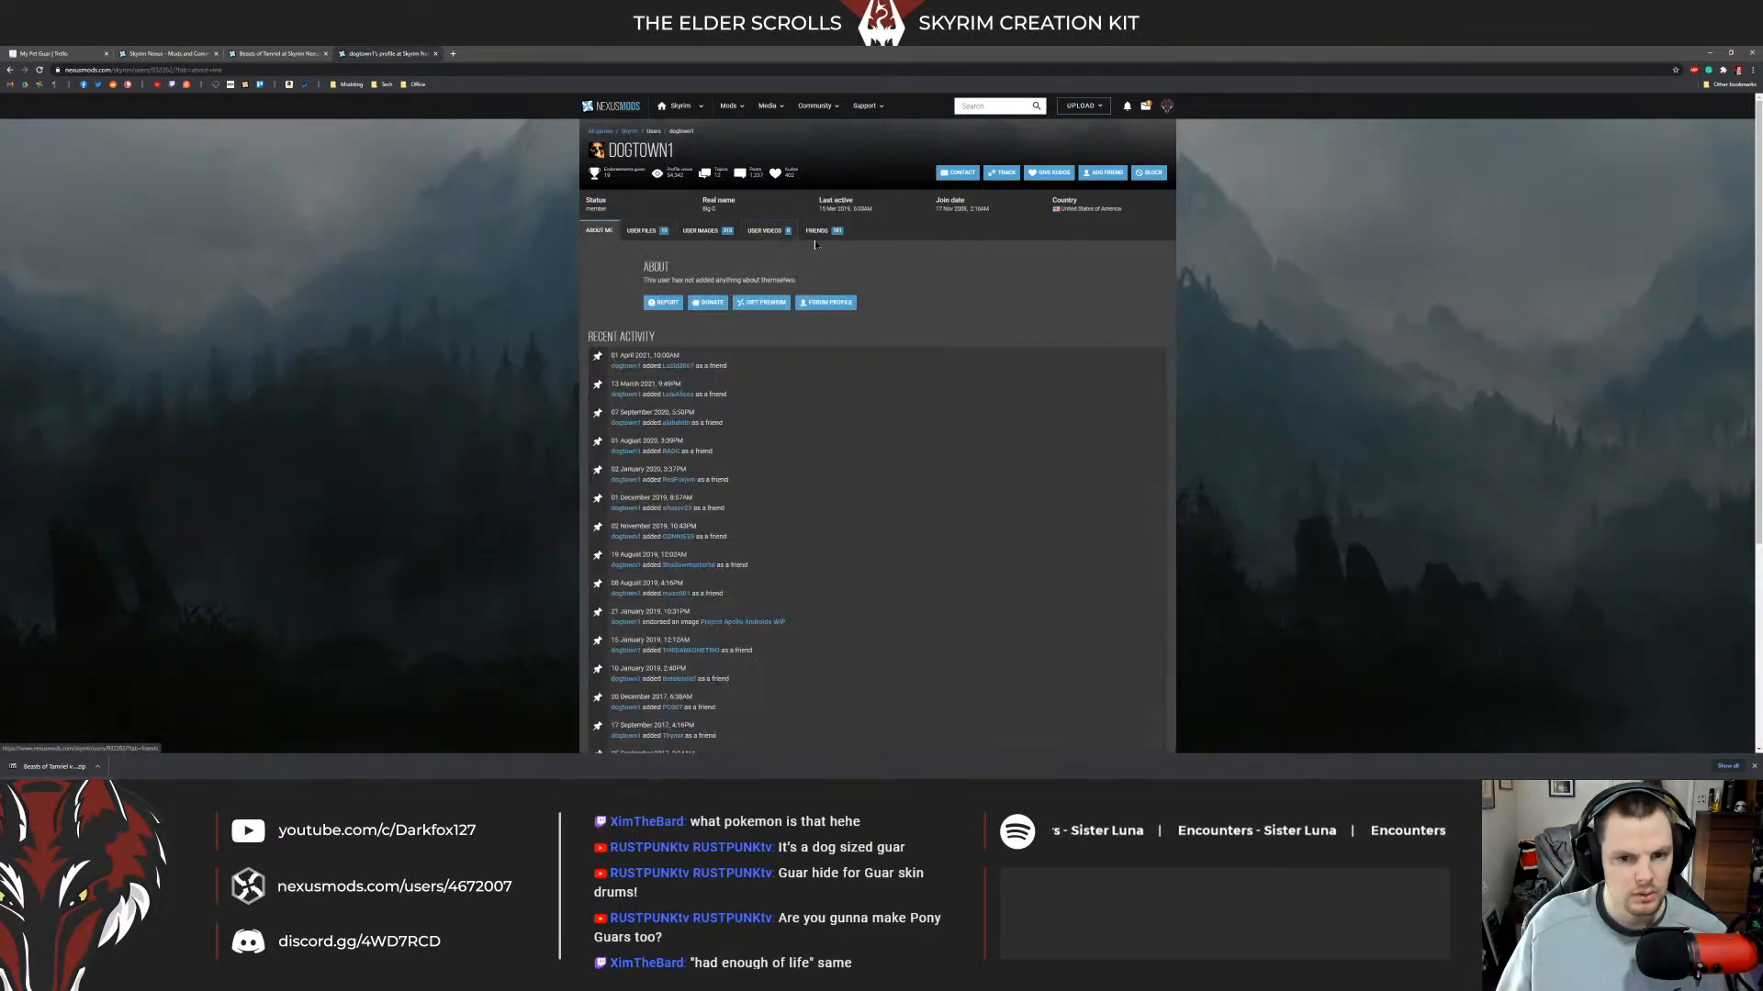
pyautogui.click(649, 236)
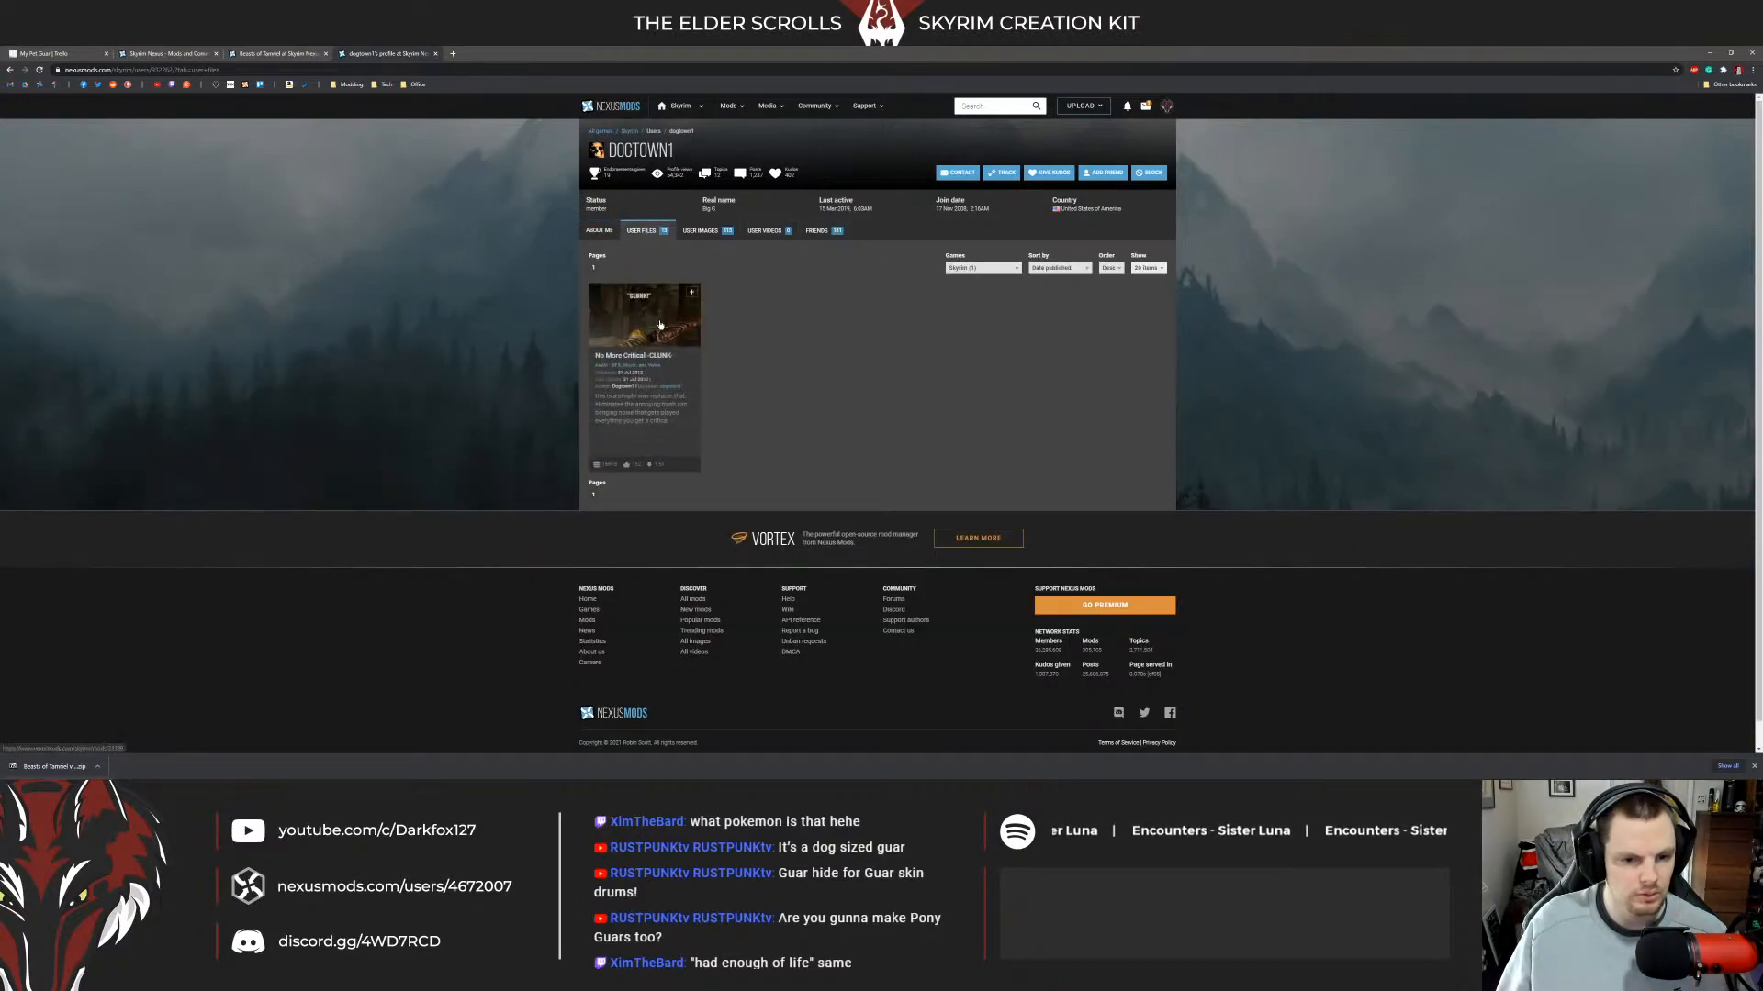
pyautogui.hotkey('ctrl', 'w')
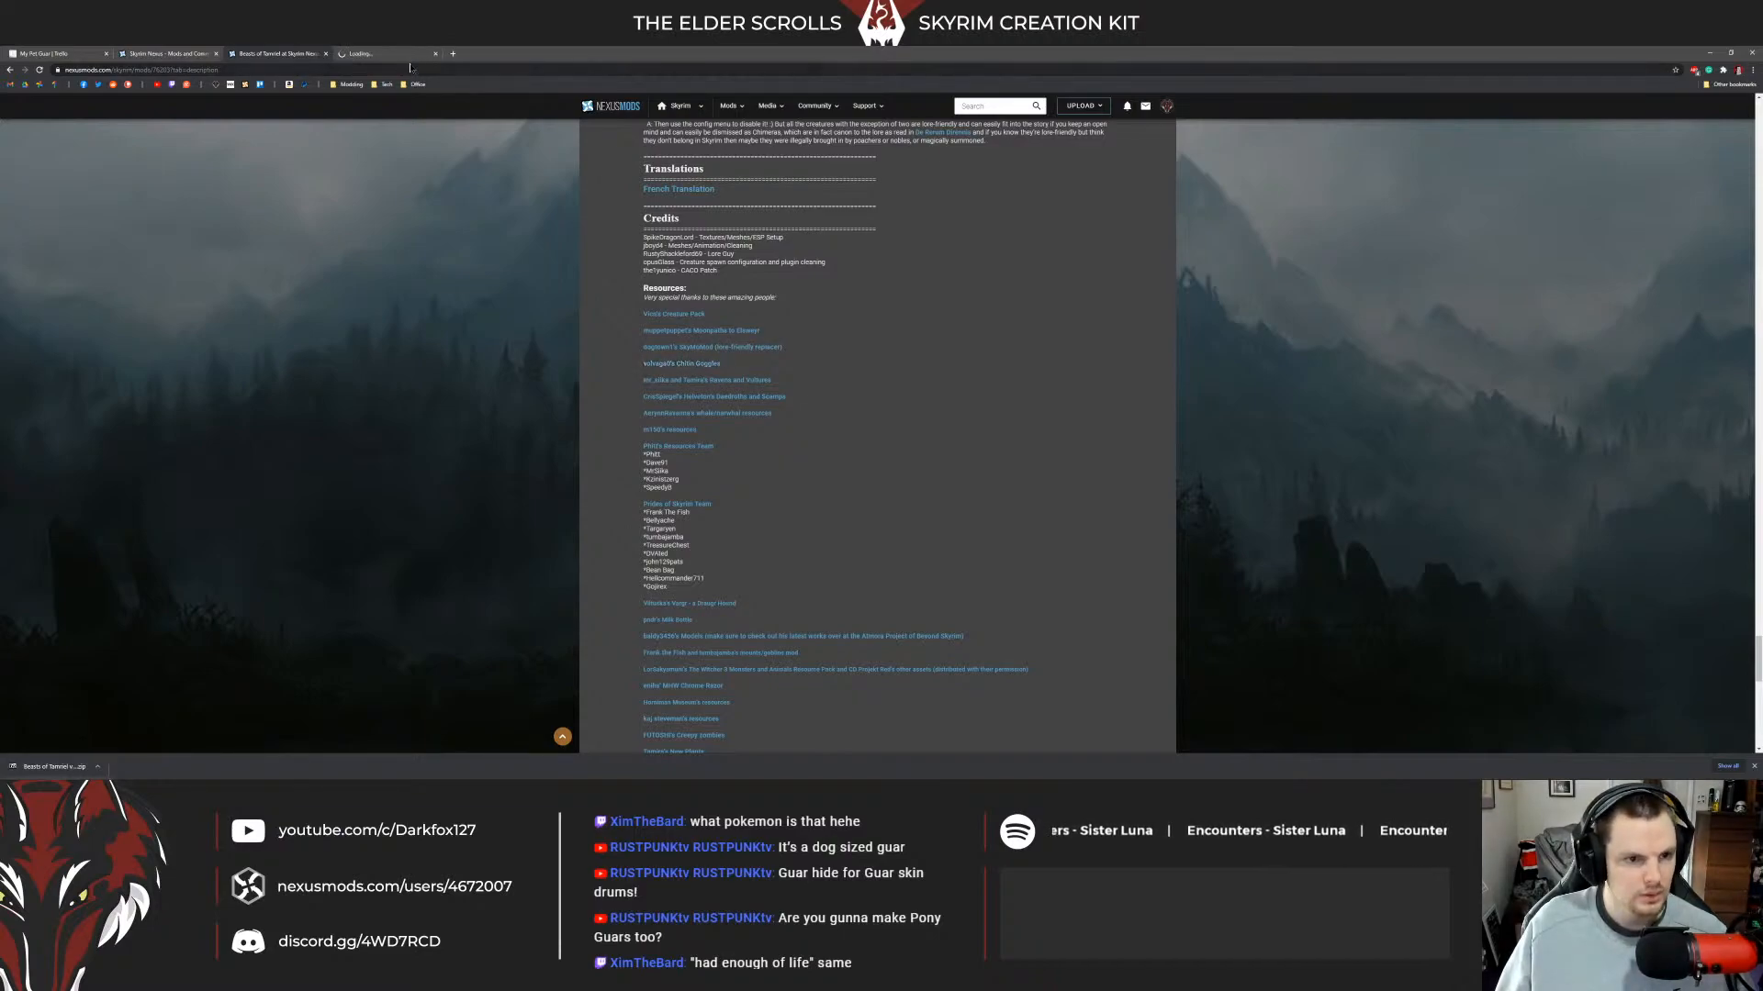
# Open the credited Mr. Siika Ravens and Vultures resource, examine its description, and close it.
pyautogui.middleClick(713, 380)
pyautogui.hotkey('ctrl', 'Tab')
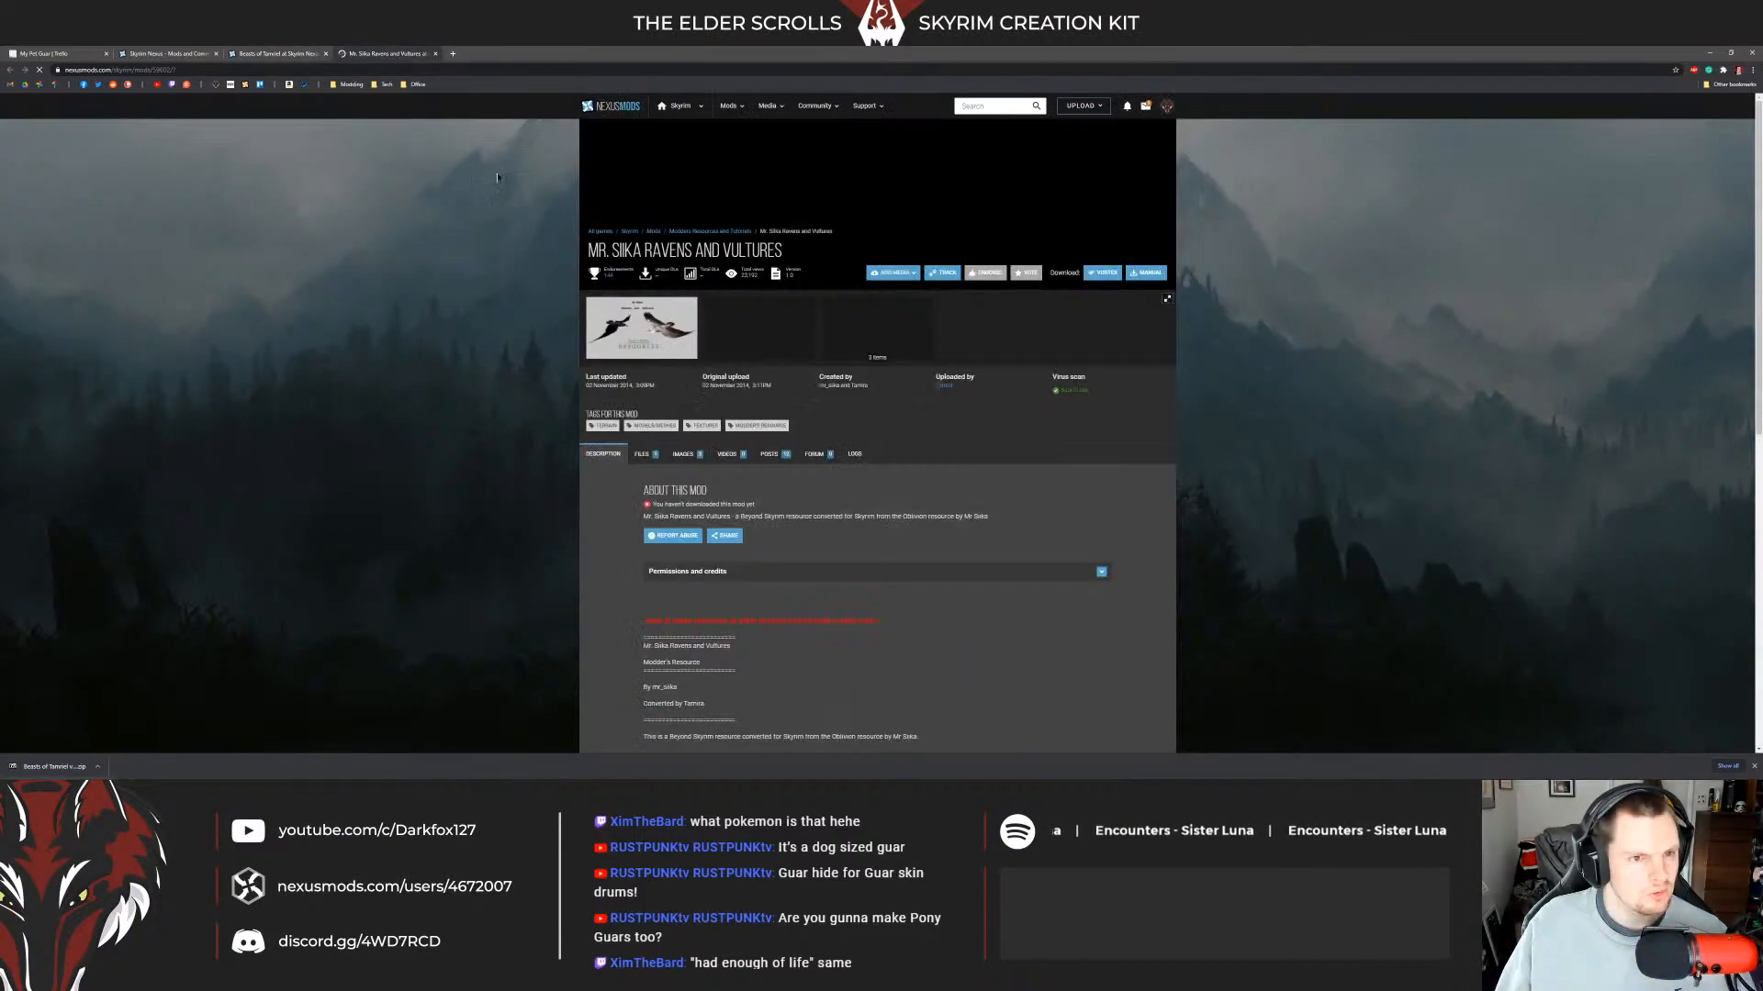
pyautogui.scroll(-1, 932, 274)
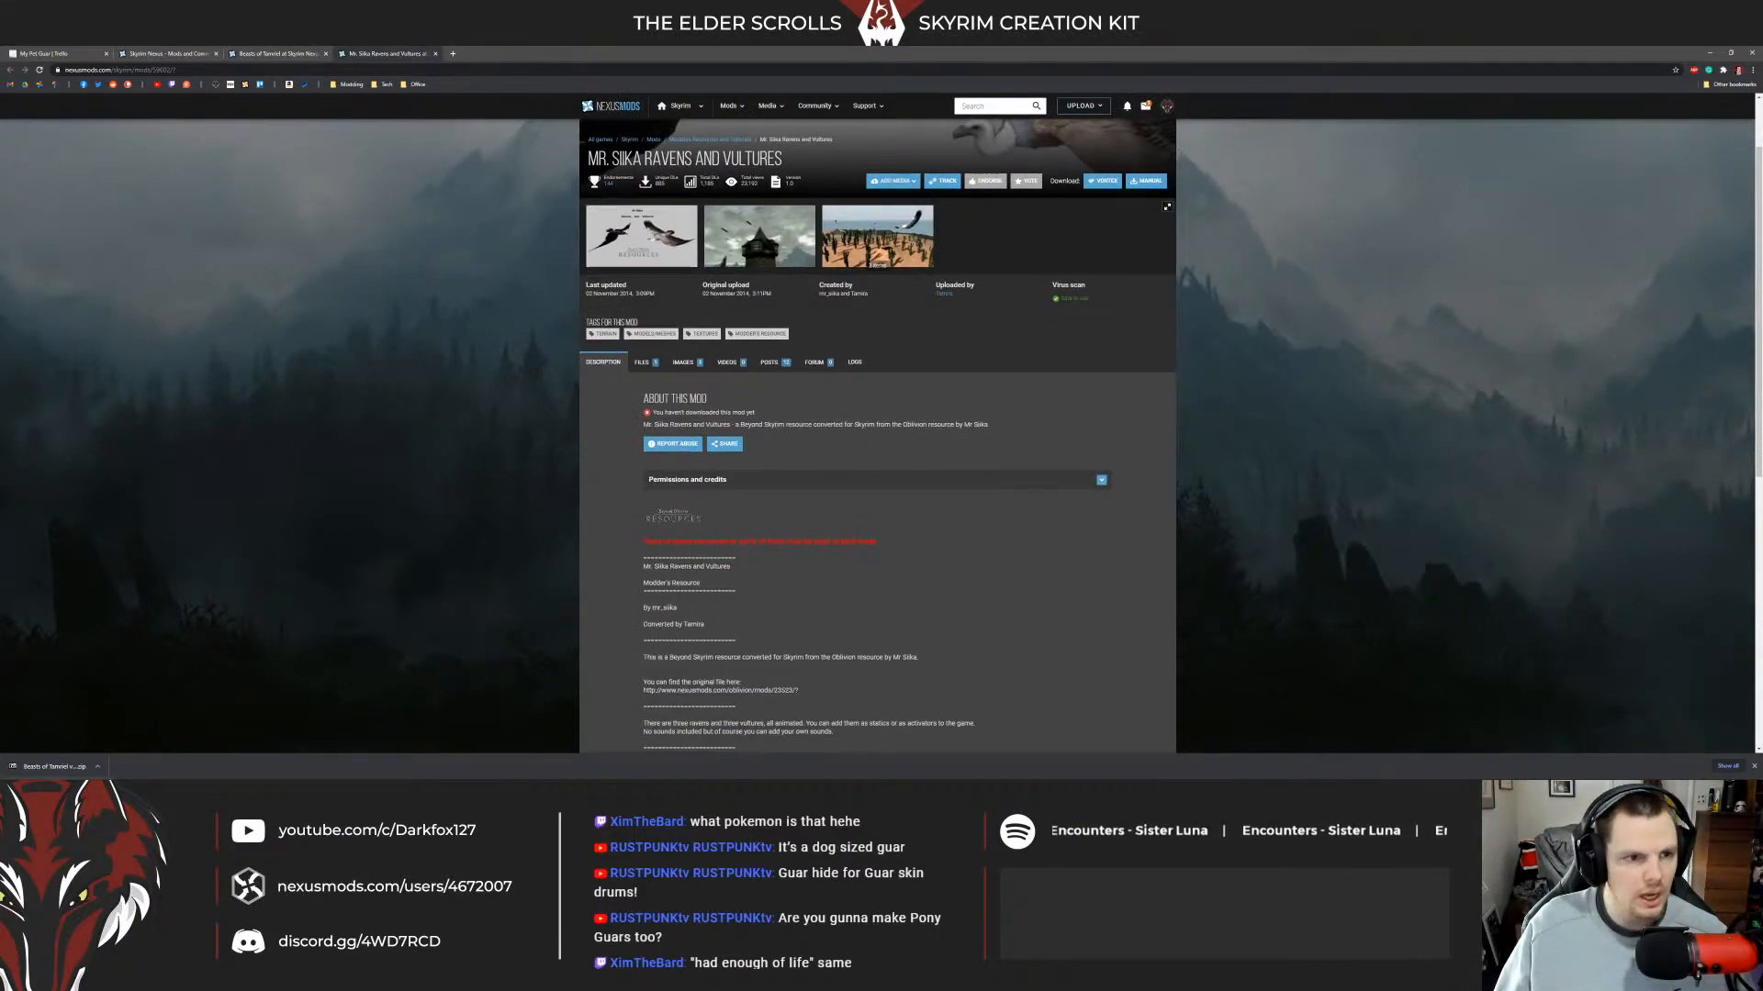
pyautogui.middleClick(391, 58)
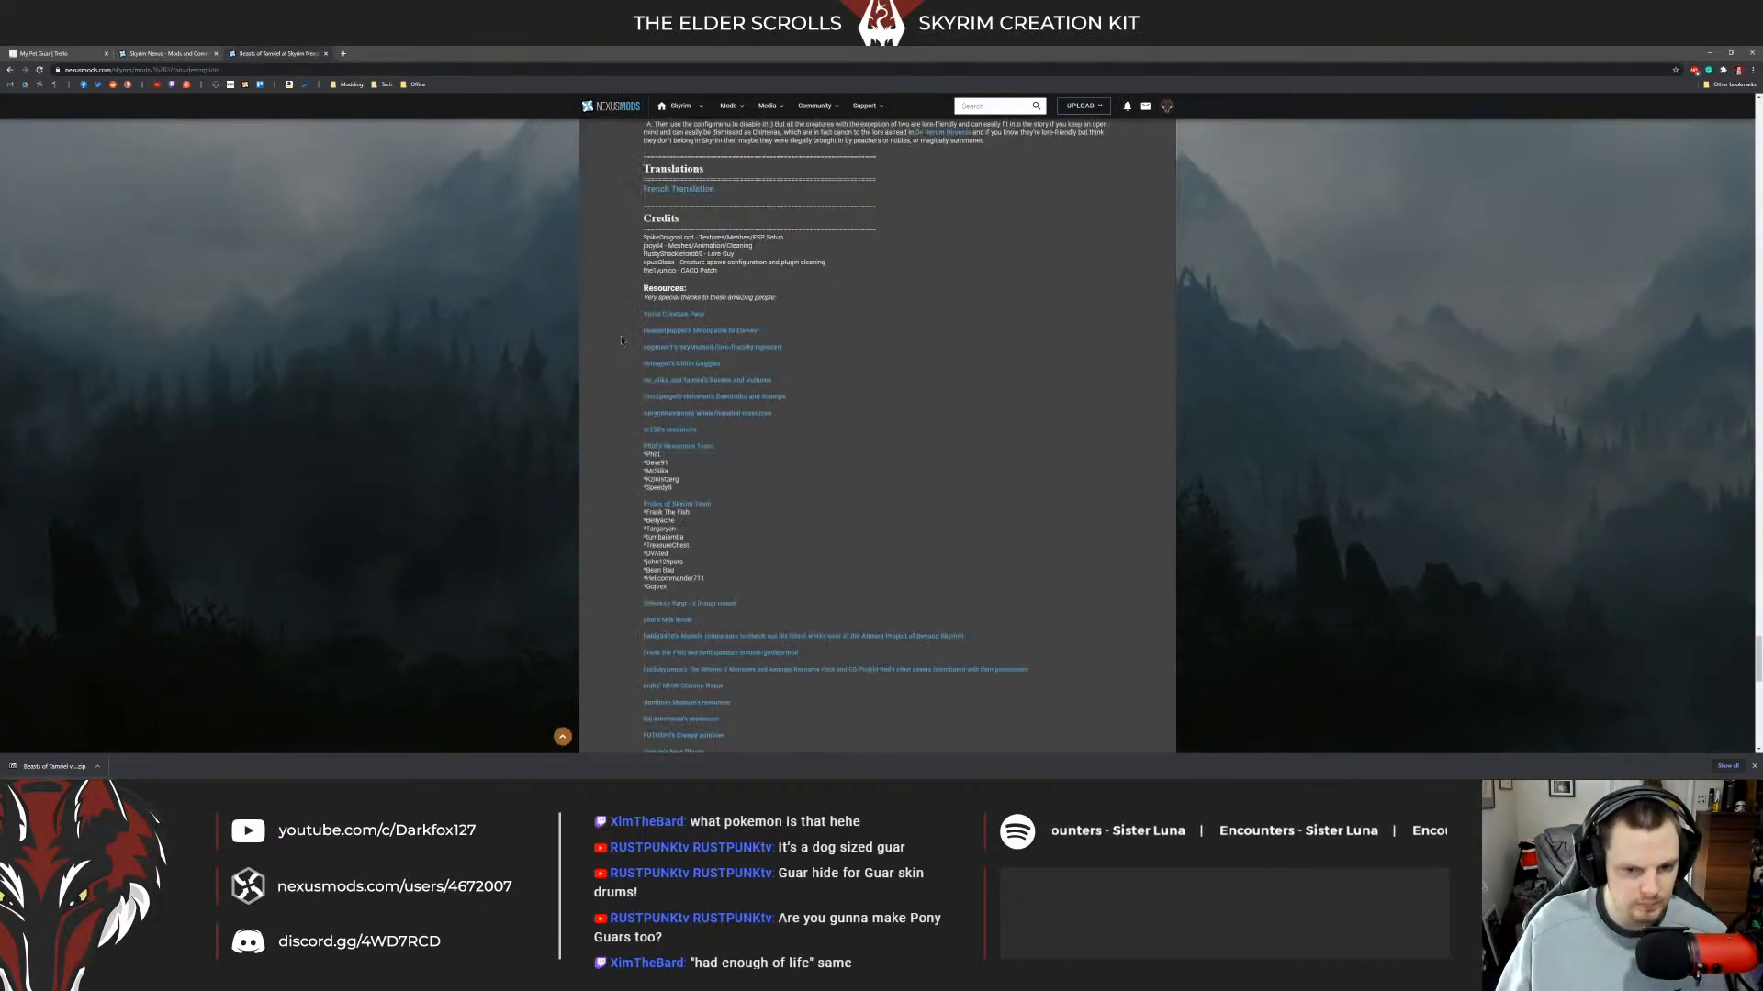
# View the profile of the author credited for the Daedroths and Scamps resource, and close it.
pyautogui.middleClick(709, 398)
pyautogui.click(411, 58)
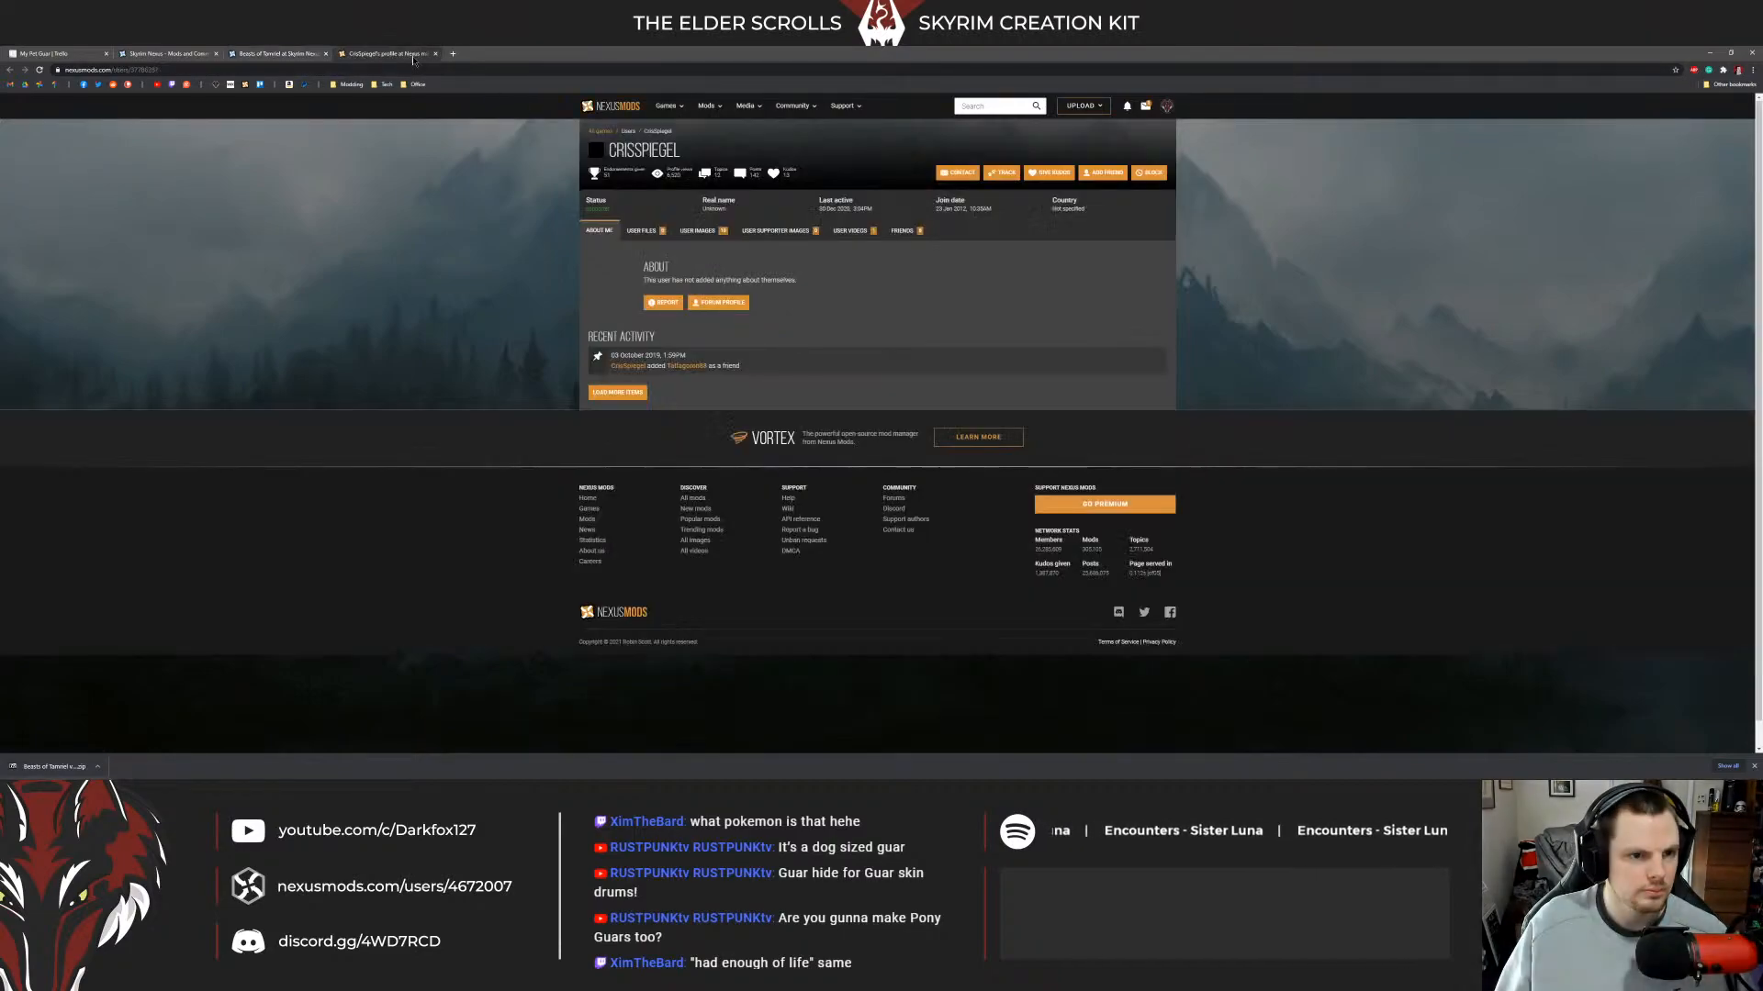
pyautogui.middleClick(413, 57)
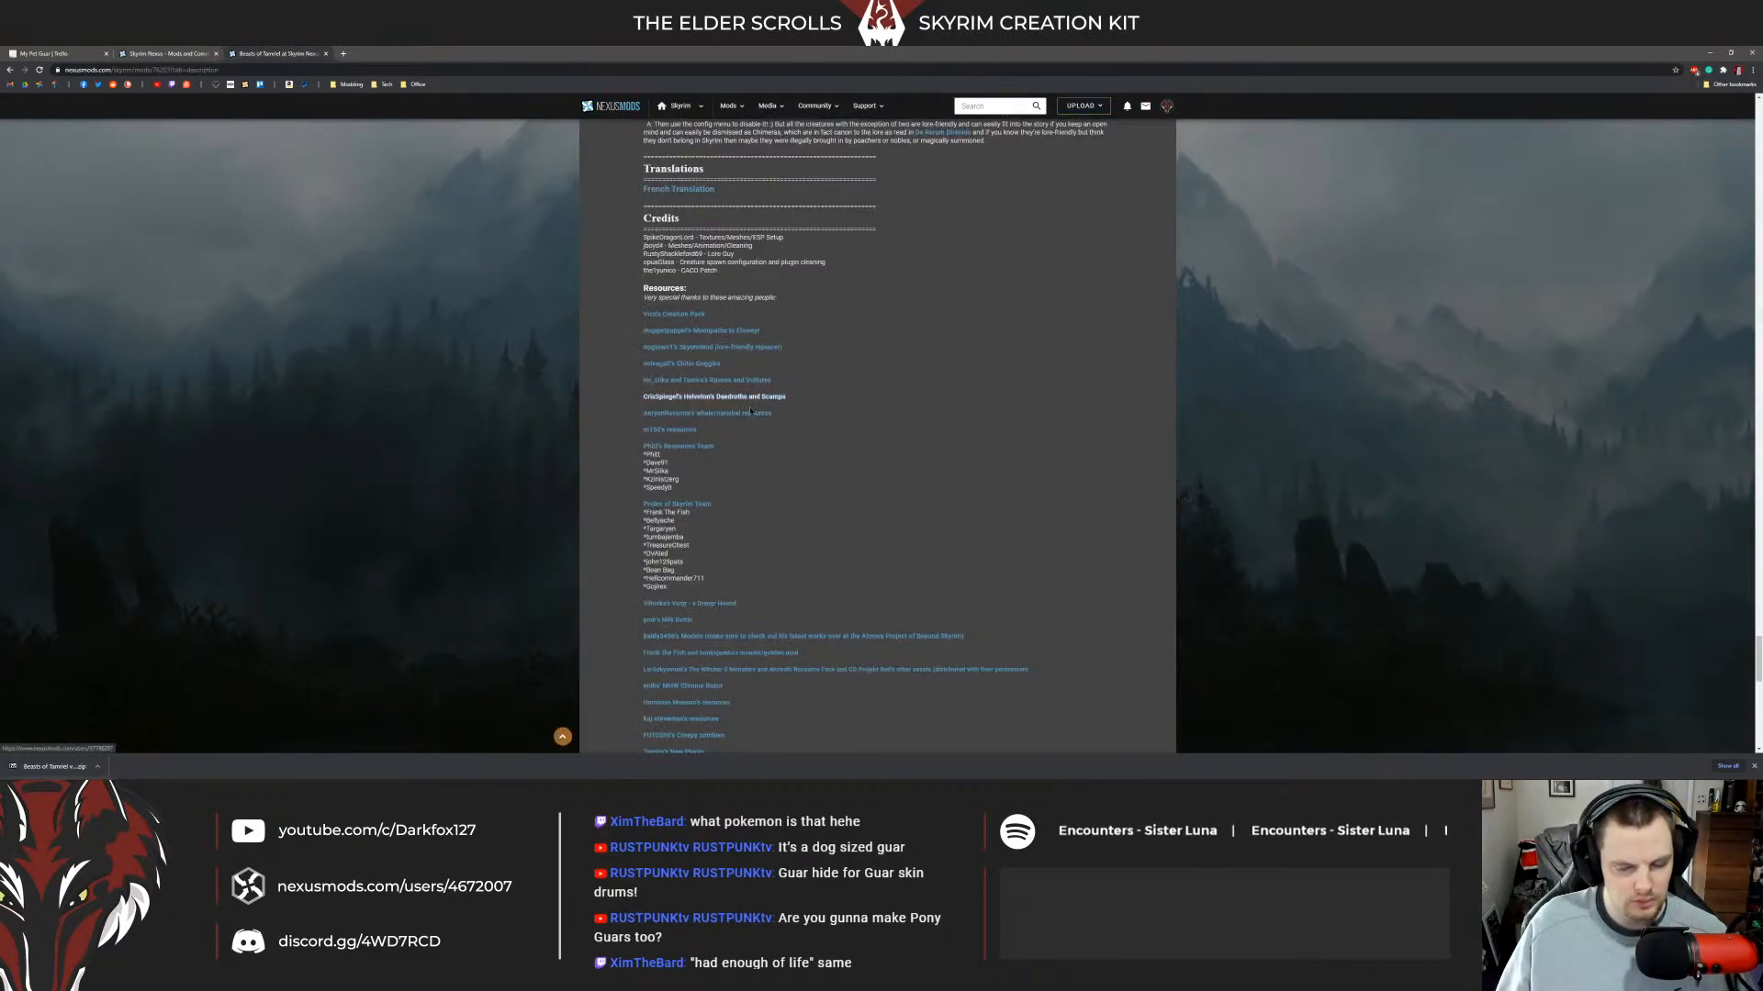
# Open the credited M150 resources profile and Phitt's resource page from the Beasts of Tamriel credits, and show the profile's uploaded files.
pyautogui.scroll(-1, 722, 420)
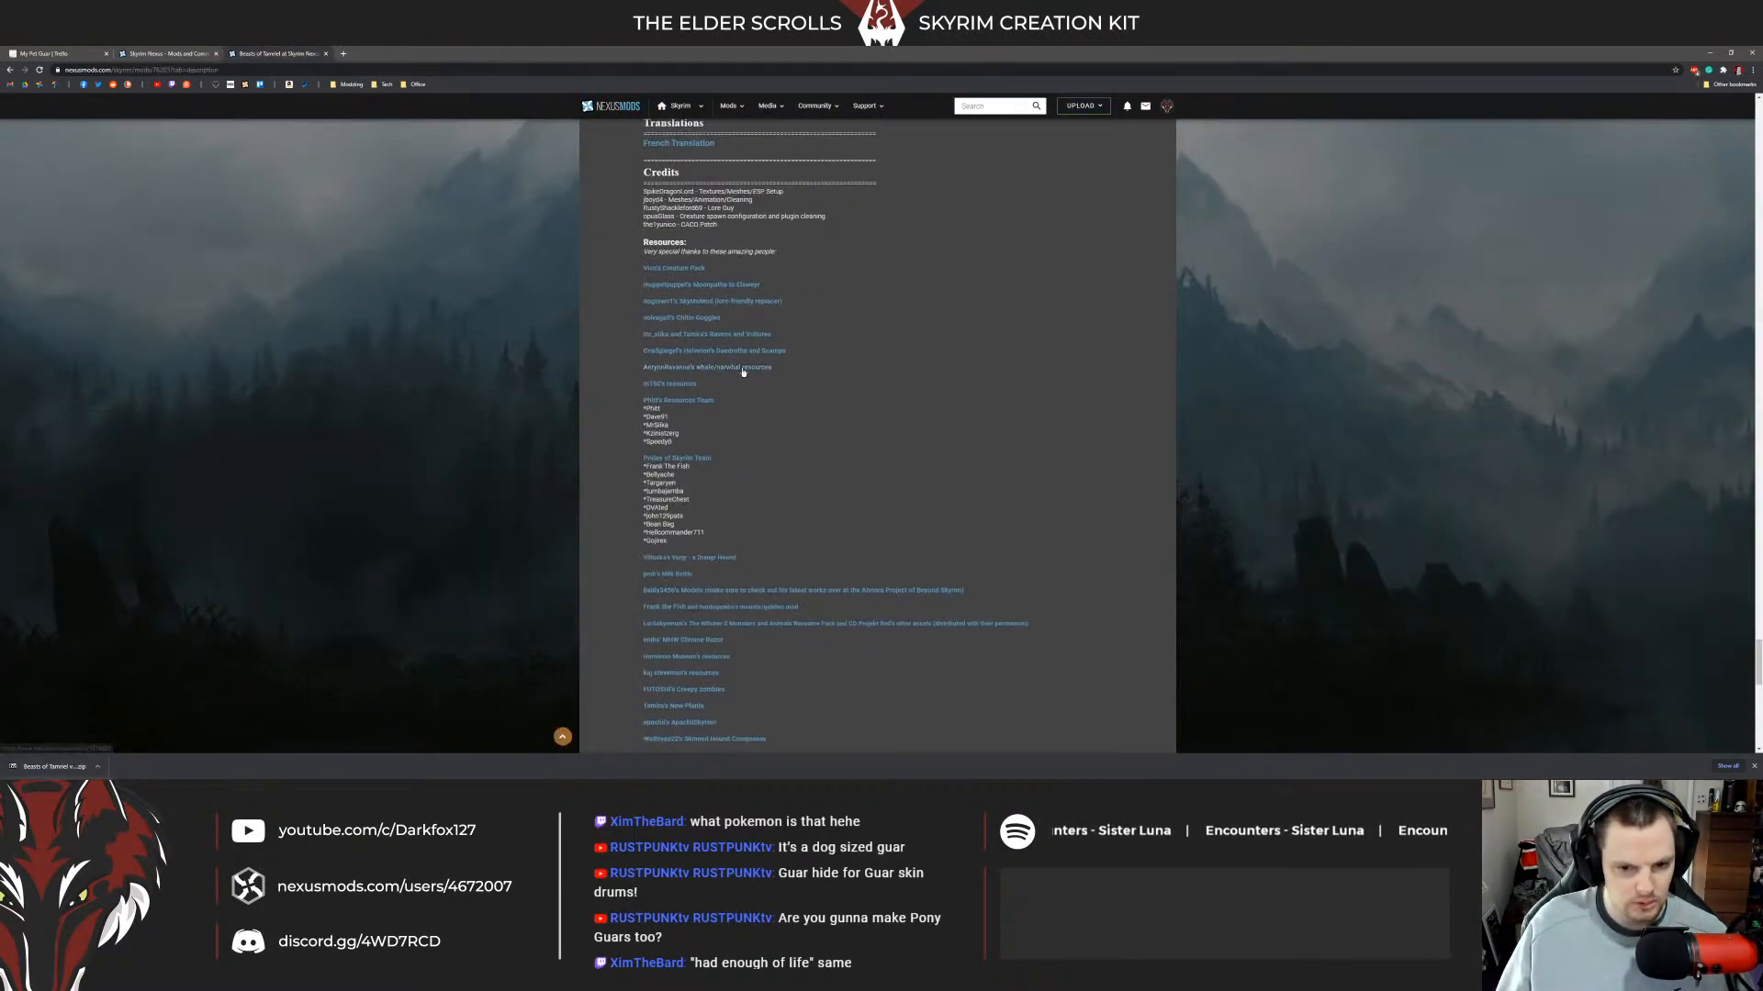
pyautogui.middleClick(674, 384)
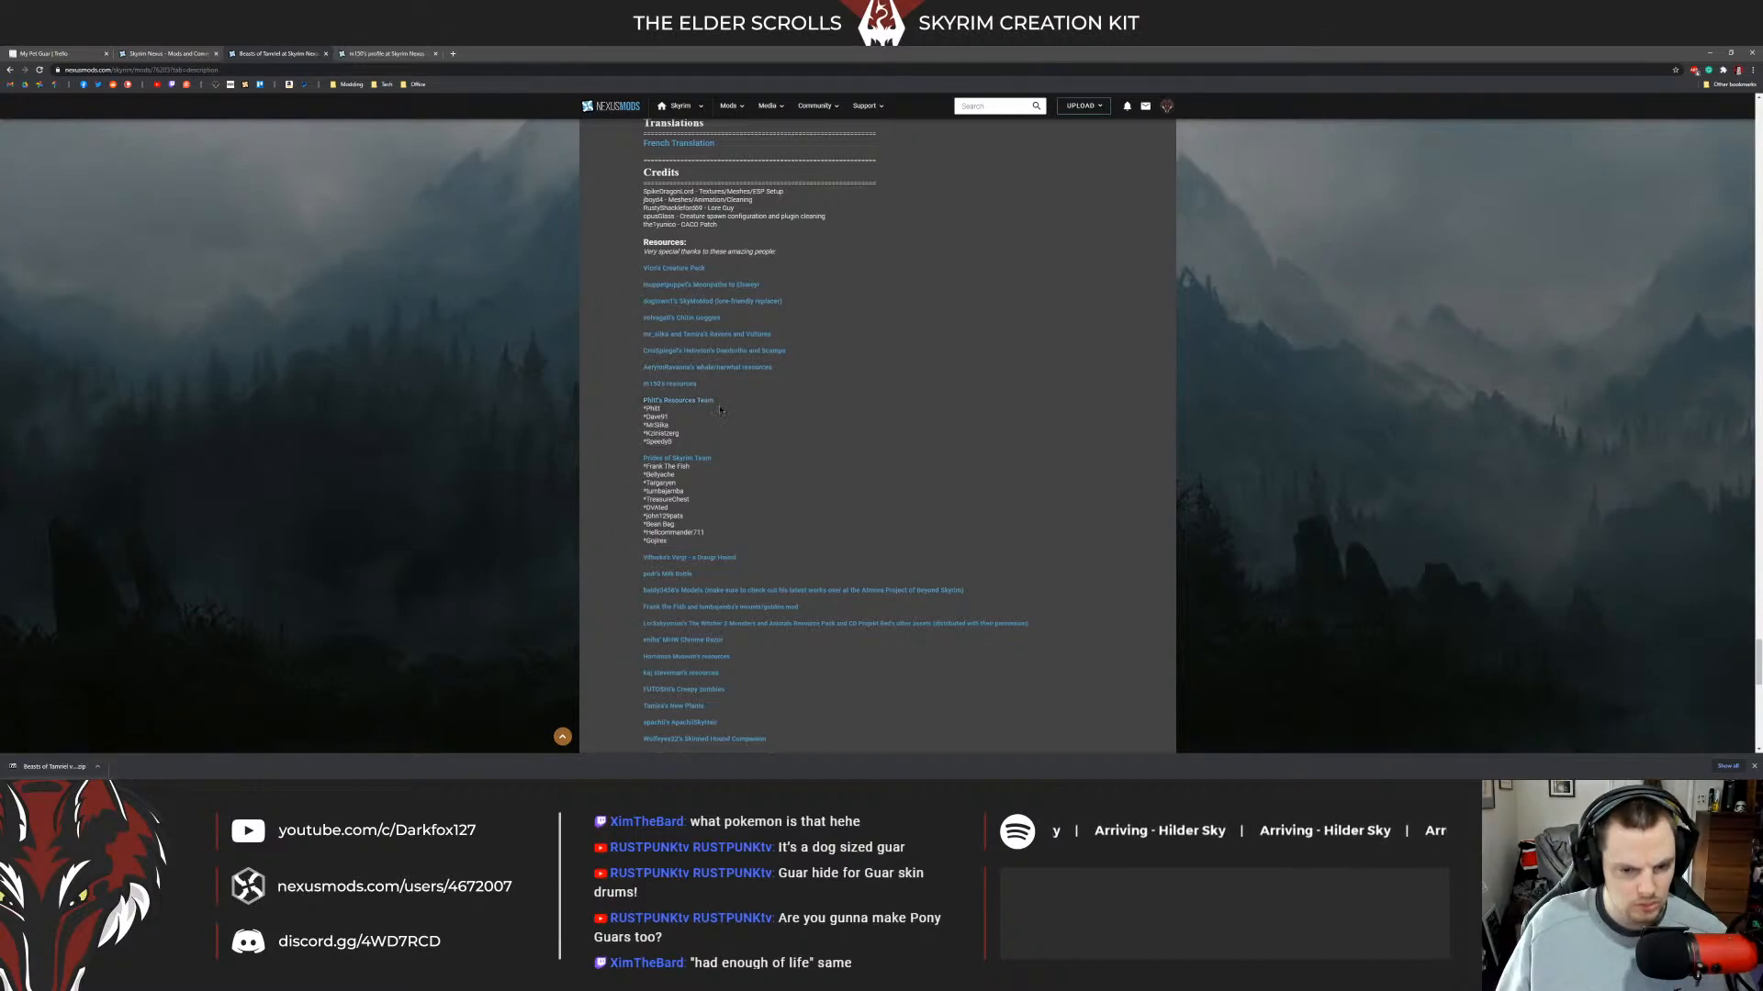
pyautogui.middleClick(703, 400)
pyautogui.click(386, 54)
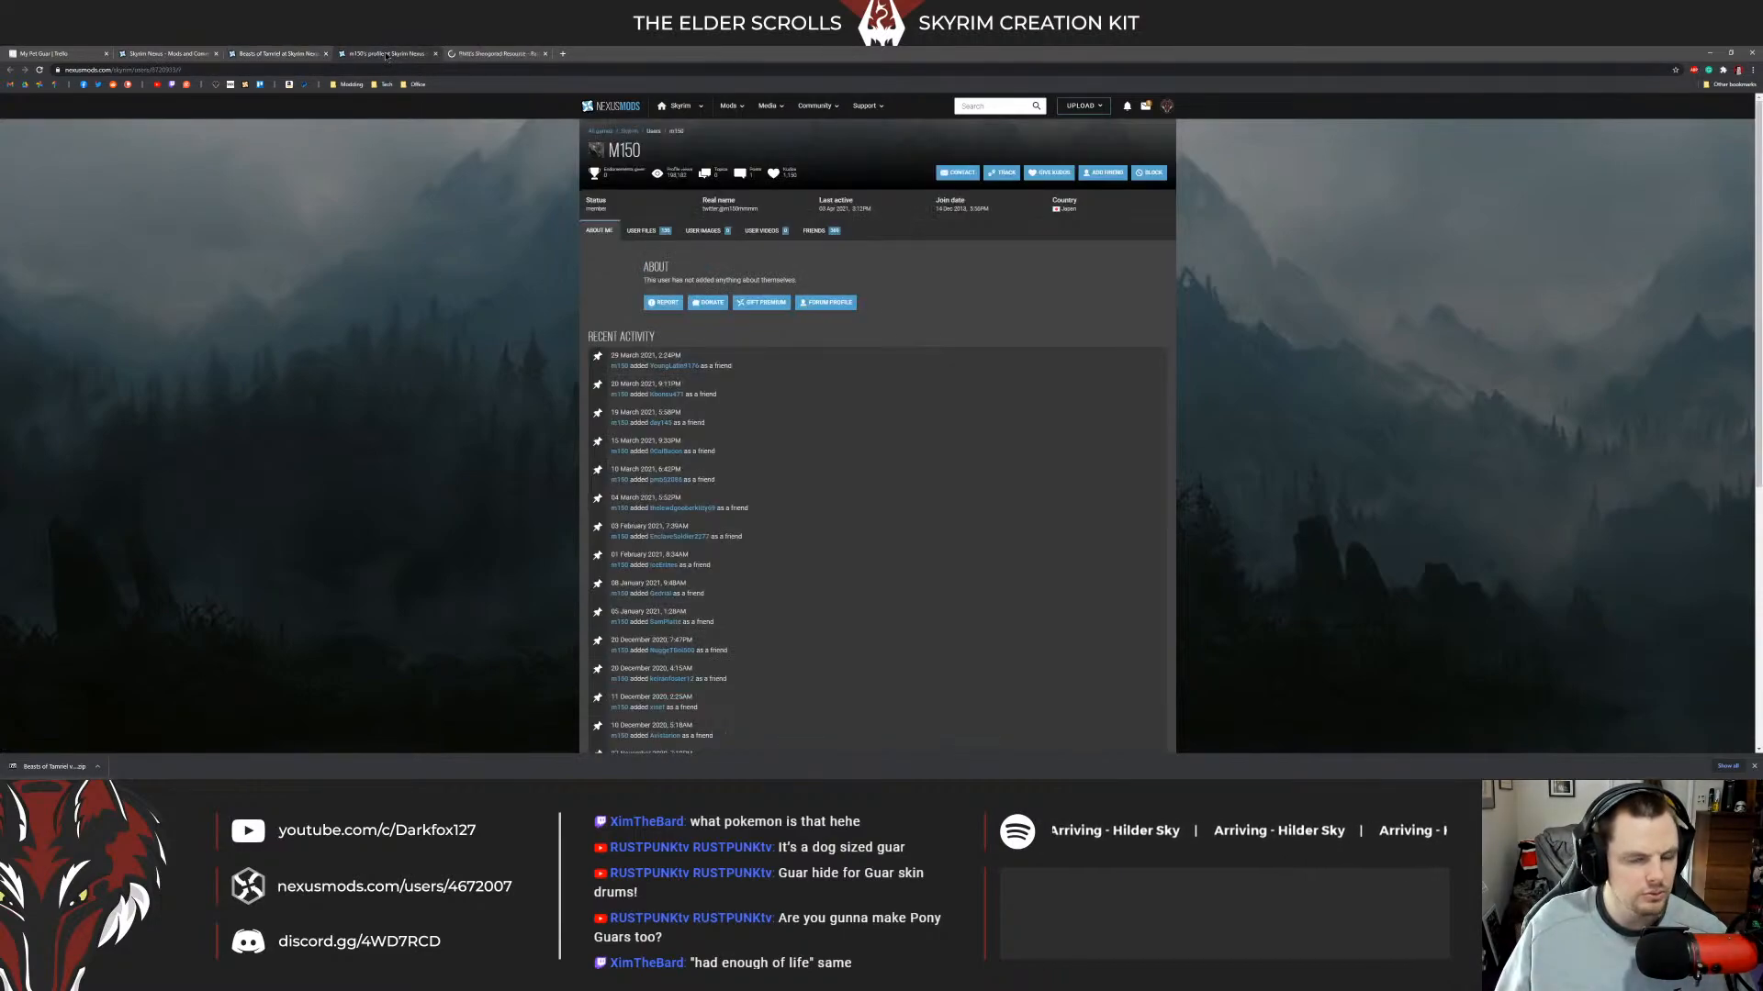
pyautogui.click(647, 231)
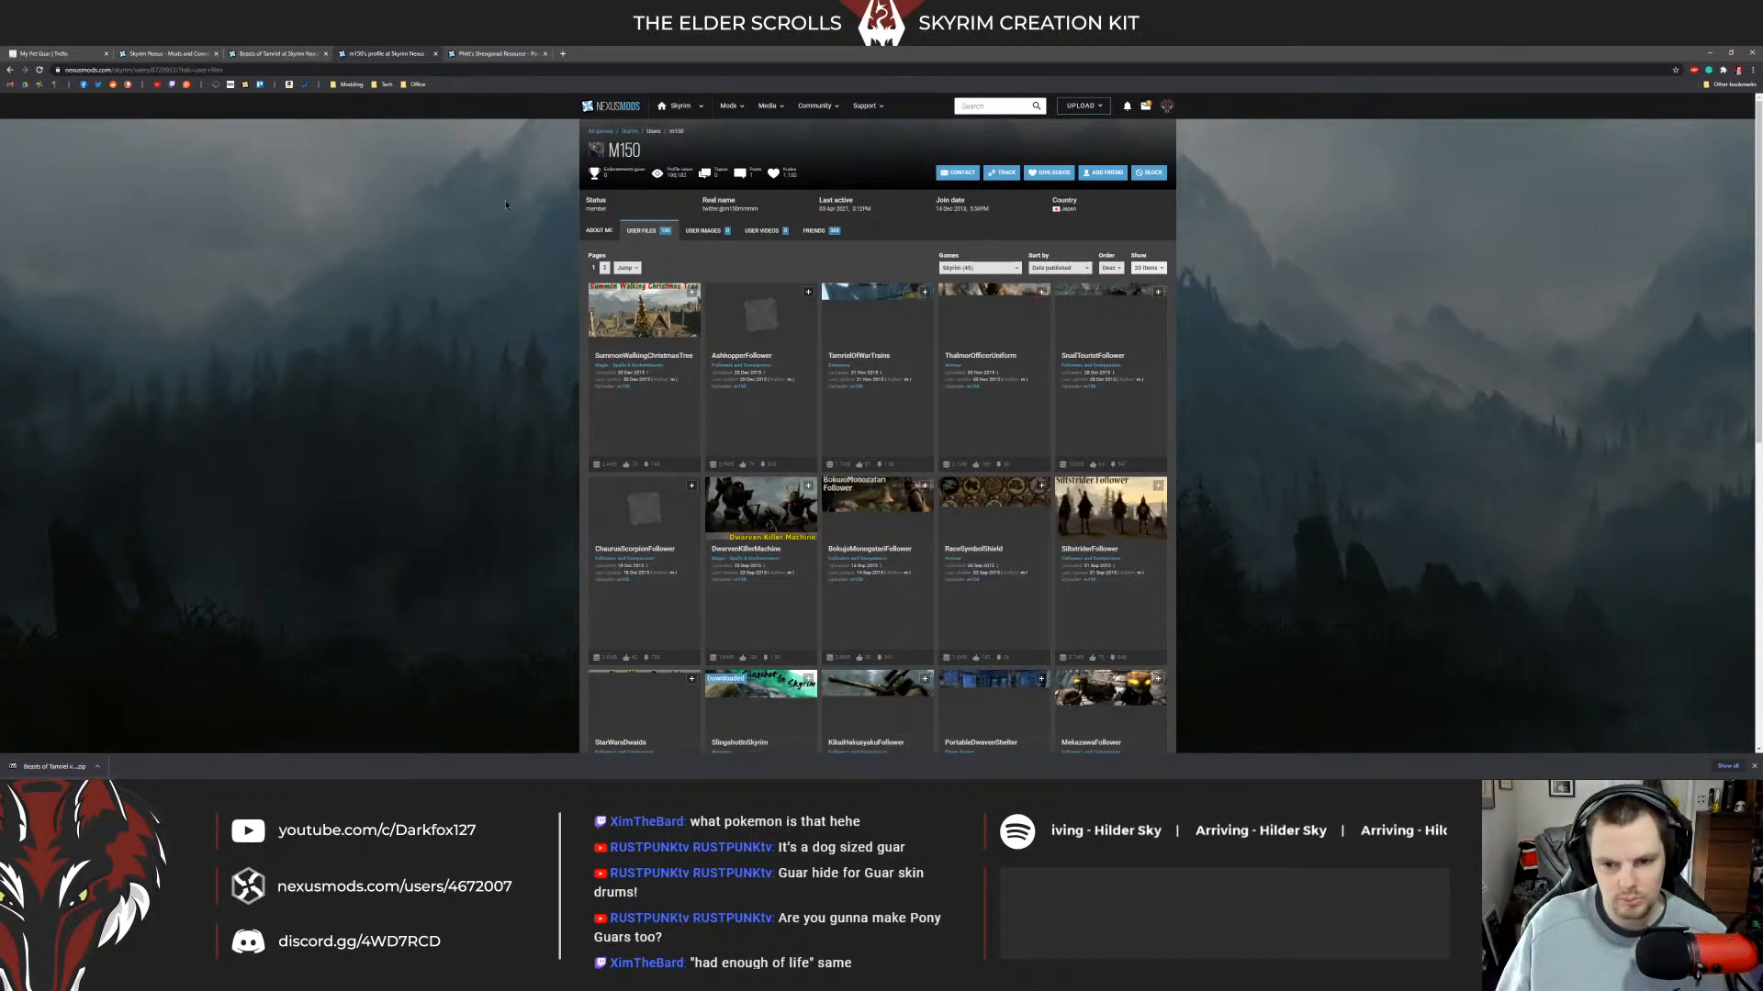
# Browse both pages of the M150 profile's uploaded Skyrim files for guar assets, and close the profile.
pyautogui.scroll(-3, 507, 202)
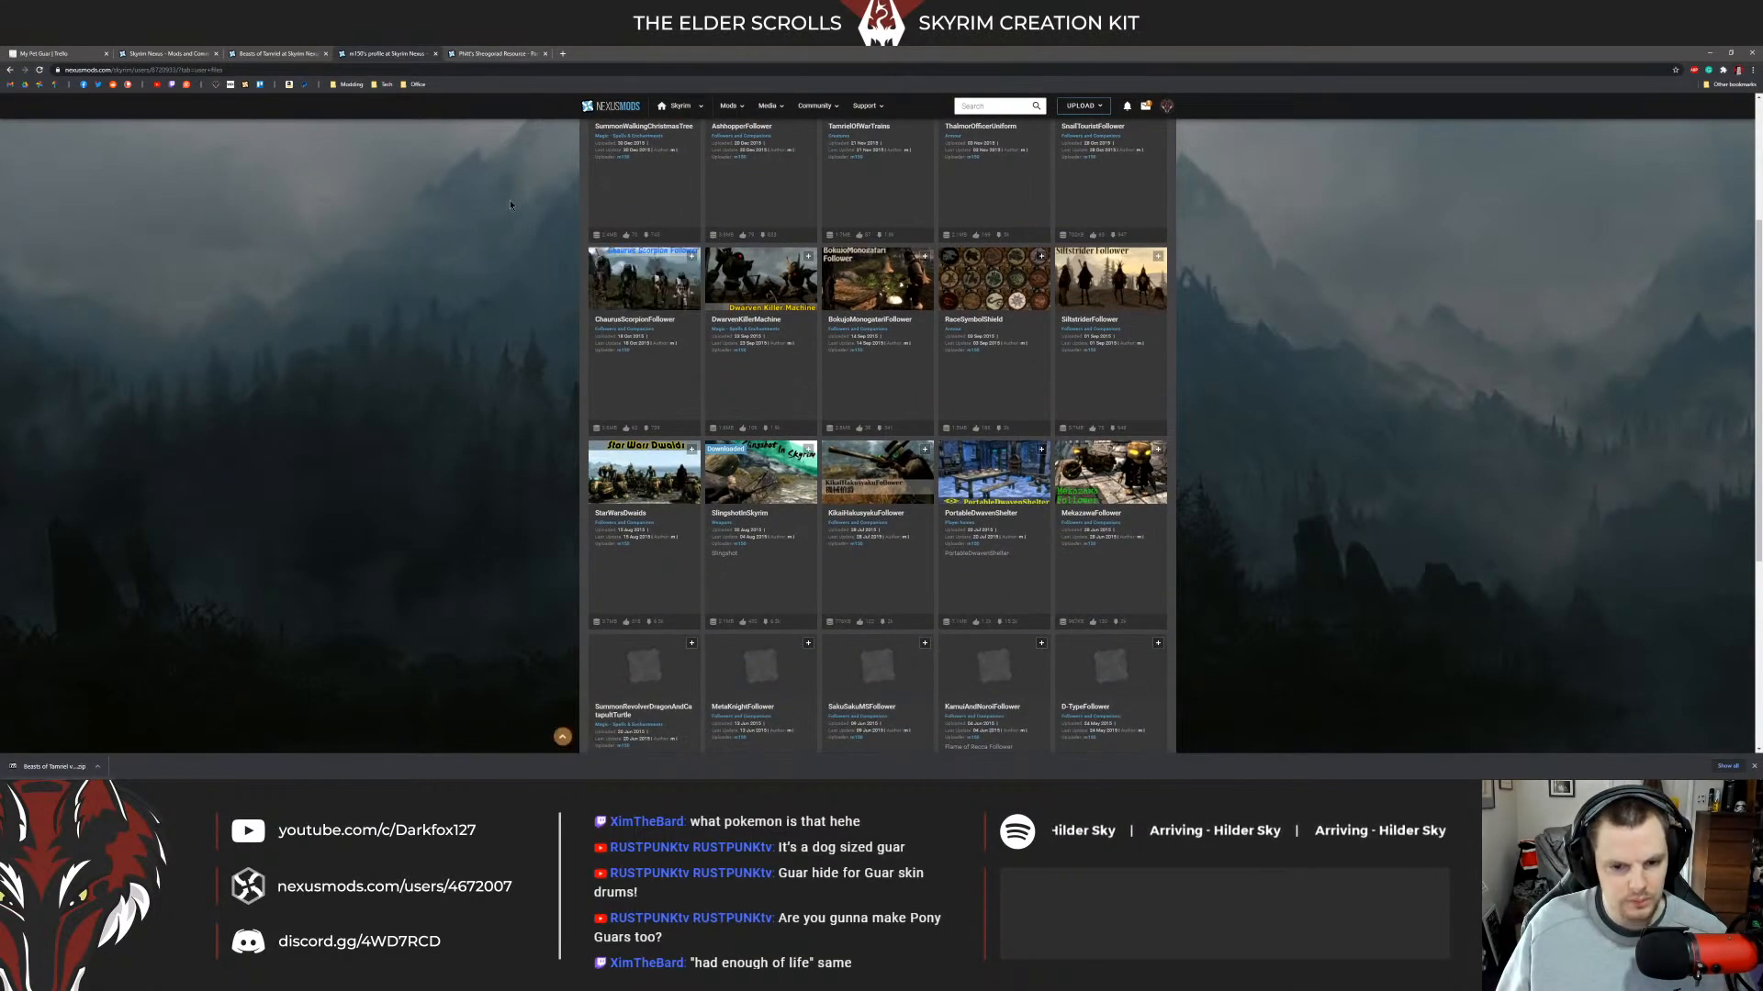
pyautogui.scroll(-2, 510, 202)
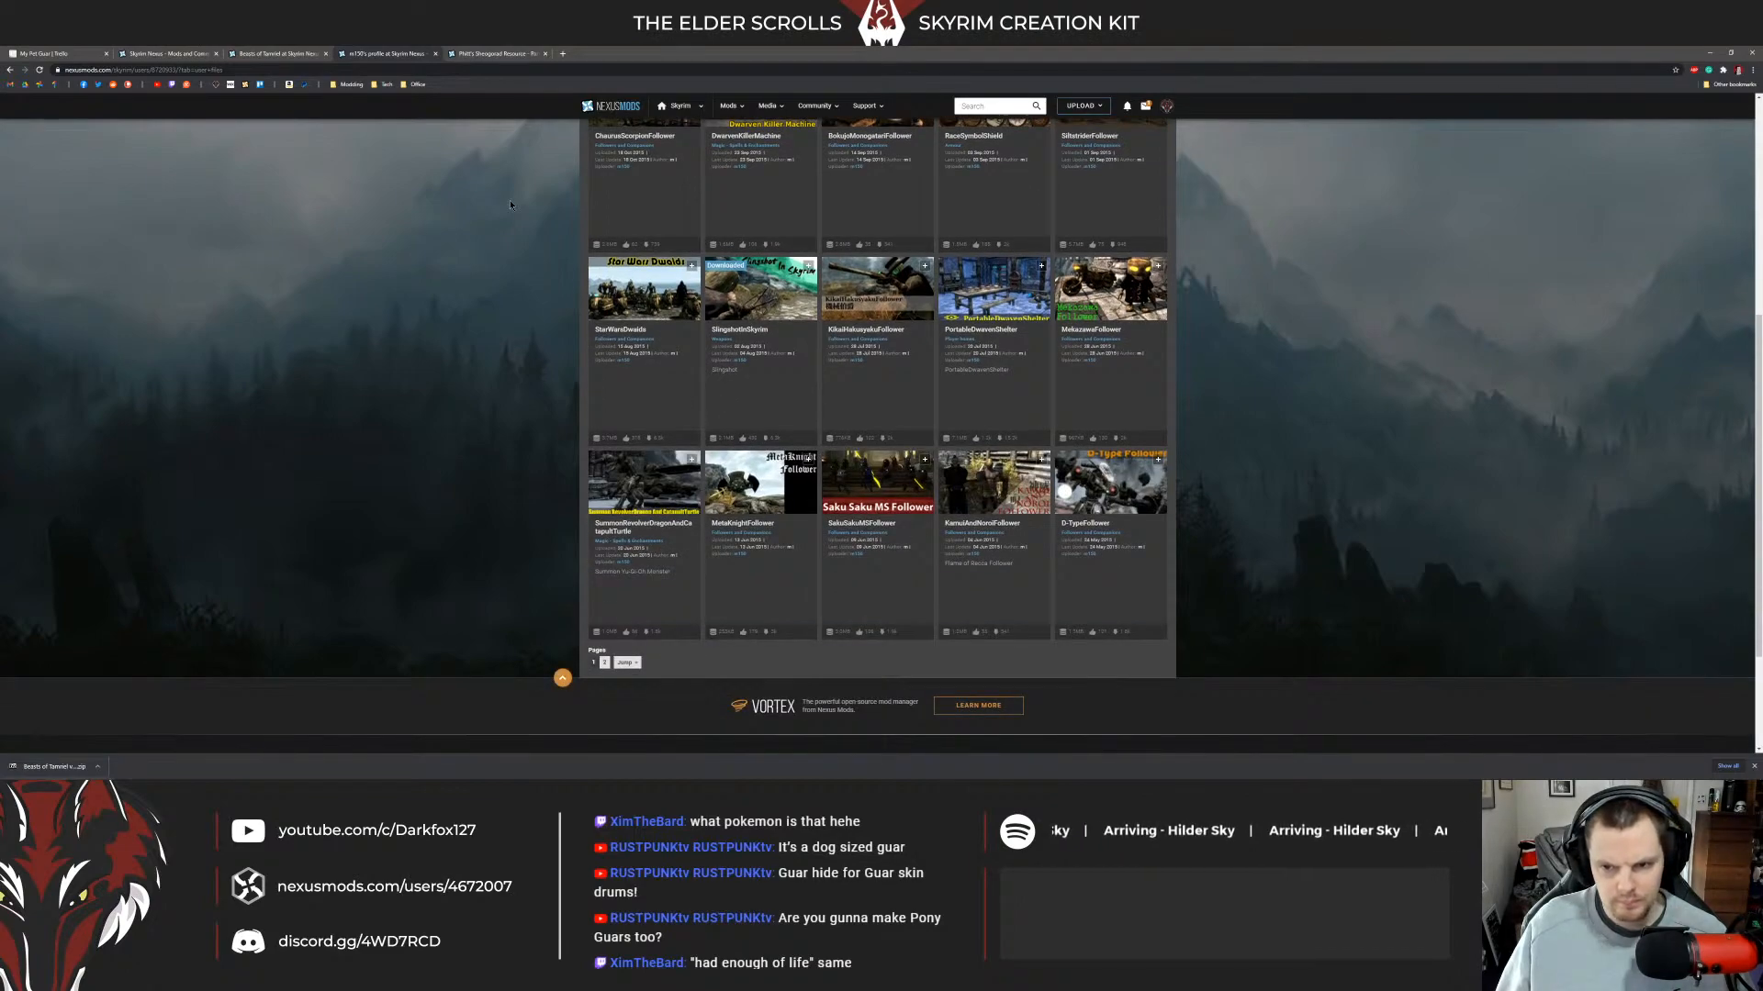
pyautogui.scroll(-2, 510, 204)
pyautogui.click(605, 524)
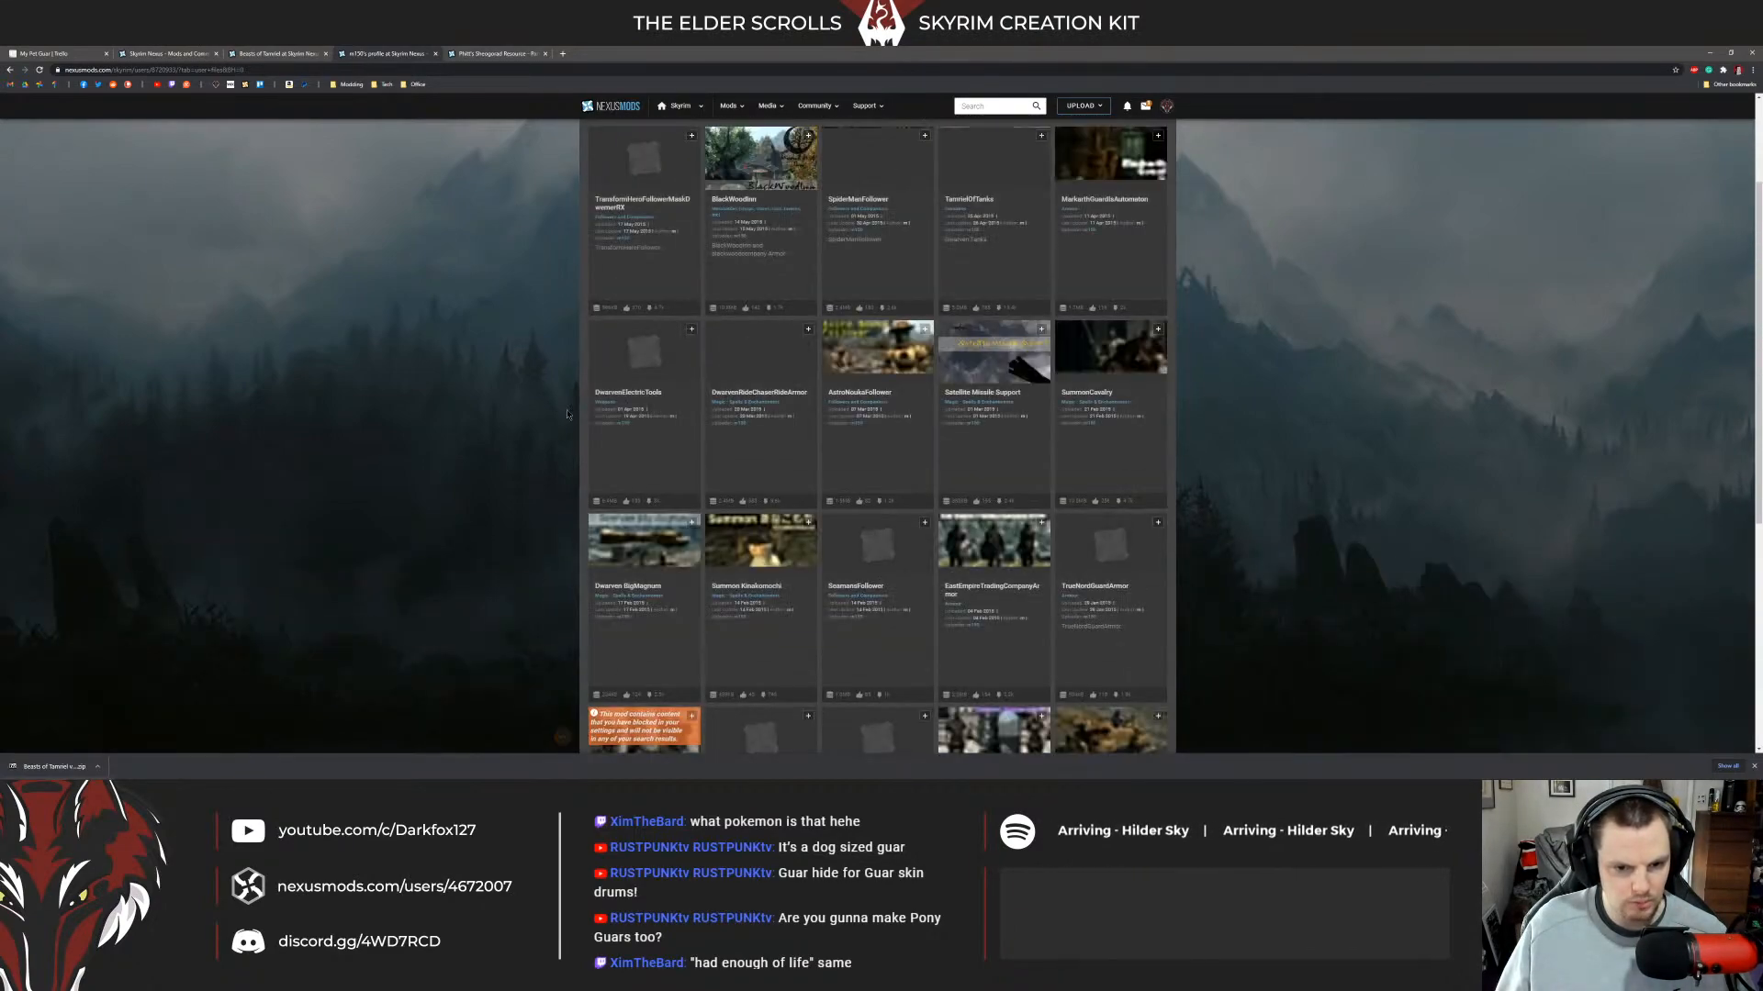
pyautogui.scroll(1, 564, 405)
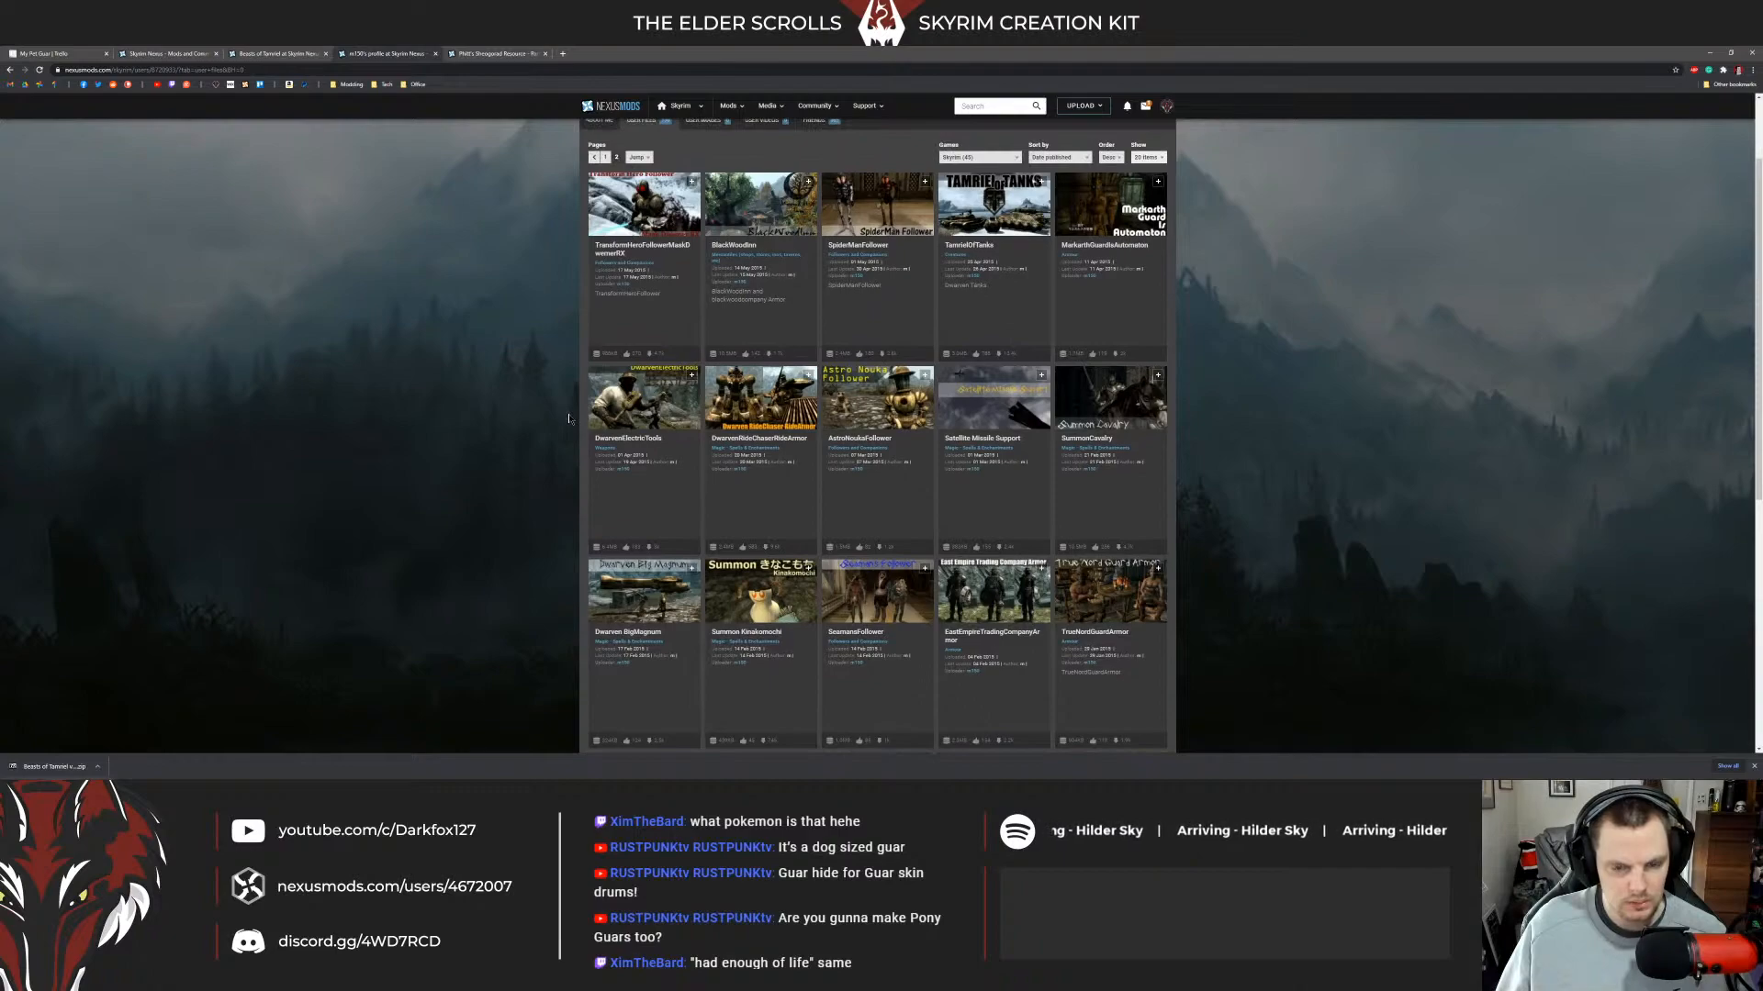
pyautogui.scroll(-3, 588, 409)
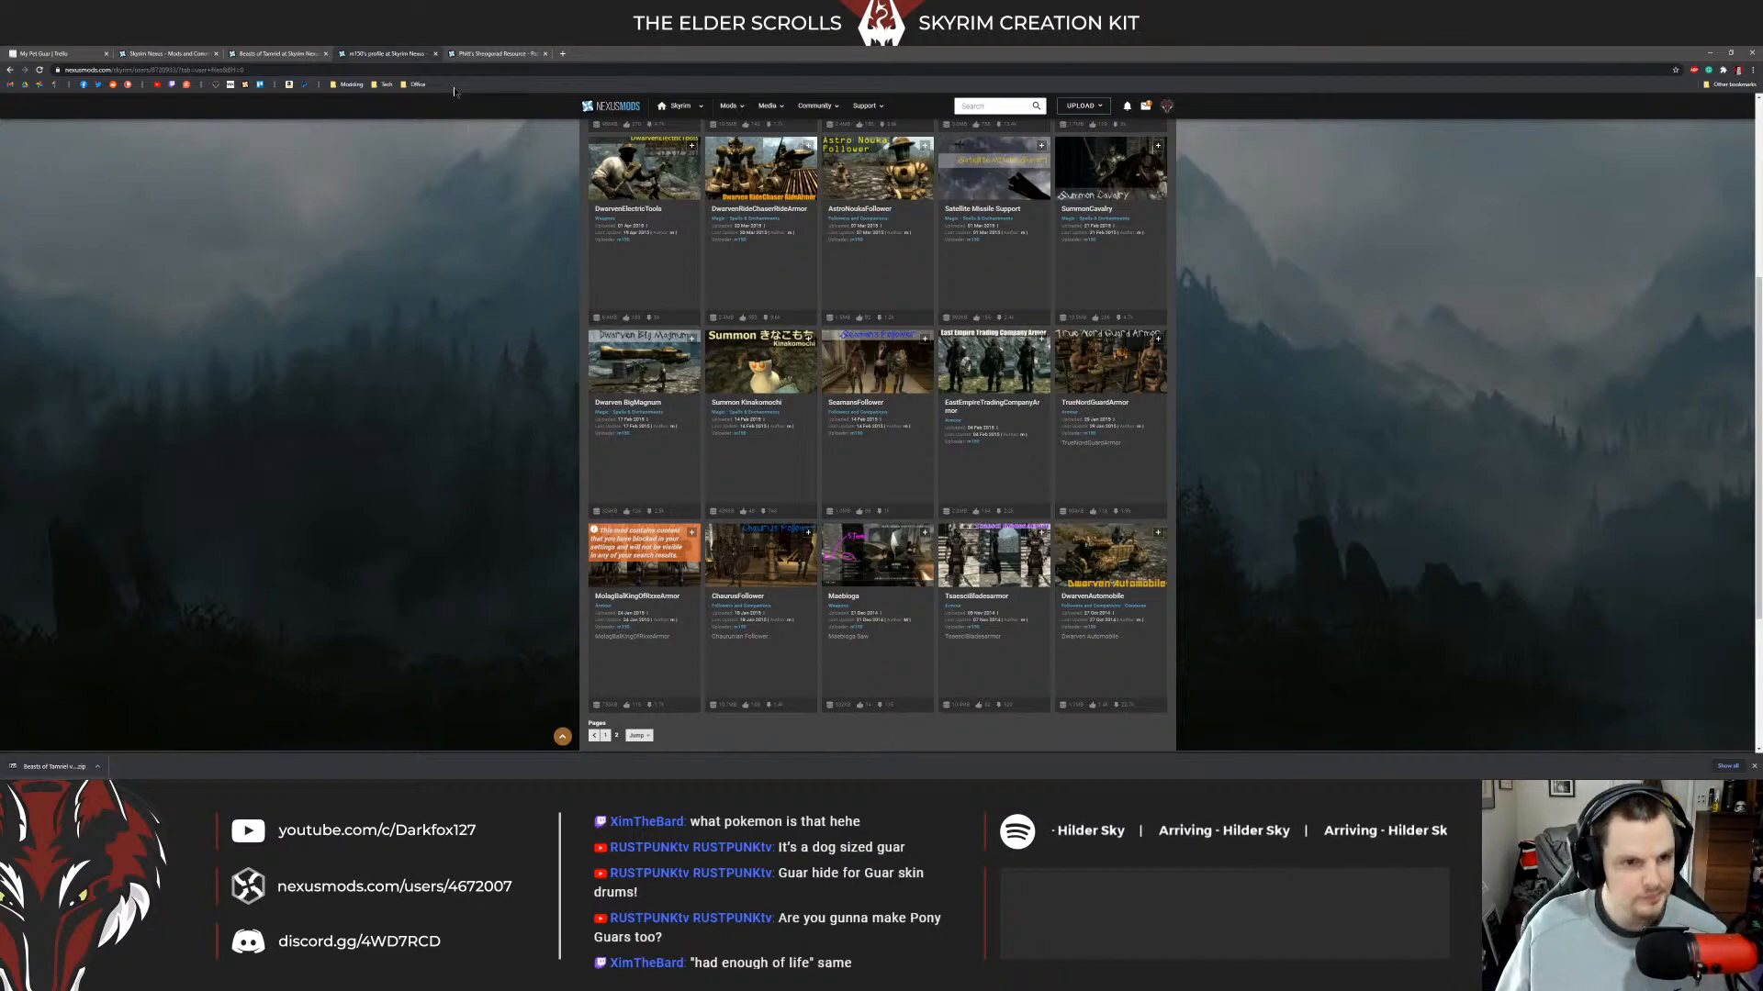
pyautogui.middleClick(416, 57)
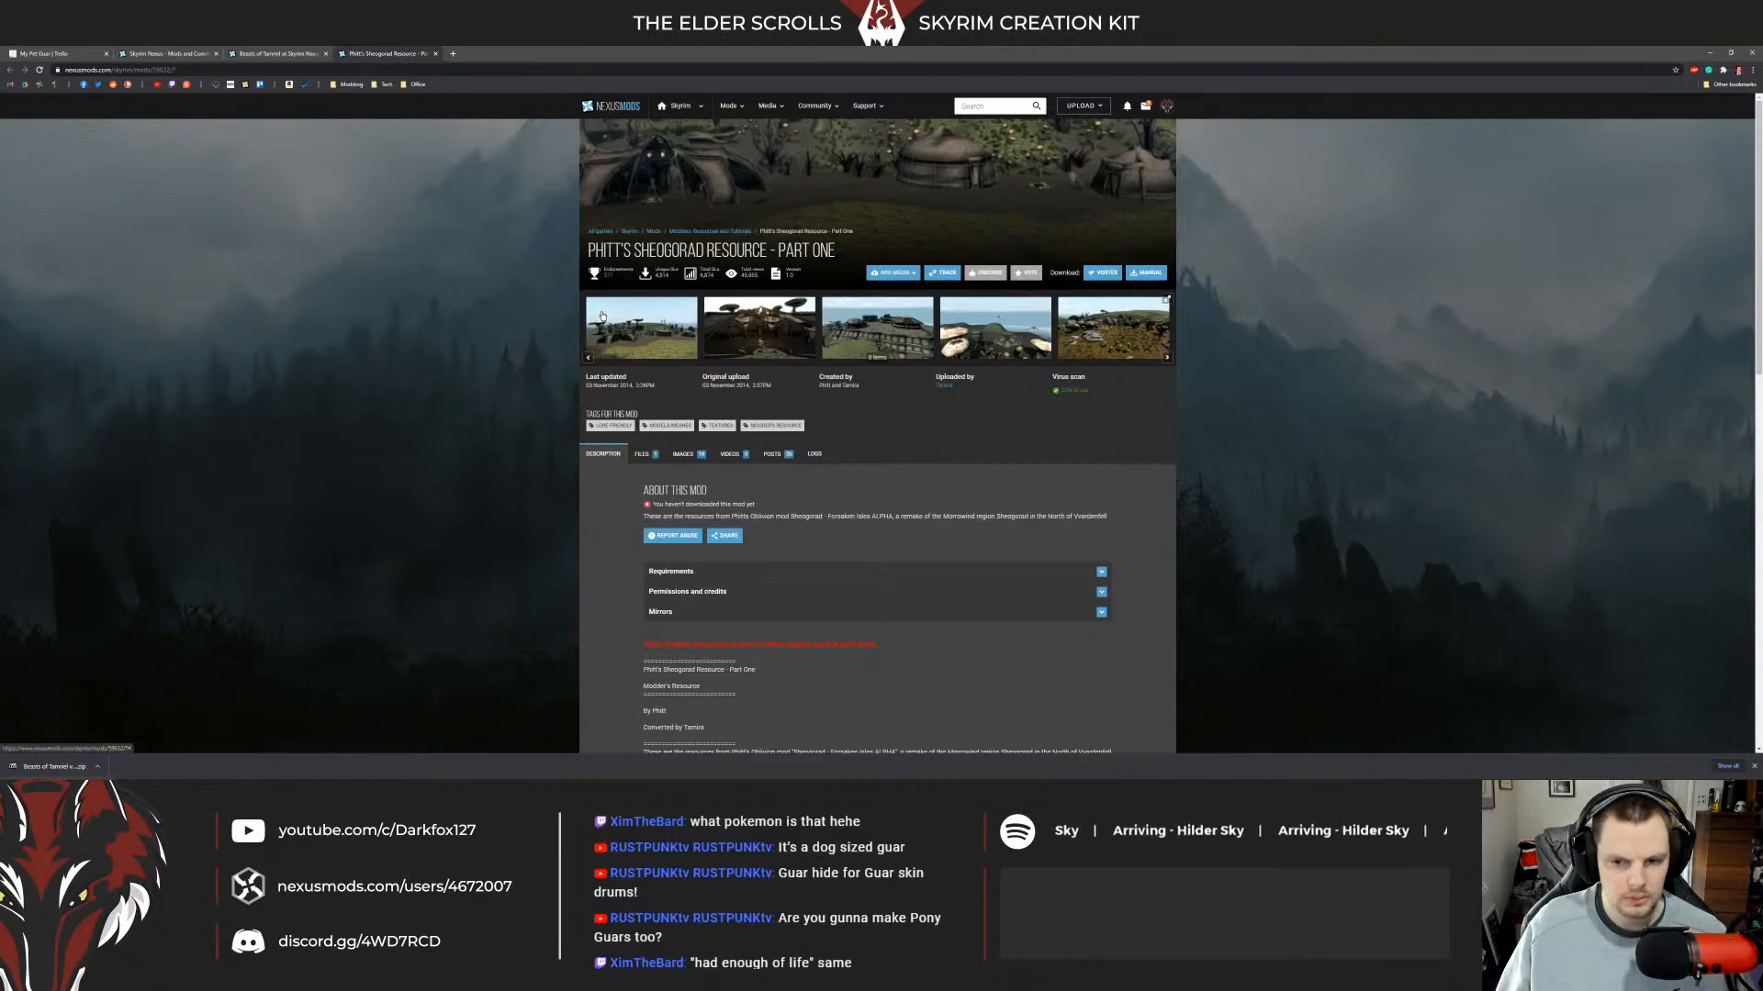
# Look through the image gallery of Phitt's Sheogorad Resource - Part One, and close the mod page.
pyautogui.click(1166, 358)
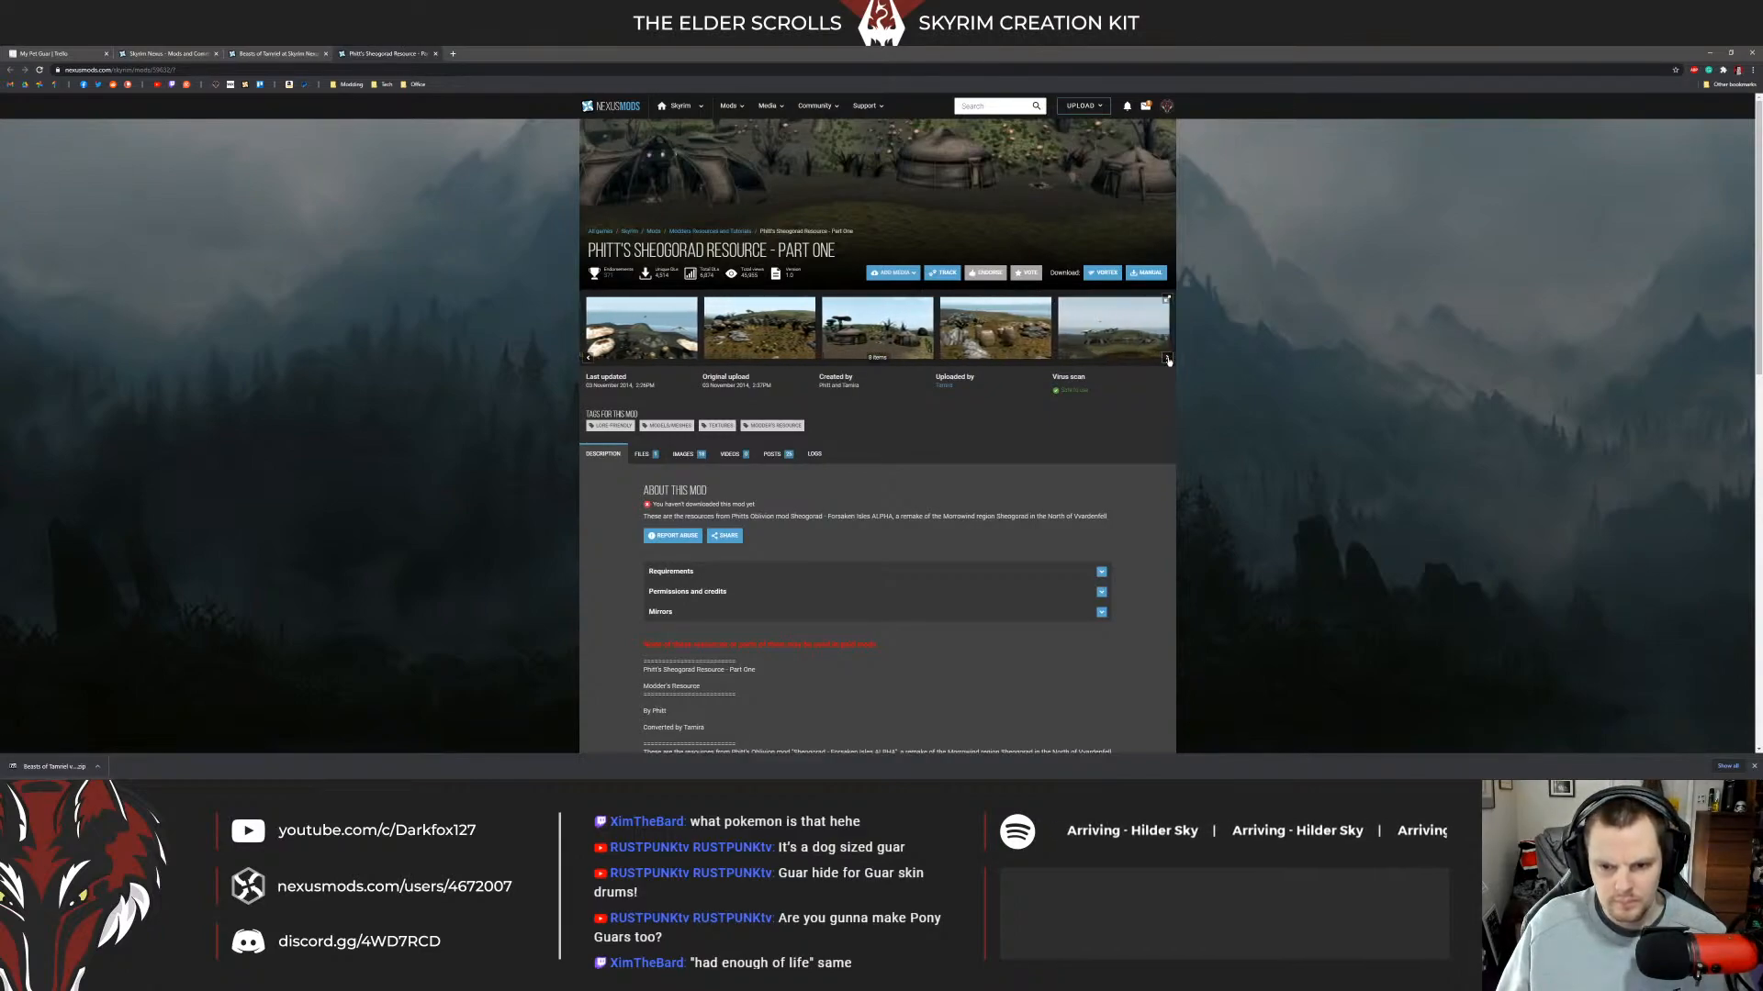
pyautogui.click(1167, 358)
pyautogui.click(879, 344)
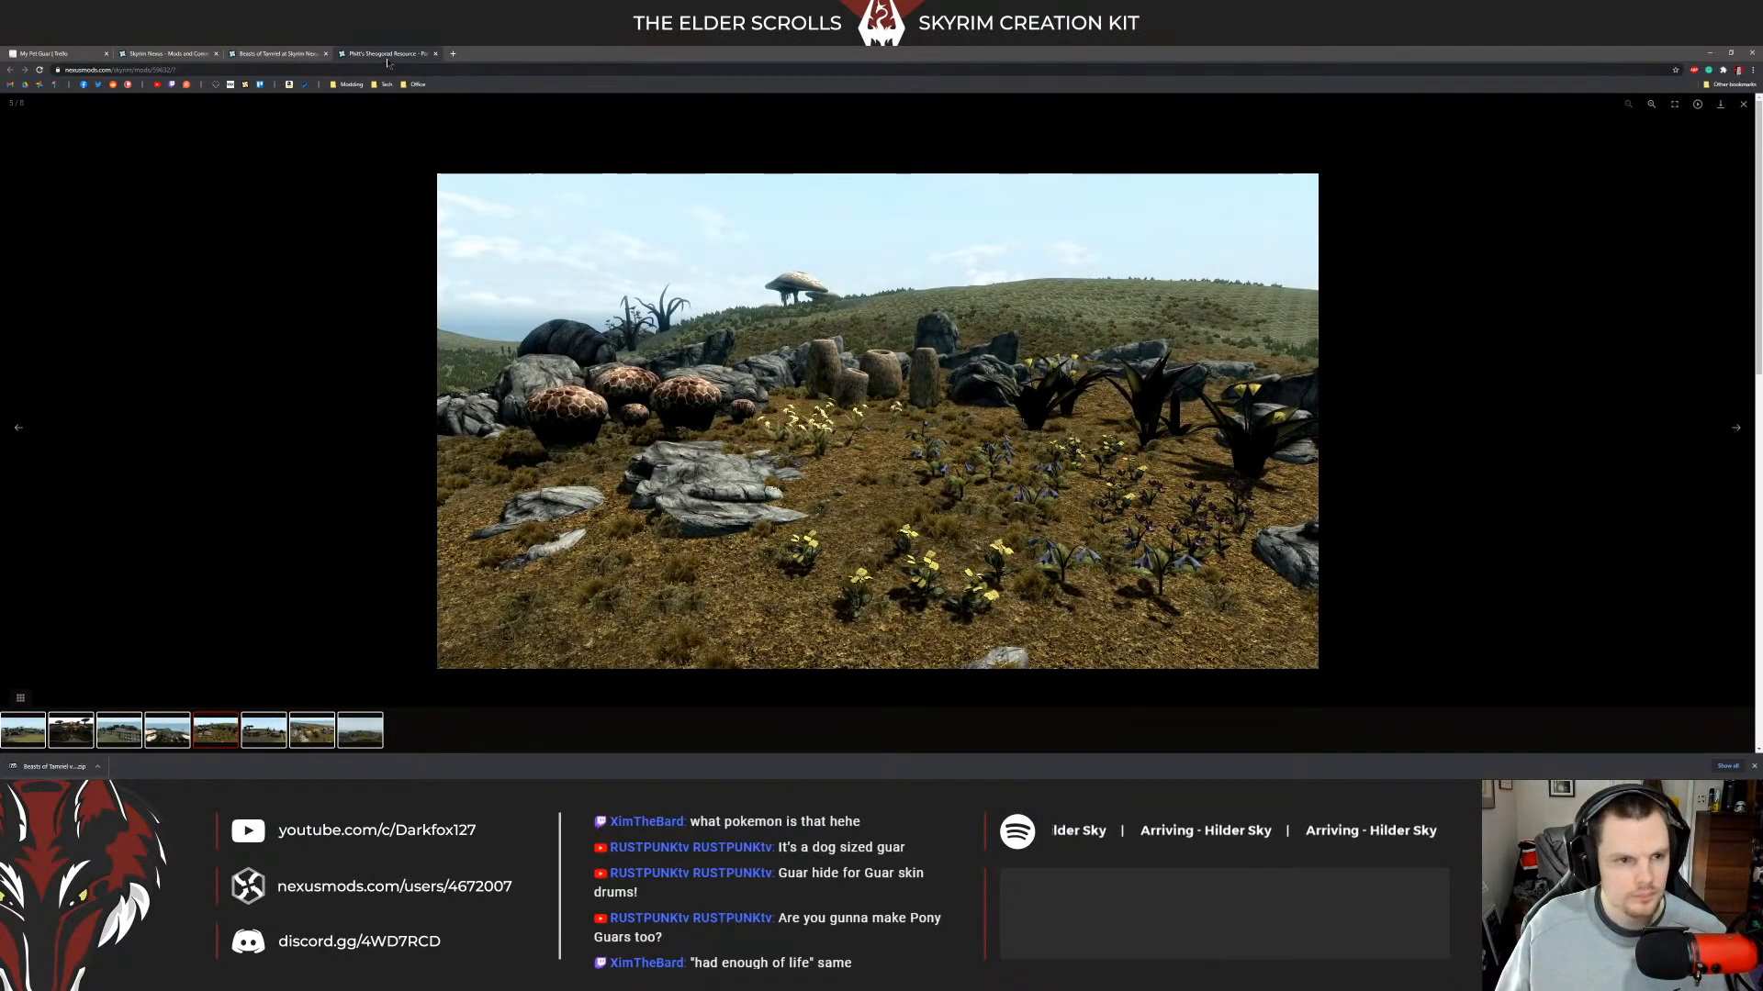
pyautogui.hotkey('ctrl', 'w')
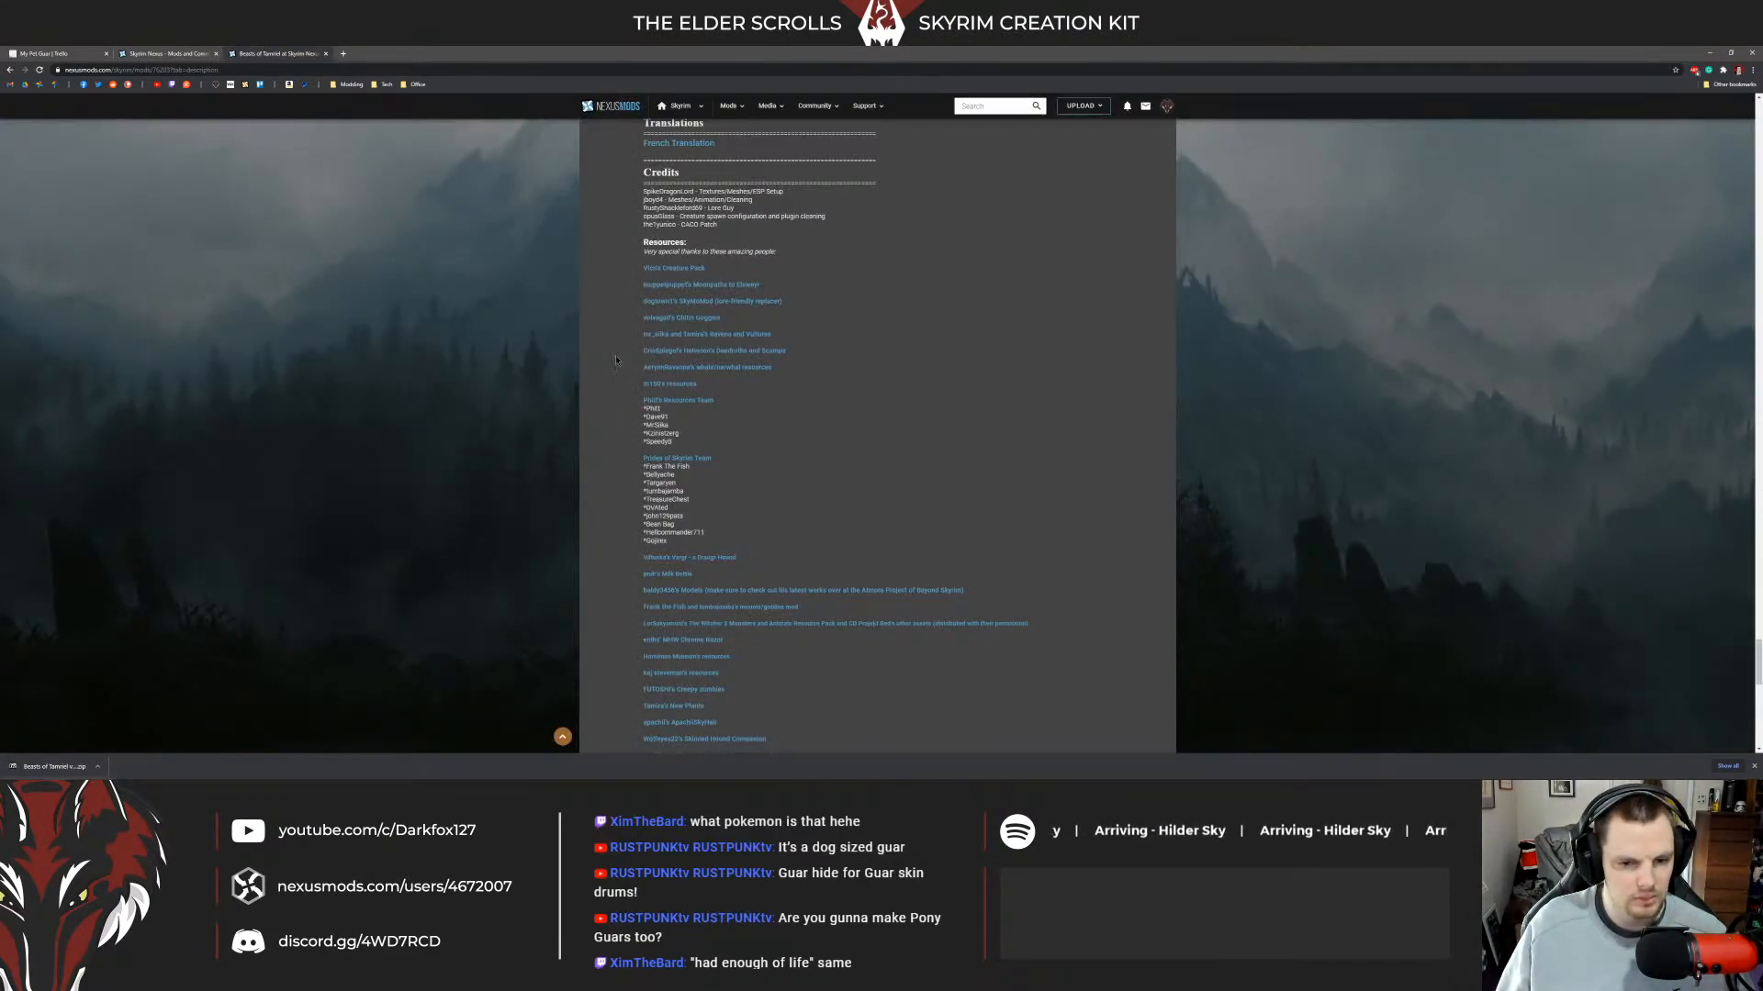
# Open the credited Prides of Skyrim mod, look through its image gallery for guar creatures, and close the page.
pyautogui.scroll(-1, 680, 381)
pyautogui.middleClick(679, 413)
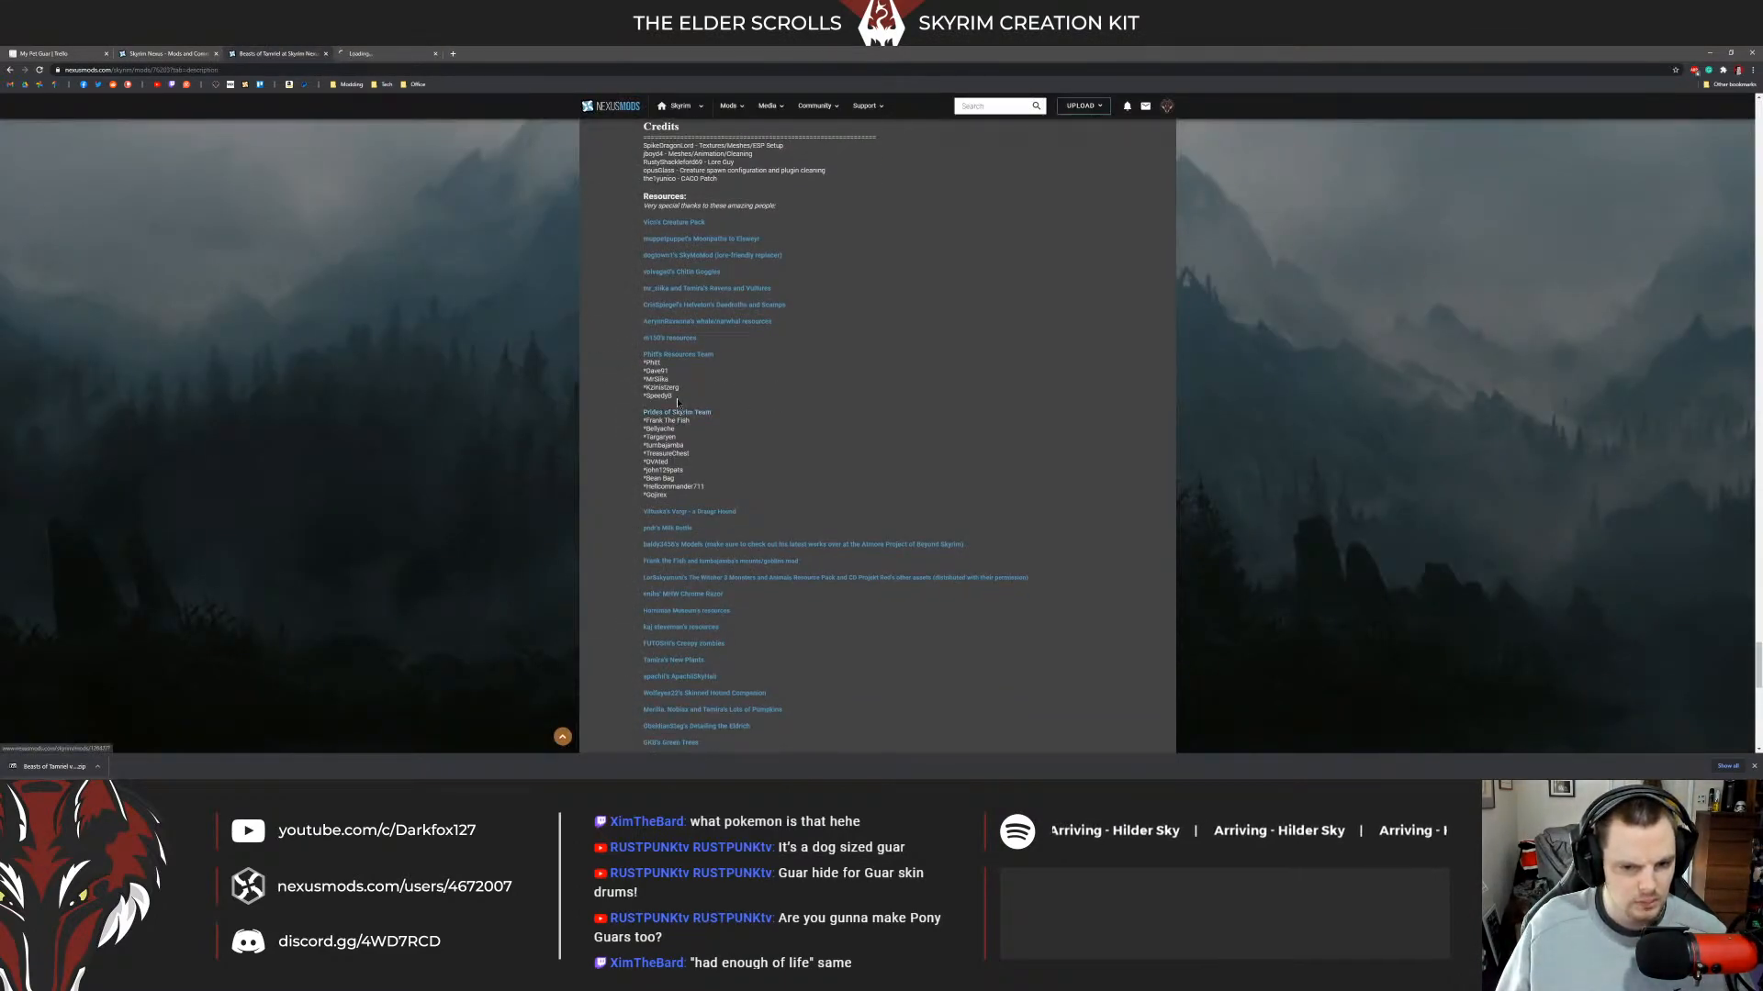
pyautogui.click(386, 53)
pyautogui.click(1167, 358)
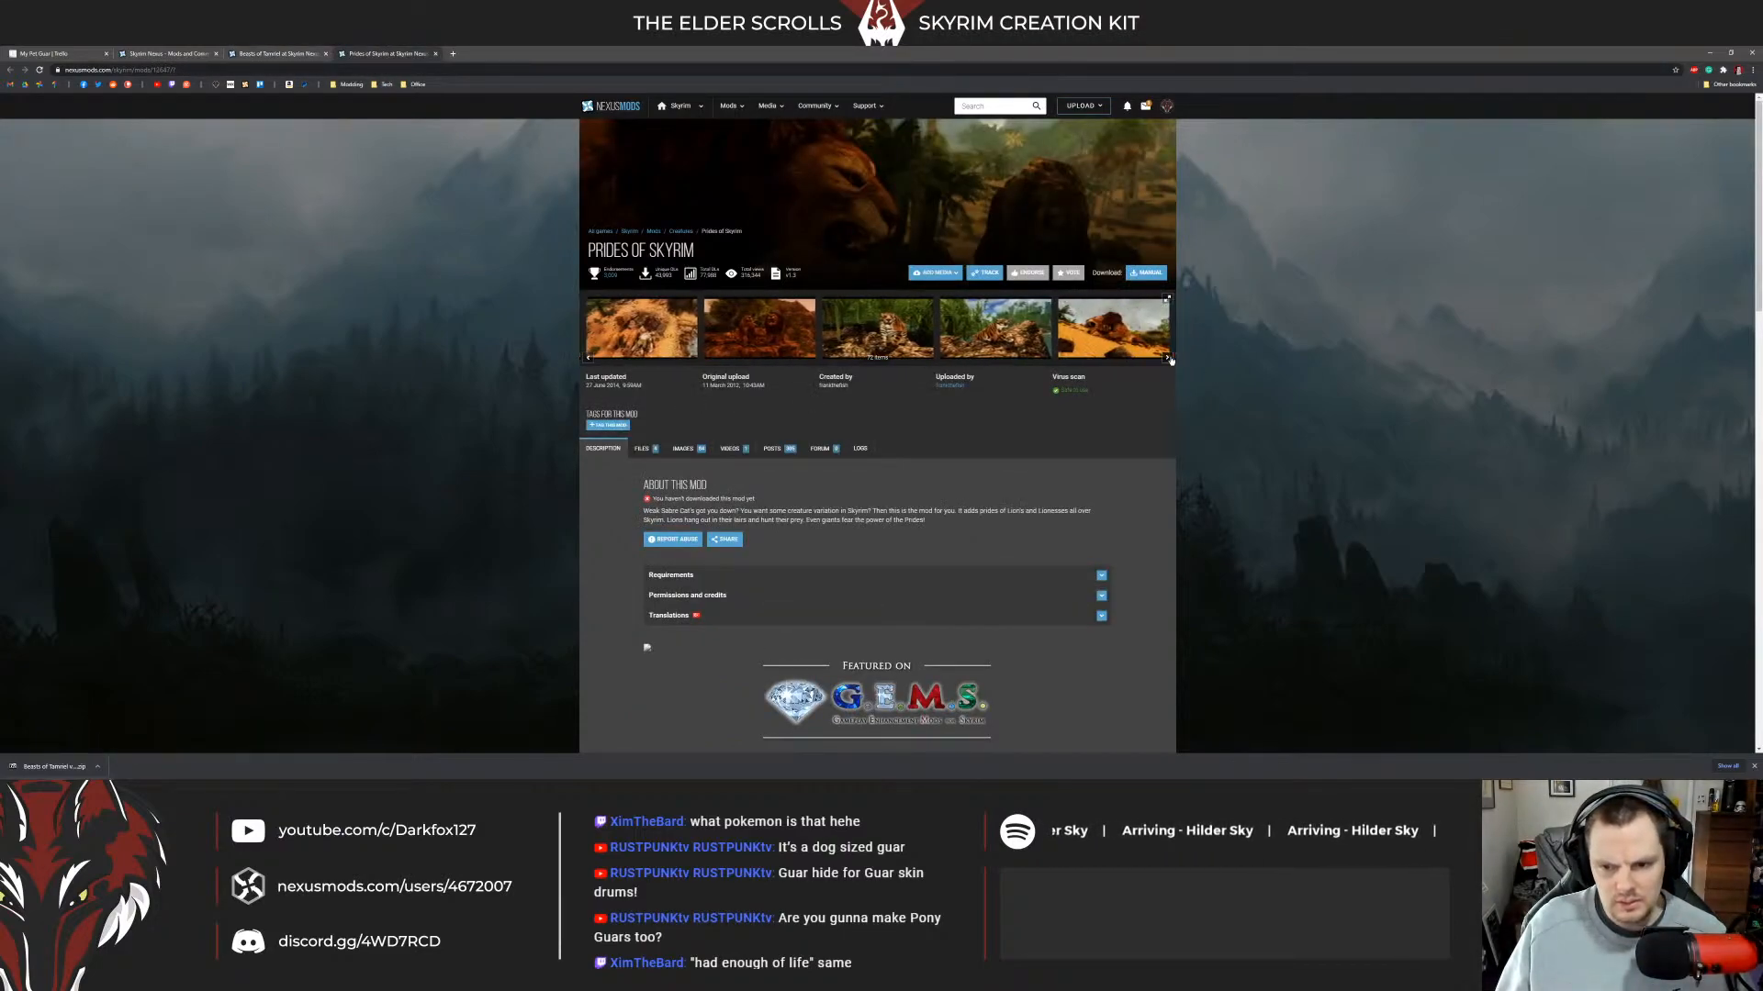
pyautogui.click(1169, 359)
pyautogui.click(1169, 359)
pyautogui.click(1168, 359)
pyautogui.click(1168, 359)
pyautogui.click(1168, 359)
pyautogui.click(1169, 359)
pyautogui.click(1169, 359)
pyautogui.click(1168, 359)
pyautogui.click(1167, 357)
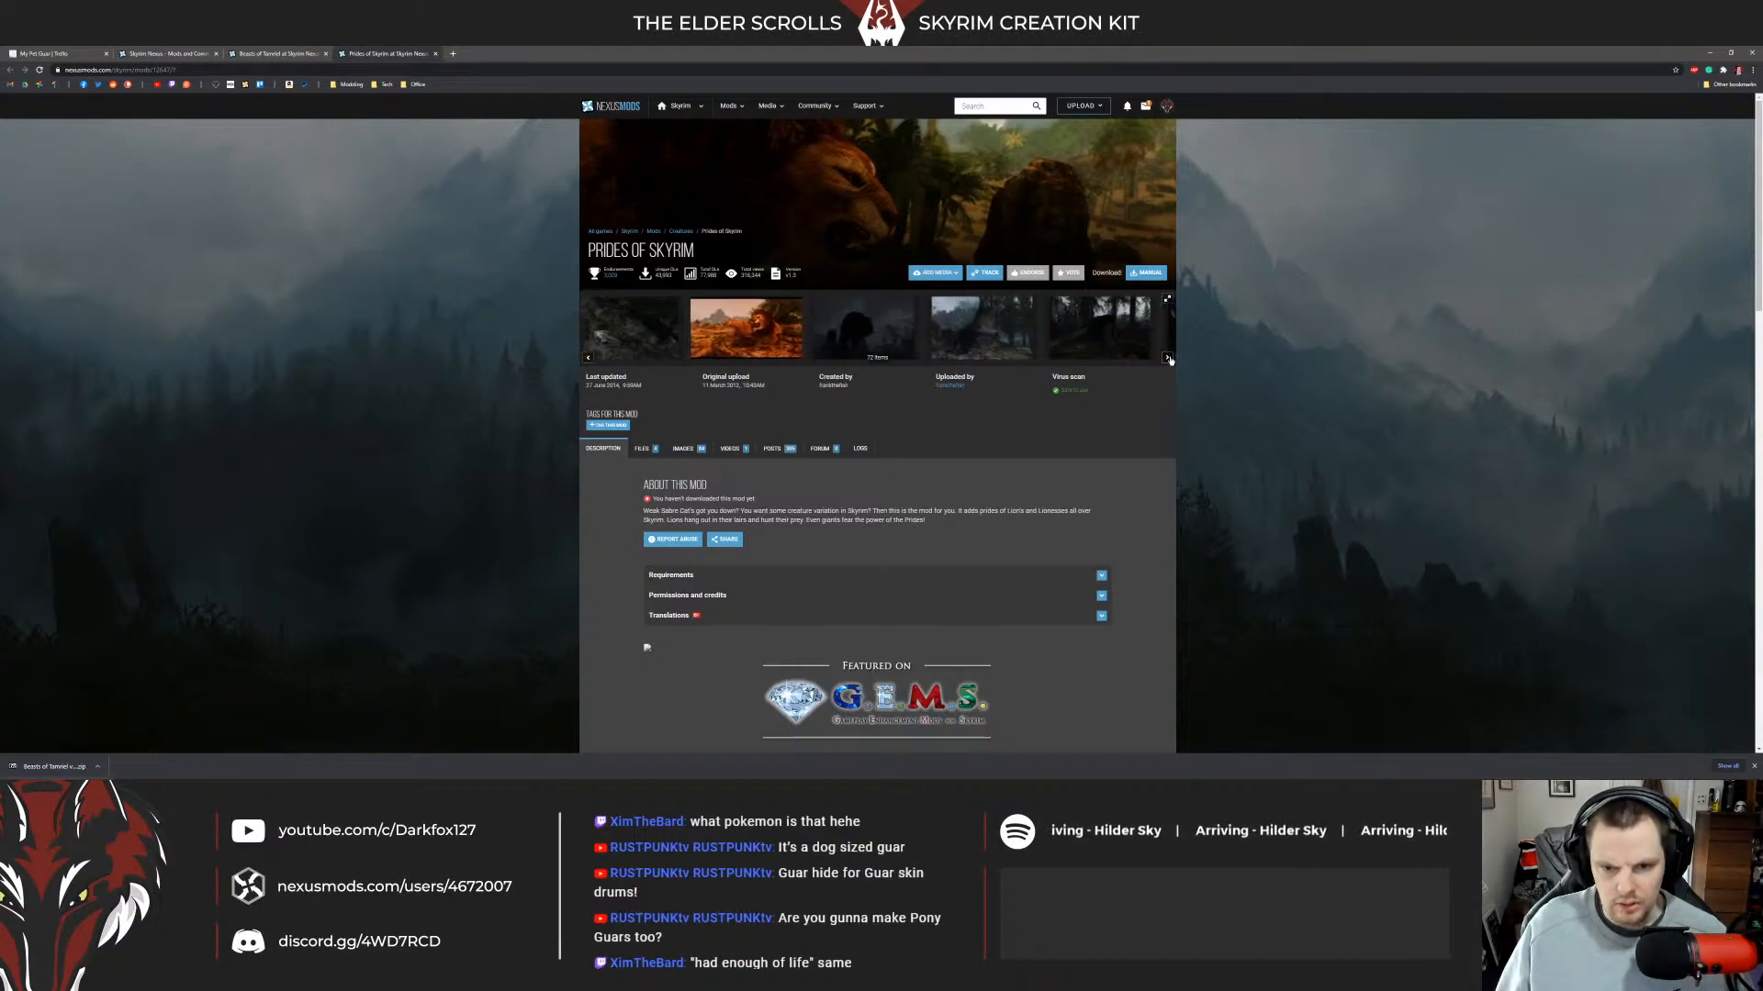
pyautogui.click(1167, 357)
pyautogui.click(1167, 357)
pyautogui.click(1167, 357)
pyautogui.click(1168, 358)
pyautogui.click(1168, 358)
pyautogui.click(1168, 358)
pyautogui.click(1168, 358)
pyautogui.click(1167, 358)
pyautogui.click(1167, 358)
pyautogui.click(1167, 358)
pyautogui.click(1168, 358)
pyautogui.click(1168, 358)
pyautogui.click(1168, 358)
pyautogui.click(1168, 358)
pyautogui.click(1167, 358)
pyautogui.click(1168, 358)
pyautogui.click(1168, 358)
pyautogui.click(1168, 358)
pyautogui.click(1168, 358)
pyautogui.click(1167, 358)
pyautogui.click(1168, 358)
pyautogui.click(1168, 358)
pyautogui.click(1168, 358)
pyautogui.click(1167, 358)
pyautogui.click(1168, 358)
pyautogui.hotkey('ctrl', 'w')
# Check the credited Vargr - a Strange Hound mod and the profile linked for the credited models, closing both pages.
pyautogui.scroll(-1, 605, 431)
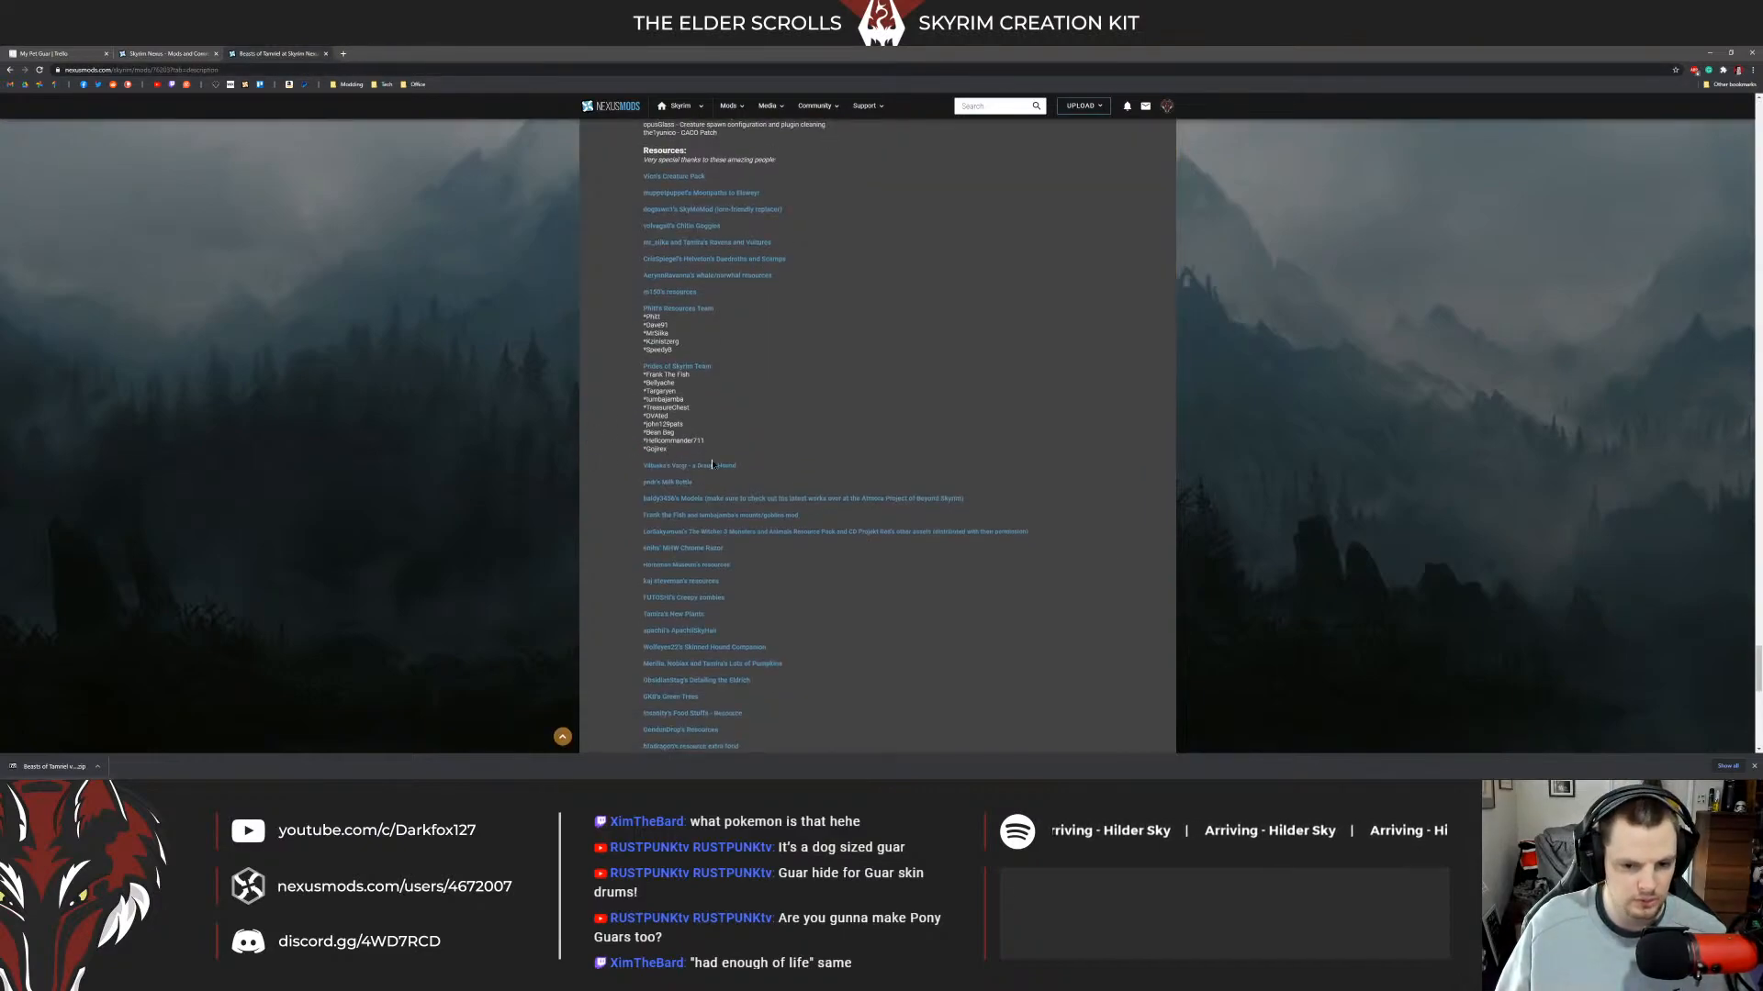
pyautogui.middleClick(683, 465)
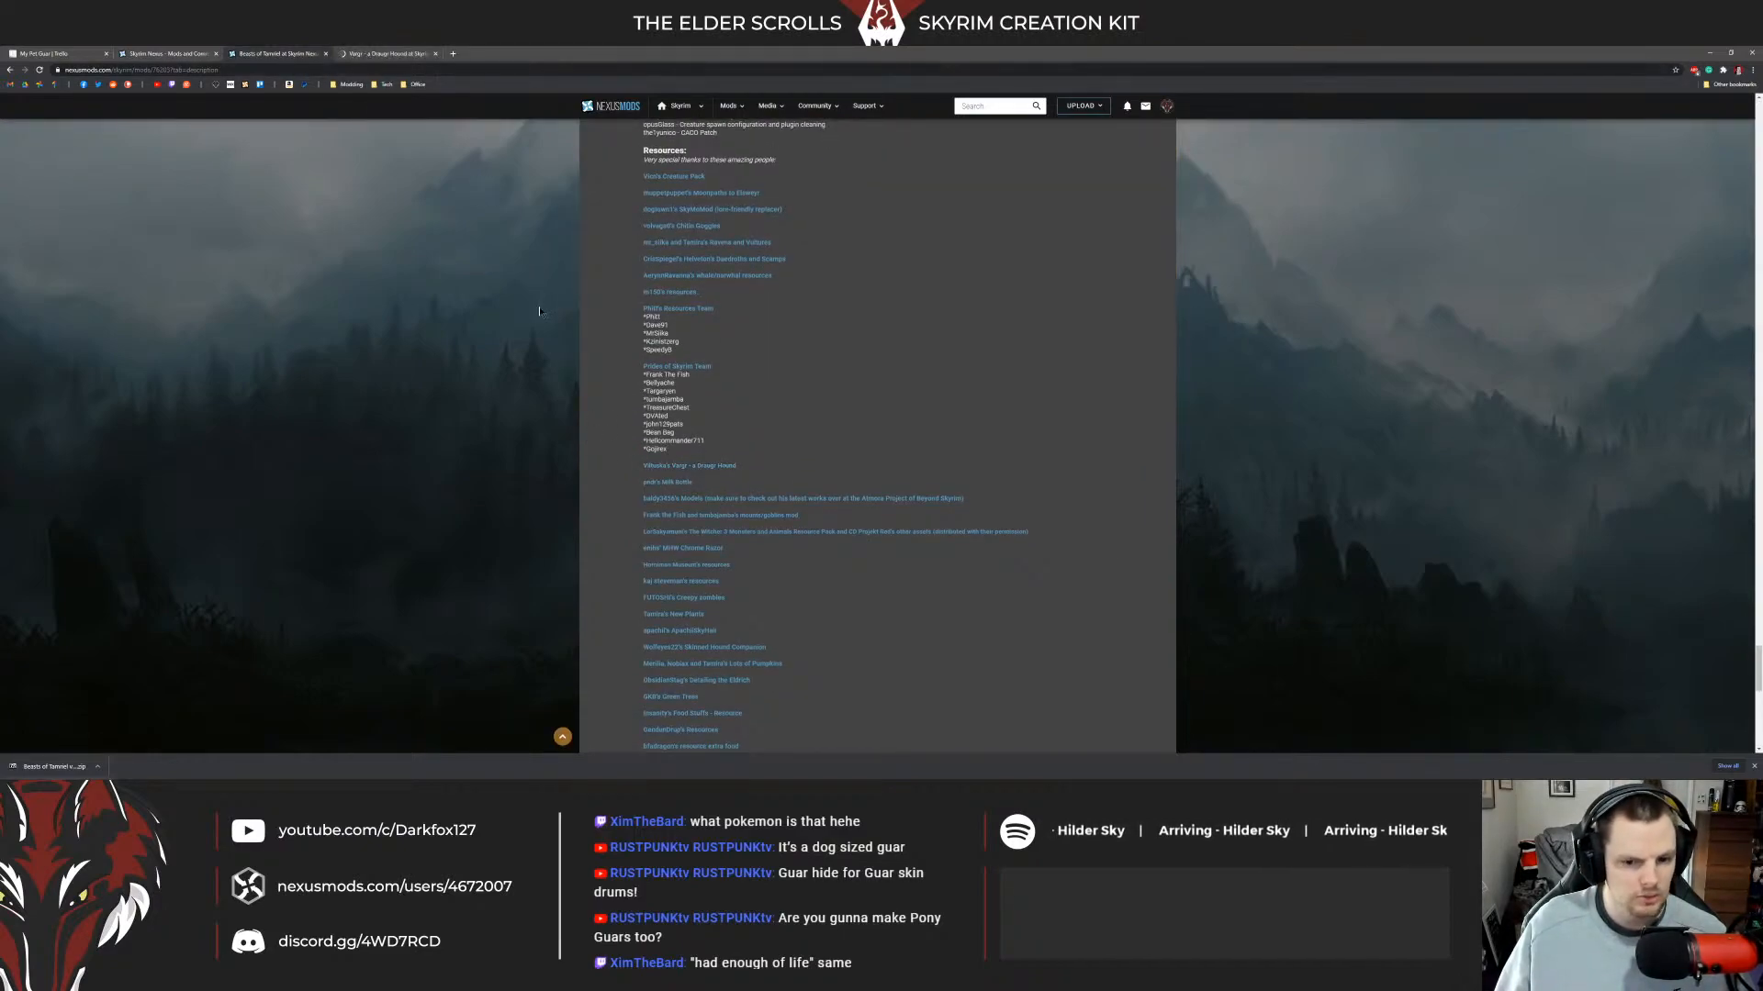
pyautogui.scroll(-2, 784, 383)
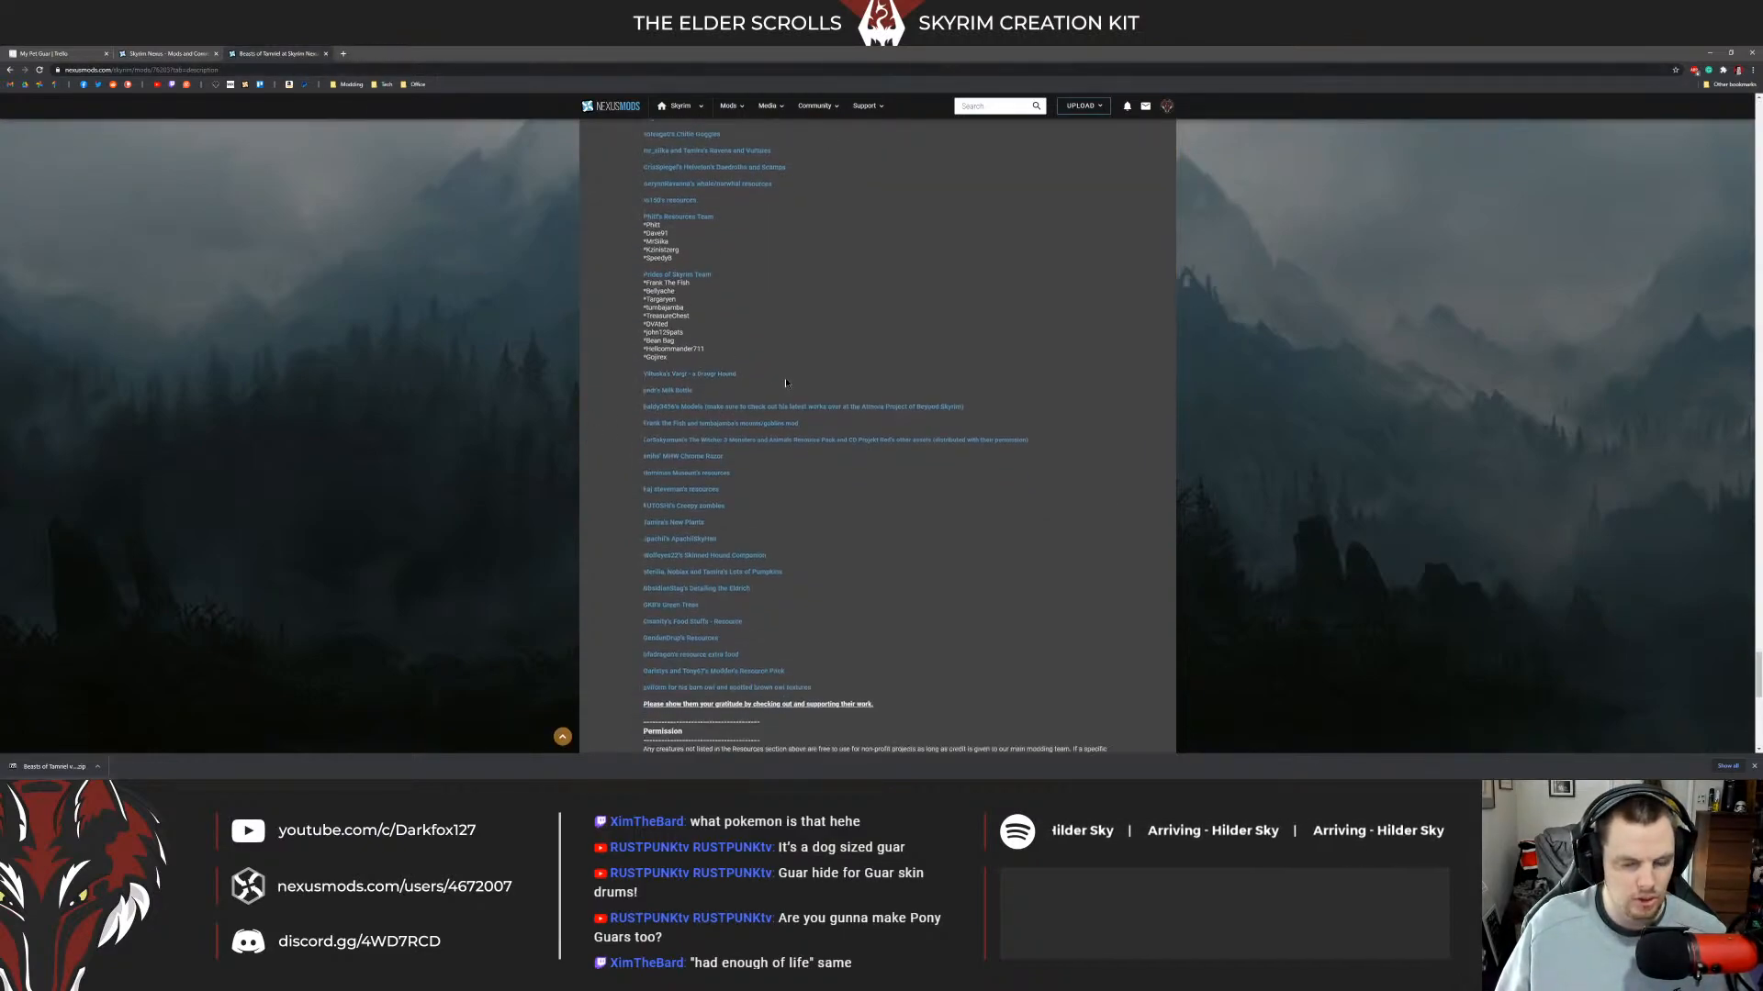
pyautogui.middleClick(710, 412)
pyautogui.click(411, 57)
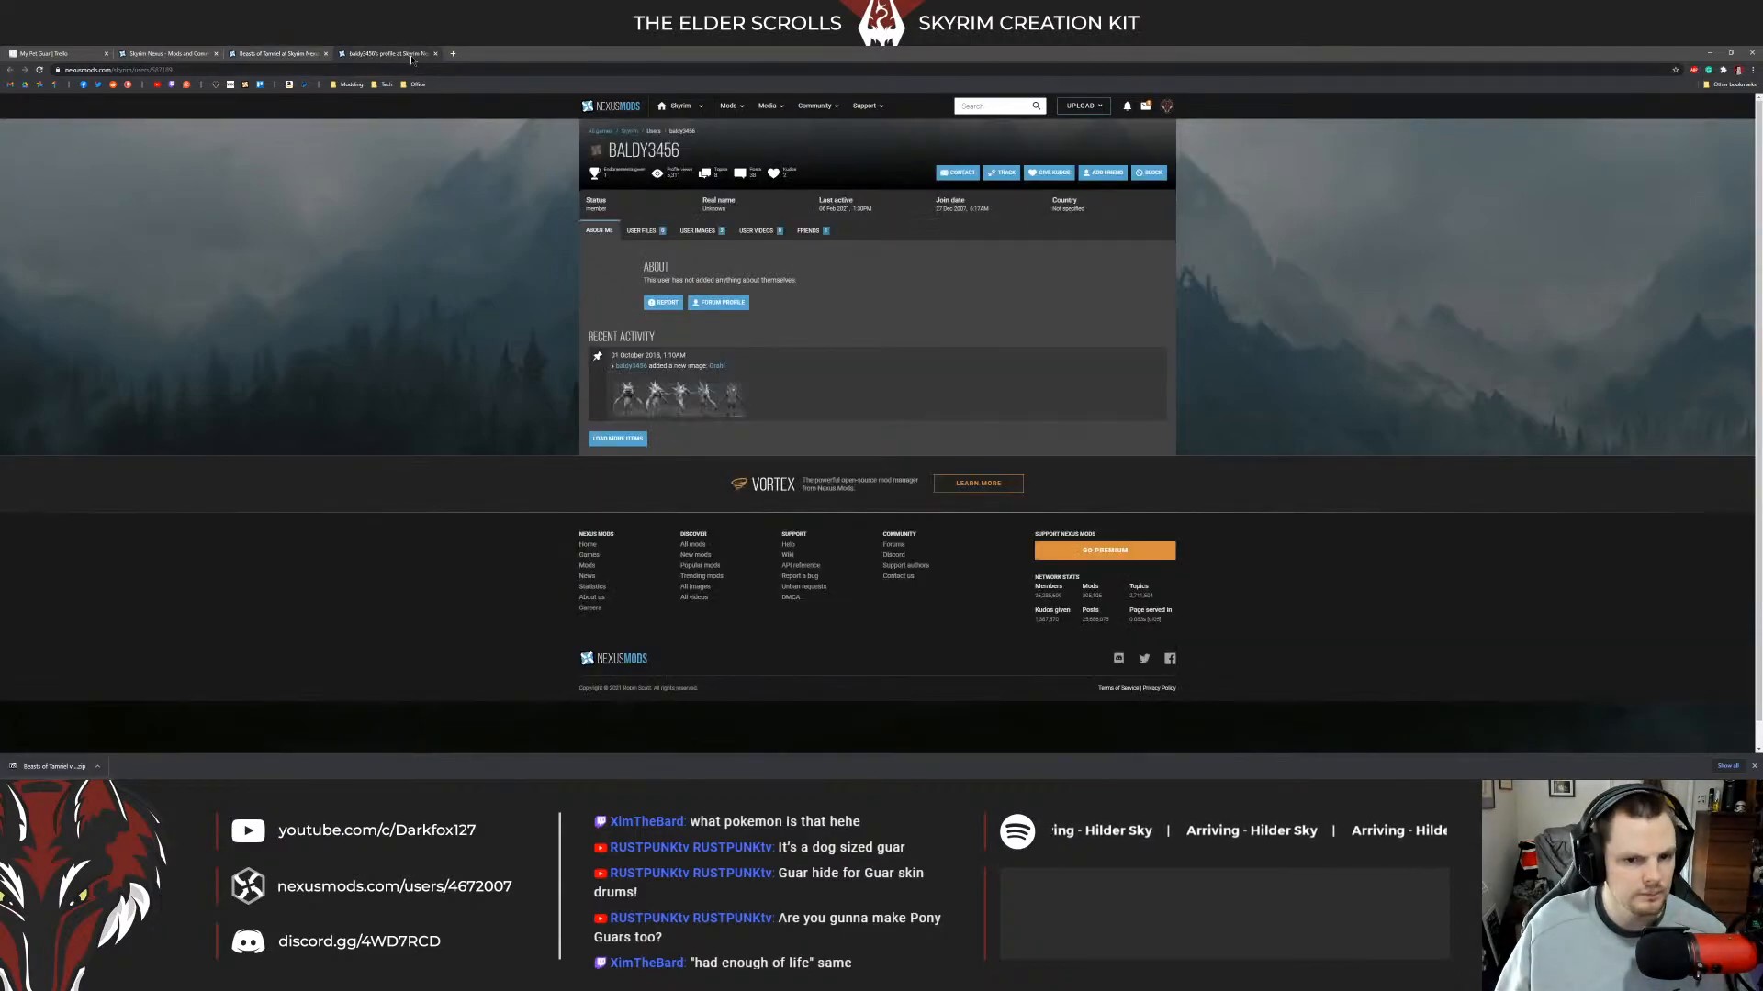
pyautogui.hotkey('ctrl', 'w')
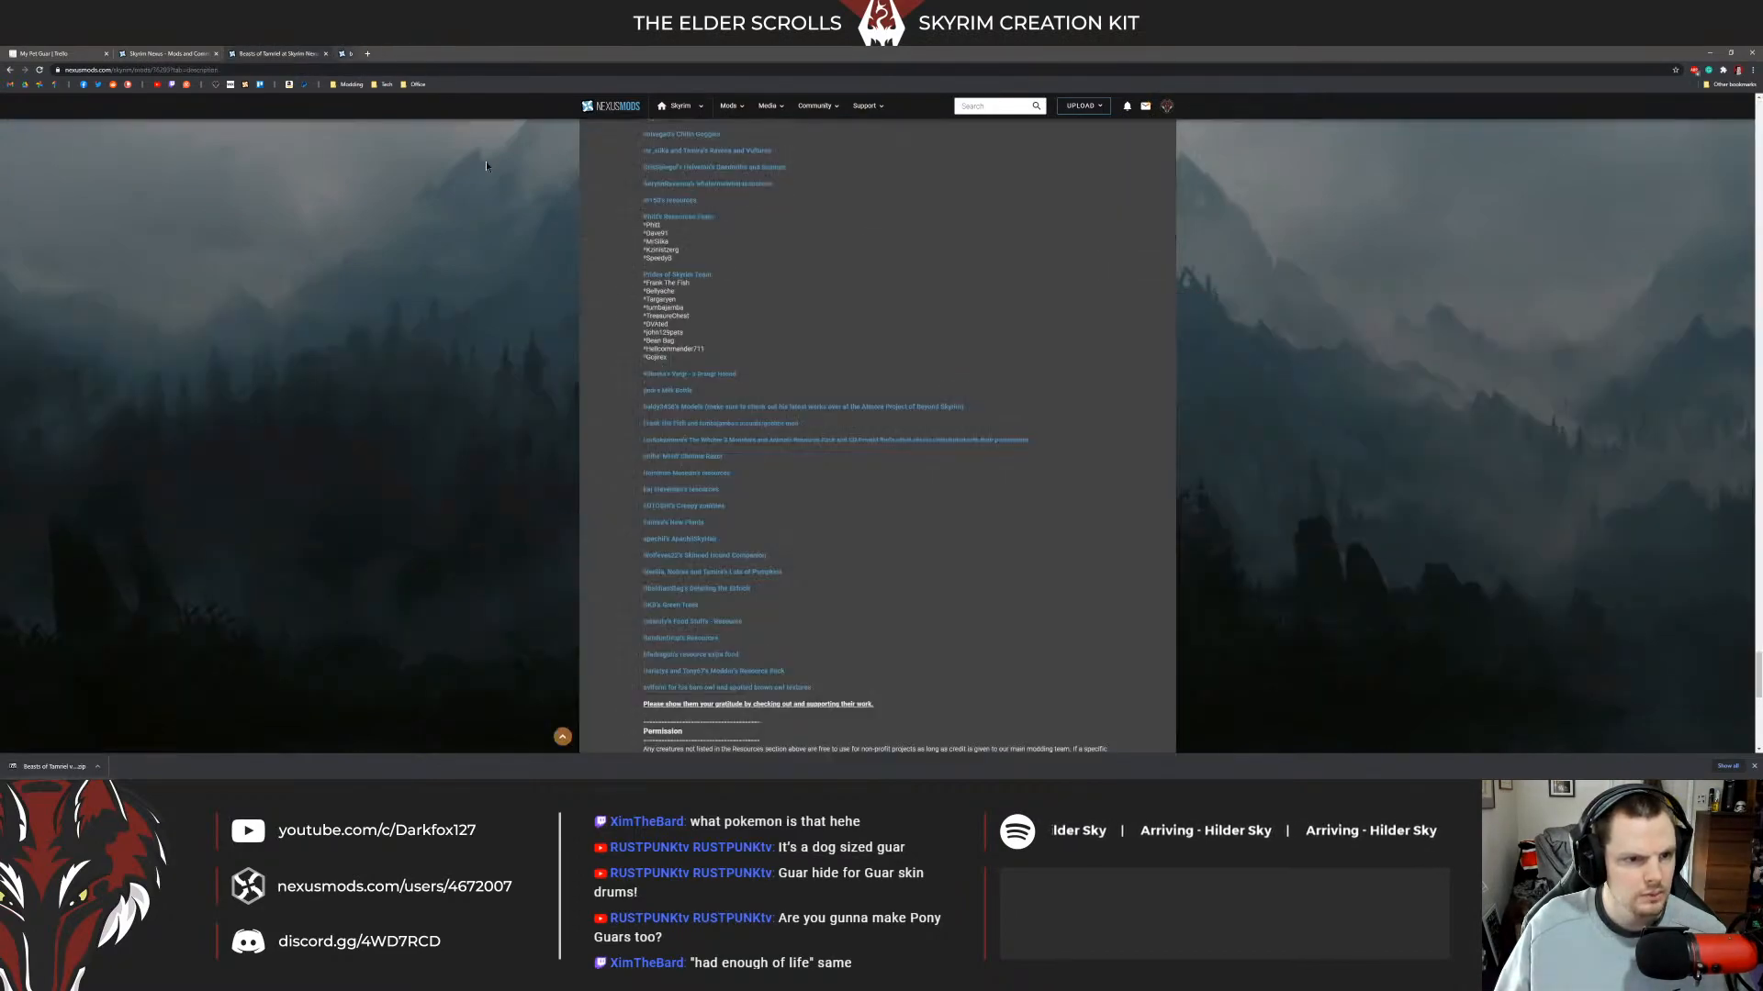
# Check the credited Horniman Museum and 123dapp.com resource links, and close both pages.
pyautogui.scroll(-2, 771, 413)
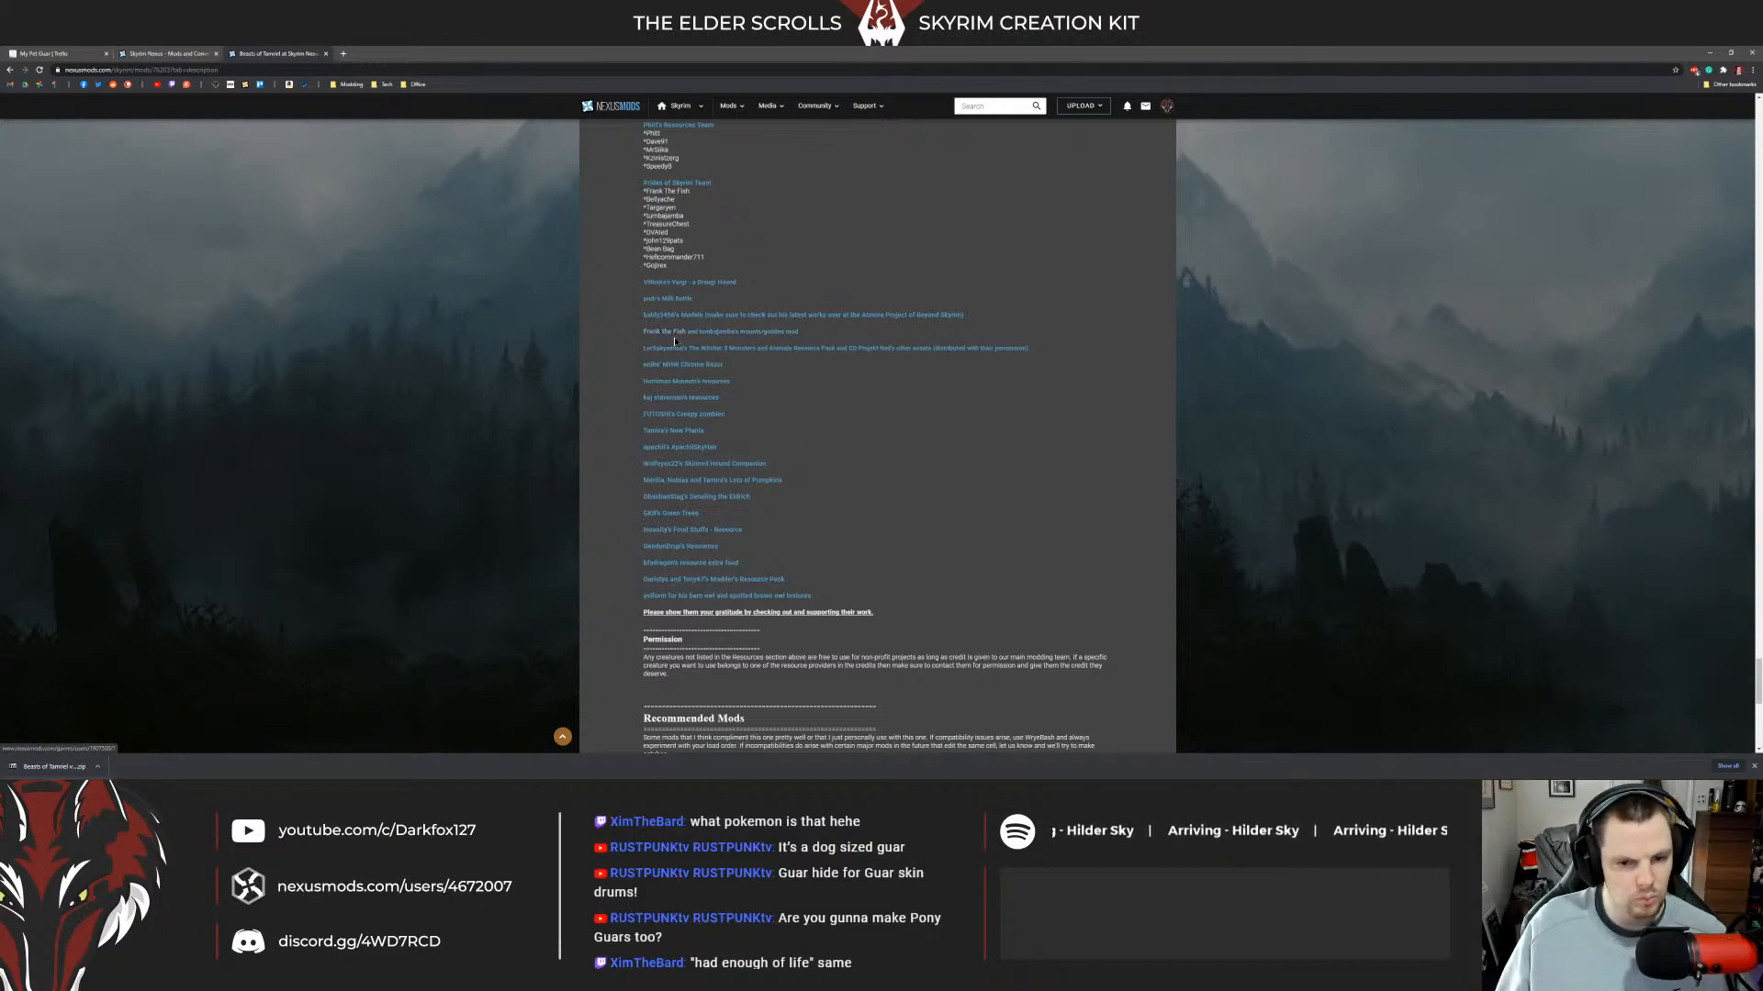
pyautogui.middleClick(700, 383)
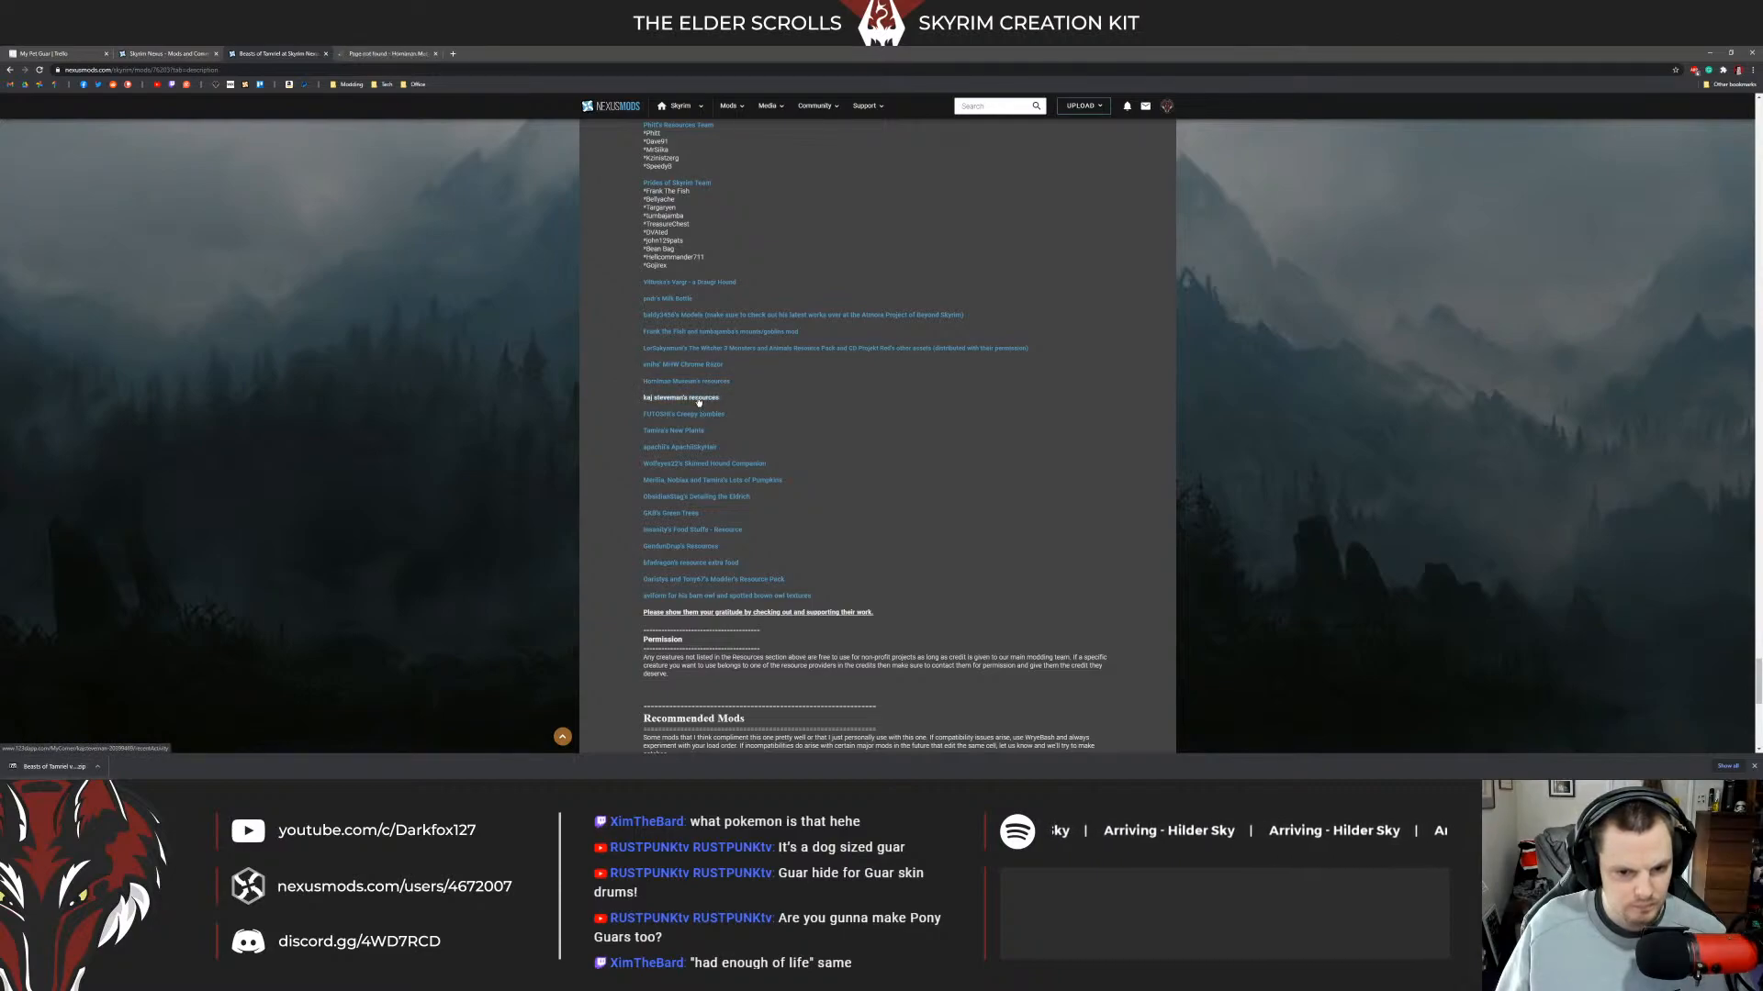
pyautogui.middleClick(699, 400)
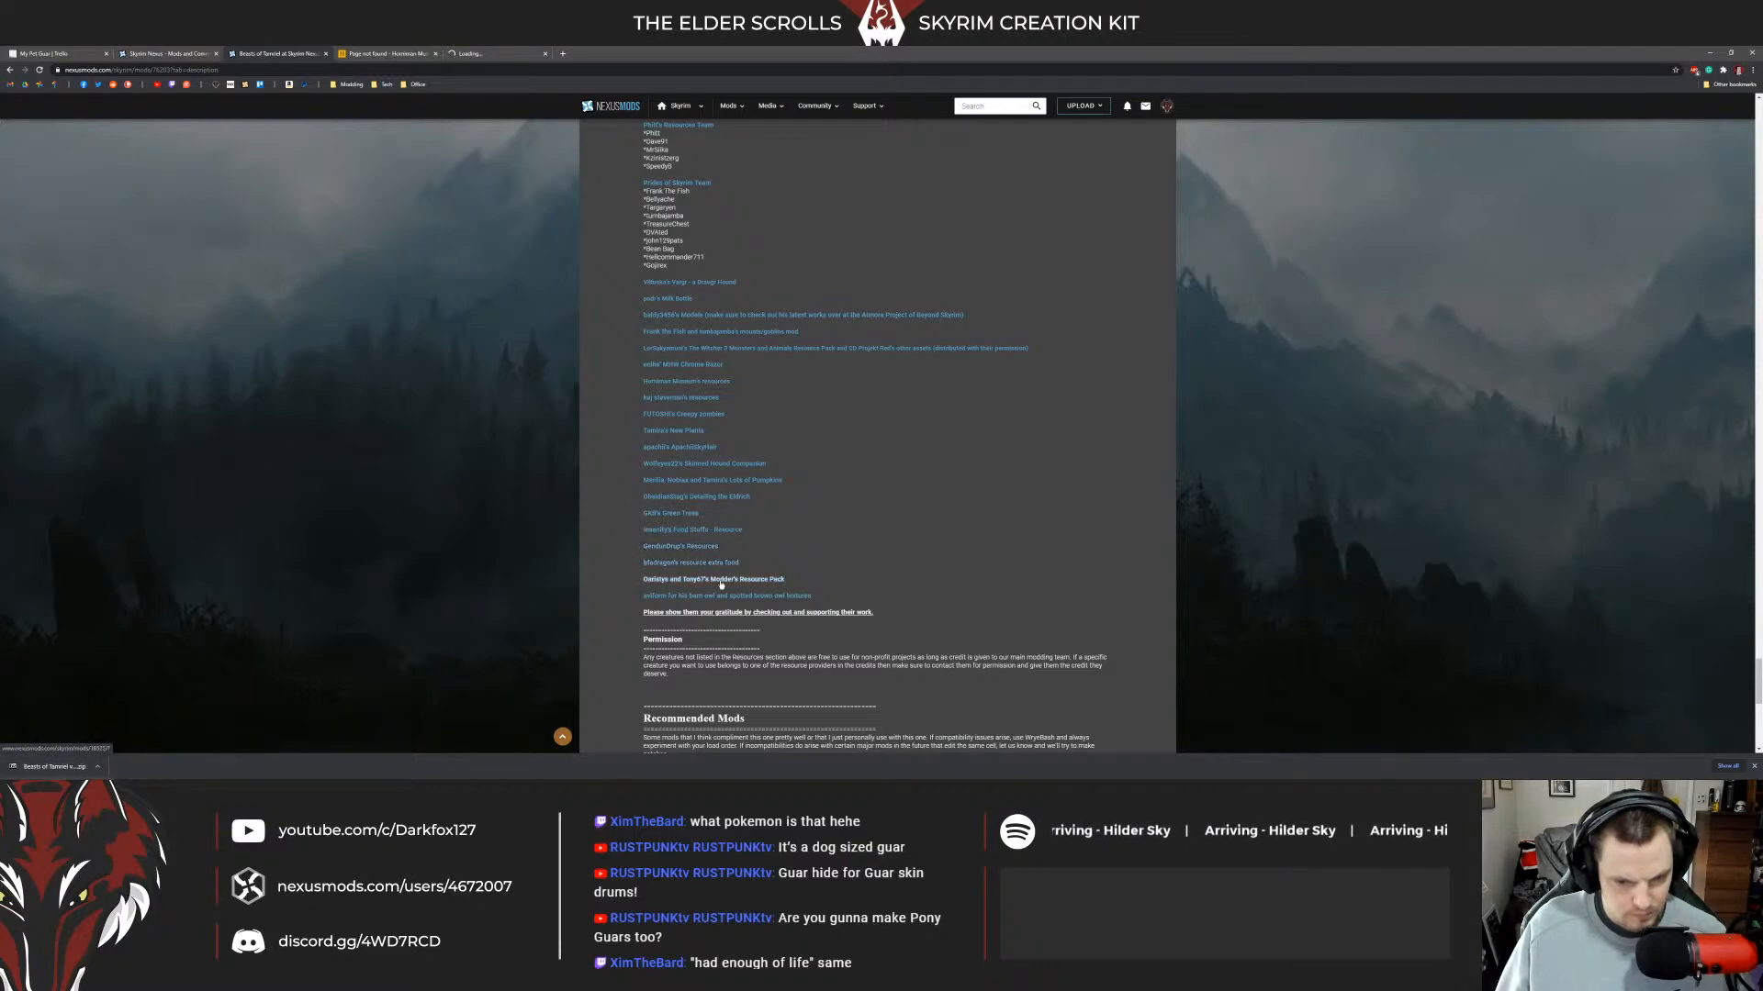
pyautogui.scroll(-2, 740, 593)
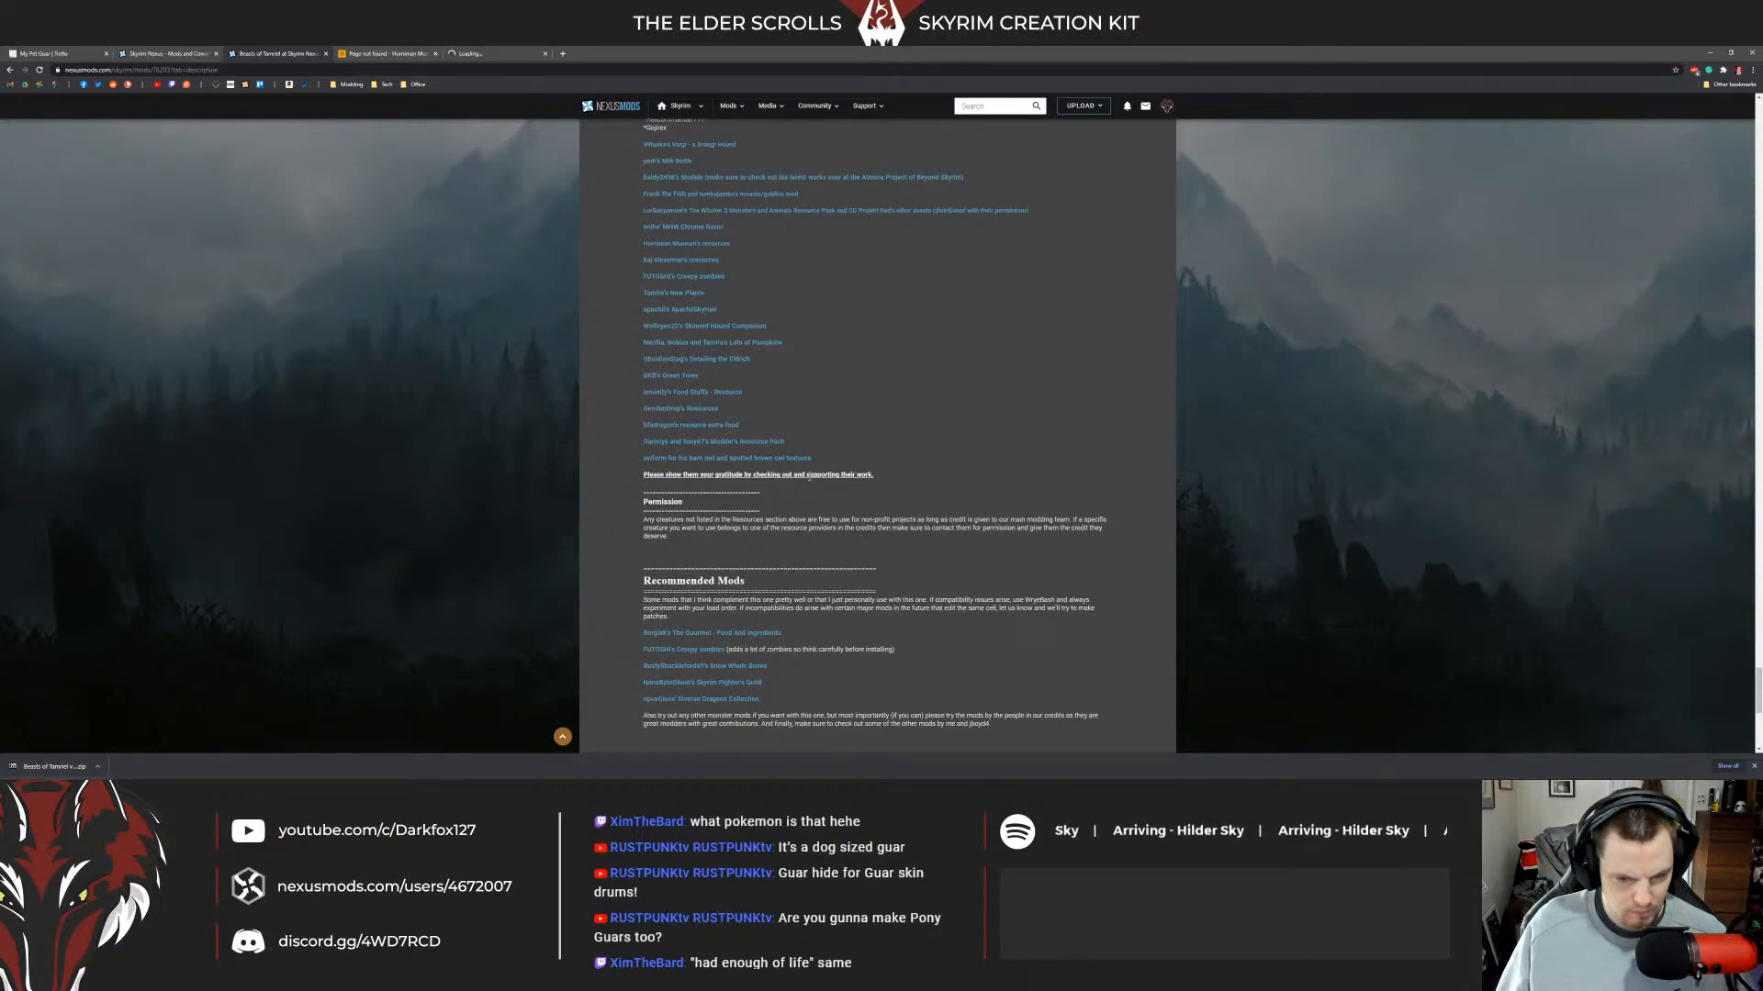
pyautogui.click(383, 54)
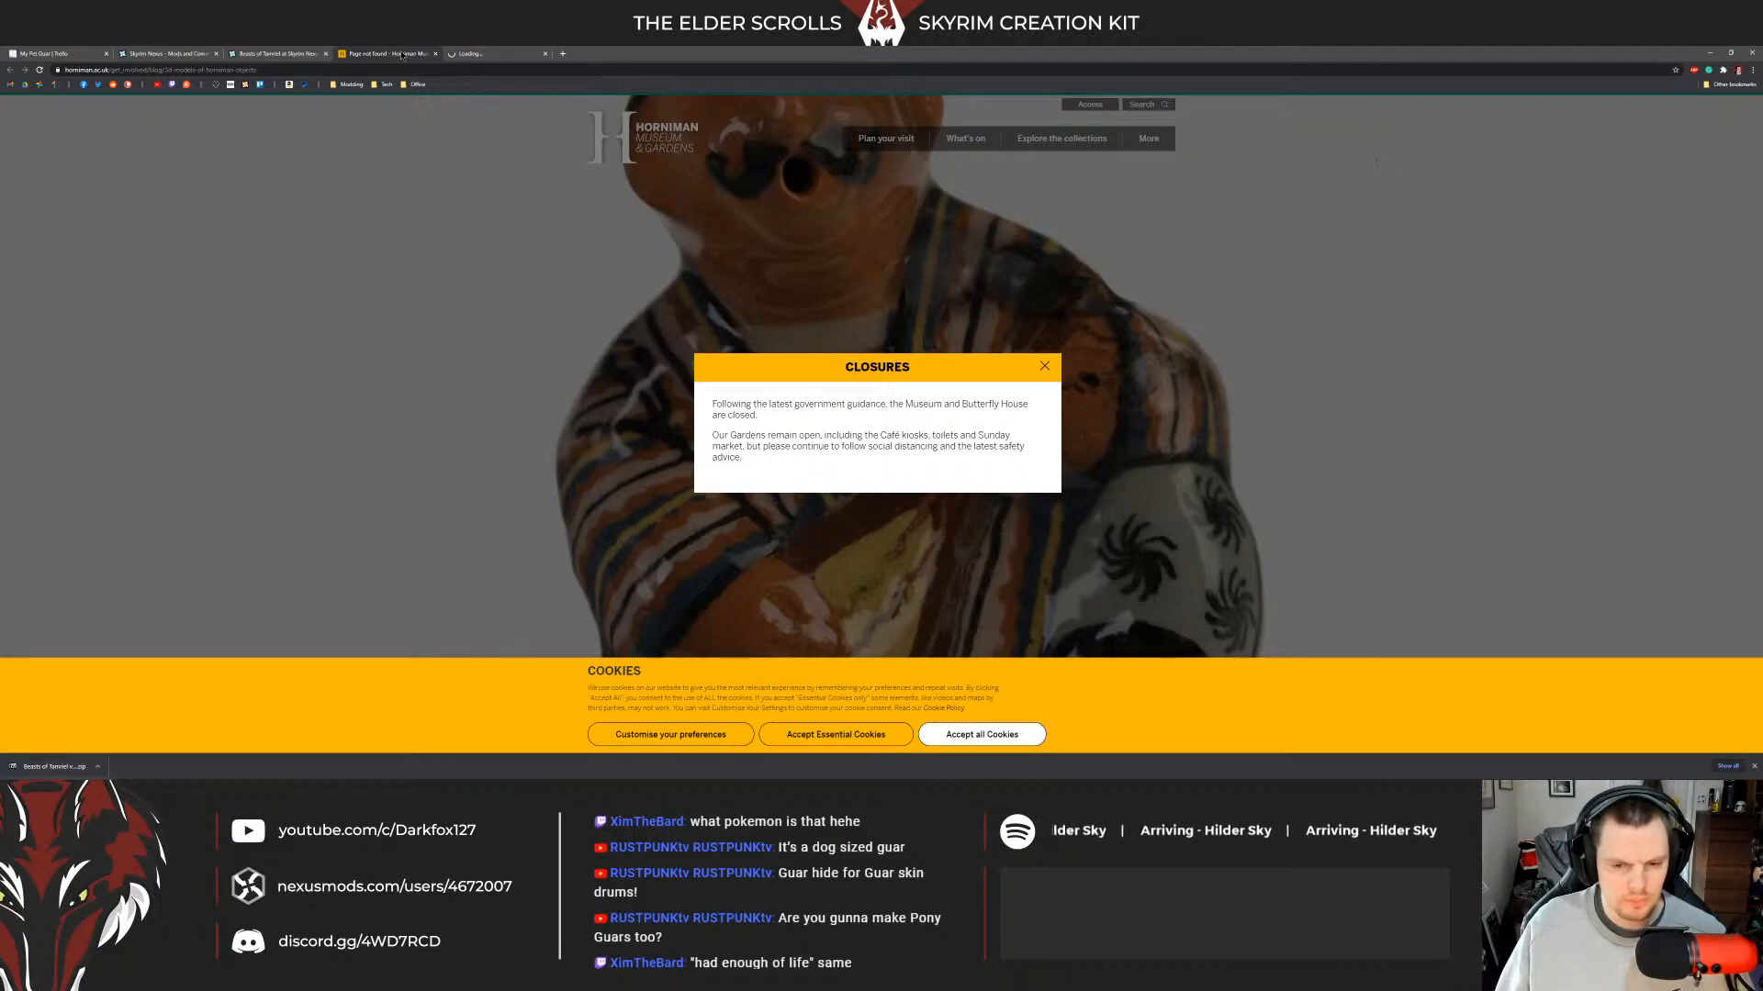
pyautogui.middleClick(402, 55)
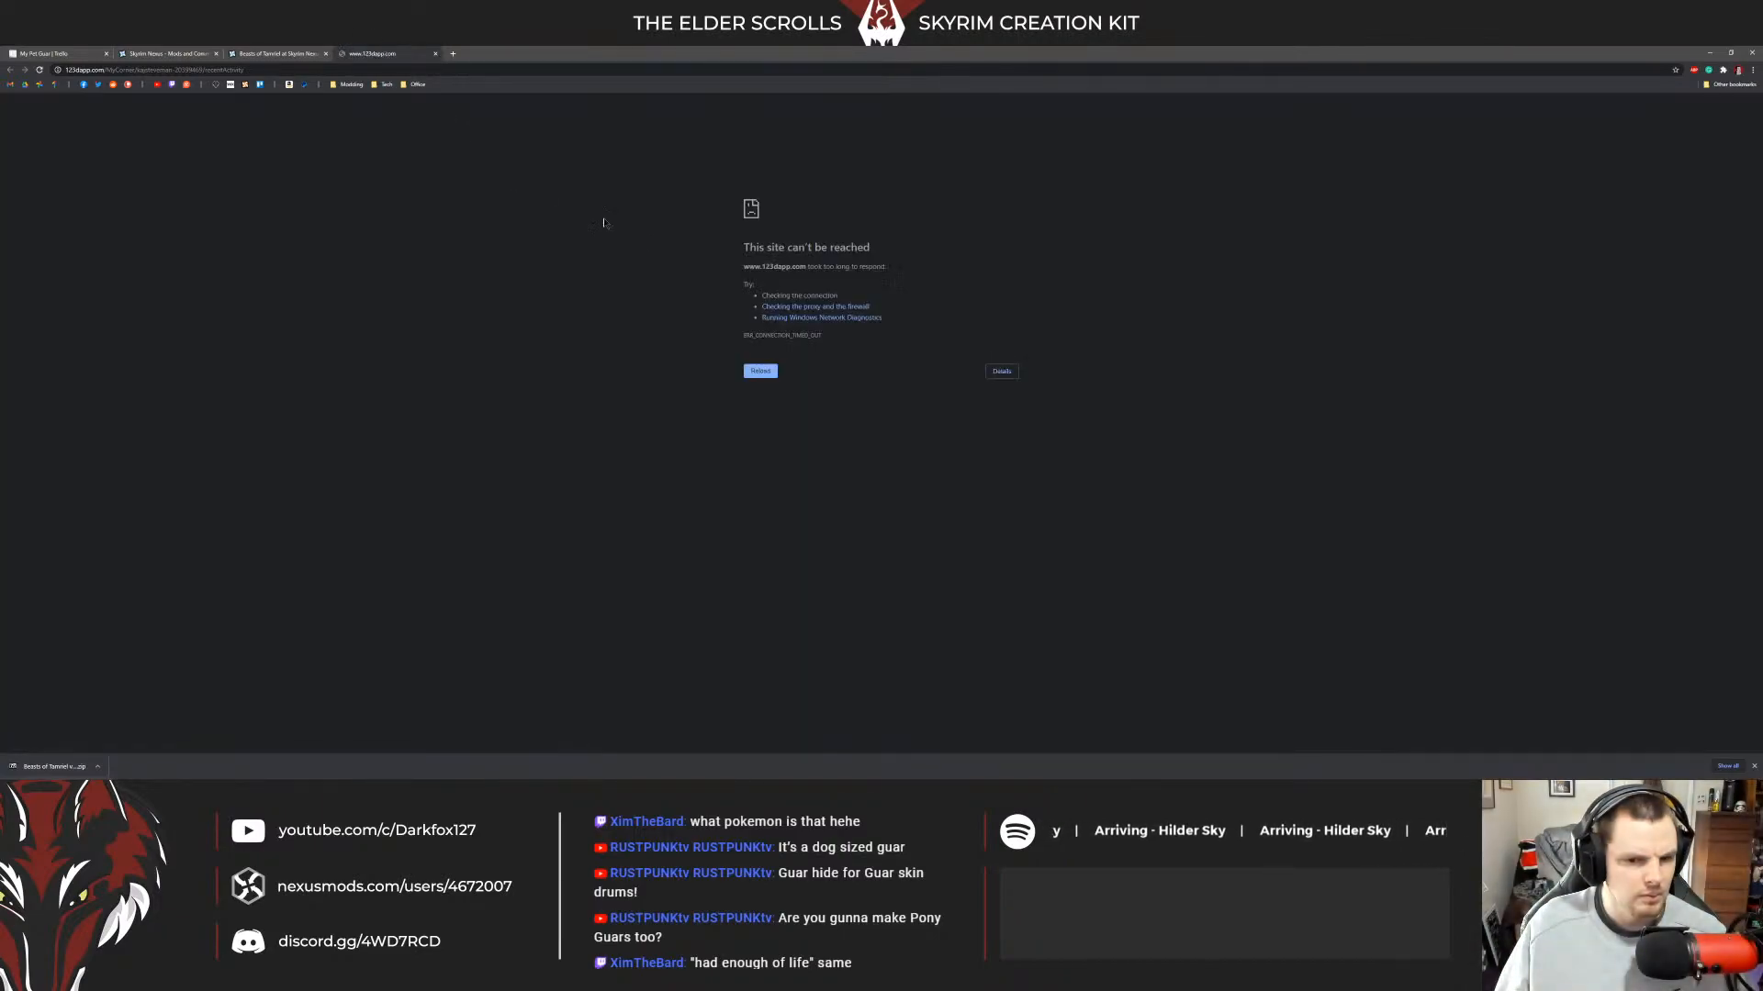
pyautogui.middleClick(386, 54)
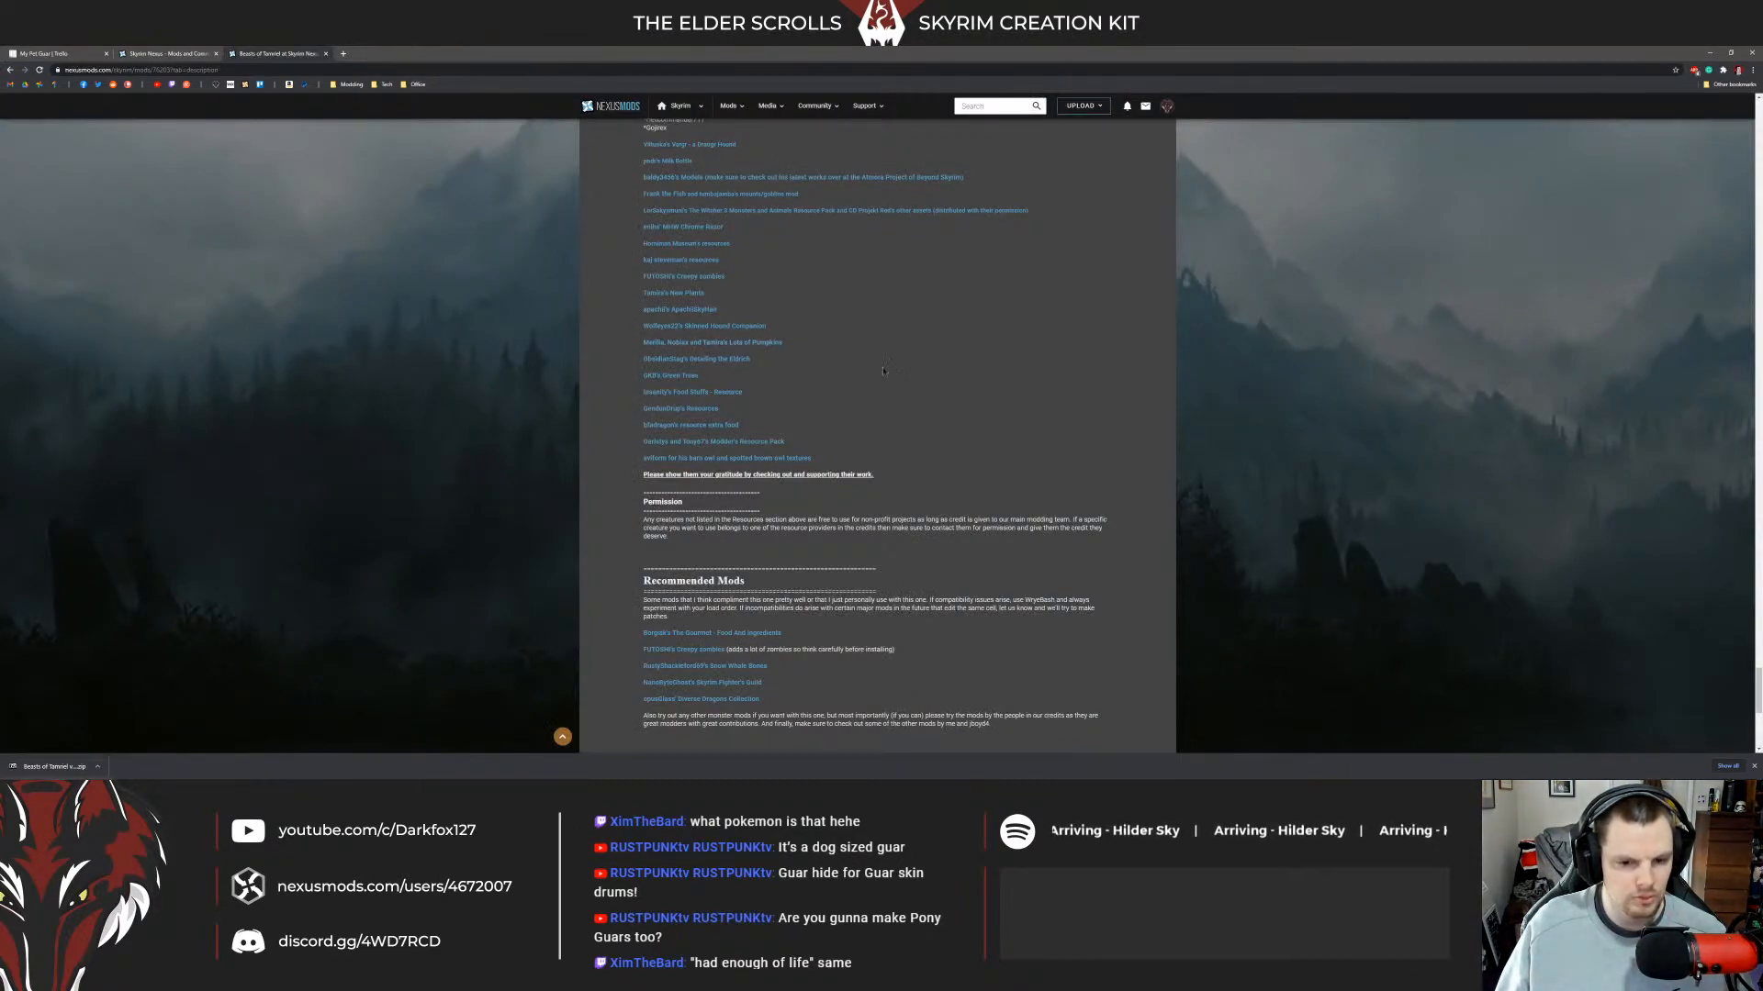
# Check the end of the Beasts of Tamriel description, and expand the mod's permissions and credits details.
pyautogui.scroll(-4, 892, 358)
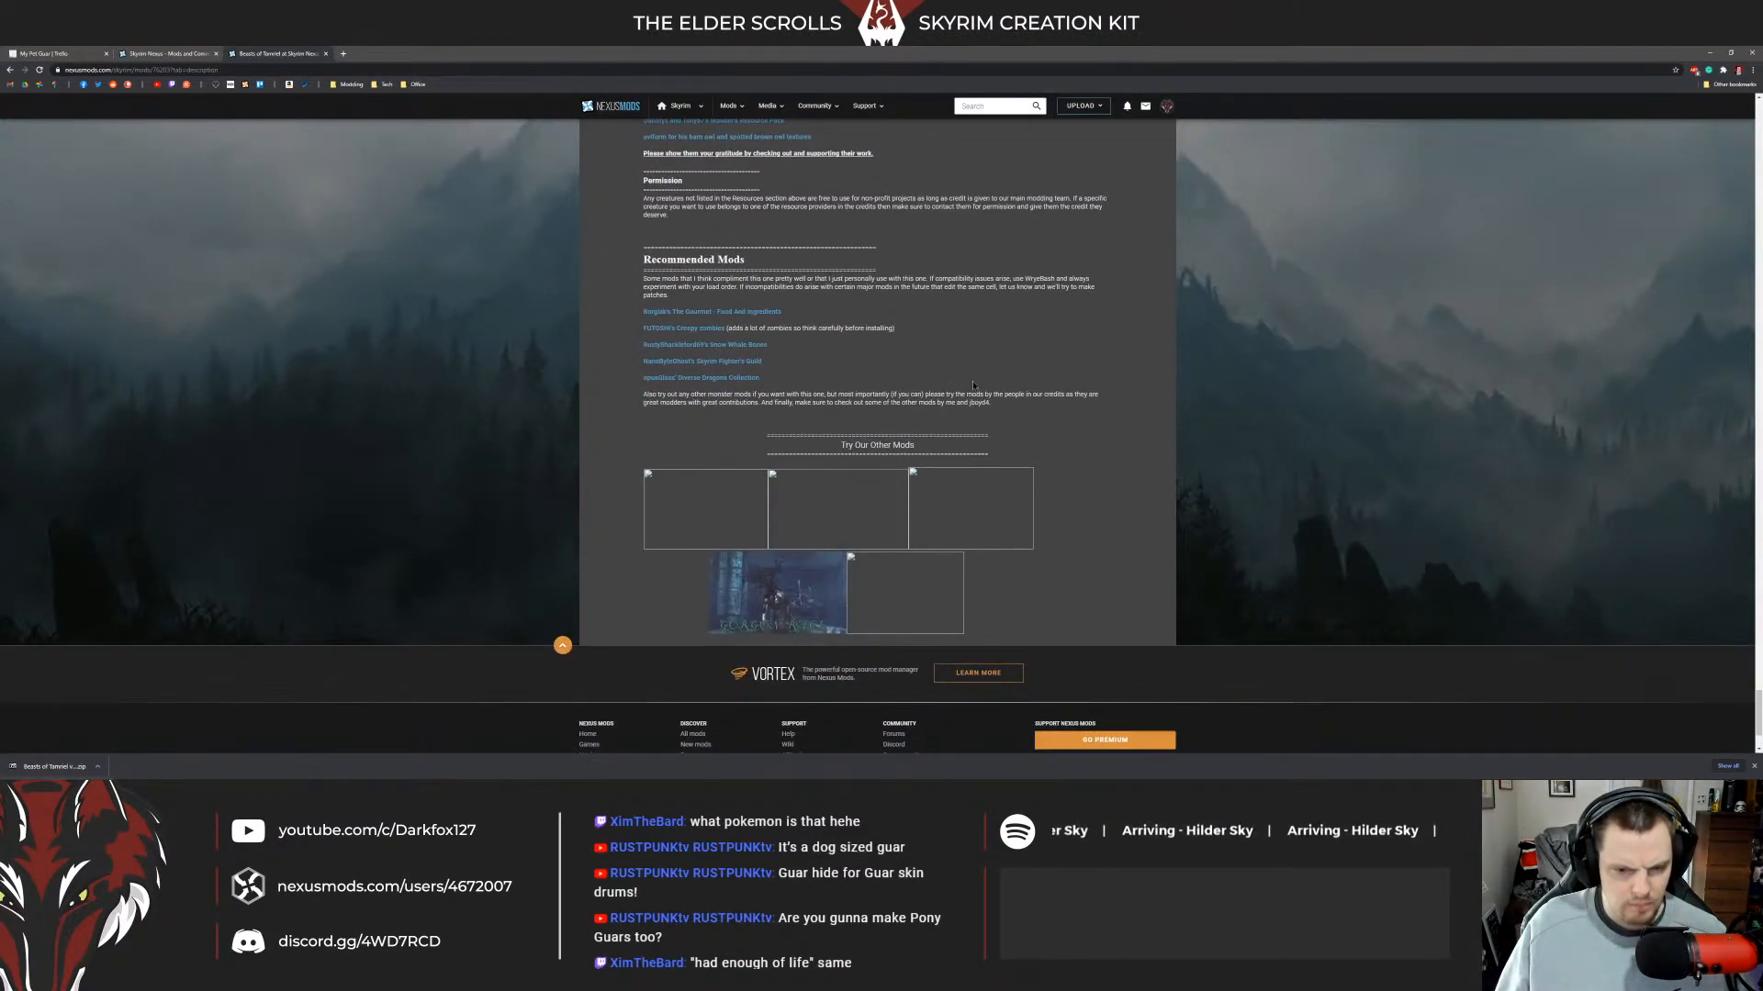
pyautogui.scroll(20, 973, 390)
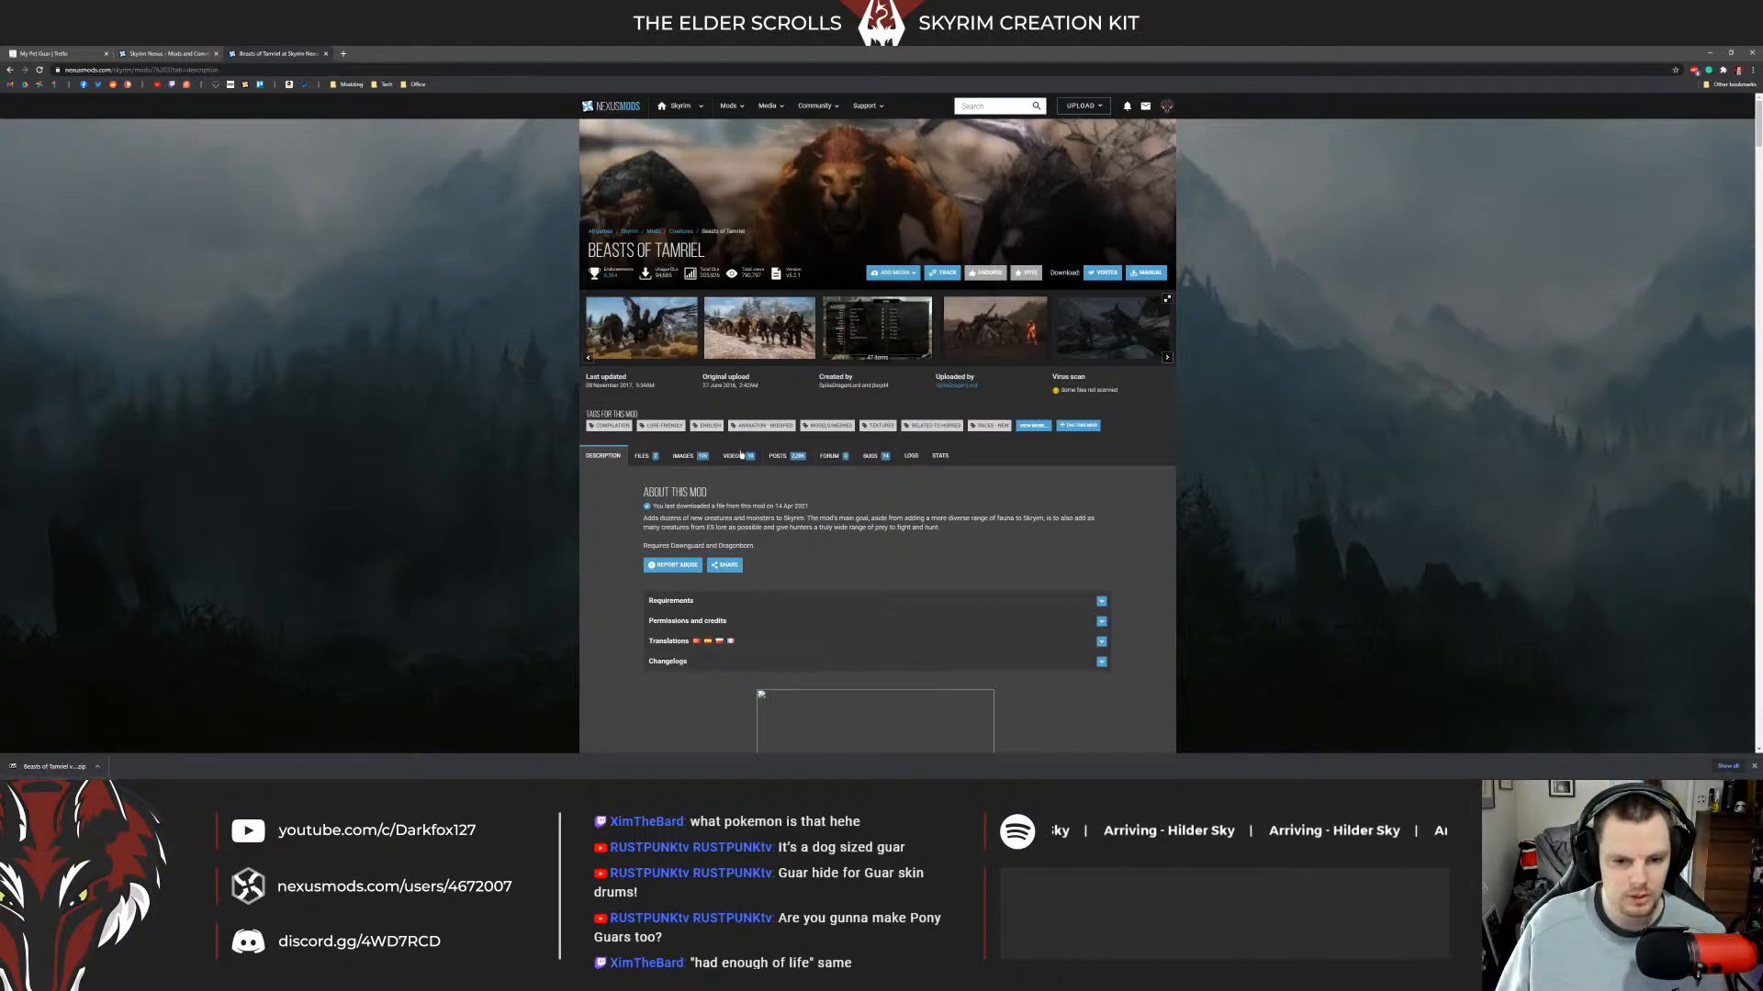
pyautogui.click(689, 620)
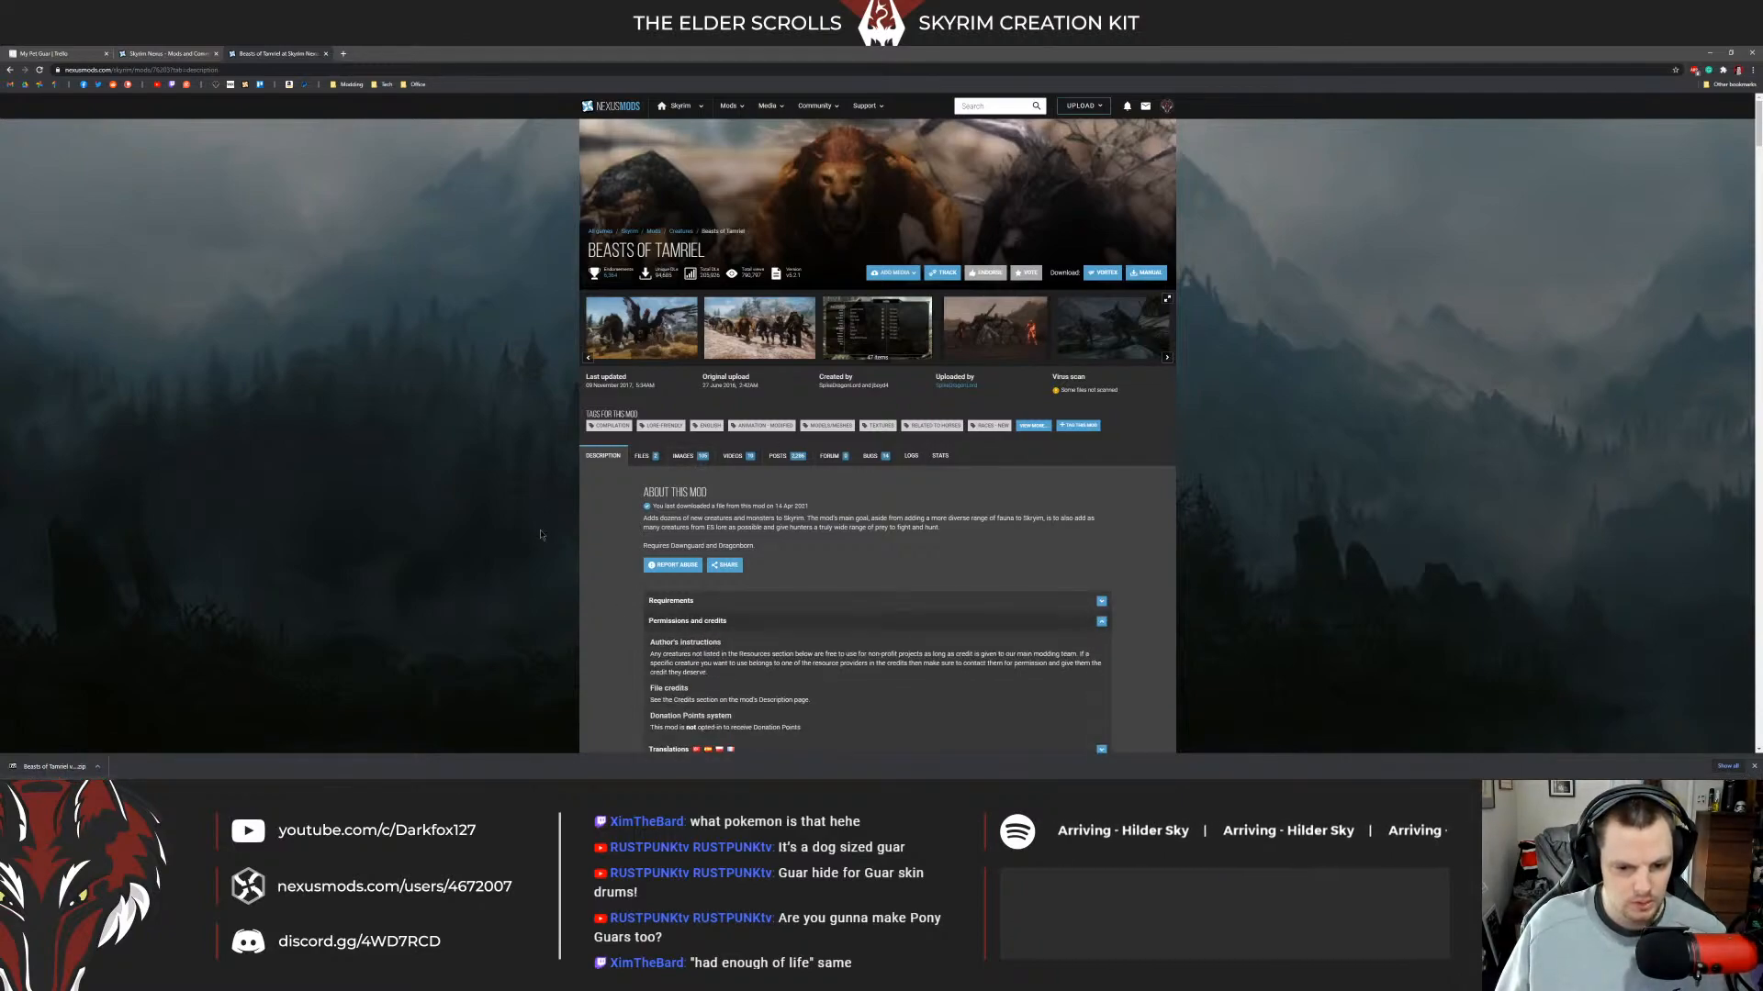
# Return to the resource credits in the Beasts of Tamriel description and review the list together with its permission note.
pyautogui.scroll(-2, 551, 532)
pyautogui.scroll(-15, 569, 516)
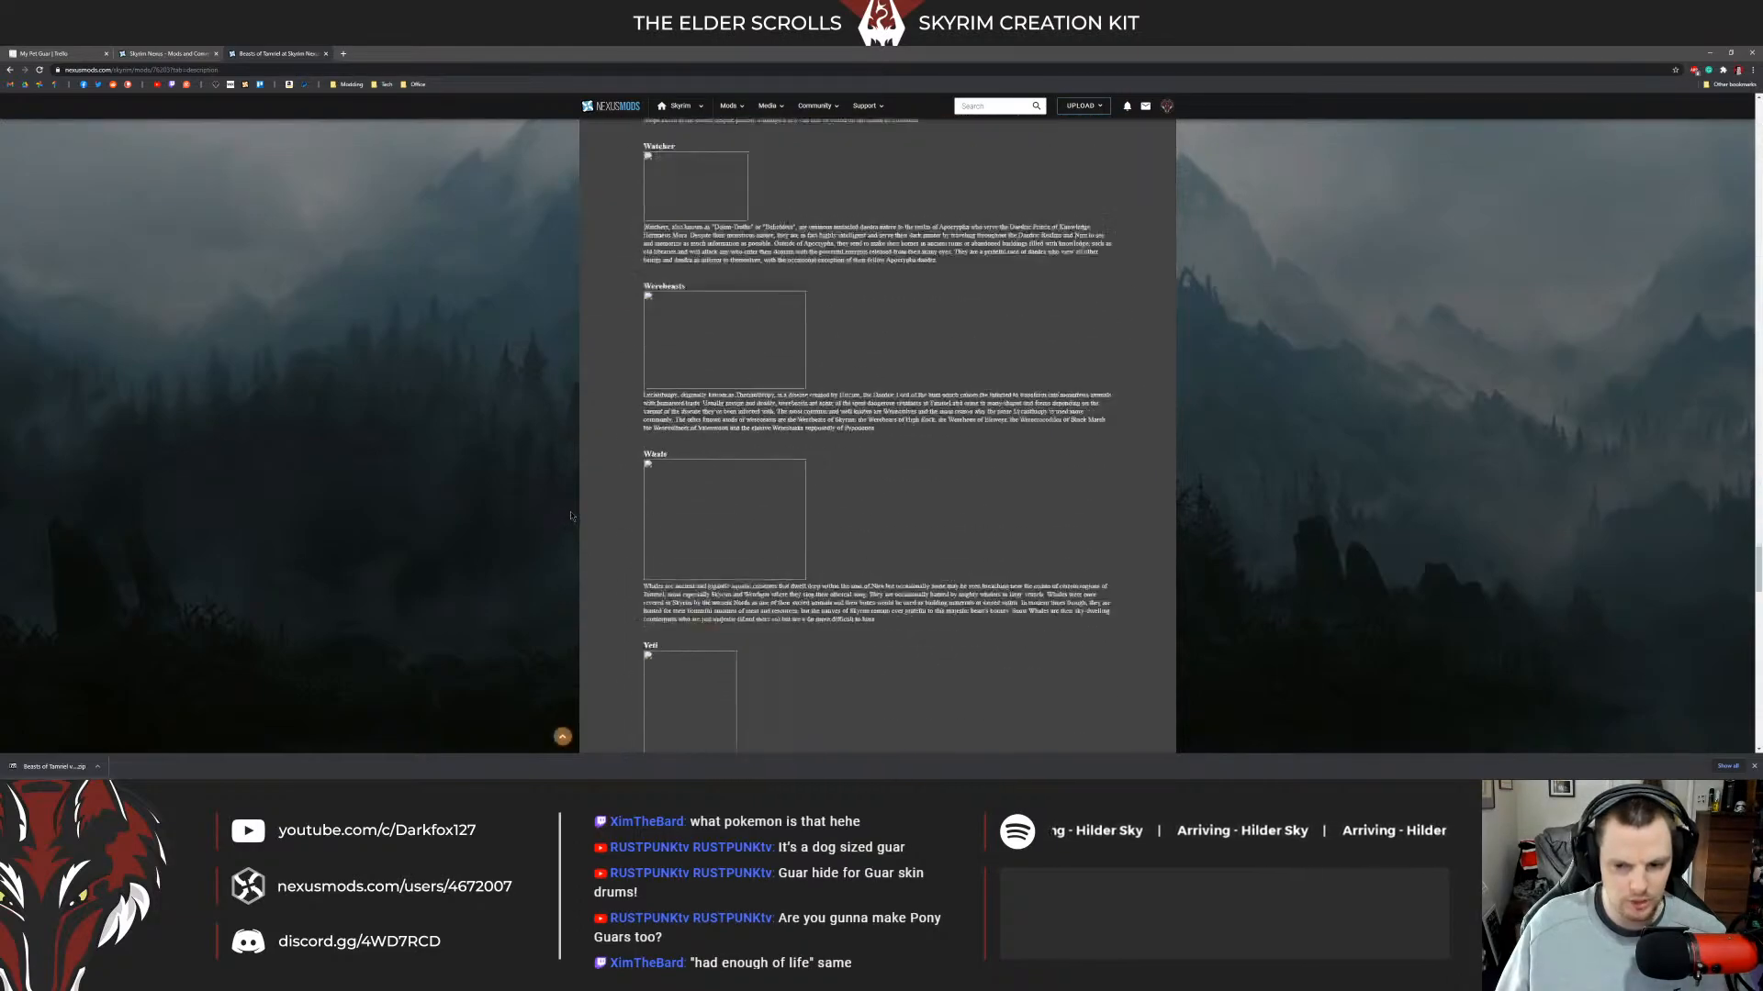
pyautogui.scroll(3, 708, 464)
pyautogui.scroll(3, 708, 463)
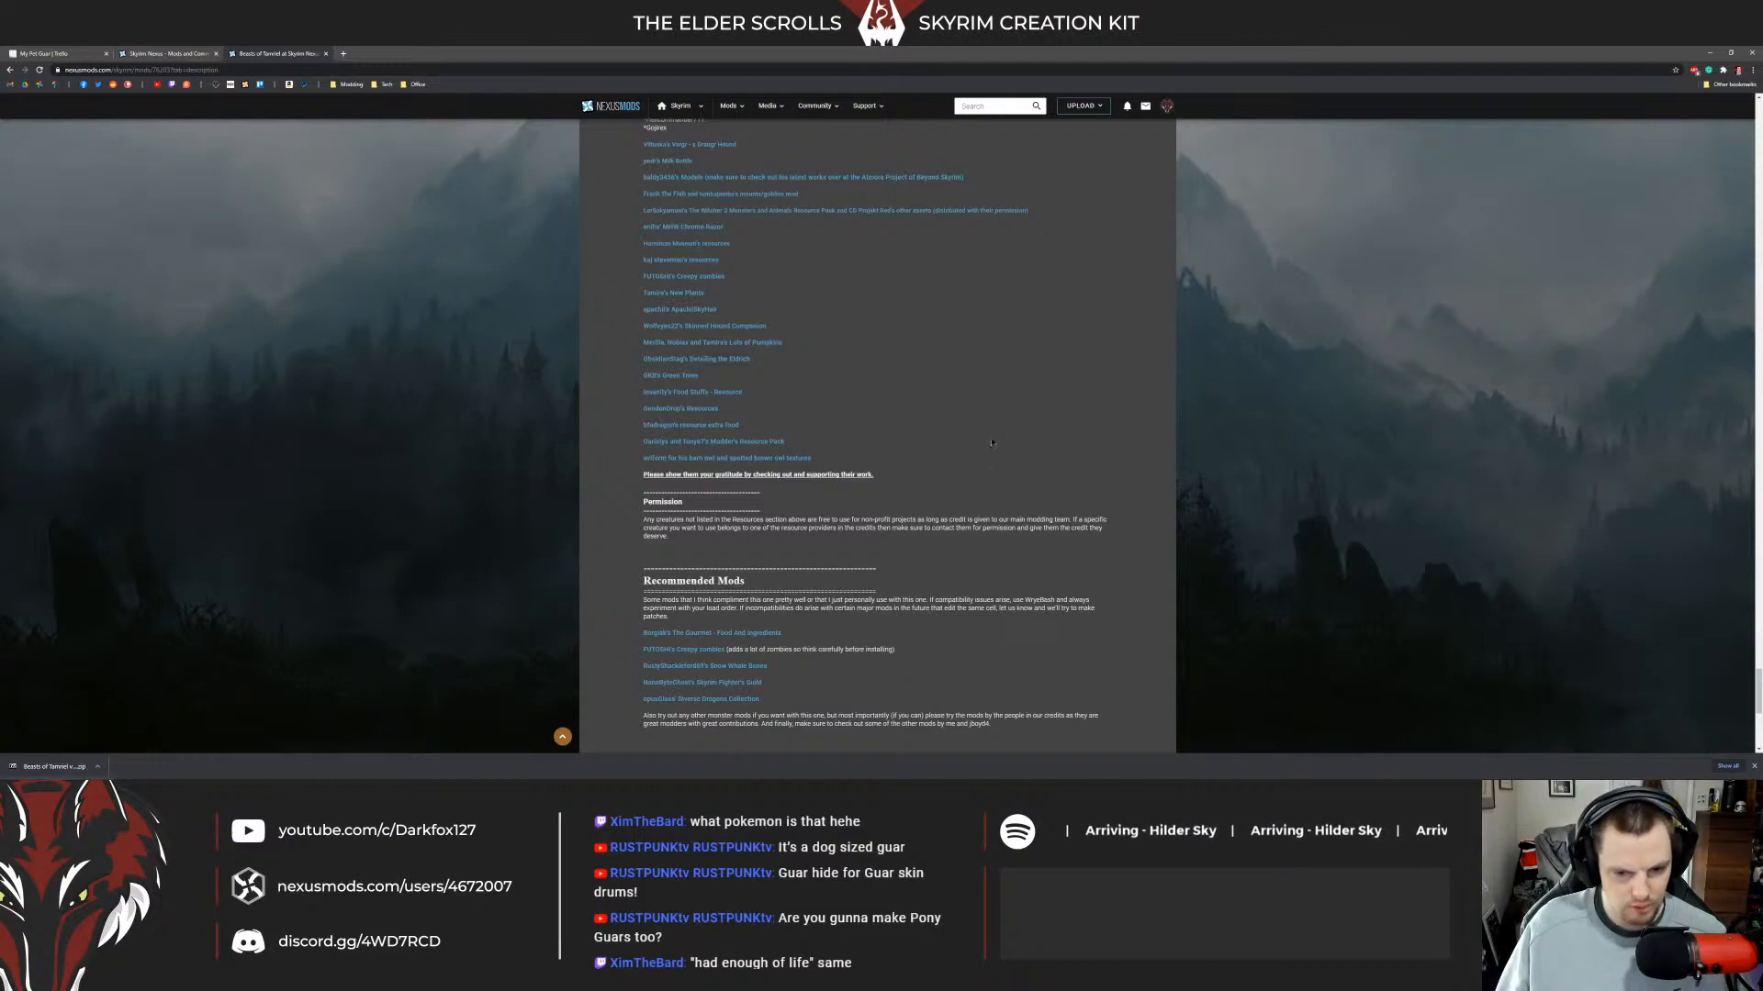
pyautogui.scroll(2, 979, 437)
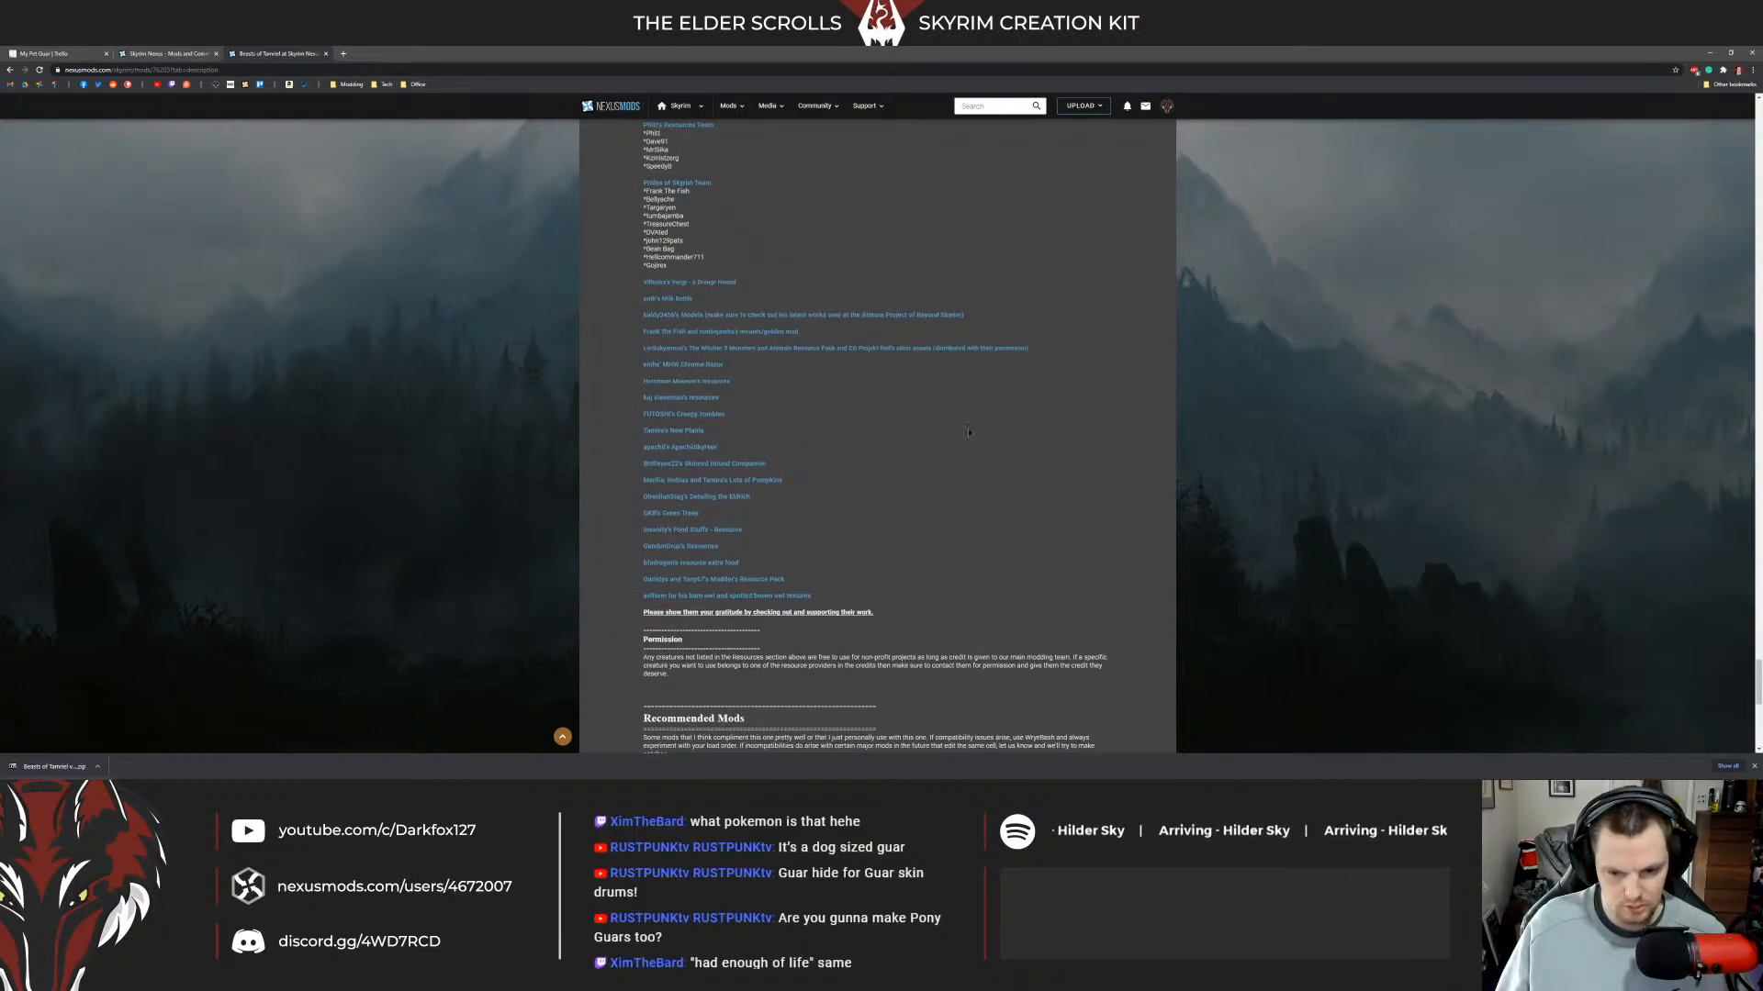
pyautogui.scroll(1, 945, 435)
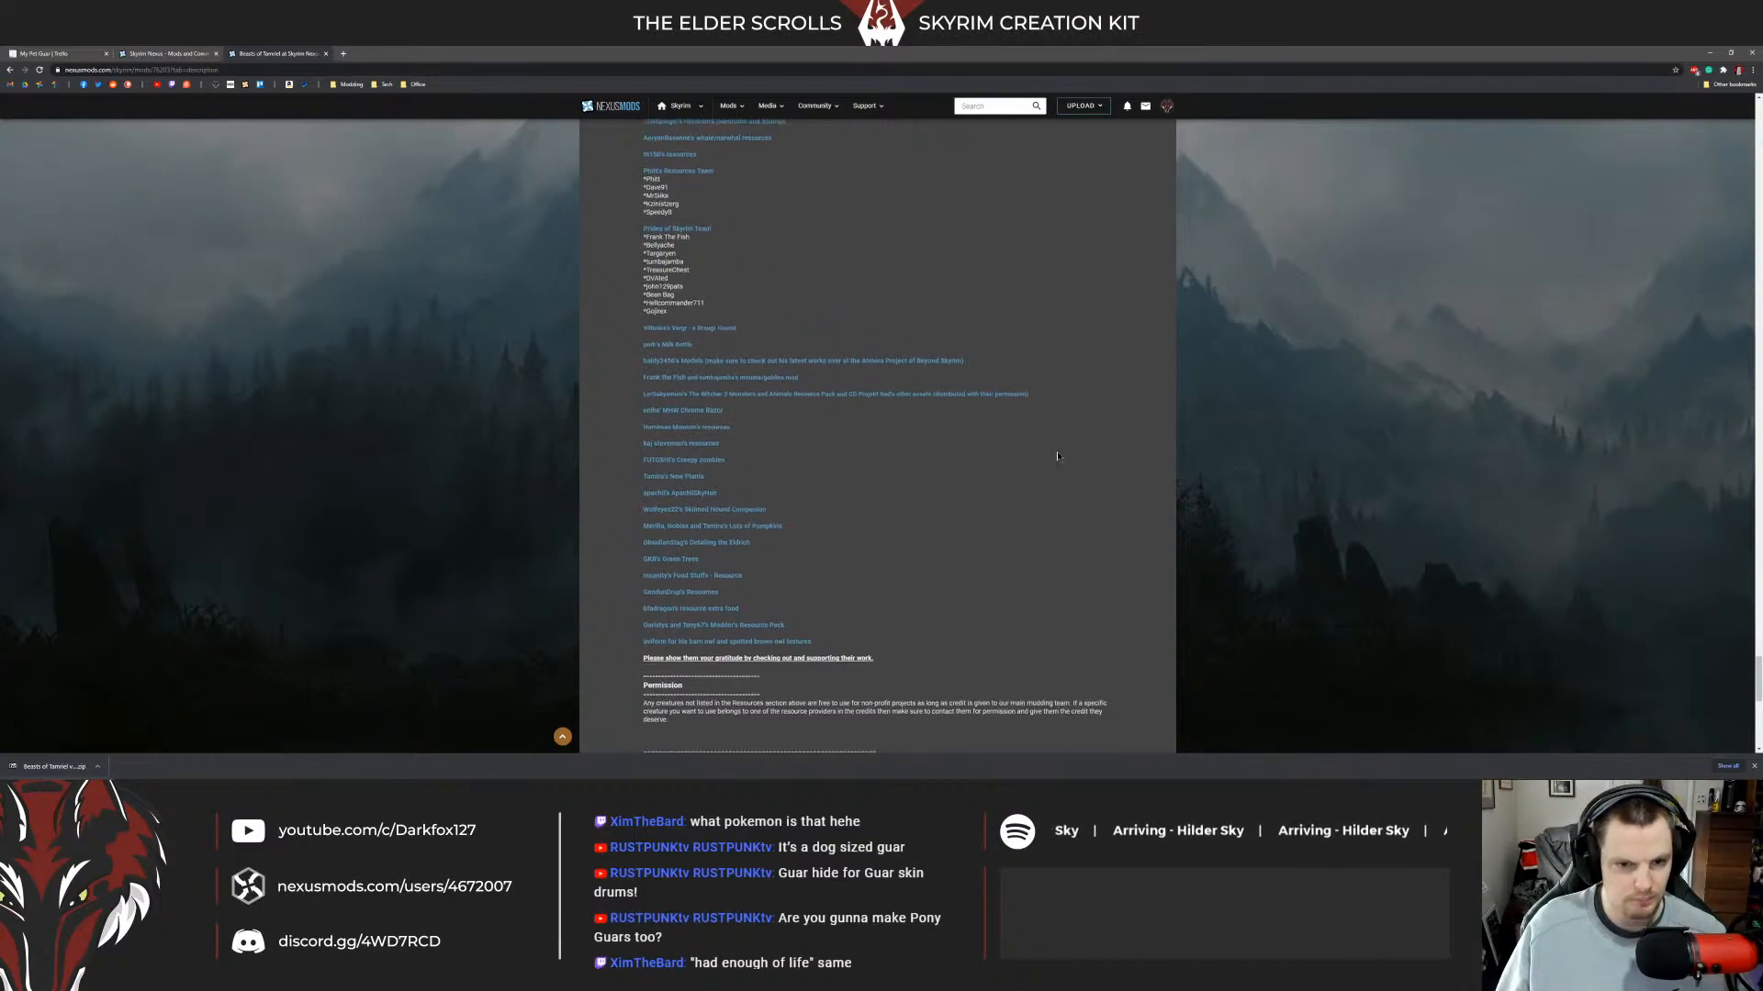
# Look back up through the Beasts of Tamriel description, and close both Nexus Mods pages.
pyautogui.scroll(4, 1010, 462)
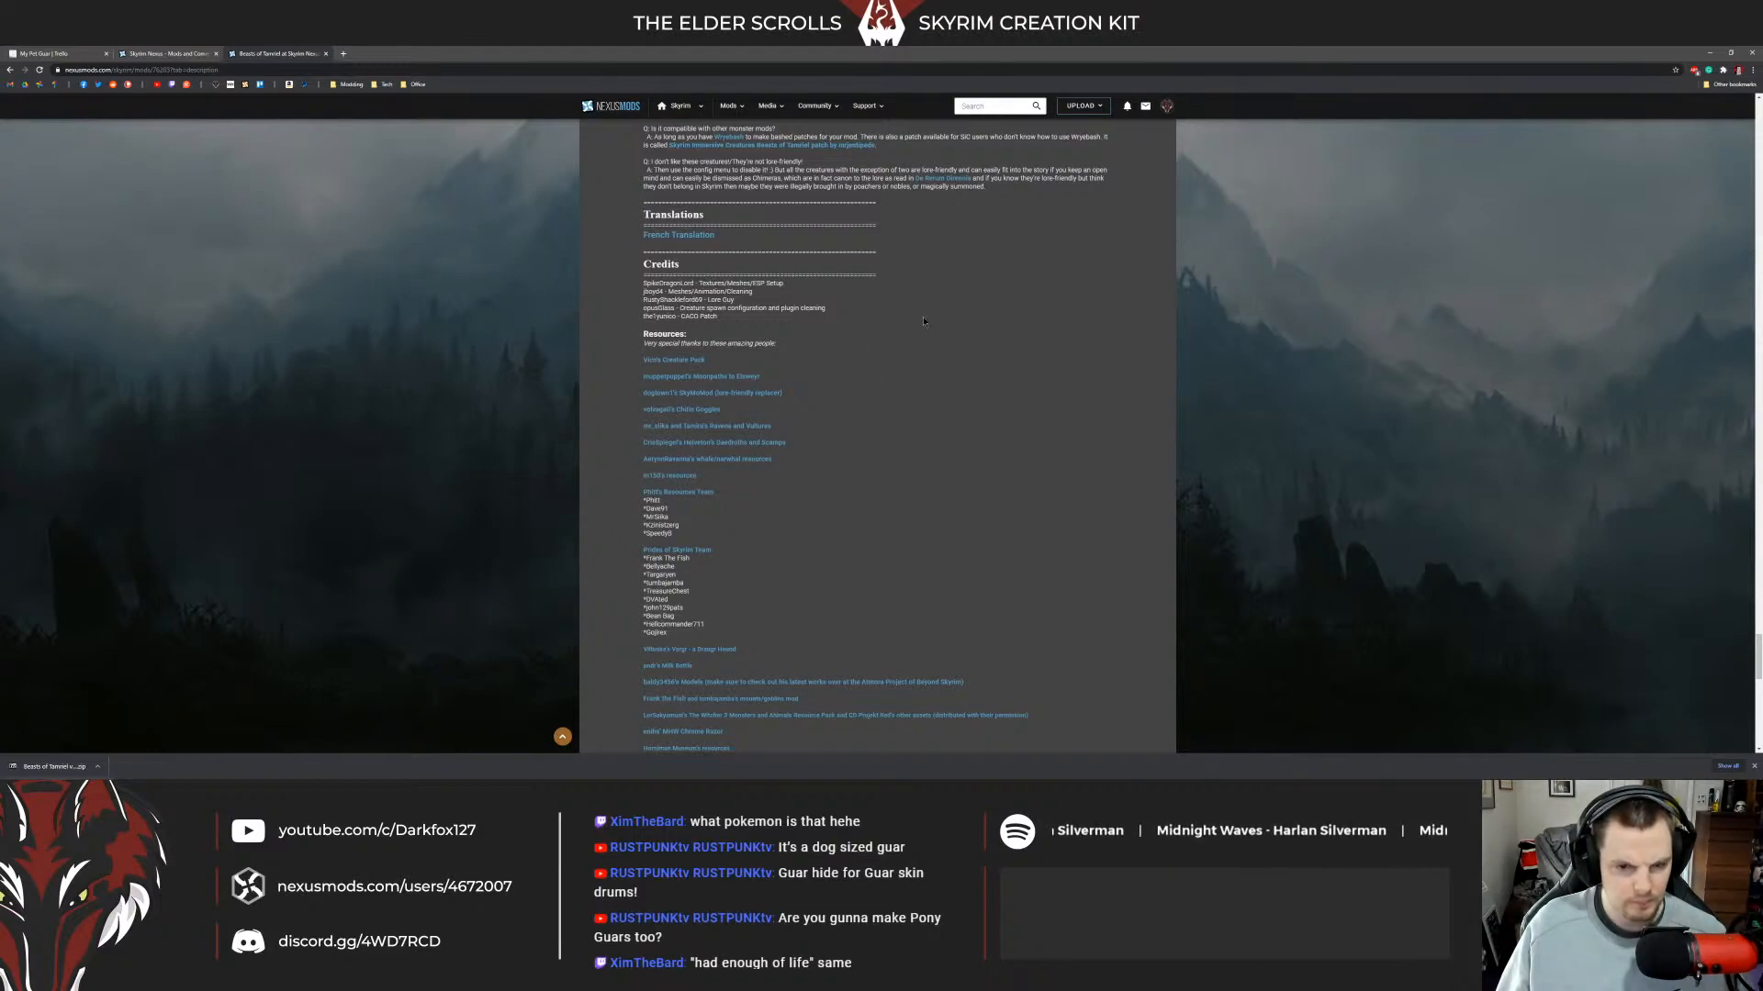
pyautogui.scroll(3, 897, 308)
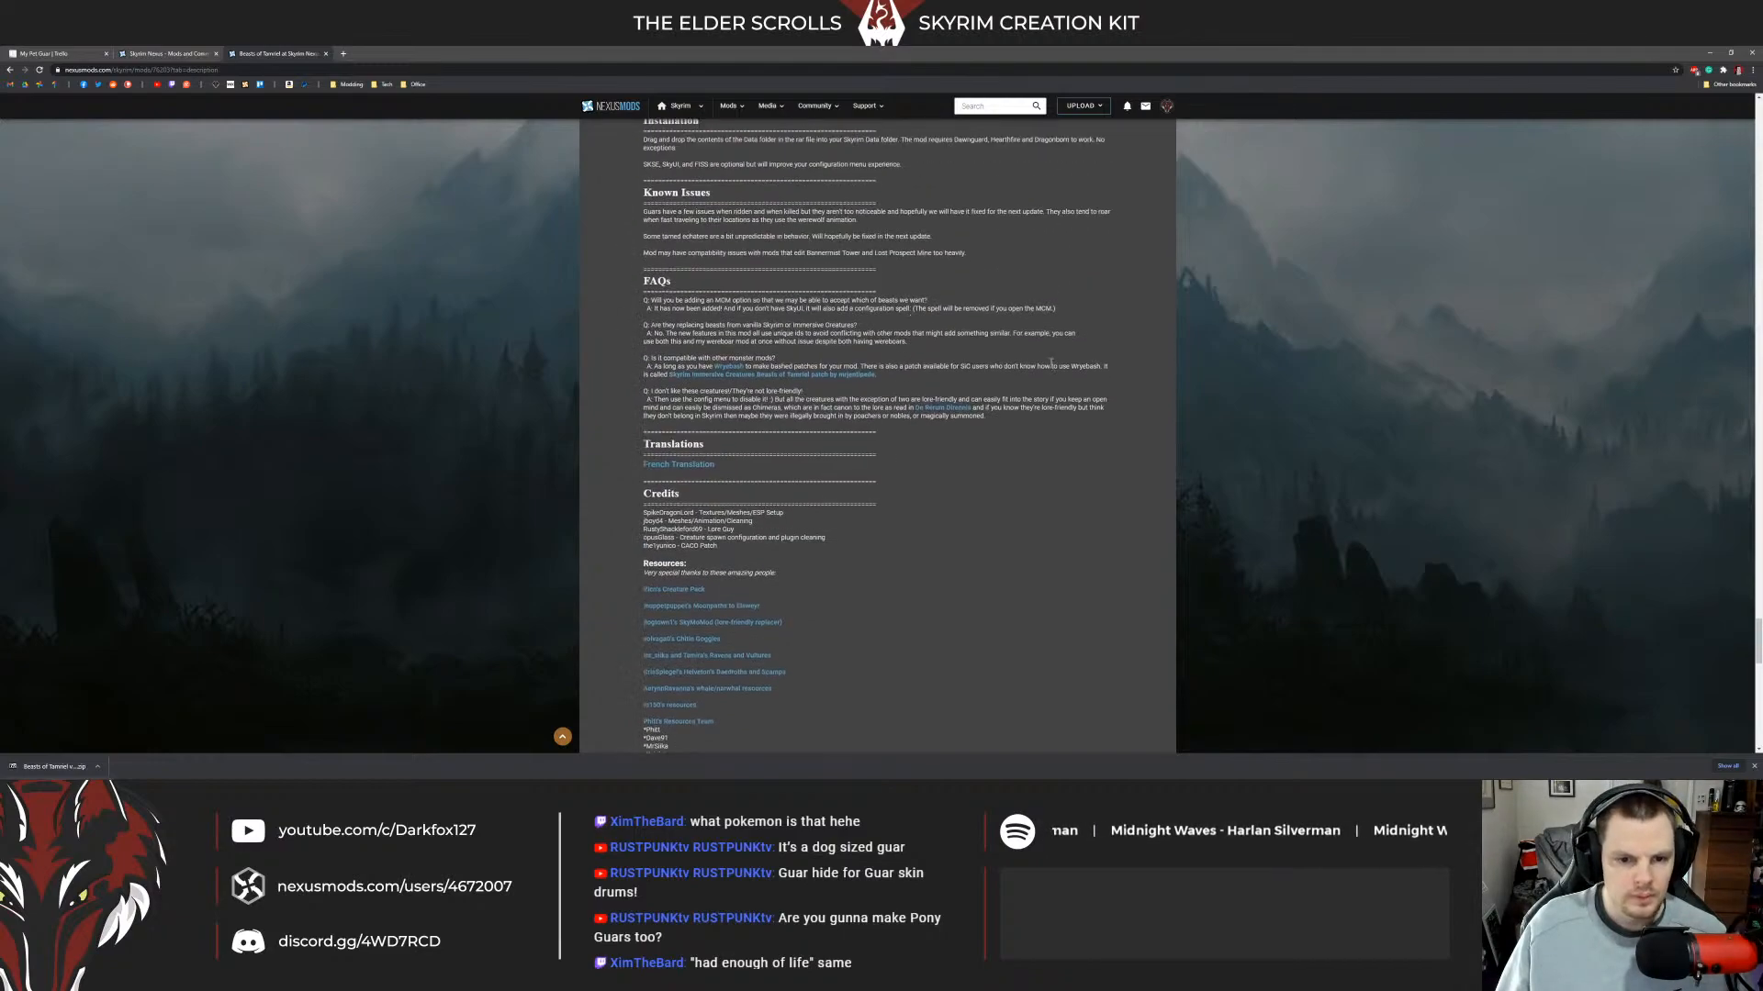
pyautogui.scroll(10, 1039, 360)
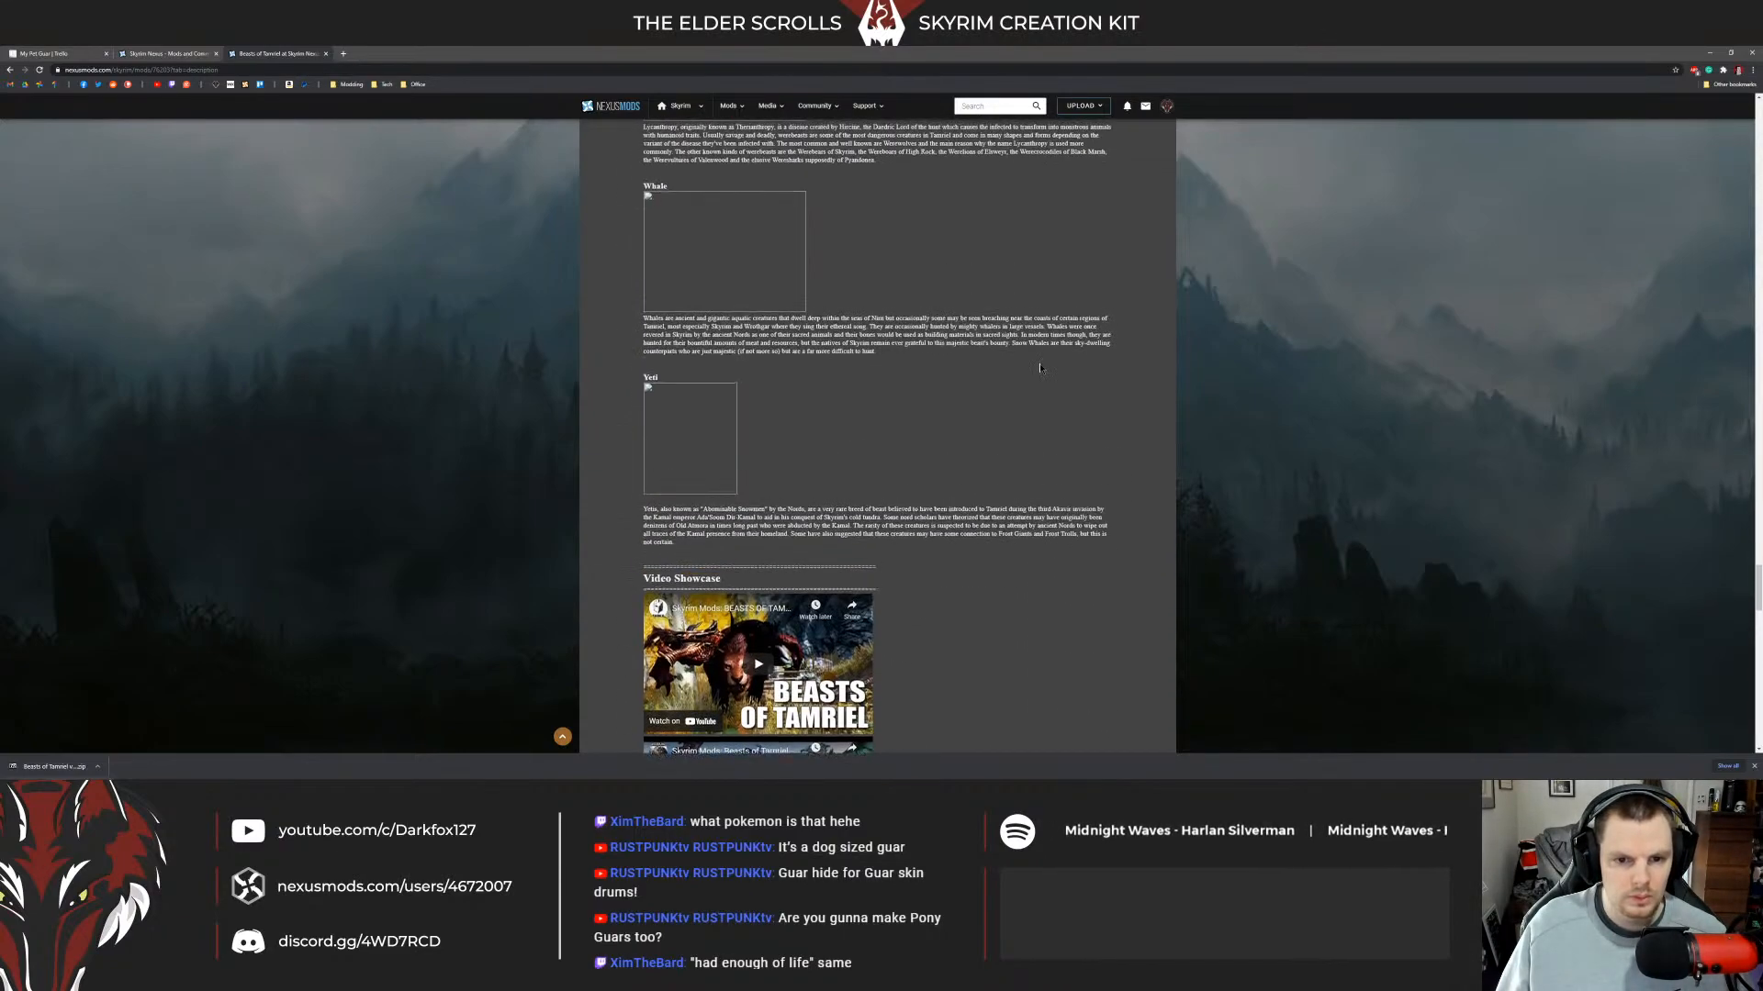
pyautogui.click(169, 55)
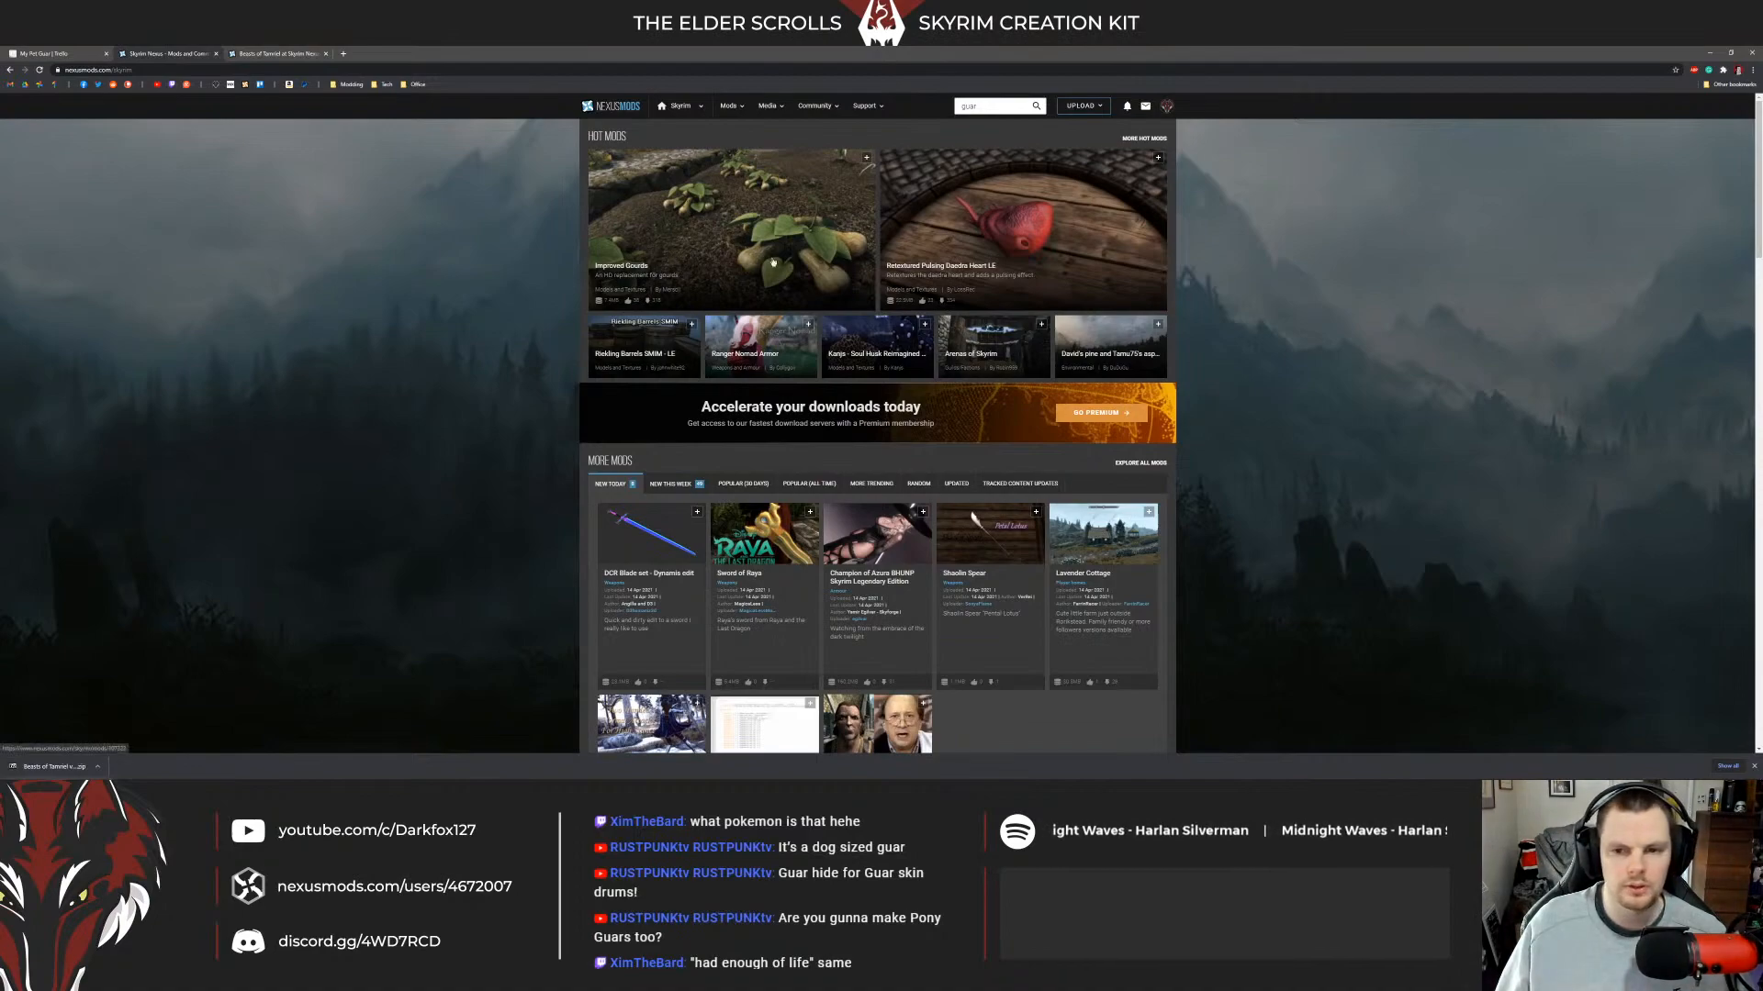
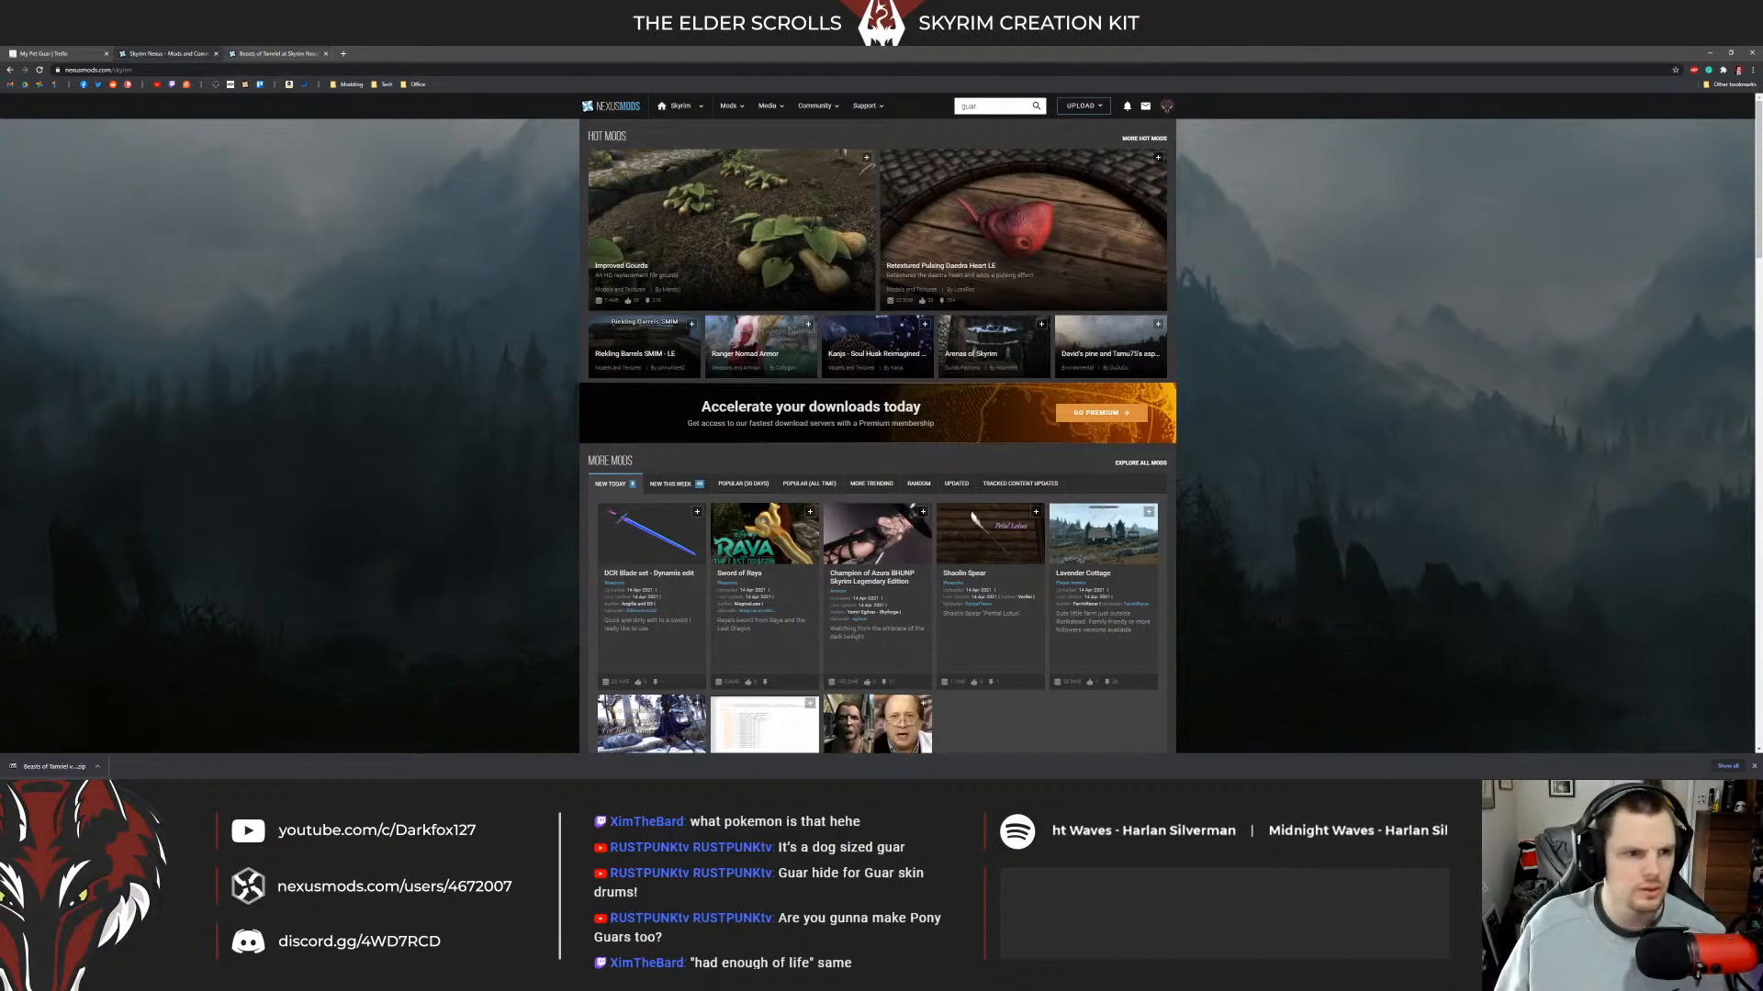
pyautogui.click(279, 54)
pyautogui.hotkey('ctrl', 'w')
pyautogui.hotkey('ctrl', 'w')
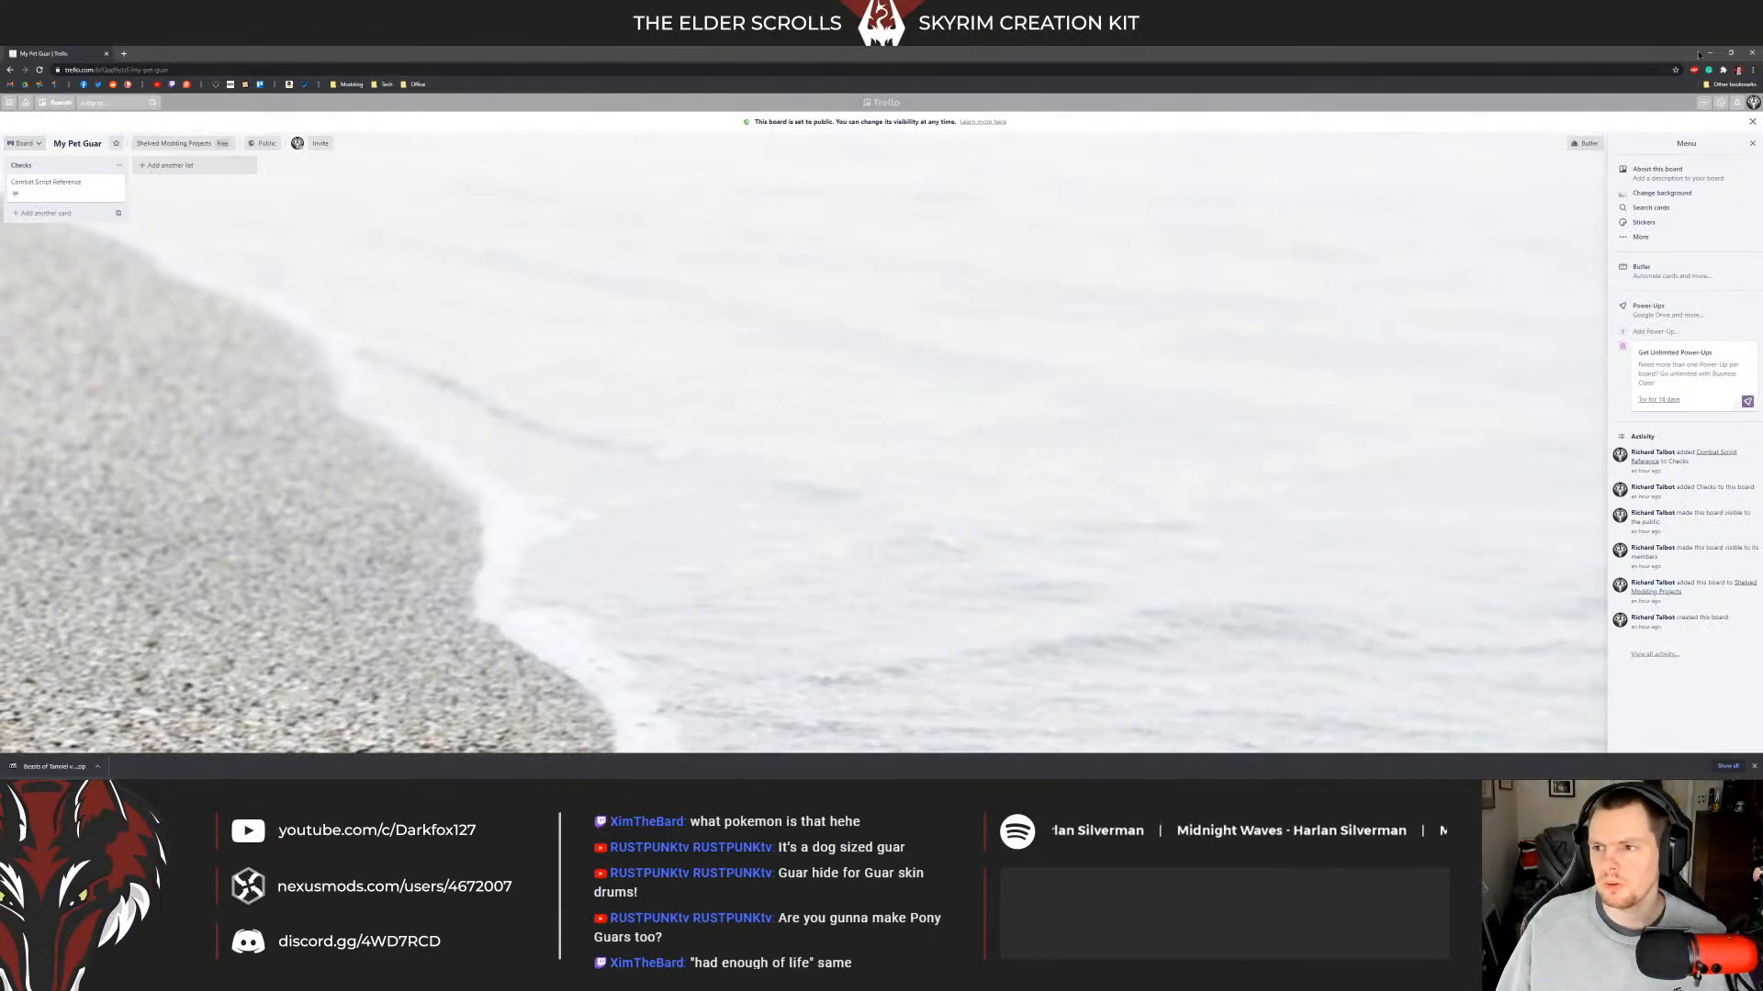
# Put the browser away and close the guar model in NifSkope.
pyautogui.click(1701, 54)
pyautogui.moveTo(1273, 411)
pyautogui.mouseDown()
pyautogui.moveTo(1300, 415)
pyautogui.moveTo(1285, 412)
pyautogui.mouseUp()
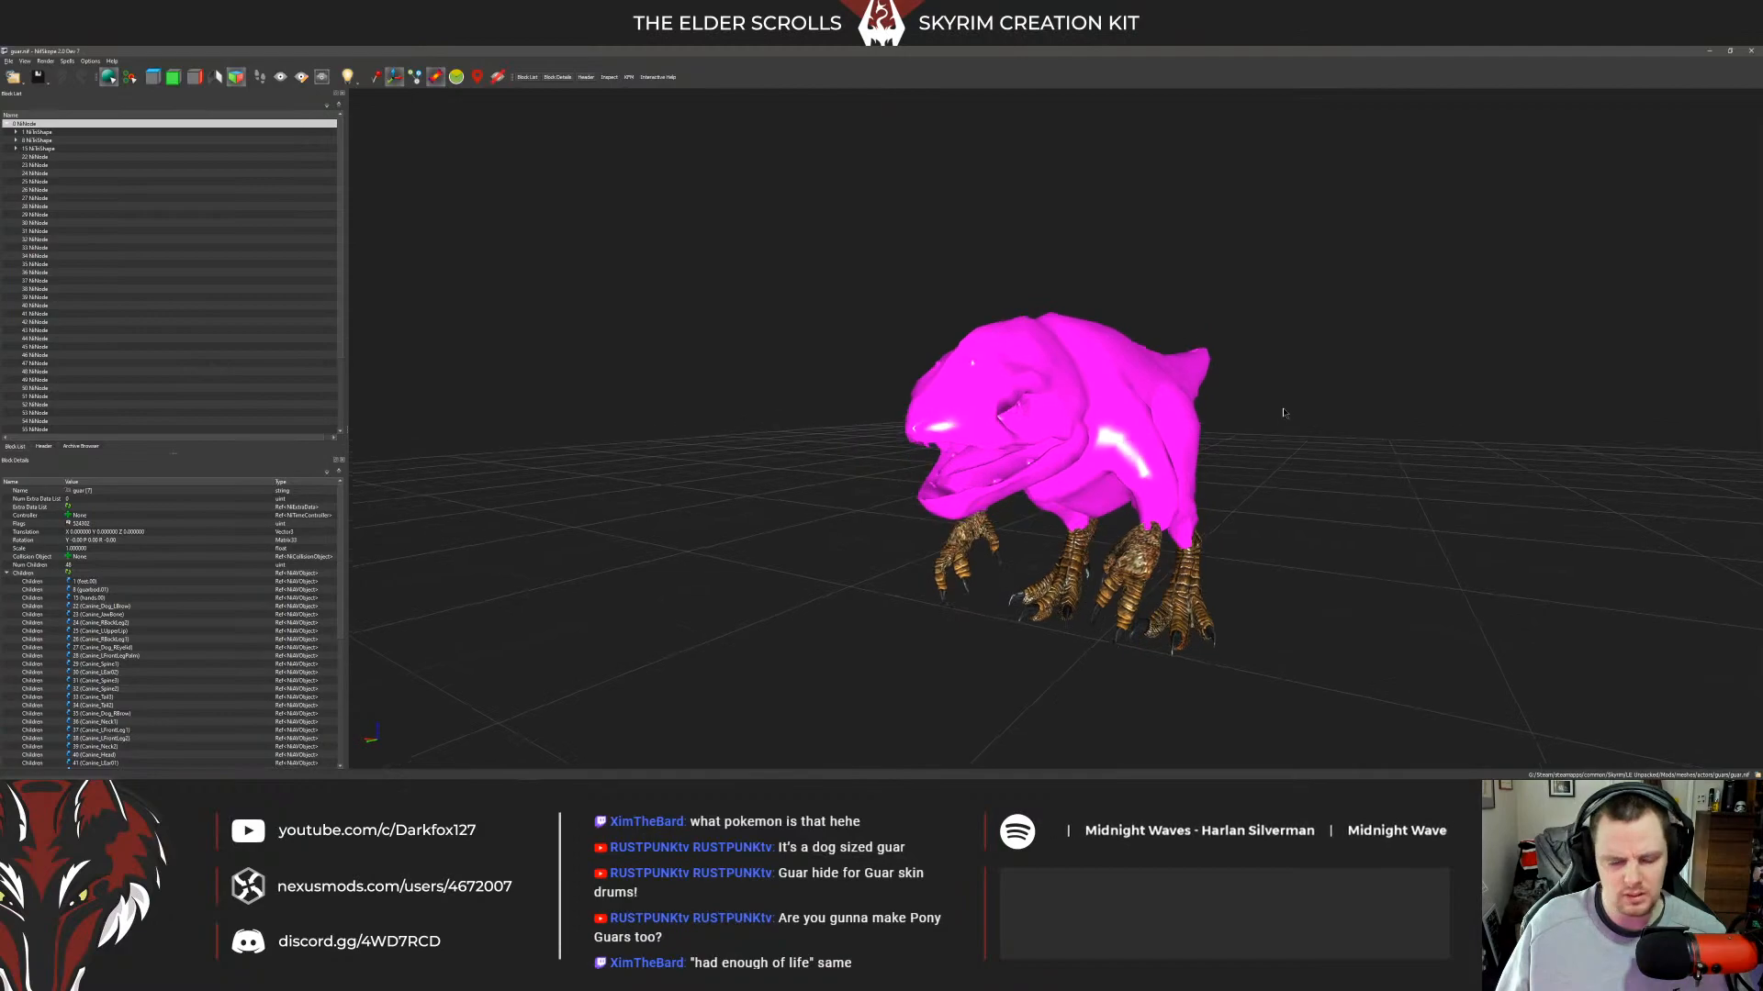
pyautogui.click(1750, 51)
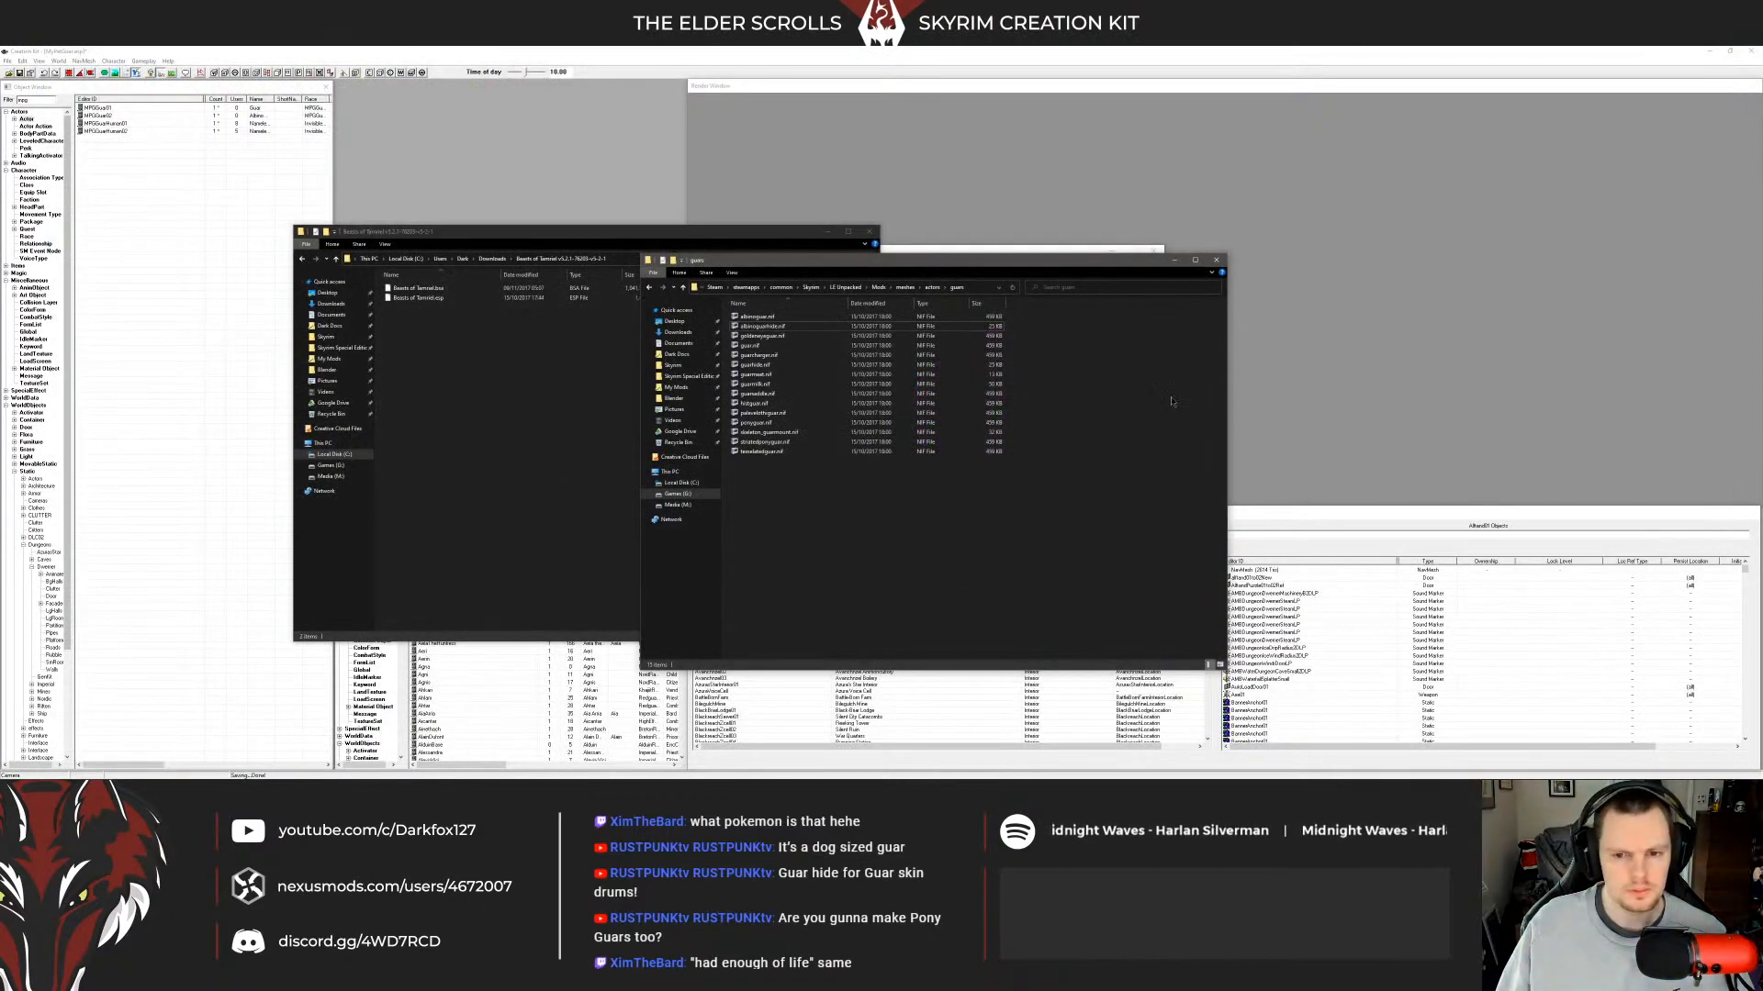
pyautogui.click(758, 316)
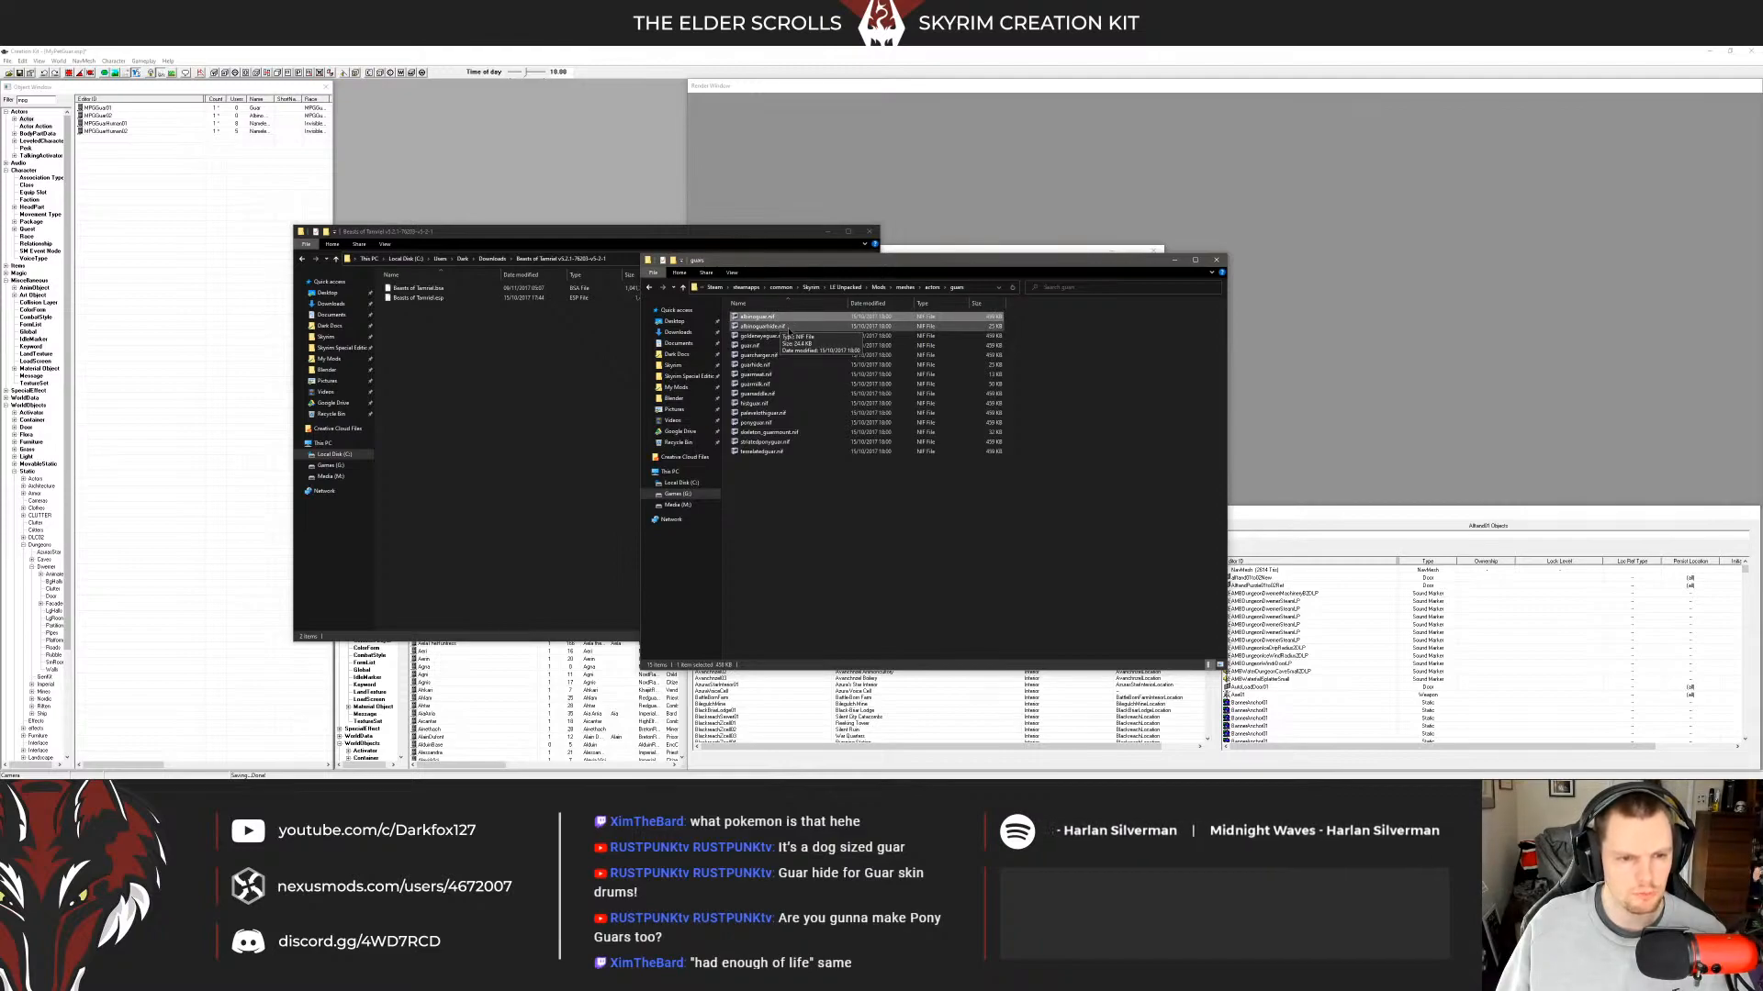
pyautogui.click(59, 772)
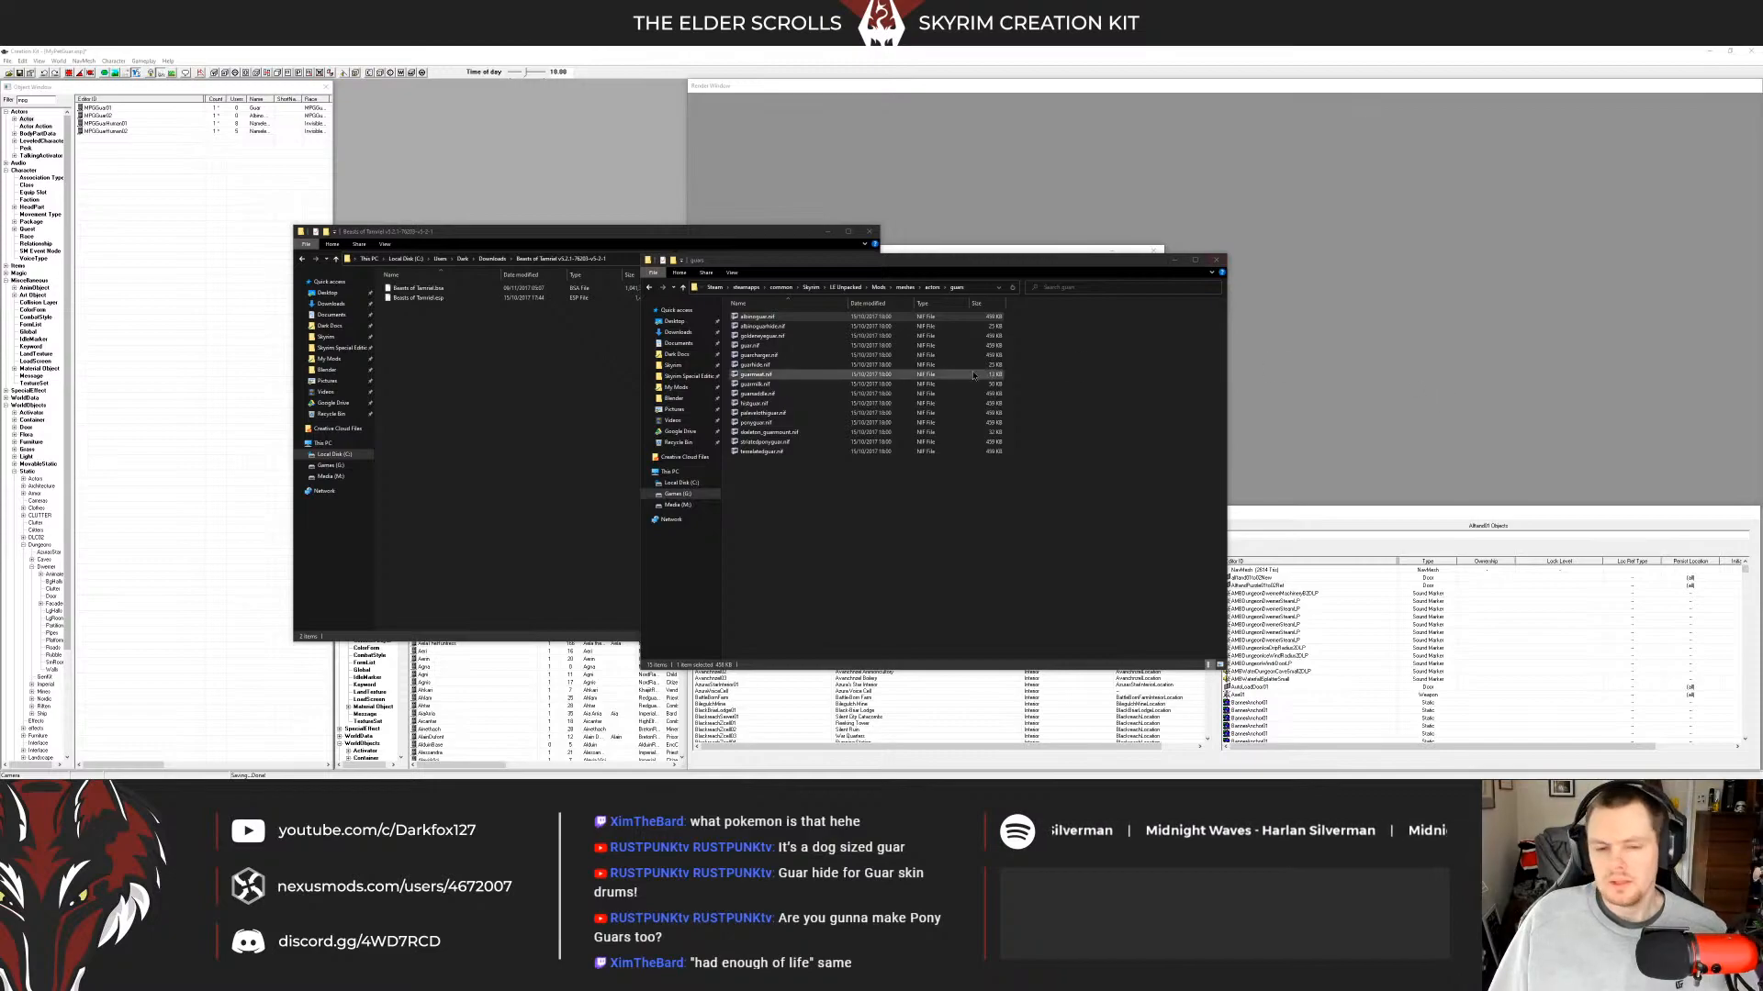
pyautogui.click(1044, 368)
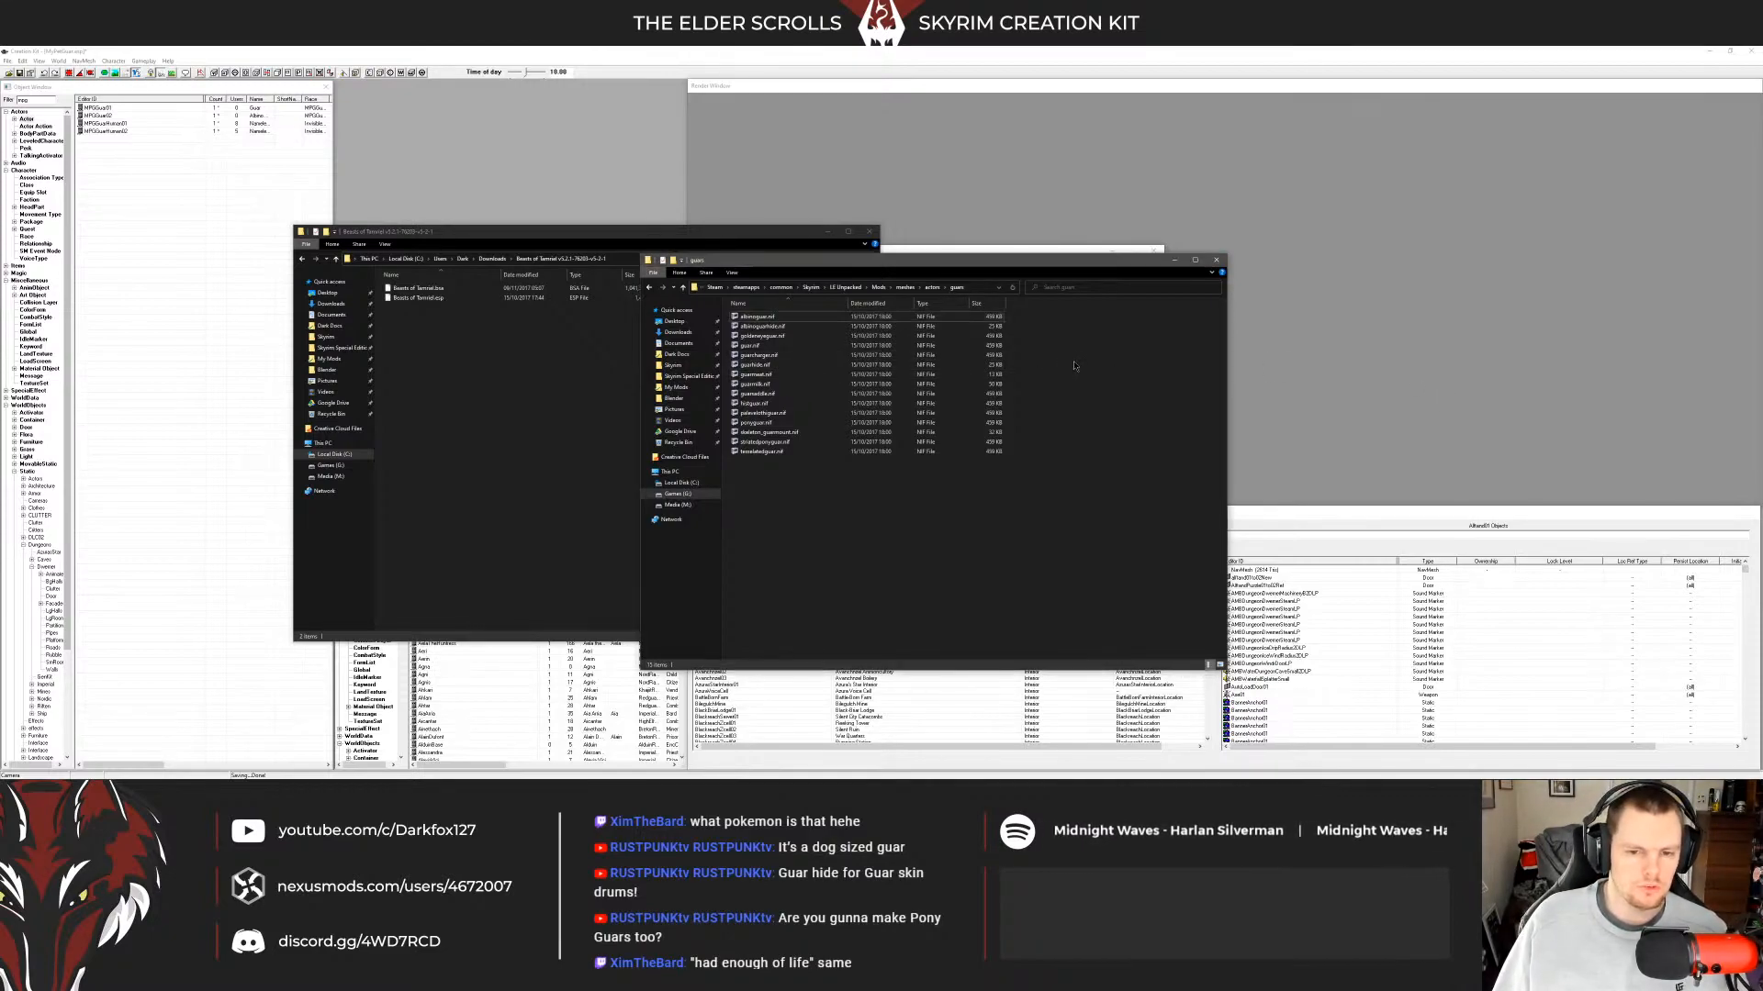
pyautogui.click(808, 316)
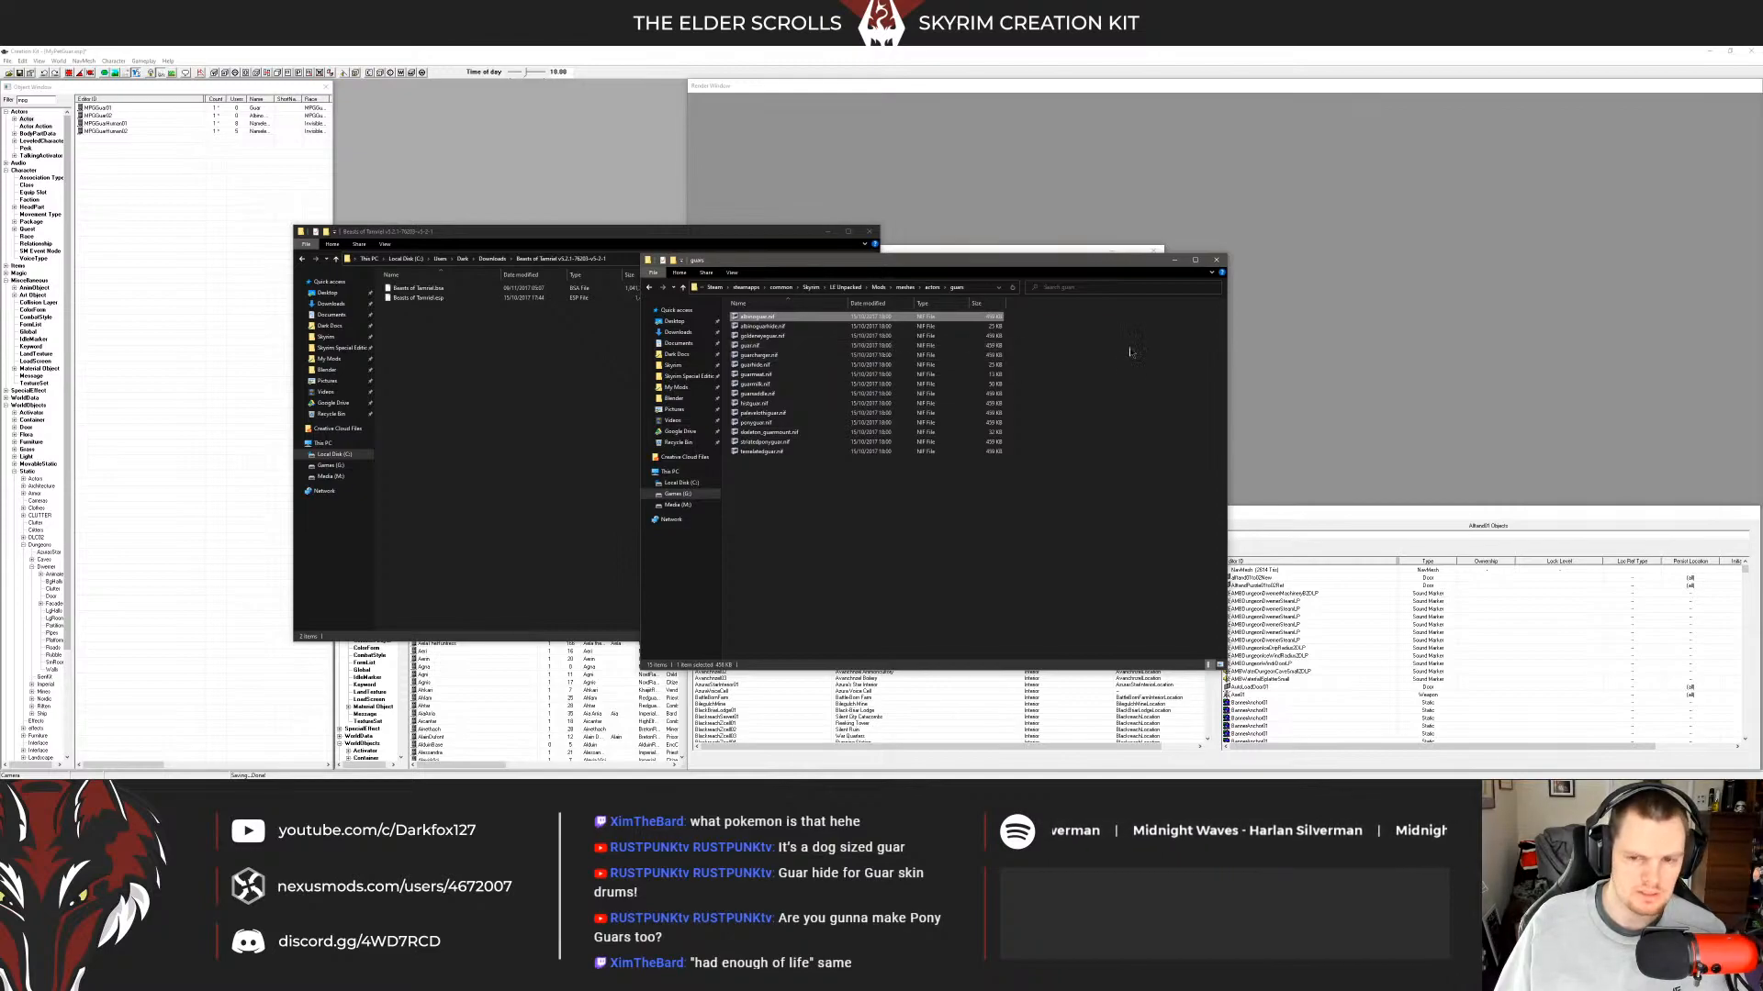
# Go up from the unpacked guar meshes folder to the Mods folder in LE Unpacked.
pyautogui.click(905, 287)
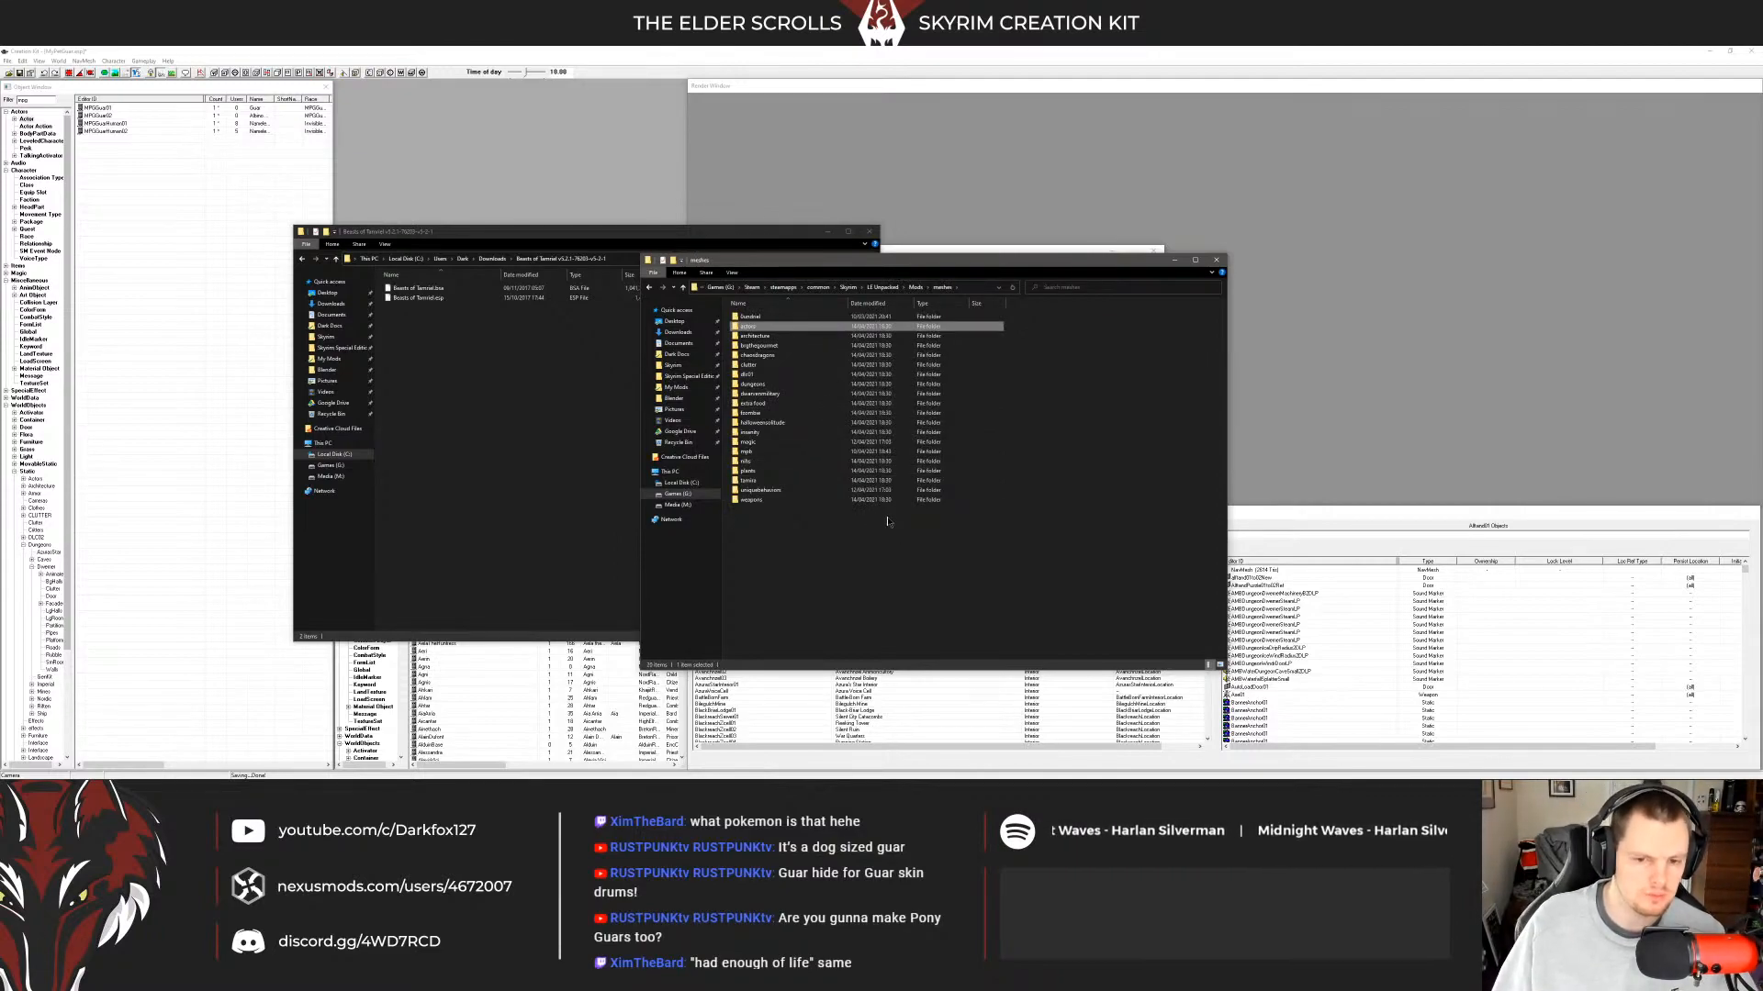
pyautogui.click(1053, 456)
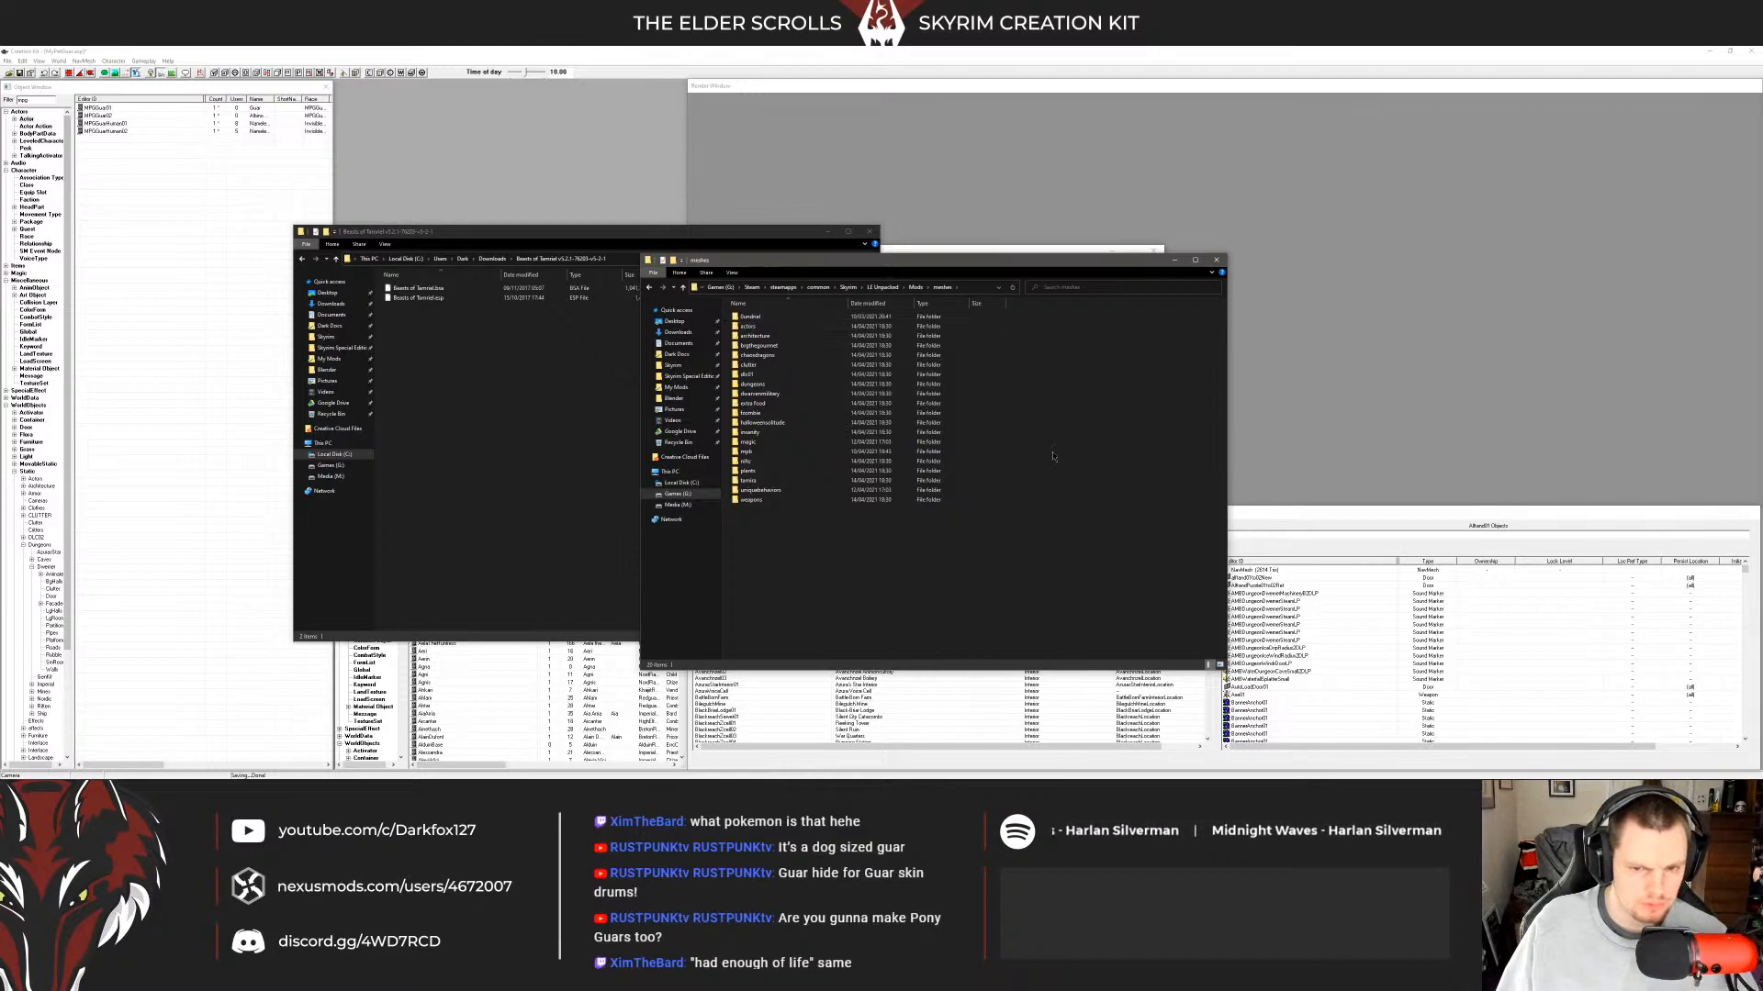
pyautogui.click(915, 288)
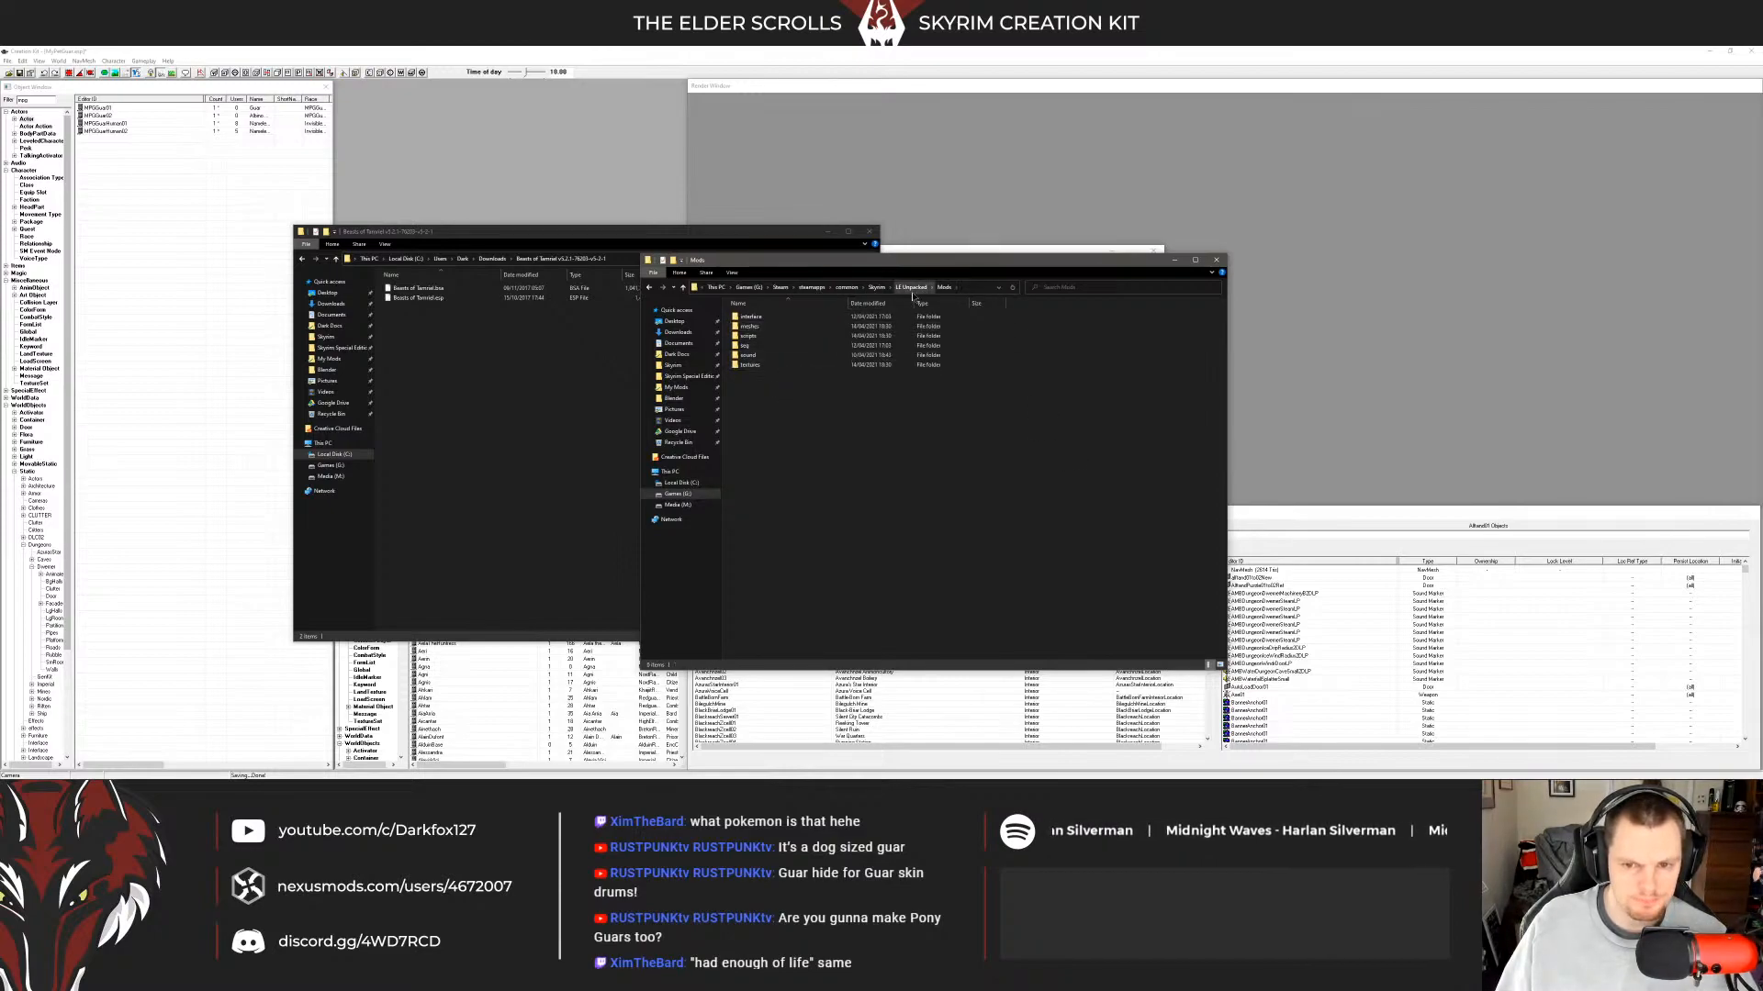
pyautogui.click(790, 337)
pyautogui.click(810, 397)
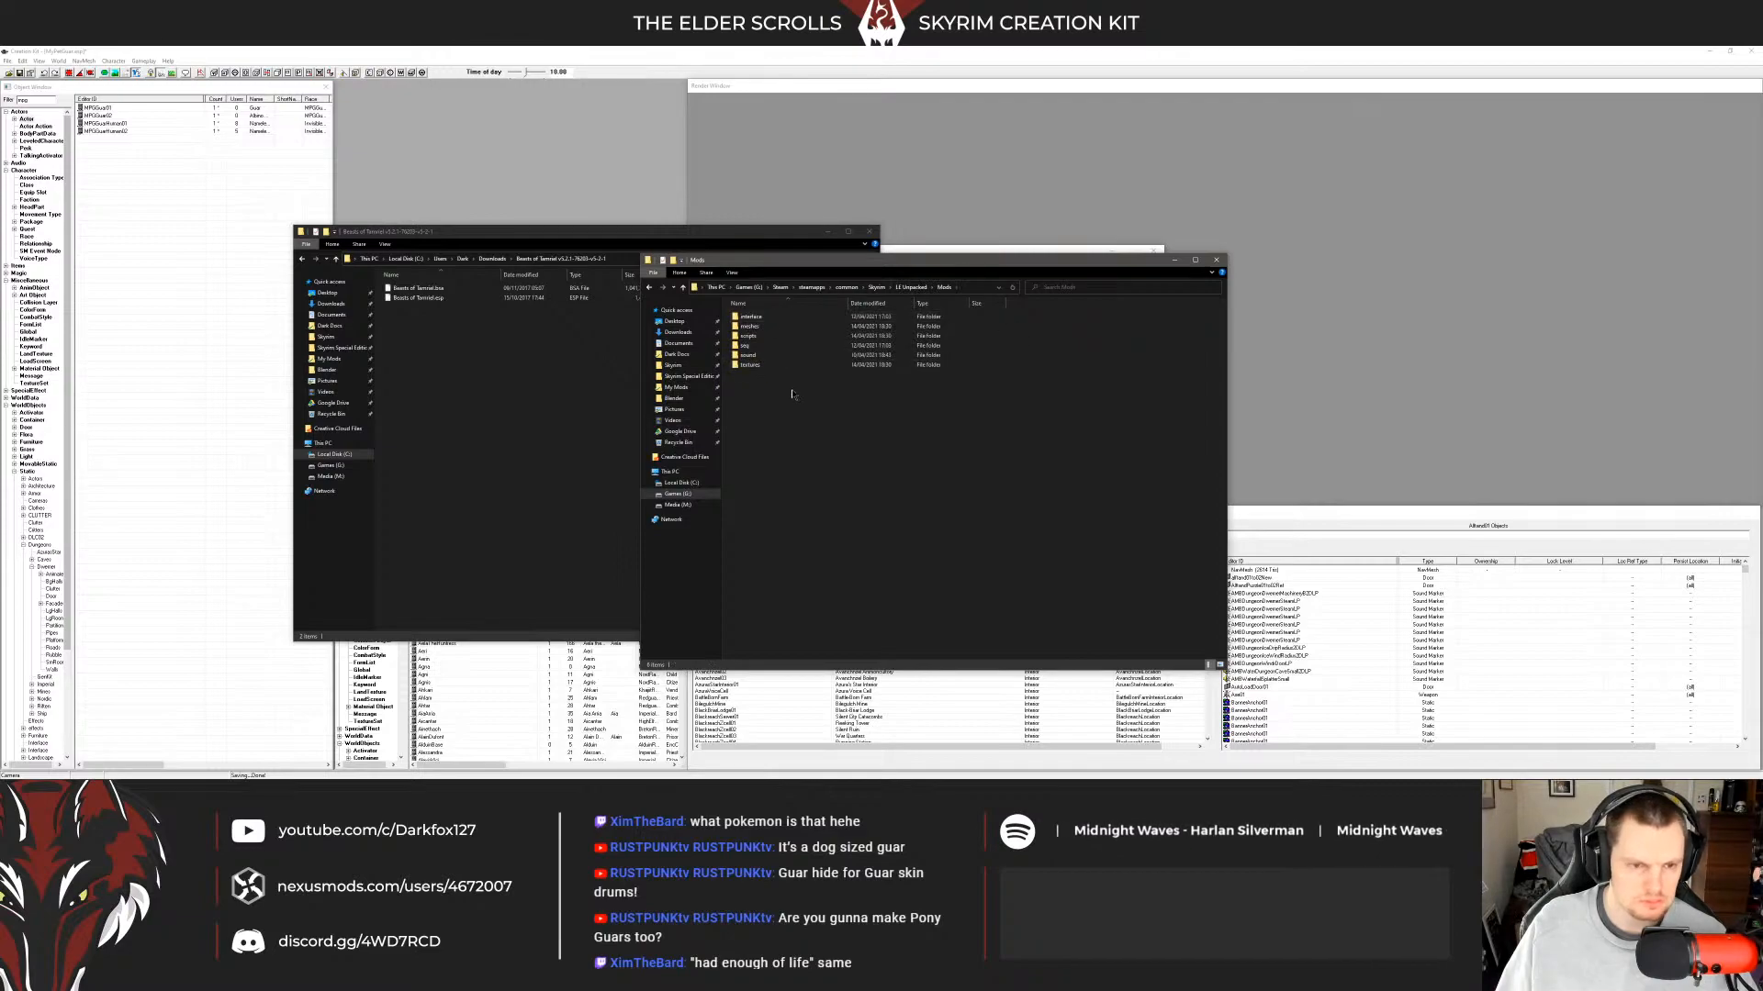
pyautogui.click(587, 367)
pyautogui.click(431, 298)
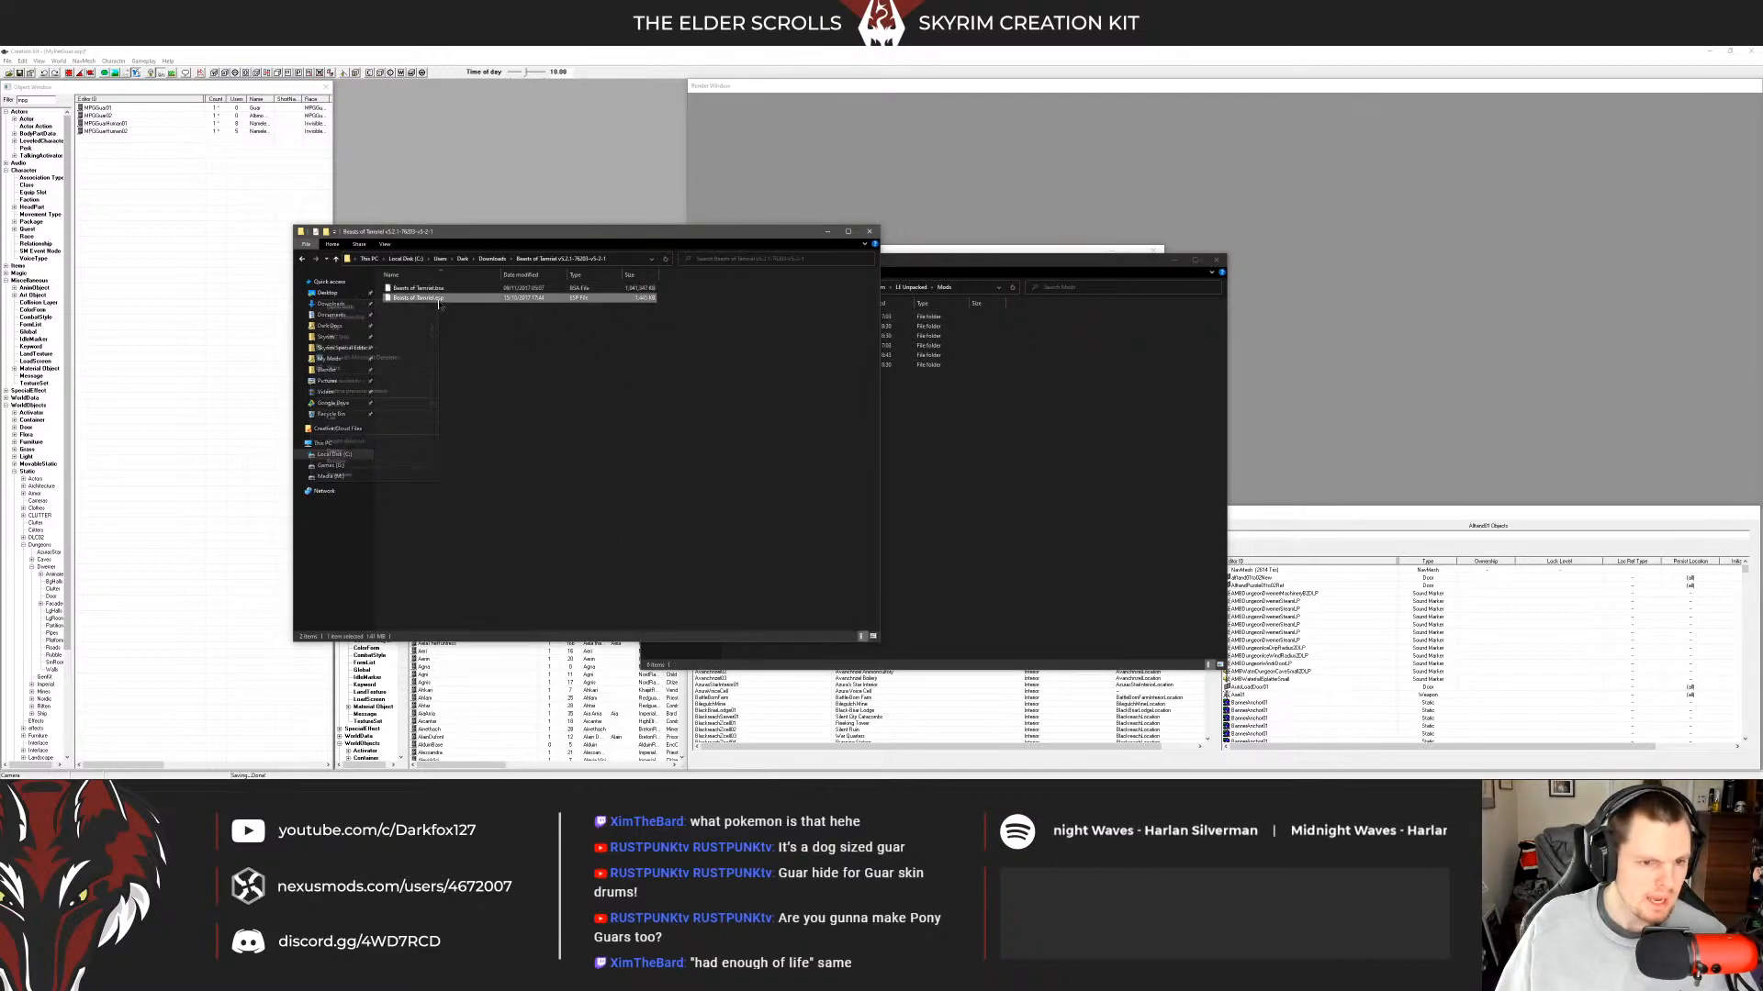
pyautogui.click(353, 429)
pyautogui.click(479, 430)
# Switch back to the Creation Kit, and accept and close the open guar dialogue quest window.
pyautogui.click(150, 192)
pyautogui.click(18, 73)
pyautogui.click(927, 454)
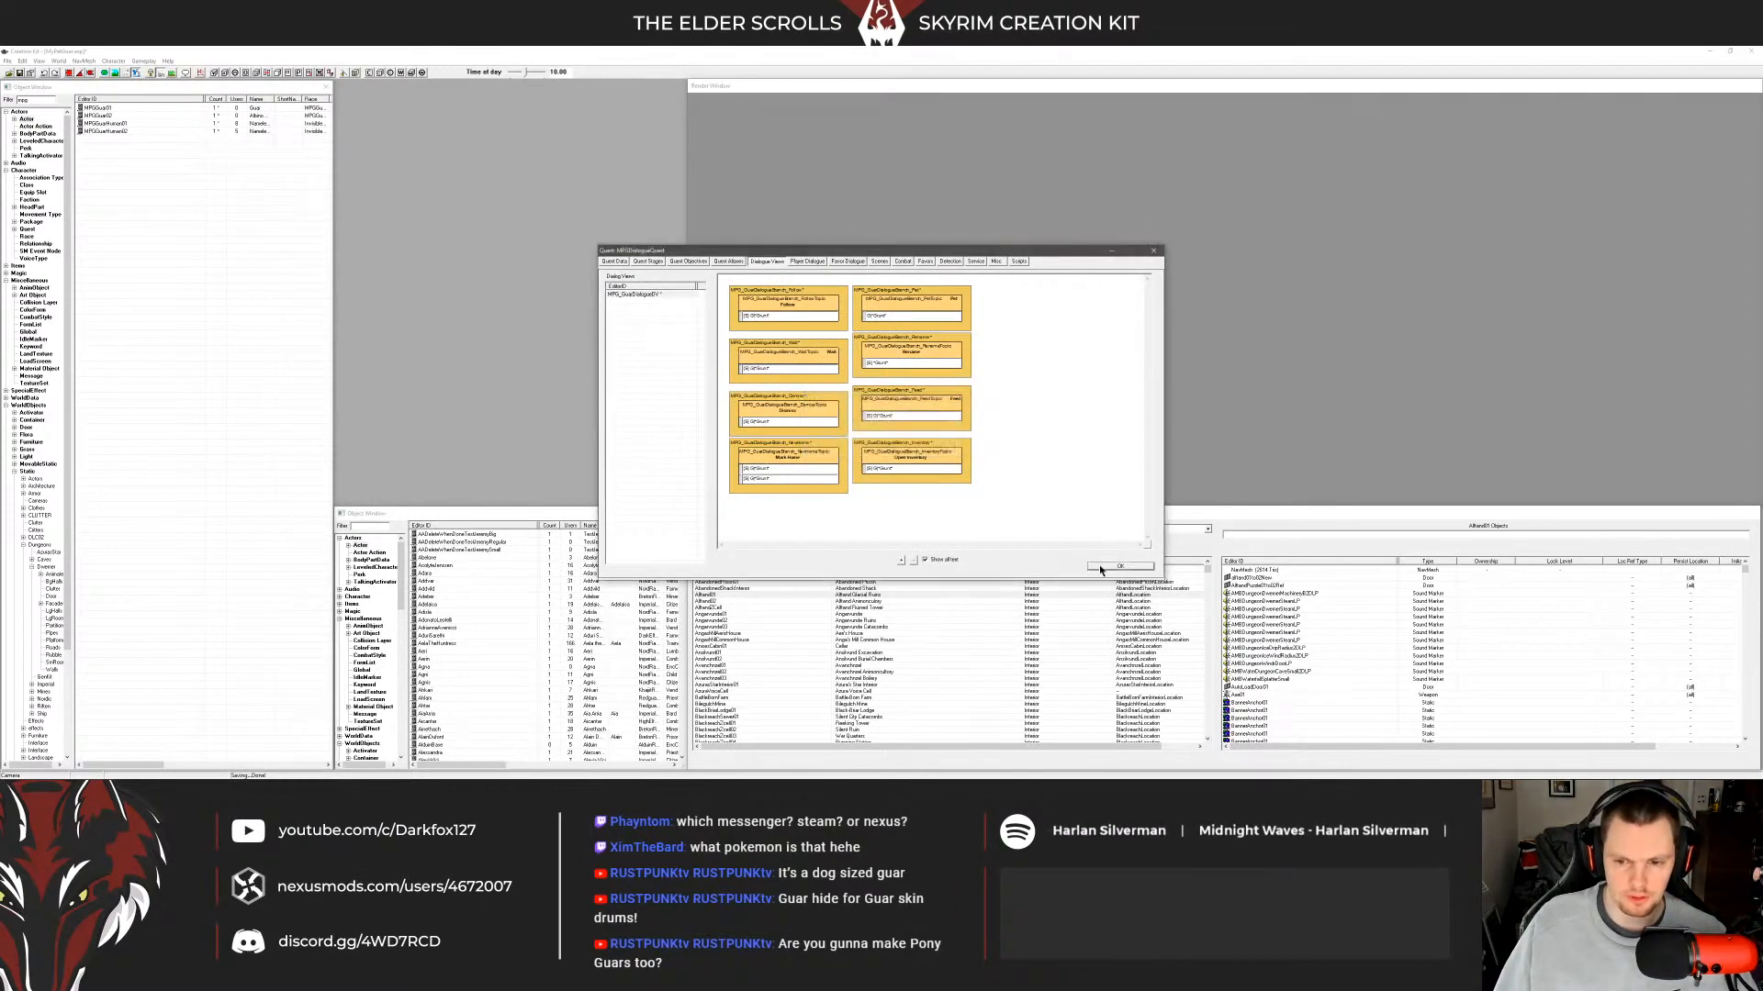
pyautogui.click(1119, 567)
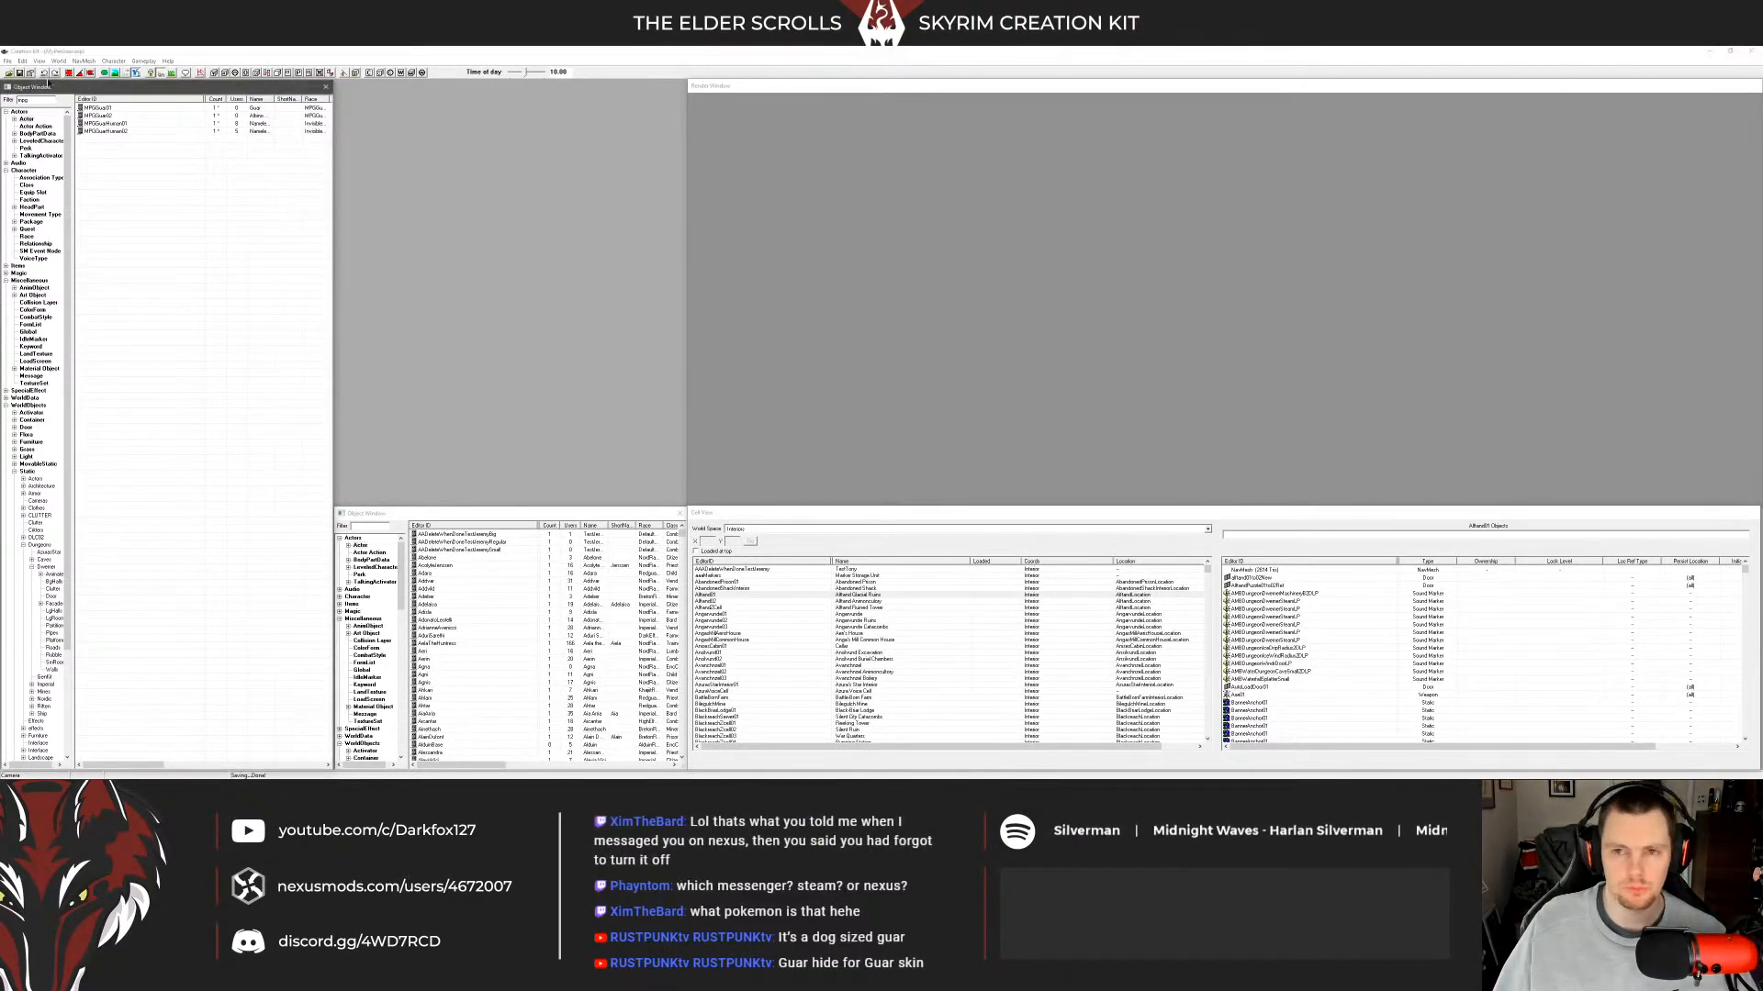
# Save MyPetGuar.esp and close the Creation Kit, ending the program without waiting for it to respond.
pyautogui.click(19, 74)
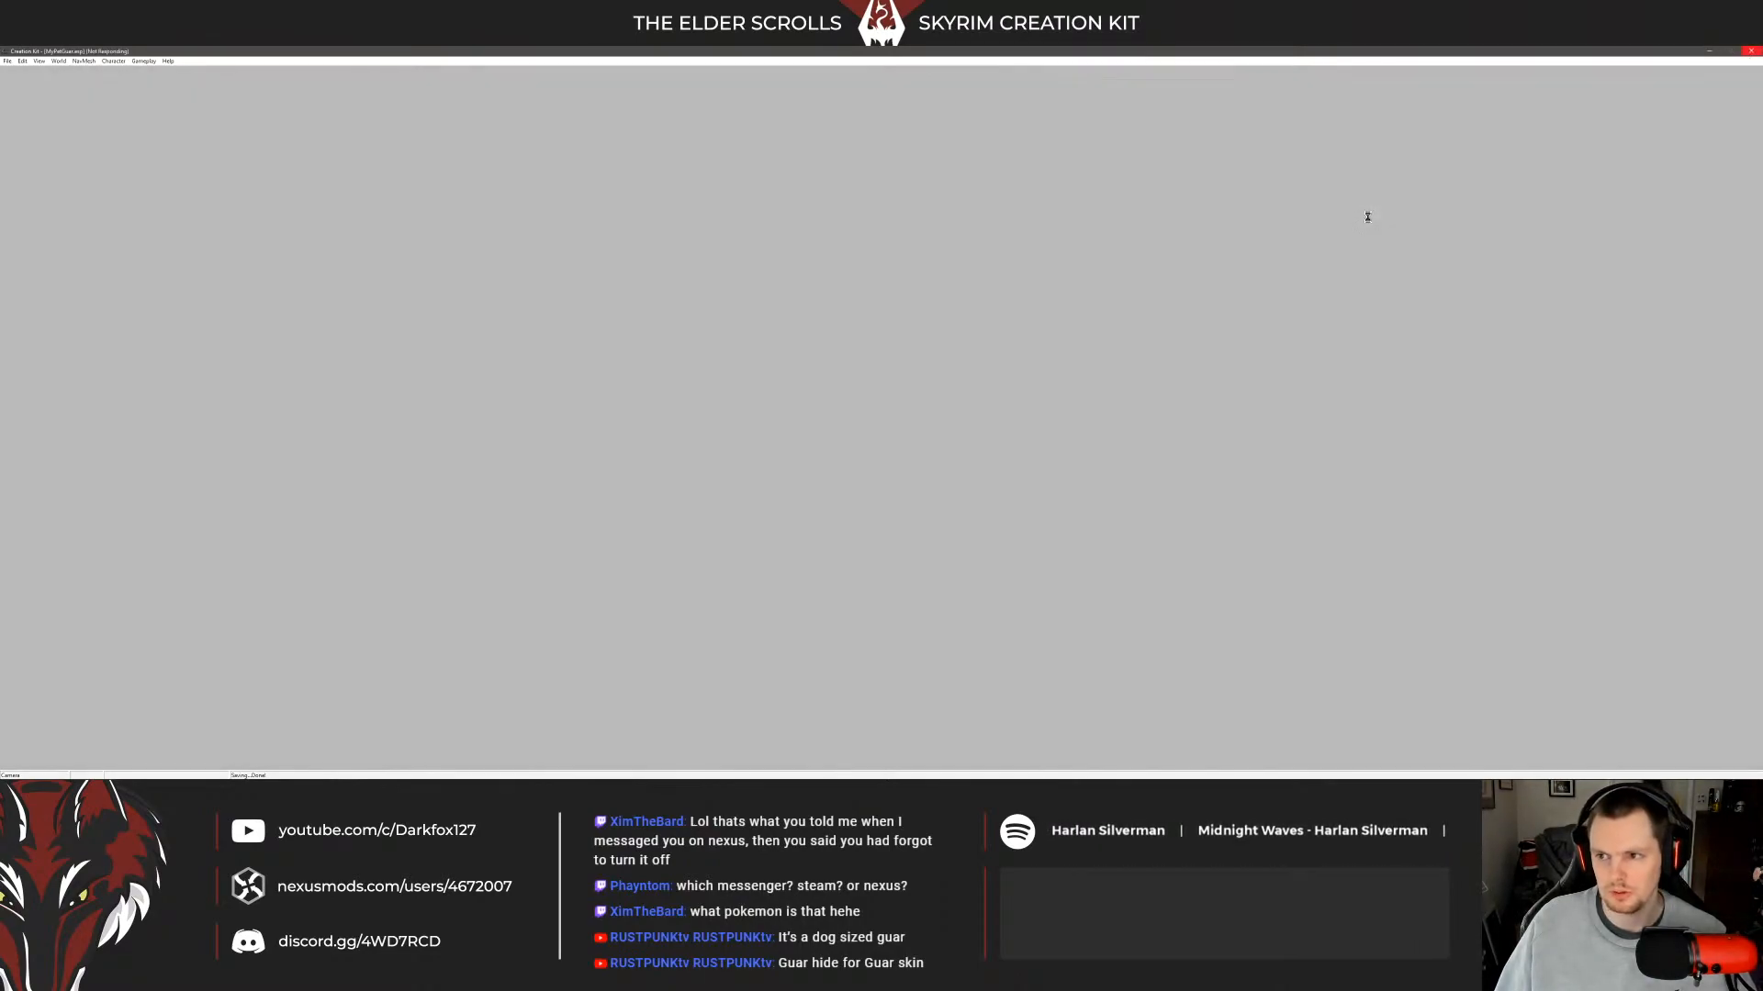
pyautogui.click(1176, 275)
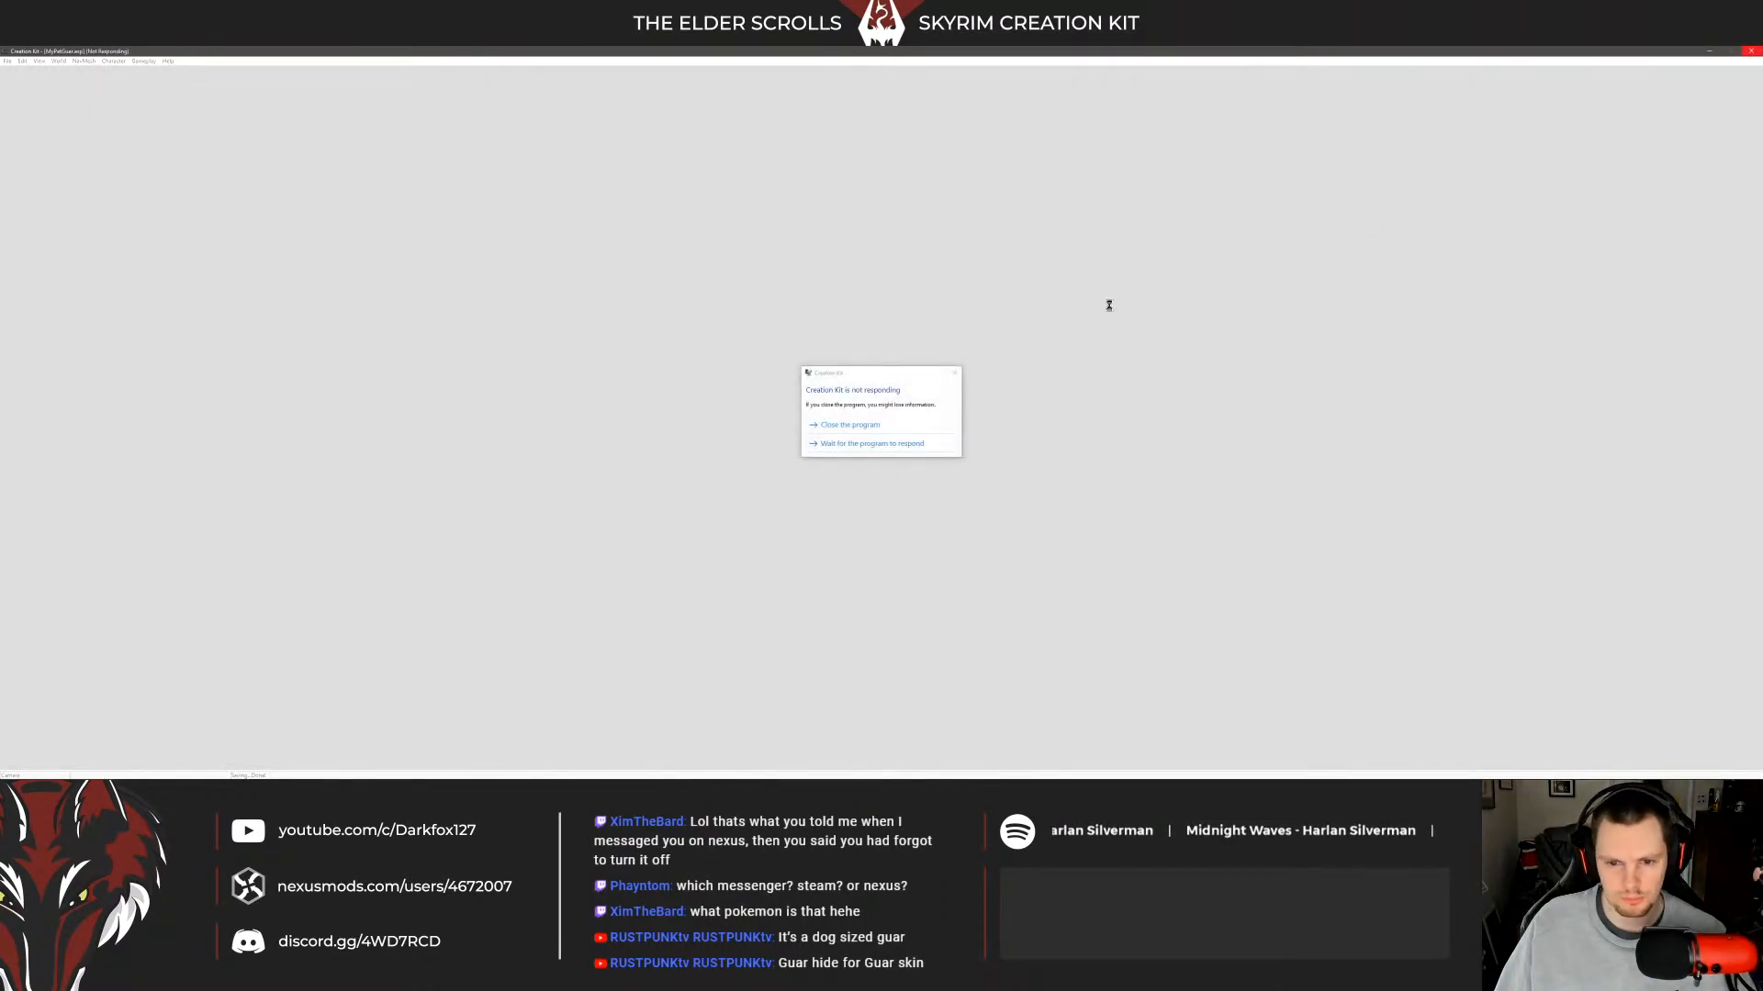
pyautogui.click(915, 426)
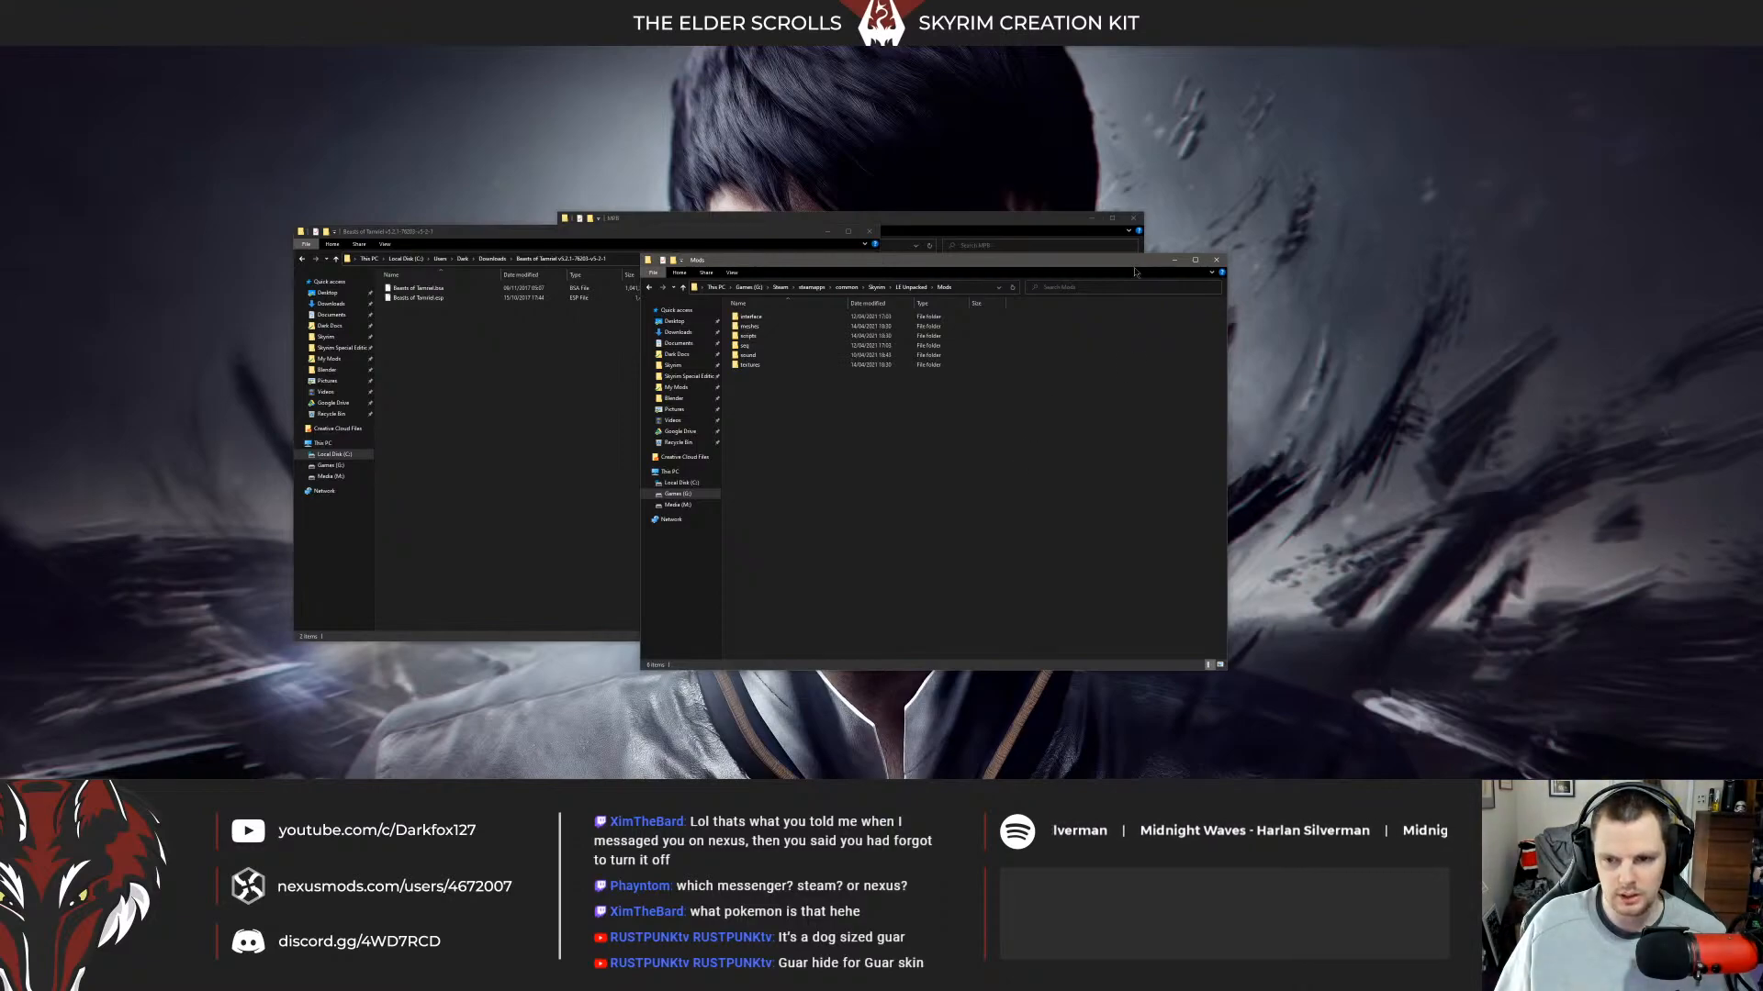
# Move the Mods folder window clear of the Beasts of Tamriel download folder.
pyautogui.moveTo(1135, 272); pyautogui.dragTo(1216, 289)
pyautogui.click(611, 372)
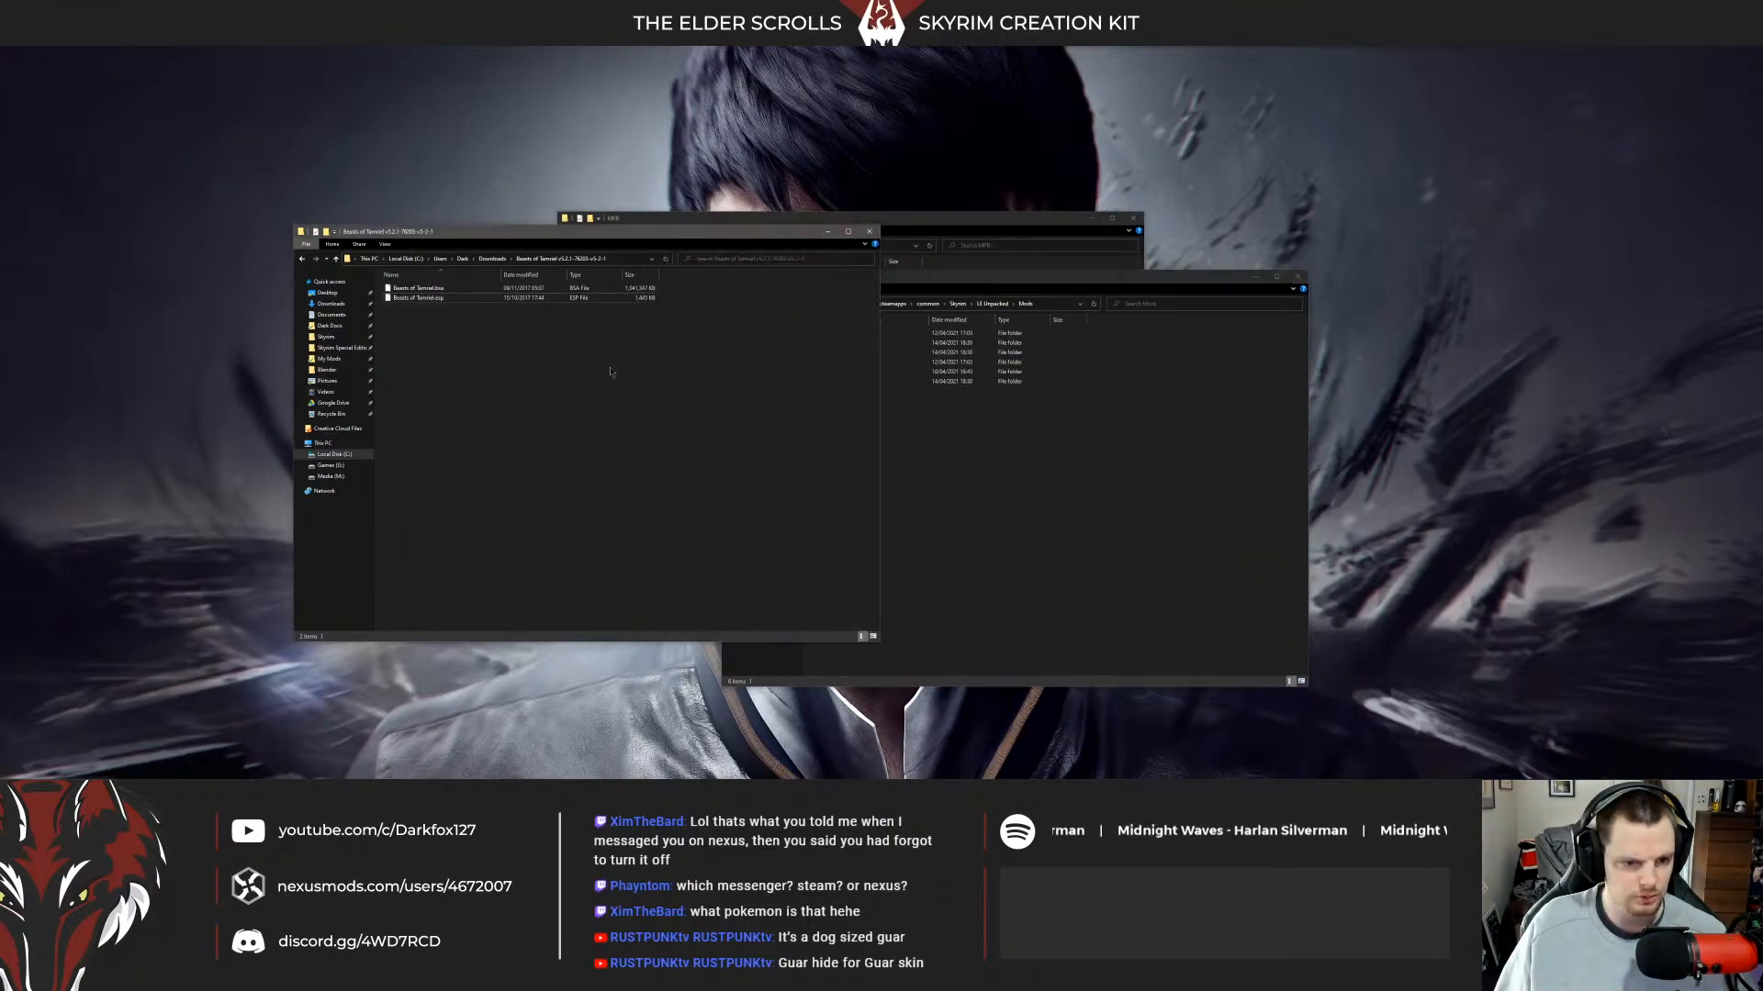
pyautogui.click(1146, 393)
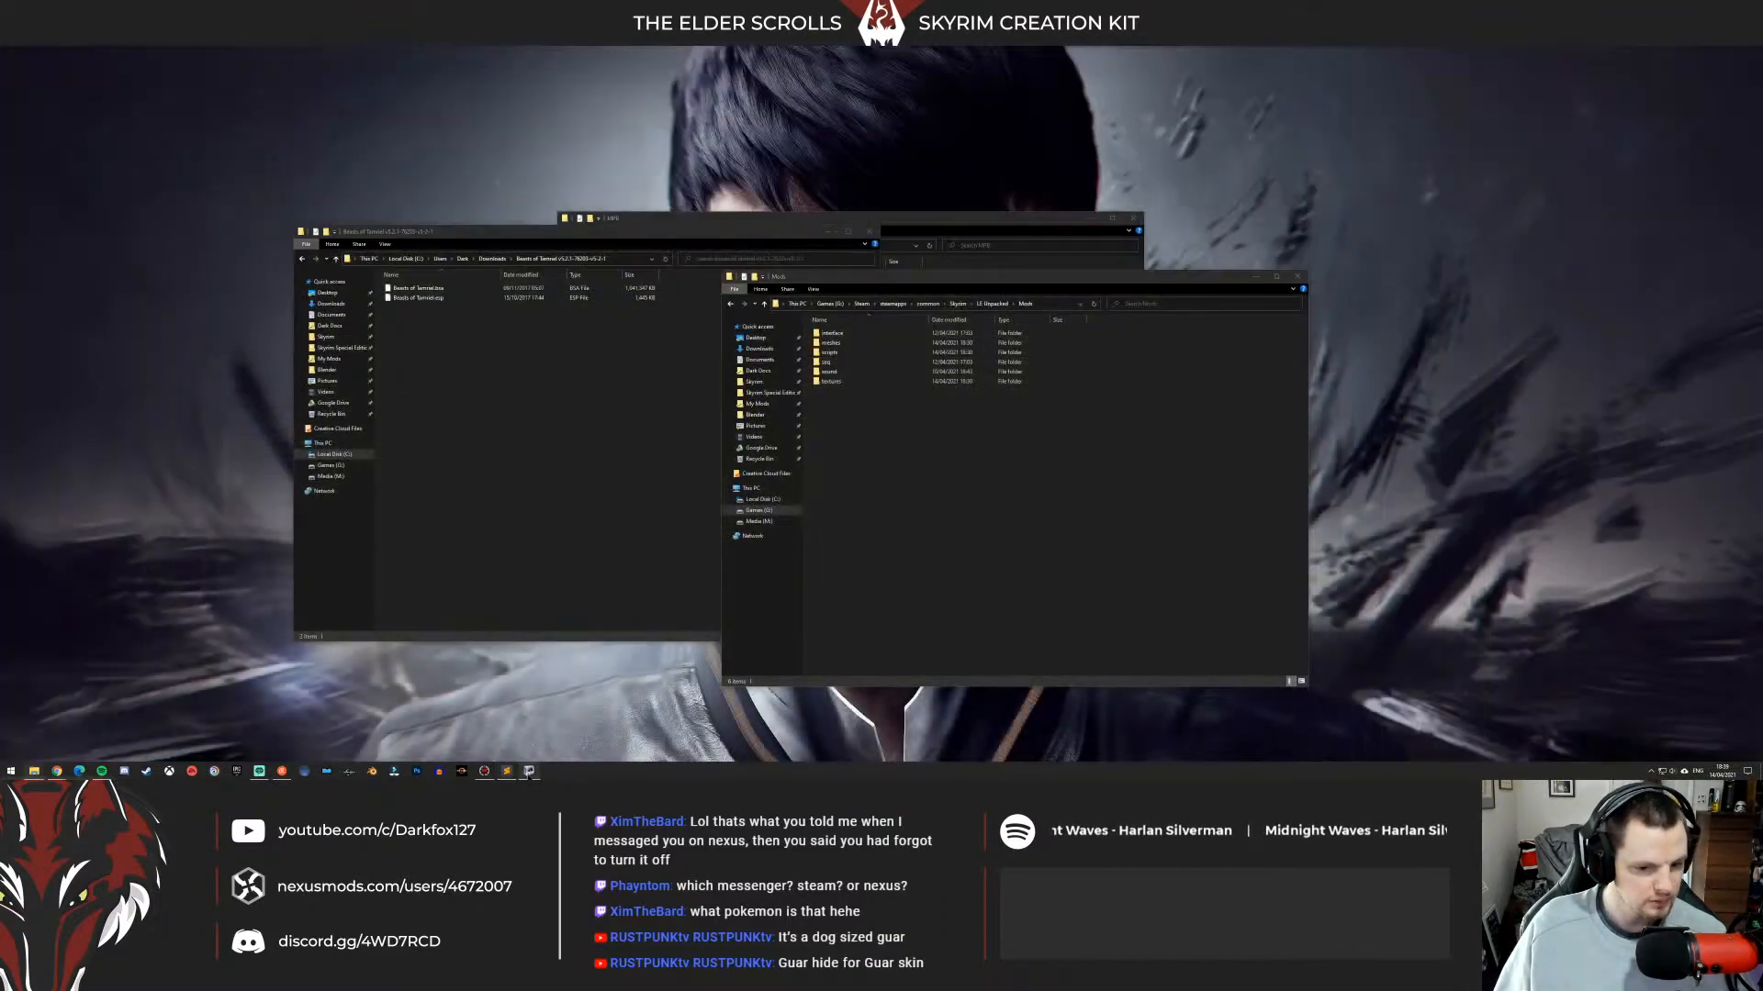
pyautogui.click(529, 771)
pyautogui.click(528, 771)
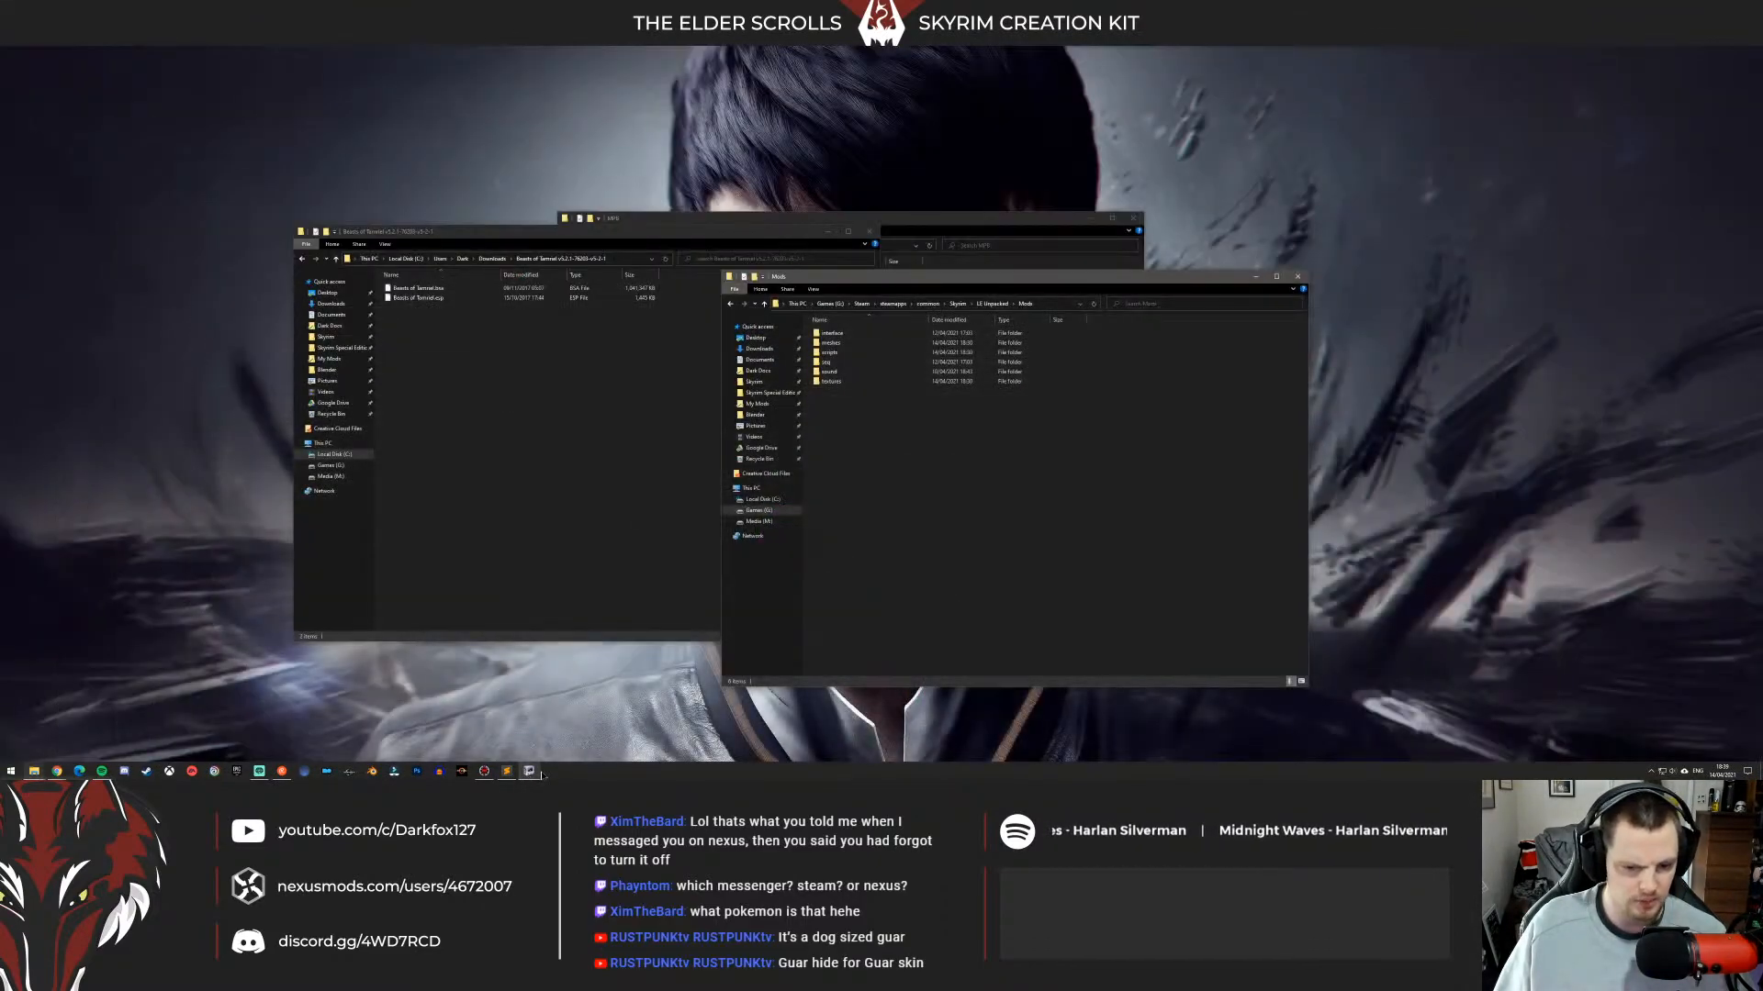
pyautogui.moveTo(484, 775)
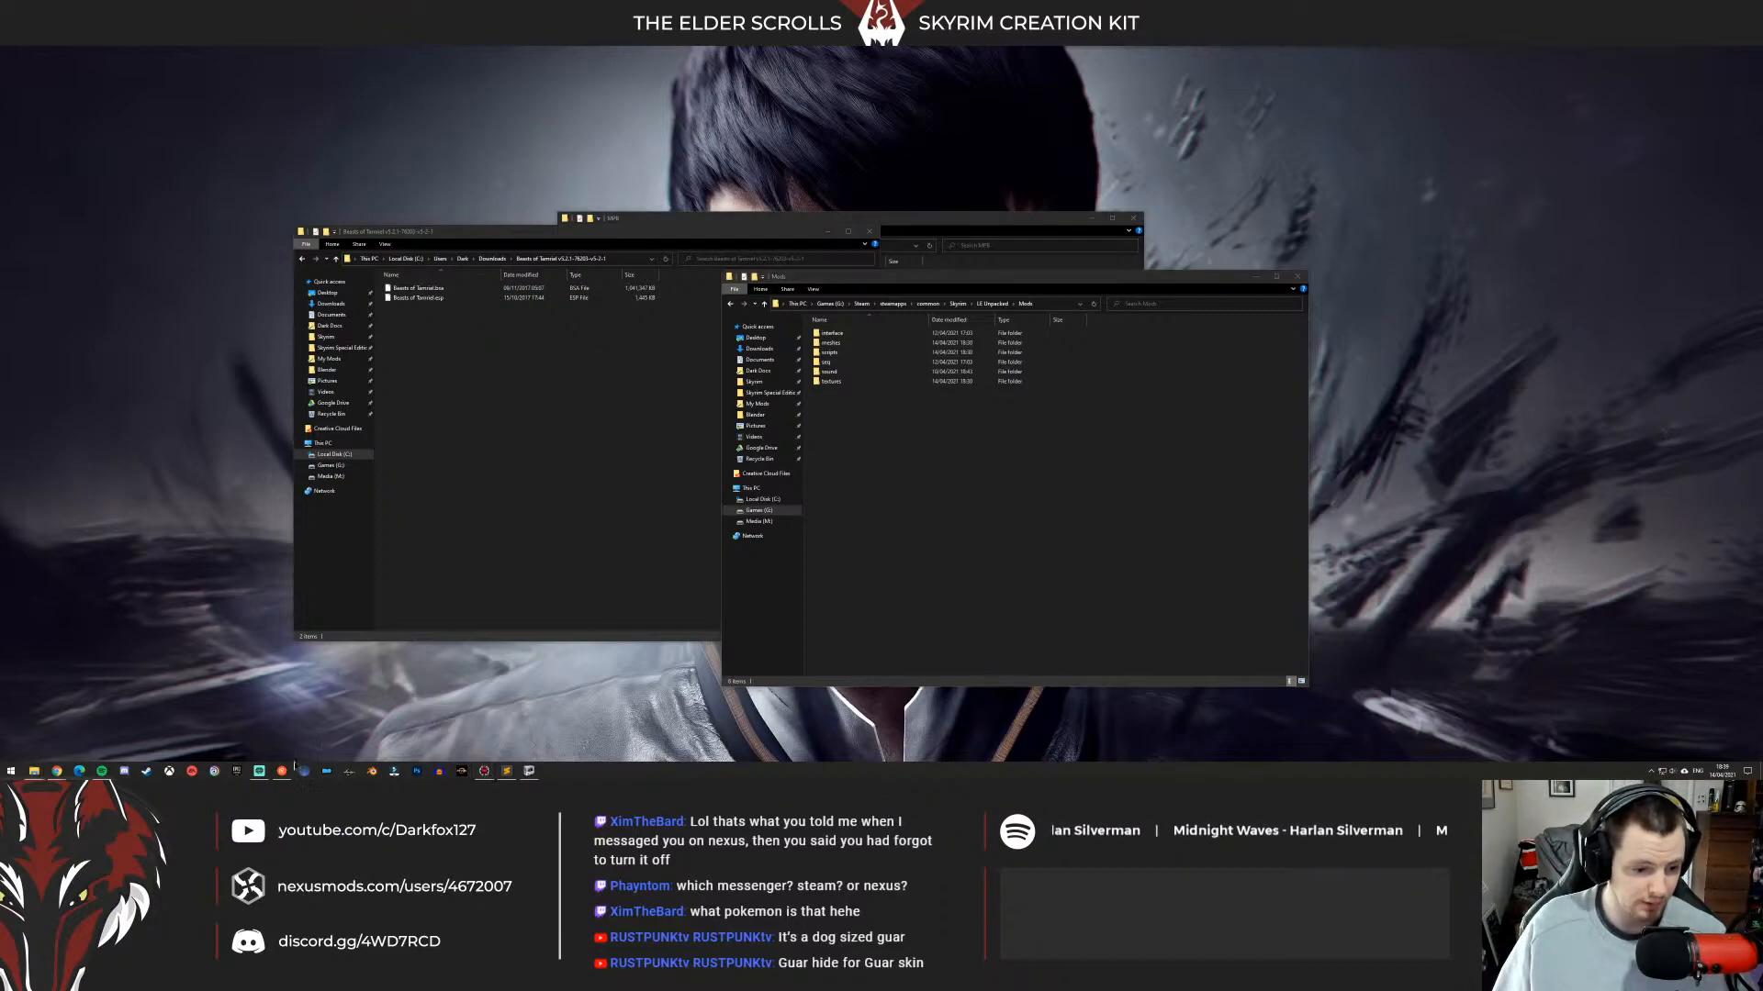
pyautogui.moveTo(57, 773)
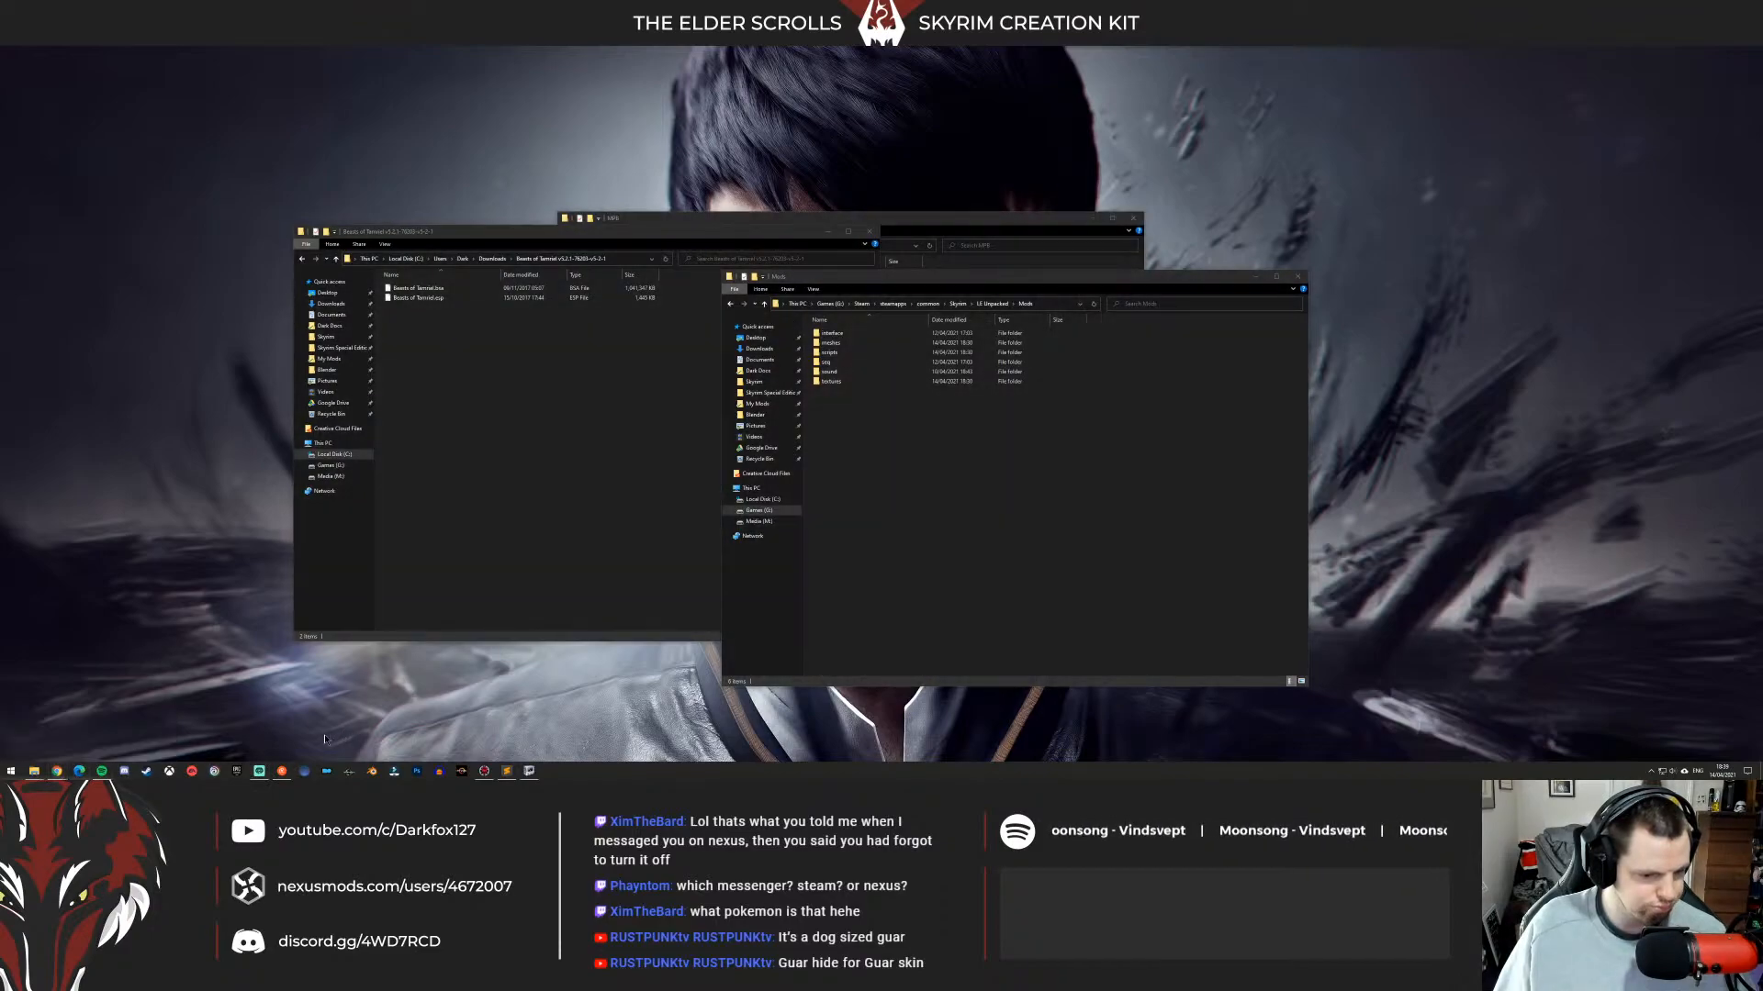
# Copy Beasts of Tamriel.esp from the download folder into Skyrim's Data folder.
pyautogui.rightClick(443, 297)
pyautogui.click(340, 425)
pyautogui.click(918, 459)
pyautogui.click(754, 381)
pyautogui.rightClick(1233, 405)
pyautogui.click(1178, 466)
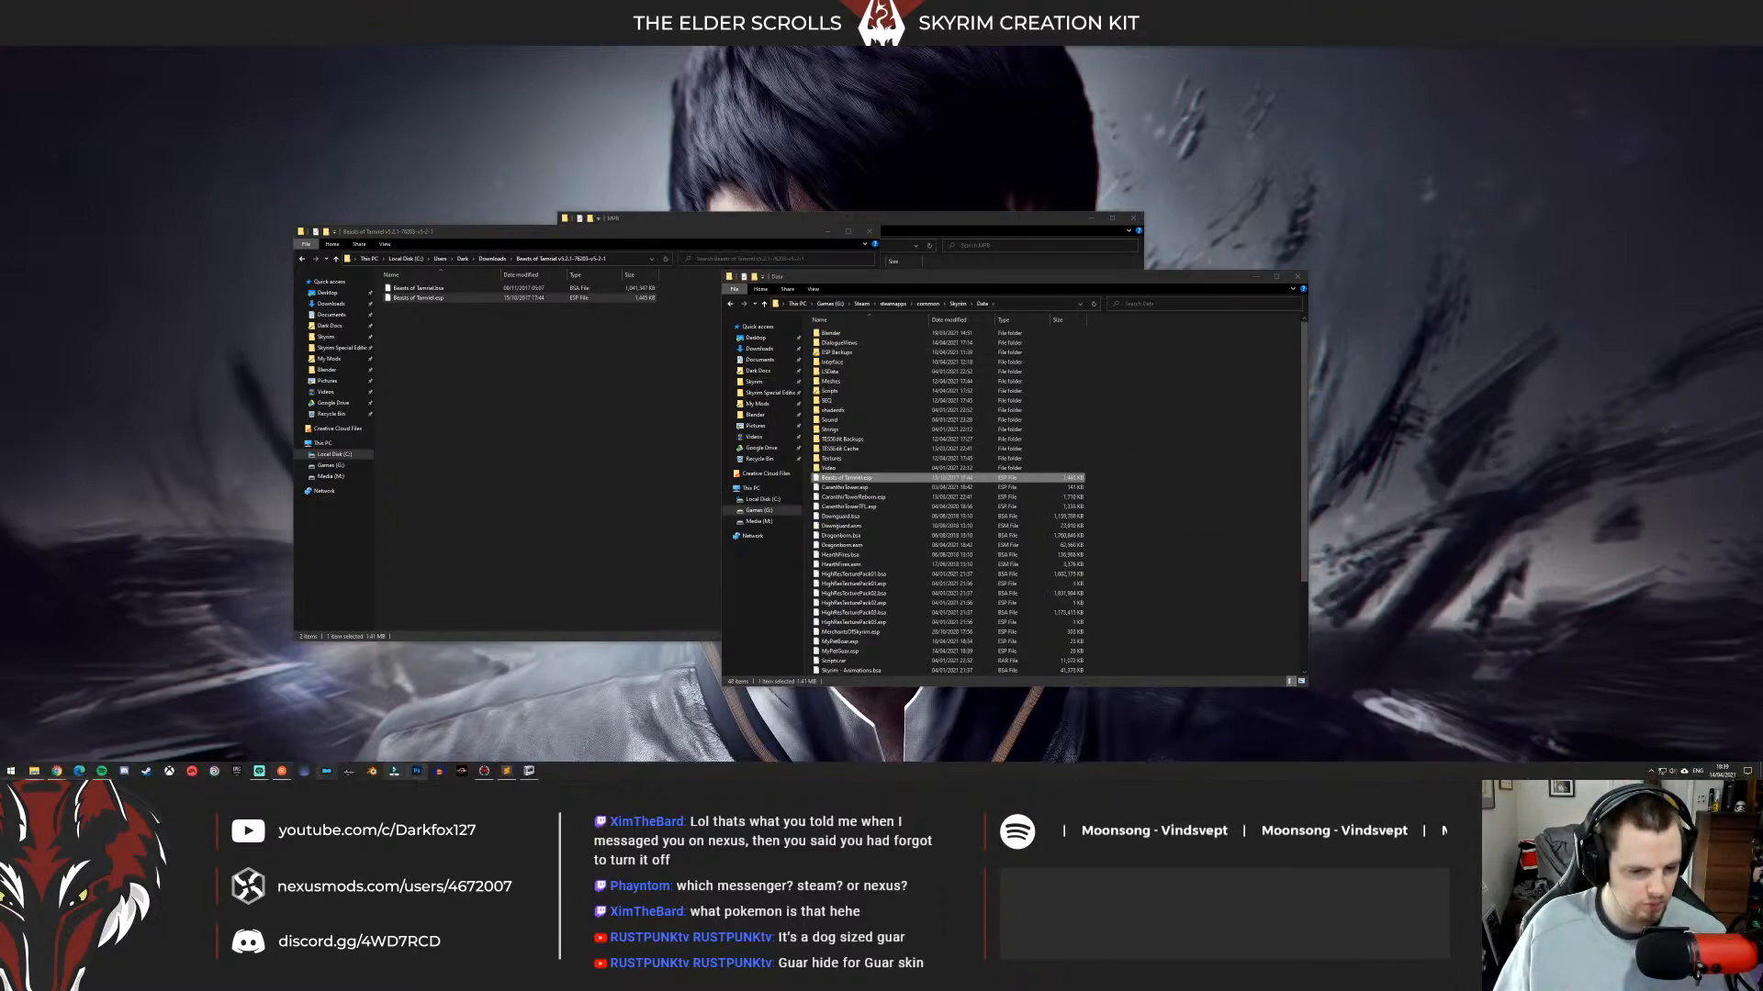
# Start the Creation Kit and load the Beasts of Tamriel plugin as the active file.
pyautogui.click(349, 771)
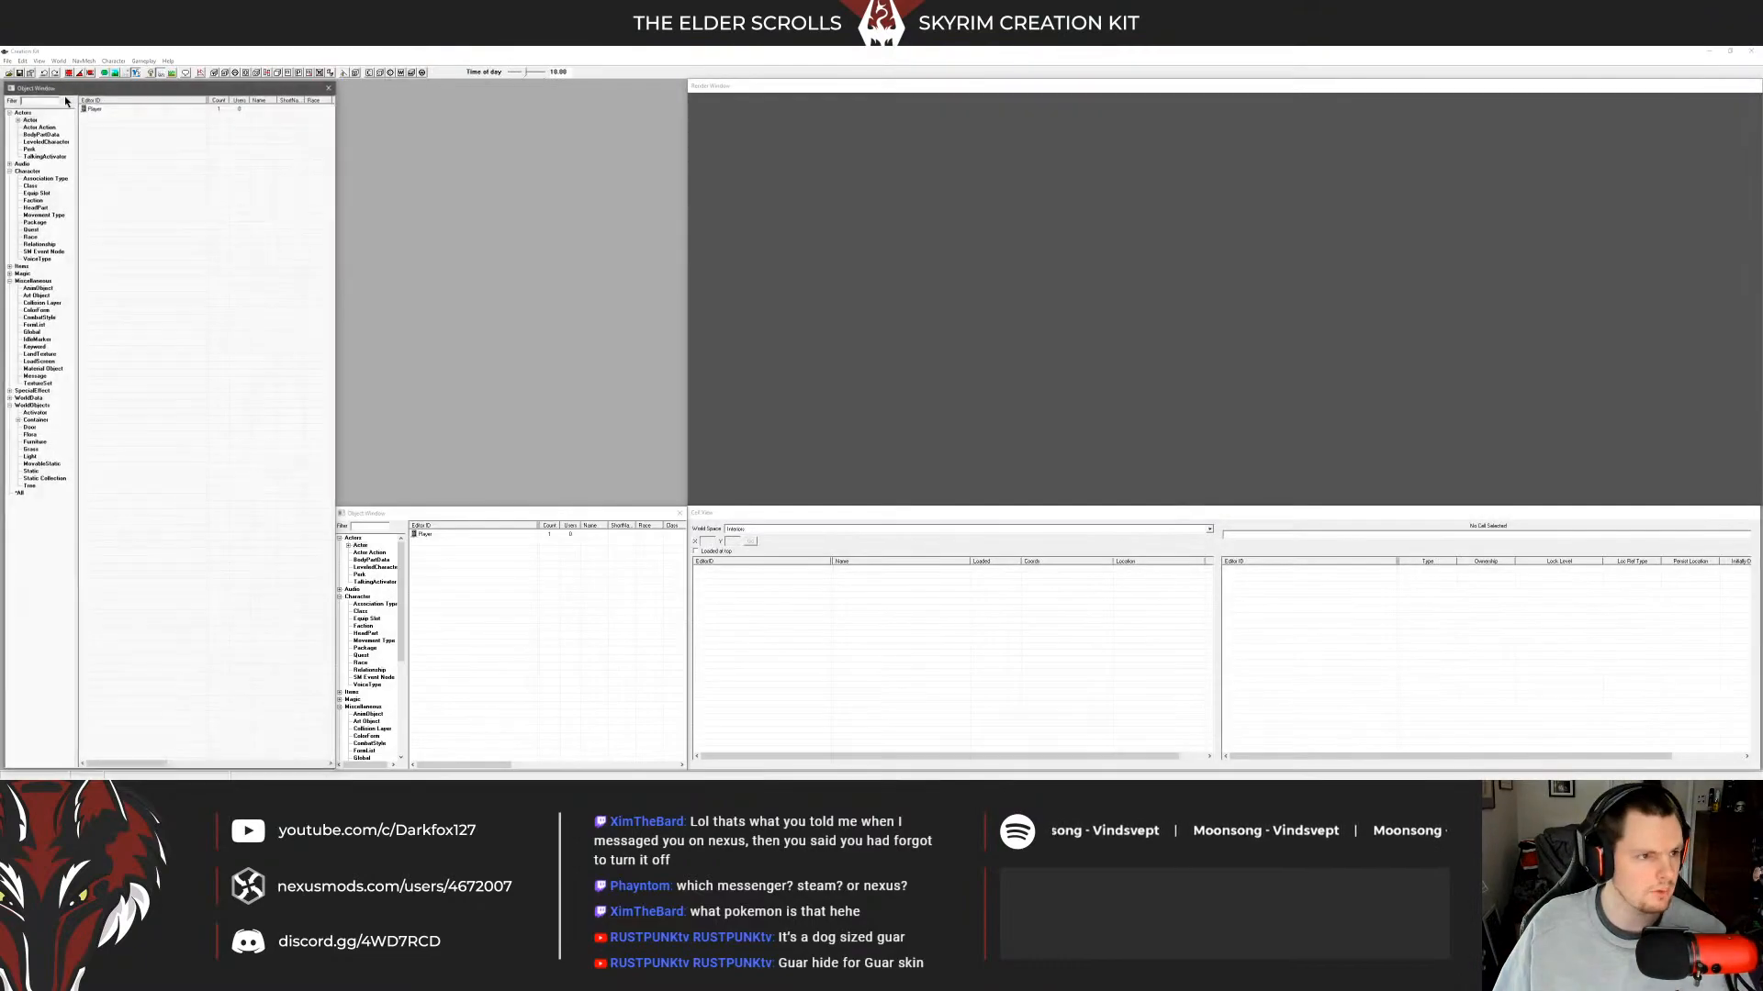
pyautogui.click(9, 72)
pyautogui.scroll(-3, 790, 430)
pyautogui.click(773, 453)
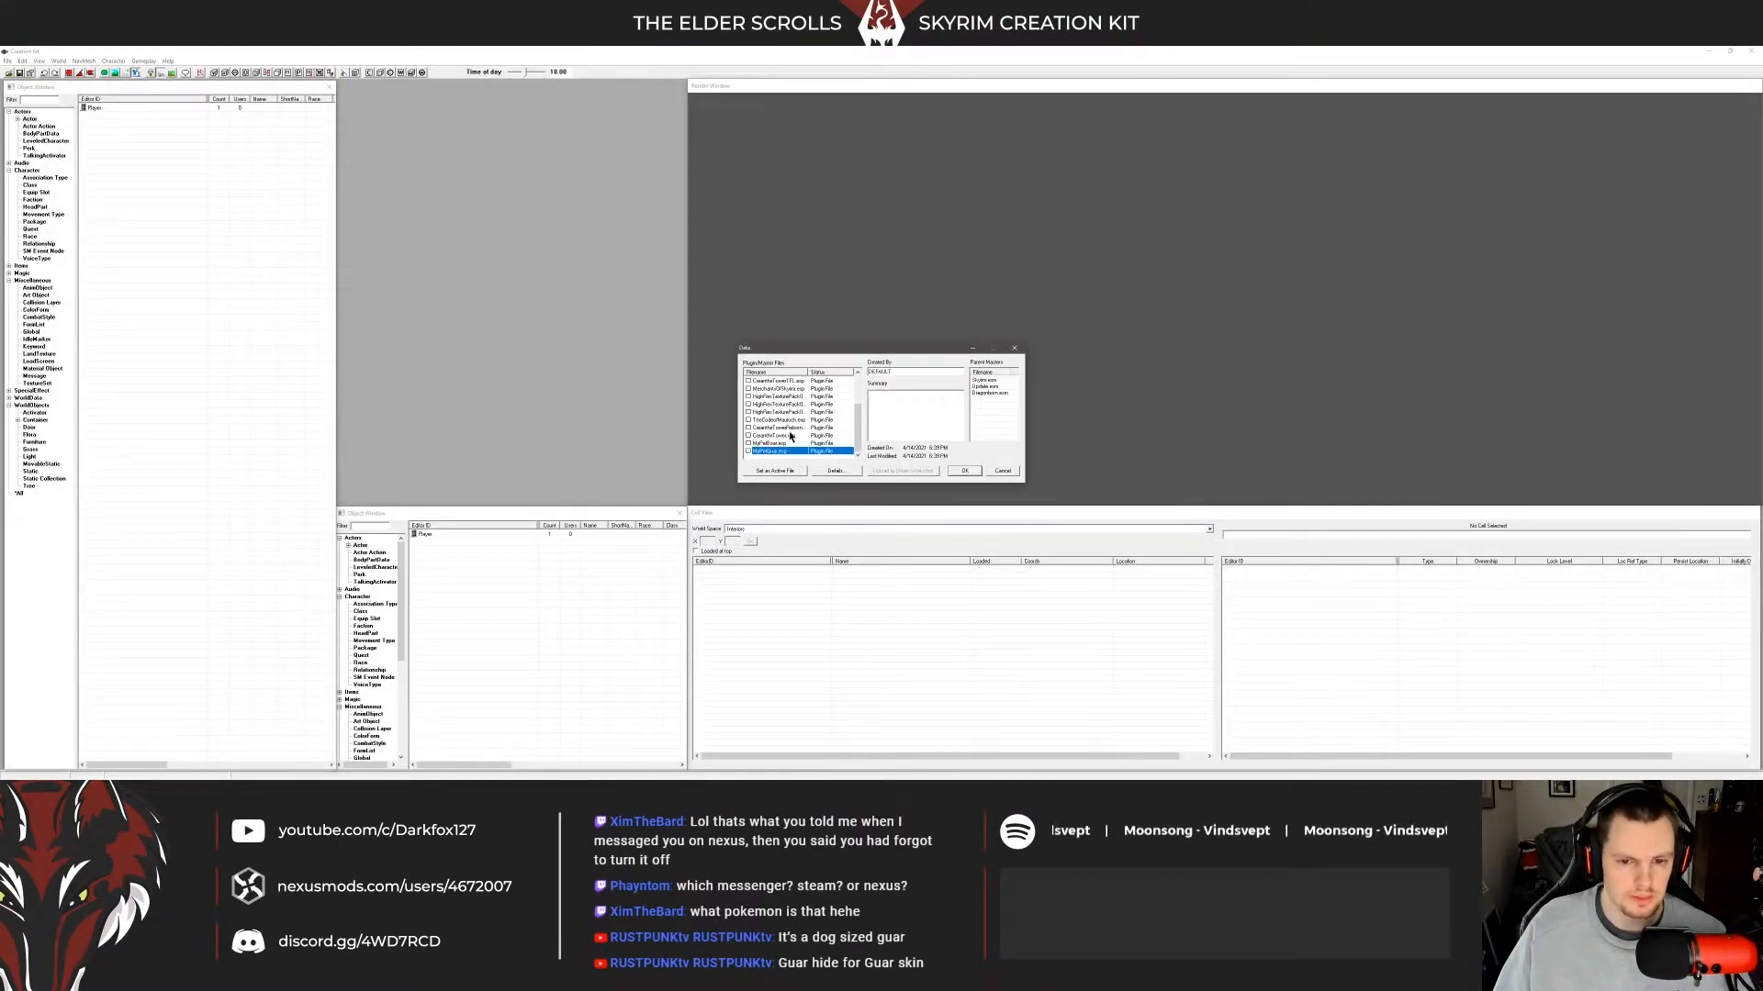
pyautogui.scroll(3, 789, 433)
pyautogui.click(788, 420)
pyautogui.click(795, 470)
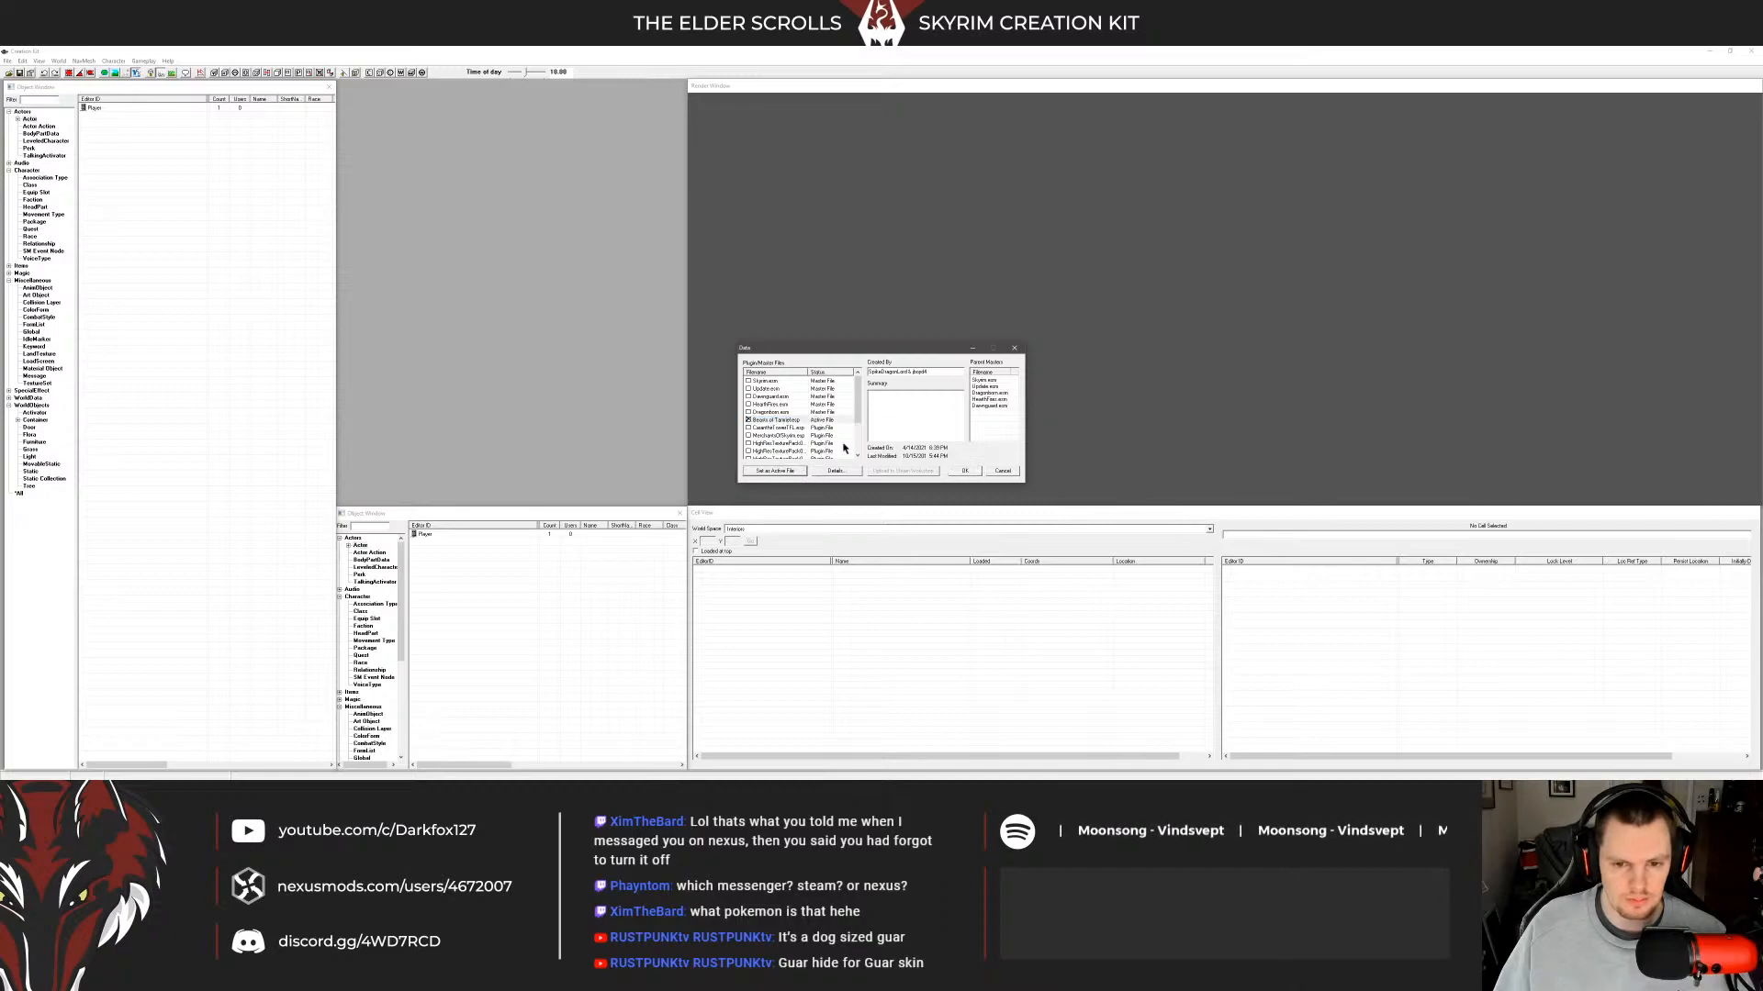
pyautogui.click(965, 471)
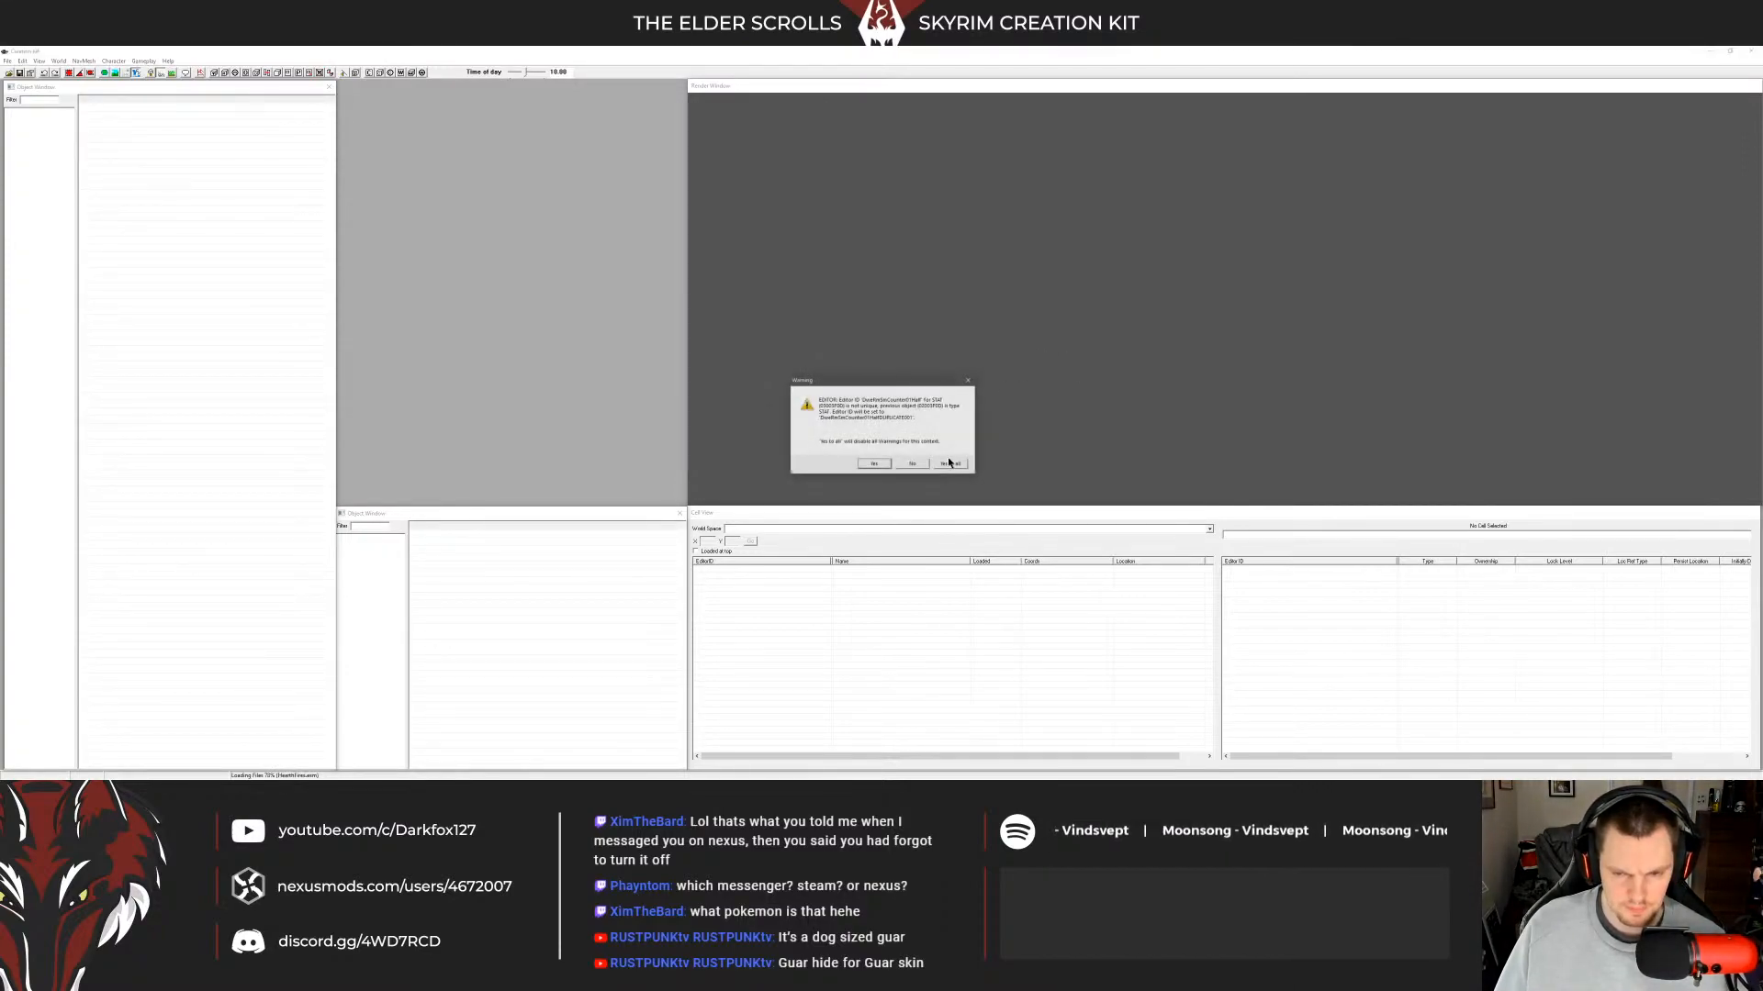
# Dismiss the load warnings for every context until the Beasts of Tamriel plugin finishes loading.
pyautogui.click(945, 458)
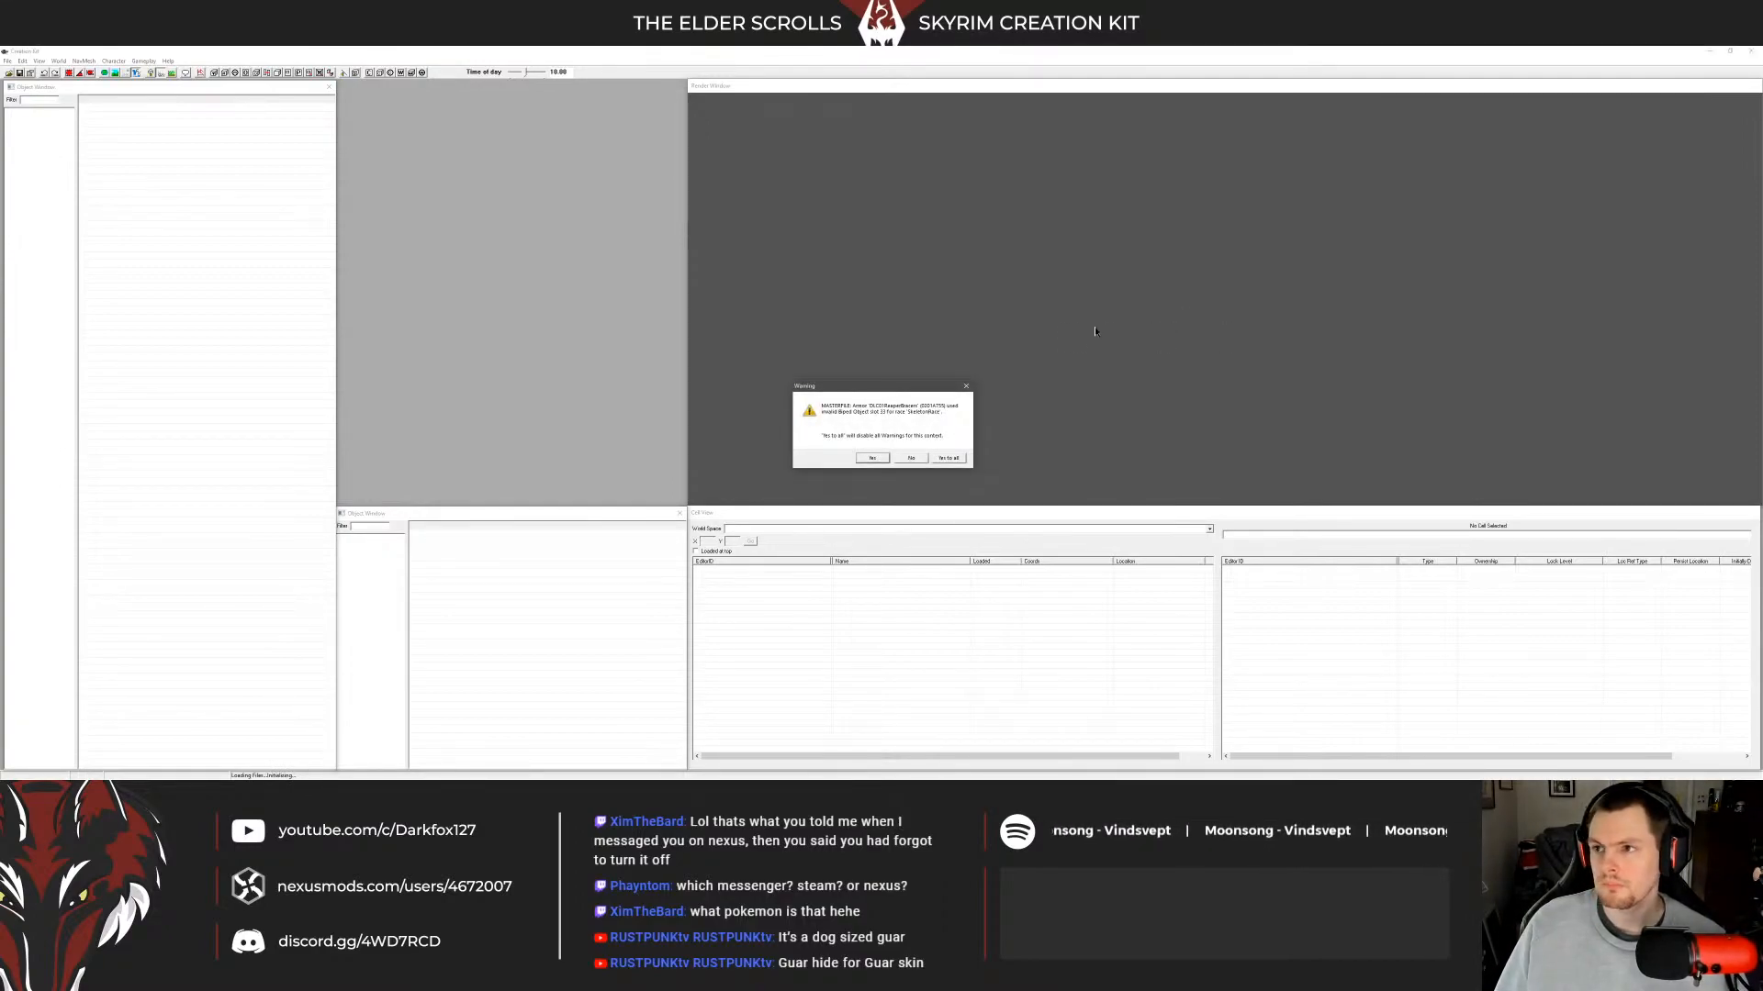
pyautogui.click(955, 457)
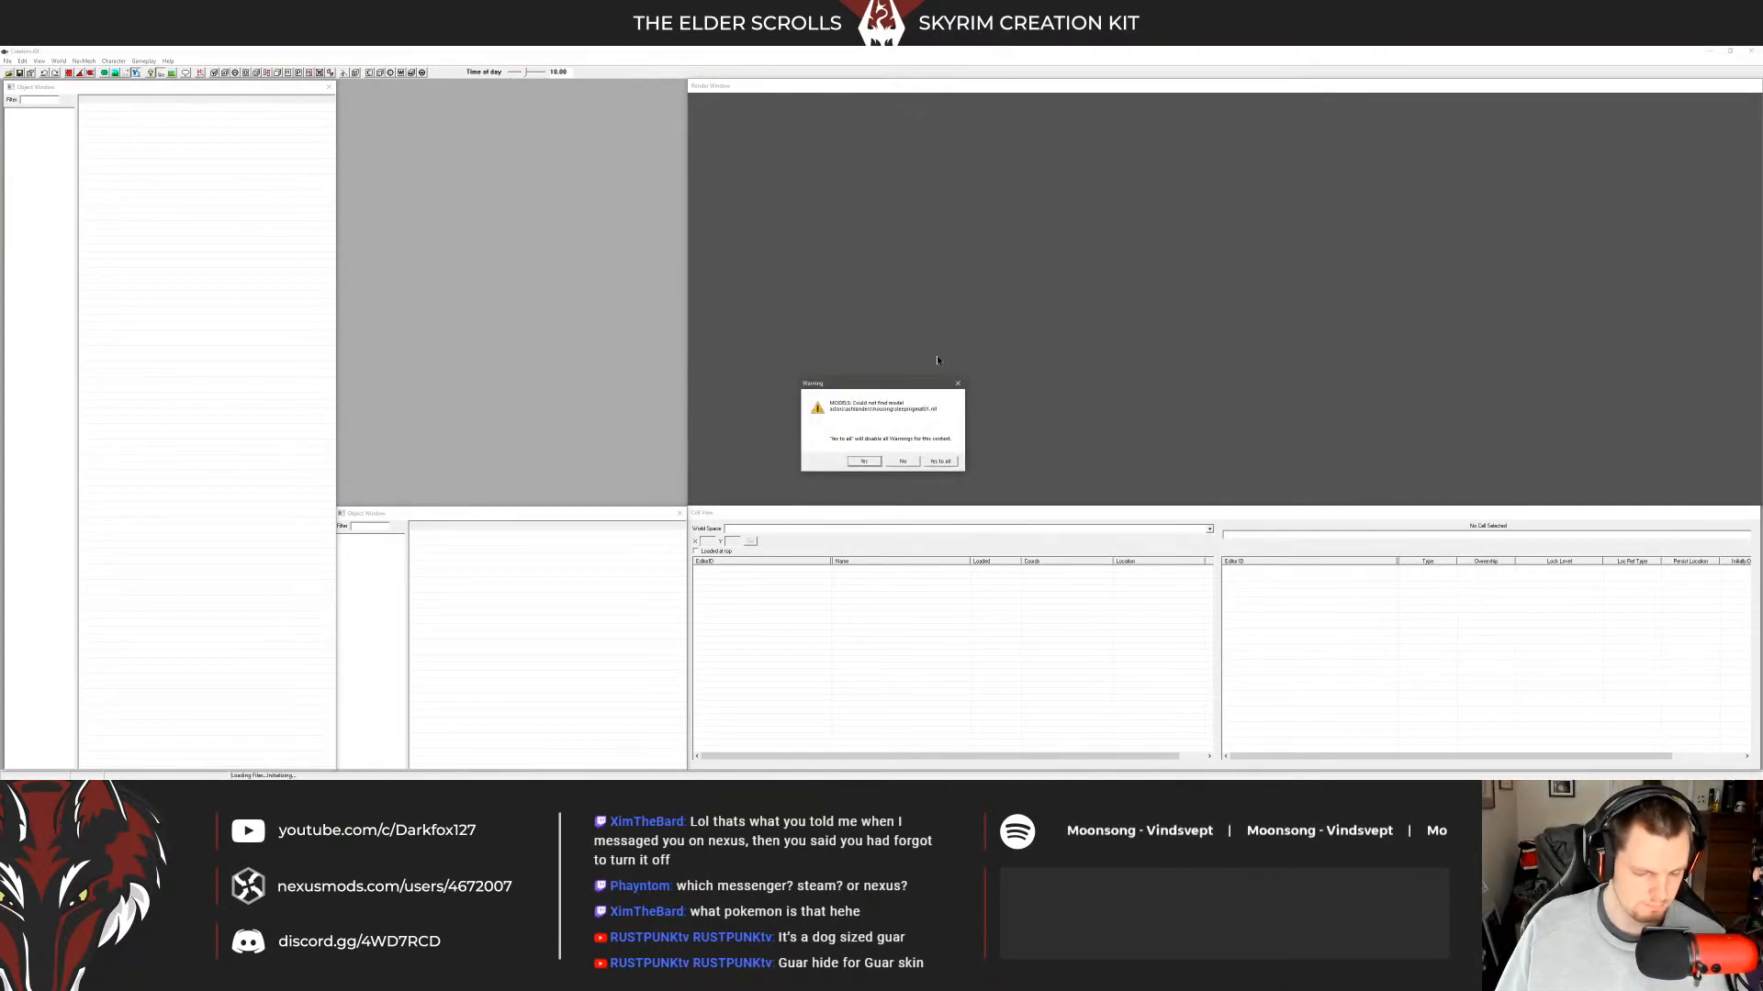
pyautogui.click(944, 463)
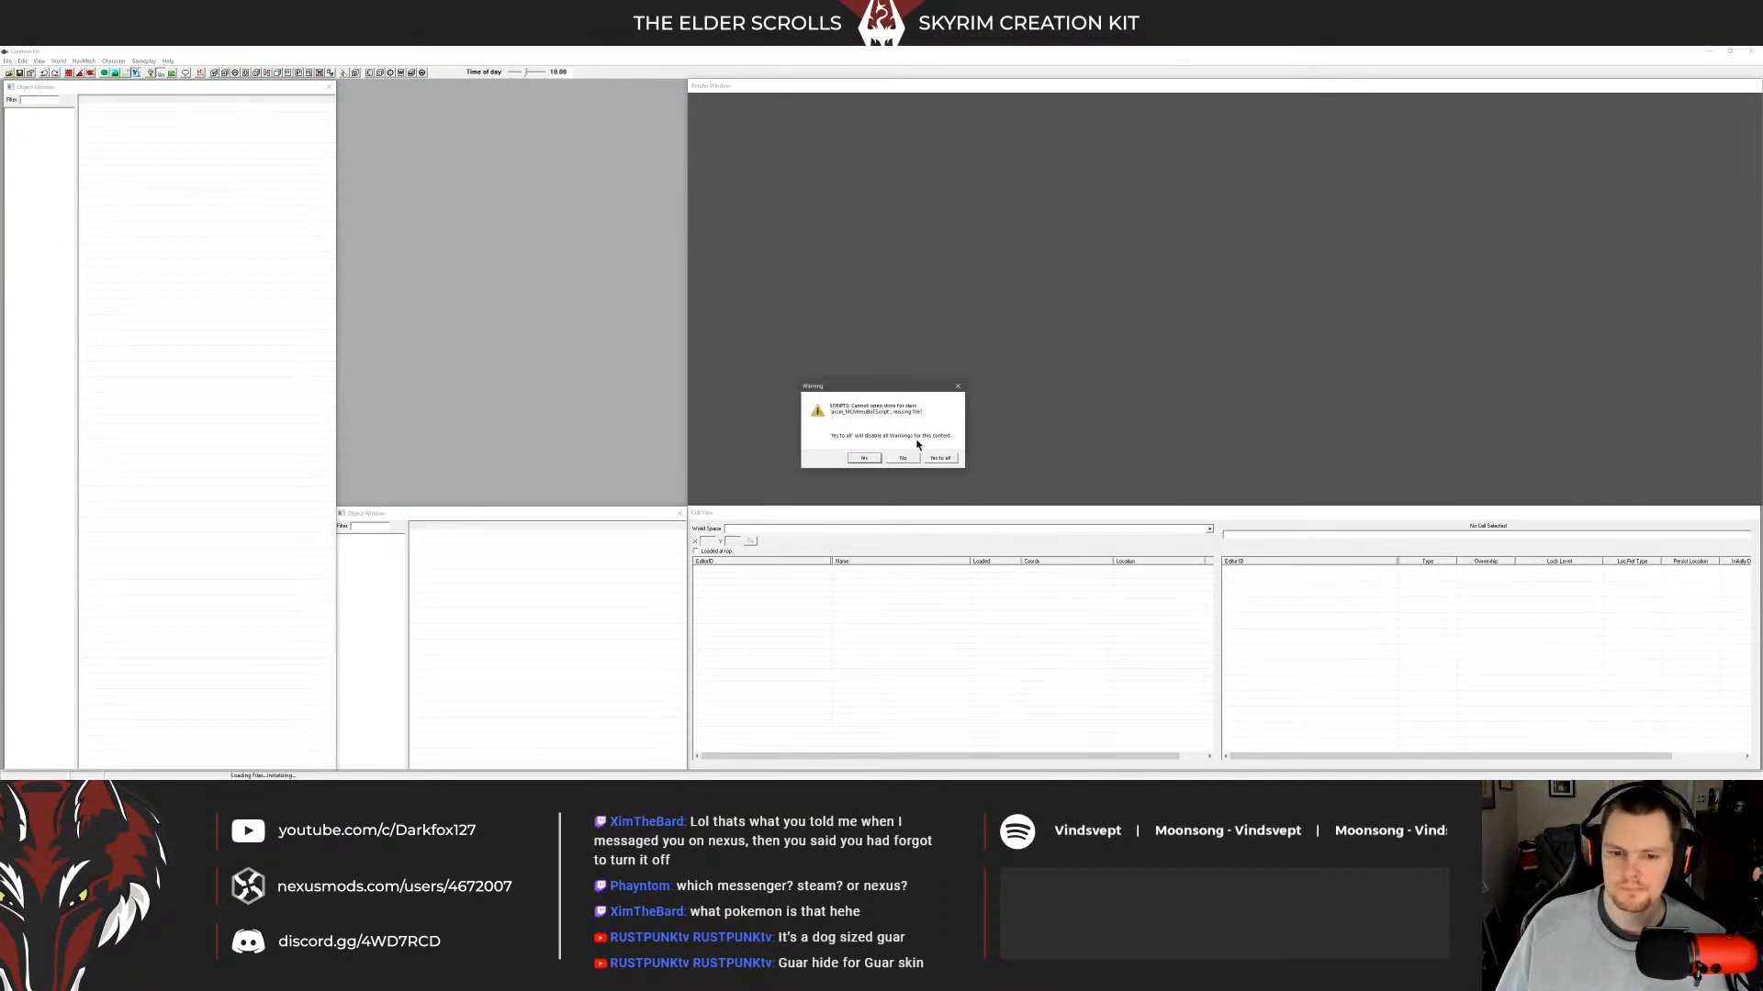
pyautogui.click(932, 458)
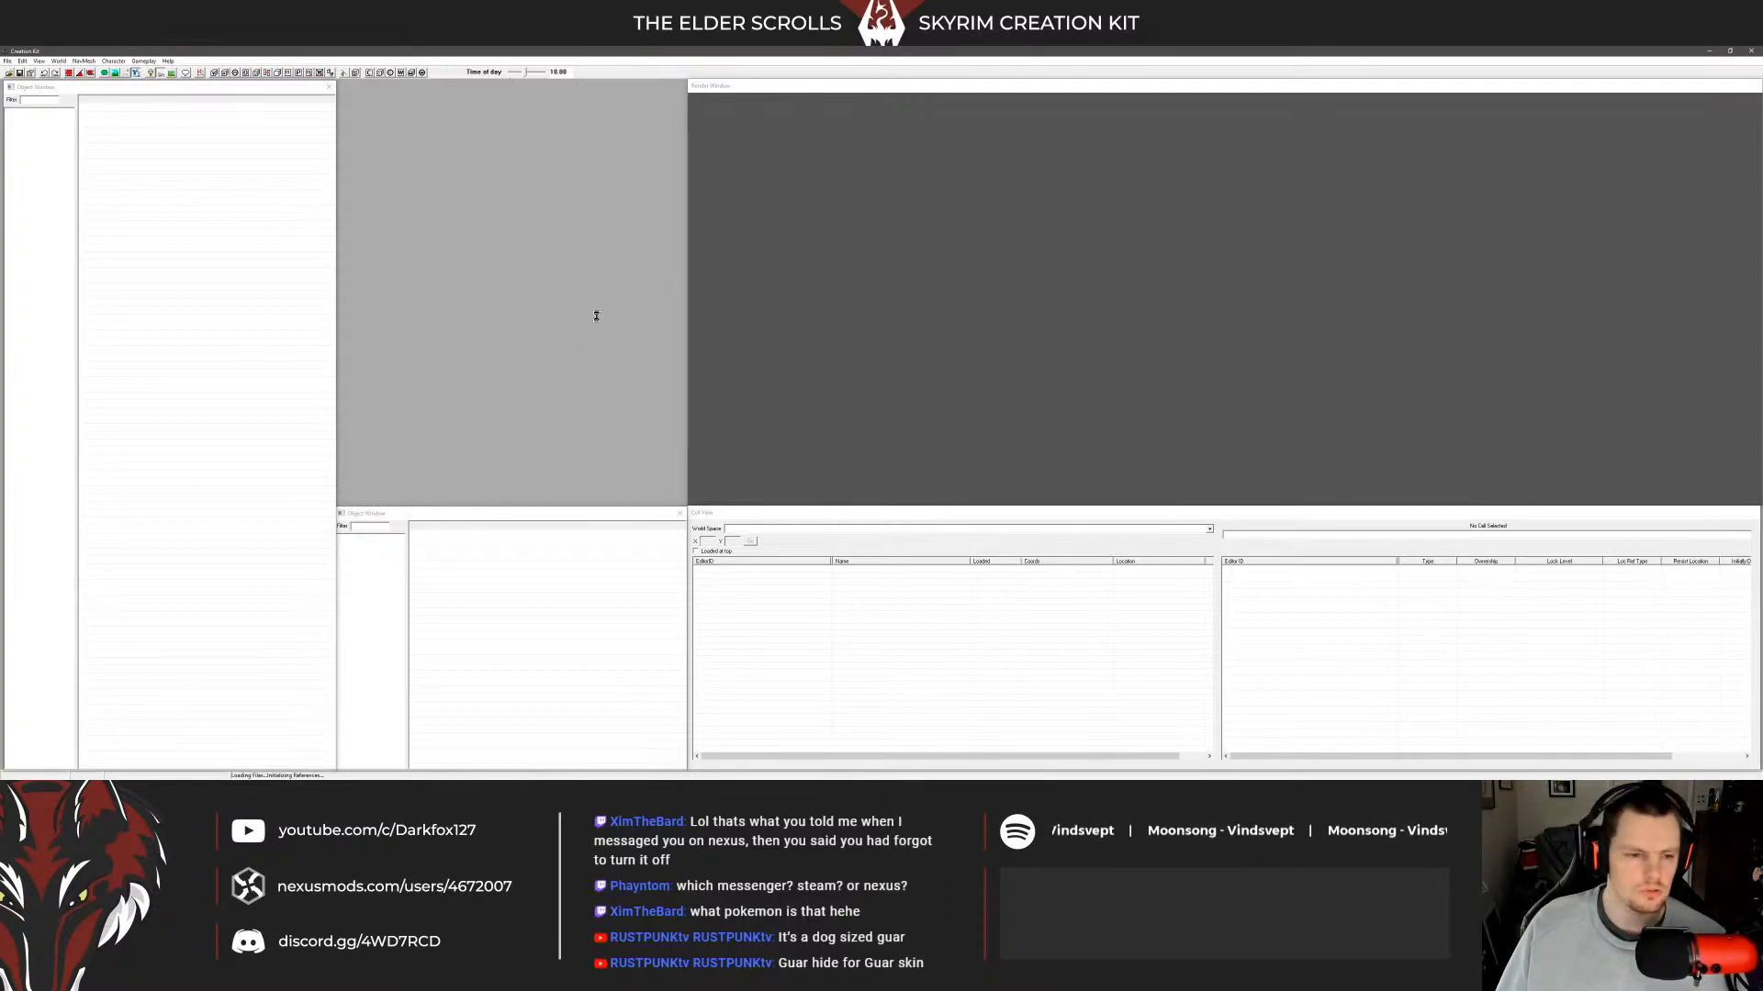
pyautogui.click(941, 469)
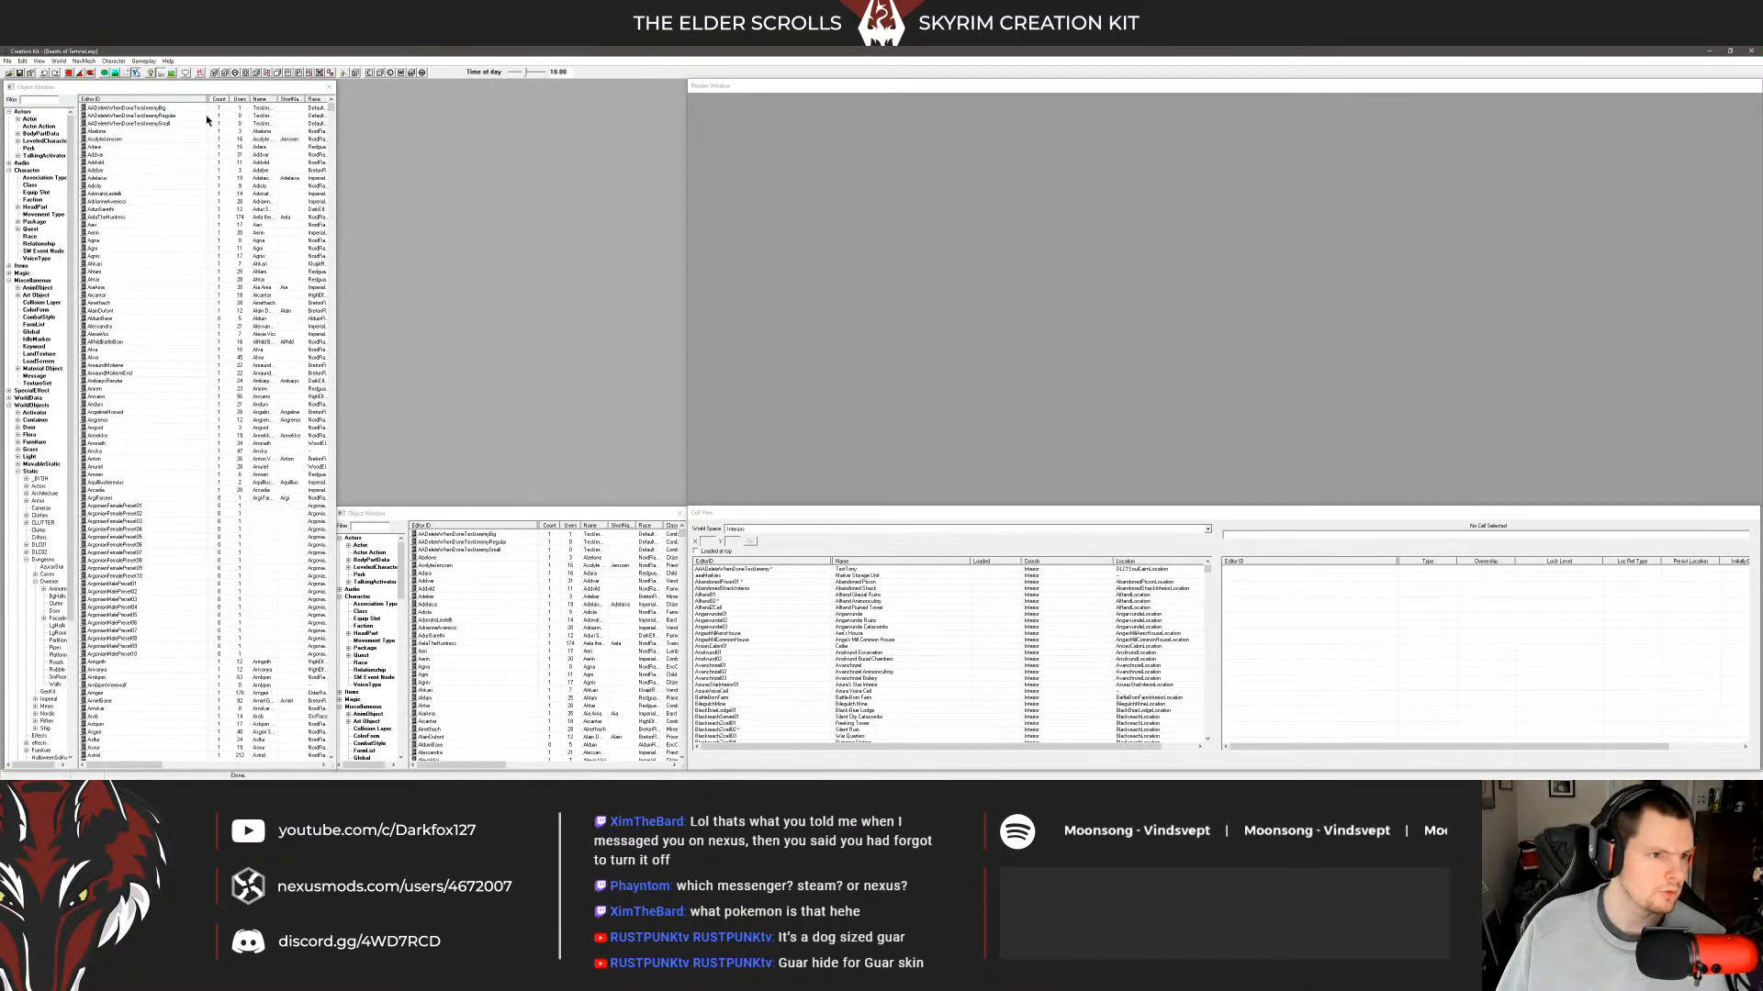
# Filter the object list for guar, then preview the Albino Guar actor and open its record.
pyautogui.click(139, 87)
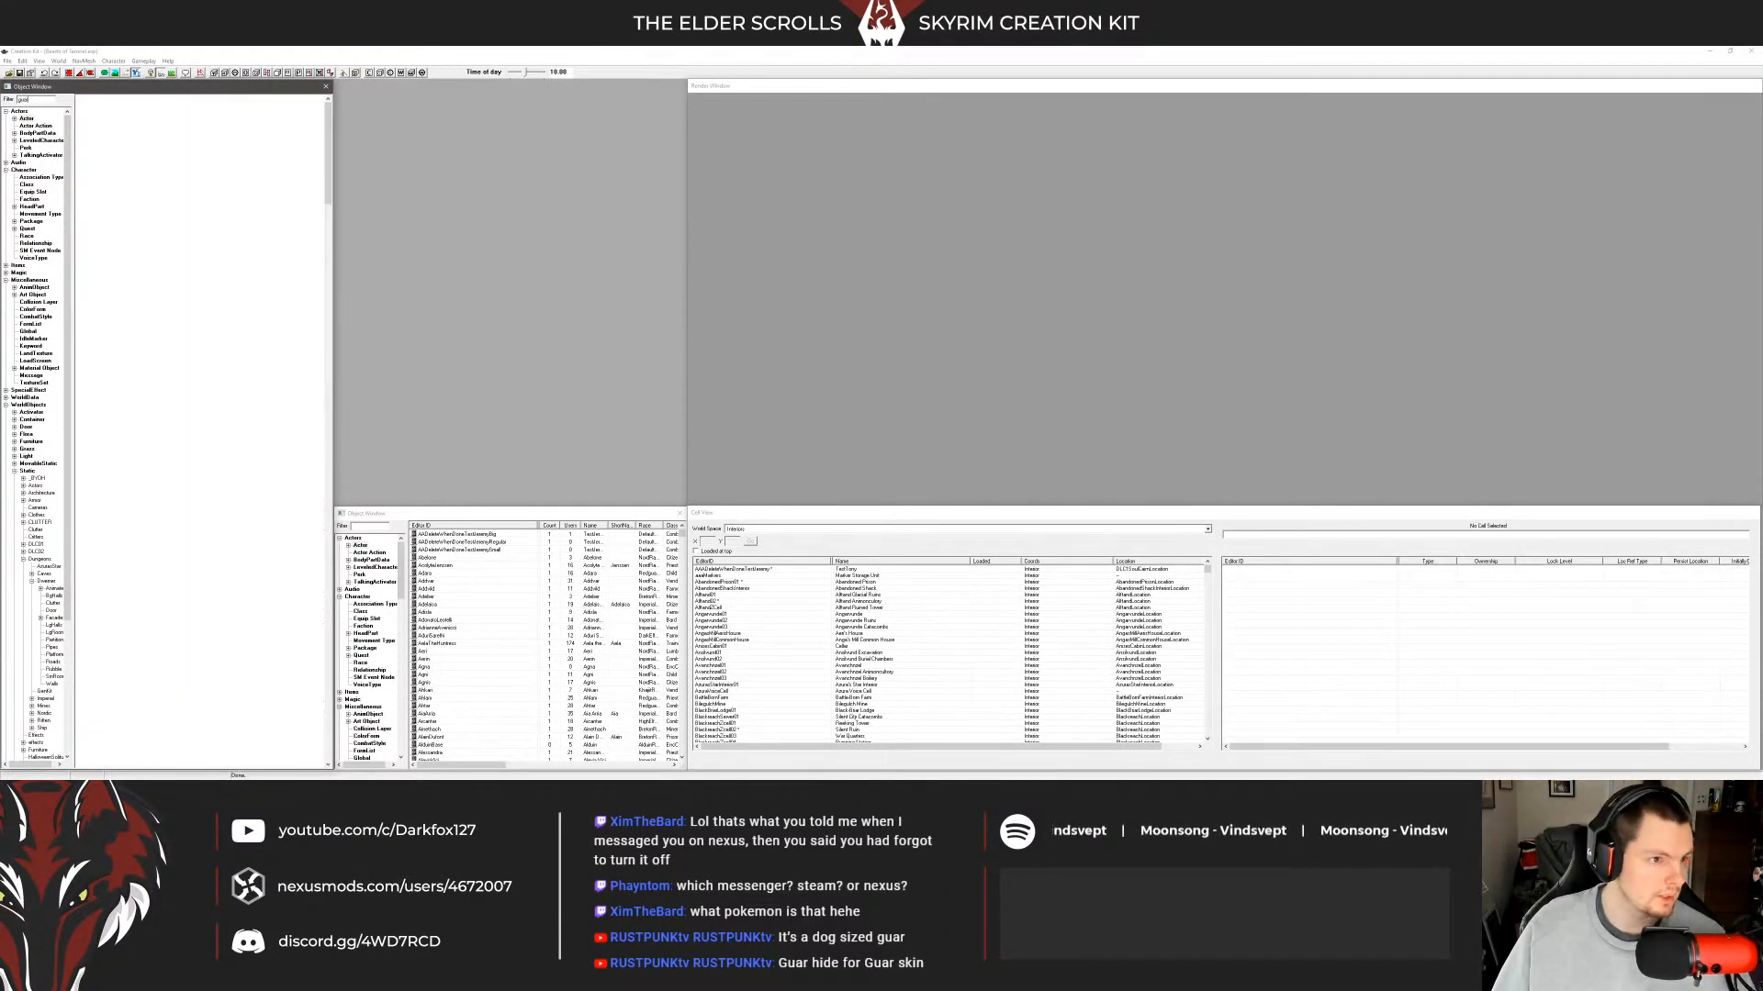
pyautogui.click(122, 118)
pyautogui.rightClick(123, 117)
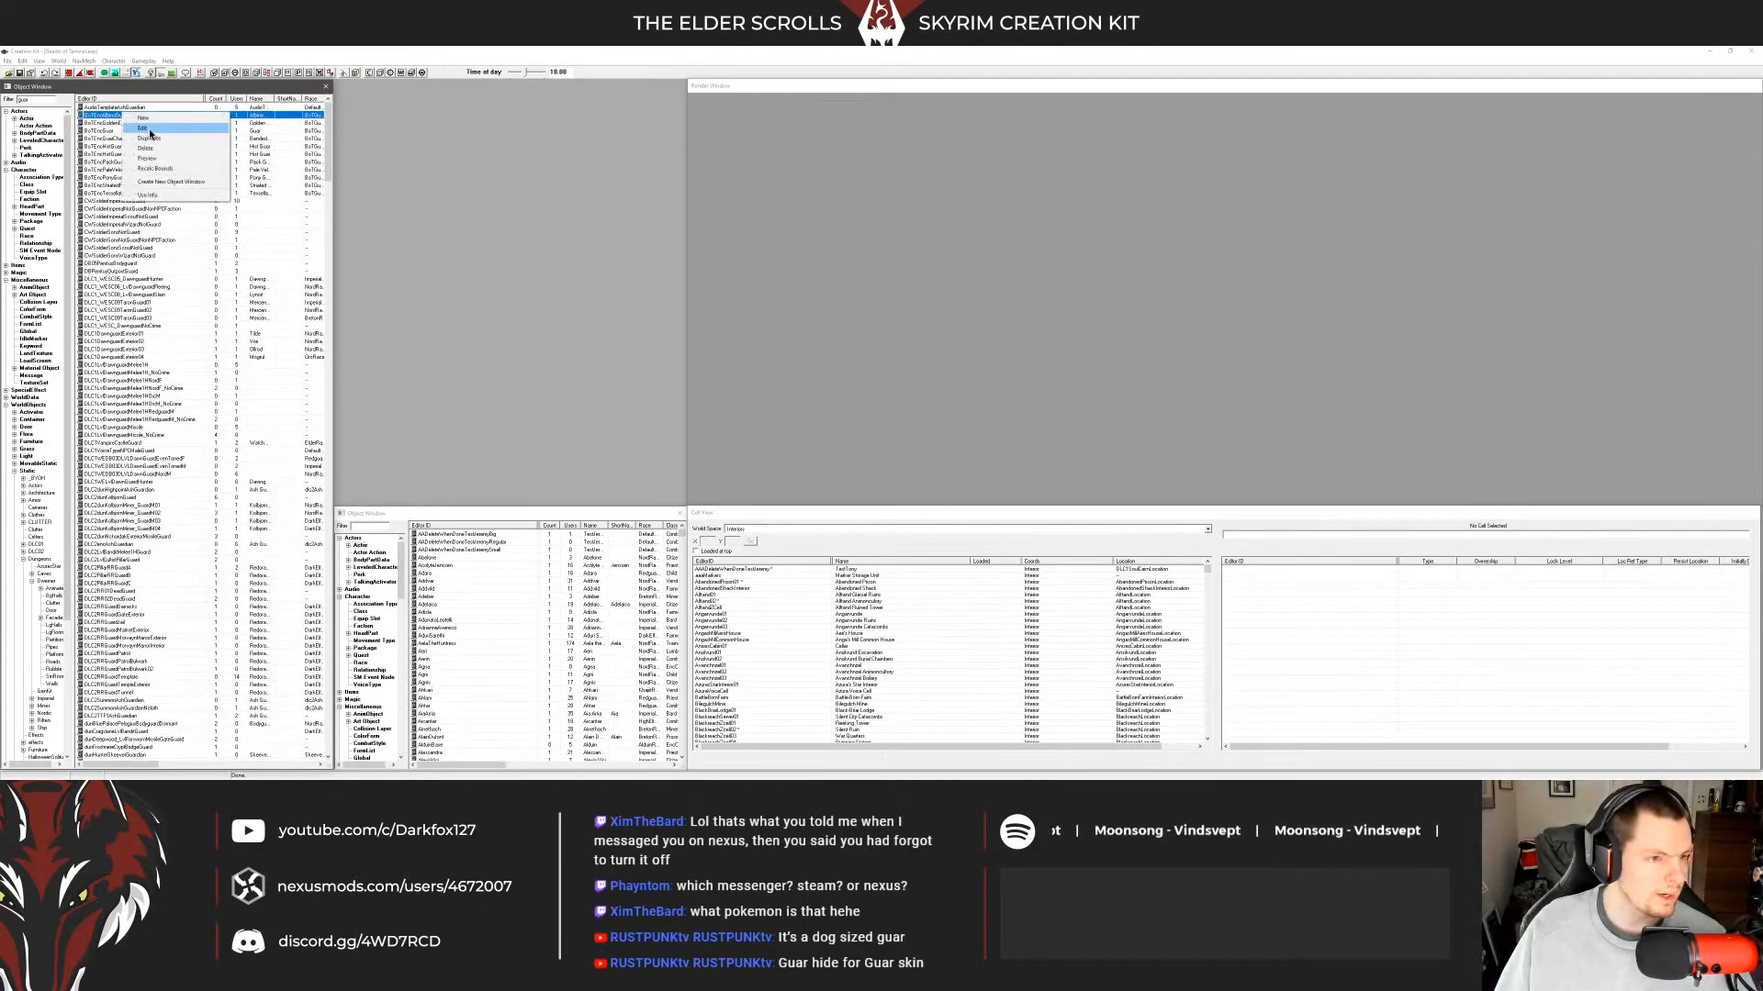
pyautogui.click(161, 162)
pyautogui.click(152, 121)
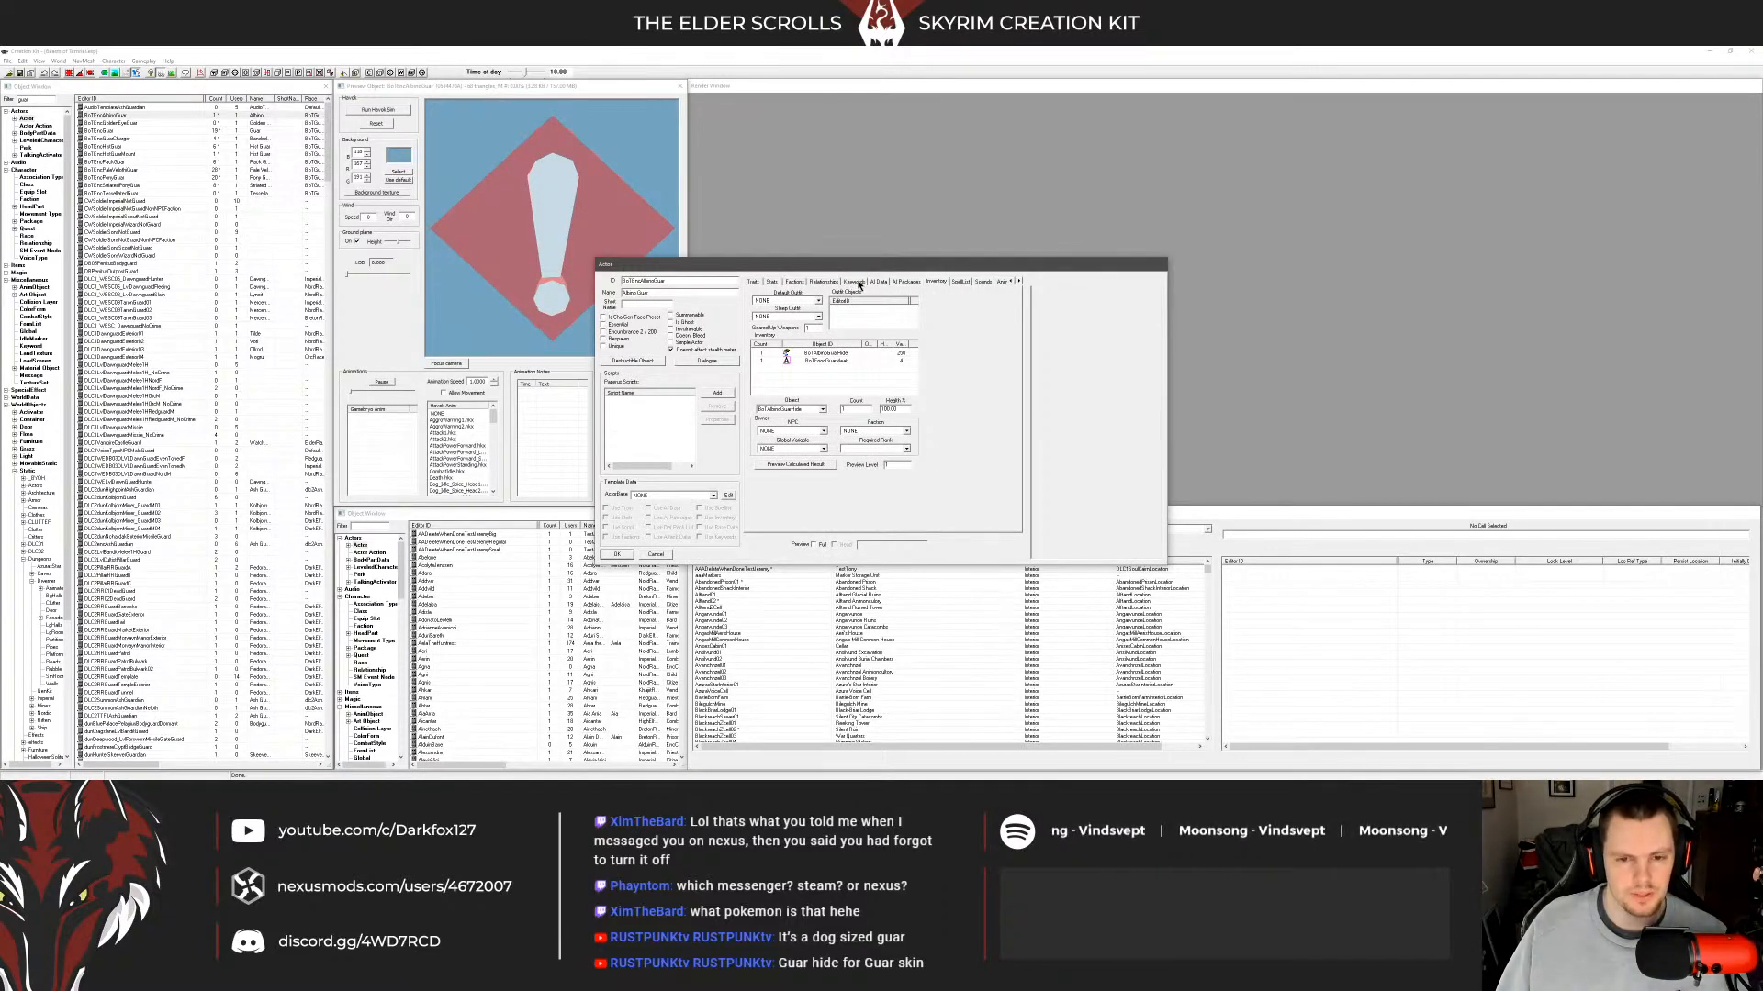
# Examine the Albino Guar's inventory items and its race and skin traits.
pyautogui.click(832, 359)
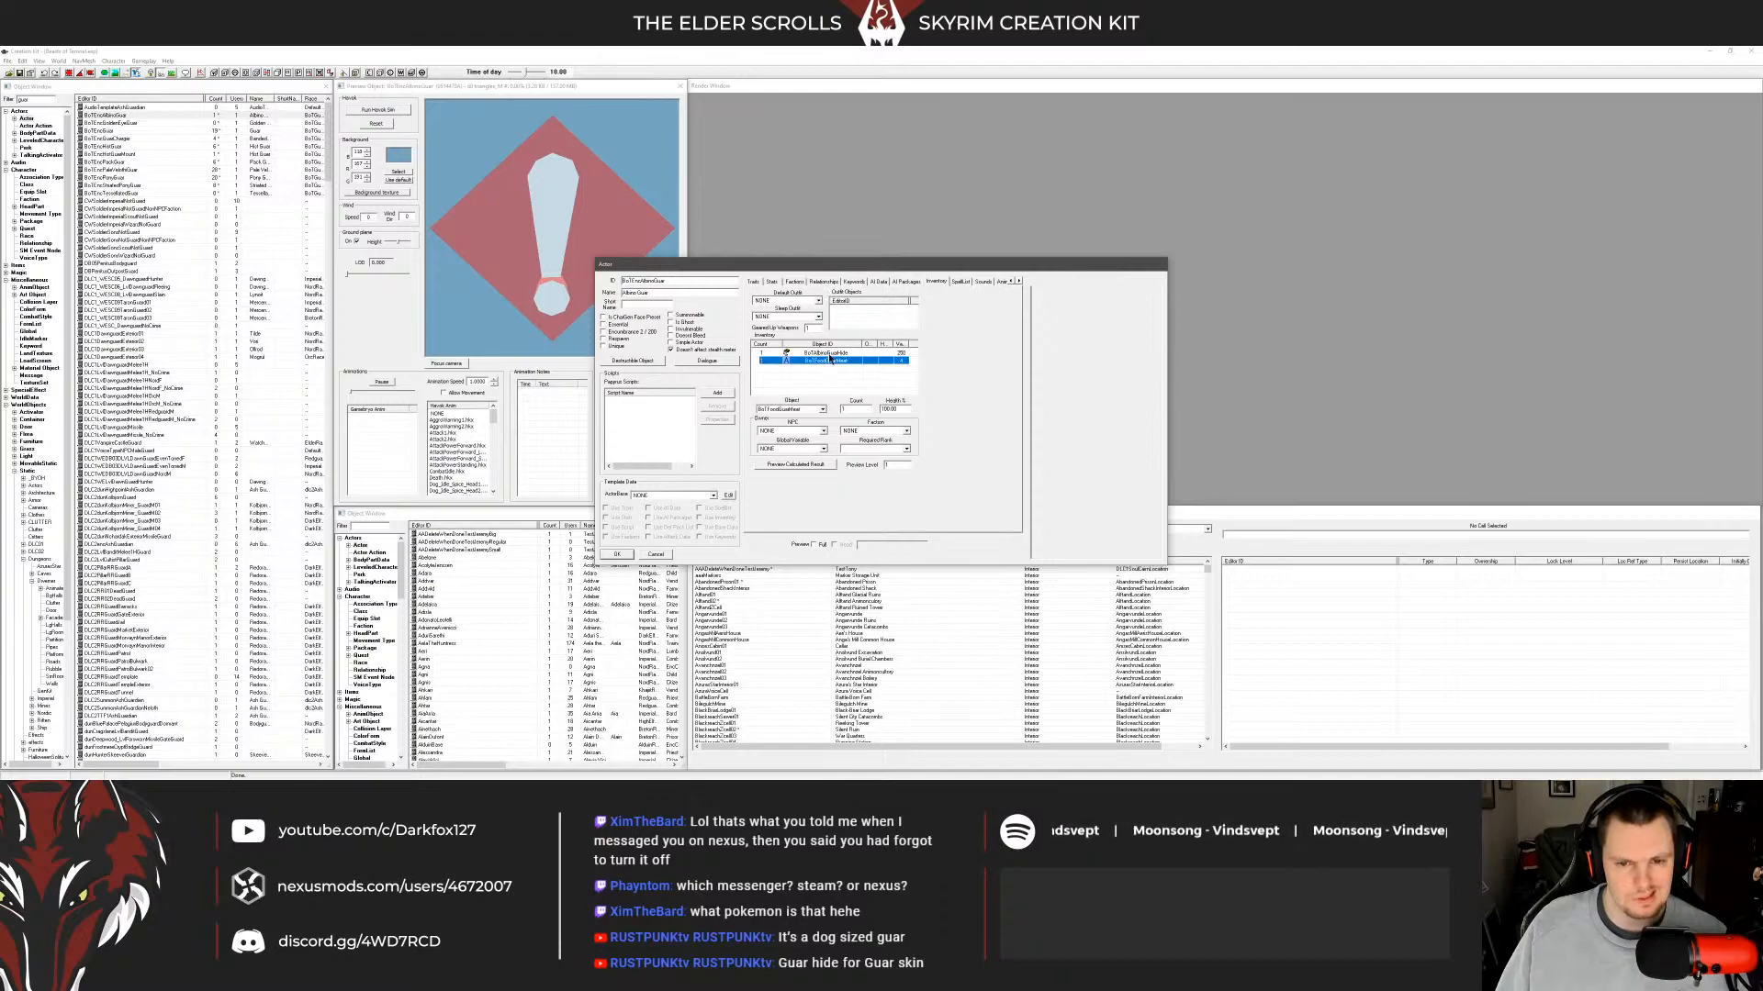
pyautogui.click(846, 377)
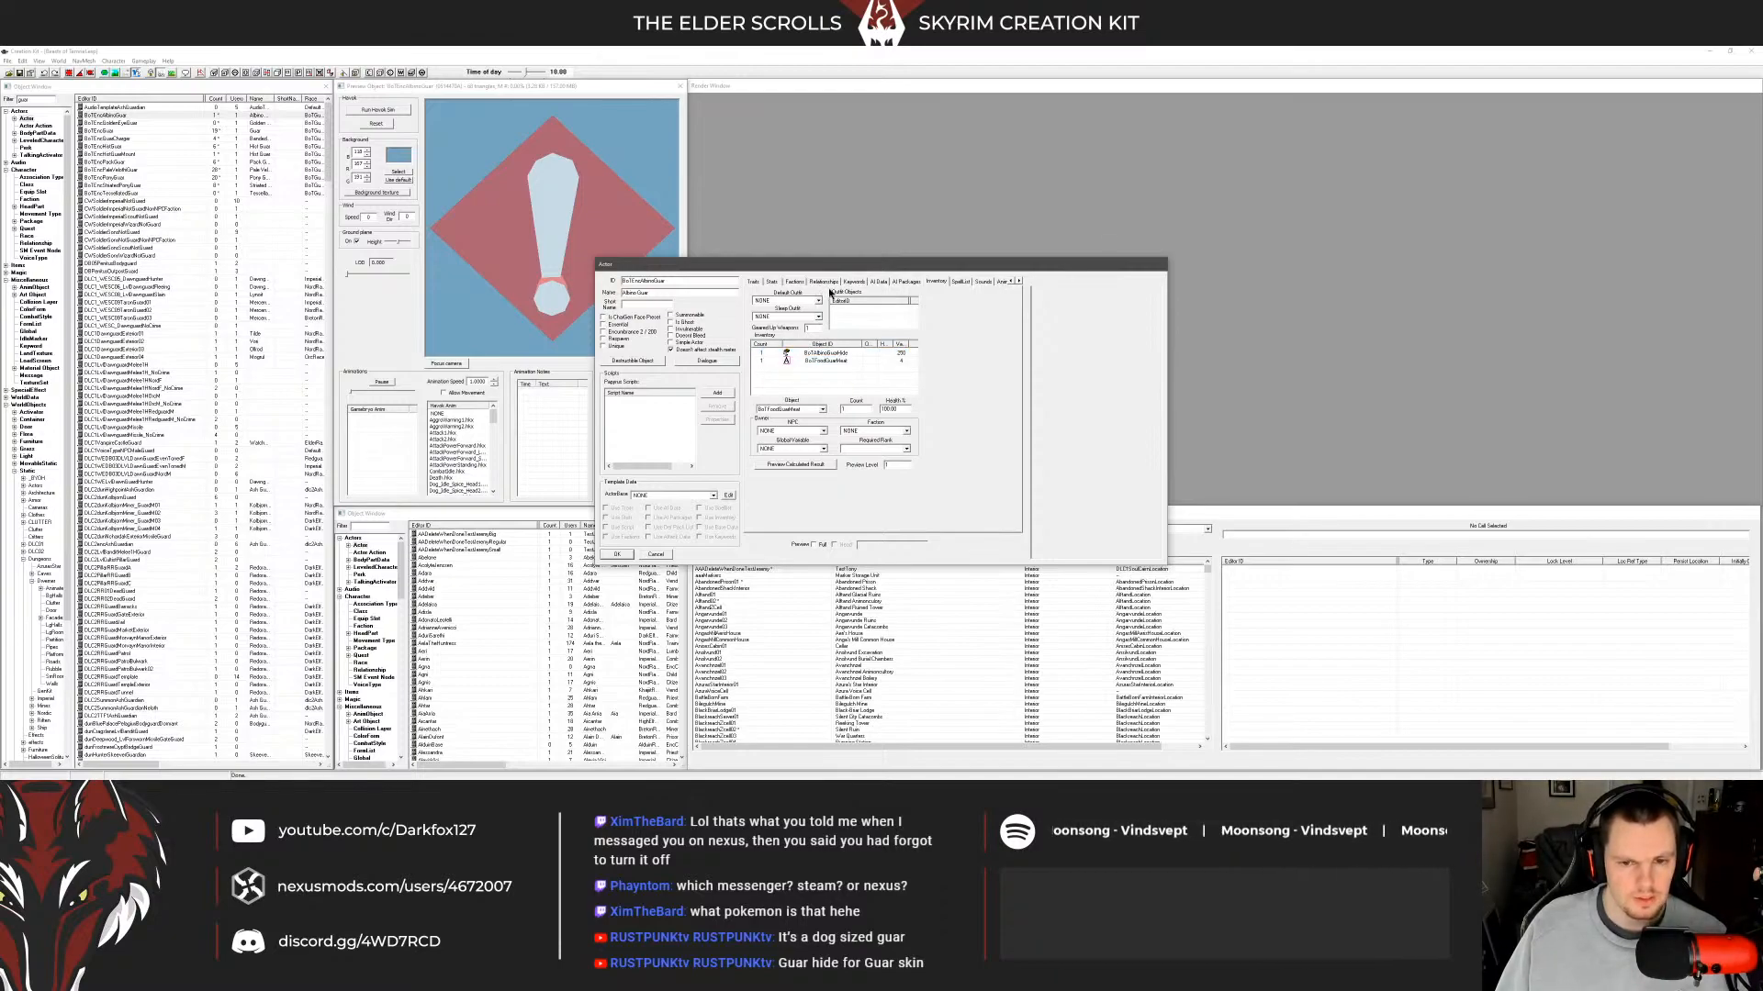
pyautogui.click(826, 353)
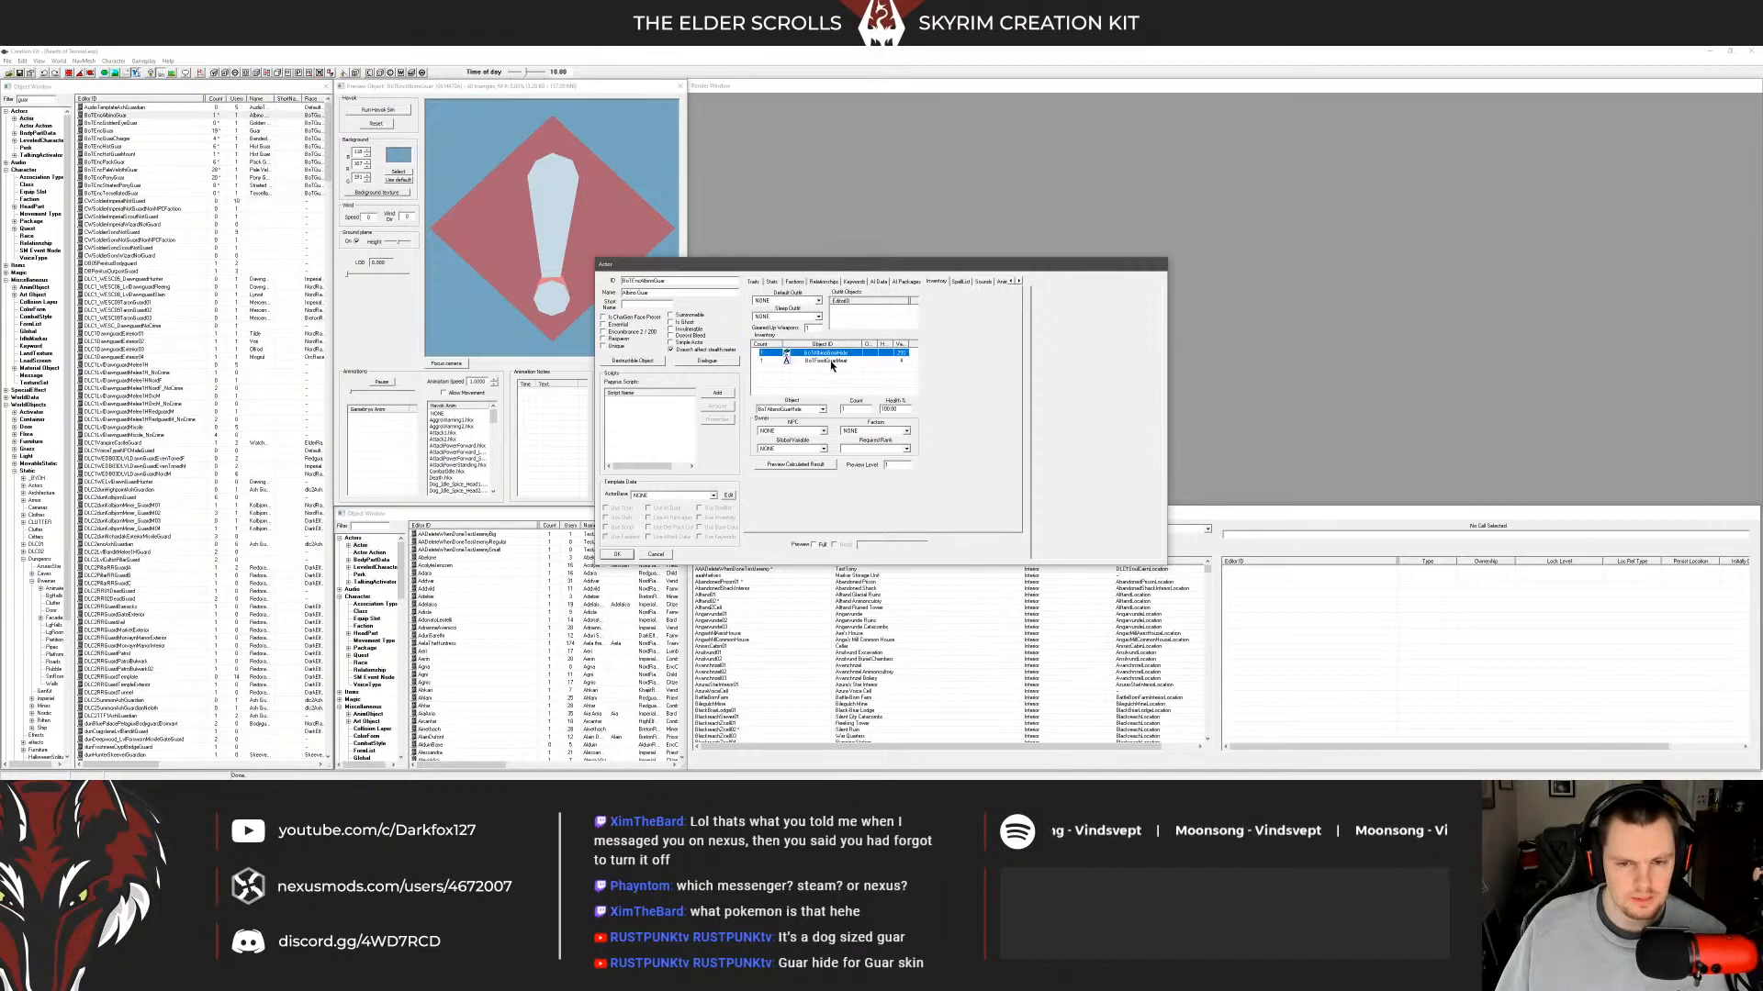
pyautogui.click(854, 375)
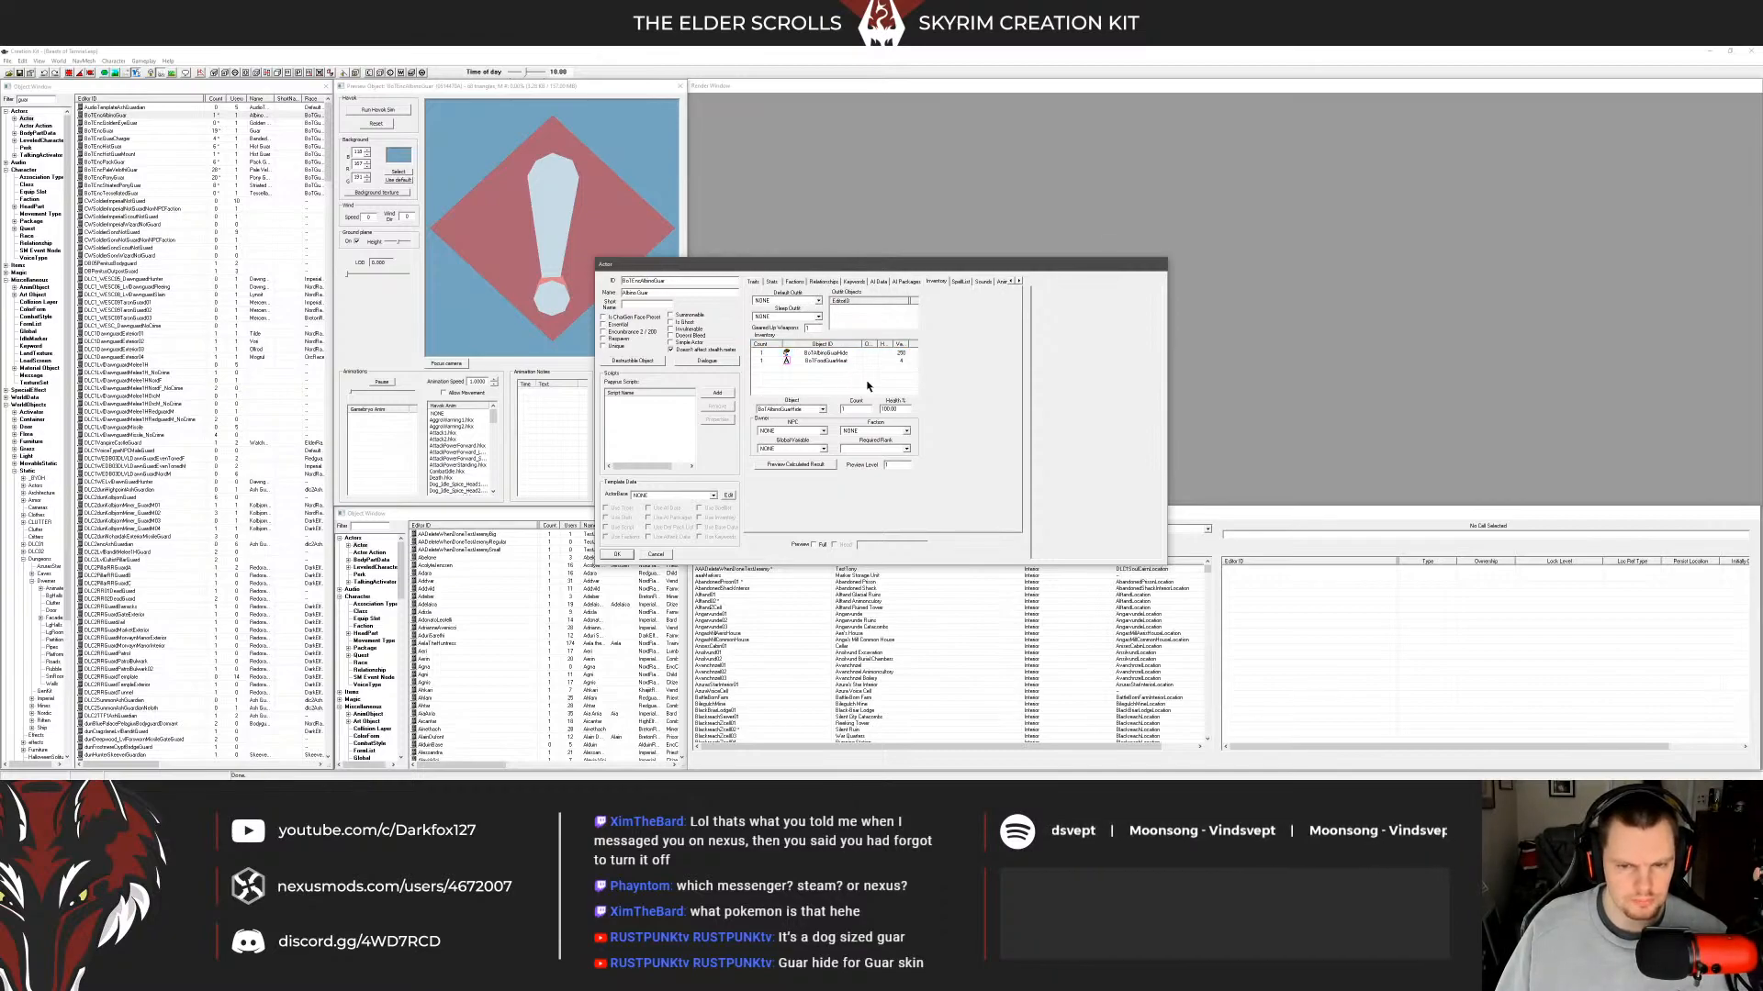
pyautogui.click(828, 354)
pyautogui.click(829, 361)
pyautogui.click(831, 378)
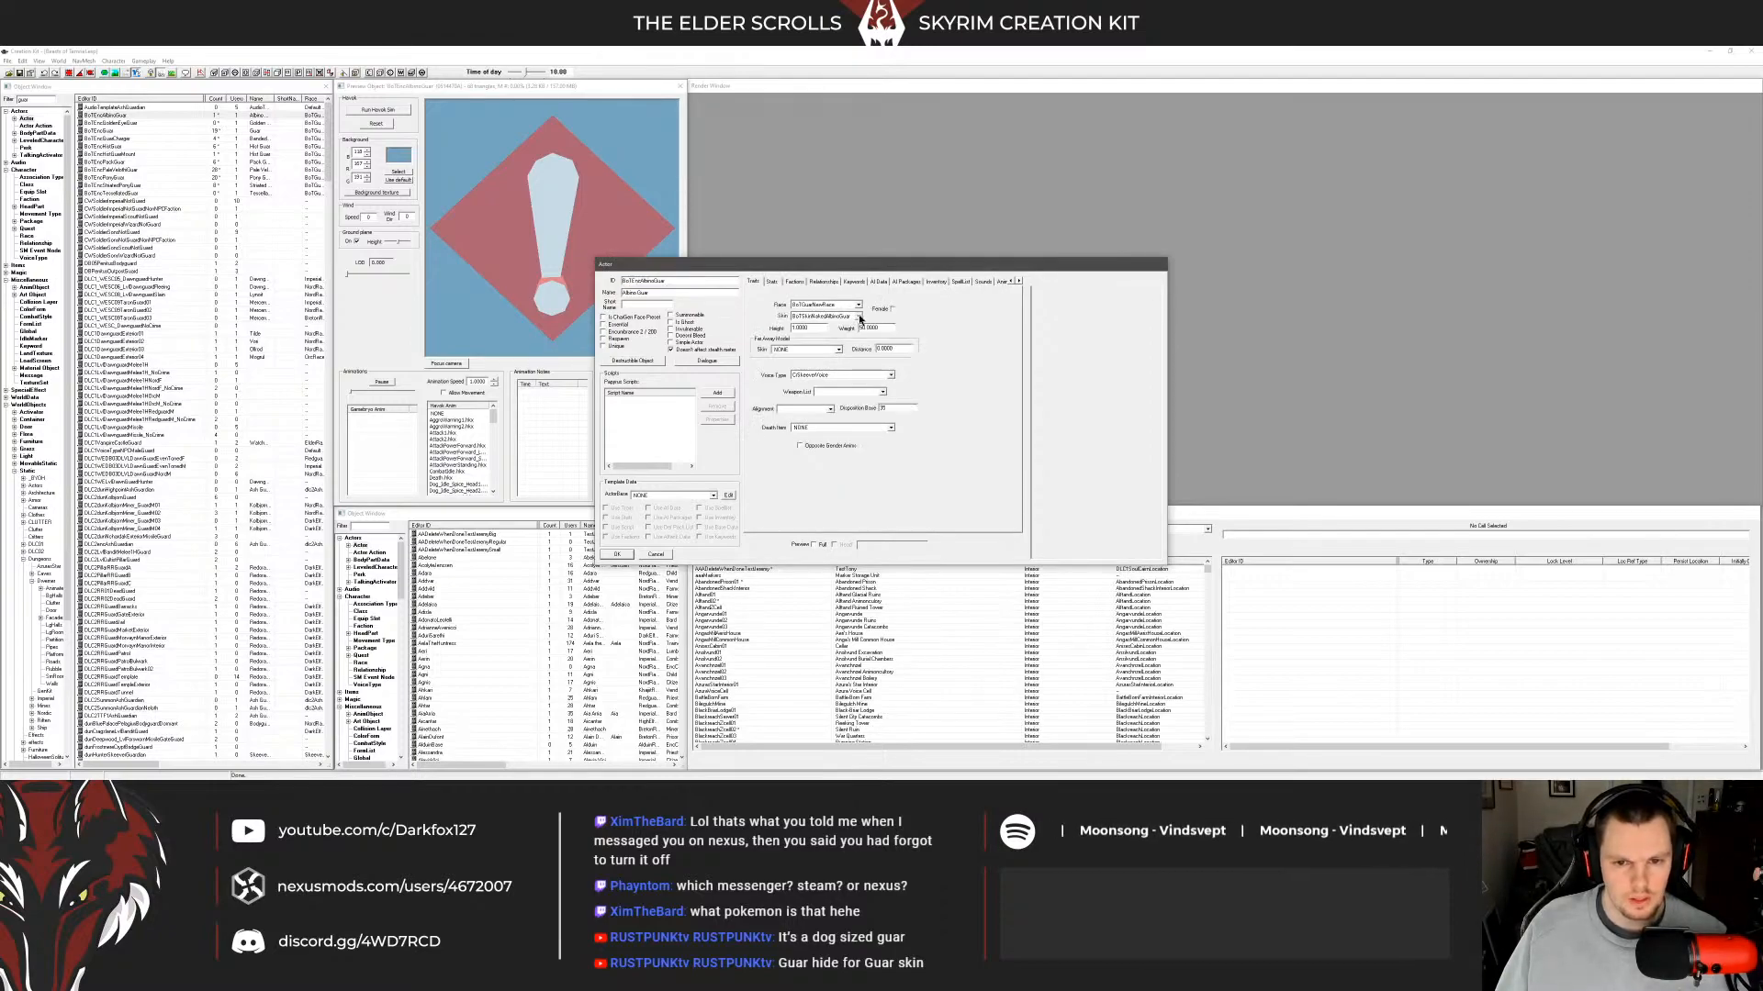
# Open the Pack Guar actor record and show its inventory.
pyautogui.click(143, 123)
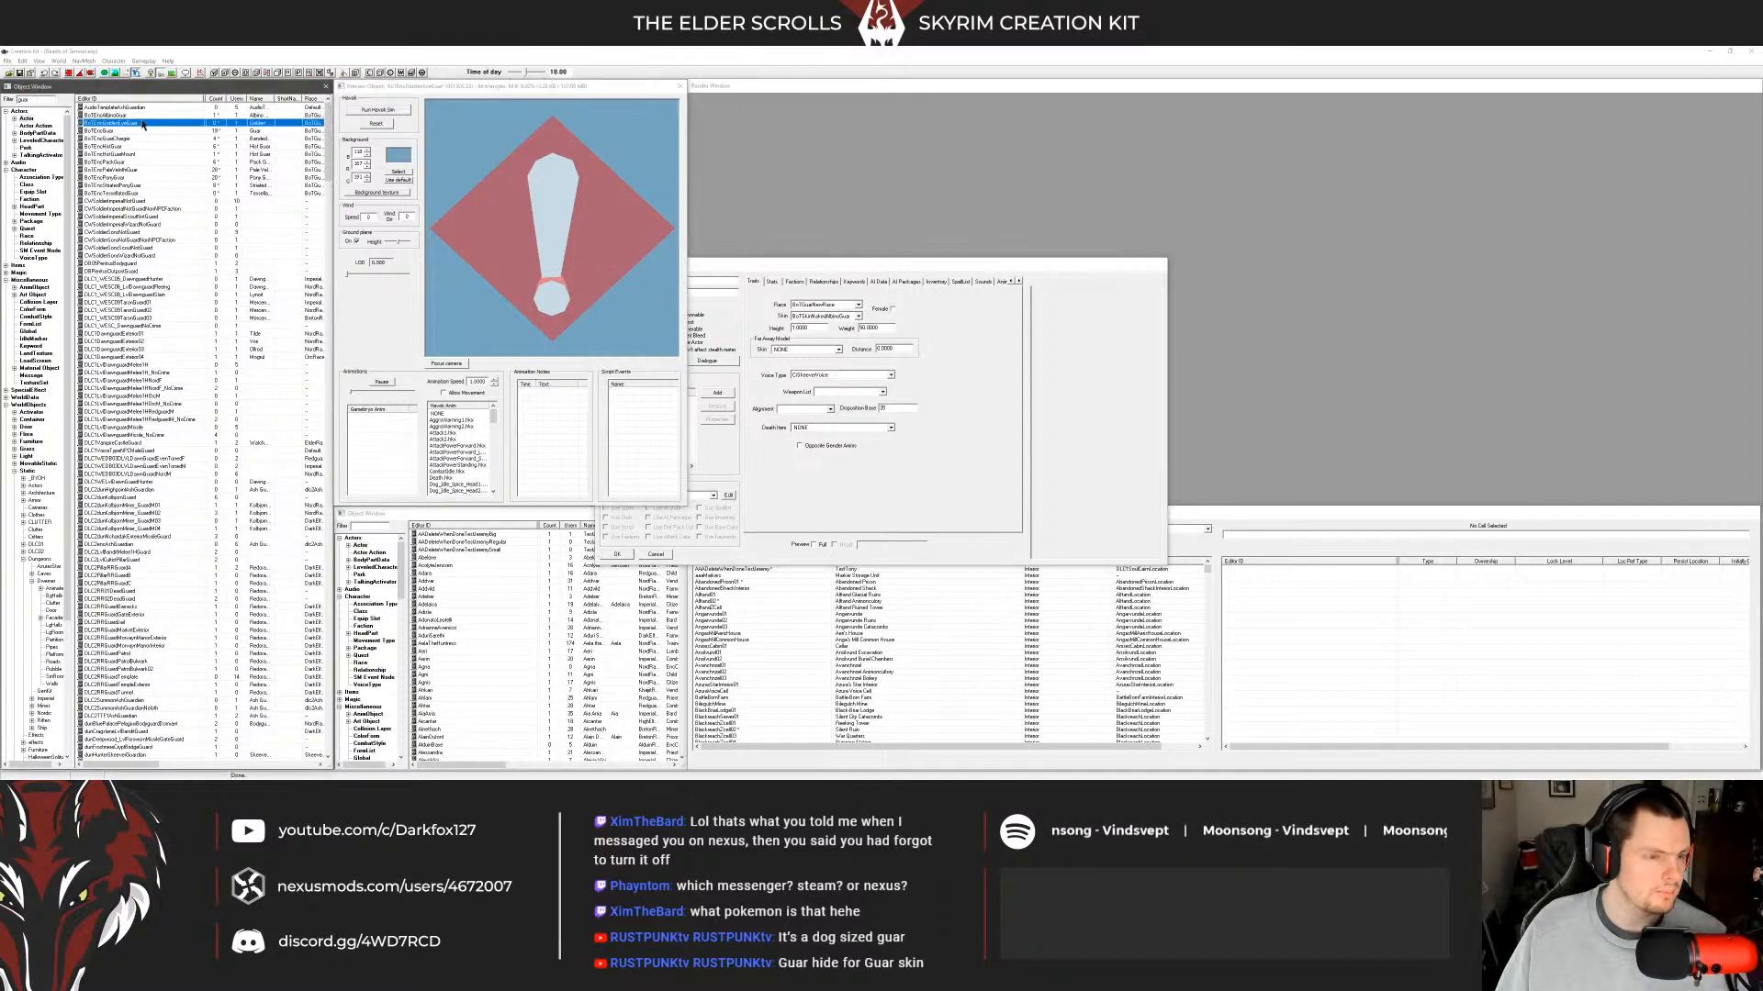
pyautogui.click(142, 161)
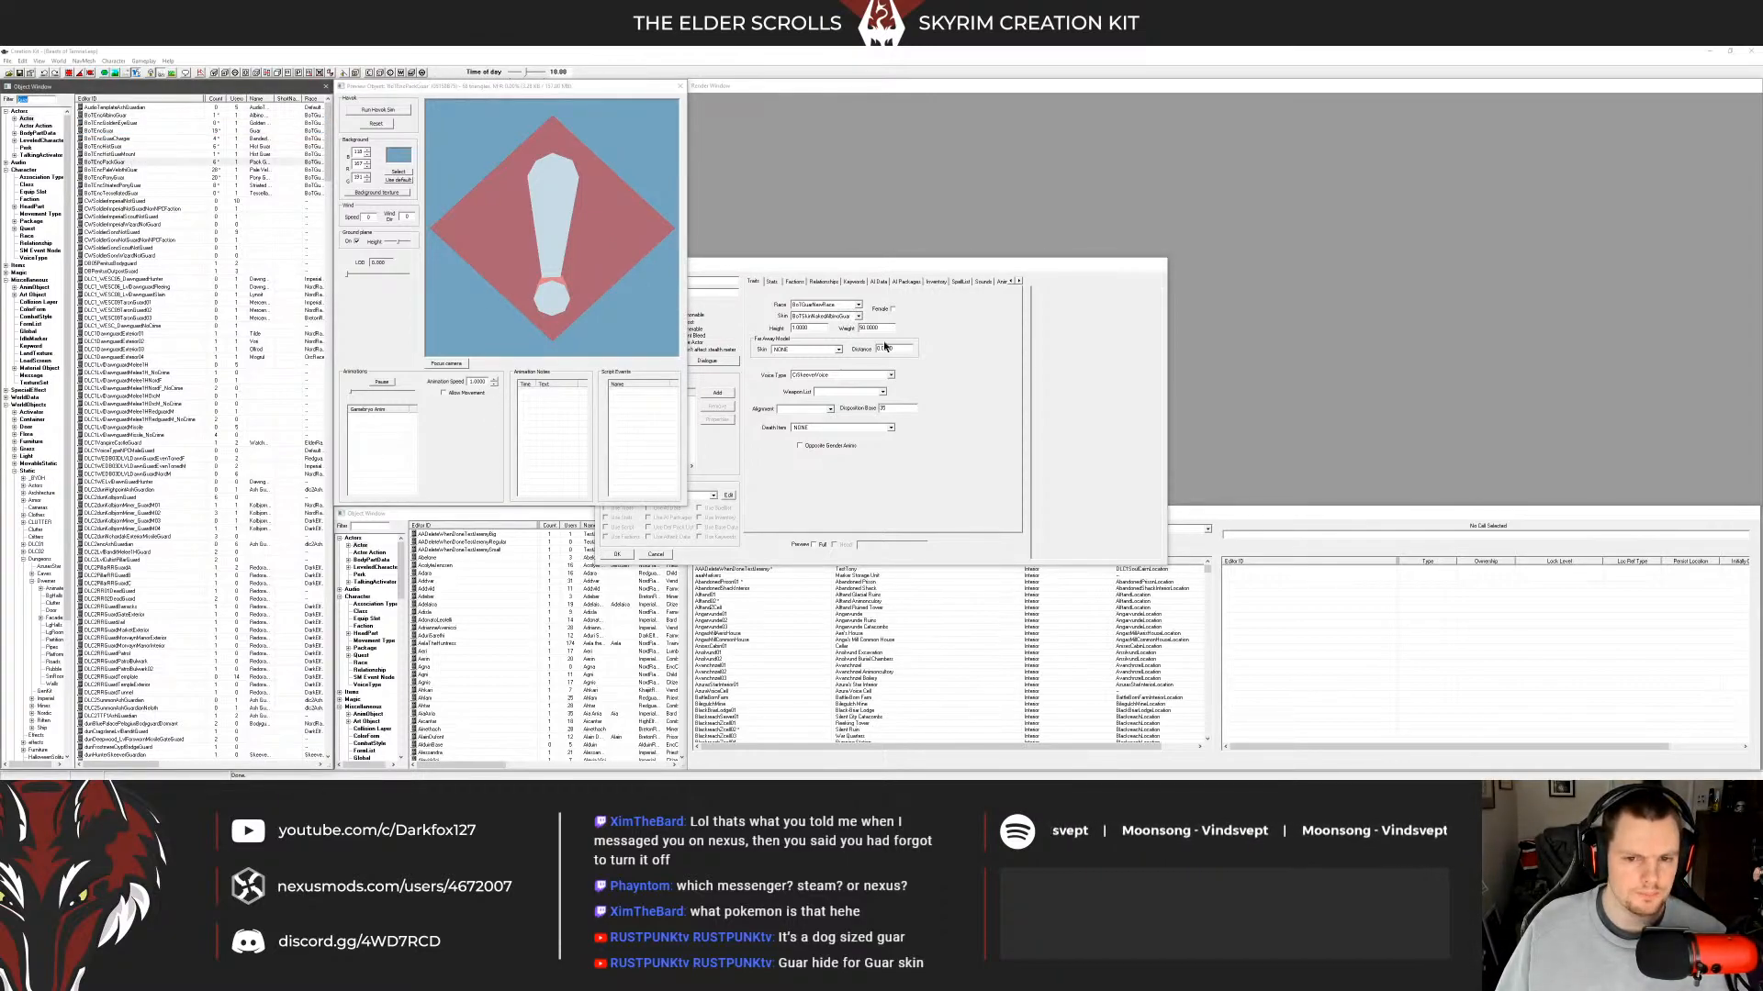
pyautogui.click(916, 342)
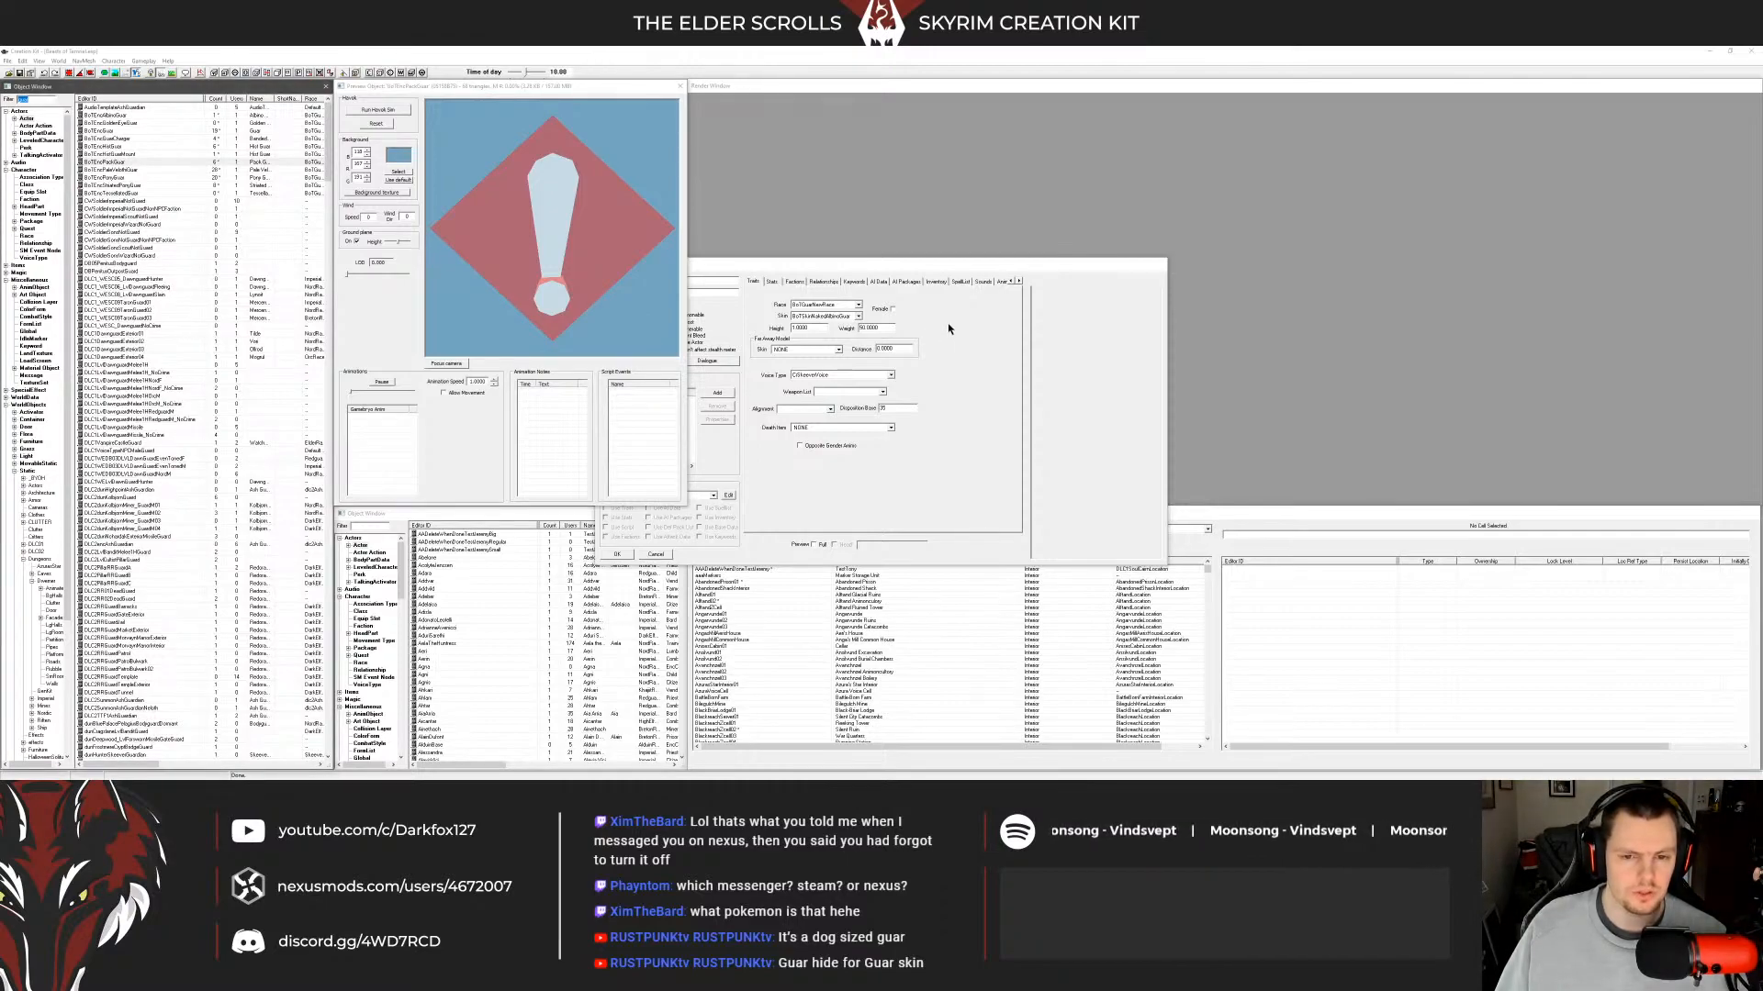
pyautogui.click(959, 327)
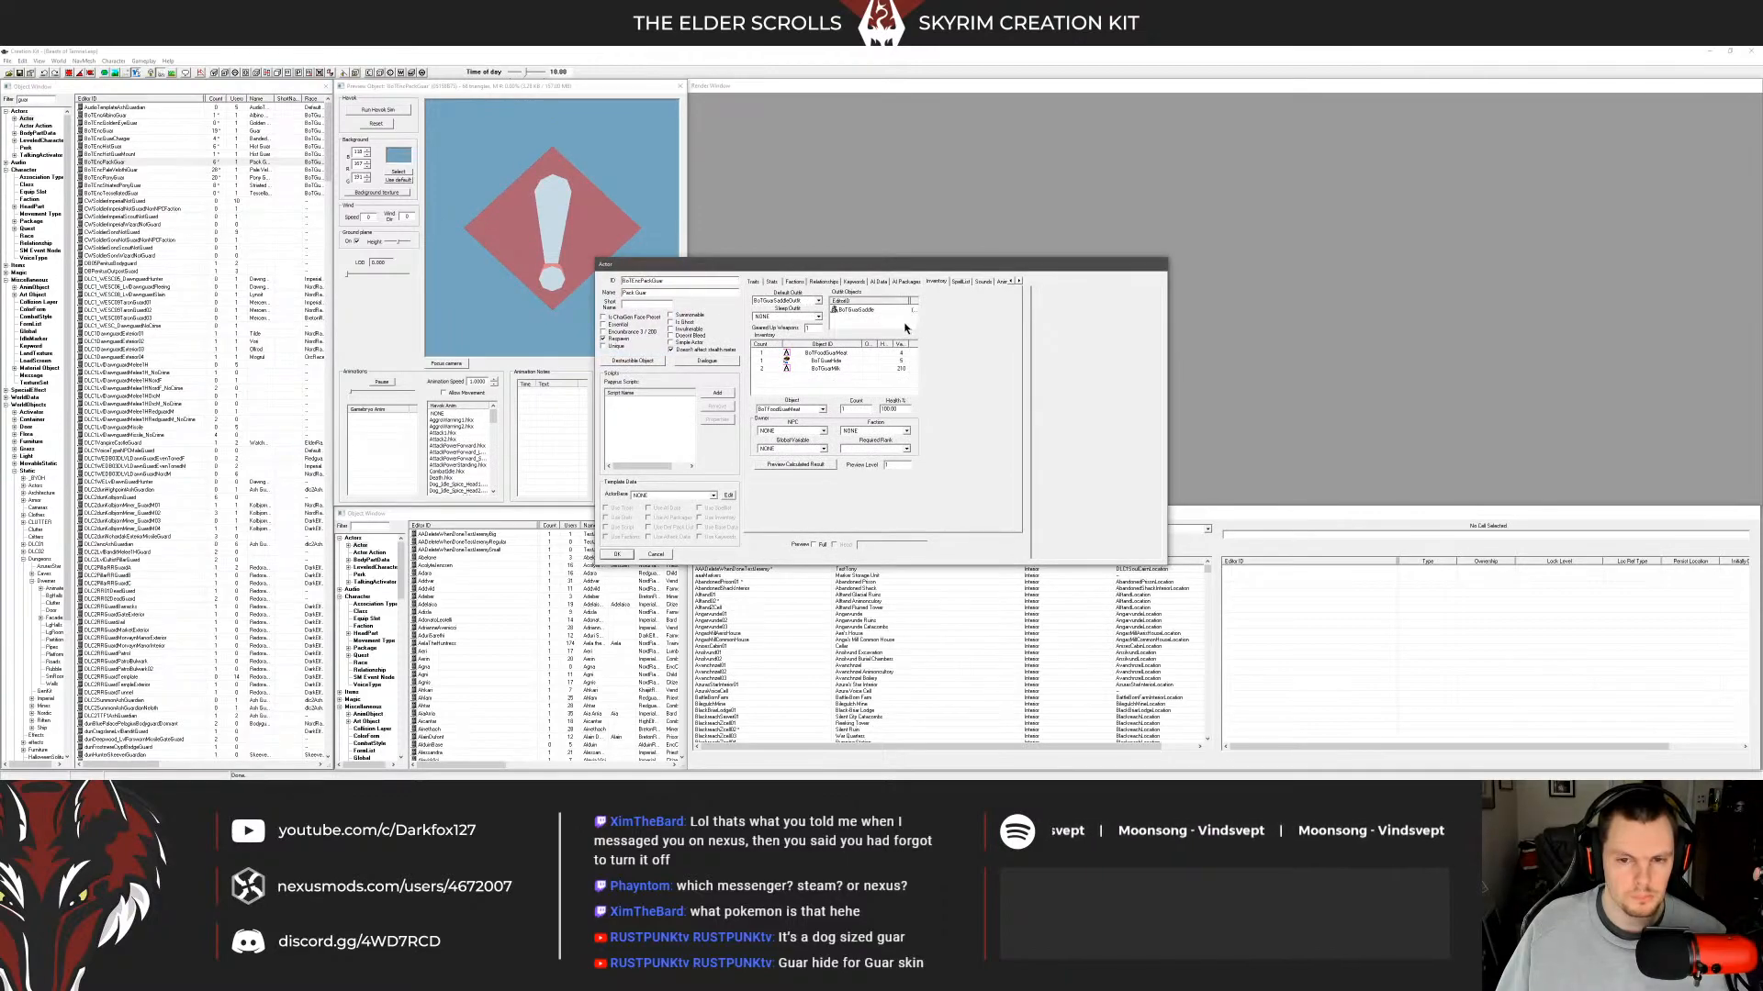
# Examine the Pack Guar's default outfit, its outfit object and the available outfit choices.
pyautogui.click(876, 311)
pyautogui.click(863, 321)
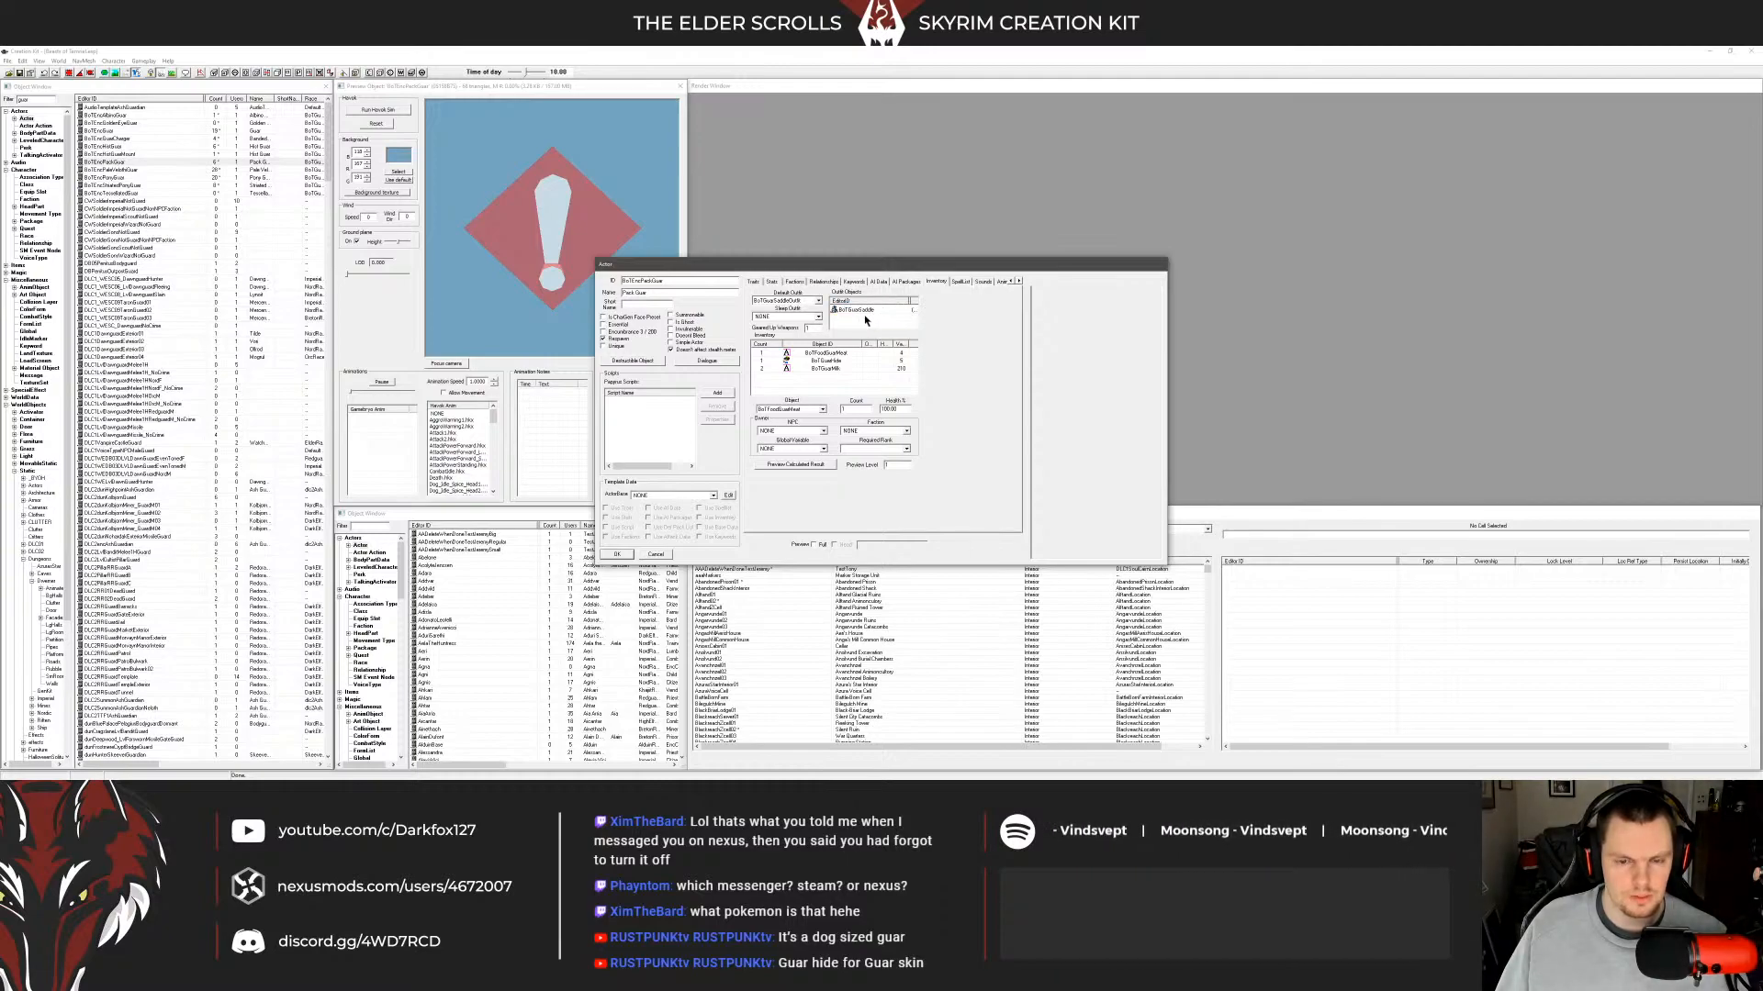
pyautogui.click(818, 302)
pyautogui.scroll(1, 818, 306)
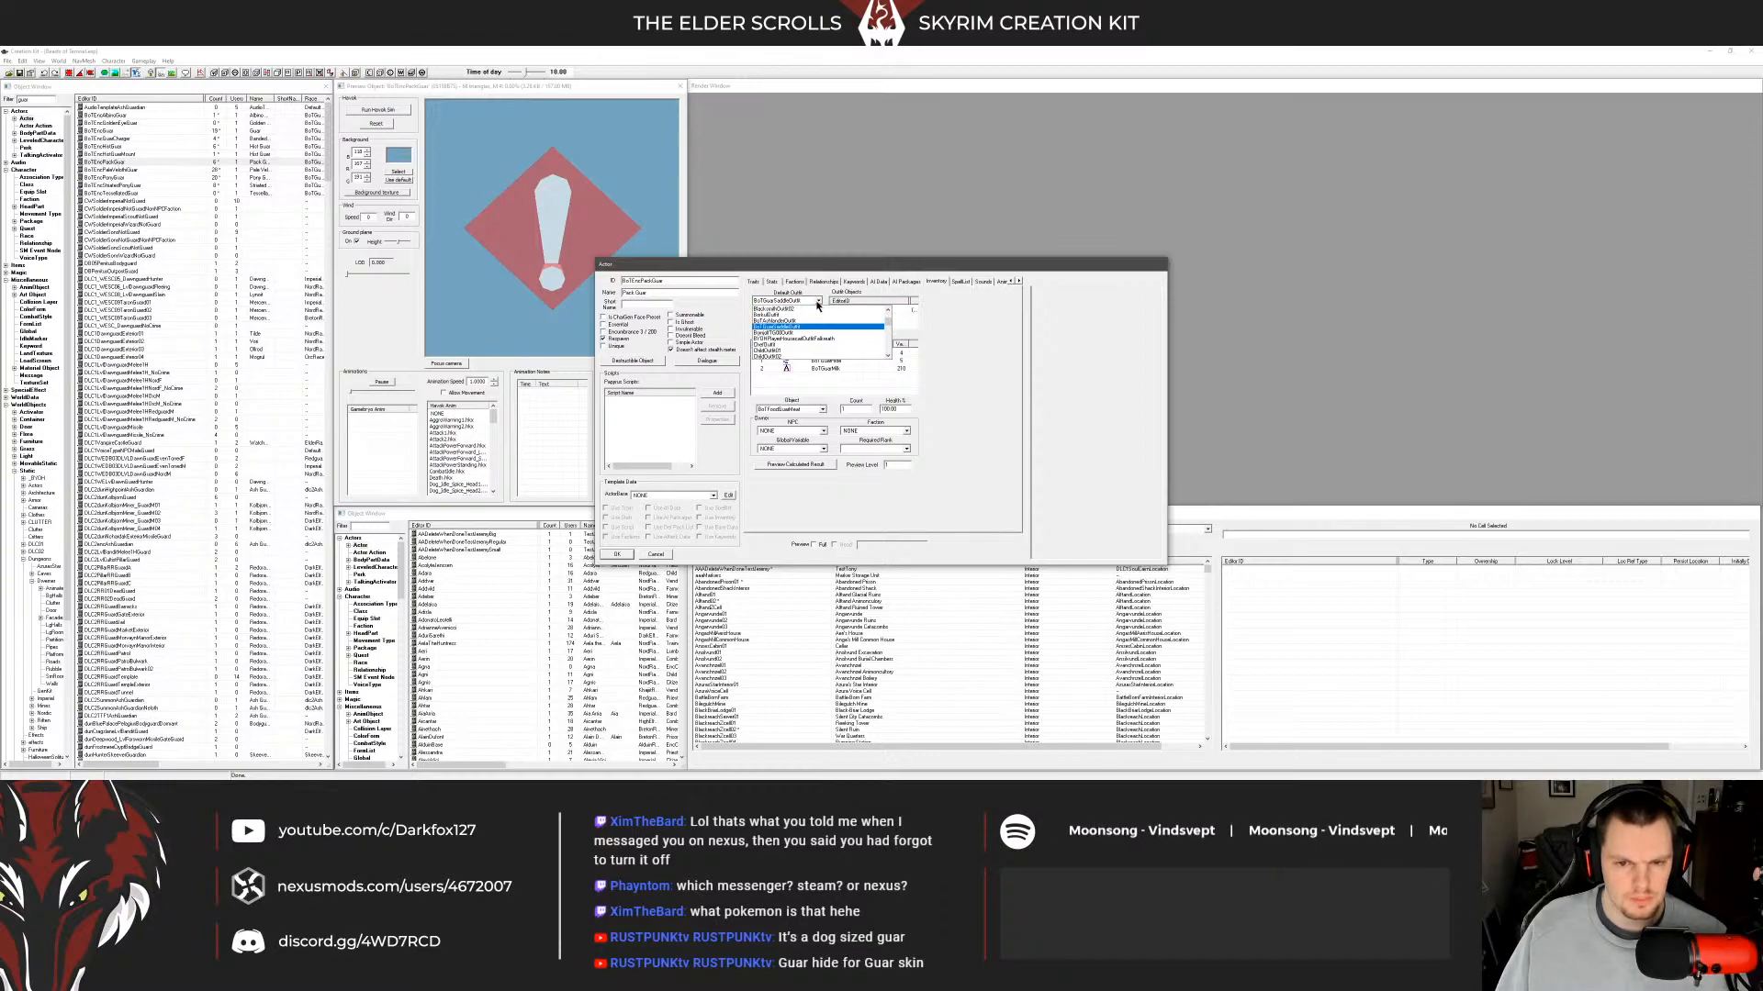
pyautogui.click(817, 302)
# Move the Pack Guar actor window off the Albino Guar actor window to compare the two records.
pyautogui.click(647, 234)
pyautogui.moveTo(783, 265); pyautogui.dragTo(988, 341)
pyautogui.click(811, 272)
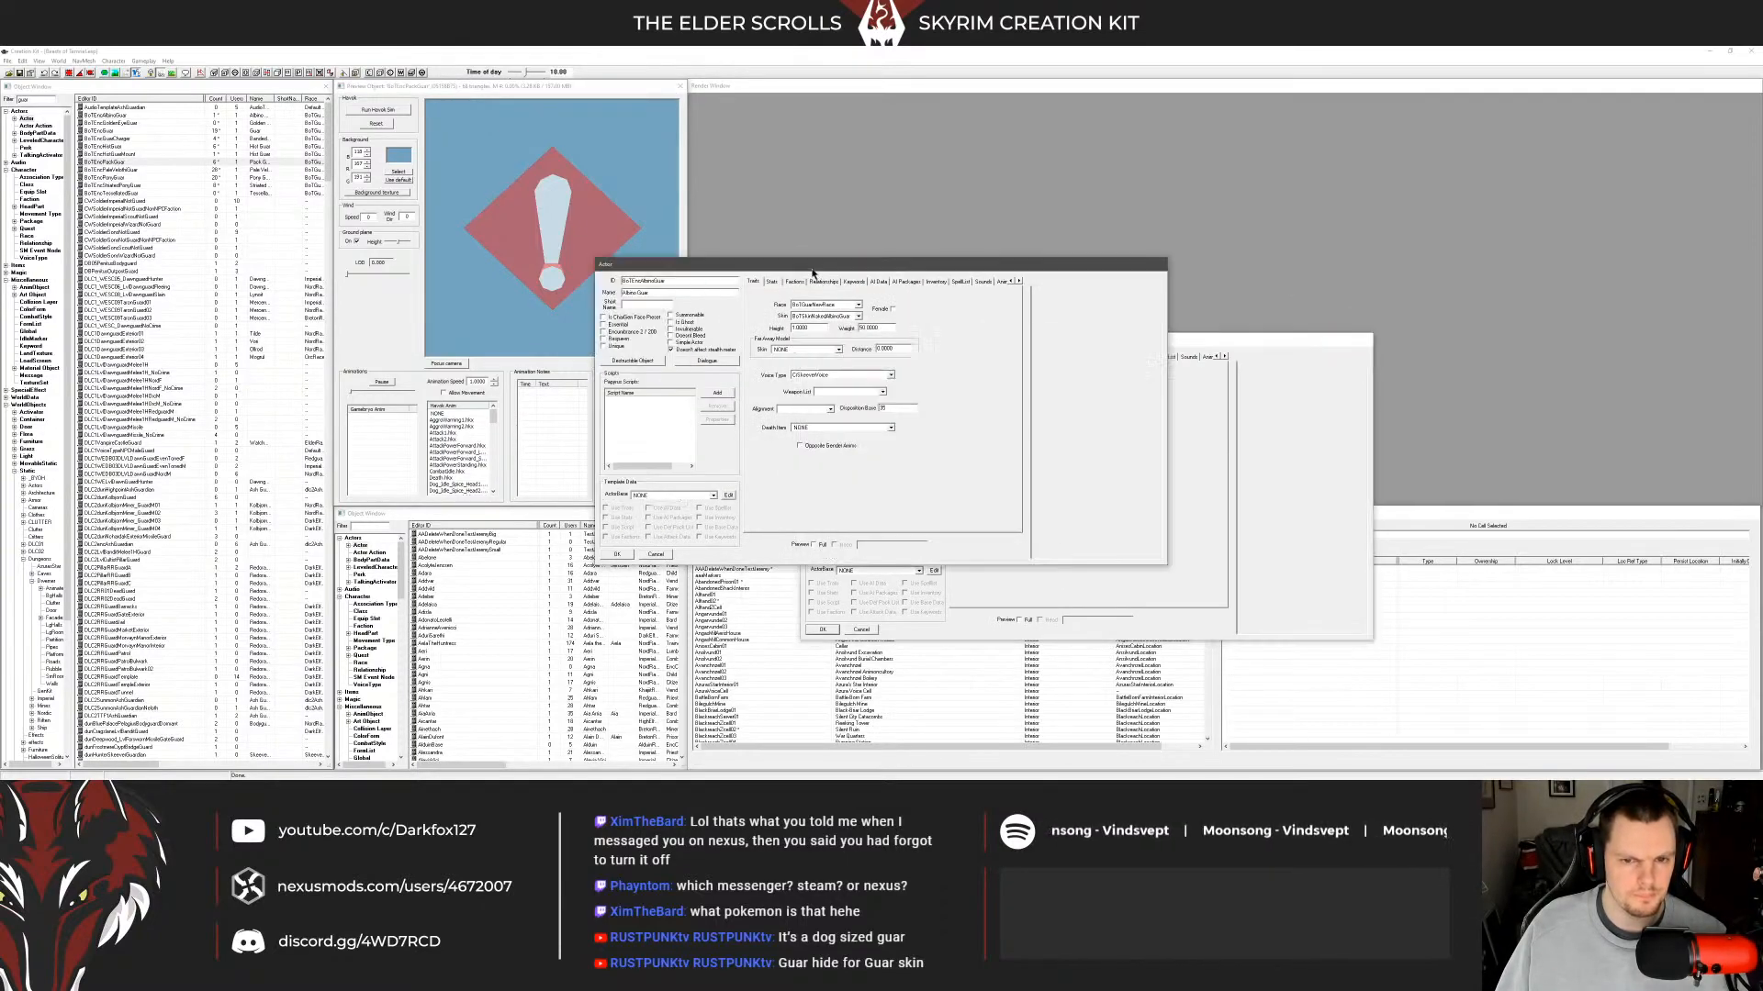
pyautogui.click(1193, 390)
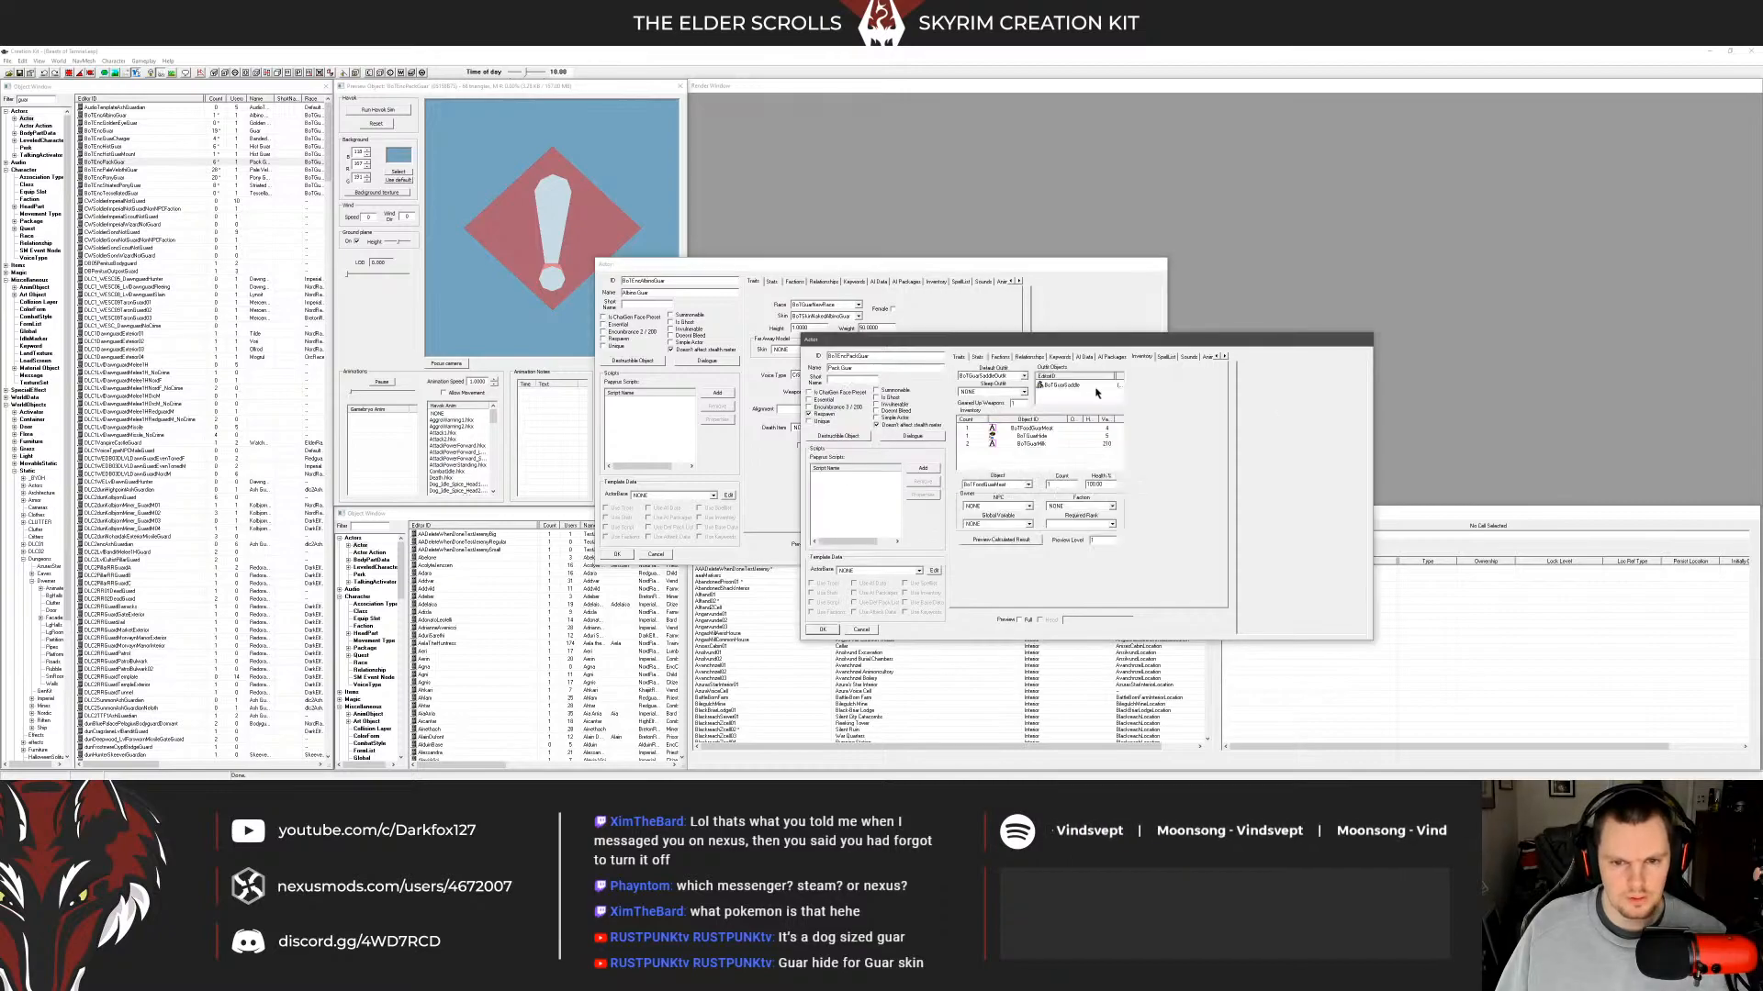
# Check the Pack Guar's outfit object and list the guar-filtered outfits among the items.
pyautogui.click(588, 292)
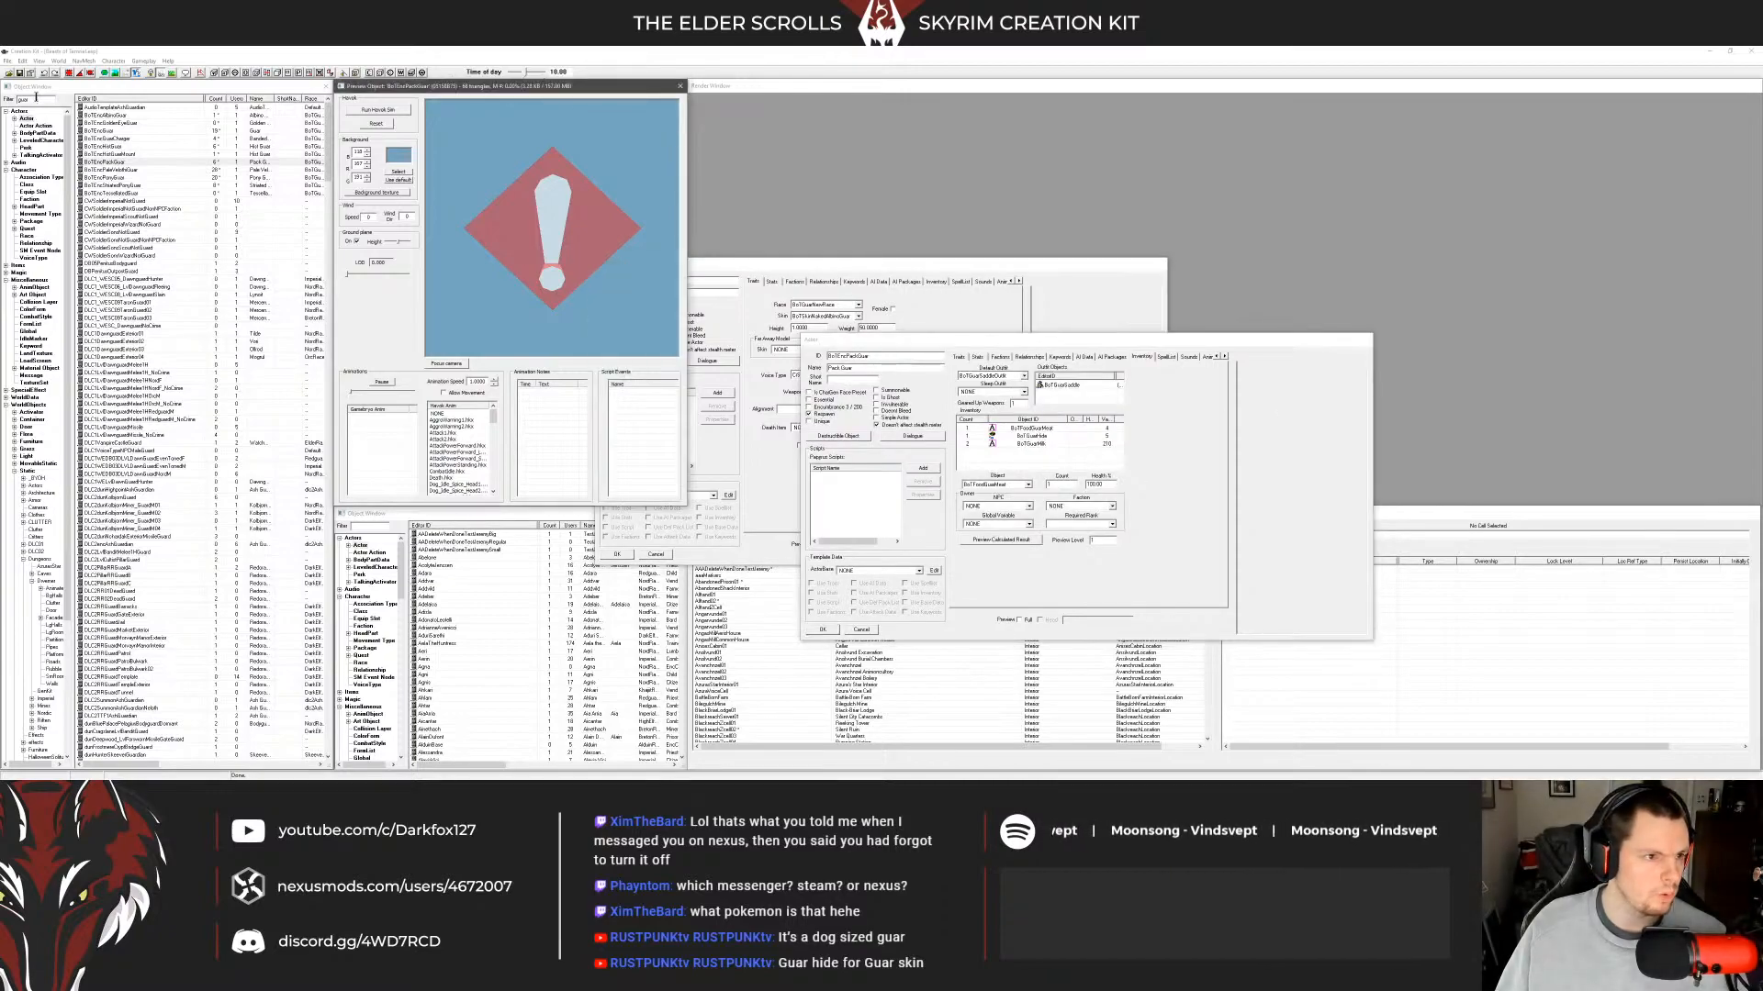
pyautogui.click(33, 322)
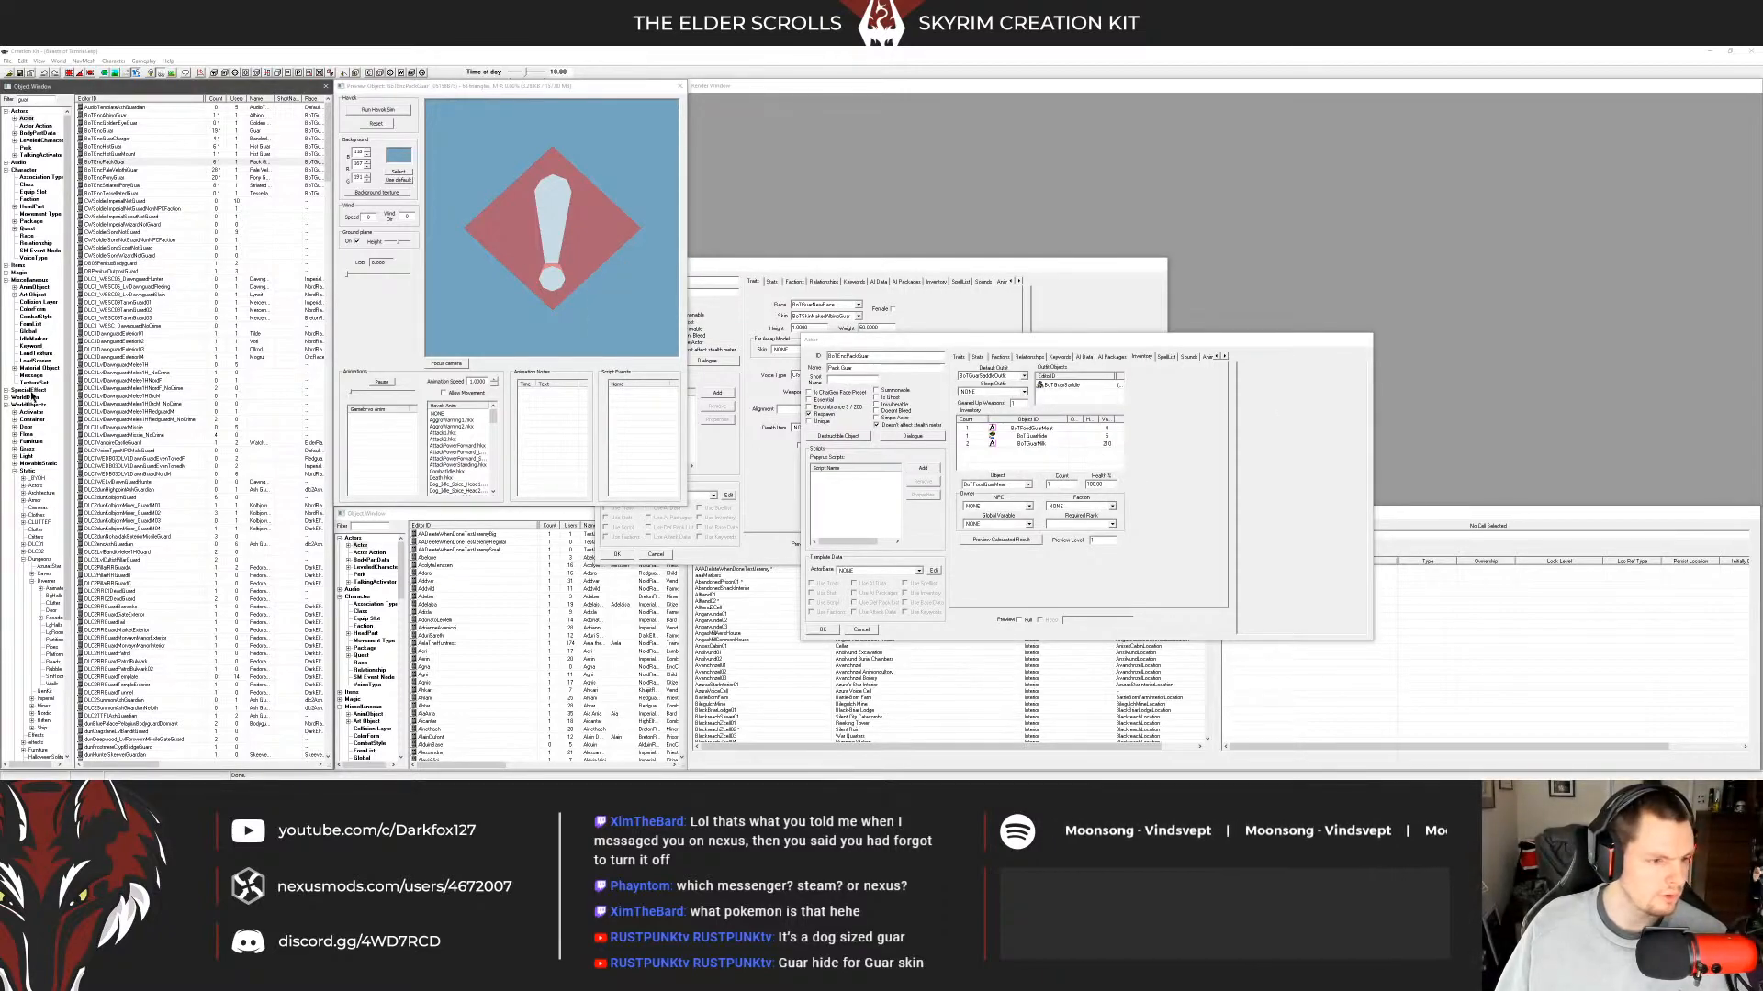
pyautogui.click(1066, 387)
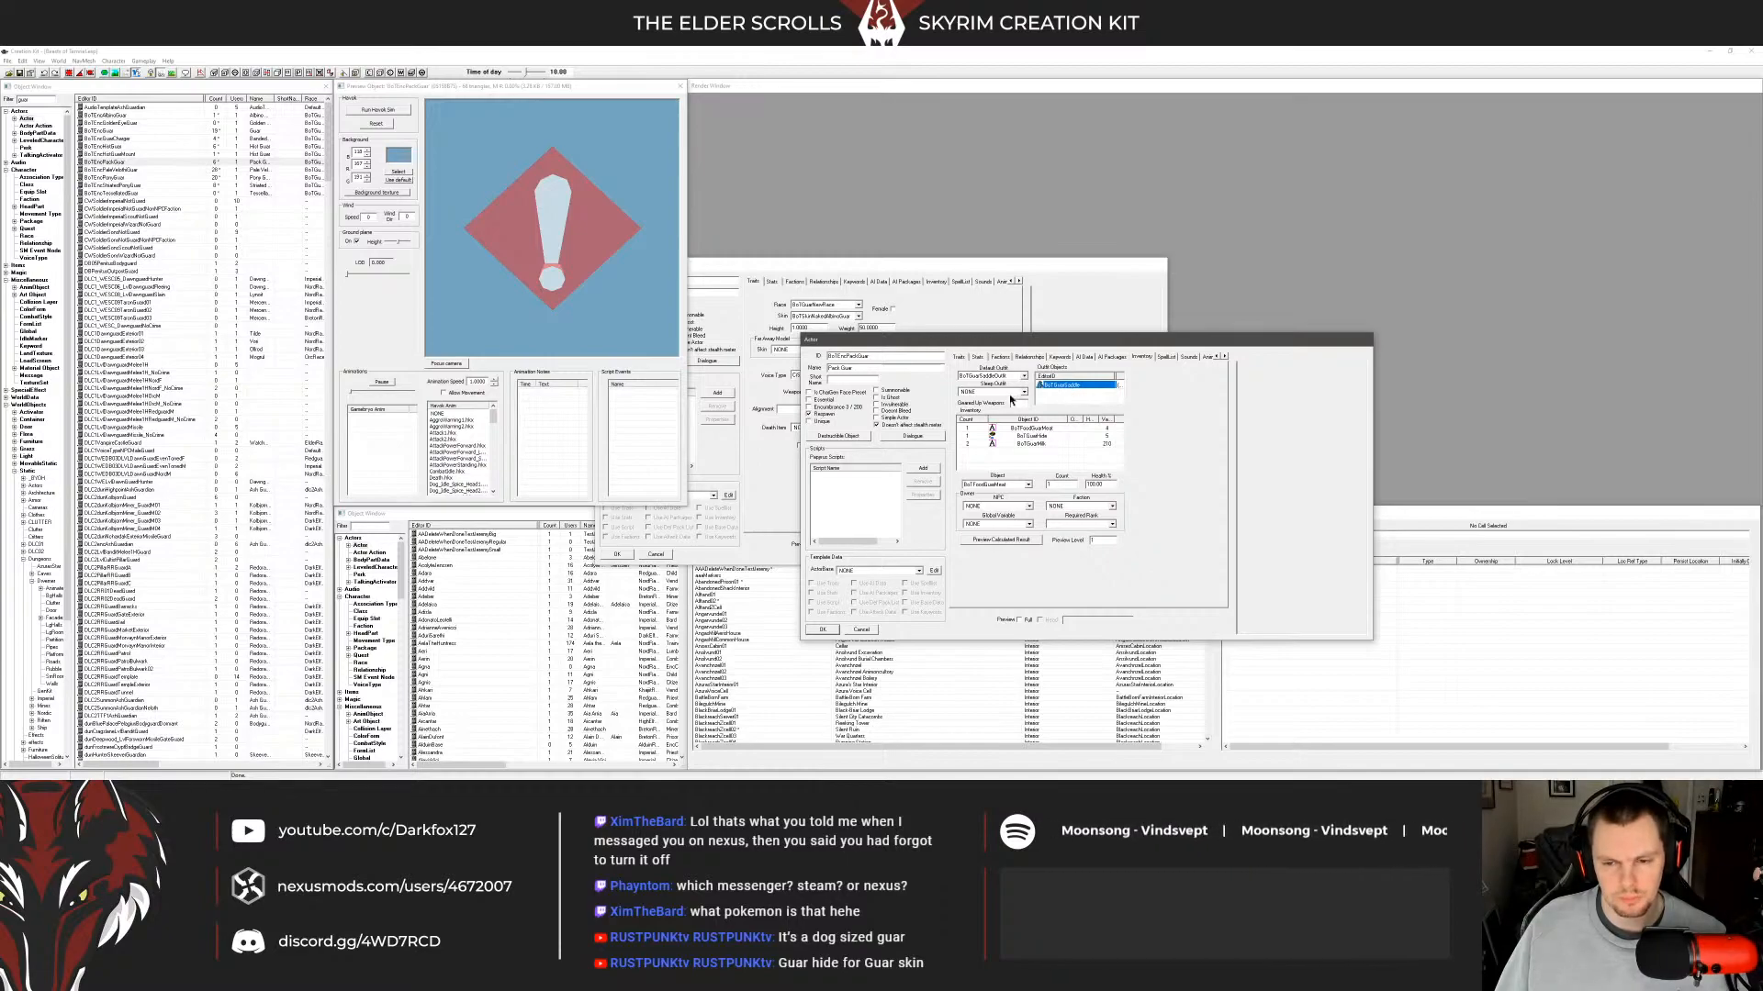
pyautogui.click(389, 360)
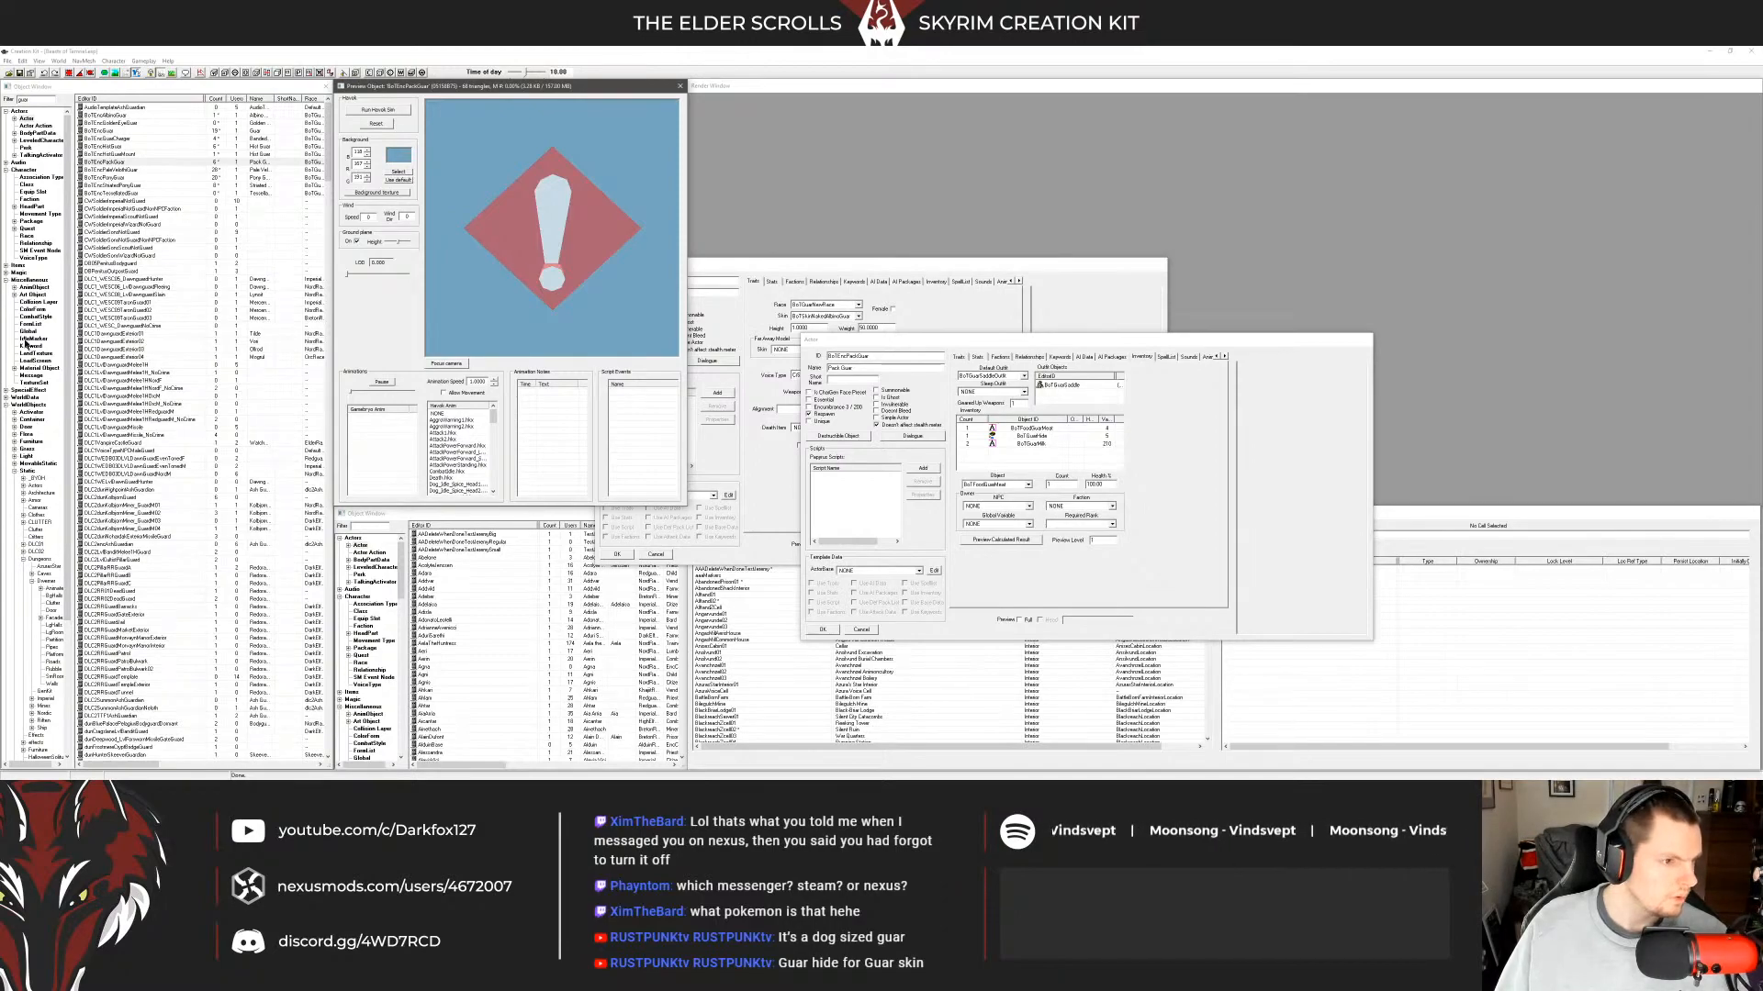
pyautogui.click(6, 265)
pyautogui.click(28, 337)
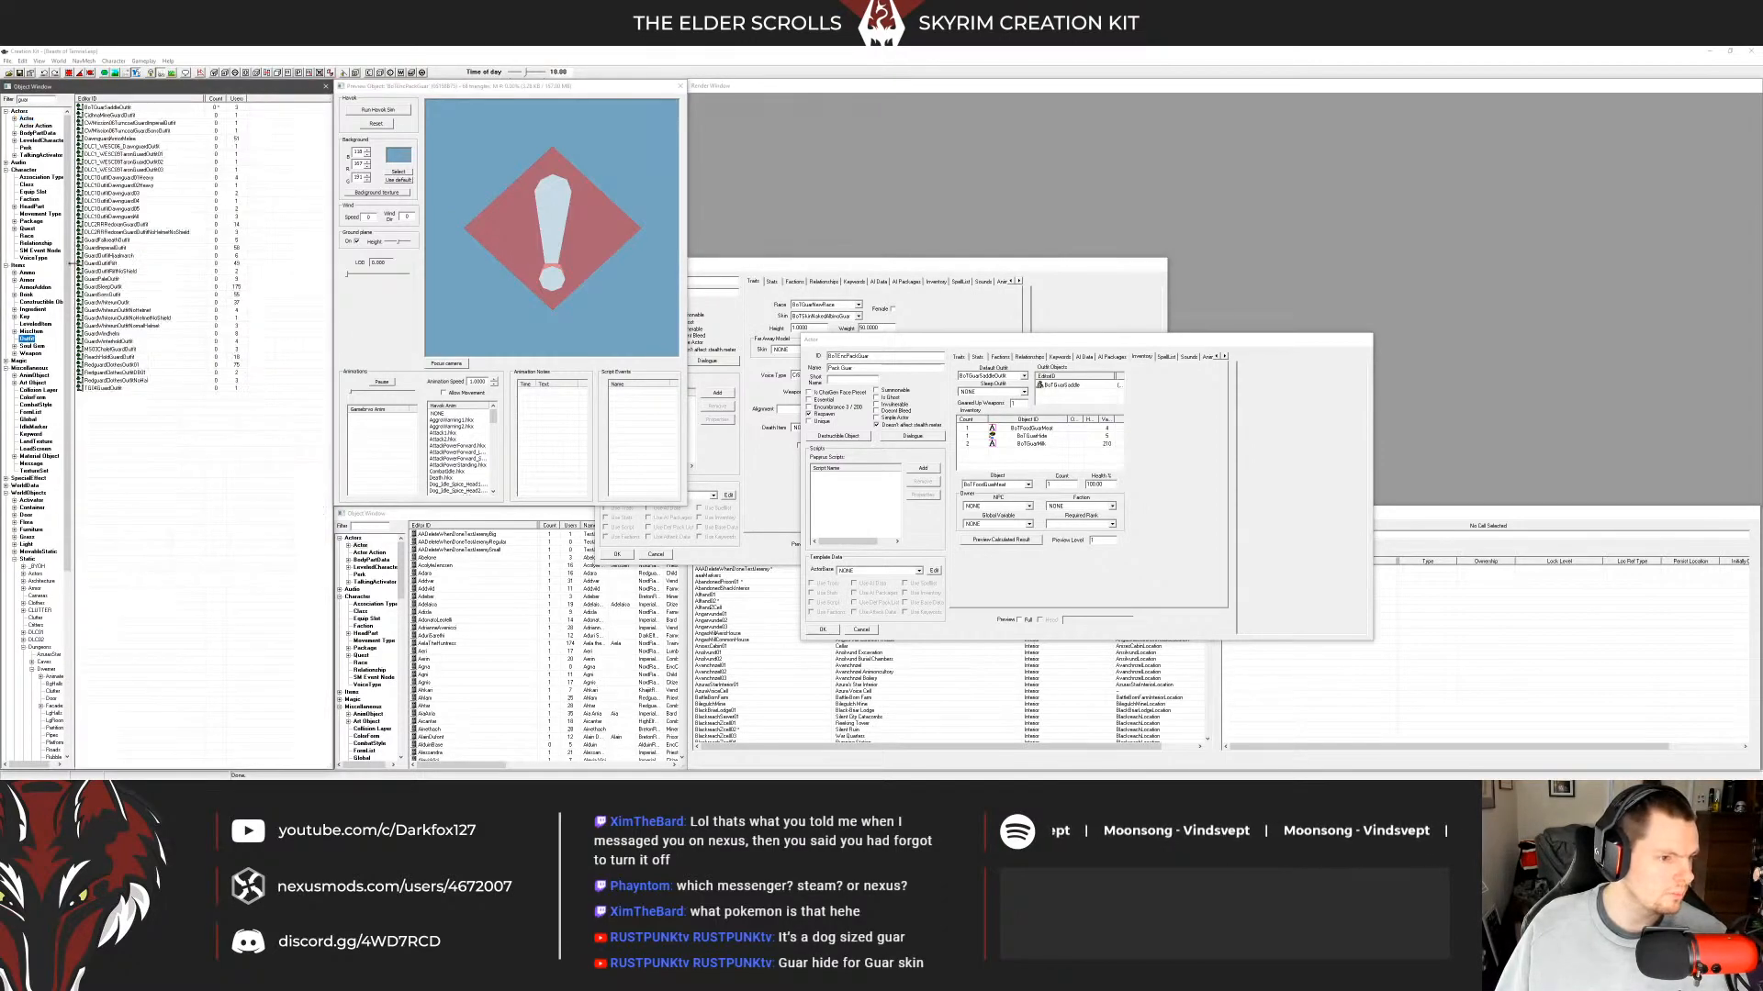
# Open the guar saddle outfit and the saddle armor record it contains.
pyautogui.click(114, 109)
pyautogui.doubleClick(114, 109)
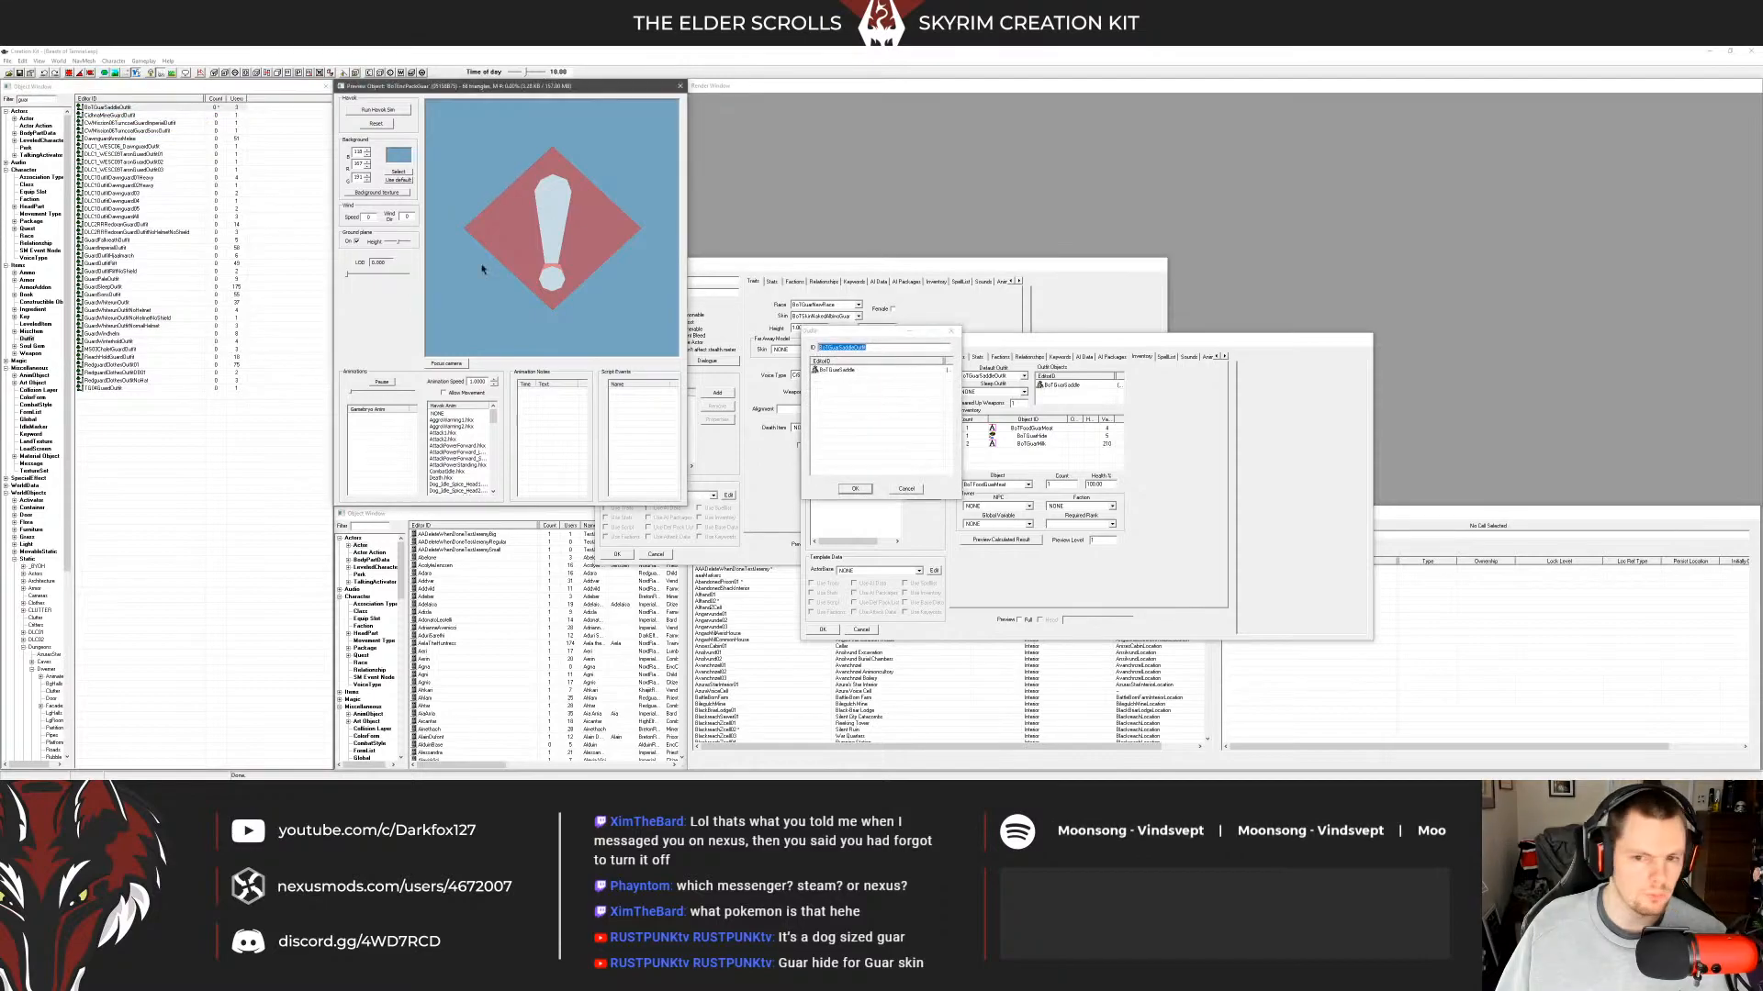
pyautogui.doubleClick(861, 410)
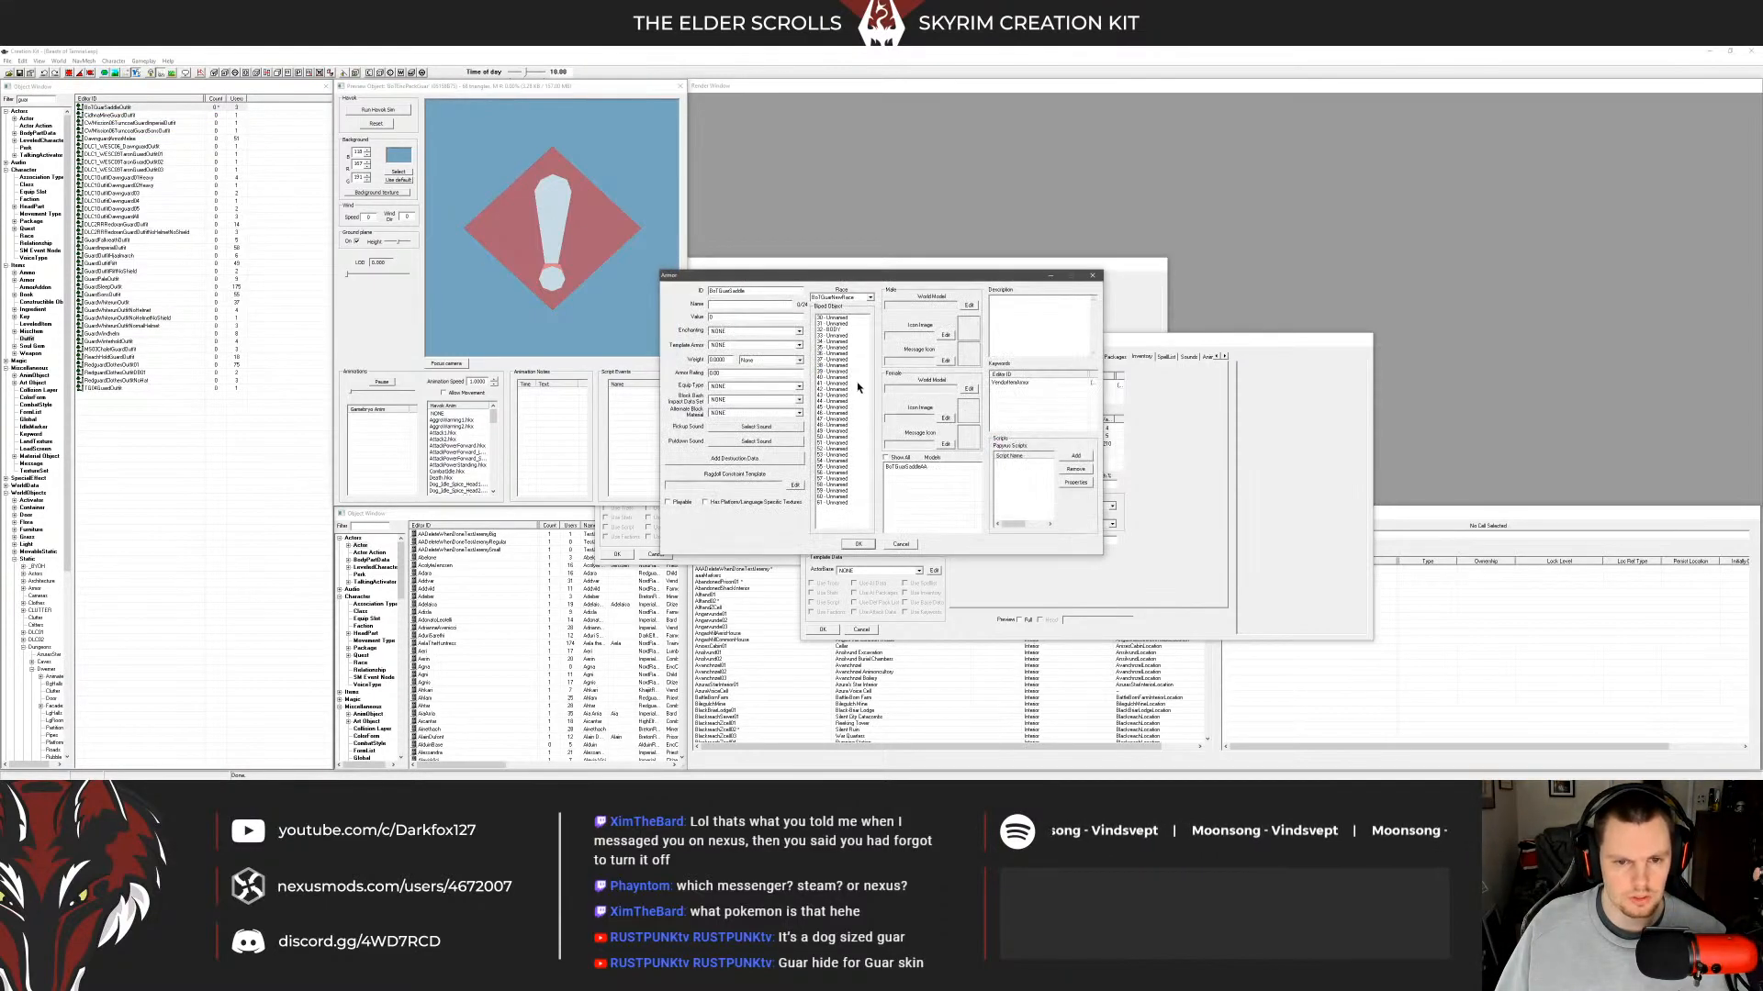
# Close the preview window and arrange the outfit, saddle armor and two guar actor windows so their contents can be compared.
pyautogui.moveTo(895, 281); pyautogui.dragTo(1381, 172)
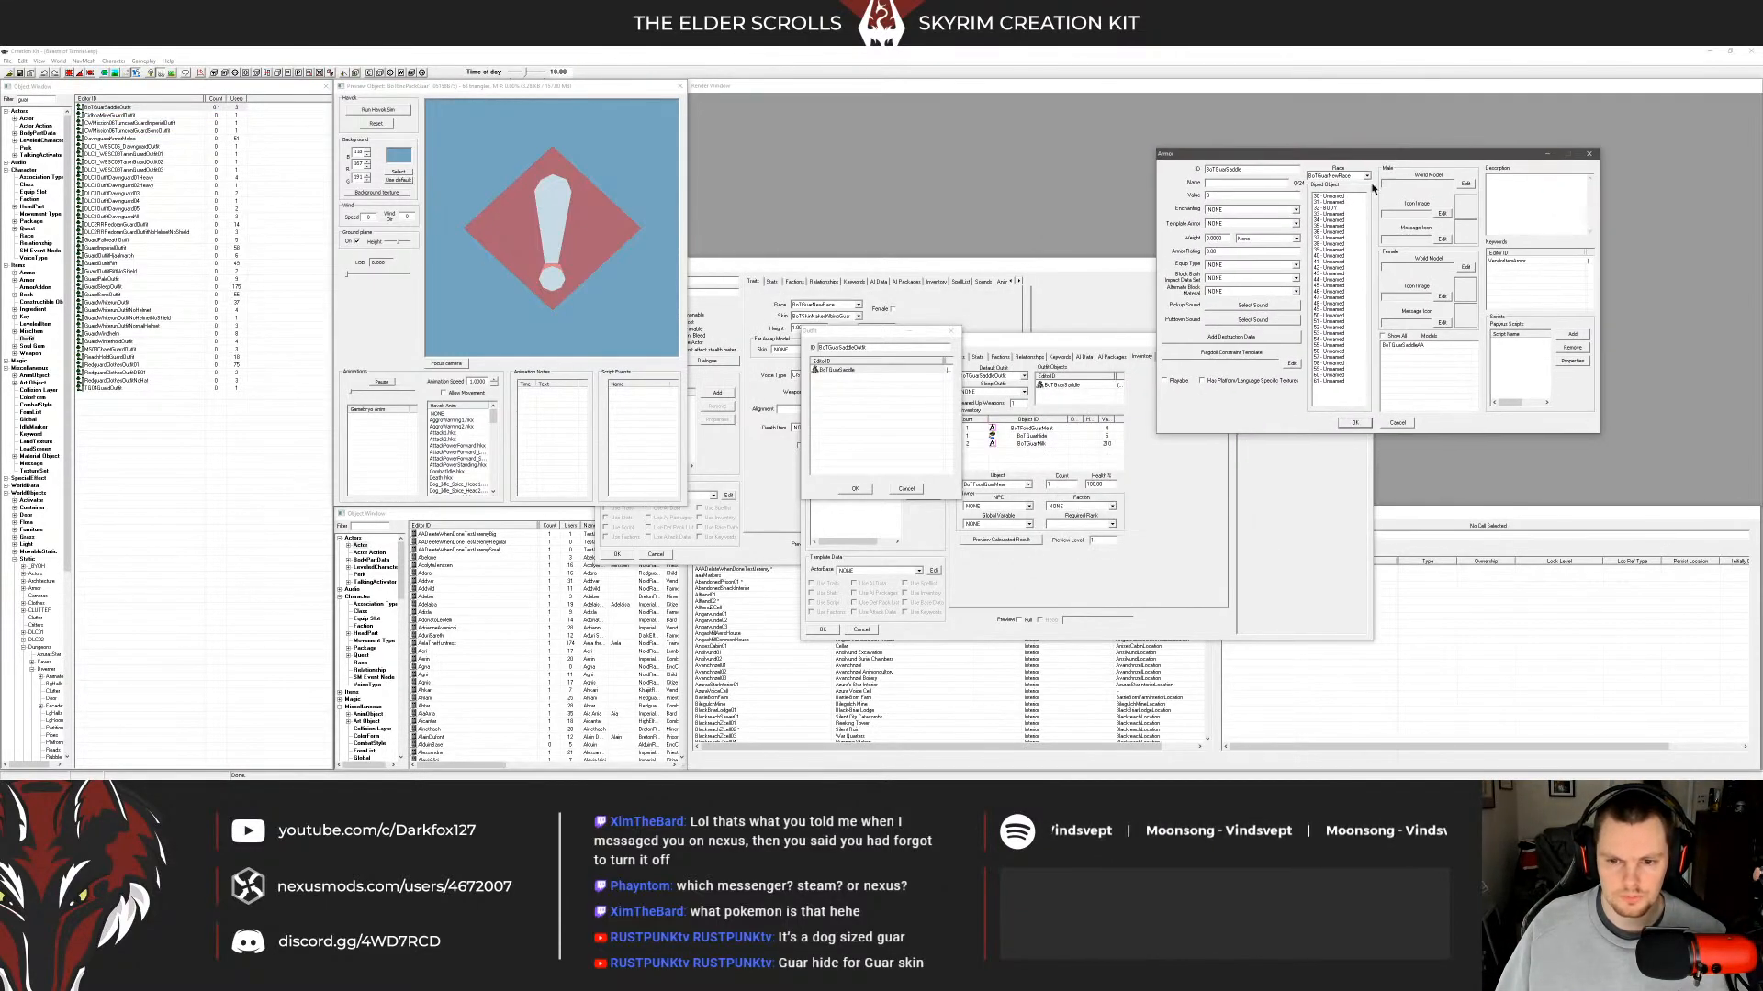
pyautogui.click(844, 330)
pyautogui.click(680, 86)
pyautogui.moveTo(857, 334); pyautogui.dragTo(397, 91)
pyautogui.moveTo(895, 351); pyautogui.dragTo(724, 361)
pyautogui.moveTo(748, 266); pyautogui.dragTo(656, 95)
pyautogui.click(1093, 496)
pyautogui.moveTo(1093, 352); pyautogui.dragTo(971, 403)
pyautogui.moveTo(1385, 159); pyautogui.dragTo(286, 274)
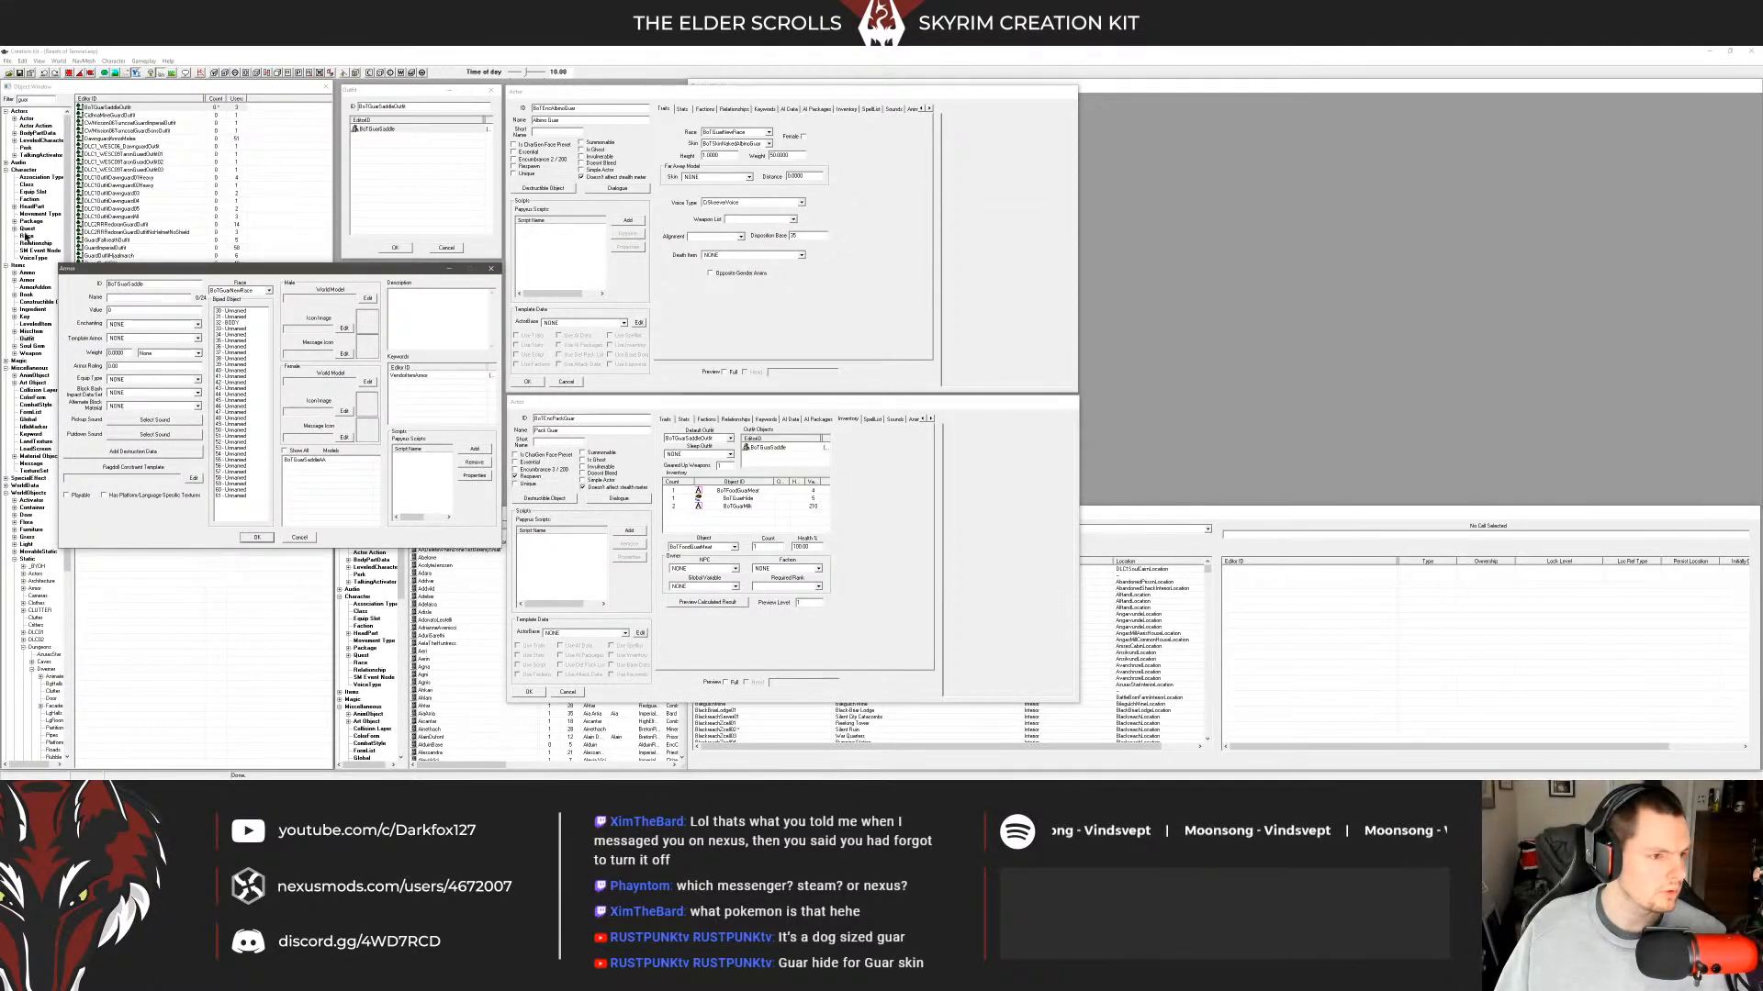
# Open the second guar race record from the race list and place it beside the Albino Guar actor window.
pyautogui.click(27, 236)
pyautogui.doubleClick(109, 115)
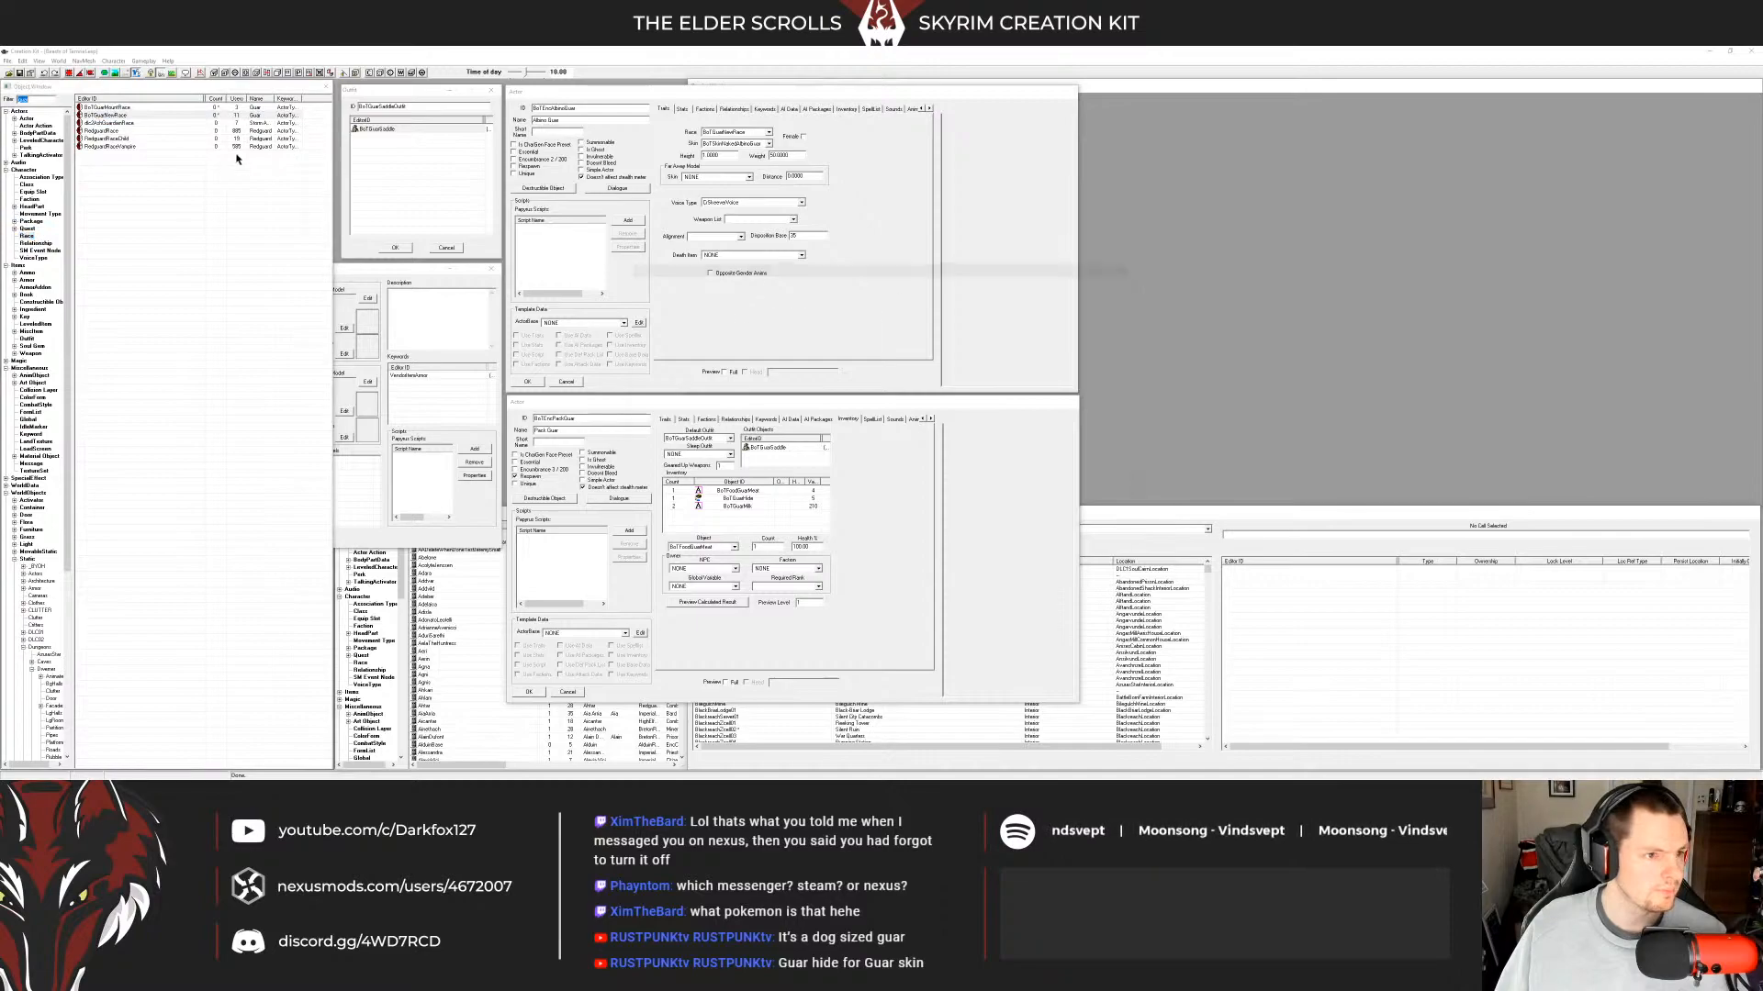
pyautogui.moveTo(723, 268); pyautogui.dragTo(1181, 96)
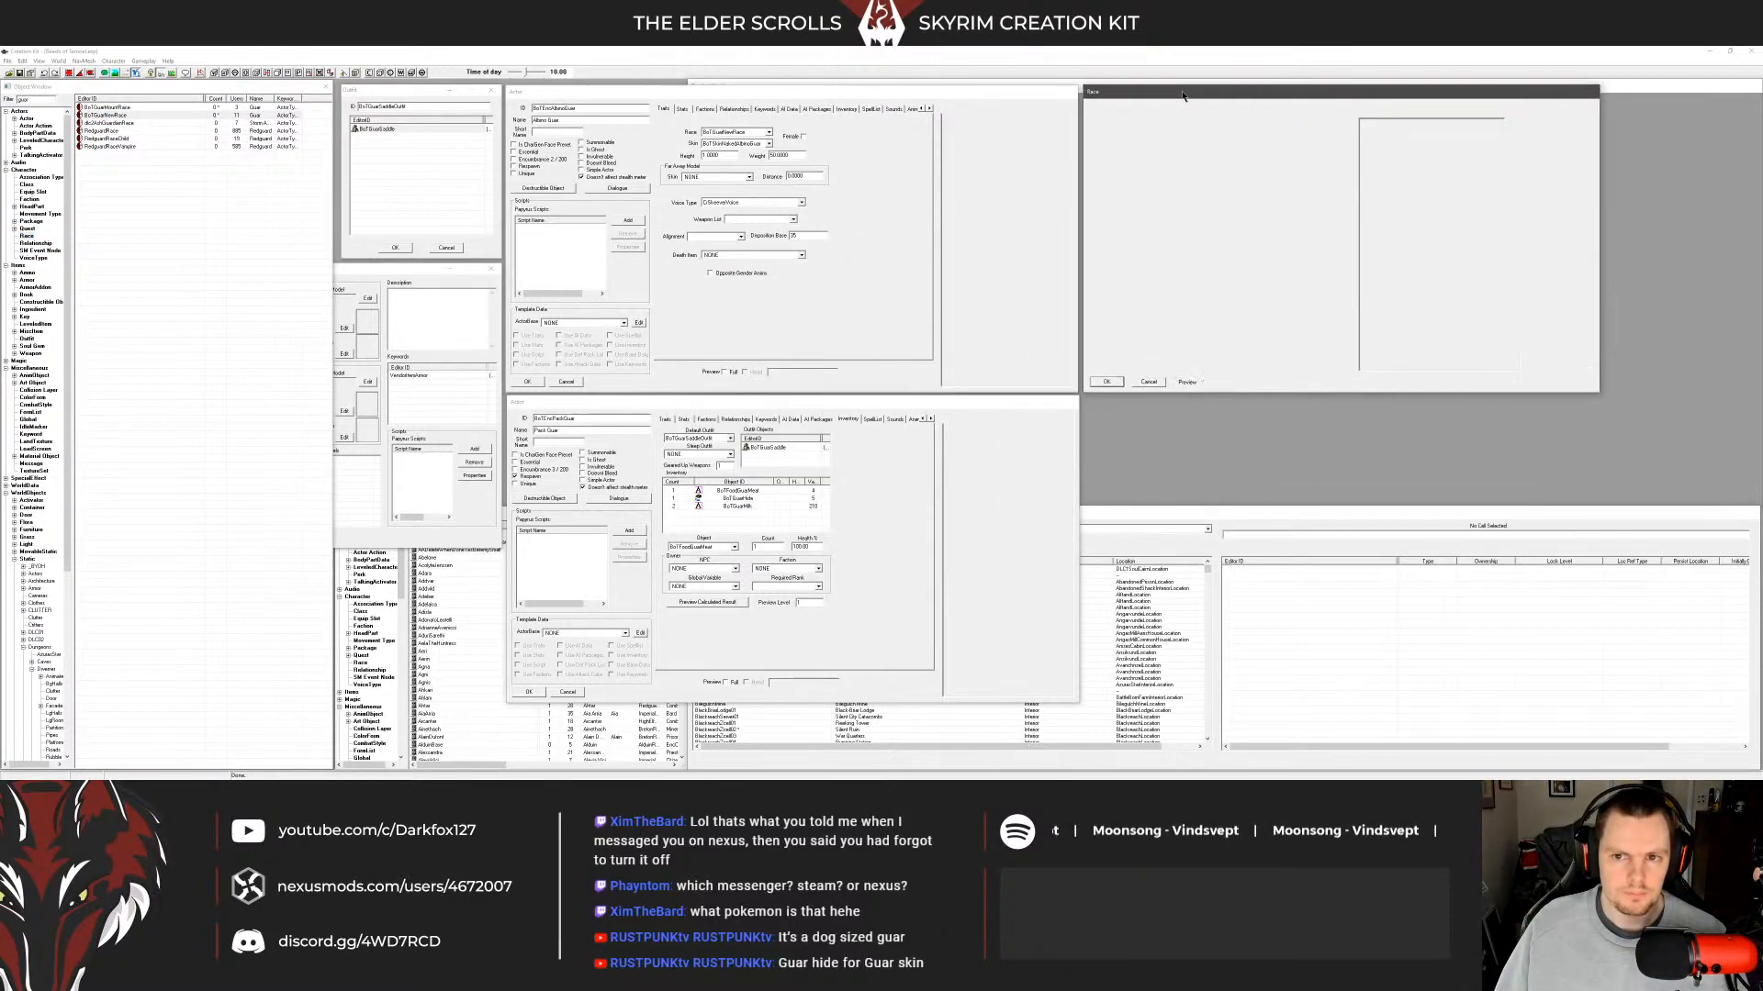
# List the guar-filtered armors and place the guar saddle armor window below the race window.
pyautogui.click(26, 235)
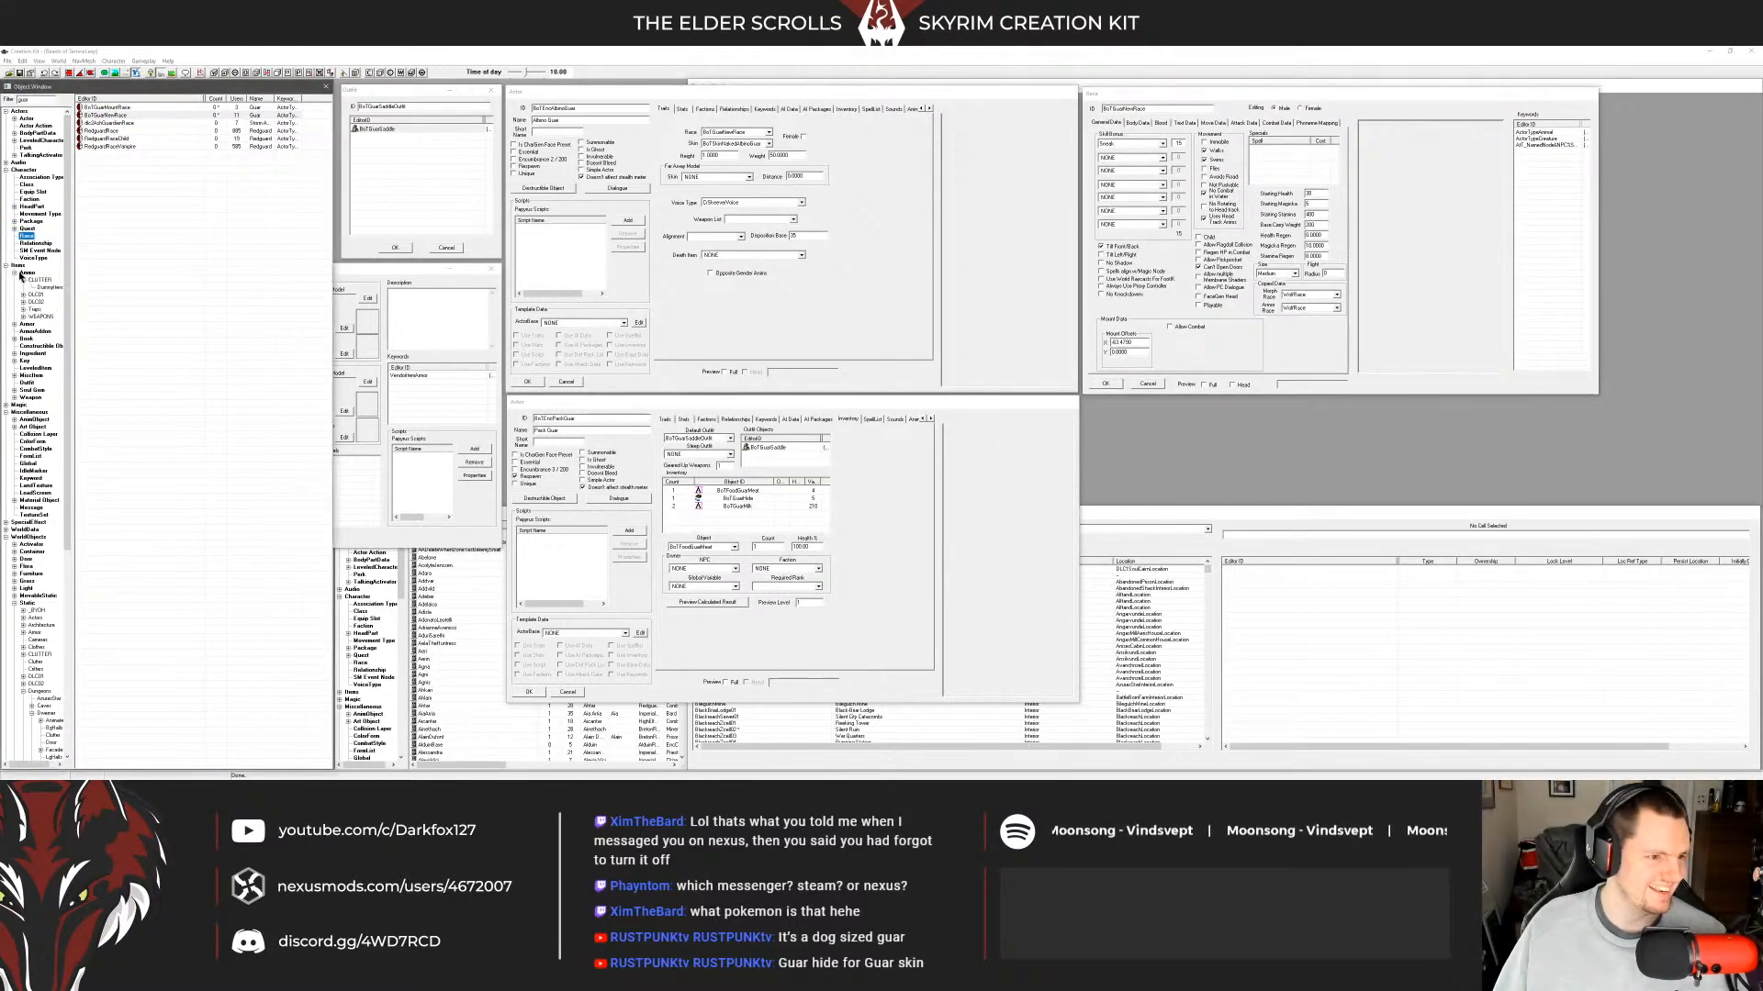
pyautogui.click(27, 280)
pyautogui.click(114, 147)
pyautogui.click(115, 122)
pyautogui.doubleClick(115, 303)
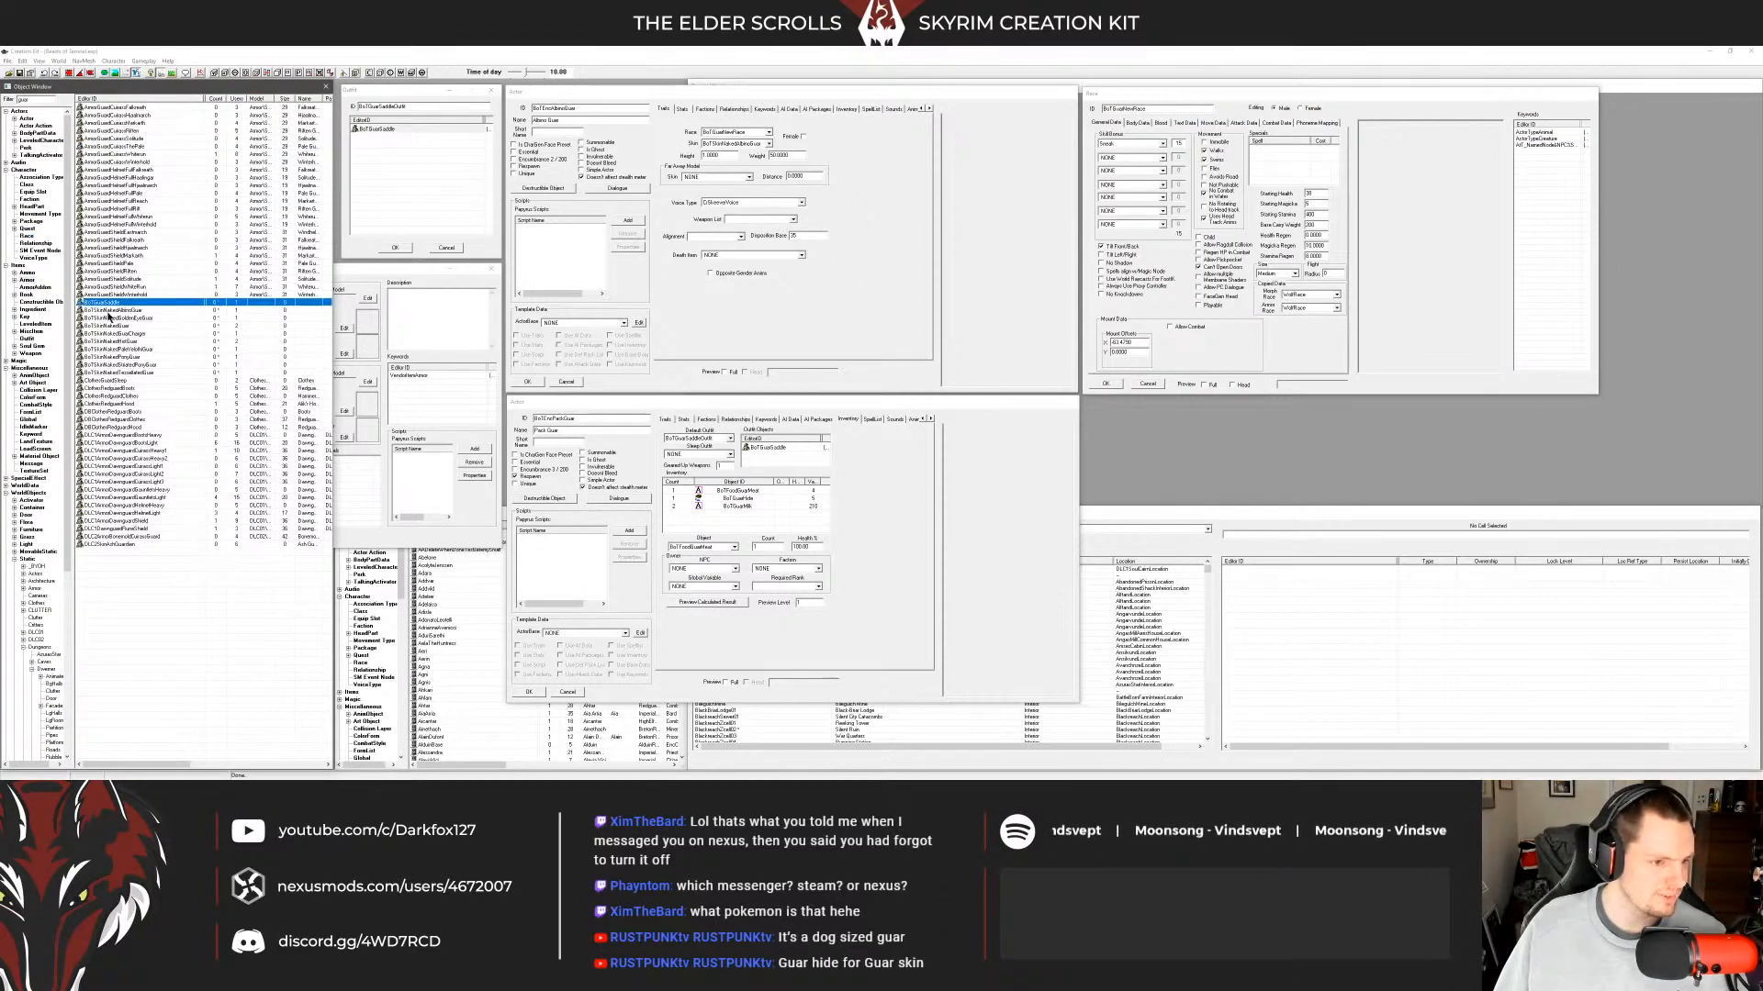
pyautogui.moveTo(362, 278); pyautogui.dragTo(1386, 410)
pyautogui.click(174, 326)
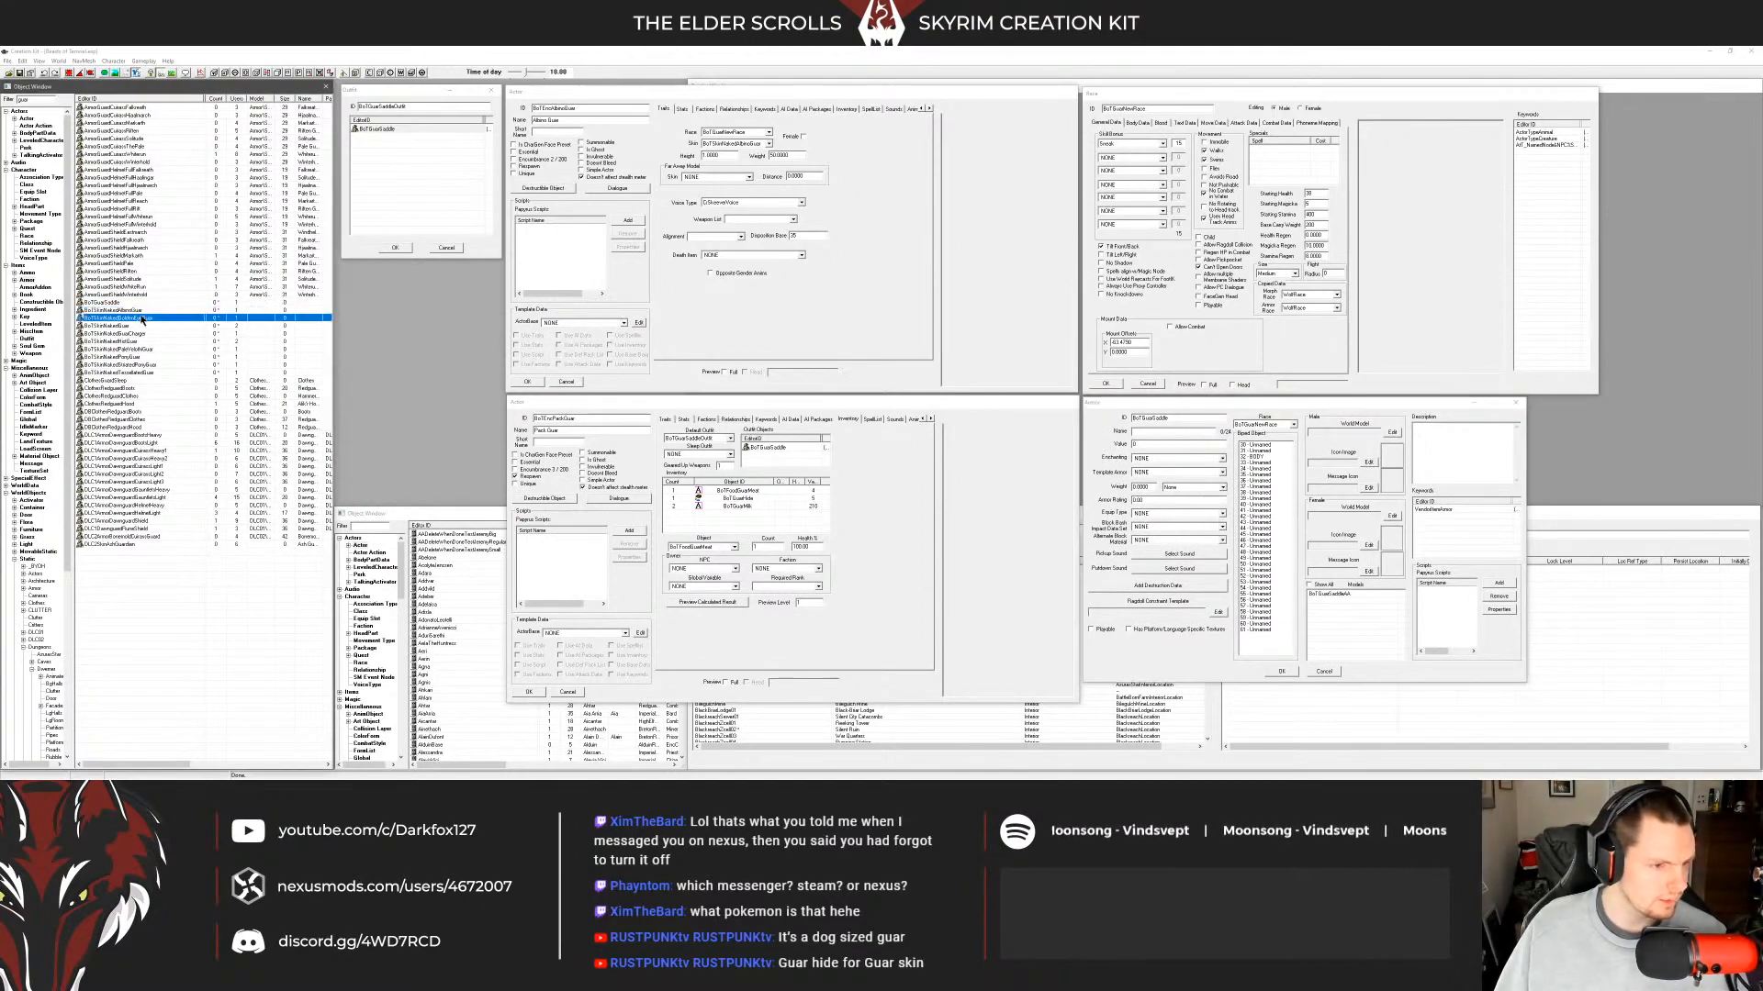
# Open the naked guar skin armor record and place its window beside the Pack Guar actor window.
pyautogui.click(124, 333)
pyautogui.click(101, 326)
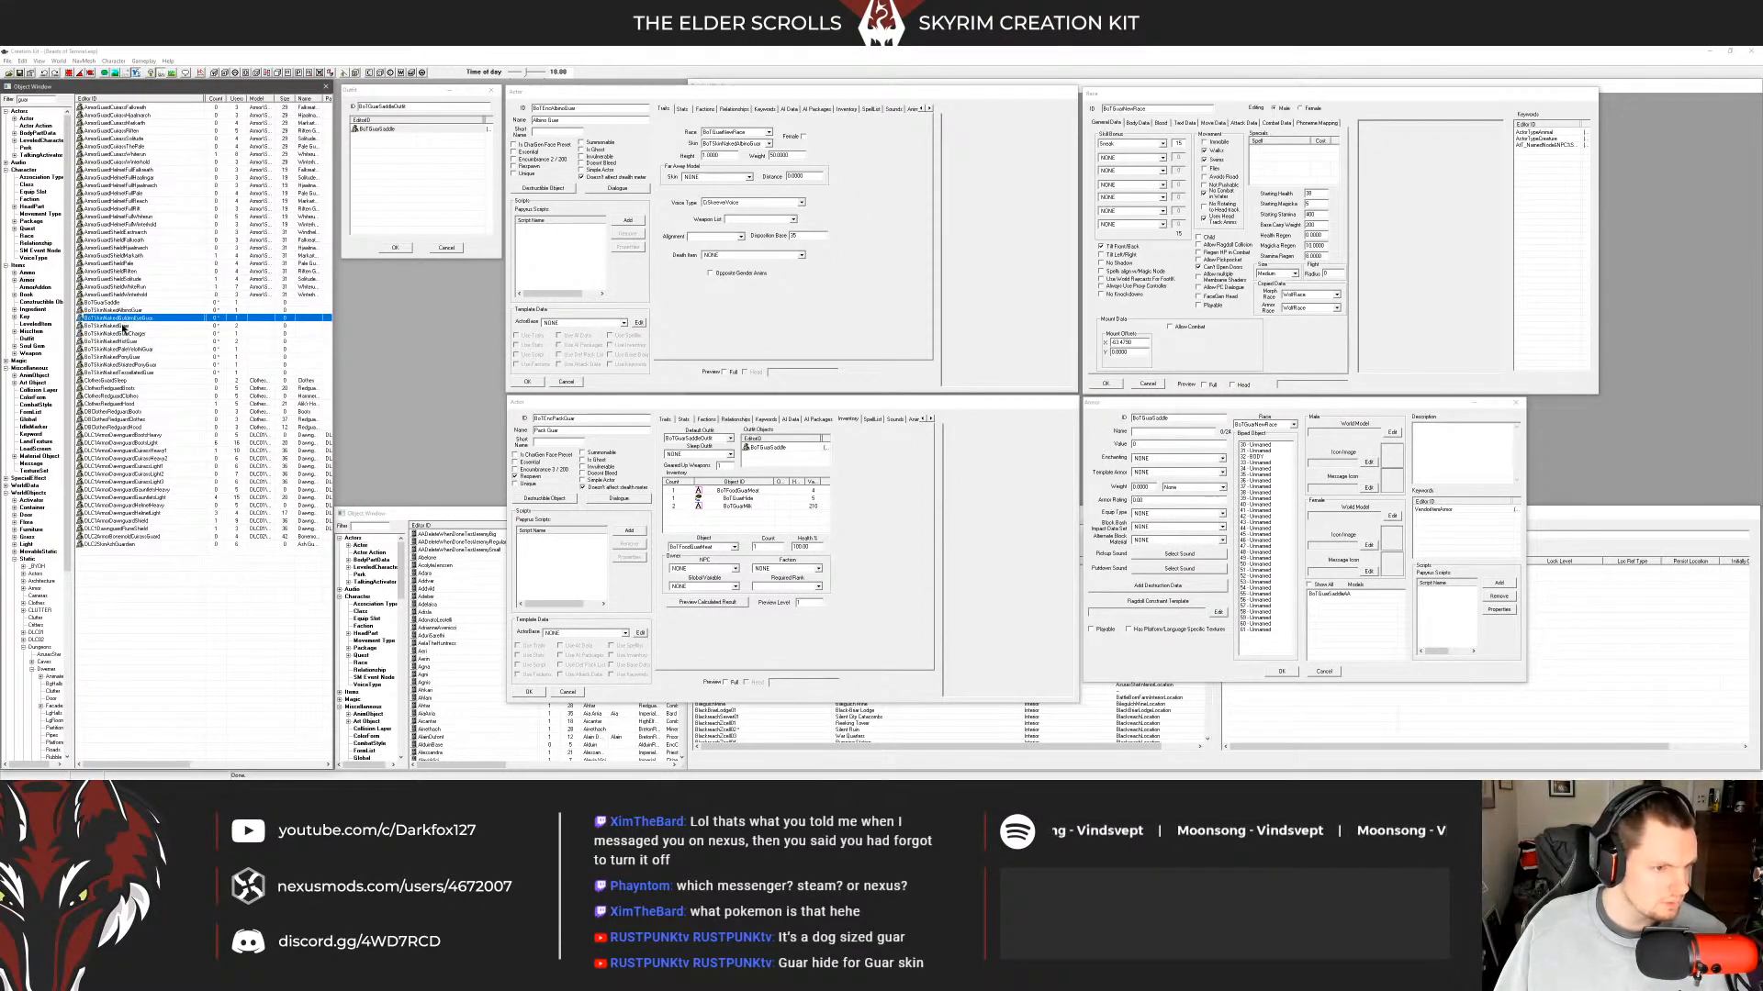
pyautogui.doubleClick(260, 326)
pyautogui.moveTo(802, 275); pyautogui.dragTo(217, 419)
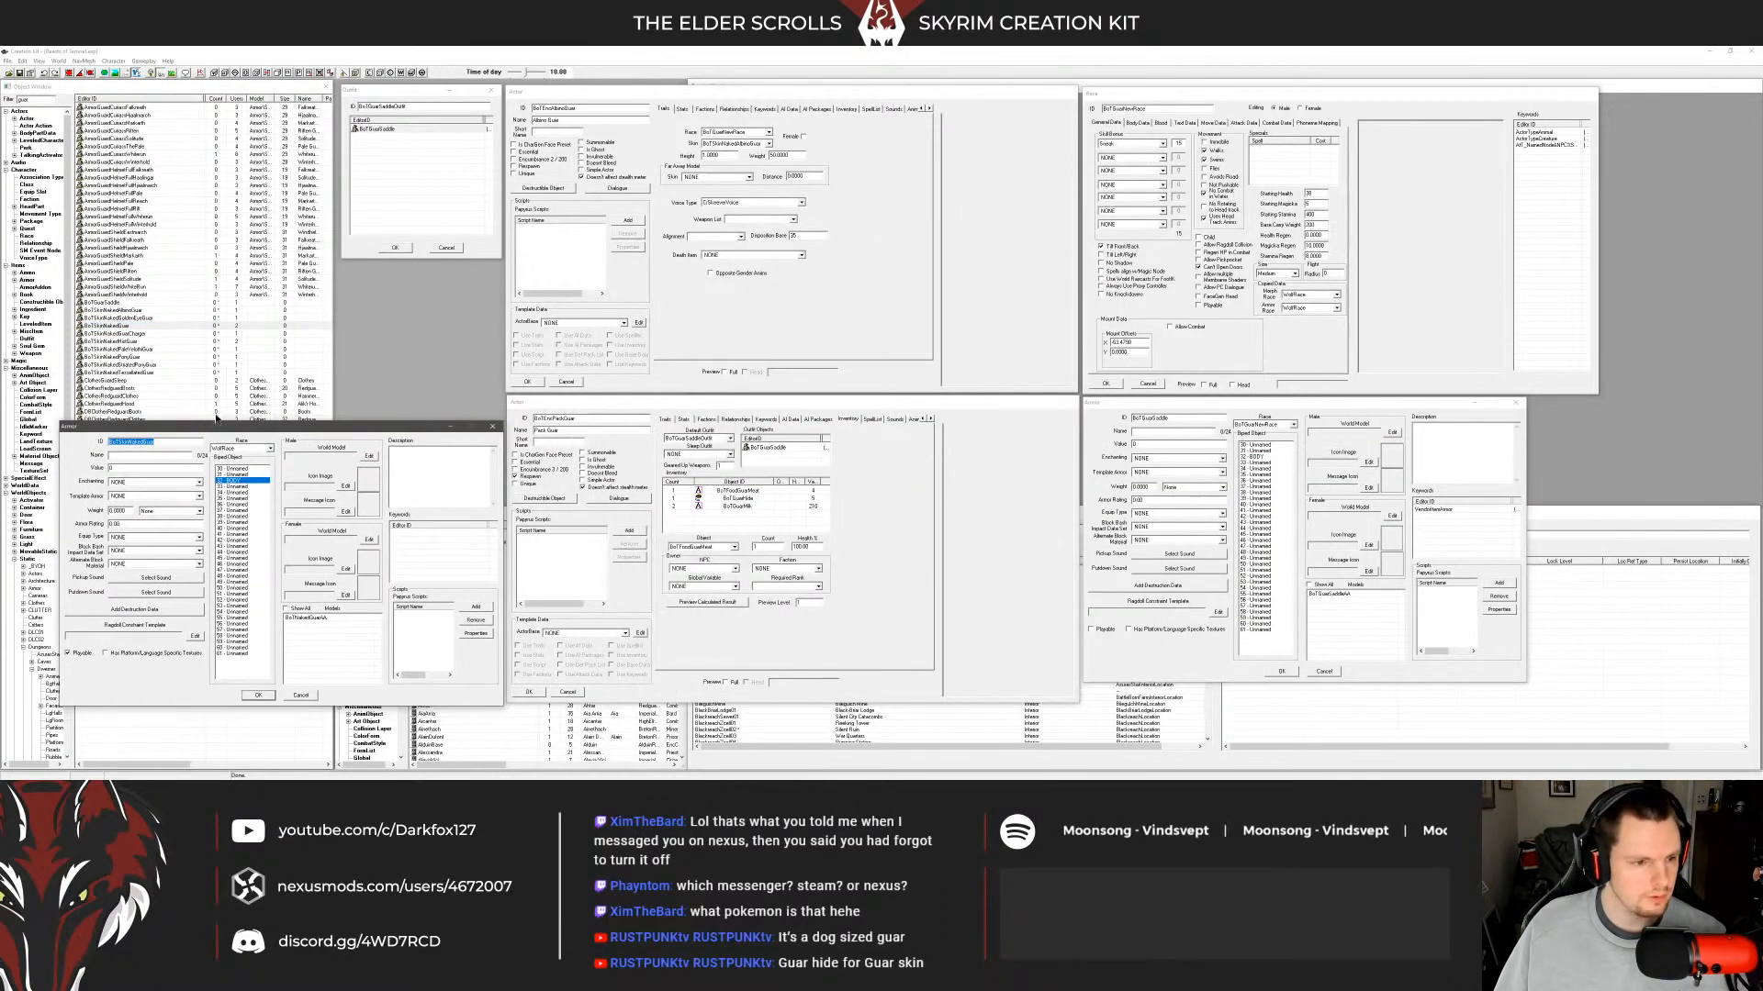
# Open the guar saddle armor addon, place it beside the outfit window, and bring the naked guar armor window to the front.
pyautogui.click(35, 287)
pyautogui.click(114, 162)
pyautogui.click(112, 107)
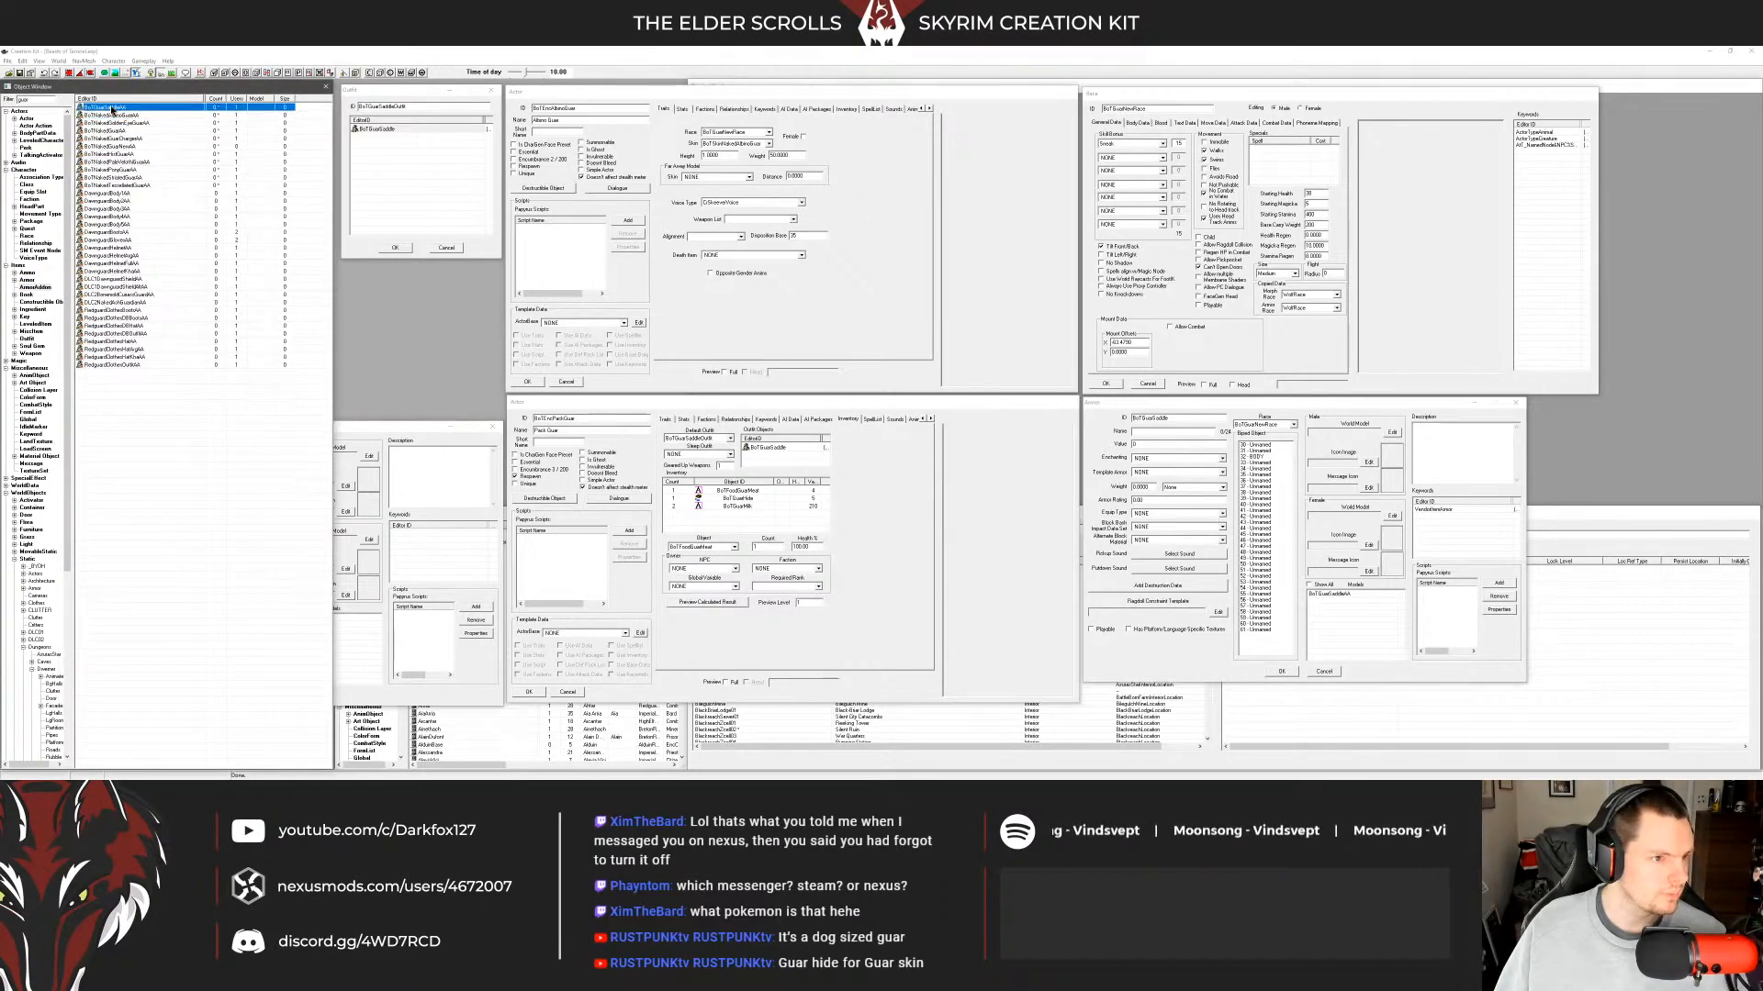
pyautogui.moveTo(804, 266); pyautogui.dragTo(120, 93)
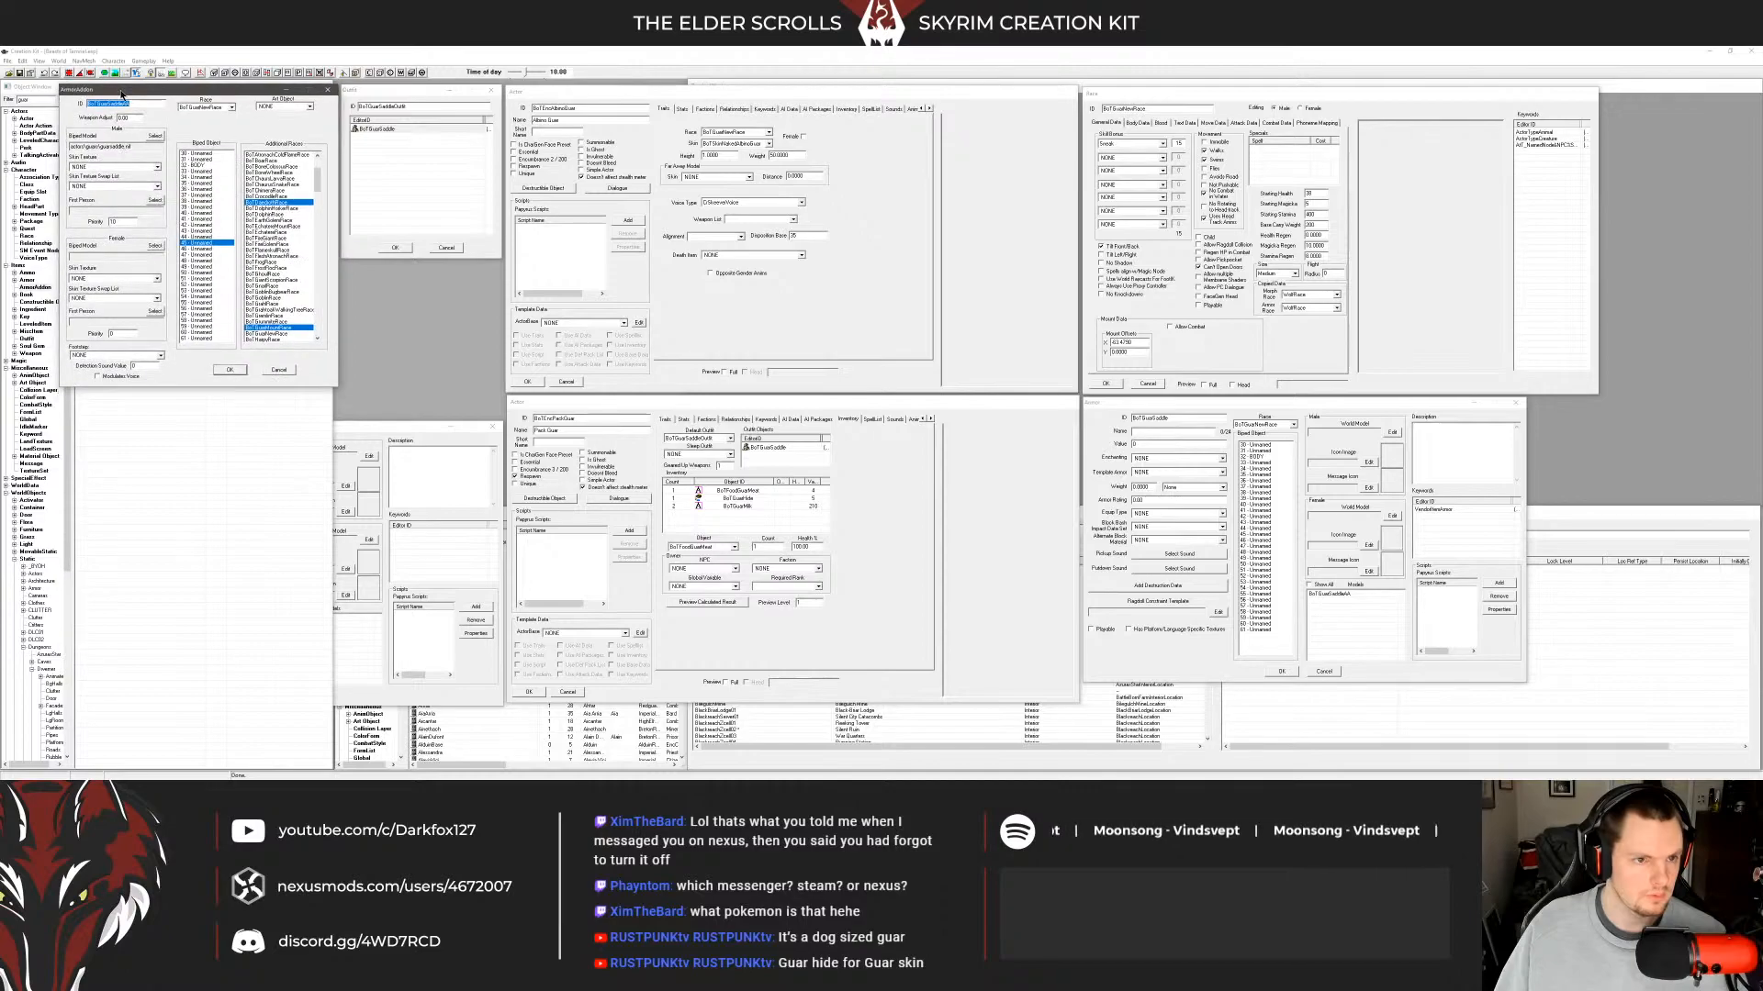
pyautogui.click(391, 429)
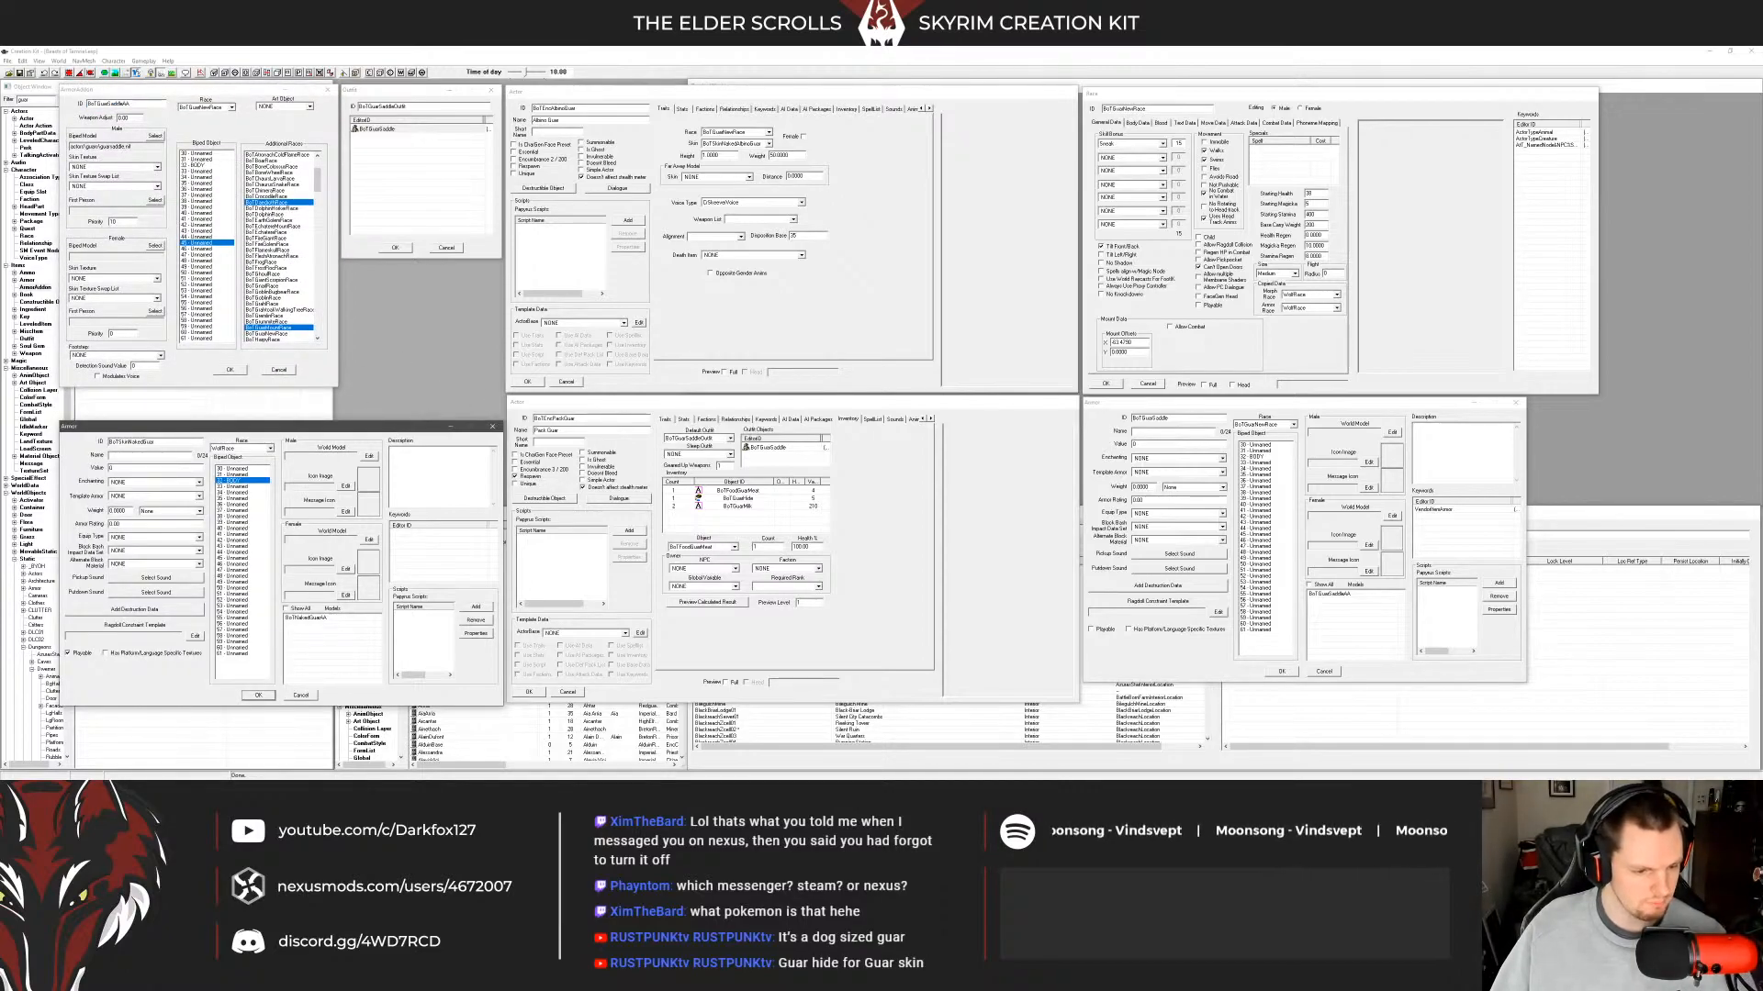
# Switch to the Snipping Tool and capture the area holding all the arranged guar record windows.
pyautogui.press('super')
pyautogui.write('snip')
pyautogui.press('Return')
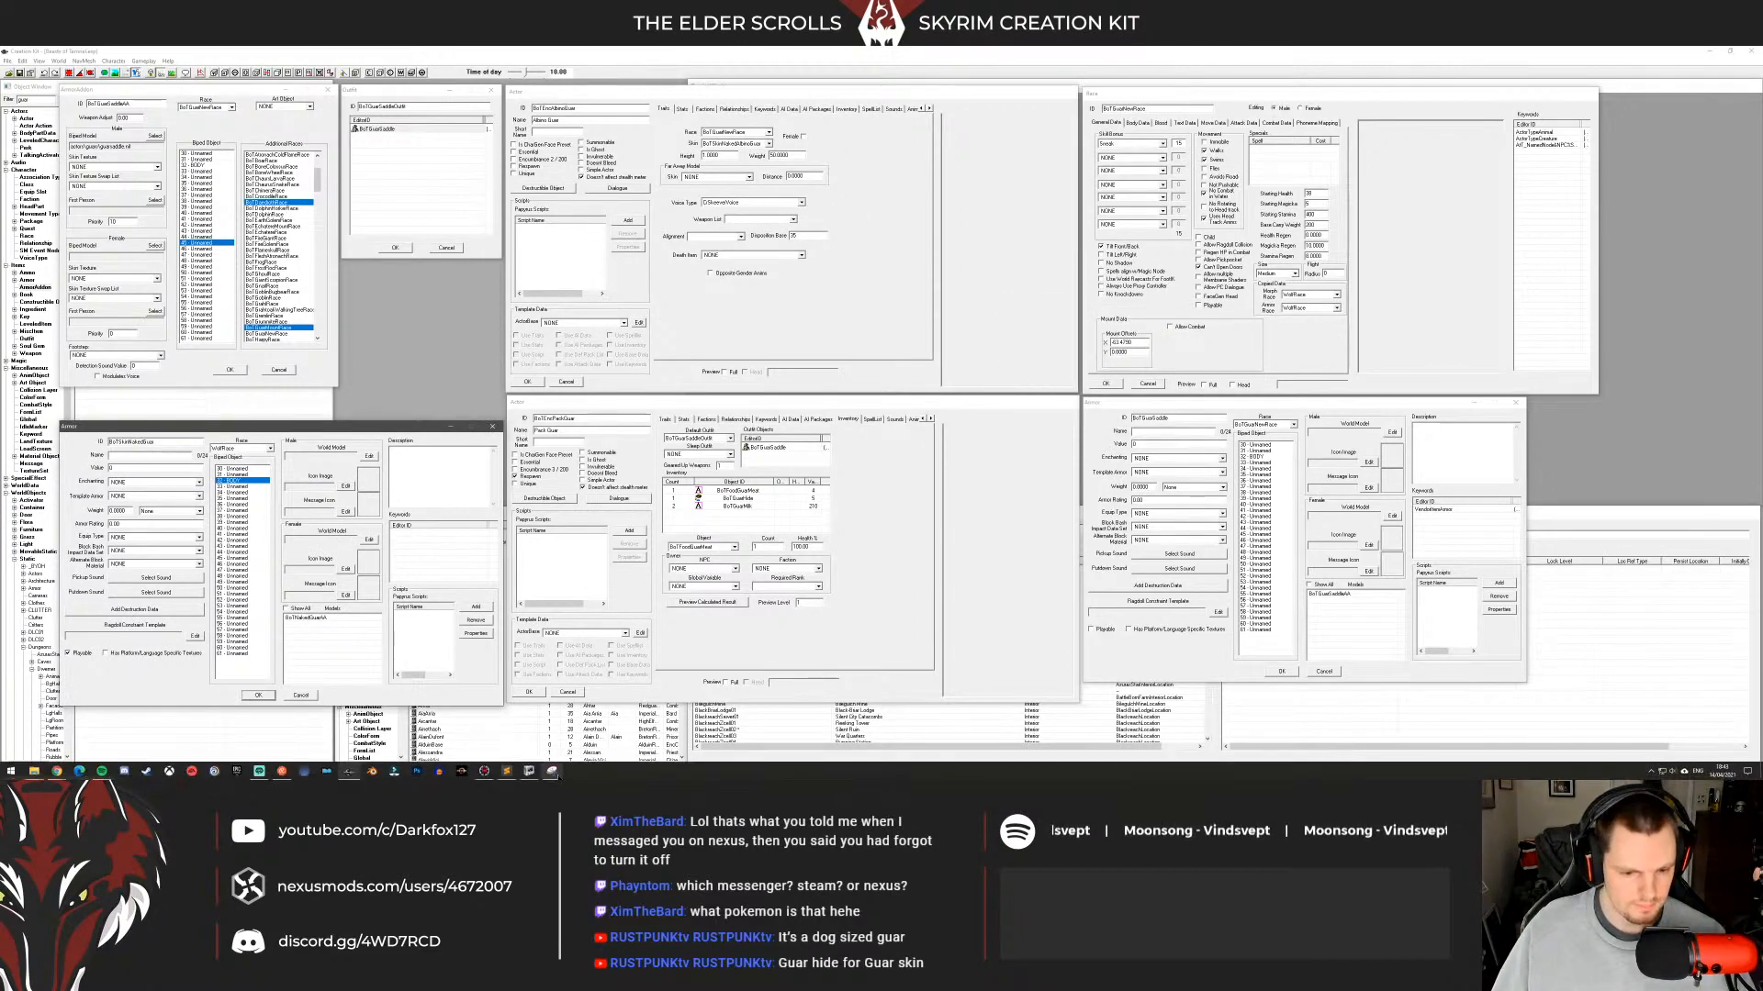
pyautogui.click(1025, 328)
pyautogui.moveTo(30, 66); pyautogui.dragTo(1623, 720)
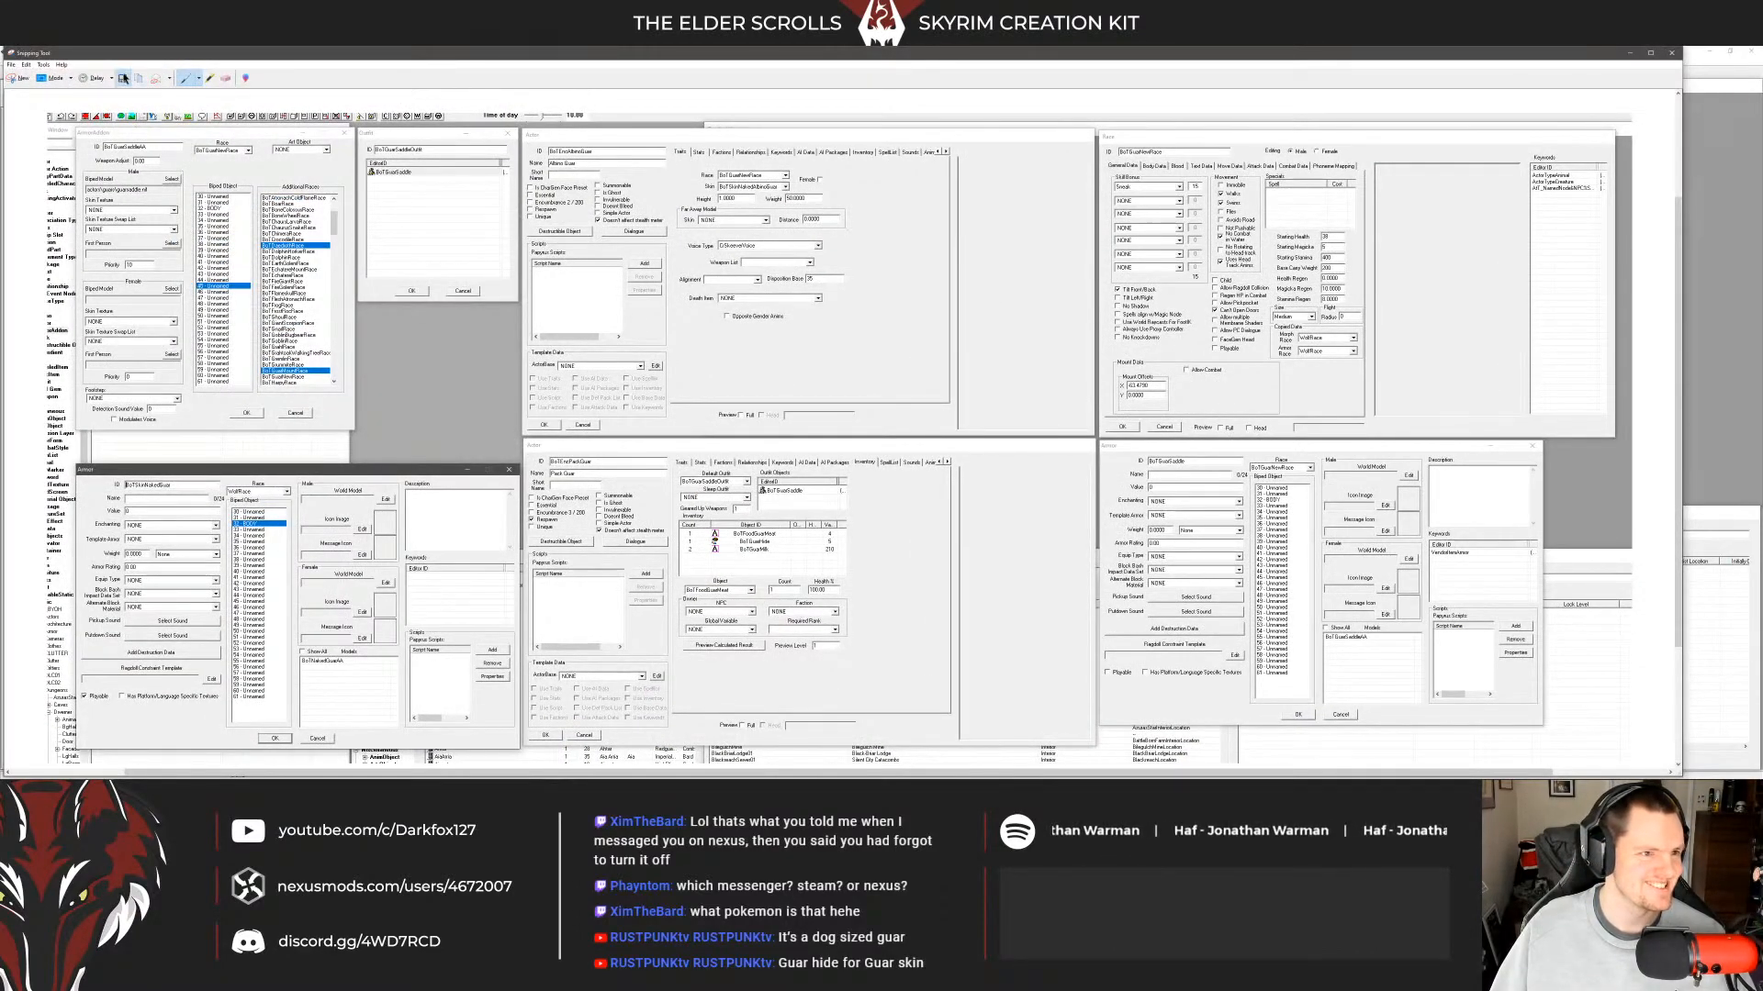
# Save the capture to the Desktop as a PNG named GuarSetup and close the Snipping Tool.
pyautogui.click(122, 78)
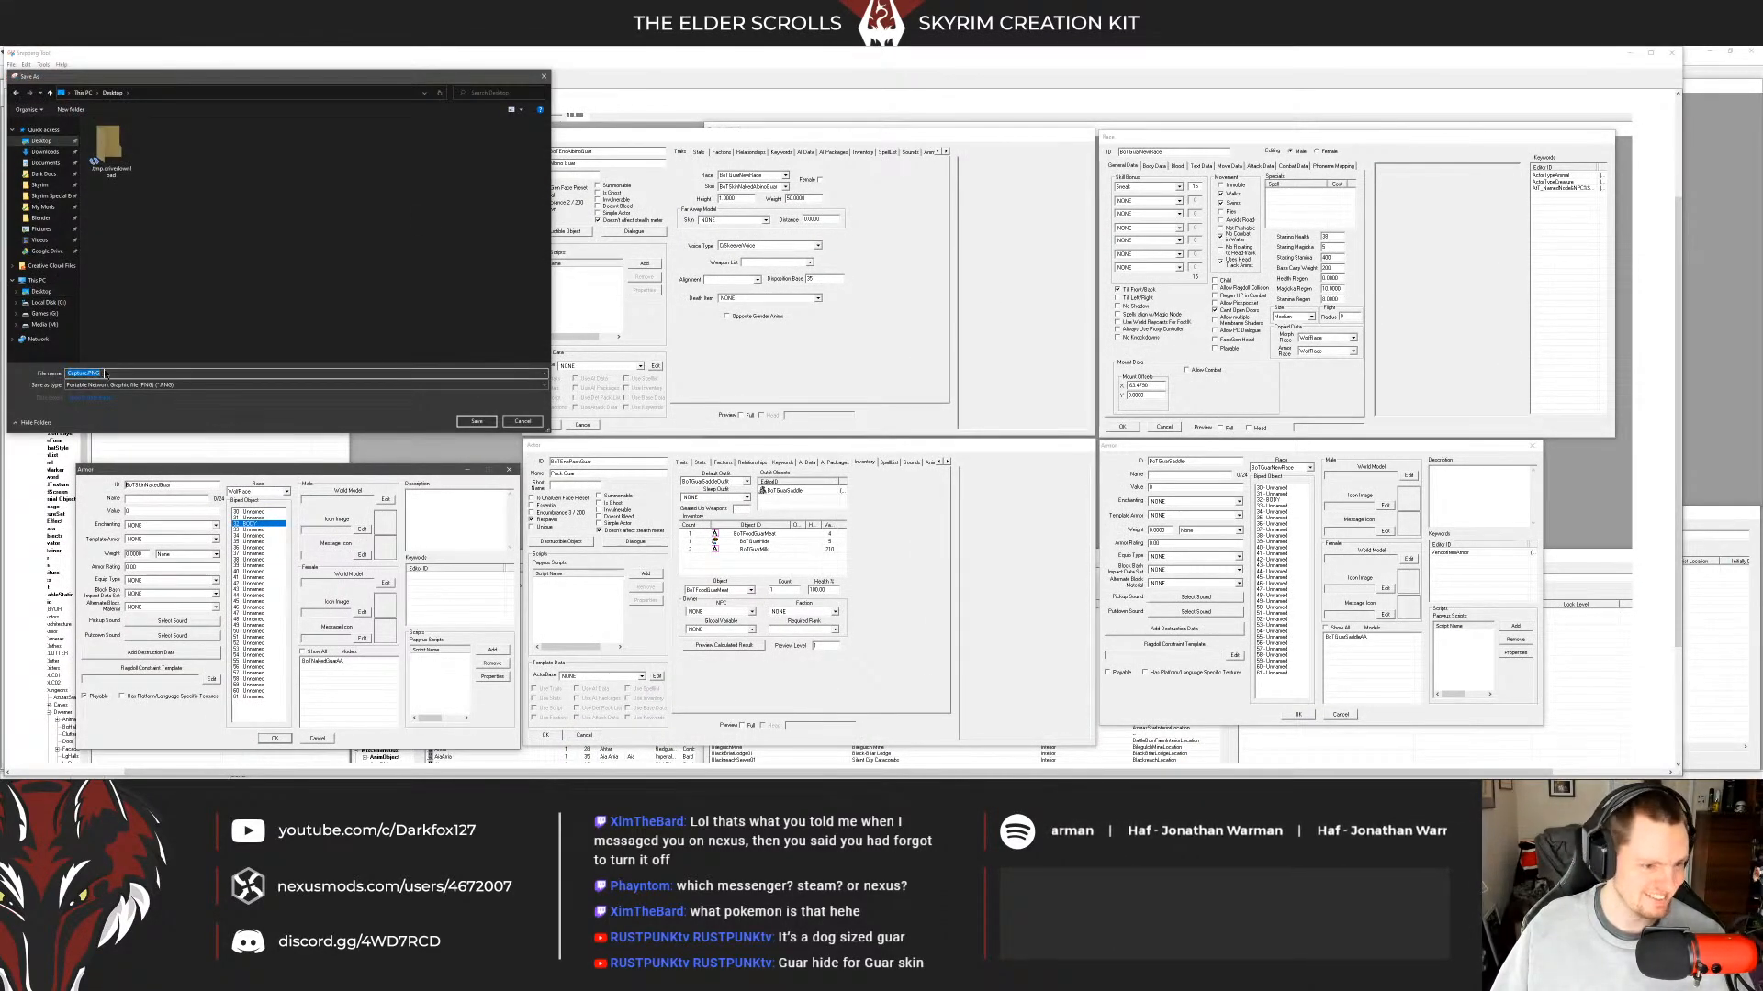
pyautogui.write('GuarSetup')
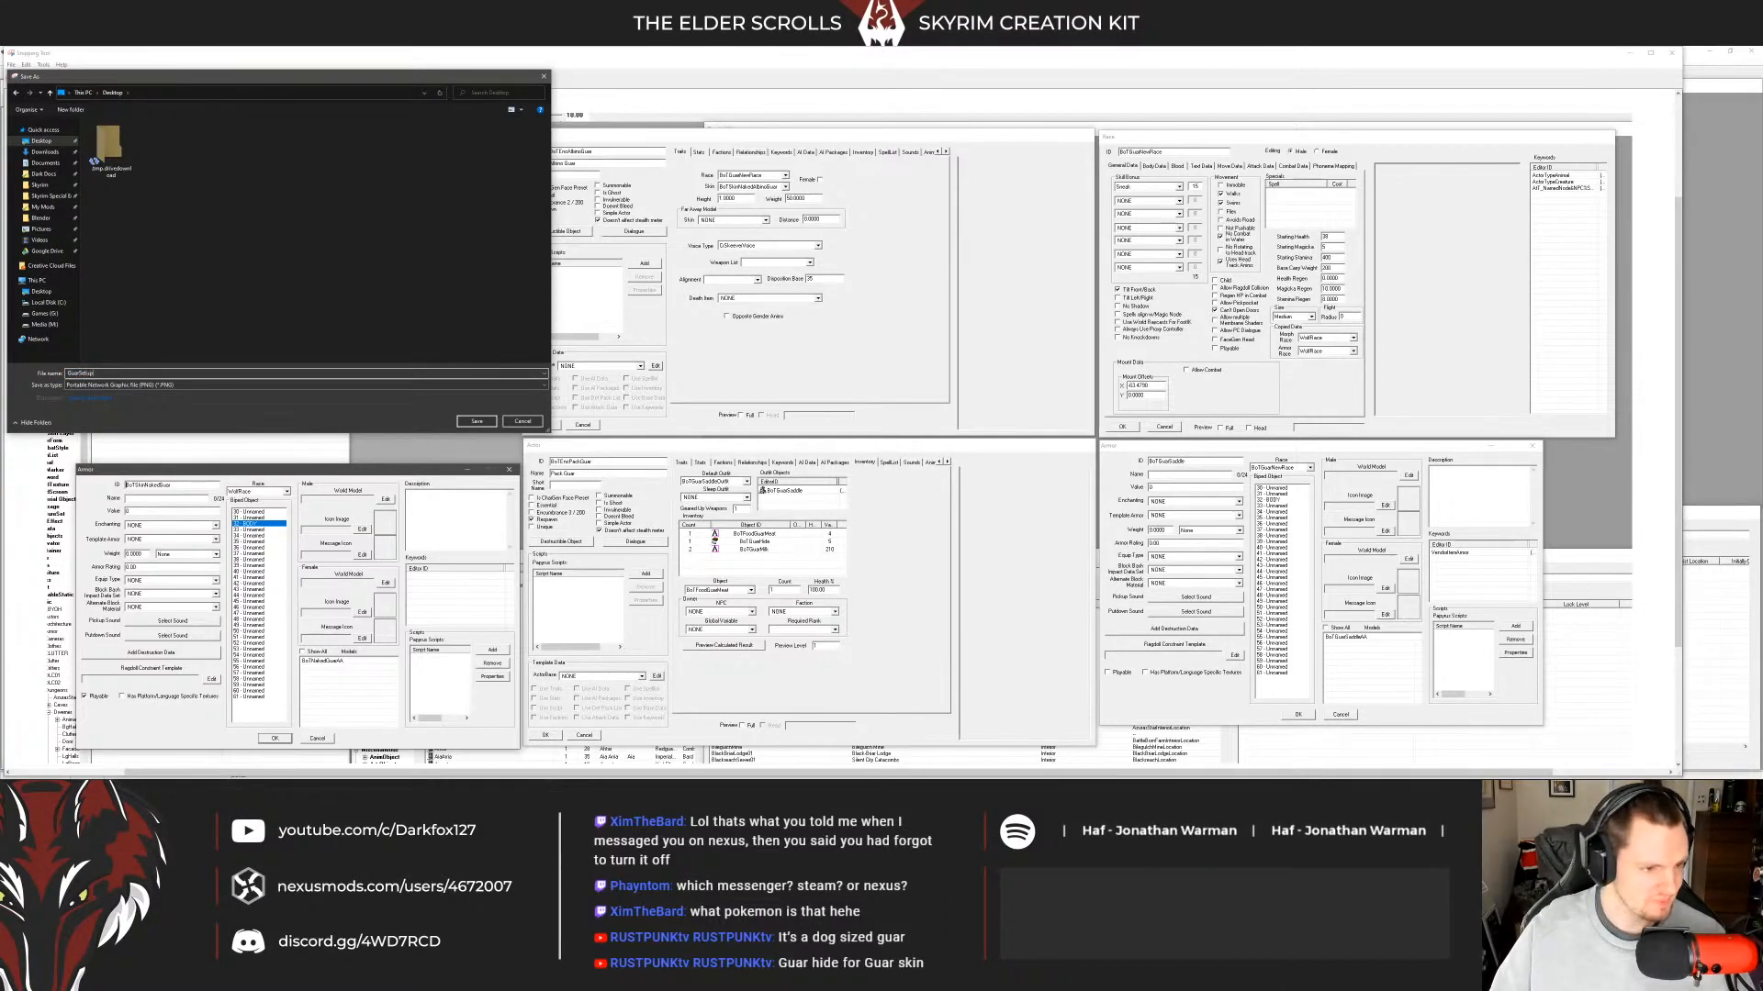
pyautogui.press('Return')
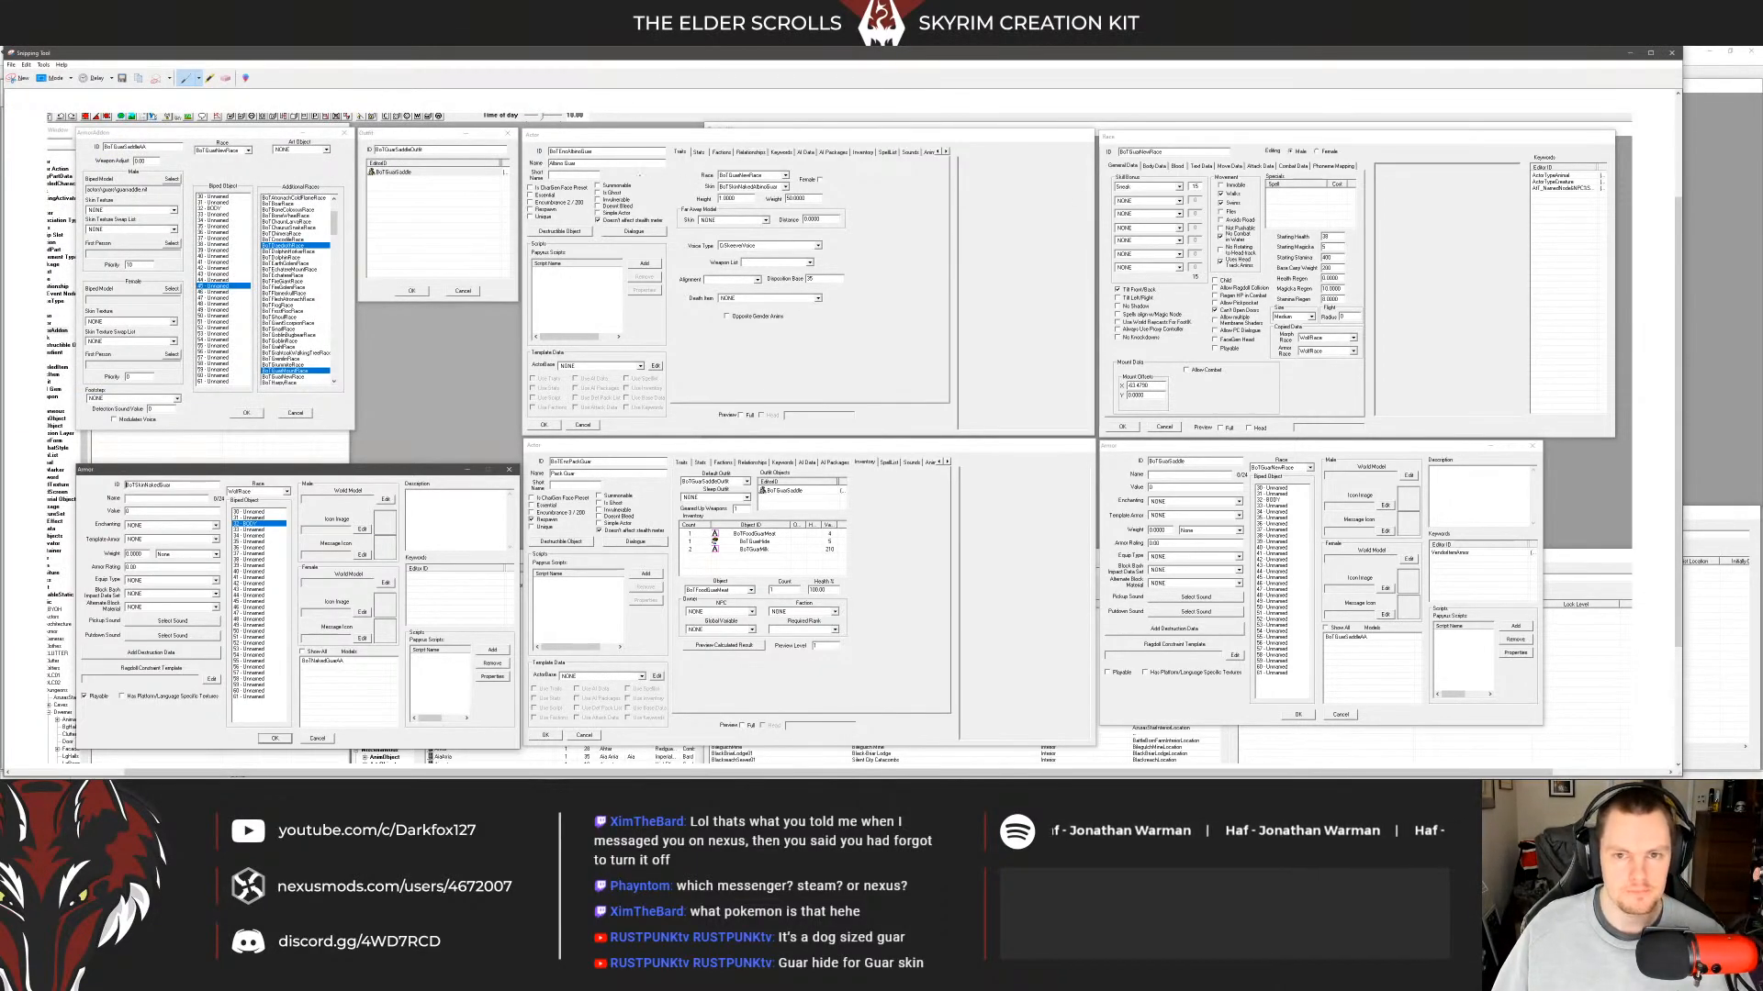
pyautogui.click(1670, 54)
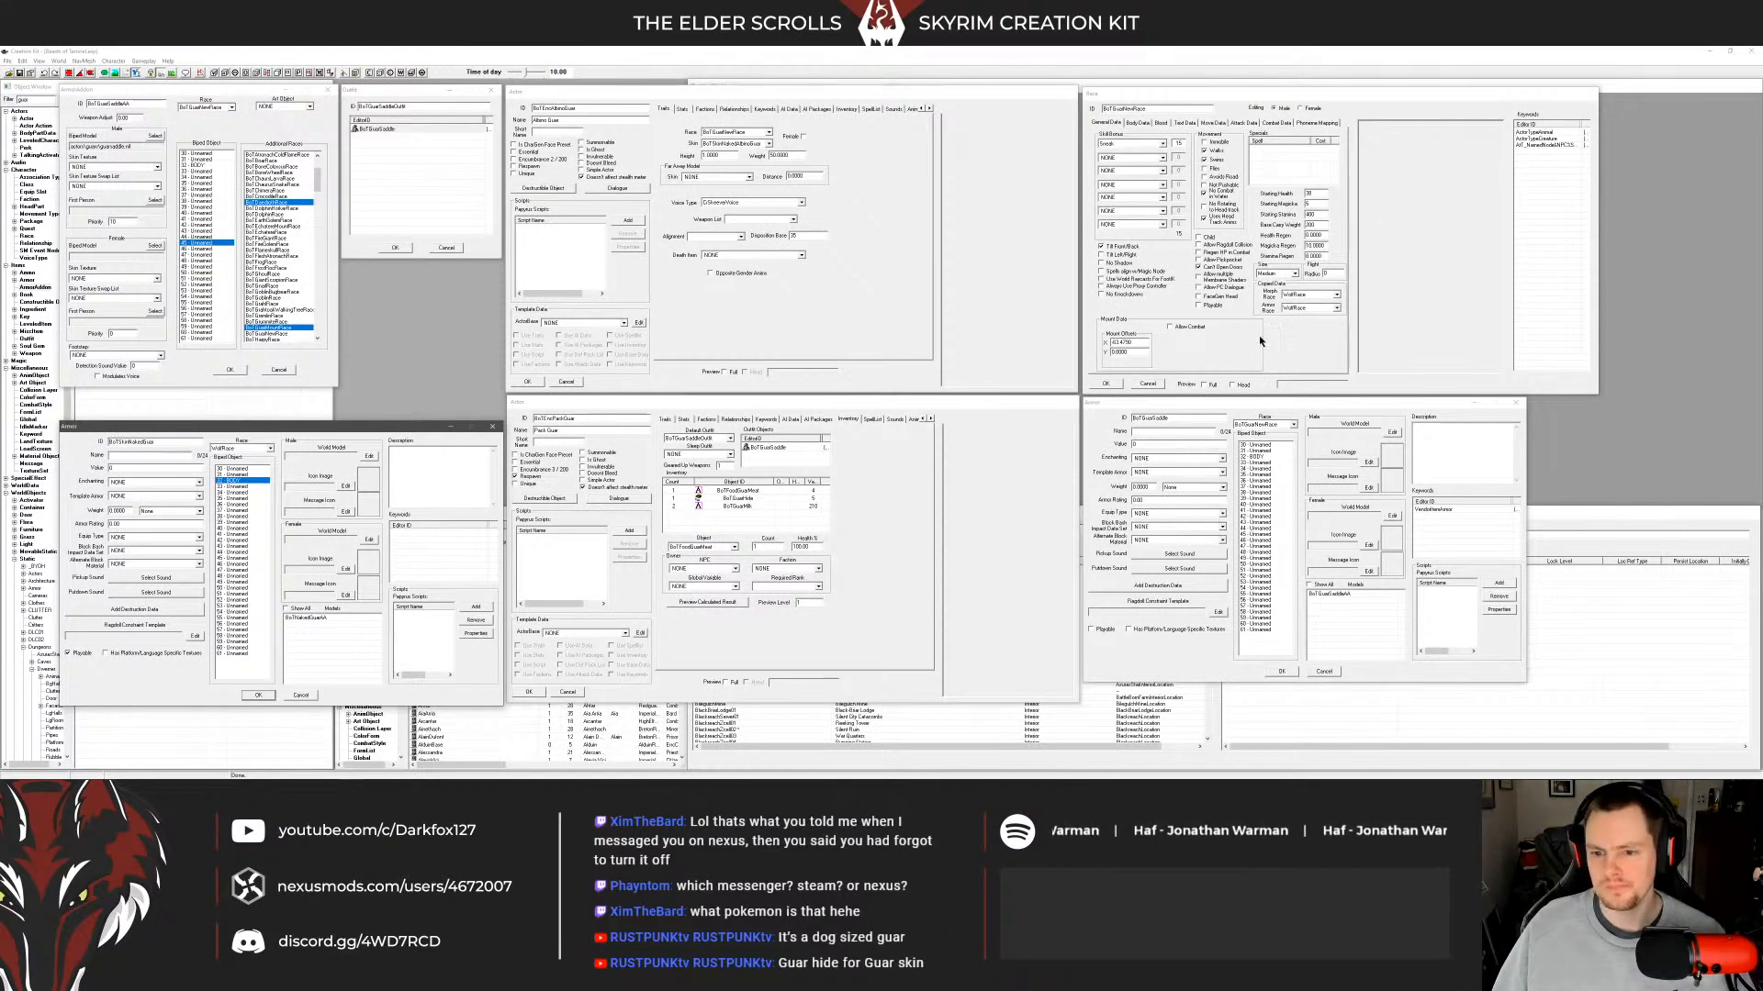
# Close all the open guar race, armor, actor, outfit and armor addon windows without saving changes.
pyautogui.click(1147, 384)
pyautogui.press('Escape')
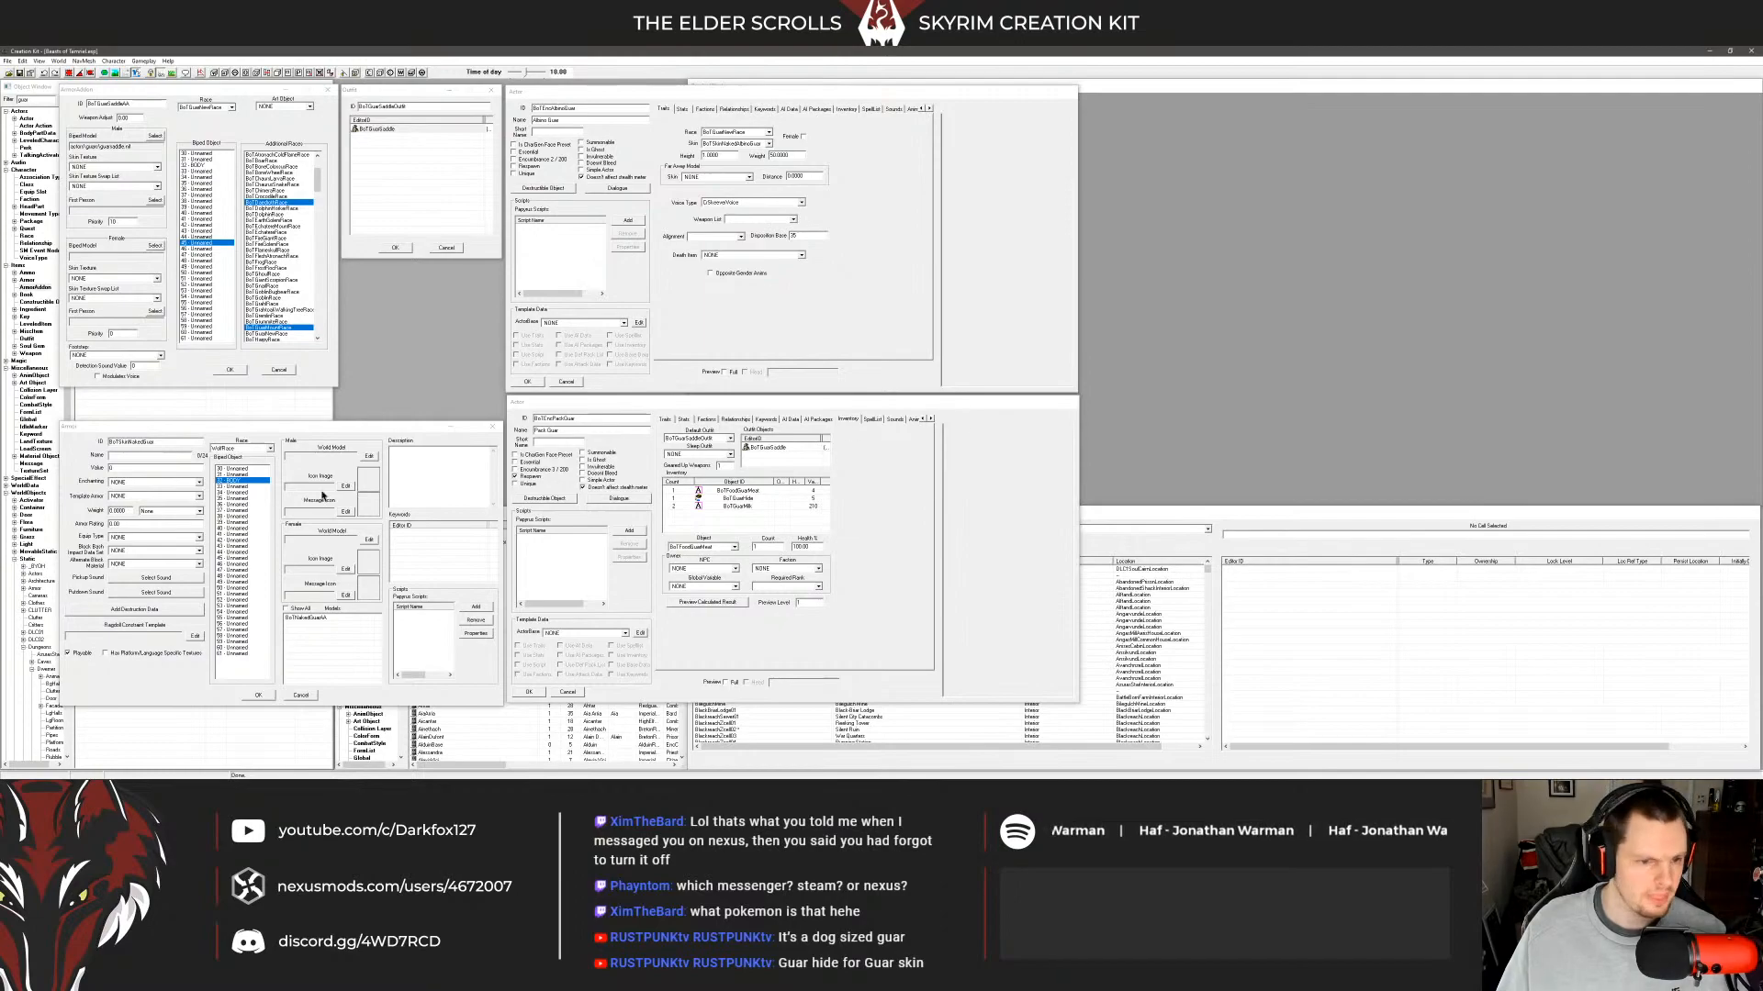
pyautogui.click(301, 695)
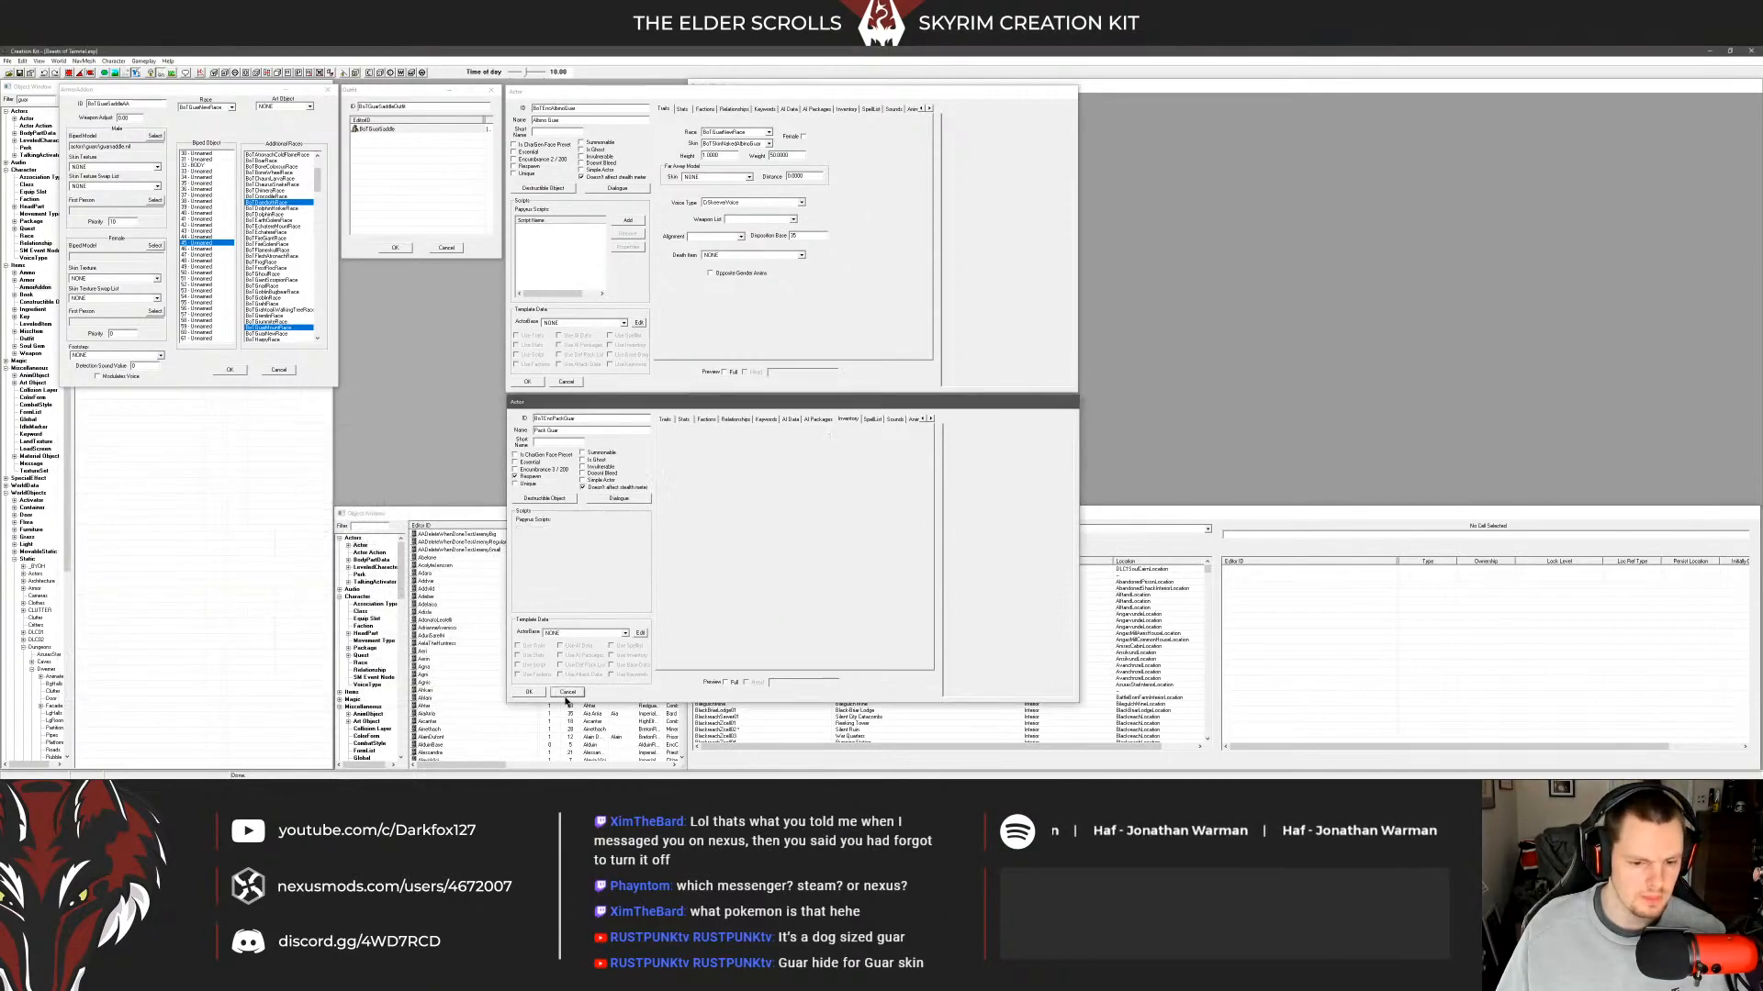
pyautogui.click(567, 691)
pyautogui.click(566, 381)
pyautogui.click(446, 248)
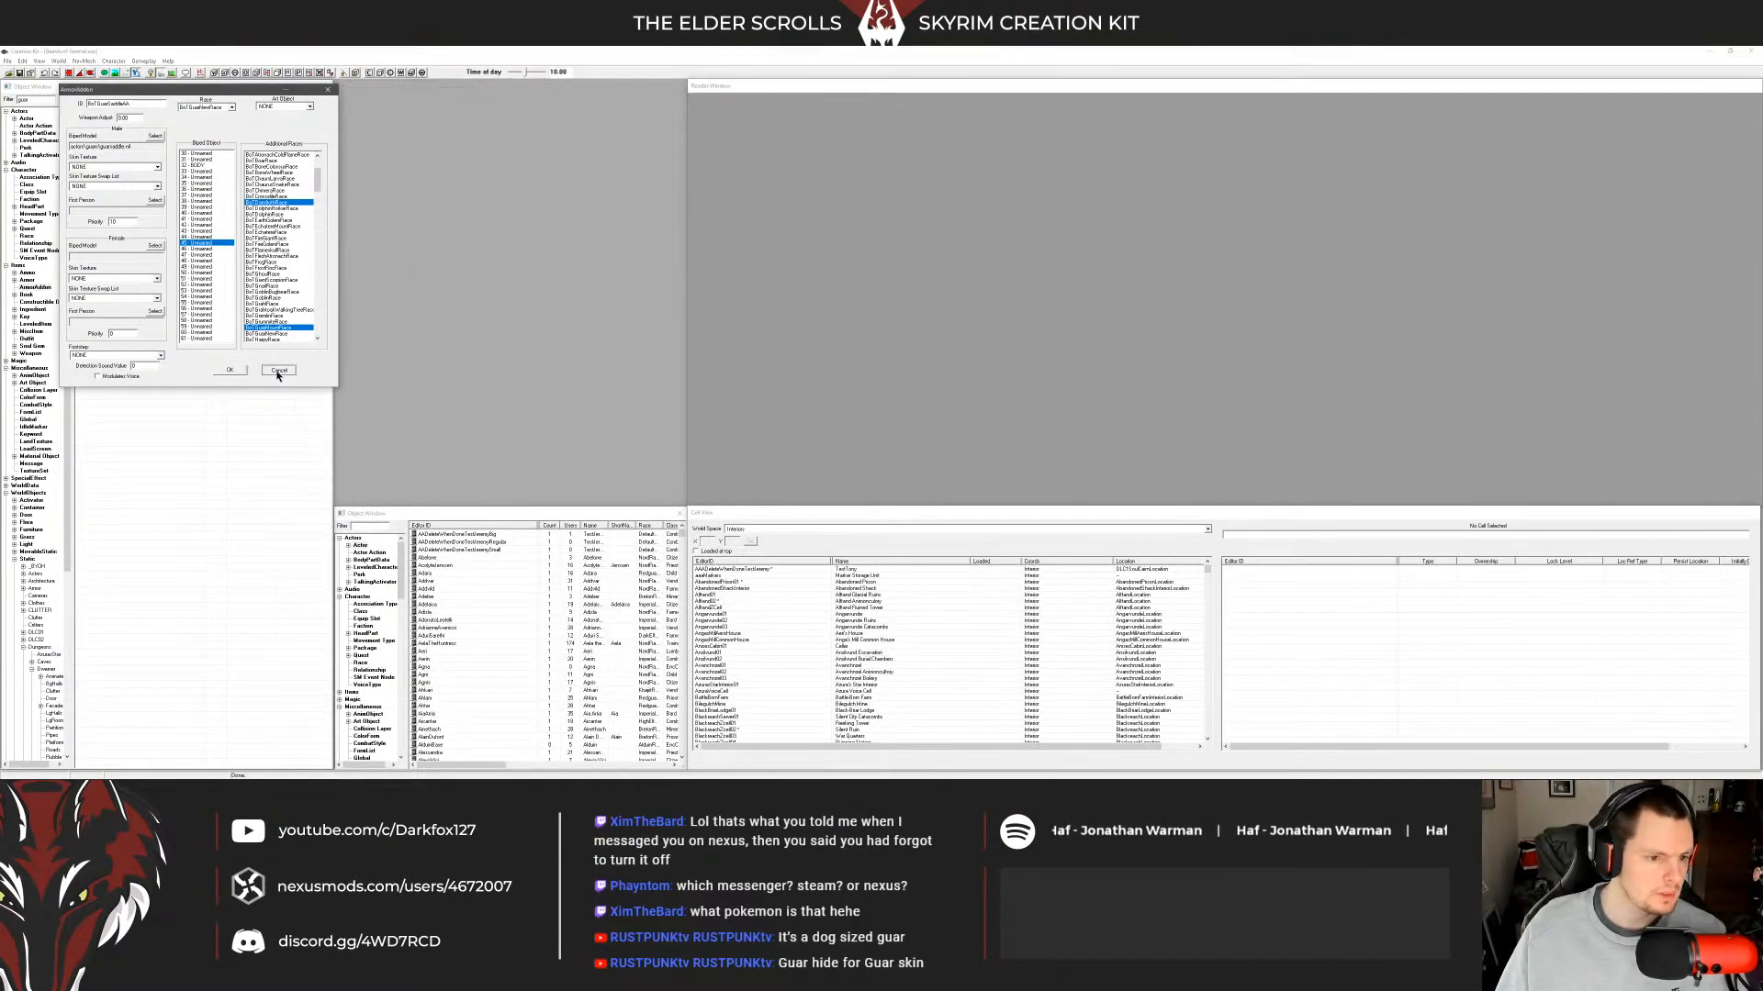
pyautogui.click(279, 370)
# Open both guar race records from the race list and place their windows side by side.
pyautogui.click(30, 236)
pyautogui.click(117, 108)
pyautogui.doubleClick(120, 115)
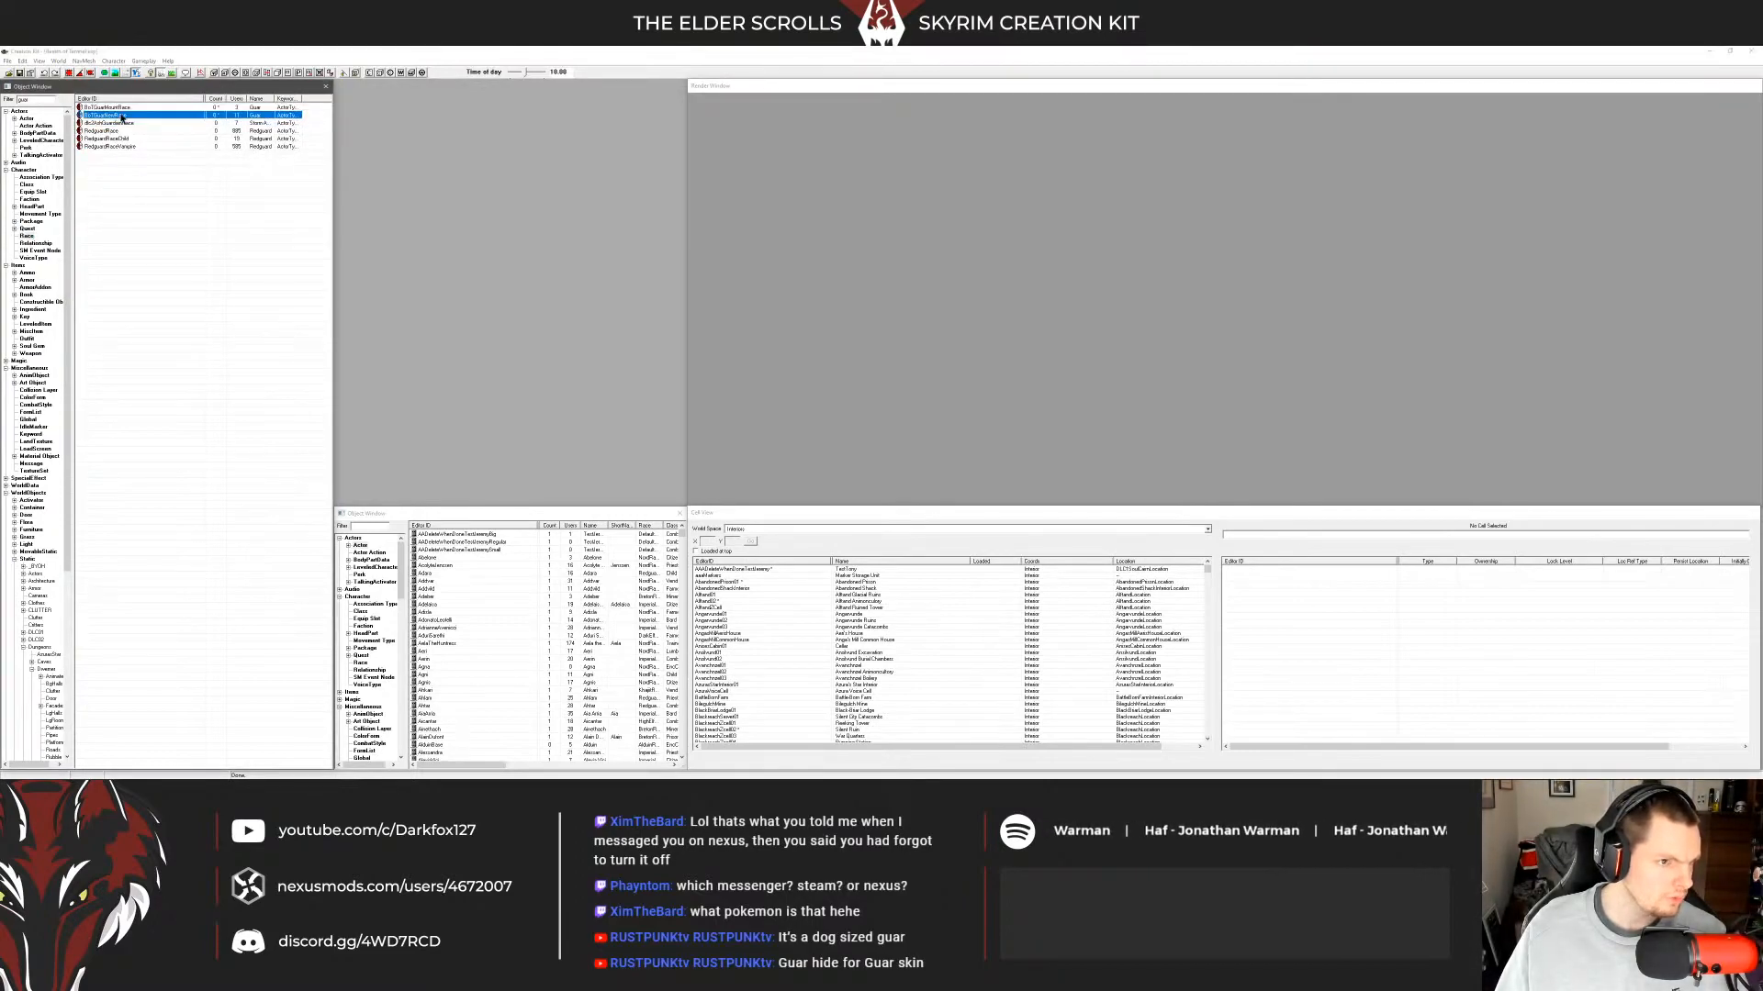
pyautogui.doubleClick(118, 108)
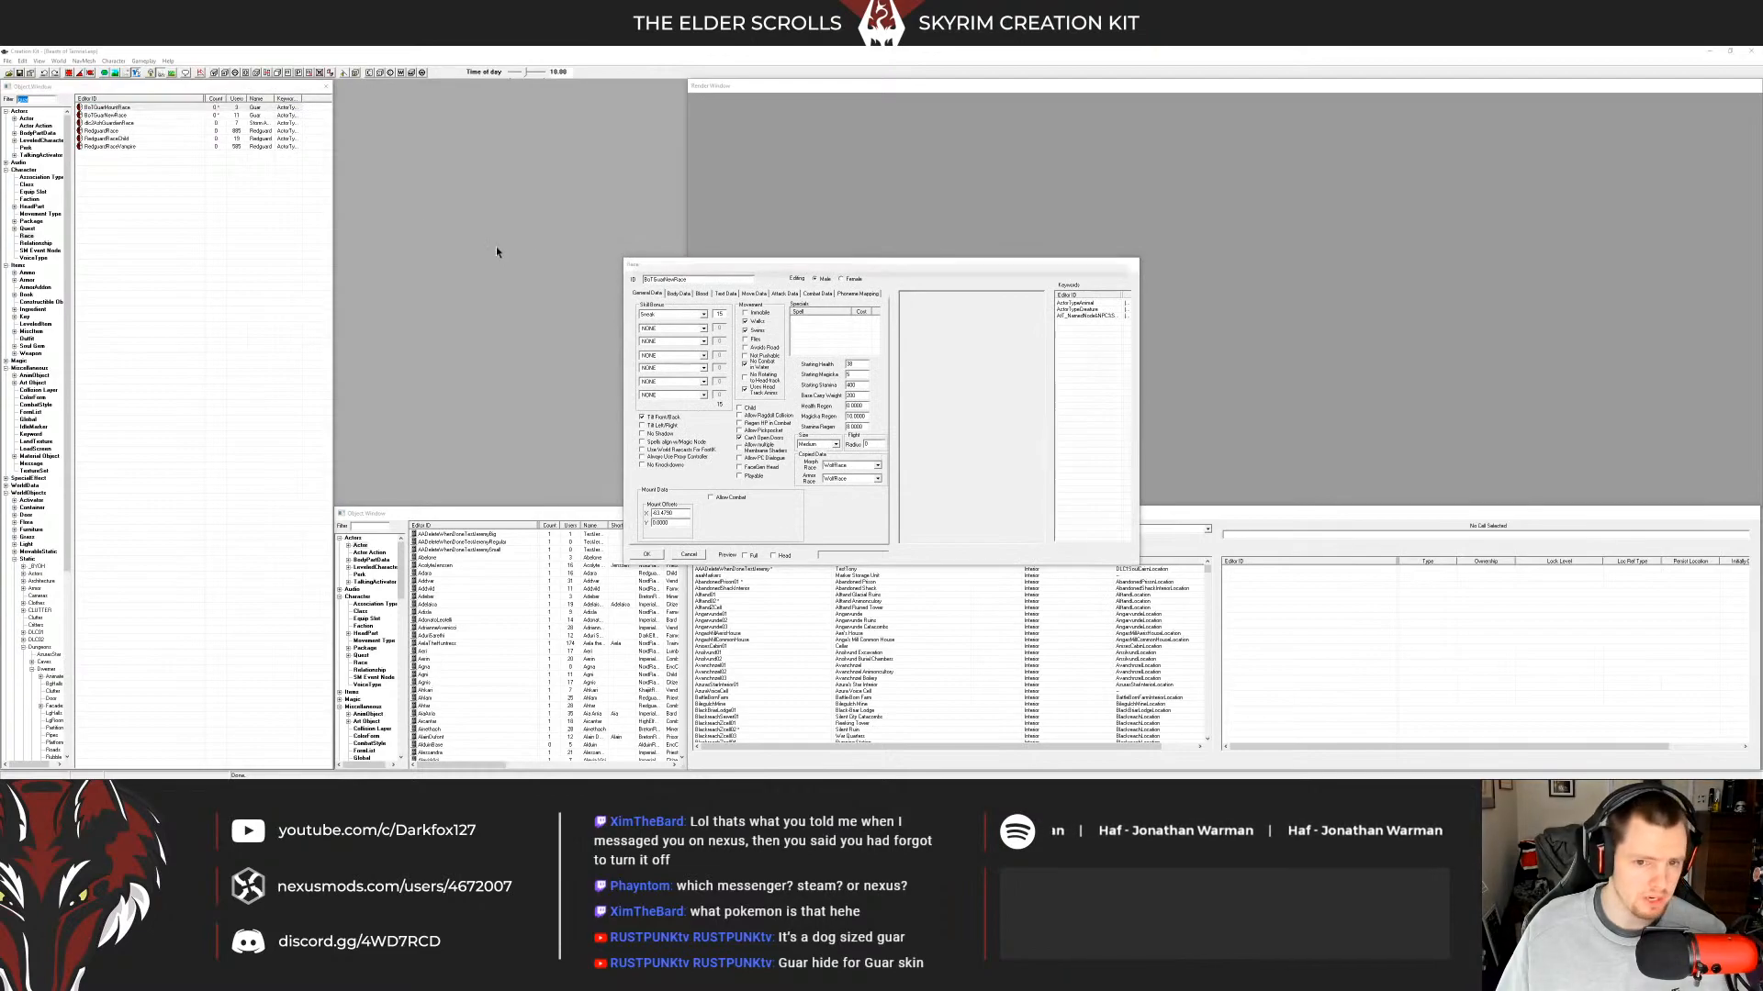
pyautogui.moveTo(715, 265); pyautogui.dragTo(926, 249)
pyautogui.moveTo(1235, 267); pyautogui.dragTo(1039, 245)
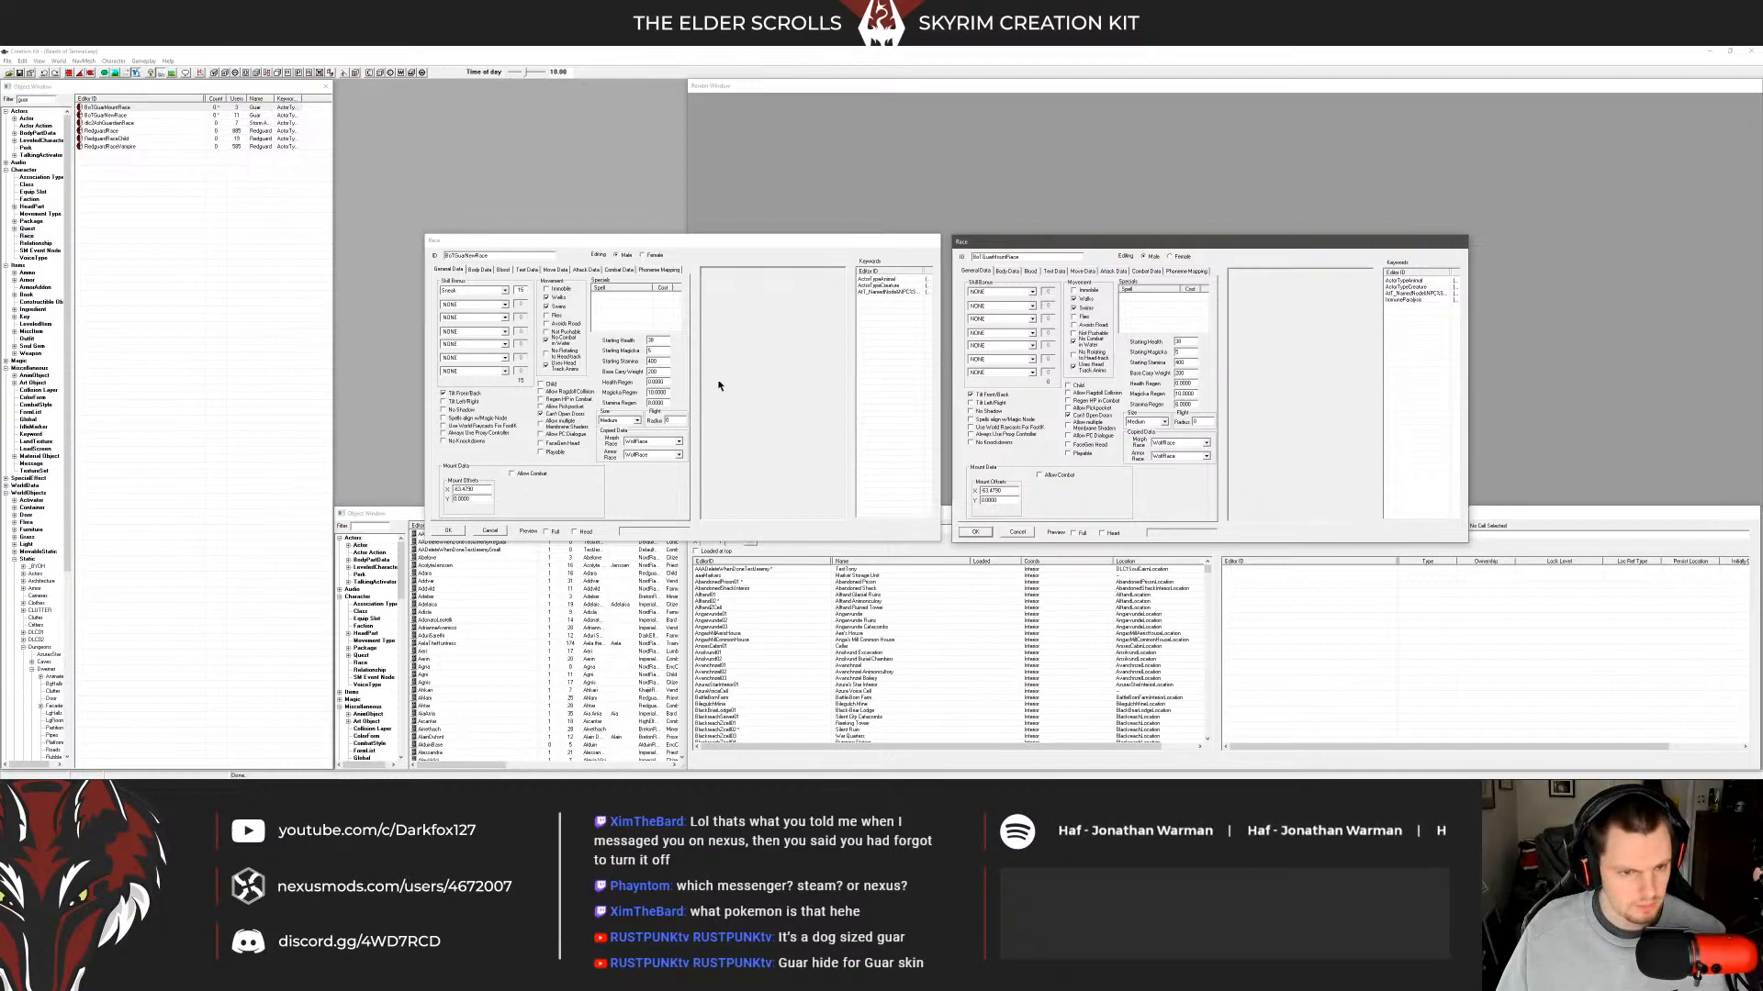
# Compare the body data and keywords of the two guar races, widening the keyword column to read the full names.
pyautogui.click(480, 270)
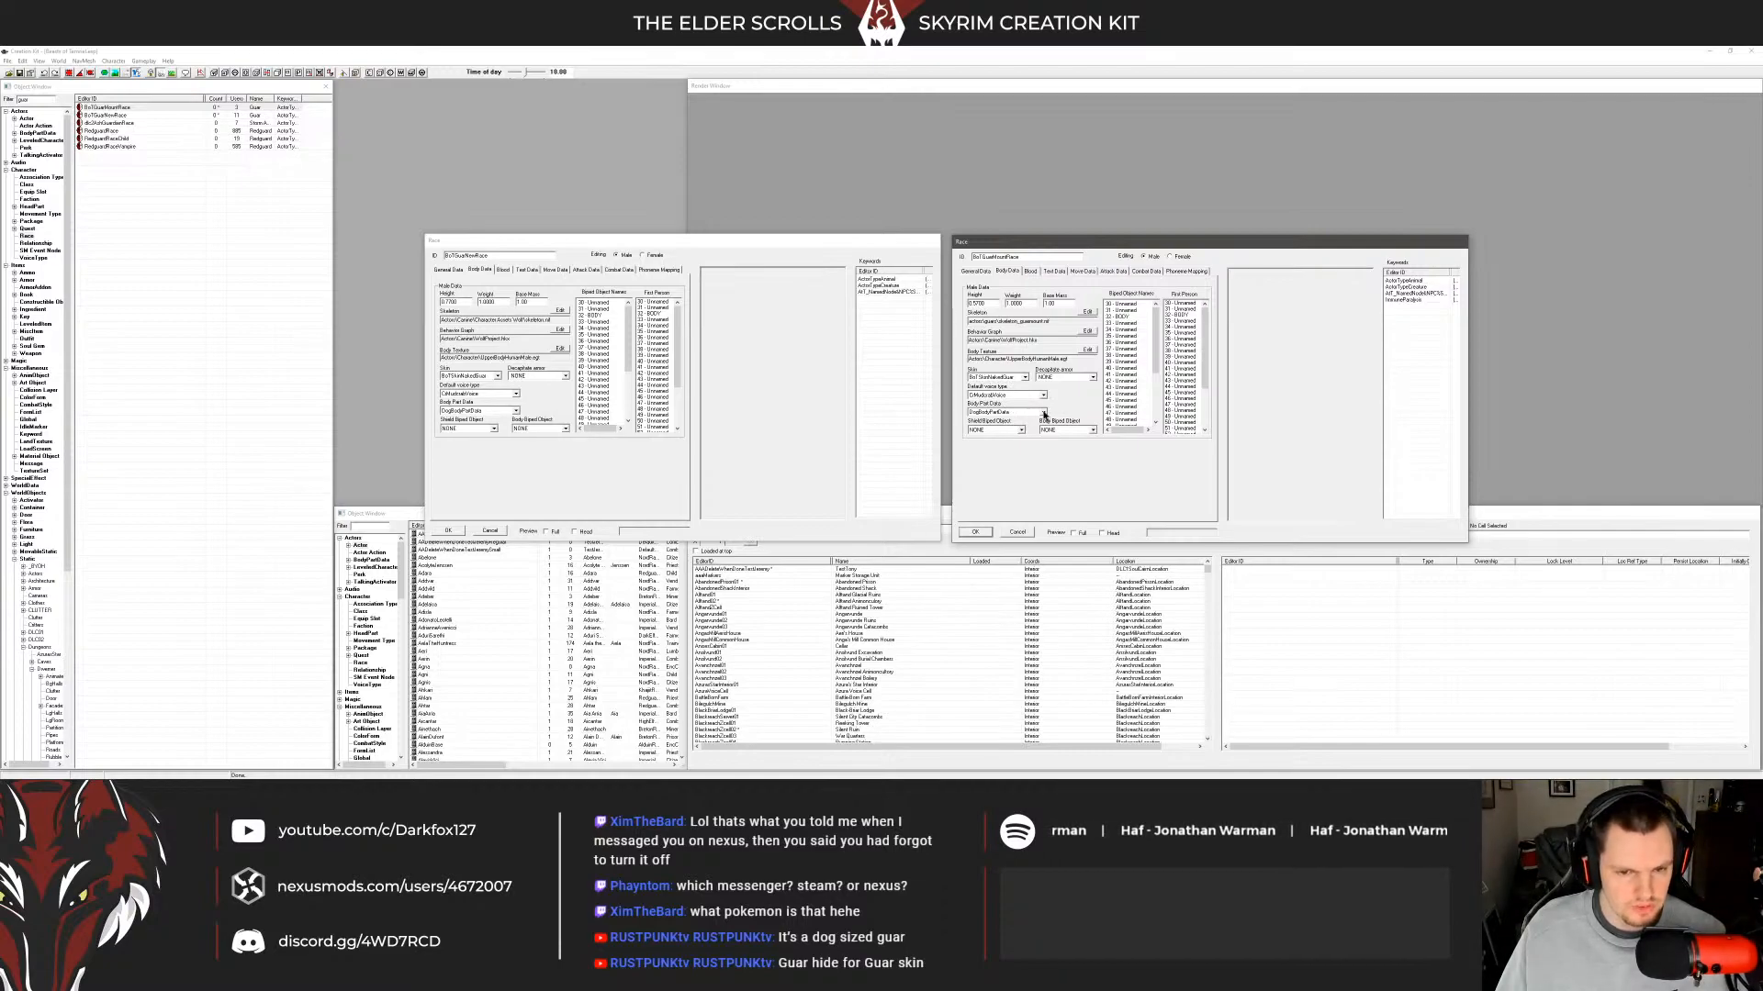
pyautogui.scroll(-4, 1123, 353)
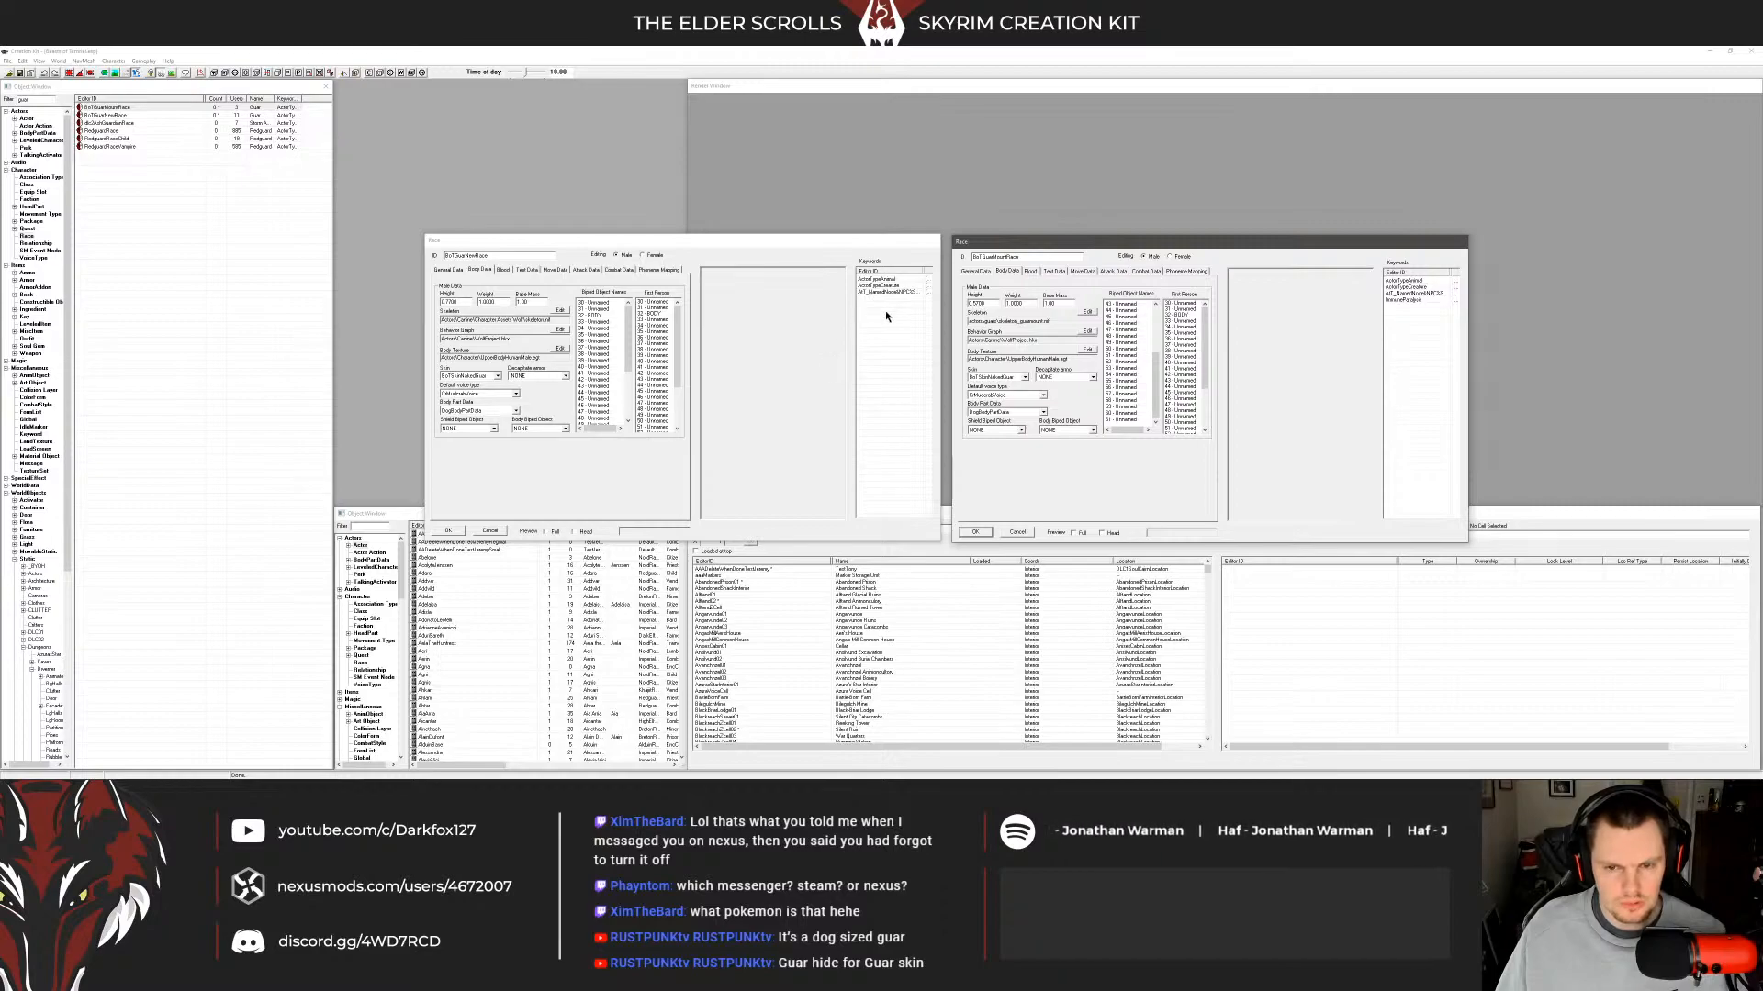
pyautogui.click(1418, 300)
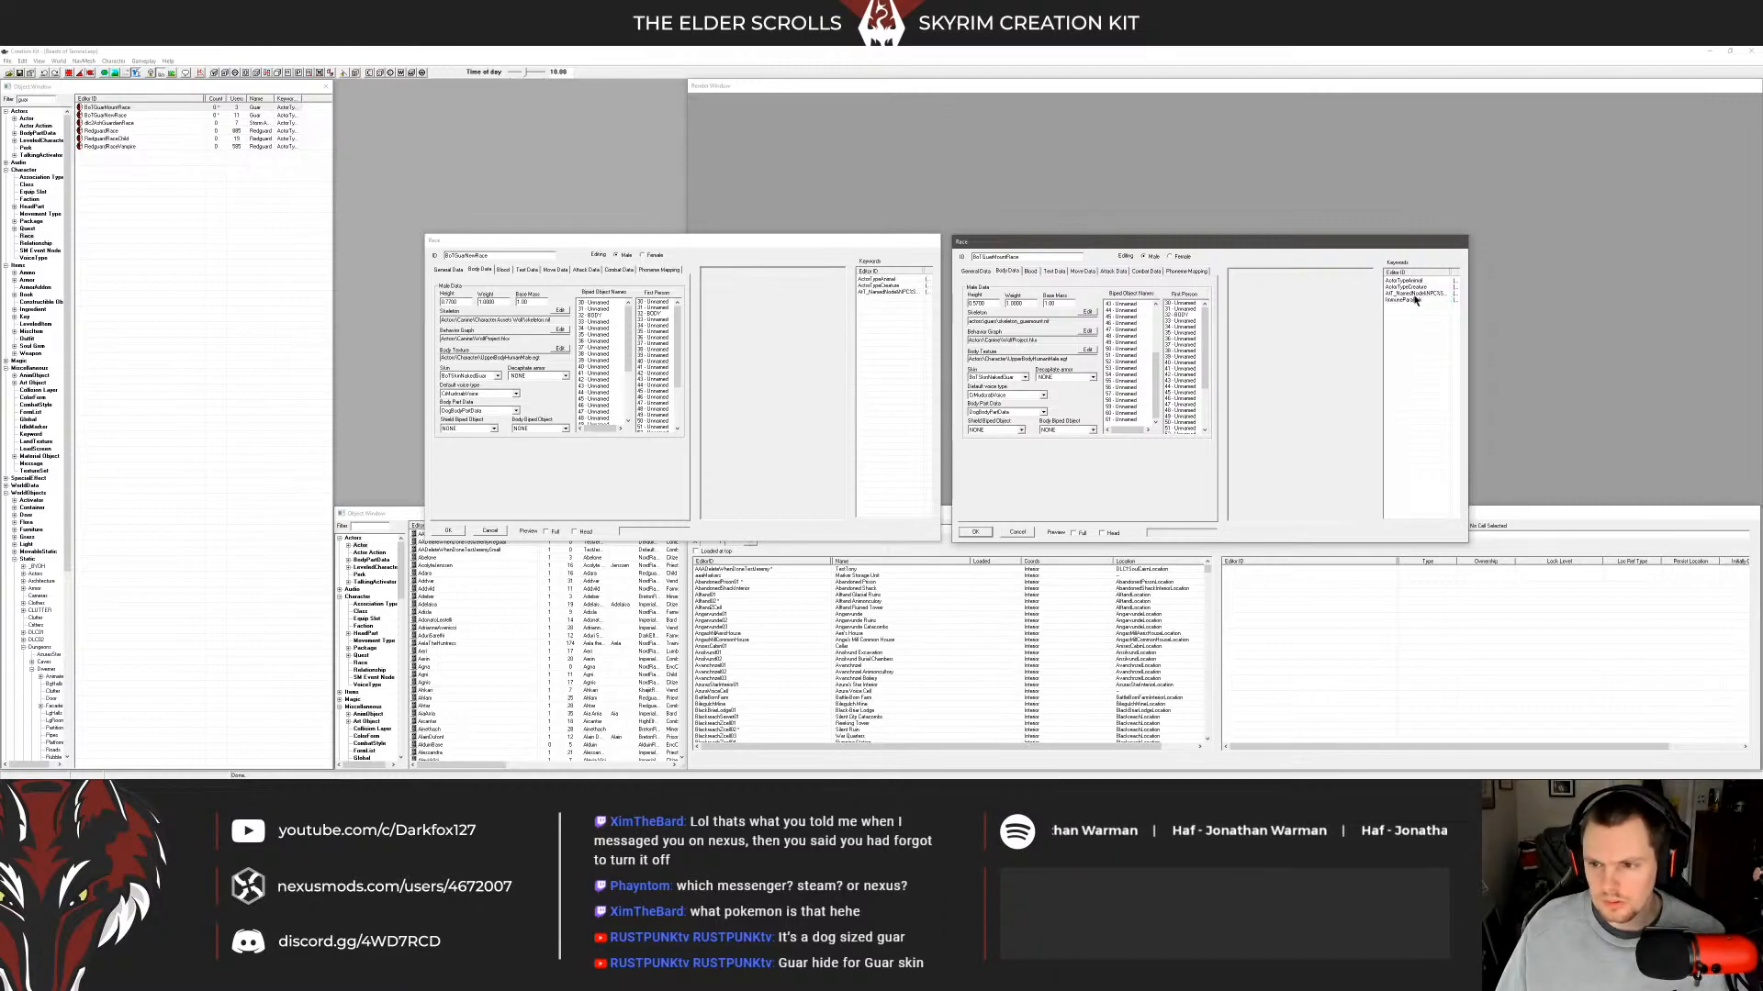
pyautogui.moveTo(1450, 271); pyautogui.dragTo(1489, 287)
pyautogui.moveTo(1404, 516)
pyautogui.mouseDown()
pyautogui.moveTo(1428, 518)
pyautogui.moveTo(1404, 514)
pyautogui.mouseUp()
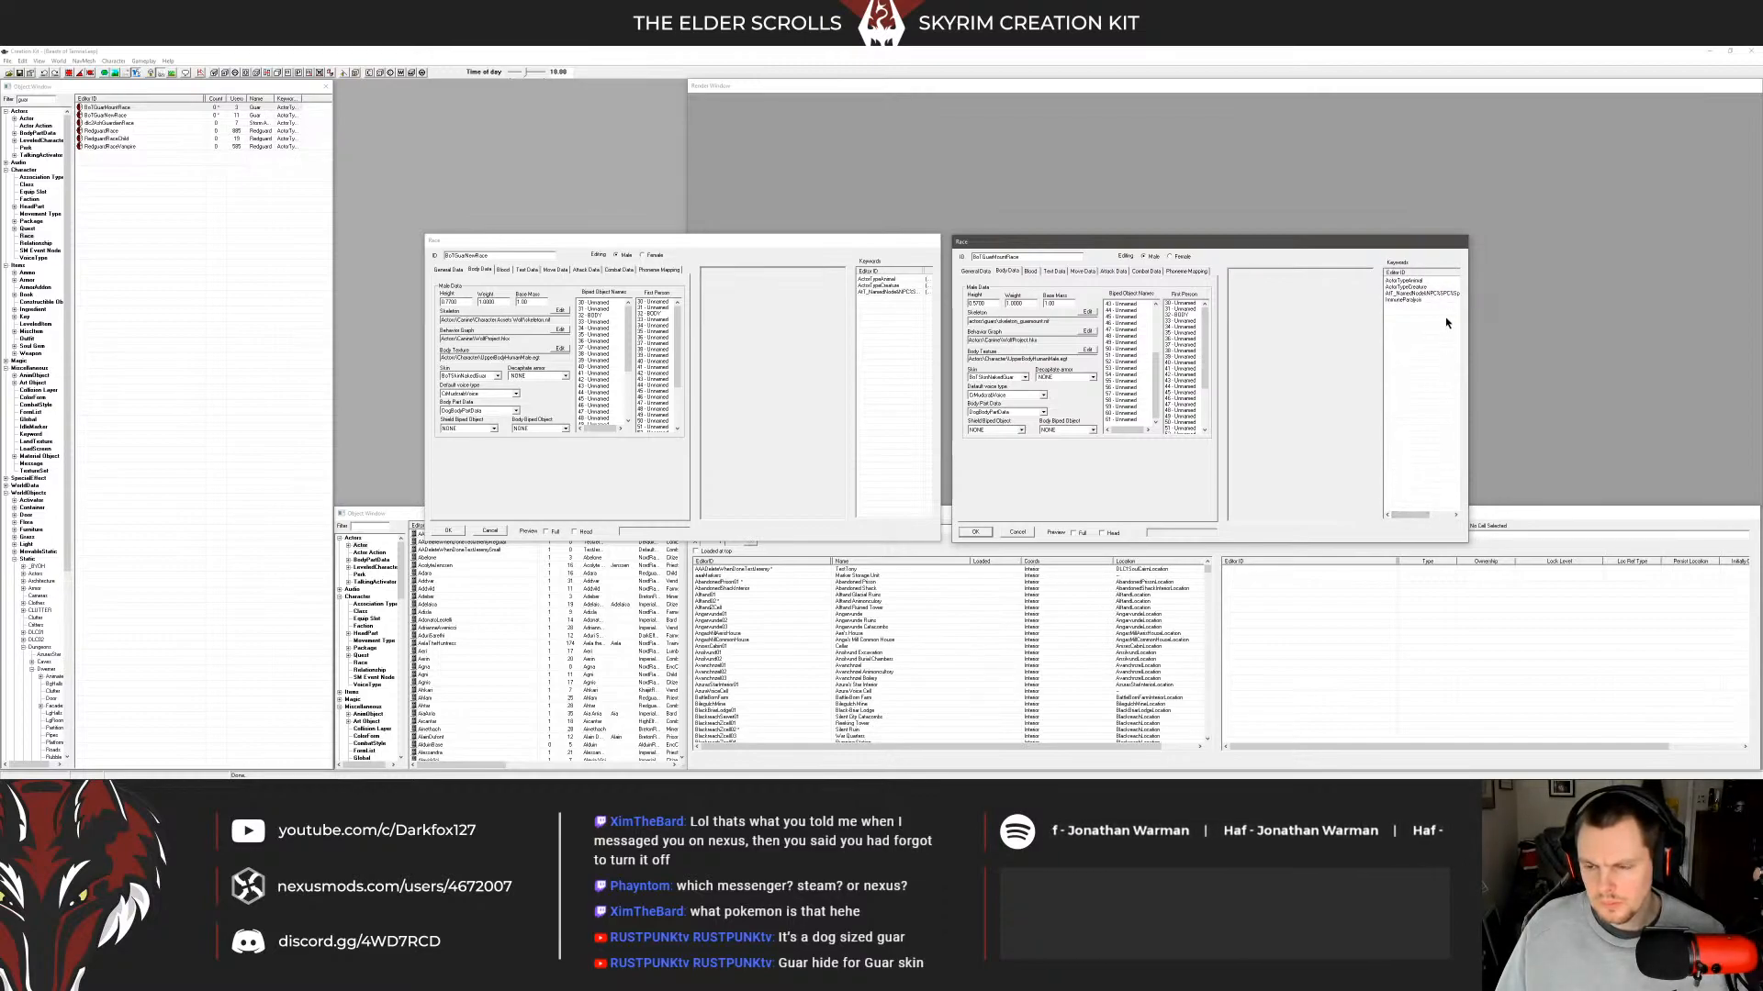
pyautogui.click(1418, 293)
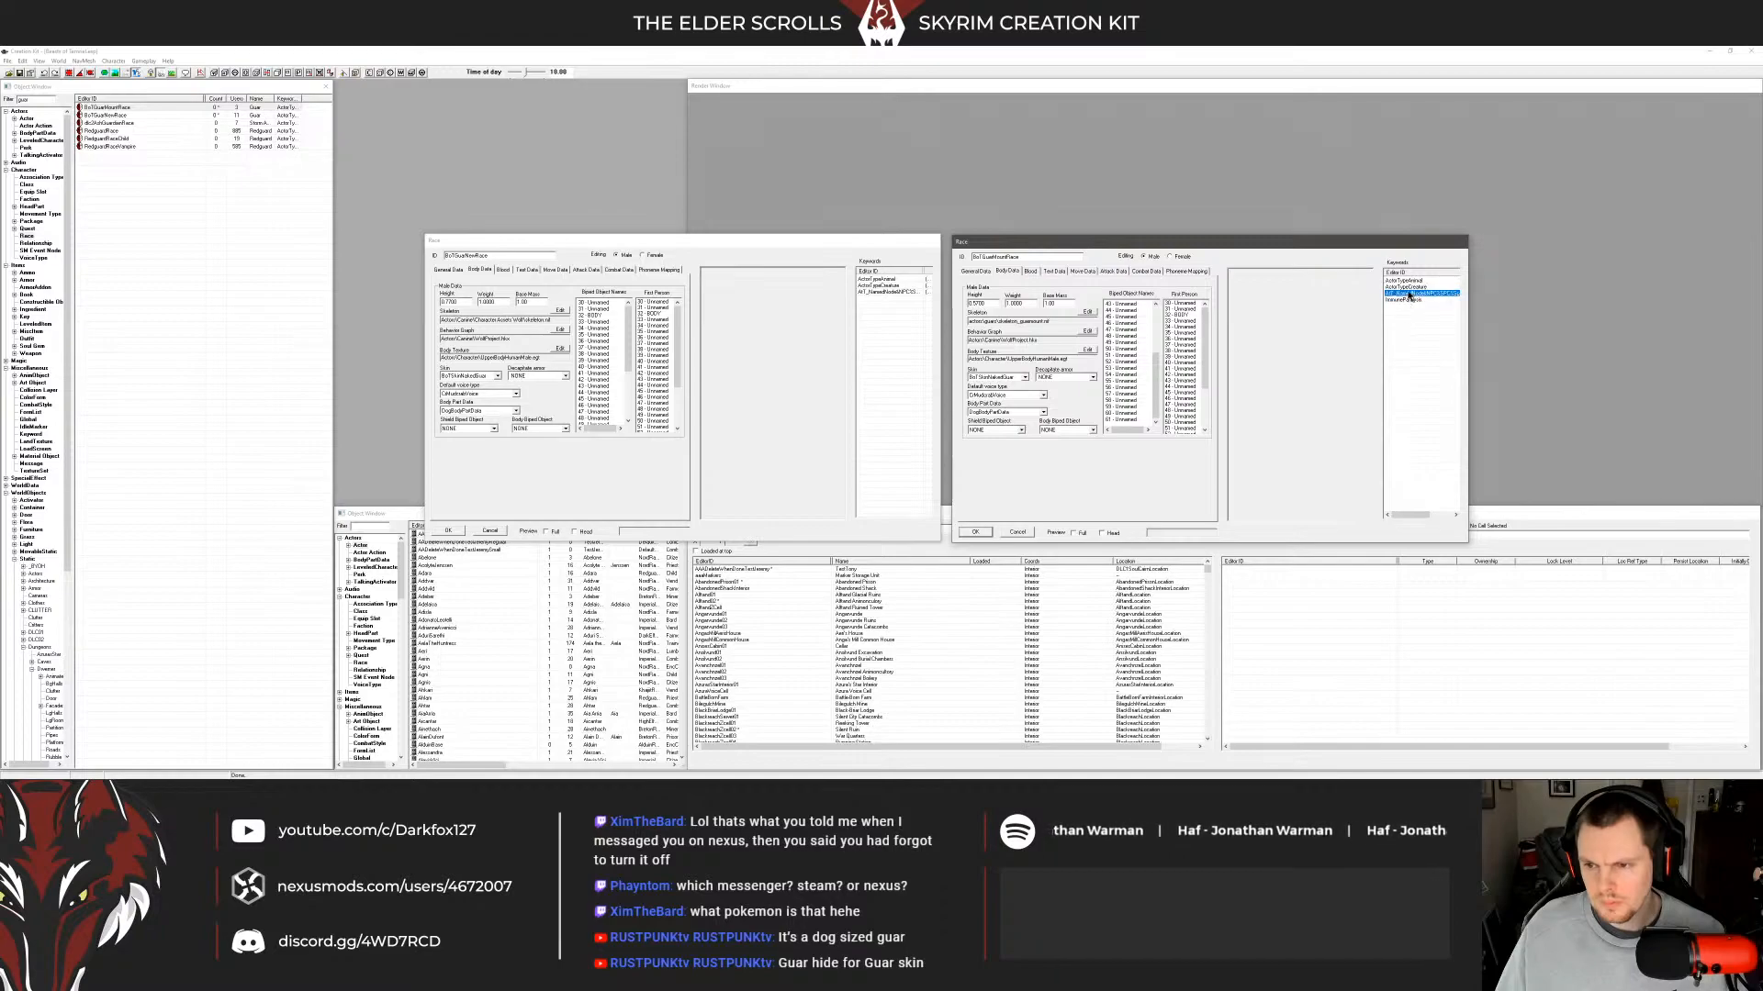
pyautogui.click(1413, 300)
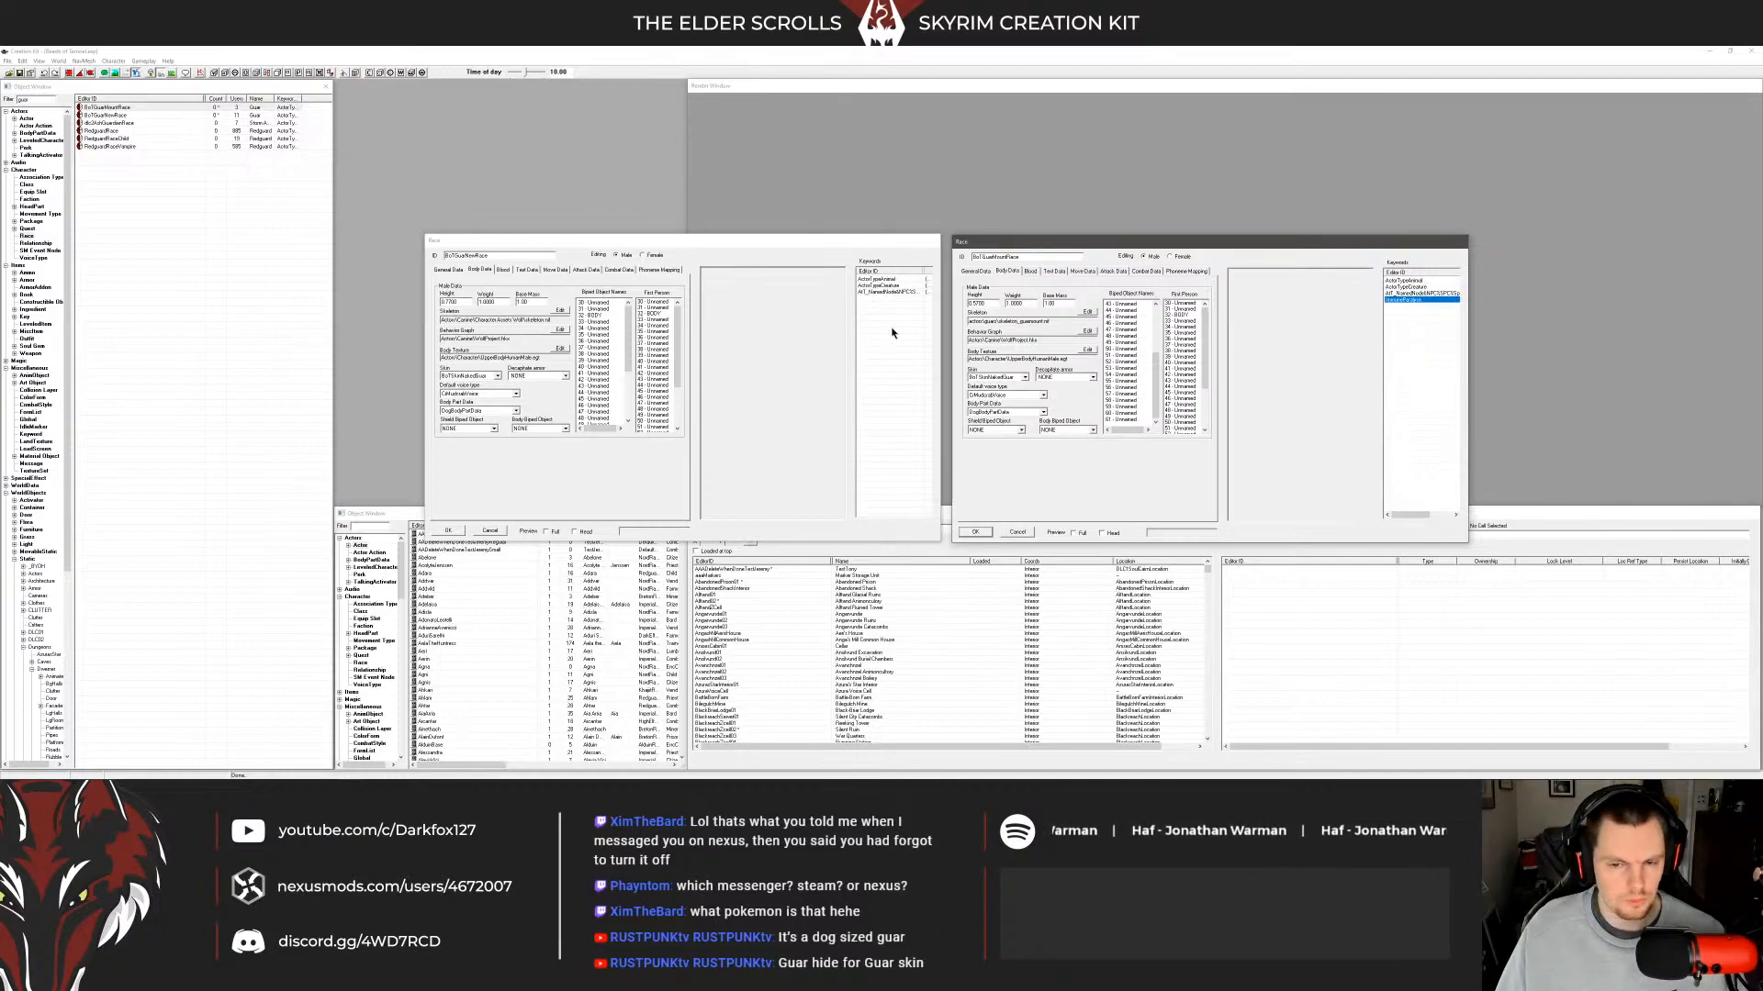
# Compare the blood, text and movement data of the two guar races.
pyautogui.click(502, 271)
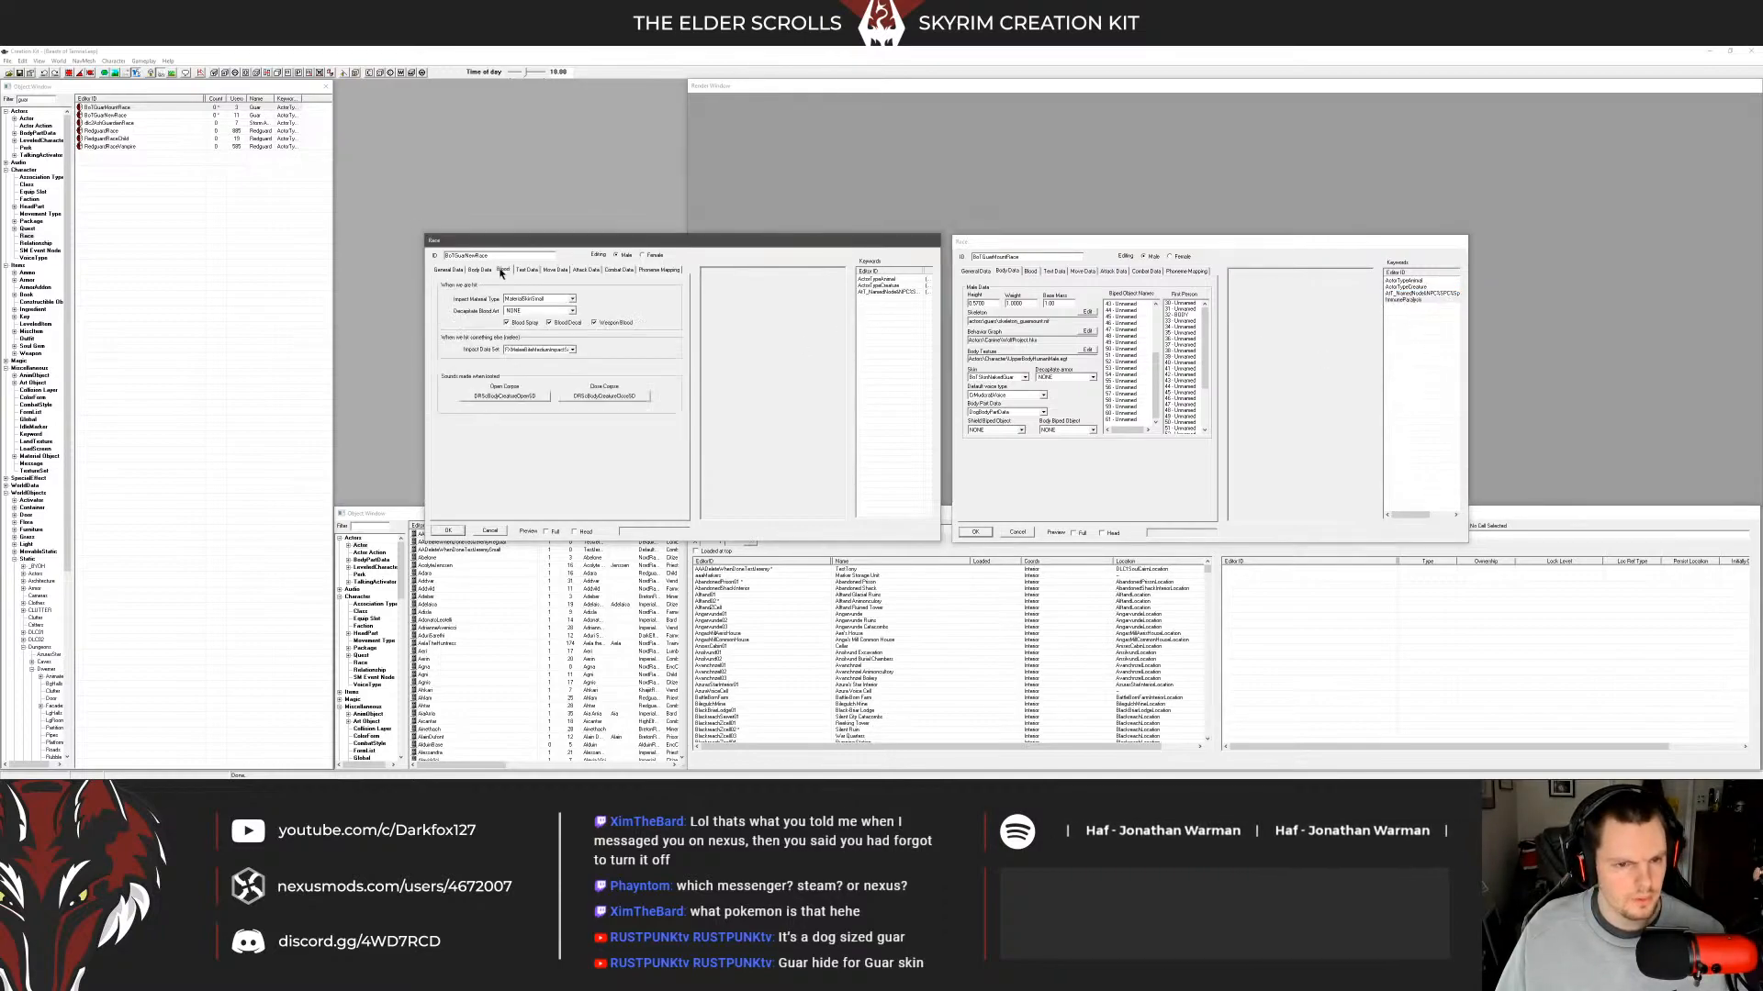
pyautogui.click(1054, 271)
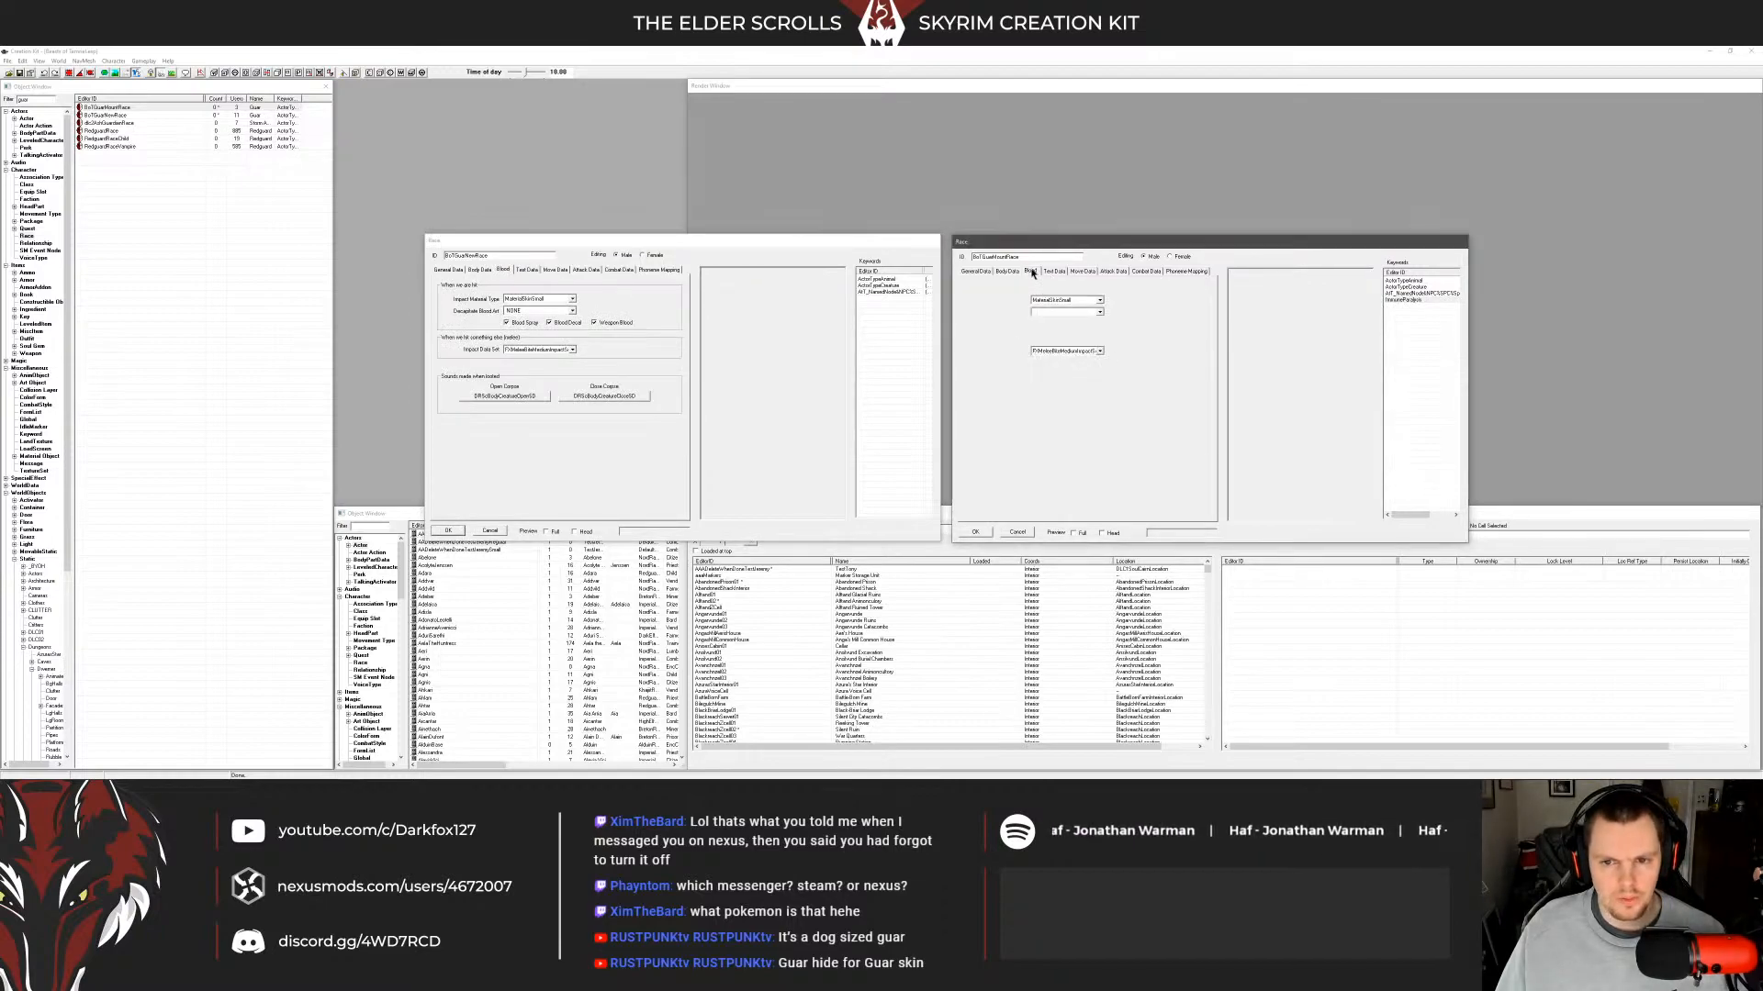
pyautogui.click(523, 271)
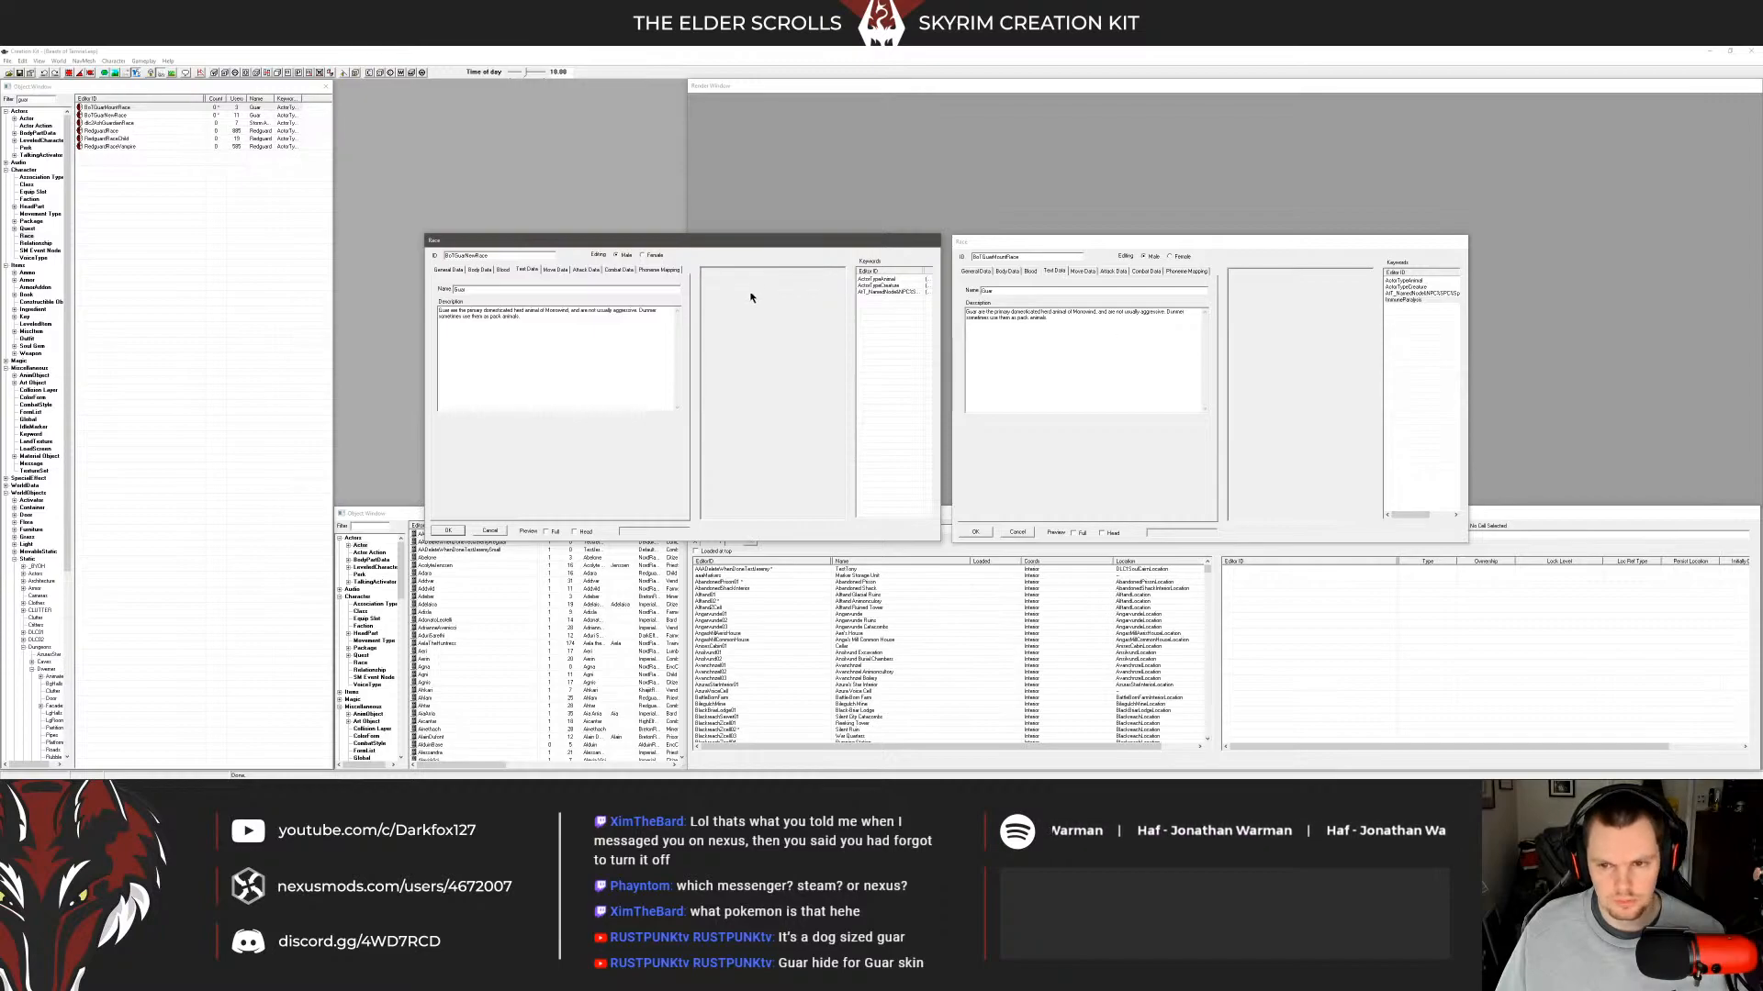
pyautogui.click(555, 270)
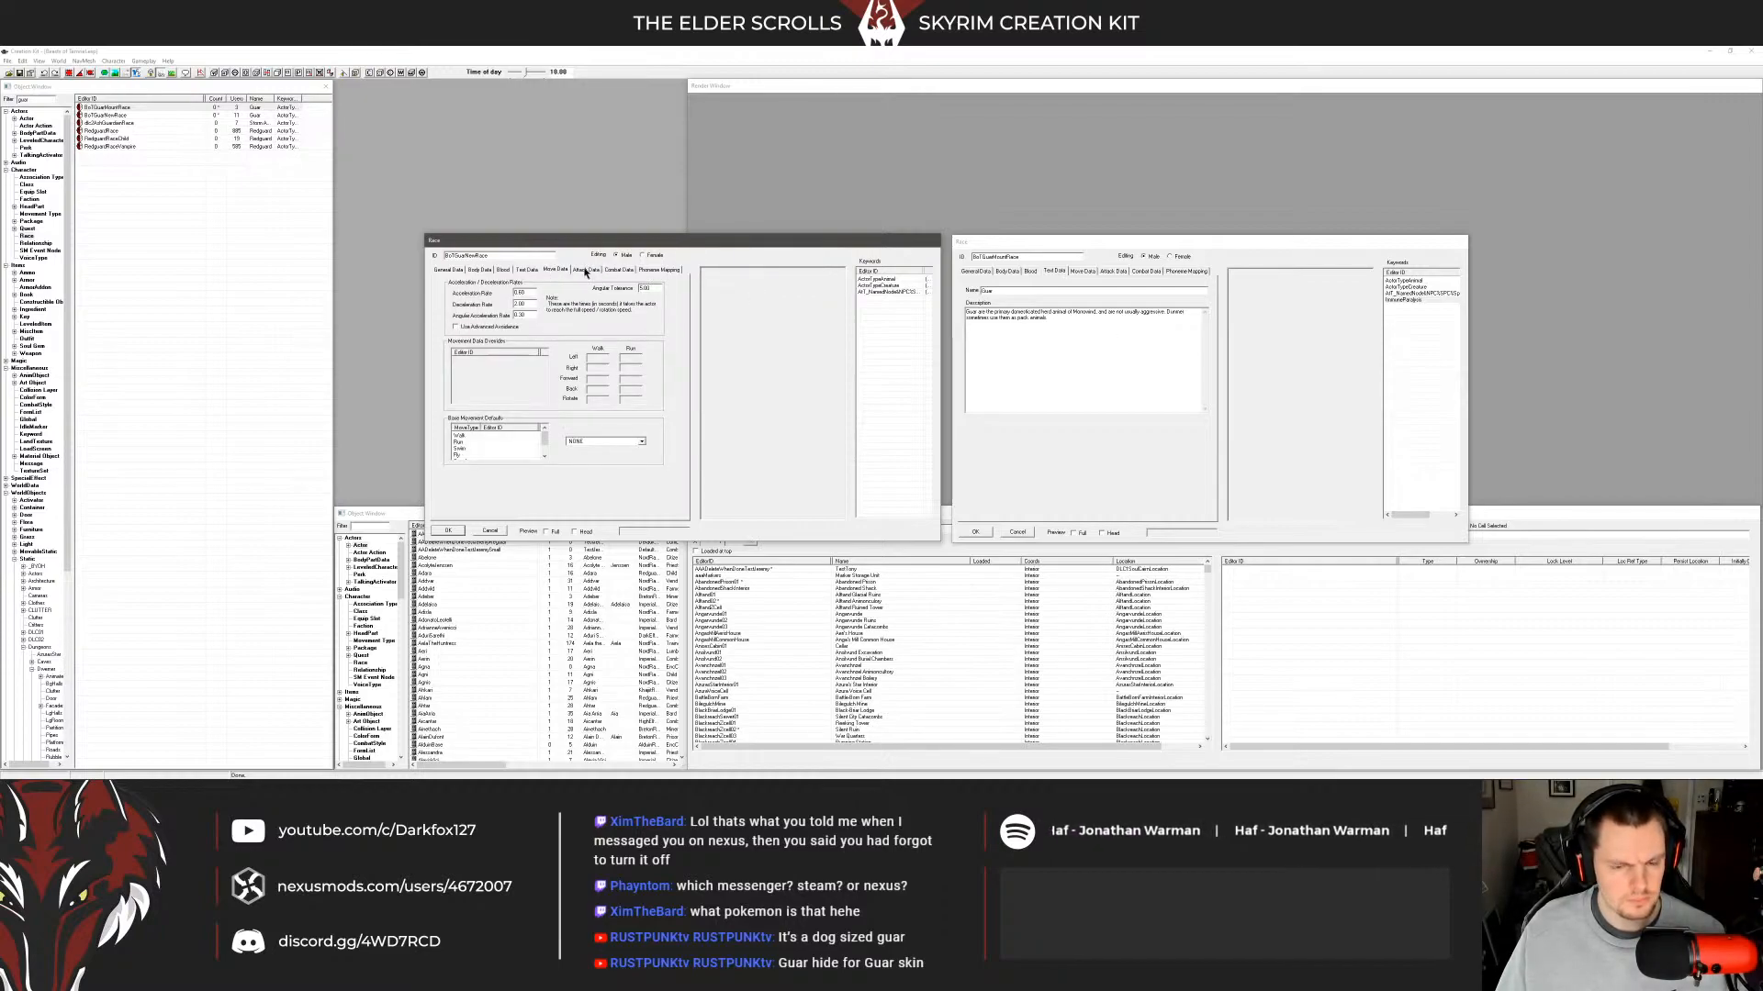
pyautogui.click(1085, 273)
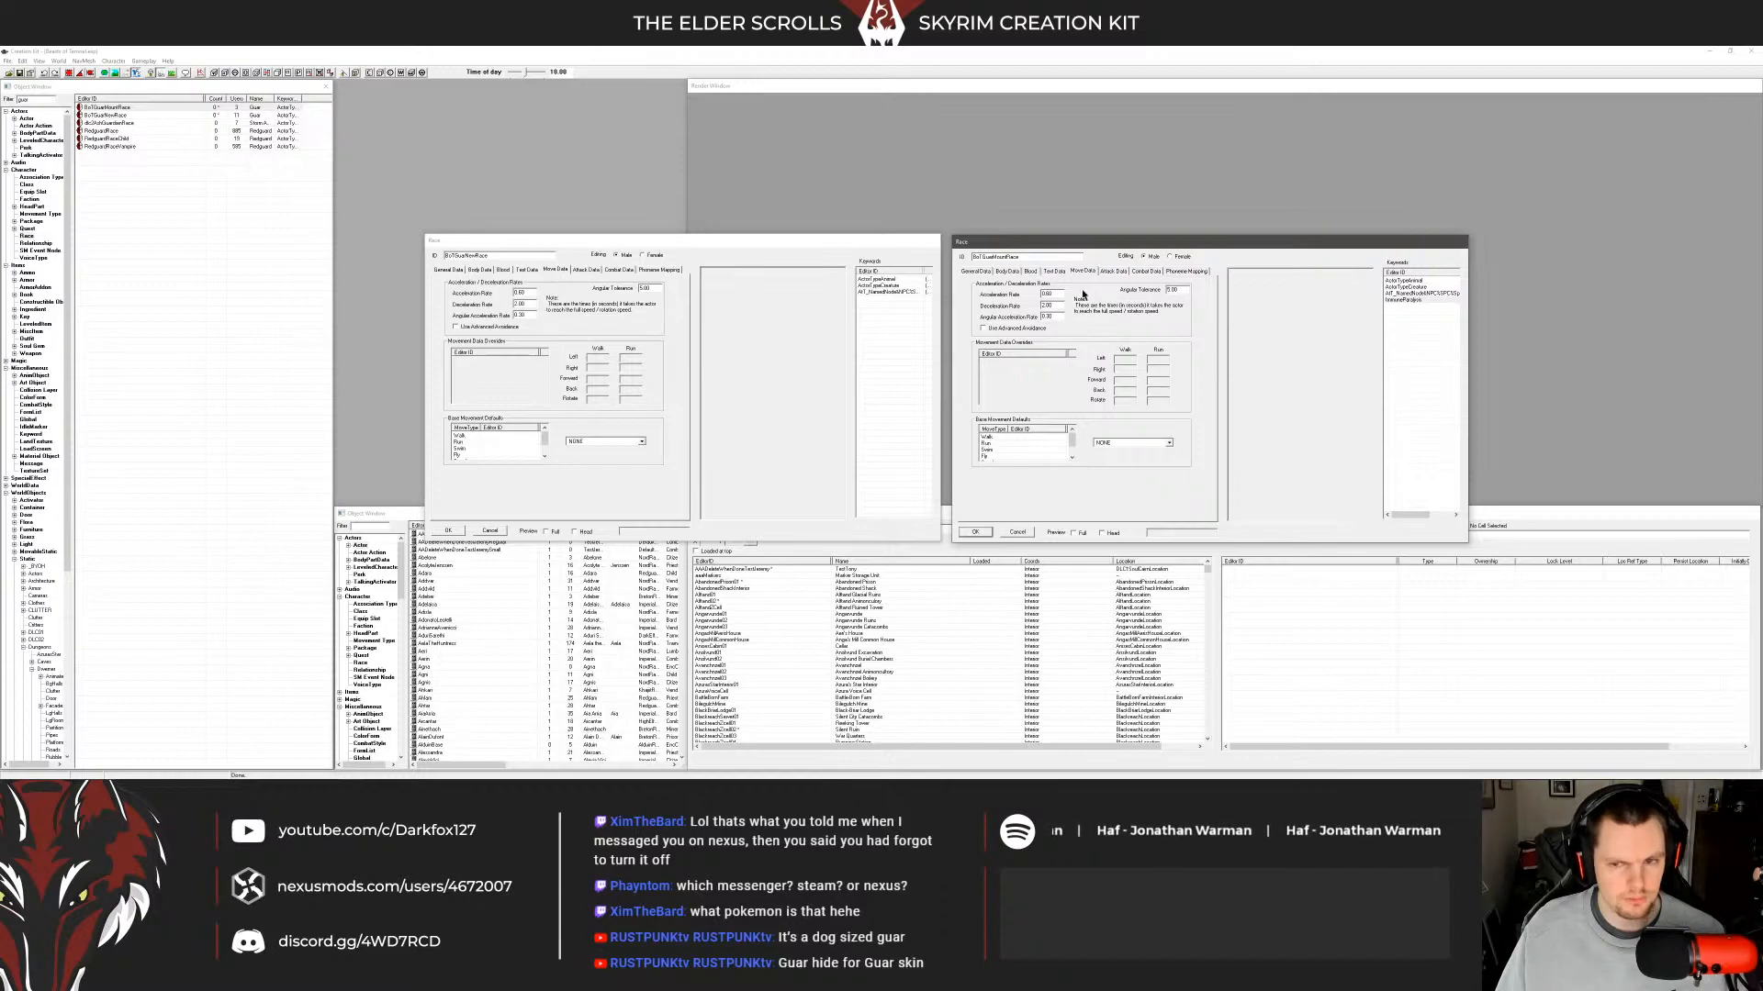
# Compare the attack data lists of the two guar races from first to last entry.
pyautogui.click(1114, 272)
pyautogui.click(592, 270)
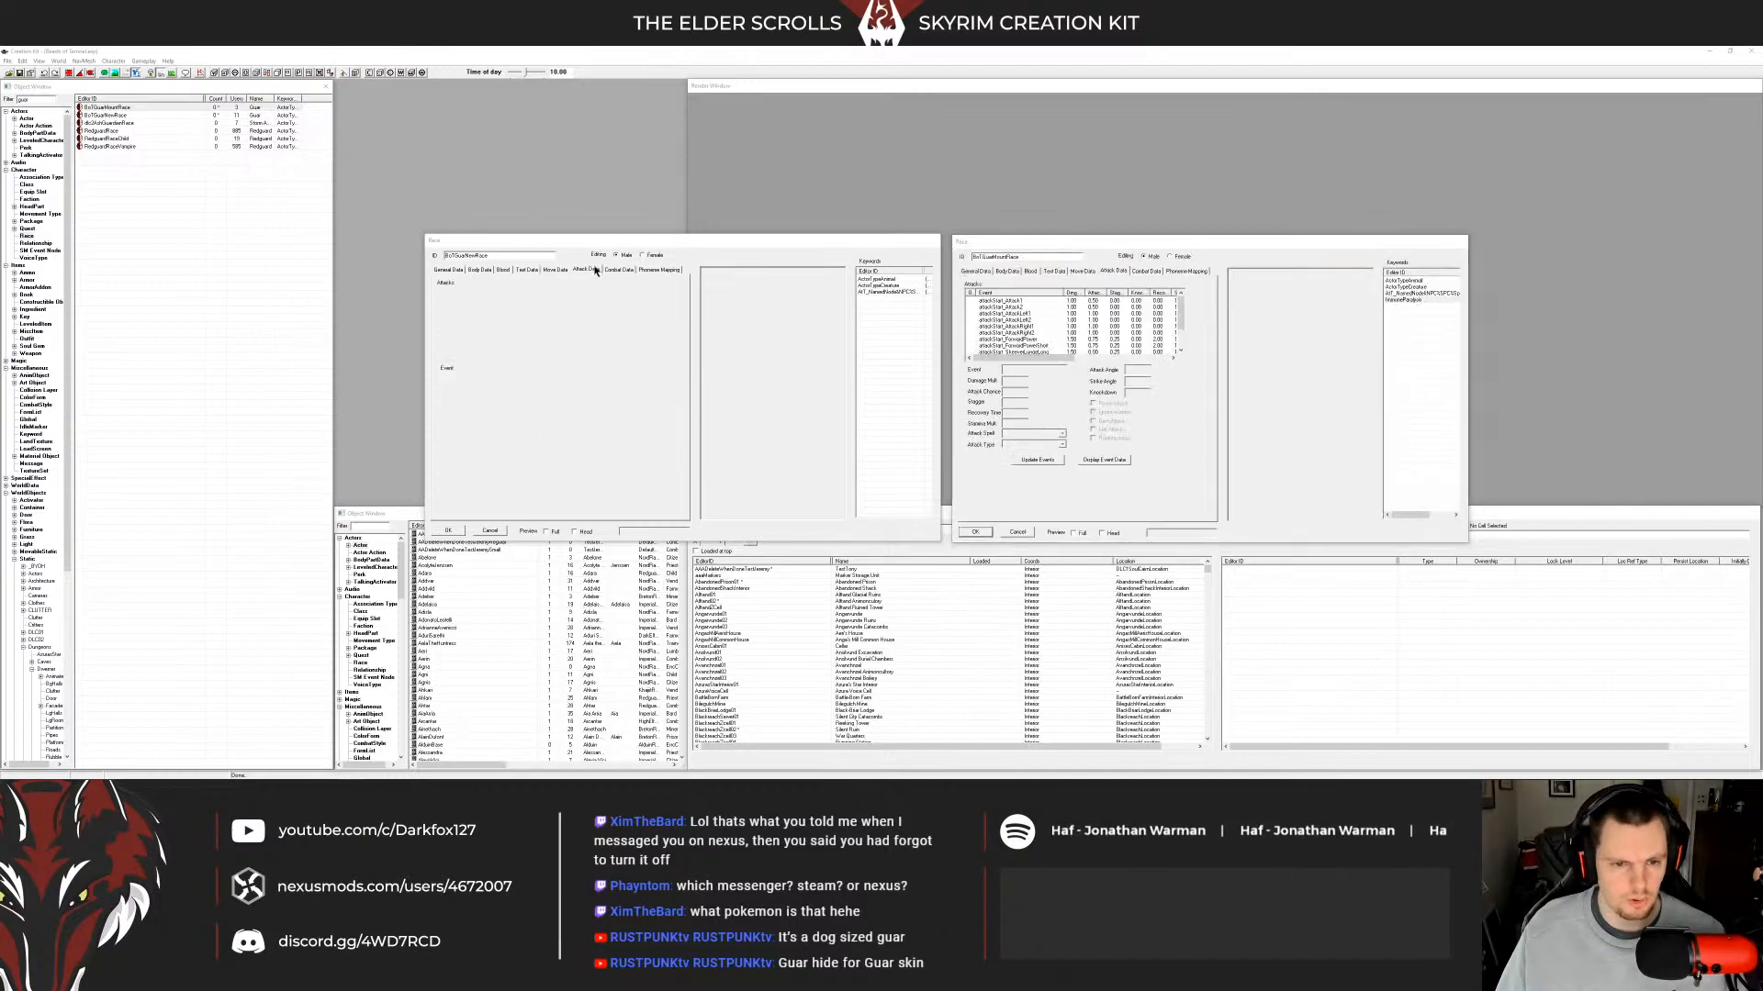
pyautogui.scroll(-2, 1093, 332)
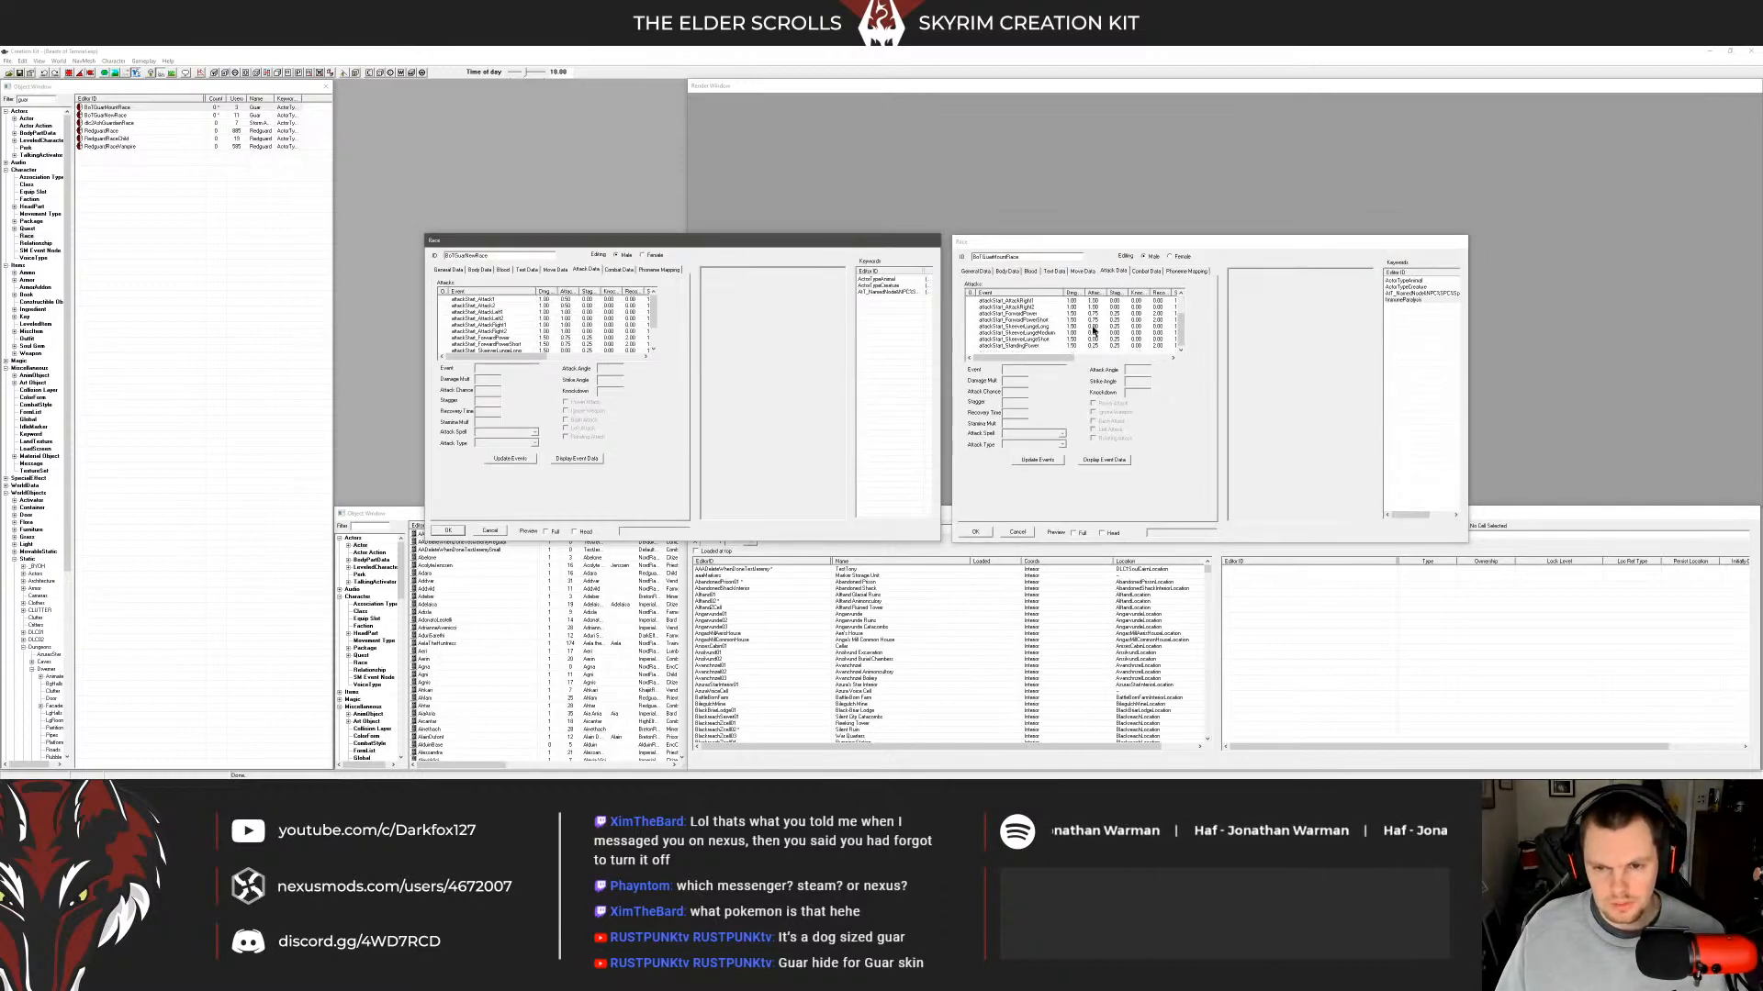
pyautogui.scroll(-2, 565, 340)
pyautogui.scroll(2, 578, 334)
pyautogui.scroll(-2, 581, 332)
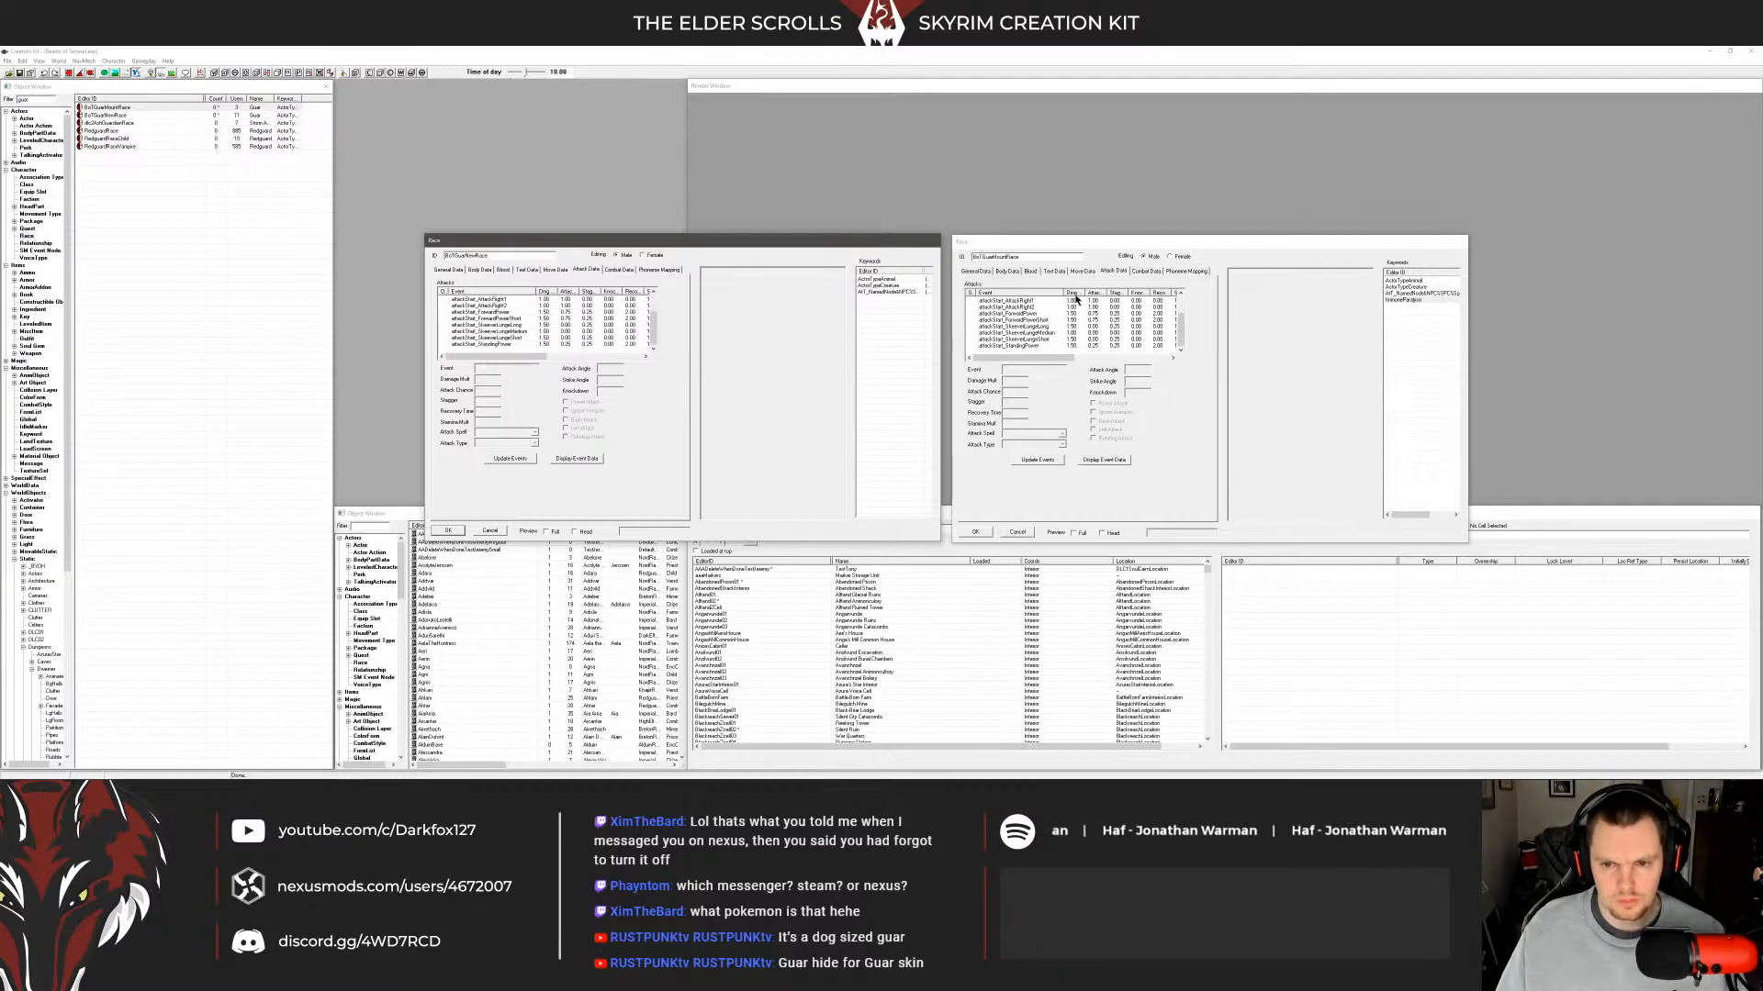
pyautogui.scroll(2, 547, 317)
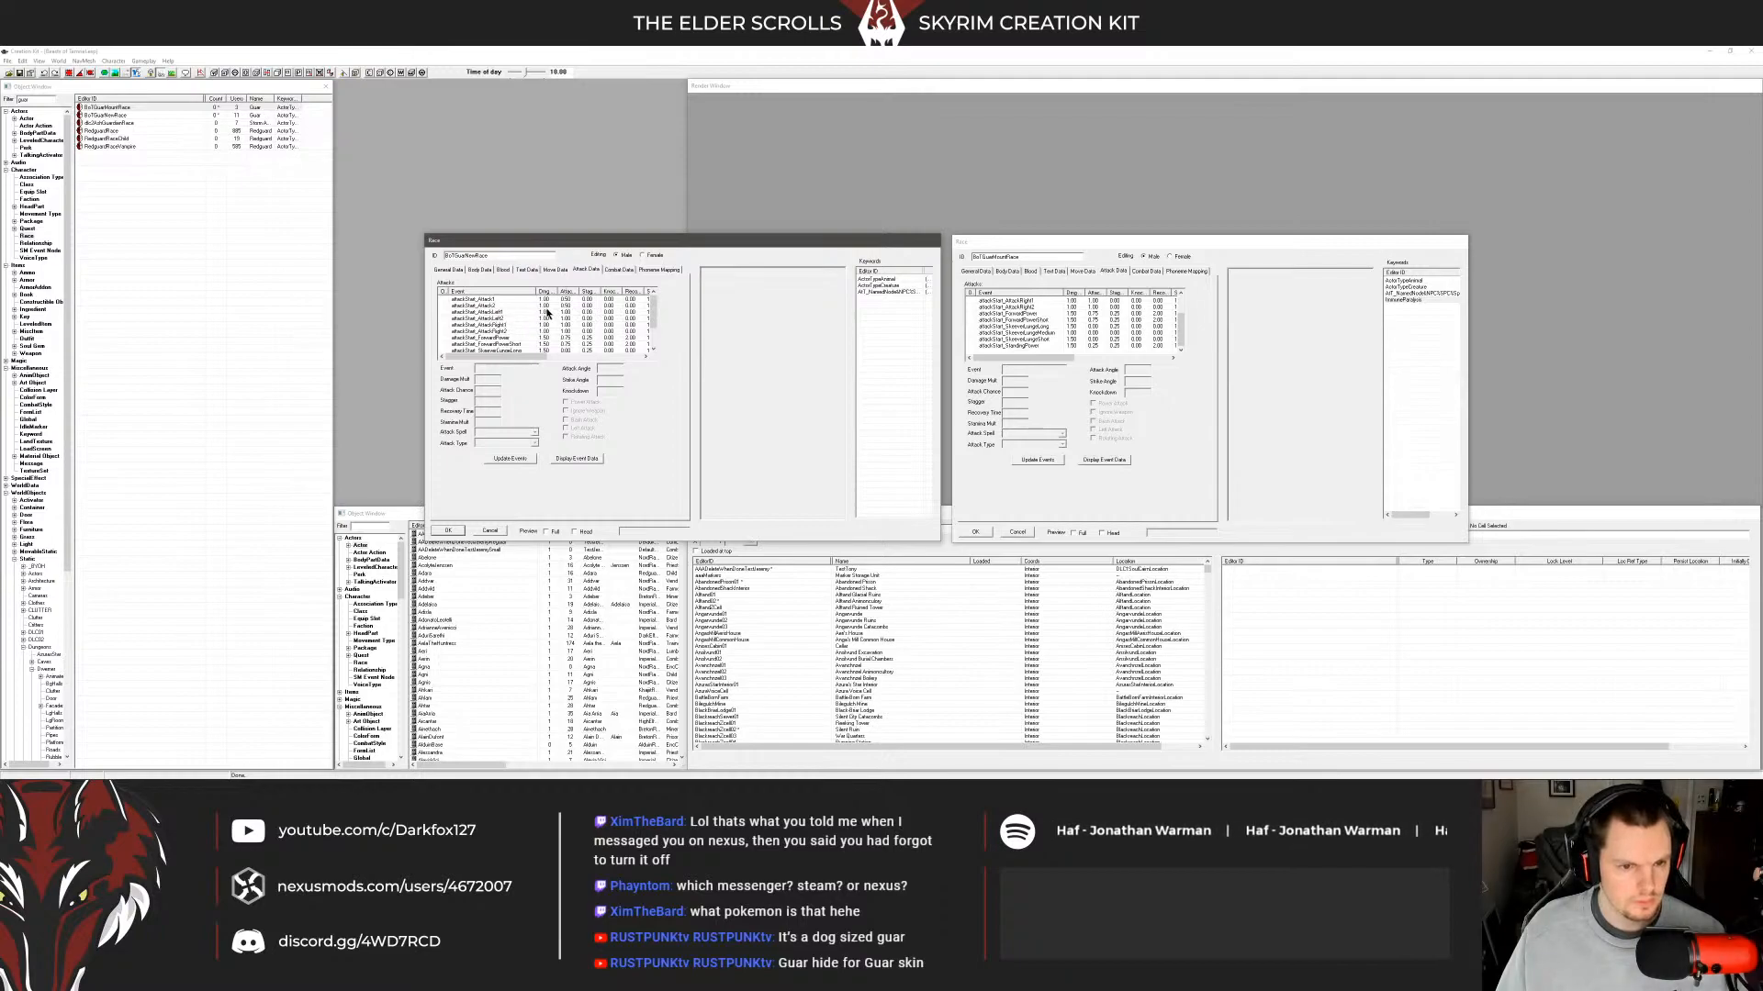
# Compare the combat data and equipment restrictions of the two guar races.
pyautogui.click(617, 270)
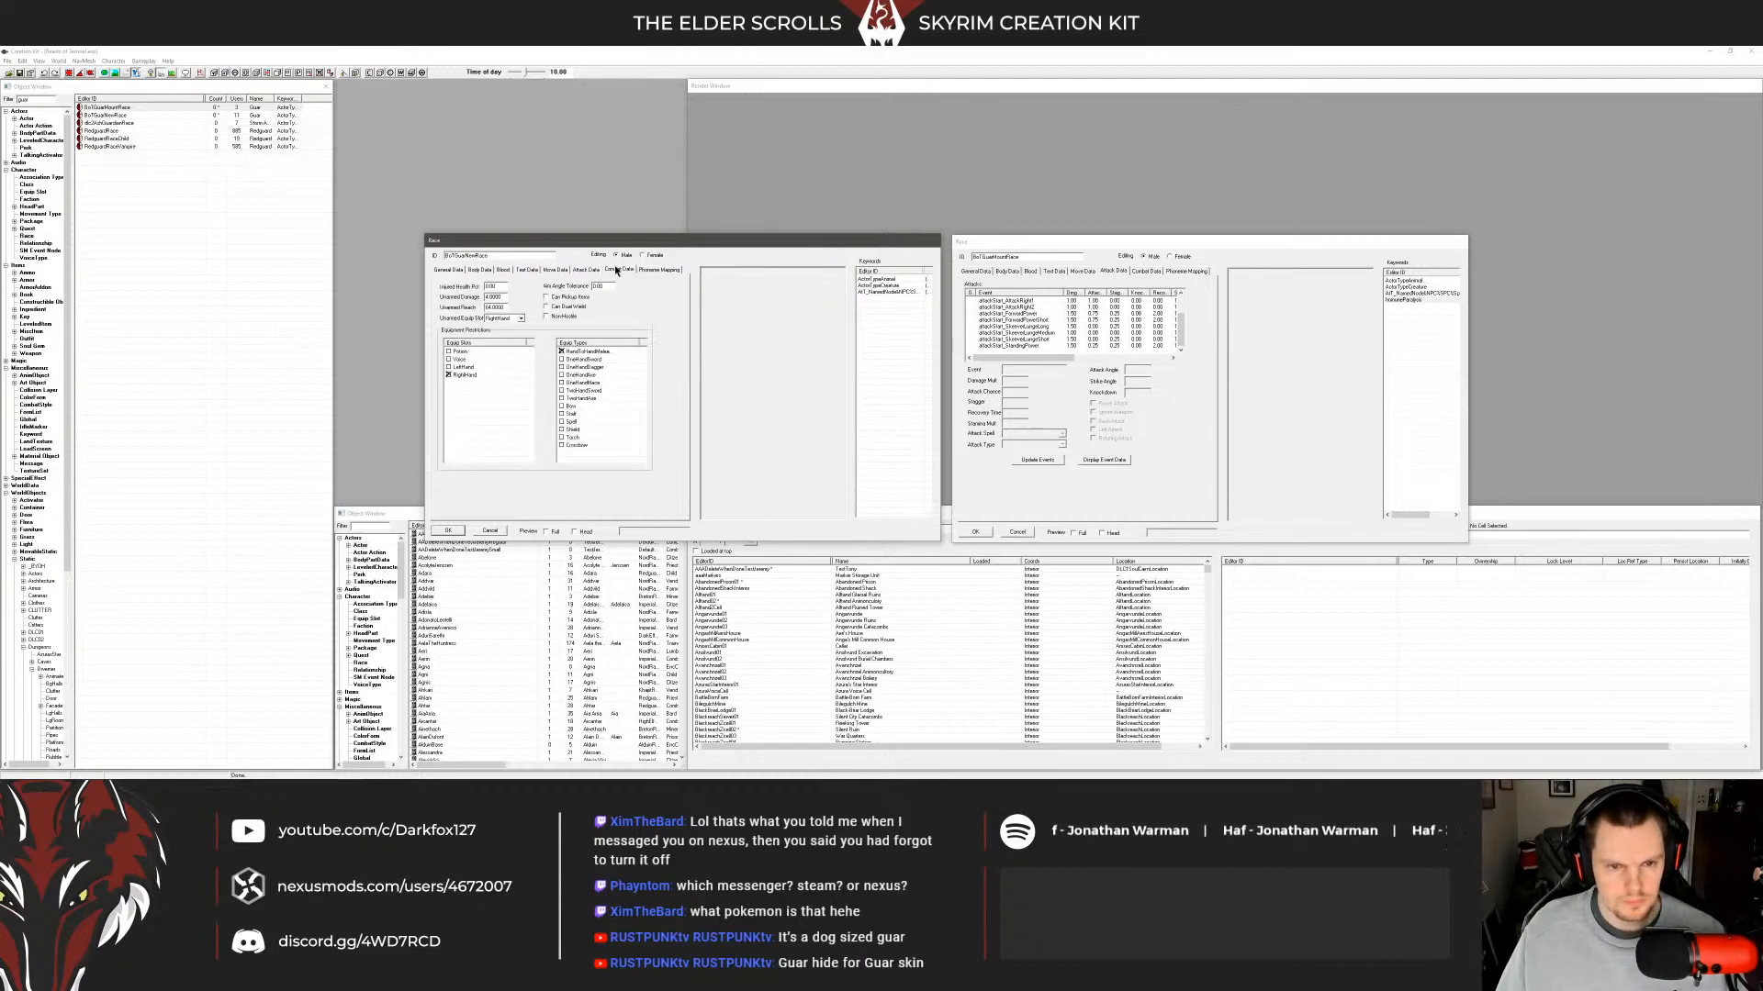
pyautogui.click(1084, 338)
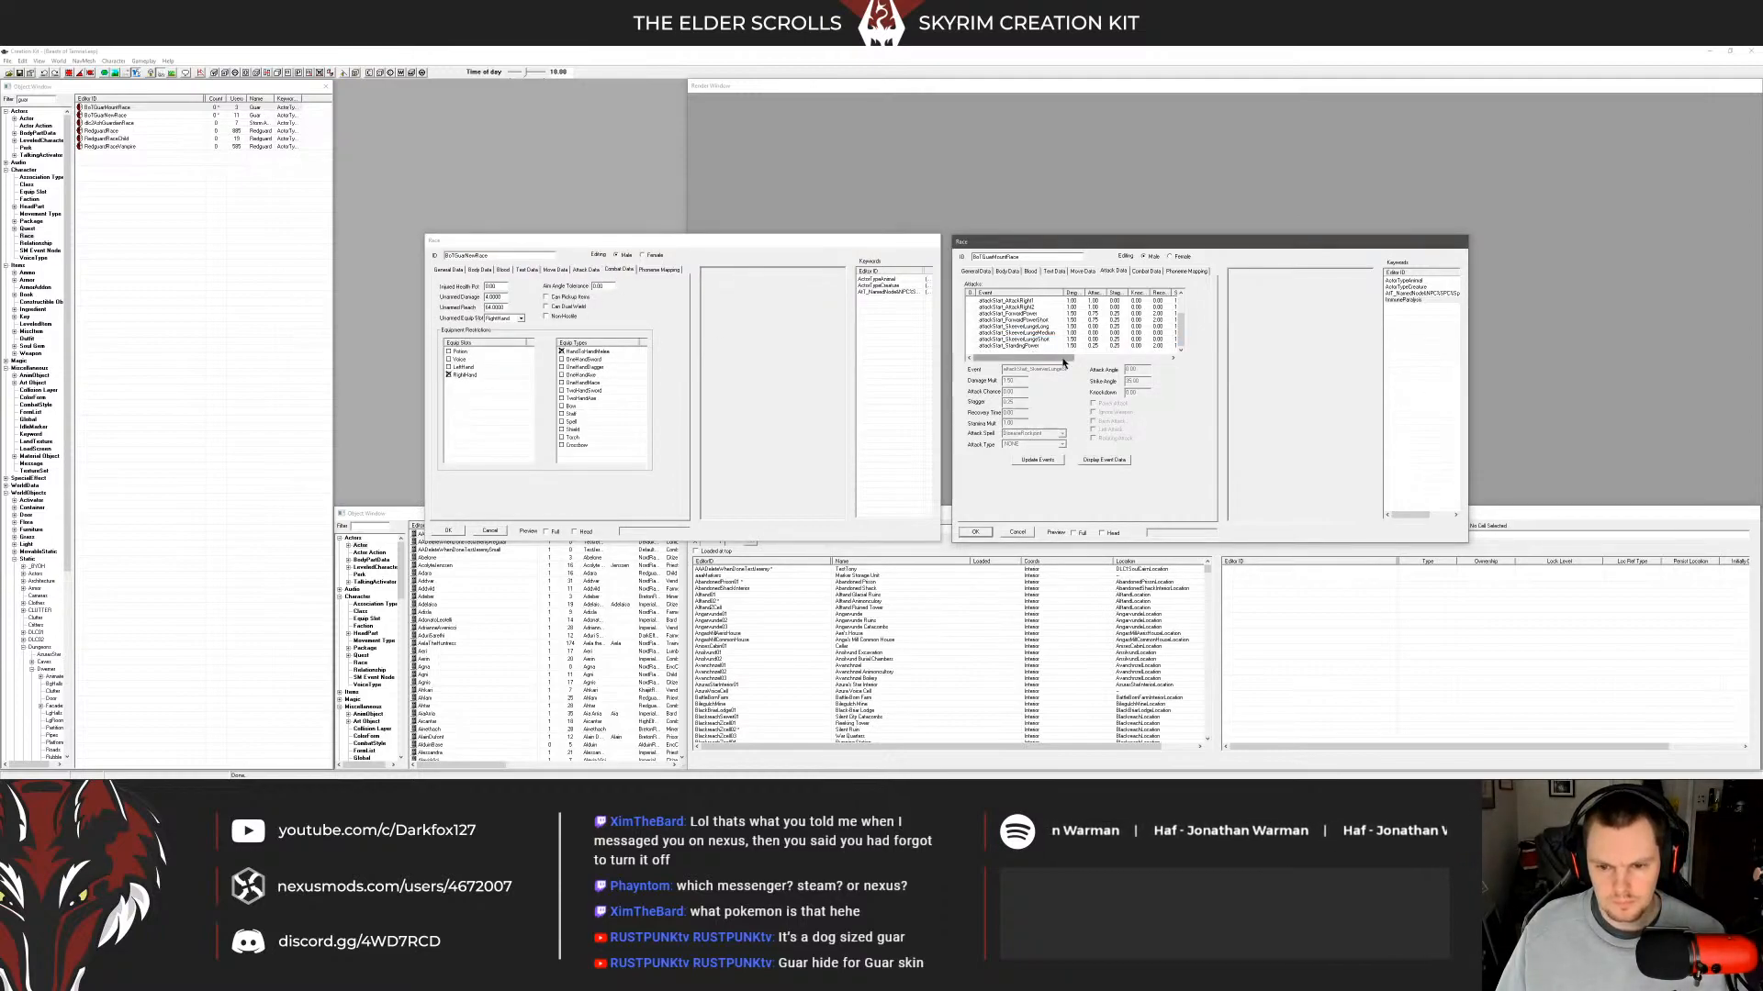
pyautogui.click(1145, 272)
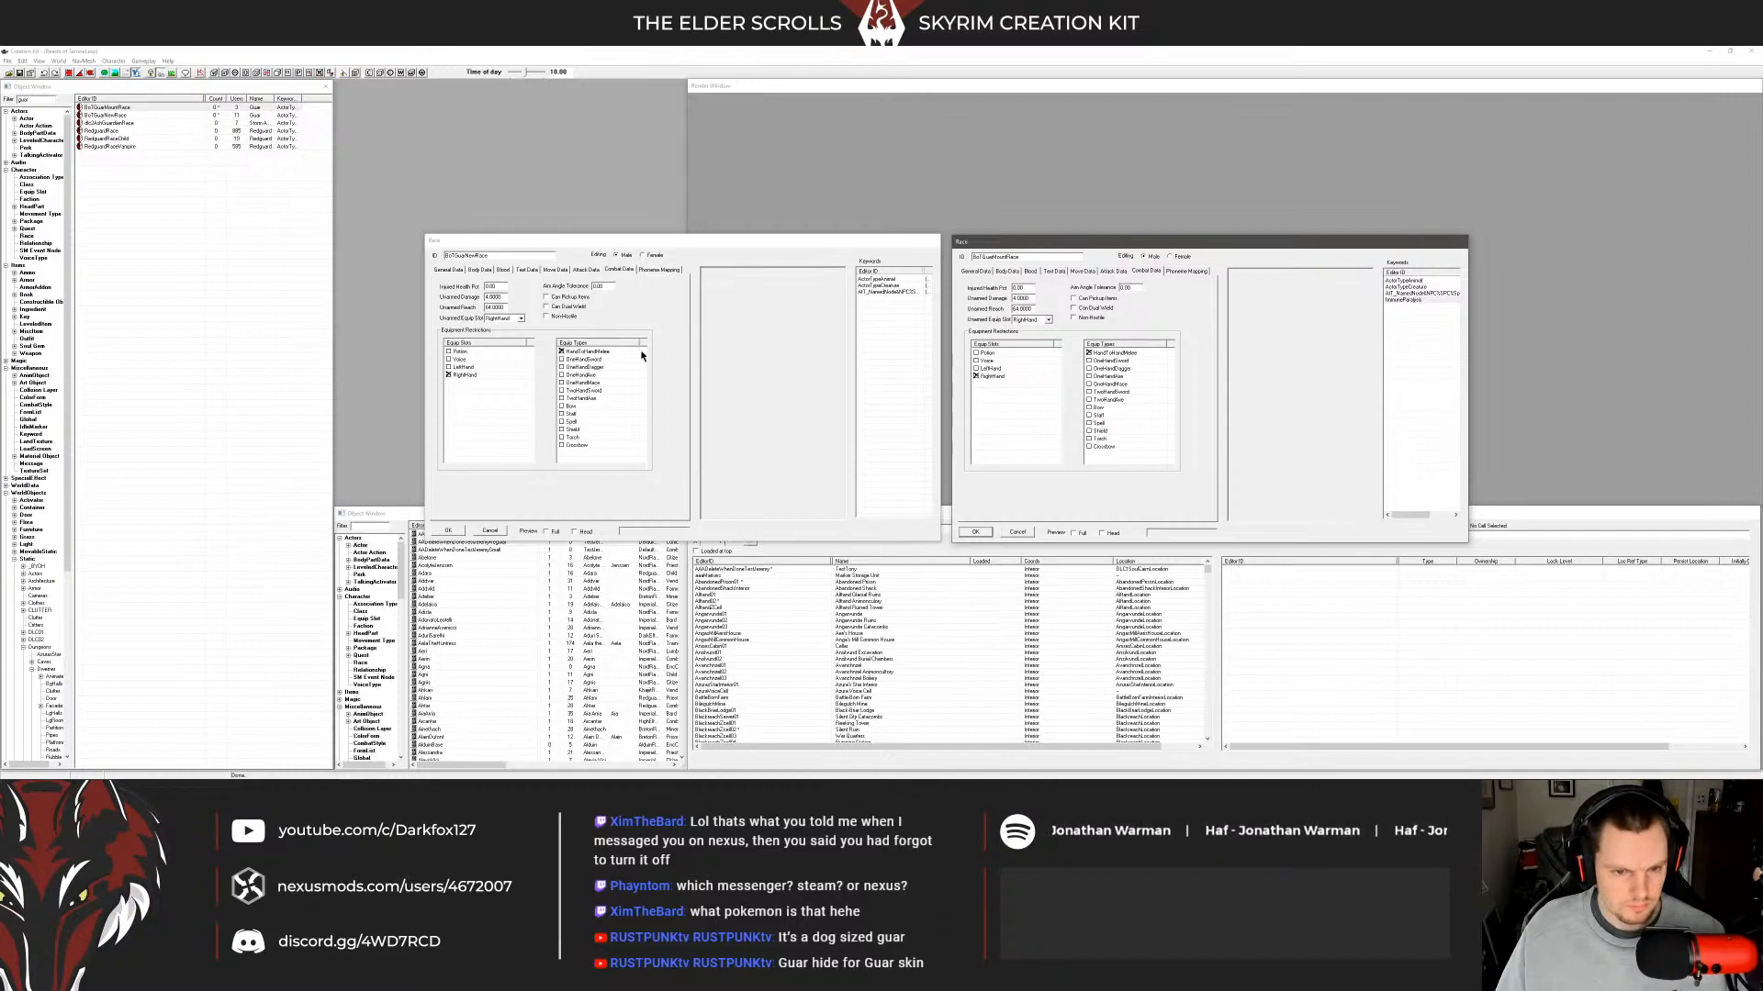
# Compare the phoneme mapping and general data of the two guar races, closing both records without saving.
pyautogui.click(1182, 272)
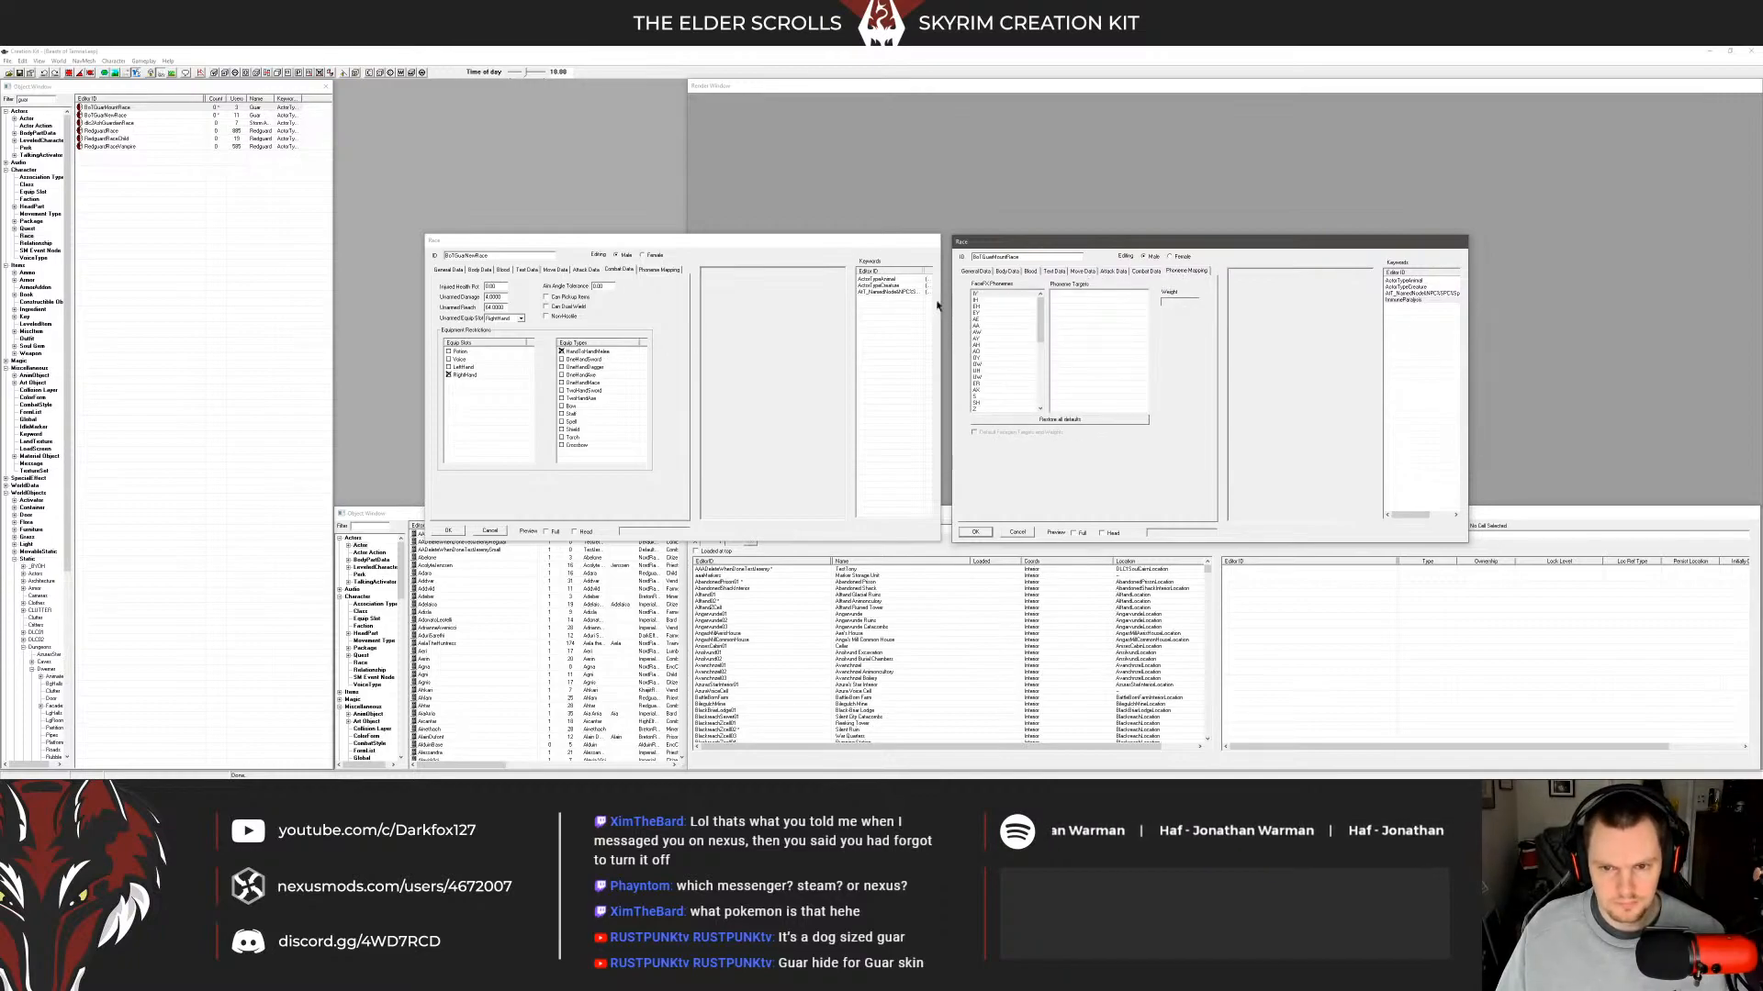
pyautogui.click(448, 270)
pyautogui.click(976, 271)
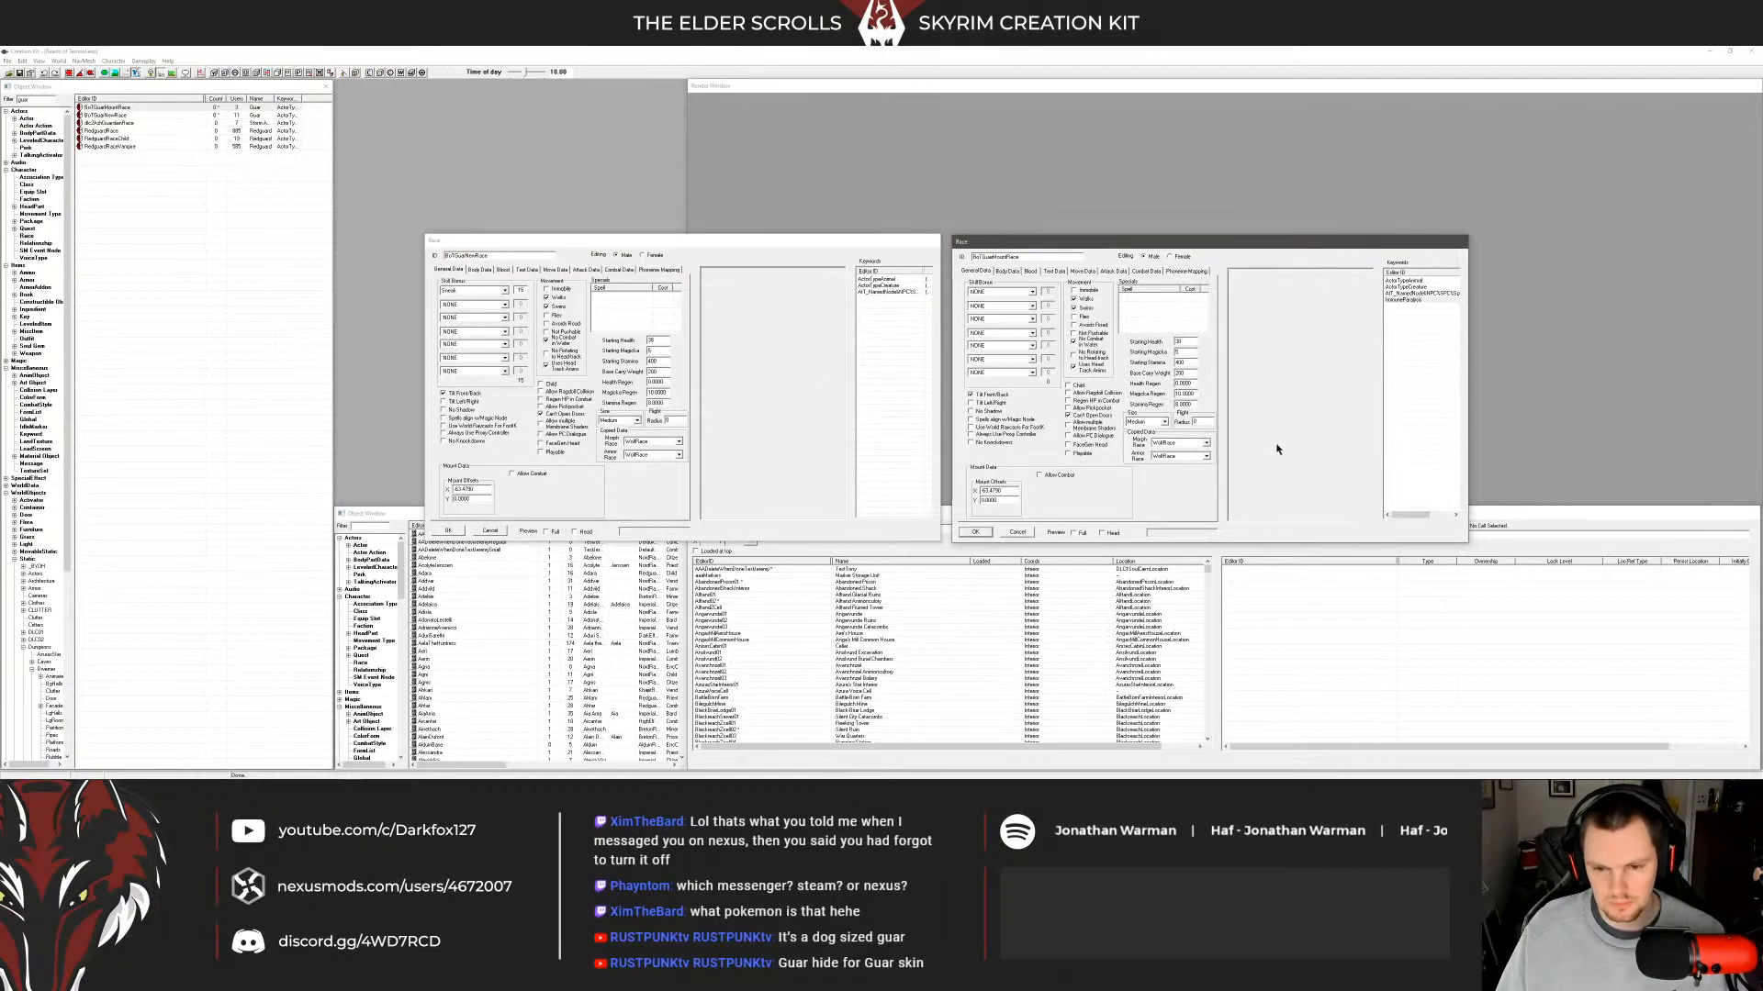
pyautogui.click(908, 420)
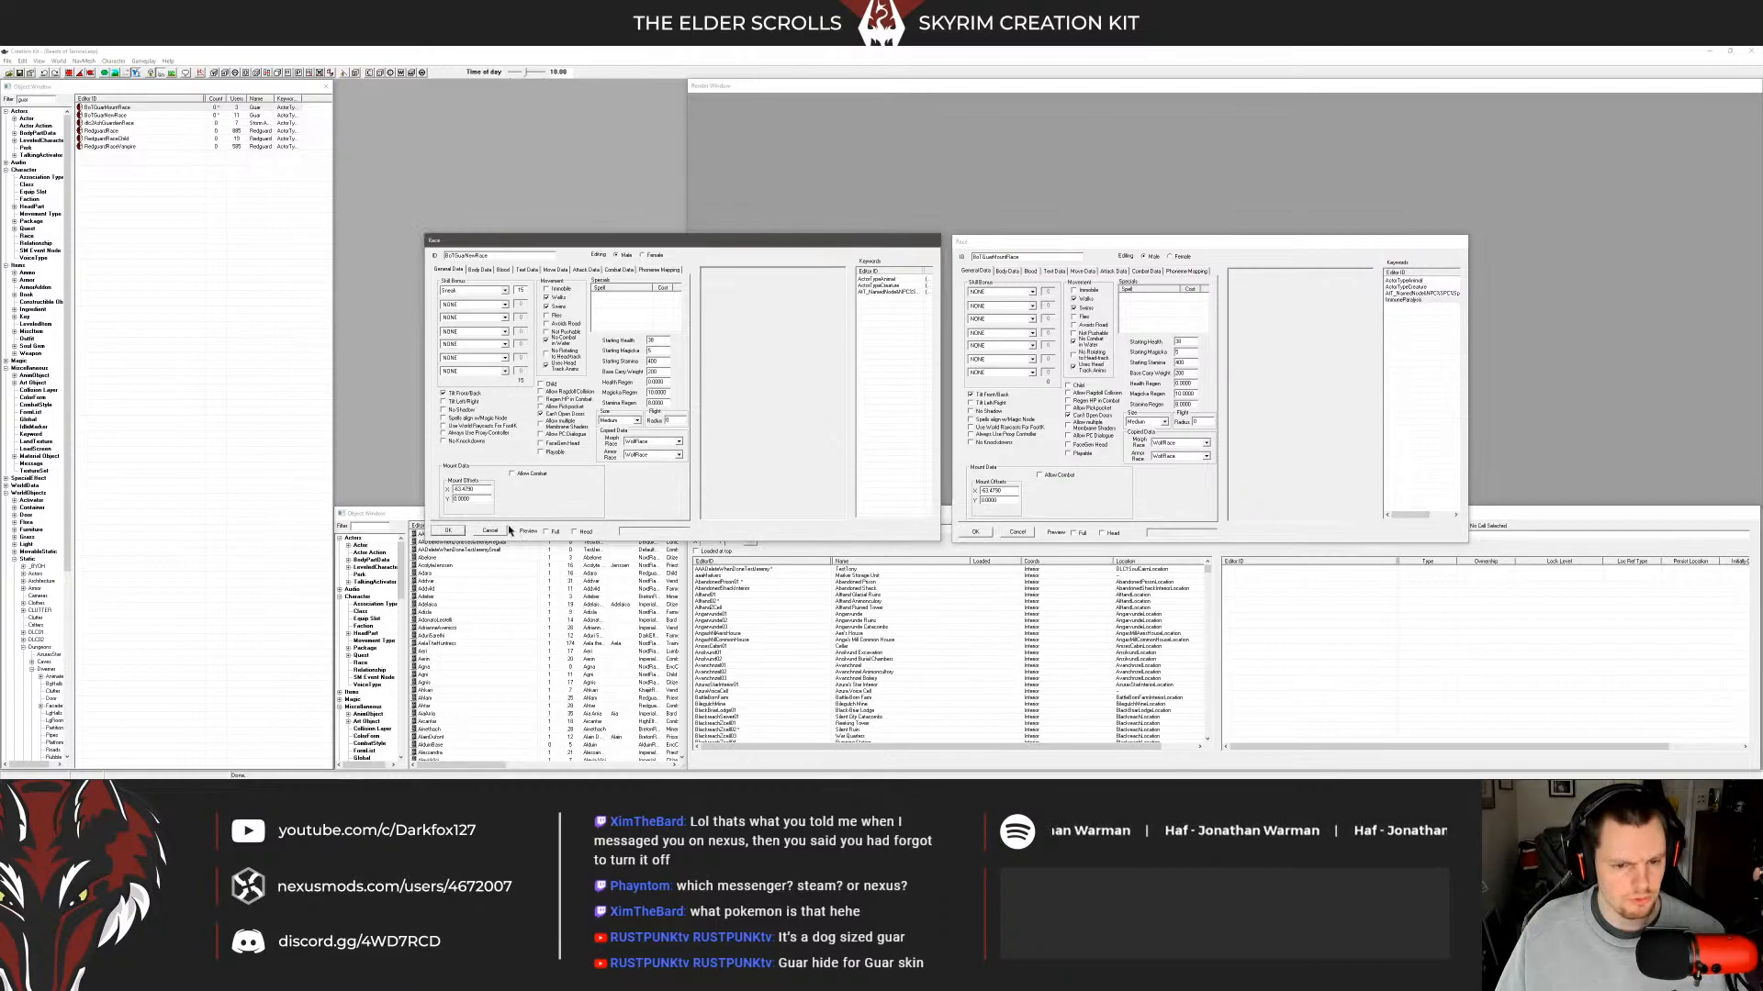
pyautogui.press('Escape')
pyautogui.click(1017, 532)
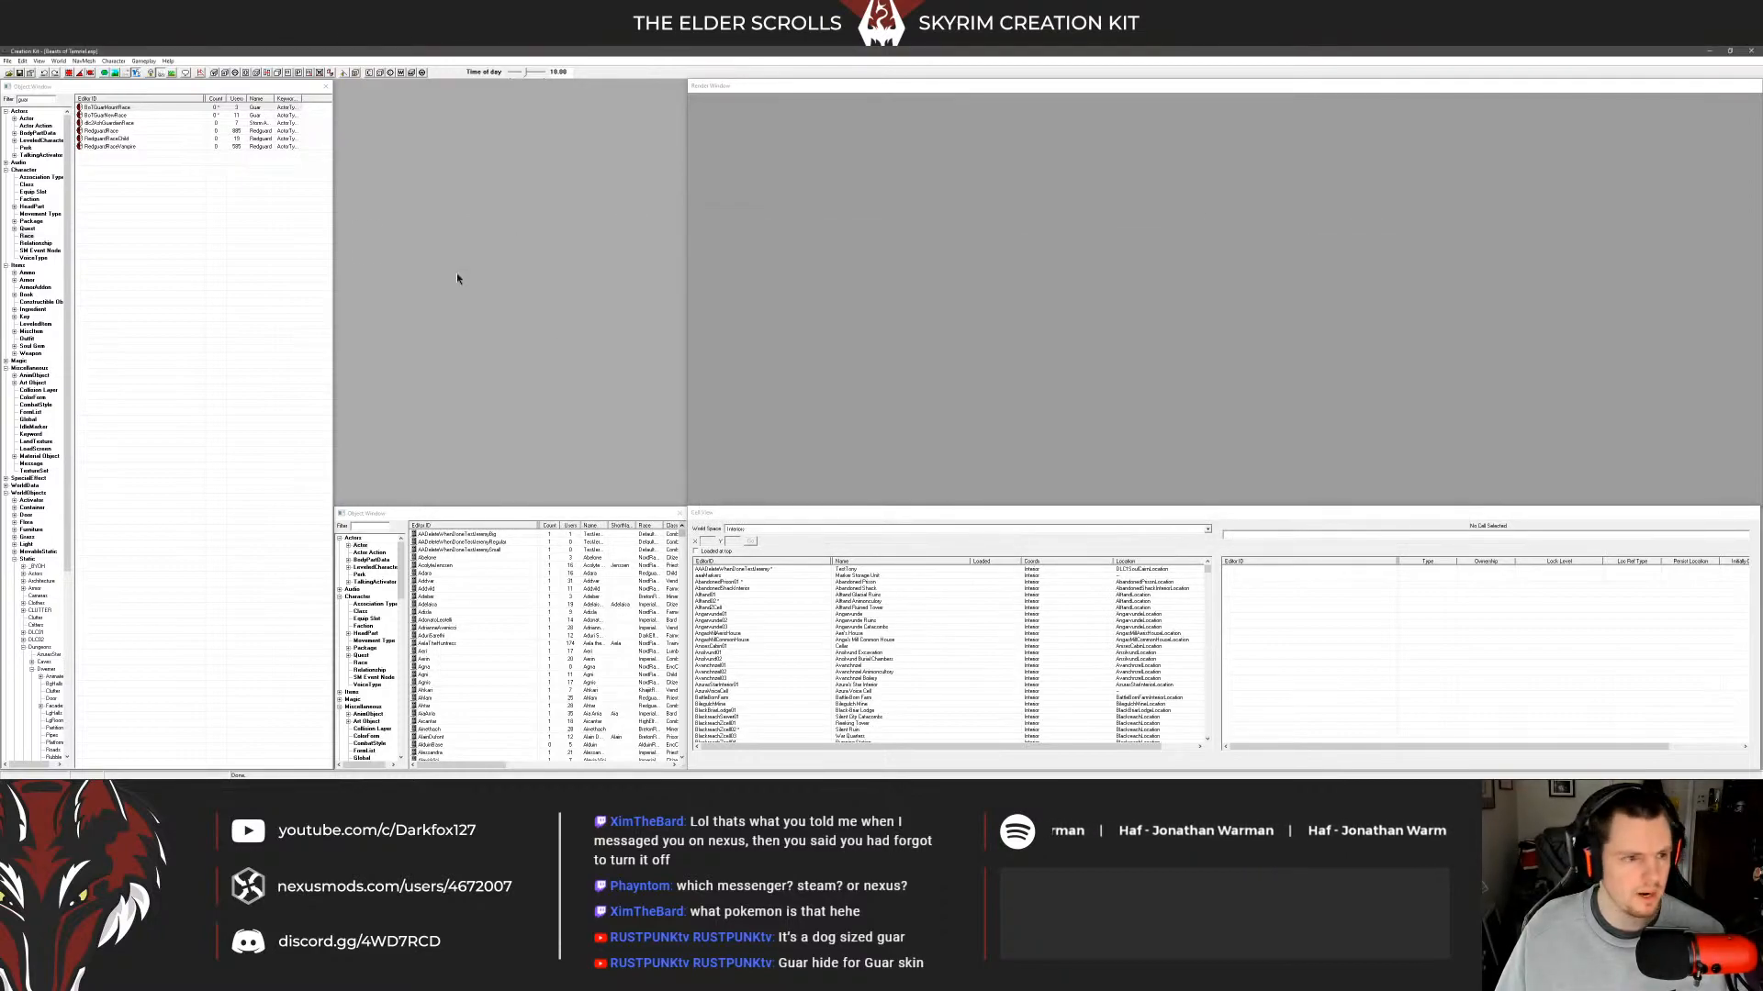
# Reopen the first guar race on its body data and open the base Guar actor record, placing them apart.
pyautogui.click(135, 112)
pyautogui.doubleClick(134, 112)
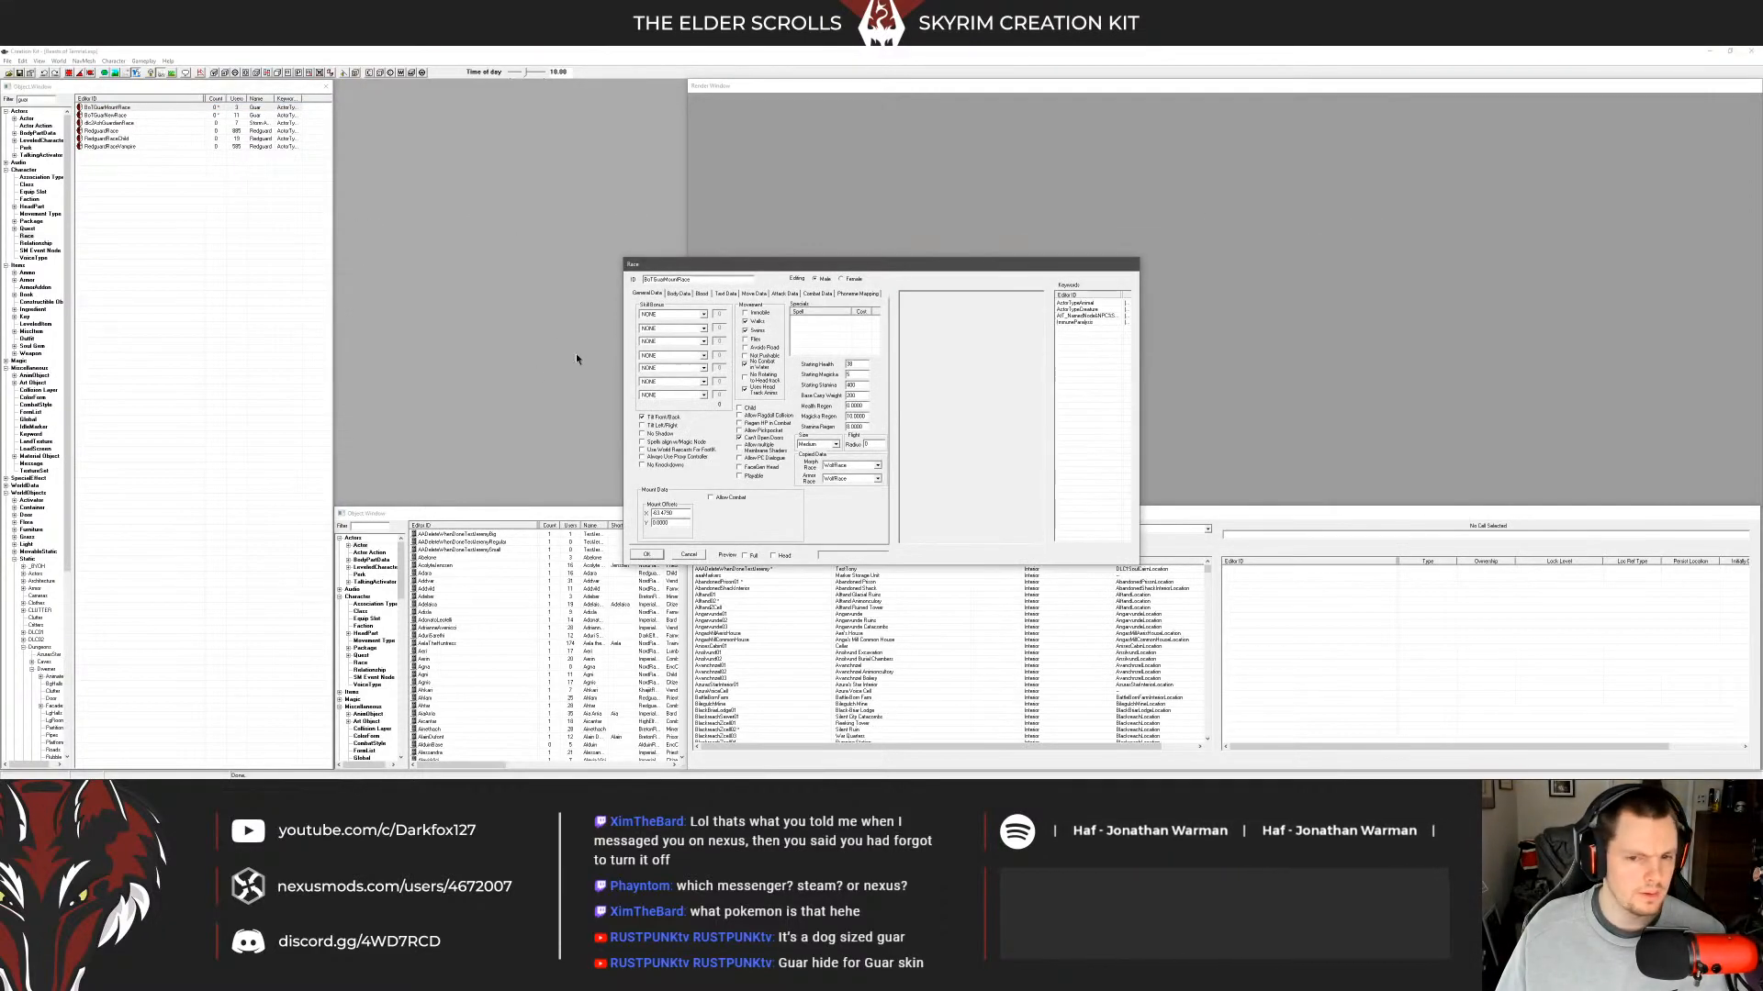
pyautogui.click(678, 293)
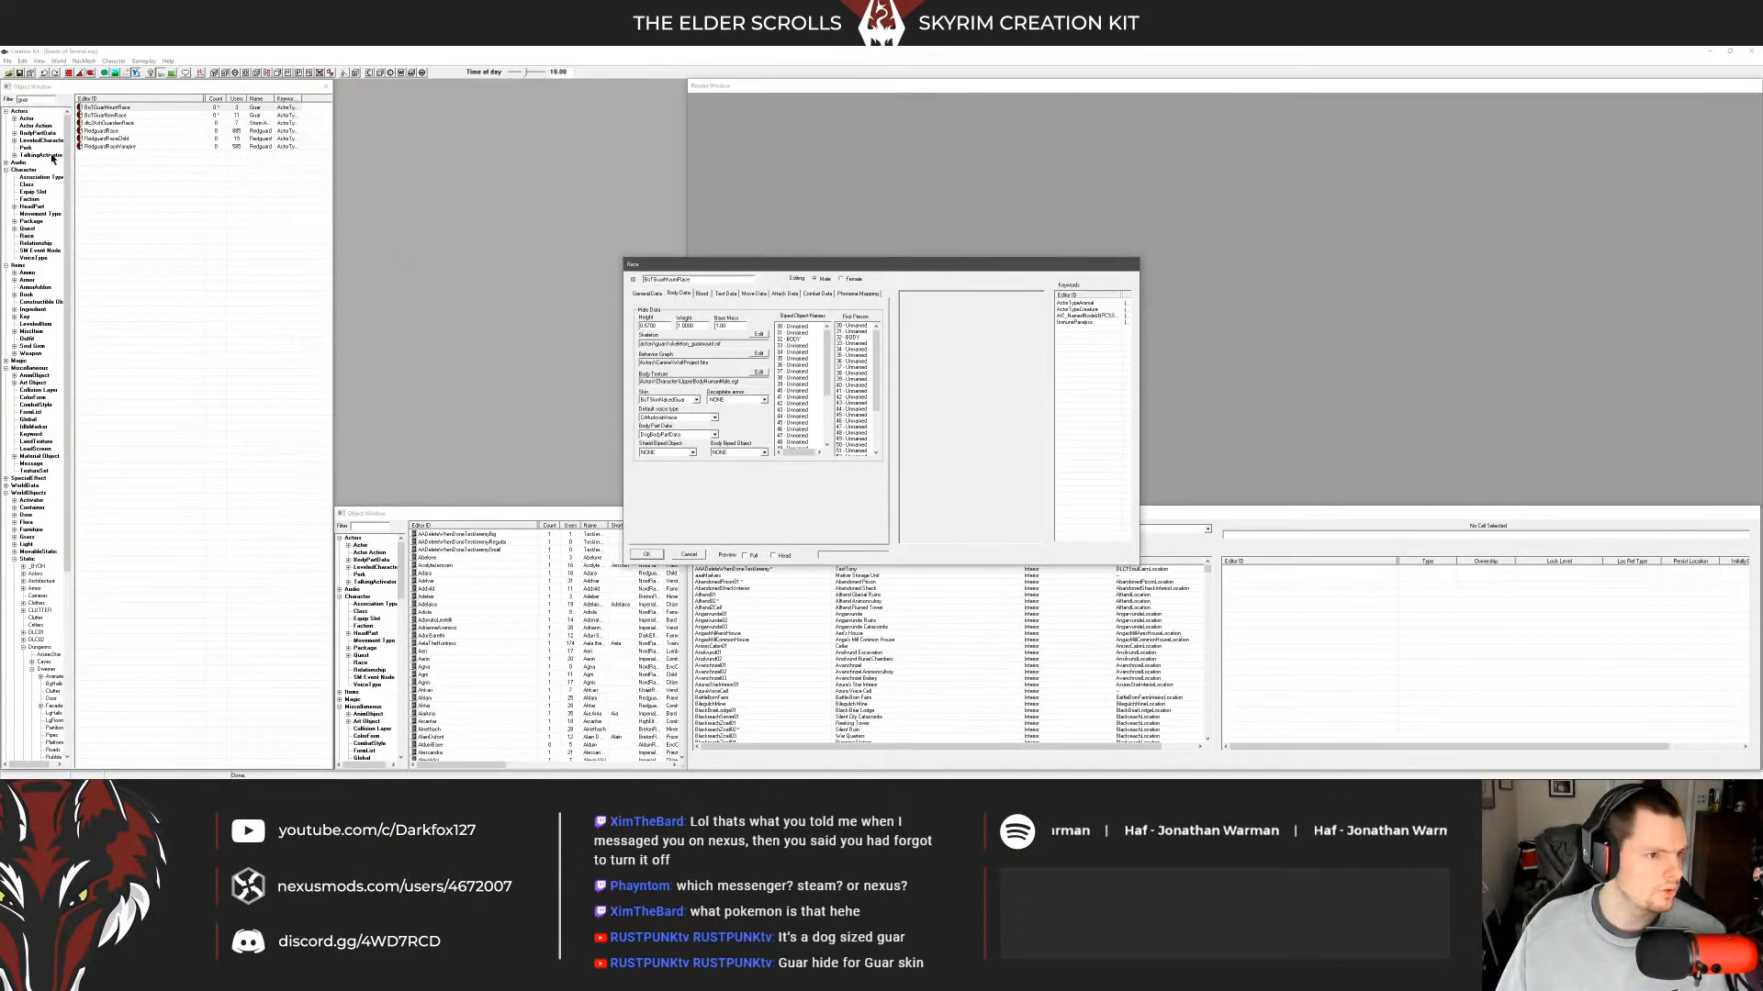
pyautogui.click(25, 118)
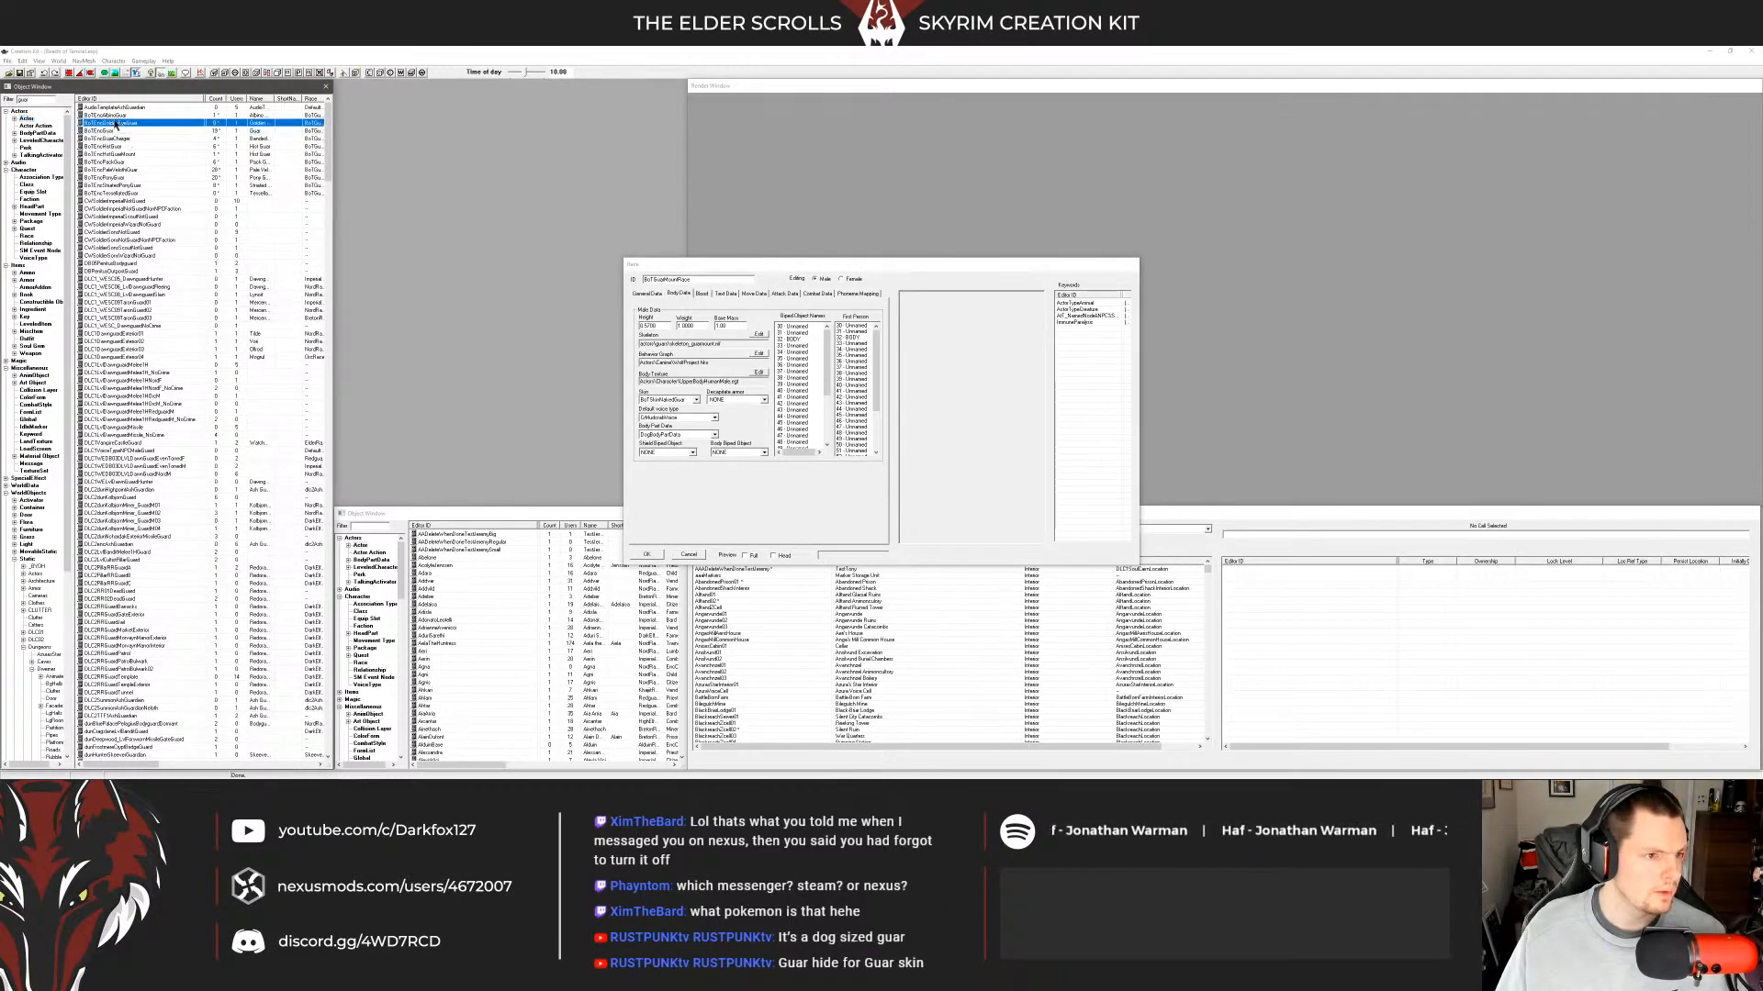
pyautogui.click(114, 132)
pyautogui.doubleClick(114, 131)
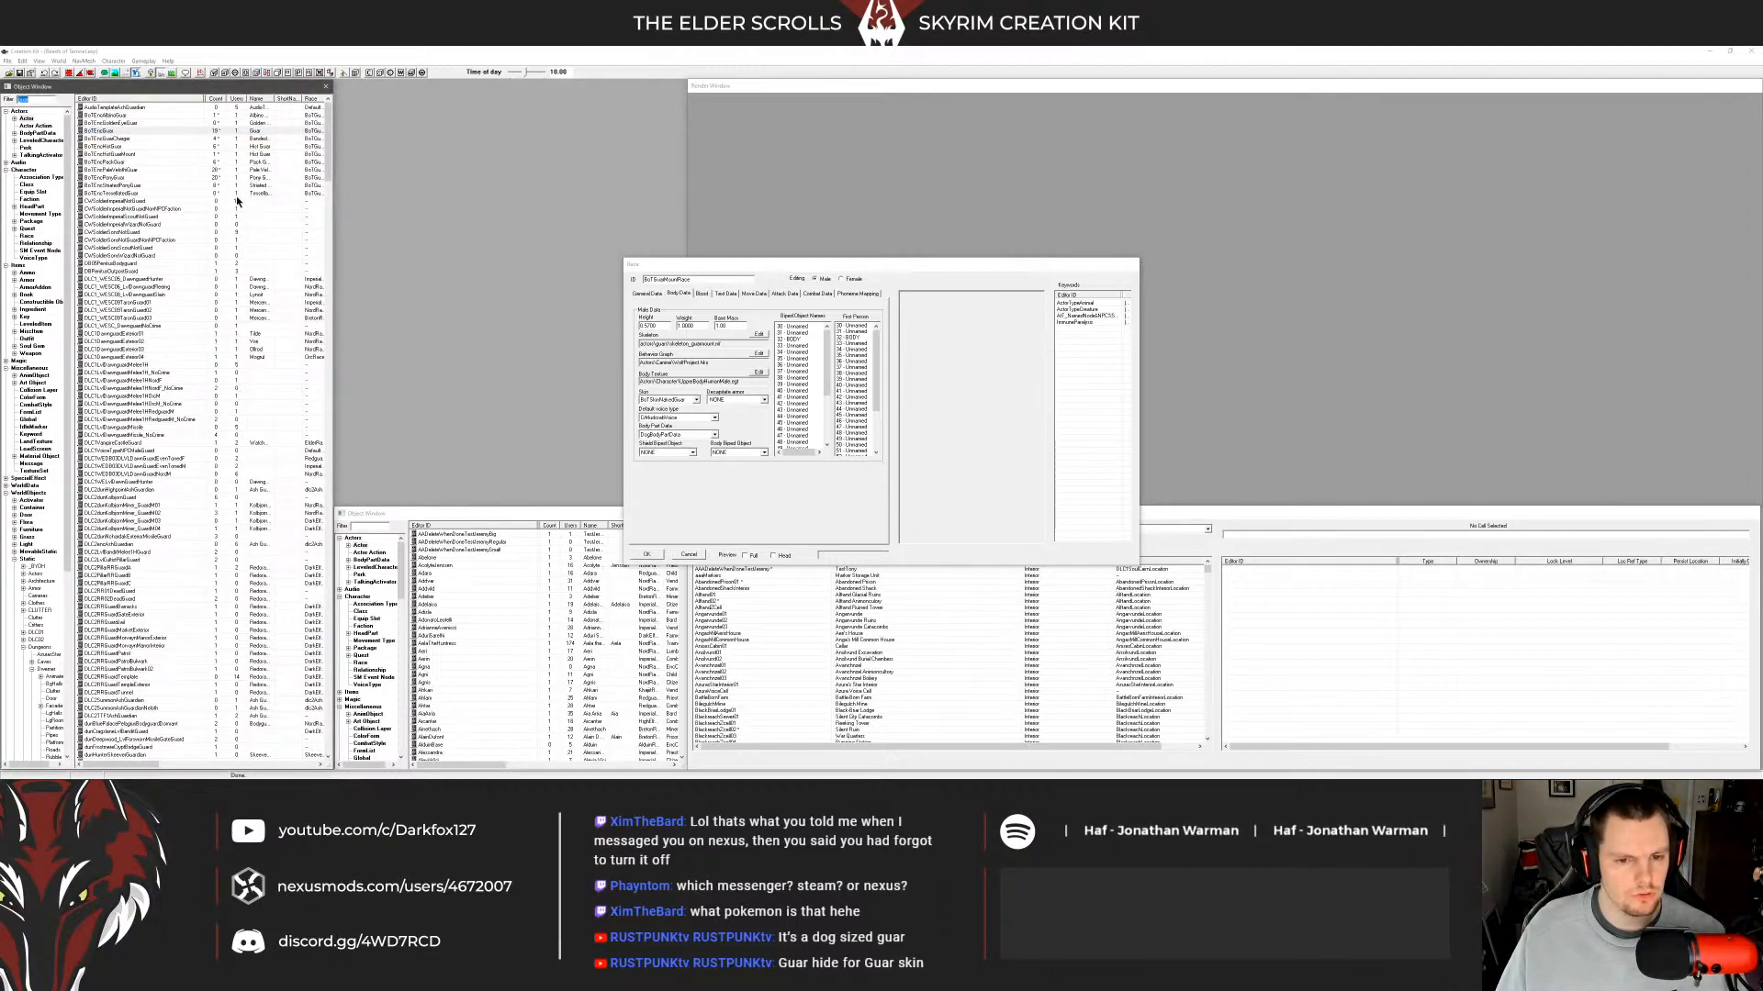
pyautogui.moveTo(702, 267); pyautogui.dragTo(1097, 302)
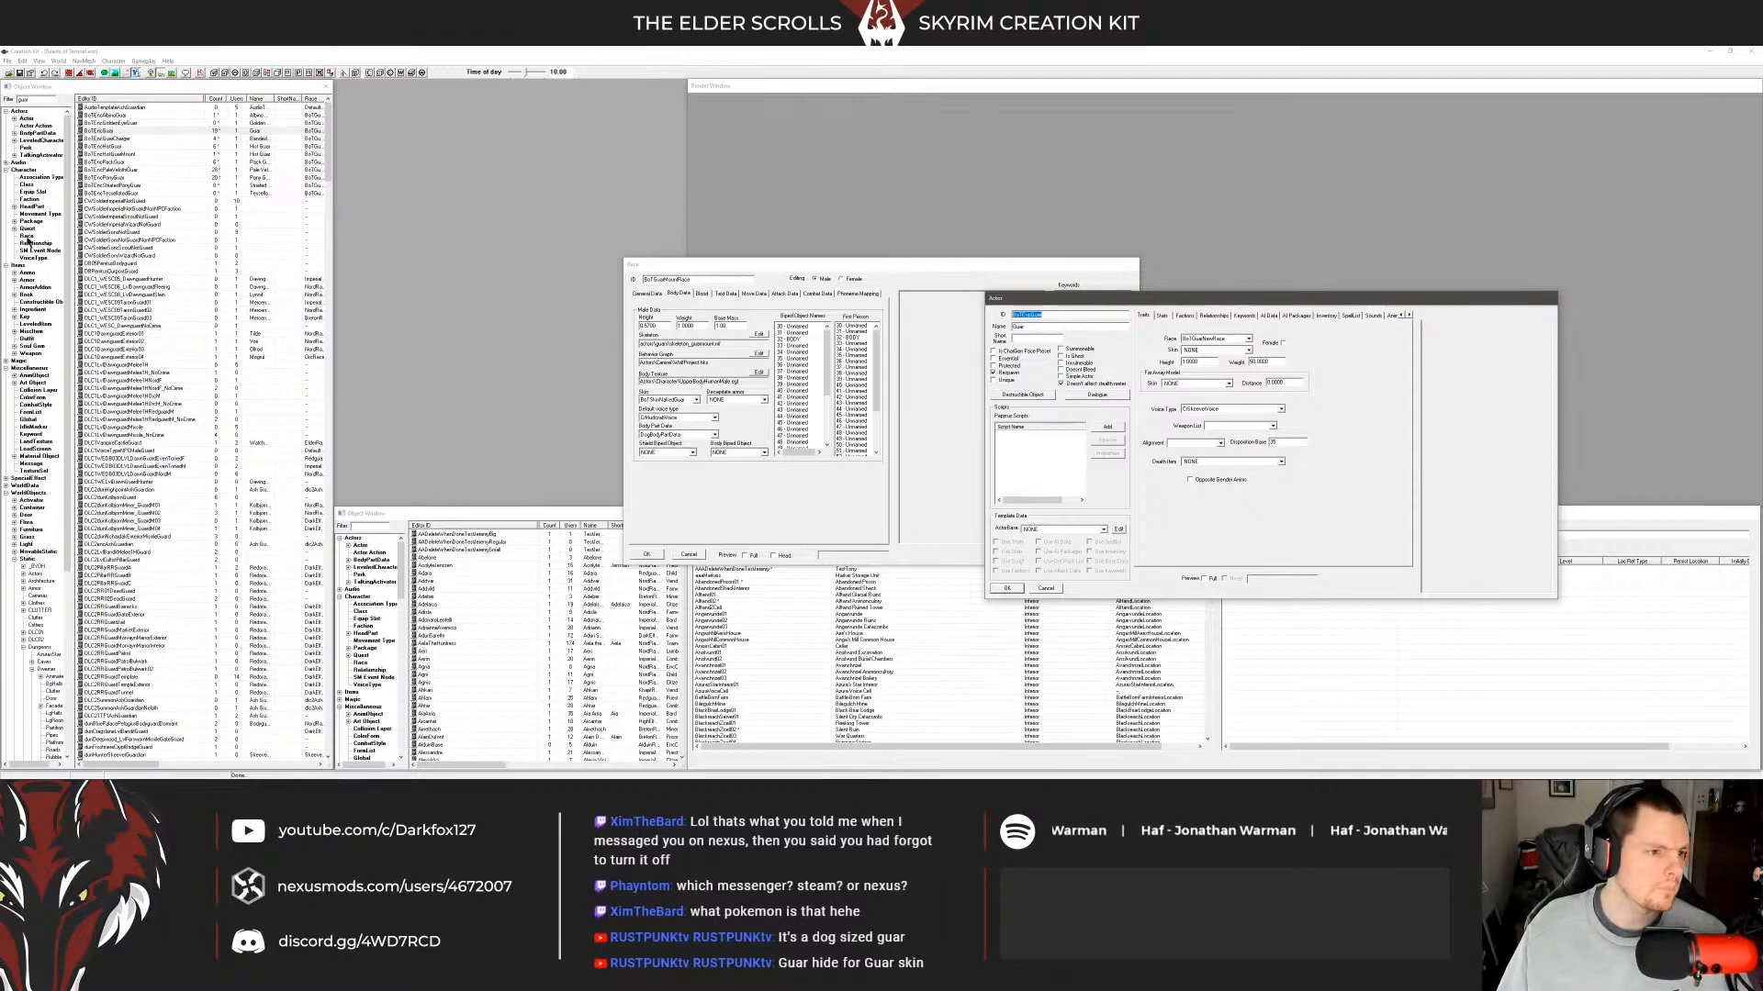
# Compare the skeleton paths in the body data of the two guar races, cancelling all open race and actor records.
pyautogui.click(26, 237)
pyautogui.click(123, 114)
pyautogui.click(123, 107)
pyautogui.click(123, 114)
pyautogui.click(123, 108)
pyautogui.click(123, 114)
pyautogui.doubleClick(123, 115)
pyautogui.click(698, 295)
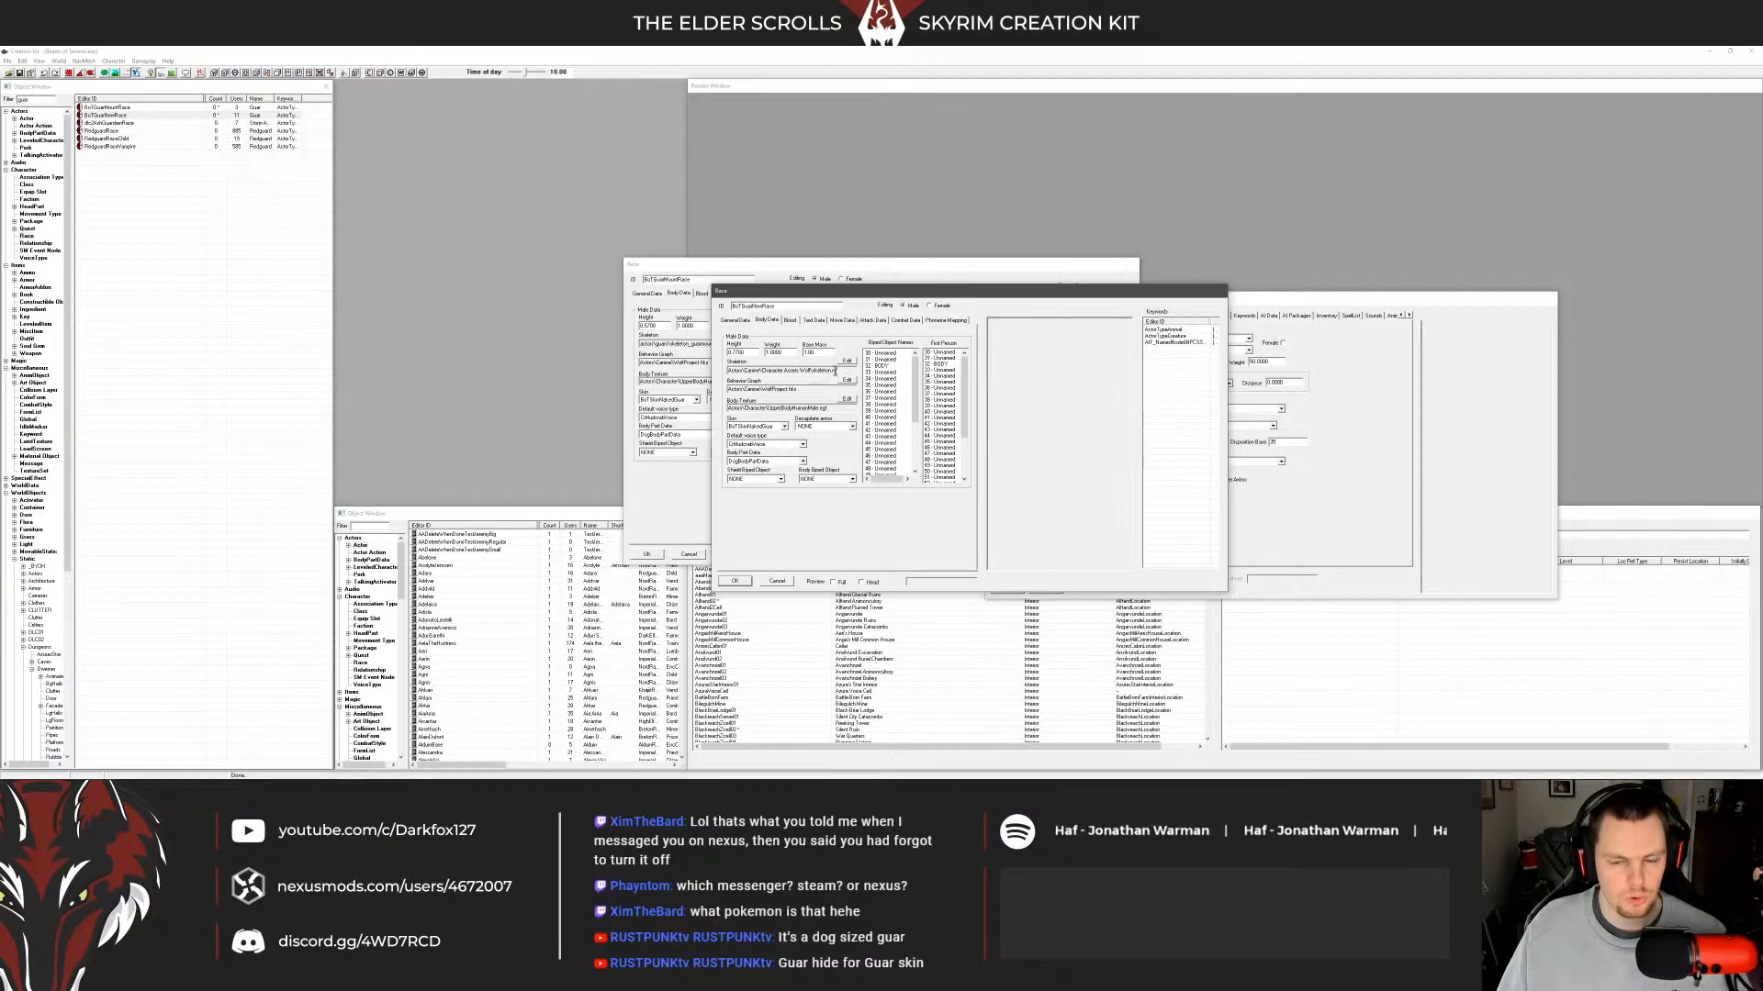
pyautogui.click(777, 581)
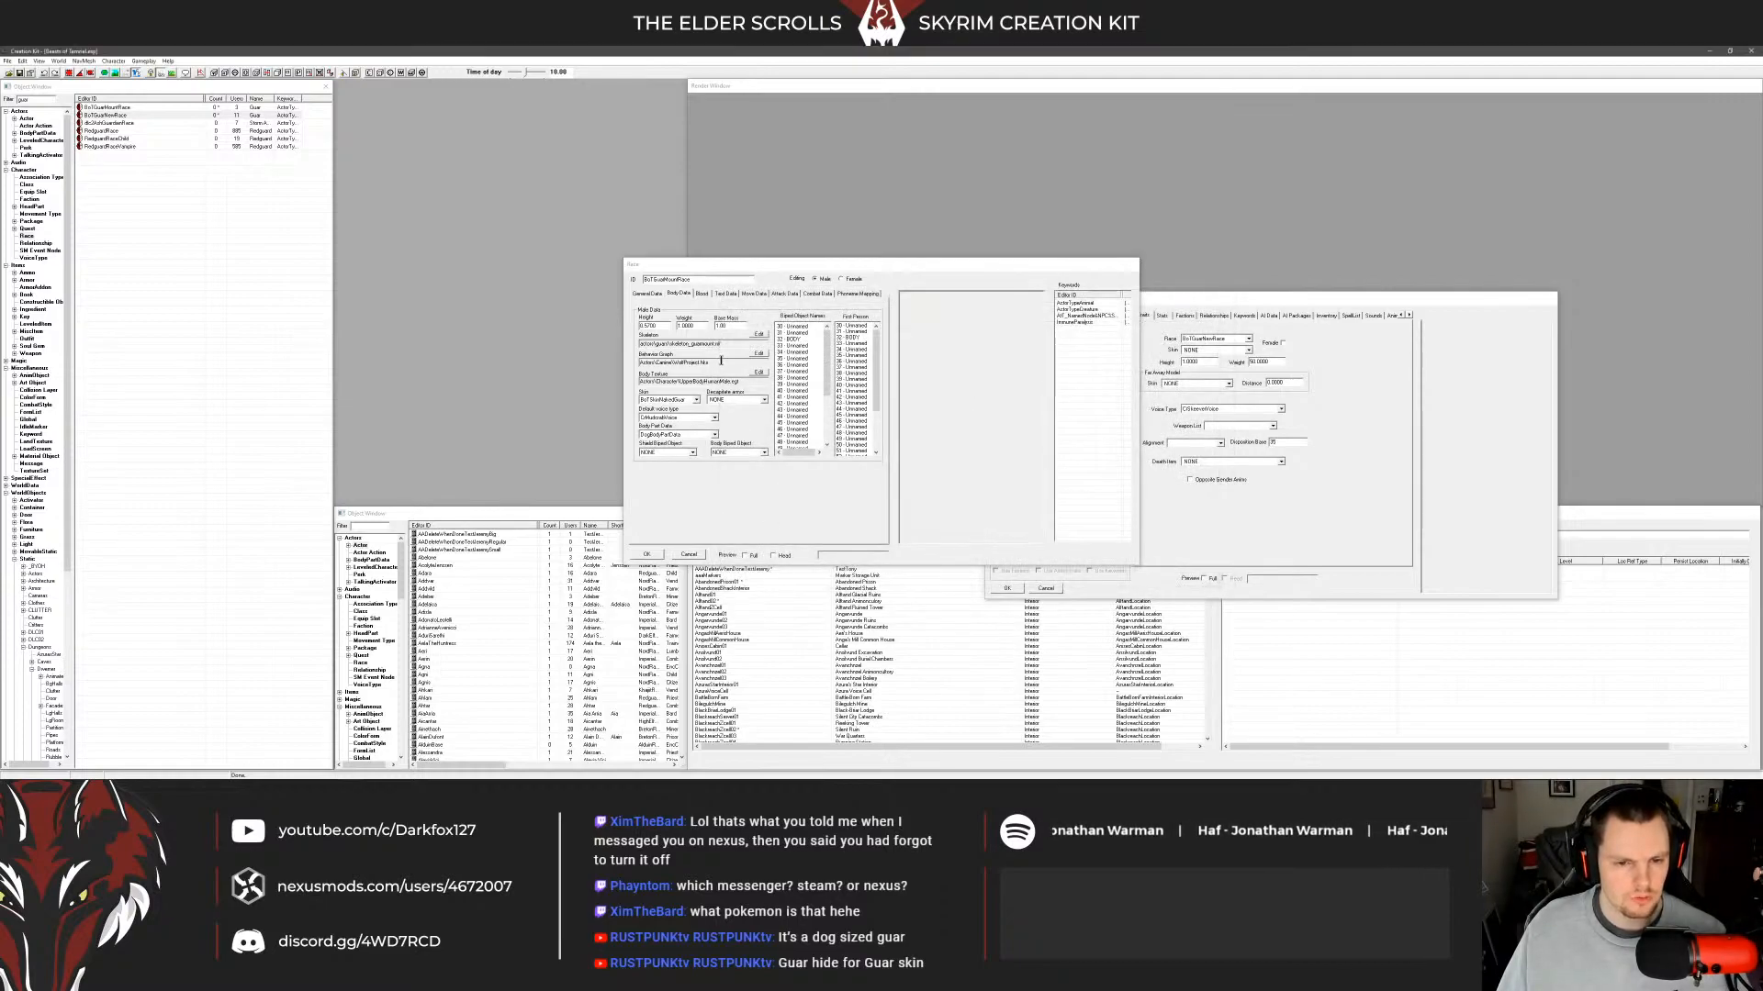
pyautogui.click(719, 346)
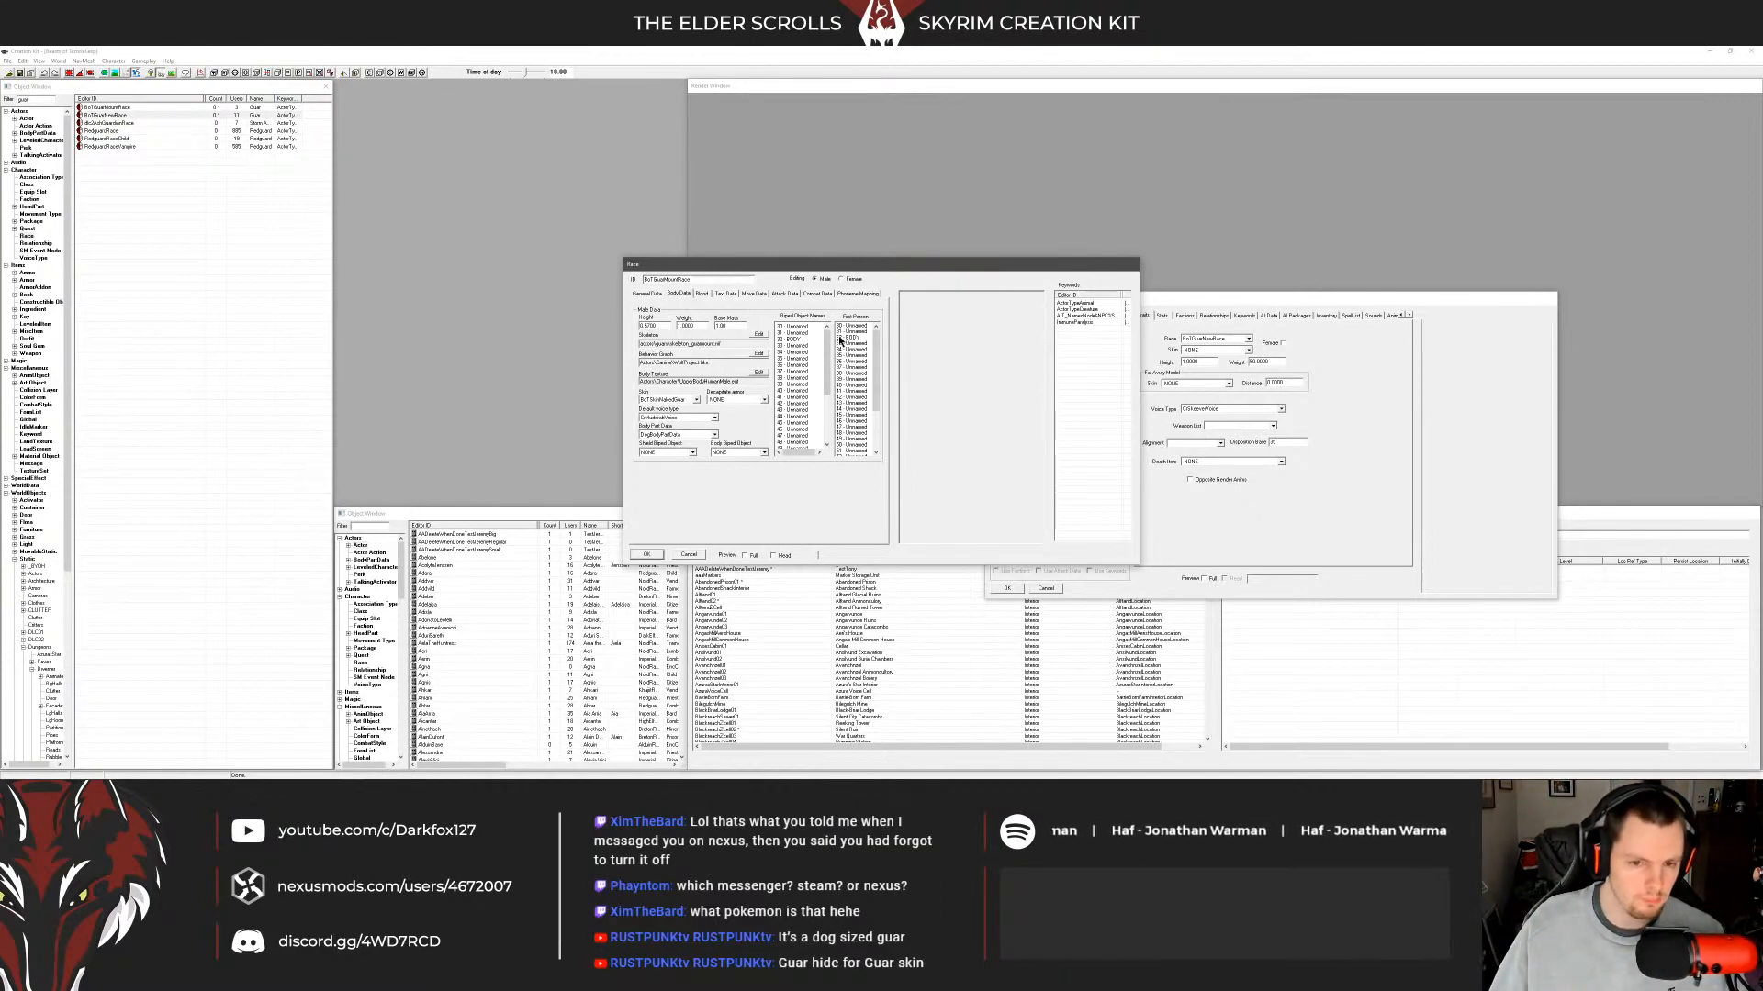
pyautogui.click(689, 554)
pyautogui.click(1046, 588)
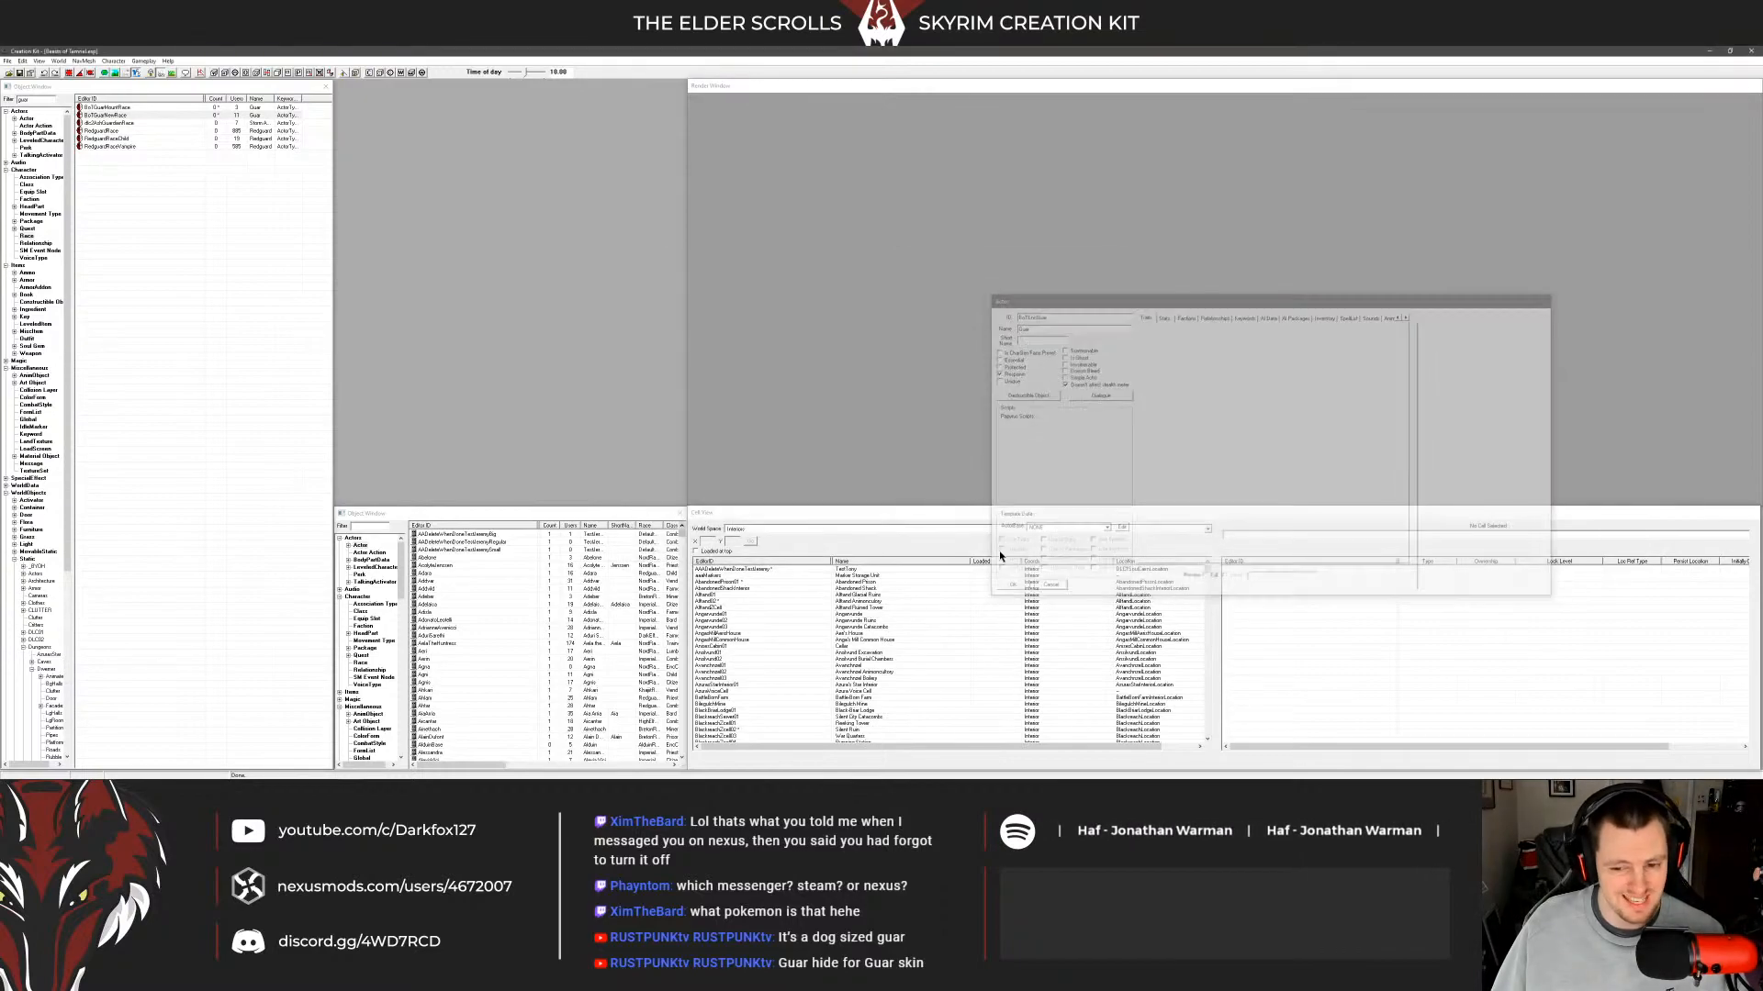
# Check the race and skin assigned in the base Guar actor's traits, closing the record without saving.
pyautogui.click(27, 118)
pyautogui.click(142, 130)
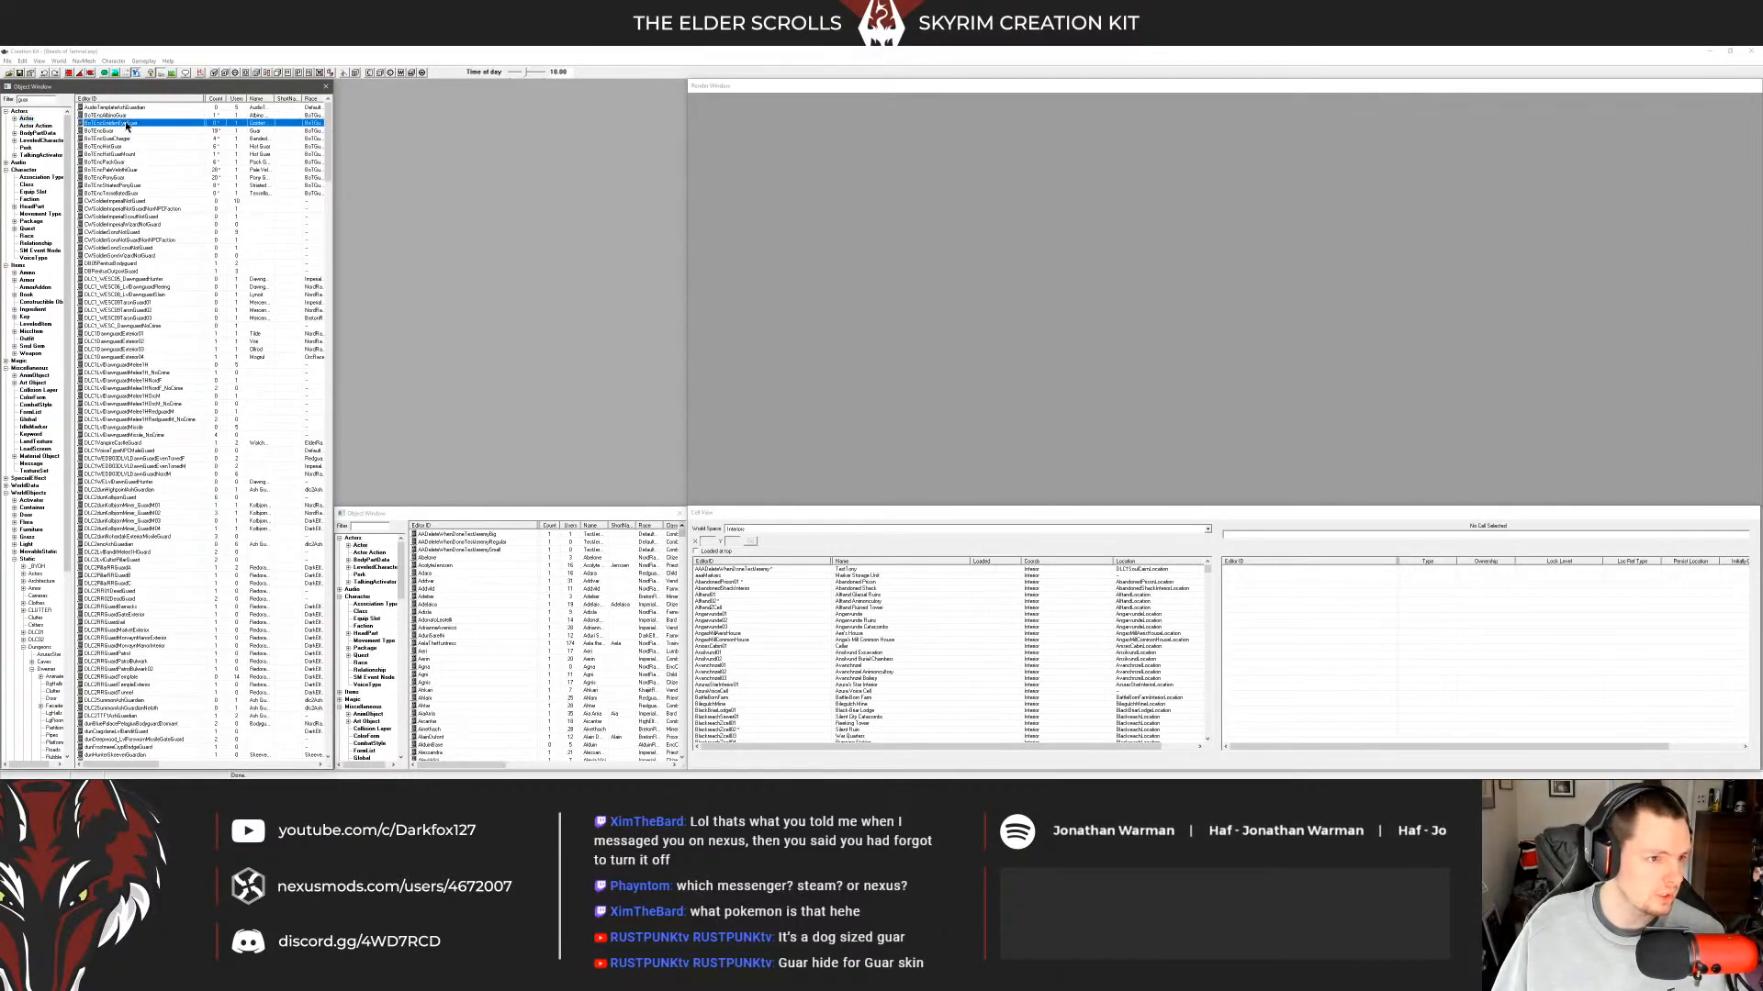
pyautogui.press('Tab')
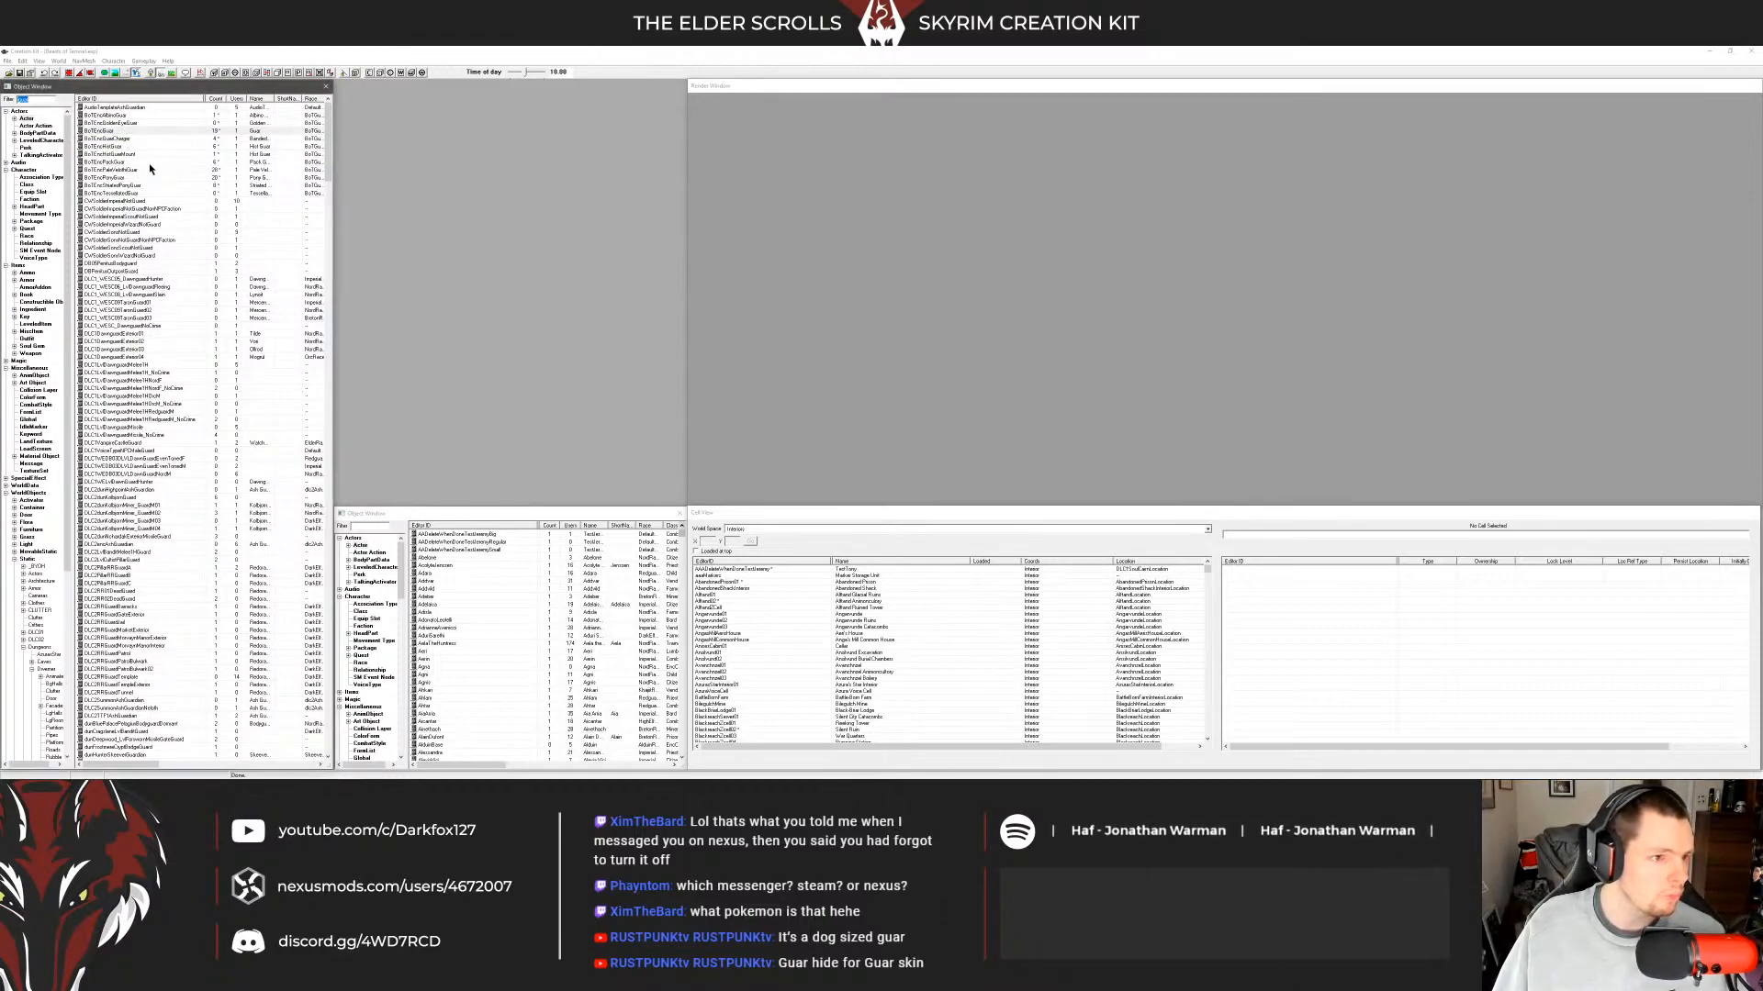
pyautogui.press('Return')
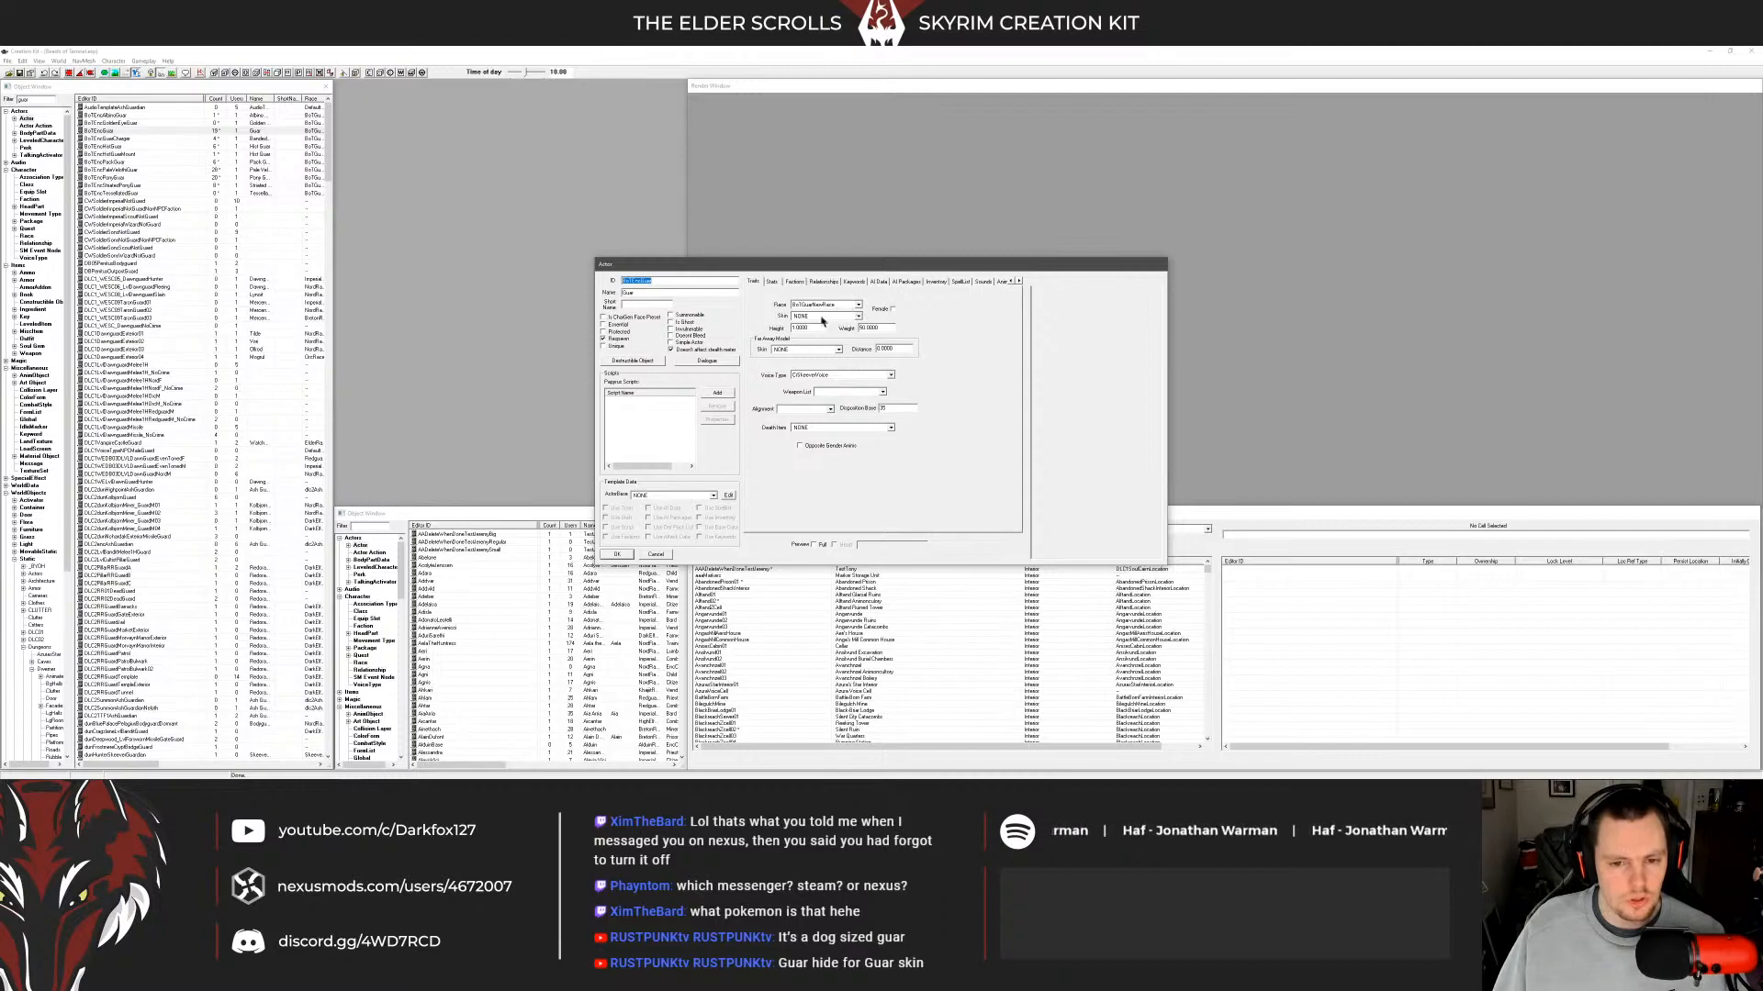
pyautogui.click(656, 555)
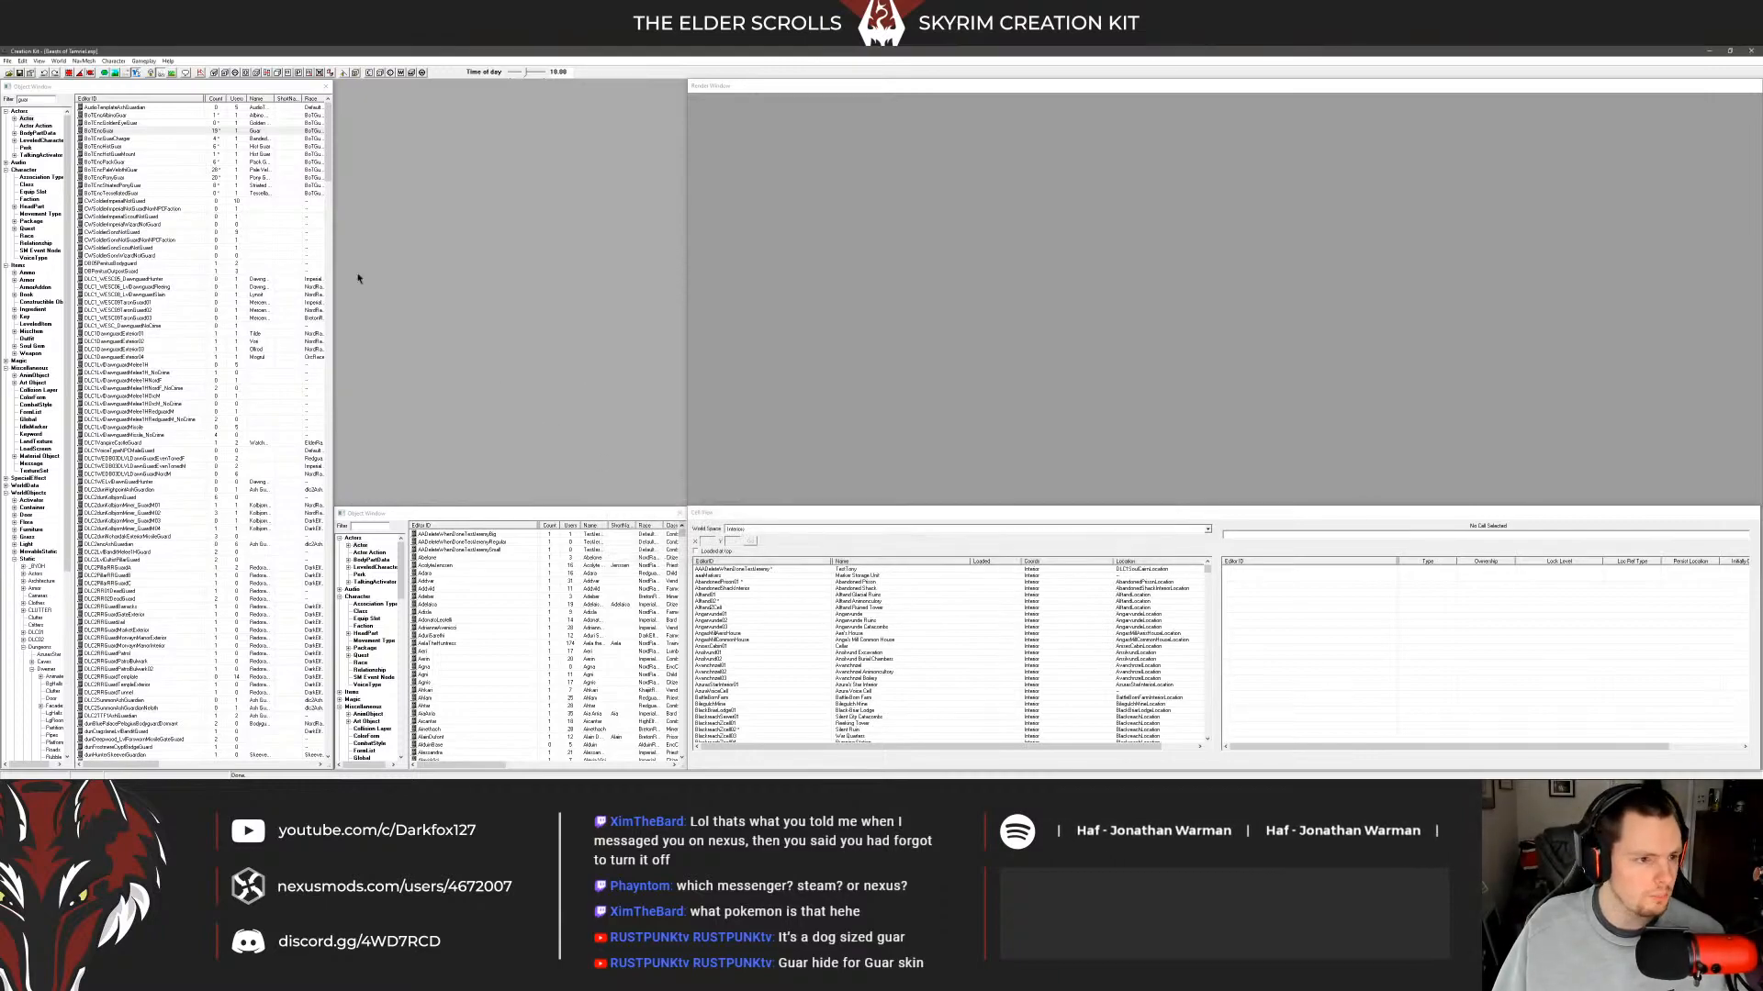
# Look up the guar saddle among the outfits and armors, and examine its armor record and model entry.
pyautogui.click(124, 146)
pyautogui.press('Up')
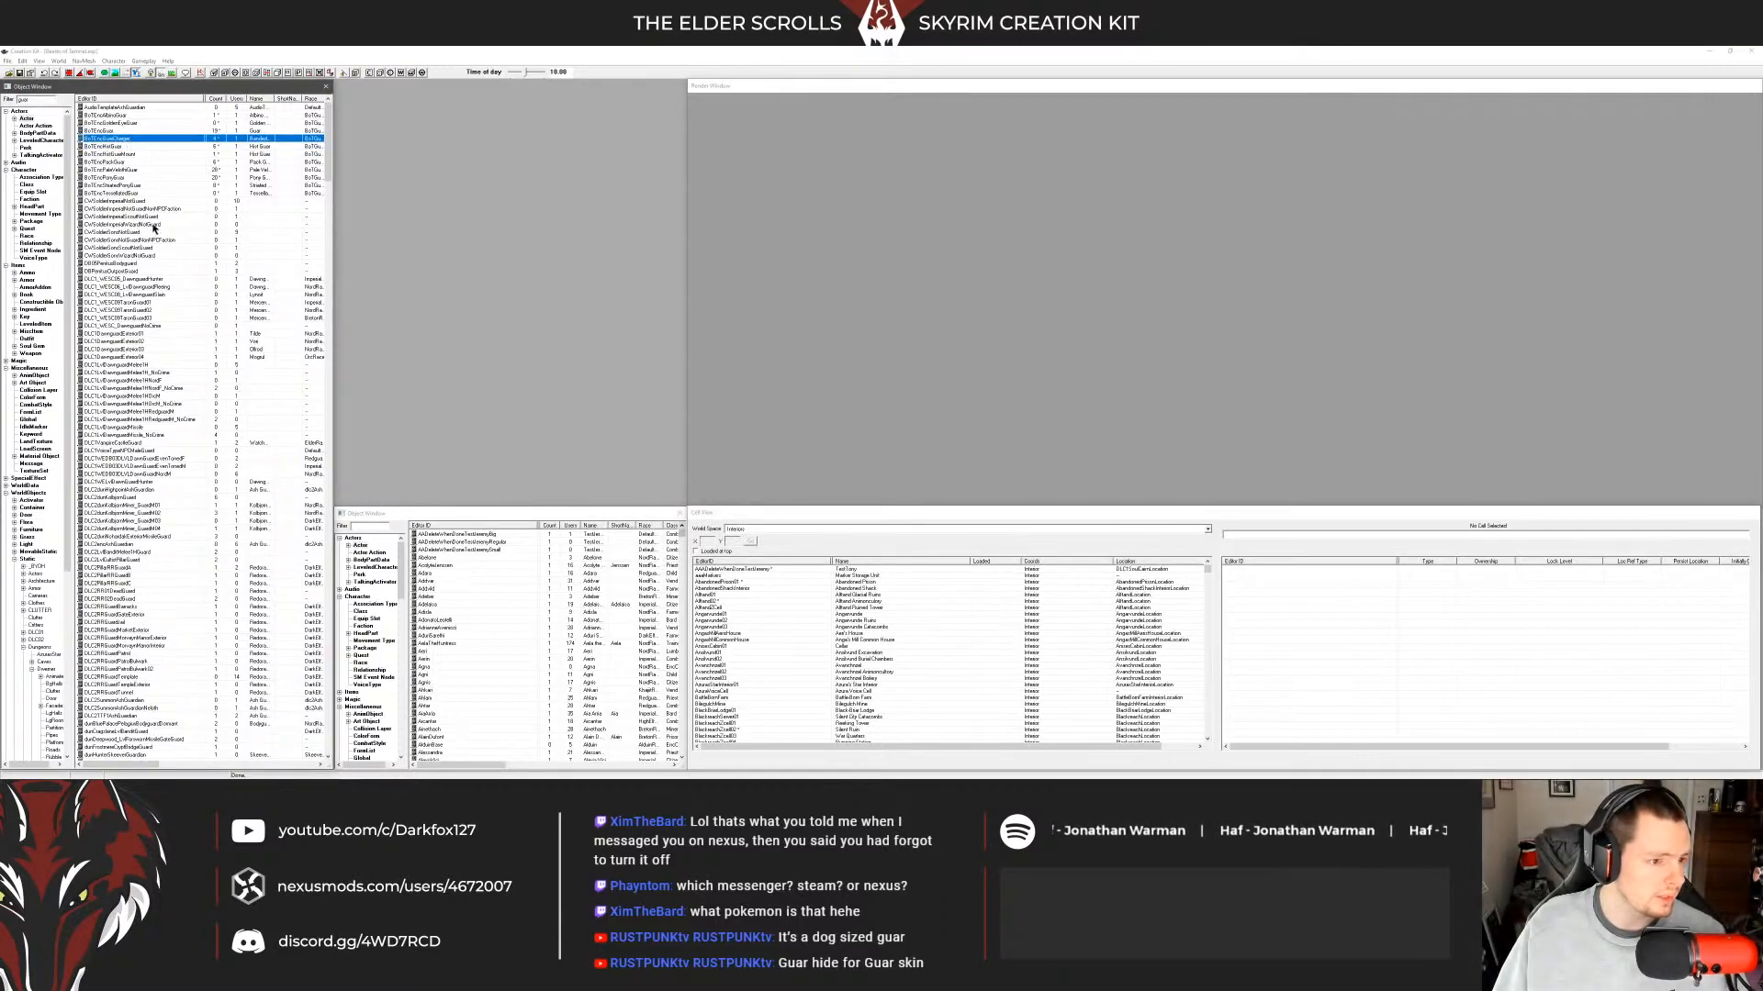
pyautogui.click(27, 338)
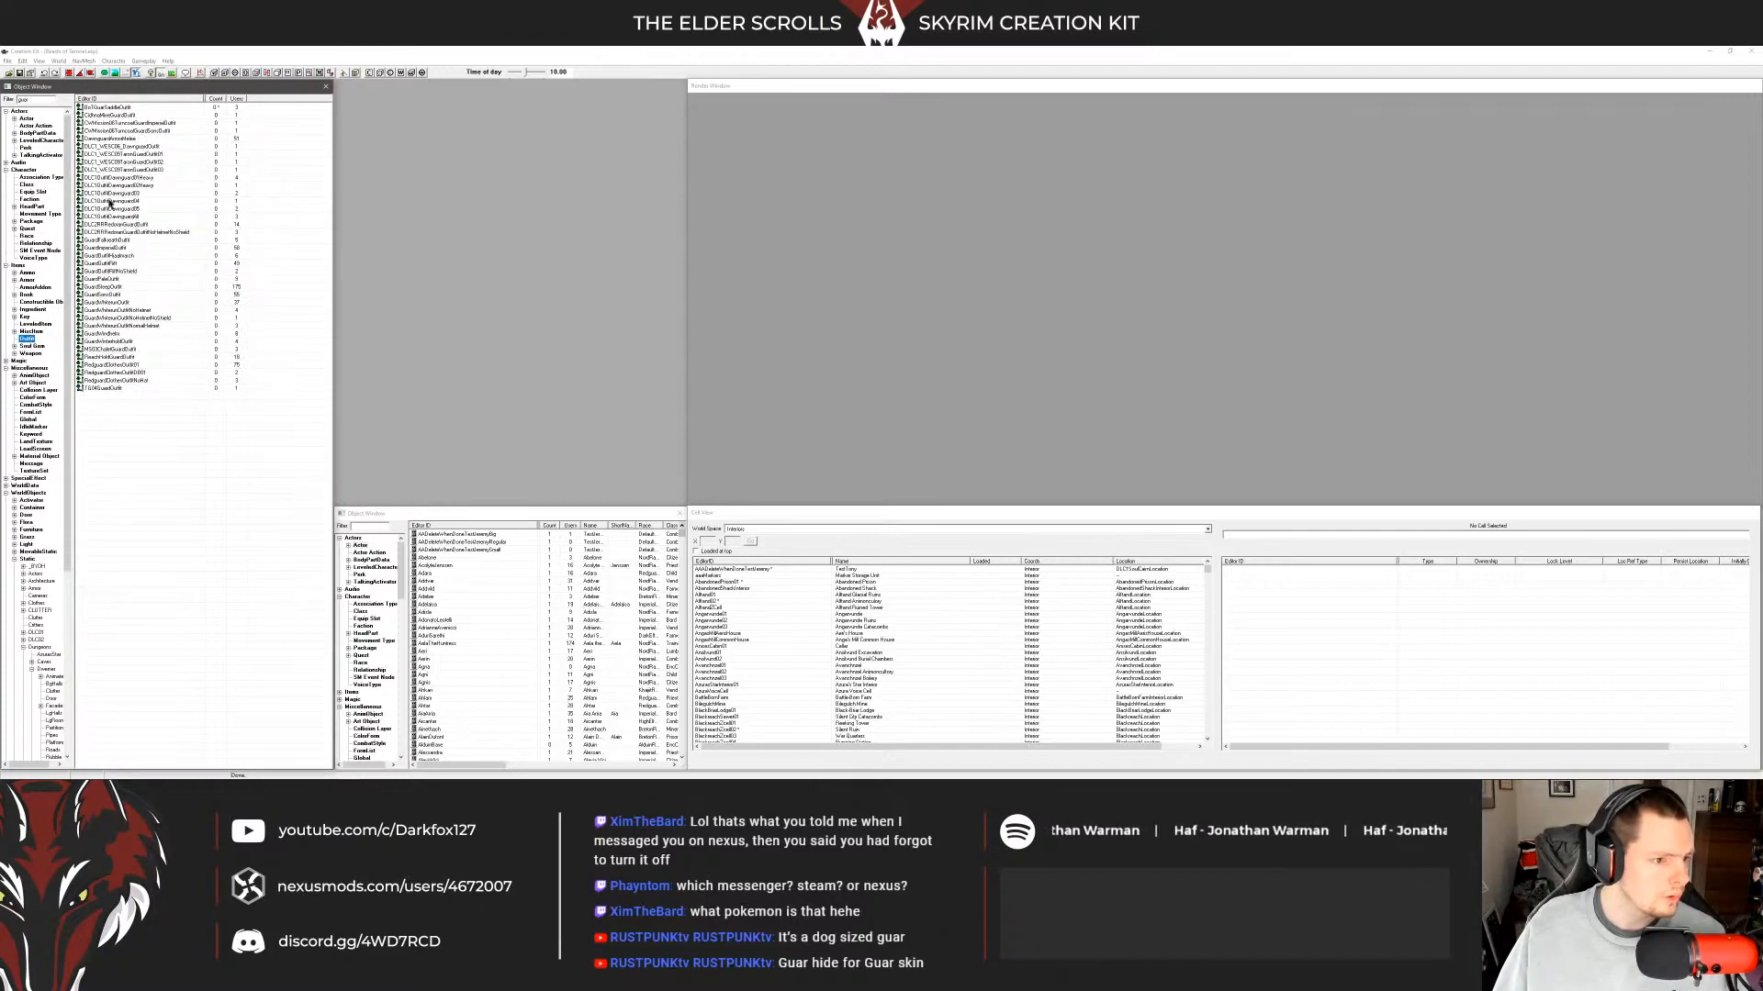
pyautogui.click(27, 280)
pyautogui.click(123, 139)
pyautogui.doubleClick(123, 303)
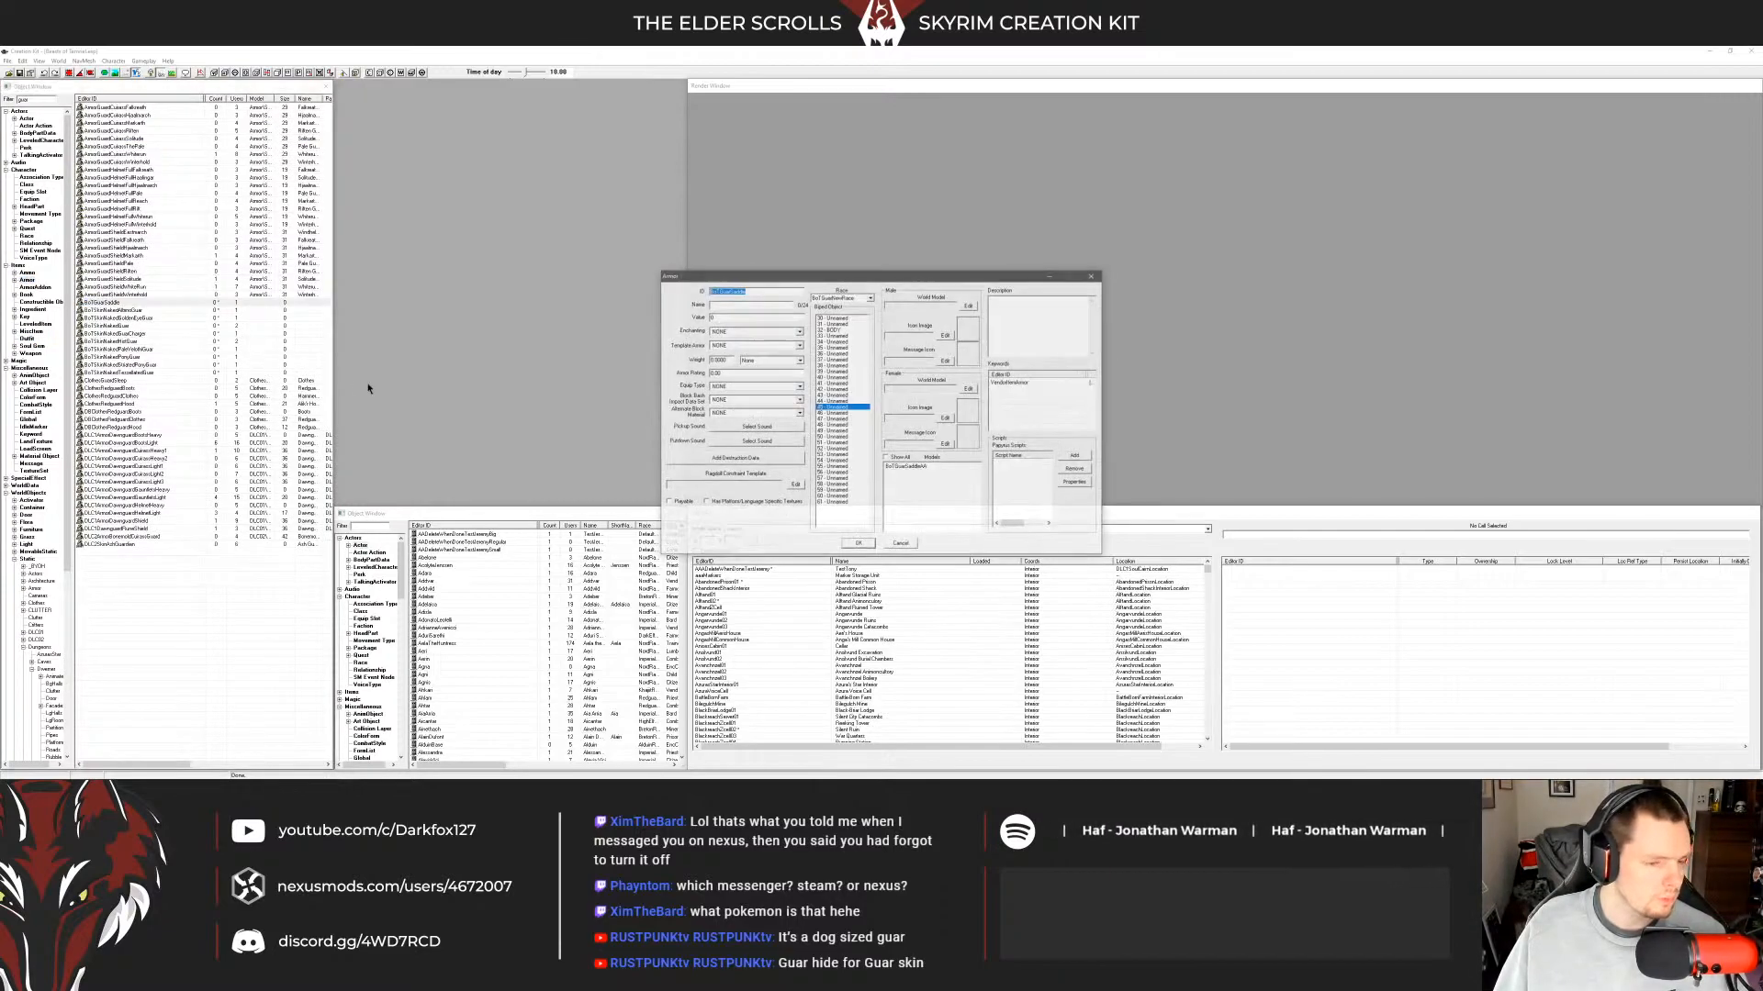
pyautogui.click(938, 483)
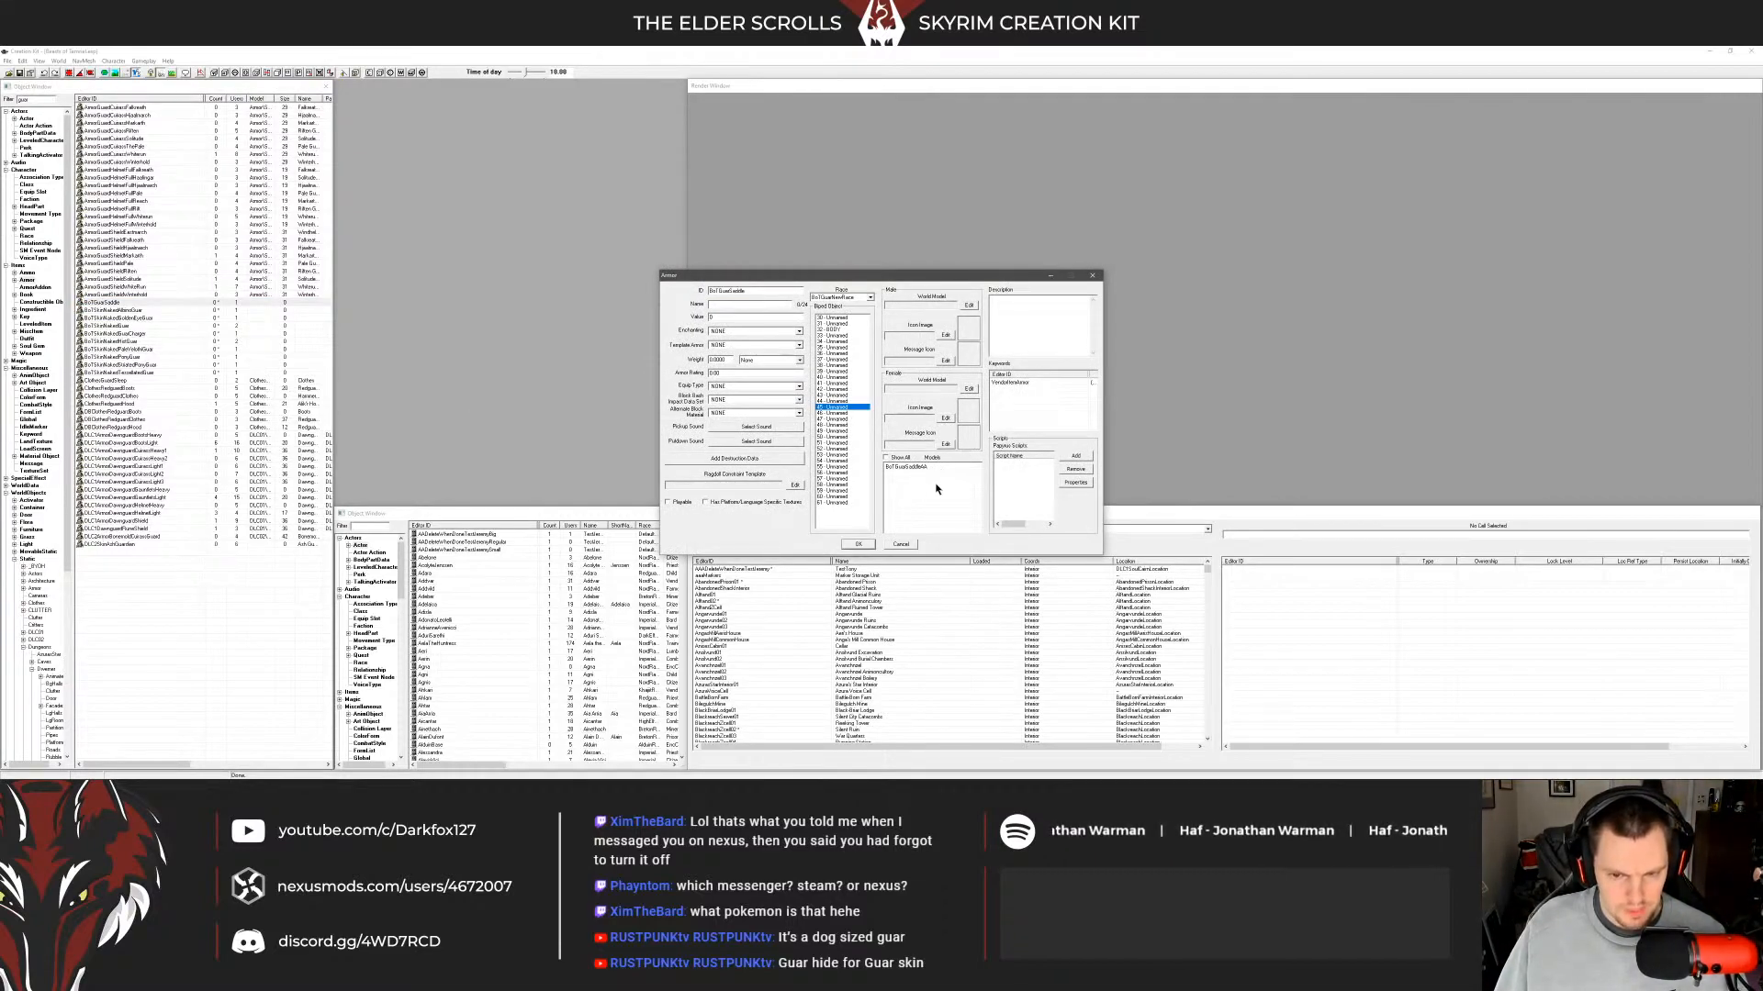
pyautogui.click(900, 545)
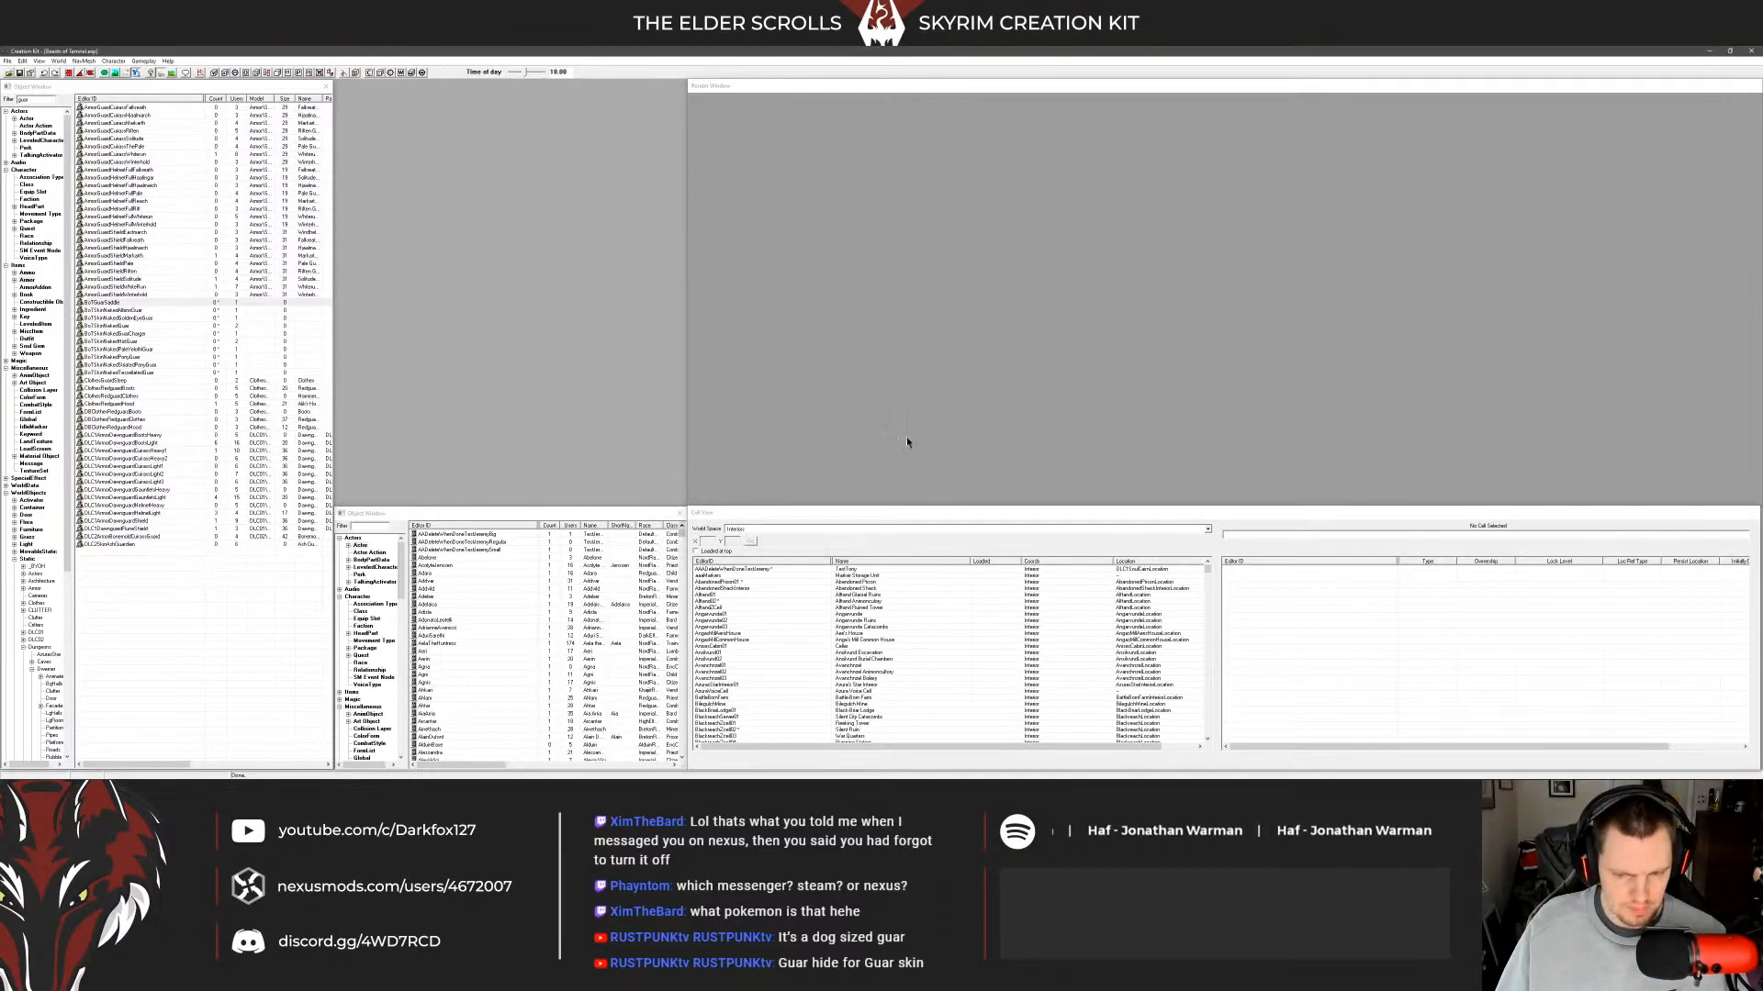
pyautogui.click(830, 576)
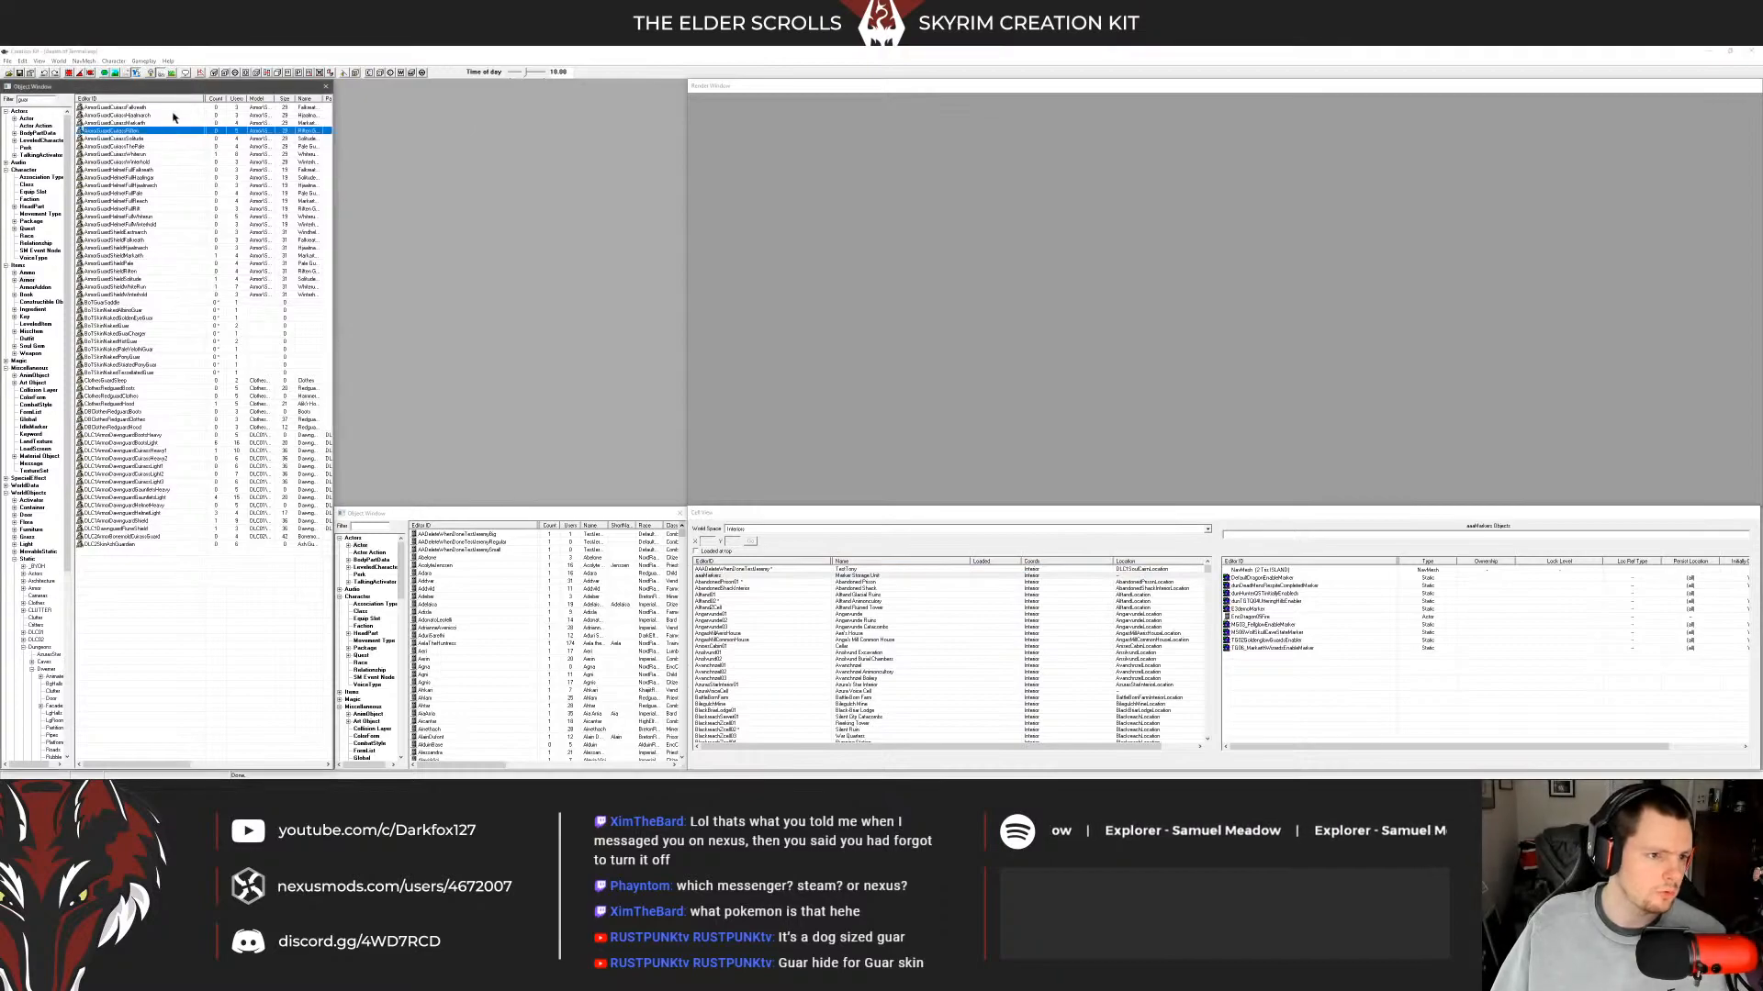
pyautogui.click(113, 114)
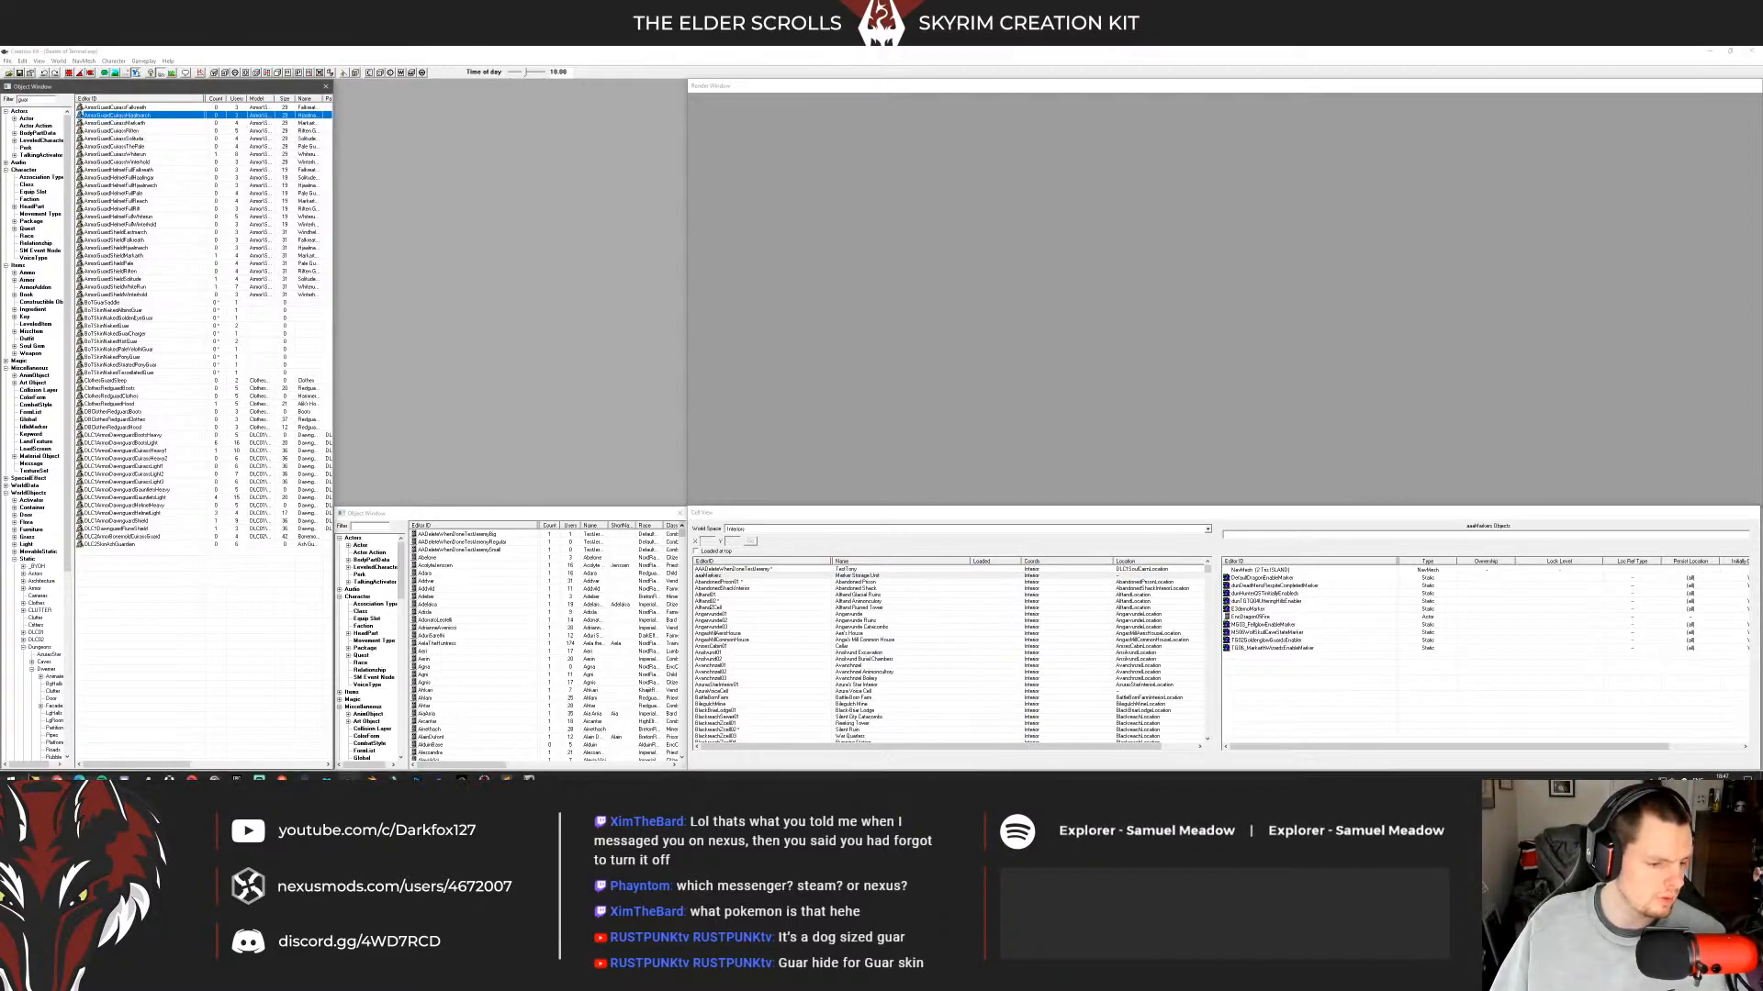
# Switch to Chrome and search Google in a new tab for "beasts of skyrim".
pyautogui.click(56, 771)
pyautogui.click(76, 739)
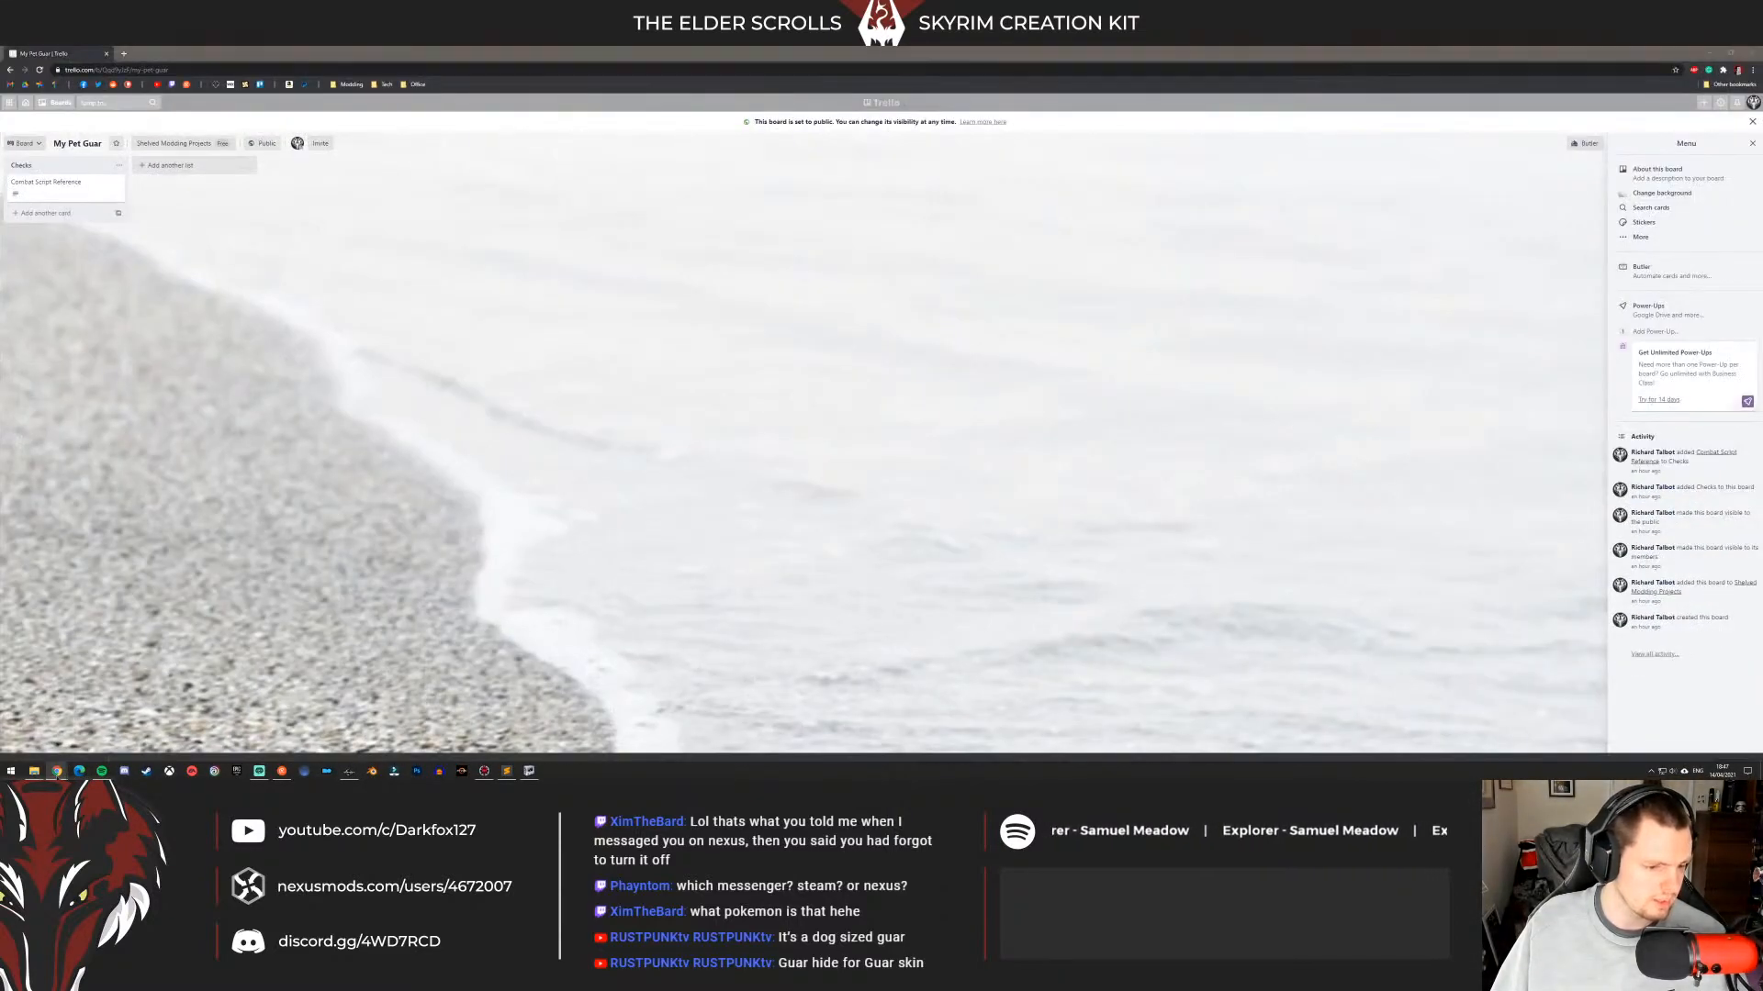
pyautogui.click(124, 55)
pyautogui.write('be')
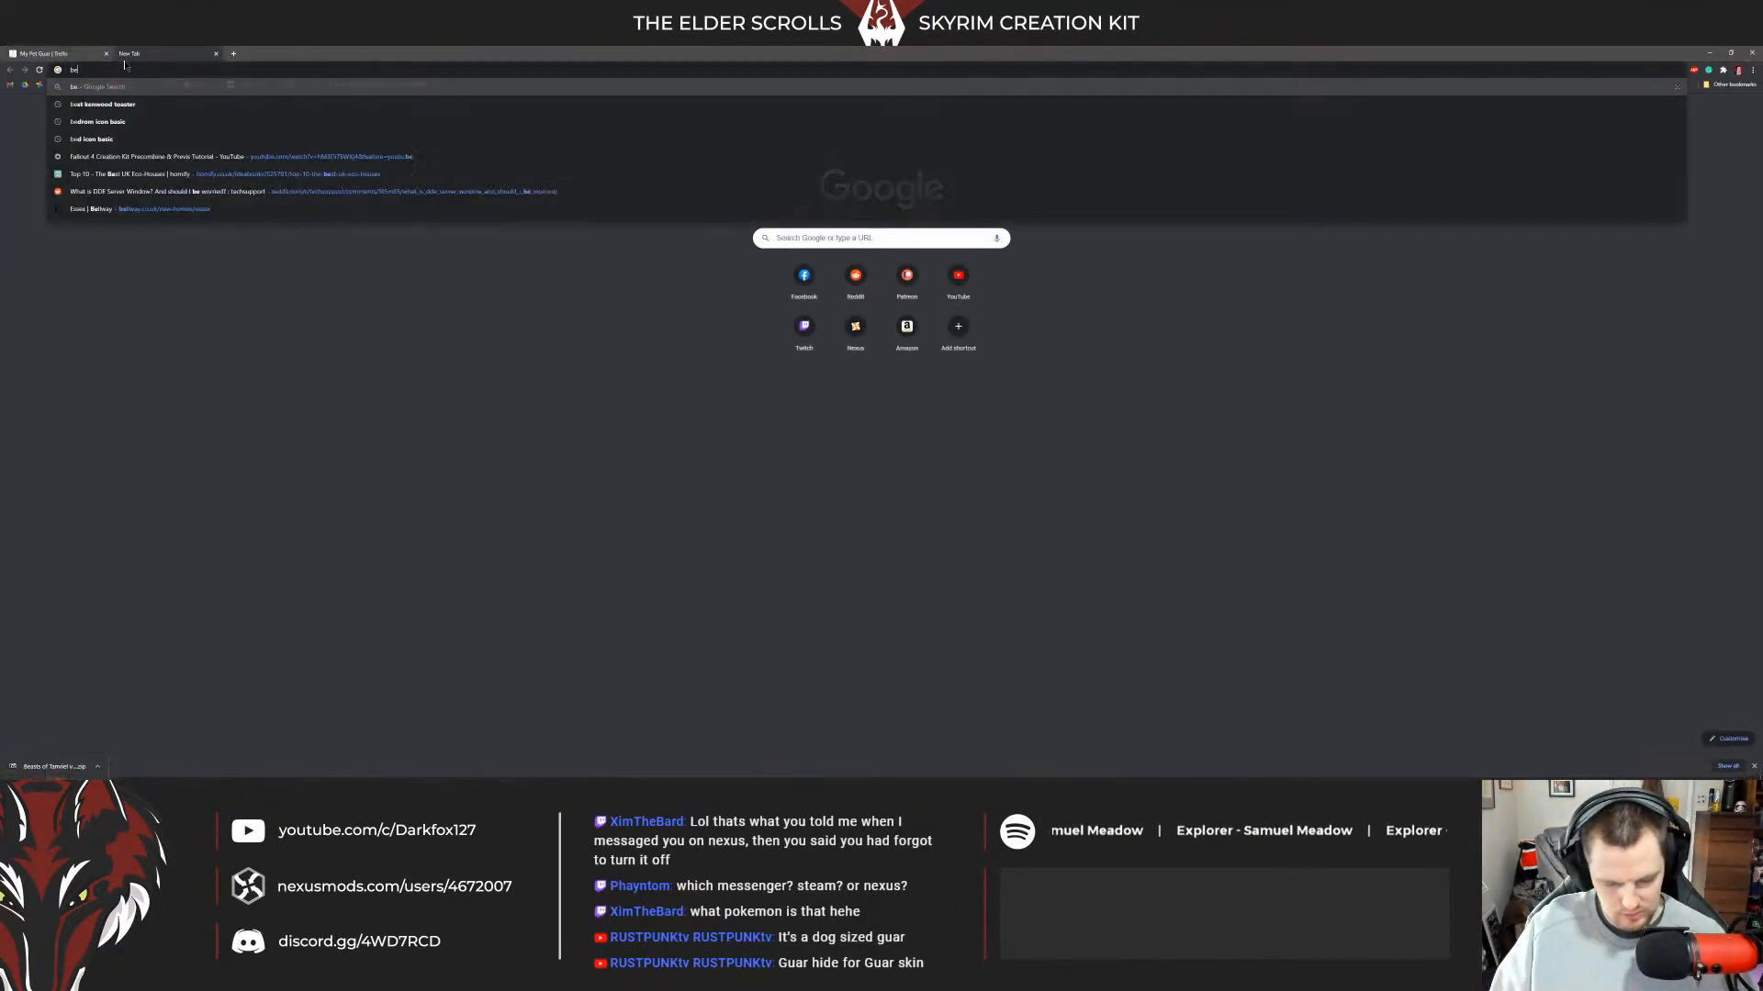
pyautogui.write('ats of skyrim')
pyautogui.press('Return')
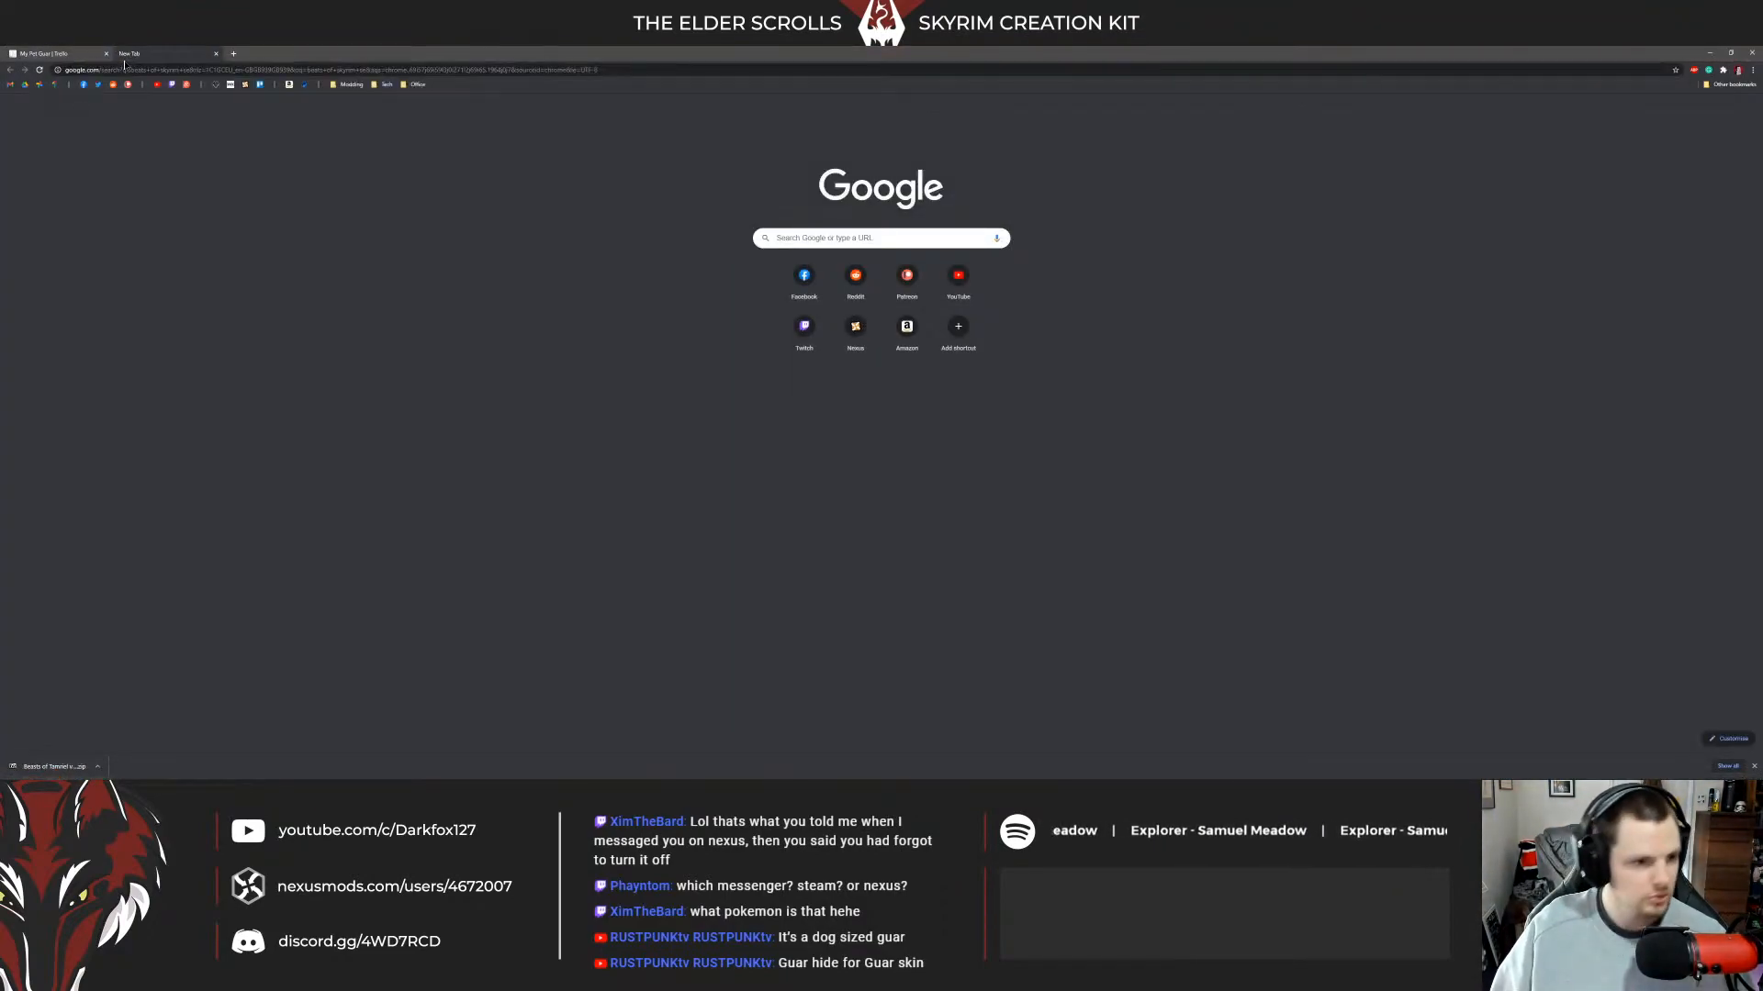
pyautogui.click(129, 70)
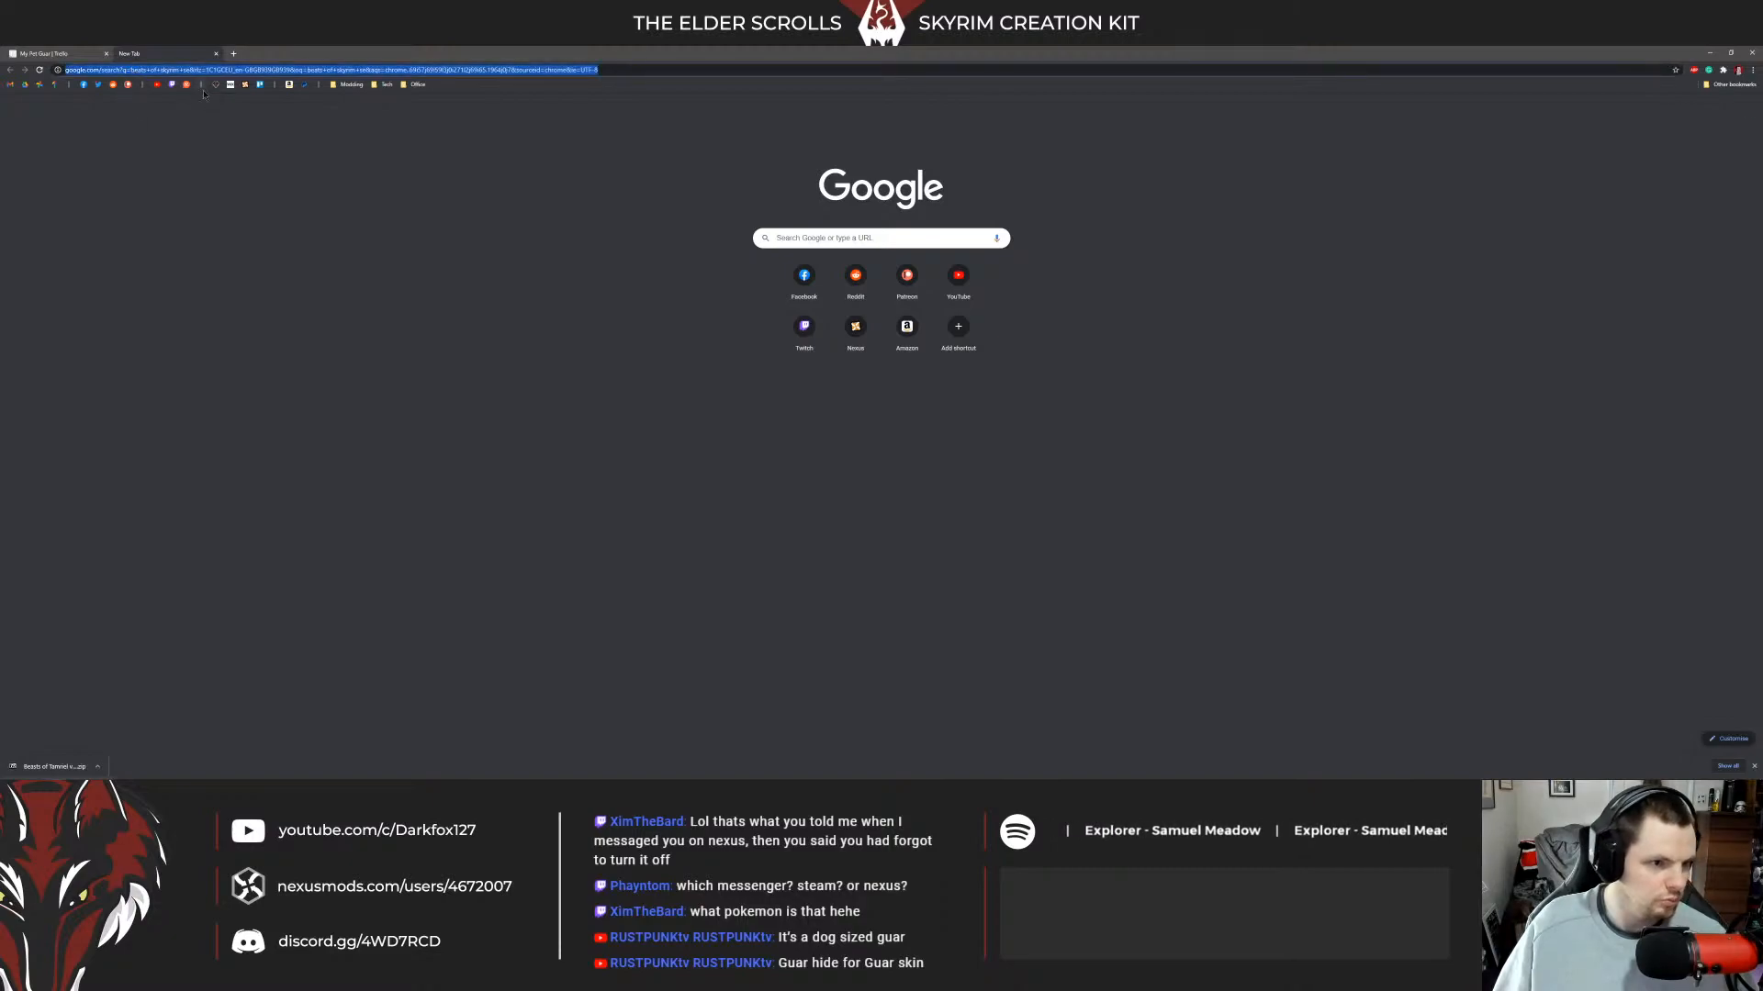
pyautogui.write('skyrim beasts ofskyri')
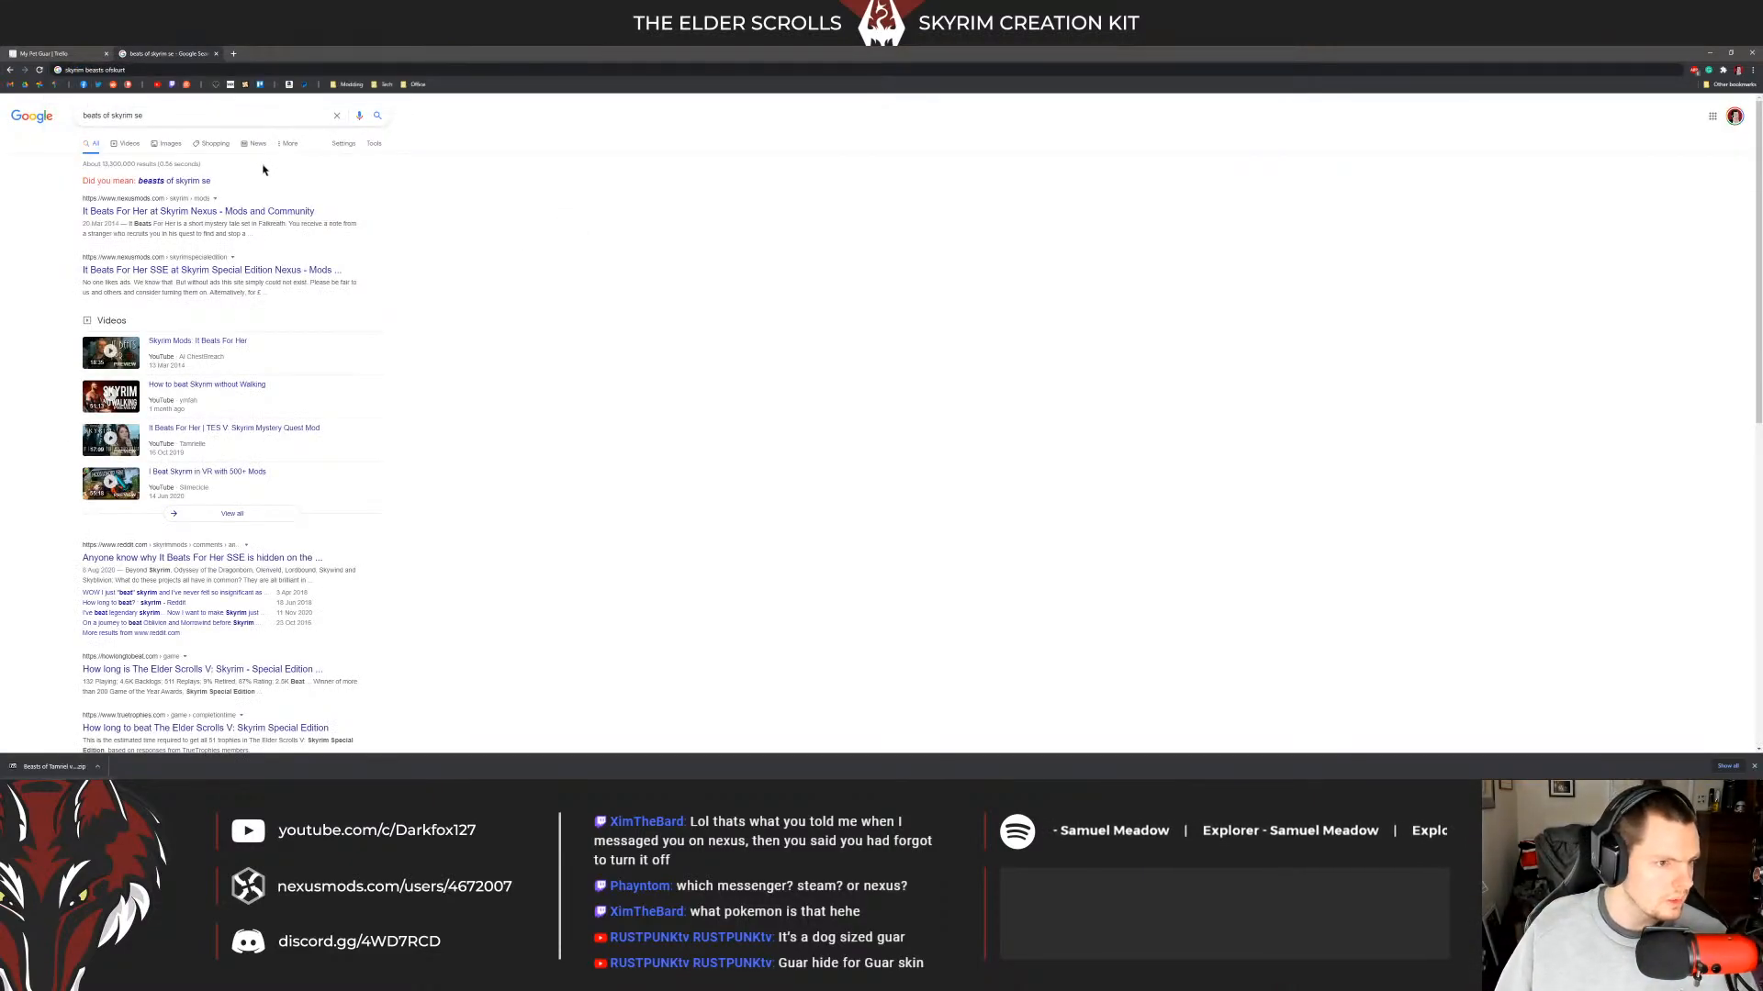
pyautogui.tripleClick(108, 115)
pyautogui.write('beast')
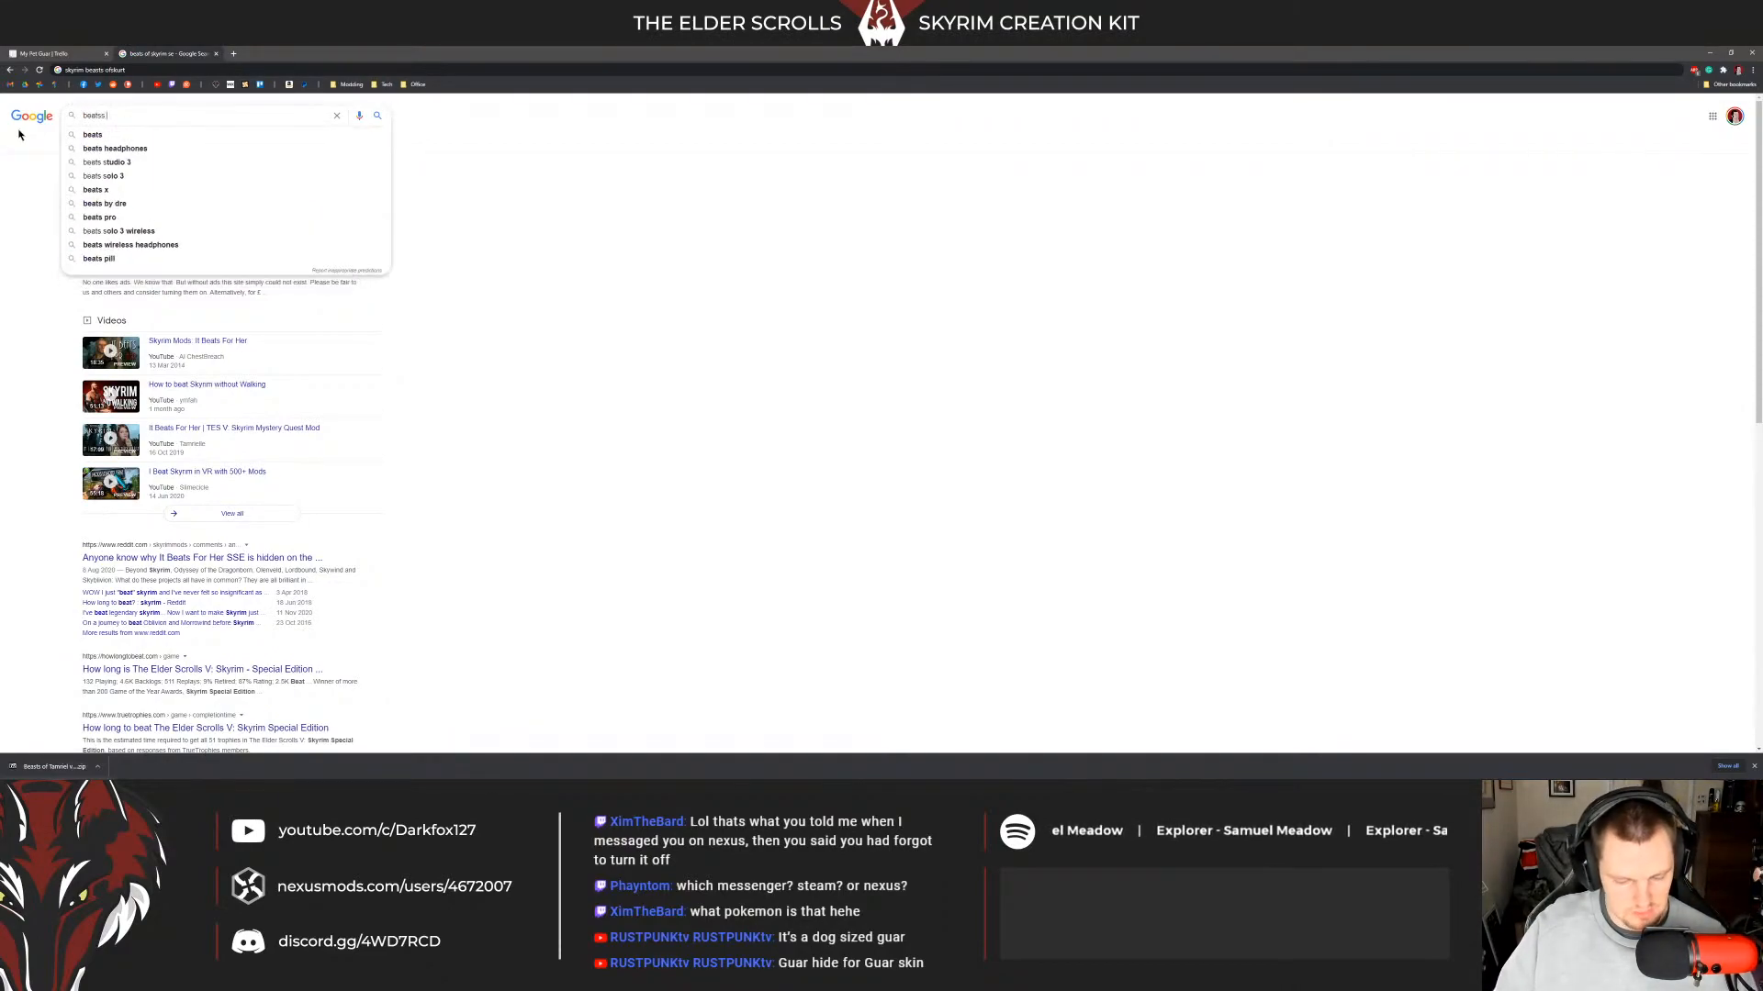
pyautogui.write('s of skyrim')
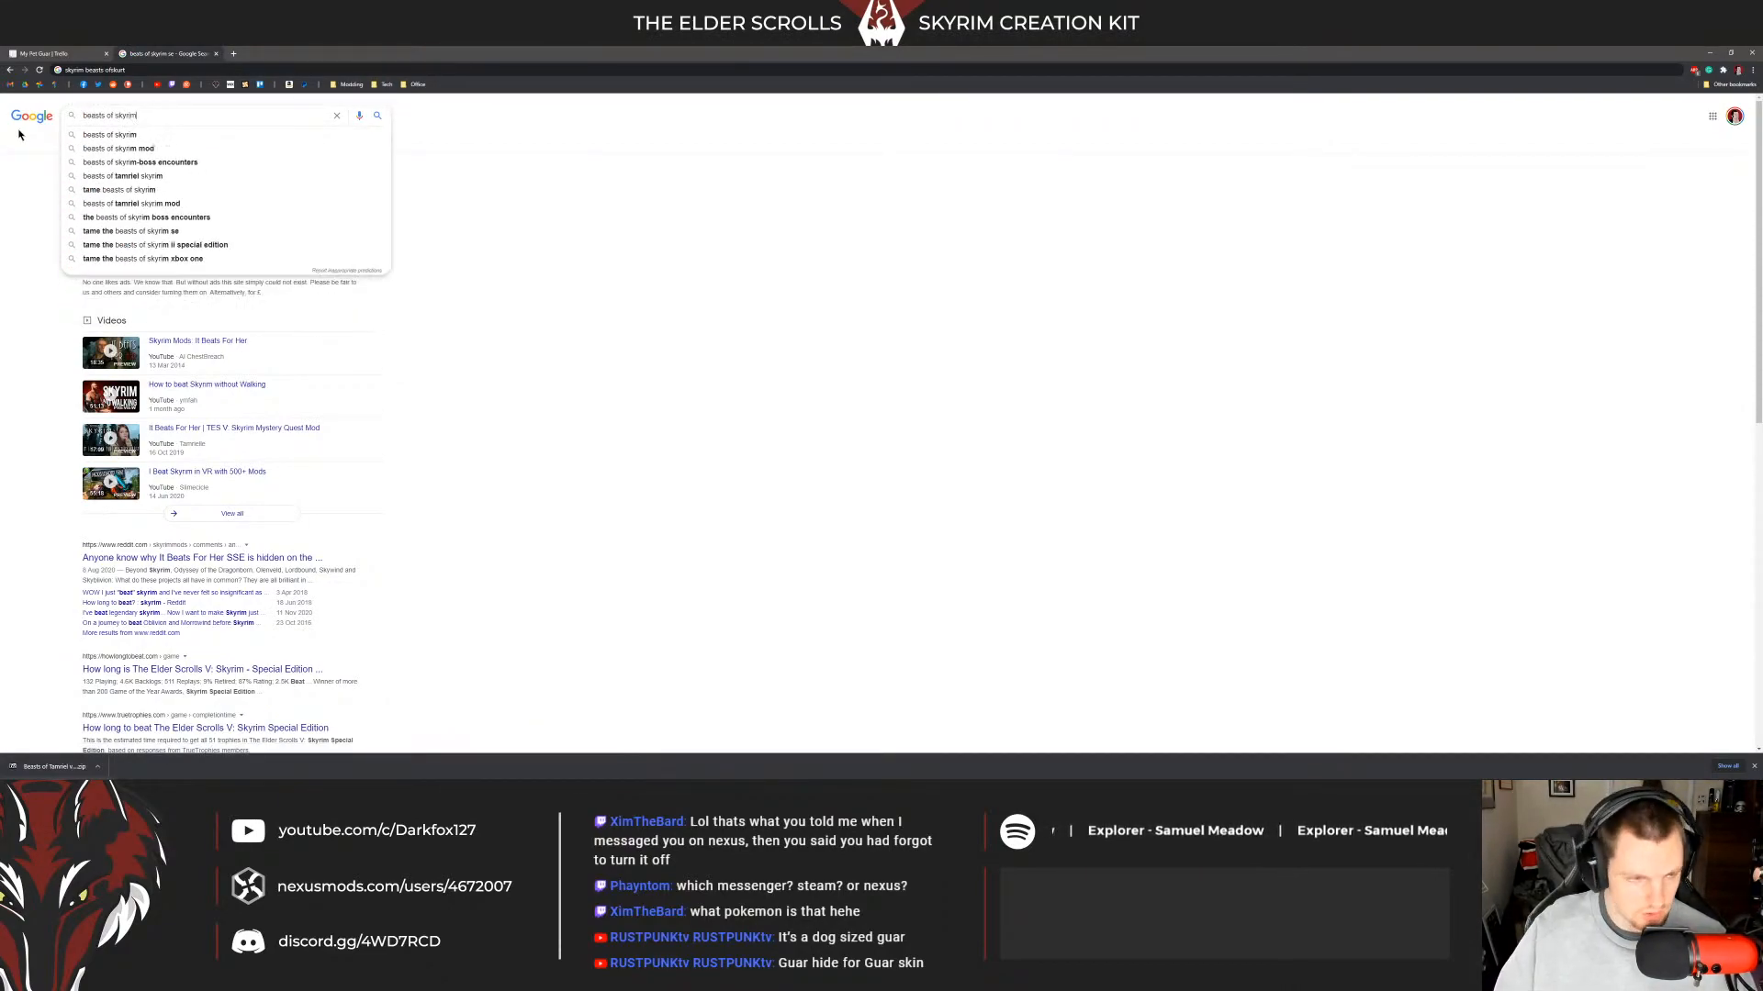
pyautogui.press('Return')
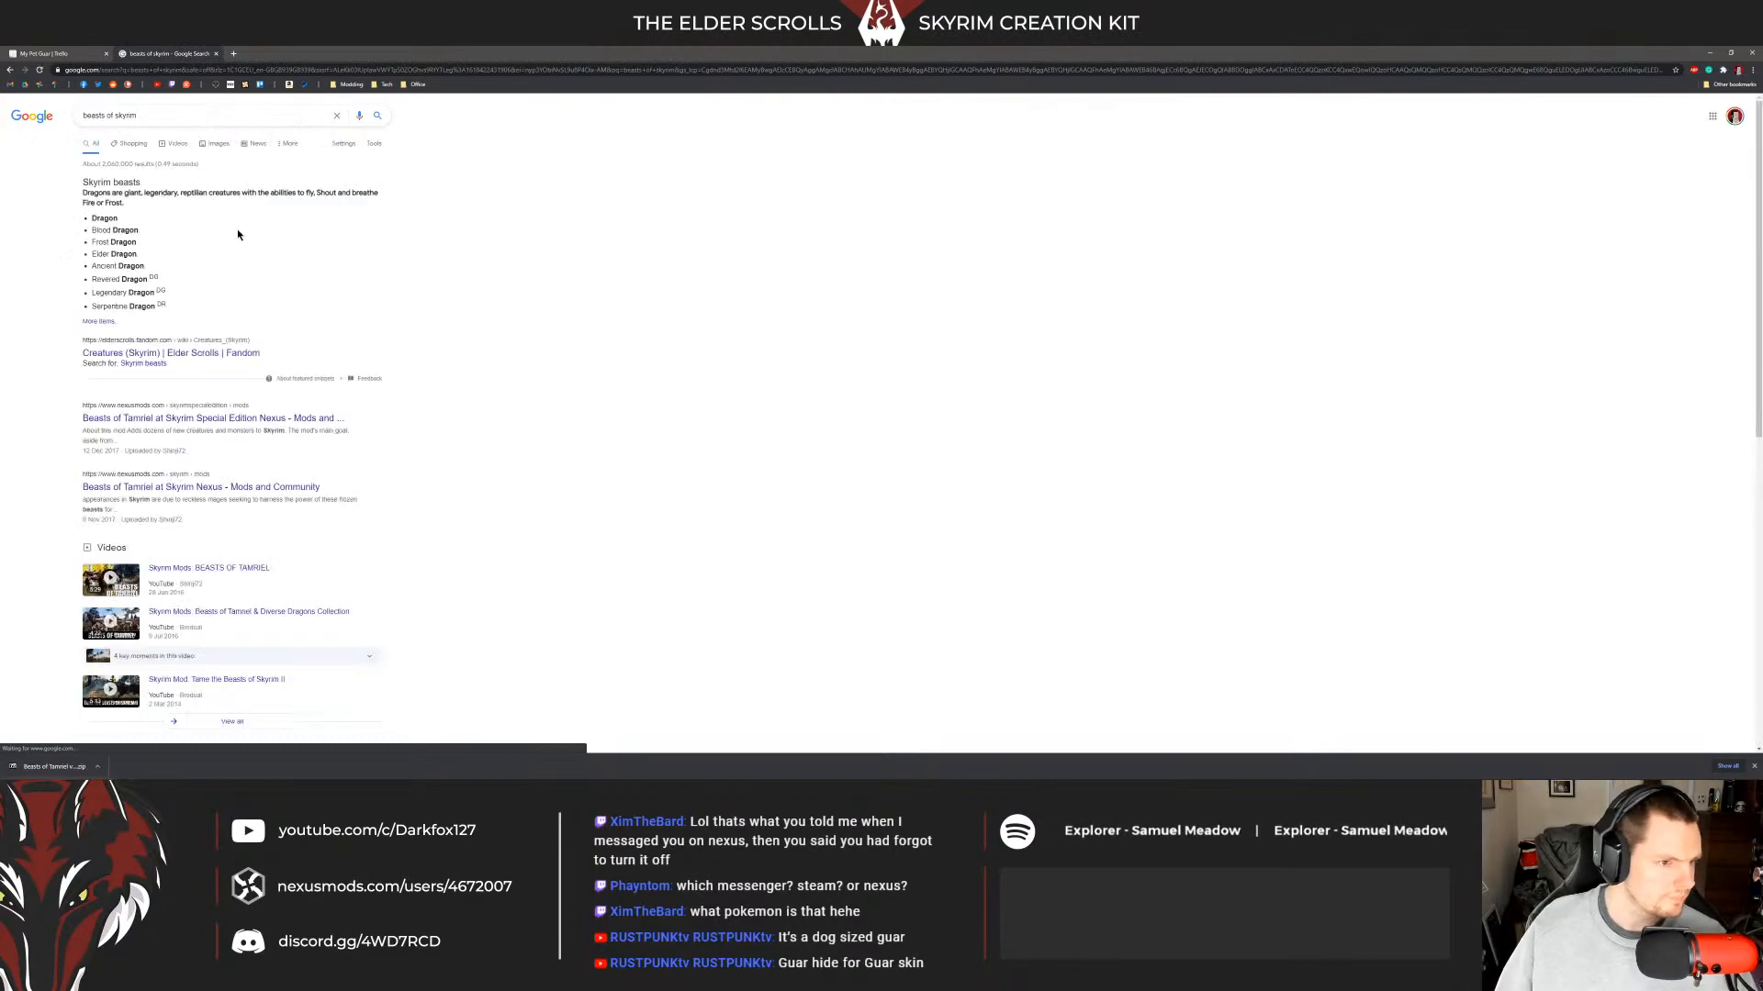
# Open the Skyrim Special Edition and original Skyrim Nexus pages of Beasts of Tamriel in separate tabs and view them.
pyautogui.click(202, 115)
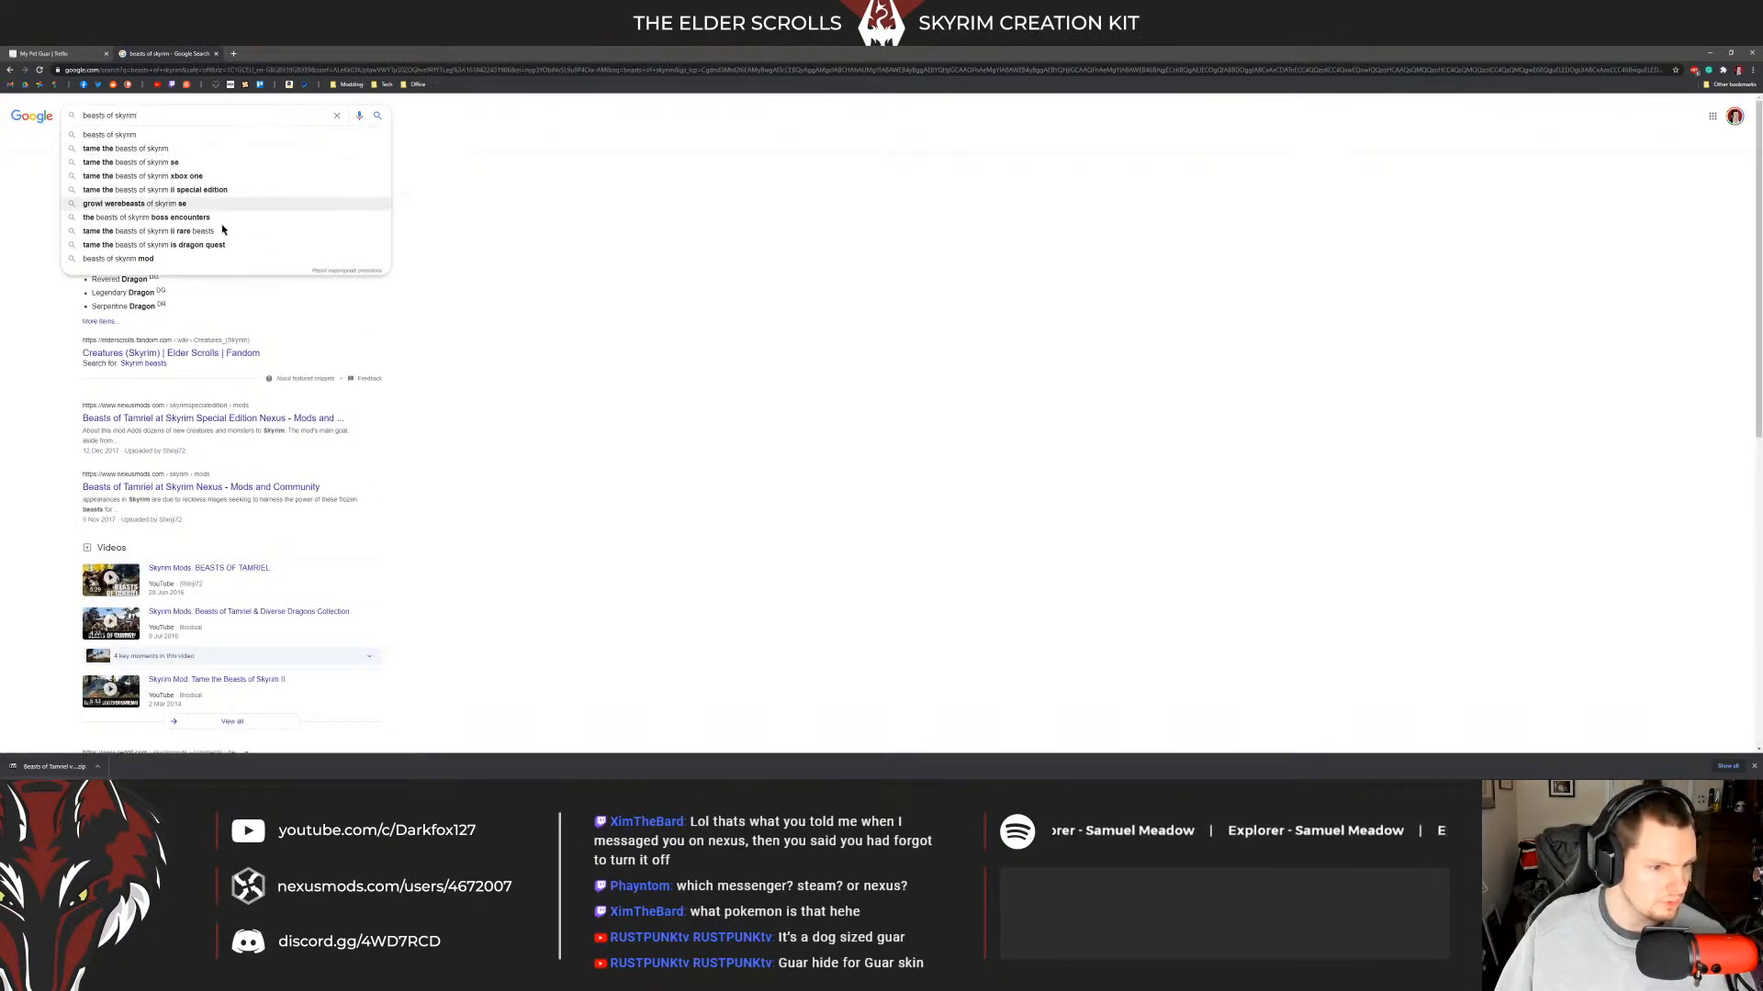
pyautogui.click(392, 398)
pyautogui.middleClick(169, 419)
pyautogui.middleClick(176, 487)
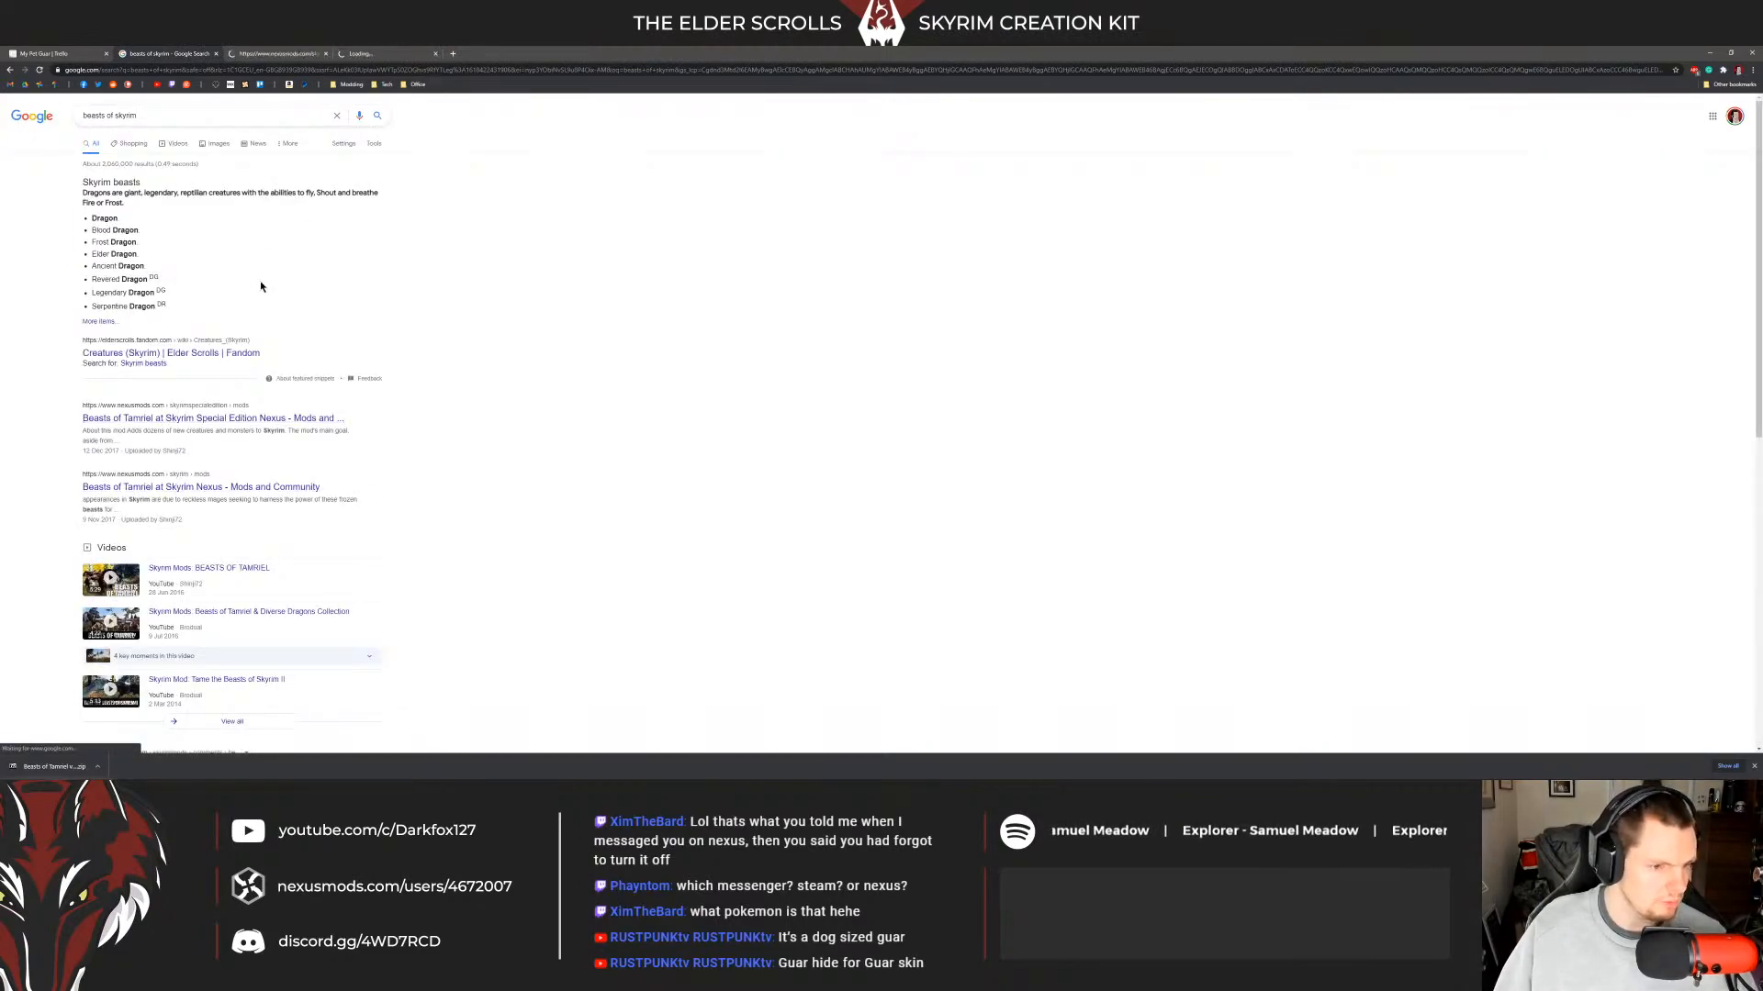
pyautogui.click(266, 53)
pyautogui.click(416, 55)
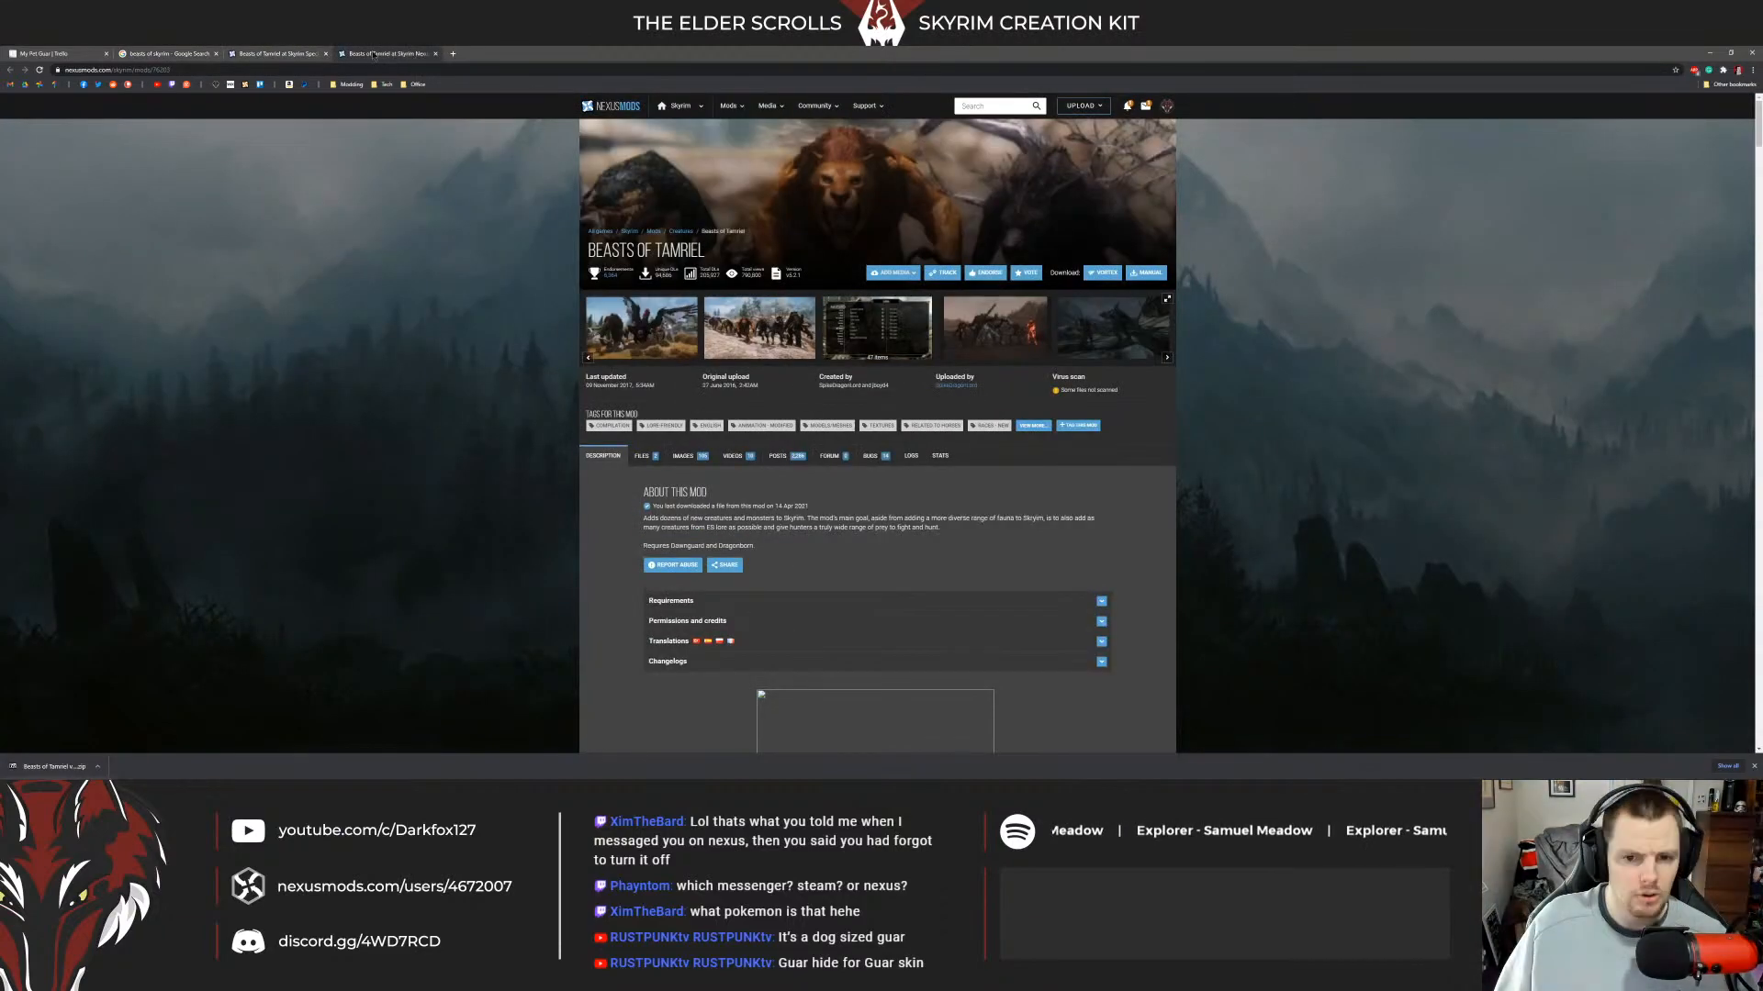
# Skim the Beasts of Tamriel Special Edition page and close its tab, keeping the original Skyrim page open.
pyautogui.scroll(-15, 392, 250)
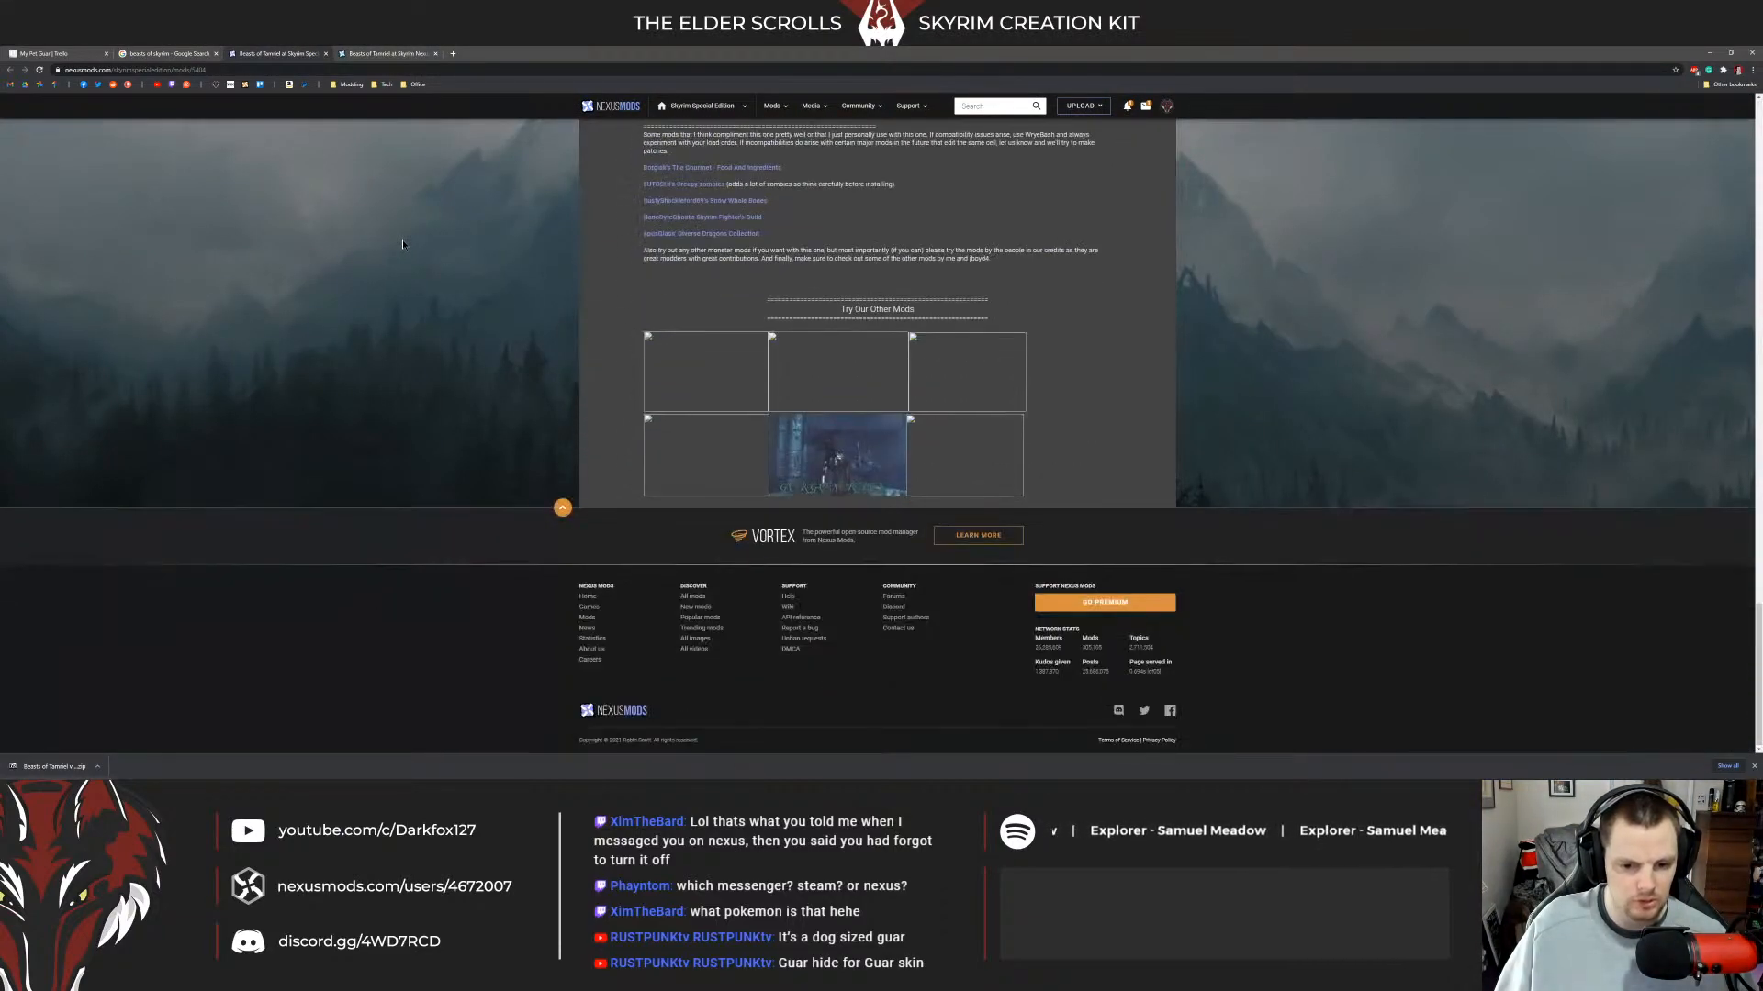
pyautogui.scroll(3, 405, 244)
pyautogui.middleClick(360, 58)
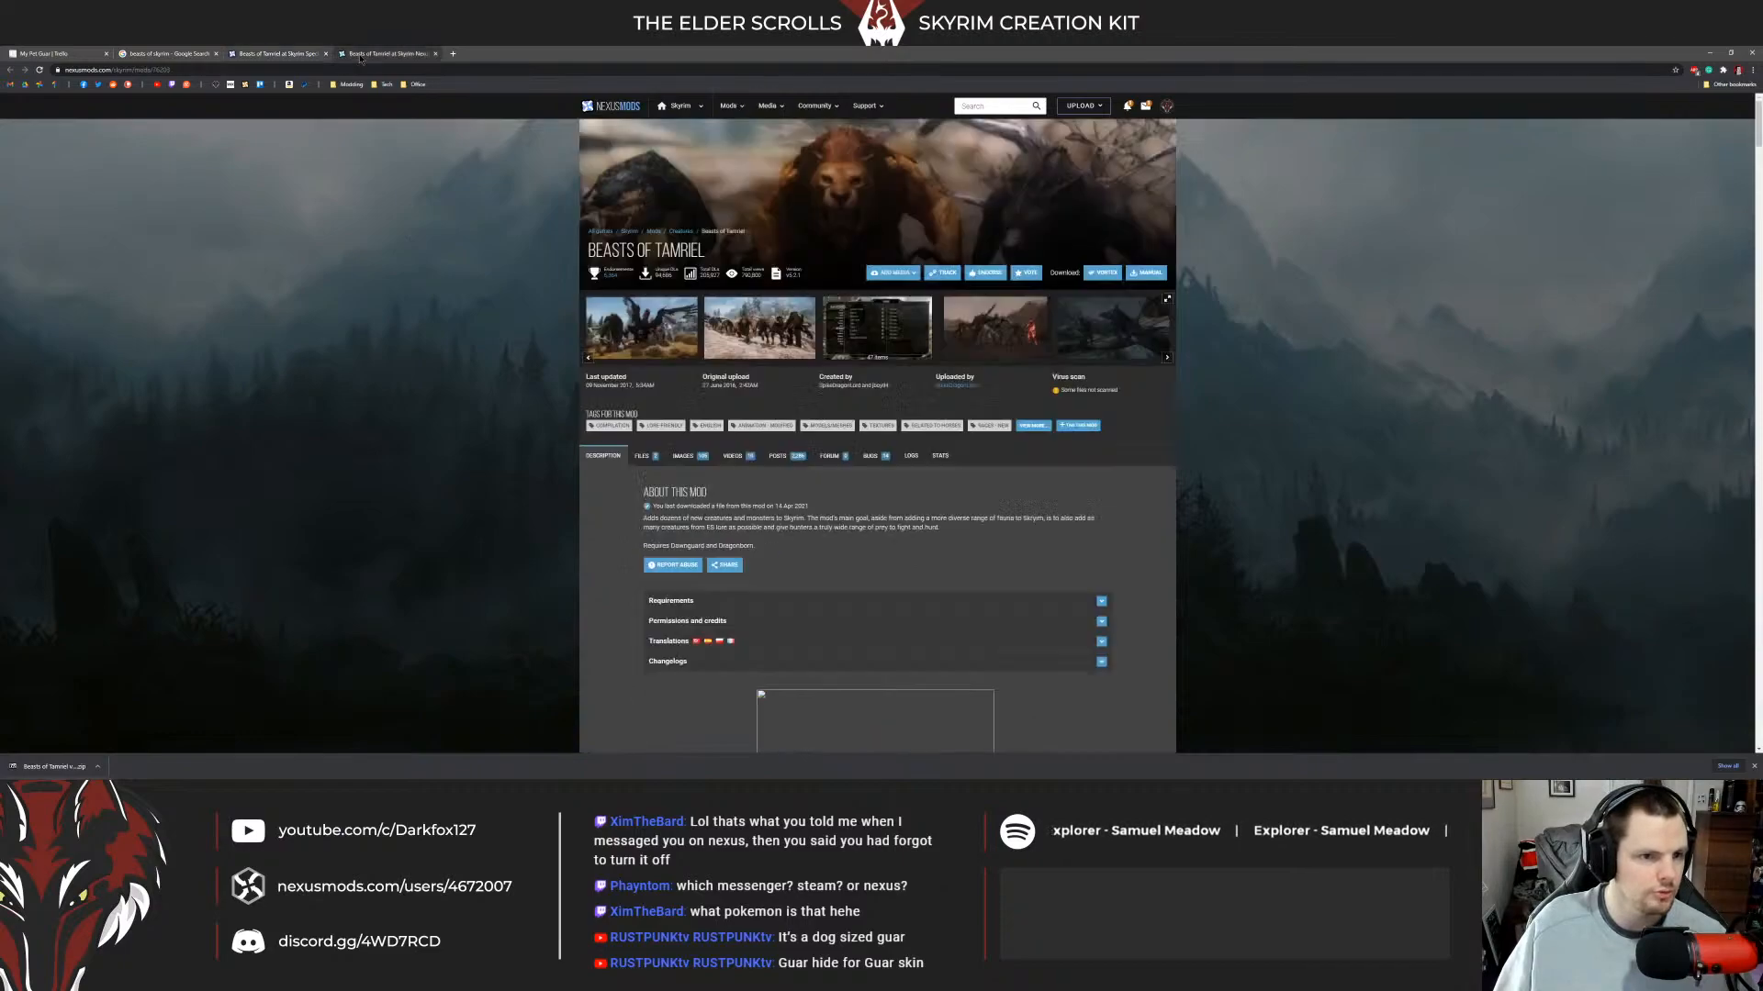
# Browse the Beasts of Tamriel image gallery through the guar pictures, and close the viewer.
pyautogui.click(762, 335)
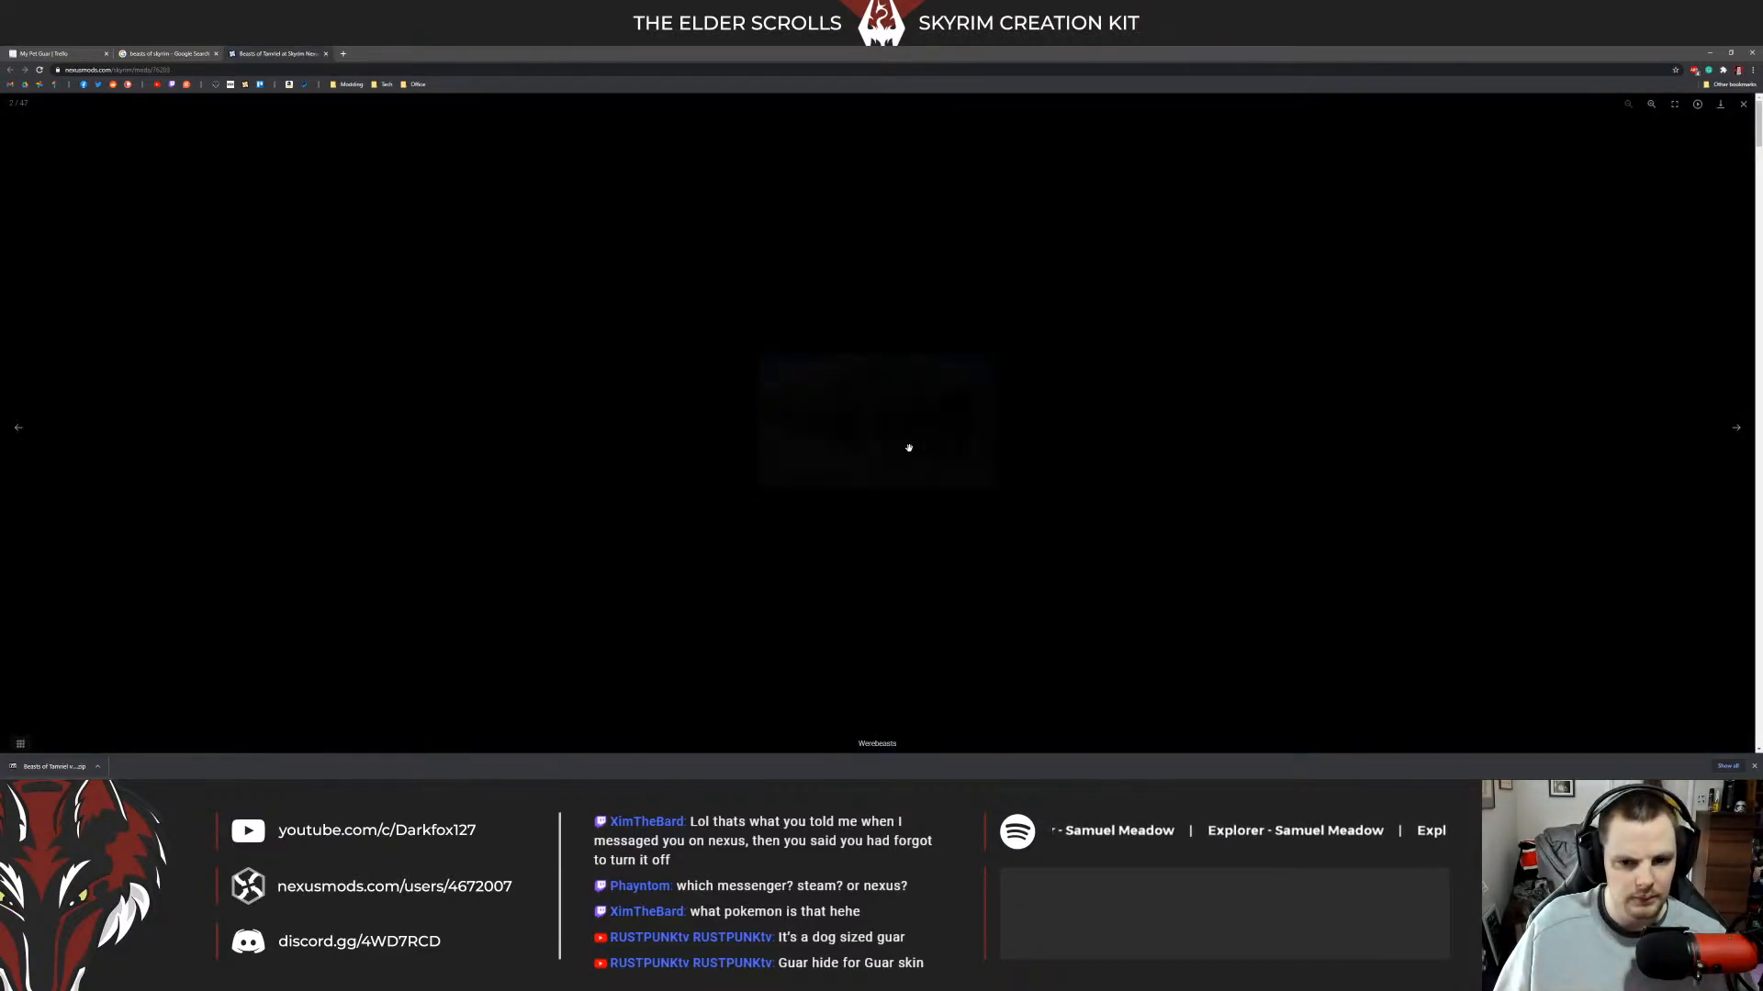
pyautogui.click(1735, 428)
pyautogui.click(1735, 428)
pyautogui.click(1650, 444)
pyautogui.hotkey('alt', 'Left')
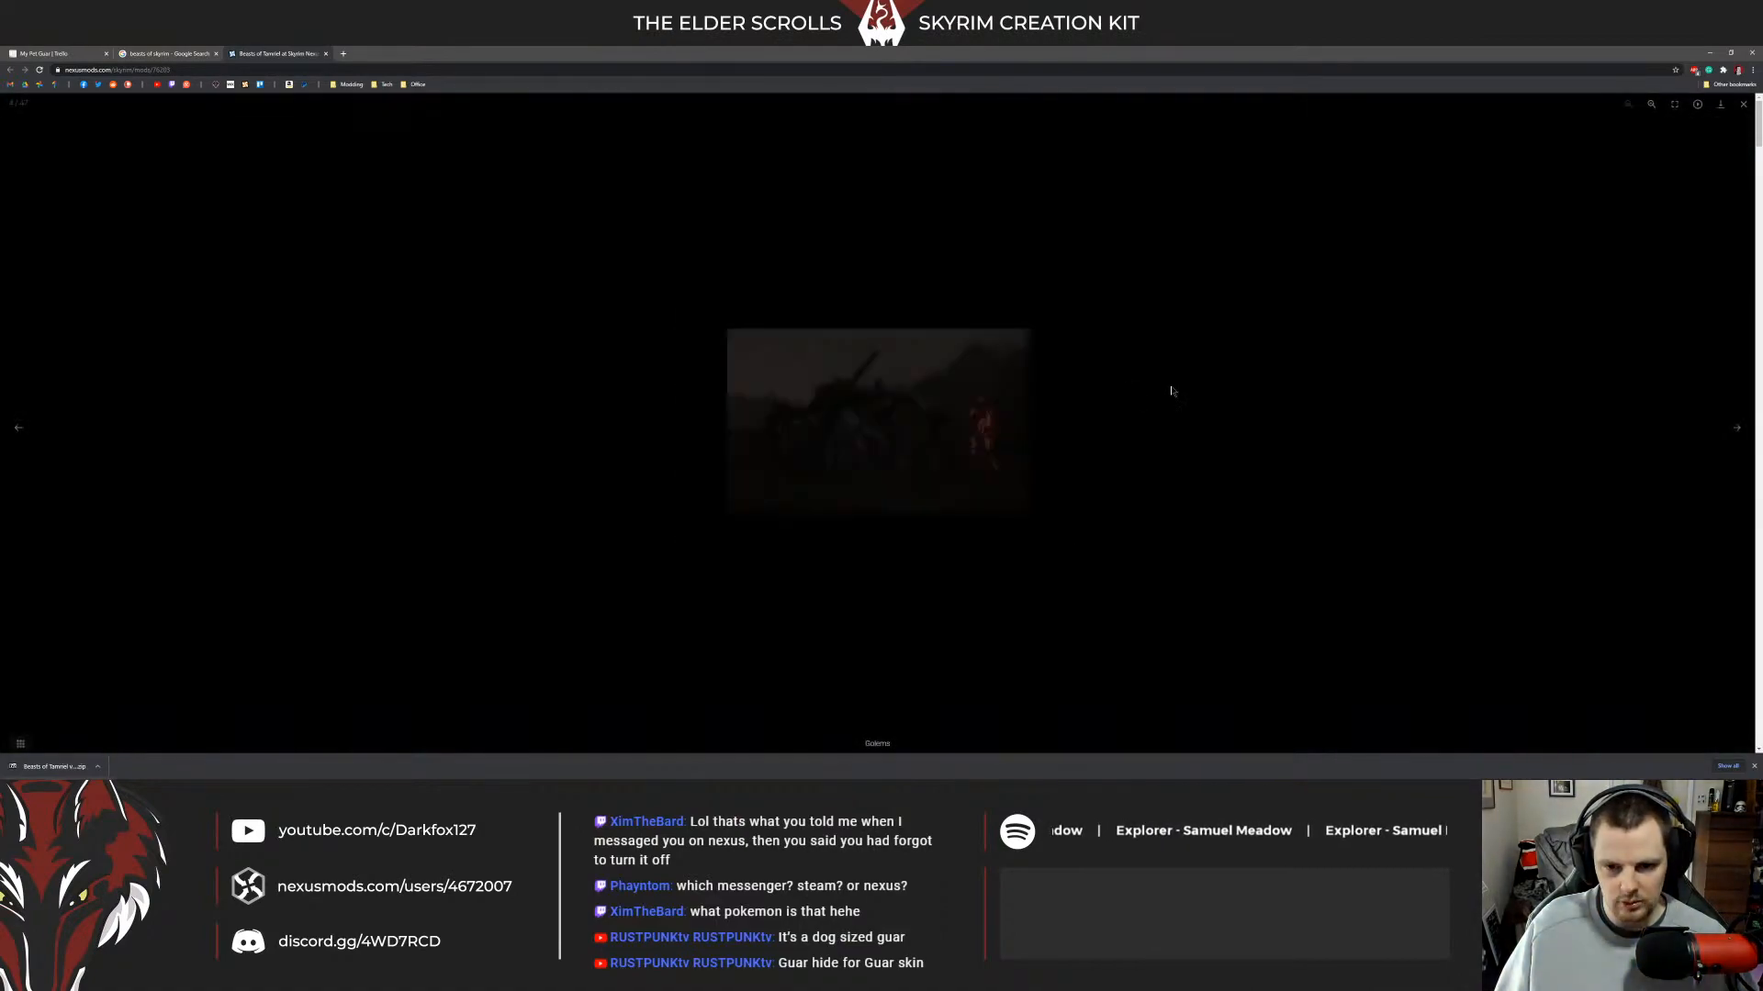
pyautogui.click(1738, 429)
pyautogui.click(1738, 429)
pyautogui.click(1738, 428)
pyautogui.click(1738, 429)
pyautogui.click(1738, 429)
pyautogui.click(1737, 429)
pyautogui.click(1738, 429)
pyautogui.click(1738, 429)
pyautogui.click(1737, 428)
pyautogui.click(1738, 428)
pyautogui.click(1738, 429)
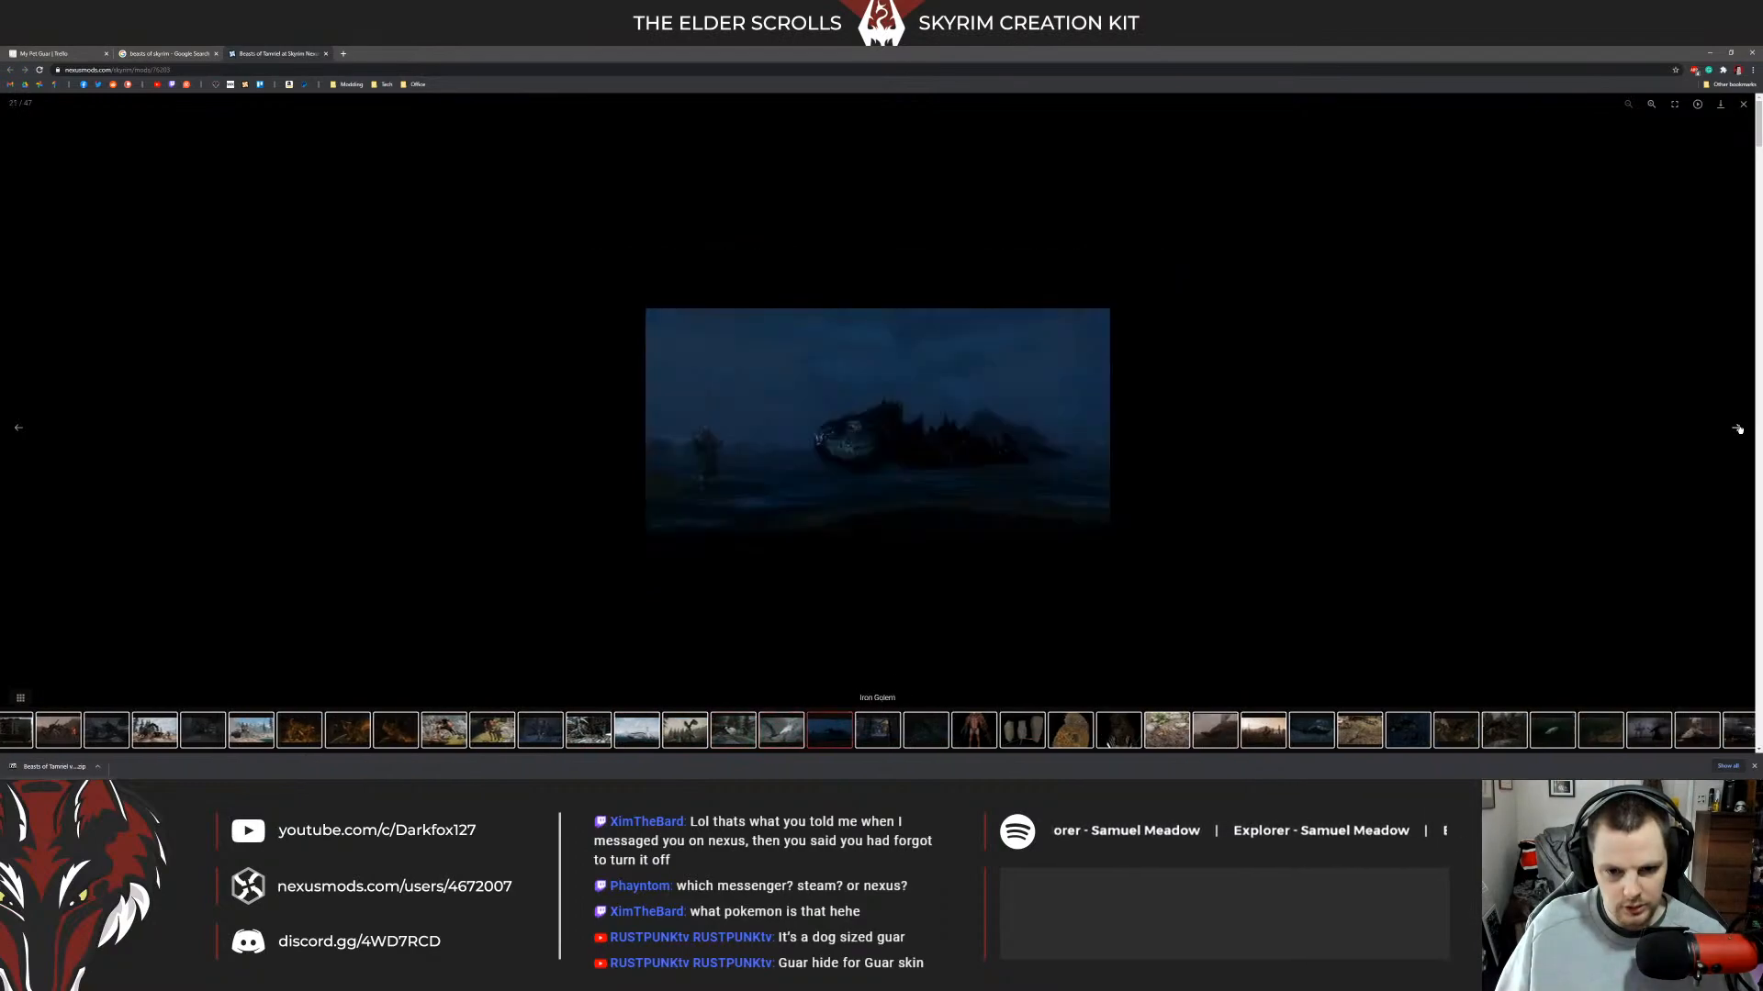
pyautogui.click(1738, 429)
pyautogui.click(1738, 429)
pyautogui.click(1738, 428)
pyautogui.click(1738, 428)
pyautogui.click(1738, 429)
pyautogui.click(1738, 428)
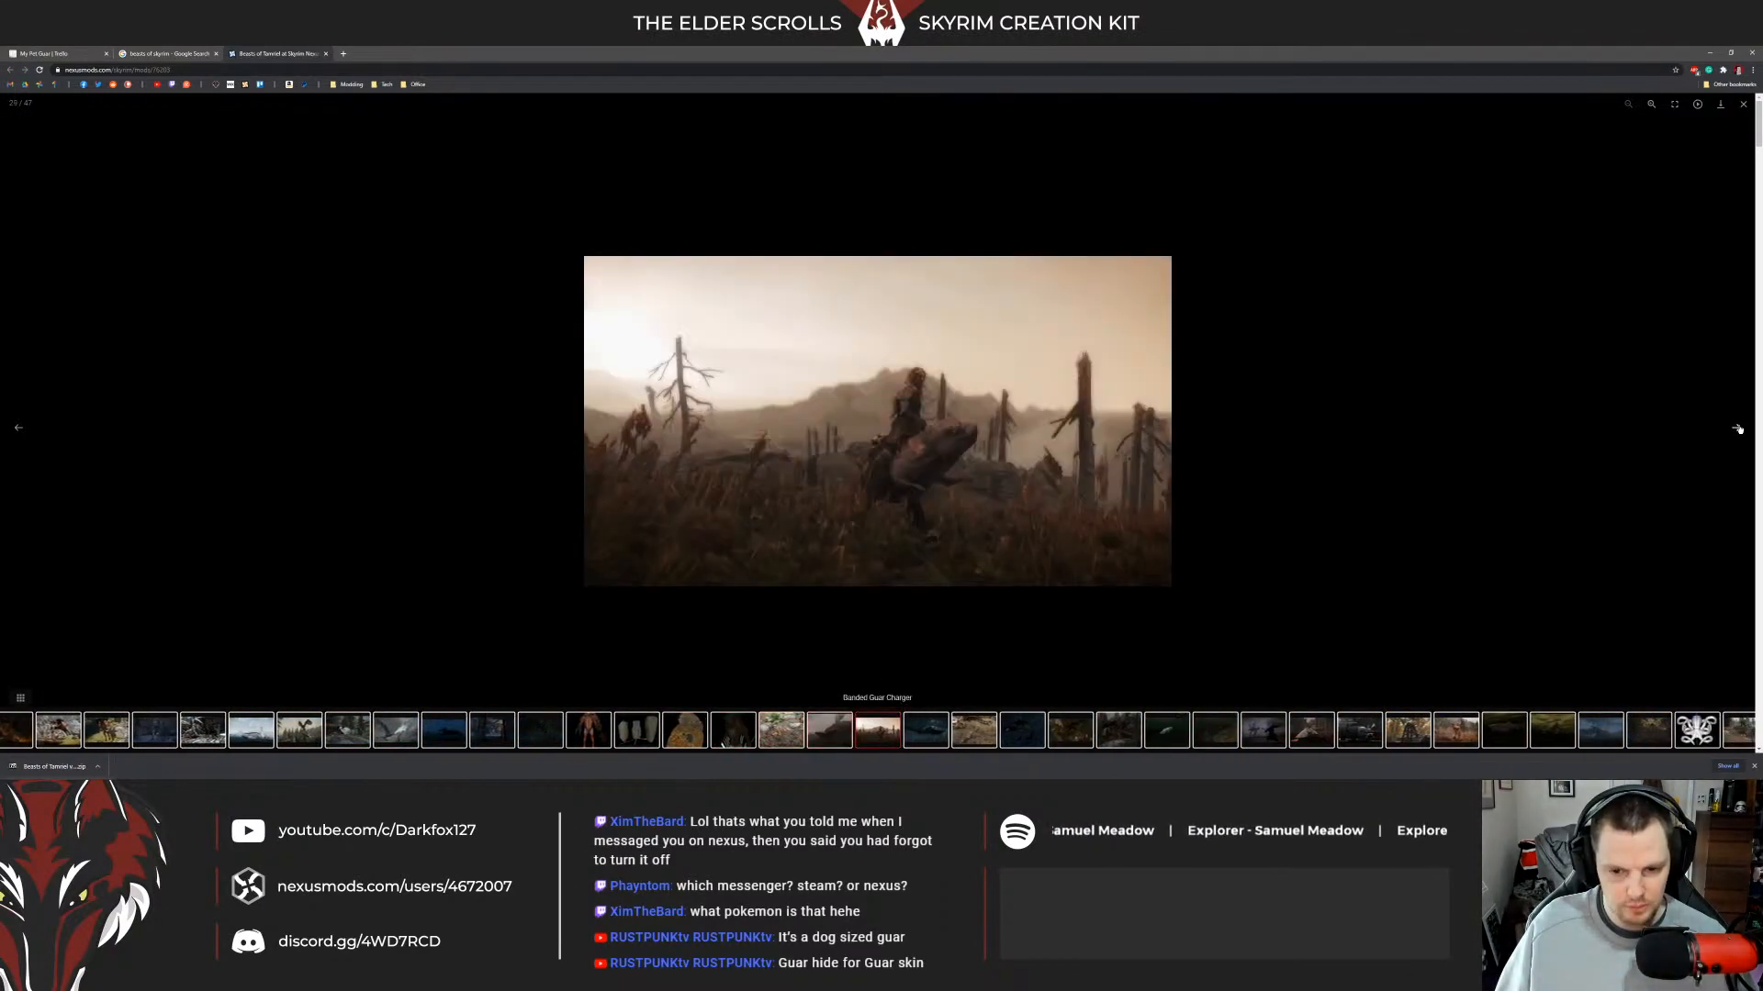
pyautogui.click(19, 427)
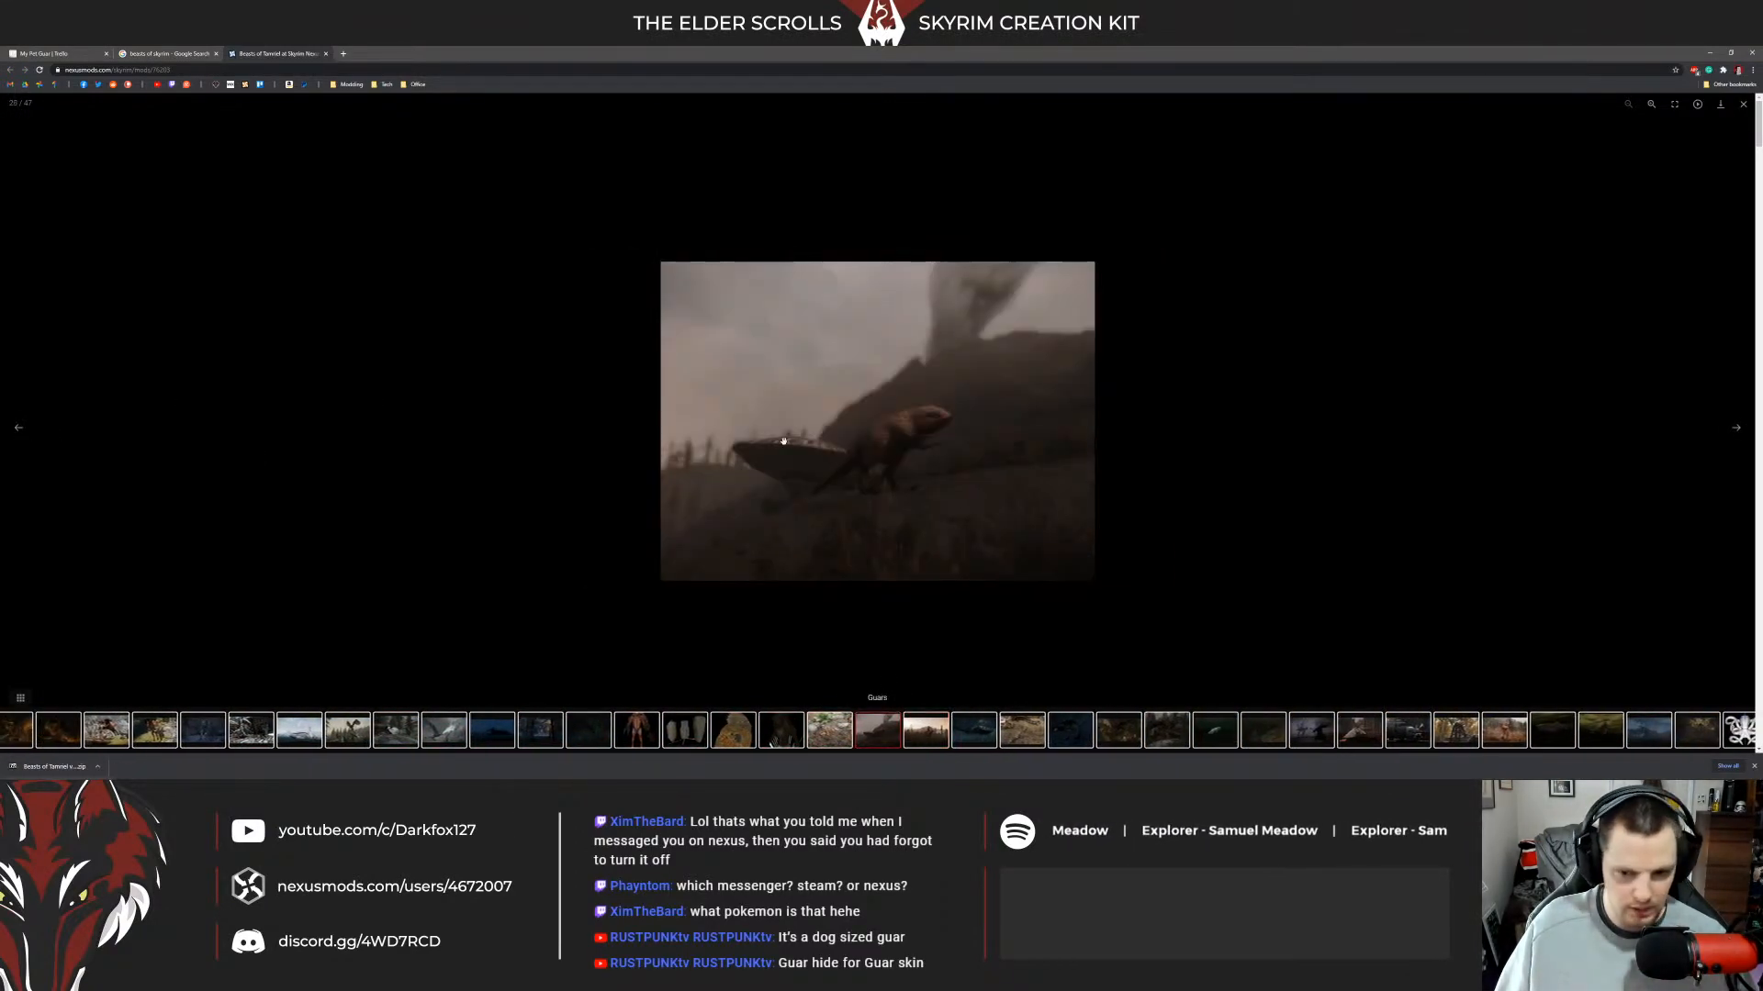
pyautogui.click(1736, 430)
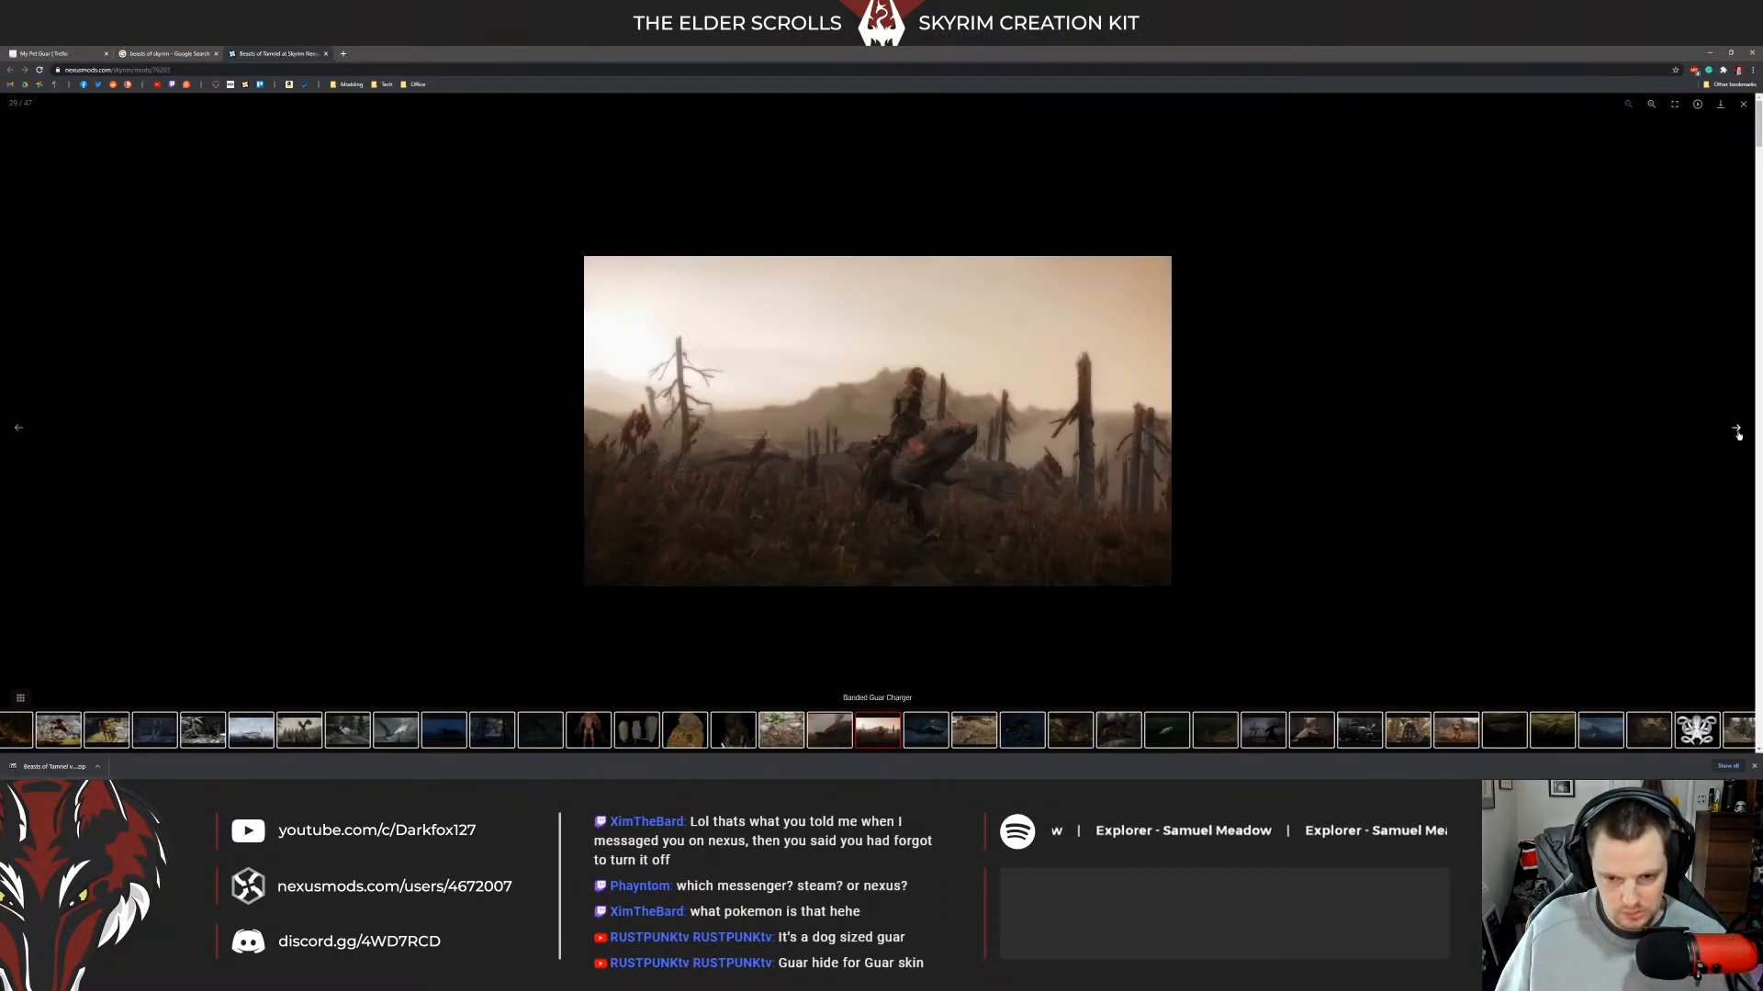
pyautogui.click(1737, 431)
pyautogui.click(1737, 430)
pyautogui.press('Escape')
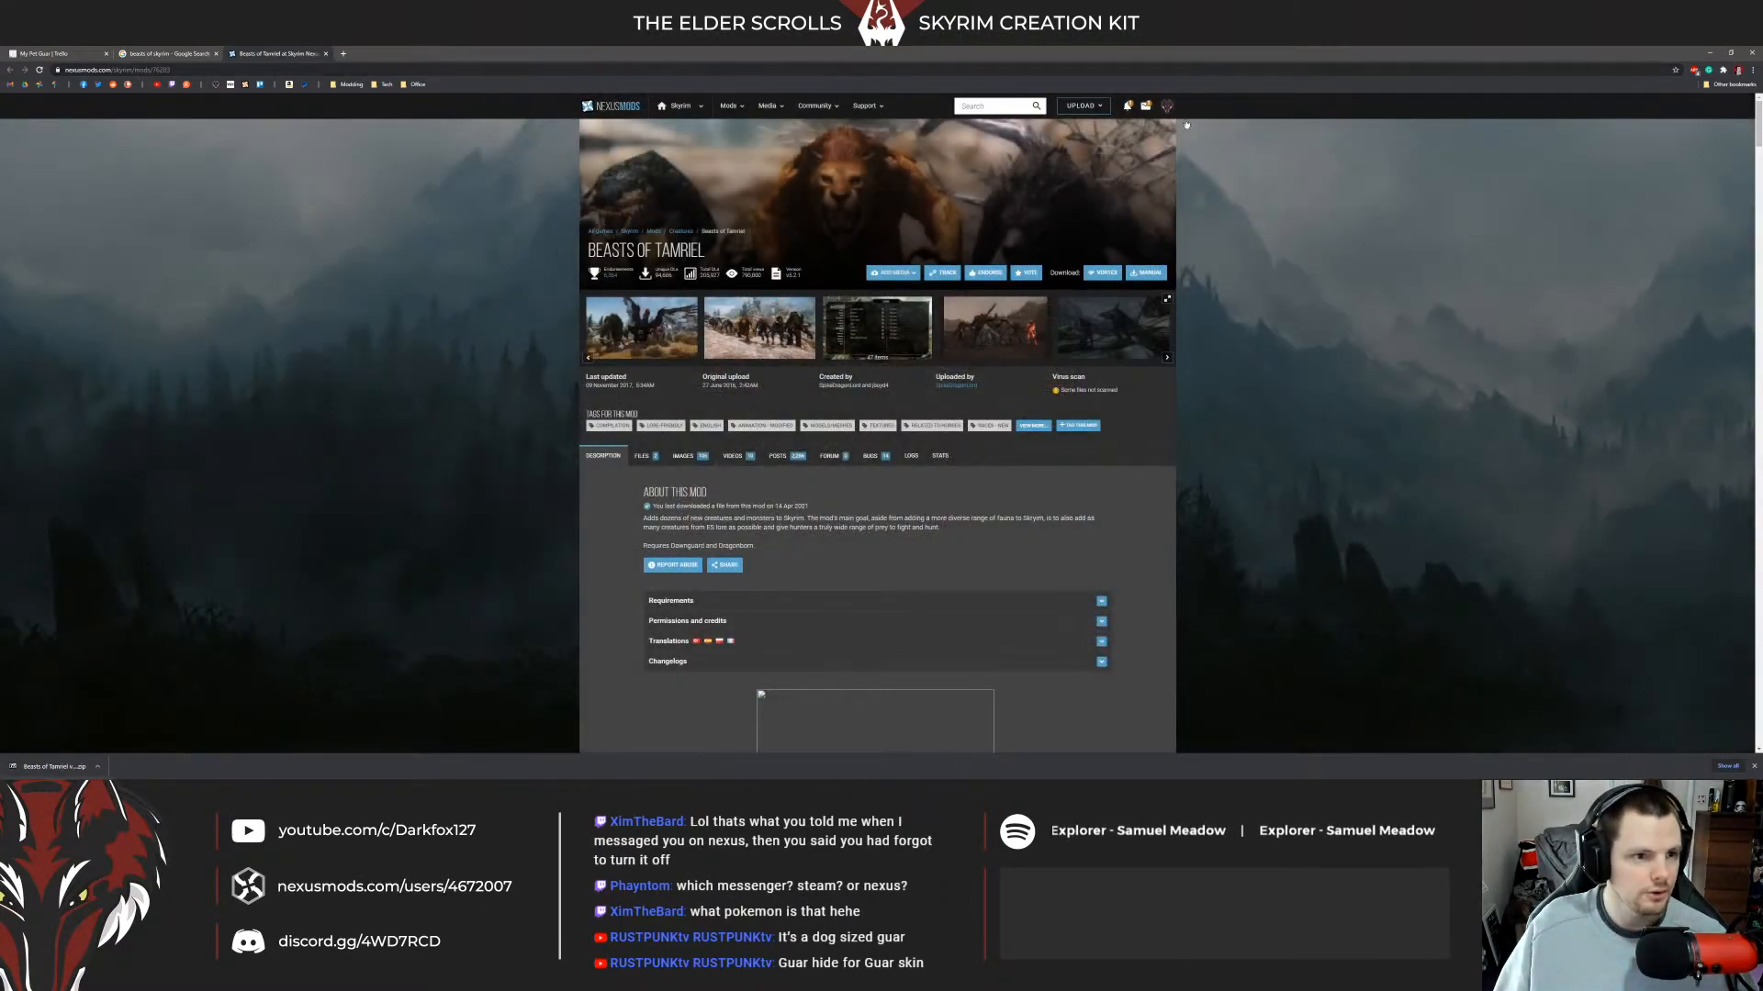
# Switch to File Explorer, bring up the extracted Beasts of Tamriel folder, and close the Skyrim Data folder window.
pyautogui.click(1710, 52)
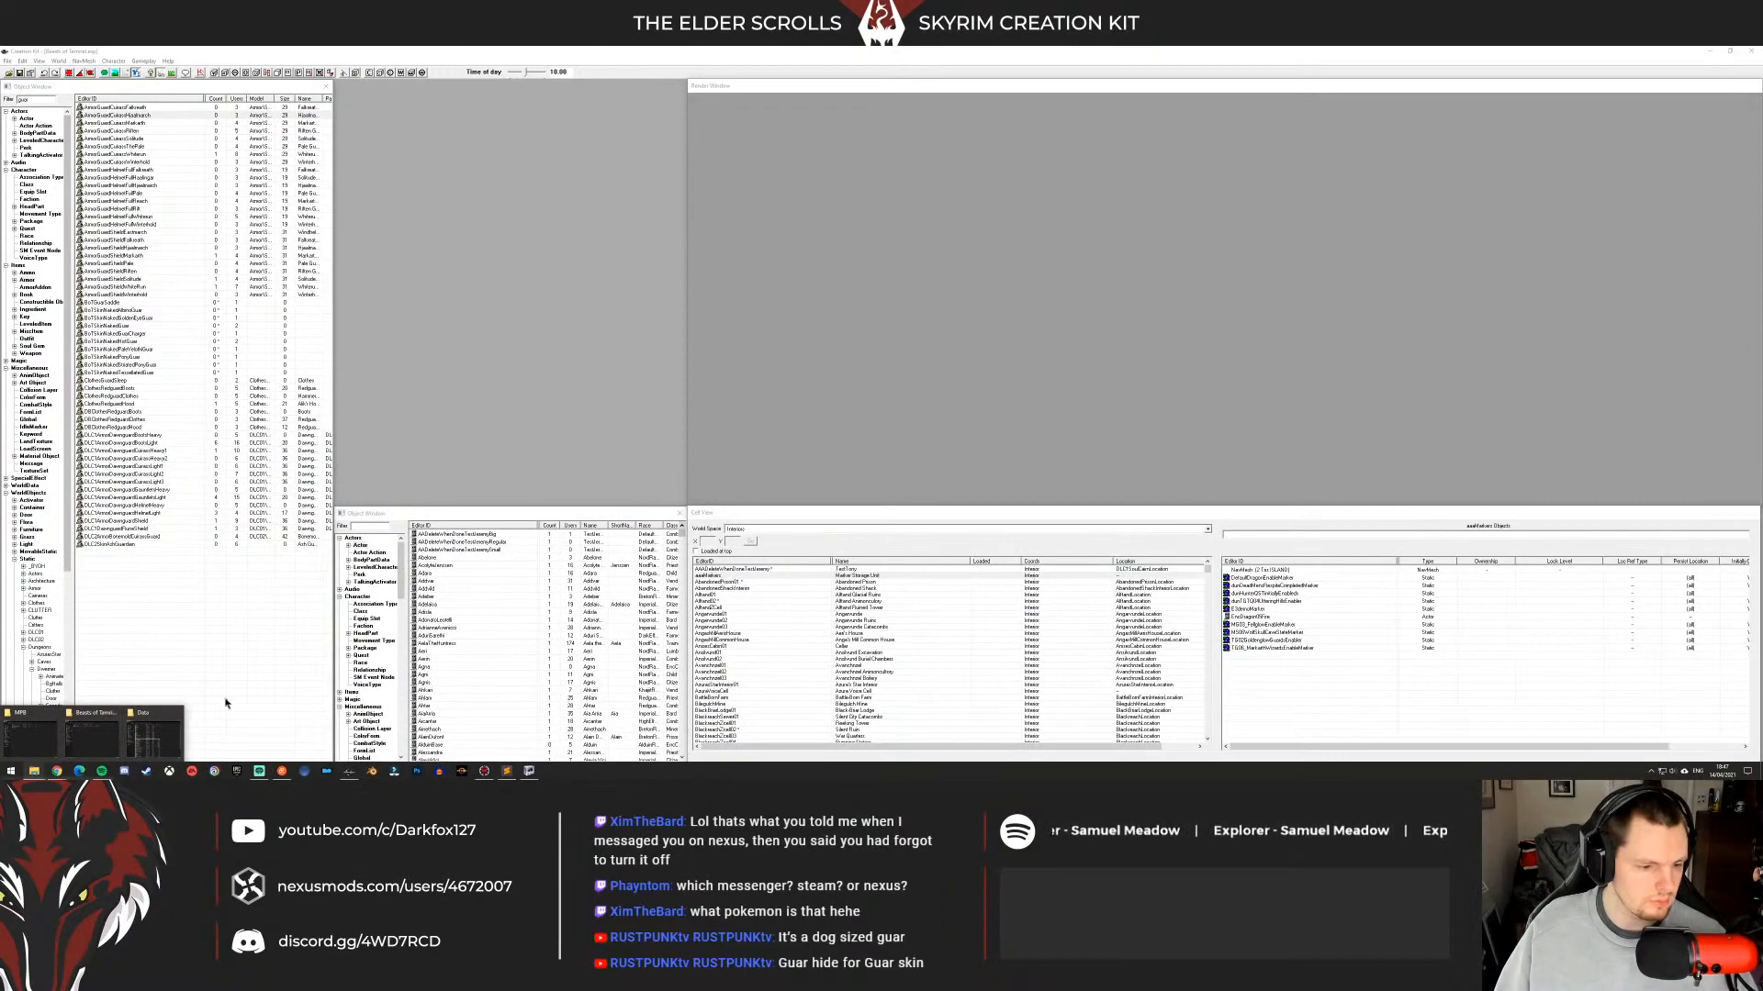
pyautogui.click(156, 740)
pyautogui.click(1122, 453)
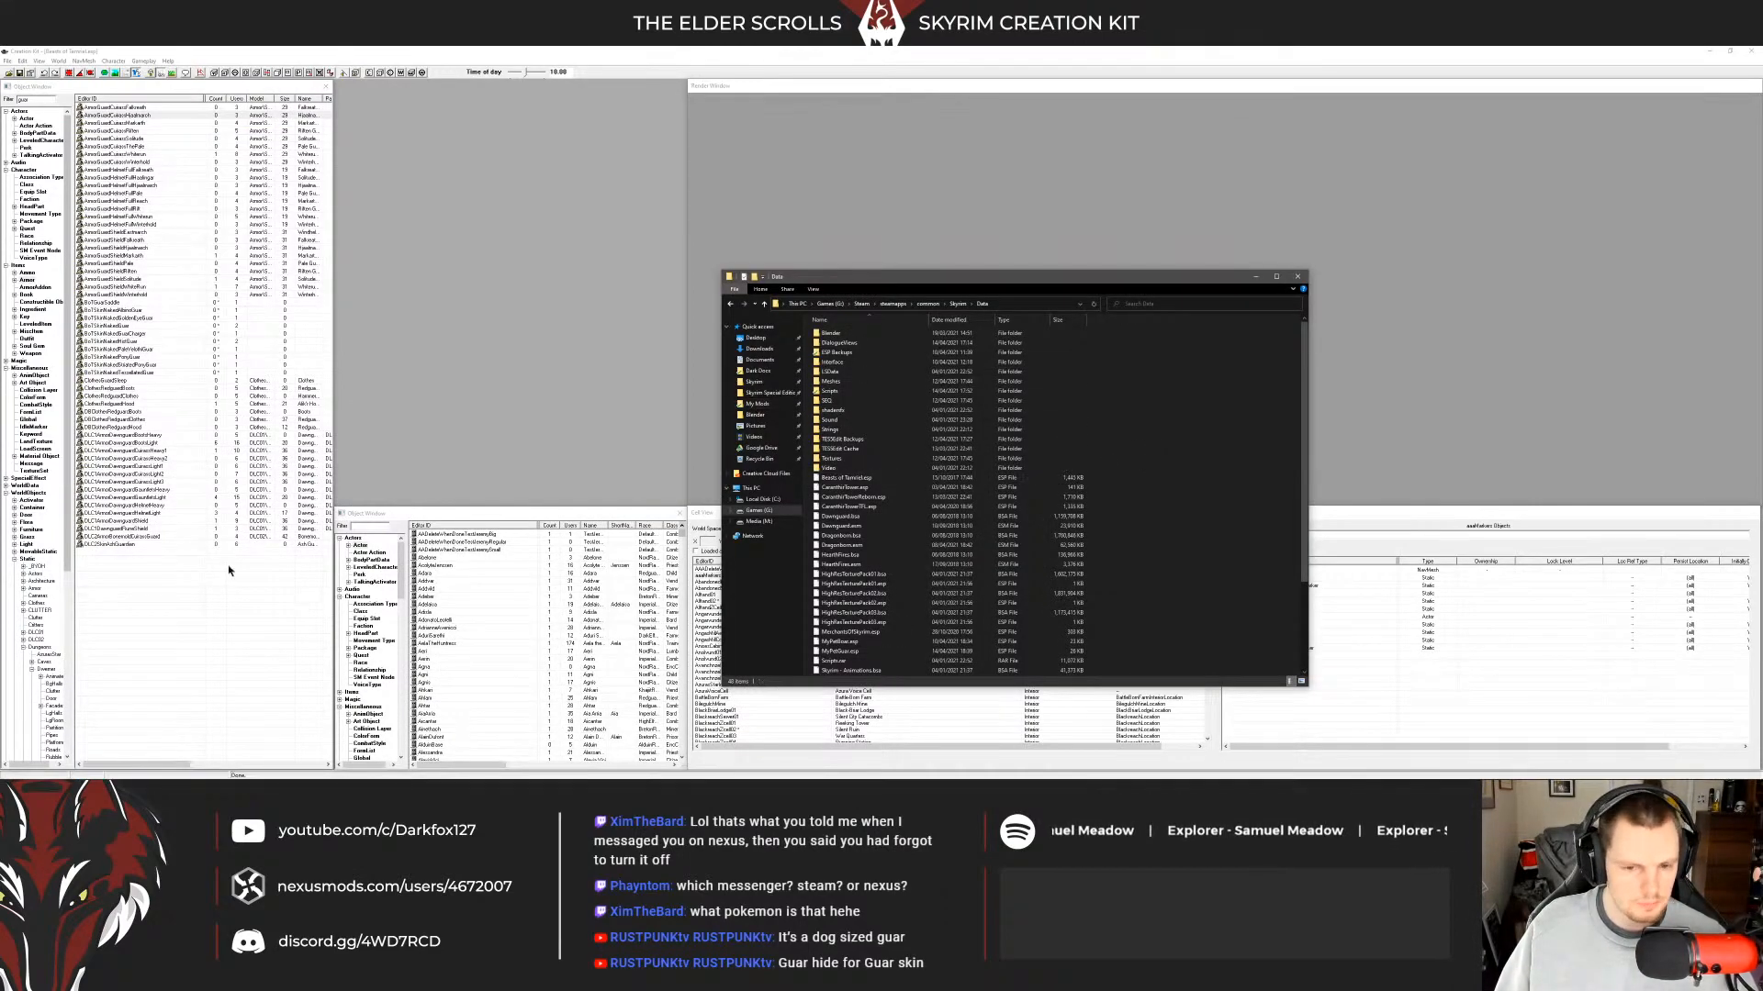
pyautogui.click(46, 734)
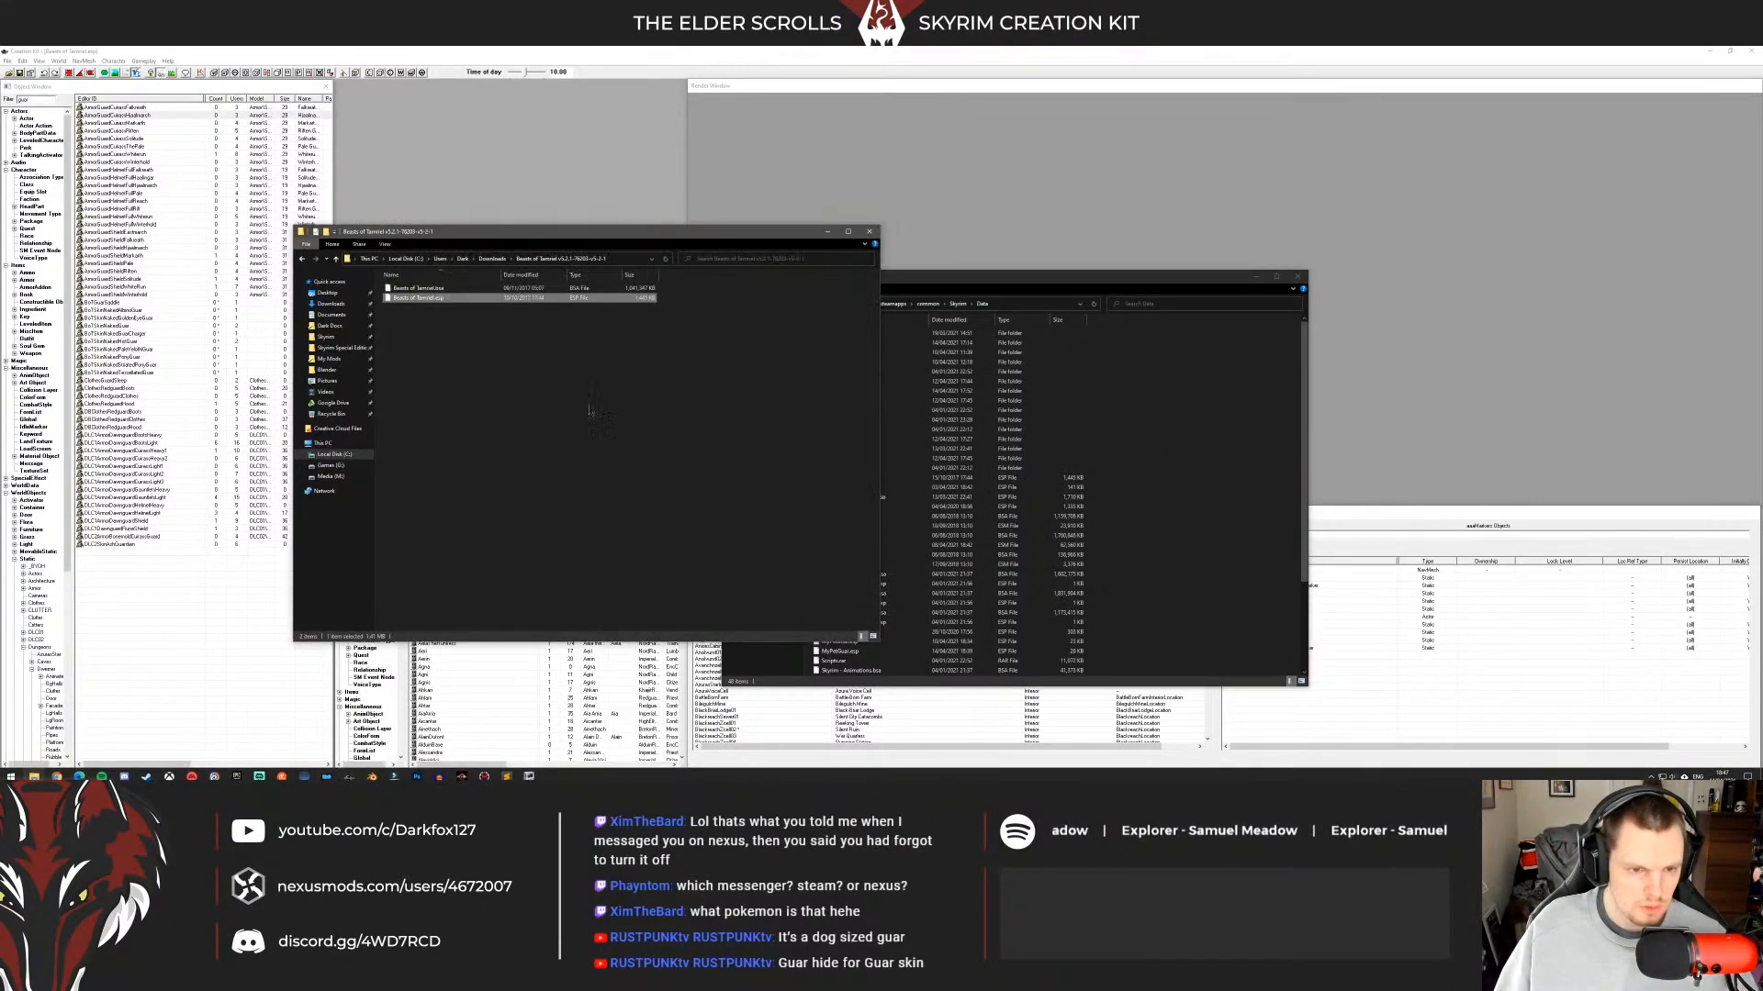
pyautogui.click(1296, 276)
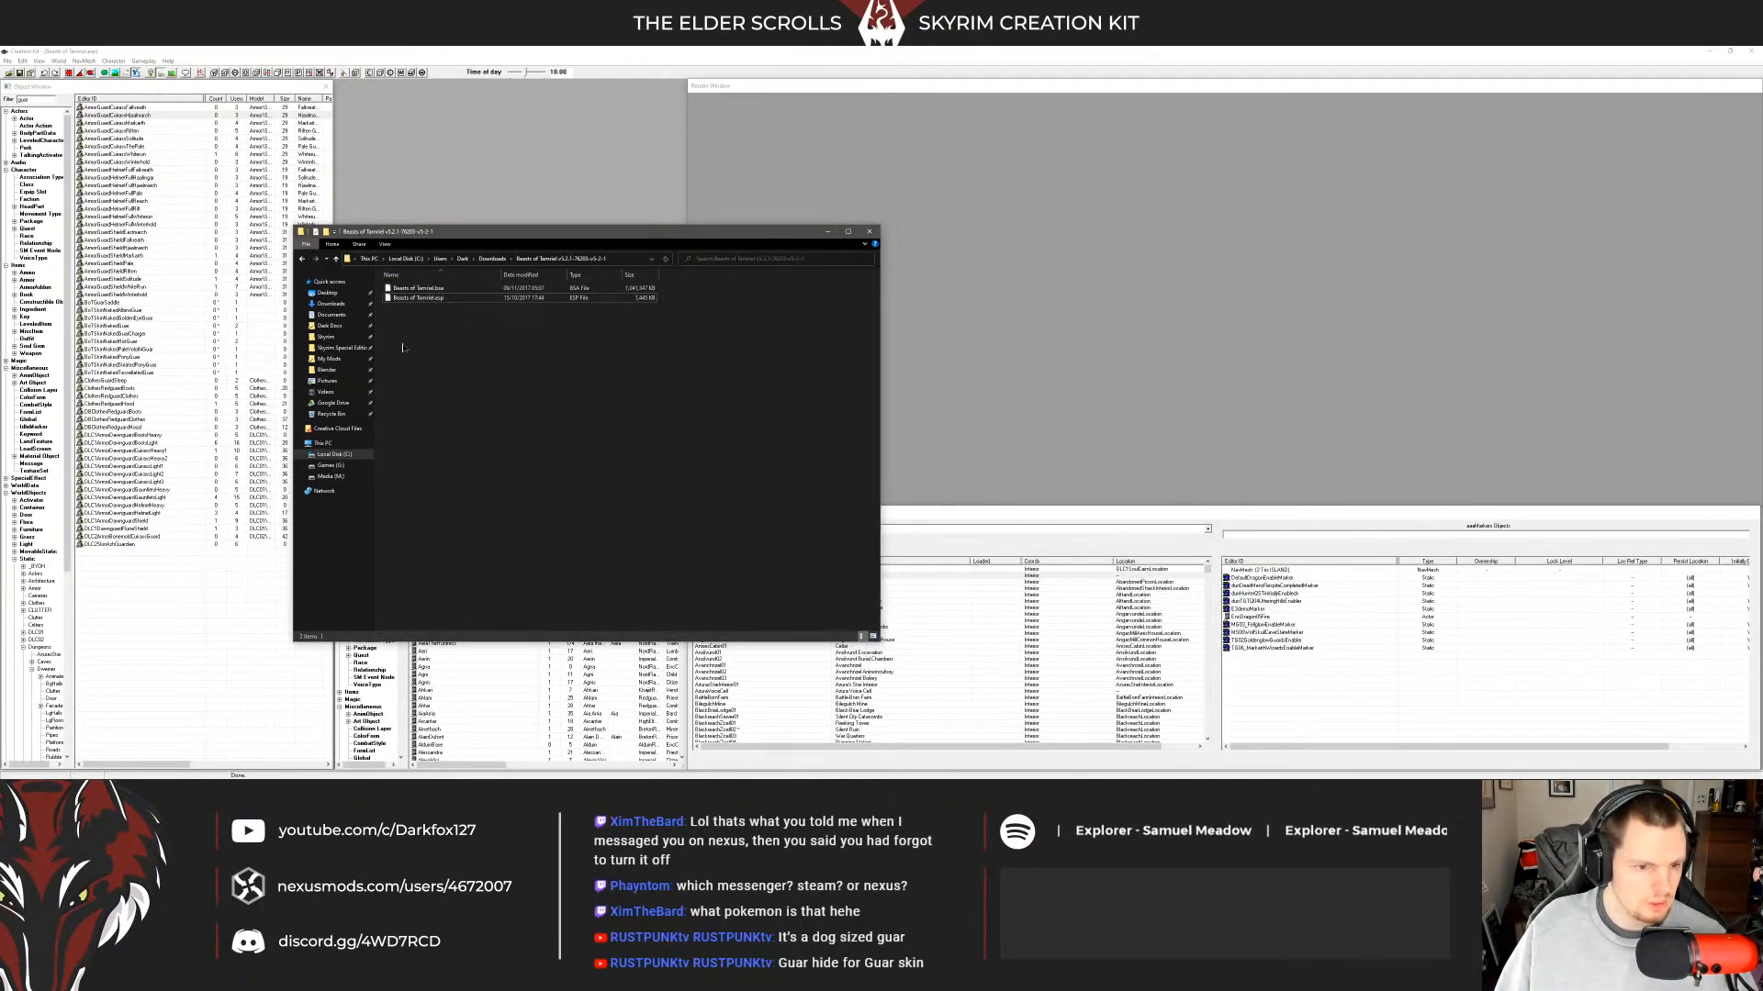
# Open the guars texture folder under textures\actors in the unpacked Mods folder of the Skyrim directory.
pyautogui.click(326, 337)
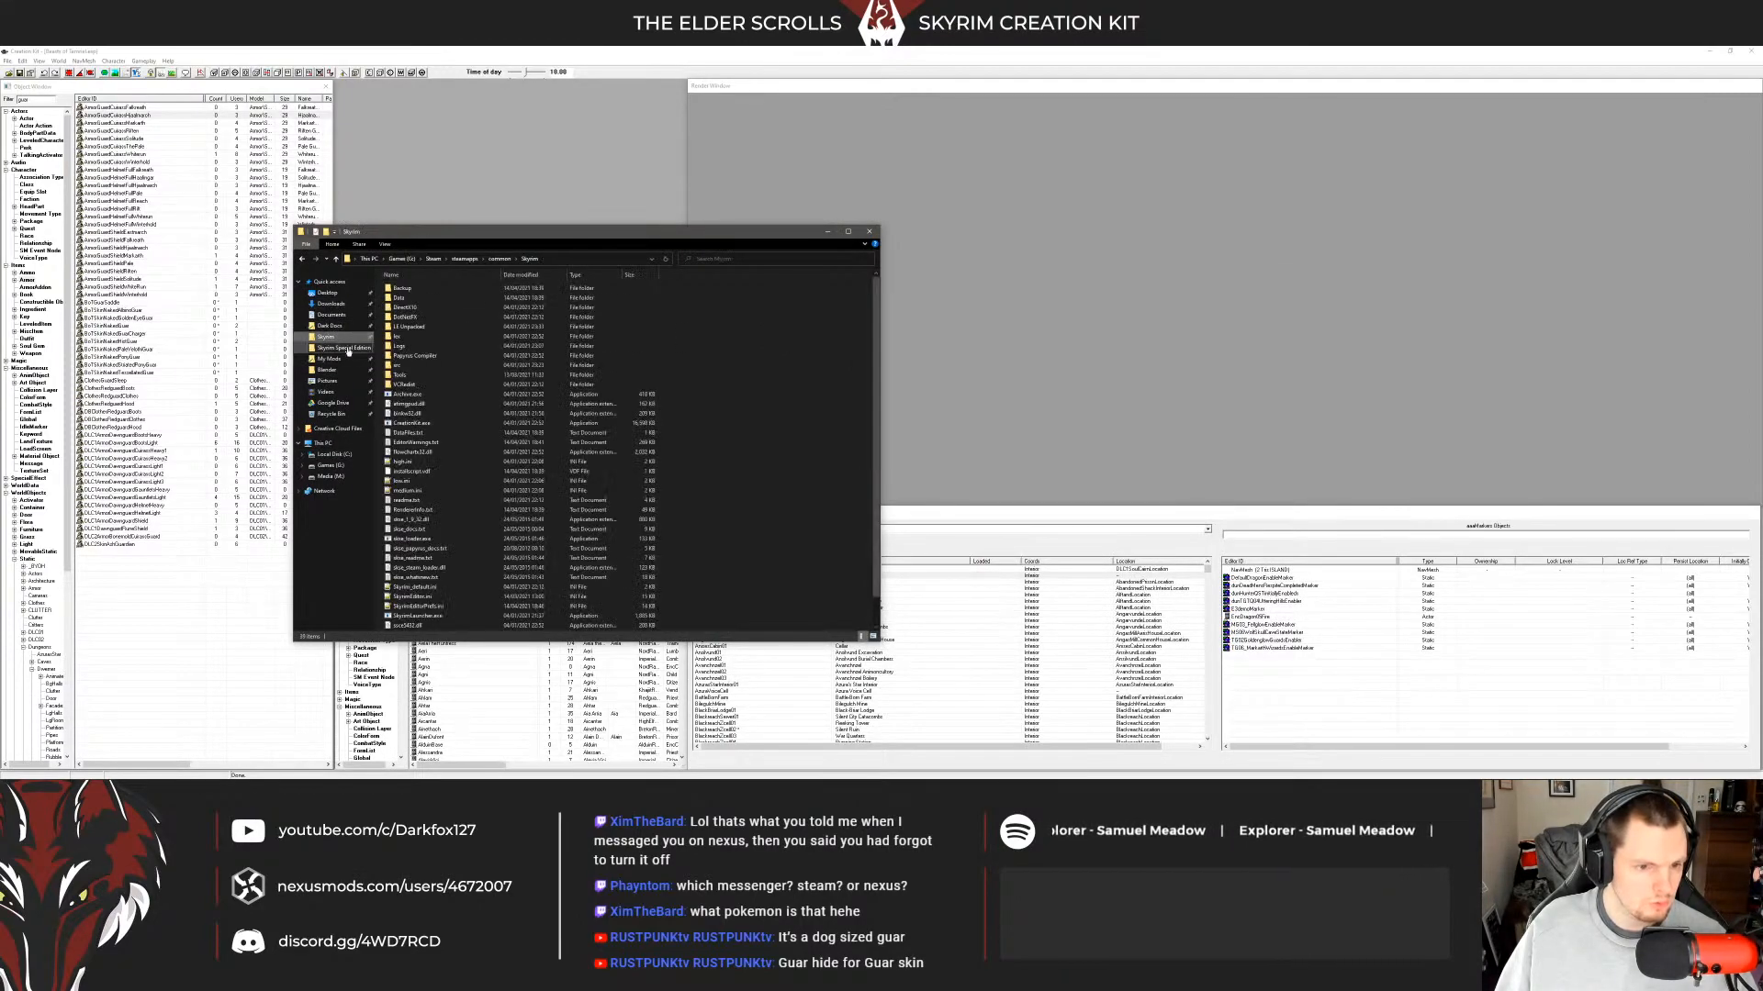
pyautogui.doubleClick(414, 327)
pyautogui.doubleClick(404, 298)
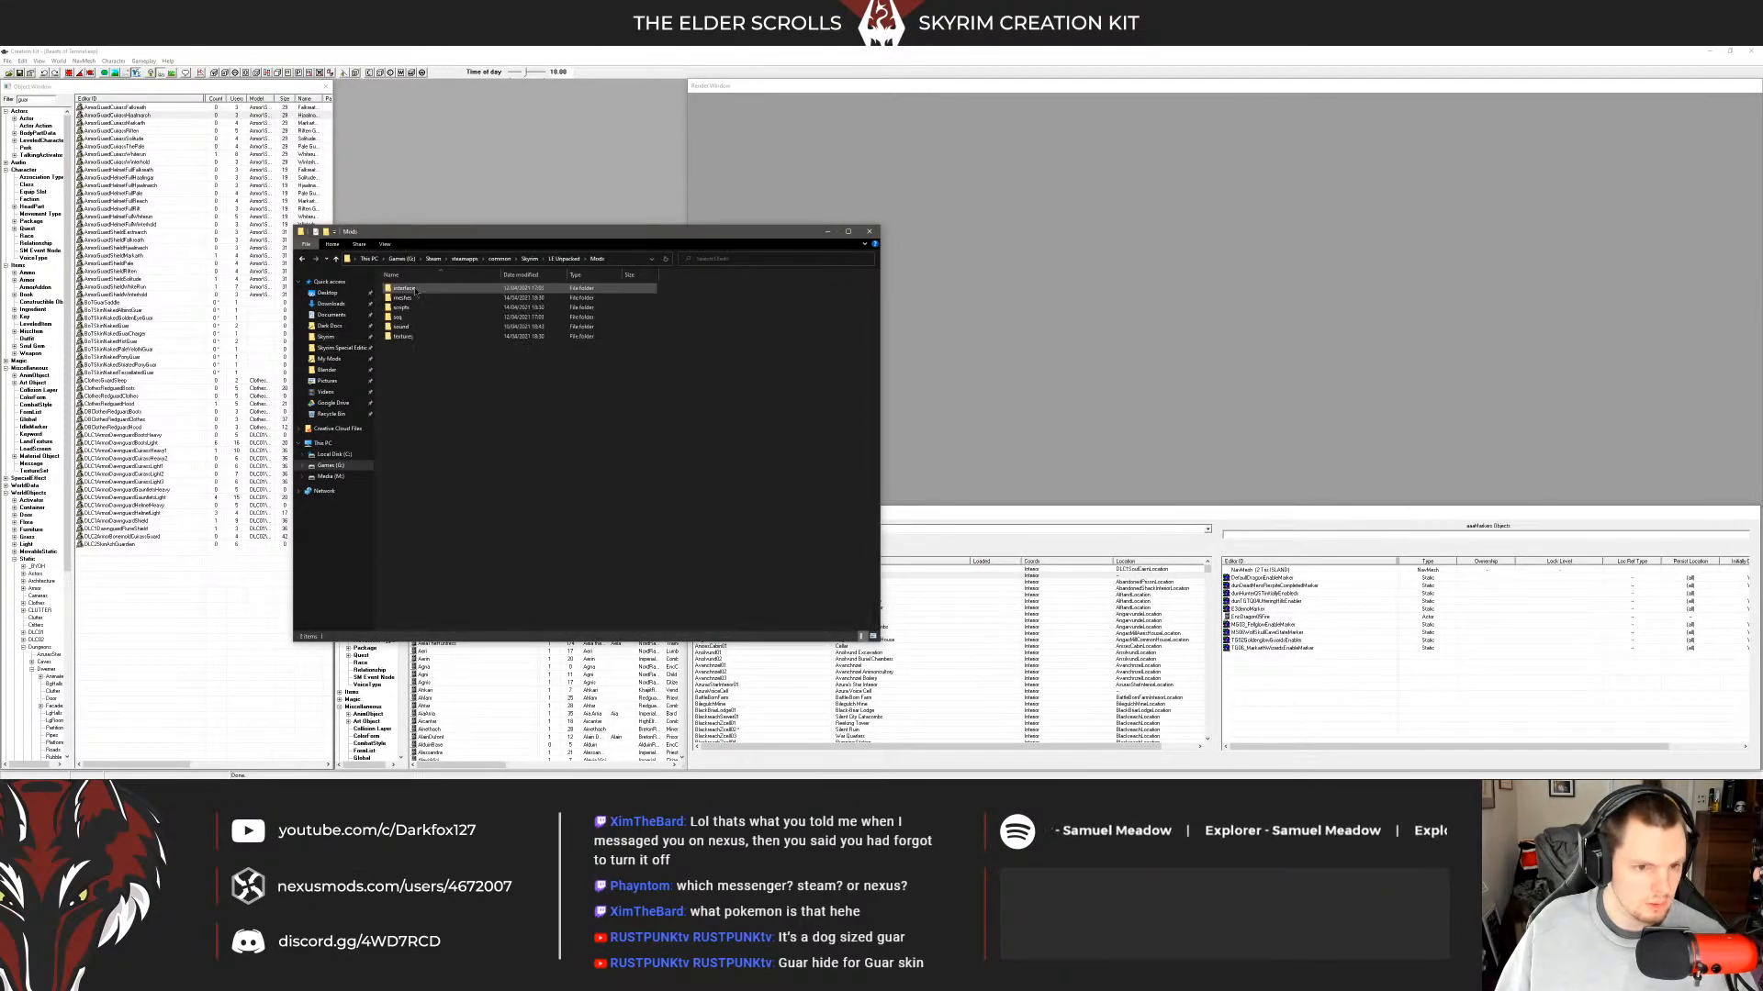
pyautogui.doubleClick(404, 336)
pyautogui.doubleClick(400, 287)
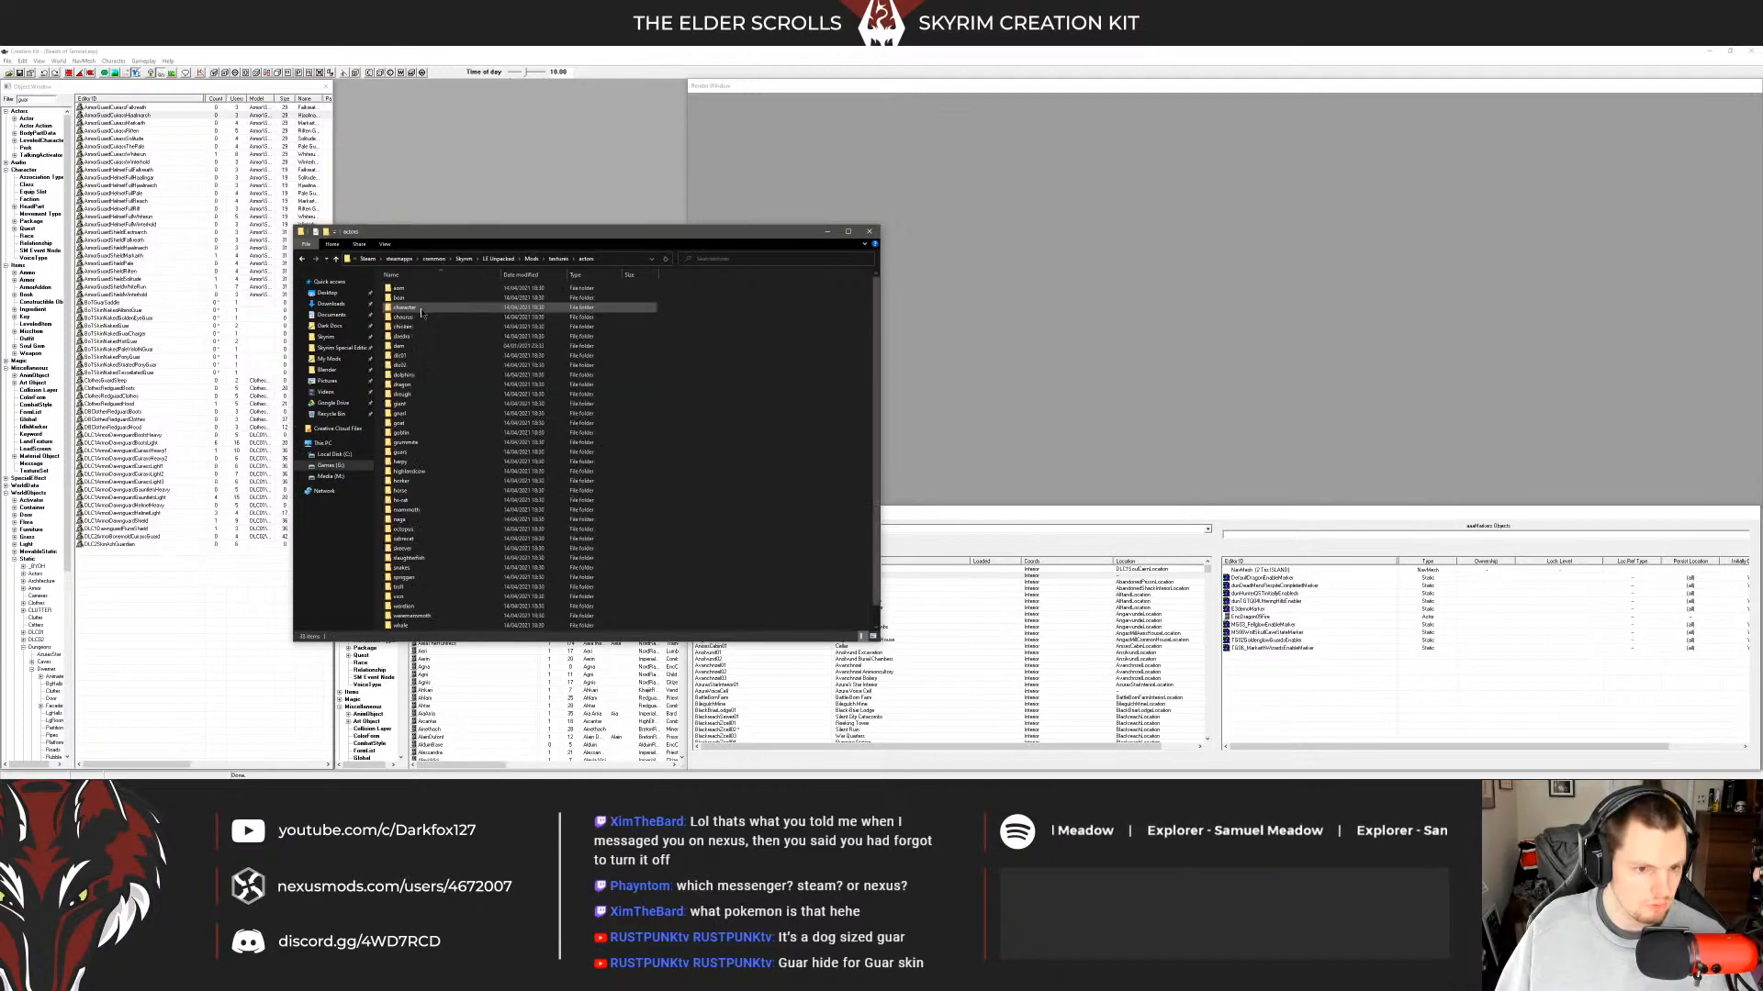
pyautogui.doubleClick(400, 451)
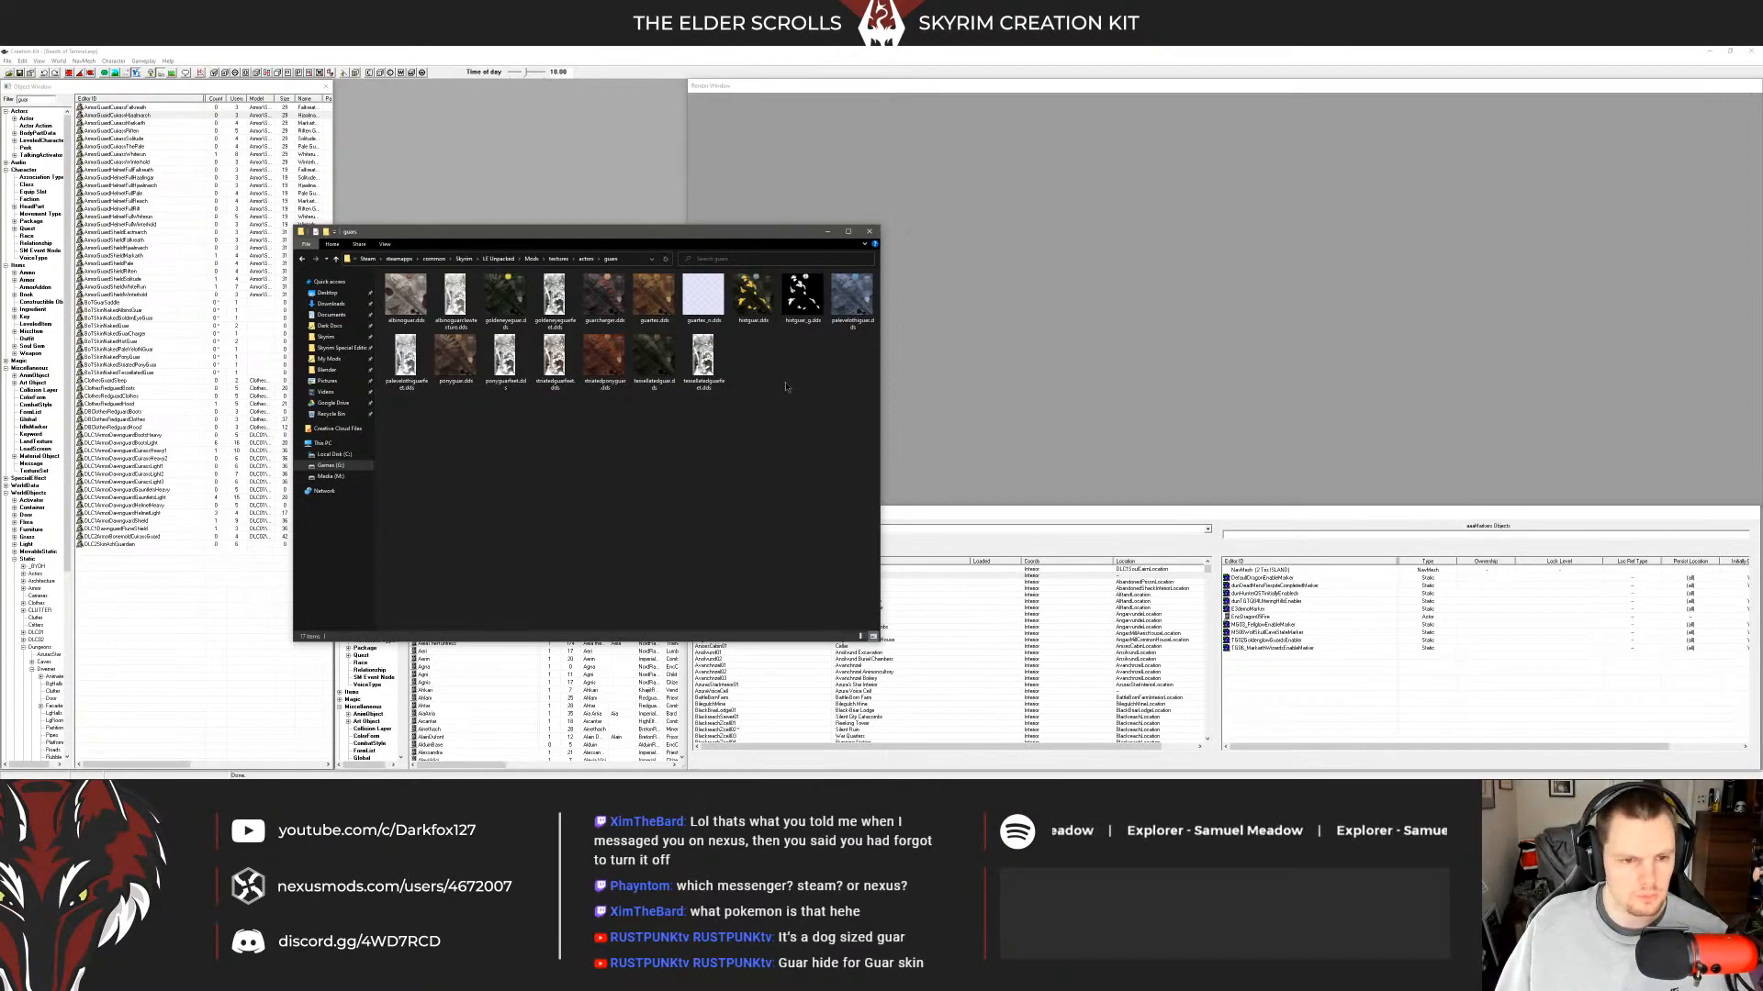
# Examine the guar texture variants in the folder, including the albino, golden eye, charger, striated and base skins.
pyautogui.click(456, 358)
pyautogui.click(418, 298)
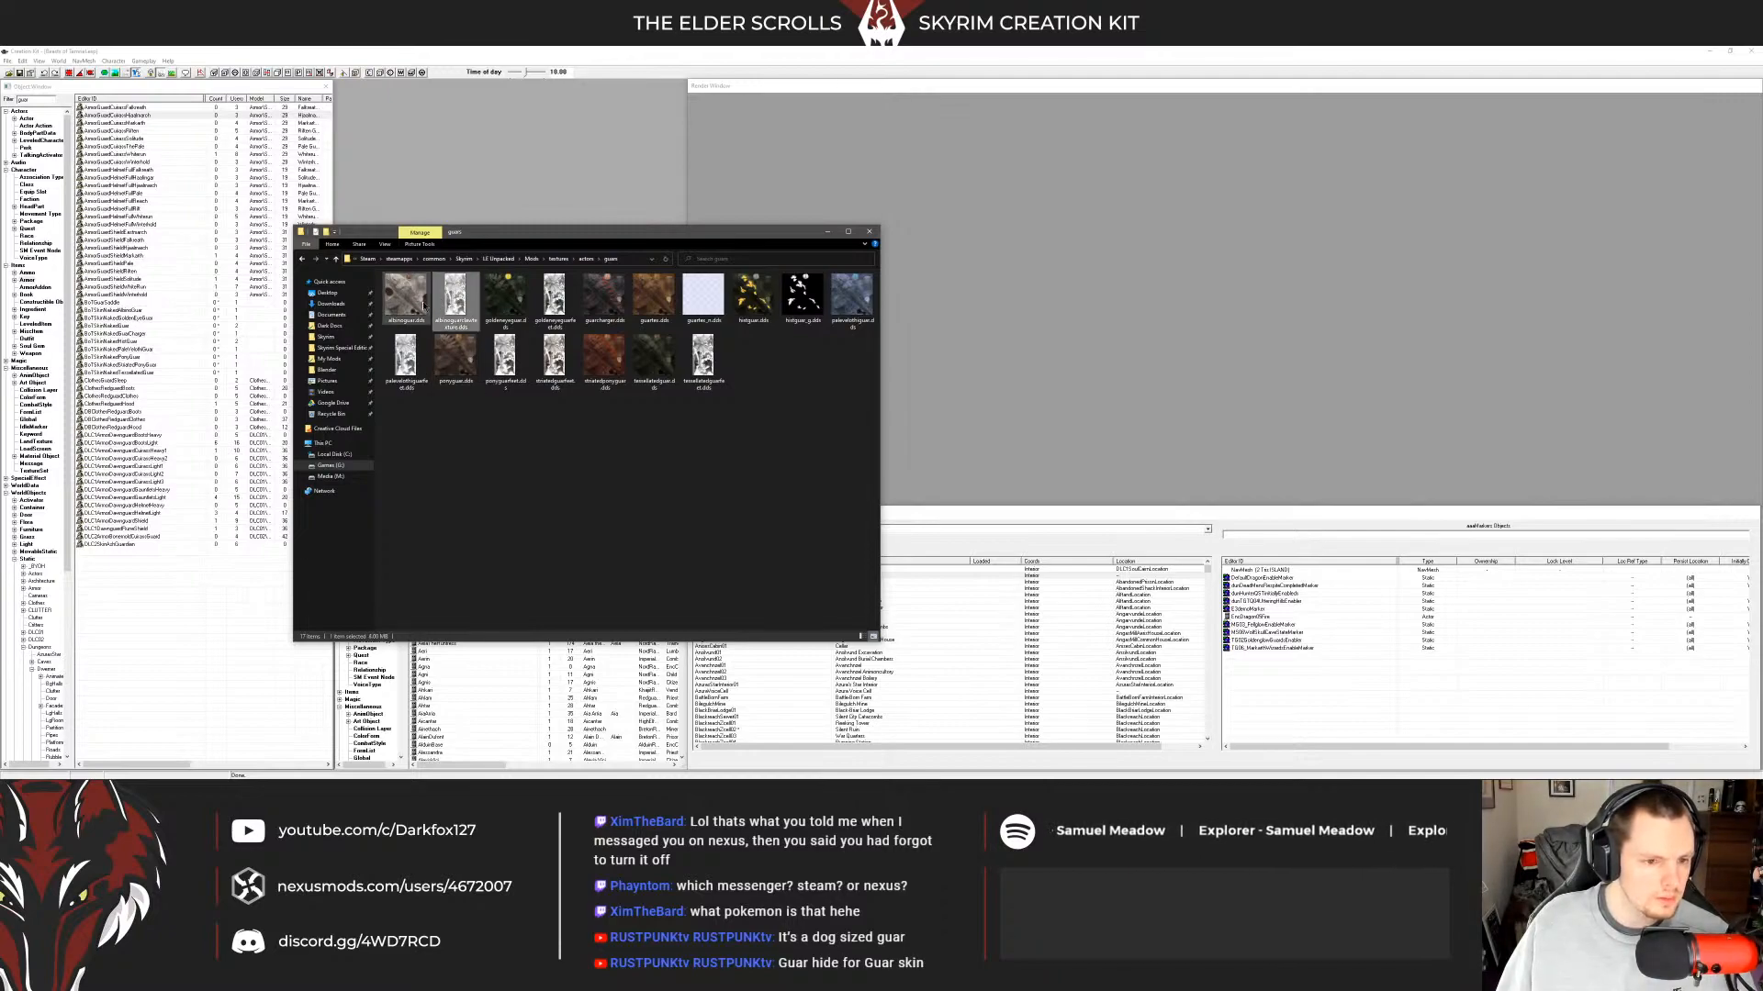
pyautogui.click(621, 303)
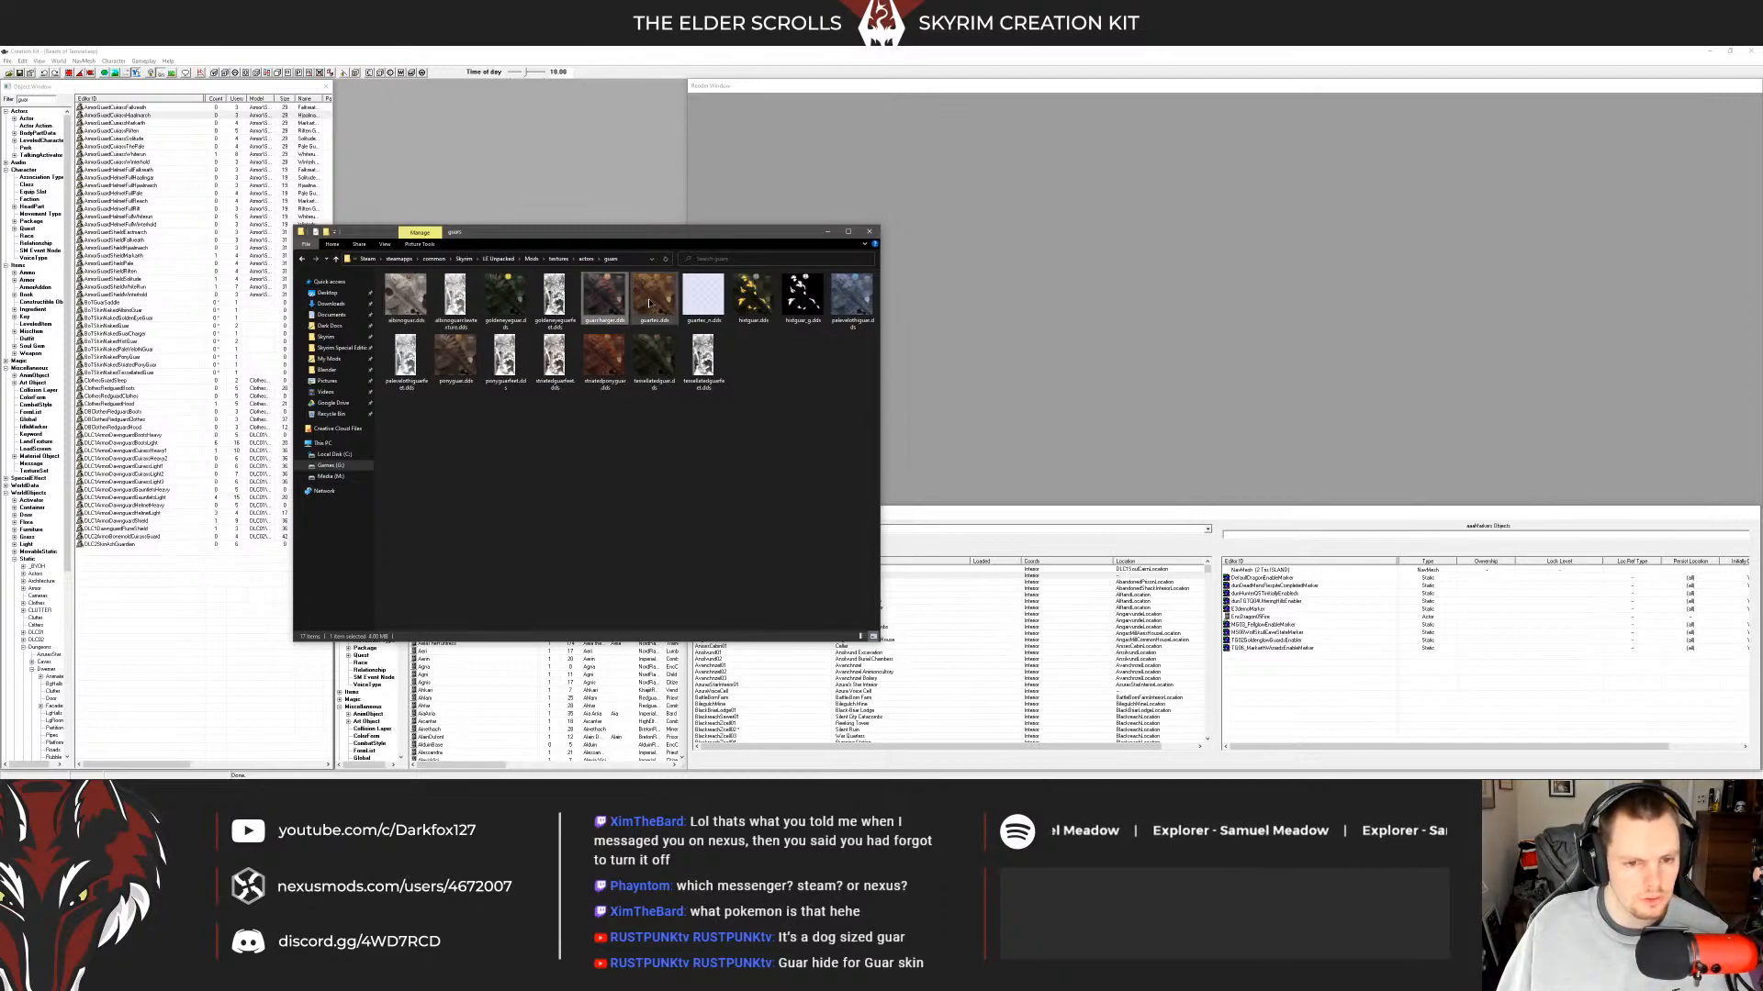
pyautogui.click(662, 305)
pyautogui.click(752, 297)
pyautogui.click(657, 361)
pyautogui.click(609, 360)
pyautogui.click(771, 368)
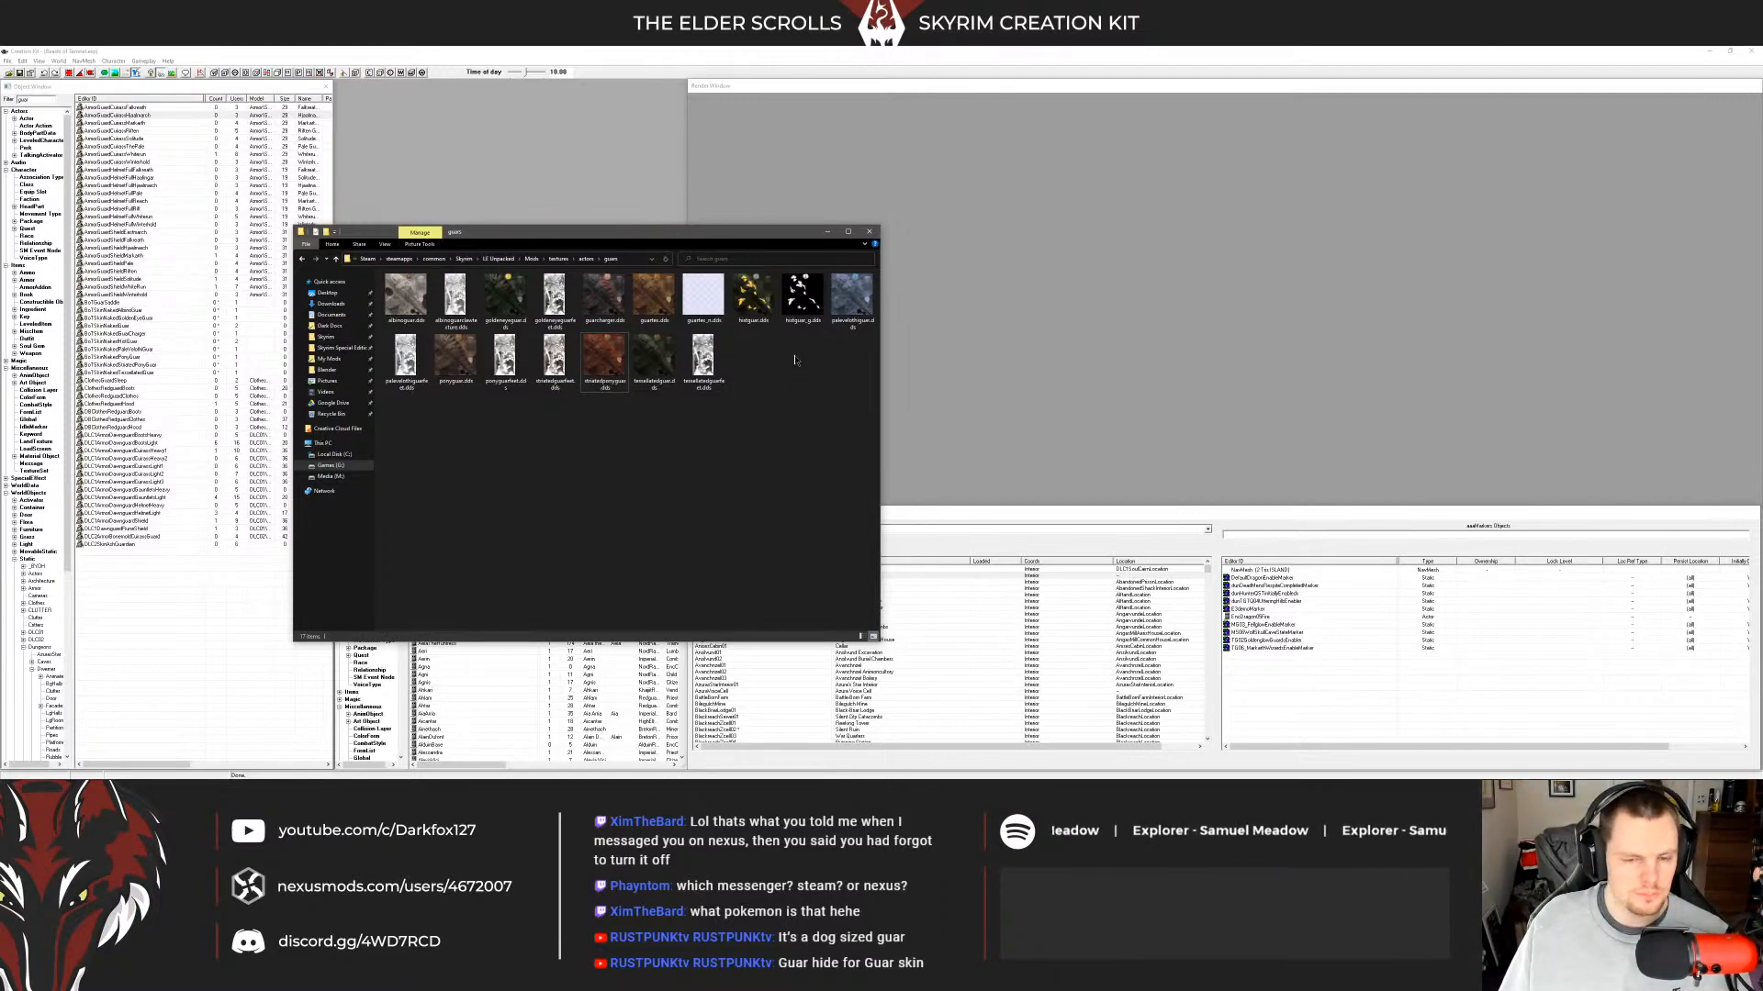
pyautogui.moveTo(661, 236); pyautogui.dragTo(689, 245)
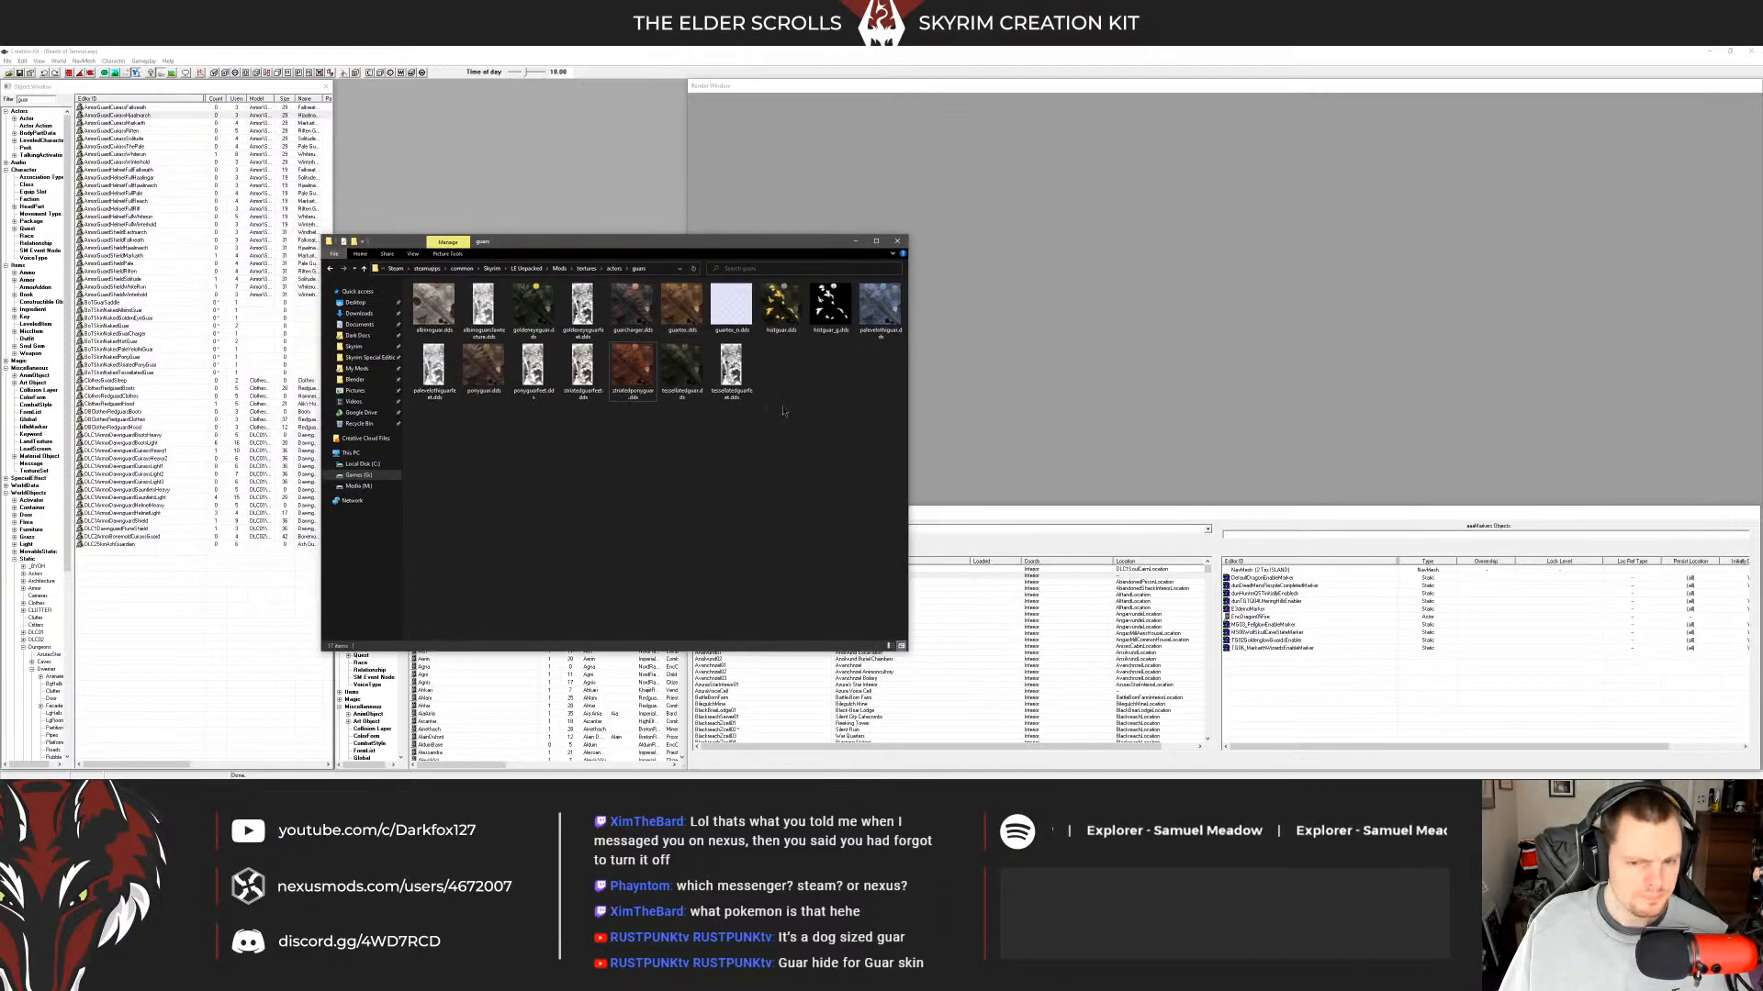
pyautogui.click(540, 306)
pyautogui.click(831, 410)
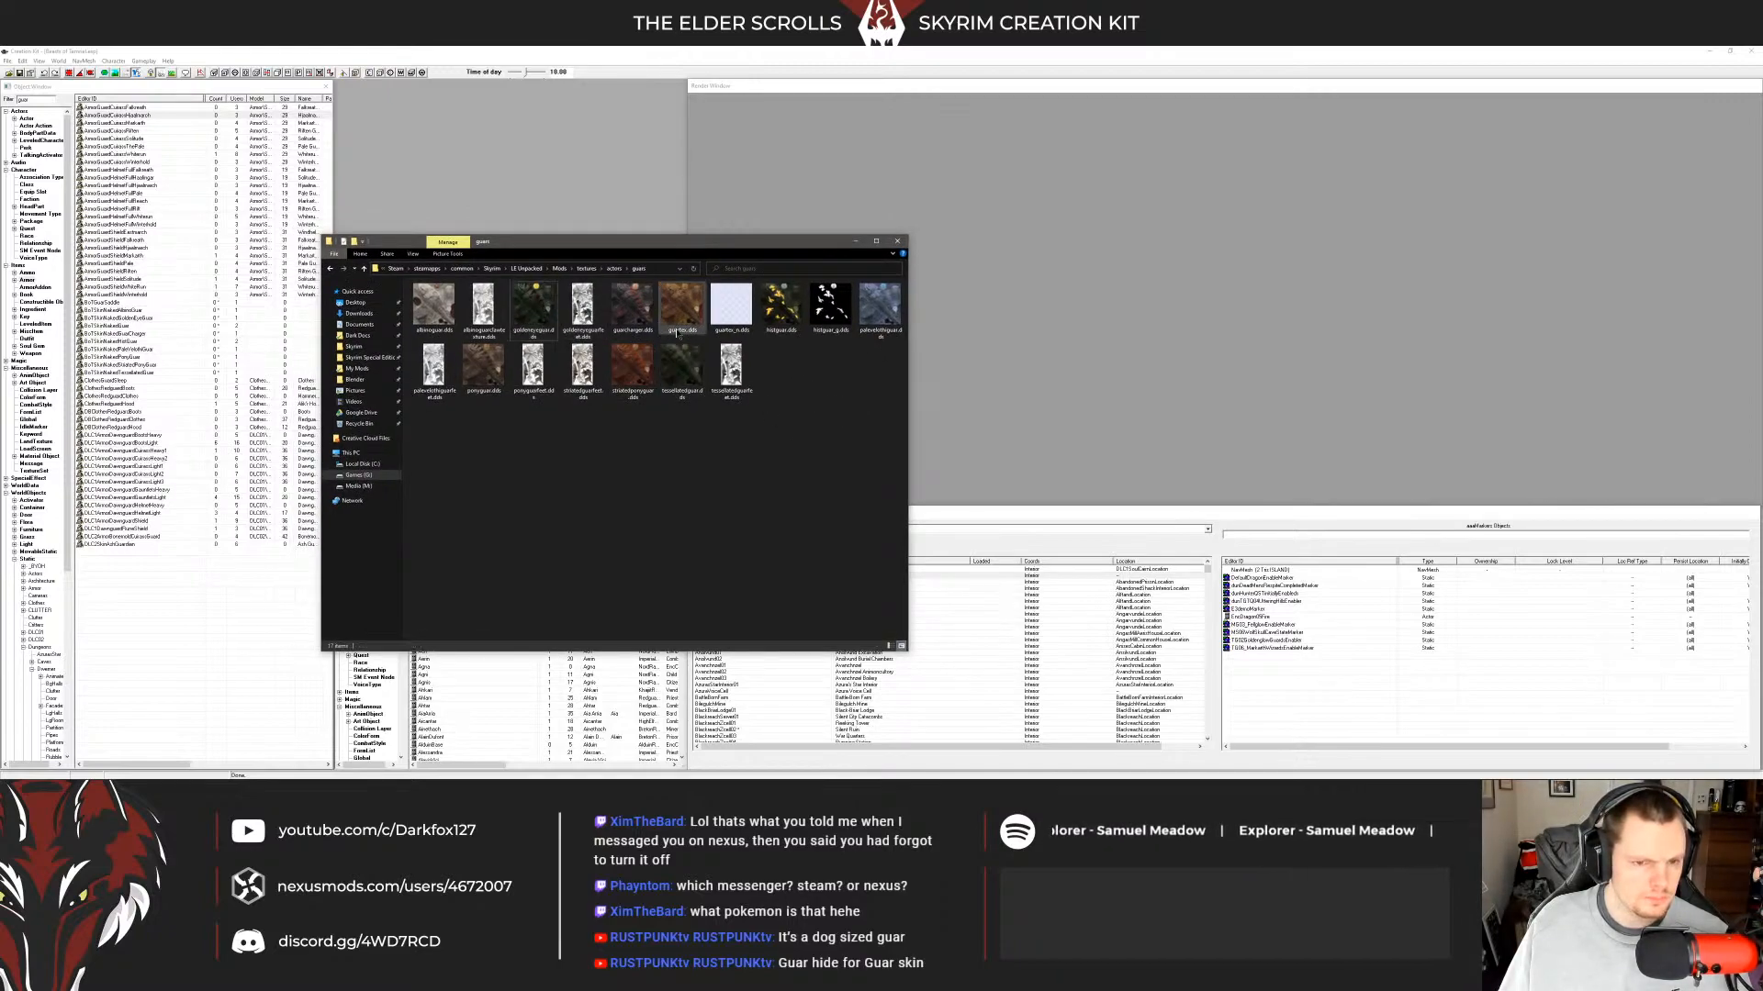
pyautogui.click(876, 241)
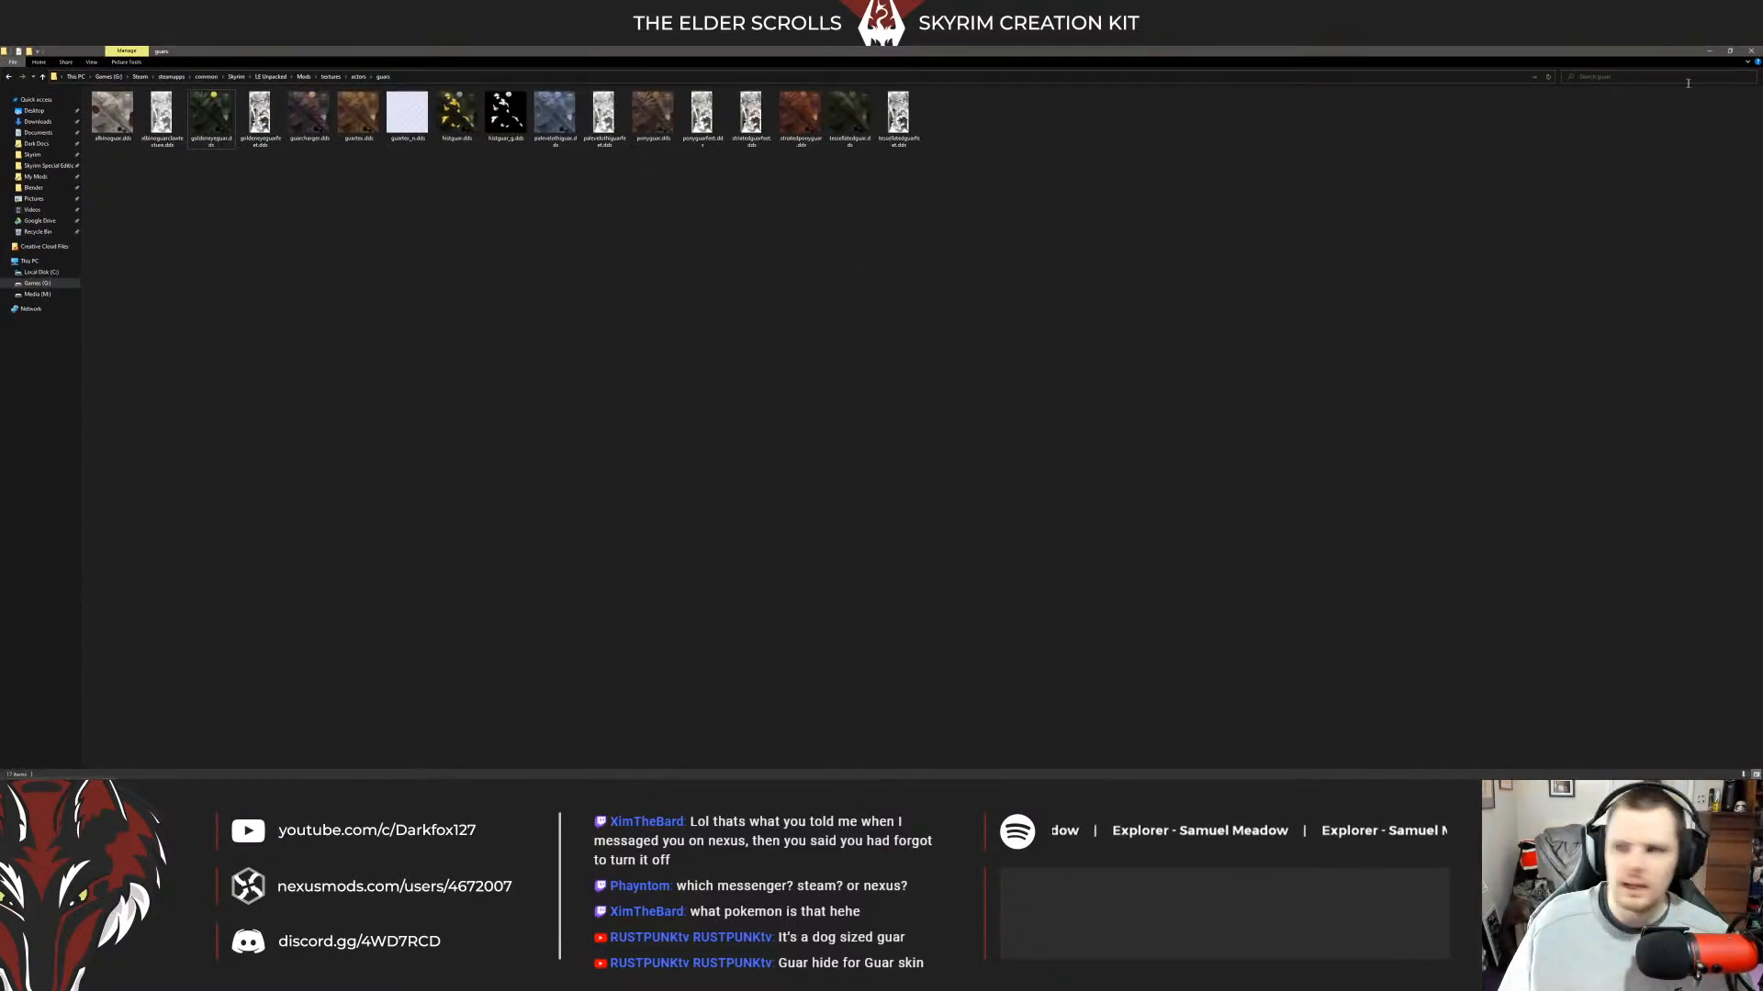
pyautogui.click(1729, 50)
# Switch to the Creation Kit and inspect the base Guar actor's traits and sound settings, closing the record without saving.
pyautogui.click(168, 136)
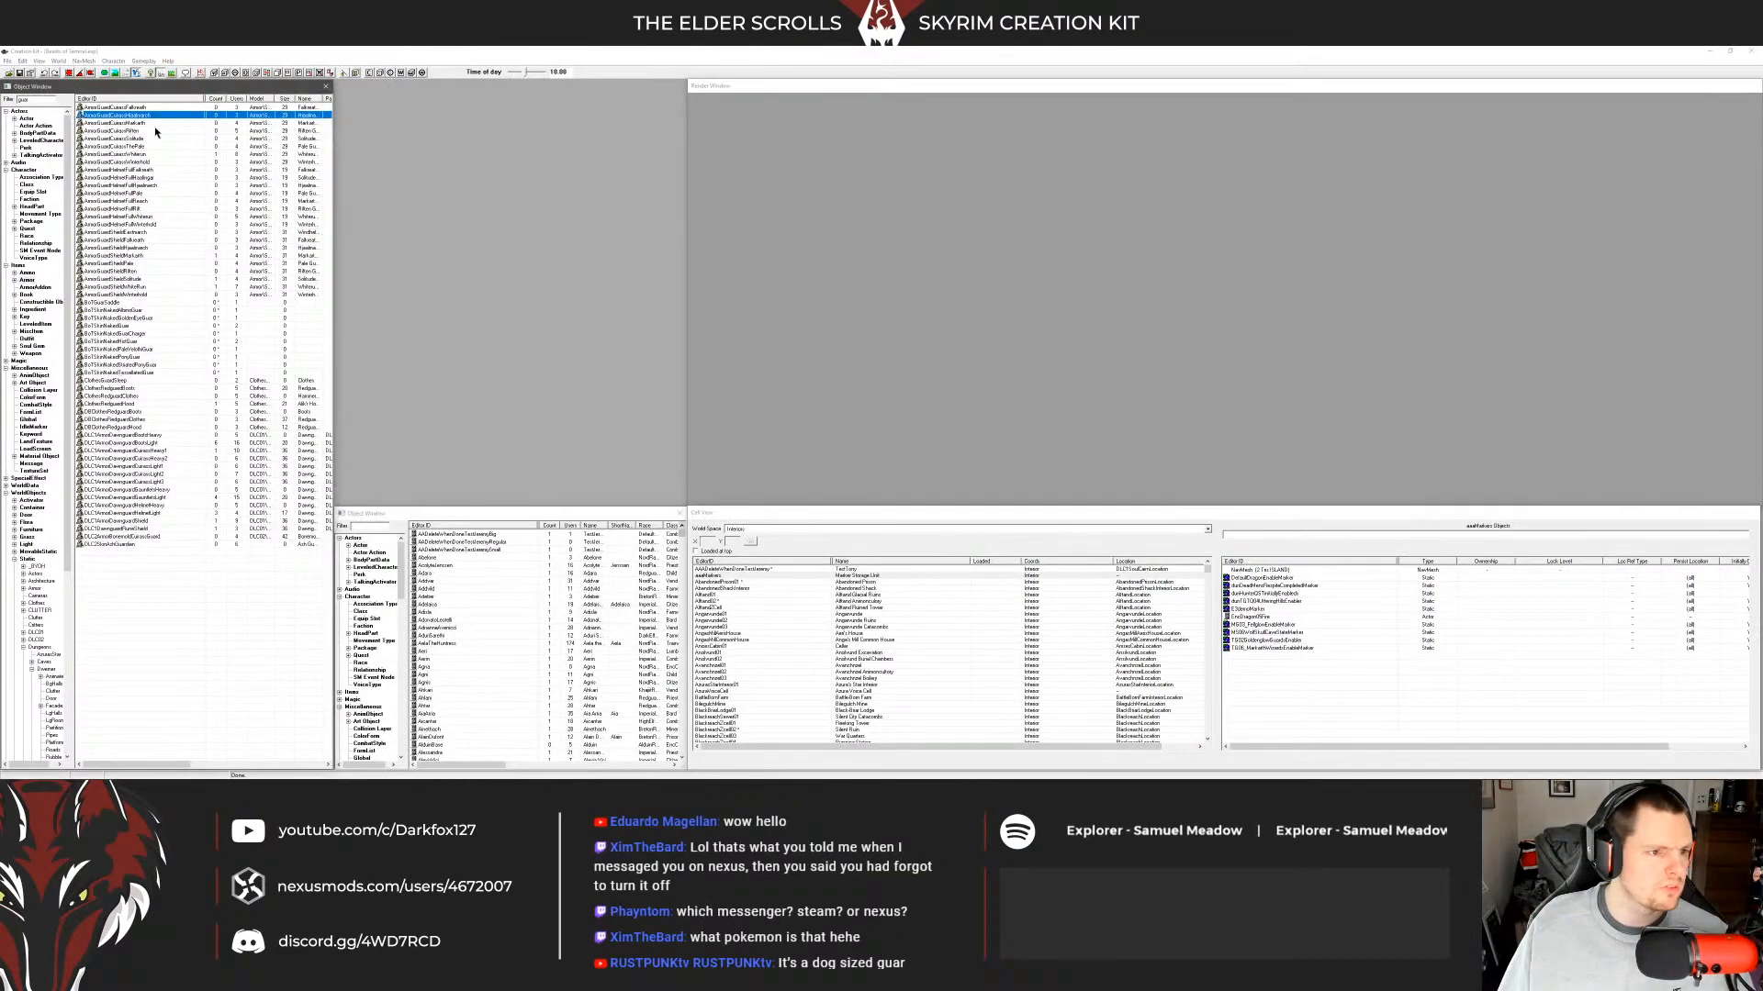
pyautogui.click(28, 119)
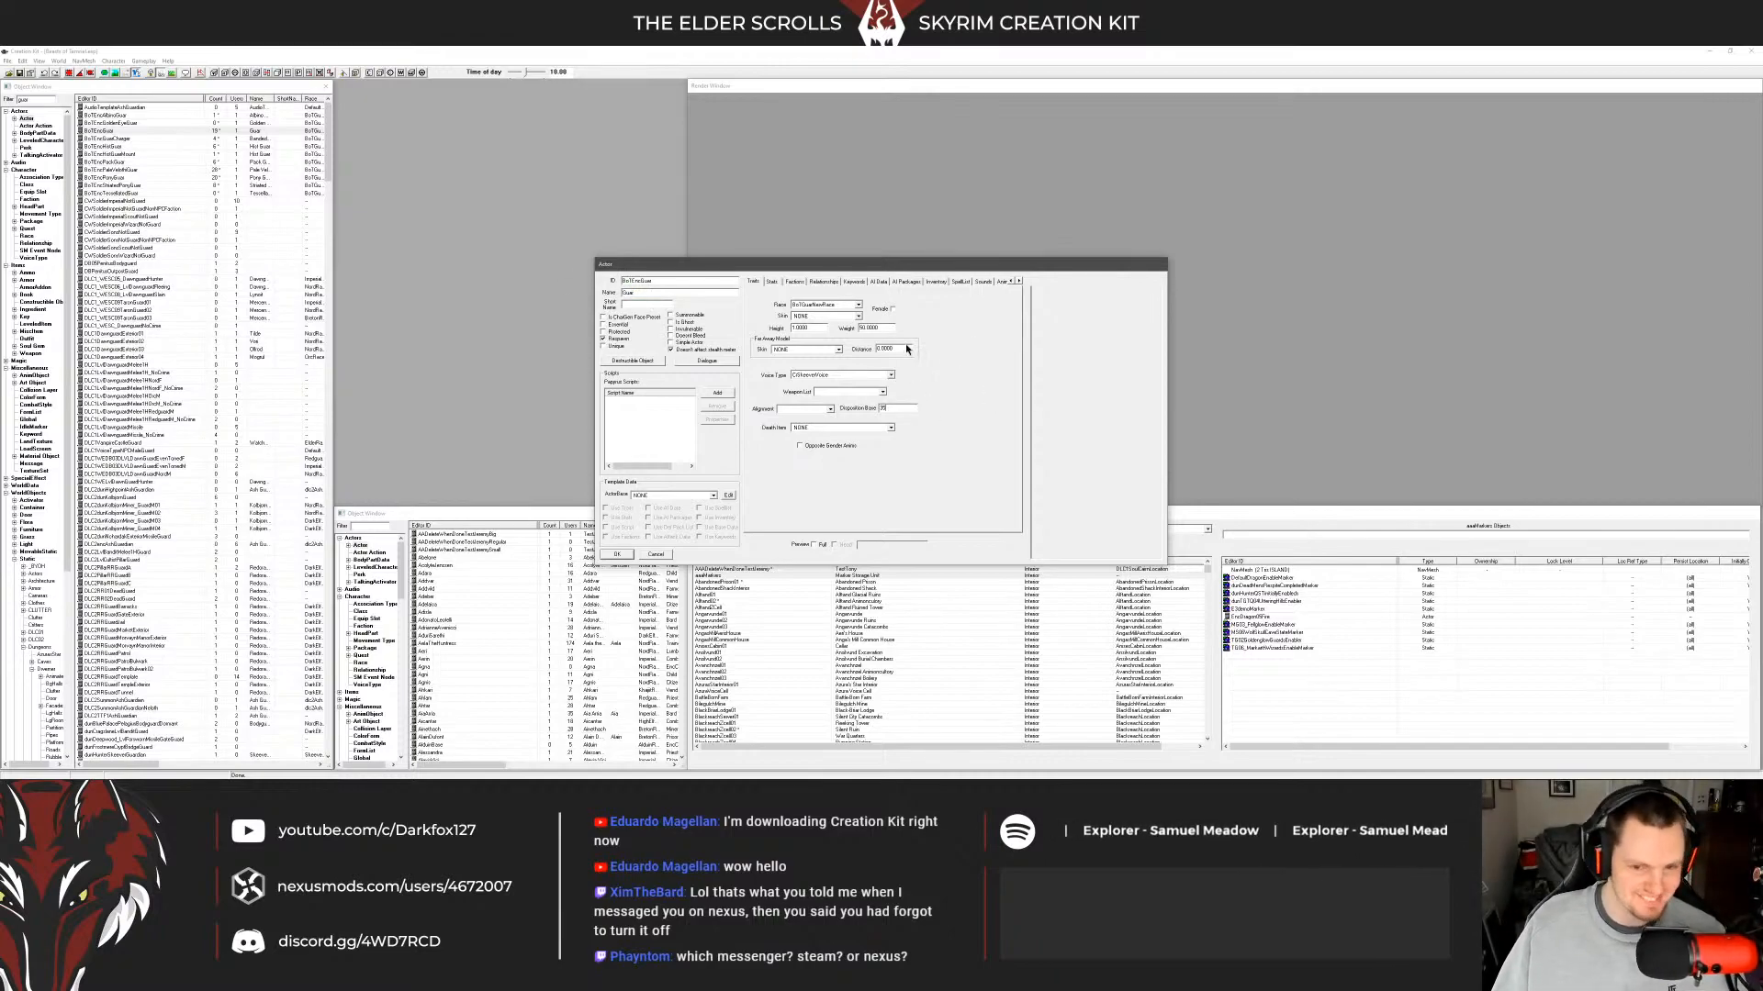
pyautogui.click(982, 282)
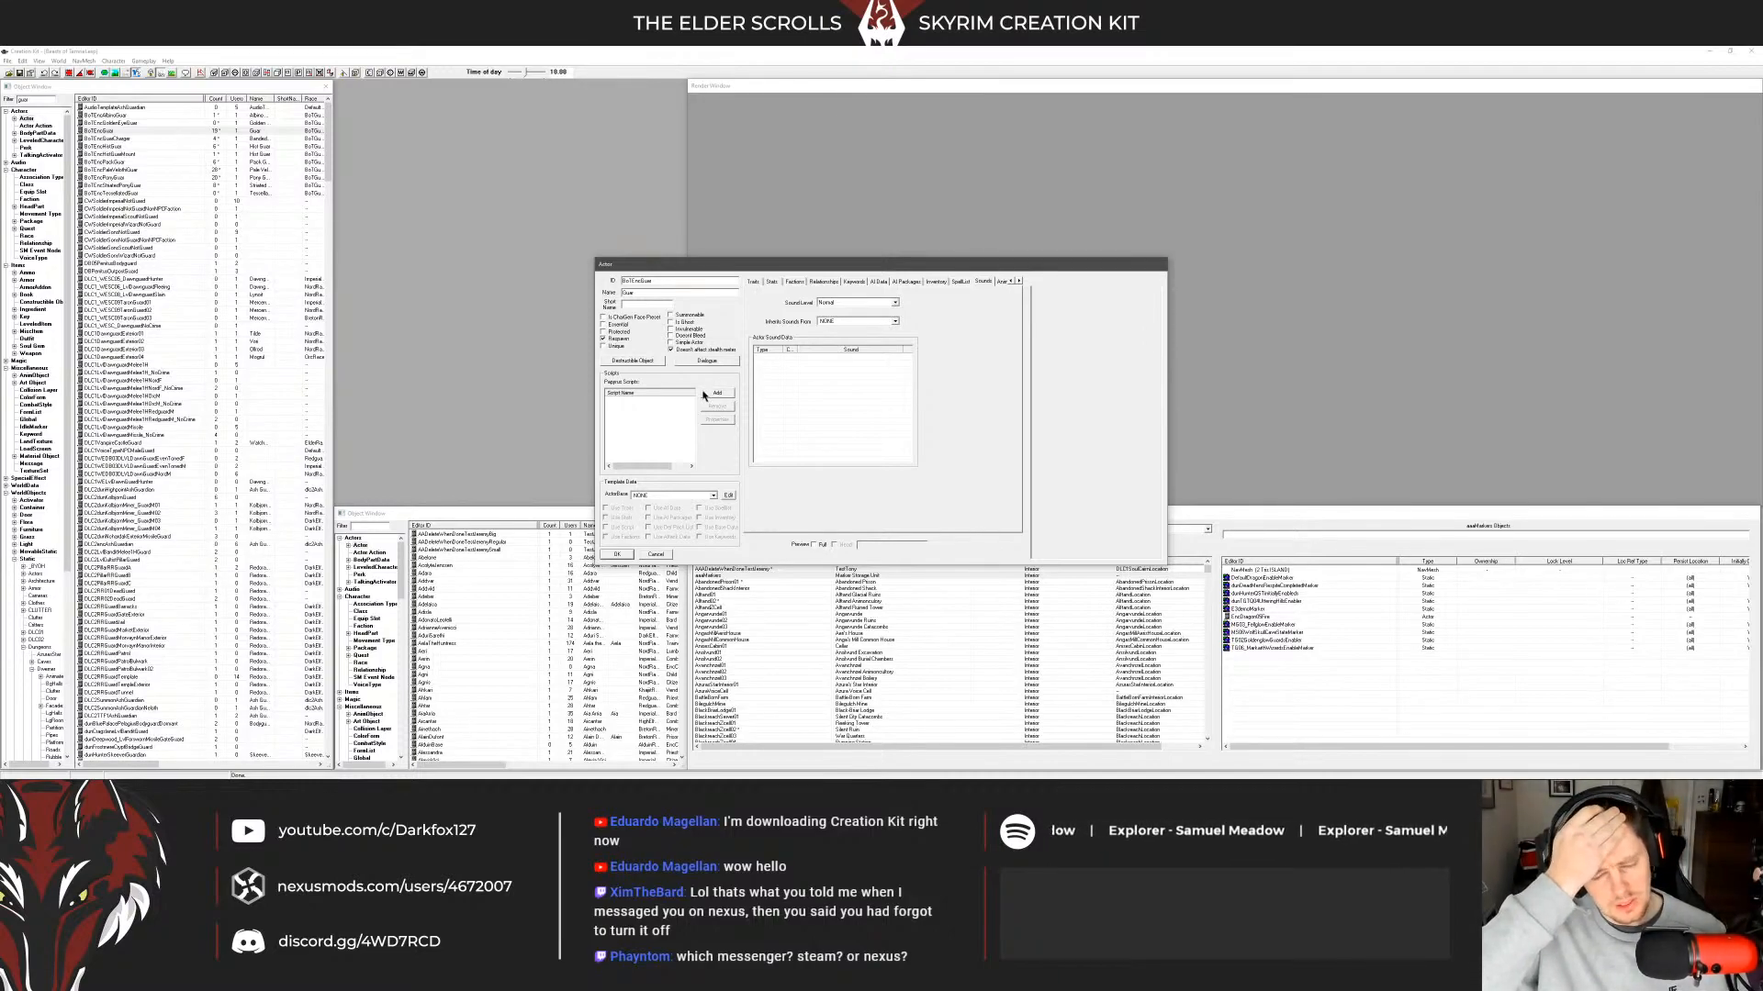
pyautogui.click(656, 554)
# Switch to File Explorer and locate the Beasts of Tamriel archive in the Downloads folder.
pyautogui.moveTo(34, 773)
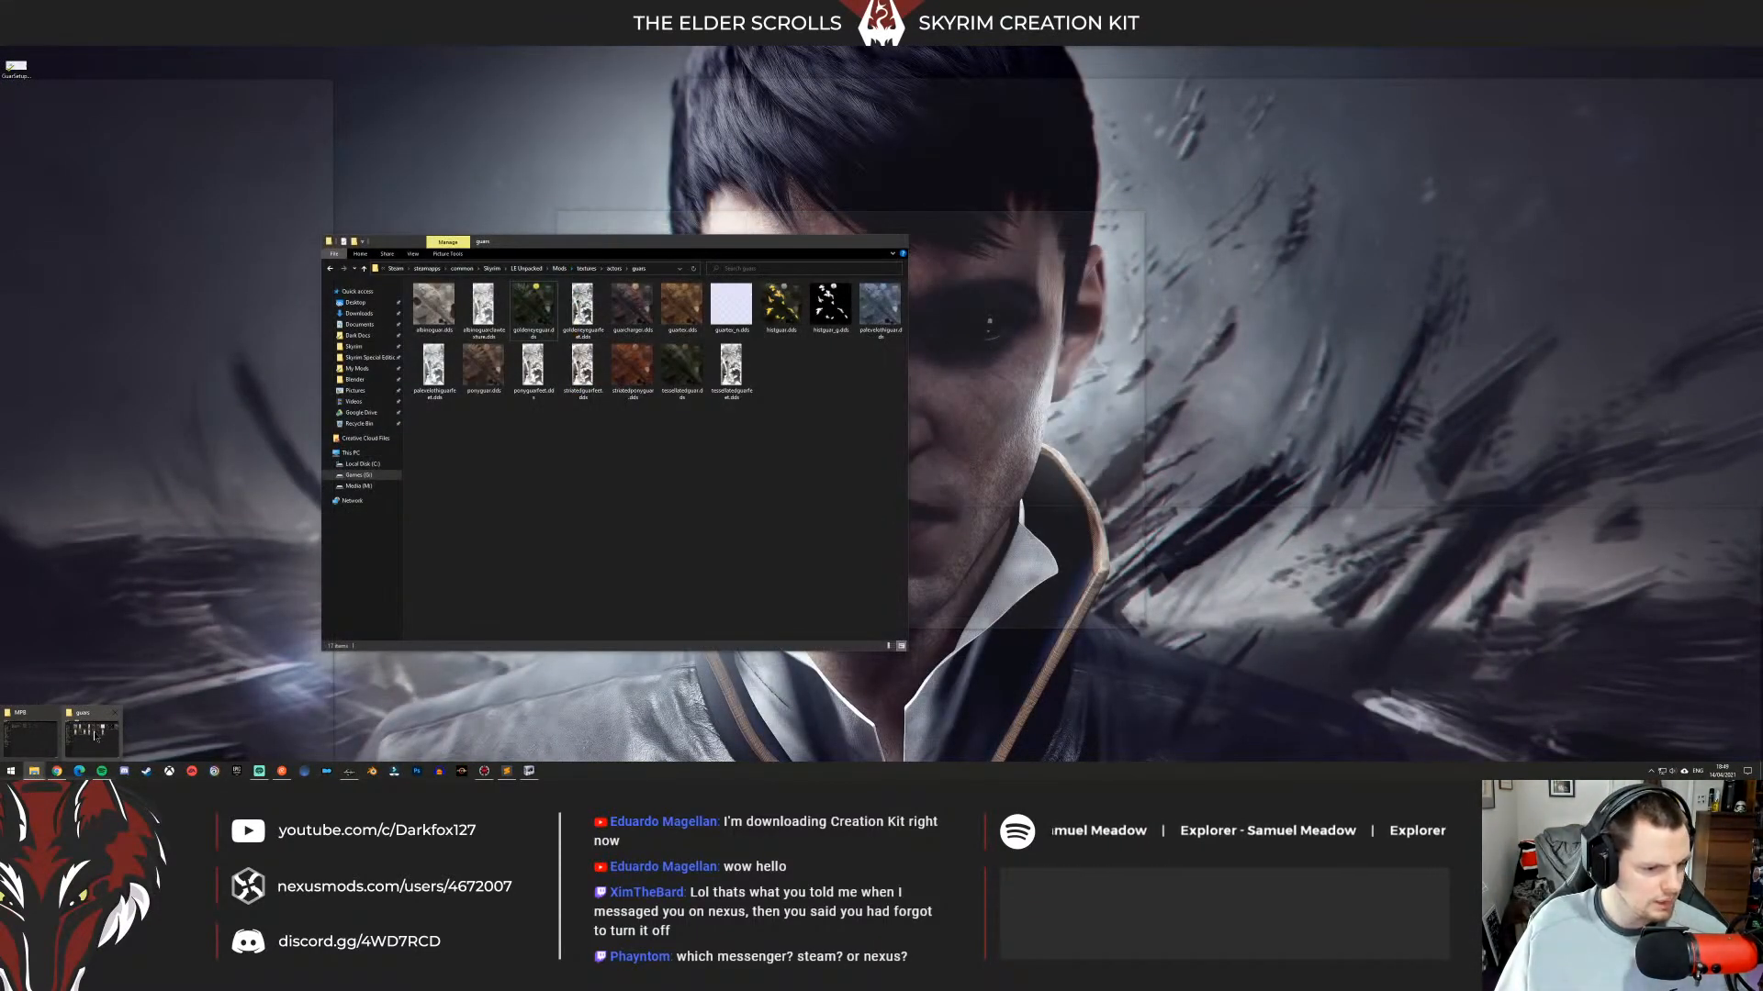
pyautogui.click(96, 735)
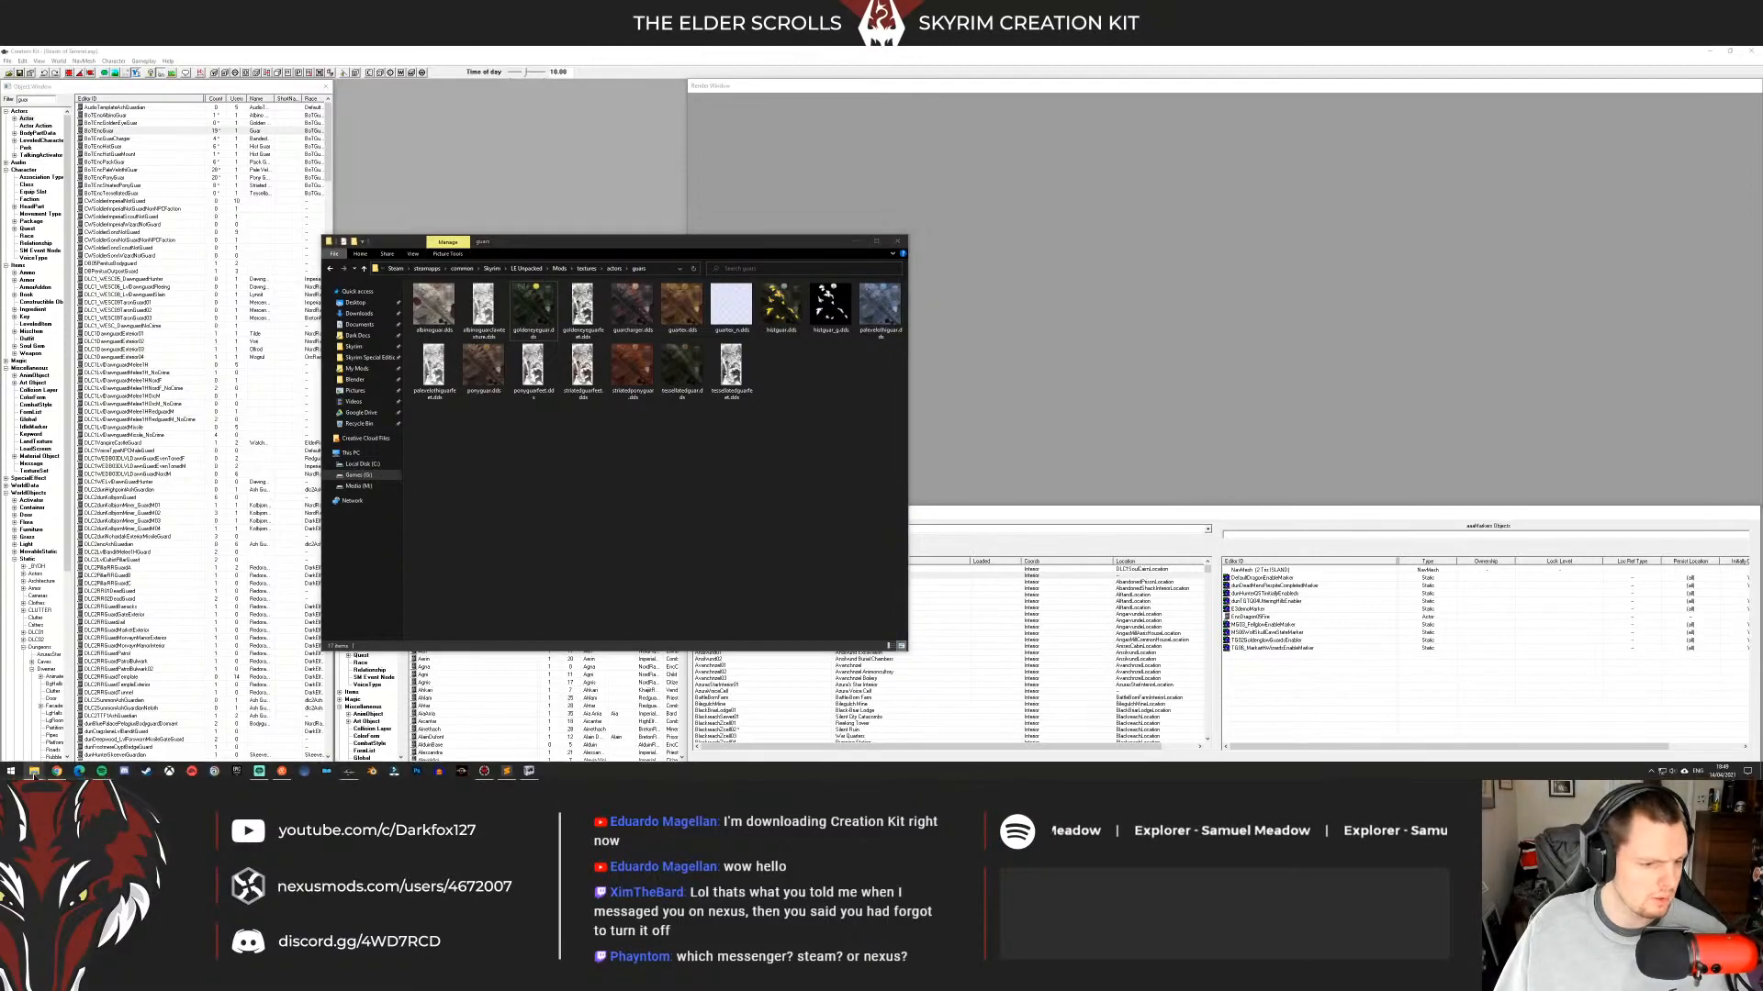
pyautogui.click(34, 775)
pyautogui.click(33, 735)
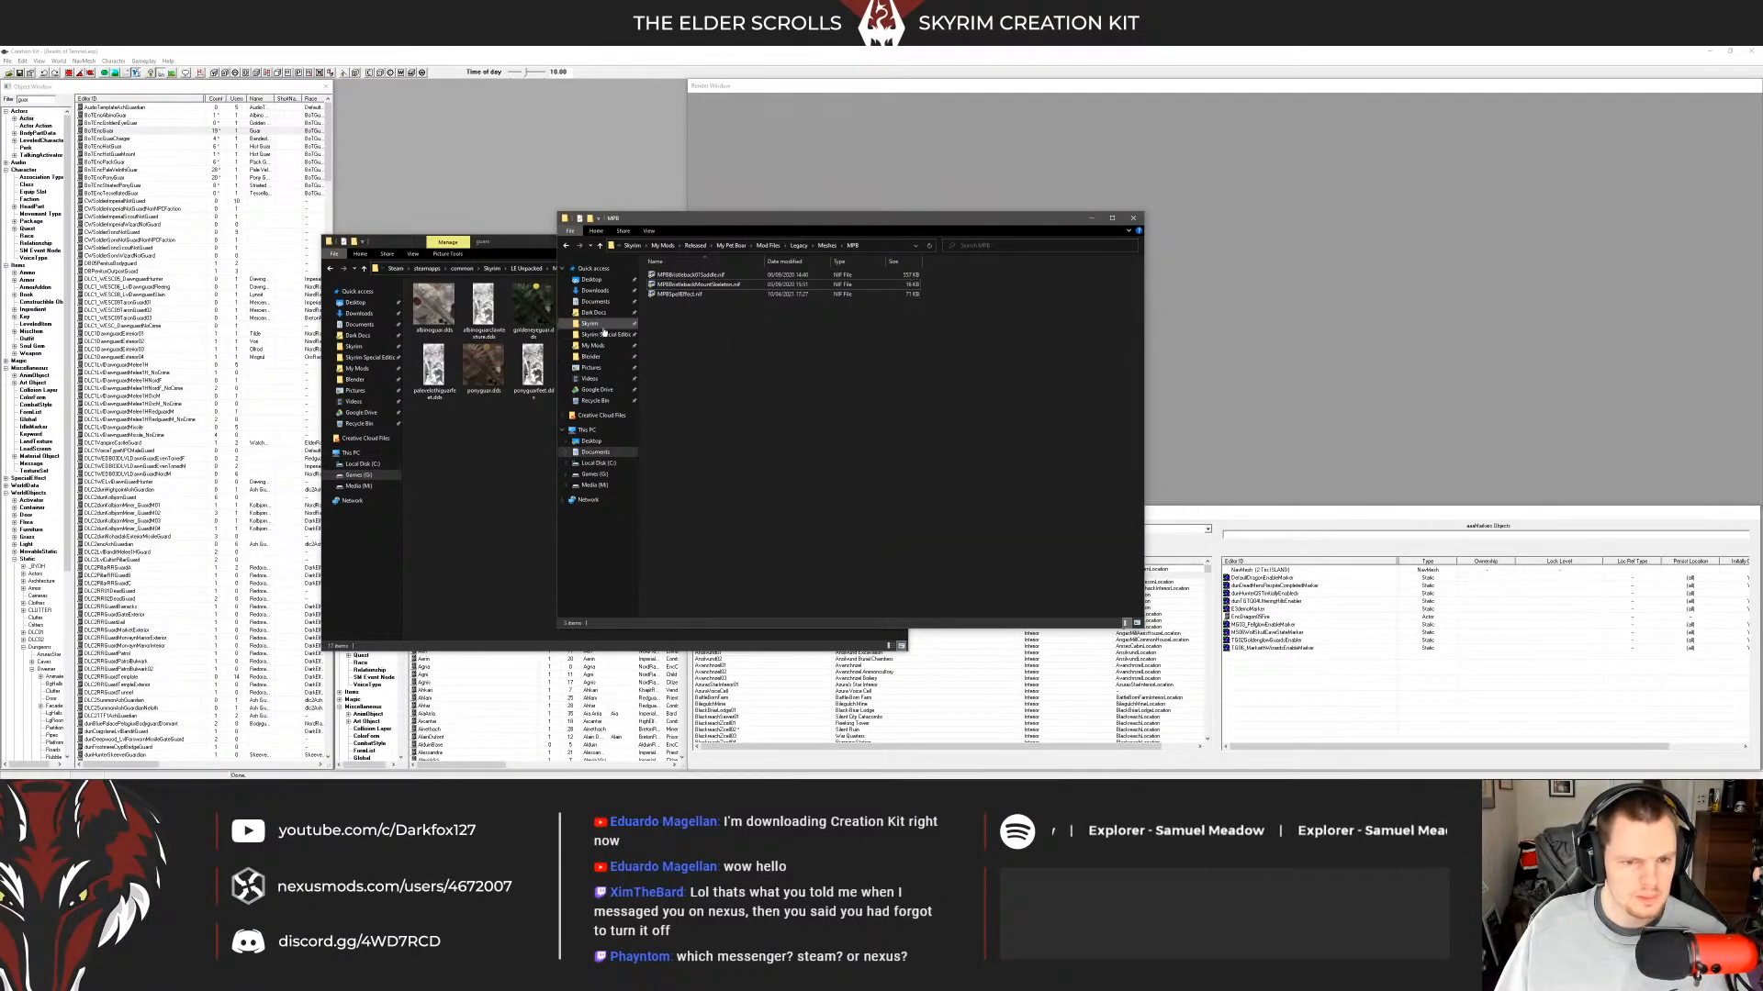
pyautogui.click(595, 290)
pyautogui.click(698, 298)
pyautogui.click(682, 326)
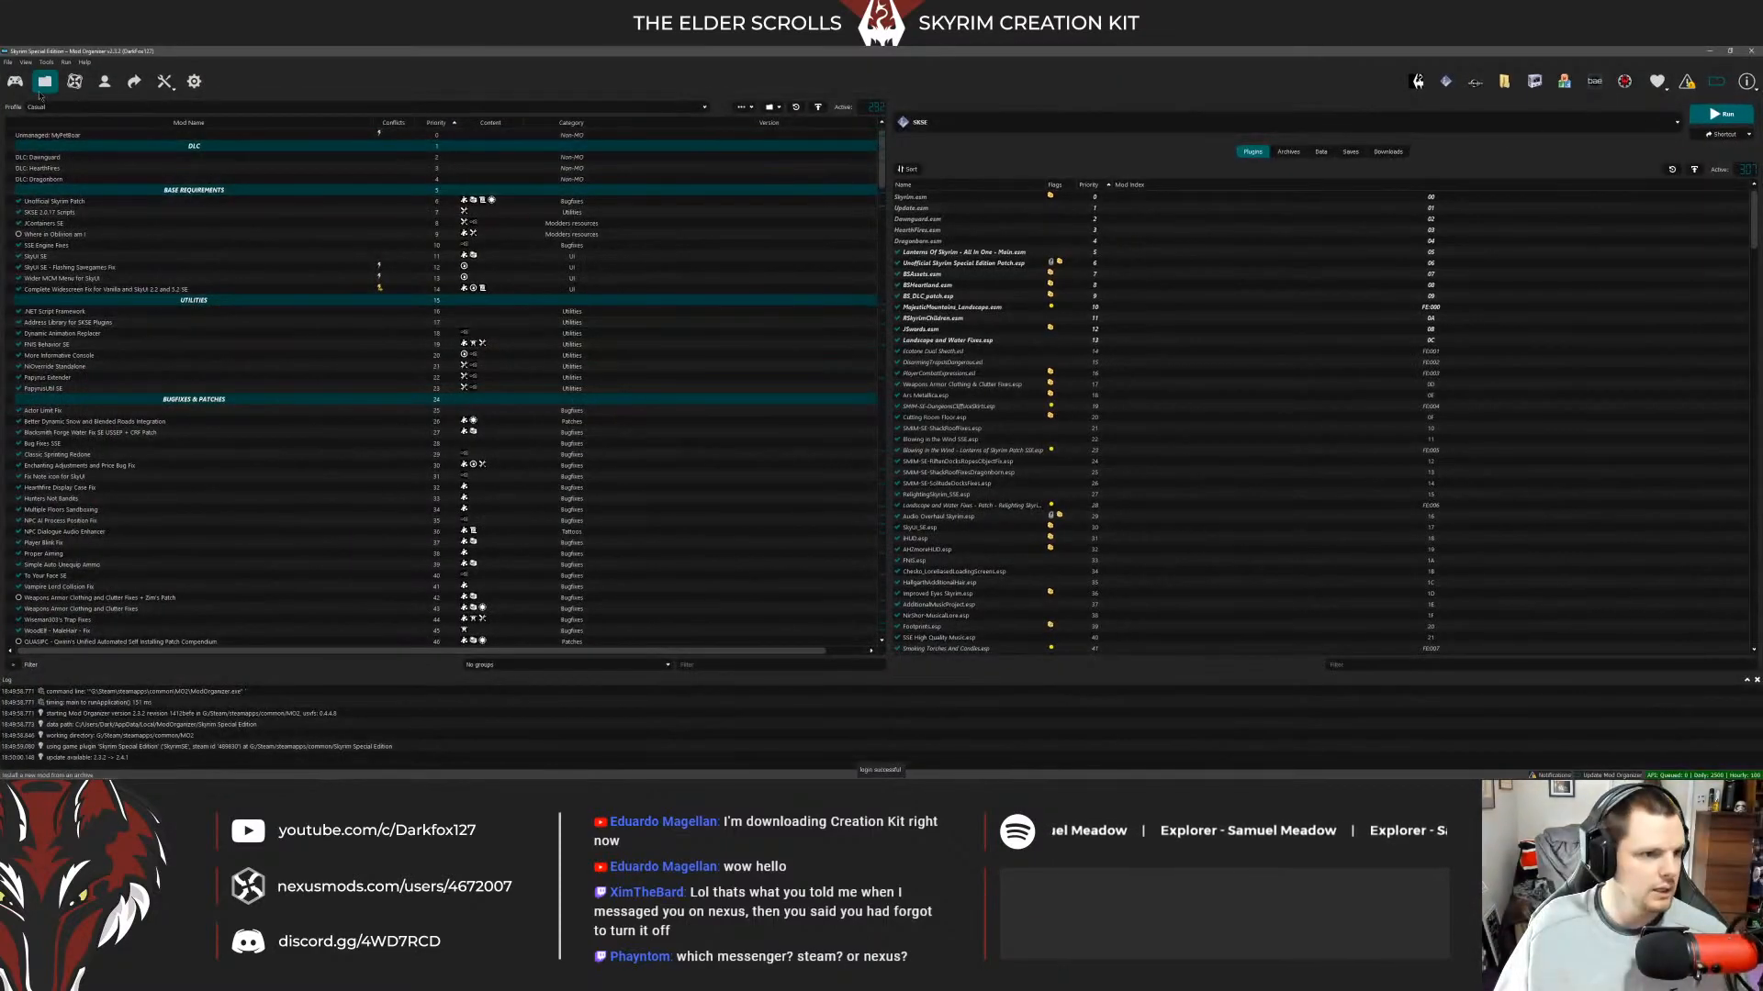
# Change the active Mod Organizer instance from Skyrim Special Edition to Skyrim.
pyautogui.click(16, 82)
pyautogui.click(890, 435)
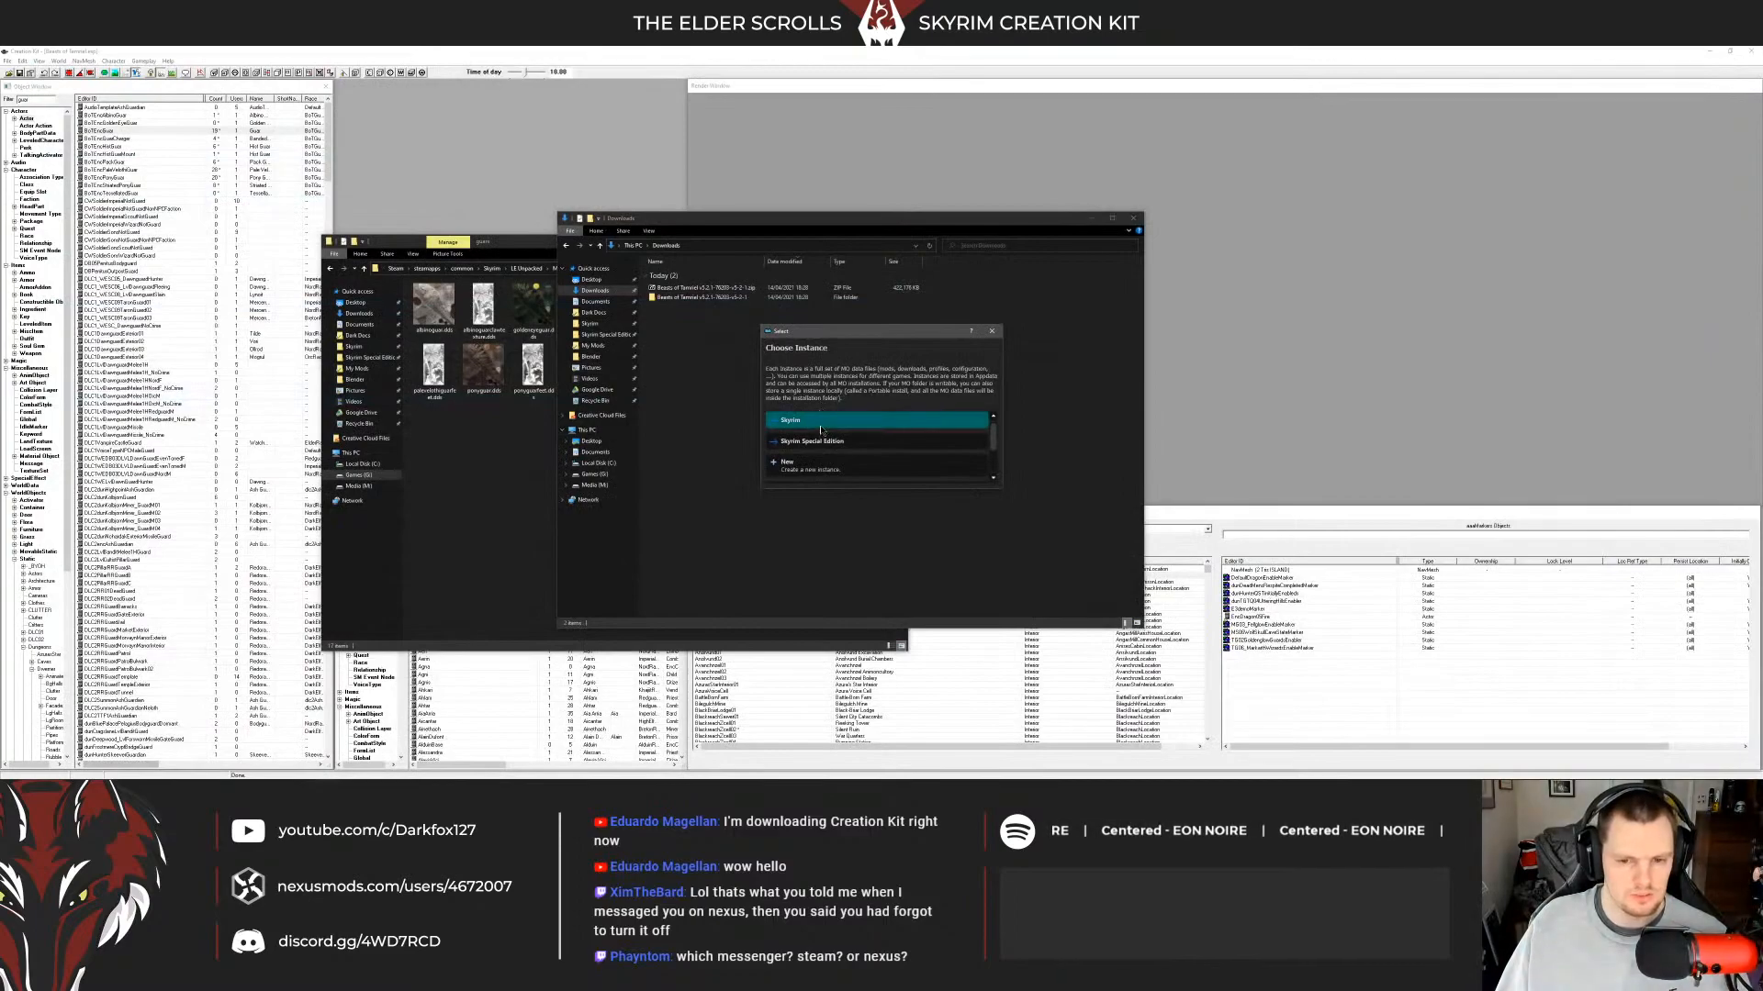
pyautogui.click(821, 424)
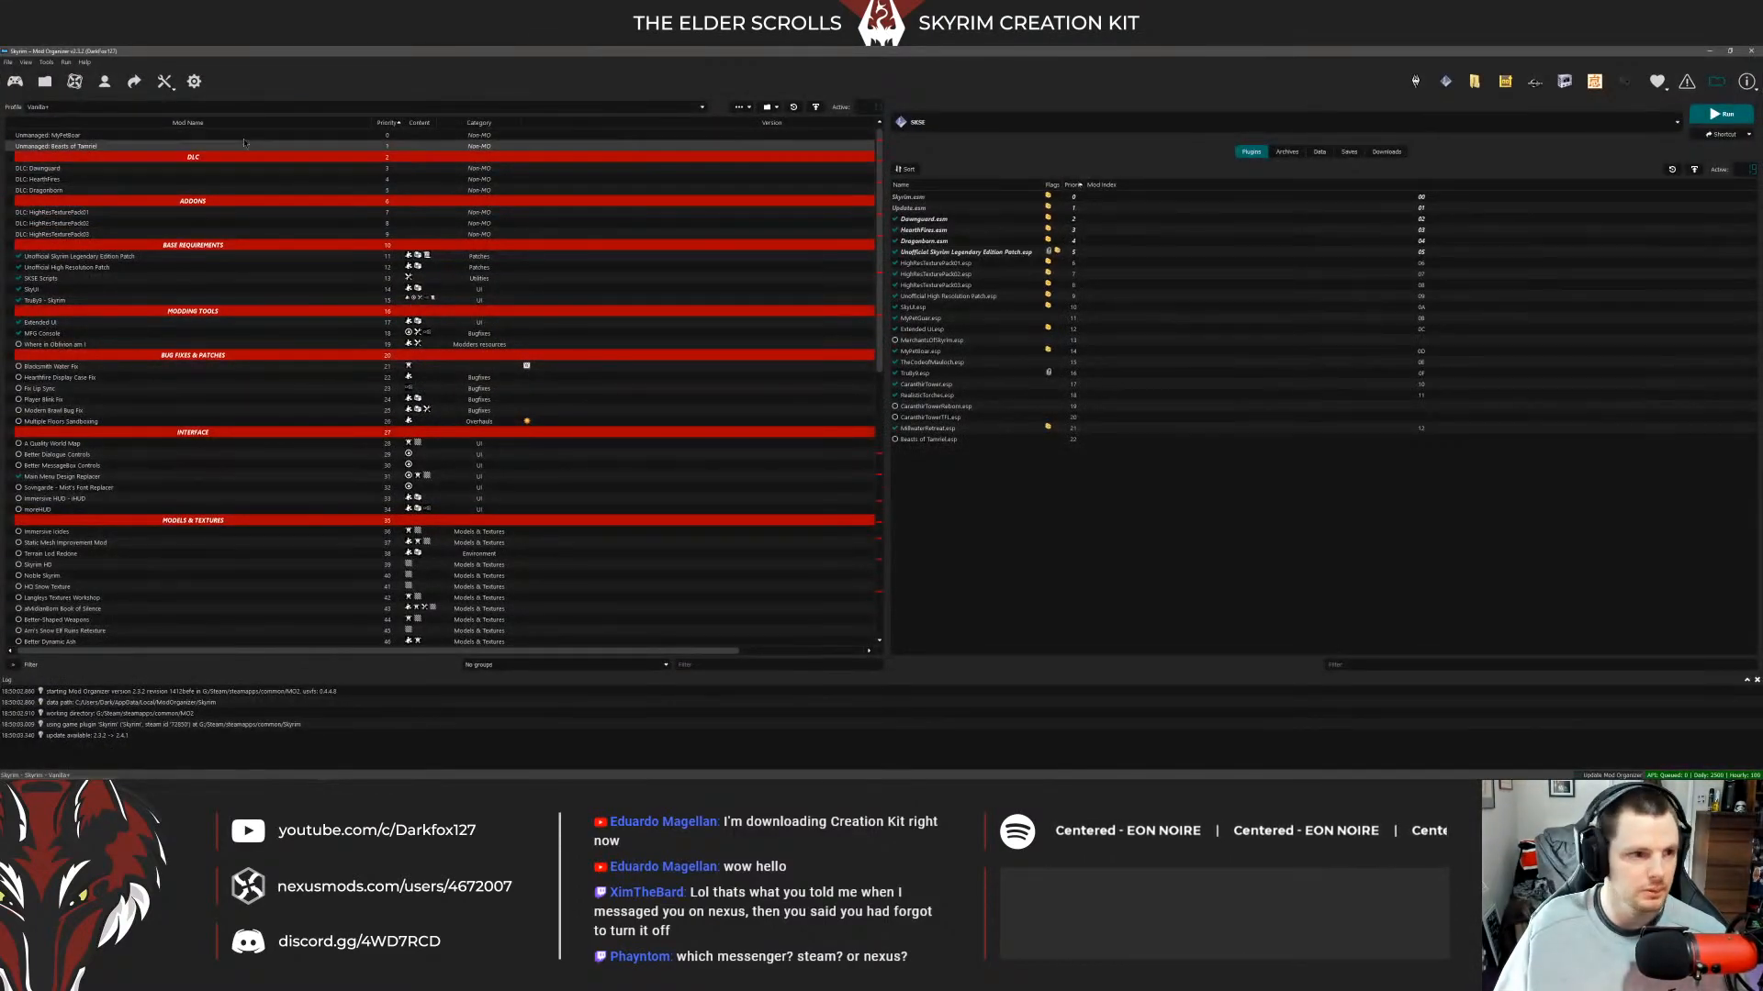
# Install Beasts of Tamriel from its downloaded archive, and enable both its plugin and its entry in the mod list.
pyautogui.click(44, 81)
pyautogui.doubleClick(129, 136)
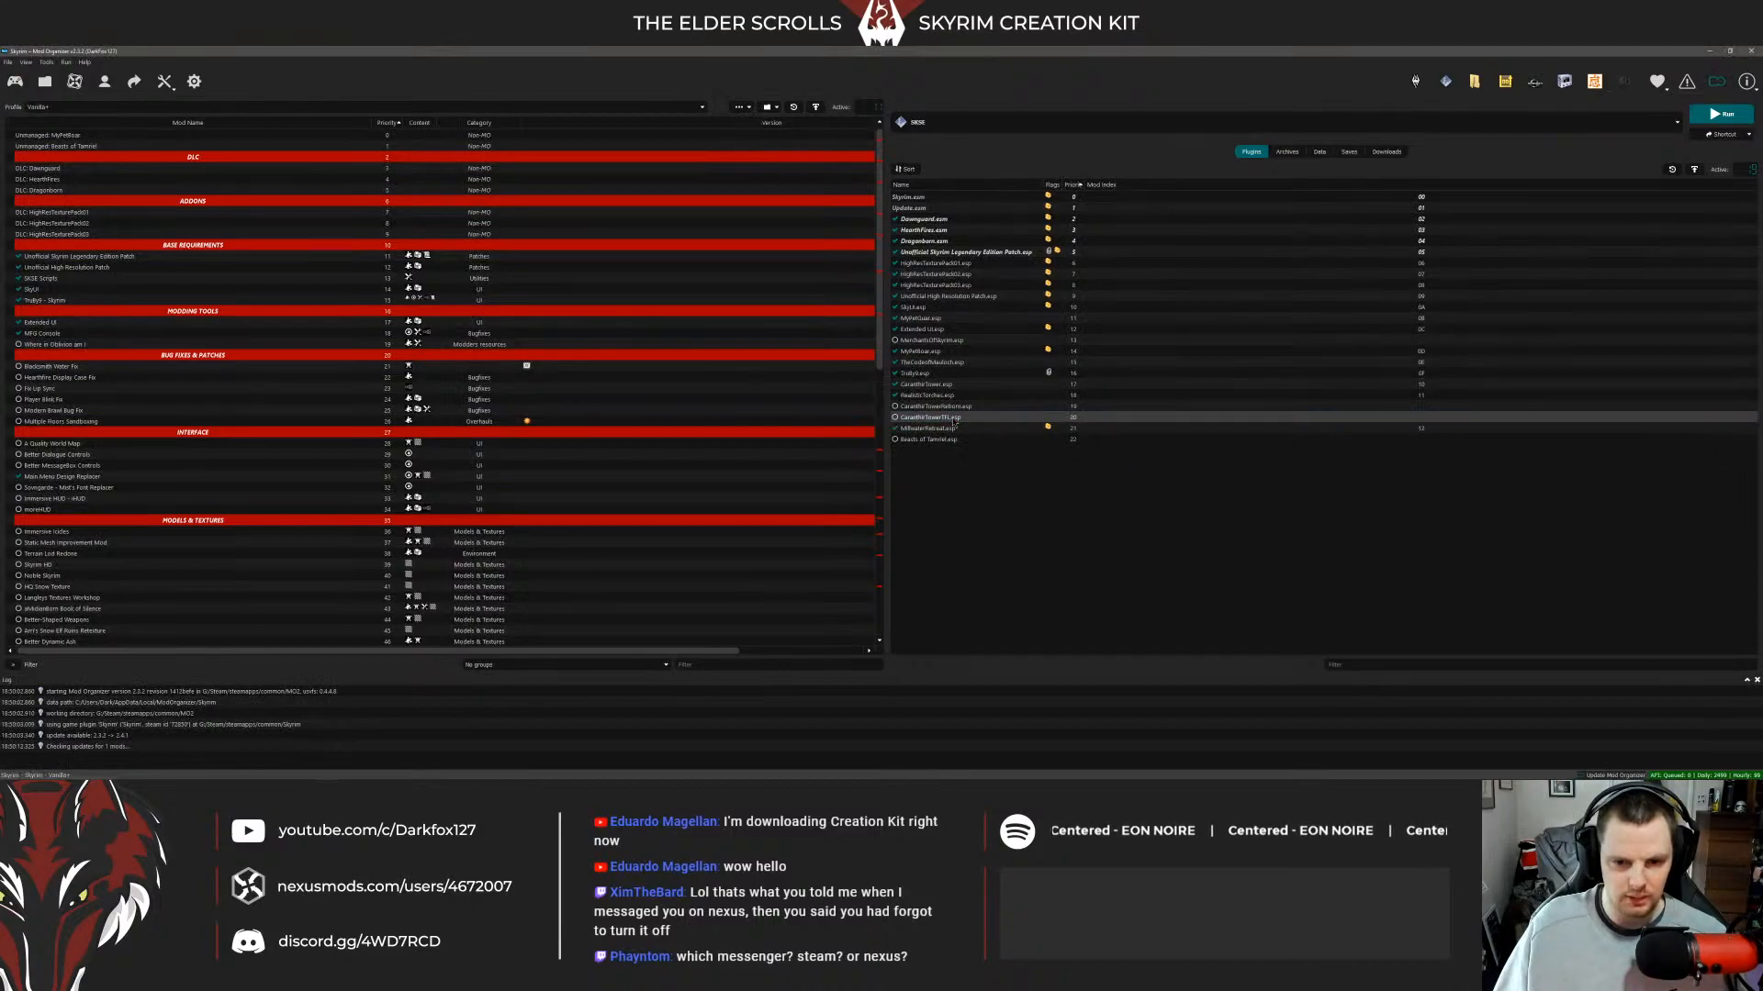
pyautogui.click(895, 440)
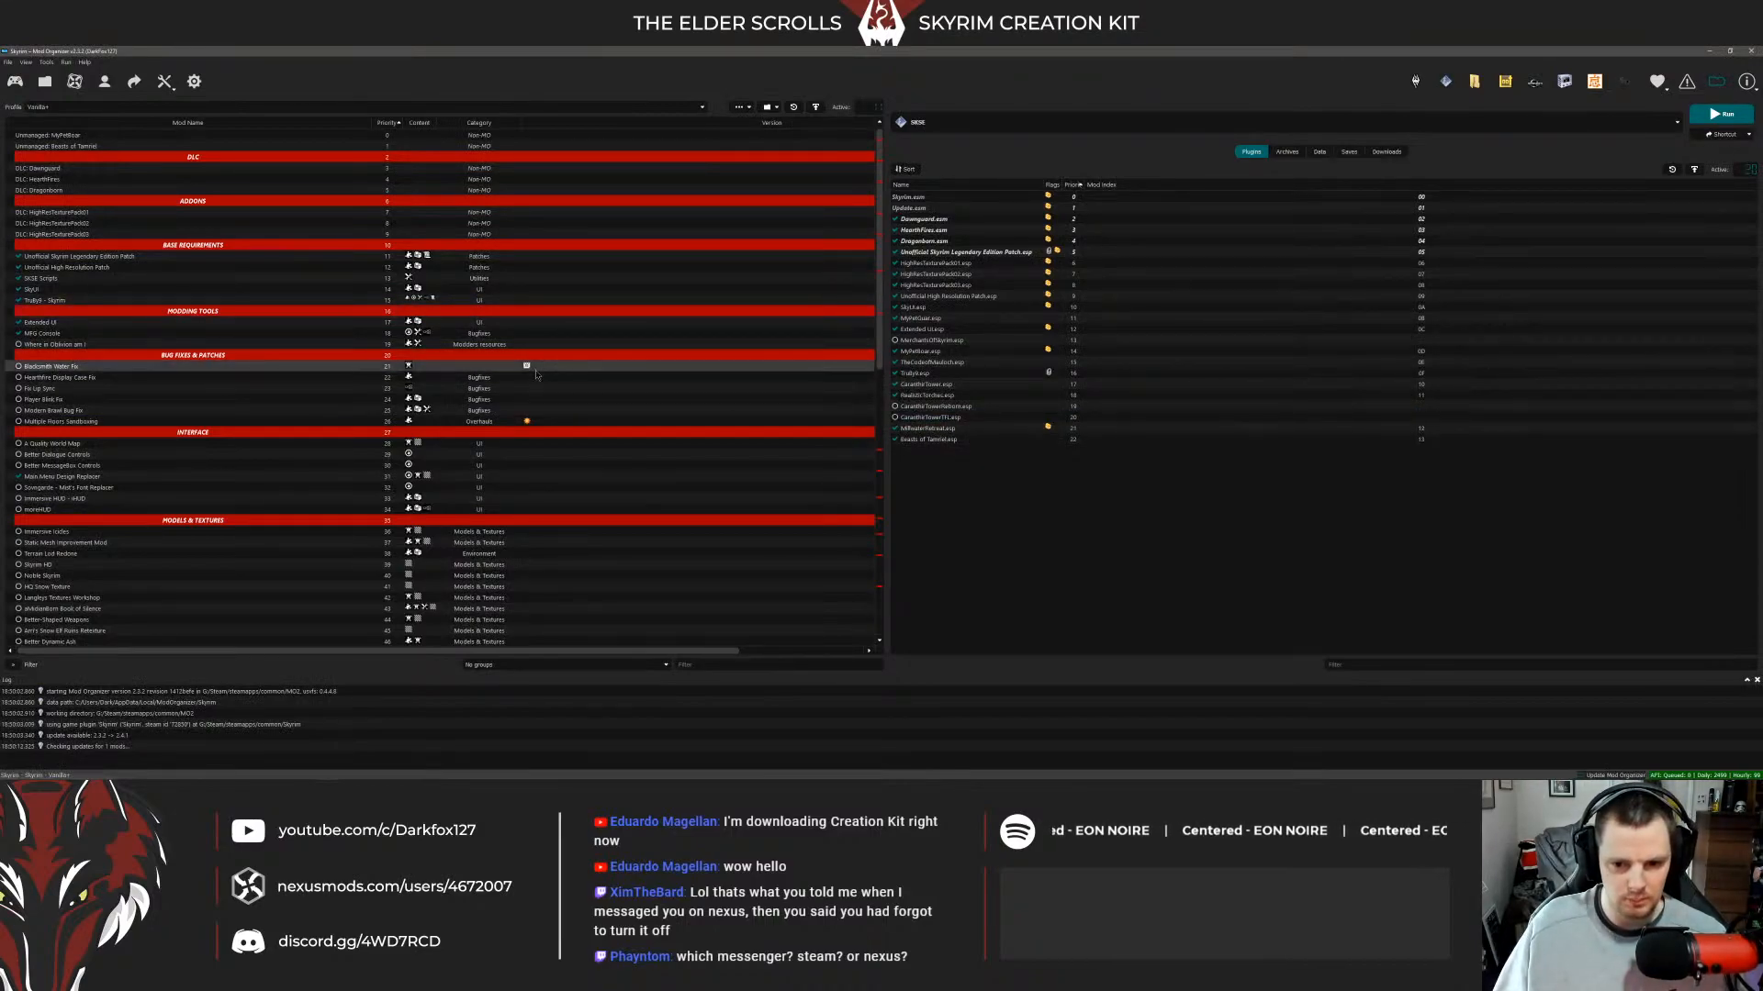
pyautogui.scroll(-15, 183, 367)
pyautogui.click(18, 620)
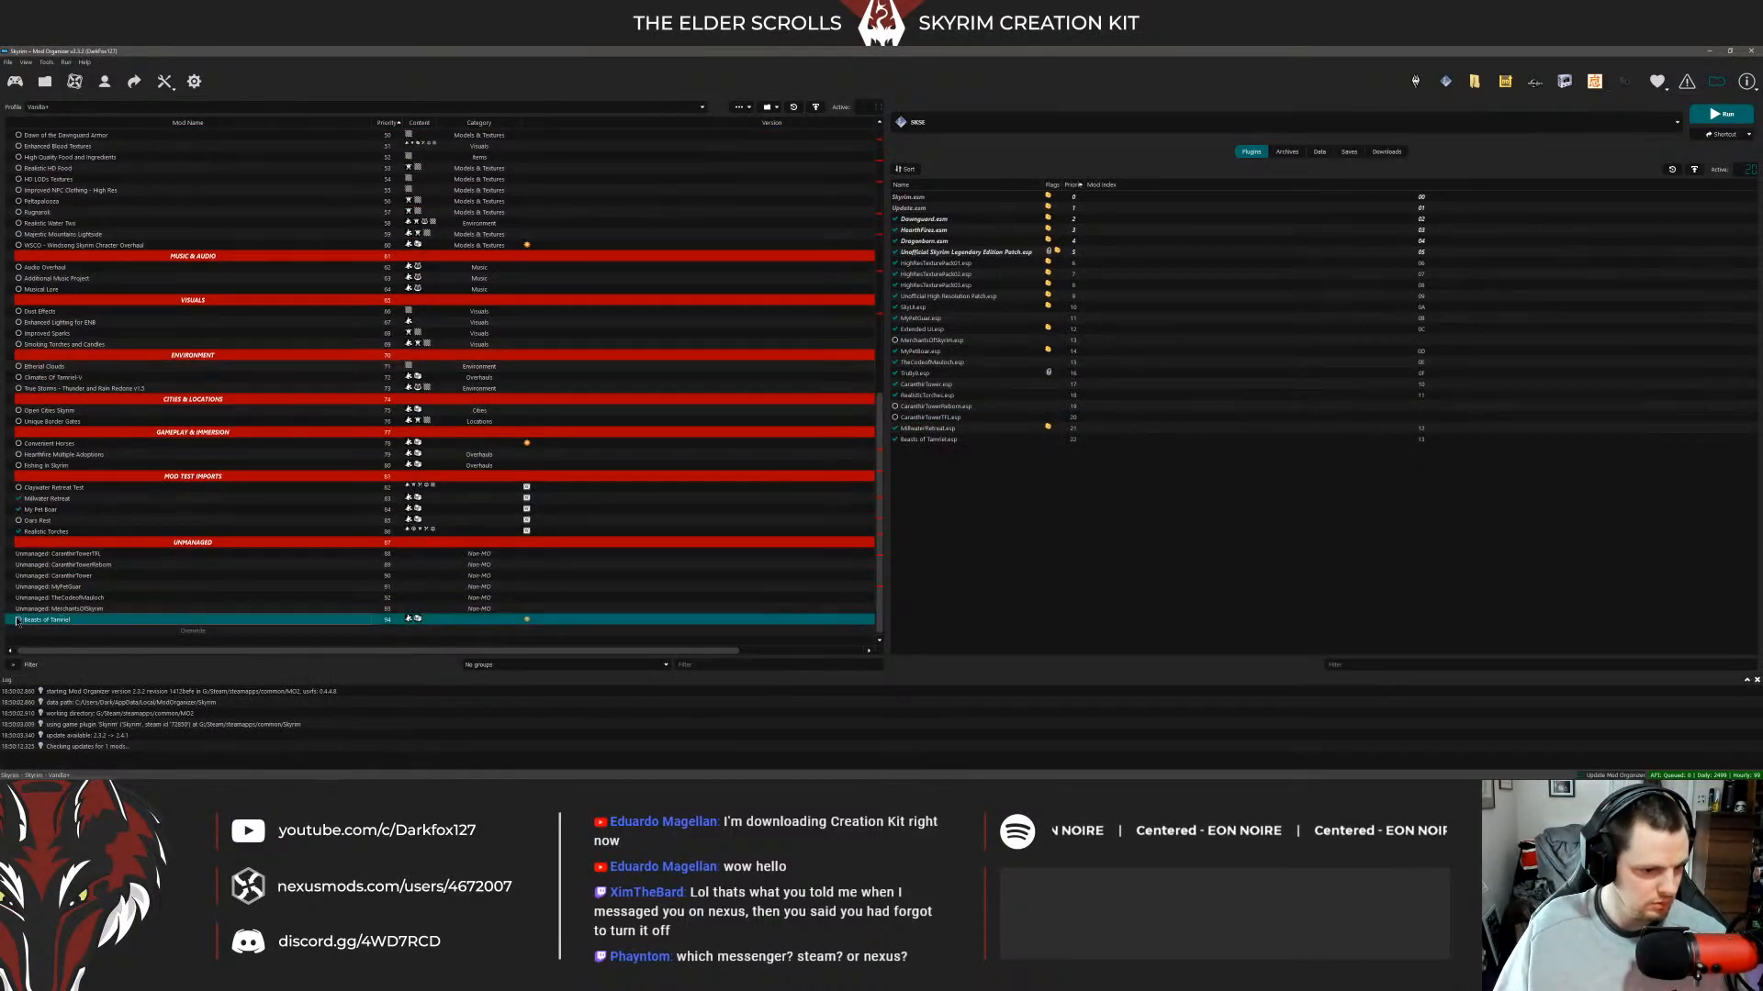
# Move the Beasts of Tamriel plugin up the load order to just below the ExtendedUI plugin, and launch the game.
pyautogui.click(55, 587)
pyautogui.moveTo(927, 440); pyautogui.dragTo(928, 338)
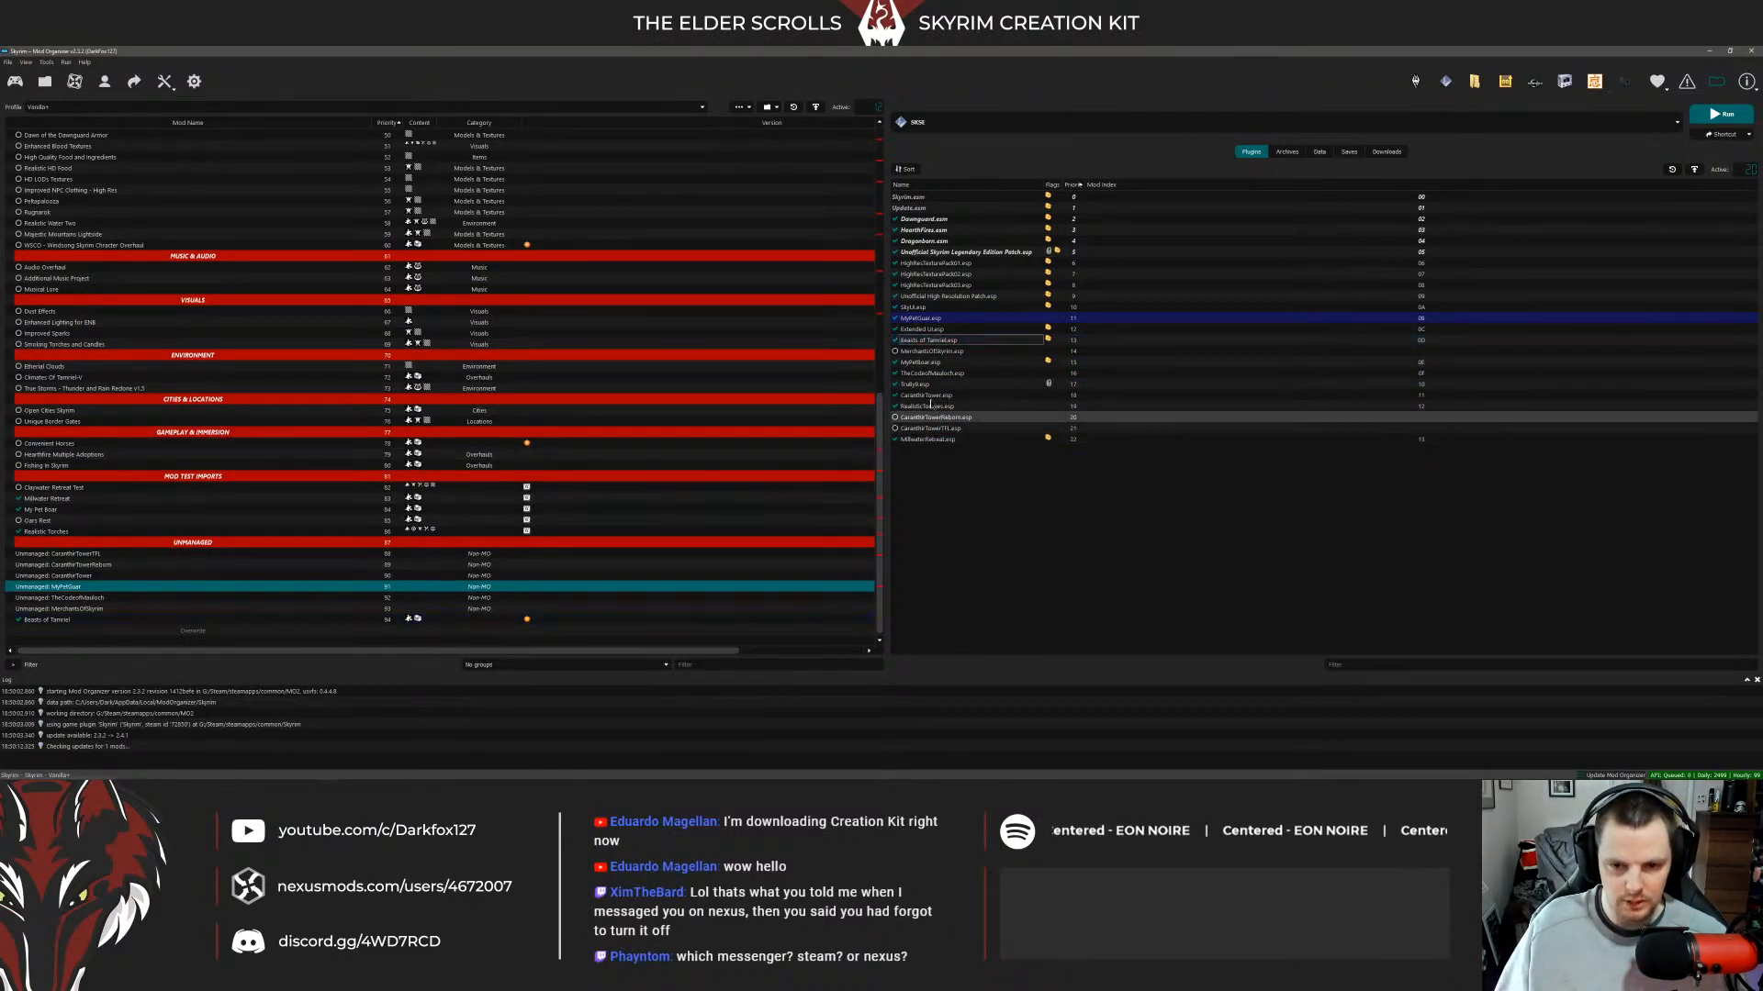
pyautogui.click(1721, 114)
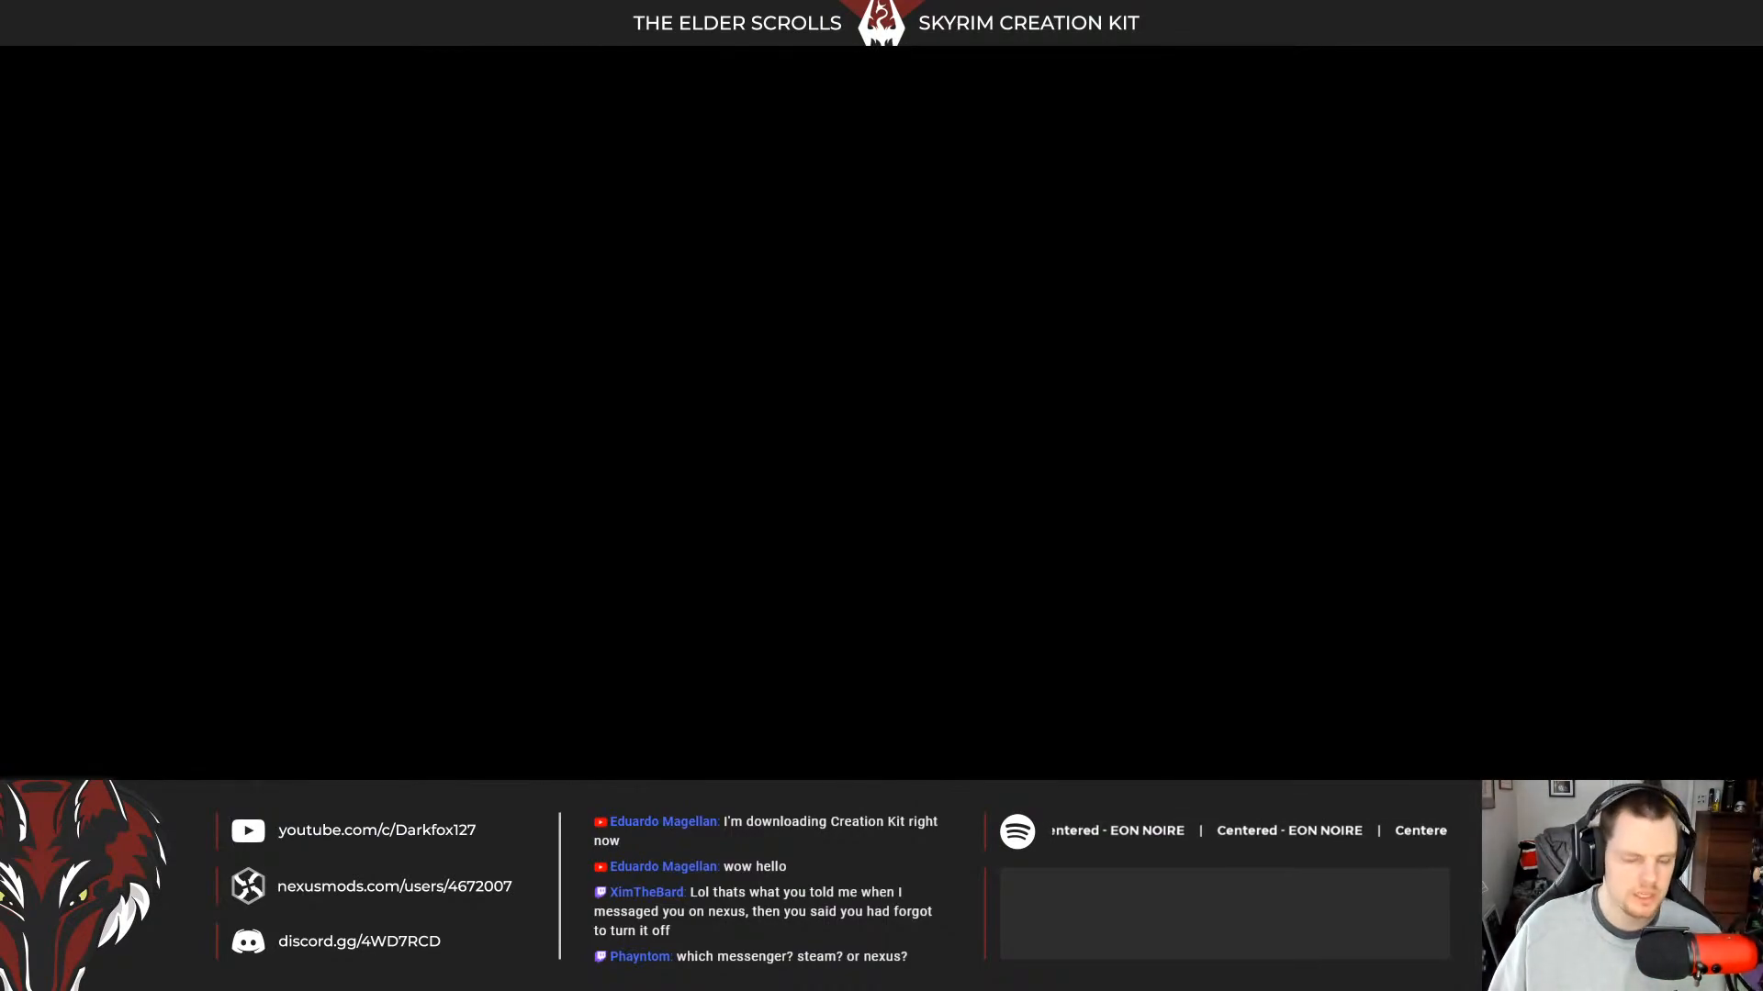
# Load into Riverwood from the main menu with the coc console command, and run a console help search for guar.
pyautogui.write('coc qasmoke')
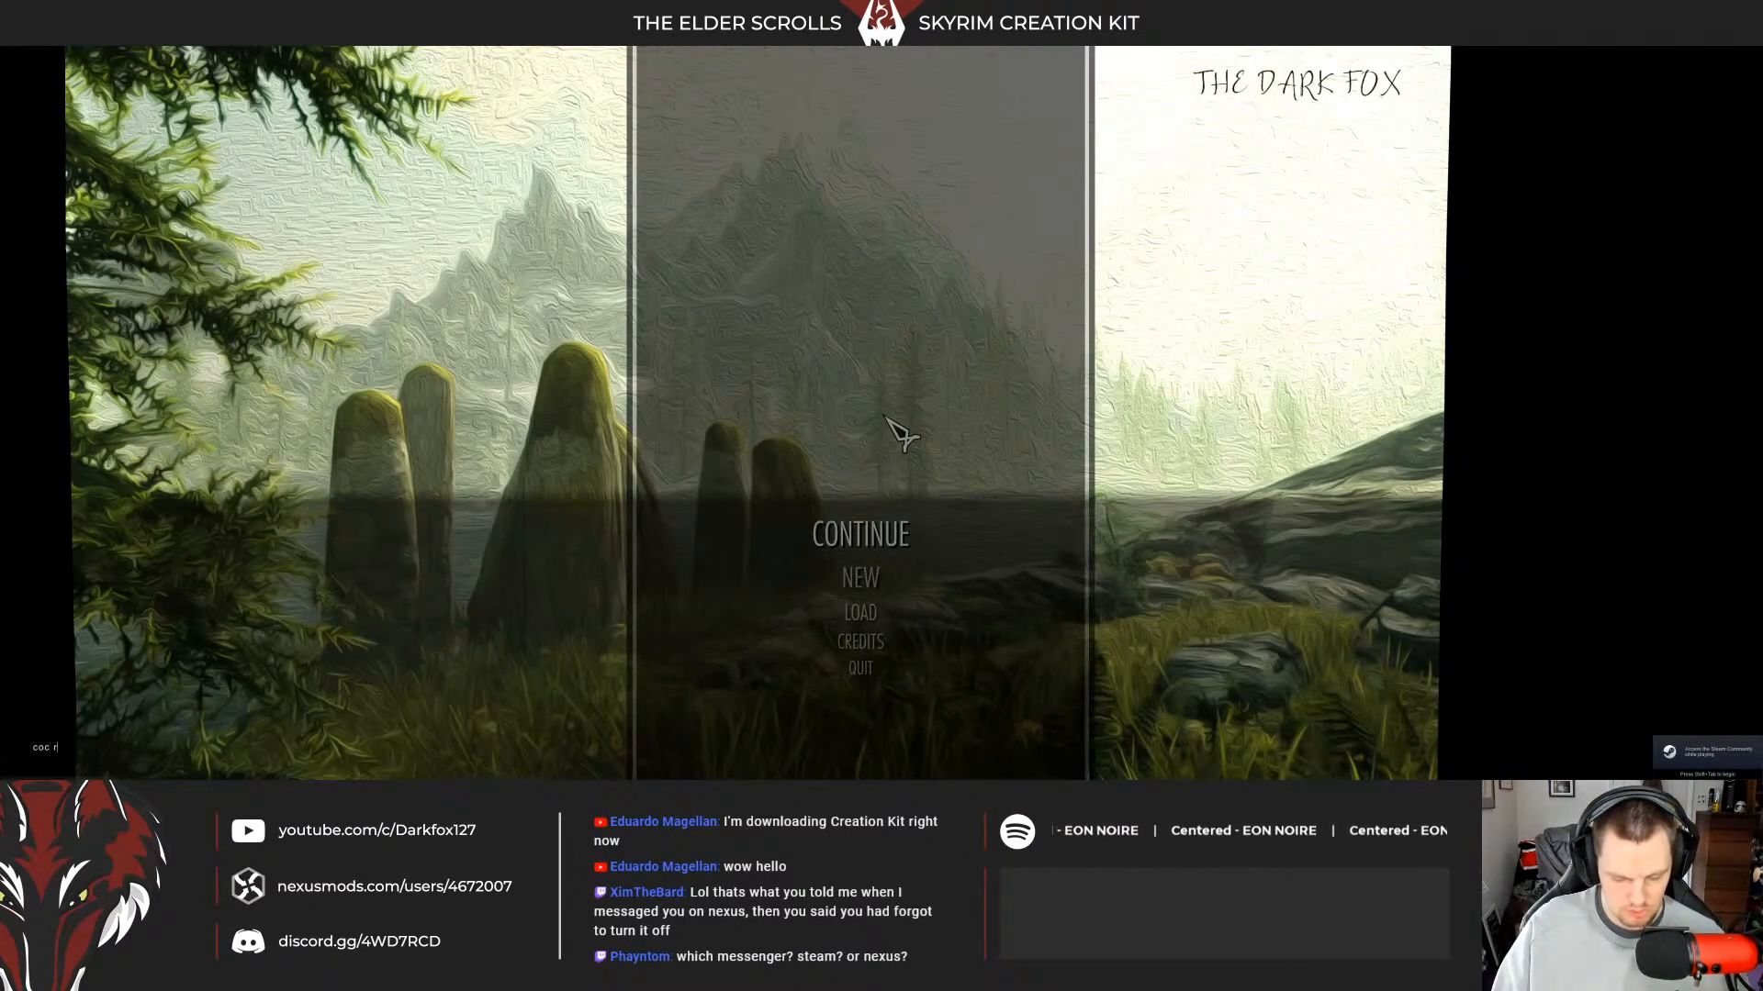
pyautogui.press('Return')
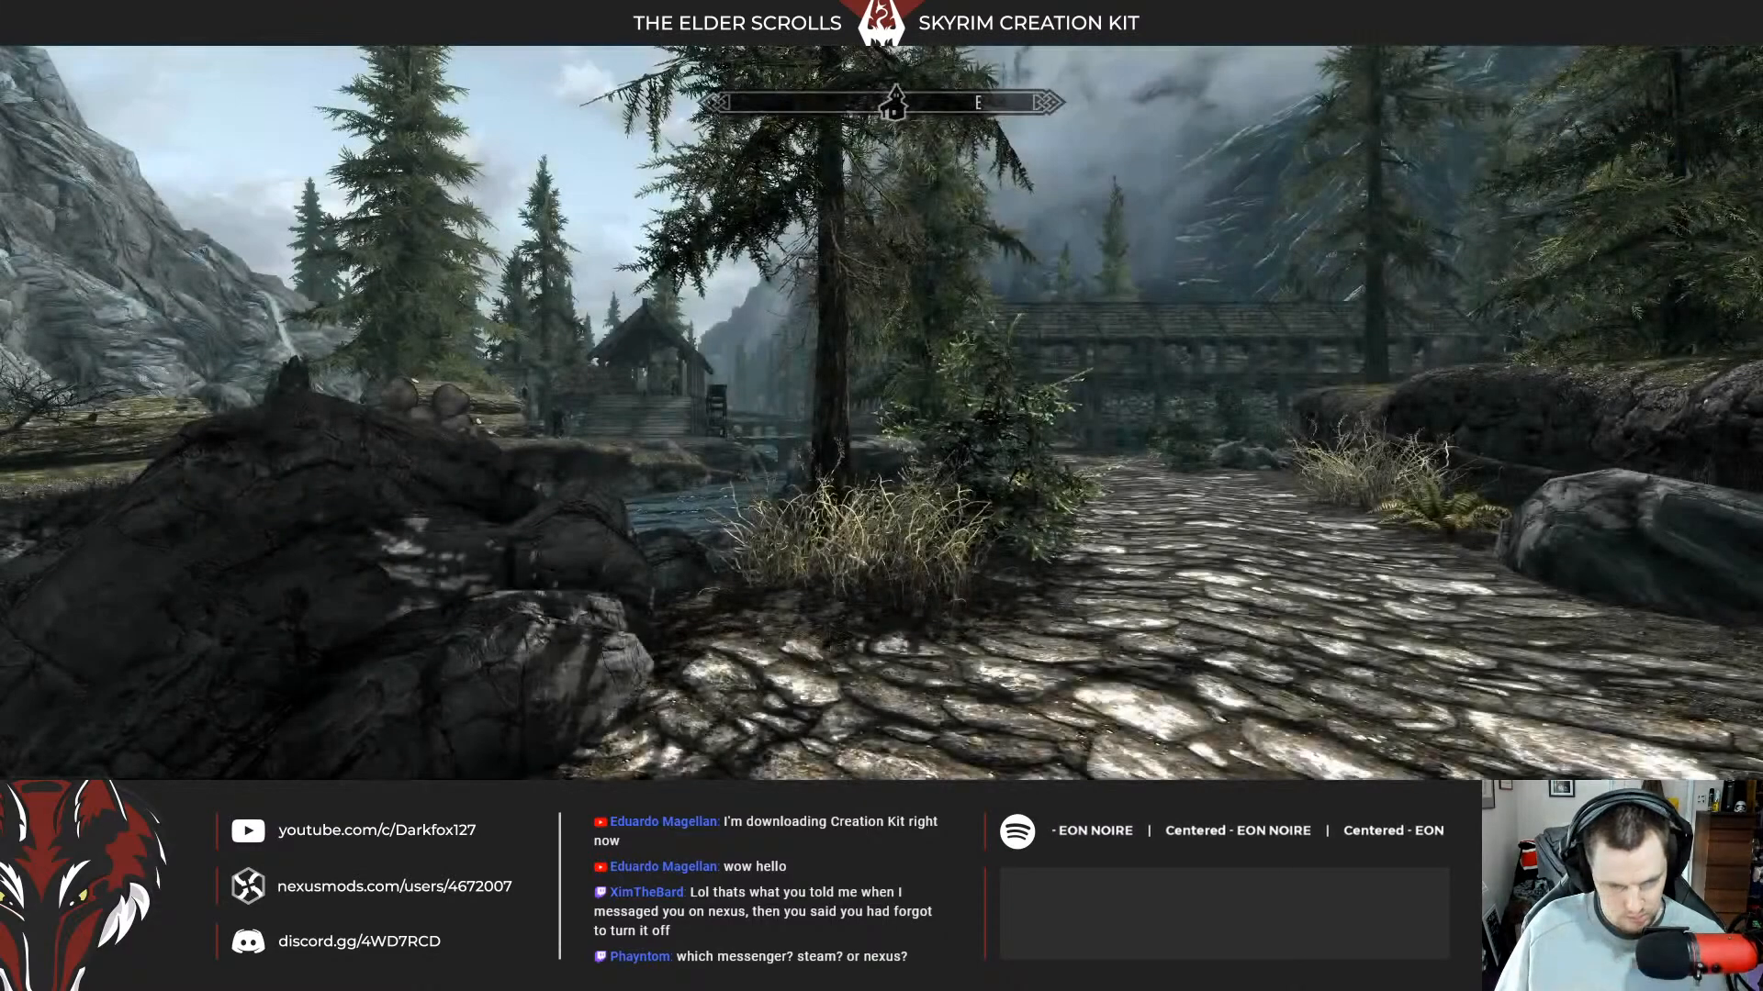
pyautogui.press('`')
pyautogui.write('help guard')
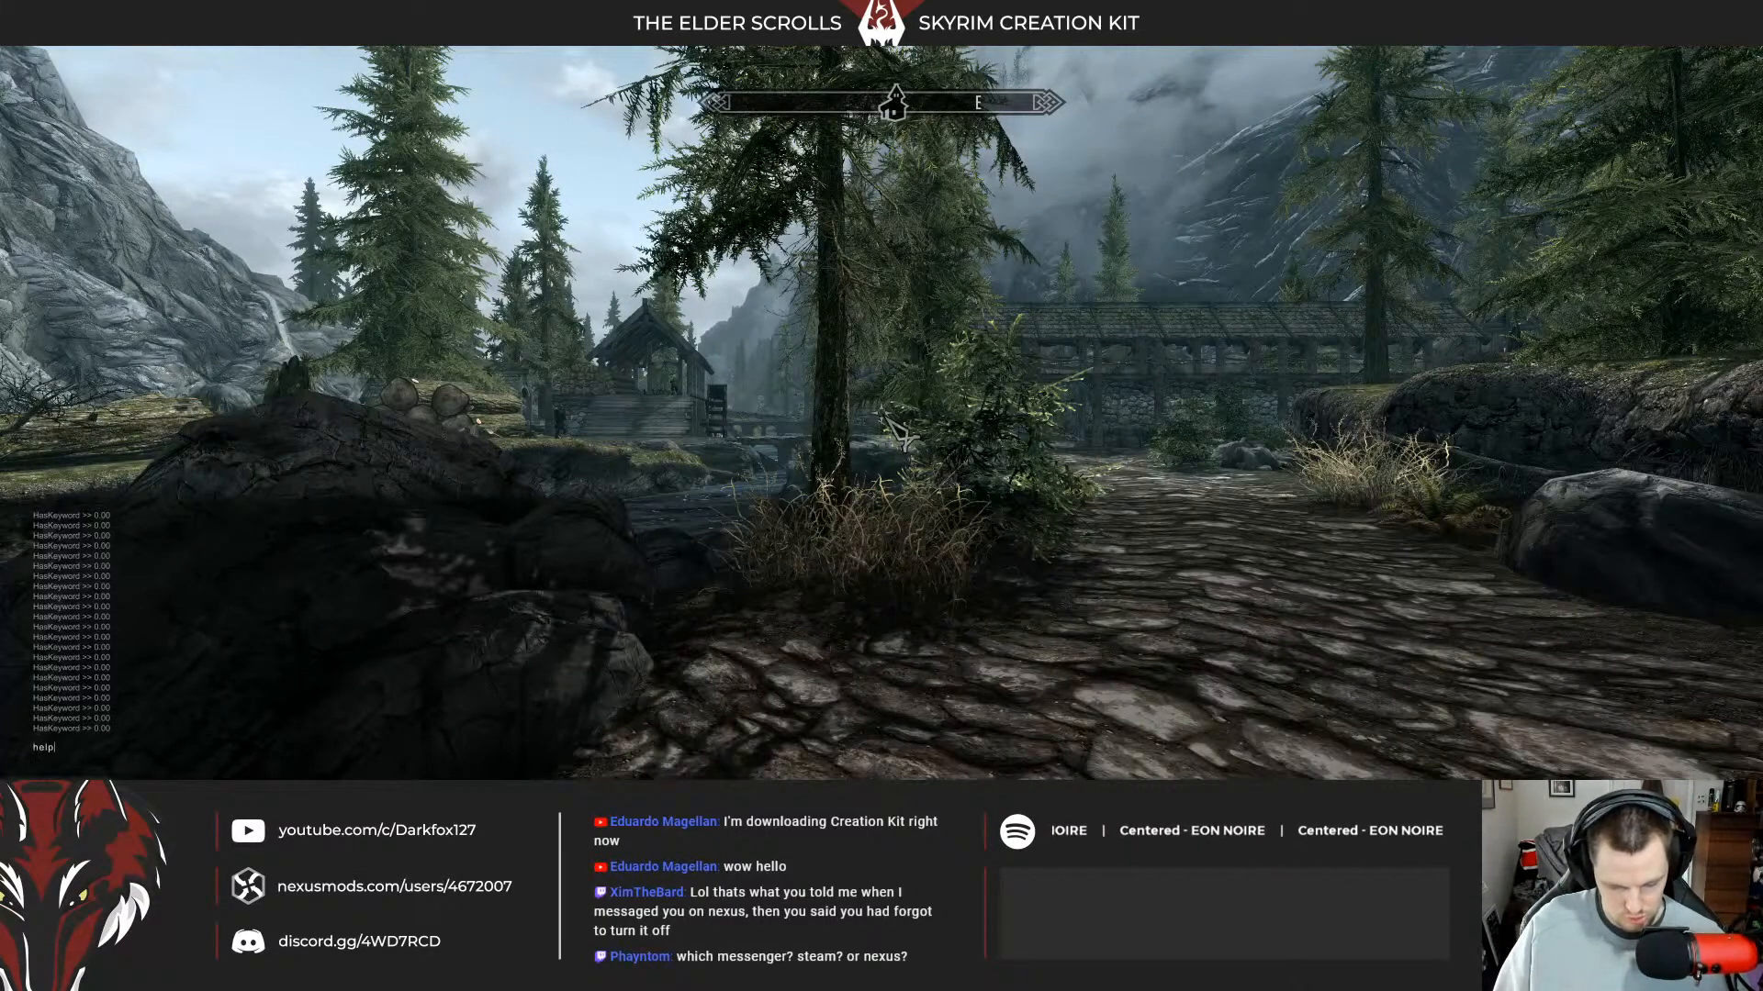
pyautogui.press('Return')
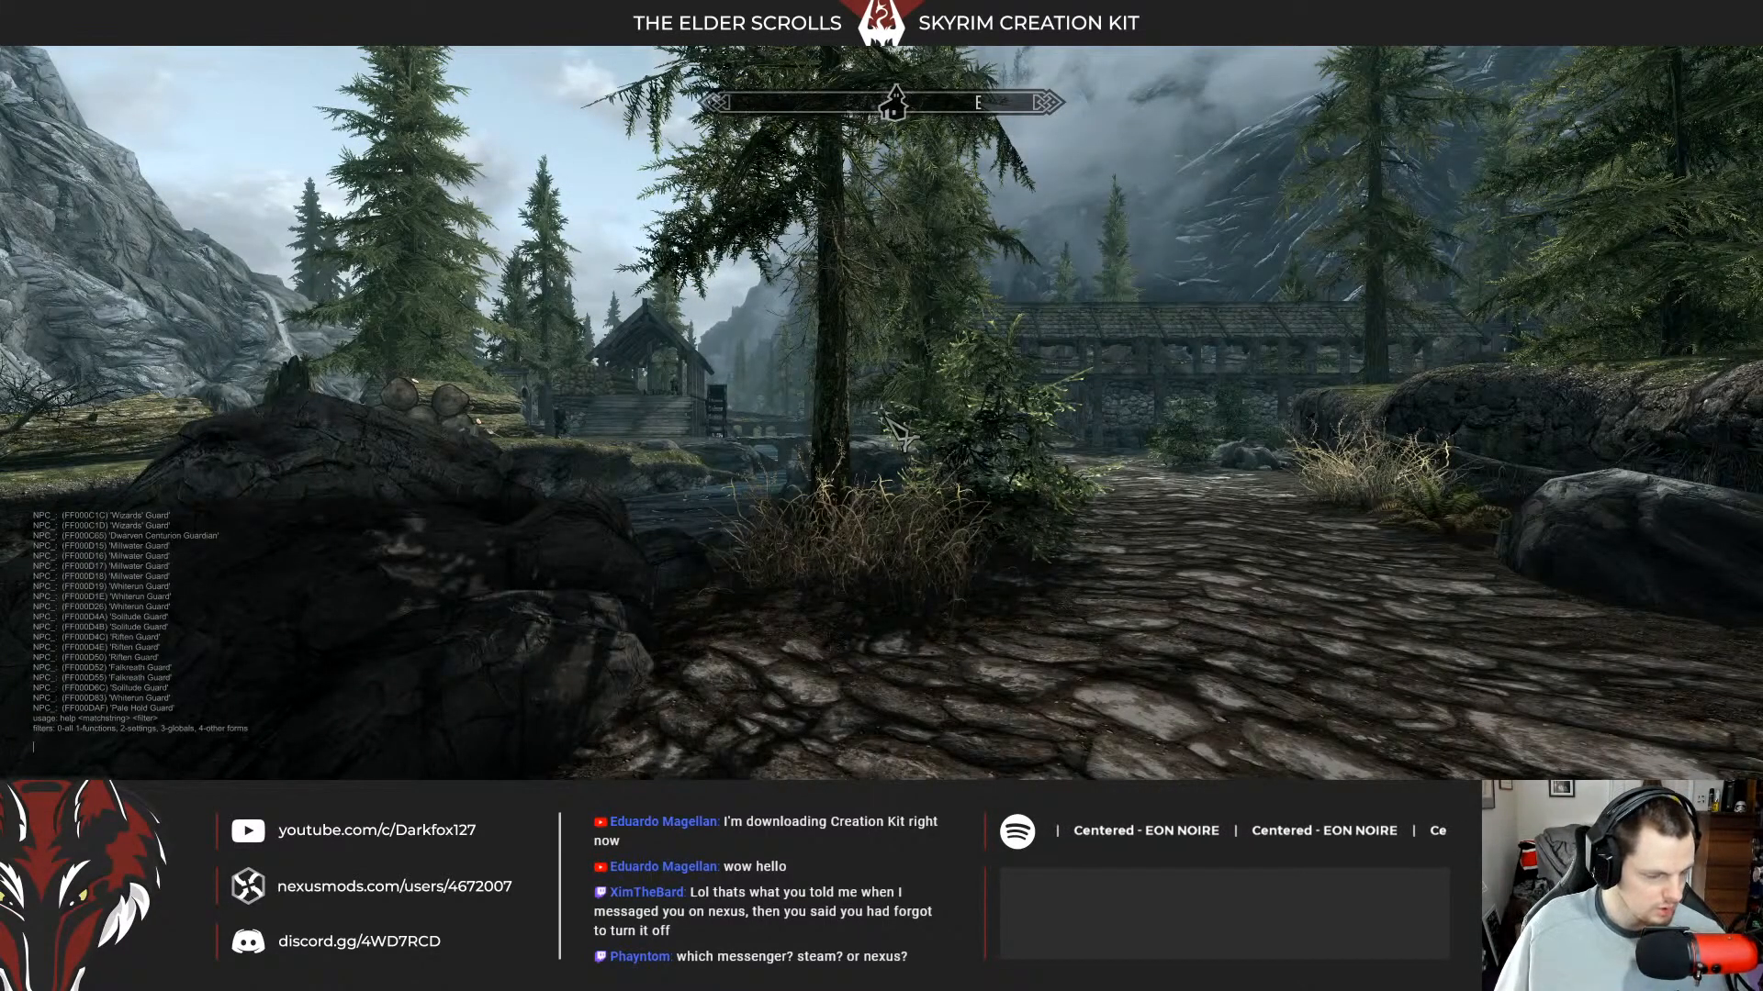
# Try to spawn an NPC with the console command placeatme ff000c1c 1, and look around the character for it.
pyautogui.write('player')
pyautogui.press('BackSpace')
pyautogui.press('BackSpace')
pyautogui.press('BackSpace')
pyautogui.press('BackSpace')
pyautogui.press('BackSpace')
pyautogui.press('BackSpace')
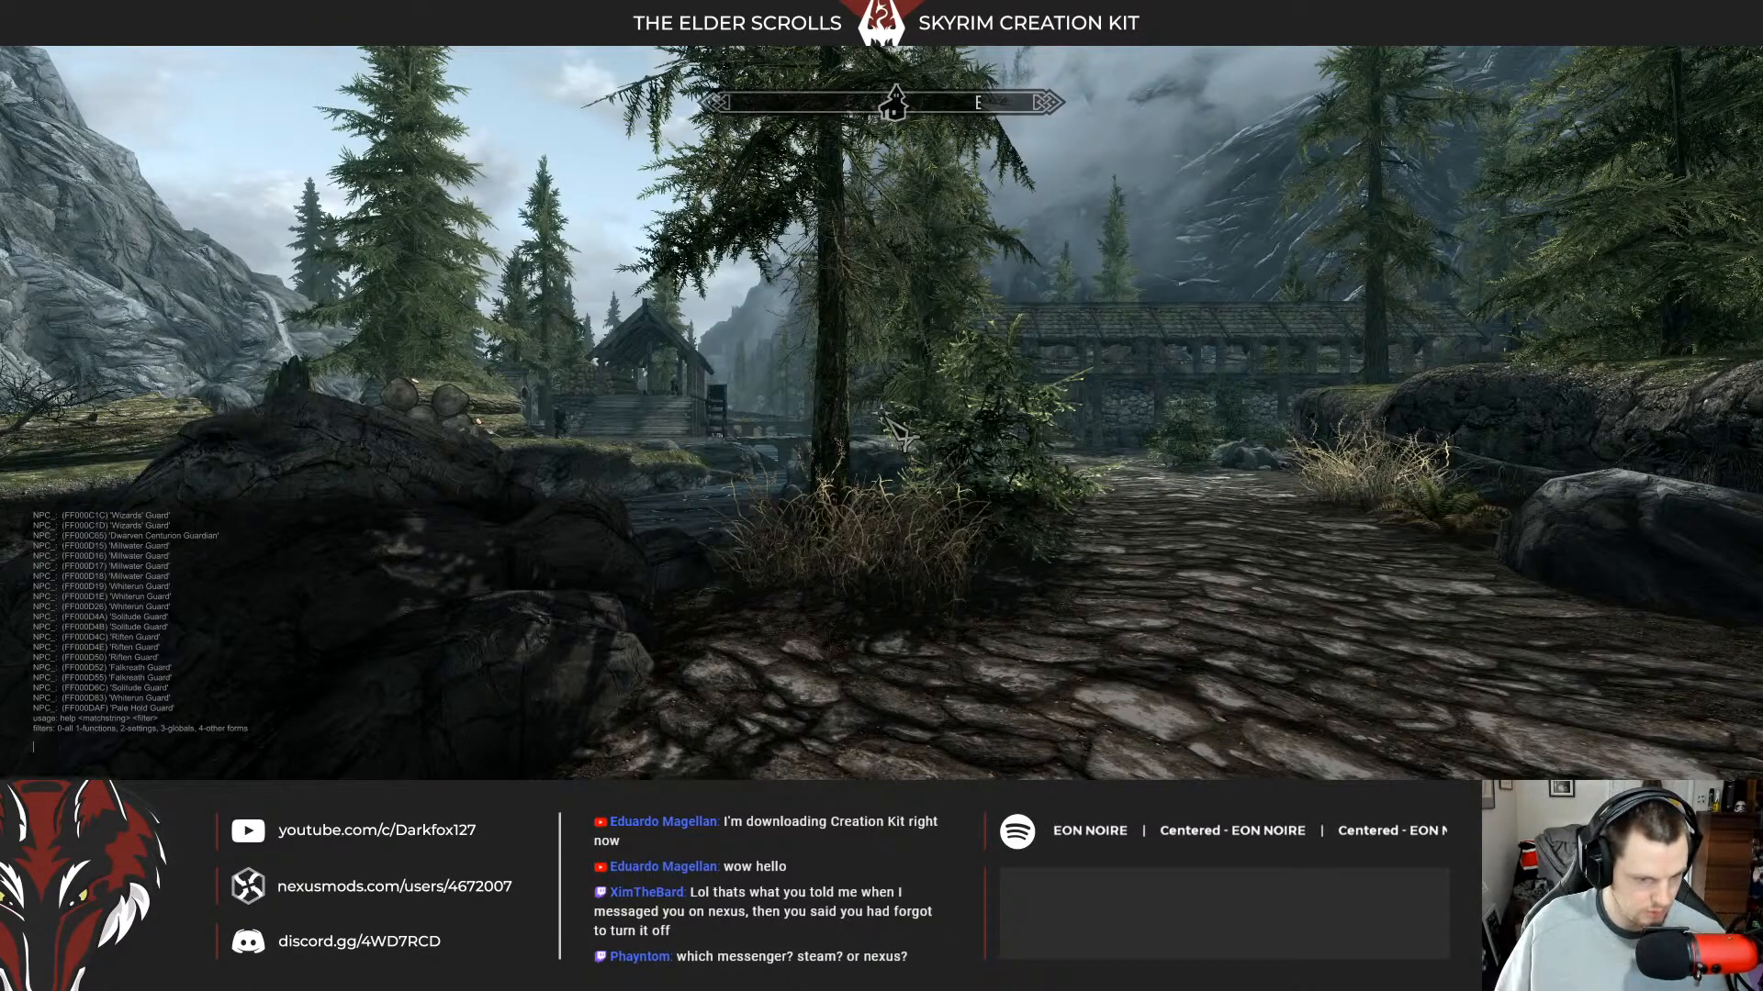
pyautogui.write('placeatme')
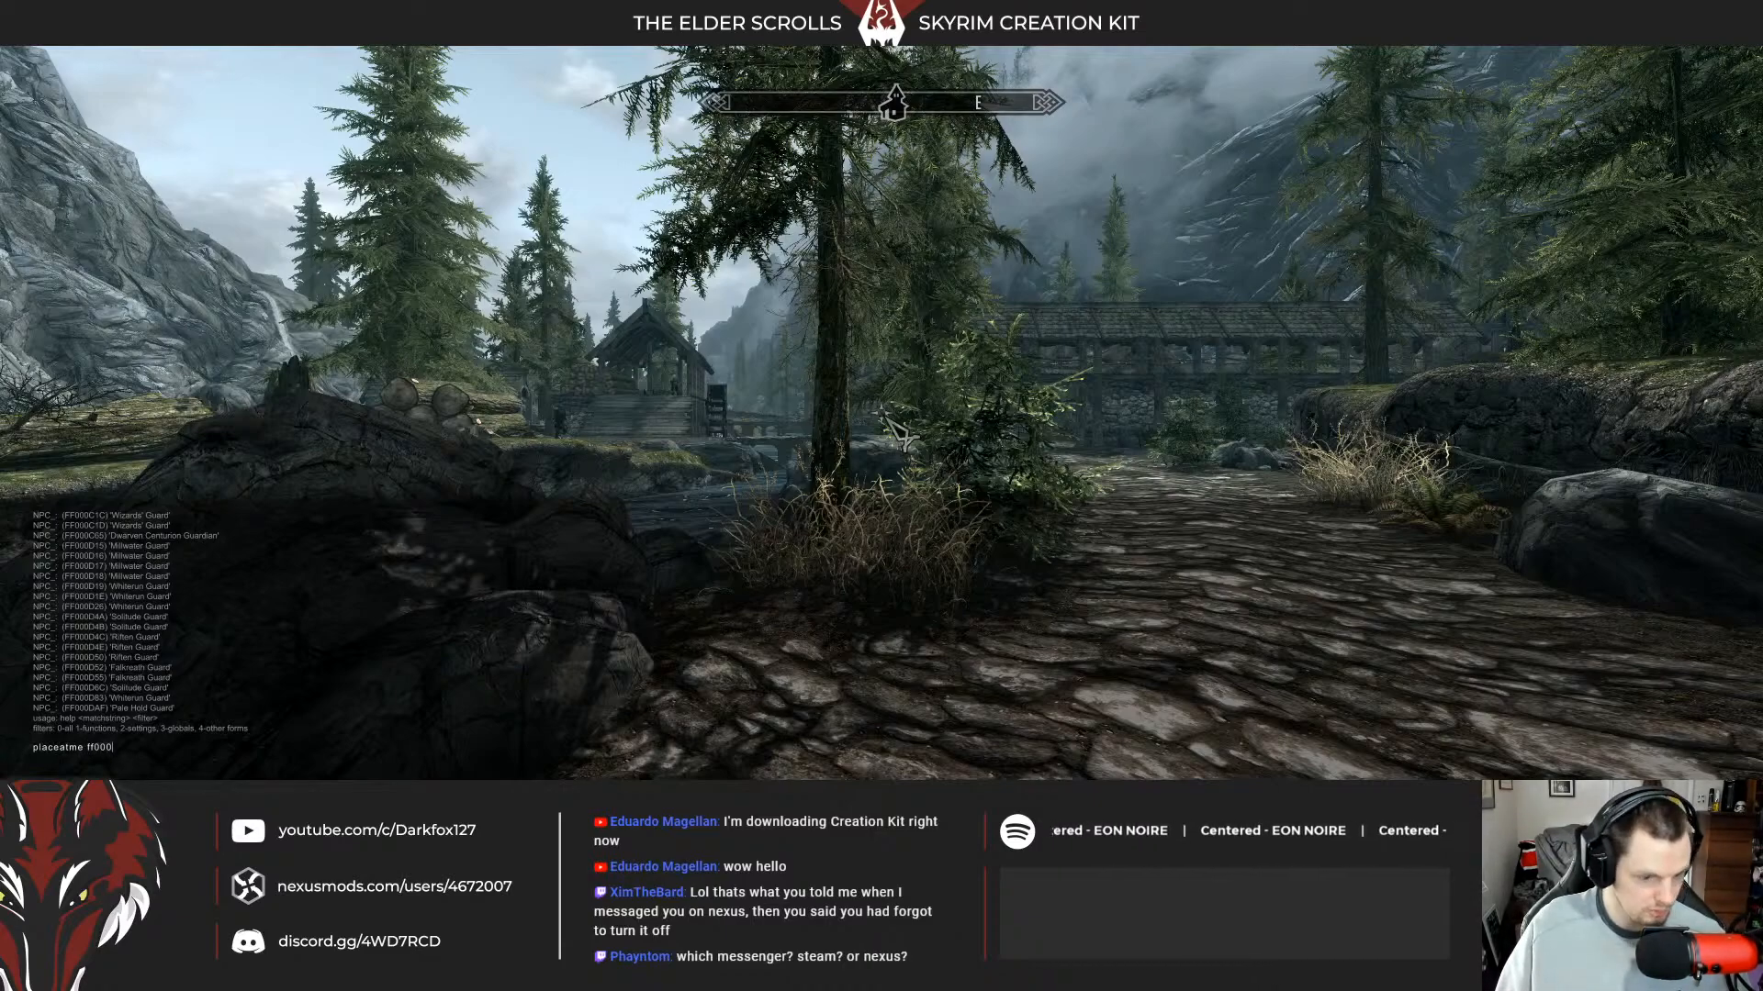
pyautogui.write('ff000c1c 1')
pyautogui.press('Return')
pyautogui.press('`')
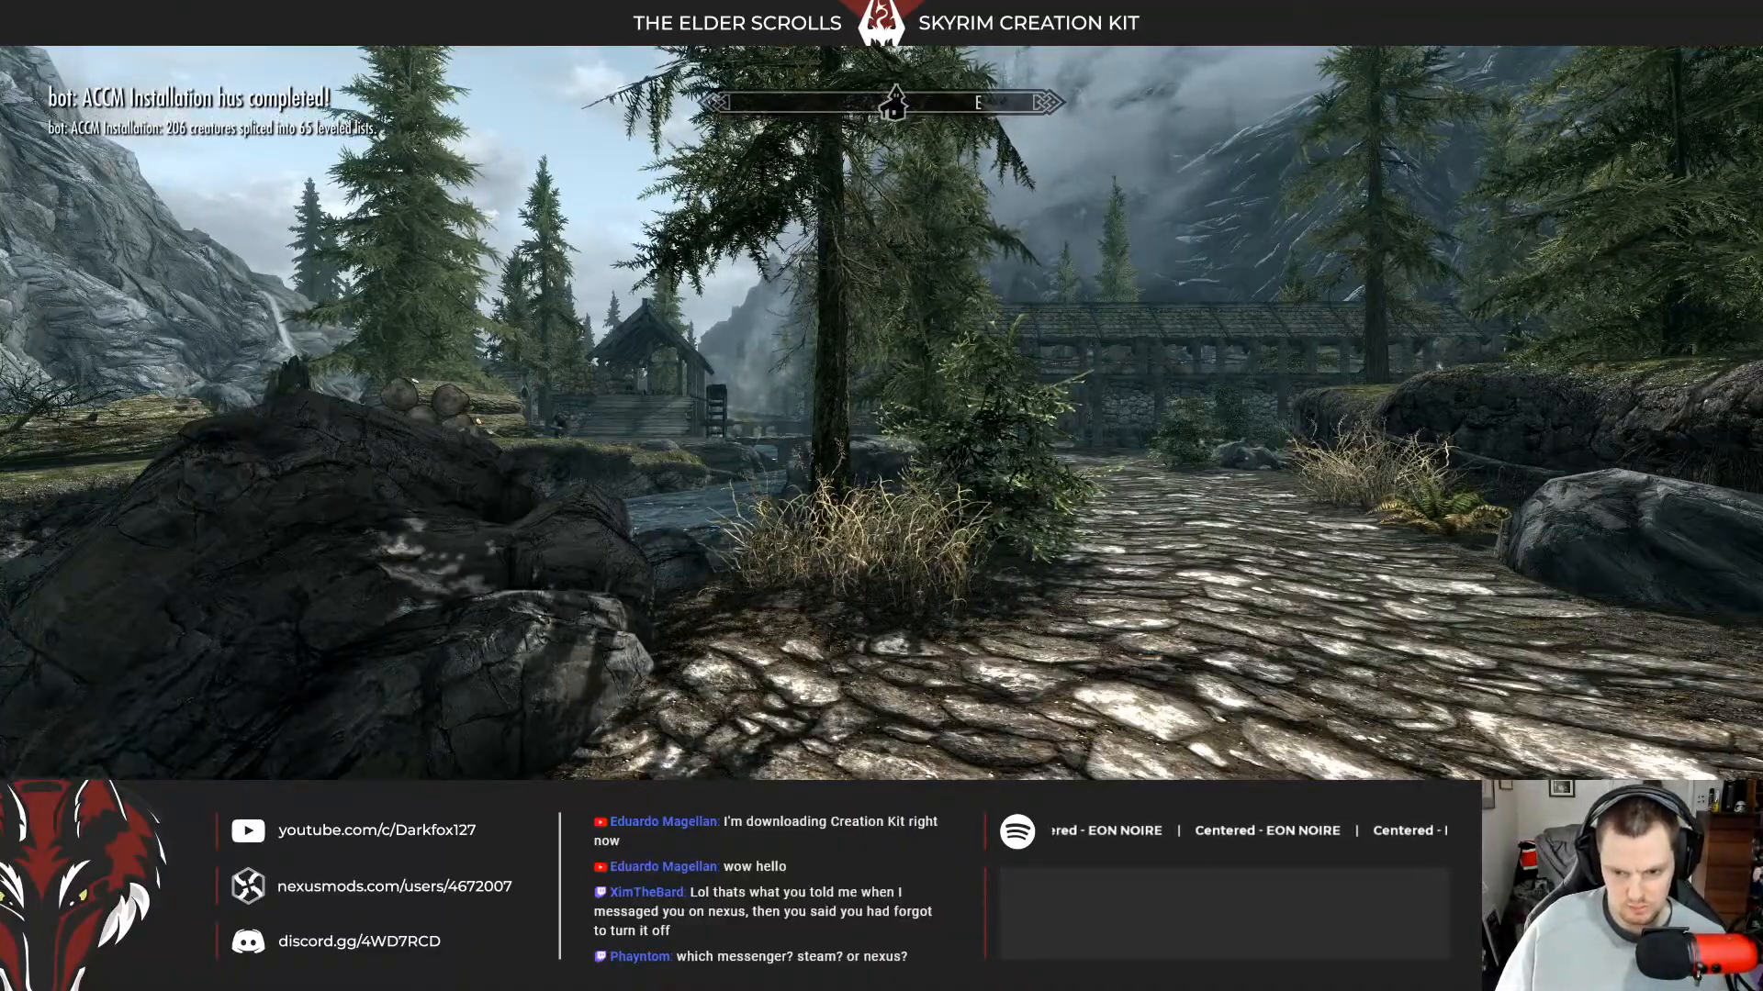
pyautogui.scroll(-3, 881, 413)
pyautogui.scroll(3, 882, 413)
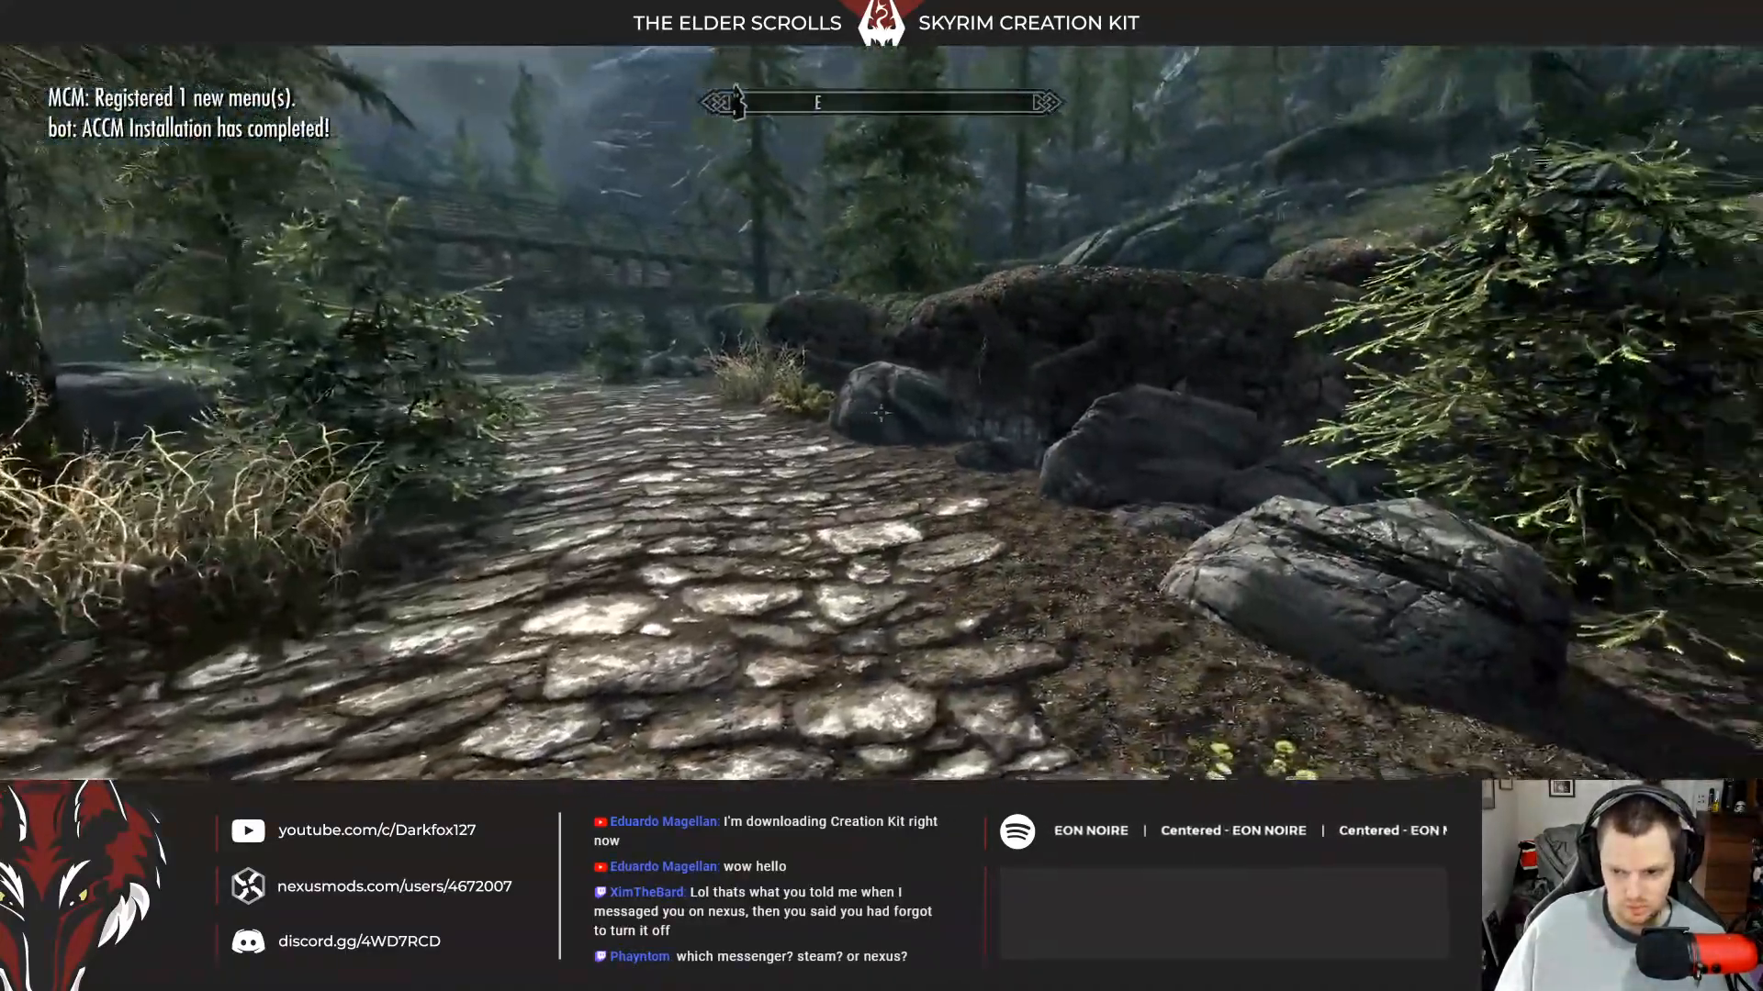
pyautogui.scroll(-3, 880, 414)
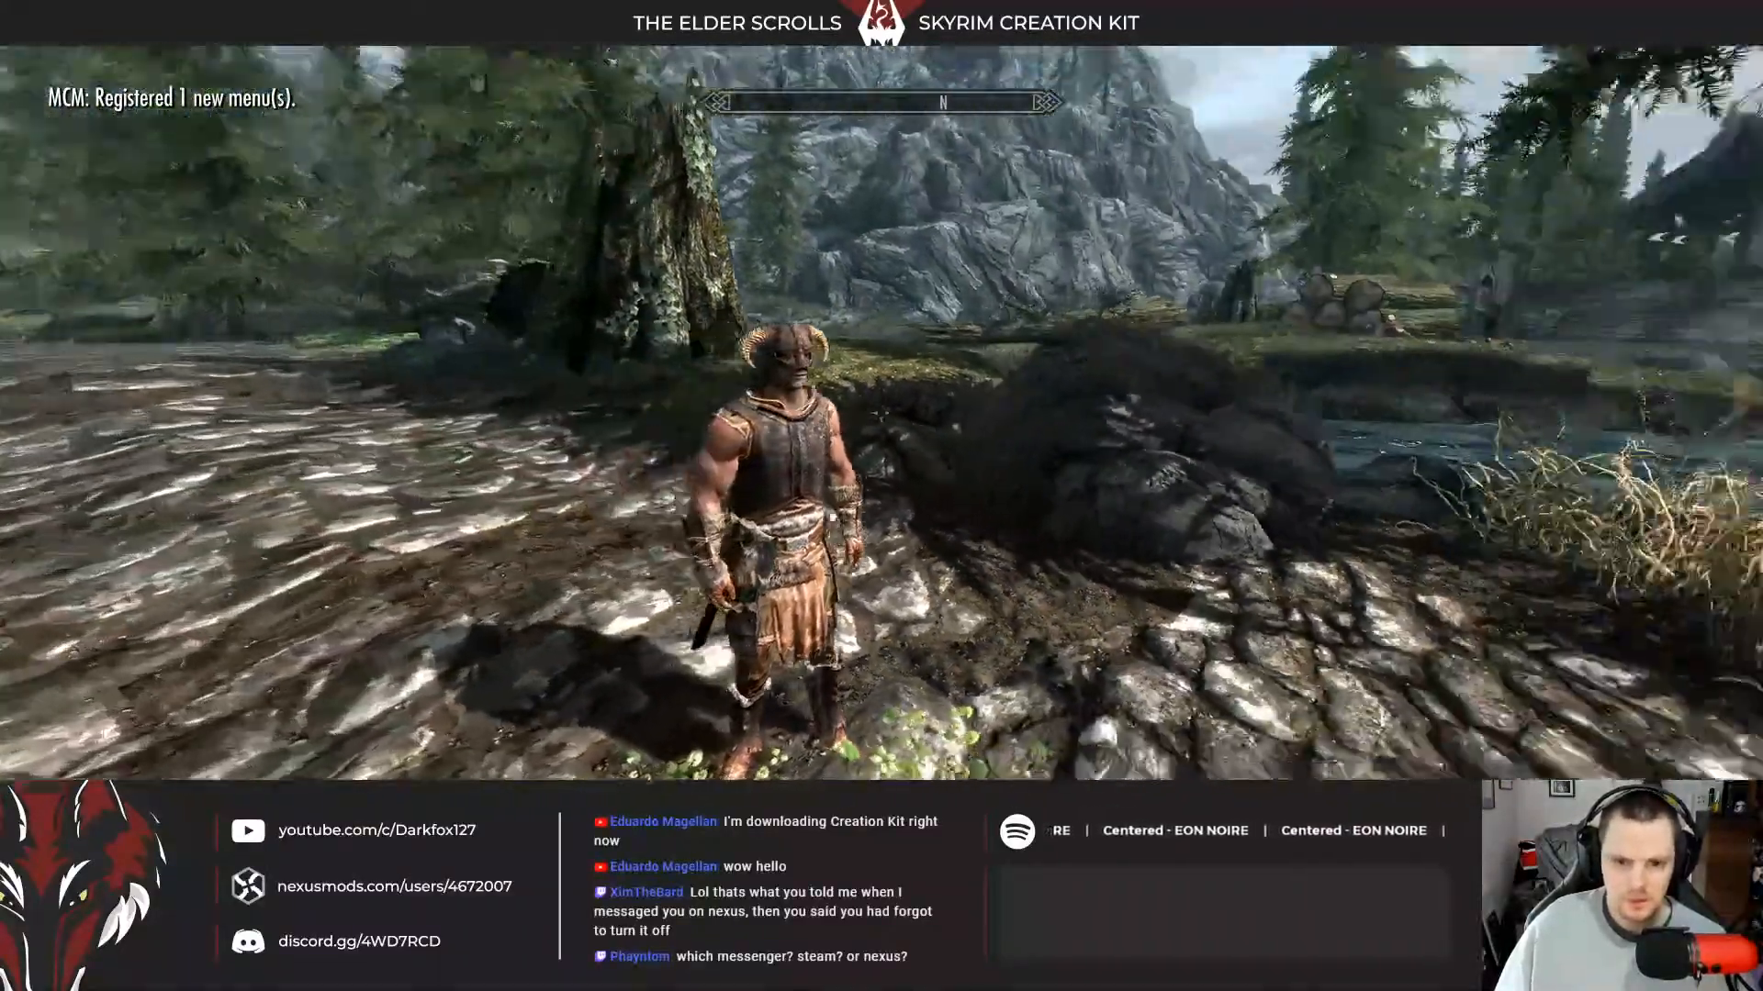
# Walk to the Riverwood signpost and spawn a Wizards' Guard there with player.placeatme, using form ID ff000c1d.
pyautogui.press('`')
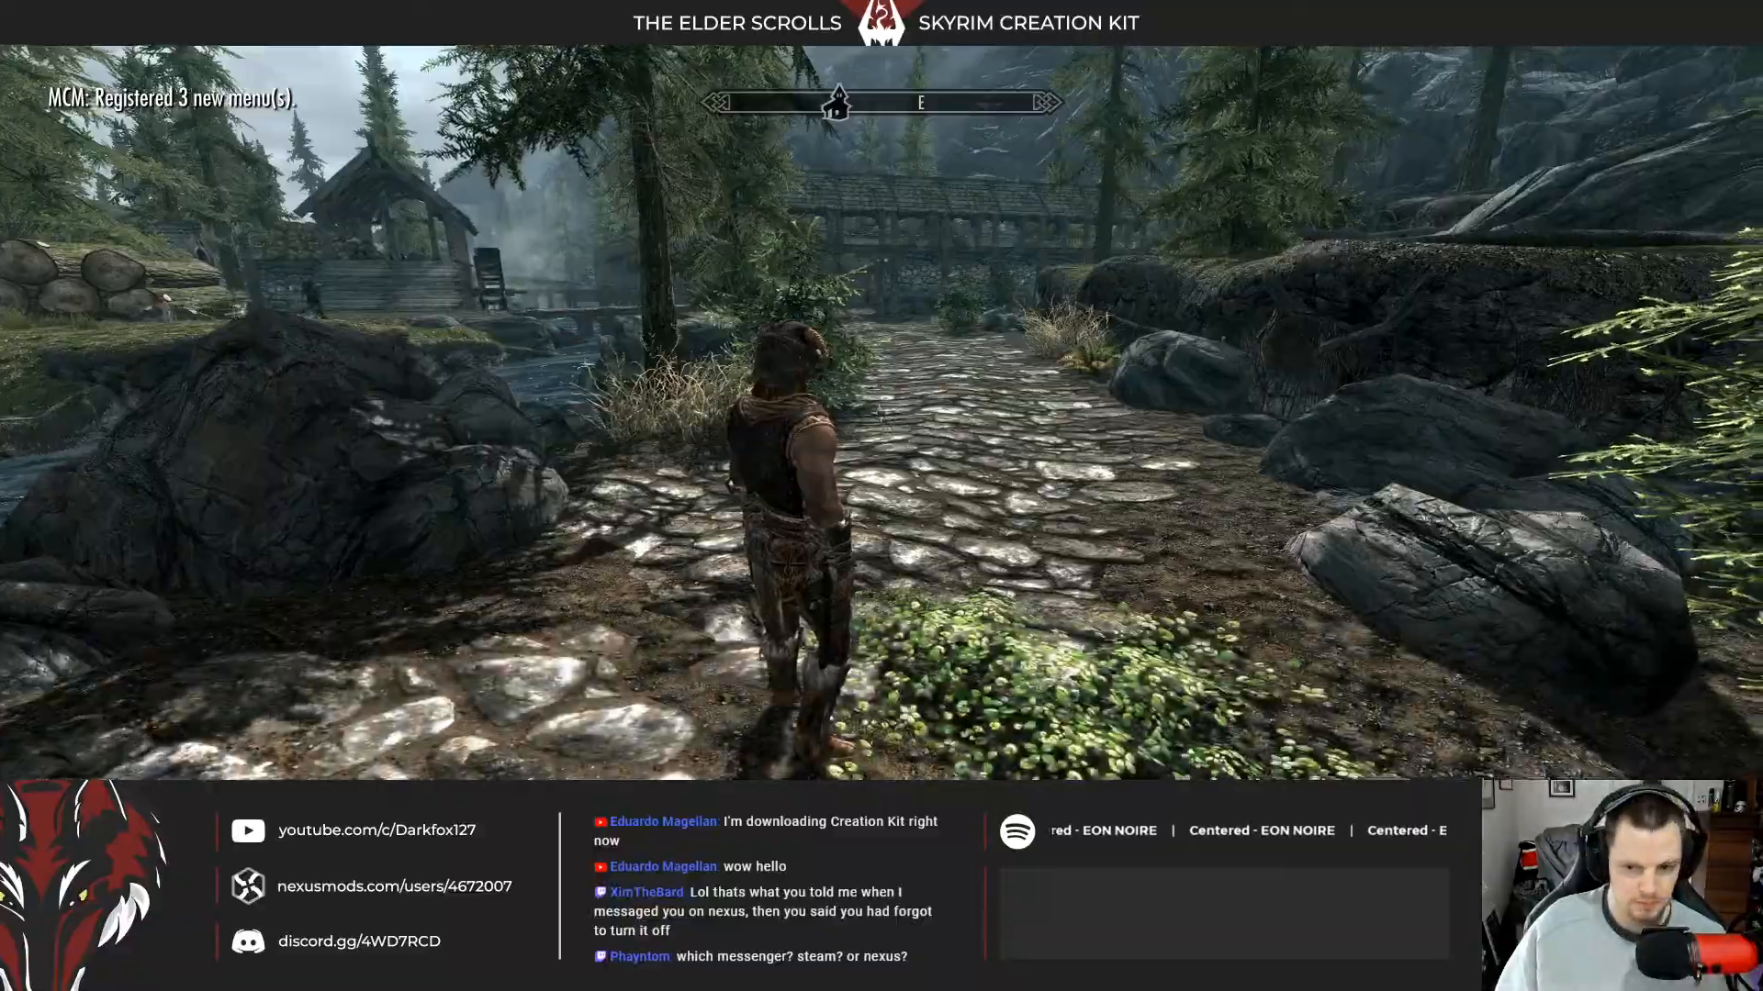
pyautogui.press('w')
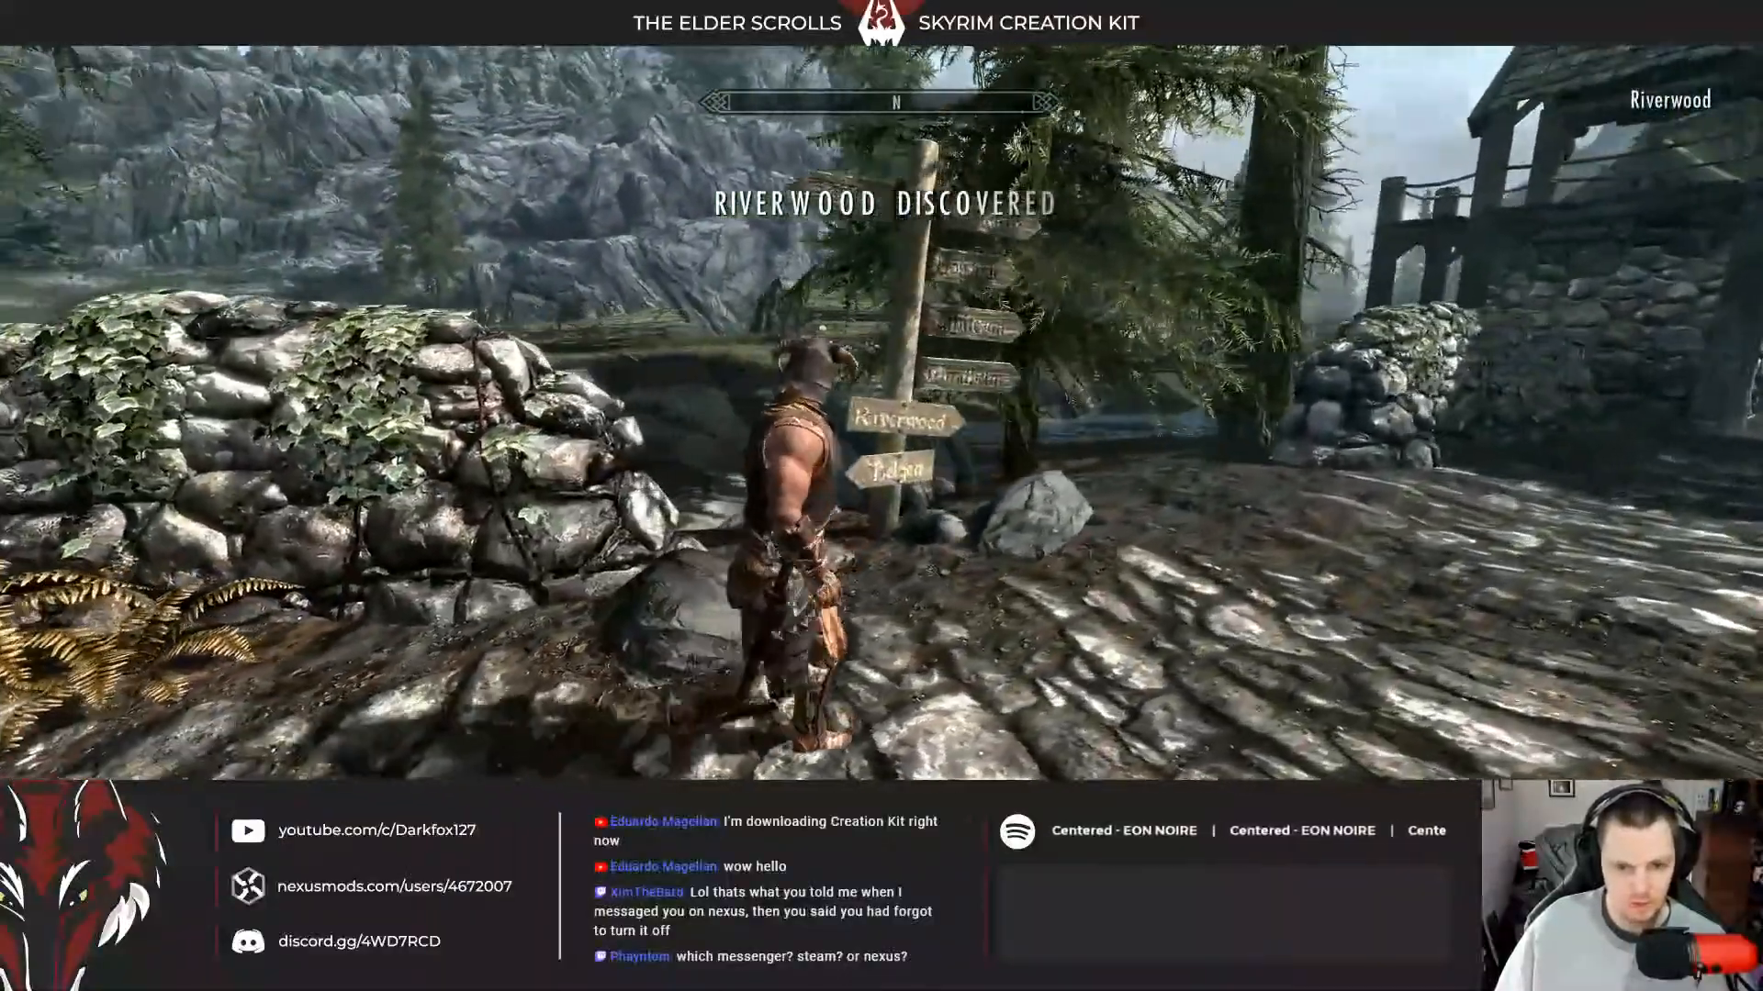
pyautogui.press('`')
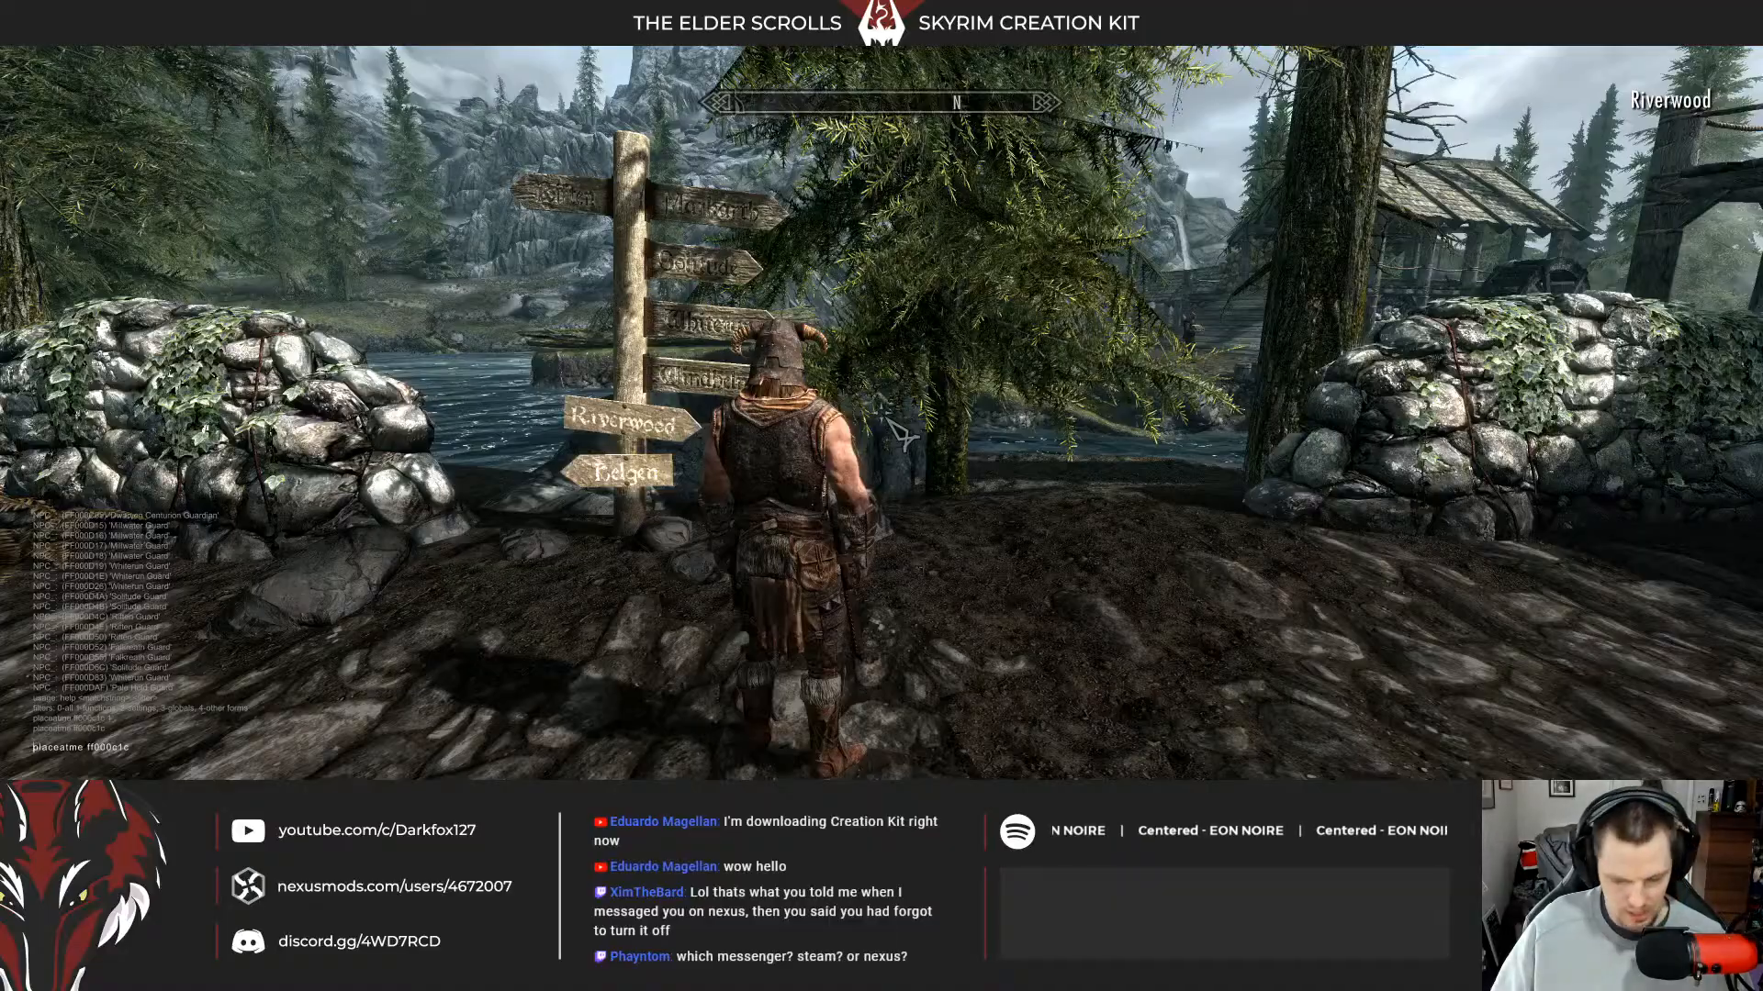
pyautogui.press('Return')
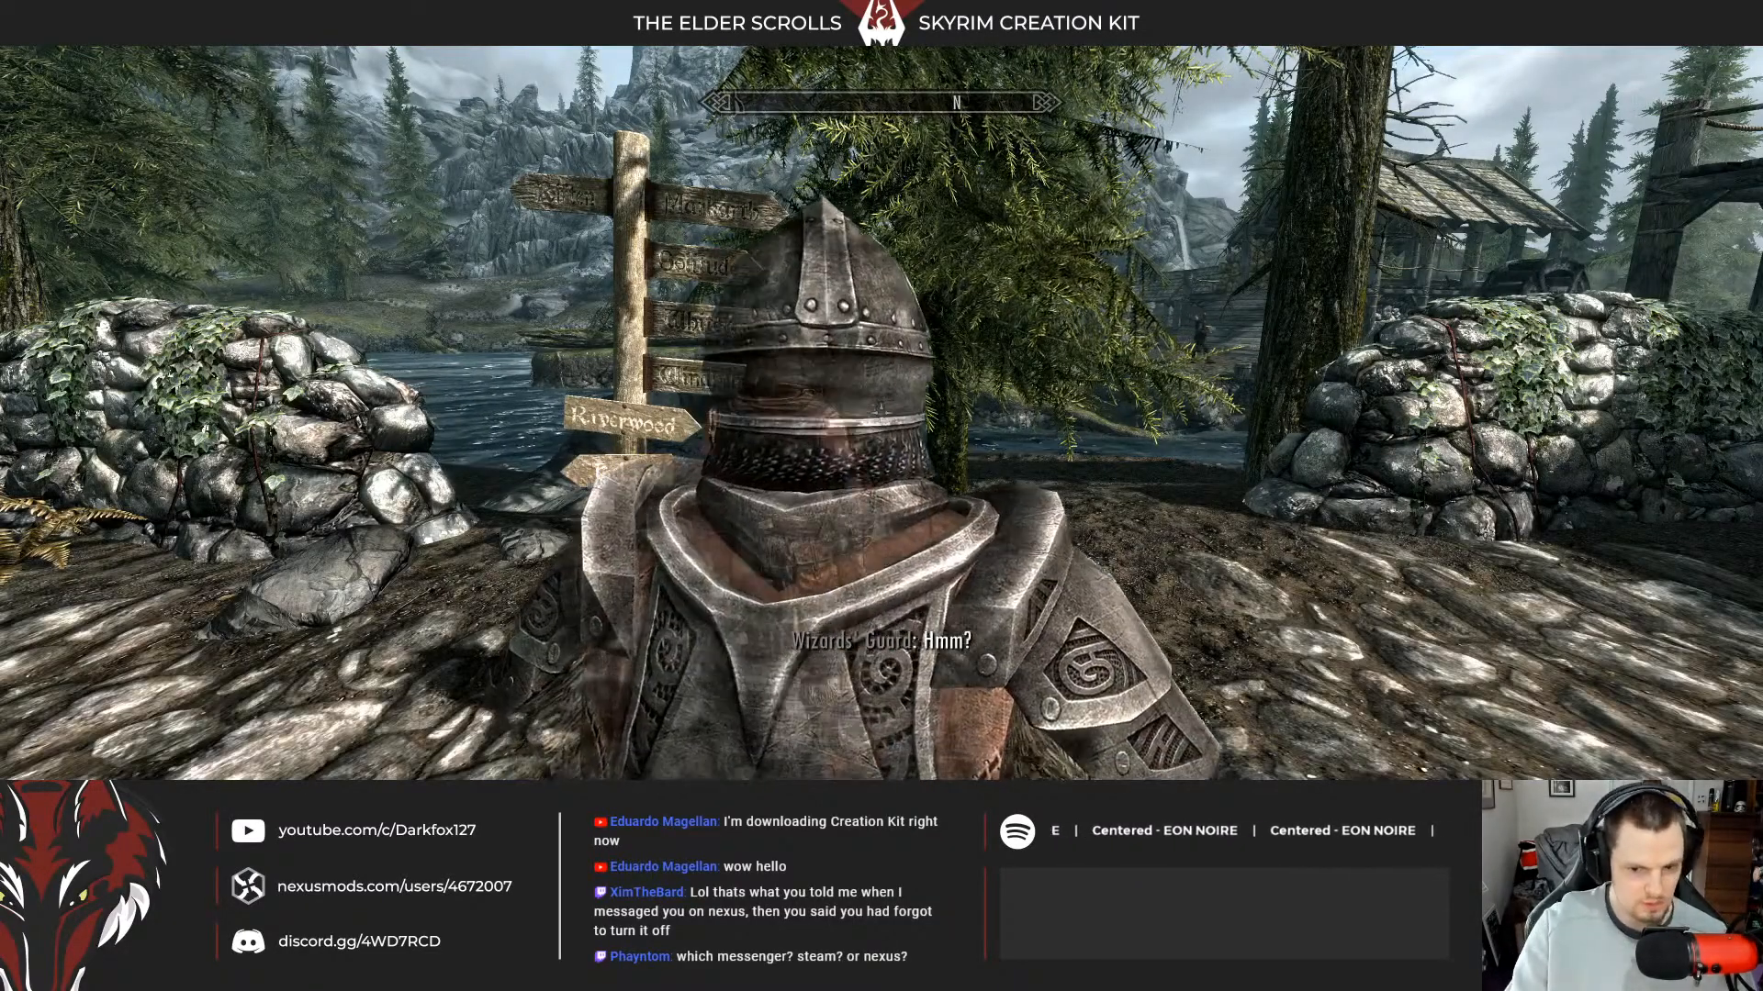
pyautogui.press('`')
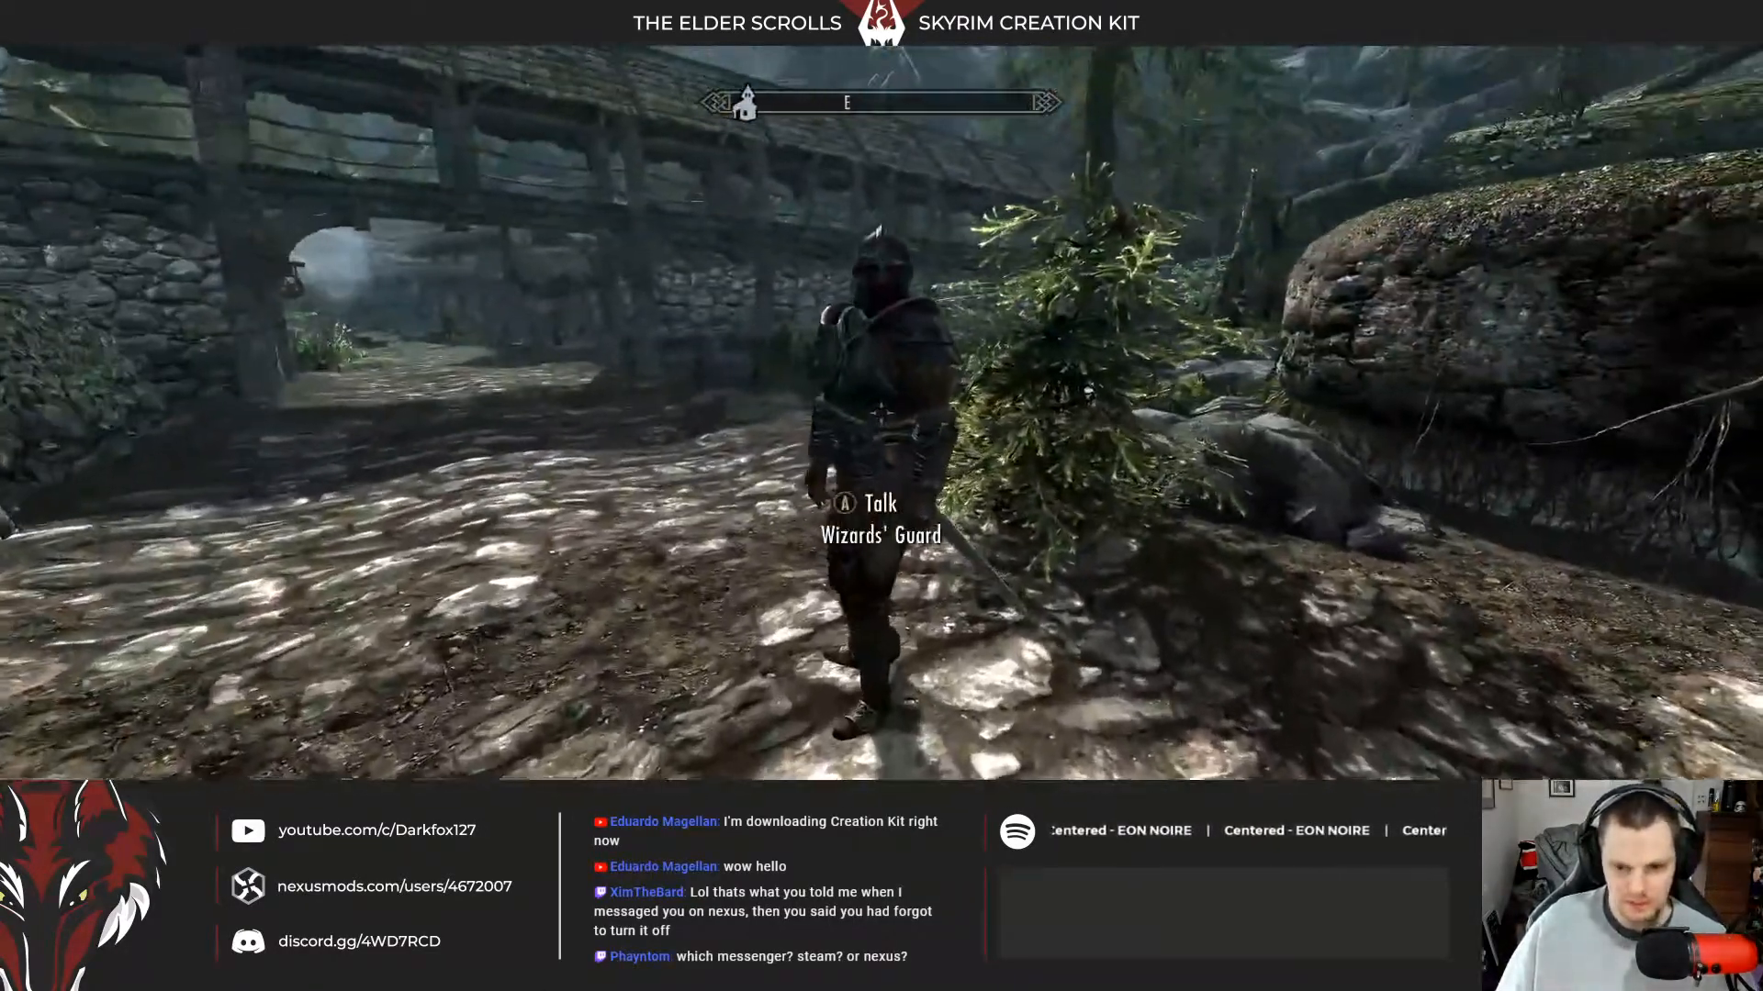
# Repeat the console help search with the term in quotation marks, as "guar" and as "Guar".
pyautogui.press('`')
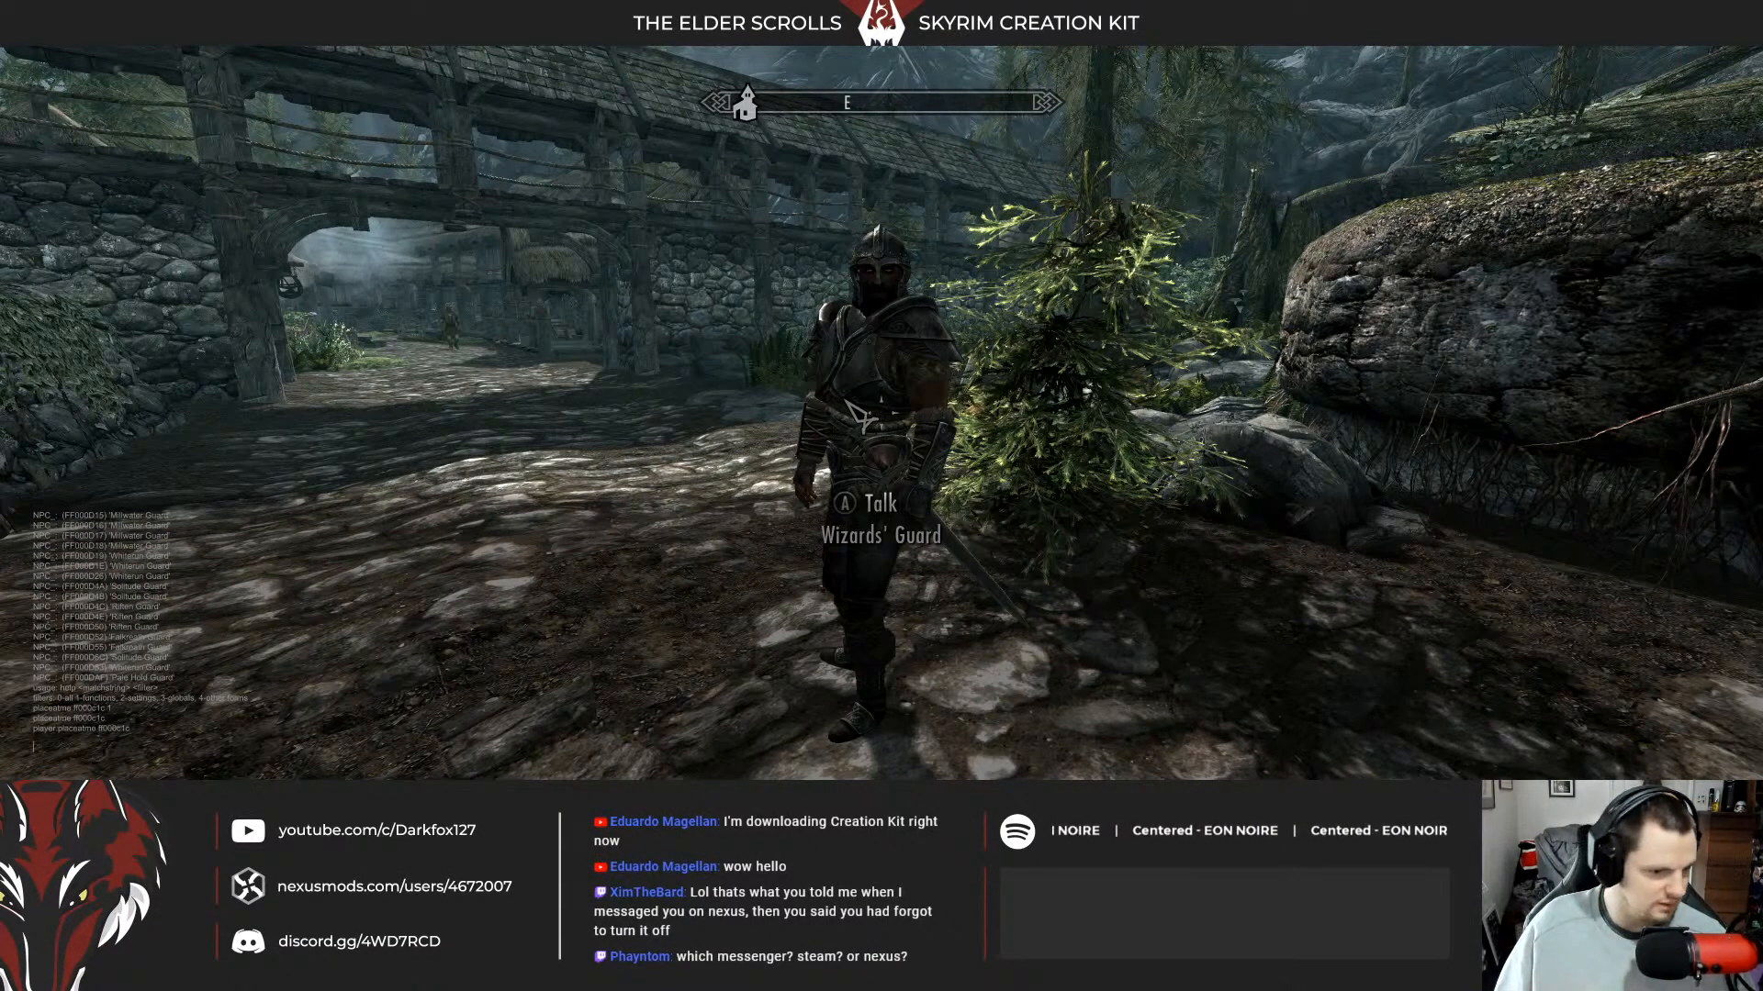
pyautogui.scroll(5, 858, 413)
pyautogui.scroll(-5, 858, 413)
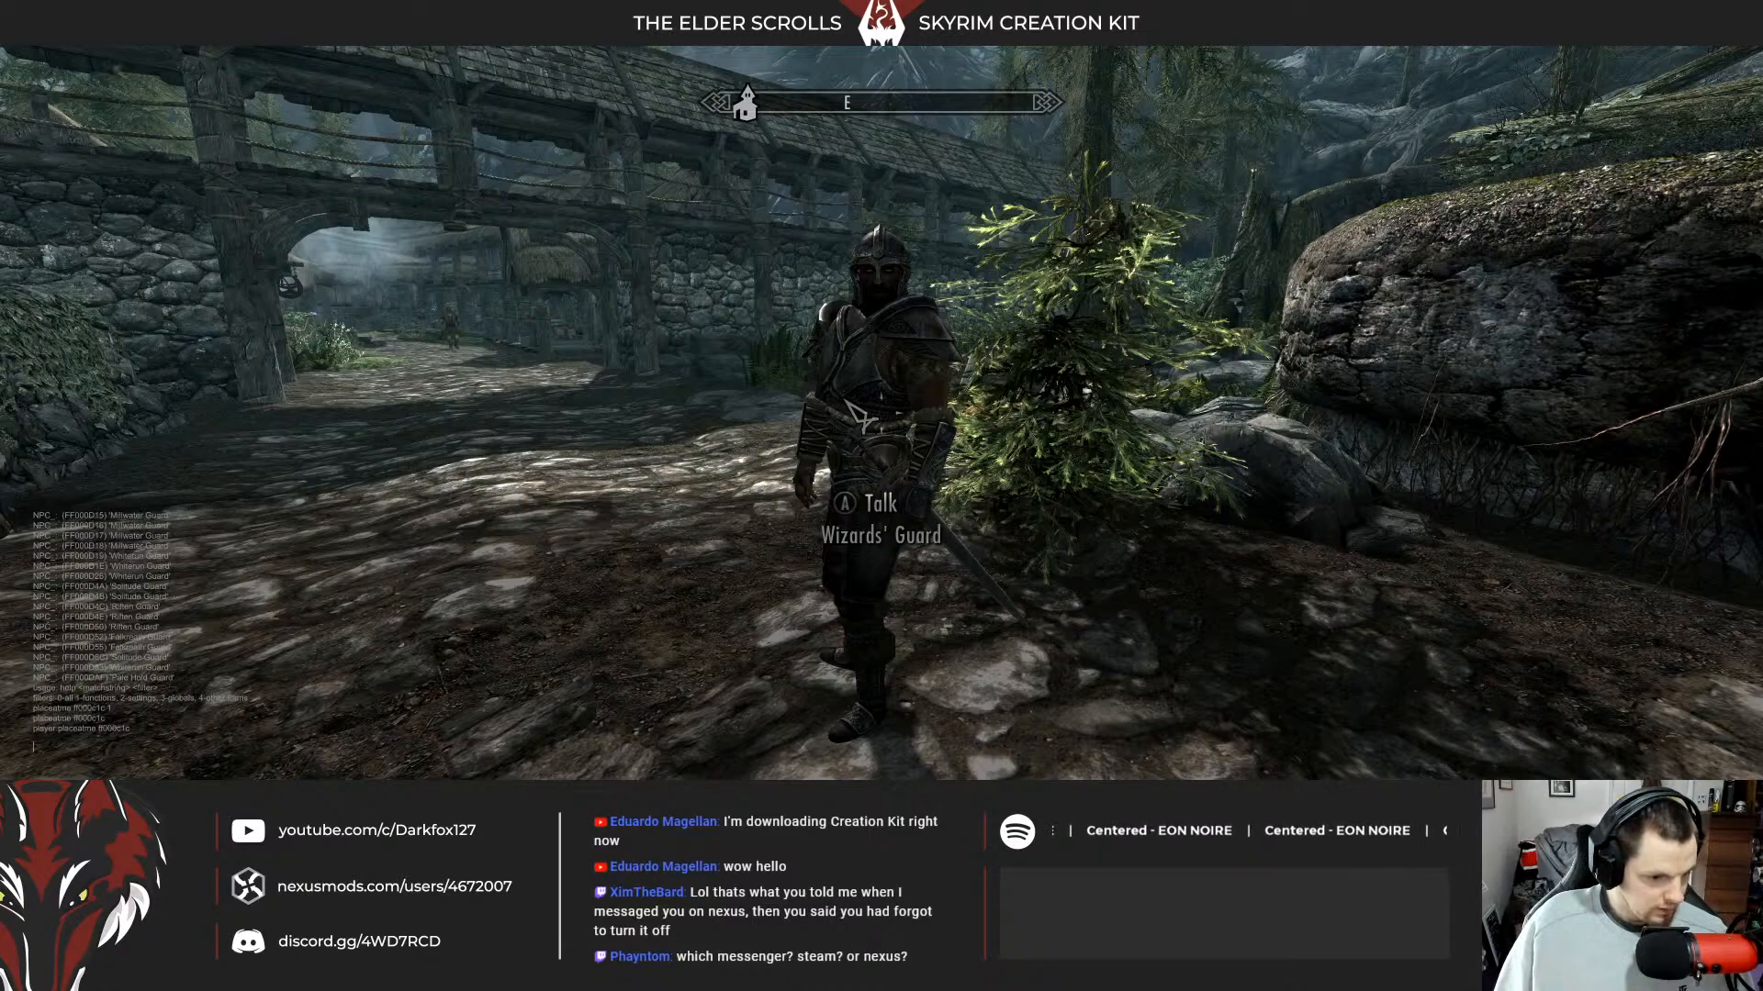
pyautogui.write('help "guar')
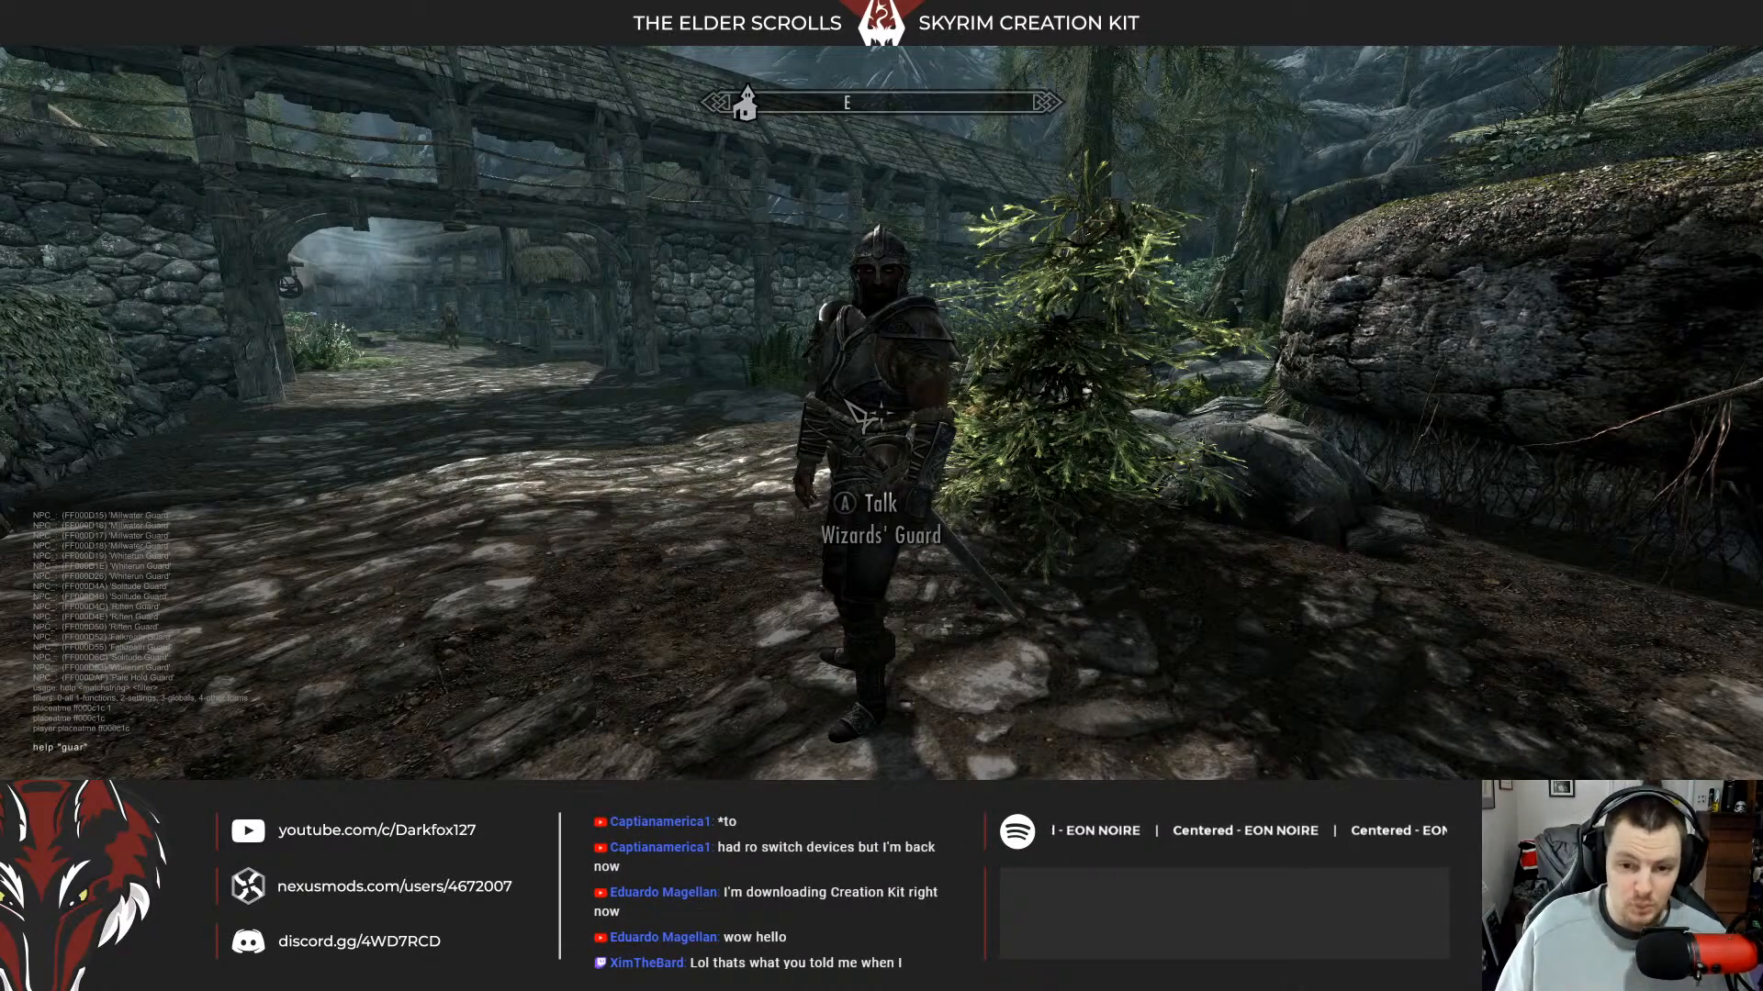
pyautogui.press('Return')
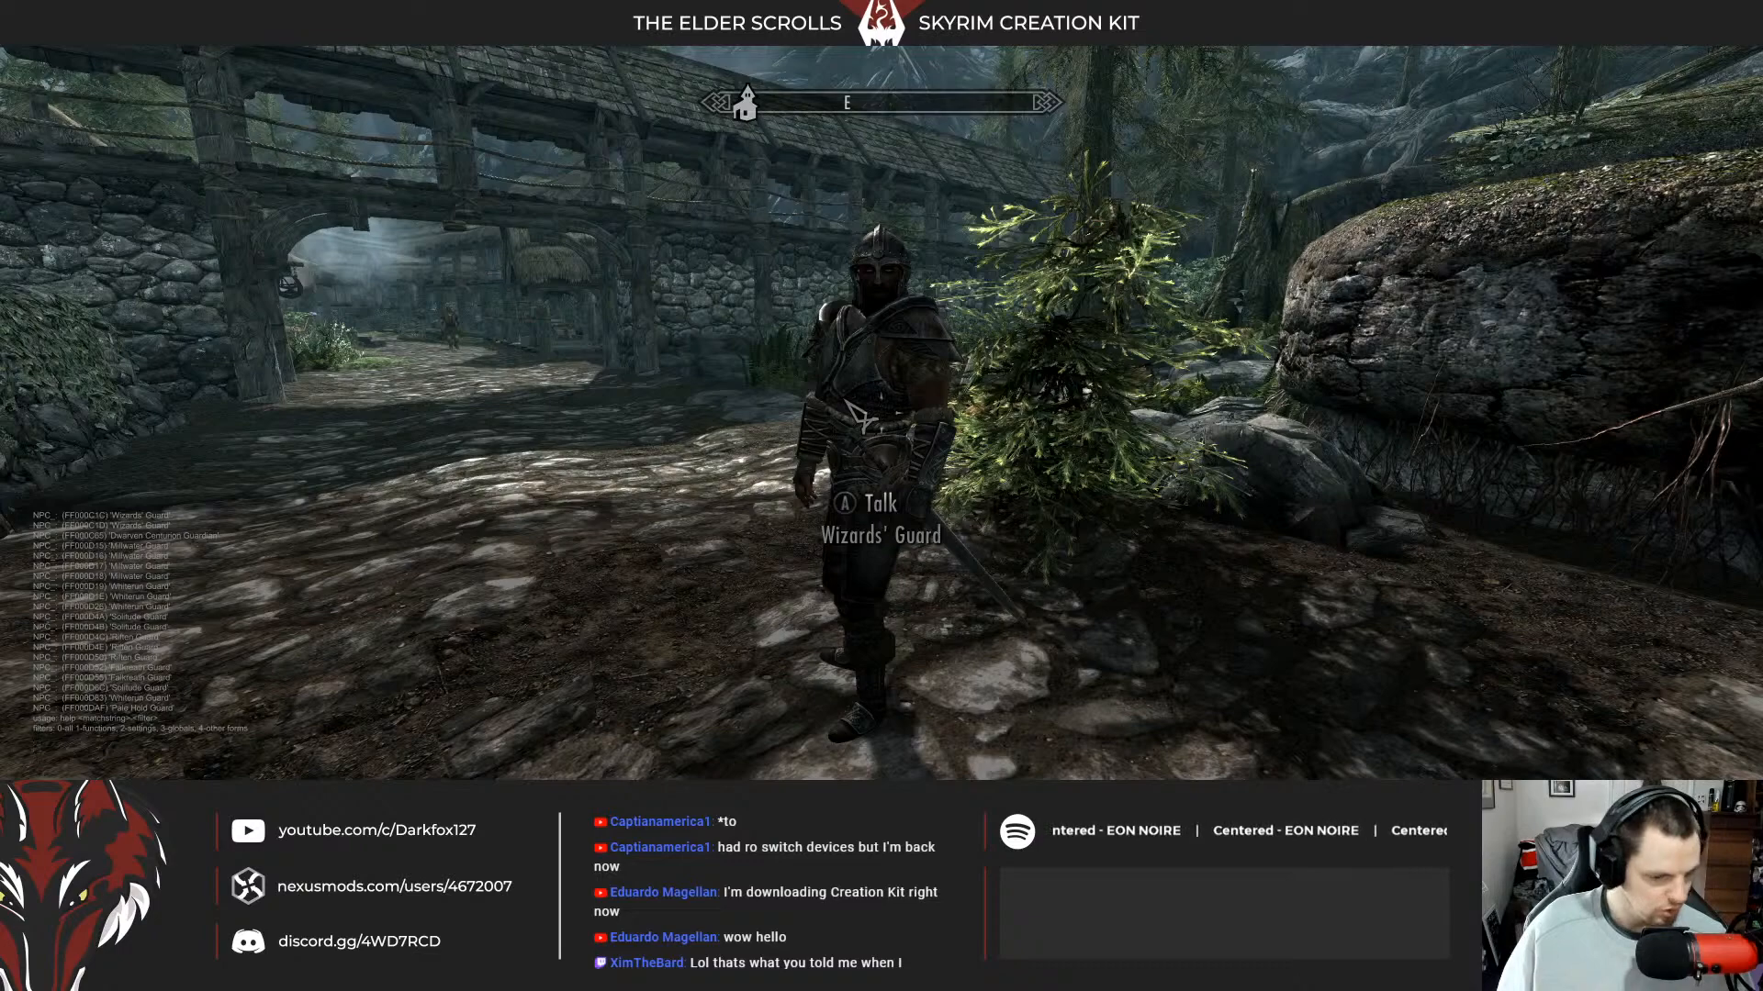
pyautogui.write('help "G"uar')
pyautogui.press('Return')
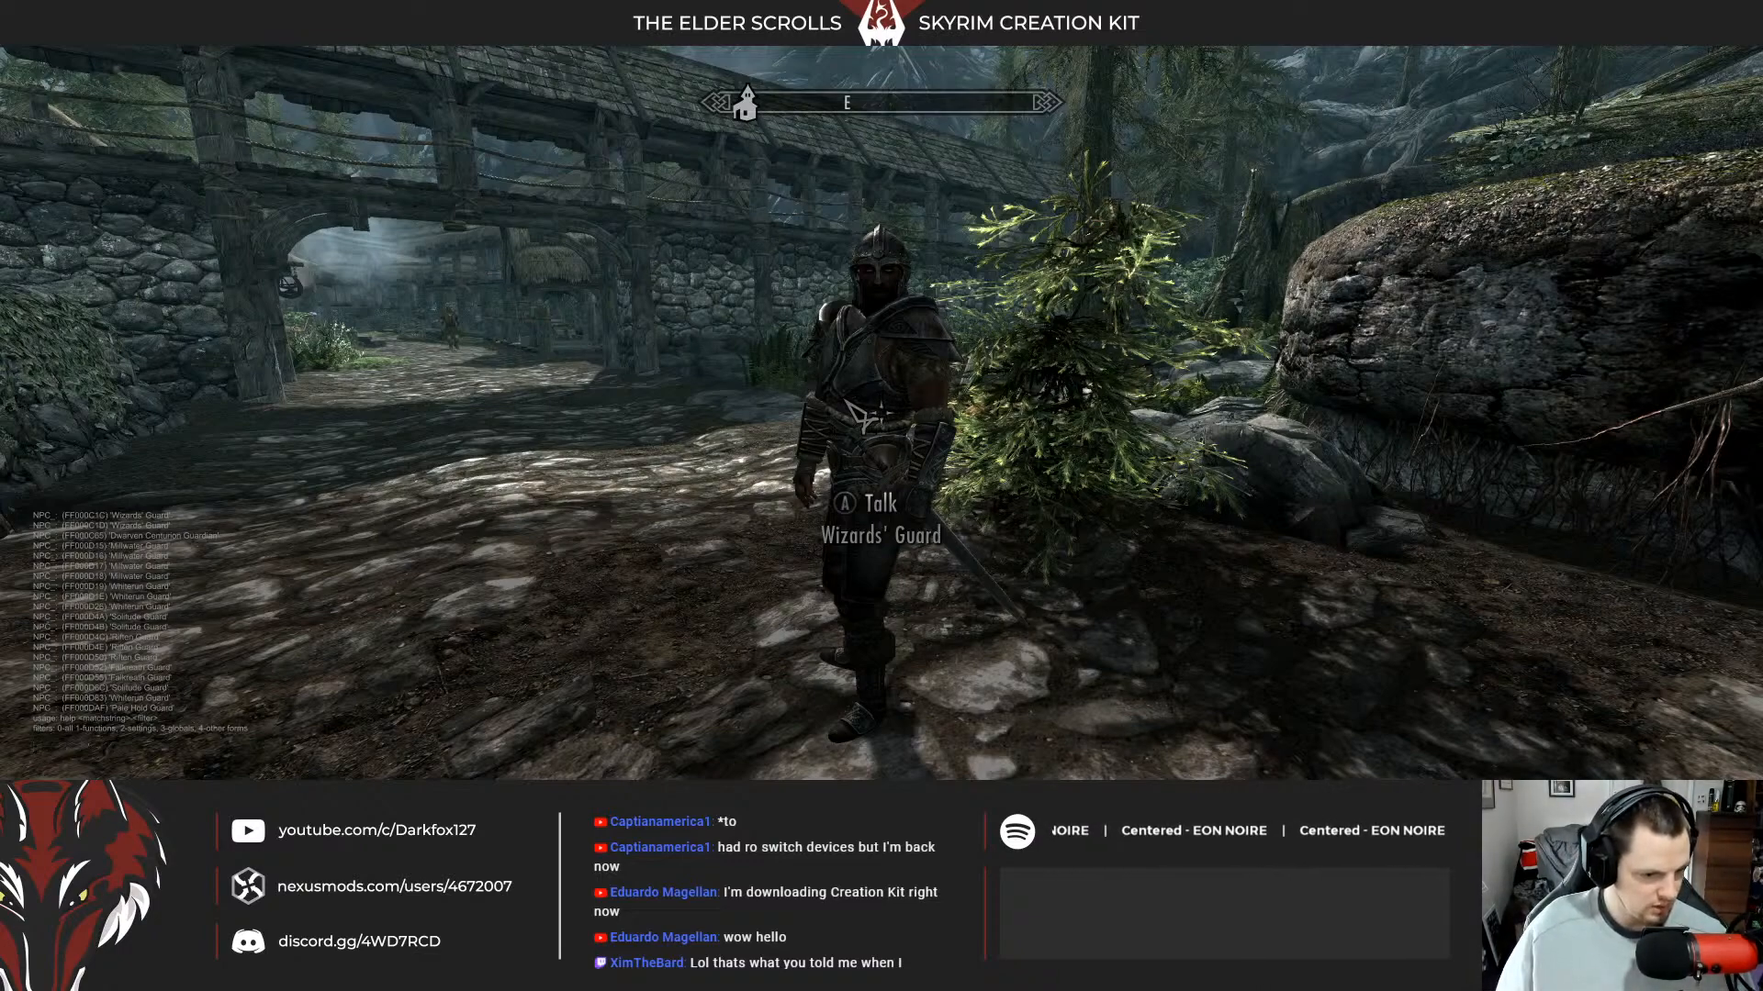
# Look through the console search results for the guar NPC entries and their form IDs.
pyautogui.scroll(10, 848, 404)
pyautogui.scroll(-5, 174, 621)
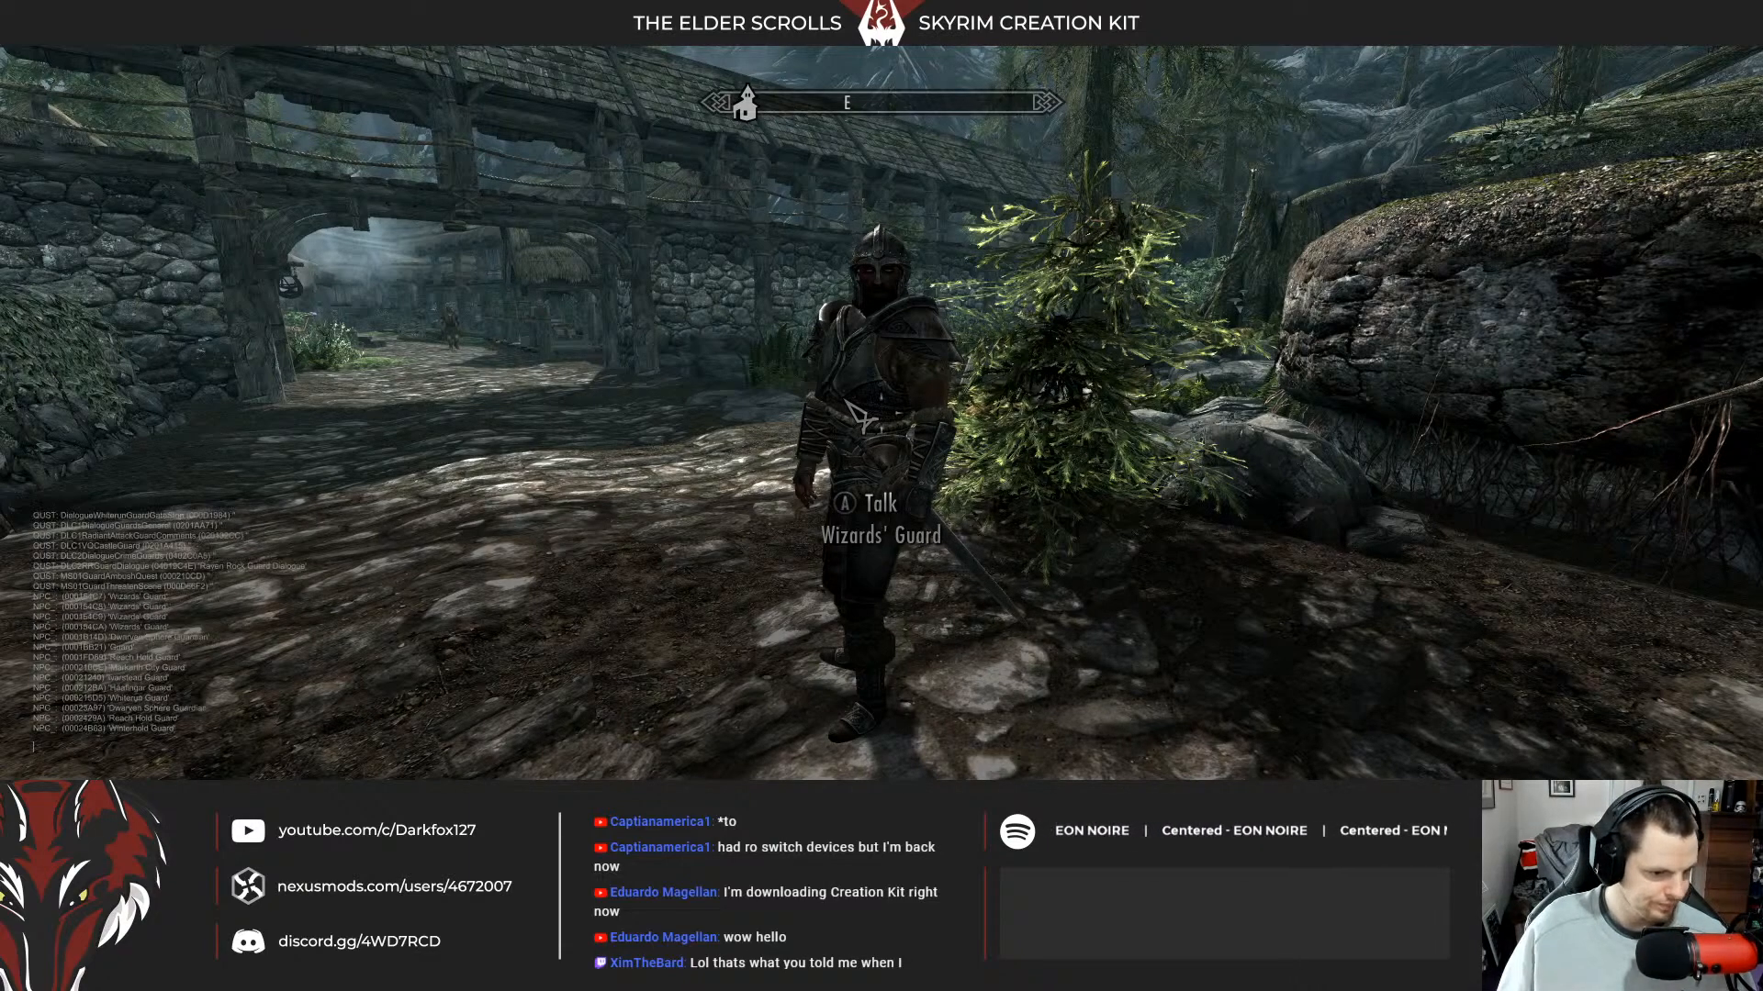
pyautogui.scroll(-5, 849, 413)
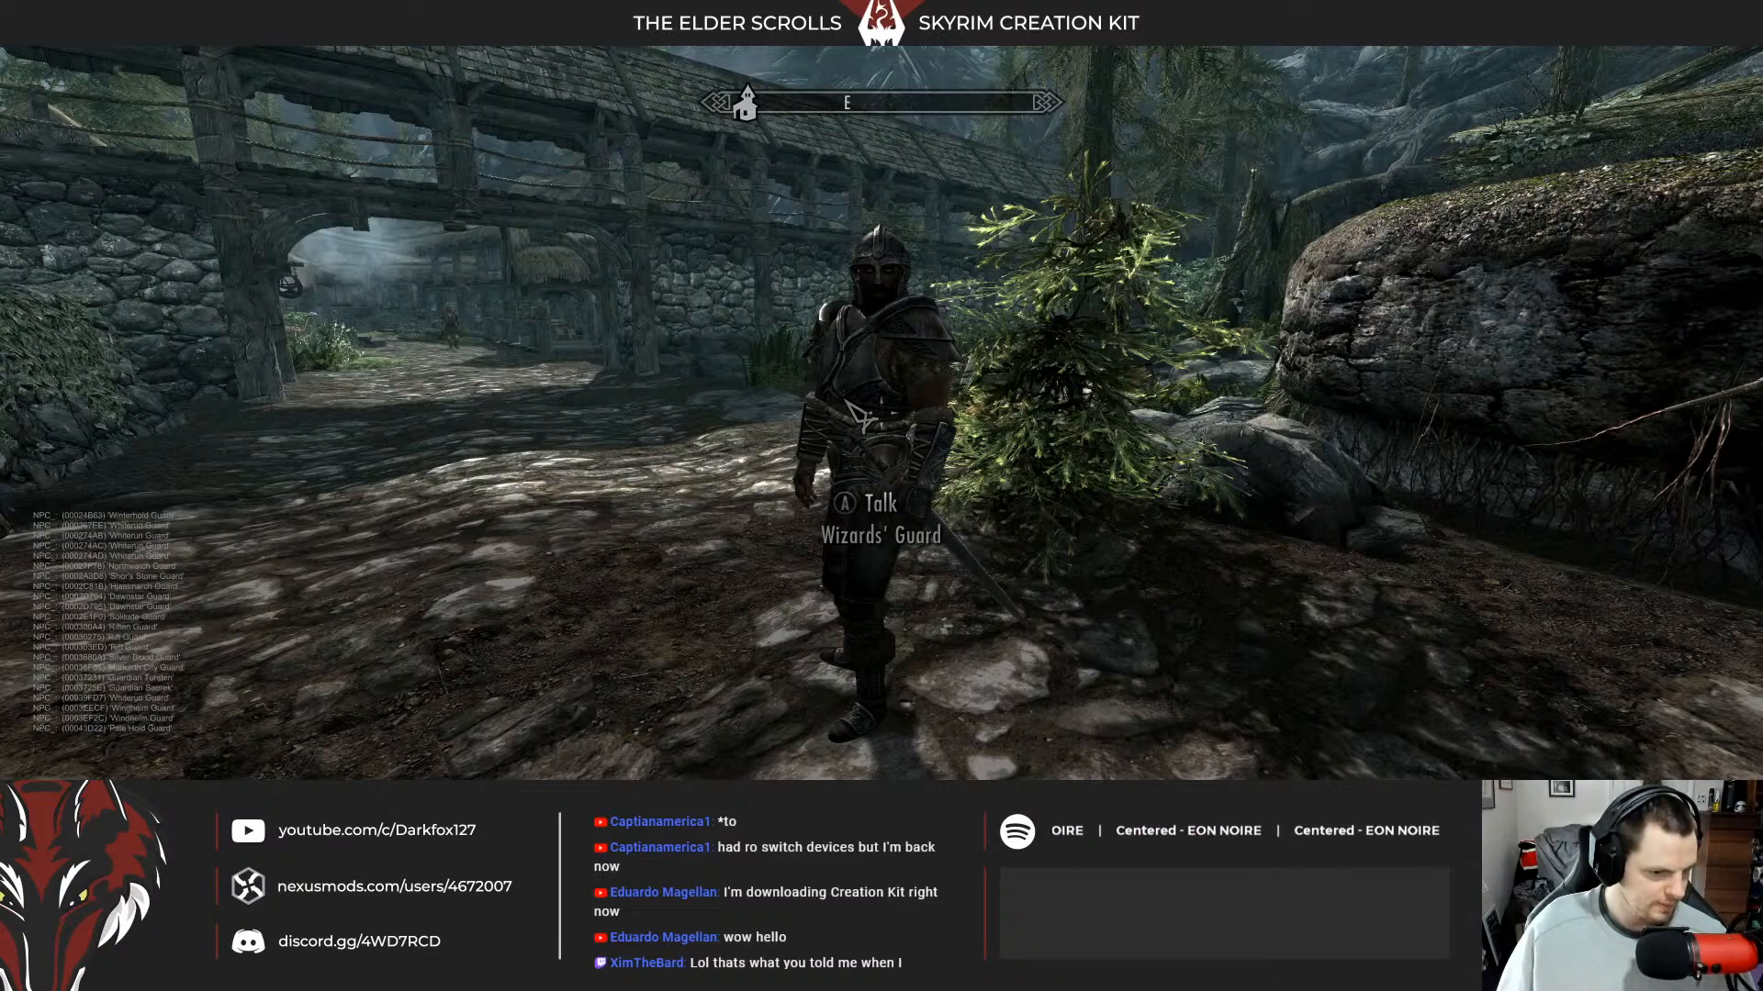
pyautogui.scroll(-5, 849, 414)
pyautogui.scroll(-5, 849, 413)
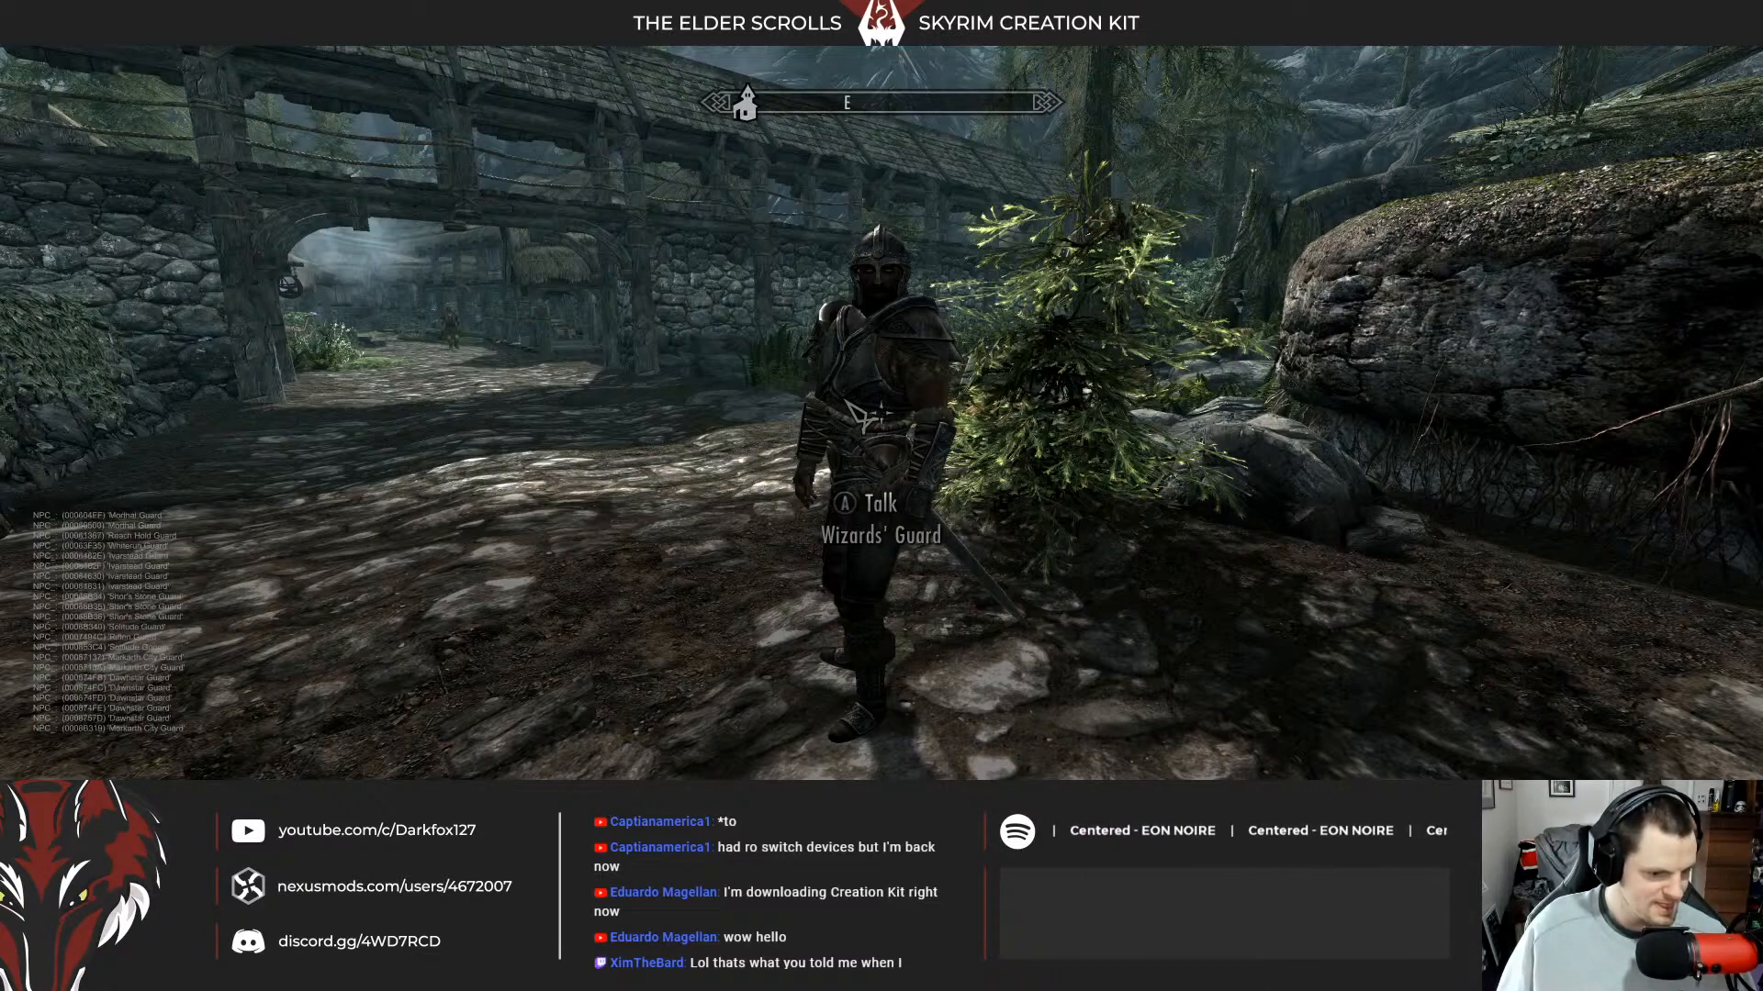
pyautogui.scroll(-5, 858, 418)
pyautogui.scroll(-5, 853, 413)
pyautogui.scroll(-5, 853, 413)
pyautogui.scroll(-5, 859, 418)
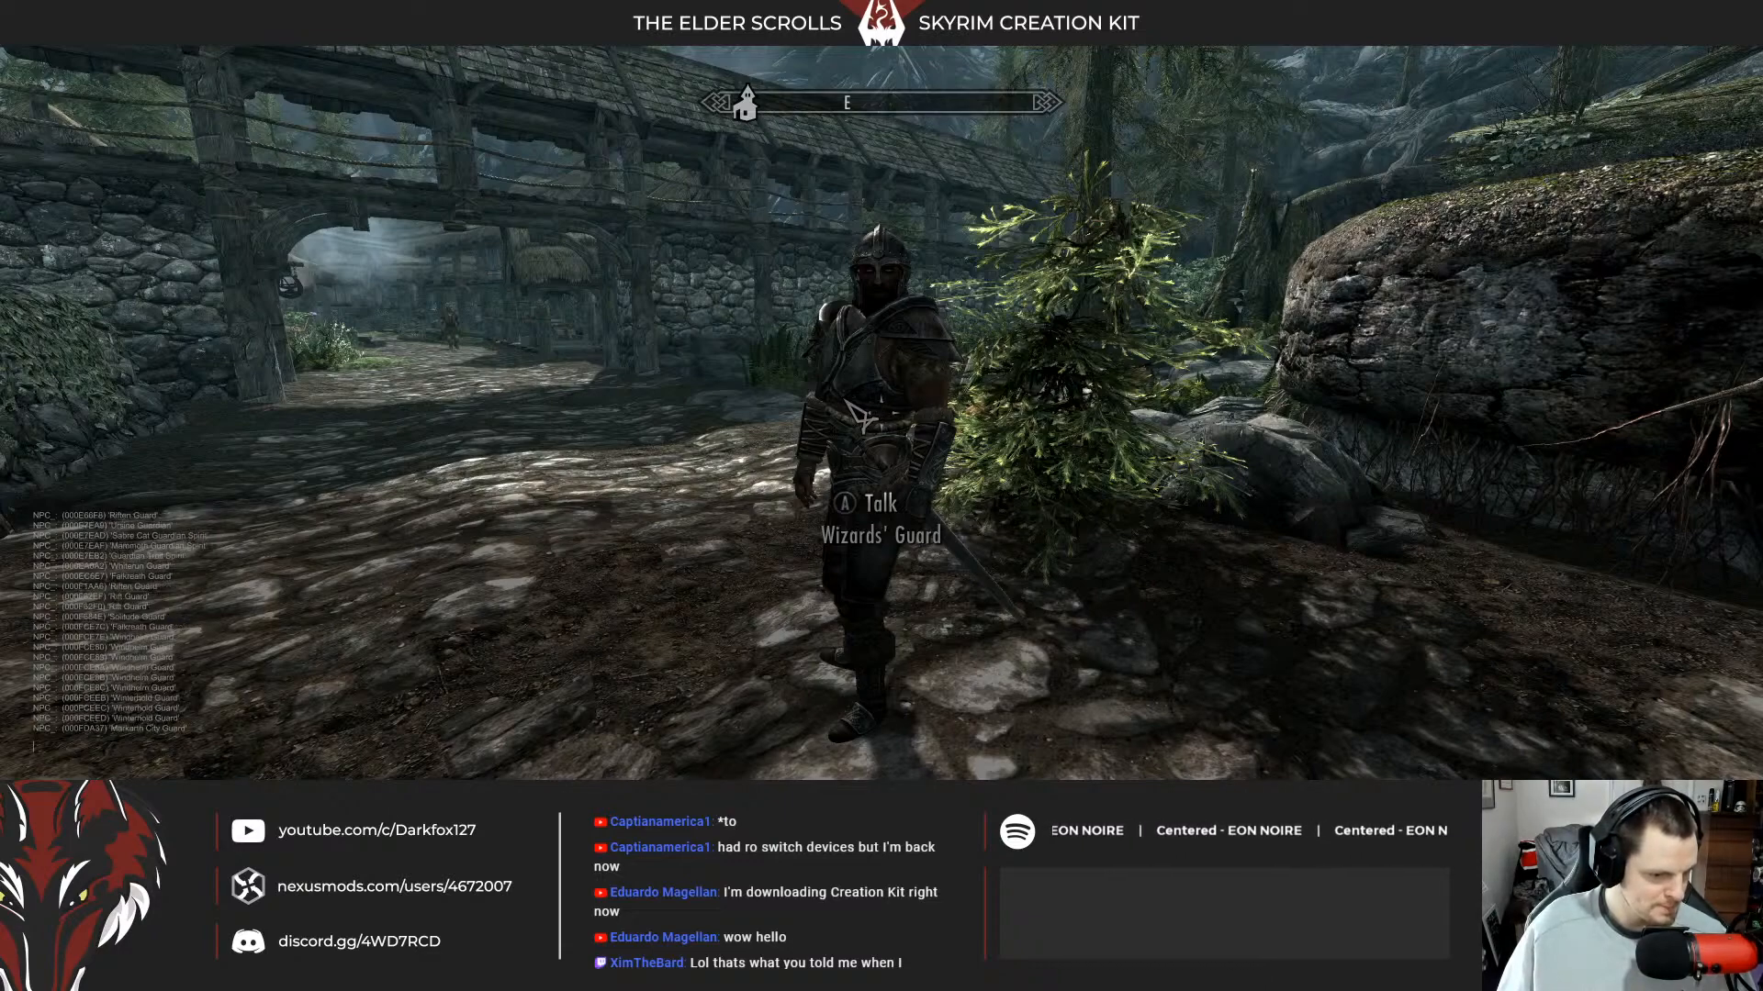
pyautogui.scroll(-5, 854, 414)
pyautogui.scroll(-5, 854, 413)
pyautogui.scroll(-5, 849, 406)
pyautogui.scroll(-5, 849, 407)
pyautogui.scroll(-5, 859, 418)
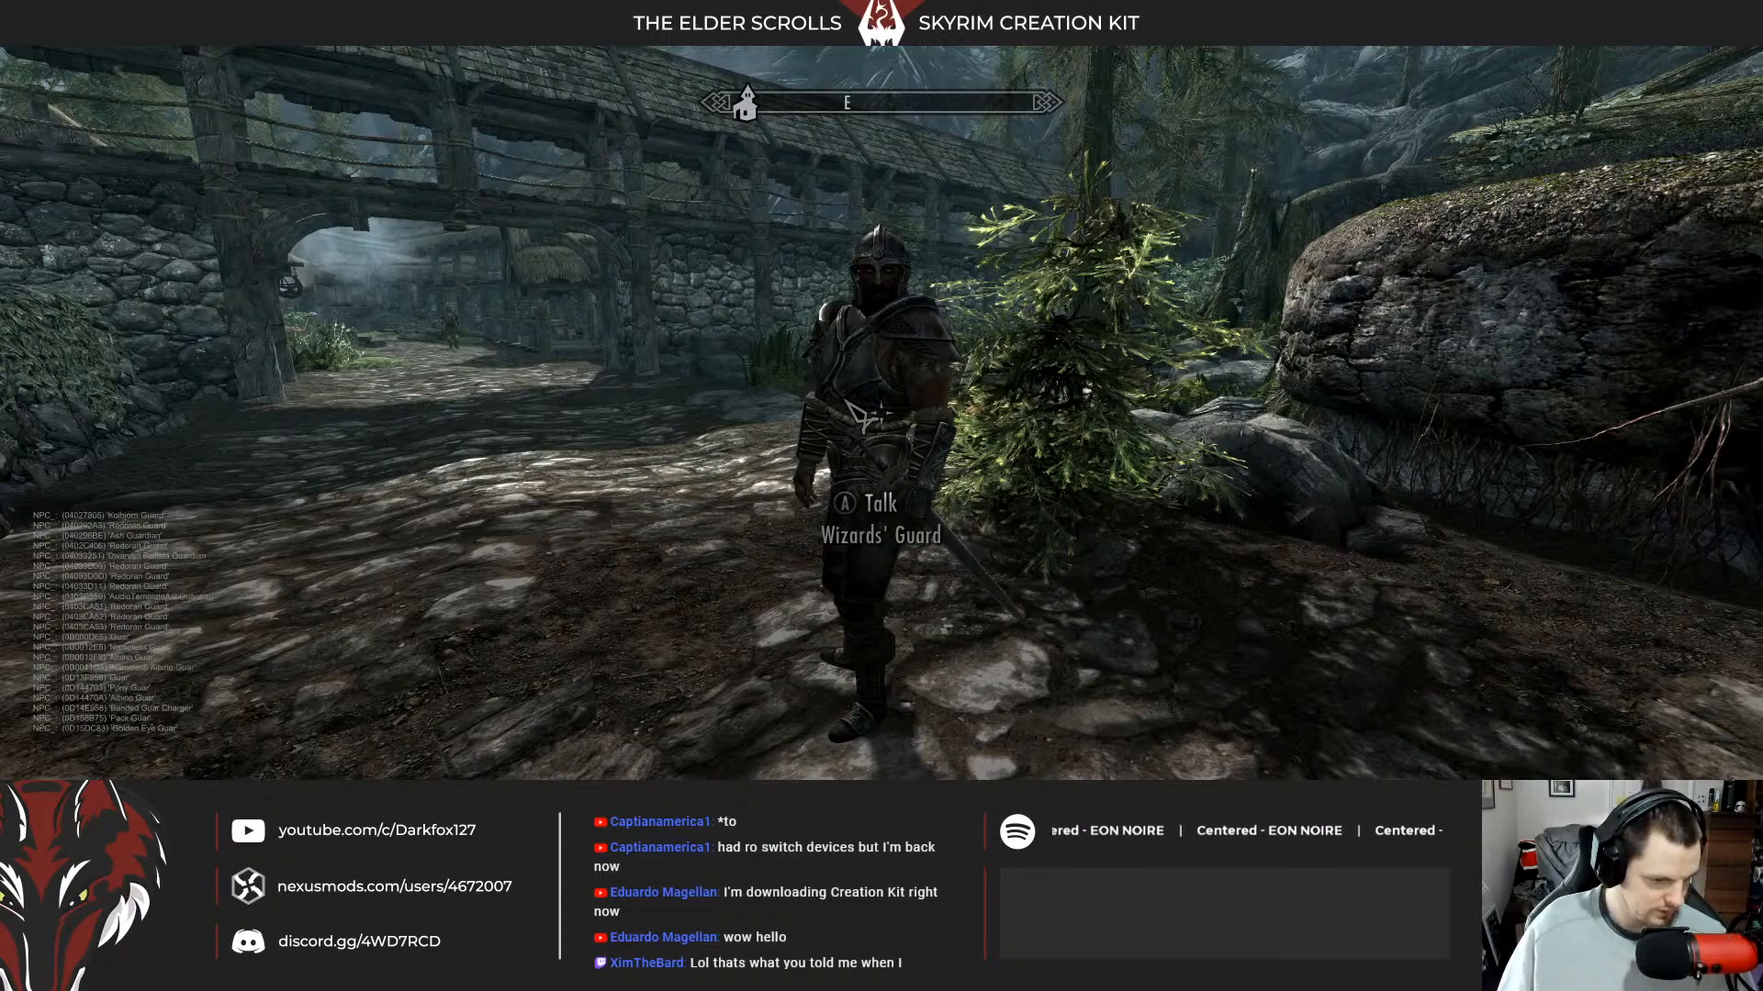
# Spawn a guar beside the character with the console command player.placeatme 0b000d65.
pyautogui.press('Up')
pyautogui.press('Up')
pyautogui.press('Up')
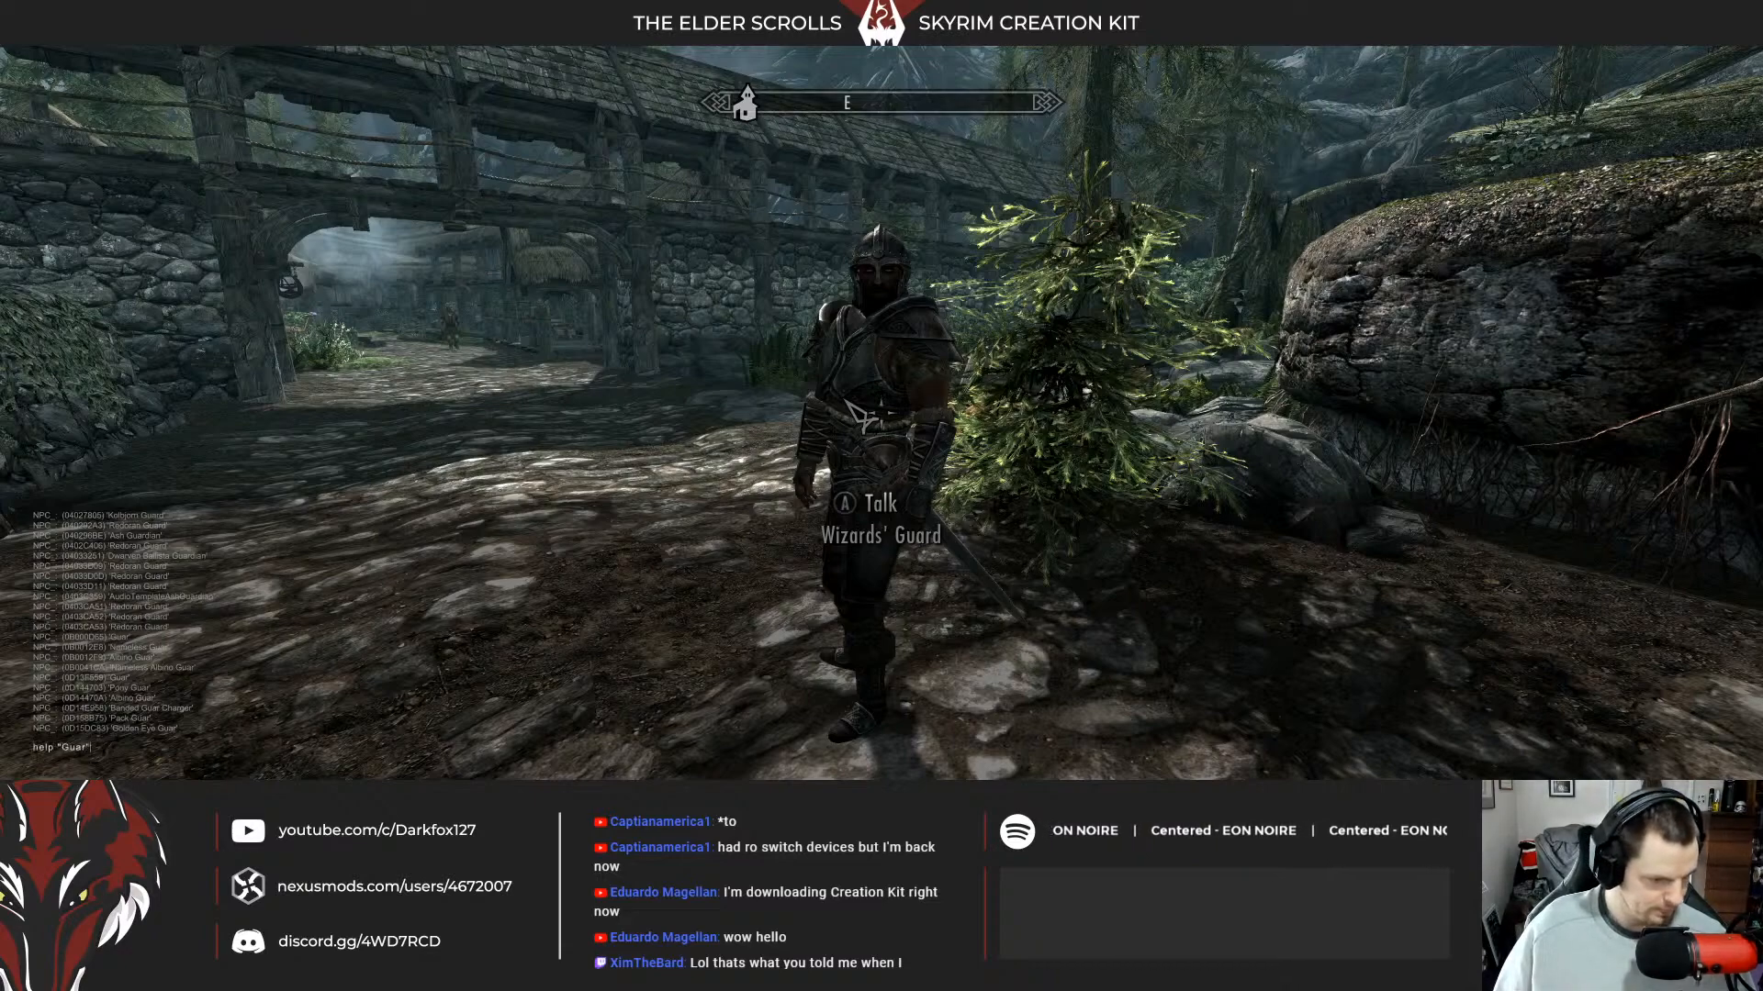
pyautogui.press('BackSpace')
pyautogui.press('BackSpace')
pyautogui.press('BackSpace')
pyautogui.press('BackSpace')
pyautogui.press('BackSpace')
pyautogui.press('BackSpace')
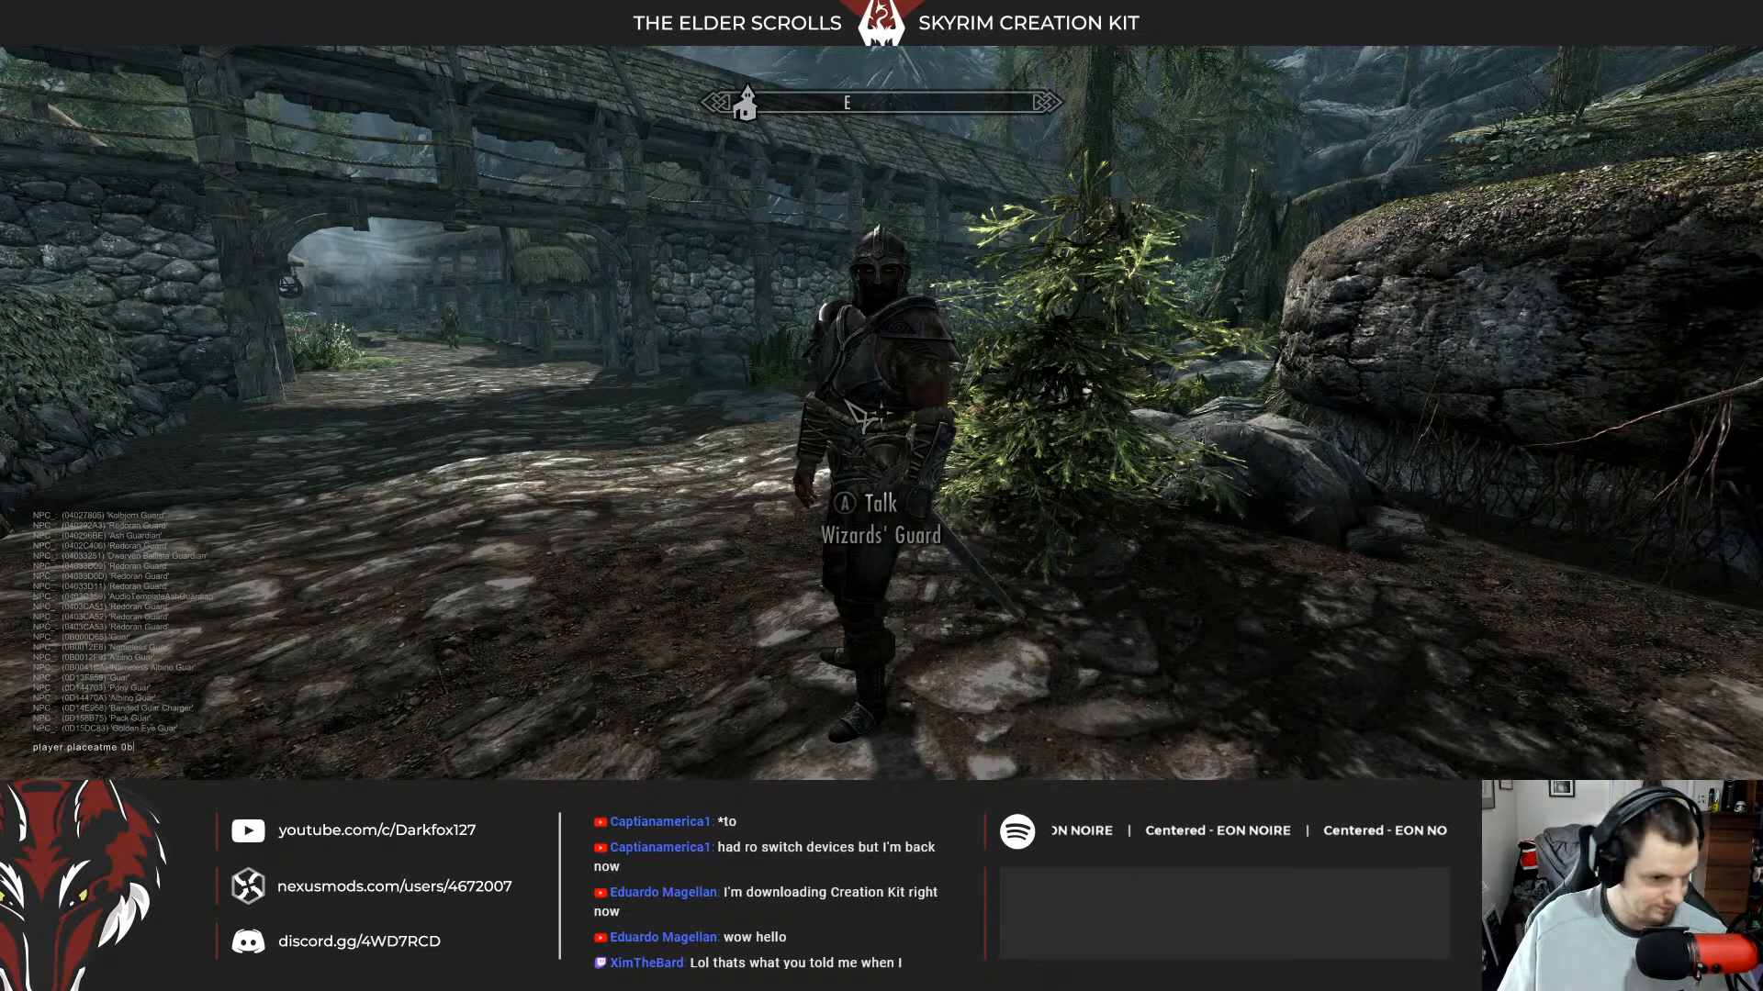
pyautogui.write('000d')
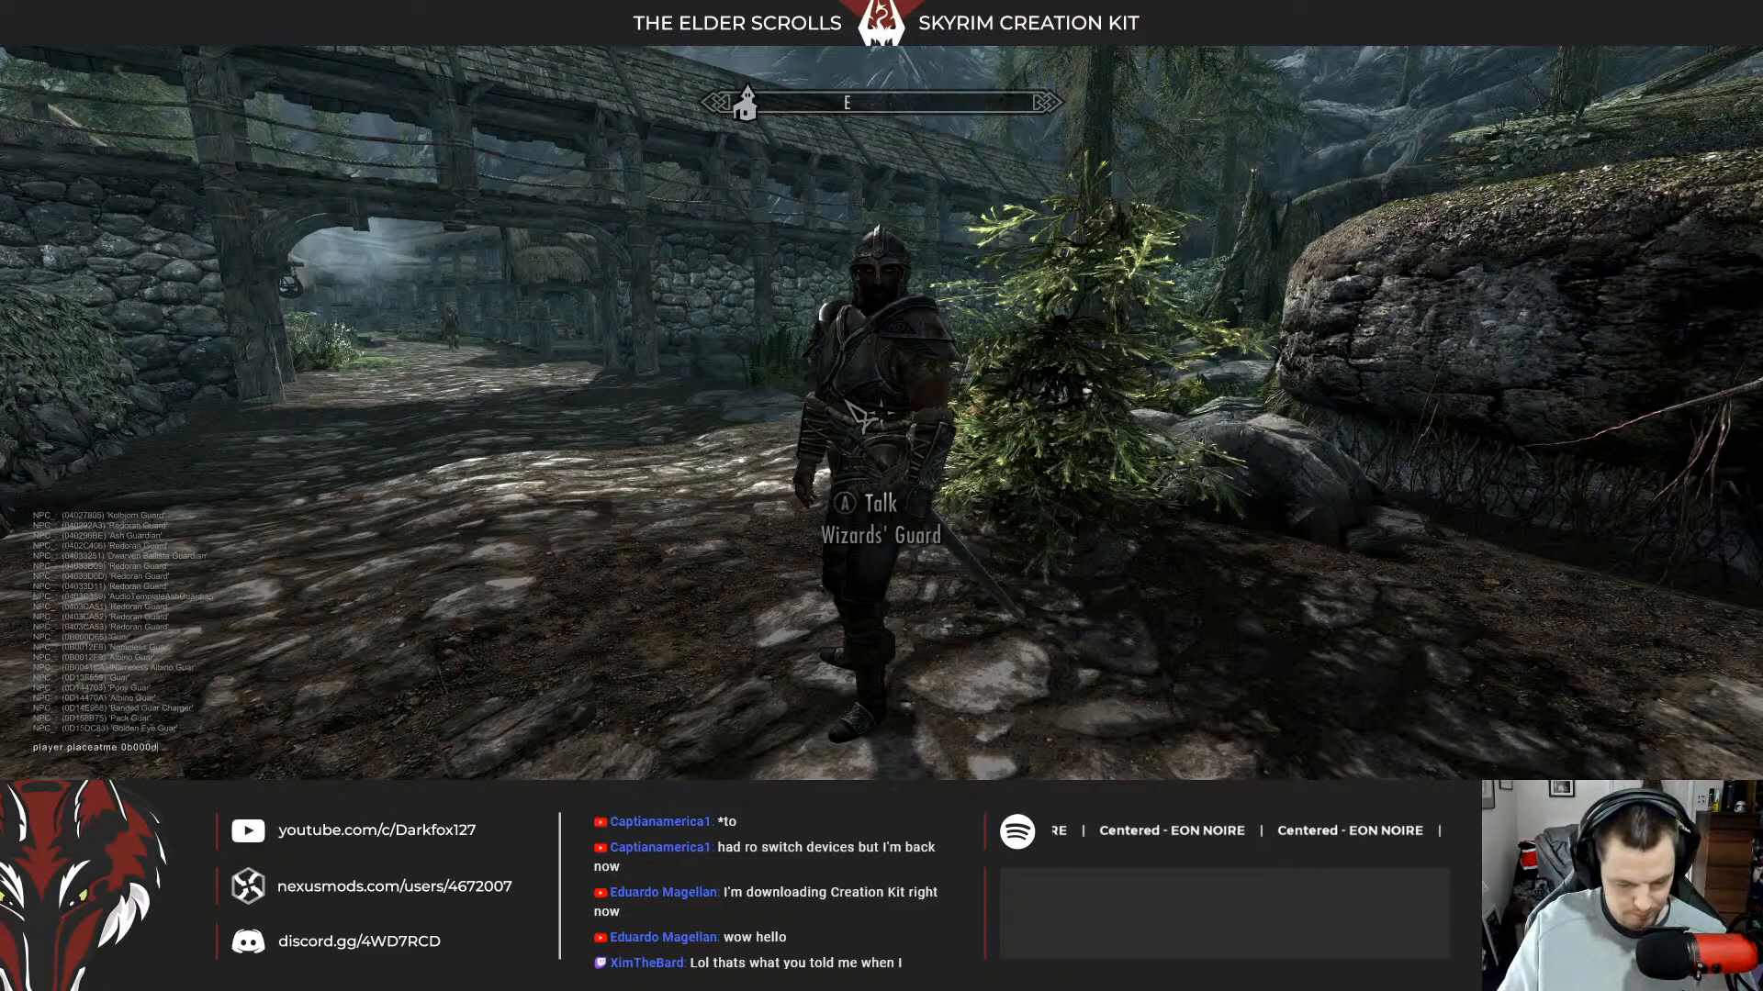
pyautogui.write('65')
pyautogui.press('Return')
pyautogui.press('`')
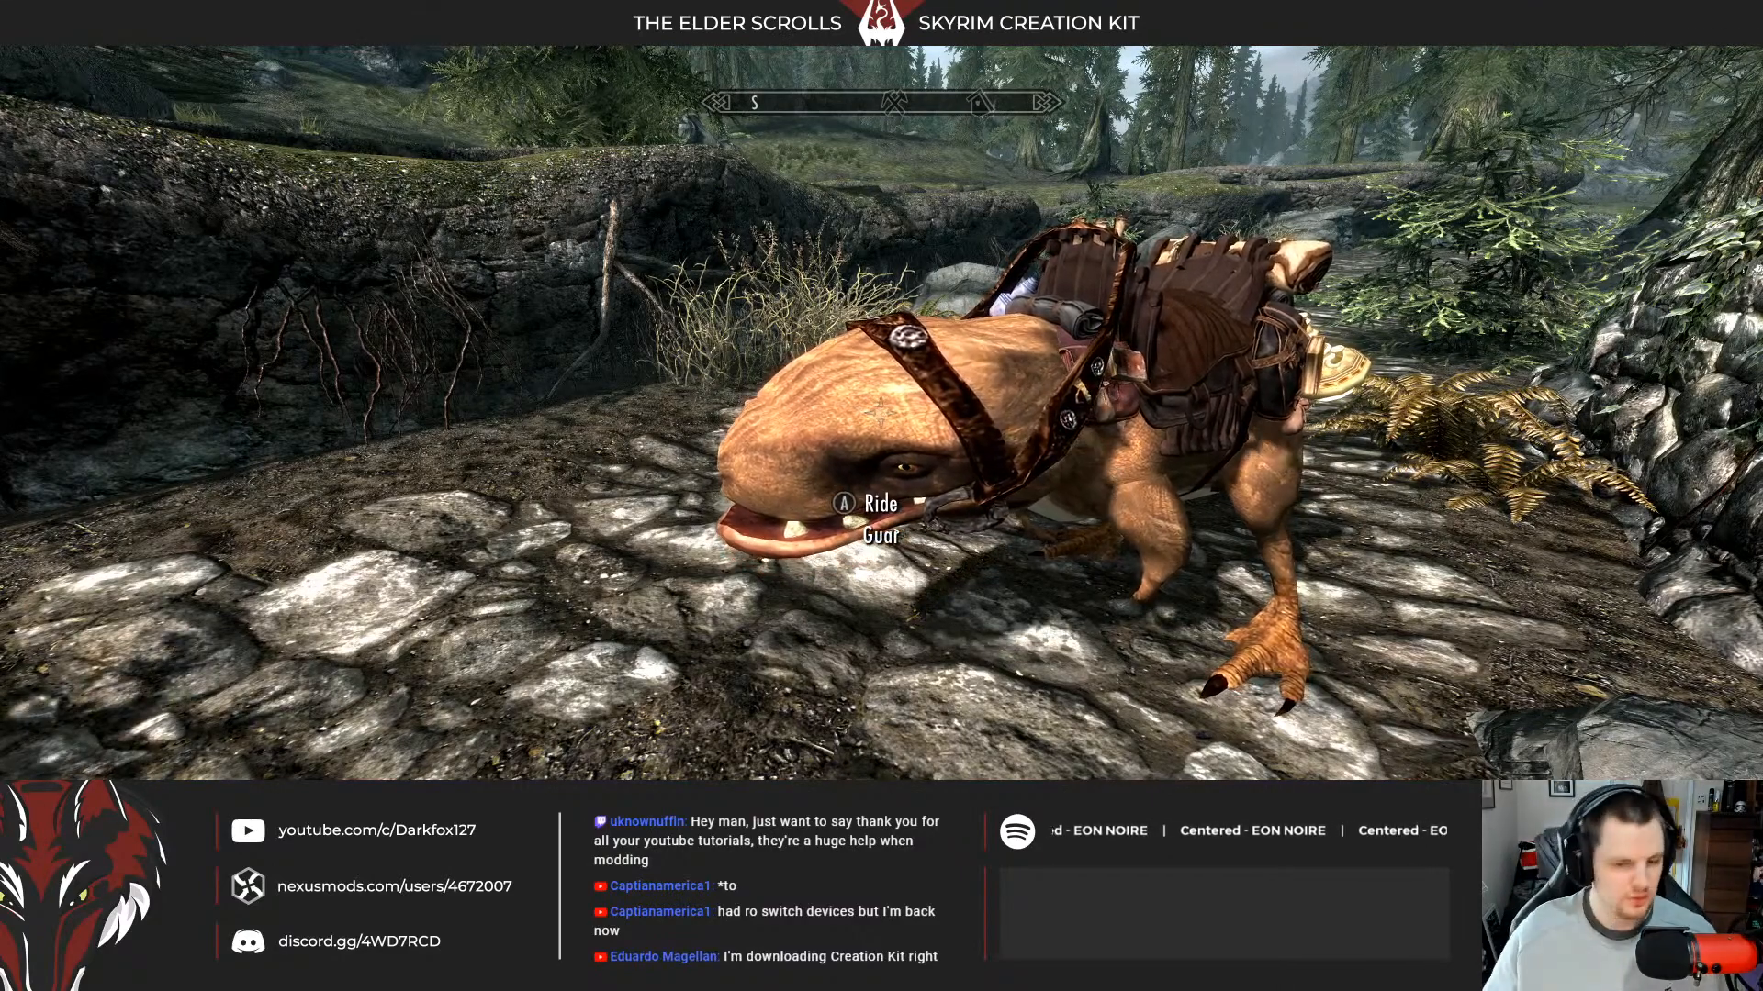
# Find another guar's form ID in the console help results and spawn it with player.placeatme 0d13f559.
pyautogui.press('`')
pyautogui.press('Up')
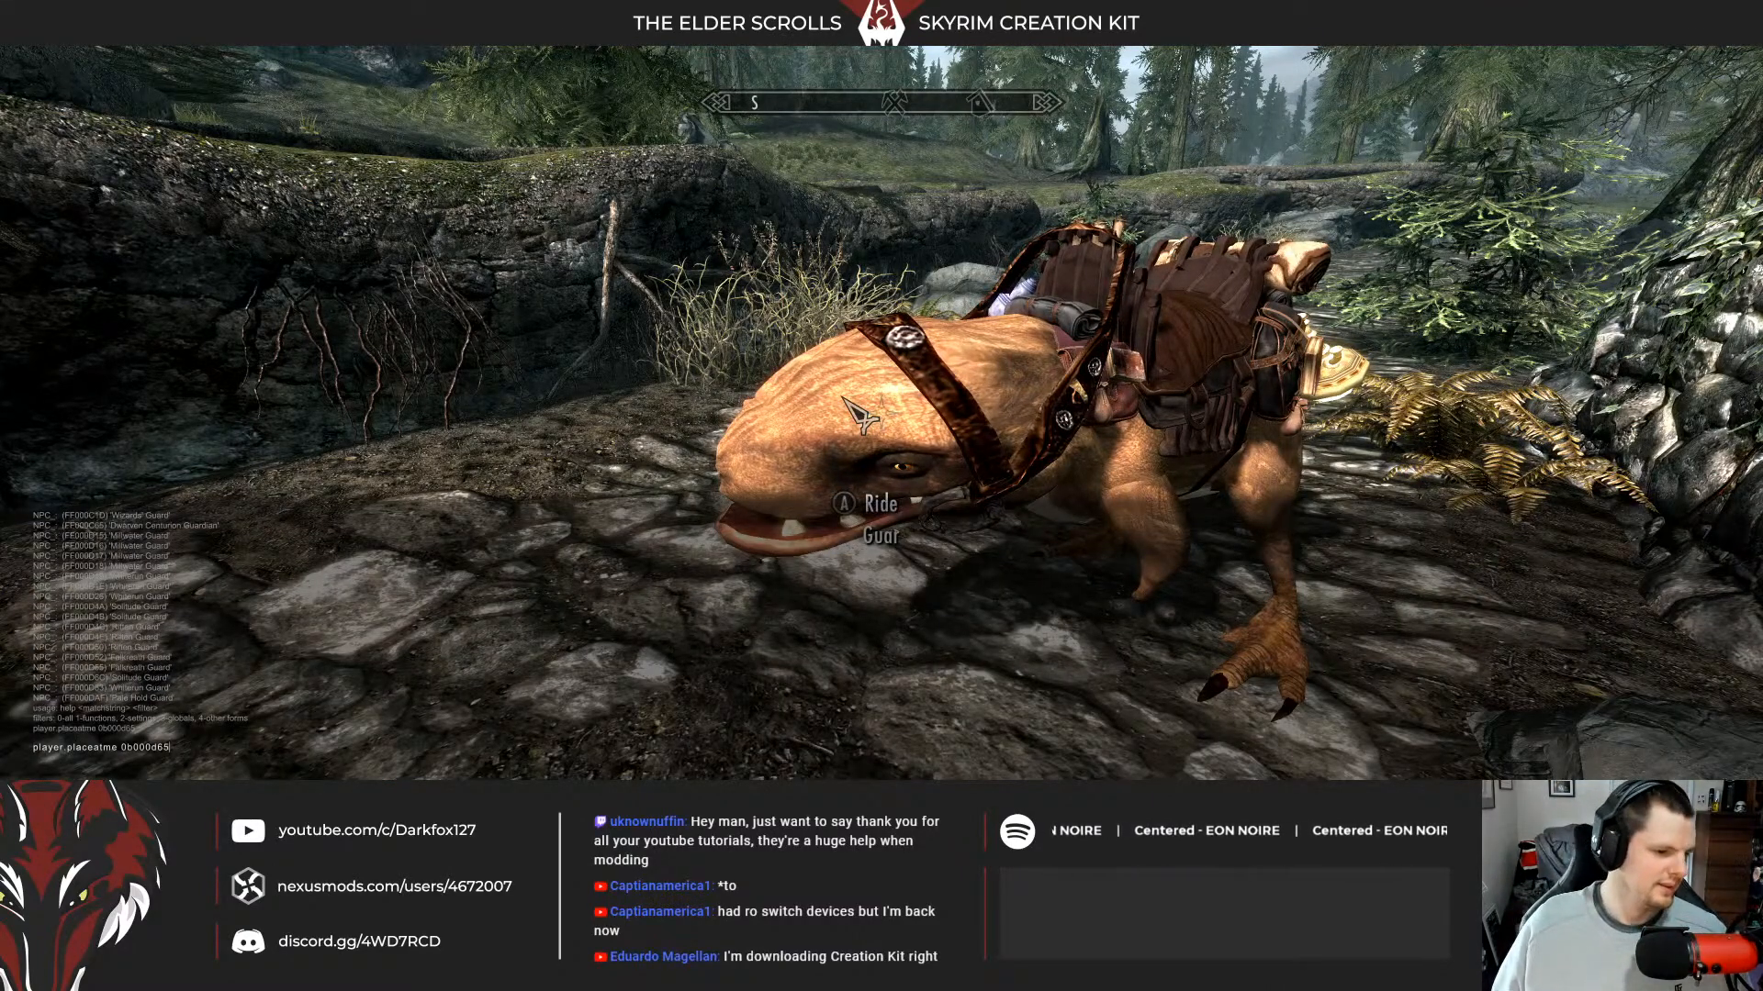
pyautogui.scroll(5, 858, 418)
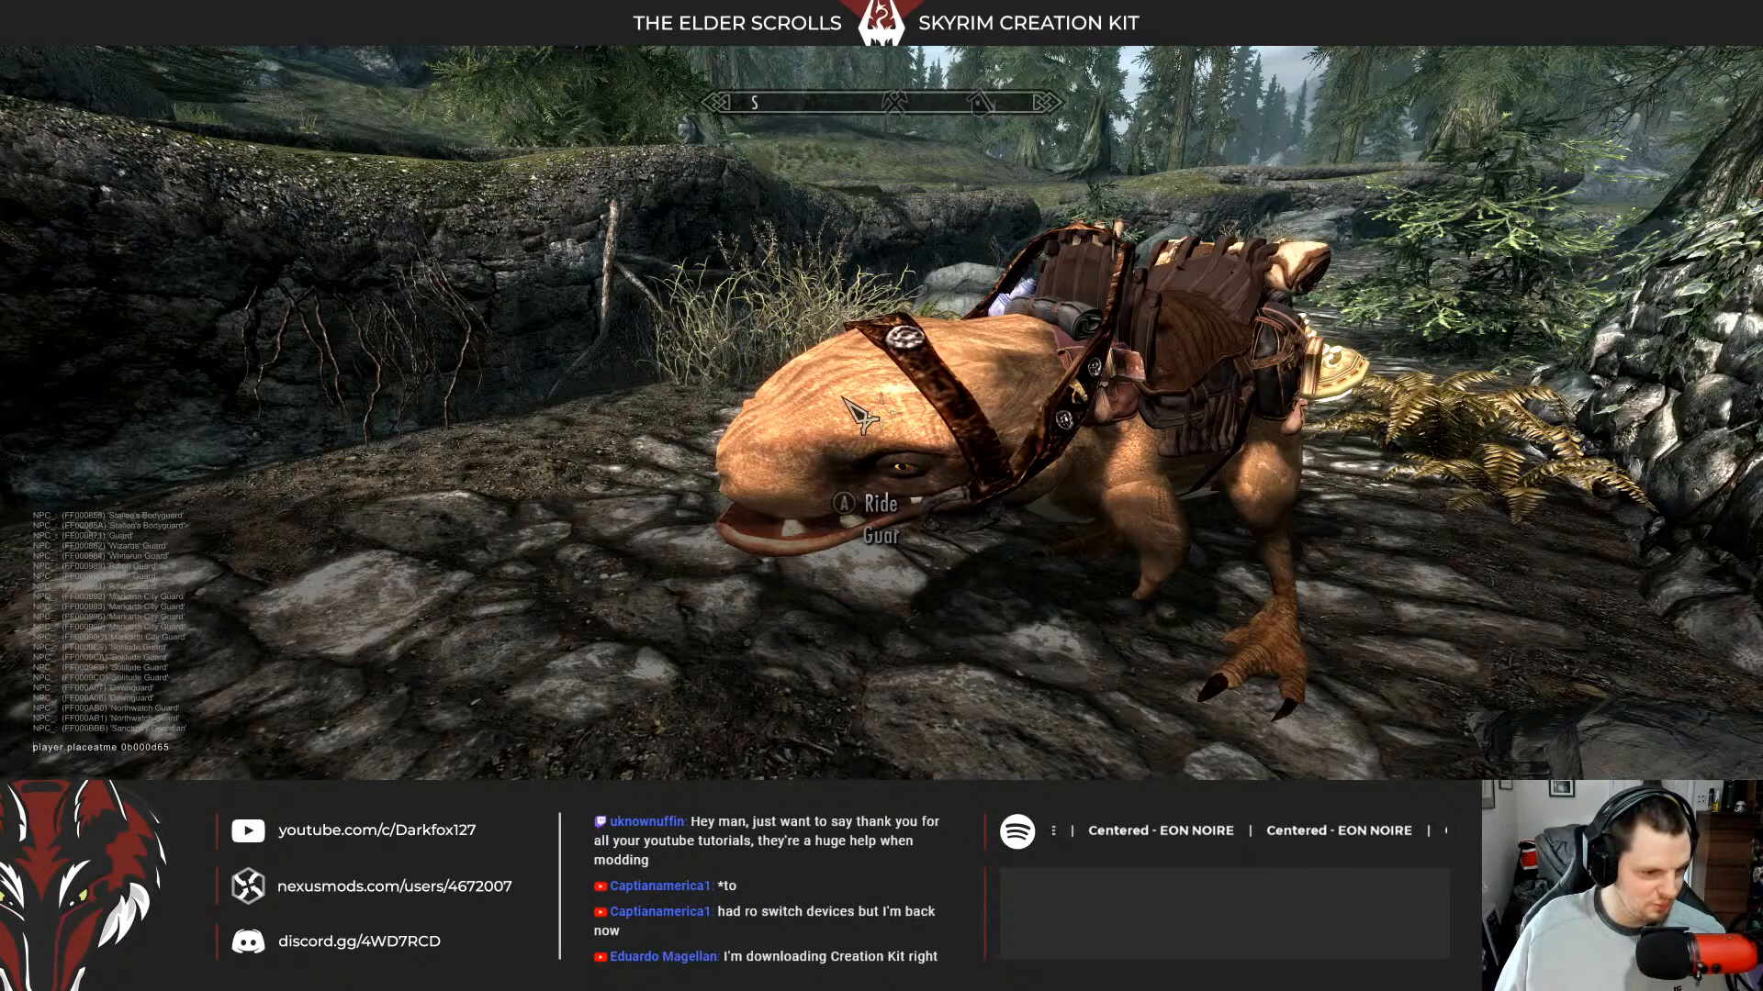
pyautogui.scroll(5, 859, 417)
pyautogui.scroll(5, 858, 417)
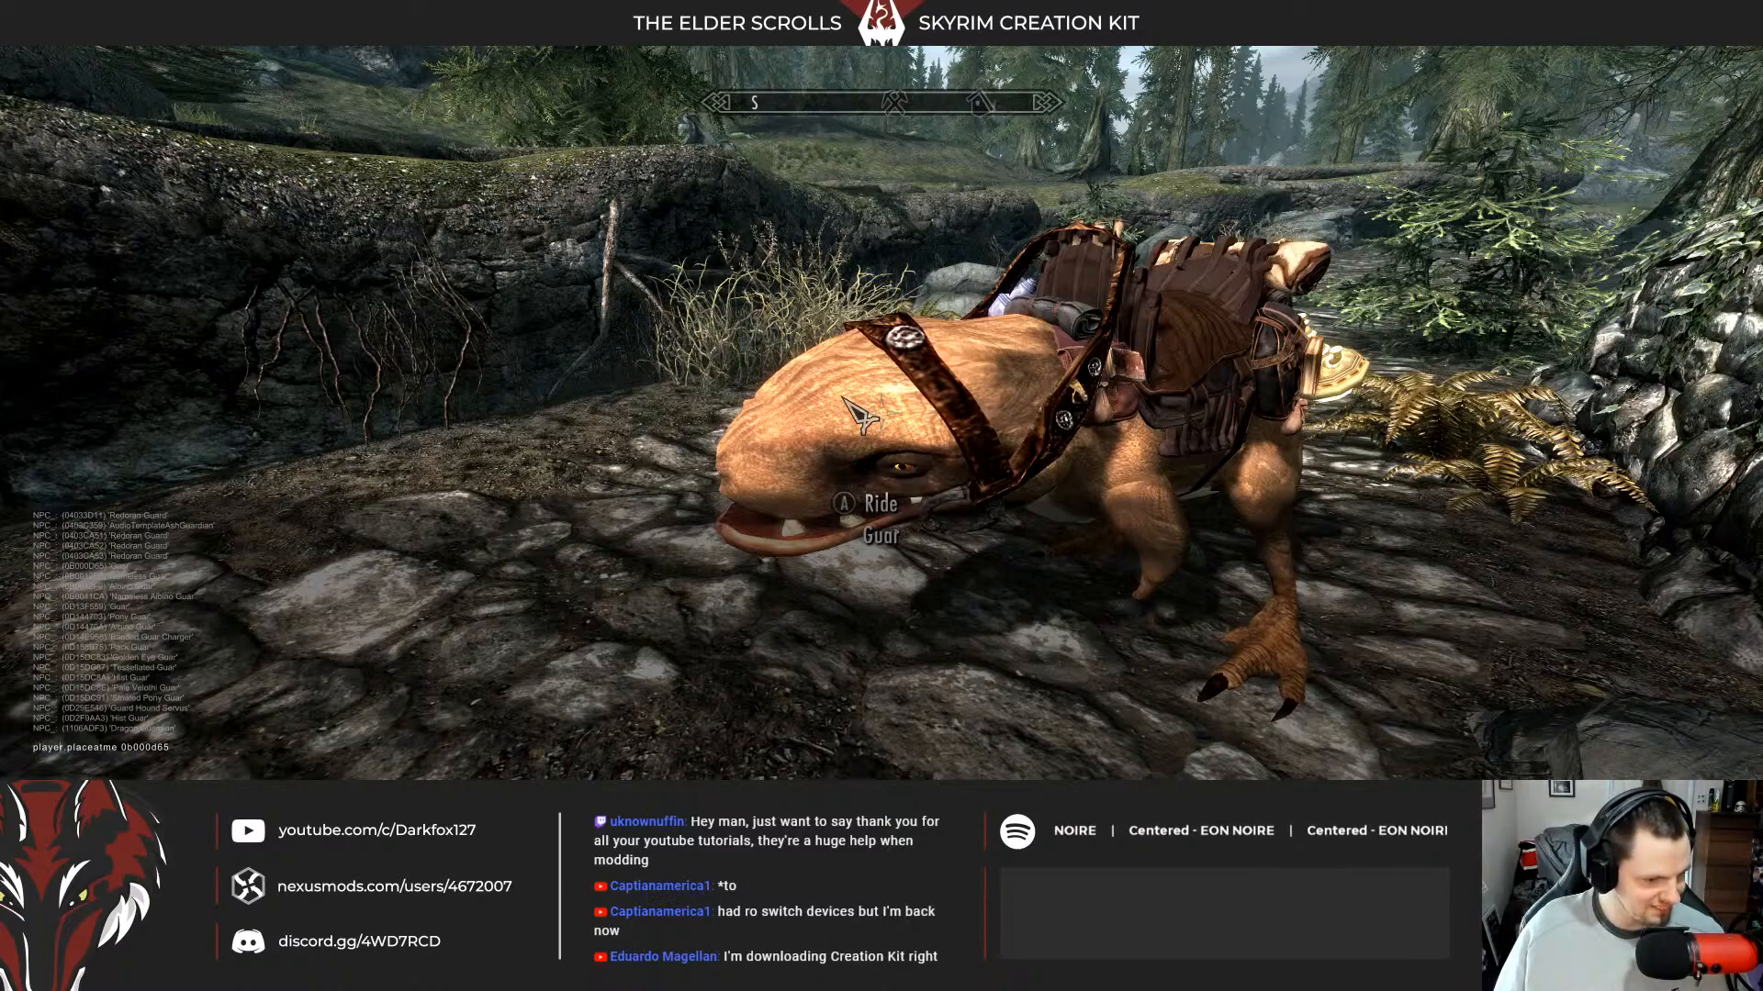
pyautogui.press('BackSpace')
pyautogui.press('BackSpace')
pyautogui.press('BackSpace')
pyautogui.press('BackSpace')
pyautogui.press('BackSpace')
pyautogui.press('BackSpace')
pyautogui.press('BackSpace')
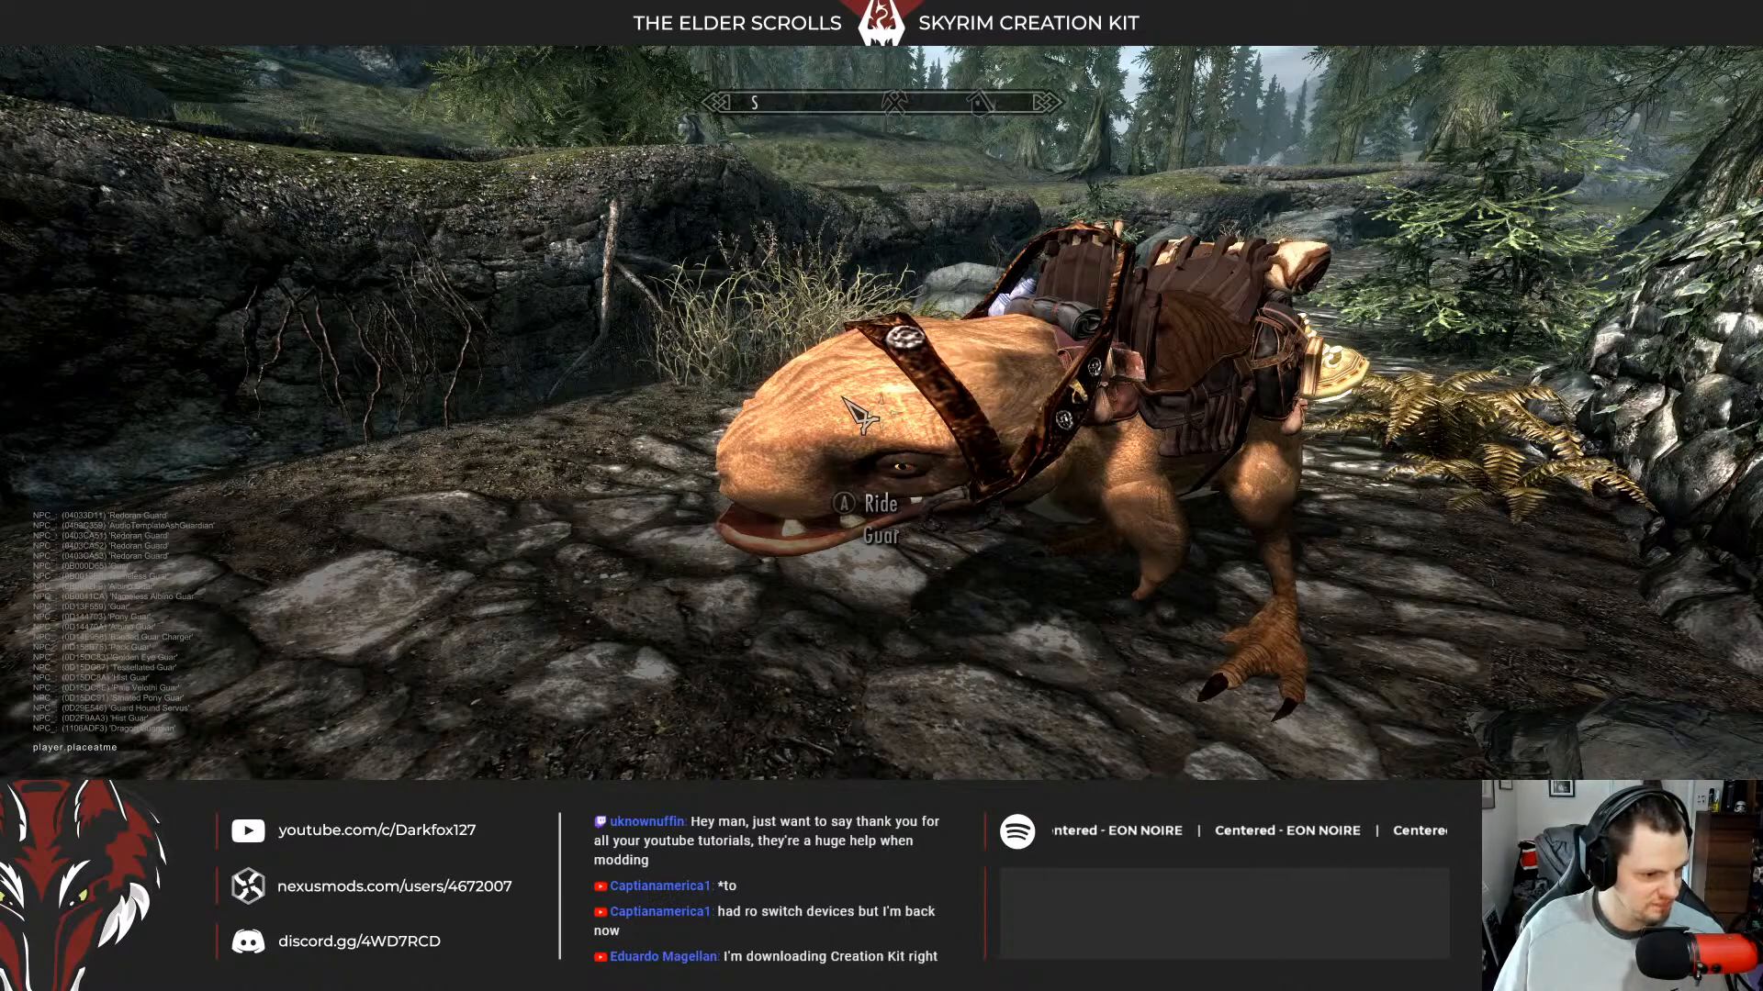
pyautogui.write('0d13')
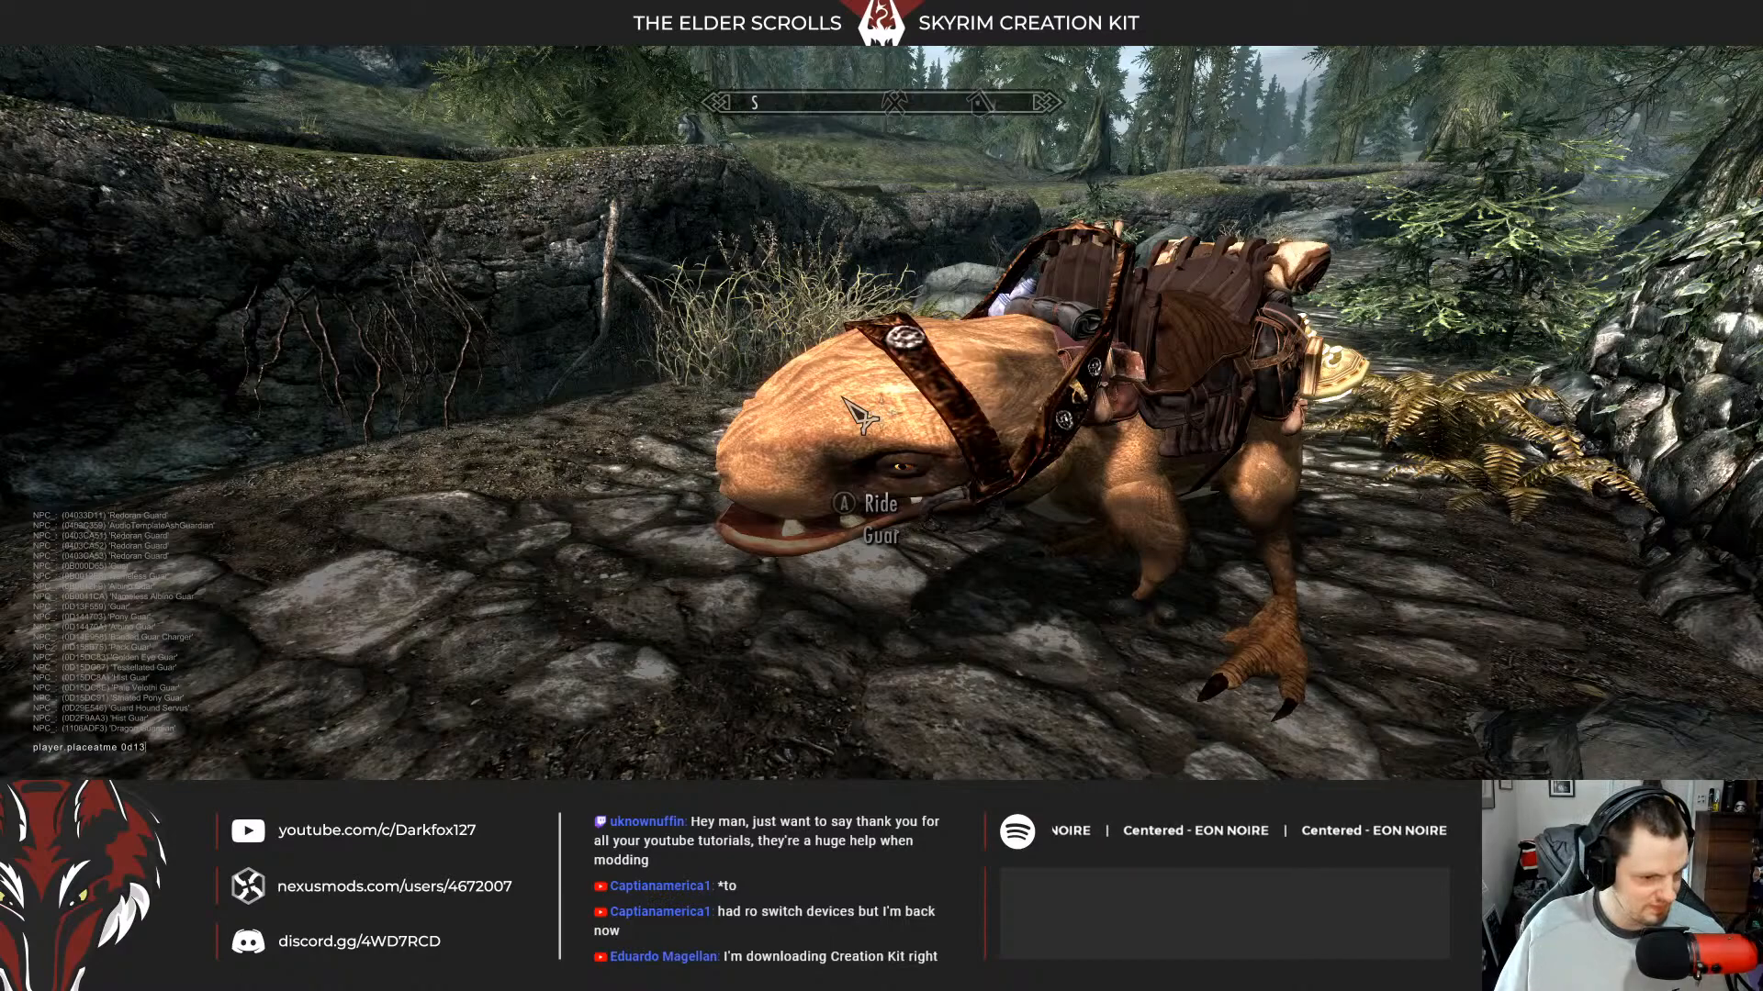
pyautogui.press('Return')
pyautogui.press('`')
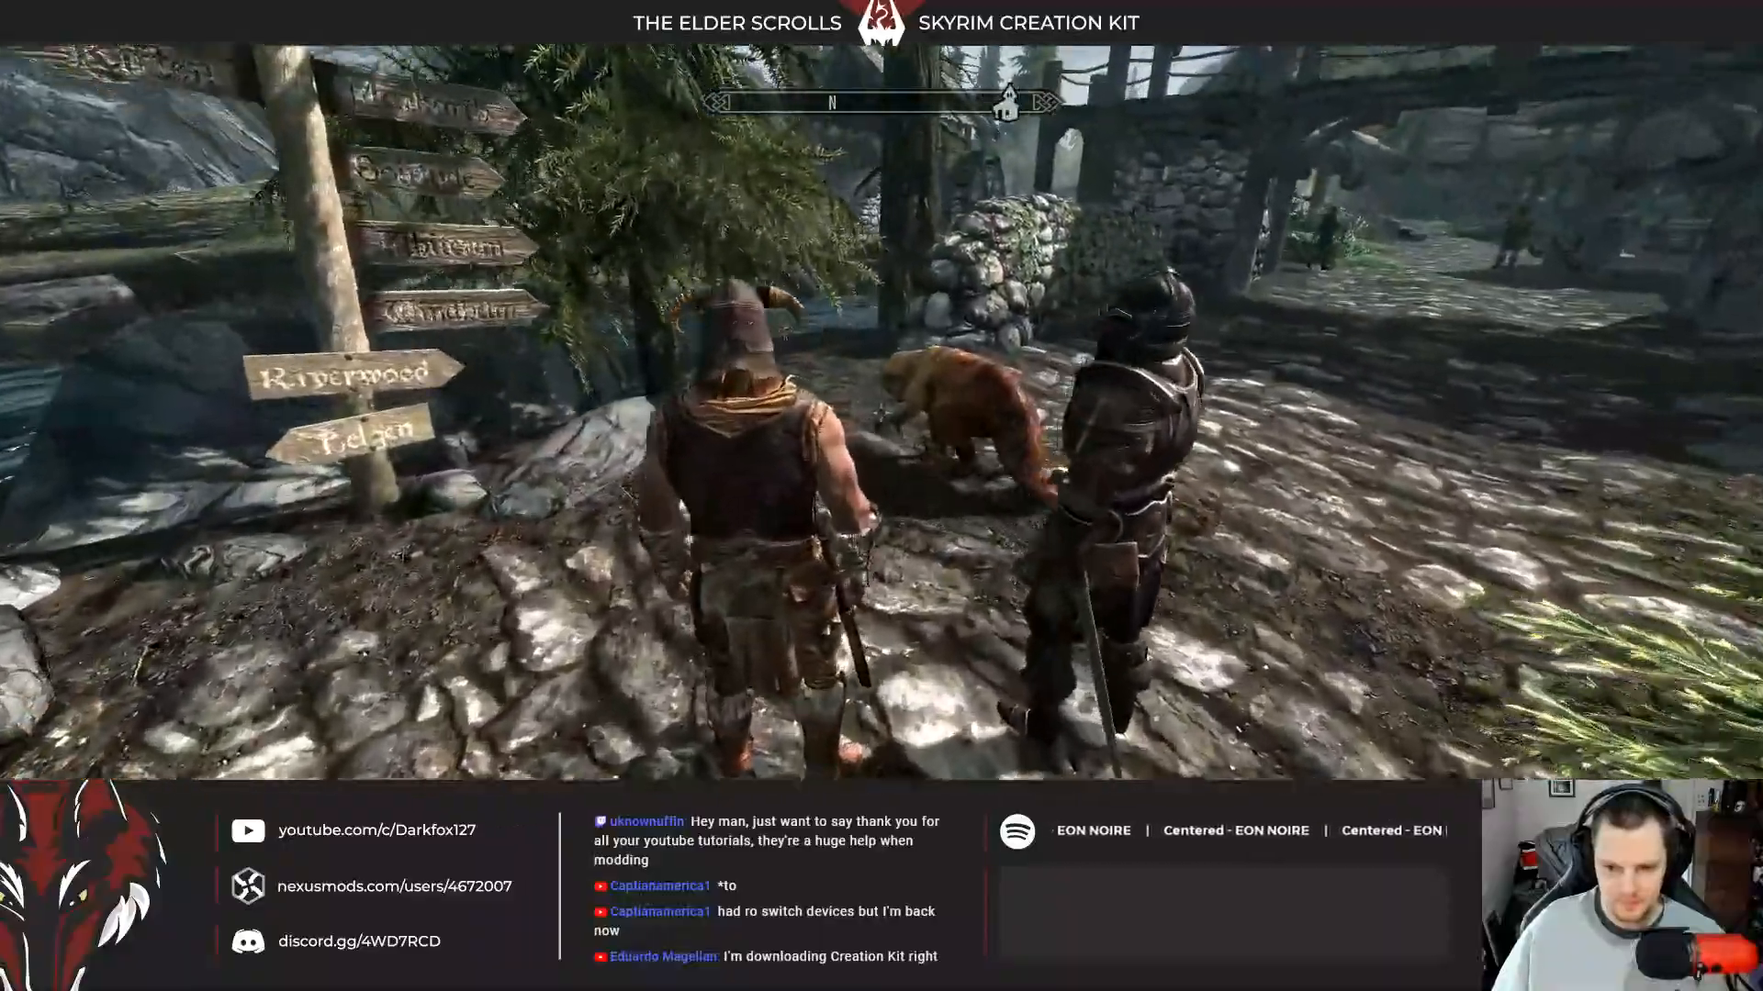
# Look over the newly spawned guar, and spawn a Pack Guar with the console command player.placeatme 0d158b75.
pyautogui.scroll(3, 881, 413)
pyautogui.press('w')
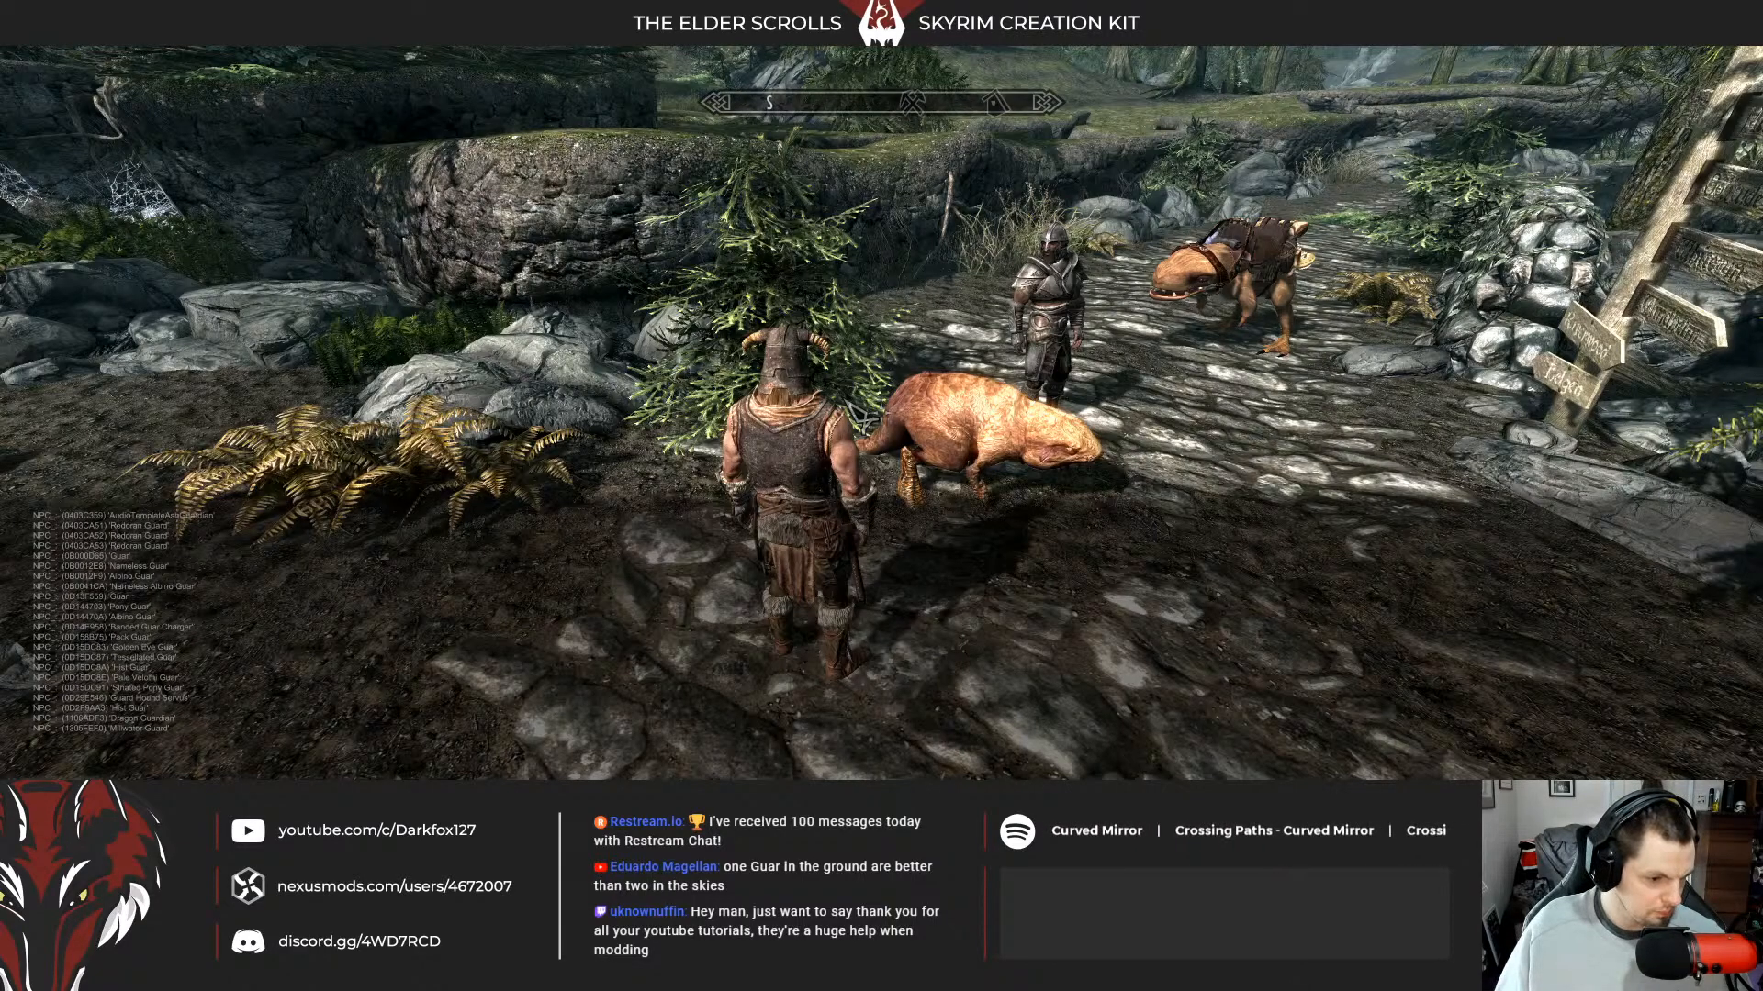
pyautogui.press('Up')
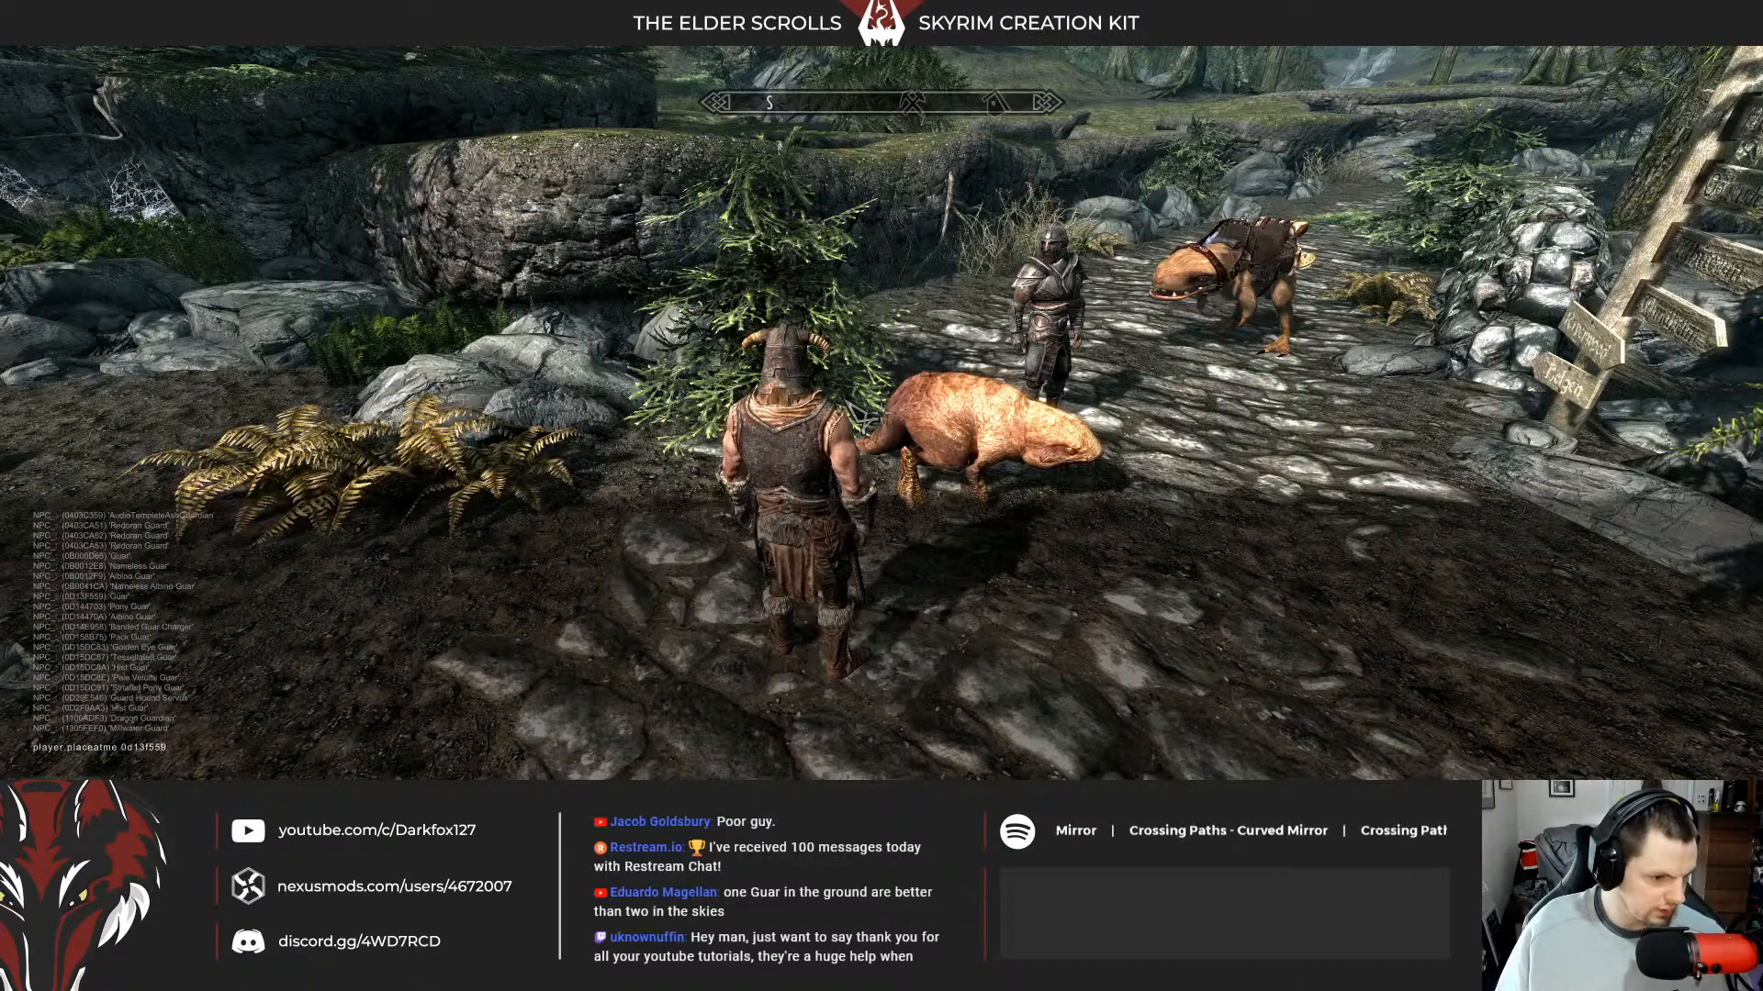
pyautogui.press('BackSpace')
pyautogui.press('BackSpace')
pyautogui.press('BackSpace')
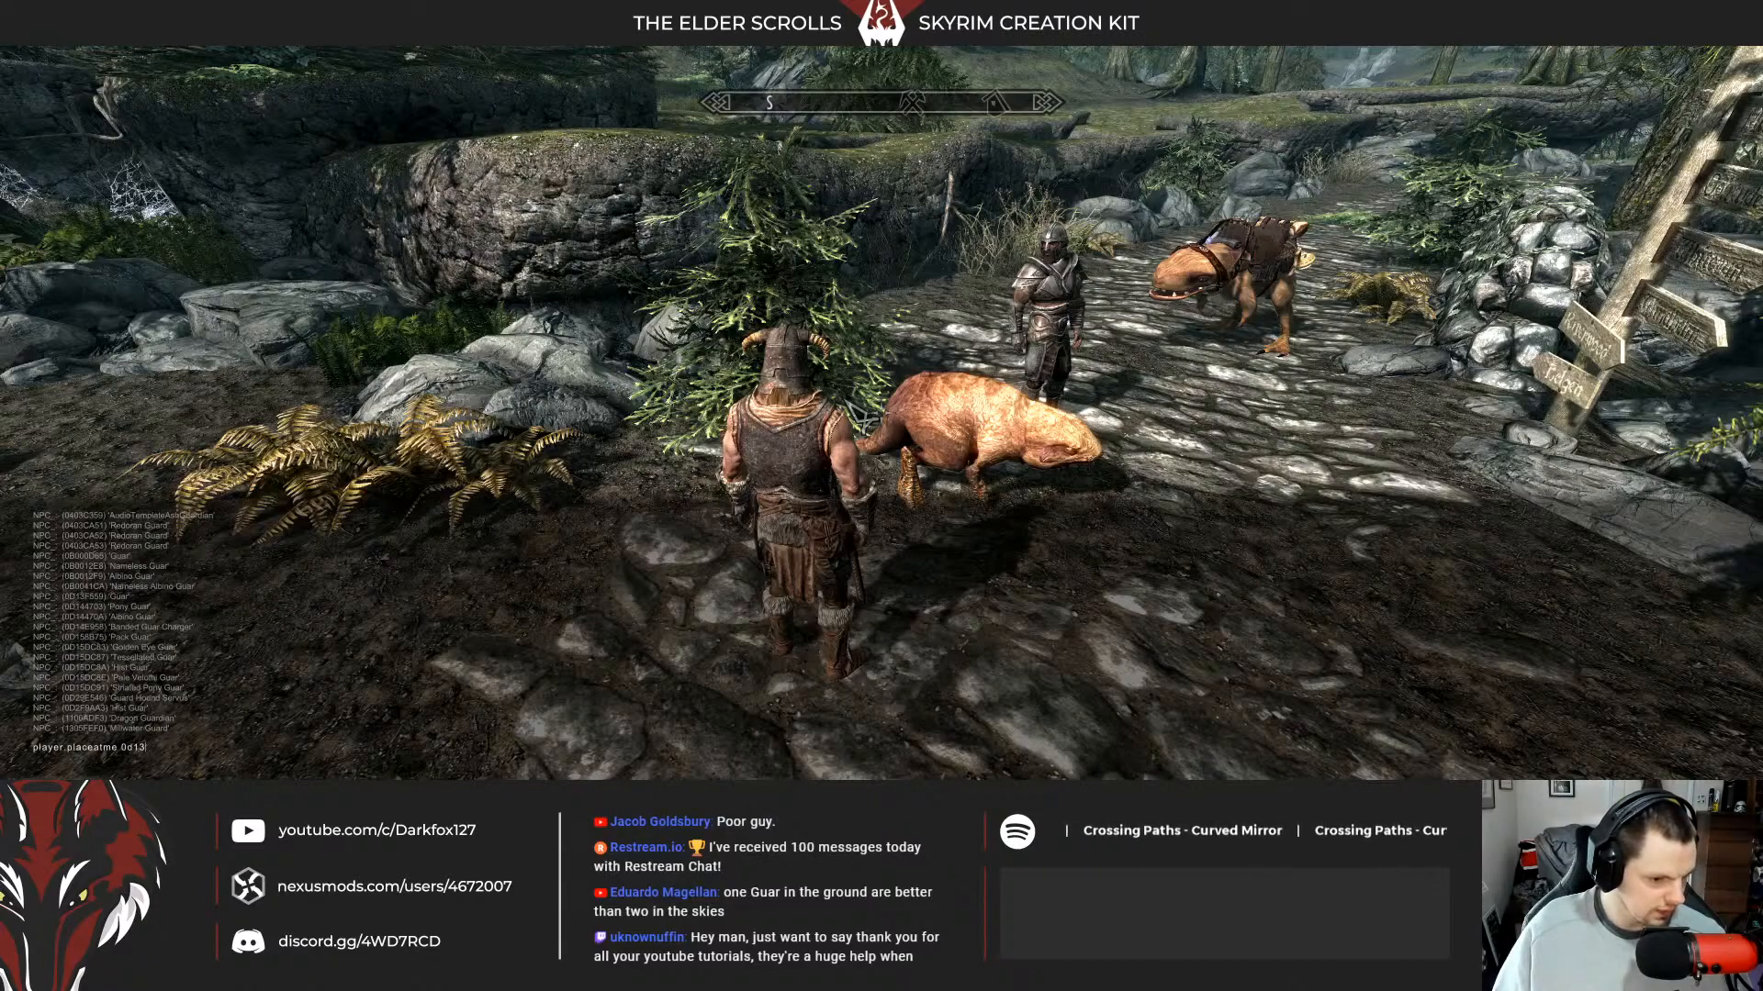
pyautogui.press('BackSpace')
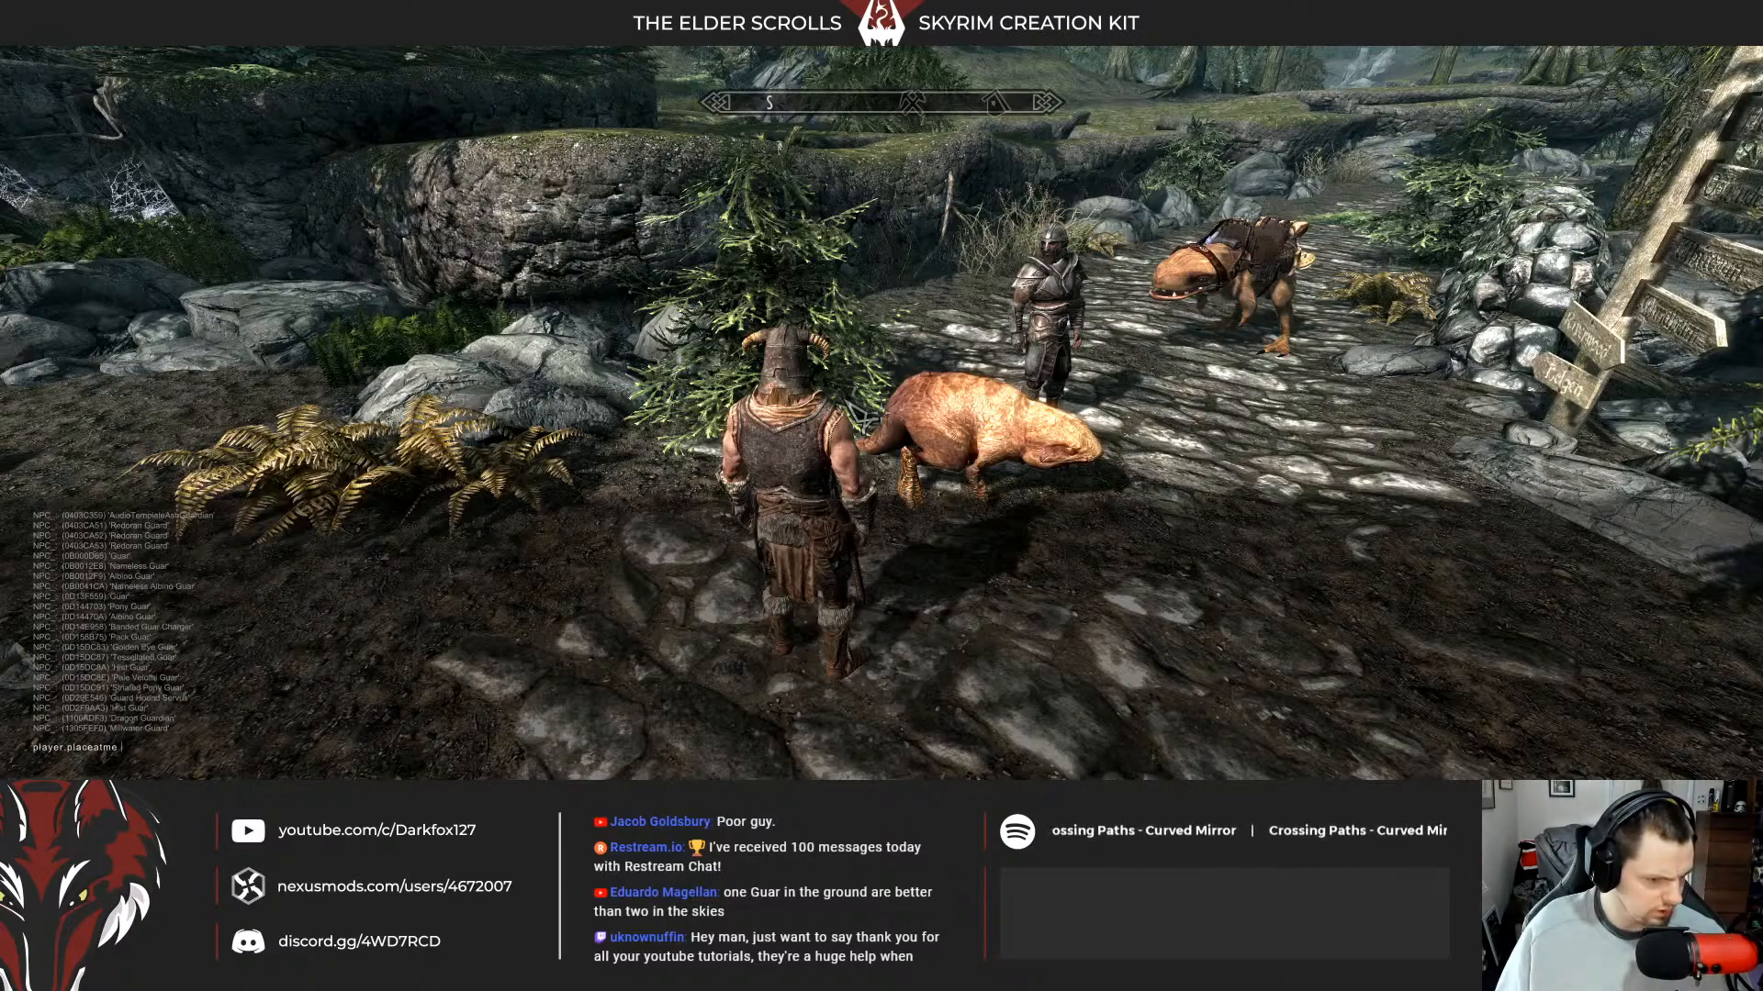
pyautogui.write('0d15')
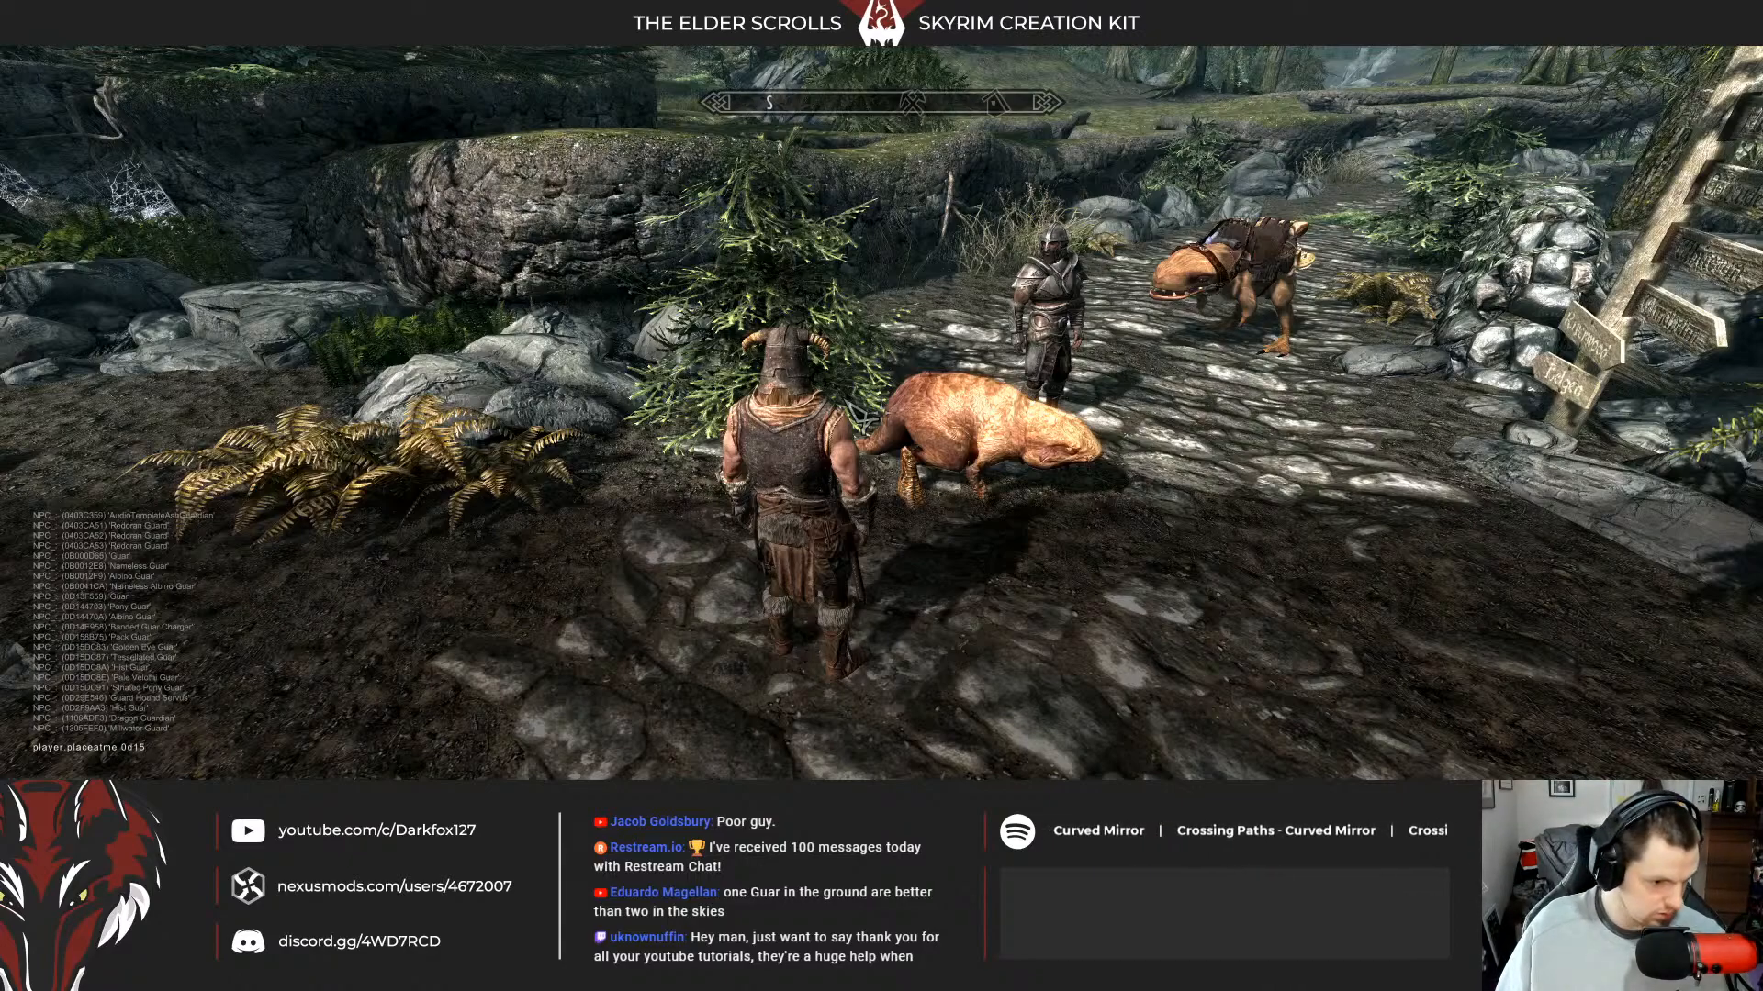
pyautogui.write('8b75')
pyautogui.press('Return')
pyautogui.press('`')
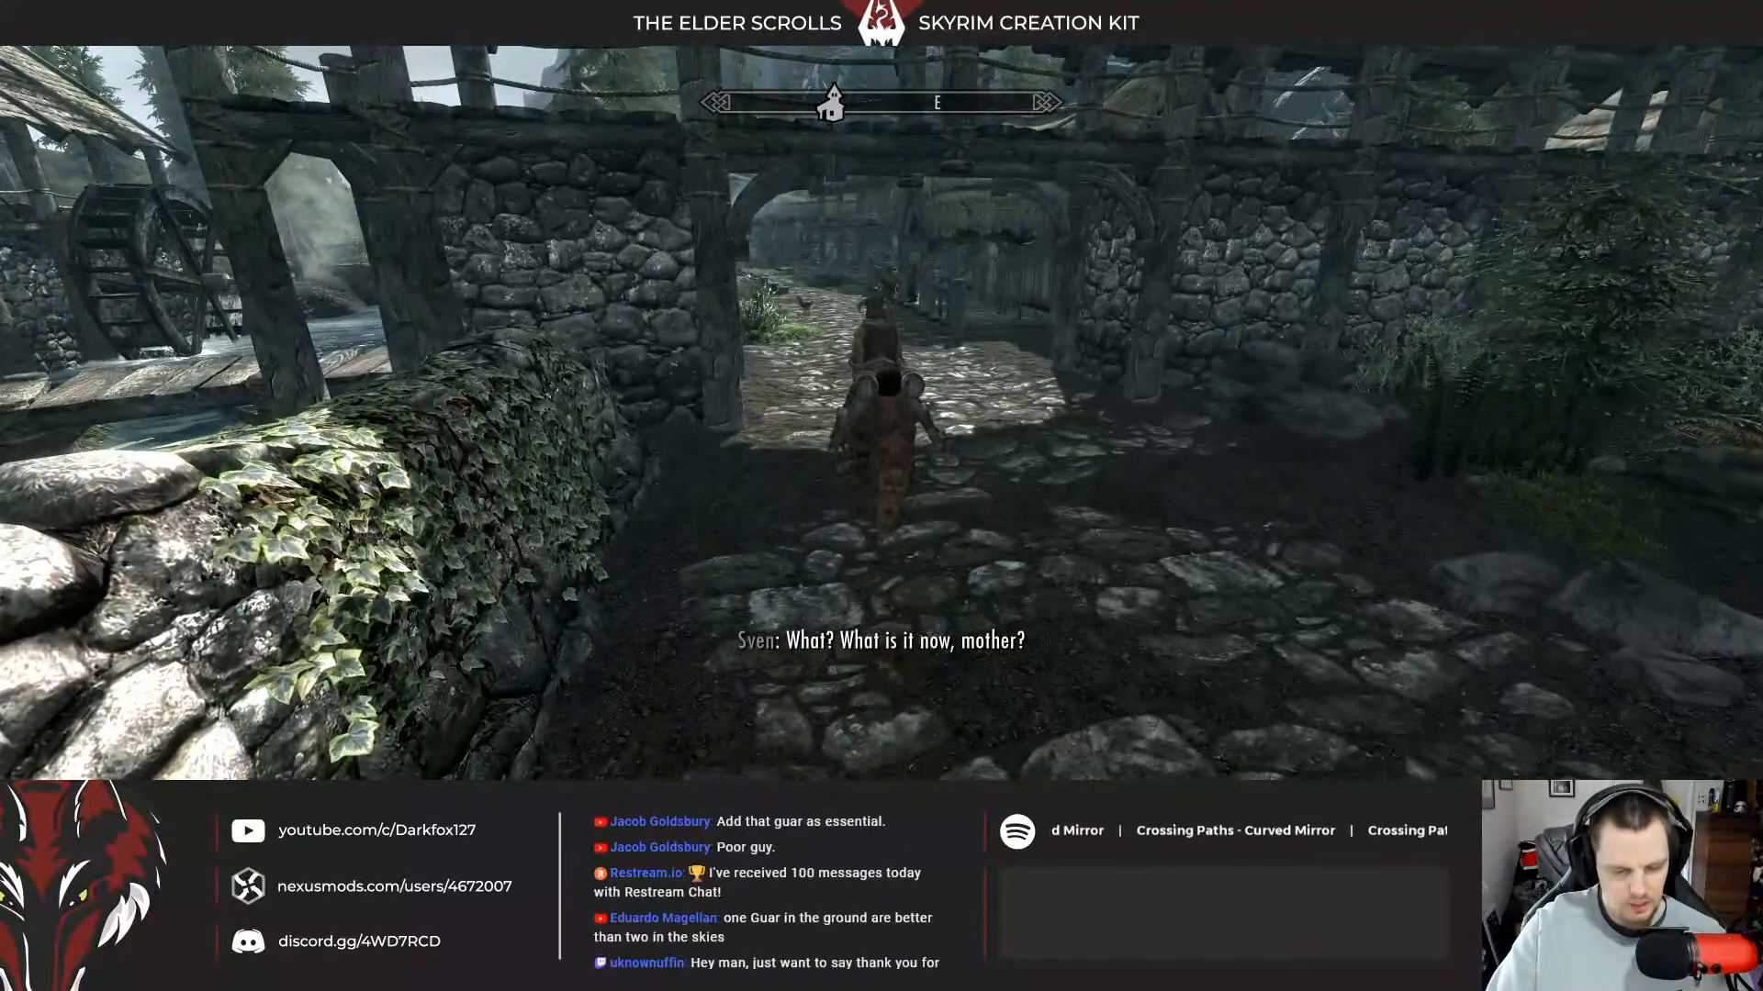
pyautogui.hotkey('shift', 'Tab')
pyautogui.hotkey('alt', 'Tab')
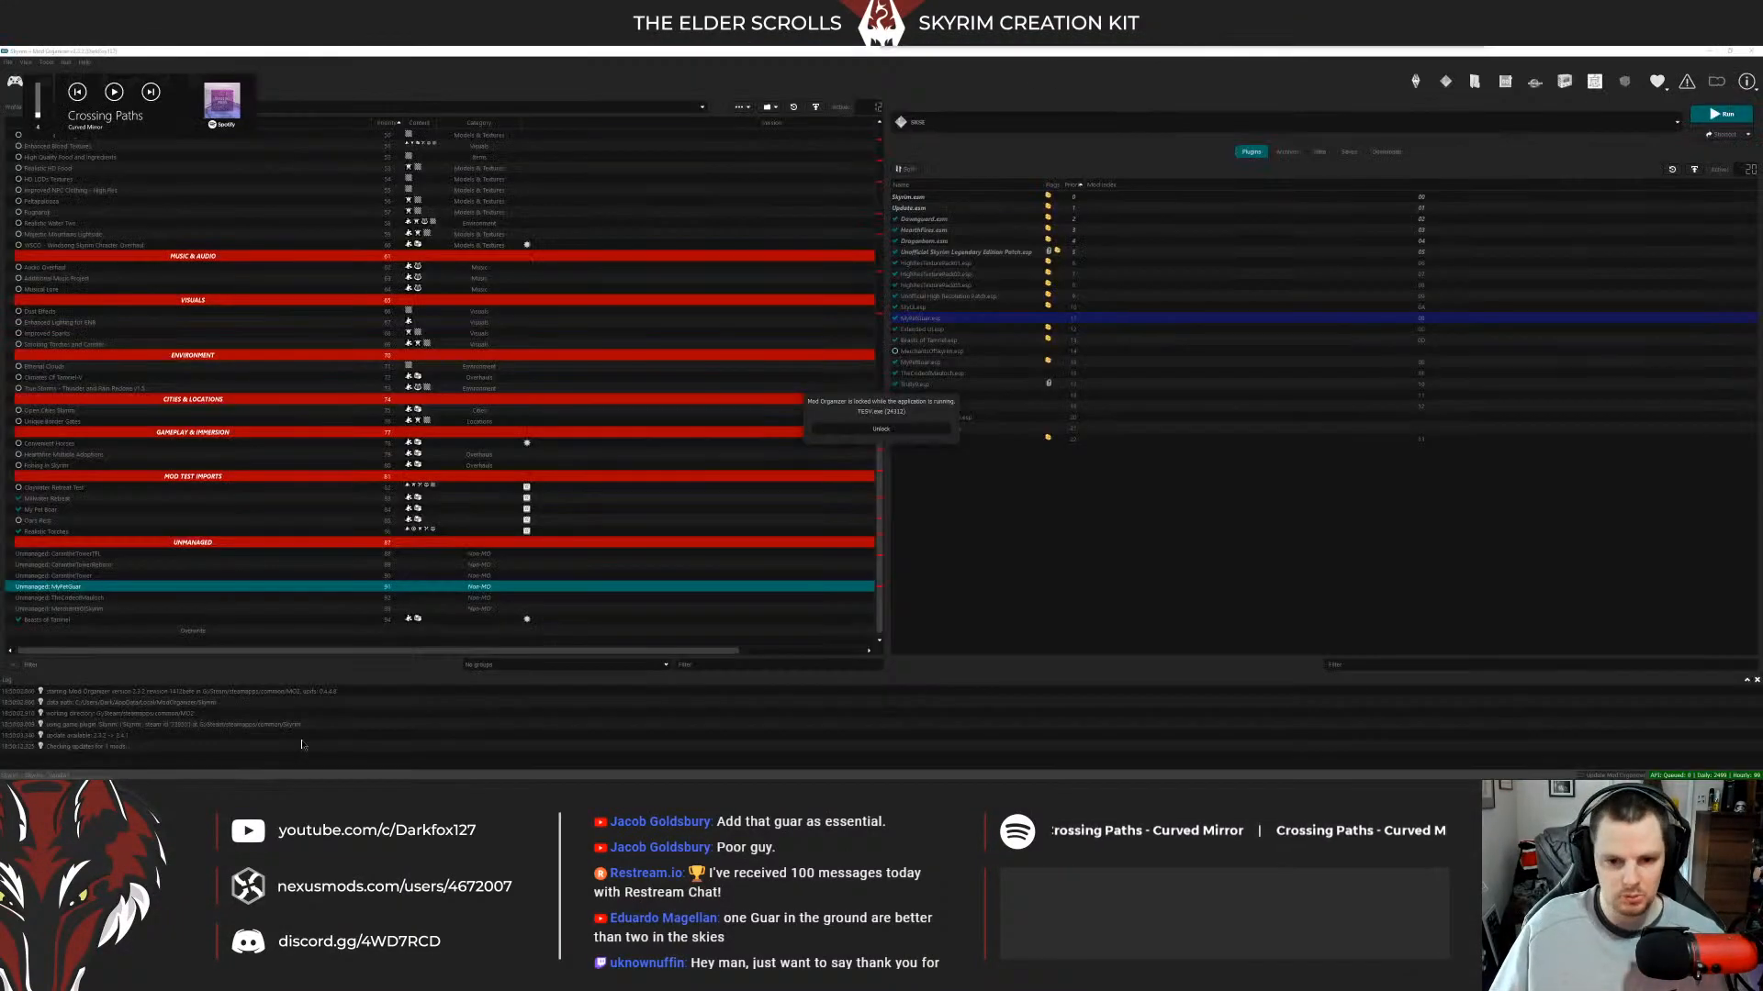
pyautogui.hotkey('alt', 'Tab')
pyautogui.hotkey('alt', 'Tab')
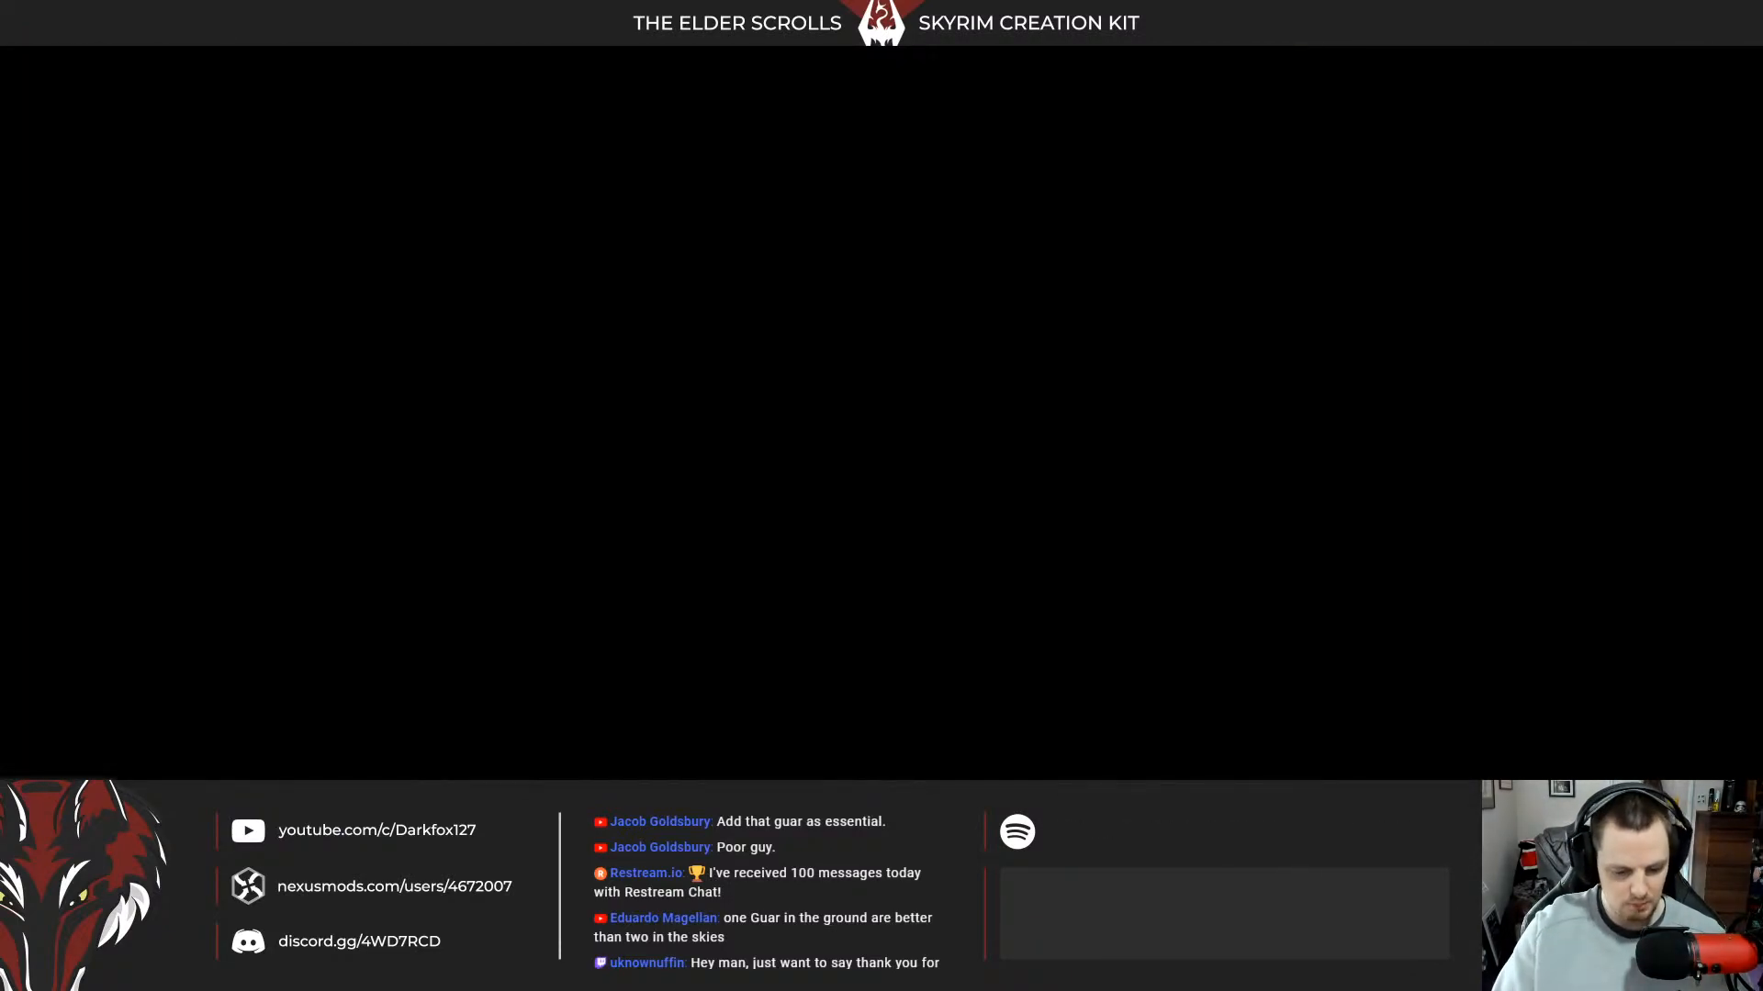
pyautogui.hotkey('alt', 'Tab')
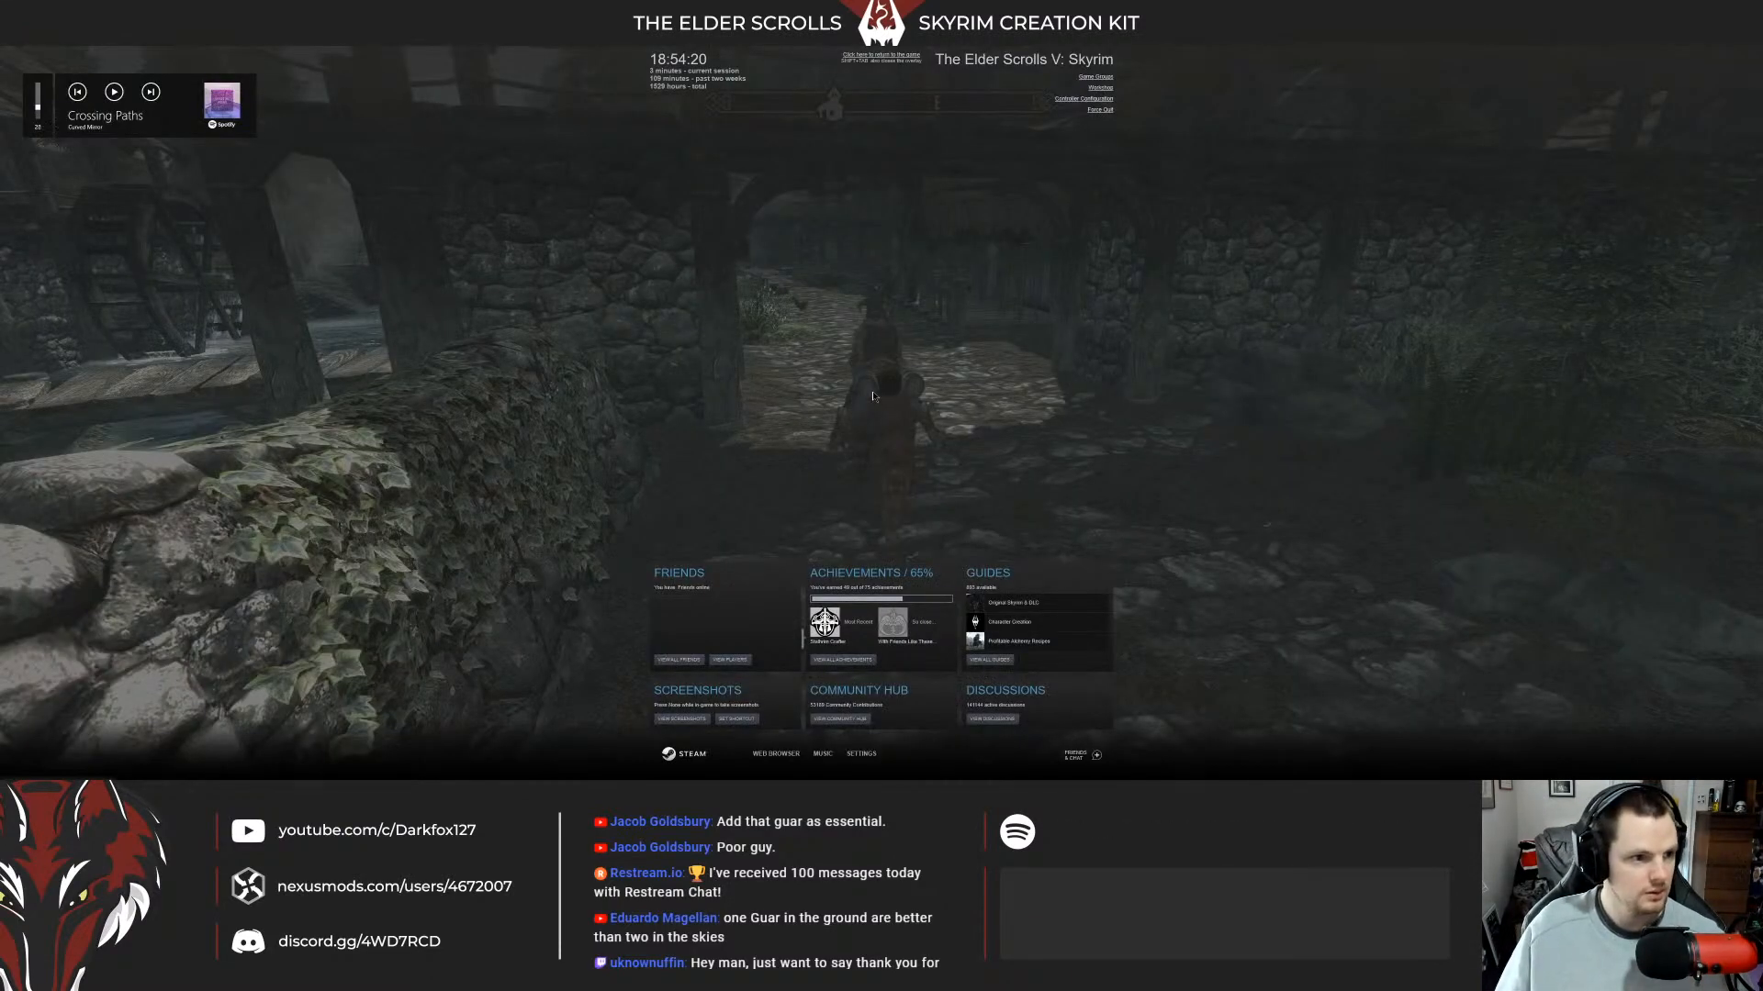
pyautogui.hotkey('shift', 'Tab')
# Examine the Pack Guar's body, legs and saddle load up close and from several sides on the road.
pyautogui.press('w')
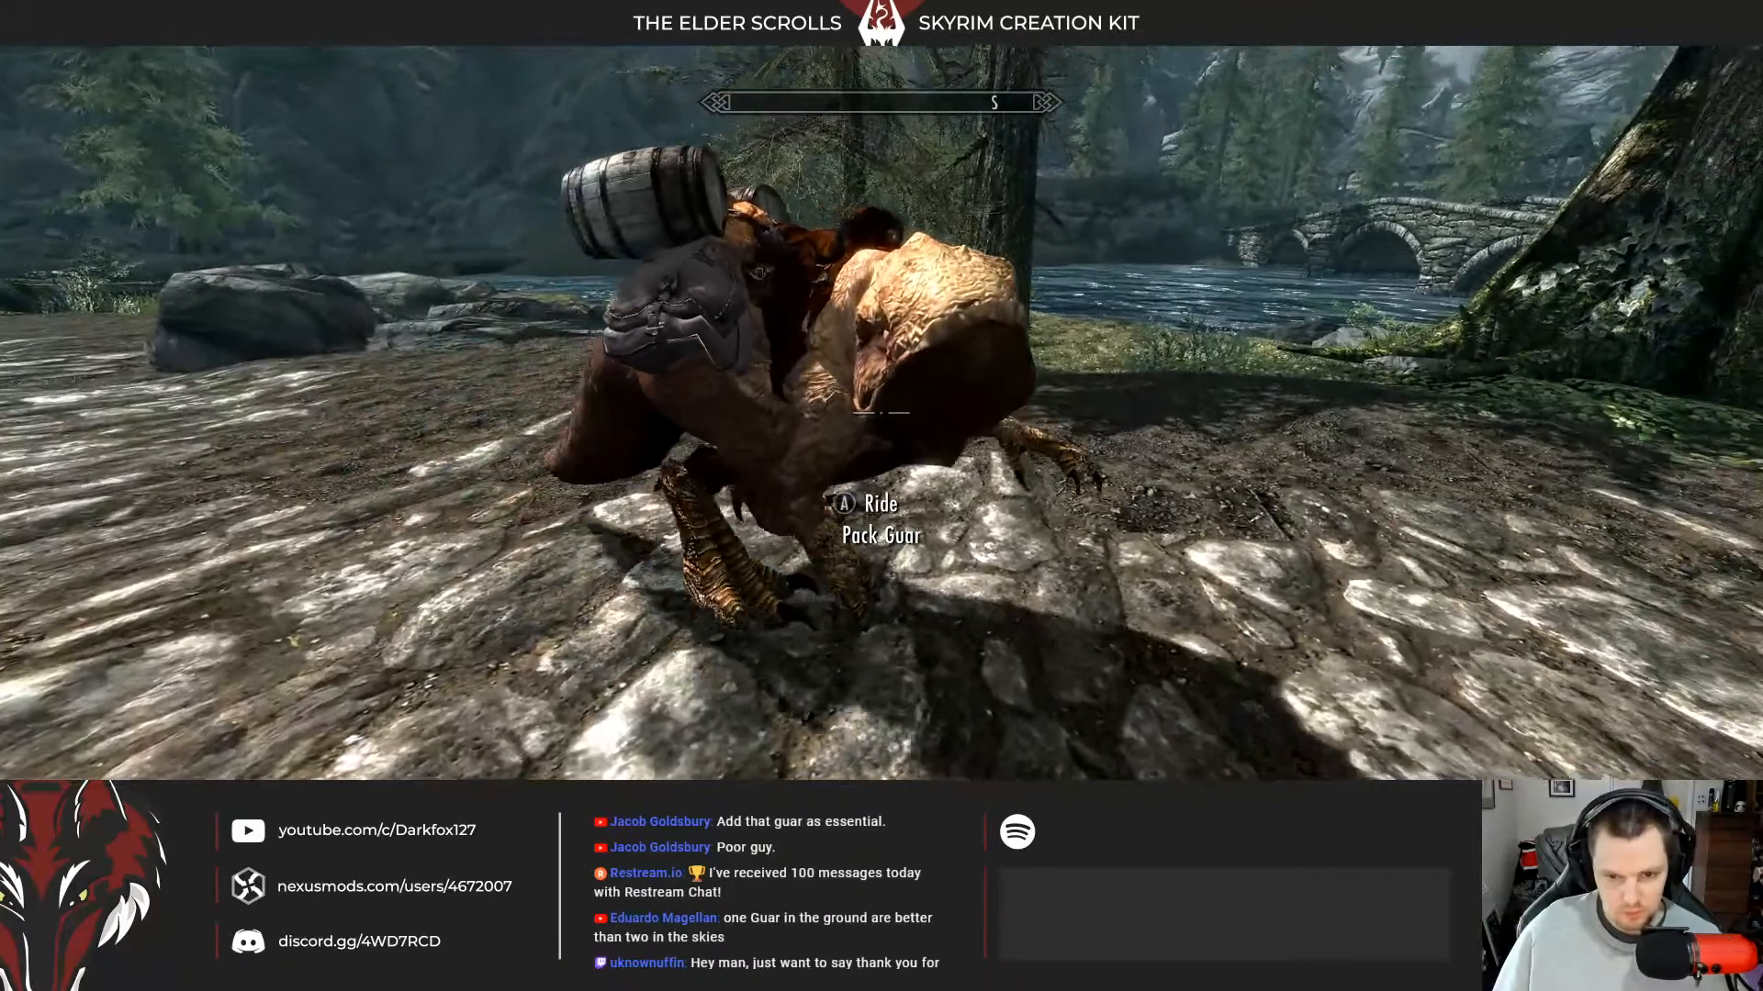
pyautogui.press('`')
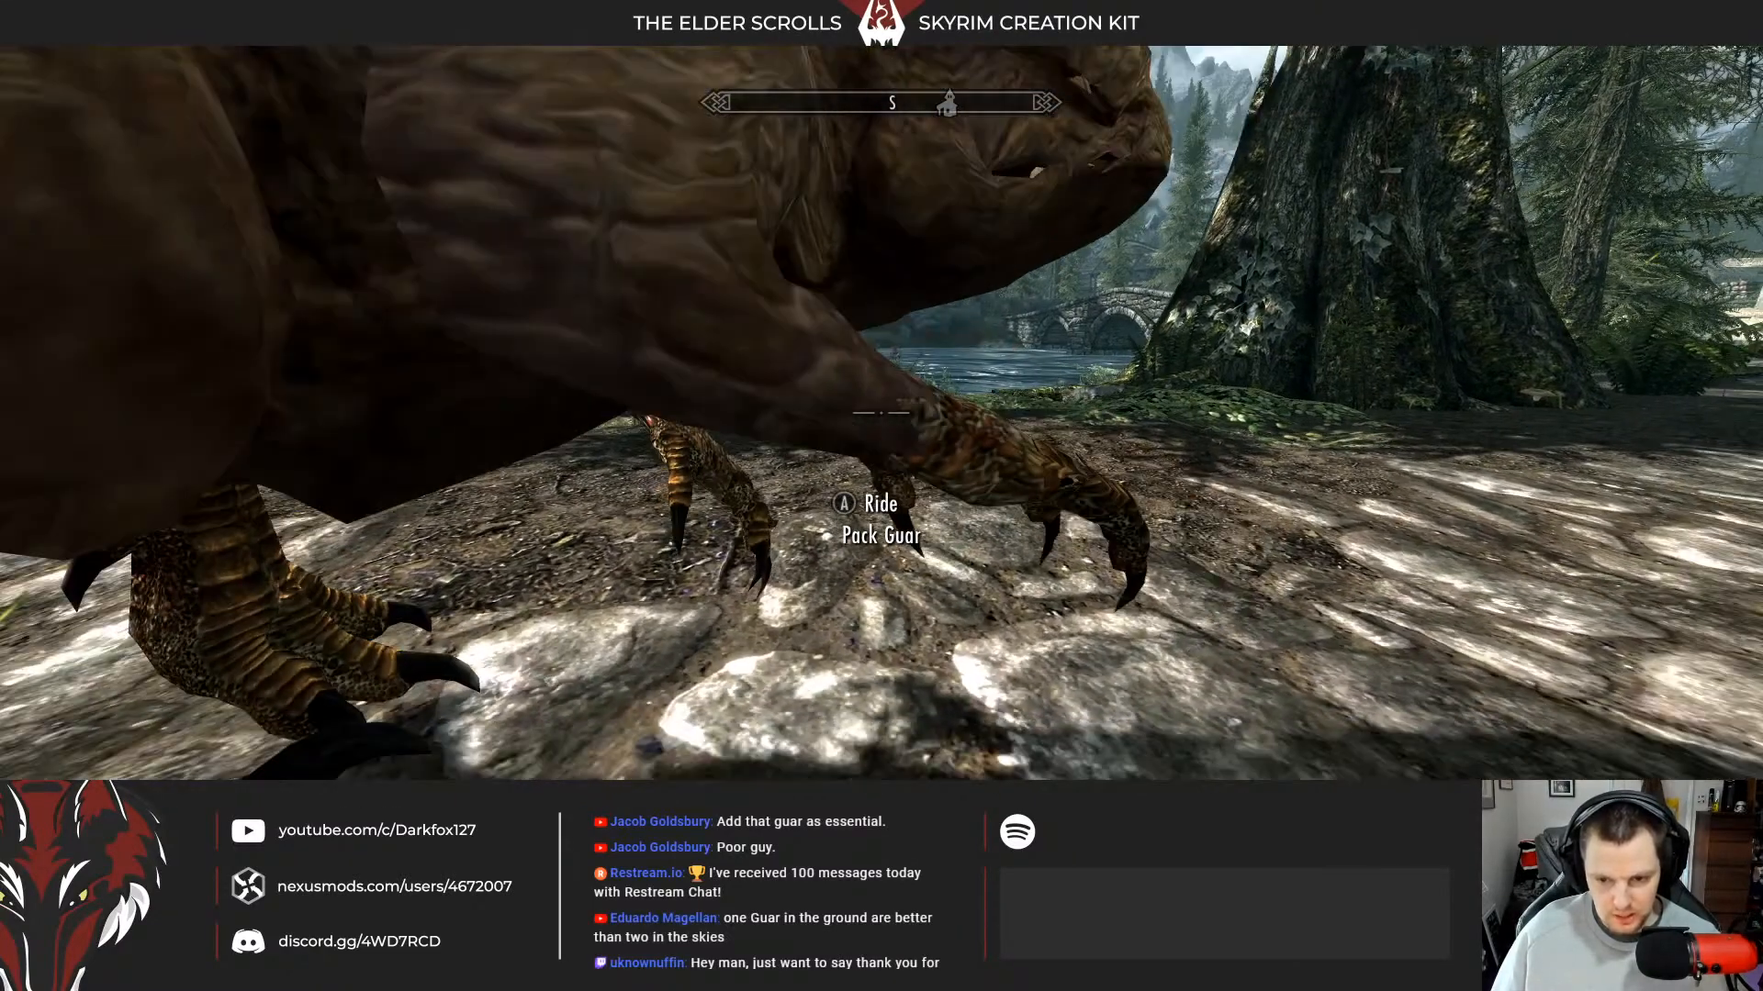
pyautogui.press('`')
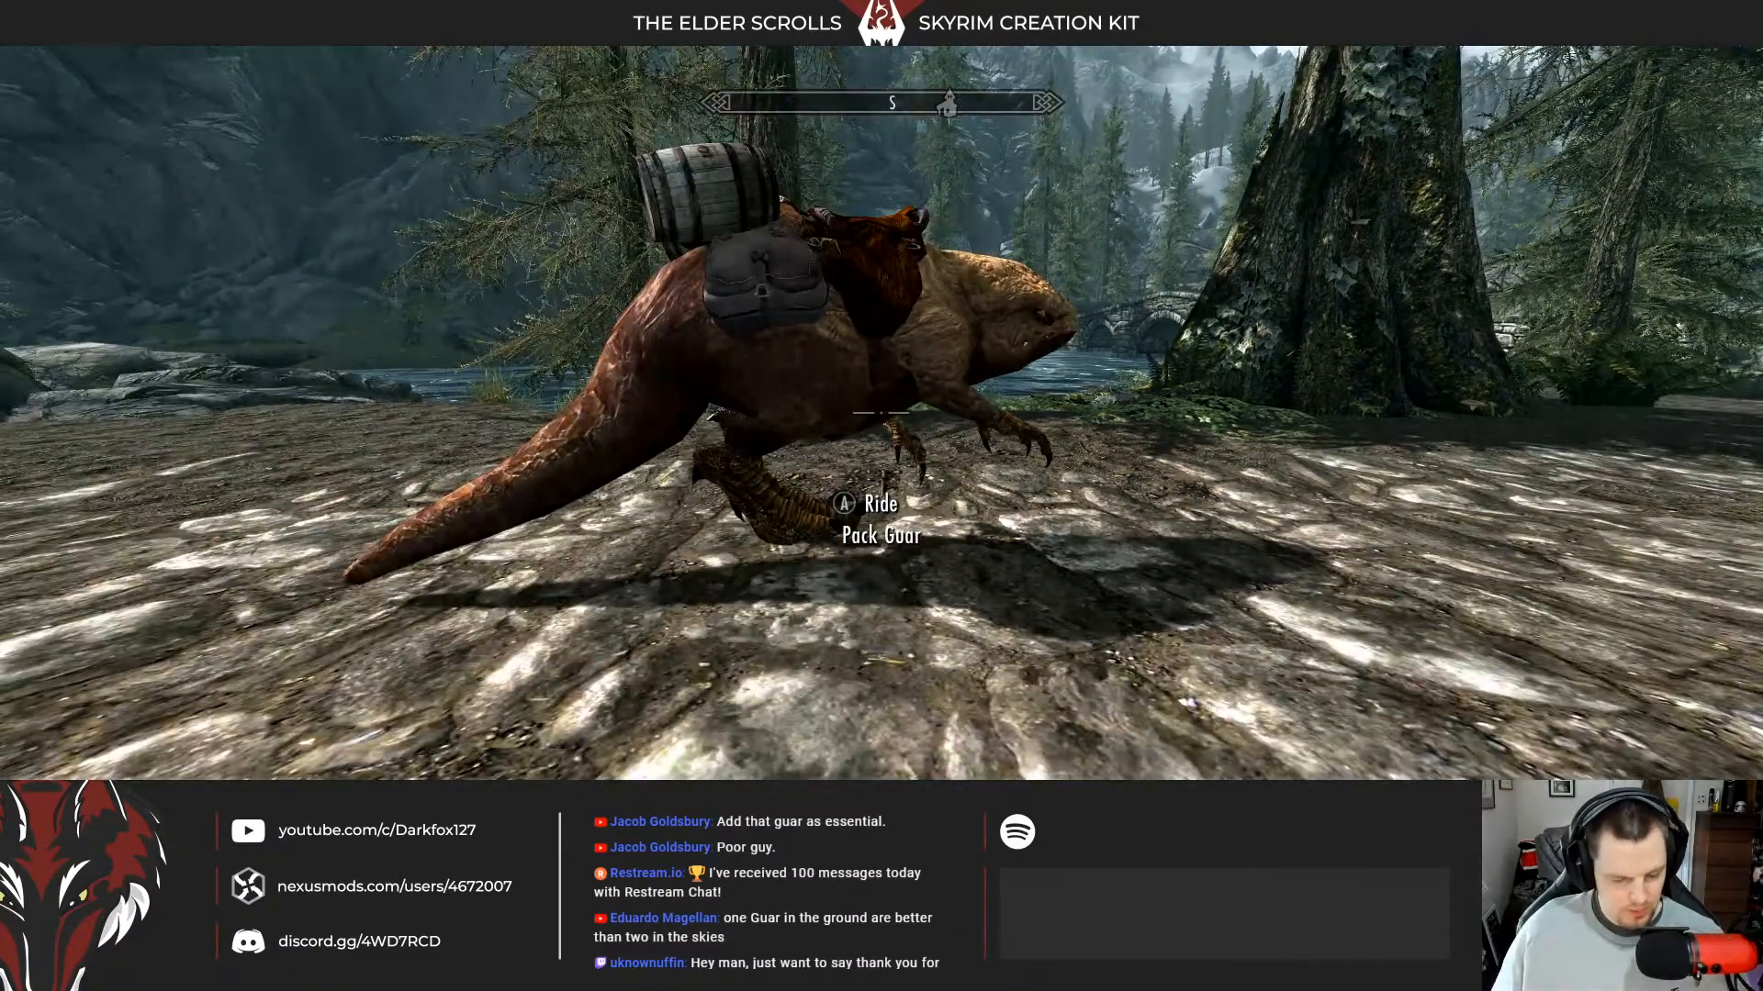
pyautogui.press('`')
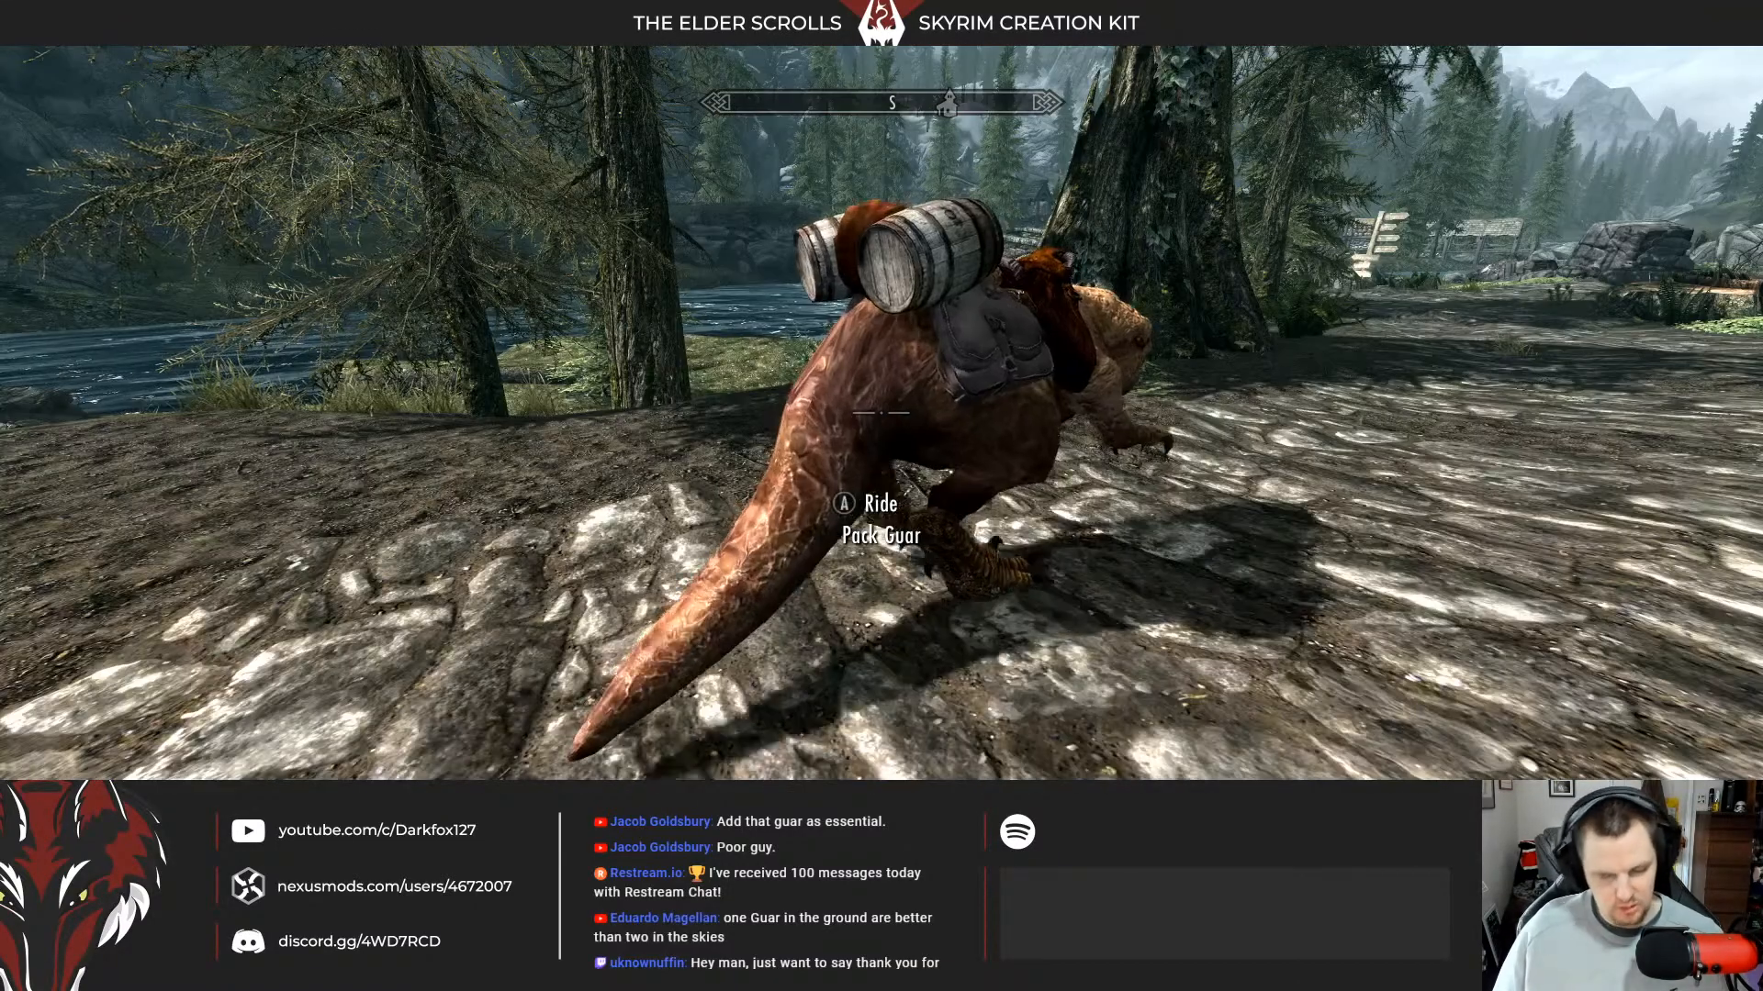
pyautogui.press('f')
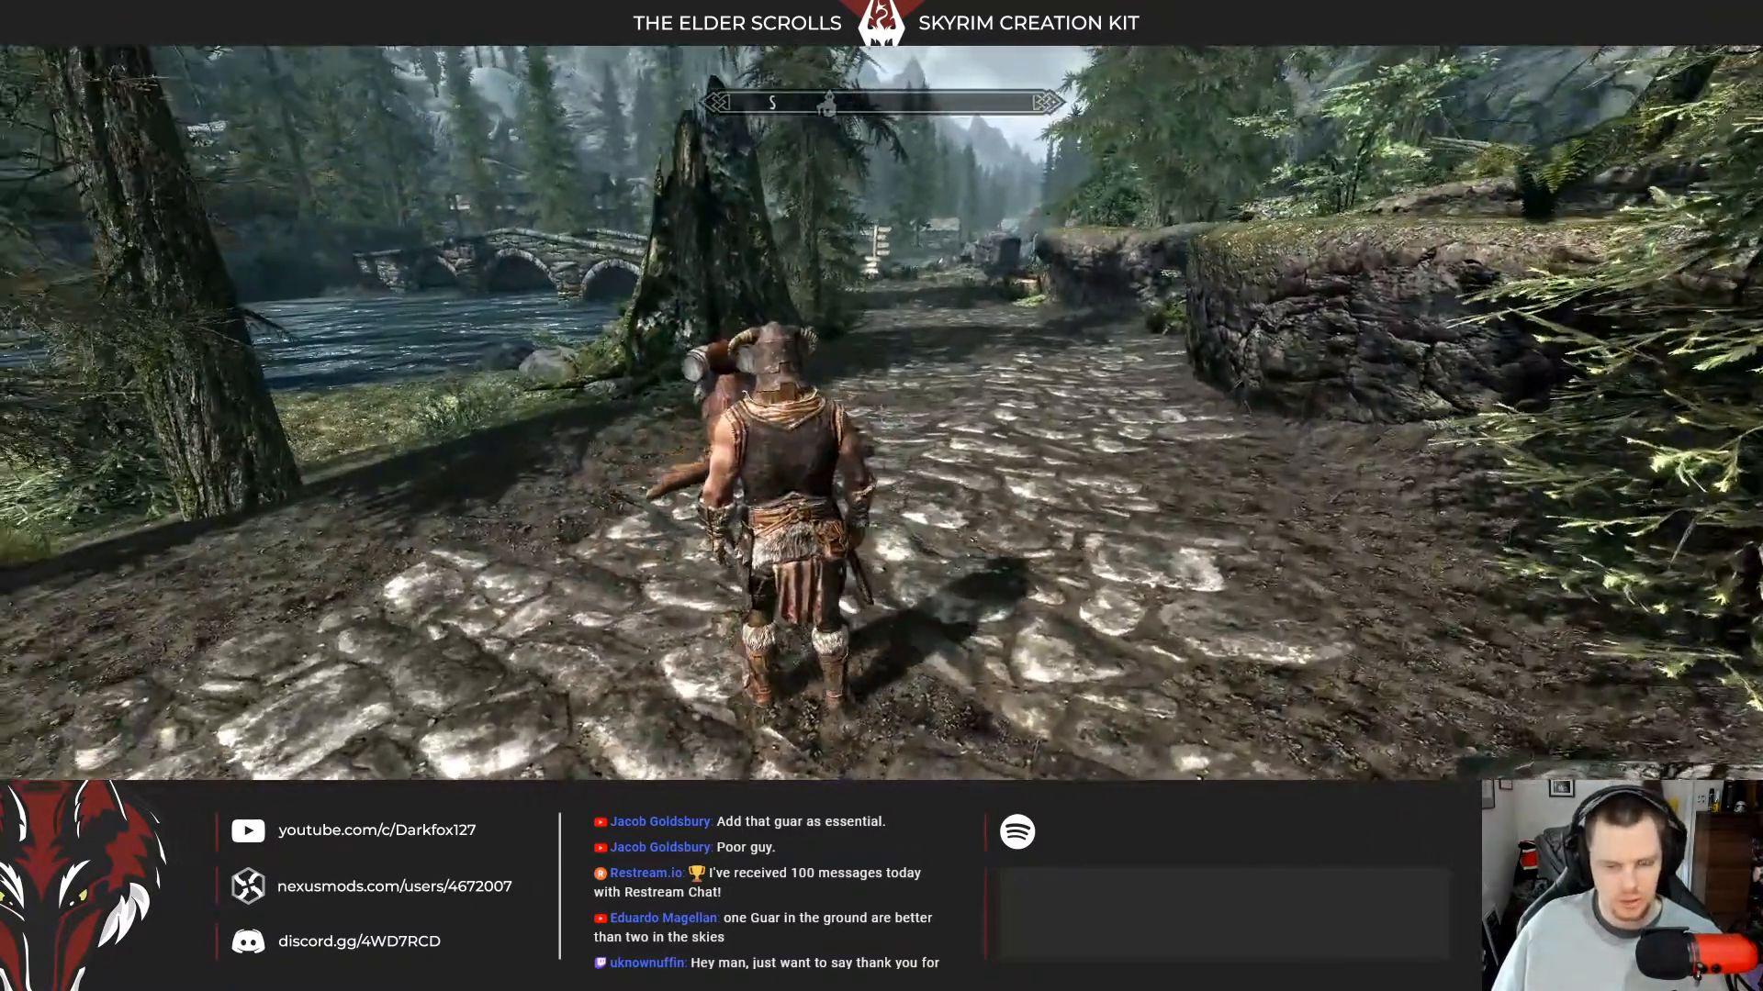
pyautogui.press('w')
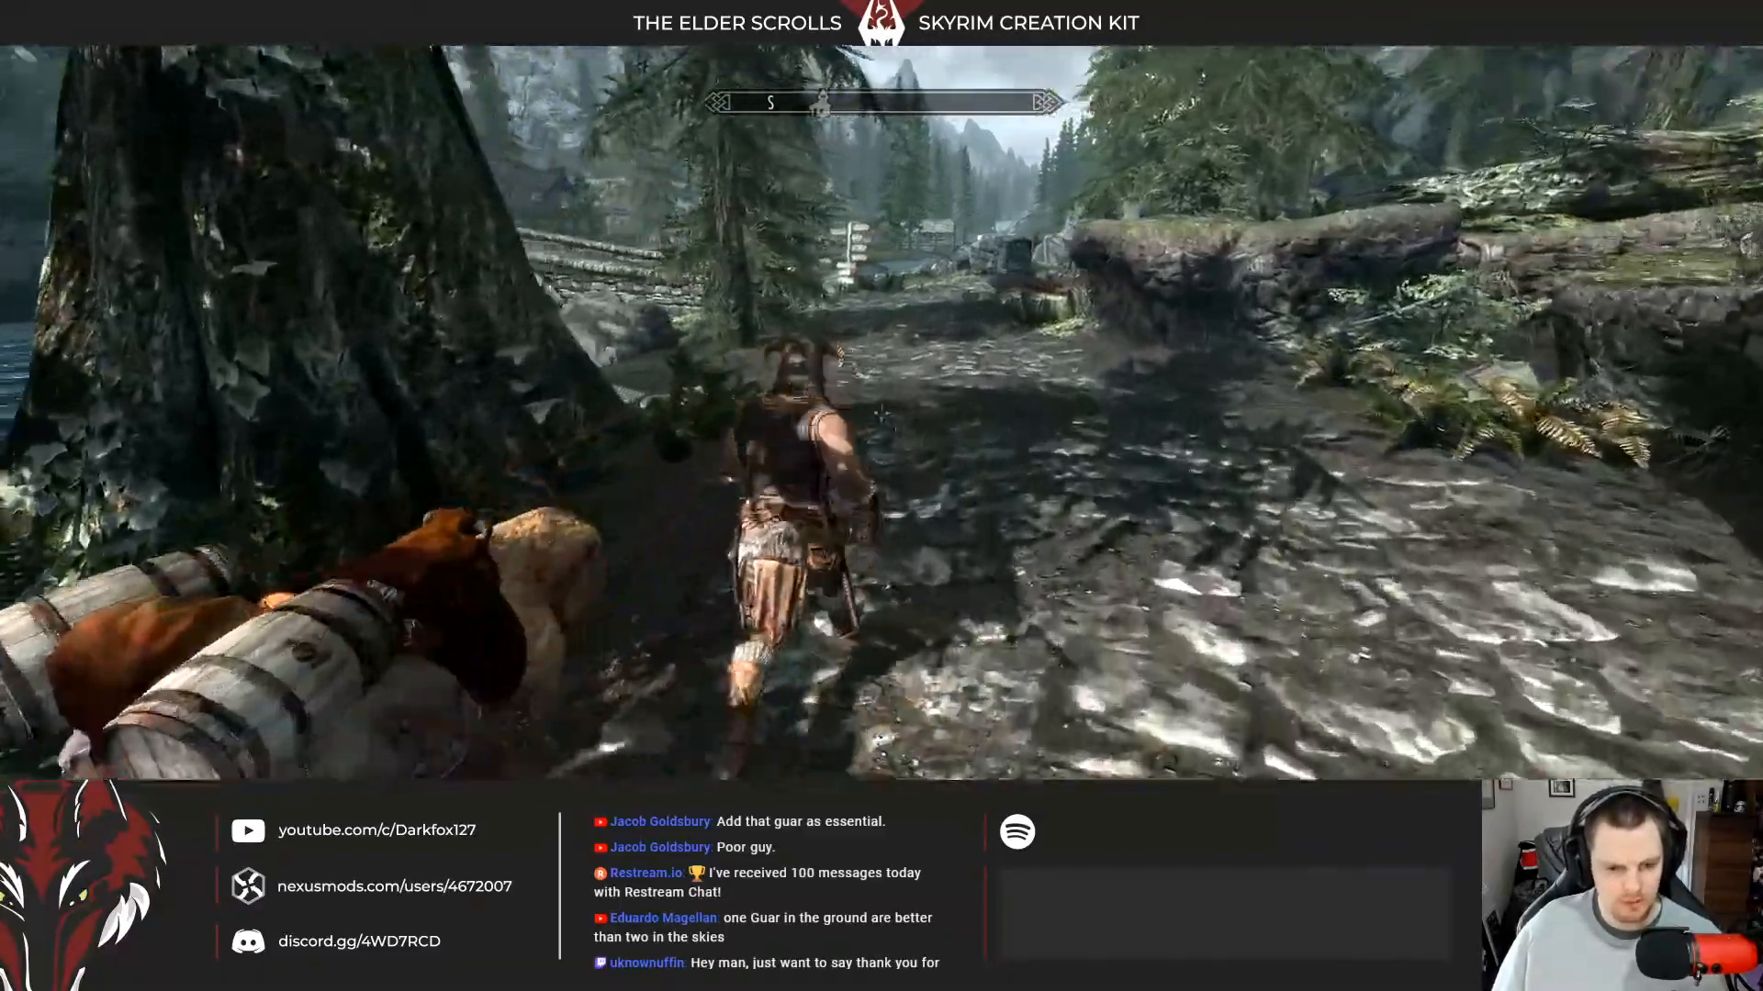
pyautogui.press('f')
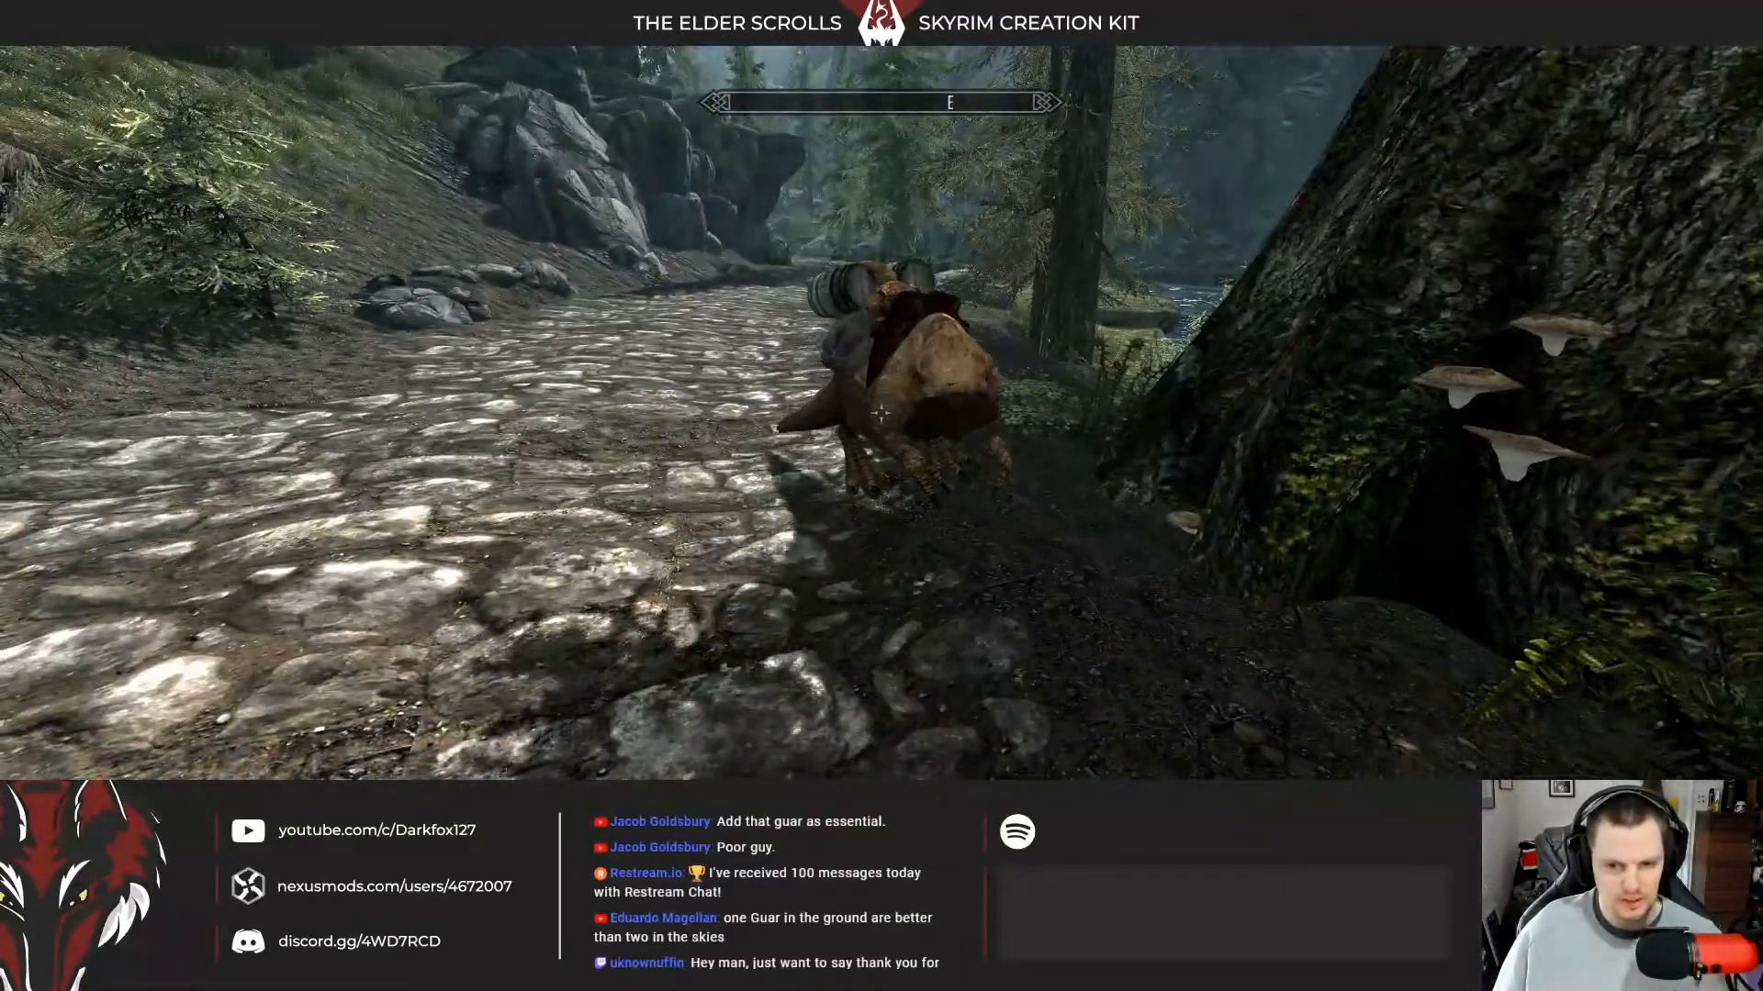
pyautogui.press('f')
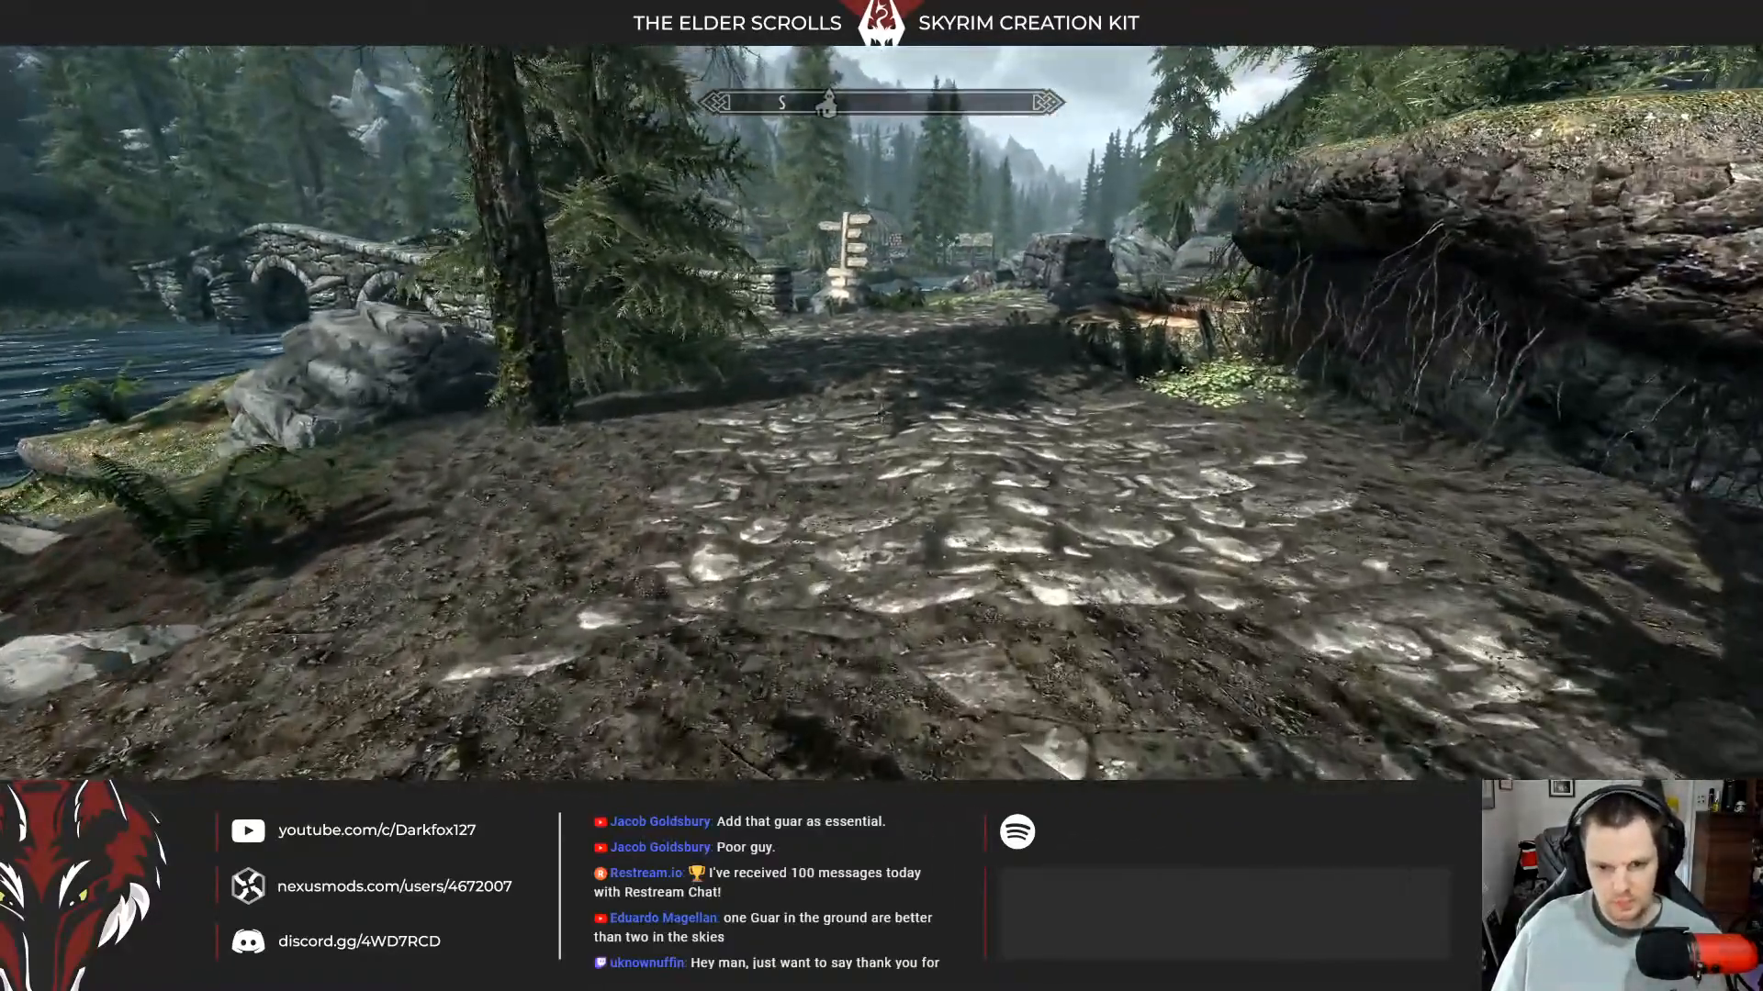
# Teleport the character back to the Riverwood area with the console's coc command.
pyautogui.press('`')
pyautogui.write('coc whiterunorigin')
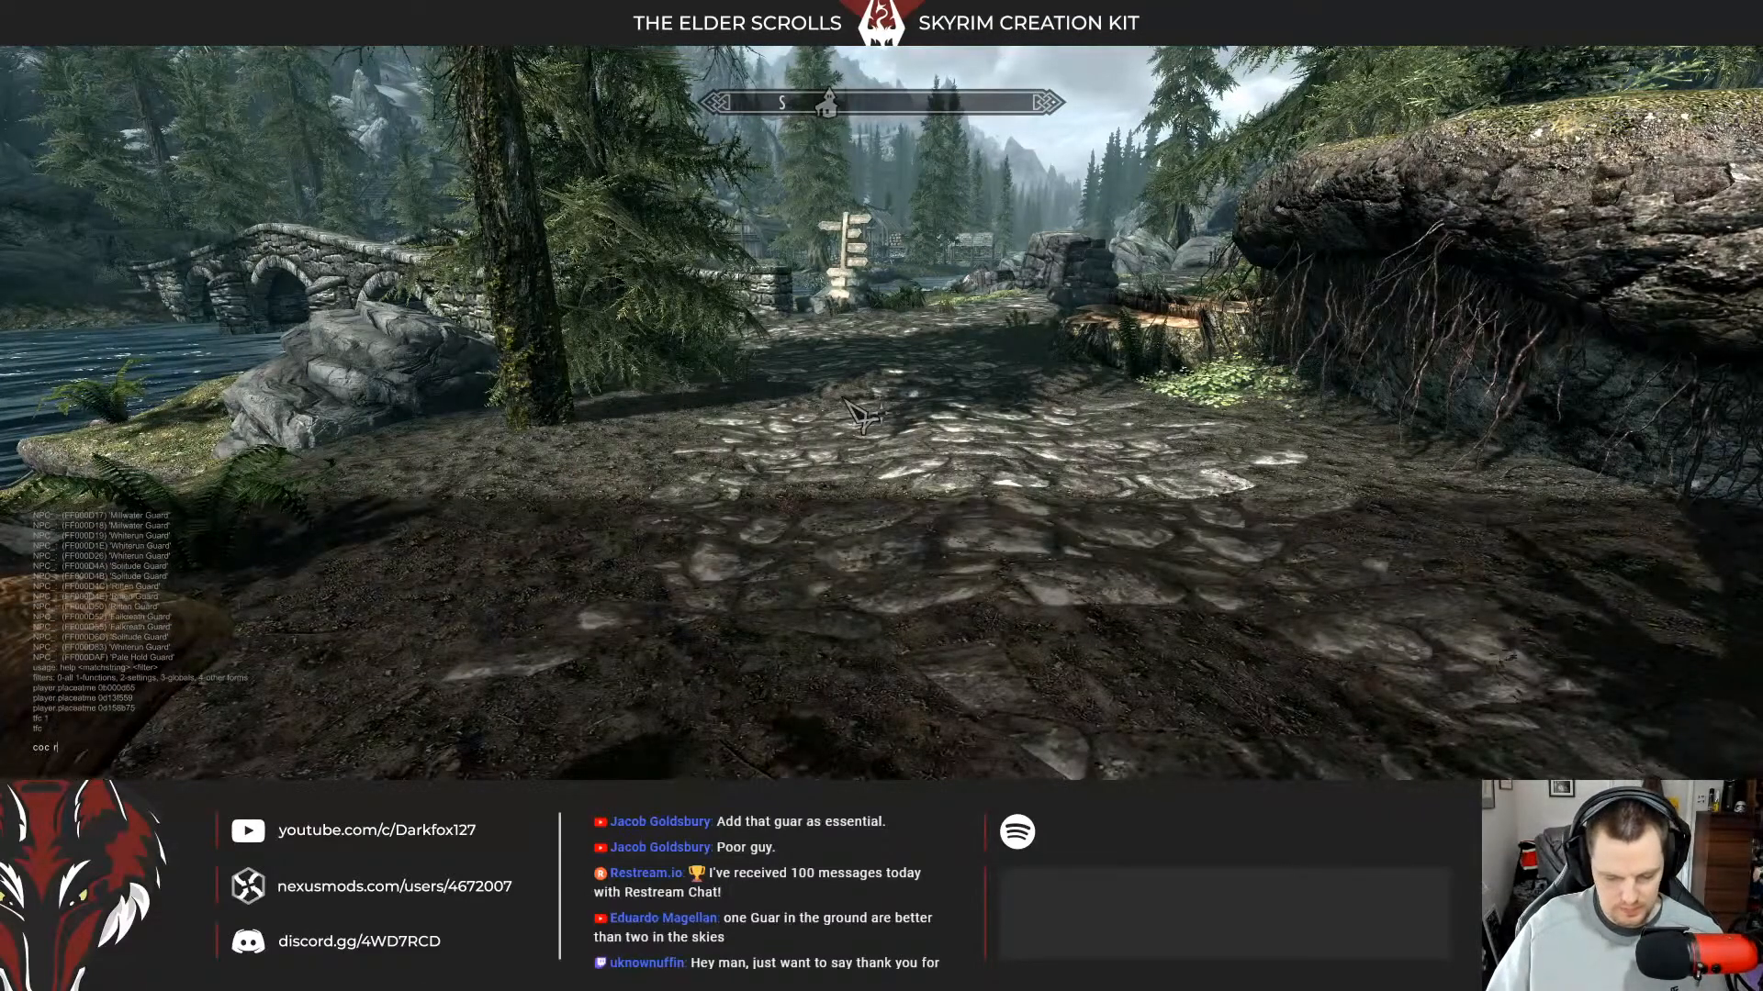
pyautogui.press('Return')
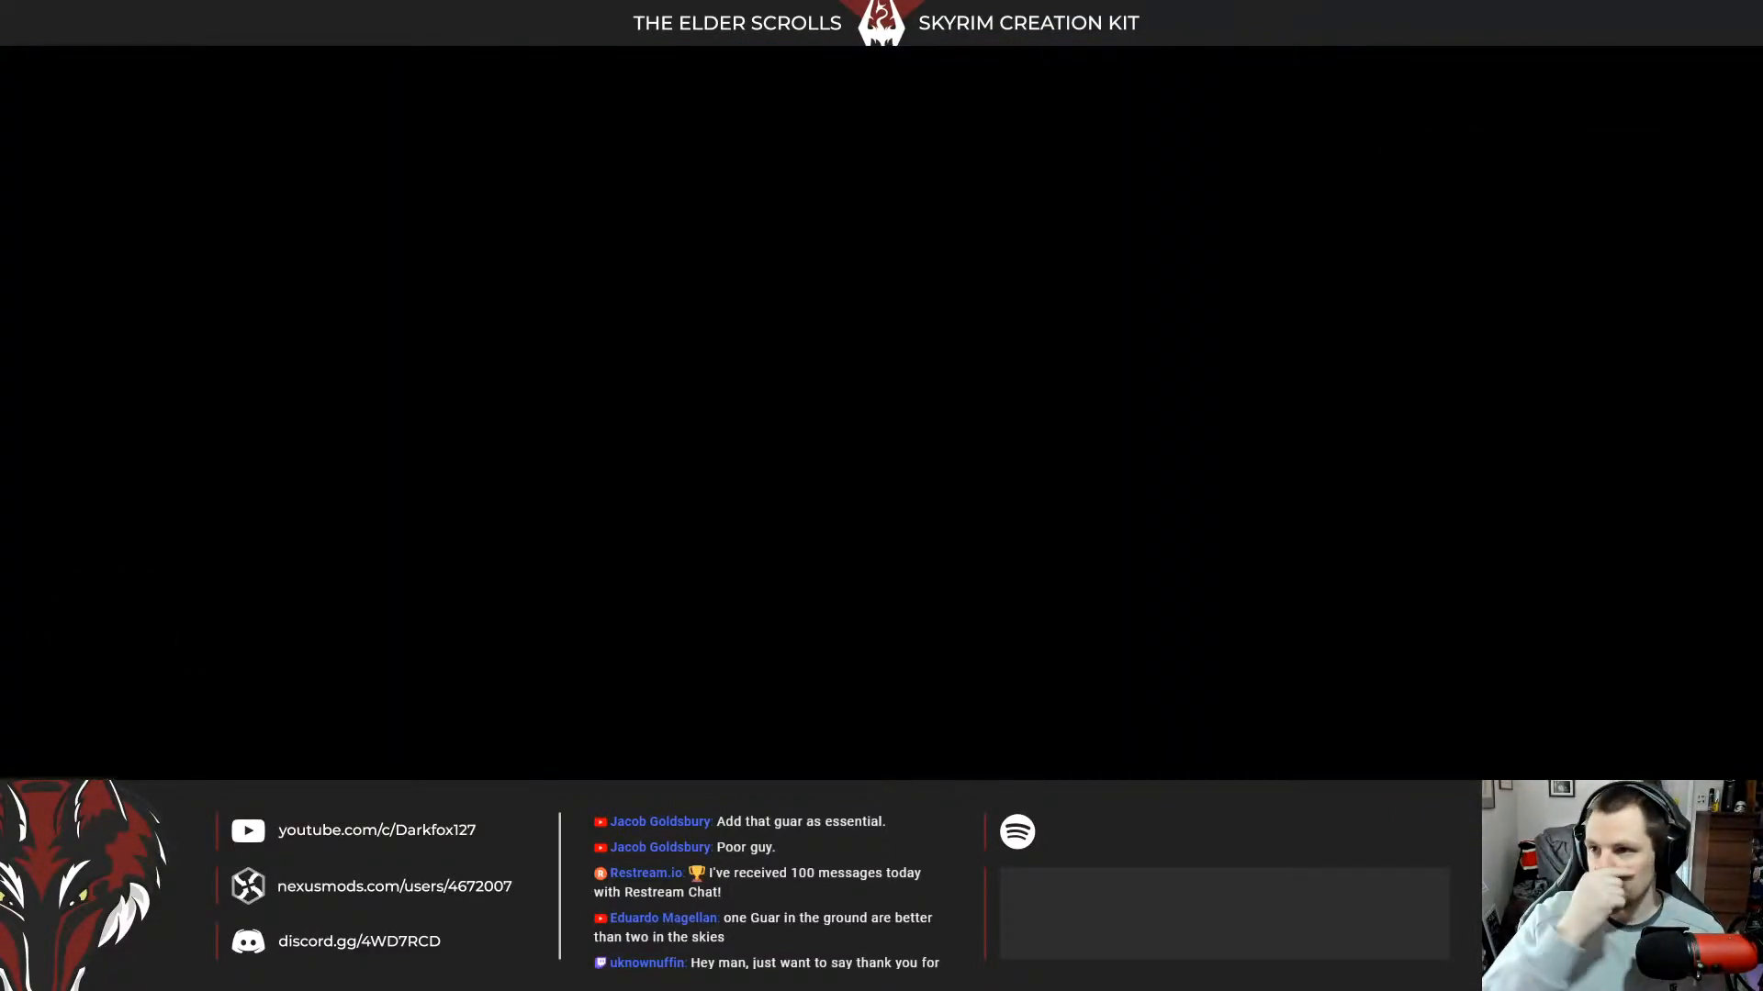
# Return to the saddled guar and ride it along the road by Riverwood and onto the stone bridge.
pyautogui.press('f')
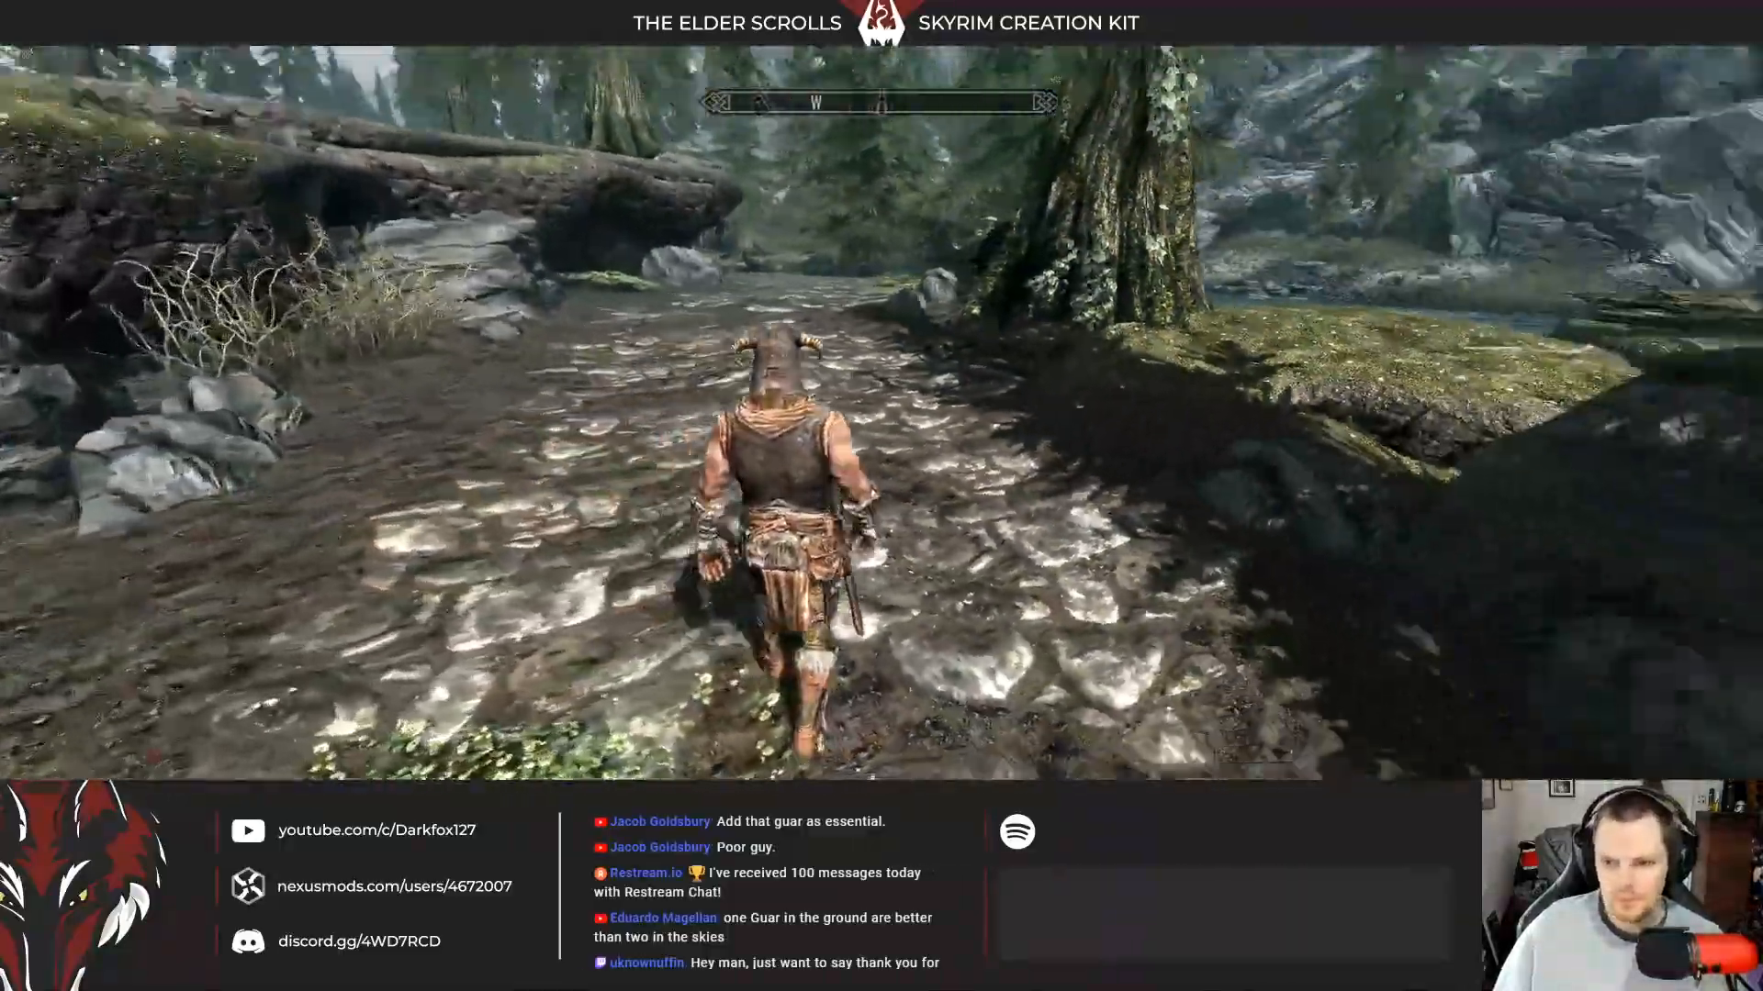
pyautogui.press('w')
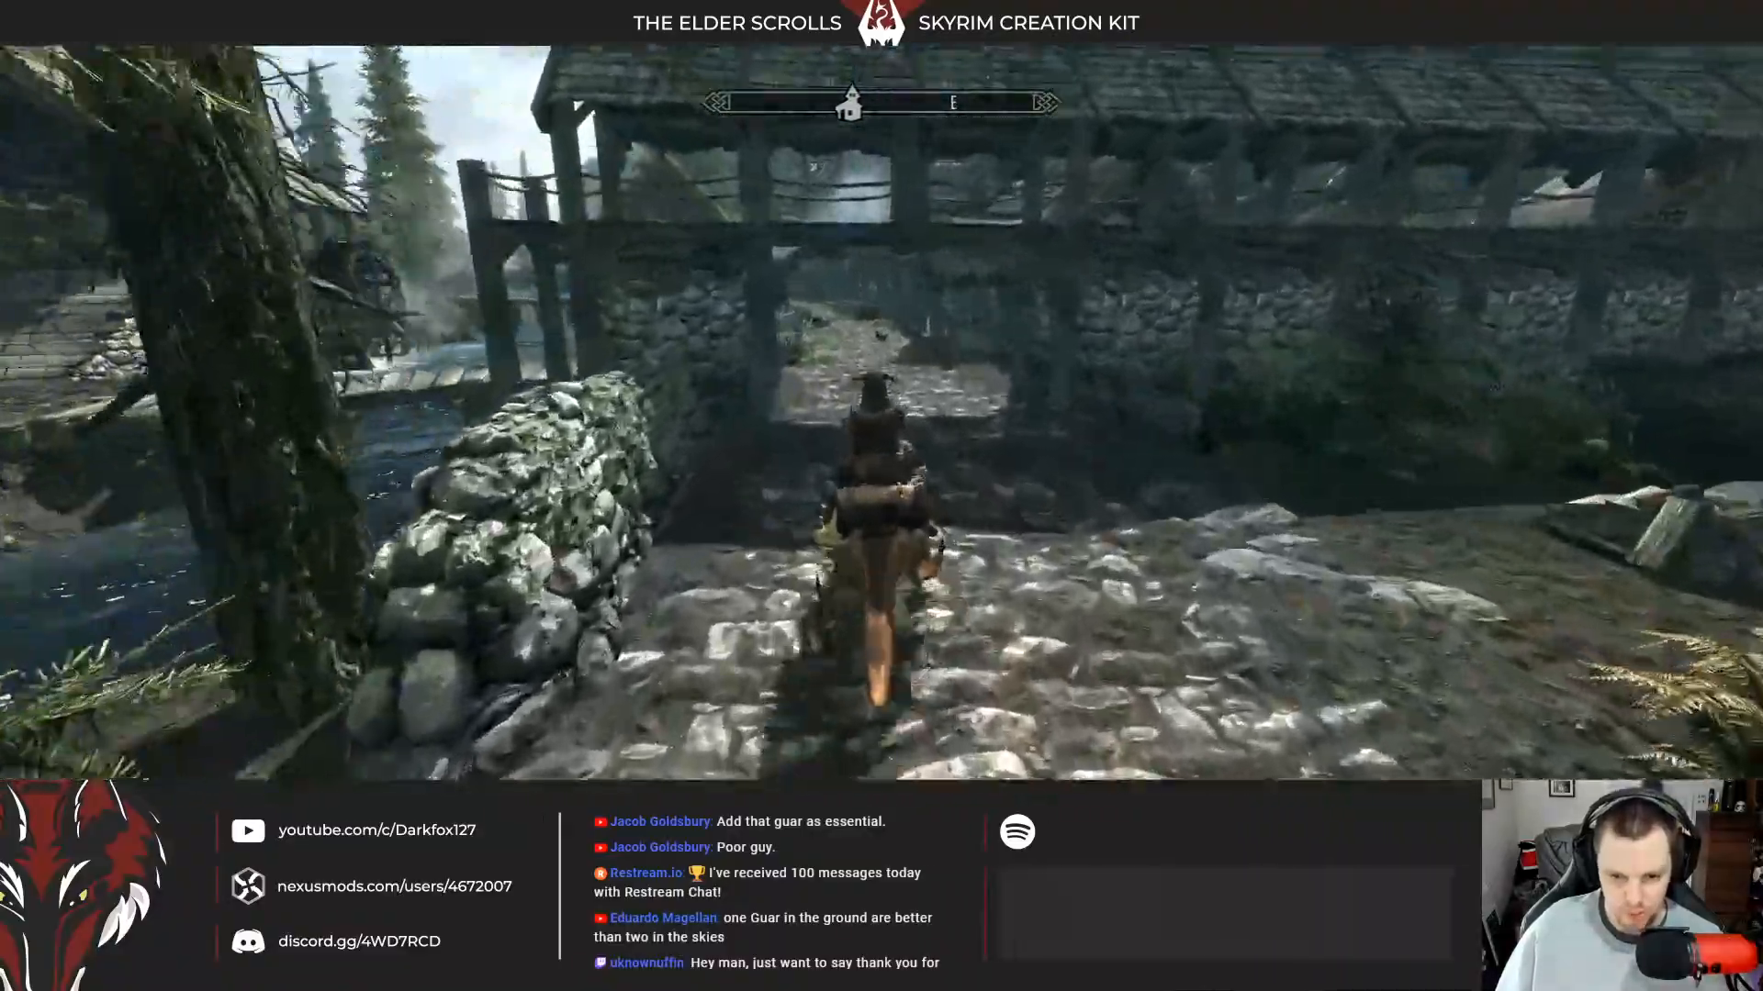
pyautogui.press('w')
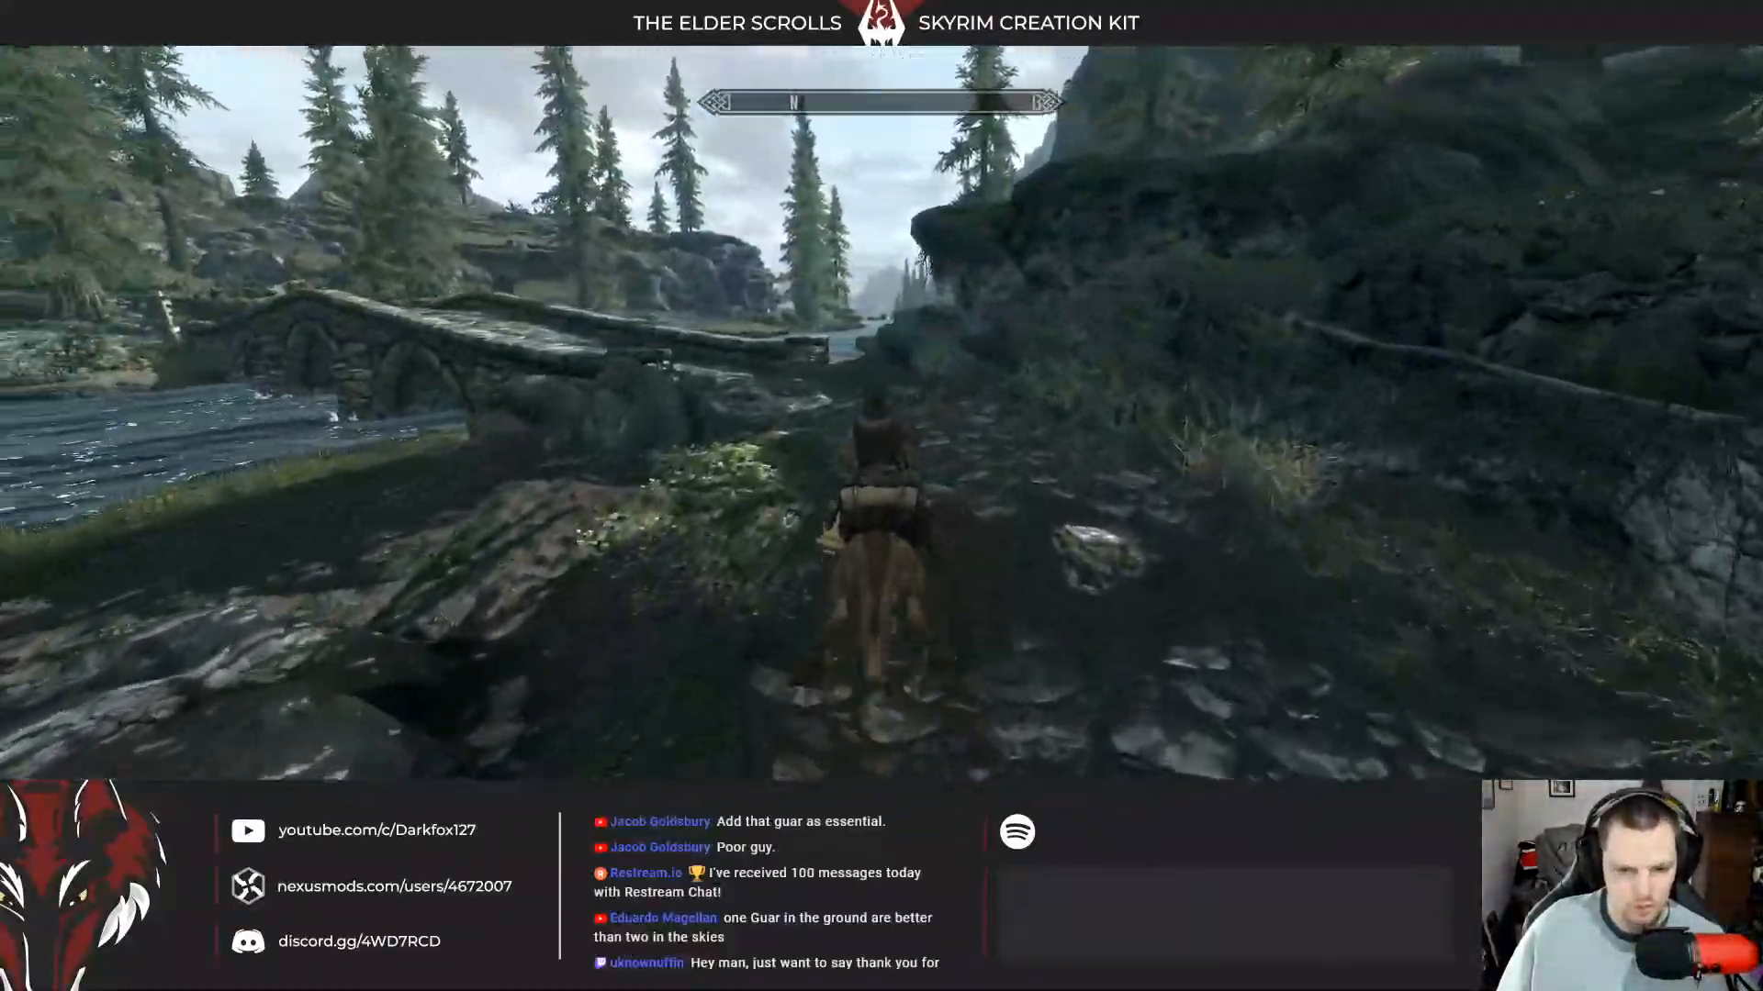
pyautogui.press('w')
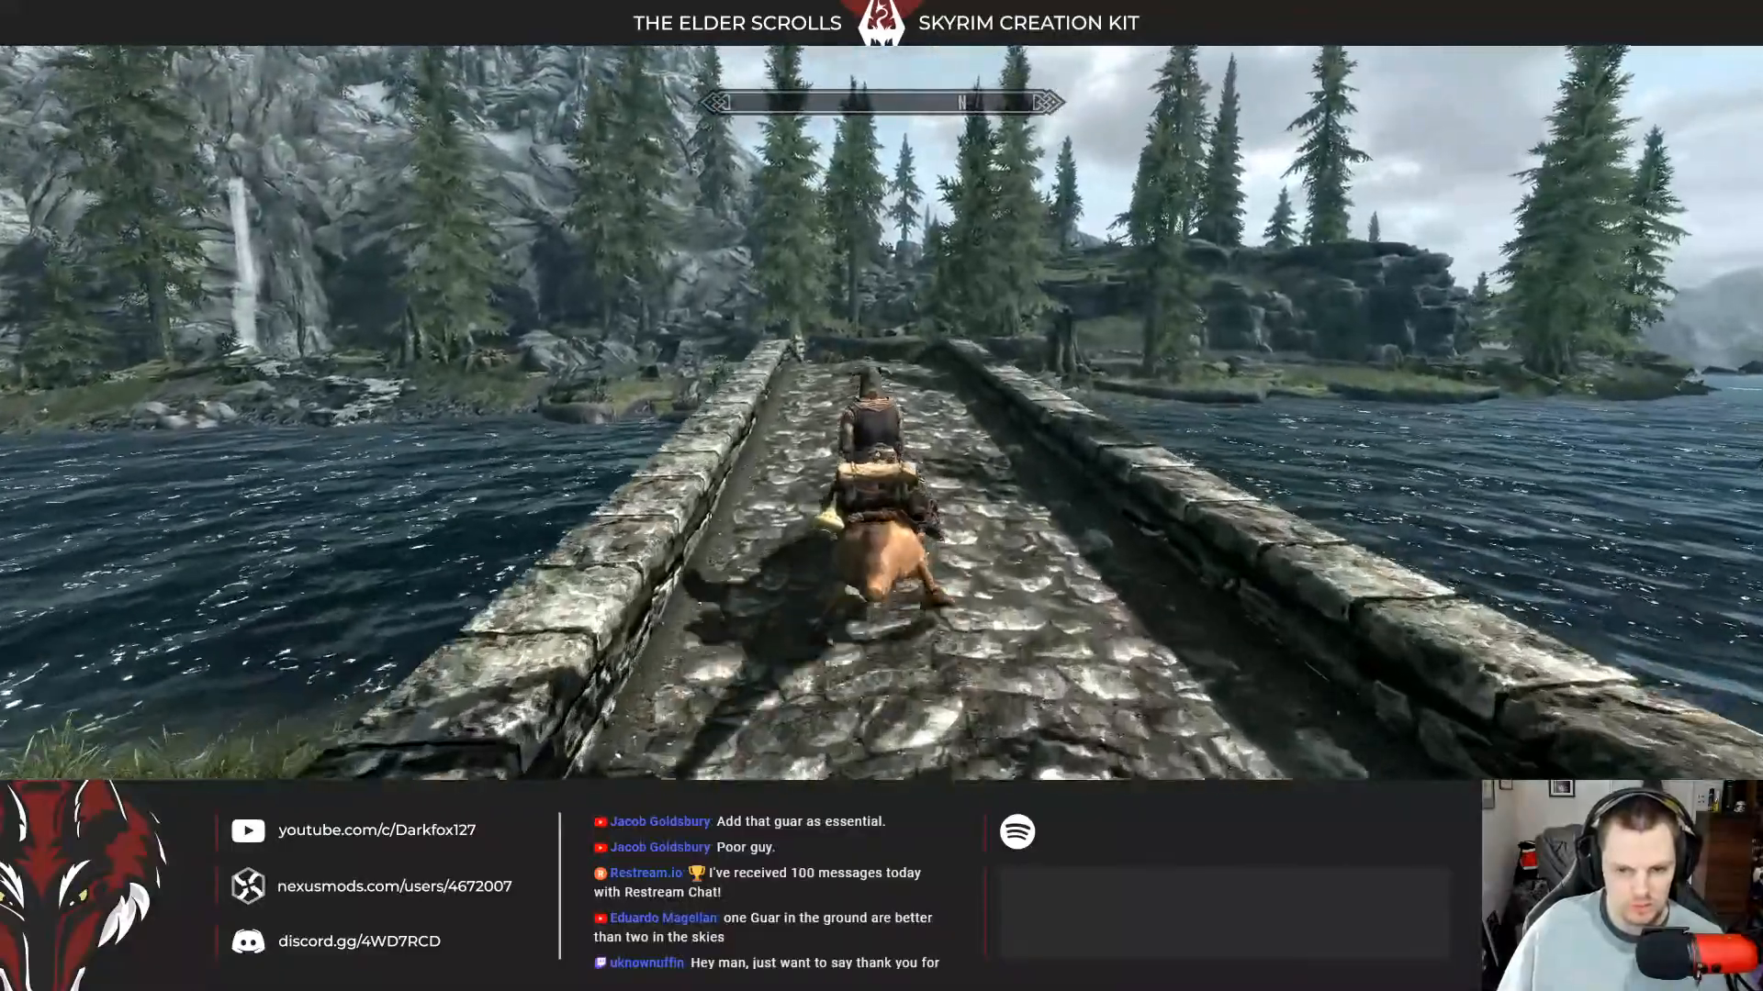
pyautogui.press('w')
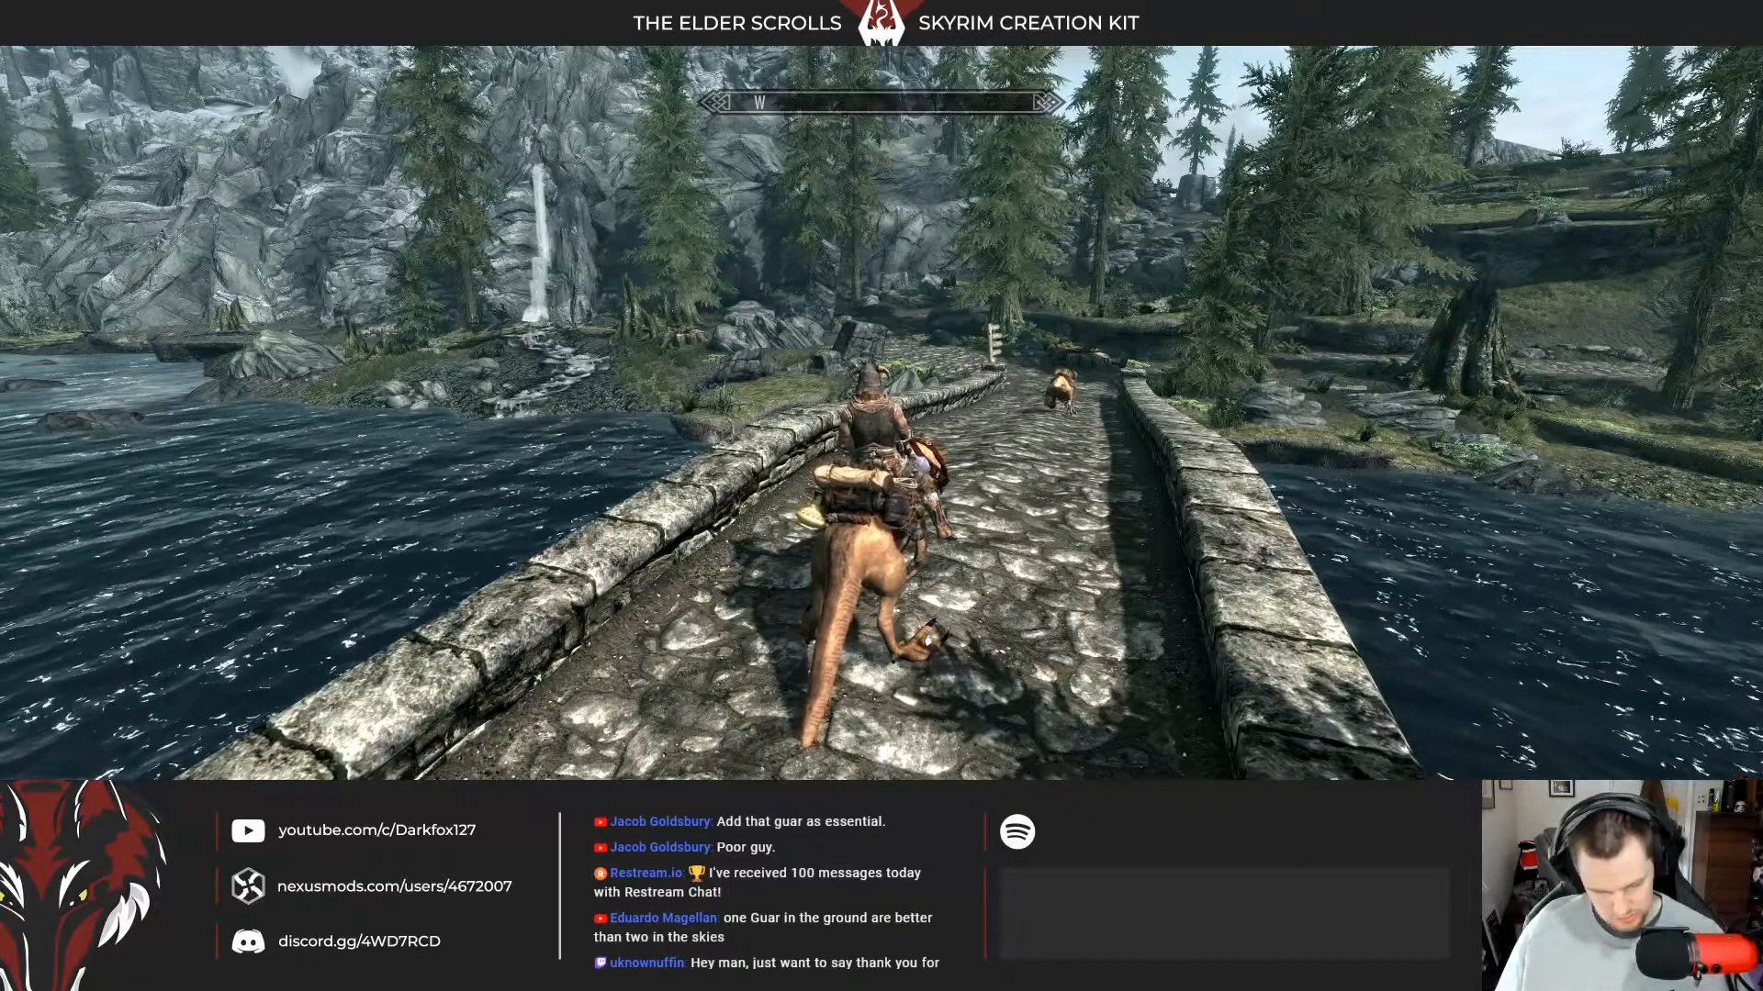
# Quit Skyrim with the console command qqq.
pyautogui.press('Escape')
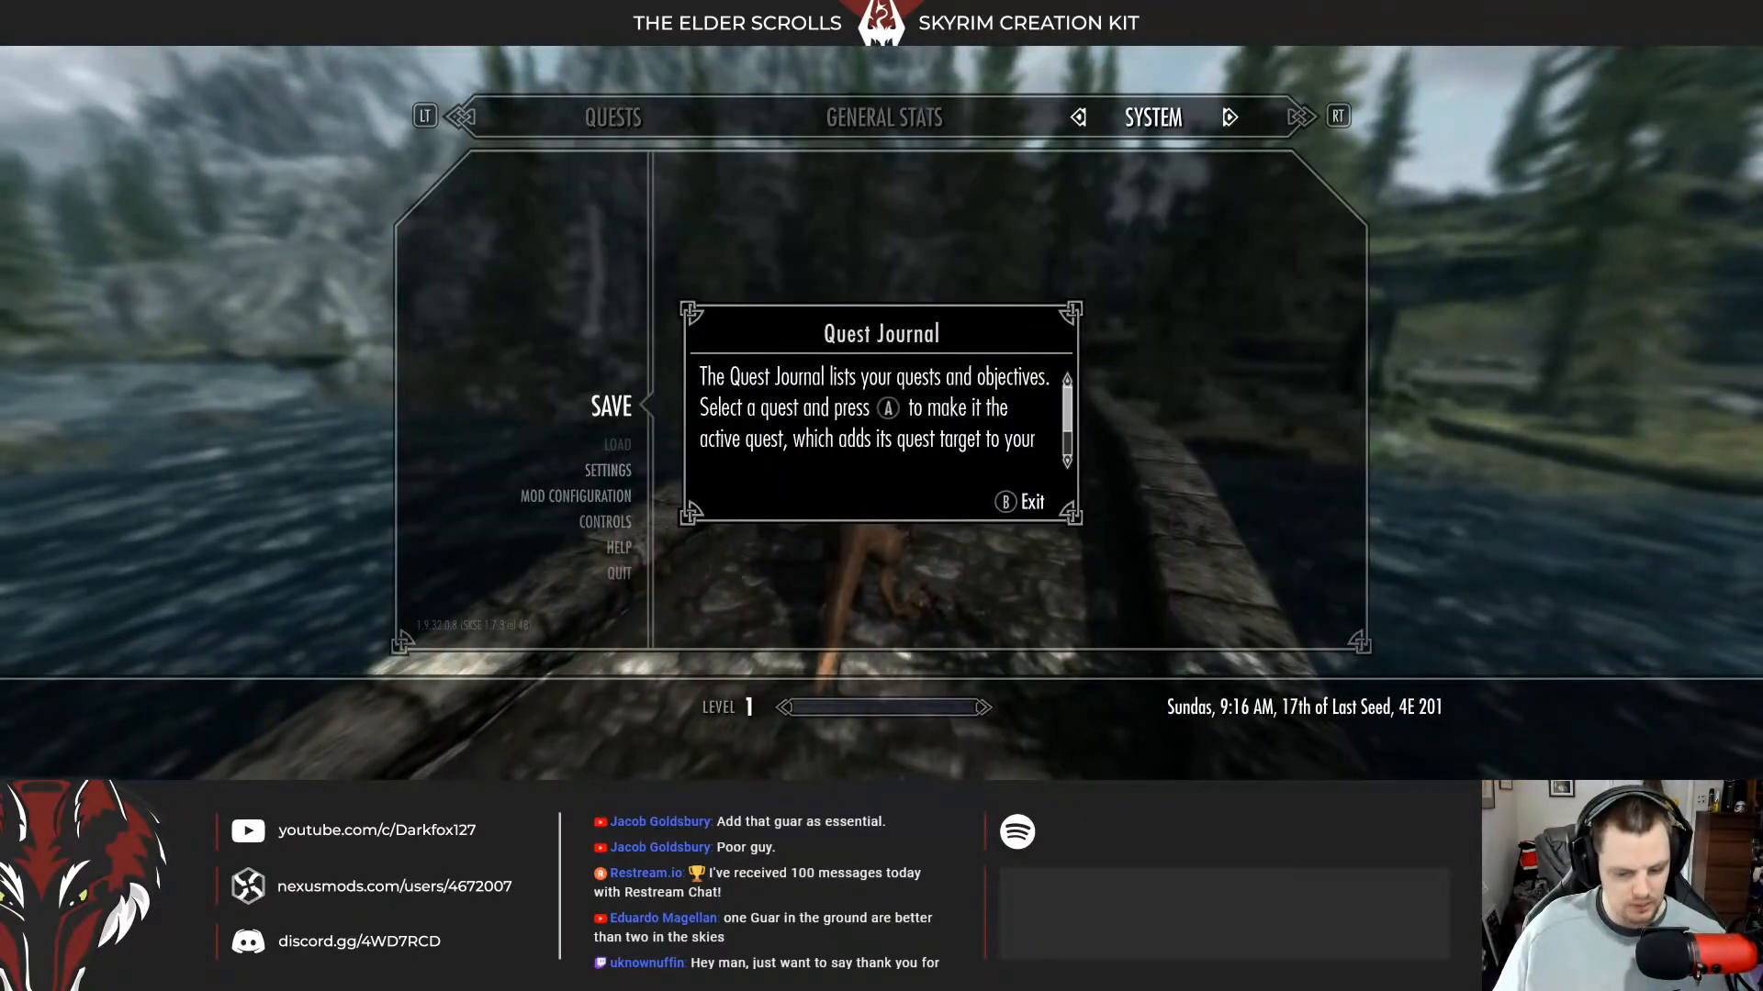
pyautogui.press('`')
pyautogui.write('qqq')
pyautogui.press('Return')
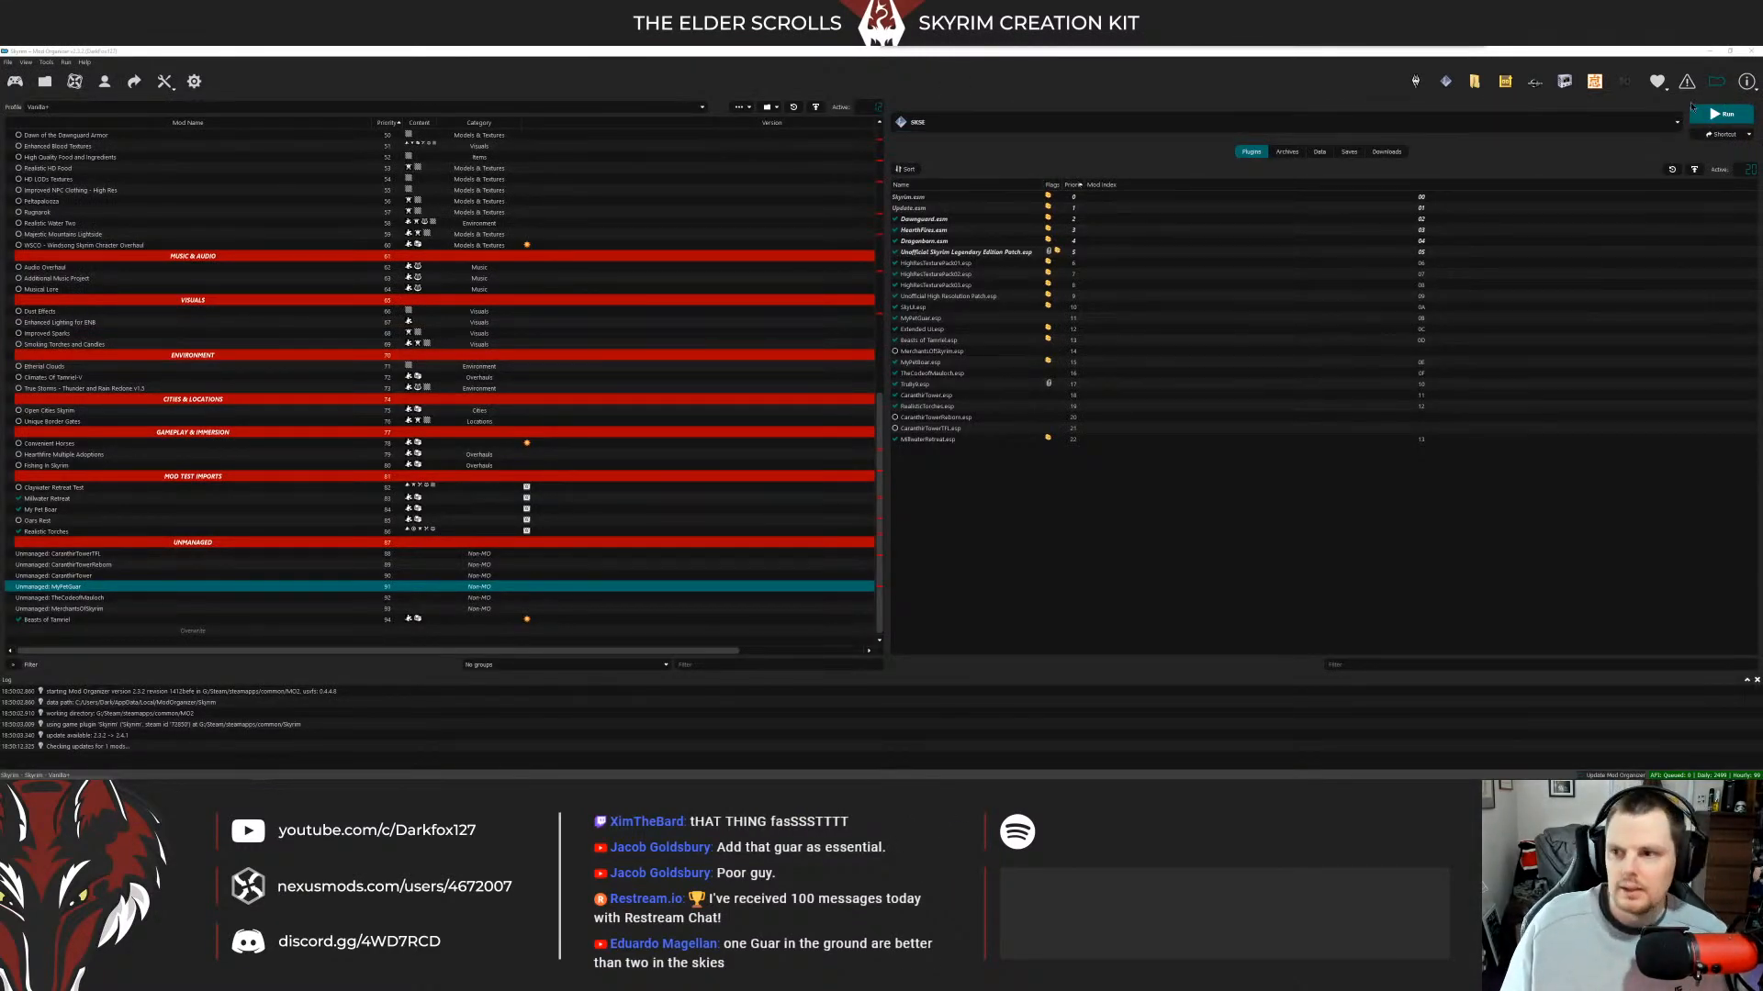
# Switch to the Creation Kit, clear the two File Explorer windows away and save the Beasts of Tamriel plugin.
pyautogui.hotkey('alt', 'Tab')
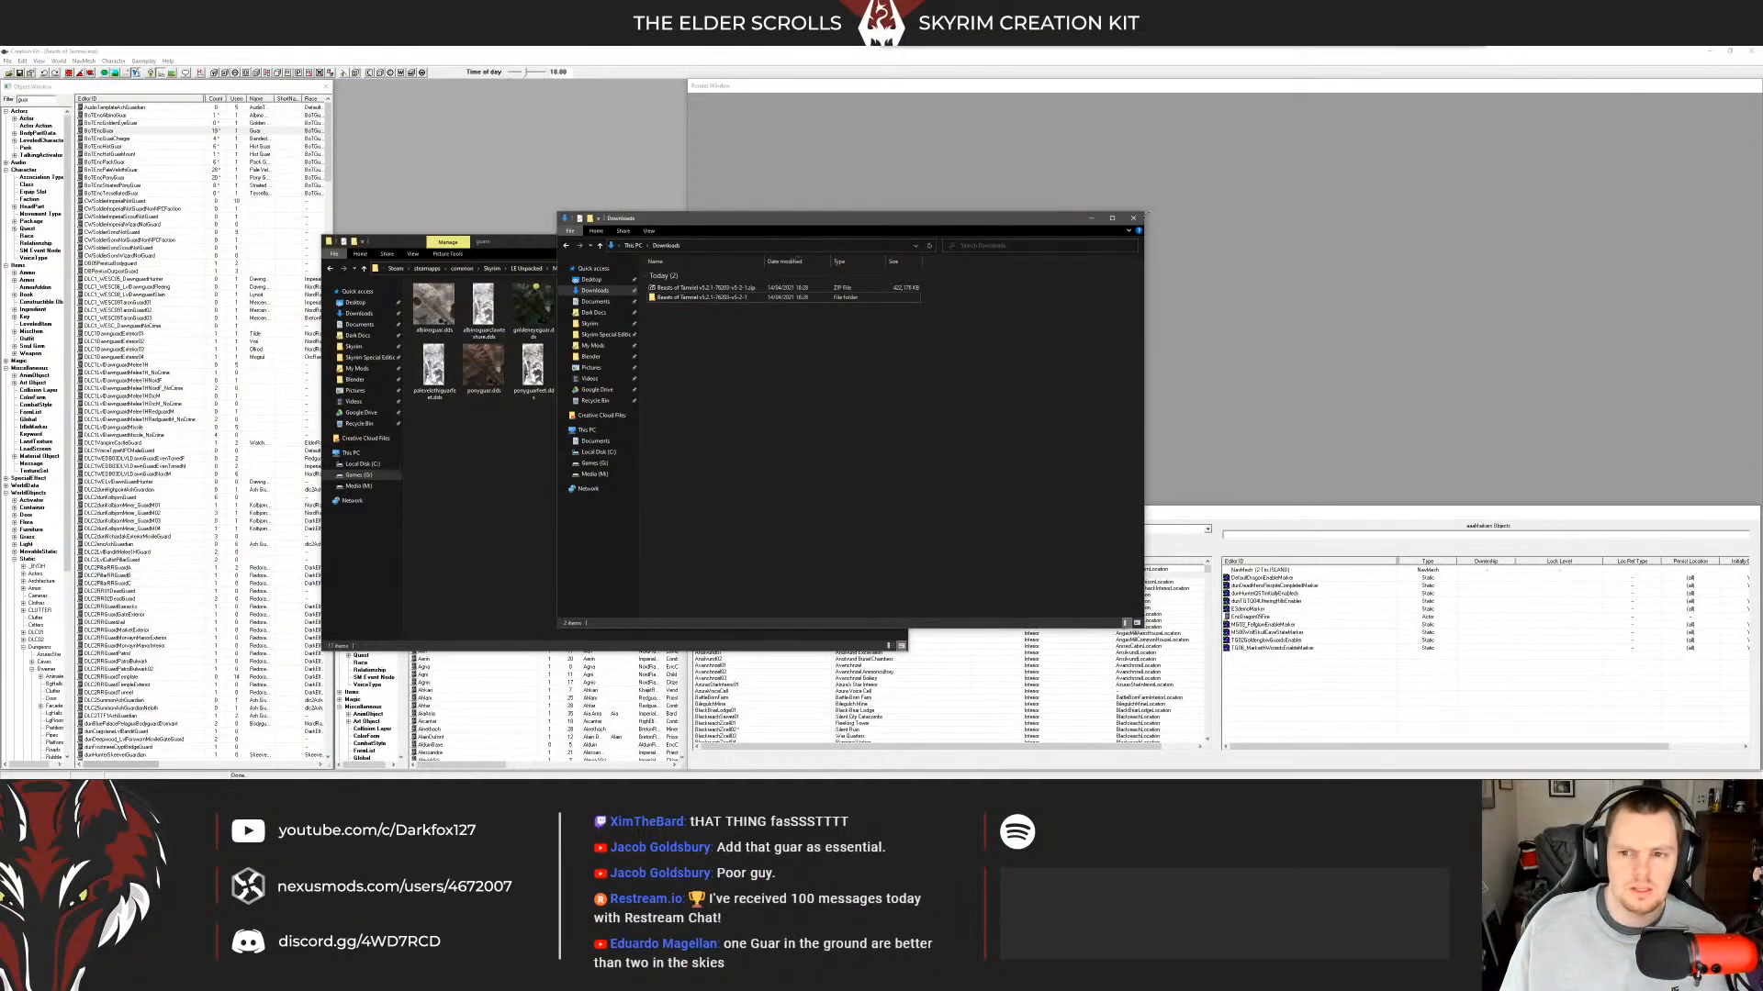
pyautogui.click(1091, 218)
pyautogui.click(1109, 224)
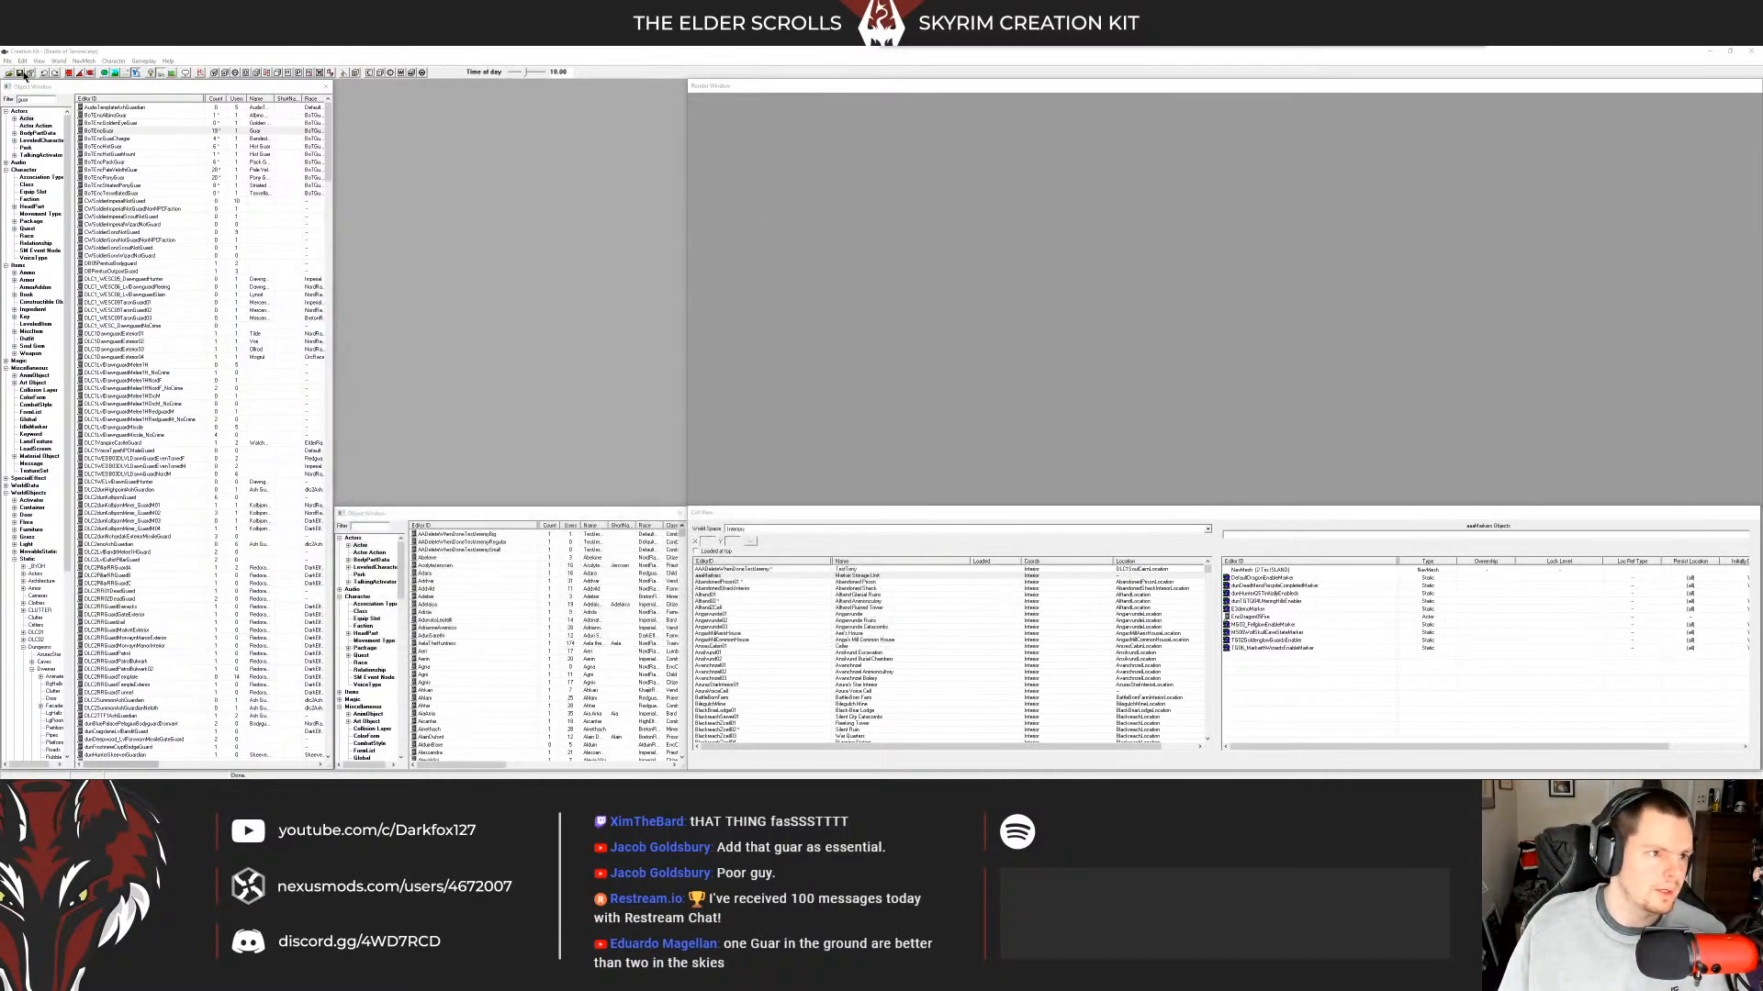
pyautogui.click(20, 72)
pyautogui.click(180, 123)
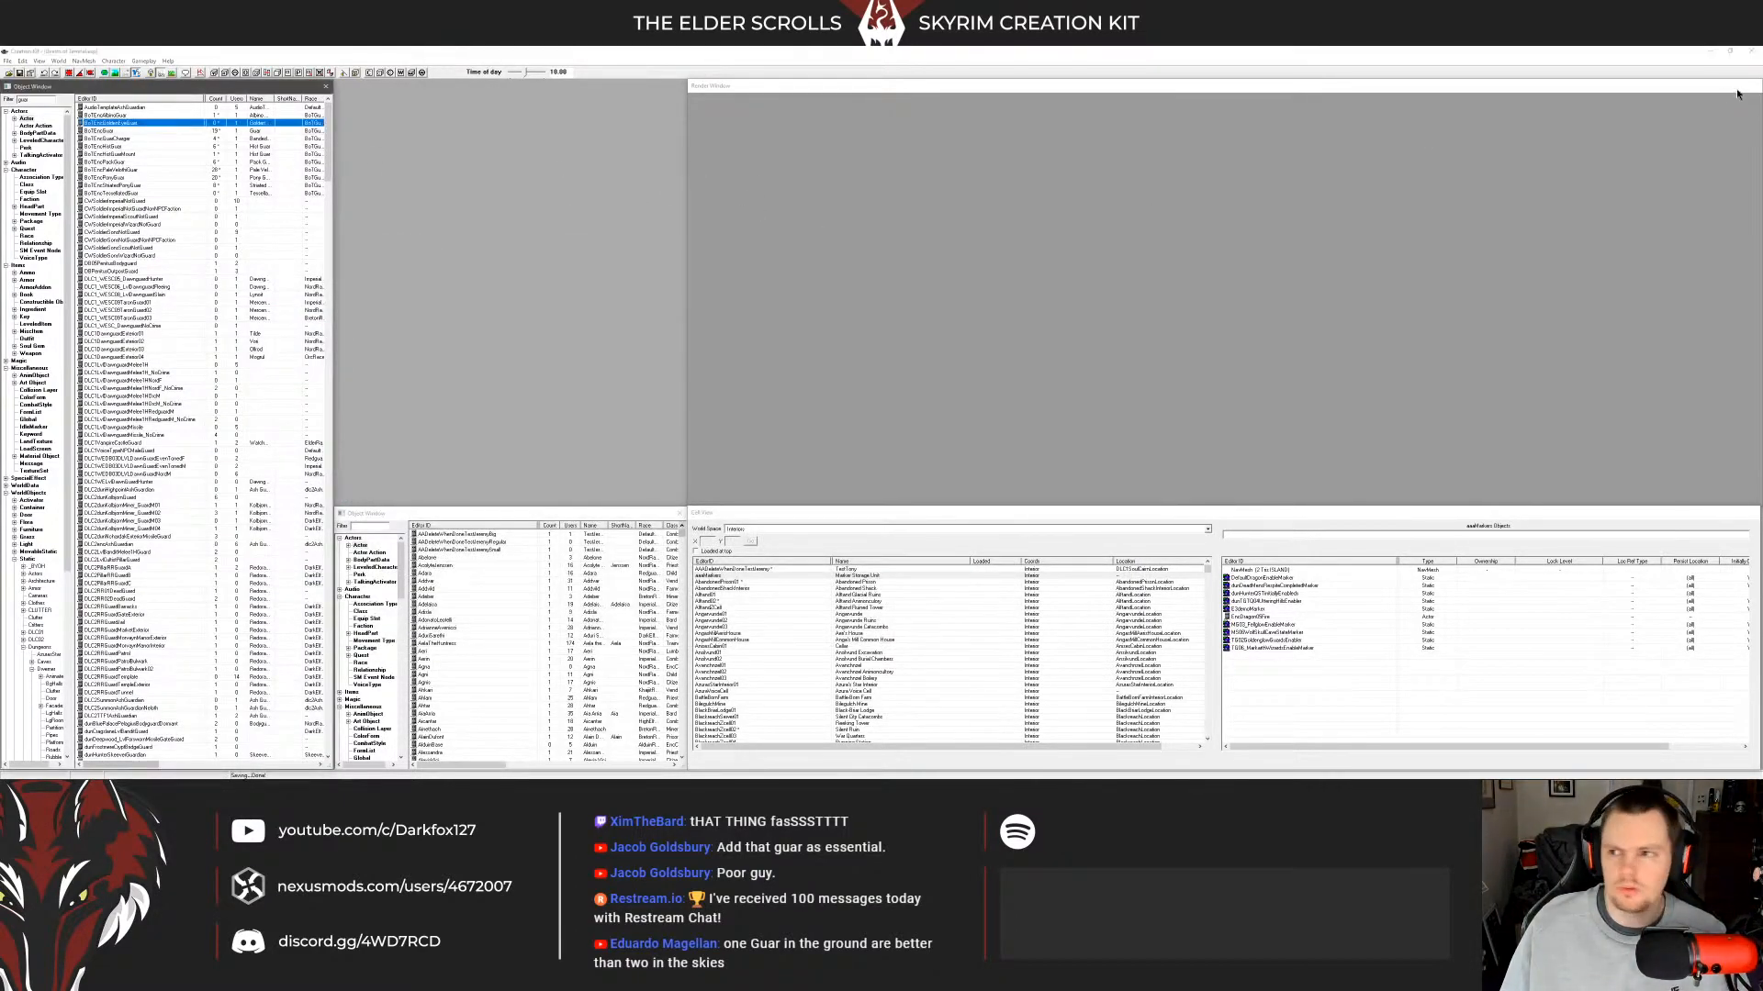
# Close the unresponsive Creation Kit and return to the desktop.
pyautogui.click(1750, 50)
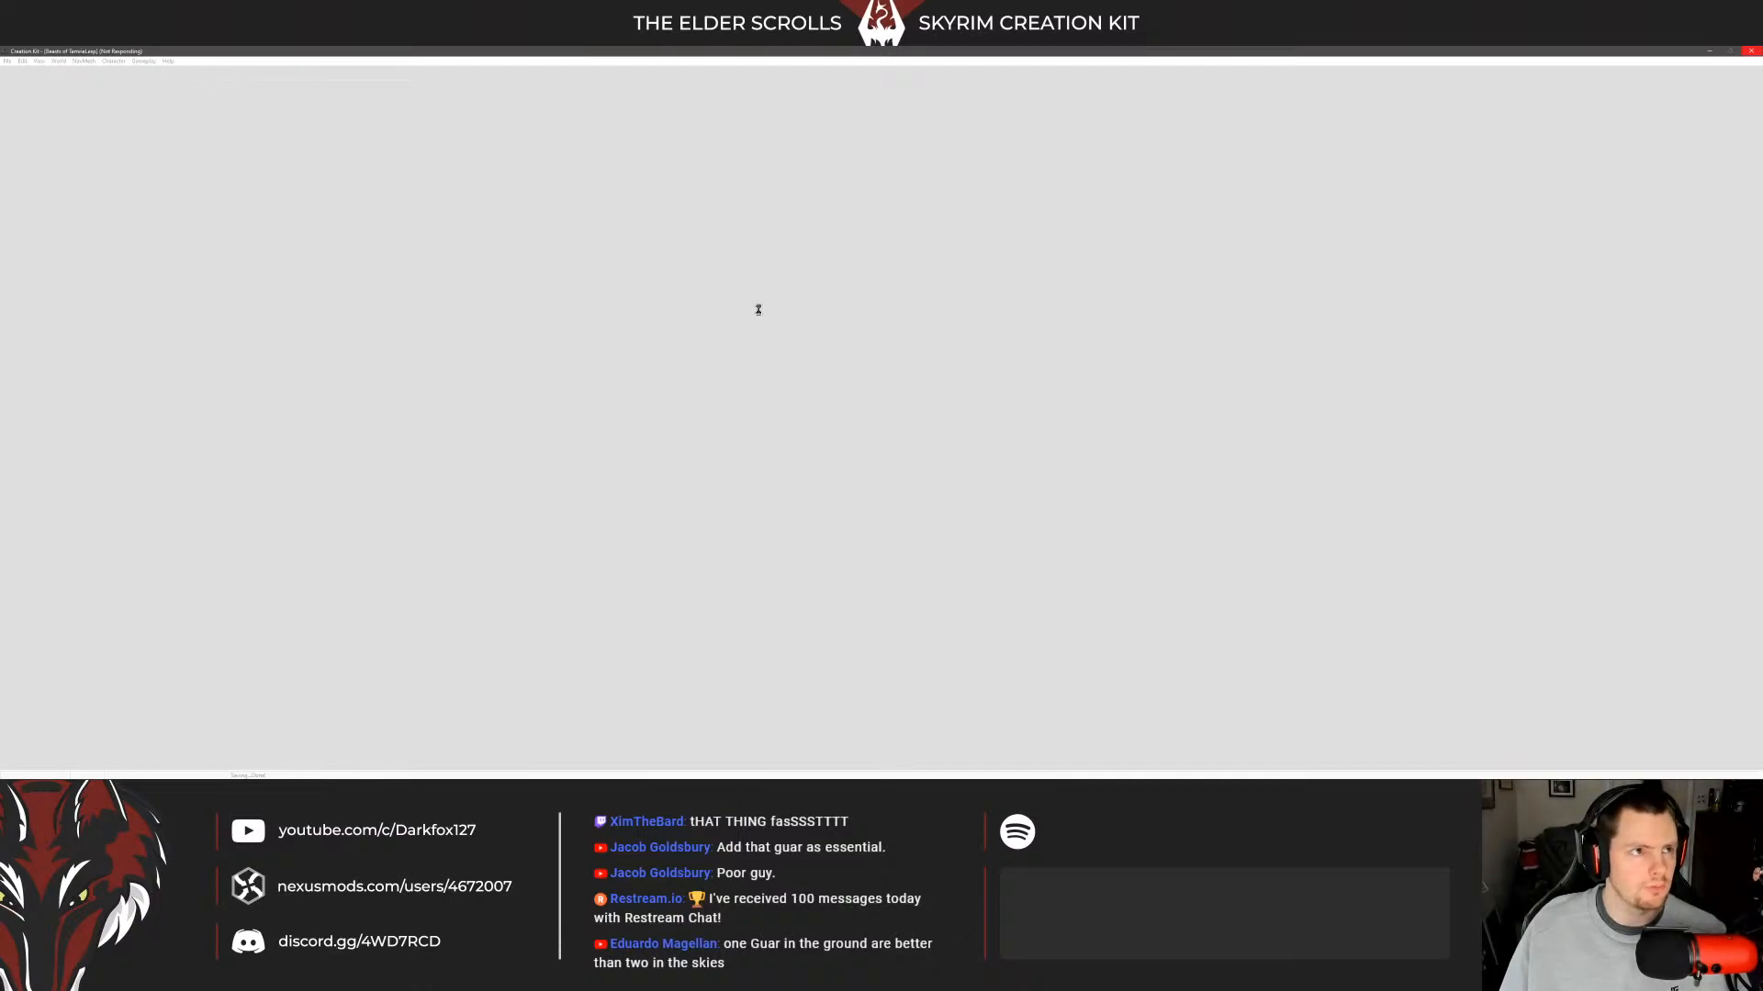
pyautogui.click(1754, 55)
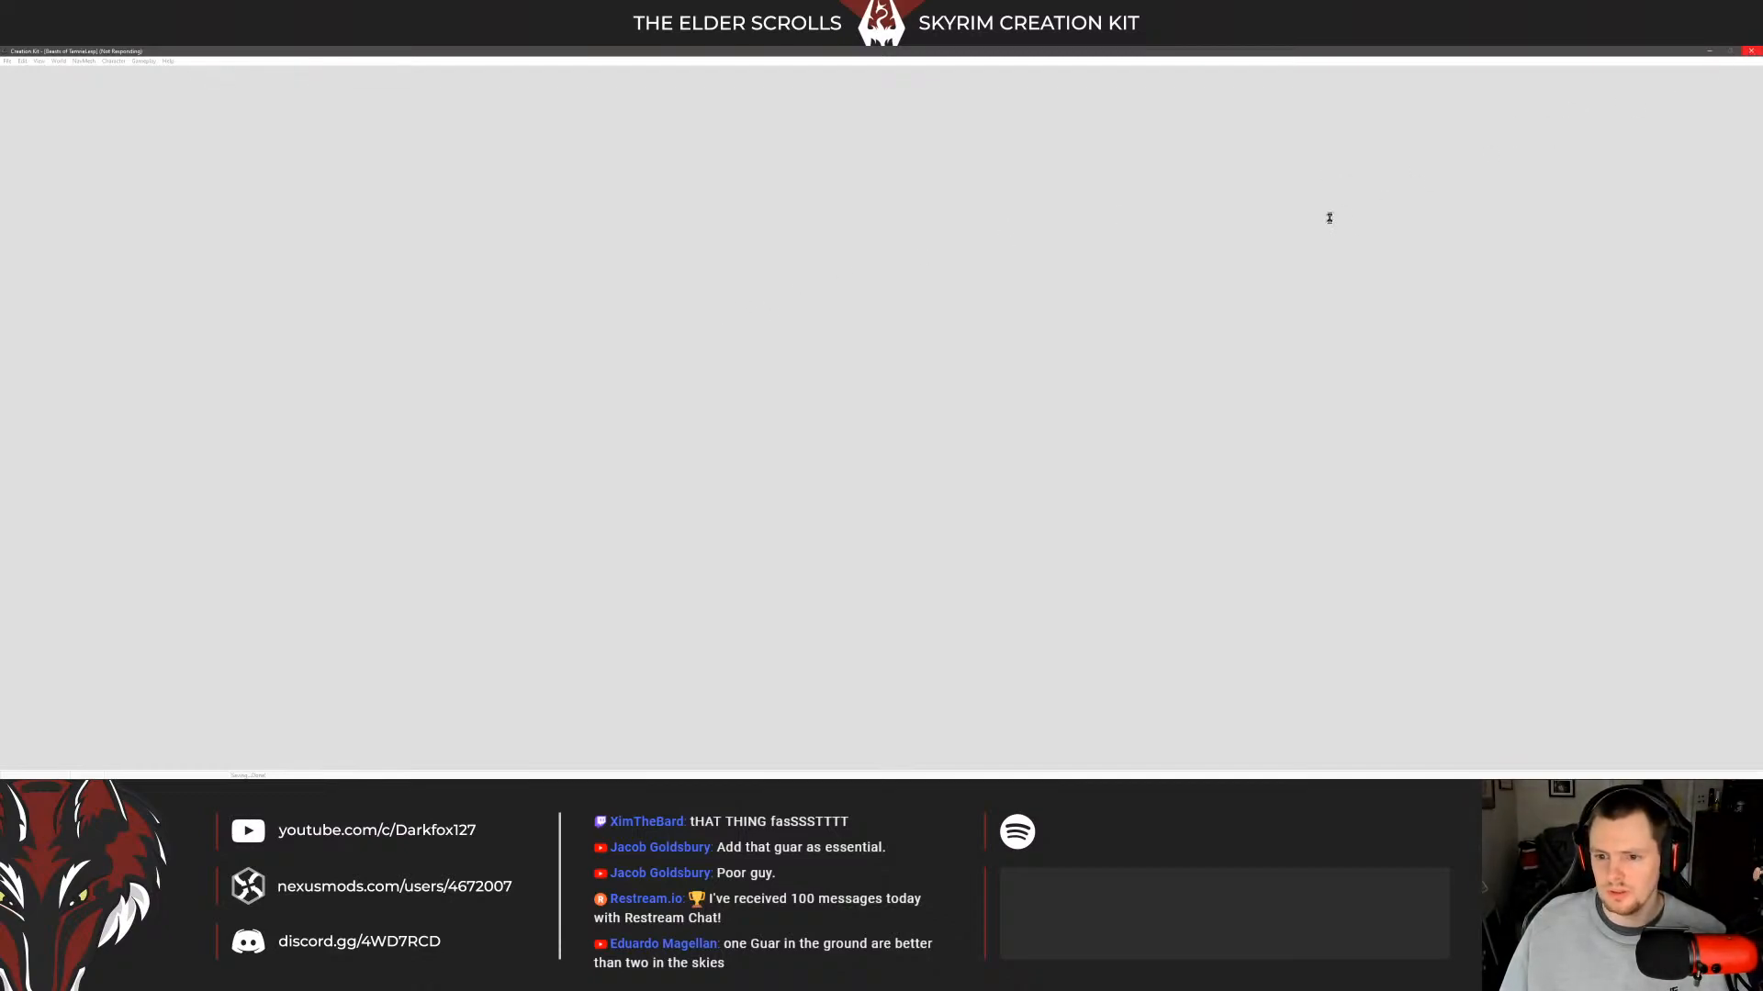
pyautogui.click(854, 438)
pyautogui.click(937, 433)
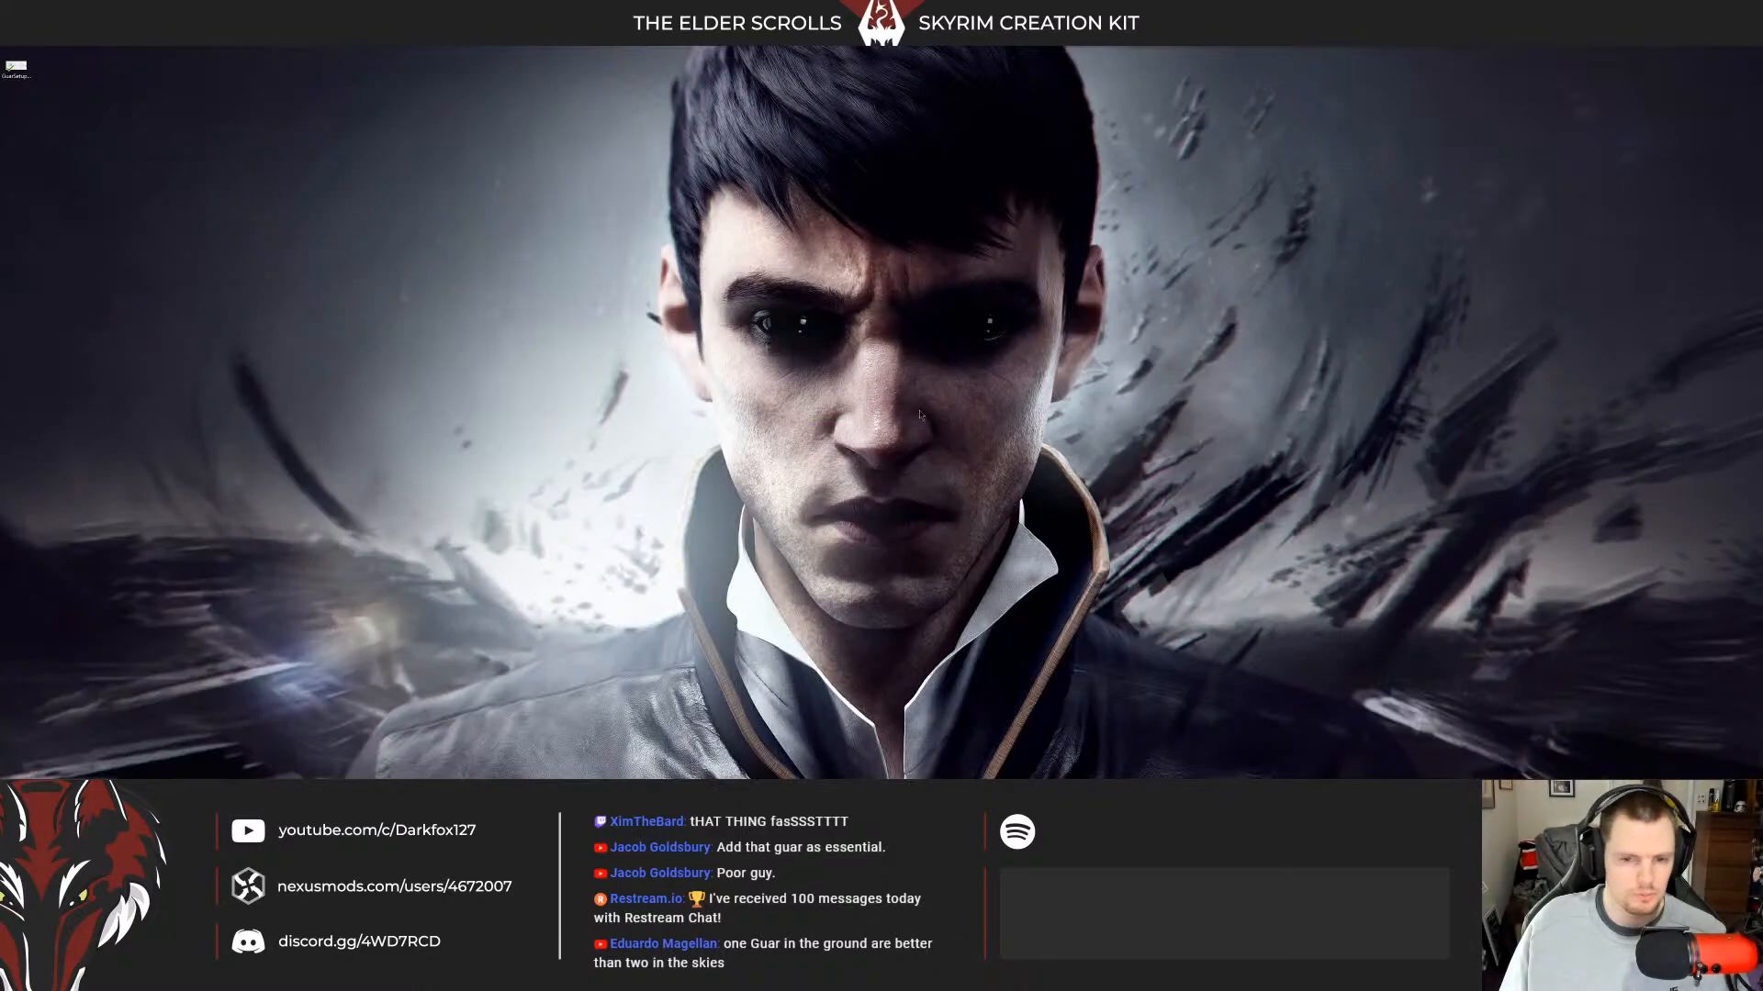
pyautogui.click(42, 70)
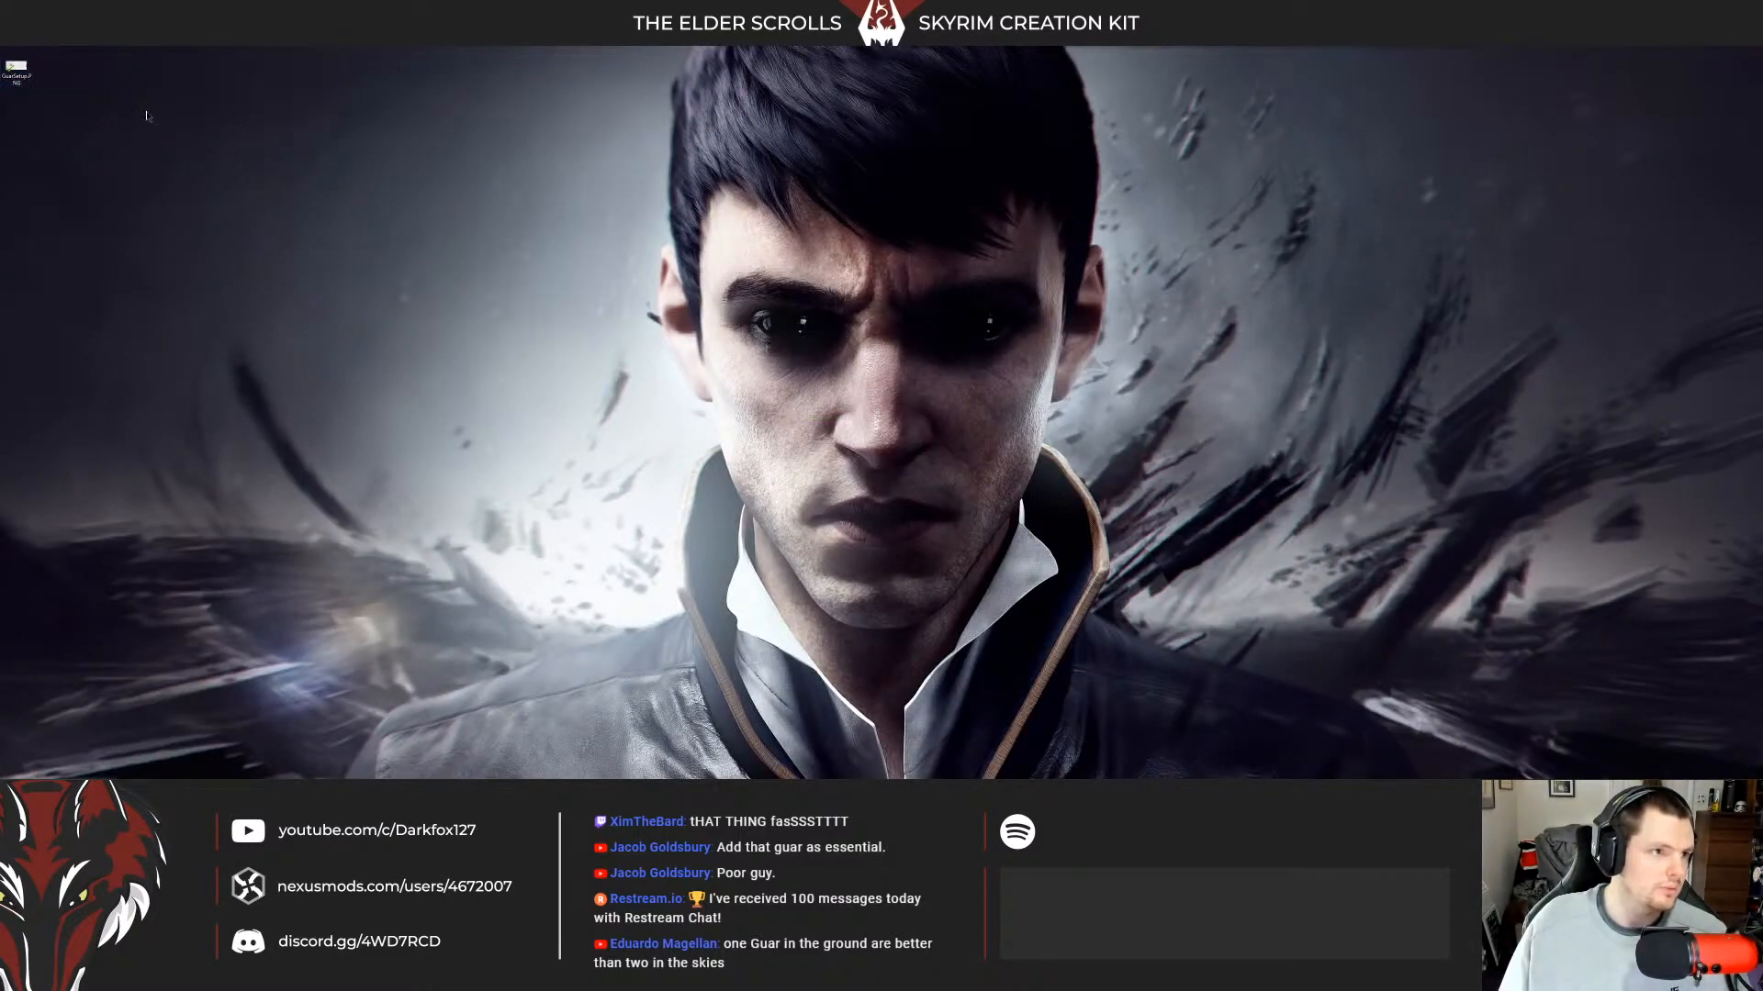